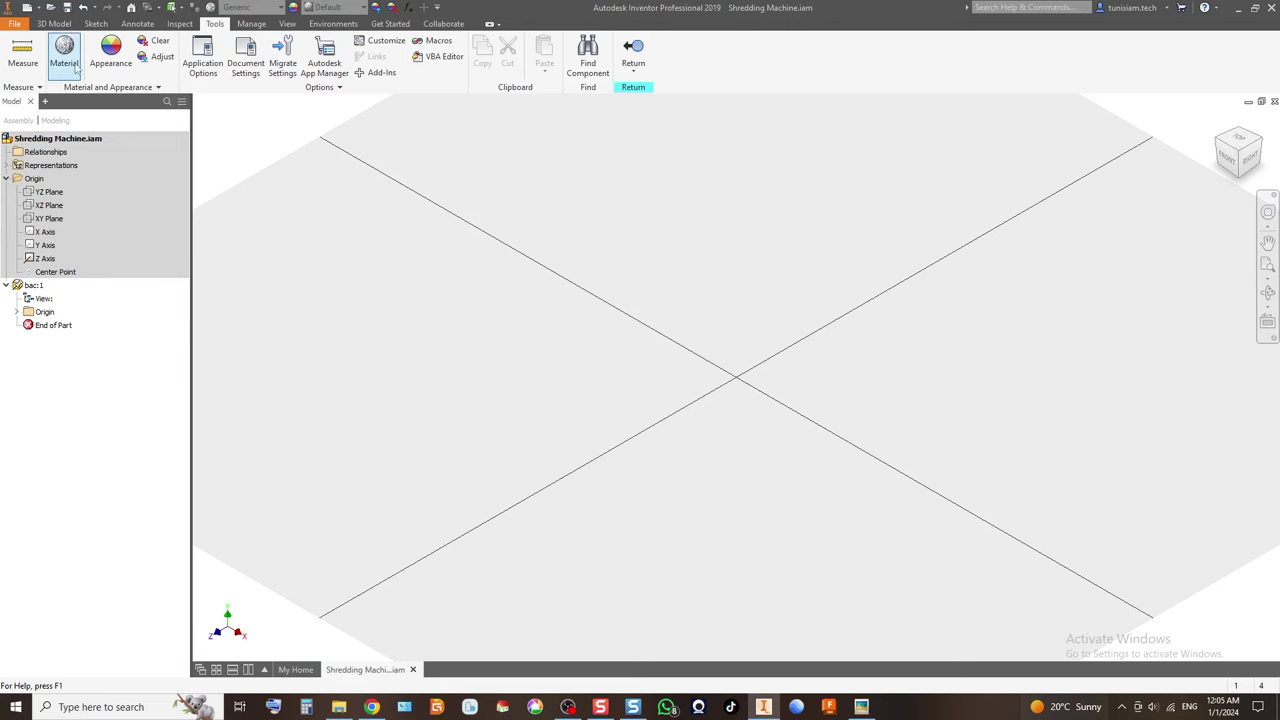
# Start a 2D sketch on the horizontal XZ origin plane of the bac part.
pyautogui.click(54, 23)
pyautogui.click(24, 56)
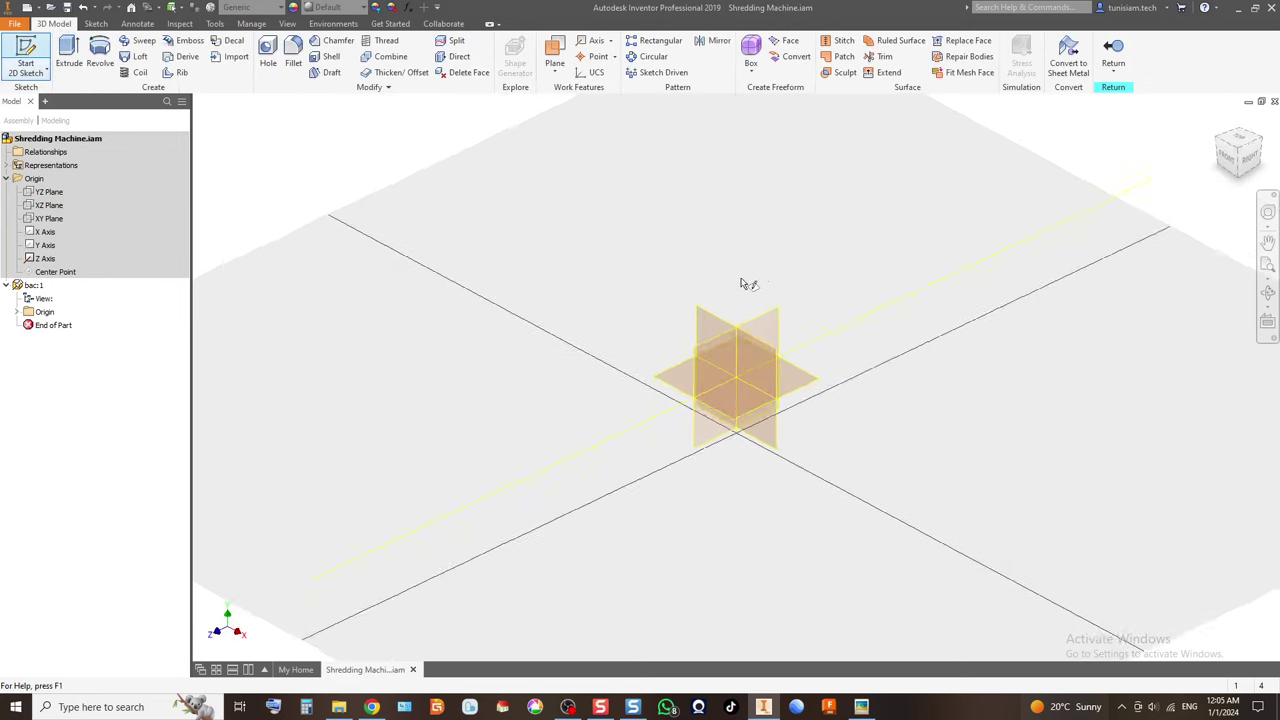
pyautogui.click(737, 396)
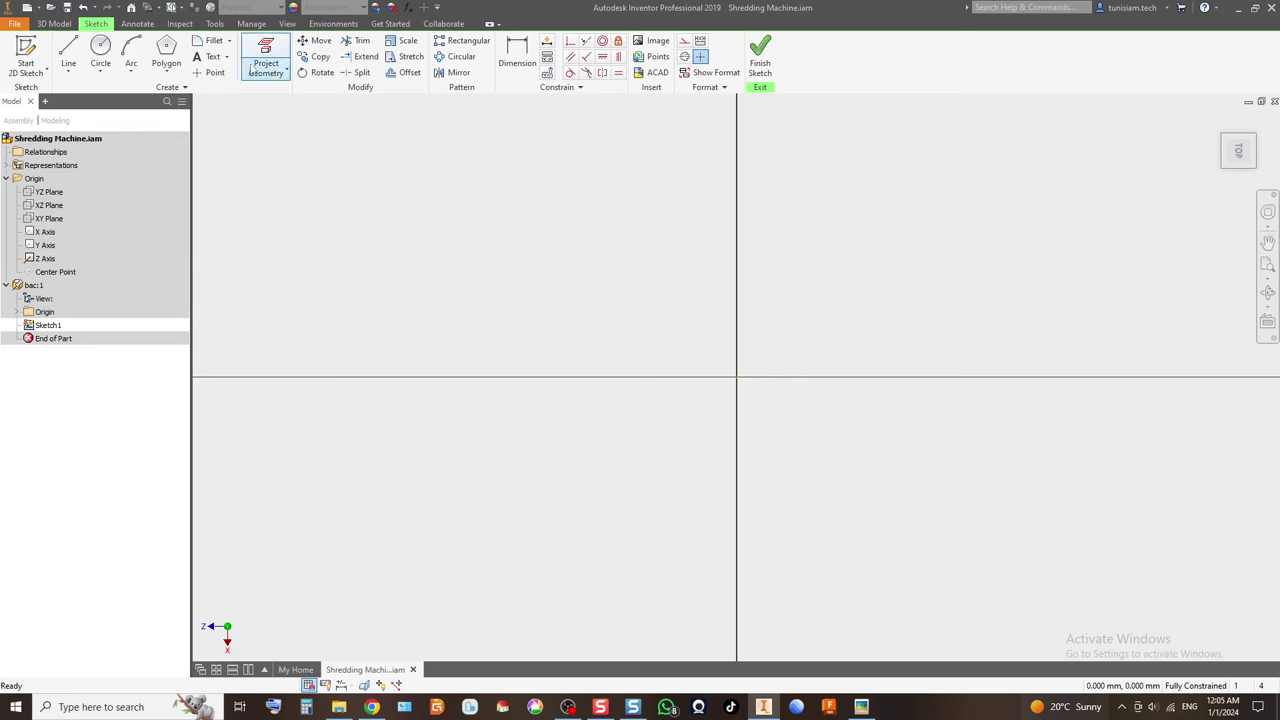
# Draw a two-point center rectangle from the origin, 540 mm along X and 500 mm along Z.
pyautogui.click(166, 68)
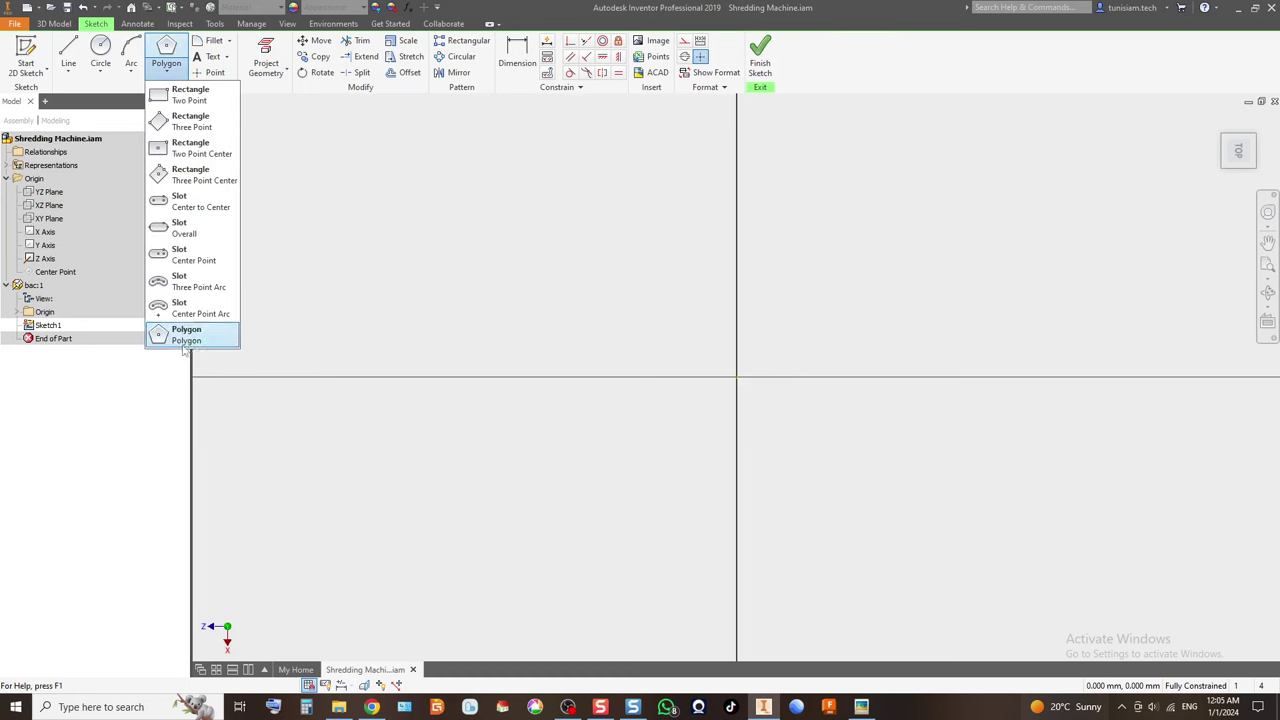
pyautogui.click(190, 152)
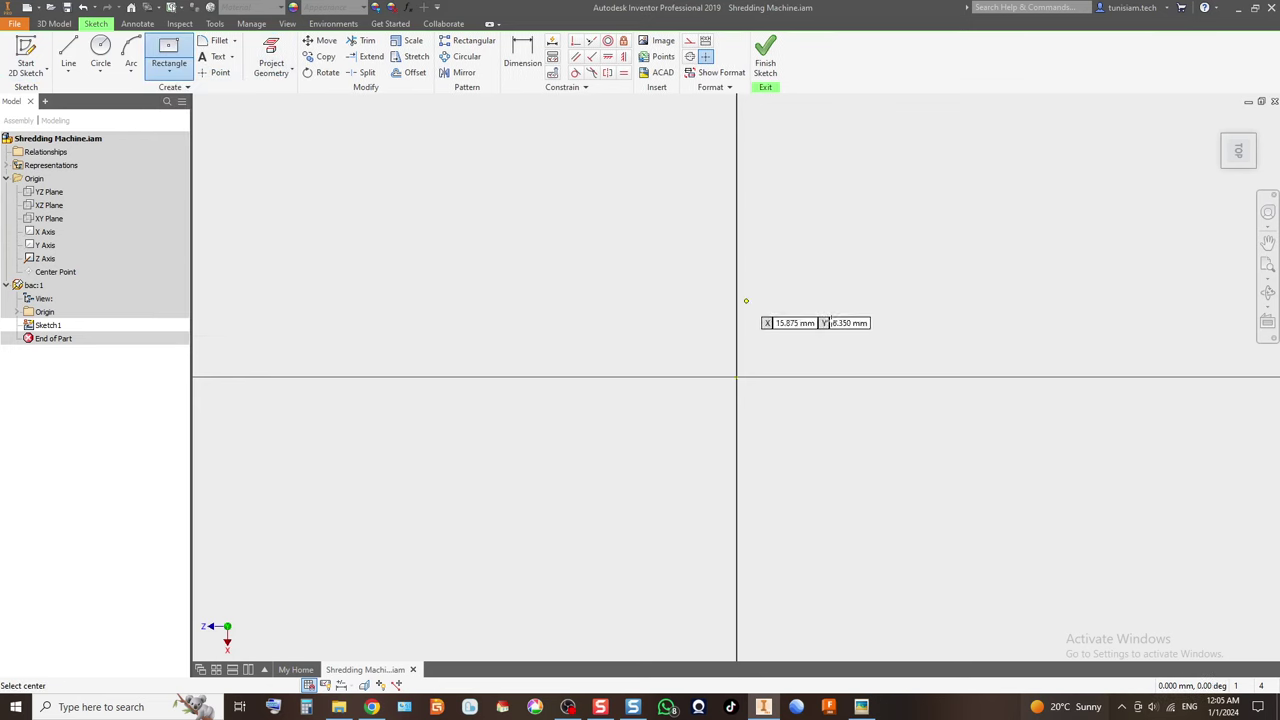
pyautogui.click(734, 392)
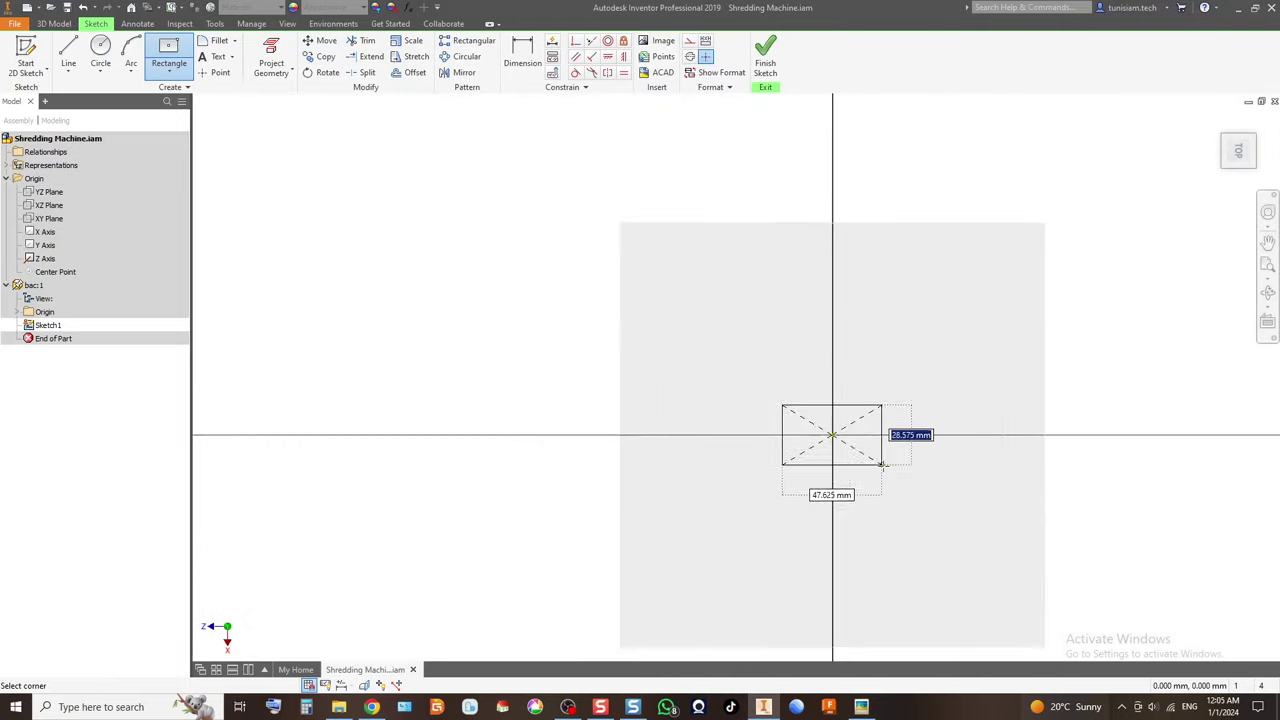
pyautogui.press('F2')
pyautogui.moveTo(943, 489)
pyautogui.mouseDown()
pyautogui.moveTo(641, 452)
pyautogui.moveTo(660, 417)
pyautogui.mouseUp()
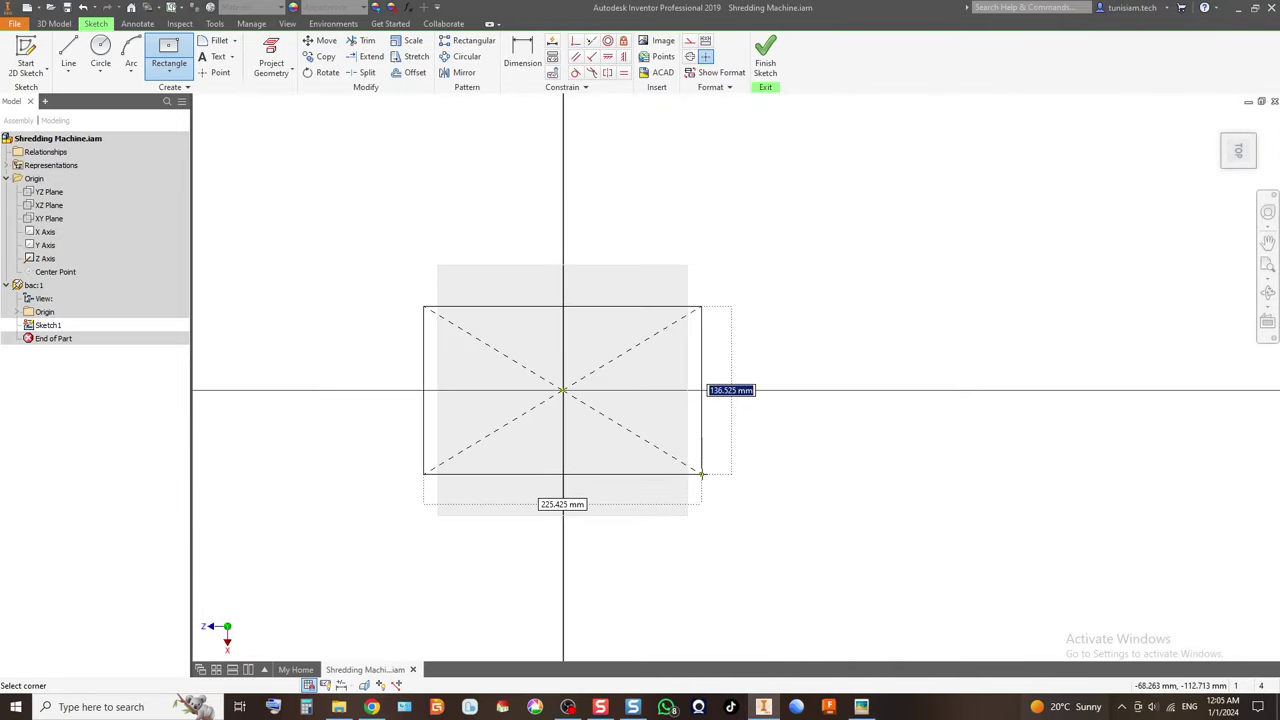
pyautogui.write('540')
pyautogui.press('Tab')
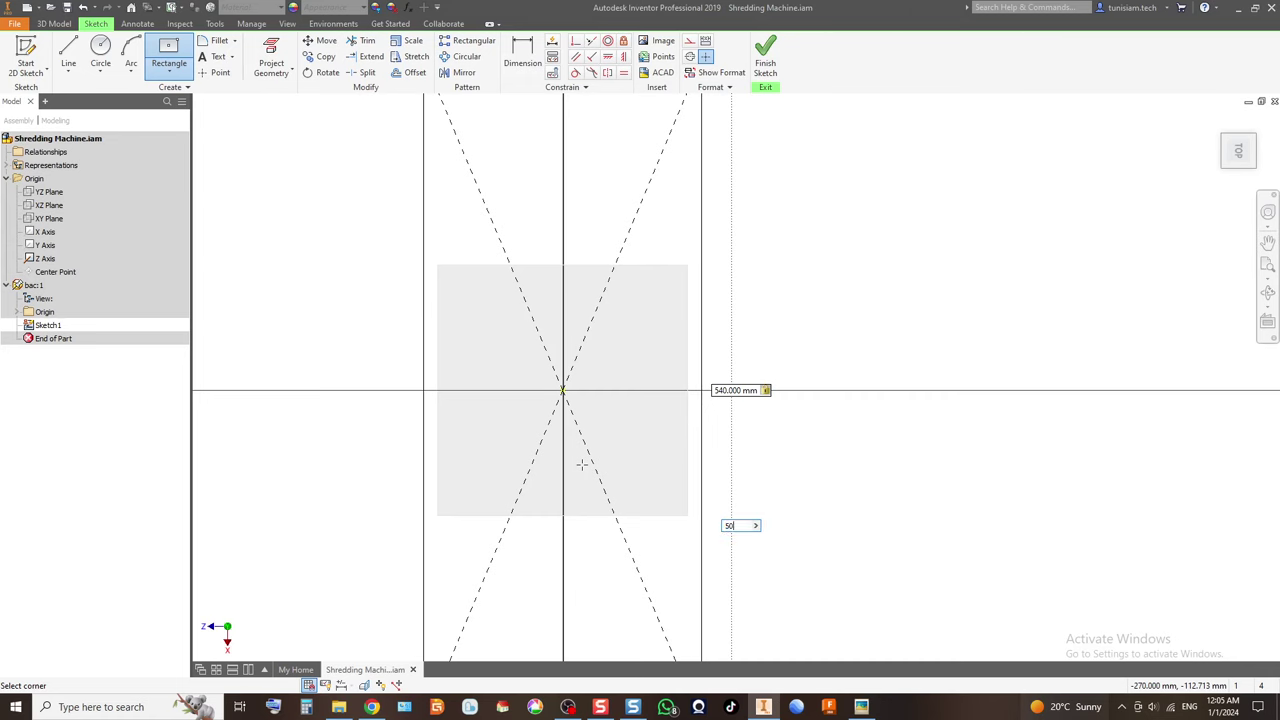
pyautogui.write('500')
pyautogui.press('Return')
pyautogui.scroll(-5, 595, 380)
pyautogui.scroll(2, 596, 421)
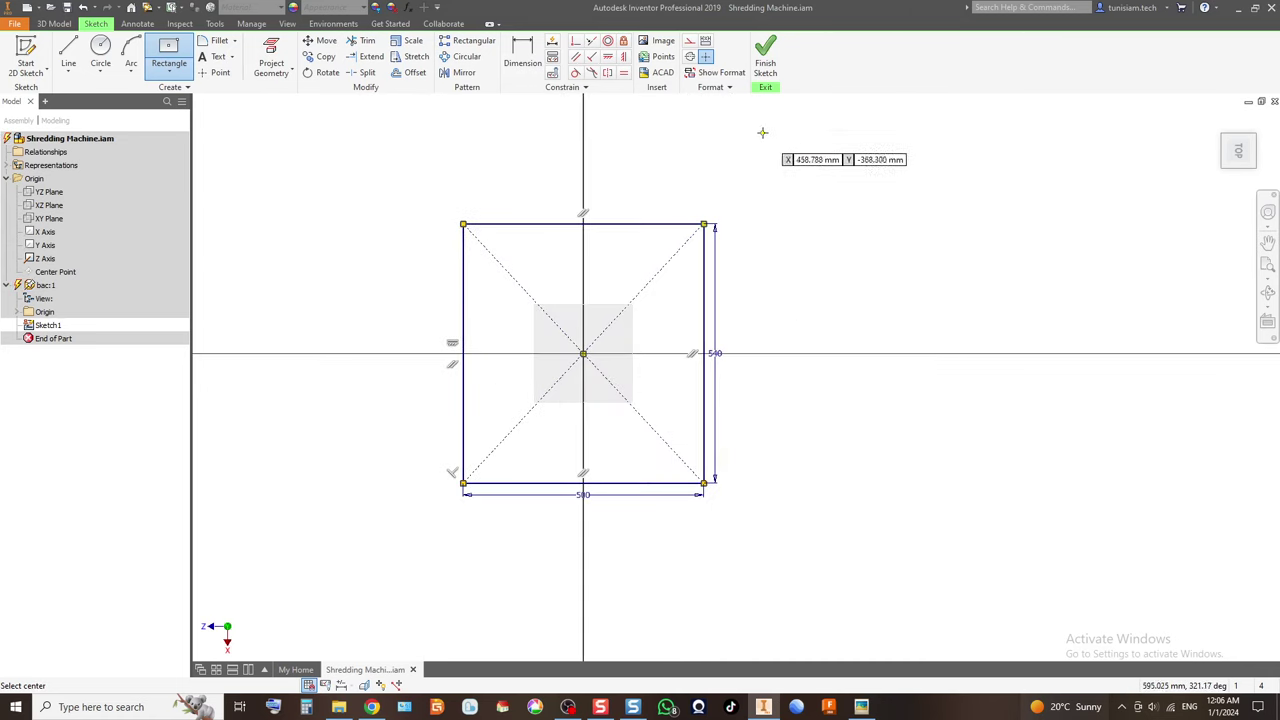
# Finish the sketch and extrude the rectangle upward 500 mm into a solid block.
pyautogui.click(765, 62)
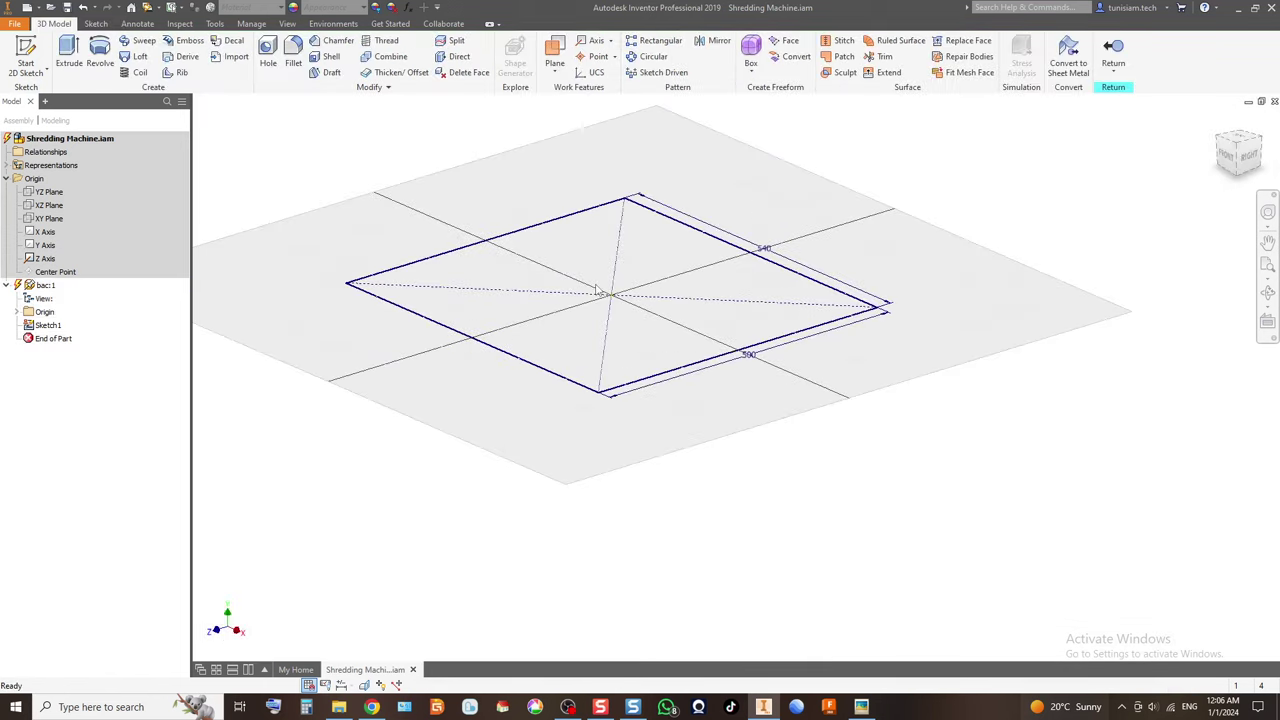
pyautogui.press('e')
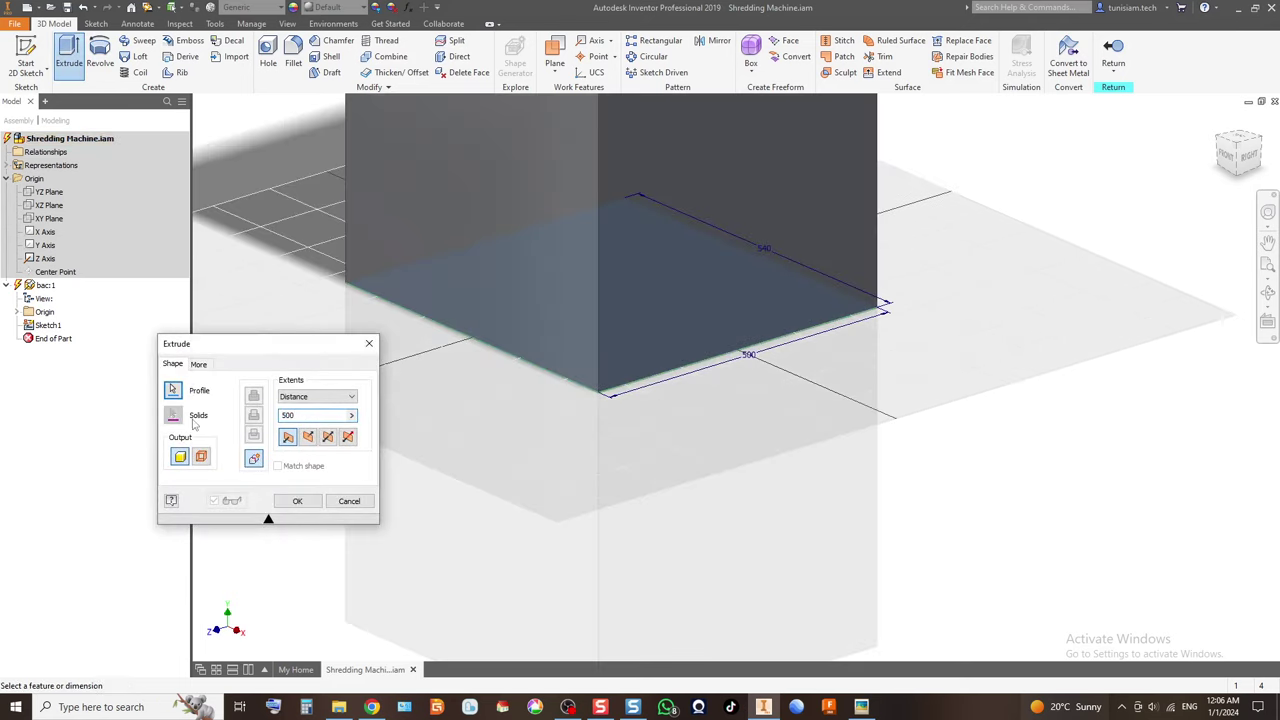
pyautogui.press('Return')
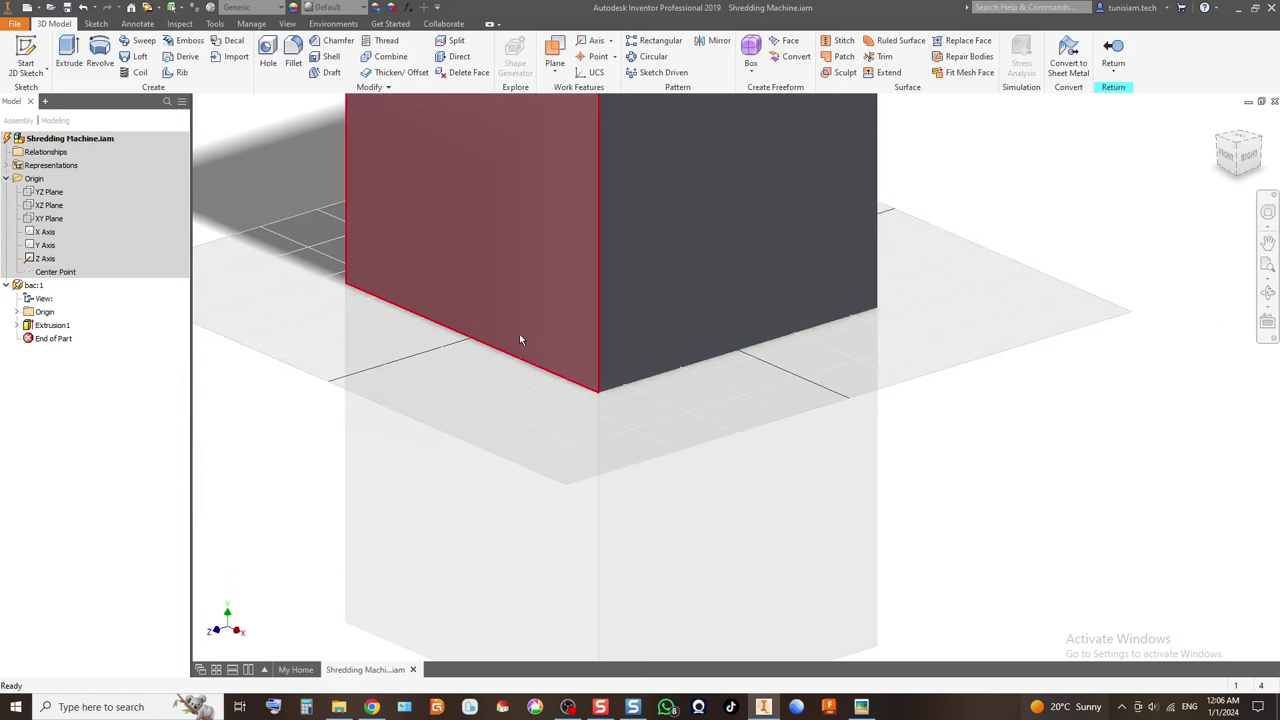
# Start a new sketch on the block's top face and project the face's outline into it.
pyautogui.scroll(-5, 508, 361)
pyautogui.scroll(3, 508, 361)
pyautogui.click(559, 310)
pyautogui.click(26, 55)
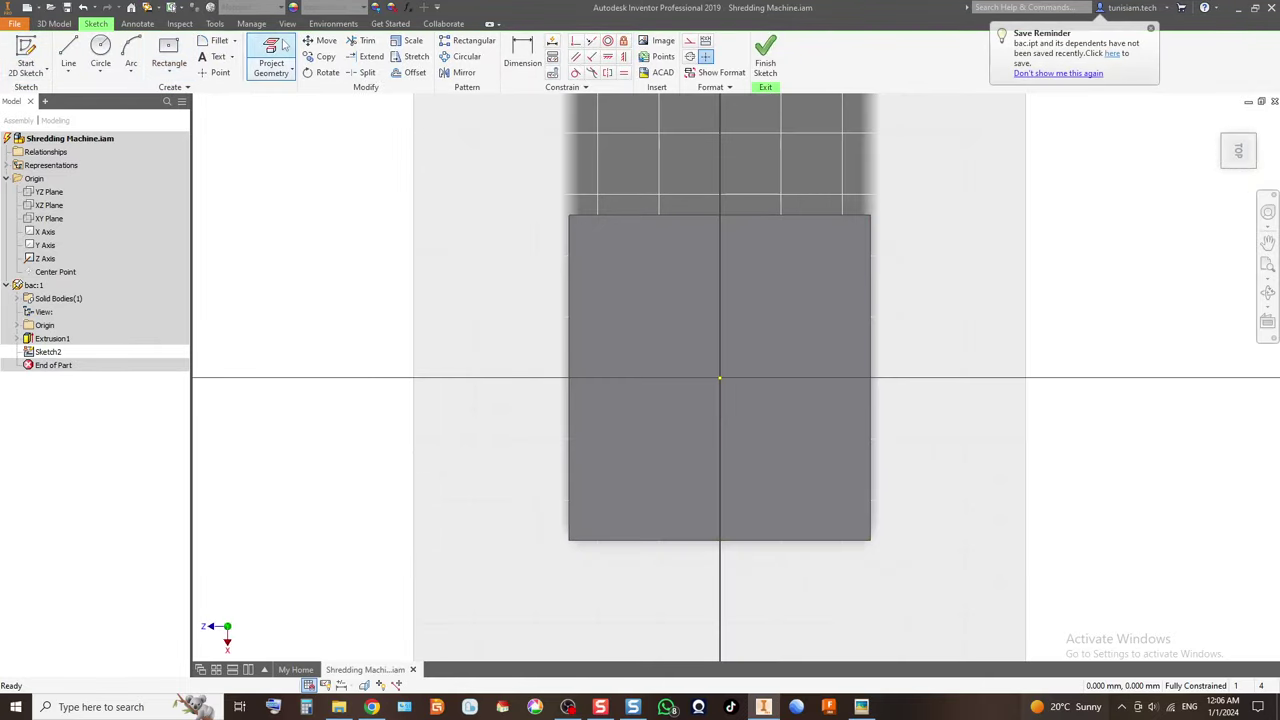
pyautogui.click(271, 60)
pyautogui.click(709, 363)
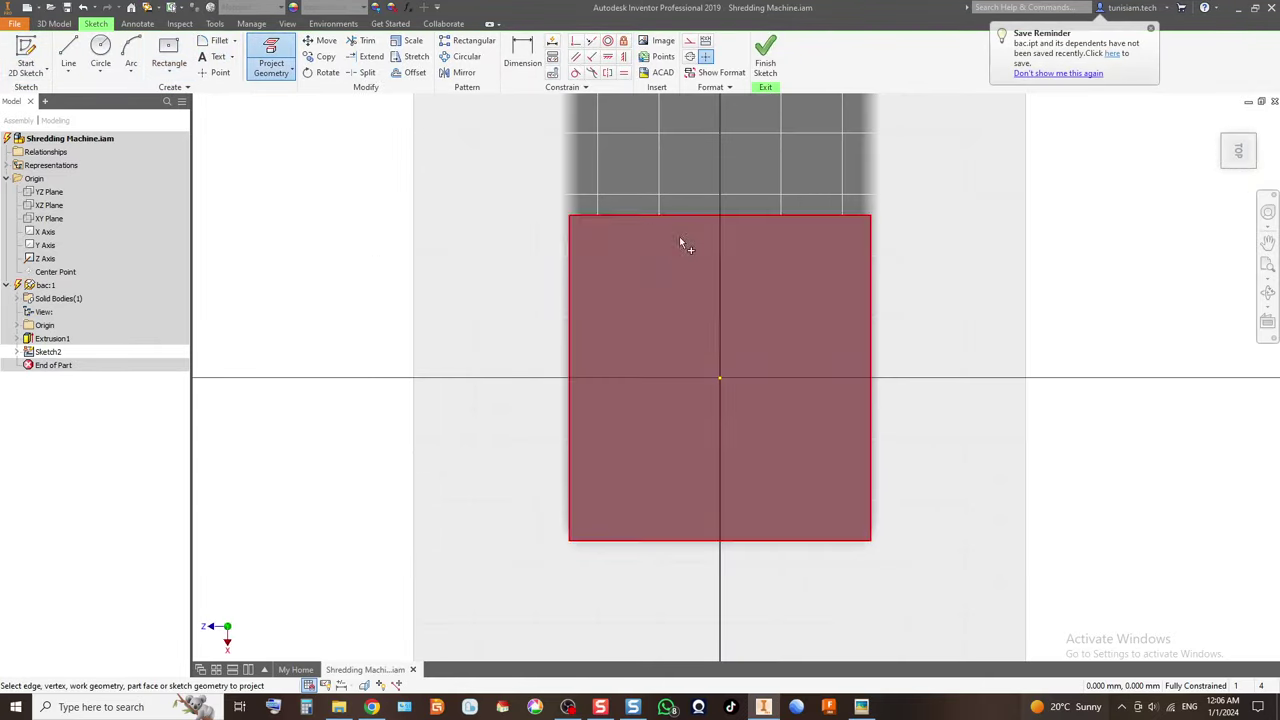
# Offset the projected outline inward by 3.3 mm and finish the sketch.
pyautogui.click(410, 72)
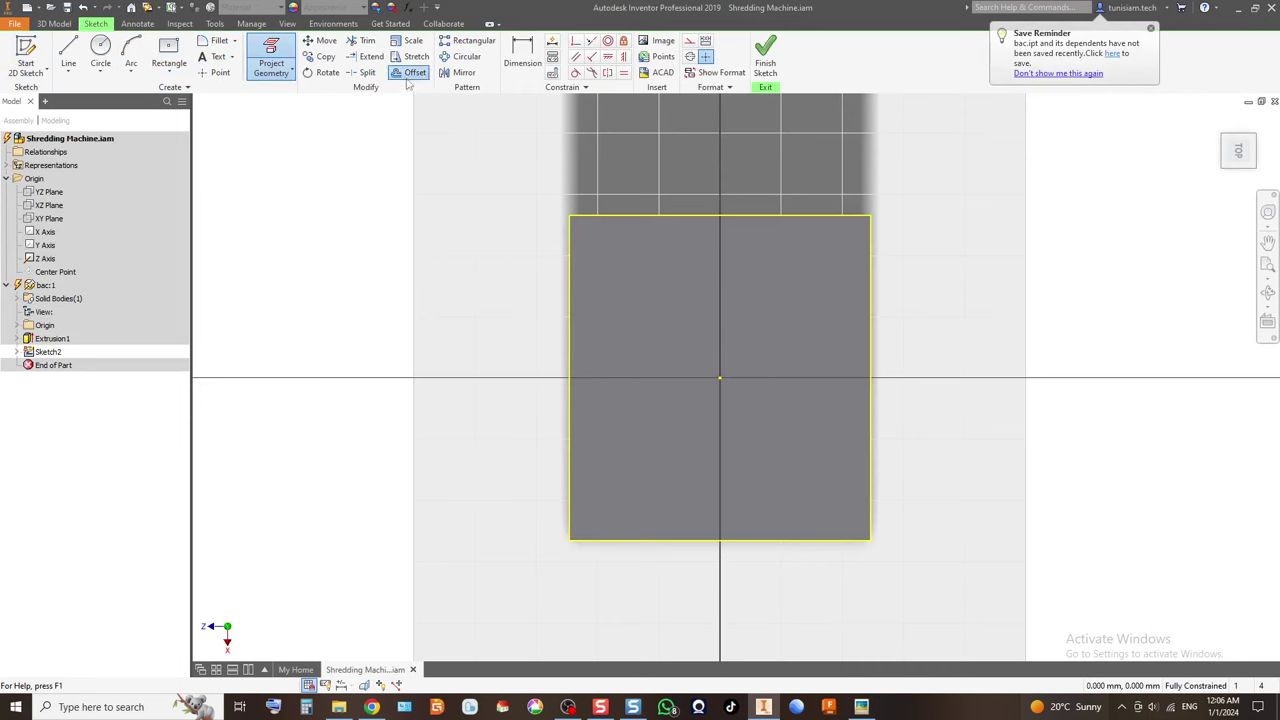
pyautogui.click(620, 218)
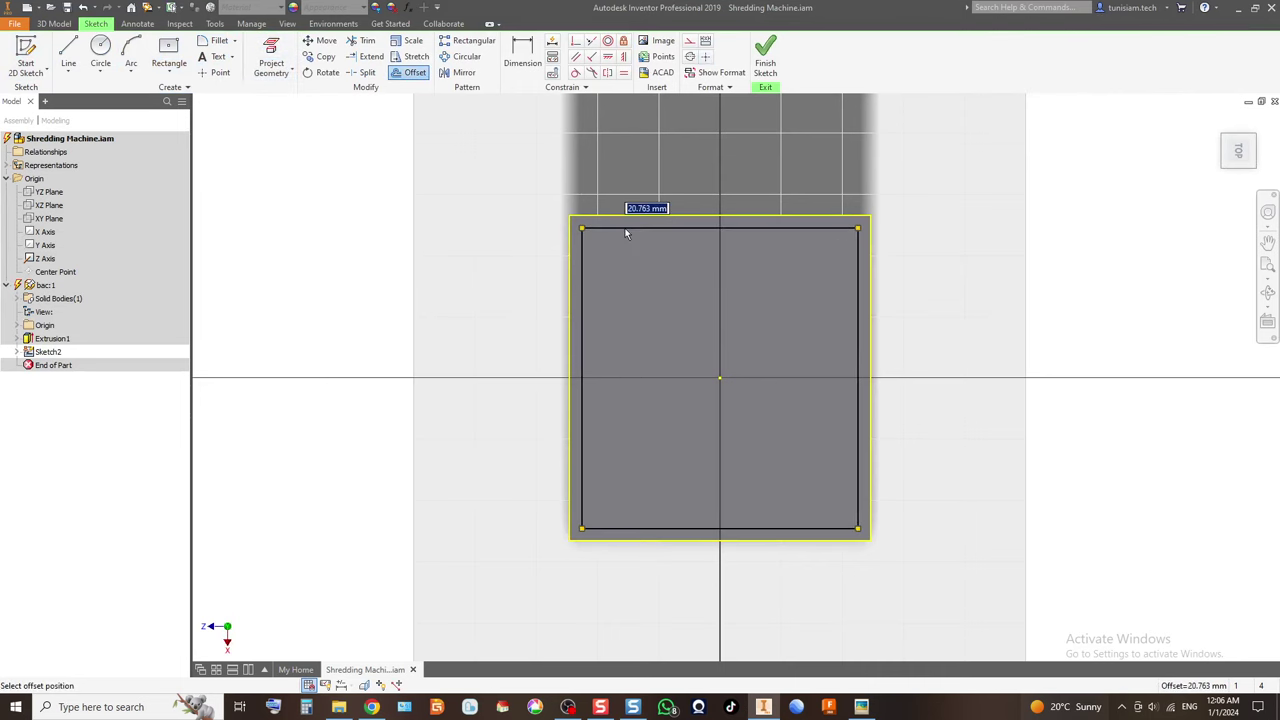
pyautogui.write('3.3')
pyautogui.press('Return')
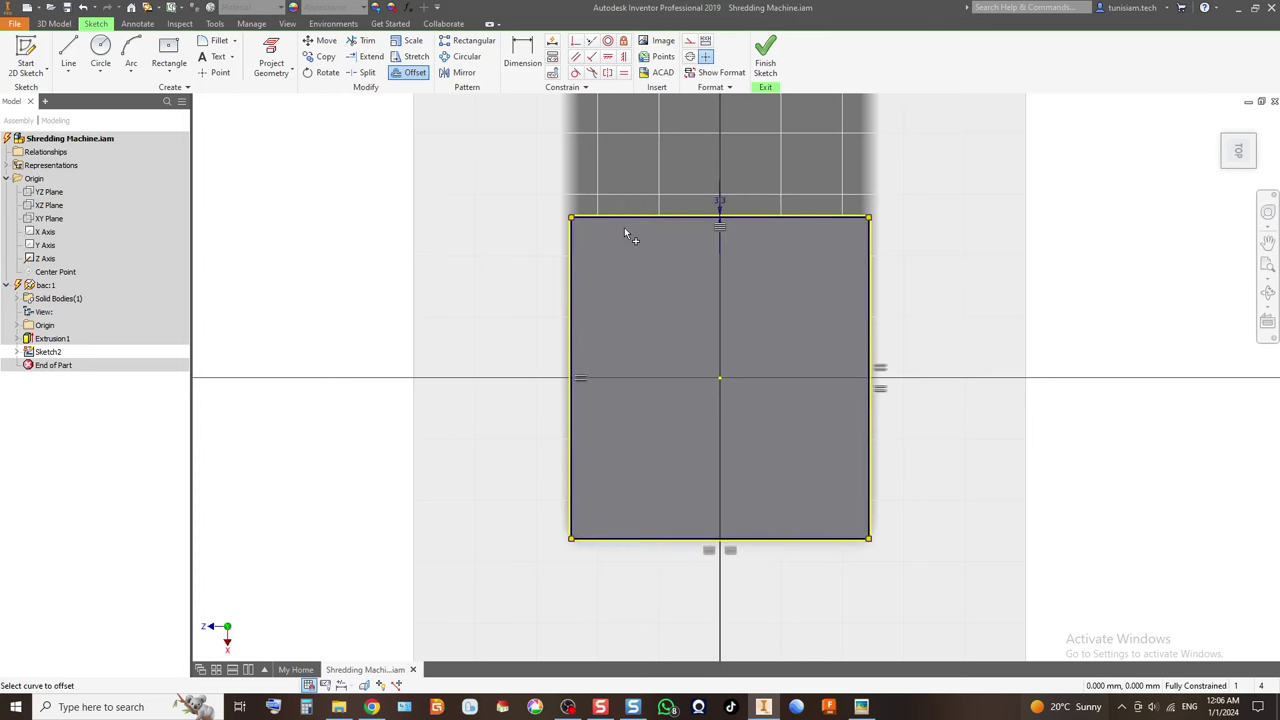
pyautogui.click(765, 60)
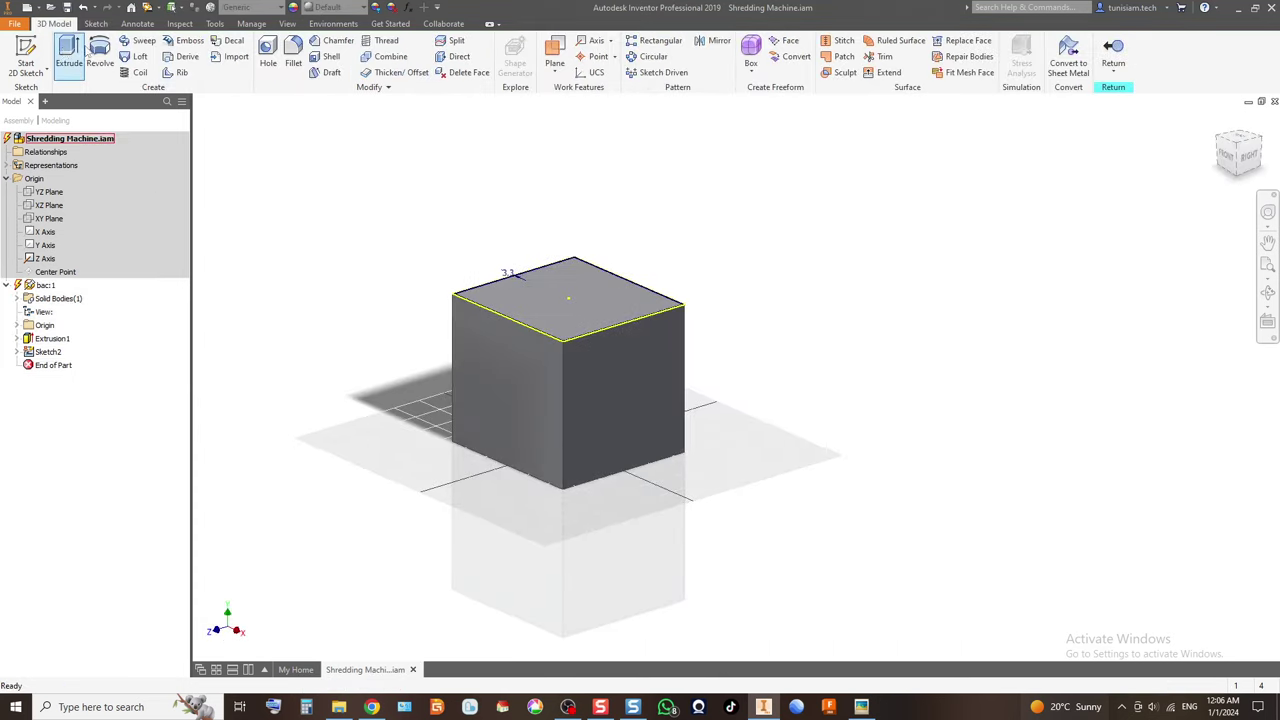
# Cut the inner rectangular profile 497 mm down into the block to hollow out the bin.
pyautogui.click(584, 303)
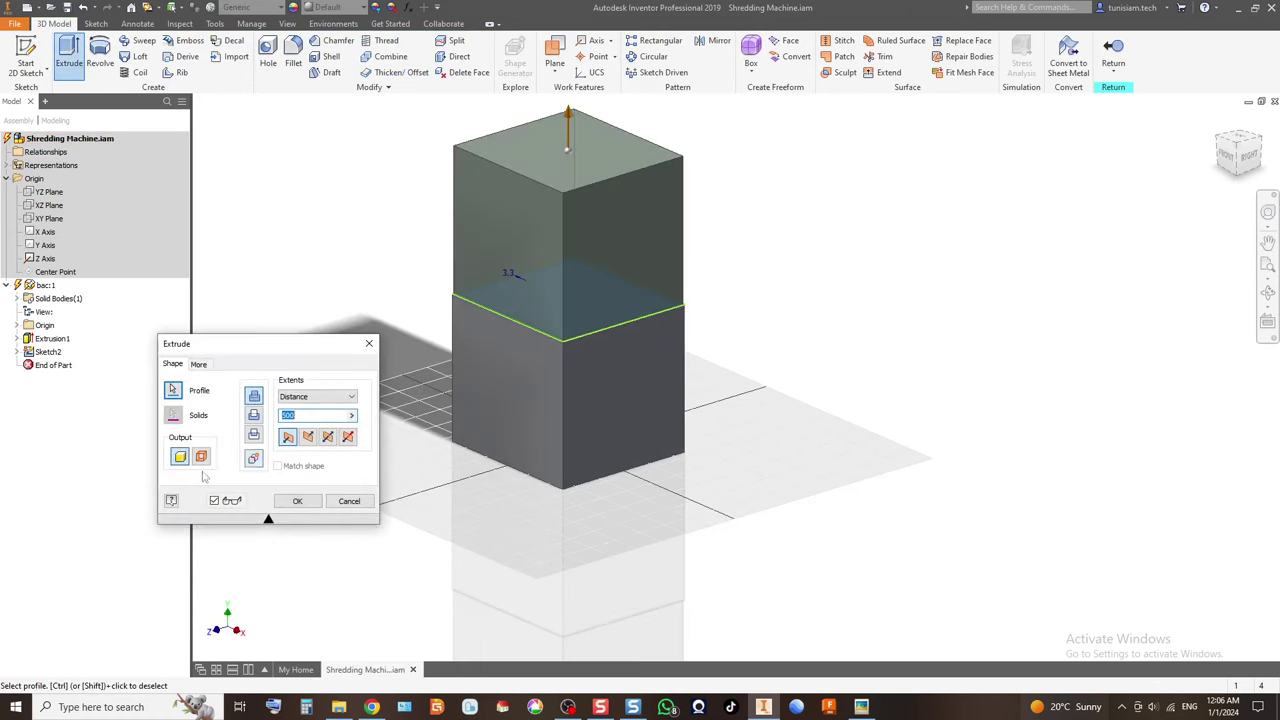
pyautogui.click(256, 419)
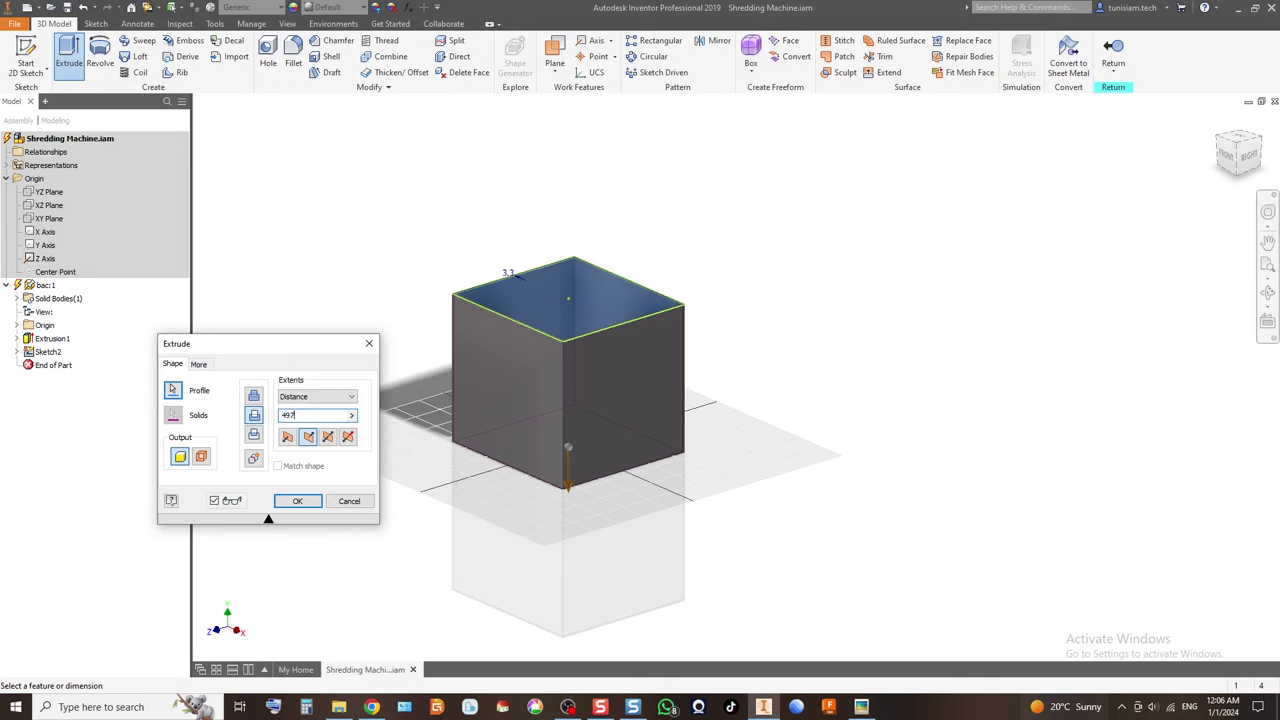
pyautogui.click(298, 501)
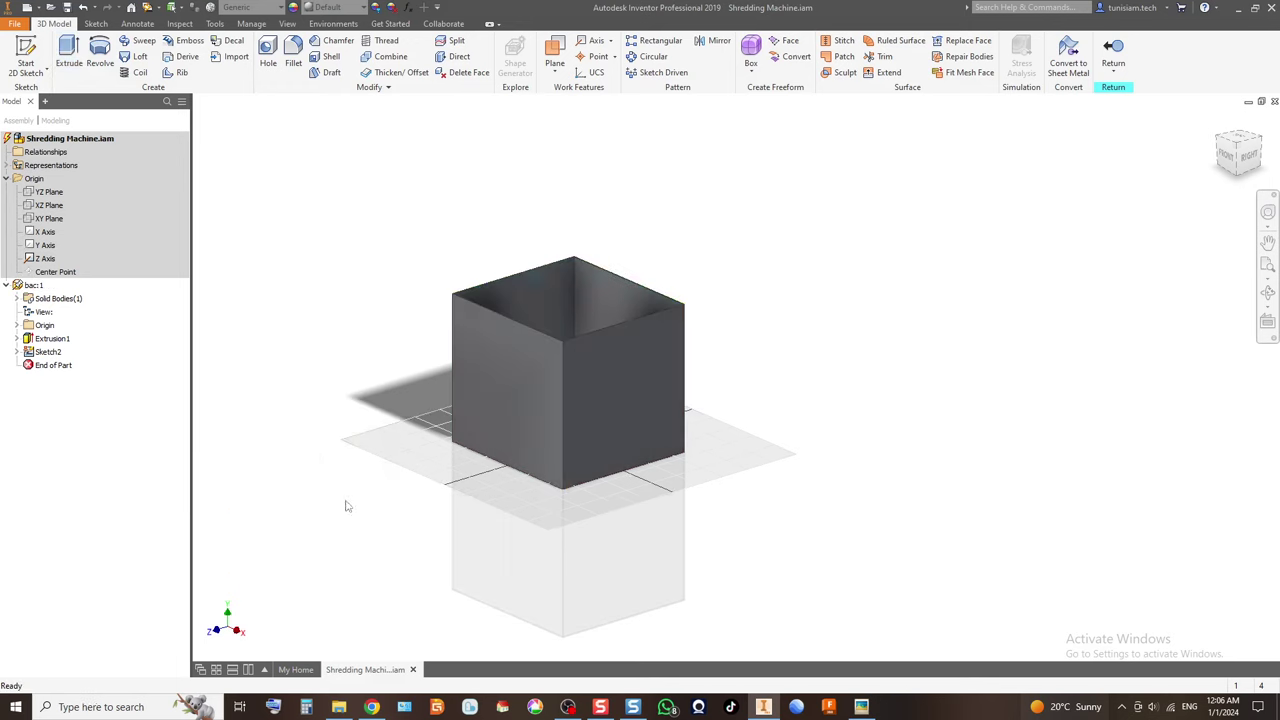
# Examine the size table and the shape of the wheeled bins in reference image 000.jpg in Picasa Photo Viewer.
pyautogui.click(1265, 135)
pyautogui.moveTo(1240, 160)
pyautogui.mouseDown()
pyautogui.moveTo(1250, 190)
pyautogui.moveTo(1238, 140)
pyautogui.moveTo(1241, 152)
pyautogui.mouseUp()
pyautogui.click(1242, 155)
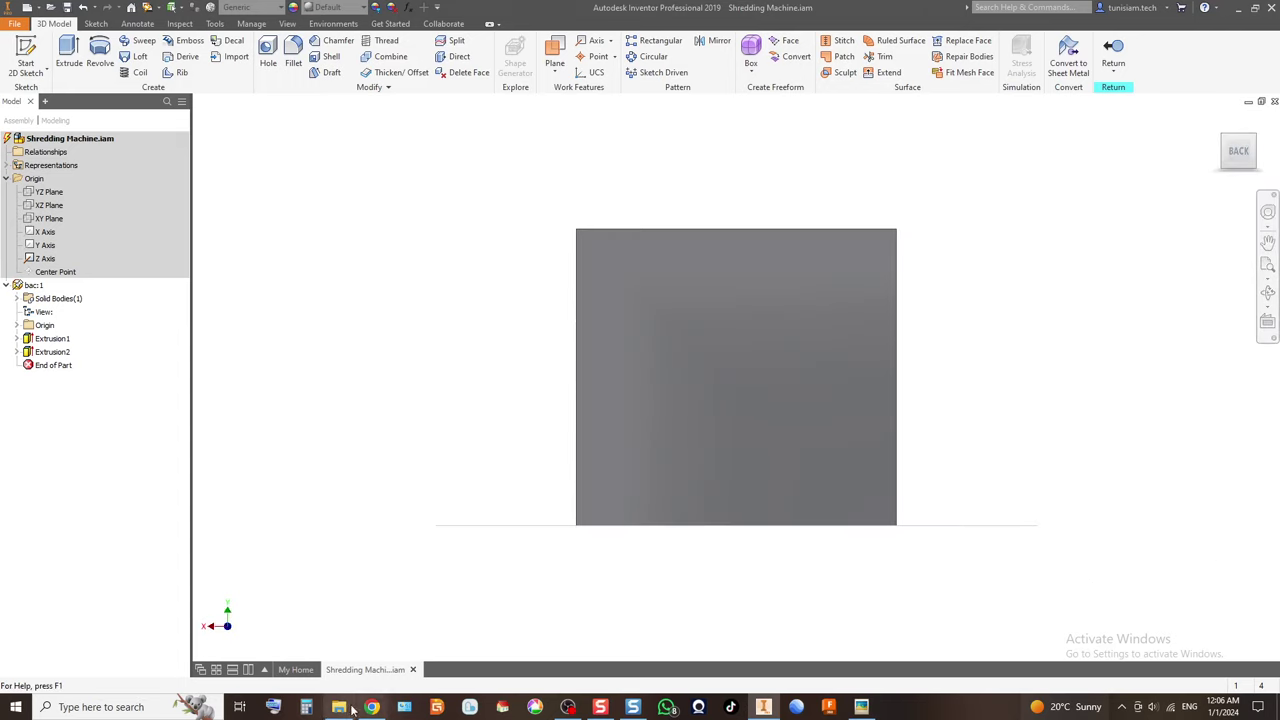
pyautogui.click(861, 707)
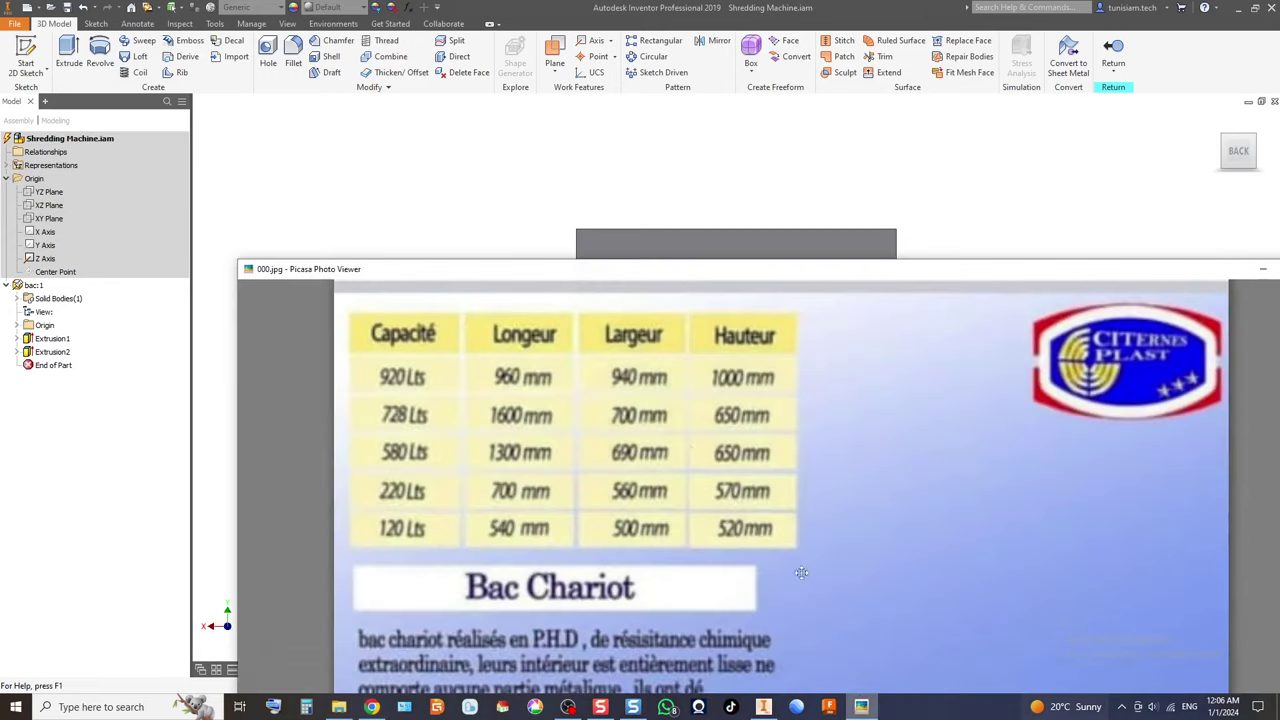
pyautogui.scroll(-3, 710, 496)
pyautogui.scroll(-5, 710, 496)
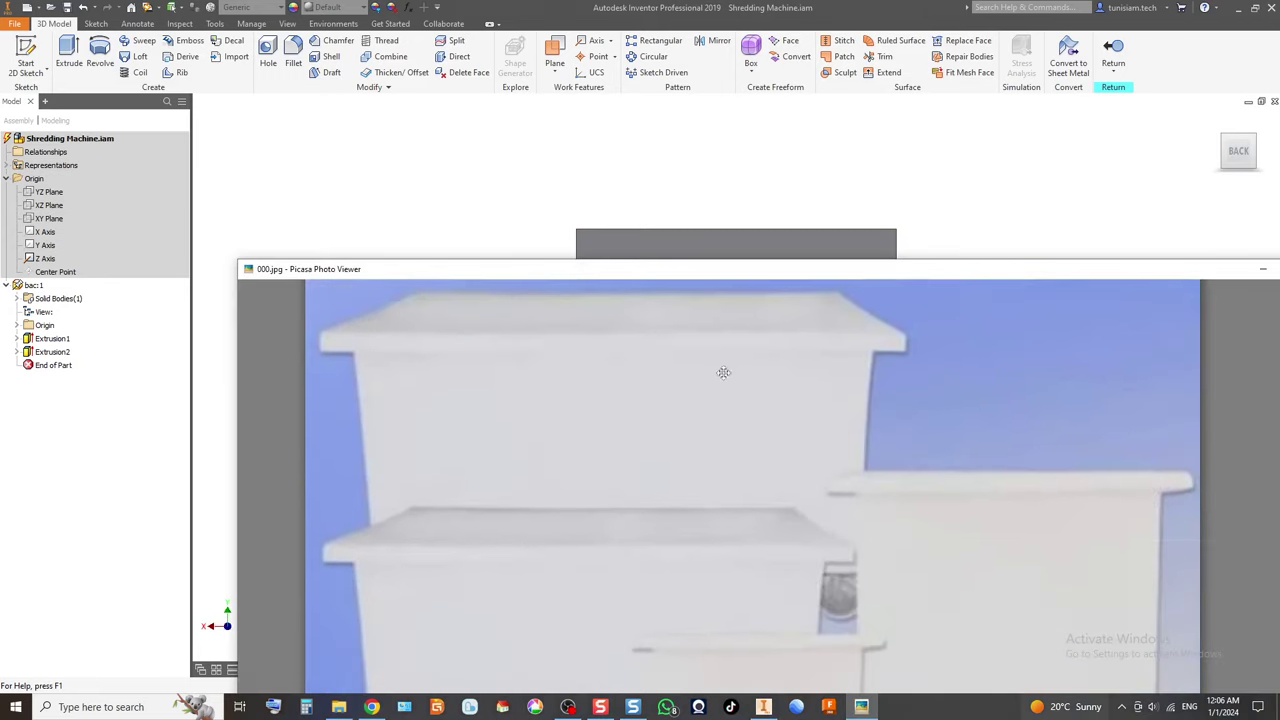
pyautogui.moveTo(731, 520); pyautogui.dragTo(713, 510)
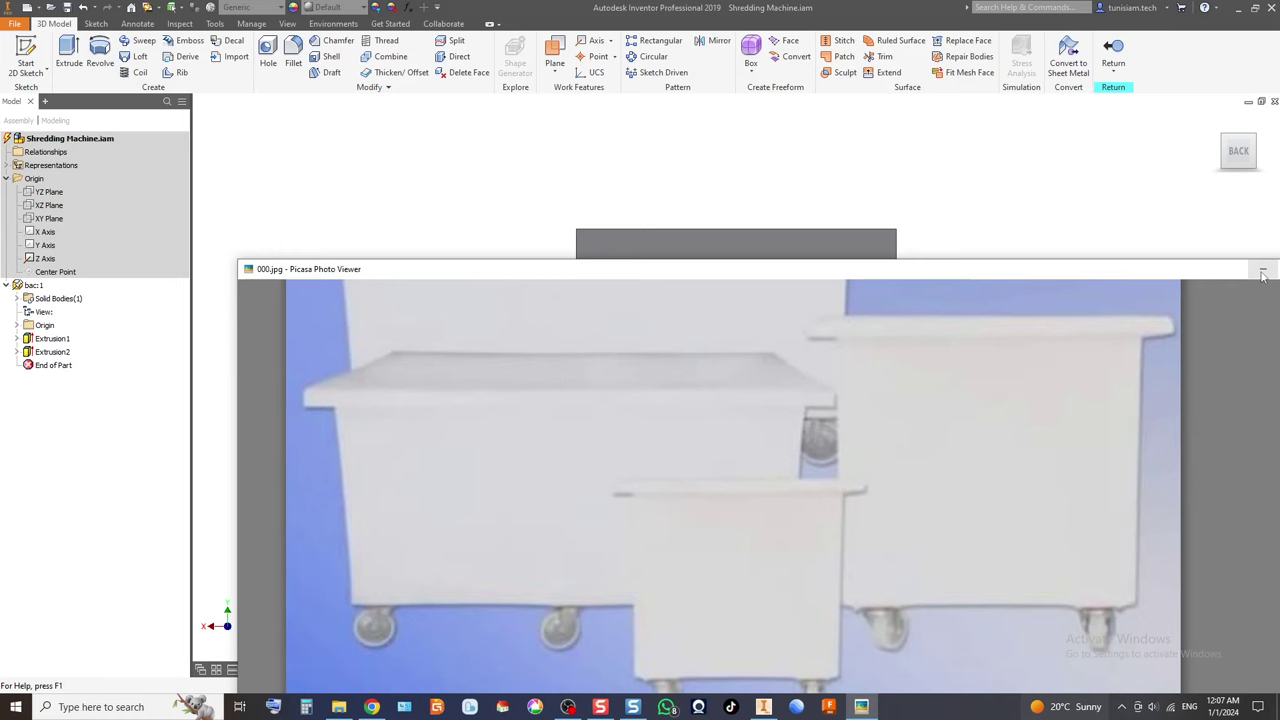
pyautogui.click(1262, 271)
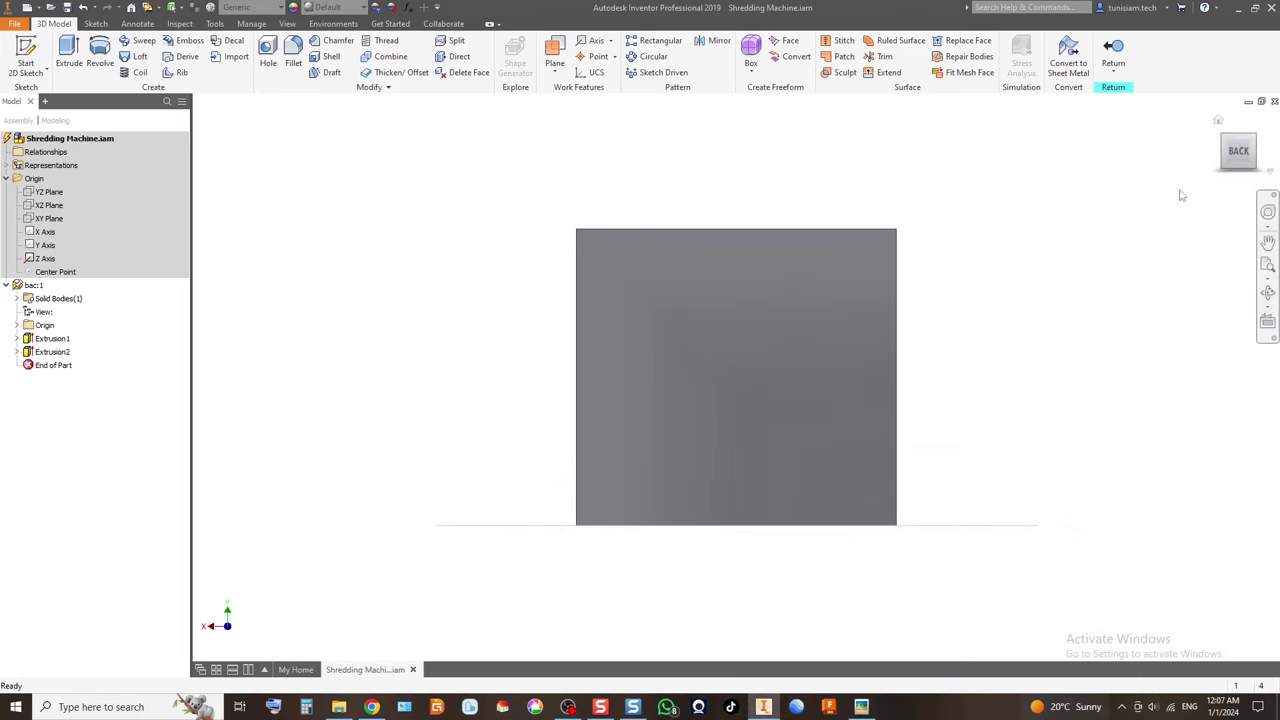
# Start a sketch on the bin's thin top rim face and project the rim's inner and outer edges.
pyautogui.click(1239, 176)
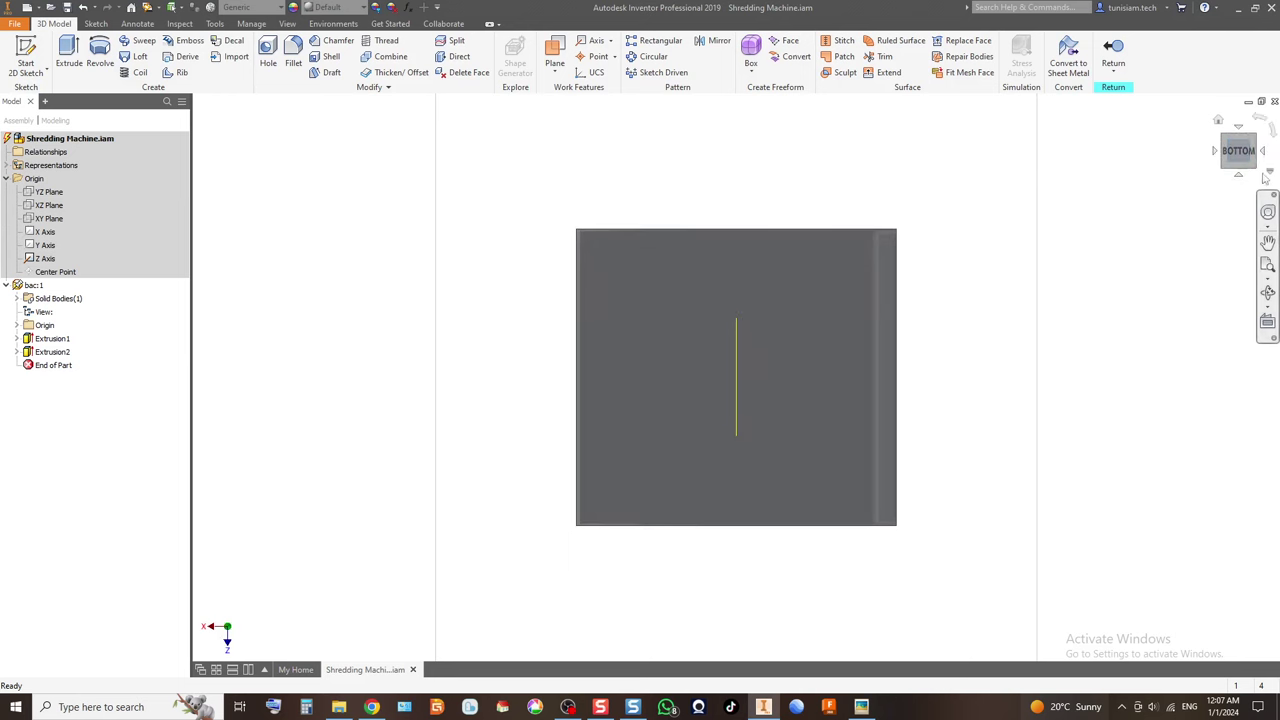
pyautogui.click(1218, 120)
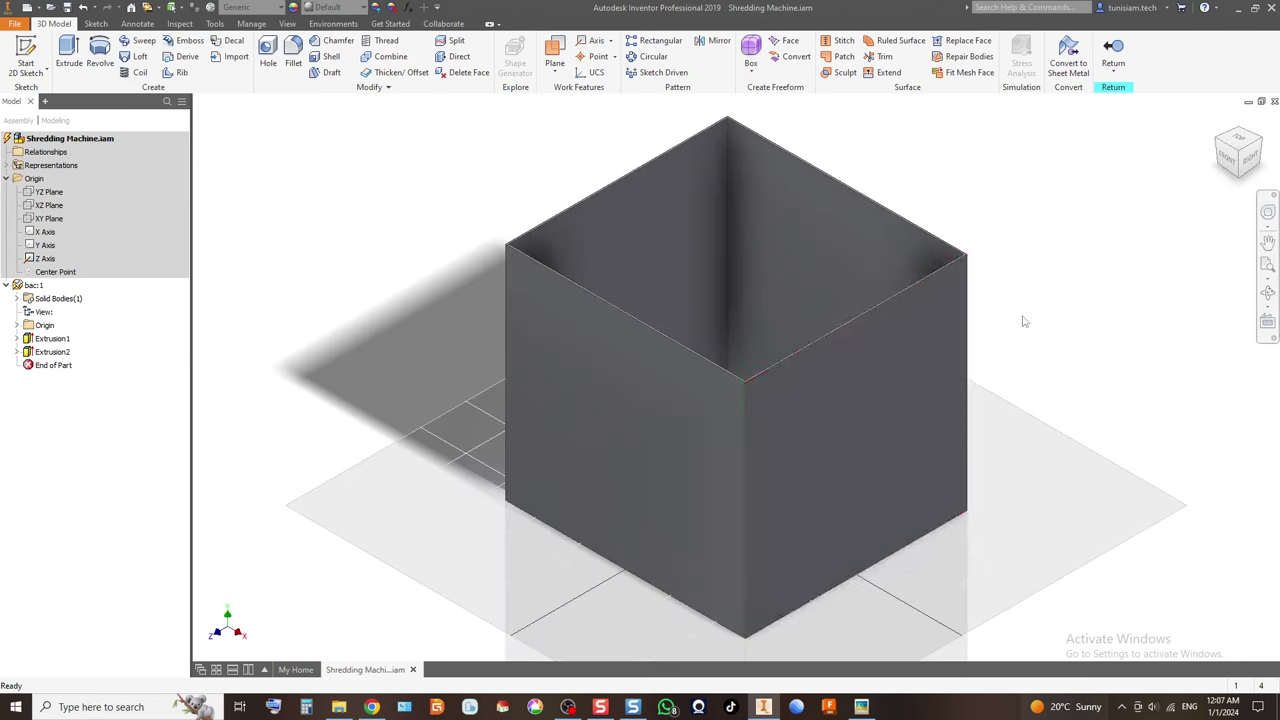
pyautogui.scroll(5, 620, 277)
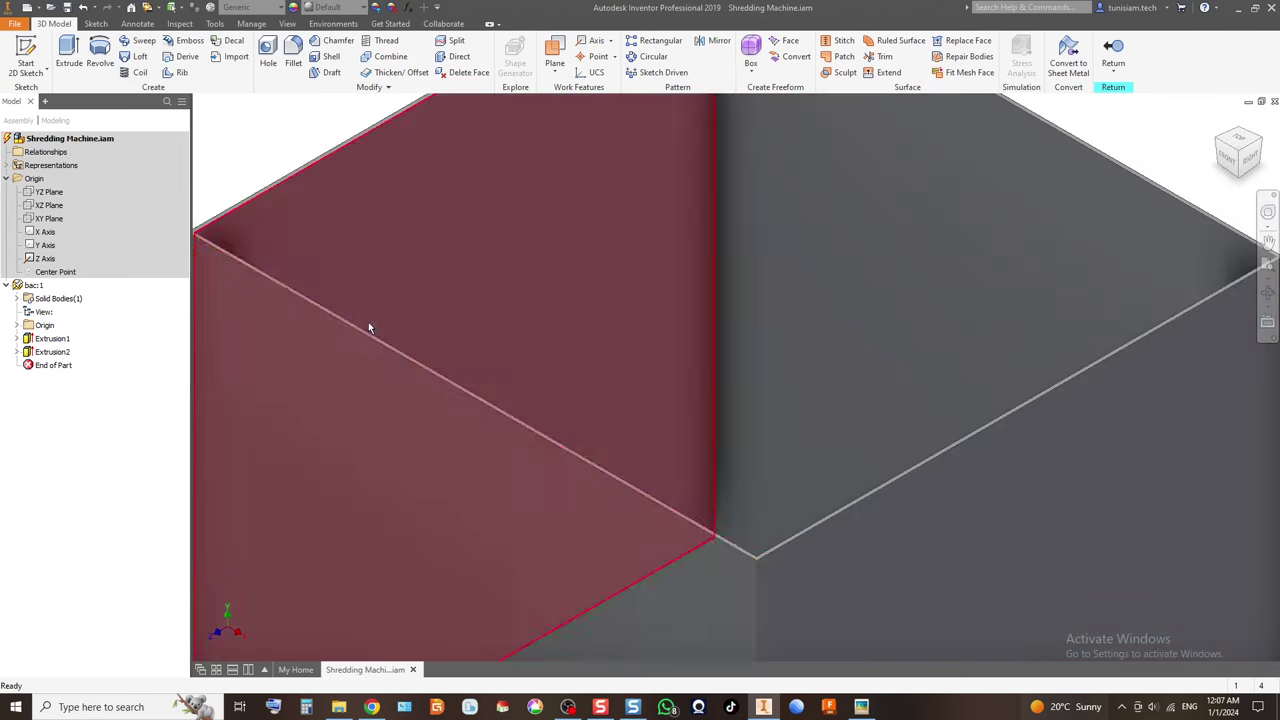
pyautogui.click(25, 55)
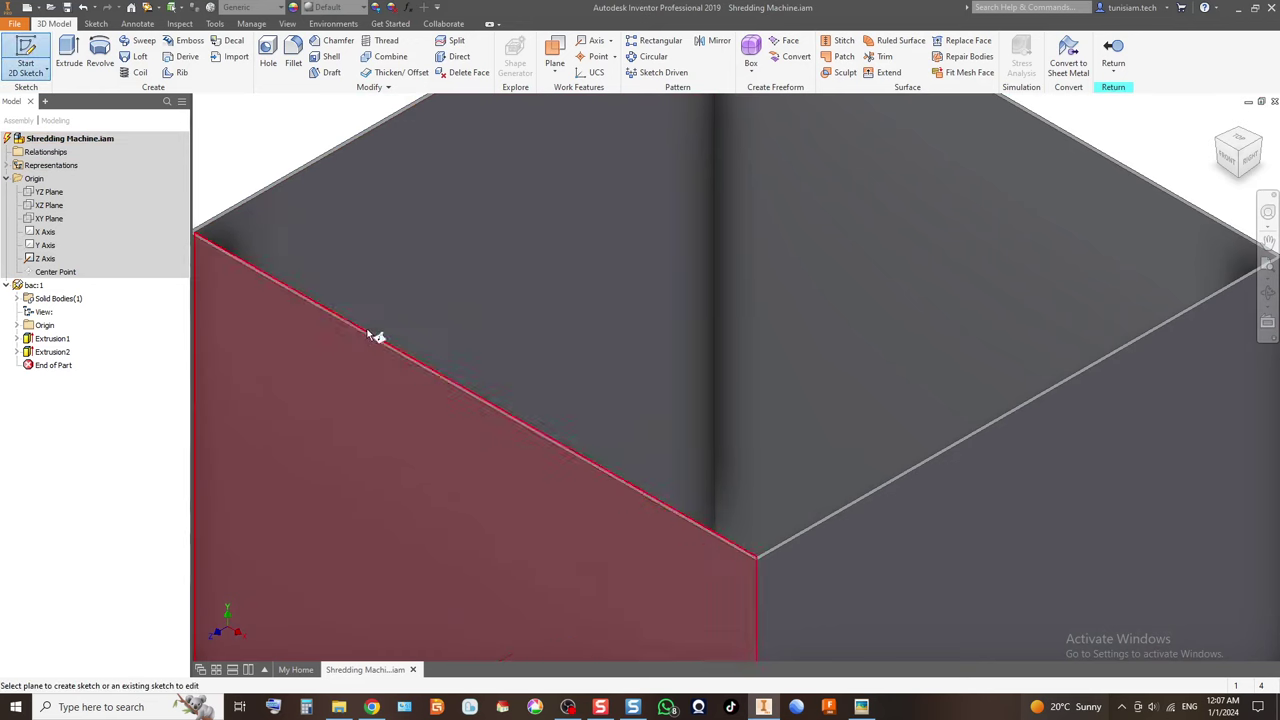
pyautogui.scroll(3, 530, 415)
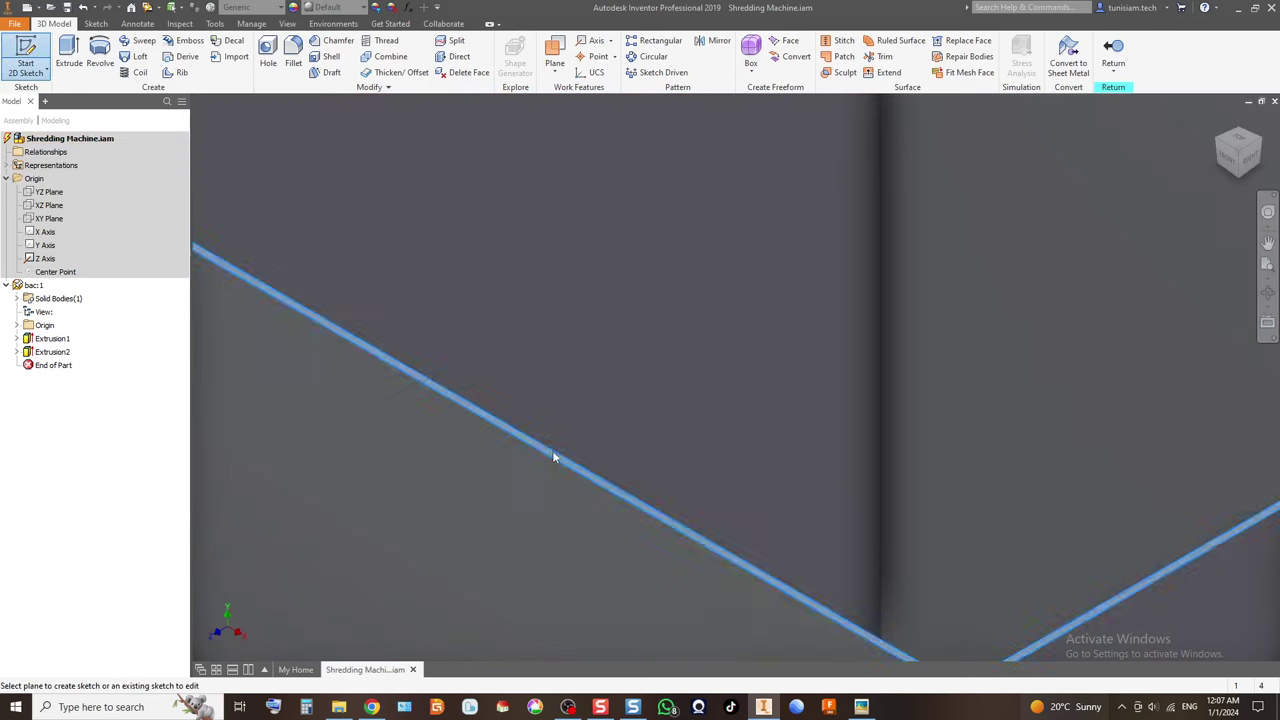
pyautogui.click(553, 456)
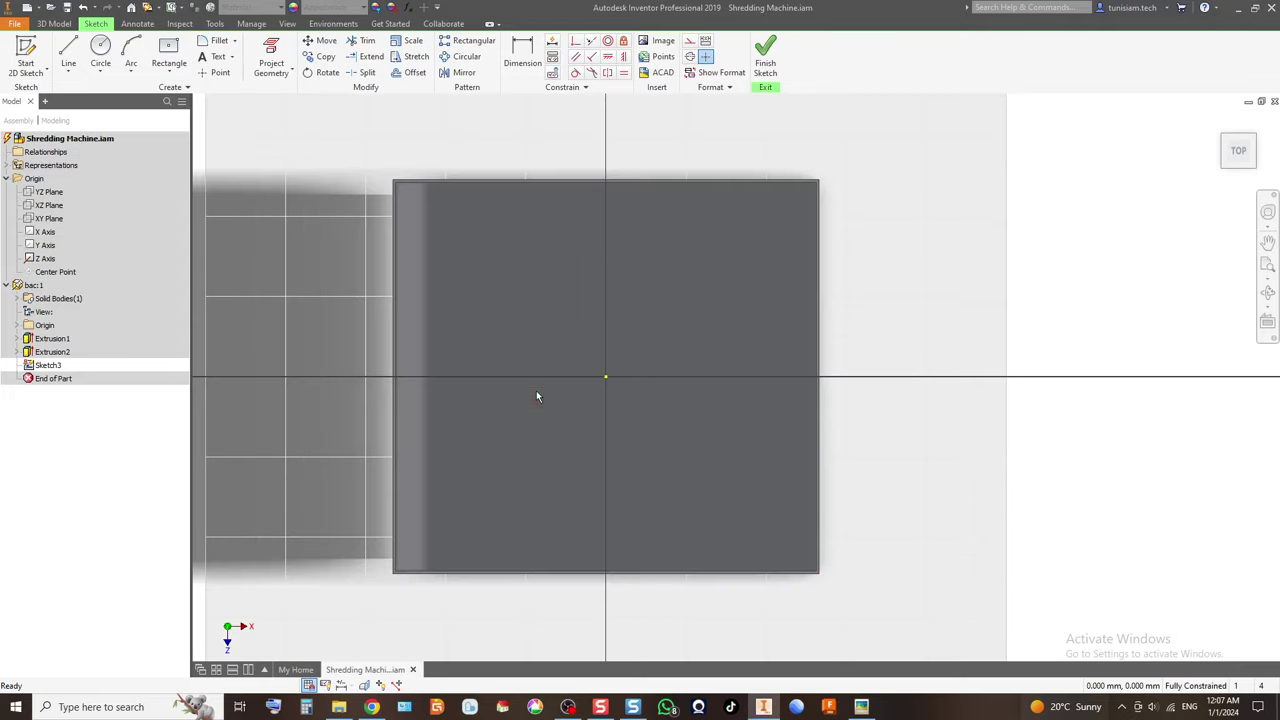
pyautogui.click(409, 72)
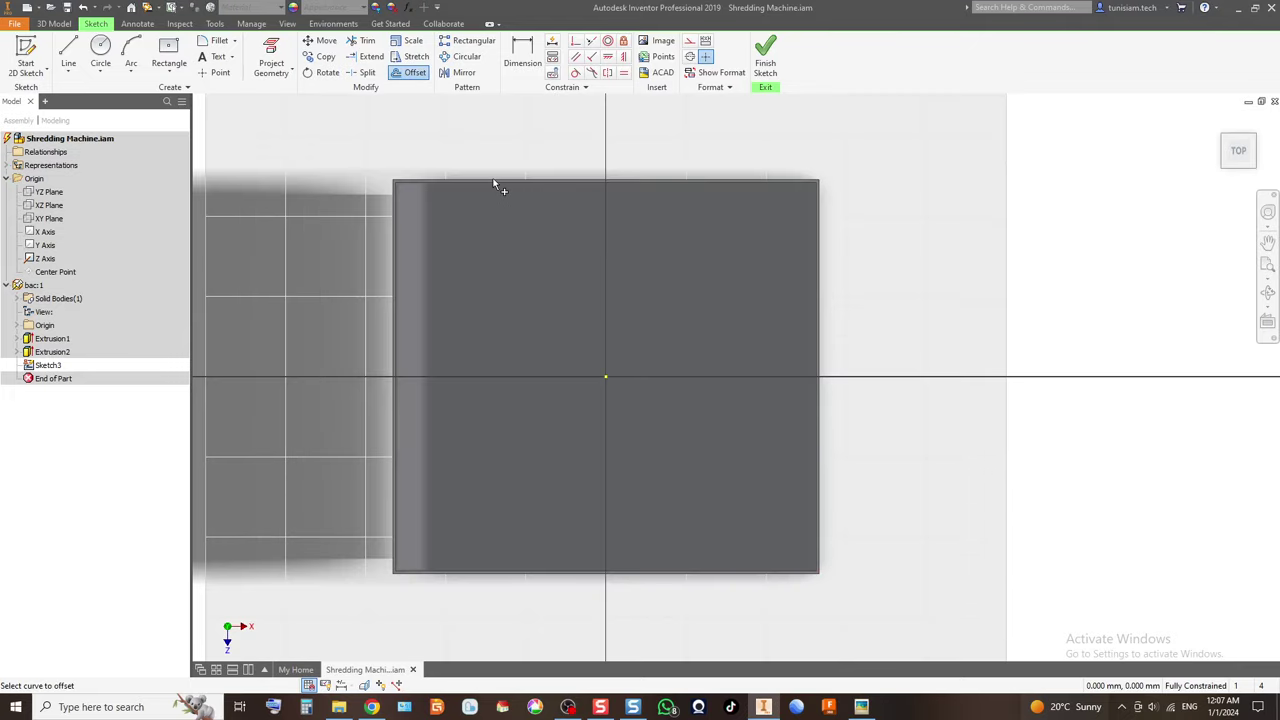
pyautogui.scroll(3, 378, 150)
pyautogui.click(271, 58)
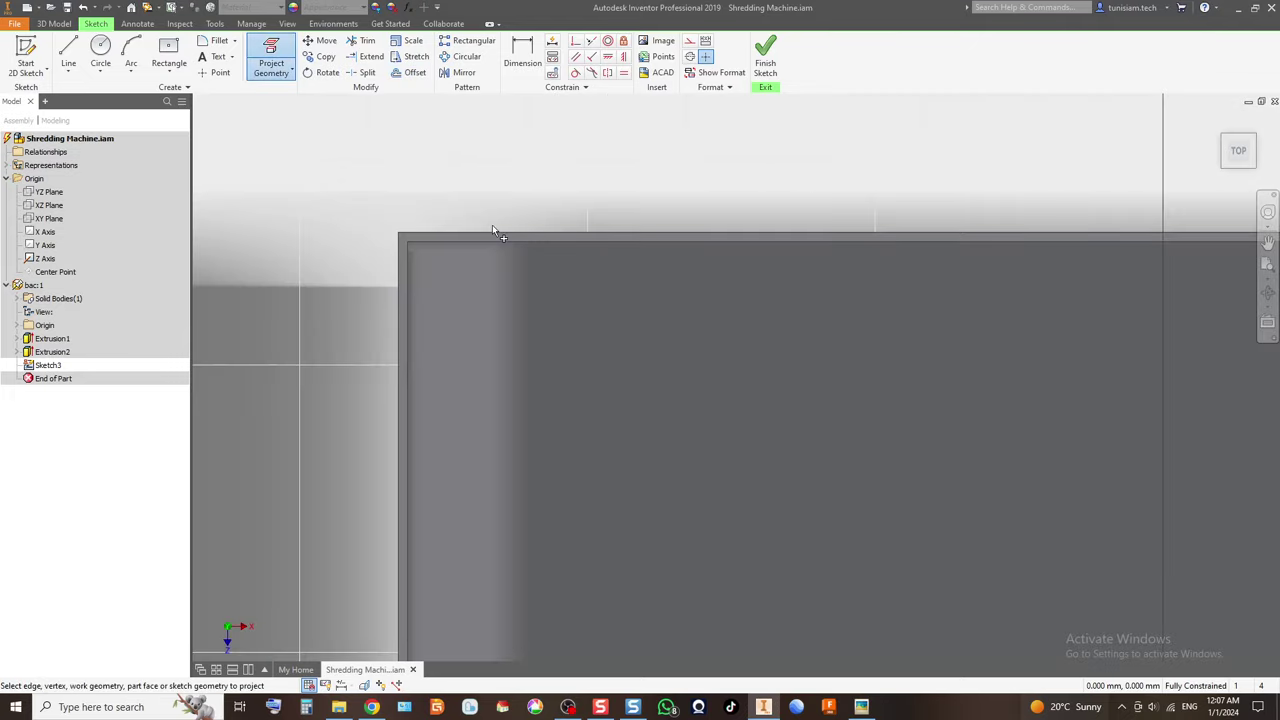
pyautogui.click(408, 246)
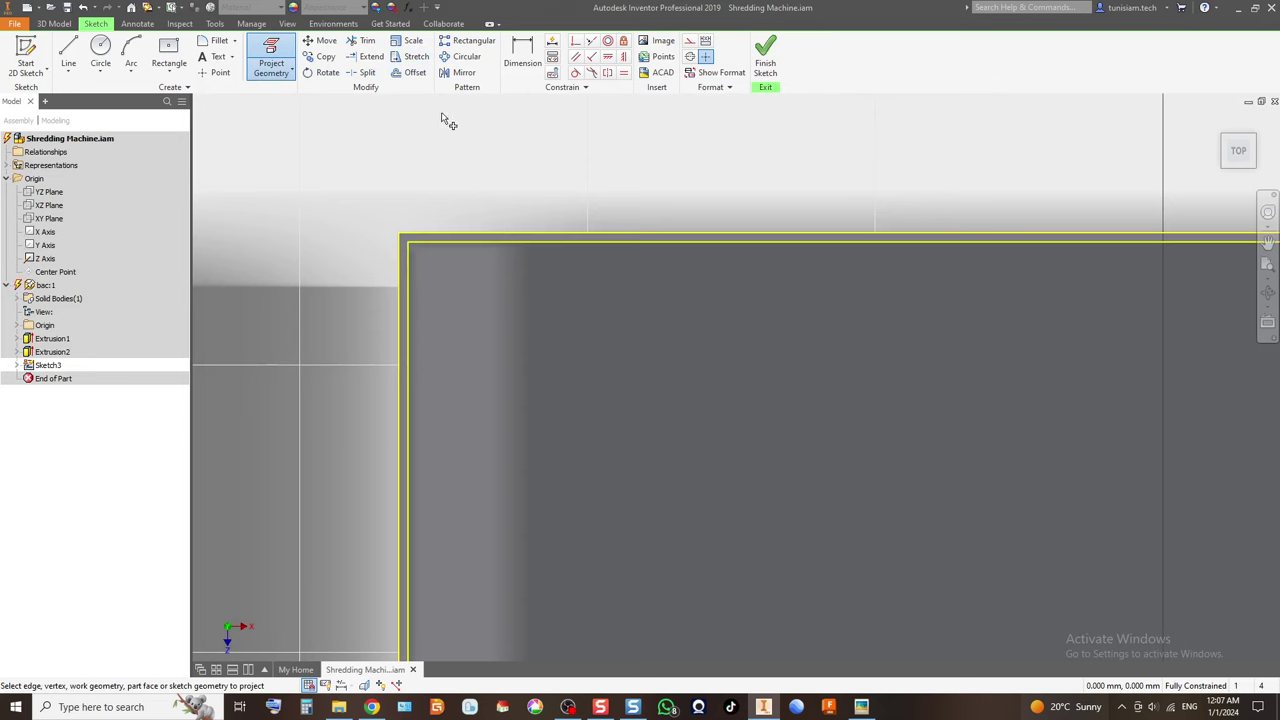
# Offset the rim's projected outer outline outward by about 29.4 mm and finish the sketch.
pyautogui.click(409, 72)
pyautogui.click(449, 237)
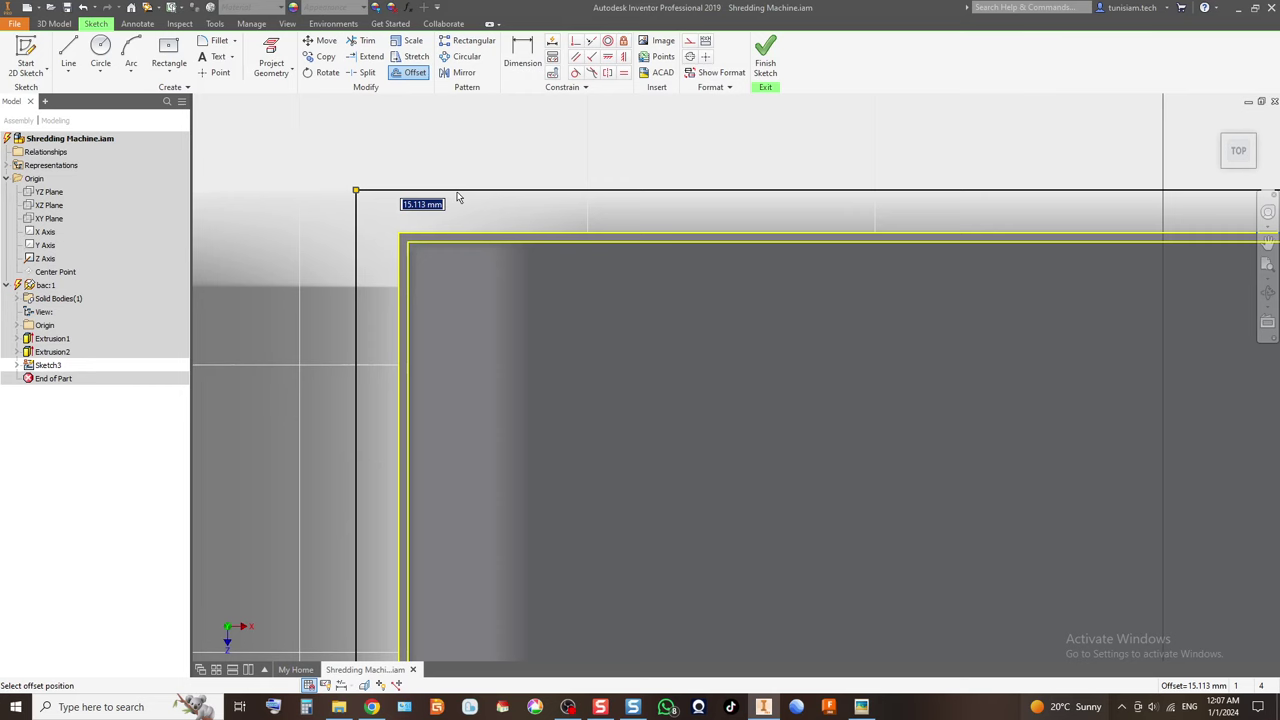
pyautogui.write('30')
pyautogui.press('Return')
pyautogui.scroll(-4, 314, 251)
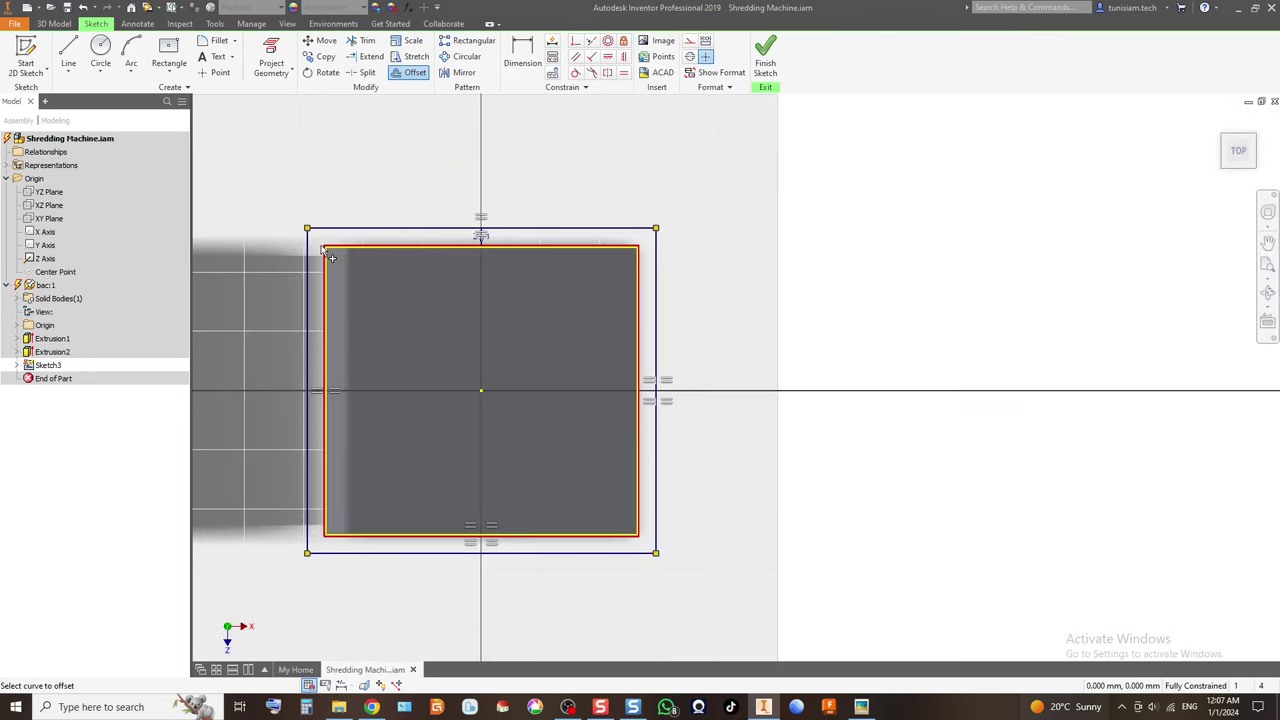
pyautogui.click(765, 55)
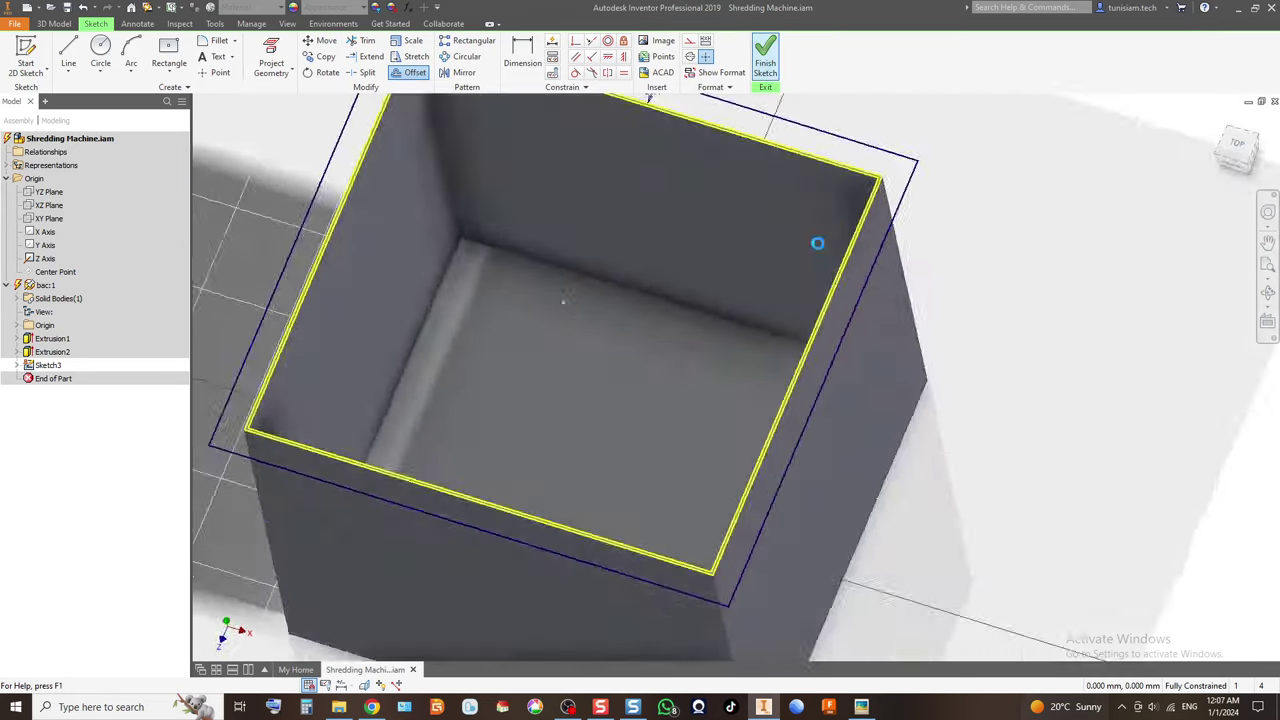
# Extrude the ring profile around the bin's opening 30 mm downward, joining it to the body as an outer rim.
pyautogui.press('e')
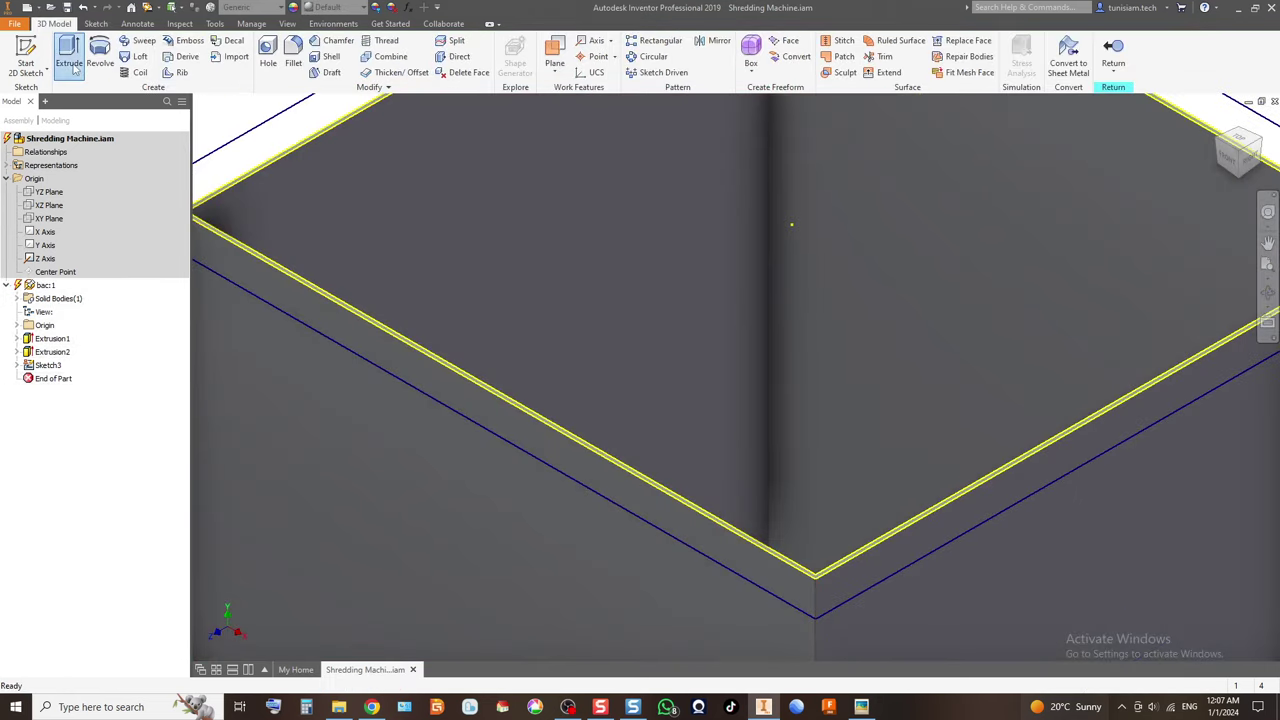
pyautogui.click(447, 393)
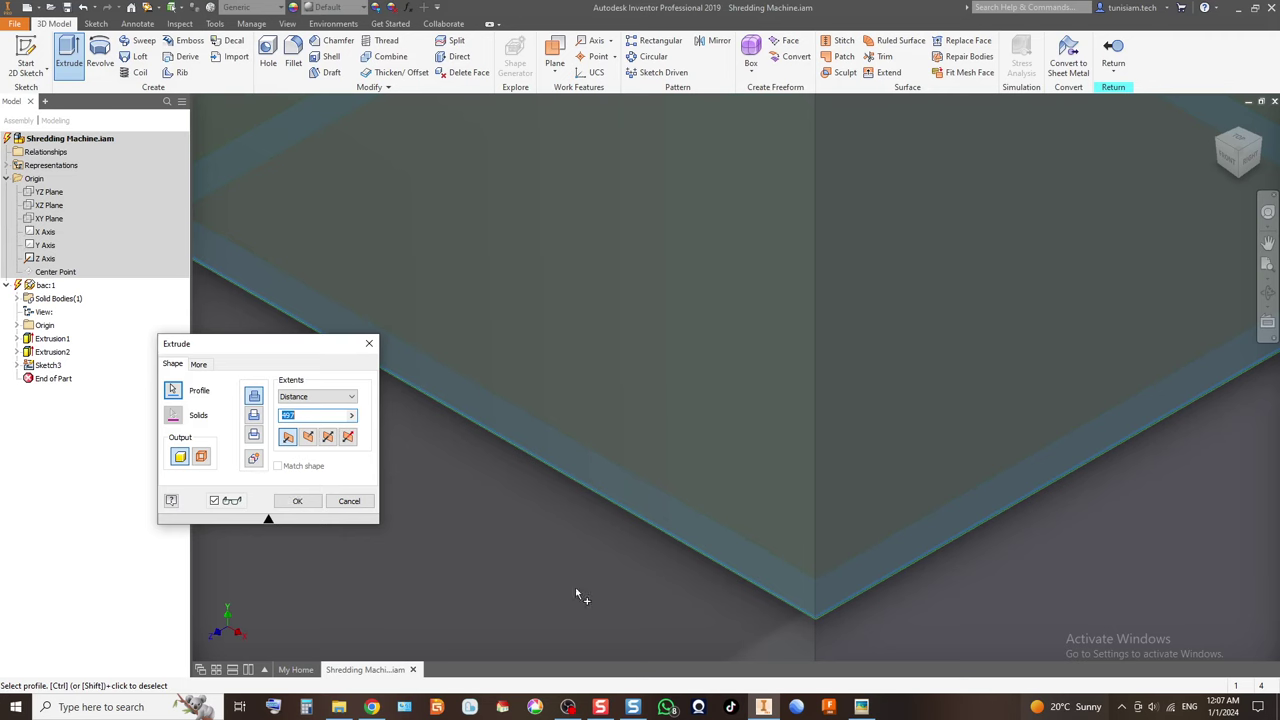
pyautogui.click(307, 436)
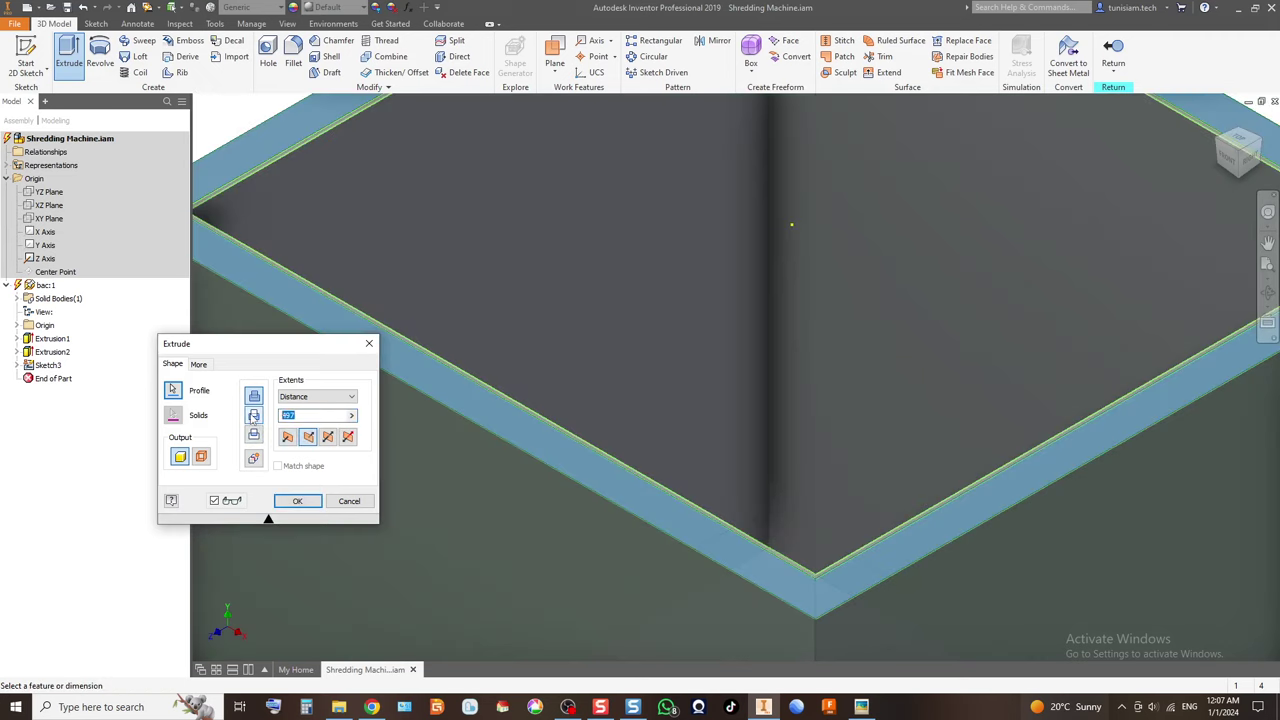
pyautogui.scroll(-5, 672, 455)
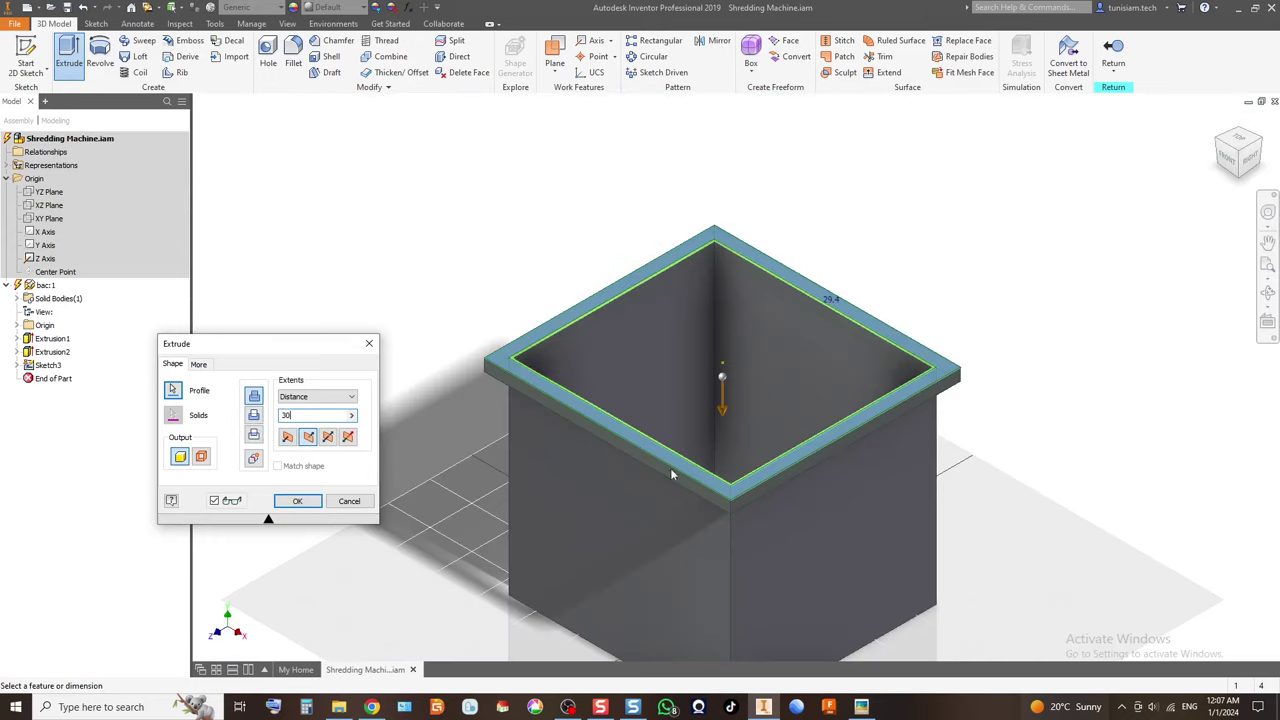
pyautogui.click(299, 501)
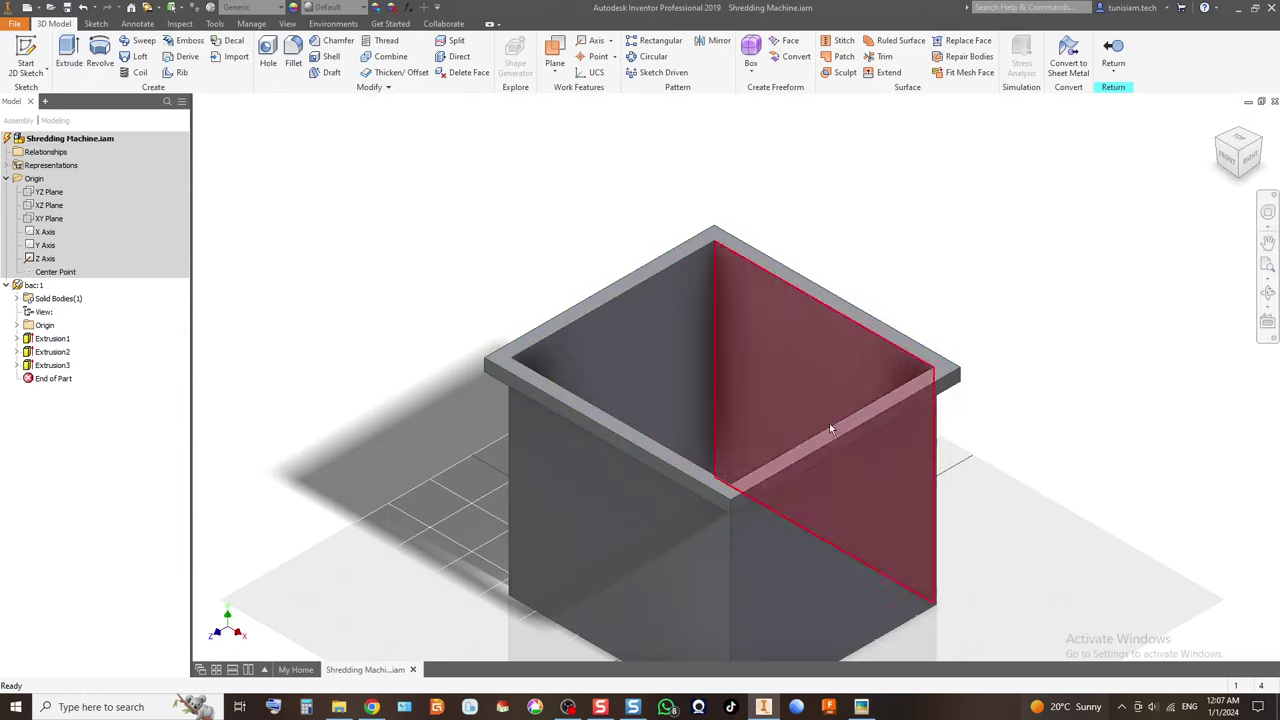
# Start a sketch on the underside face of the bin's outer rim.
pyautogui.click(1250, 163)
pyautogui.scroll(4, 575, 168)
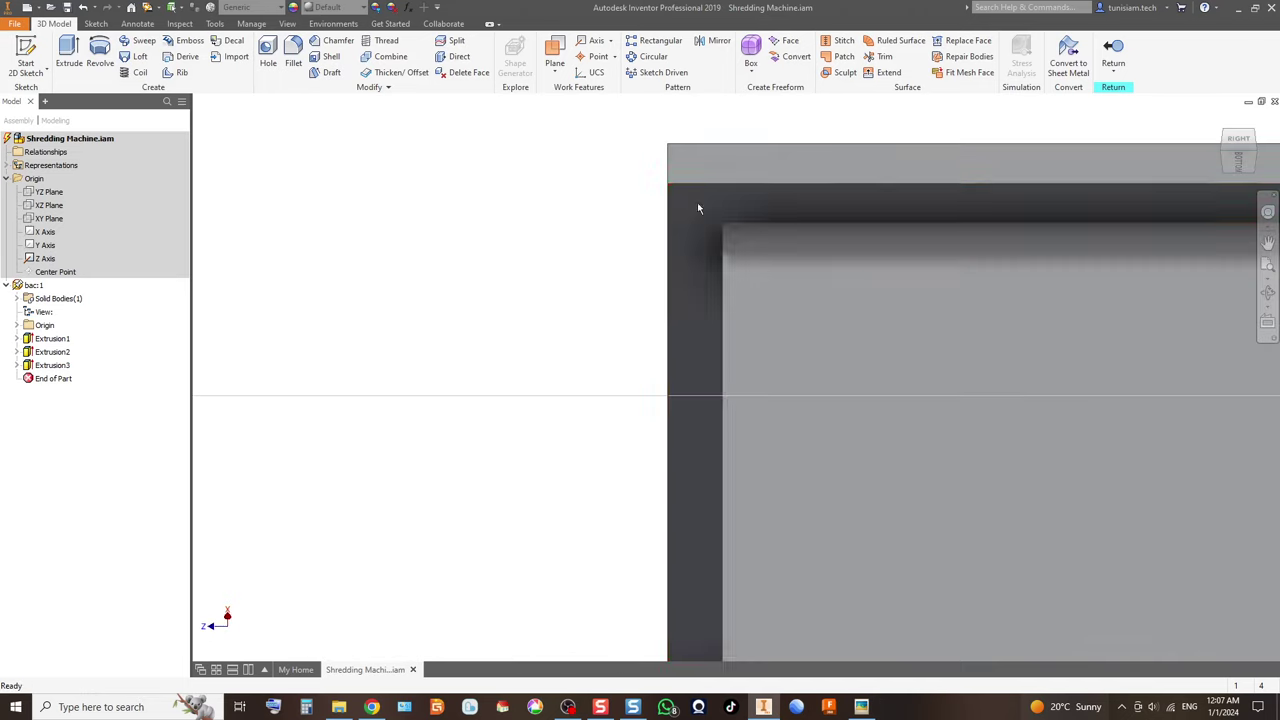
pyautogui.click(817, 208)
pyautogui.click(26, 55)
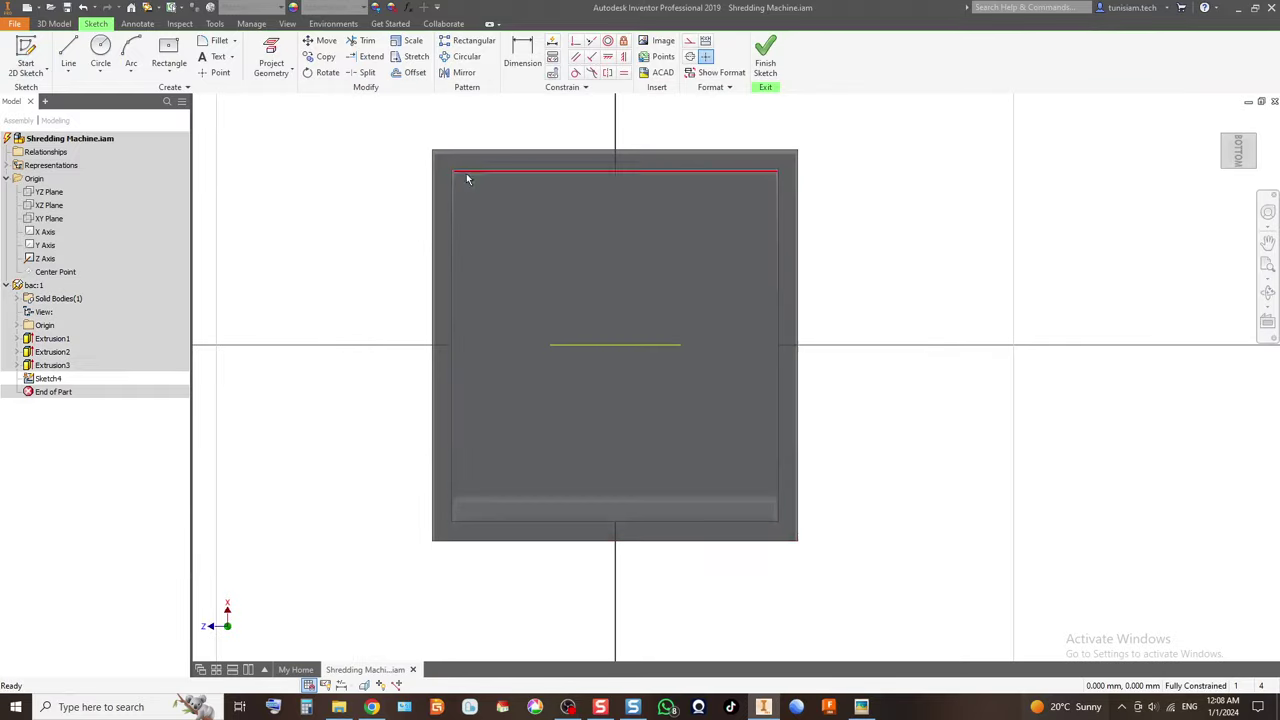
pyautogui.scroll(3, 467, 179)
pyautogui.press('p')
# Offset the underside's outer outline inward about 2.5 mm and its inner outline outward about 3 mm, then finish the sketch.
pyautogui.click(410, 72)
pyautogui.click(437, 147)
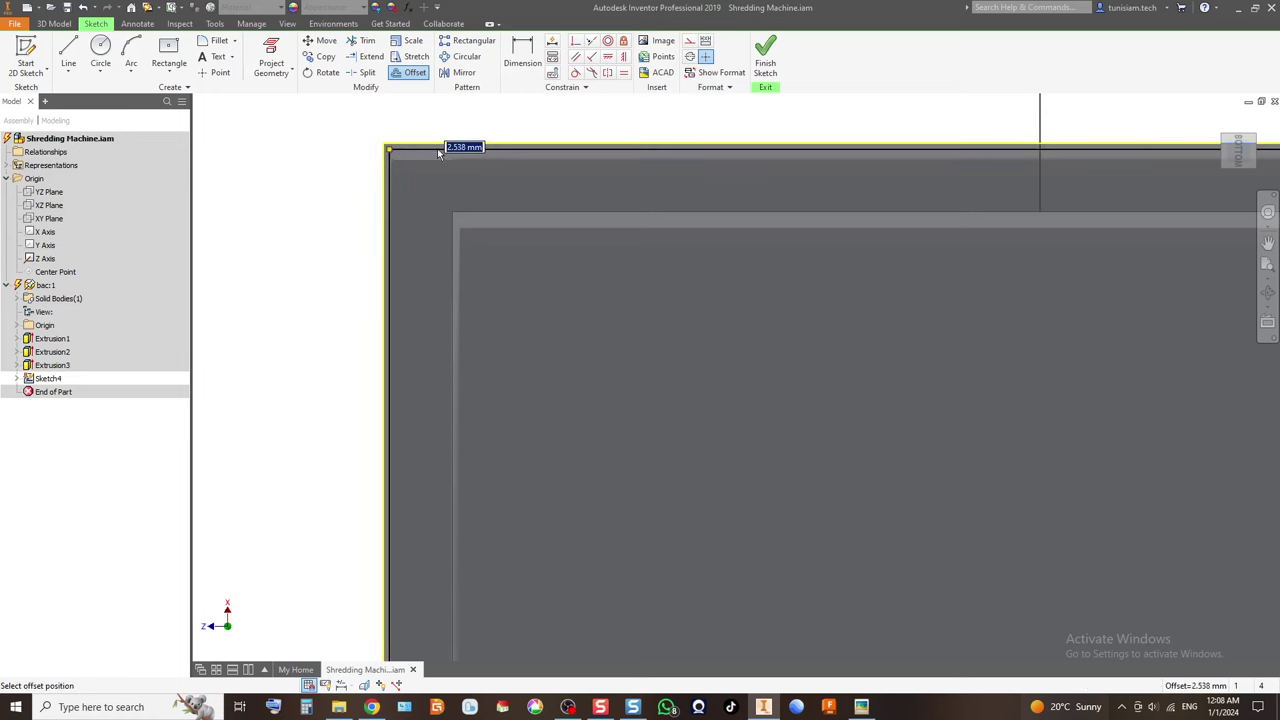
pyautogui.click(441, 151)
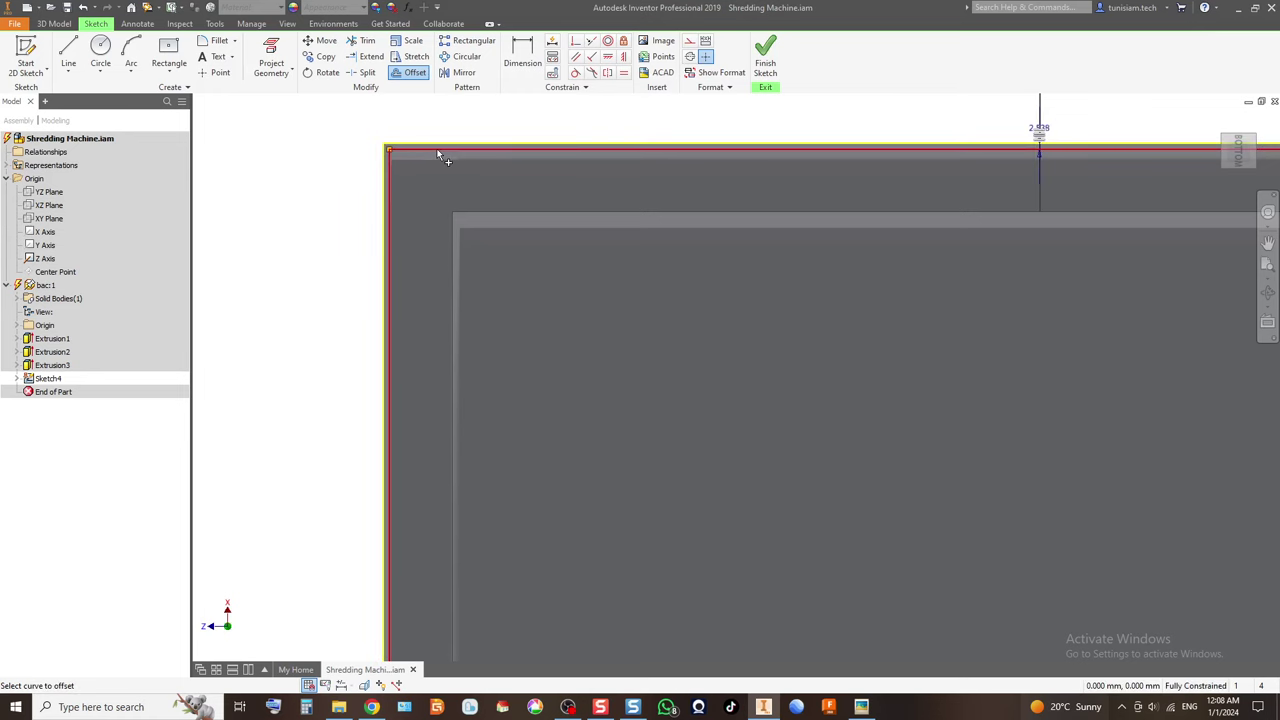
pyautogui.click(482, 214)
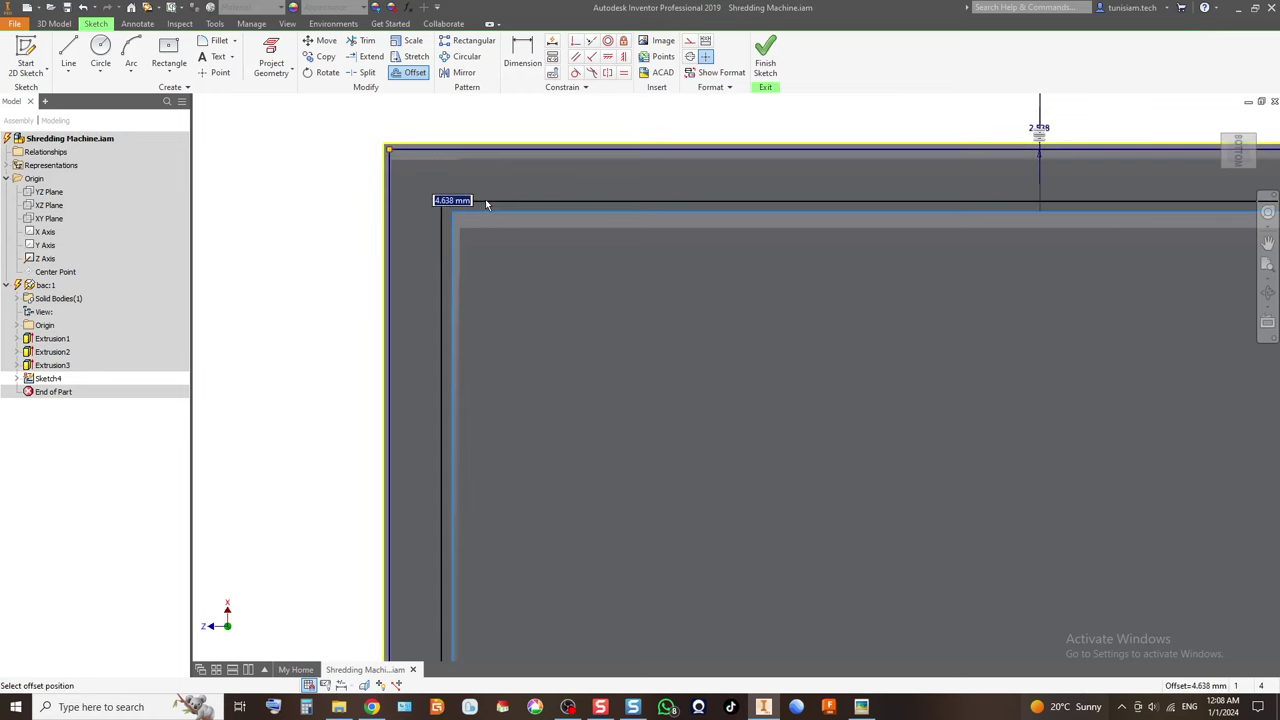
pyautogui.click(486, 200)
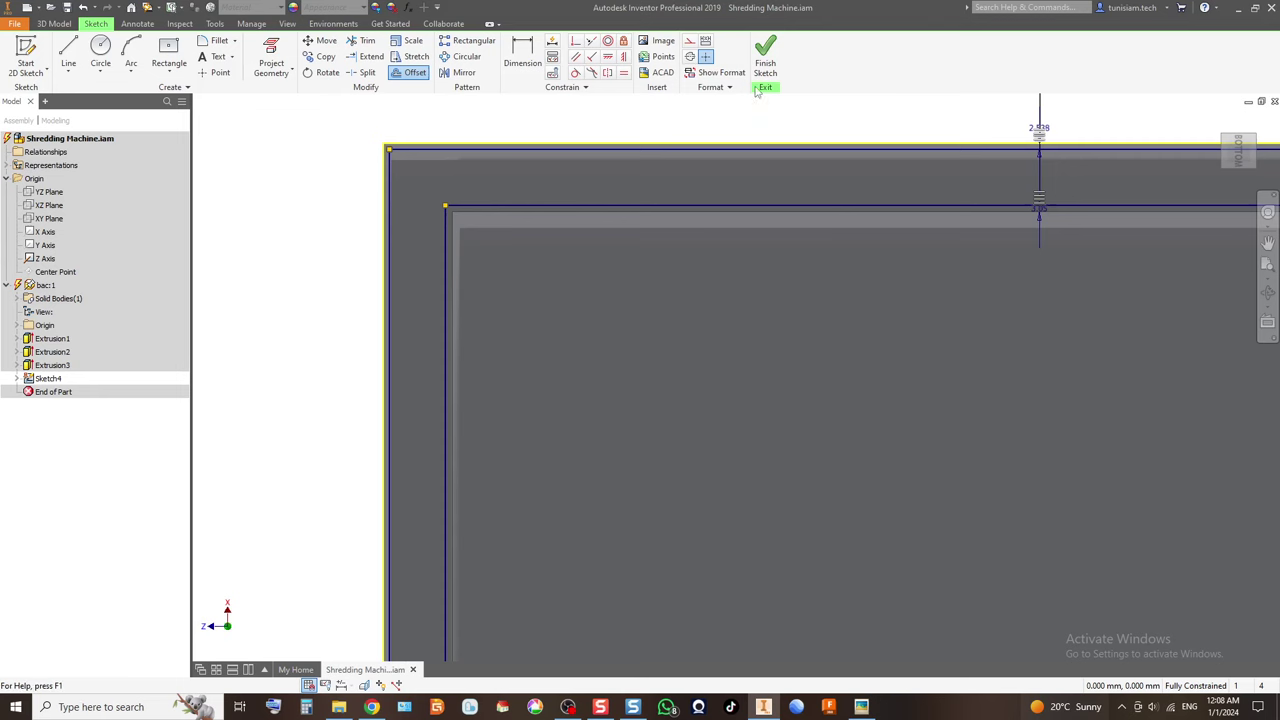
pyautogui.click(765, 55)
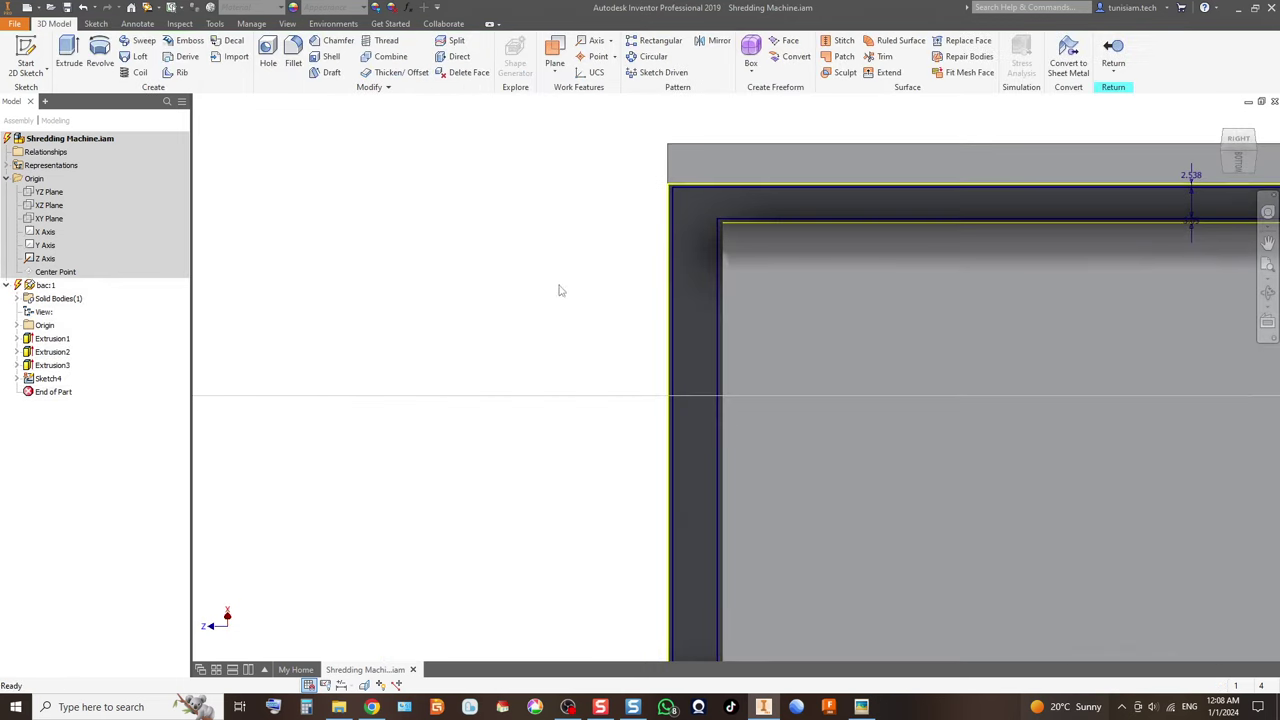
# Cut the ring between the two offset outlines 27 mm up into the rim to hollow it from below.
pyautogui.click(68, 55)
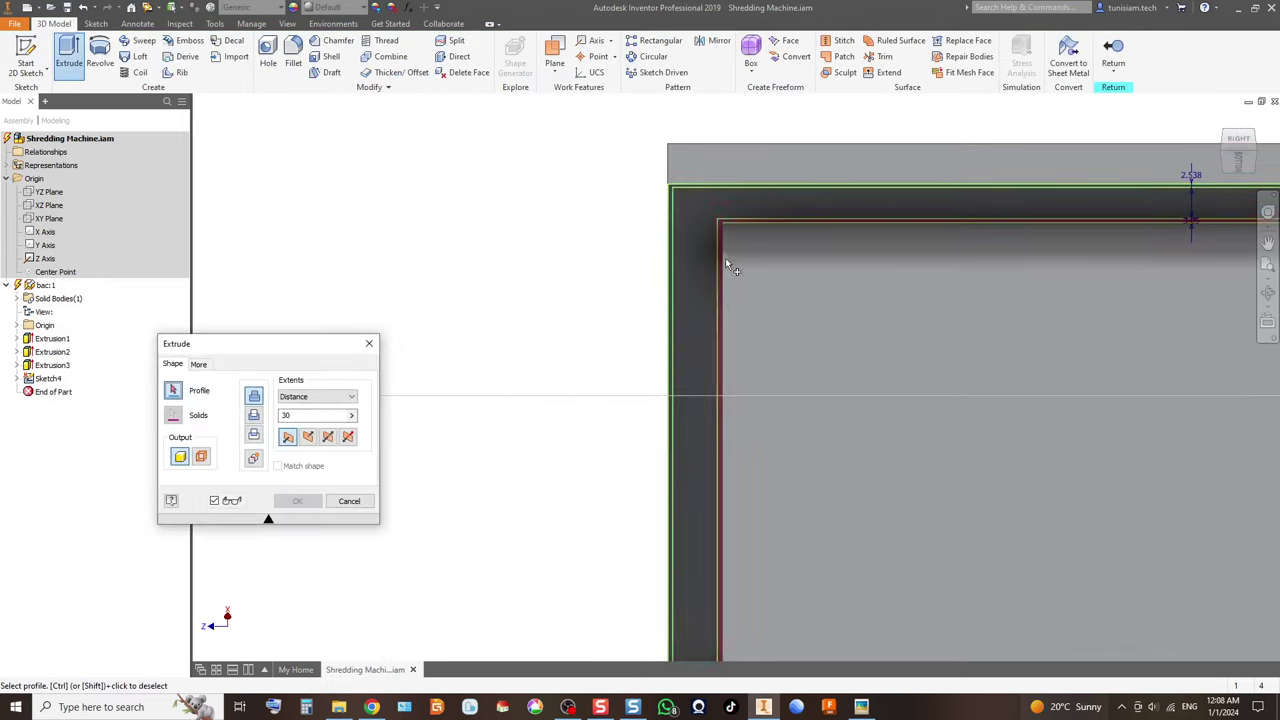
pyautogui.click(743, 226)
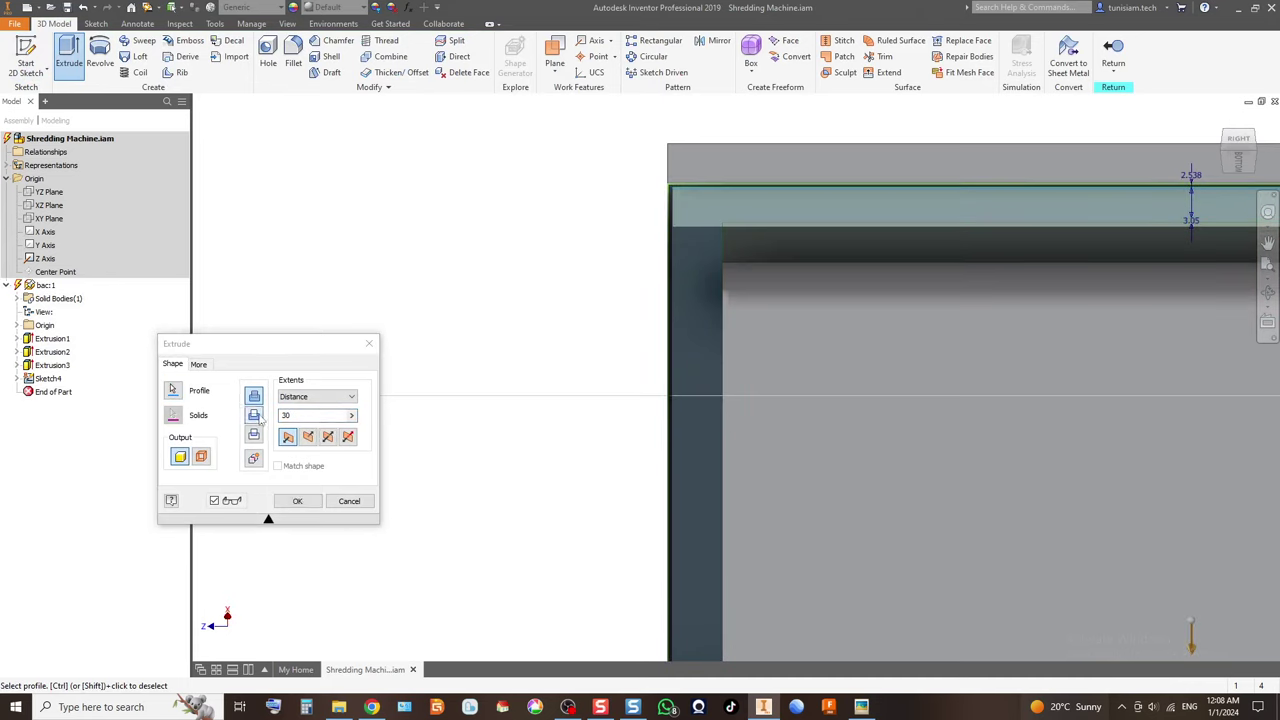
pyautogui.click(308, 436)
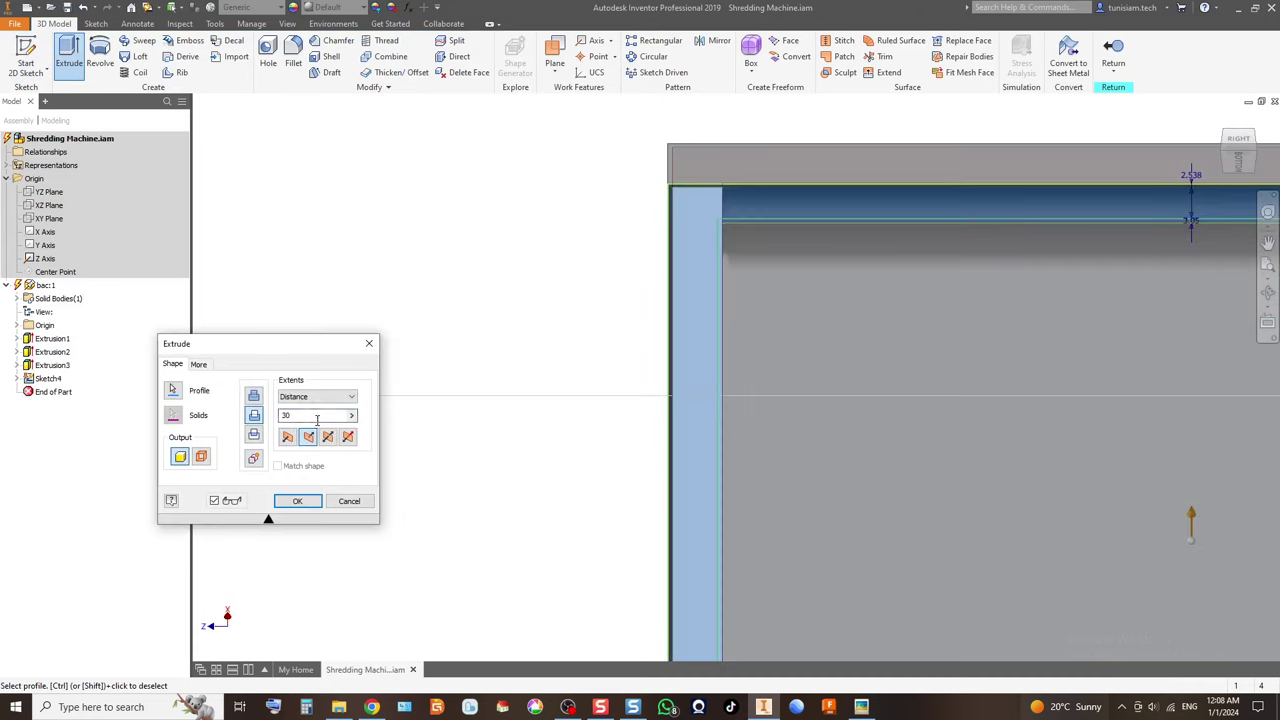
pyautogui.click(254, 416)
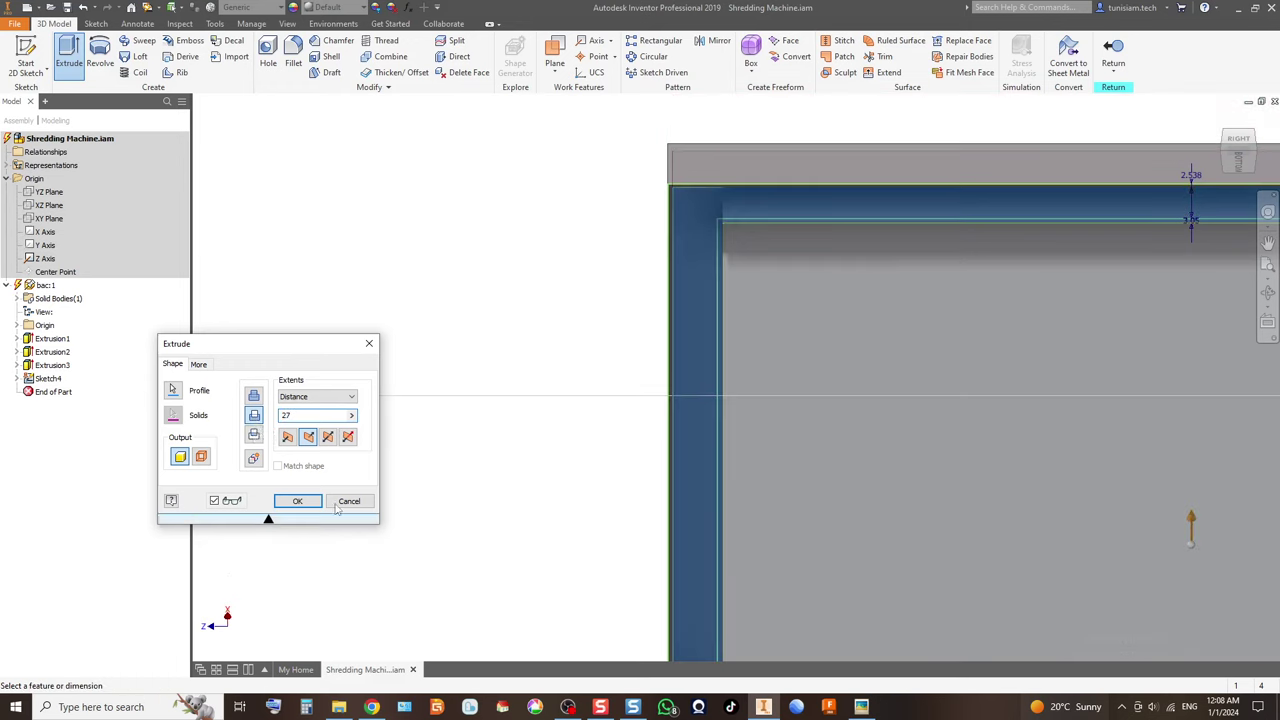
pyautogui.click(297, 502)
# Finish editing the bin part and return to the Shredding Machine assembly.
pyautogui.scroll(-2, 1103, 234)
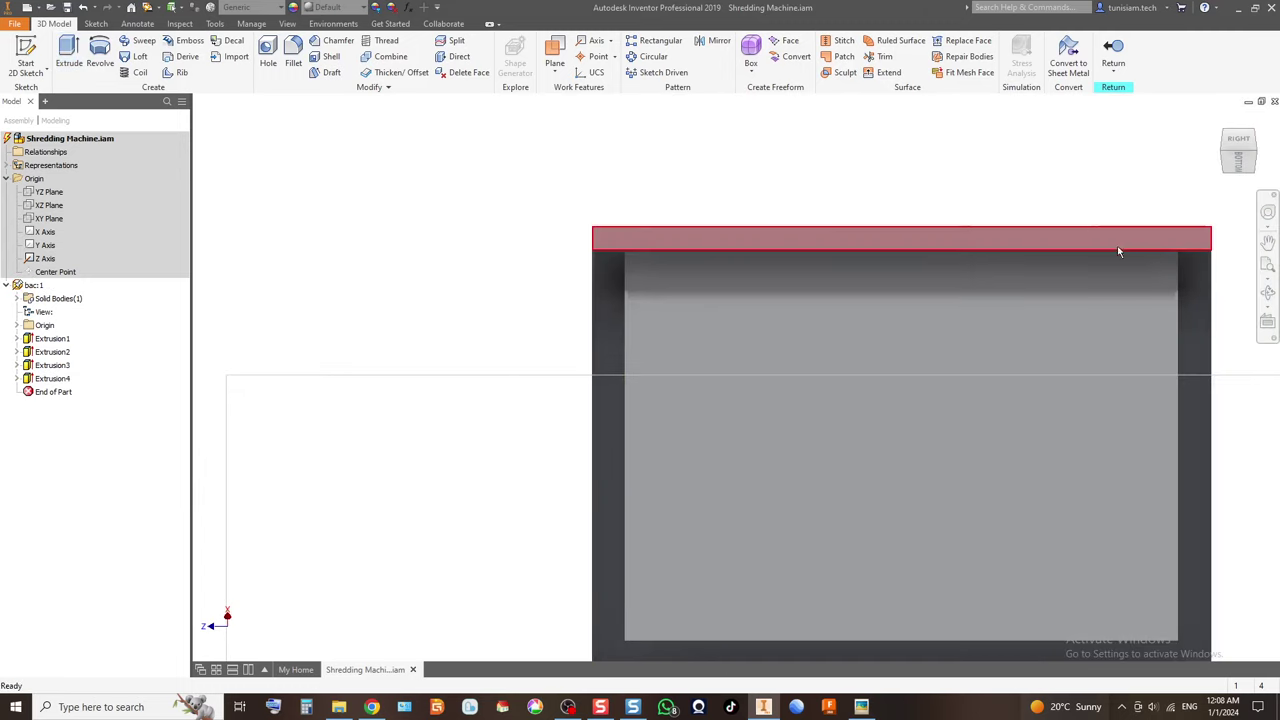
pyautogui.click(1238, 150)
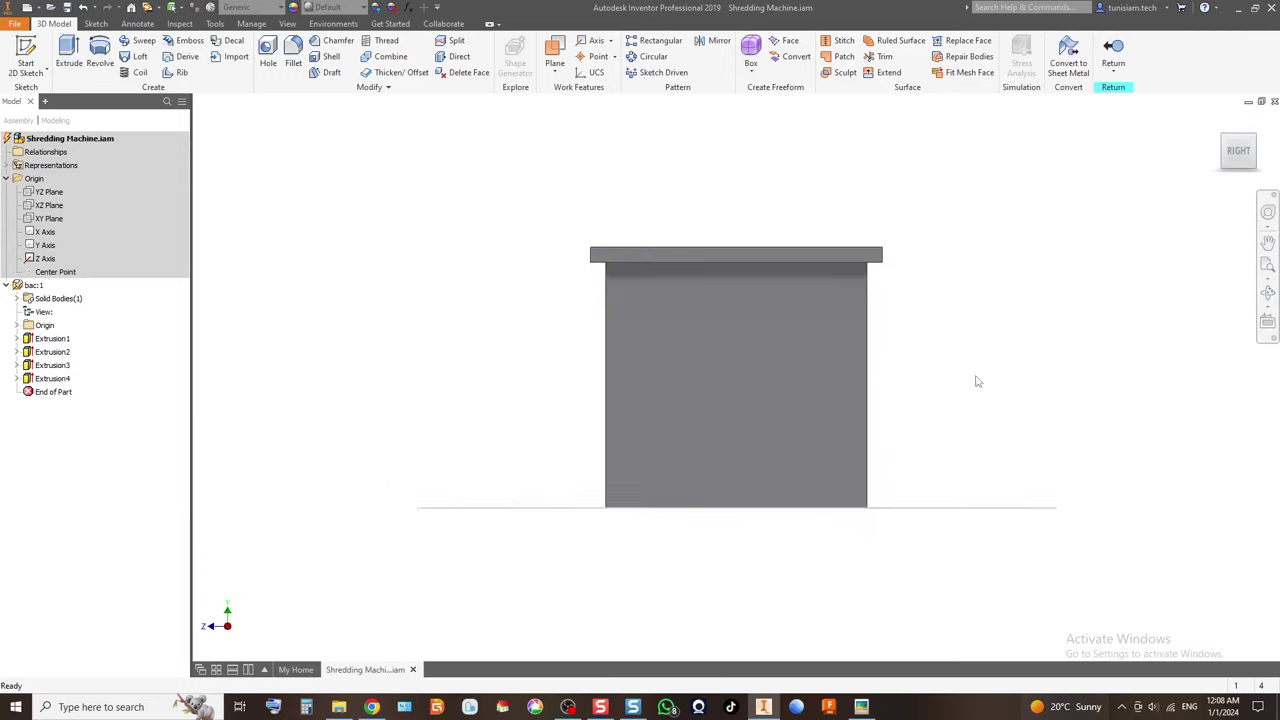
pyautogui.click(1222, 133)
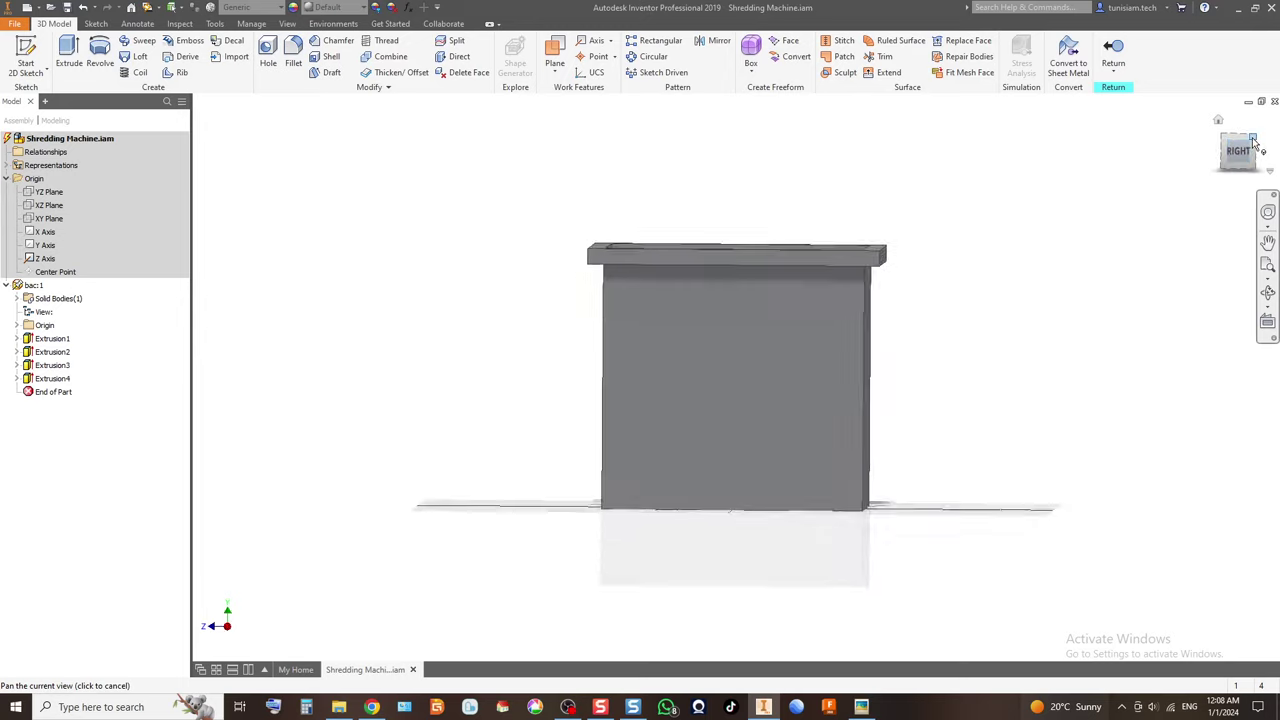
pyautogui.scroll(5, 690, 399)
pyautogui.scroll(-5, 858, 378)
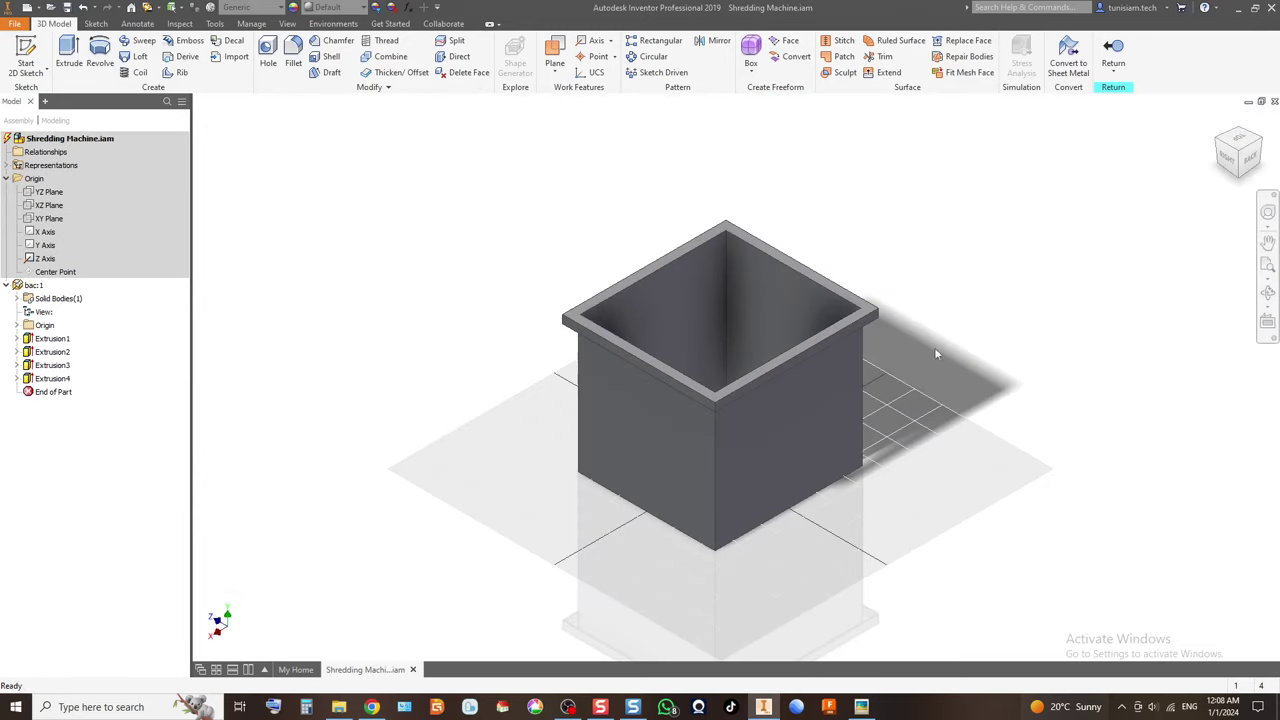
pyautogui.click(1226, 166)
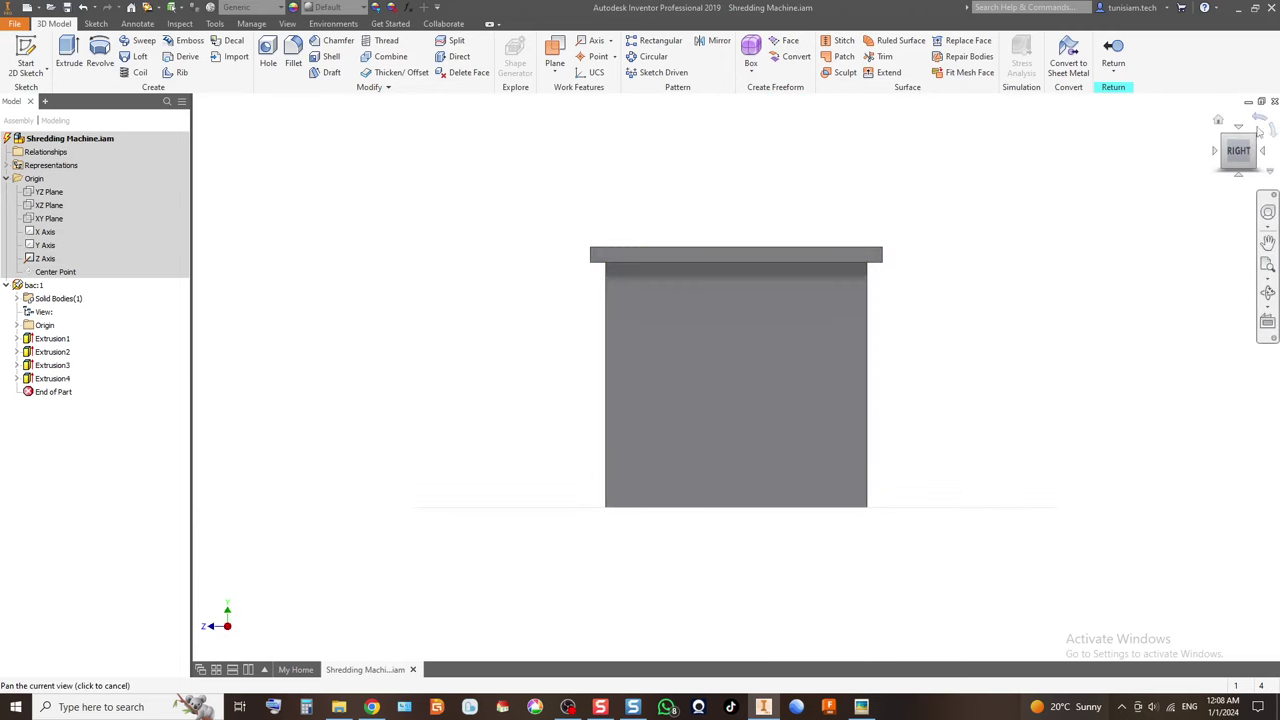
pyautogui.click(1261, 127)
pyautogui.click(1113, 50)
# Apply the Diamond Plate appearance to the bin component.
pyautogui.click(659, 349)
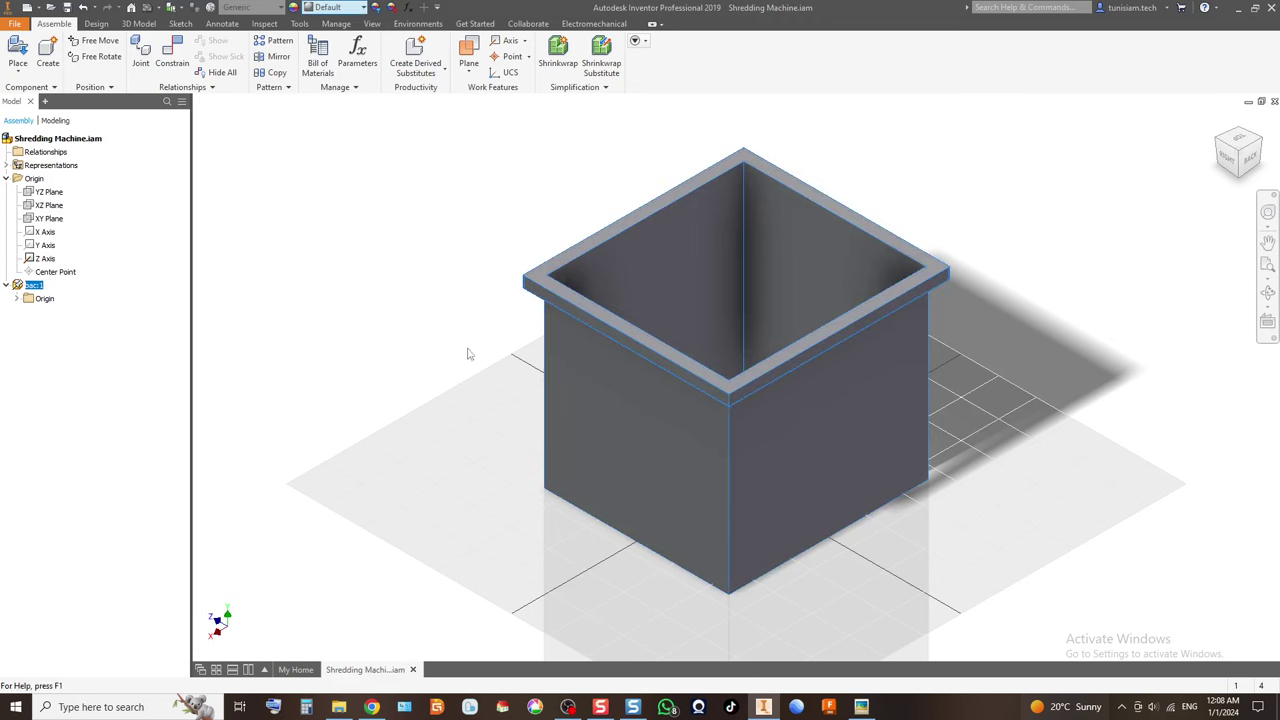
pyautogui.click(340, 7)
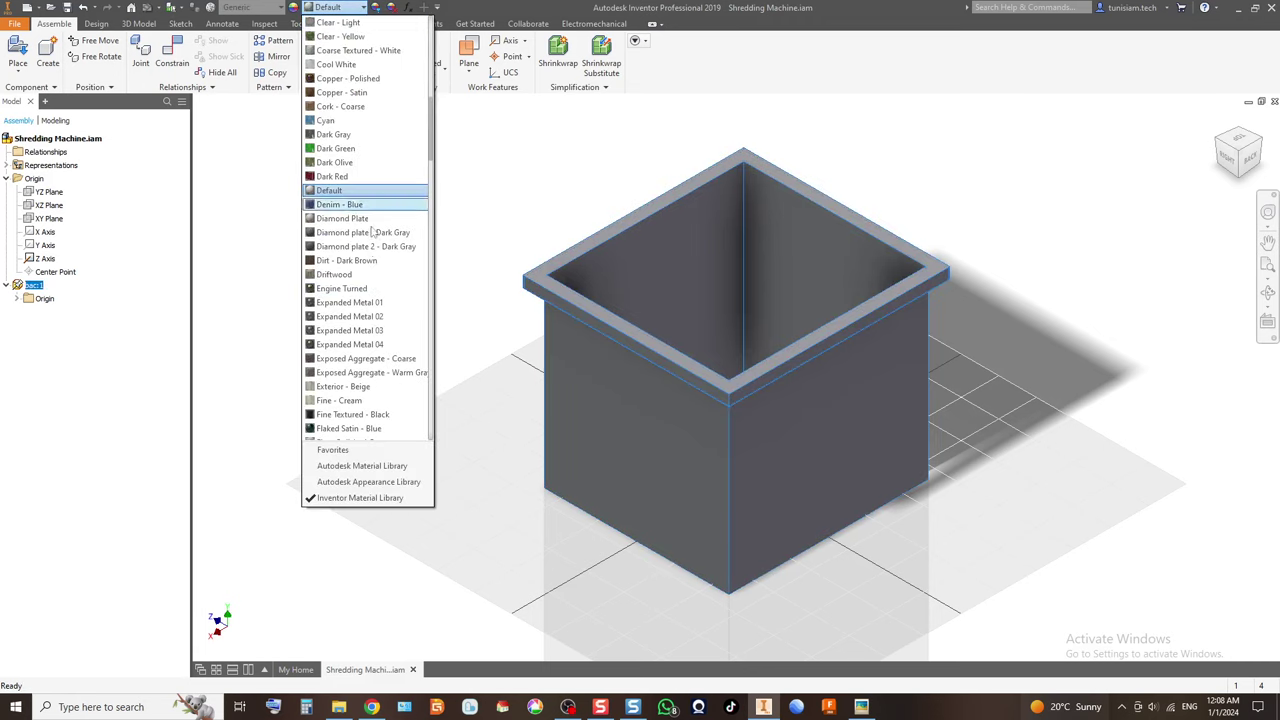
pyautogui.click(386, 219)
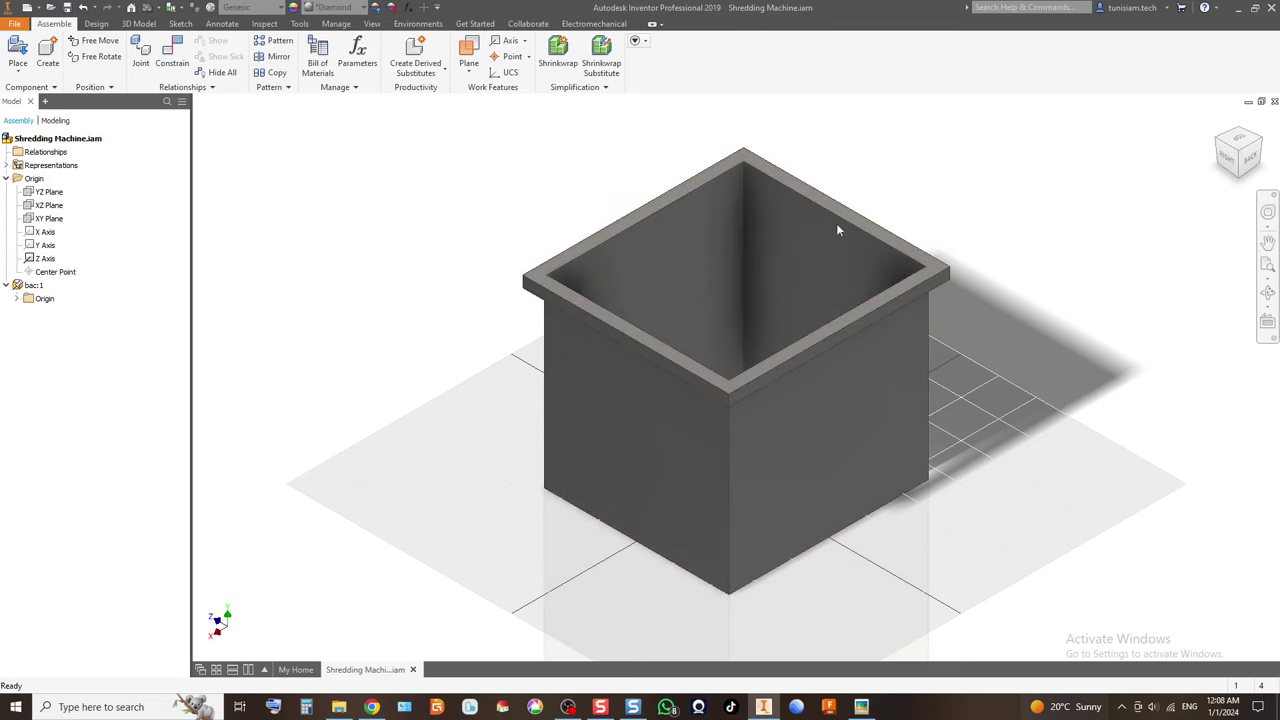
# Apply the Chrome - Polished appearance to the bin component.
pyautogui.click(580, 288)
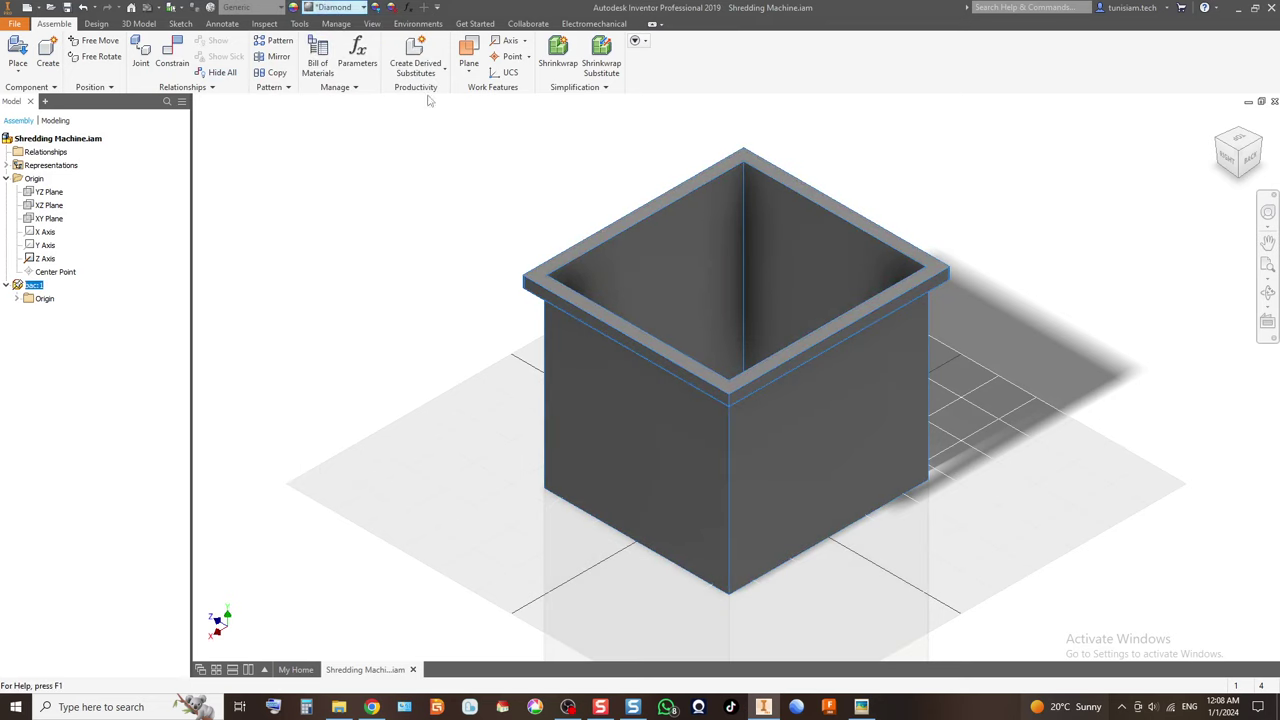
pyautogui.click(340, 7)
pyautogui.scroll(-3, 284, 256)
pyautogui.scroll(6, 330, 138)
pyautogui.scroll(3, 330, 138)
pyautogui.click(345, 152)
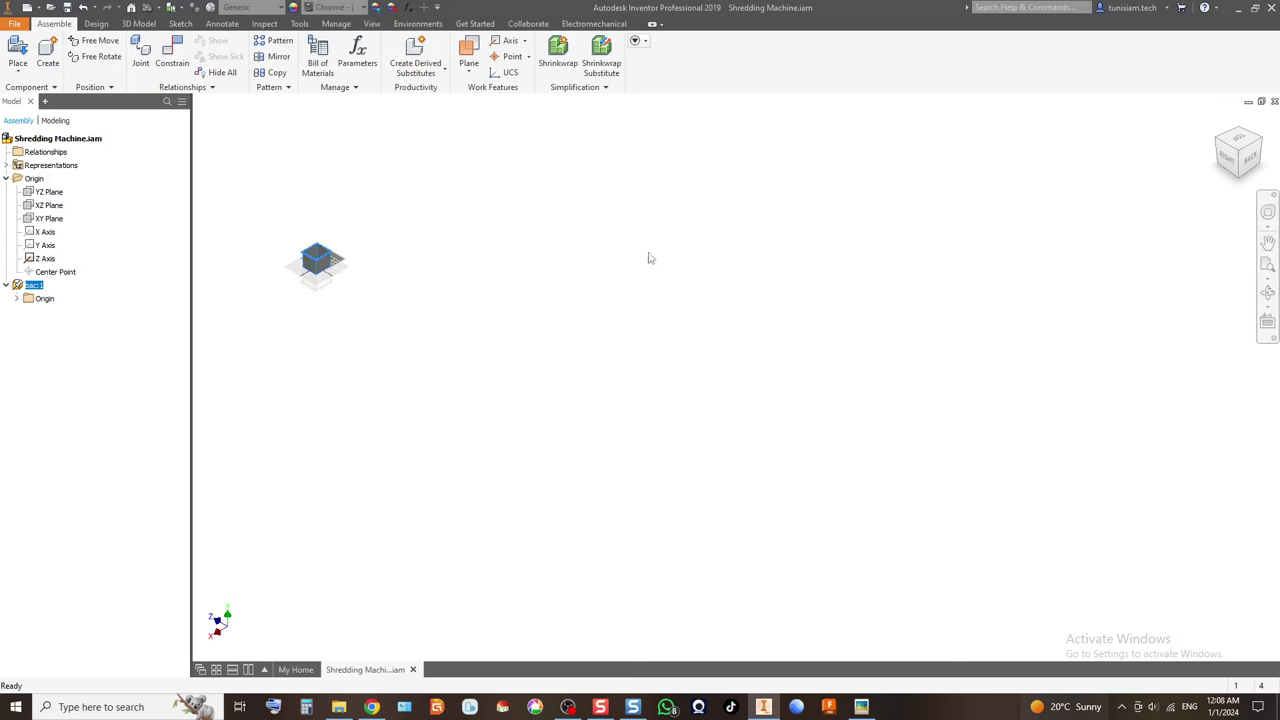
pyautogui.scroll(10, 376, 275)
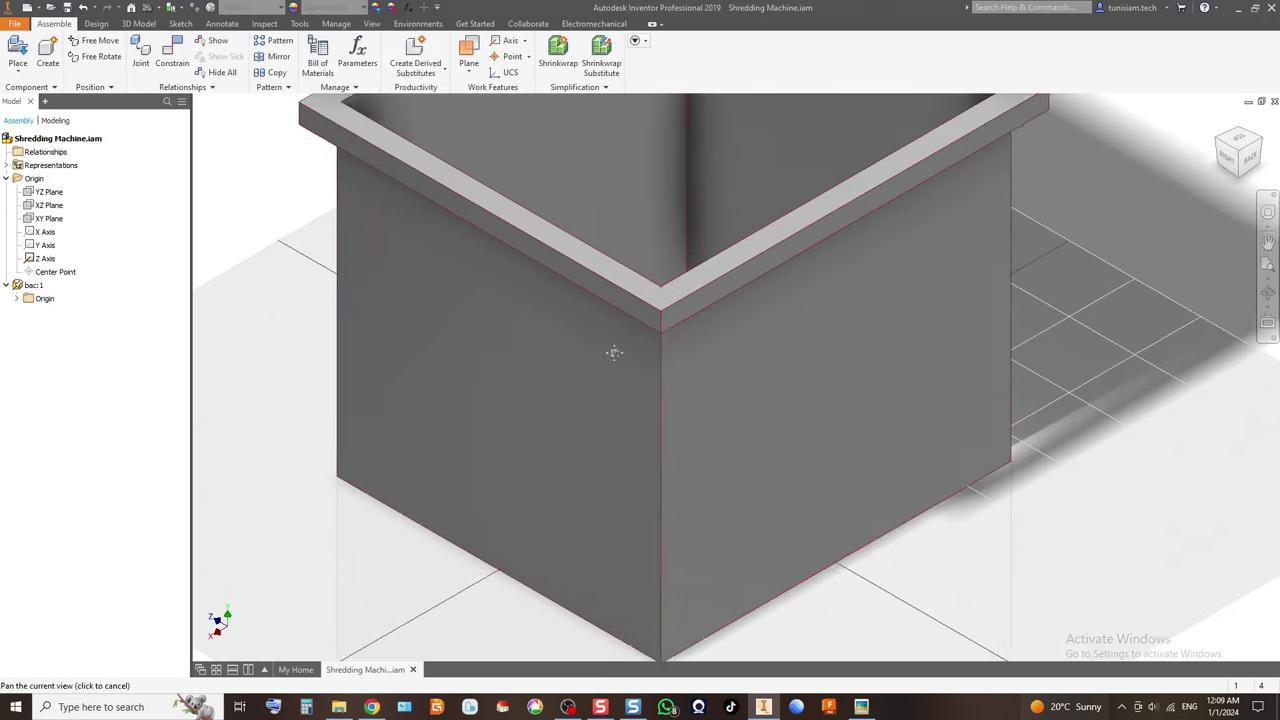
pyautogui.scroll(-5, 616, 410)
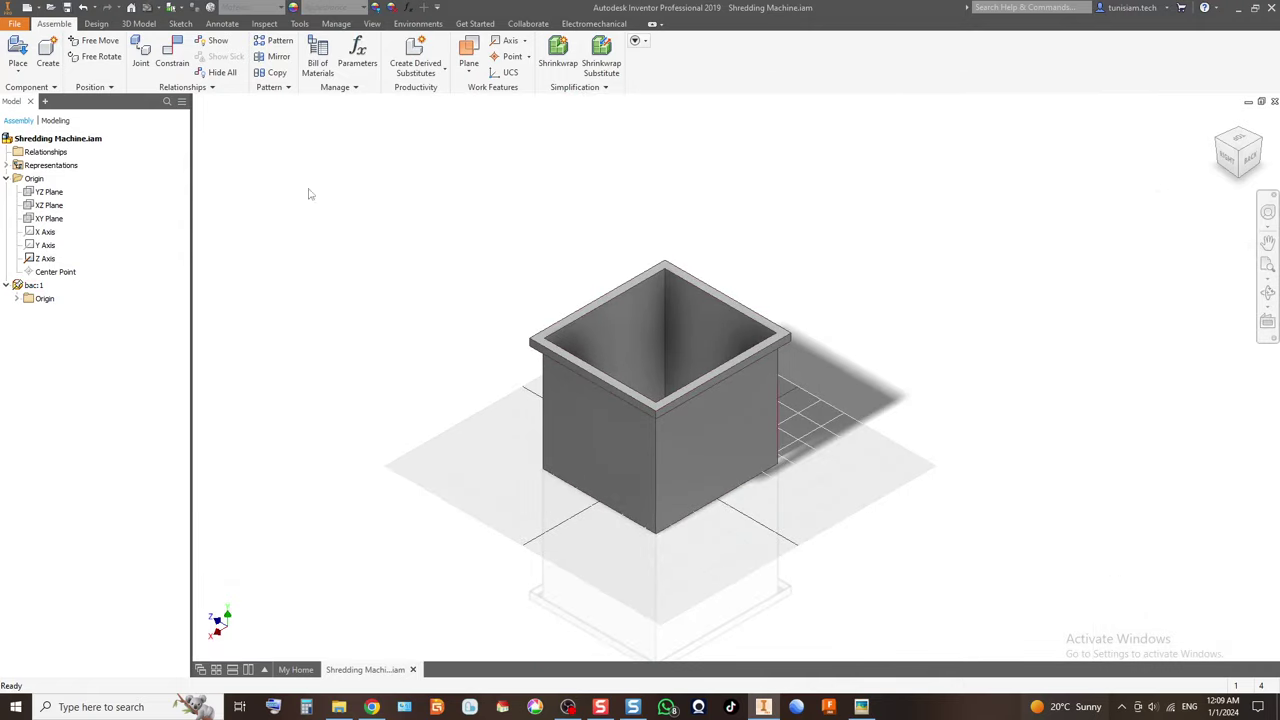
# Change the bin component's appearance to Cool White.
pyautogui.click(362, 7)
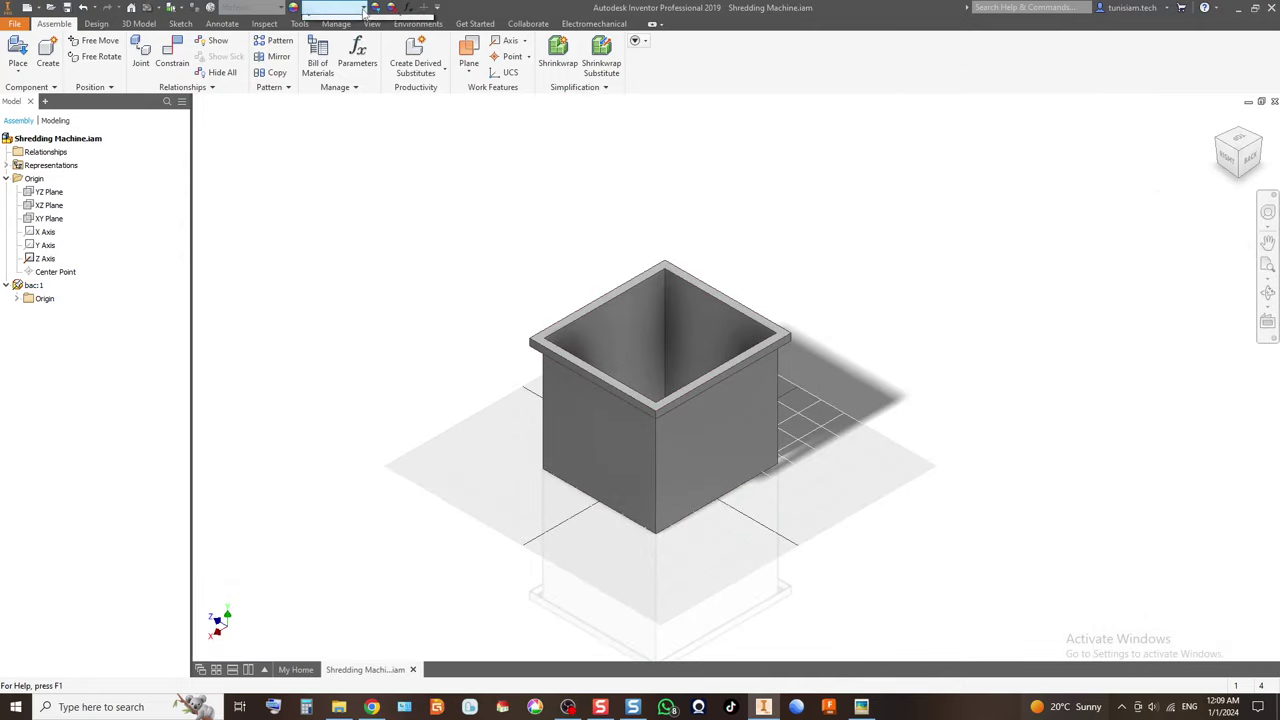
pyautogui.click(677, 365)
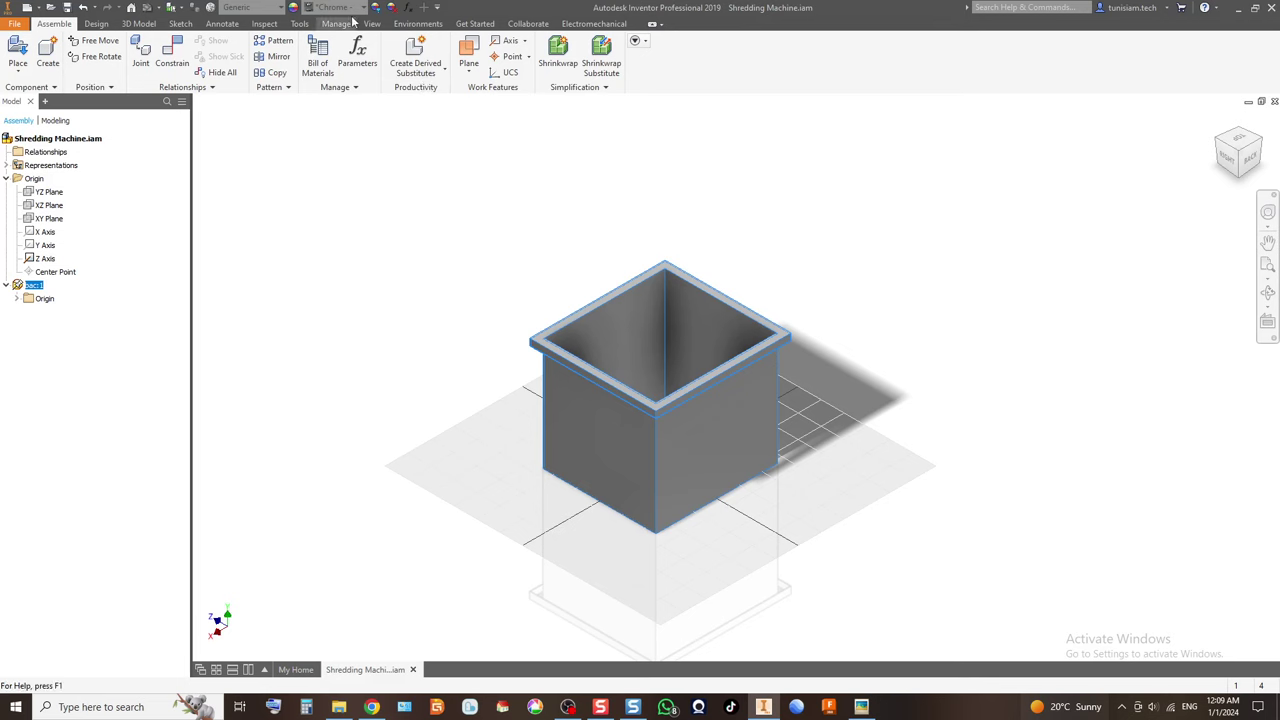
pyautogui.click(340, 7)
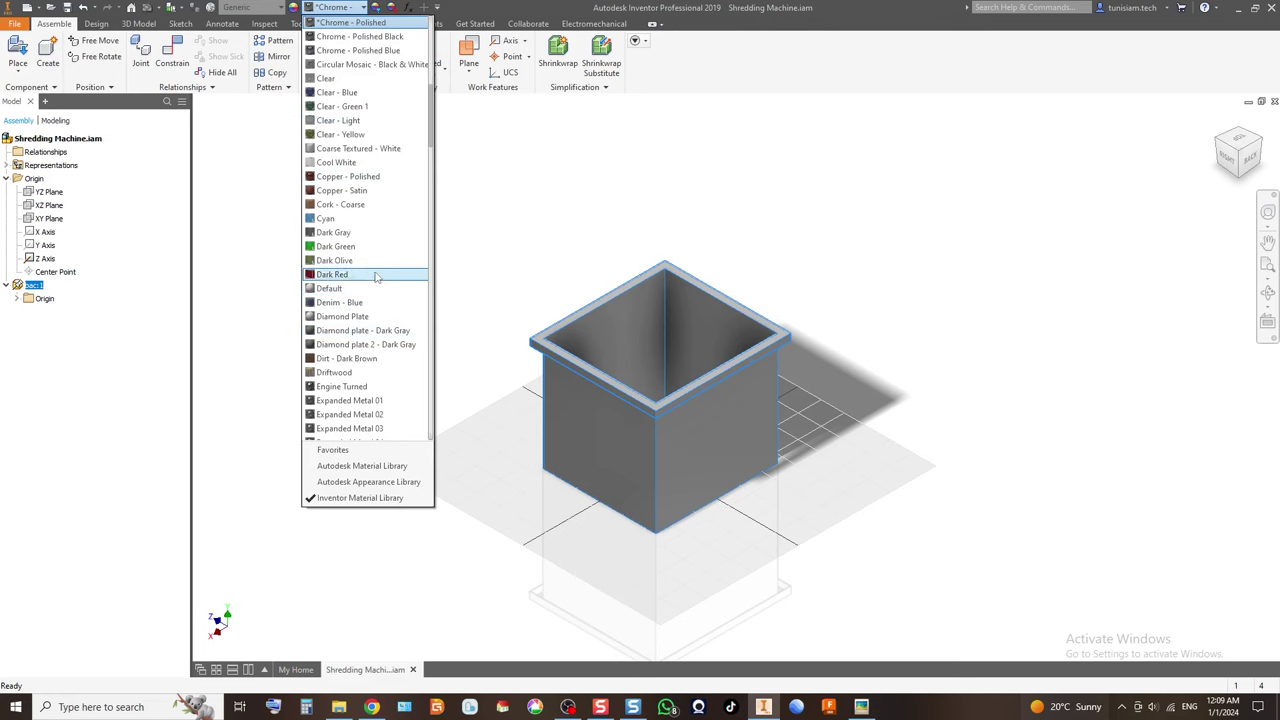
pyautogui.click(391, 166)
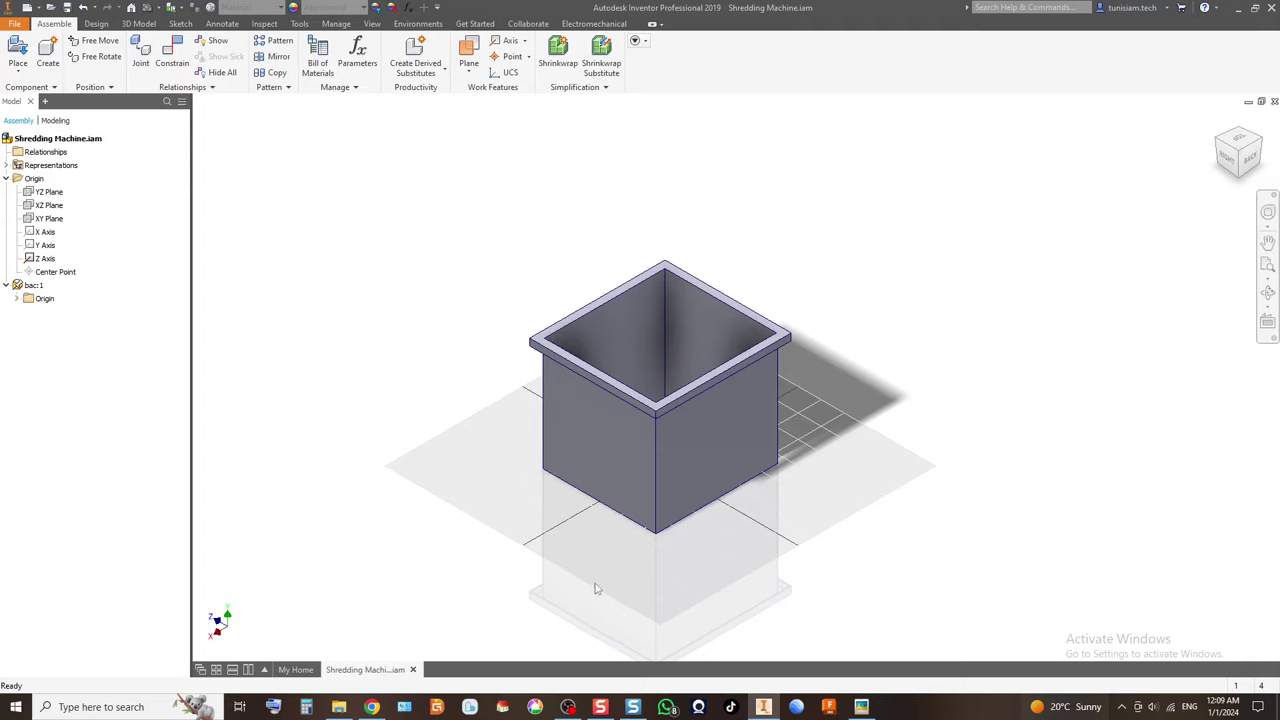
# Examine the bin up close, from the back and in an isometric view.
pyautogui.scroll(3, 629, 485)
pyautogui.scroll(-1, 629, 483)
pyautogui.scroll(5, 622, 481)
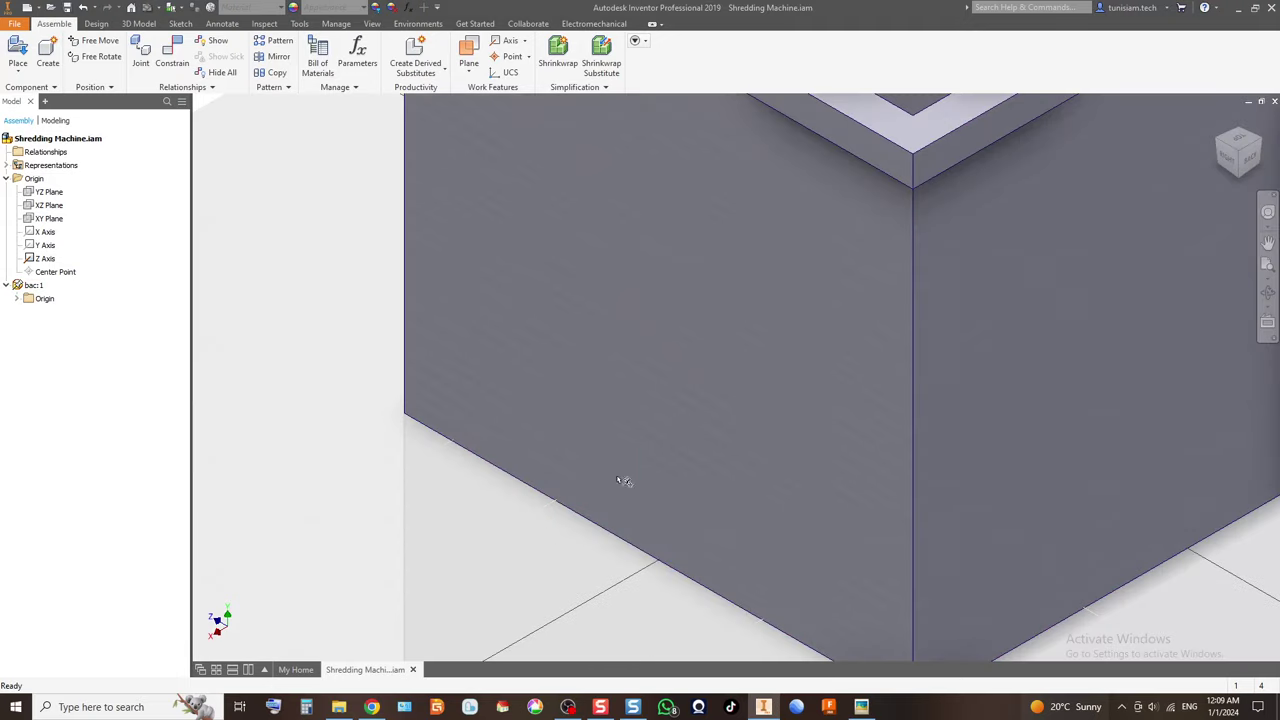
pyautogui.scroll(-8, 622, 481)
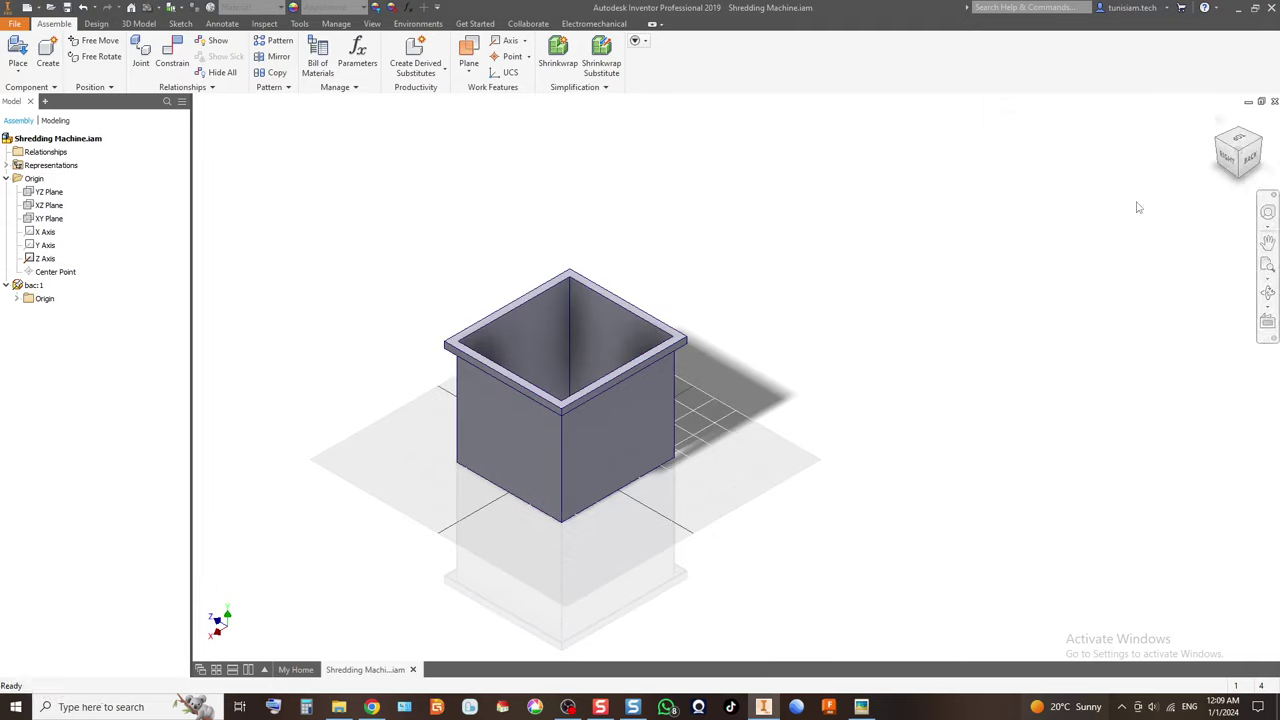
pyautogui.click(1248, 157)
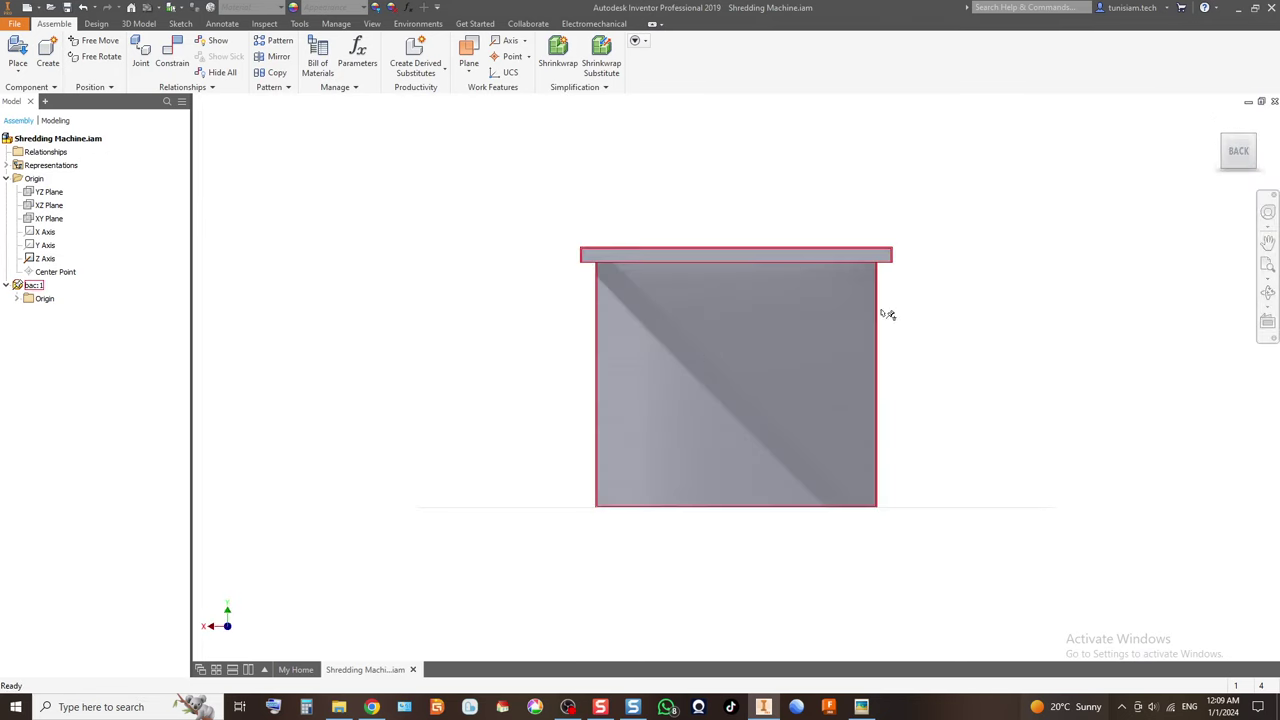
pyautogui.click(1226, 165)
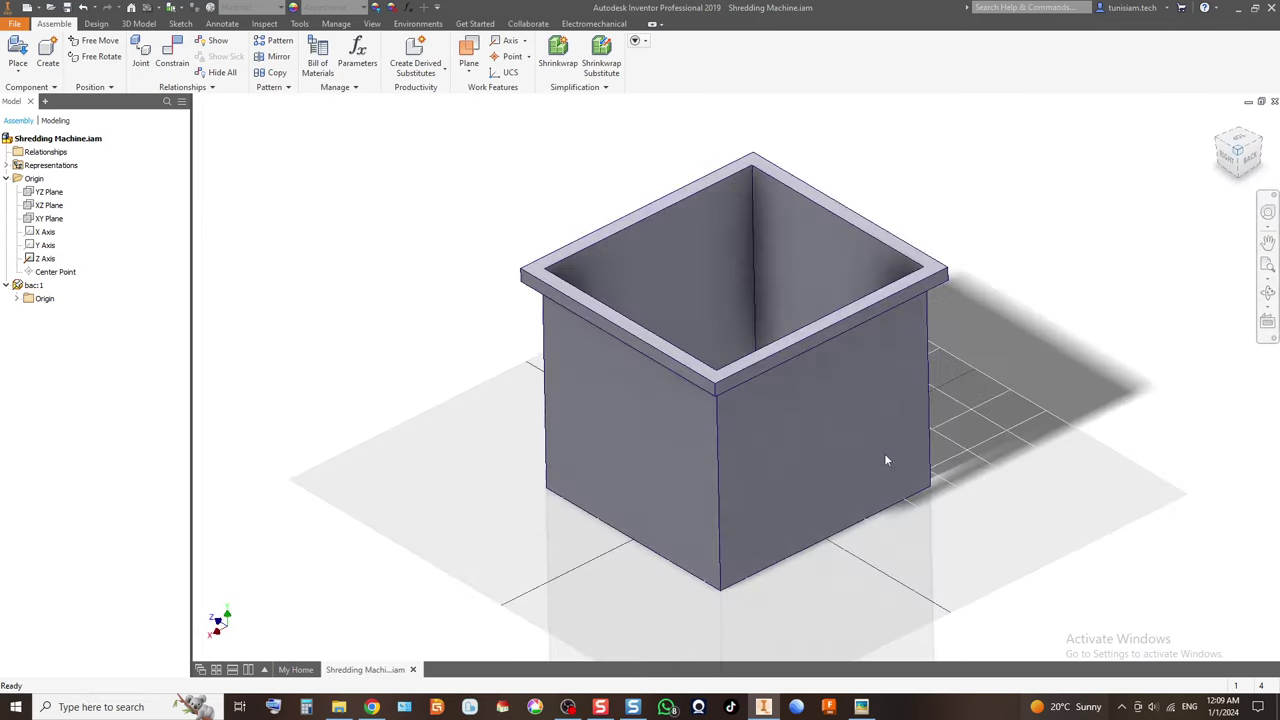
pyautogui.scroll(5, 728, 477)
pyautogui.scroll(-5, 817, 471)
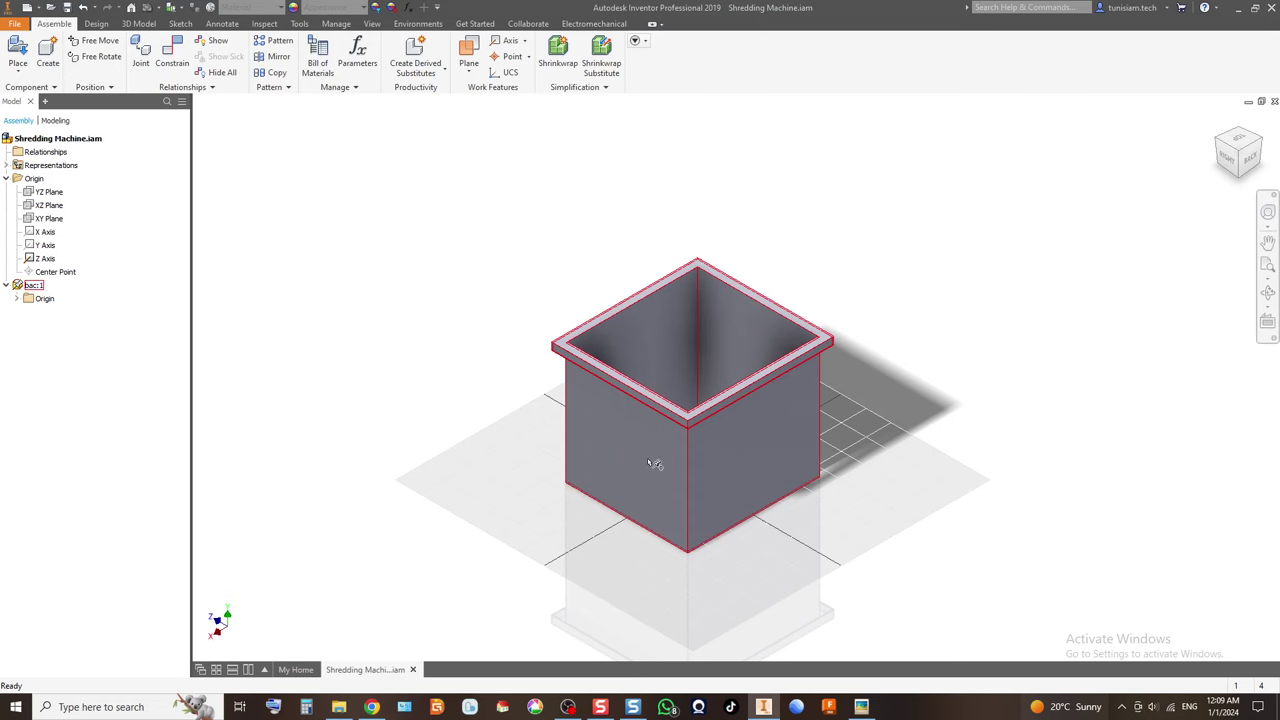
pyautogui.scroll(-3, 627, 505)
pyautogui.scroll(3, 828, 420)
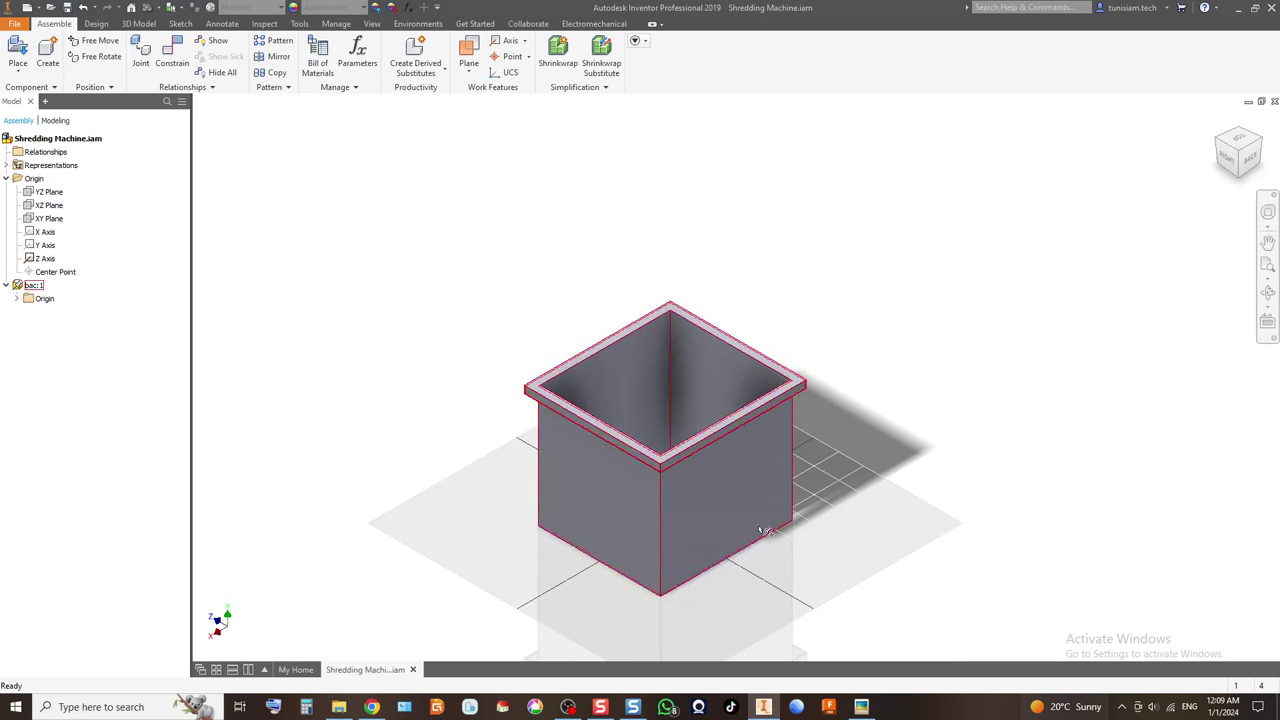
# Save the Shredding Machine assembly together with its changed bin part.
pyautogui.click(66, 8)
pyautogui.click(706, 418)
pyautogui.click(709, 293)
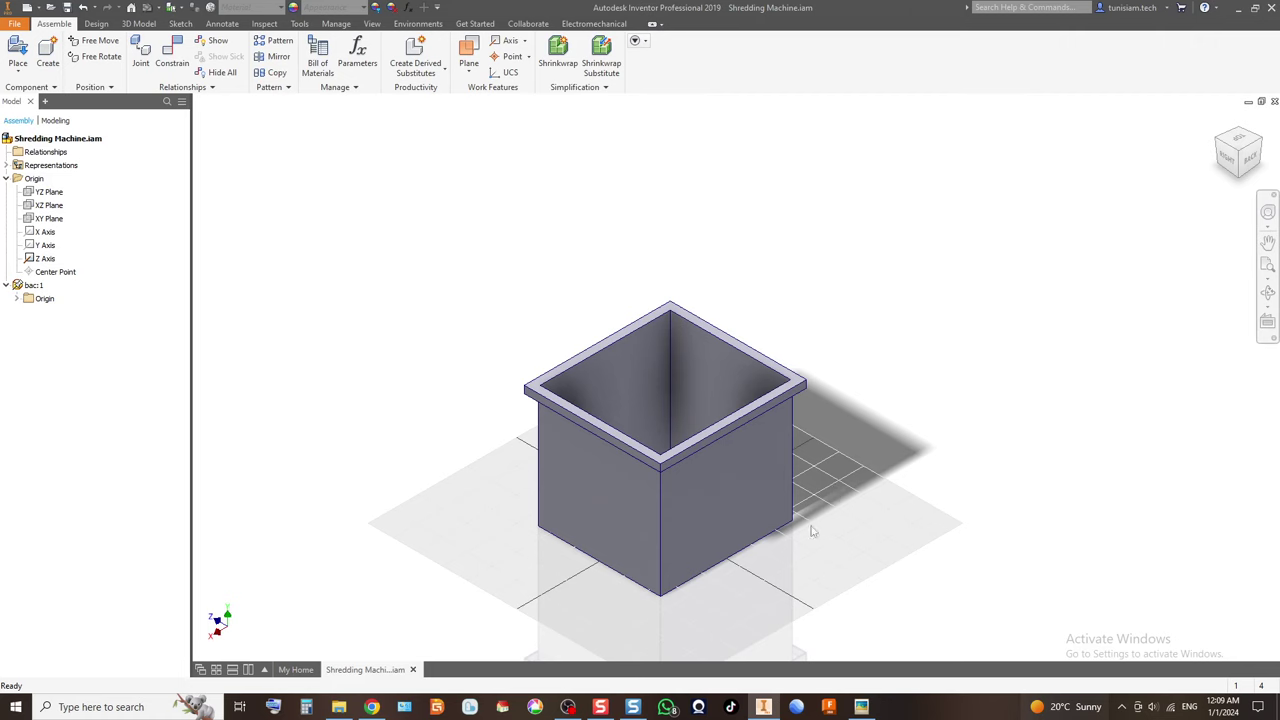
pyautogui.moveTo(643, 549); pyautogui.dragTo(654, 514, button='middle')
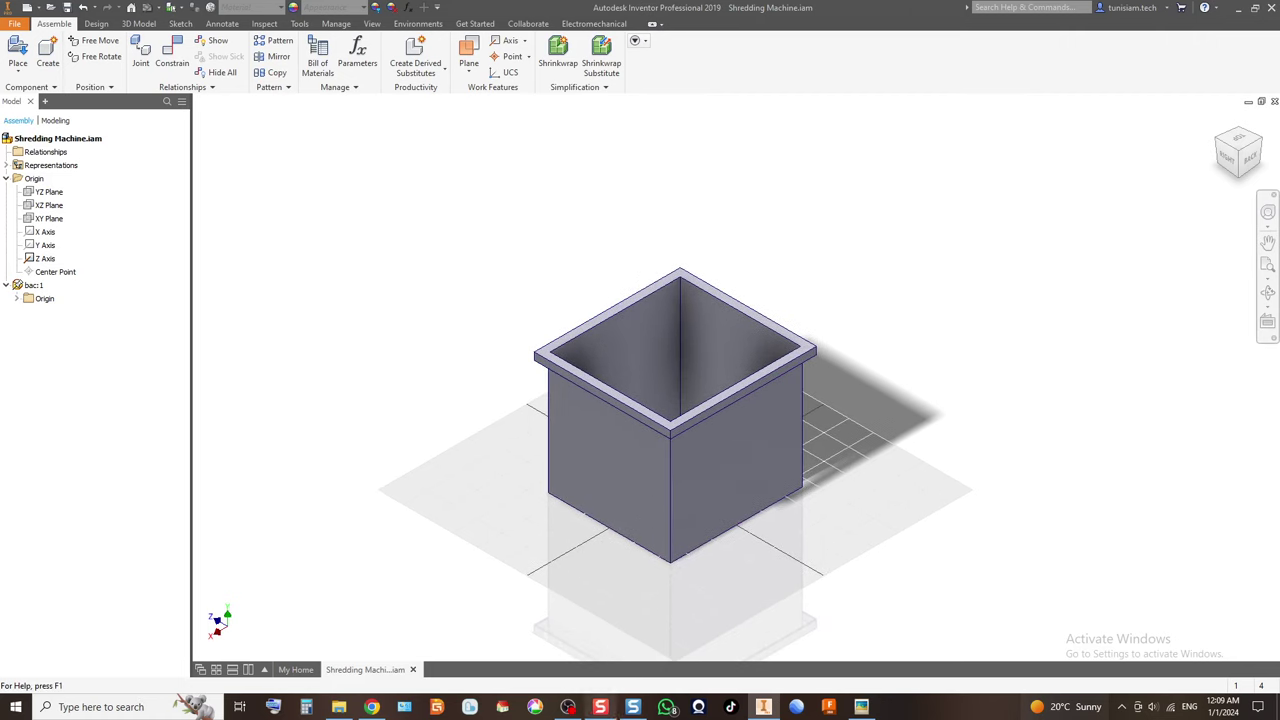
# Switch to the reference image 000.jpg in Picasa Photo Viewer and examine its capacity and dimension table for the Bac Chariot bins.
pyautogui.click(861, 706)
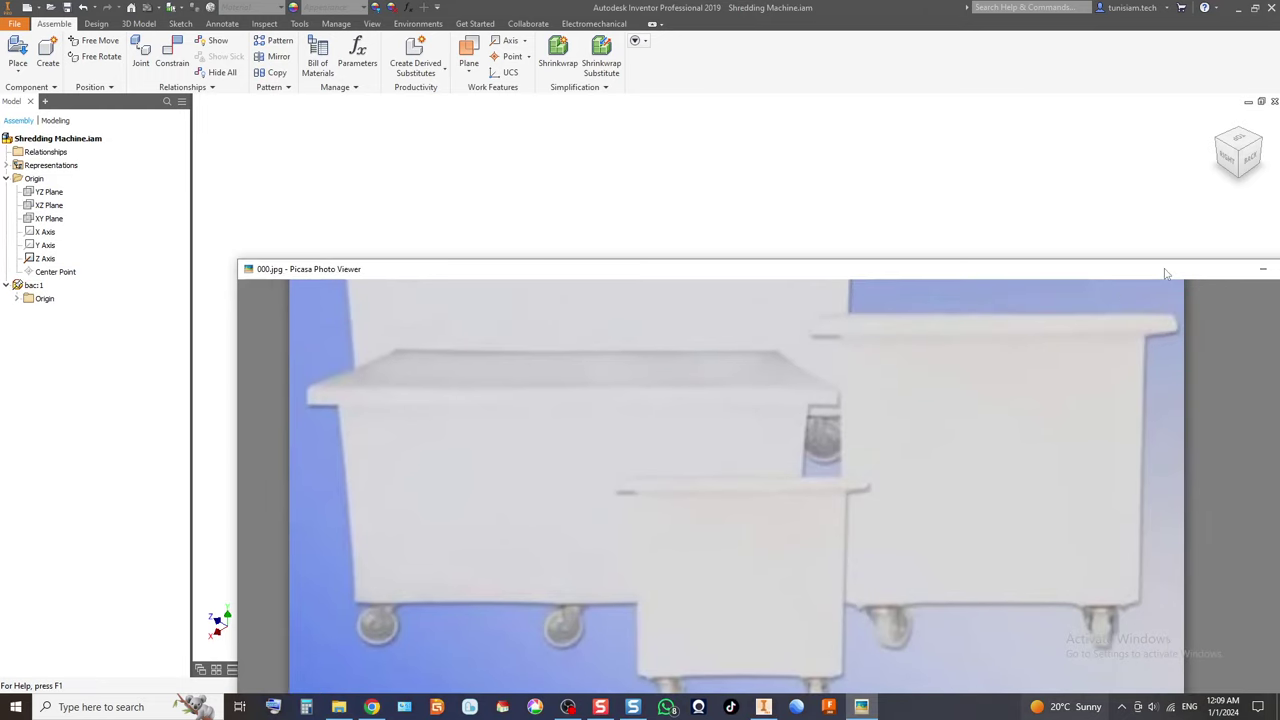
pyautogui.doubleClick(1165, 273)
pyautogui.scroll(2, 686, 361)
pyautogui.scroll(3, 686, 361)
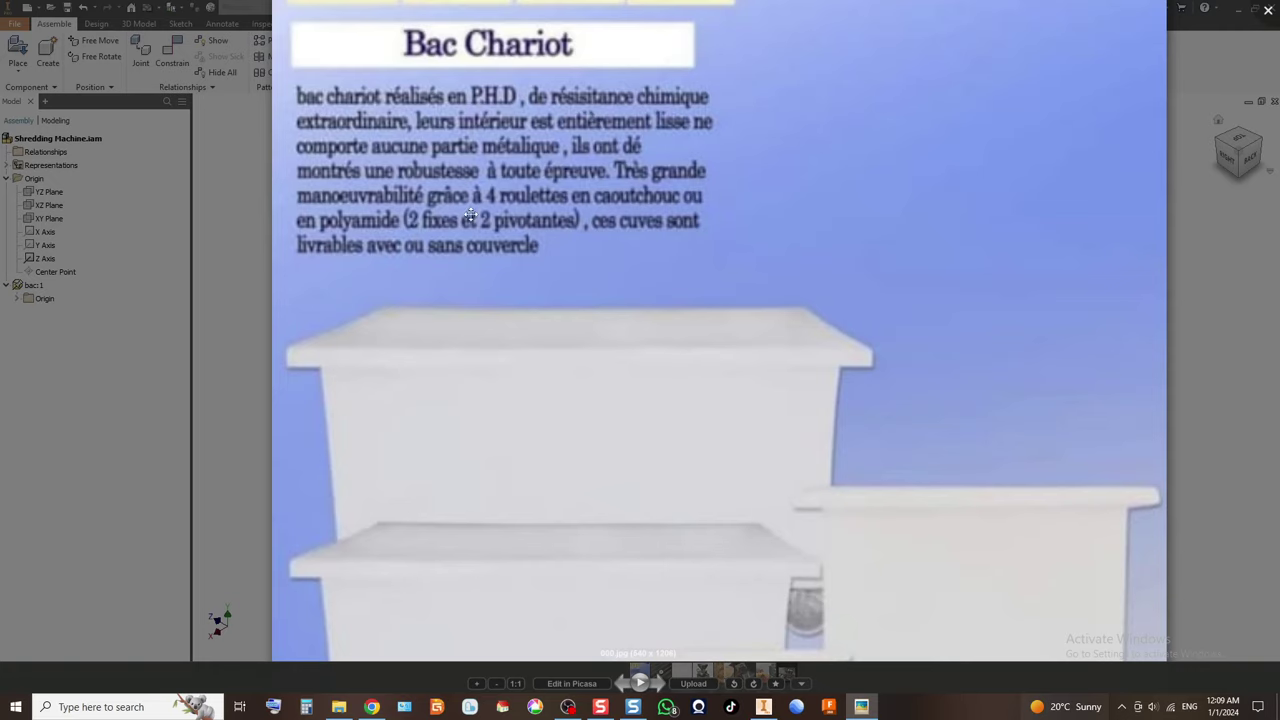
pyautogui.scroll(3, 541, 218)
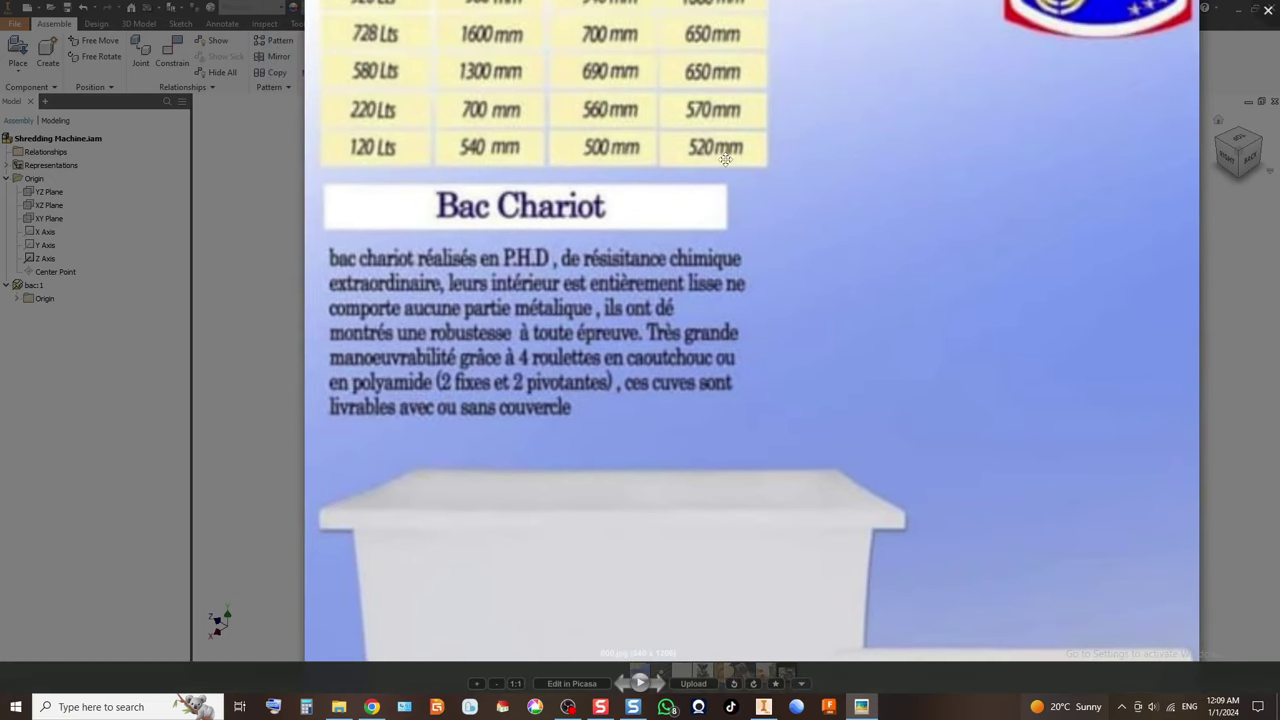
pyautogui.scroll(2, 607, 148)
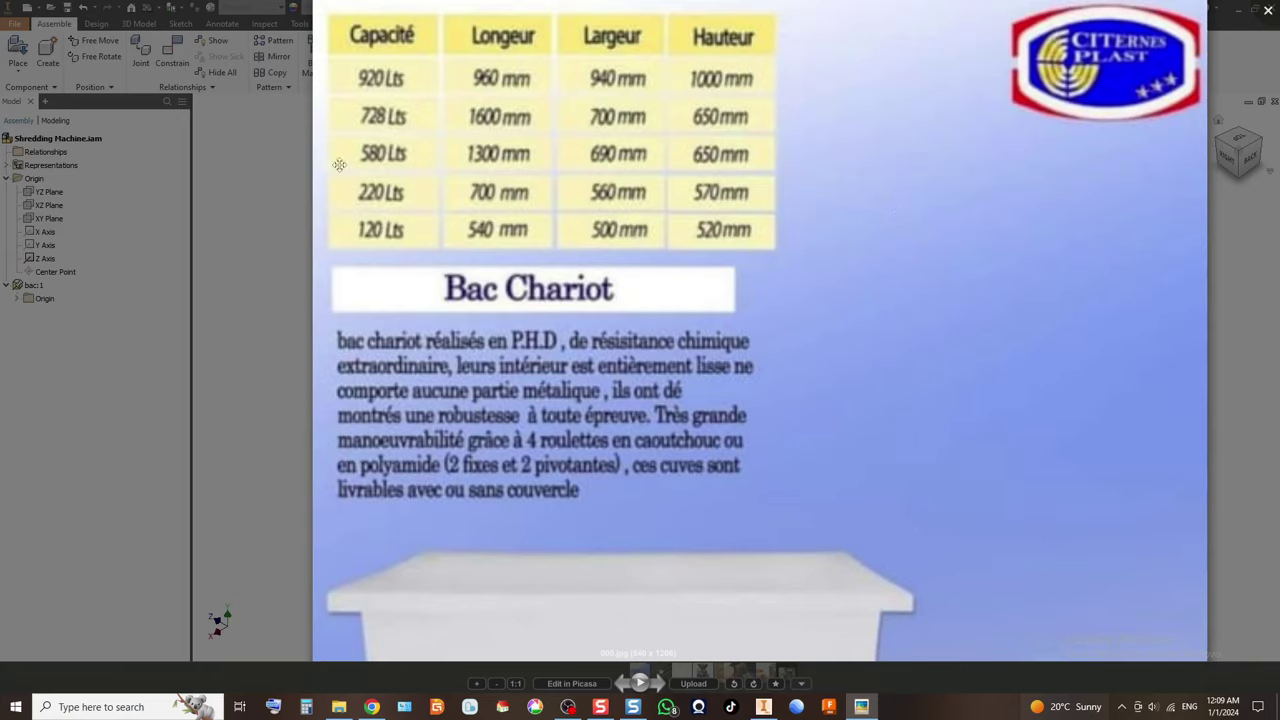
pyautogui.click(297, 218)
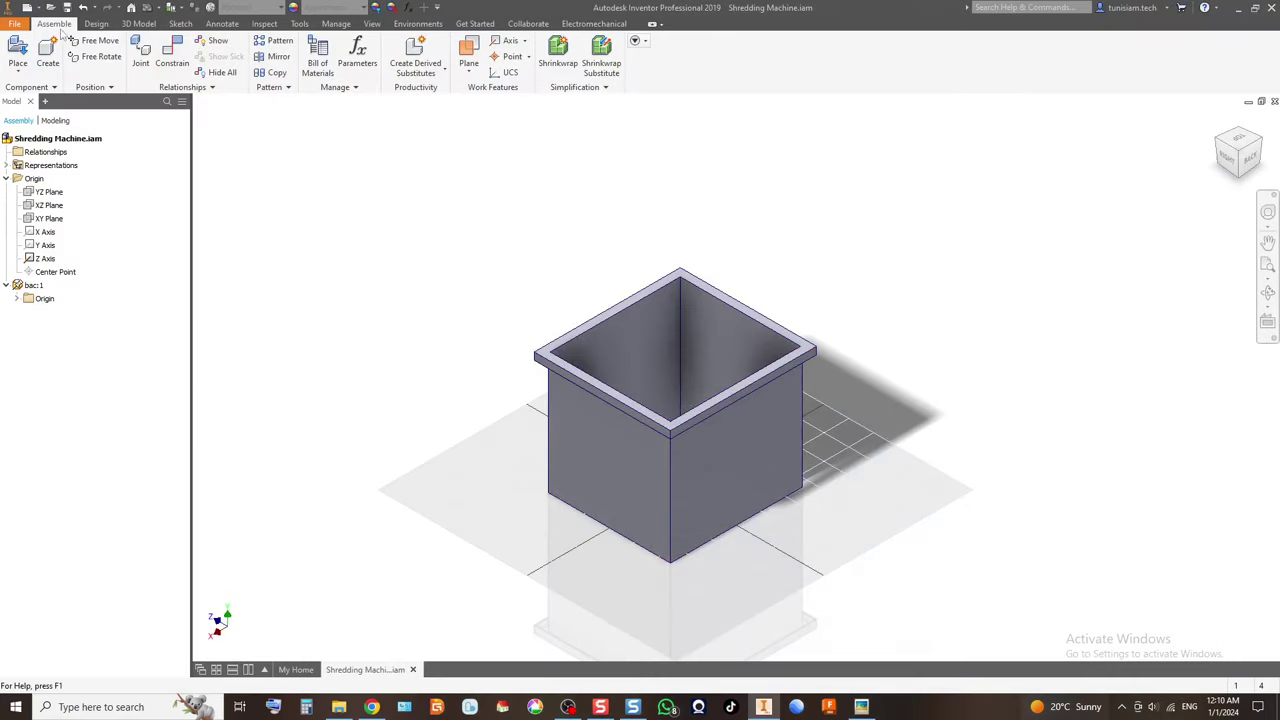
# Measure the bin's overall height from the rim's top face to the bottom edge.
pyautogui.click(264, 23)
pyautogui.click(122, 55)
pyautogui.scroll(6, 666, 446)
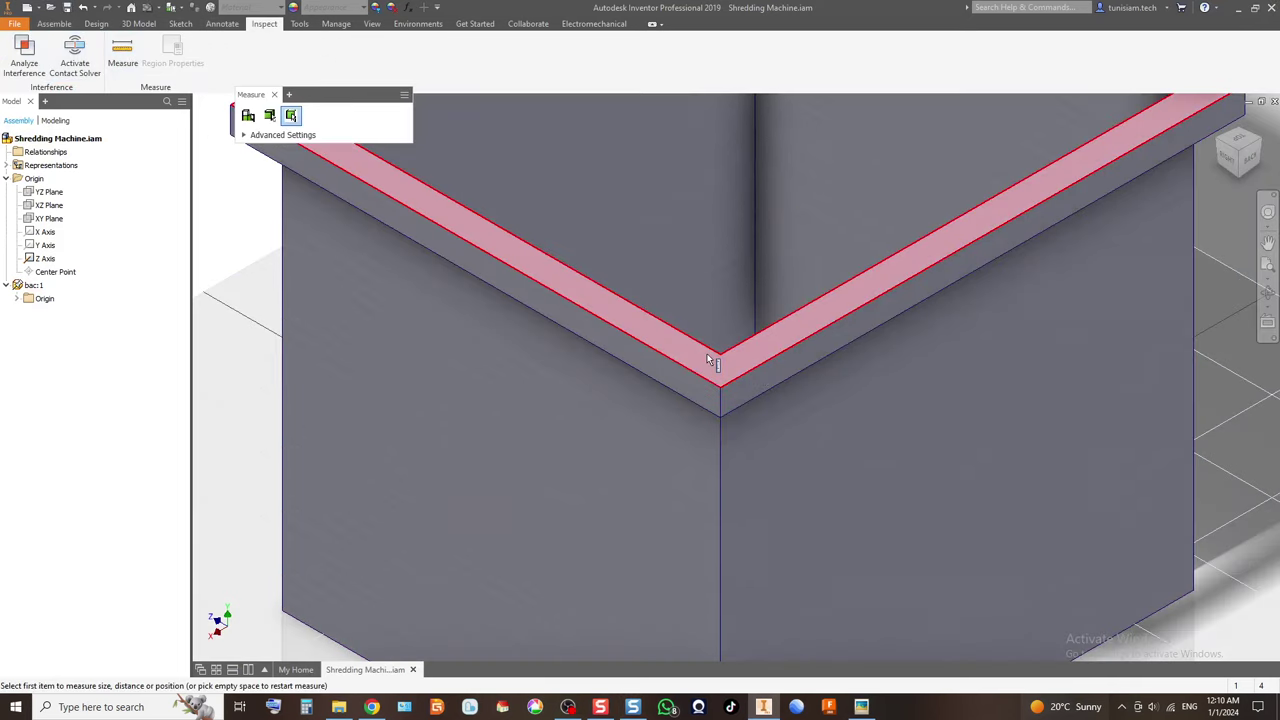
pyautogui.click(708, 360)
pyautogui.scroll(-6, 617, 480)
pyautogui.scroll(5, 683, 486)
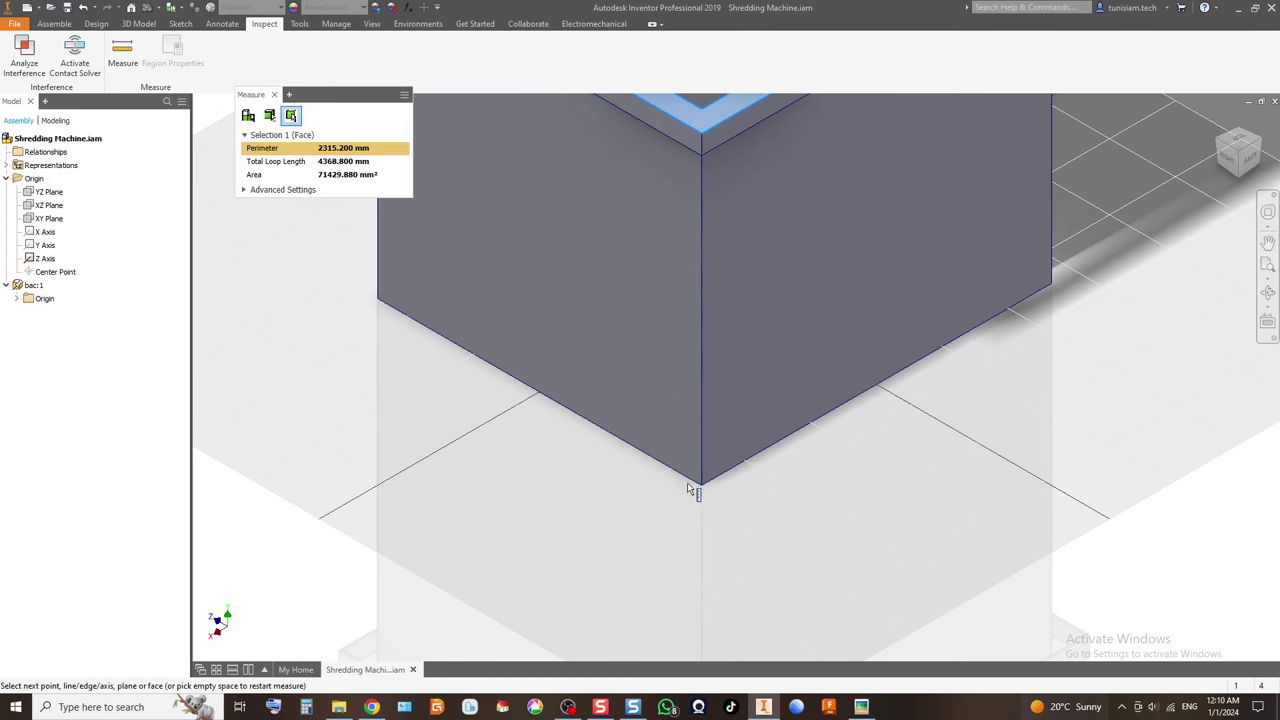
pyautogui.click(695, 482)
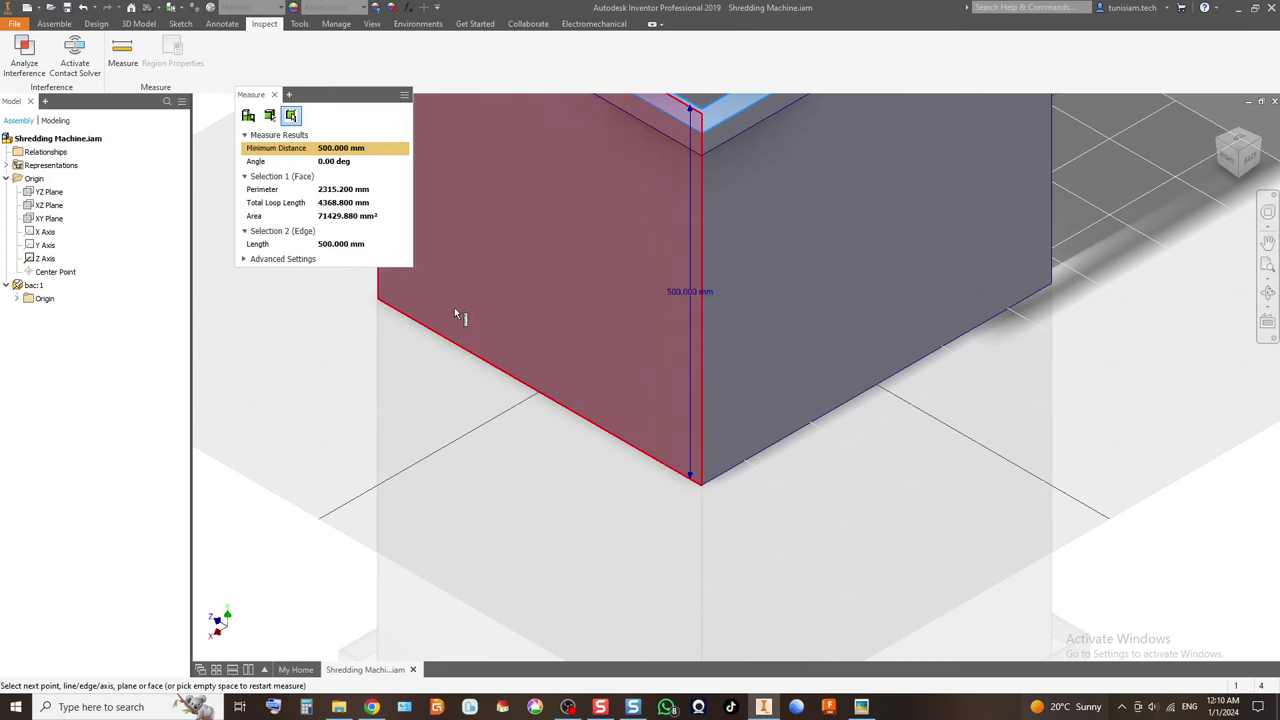
pyautogui.click(274, 95)
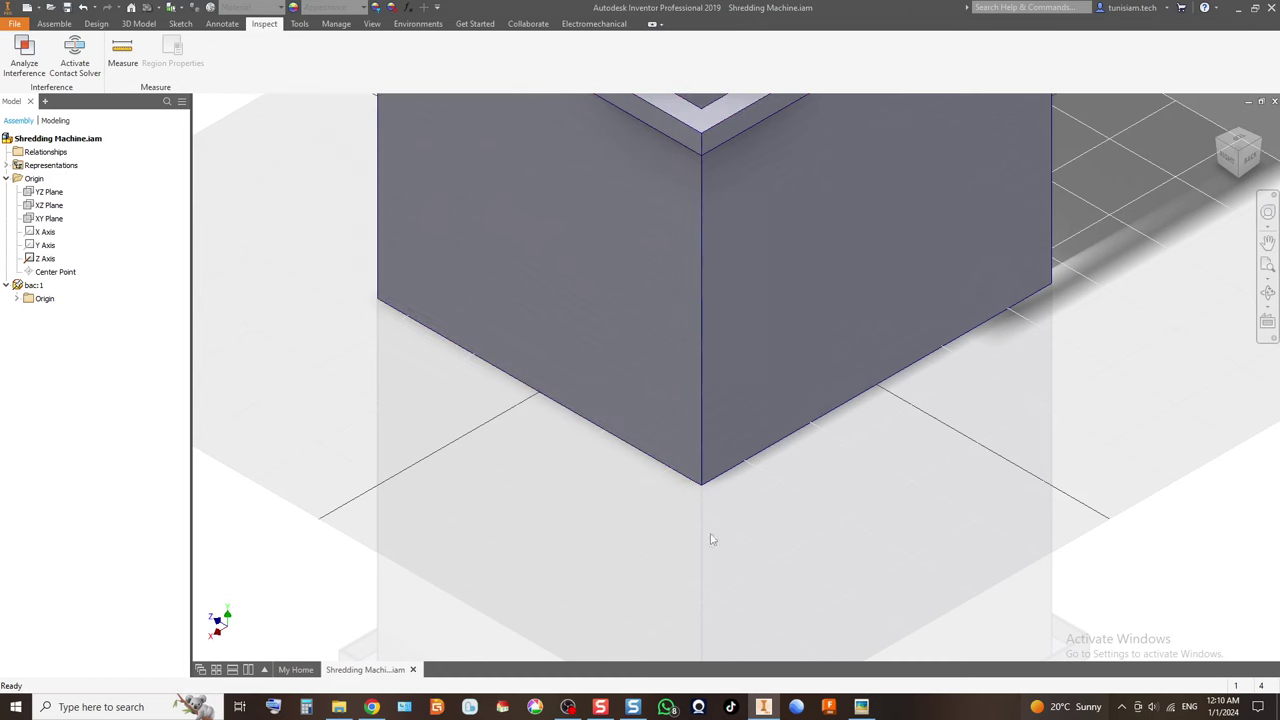
# Check the height in the reference table, set the bin's Extrusion1 distance to 520 mm and return to the assembly.
pyautogui.click(862, 706)
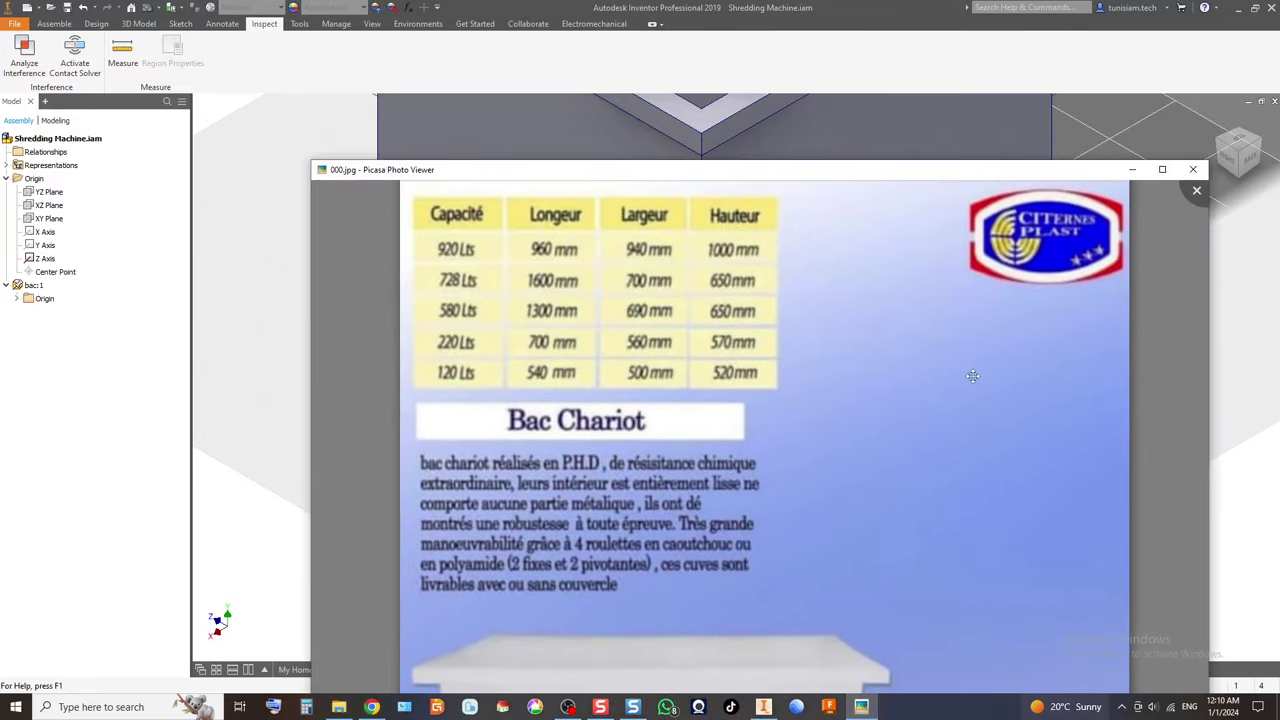
pyautogui.click(1132, 185)
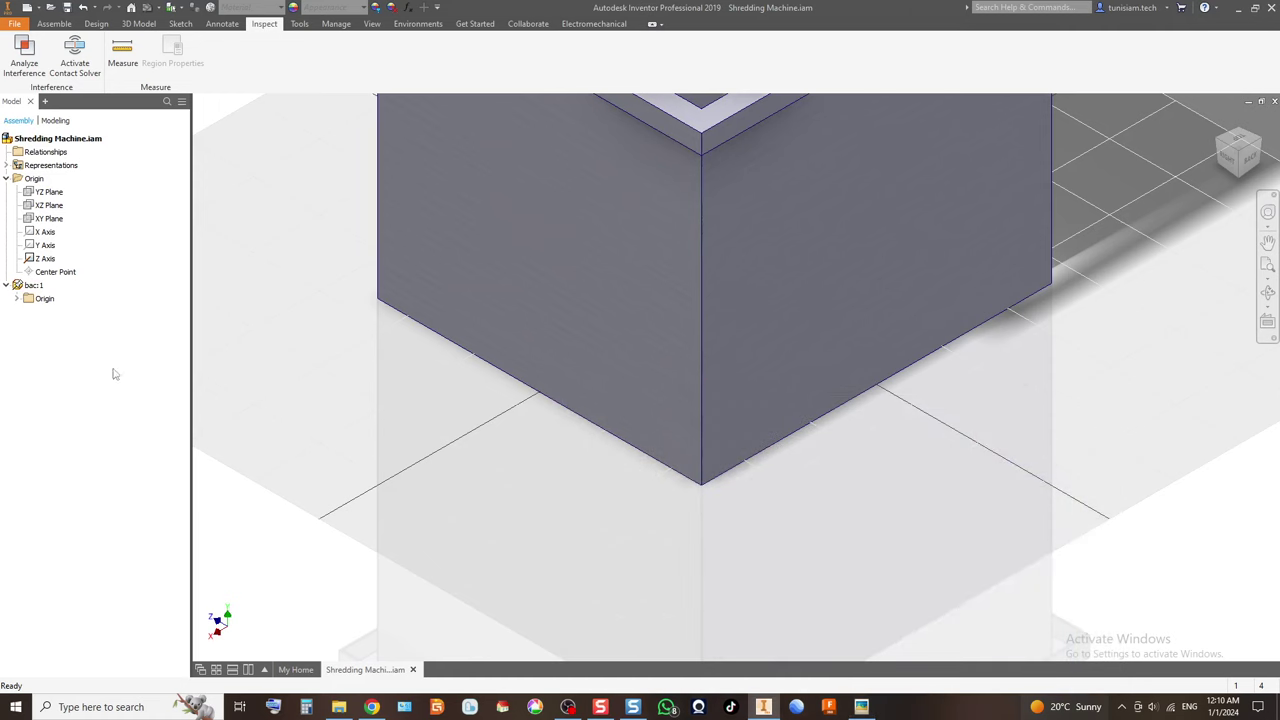
pyautogui.doubleClick(43, 299)
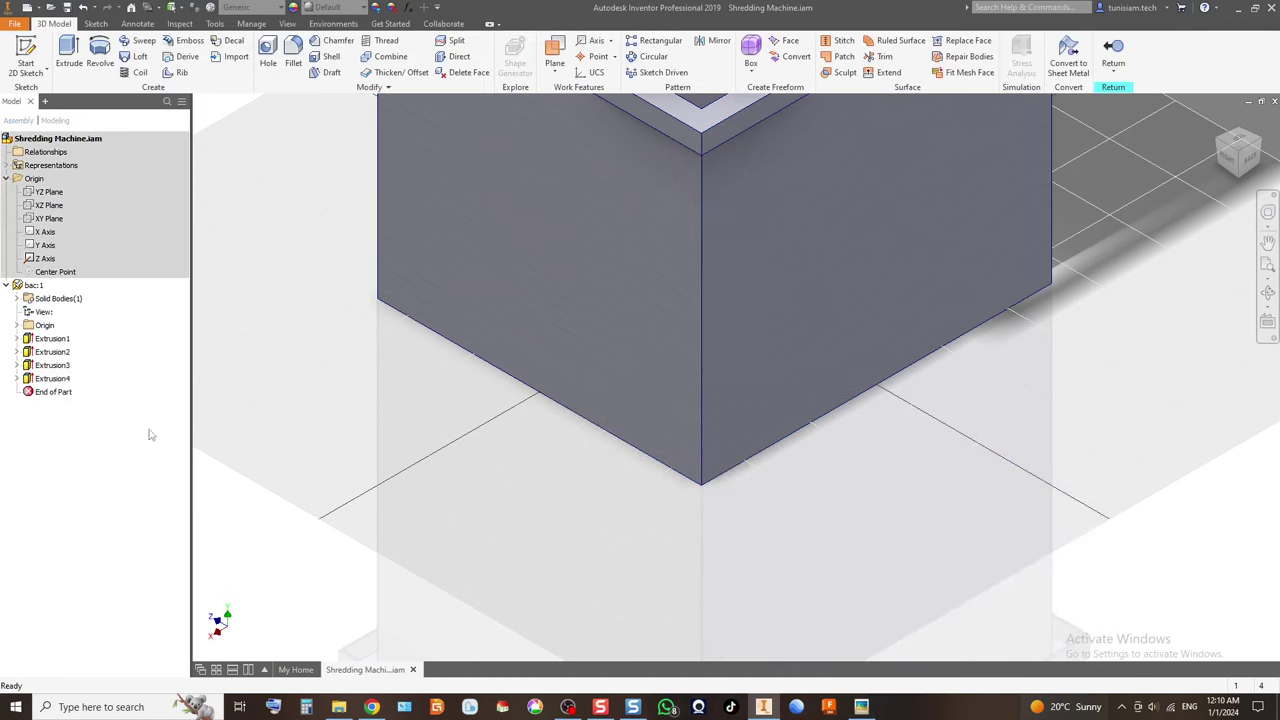
pyautogui.click(52, 339)
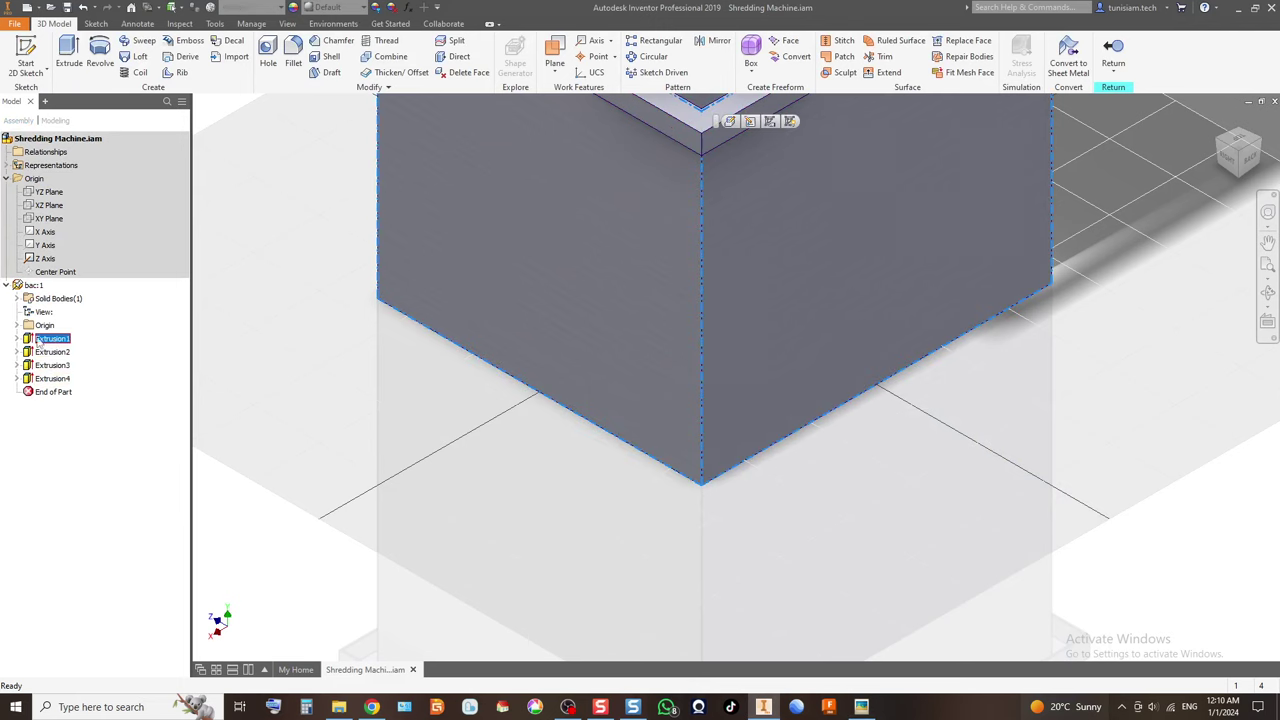
pyautogui.doubleClick(31, 342)
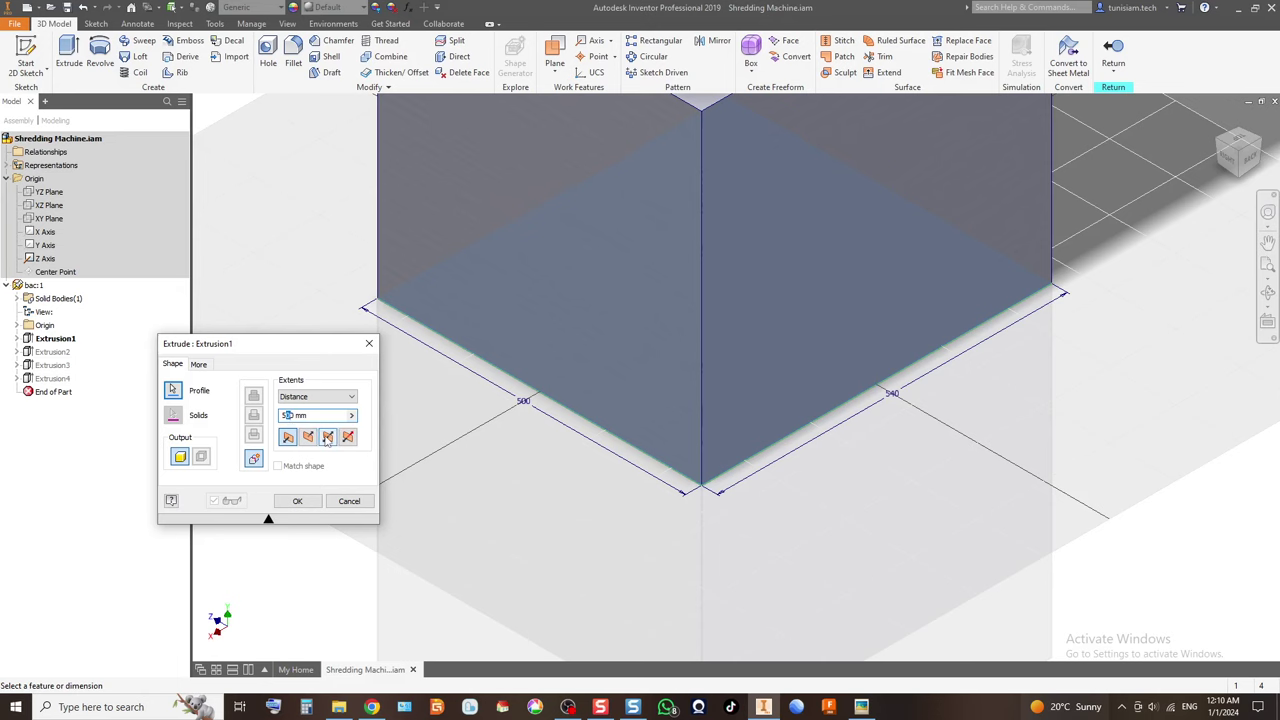
pyautogui.press('Return')
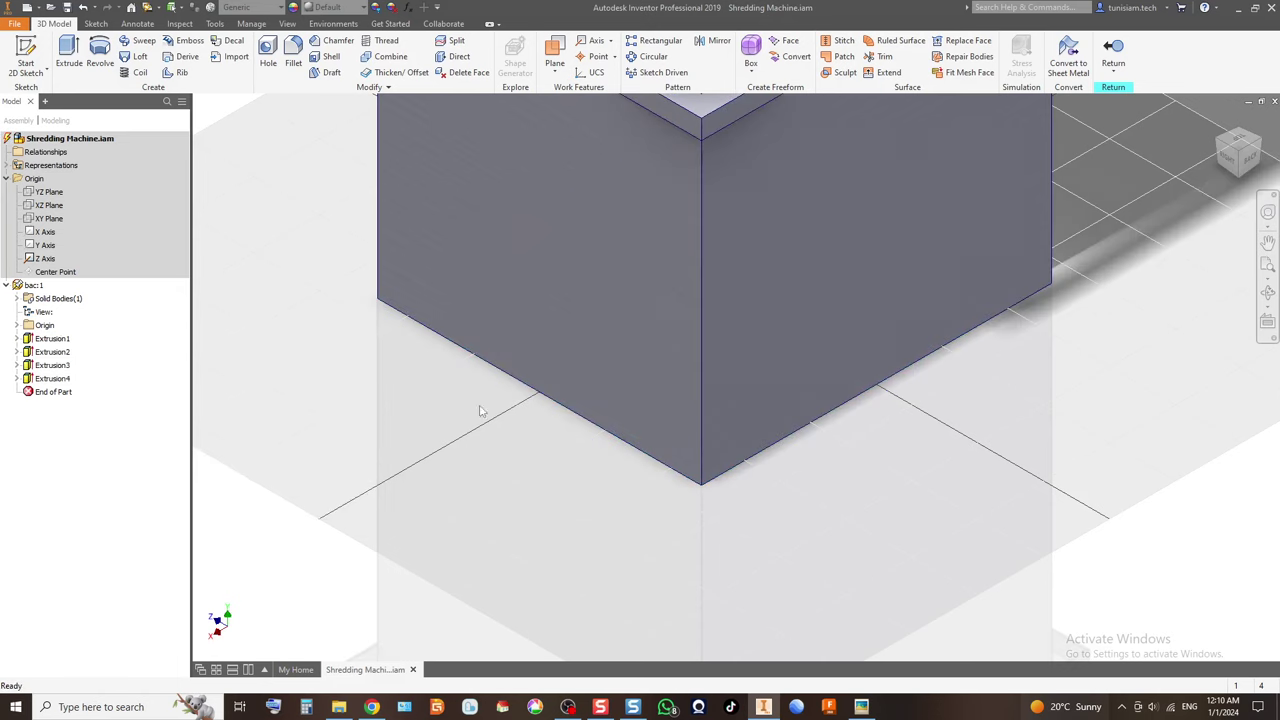
pyautogui.scroll(3, 536, 415)
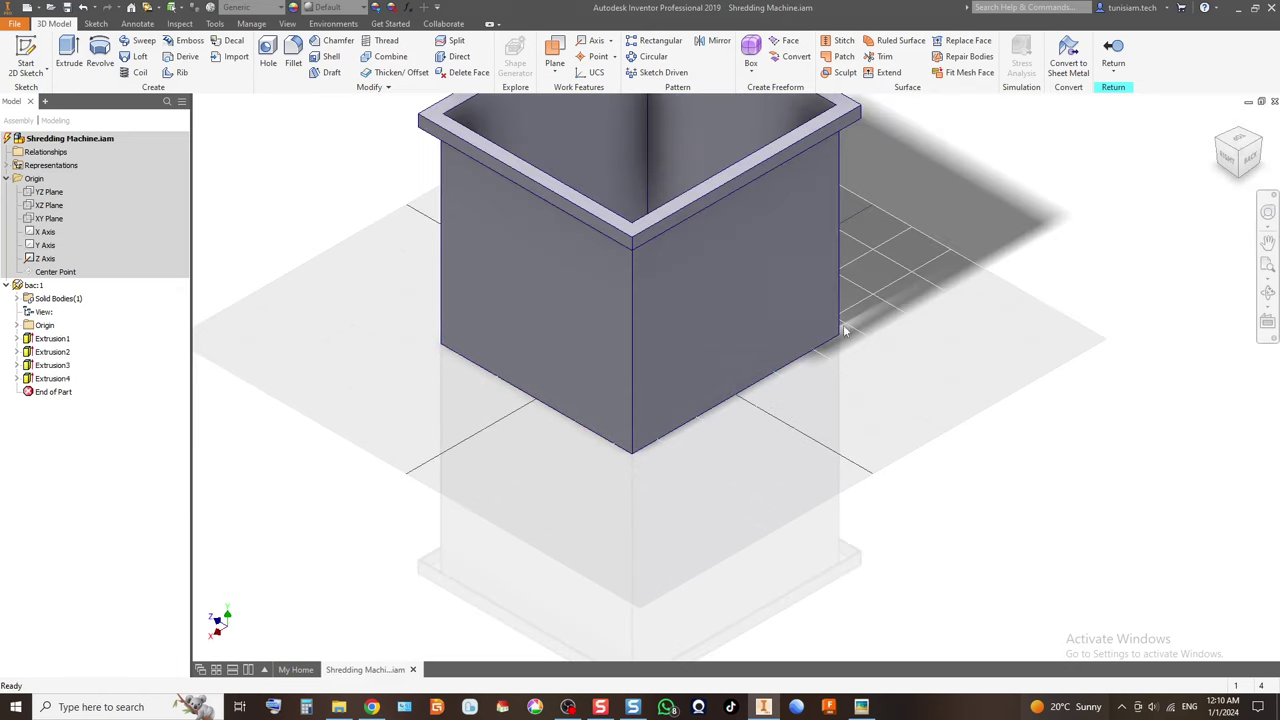
pyautogui.click(1113, 52)
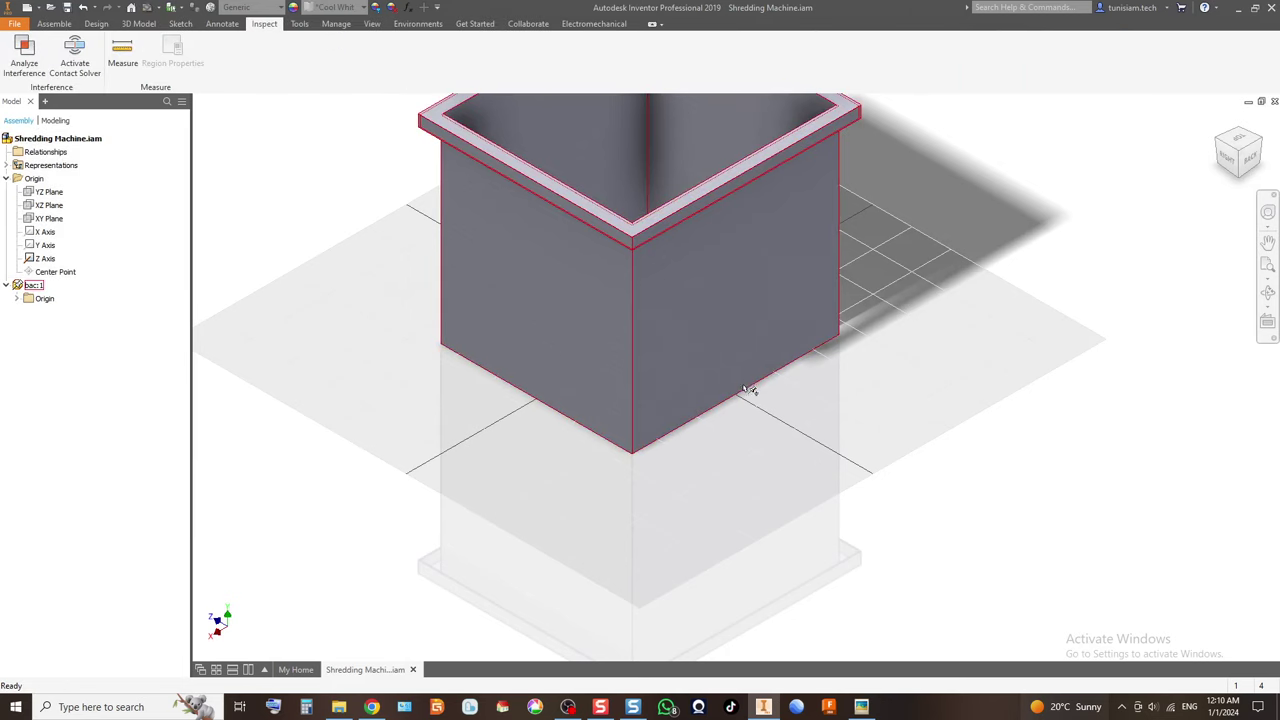
# Re-measure the bin's height between the rim's top face and the lower body edge to verify the edit.
pyautogui.scroll(3, 617, 431)
pyautogui.scroll(-4, 617, 370)
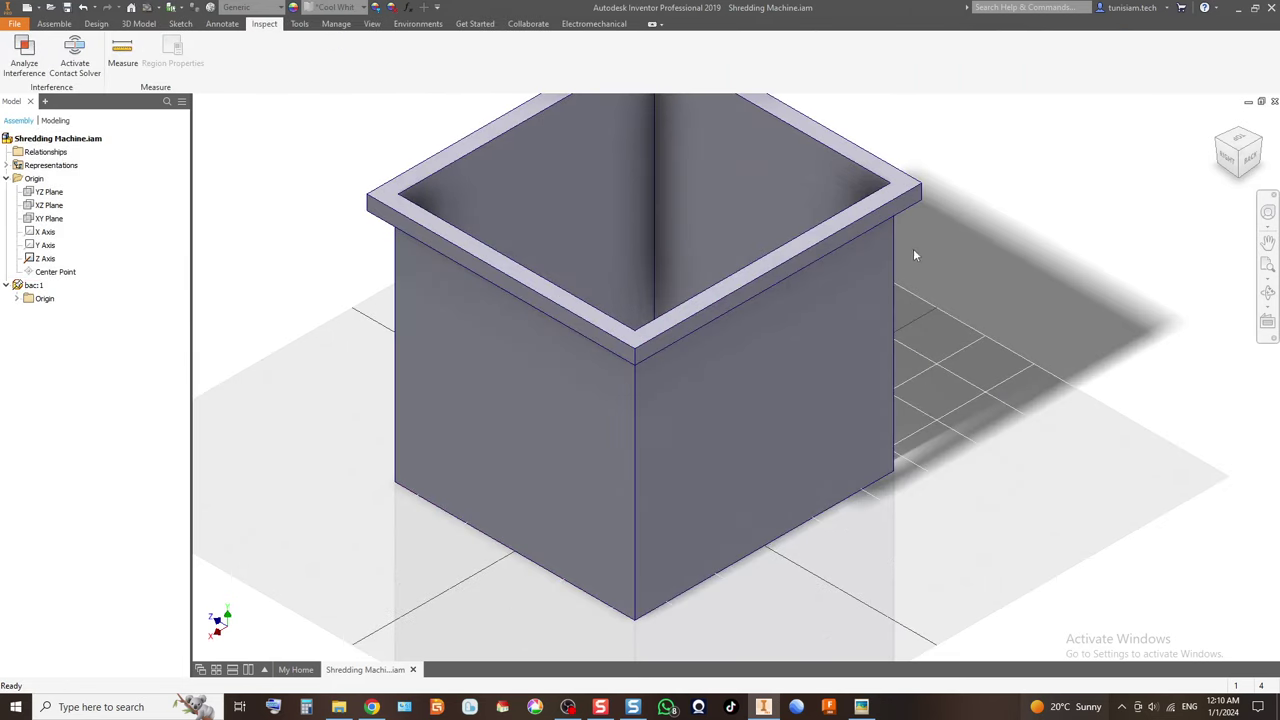
pyautogui.click(122, 55)
pyautogui.press('Escape')
pyautogui.click(122, 50)
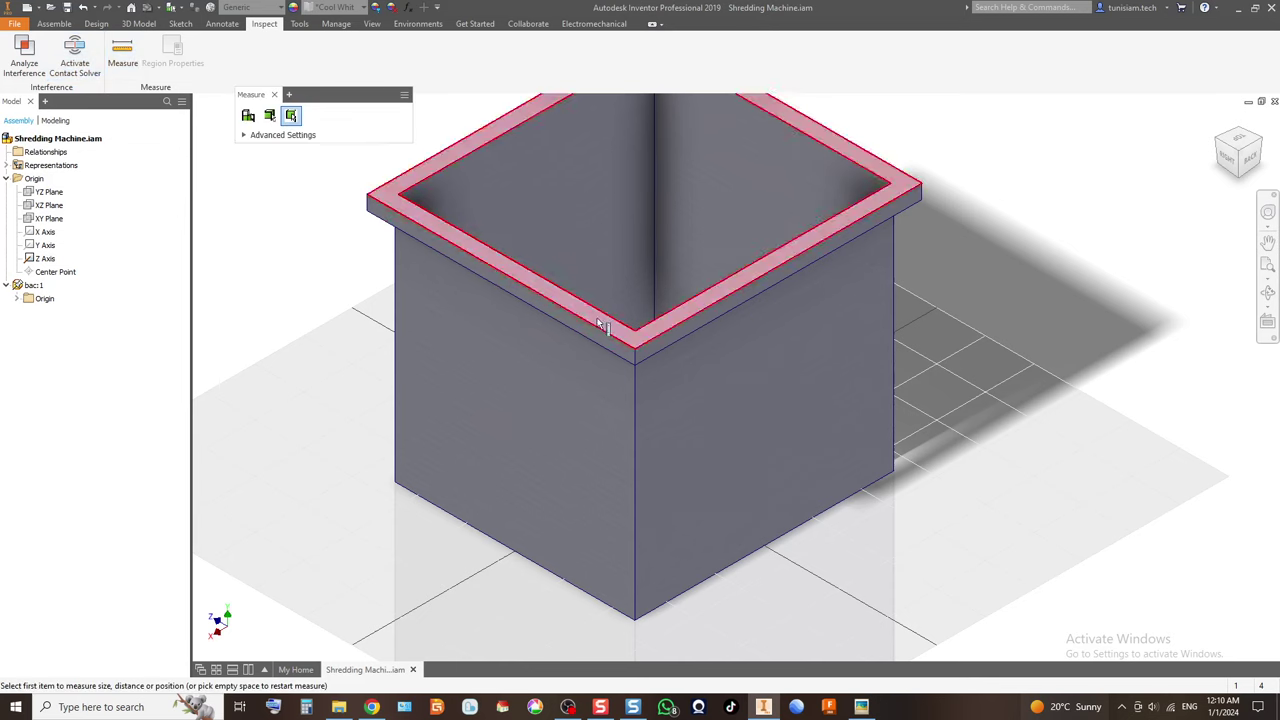
pyautogui.click(610, 325)
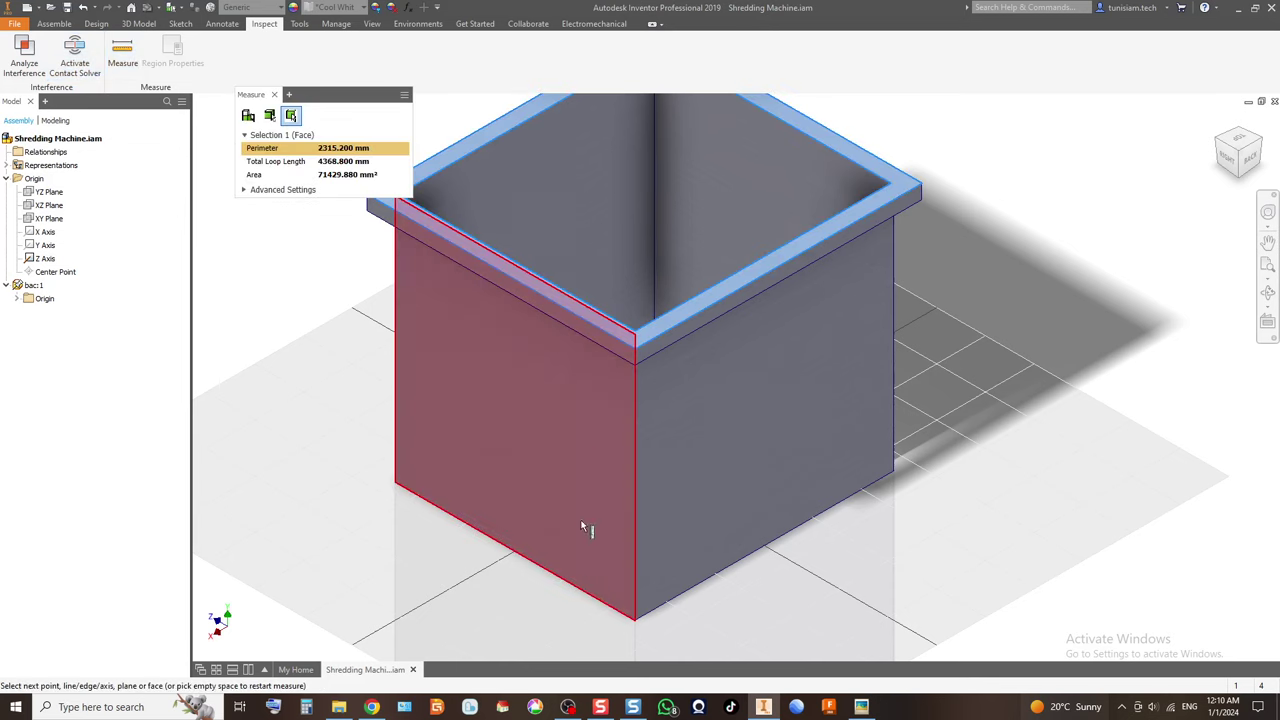
pyautogui.click(608, 606)
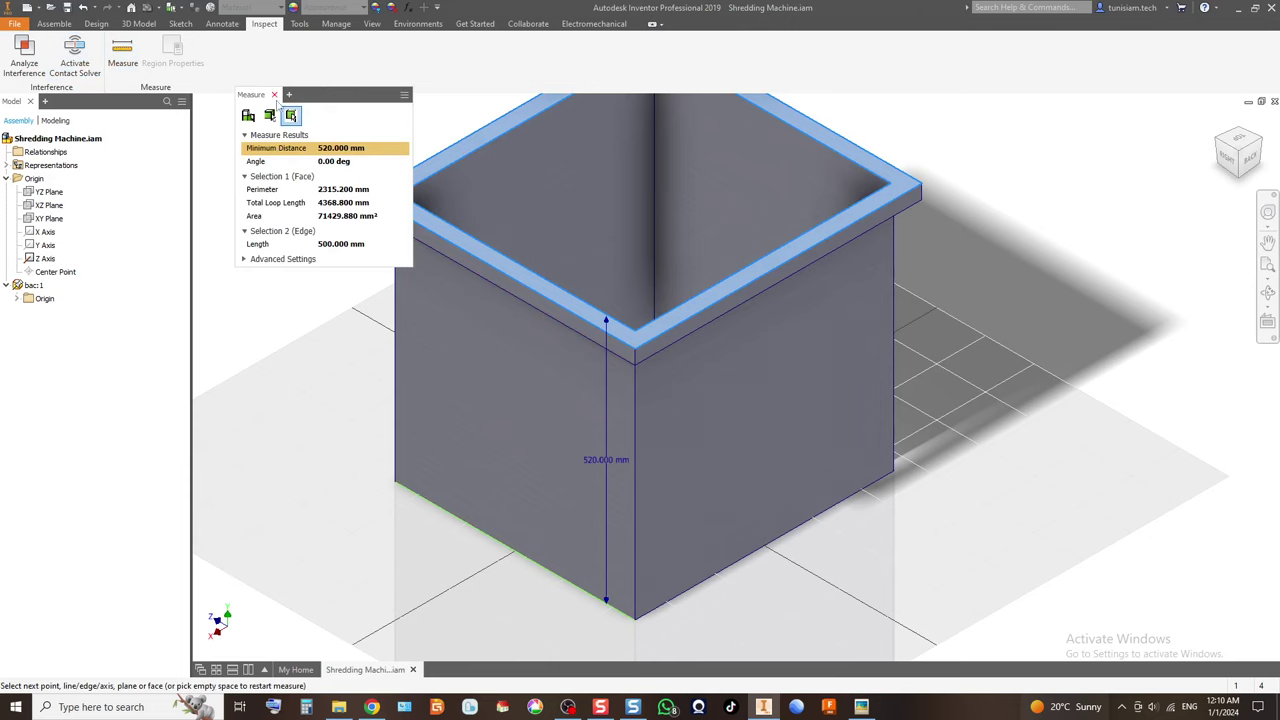
pyautogui.click(274, 94)
# Examine the bin's proportions from the right and back views, ending in an isometric view.
pyautogui.scroll(4, 890, 445)
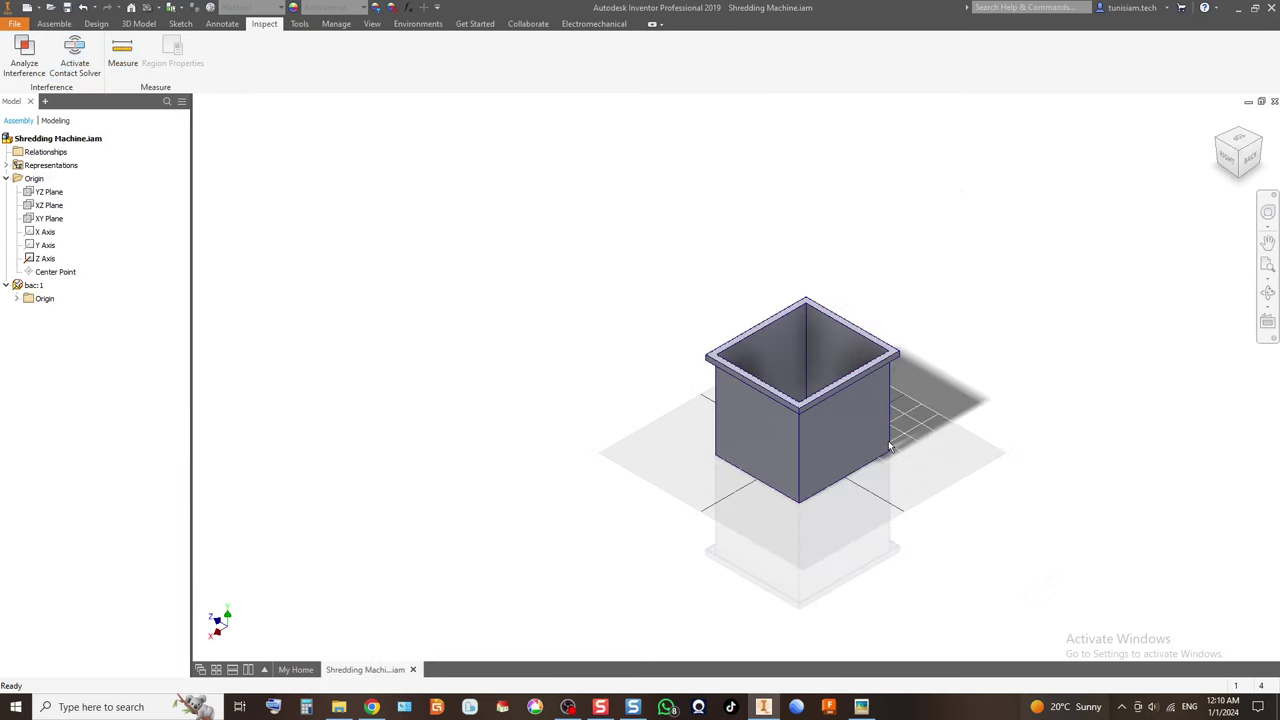
pyautogui.click(1236, 156)
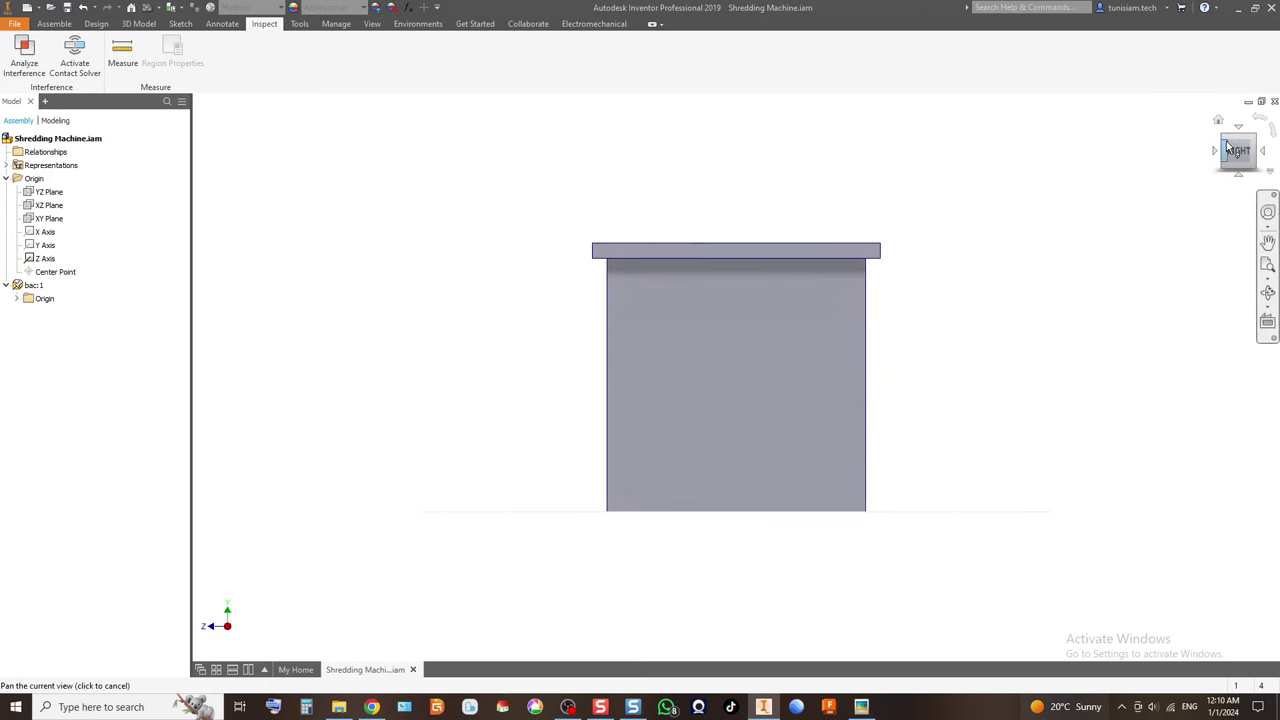
pyautogui.moveTo(1228, 143)
pyautogui.mouseDown()
pyautogui.moveTo(1242, 172)
pyautogui.moveTo(1242, 148)
pyautogui.mouseUp()
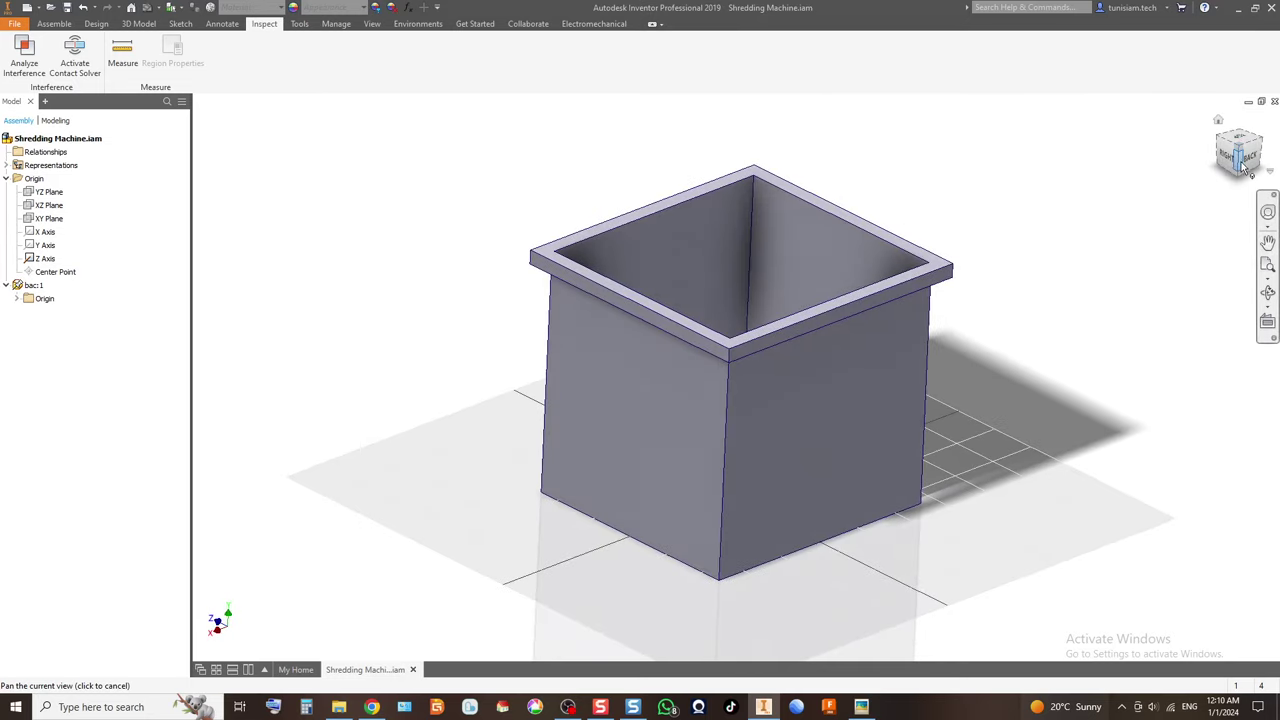
pyautogui.click(1251, 157)
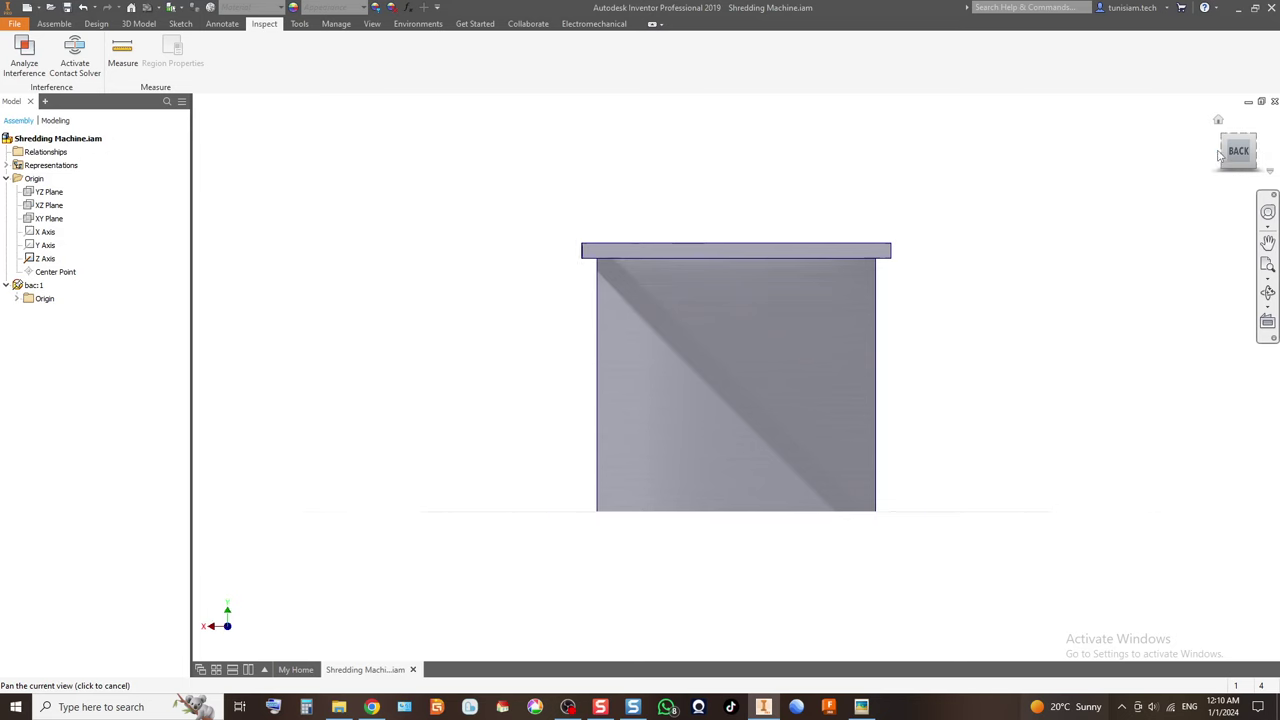
pyautogui.click(1218, 154)
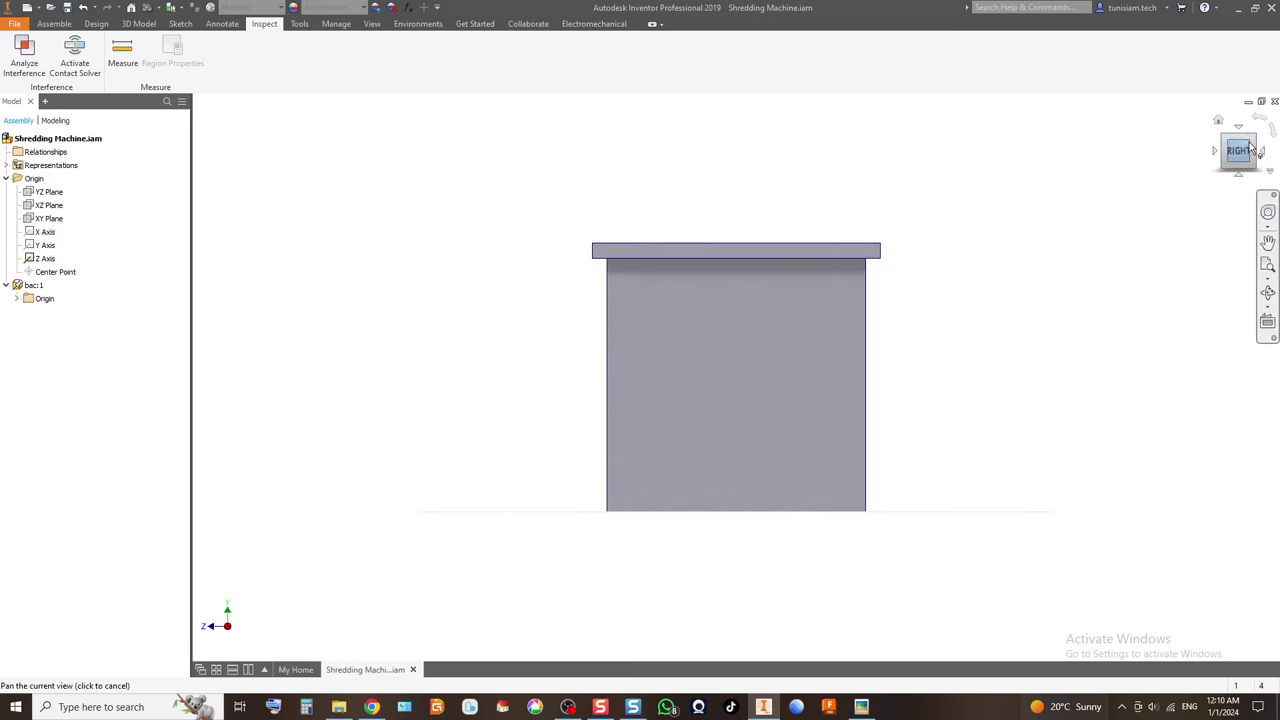
pyautogui.click(1253, 140)
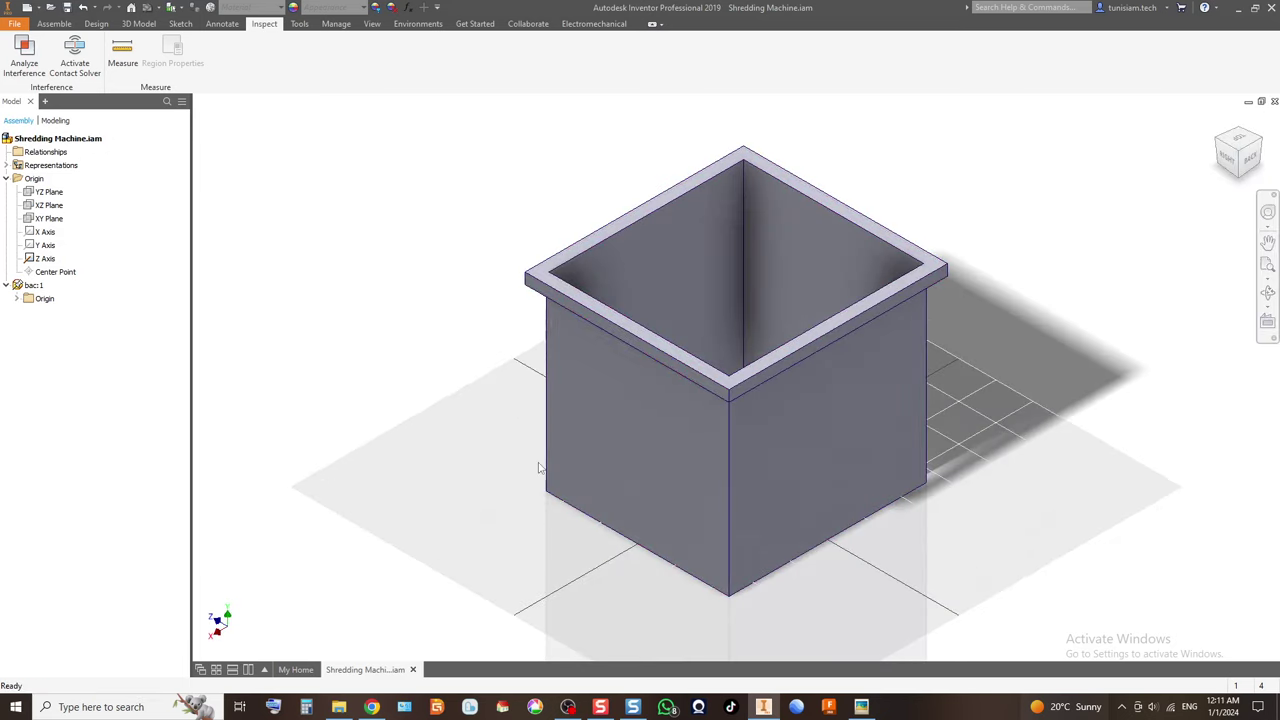
# Save the shredding machine assembly together with its changed bin part bac.ipt.
pyautogui.moveTo(940, 340); pyautogui.dragTo(933, 407, button='middle')
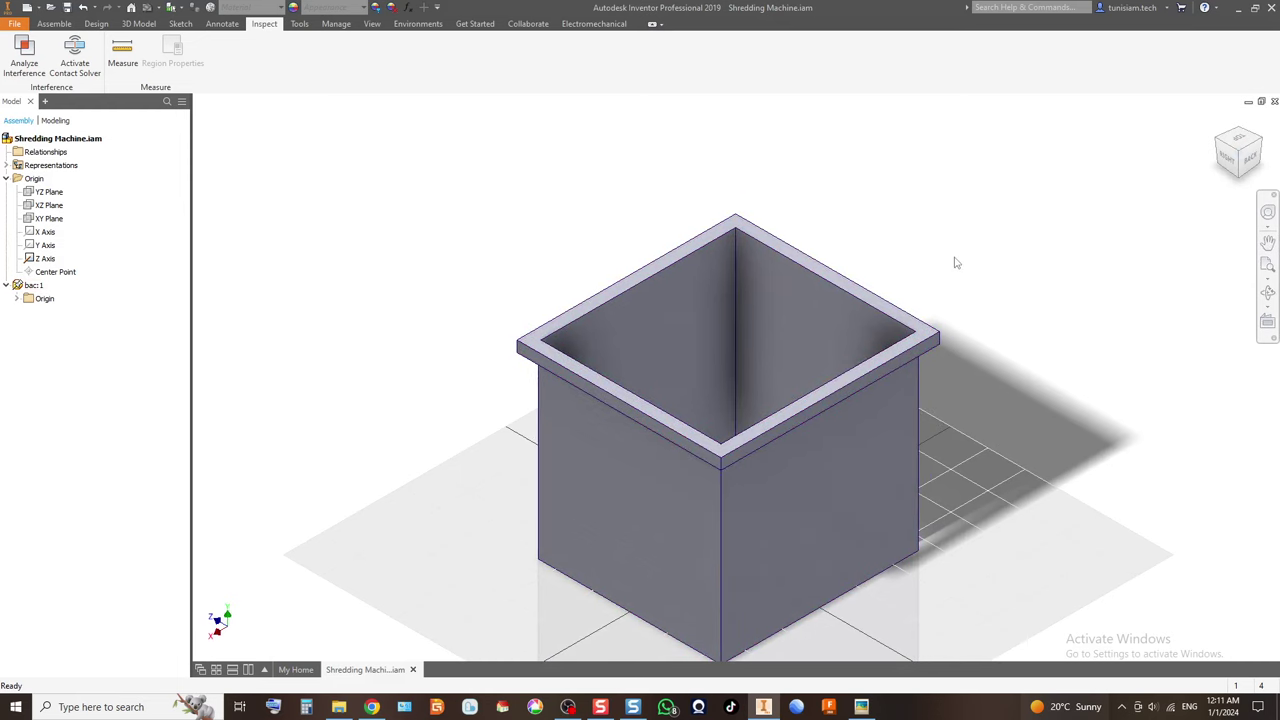
pyautogui.moveTo(806, 444); pyautogui.dragTo(782, 402, button='middle')
pyautogui.click(782, 402)
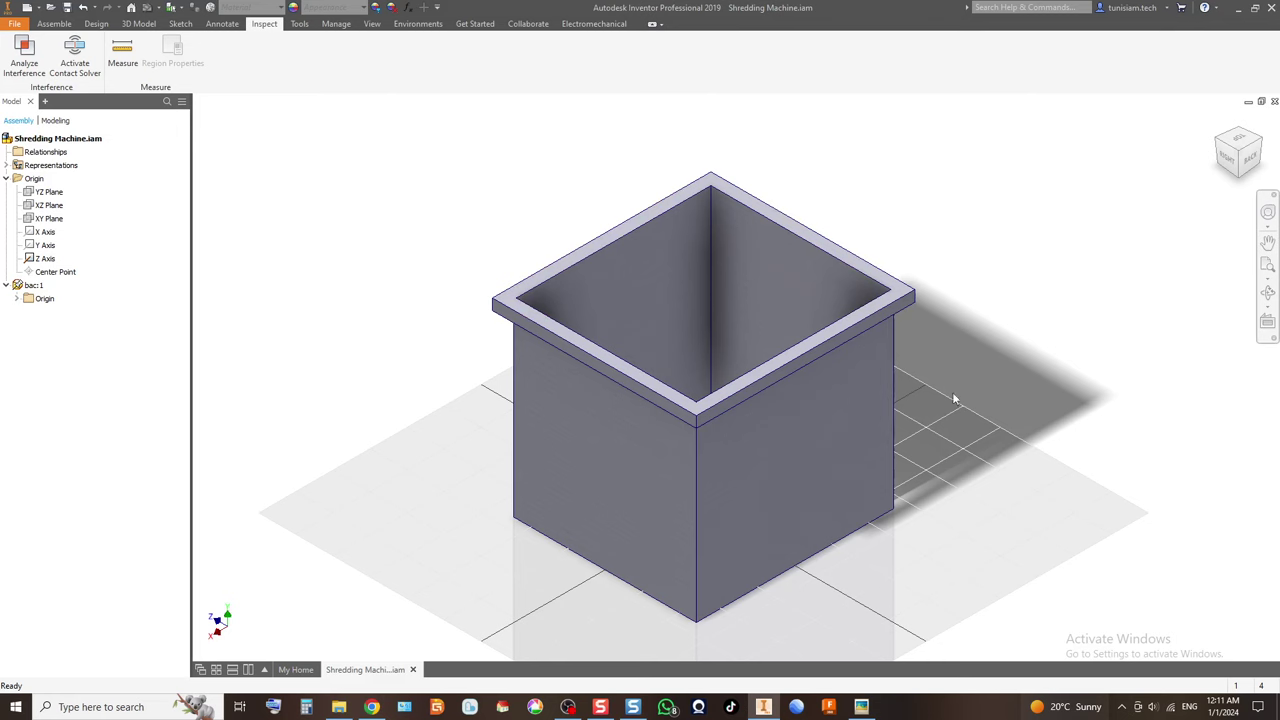
pyautogui.click(66, 8)
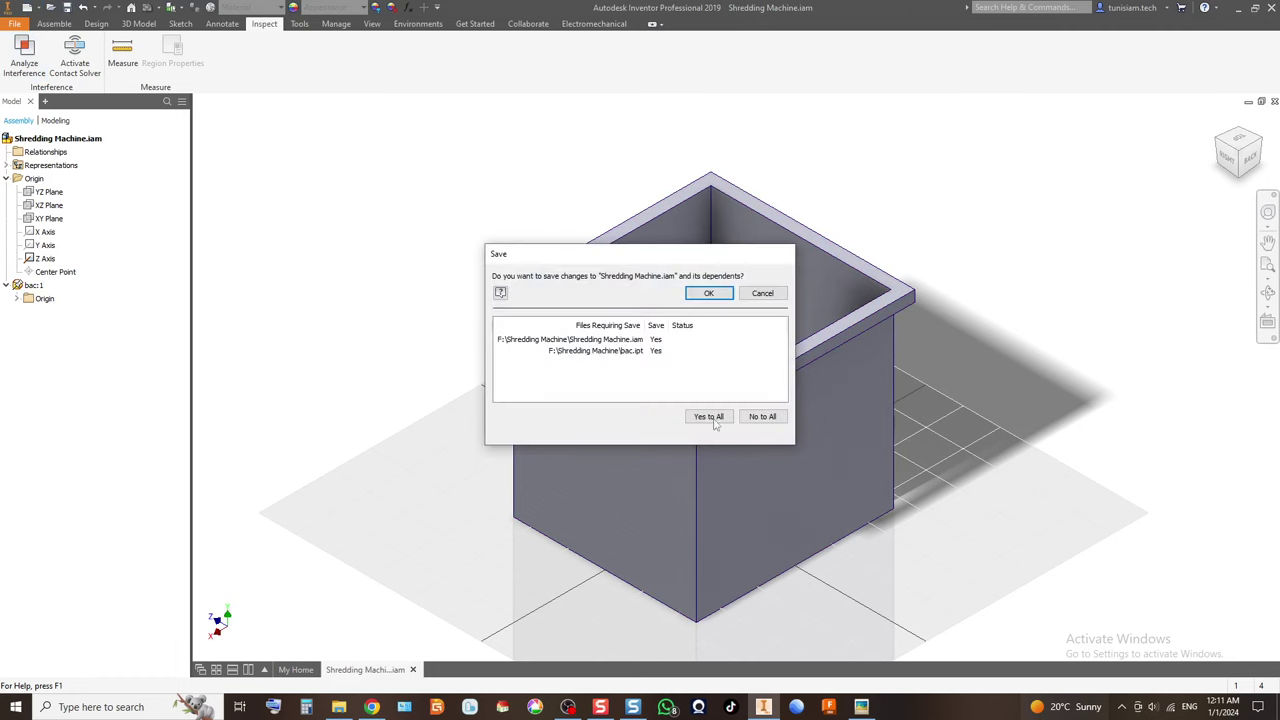
pyautogui.press('Return')
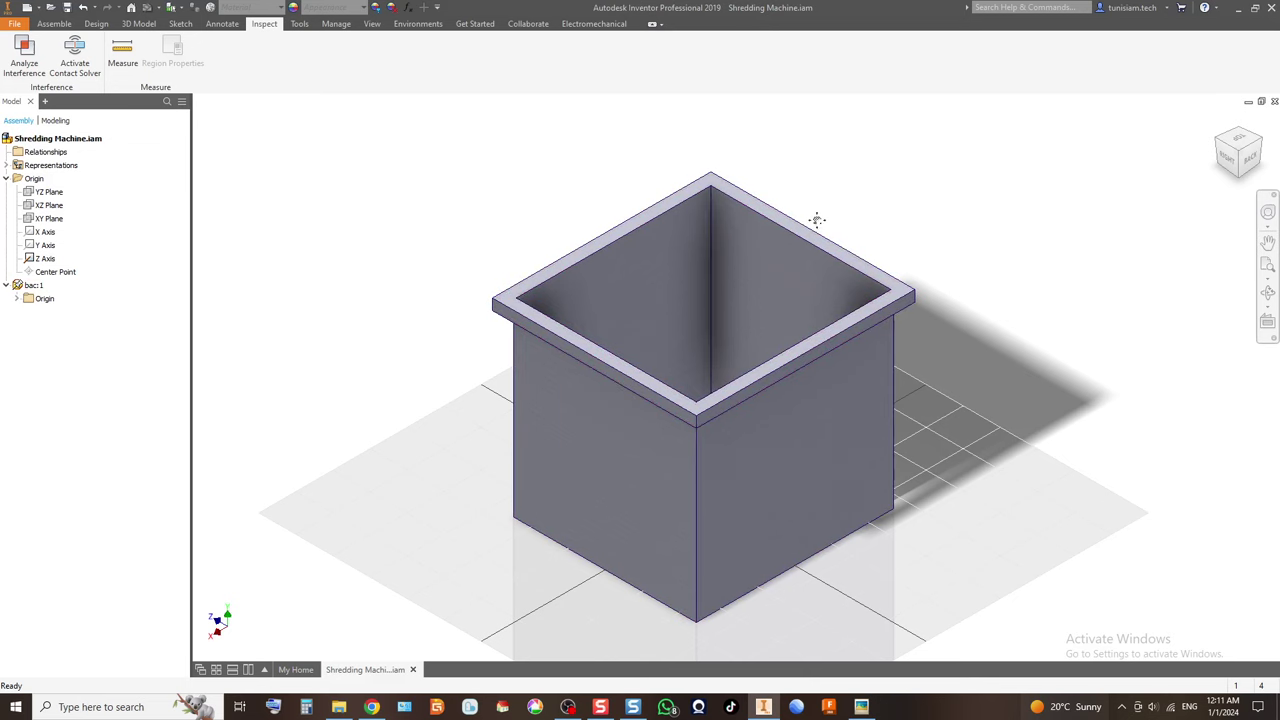
pyautogui.moveTo(817, 222); pyautogui.dragTo(810, 258, button='middle')
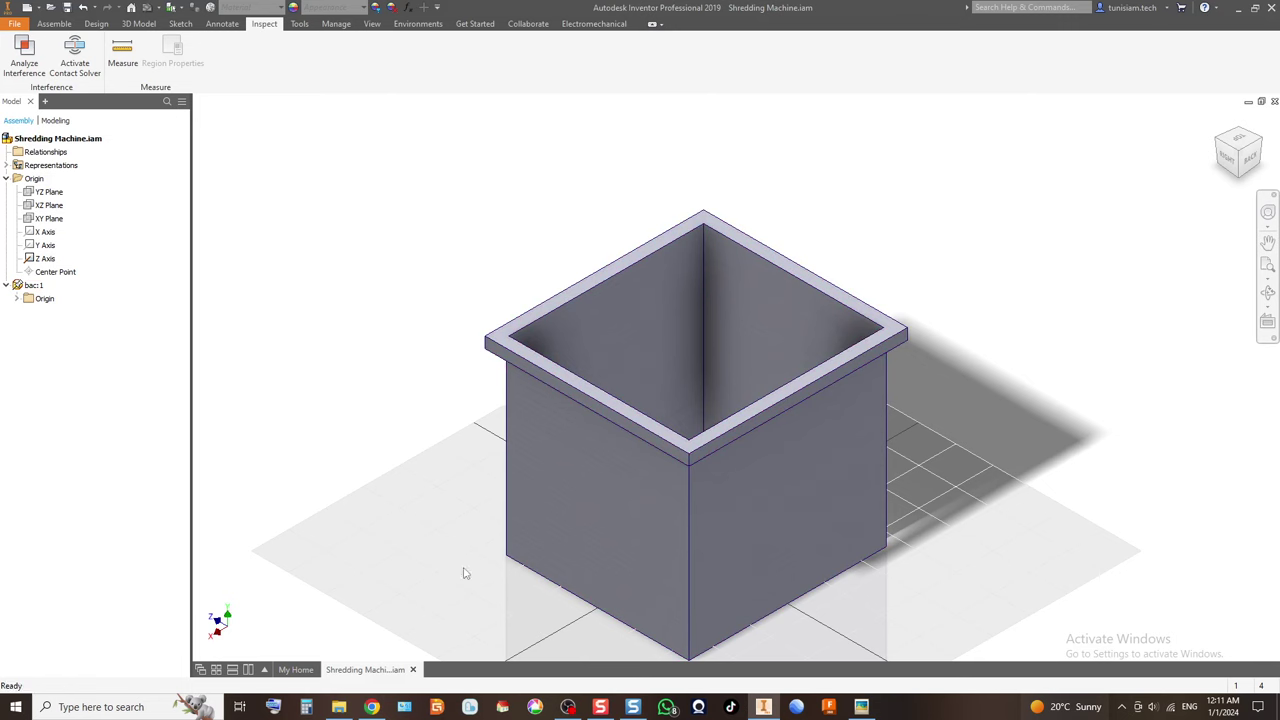
pyautogui.hotkey('ctrl', 'p')
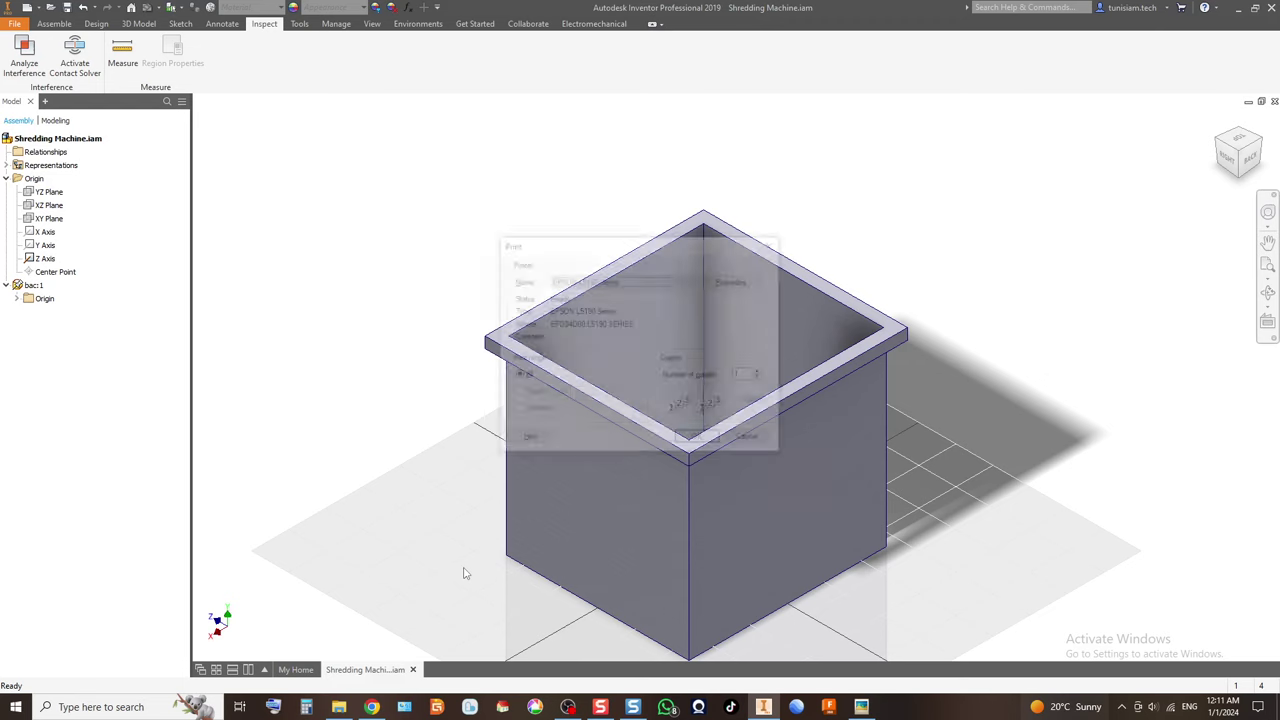
pyautogui.click(750, 440)
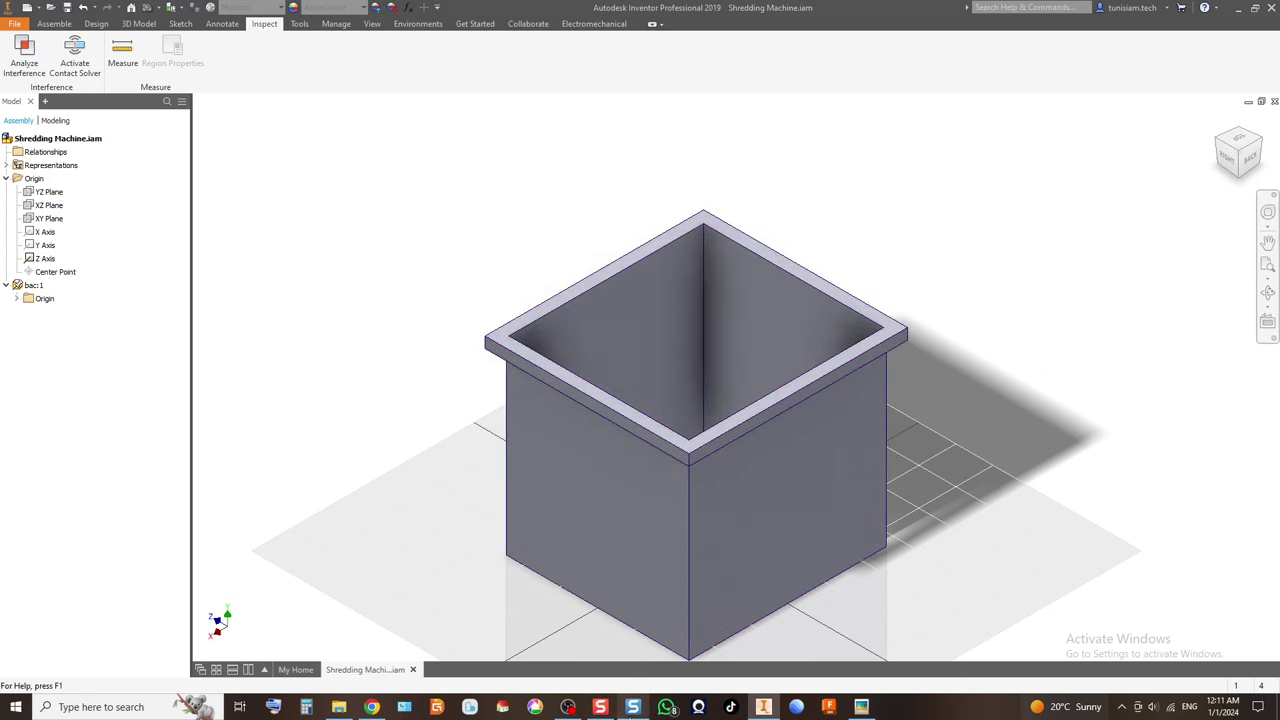
pyautogui.click(633, 707)
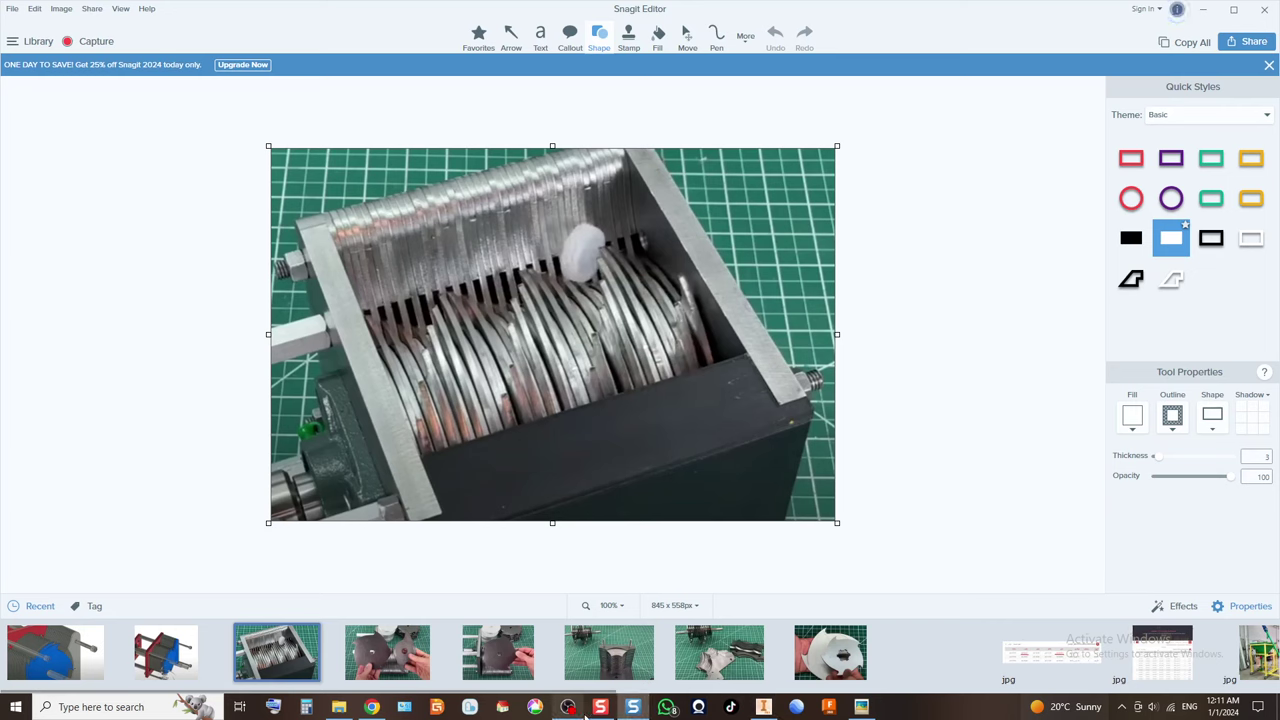
pyautogui.moveTo(585, 712)
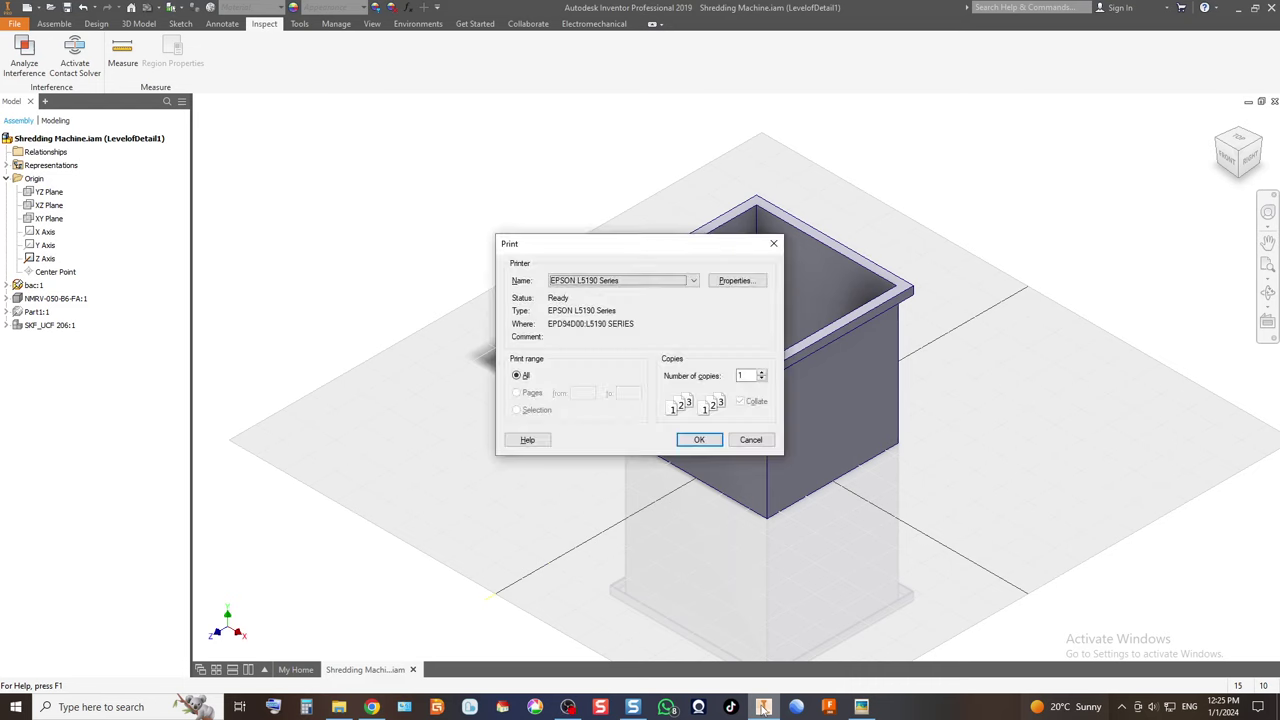
pyautogui.click(751, 440)
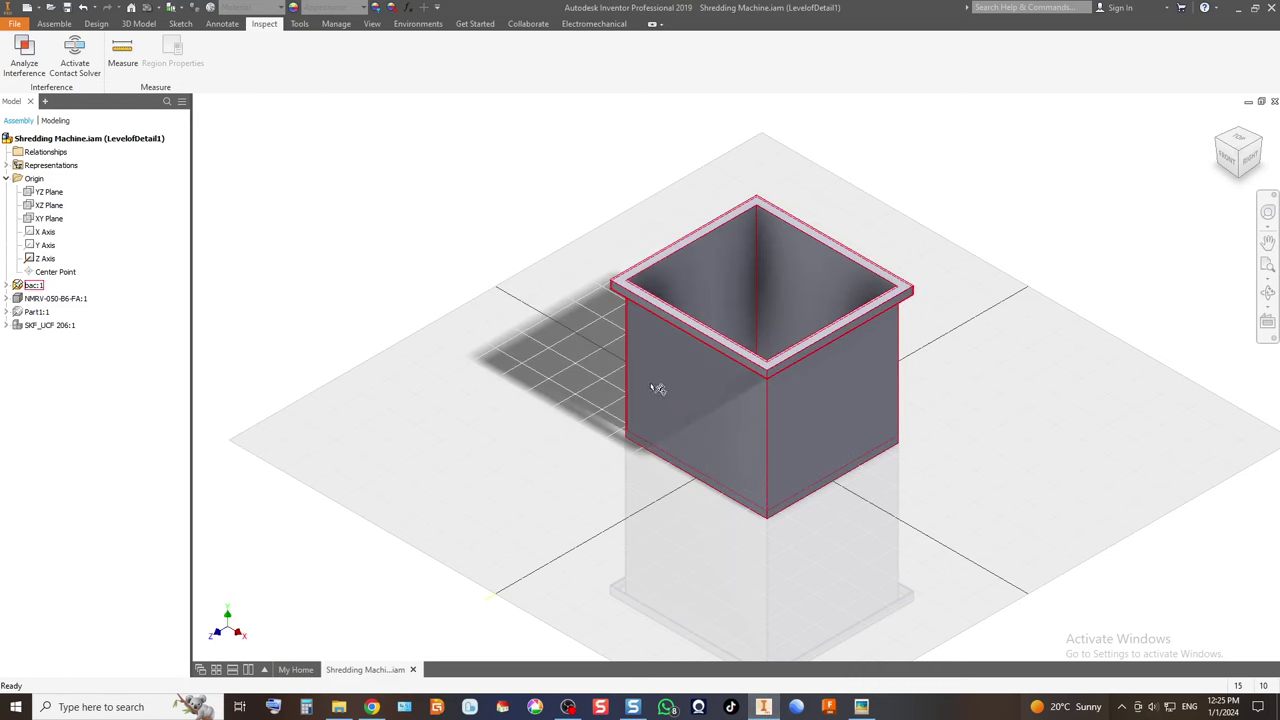
# Examine the bin in the assembly from the front and from a raised, angled view.
pyautogui.click(860, 372)
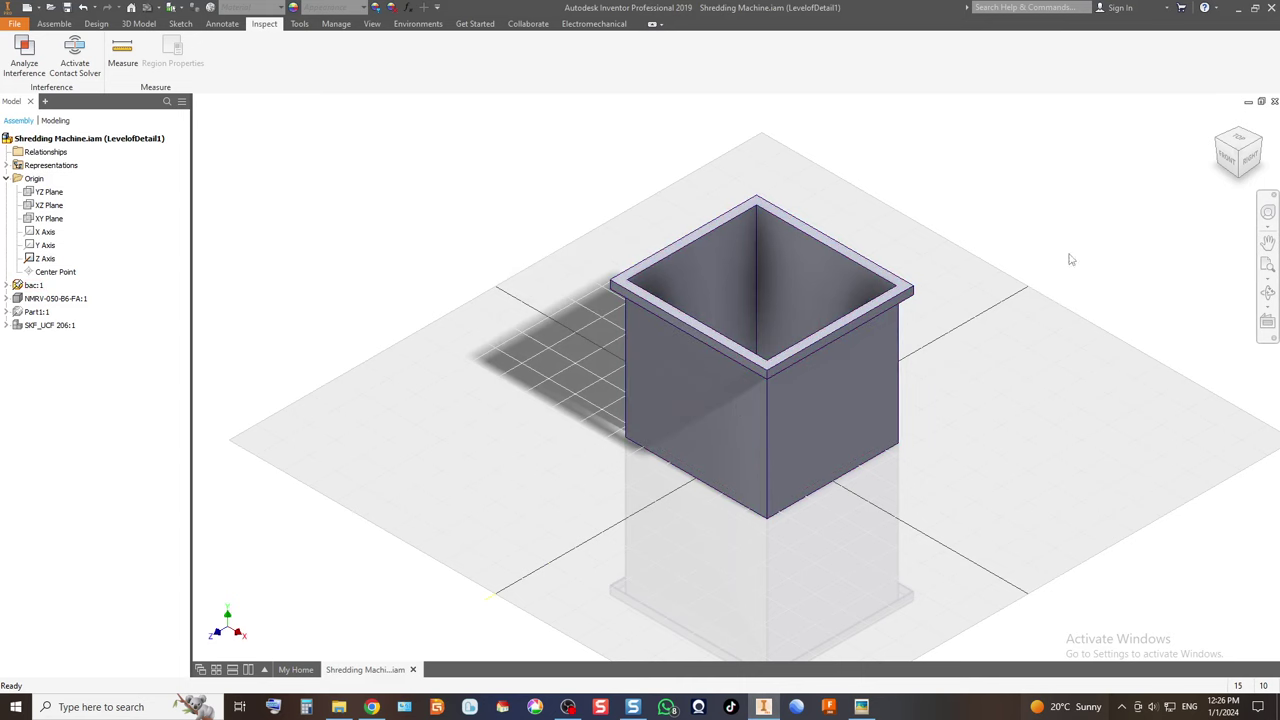
pyautogui.moveTo(1241, 152)
pyautogui.mouseDown()
pyautogui.moveTo(1252, 178)
pyautogui.moveTo(1240, 160)
pyautogui.mouseUp()
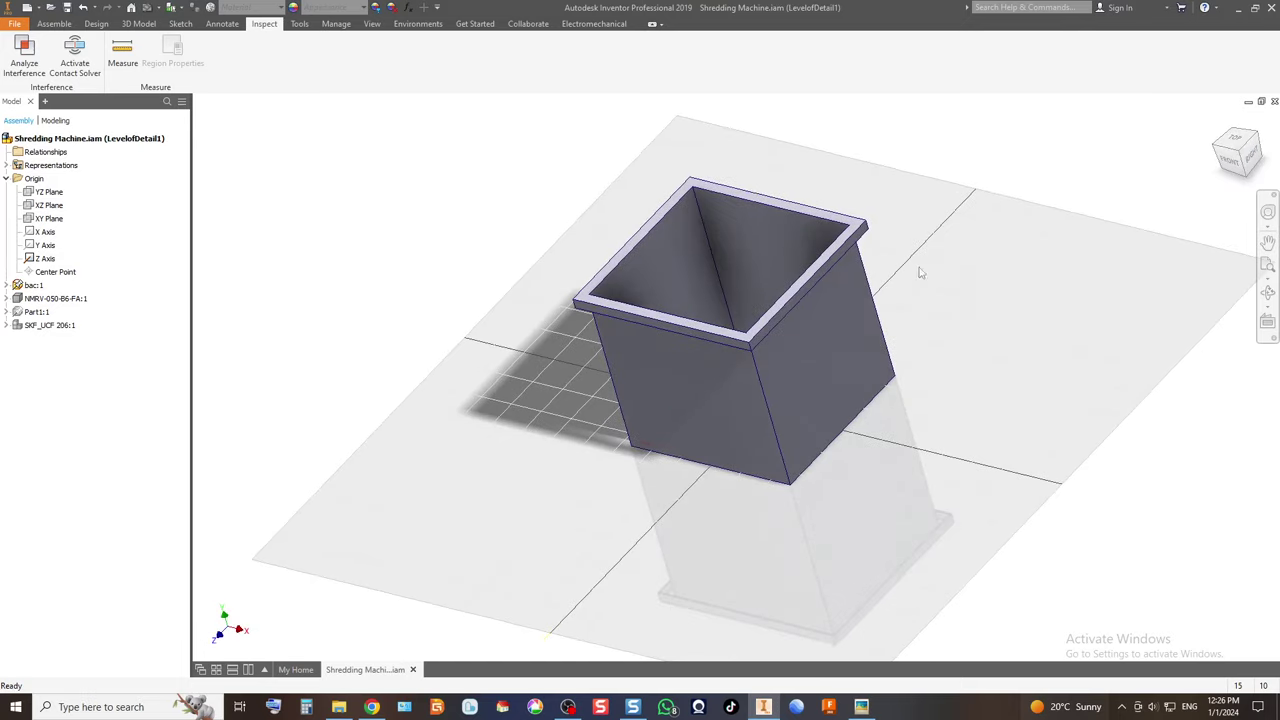
pyautogui.click(1226, 162)
pyautogui.scroll(3, 810, 325)
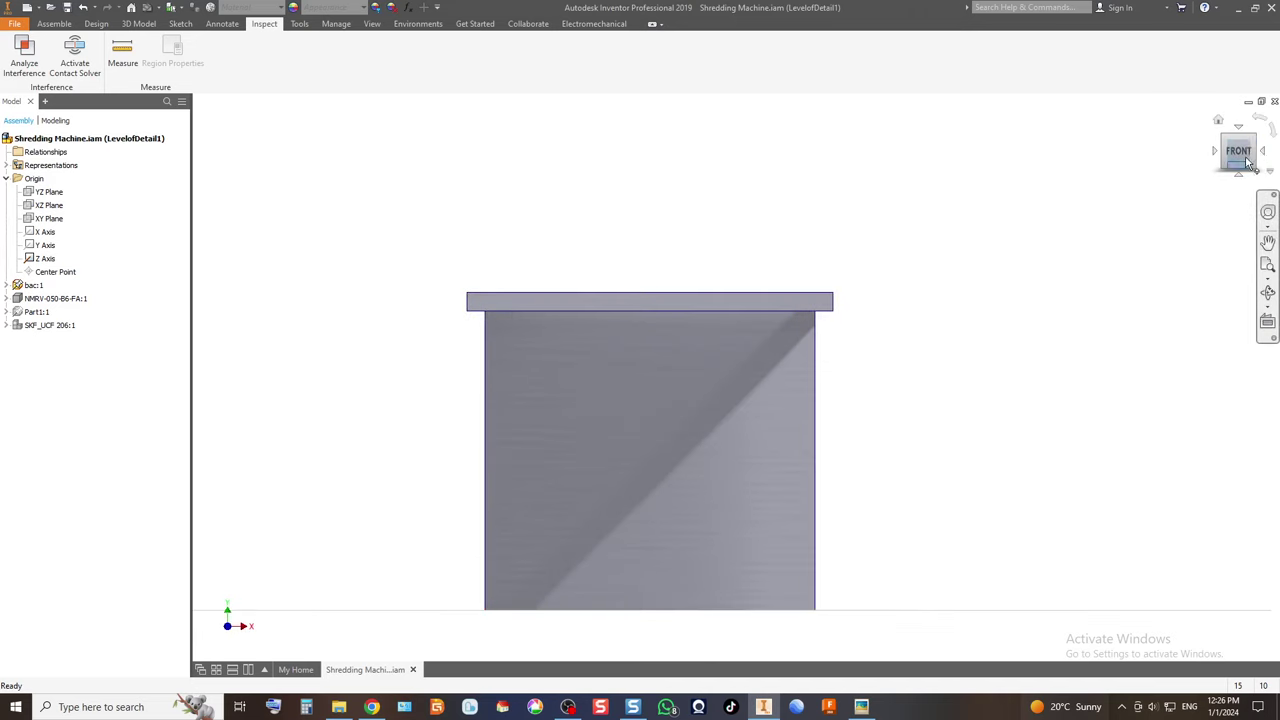
pyautogui.moveTo(1237, 149); pyautogui.dragTo(1234, 155)
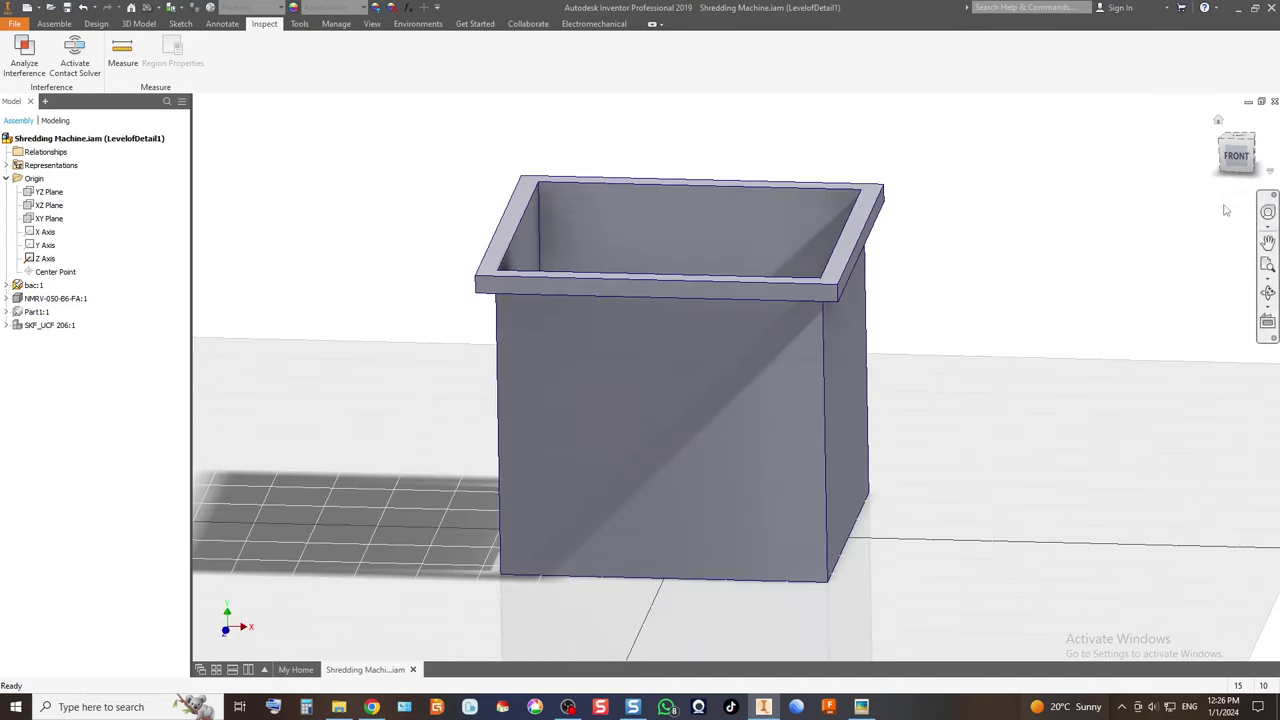
# Switch to the Pictures folder and view the steel plate photo IMG-20240311-WA0001.jpg.
pyautogui.click(339, 707)
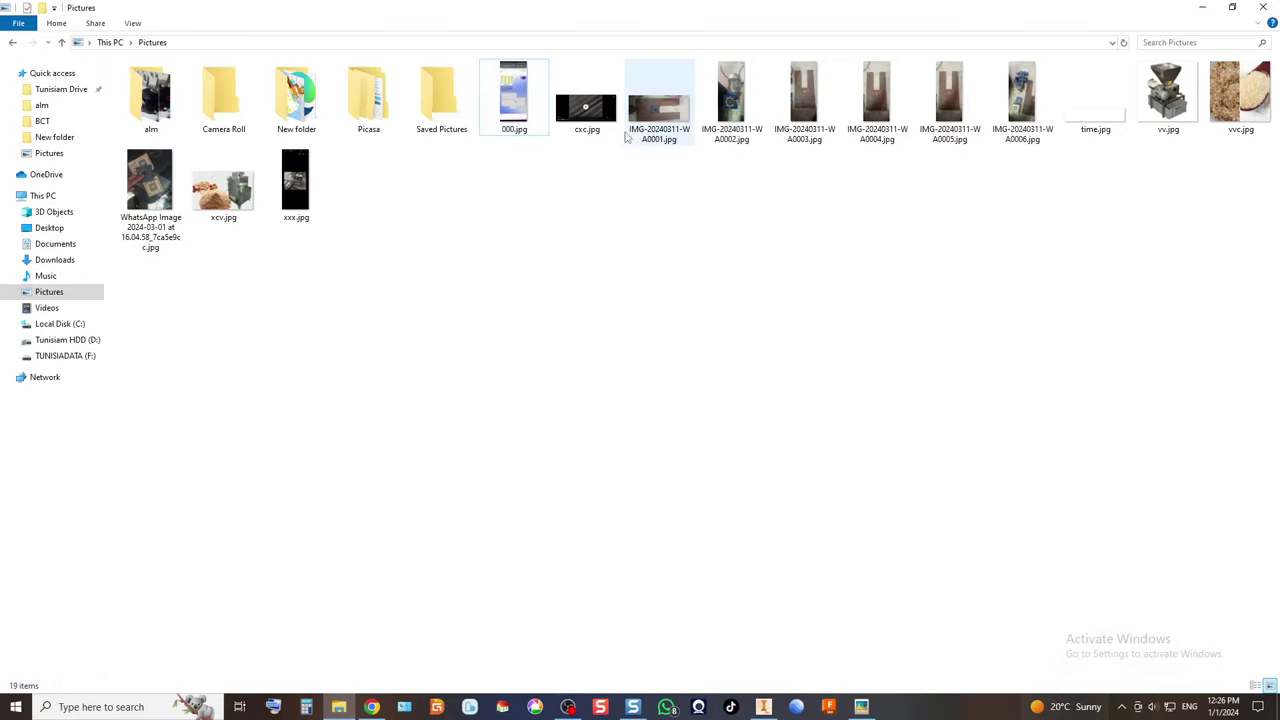
pyautogui.click(658, 120)
pyautogui.doubleClick(676, 114)
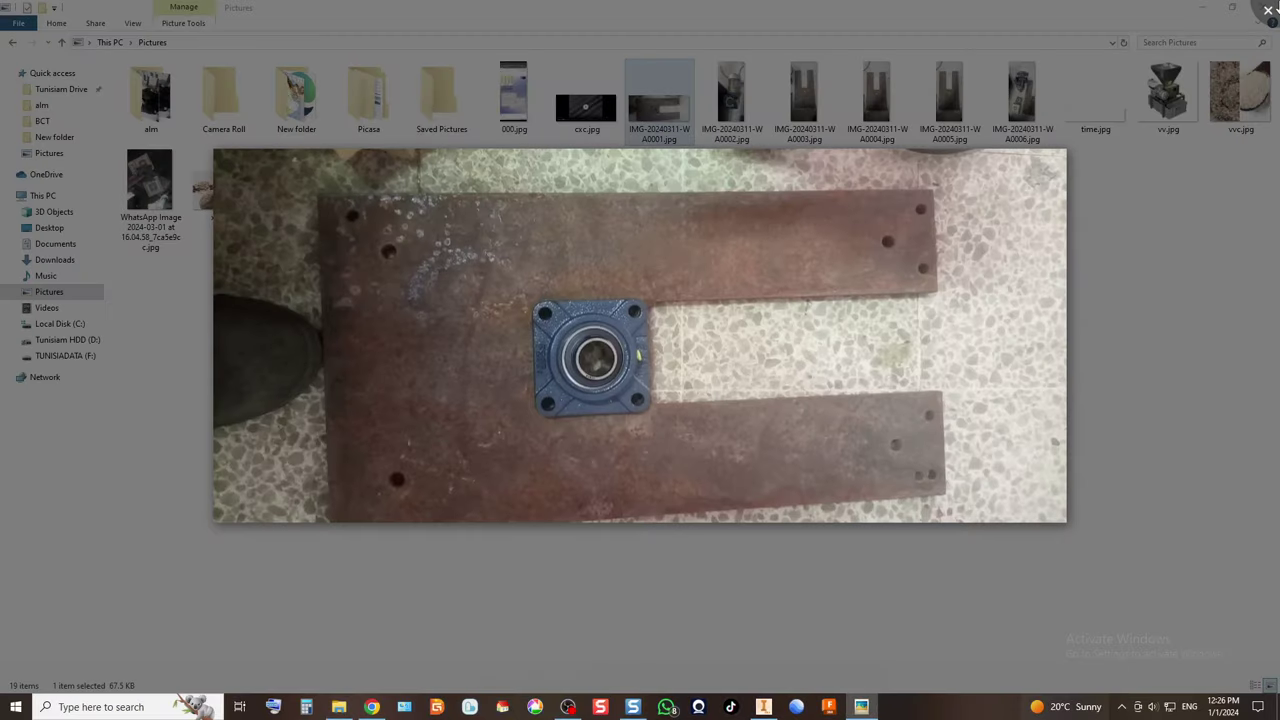
pyautogui.click(208, 288)
# View the WhatsApp photo of the flanged bearing unit up close, then close it.
pyautogui.doubleClick(150, 195)
pyautogui.scroll(2, 671, 407)
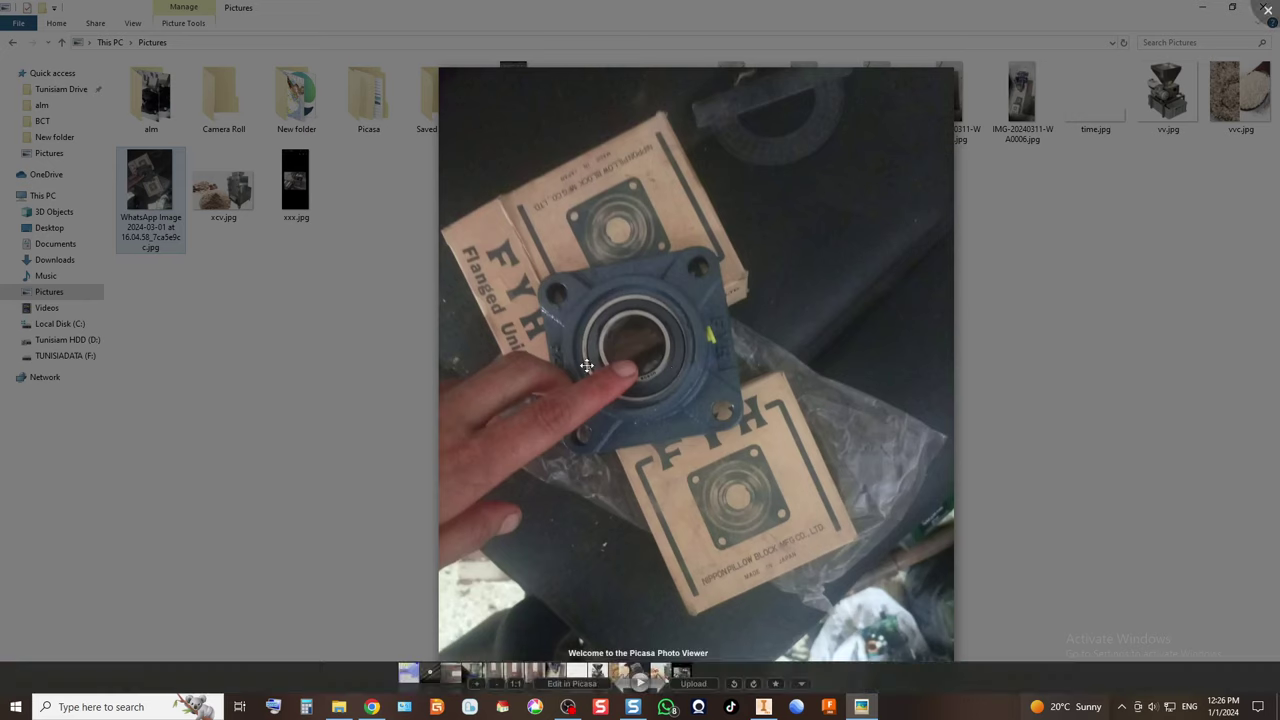
pyautogui.scroll(2, 672, 373)
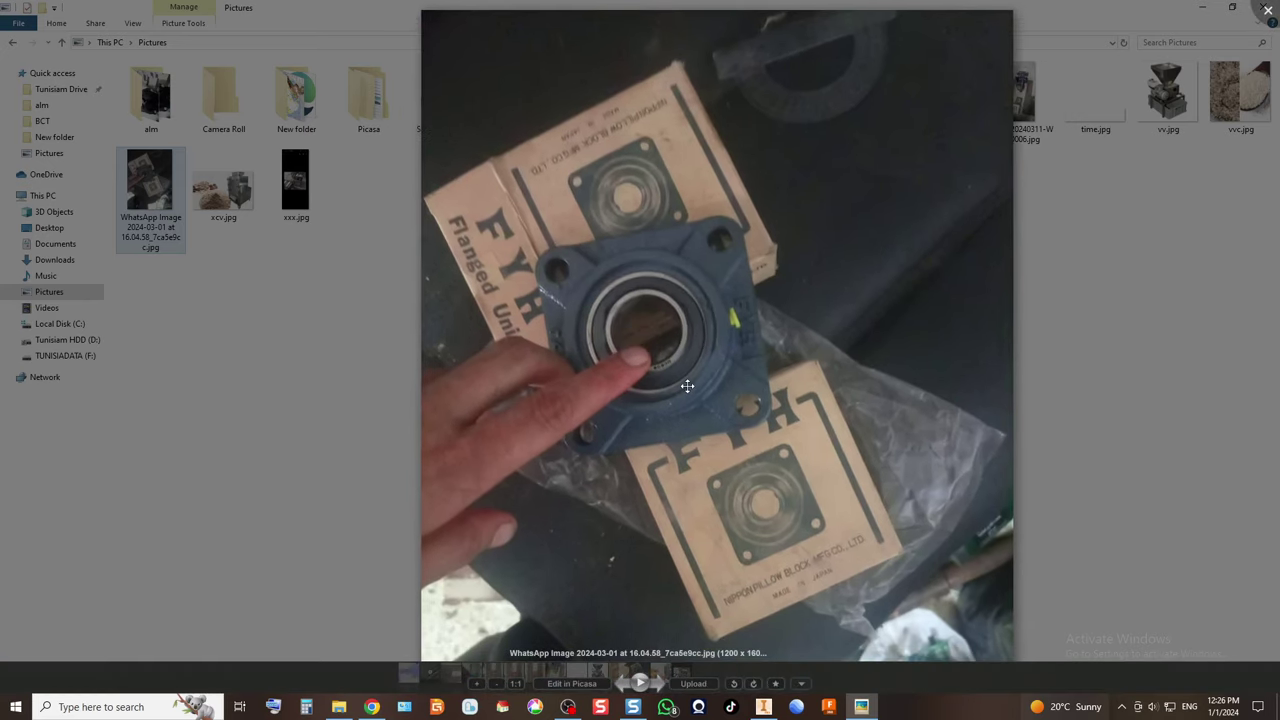
pyautogui.scroll(2, 724, 472)
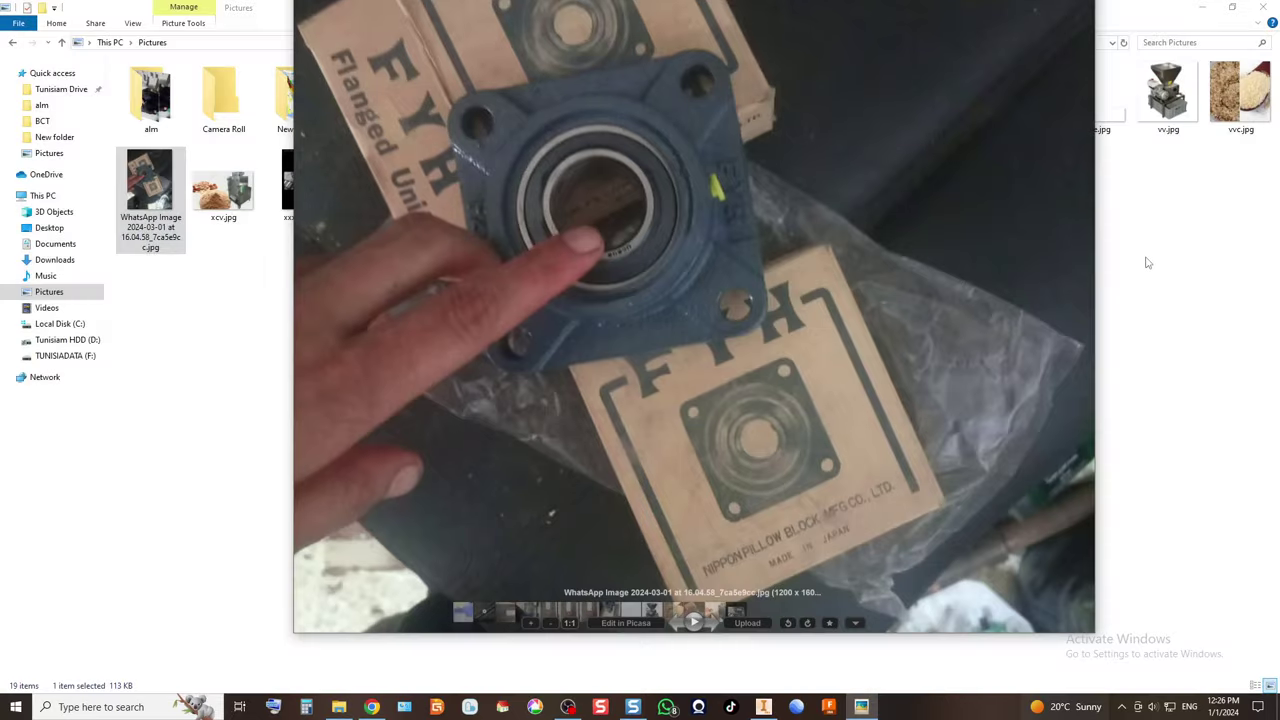
pyautogui.click(1124, 352)
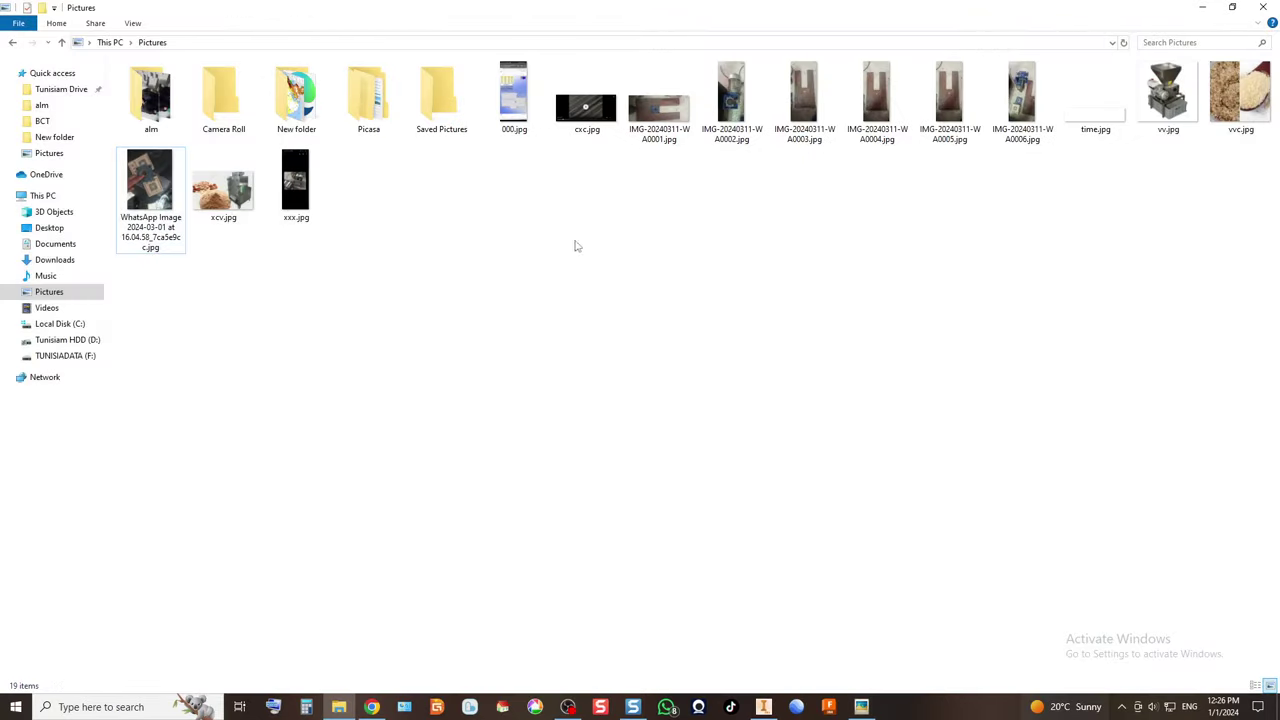
# Reopen IMG-20240311-WA0001.jpg and inspect the square flanged bearing on the plate up close.
pyautogui.doubleClick(668, 108)
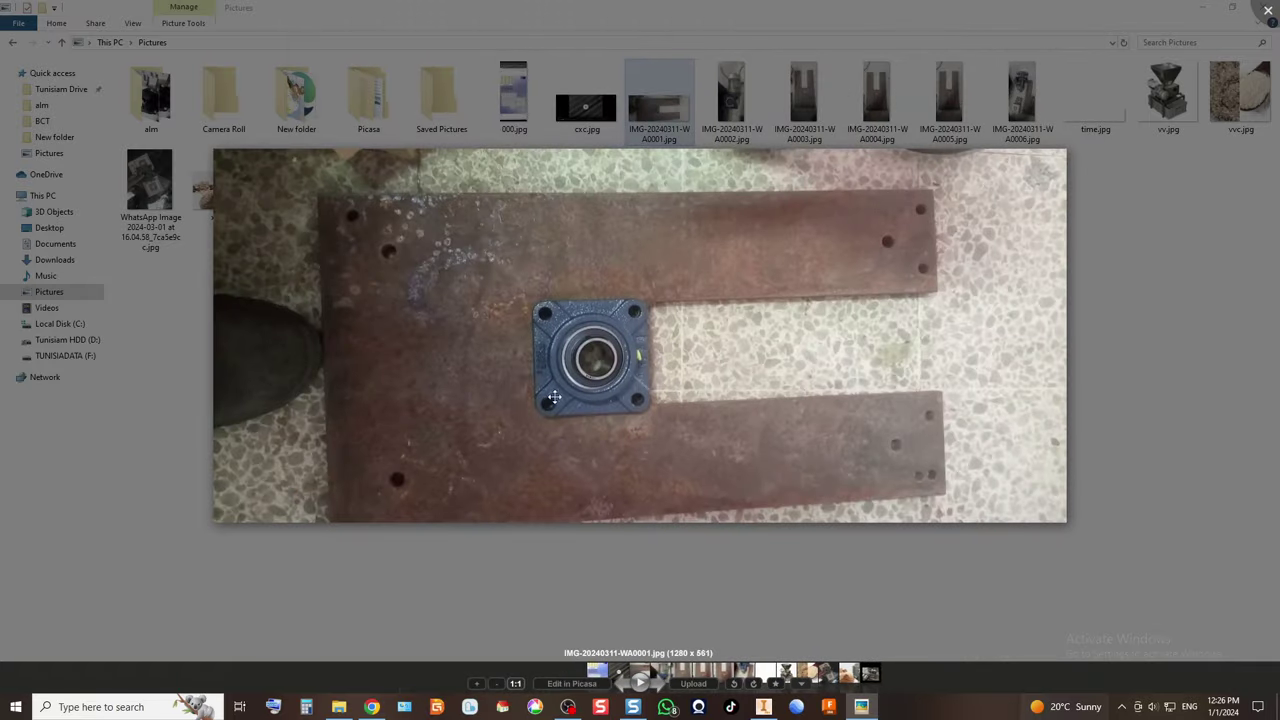
pyautogui.scroll(5, 554, 397)
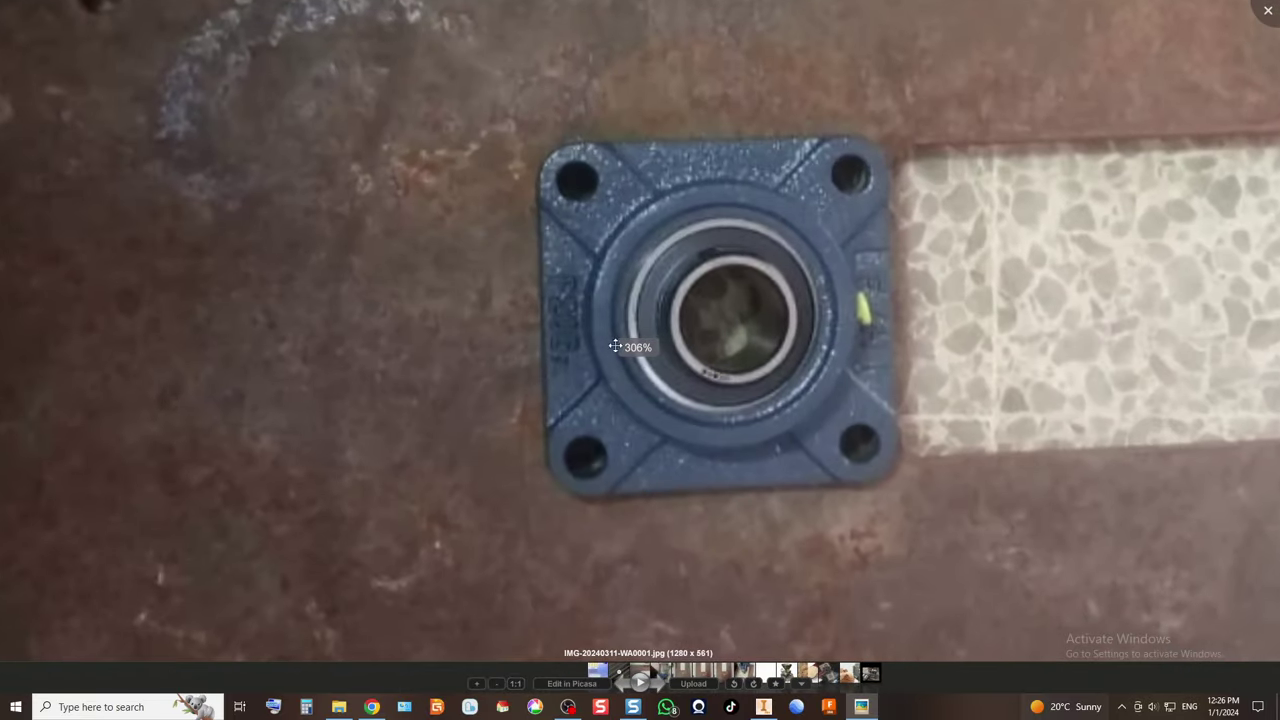
pyautogui.scroll(-5, 615, 346)
pyautogui.click(708, 564)
pyautogui.click(697, 557)
# Switch to Chrome, check the "f206j bearing cad" search results and bring up the SKF UCF 206 product page.
pyautogui.click(375, 707)
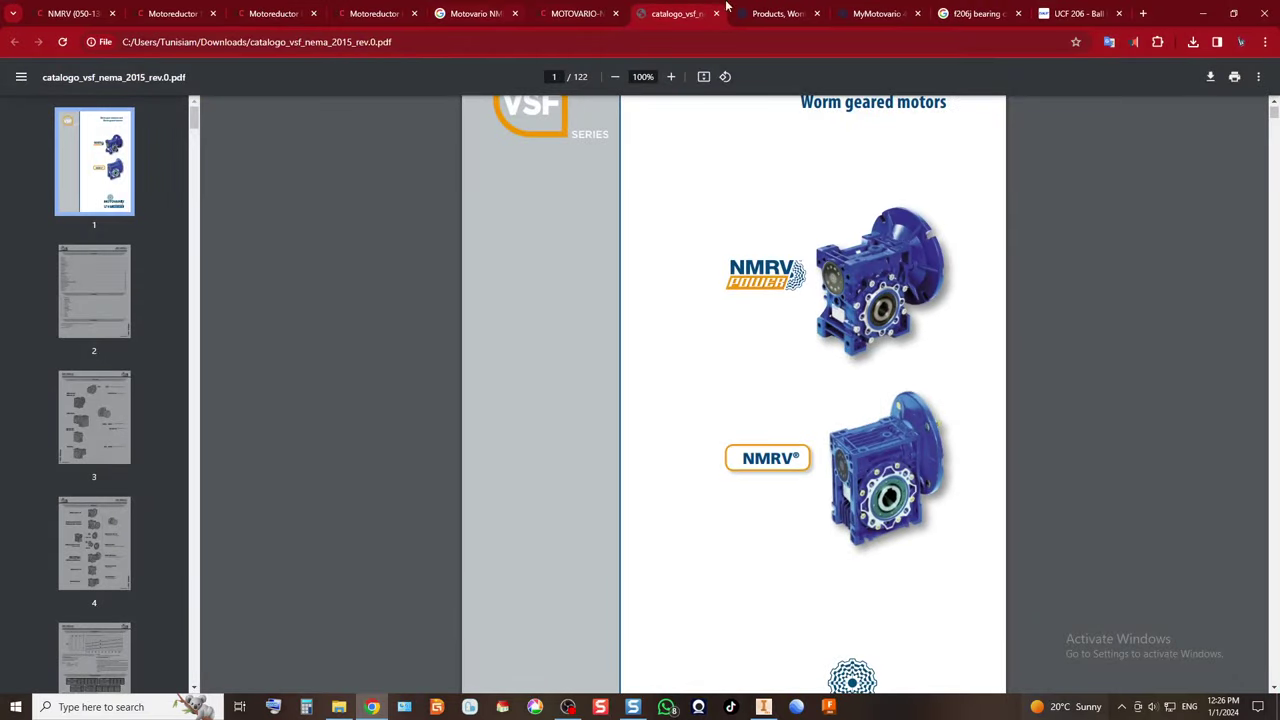
pyautogui.click(948, 14)
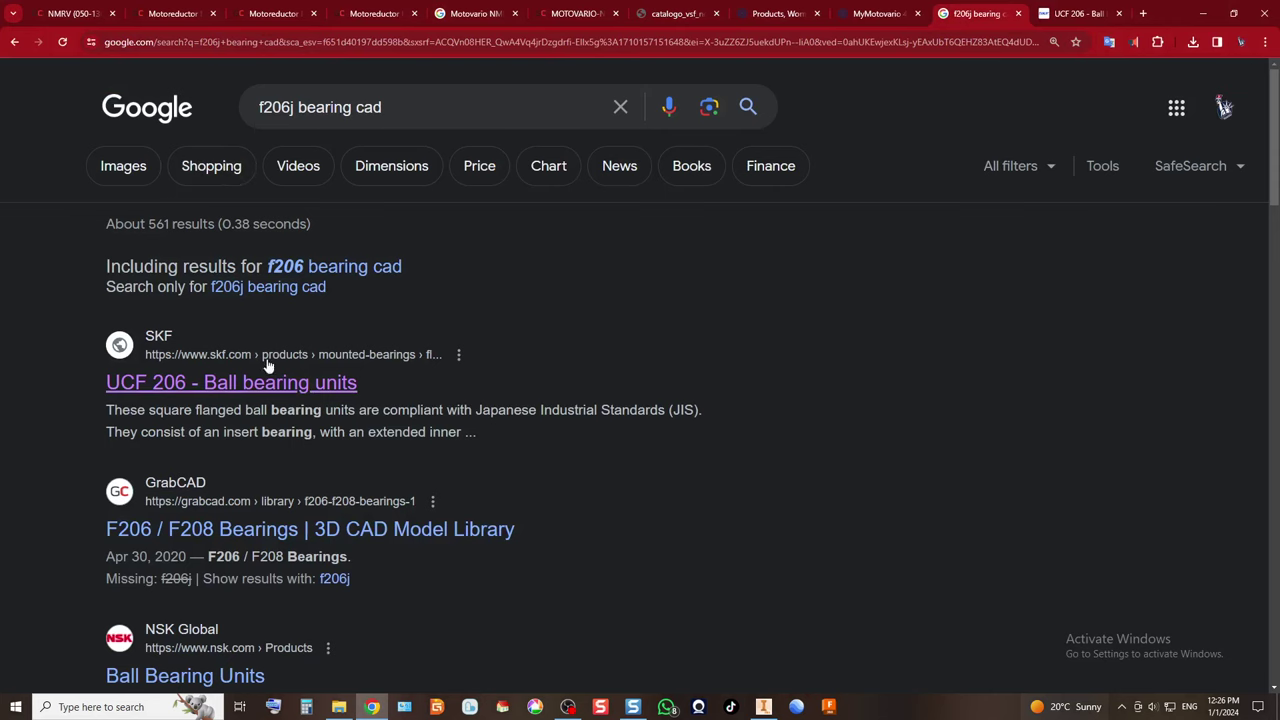
pyautogui.click(1069, 10)
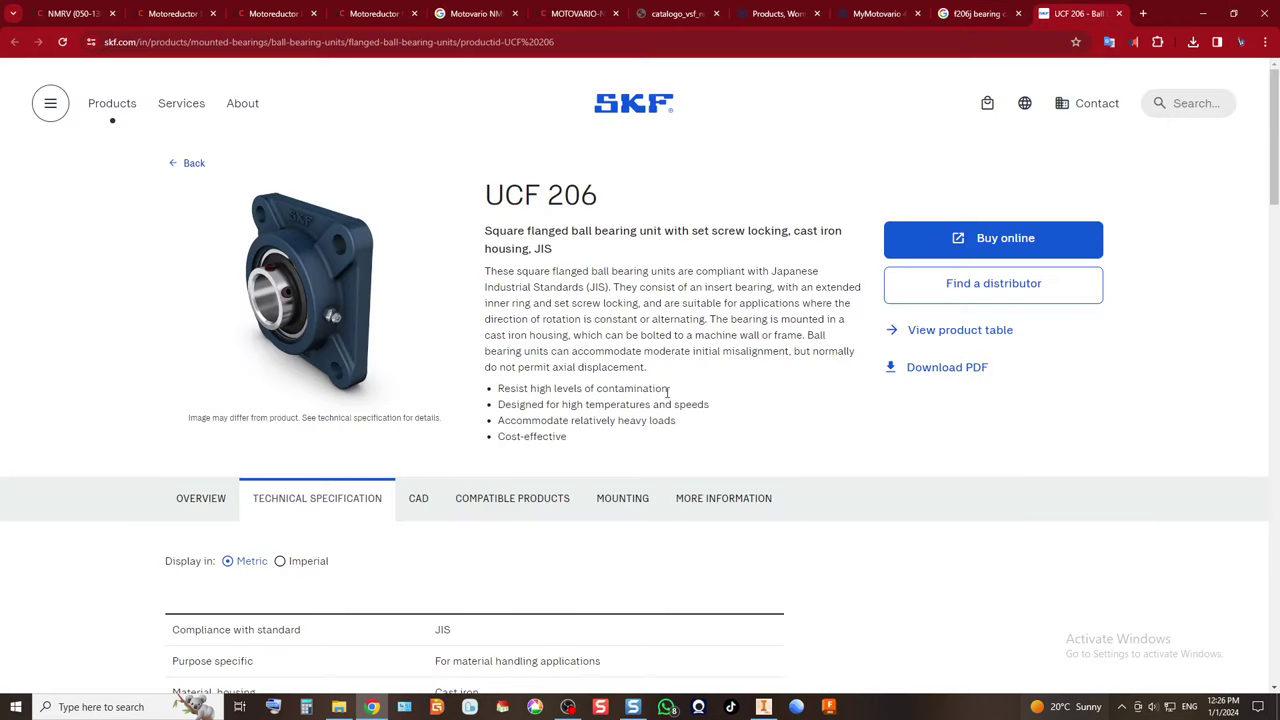
pyautogui.moveTo(607, 197); pyautogui.dragTo(481, 204)
pyautogui.click(632, 268)
# Check the attachment bolt distance J and bore diameter d in the UCF 206 technical specification.
pyautogui.scroll(-1, 393, 561)
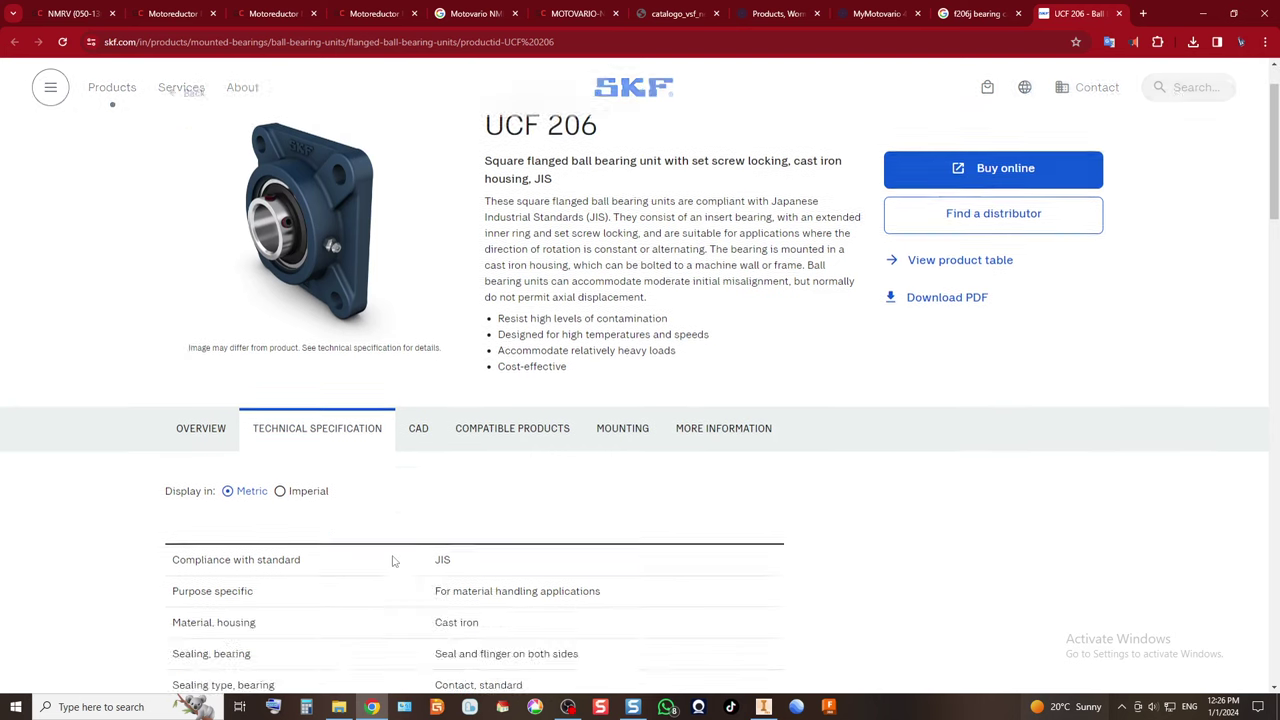
pyautogui.scroll(-8, 393, 561)
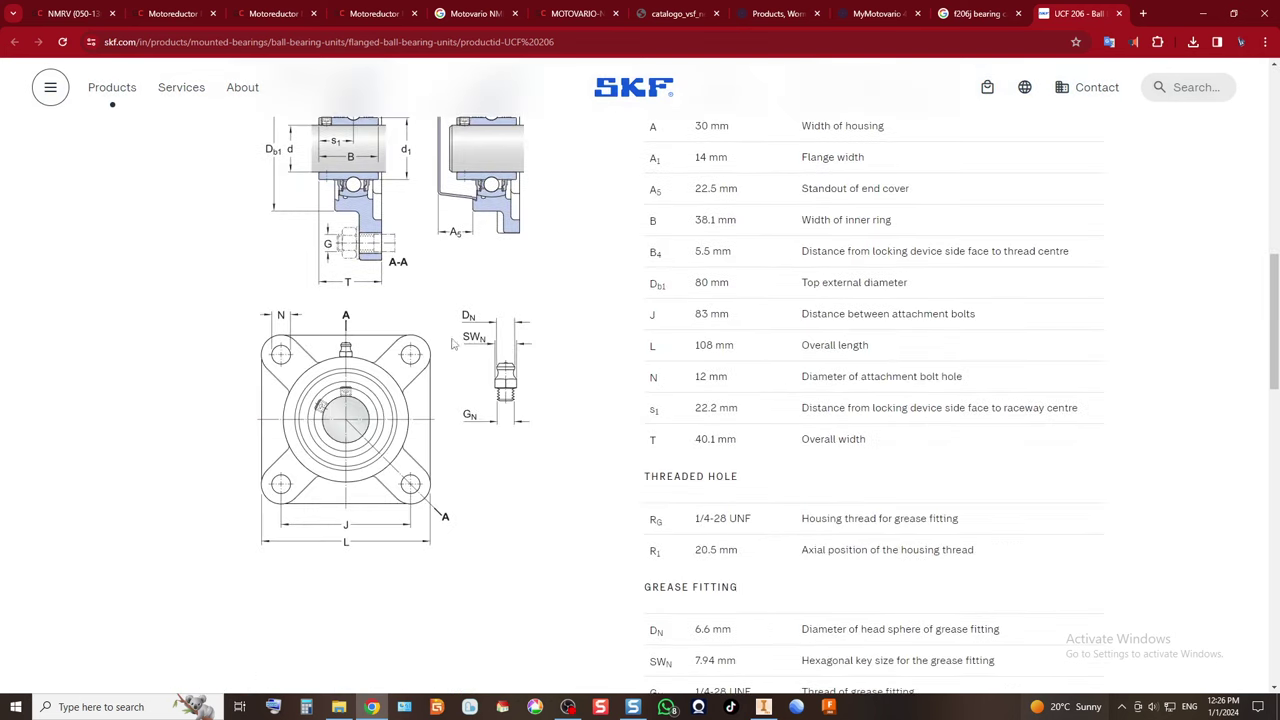
pyautogui.scroll(2, 503, 438)
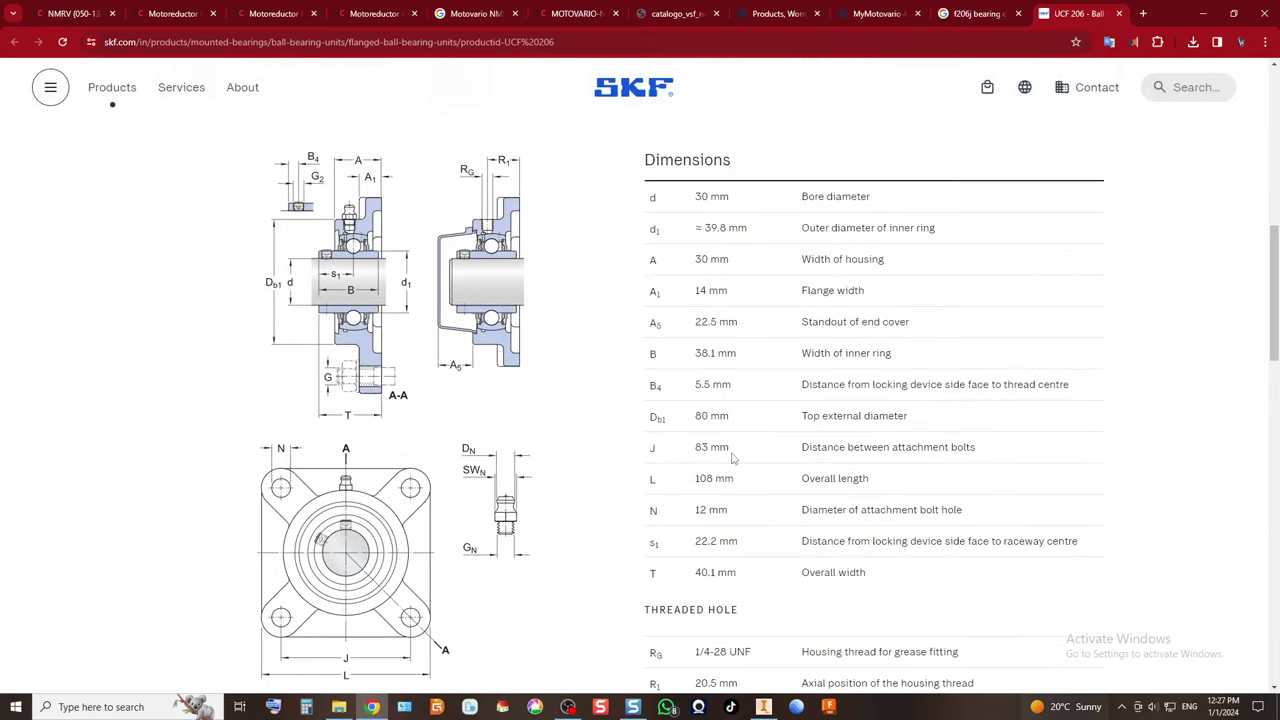
pyautogui.moveTo(732, 457); pyautogui.dragTo(659, 452)
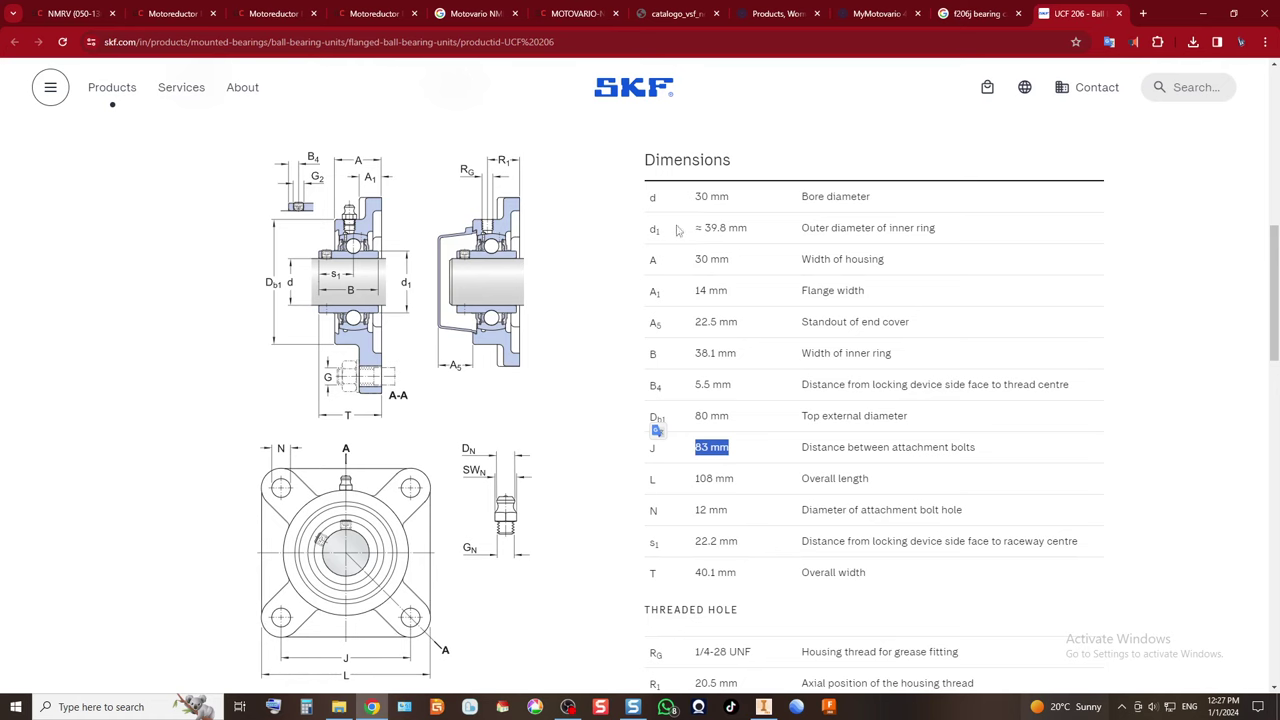
pyautogui.moveTo(738, 199); pyautogui.dragTo(662, 199)
pyautogui.scroll(3, 855, 285)
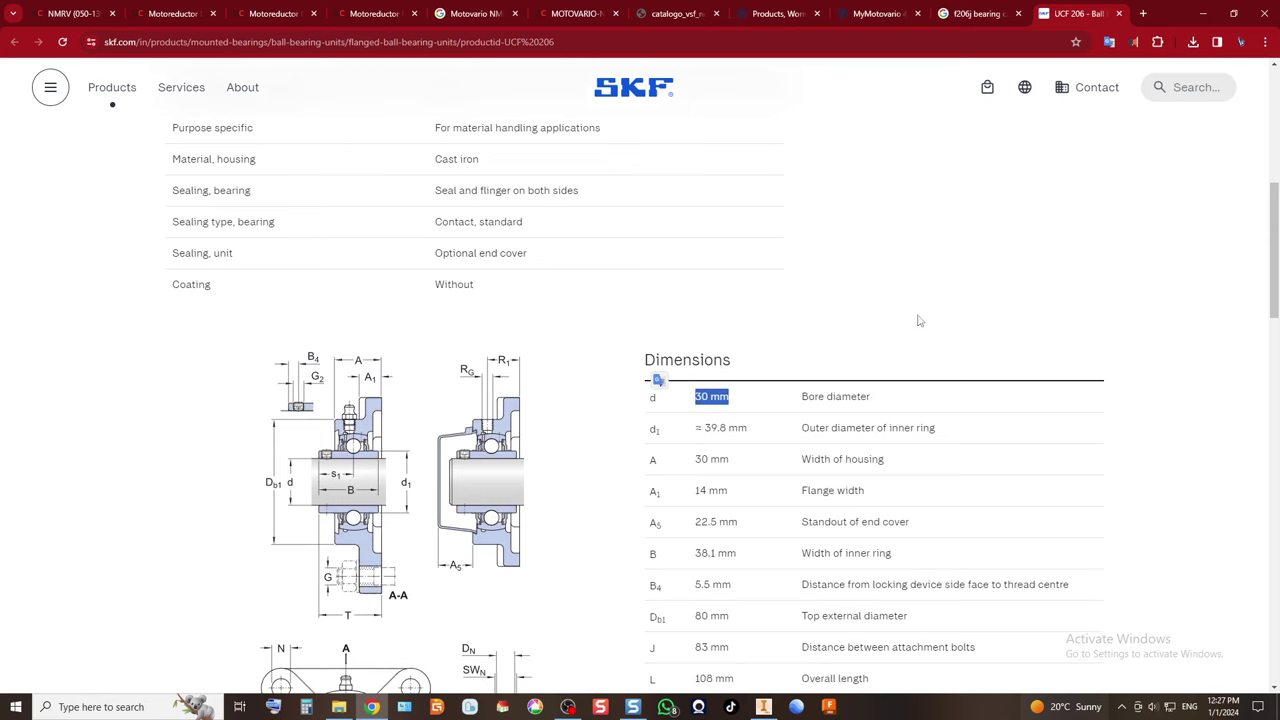
# Open the UCF 206 CAD options, find Inventor (2019) among the download formats and rotate the 3D preview.
pyautogui.scroll(3, 920, 321)
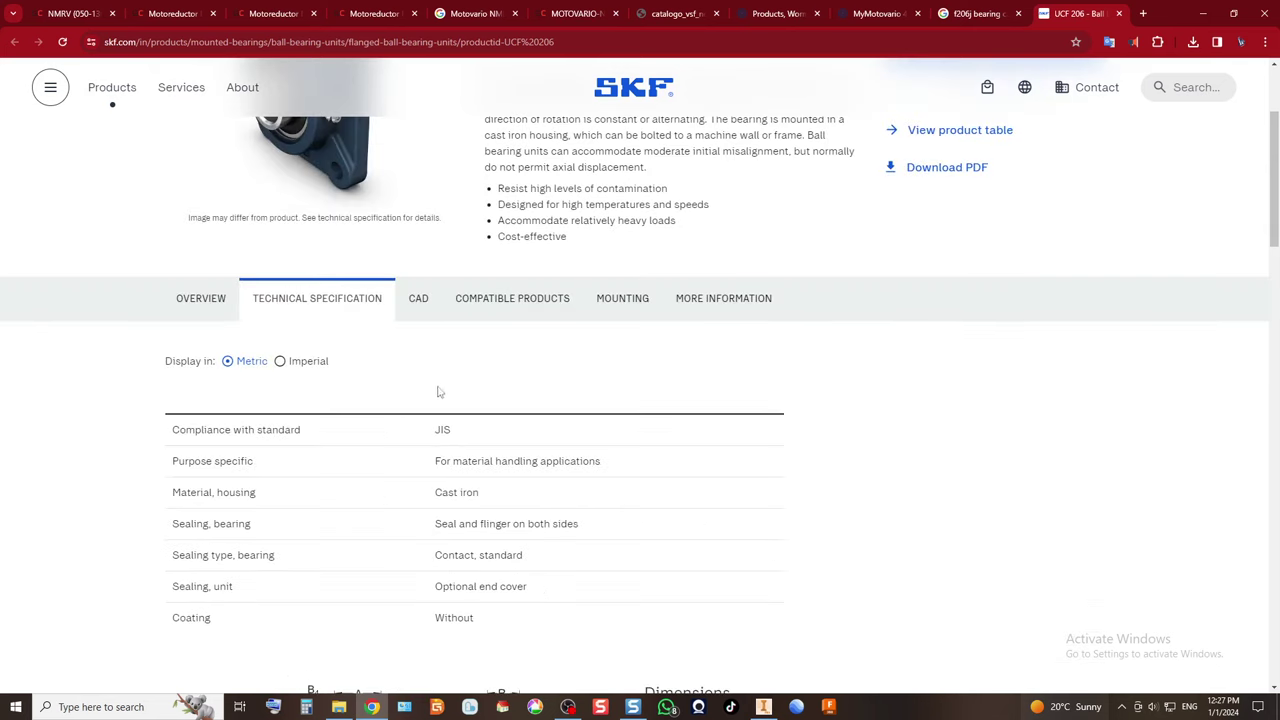
pyautogui.click(418, 298)
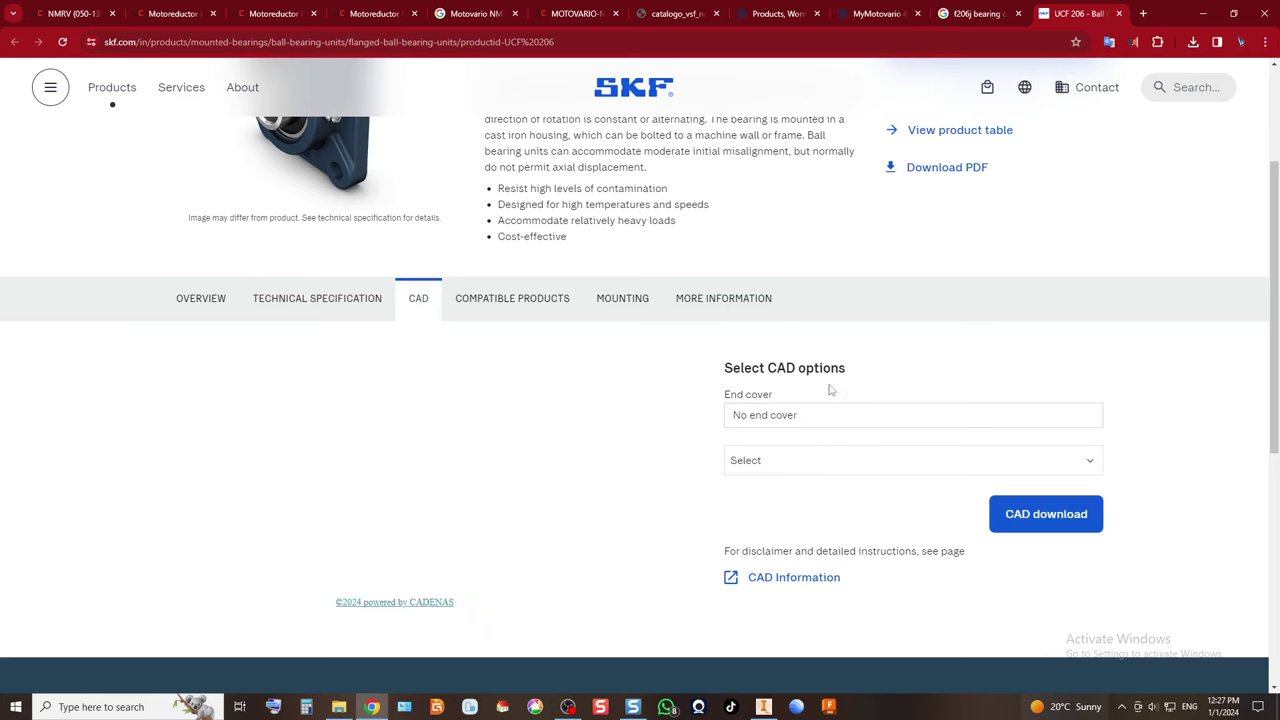
pyautogui.click(869, 418)
pyautogui.click(880, 435)
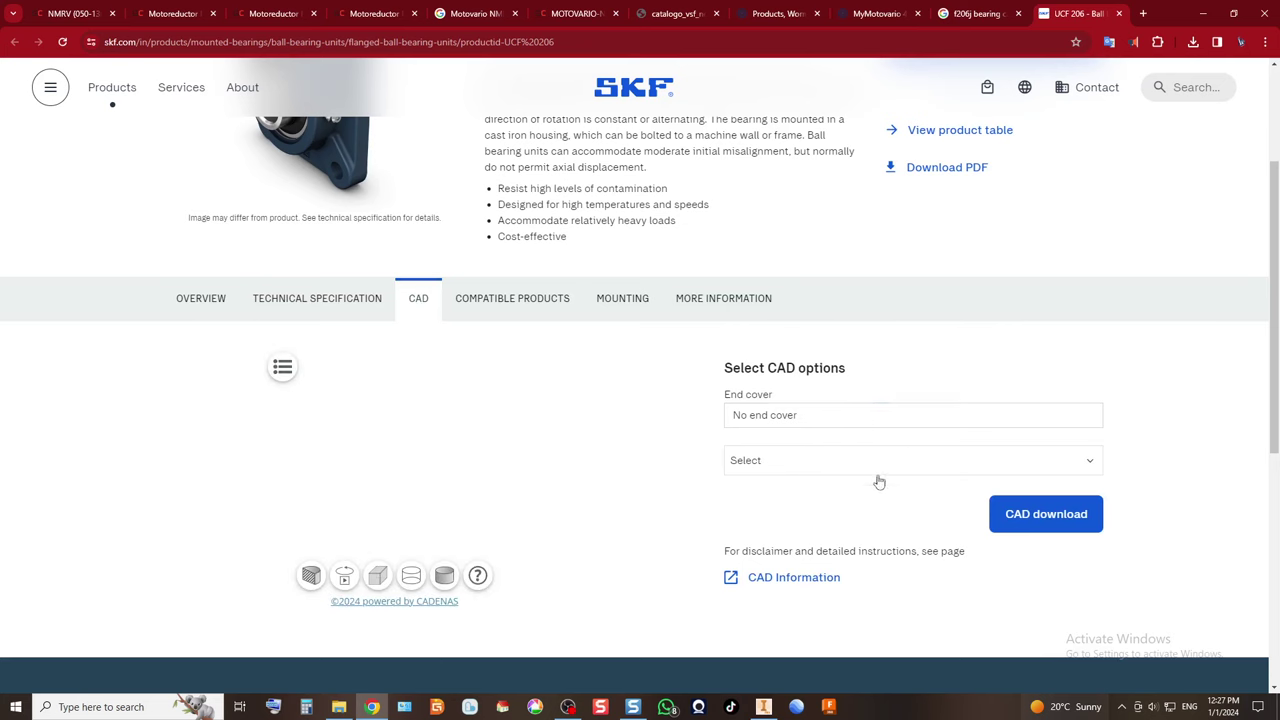
pyautogui.click(868, 476)
pyautogui.scroll(-5, 846, 571)
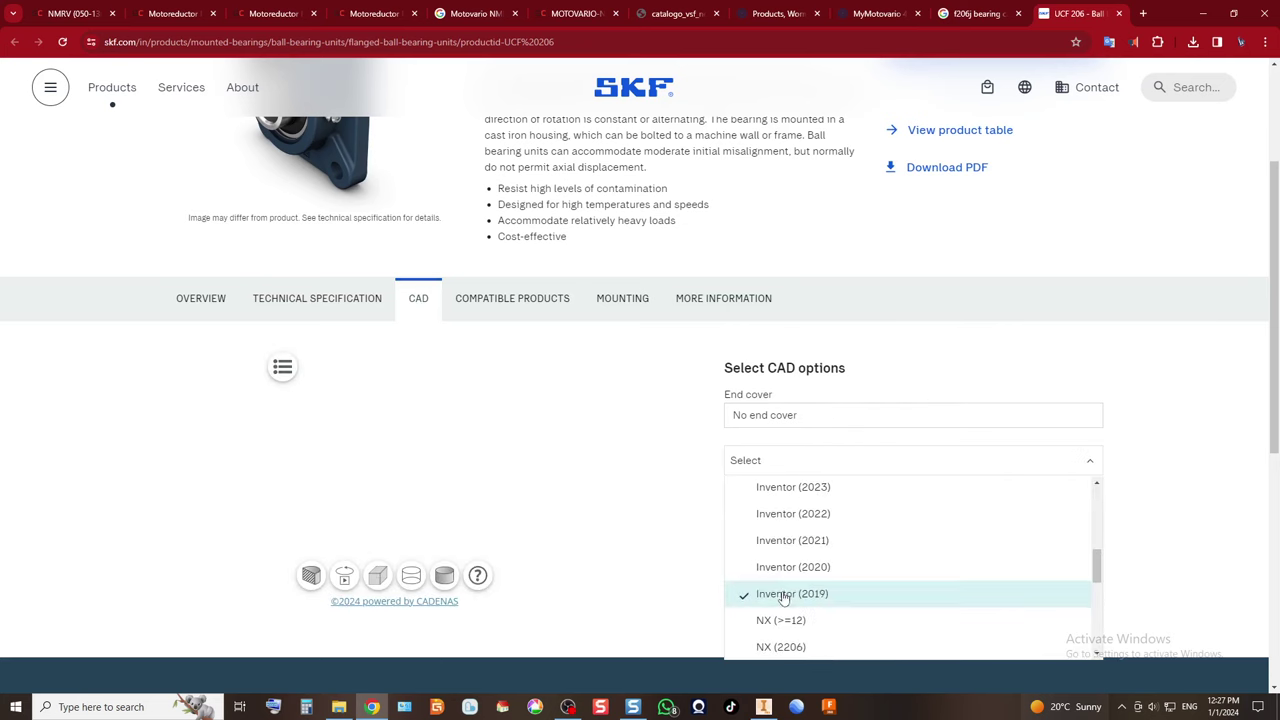
pyautogui.click(922, 302)
pyautogui.moveTo(421, 540); pyautogui.dragTo(573, 541)
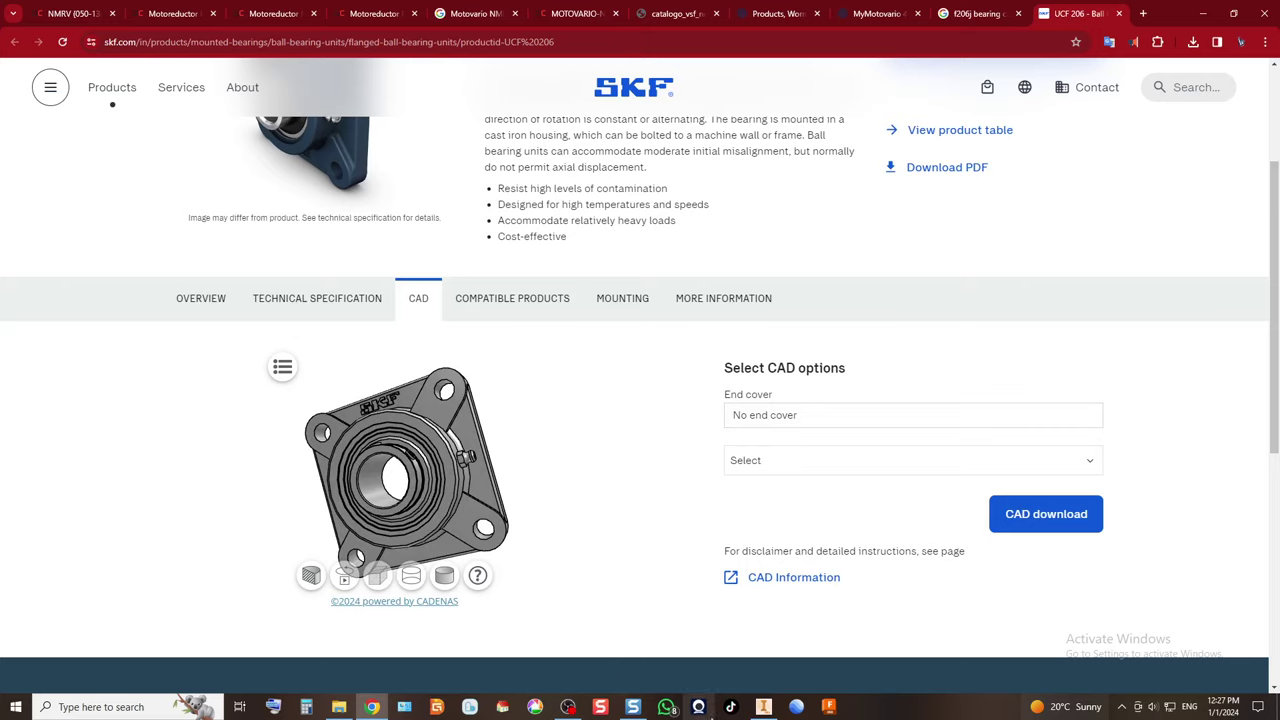
# Switch to Inventor, make the SKF_UCF 206:1 bearing visible and examine its flange and bore up close.
pyautogui.click(763, 706)
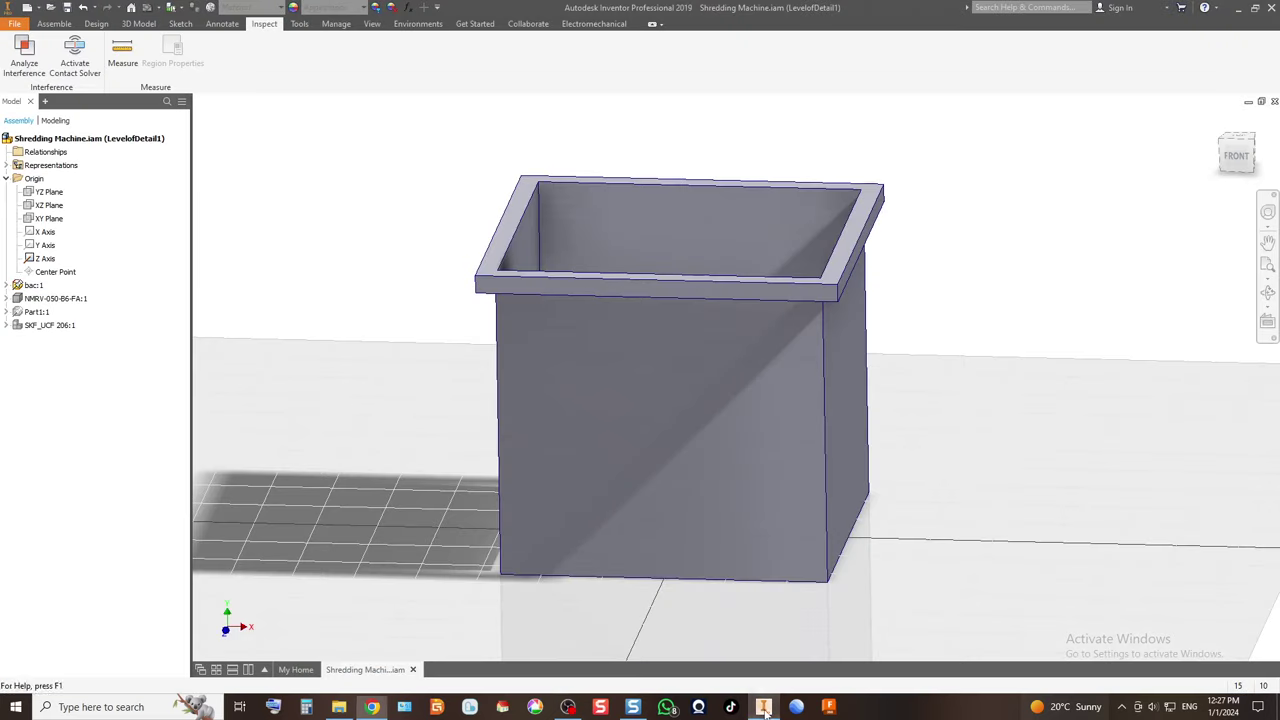
pyautogui.rightClick(49, 334)
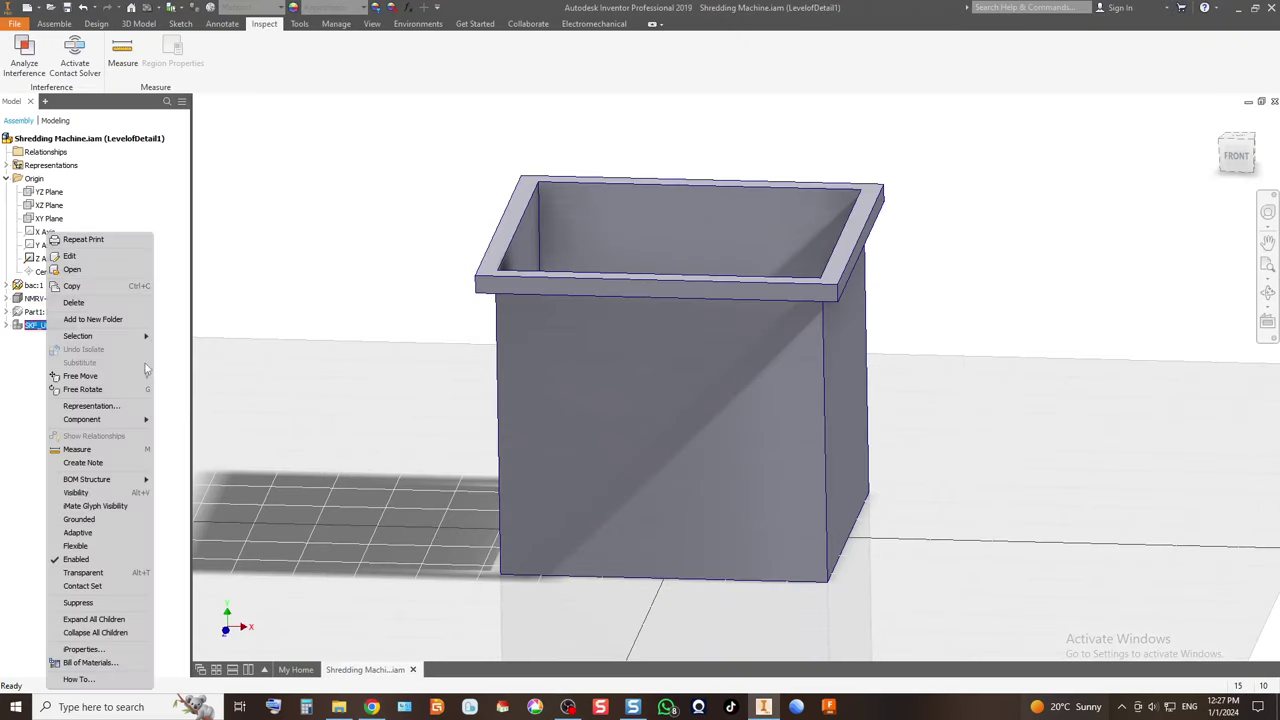
pyautogui.click(128, 493)
pyautogui.click(1163, 445)
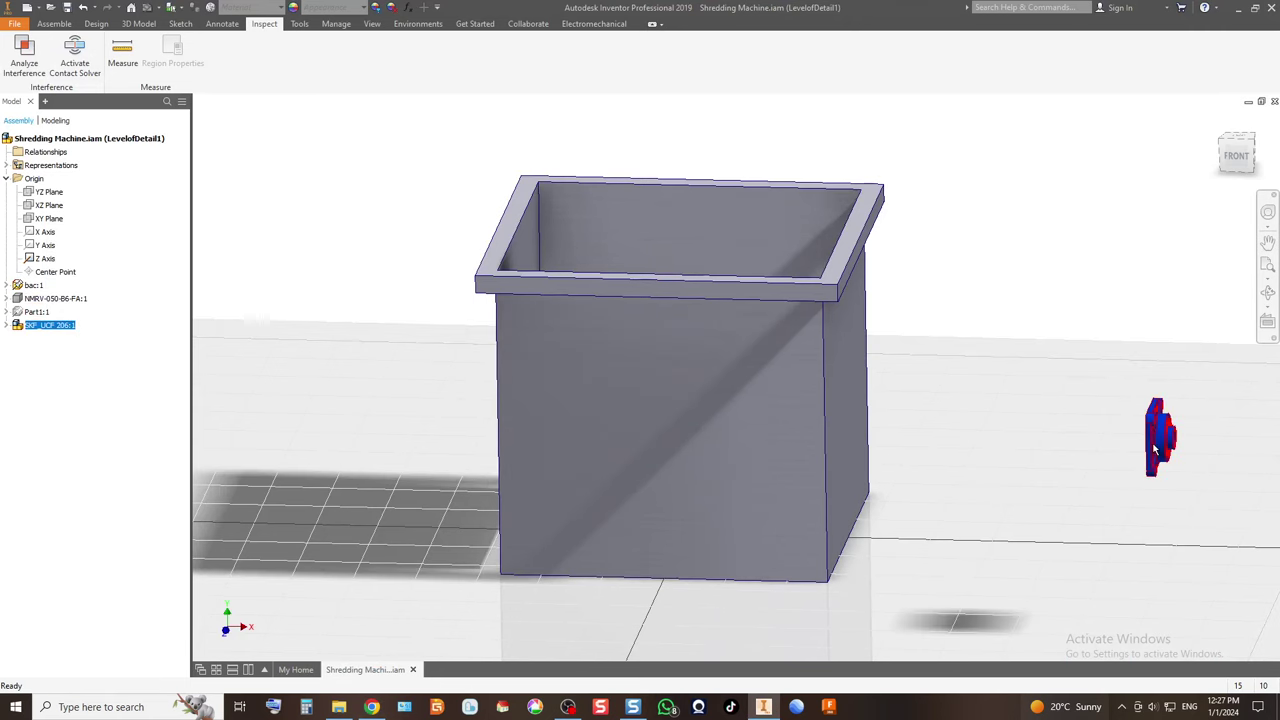
pyautogui.scroll(-1, 996, 410)
pyautogui.keyDown('shift'); pyautogui.moveTo(996, 410); pyautogui.dragTo(709, 343, button='middle'); pyautogui.keyUp('shift')
pyautogui.scroll(-4, 743, 371)
pyautogui.scroll(3, 812, 378)
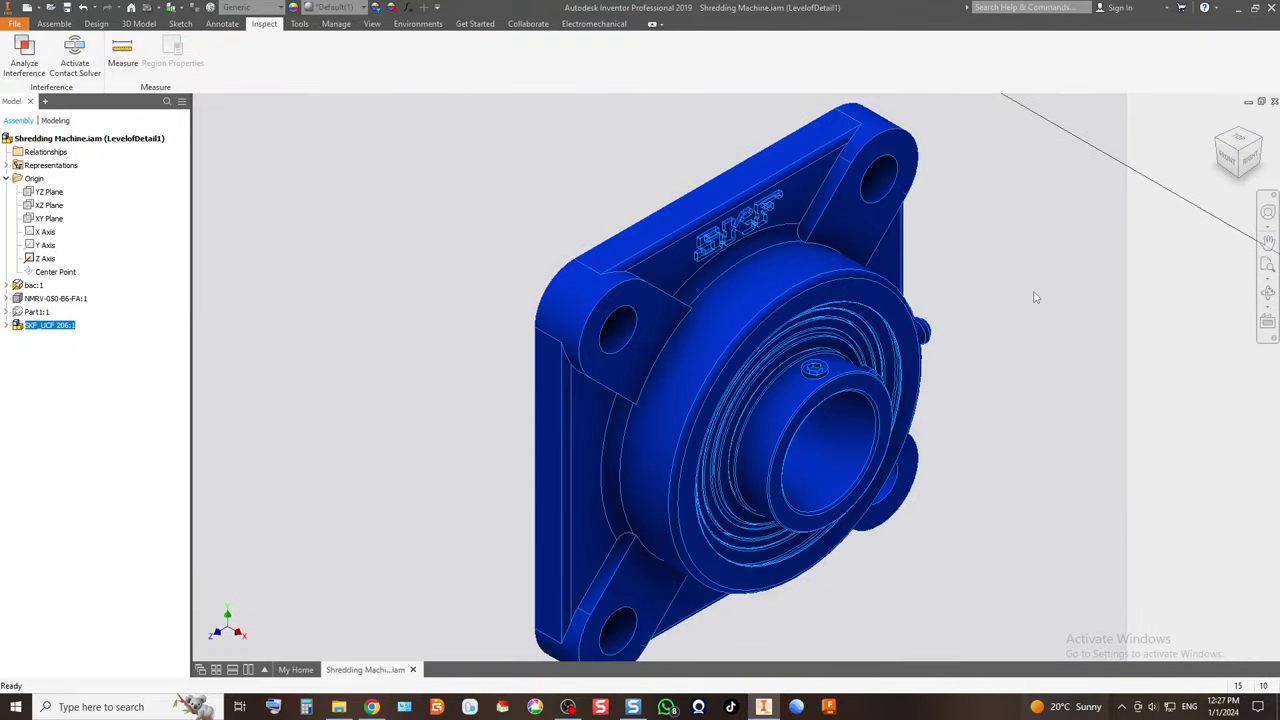
pyautogui.click(1026, 257)
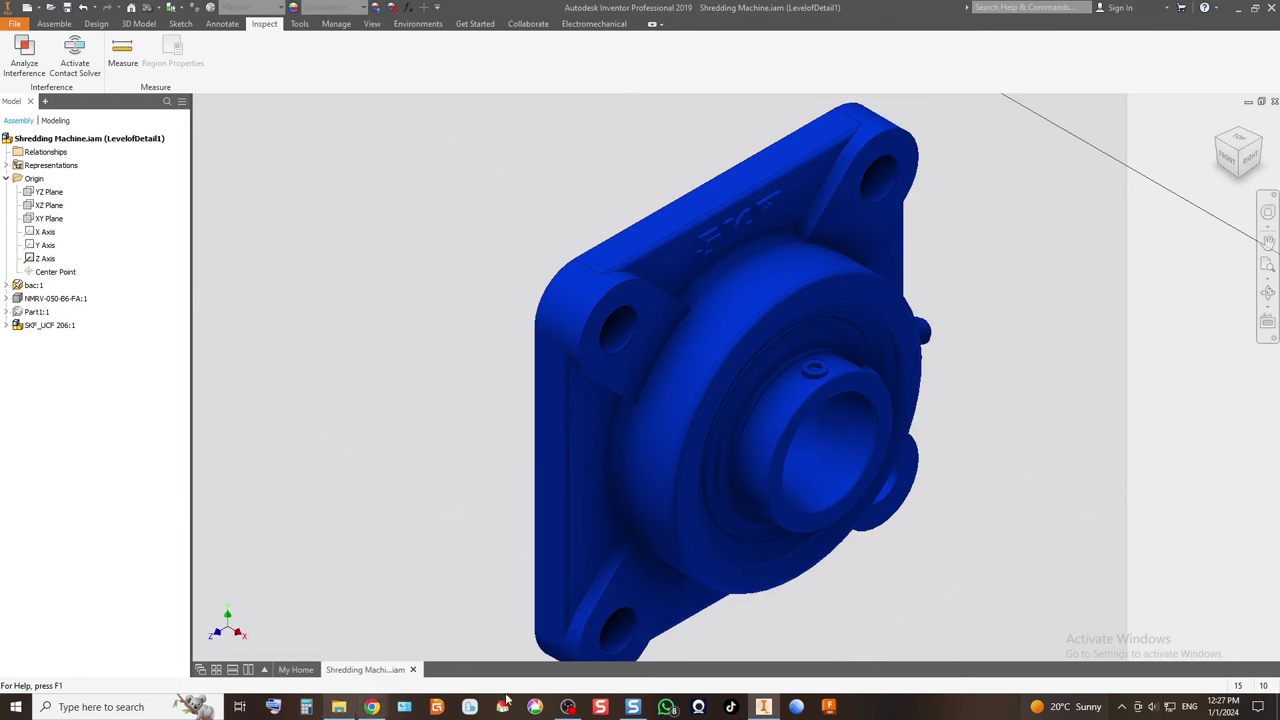
# Switch to the Pictures folder and view the bearing and gearmotor photos IMG-20240311-WA0001.jpg, IMG-20240311-WA0002.jpg and IMG-20240311-WA0006.jpg.
pyautogui.click(339, 707)
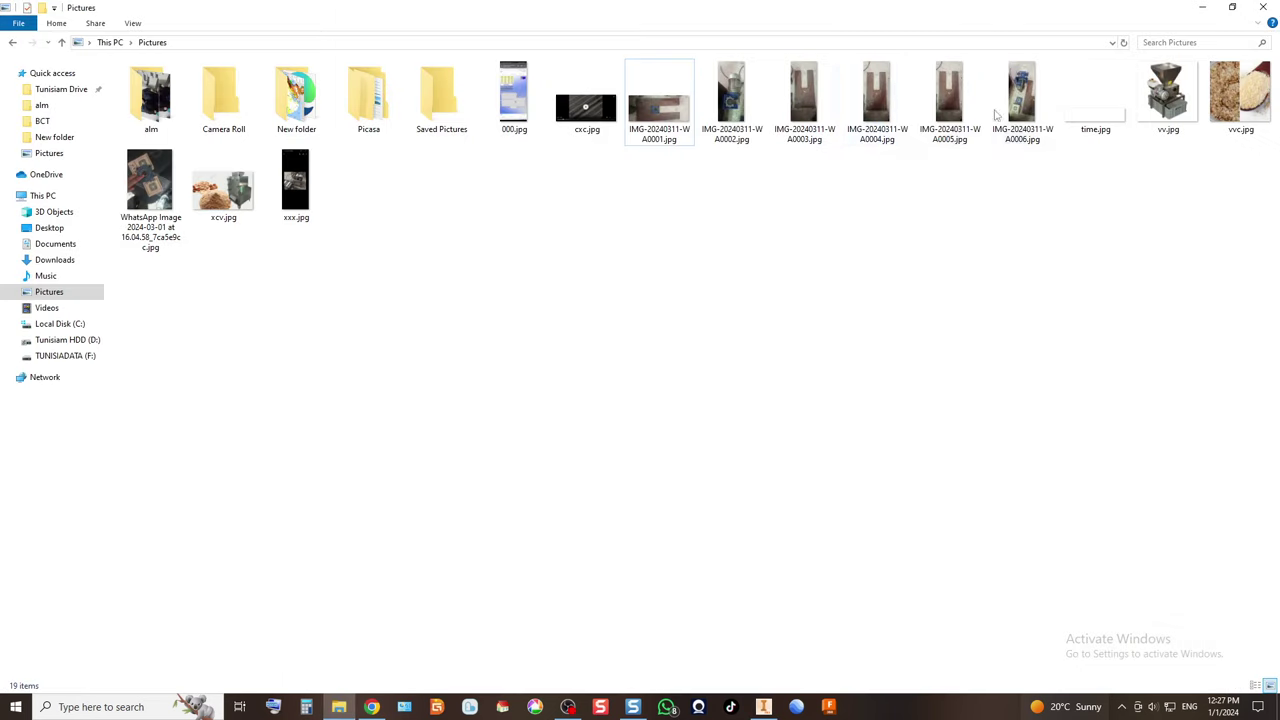
pyautogui.doubleClick(659, 100)
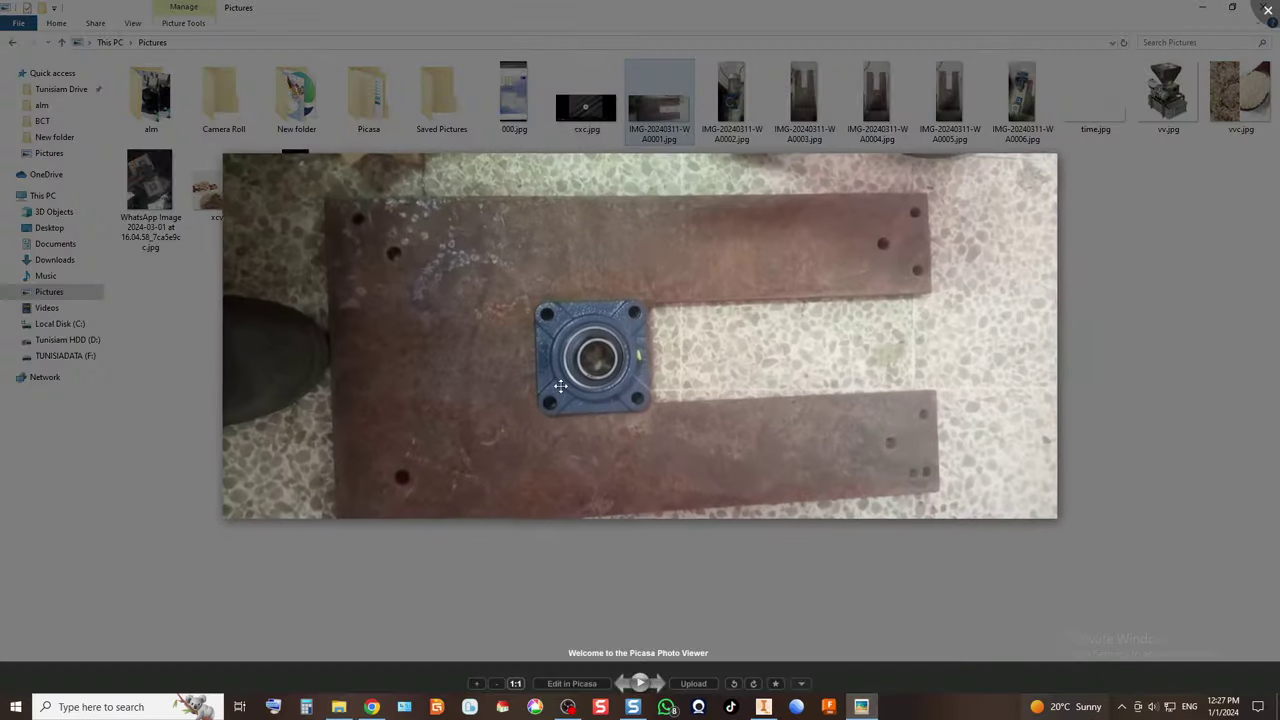
pyautogui.scroll(-1, 650, 327)
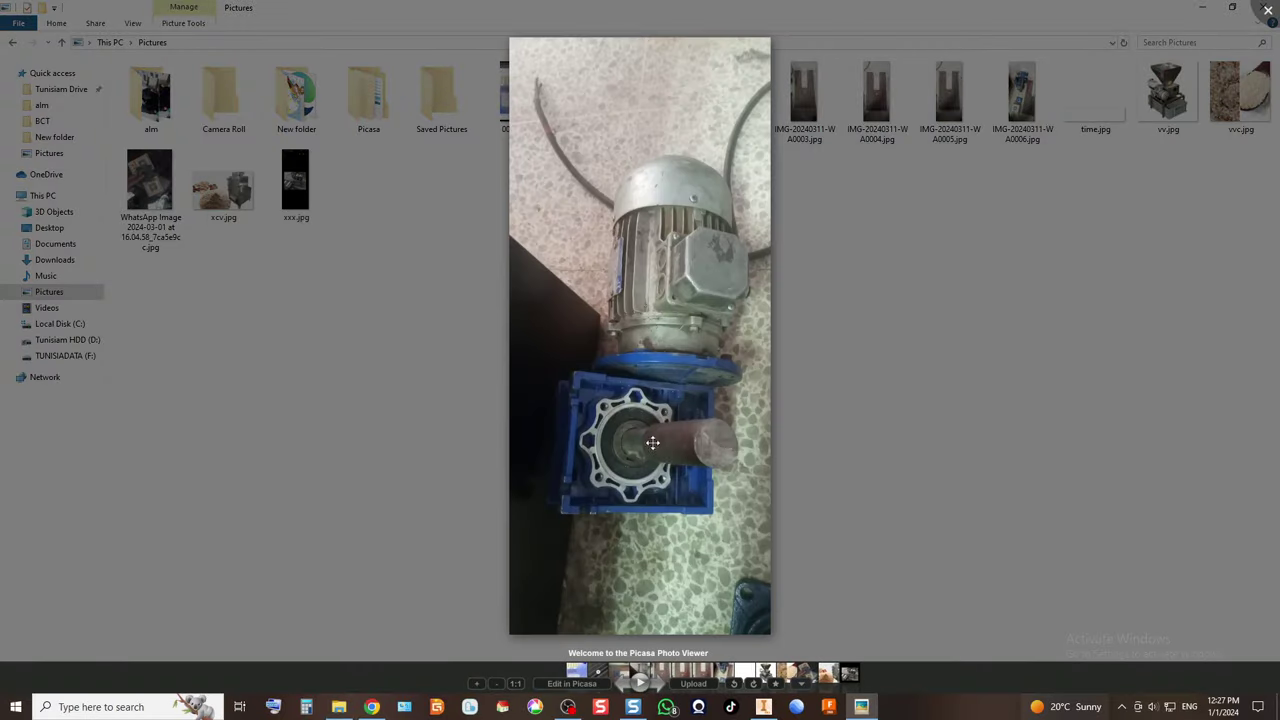
pyautogui.scroll(2, 655, 445)
pyautogui.press('Right')
pyautogui.press('Left')
pyautogui.press('Left')
pyautogui.press('Right')
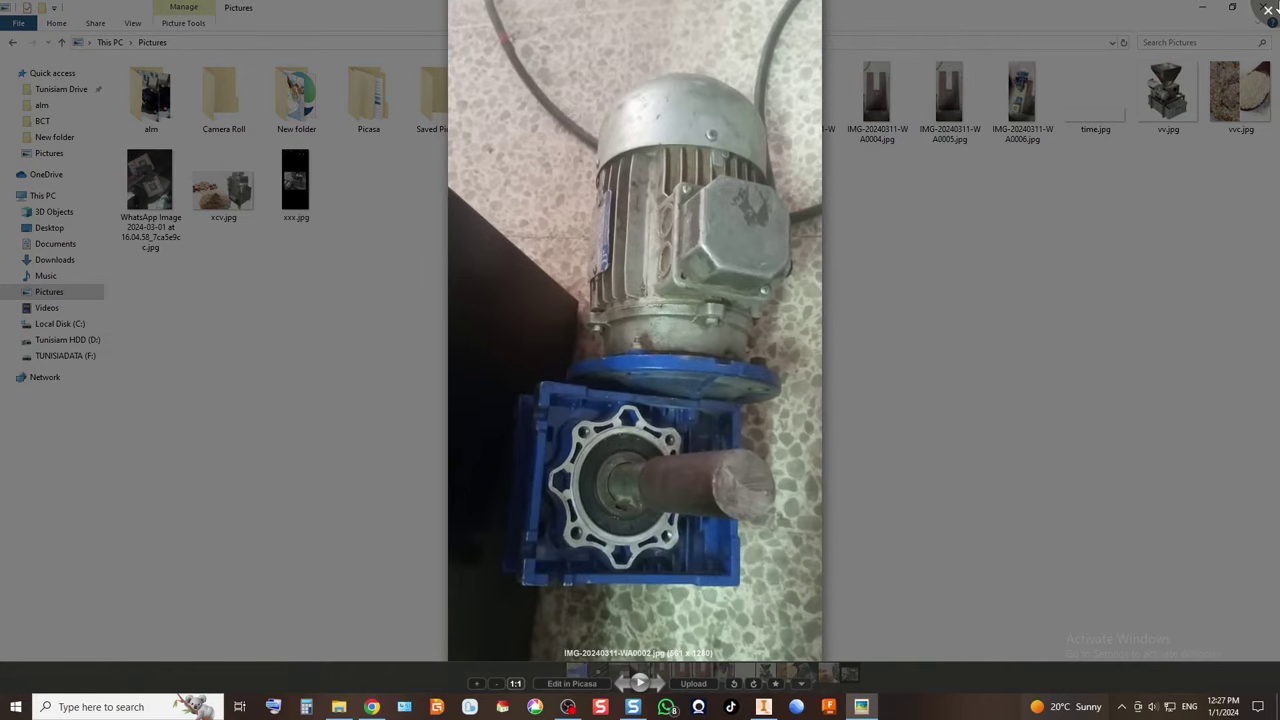
pyautogui.click(1268, 10)
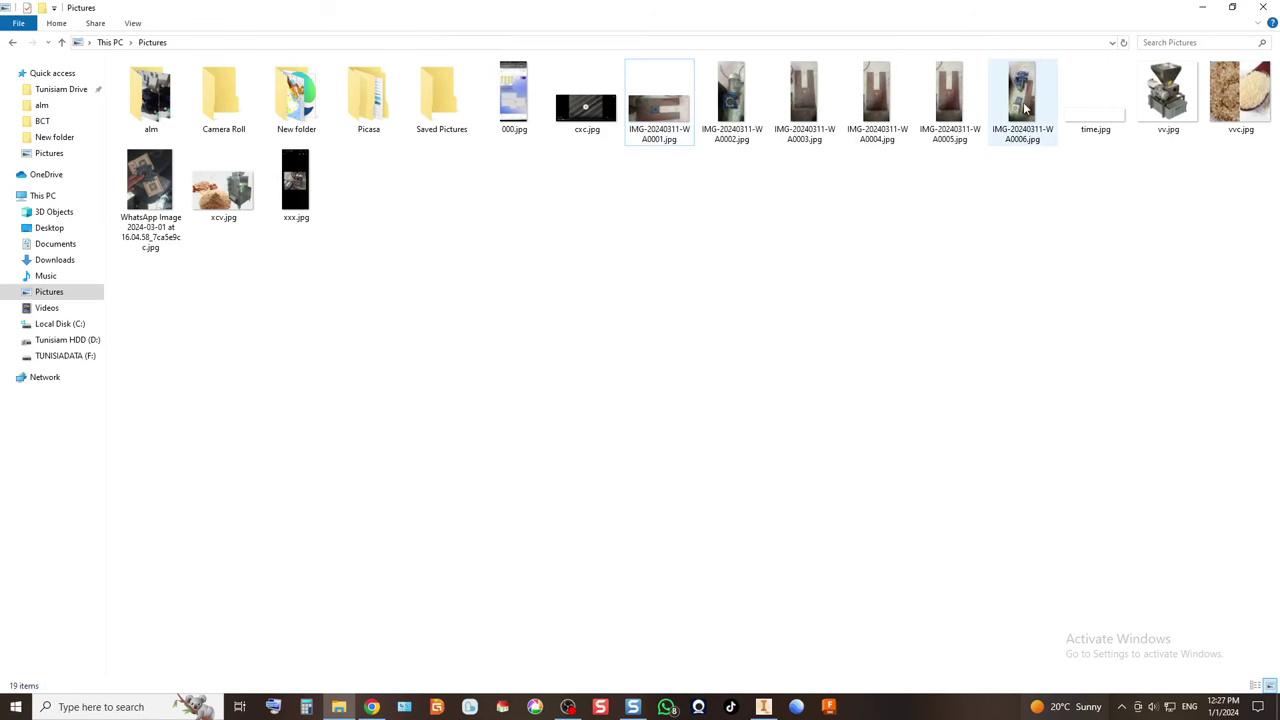
pyautogui.doubleClick(1024, 110)
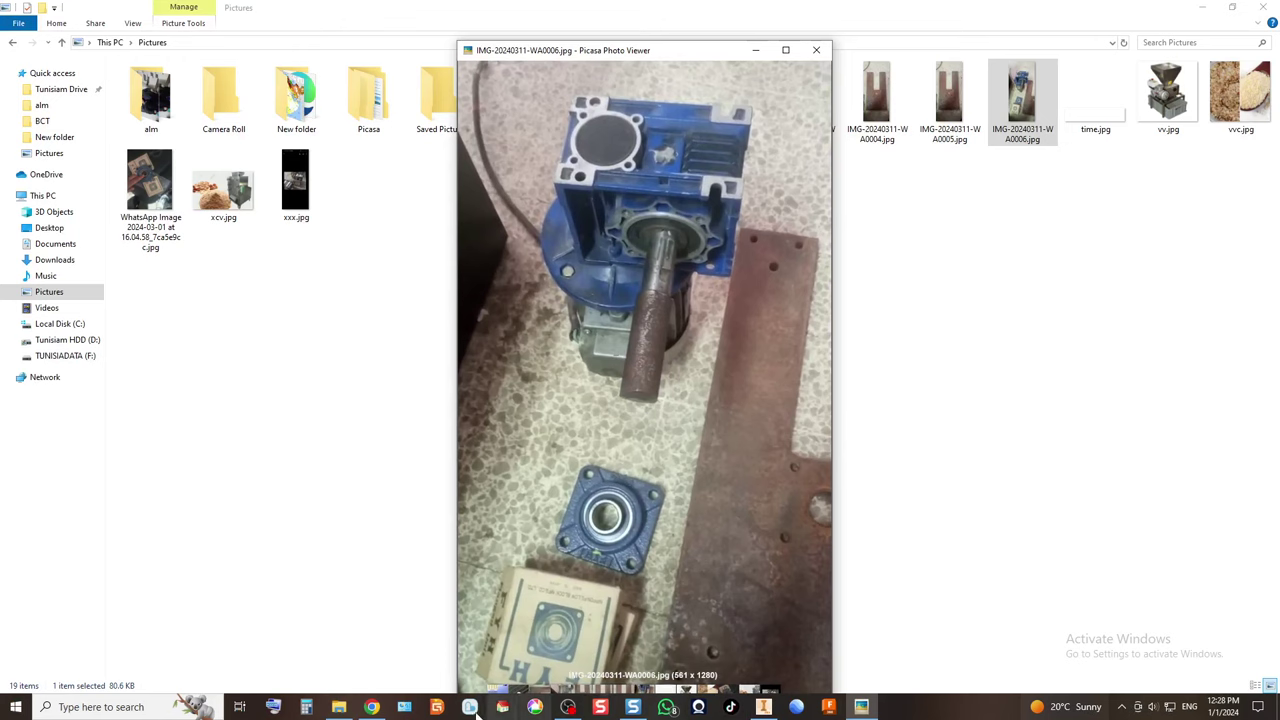
# Switch to Chrome, check the MOTOVARIO-NMRV_063_160X14 image and look through the first pages of catalogo_vsf_nema_2015_rev.0.pdf.
pyautogui.click(372, 707)
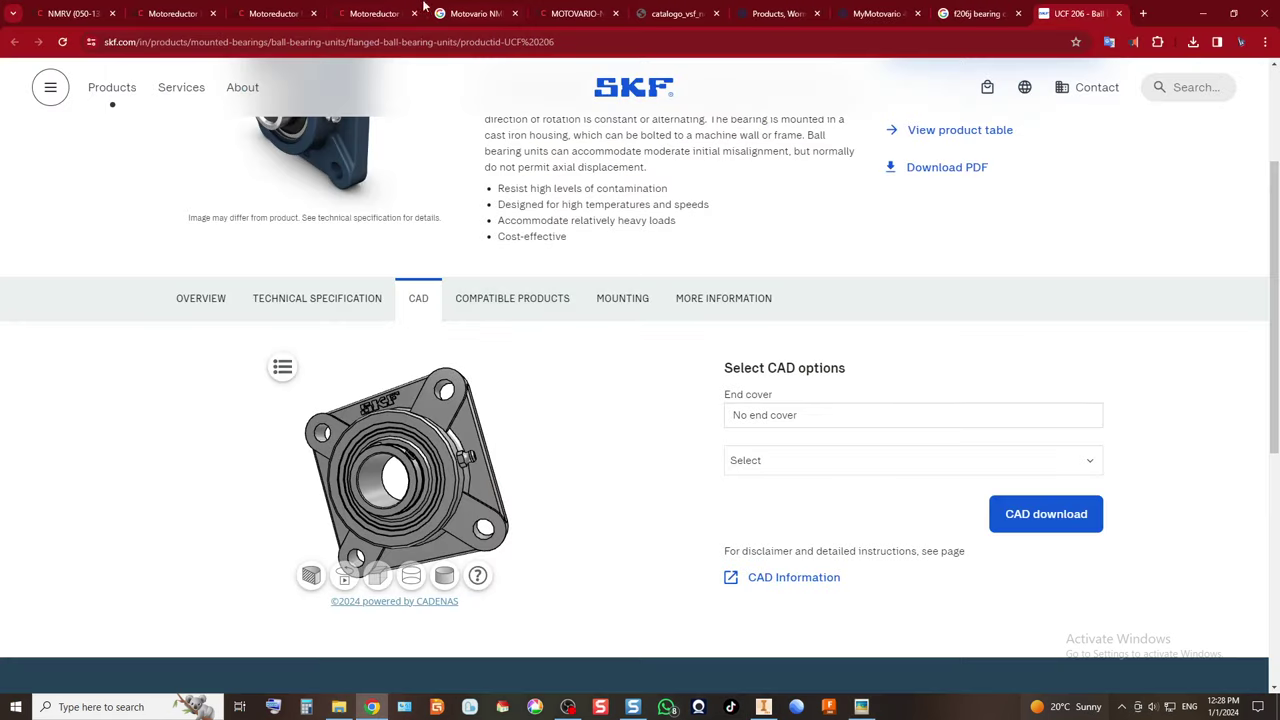
pyautogui.click(470, 12)
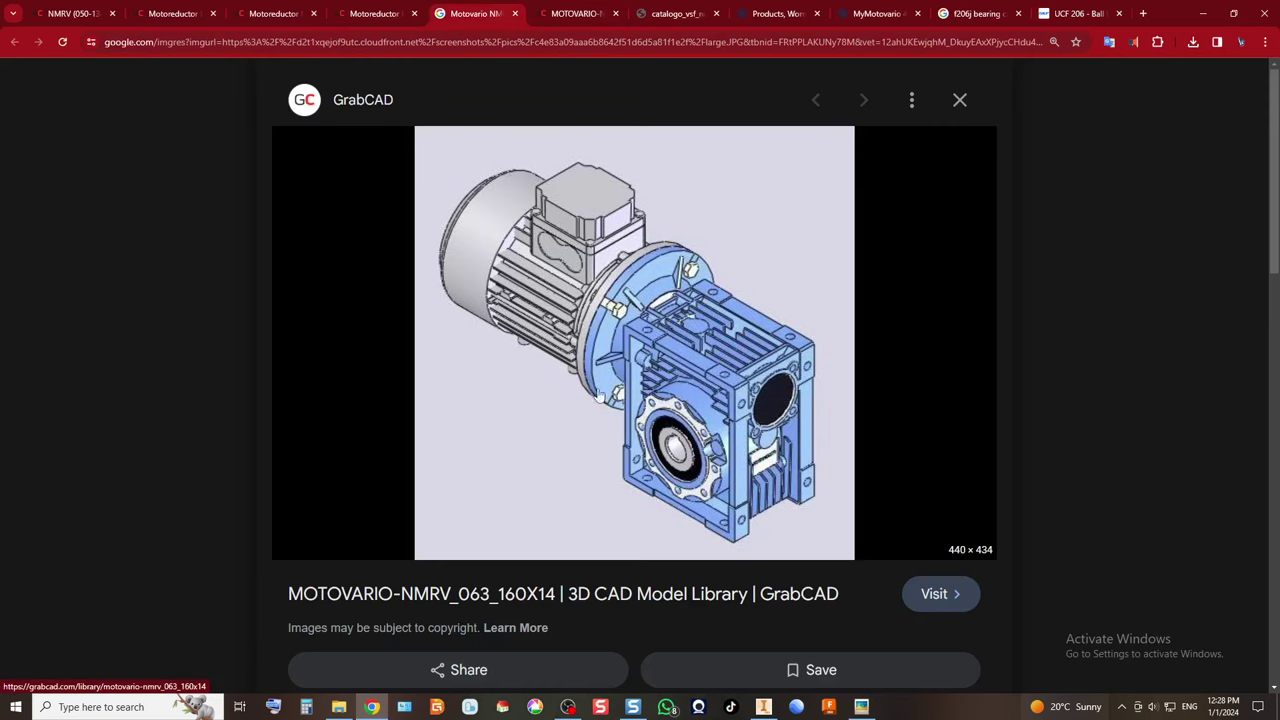
pyautogui.click(674, 13)
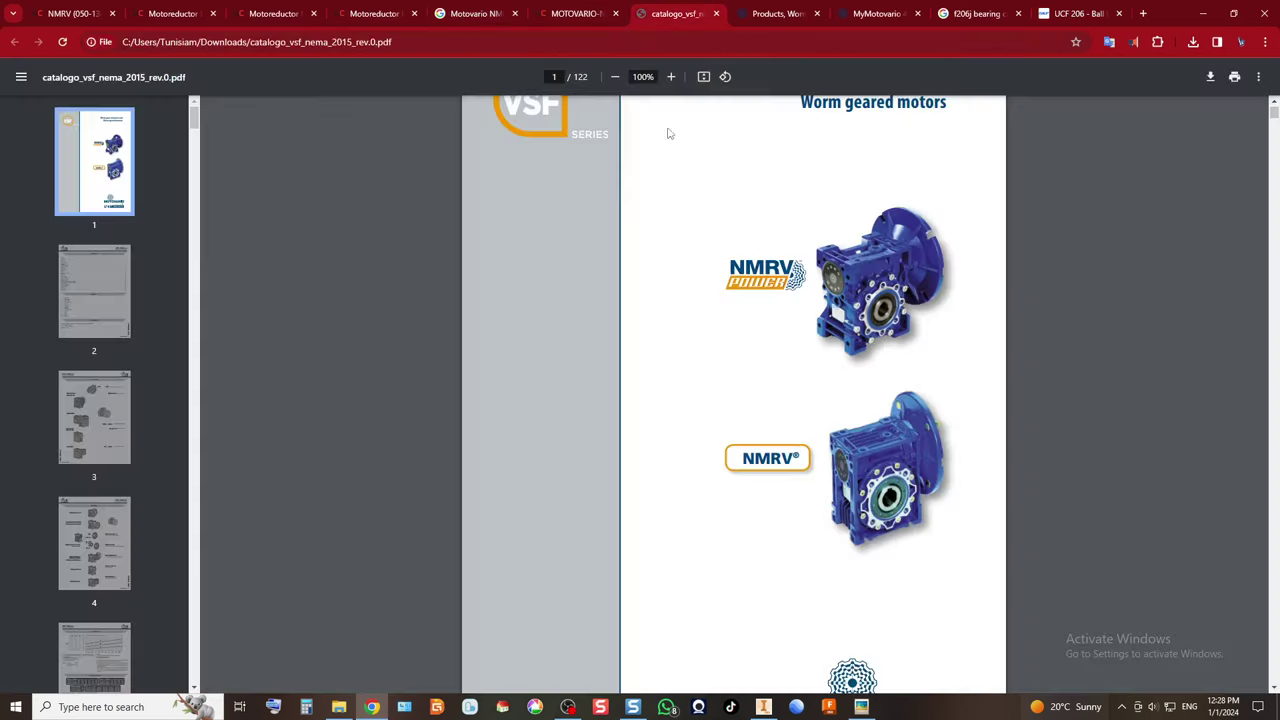
pyautogui.scroll(1, 825, 279)
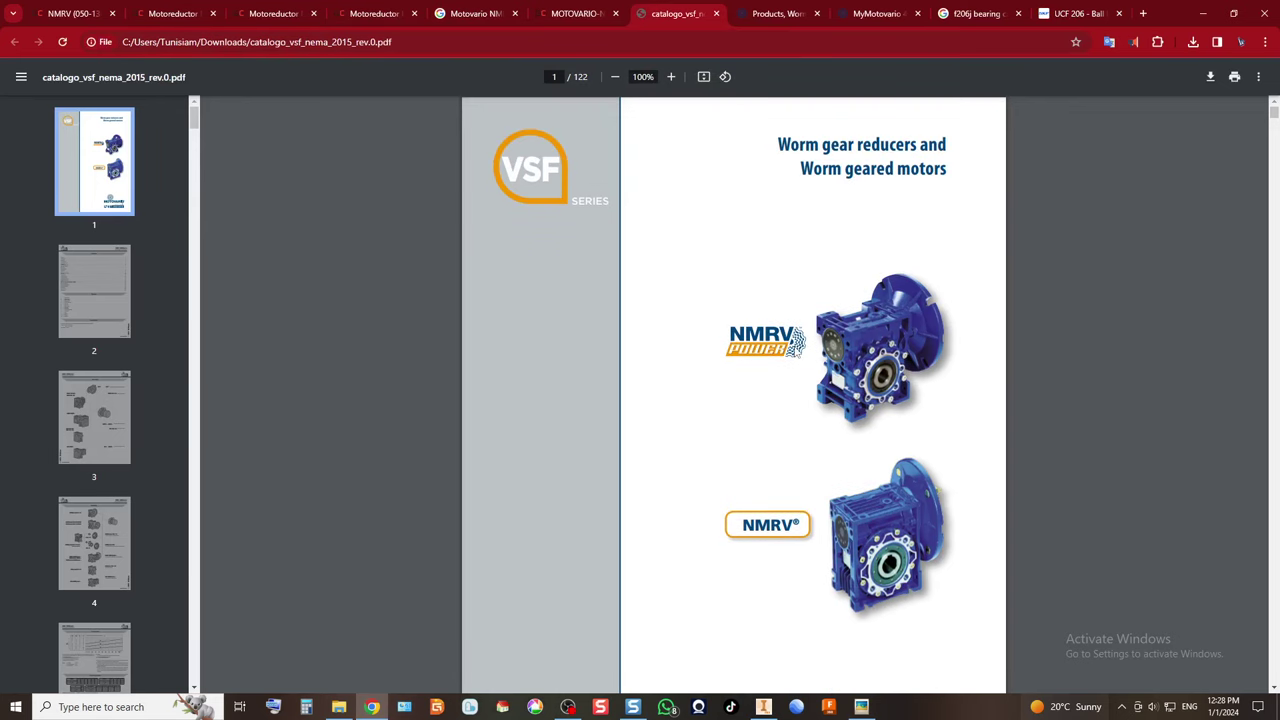
pyautogui.scroll(-15, 787, 386)
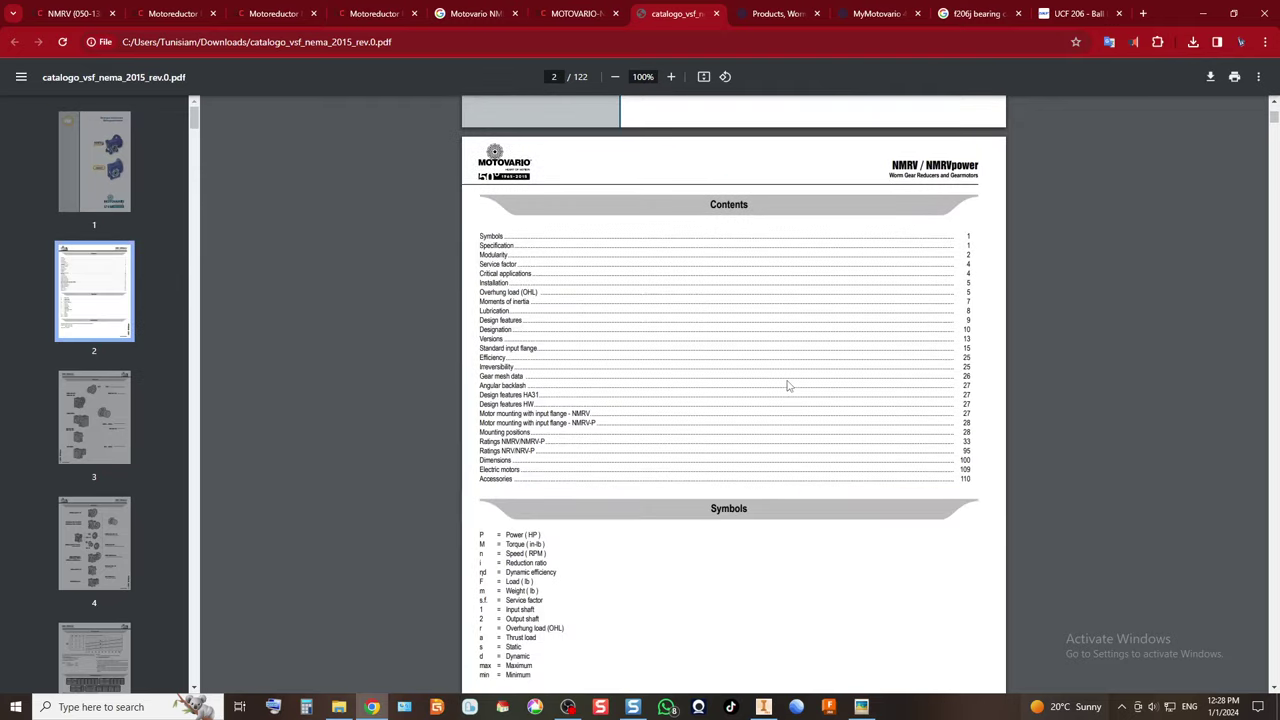
pyautogui.scroll(-4, 787, 386)
pyautogui.scroll(4, 825, 391)
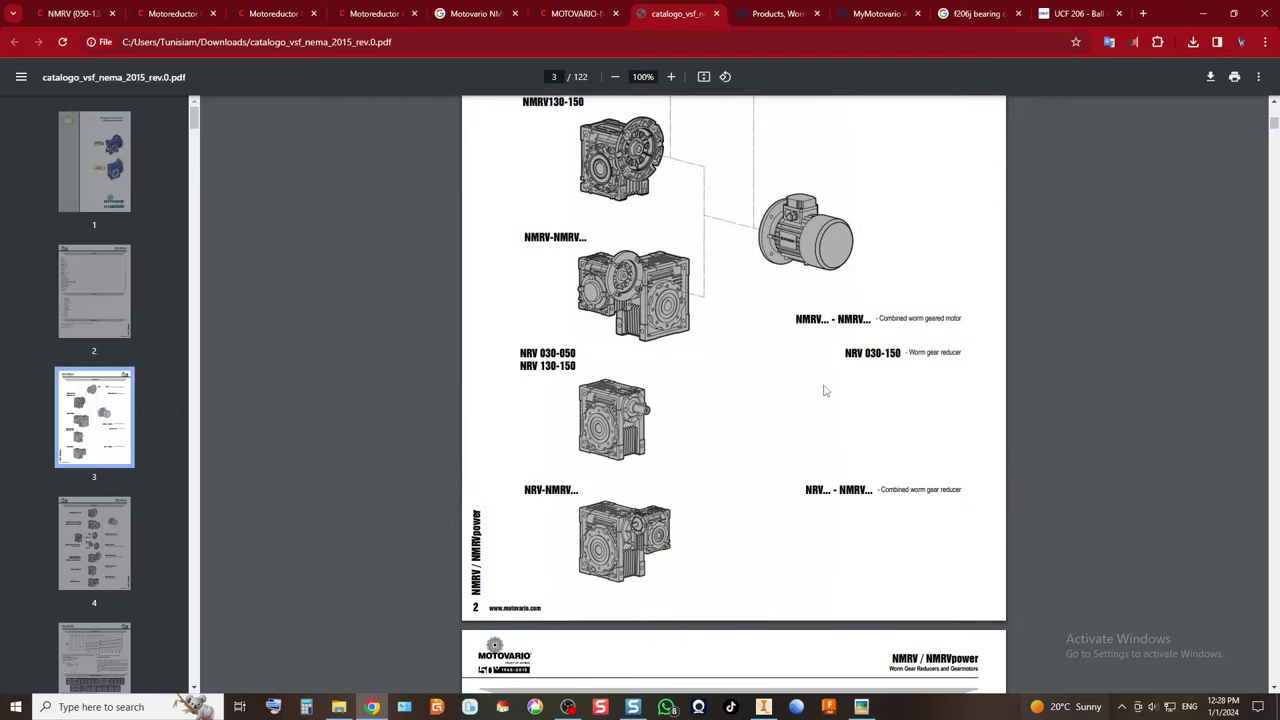
# Review the Motovario worm gear reducers page and compare the GrabCAD gearmotor models, including NMRV (050-130).
pyautogui.click(742, 11)
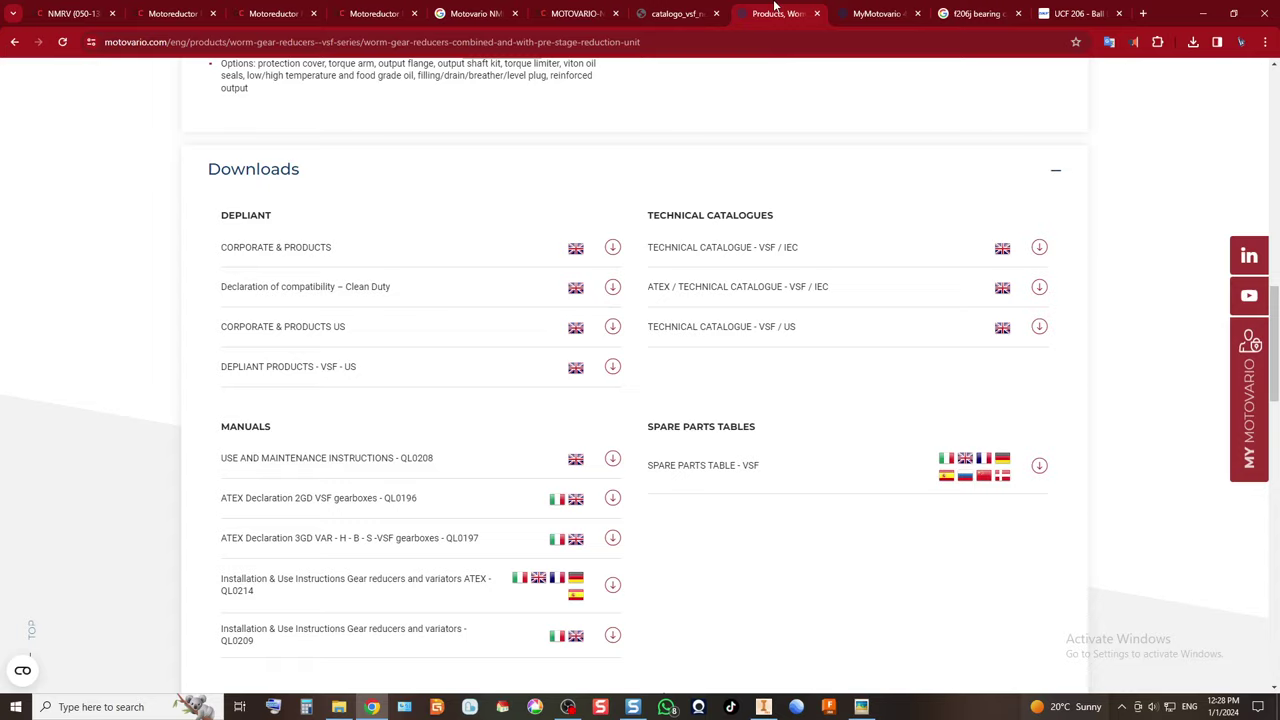
pyautogui.scroll(10, 789, 297)
pyautogui.scroll(1, 790, 303)
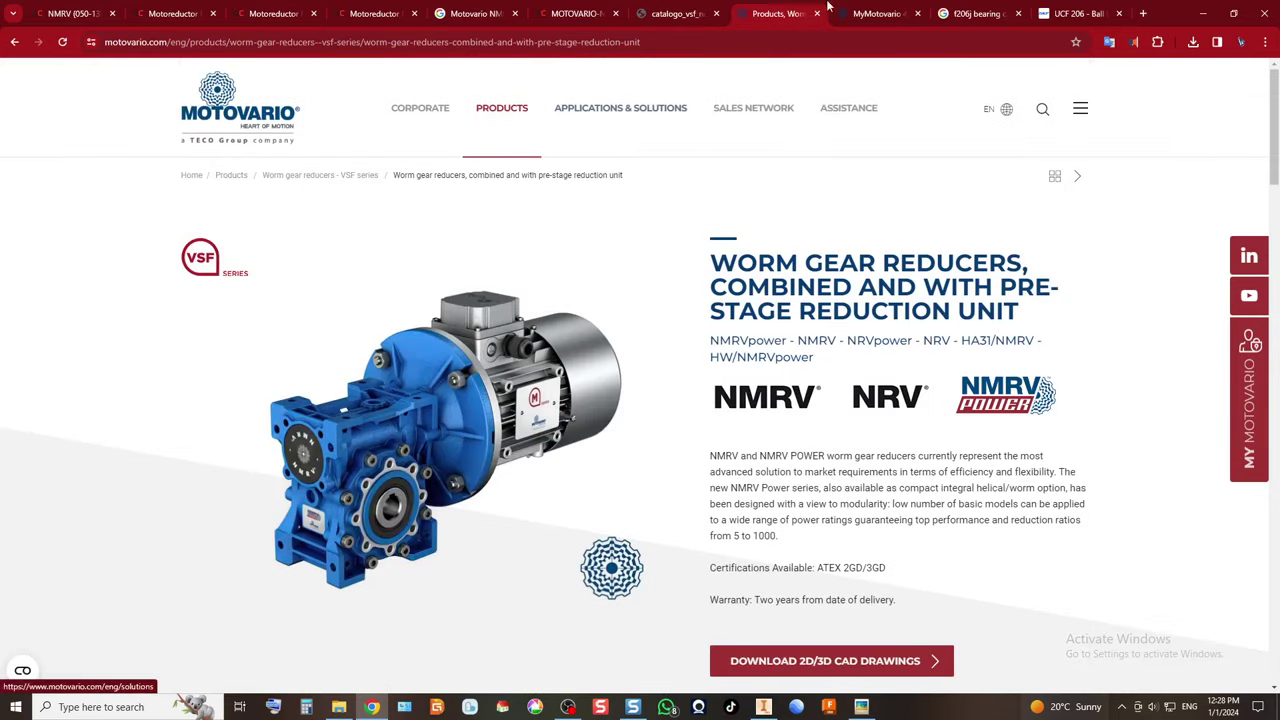
pyautogui.click(885, 8)
pyautogui.click(799, 6)
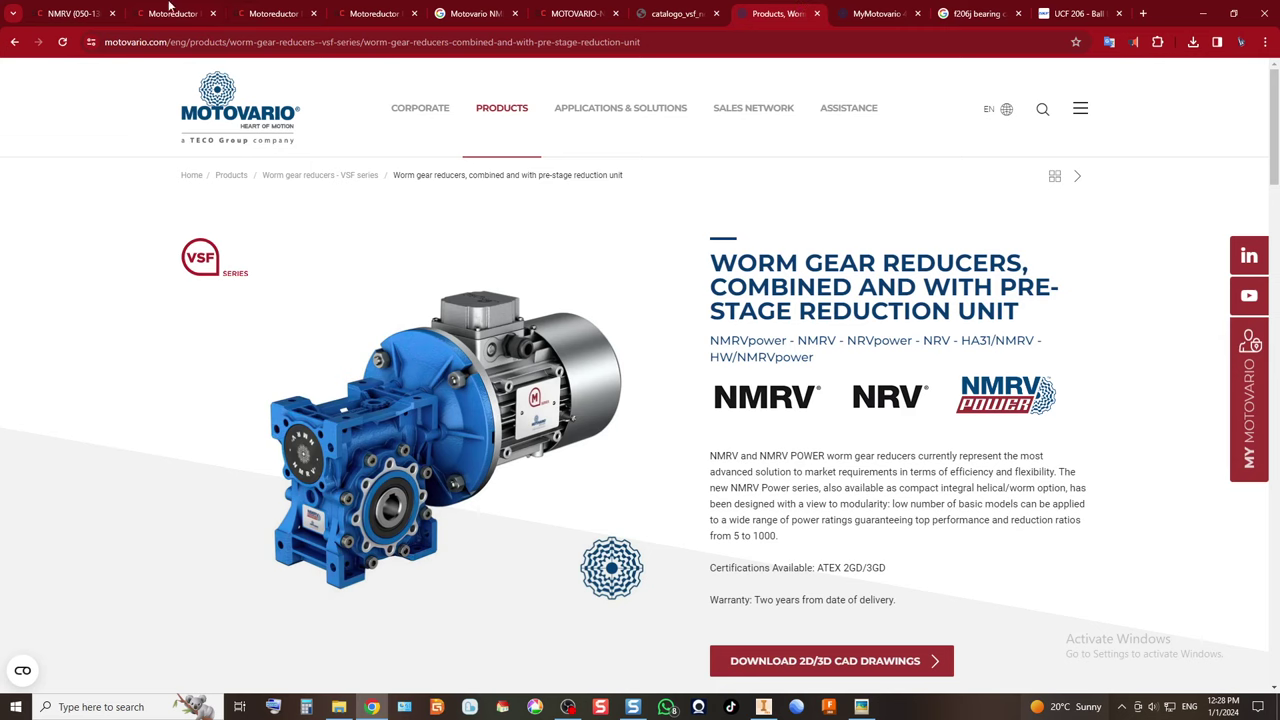
pyautogui.click(272, 10)
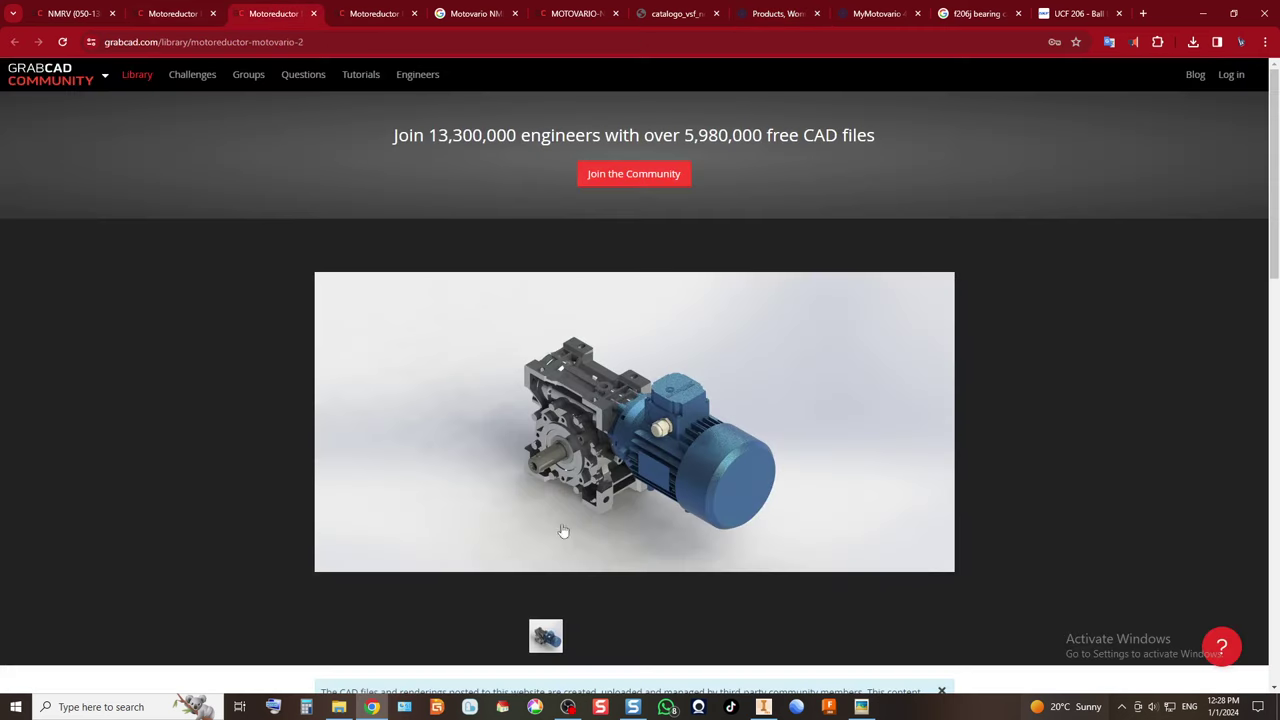
pyautogui.click(377, 9)
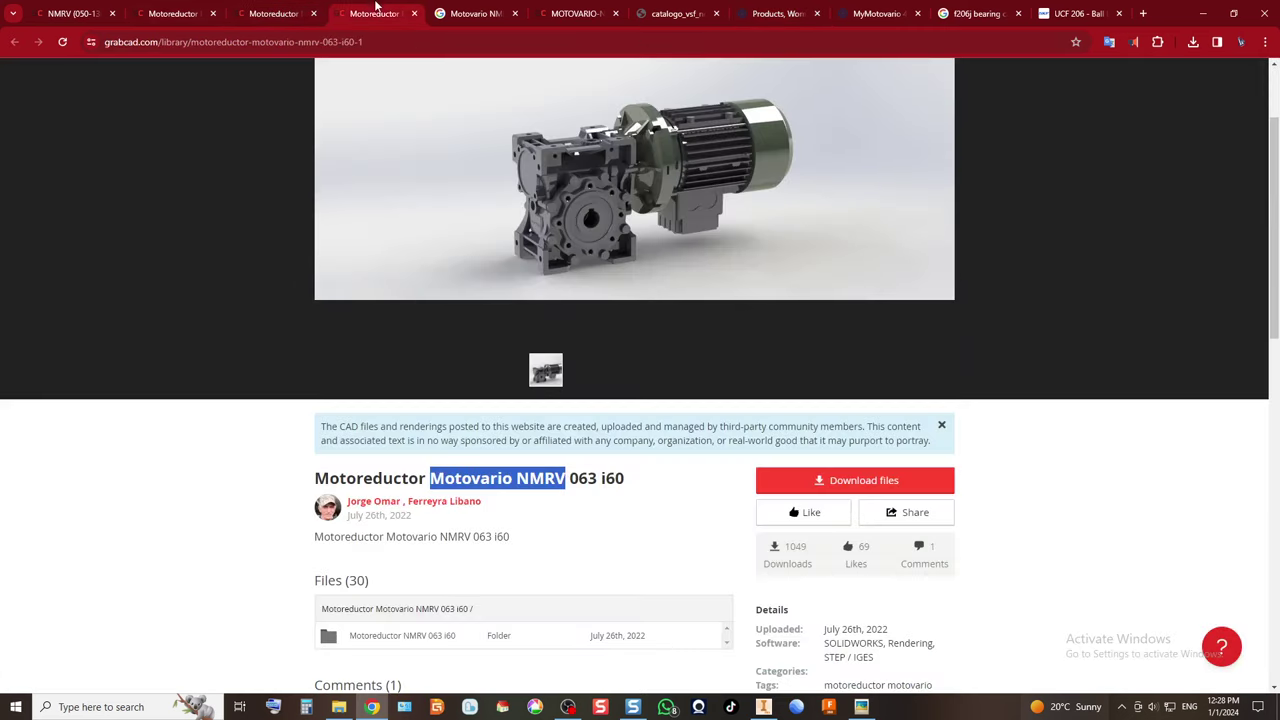
pyautogui.click(204, 10)
pyautogui.click(100, 8)
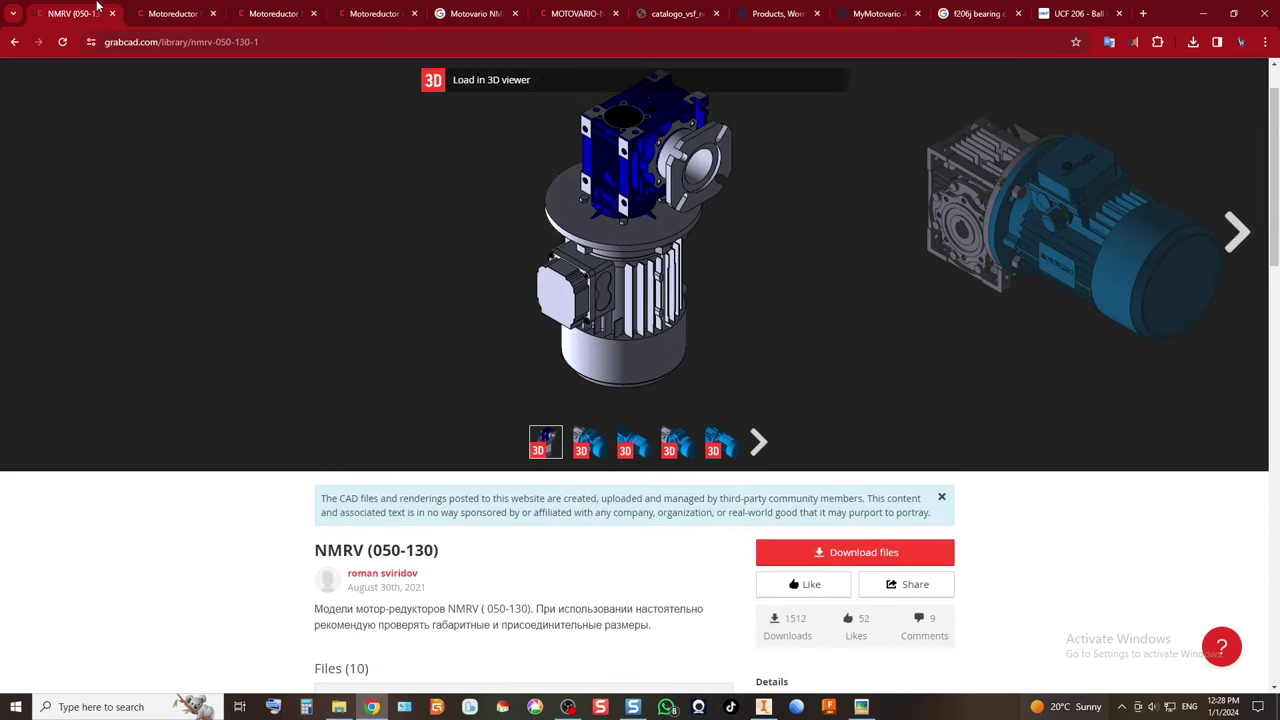
pyautogui.scroll(1, 695, 370)
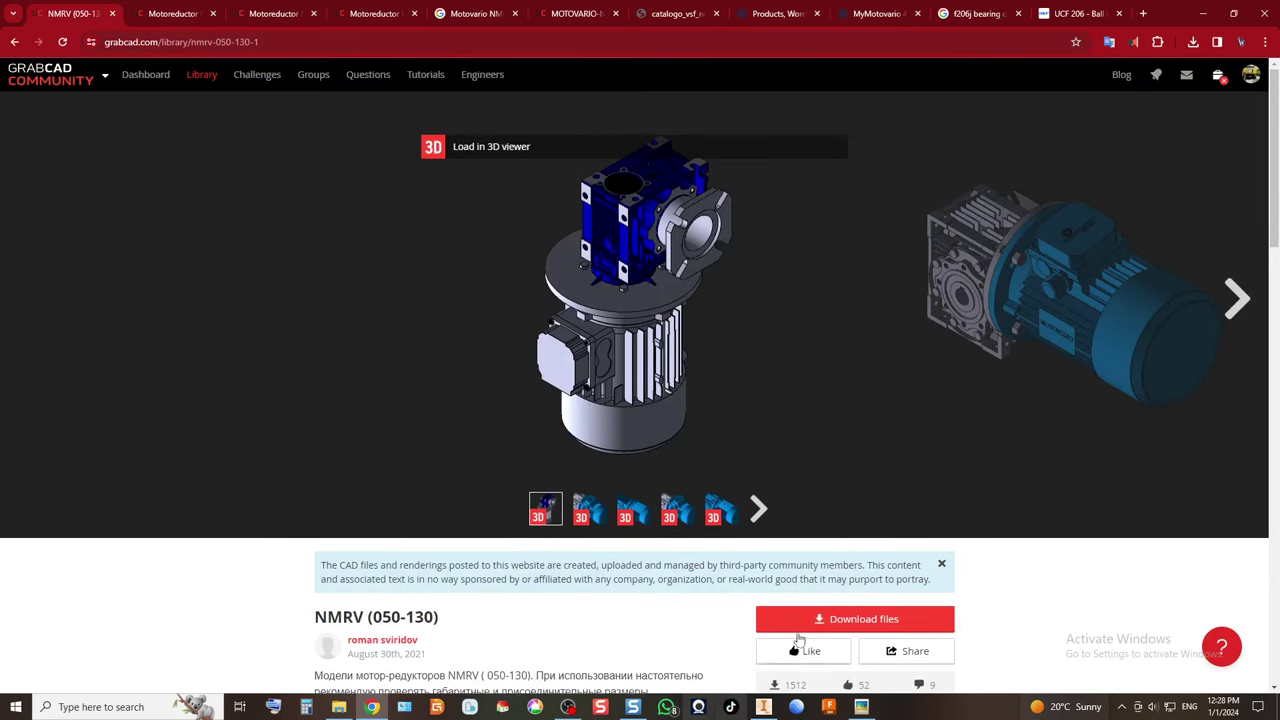
# Switch to Inventor, make the NMRV-050-B6-FA:1 gearmotor visible and examine its gearbox and motor beside the bin.
pyautogui.click(763, 707)
pyautogui.scroll(10, 490, 410)
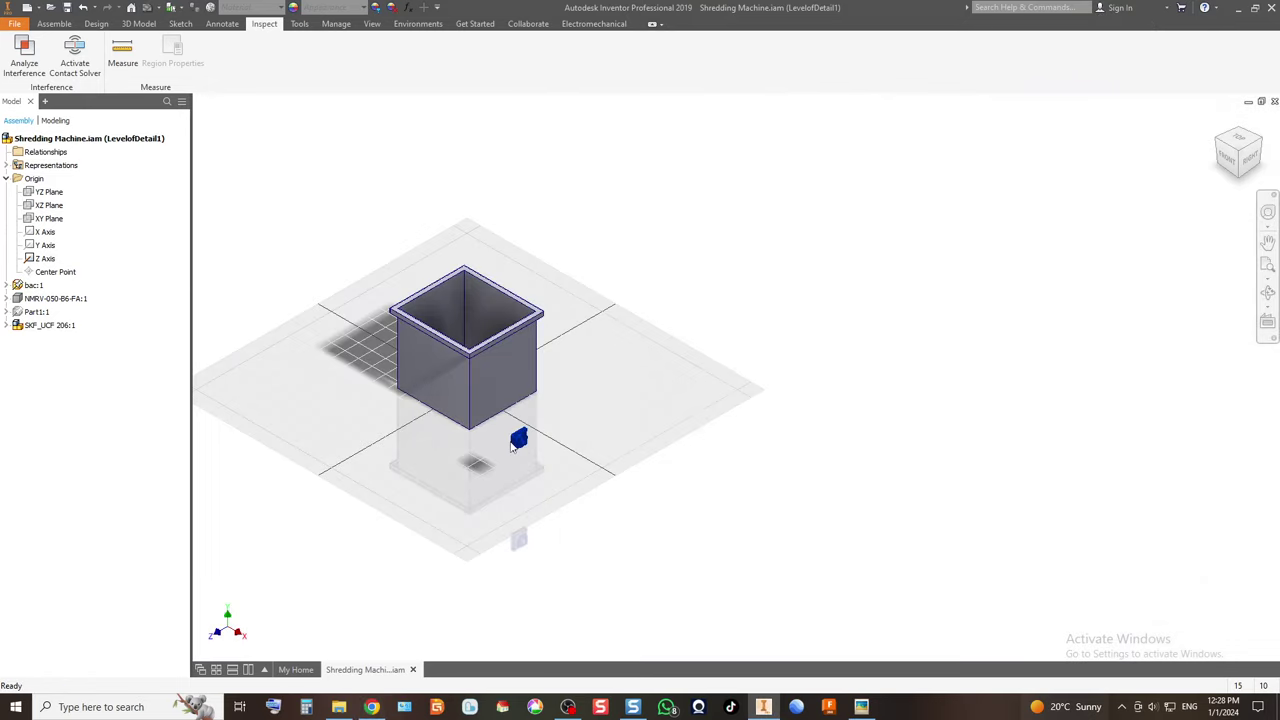
pyautogui.moveTo(298, 397); pyautogui.dragTo(440, 435, button='middle')
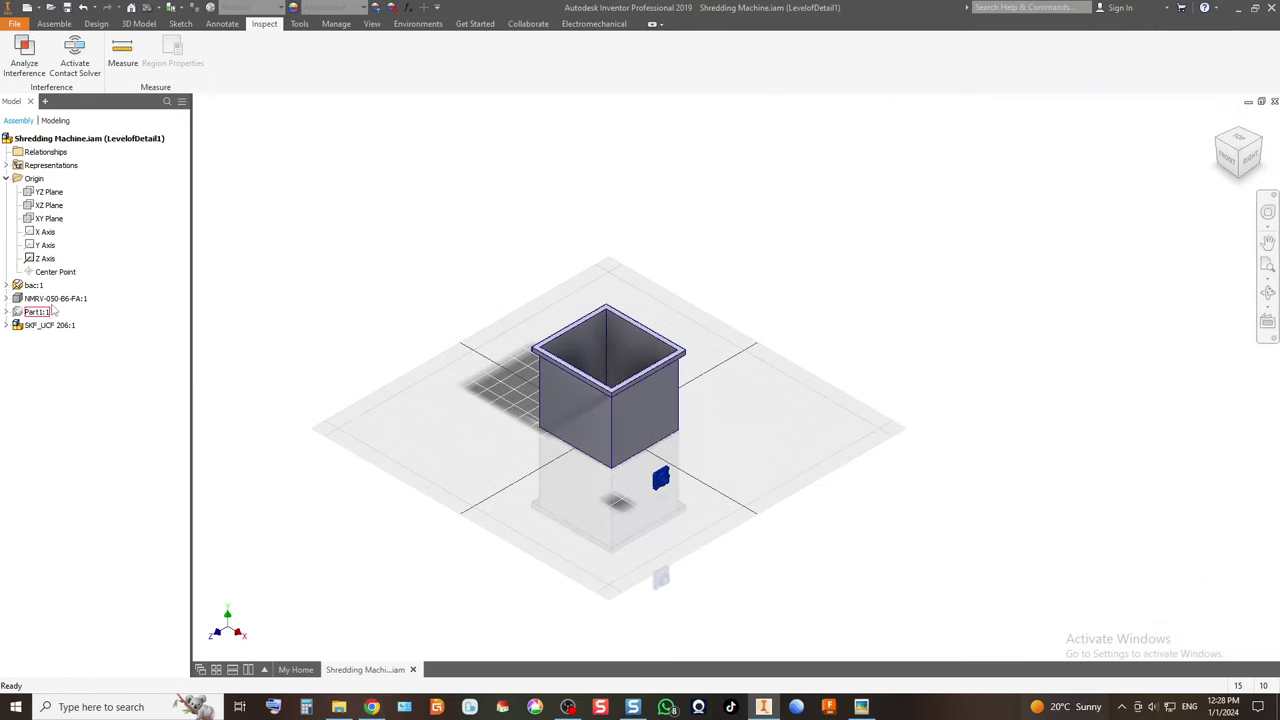
pyautogui.rightClick(54, 302)
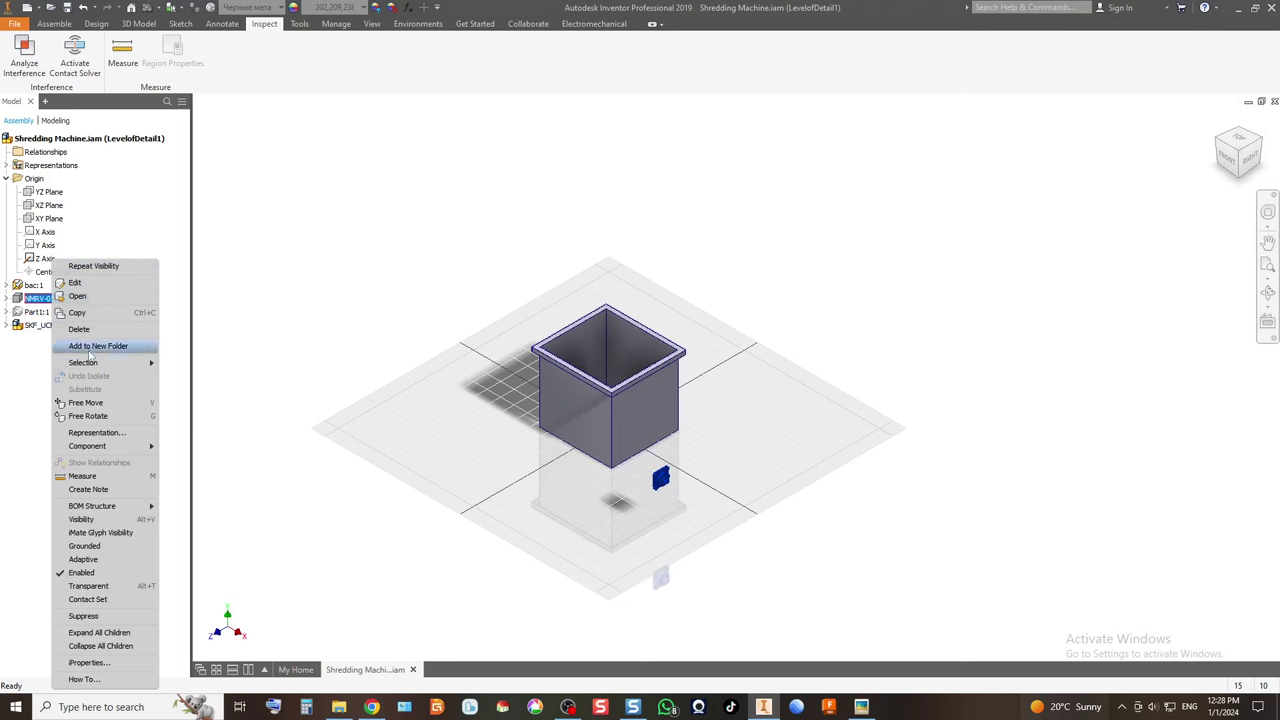
pyautogui.click(97, 546)
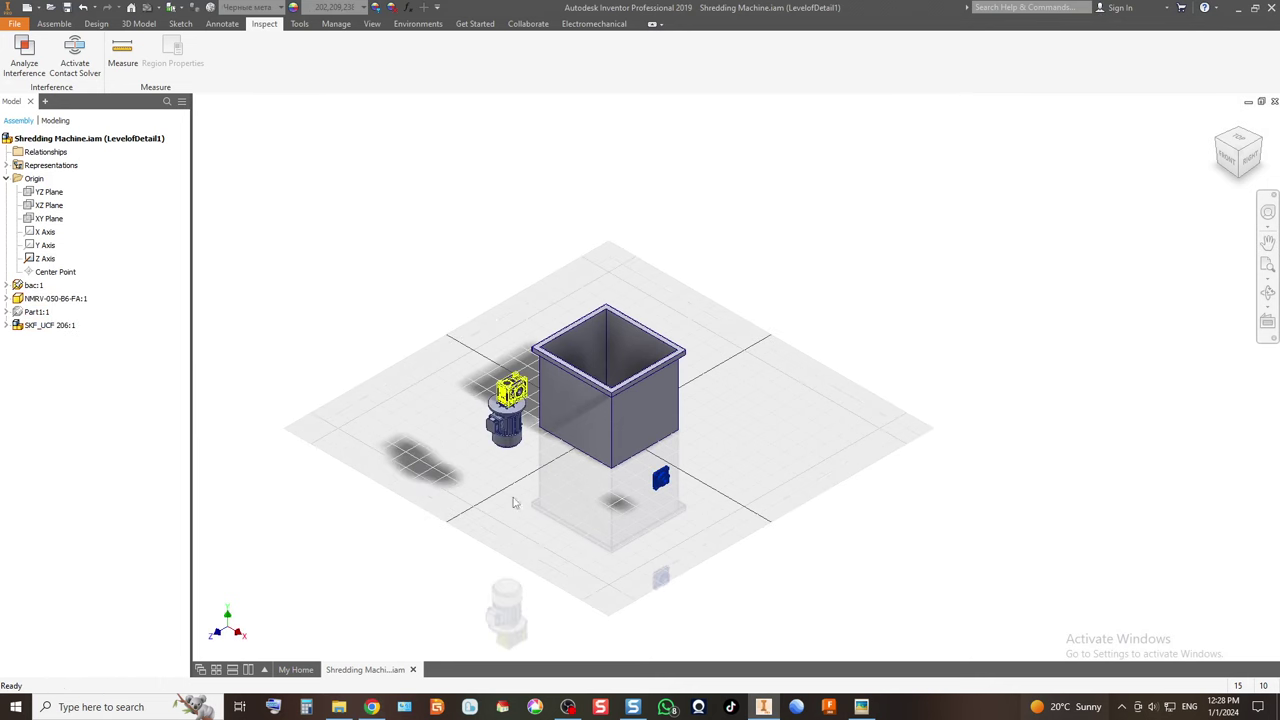
pyautogui.scroll(-5, 510, 390)
pyautogui.scroll(-3, 534, 363)
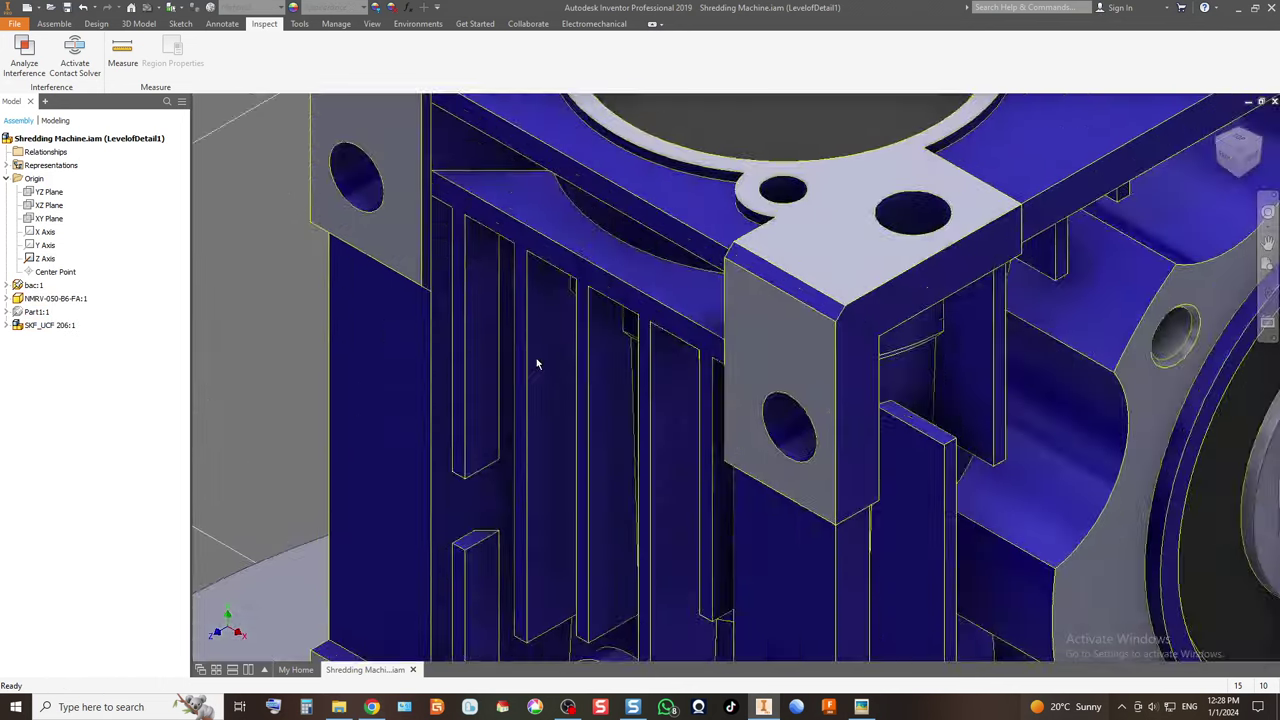
pyautogui.scroll(2, 675, 320)
pyautogui.scroll(4, 675, 320)
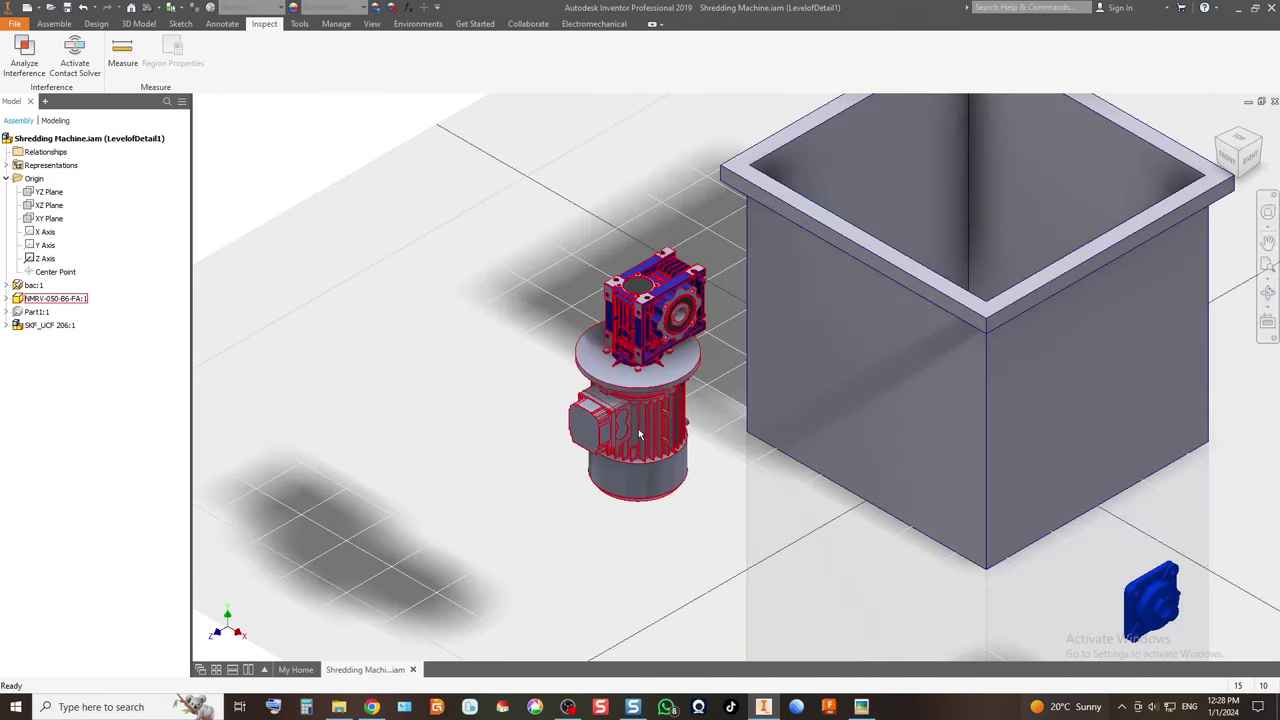
pyautogui.scroll(-3, 676, 370)
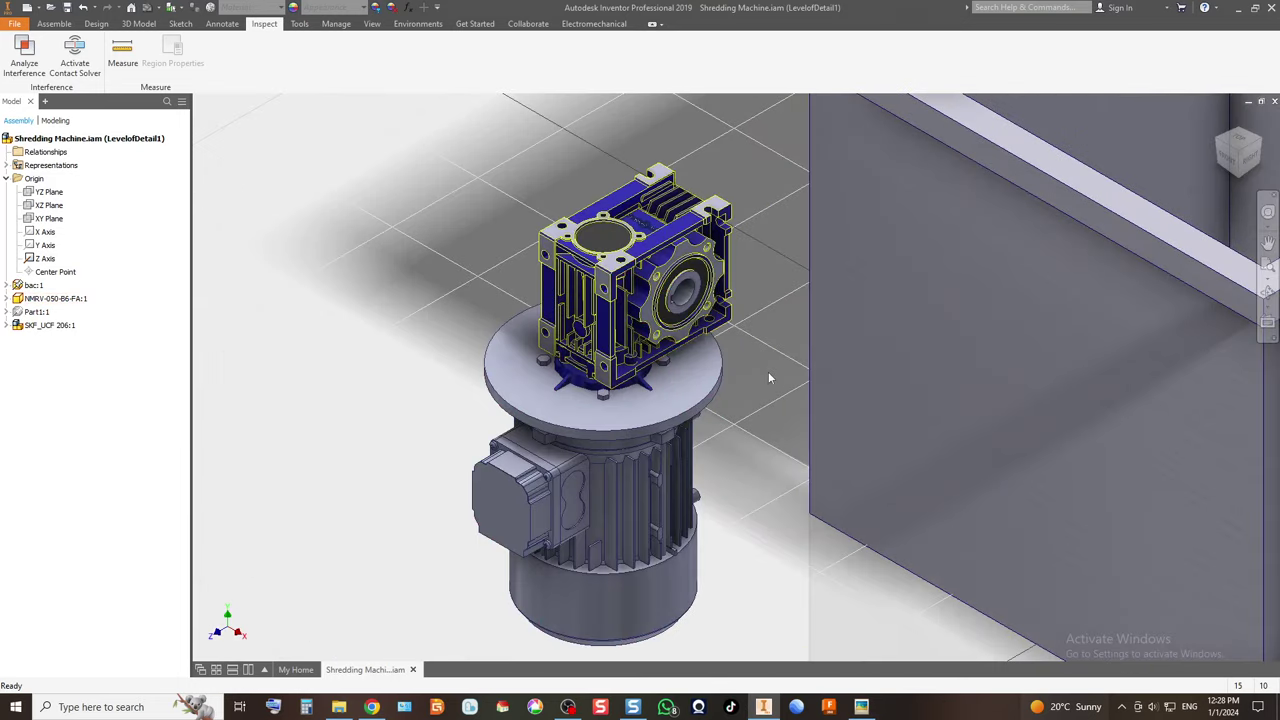
pyautogui.scroll(3, 608, 410)
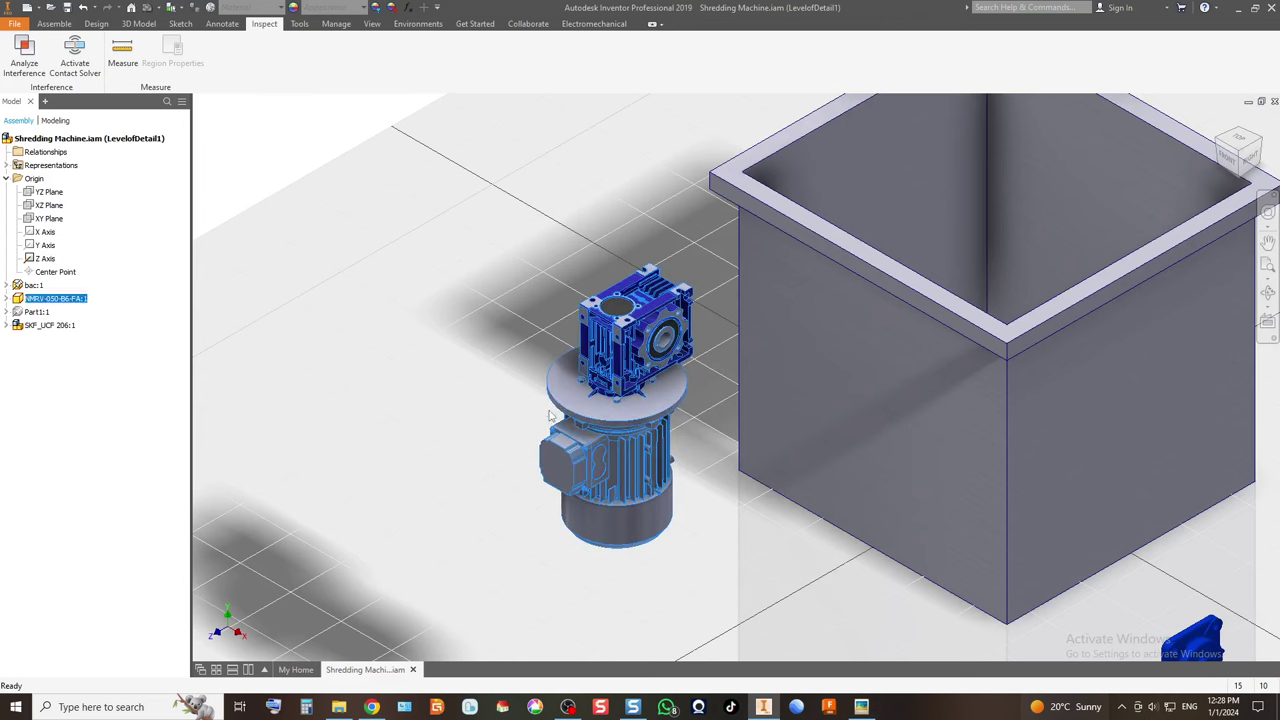
# Place a copy of the SKF_UCF 206 bearing in front of the bin and try to adjust its appearance.
pyautogui.moveTo(642, 386); pyautogui.dragTo(519, 350, button='middle')
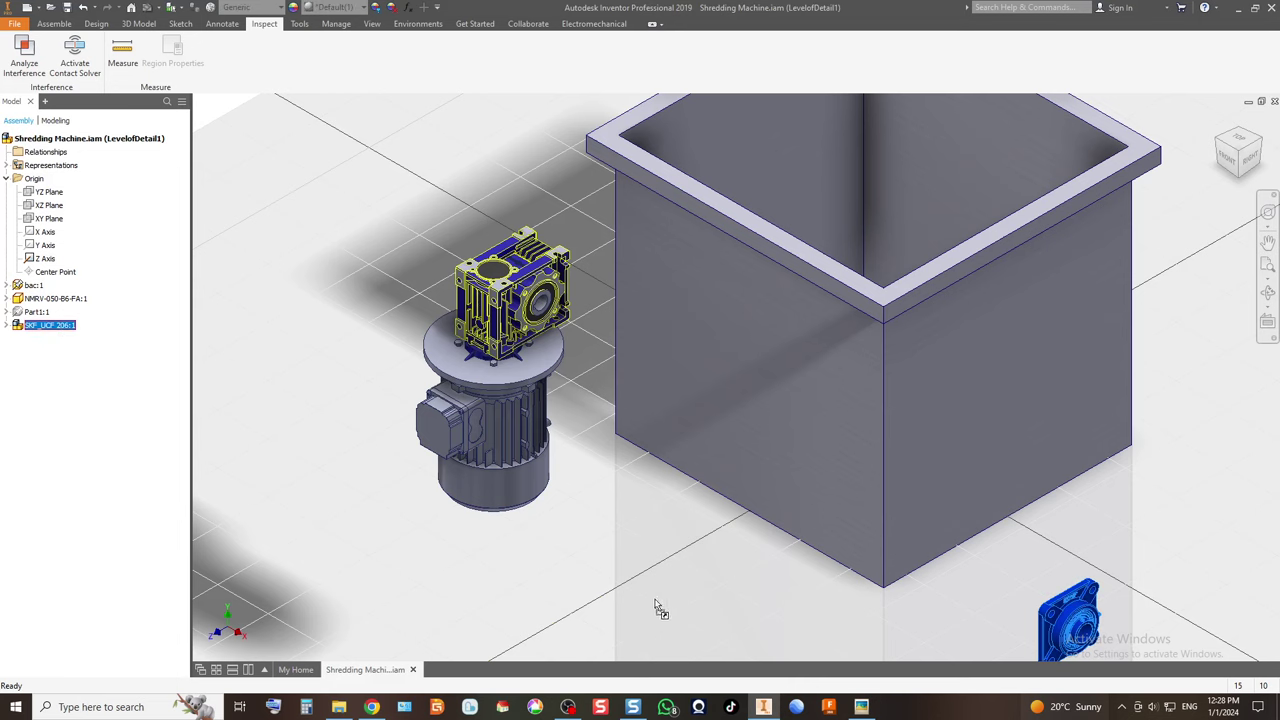
pyautogui.moveTo(655, 605); pyautogui.dragTo(656, 603)
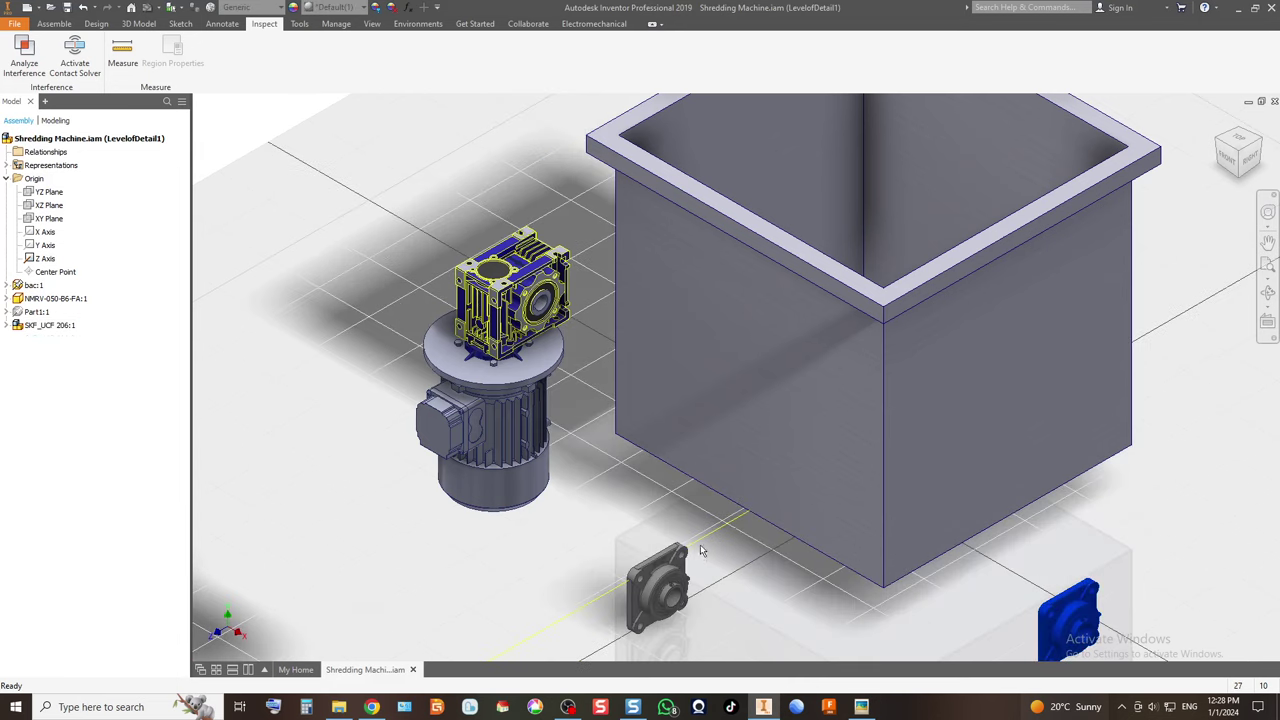
pyautogui.click(376, 7)
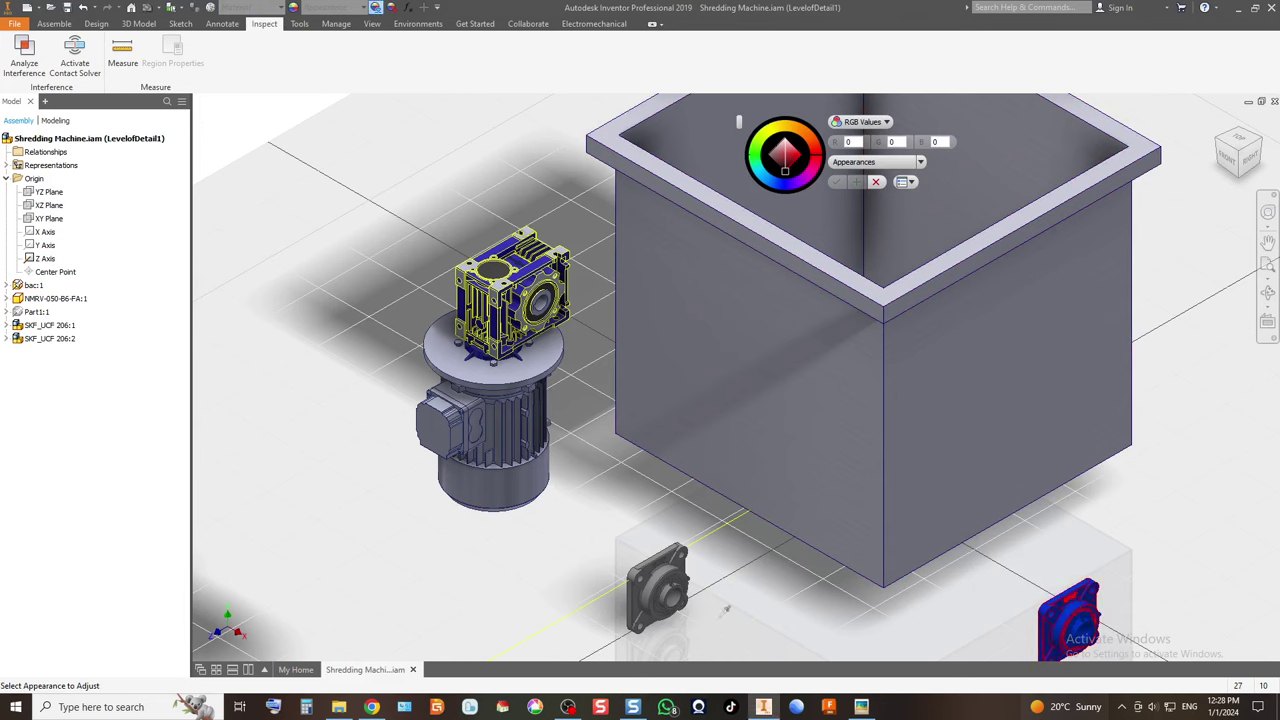
pyautogui.click(655, 588)
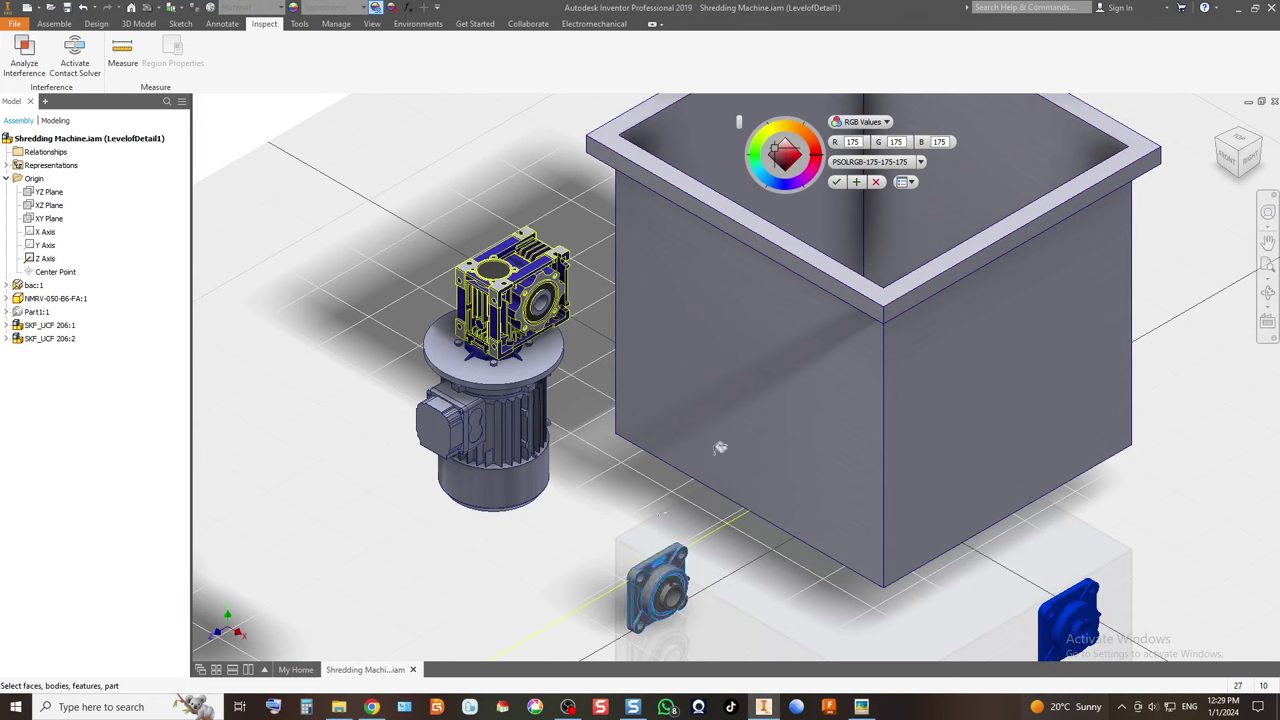
pyautogui.press('Escape')
pyautogui.click(376, 7)
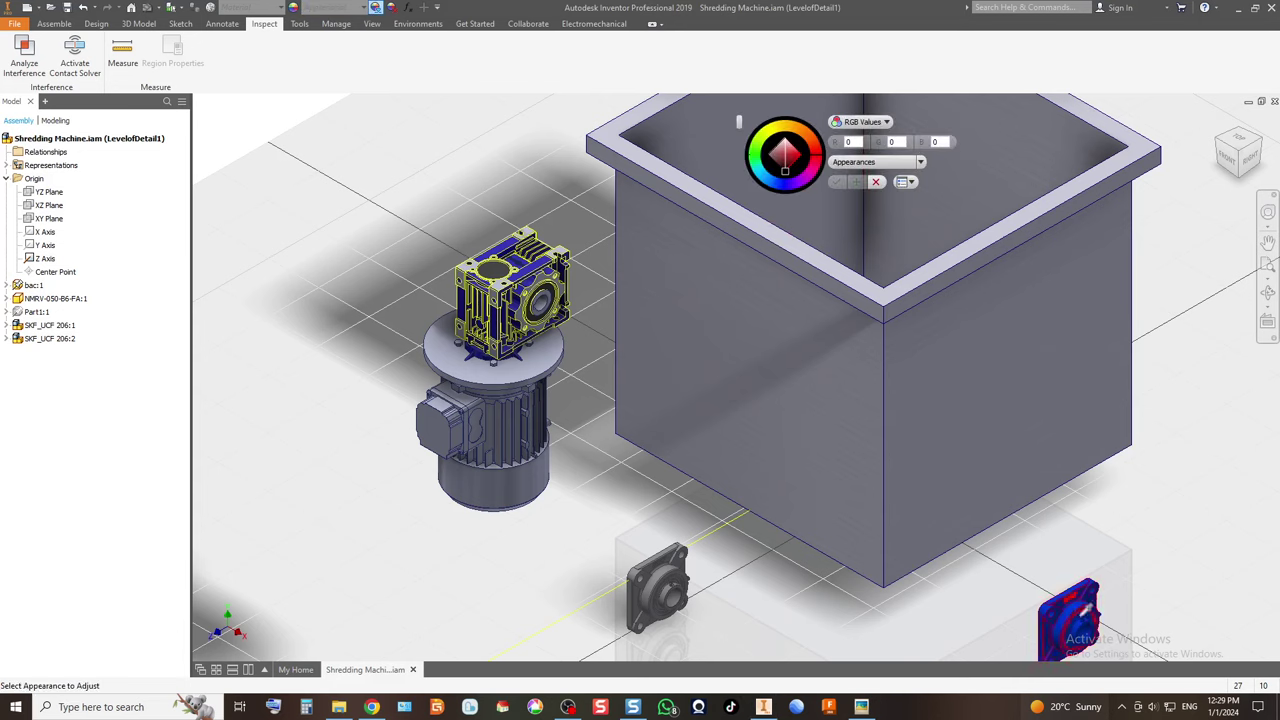
pyautogui.click(1074, 615)
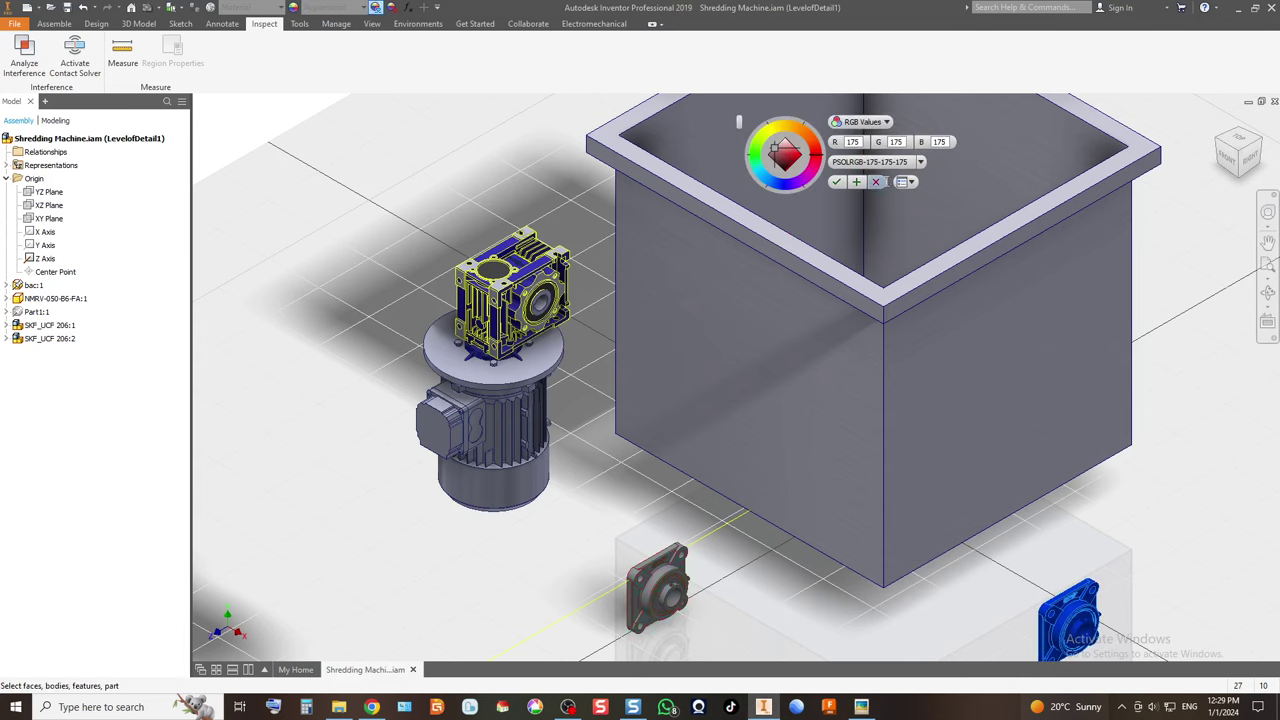
pyautogui.click(877, 182)
# Move the blue SKF_UCF 206 bearing beside the bin's front corner and replace the grey copy with a newly pasted one nearer the gearmotor.
pyautogui.click(1076, 622)
pyautogui.moveTo(1076, 622); pyautogui.dragTo(718, 556)
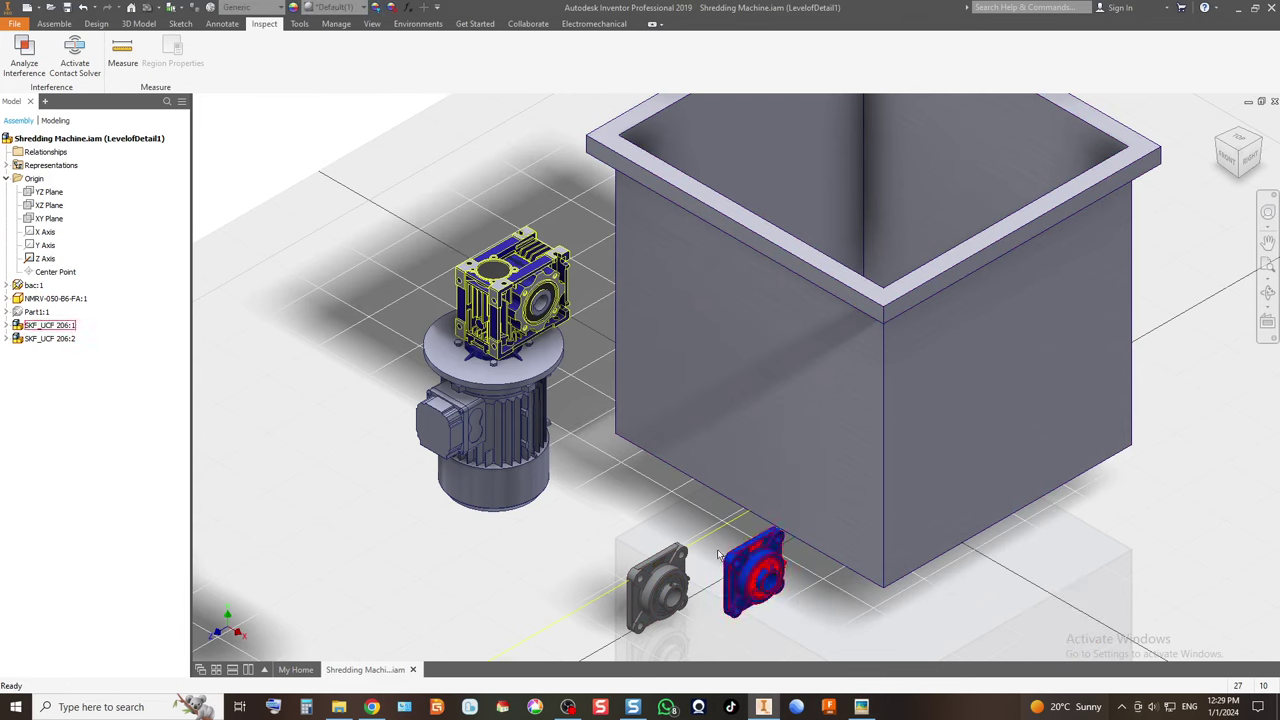
pyautogui.click(662, 590)
pyautogui.press('Delete')
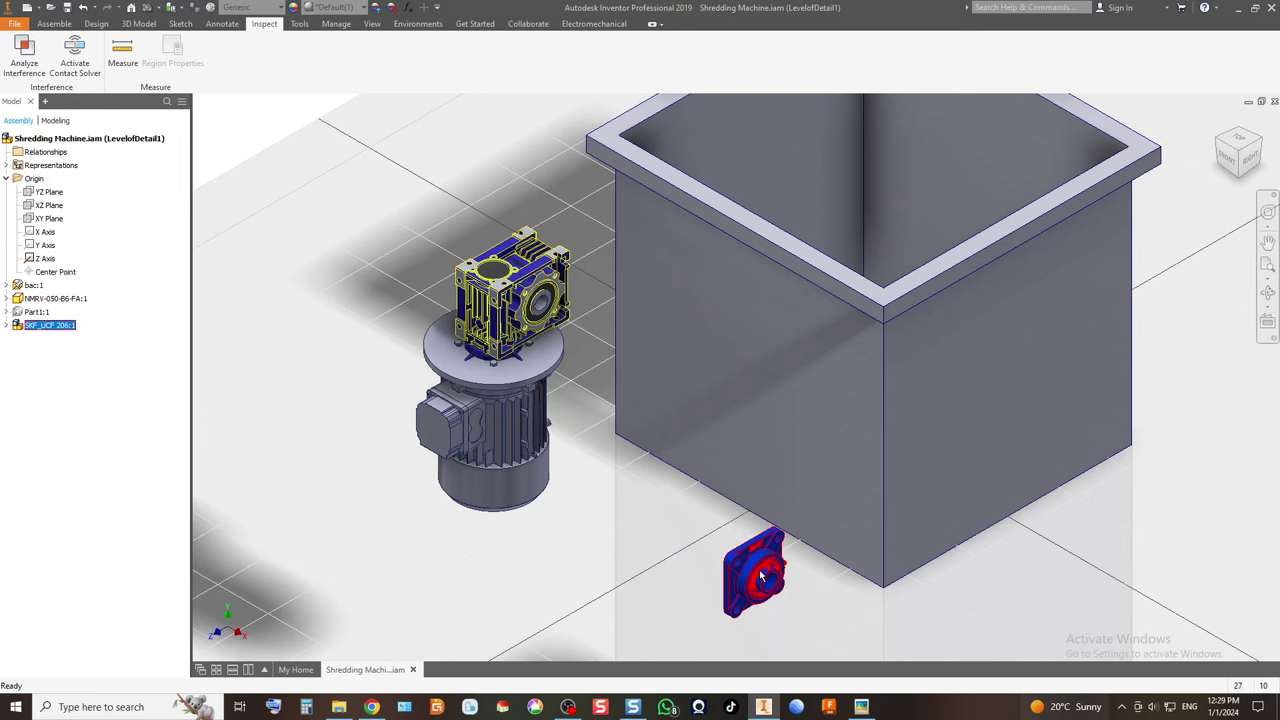
pyautogui.hotkey('ctrl', 'v')
pyautogui.click(590, 527)
pyautogui.click(293, 7)
pyautogui.click(738, 121)
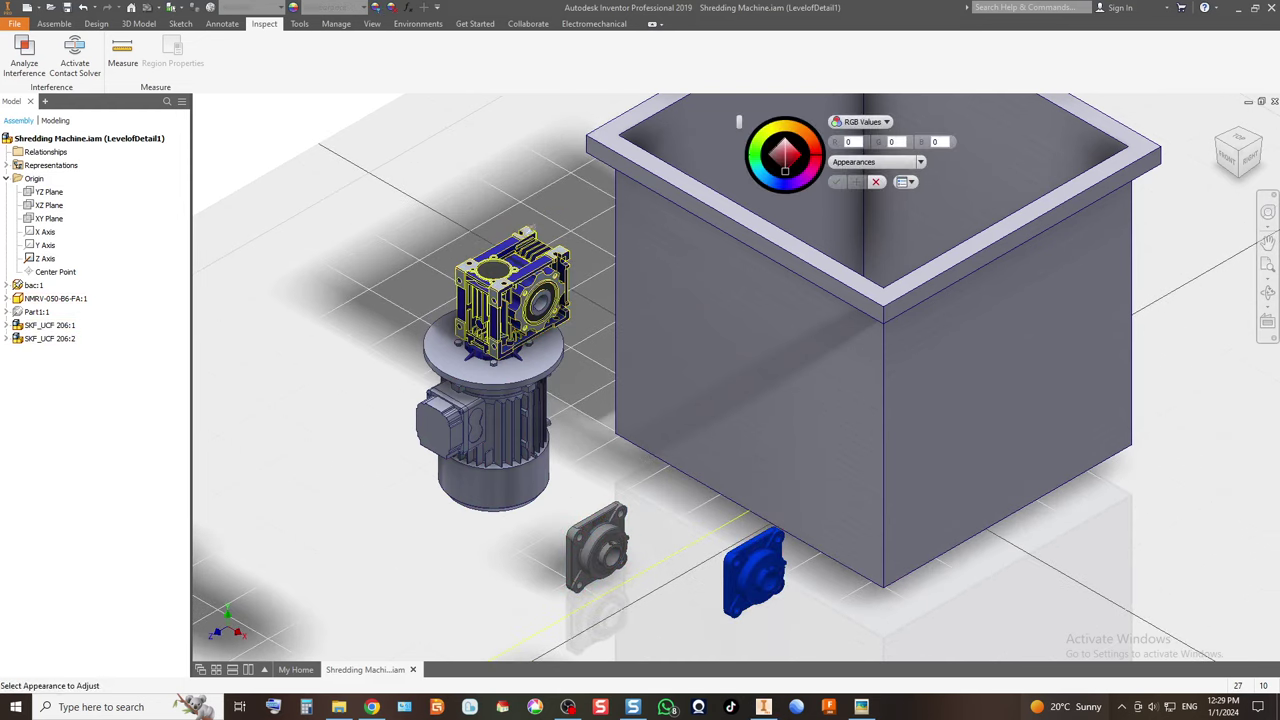
pyautogui.press('Escape')
pyautogui.click(596, 545)
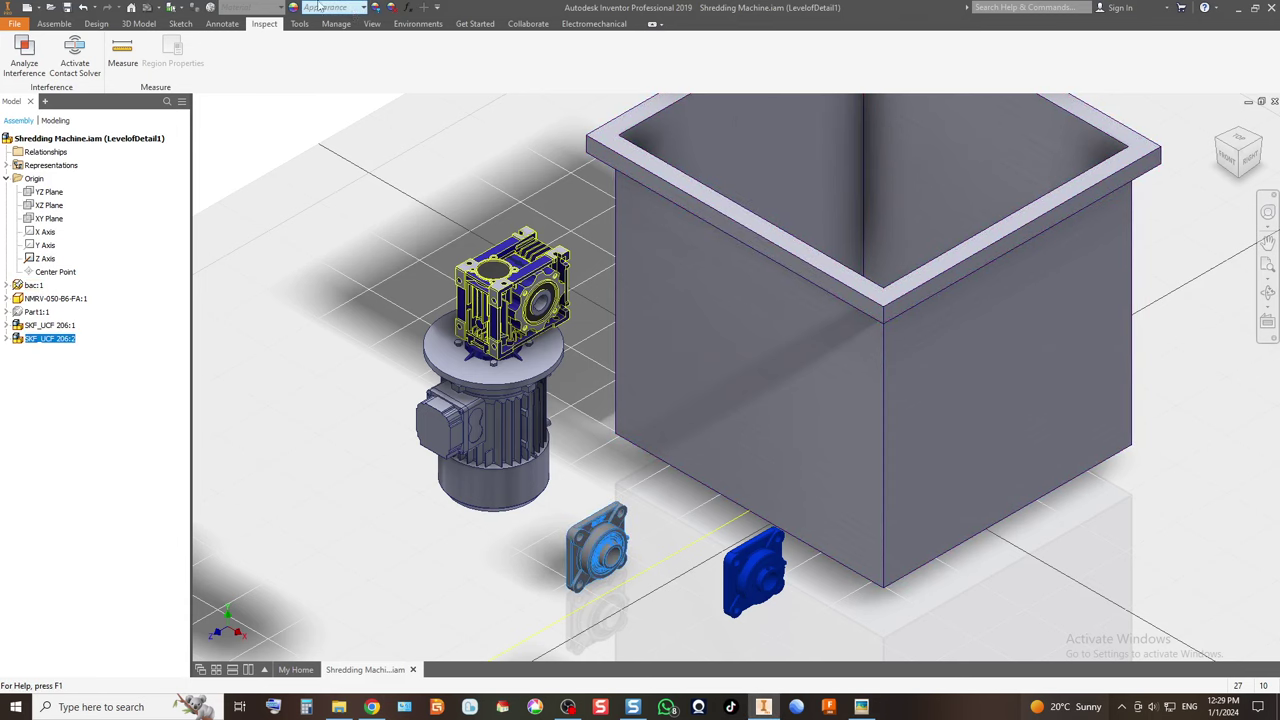
pyautogui.click(330, 7)
pyautogui.scroll(2, 370, 200)
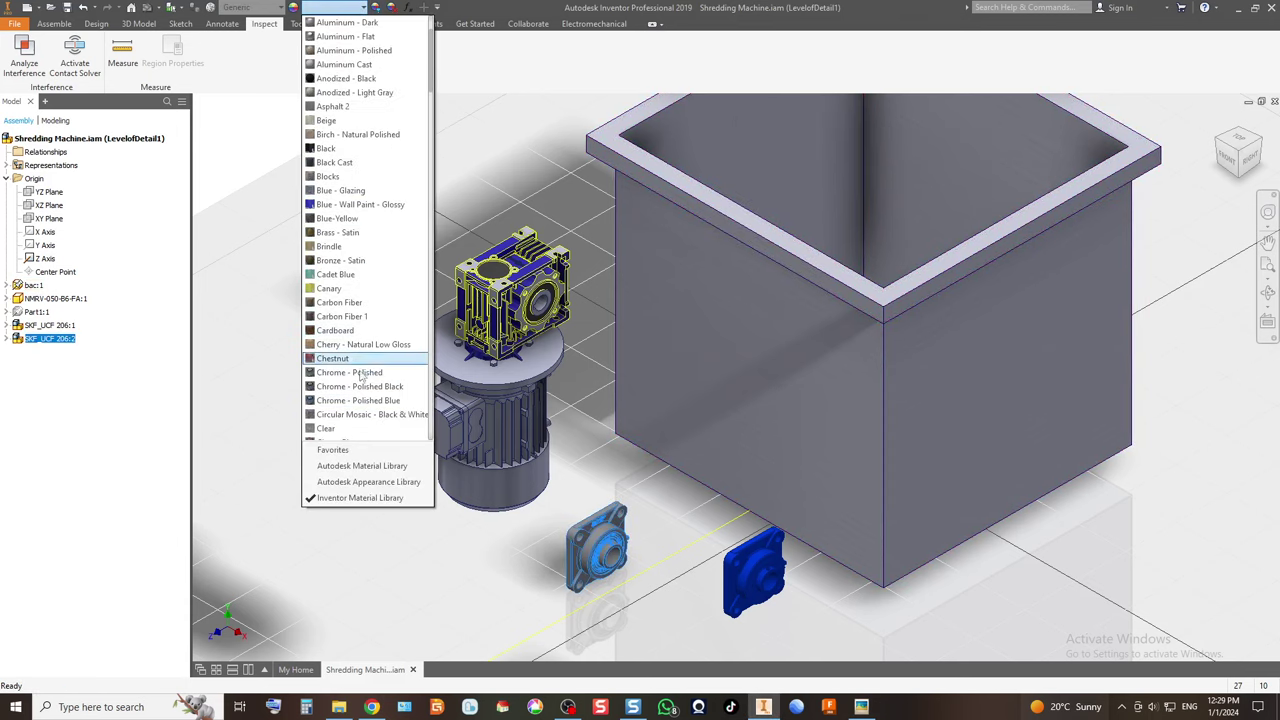
pyautogui.click(436, 393)
pyautogui.press('Escape')
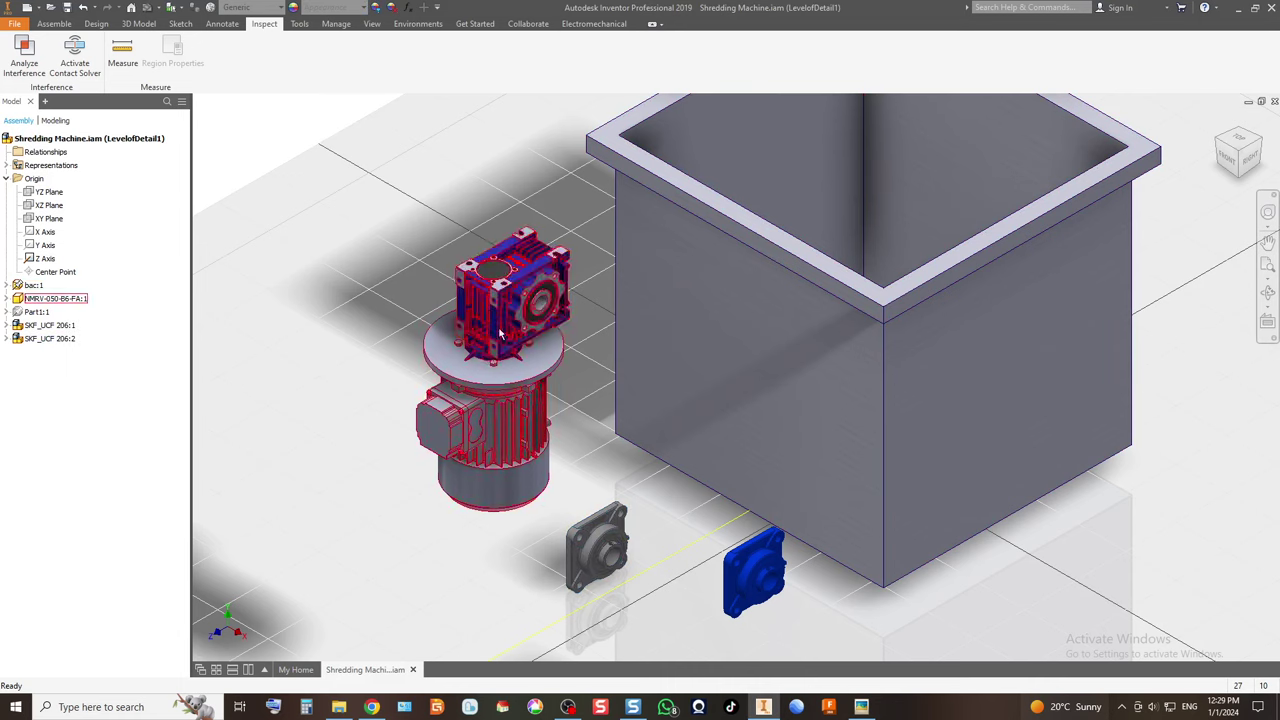
# Adjust the appearance of both SKF_UCF 206 bearings to blue with RGB 0, 42, 255.
pyautogui.click(375, 8)
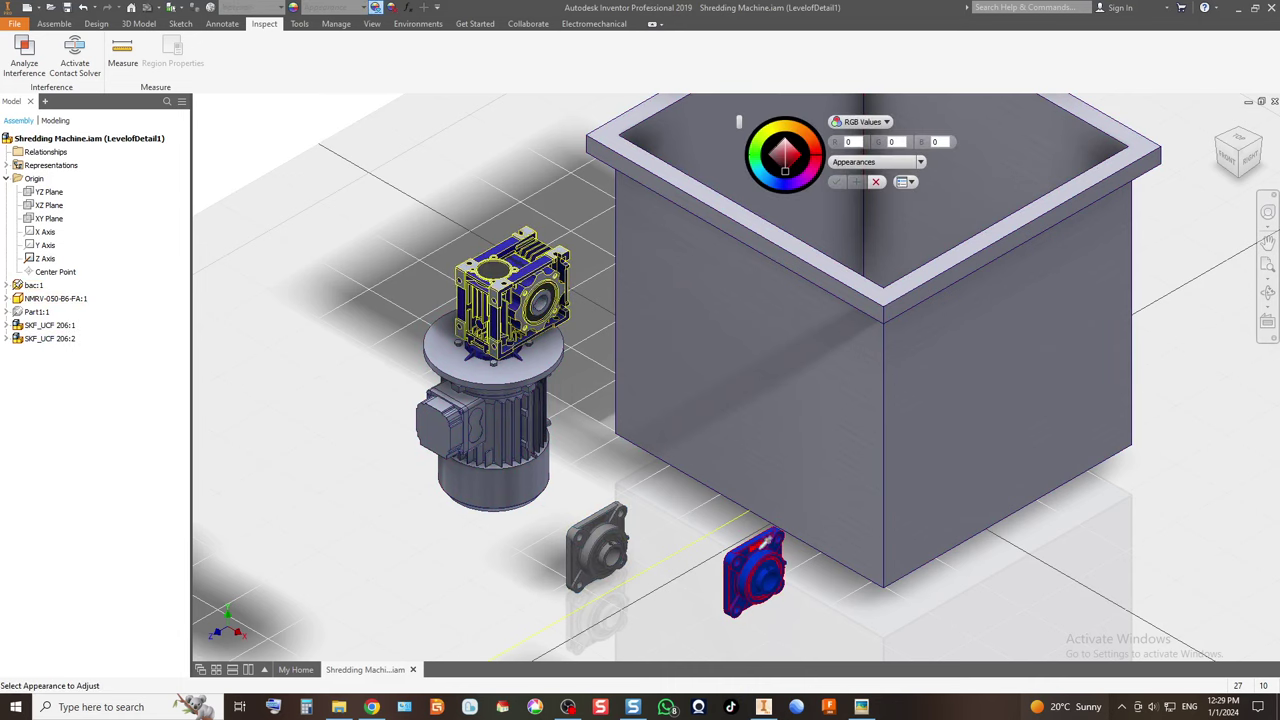
pyautogui.click(596, 535)
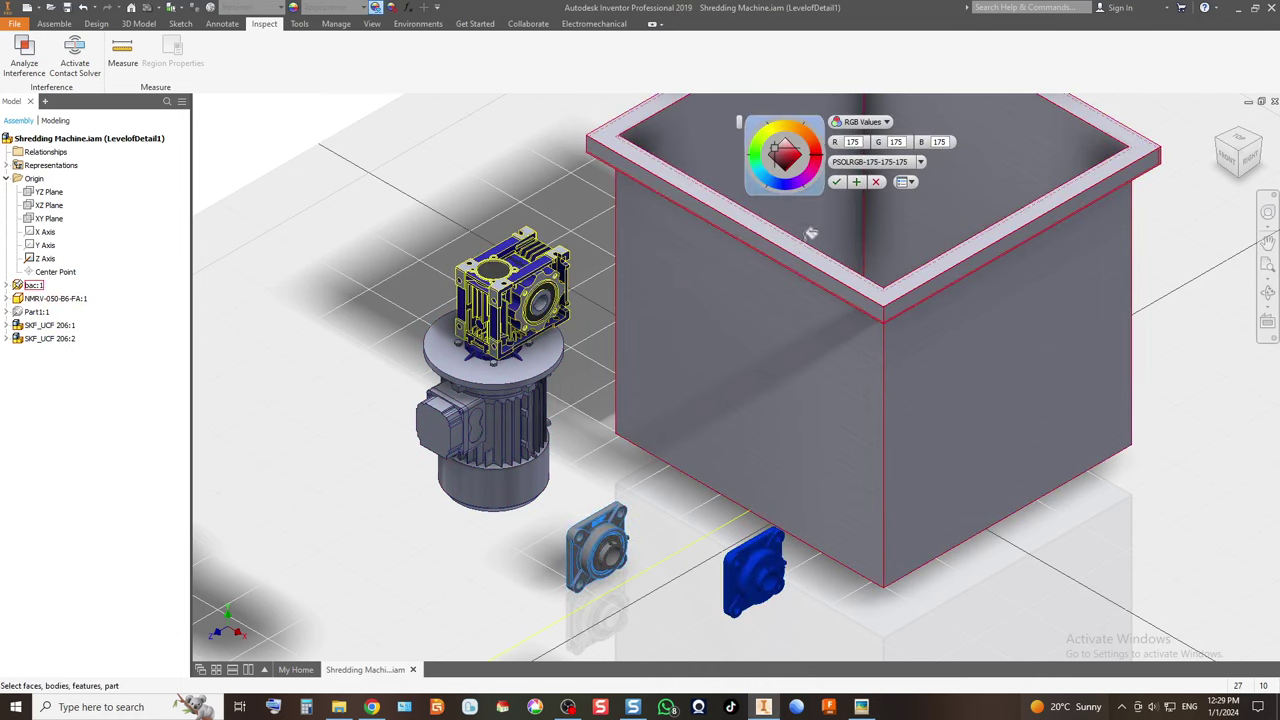
pyautogui.click(786, 185)
pyautogui.moveTo(786, 185); pyautogui.dragTo(779, 186)
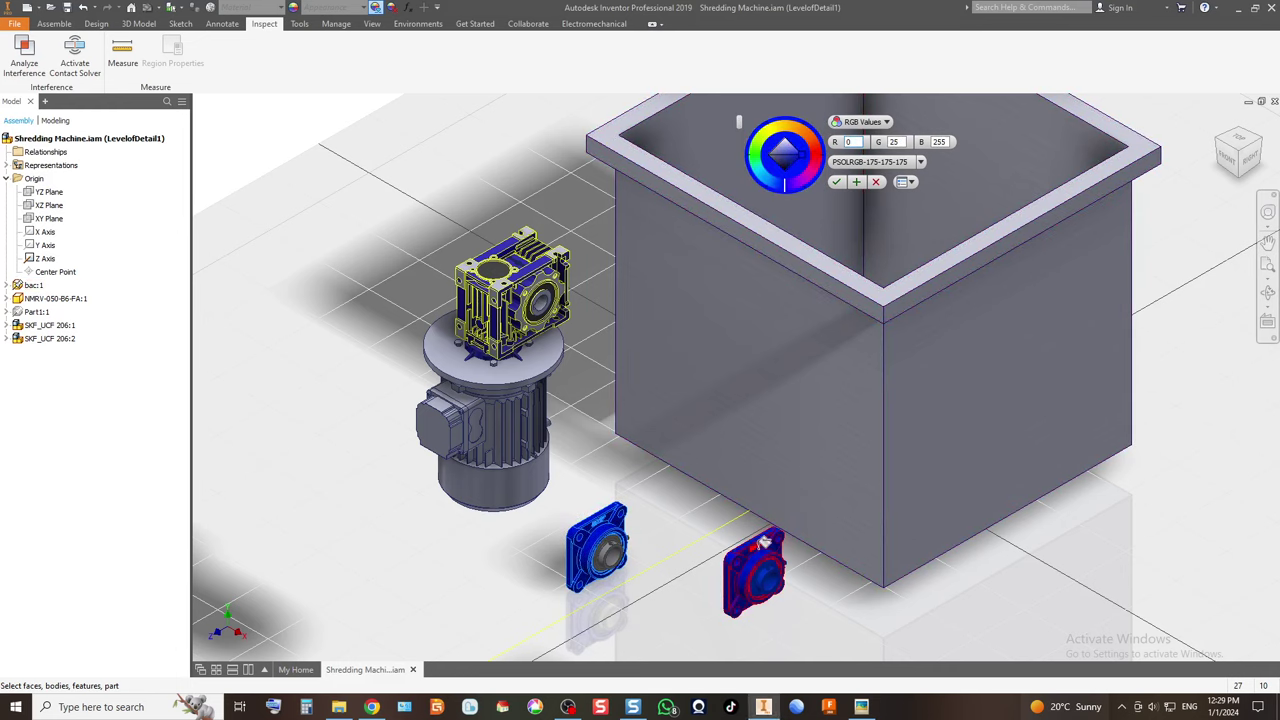
pyautogui.click(784, 188)
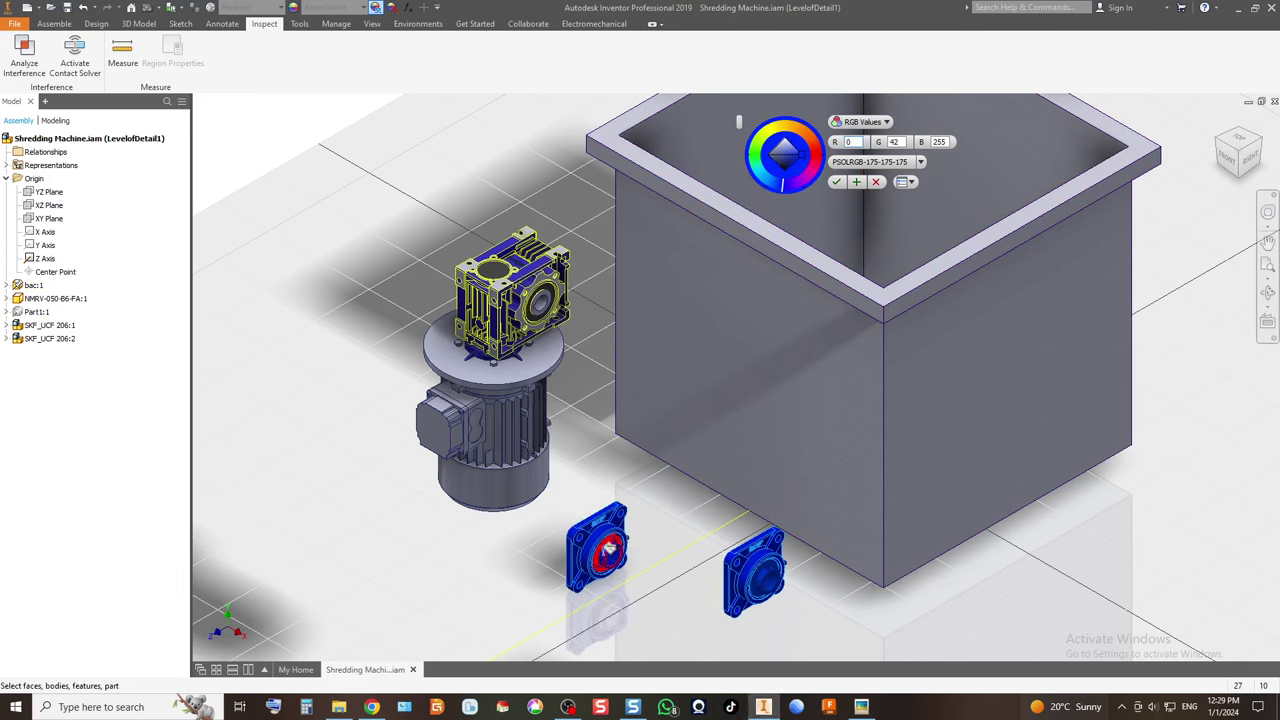
pyautogui.click(837, 182)
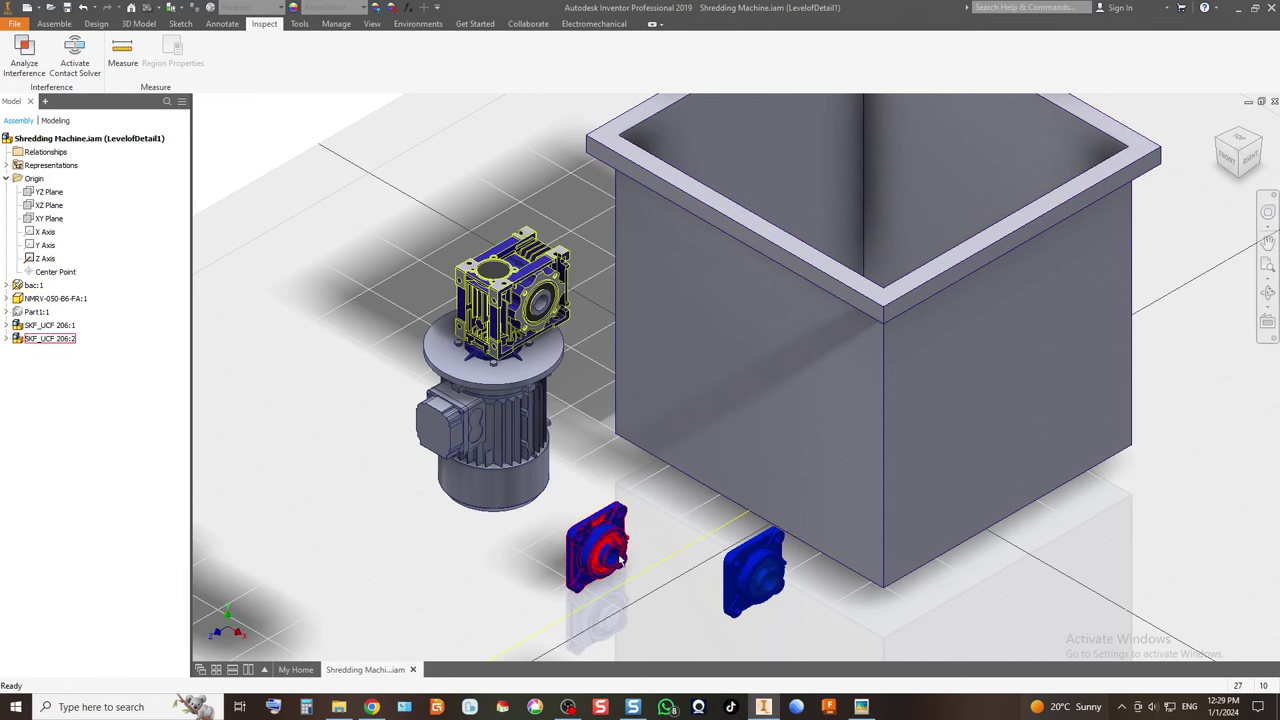
# Move the bearing at the bin's corner to the other side of the second bearing and shift the gearmotor farther from the bin.
pyautogui.moveTo(490, 568); pyautogui.dragTo(445, 570)
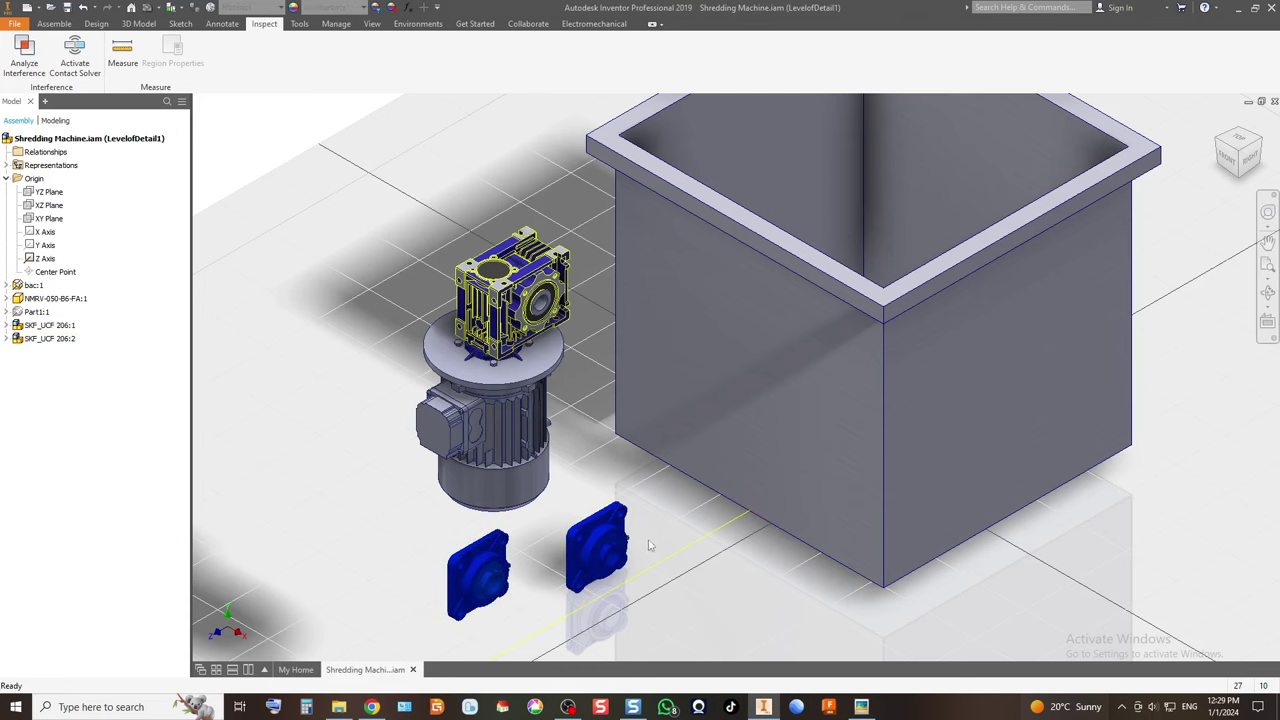
pyautogui.moveTo(526, 335); pyautogui.dragTo(386, 275)
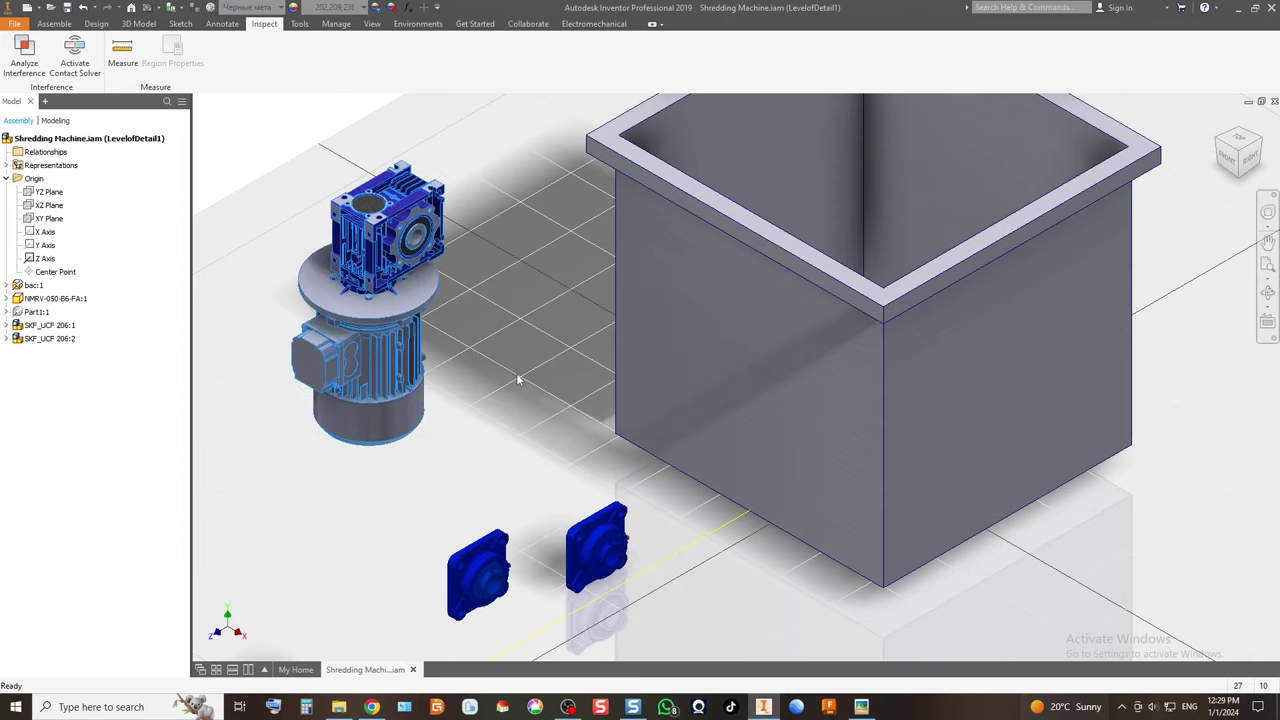
pyautogui.scroll(3, 632, 455)
pyautogui.moveTo(632, 455); pyautogui.dragTo(646, 495, button='middle')
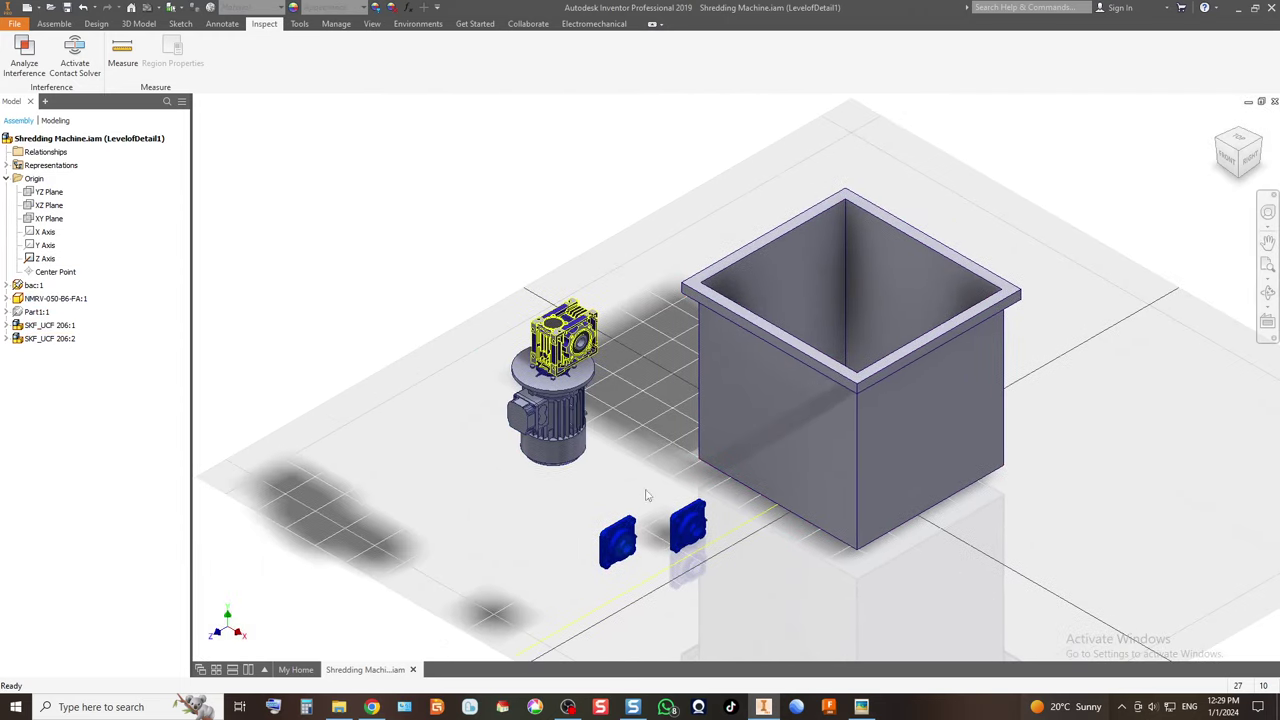
# Turn off the visibility of the NMRV-050-B6-FA gearmotor and both SKF_UCF 206 bearings.
pyautogui.click(45, 338)
pyautogui.keyDown('ctrl'); pyautogui.click(46, 326); pyautogui.keyUp('ctrl')
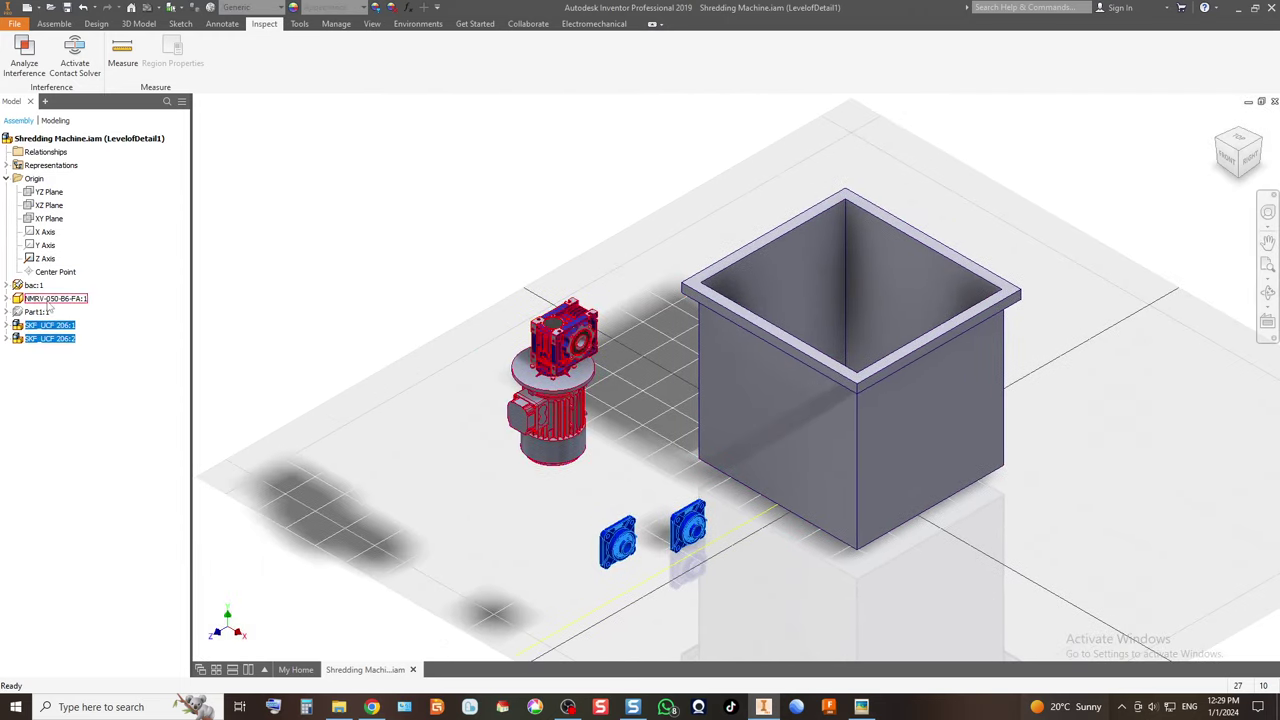
pyautogui.keyDown('ctrl'); pyautogui.click(49, 299); pyautogui.keyUp('ctrl')
pyautogui.rightClick(49, 304)
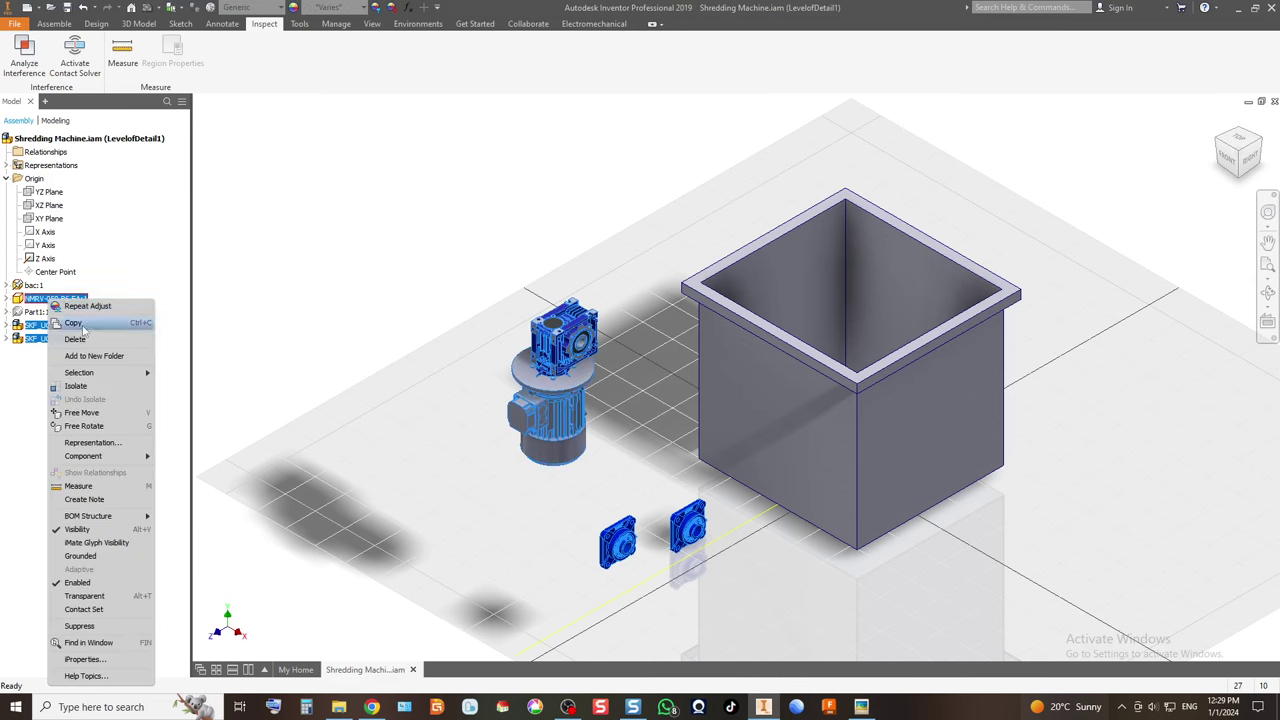
pyautogui.click(65, 527)
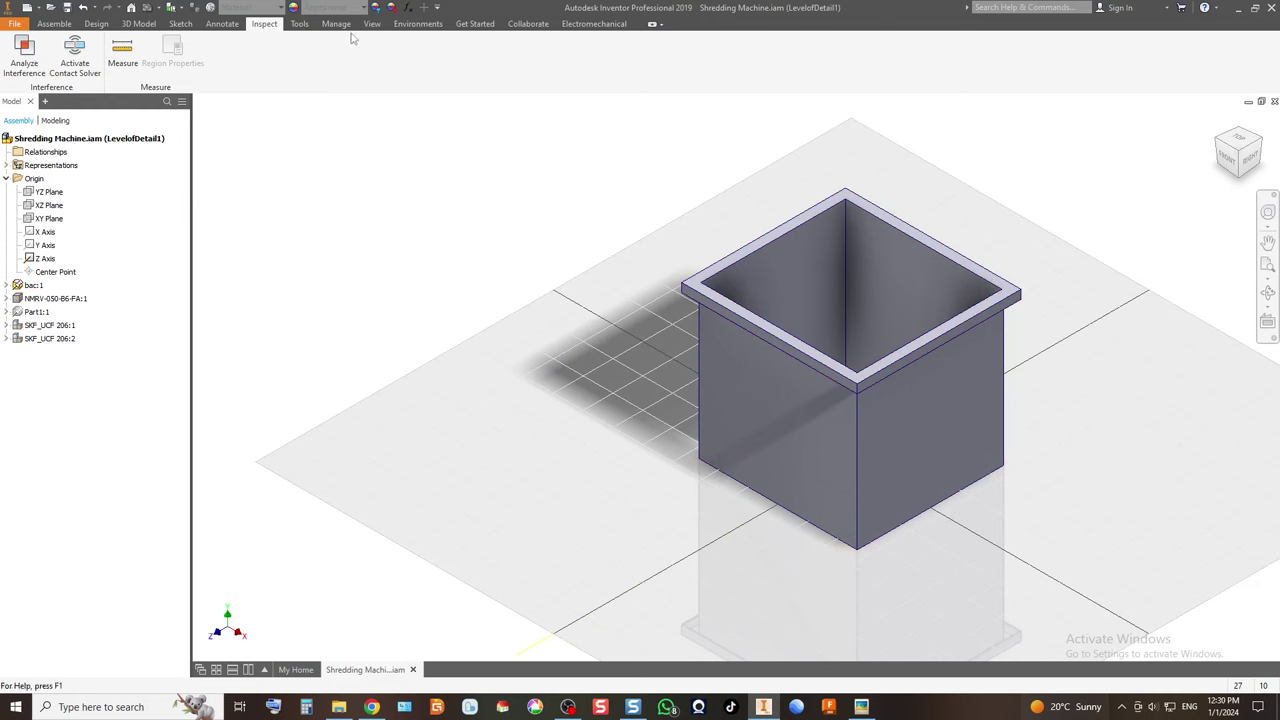
# Create a work plane offset 200 mm above the bin's top rim face.
pyautogui.click(96, 23)
pyautogui.click(54, 23)
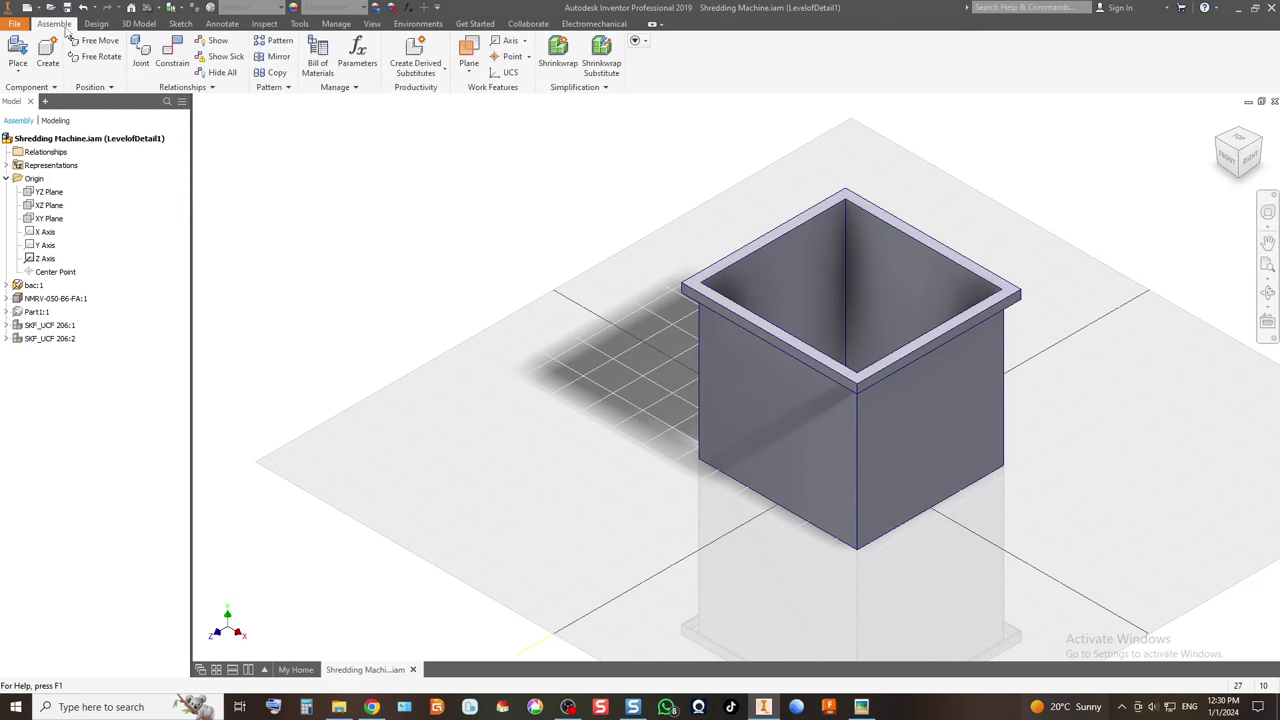
pyautogui.click(468, 65)
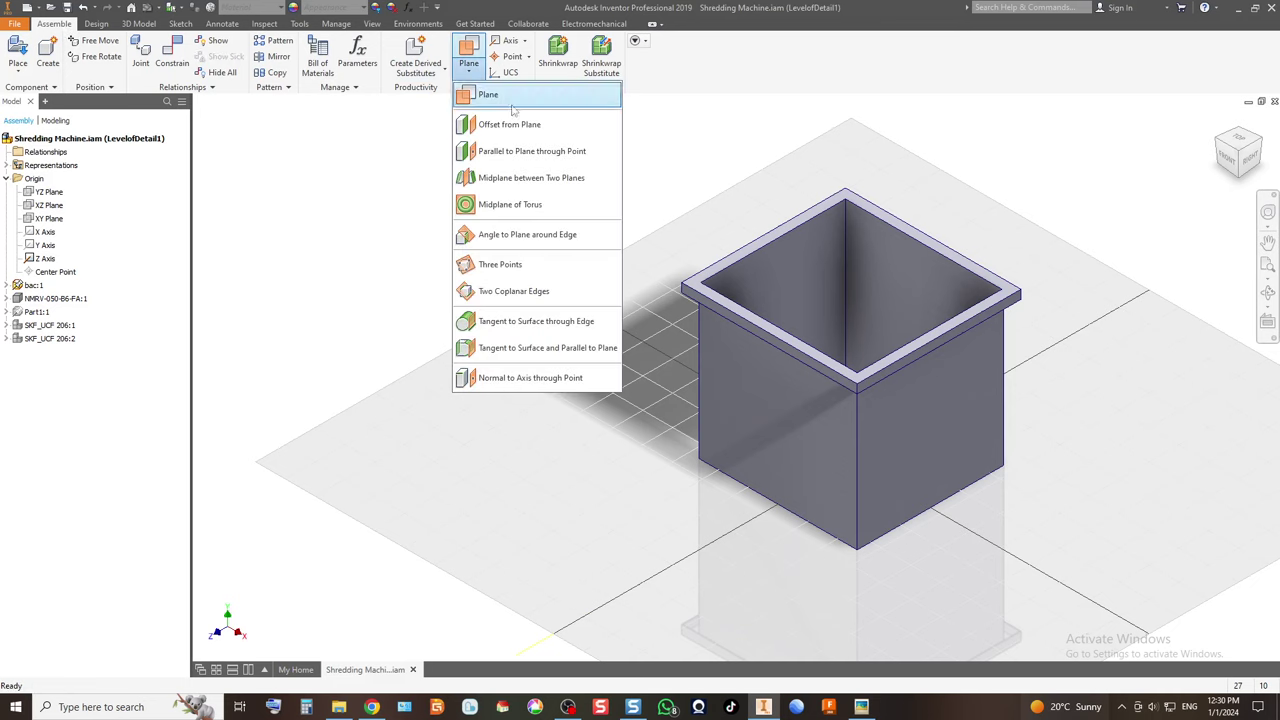
pyautogui.click(507, 125)
pyautogui.click(730, 268)
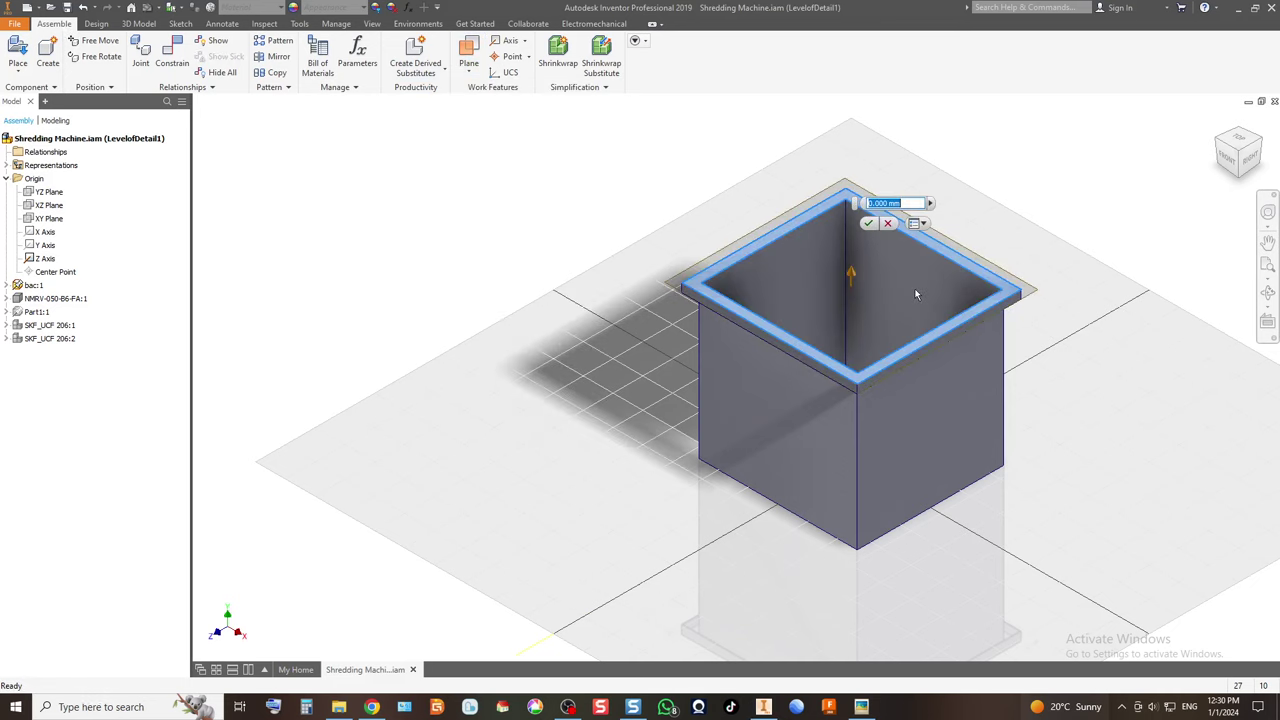
pyautogui.moveTo(853, 280); pyautogui.dragTo(872, 243)
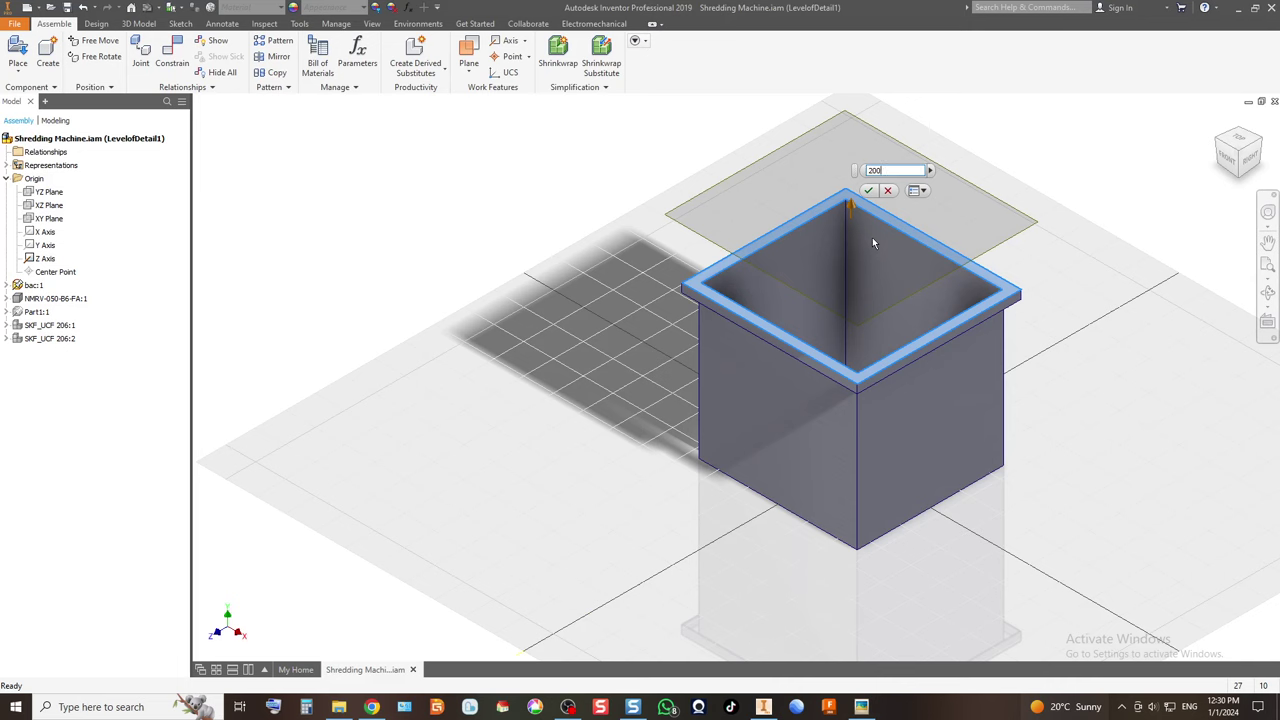
pyautogui.press('Return')
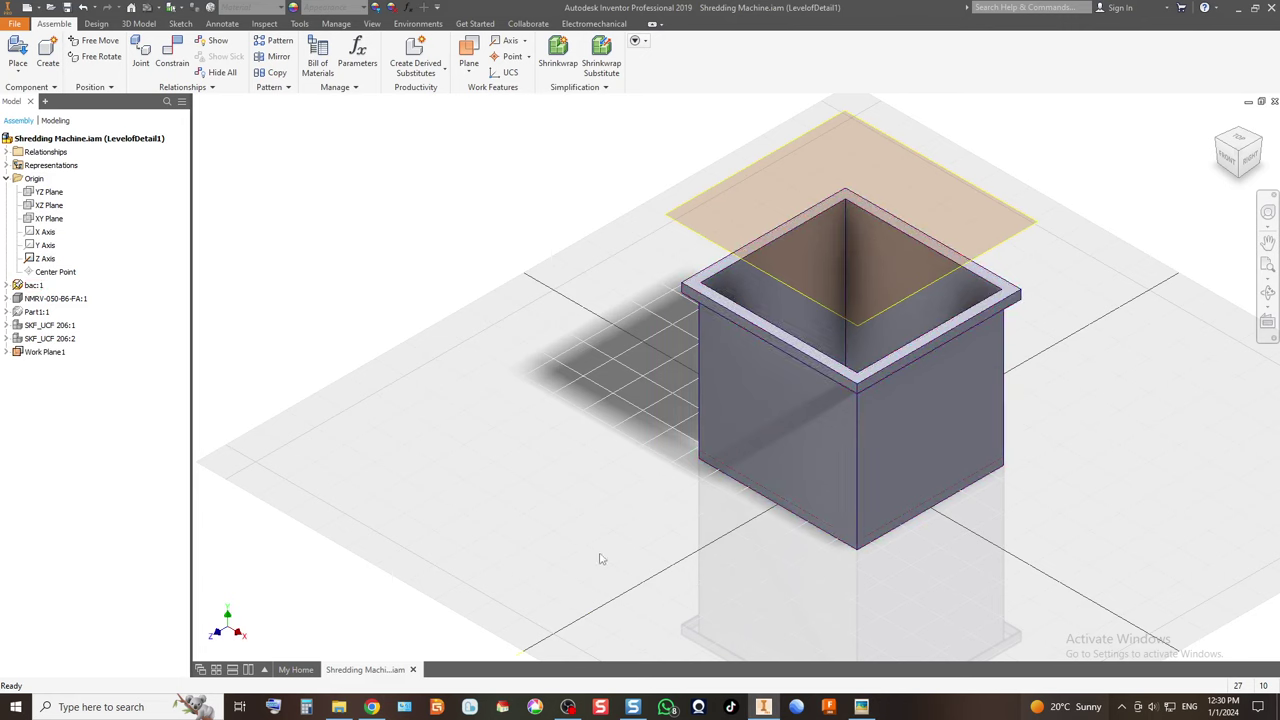
# Switch to the Pictures folder and view the slotted steel plate photos IMG-20240311-WA0003.jpg to IMG-20240311-WA0005.jpg.
pyautogui.click(339, 707)
pyautogui.doubleClick(754, 116)
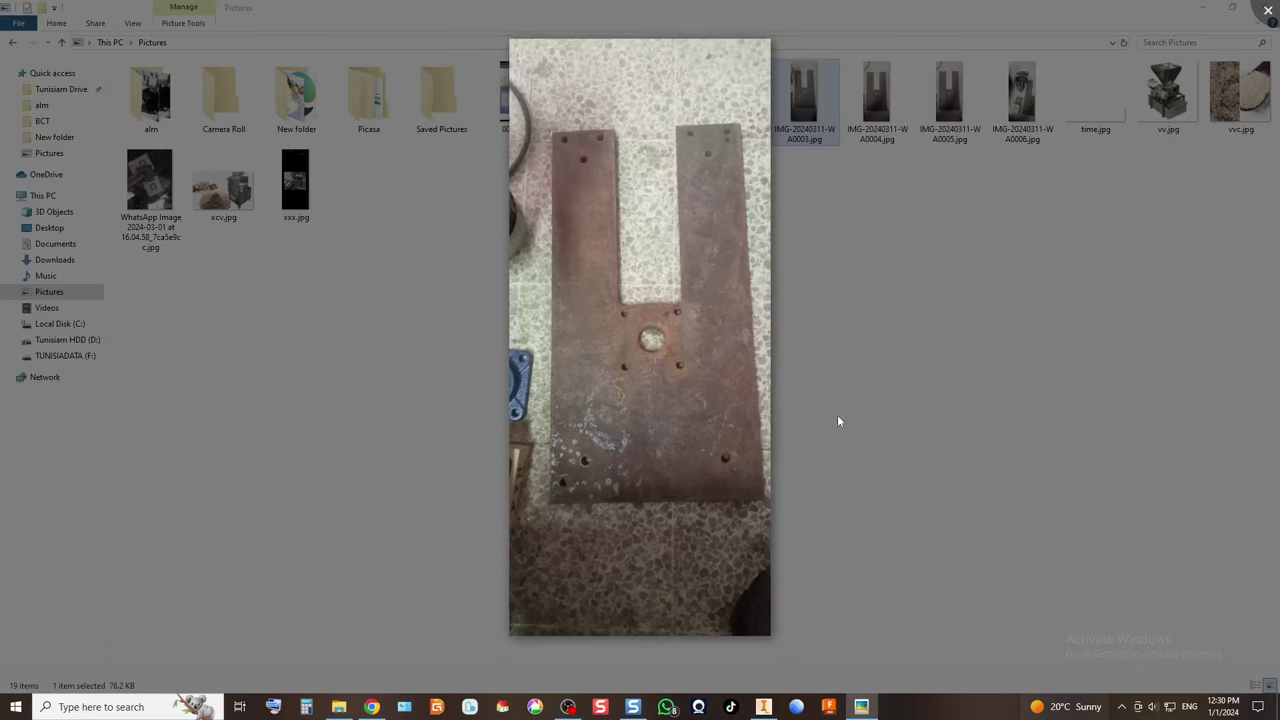
pyautogui.scroll(2, 618, 414)
pyautogui.scroll(-2, 714, 423)
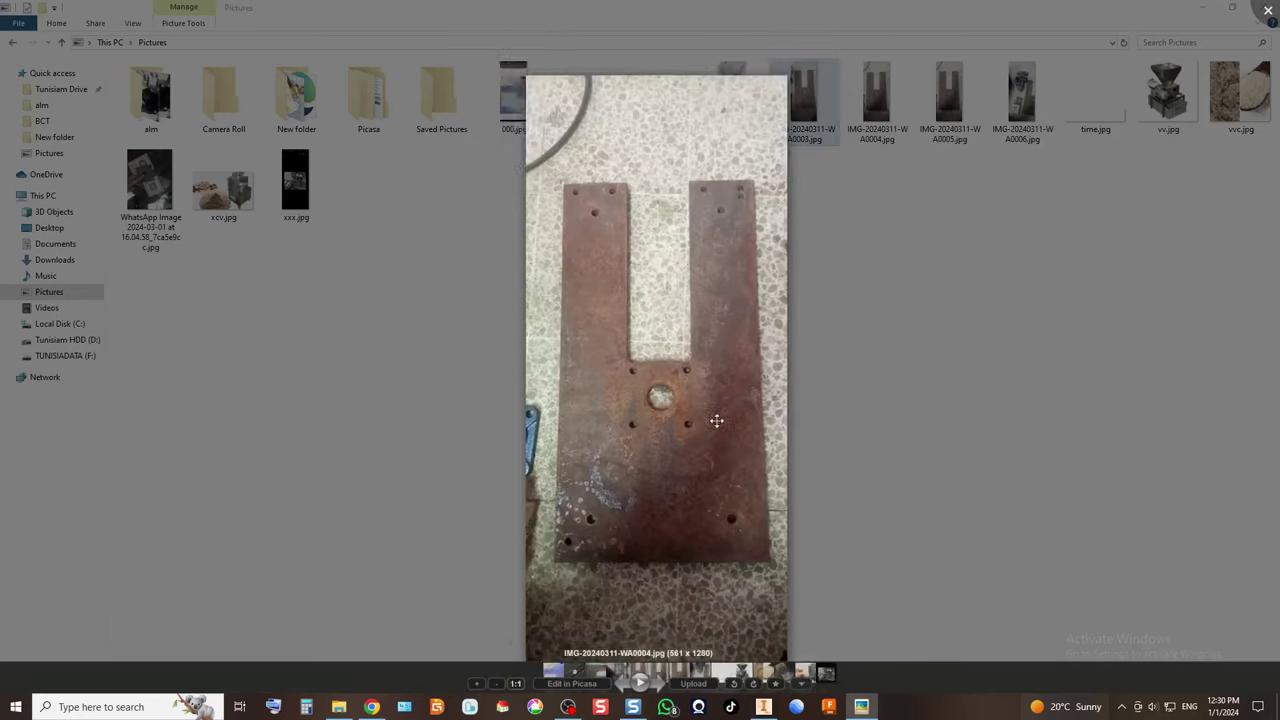
pyautogui.press('Right')
pyautogui.press('Left')
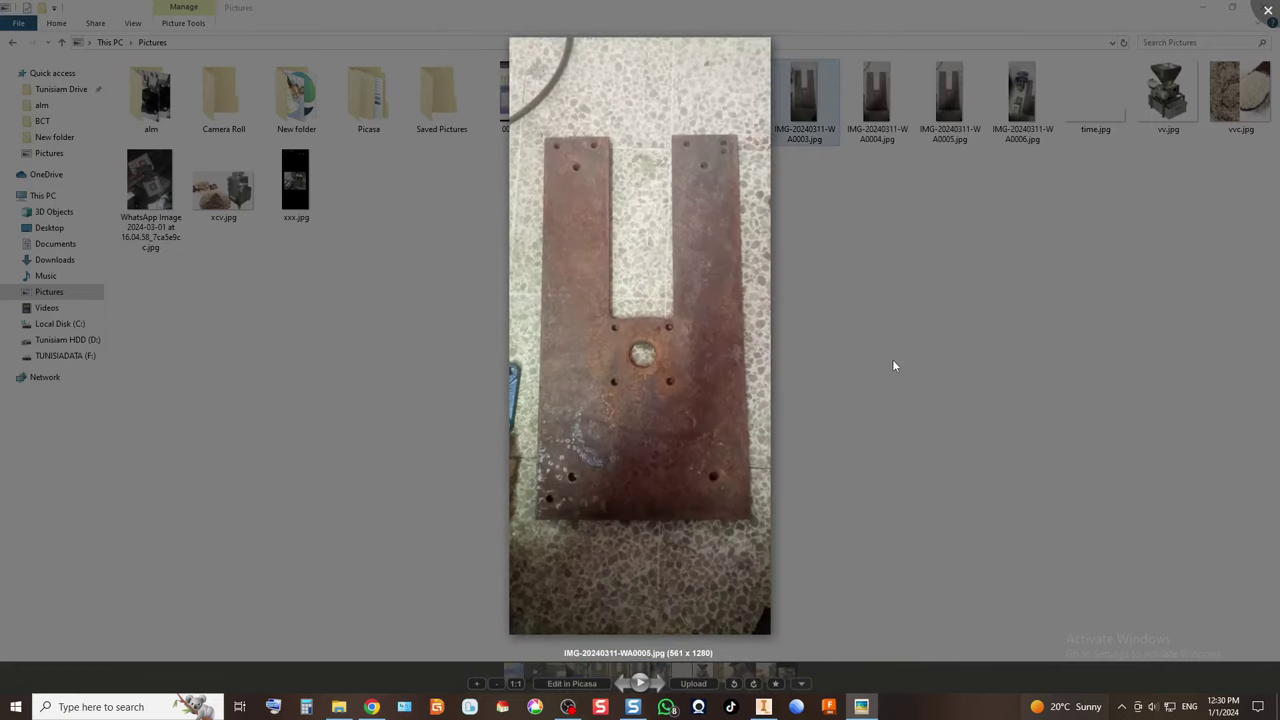
pyautogui.doubleClick(880, 341)
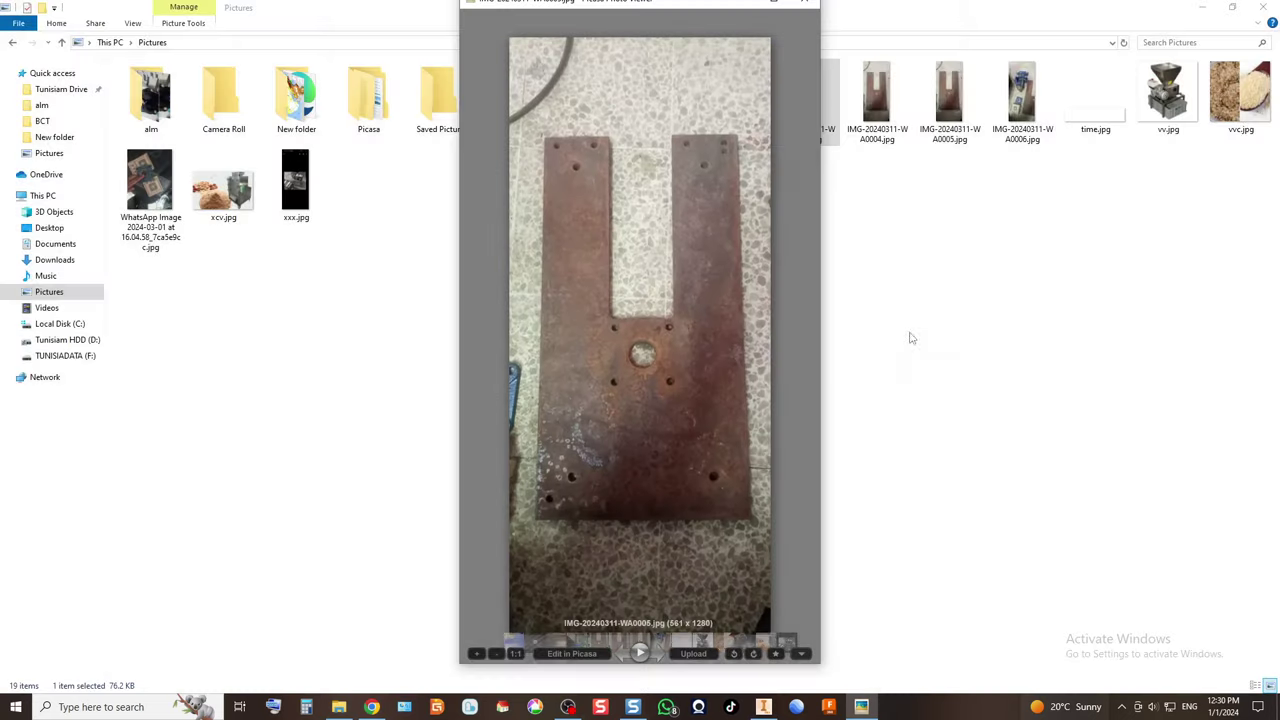
pyautogui.click(804, 4)
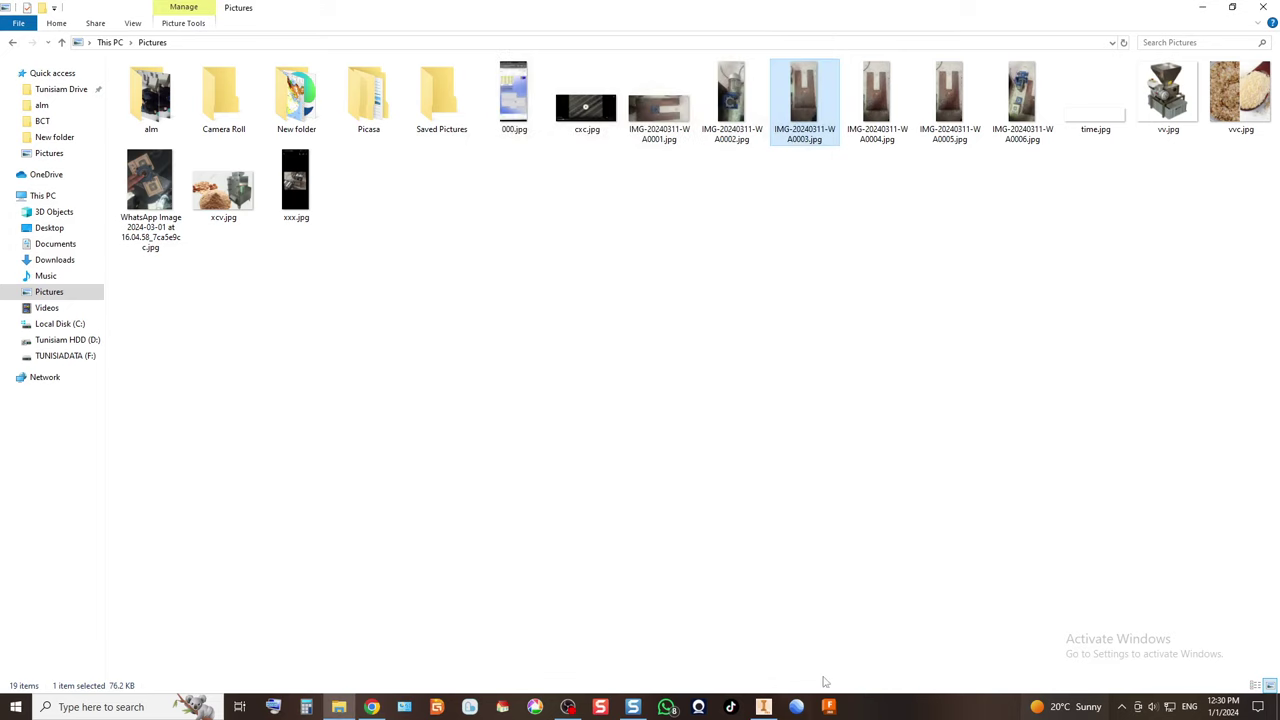
# Switch to Snagit Editor, check the dimensions annotated on the slotted plate photo and return to Inventor.
pyautogui.click(633, 707)
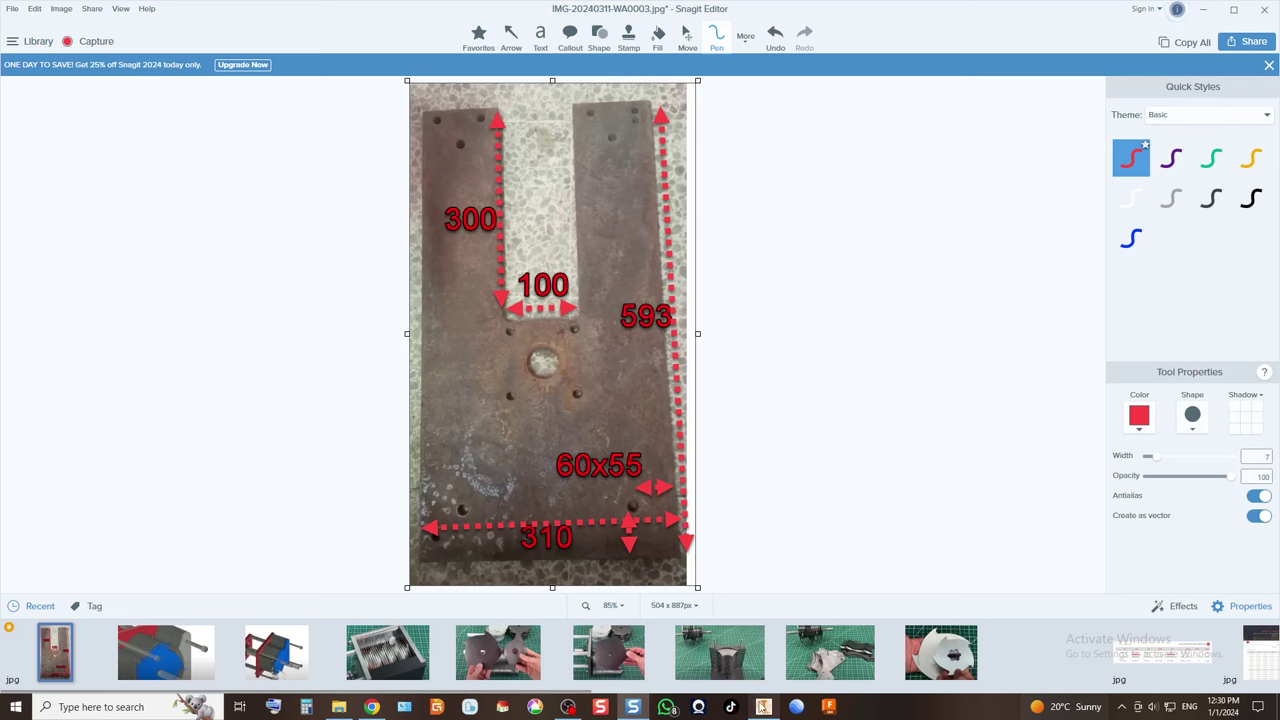
pyautogui.click(766, 708)
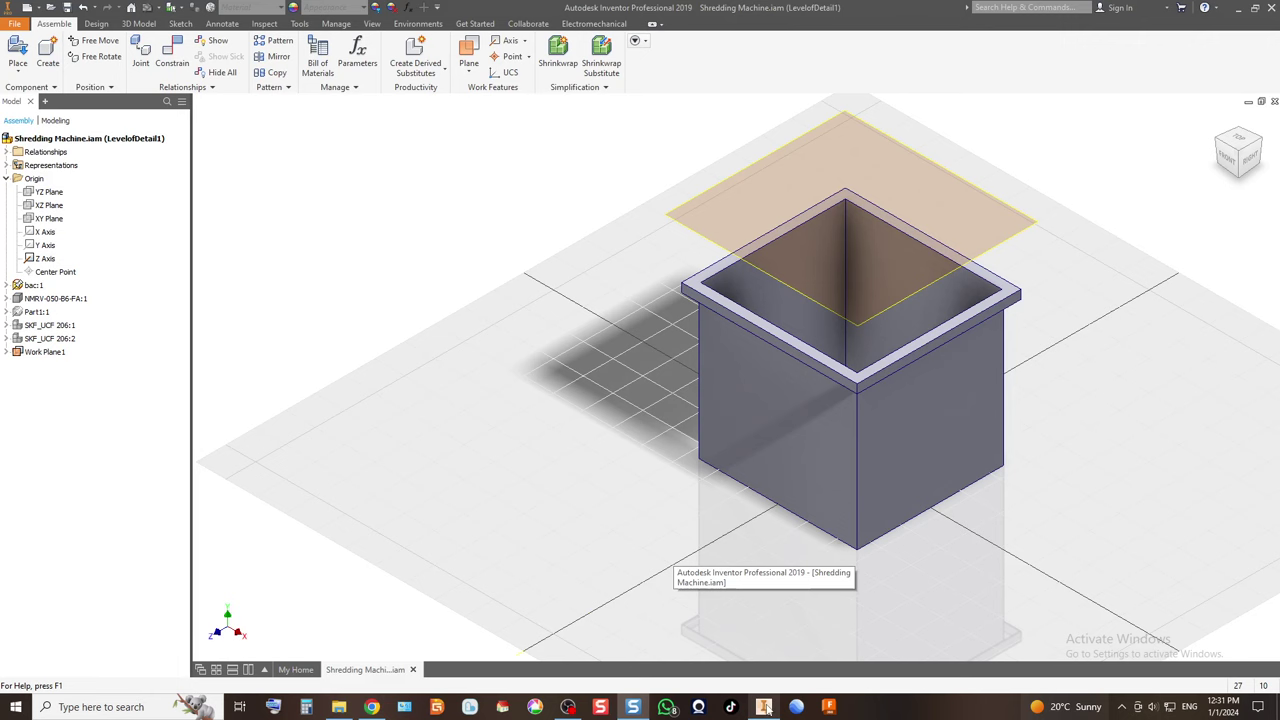
# Create a new in-place part named P01 on the offset work plane and turn off the visibility of the bac component.
pyautogui.click(48, 55)
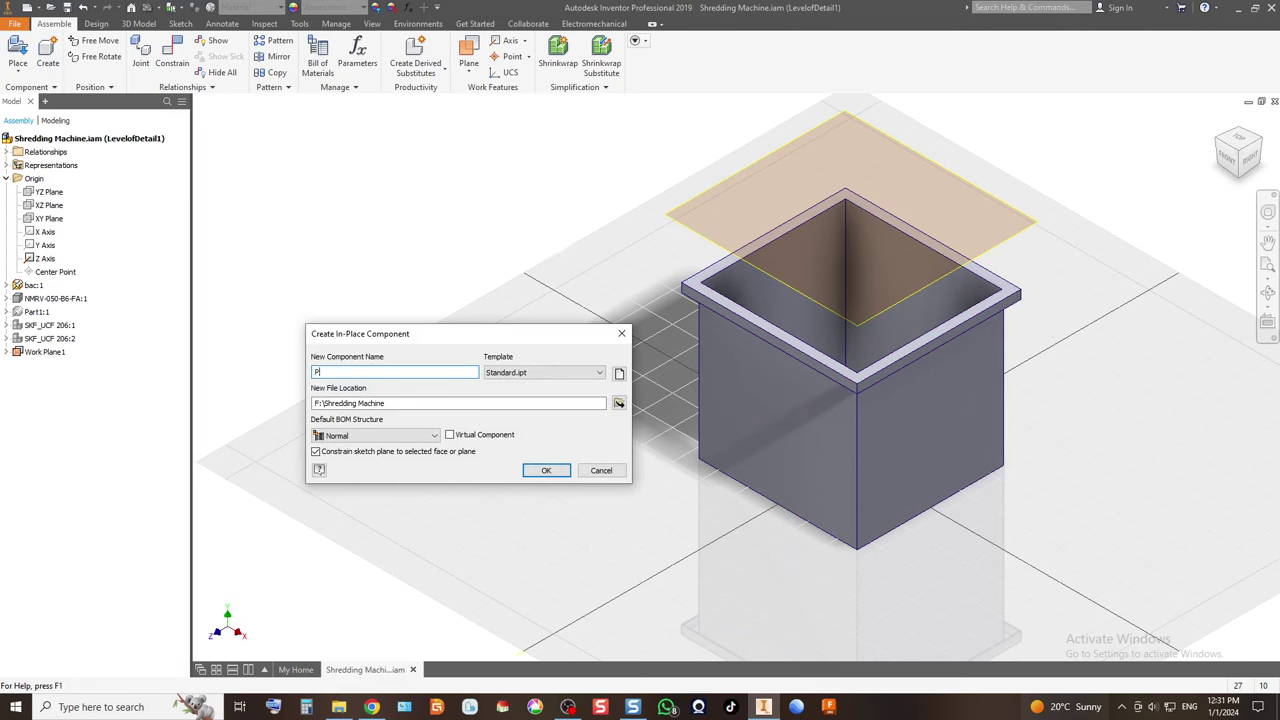
pyautogui.press('Return')
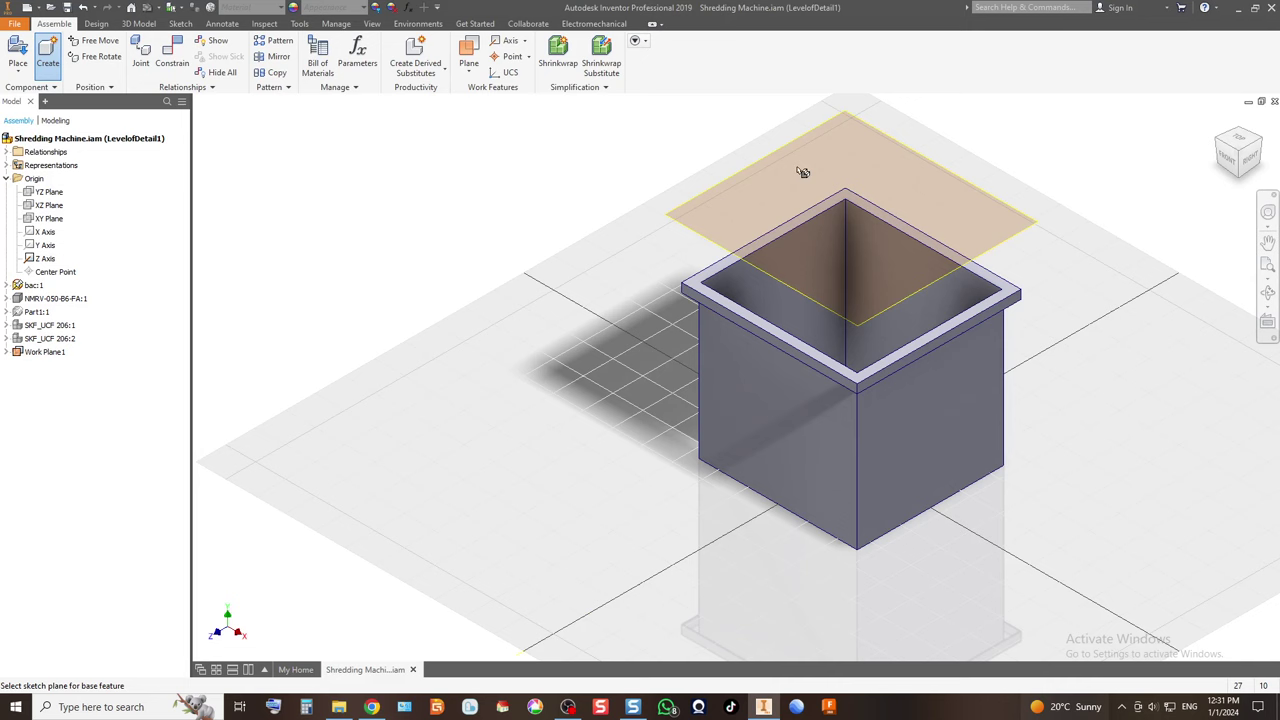
pyautogui.click(905, 147)
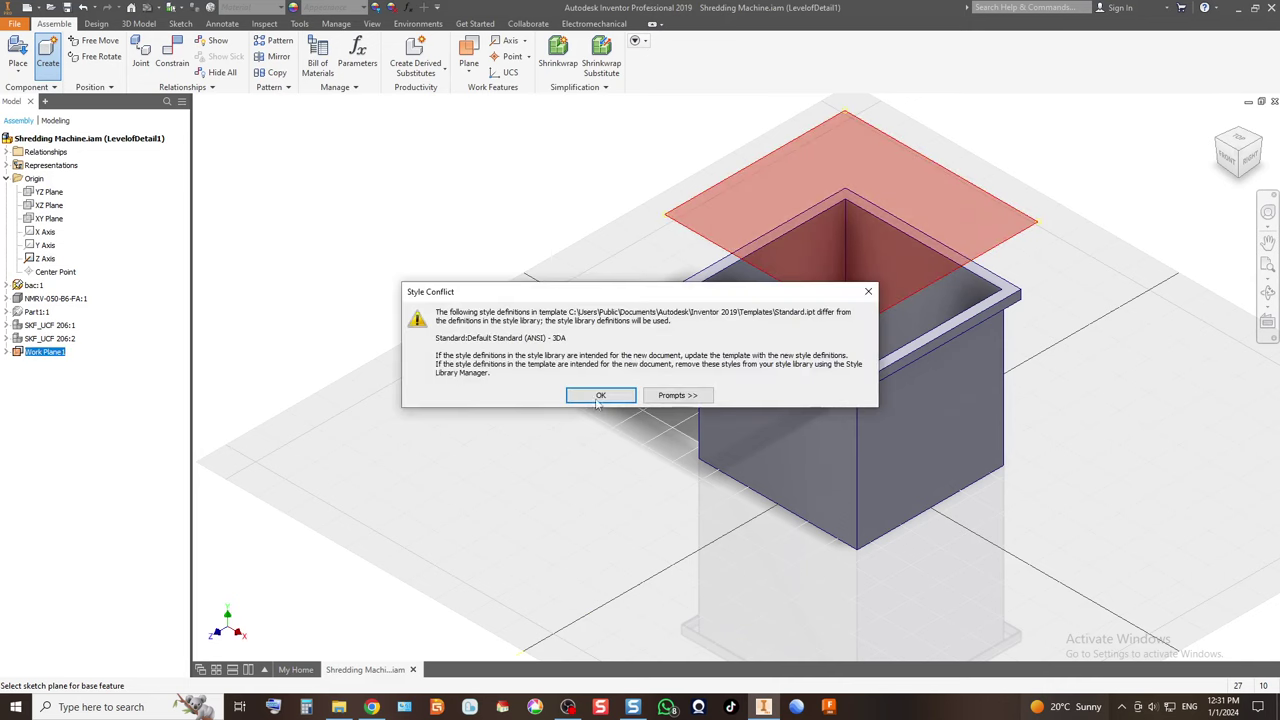
pyautogui.click(600, 395)
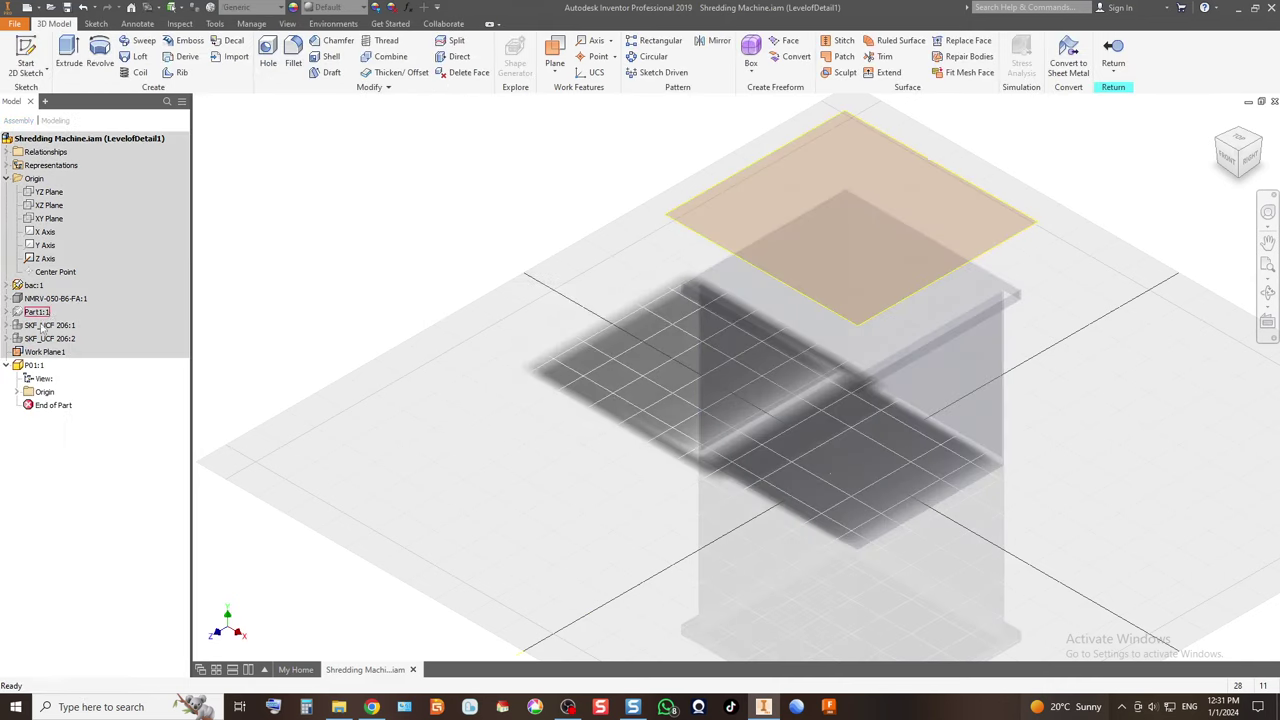
pyautogui.rightClick(36, 286)
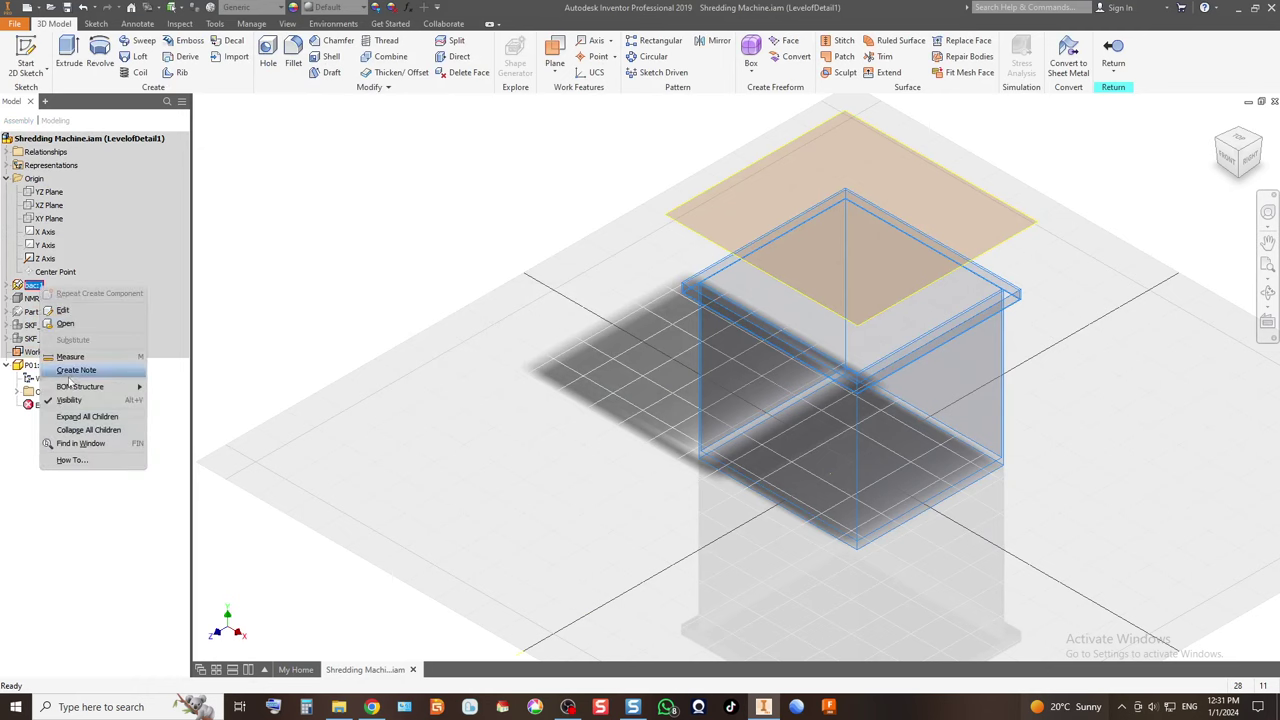
pyautogui.click(112, 399)
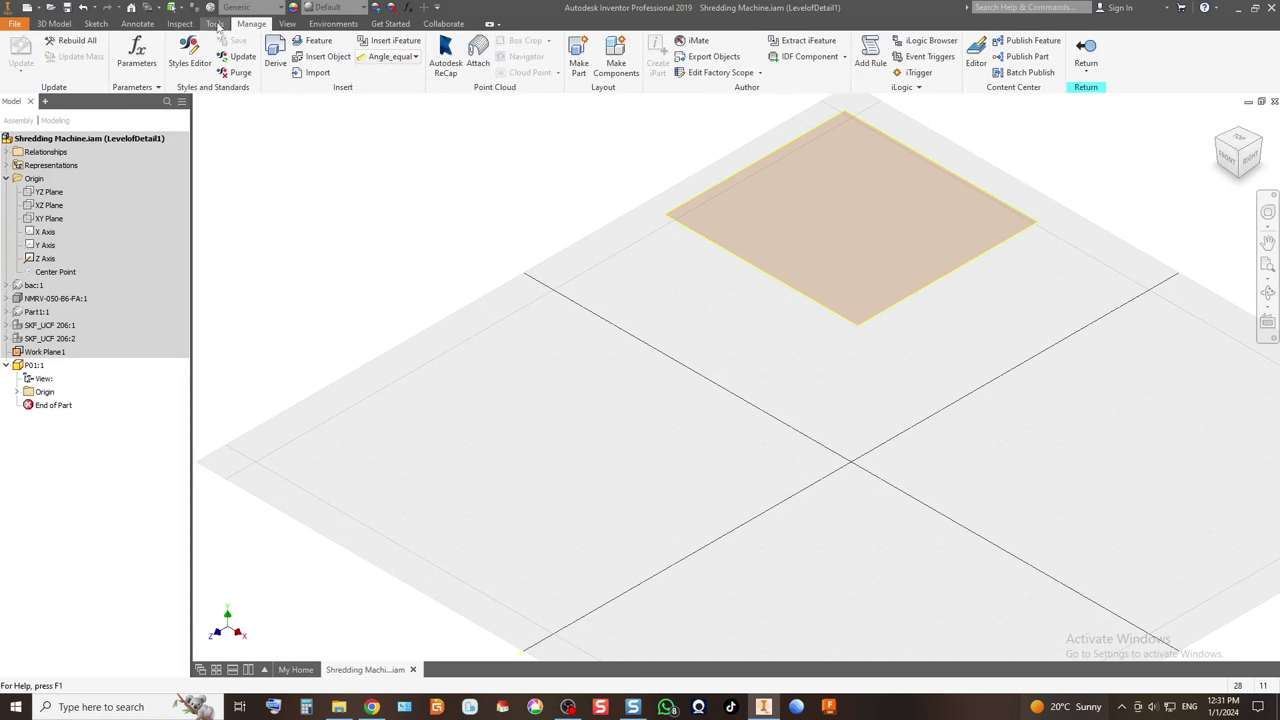
# Set the P01 part's document units to millimeter for length, degree for angle and kilogram for mass.
pyautogui.click(215, 23)
pyautogui.click(524, 176)
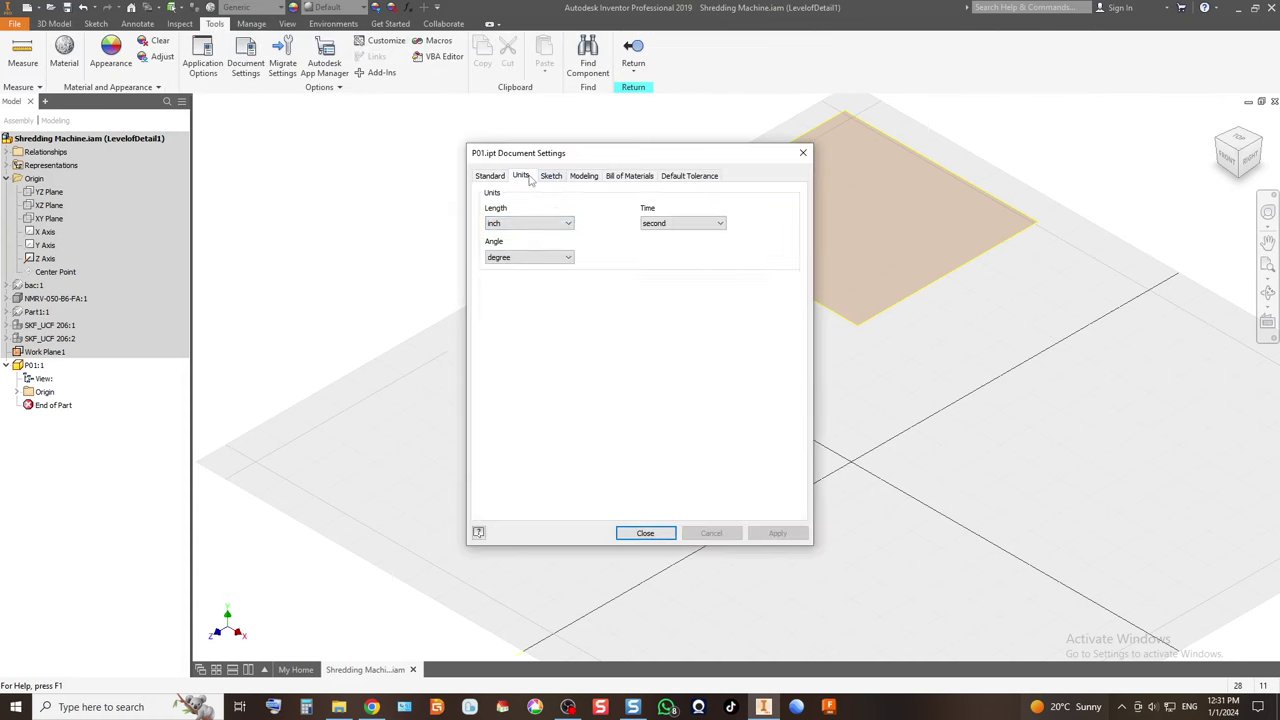
pyautogui.click(529, 224)
pyautogui.click(532, 262)
pyautogui.click(720, 257)
pyautogui.click(690, 296)
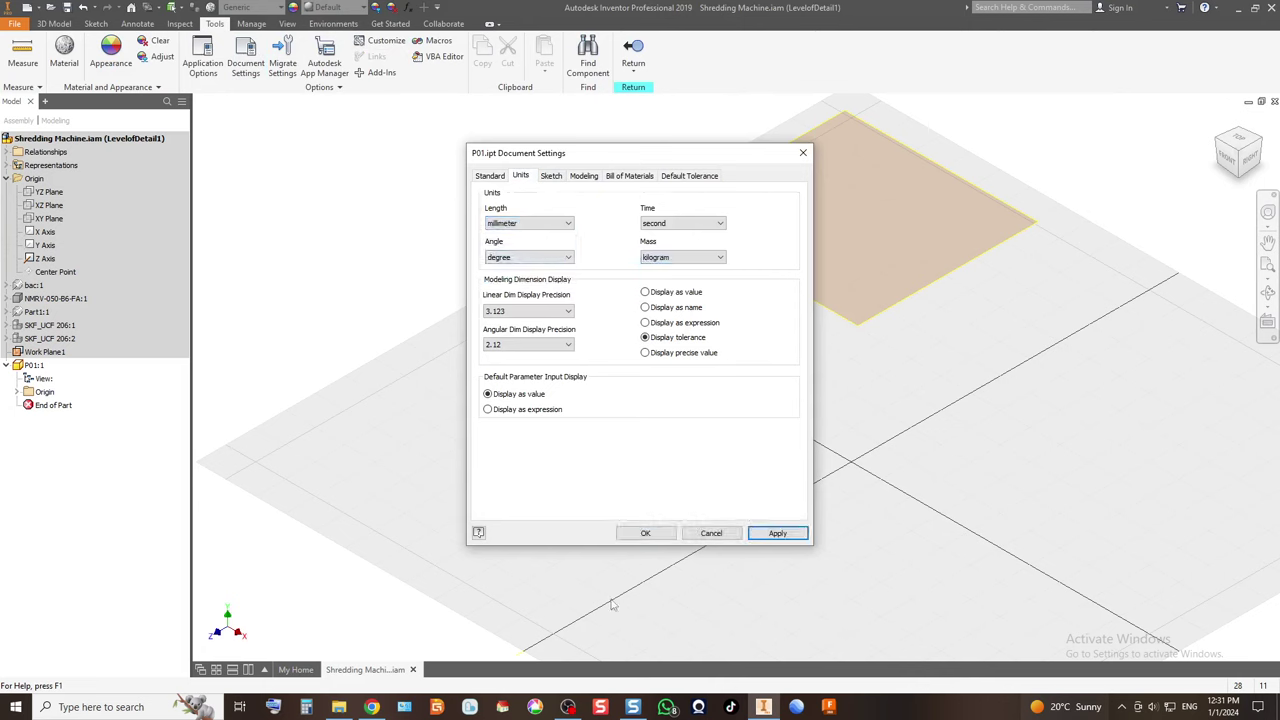
pyautogui.click(648, 534)
# Start a sketch on the offset work plane and draw a centre-point rectangle about 184 mm high, centred on the origin.
pyautogui.click(55, 23)
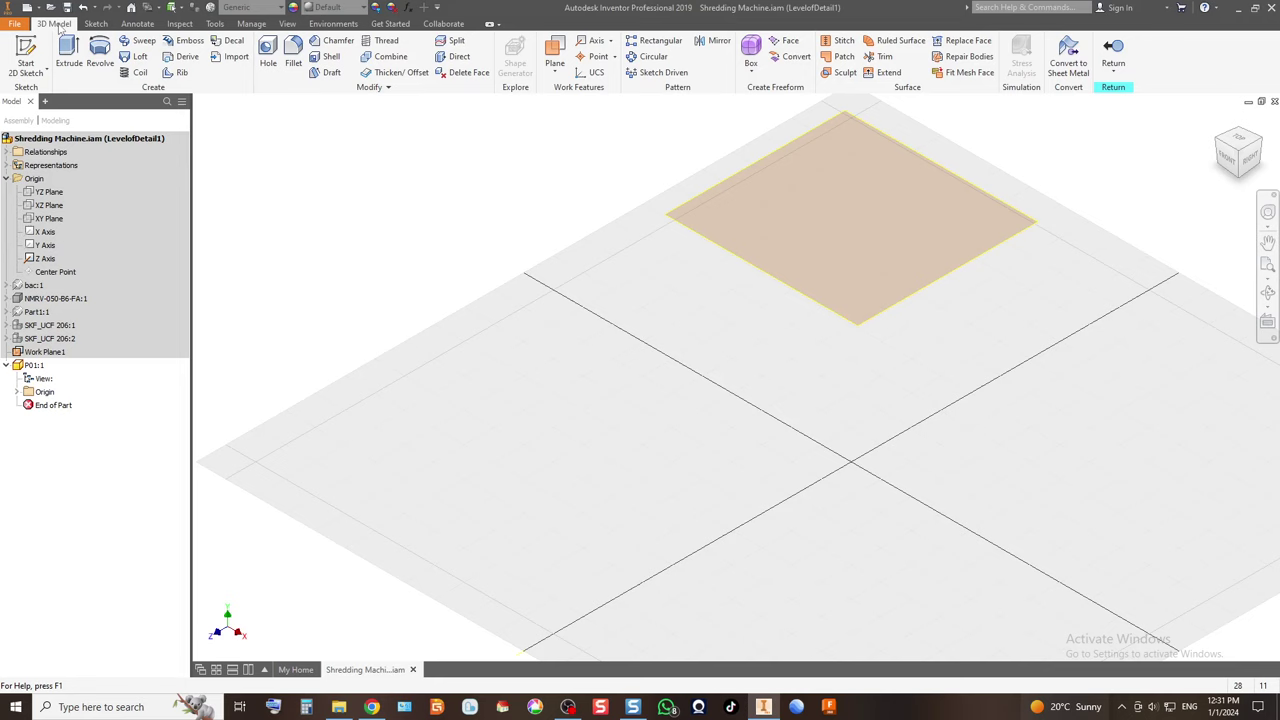
pyautogui.keyDown('shift'); pyautogui.moveTo(765, 207); pyautogui.dragTo(882, 230, button='middle'); pyautogui.keyUp('shift')
pyautogui.press('s')
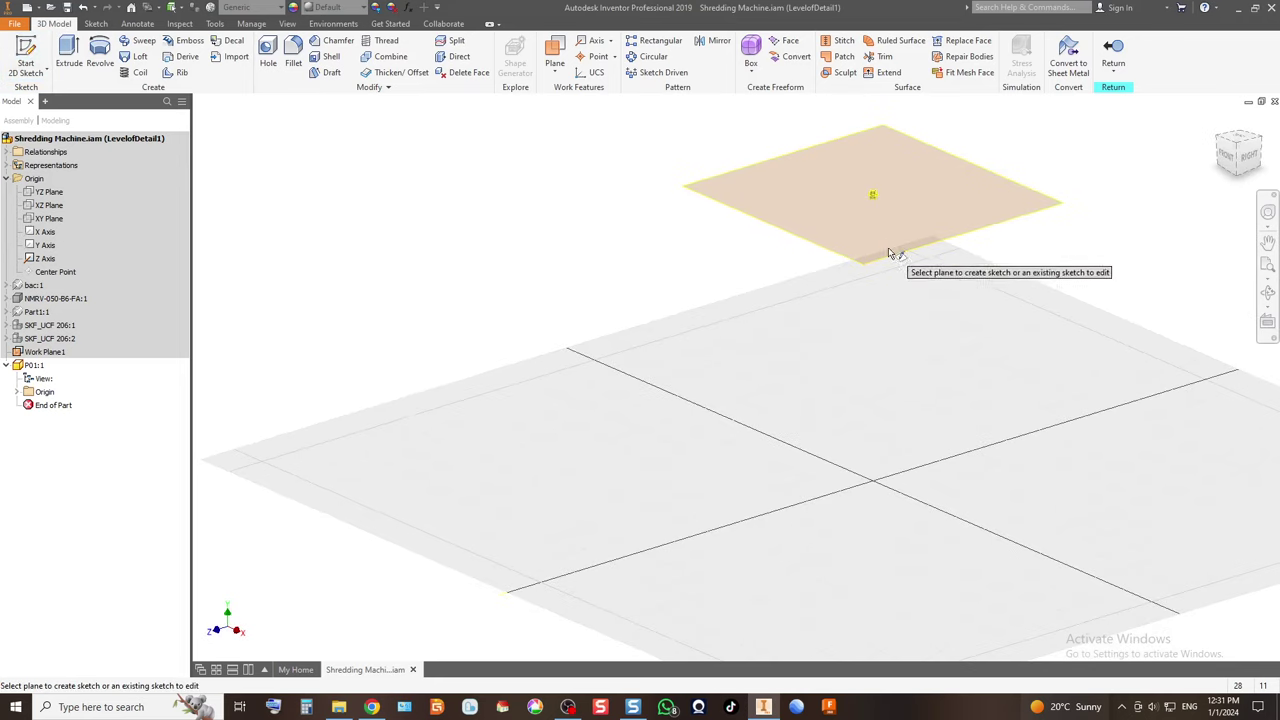
pyautogui.click(888, 245)
pyautogui.click(831, 259)
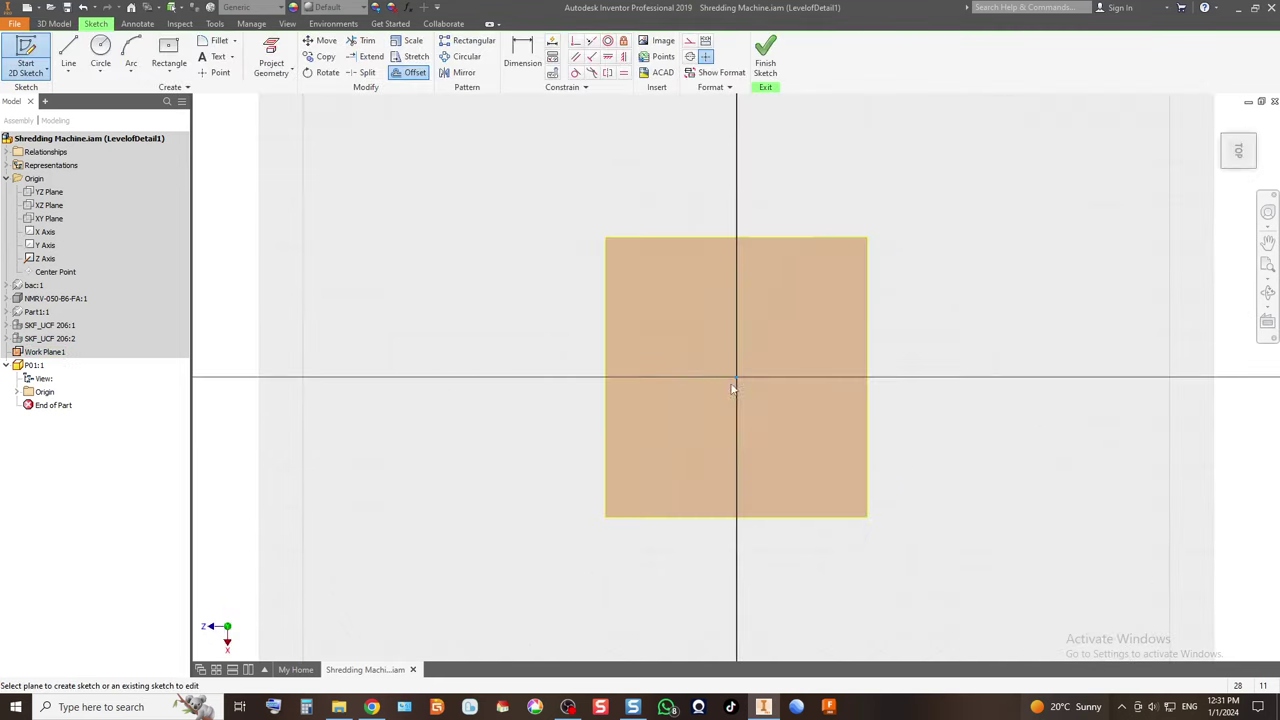
pyautogui.scroll(5, 751, 384)
pyautogui.scroll(-2, 621, 332)
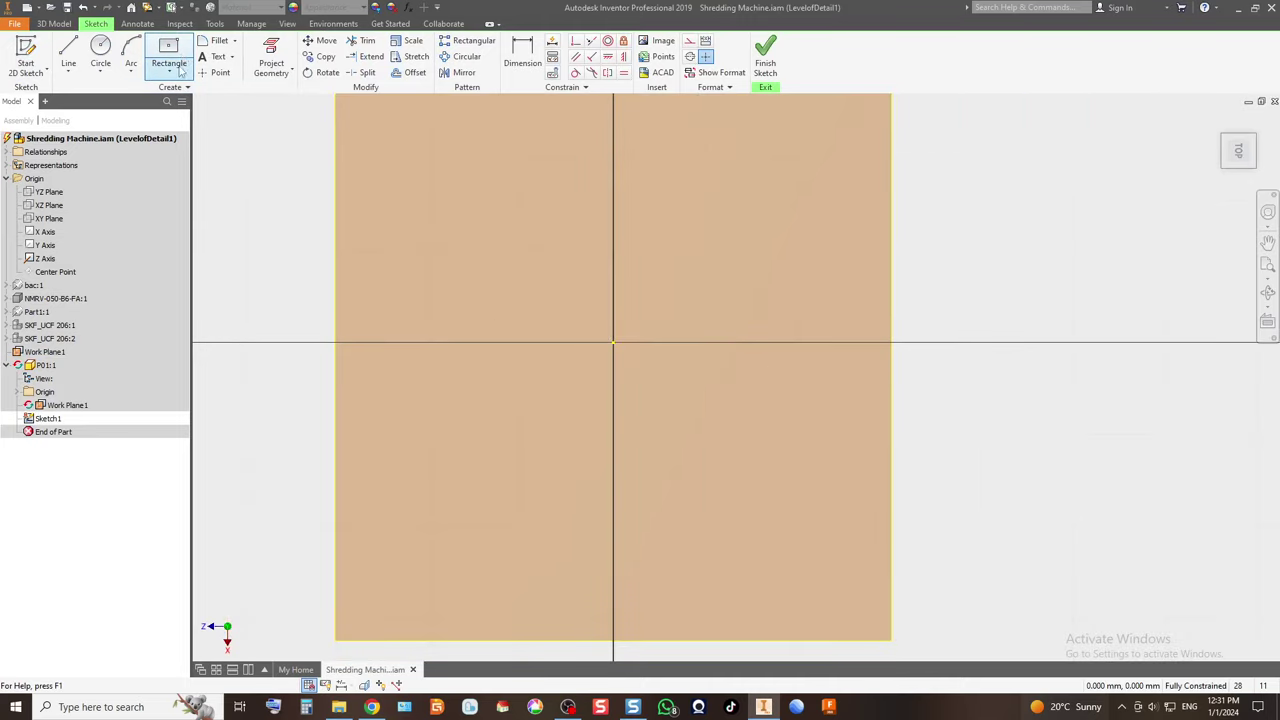
pyautogui.click(183, 50)
pyautogui.click(613, 342)
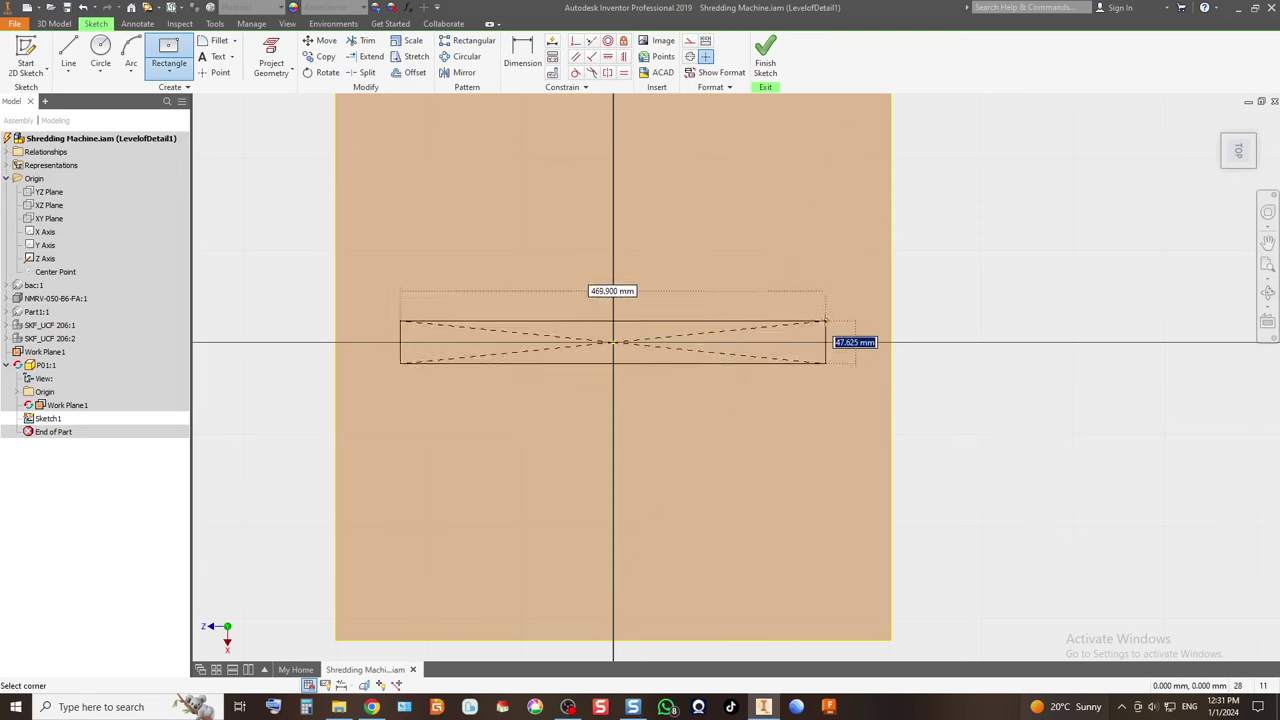
pyautogui.click(790, 425)
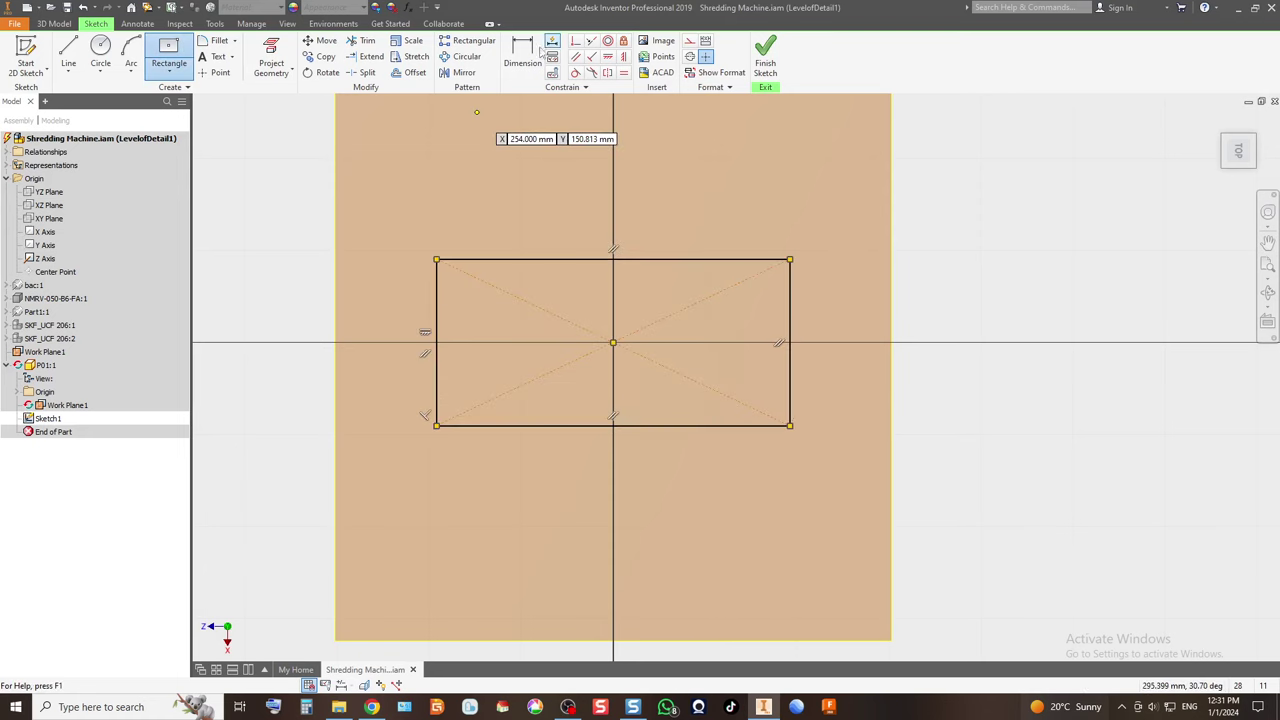
# Dimension the height of the rectangle as 310 mm.
pyautogui.press('d')
pyautogui.click(437, 370)
pyautogui.click(428, 372)
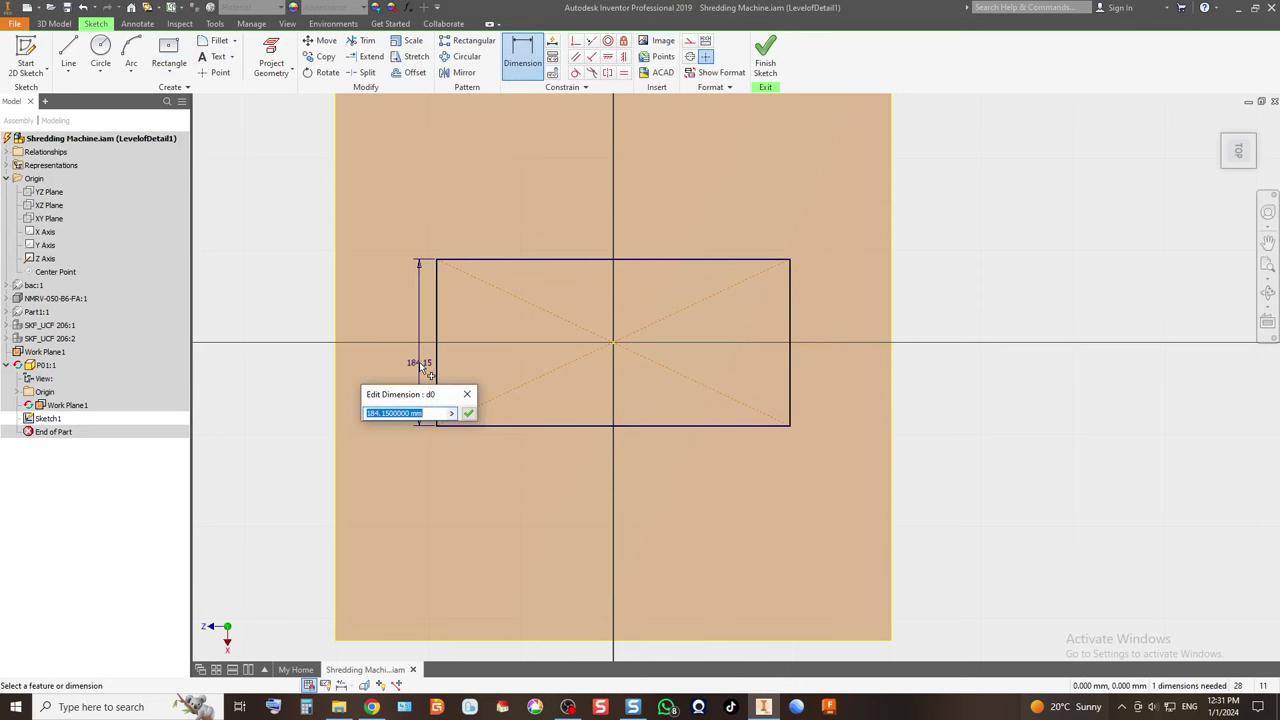
pyautogui.write('310')
pyautogui.press('Return')
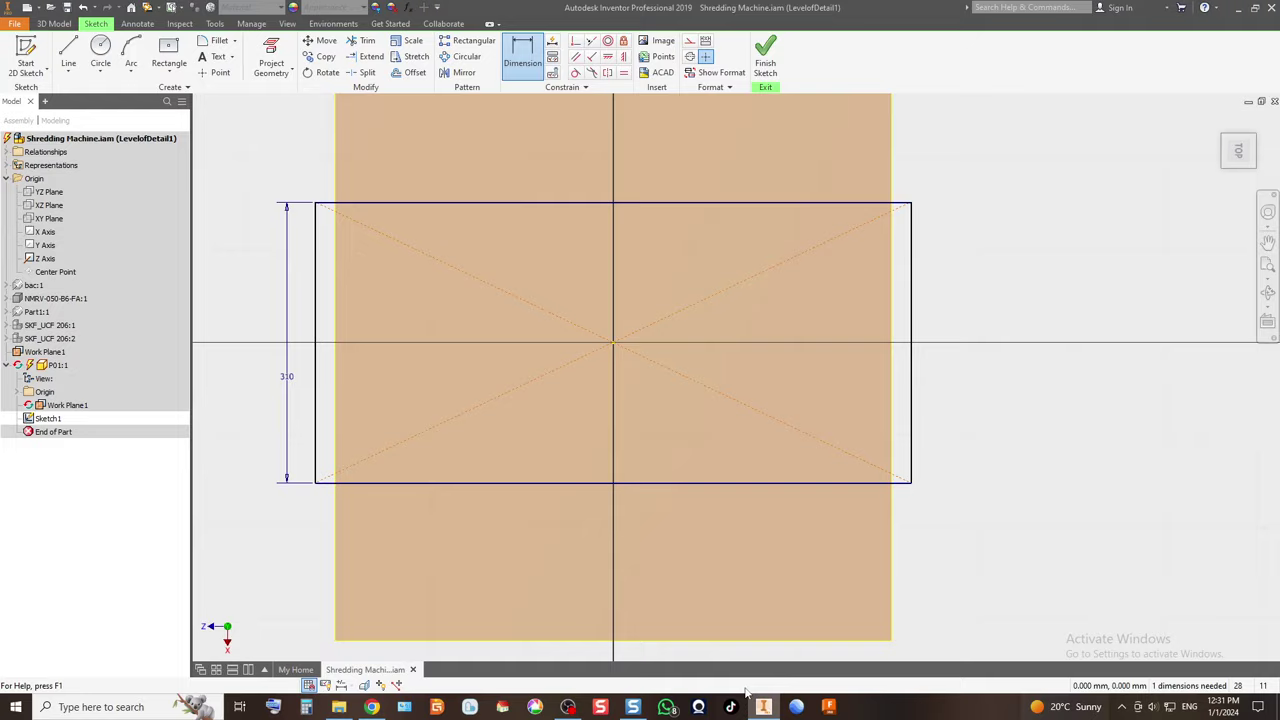
# Check the annotated plate photo in Snagit Editor, return to Inventor and dimension the rectangle's length as 593 mm.
pyautogui.click(632, 707)
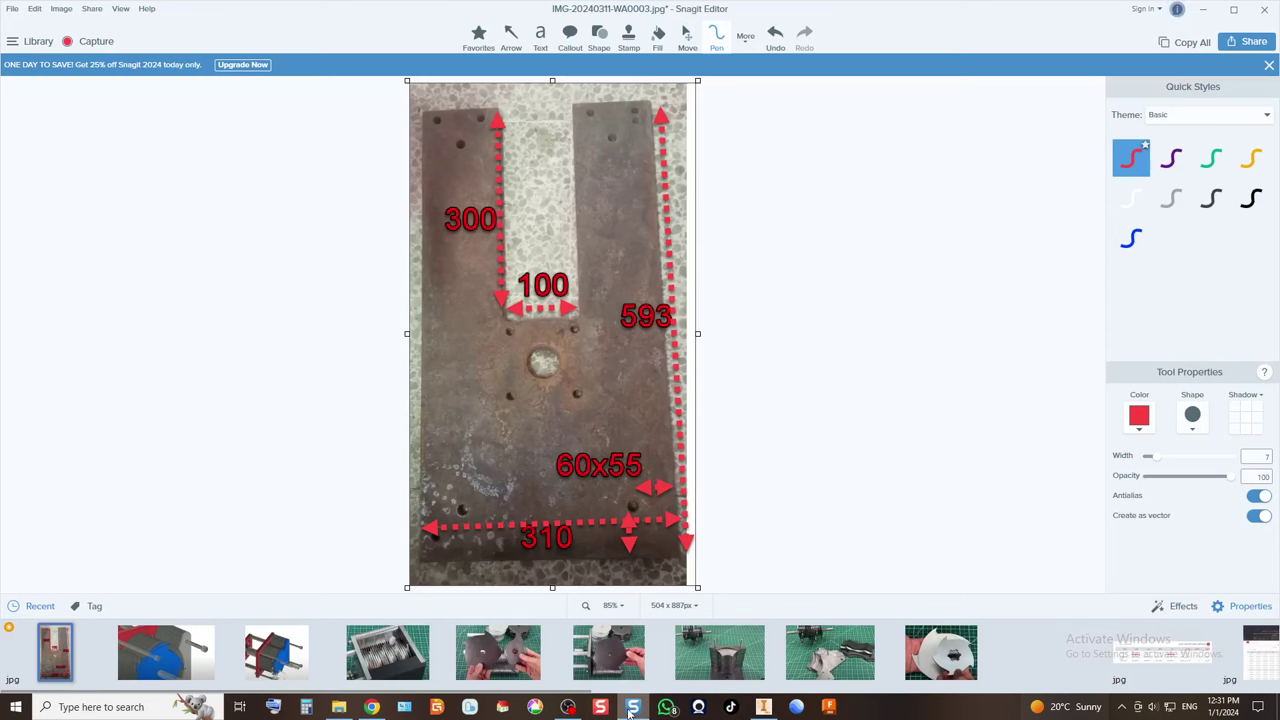
pyautogui.click(632, 707)
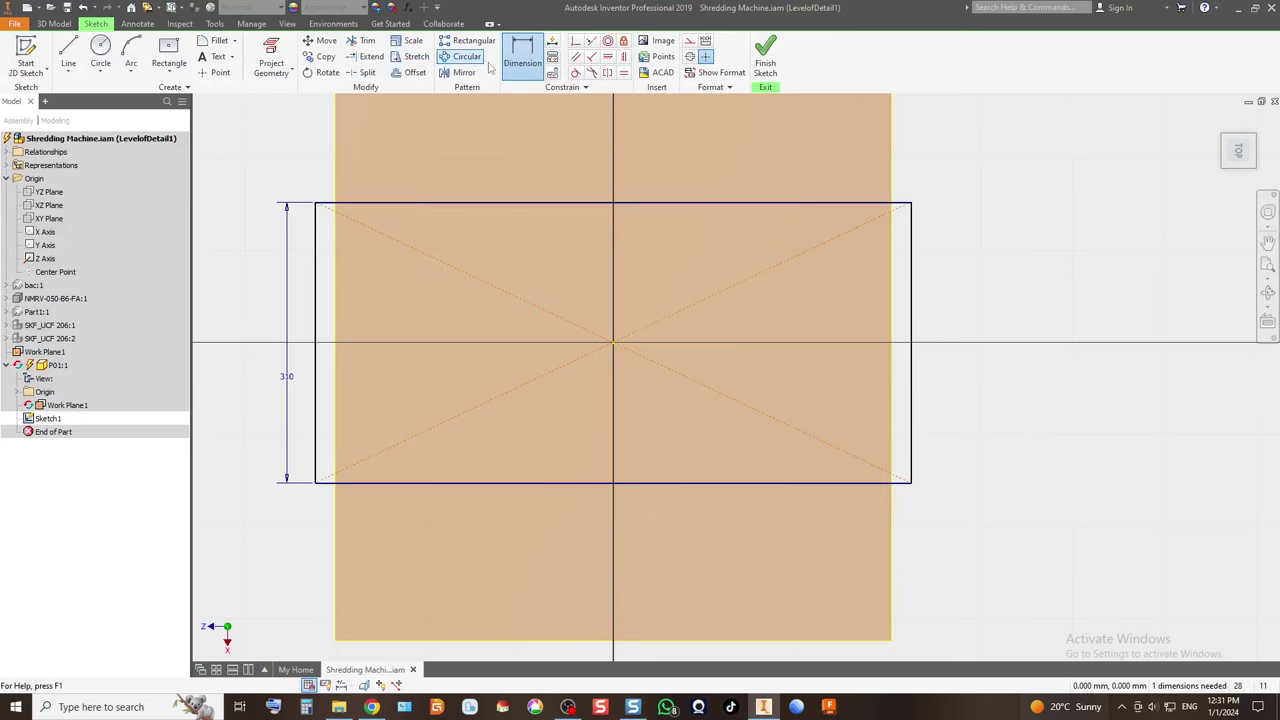
pyautogui.click(548, 204)
pyautogui.click(547, 193)
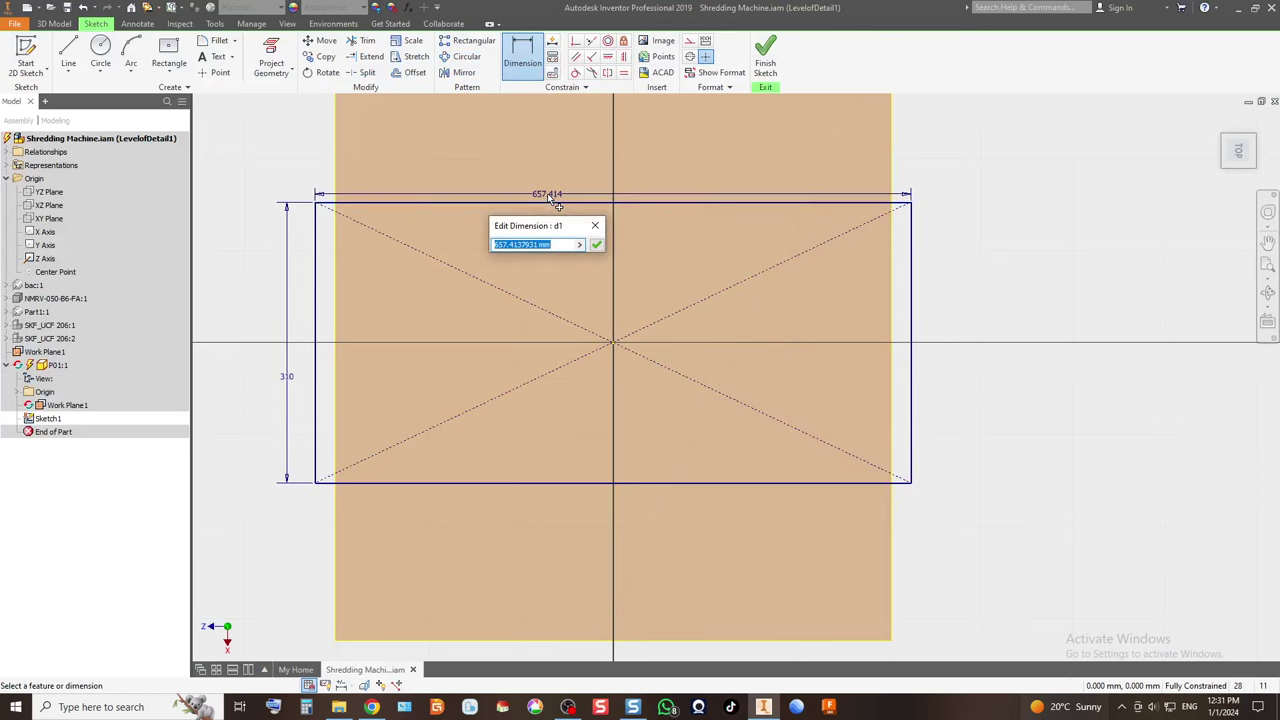
pyautogui.write('593')
pyautogui.press('Return')
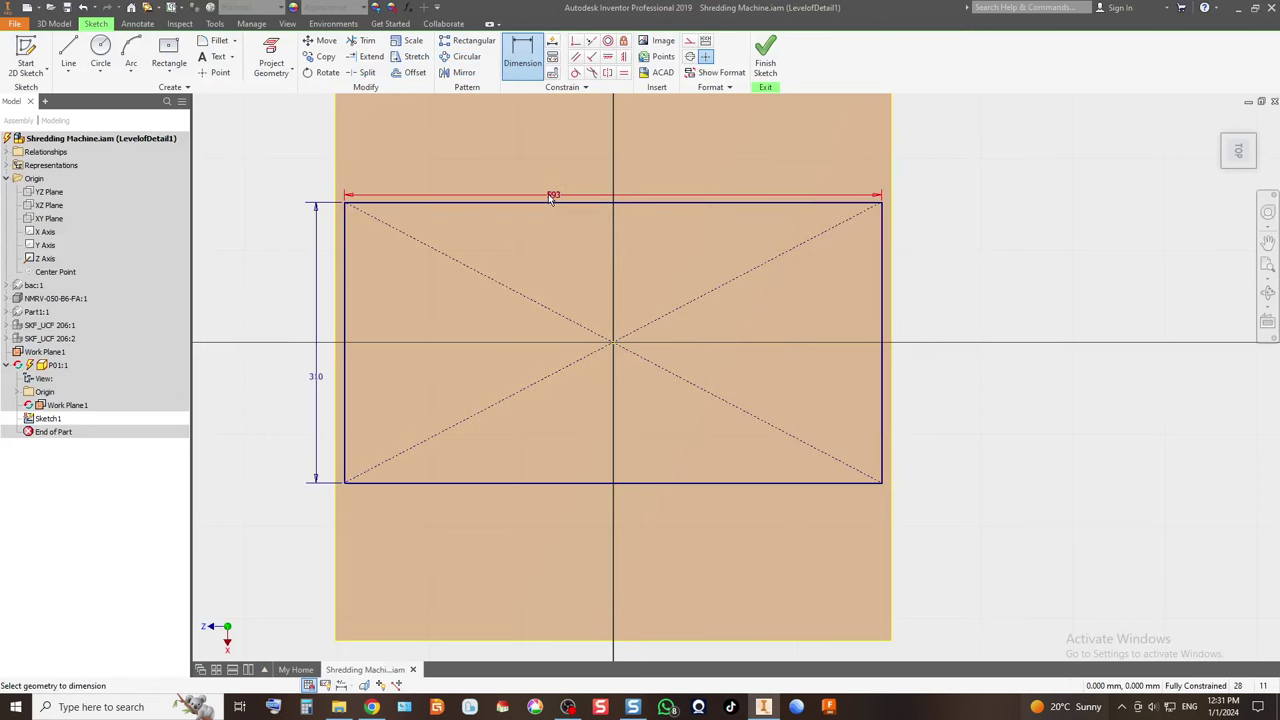
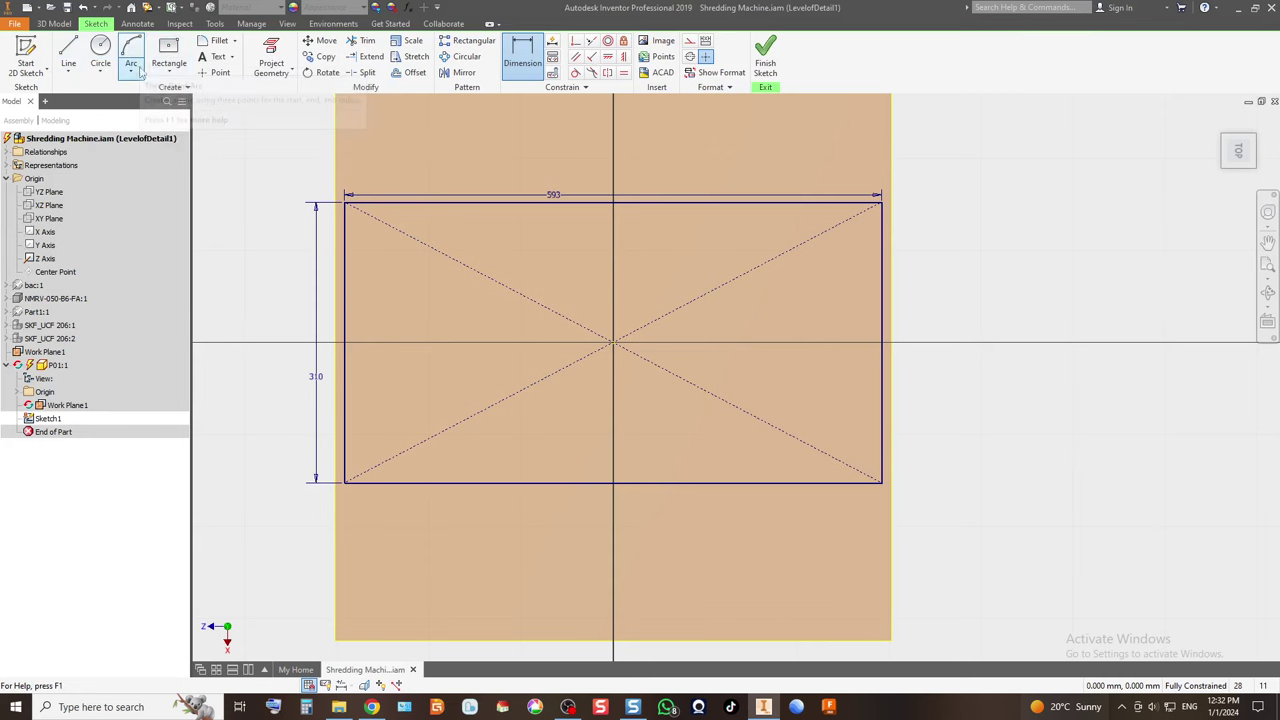
# Draw a horizontal line about 150 mm long from the midpoint of the rectangle's right edge towards the origin.
pyautogui.click(68, 50)
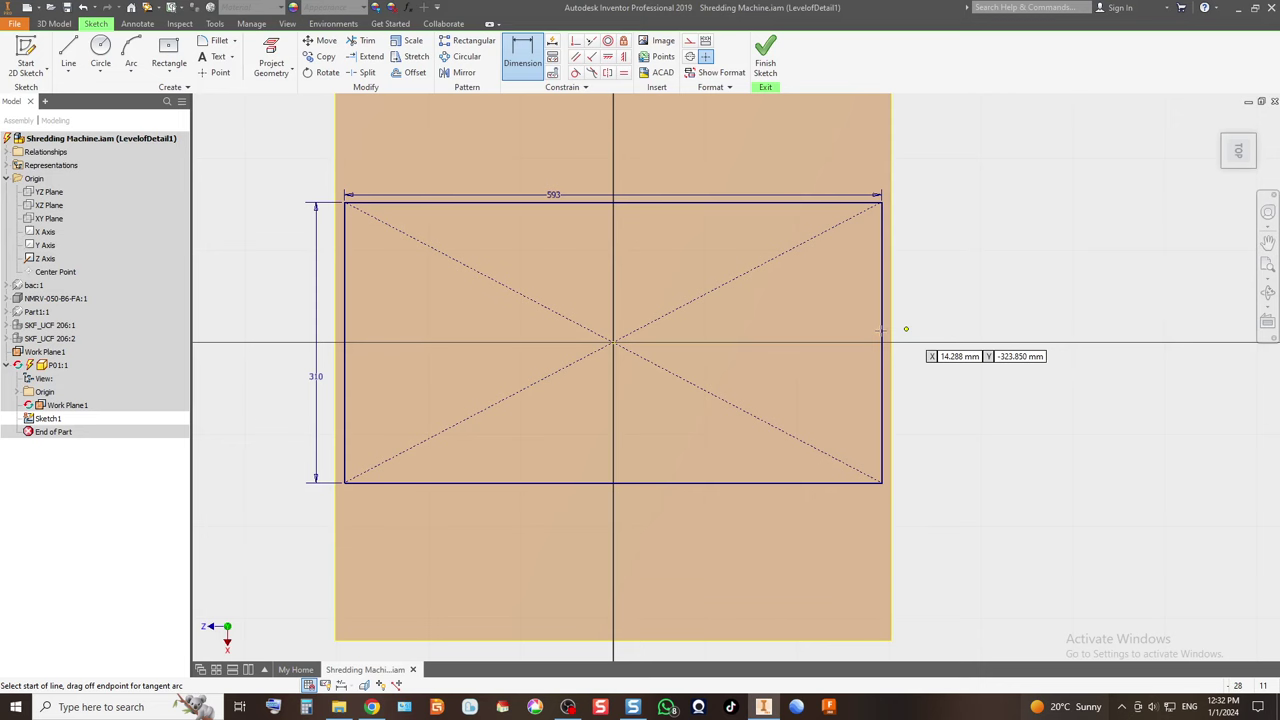
pyautogui.click(881, 343)
pyautogui.click(746, 343)
pyautogui.press('Escape')
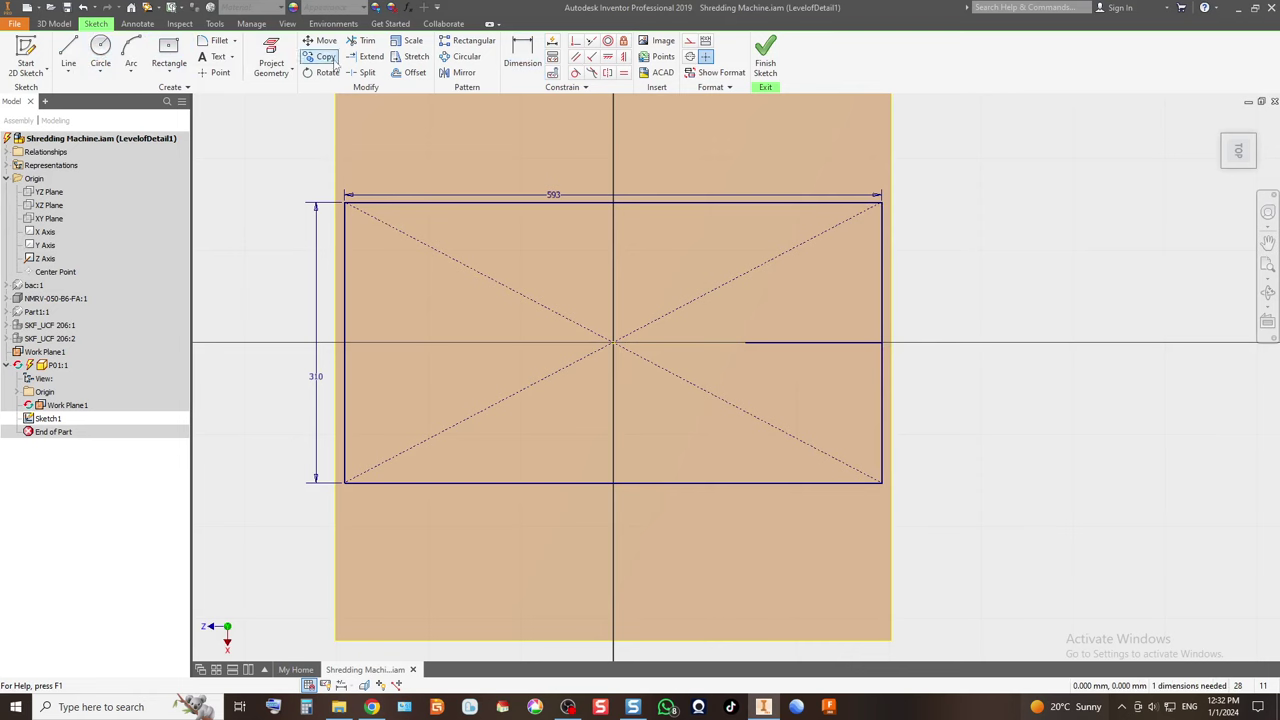
# Check the plate photo in Snagit Editor, return to Inventor and dimension the horizontal line's length as 150 mm.
pyautogui.click(522, 55)
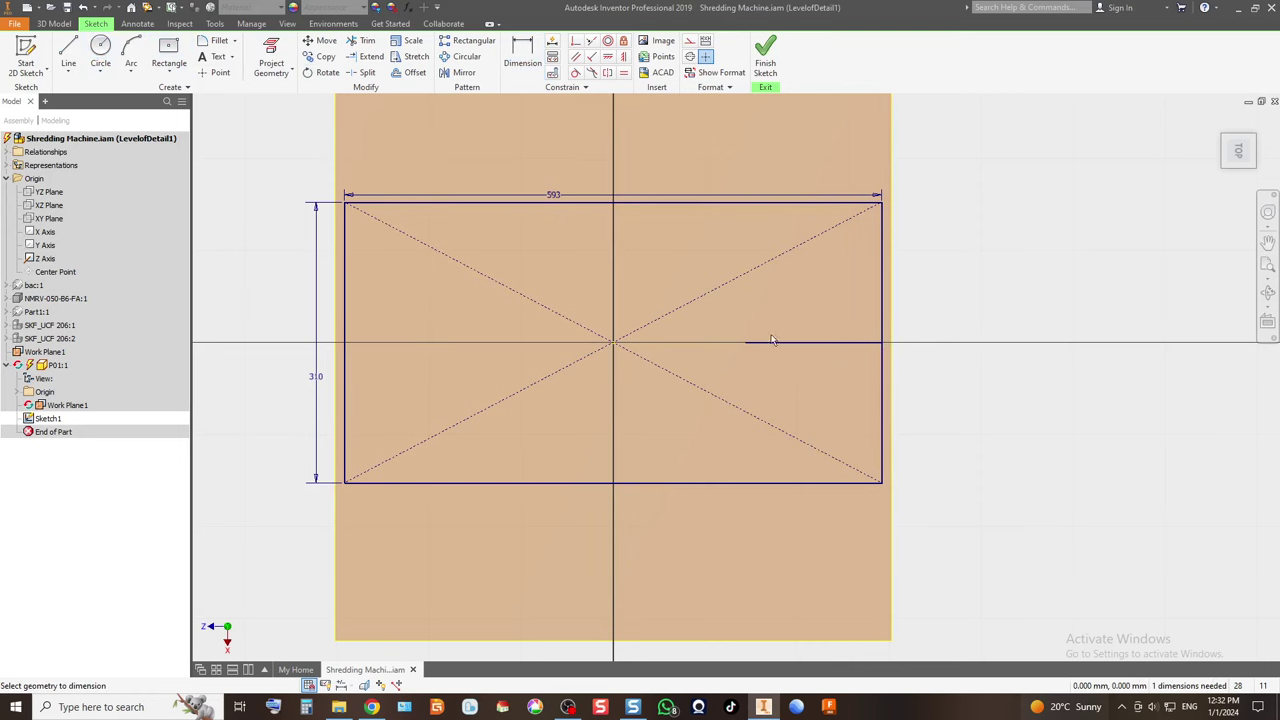
pyautogui.click(632, 707)
pyautogui.click(632, 707)
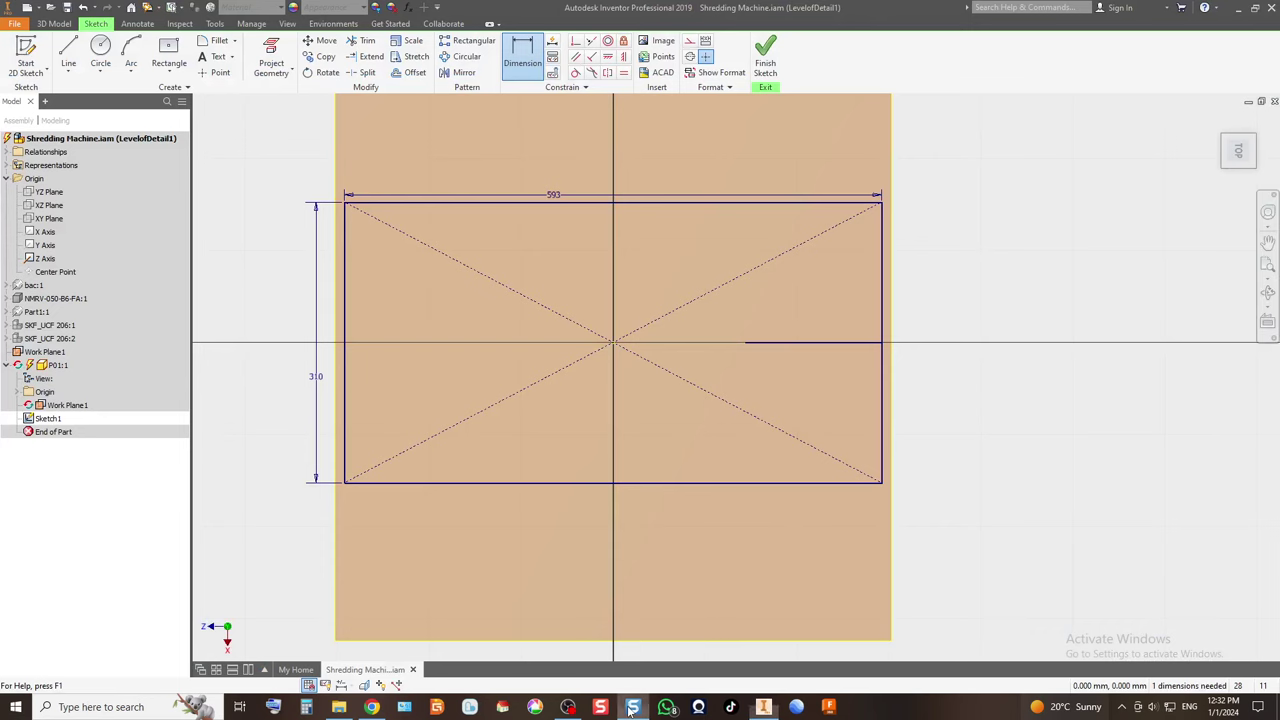
pyautogui.click(826, 350)
pyautogui.click(823, 362)
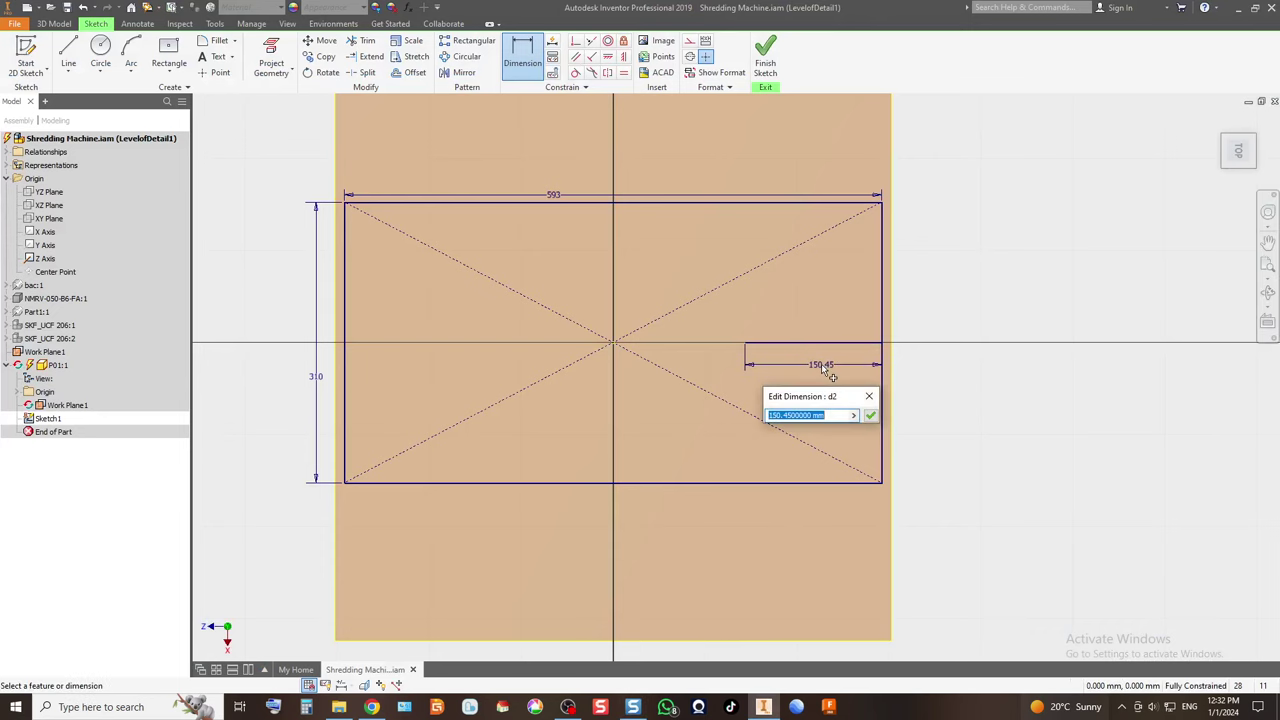
pyautogui.write('150')
pyautogui.press('Return')
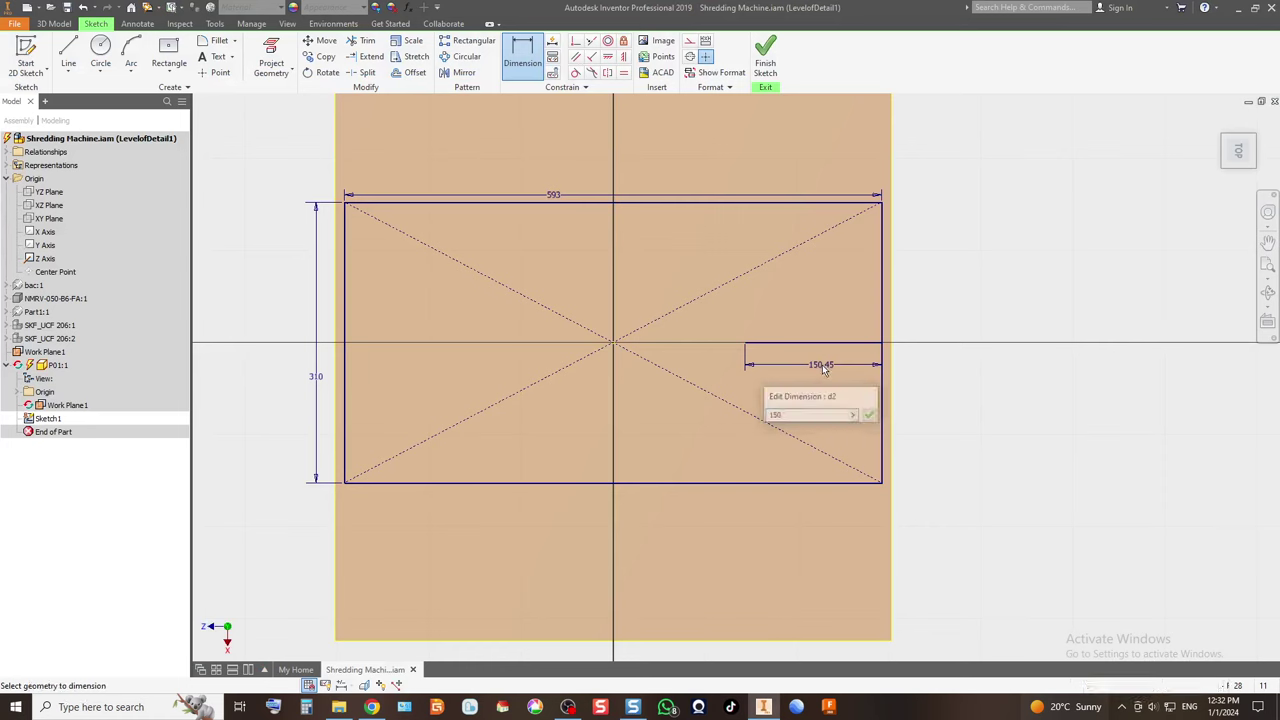
# Draw a 300 x 100 mm slot rectangle centred on the inner end of the 150 mm line and finish the sketch.
pyautogui.click(169, 55)
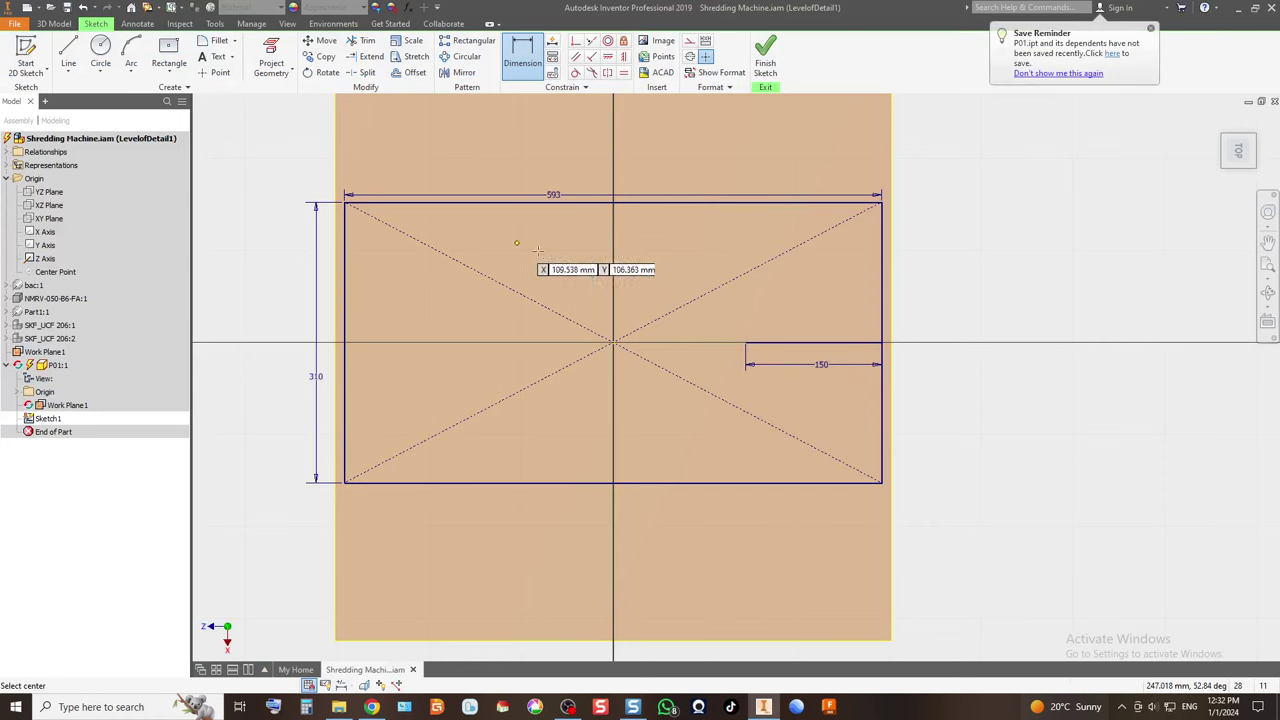
pyautogui.click(746, 343)
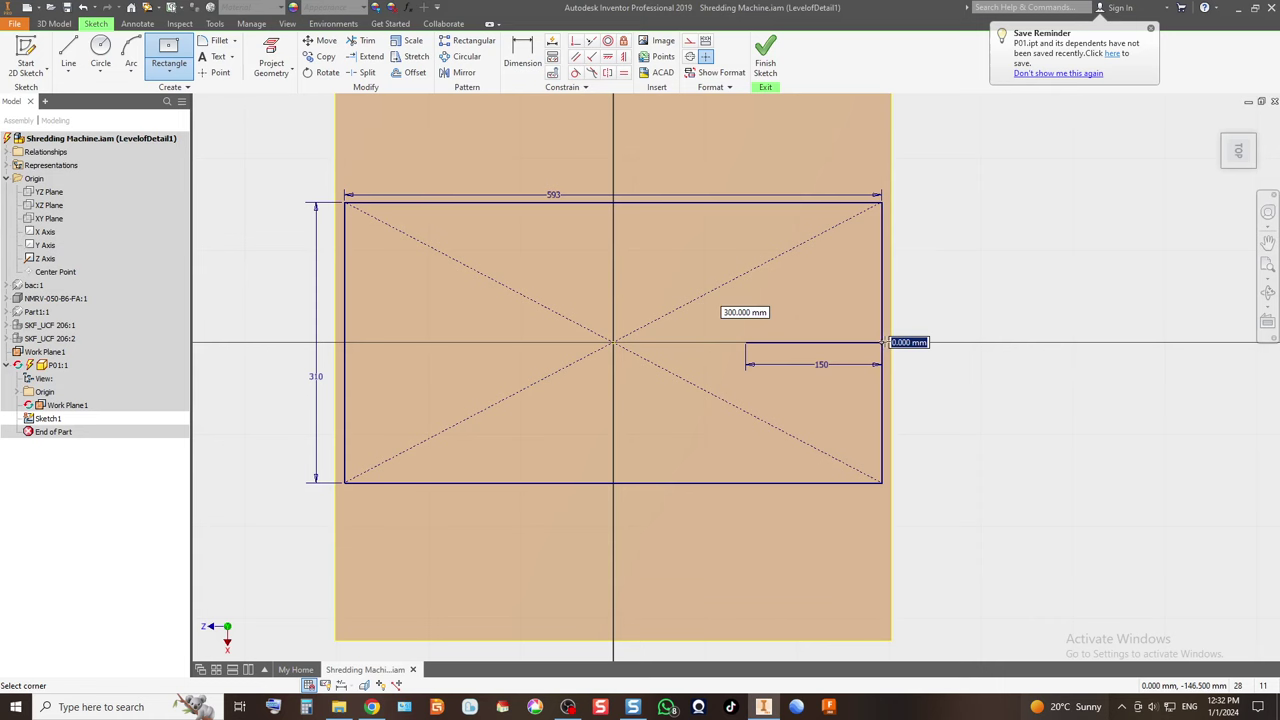
pyautogui.write('100')
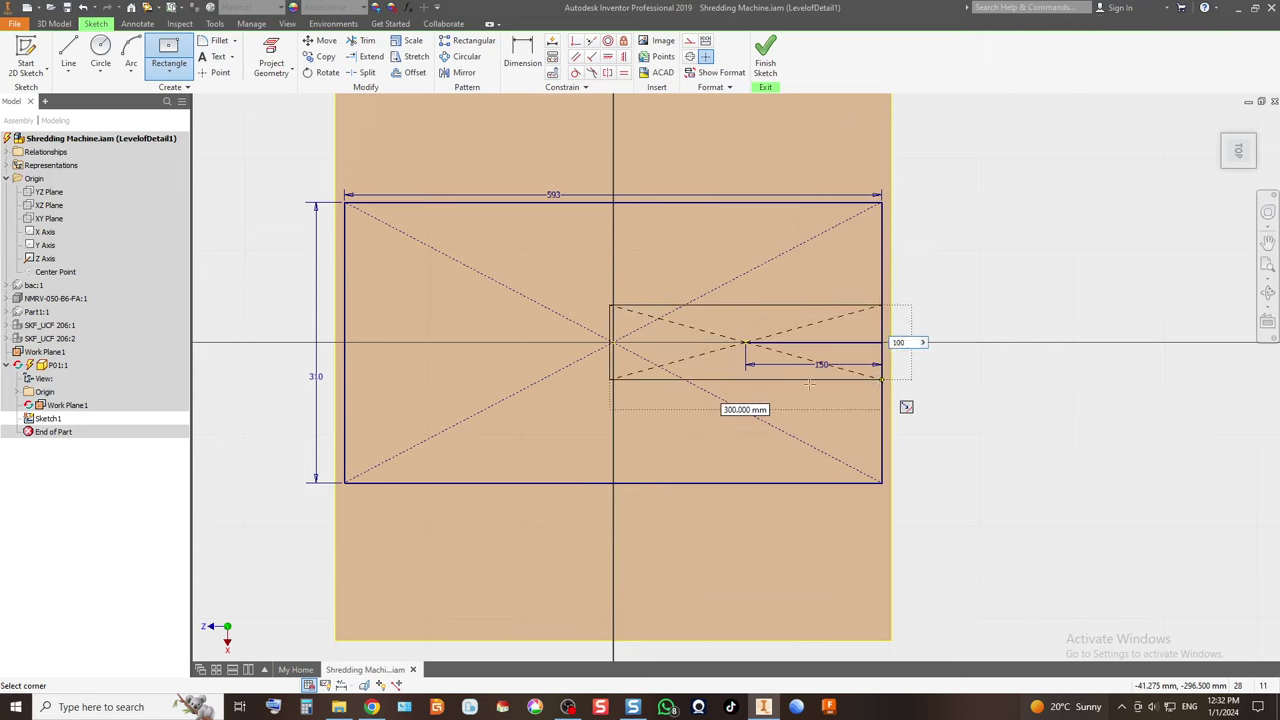
pyautogui.press('Return')
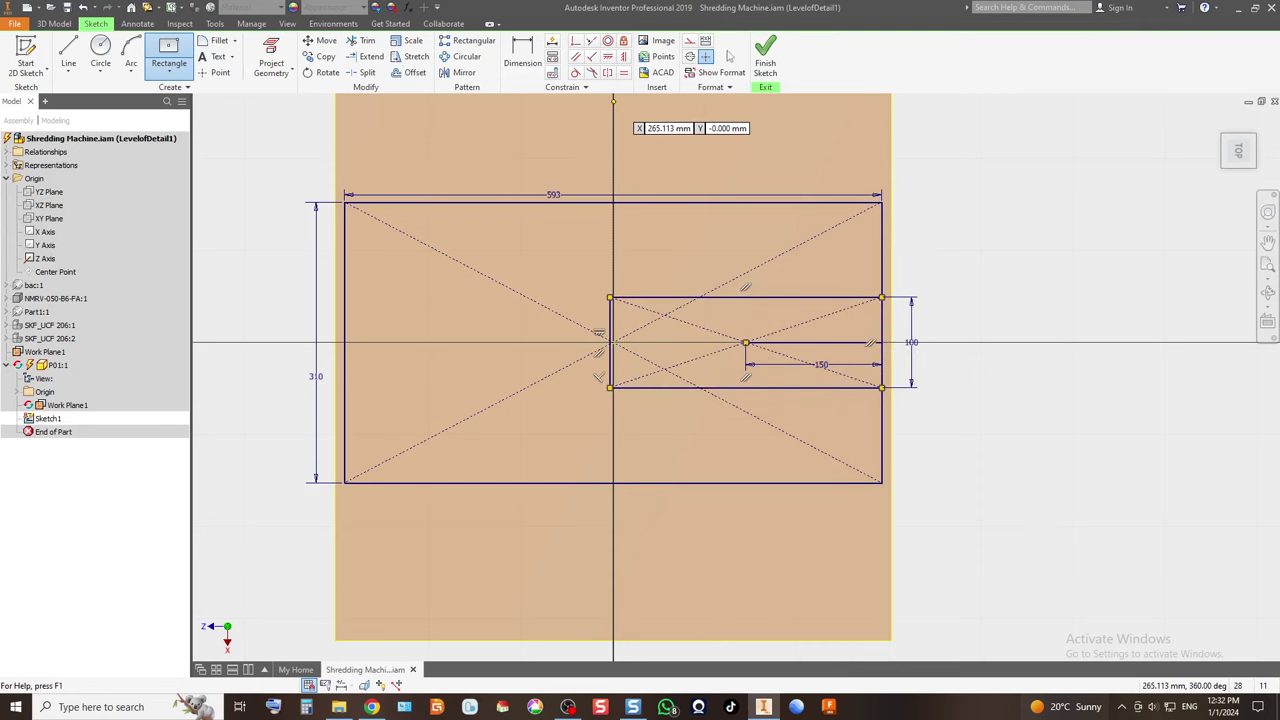
pyautogui.click(765, 55)
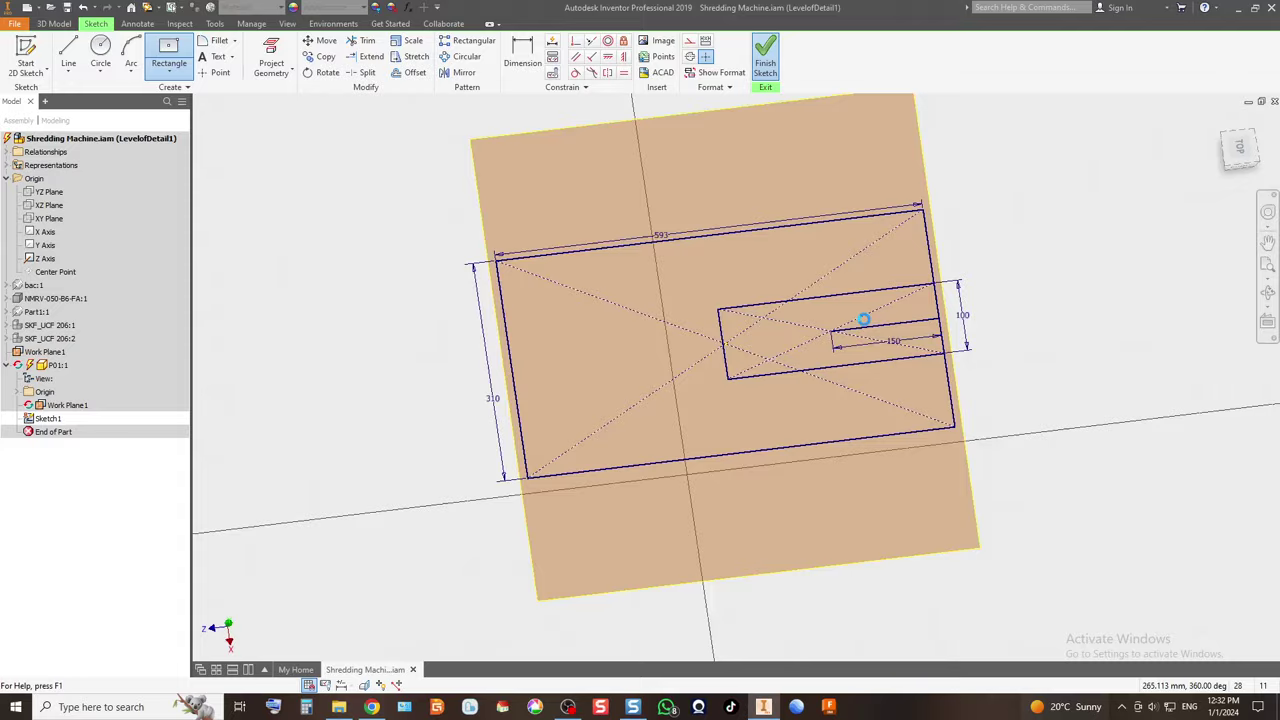
# Extrude the plate profile around the slot 10 mm upwards.
pyautogui.scroll(-5, 760, 212)
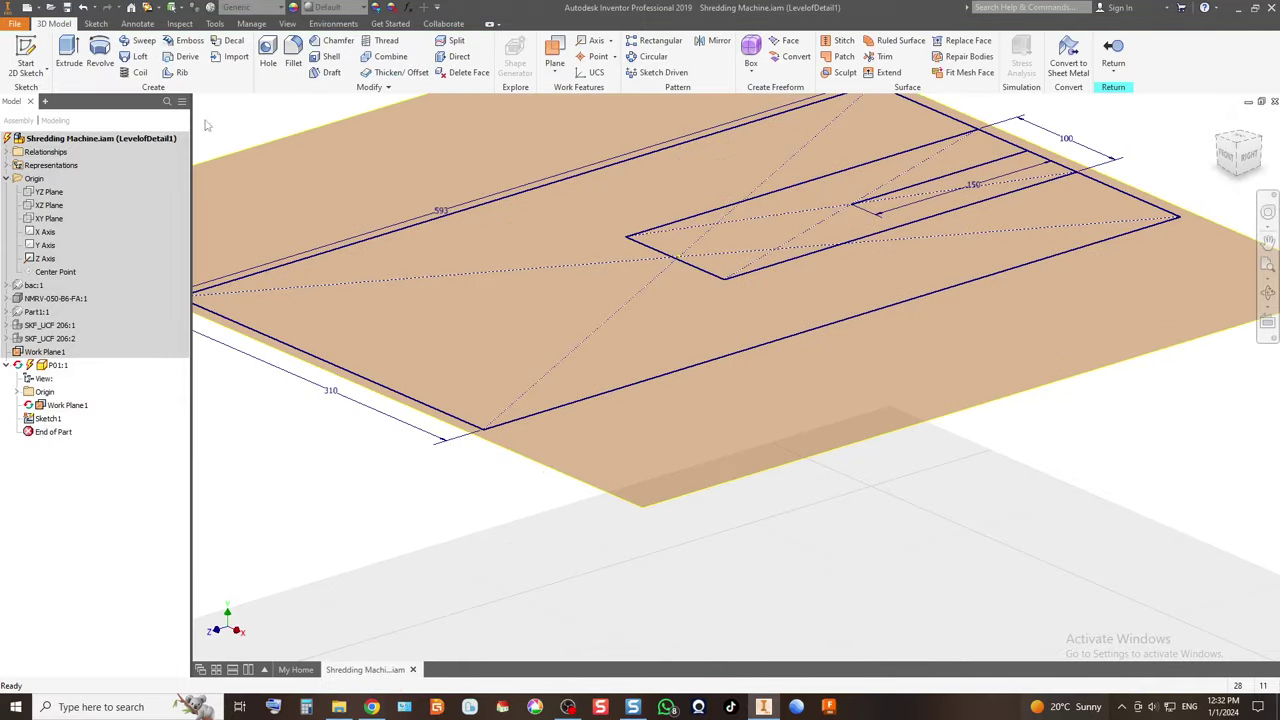
pyautogui.press('e')
pyautogui.click(578, 325)
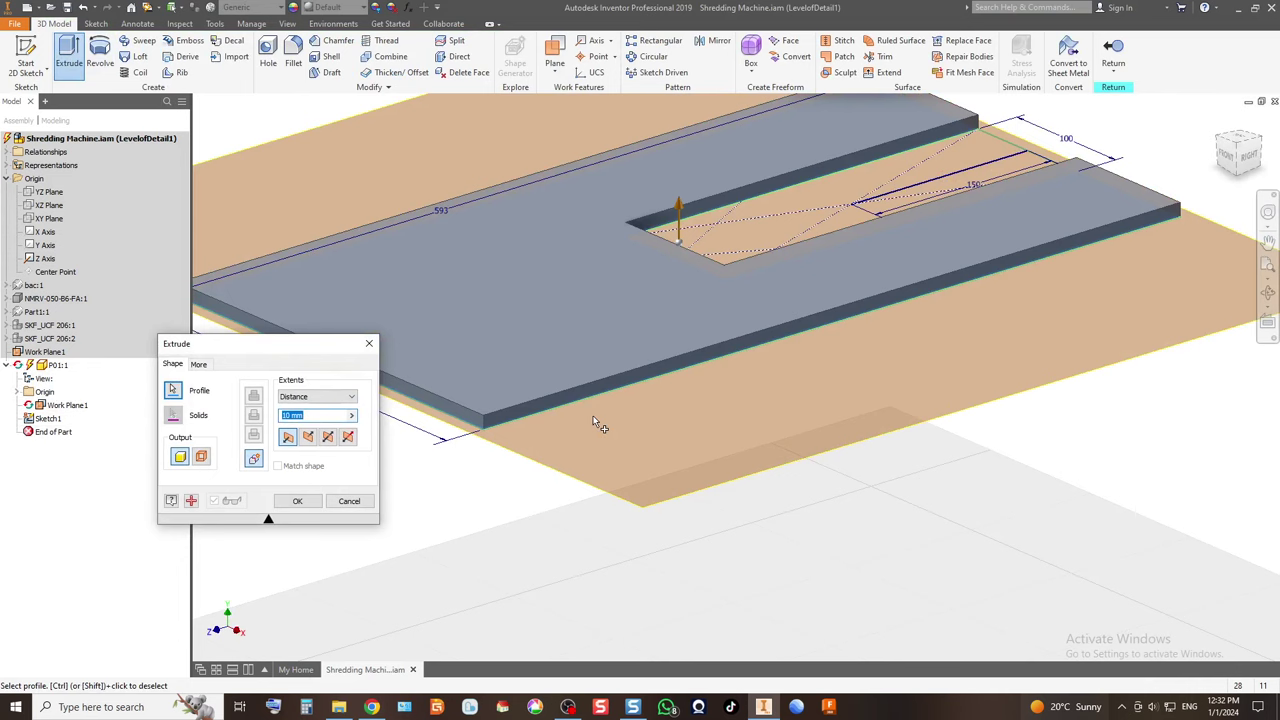
pyautogui.press('Return')
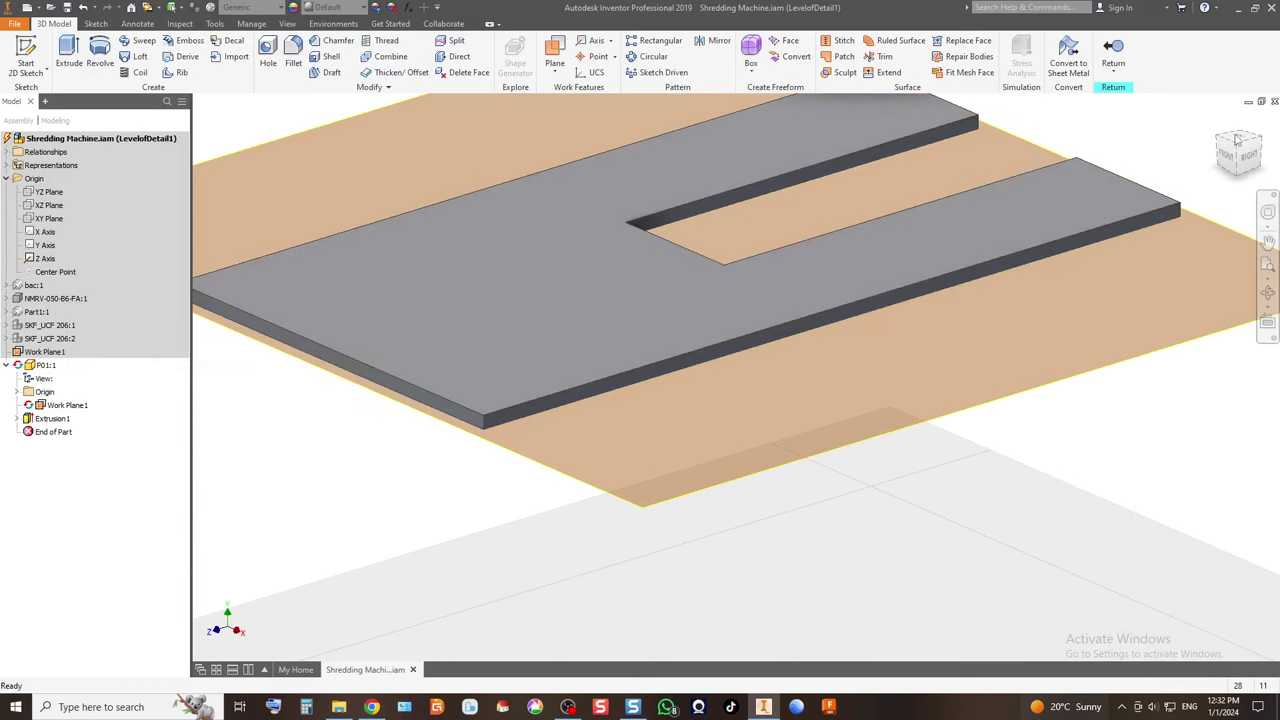
# Check the plate photo in Snagit Editor, return to Inventor and measure the plate's long and short outer edges.
pyautogui.click(1238, 141)
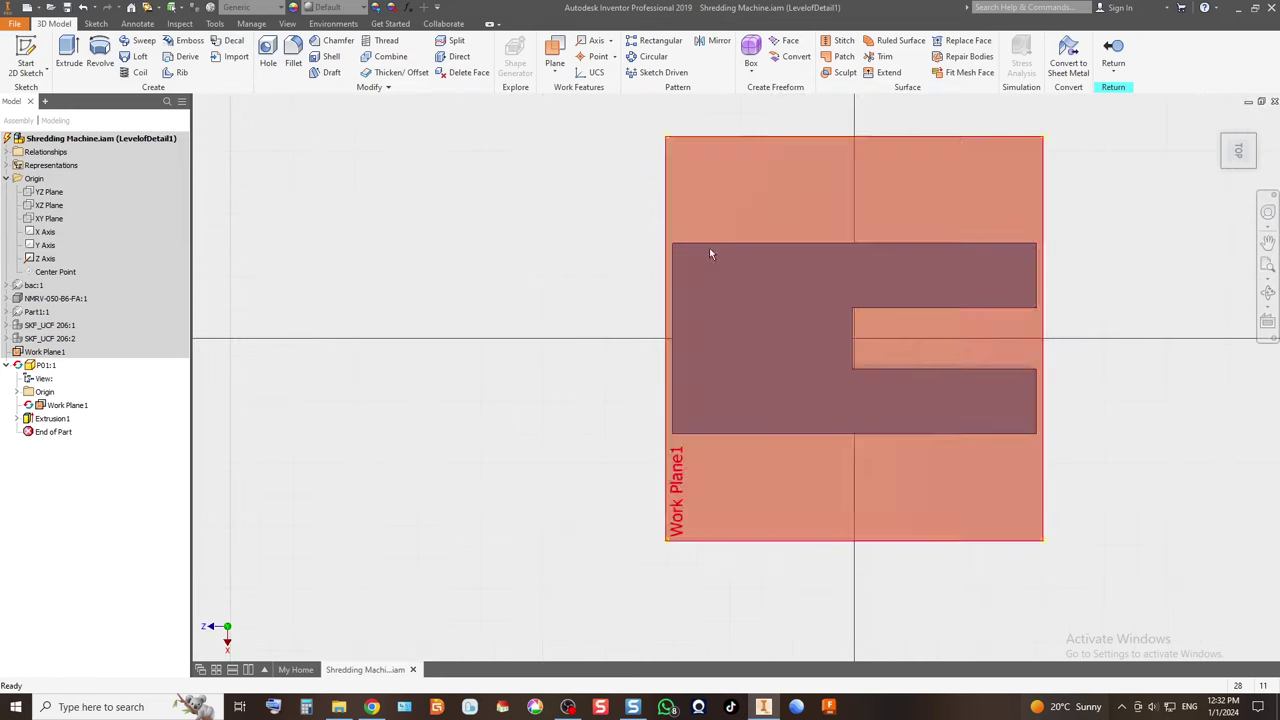
pyautogui.click(633, 707)
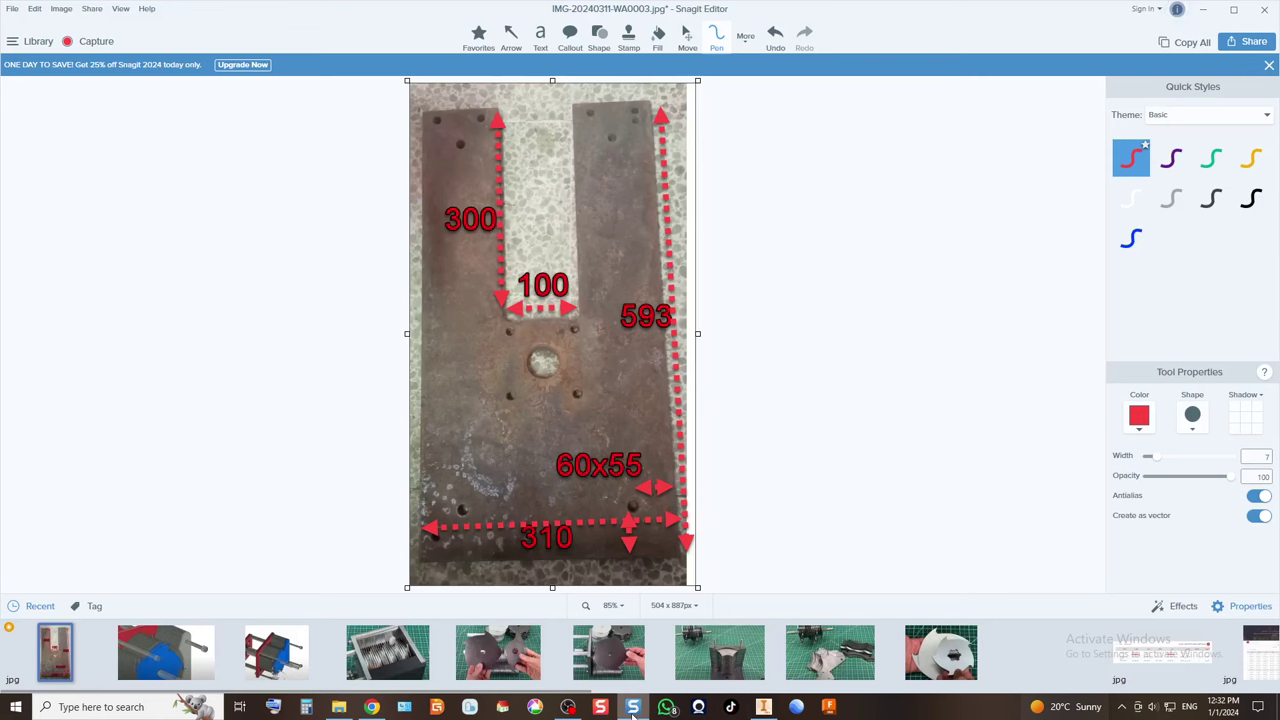
pyautogui.click(633, 707)
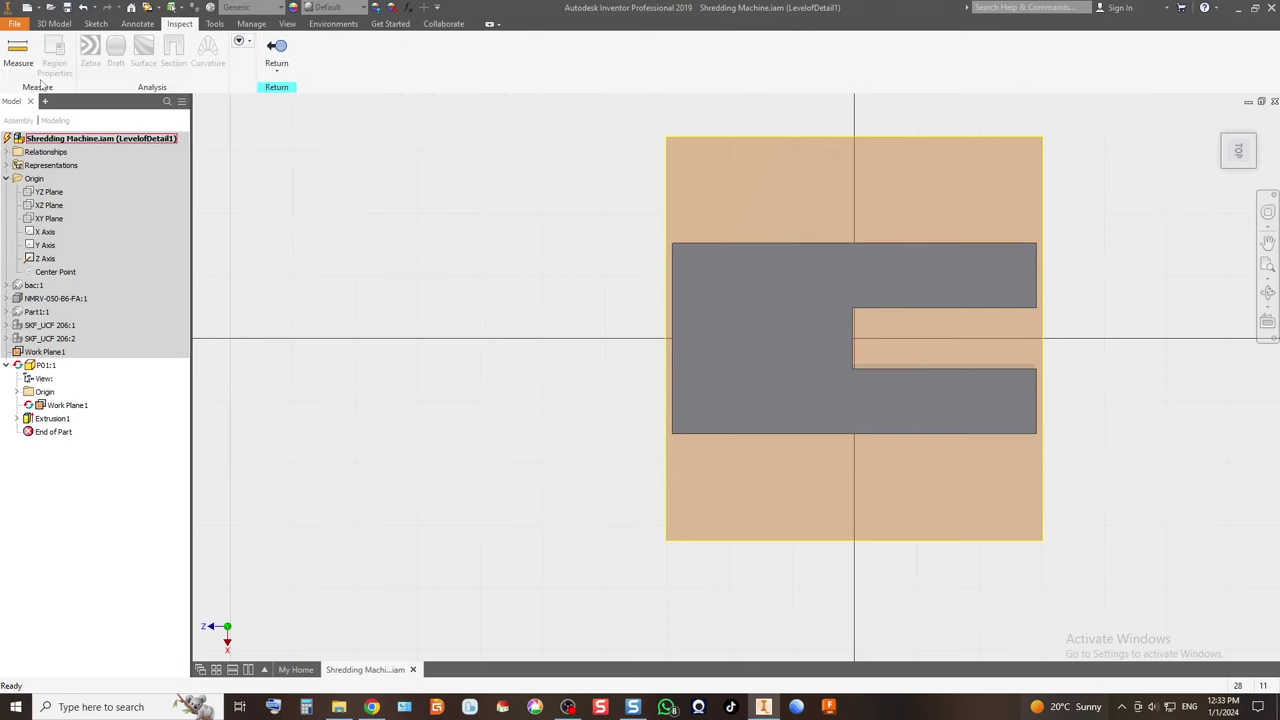
pyautogui.click(823, 436)
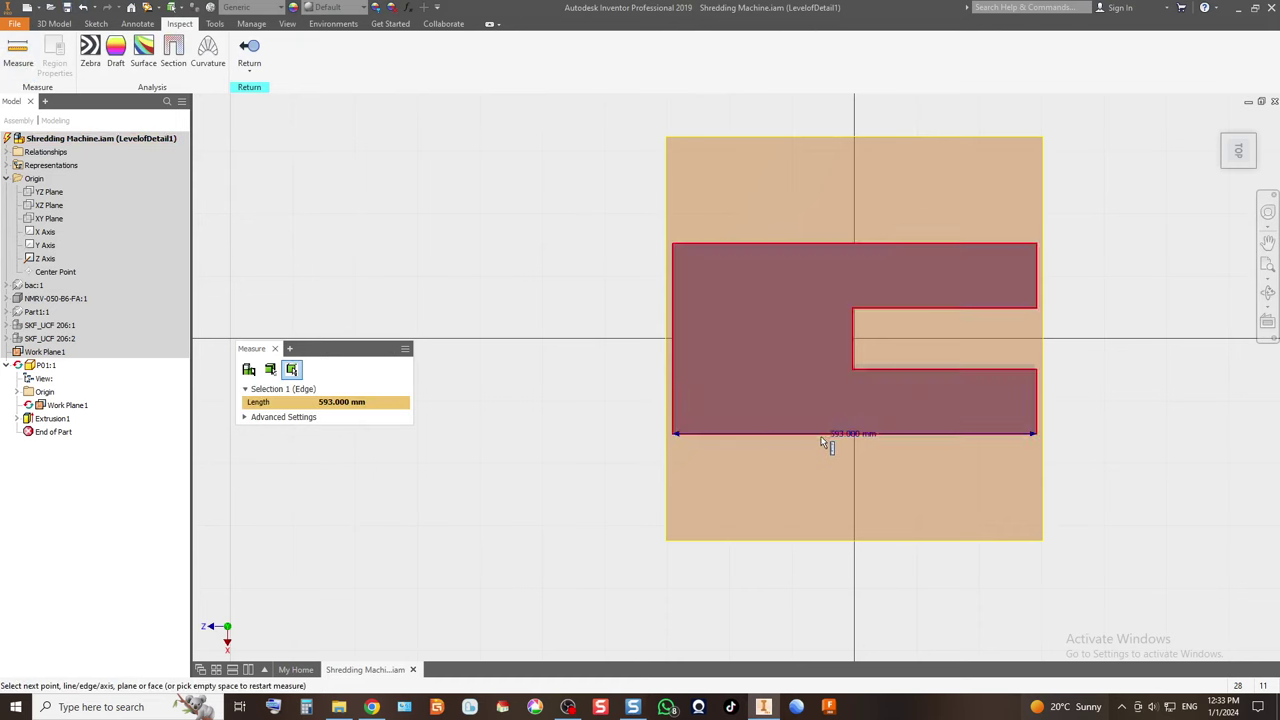
pyautogui.click(673, 350)
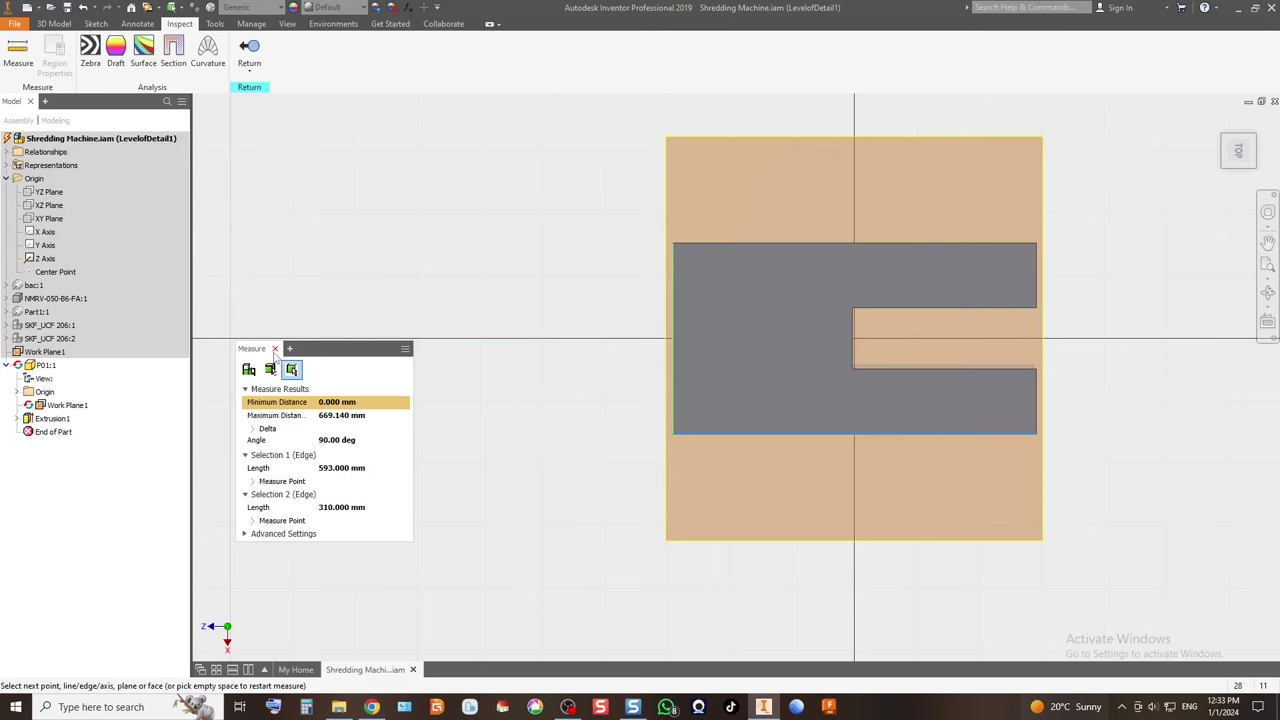
pyautogui.click(275, 348)
pyautogui.click(18, 52)
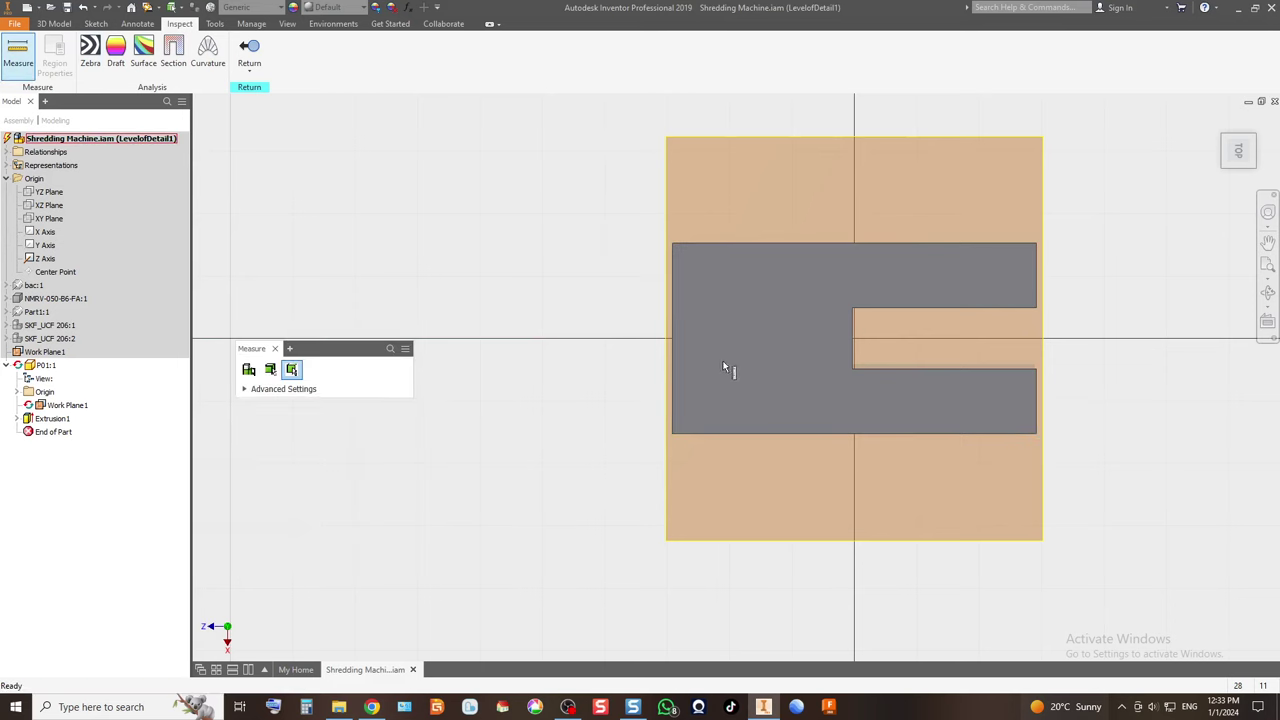
pyautogui.click(675, 370)
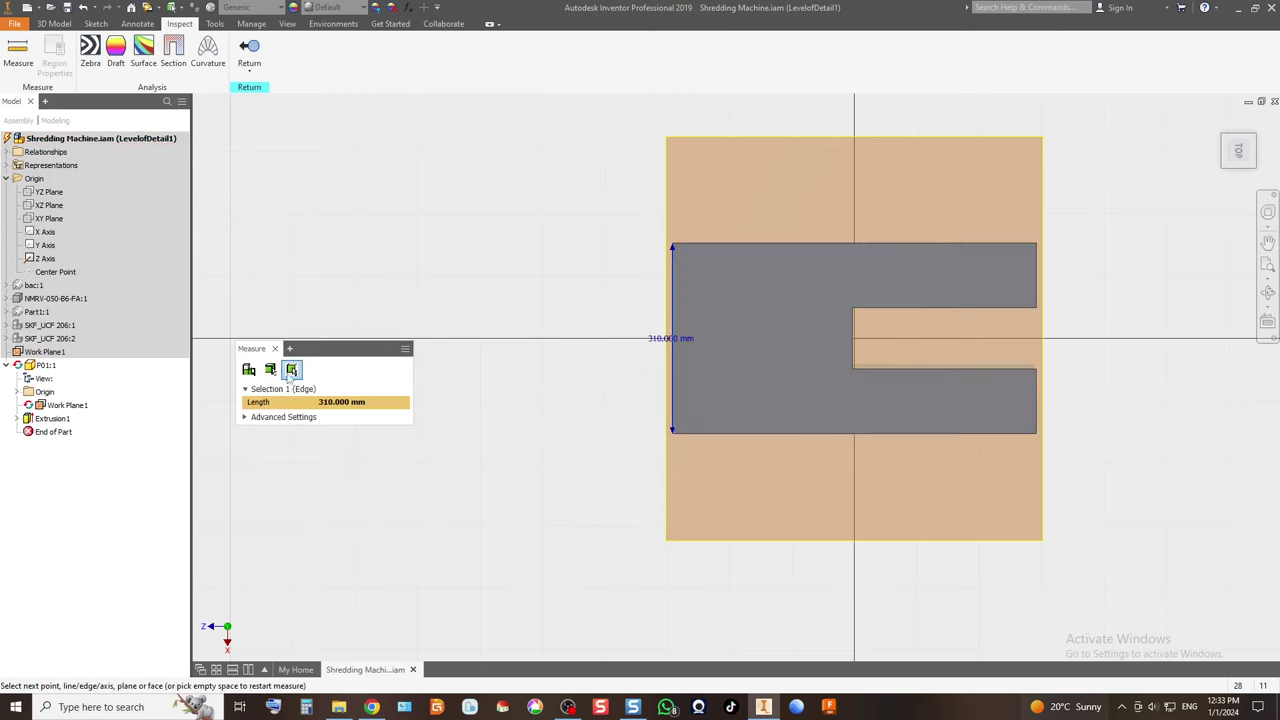
pyautogui.click(275, 348)
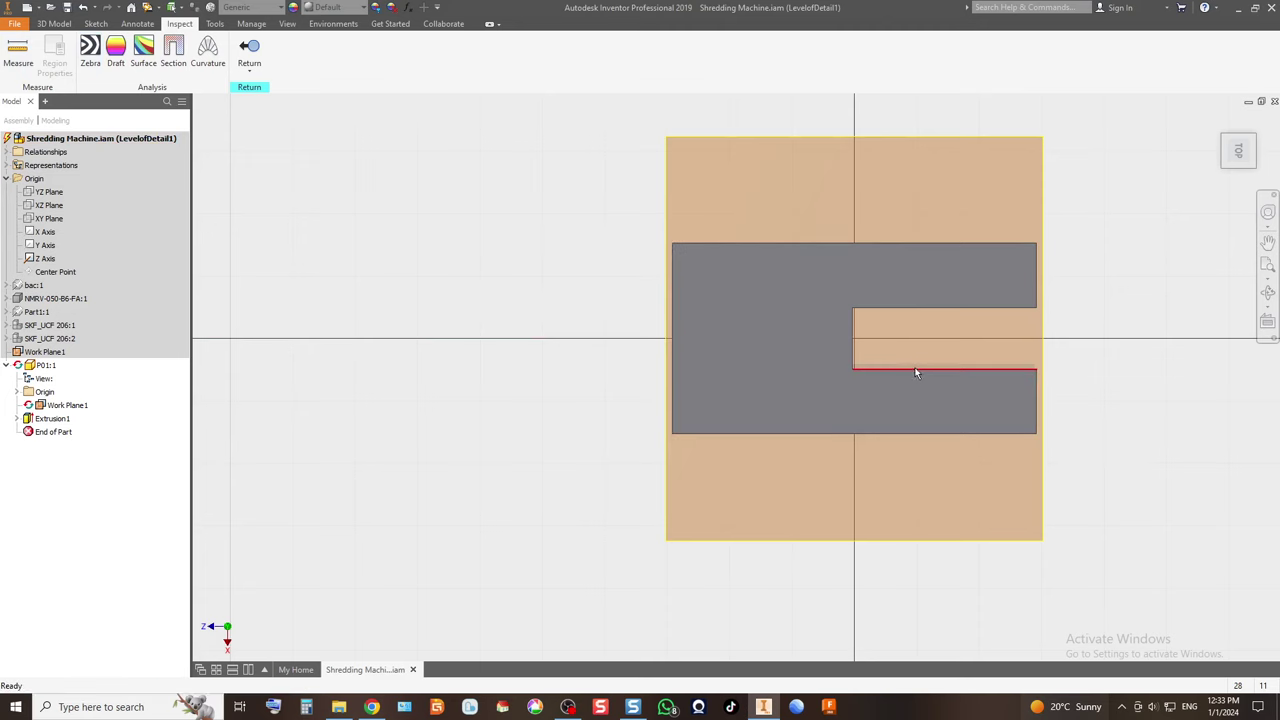
# Measure the slot's long side and its inner end edge.
pyautogui.click(18, 55)
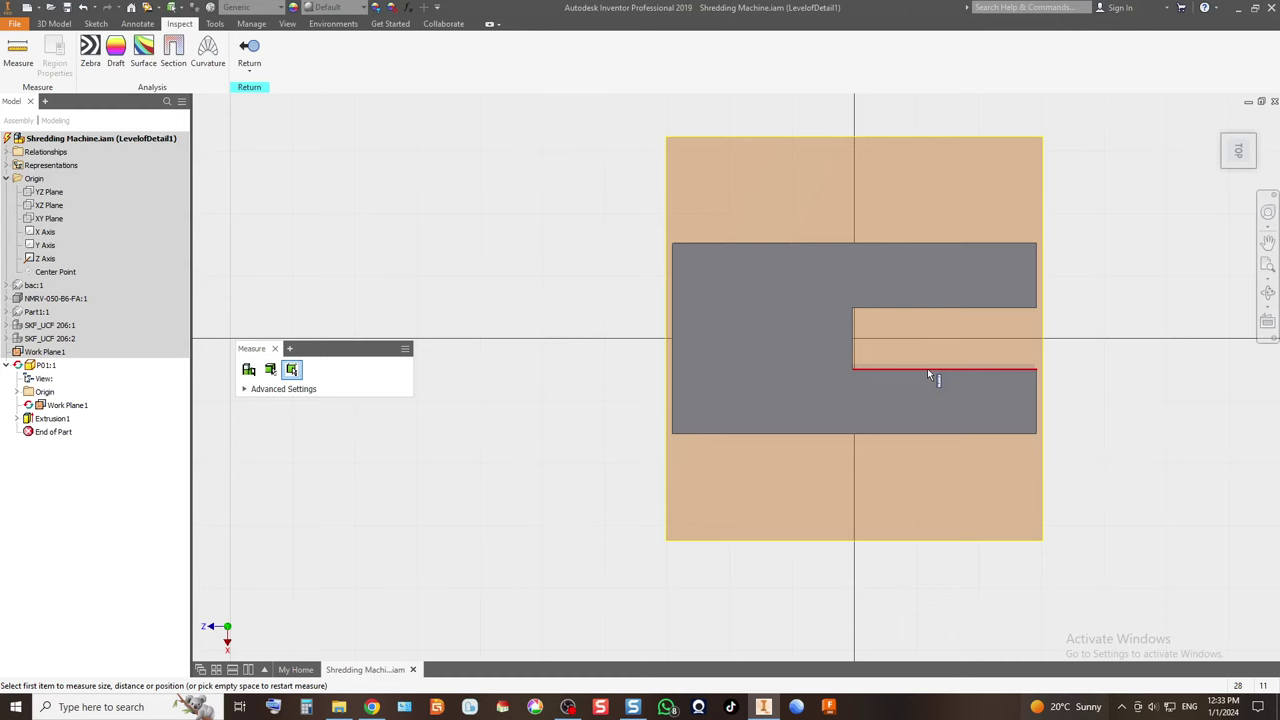
pyautogui.click(927, 369)
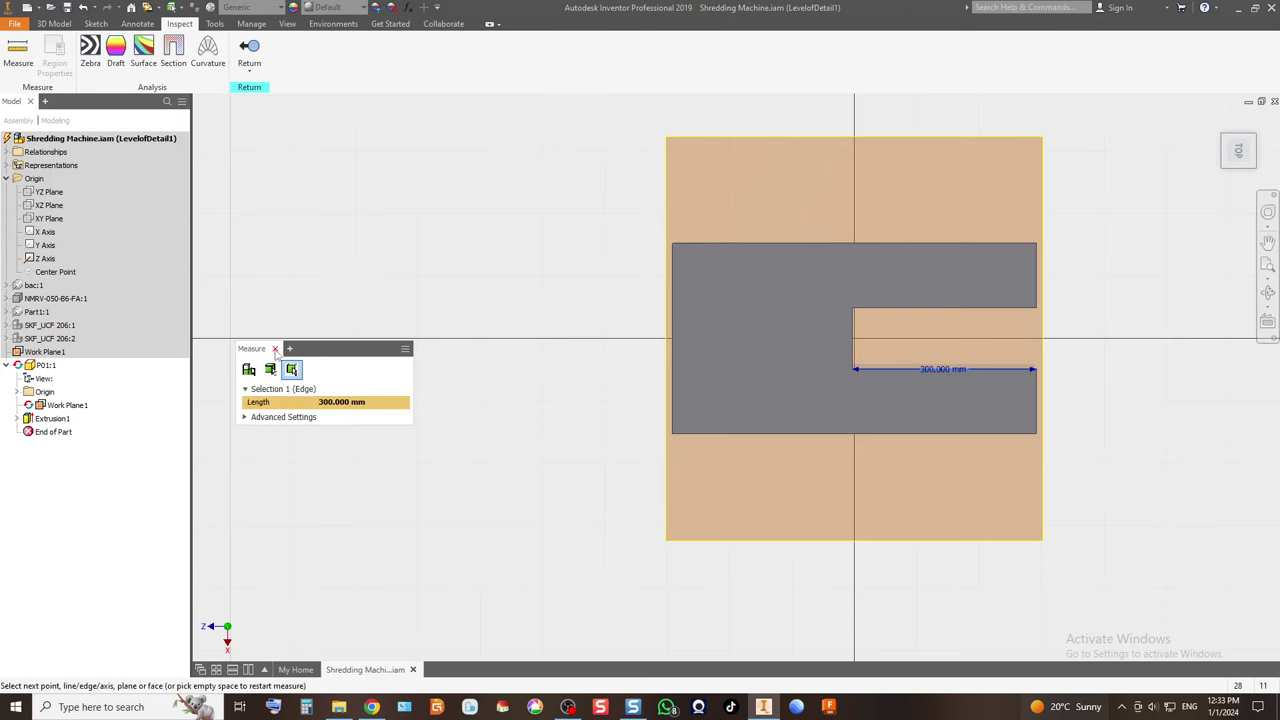
pyautogui.click(275, 348)
pyautogui.click(18, 55)
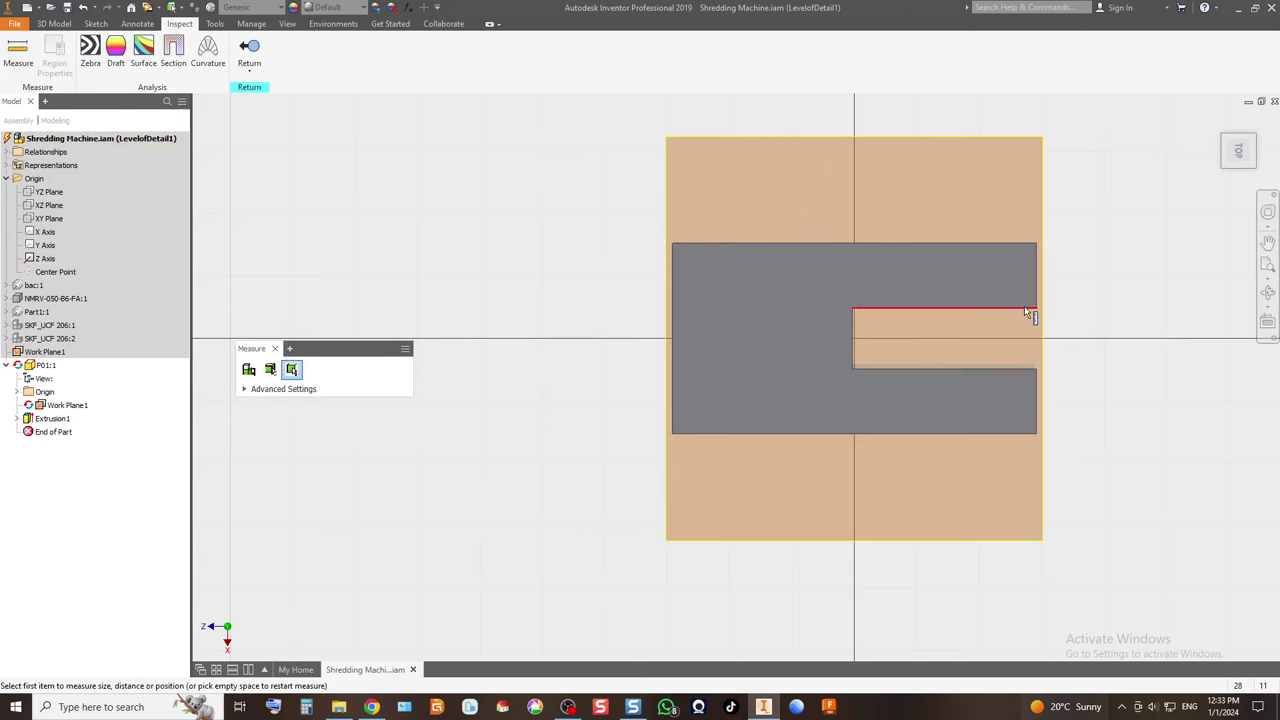
pyautogui.click(854, 355)
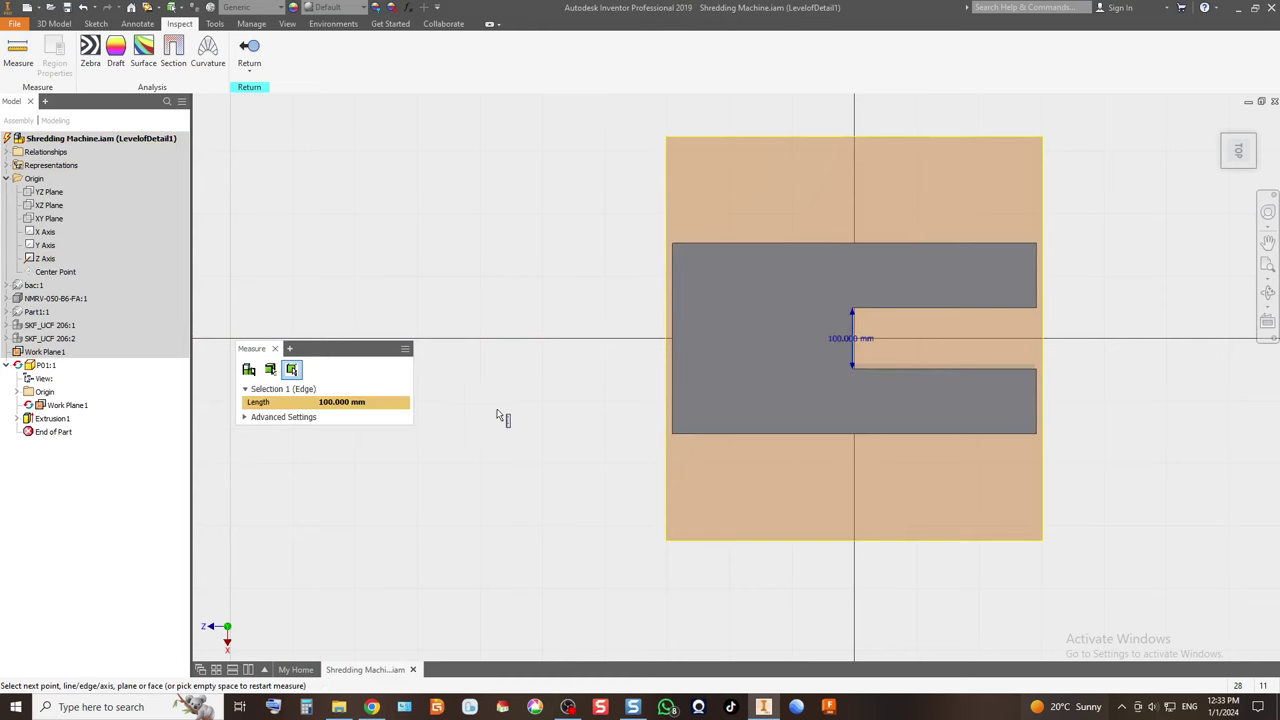
pyautogui.click(275, 348)
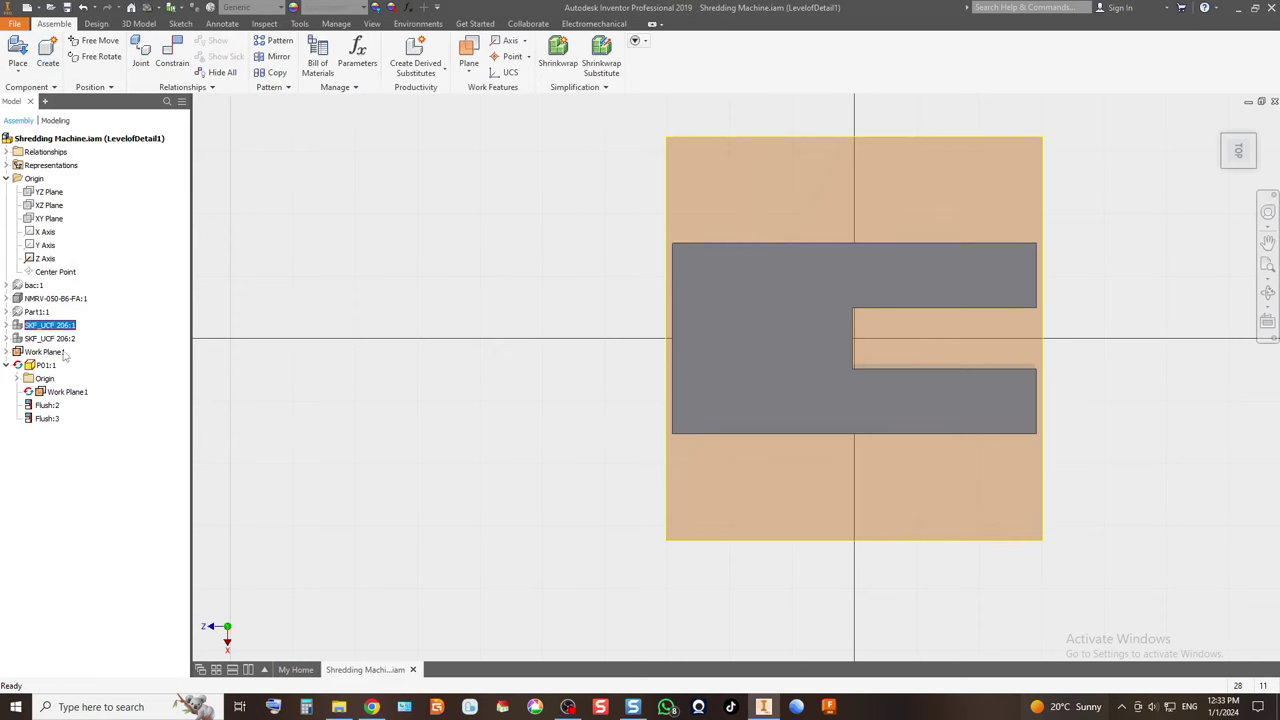
# Return to the assembly and make the hidden bearing SKF_UCF 206:1 visible.
pyautogui.rightClick(50, 326)
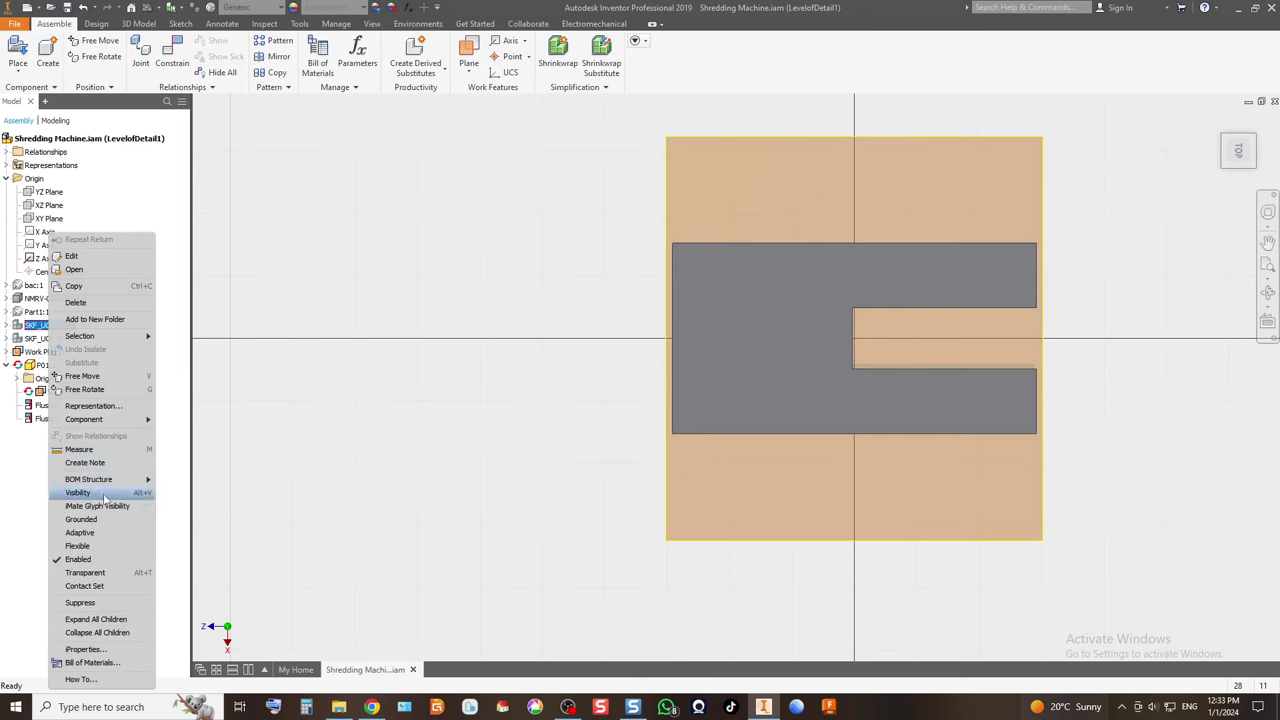
pyautogui.click(103, 494)
pyautogui.moveTo(267, 493); pyautogui.dragTo(427, 493)
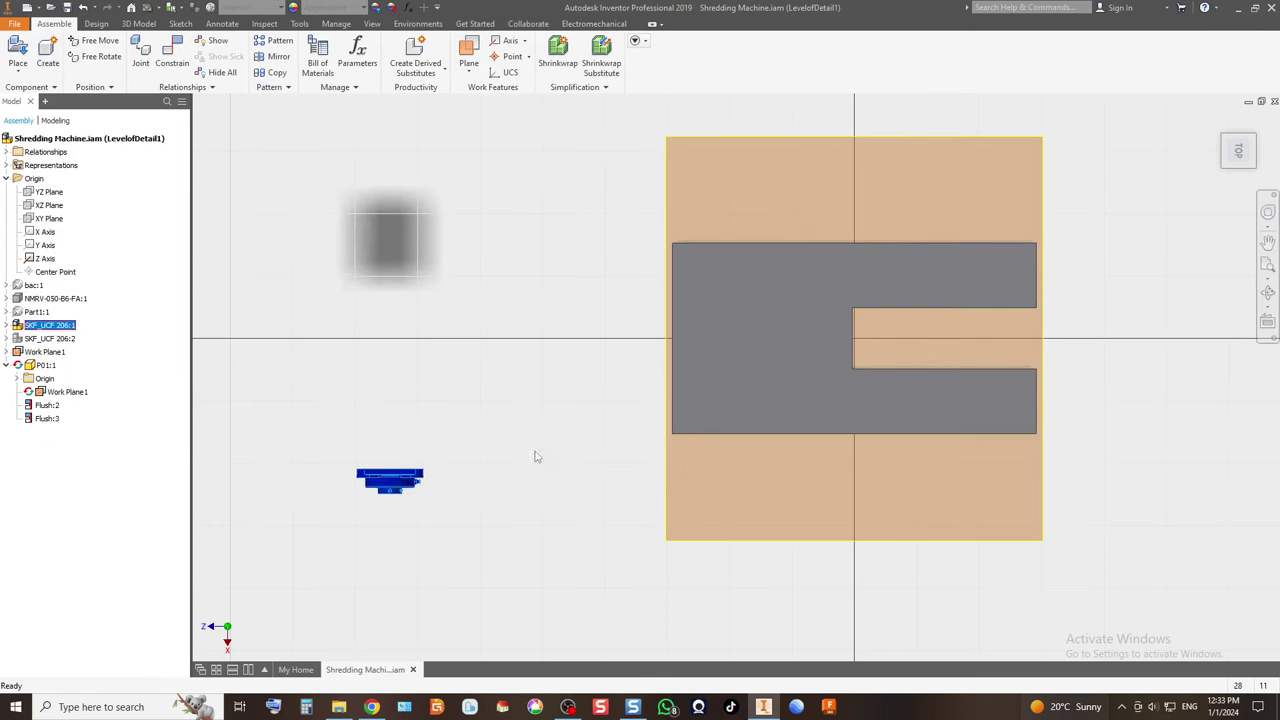
# Constrain the bearing's flat mounting face to the plate's upper face with a Mate at 0 mm offset.
pyautogui.click(1226, 140)
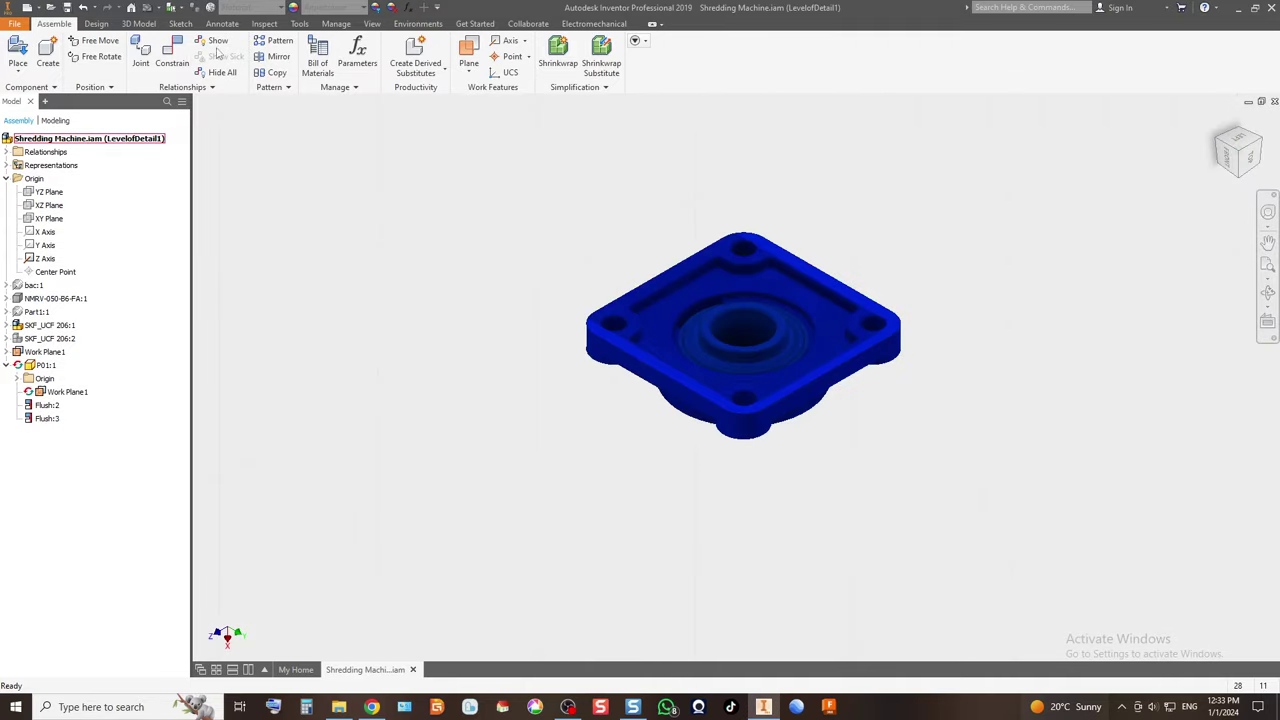
pyautogui.click(172, 56)
pyautogui.click(646, 289)
pyautogui.scroll(5, 430, 334)
pyautogui.scroll(-4, 585, 295)
pyautogui.click(655, 305)
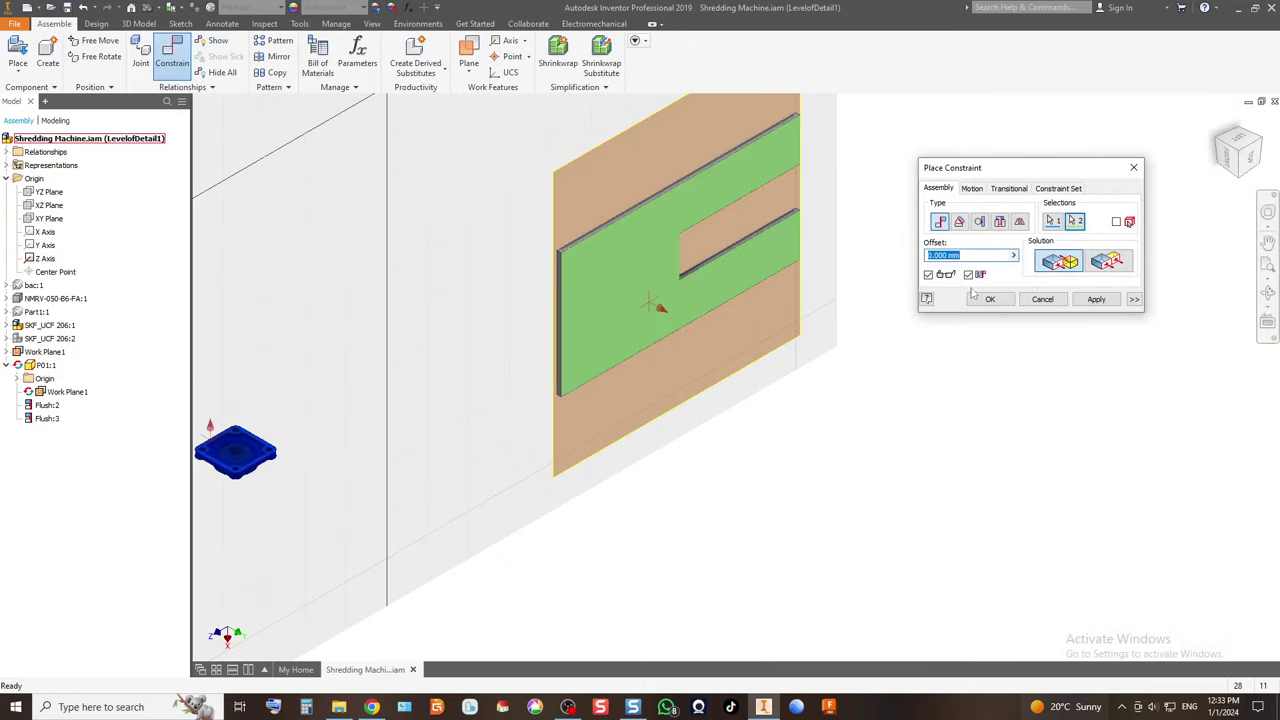
pyautogui.press('Return')
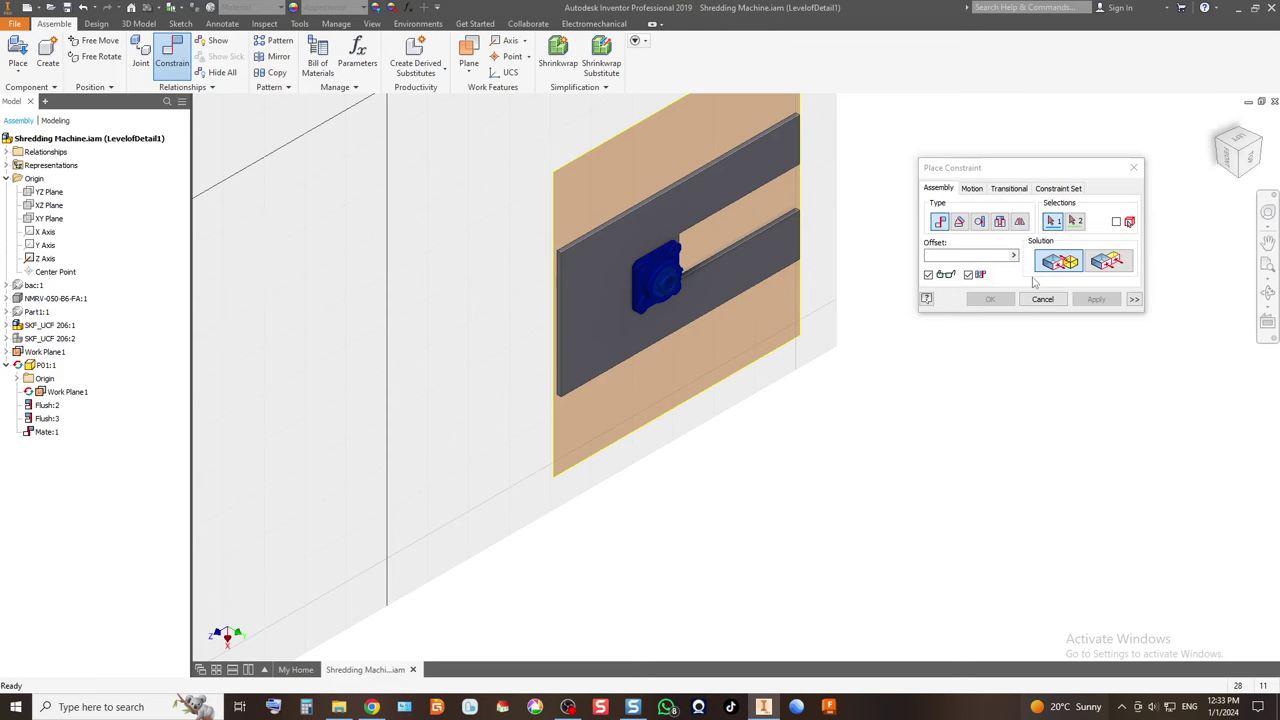
pyautogui.press('Escape')
# Move the bearing beside the slot and constrain its side face flush with the slot's inner end face at offset 0.
pyautogui.scroll(-5, 683, 244)
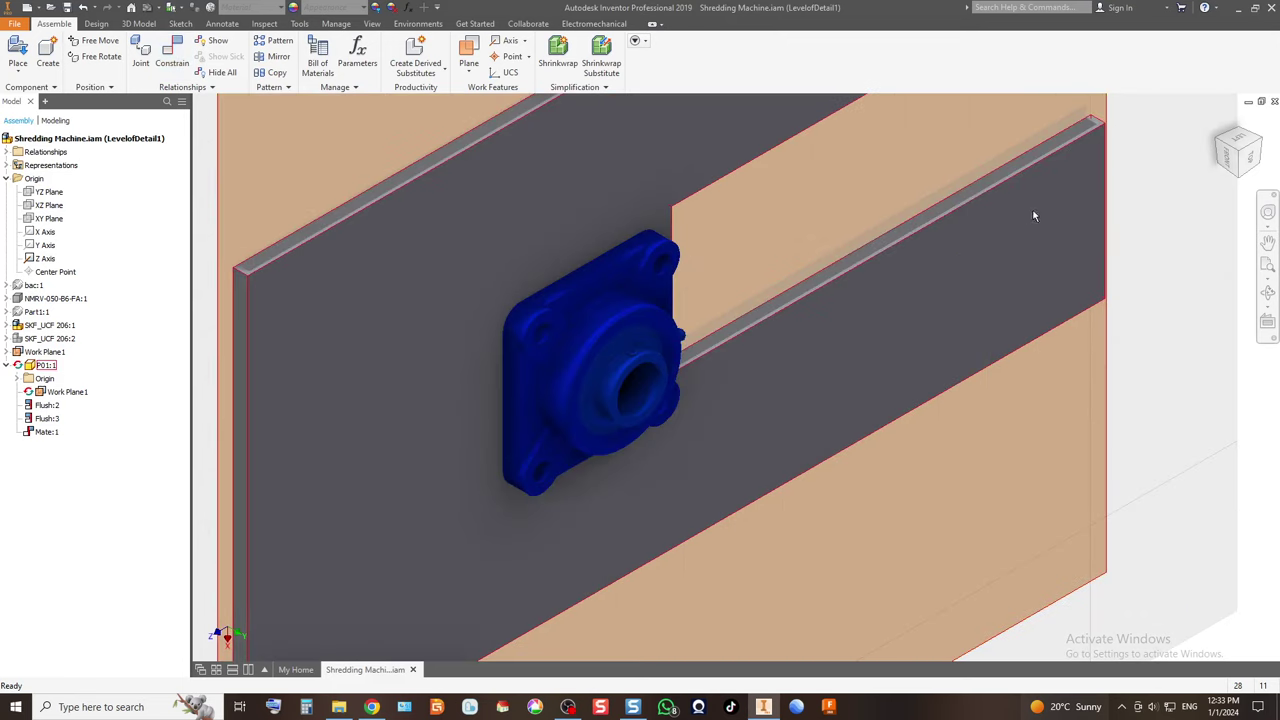
pyautogui.click(1251, 159)
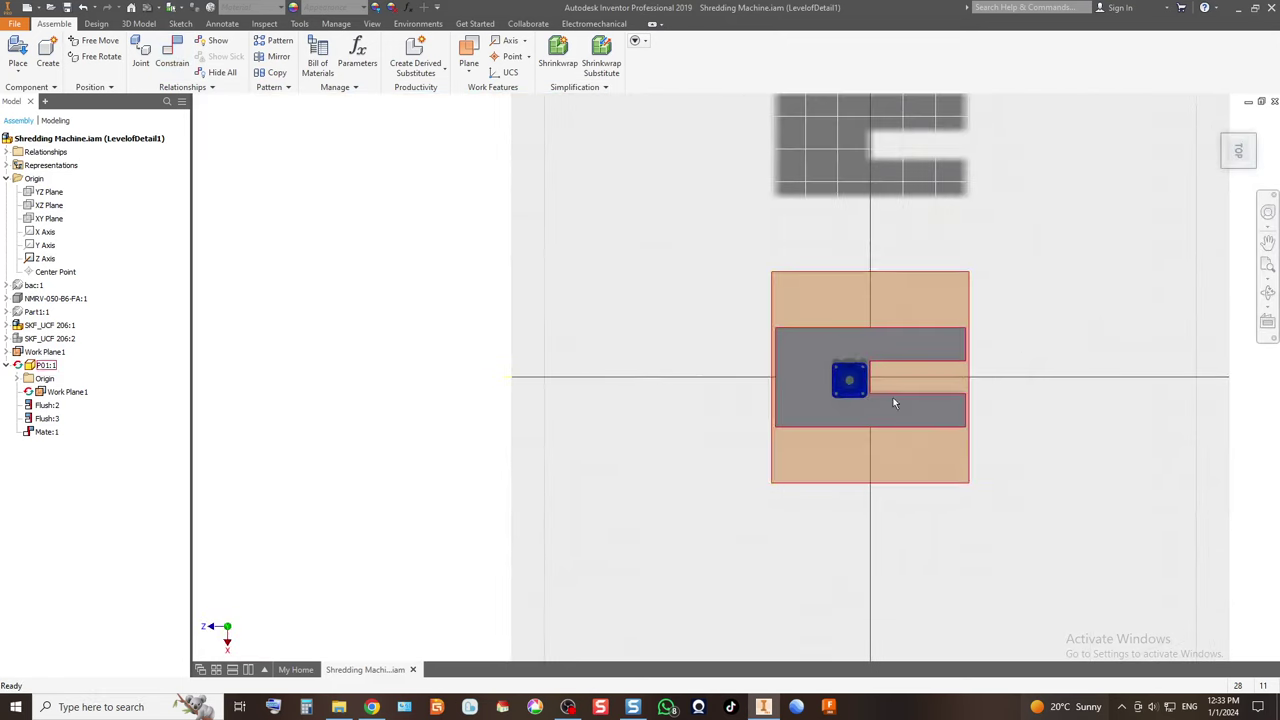
pyautogui.moveTo(978, 415)
pyautogui.mouseDown()
pyautogui.moveTo(903, 414)
pyautogui.moveTo(993, 399)
pyautogui.mouseUp()
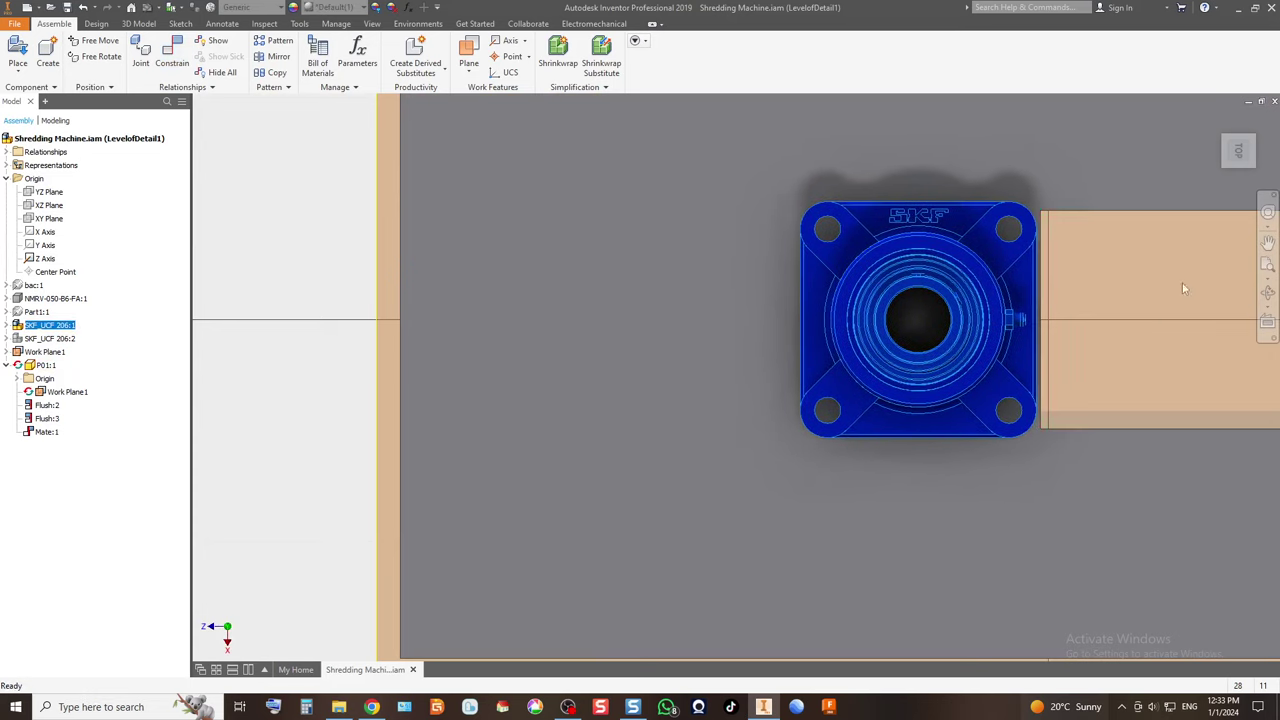
pyautogui.press('Escape')
pyautogui.click(1258, 168)
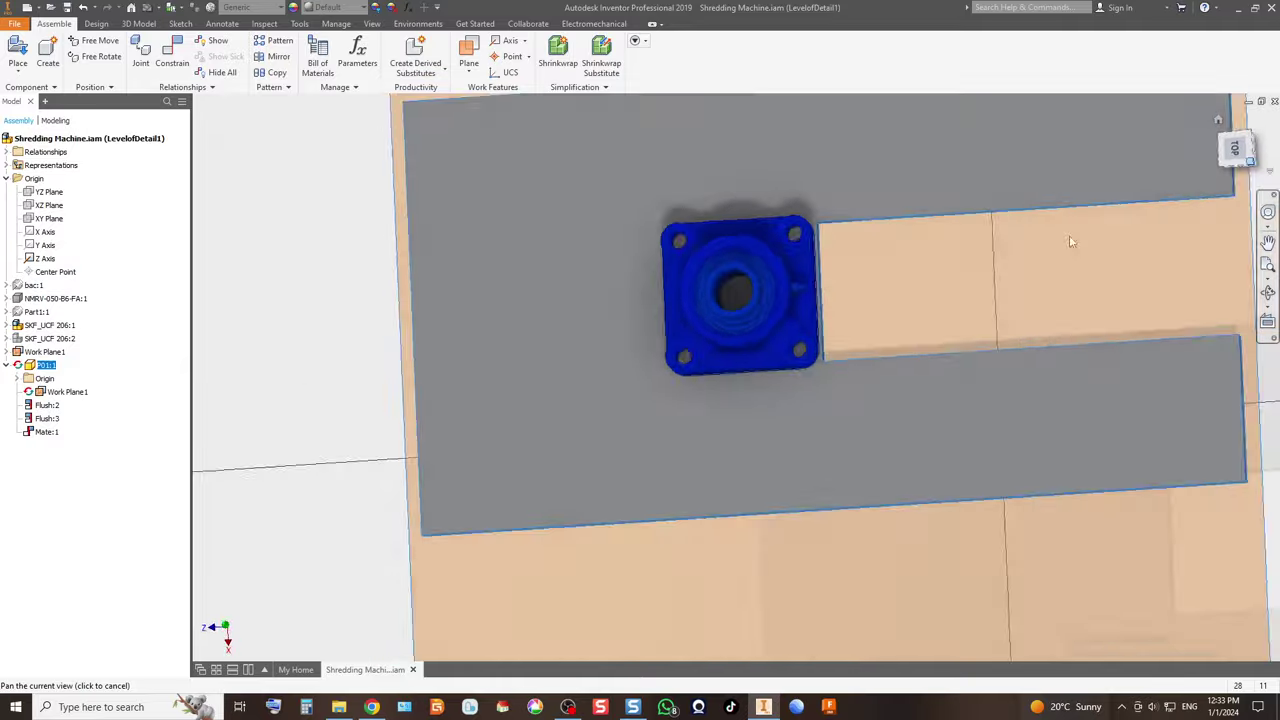
pyautogui.scroll(5, 753, 375)
pyautogui.click(172, 55)
pyautogui.click(541, 466)
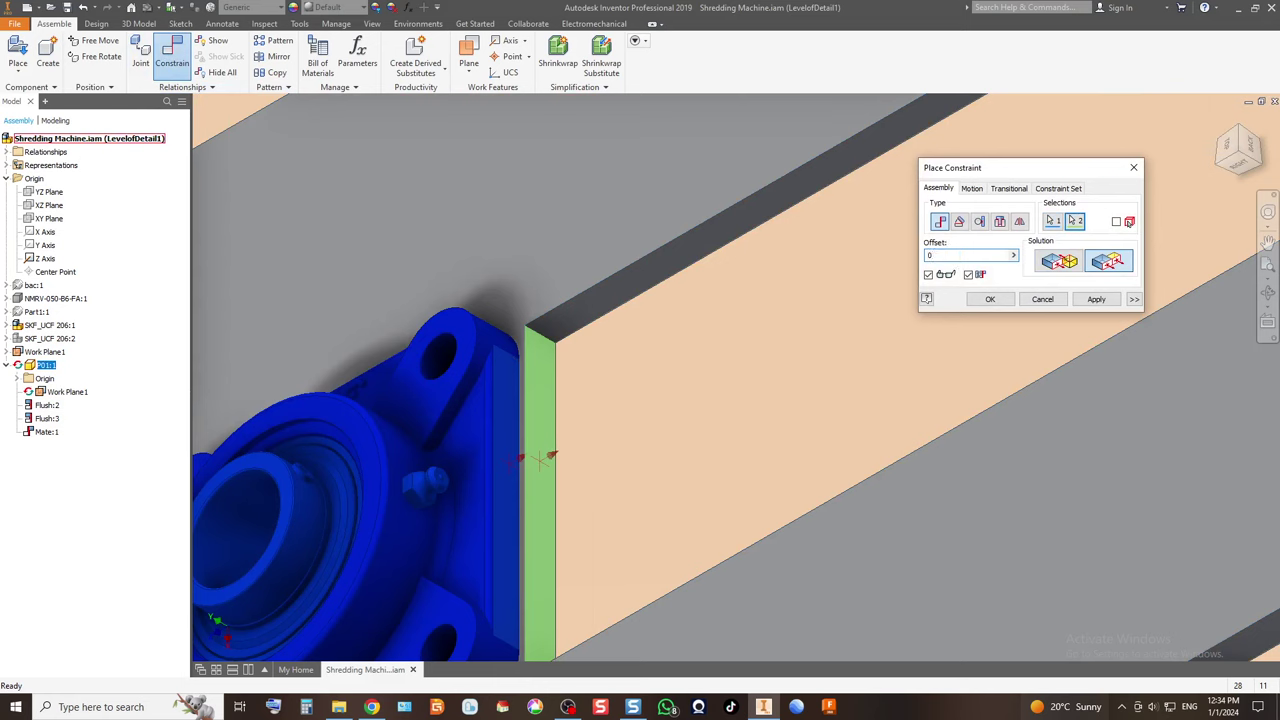
pyautogui.press('Return')
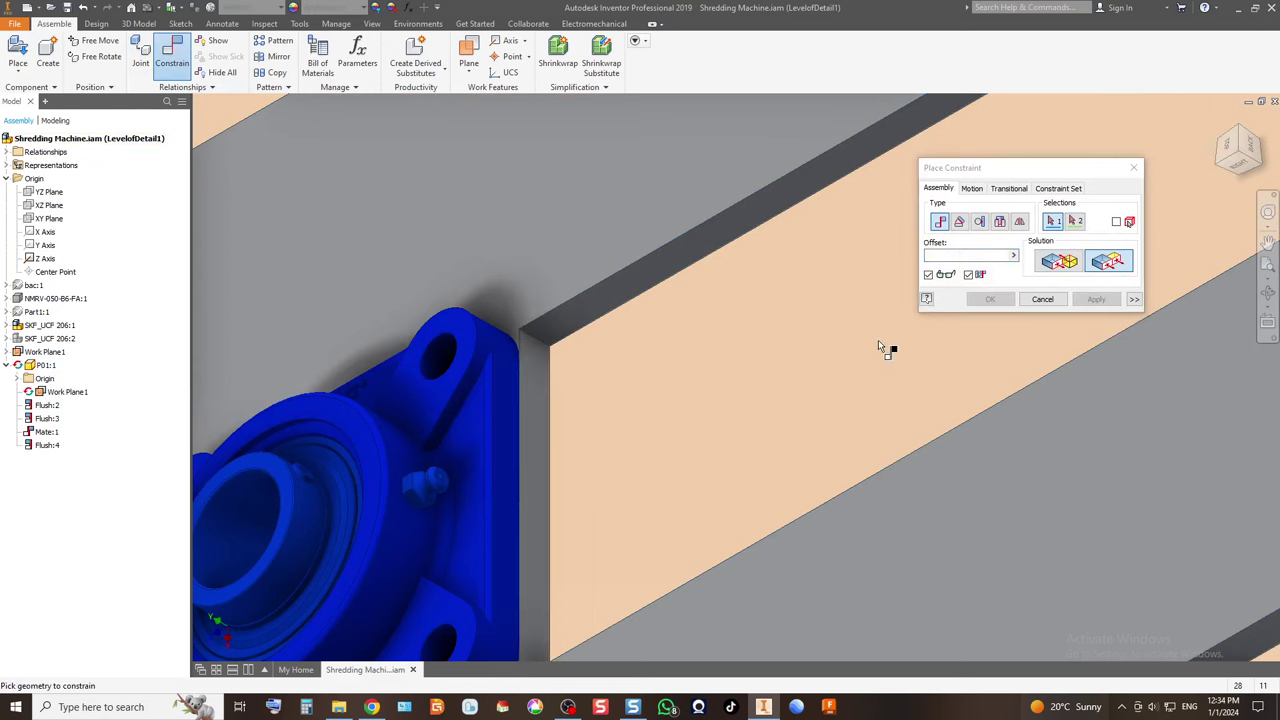
pyautogui.press('Escape')
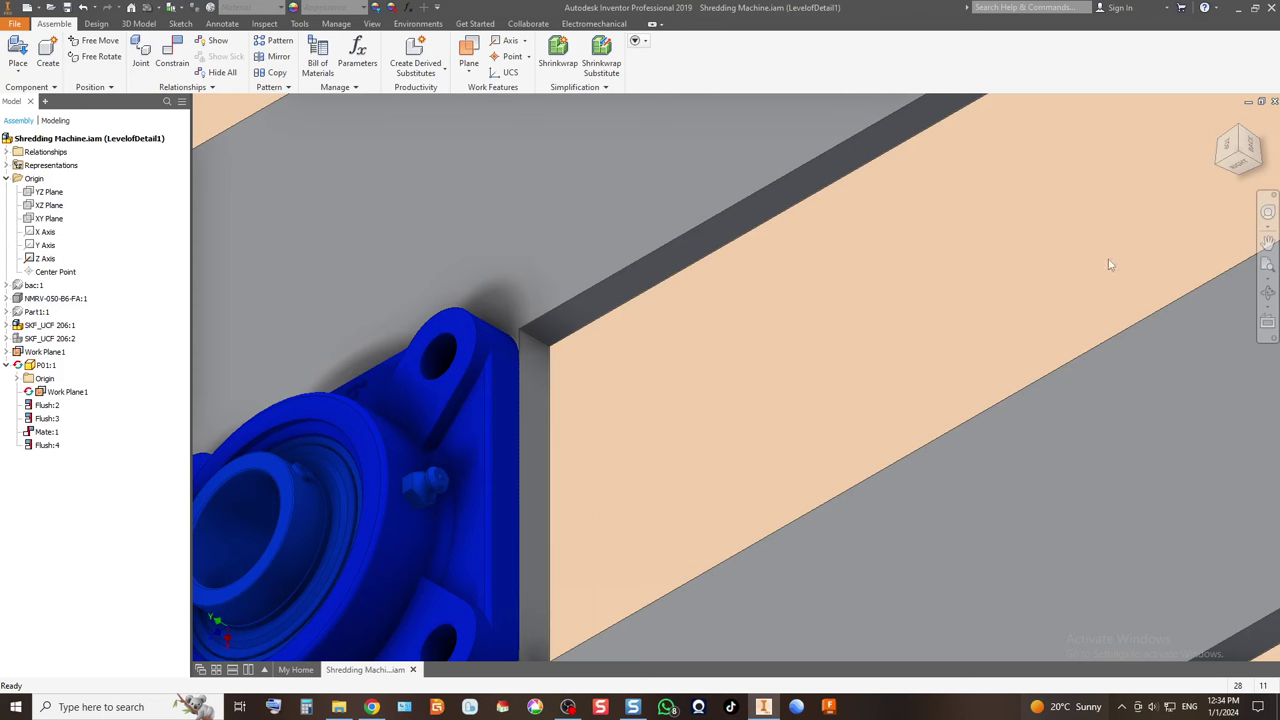
# Test how the bearing and plate move when viewed from above, and ground plate P01.
pyautogui.click(1220, 160)
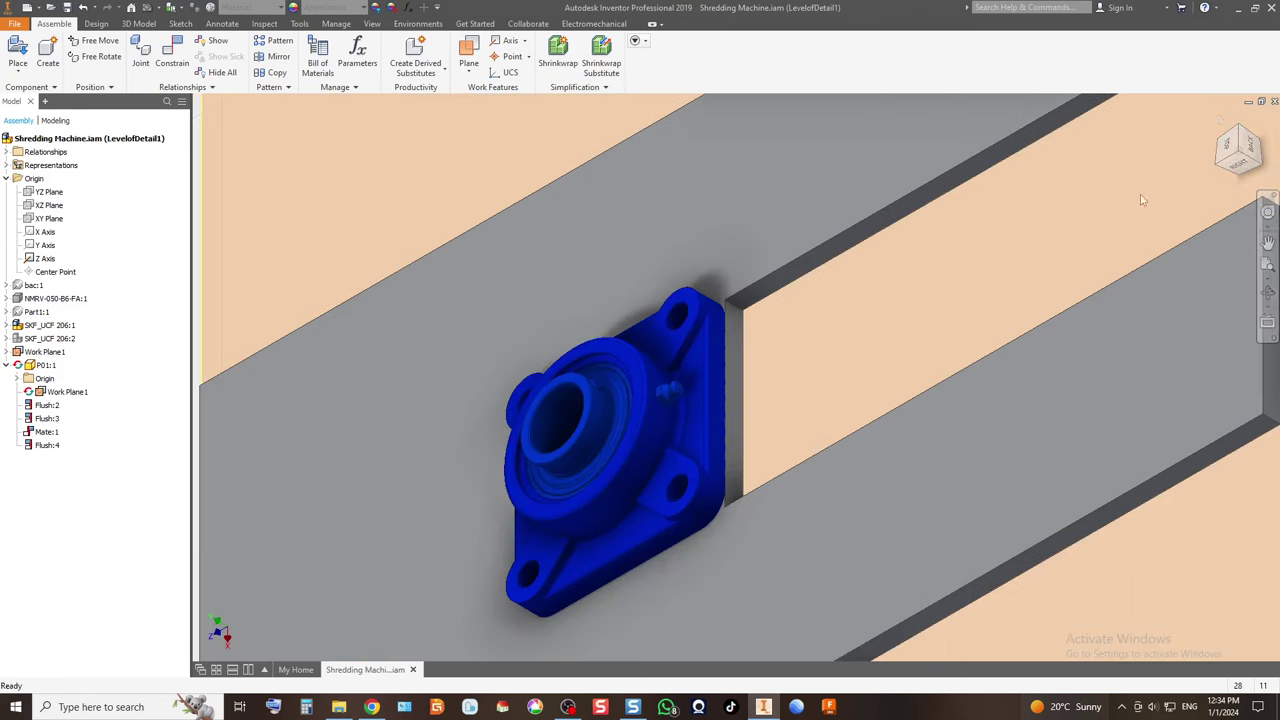
pyautogui.click(1230, 147)
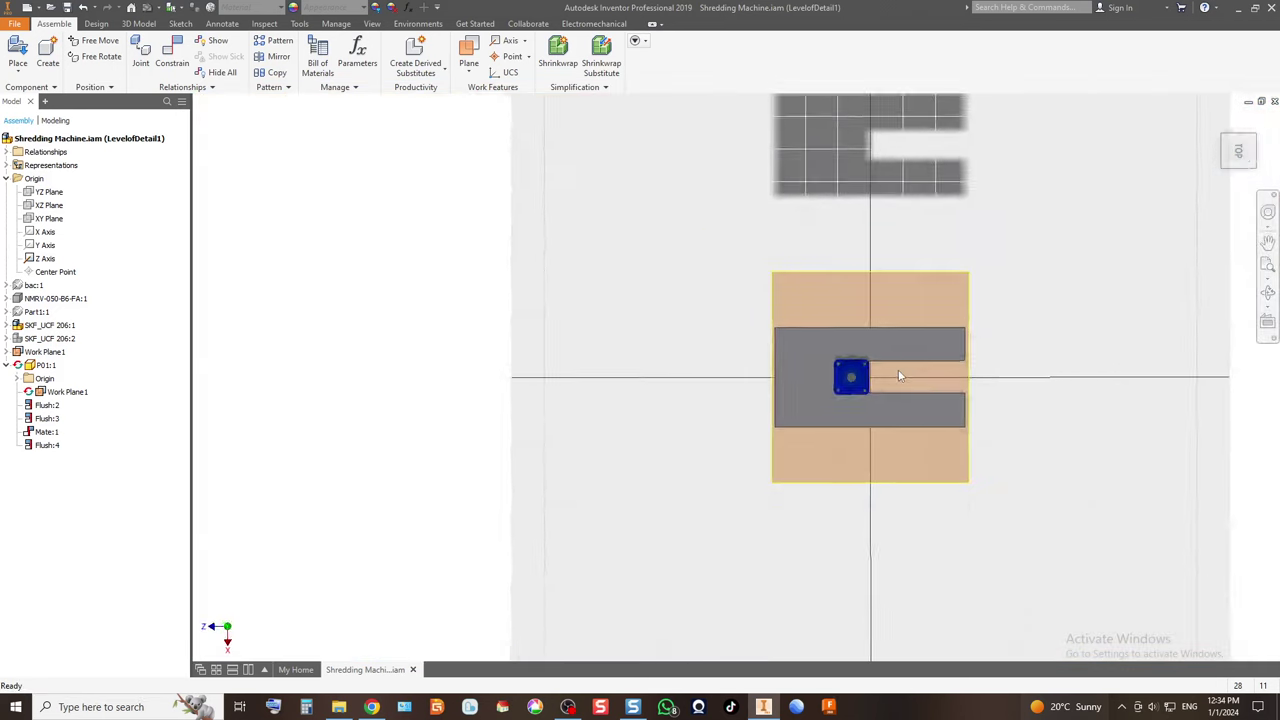
pyautogui.moveTo(679, 370); pyautogui.dragTo(620, 331)
pyautogui.scroll(-2, 640, 330)
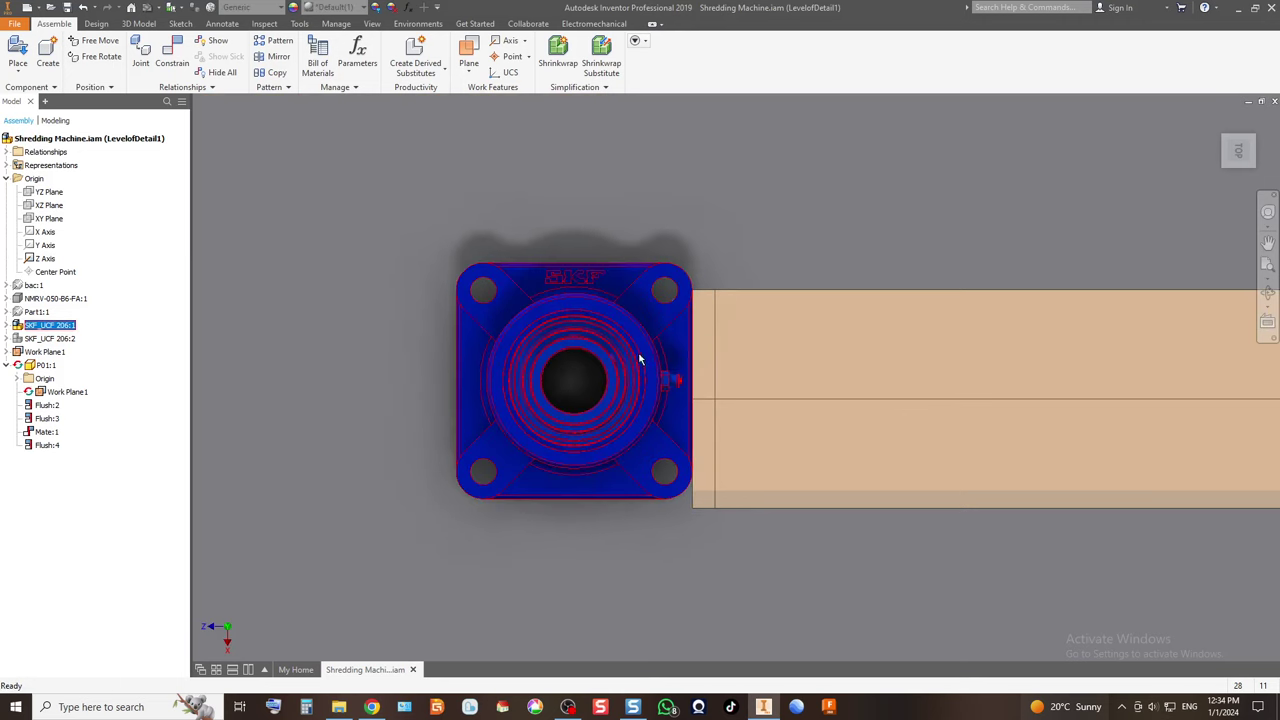
pyautogui.click(731, 316)
pyautogui.scroll(-3, 731, 316)
pyautogui.moveTo(731, 316); pyautogui.dragTo(715, 304)
pyautogui.rightClick(715, 304)
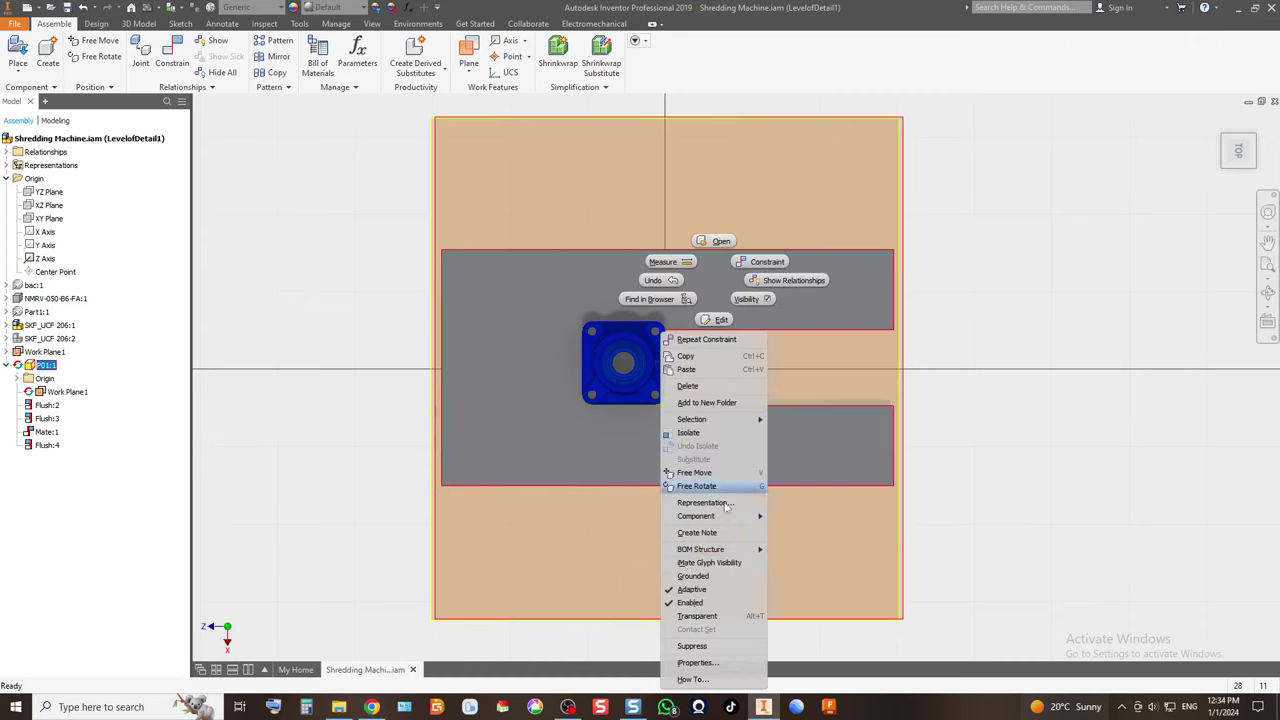
pyautogui.click(706, 577)
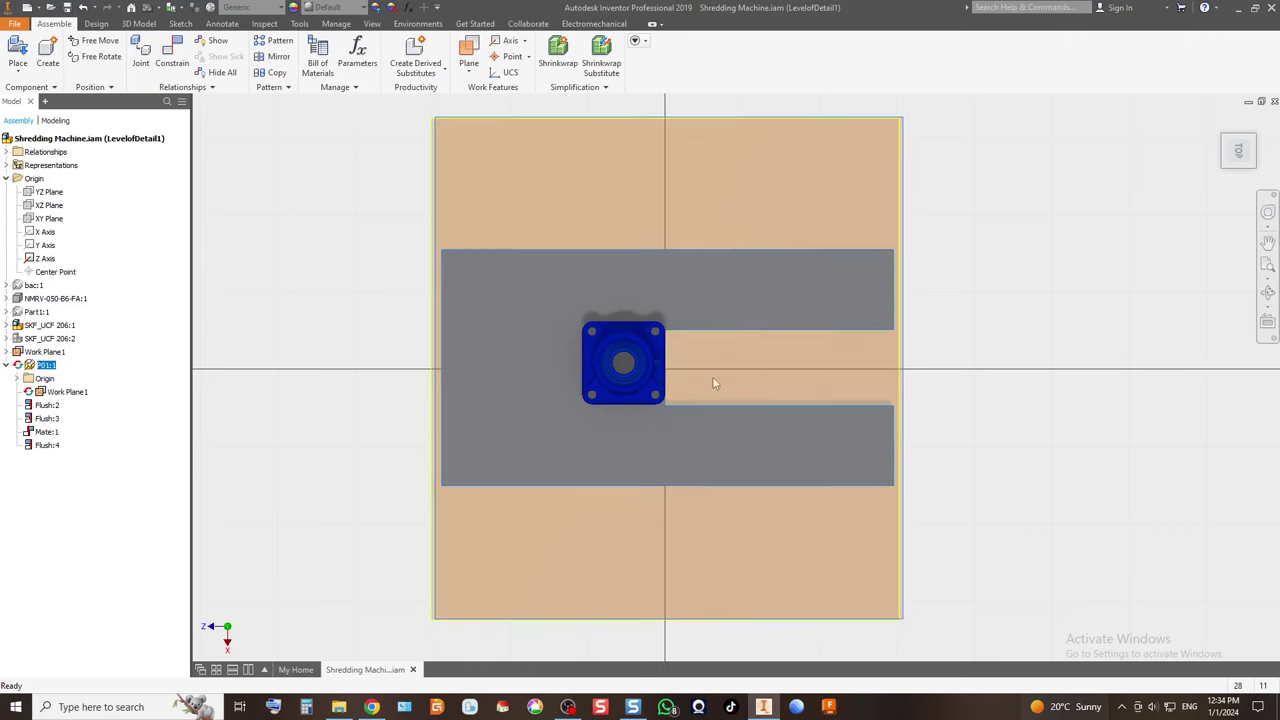
# Slide the bearing along the slot's inner end until it sits roughly centred on the slot.
pyautogui.scroll(-2, 652, 371)
pyautogui.moveTo(669, 371); pyautogui.dragTo(725, 371)
pyautogui.click(643, 374)
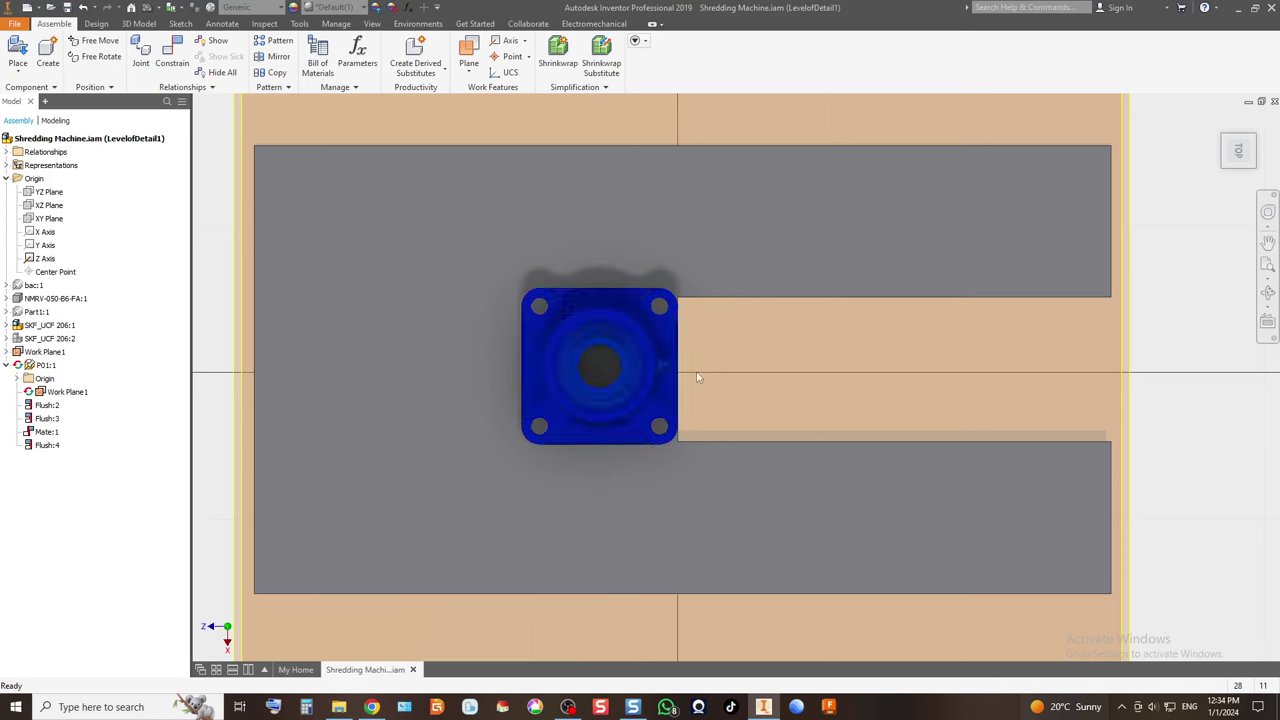
pyautogui.hotkey('ctrl', 'z')
pyautogui.press('Escape')
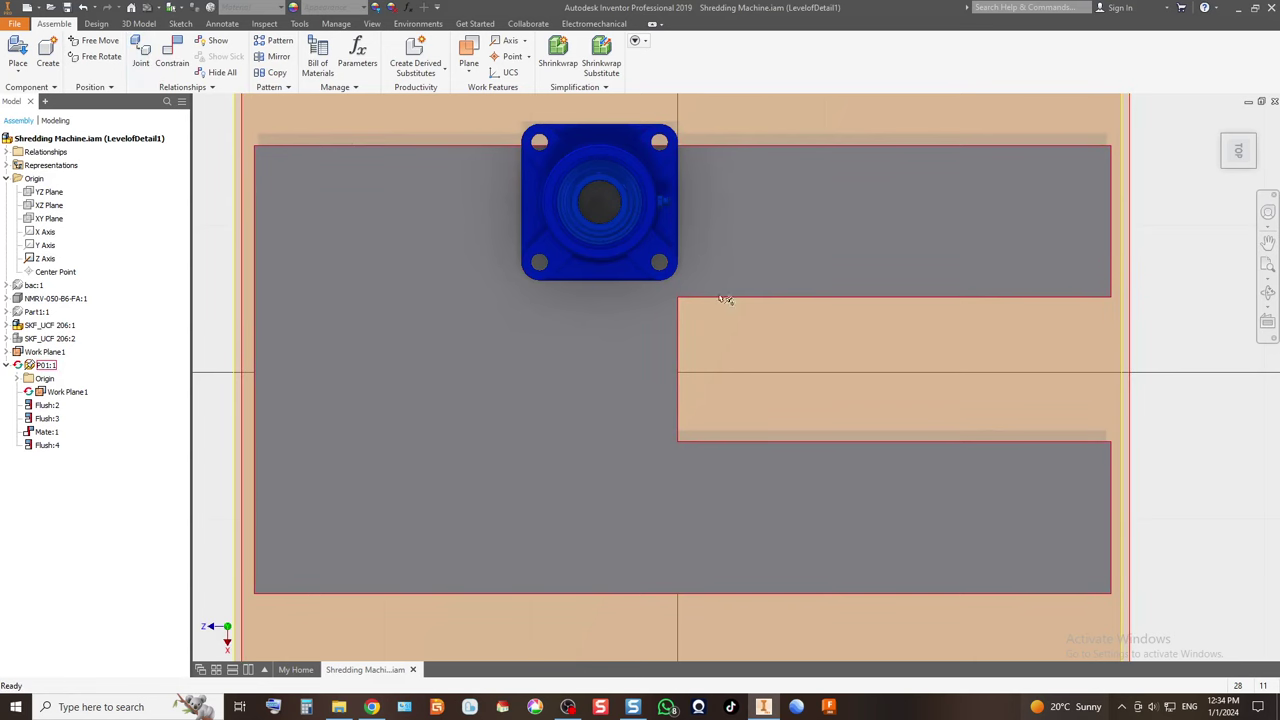
pyautogui.moveTo(646, 220); pyautogui.dragTo(653, 379)
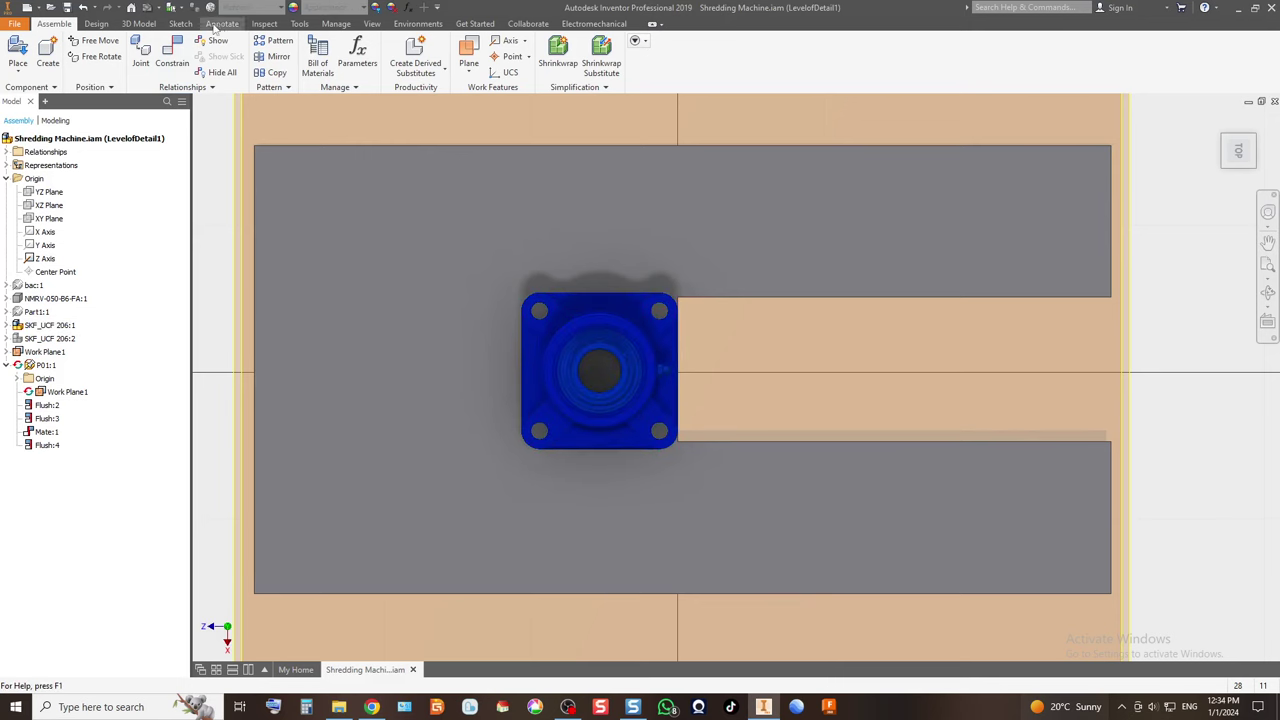
# Measure the bearing flange's width between its two opposite side faces across the slot direction.
pyautogui.click(263, 24)
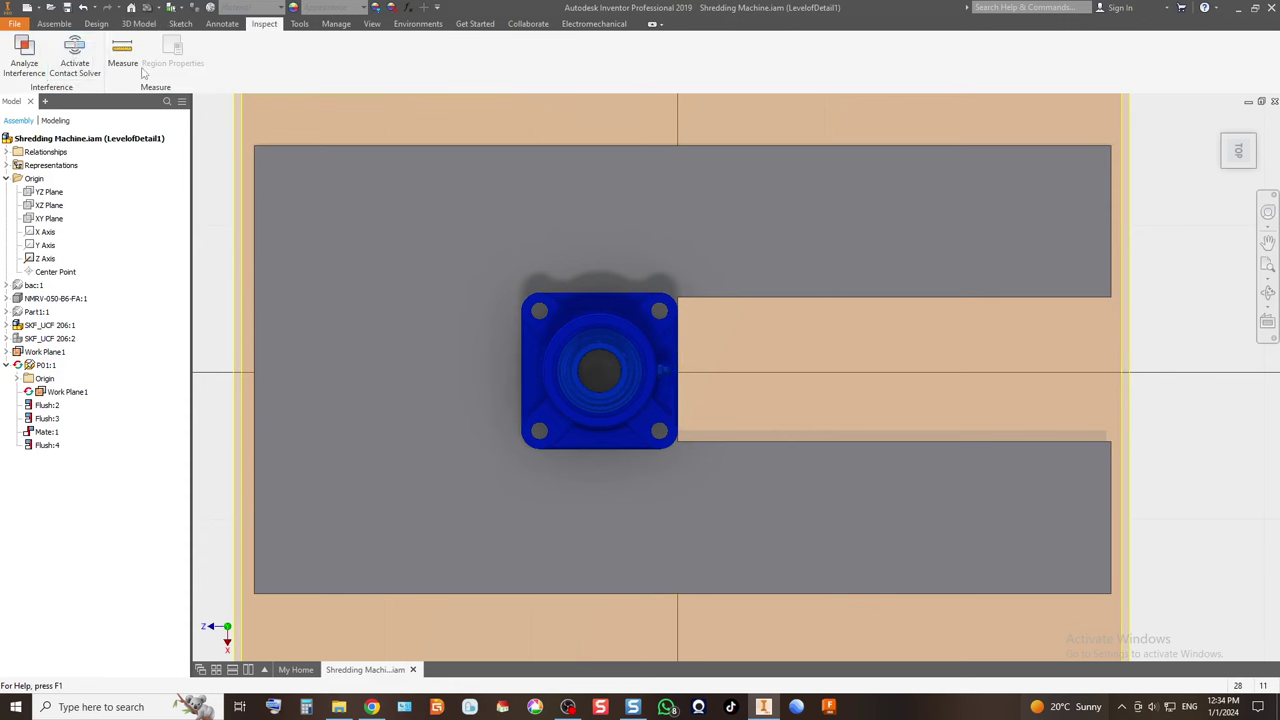
pyautogui.click(122, 52)
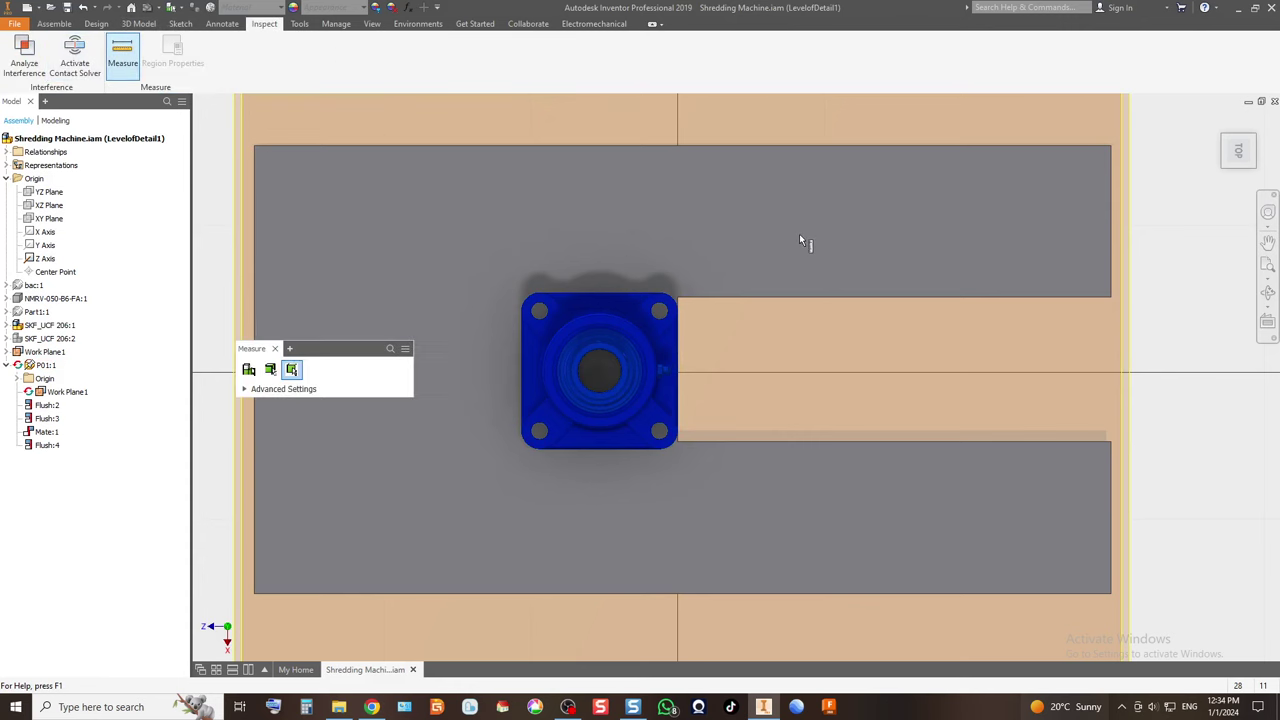
pyautogui.click(1222, 133)
pyautogui.scroll(5, 864, 468)
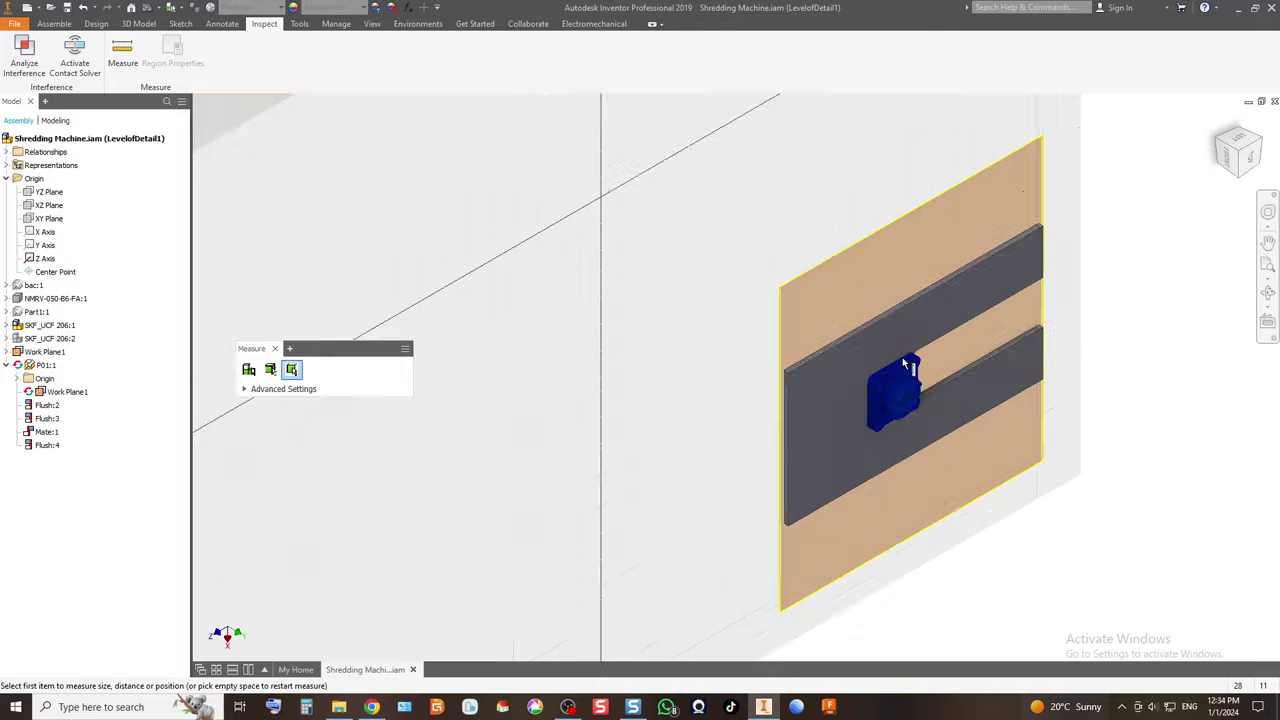
pyautogui.click(877, 414)
pyautogui.scroll(-3, 808, 337)
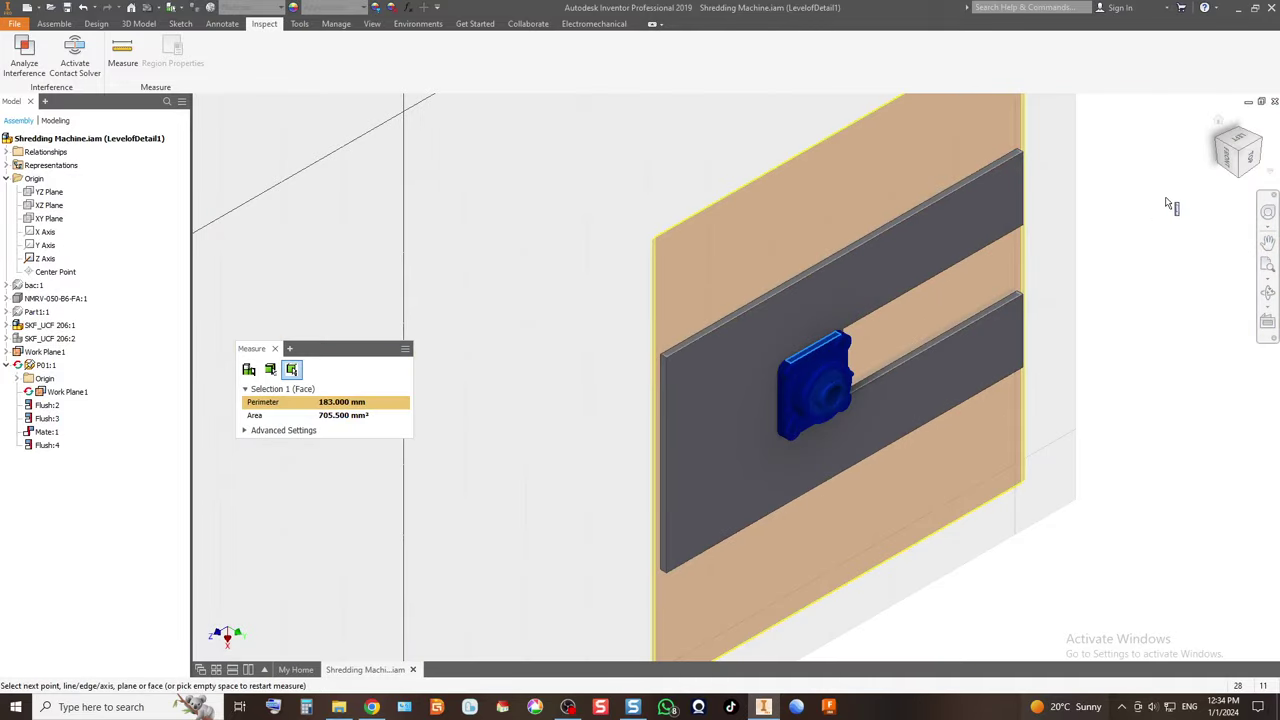
pyautogui.keyDown('shift'); pyautogui.moveTo(808, 337); pyautogui.dragTo(922, 430, button='middle'); pyautogui.keyUp('shift')
pyautogui.scroll(5, 924, 430)
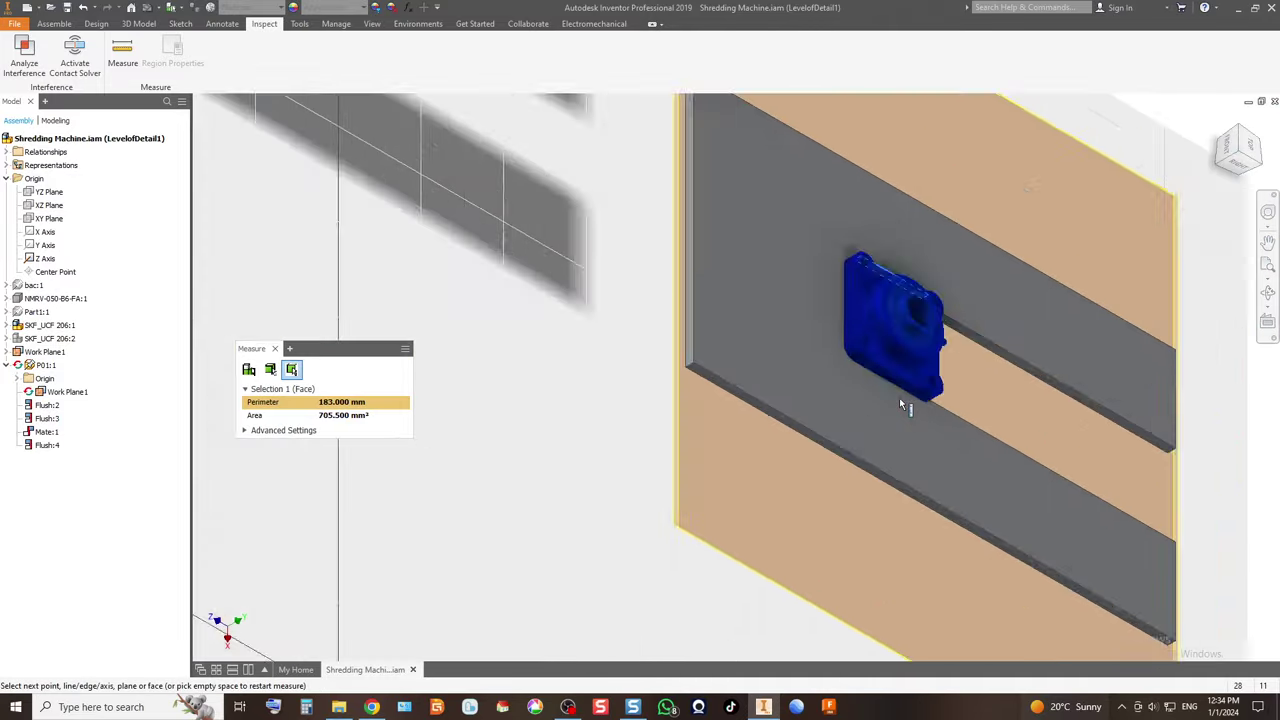
pyautogui.click(899, 350)
pyautogui.scroll(1, 811, 386)
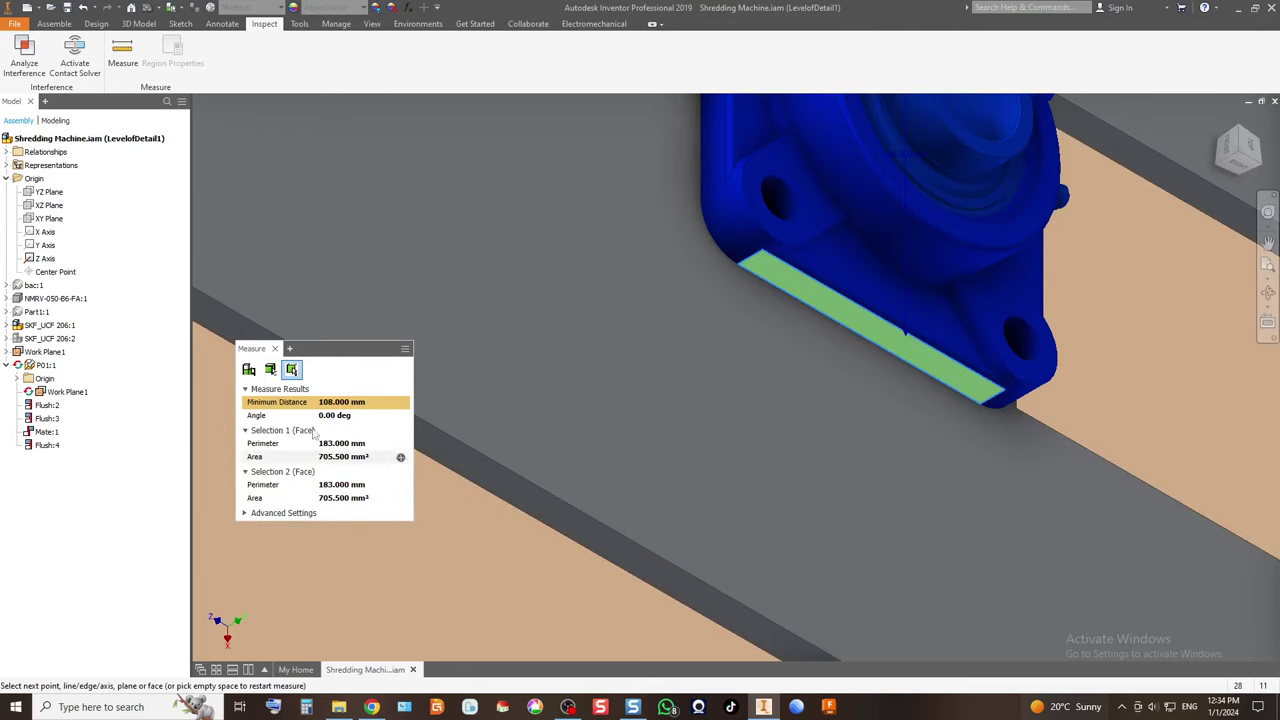
pyautogui.click(274, 349)
# Measure the distance between the bearing flange's side face and the slot's parallel long side face.
pyautogui.scroll(-3, 543, 394)
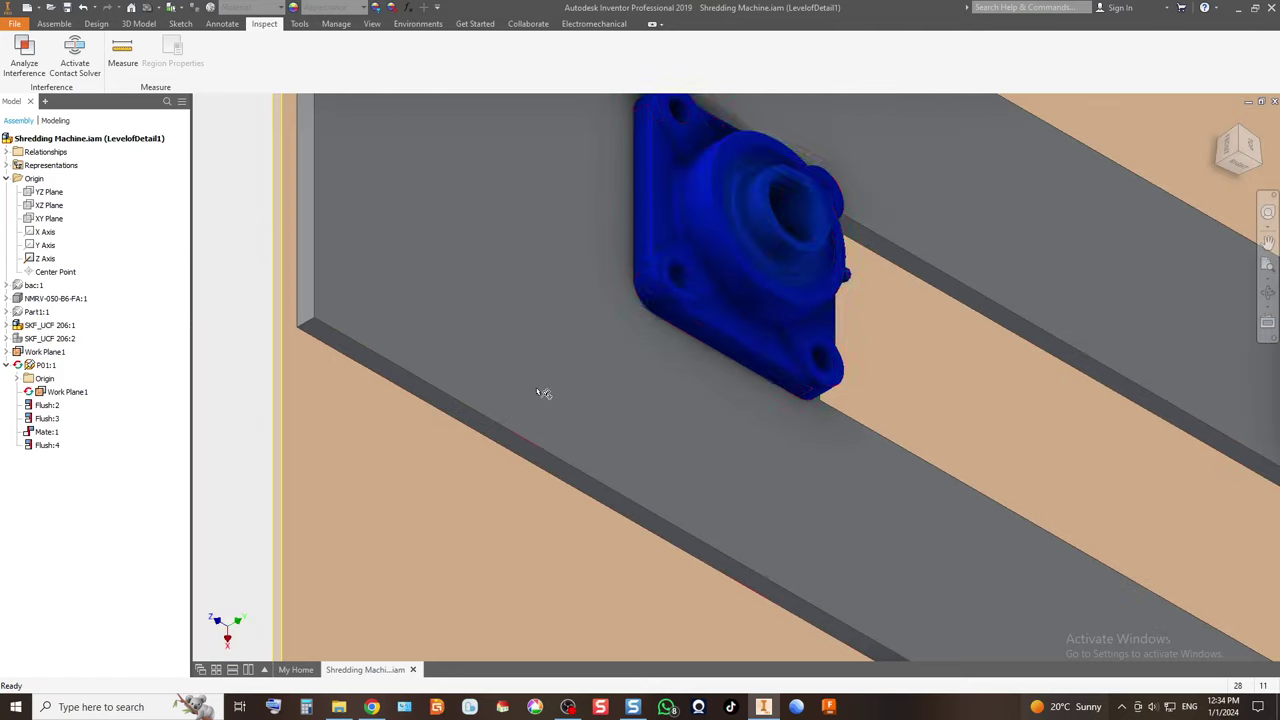
pyautogui.click(115, 60)
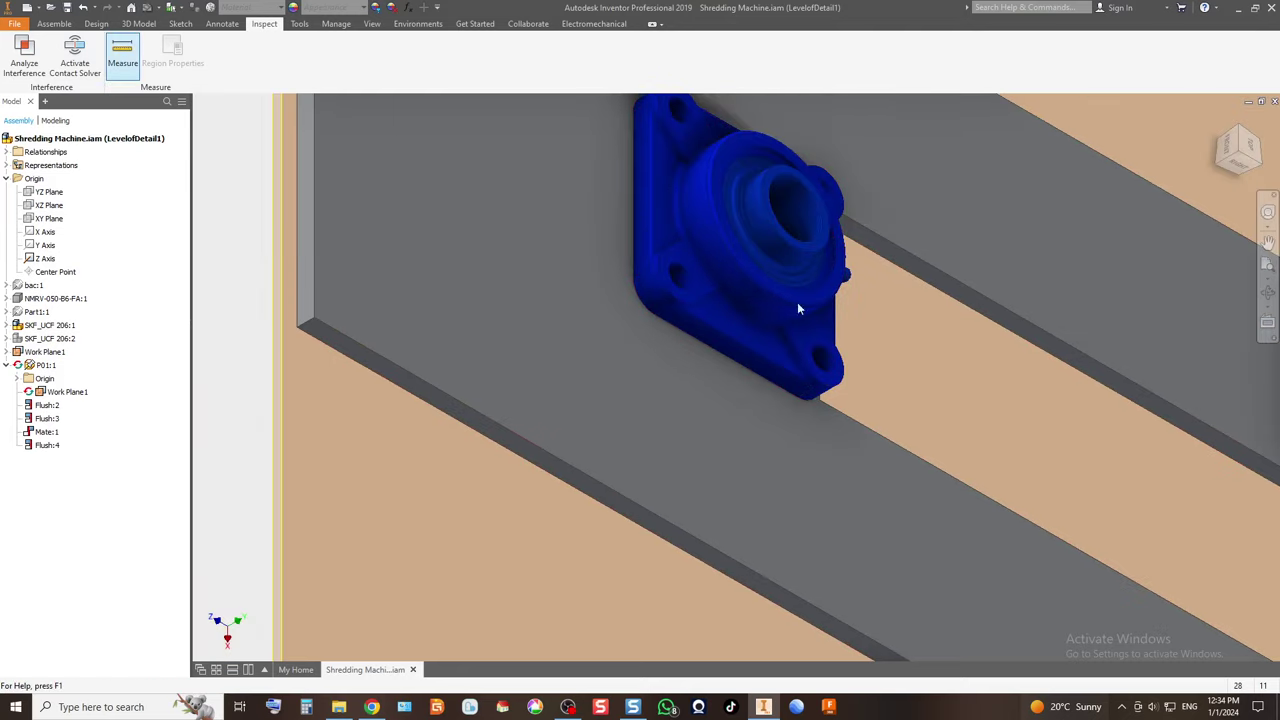
pyautogui.click(775, 375)
pyautogui.click(1262, 164)
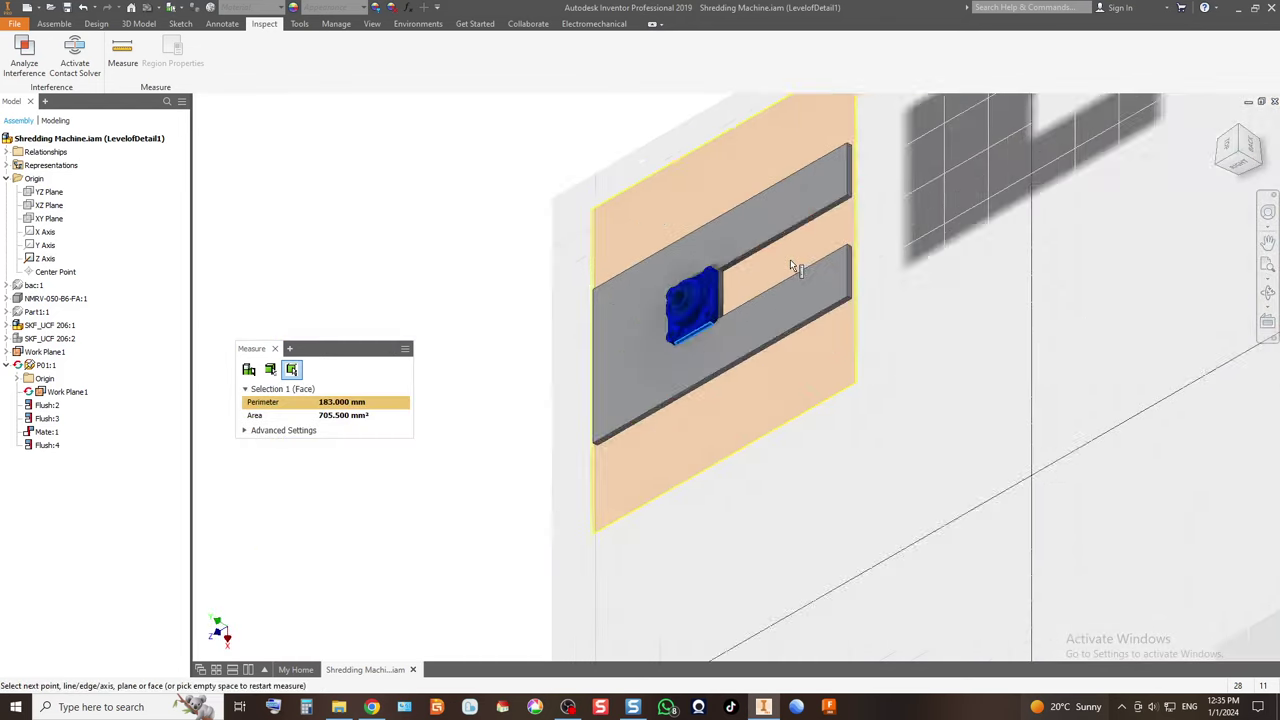
pyautogui.scroll(4, 877, 300)
pyautogui.scroll(-3, 850, 372)
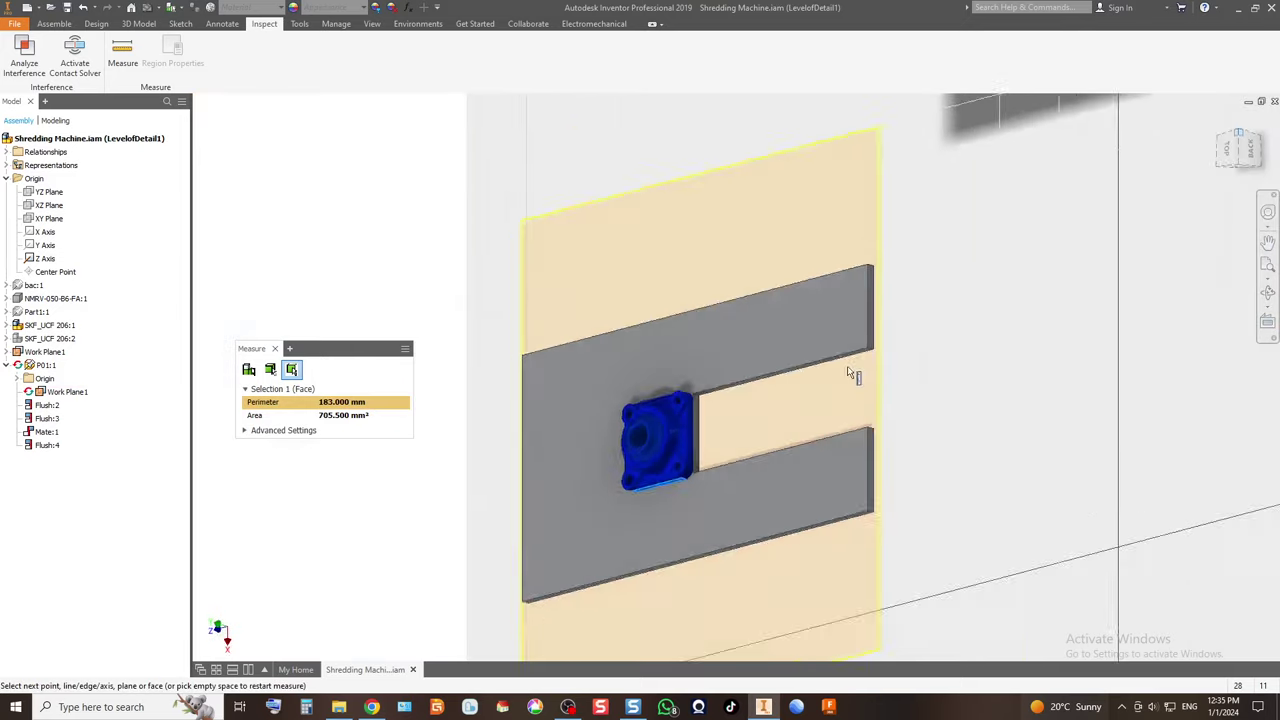
pyautogui.scroll(-3, 709, 491)
pyautogui.scroll(5, 744, 502)
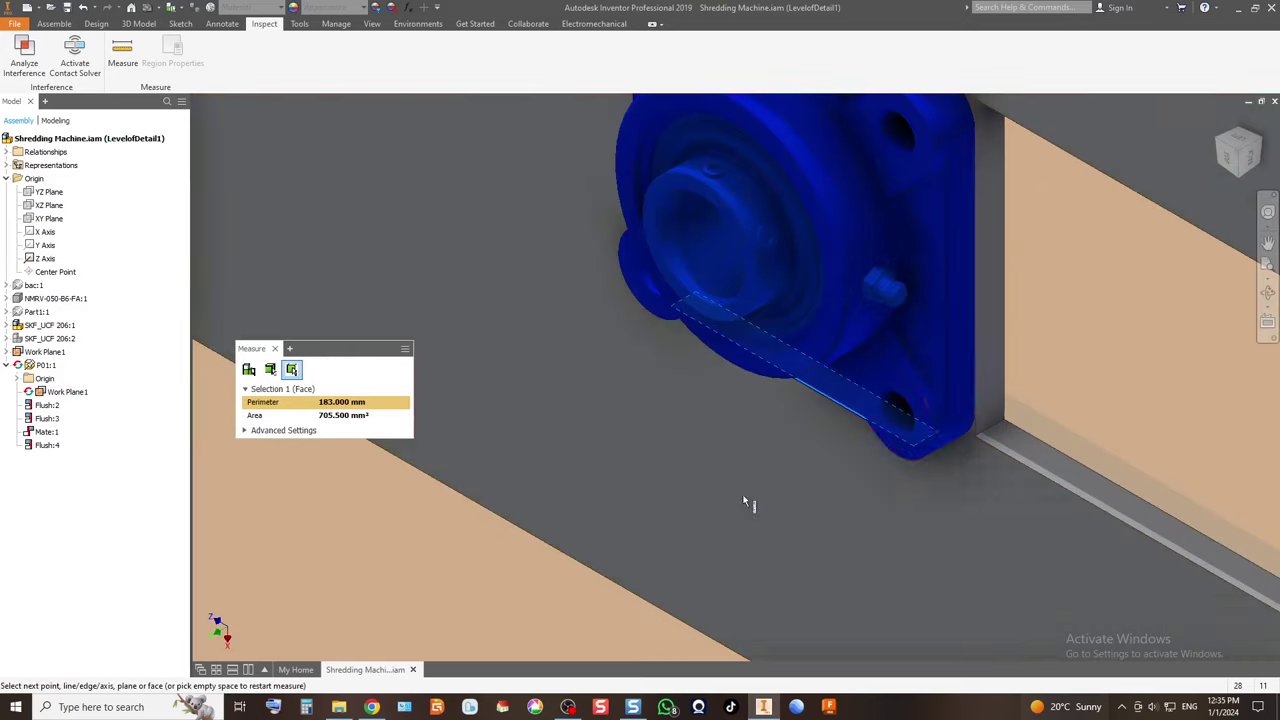
pyautogui.click(1025, 453)
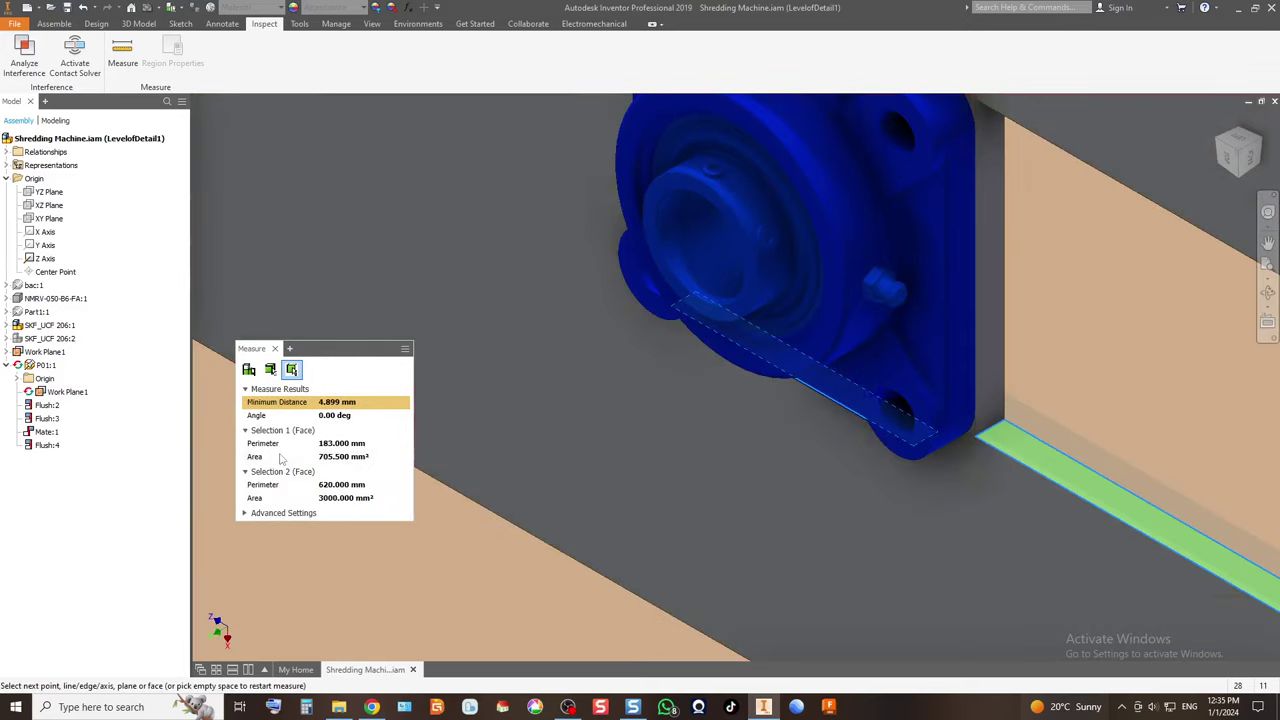
pyautogui.click(275, 349)
# Constrain the slot's long side face to the bearing flange's parallel side face with a Mate at -4 mm offset.
pyautogui.click(54, 23)
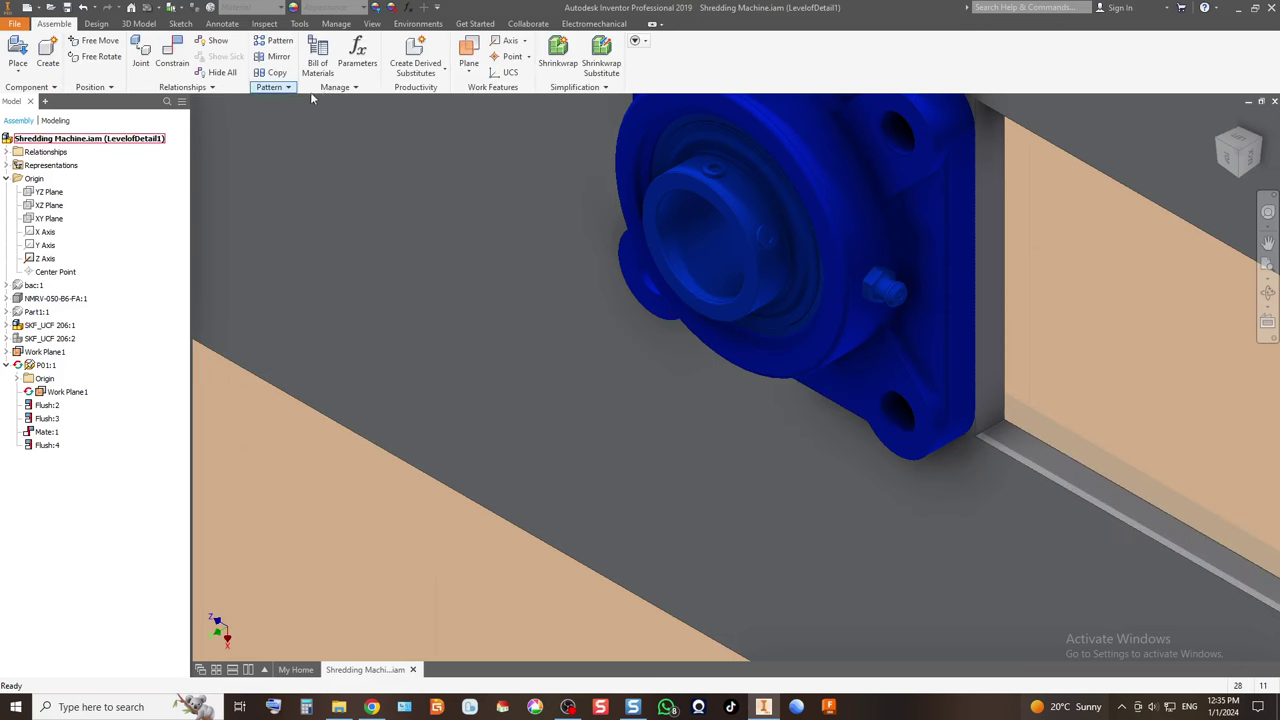
pyautogui.click(171, 55)
pyautogui.click(1026, 444)
pyautogui.click(1238, 178)
pyautogui.scroll(5, 751, 293)
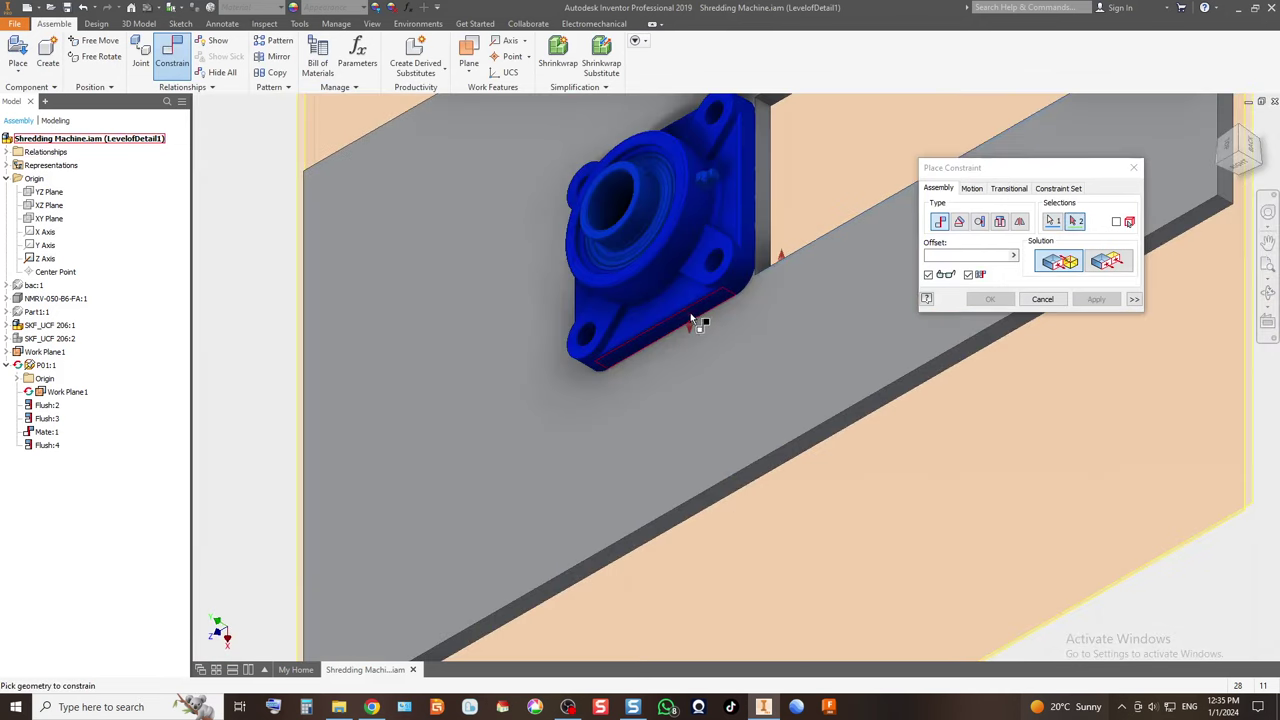
pyautogui.scroll(4, 692, 318)
pyautogui.click(698, 320)
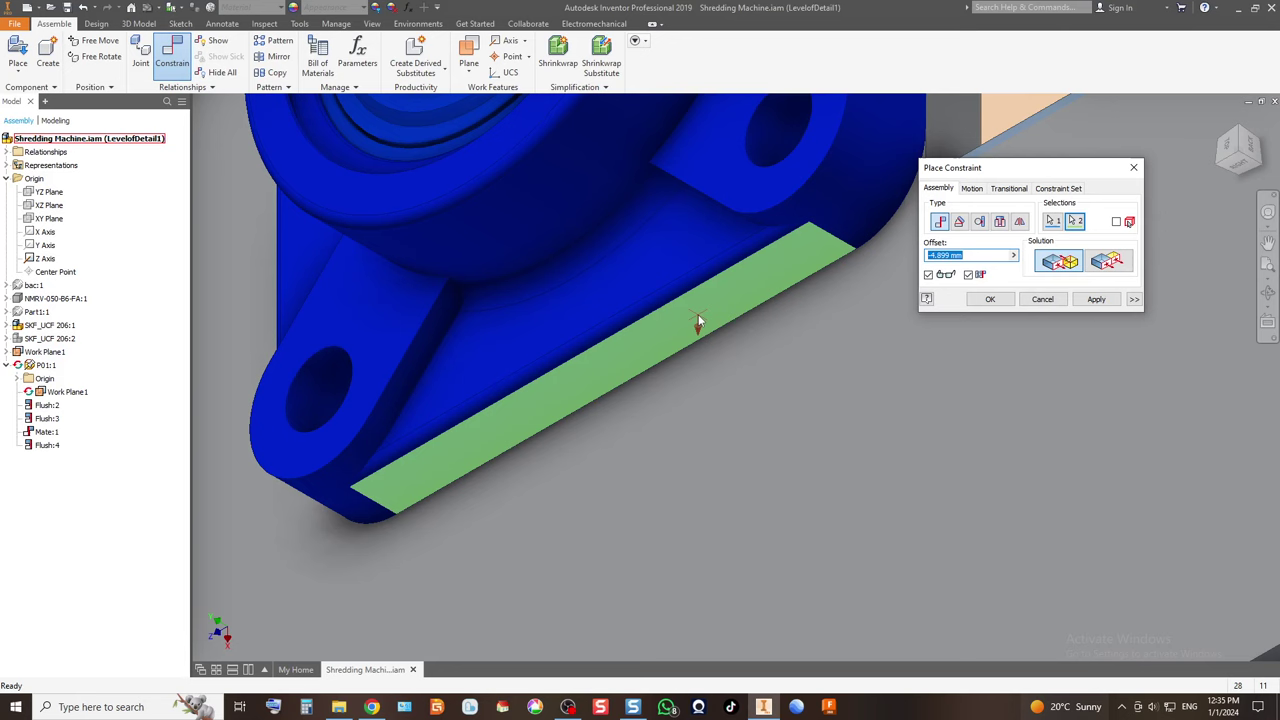
pyautogui.press('Return')
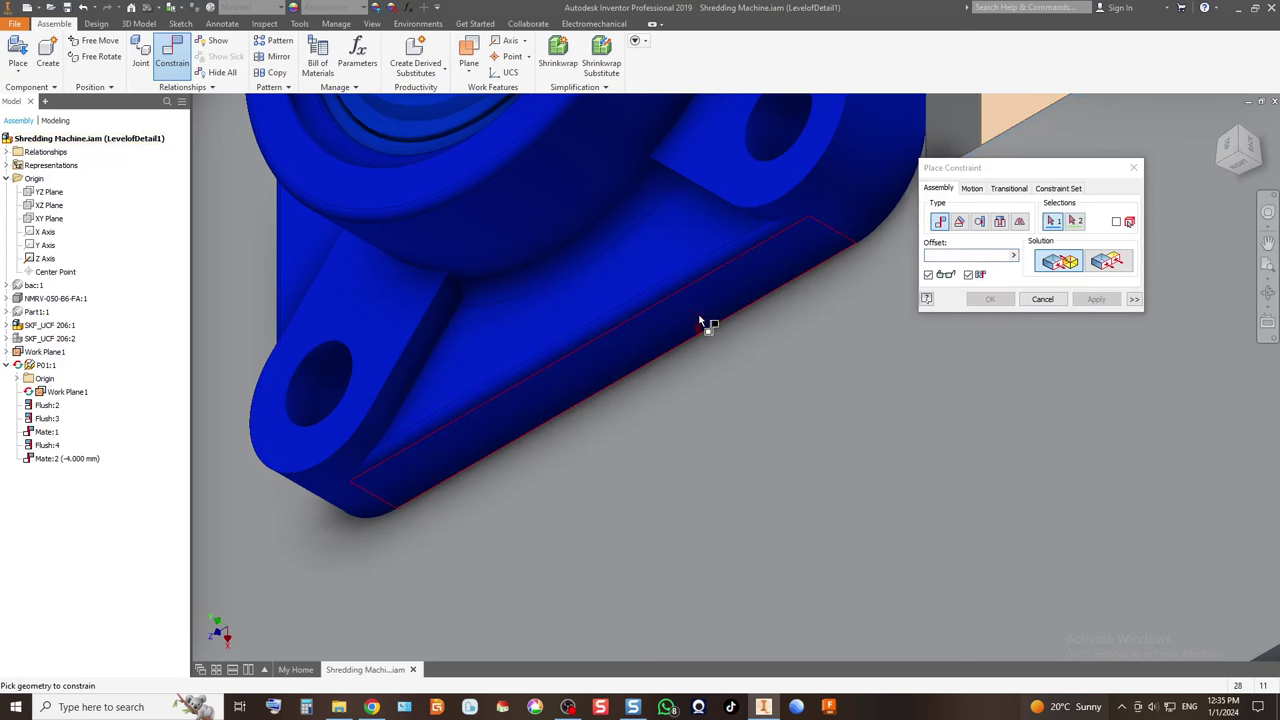
pyautogui.scroll(-5, 646, 332)
pyautogui.click(1133, 167)
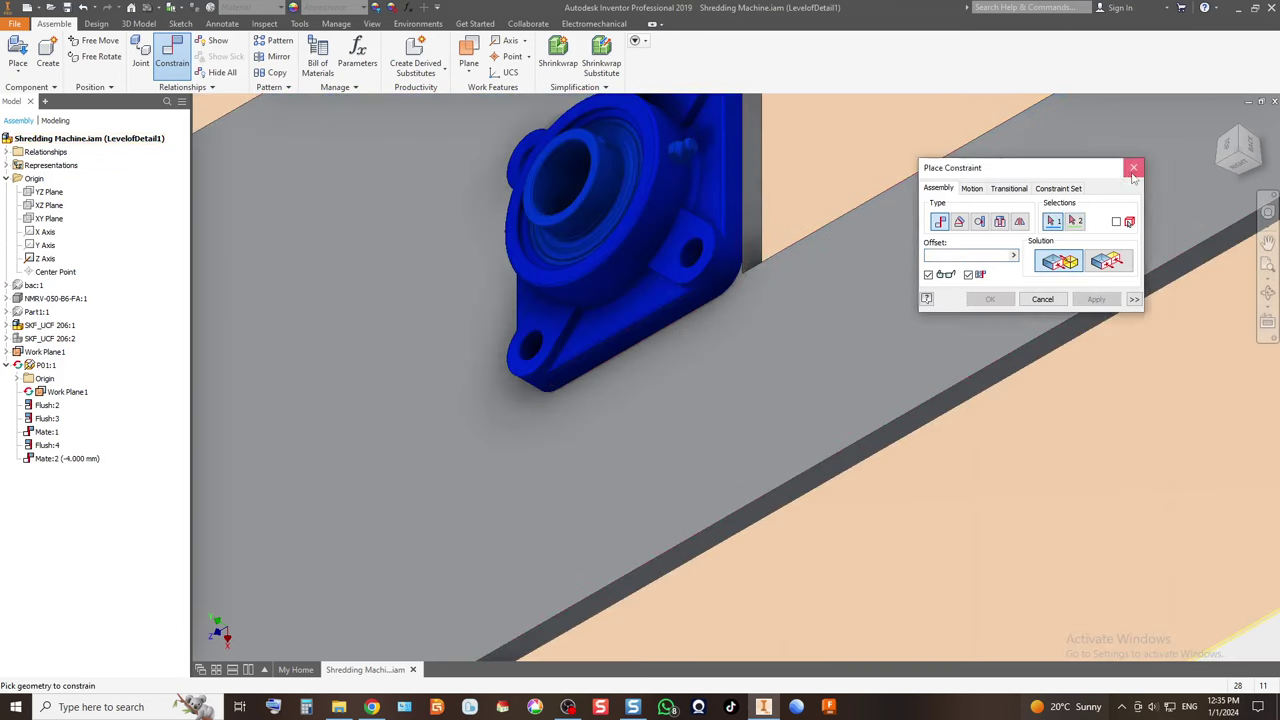
# Open plate P01 for editing in place and start a 2D sketch on its upper face beside the bearing.
pyautogui.click(1238, 143)
pyautogui.scroll(6, 905, 386)
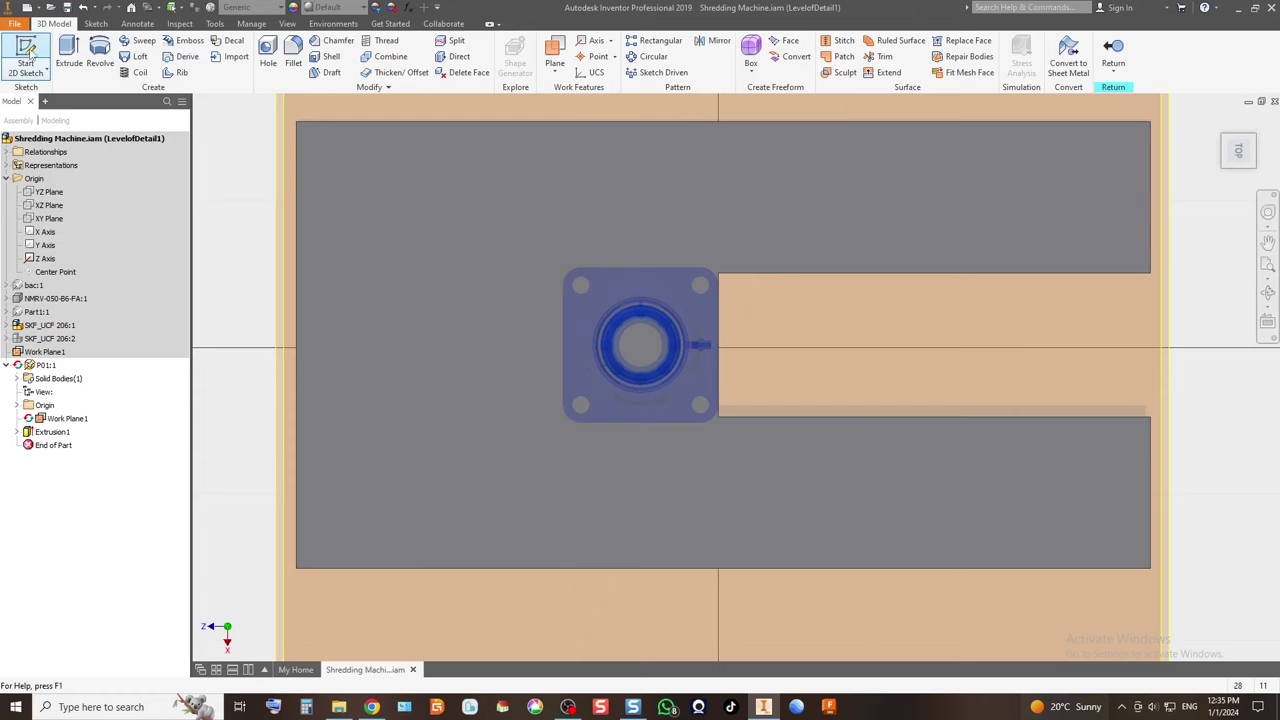
pyautogui.click(28, 55)
pyautogui.click(634, 223)
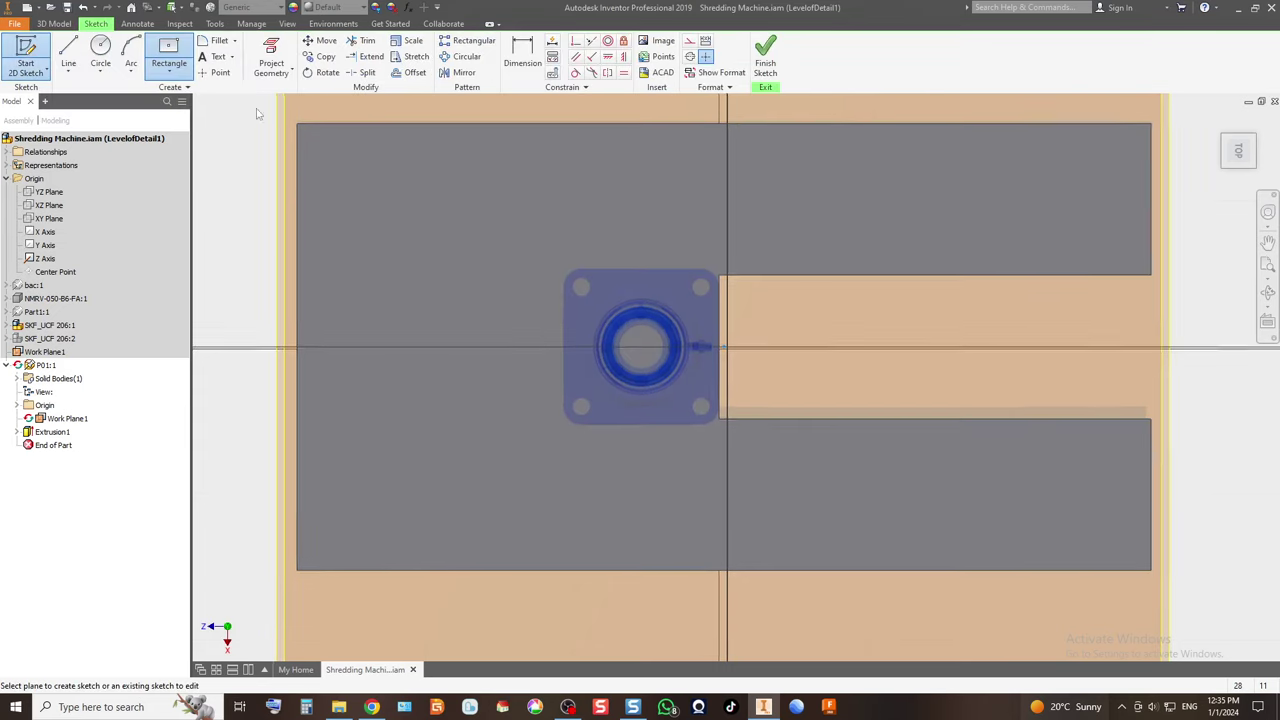
# Project the bearing's four mounting holes and its central bore into the plate sketch.
pyautogui.click(271, 60)
pyautogui.scroll(5, 634, 355)
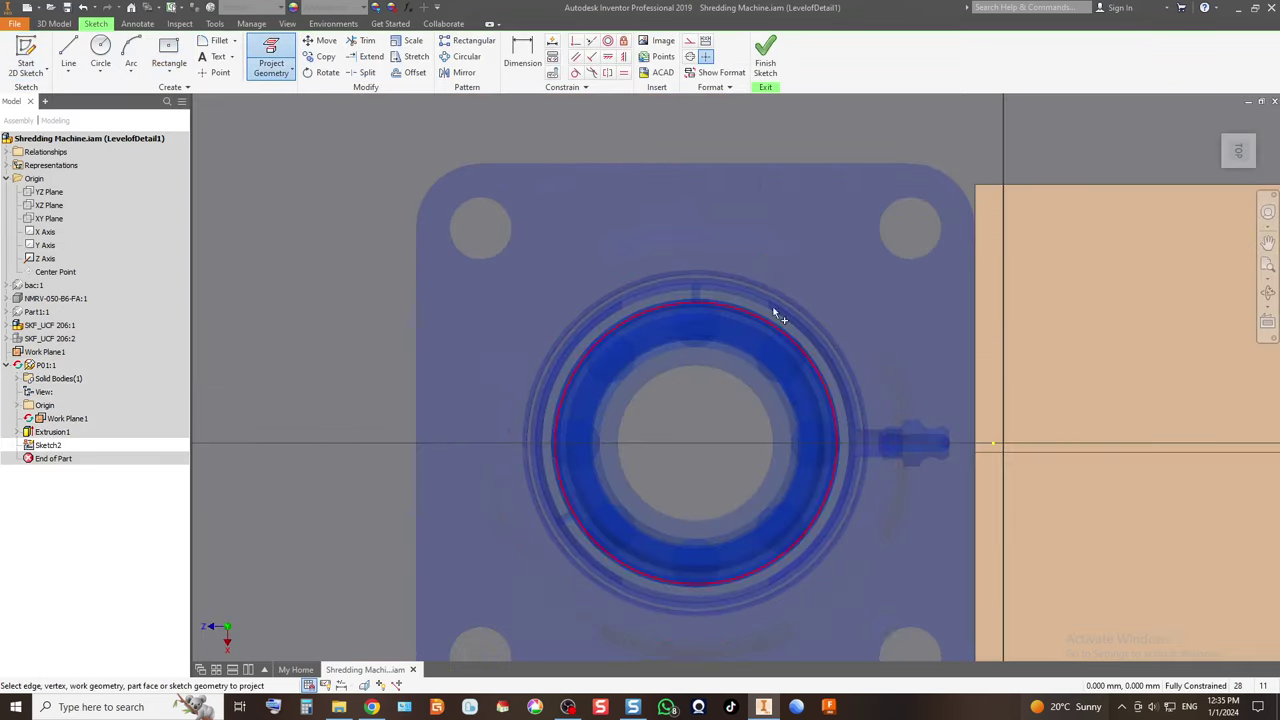
pyautogui.click(909, 258)
pyautogui.click(506, 249)
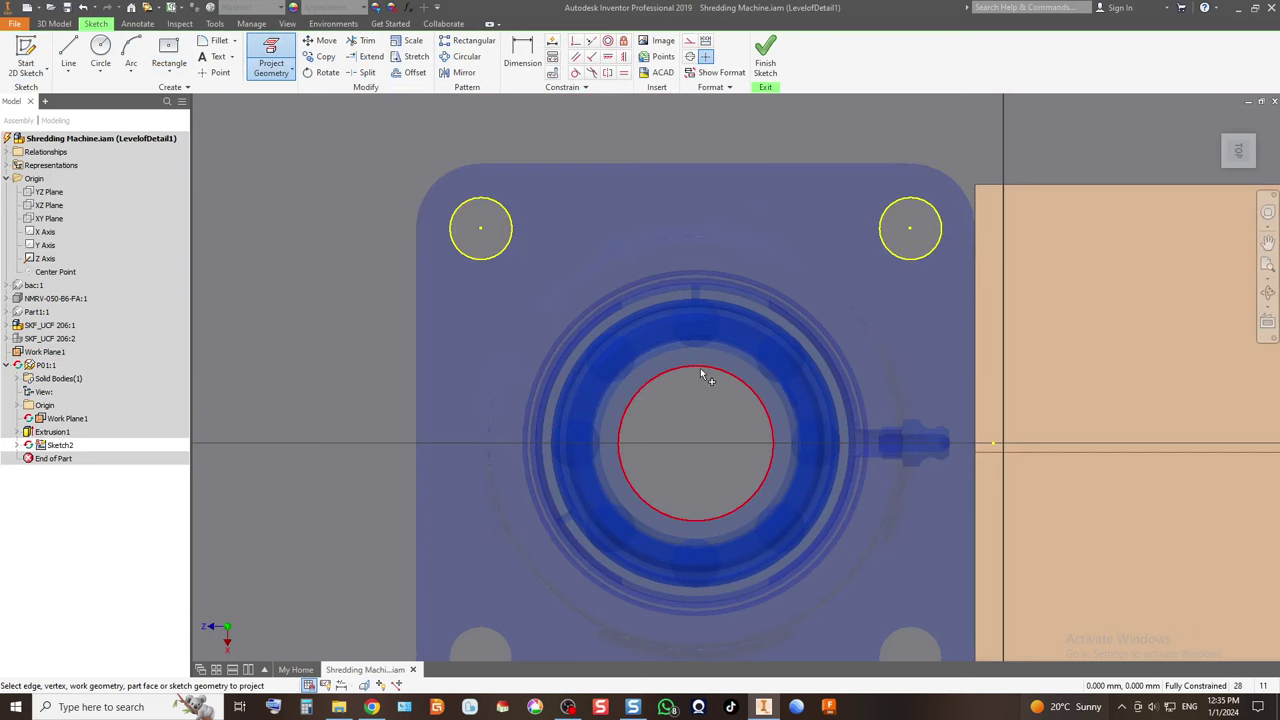
pyautogui.click(700, 375)
pyautogui.scroll(-3, 700, 375)
pyautogui.scroll(4, 554, 554)
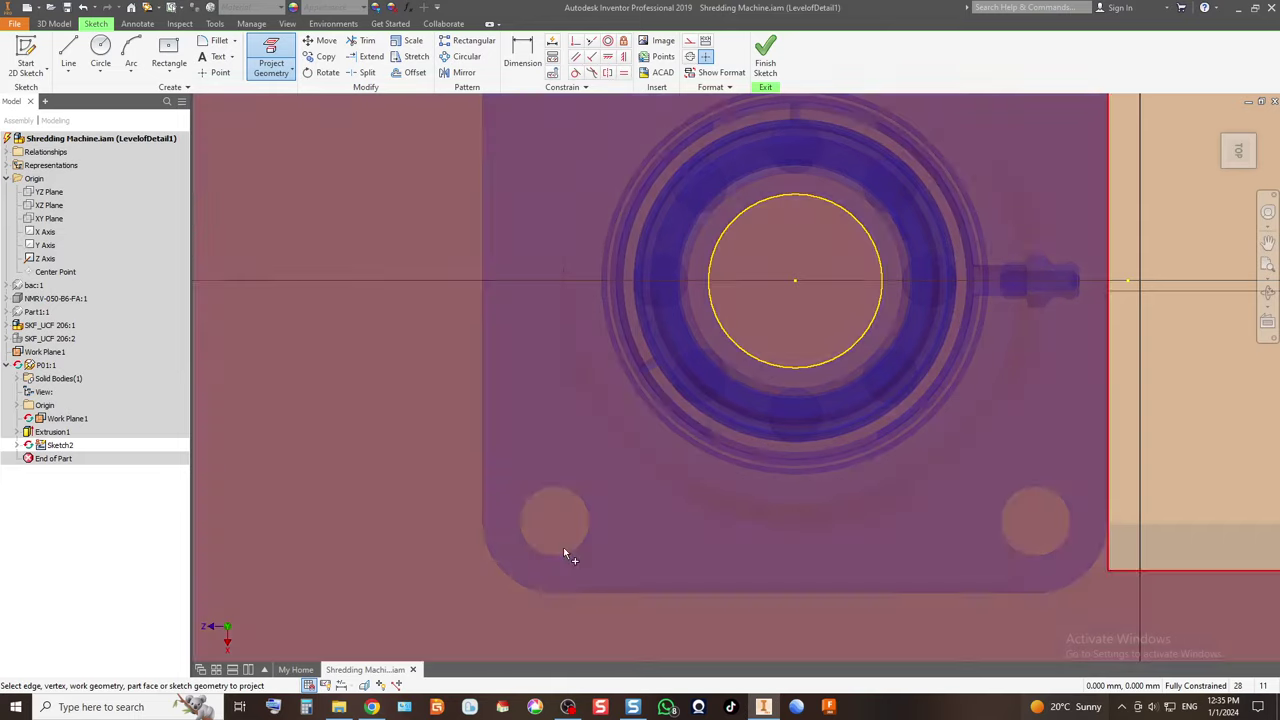
pyautogui.click(564, 551)
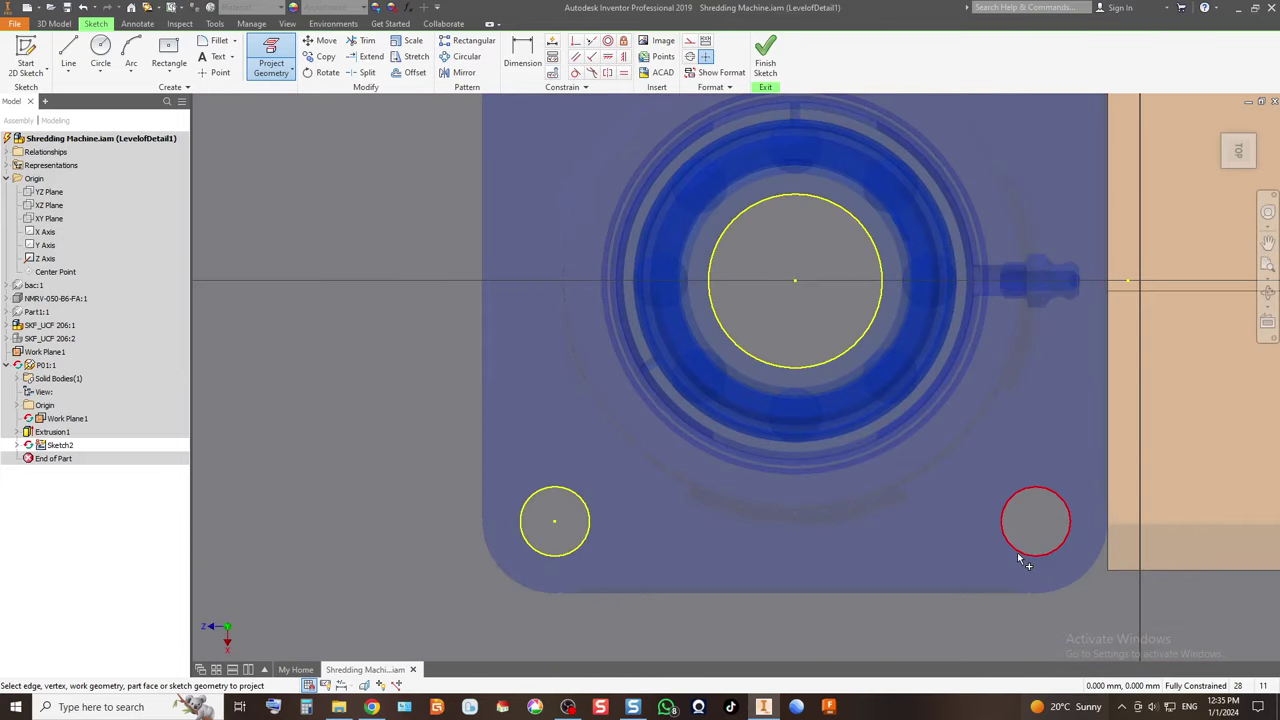
pyautogui.click(1018, 552)
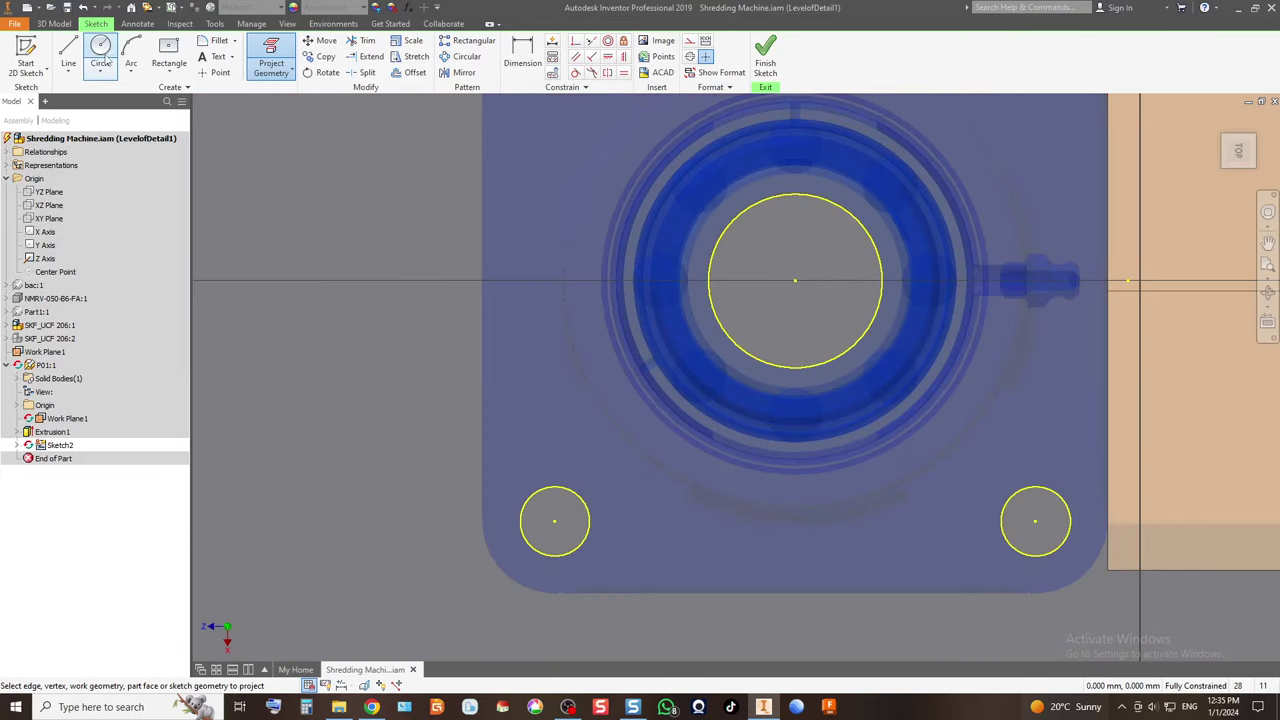
# Draw a 40 mm diameter circle centred on the projected bore and finish the sketch.
pyautogui.click(101, 52)
pyautogui.click(795, 281)
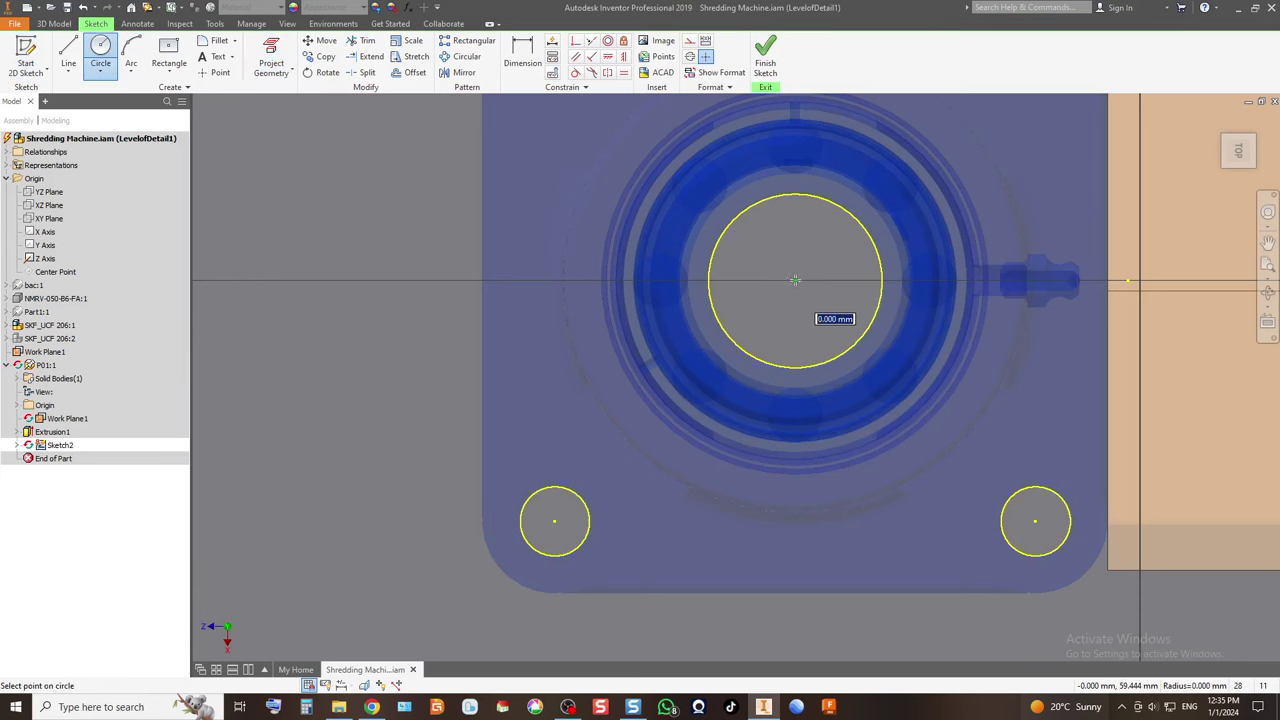
pyautogui.write('40')
pyautogui.press('Return')
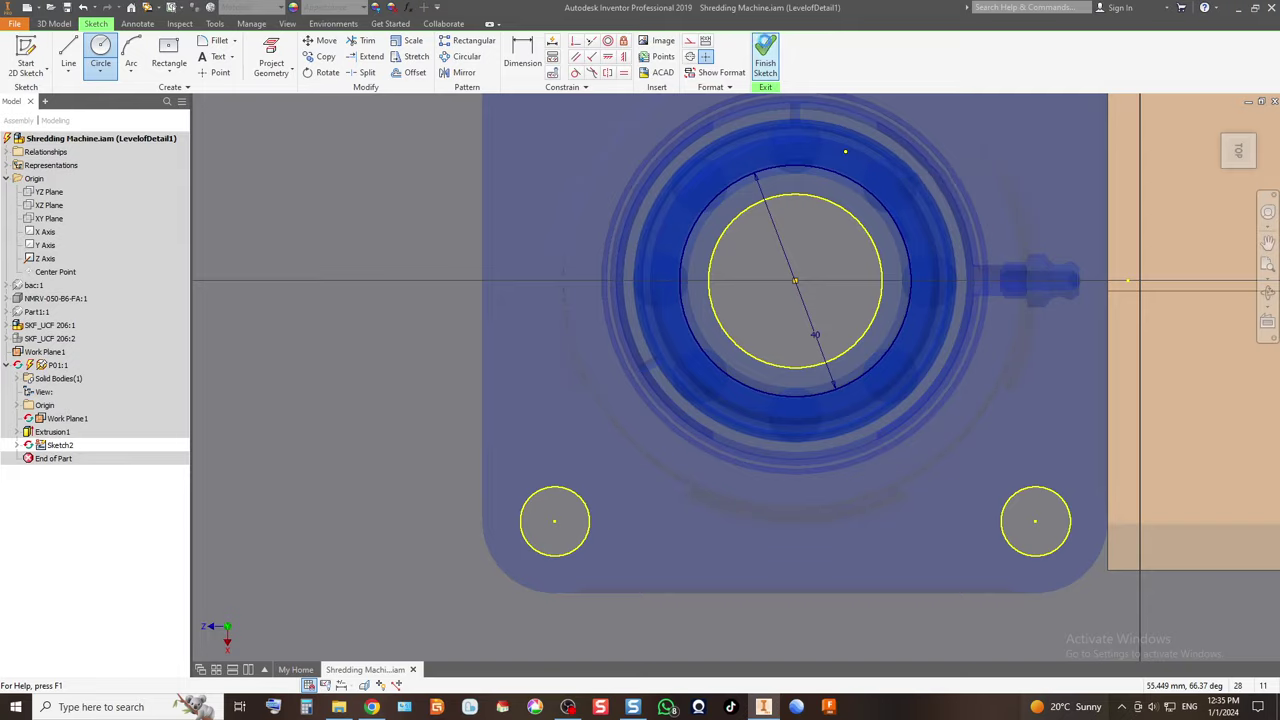
pyautogui.click(765, 55)
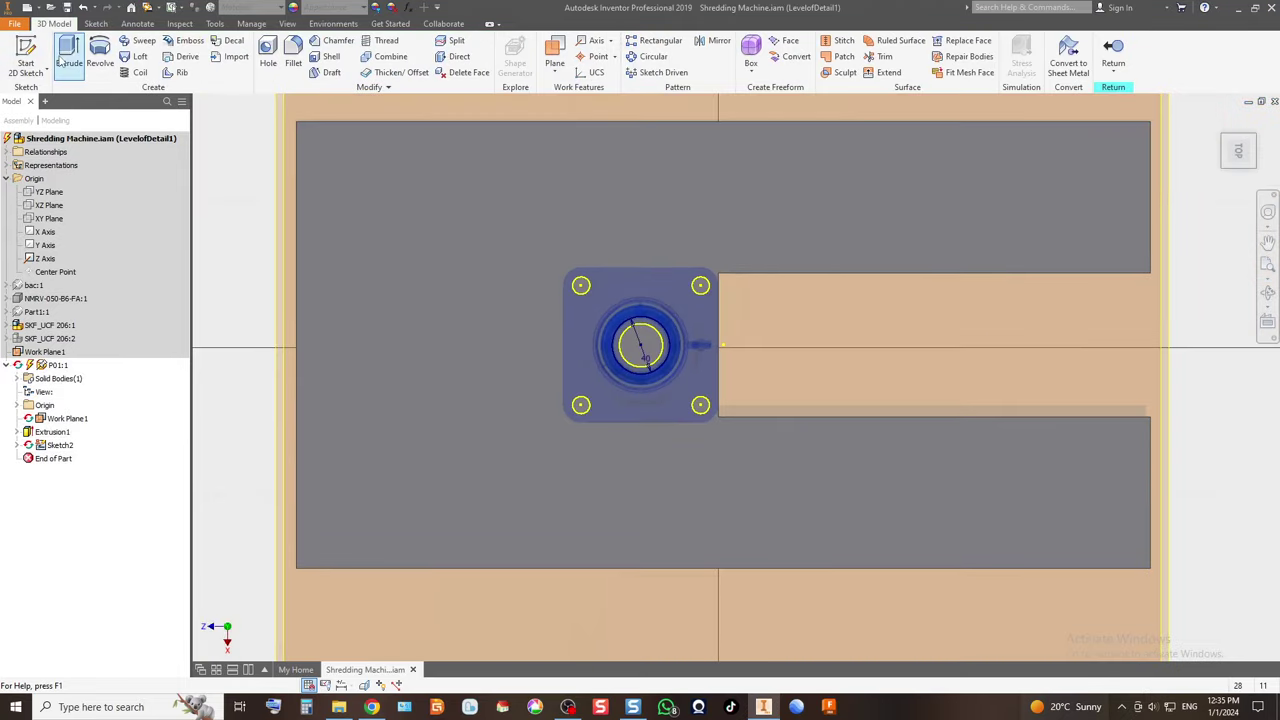
# Extrude the four mounting-hole circles and the full 40 mm circle by 10 mm as a join, and return to the assembly.
pyautogui.click(60, 60)
pyautogui.scroll(5, 628, 421)
pyautogui.click(457, 360)
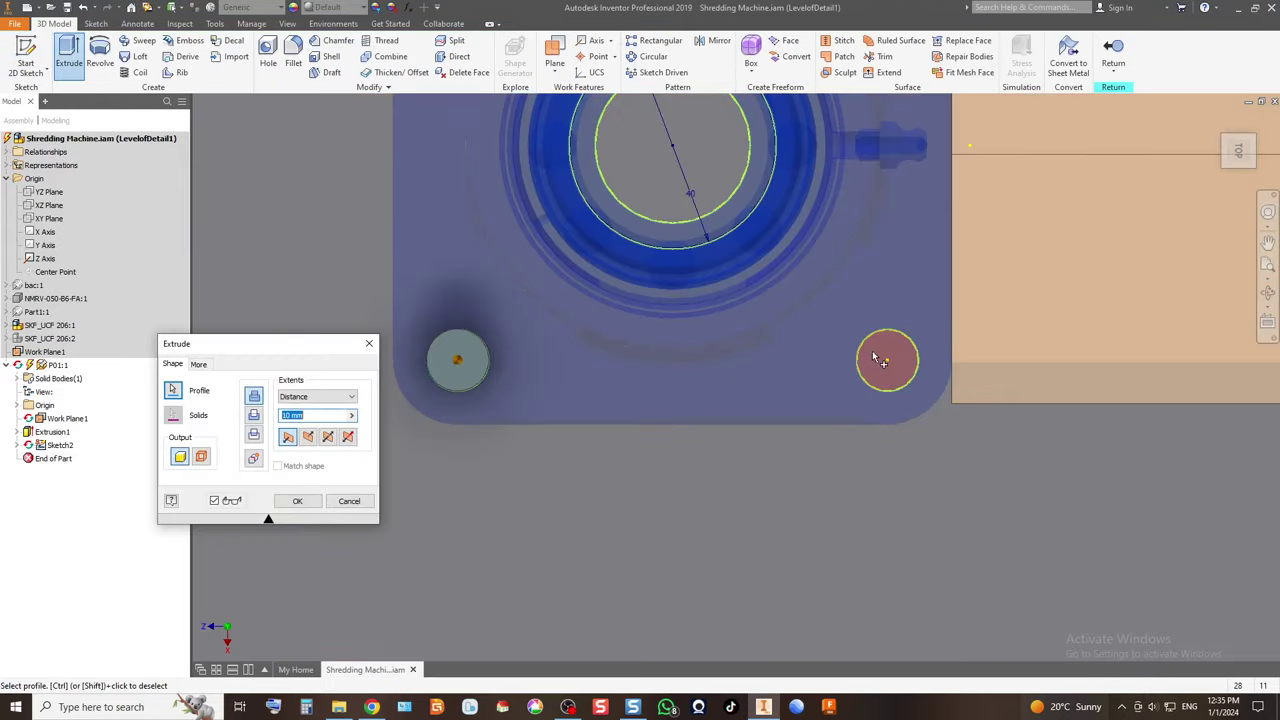
pyautogui.click(873, 358)
pyautogui.click(714, 166)
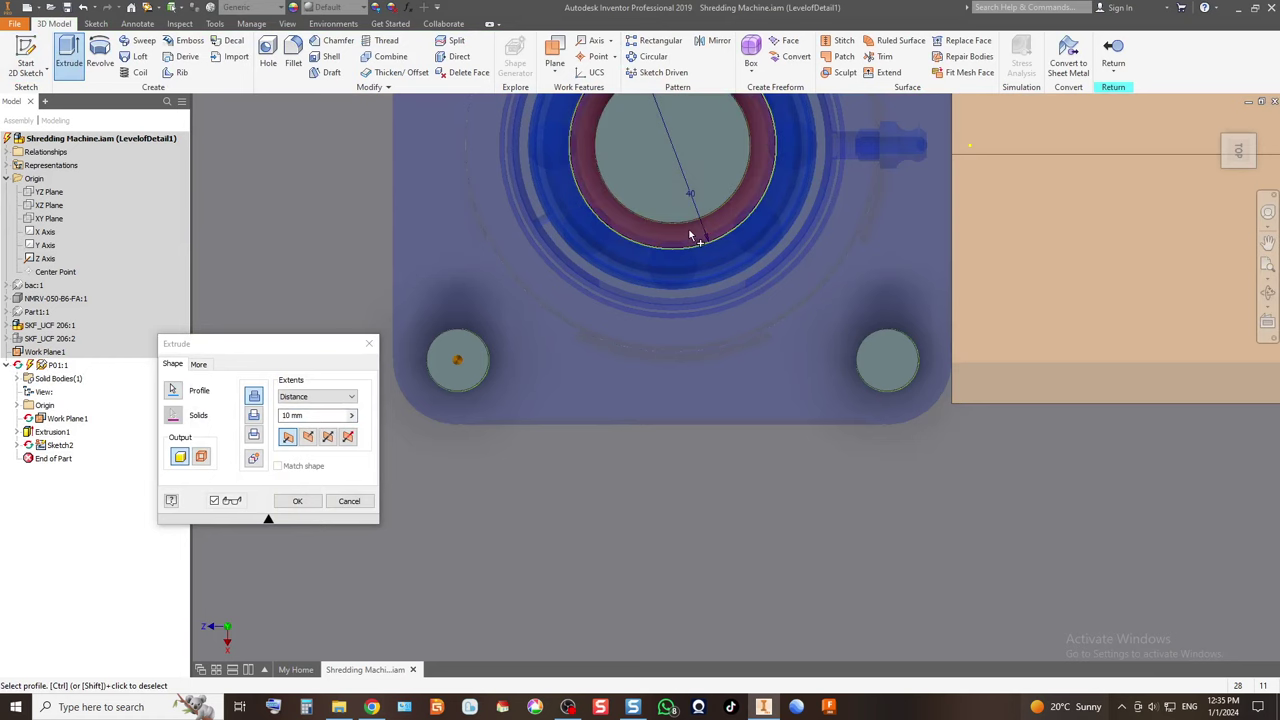
pyautogui.scroll(-4, 717, 349)
pyautogui.scroll(4, 700, 330)
pyautogui.click(692, 335)
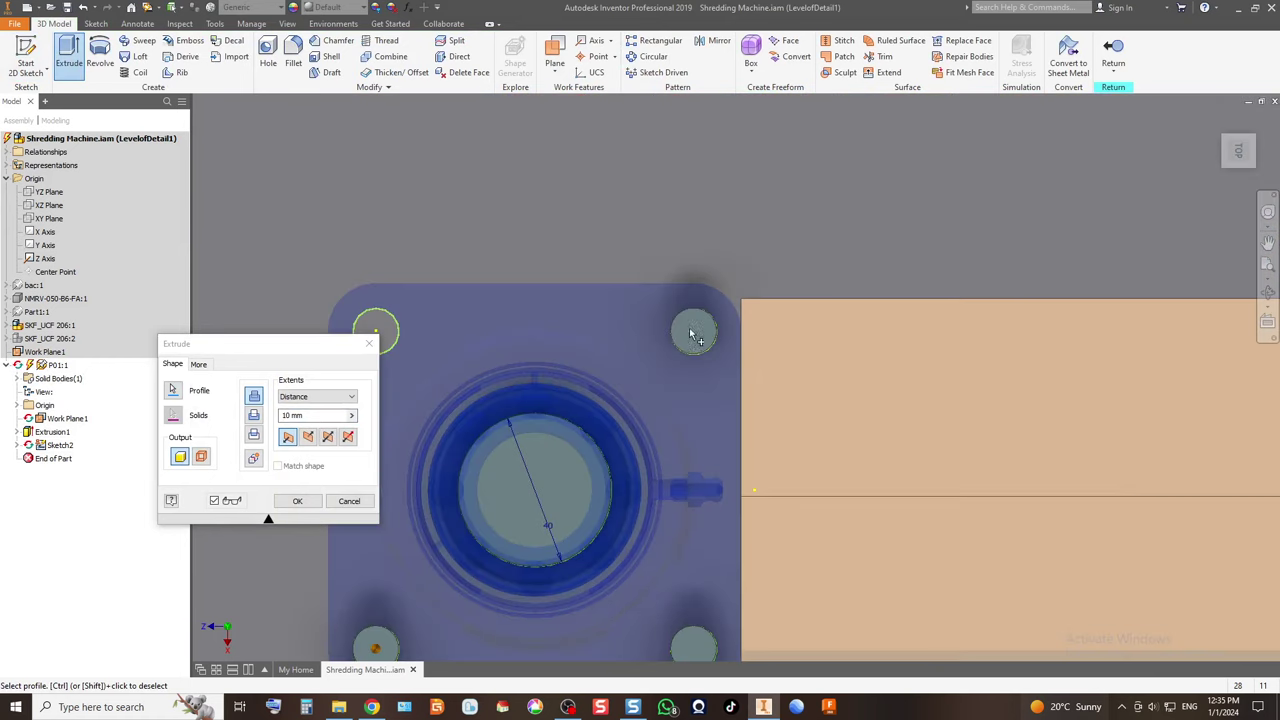
pyautogui.click(375, 333)
pyautogui.click(297, 500)
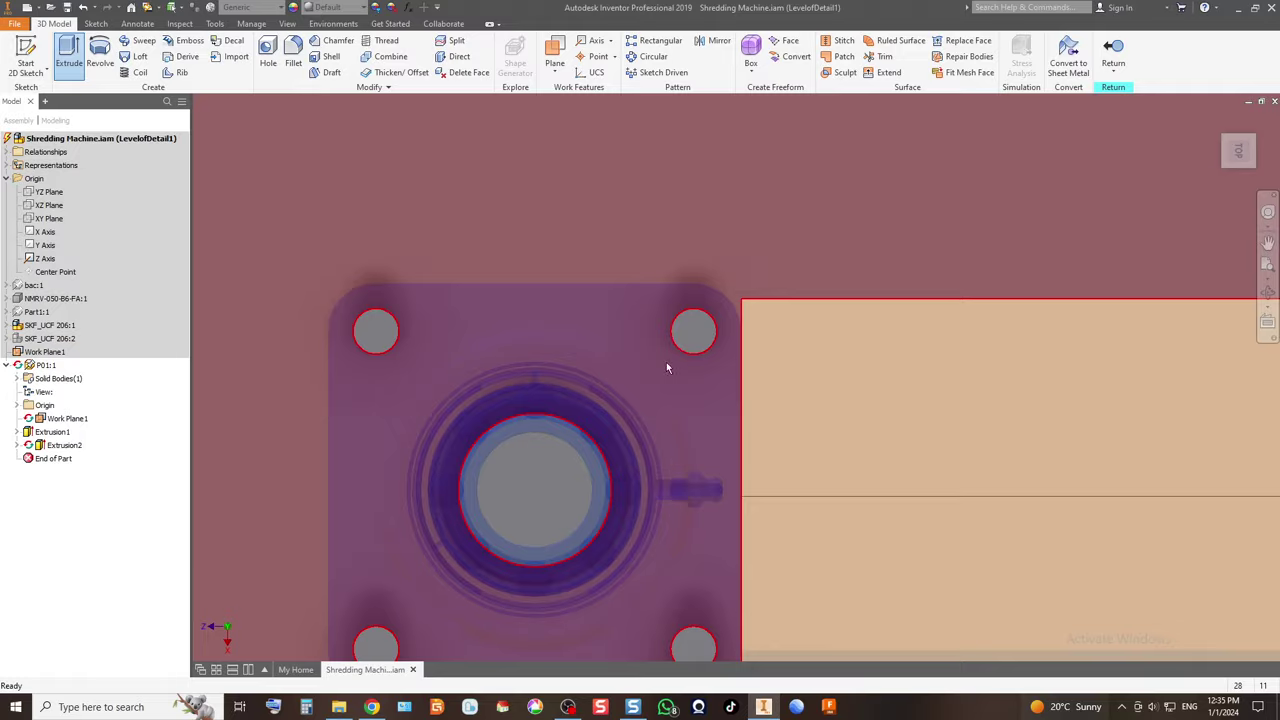
pyautogui.scroll(-5, 666, 362)
pyautogui.click(1113, 50)
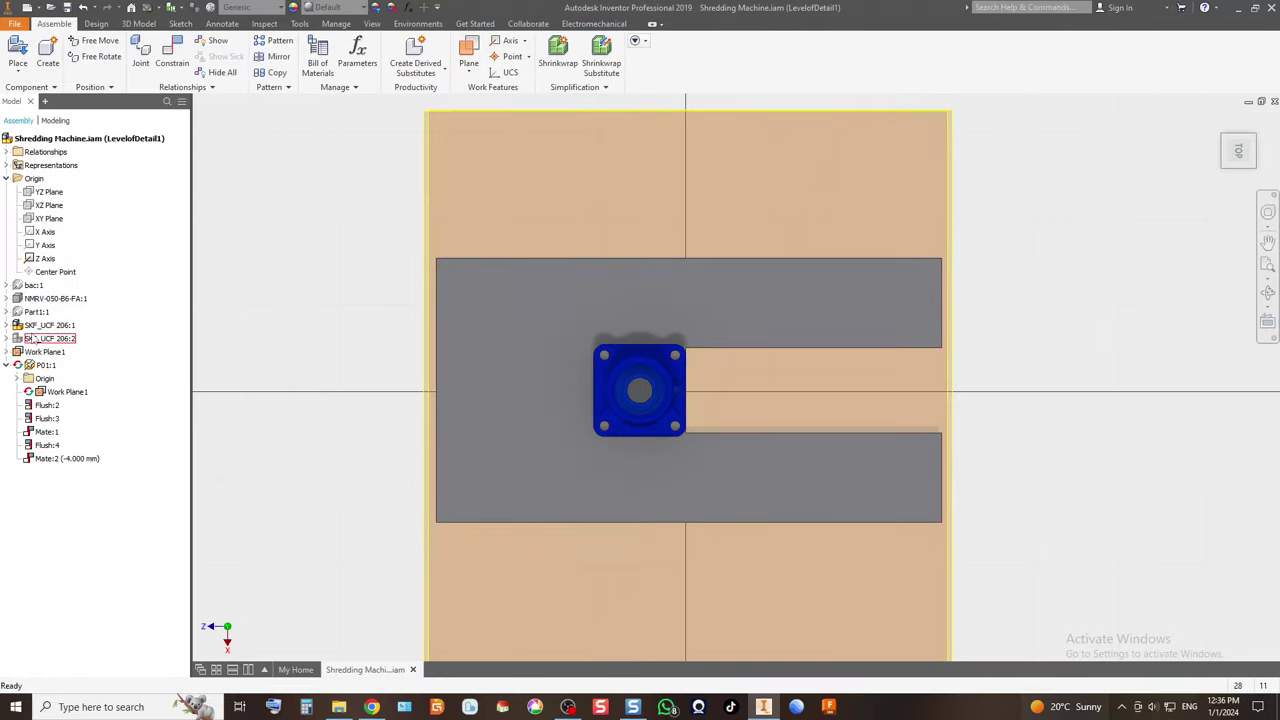
# Hide the bearing SKF_UCF 206:1 and inspect the extruded features on the plate from an angled view.
pyautogui.click(33, 340)
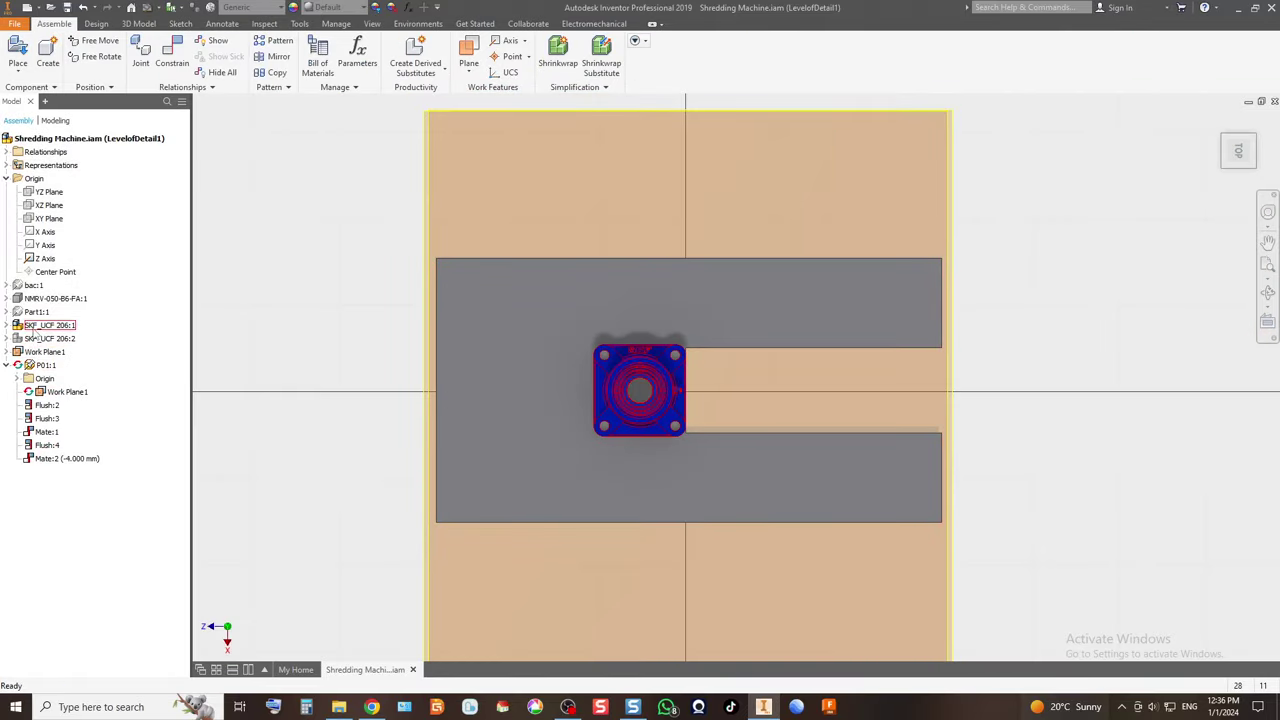
pyautogui.rightClick(33, 340)
pyautogui.click(62, 479)
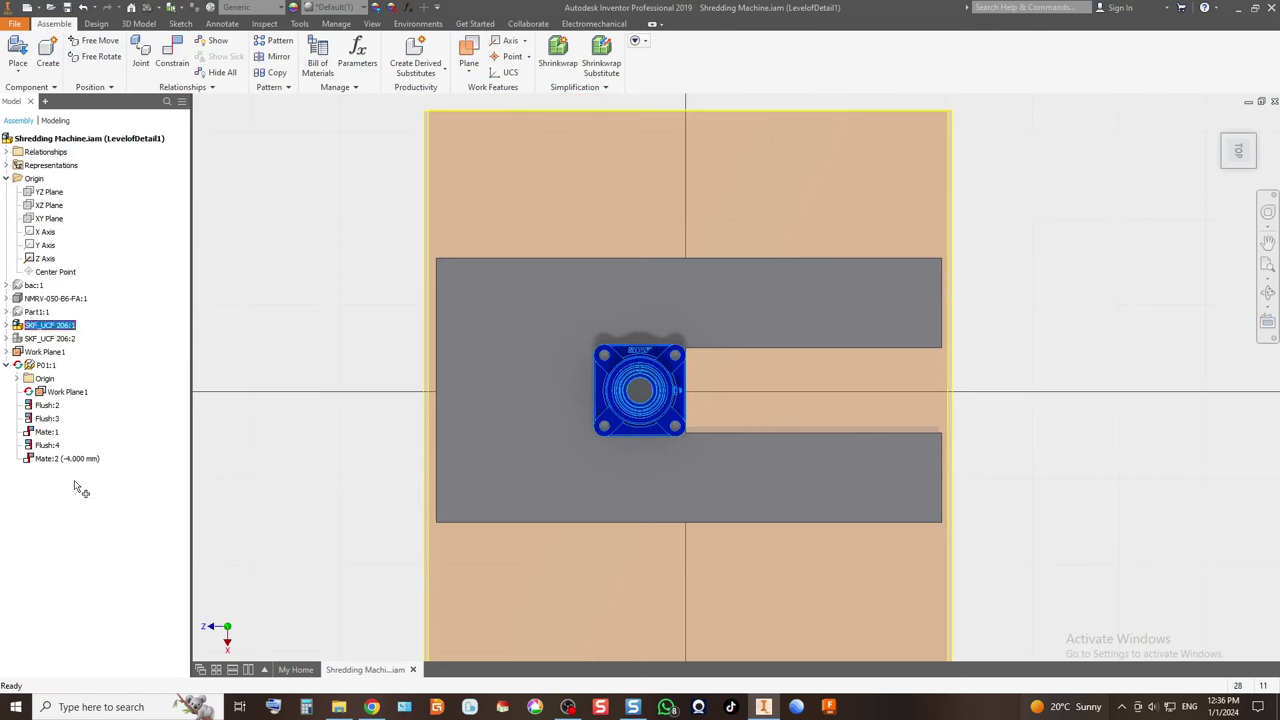
pyautogui.click(1228, 173)
pyautogui.scroll(5, 918, 398)
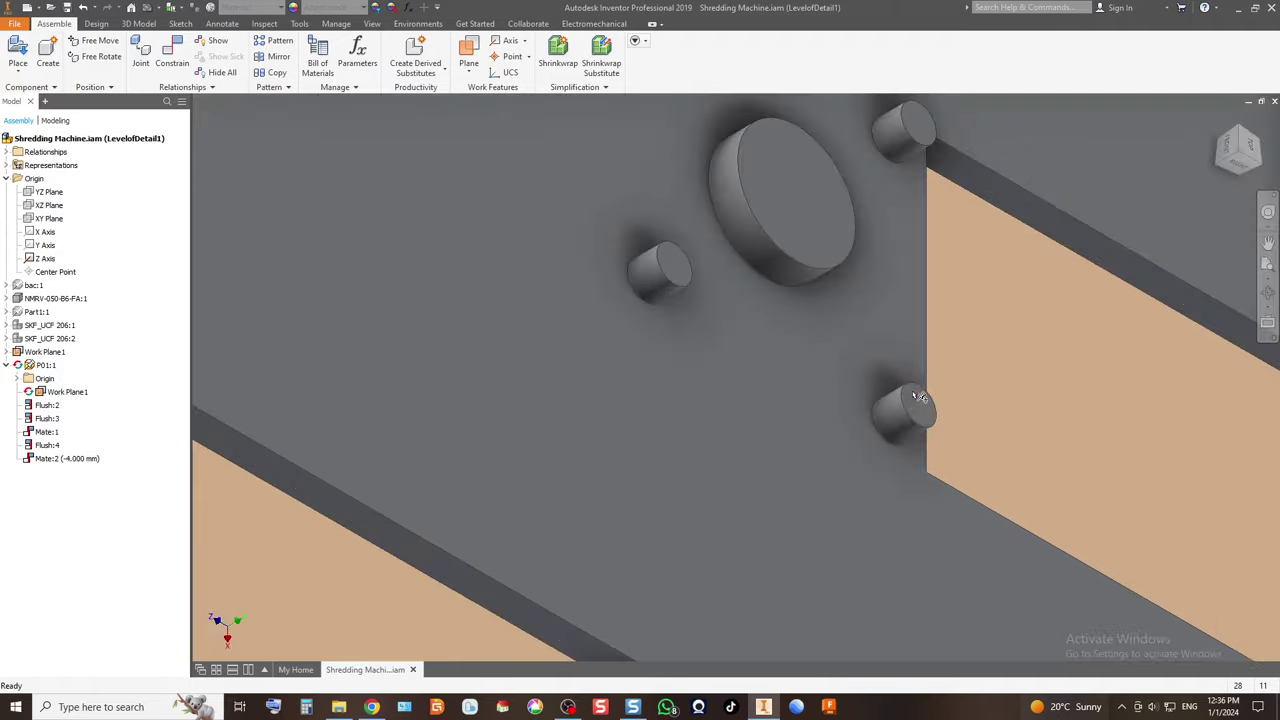
# Edit plate P01's circle extrusion into a cut with its extents set to All.
pyautogui.scroll(-3, 800, 412)
pyautogui.click(46, 365)
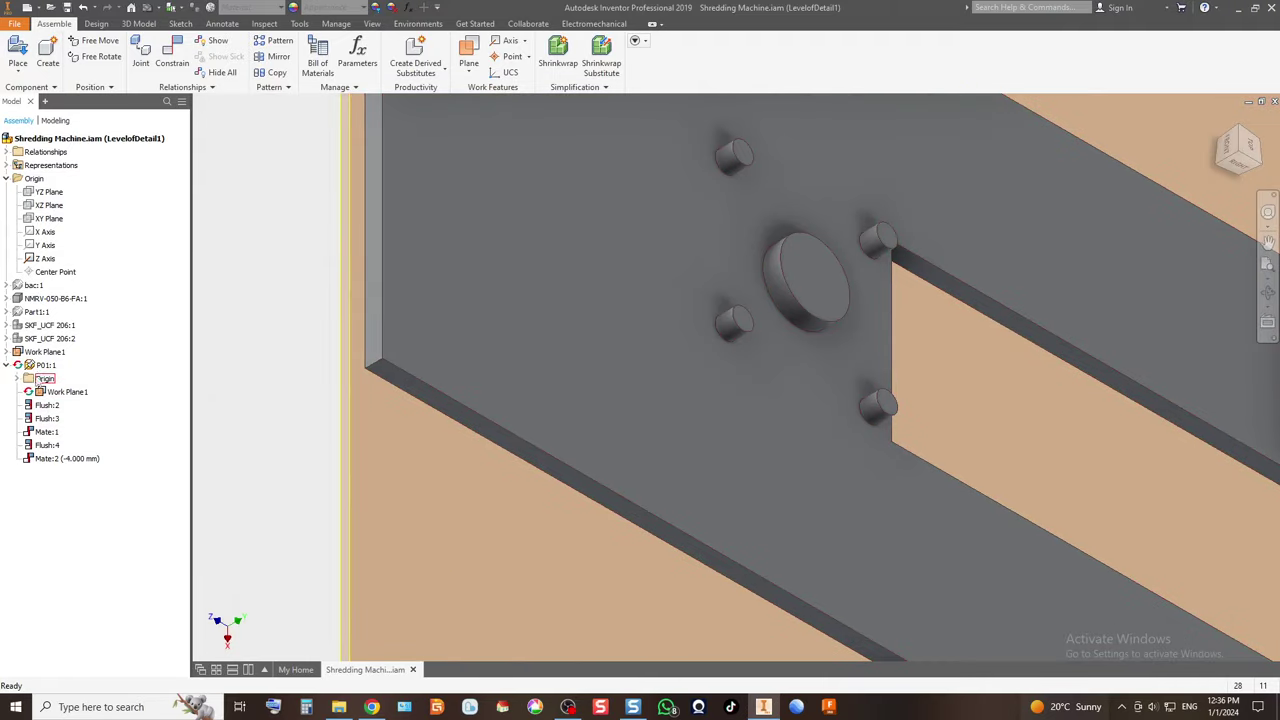
pyautogui.doubleClick(44, 364)
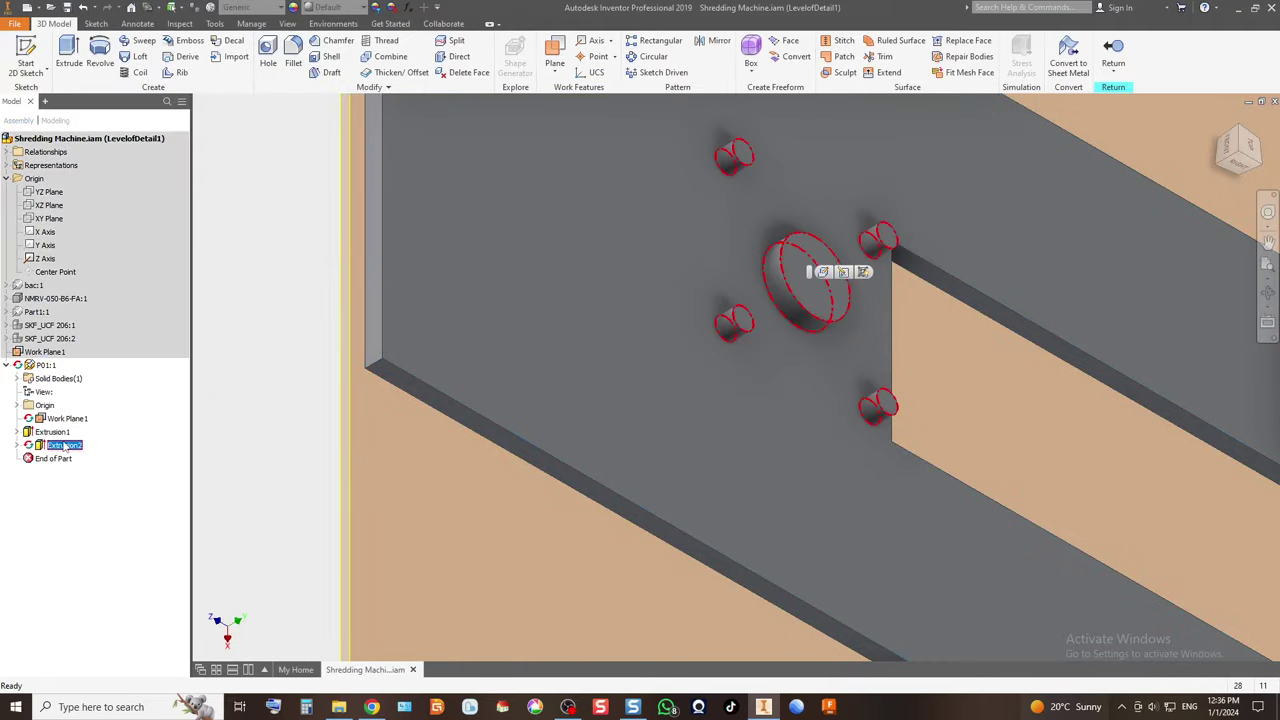
pyautogui.doubleClick(64, 447)
pyautogui.click(286, 504)
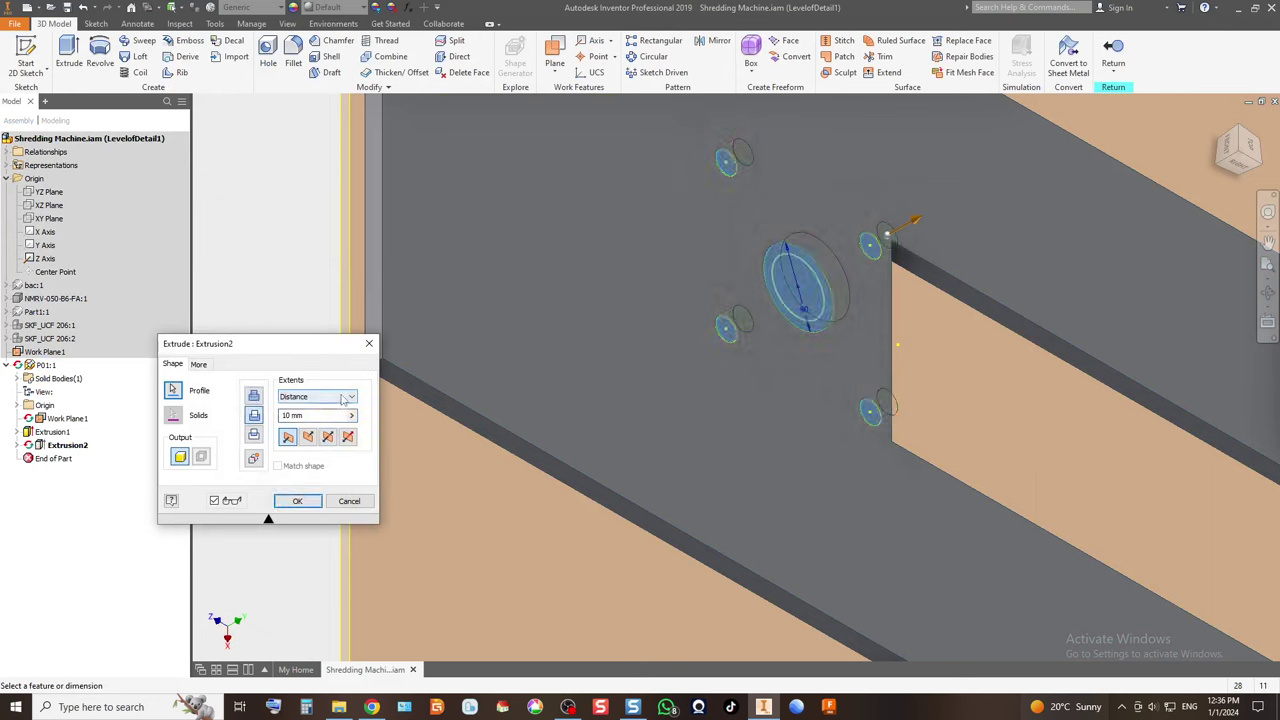
pyautogui.click(351, 398)
pyautogui.click(300, 446)
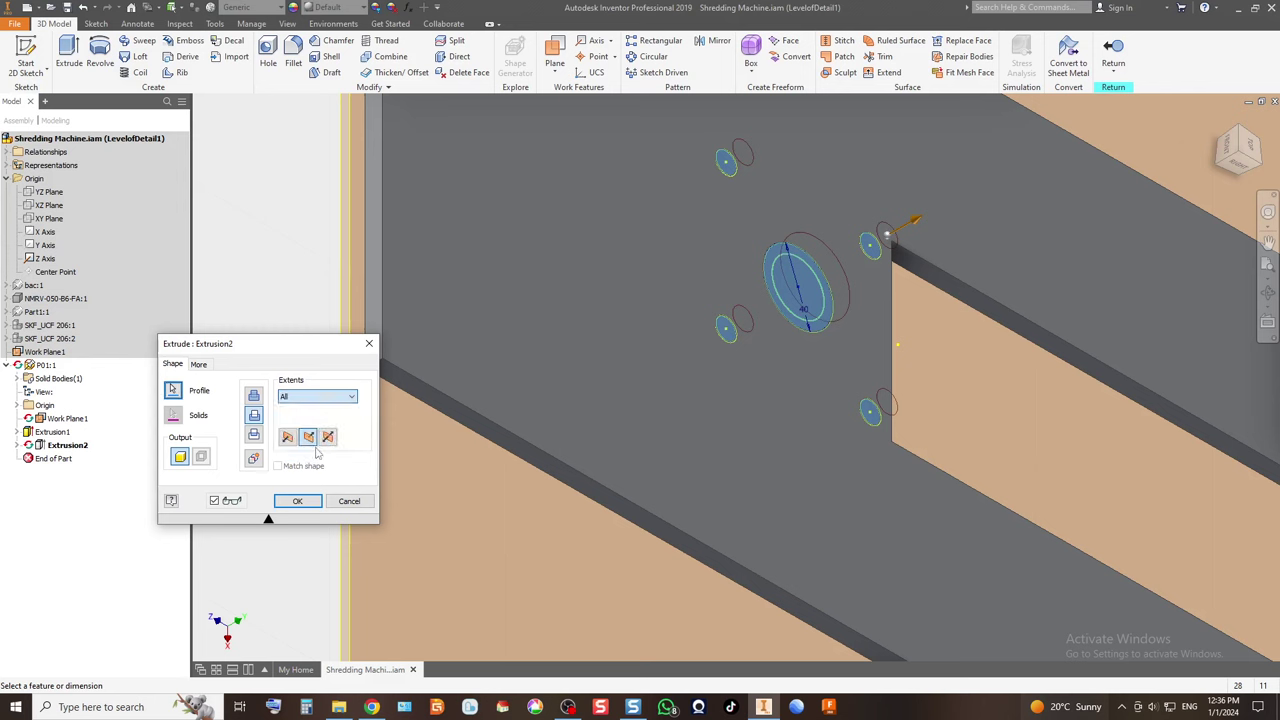
pyautogui.click(297, 500)
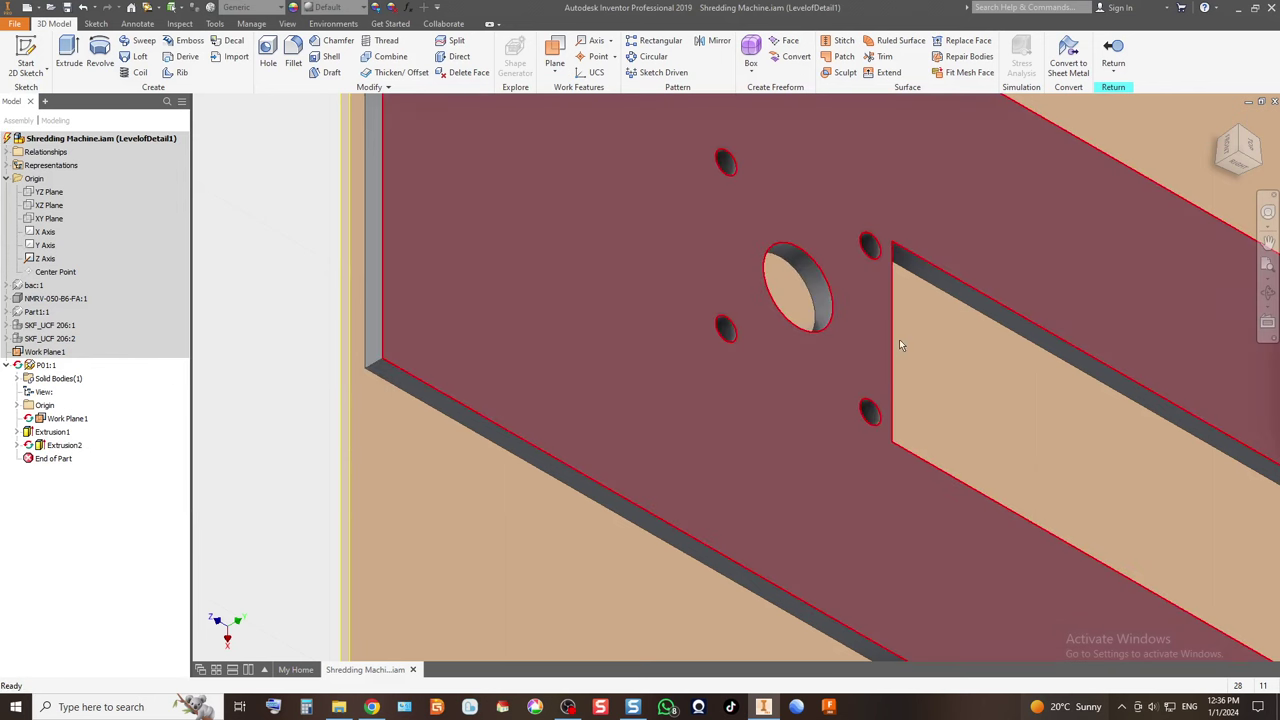
# View the plate from the top and compare its hole layout with the dimensioned reference photo in Snagit Editor.
pyautogui.click(1263, 153)
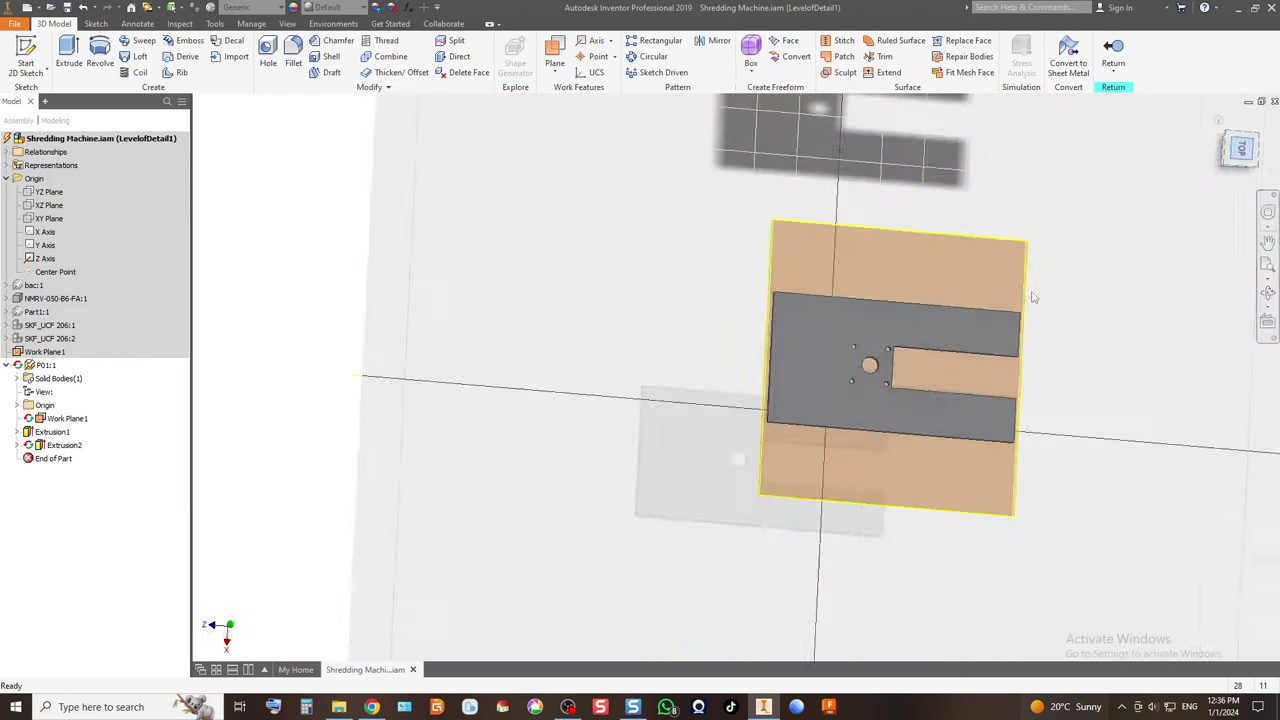
pyautogui.click(1234, 150)
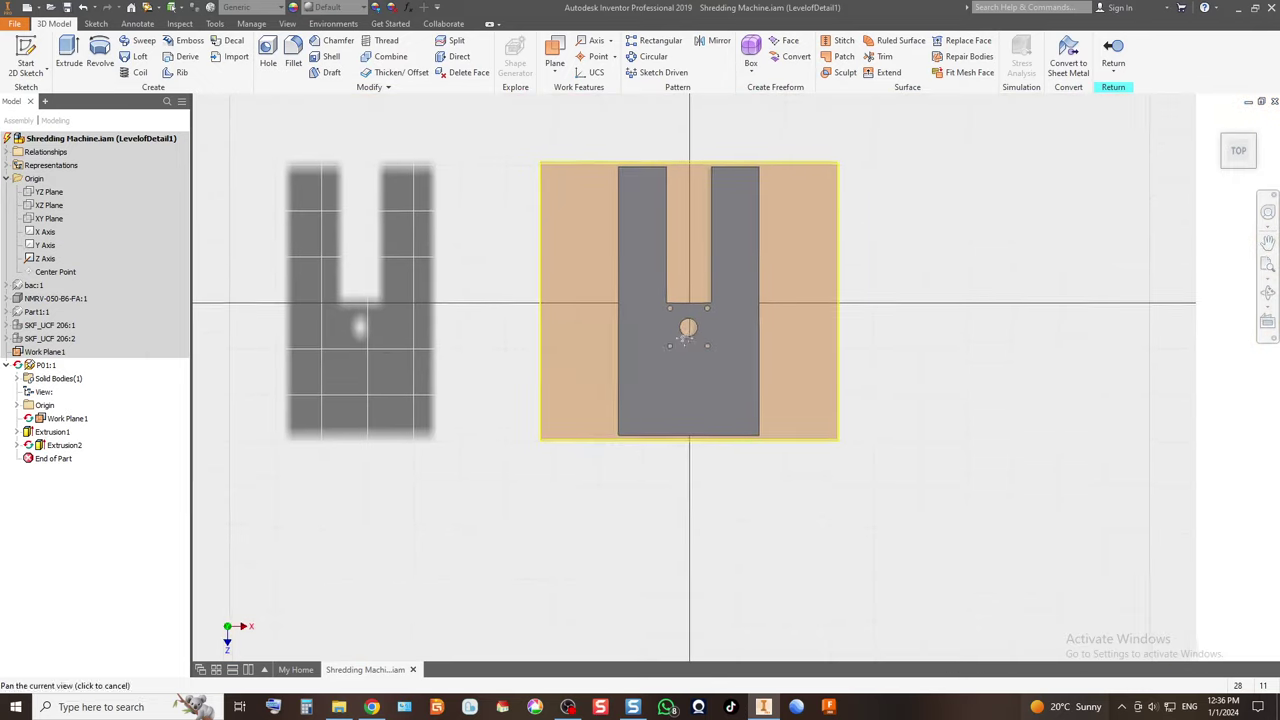
pyautogui.click(633, 707)
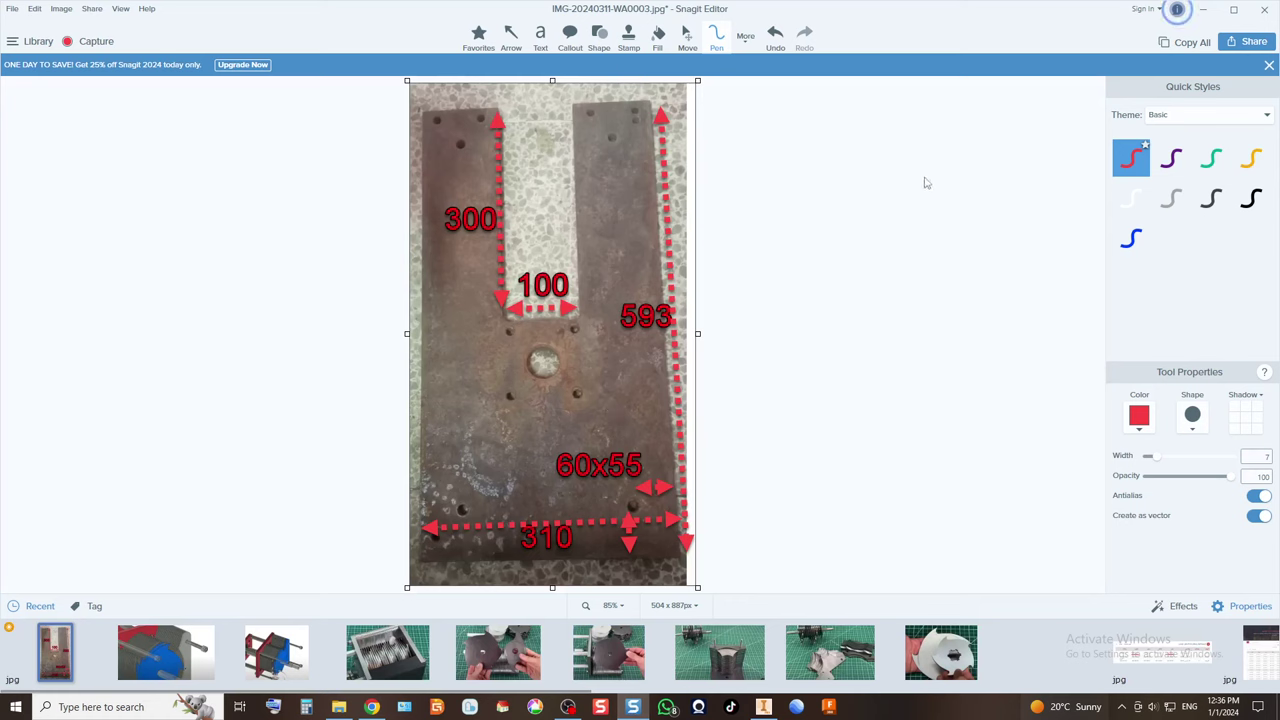
pyautogui.click(1205, 9)
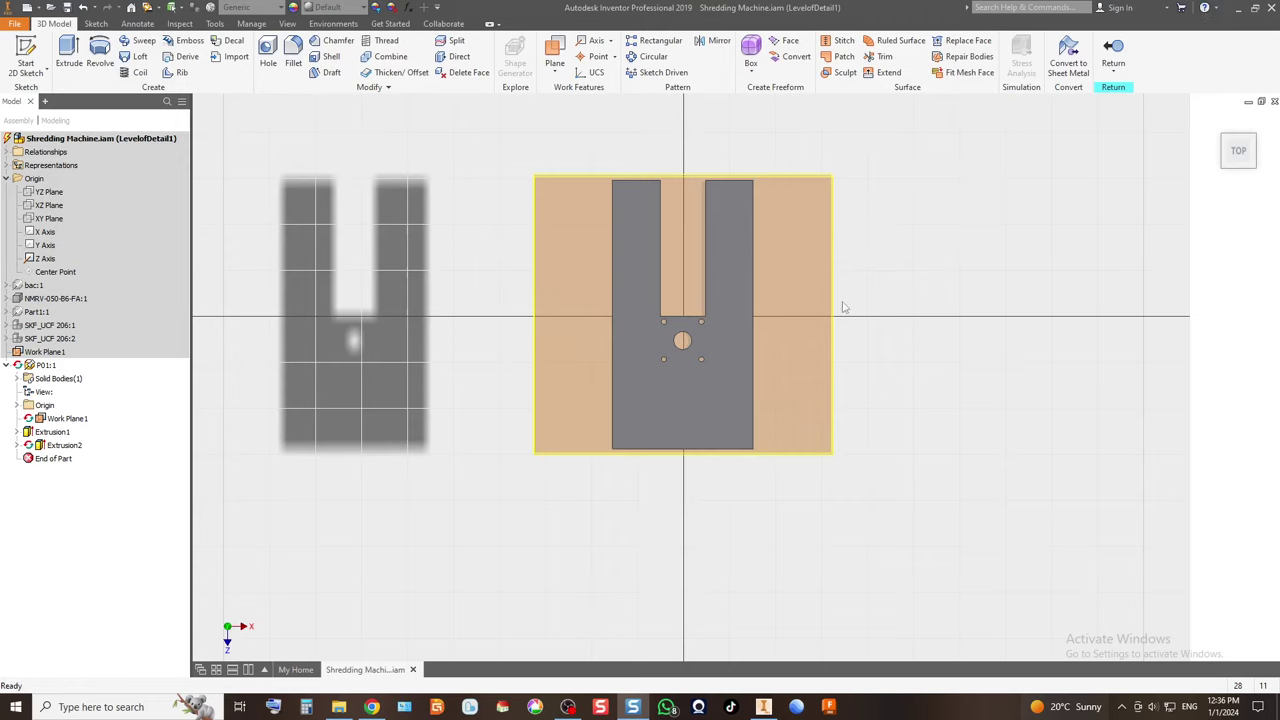
pyautogui.scroll(-3, 676, 361)
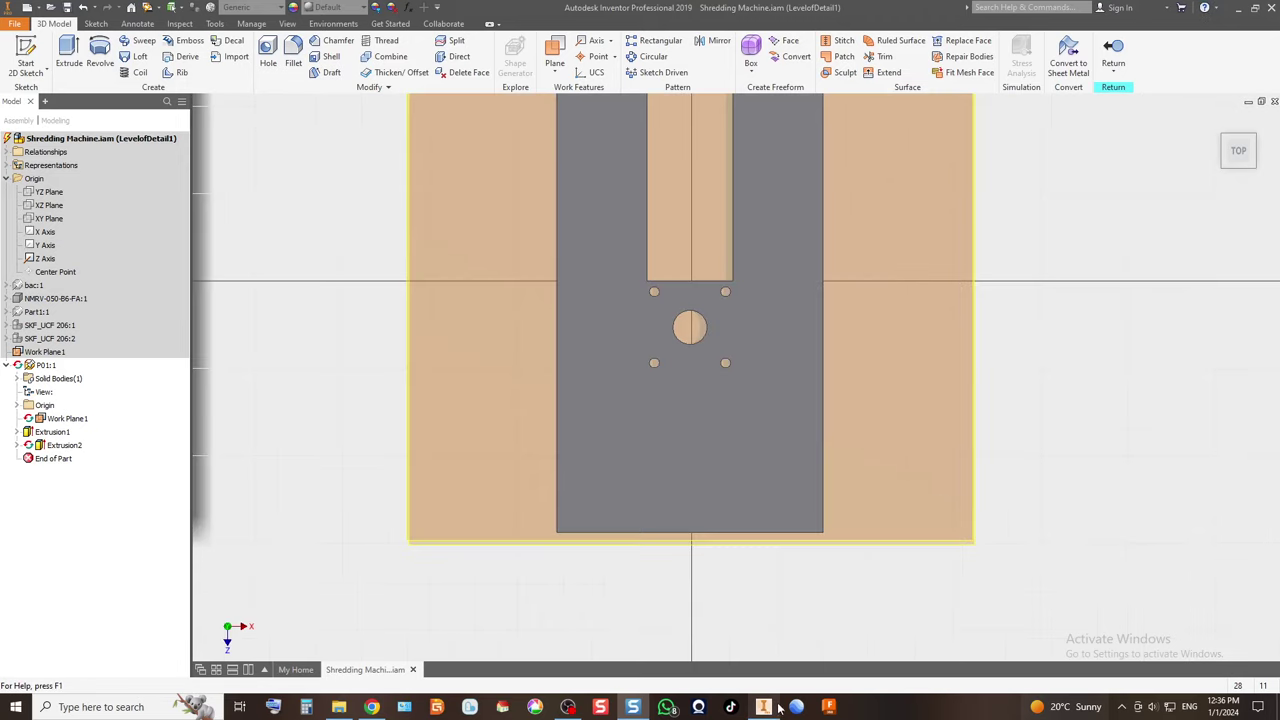
pyautogui.click(633, 707)
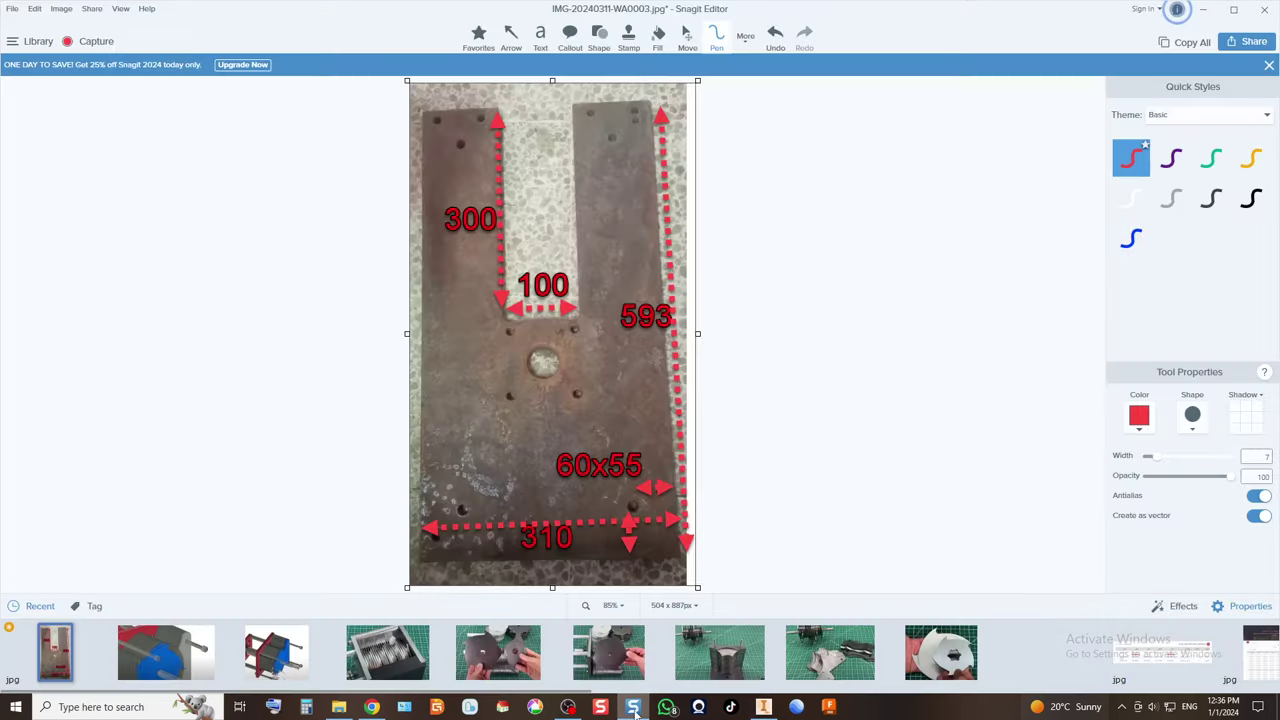
pyautogui.click(633, 707)
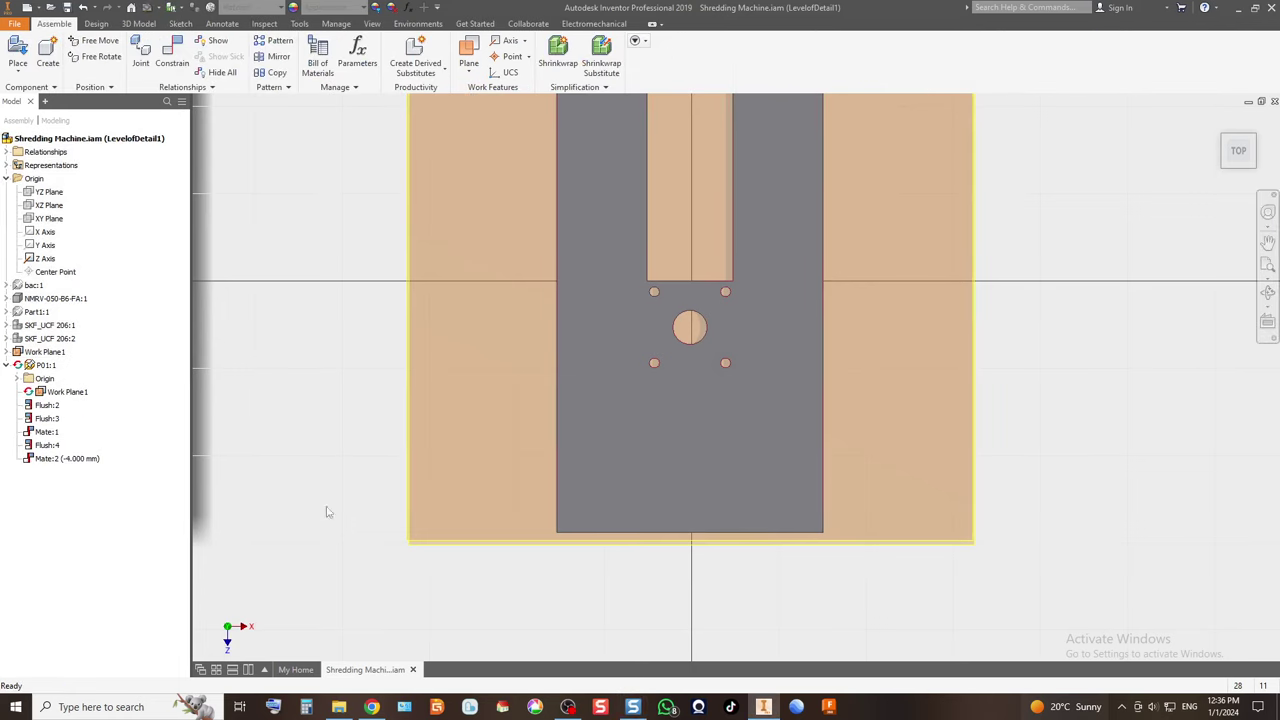
# Turn off adaptivity for P01:1 and its Work Plane1, and hide that work plane.
pyautogui.click(42, 365)
pyautogui.rightClick(42, 365)
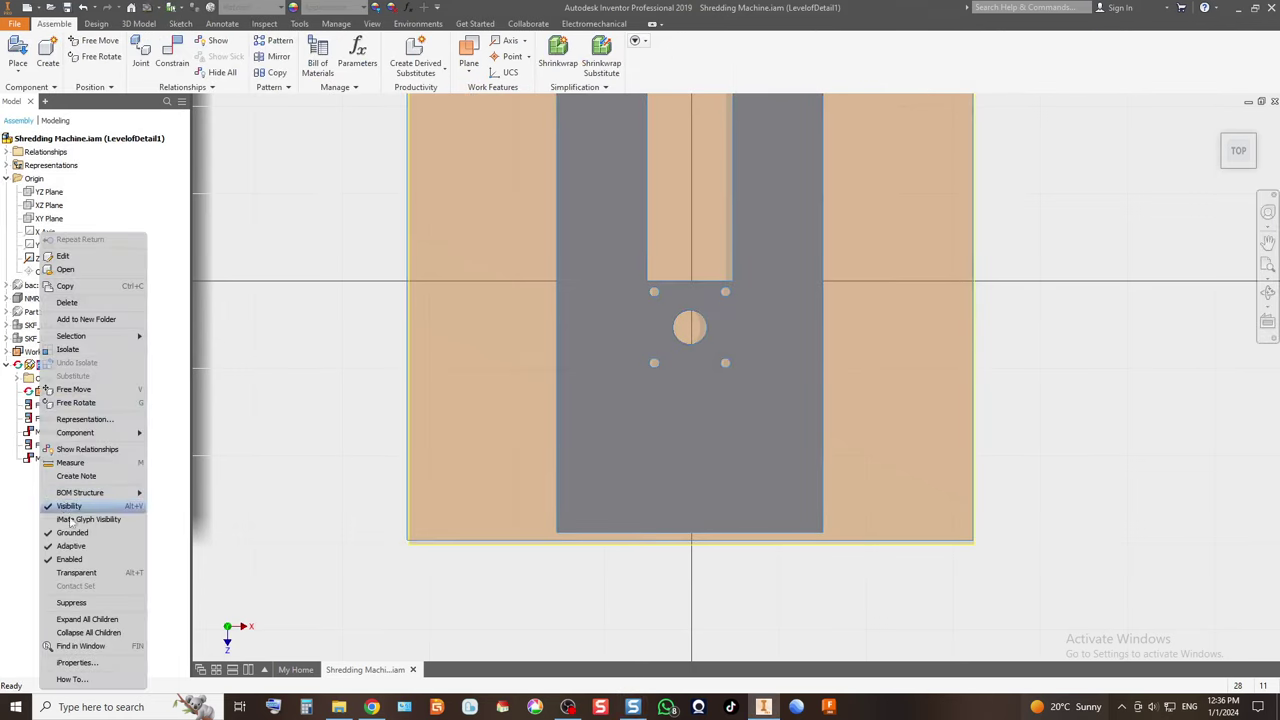
pyautogui.click(93, 549)
pyautogui.click(68, 391)
pyautogui.rightClick(70, 391)
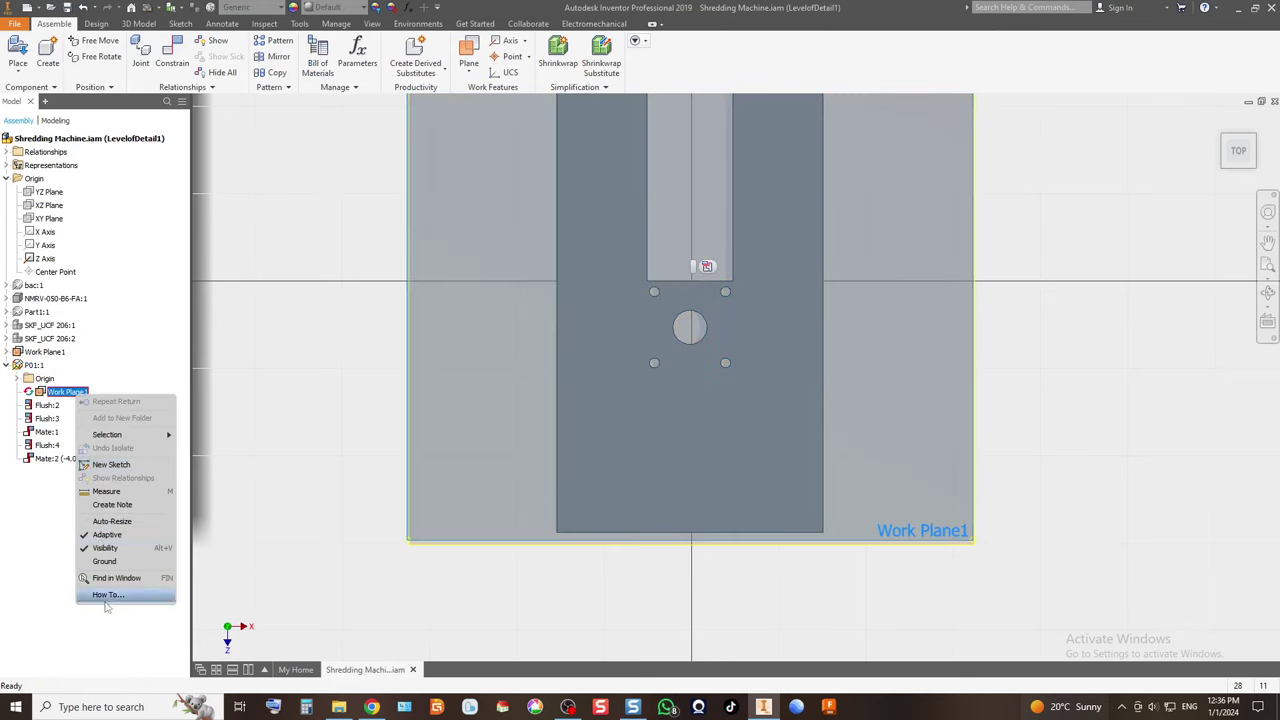
pyautogui.click(112, 548)
pyautogui.rightClick(68, 393)
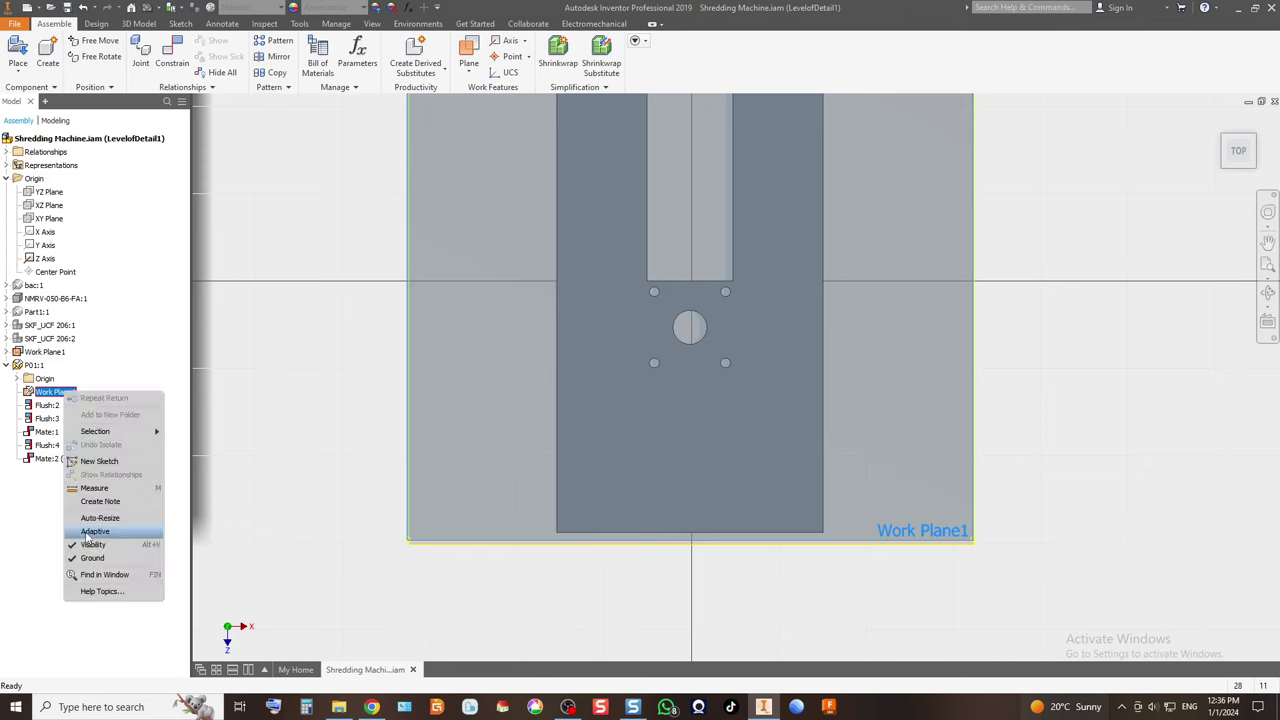
pyautogui.click(112, 548)
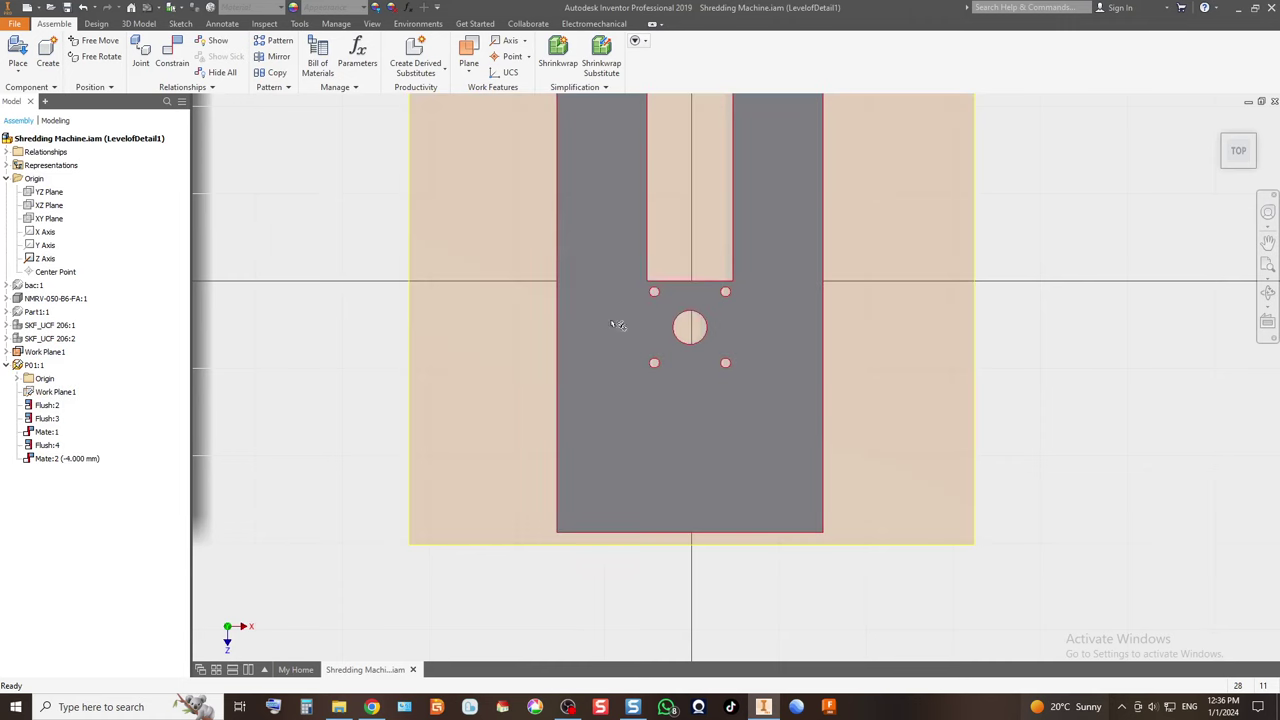
# Apply a polished chrome appearance to plate P01:1.
pyautogui.click(1268, 148)
pyautogui.click(1243, 177)
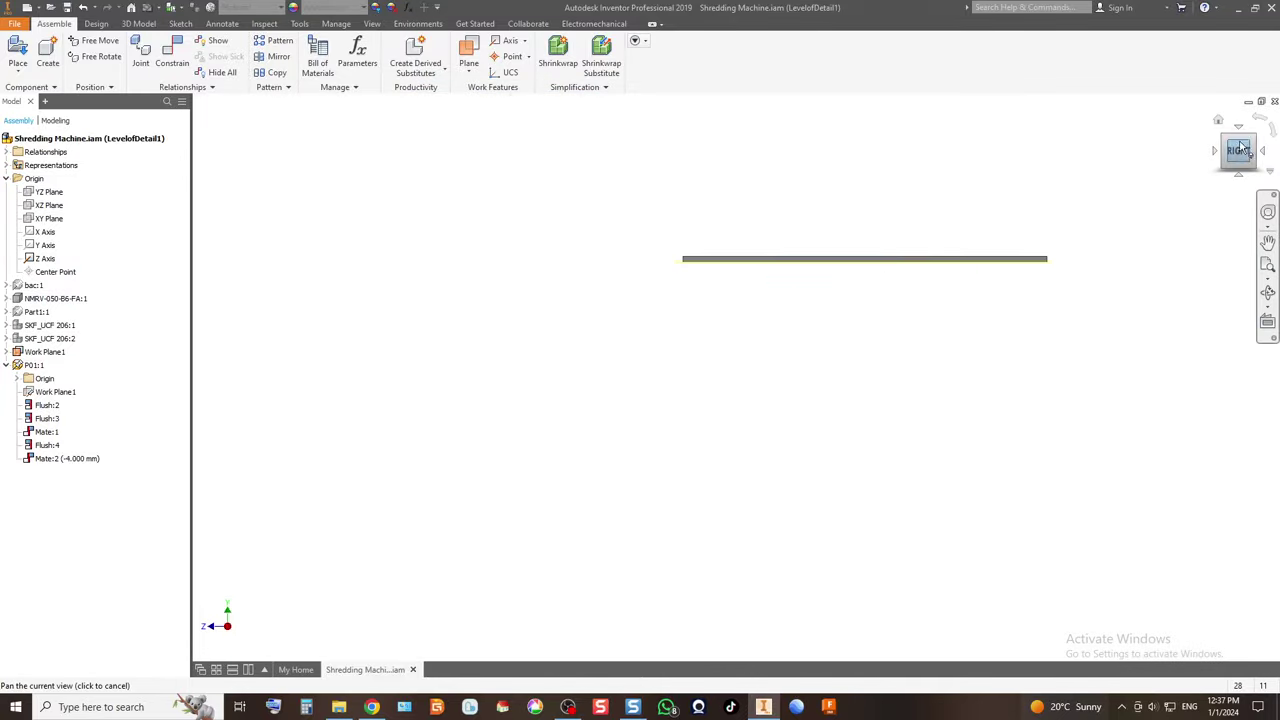
pyautogui.click(1226, 140)
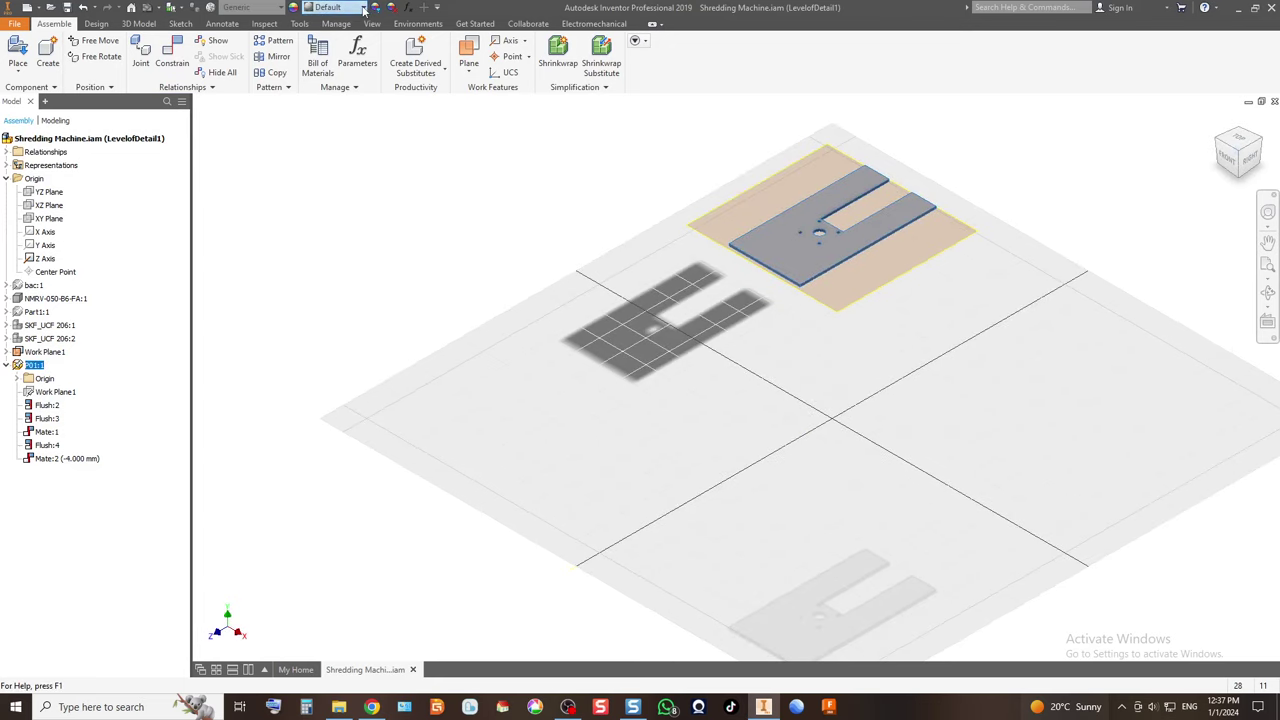
pyautogui.click(340, 7)
pyautogui.scroll(5, 365, 250)
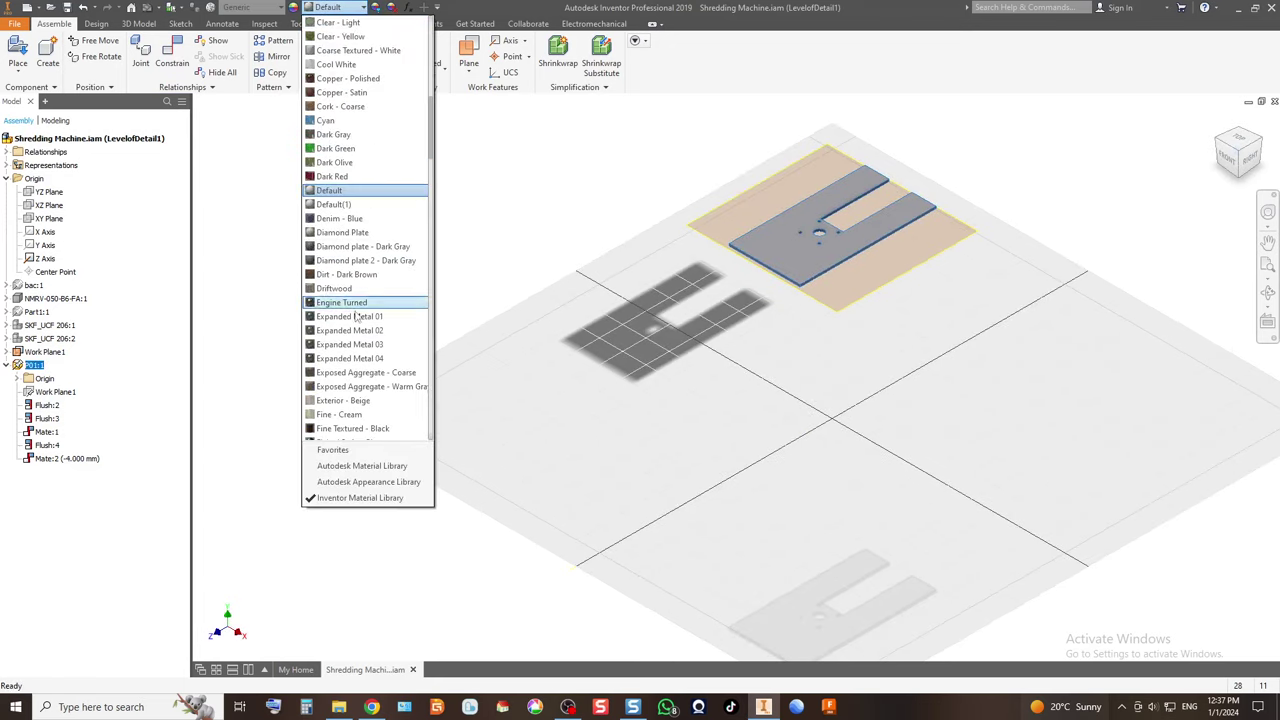
pyautogui.scroll(6, 370, 230)
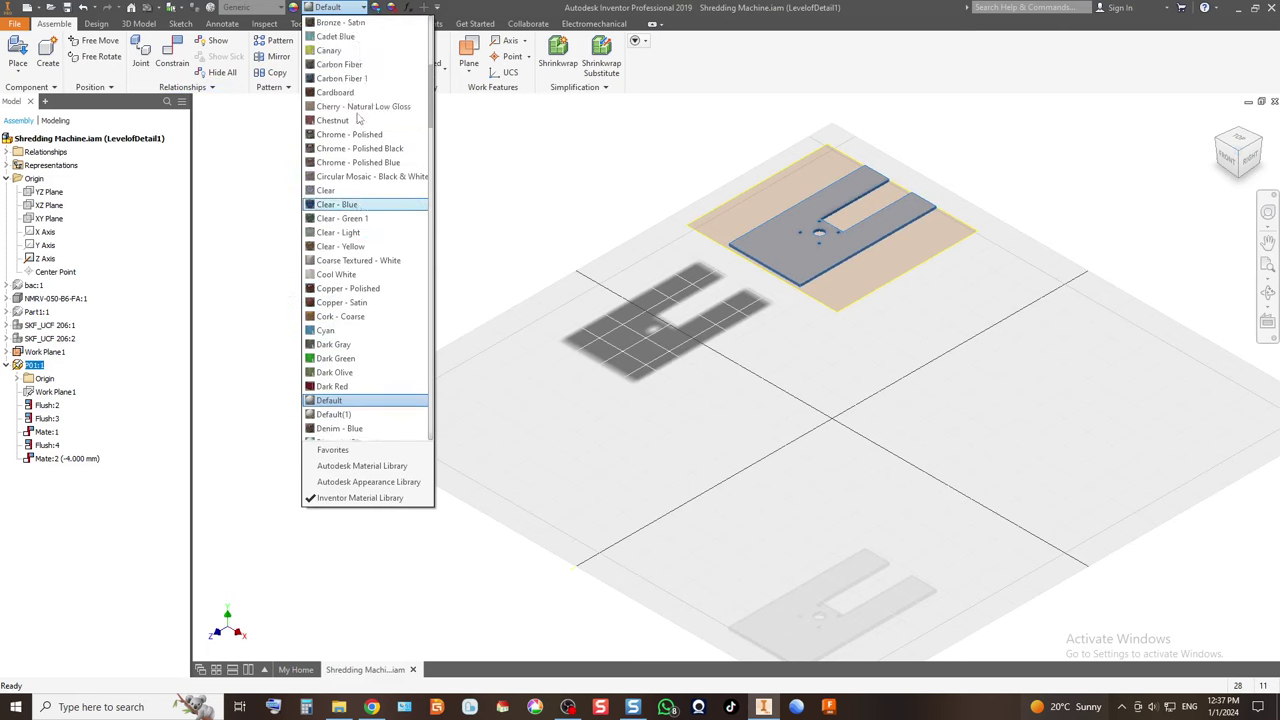
pyautogui.click(375, 176)
pyautogui.click(812, 366)
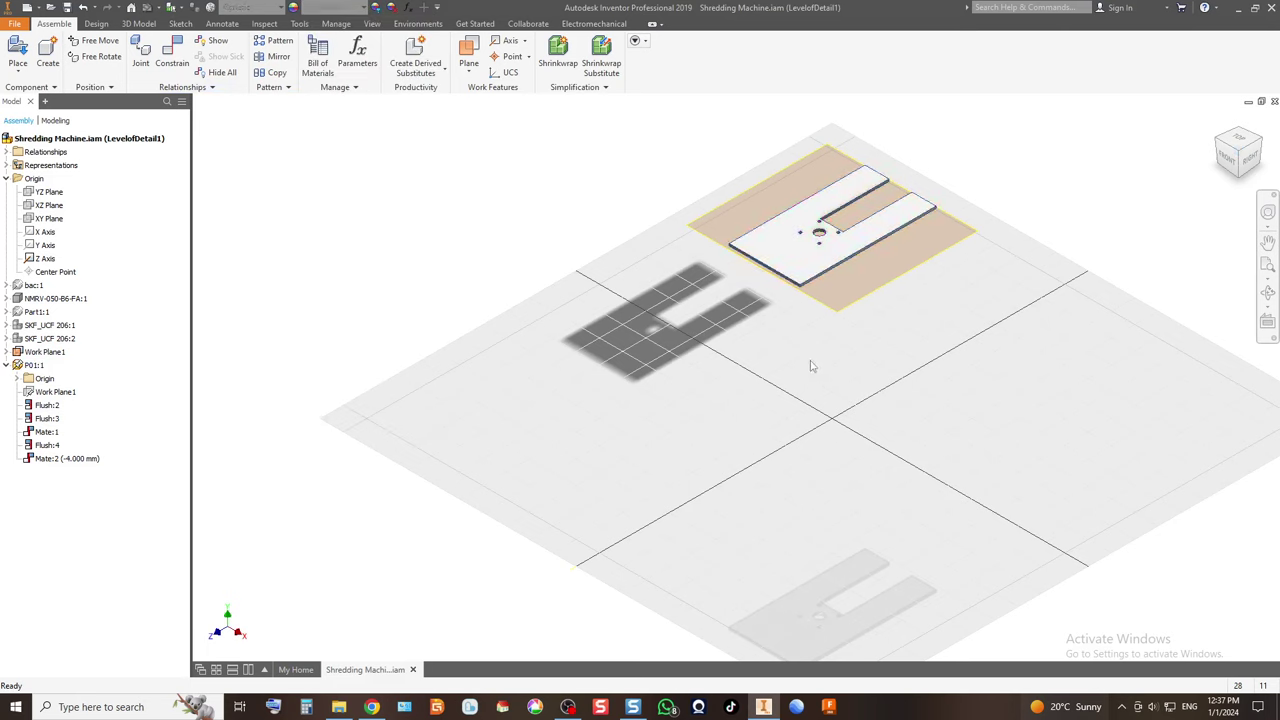
# Place a second instance of plate P01 beside the first and hide the new instance's Work Plane1.
pyautogui.click(33, 366)
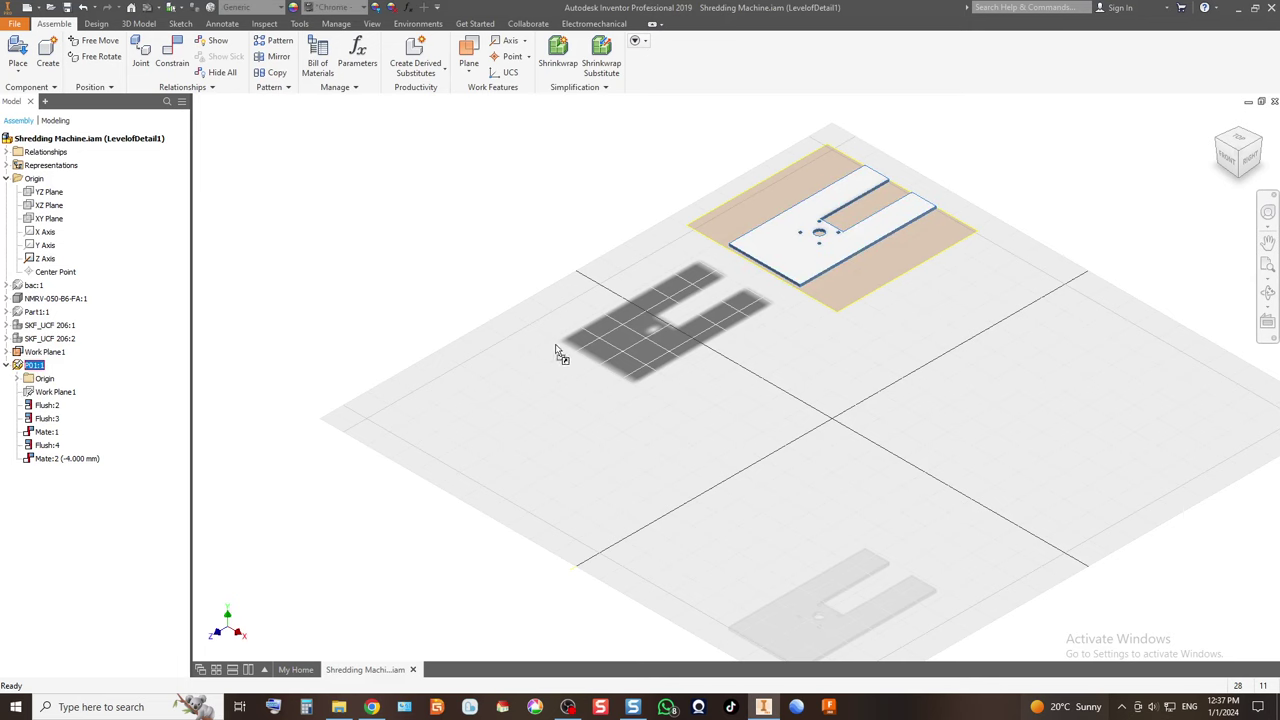
pyautogui.moveTo(557, 352); pyautogui.dragTo(560, 350)
pyautogui.click(6, 471)
pyautogui.click(55, 499)
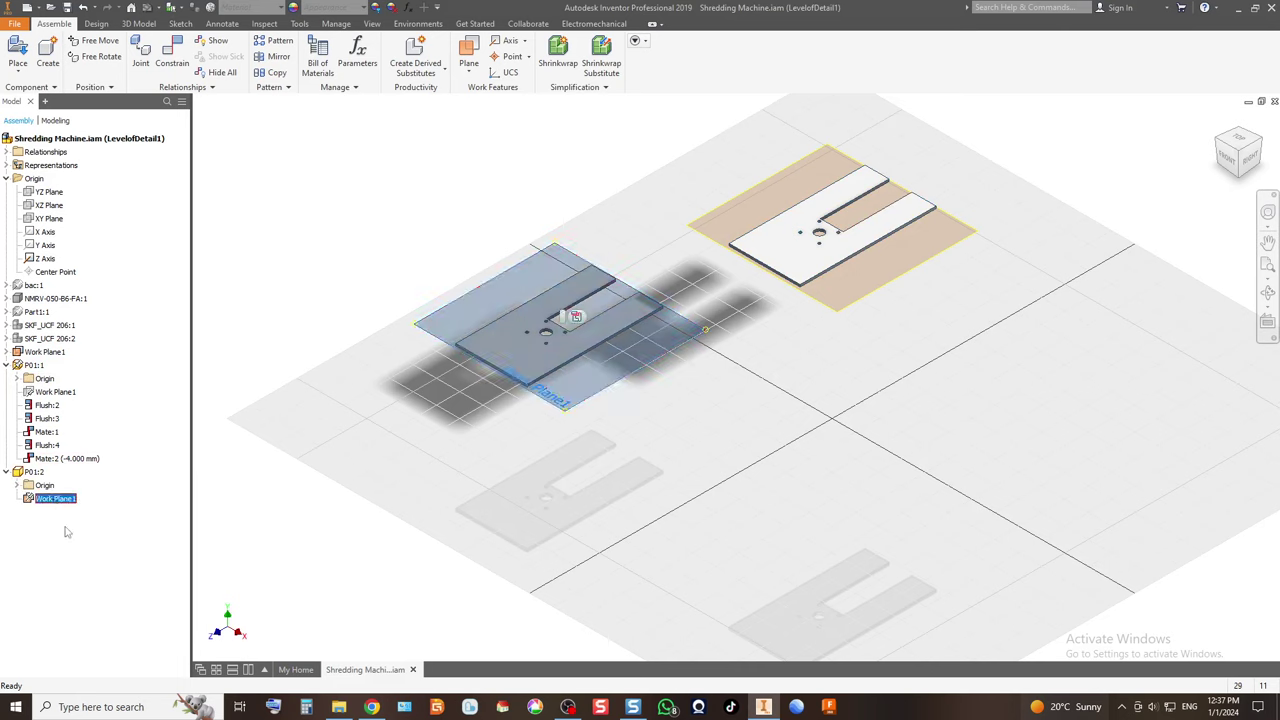
pyautogui.rightClick(54, 498)
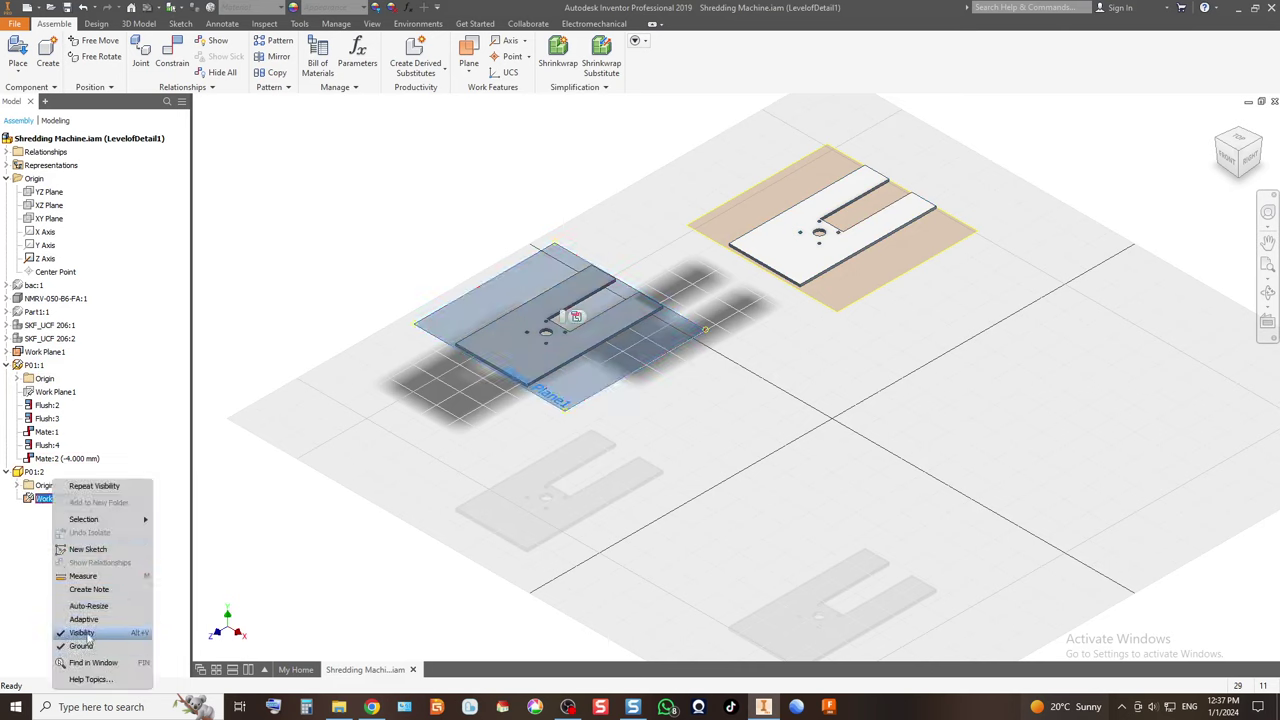
pyautogui.click(82, 633)
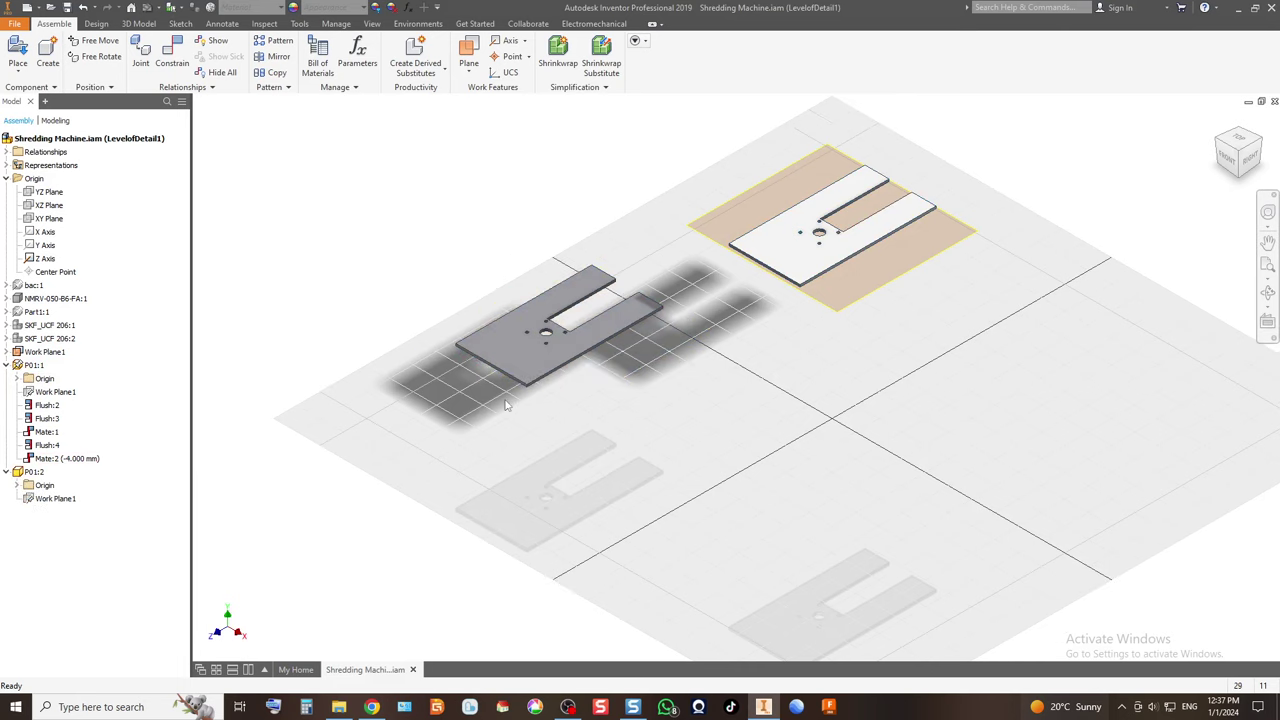
# Unground plate P01:1 and move it away from the assembly work plane.
pyautogui.rightClick(542, 336)
pyautogui.click(407, 395)
pyautogui.click(843, 271)
pyautogui.rightClick(803, 268)
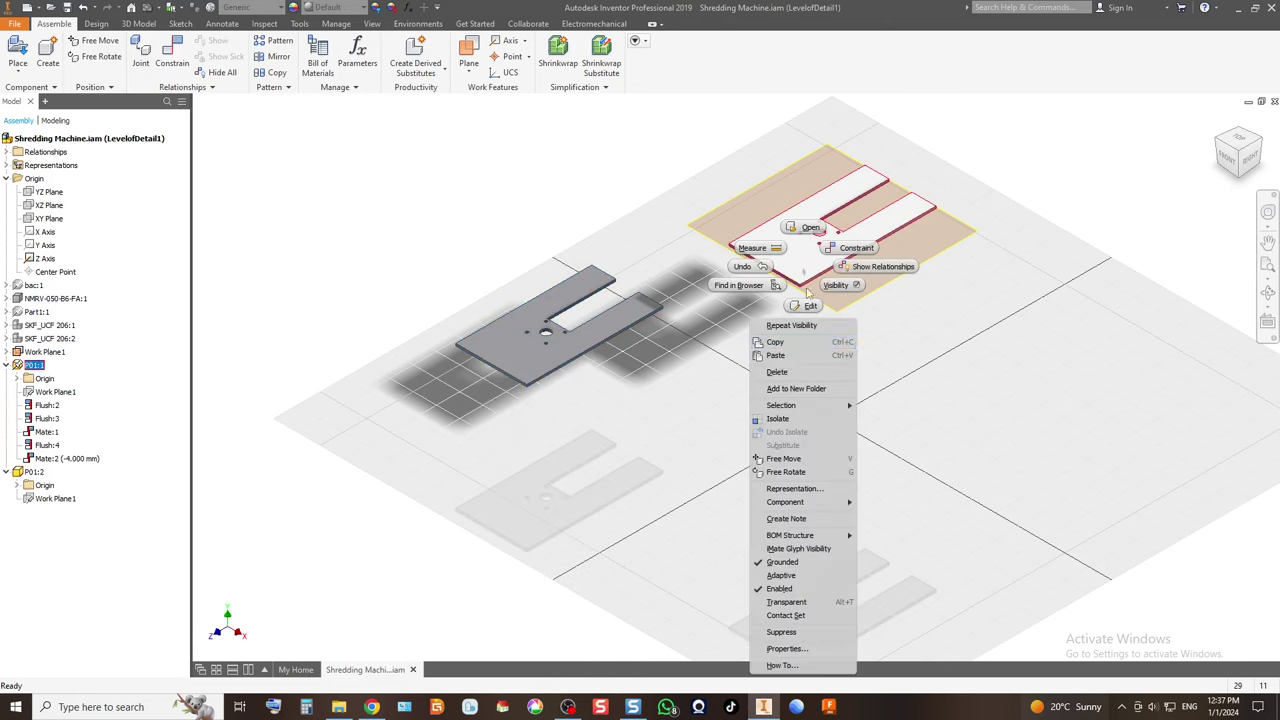
pyautogui.click(782, 563)
pyautogui.moveTo(814, 251); pyautogui.dragTo(727, 346)
# Start a mate constraint between the upper faces of plates P01:2 and P01:1.
pyautogui.click(1230, 157)
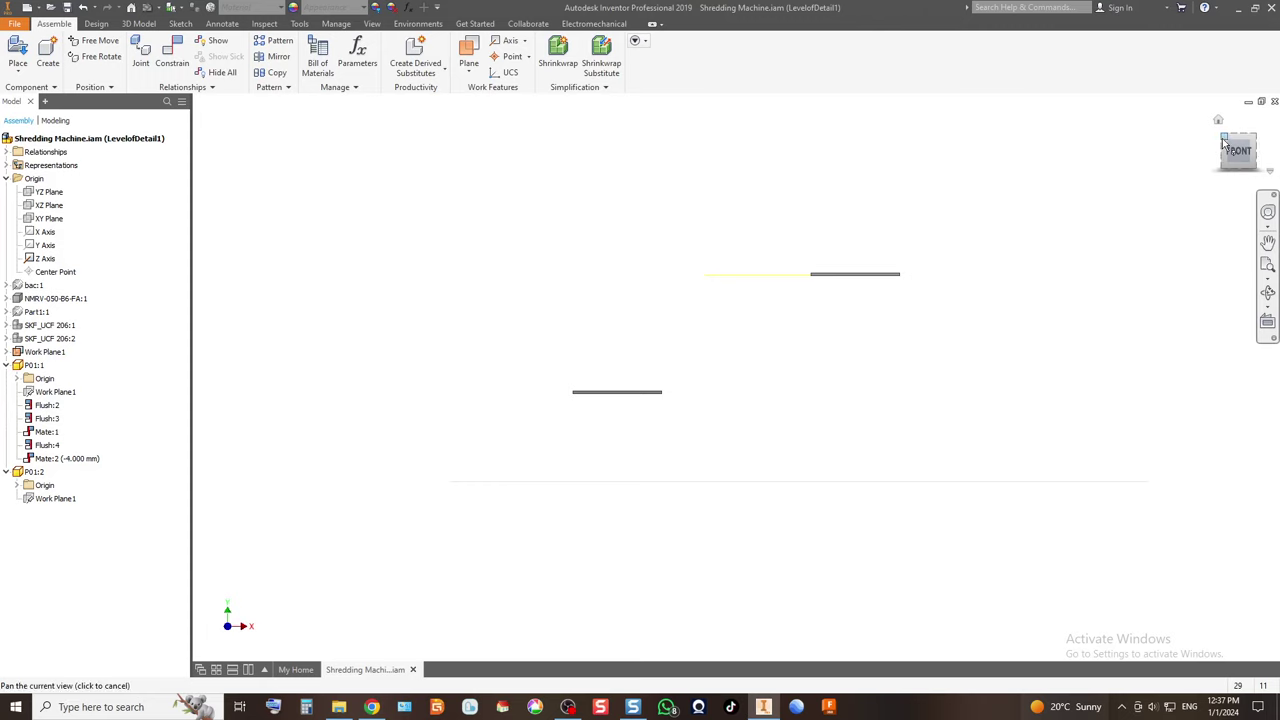
pyautogui.click(1223, 138)
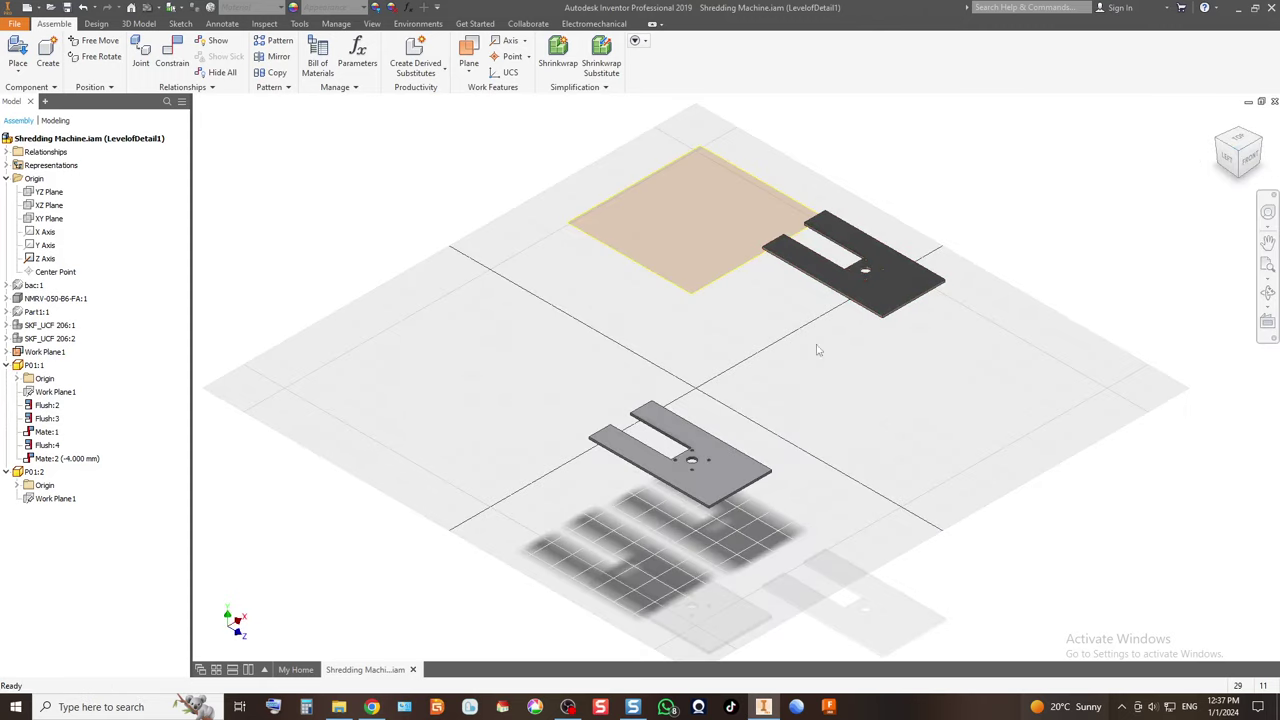
pyautogui.click(172, 55)
pyautogui.scroll(2, 680, 470)
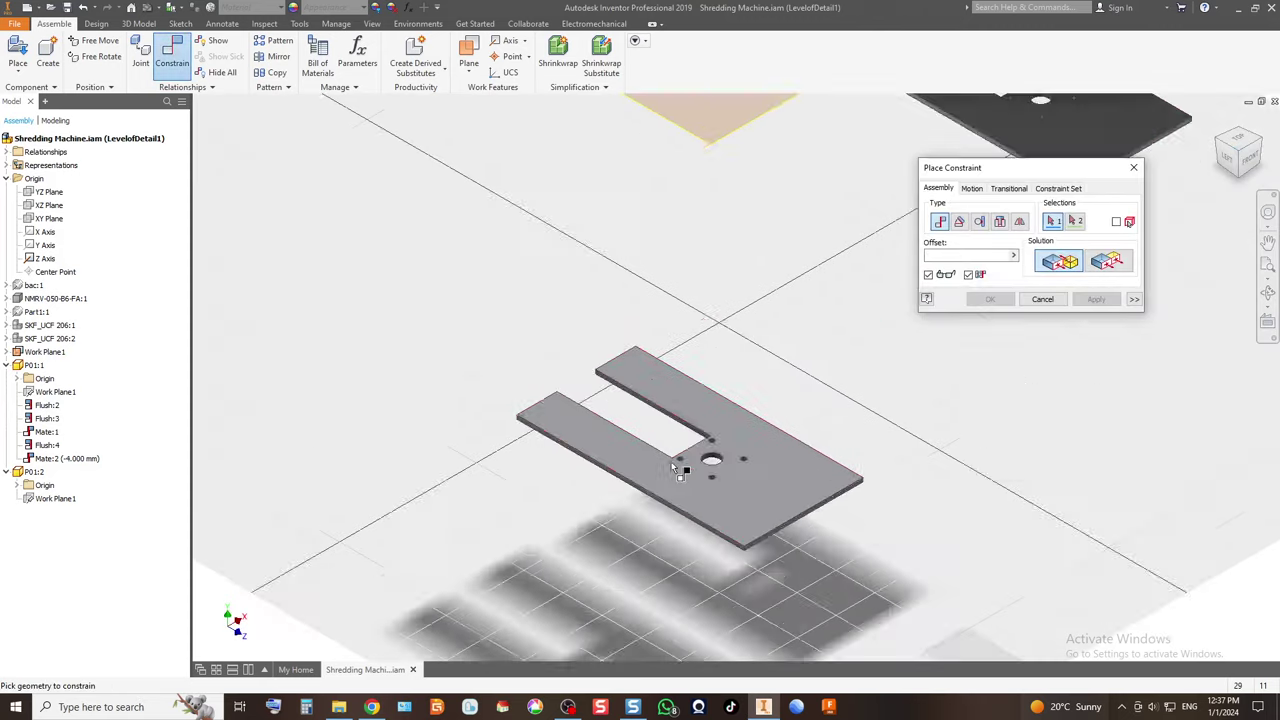
pyautogui.scroll(3, 675, 466)
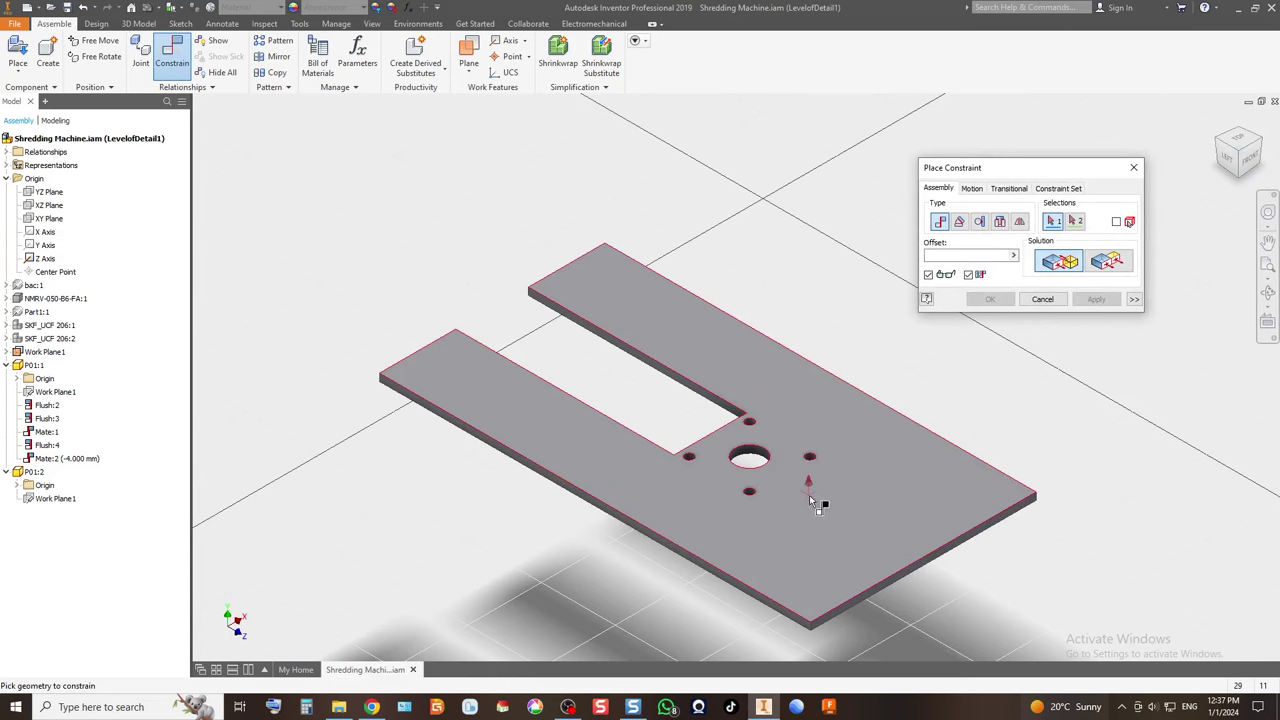
pyautogui.click(782, 495)
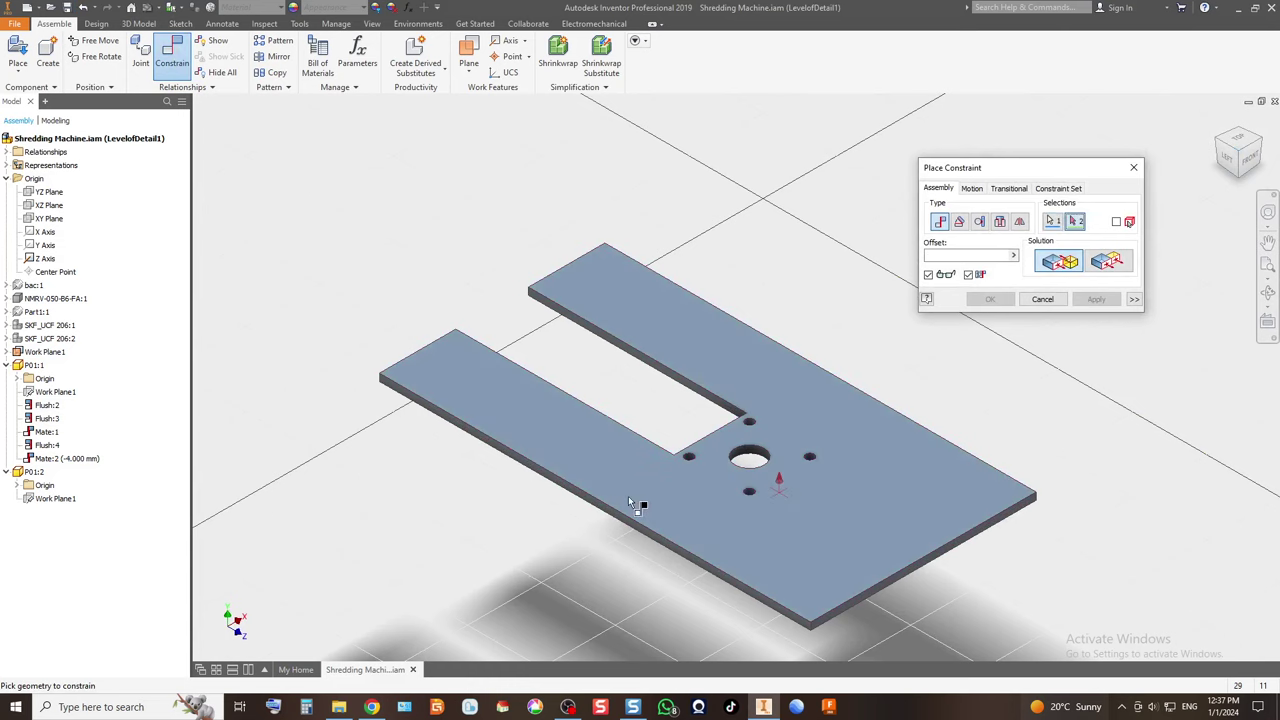
pyautogui.scroll(-5, 628, 496)
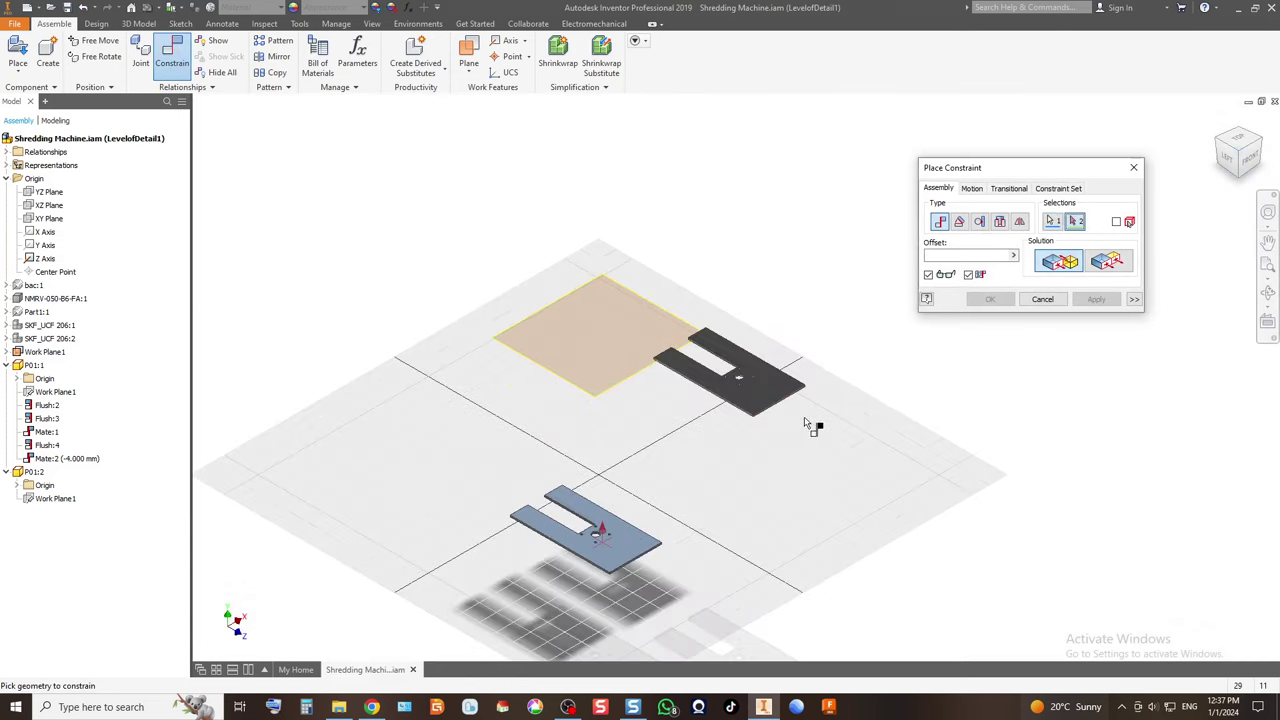
pyautogui.scroll(3, 762, 397)
pyautogui.click(755, 401)
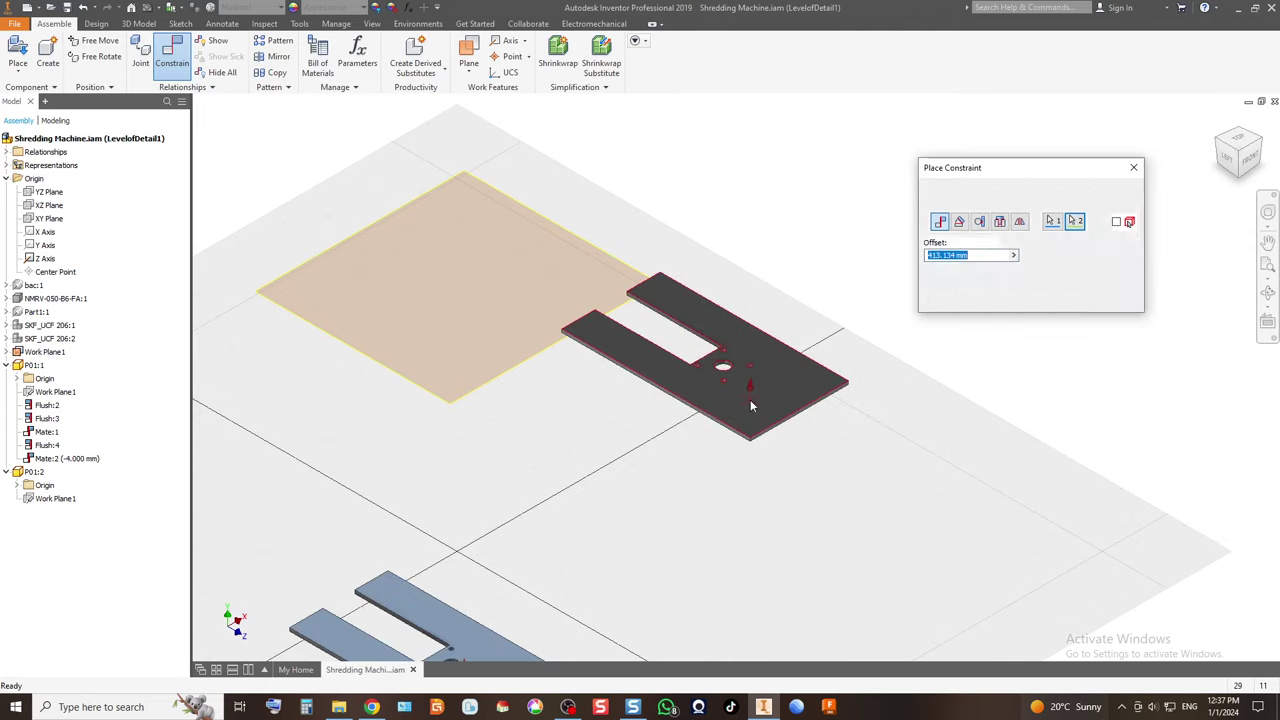
# Mate the upper faces of plates P01:2 and P01:1 with a 120 mm offset.
pyautogui.click(1055, 261)
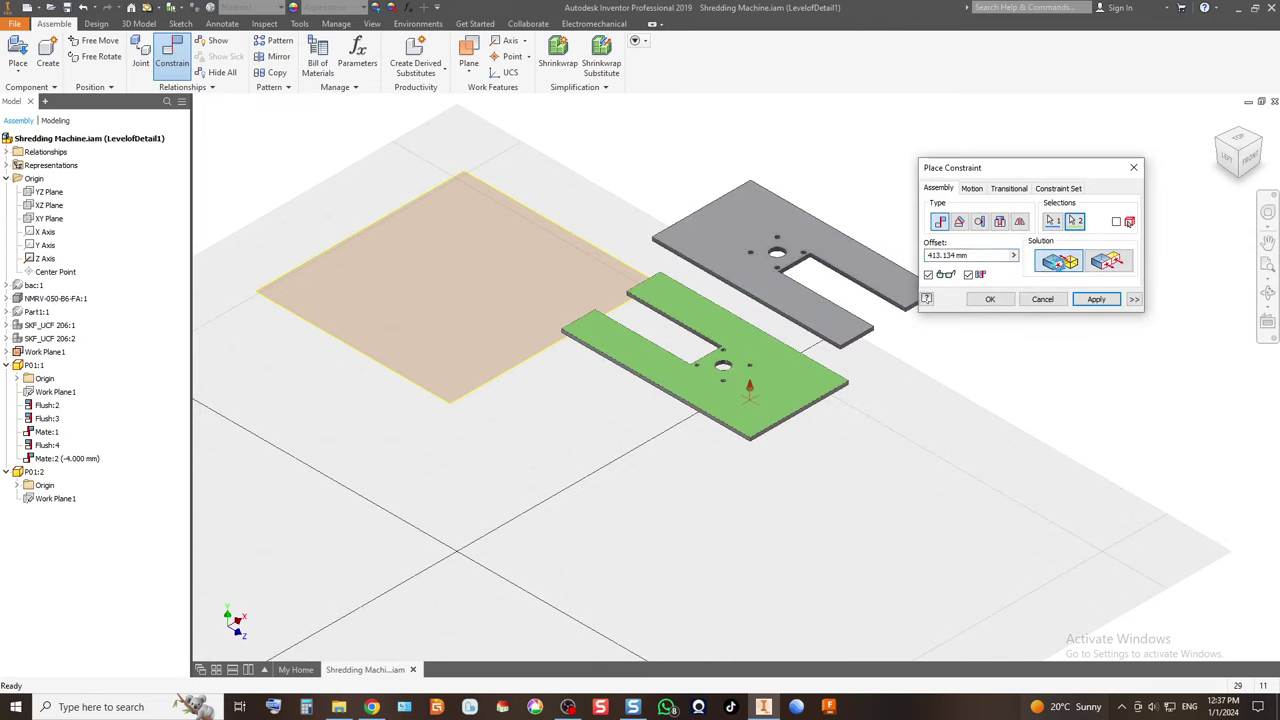
pyautogui.doubleClick(980, 255)
pyautogui.write('0')
pyautogui.doubleClick(978, 253)
pyautogui.moveTo(1036, 177); pyautogui.dragTo(1041, 120)
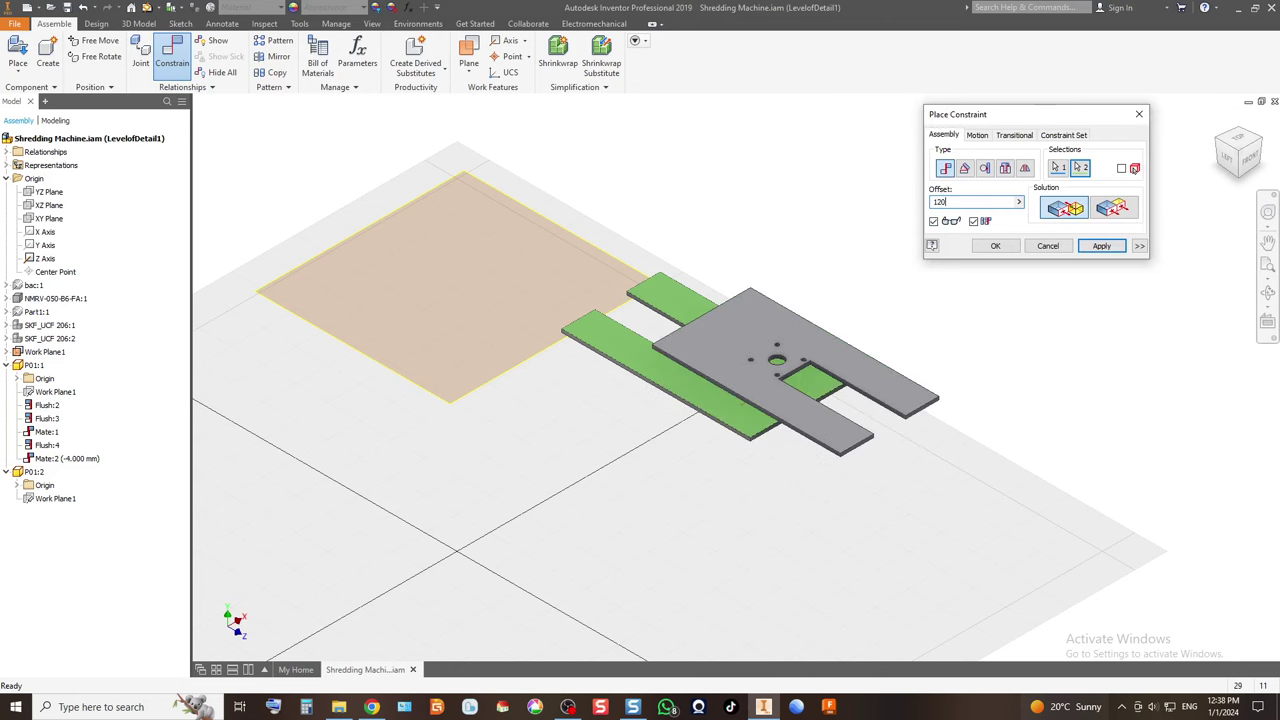
pyautogui.press('Return')
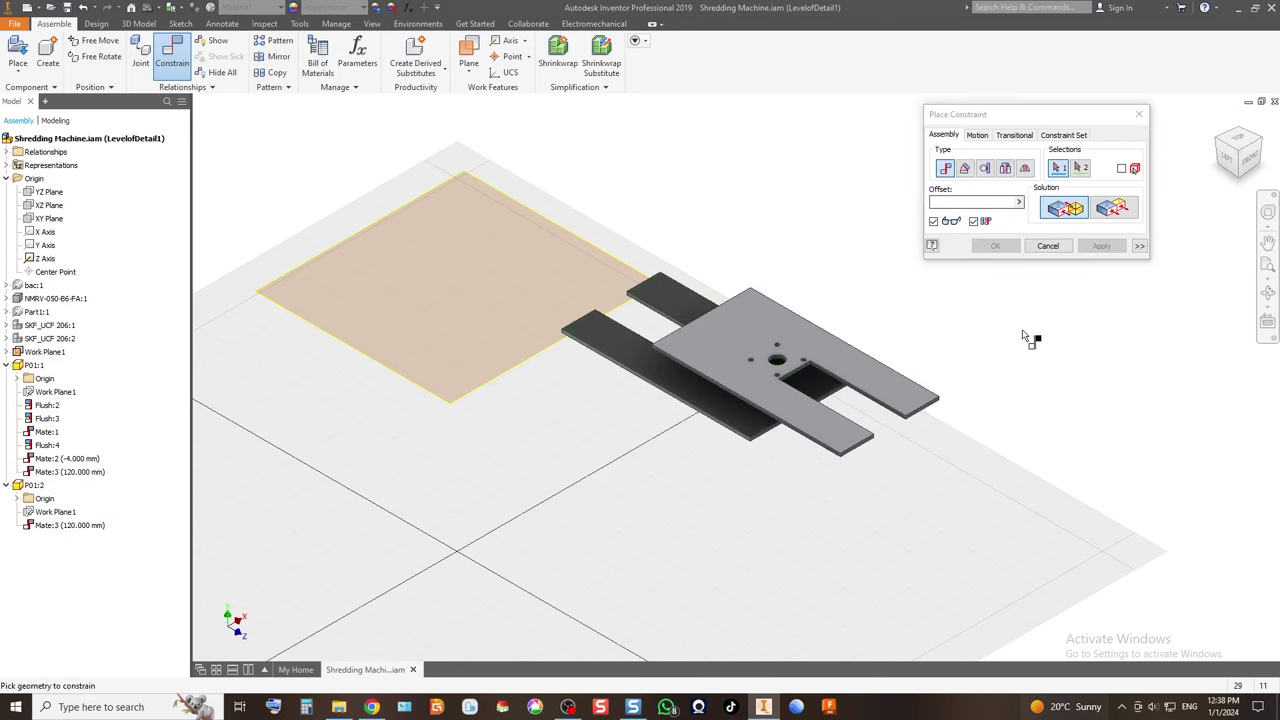
# Constrain the end faces of the slotted arms on plates P01:2 and P01:1 flush with a 0 offset.
pyautogui.scroll(5, 741, 370)
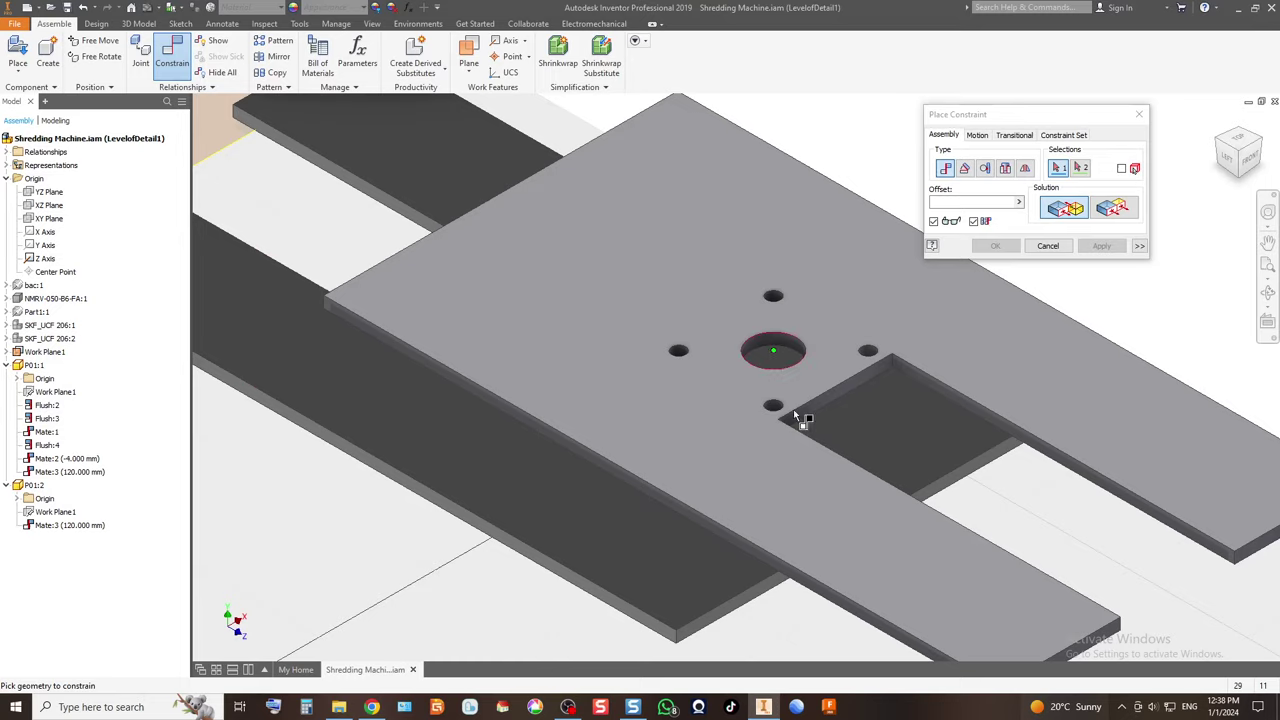
pyautogui.scroll(-4, 803, 420)
pyautogui.scroll(3, 846, 507)
pyautogui.click(826, 498)
pyautogui.scroll(-3, 950, 460)
pyautogui.moveTo(1219, 150); pyautogui.dragTo(650, 335)
pyautogui.scroll(5, 650, 335)
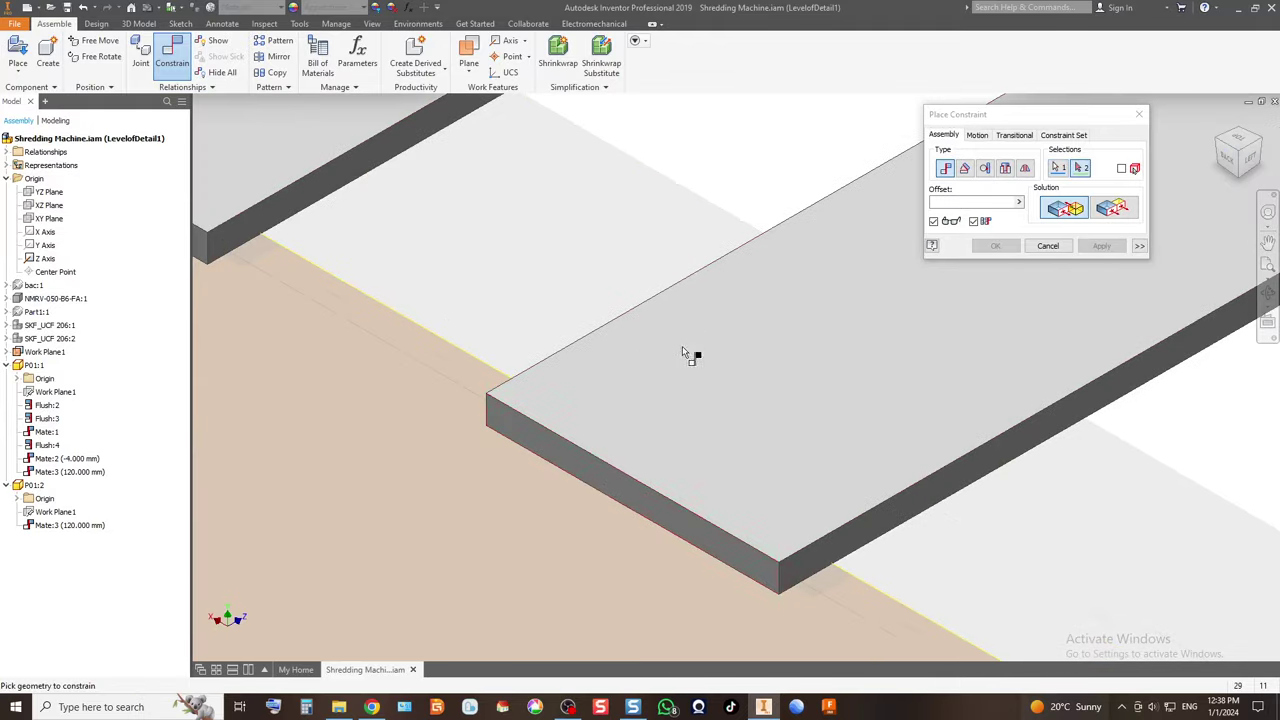
pyautogui.click(613, 490)
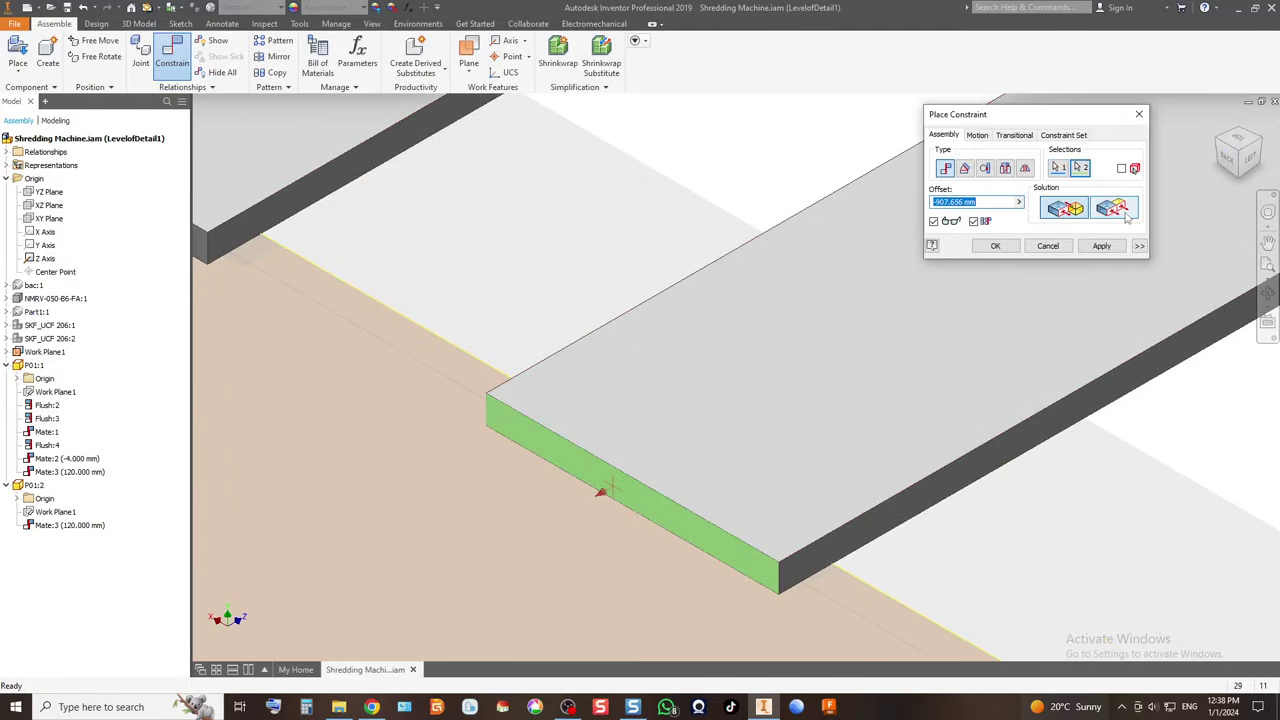
pyautogui.click(1112, 207)
pyautogui.write('0')
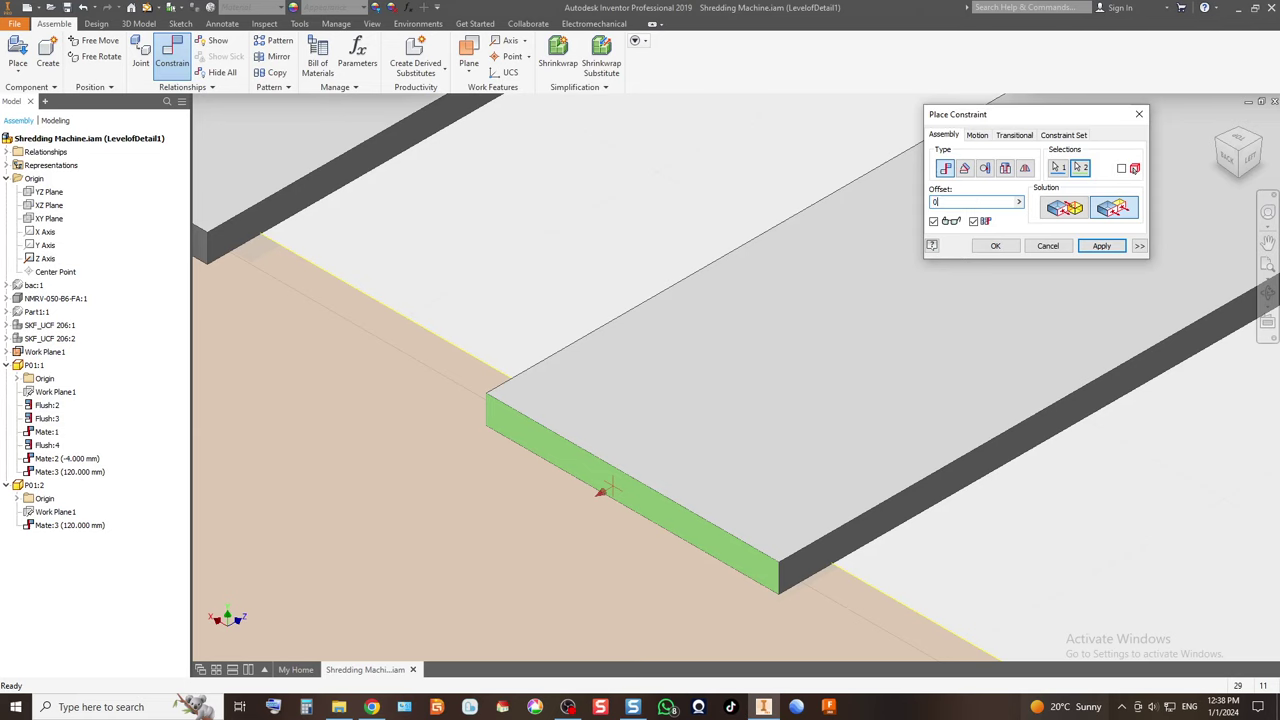
pyautogui.scroll(-5, 720, 404)
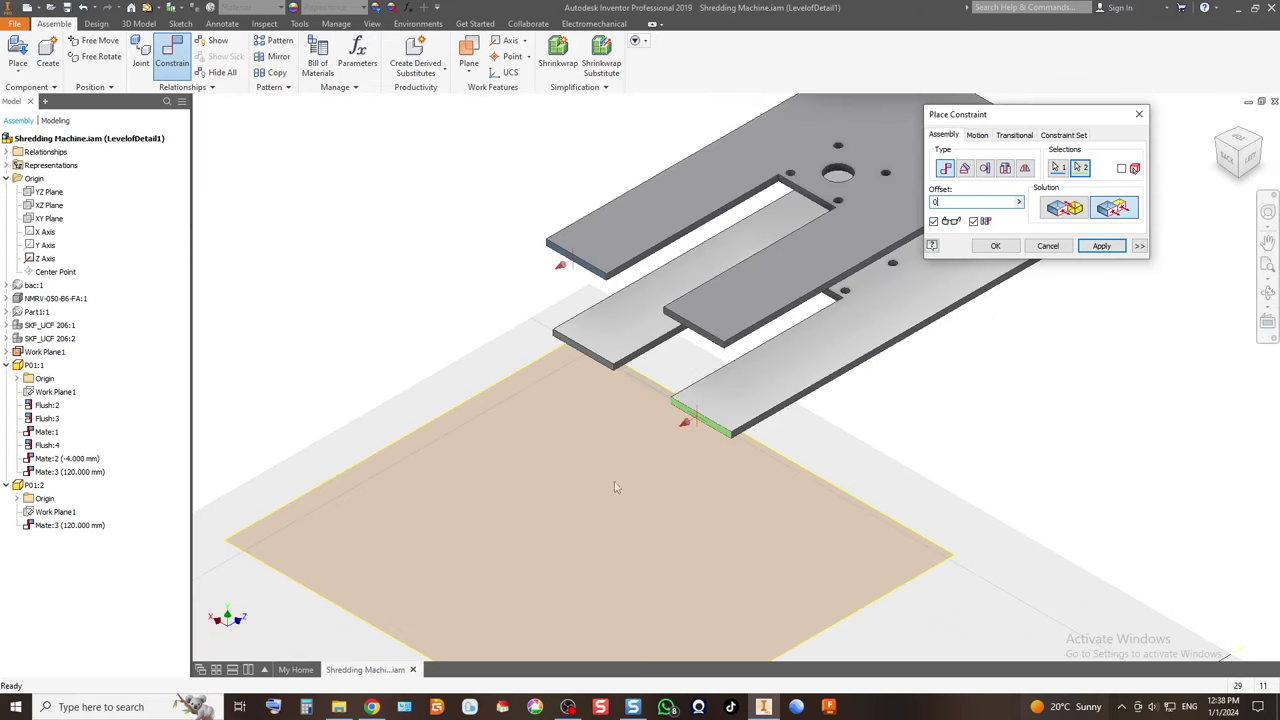
pyautogui.click(995, 246)
# Constrain the long outer side faces of plates P01:2 and P01:1 flush with a 0 offset.
pyautogui.scroll(5, 671, 337)
pyautogui.click(171, 55)
pyautogui.click(706, 343)
pyautogui.scroll(-3, 597, 350)
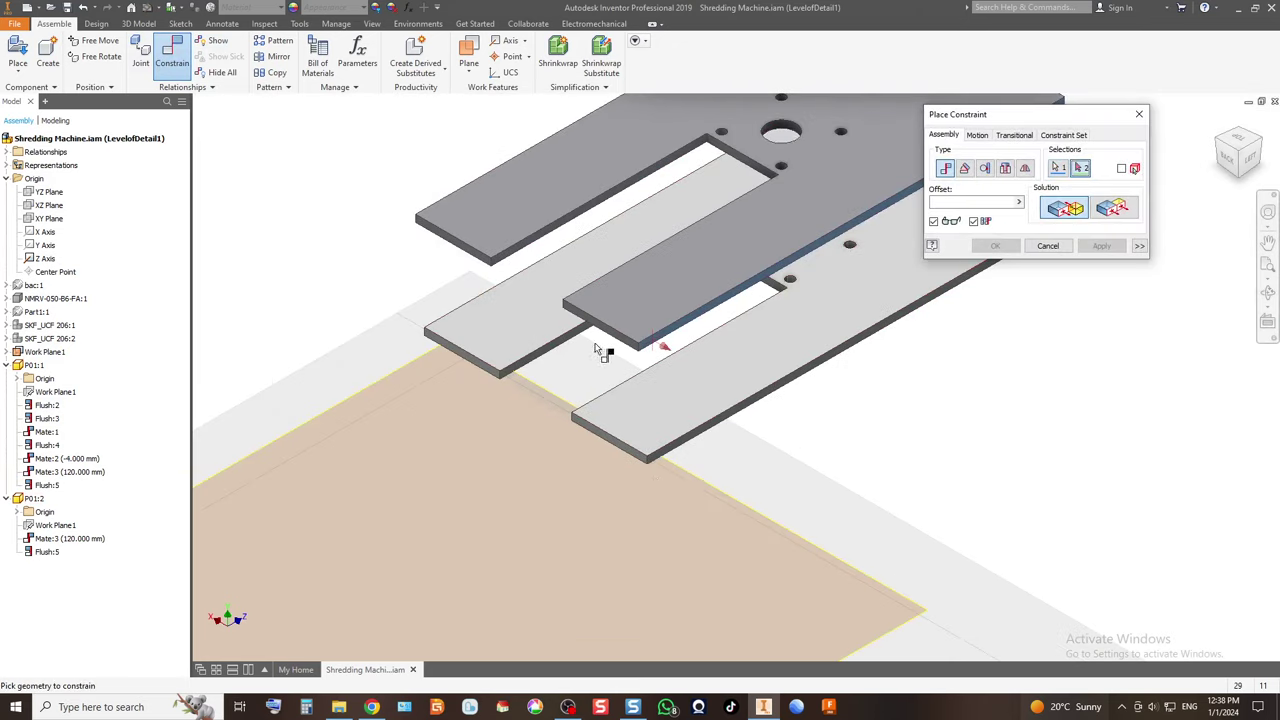
pyautogui.scroll(2, 653, 481)
pyautogui.click(668, 440)
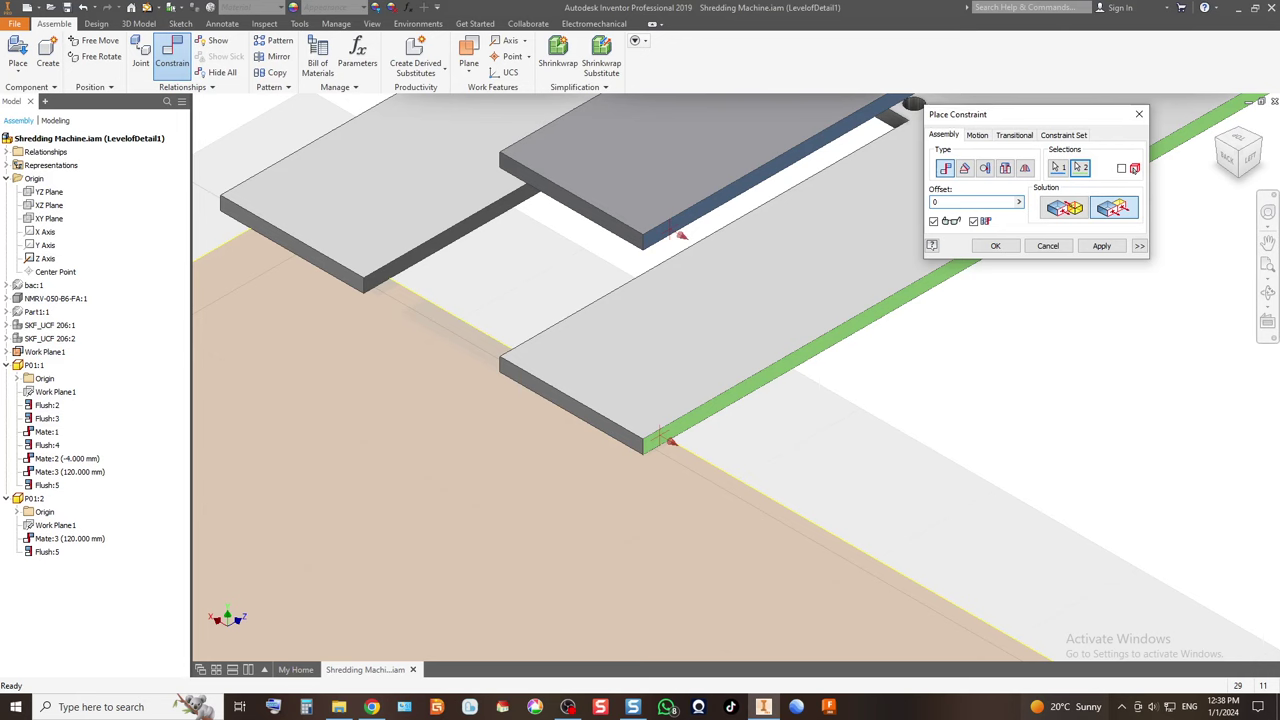
pyautogui.press('Return')
pyautogui.scroll(-3, 410, 362)
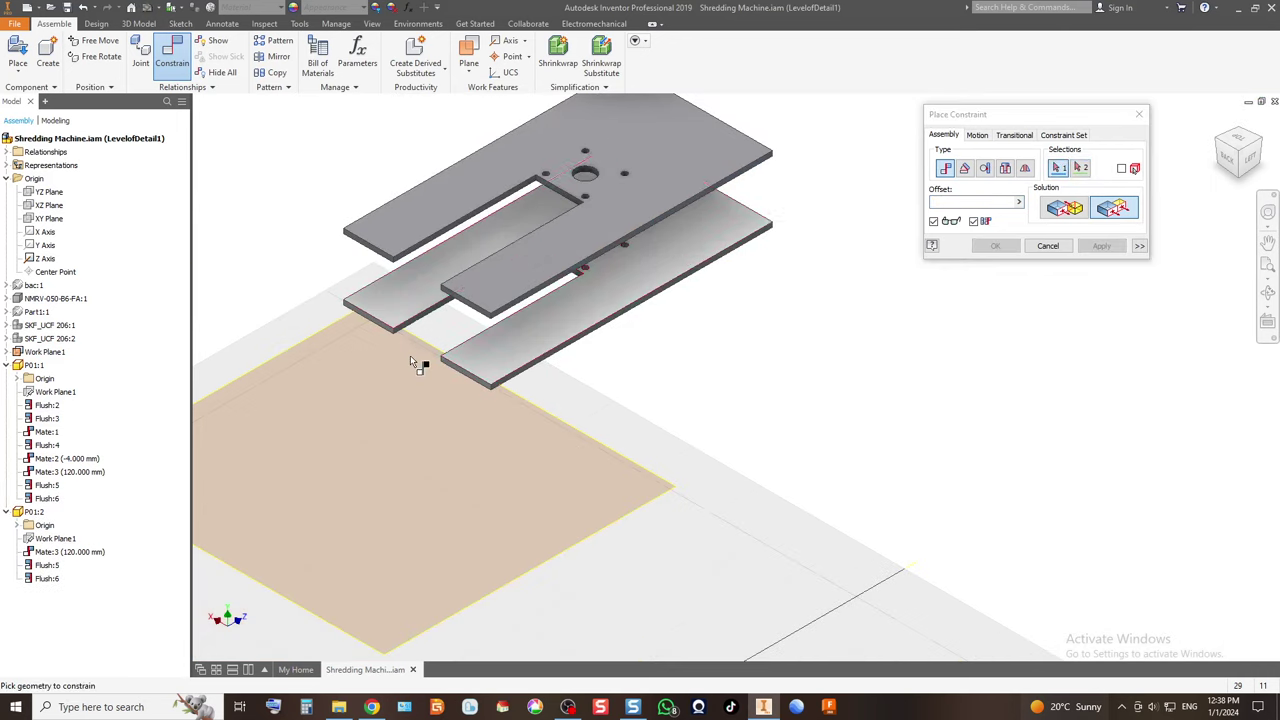
pyautogui.click(1047, 246)
# Test-move the constrained plate pair and check its alignment in the left view.
pyautogui.moveTo(636, 193)
pyautogui.mouseDown()
pyautogui.moveTo(610, 263)
pyautogui.moveTo(628, 203)
pyautogui.mouseUp()
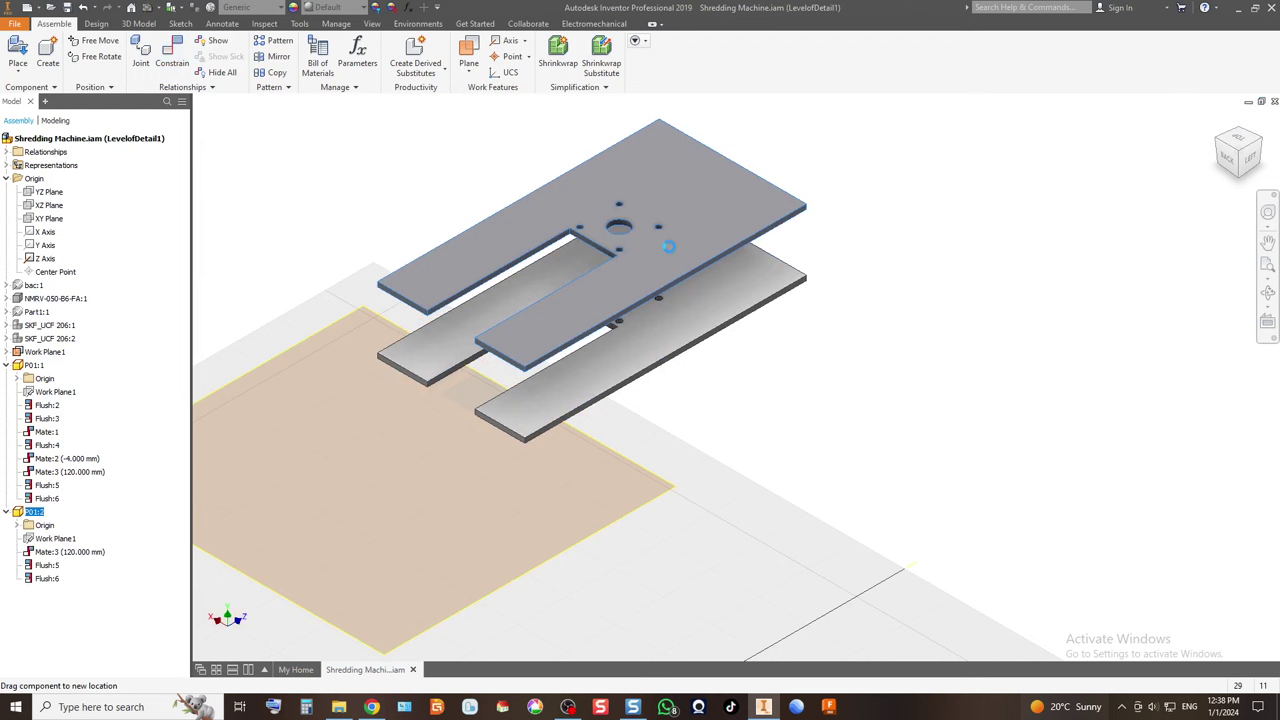
pyautogui.click(1250, 160)
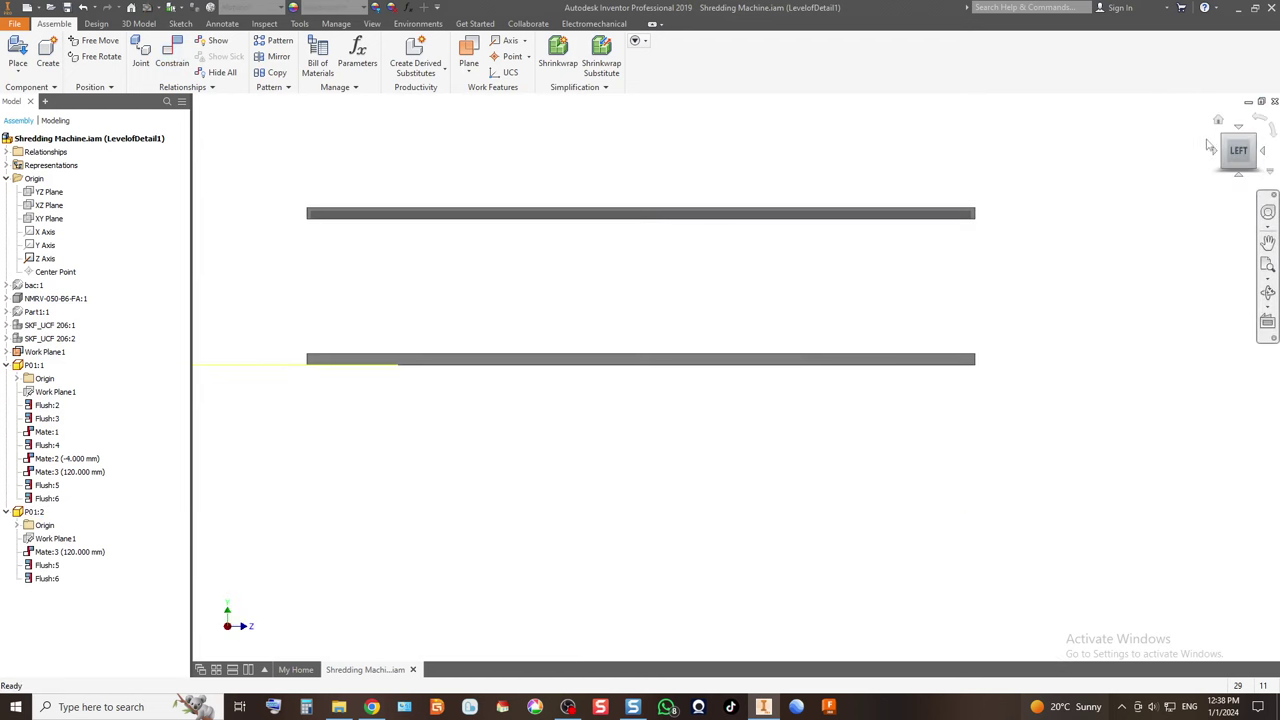
pyautogui.click(1222, 136)
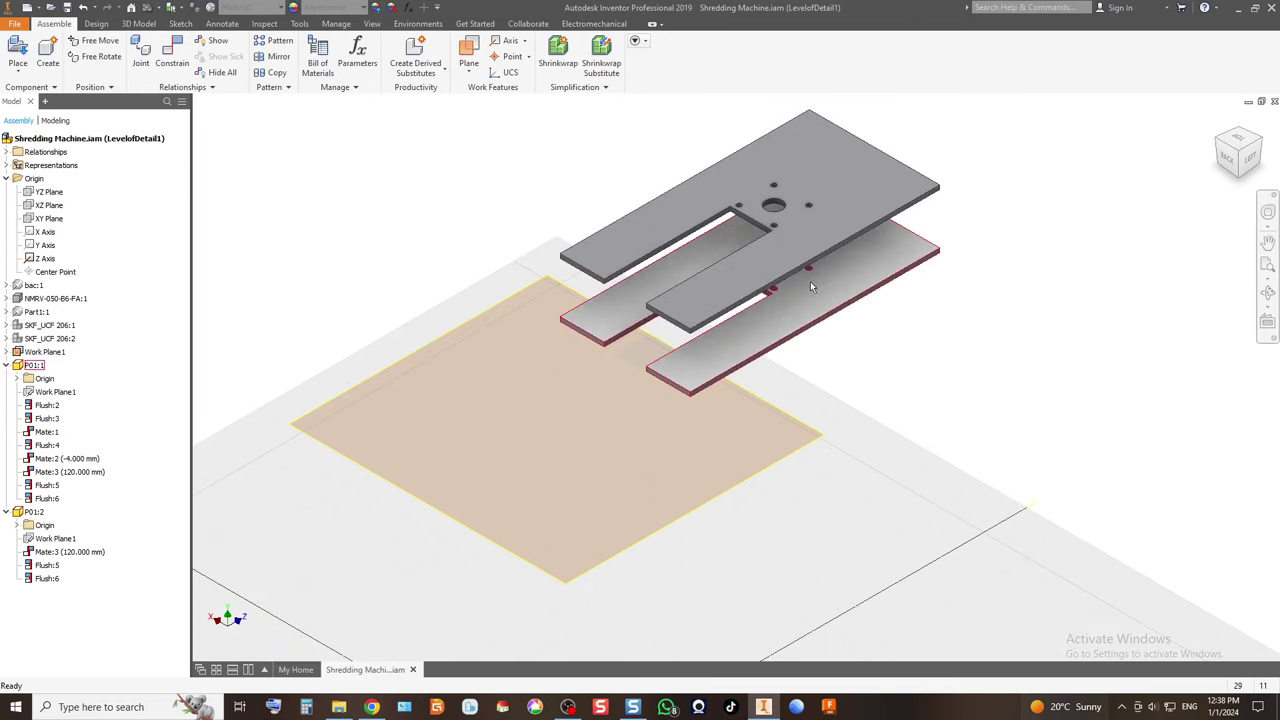
# Show bearings SKF_UCF 206:2 and SKF_UCF 206:1, and move SKF_UCF 206:2 beside the plates.
pyautogui.rightClick(45, 342)
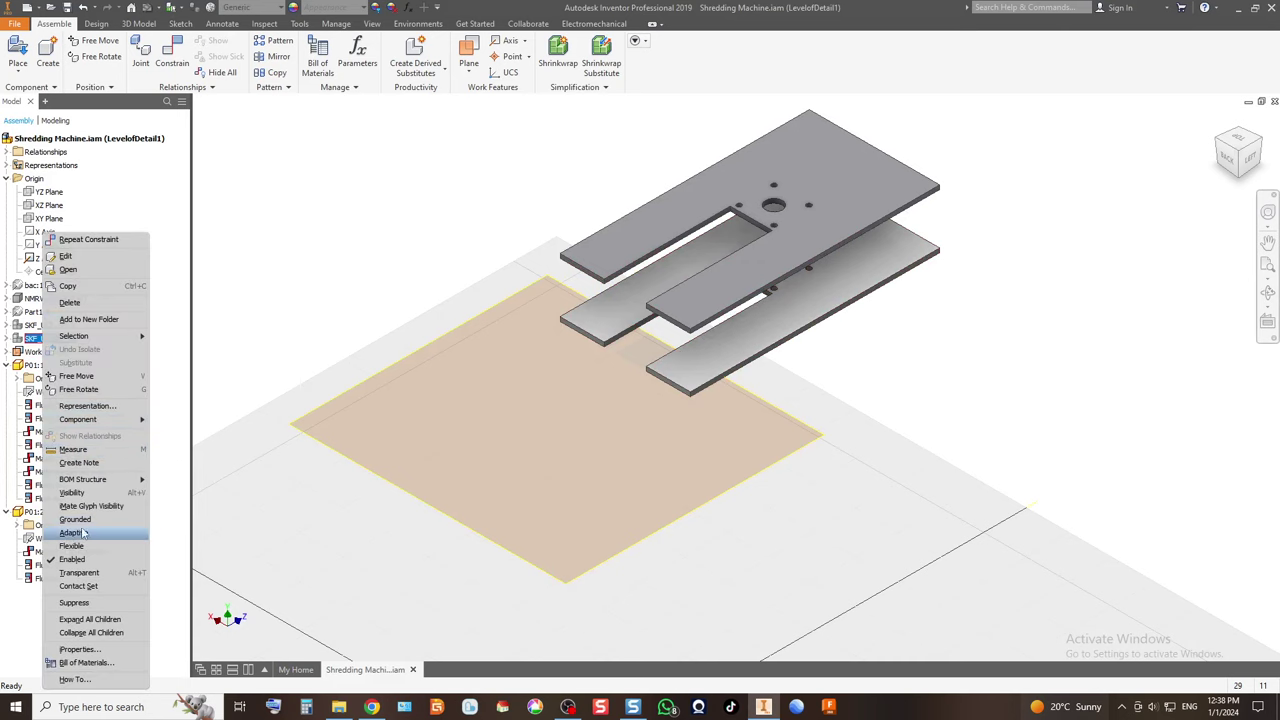
pyautogui.click(72, 492)
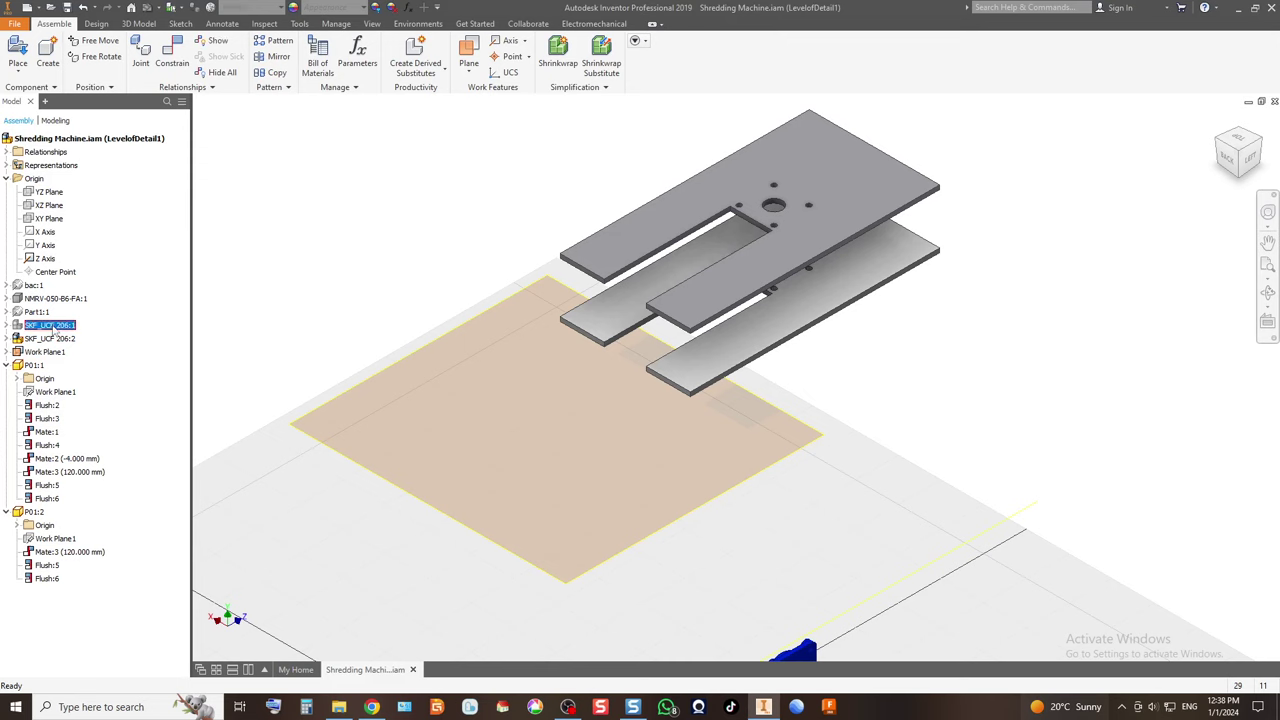
pyautogui.rightClick(52, 330)
pyautogui.click(110, 495)
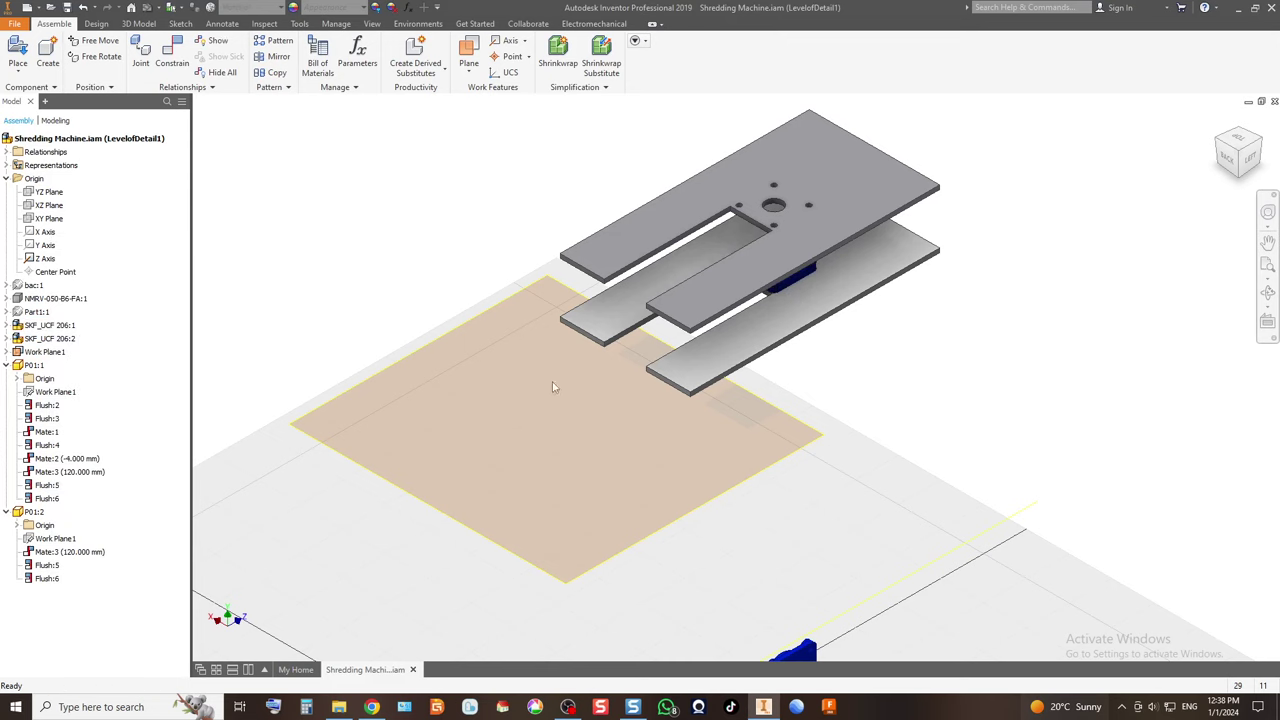
pyautogui.scroll(-3, 580, 372)
pyautogui.moveTo(695, 558); pyautogui.dragTo(805, 360)
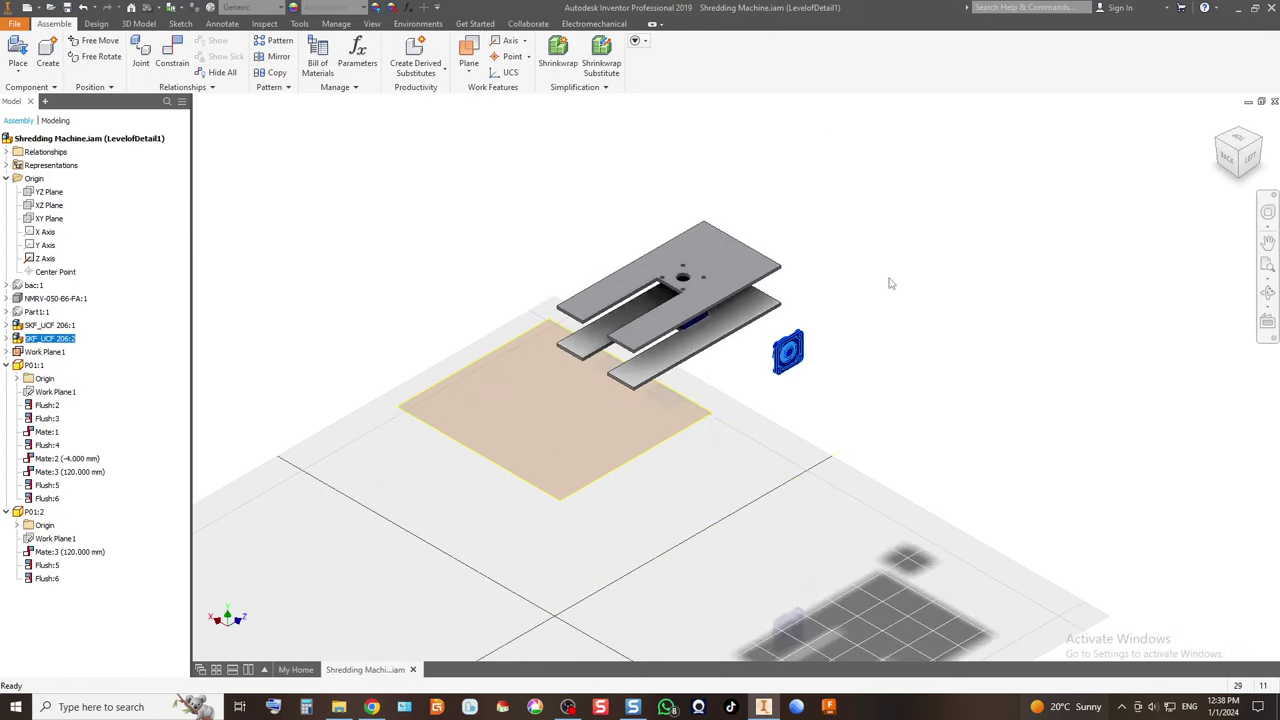
# Mate the base face of bearing SKF_UCF 206:2 to the upper face of plate P01:2 with a 0 mm offset.
pyautogui.scroll(5, 856, 314)
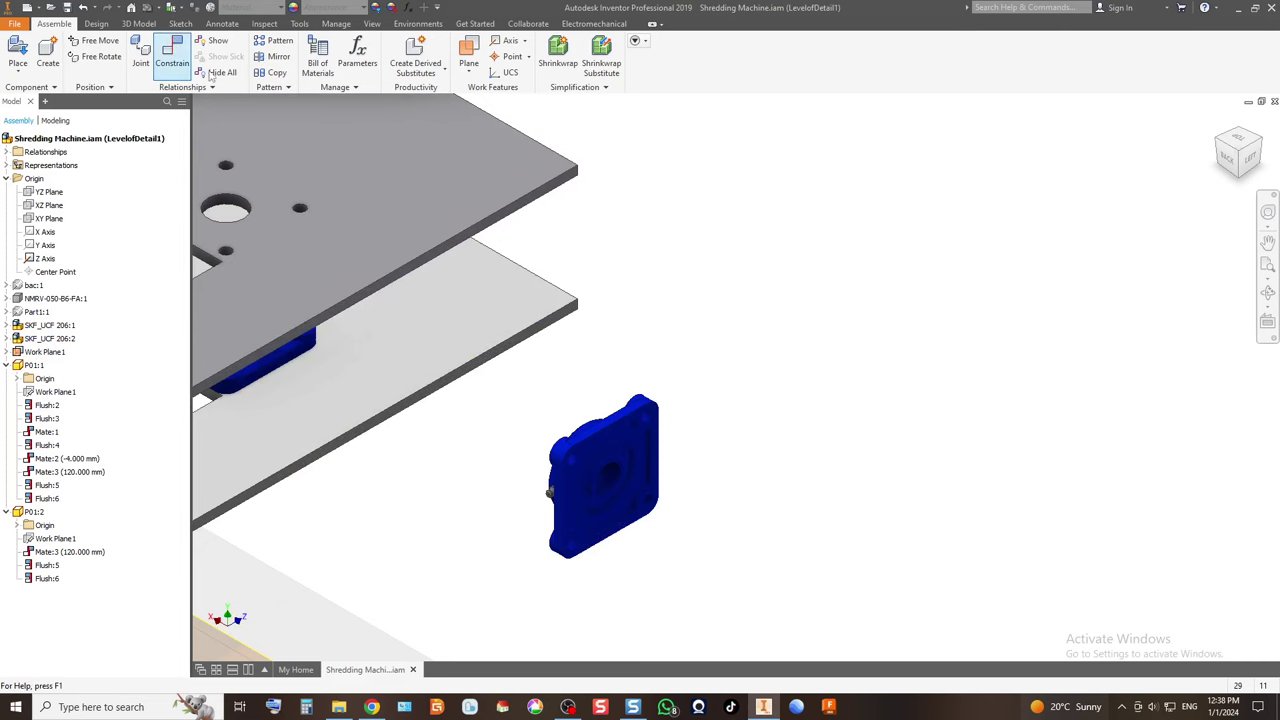
pyautogui.click(178, 60)
pyautogui.scroll(5, 590, 470)
pyautogui.scroll(-5, 606, 406)
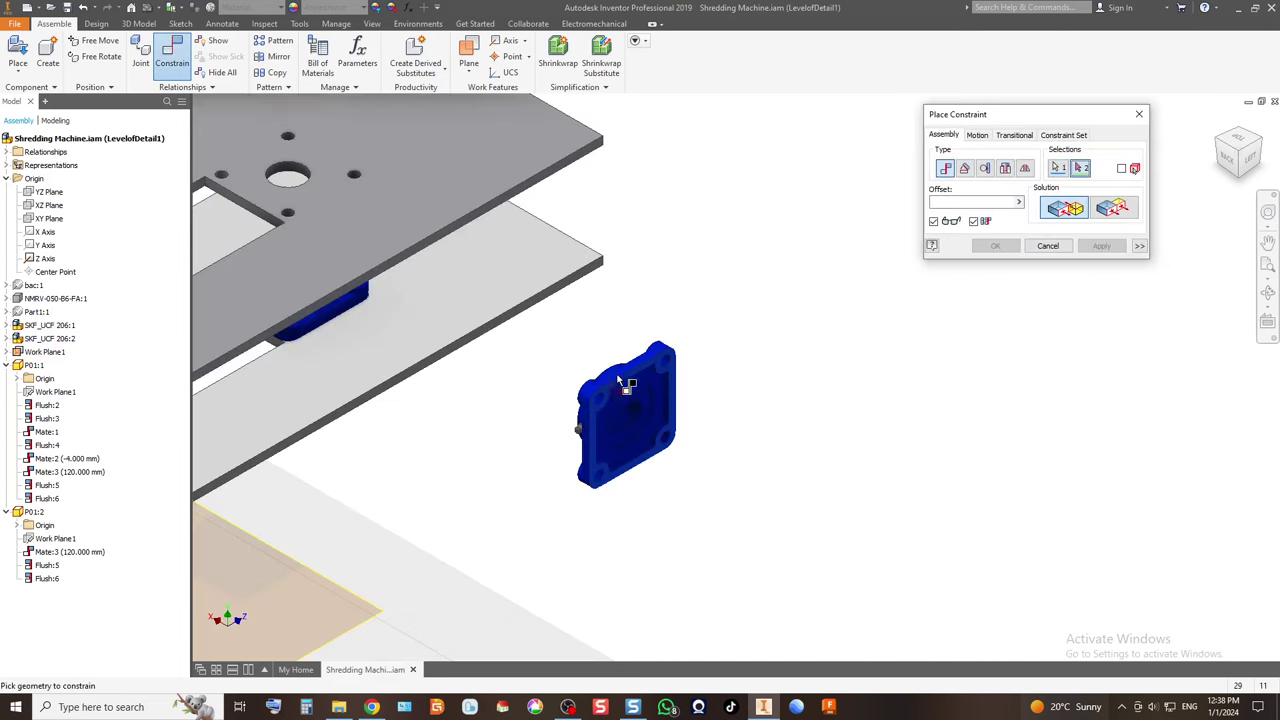
pyautogui.click(620, 382)
pyautogui.click(334, 240)
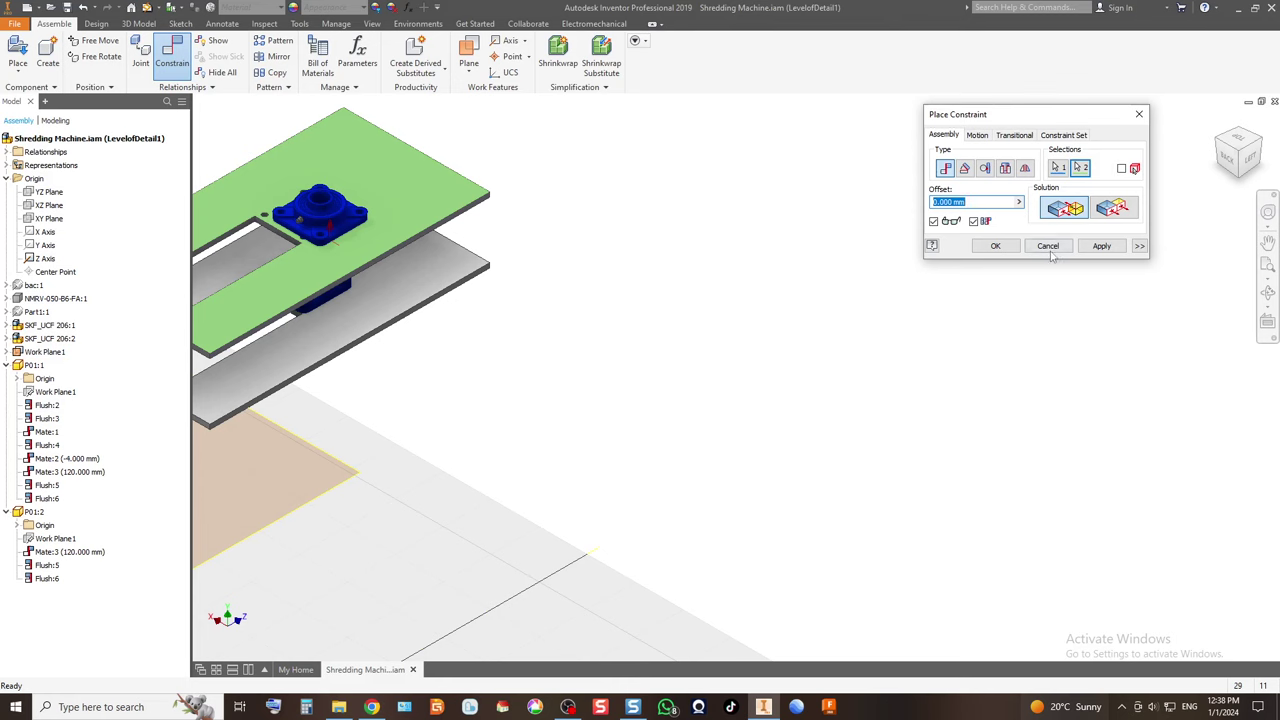
pyautogui.click(1101, 245)
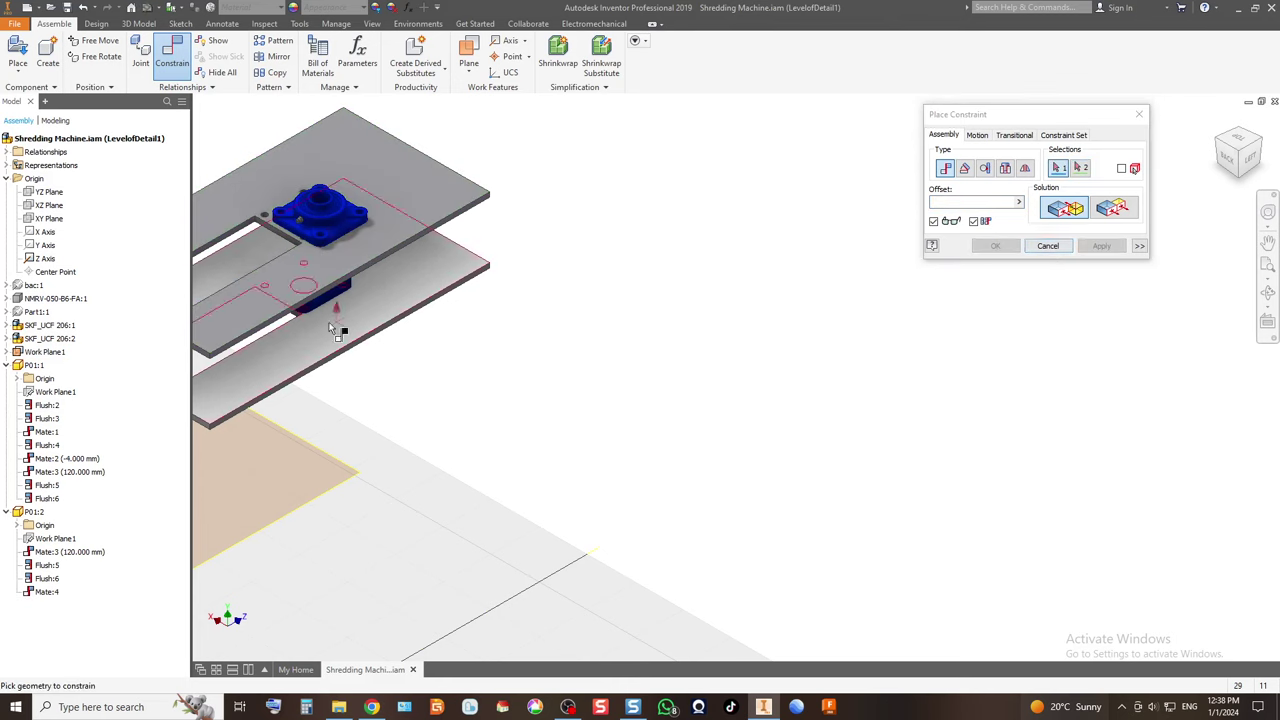
pyautogui.press('Escape')
# Move the plates sideways and examine the constraints linking bearing SKF_UCF 206:1 to plate P01:1.
pyautogui.moveTo(336, 305); pyautogui.dragTo(435, 339)
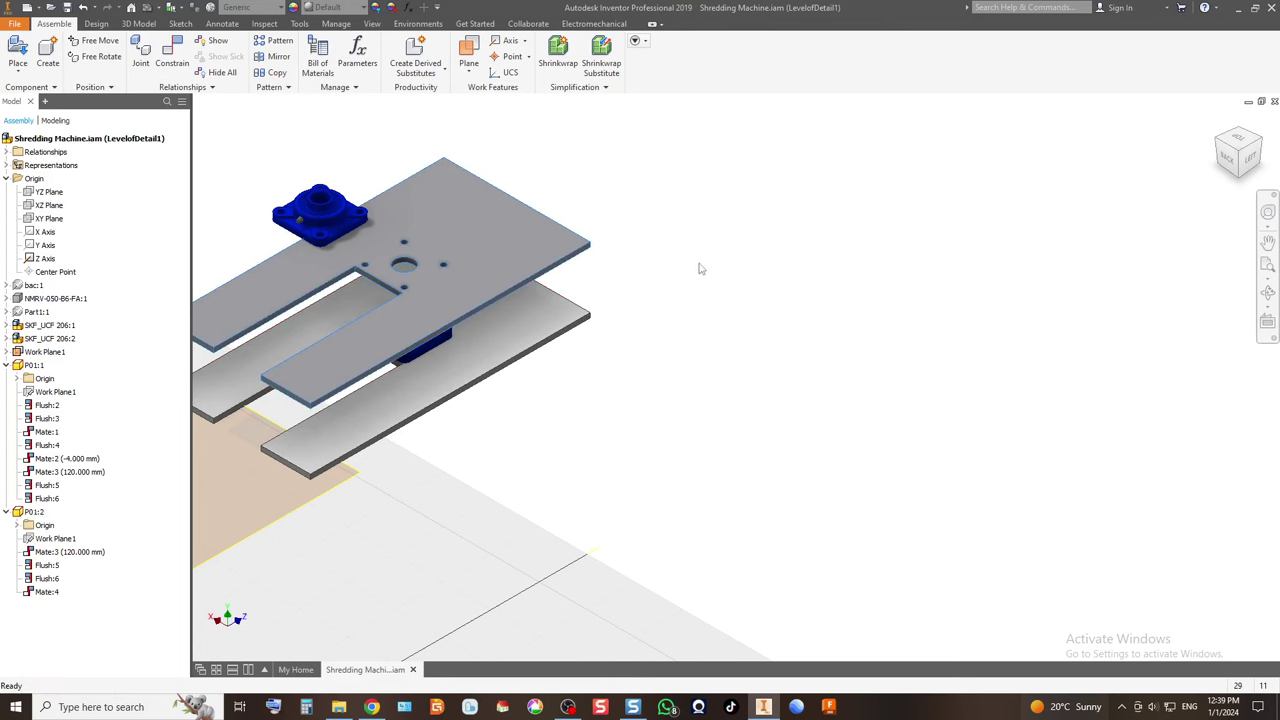
pyautogui.click(433, 355)
pyautogui.click(6, 325)
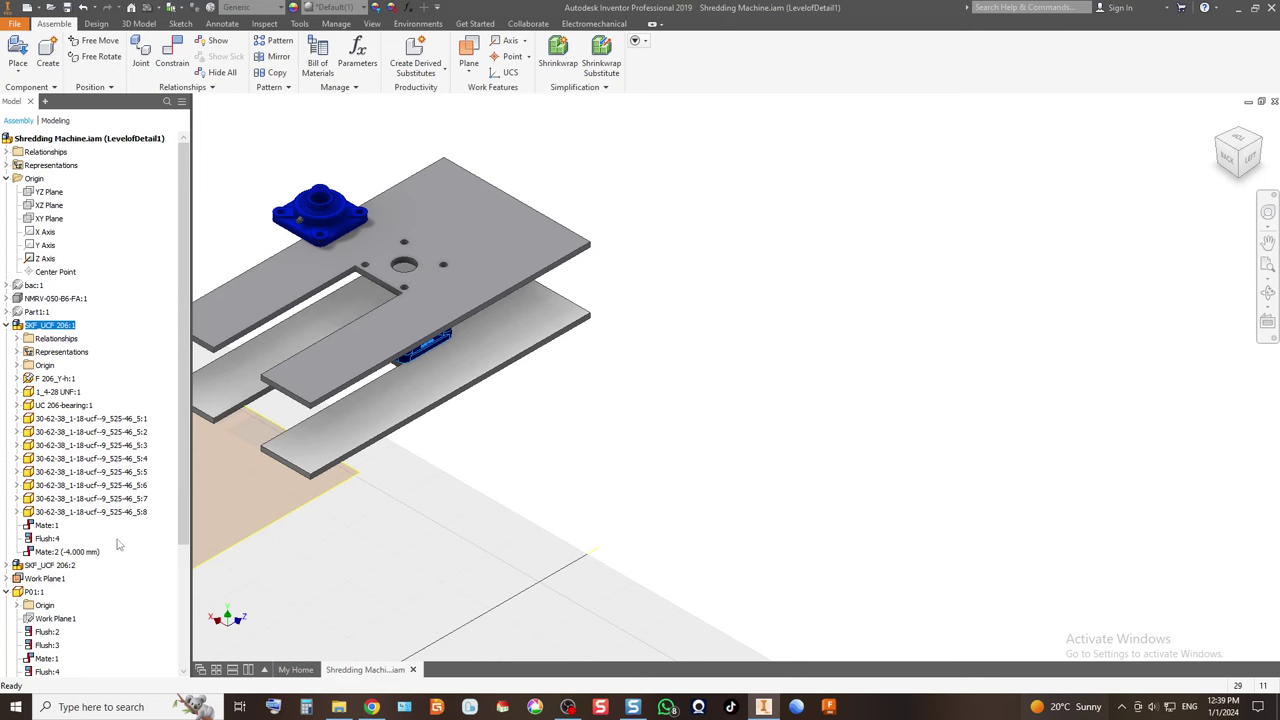
pyautogui.press('Escape')
pyautogui.click(472, 291)
pyautogui.scroll(3, 516, 365)
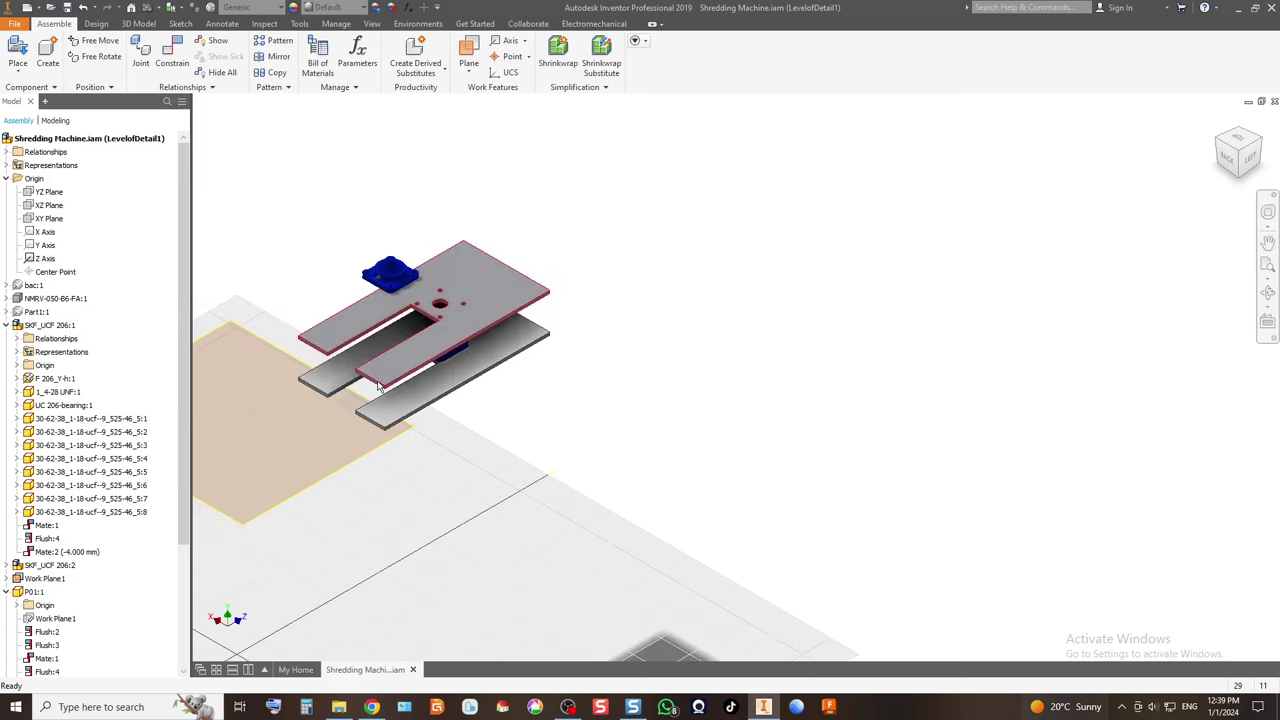
pyautogui.scroll(-3, 15, 600)
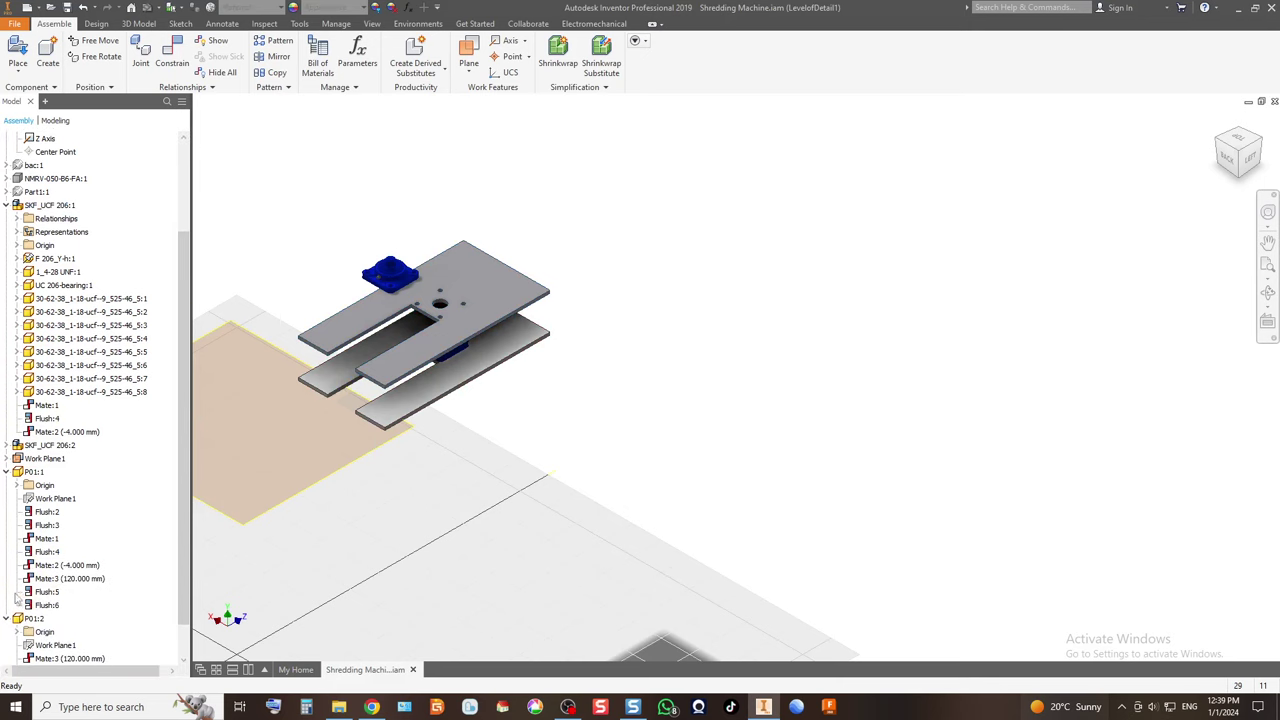
pyautogui.scroll(-1, 112, 592)
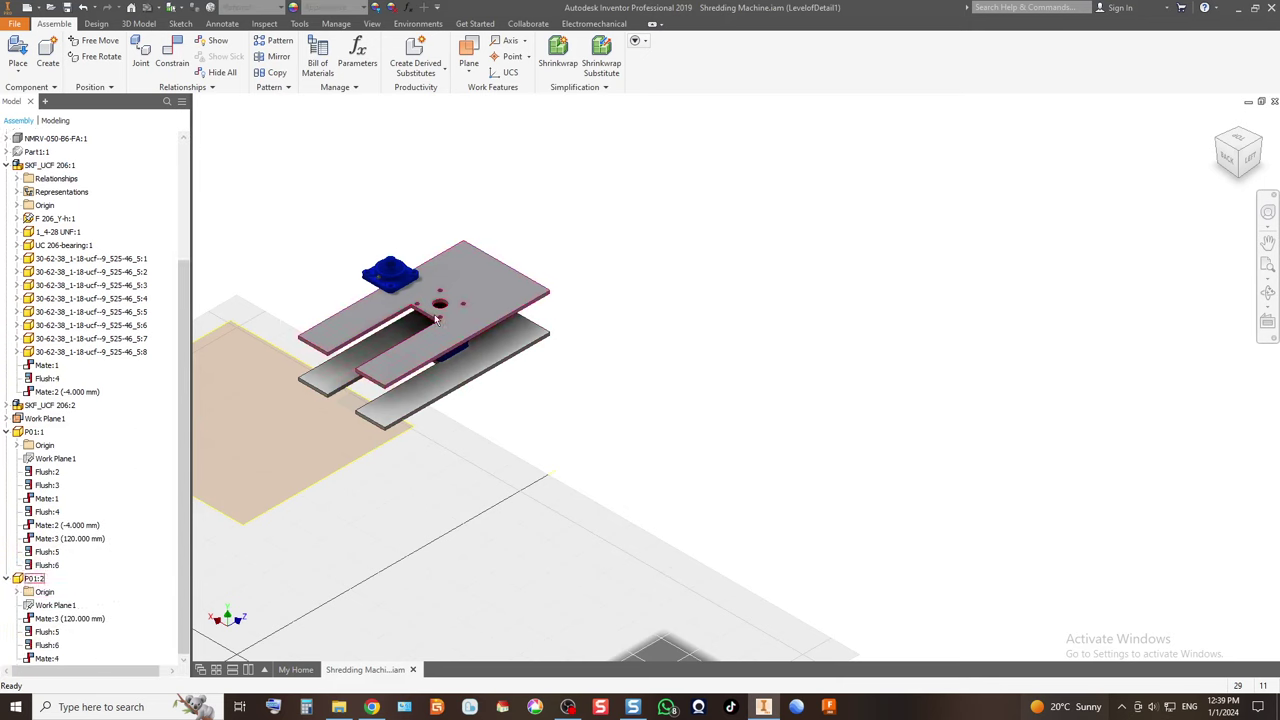
# Delete Mate:1, Flush:4 and Mate:2 from bearing SKF_UCF 206:1 and move the bearing clear of the plates.
pyautogui.click(460, 351)
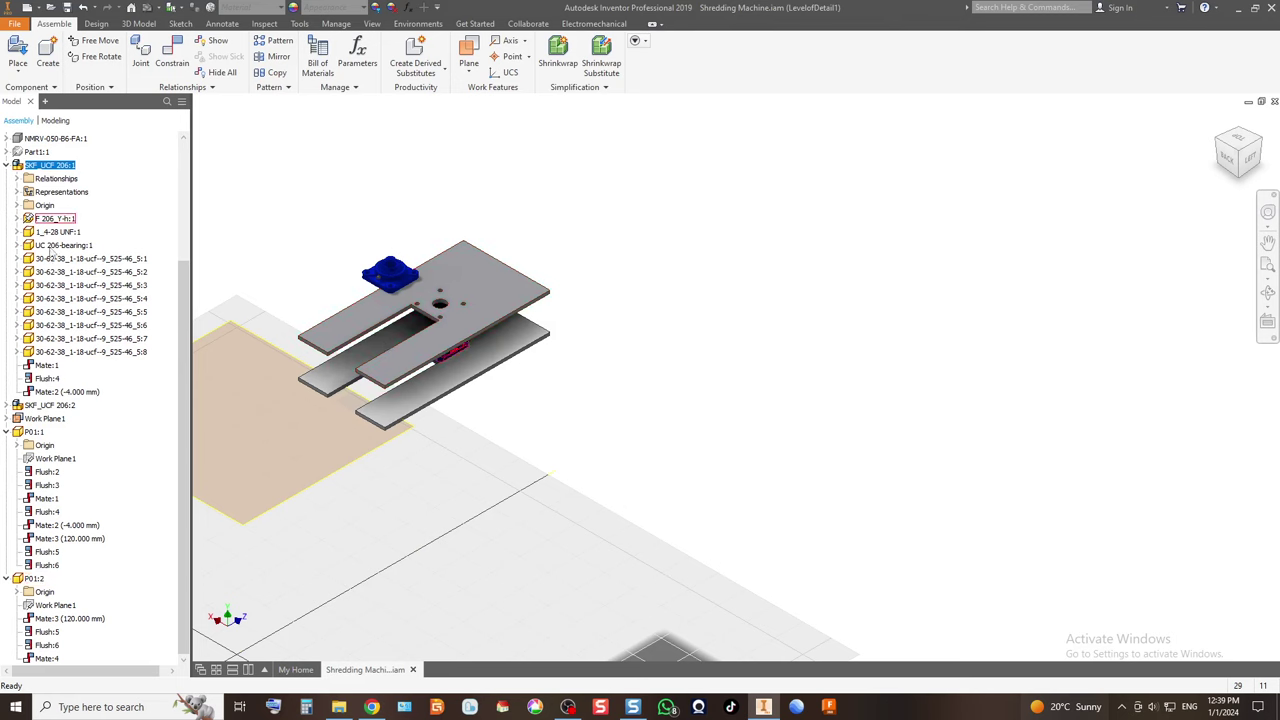
pyautogui.click(46, 365)
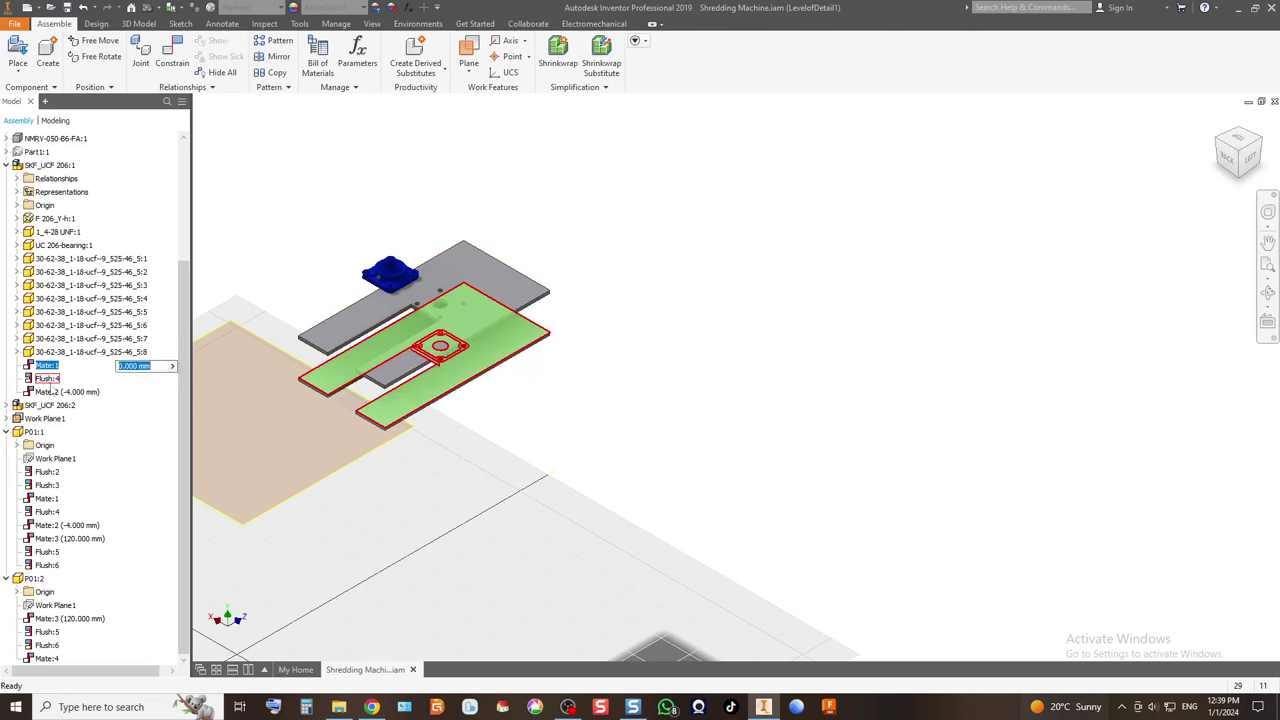
pyautogui.keyDown('shift'); pyautogui.click(52, 392); pyautogui.keyUp('shift')
pyautogui.rightClick(52, 390)
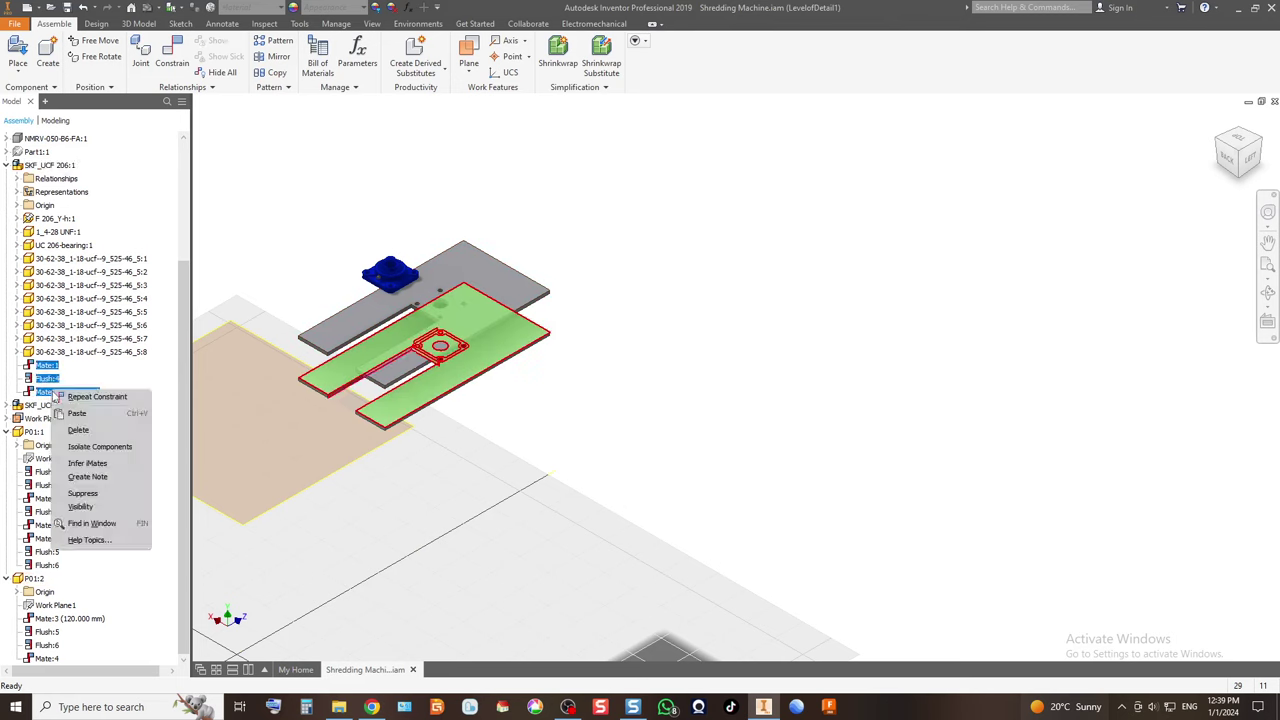
pyautogui.click(78, 430)
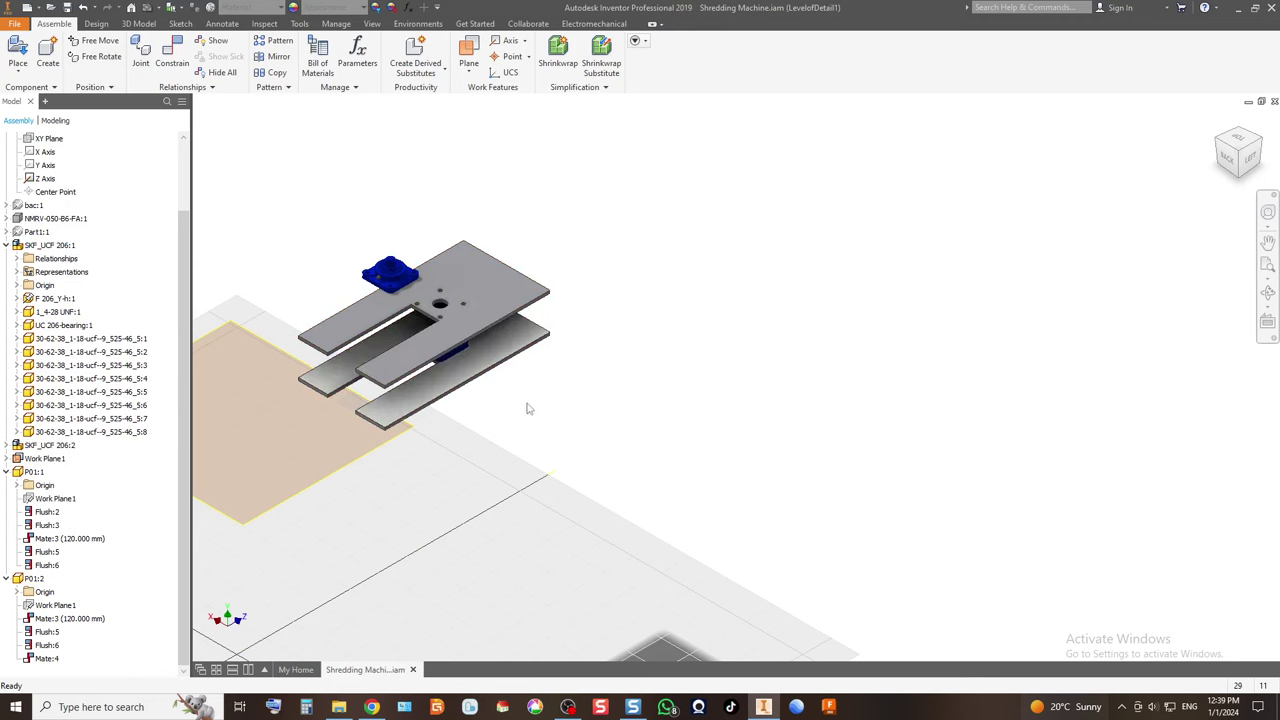
pyautogui.moveTo(450, 352); pyautogui.dragTo(503, 423)
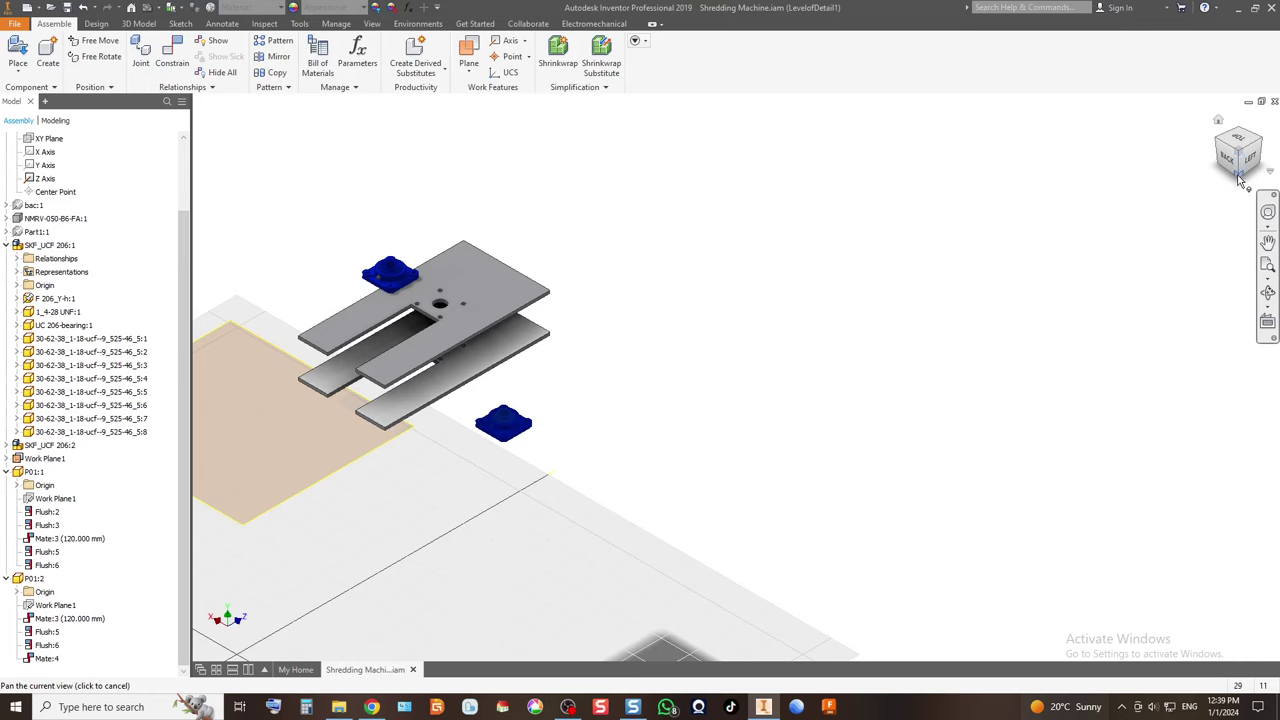
# Try to mate the bore axis of bearing SKF_UCF 206:2 with the axis of plate P01:2's large centre hole.
pyautogui.scroll(5, 401, 262)
pyautogui.scroll(-3, 403, 259)
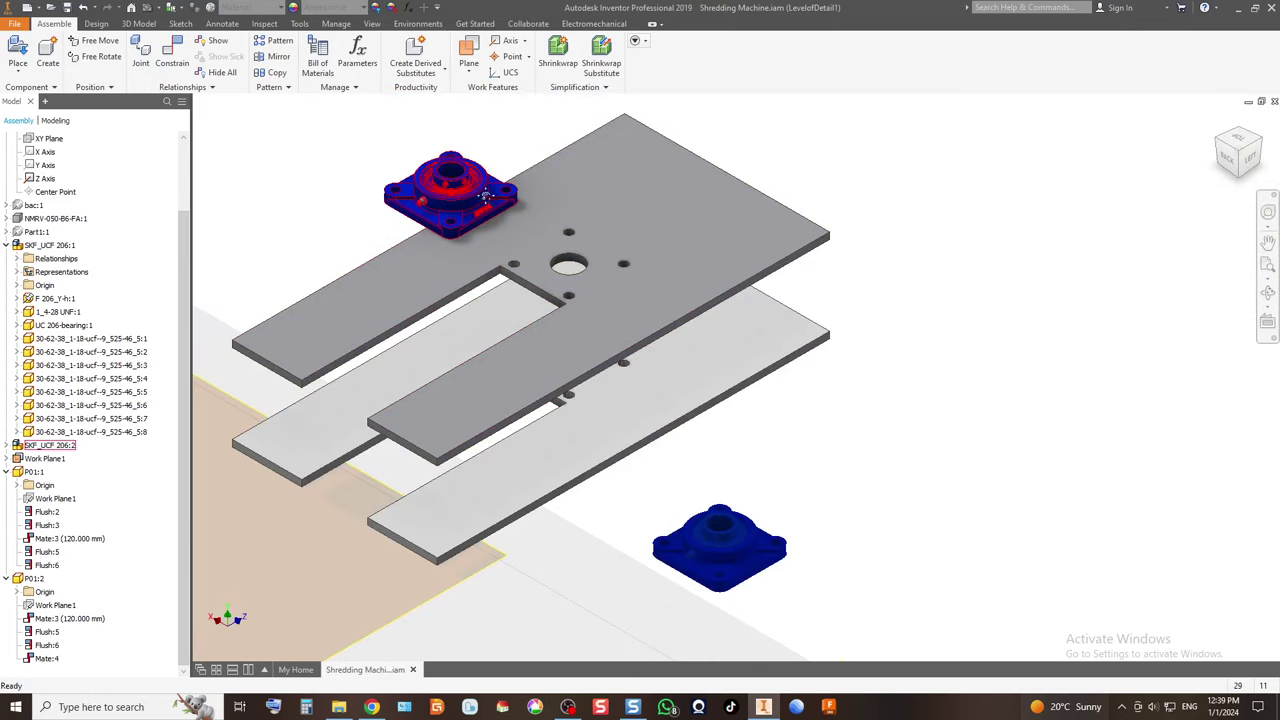
pyautogui.hotkey('ctrl', 'z')
pyautogui.click(172, 62)
pyautogui.scroll(5, 422, 347)
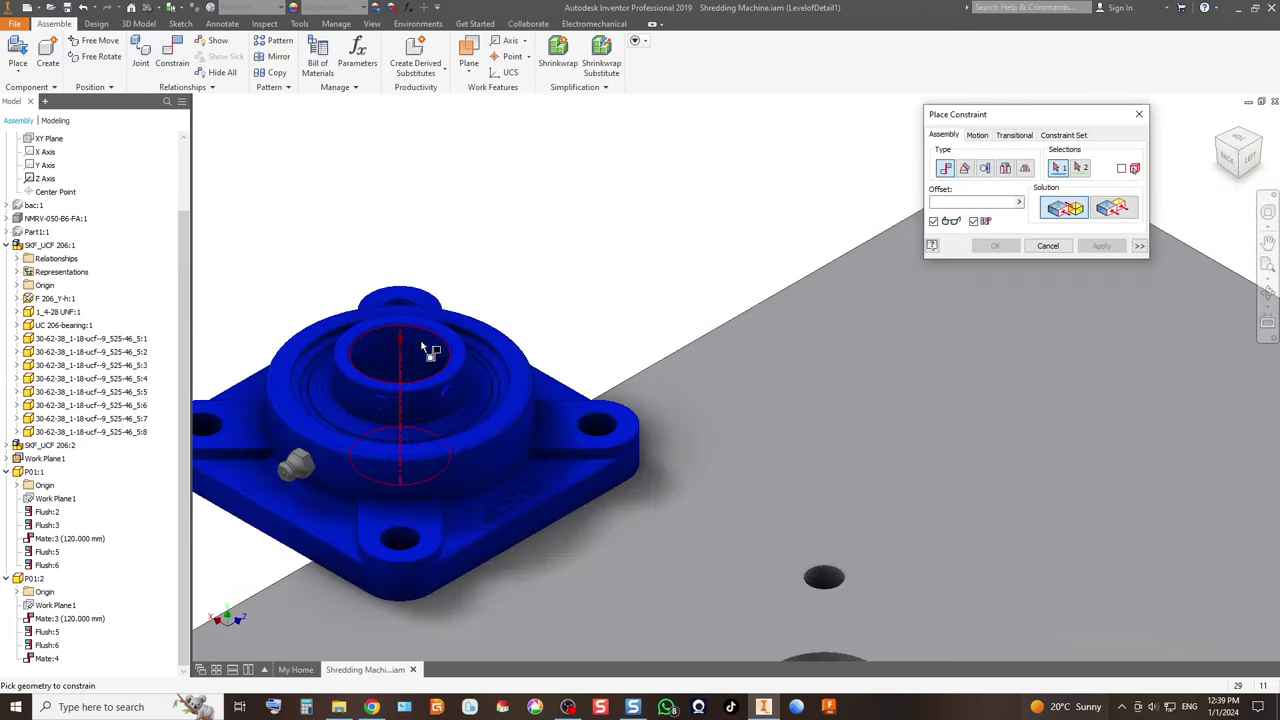
pyautogui.click(425, 350)
pyautogui.scroll(-5, 428, 343)
pyautogui.scroll(5, 508, 445)
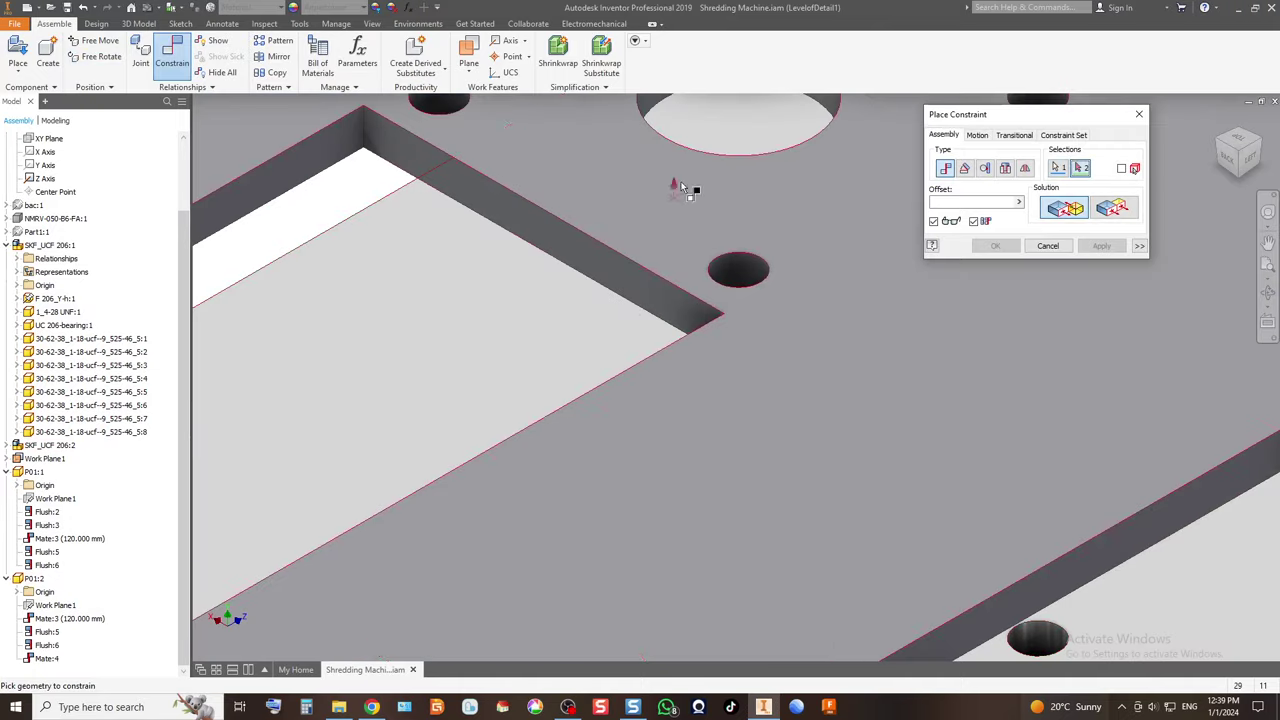
pyautogui.scroll(-5, 660, 240)
pyautogui.scroll(5, 668, 276)
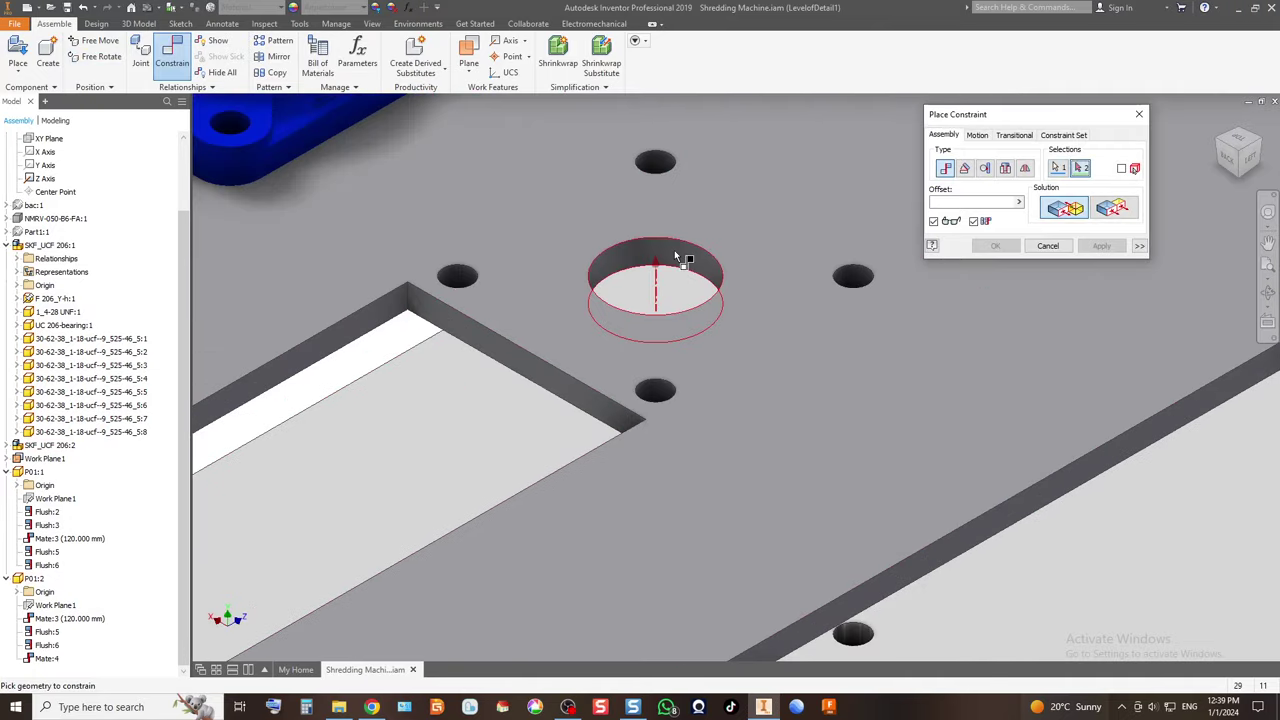
pyautogui.click(676, 257)
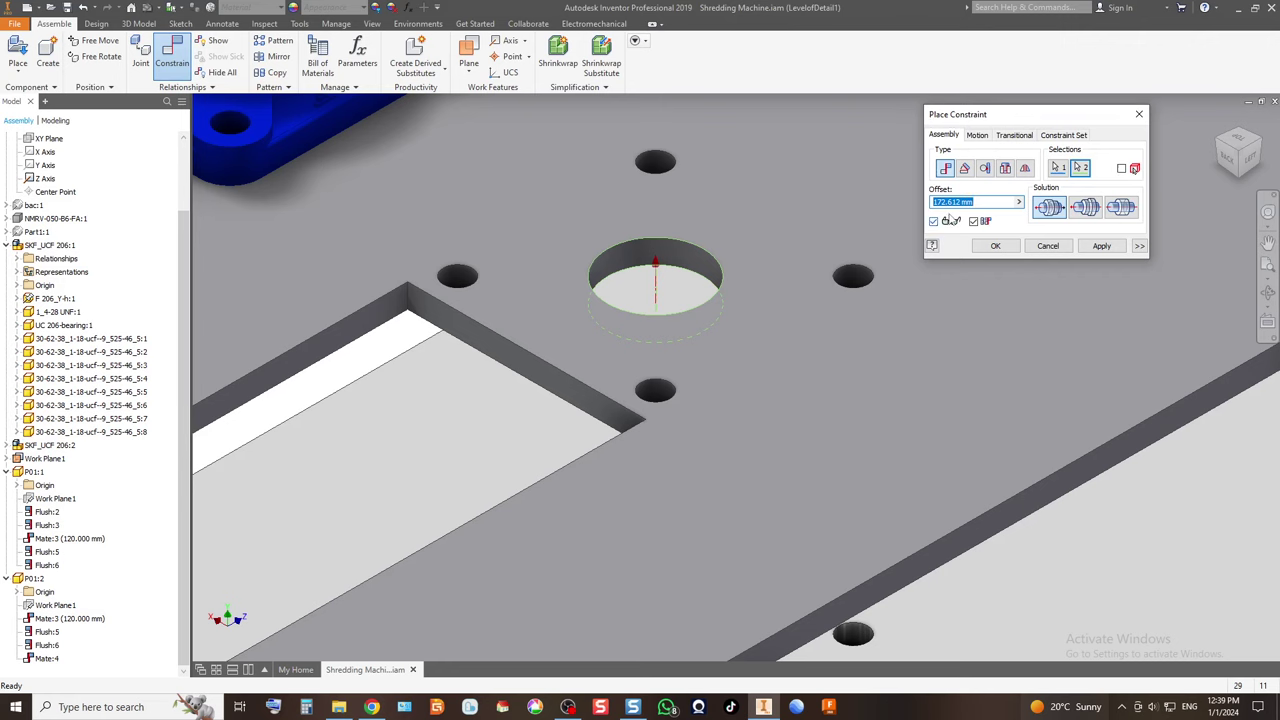
pyautogui.click(1101, 246)
pyautogui.click(804, 199)
# Flush the side face of bearing SKF_UCF 206:2 with the slot's end face on plate P01:2 at a 0 mm offset.
pyautogui.scroll(-5, 691, 363)
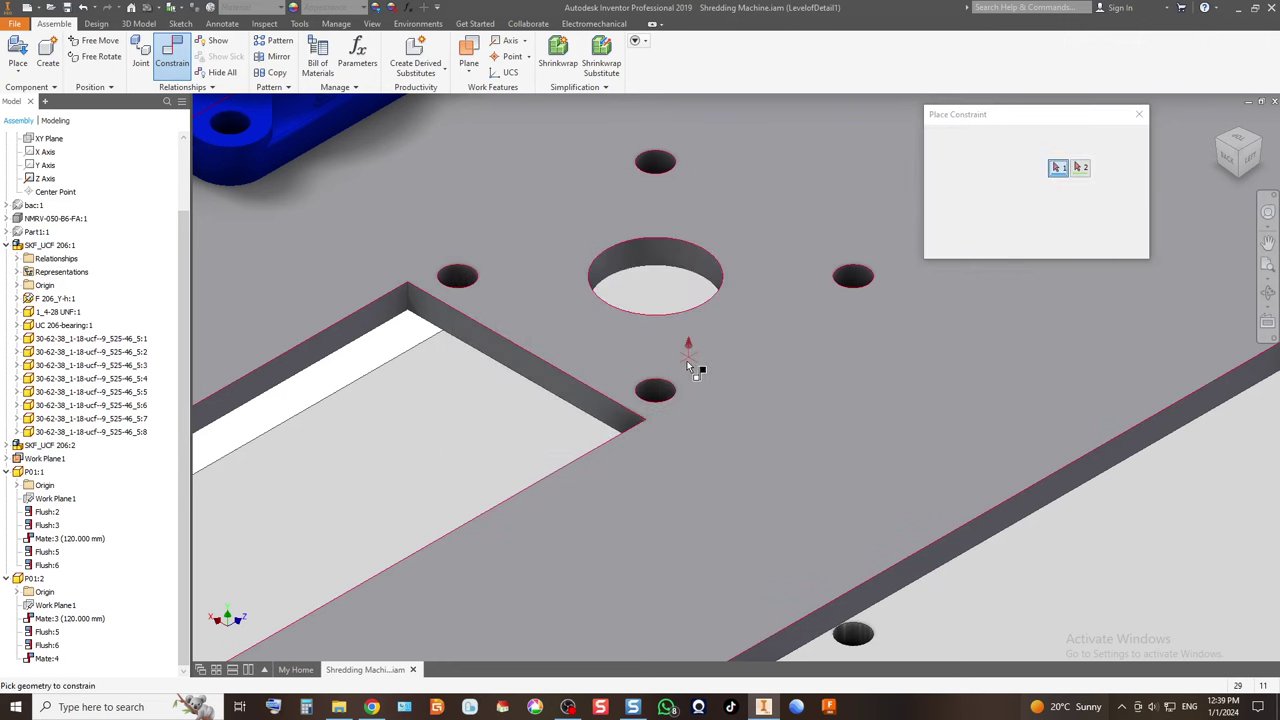
pyautogui.scroll(5, 480, 285)
pyautogui.click(474, 297)
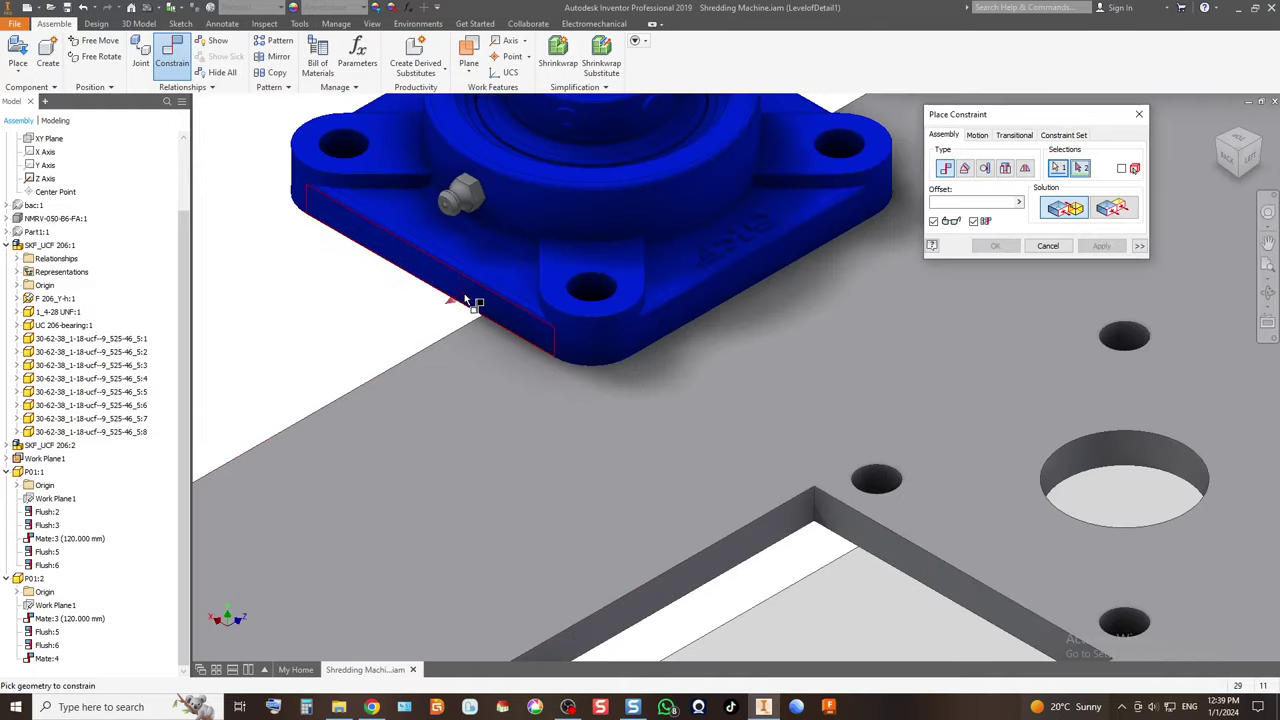
pyautogui.click(903, 567)
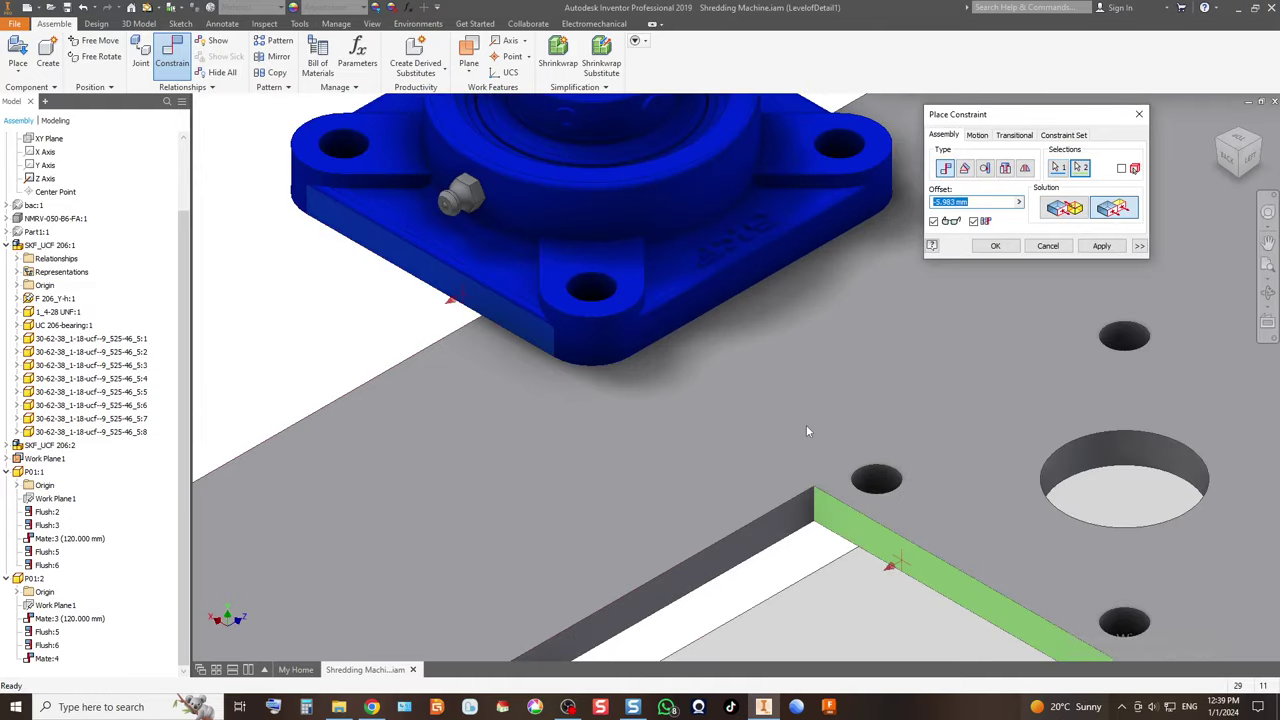
pyautogui.write('0')
pyautogui.click(1101, 246)
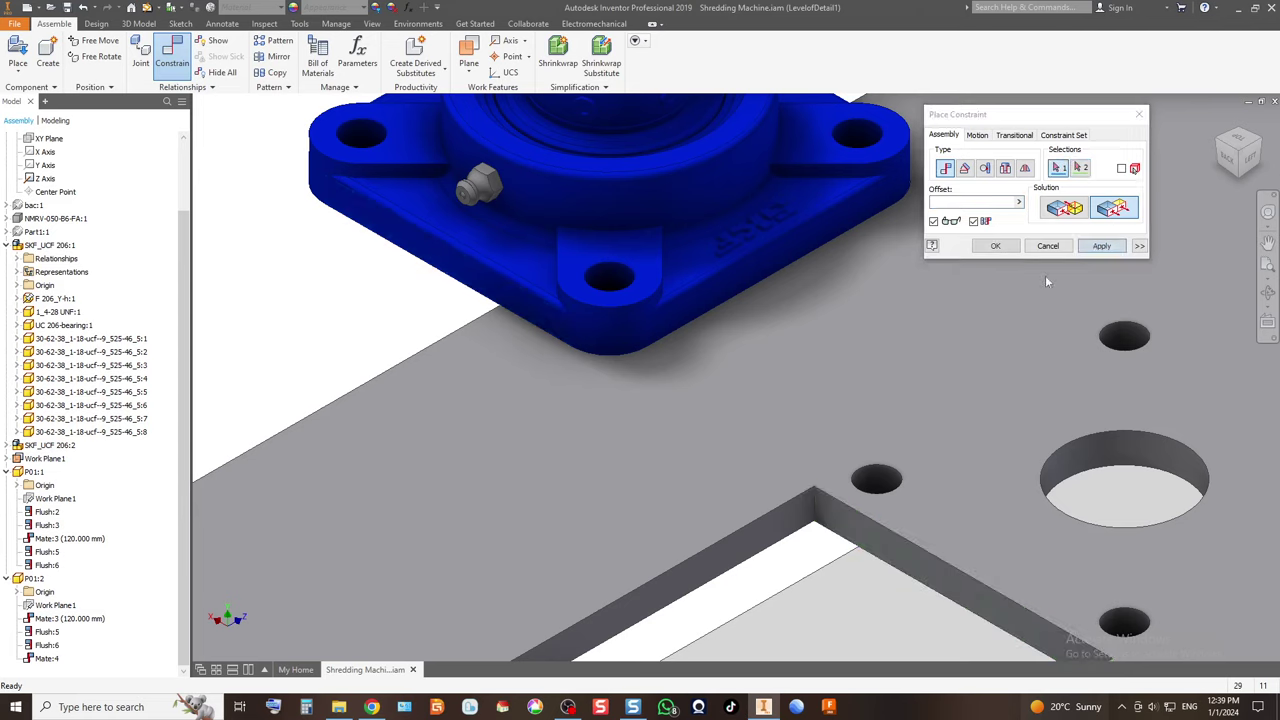
# Set the constraint solution to Mate for aligning the bore of bearing SKF_UCF 206:2.
pyautogui.scroll(-2, 593, 385)
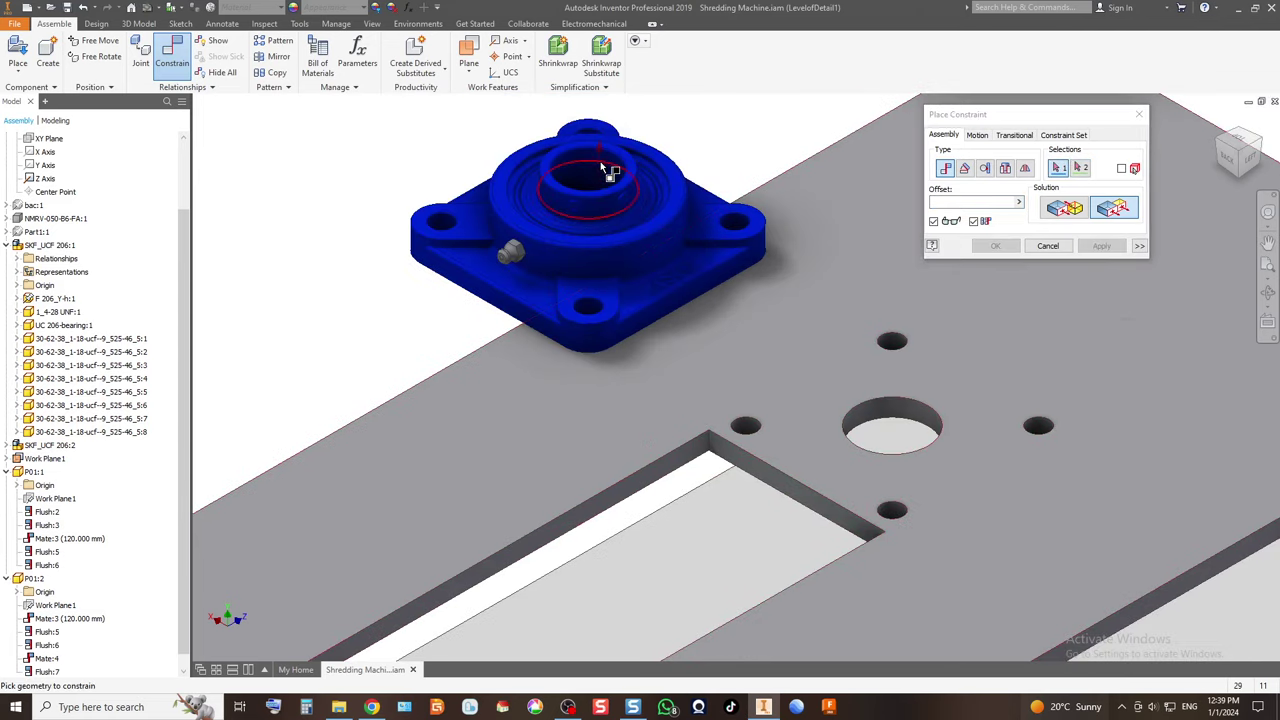
pyautogui.click(1064, 207)
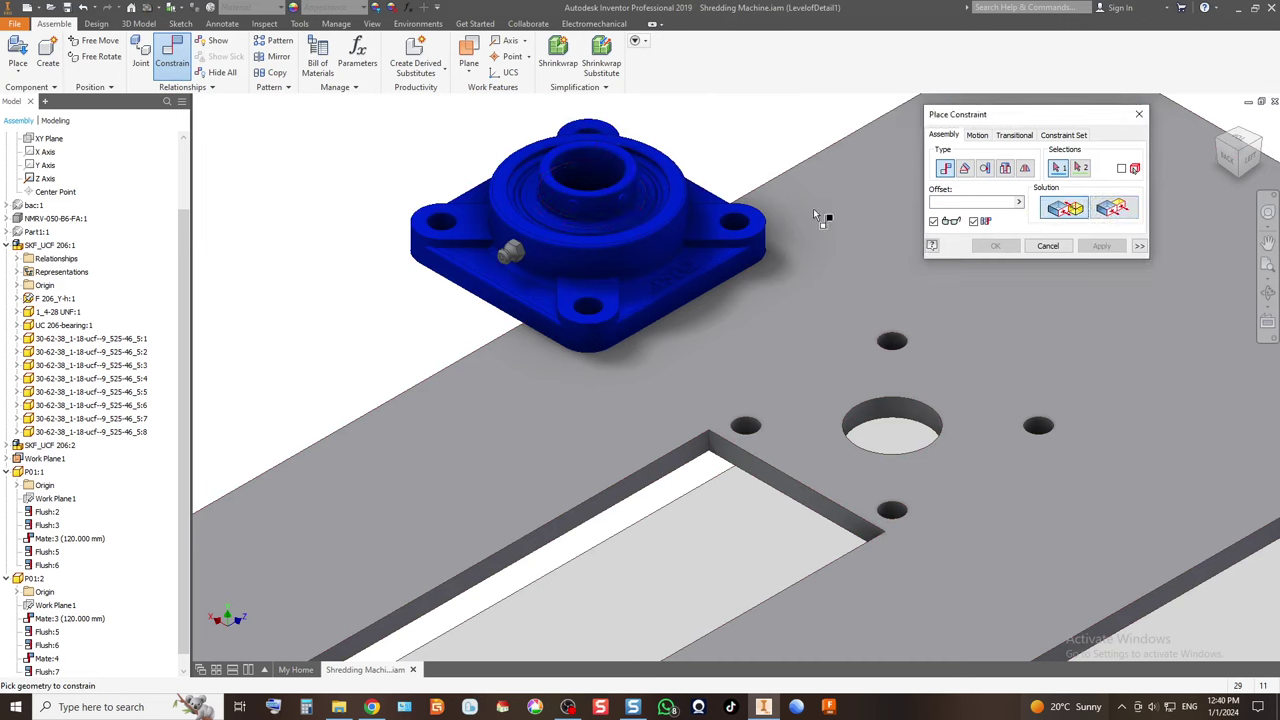
# Mate the bearing bore's axis to the upper plate's central hole with zero offset and undirected alignment.
pyautogui.click(585, 162)
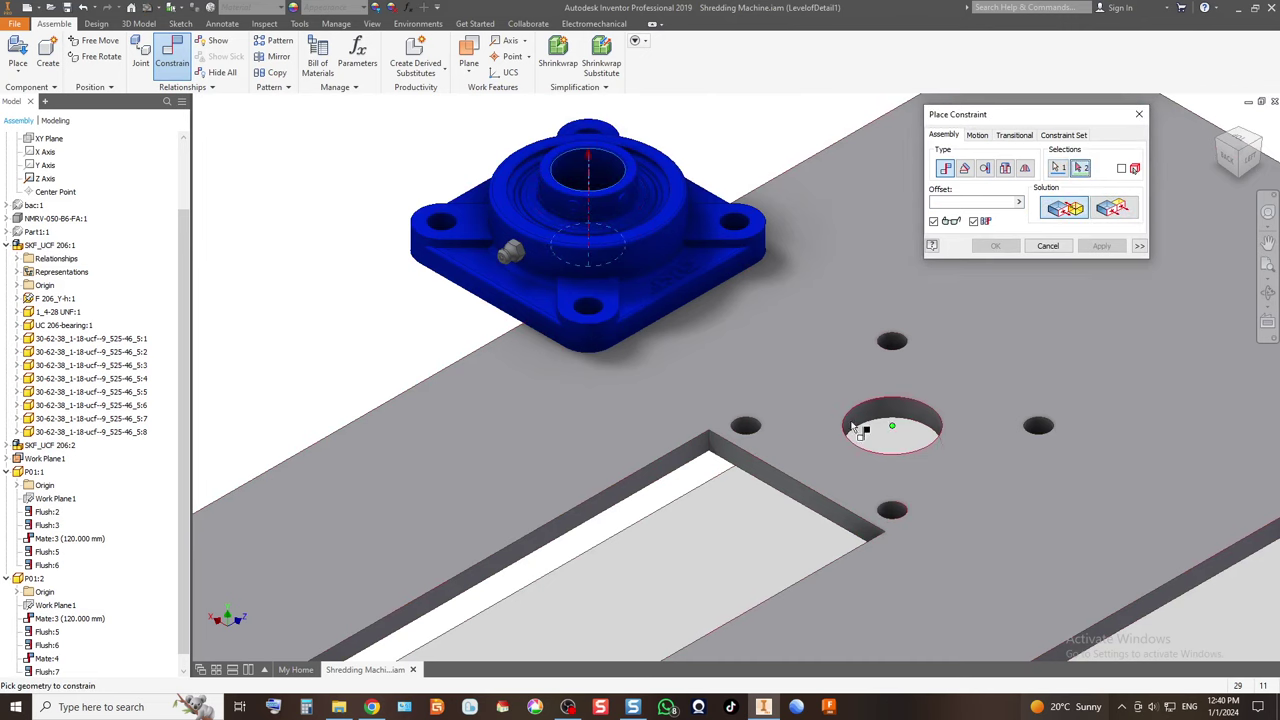
pyautogui.click(890, 410)
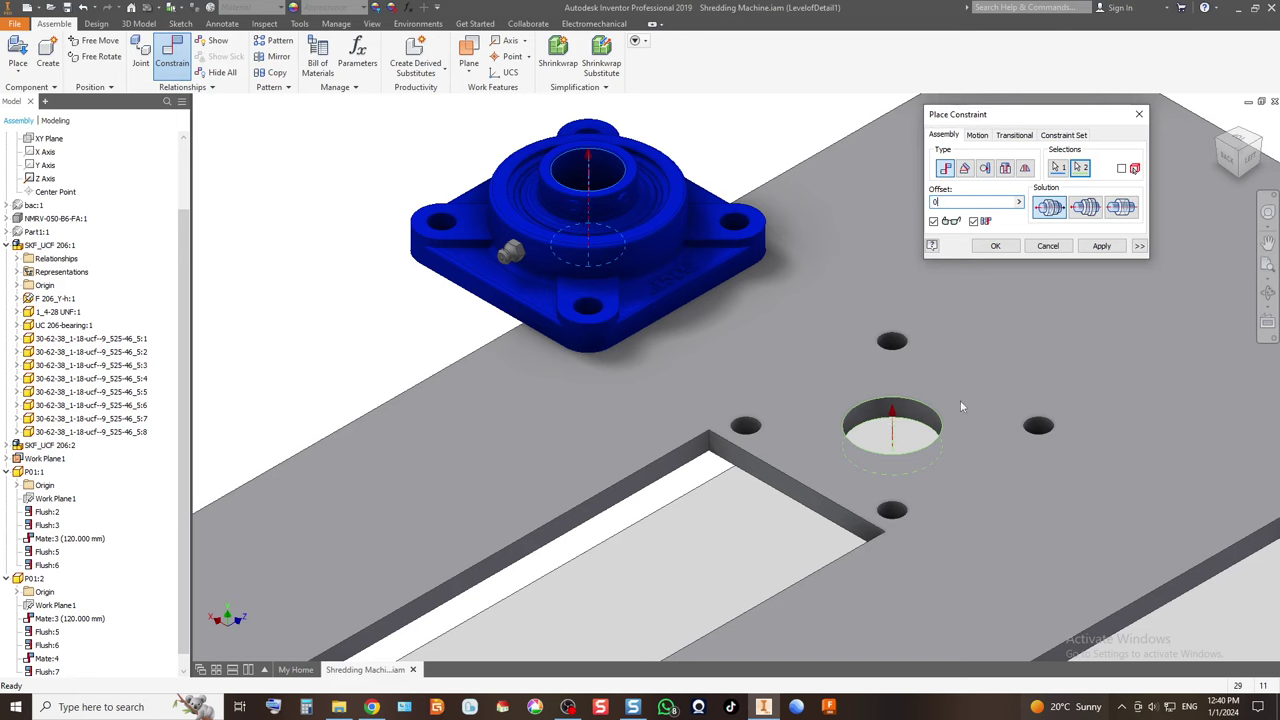
pyautogui.click(1121, 207)
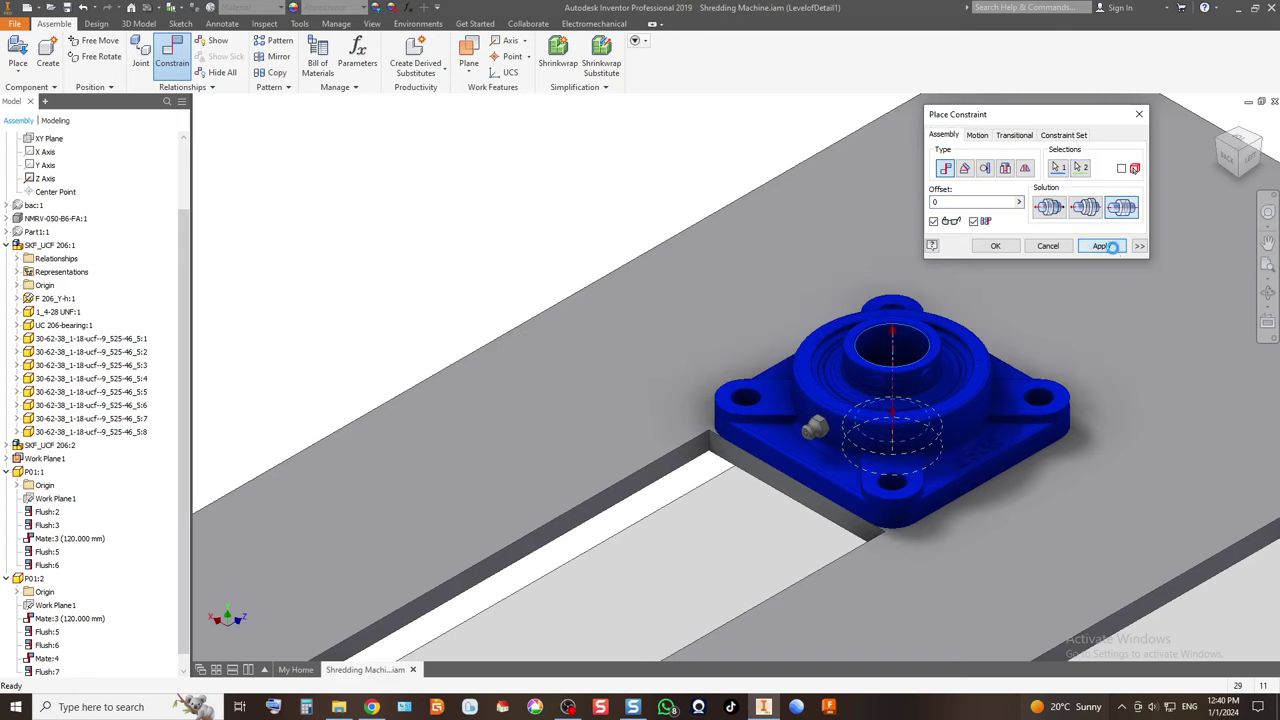
pyautogui.click(1101, 246)
# Mate the other bearing's flat flange face to the underside of the lower plate.
pyautogui.scroll(-5, 605, 395)
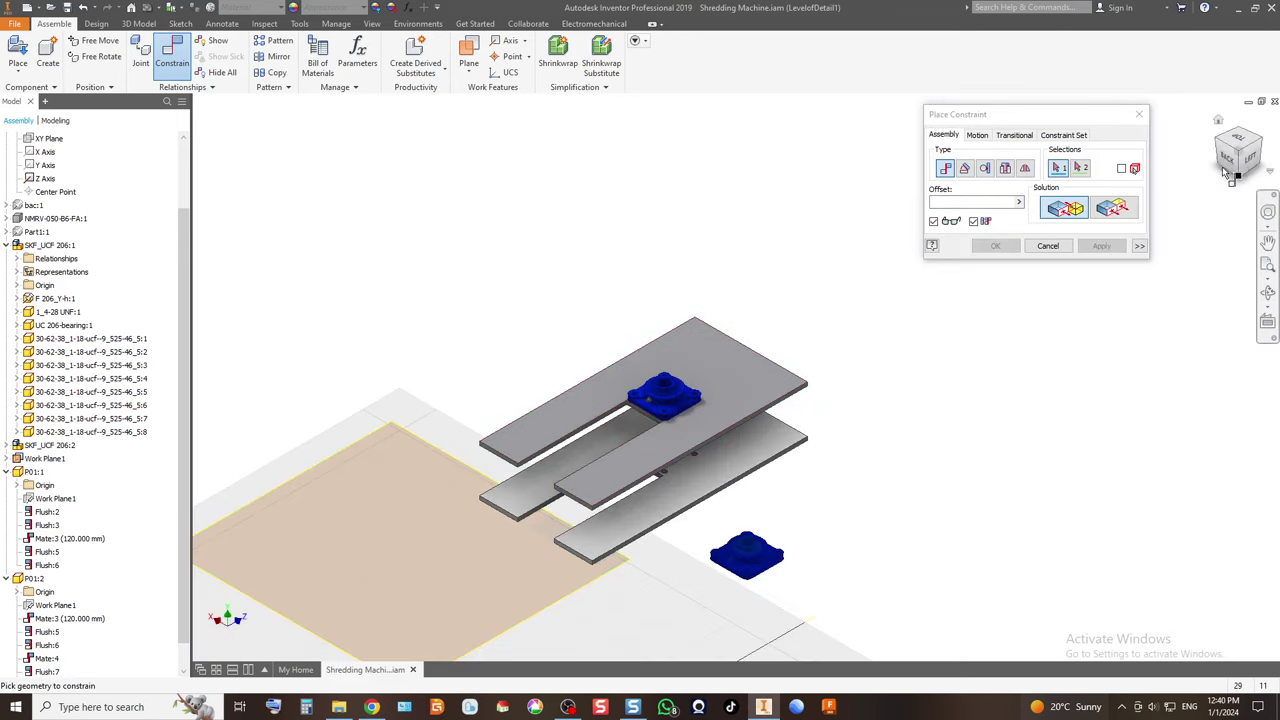
pyautogui.moveTo(1238, 152); pyautogui.dragTo(1150, 207)
pyautogui.scroll(8, 810, 323)
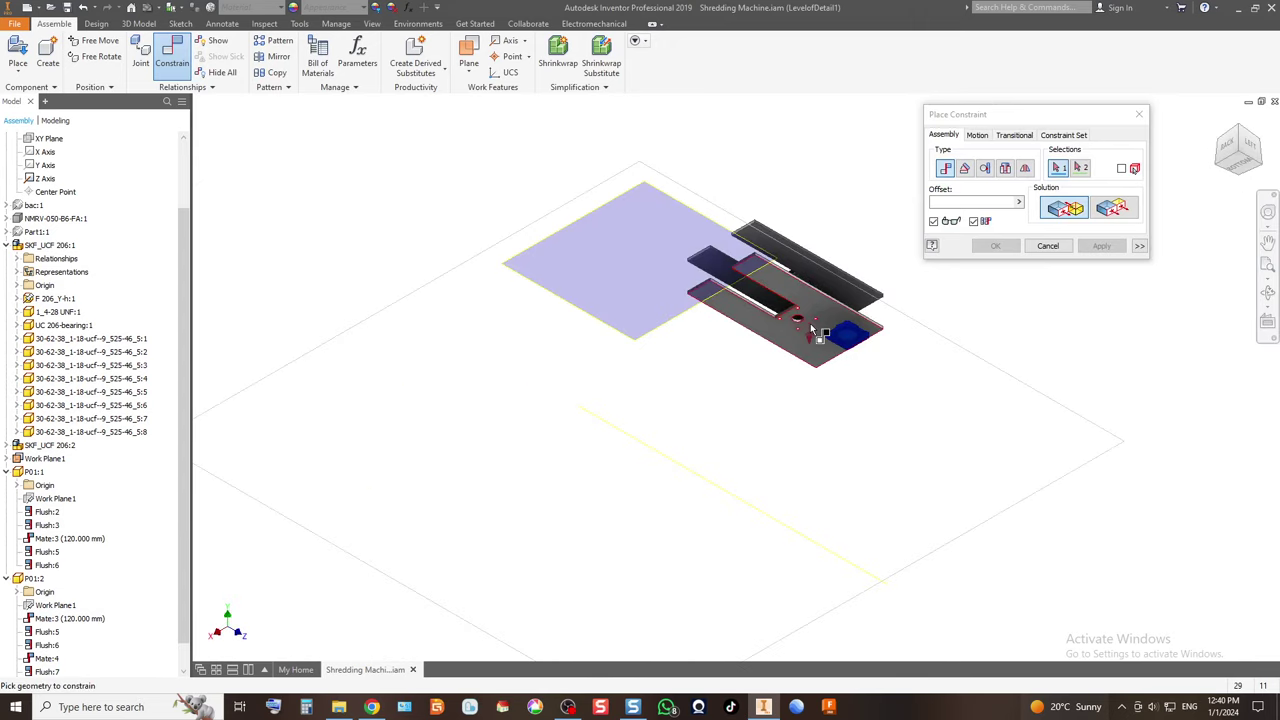
pyautogui.click(1117, 463)
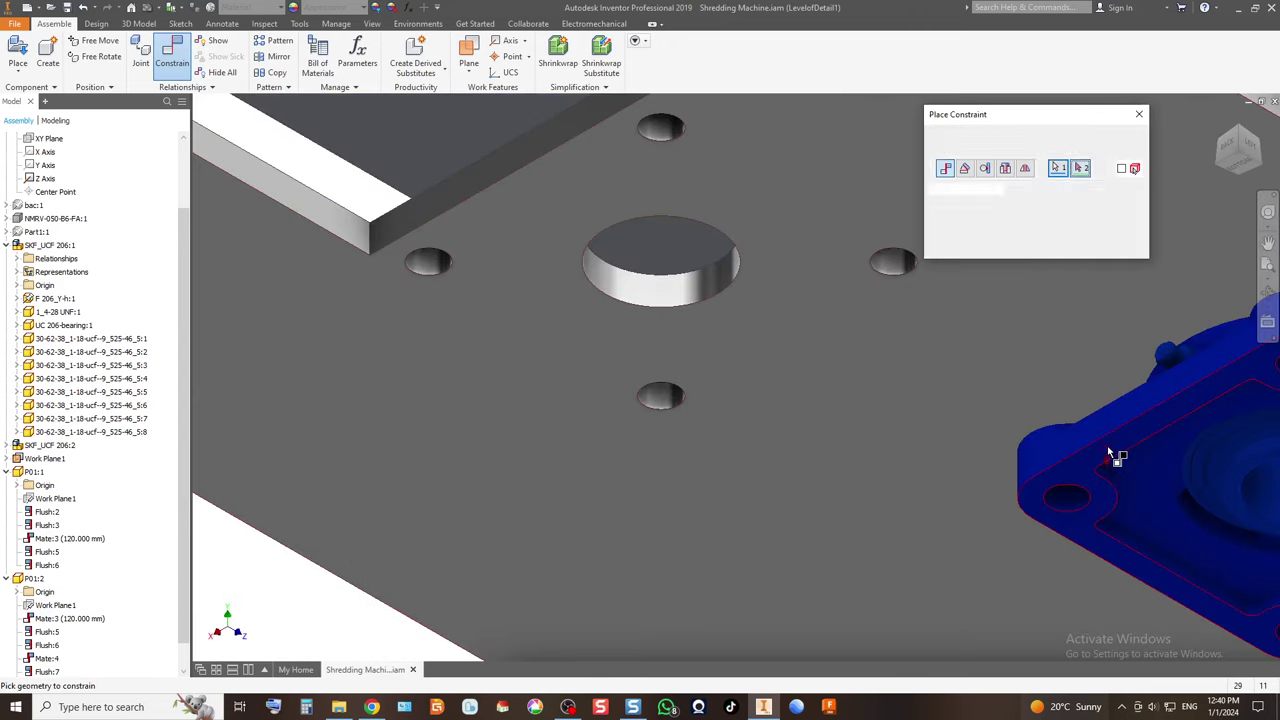
pyautogui.click(828, 387)
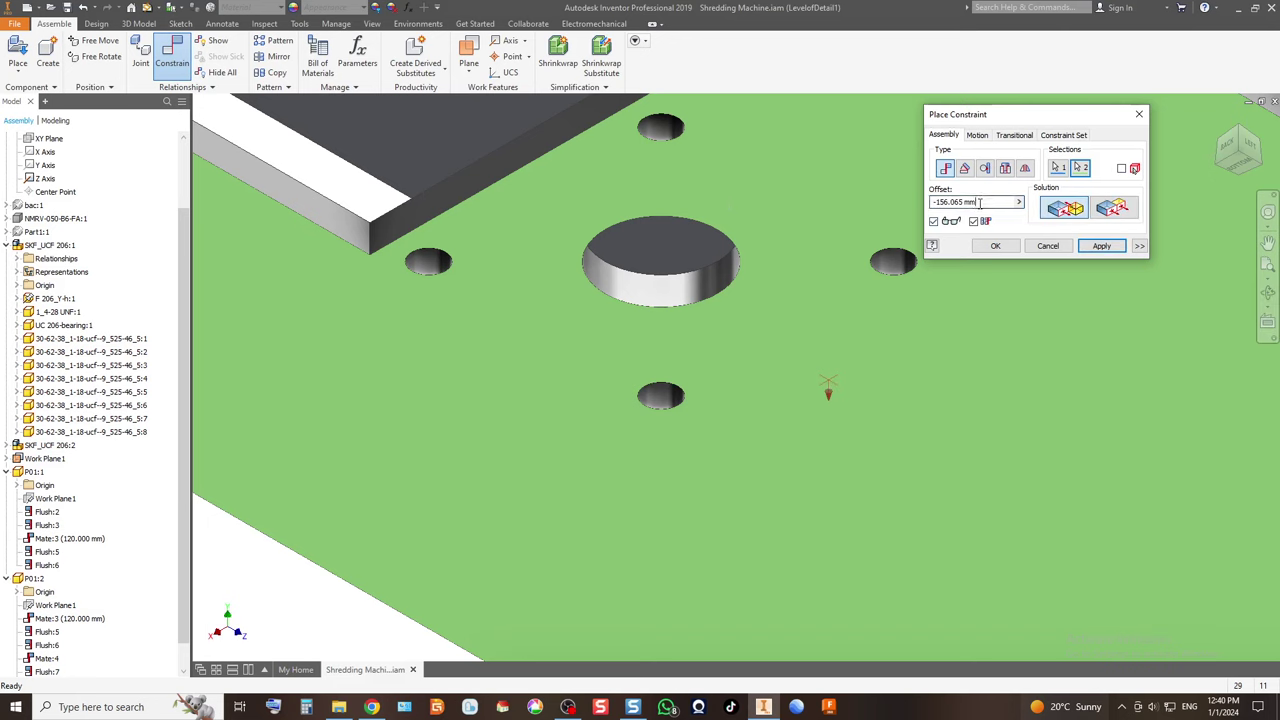
pyautogui.scroll(-5, 936, 364)
pyautogui.click(1097, 249)
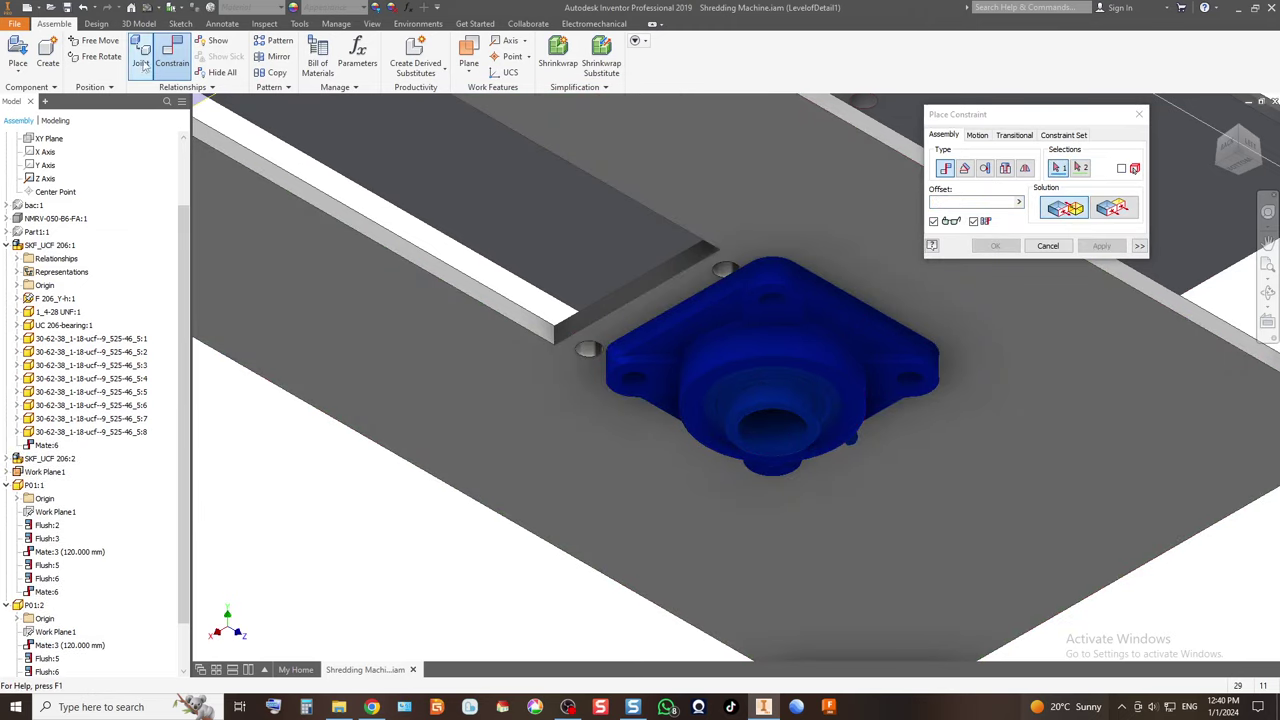
# Freely rotate the bearing beneath the lower plate so its grease nipple turns toward the plate's slot.
pyautogui.click(97, 56)
pyautogui.click(815, 335)
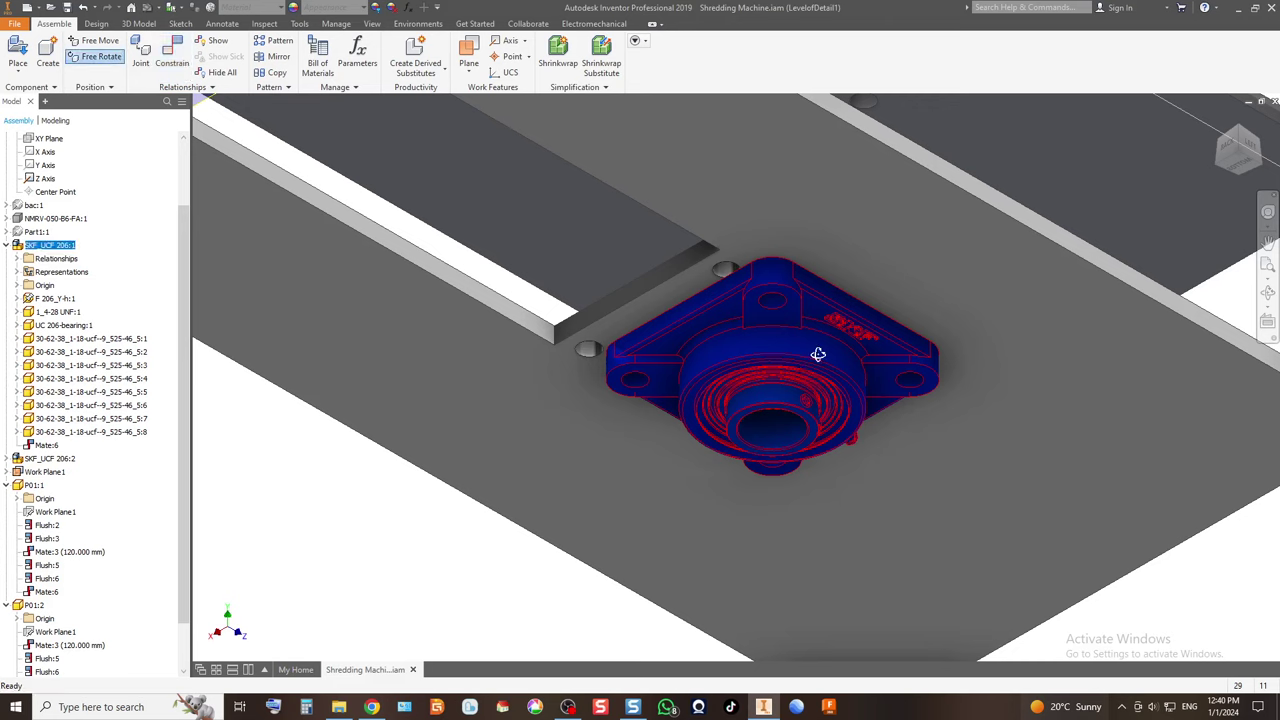
pyautogui.moveTo(815, 331); pyautogui.dragTo(719, 397)
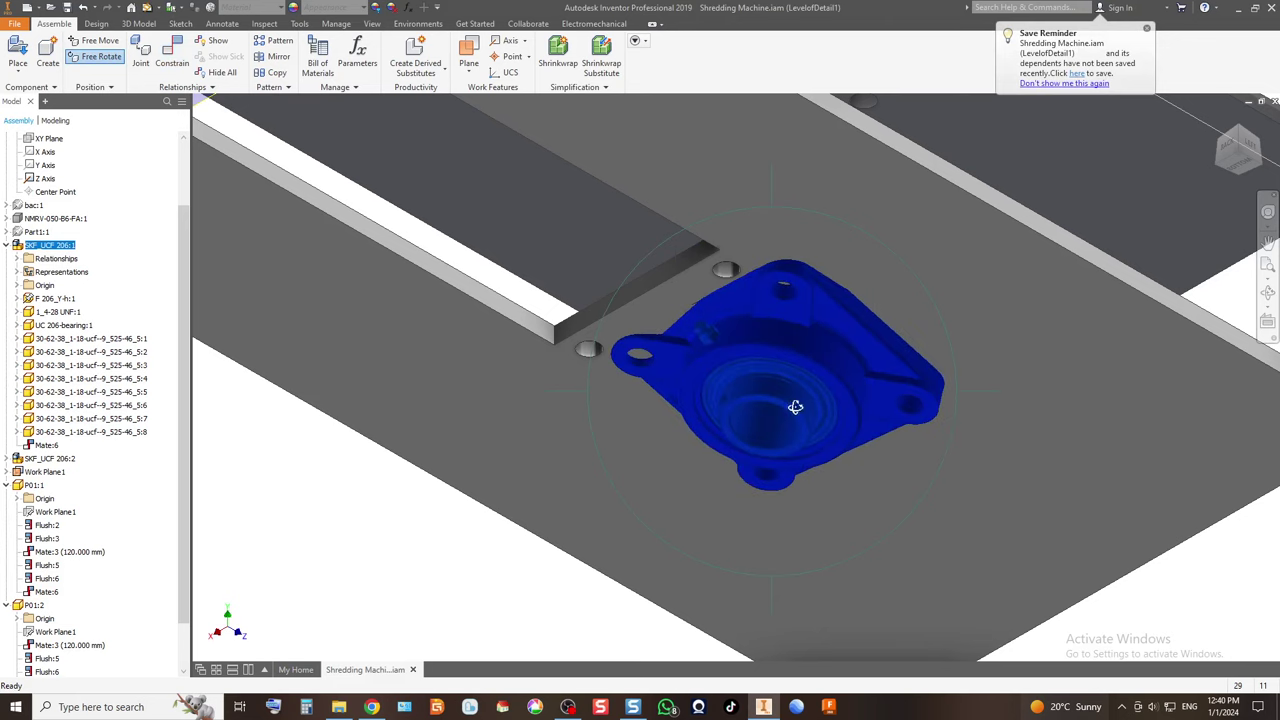
pyautogui.moveTo(1018, 383); pyautogui.dragTo(949, 415)
pyautogui.moveTo(778, 379); pyautogui.dragTo(845, 393)
pyautogui.press('Escape')
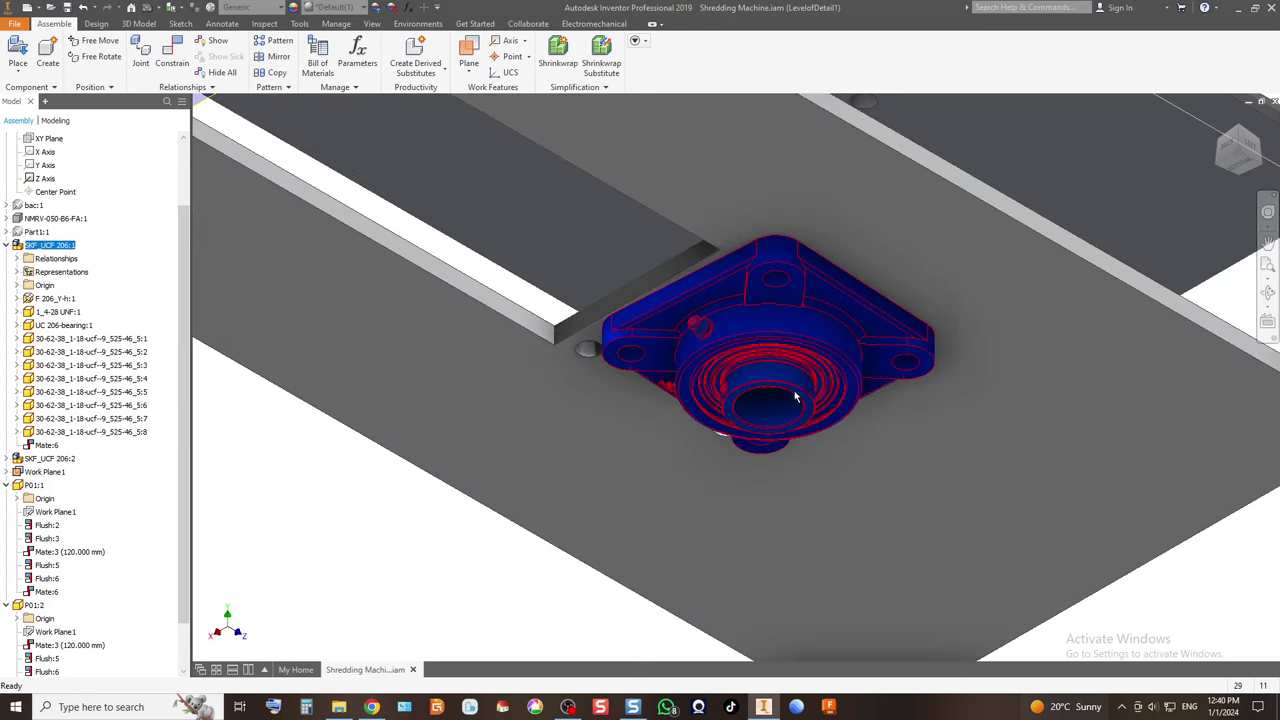
# Constrain the lower bearing's flange side flush with the end face of the lower plate's slot.
pyautogui.click(171, 55)
pyautogui.scroll(4, 678, 305)
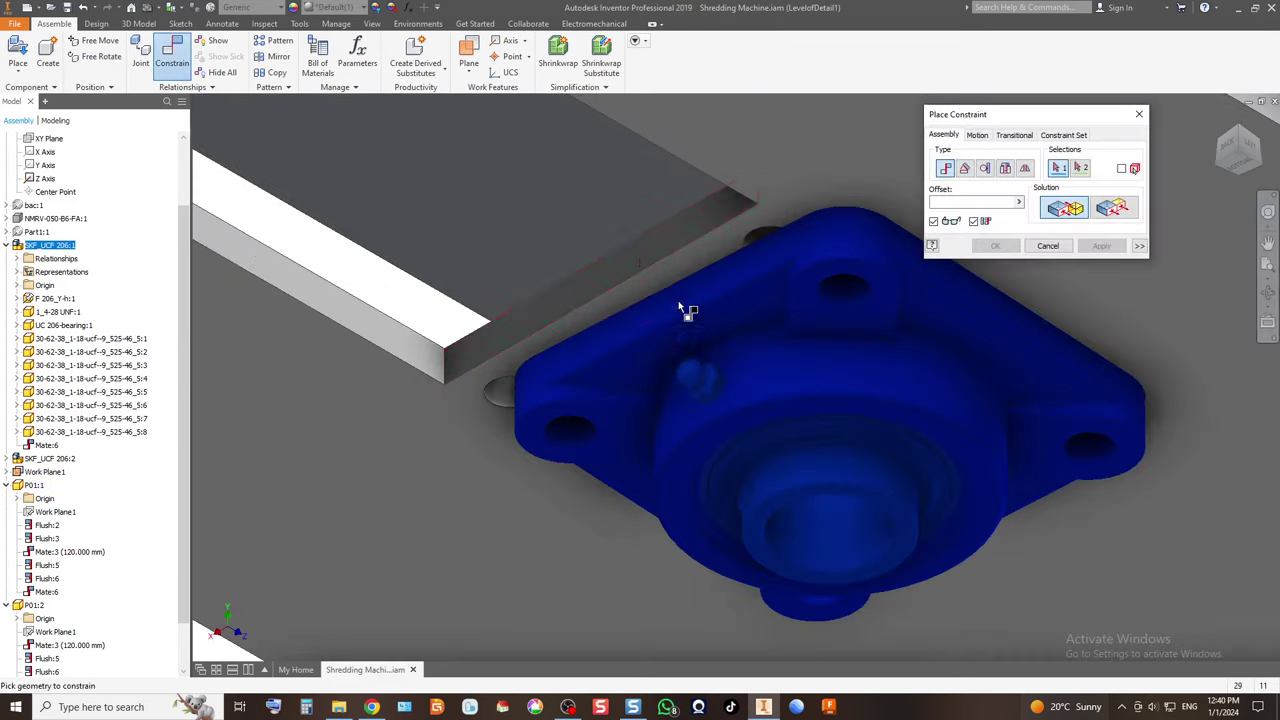
pyautogui.click(641, 266)
pyautogui.click(699, 296)
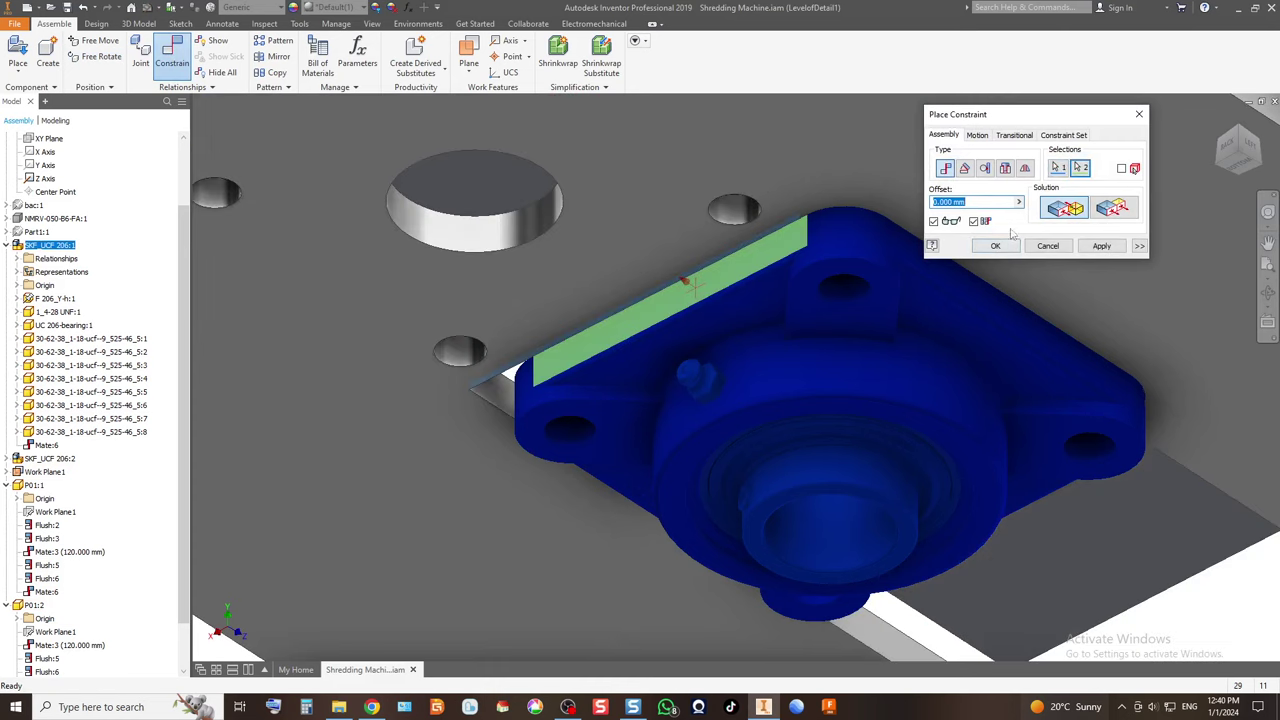
pyautogui.click(1120, 206)
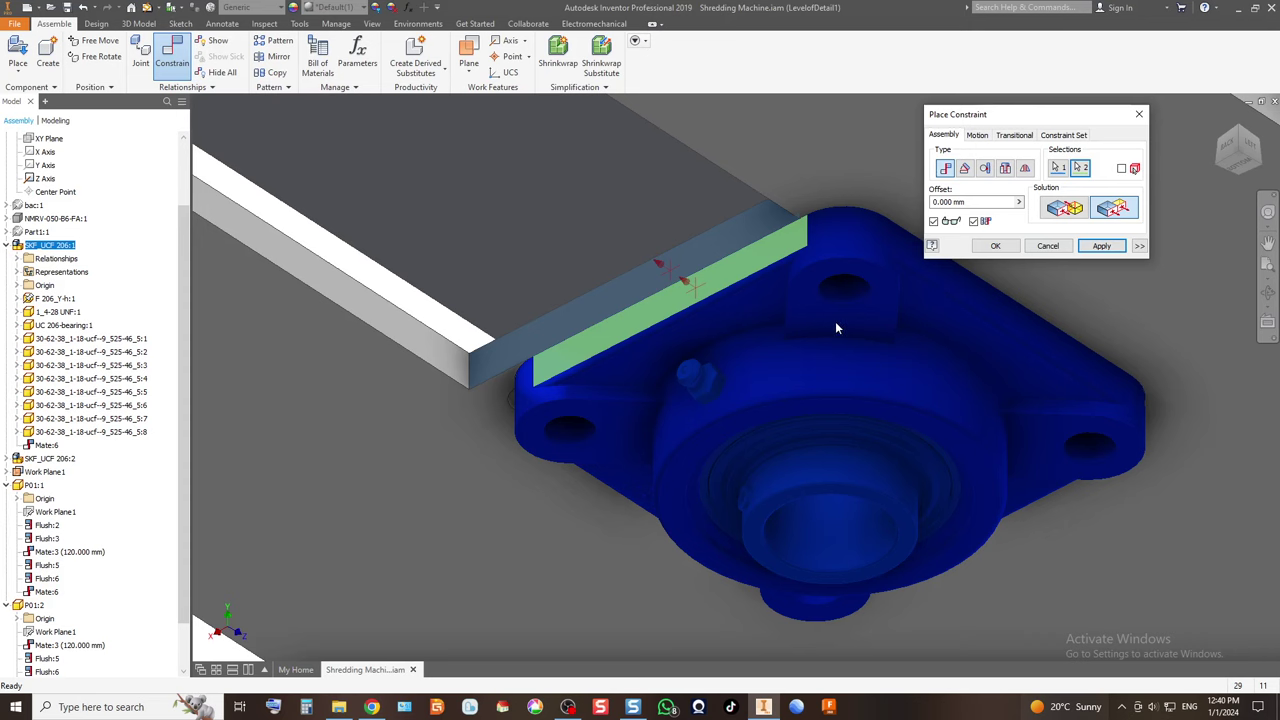
pyautogui.click(1101, 245)
pyautogui.click(1047, 245)
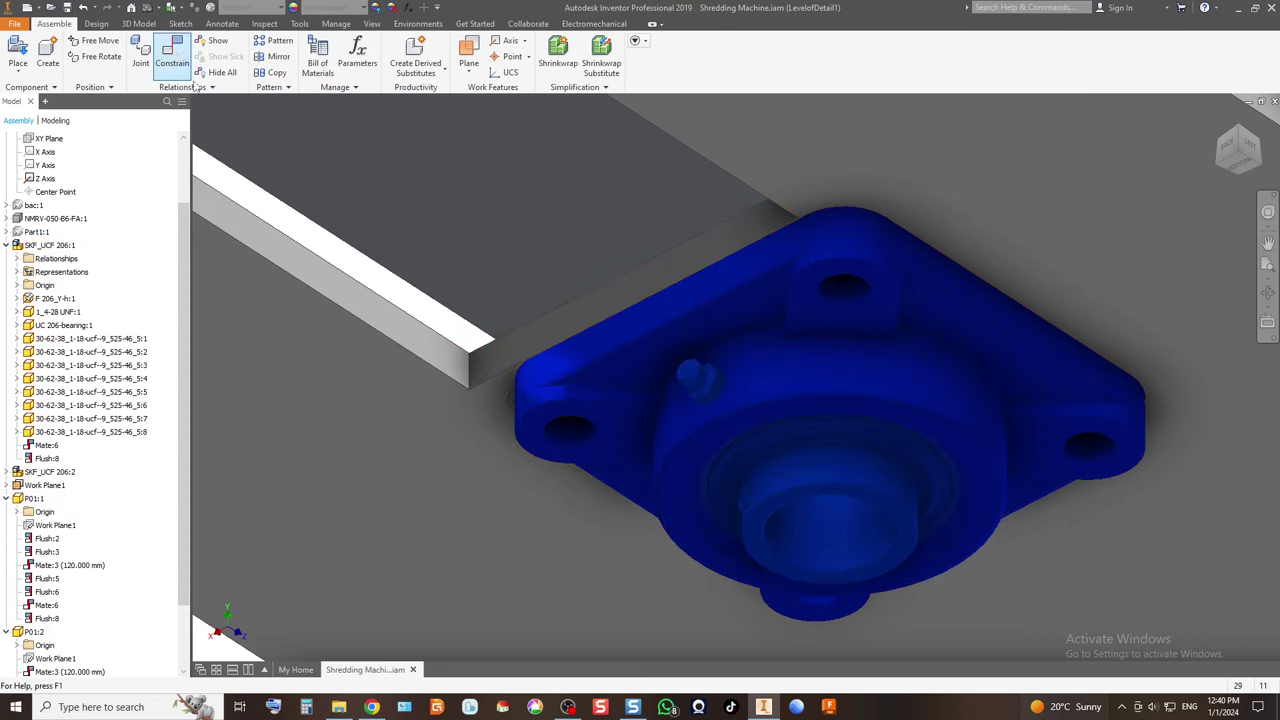
# Mate the lower bearing's bore axis to the lower plate's central hole with zero offset and undirected alignment.
pyautogui.click(172, 58)
pyautogui.scroll(-5, 737, 471)
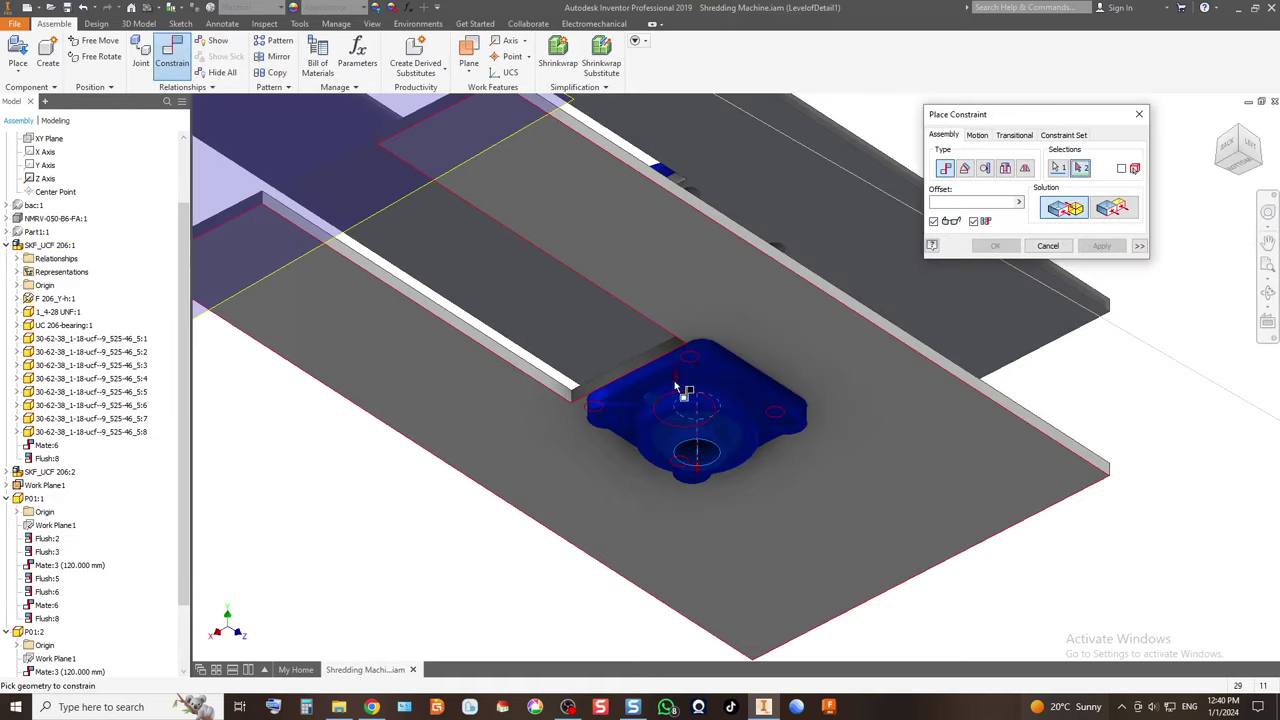
pyautogui.click(1268, 242)
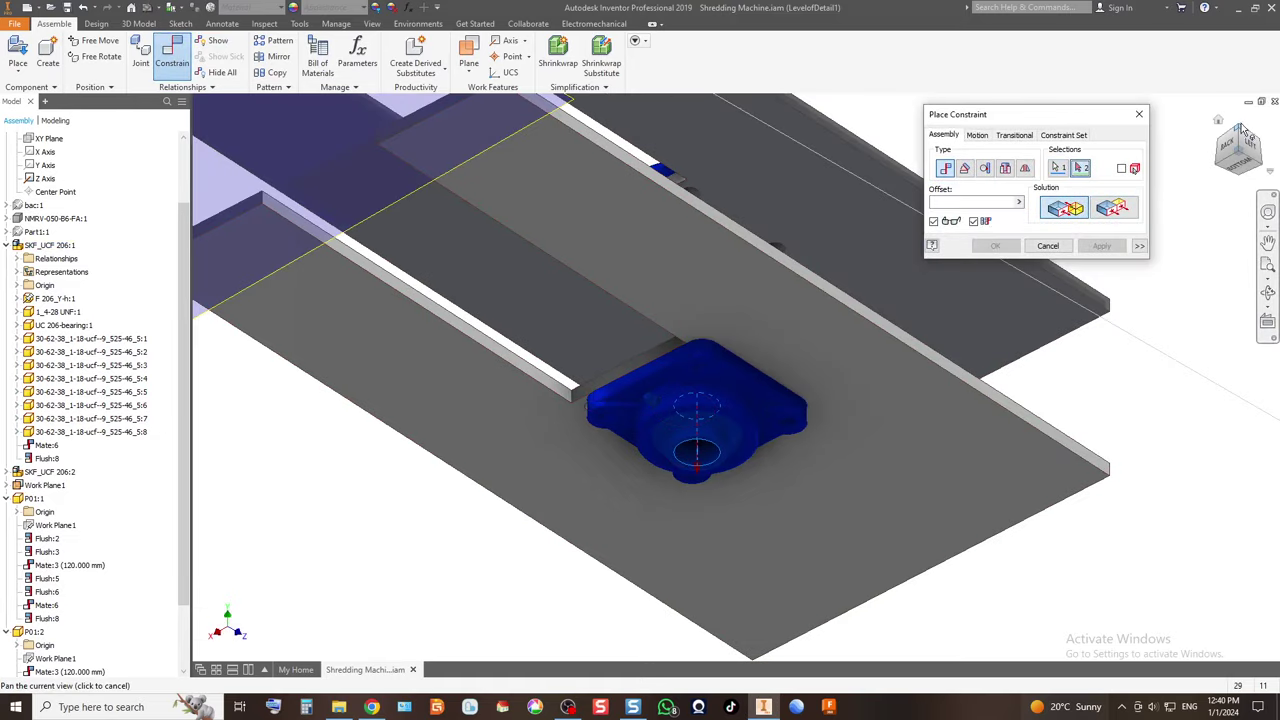
pyautogui.click(1231, 143)
pyautogui.scroll(6, 1232, 145)
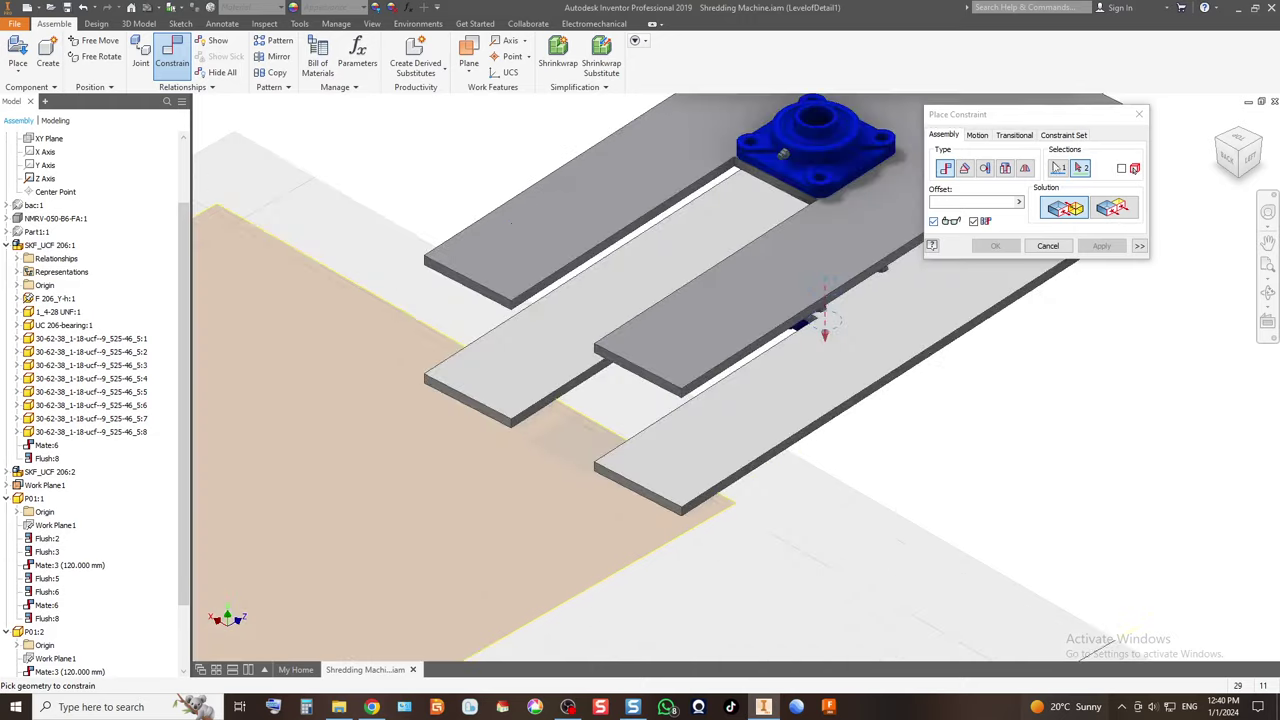
pyautogui.scroll(8, 810, 262)
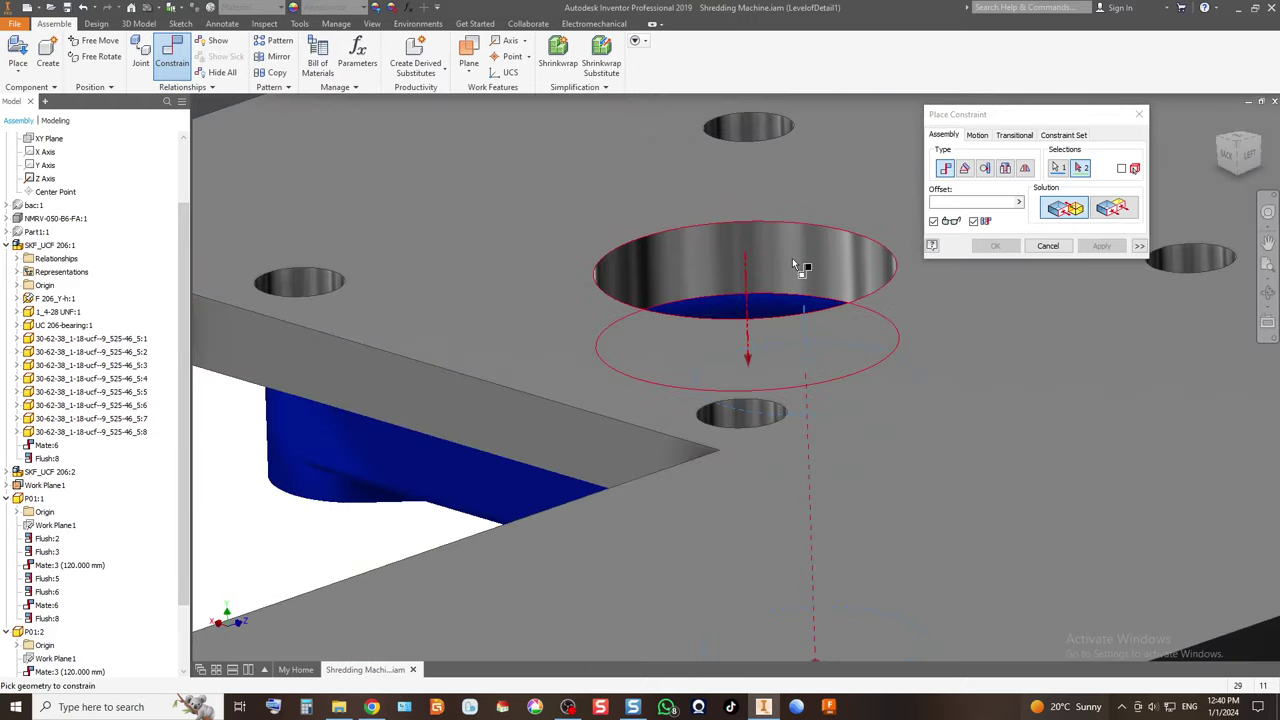
pyautogui.click(795, 265)
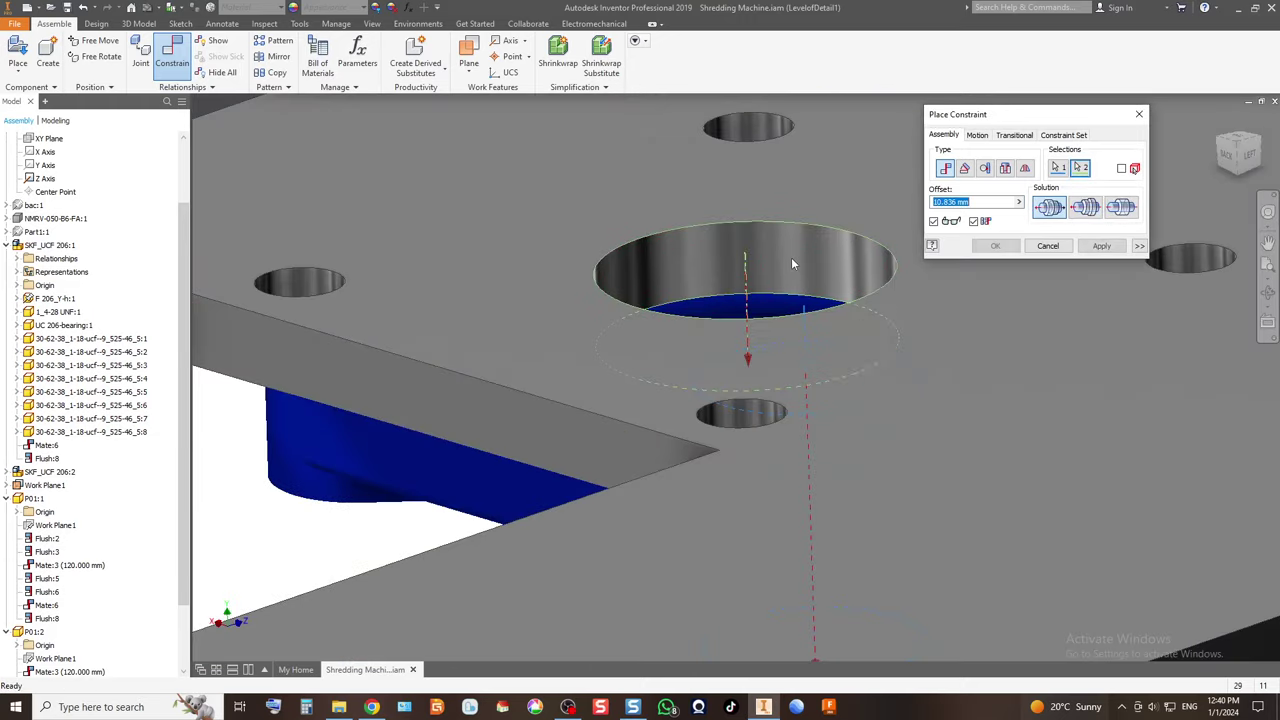
pyautogui.click(1121, 206)
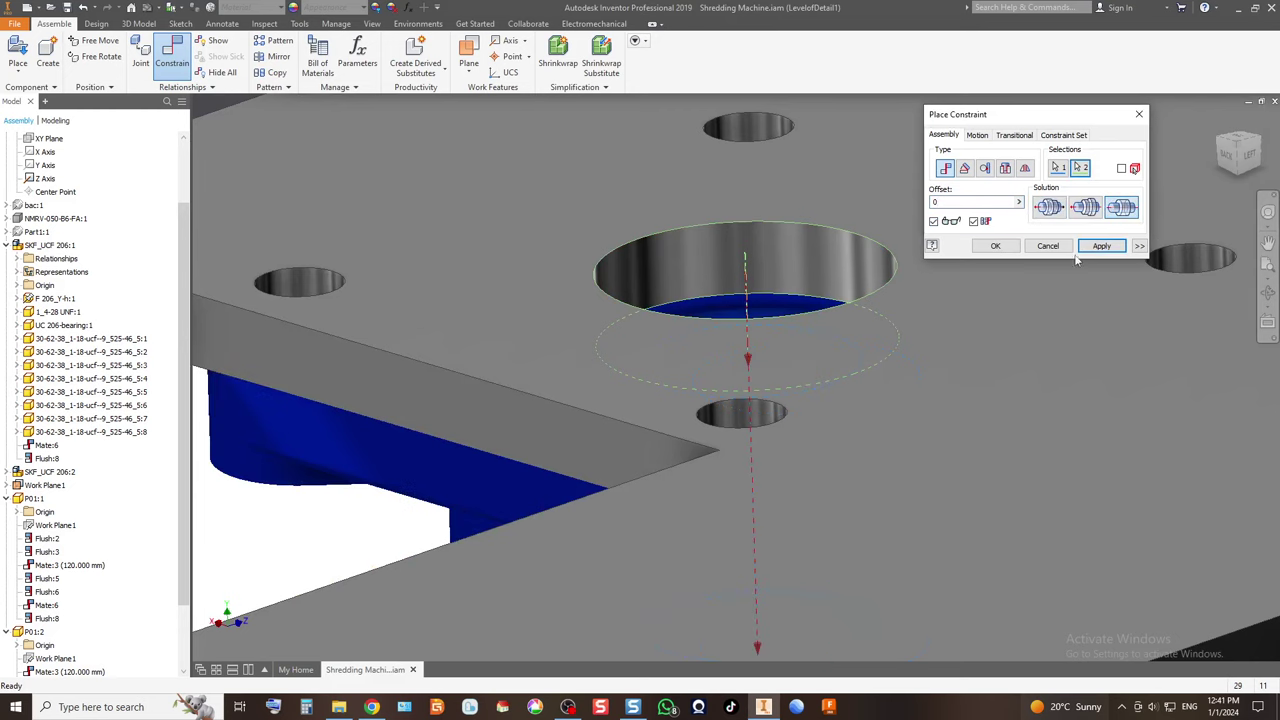
pyautogui.click(992, 250)
# Examine the two plates and their bearings from the back, top and isometric views, and check whether the plates still move.
pyautogui.scroll(-10, 643, 302)
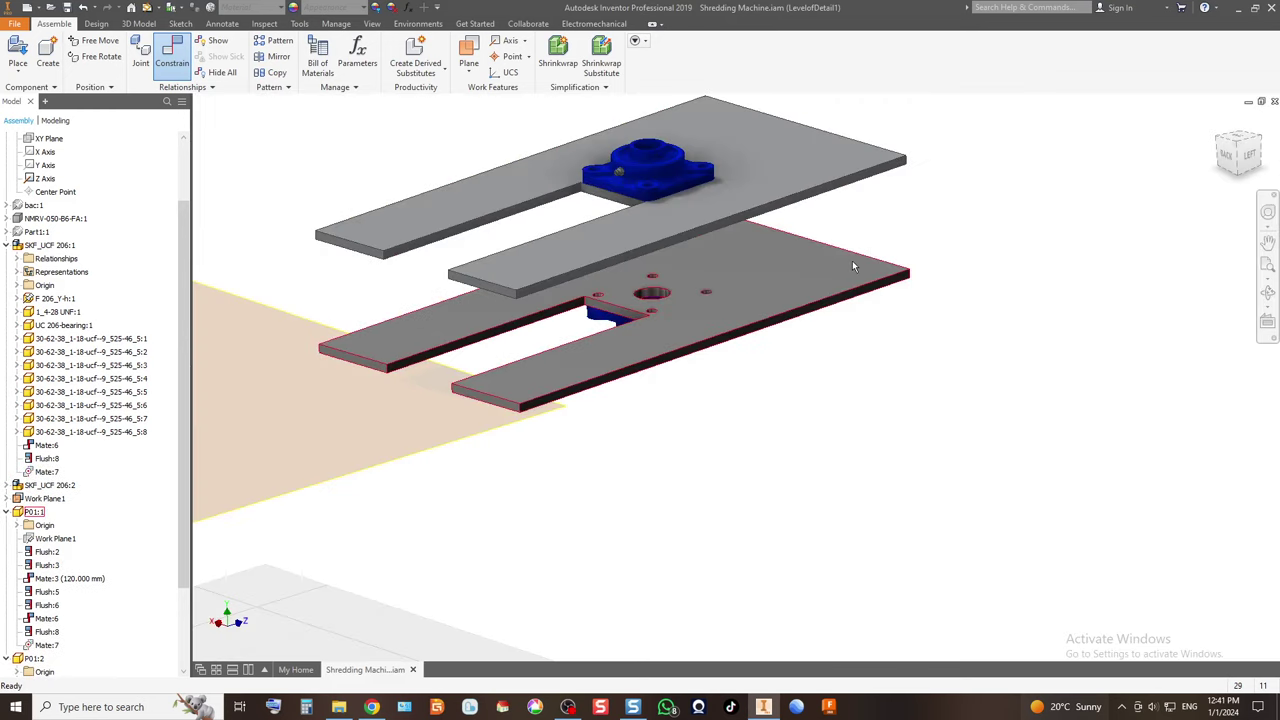
pyautogui.click(1232, 165)
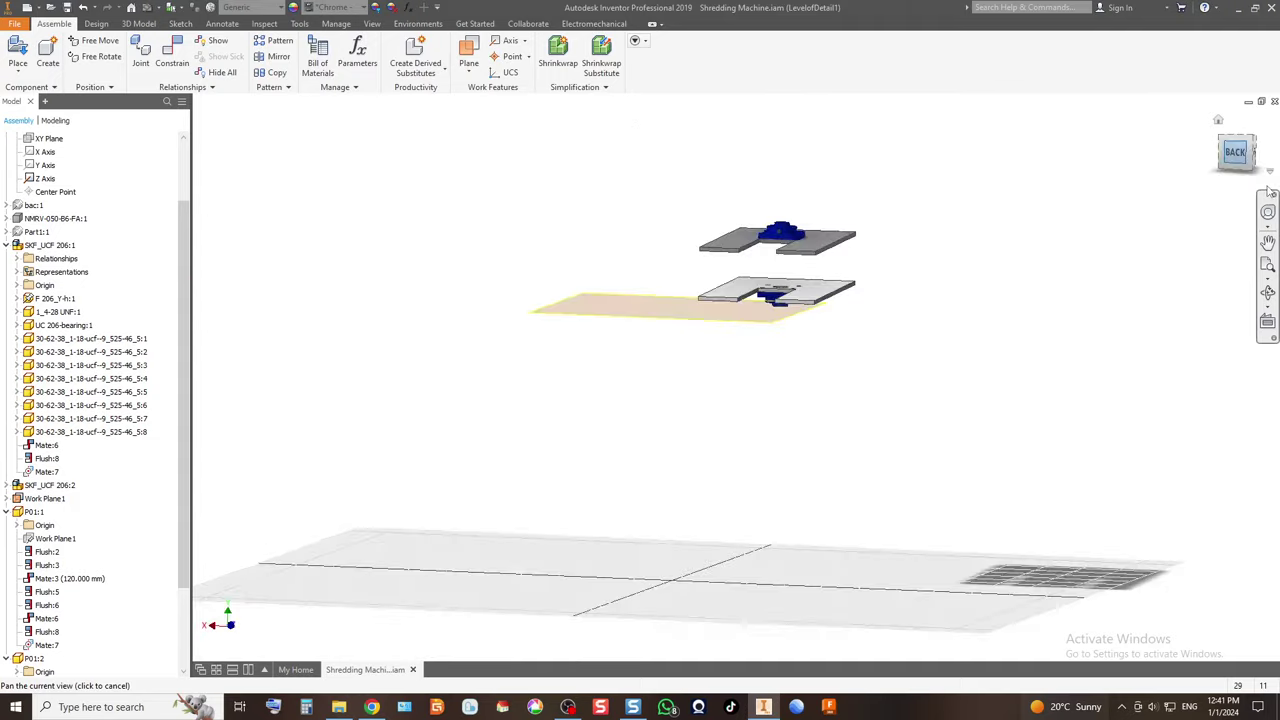
pyautogui.scroll(4, 794, 292)
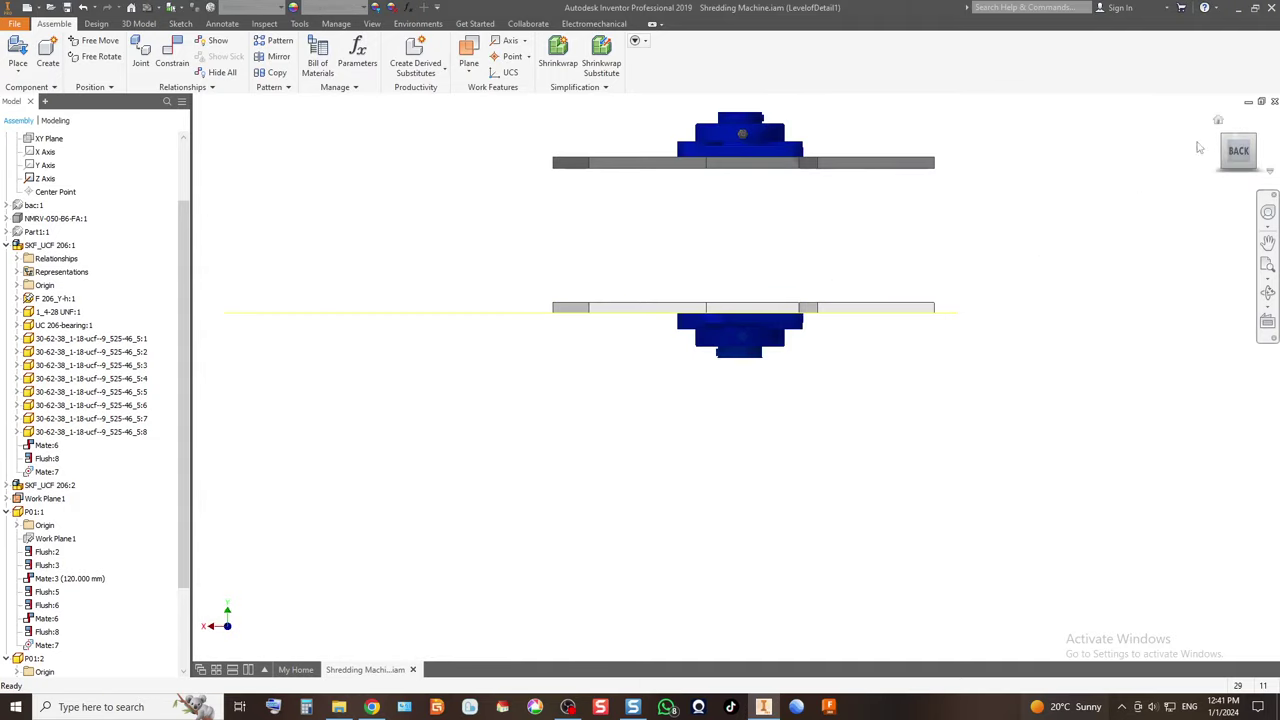
pyautogui.click(1247, 131)
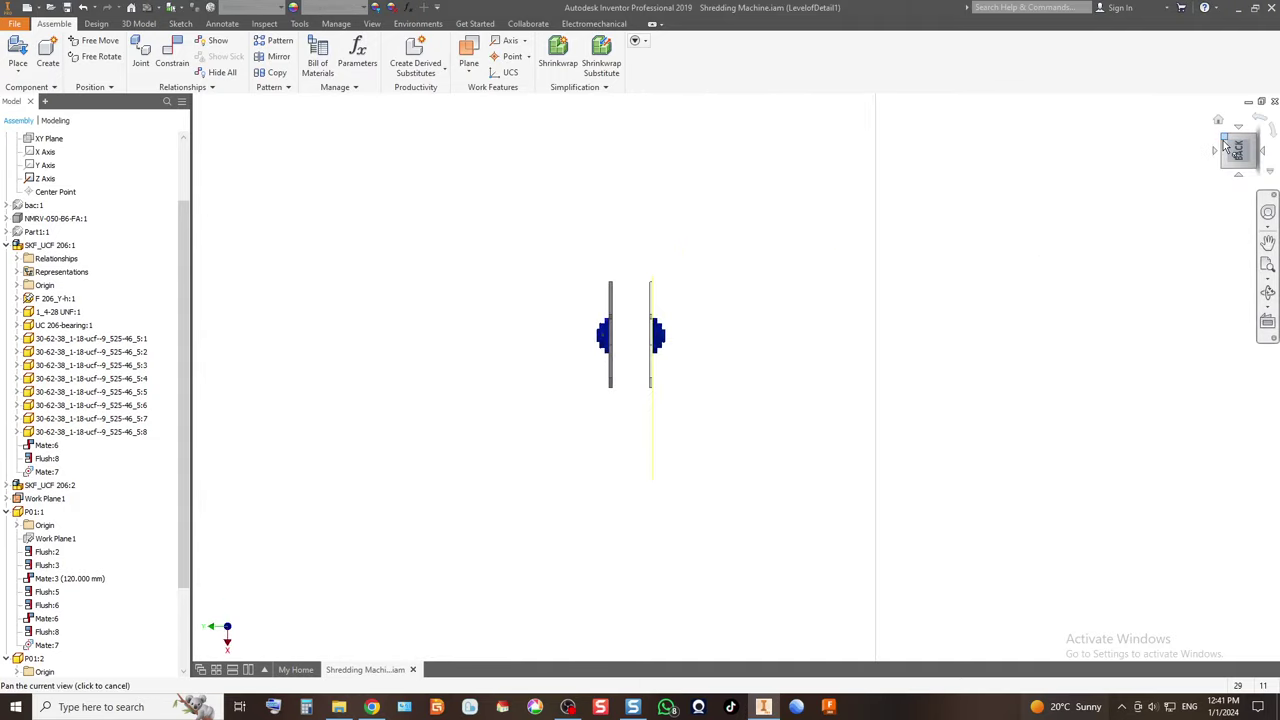
pyautogui.click(1247, 131)
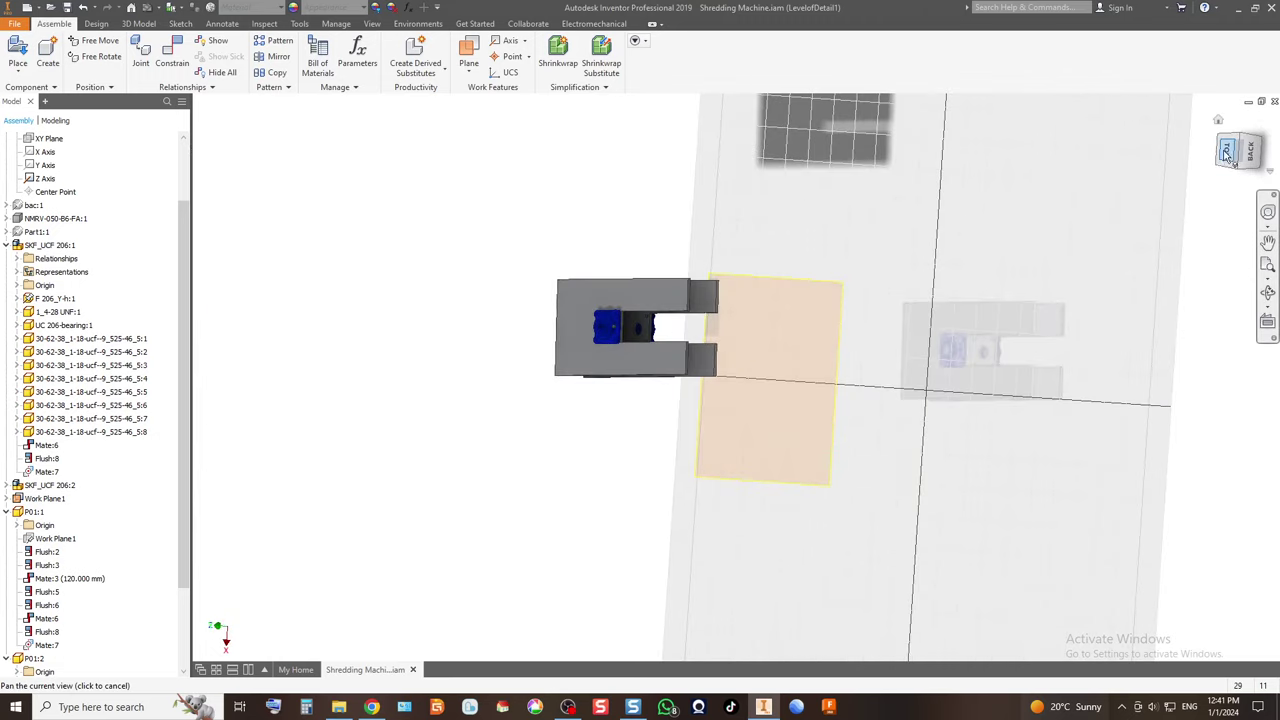
pyautogui.click(1252, 155)
pyautogui.click(1274, 130)
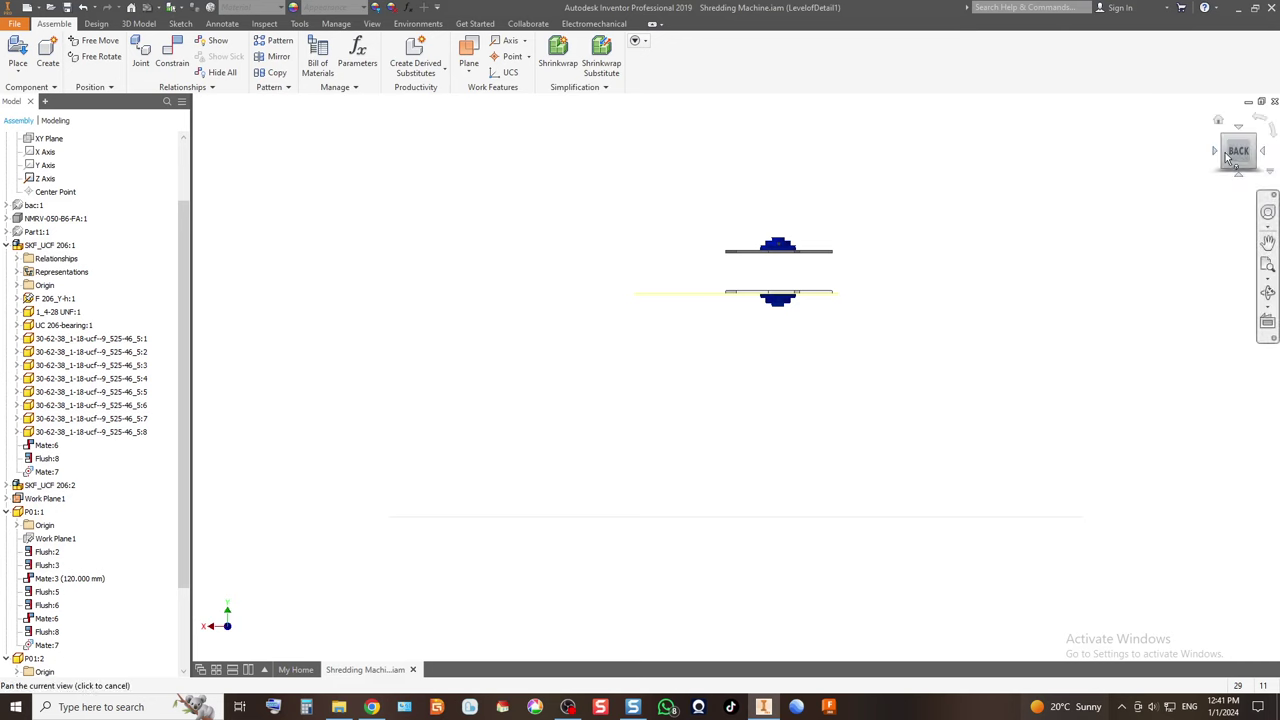
pyautogui.click(1252, 140)
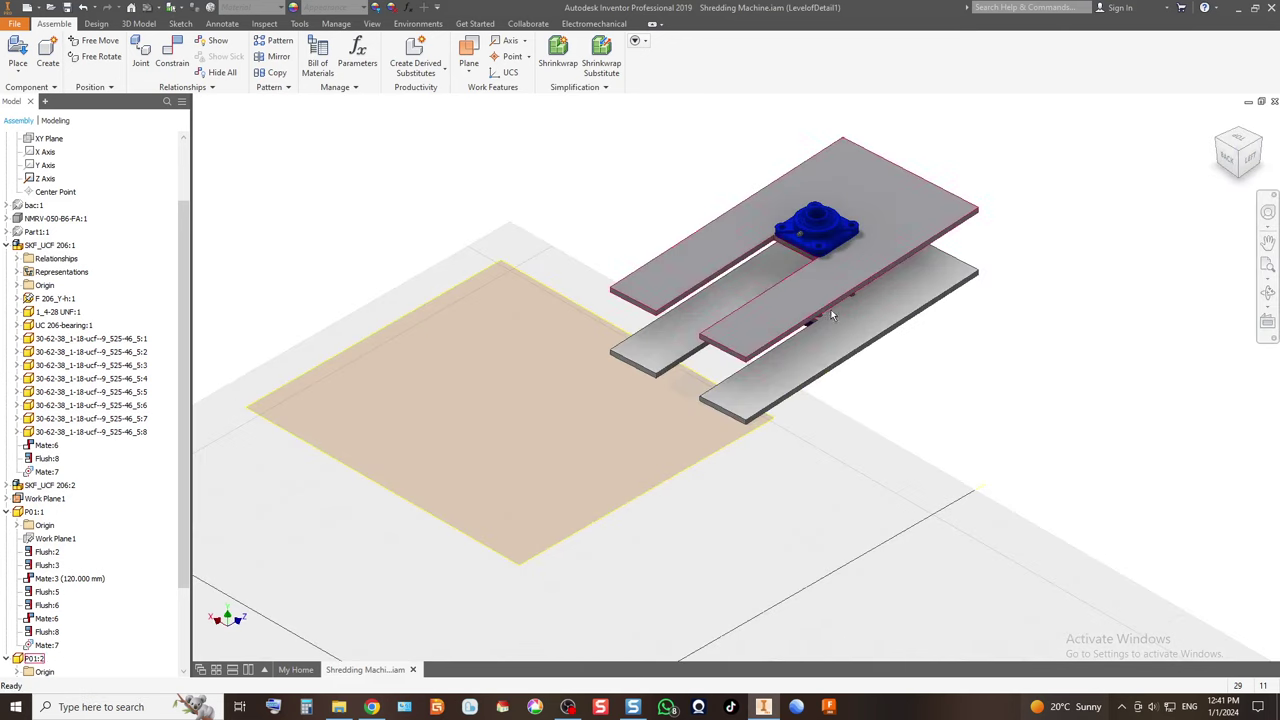
pyautogui.moveTo(800, 372); pyautogui.dragTo(828, 378)
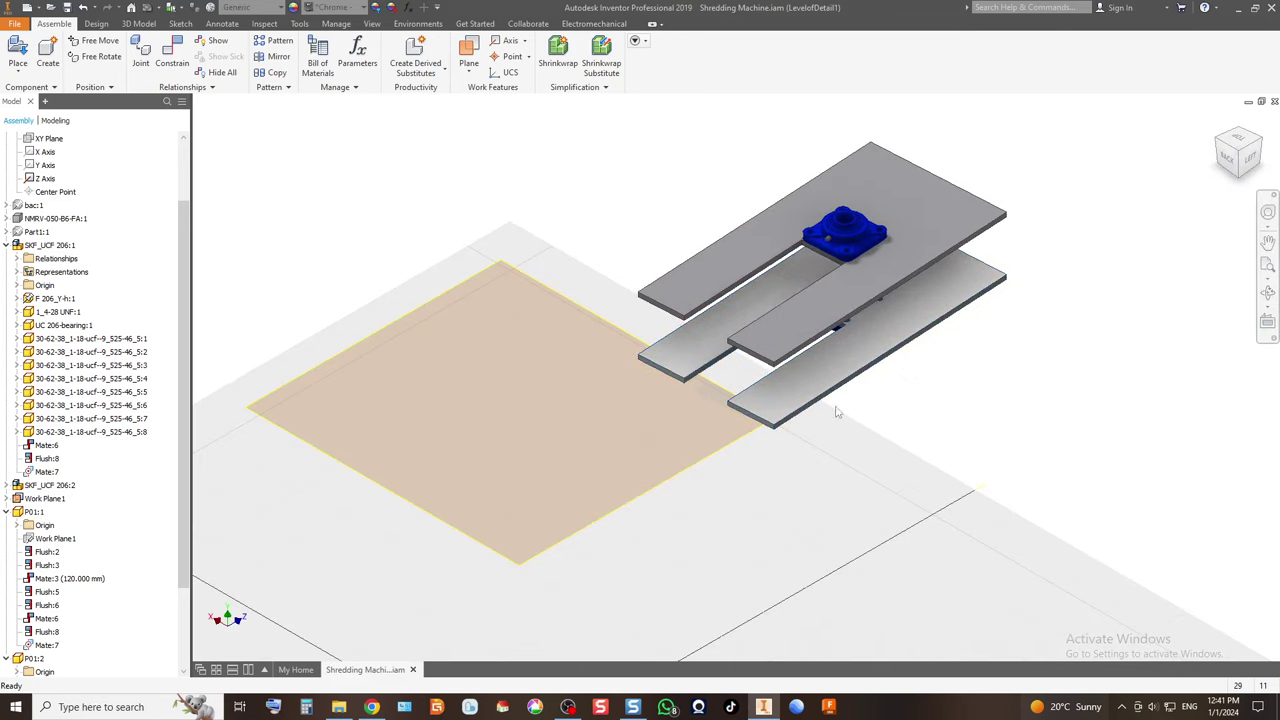
# Try to mate the upper plate's long side face to Work Plane1 with zero offset.
pyautogui.click(172, 55)
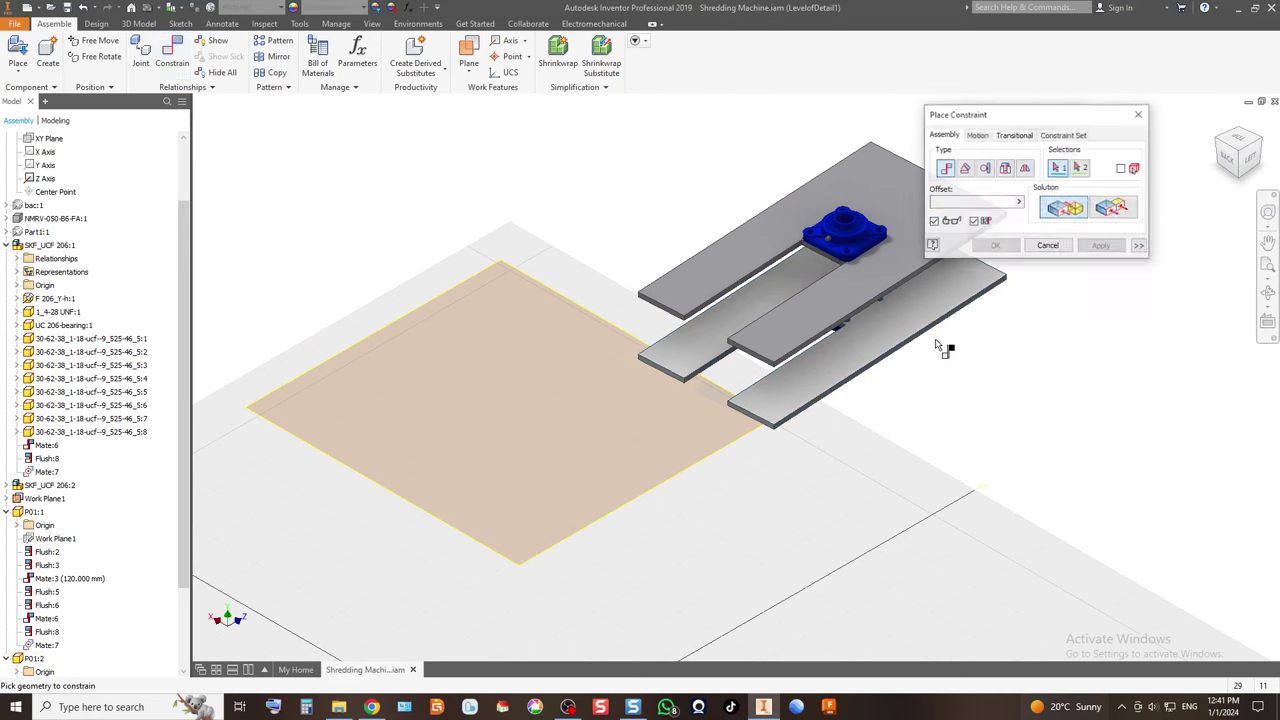
pyautogui.scroll(10, 840, 337)
pyautogui.click(676, 316)
pyautogui.scroll(-10, 690, 300)
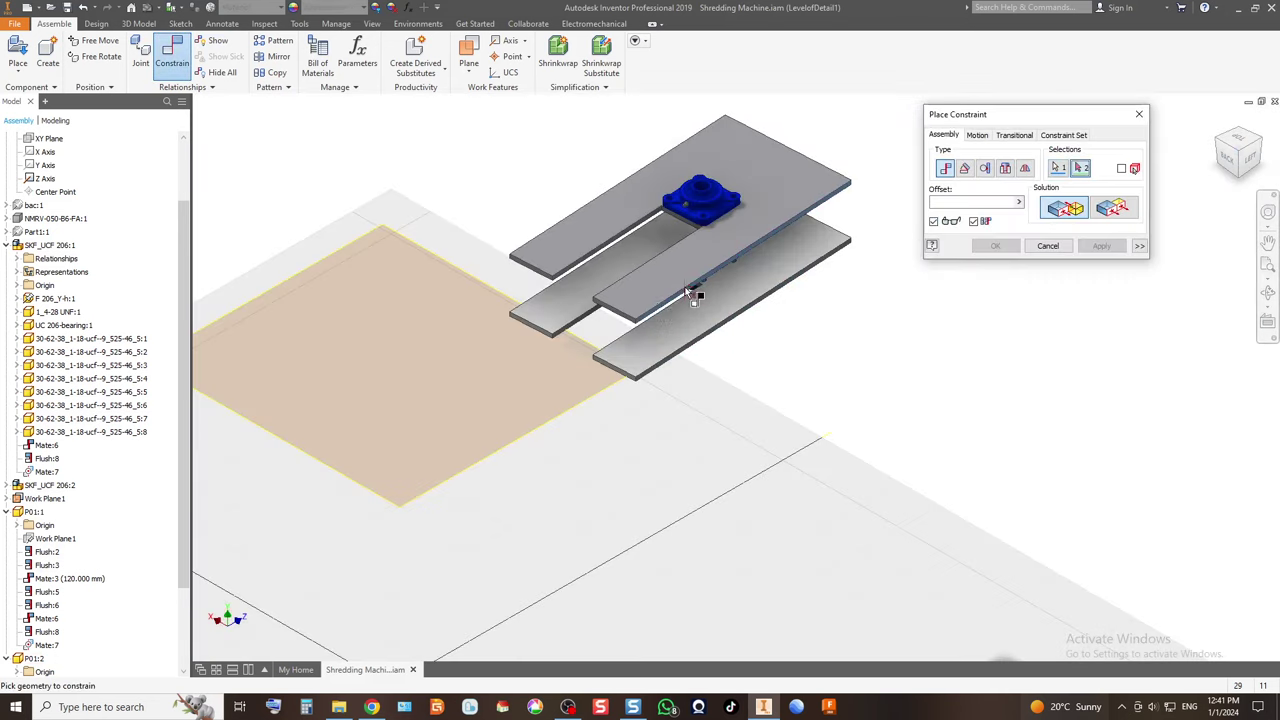
pyautogui.click(437, 499)
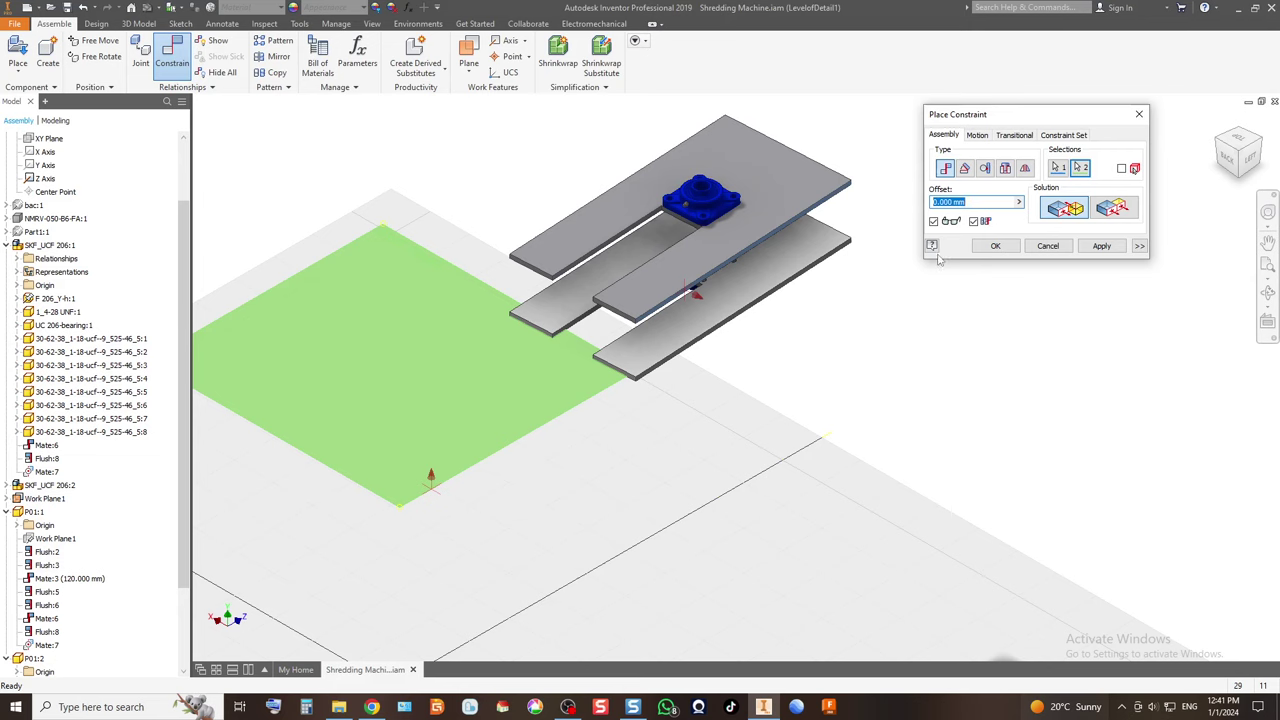
pyautogui.click(996, 247)
pyautogui.click(803, 200)
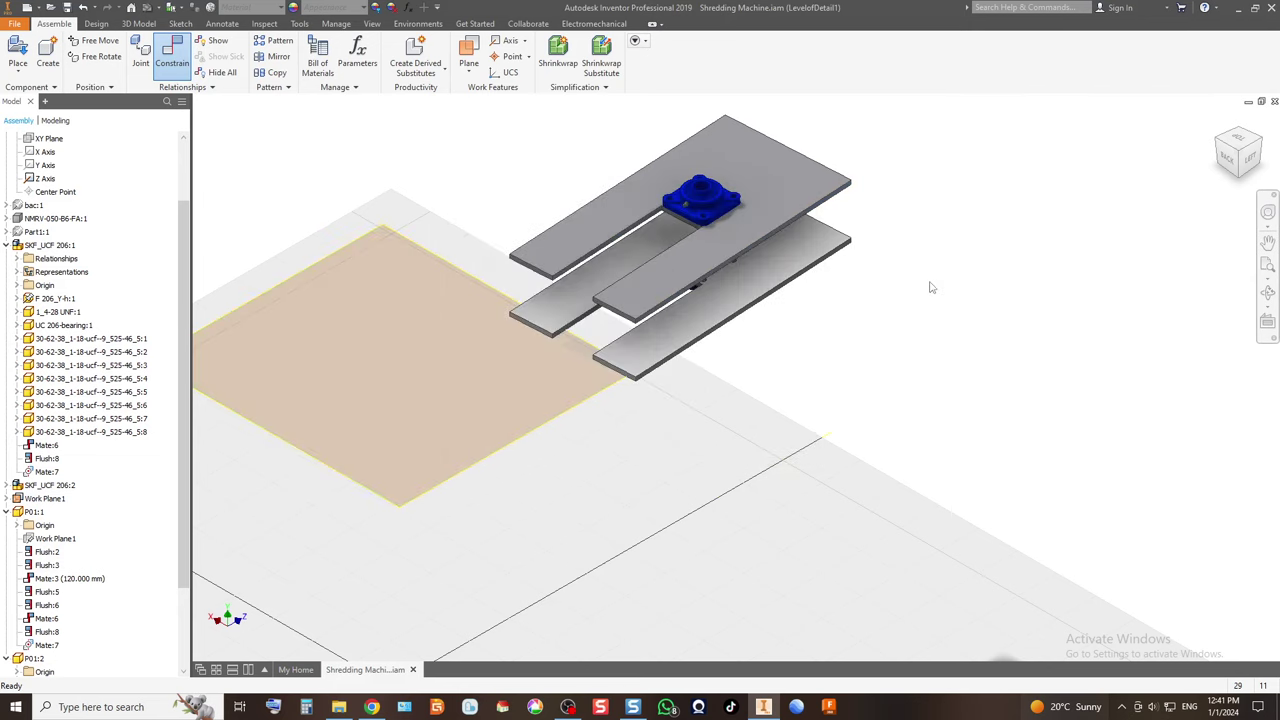
# Delete the two flush constraints Flush:2 and Flush:3 from plate P01:1.
pyautogui.click(44, 499)
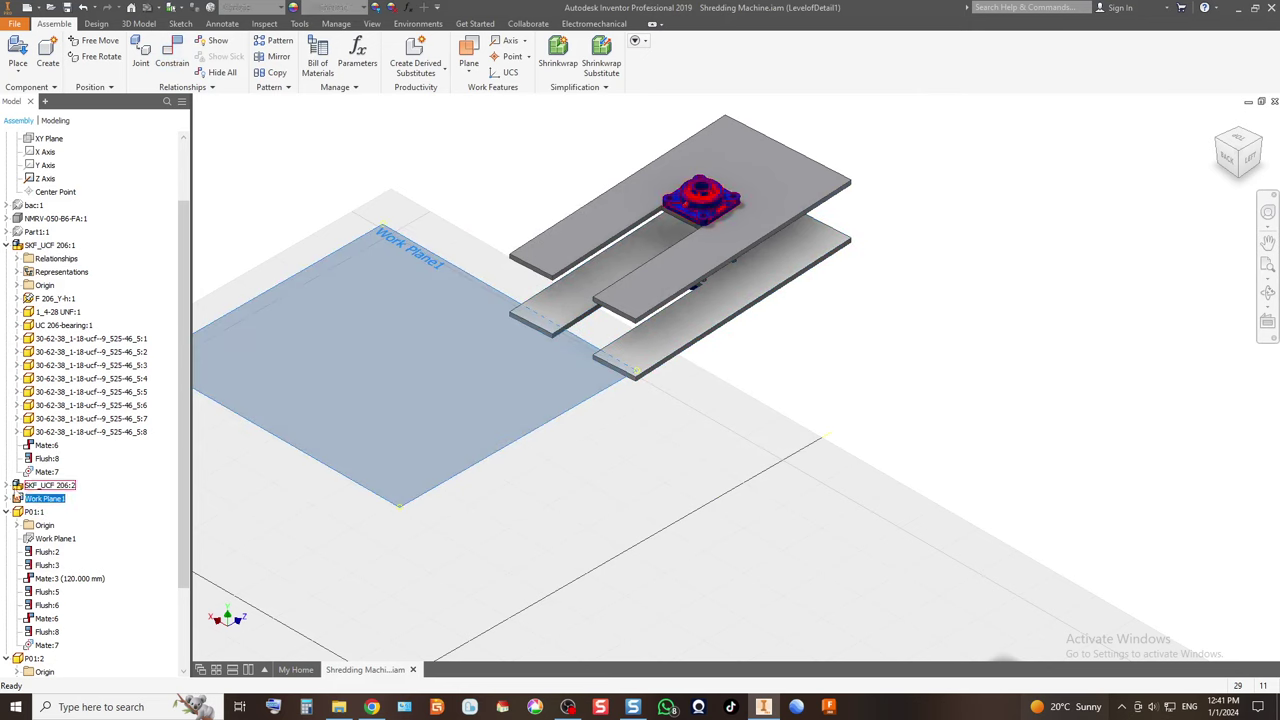
pyautogui.rightClick(55, 558)
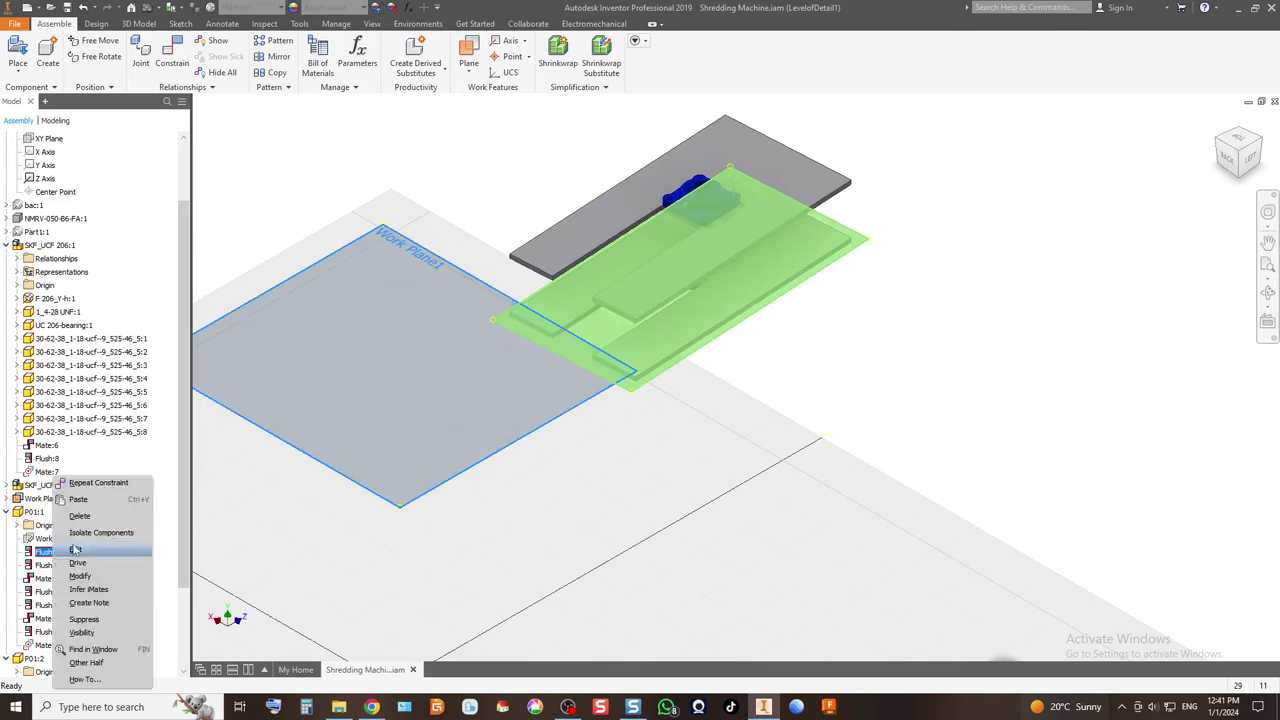
pyautogui.click(82, 516)
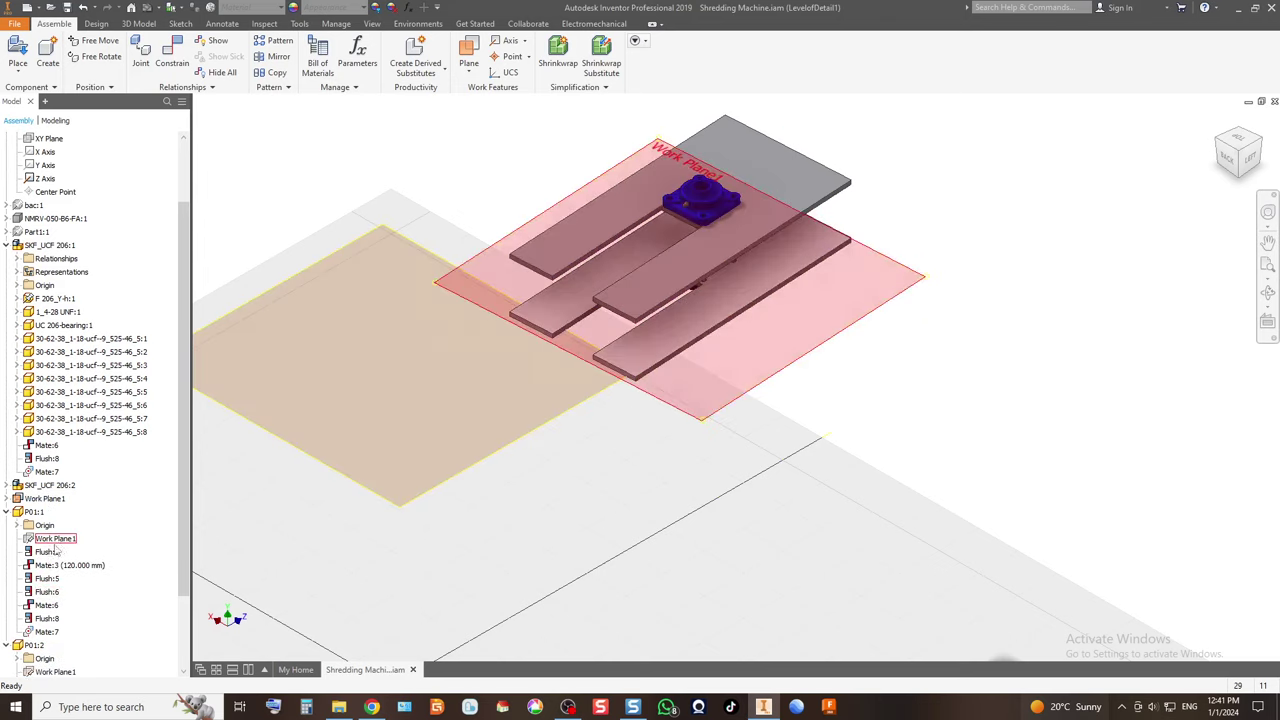
pyautogui.rightClick(45, 556)
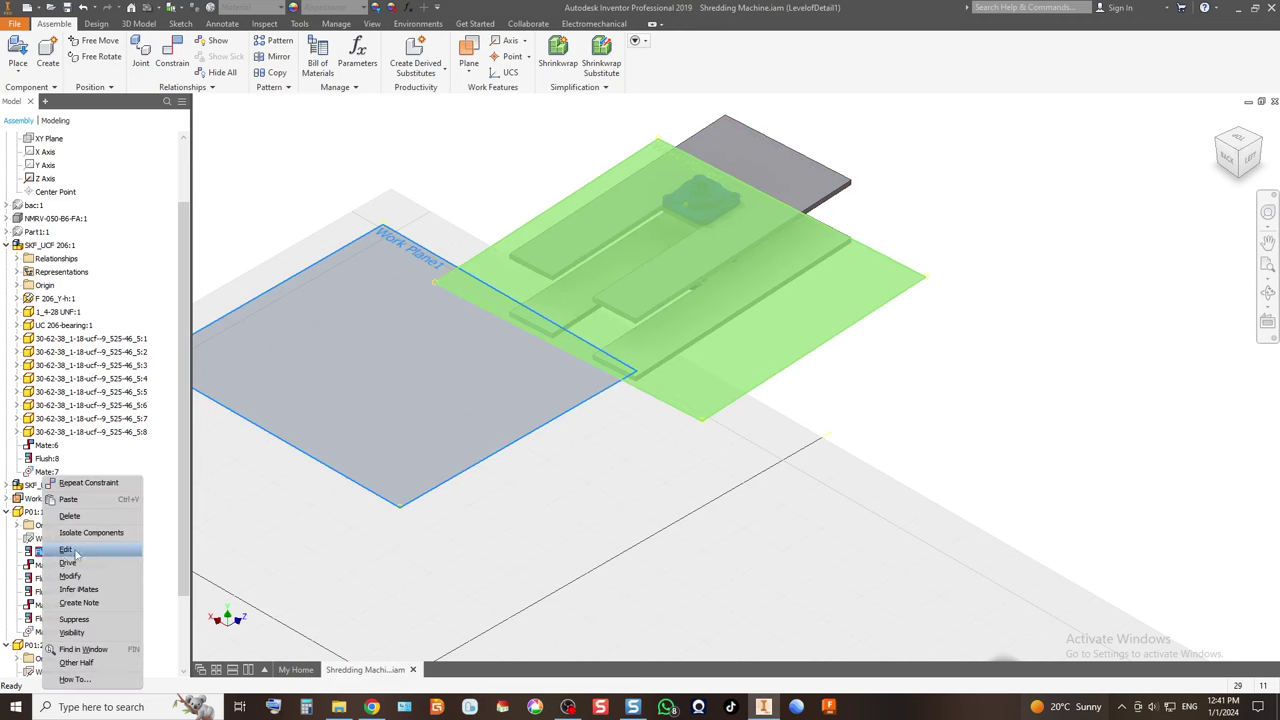
pyautogui.click(70, 516)
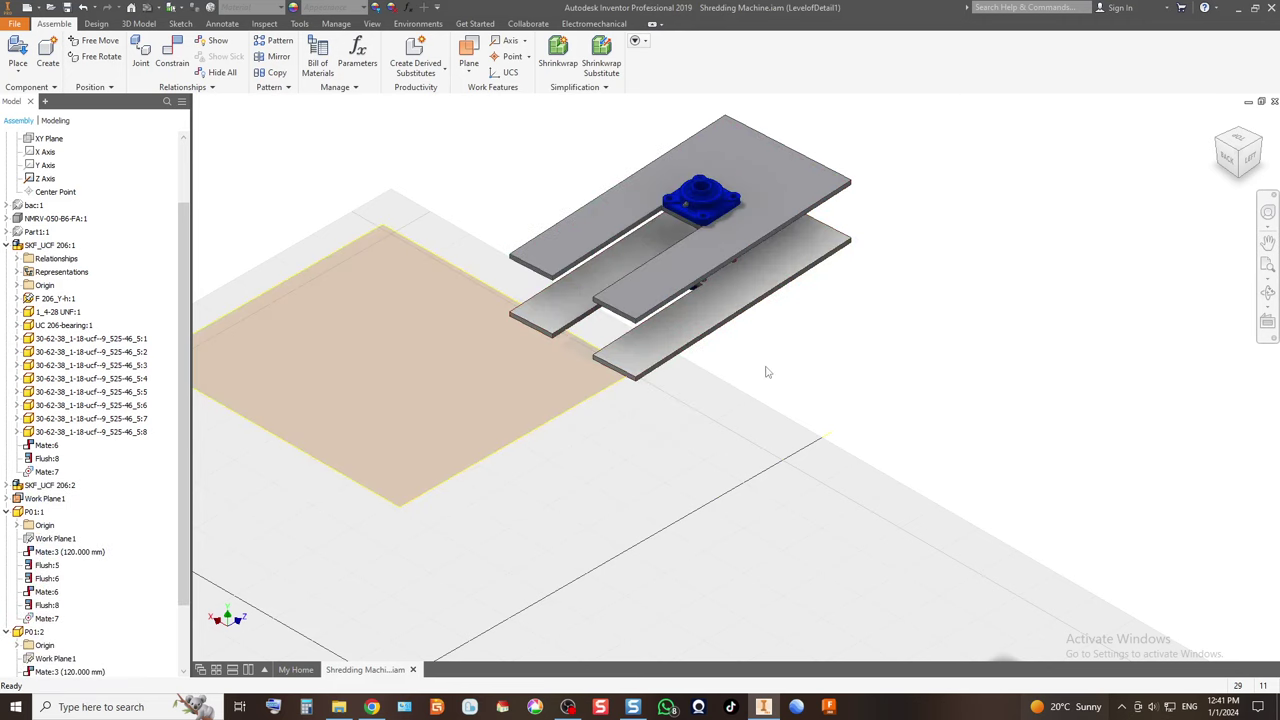
# Mate the lower plate's long side face to Work Plane1 with zero offset so the plates stand upright.
pyautogui.click(172, 55)
pyautogui.scroll(-3, 690, 330)
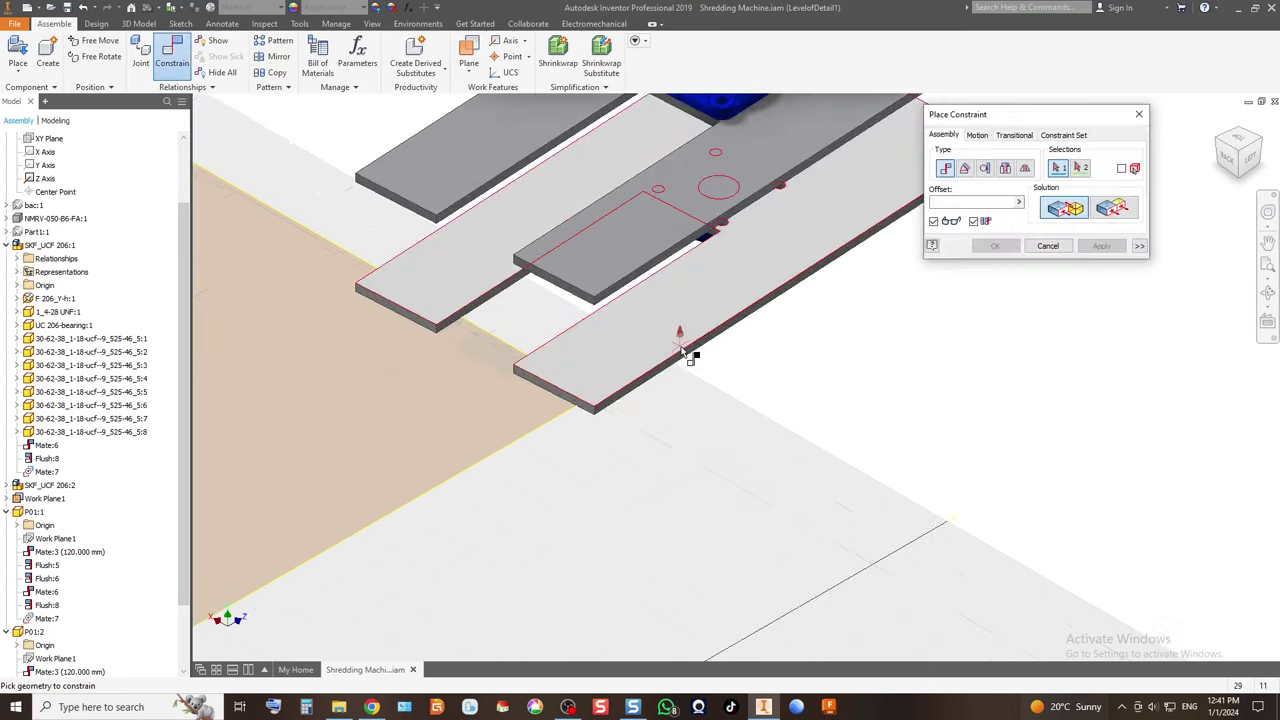
pyautogui.click(679, 369)
pyautogui.click(432, 492)
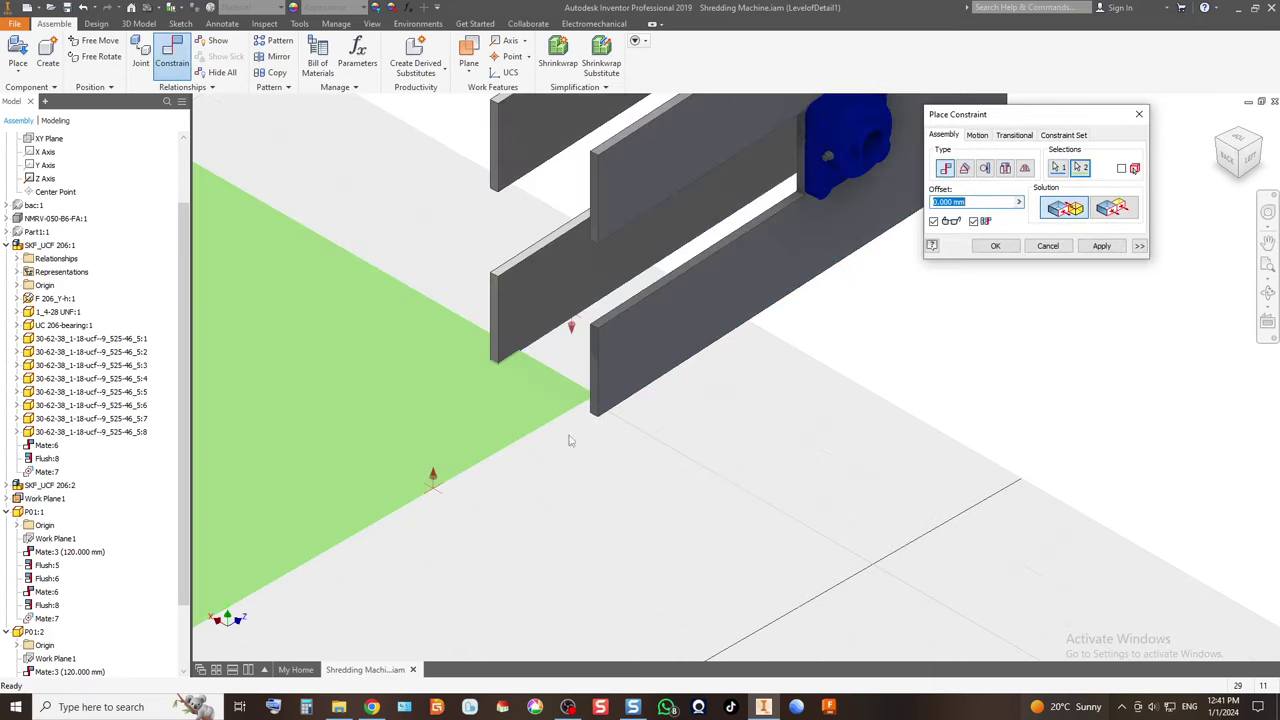
pyautogui.scroll(2, 622, 390)
pyautogui.click(996, 246)
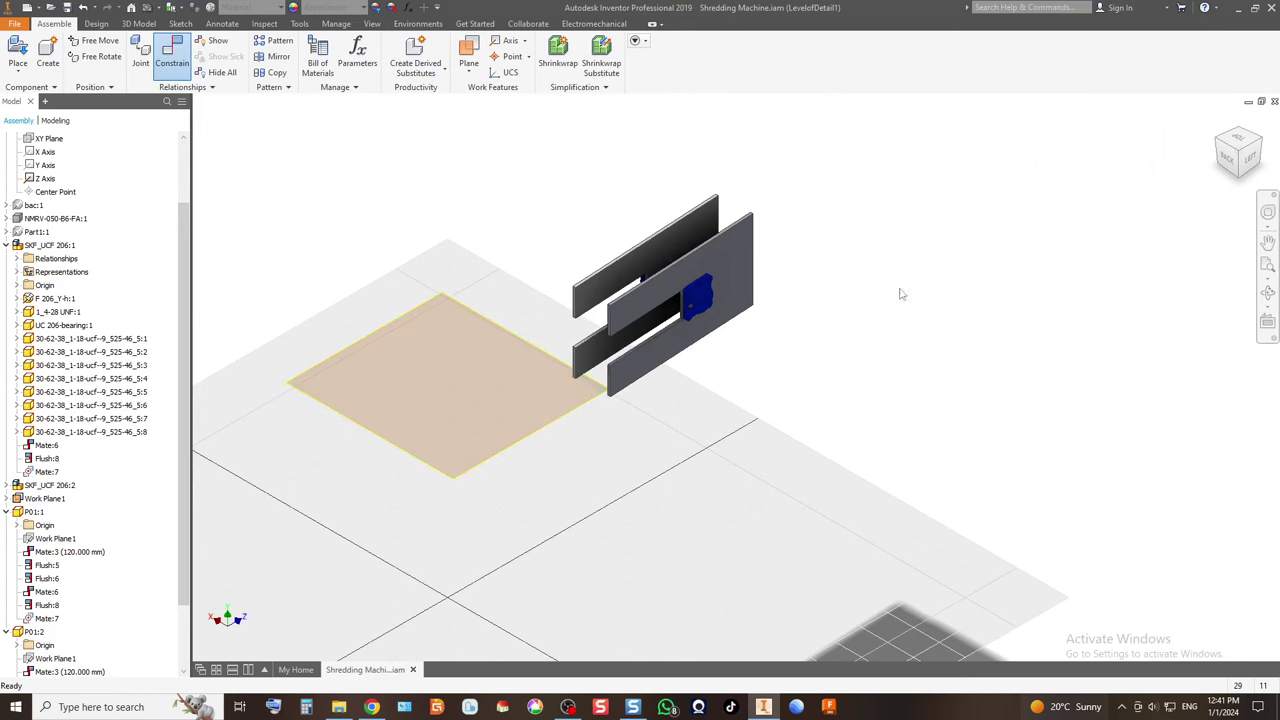
# Move the upright plates over Work Plane1 and examine their placement from the back and isometric views.
pyautogui.moveTo(714, 276); pyautogui.dragTo(505, 318)
pyautogui.click(1154, 237)
pyautogui.click(1228, 158)
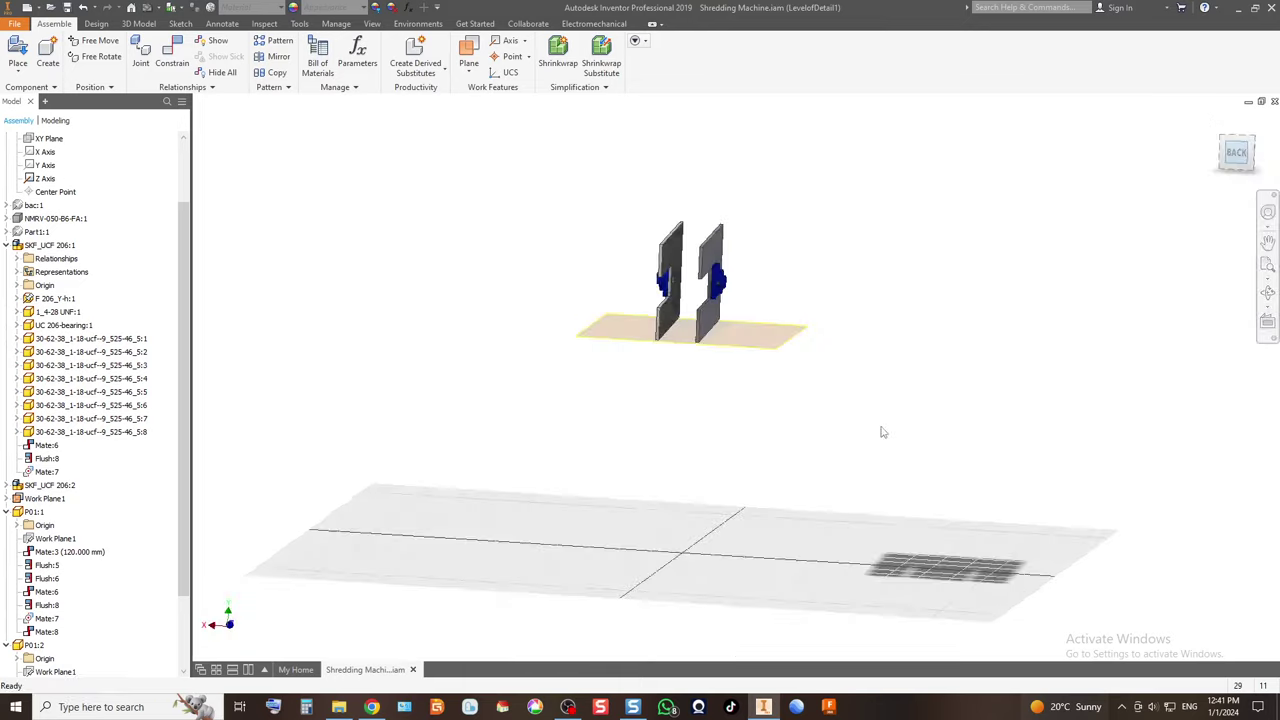
pyautogui.click(1257, 143)
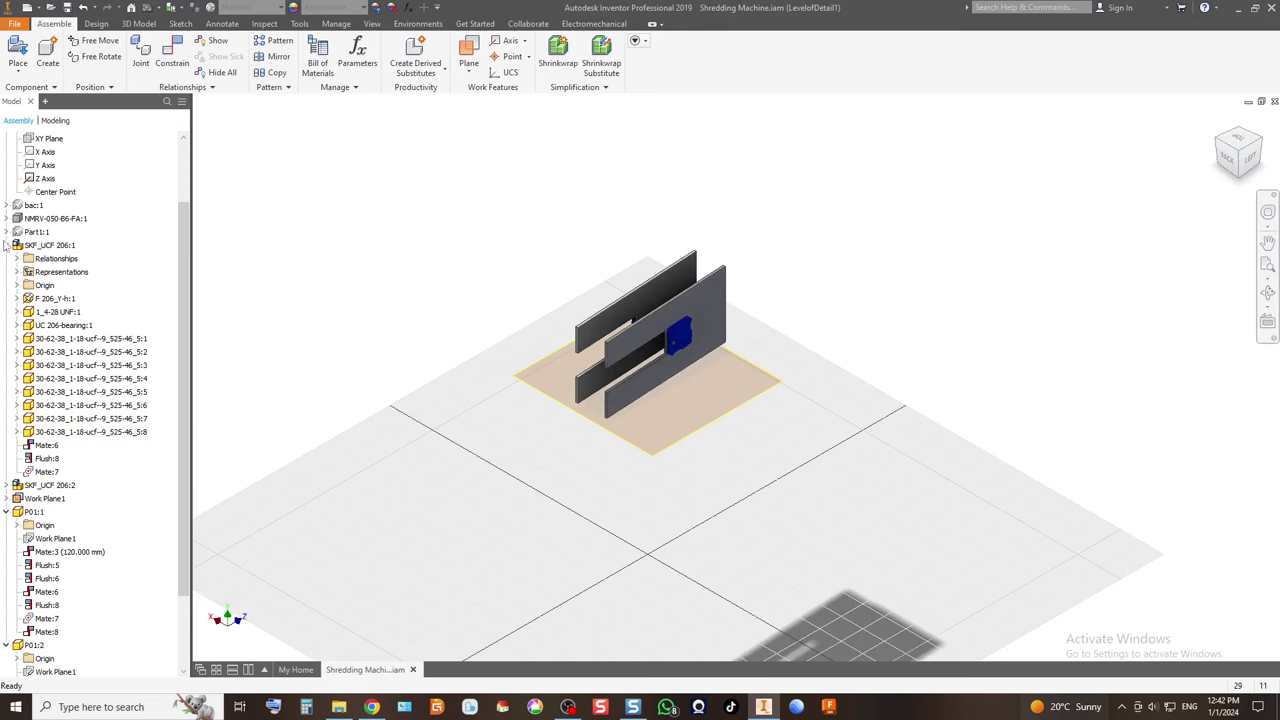
# Make the bac:1 box visible and shift the plates above it, checking their alignment from the back.
pyautogui.scroll(2, 38, 232)
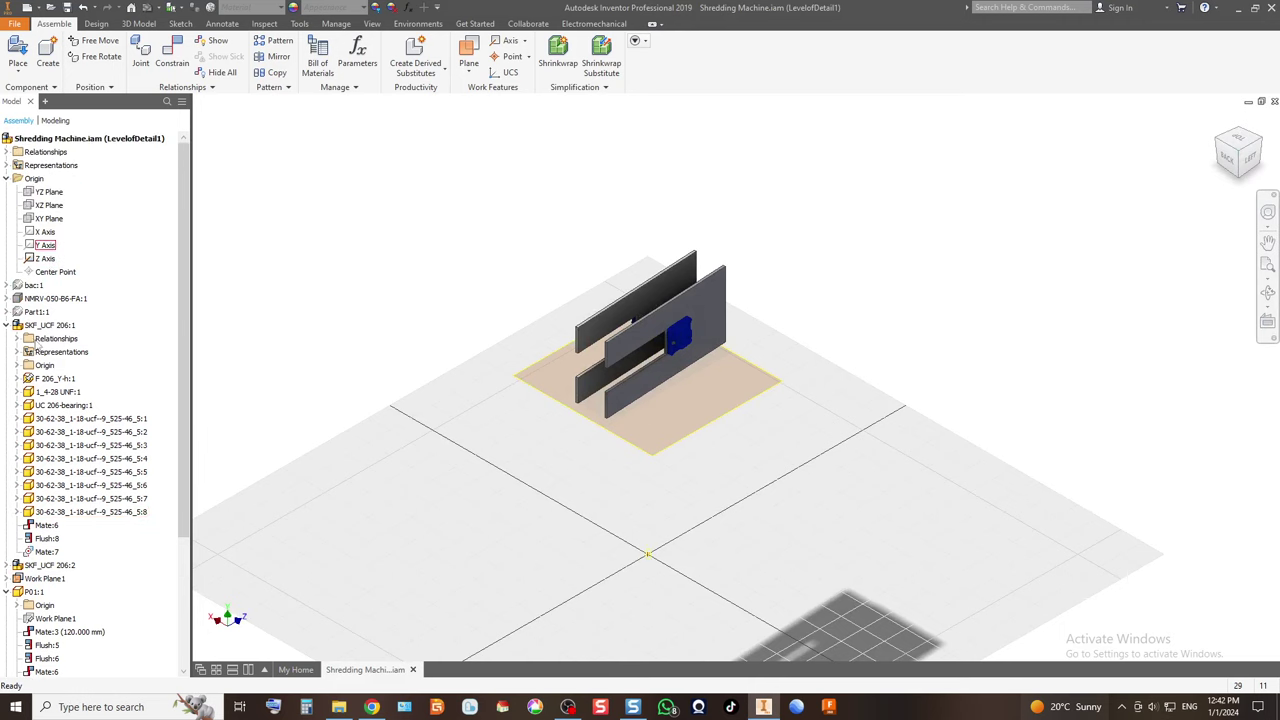
pyautogui.rightClick(36, 290)
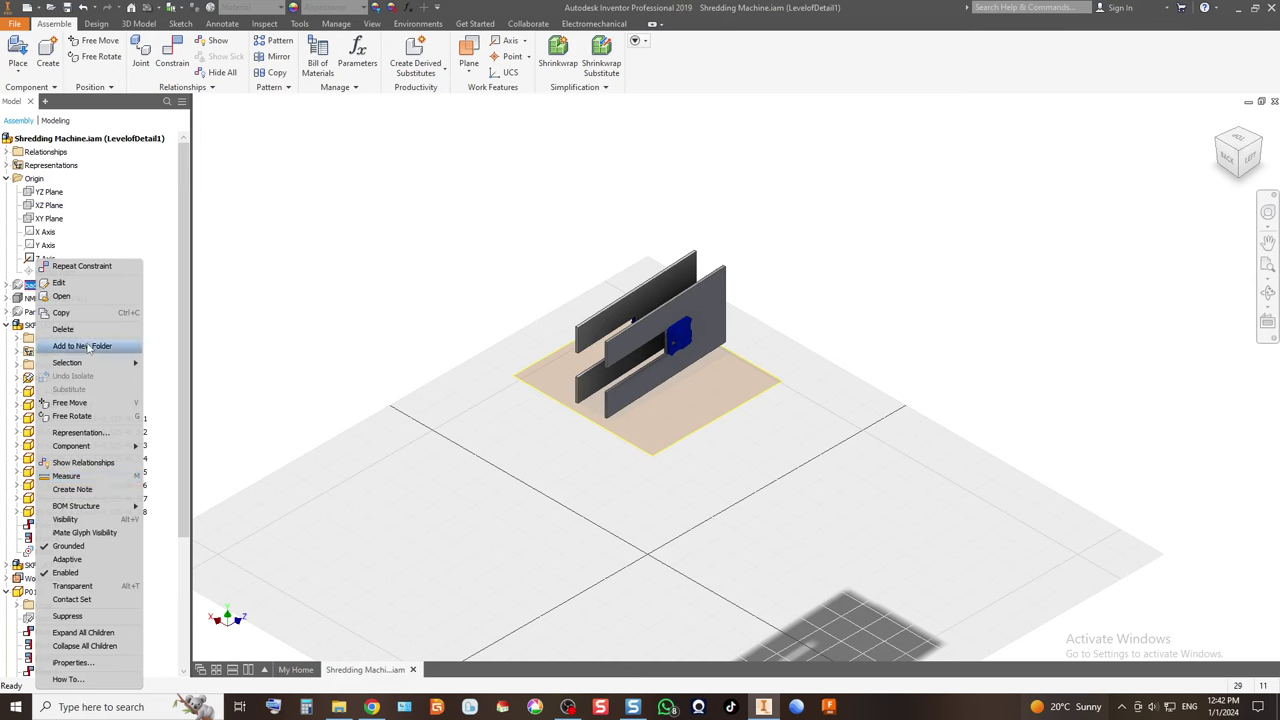
pyautogui.click(78, 520)
pyautogui.moveTo(690, 305); pyautogui.dragTo(672, 330)
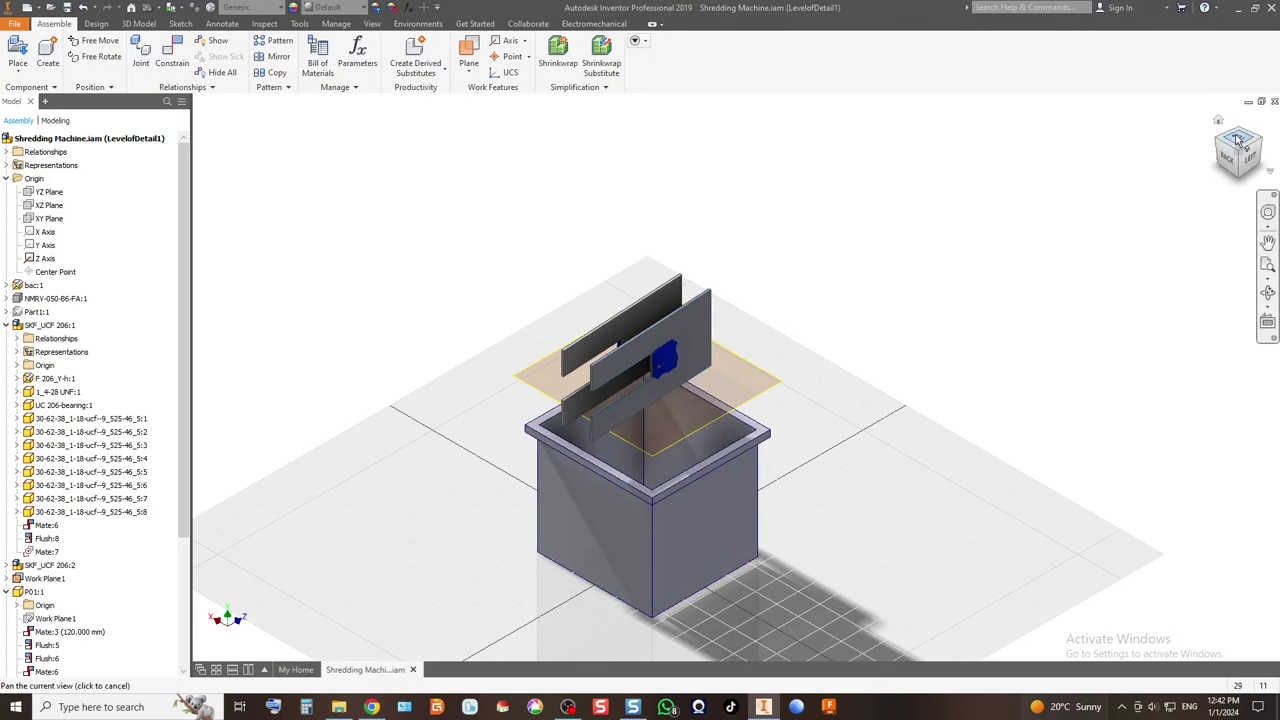
pyautogui.click(1228, 165)
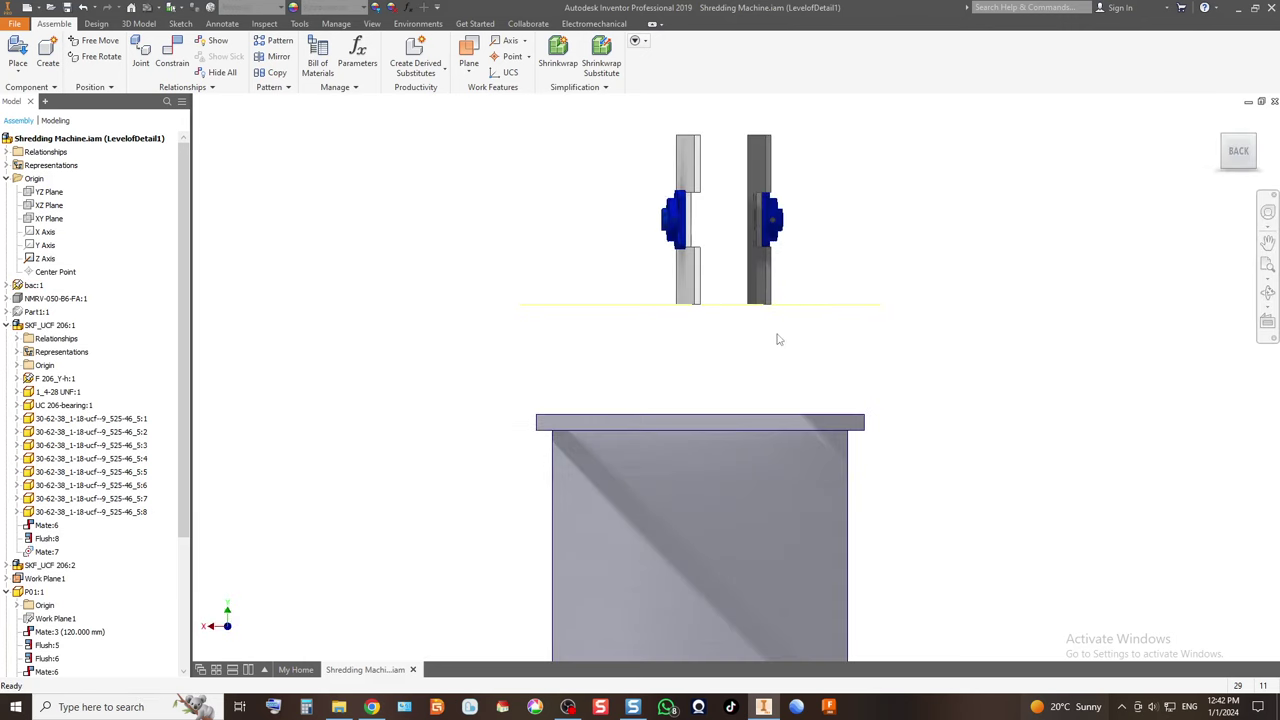
pyautogui.click(1218, 137)
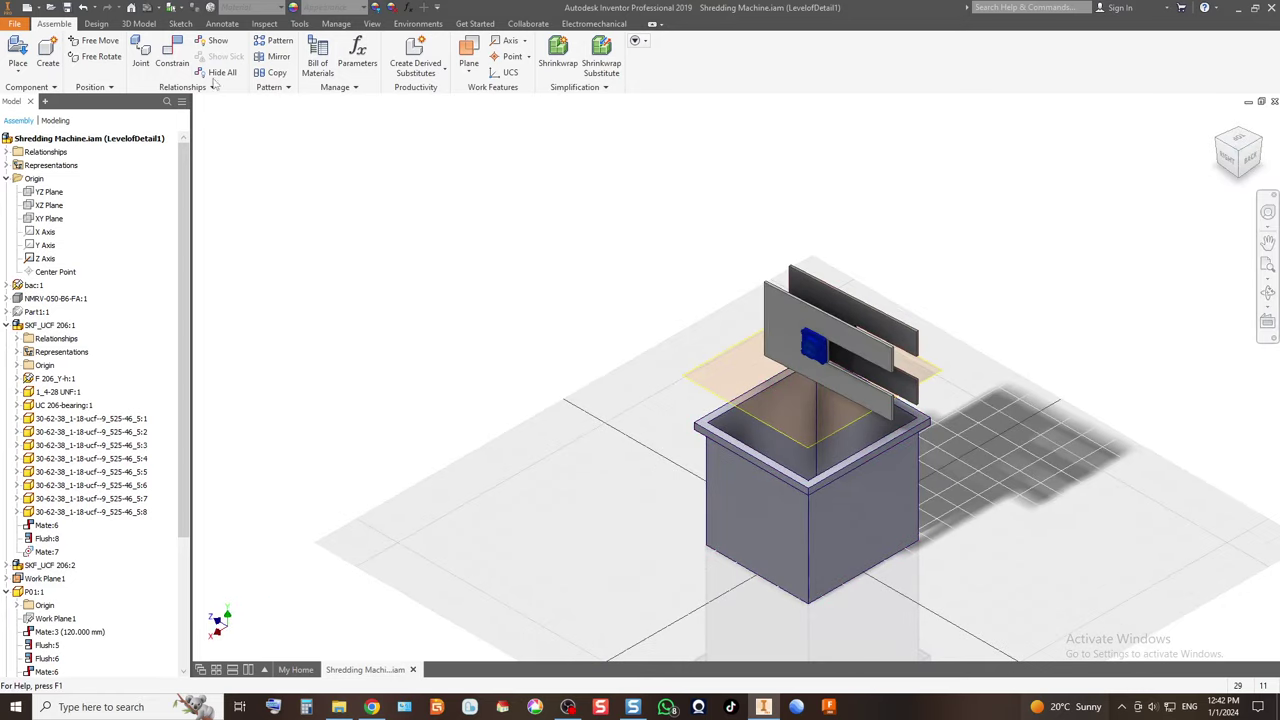
pyautogui.click(173, 54)
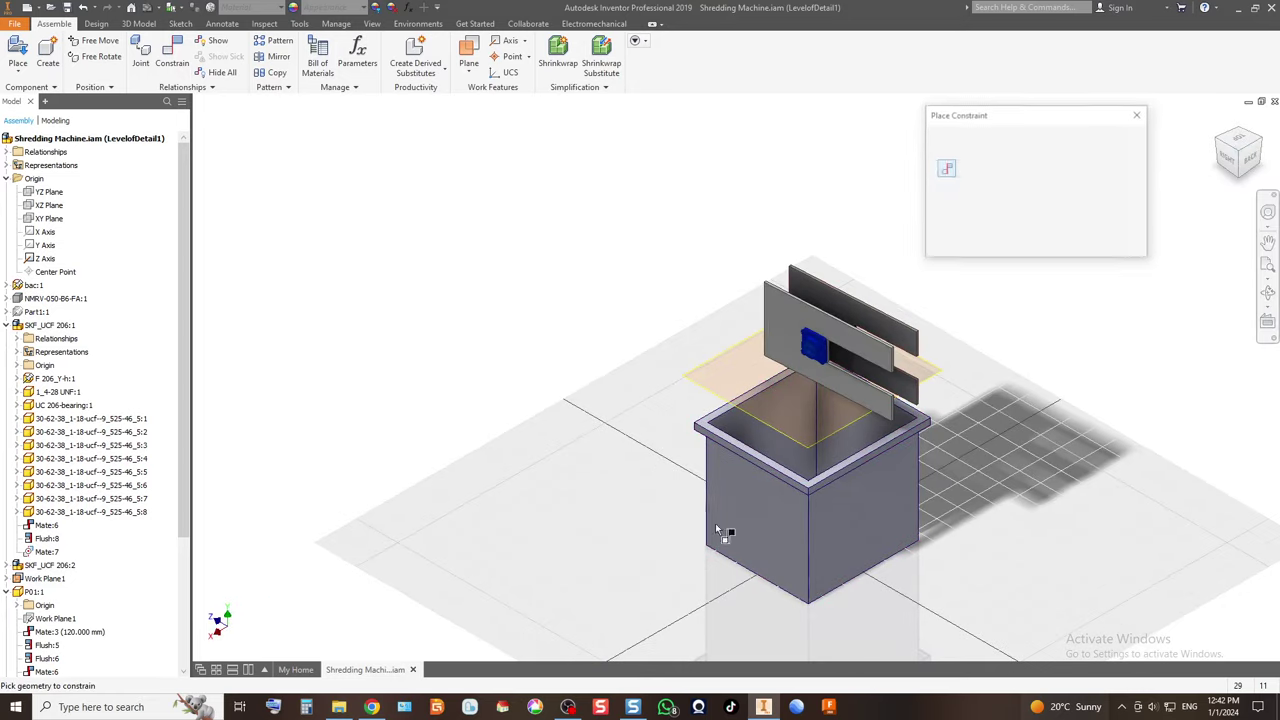
pyautogui.click(803, 535)
pyautogui.rightClick(803, 532)
pyautogui.click(775, 379)
# Constrain the outer face of the nearer plate to the box's parallel side face with a directed angle of 0 deg.
pyautogui.click(172, 55)
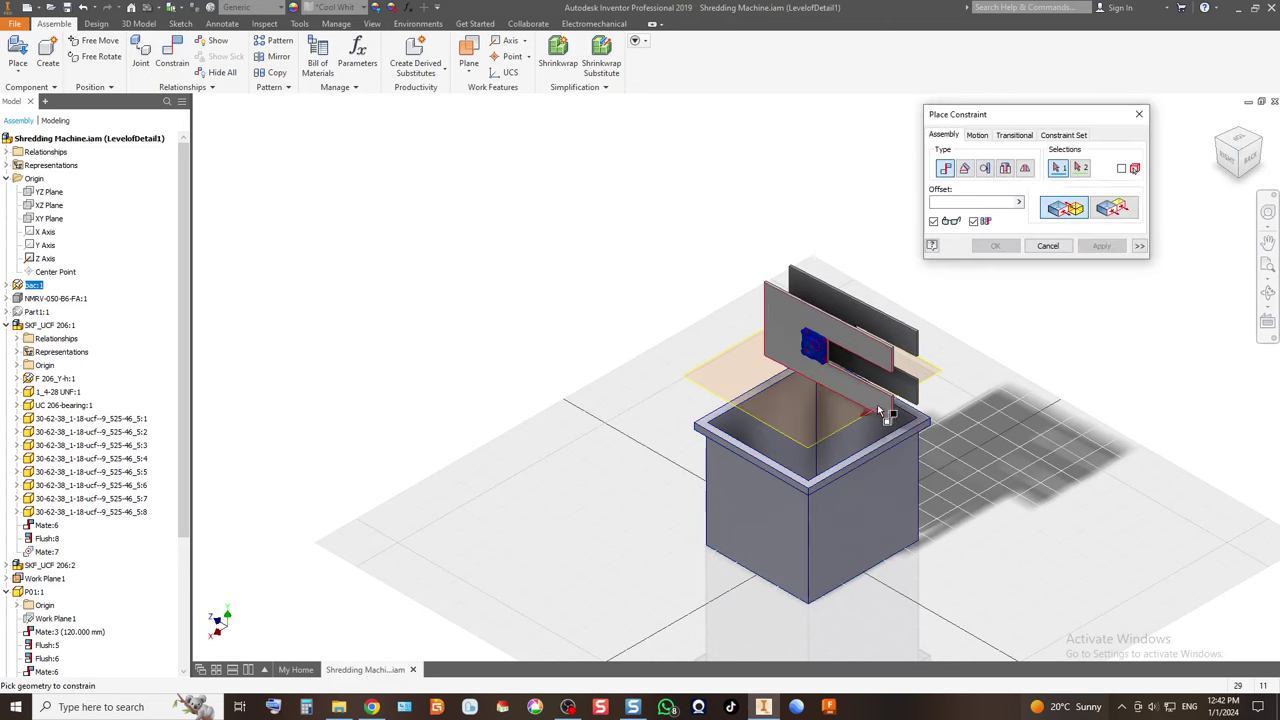
pyautogui.click(866, 400)
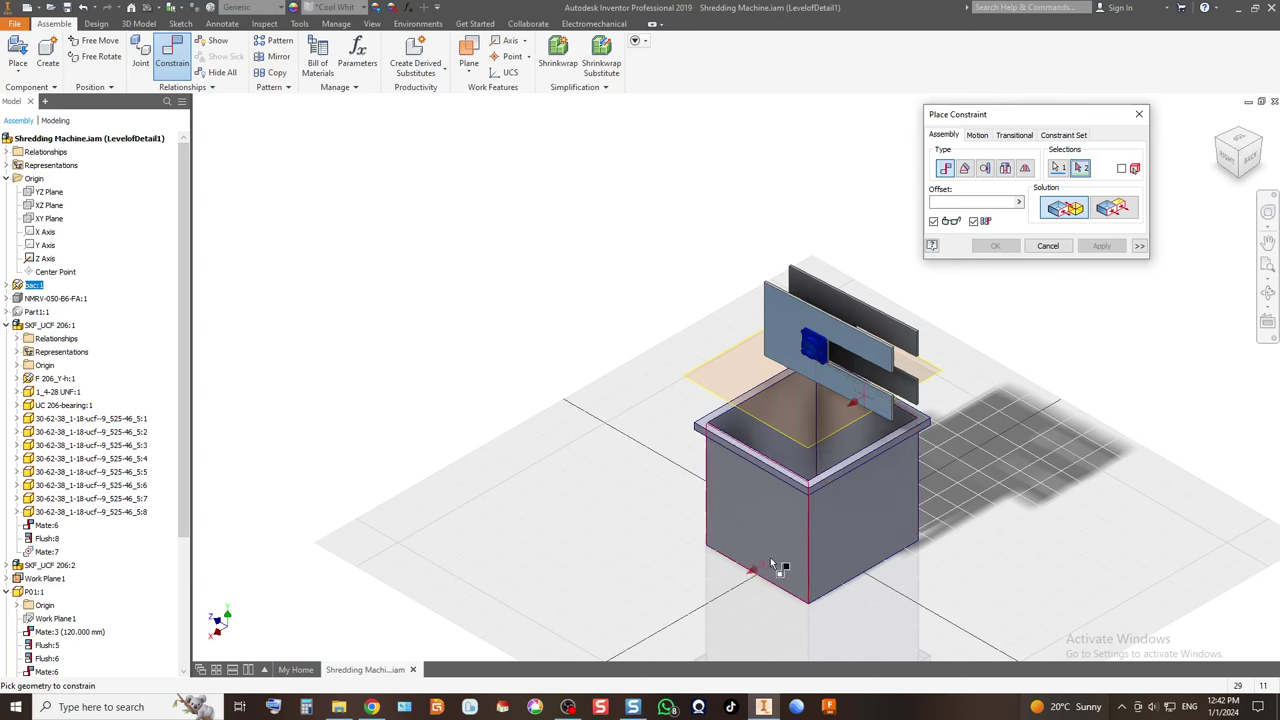
pyautogui.click(965, 170)
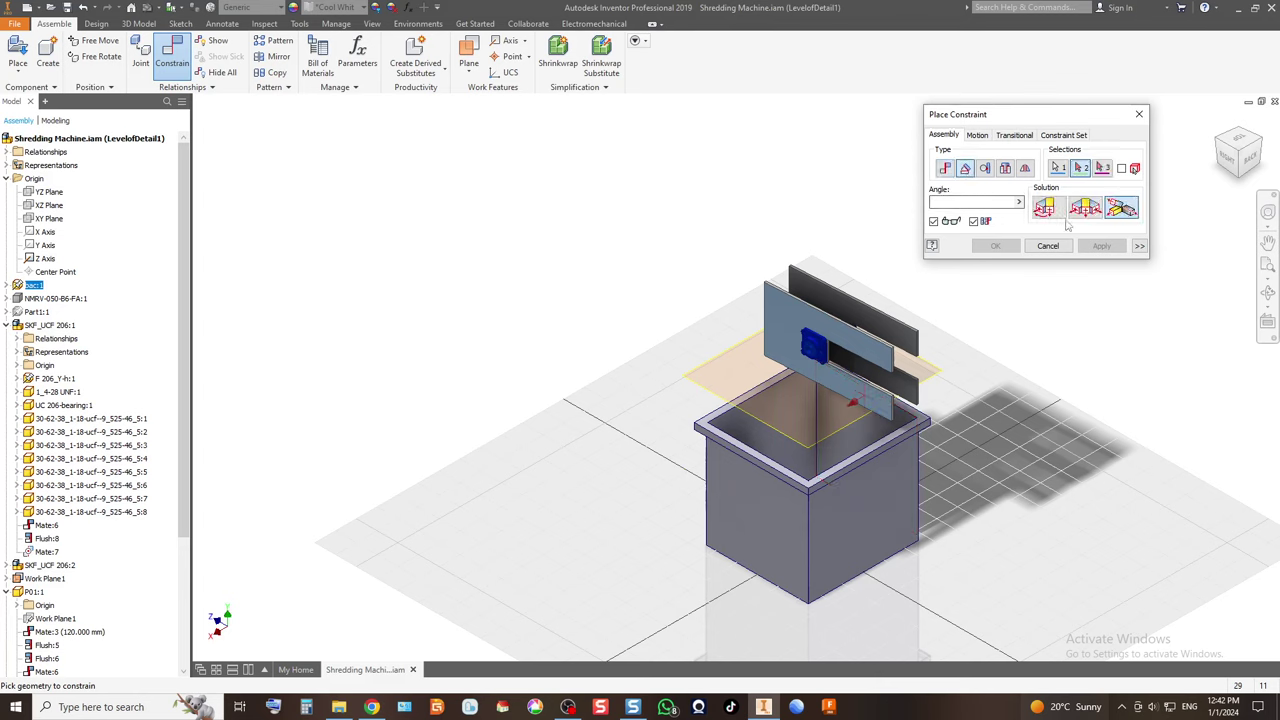
pyautogui.click(764, 539)
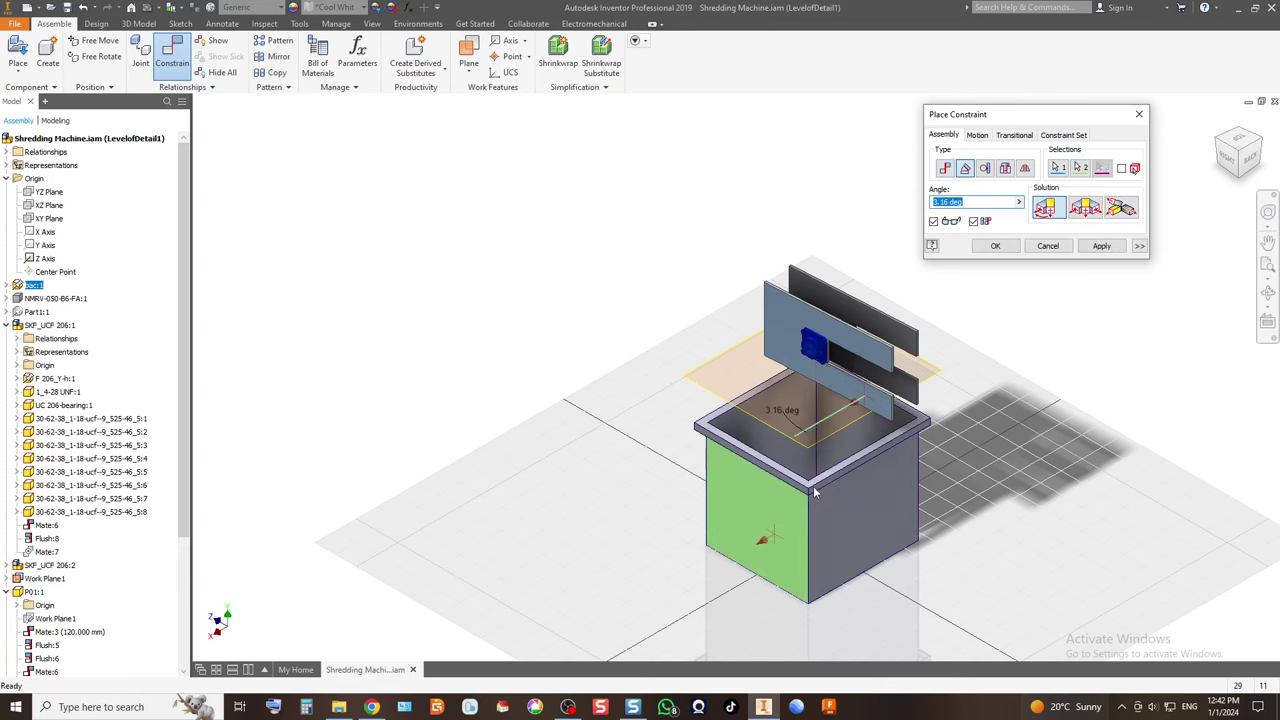
pyautogui.write('0')
pyautogui.click(995, 246)
# Slide the plates across the box to test their movement and examine their orientation from the back.
pyautogui.moveTo(885, 393); pyautogui.dragTo(849, 389)
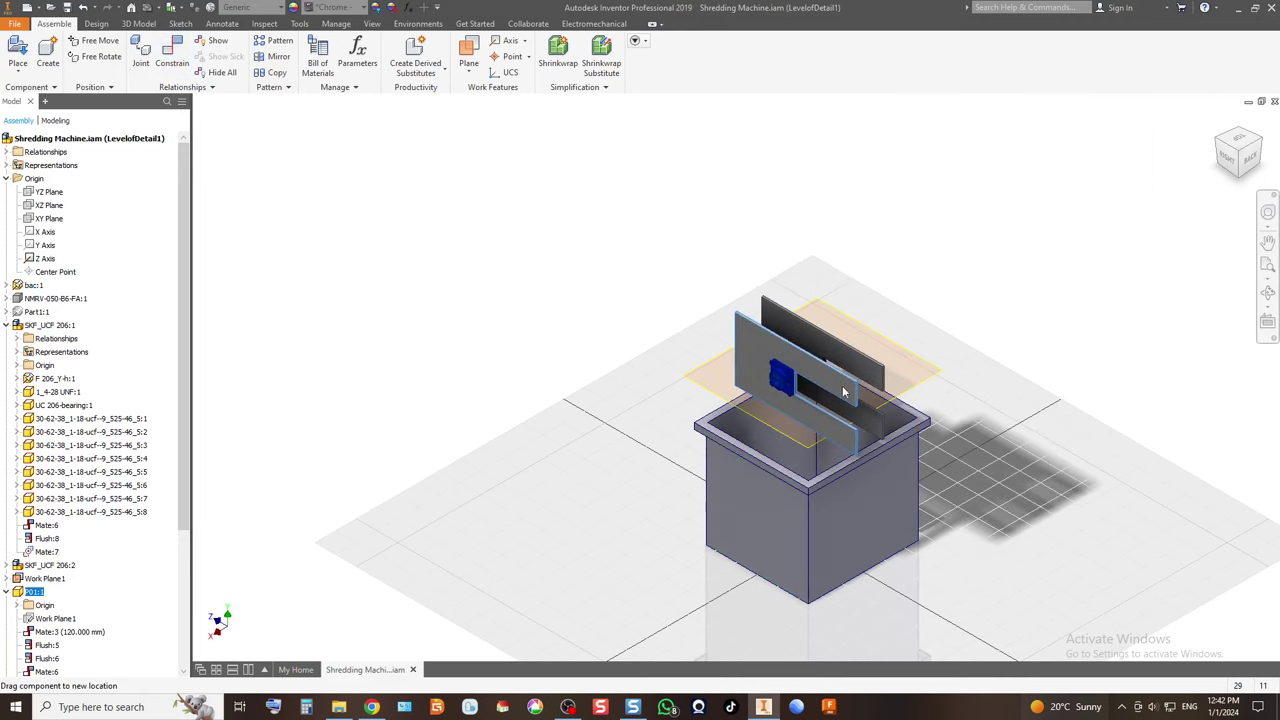
pyautogui.click(1254, 161)
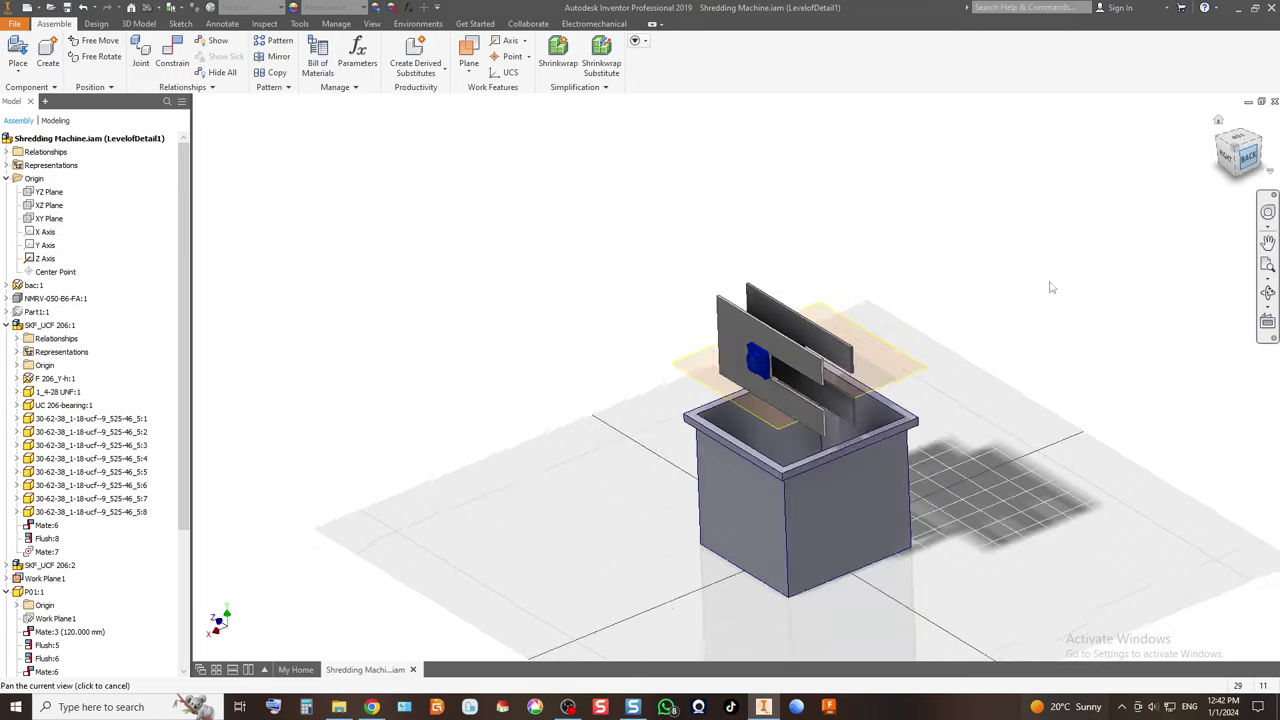
pyautogui.moveTo(618, 218); pyautogui.dragTo(704, 235)
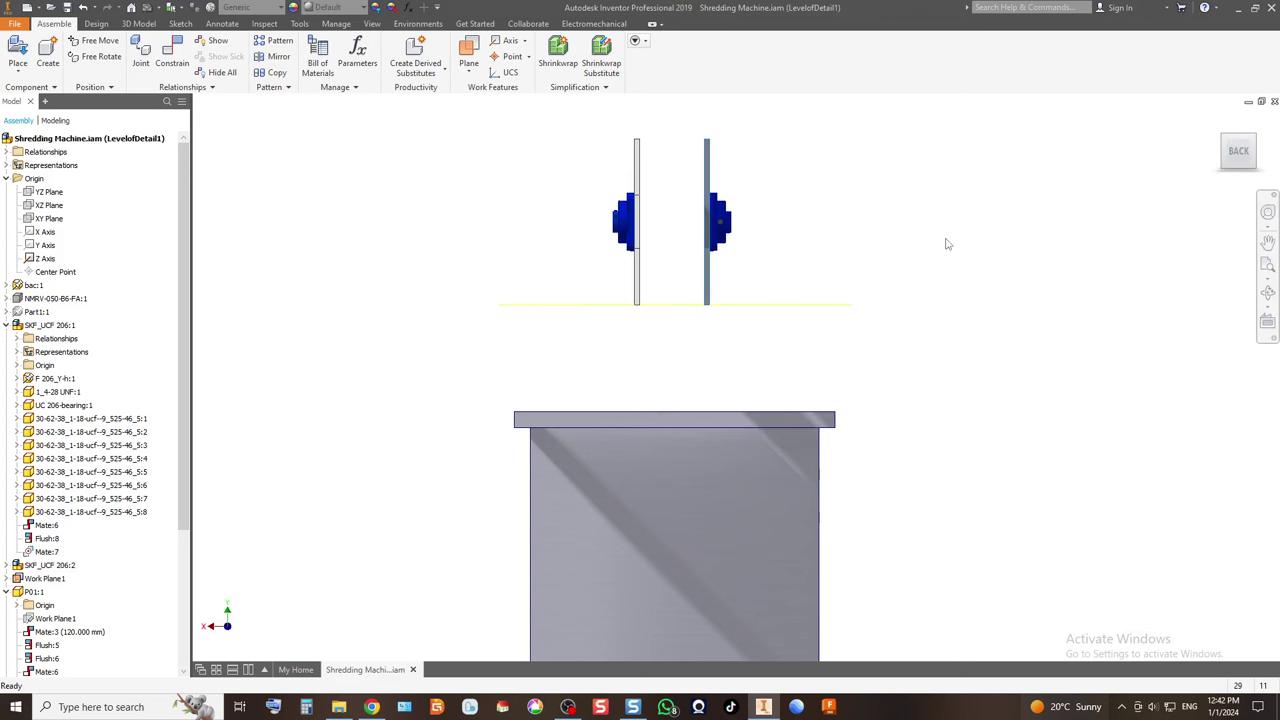
pyautogui.click(1226, 142)
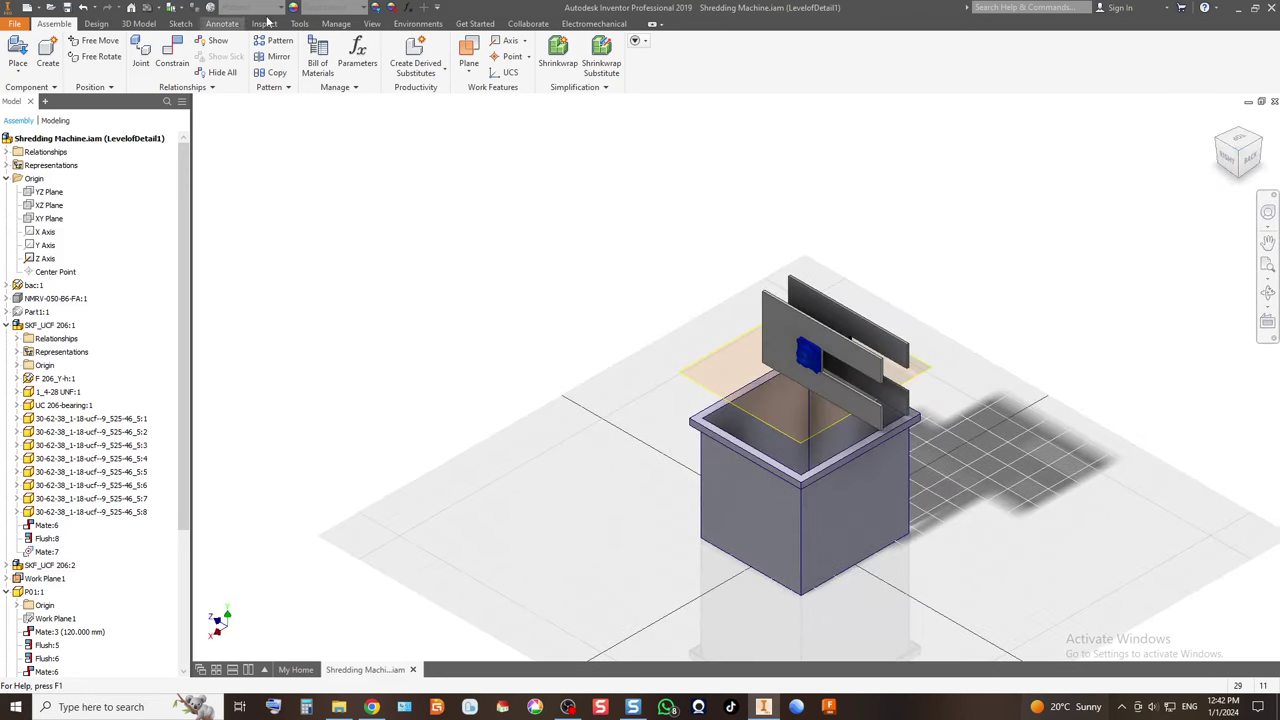
# Measure the distance from the nearer plate's outer face to the end edge of the other plate.
pyautogui.click(266, 25)
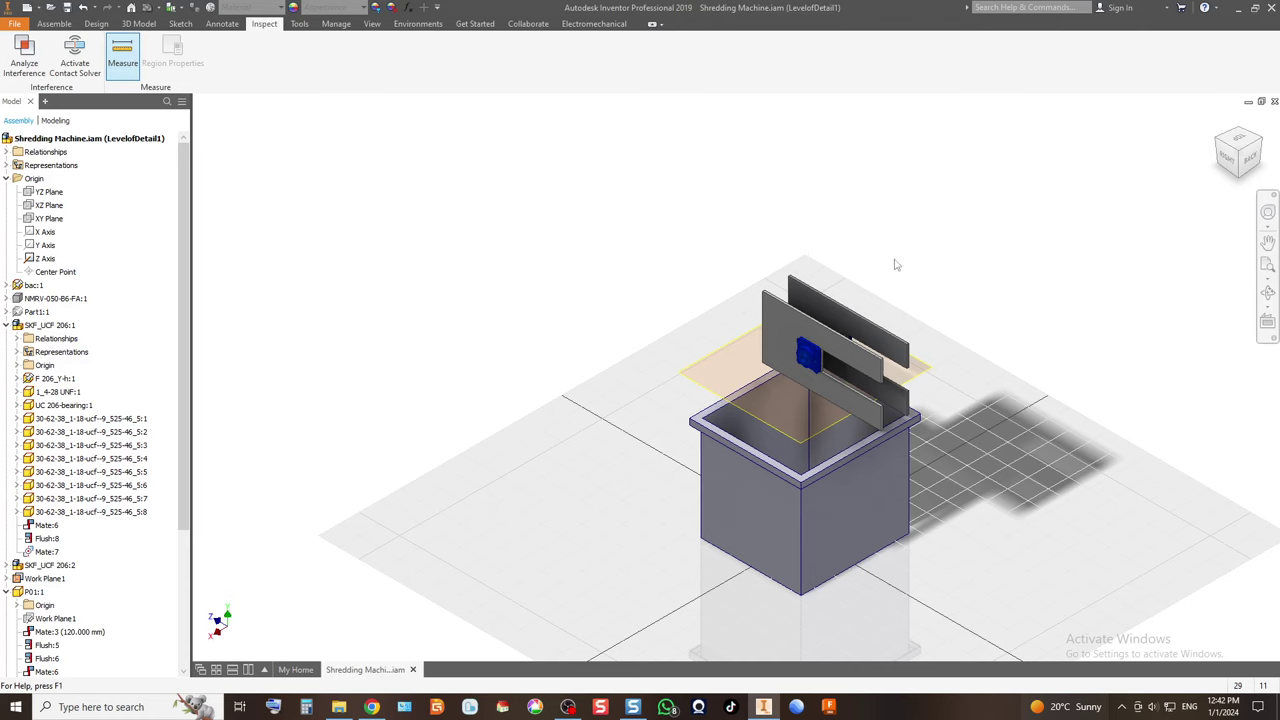
pyautogui.scroll(5, 870, 410)
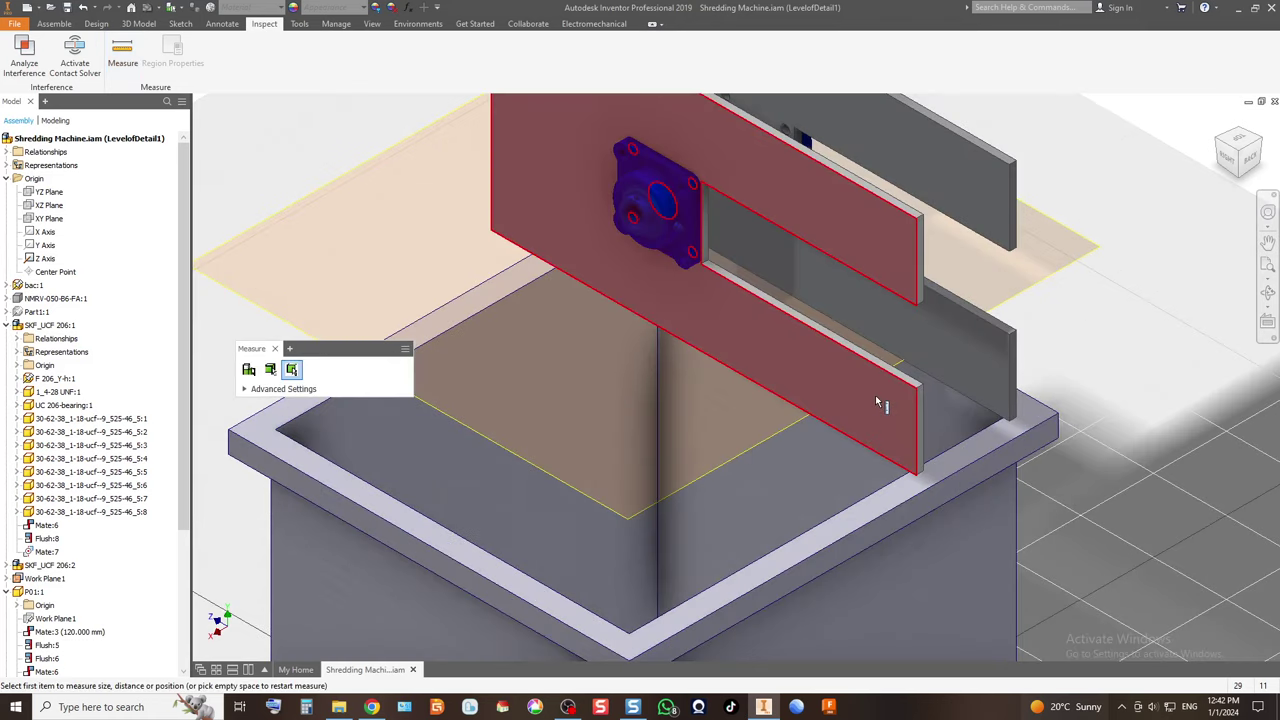
pyautogui.click(878, 403)
pyautogui.click(1018, 372)
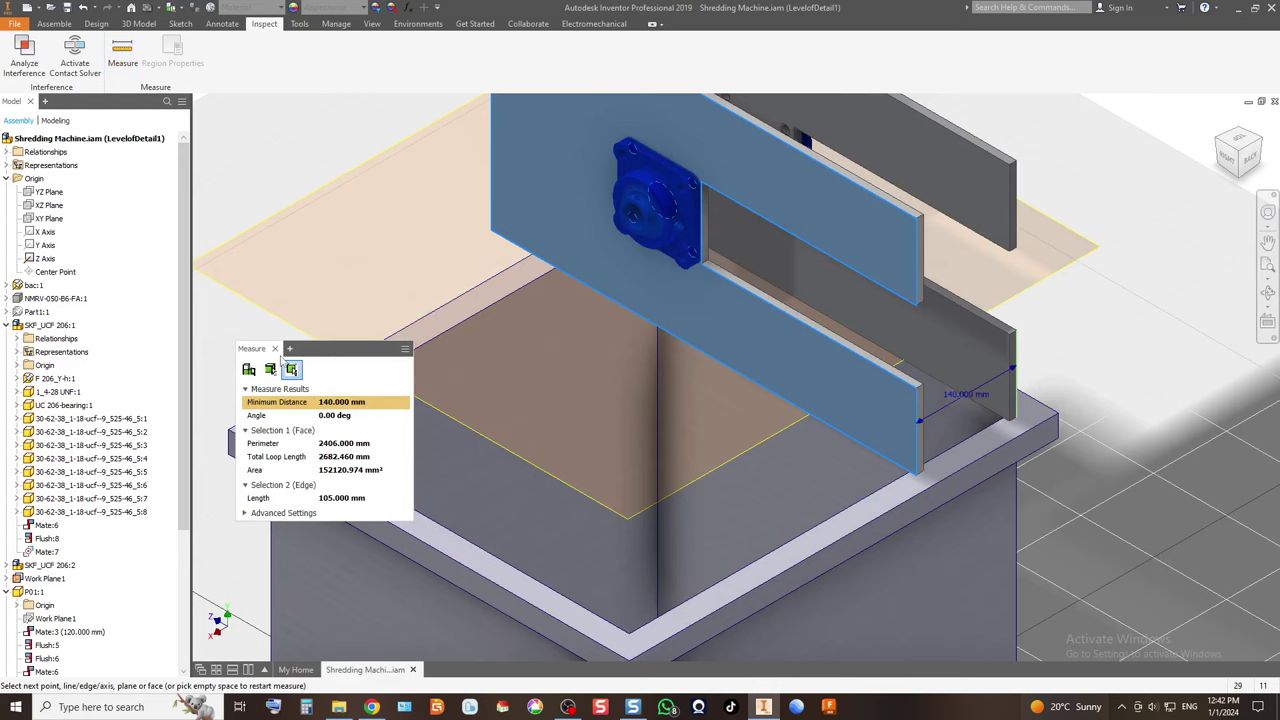
pyautogui.click(276, 349)
# Position the plates roughly central over the box's opening, checking them from the top and back views.
pyautogui.scroll(-5, 517, 340)
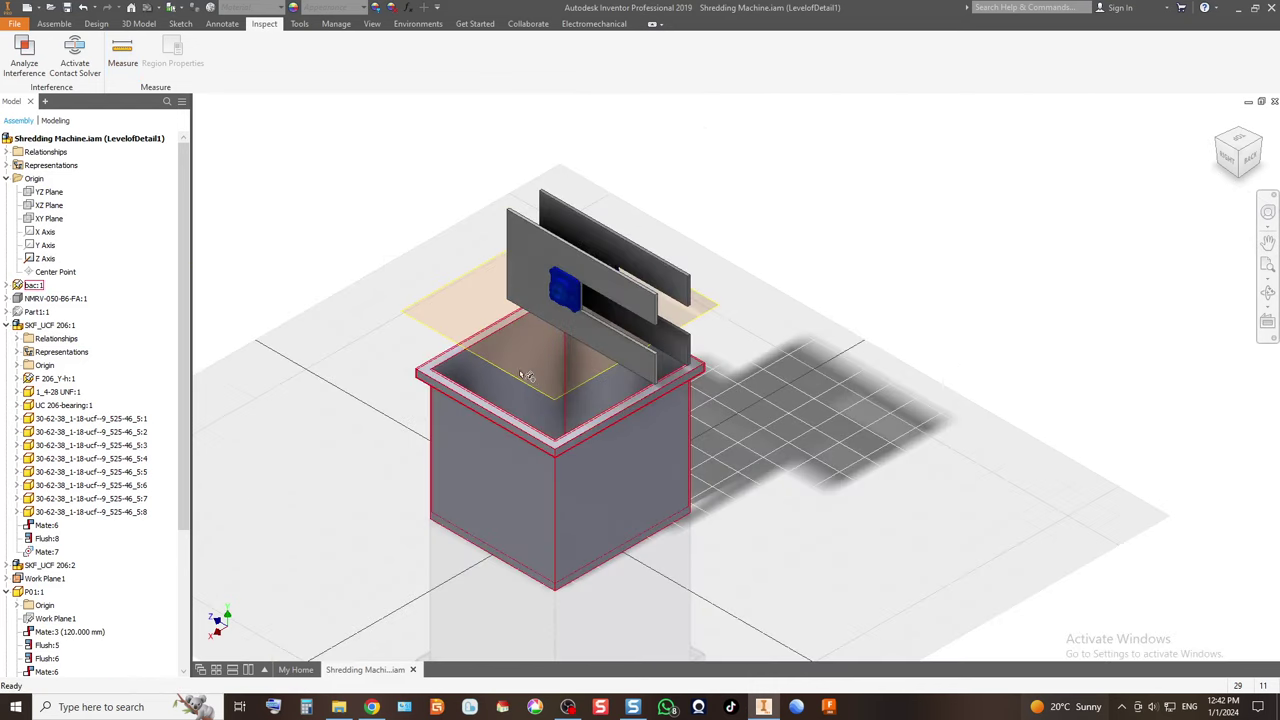
pyautogui.moveTo(578, 332); pyautogui.dragTo(537, 342)
pyautogui.click(860, 283)
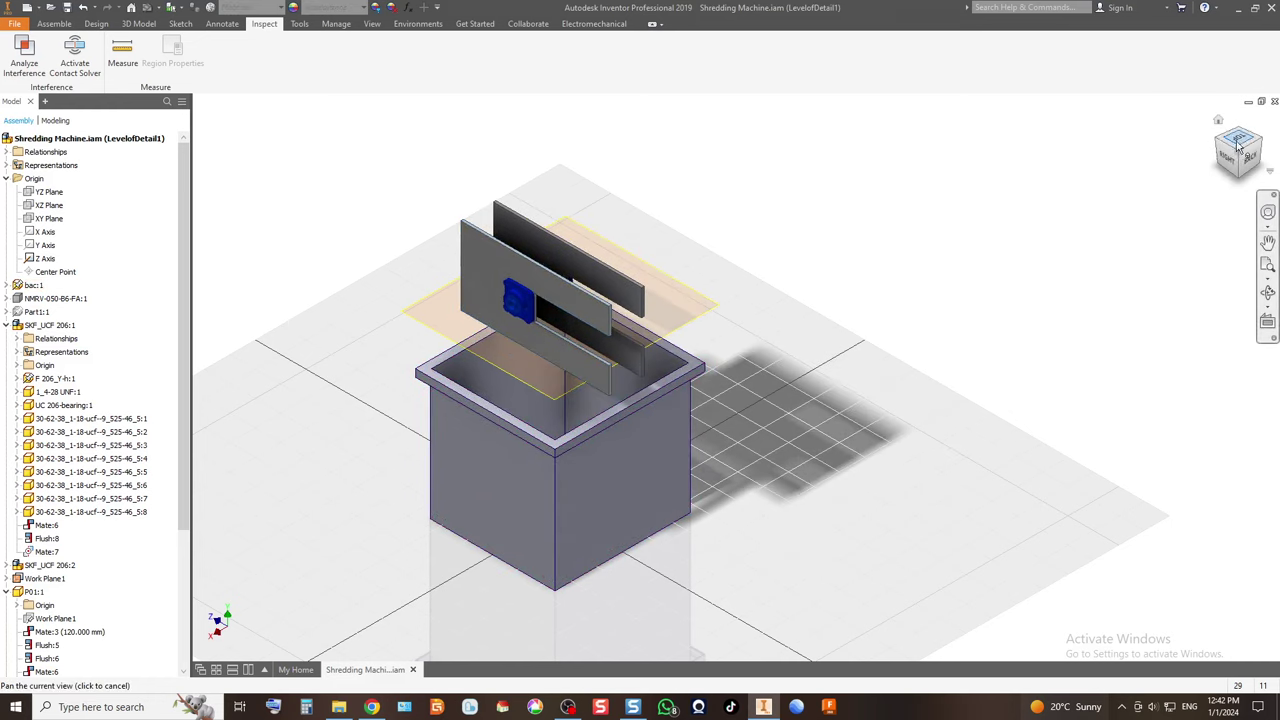
pyautogui.click(1238, 141)
pyautogui.moveTo(714, 488); pyautogui.dragTo(756, 466)
pyautogui.moveTo(755, 460); pyautogui.dragTo(758, 458)
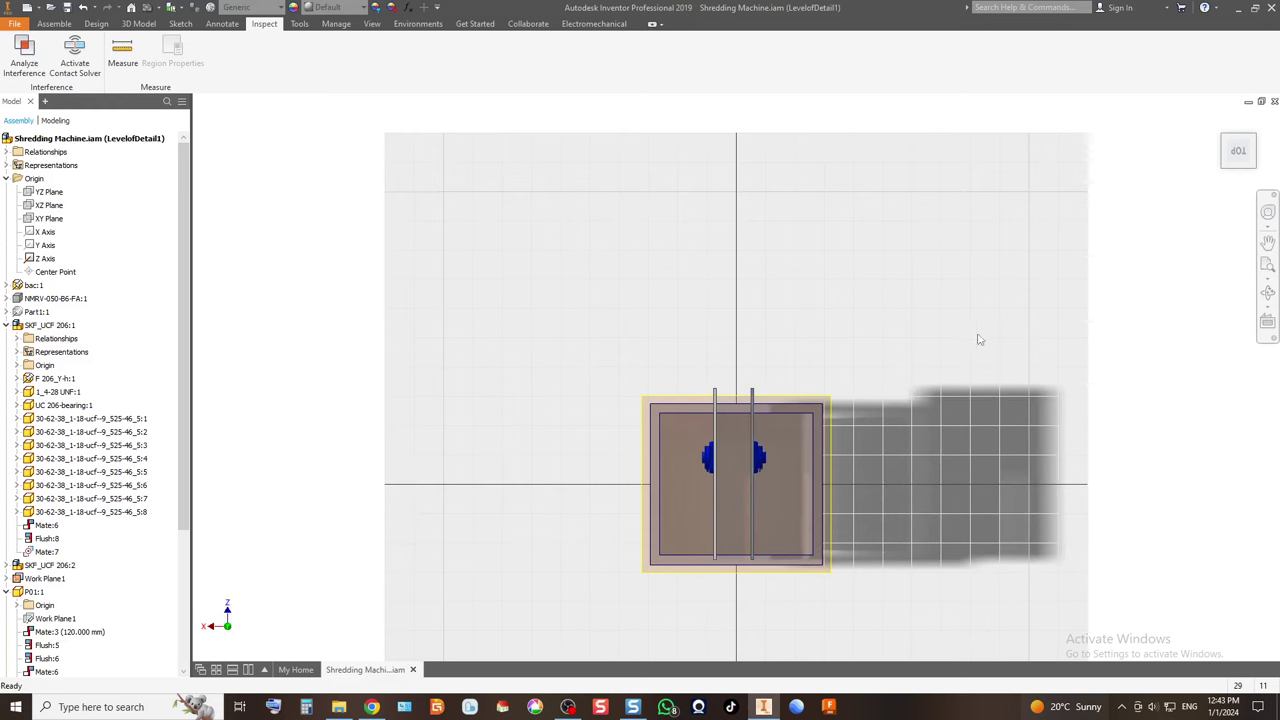
pyautogui.click(1238, 172)
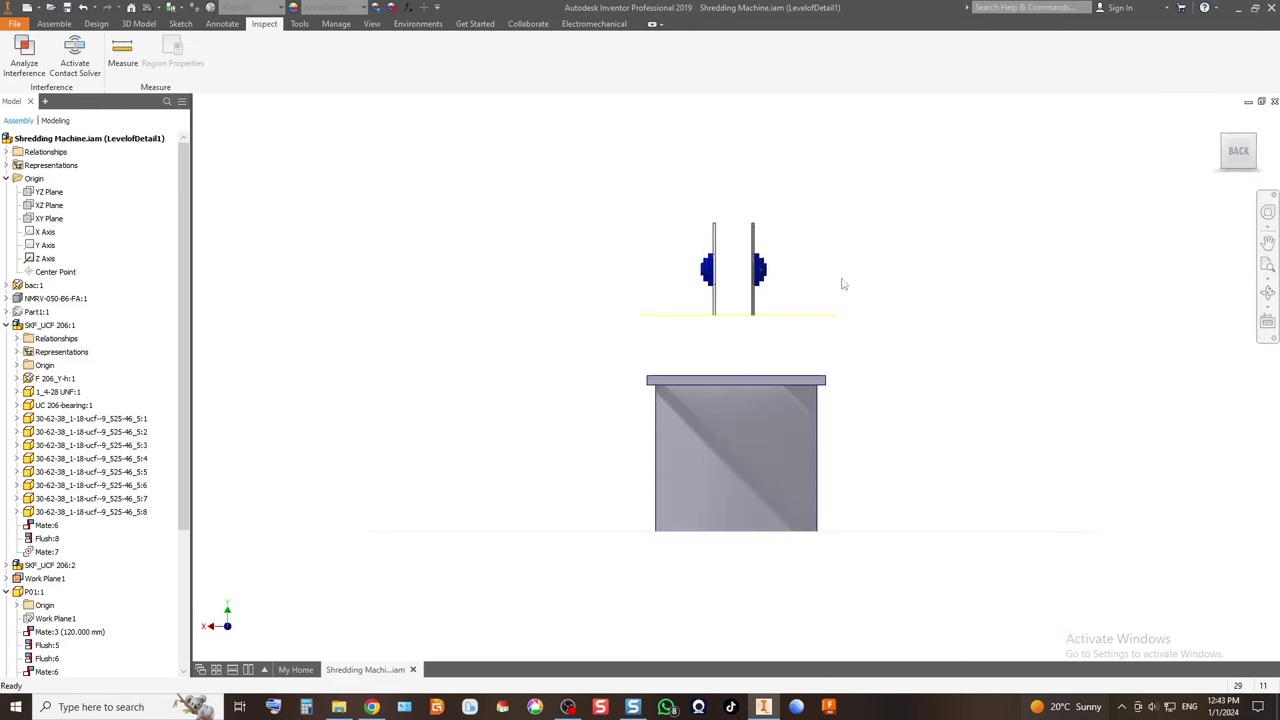
pyautogui.click(1230, 142)
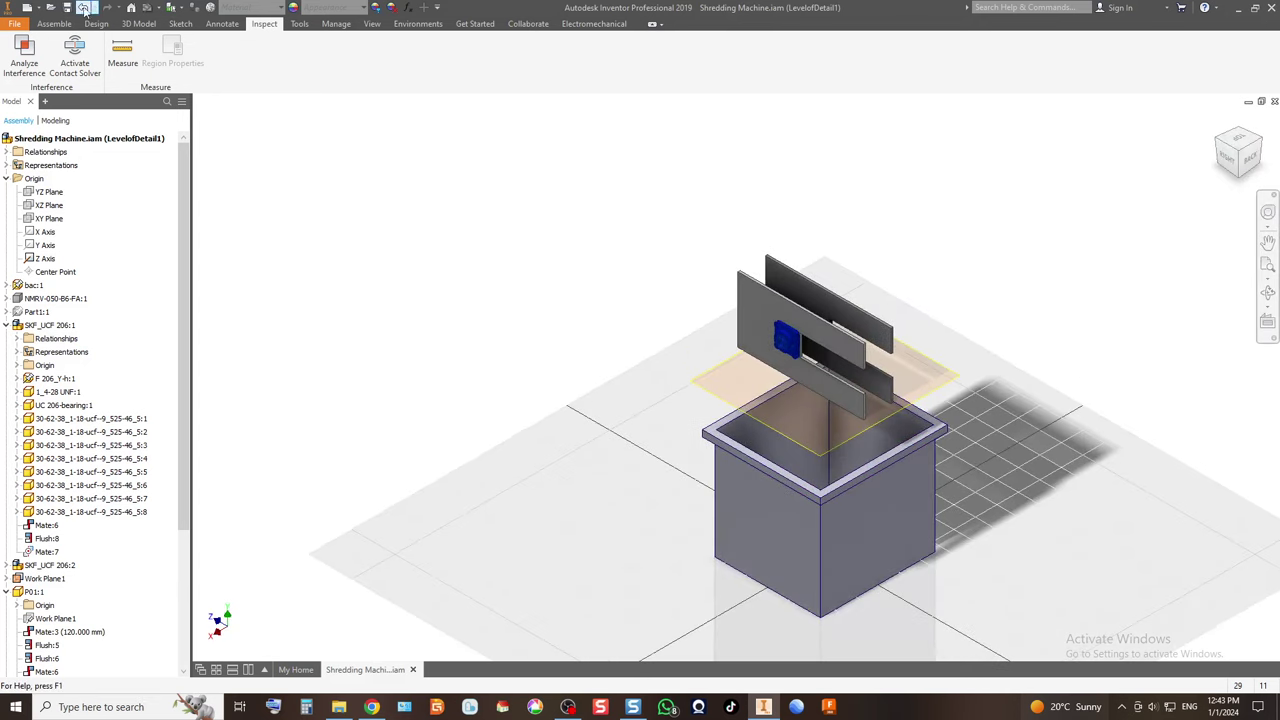
# Measure the box's width from its side face to the opposite vertical edge.
pyautogui.click(122, 57)
pyautogui.click(805, 548)
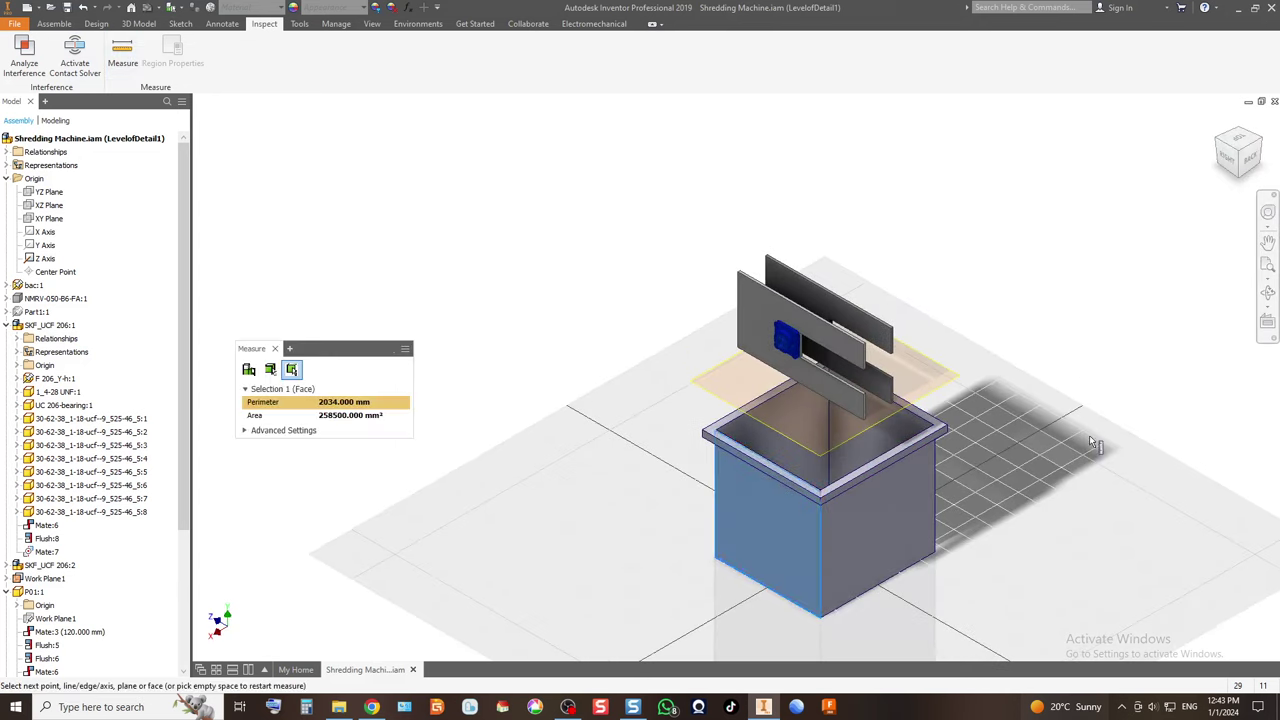
pyautogui.click(936, 505)
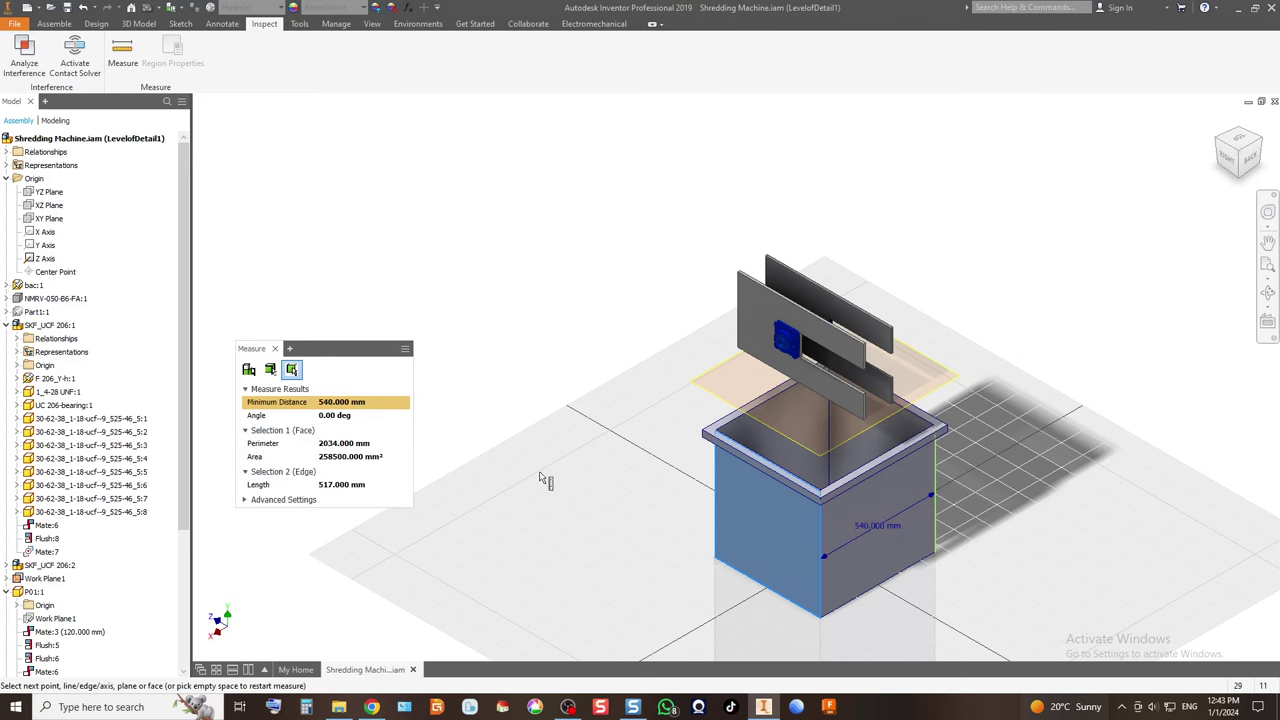
pyautogui.moveTo(312, 350); pyautogui.dragTo(544, 302)
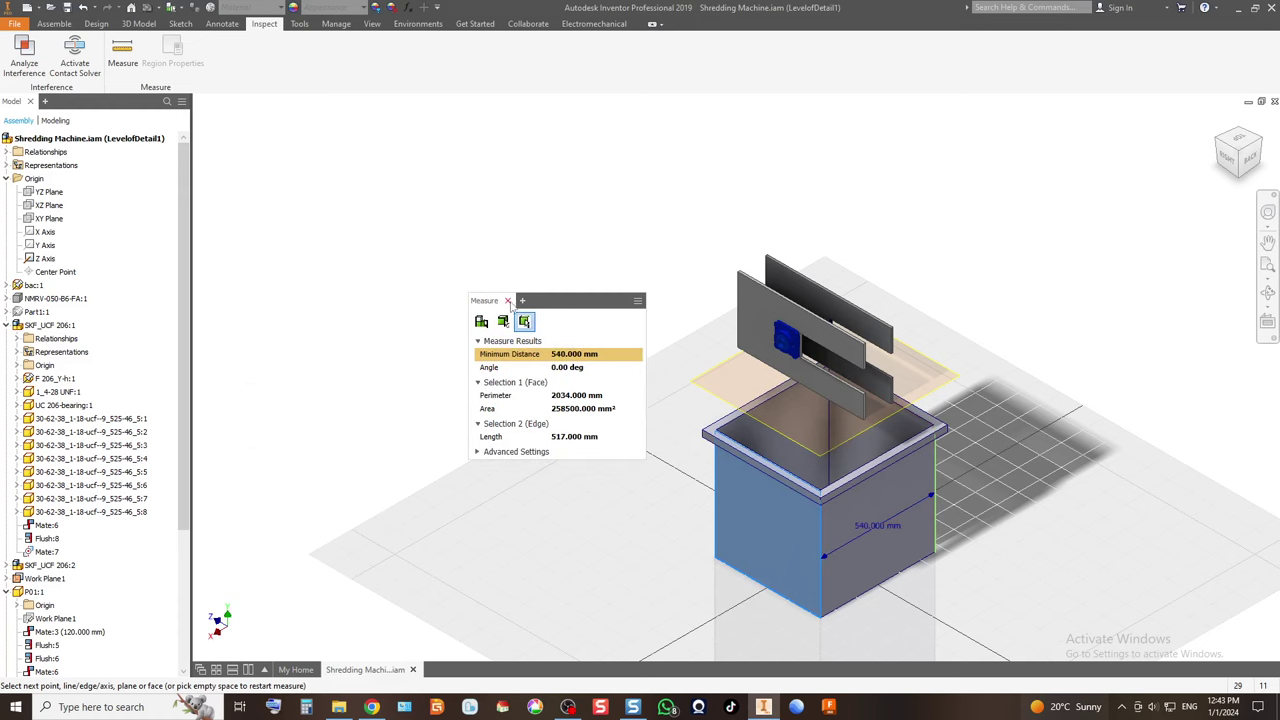
# Constrain the bearing-fitted plate's outer face flush with the box's adjacent side face at a 200 mm offset.
pyautogui.click(508, 300)
pyautogui.click(55, 23)
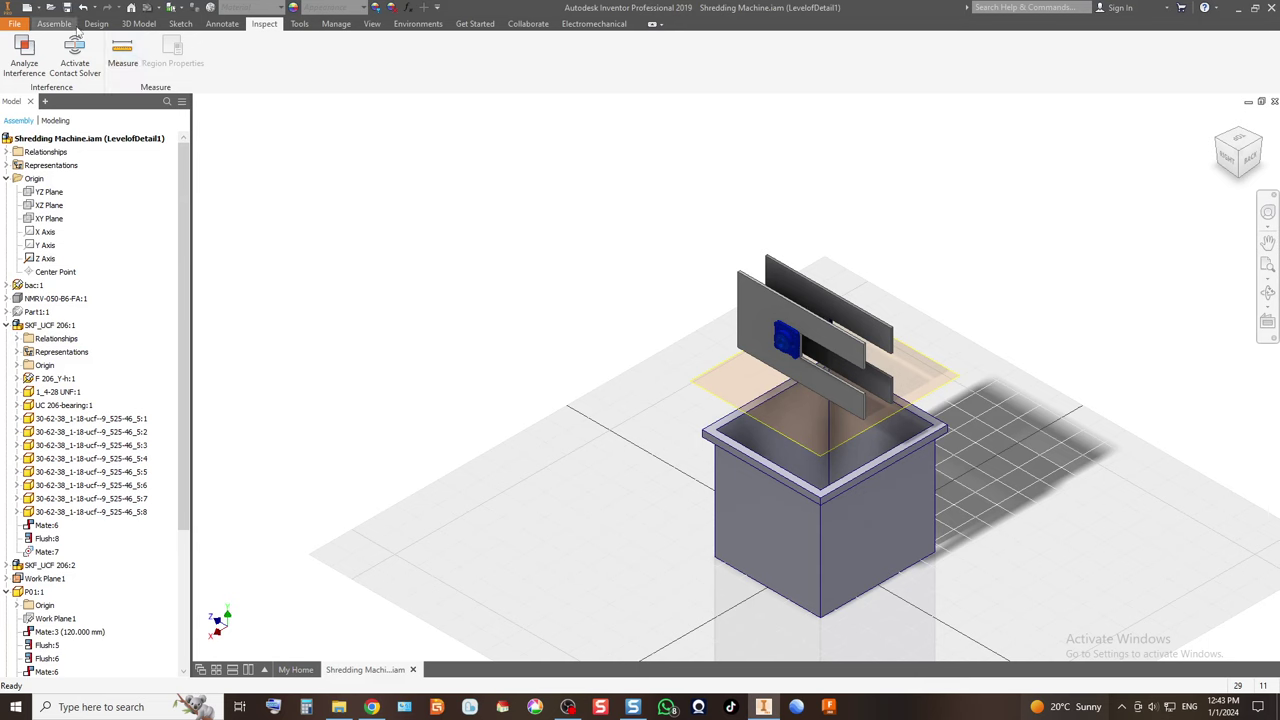
pyautogui.click(172, 55)
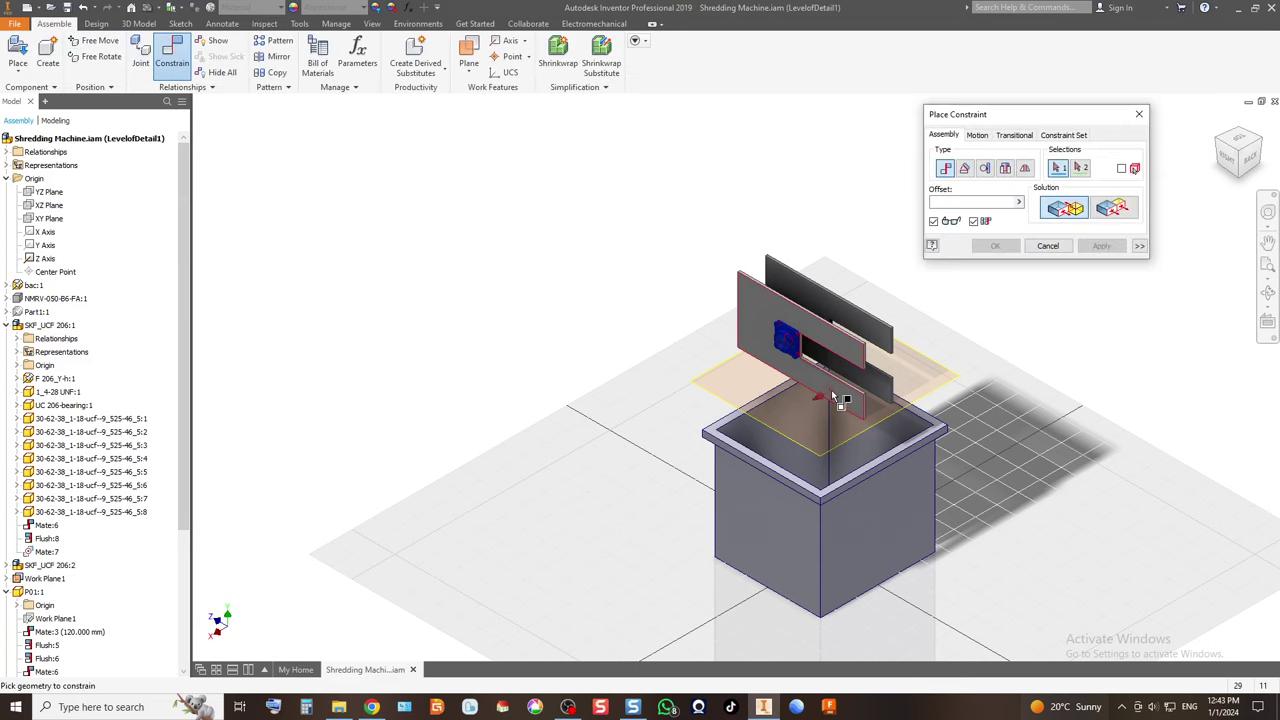
pyautogui.click(780, 544)
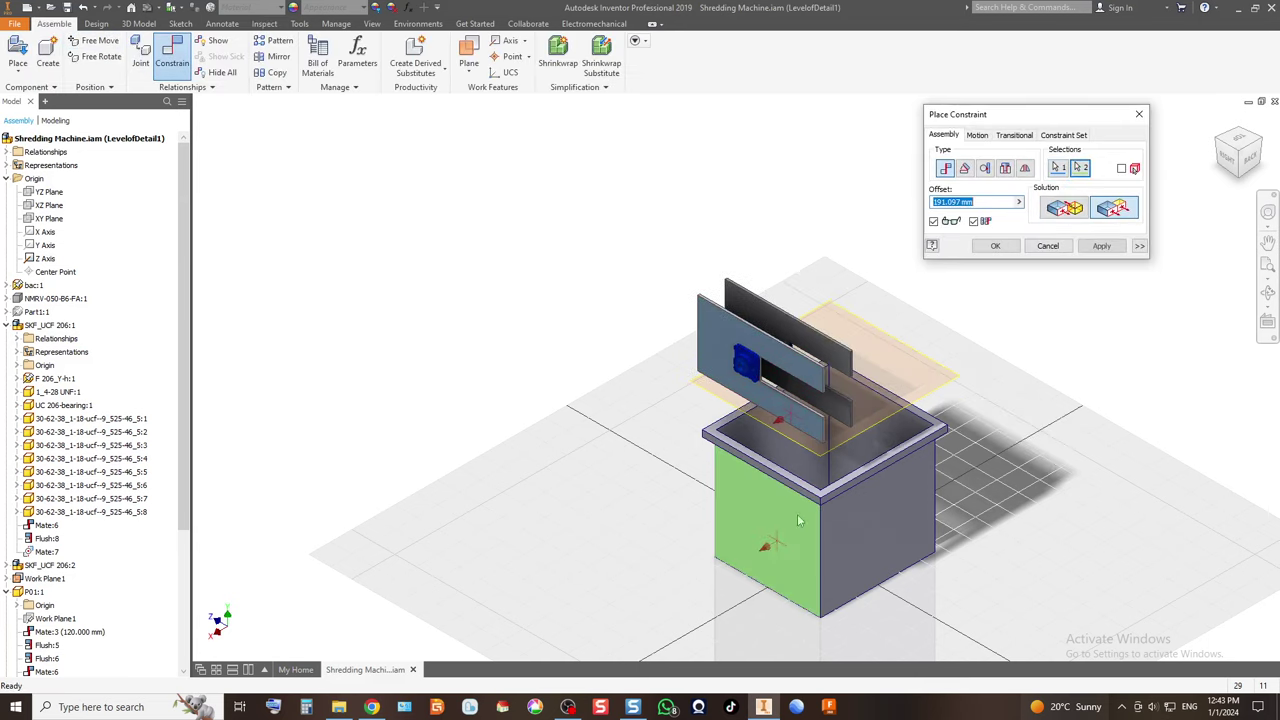
pyautogui.write('200')
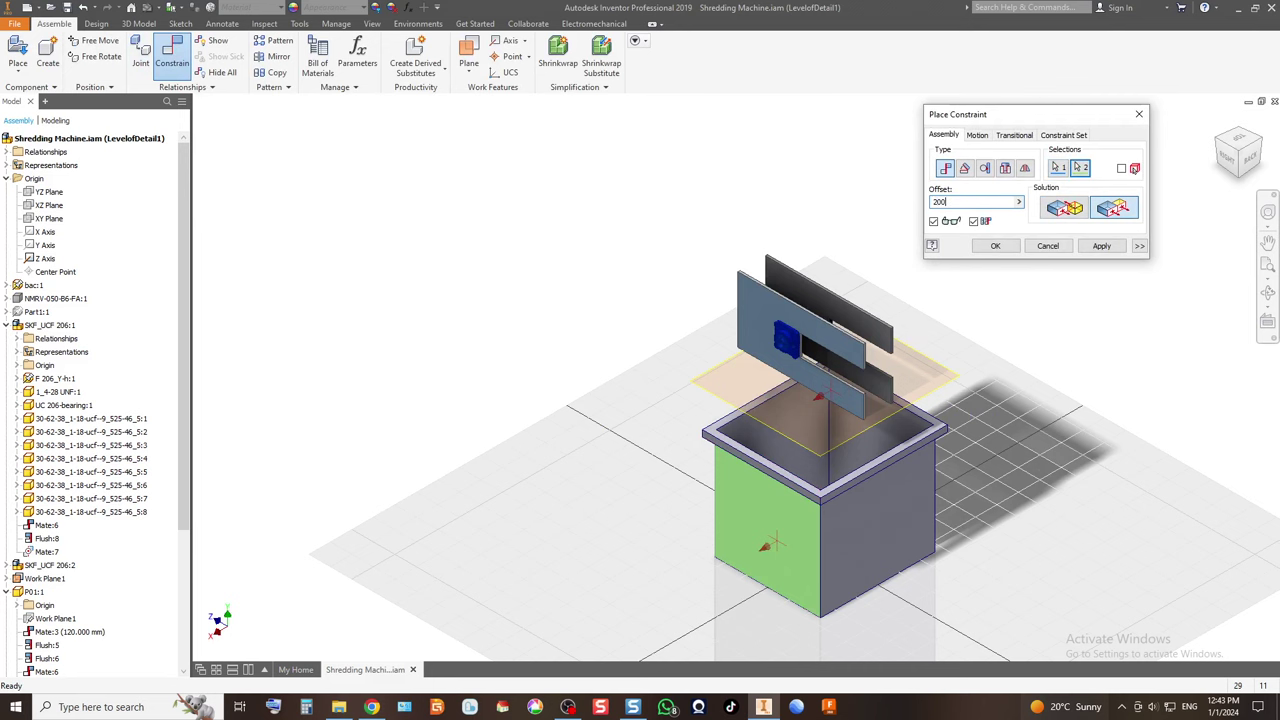
pyautogui.press('Return')
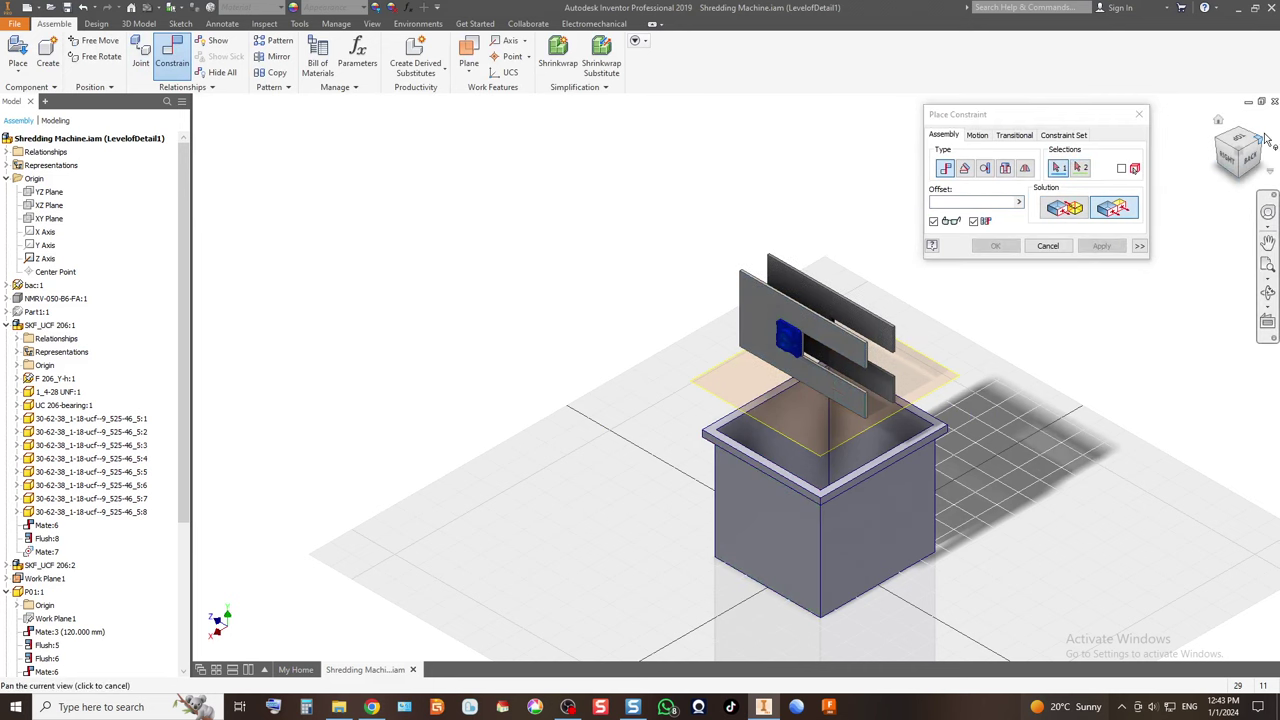
# Check the offset between the other plate's outer face and the box's opposite side face without adding a constraint.
pyautogui.click(1265, 143)
pyautogui.scroll(5, 597, 399)
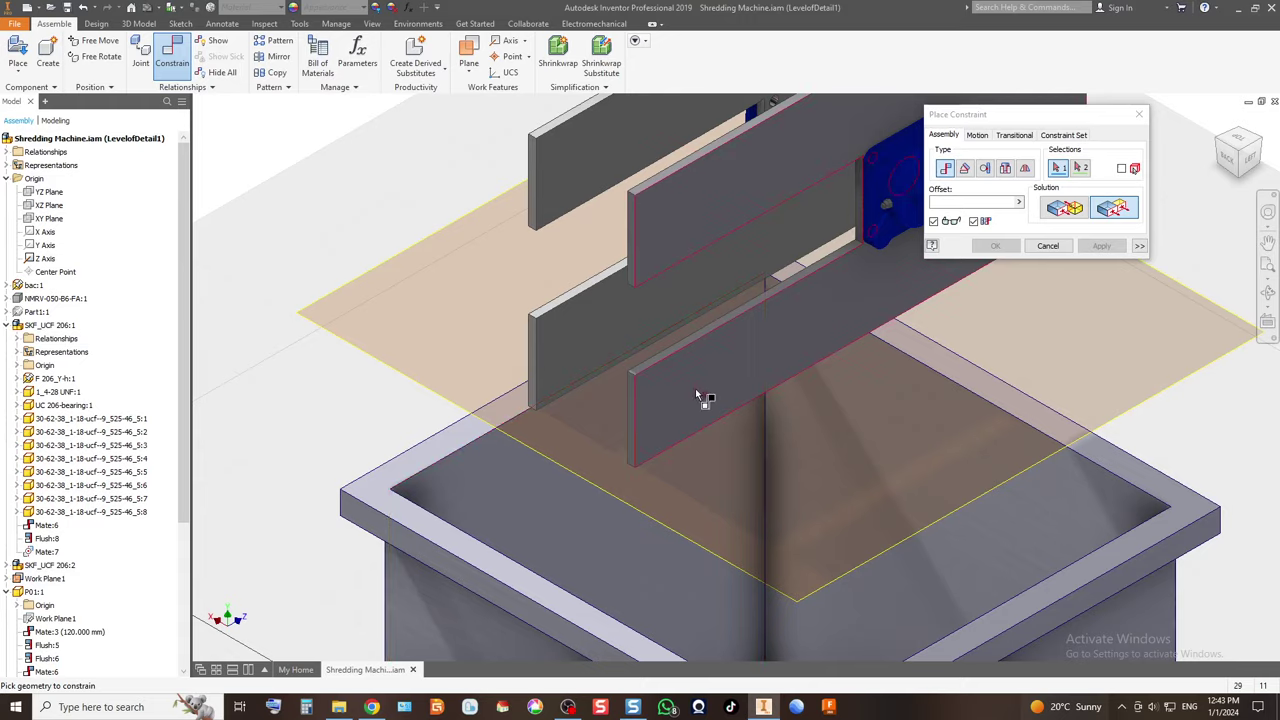
pyautogui.scroll(-5, 695, 388)
pyautogui.scroll(-3, 597, 372)
pyautogui.click(688, 482)
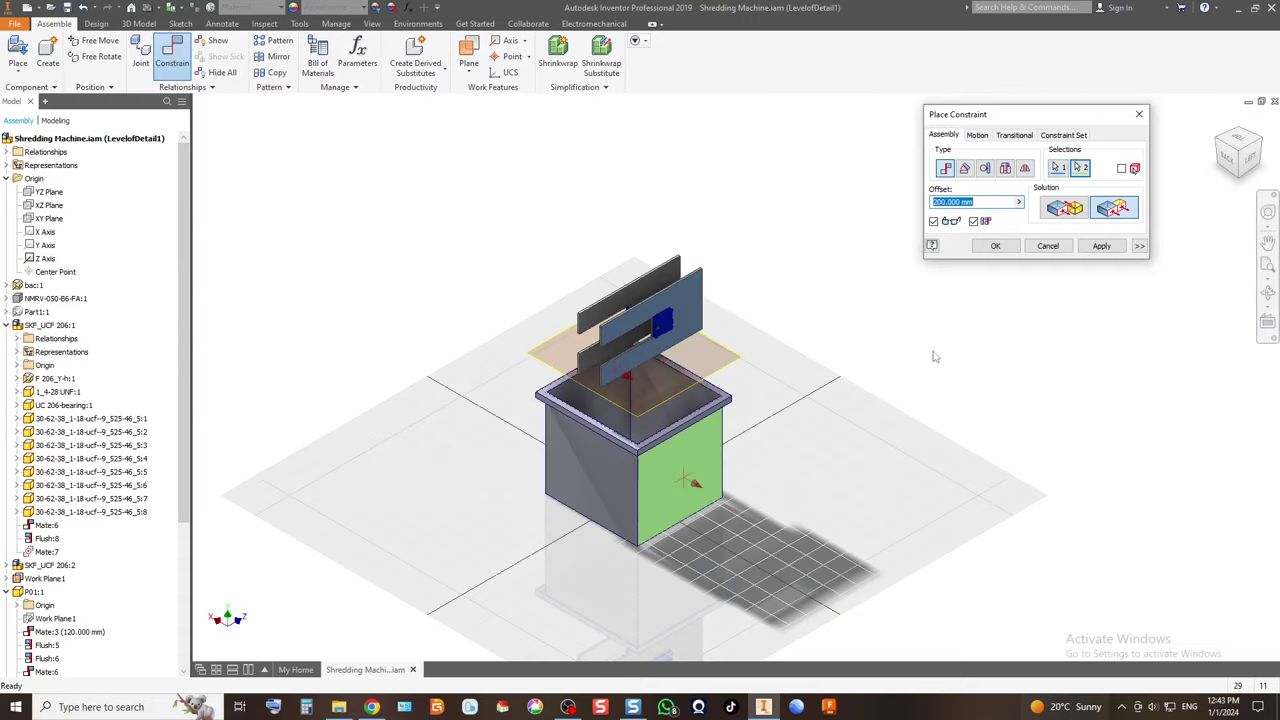
pyautogui.click(1050, 246)
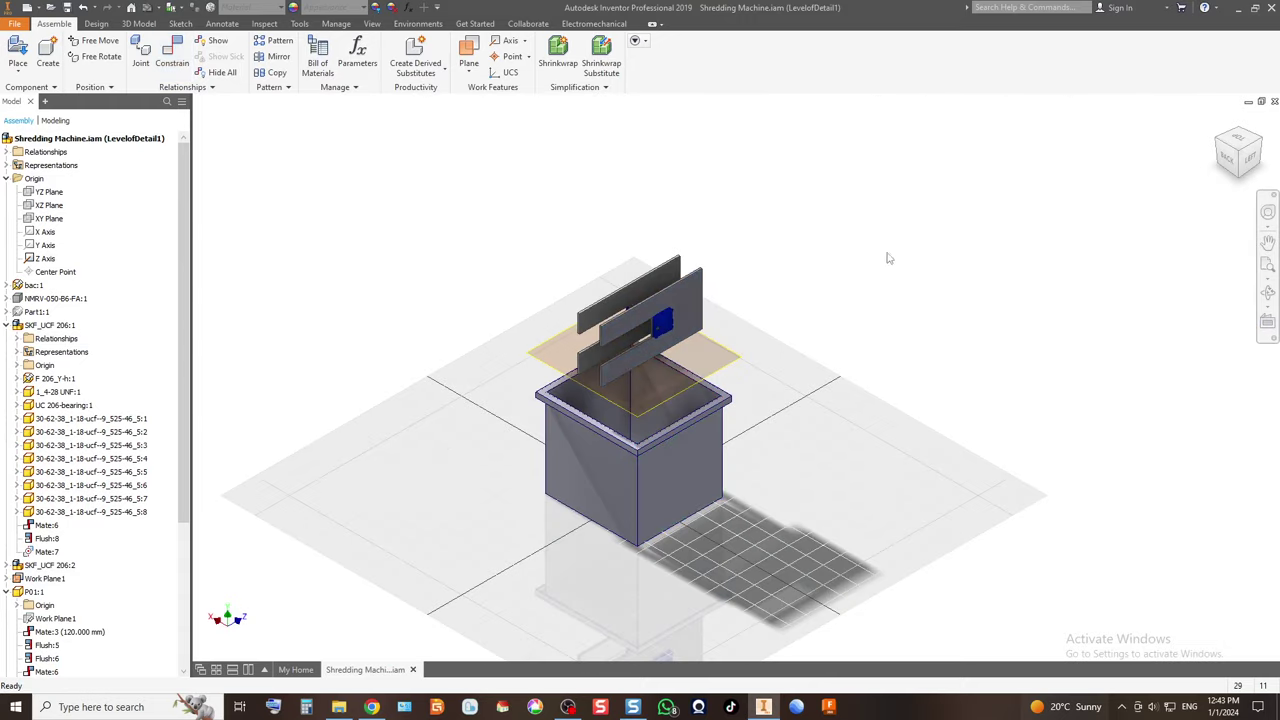
# Constrain the plate's narrow end face flush with the outer face of the box's rim at a -50 mm offset.
pyautogui.click(175, 58)
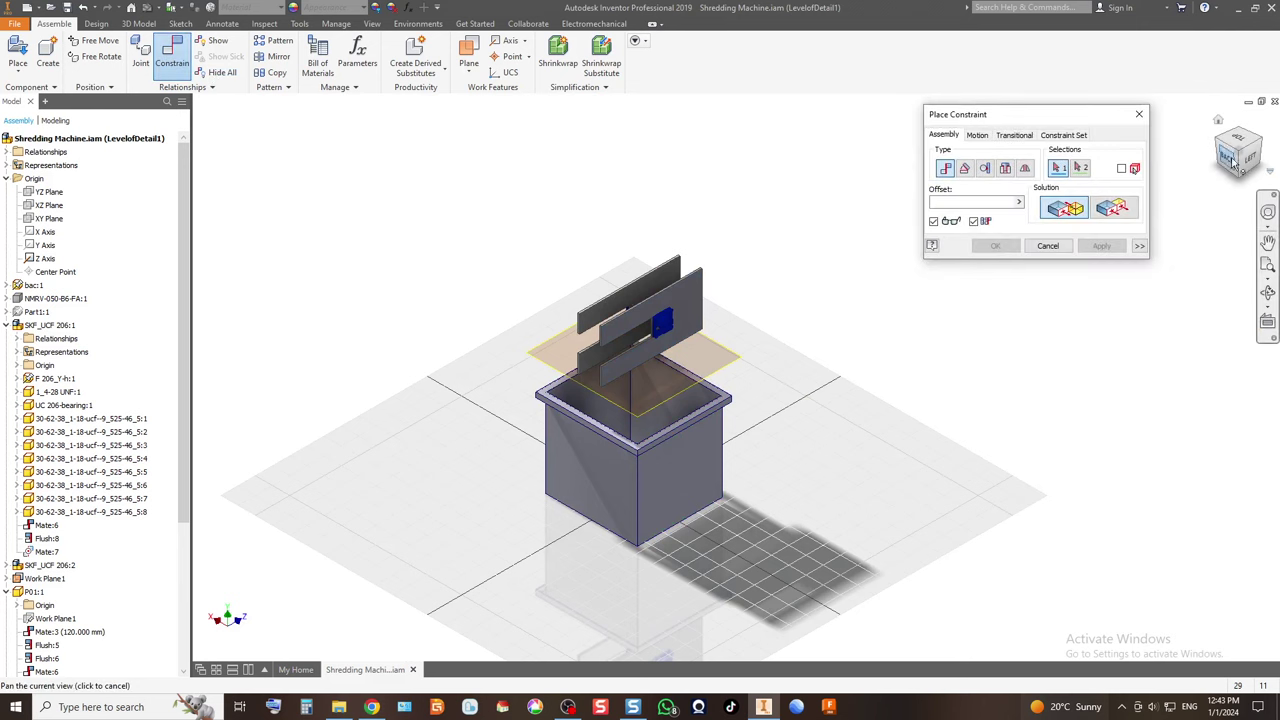
pyautogui.click(1262, 143)
pyautogui.scroll(5, 694, 334)
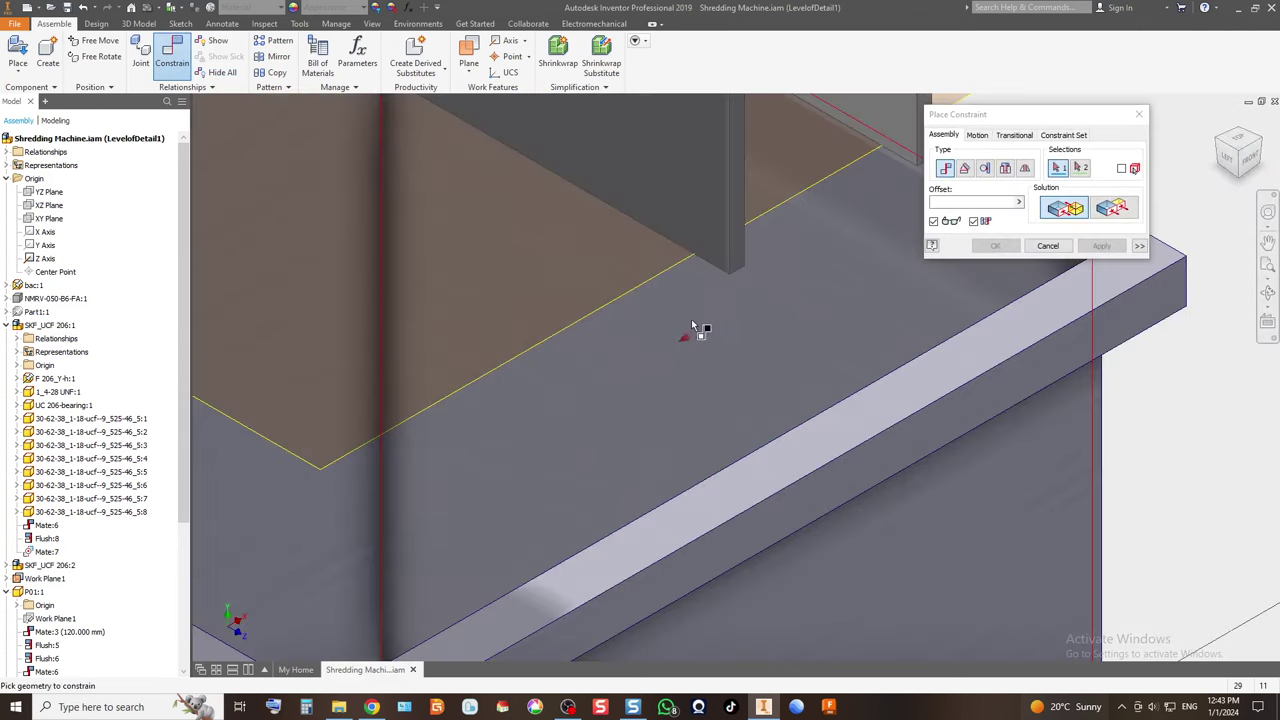
pyautogui.click(738, 244)
pyautogui.scroll(-5, 652, 357)
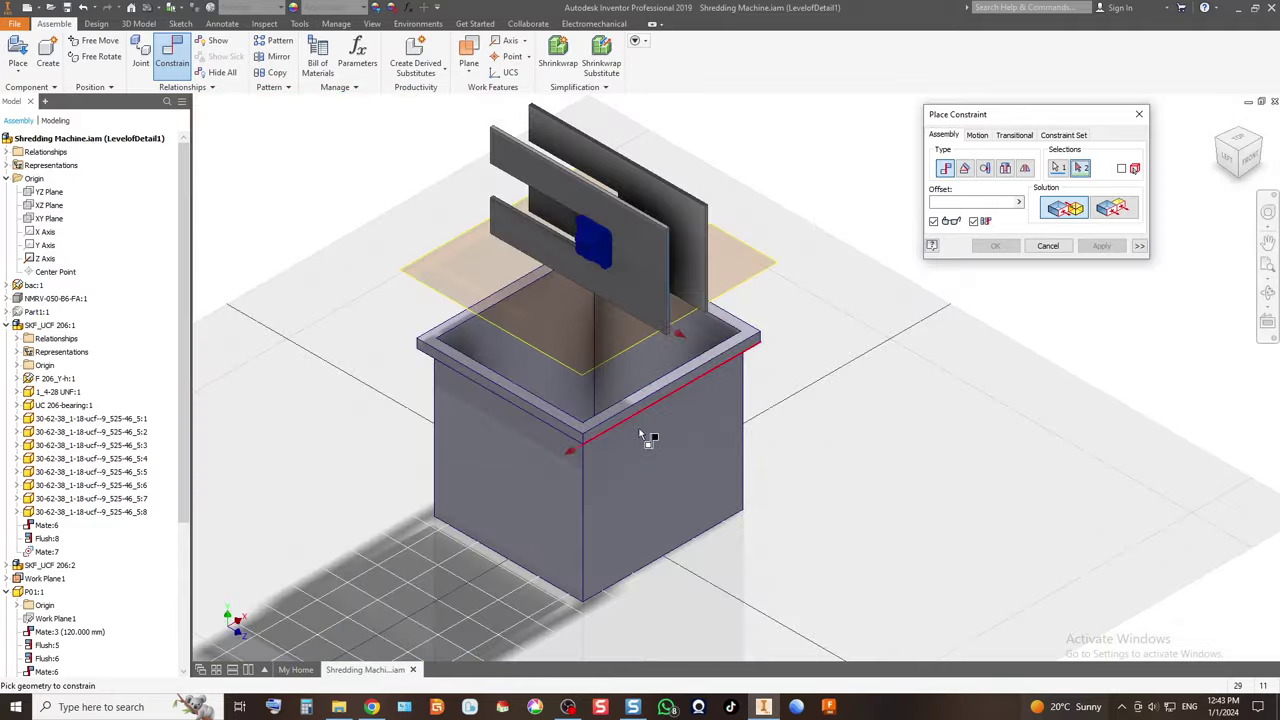
pyautogui.scroll(5, 643, 405)
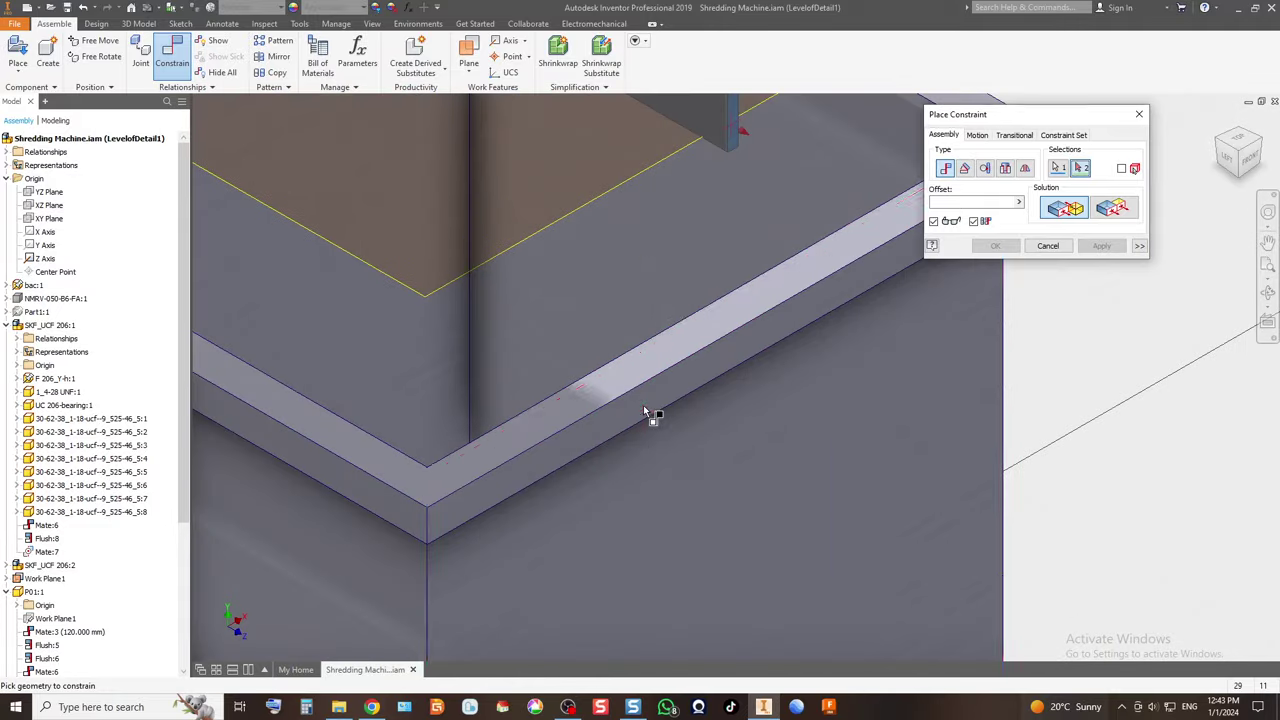
pyautogui.click(638, 407)
pyautogui.scroll(-5, 541, 380)
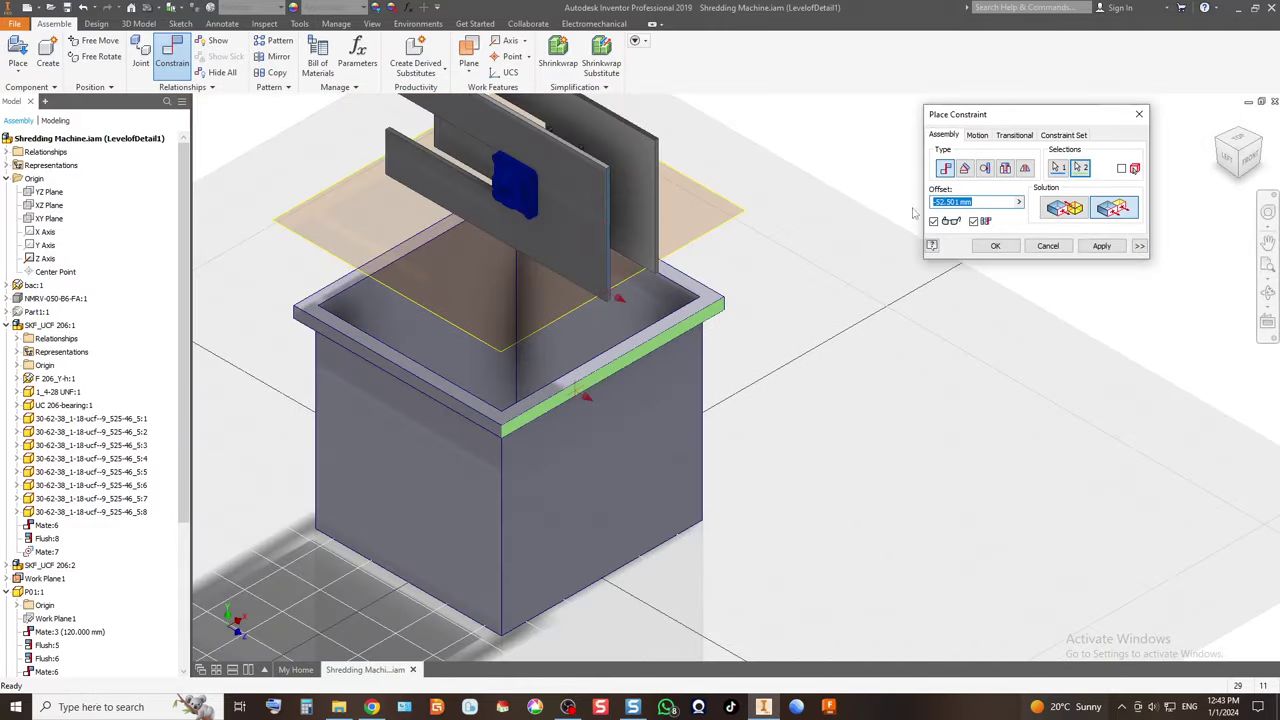
pyautogui.write('50')
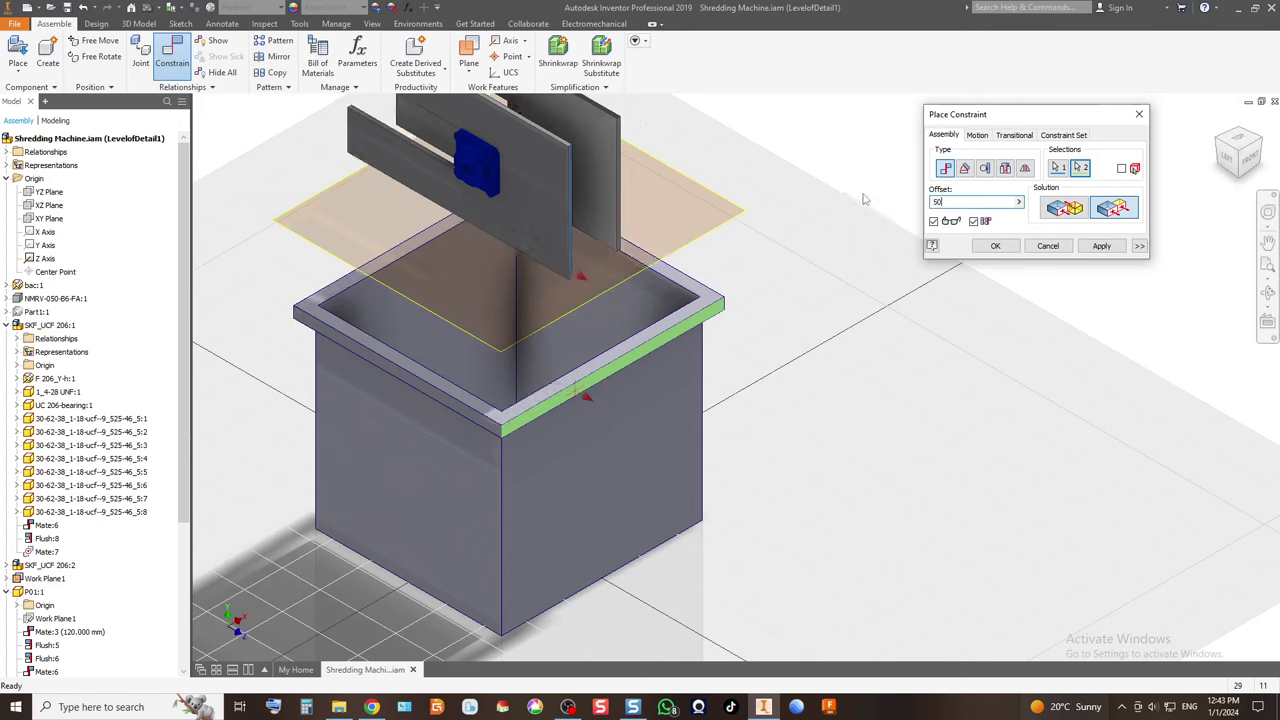
pyautogui.press('Home')
pyautogui.write('-')
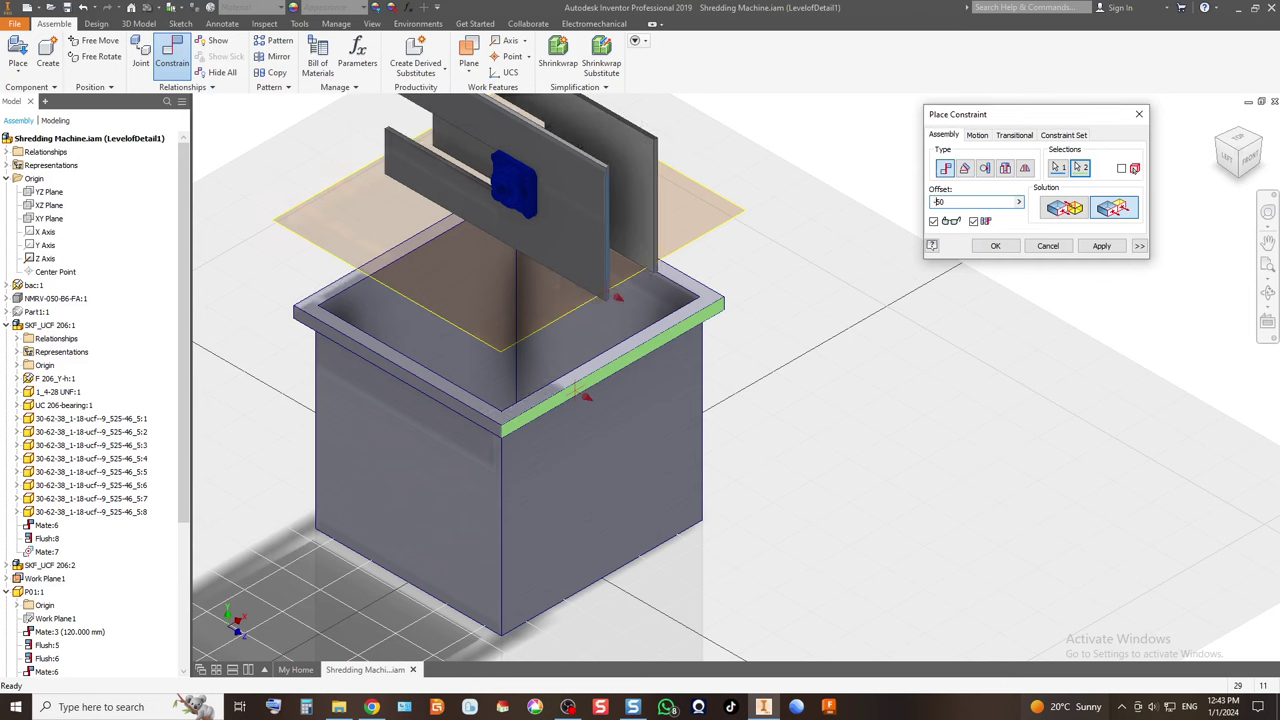
pyautogui.click(996, 246)
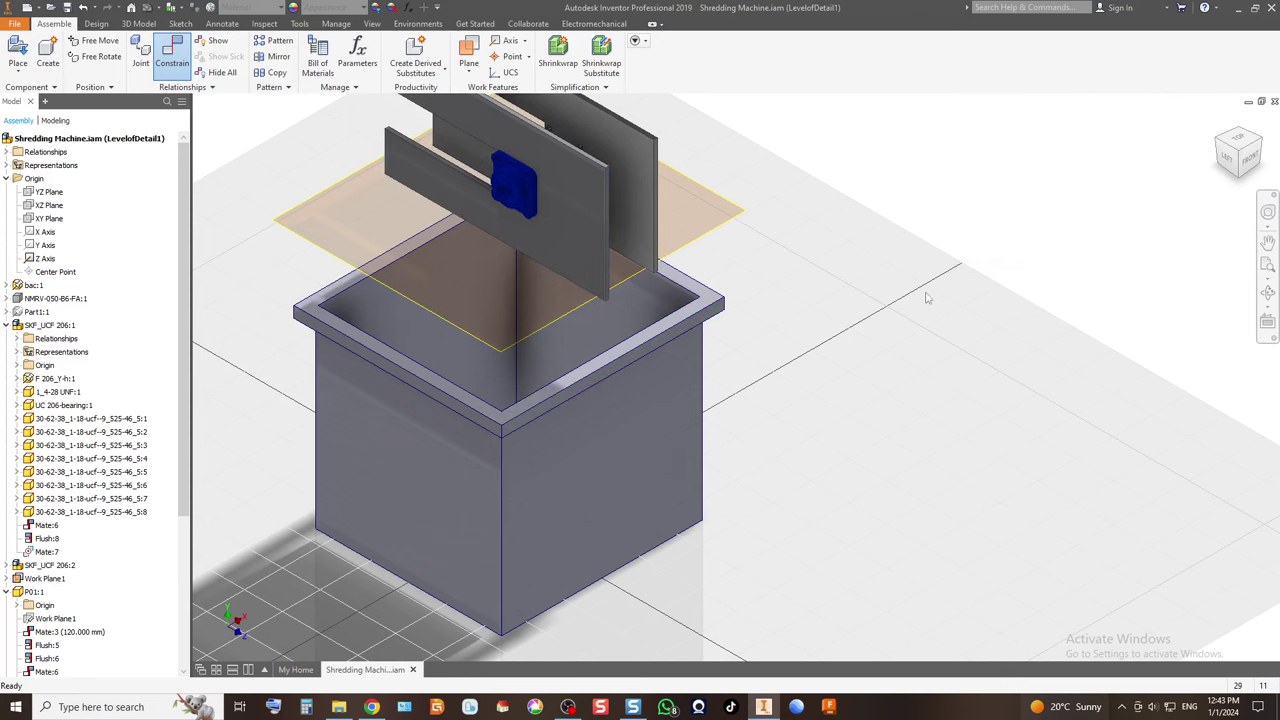
# Measure the height from the plate's top face to the box's bottom edge and check the arrangement from the left view.
pyautogui.click(1233, 161)
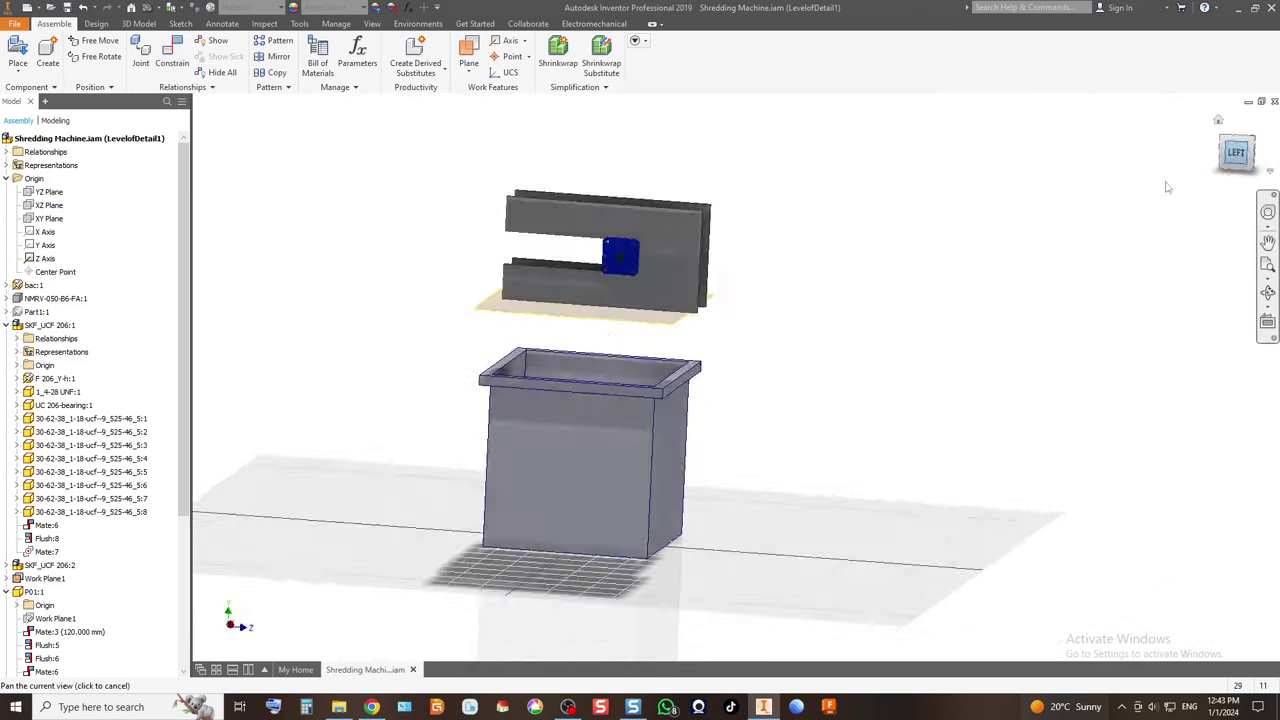
pyautogui.click(1221, 144)
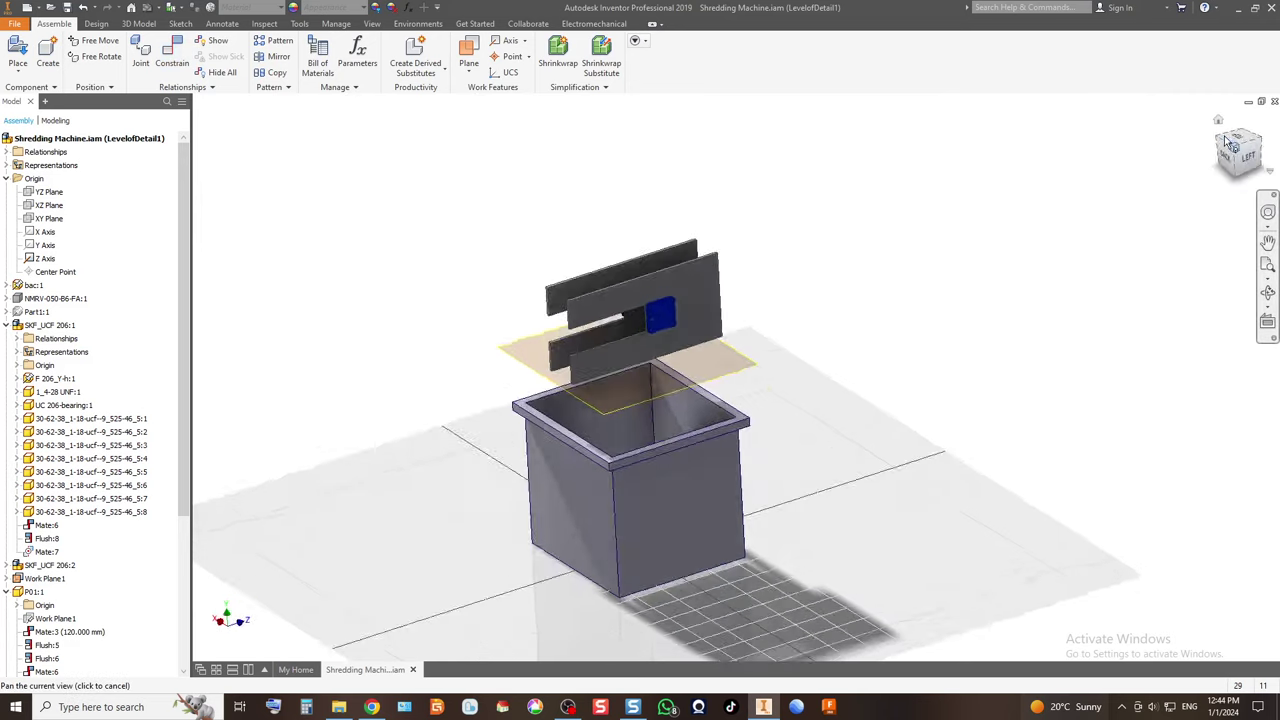
pyautogui.click(645, 557)
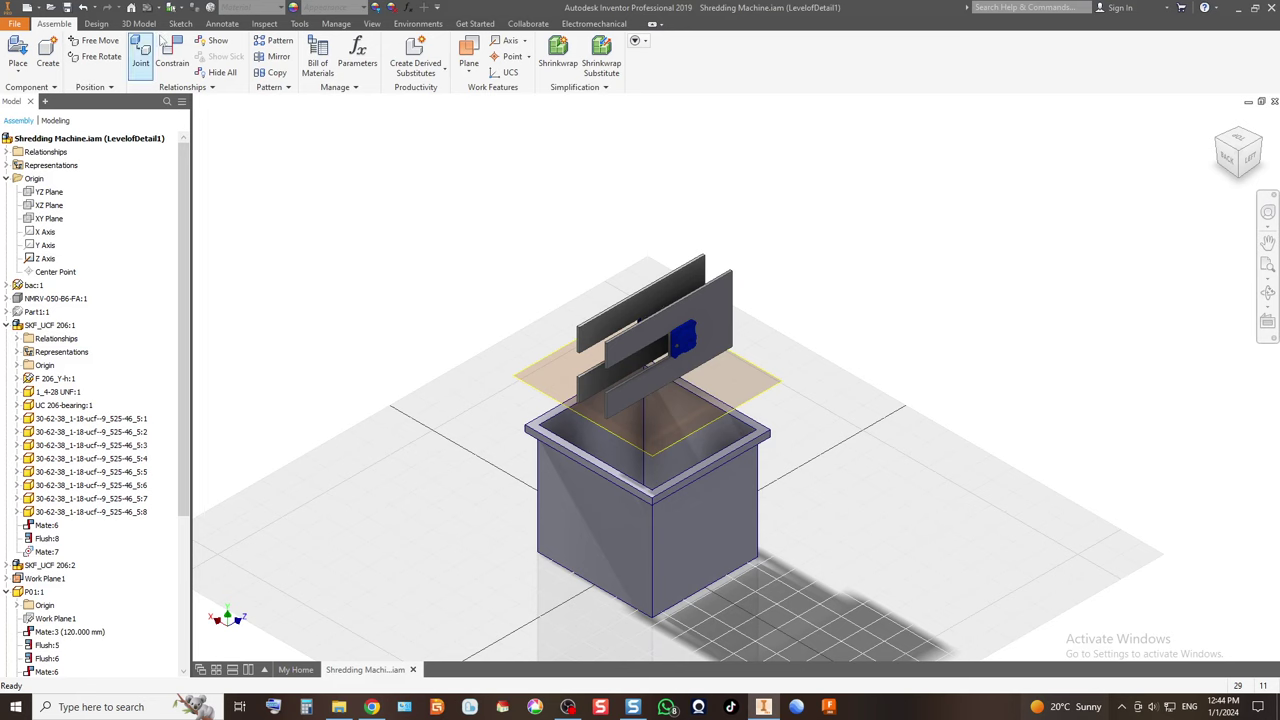
pyautogui.click(265, 24)
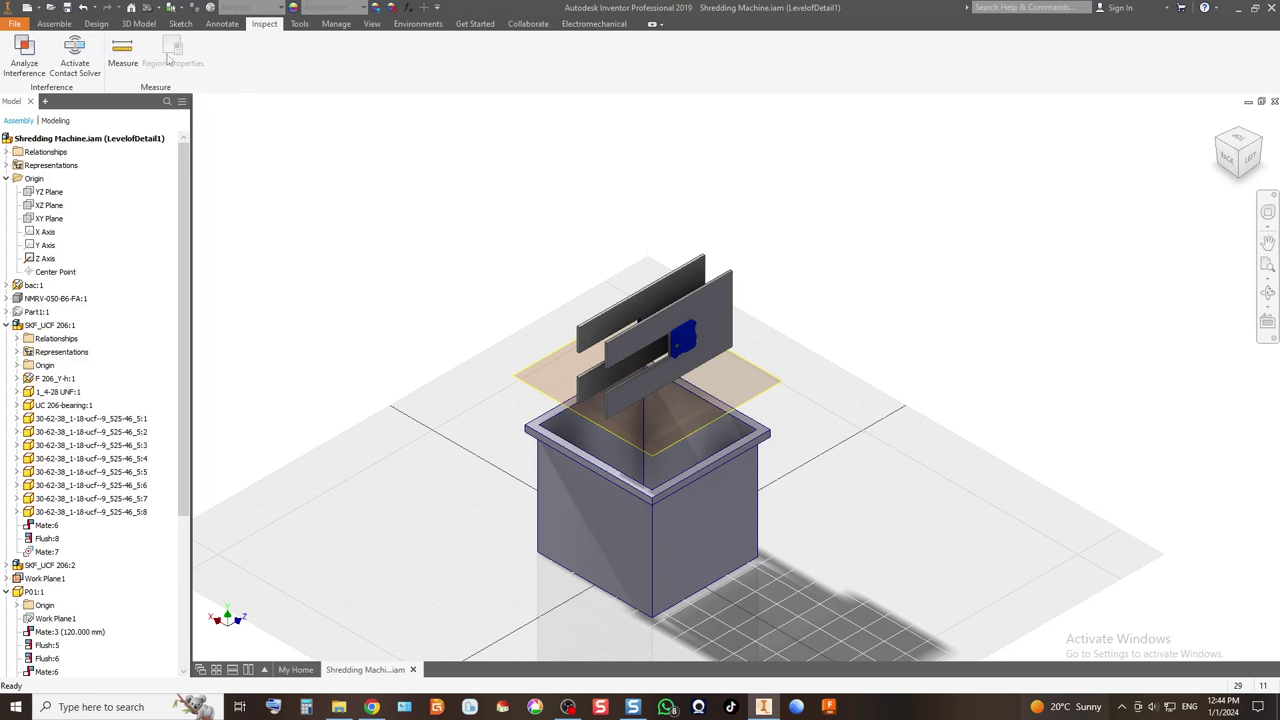
pyautogui.click(122, 52)
pyautogui.scroll(5, 660, 252)
pyautogui.scroll(-2, 614, 180)
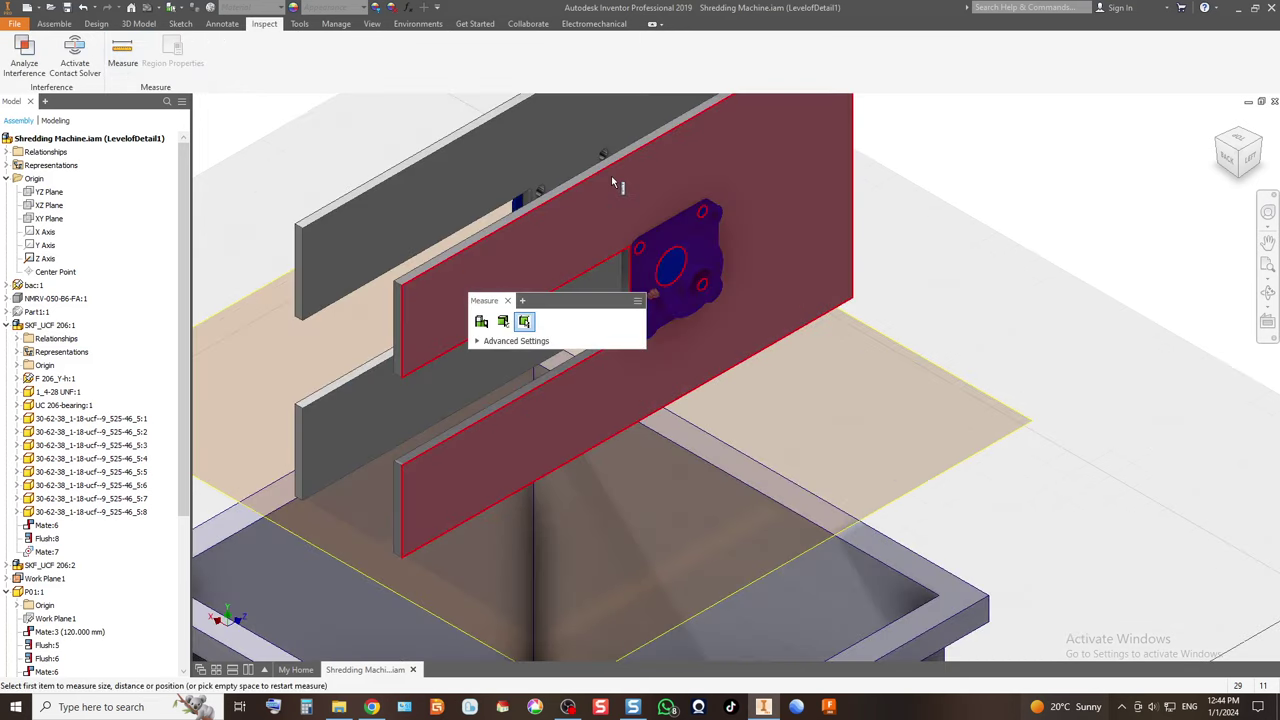
pyautogui.click(622, 162)
pyautogui.scroll(-3, 594, 207)
pyautogui.scroll(-2, 594, 207)
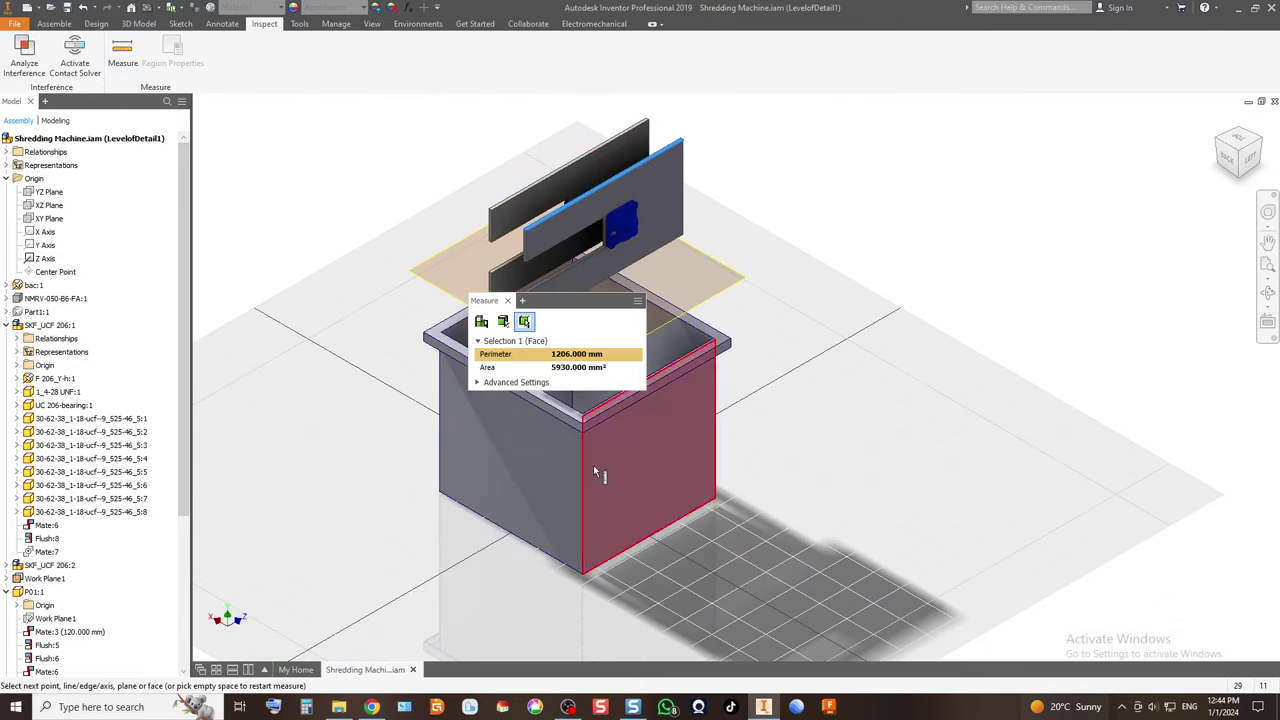
pyautogui.click(593, 568)
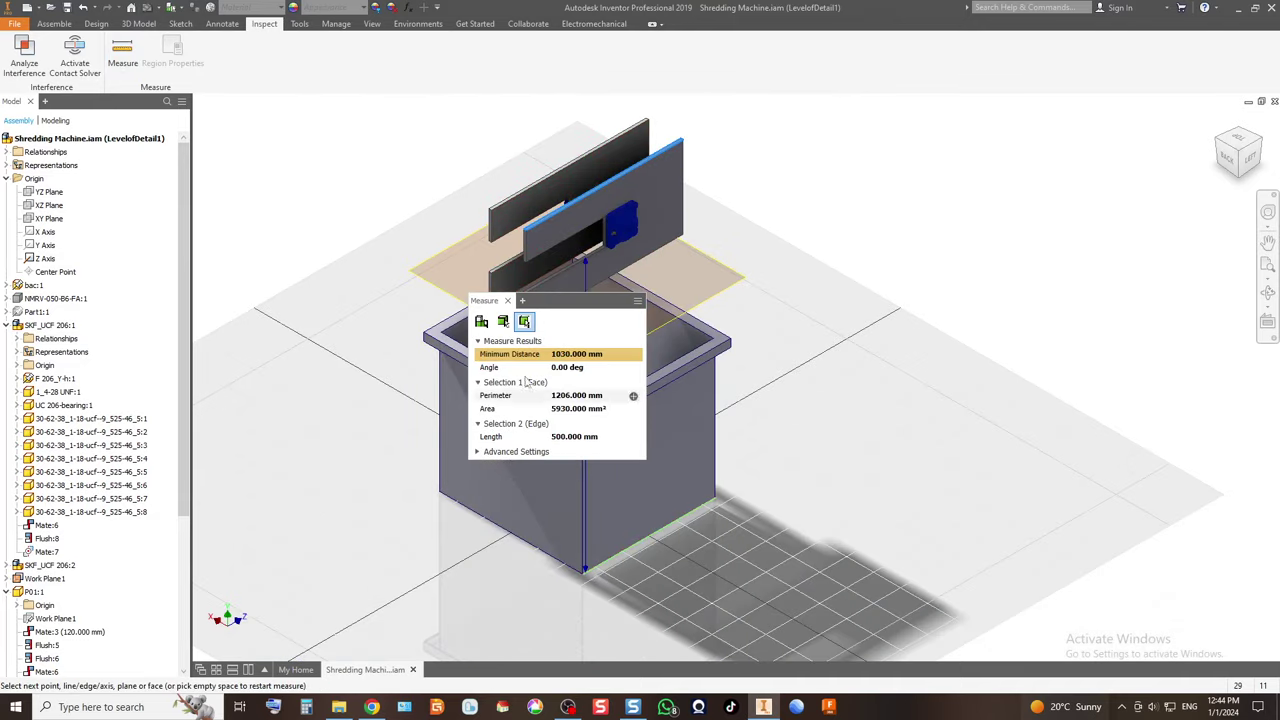
pyautogui.moveTo(590, 300); pyautogui.dragTo(912, 234)
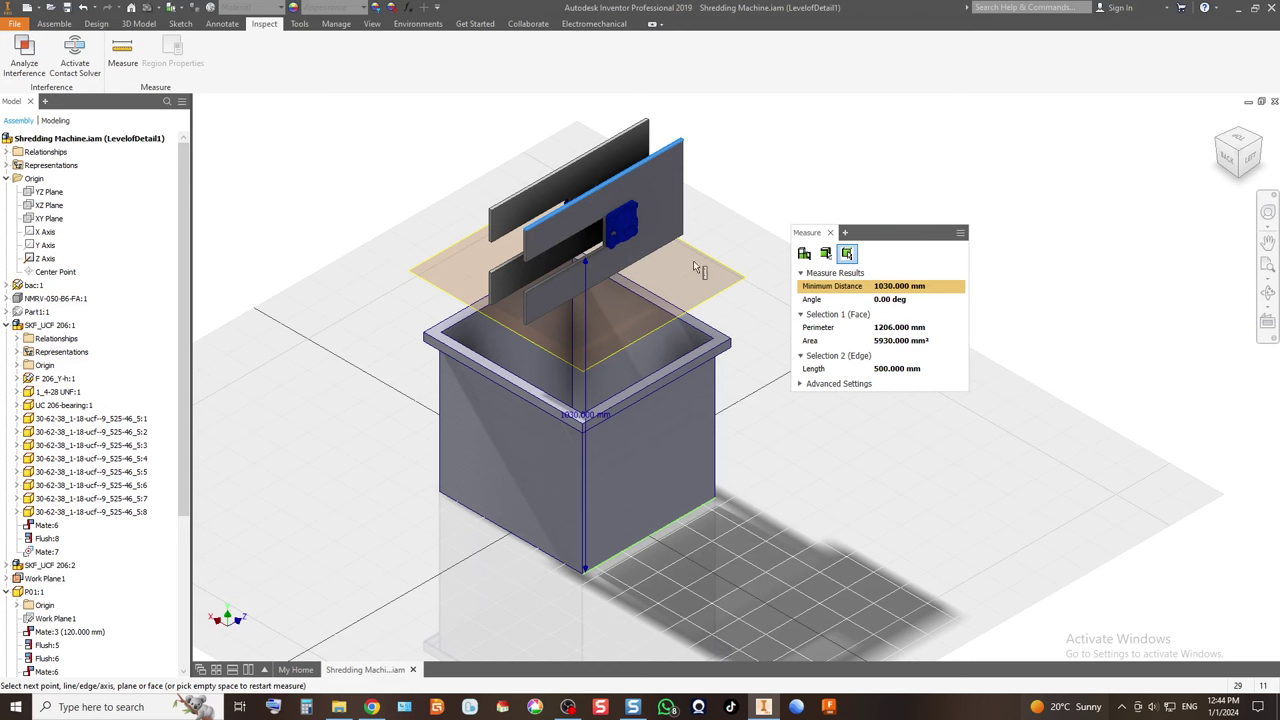
pyautogui.click(1252, 160)
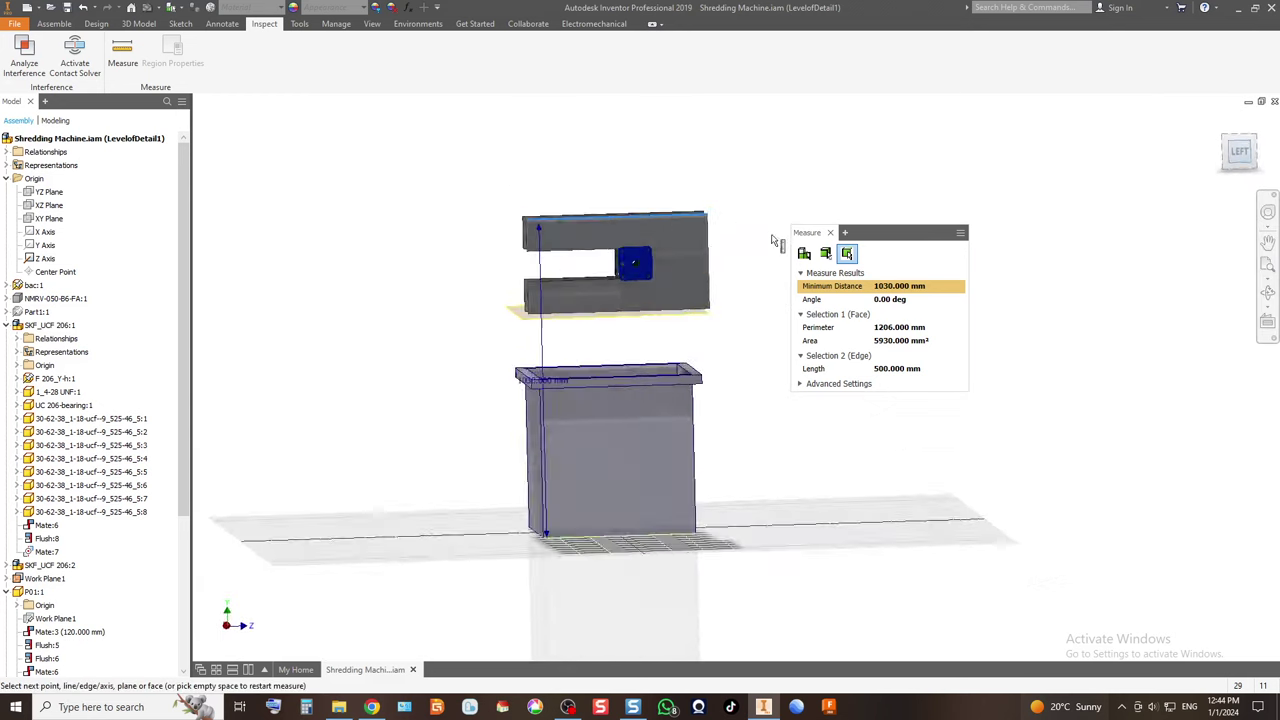
pyautogui.click(1226, 143)
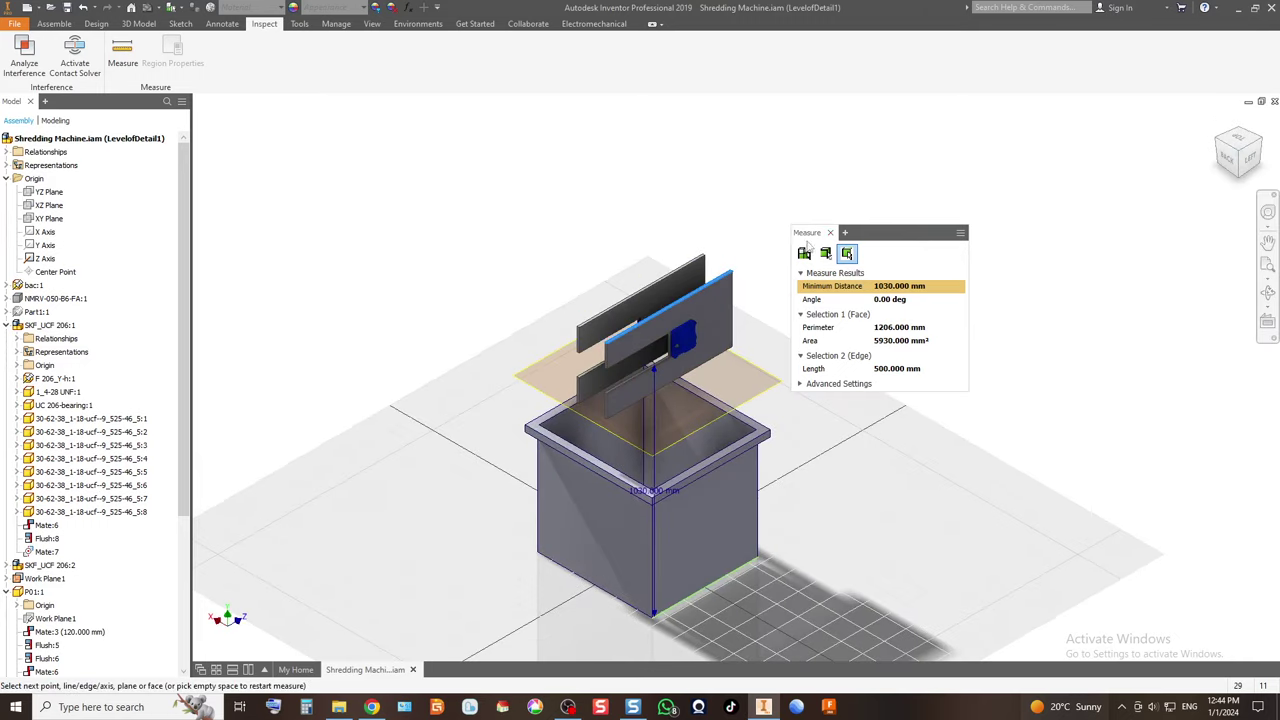
pyautogui.click(830, 233)
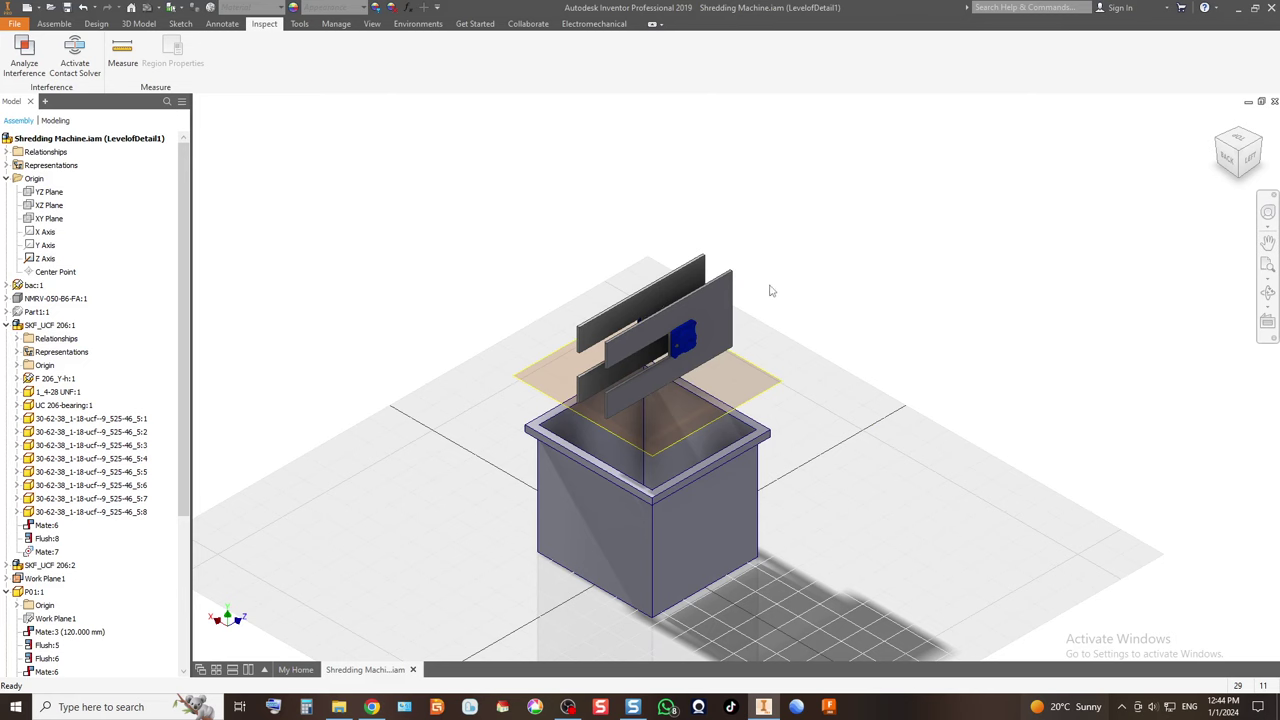
# Make the hidden NMRV-050-B6-FA:1 gearmotor visible in the assembly.
pyautogui.click(6, 326)
pyautogui.click(6, 365)
pyautogui.click(50, 299)
pyautogui.rightClick(50, 299)
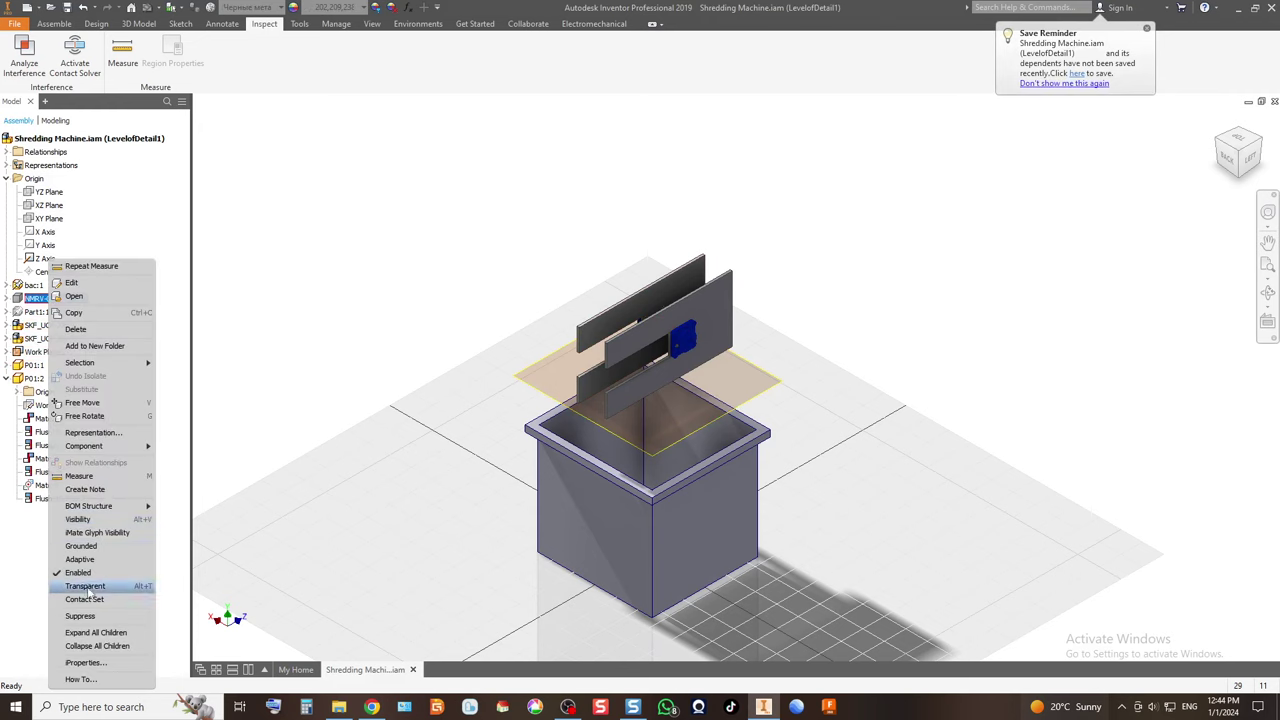
pyautogui.click(97, 535)
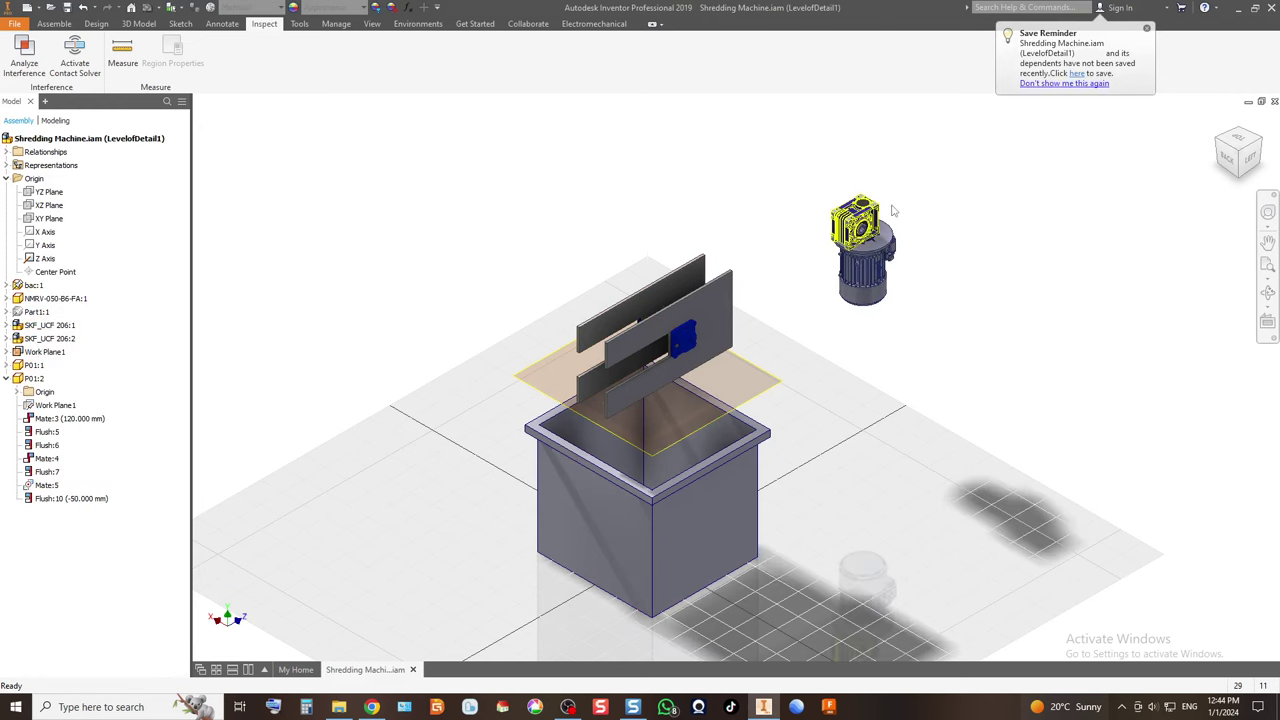
pyautogui.scroll(5, 930, 298)
pyautogui.scroll(-4, 933, 298)
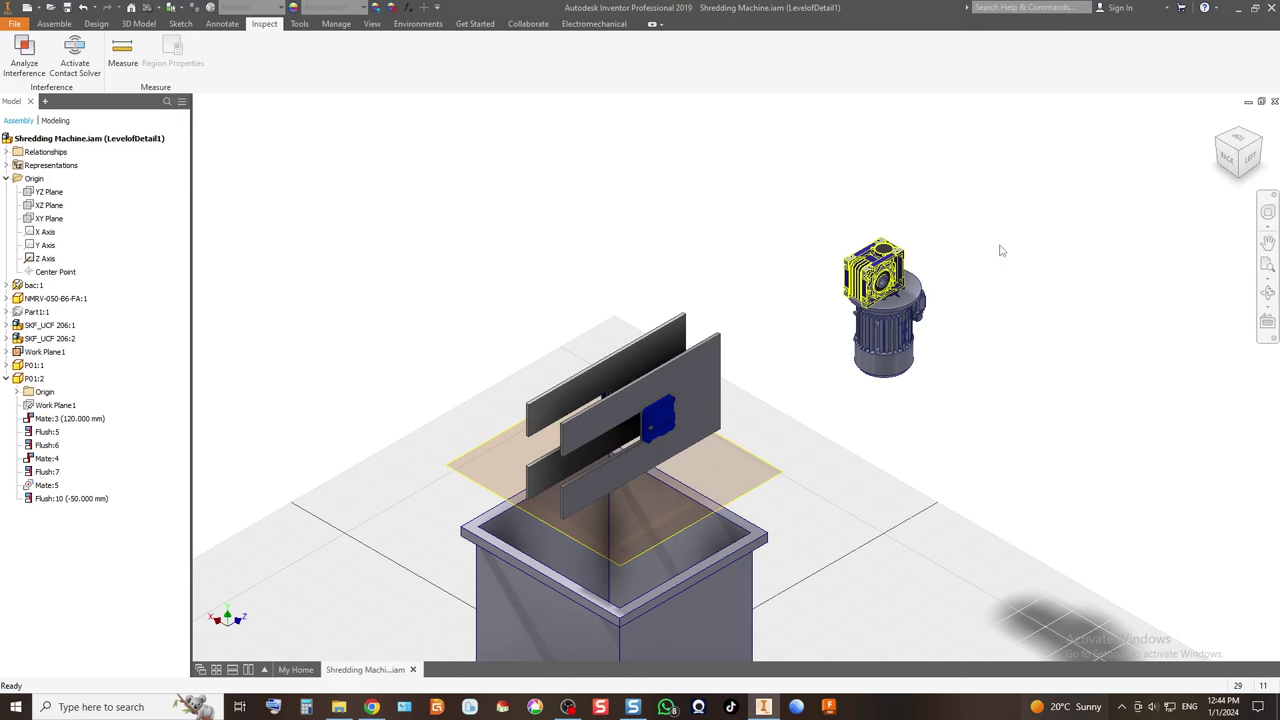
# Set up a flush constraint between the gearbox's face around the output bore and the outer face of the nearer plate.
pyautogui.click(54, 23)
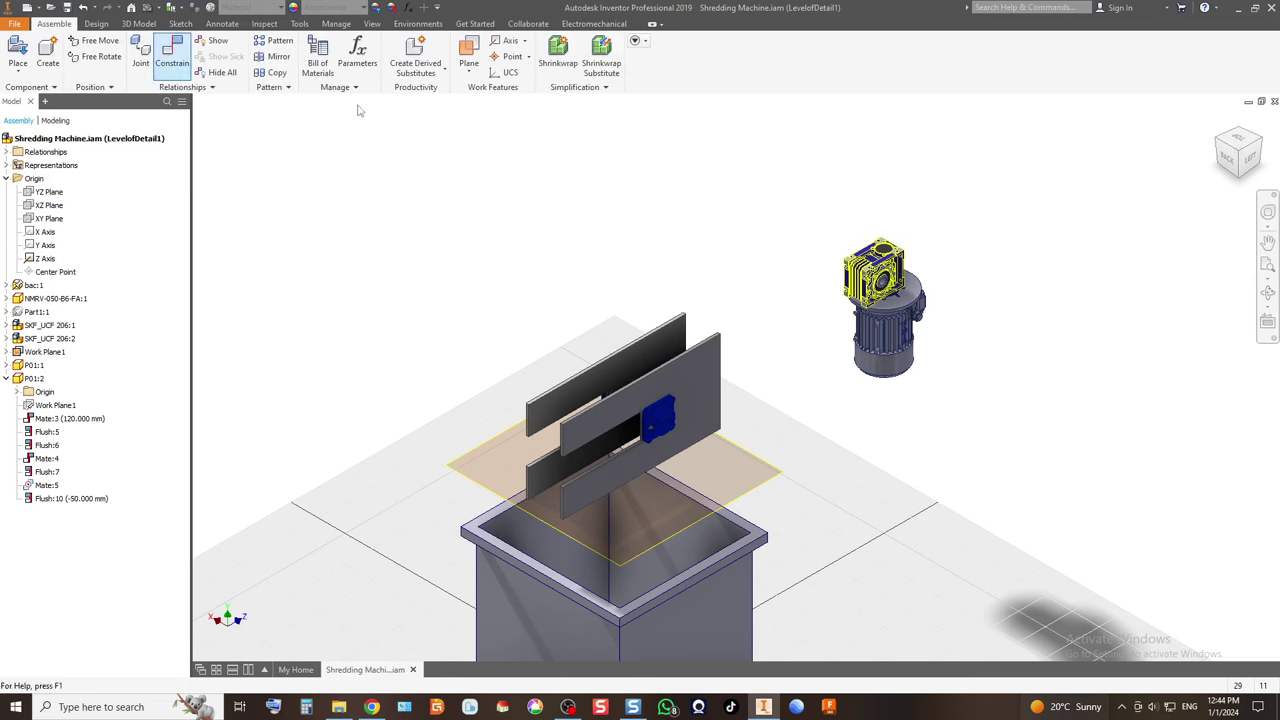
pyautogui.click(172, 55)
pyautogui.scroll(5, 930, 354)
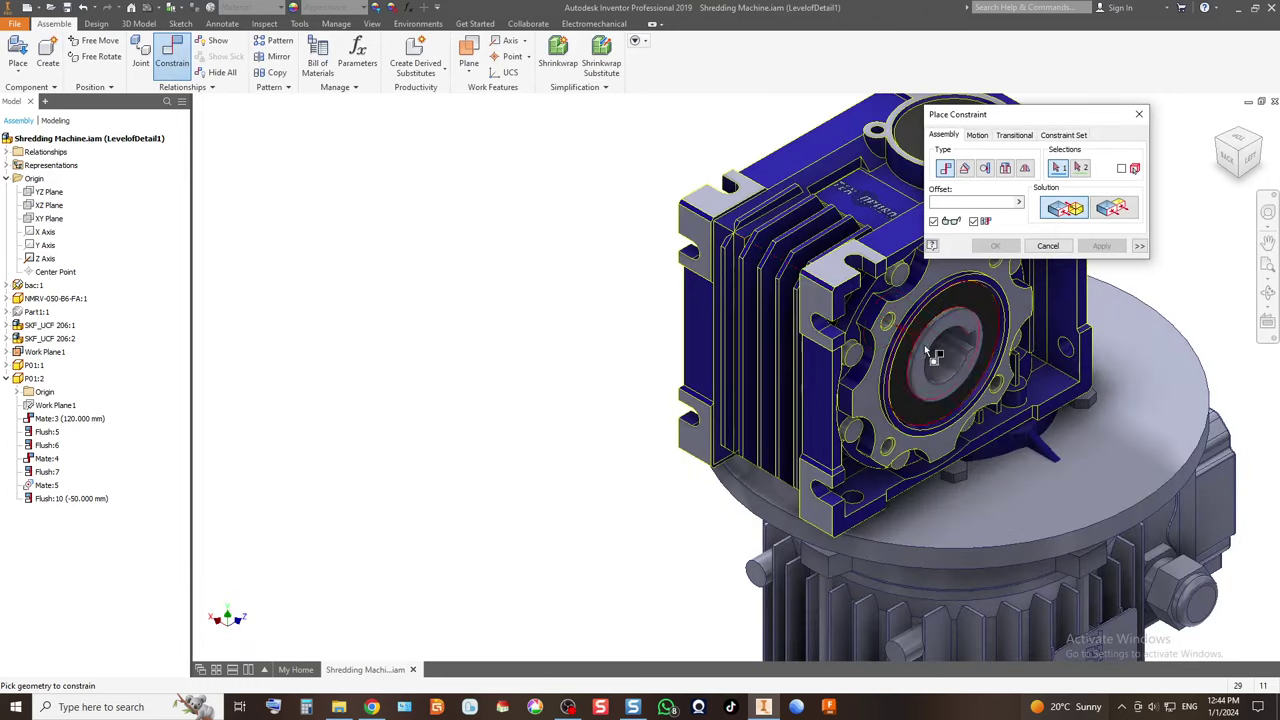
pyautogui.click(930, 397)
pyautogui.scroll(-10, 930, 397)
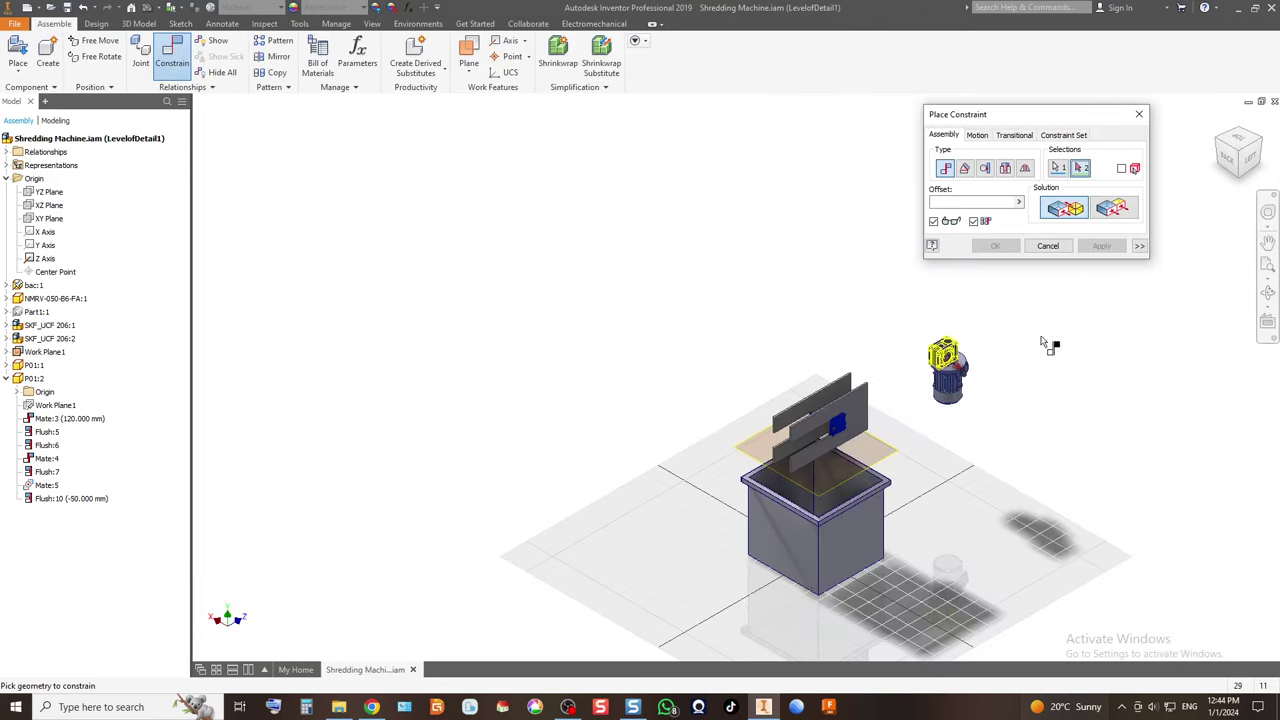
pyautogui.click(1228, 160)
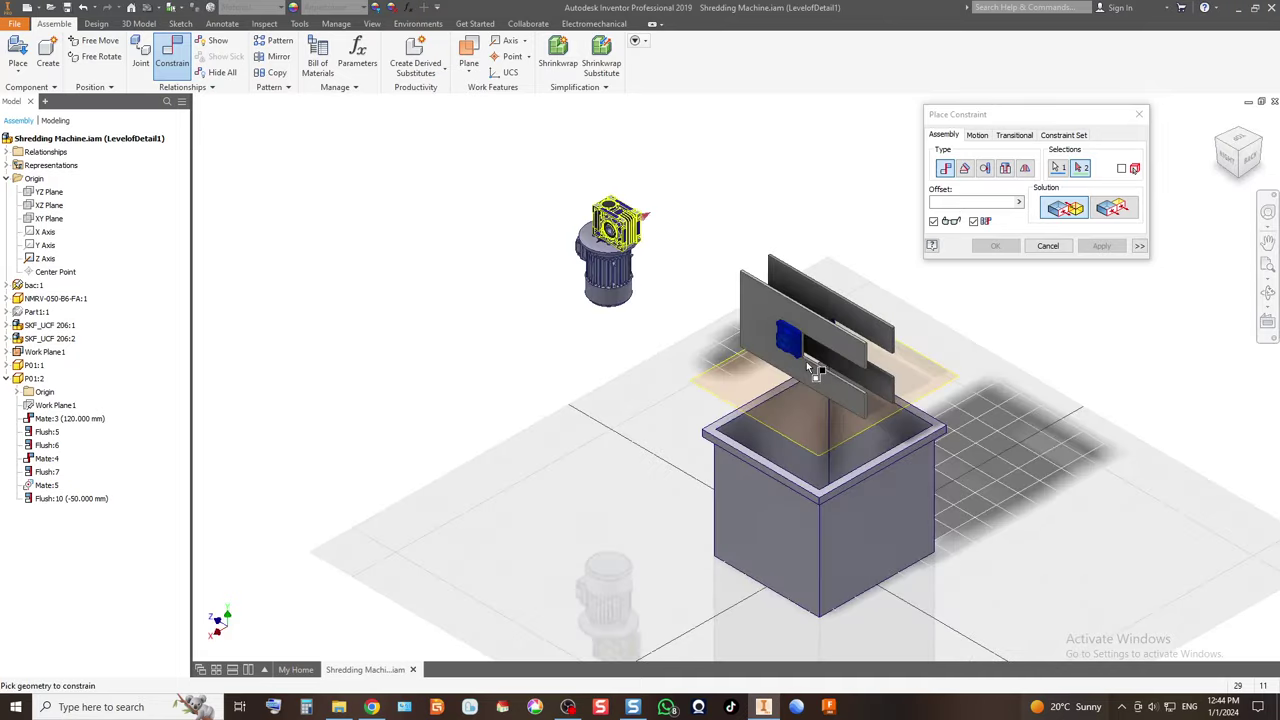
pyautogui.scroll(4, 795, 360)
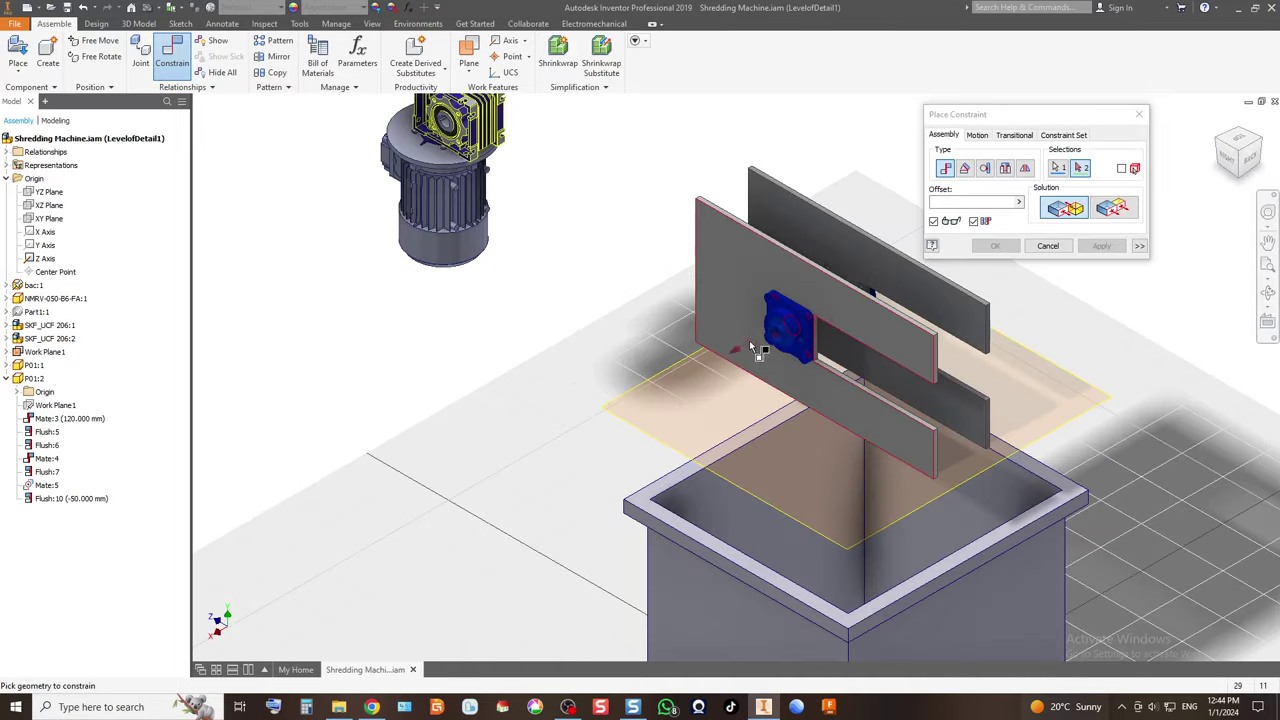
pyautogui.click(864, 304)
pyautogui.click(848, 314)
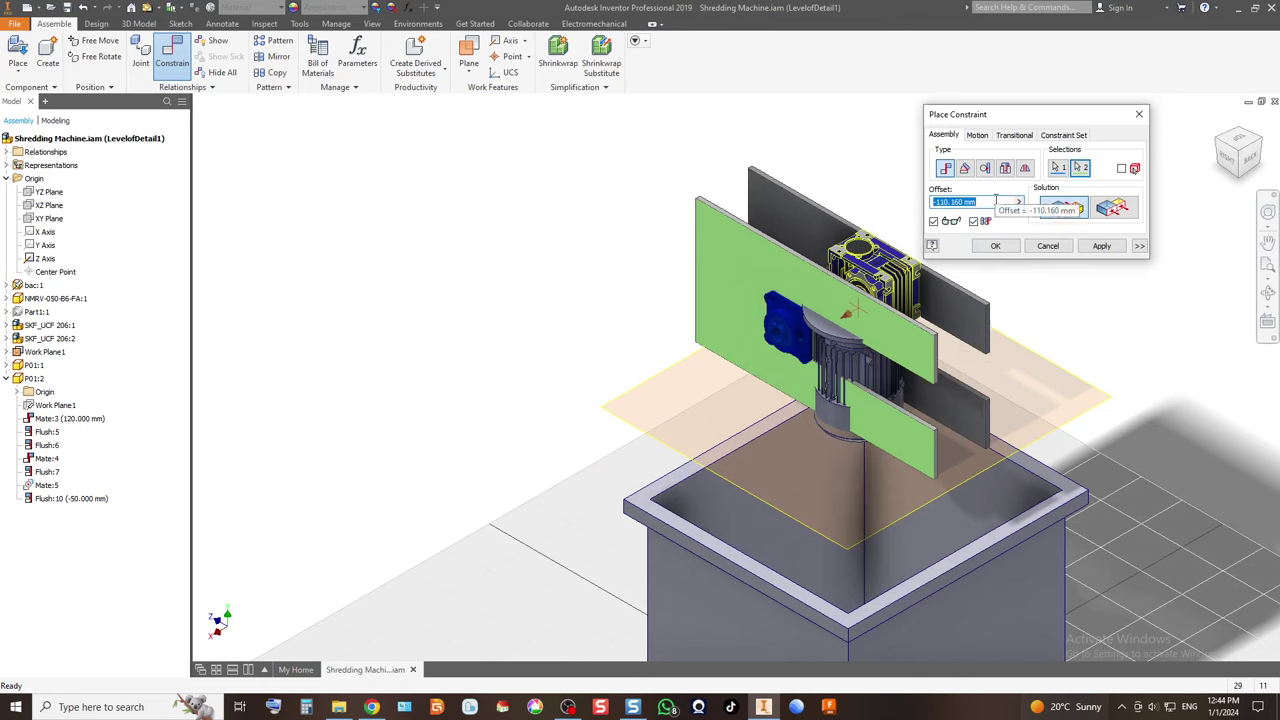
pyautogui.click(1117, 208)
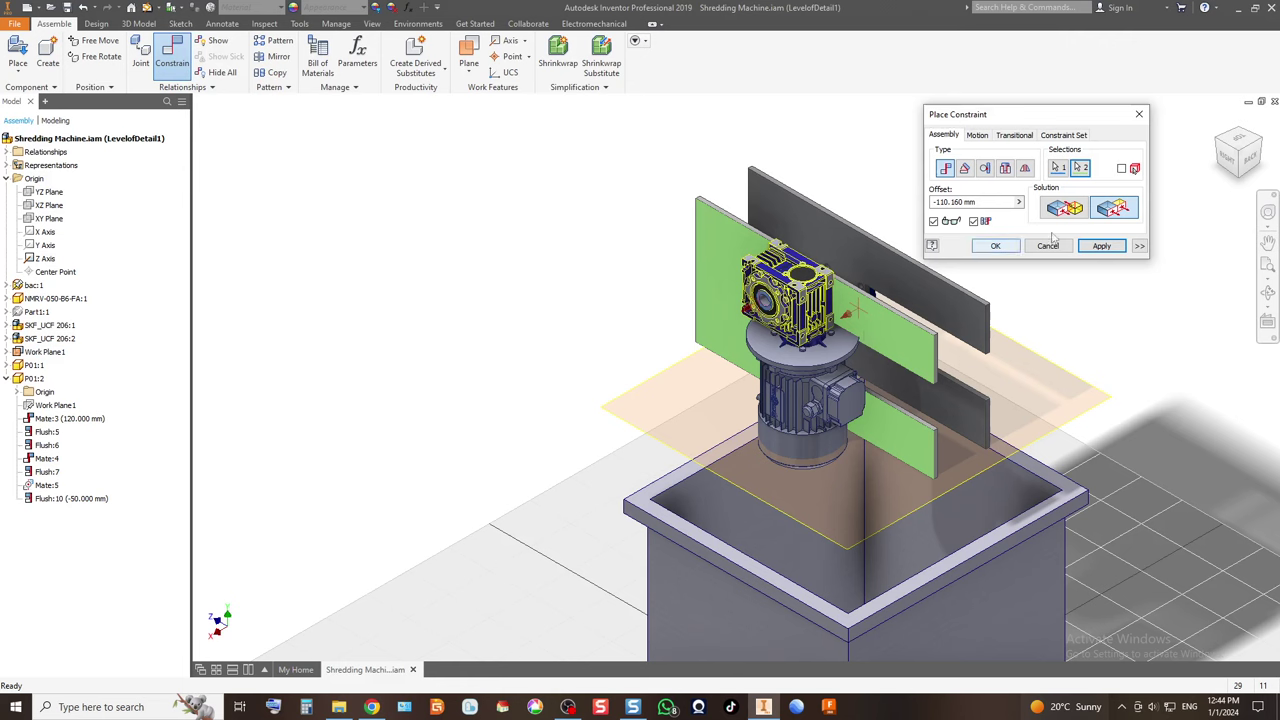
# Set the gearbox-to-plate flush offset to -150 mm after trying 200 and -200 mm, checking the motor flange's clearance, and apply it.
pyautogui.click(960, 202)
pyautogui.click(1238, 140)
pyautogui.scroll(5, 742, 430)
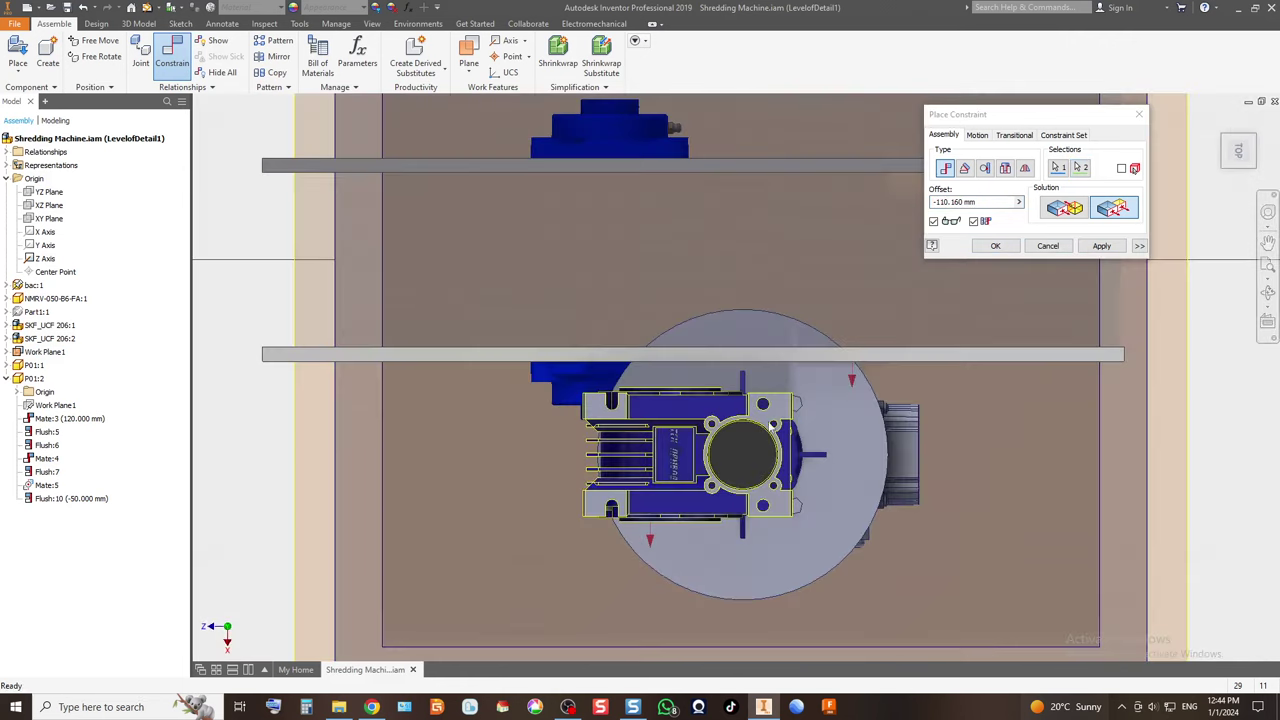
pyautogui.click(987, 201)
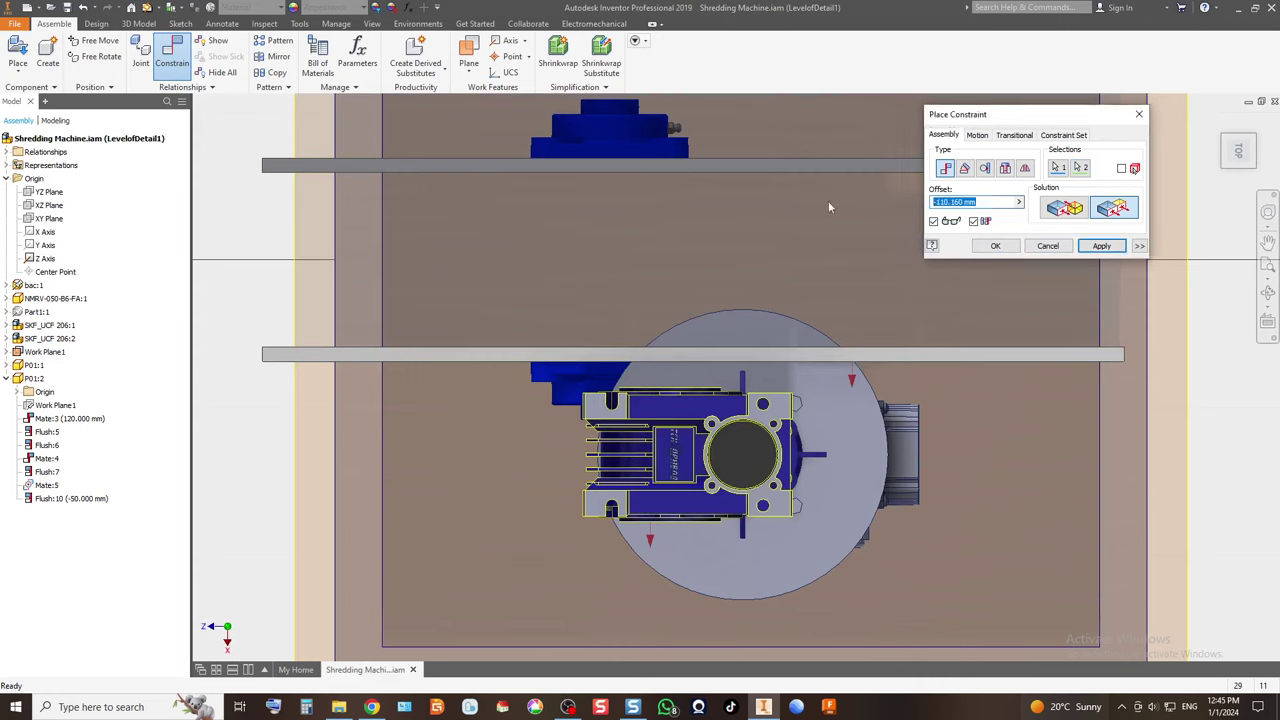
pyautogui.write('200')
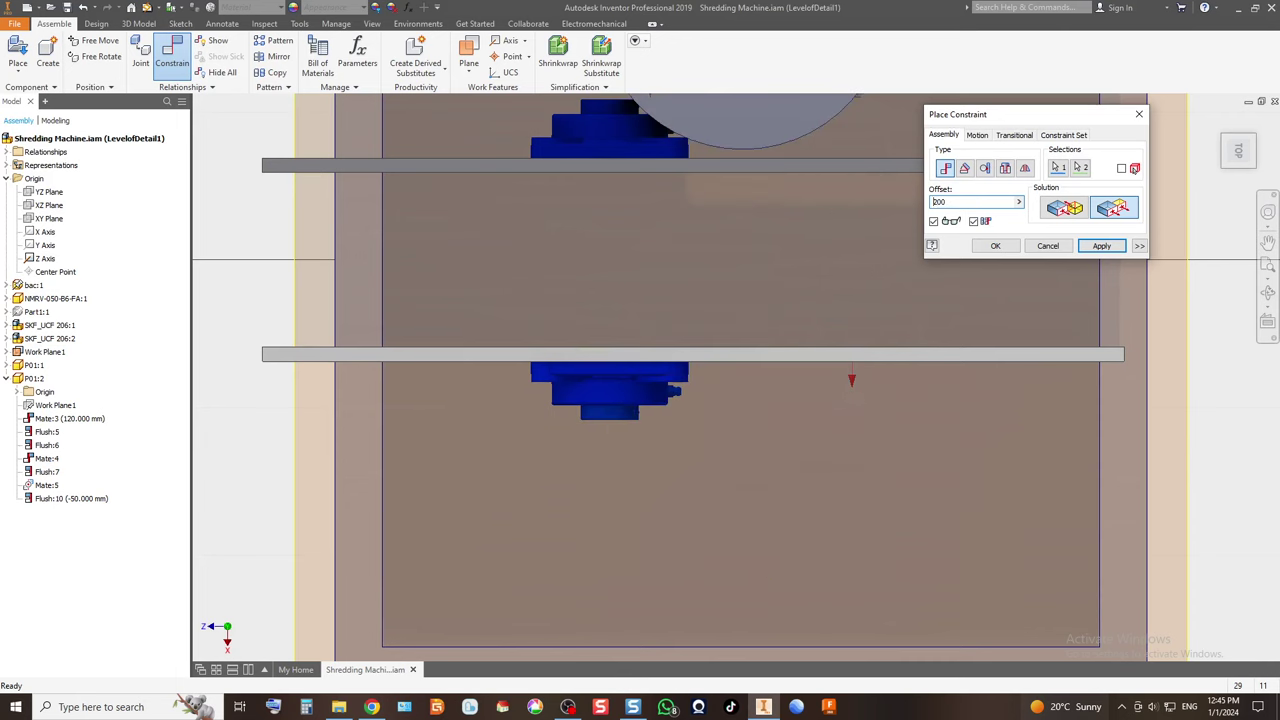
pyautogui.write('-')
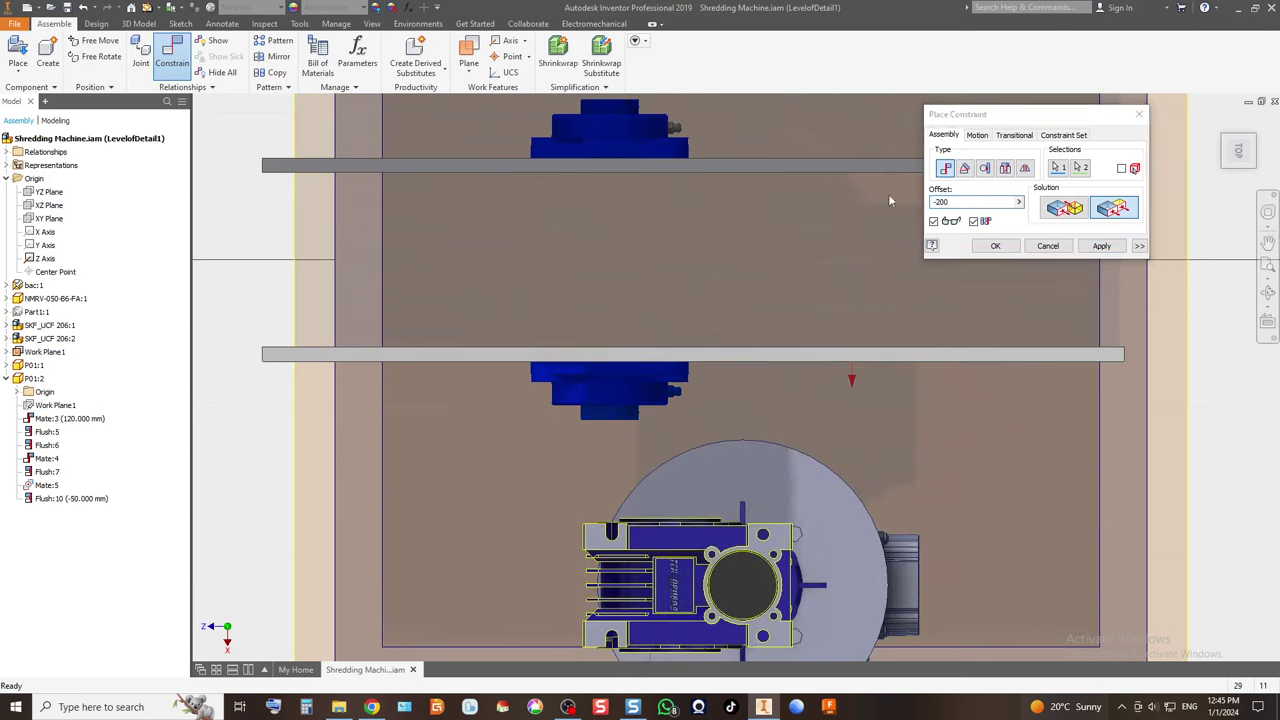
pyautogui.write('-150')
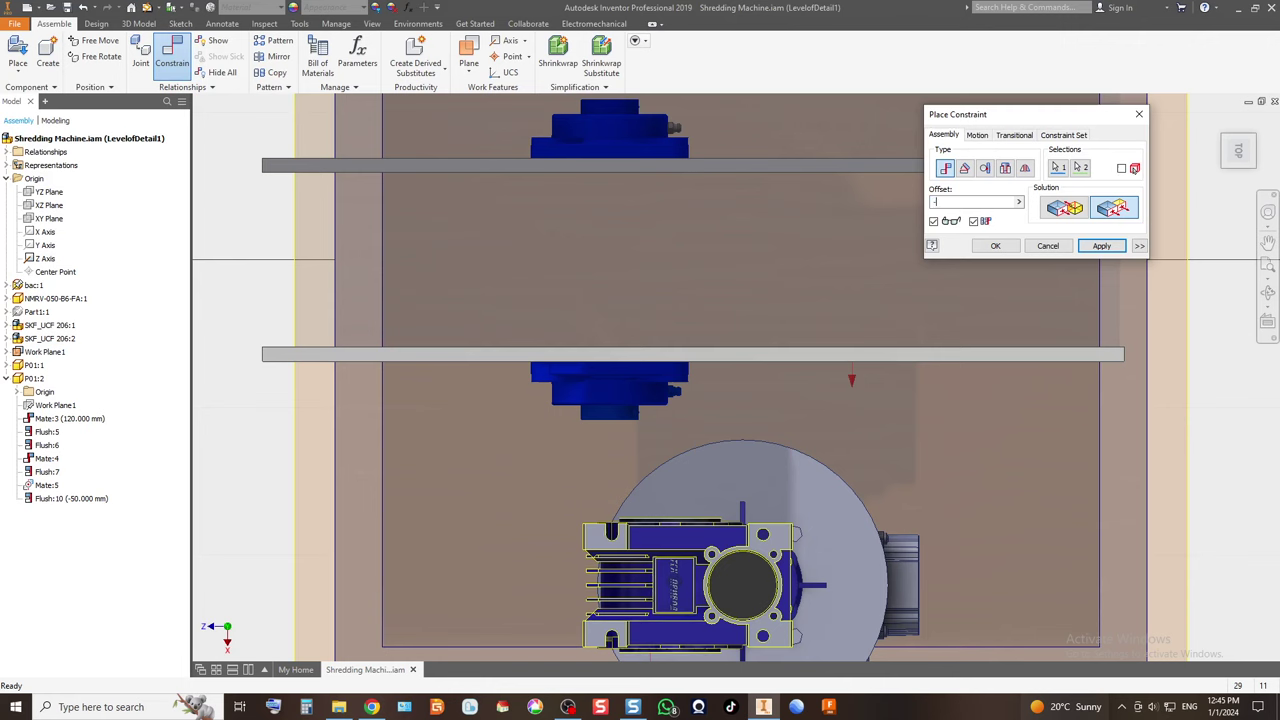
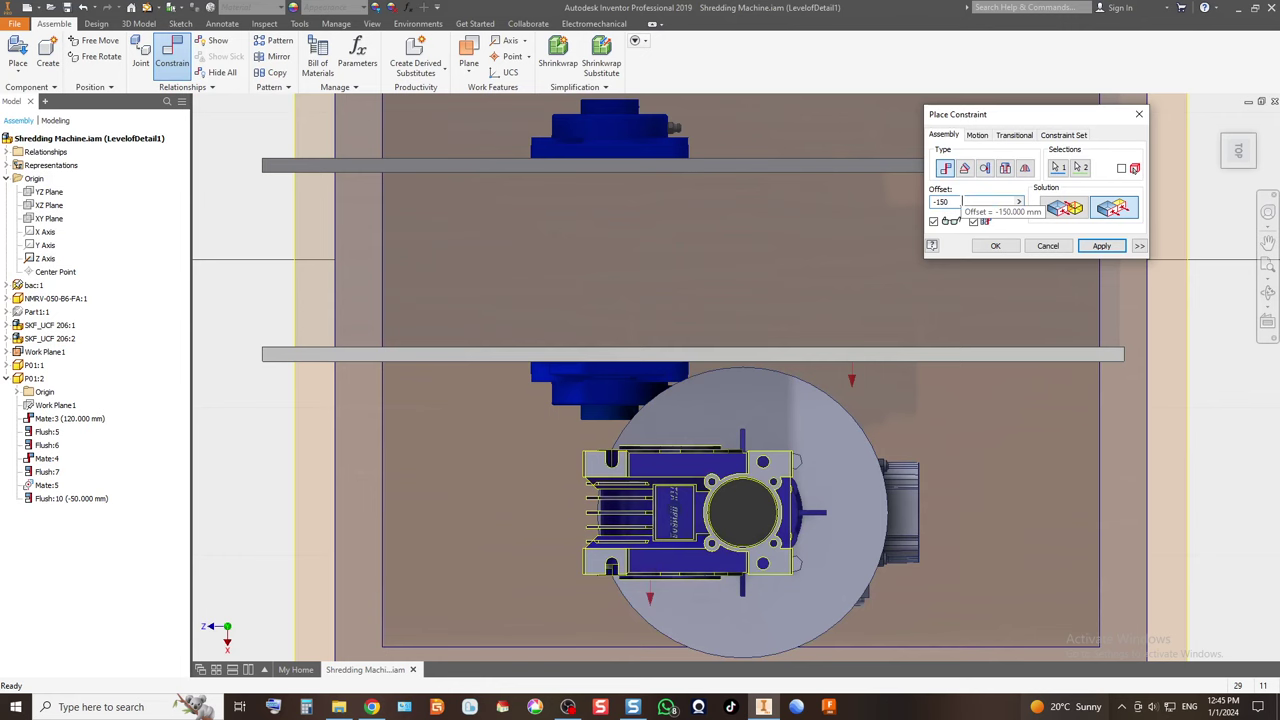
pyautogui.scroll(5, 708, 375)
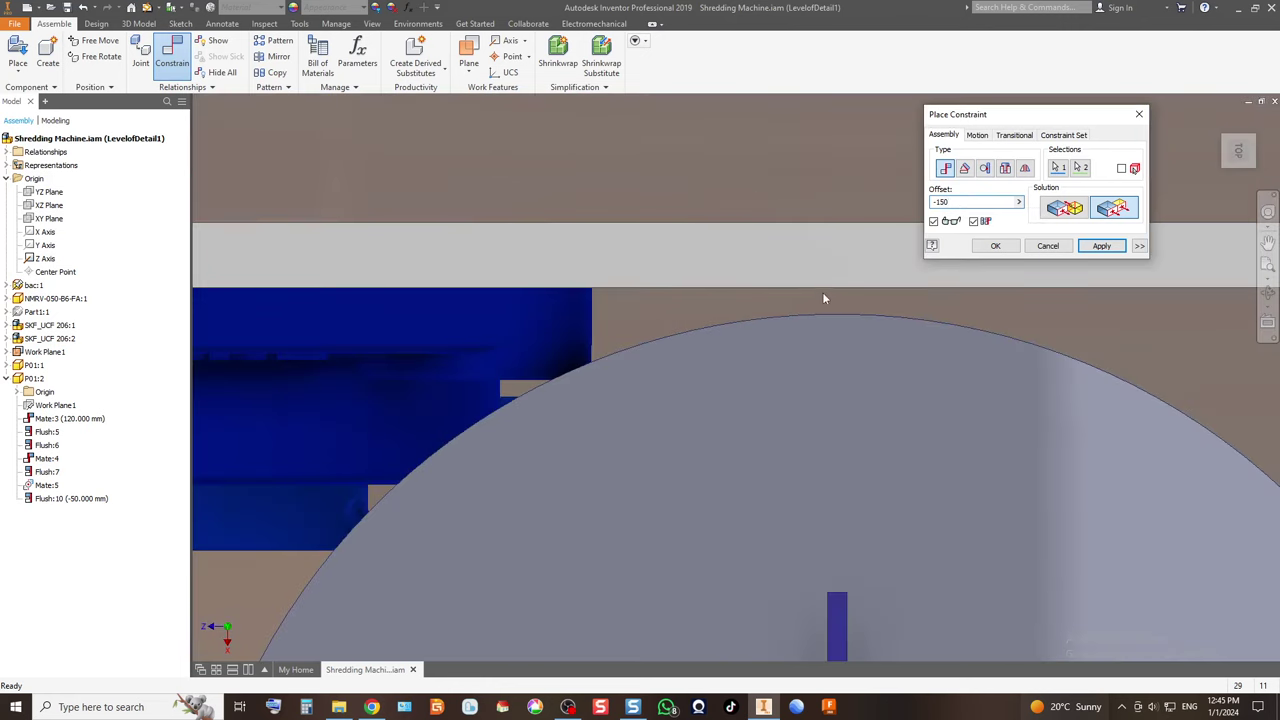
pyautogui.scroll(-5, 822, 296)
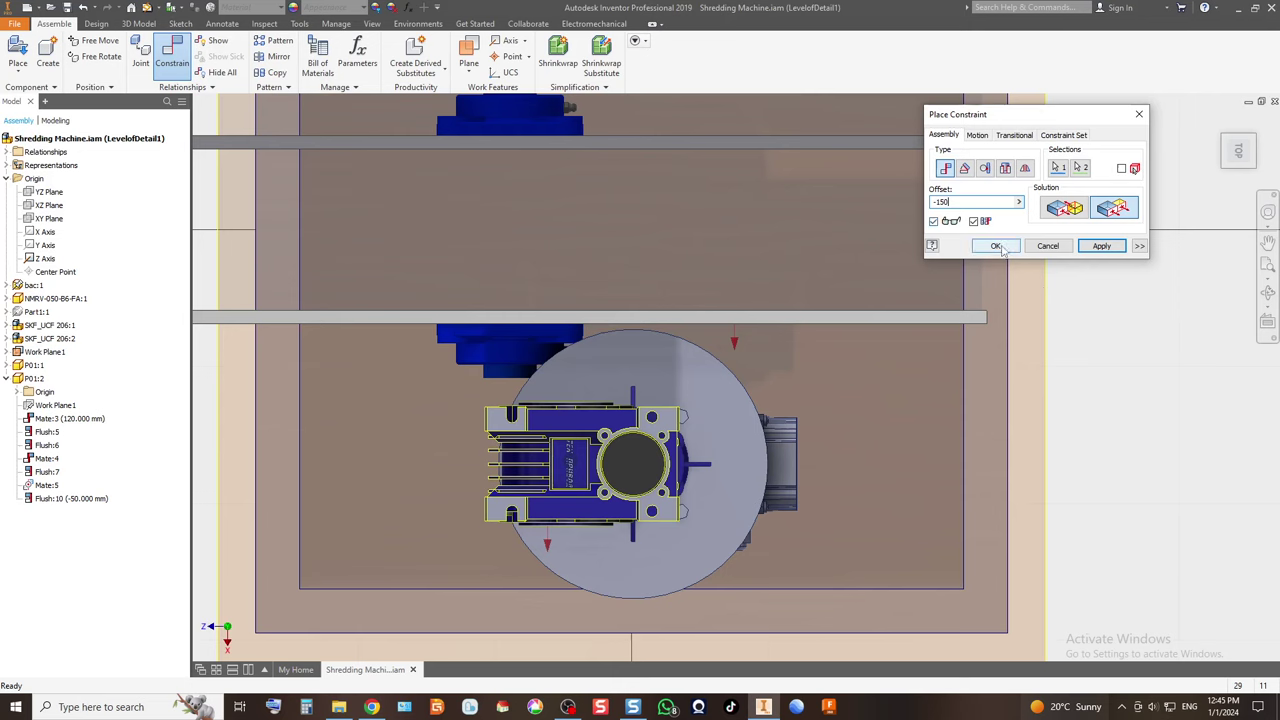
pyautogui.click(997, 246)
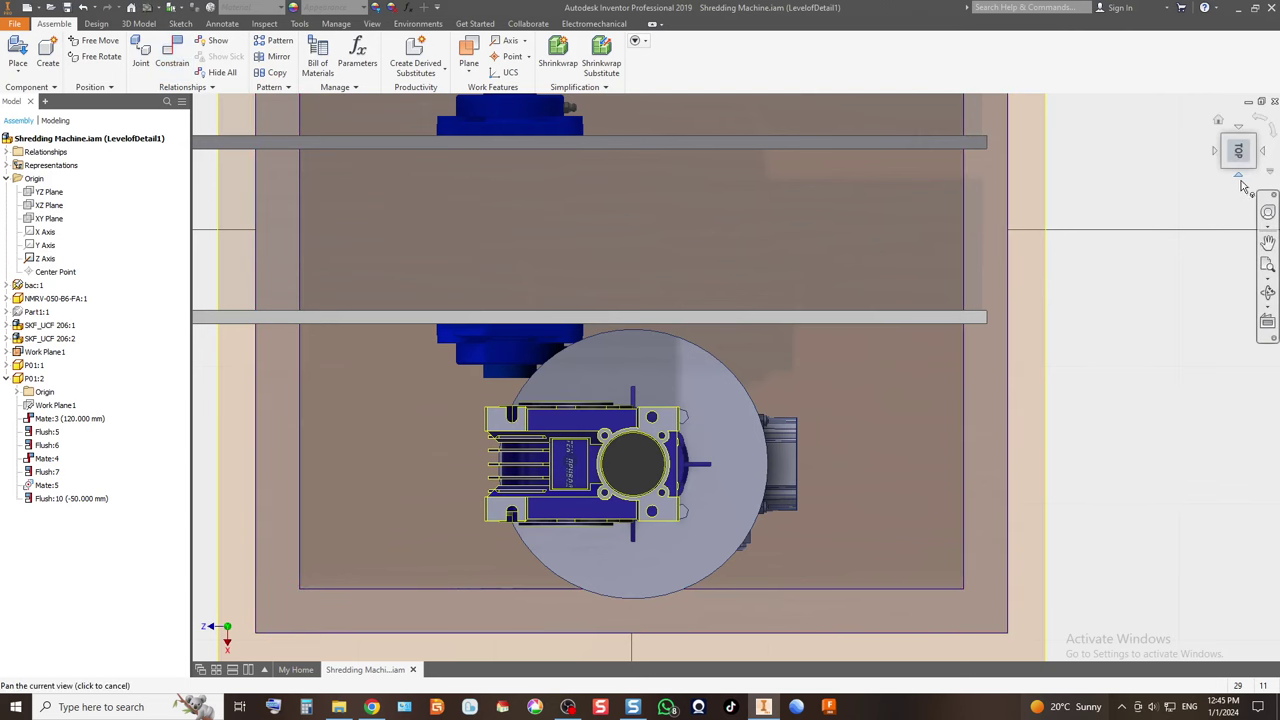
# Mate the gearbox's output bore axis to the bore axis of the adjacent SKF_UCF 206 bearing with the undirected solution and 0 offset.
pyautogui.click(1240, 180)
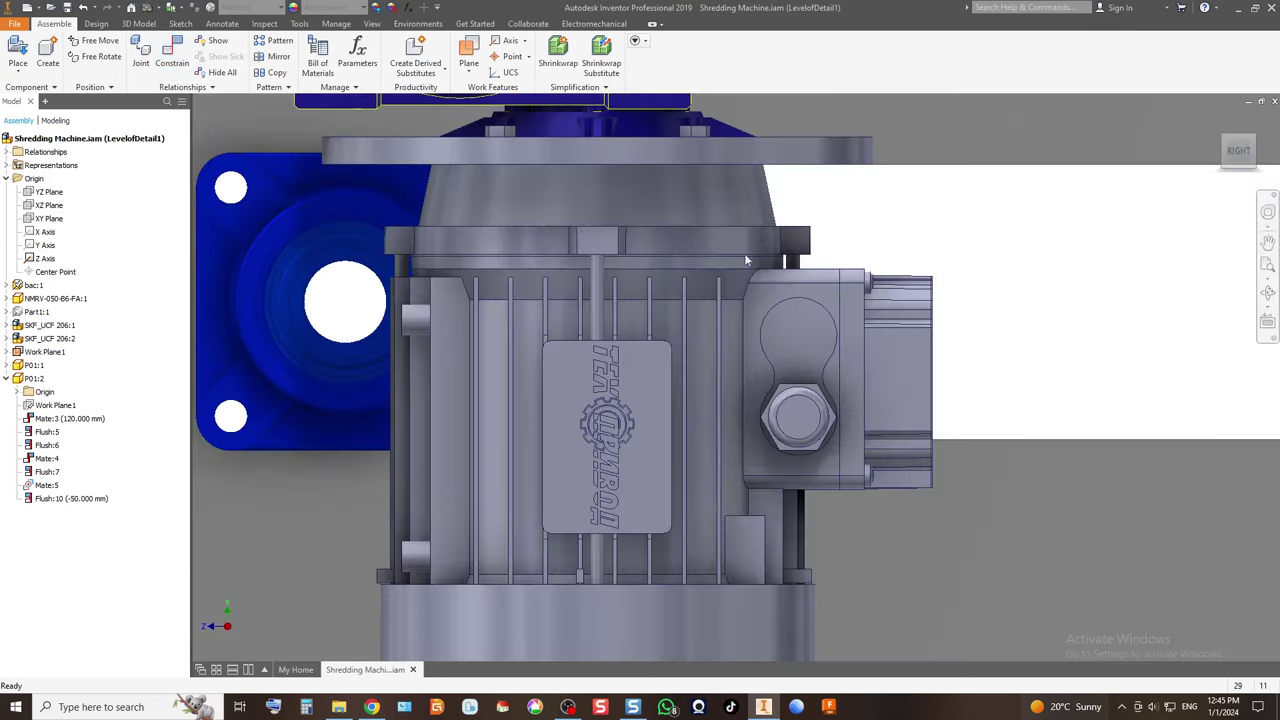
pyautogui.click(172, 55)
pyautogui.scroll(-3, 603, 287)
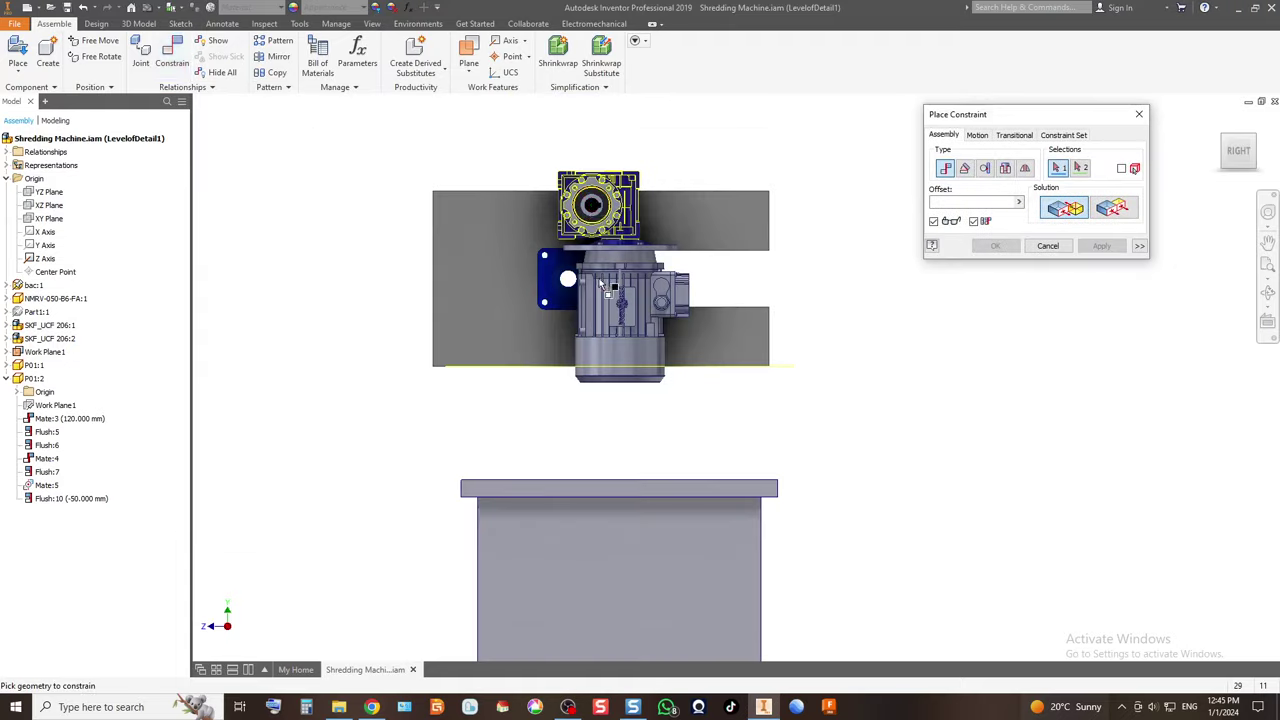
pyautogui.scroll(6, 603, 287)
pyautogui.click(1255, 141)
pyautogui.scroll(5, 755, 232)
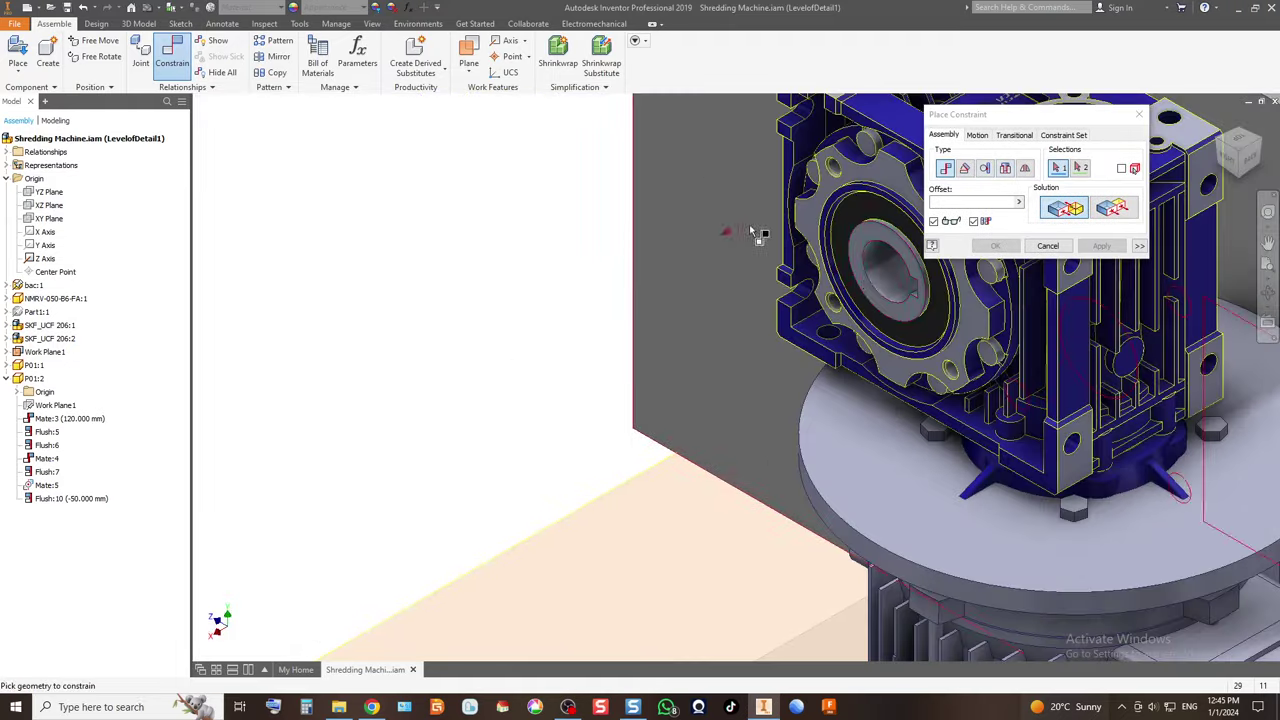
pyautogui.click(886, 290)
pyautogui.scroll(-5, 750, 352)
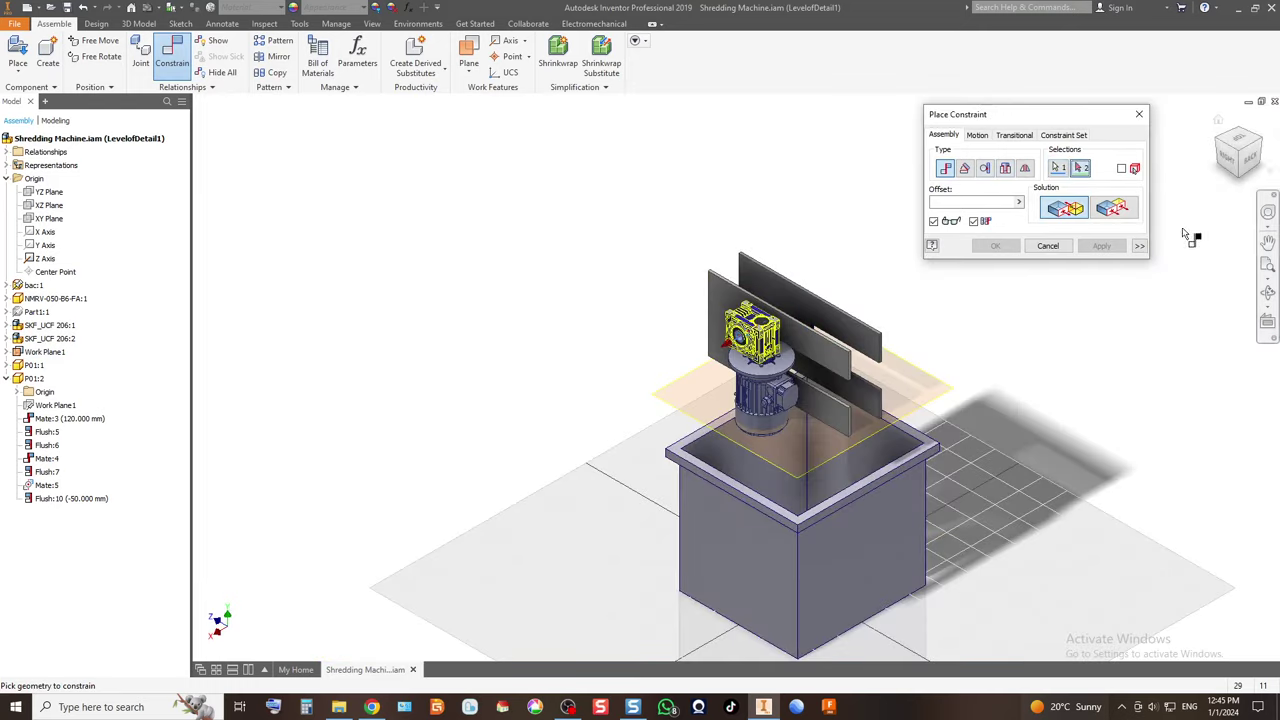
pyautogui.moveTo(1226, 150); pyautogui.dragTo(1200, 170)
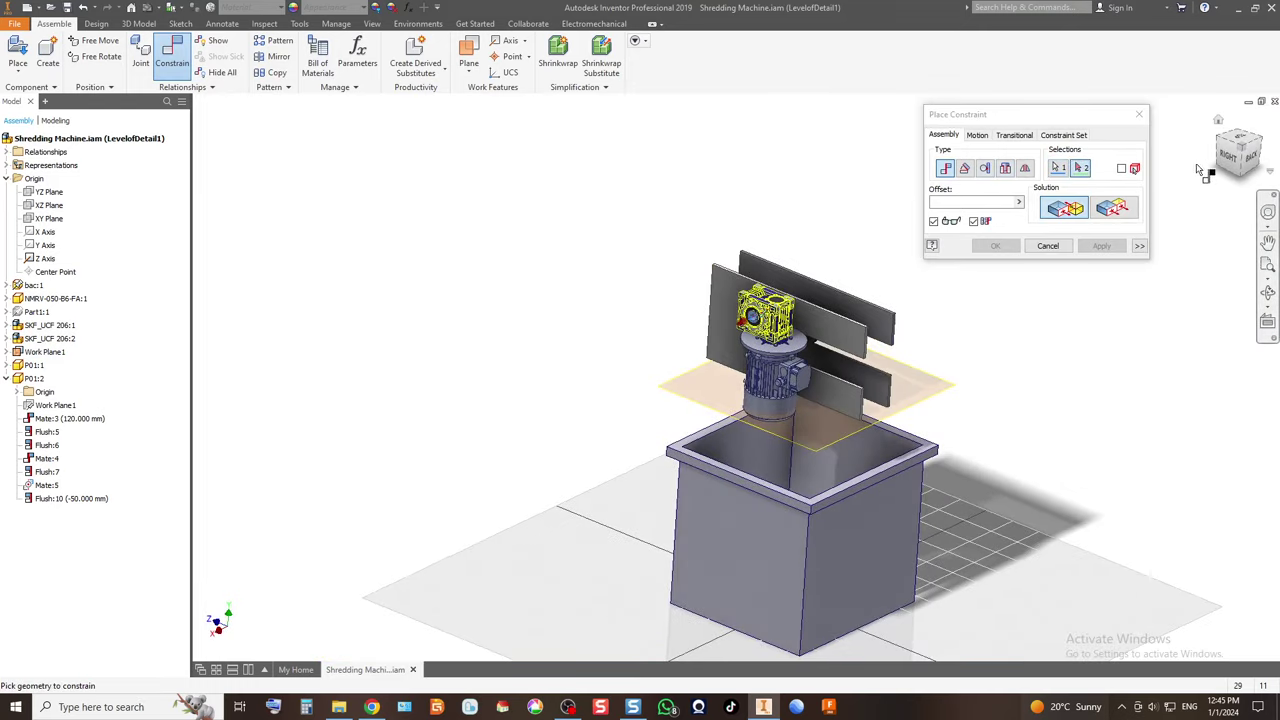
pyautogui.click(1220, 165)
pyautogui.scroll(6, 757, 238)
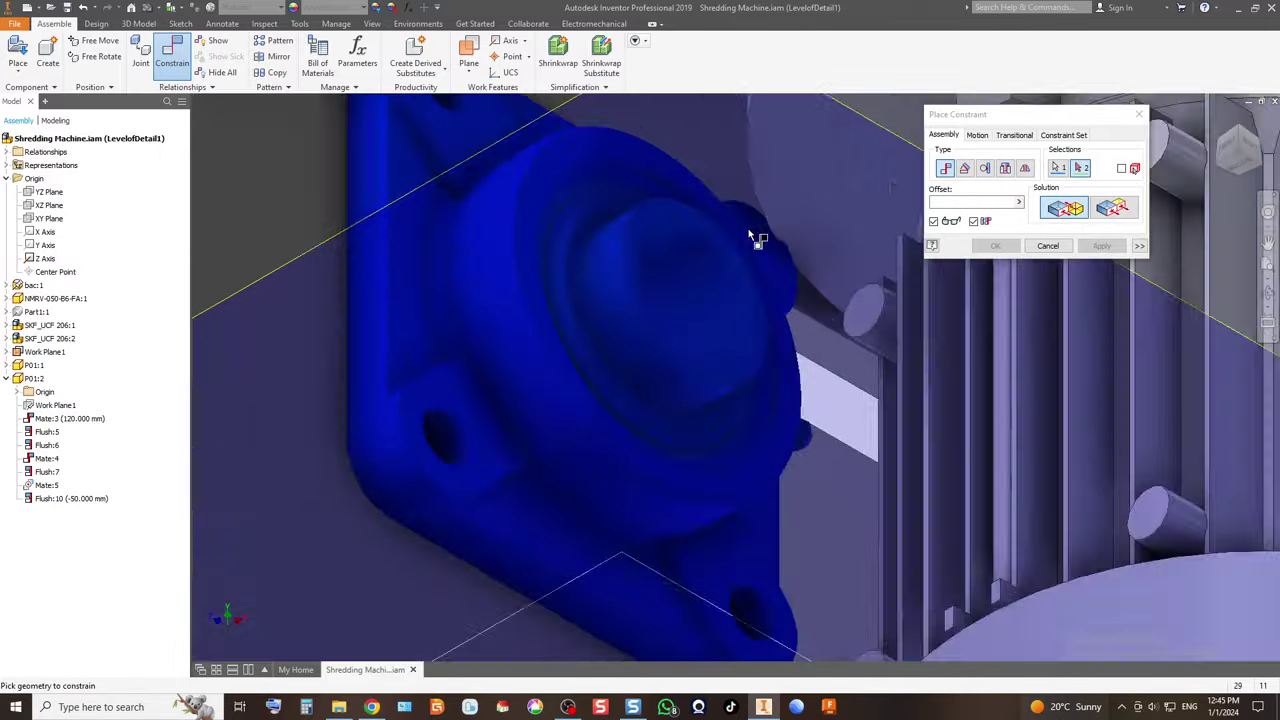
pyautogui.scroll(3, 600, 391)
pyautogui.click(592, 377)
pyautogui.scroll(-5, 580, 337)
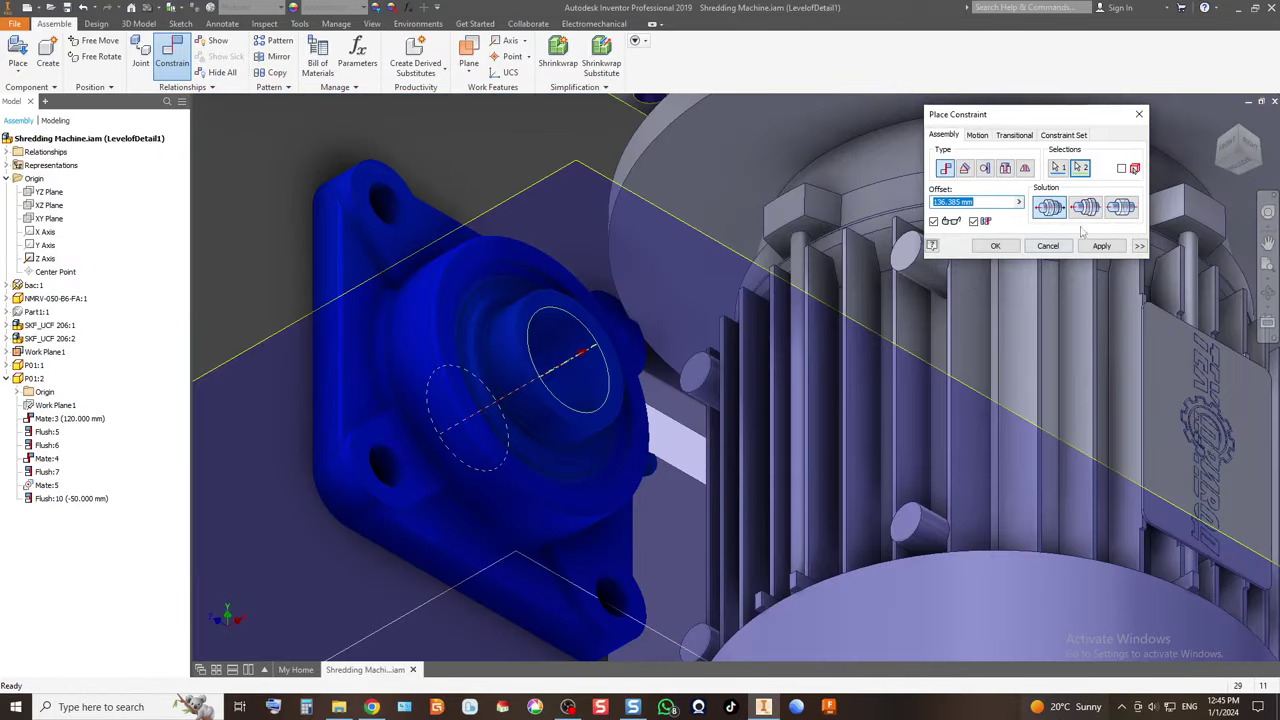
pyautogui.click(1121, 207)
pyautogui.write('0')
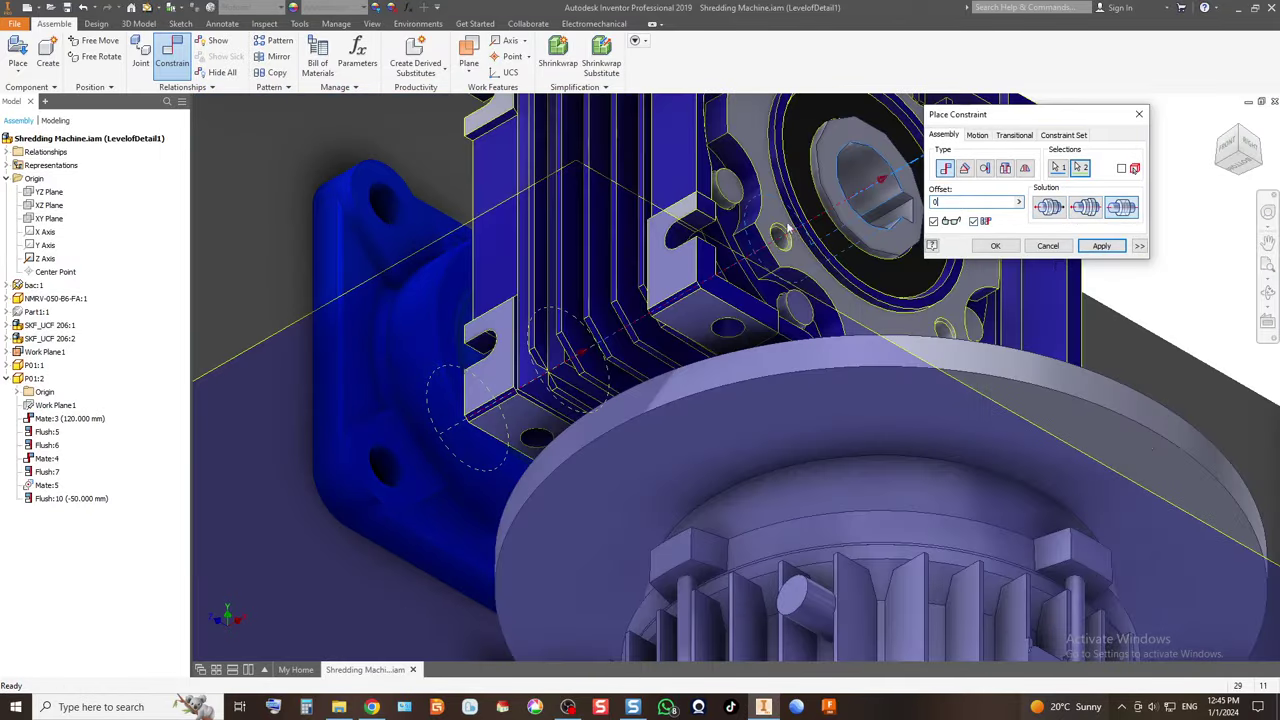
pyautogui.click(997, 246)
# In the right view, rotate the gearmotor about its bore axis until the motor lies horizontally along the plate's slot.
pyautogui.press('F6')
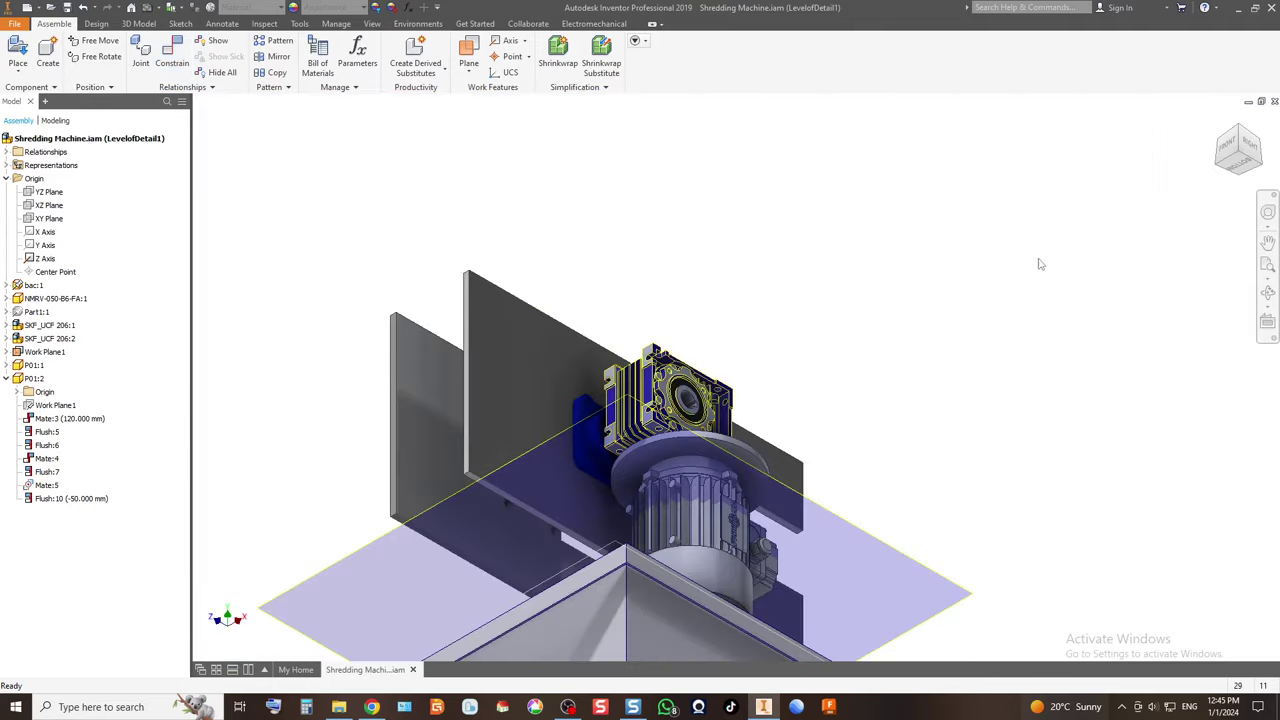
pyautogui.click(1222, 150)
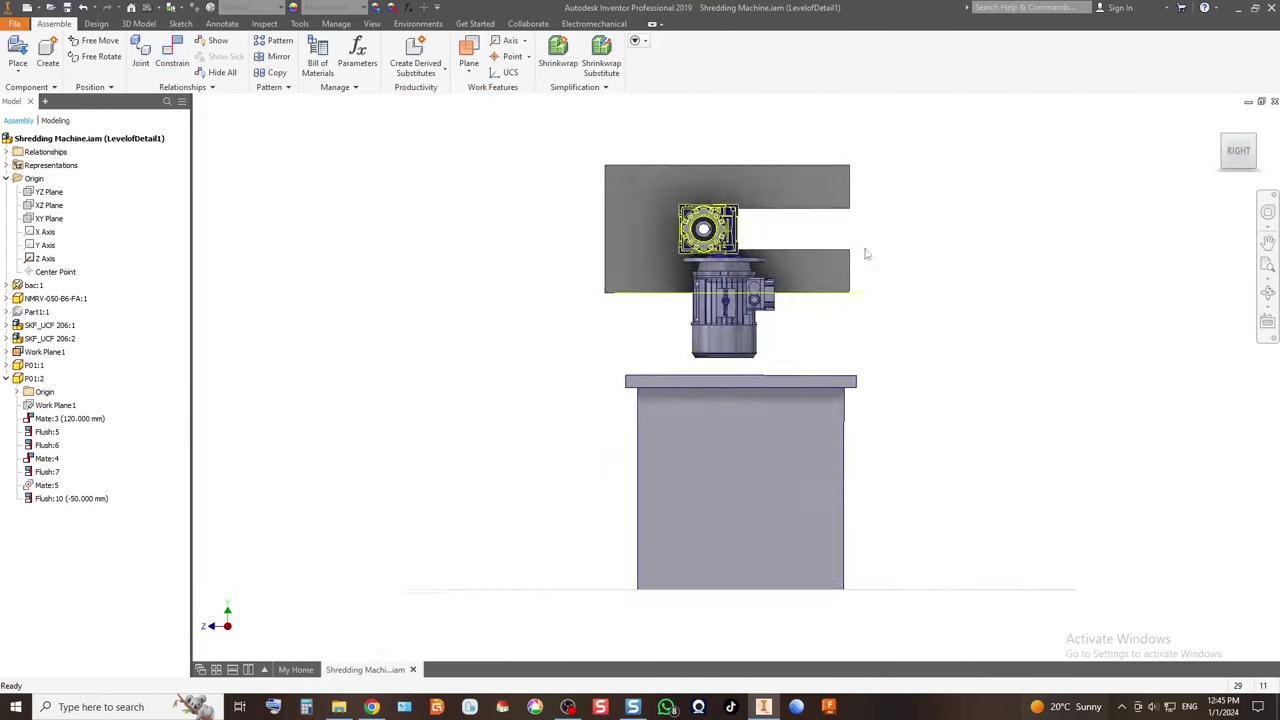
pyautogui.moveTo(689, 382); pyautogui.dragTo(812, 152)
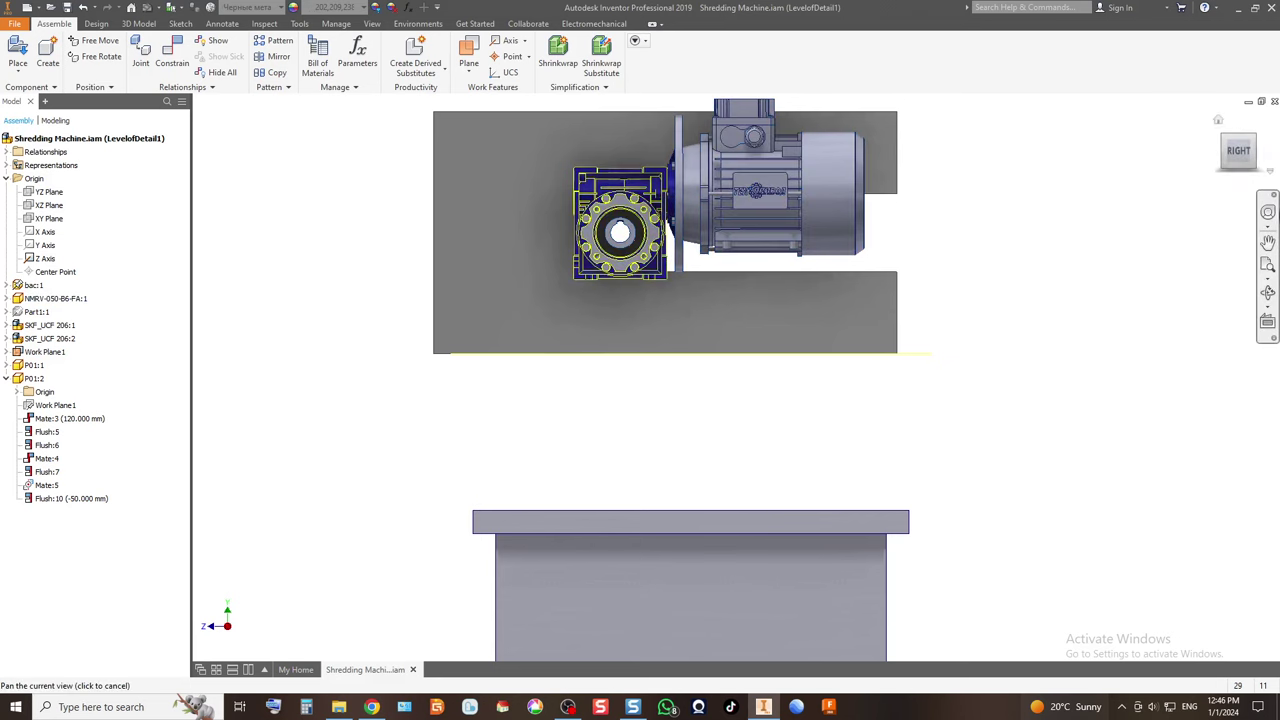
# Add a 0° directed angle constraint between the motor terminal box's top face and the plate's top edge face.
pyautogui.click(1258, 140)
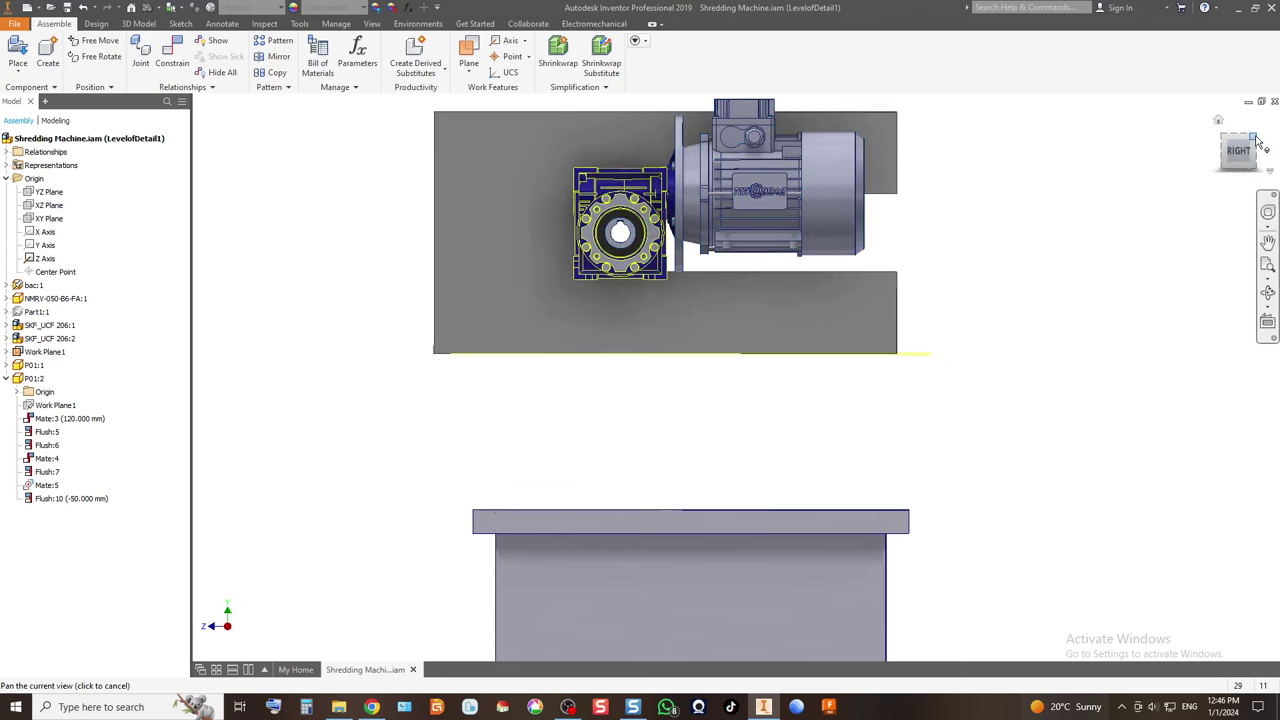
pyautogui.scroll(5, 705, 234)
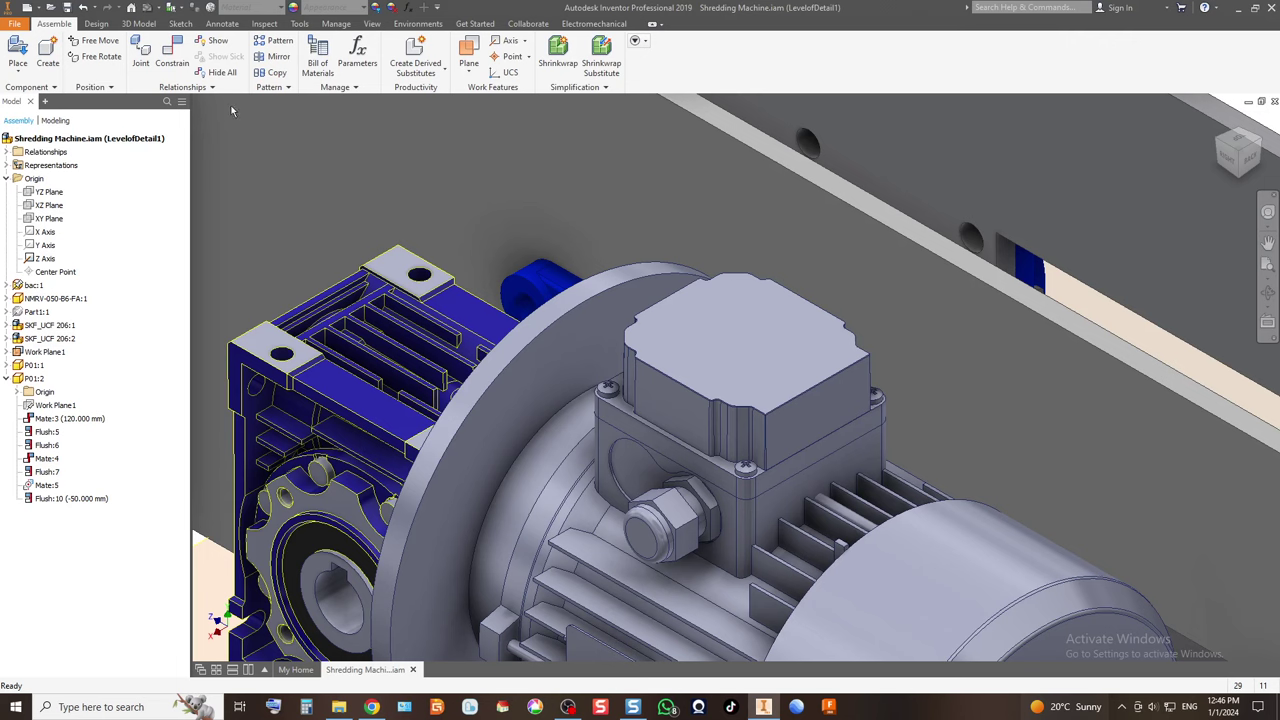
pyautogui.click(172, 52)
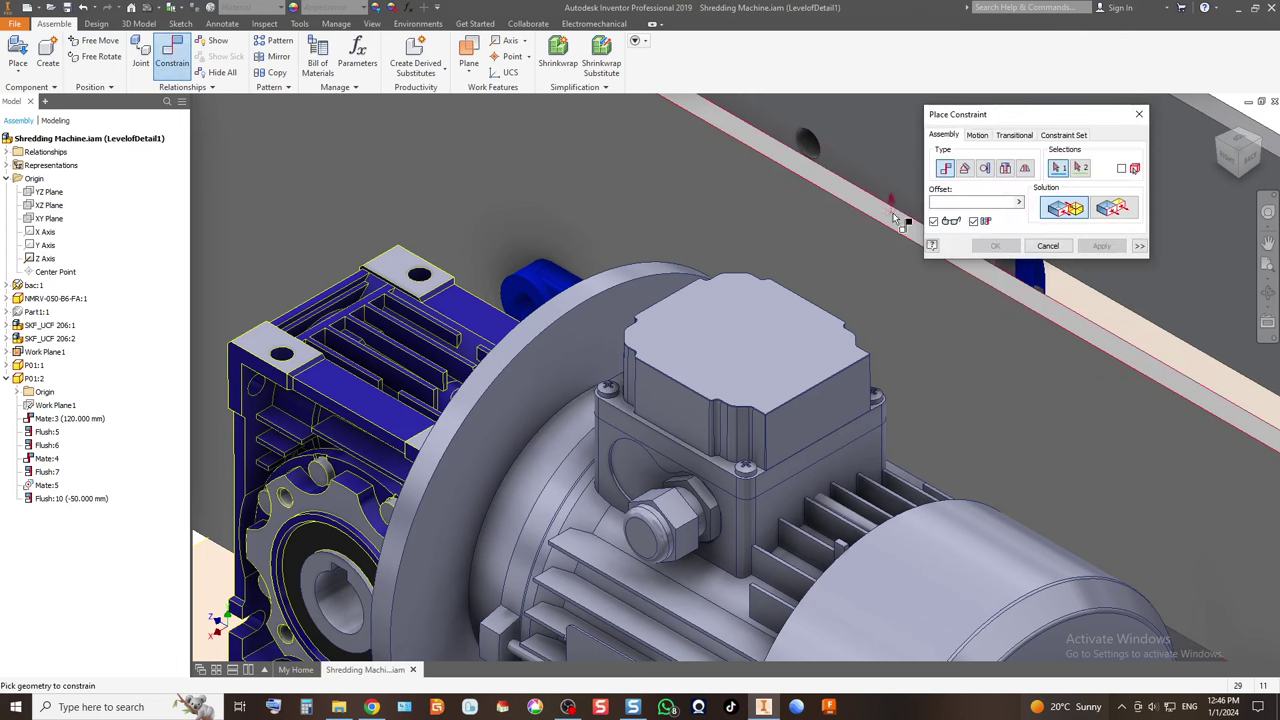
pyautogui.click(964, 168)
pyautogui.click(783, 352)
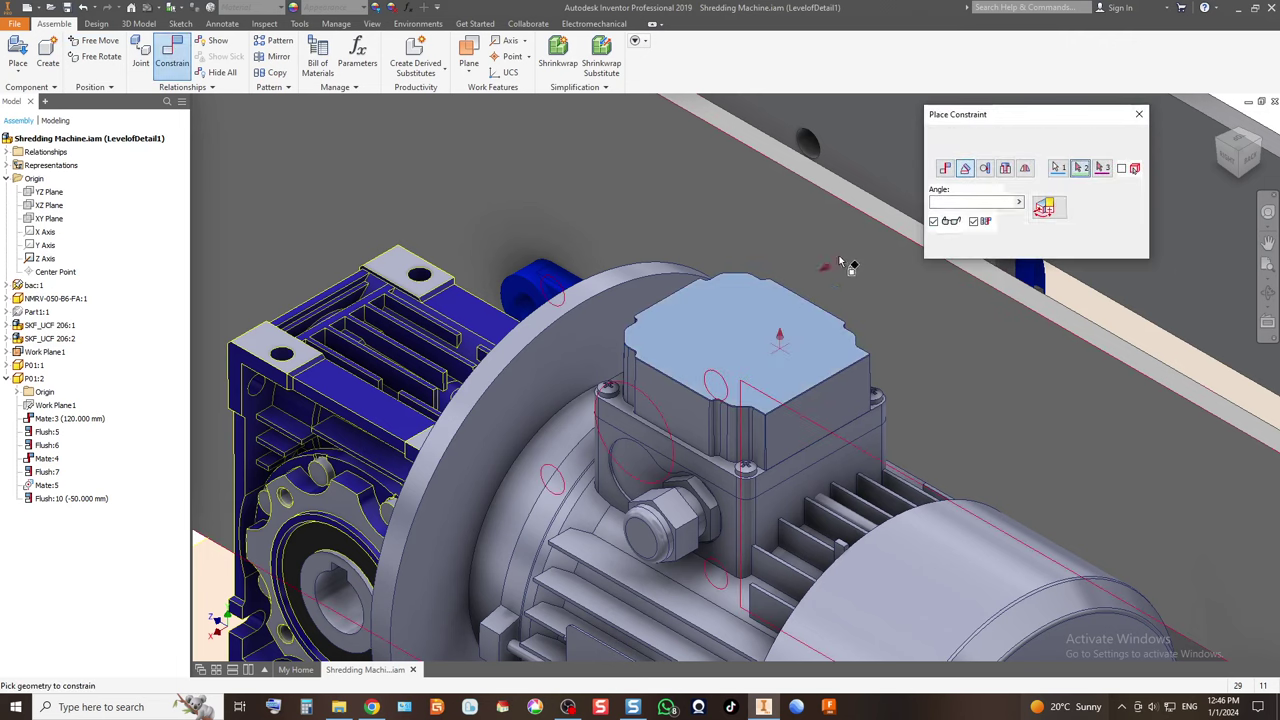
pyautogui.click(871, 195)
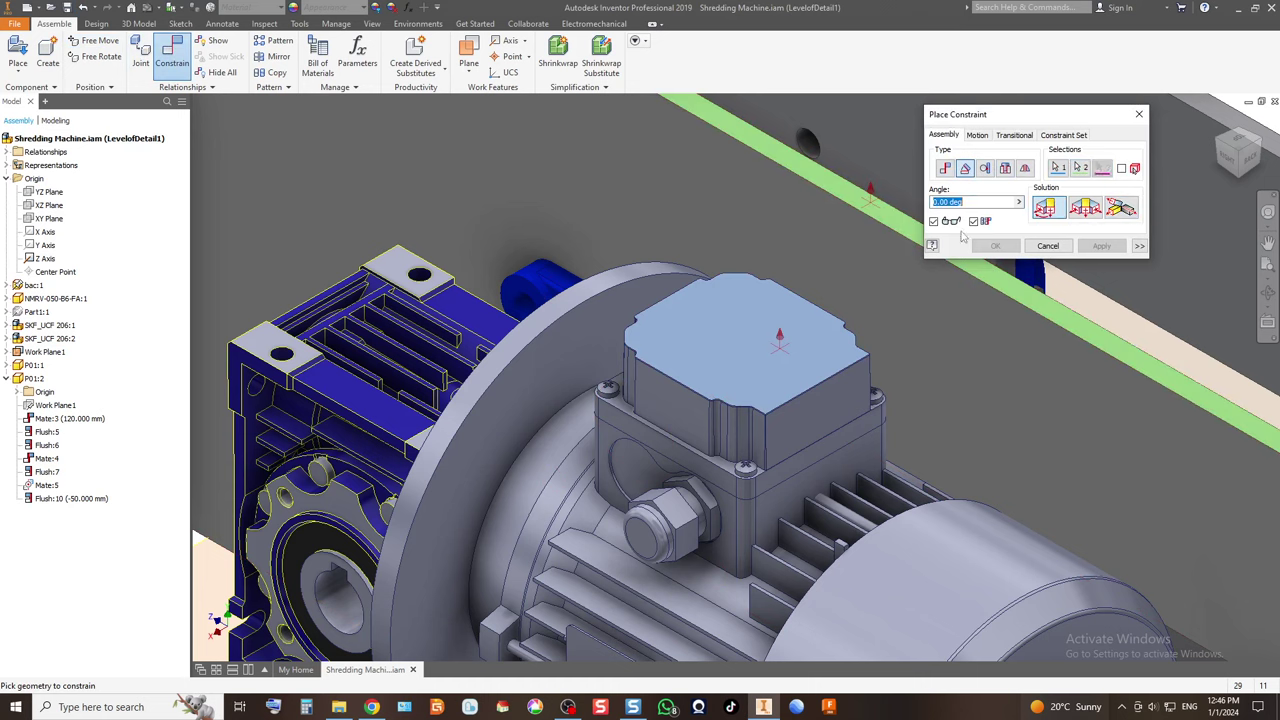
pyautogui.click(996, 246)
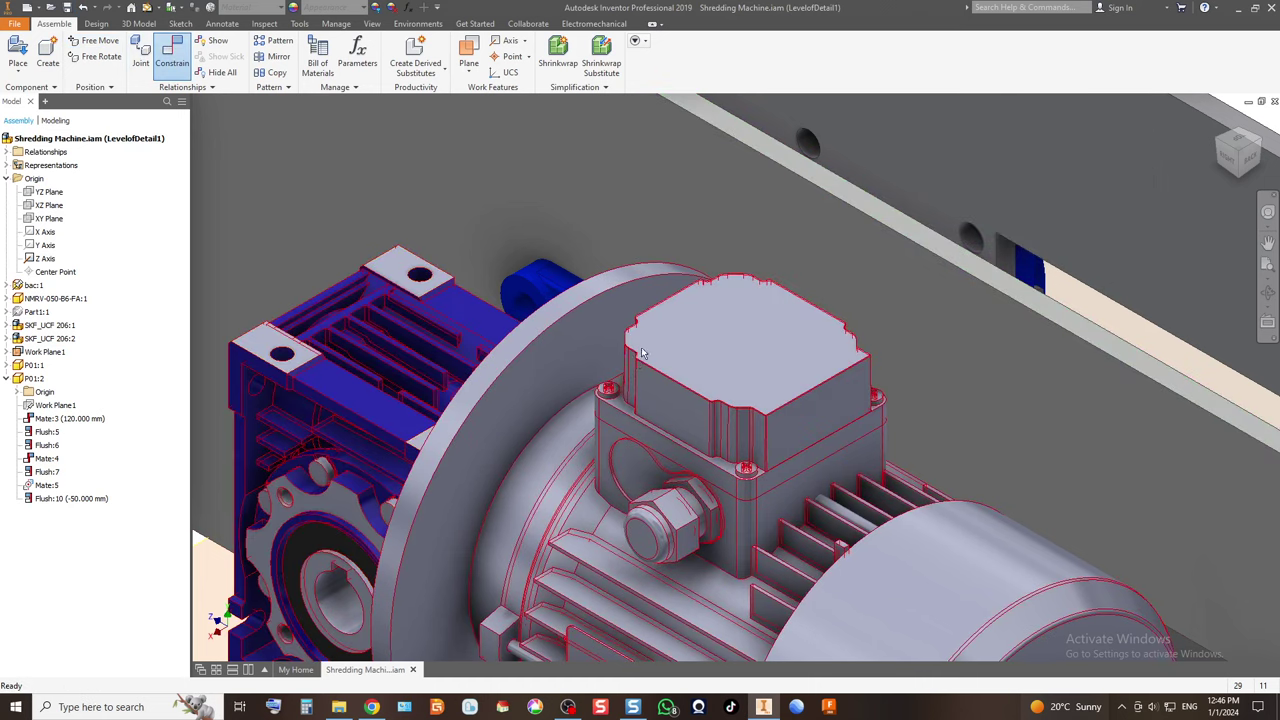
# Check the gearmotor's position relative to the plates and bearings from the back view.
pyautogui.press('Home')
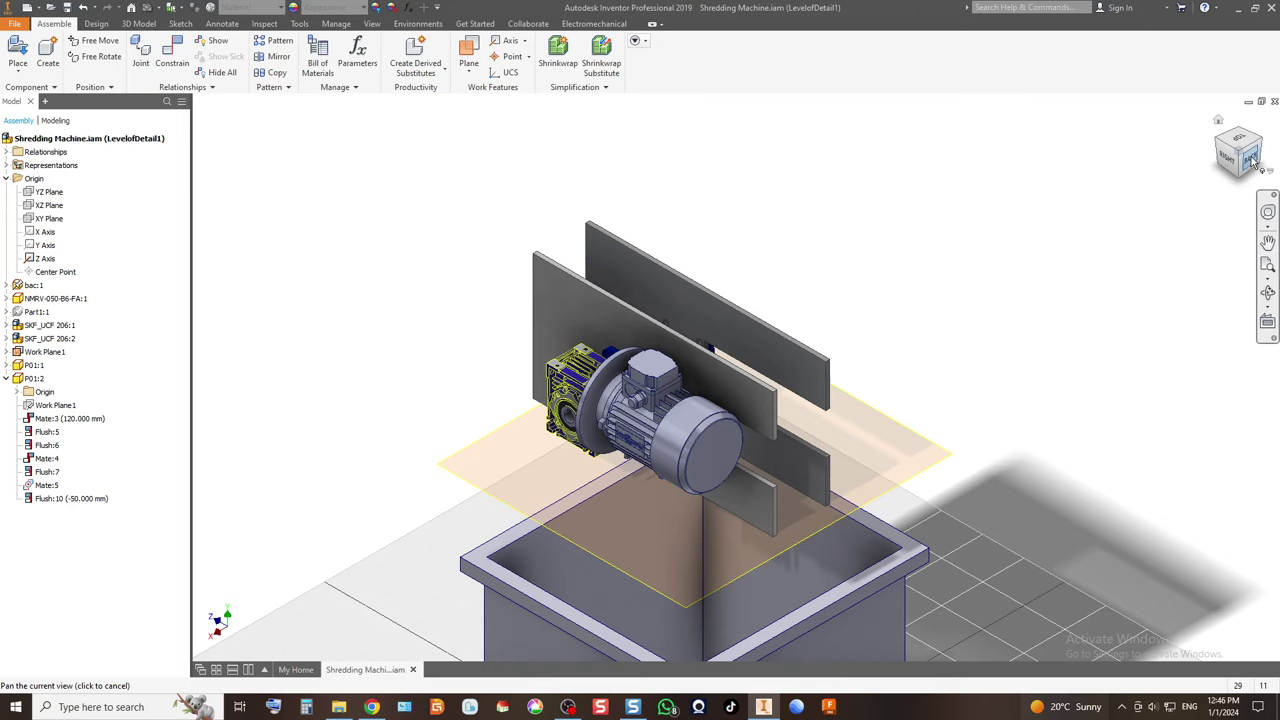
pyautogui.click(1252, 161)
pyautogui.scroll(5, 764, 237)
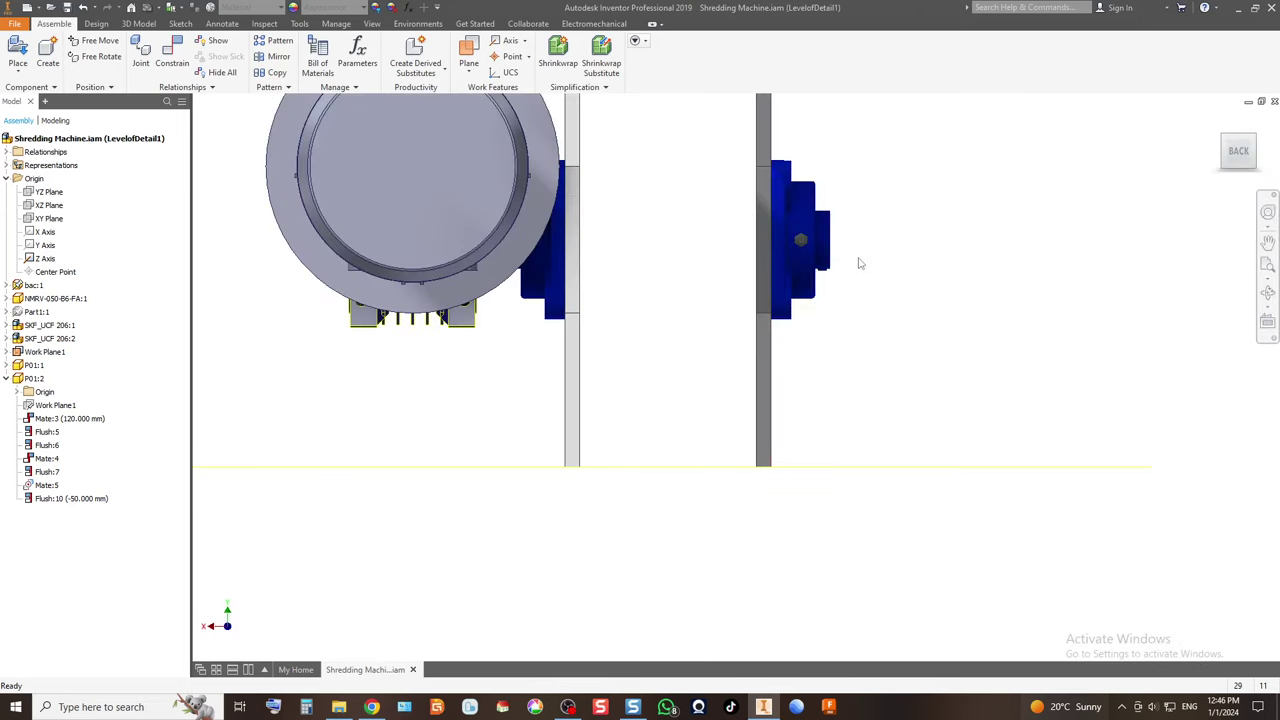
# Save the assembly together with its level of detail changes under the representation name LevelofDetail1.
pyautogui.scroll(-3, 832, 309)
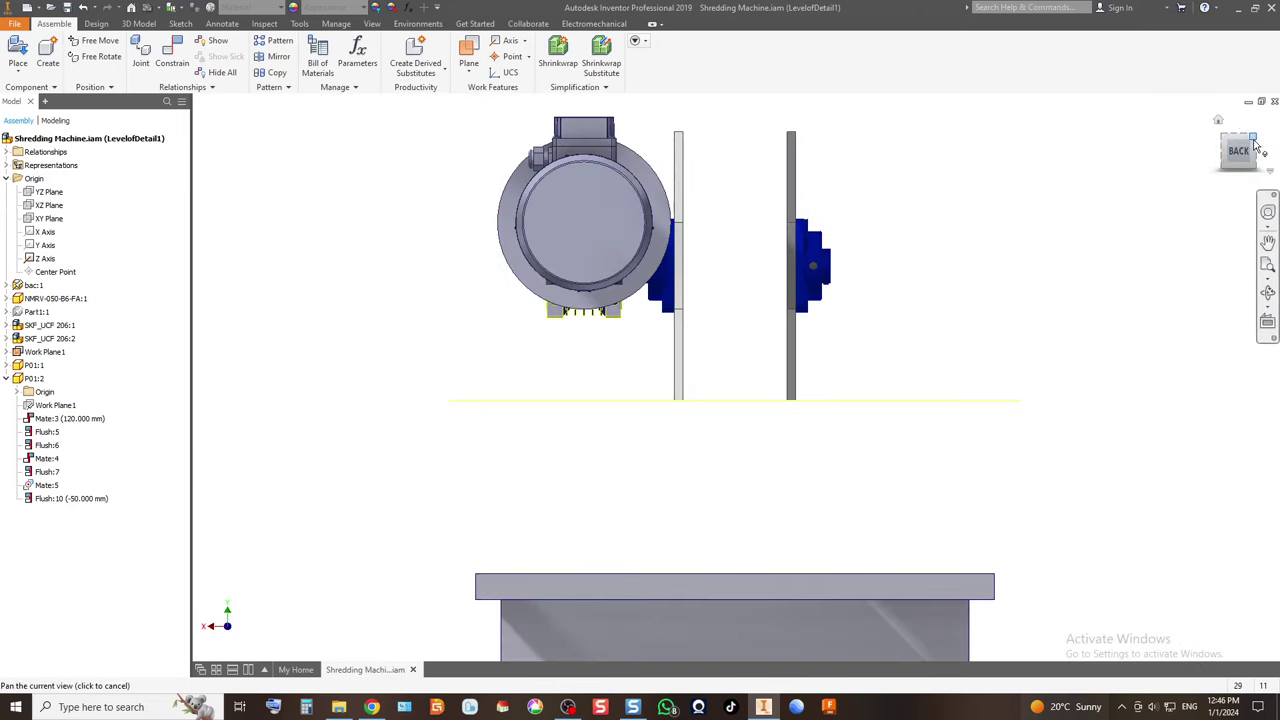
pyautogui.click(1220, 130)
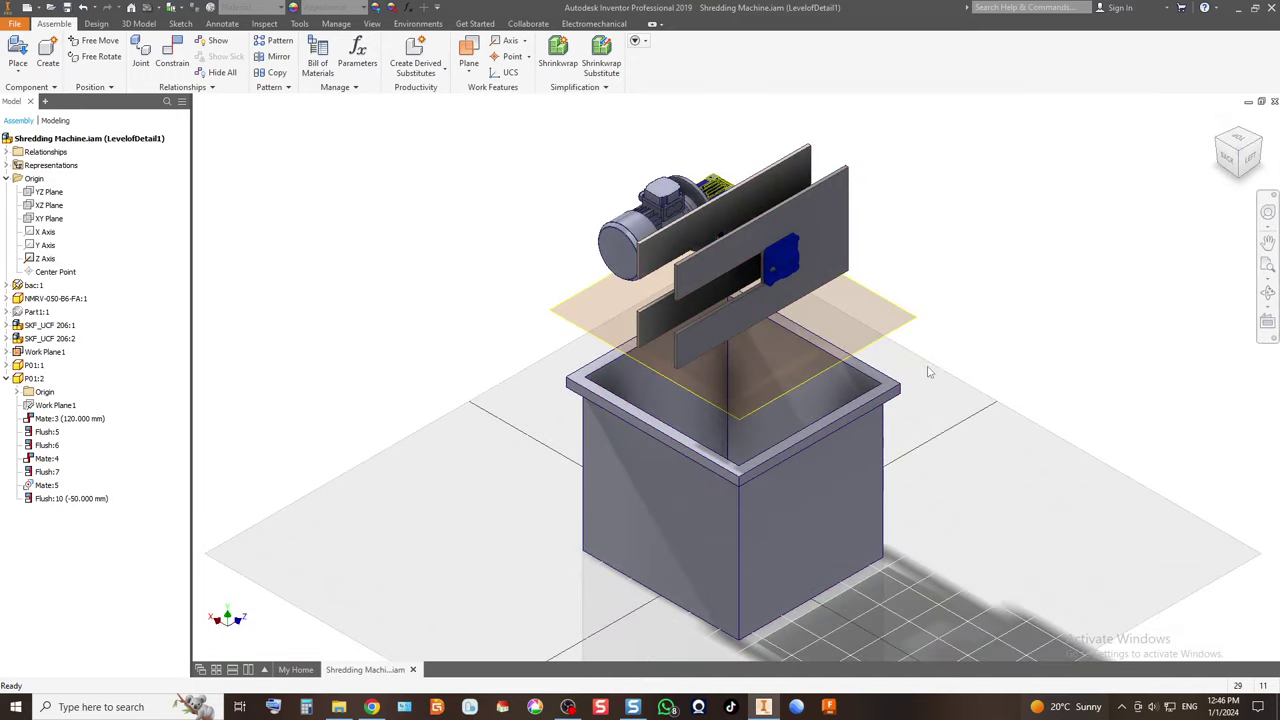
pyautogui.click(1216, 150)
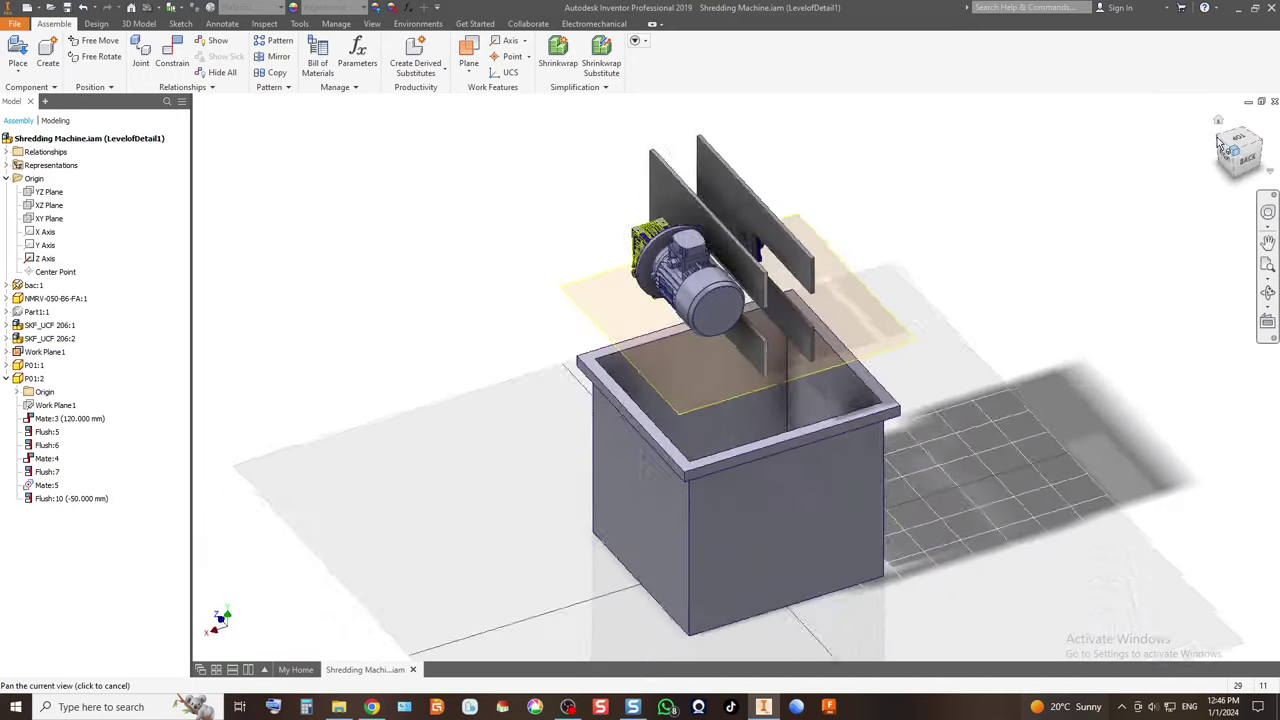
pyautogui.click(1219, 146)
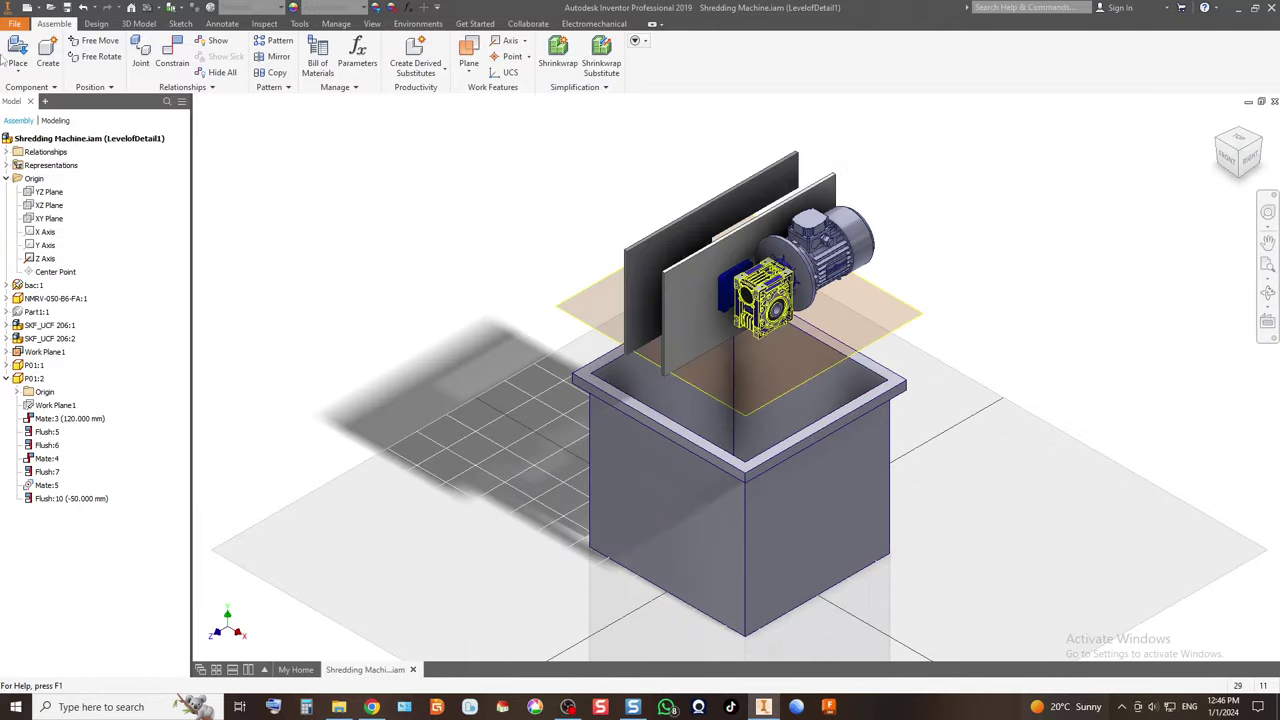
pyautogui.click(67, 7)
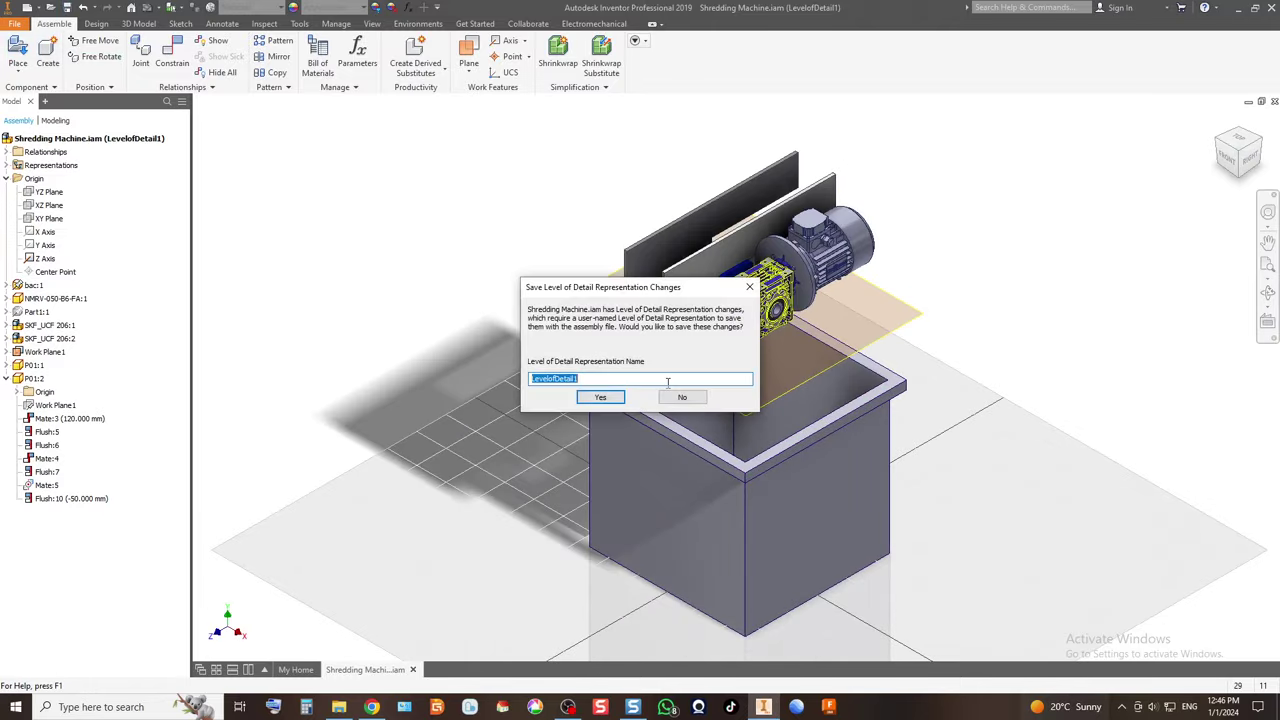
pyautogui.click(619, 398)
pyautogui.click(710, 425)
# Recolor both P01 plates red by adjusting their appearance on the color wheel.
pyautogui.click(712, 303)
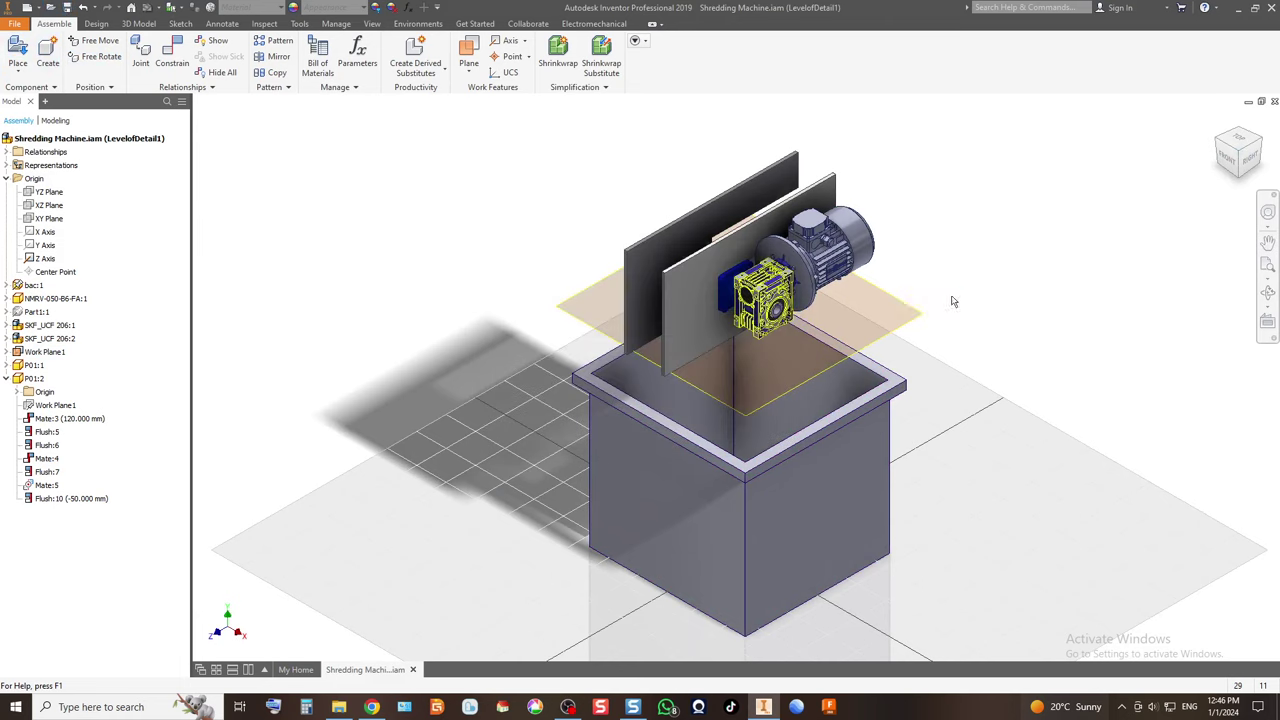
pyautogui.click(663, 320)
pyautogui.click(375, 8)
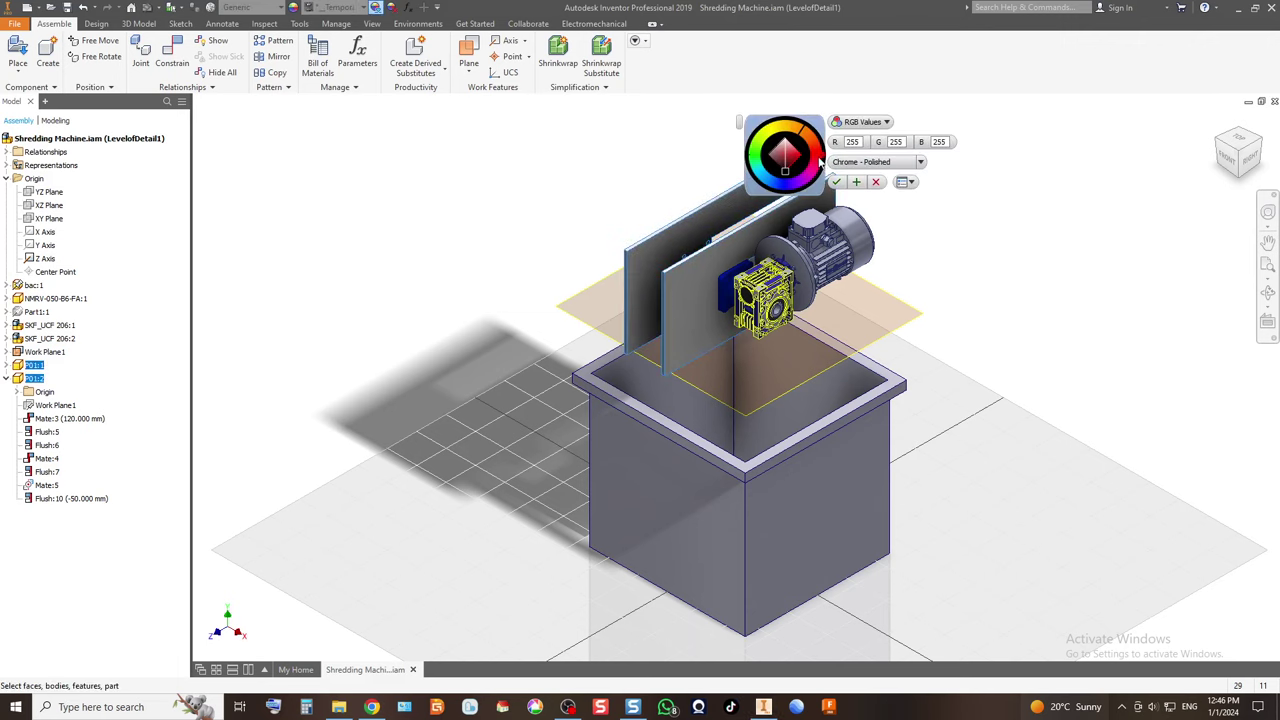
pyautogui.click(819, 160)
pyautogui.click(836, 181)
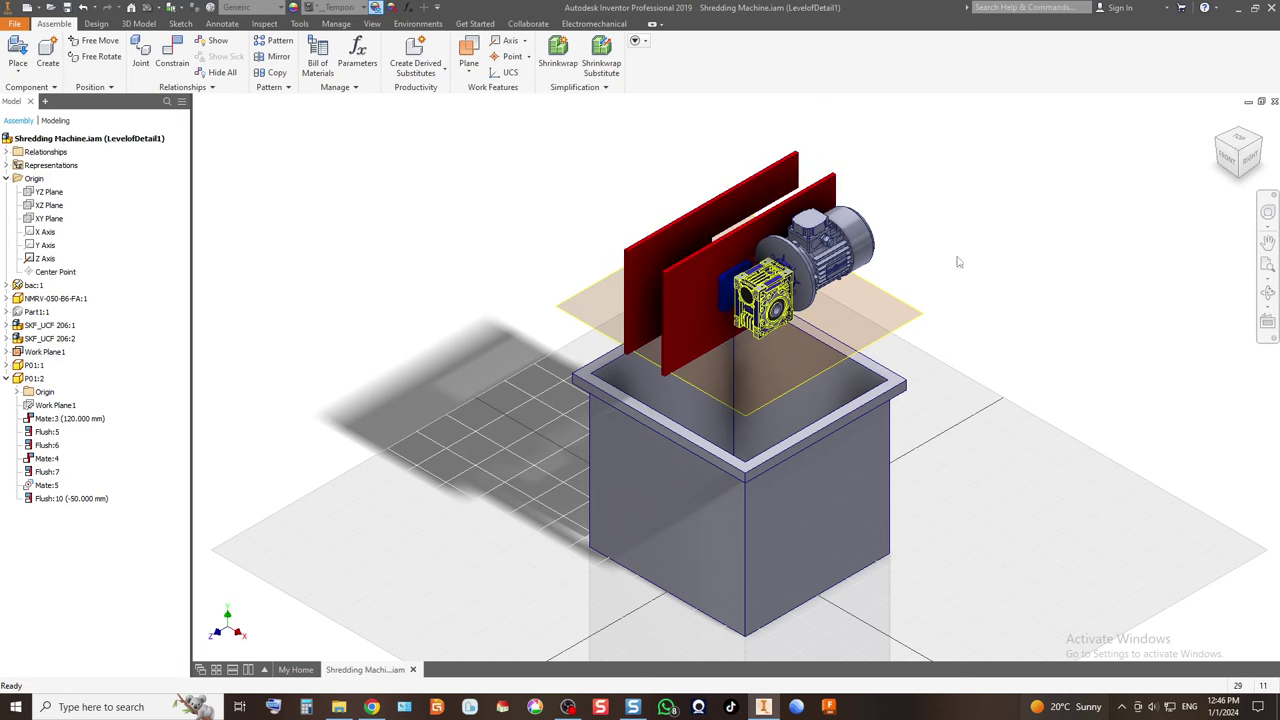
# Examine the arrangement of the red plates, bearings and gearmotor above the box from the back, top and several isometric views.
pyautogui.click(1257, 143)
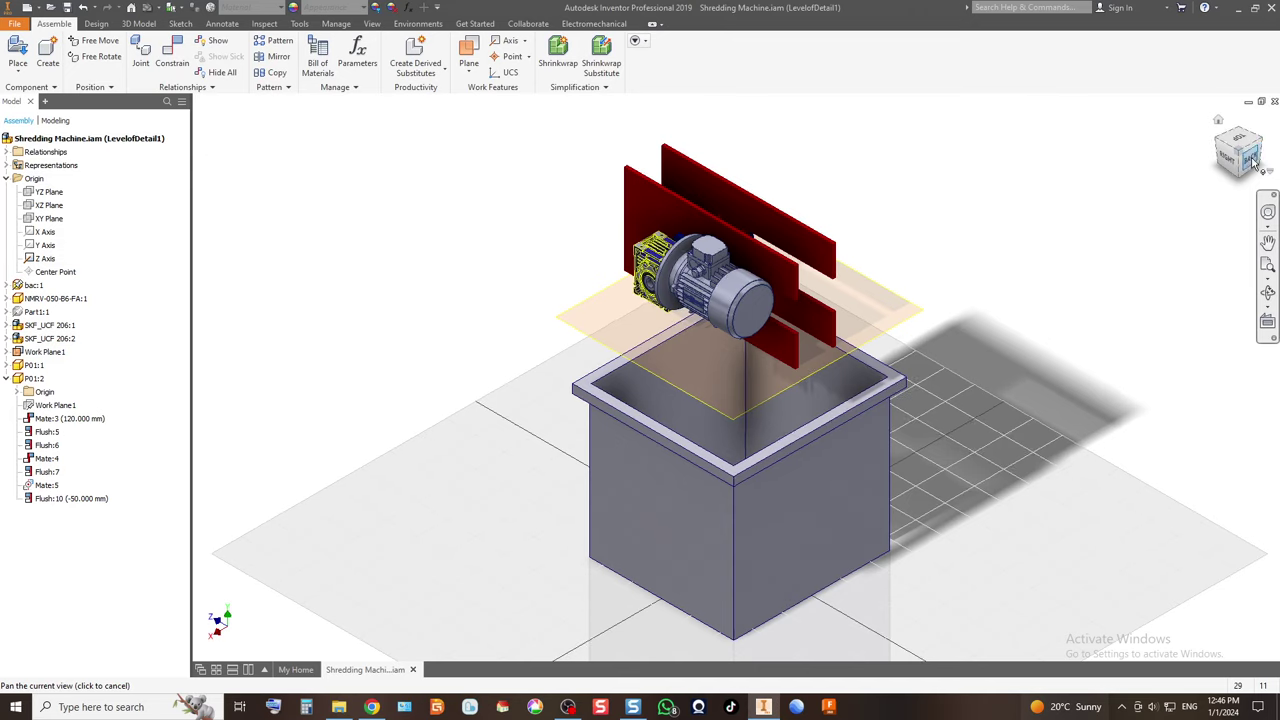
pyautogui.click(1252, 160)
pyautogui.scroll(-3, 759, 232)
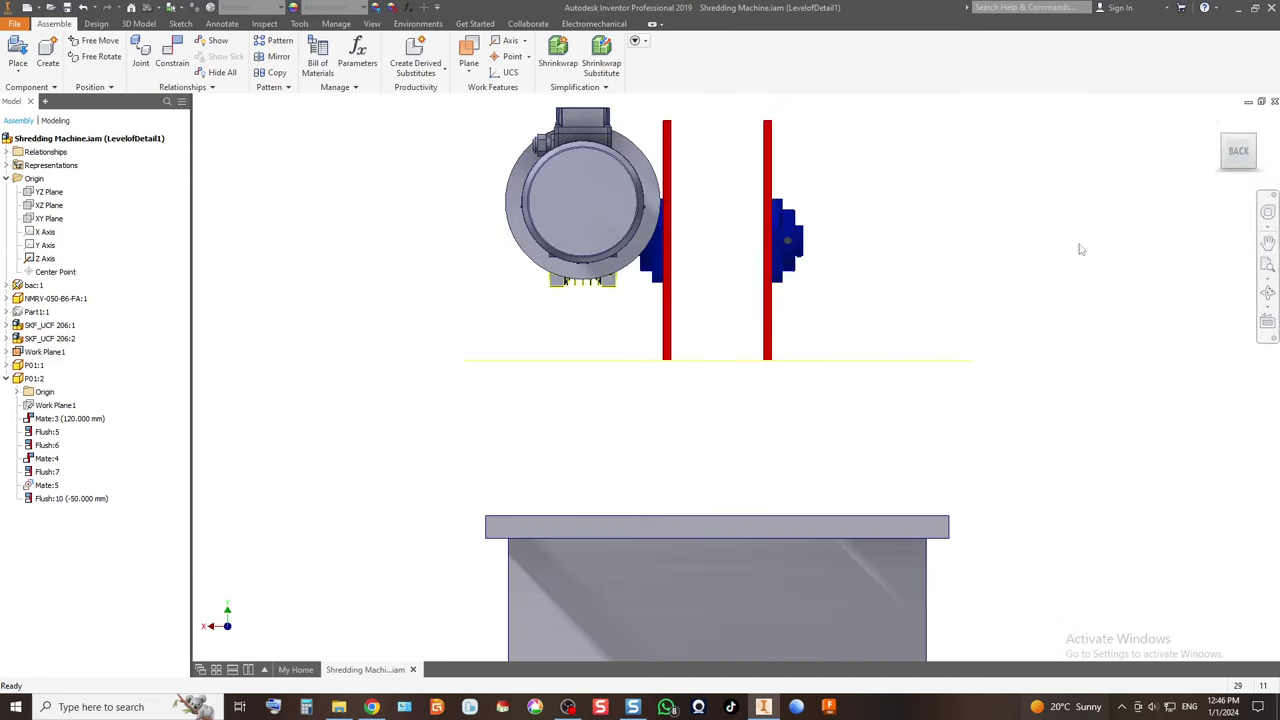
pyautogui.click(1253, 143)
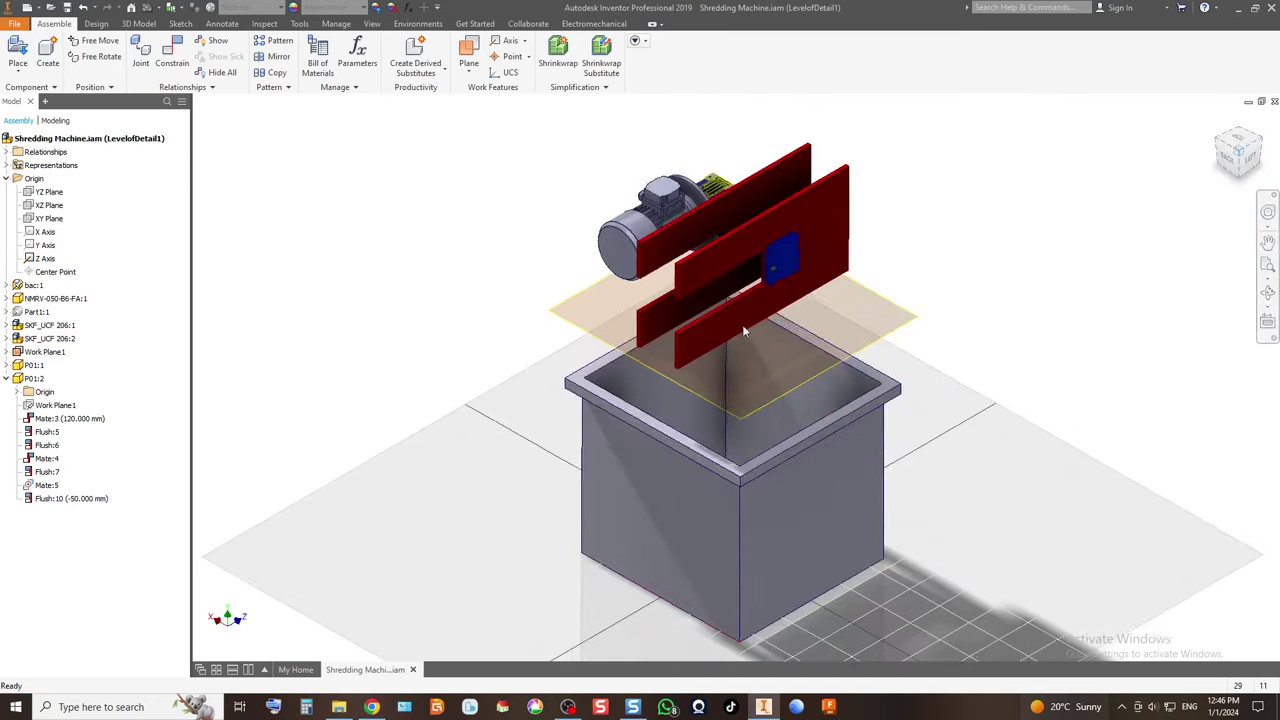
pyautogui.scroll(-2, 586, 387)
pyautogui.scroll(2, 558, 389)
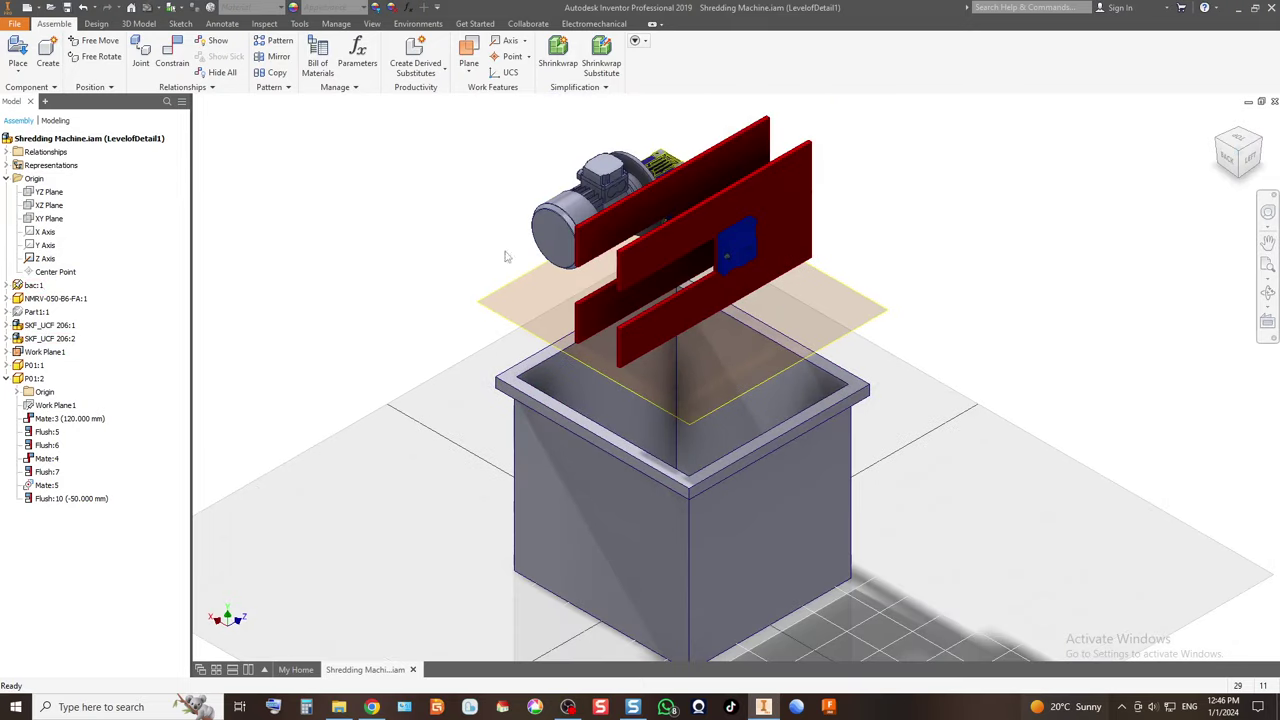
pyautogui.click(1229, 158)
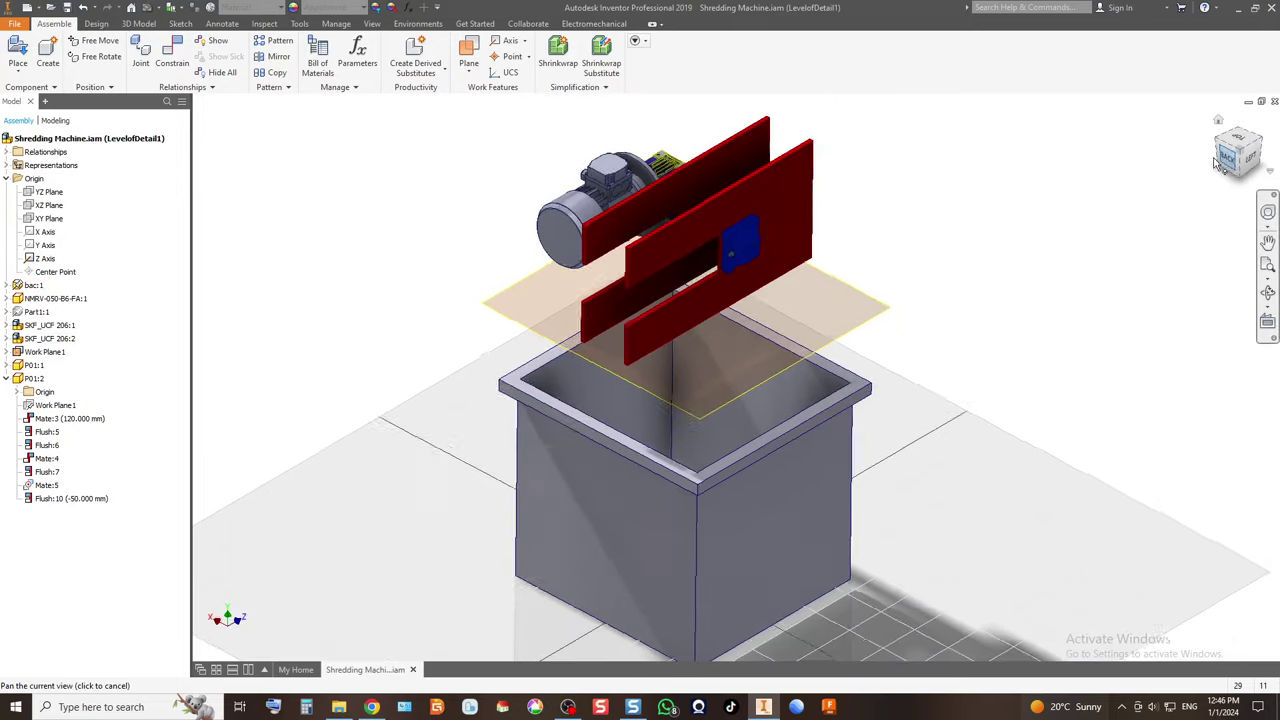
pyautogui.click(1218, 120)
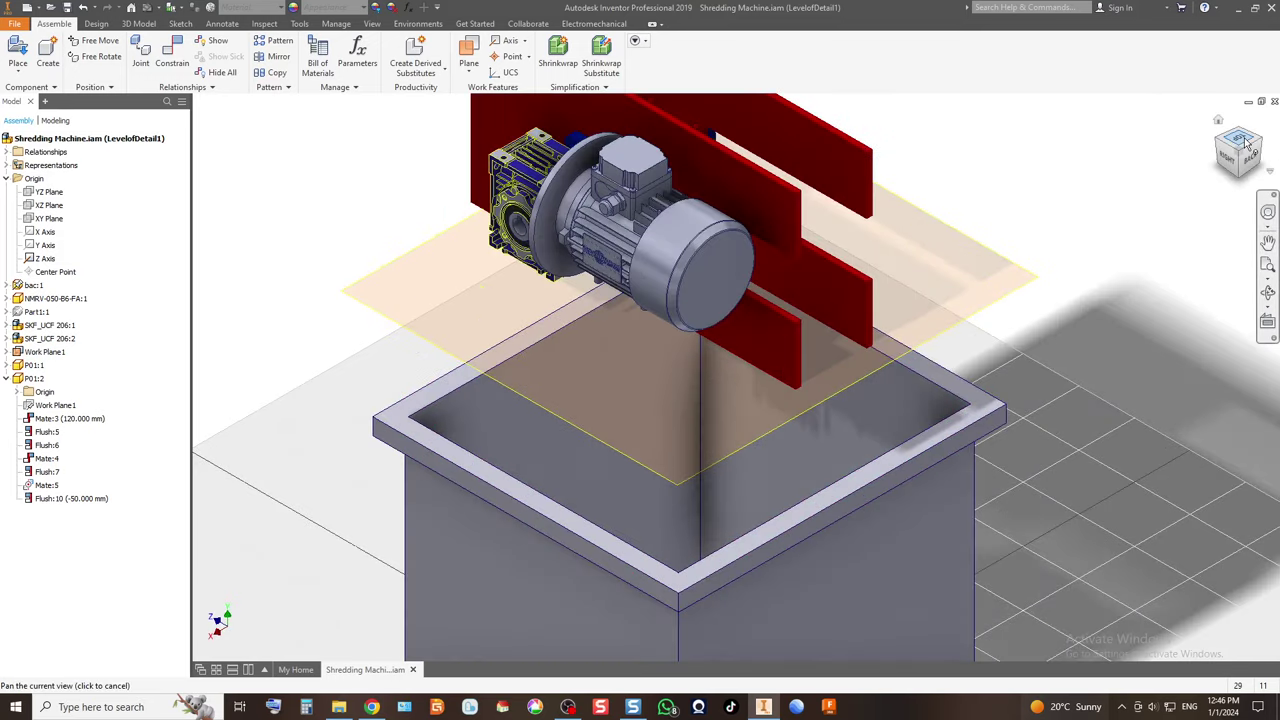
pyautogui.click(1238, 141)
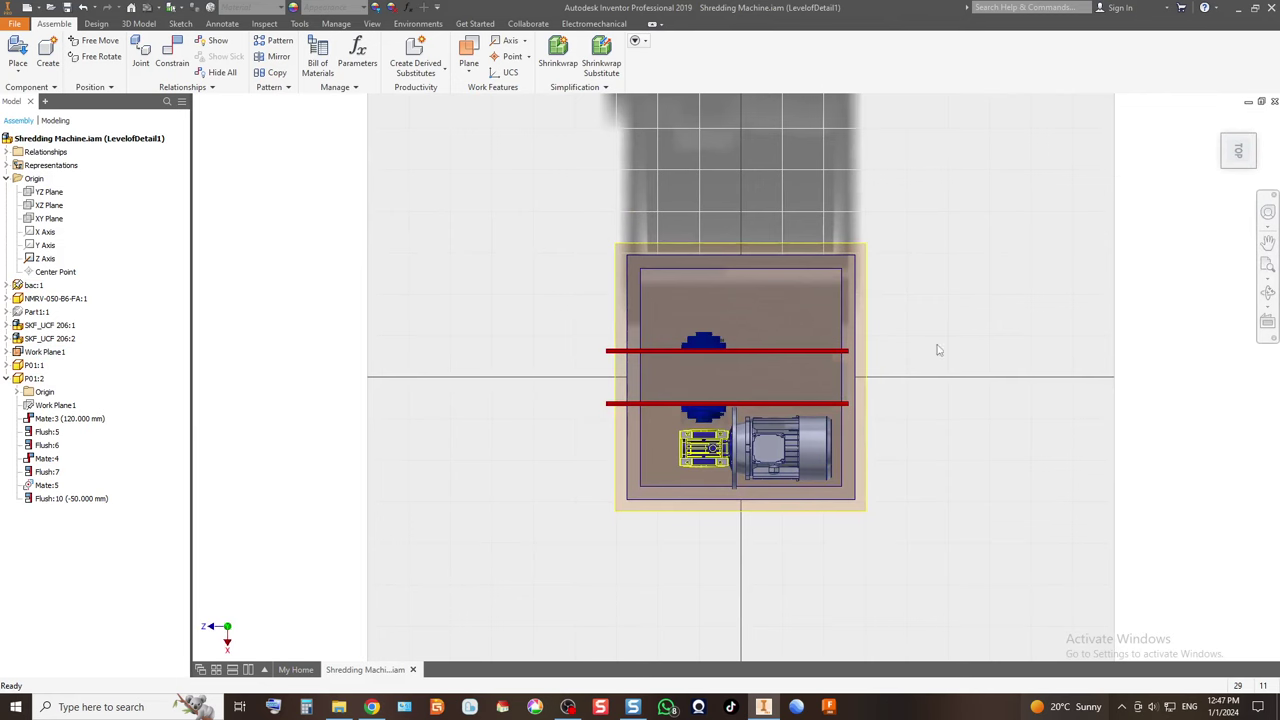
pyautogui.click(1241, 178)
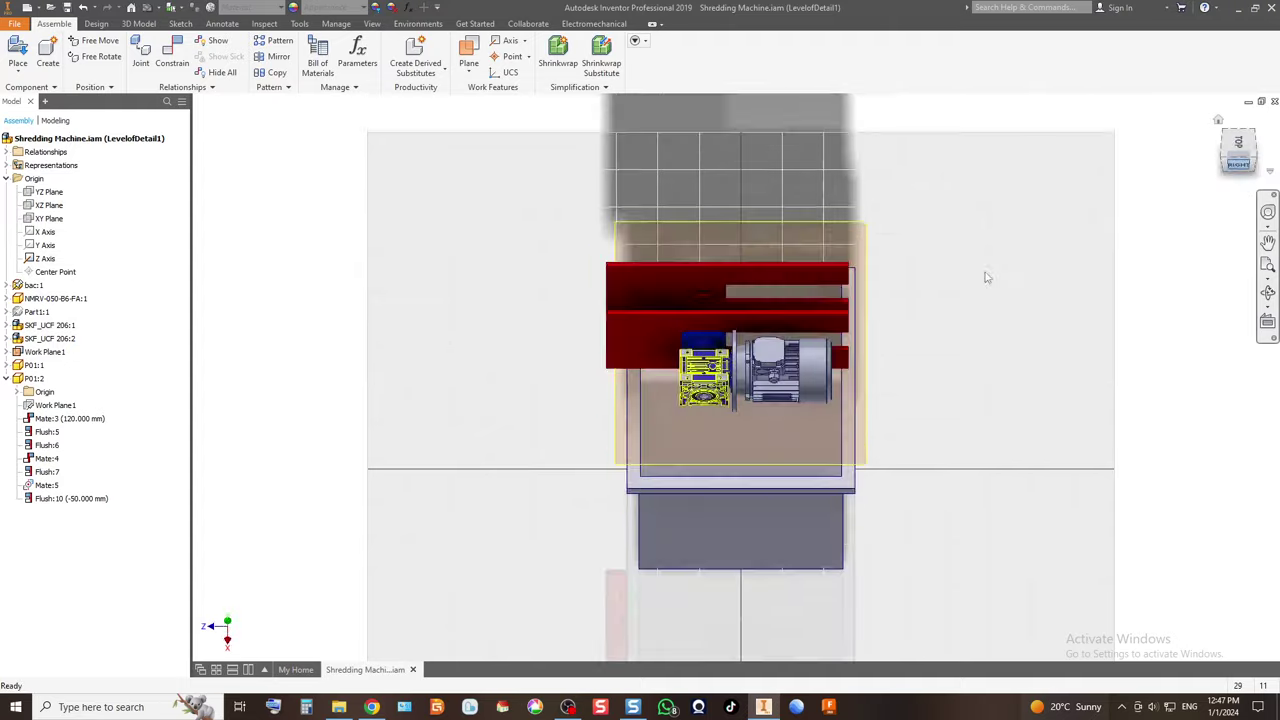
pyautogui.click(1220, 137)
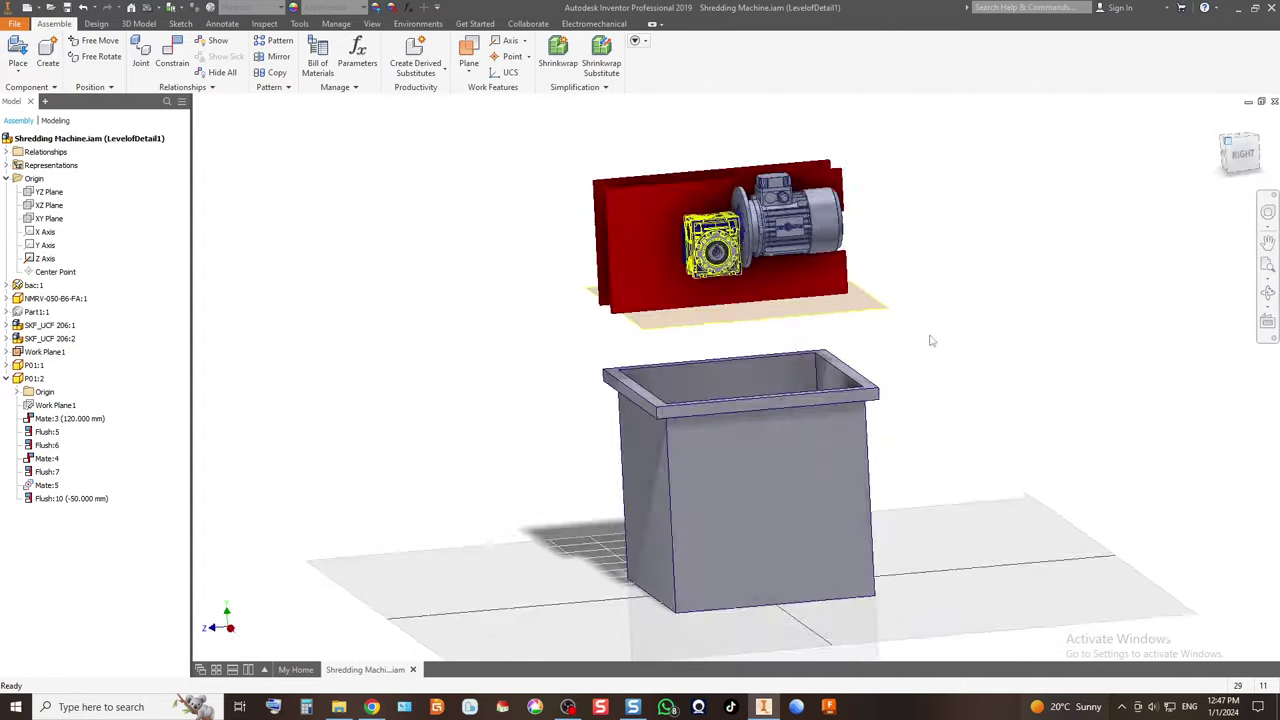
# Create an in-place component named str from the Standard.ipt template, based on the bac box's outer side face.
pyautogui.click(47, 55)
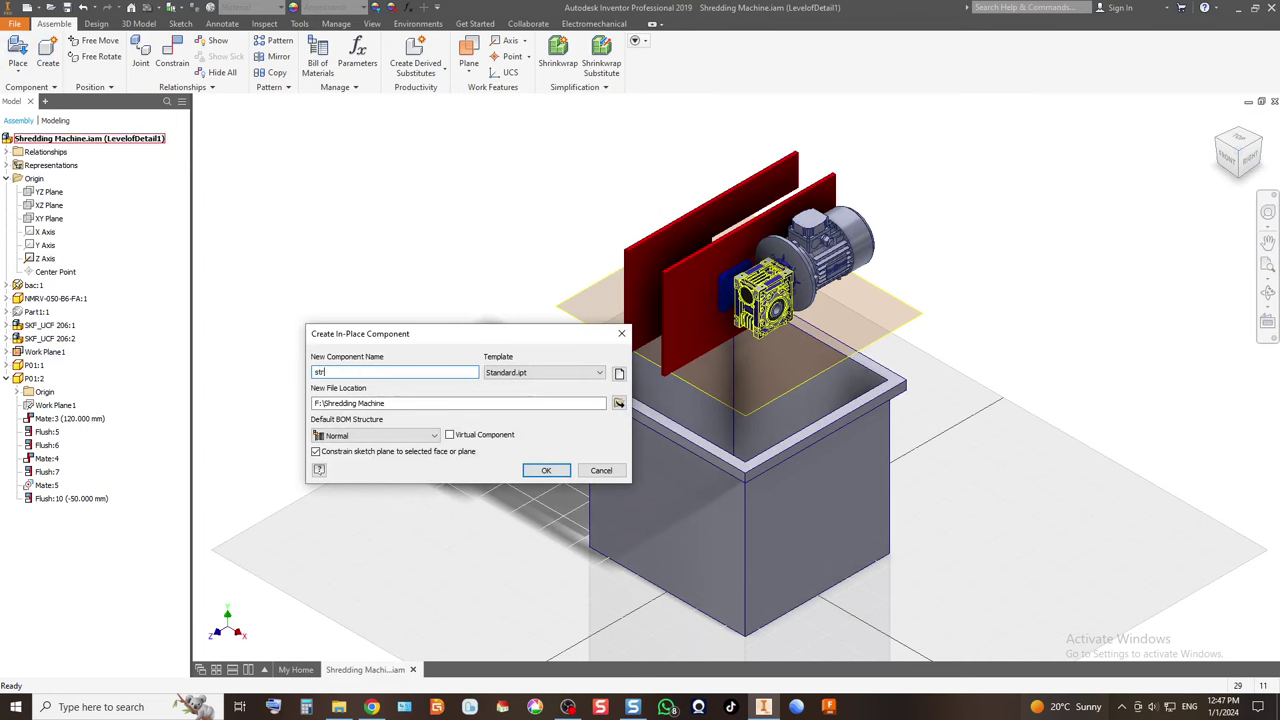
pyautogui.write('str')
pyautogui.press('Return')
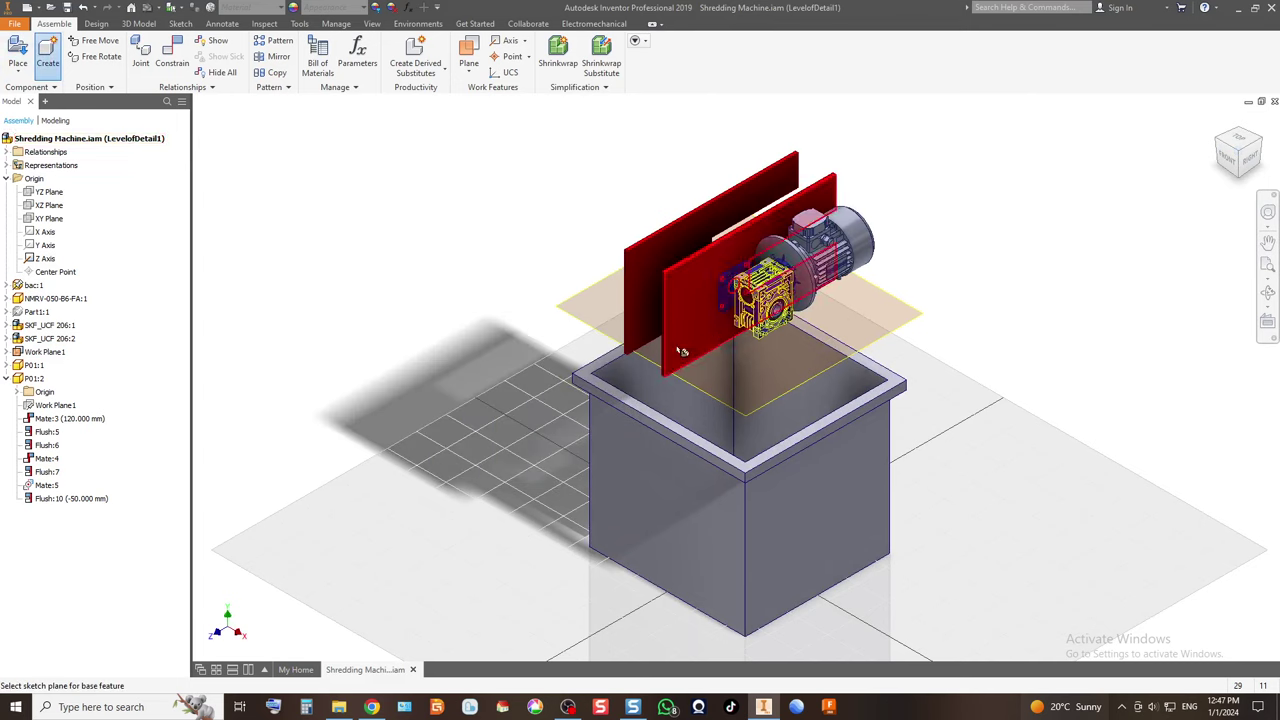
pyautogui.click(671, 502)
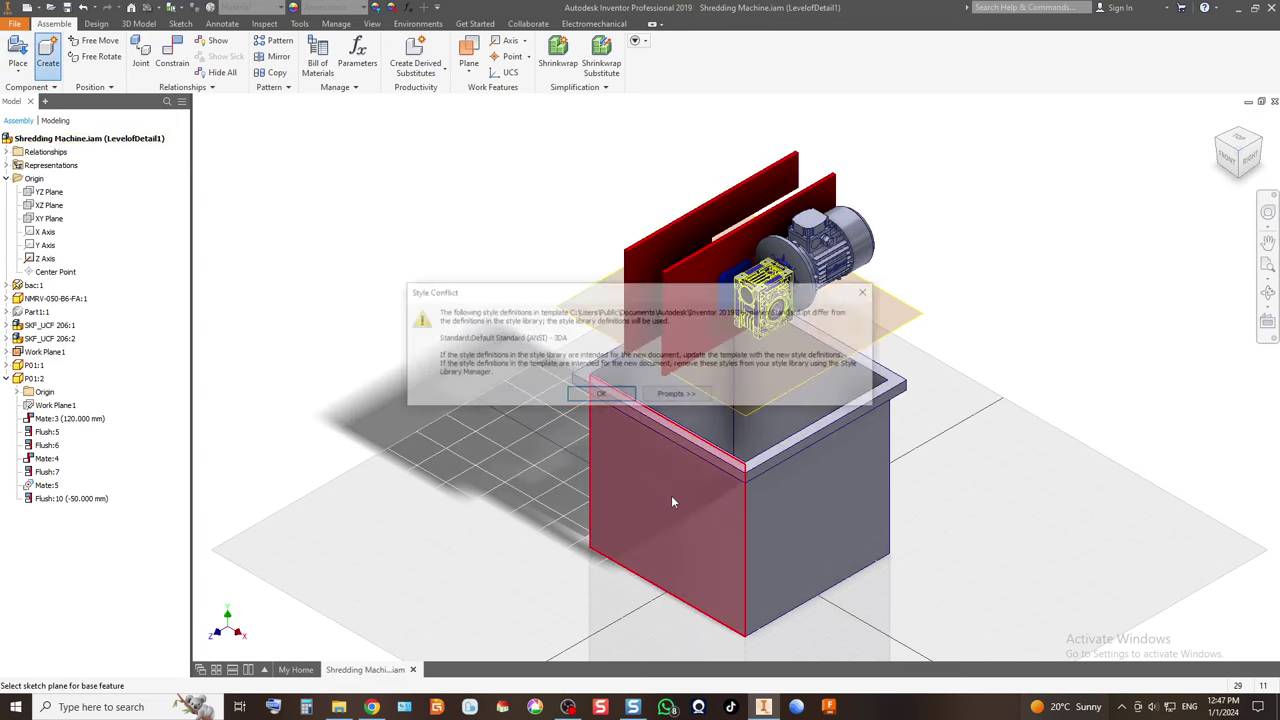
pyautogui.click(601, 393)
# Start a 2D sketch in the str part on the P01 plate's outer face next to the gearmotor.
pyautogui.click(26, 55)
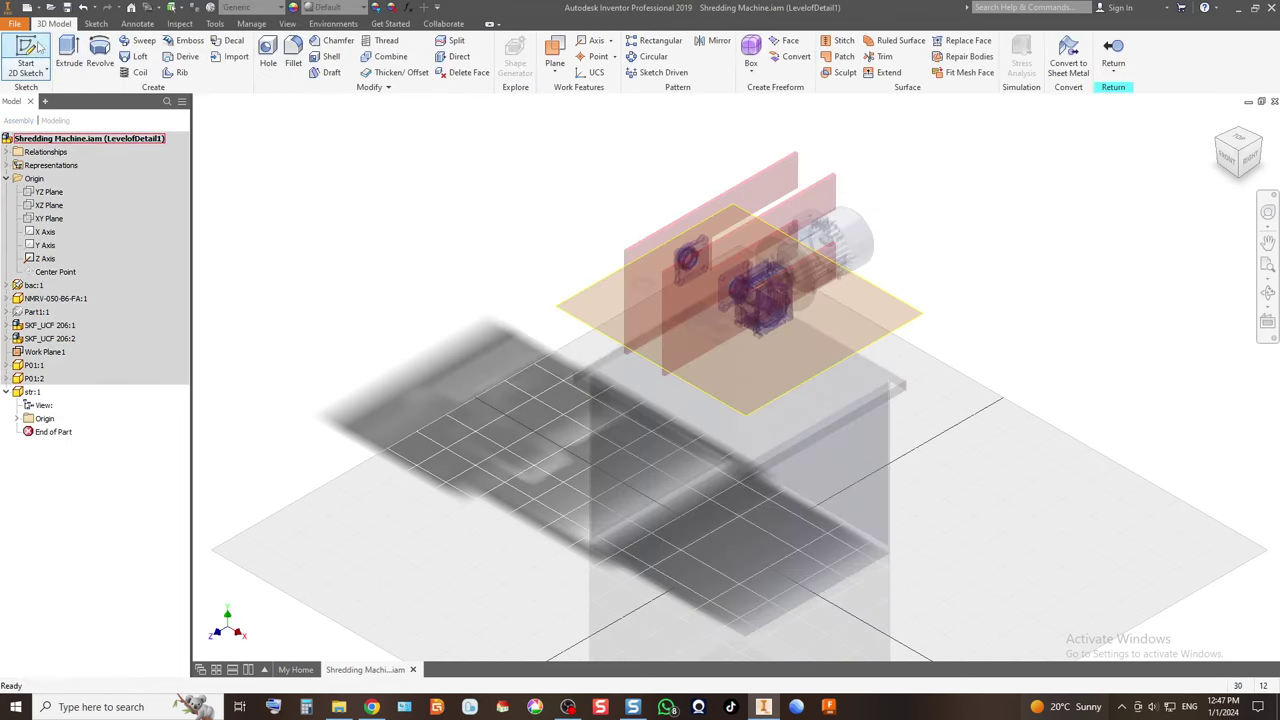
pyautogui.scroll(5, 622, 310)
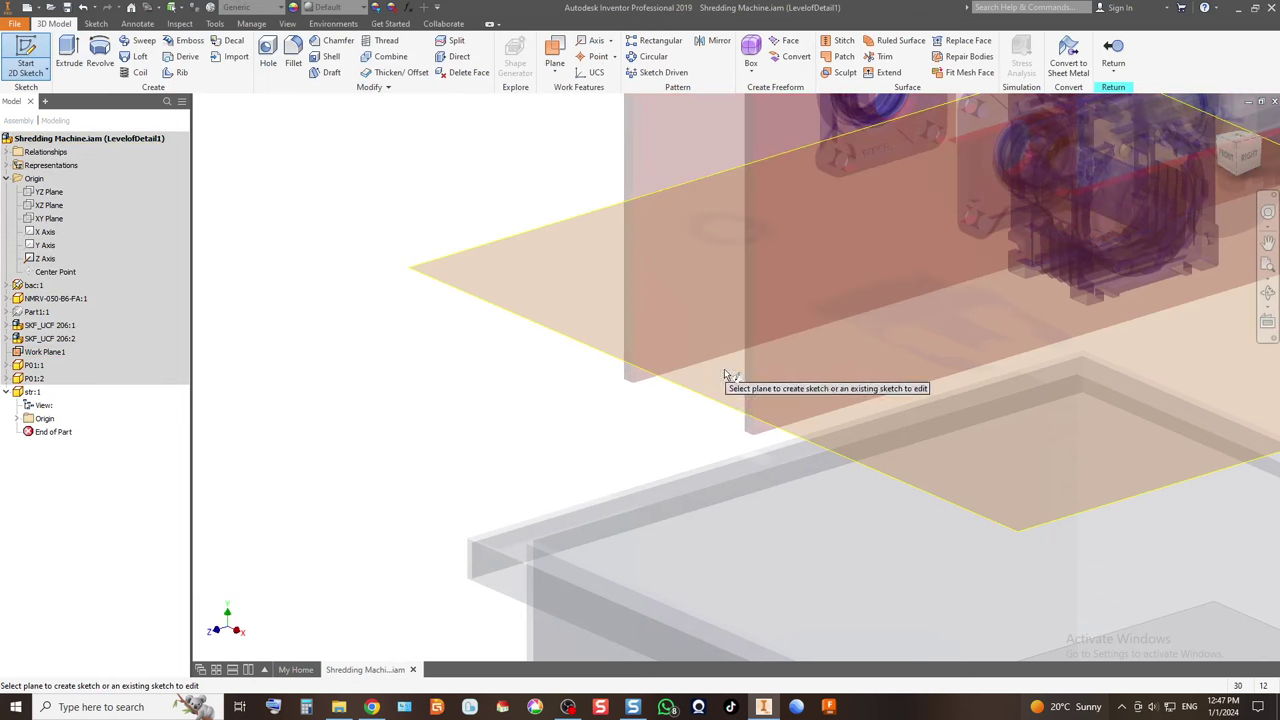
pyautogui.click(788, 377)
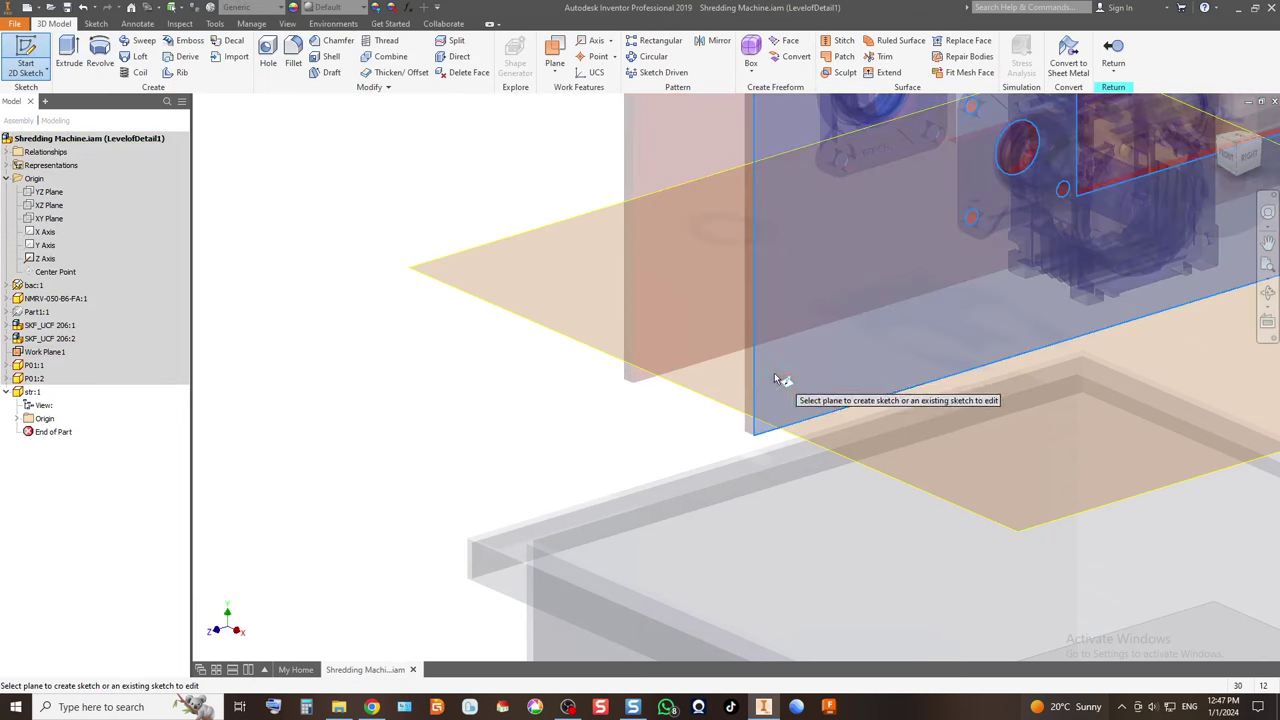
pyautogui.scroll(-3, 616, 377)
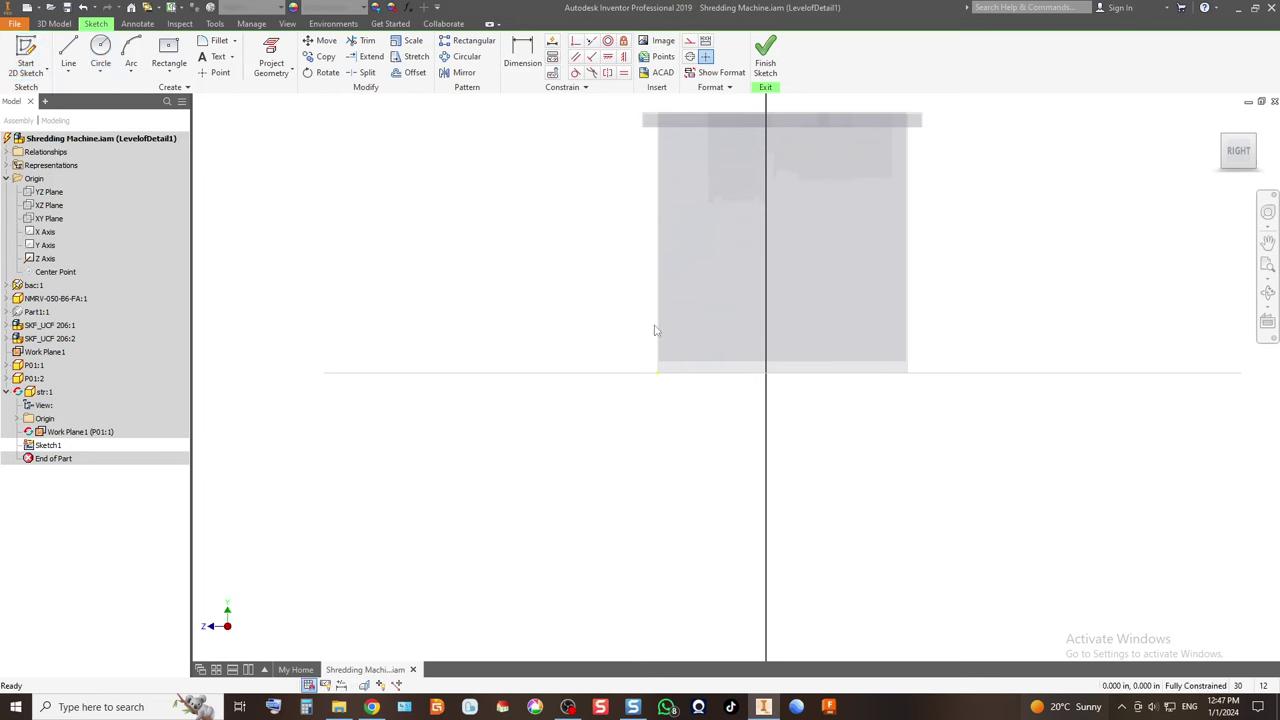
# Project the plate's vertical end edge and the bac box's bottom edge into the sketch.
pyautogui.click(271, 60)
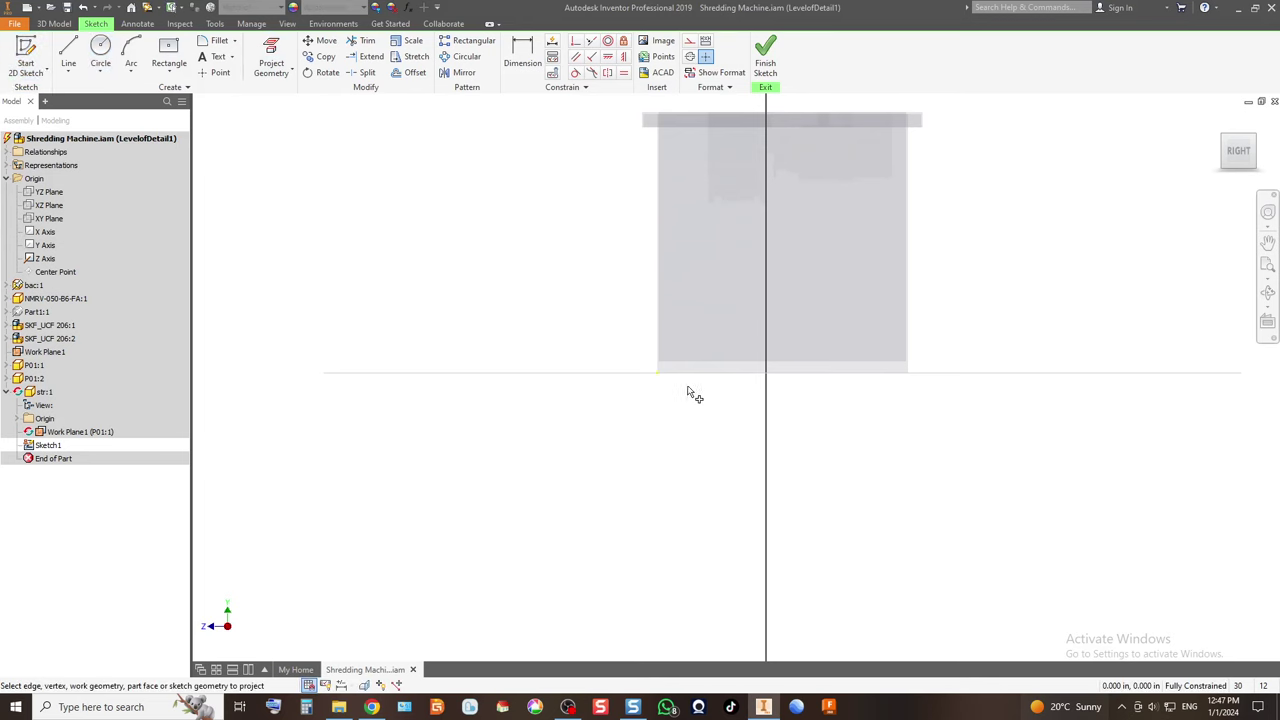
pyautogui.scroll(-4, 608, 391)
pyautogui.scroll(5, 618, 258)
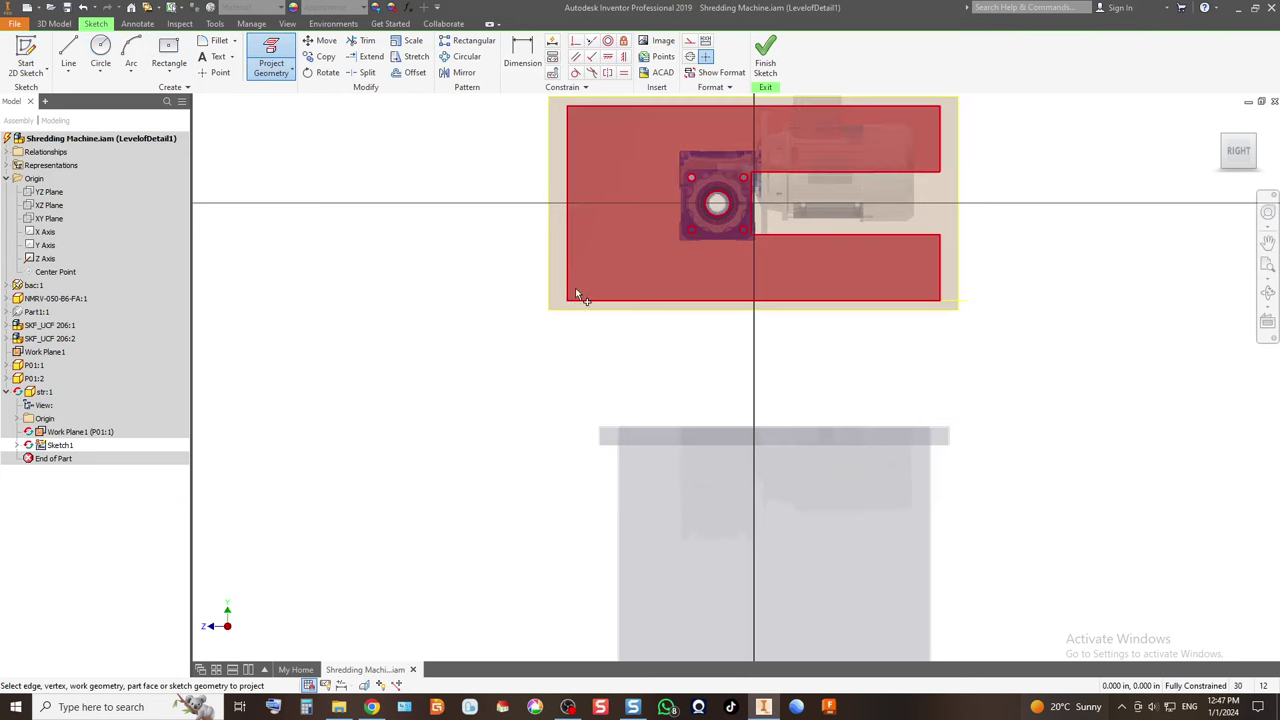
pyautogui.click(68, 55)
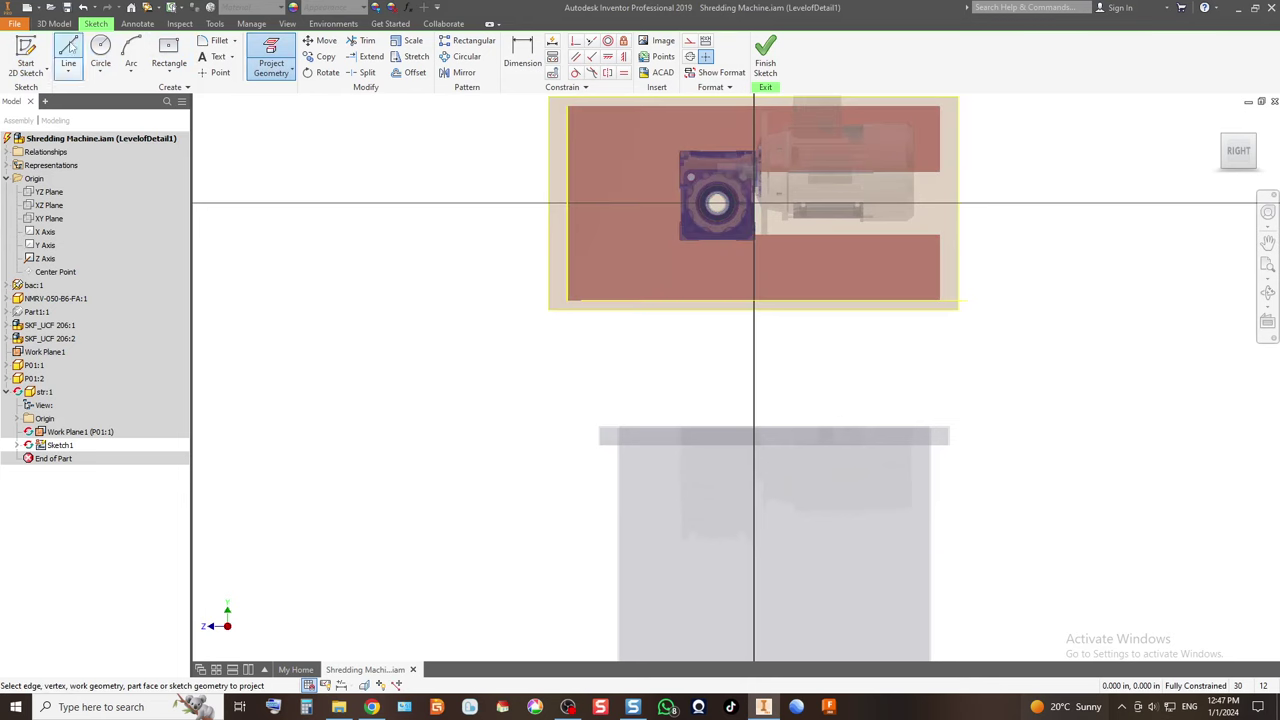
pyautogui.click(568, 106)
pyautogui.scroll(-3, 559, 445)
pyautogui.scroll(4, 561, 460)
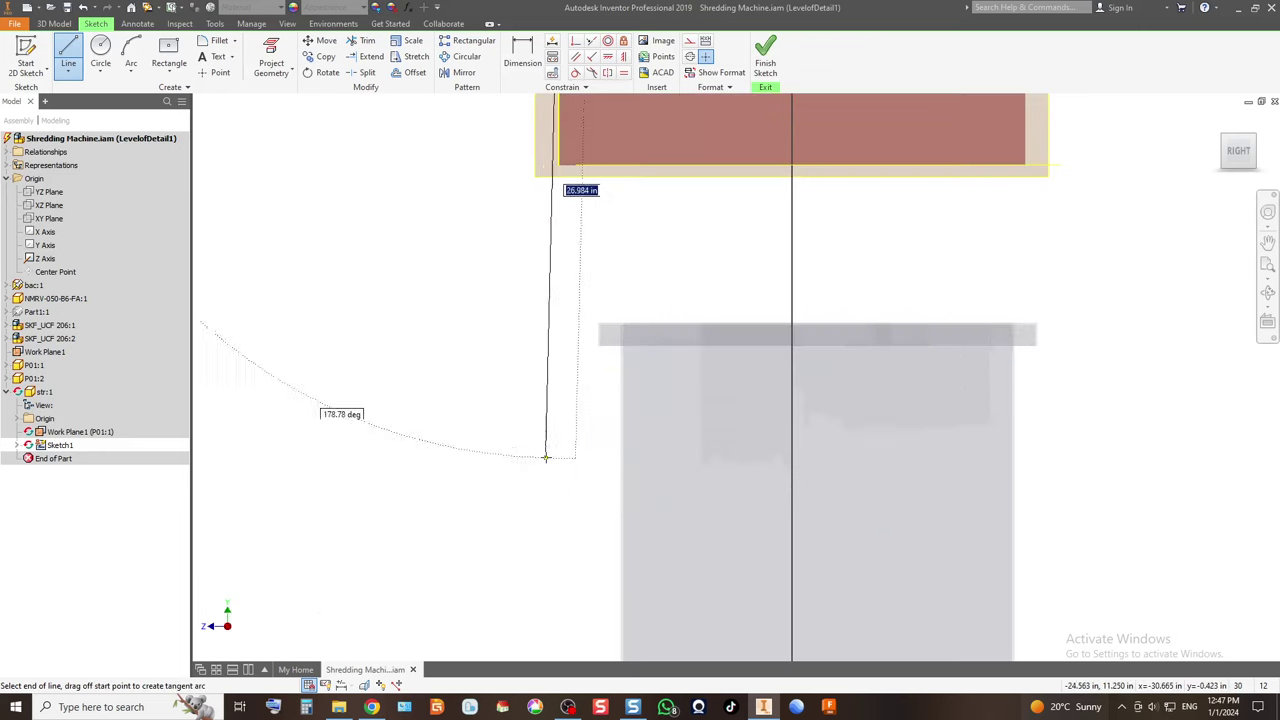
pyautogui.scroll(-2, 551, 531)
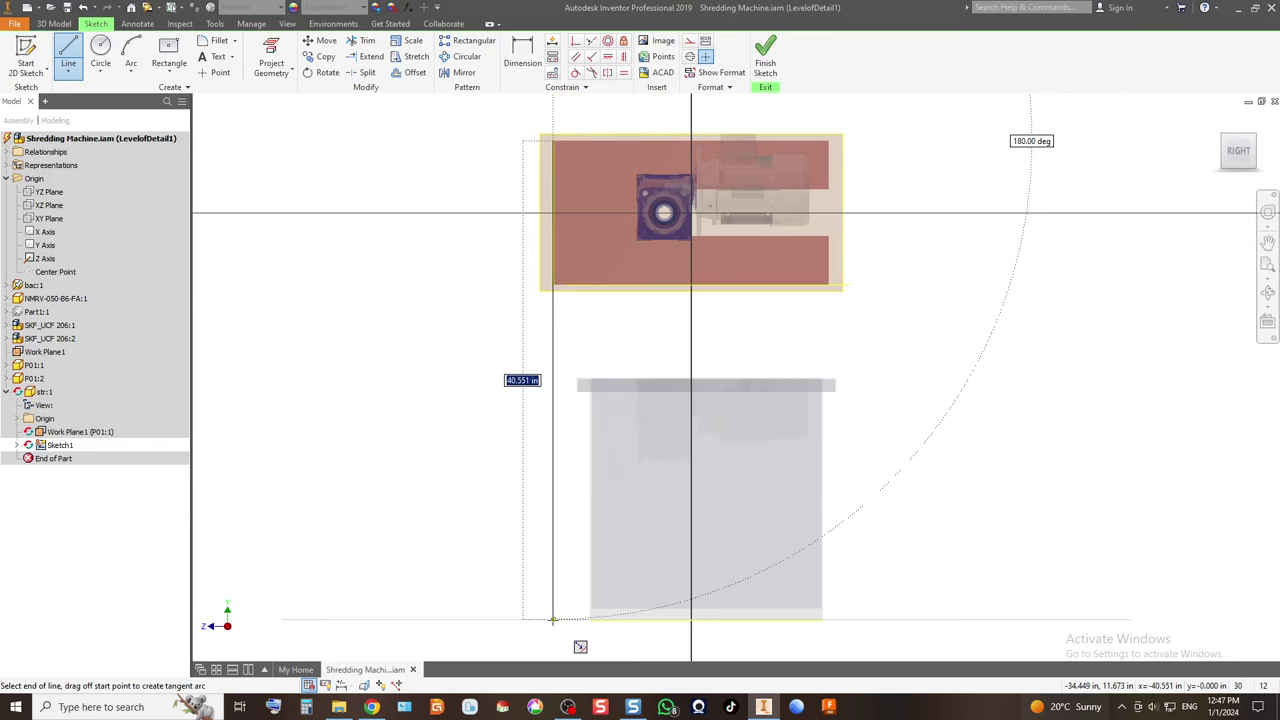
pyautogui.press('Escape')
# Set the str part's document units to millimeter for length and kilogram for mass.
pyautogui.click(180, 23)
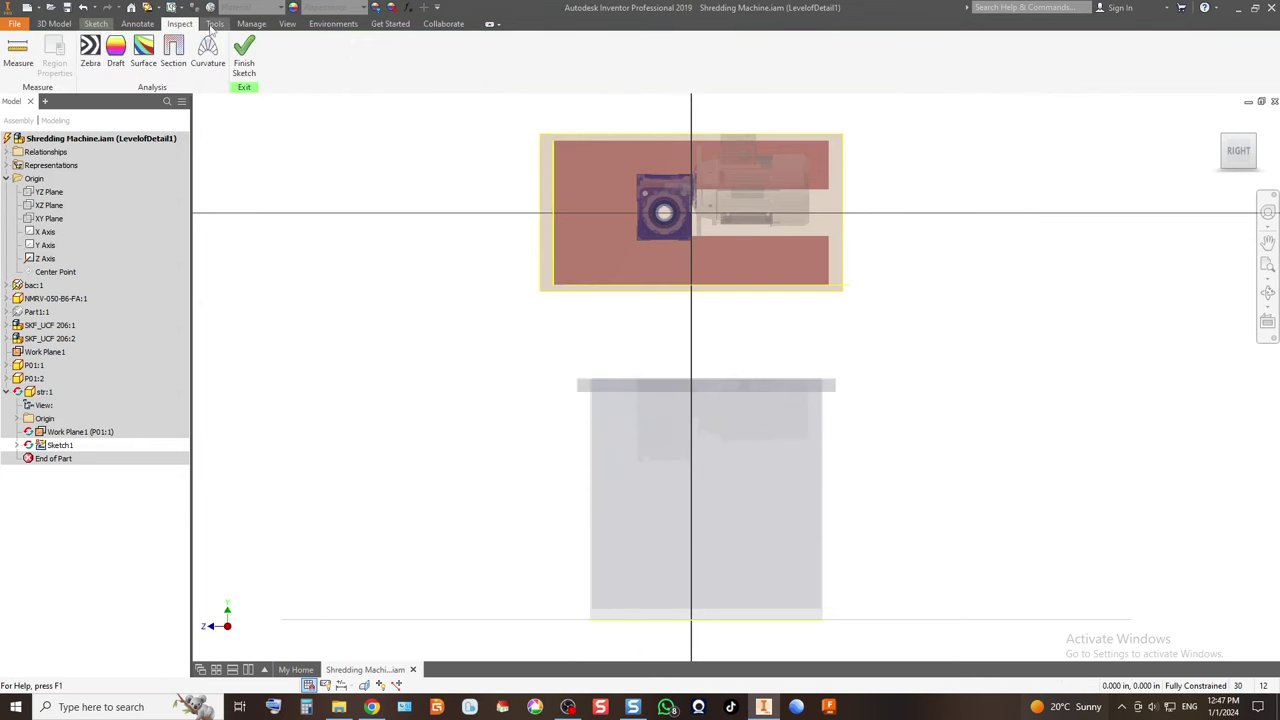
pyautogui.click(215, 23)
pyautogui.click(203, 58)
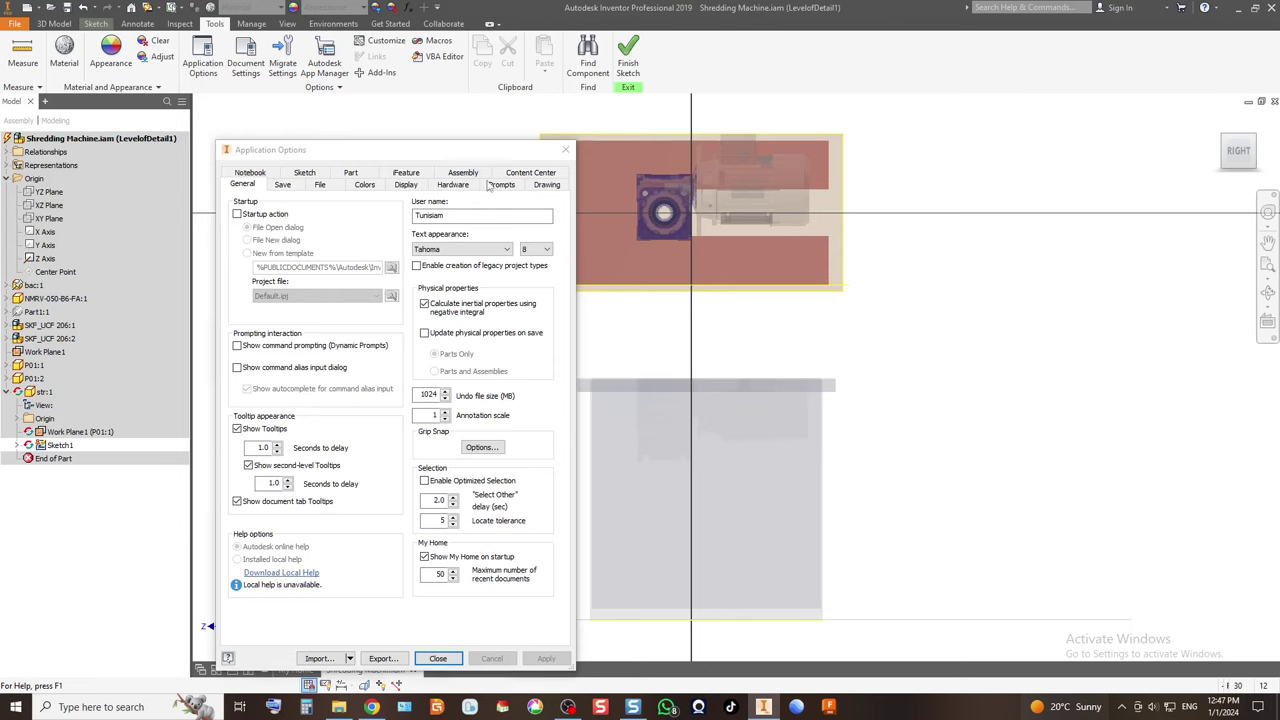
pyautogui.click(565, 149)
pyautogui.click(245, 58)
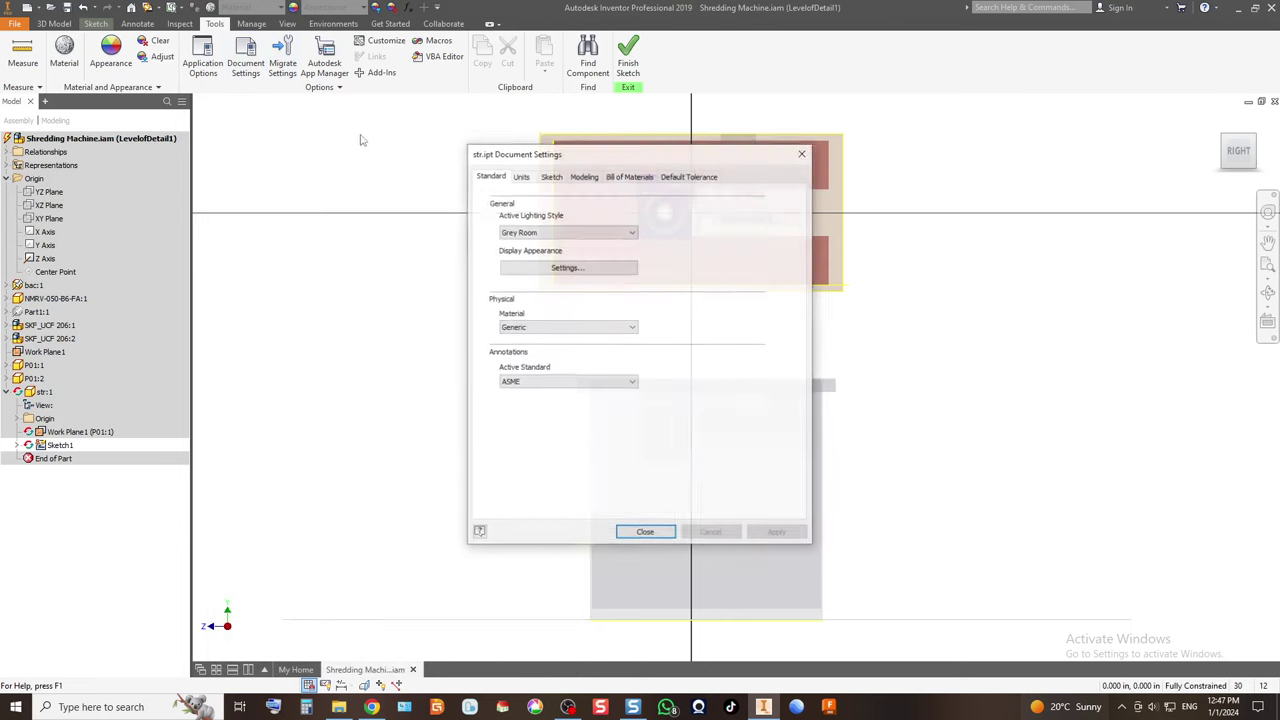
pyautogui.click(521, 176)
pyautogui.click(555, 223)
pyautogui.click(545, 261)
pyautogui.click(683, 257)
pyautogui.click(668, 300)
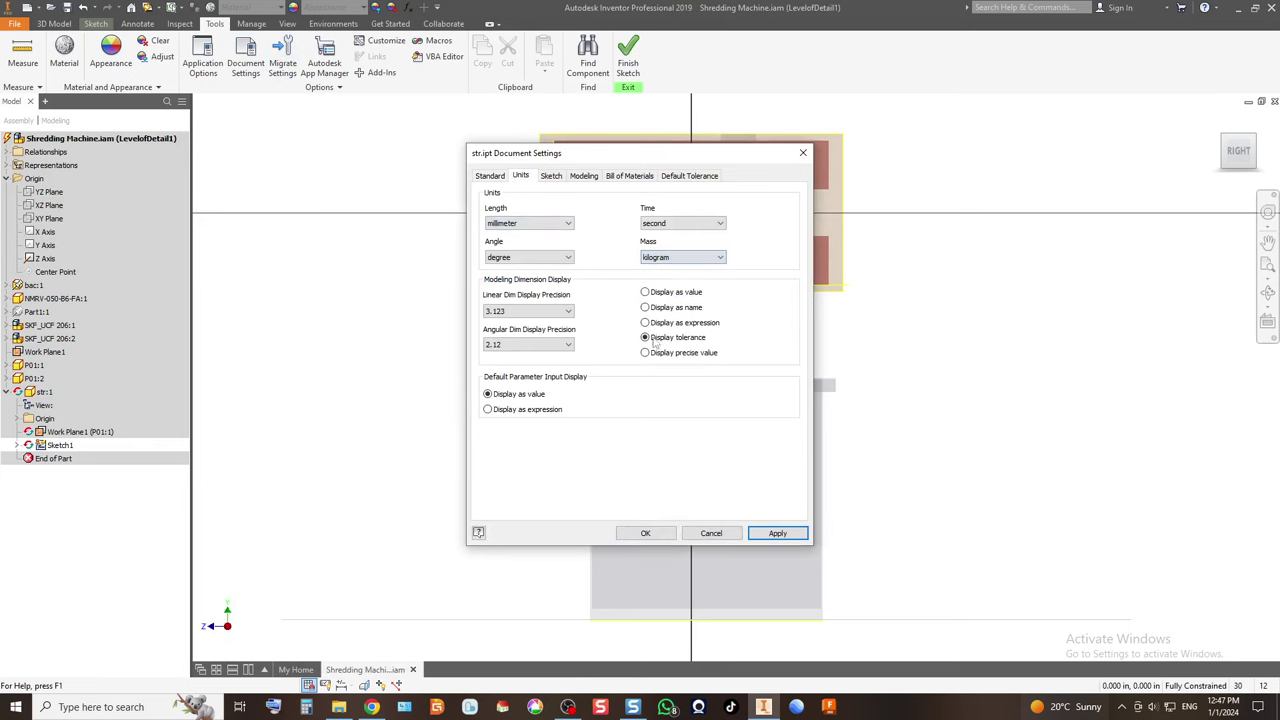
pyautogui.click(646, 533)
# Draw a vertical line about 1030 mm long from the plate's upper end corner down to the box's bottom level and finish the sketch.
pyautogui.click(54, 23)
pyautogui.click(137, 23)
pyautogui.click(96, 23)
pyautogui.click(68, 50)
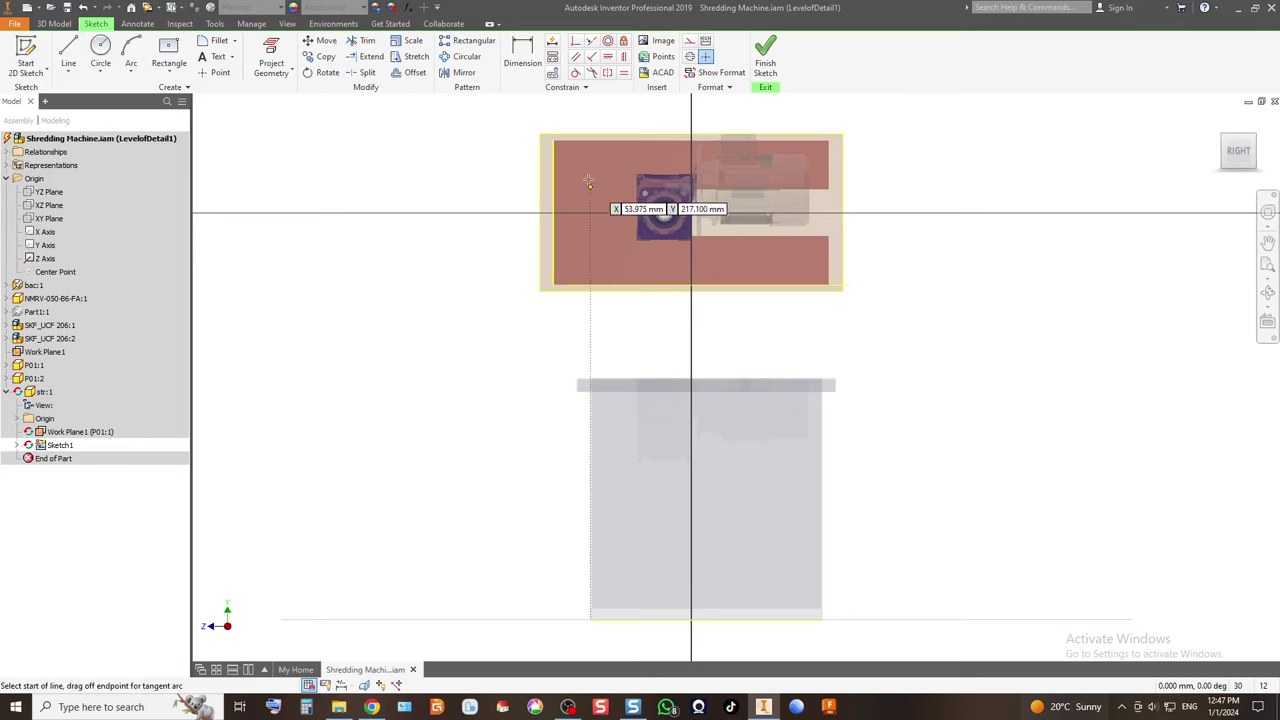
pyautogui.click(553, 140)
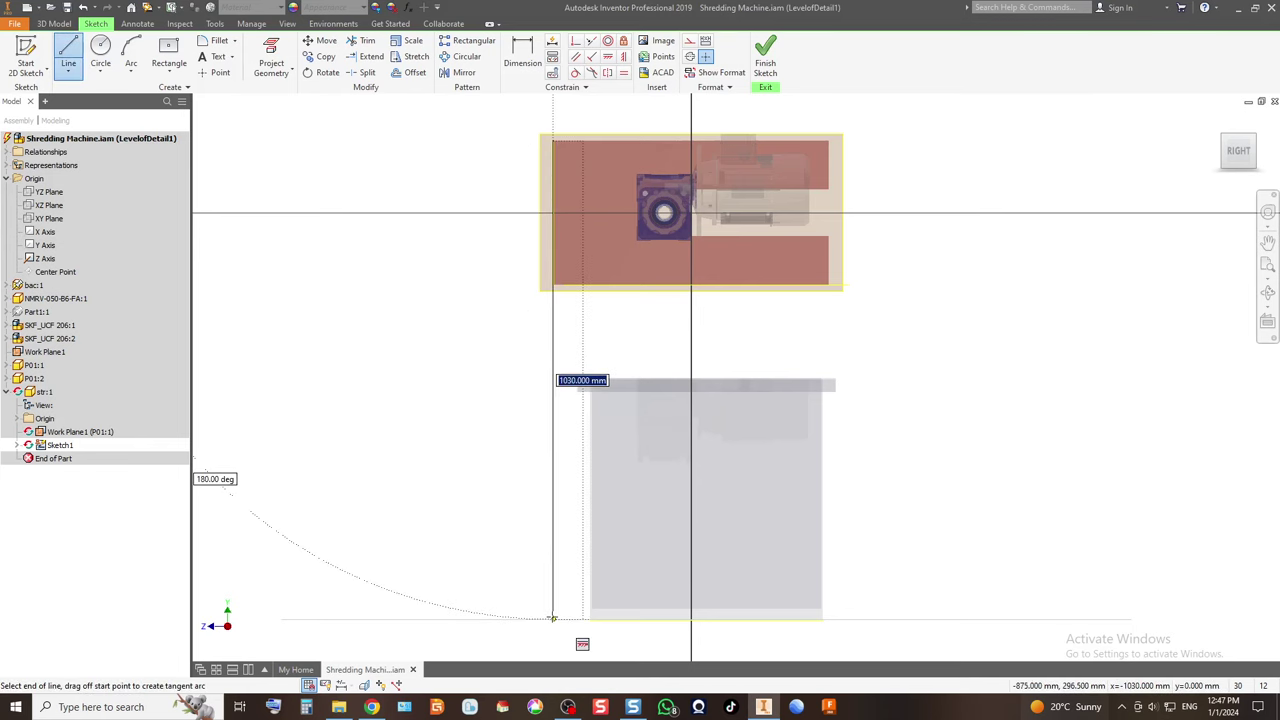
pyautogui.click(552, 618)
pyautogui.press('Escape')
pyautogui.moveTo(1224, 142)
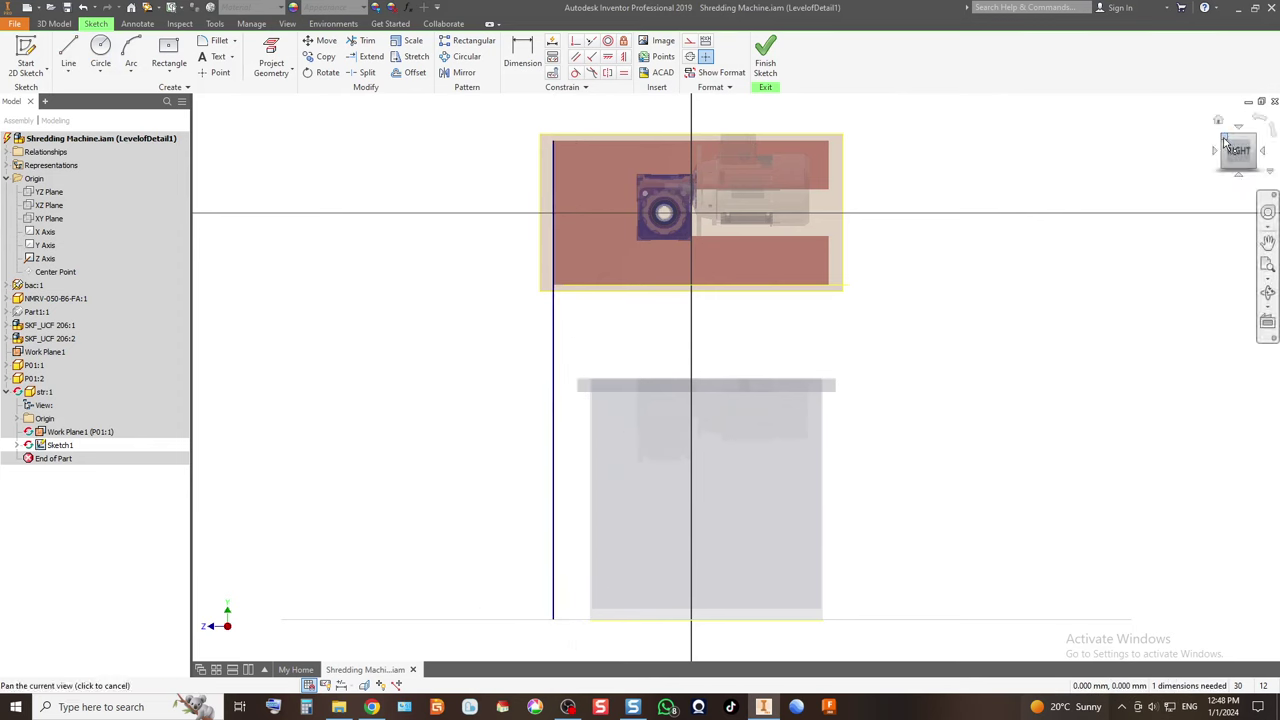
pyautogui.click(1224, 142)
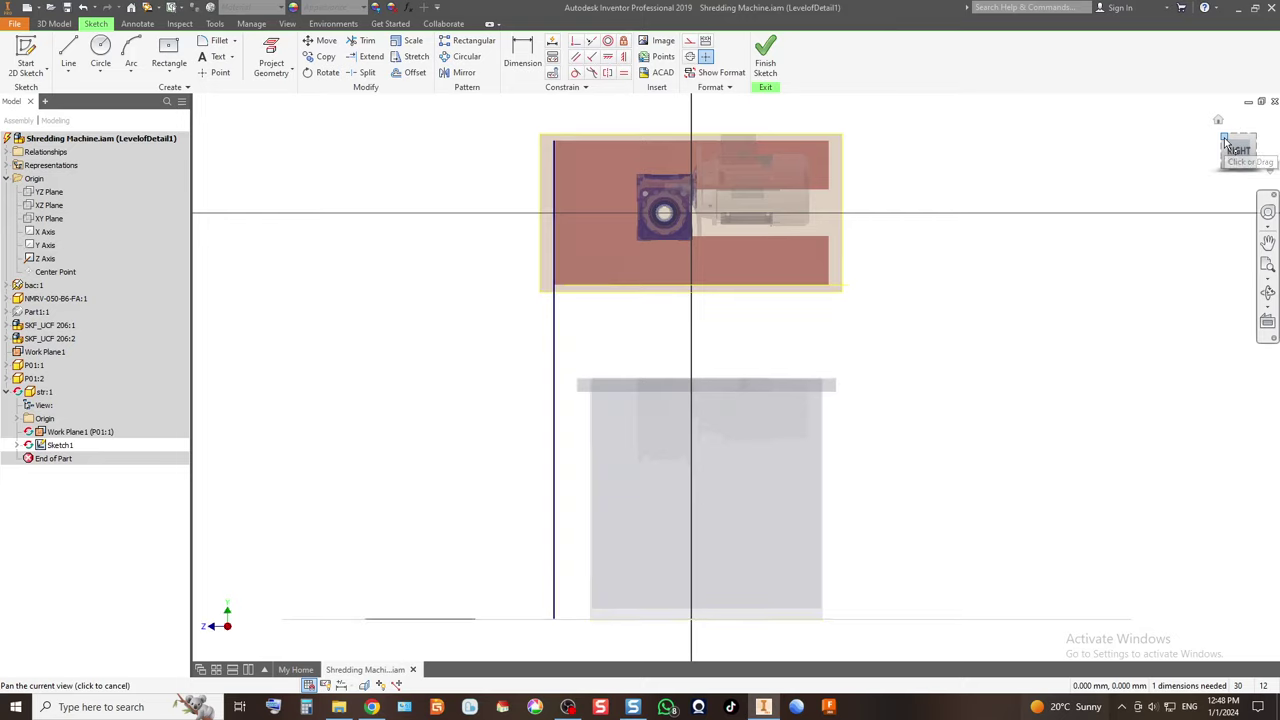
pyautogui.click(768, 60)
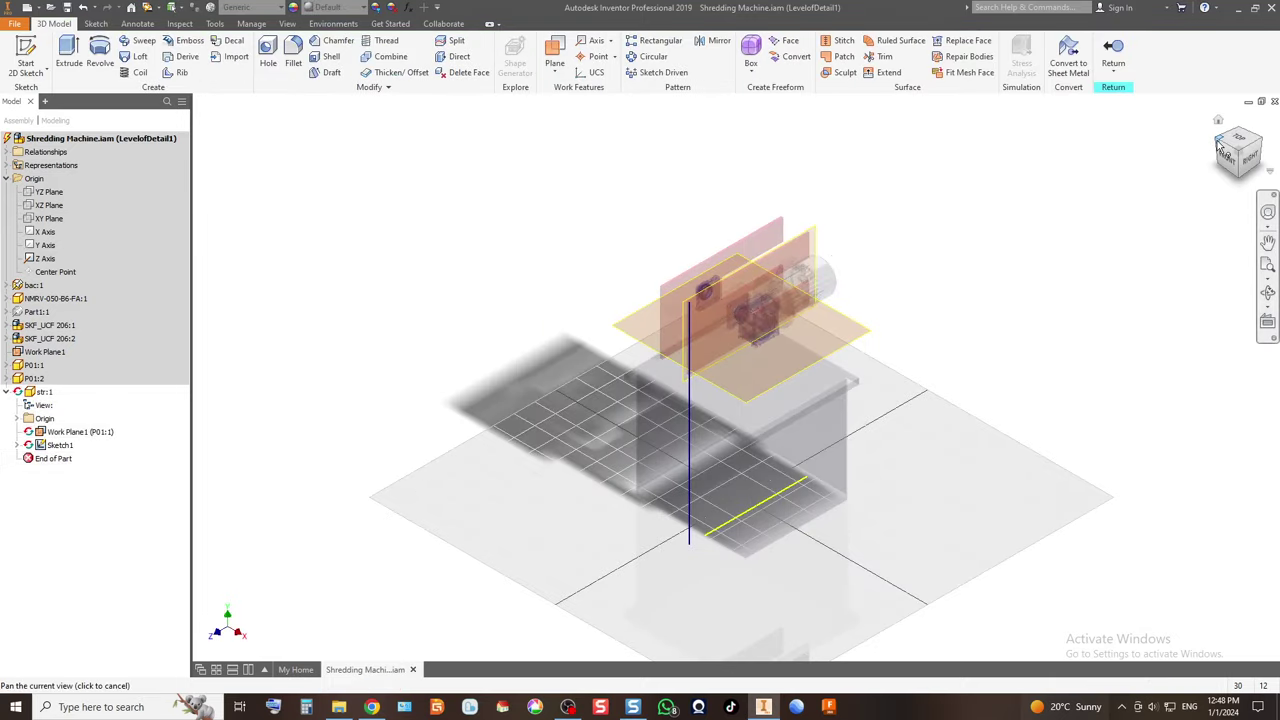
# Start a sketch on the other P01 plate's outer face, project the vertical line into it and finish the sketch.
pyautogui.click(1221, 147)
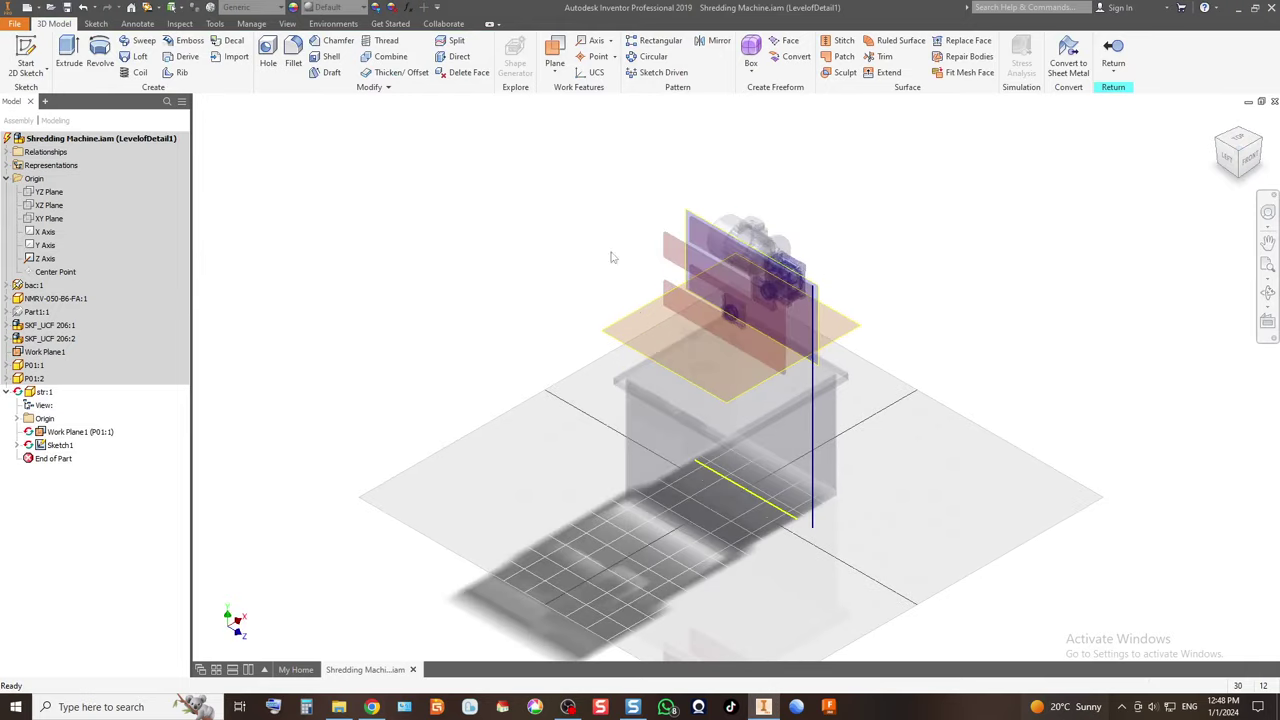
pyautogui.click(26, 55)
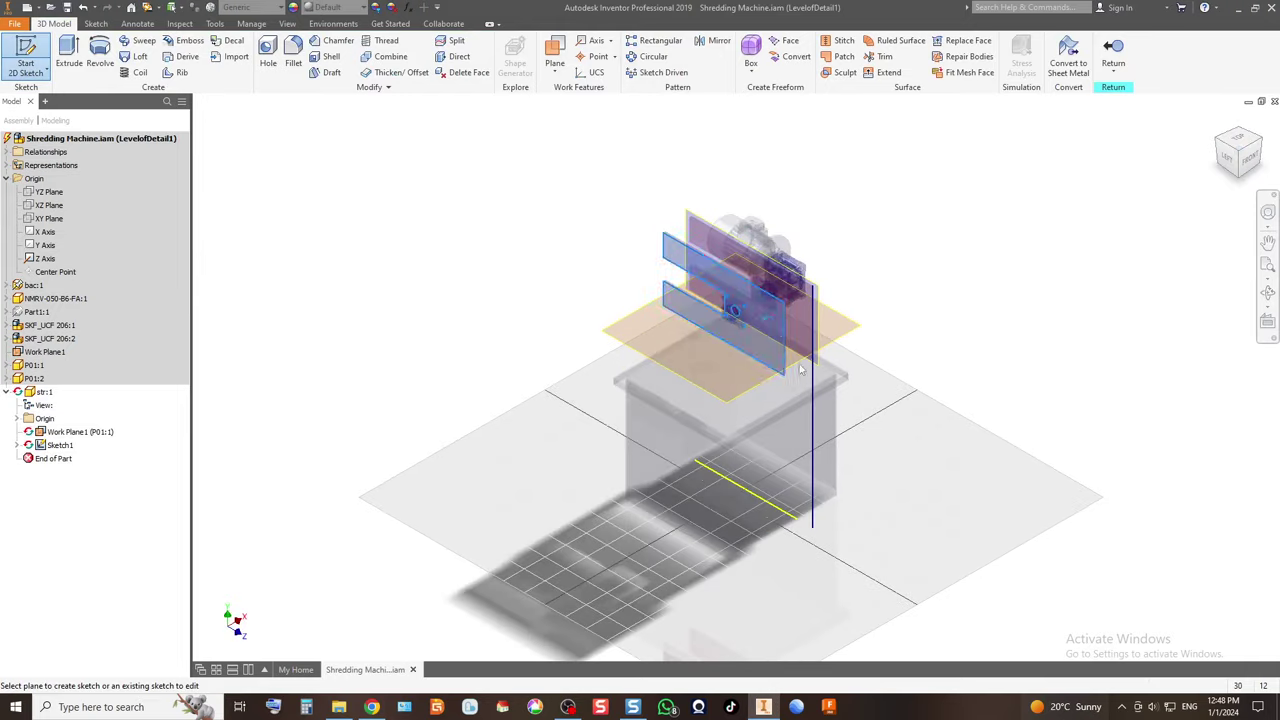
pyautogui.click(800, 369)
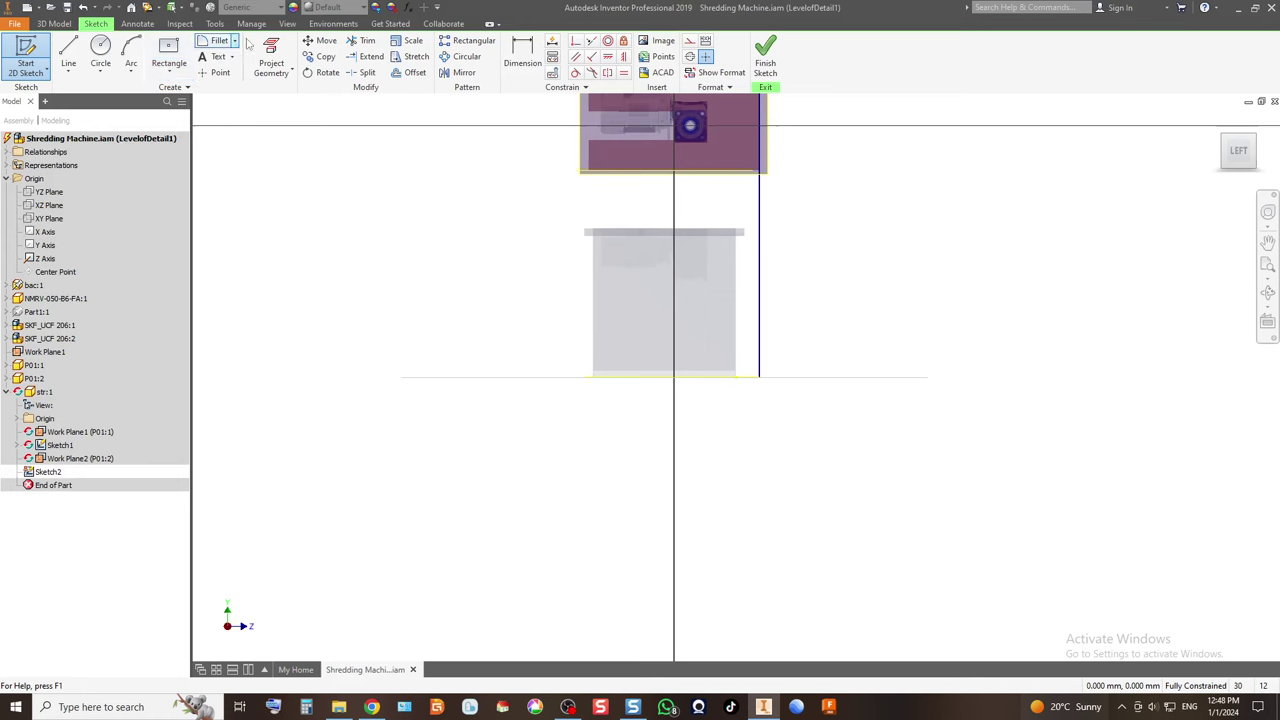
pyautogui.click(271, 58)
pyautogui.click(764, 271)
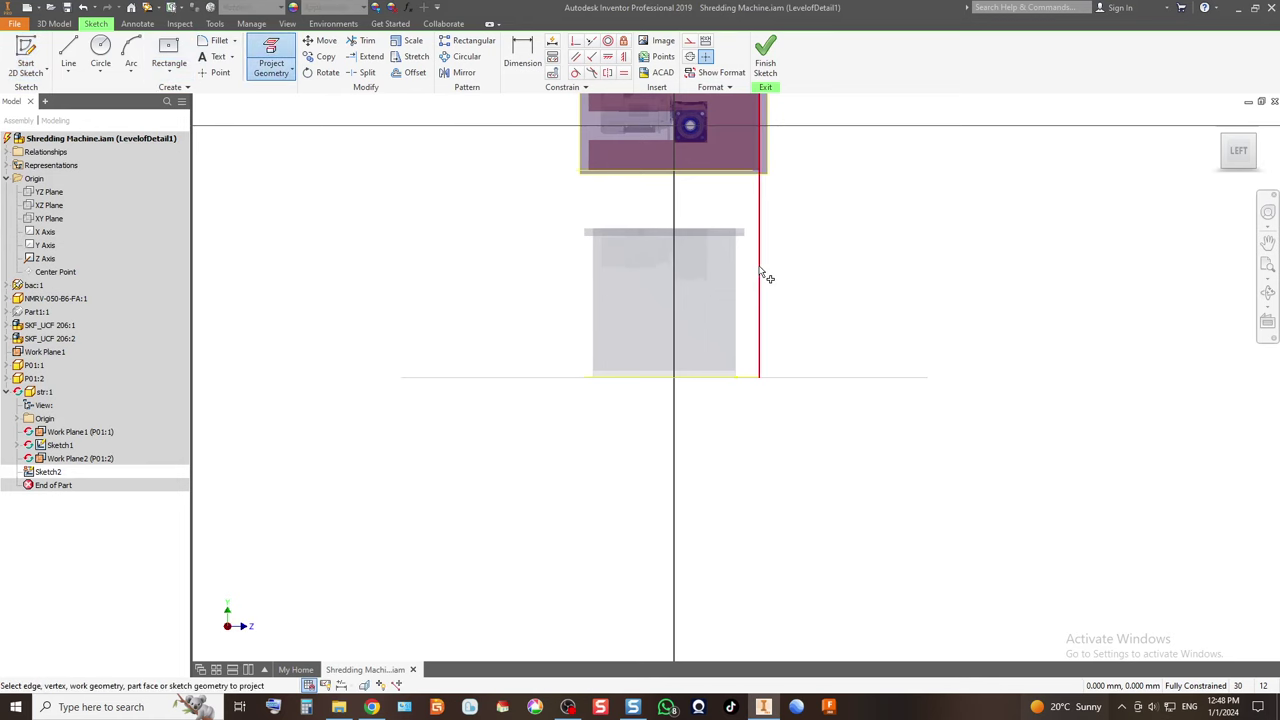
pyautogui.click(765, 55)
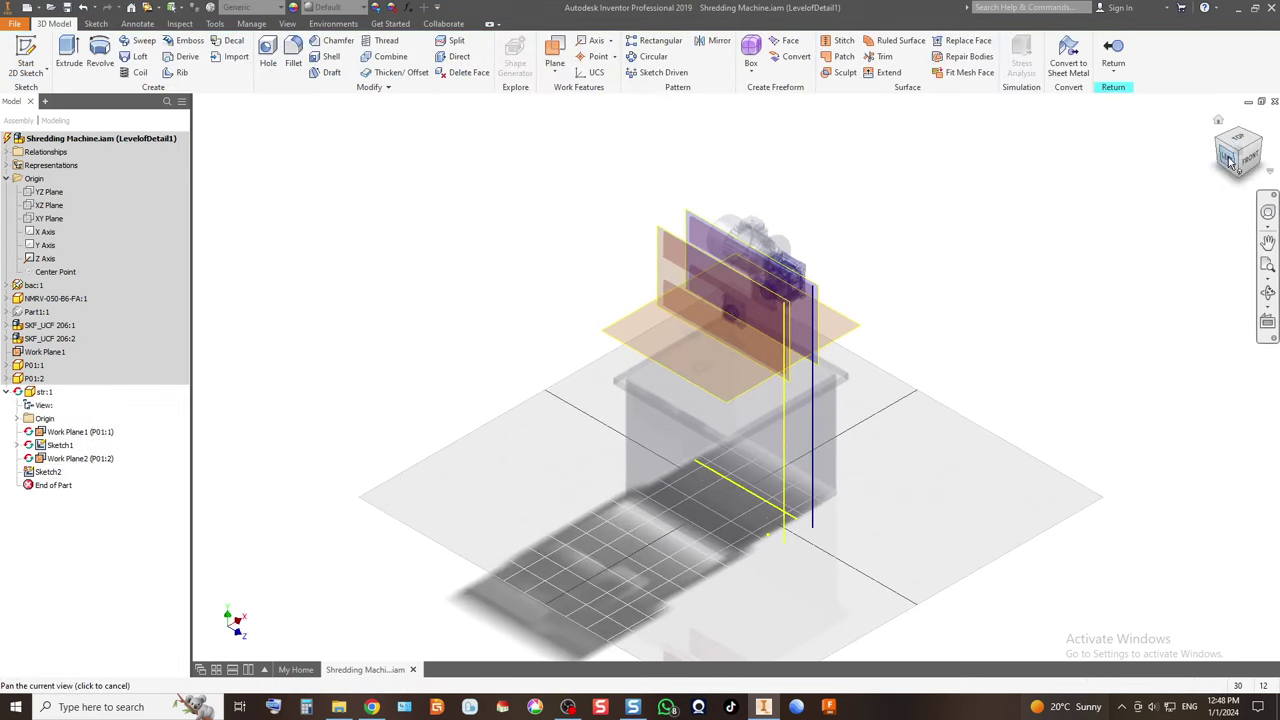
pyautogui.click(1220, 145)
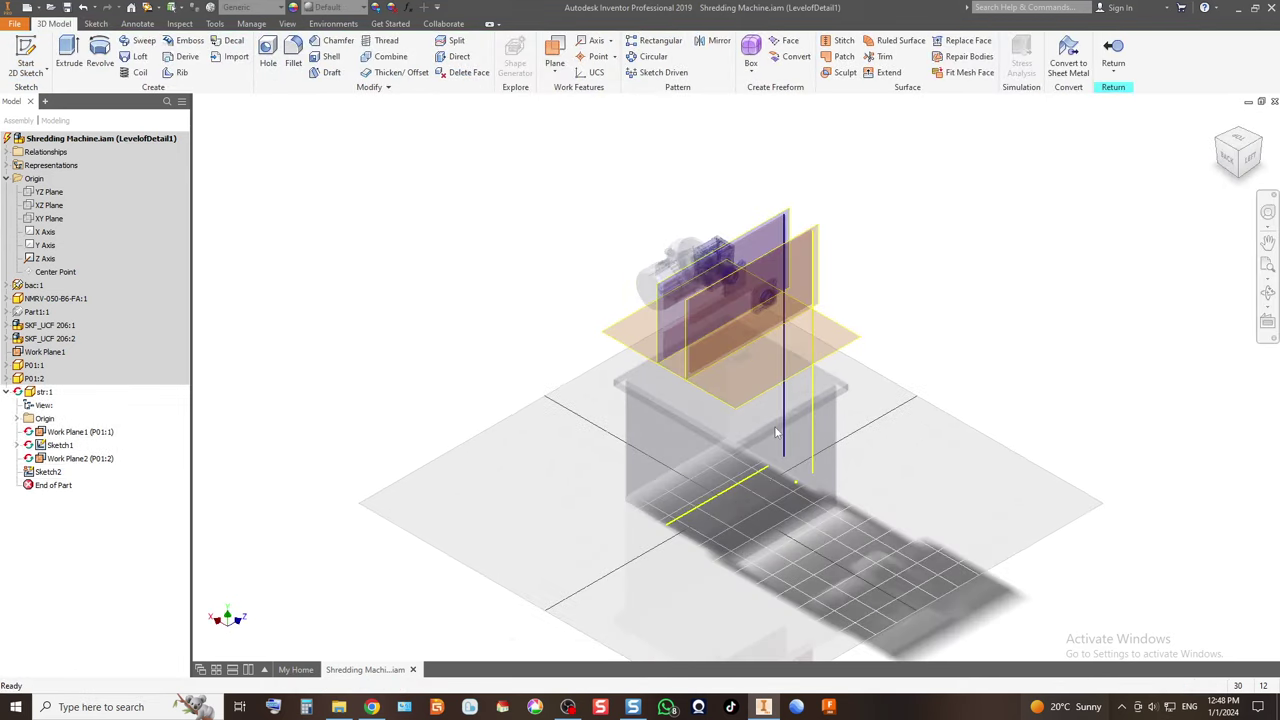
pyautogui.click(26, 52)
pyautogui.scroll(5, 677, 347)
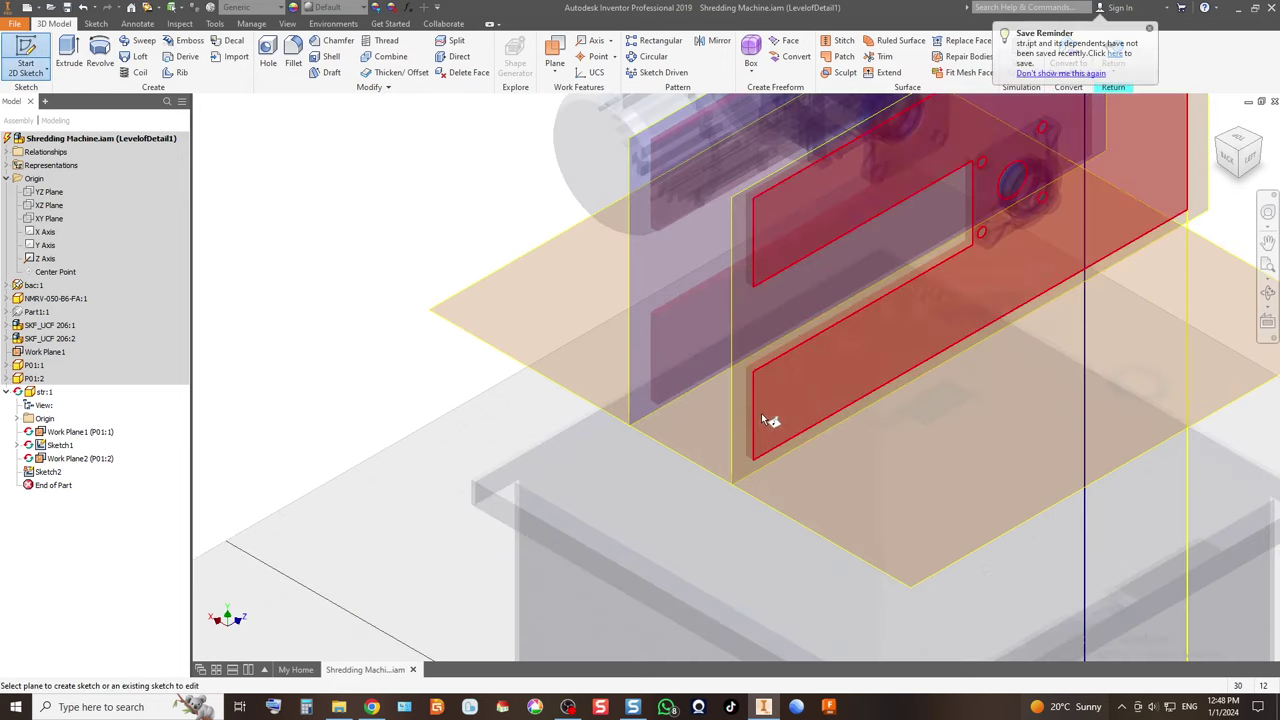
pyautogui.click(1237, 140)
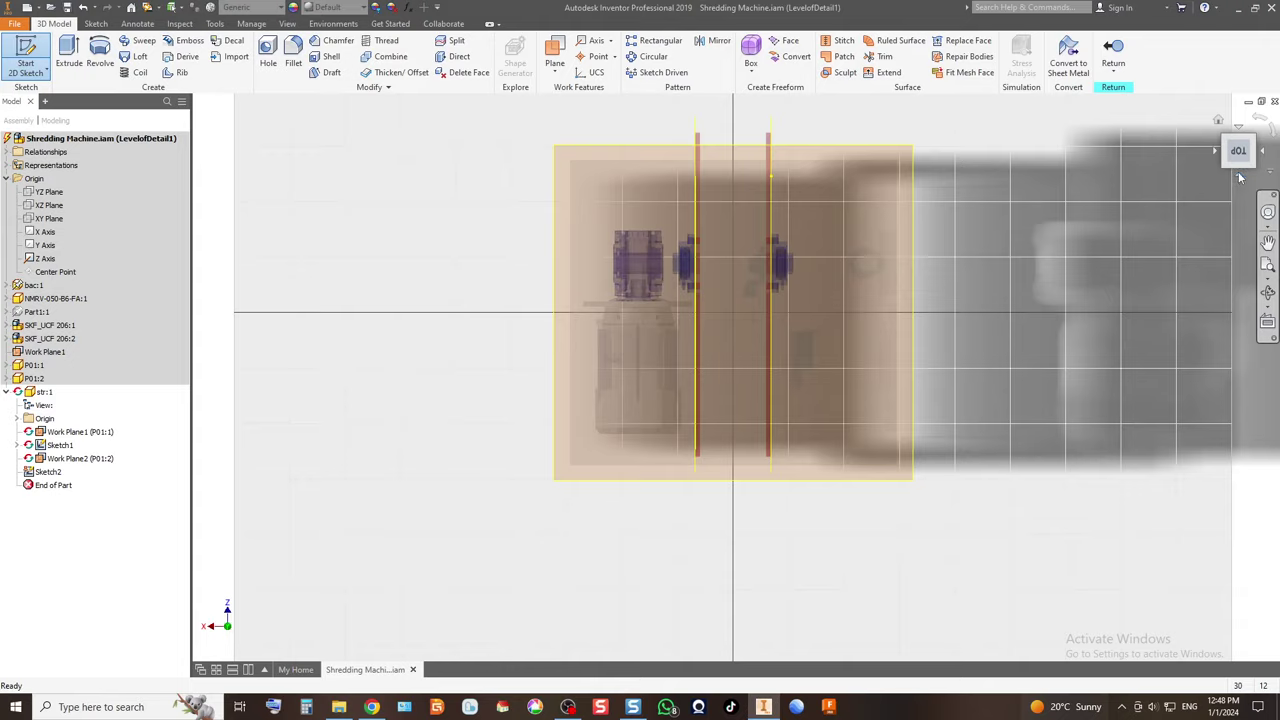
pyautogui.click(1240, 177)
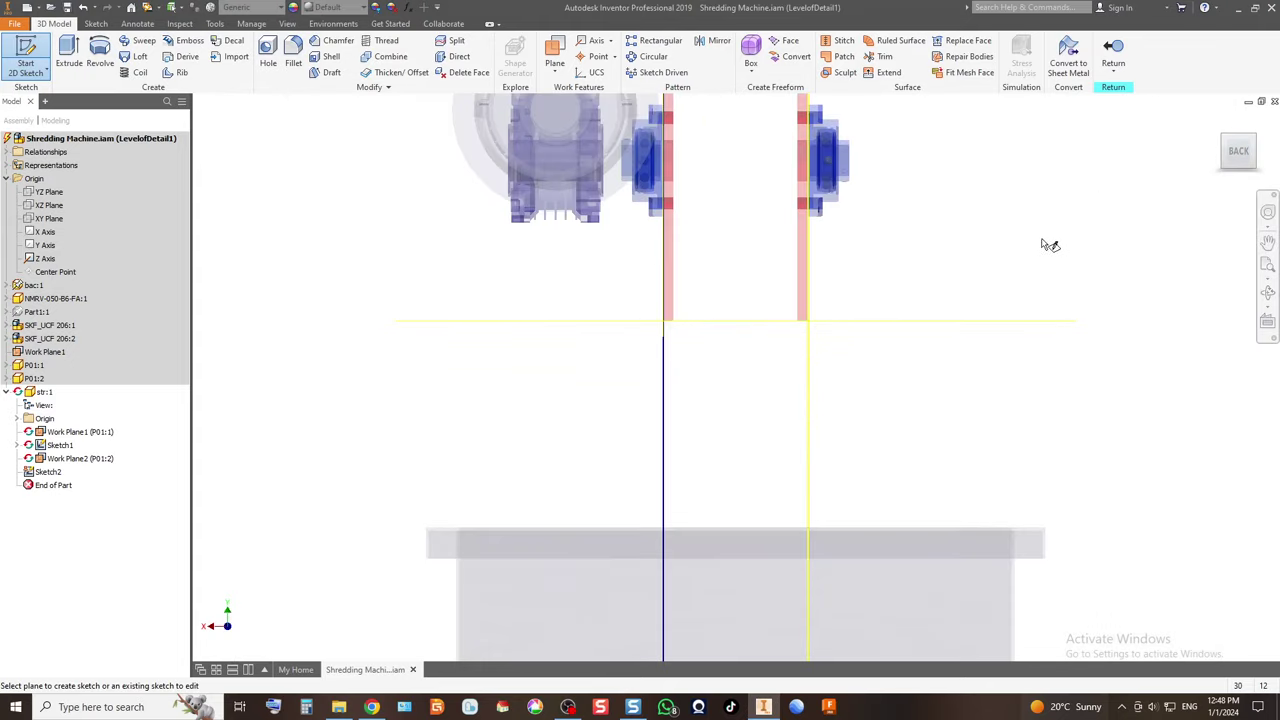
pyautogui.click(1256, 141)
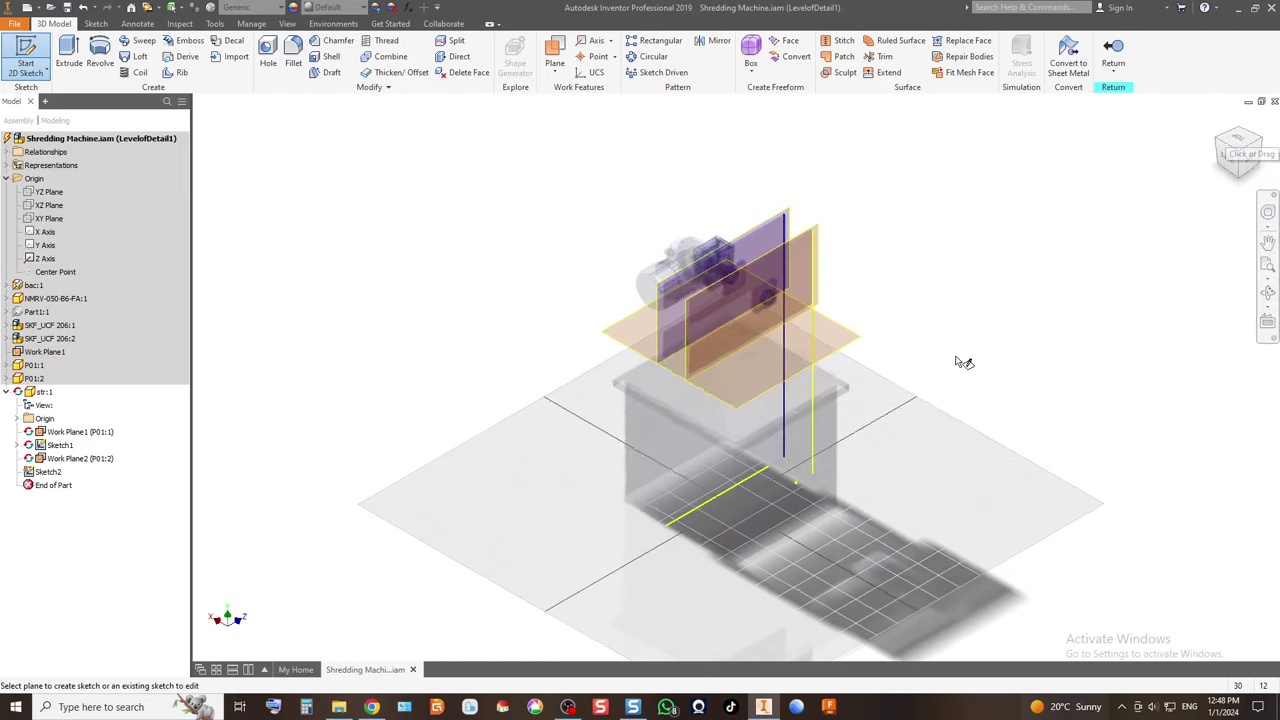
pyautogui.scroll(2, 688, 378)
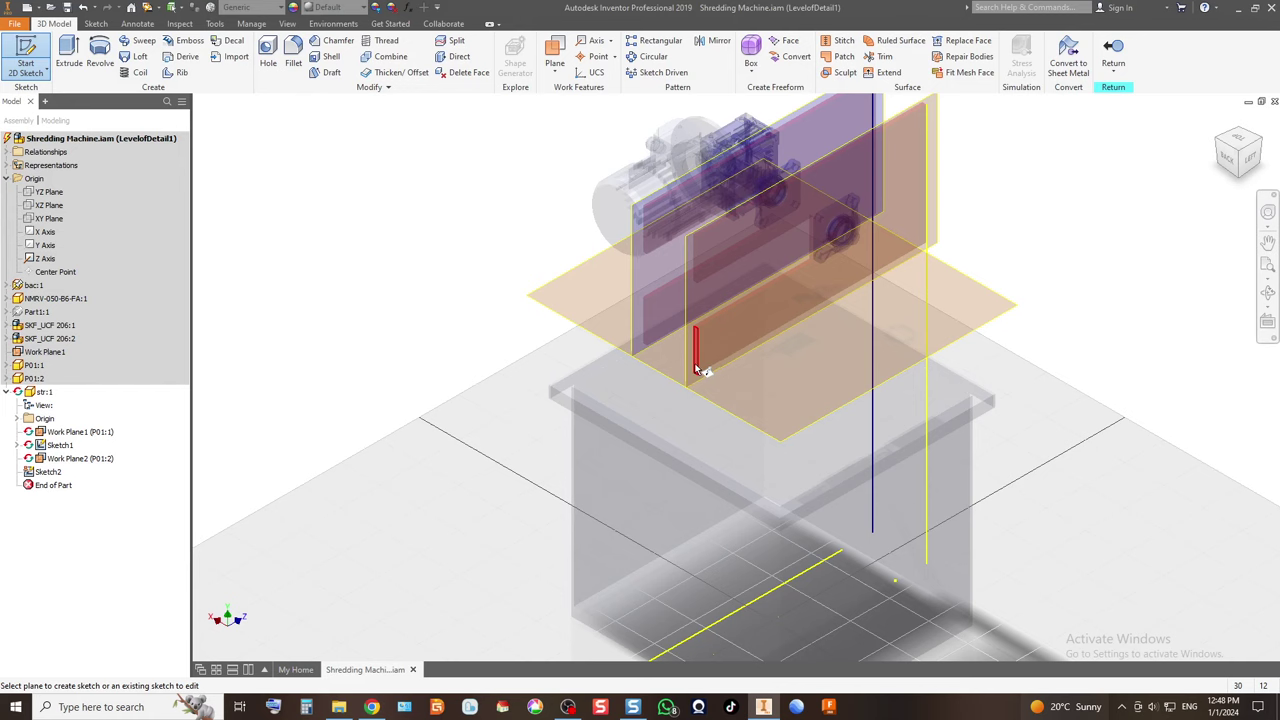
pyautogui.moveTo(700, 380)
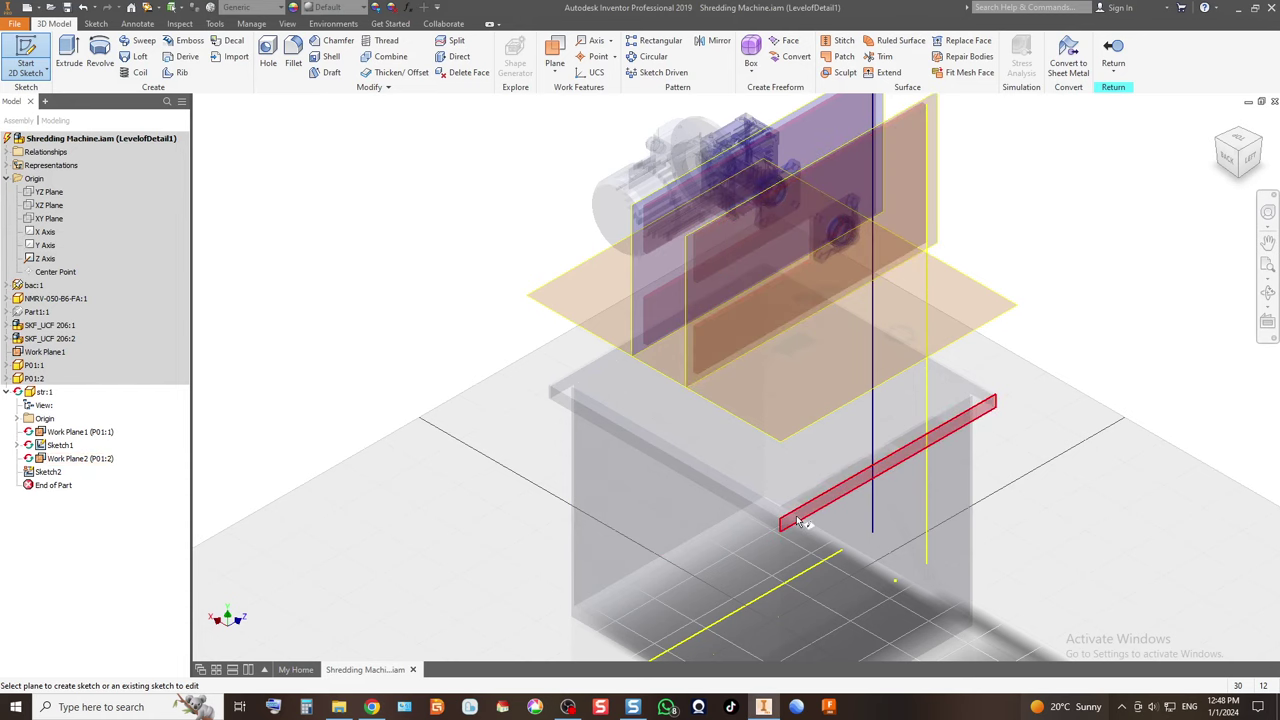
pyautogui.scroll(2, 732, 458)
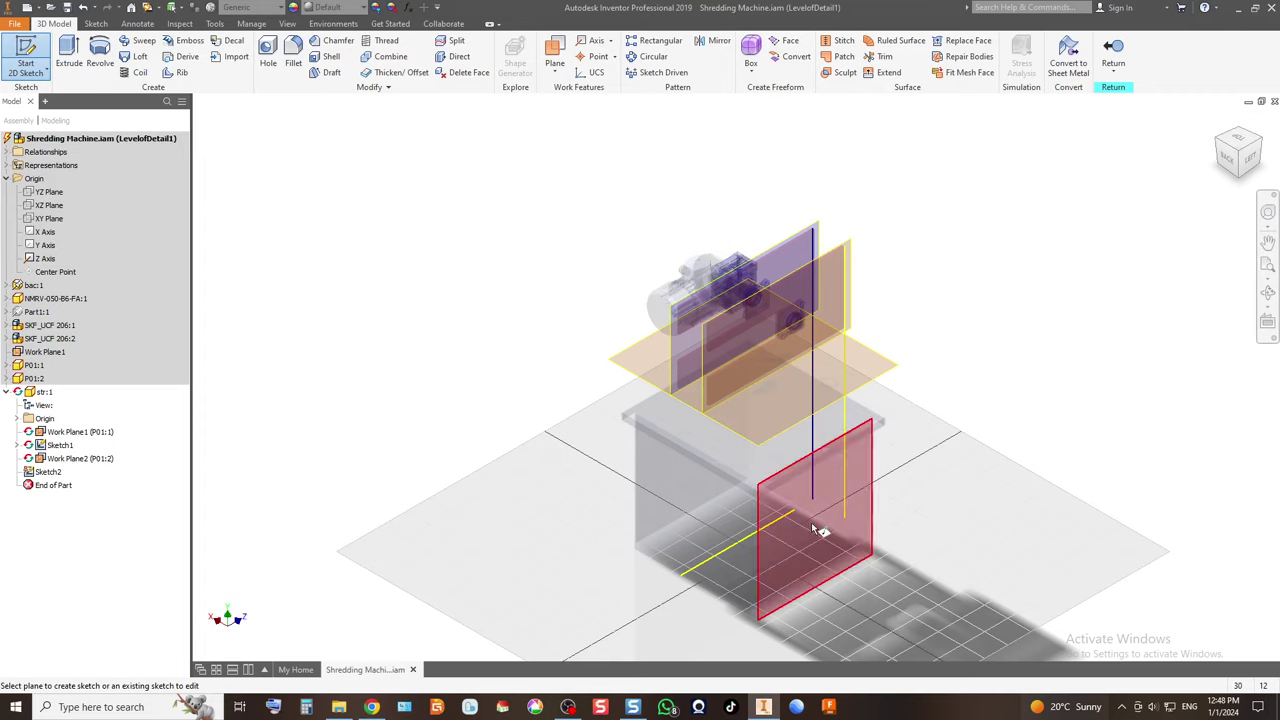
pyautogui.scroll(-3, 820, 523)
pyautogui.scroll(4, 719, 423)
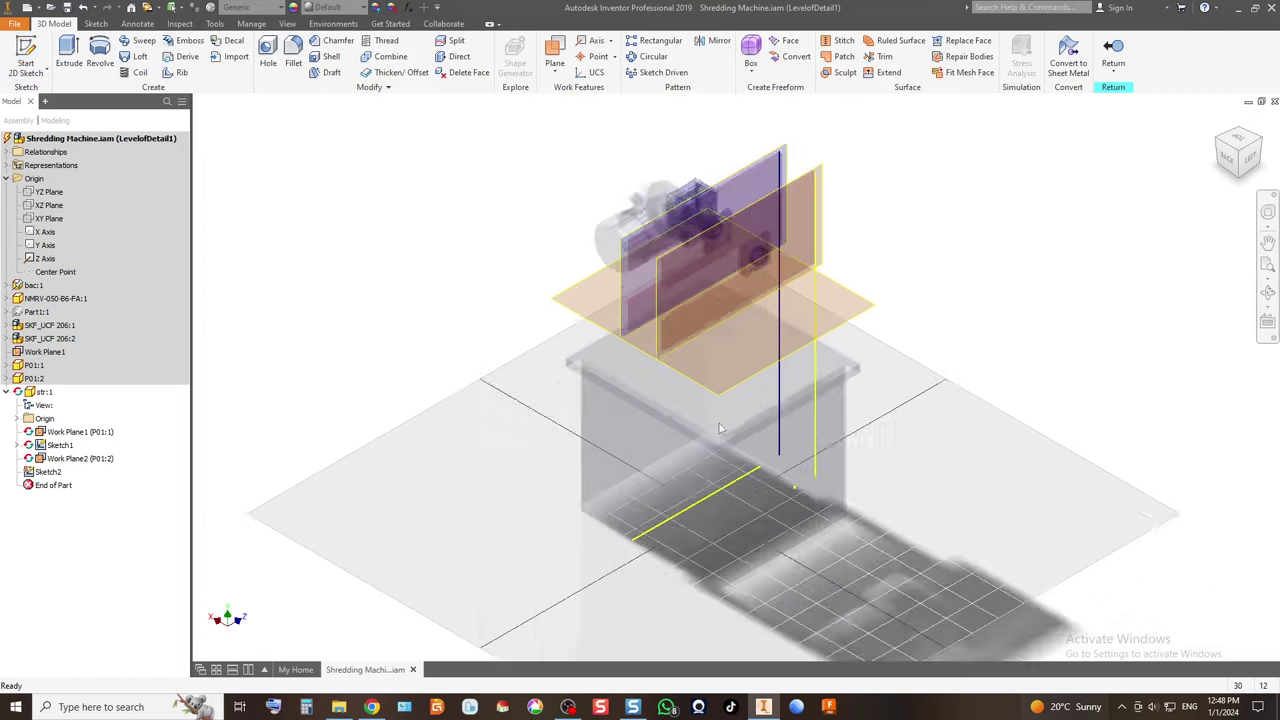
pyautogui.scroll(-2, 678, 368)
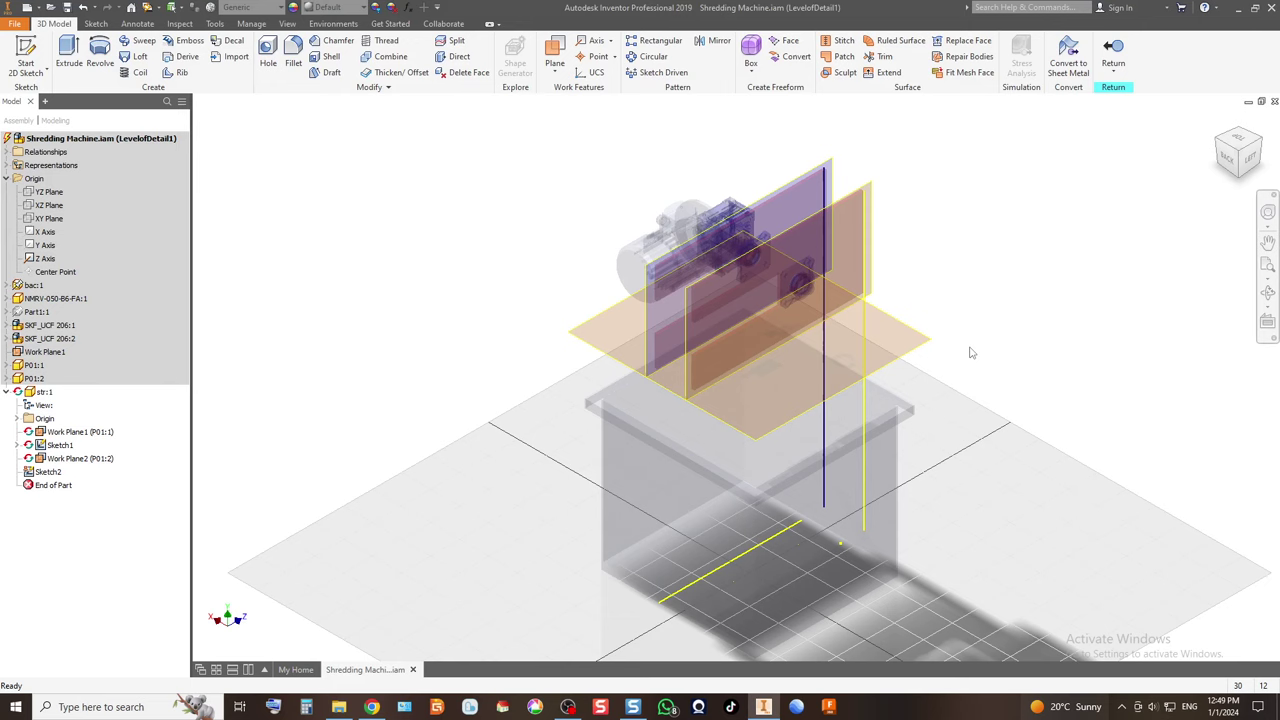
# Examine the P01 plates' position over the bac box from above, from the side and in an isometric view.
pyautogui.click(96, 140)
pyautogui.click(1237, 139)
pyautogui.scroll(-5, 664, 357)
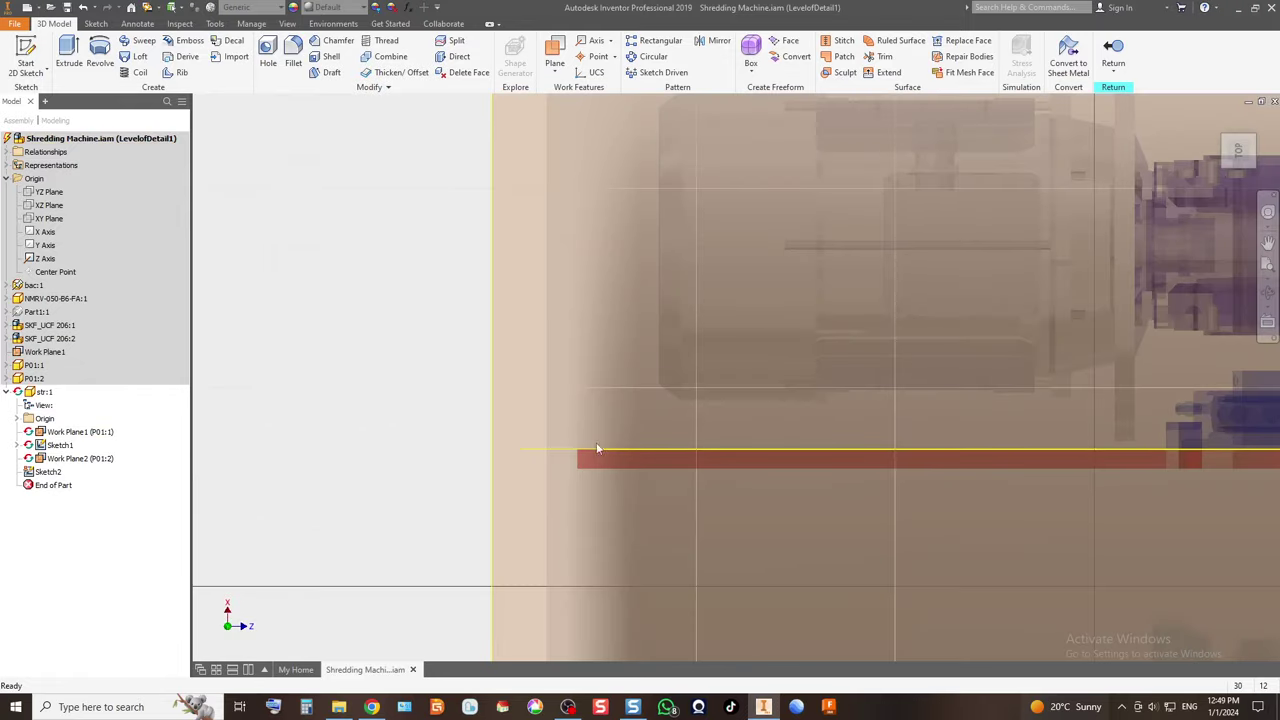
pyautogui.scroll(5, 585, 400)
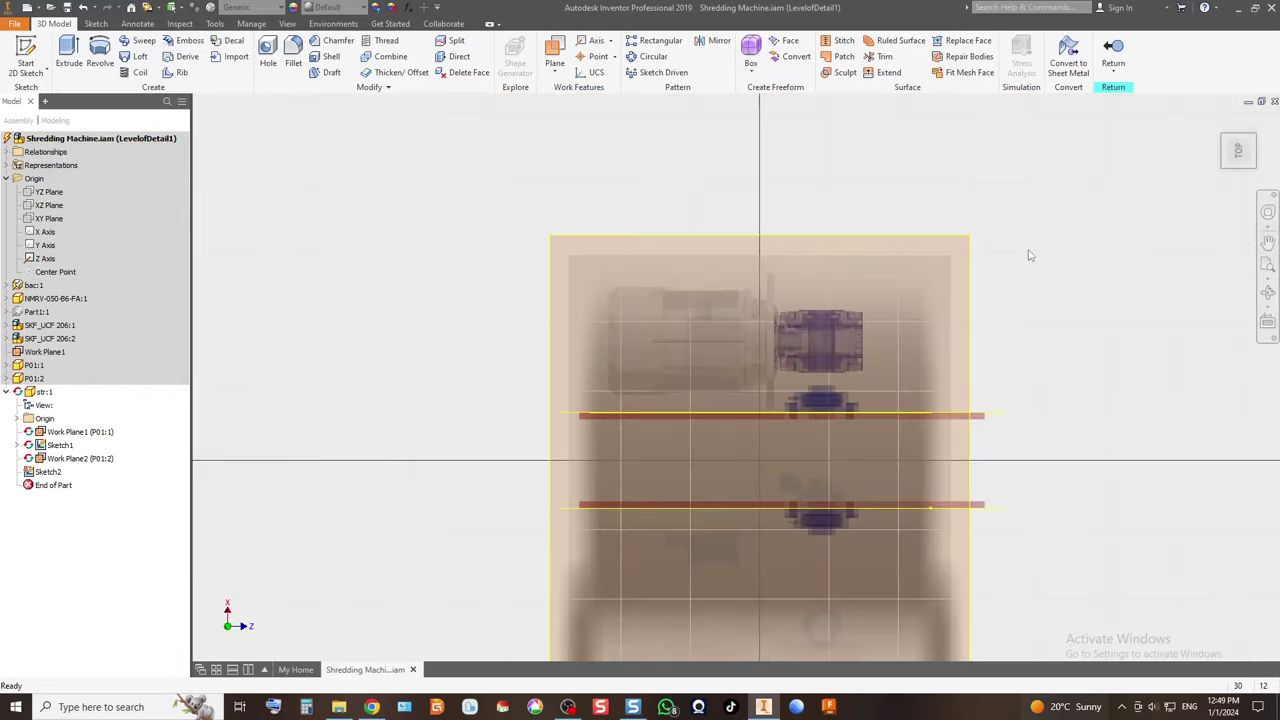
pyautogui.click(1242, 165)
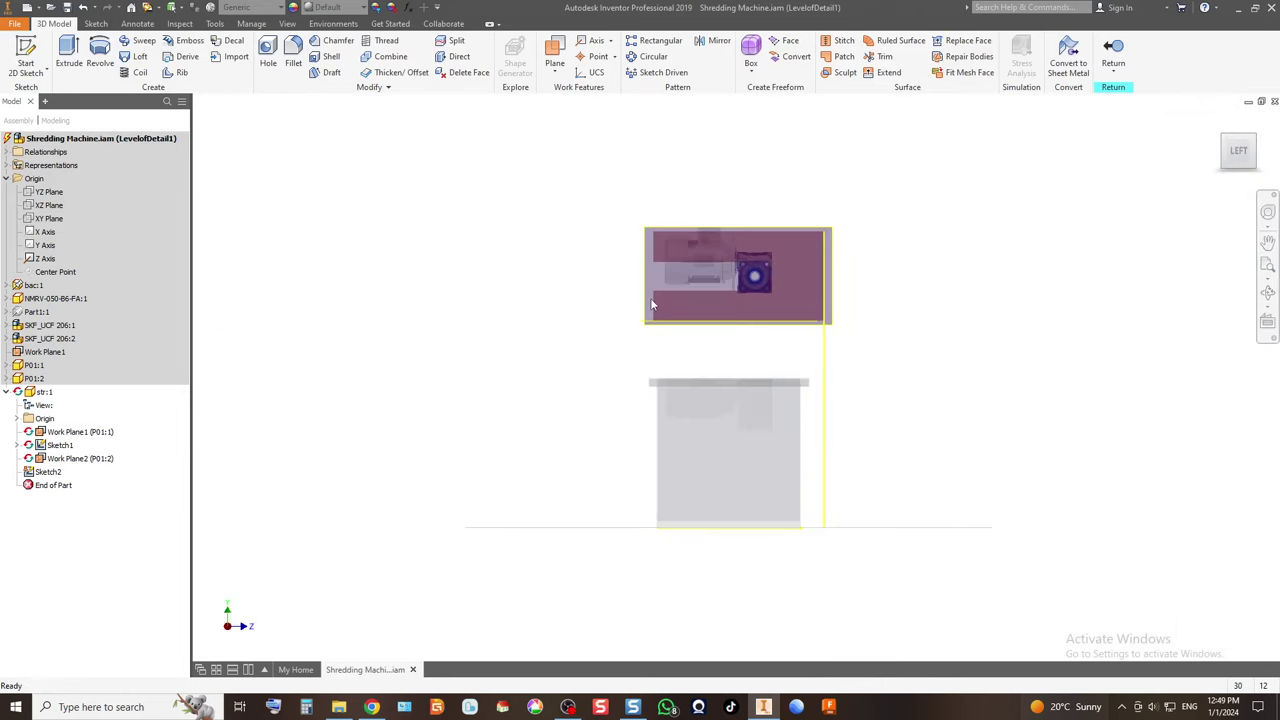
pyautogui.moveTo(1230, 140)
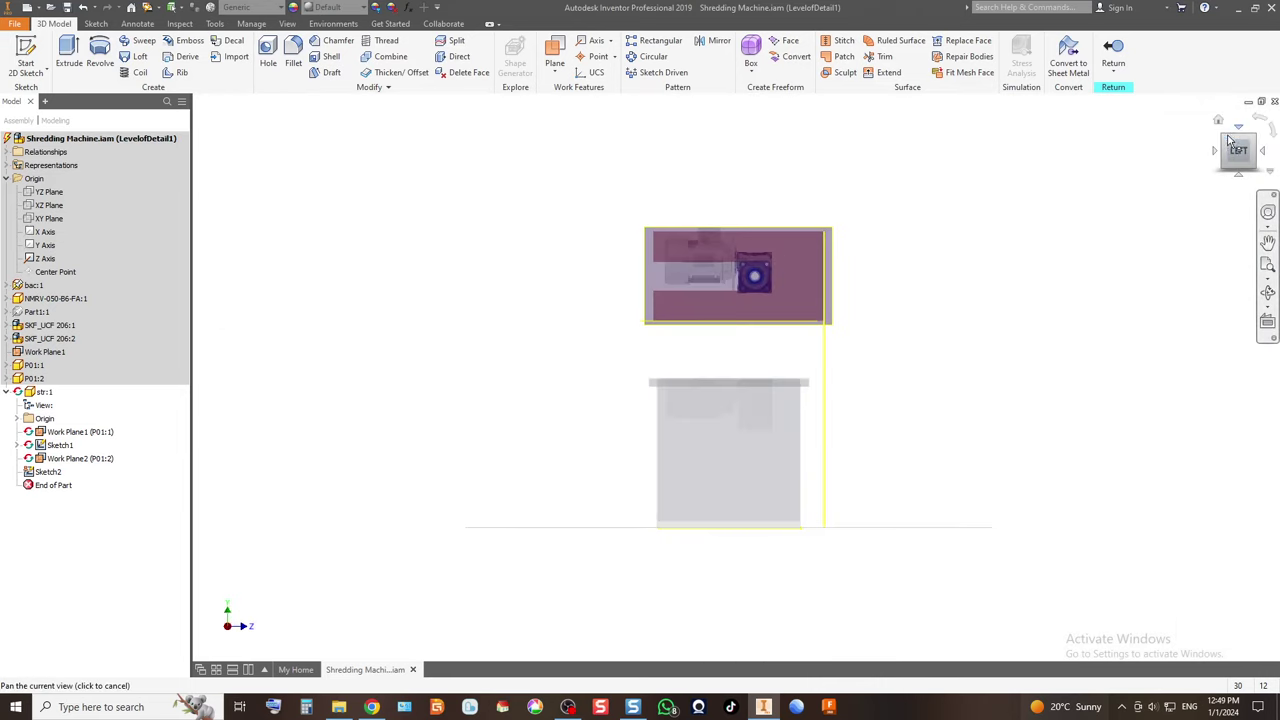
pyautogui.click(1228, 140)
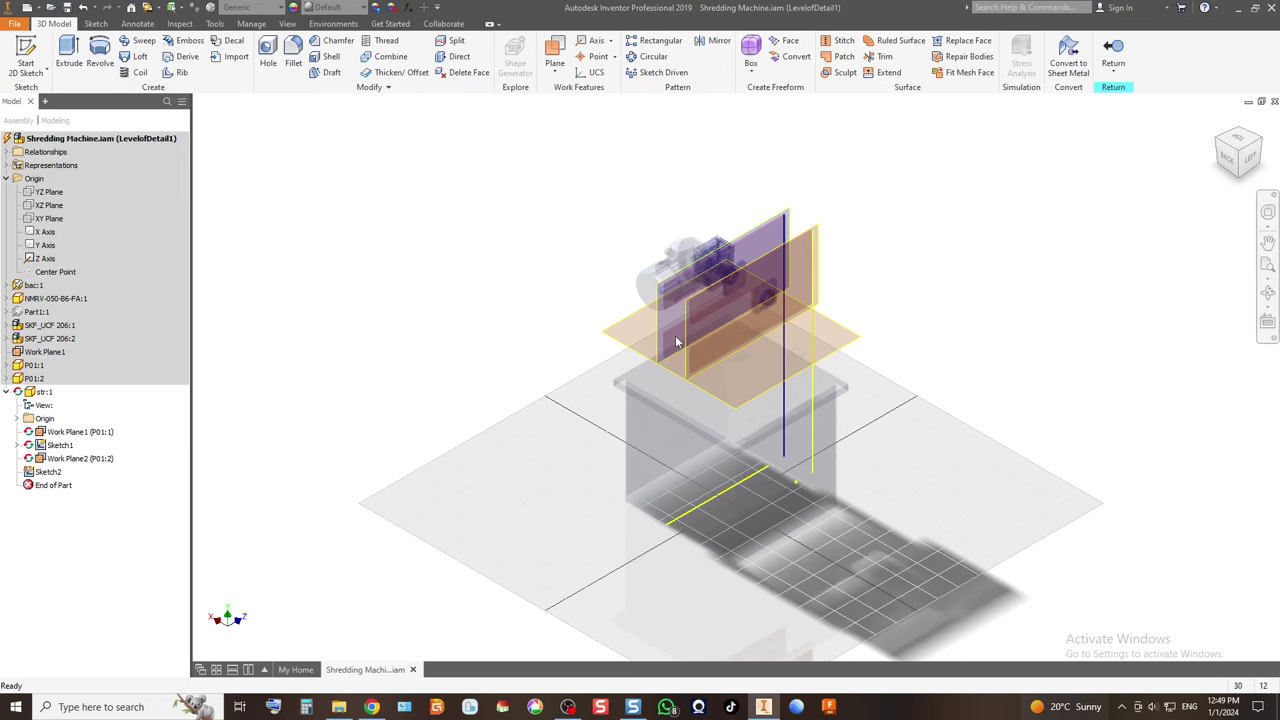
pyautogui.scroll(-2, 686, 326)
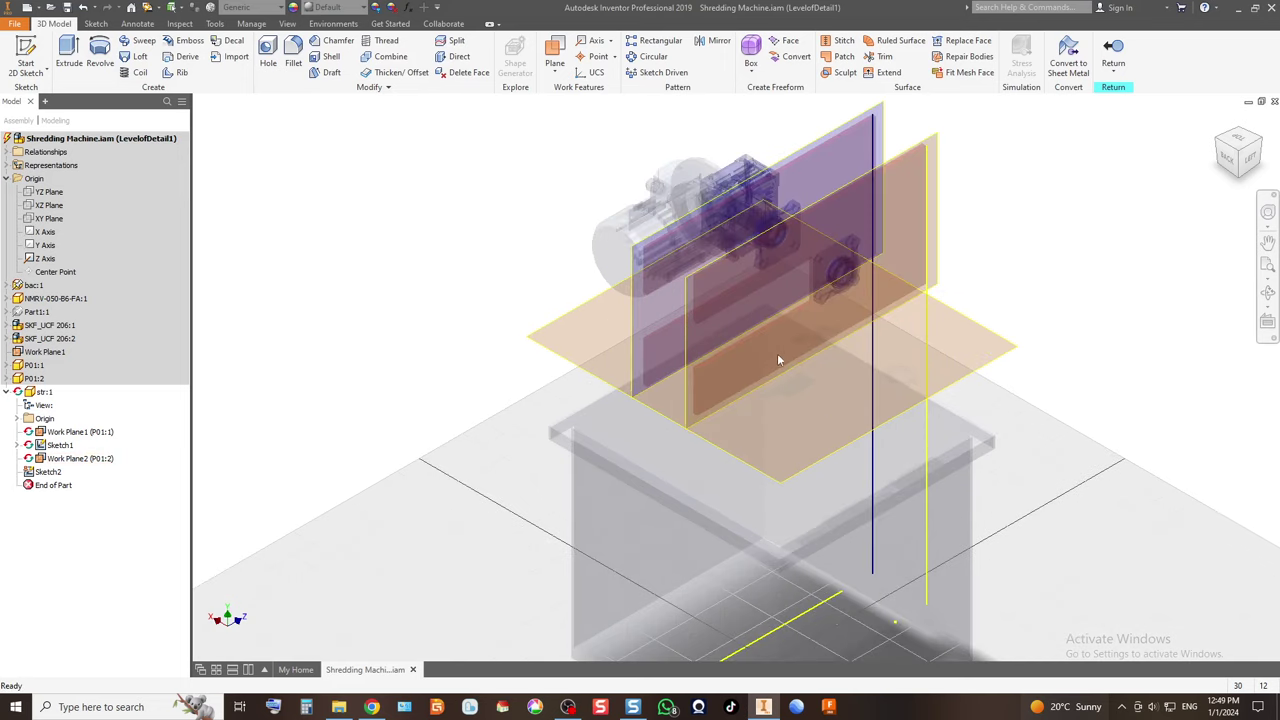
# Finish editing the str part and return to the Shredding Machine assembly.
pyautogui.click(1113, 52)
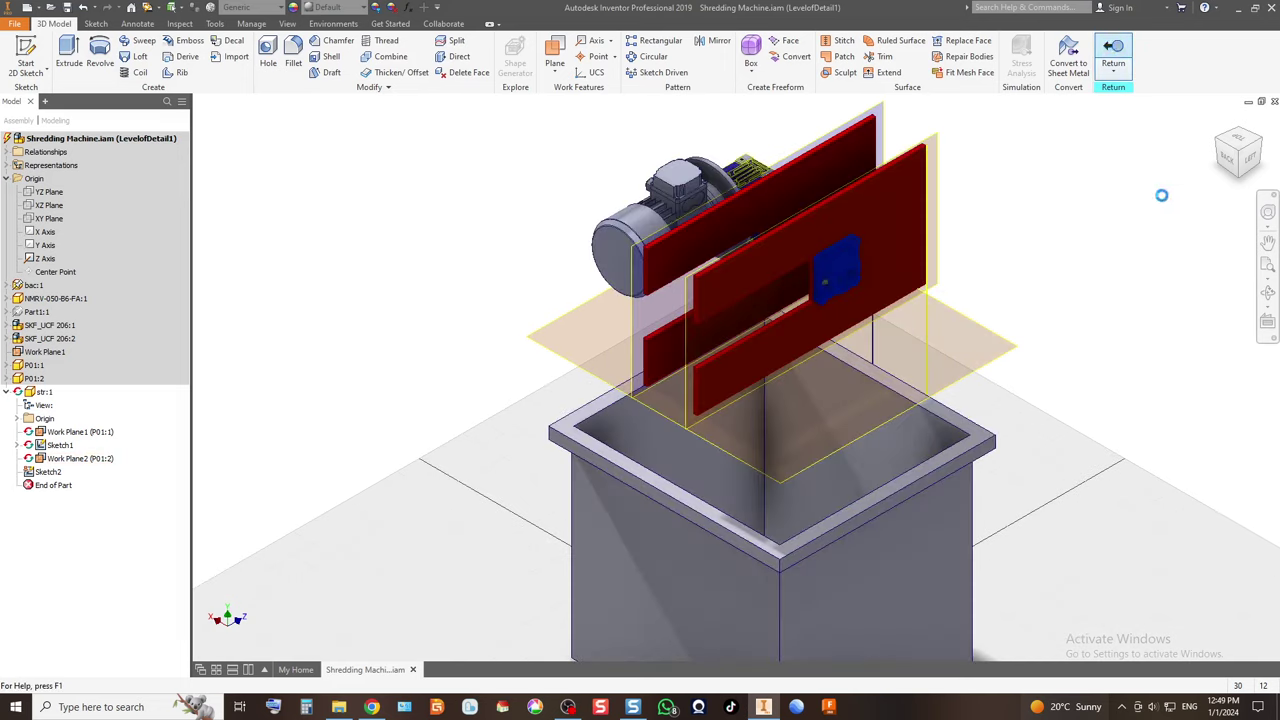
pyautogui.click(96, 23)
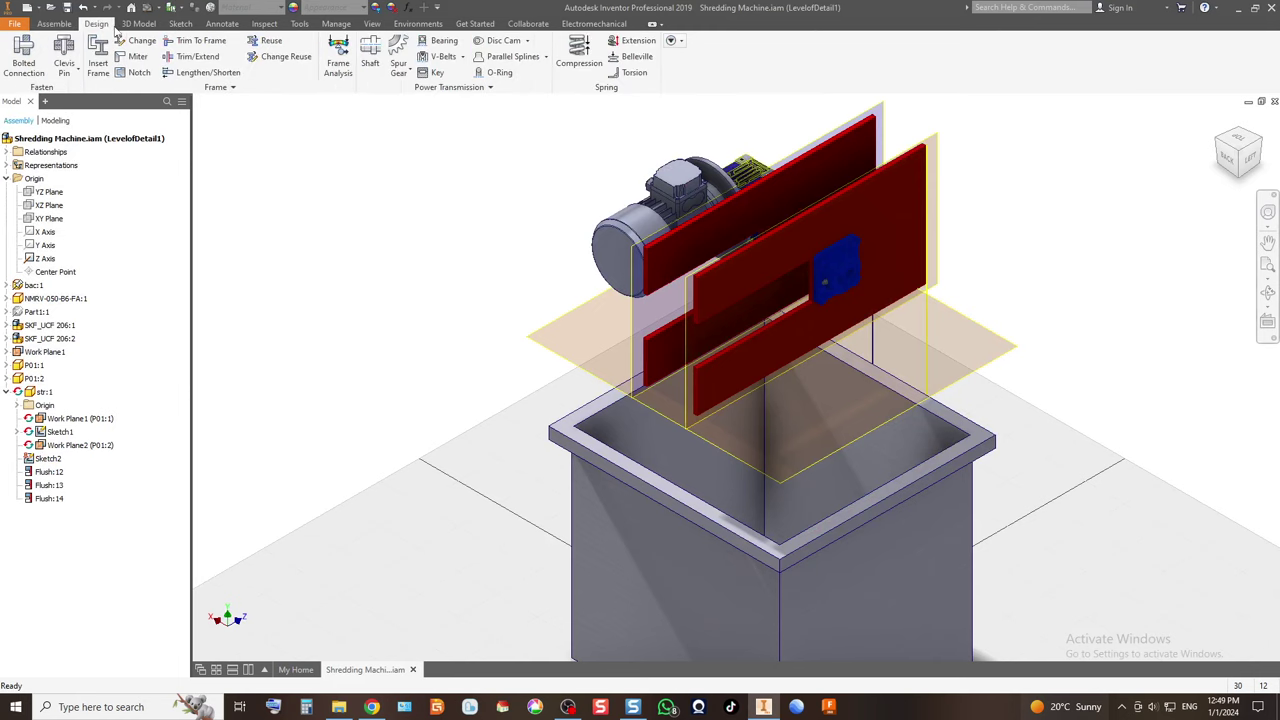
pyautogui.click(32, 59)
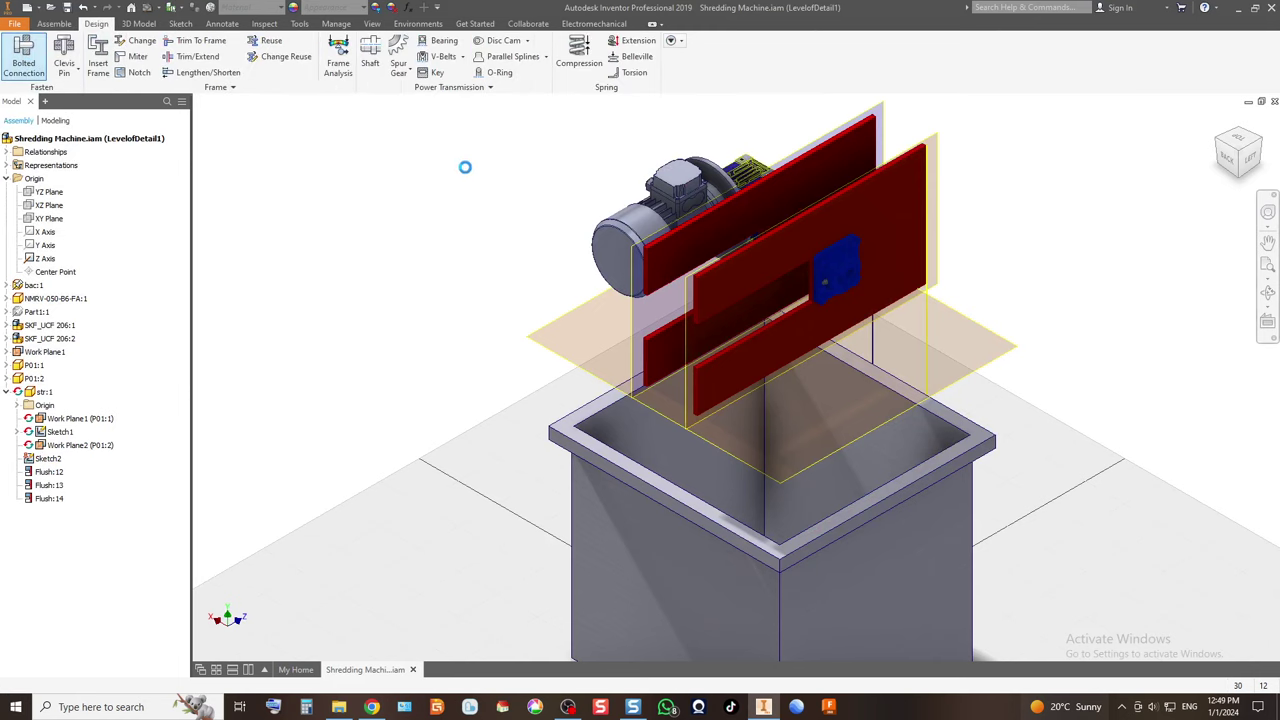
pyautogui.click(812, 227)
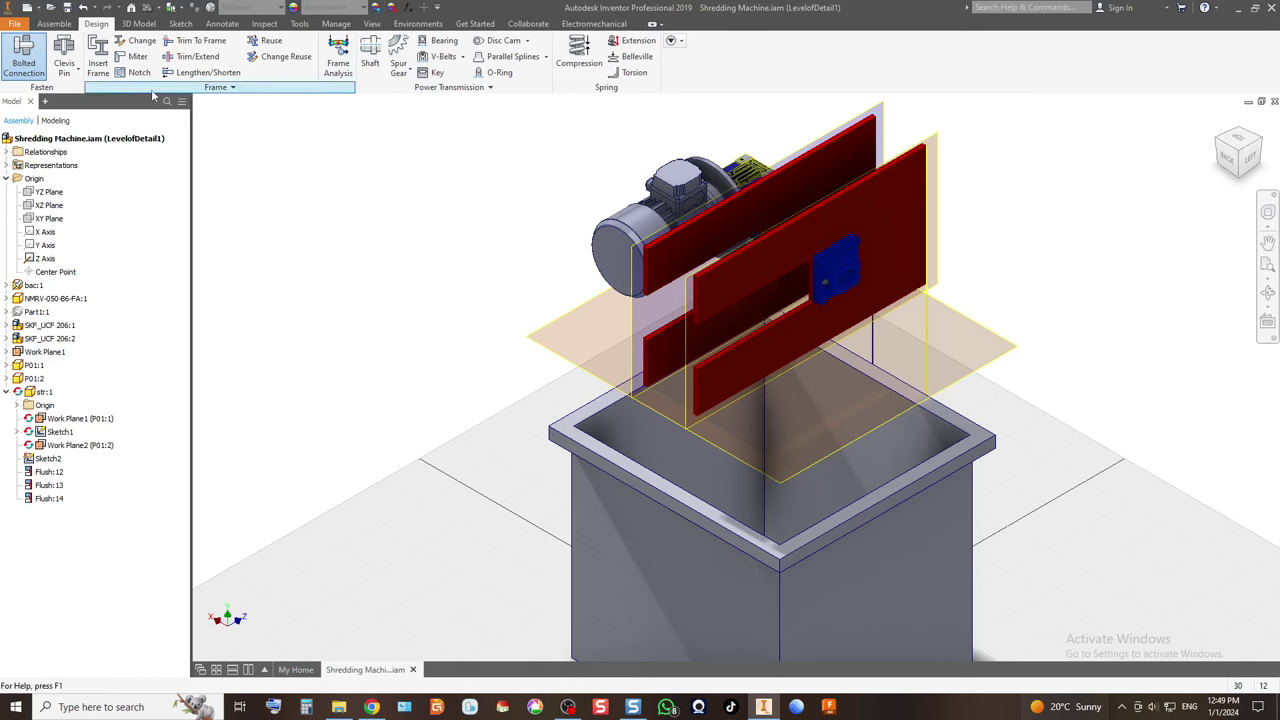
# Start inserting a frame member with the ANSI AISC (Square) - Tube family in size 2 x 2 x 1/8.
pyautogui.click(99, 60)
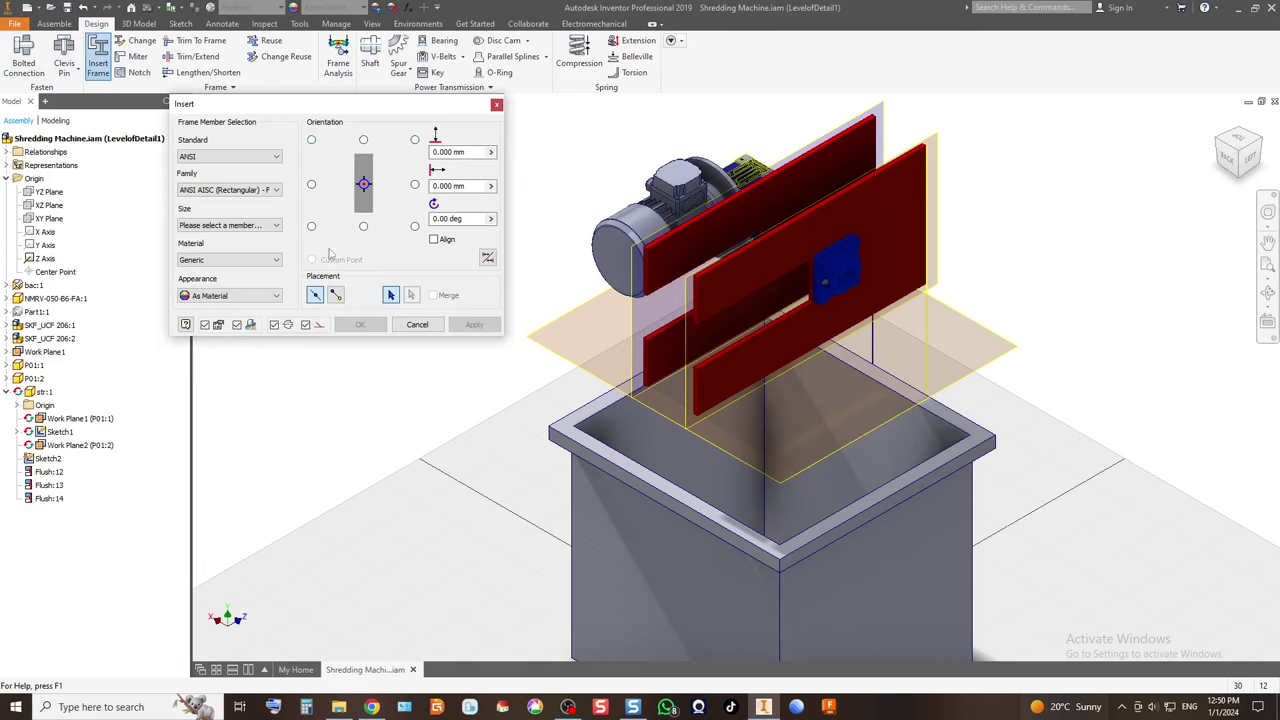
pyautogui.click(255, 157)
pyautogui.click(228, 168)
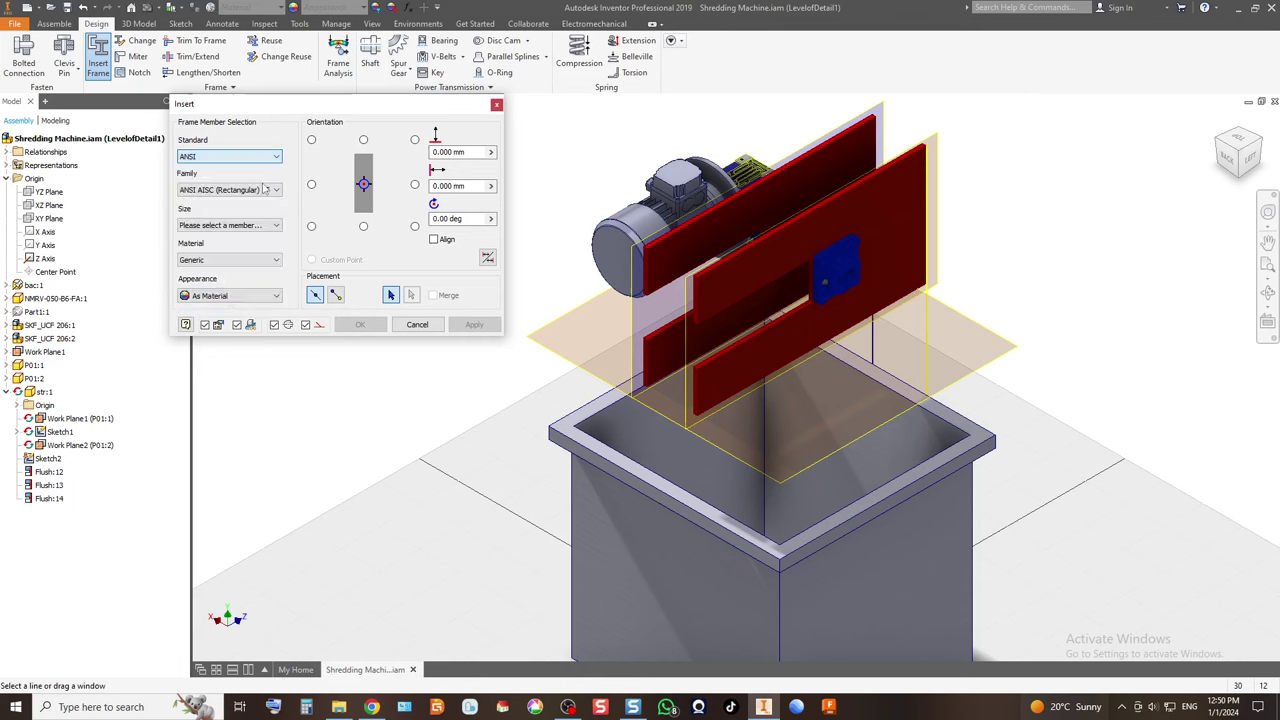
pyautogui.click(262, 191)
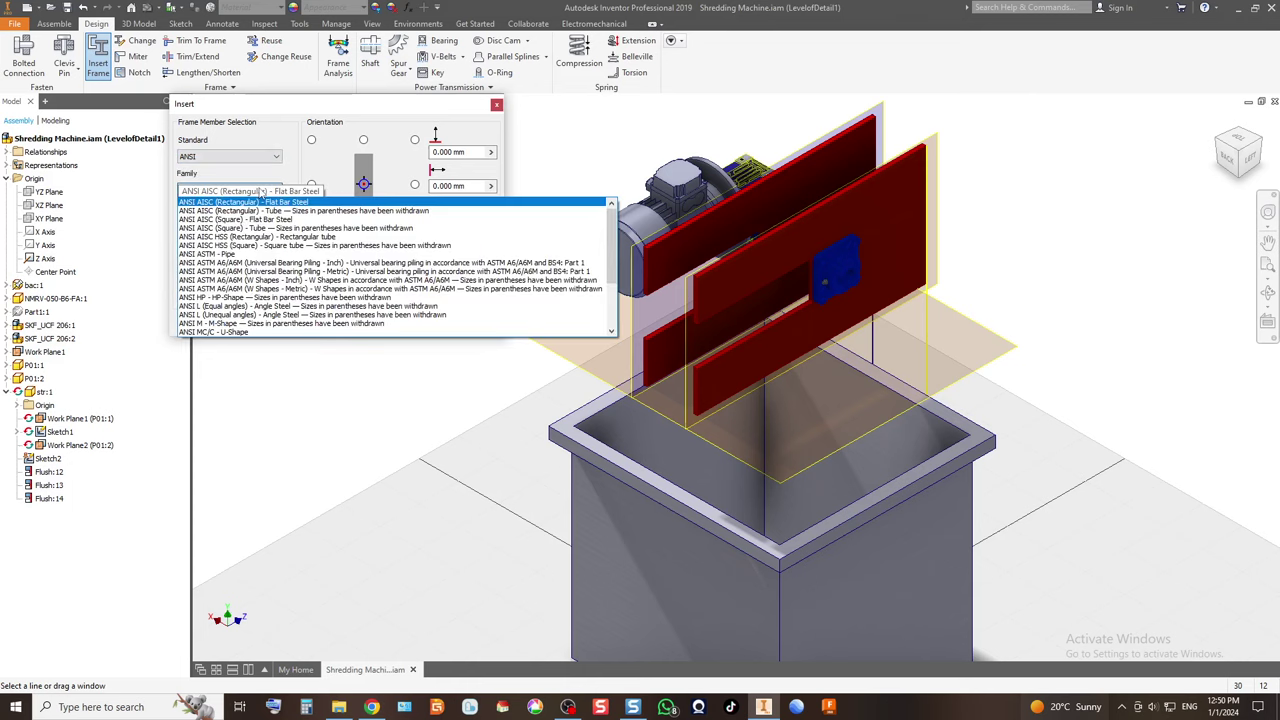
pyautogui.click(362, 229)
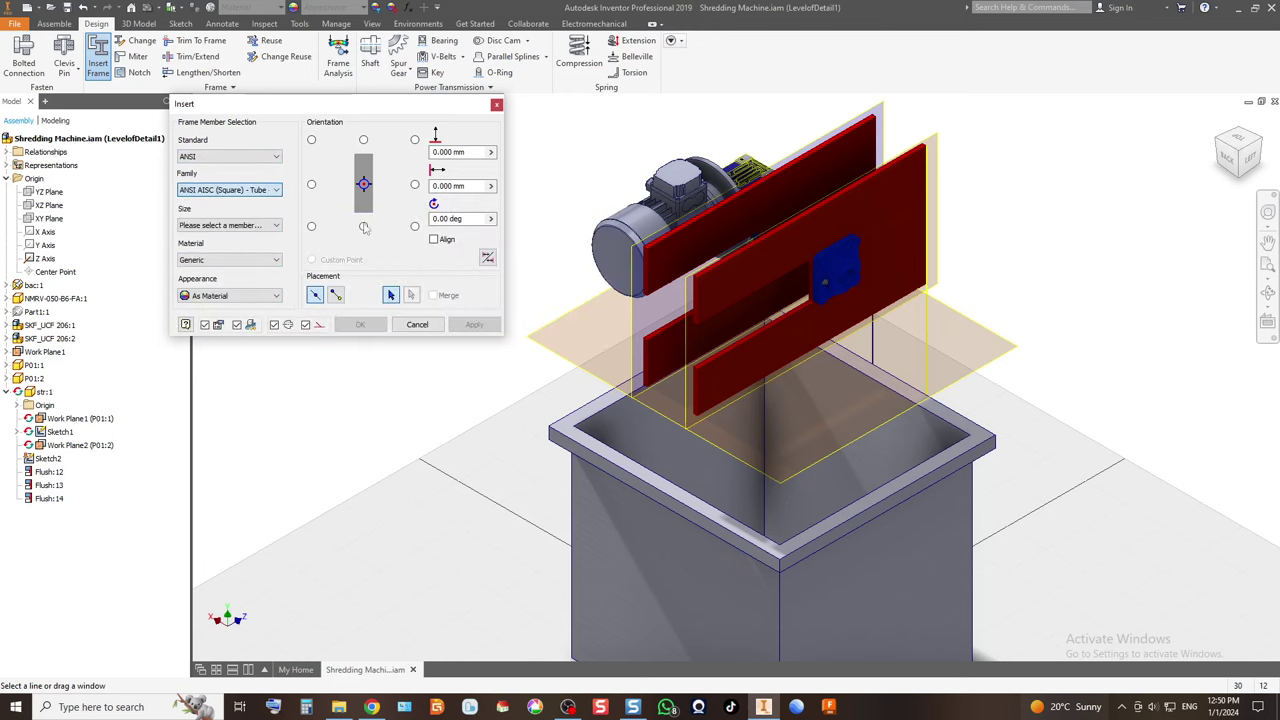
pyautogui.click(272, 225)
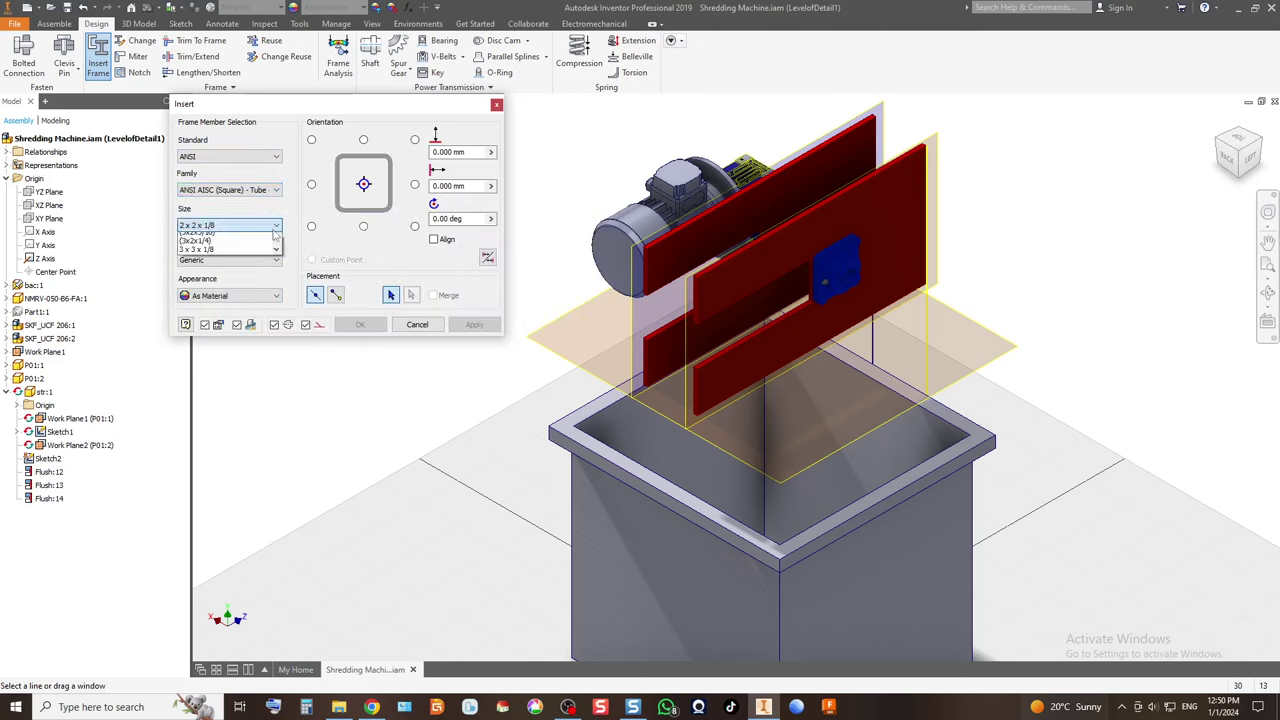
pyautogui.click(298, 204)
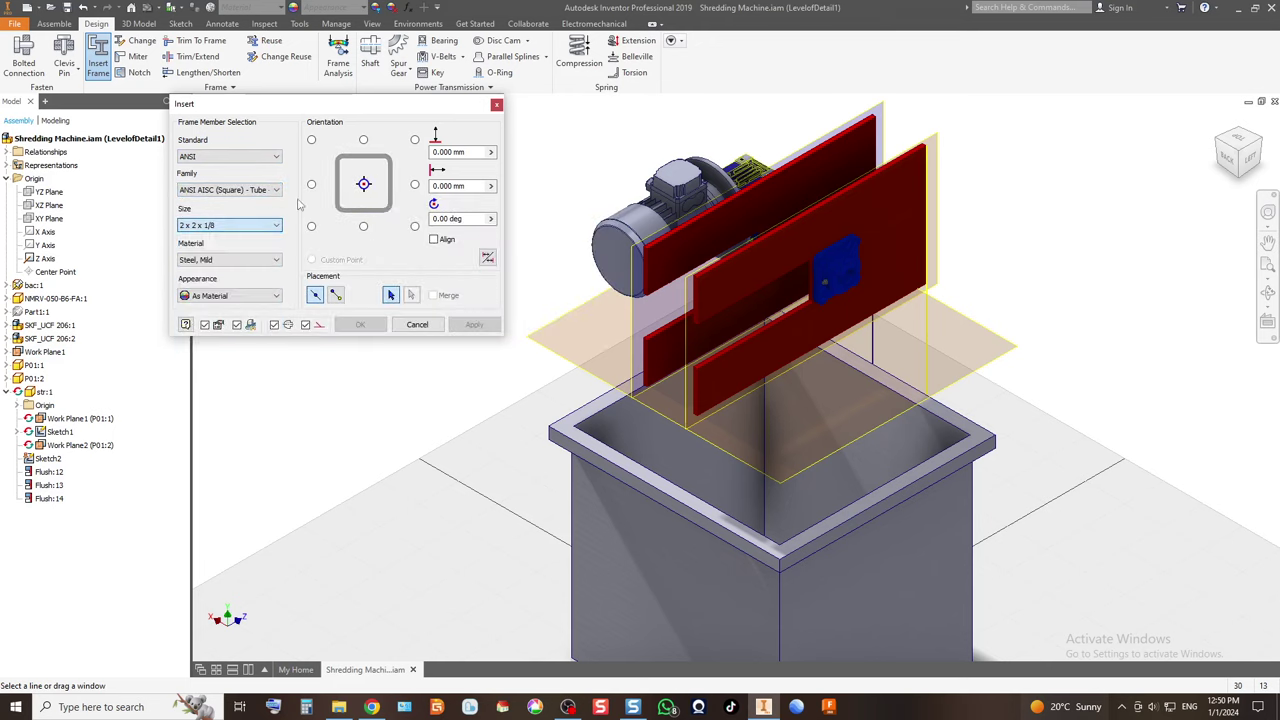
# Switch the frame member to the AFNOR standard, family NF A 49-501 (Square), size 40x4.0.
pyautogui.click(263, 158)
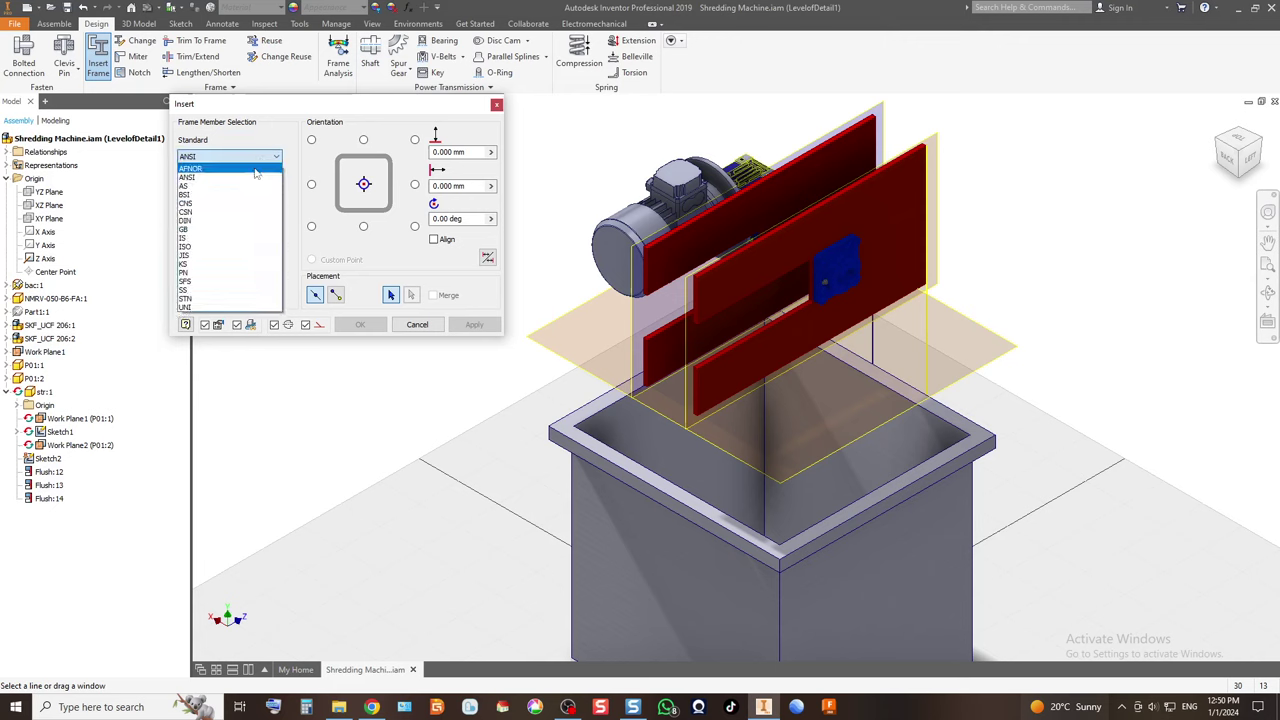
pyautogui.click(256, 170)
pyautogui.click(260, 191)
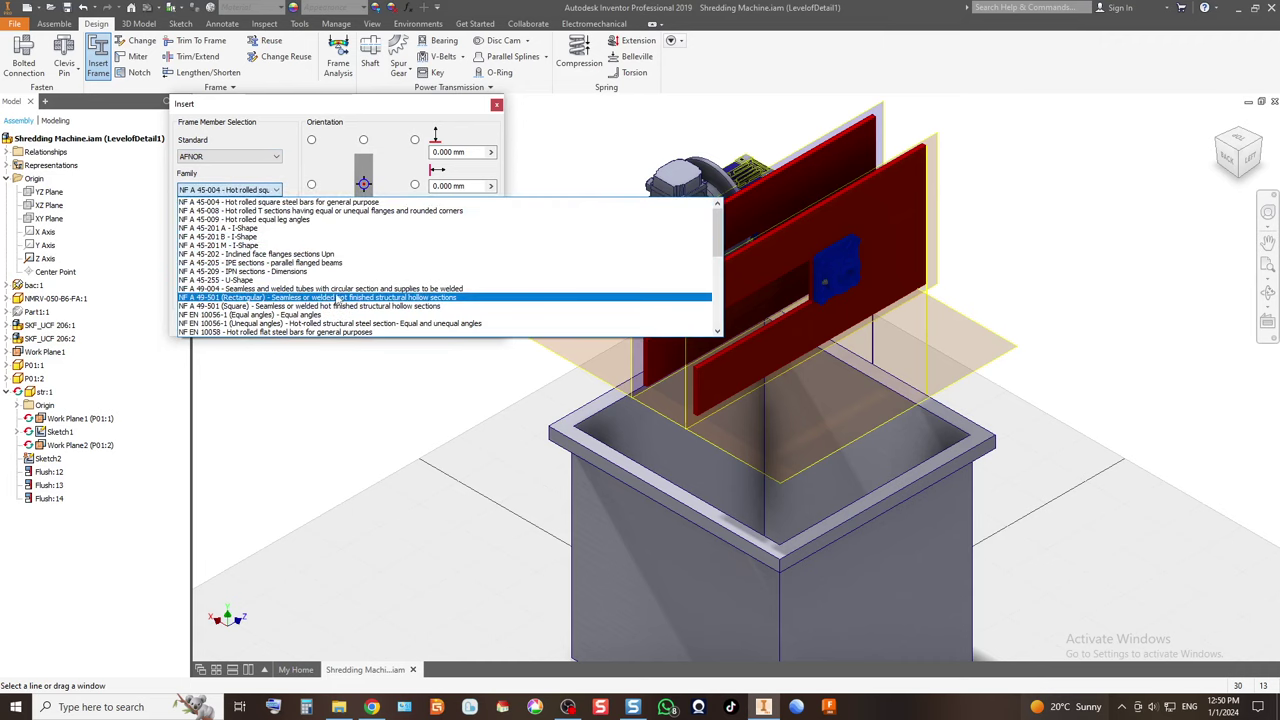
pyautogui.click(334, 306)
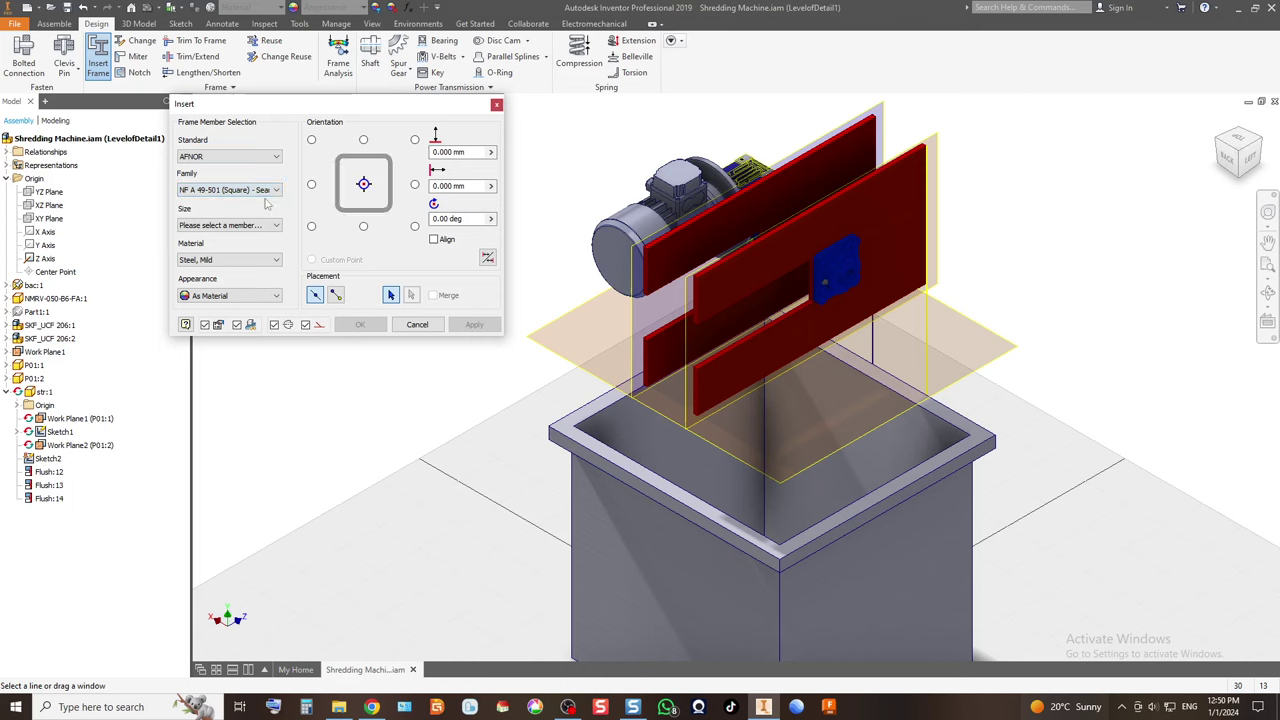
pyautogui.click(255, 225)
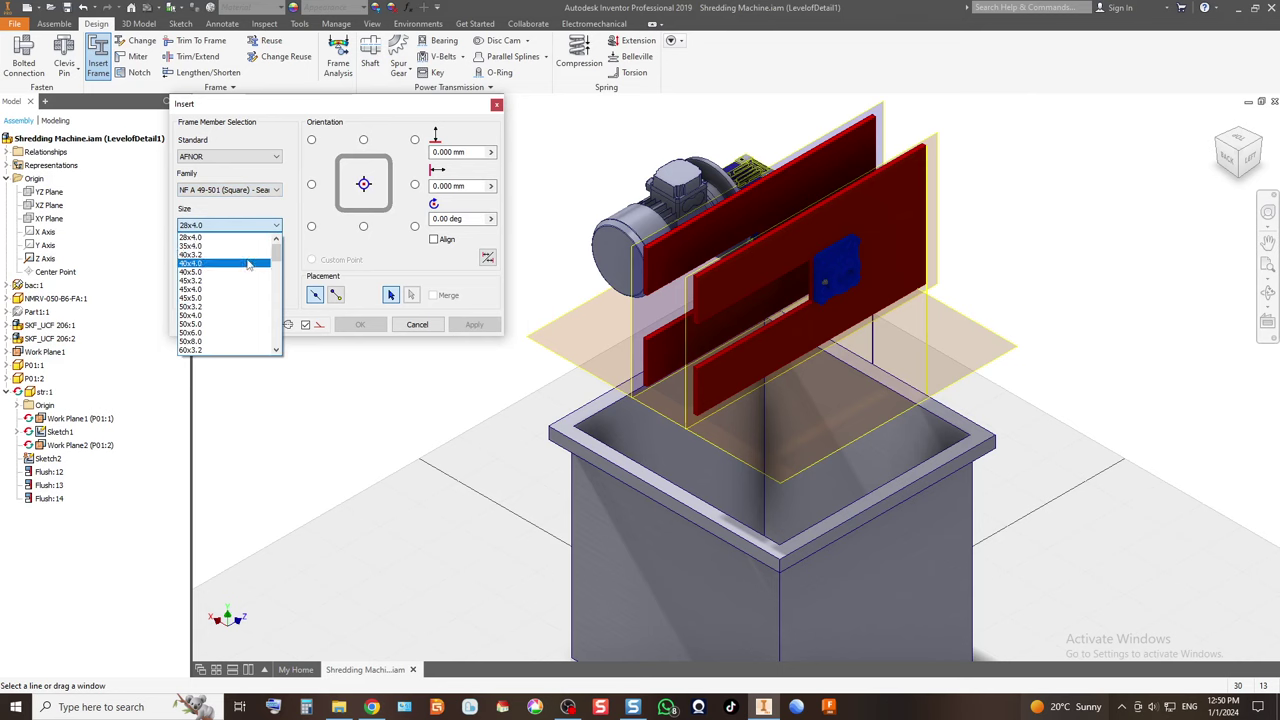
pyautogui.click(248, 264)
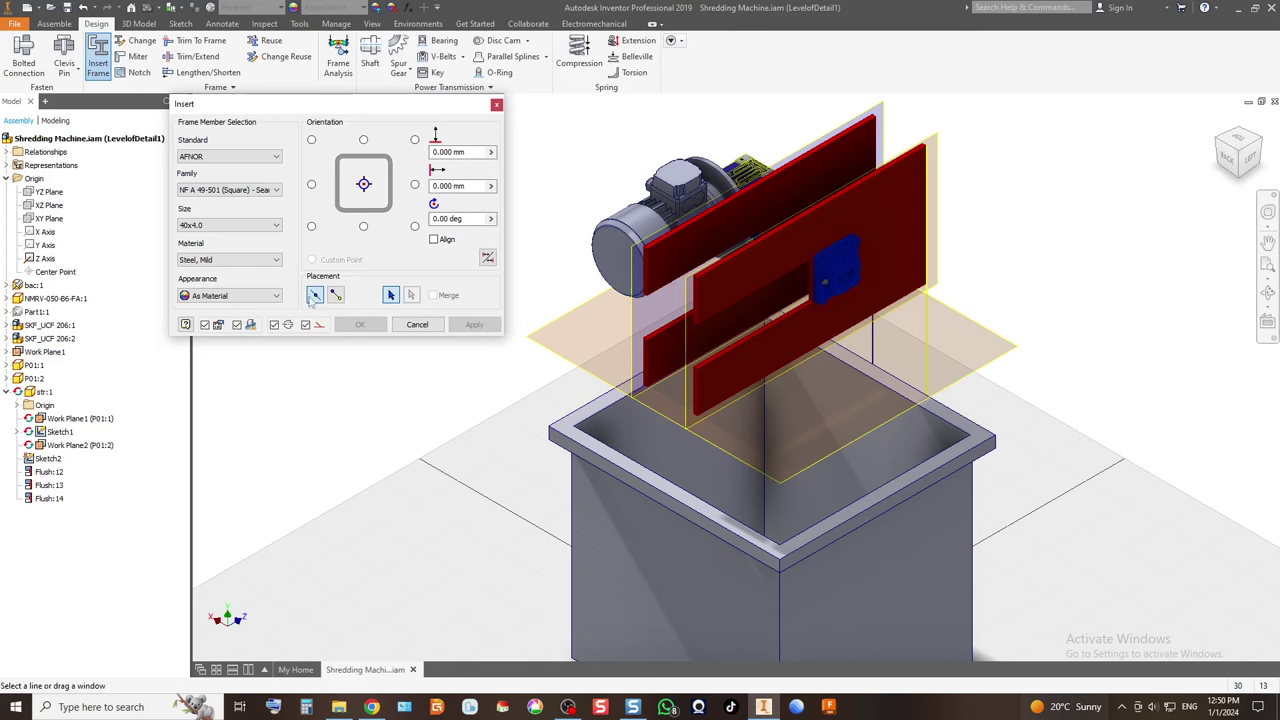
# Insert the 40x4.0 tube on the vertical line of plate P01:2, anchored at the profile's upper-left corner, against the plate's outer face.
pyautogui.click(931, 300)
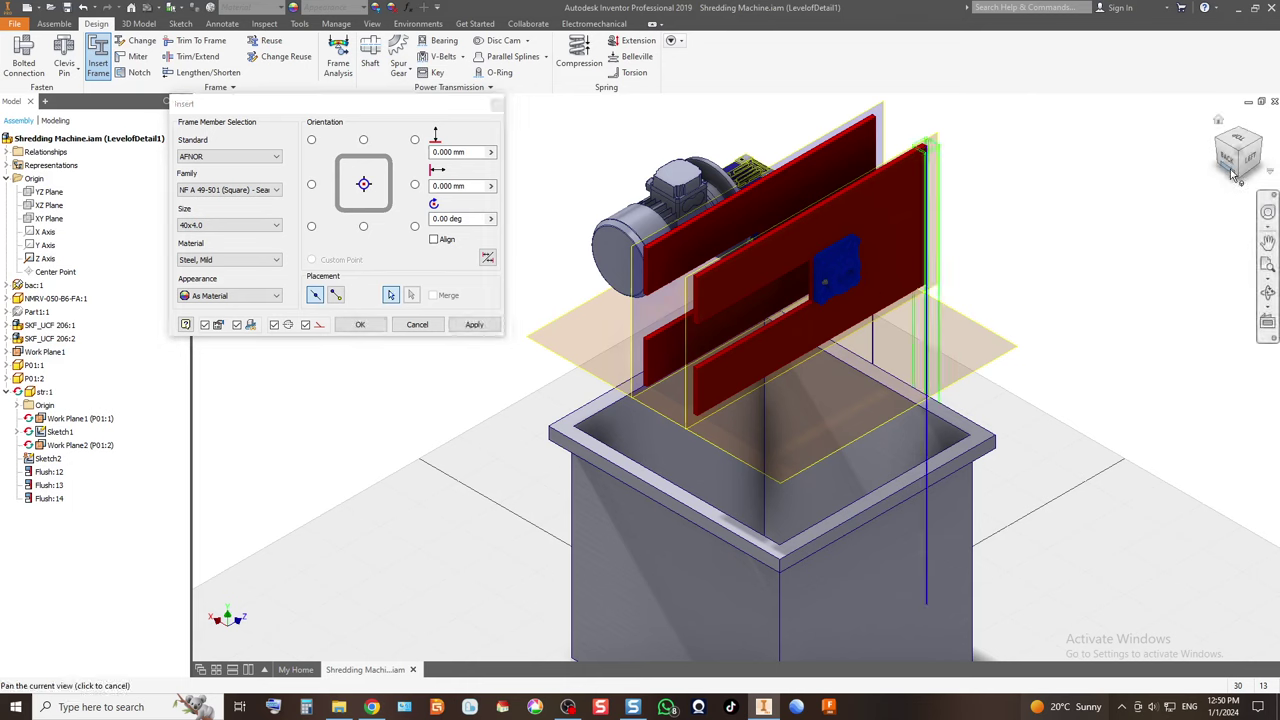
pyautogui.moveTo(1233, 170); pyautogui.dragTo(1015, 180)
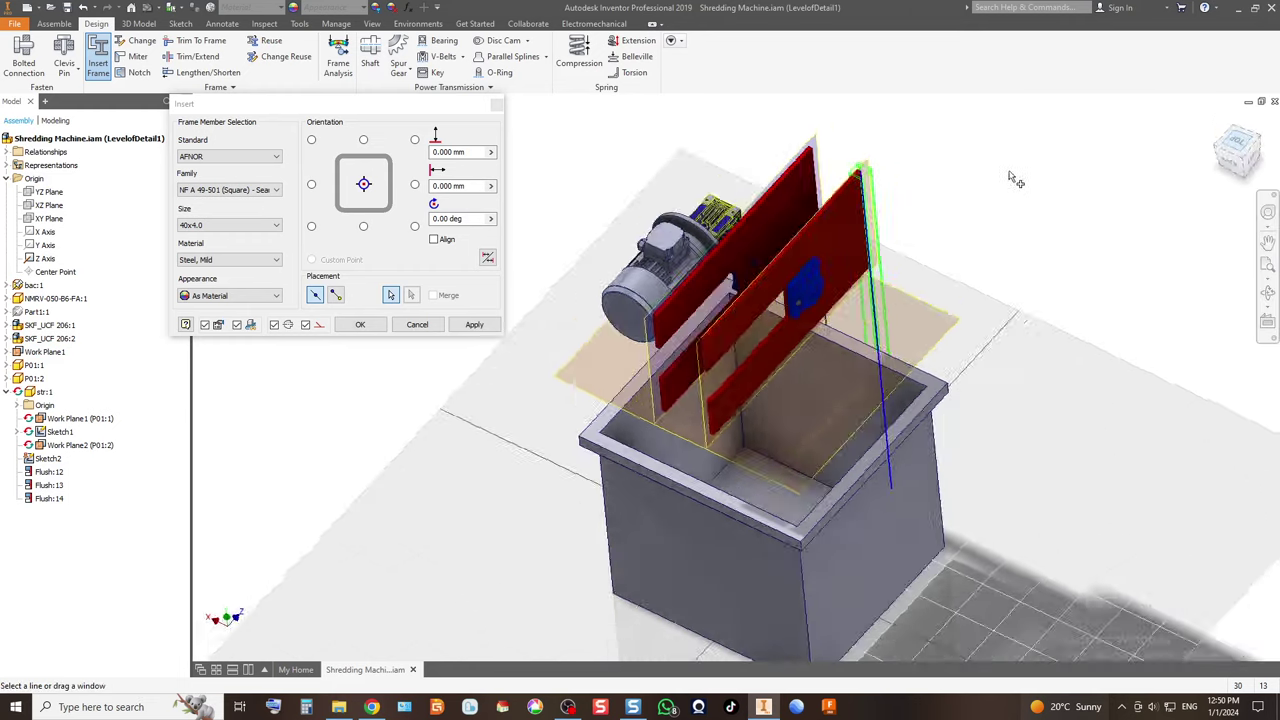
pyautogui.press('F5')
pyautogui.scroll(5, 760, 310)
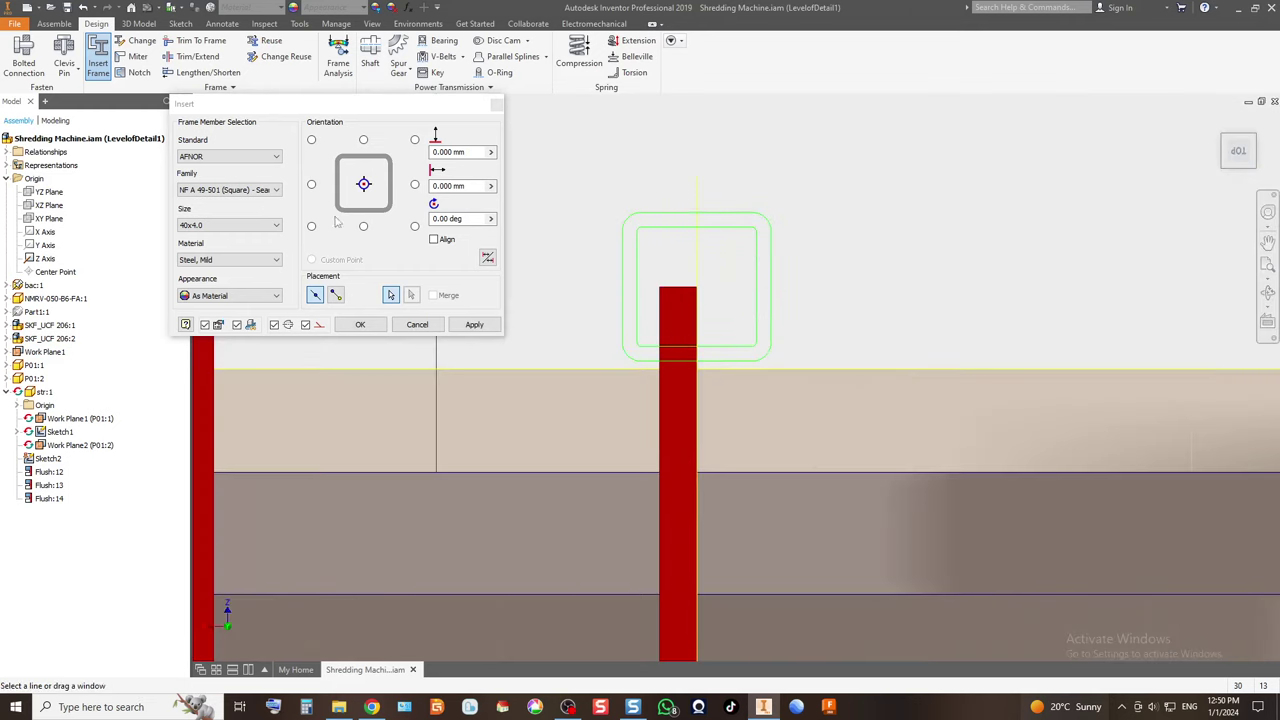
pyautogui.click(311, 227)
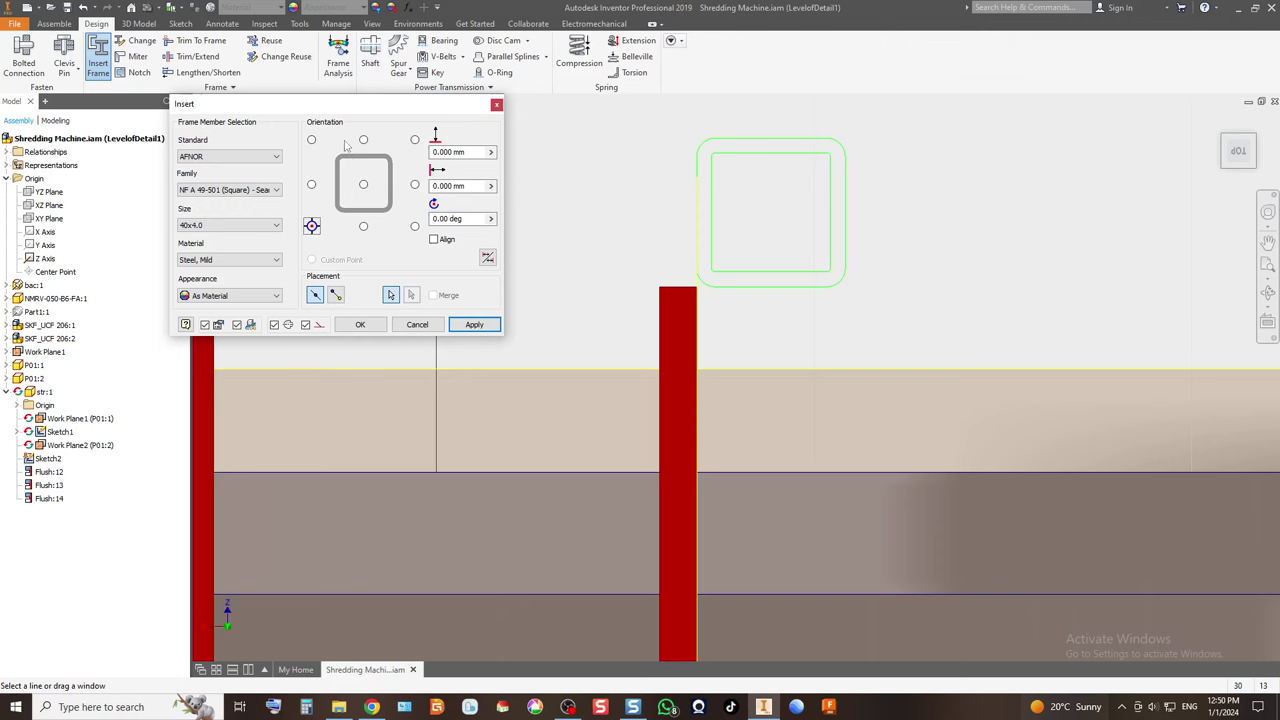
pyautogui.click(312, 140)
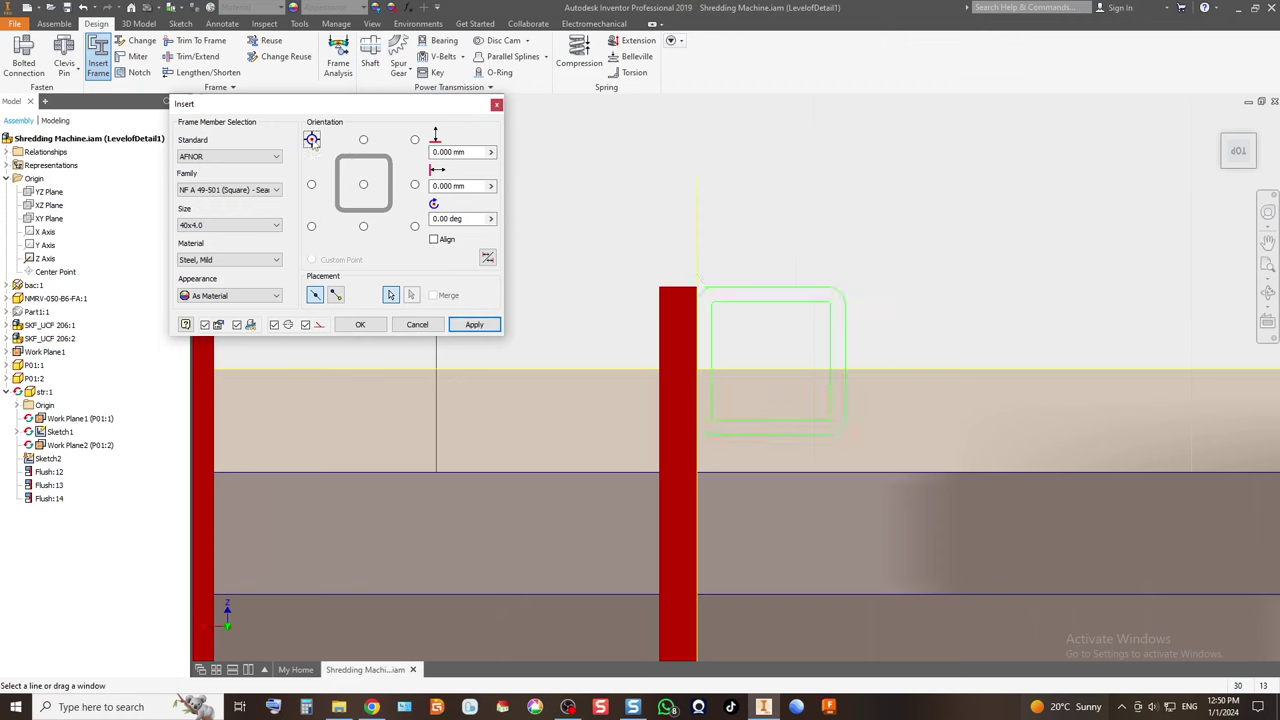
pyautogui.click(474, 325)
pyautogui.click(305, 271)
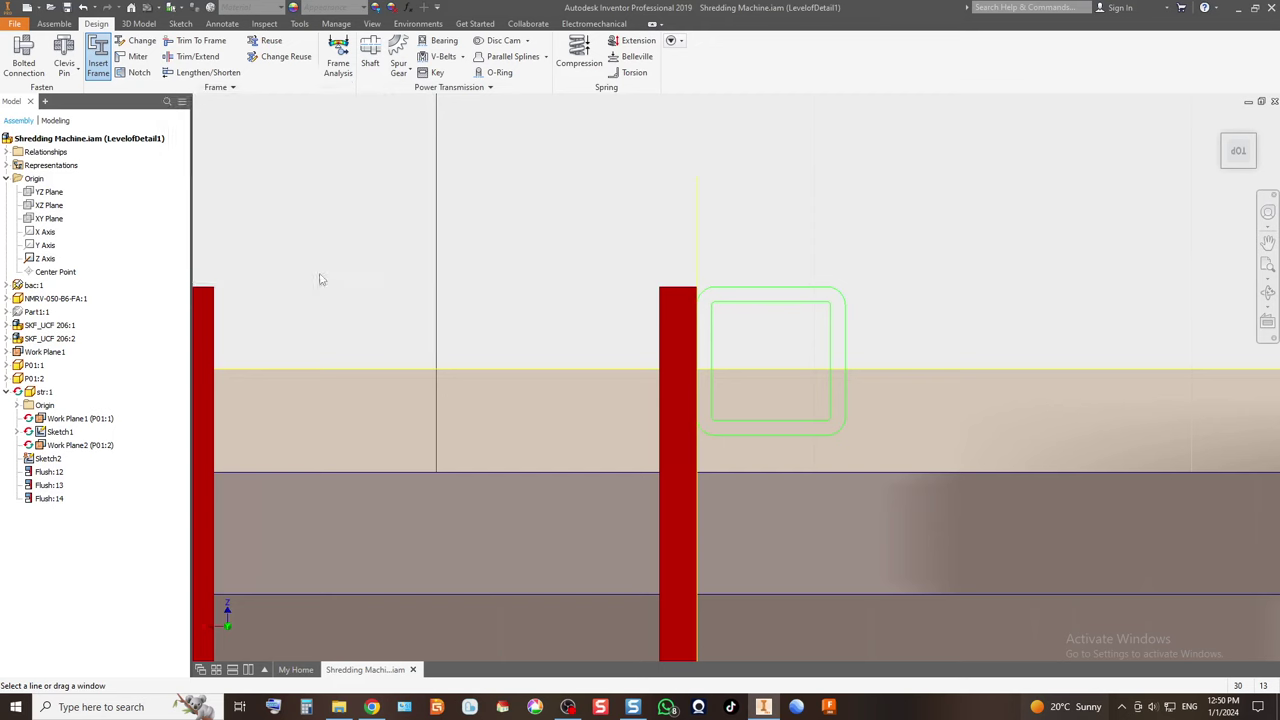
pyautogui.click(520, 338)
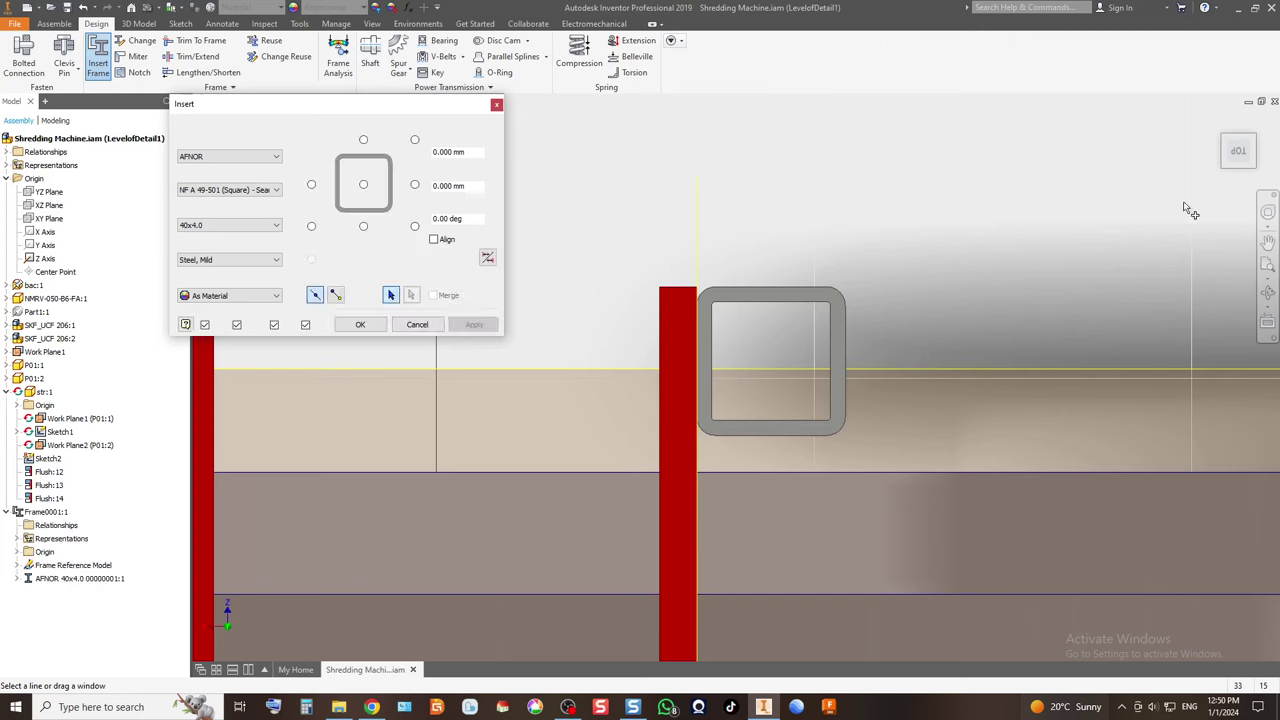
# Insert a second 40x4.0 tube on the gearmotor-side plate's vertical line, anchored at the profile's upper-right corner, and finish inserting frame members.
pyautogui.scroll(-3, 1189, 206)
pyautogui.click(1226, 170)
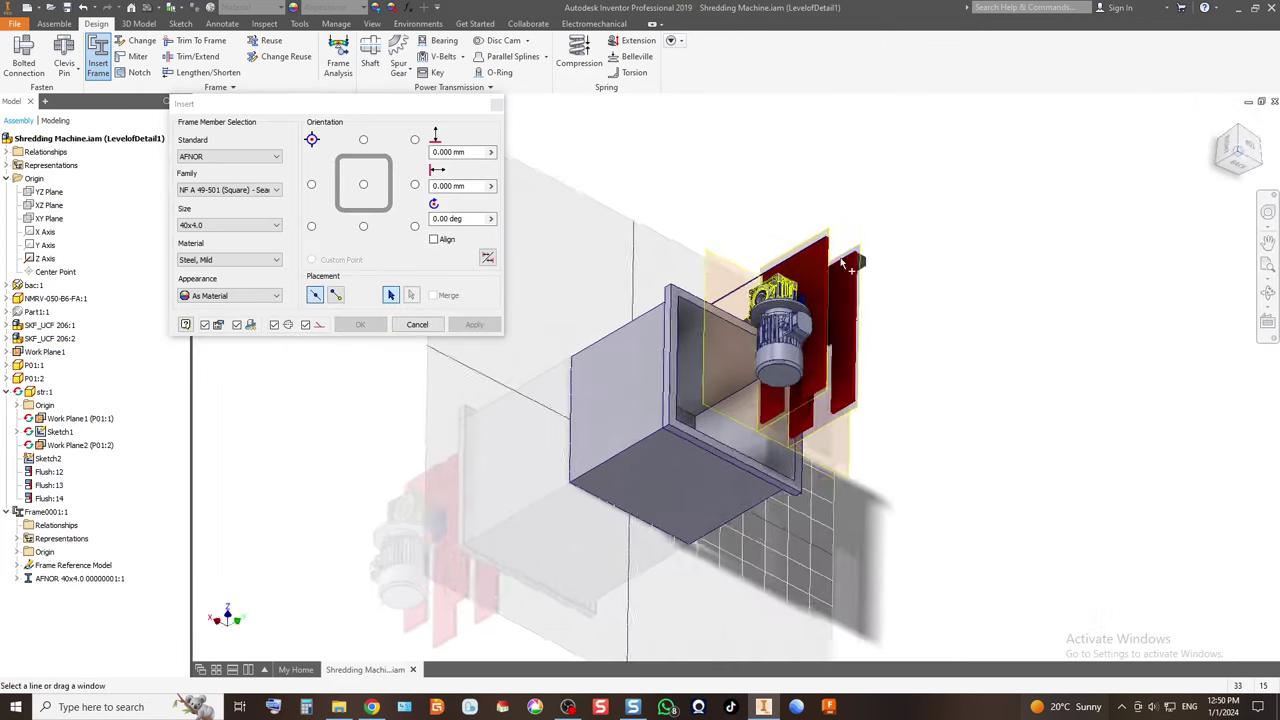
pyautogui.click(752, 284)
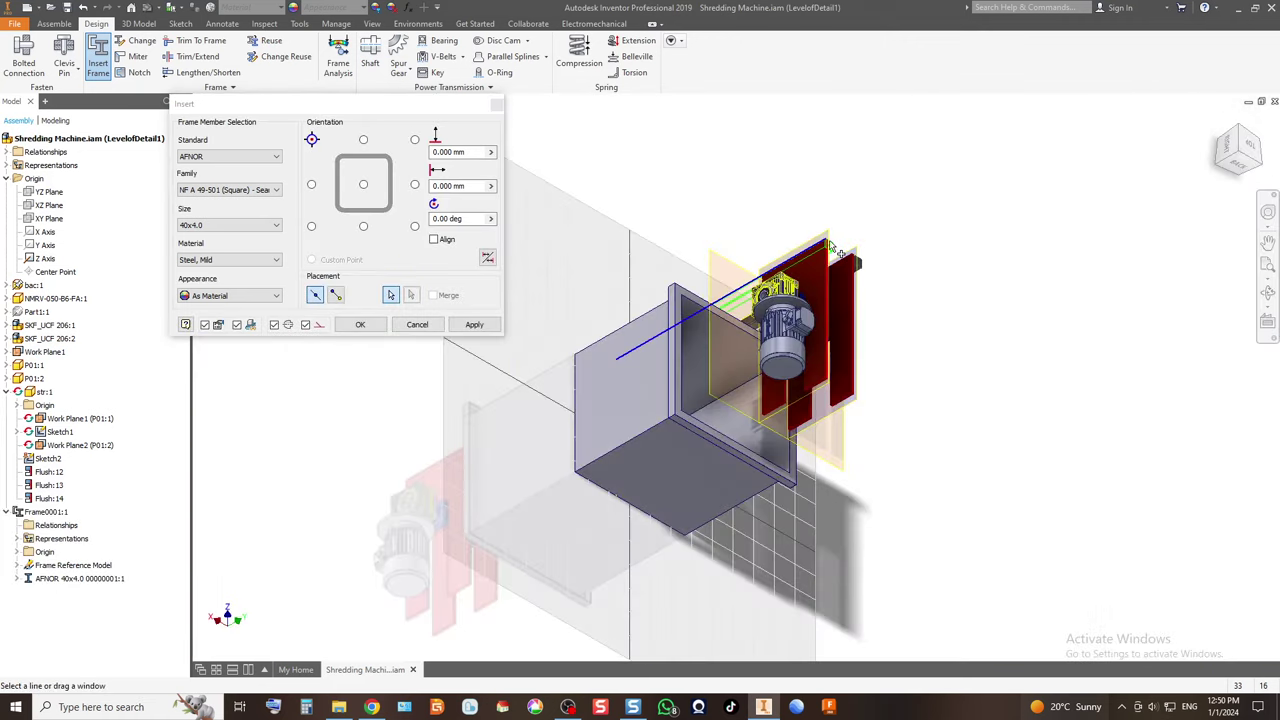
pyautogui.scroll(5, 785, 287)
pyautogui.click(415, 226)
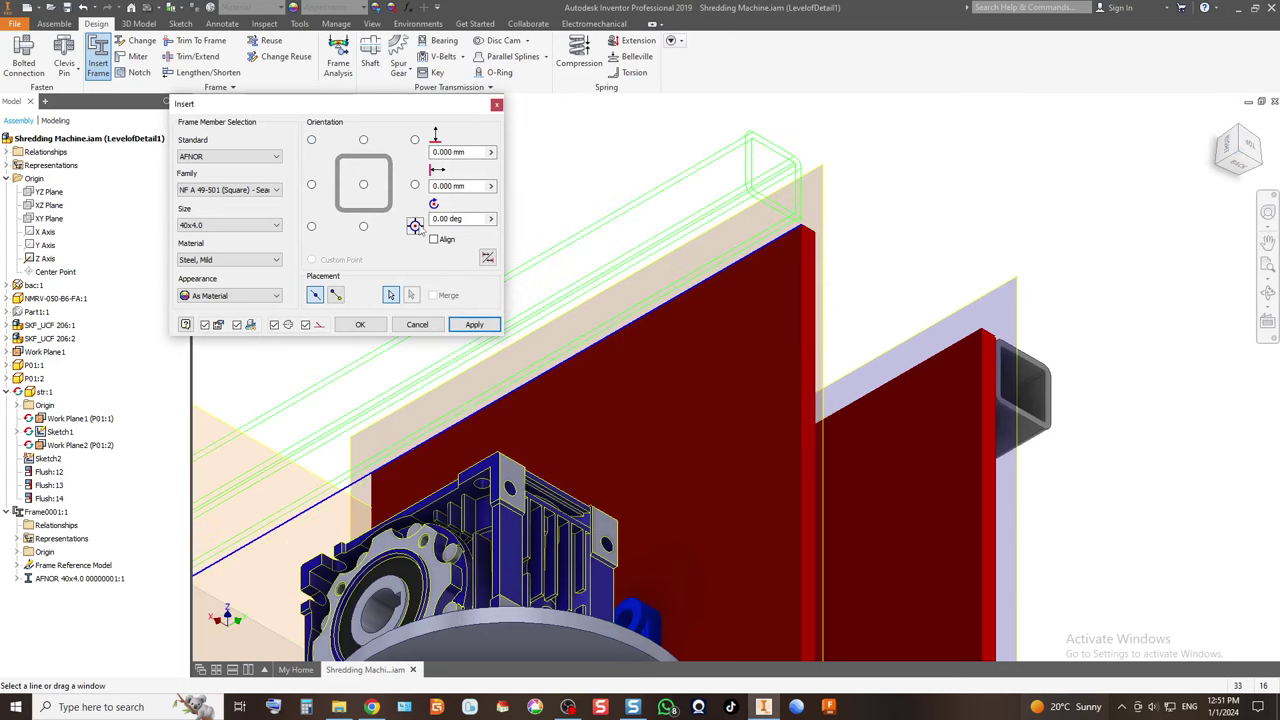
pyautogui.click(414, 140)
pyautogui.click(360, 324)
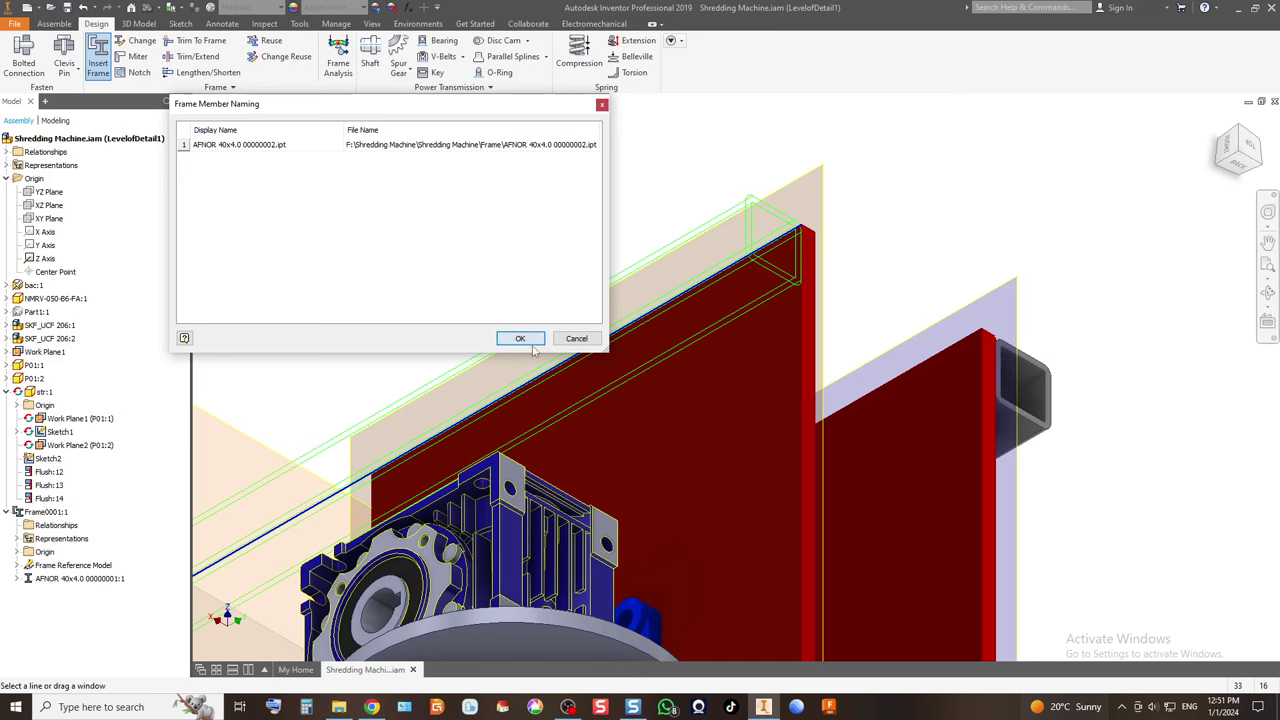
pyautogui.click(533, 345)
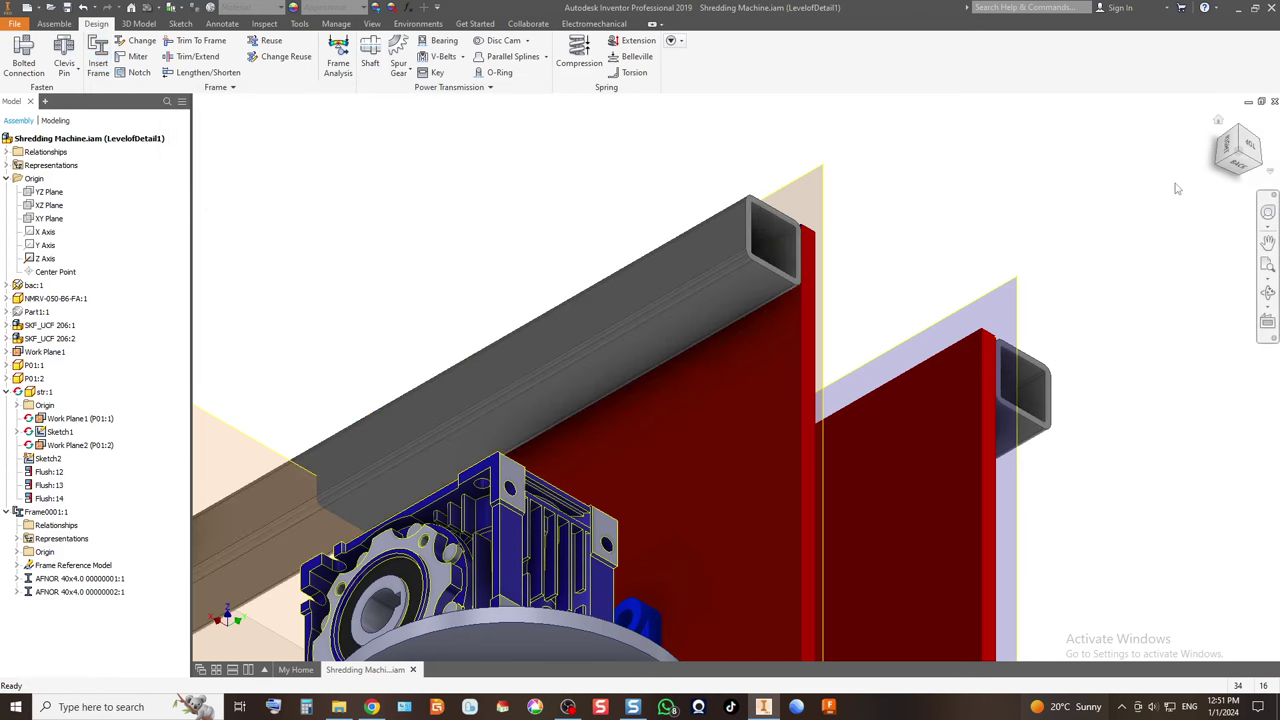
# Examine the two tube posts against the P01 plates from the back and in isometric views.
pyautogui.click(1240, 163)
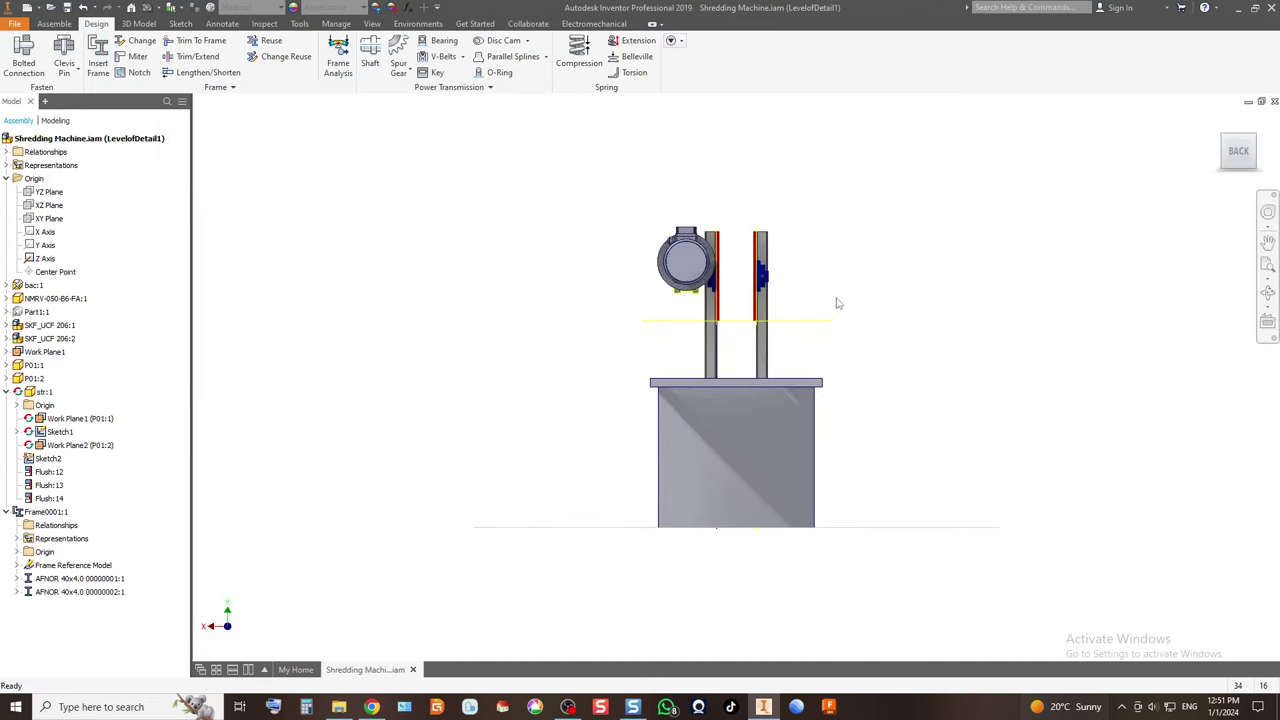
pyautogui.click(1253, 140)
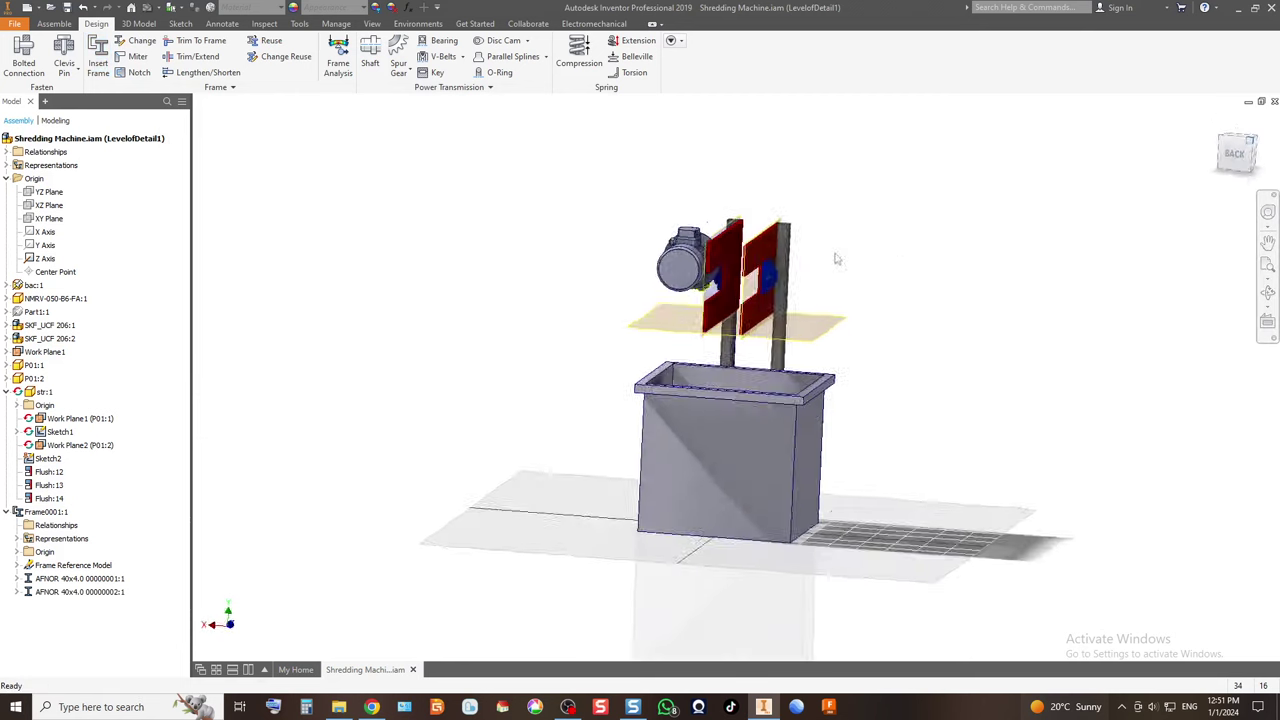
pyautogui.scroll(5, 790, 230)
pyautogui.scroll(-3, 773, 201)
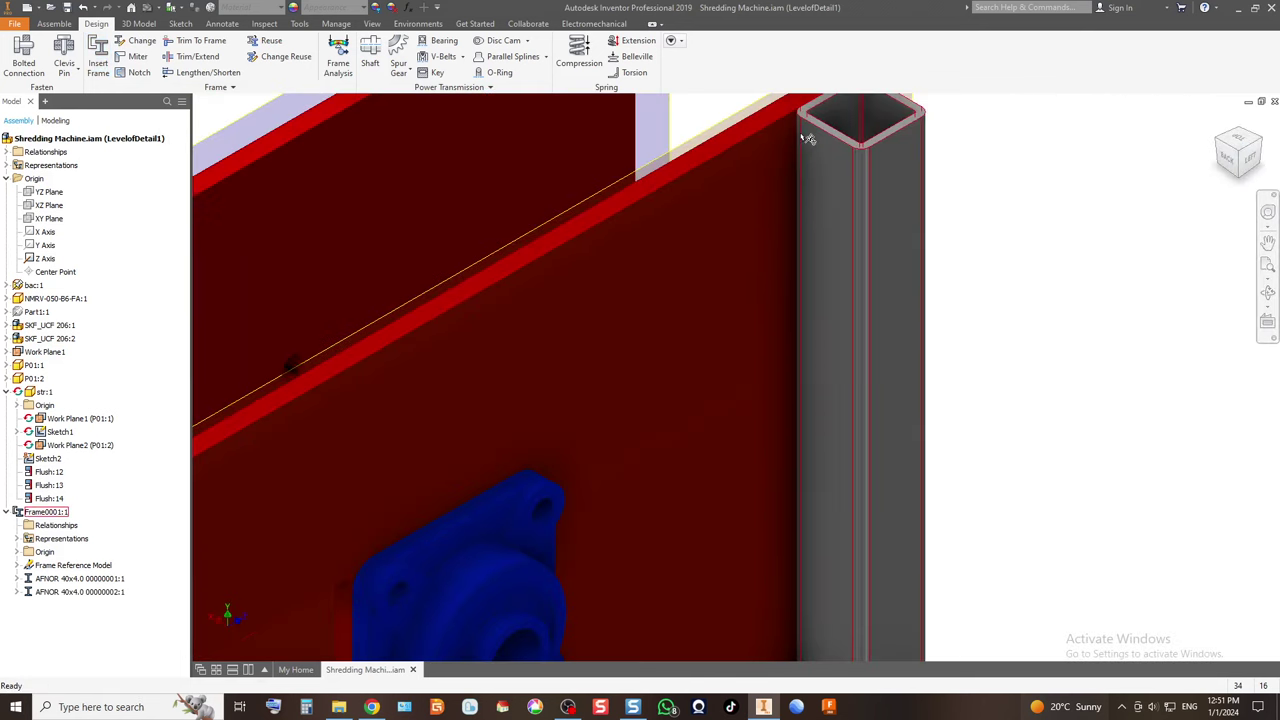
pyautogui.scroll(-5, 771, 270)
pyautogui.click(1258, 147)
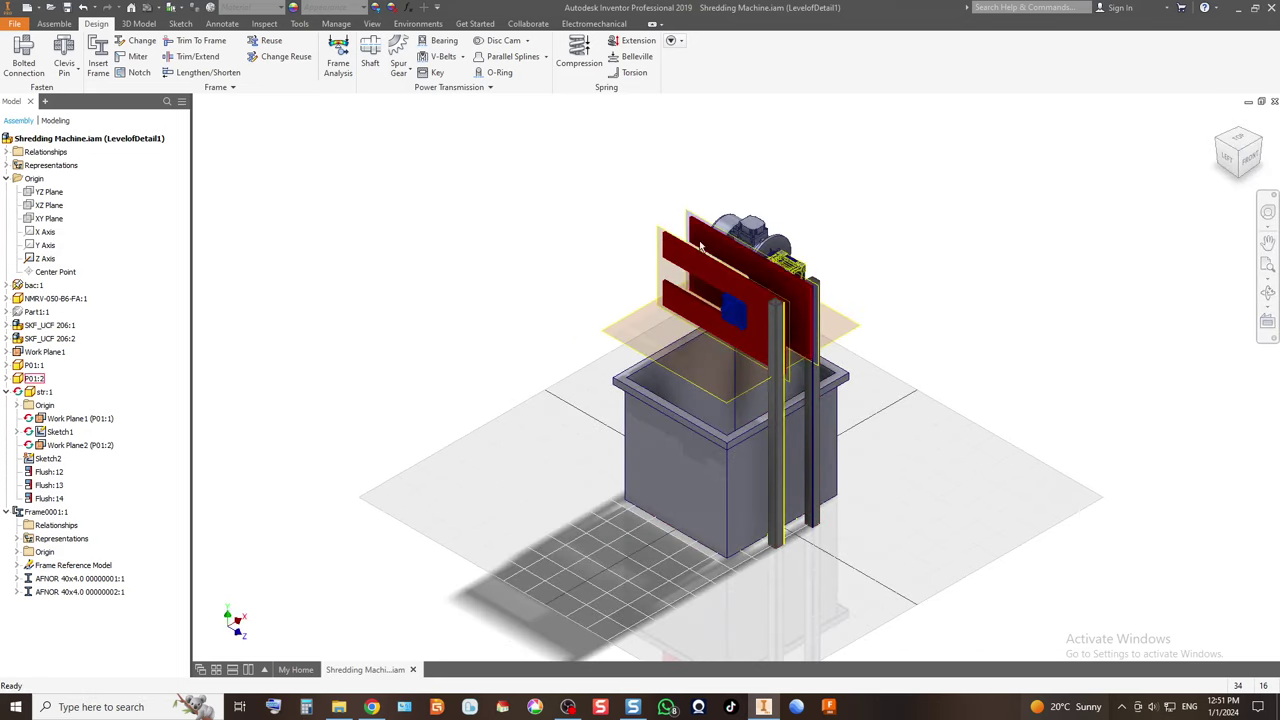
pyautogui.press('F2')
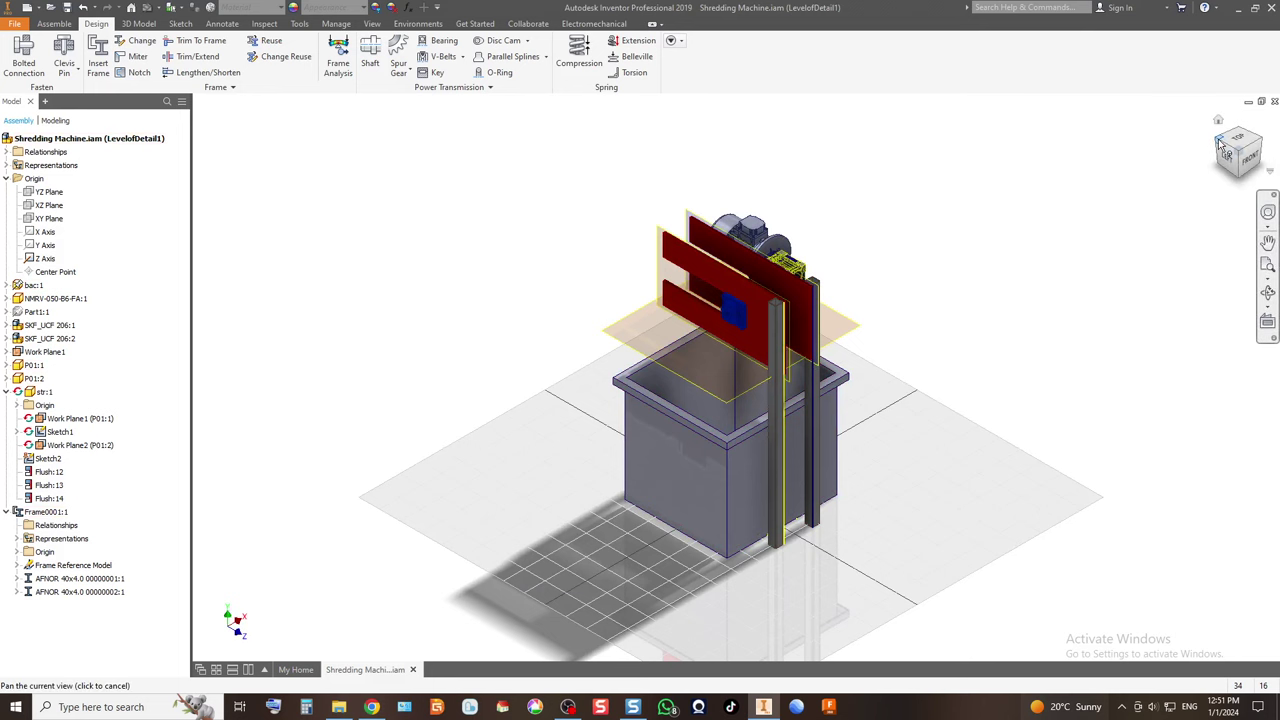
# Examine the slotted, unsupported ends of the P01 plates above the bac box in an isometric view and from the left side.
pyautogui.click(1221, 147)
pyautogui.scroll(5, 677, 376)
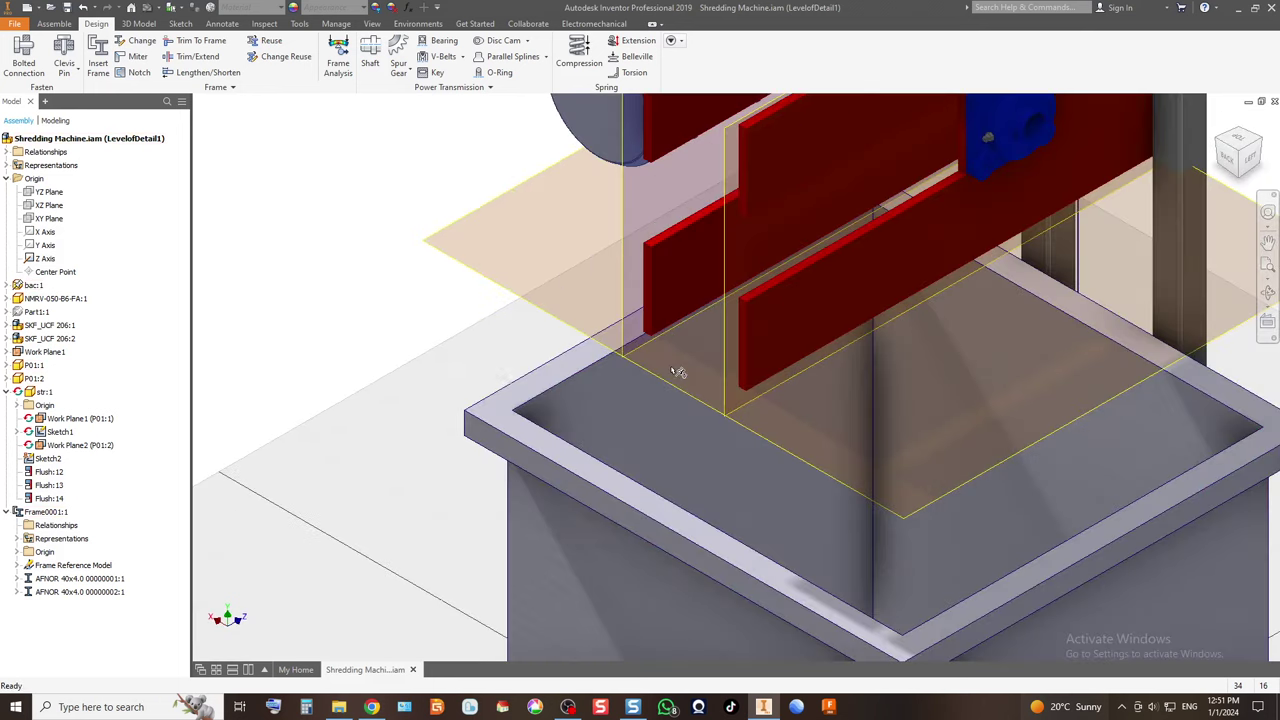
pyautogui.scroll(-3, 652, 368)
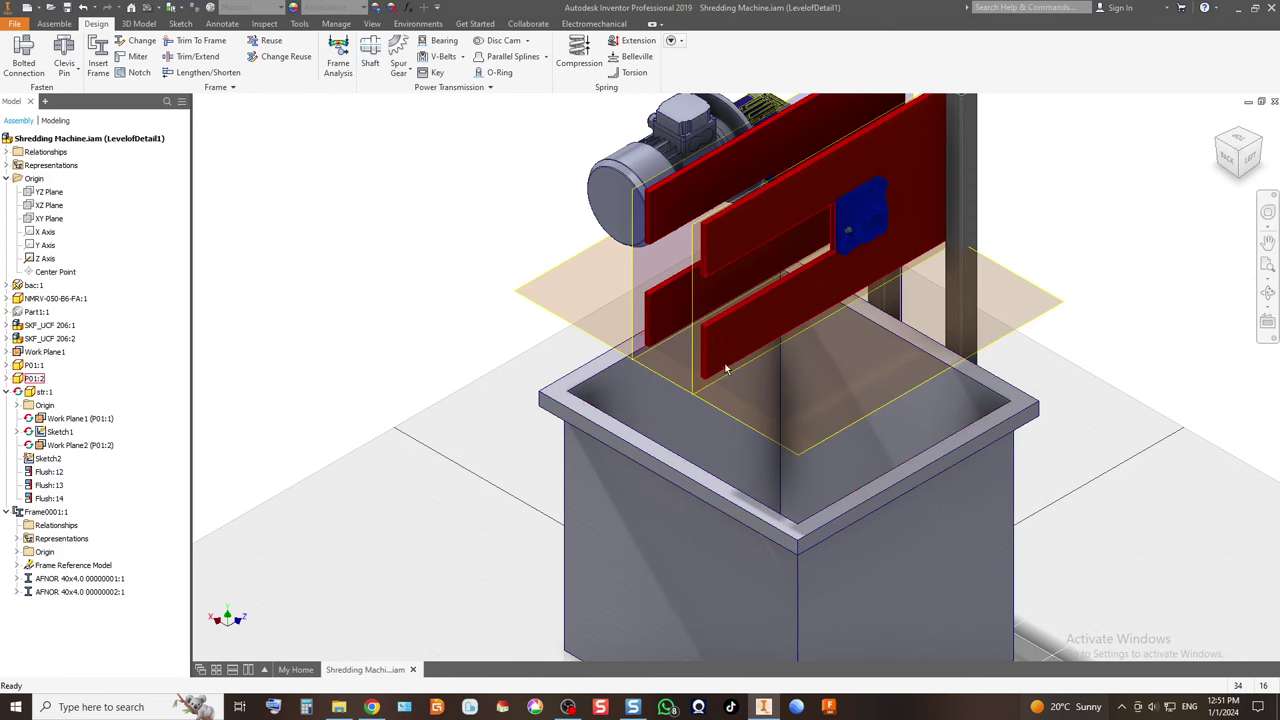
pyautogui.scroll(-3, 727, 370)
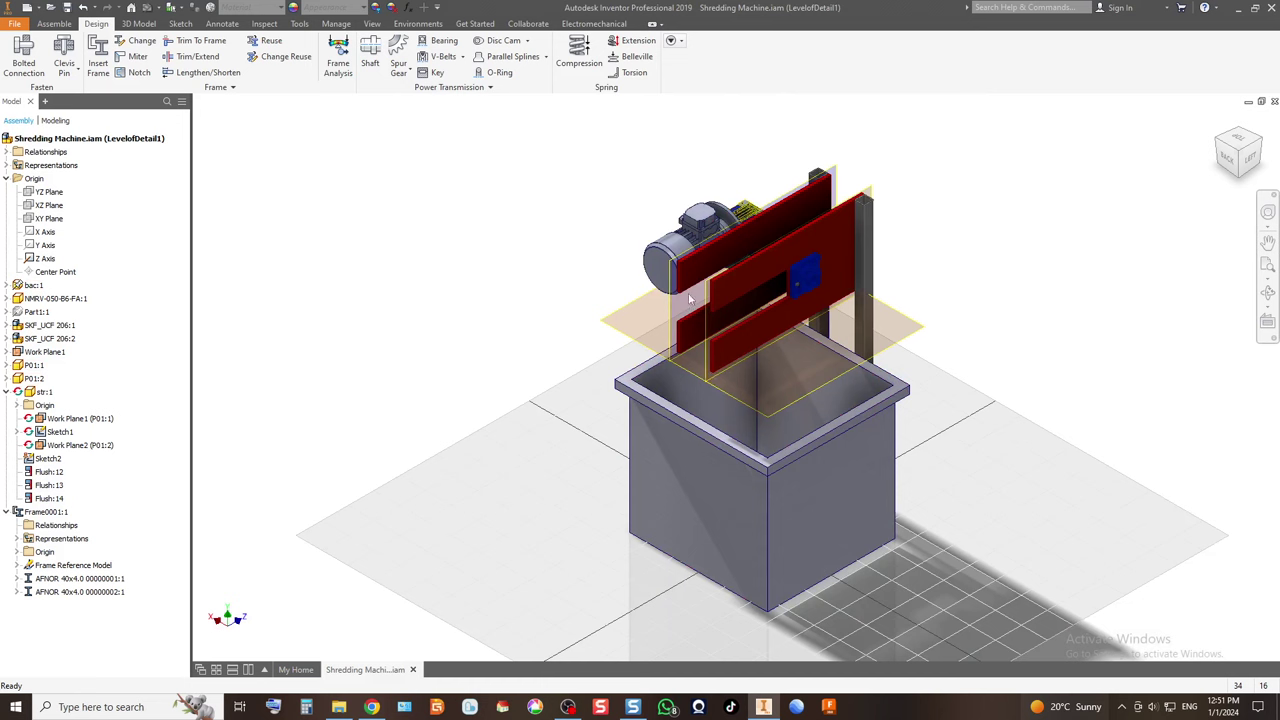
pyautogui.scroll(3, 690, 300)
pyautogui.click(1248, 156)
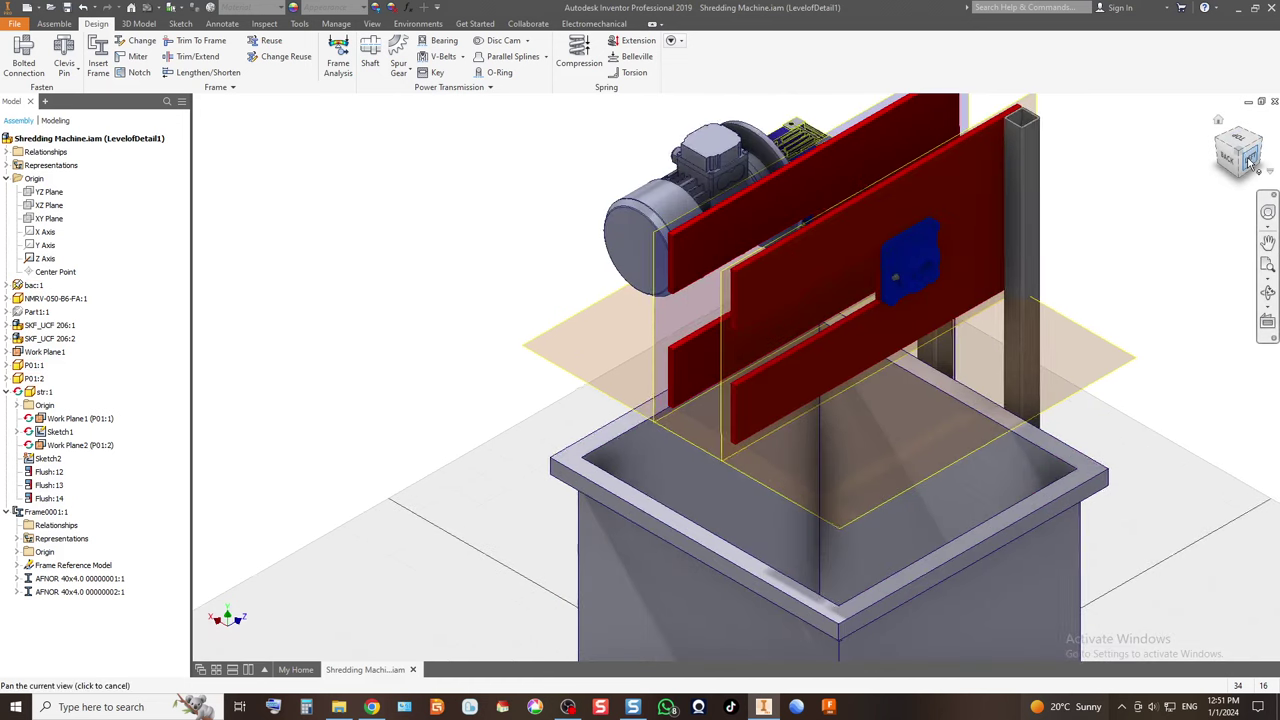
pyautogui.scroll(5, 645, 283)
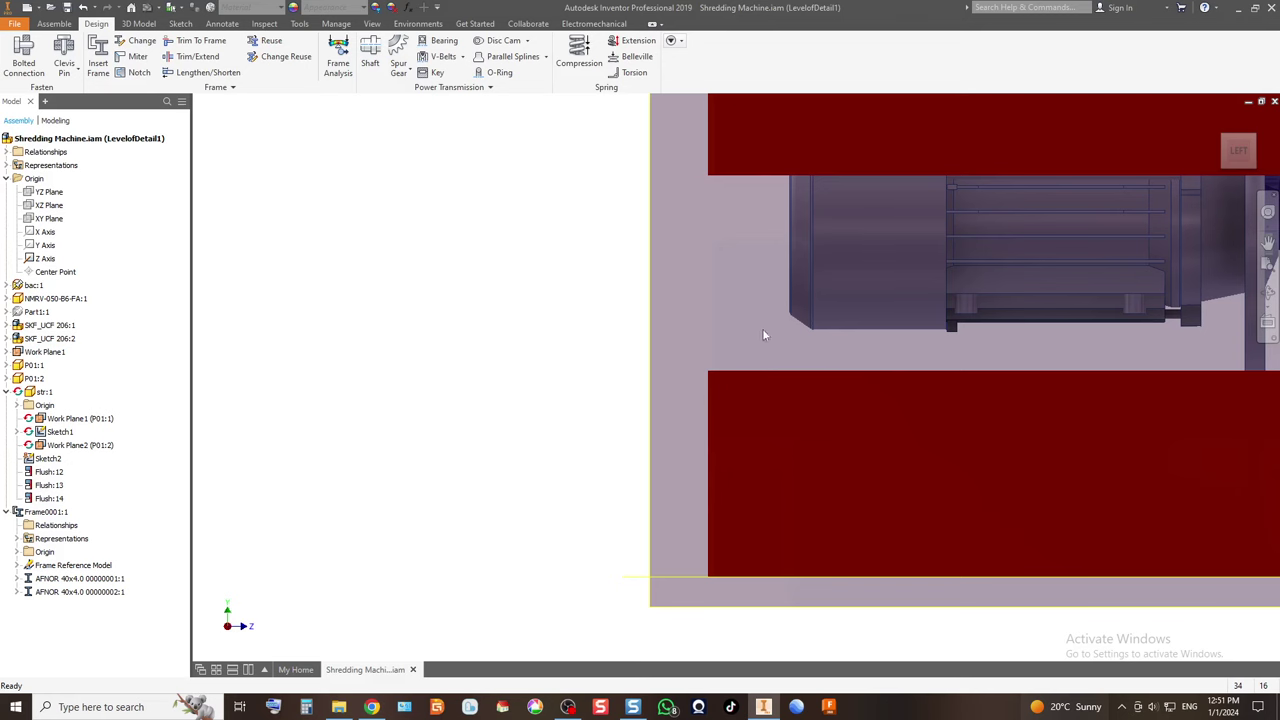
pyautogui.scroll(-2, 694, 365)
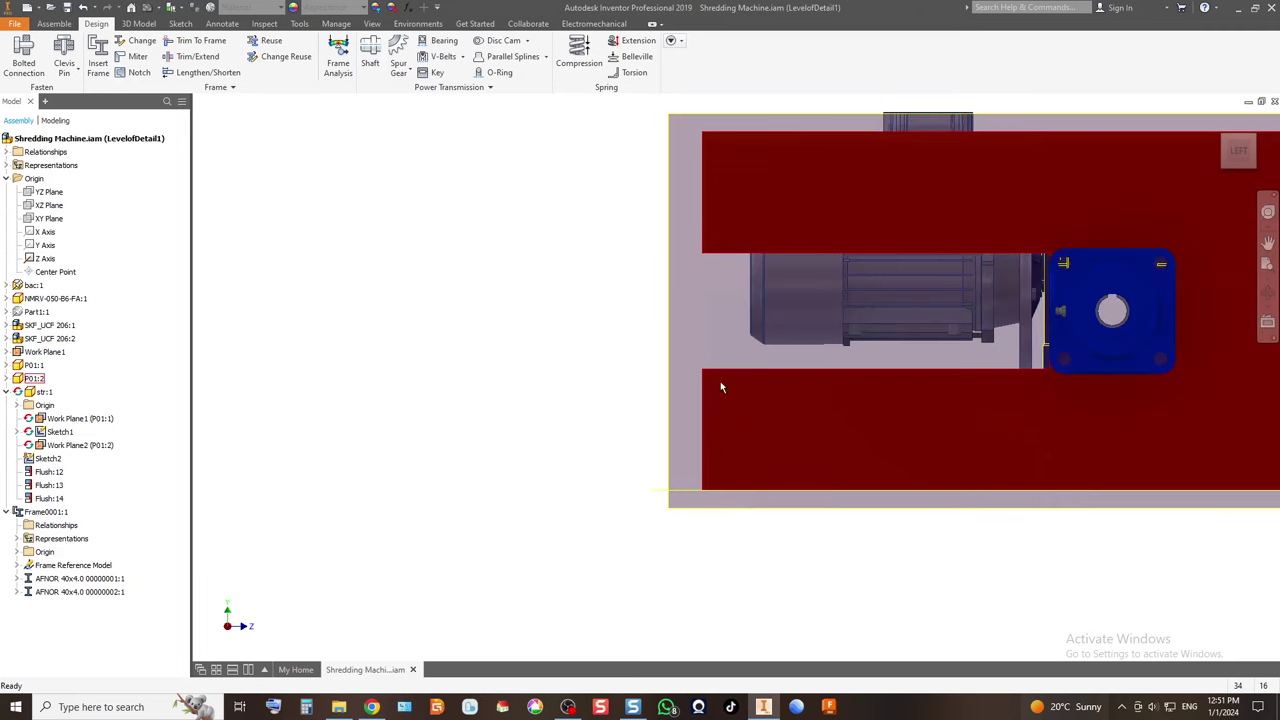
pyautogui.scroll(-2, 703, 440)
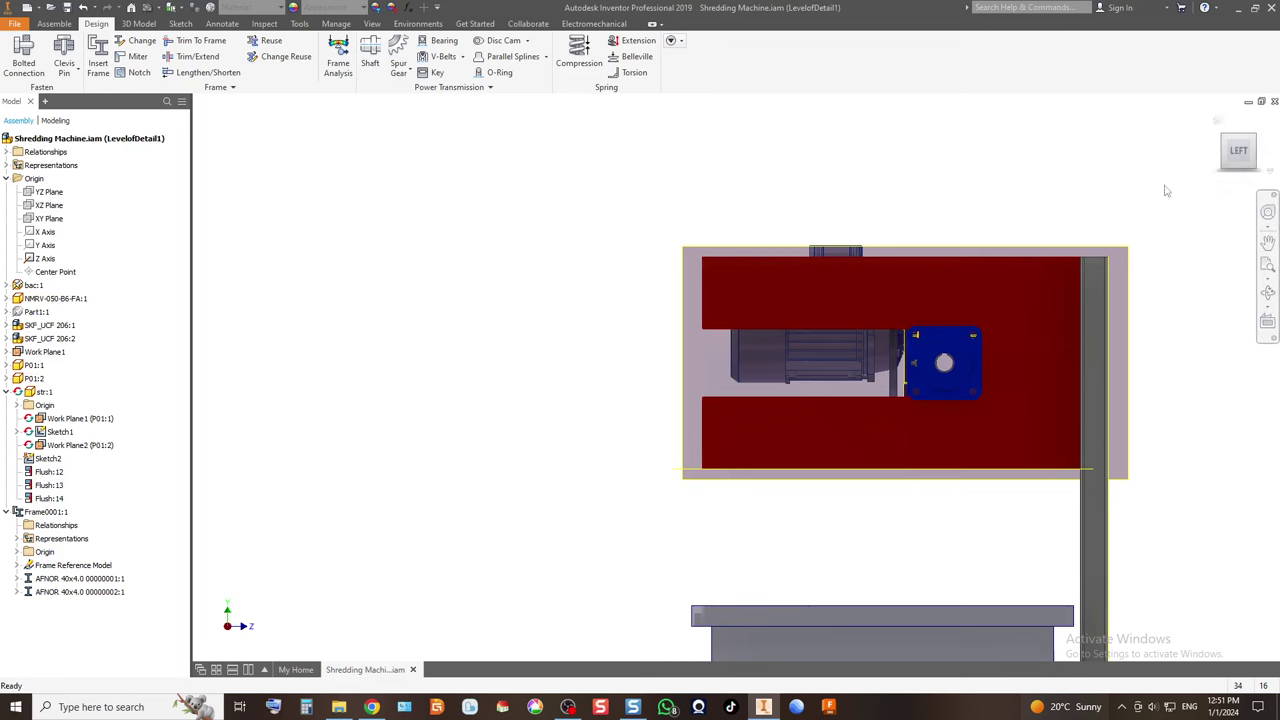
# Edit the str part in place and start a 2D sketch on the slotted end face of plate P01:1.
pyautogui.click(1228, 143)
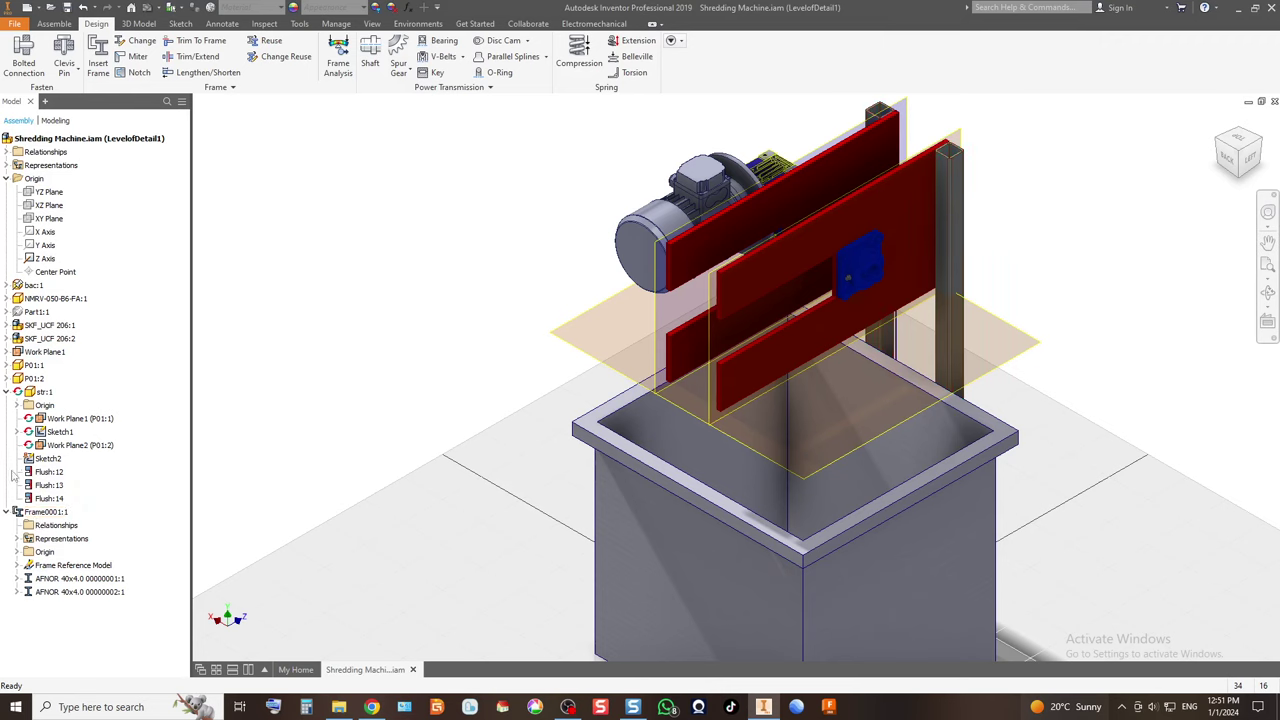
pyautogui.doubleClick(731, 302)
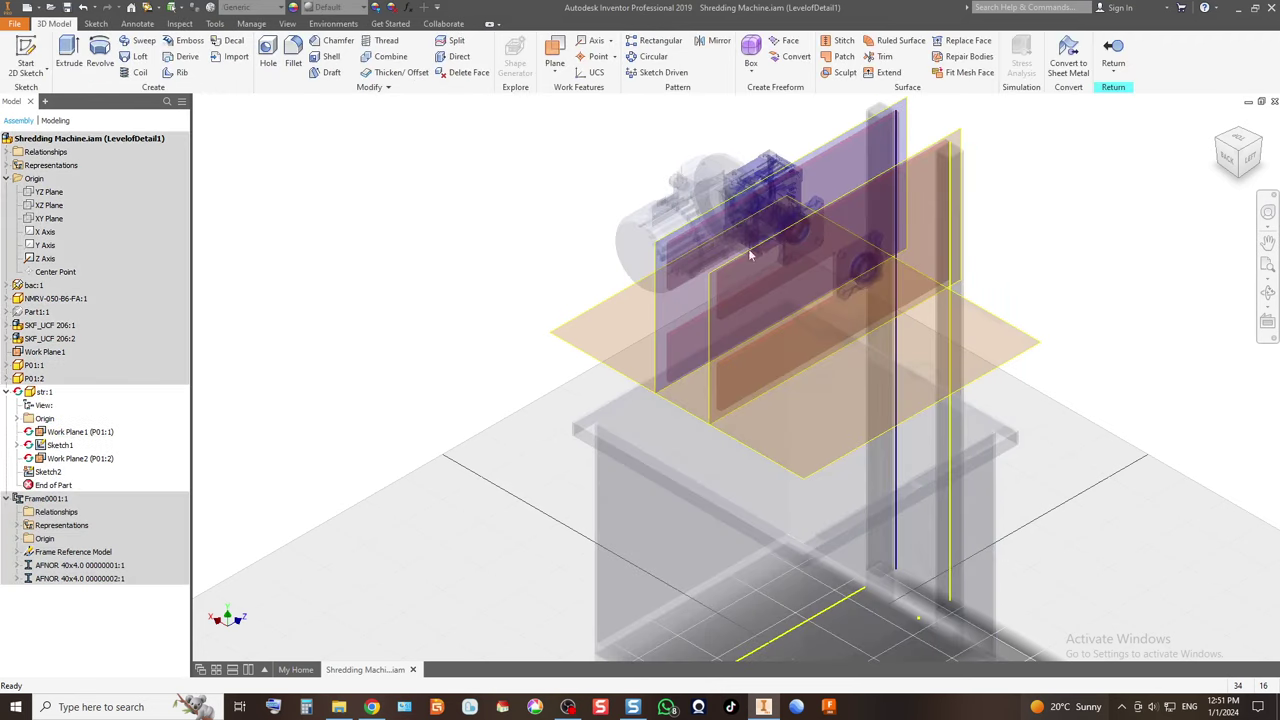
pyautogui.click(26, 55)
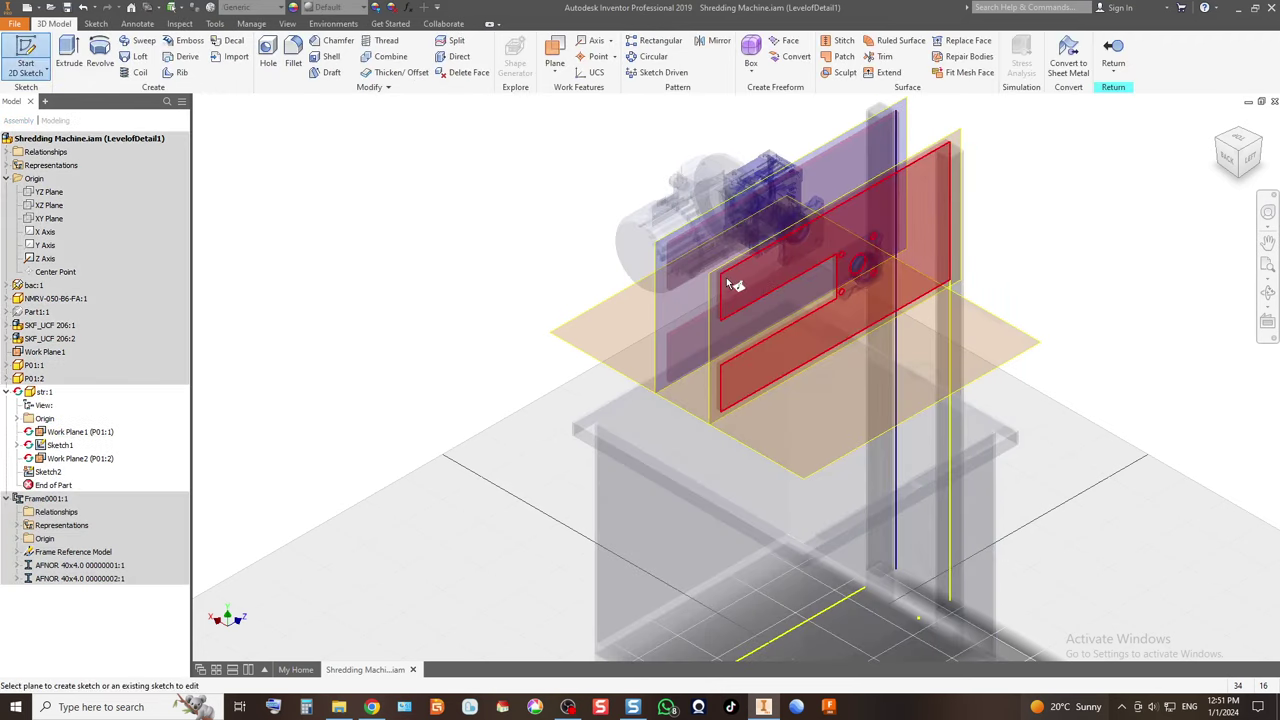
pyautogui.scroll(-5, 726, 277)
pyautogui.click(521, 294)
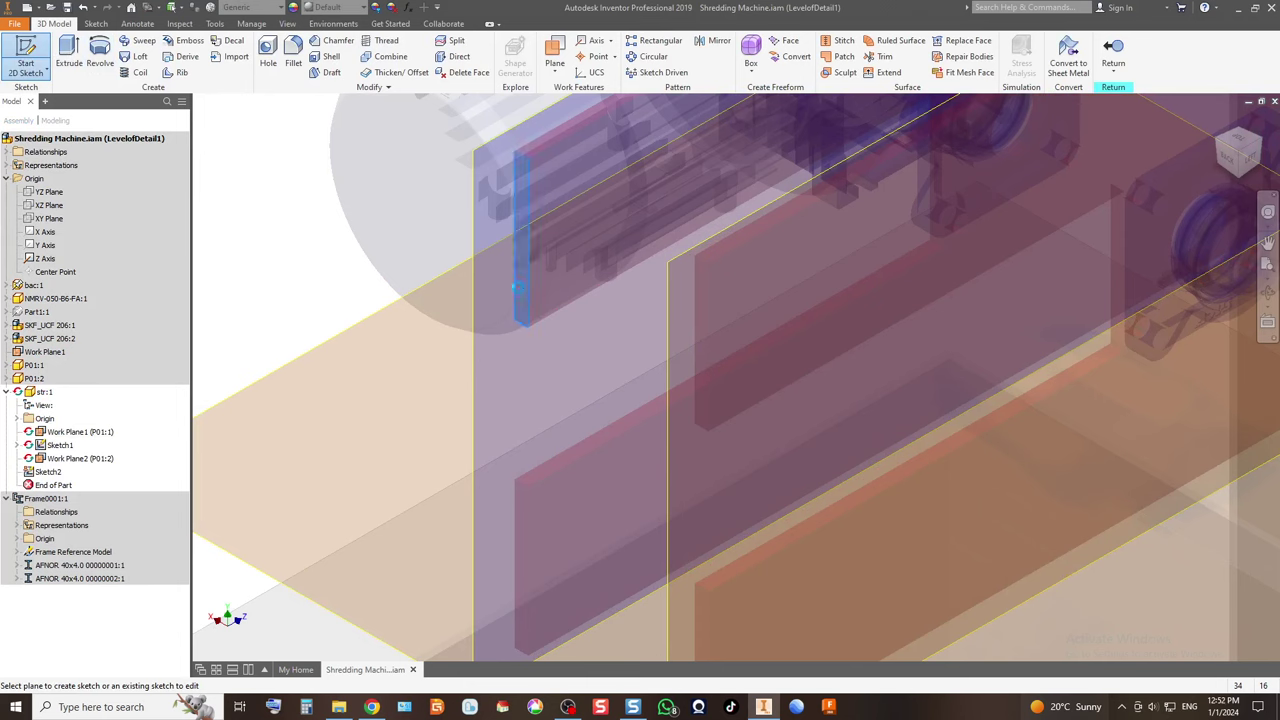
pyautogui.scroll(5, 776, 350)
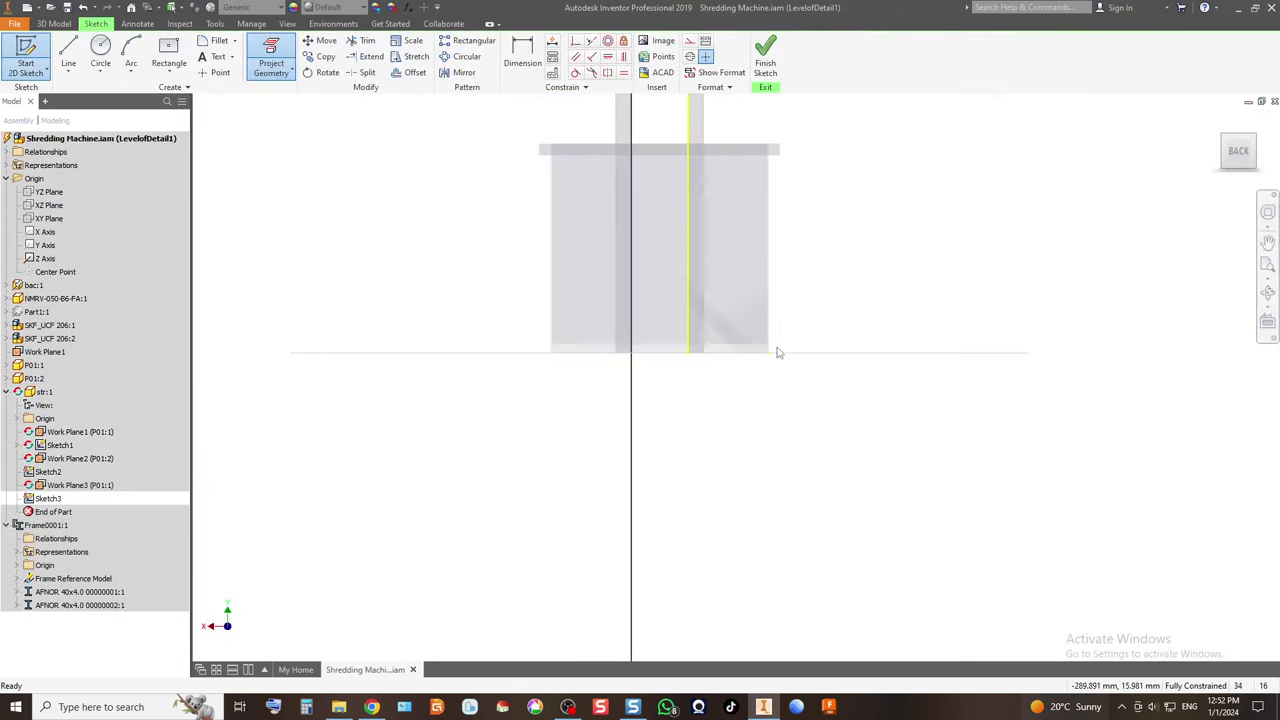
pyautogui.scroll(-4, 742, 237)
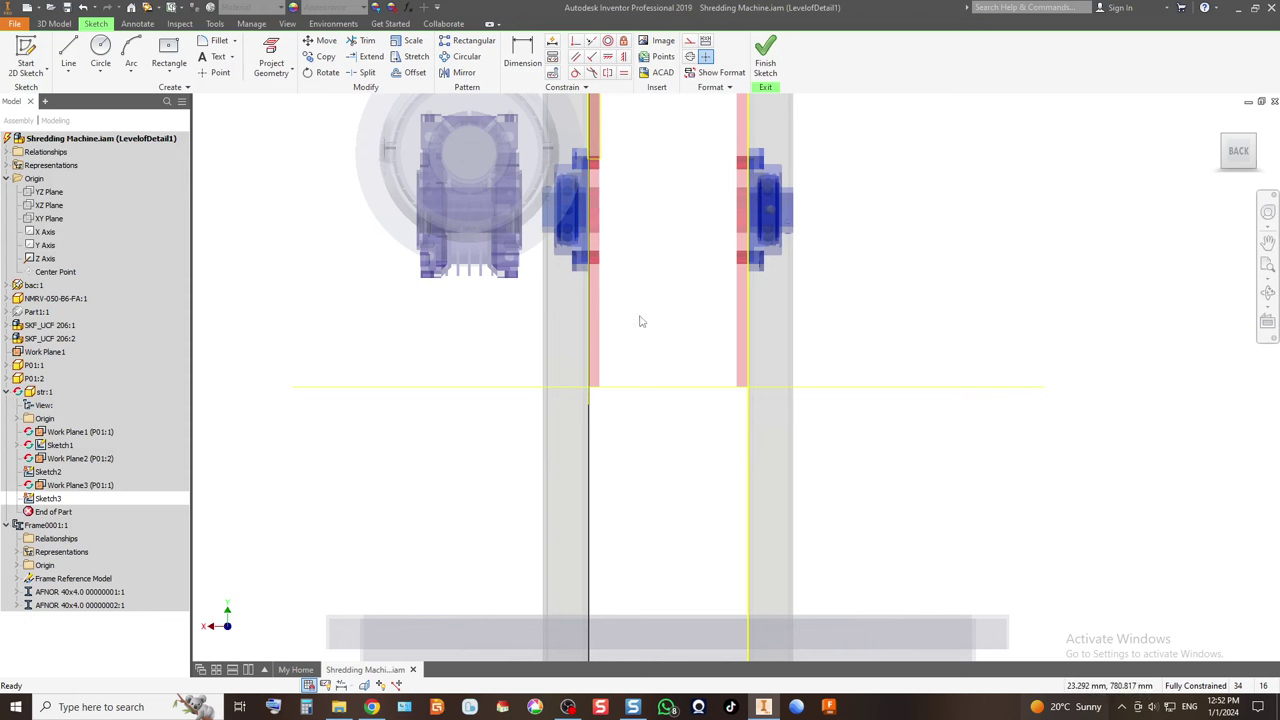
# Project the slot-side edges of both P01 plates' open ends into the sketch.
pyautogui.click(1260, 147)
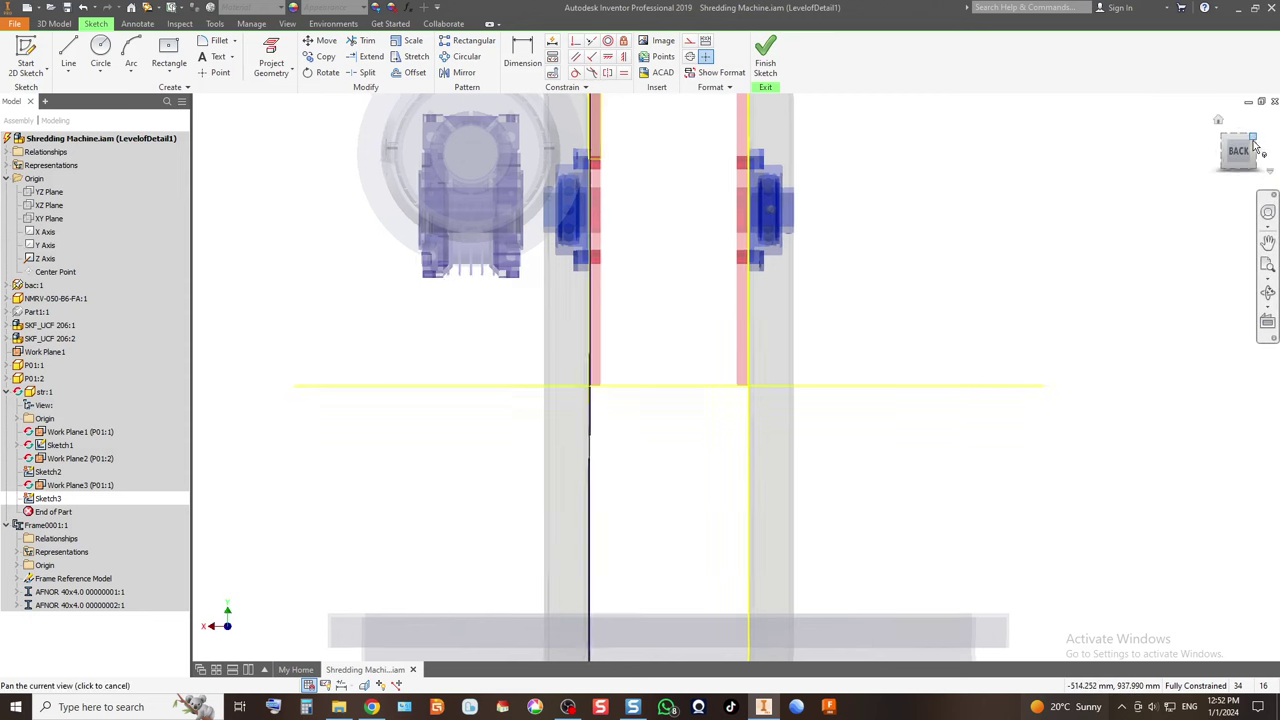
pyautogui.scroll(-3, 670, 355)
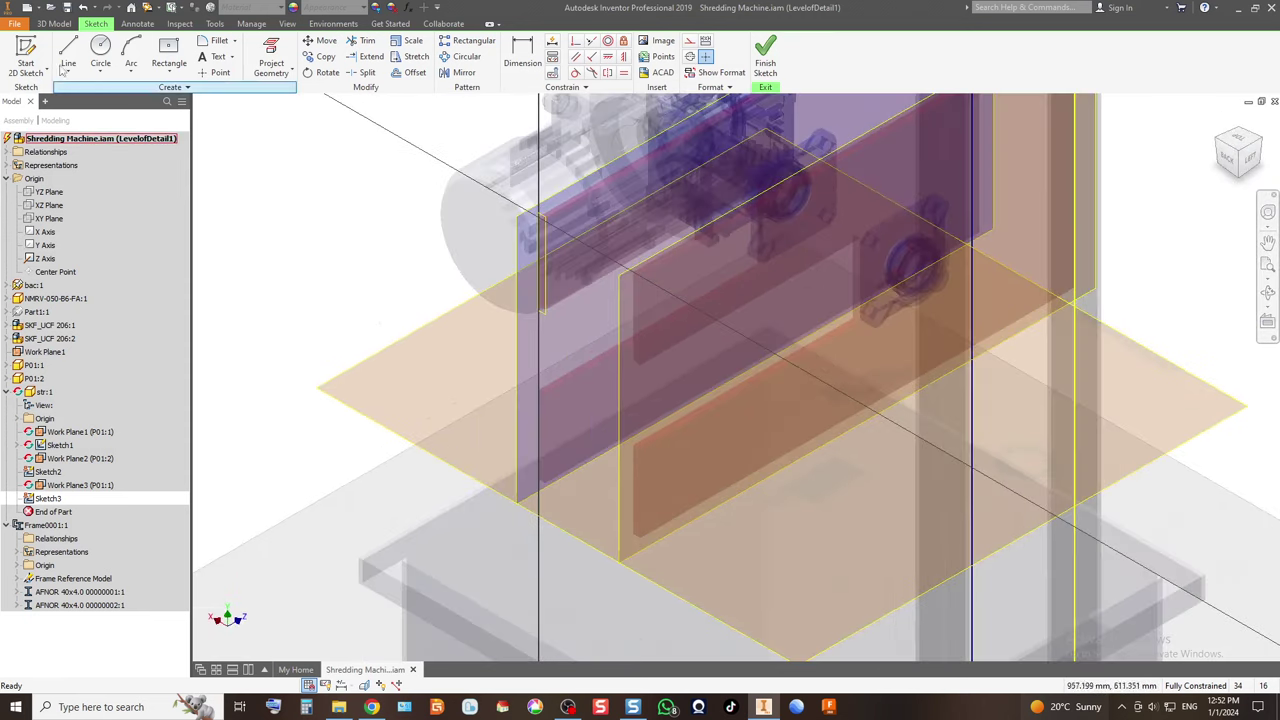
pyautogui.click(271, 55)
pyautogui.scroll(-3, 540, 300)
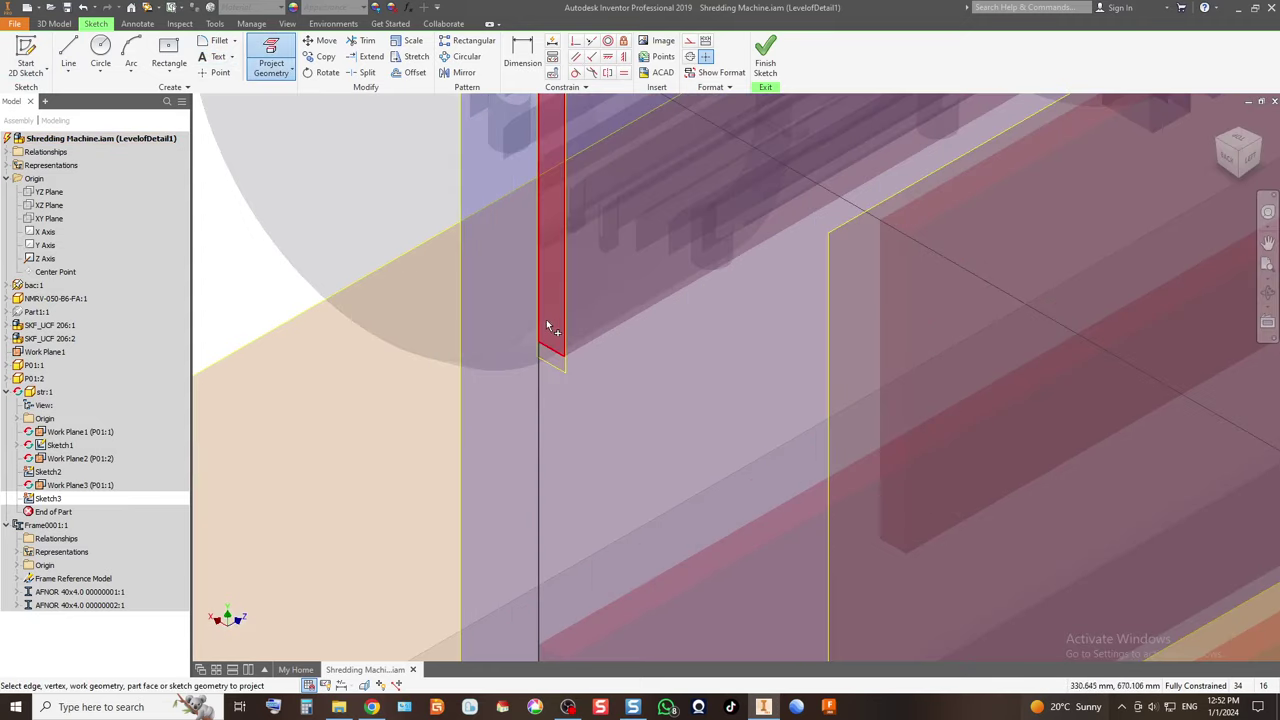
pyautogui.click(557, 354)
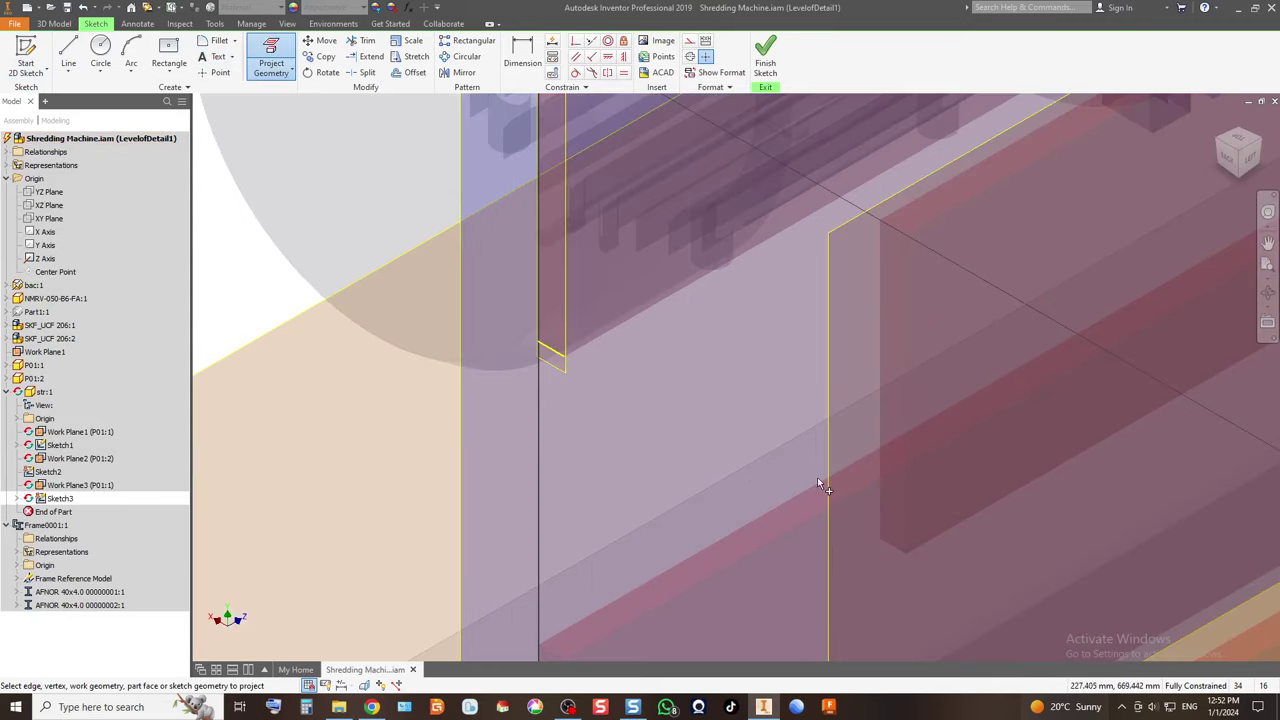
pyautogui.click(899, 546)
pyautogui.scroll(3, 693, 482)
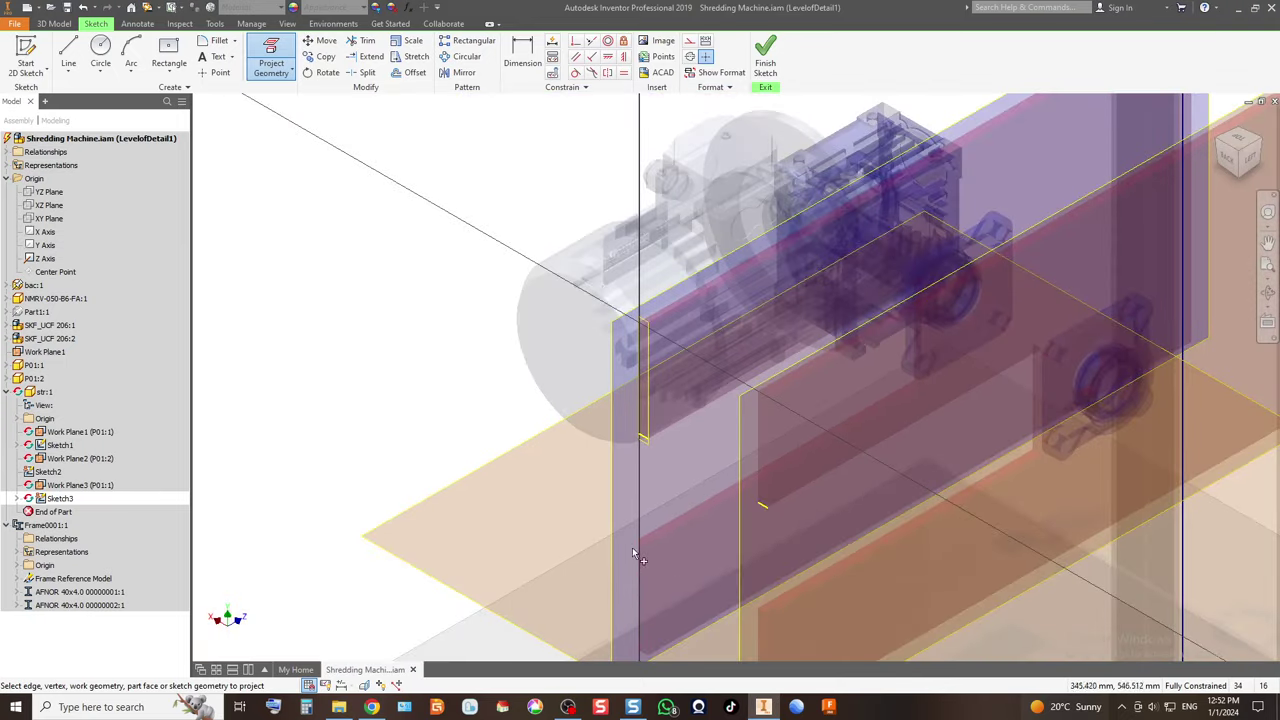
pyautogui.click(763, 612)
pyautogui.scroll(5, 737, 527)
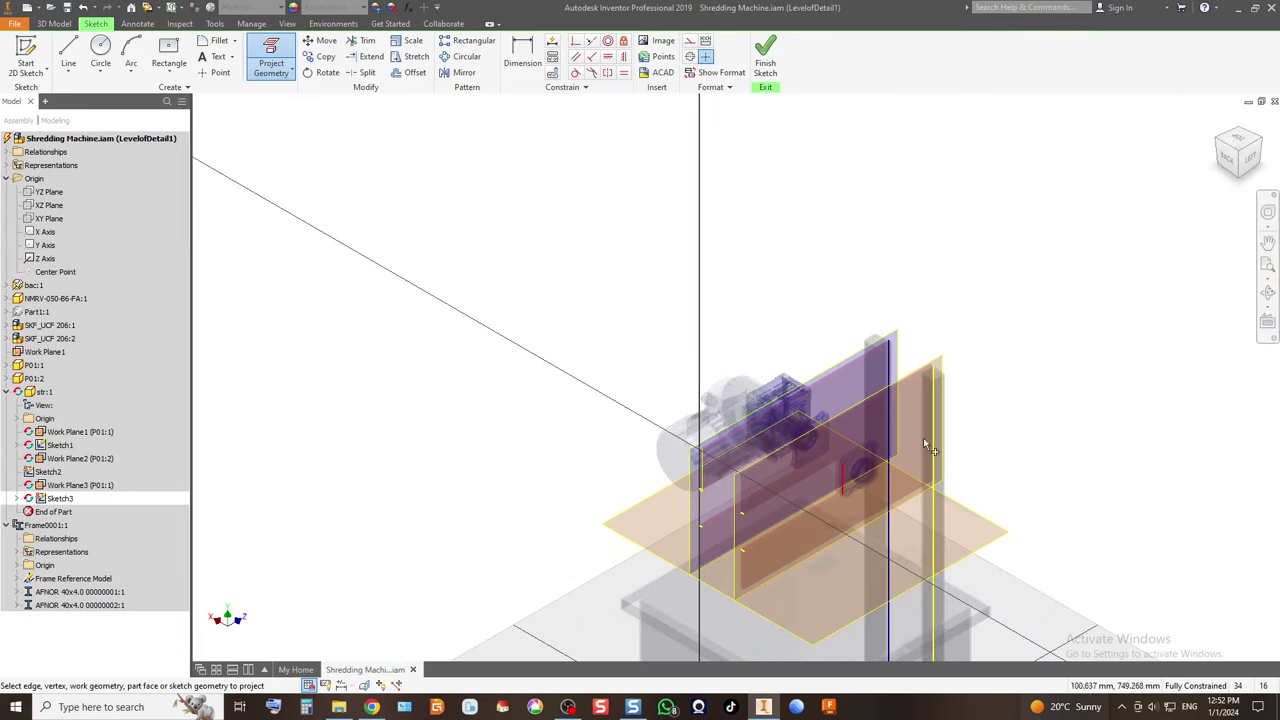
# Draw a horizontal line through the lower projected slot edges, extending beyond both plates and ending about 390 mm past plate P01:2.
pyautogui.click(1226, 157)
pyautogui.click(68, 52)
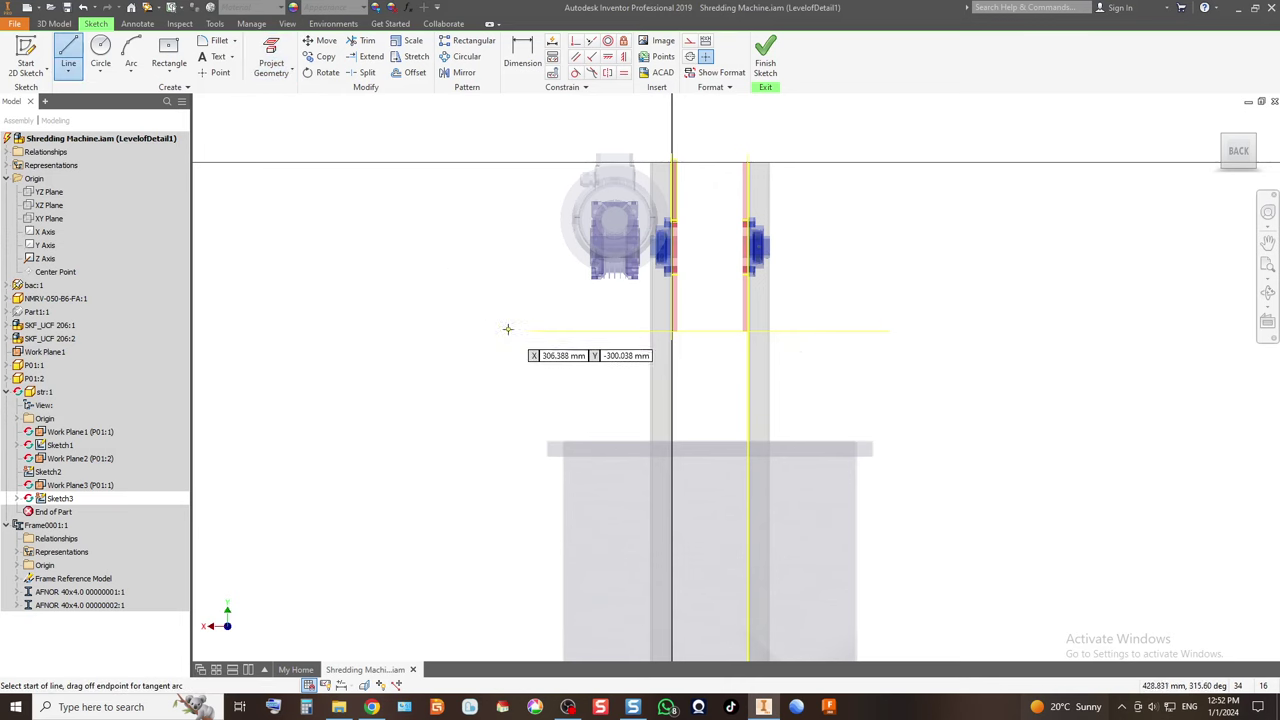
pyautogui.click(1228, 141)
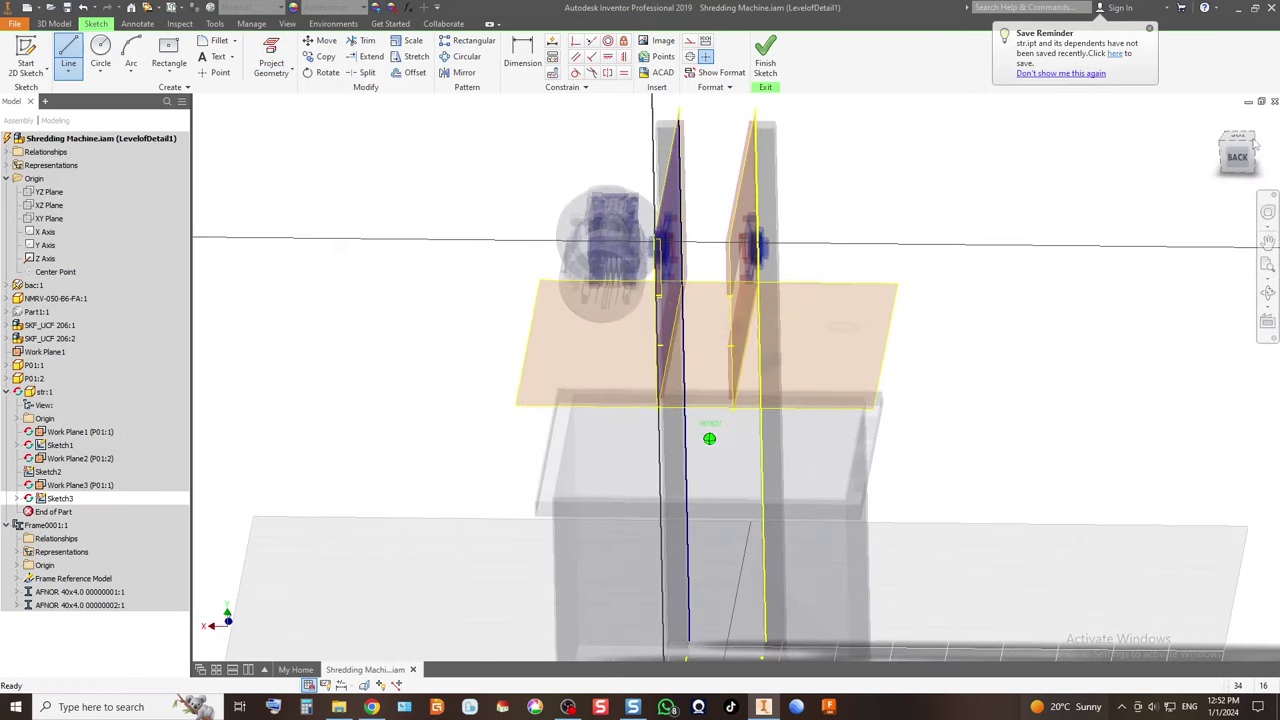
pyautogui.click(668, 346)
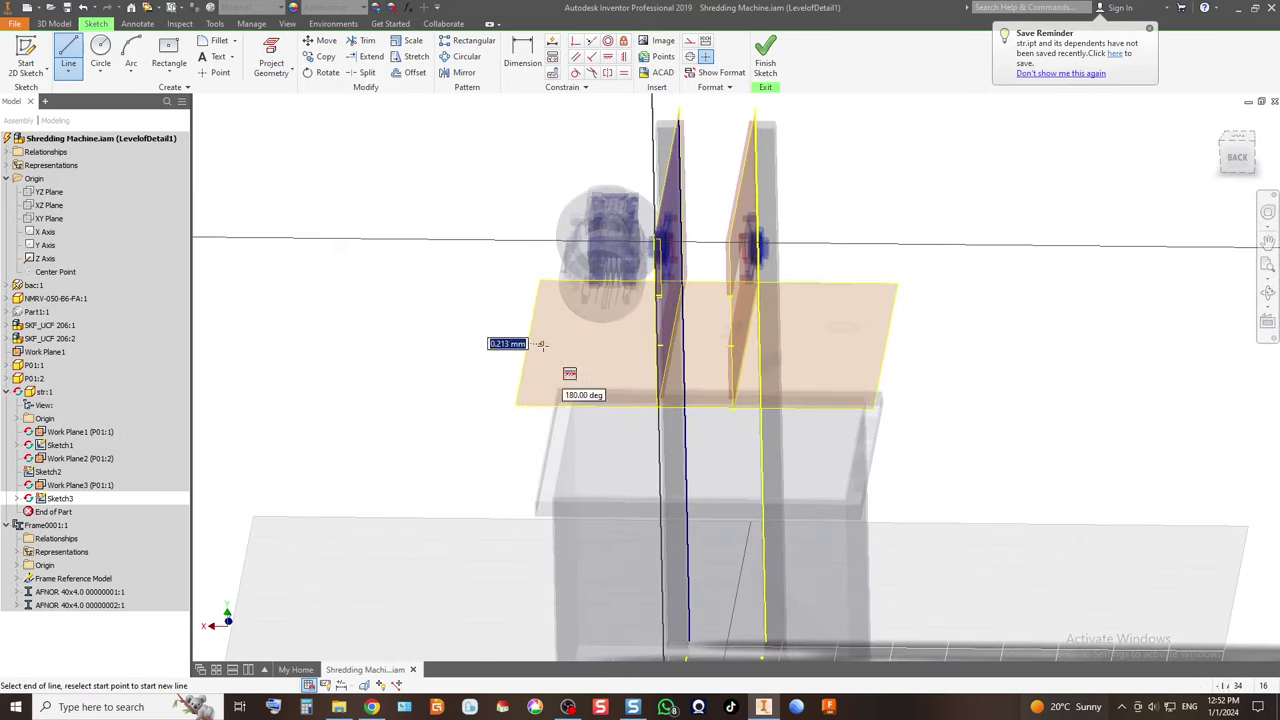
pyautogui.click(945, 348)
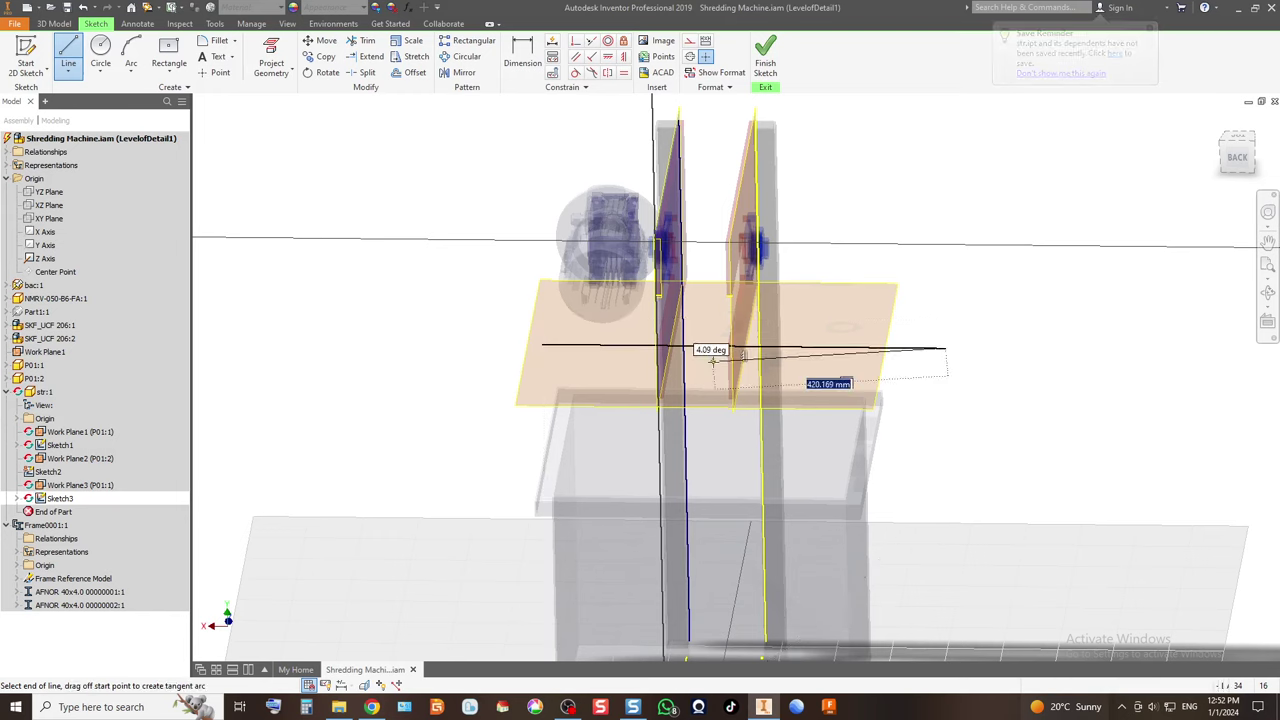
# Dimension the horizontal line's overhang beyond plate P01:2 to 300 mm.
pyautogui.click(522, 55)
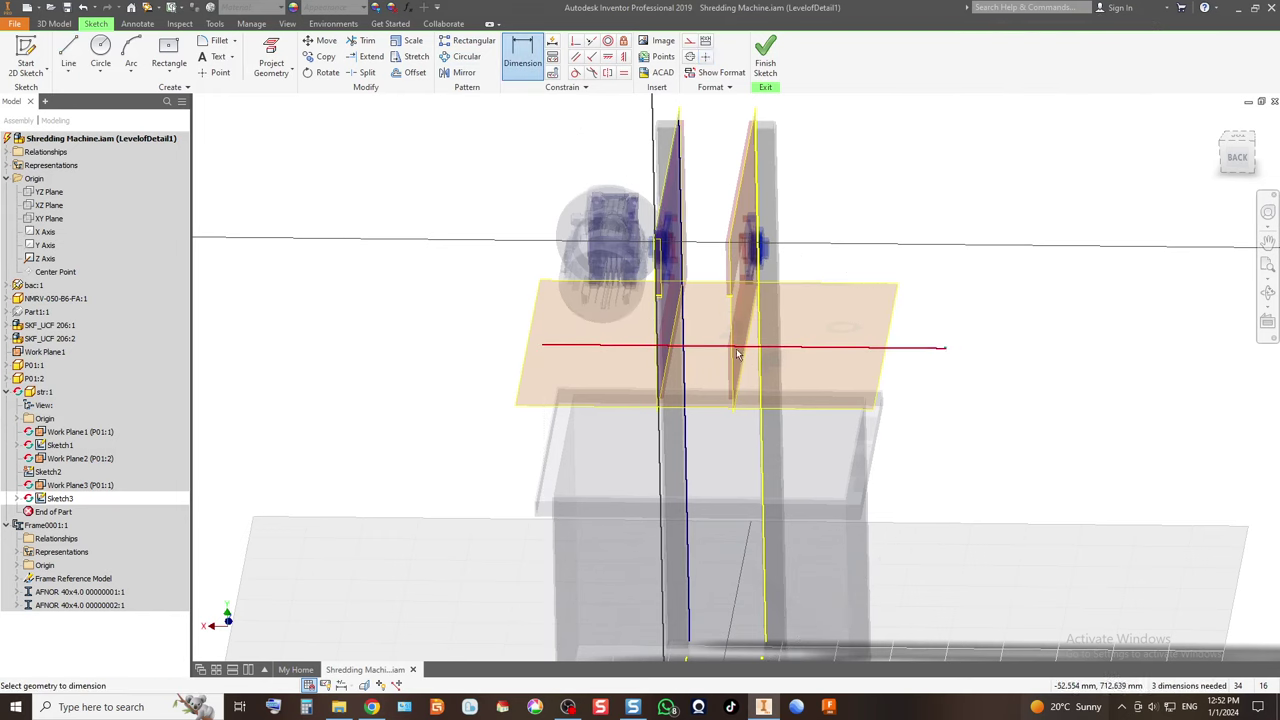
pyautogui.click(738, 347)
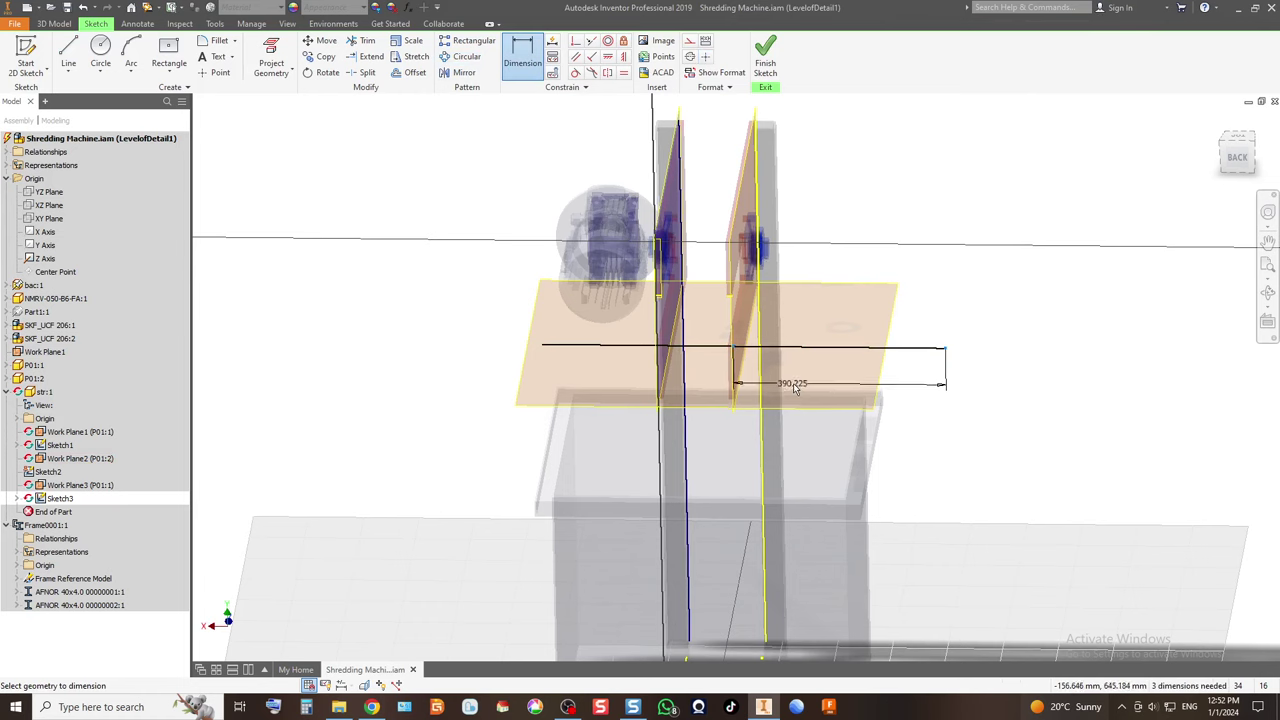
pyautogui.click(805, 387)
pyautogui.write('300')
pyautogui.press('Return')
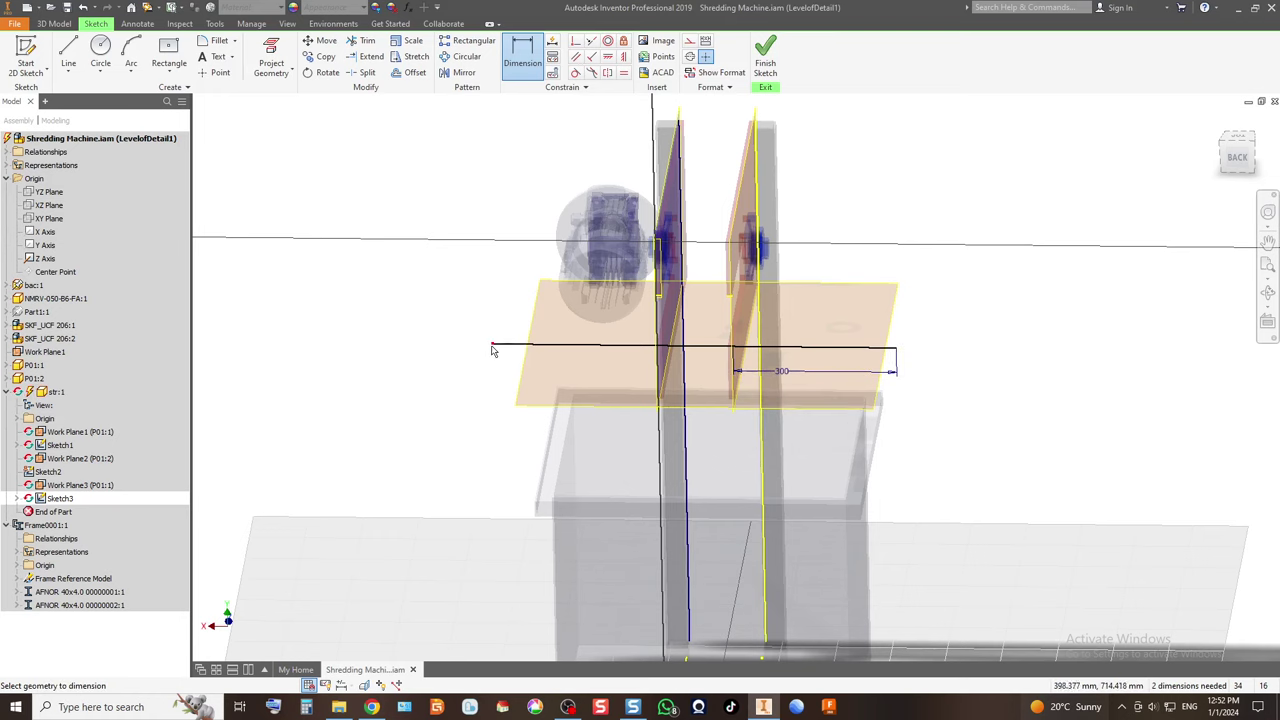
# Dimension the horizontal line's gearmotor-side overhang beyond plate P01:1 to 300 mm.
pyautogui.scroll(5, 658, 358)
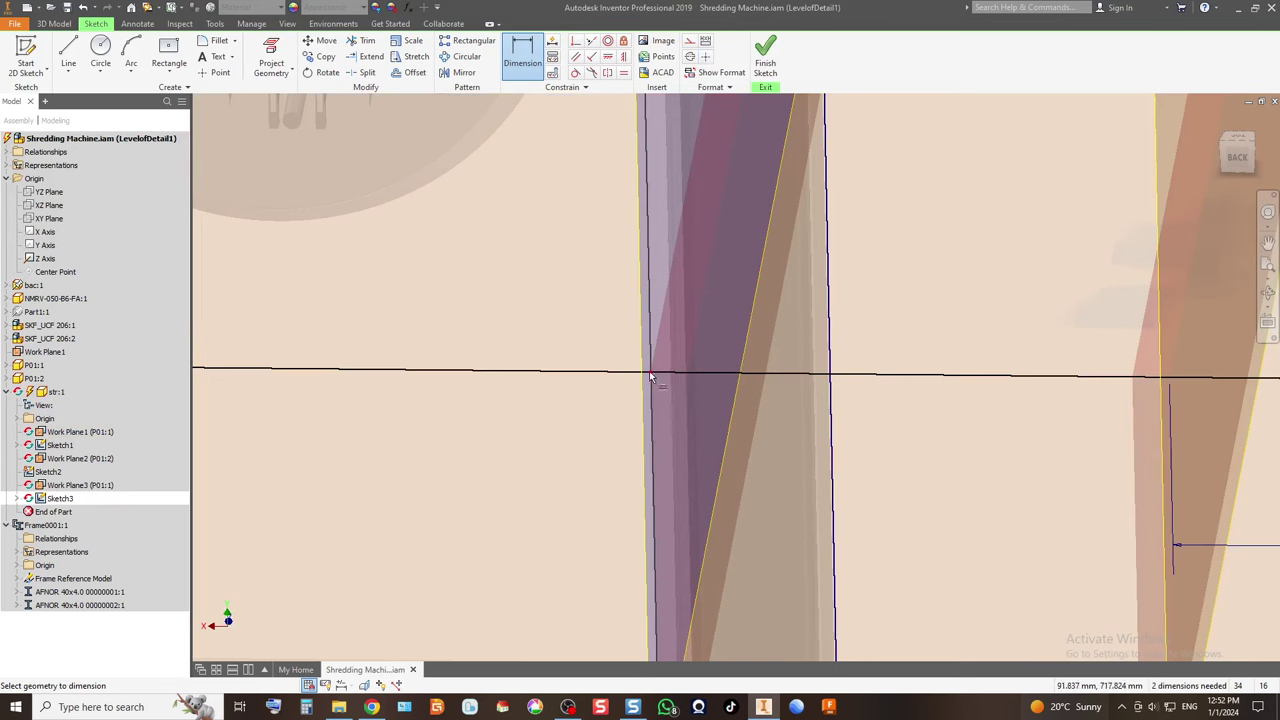
pyautogui.click(583, 373)
pyautogui.click(555, 440)
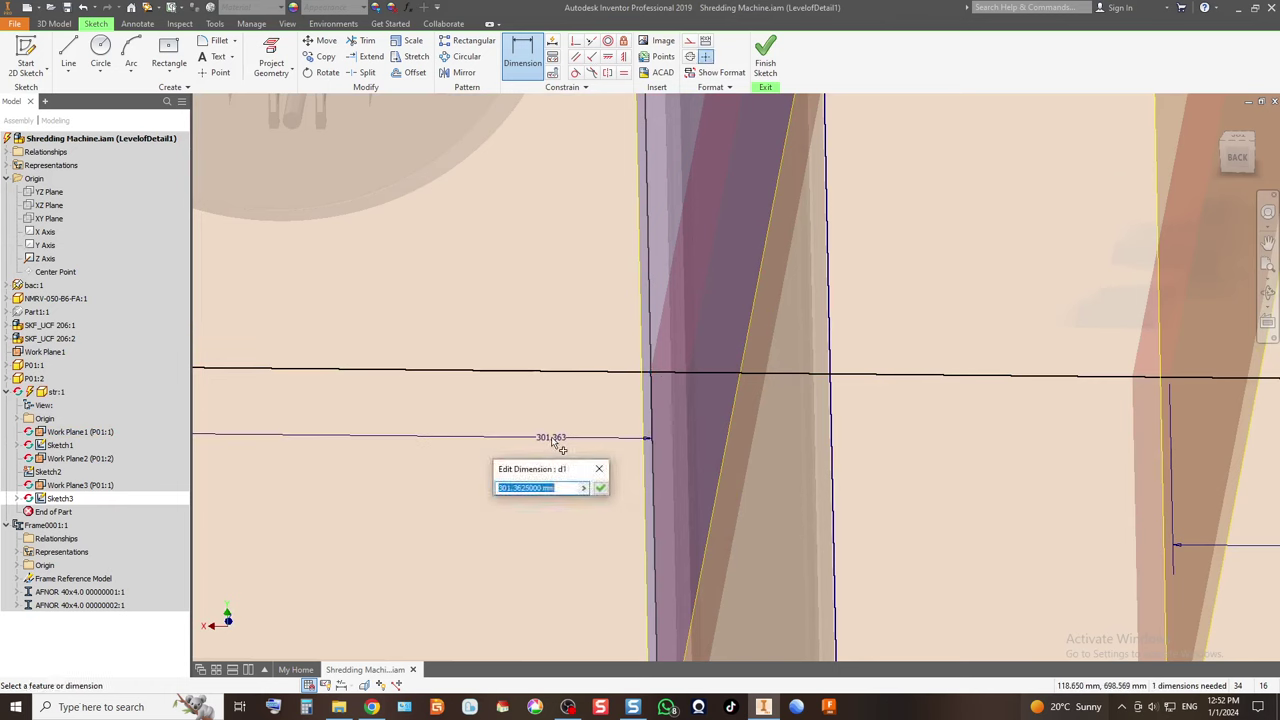
pyautogui.write('300')
pyautogui.press('Return')
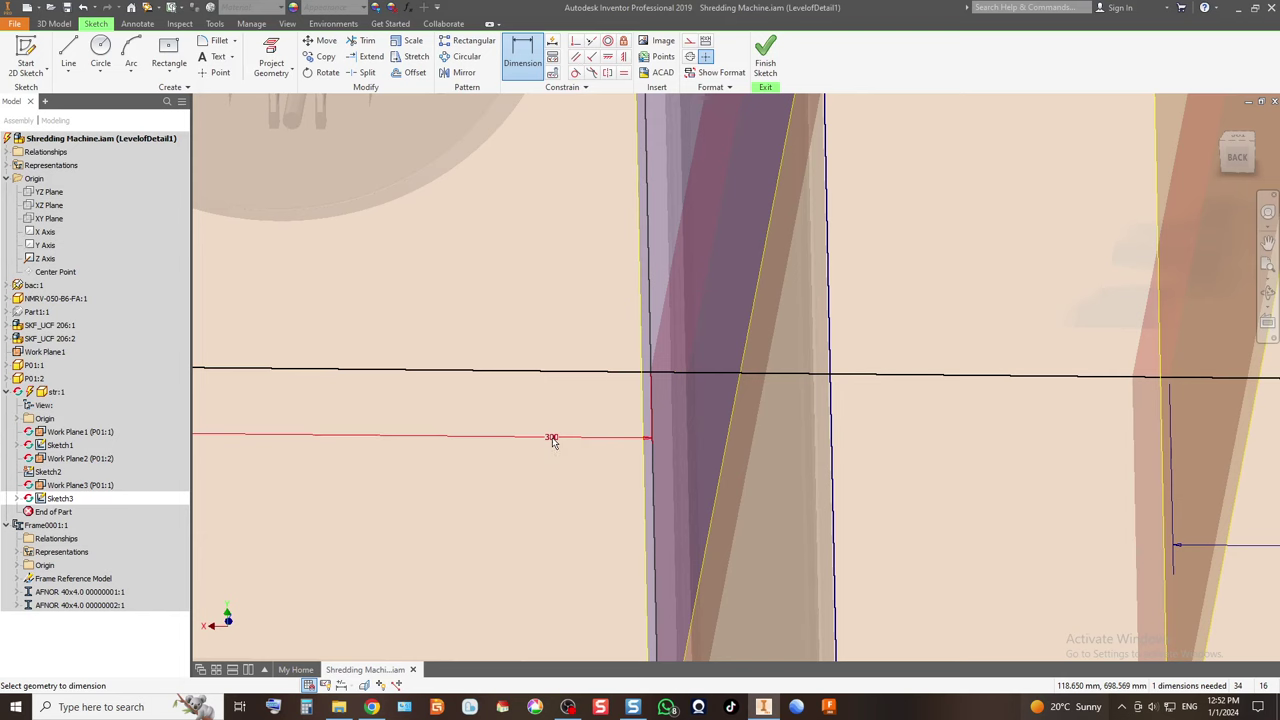
pyautogui.click(568, 707)
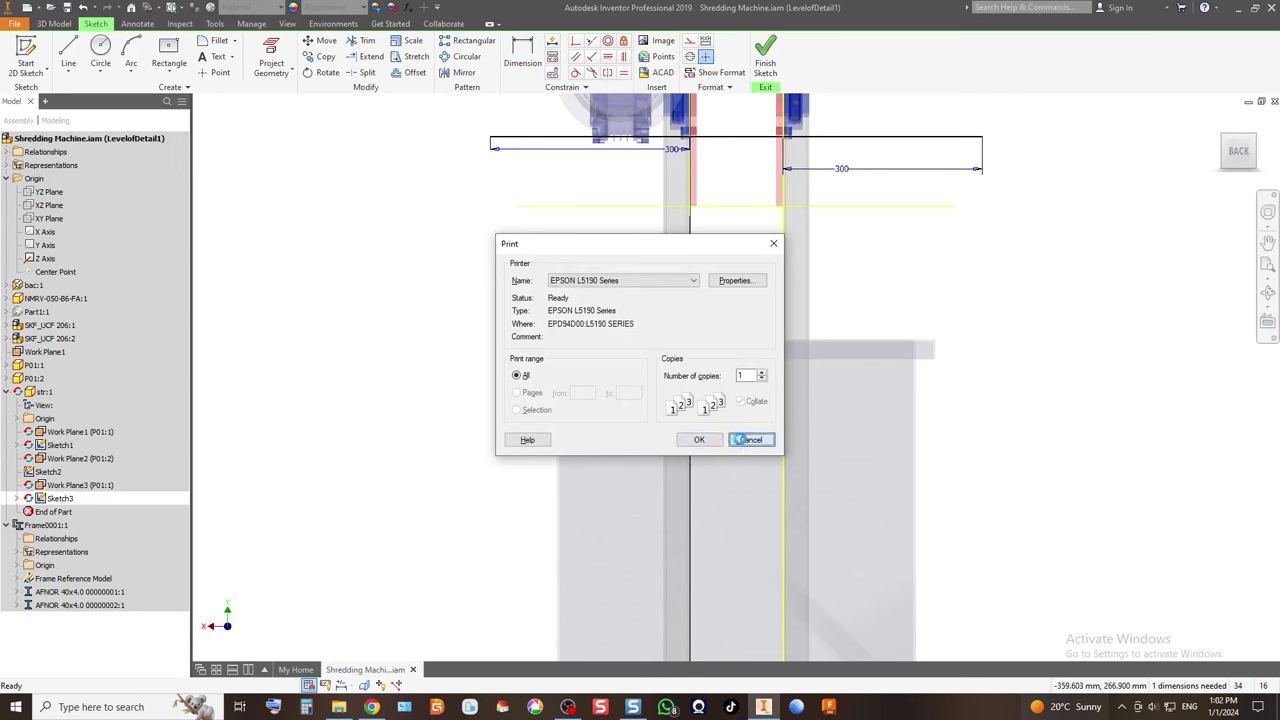
pyautogui.click(741, 444)
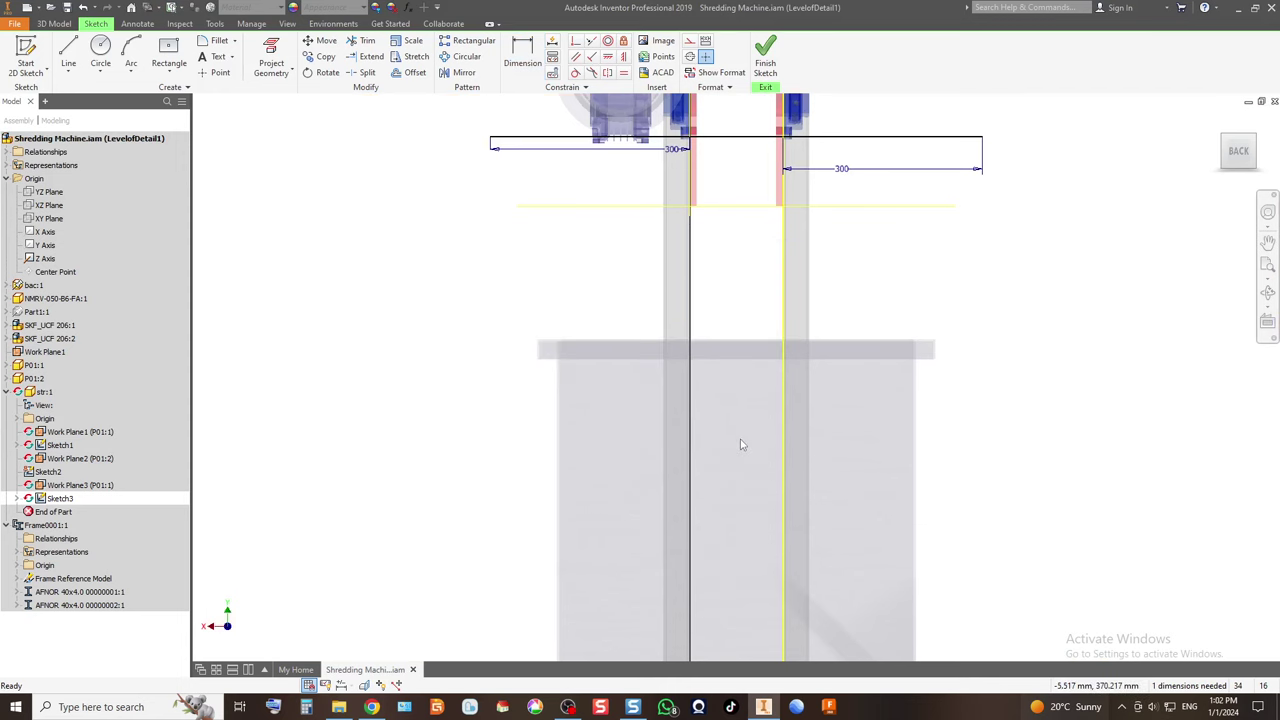
# Project the bottom edge of the bac box into the sketch.
pyautogui.click(1251, 138)
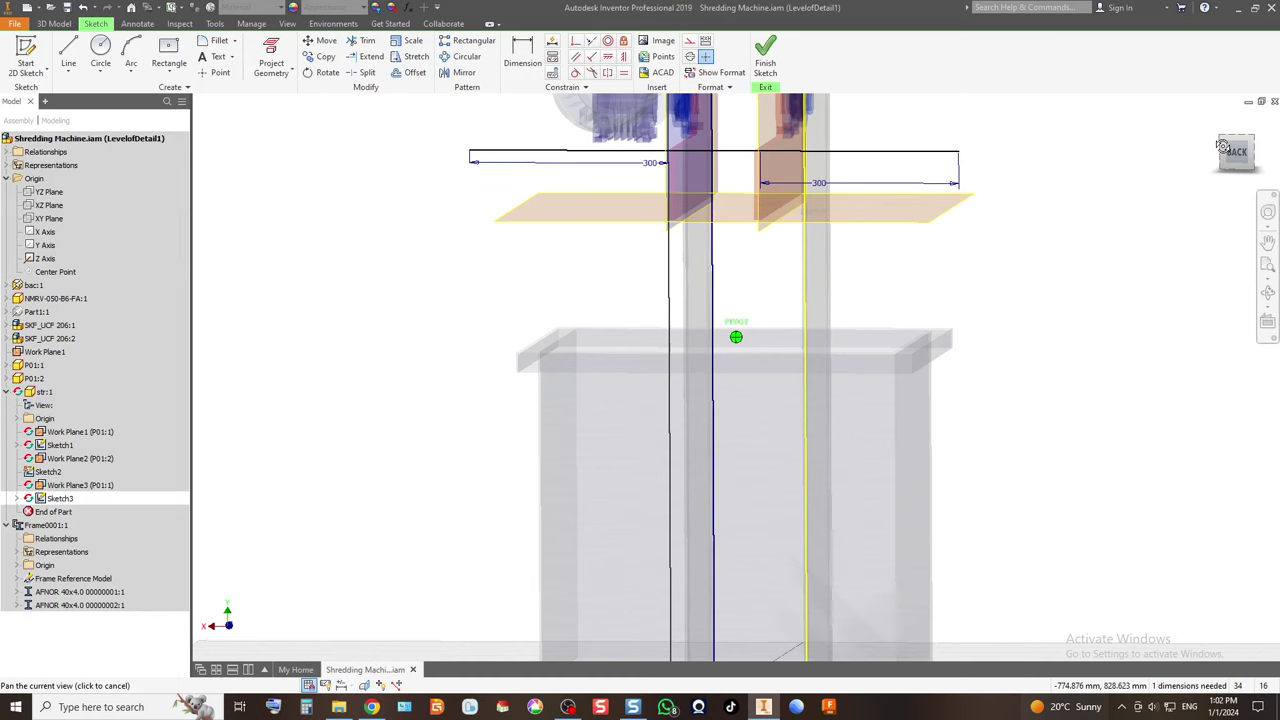
pyautogui.moveTo(1207, 169); pyautogui.dragTo(1210, 169)
pyautogui.keyDown('shift'); pyautogui.moveTo(736, 337); pyautogui.dragTo(746, 290, button='middle'); pyautogui.keyUp('shift')
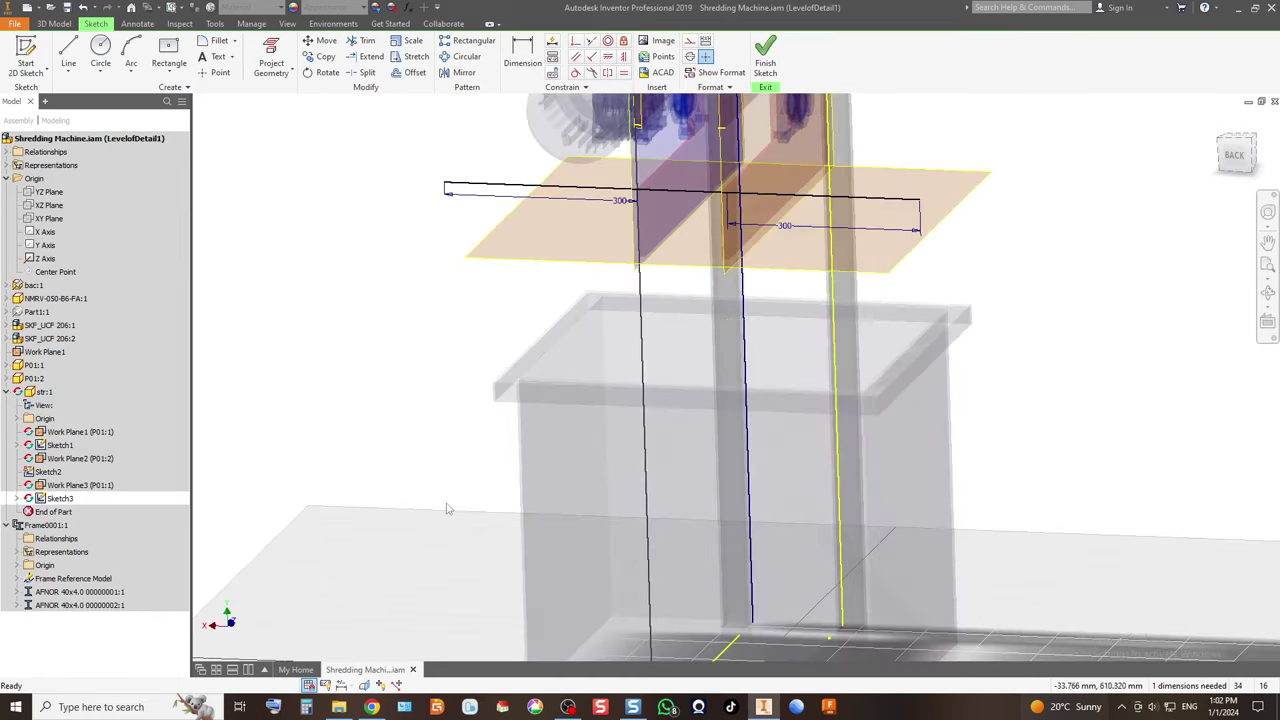
pyautogui.click(68, 55)
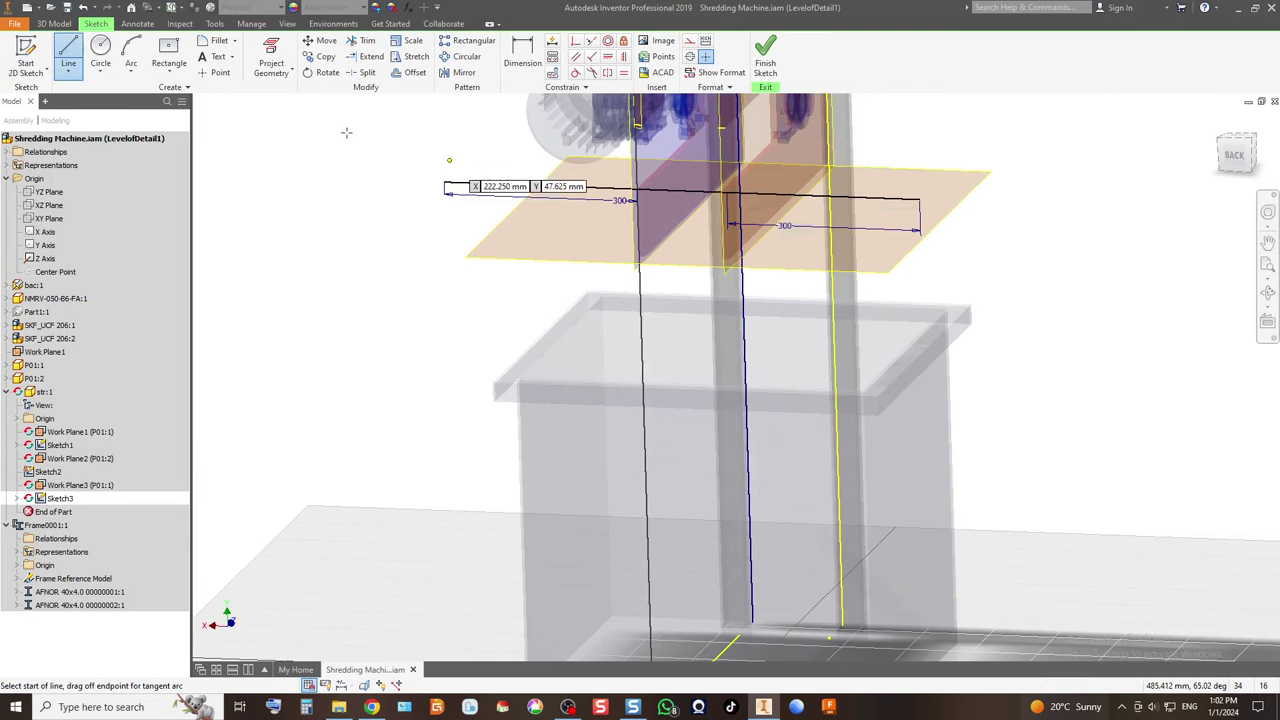
pyautogui.click(271, 62)
pyautogui.scroll(3, 690, 435)
pyautogui.scroll(-5, 690, 435)
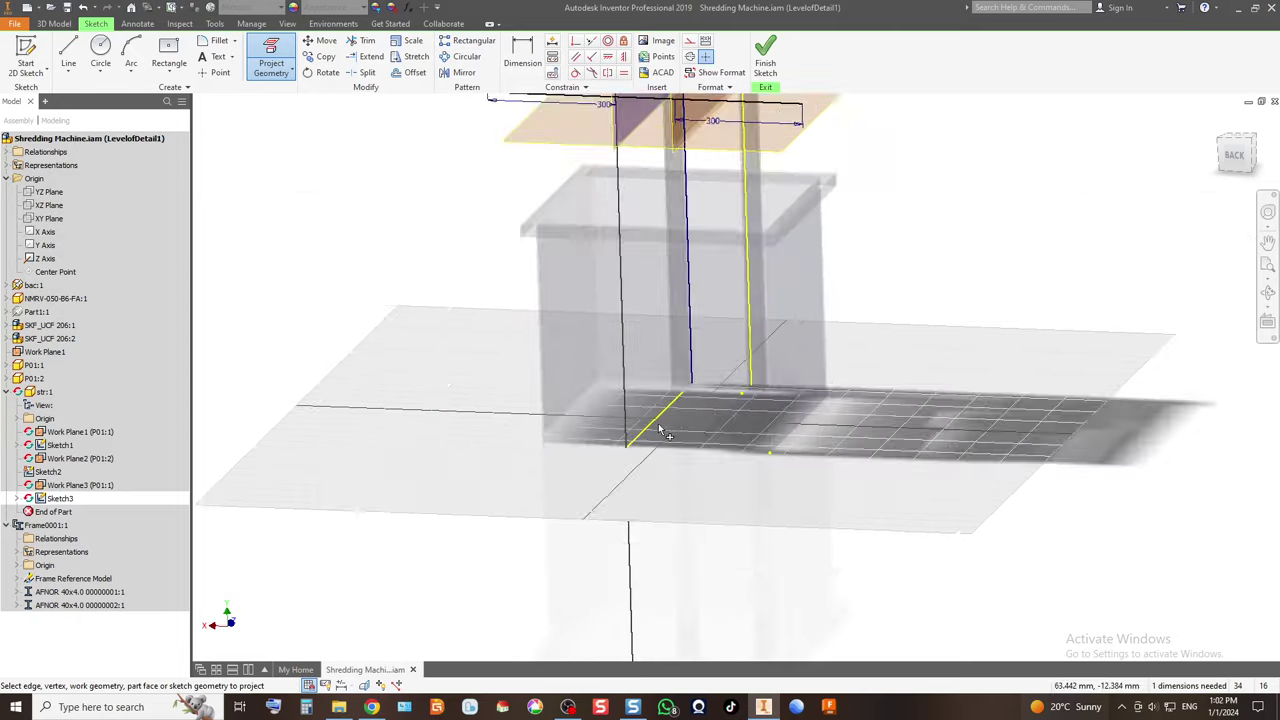
pyautogui.click(690, 471)
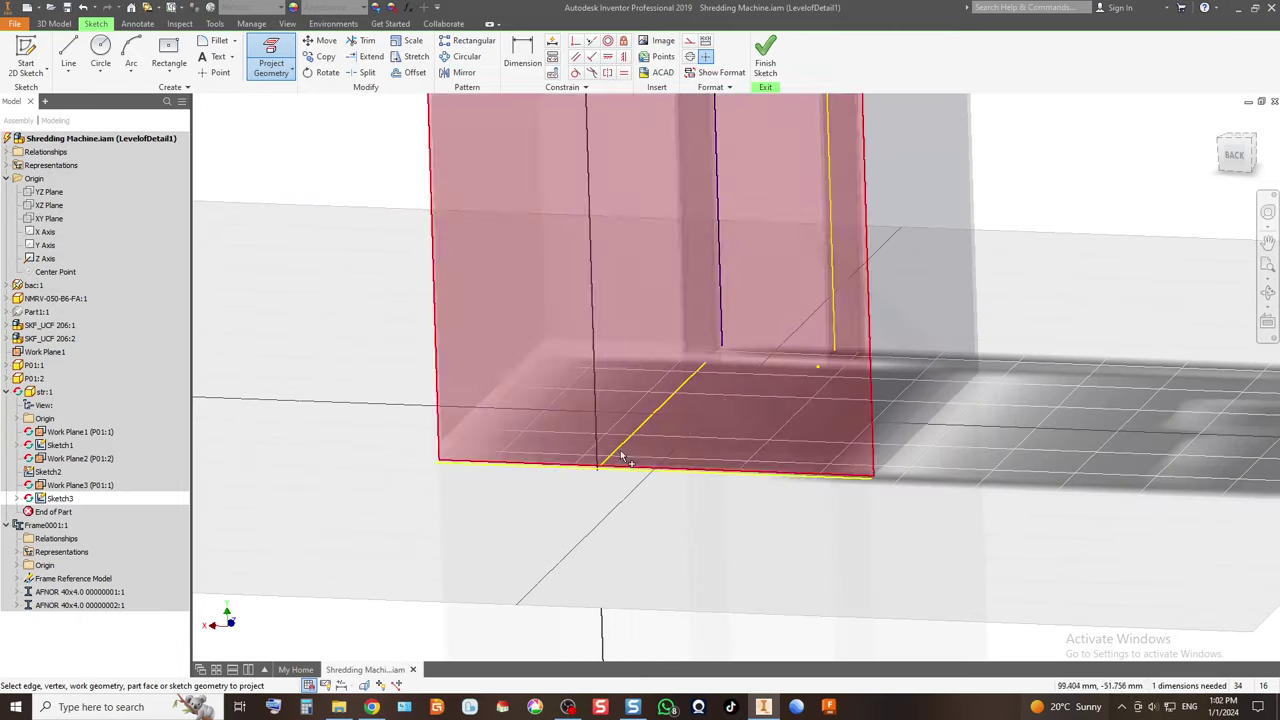
# Draw a vertical line about 825 mm long from the horizontal line's P01:2-side end down to the bac's bottom level.
pyautogui.click(68, 55)
pyautogui.scroll(3, 627, 409)
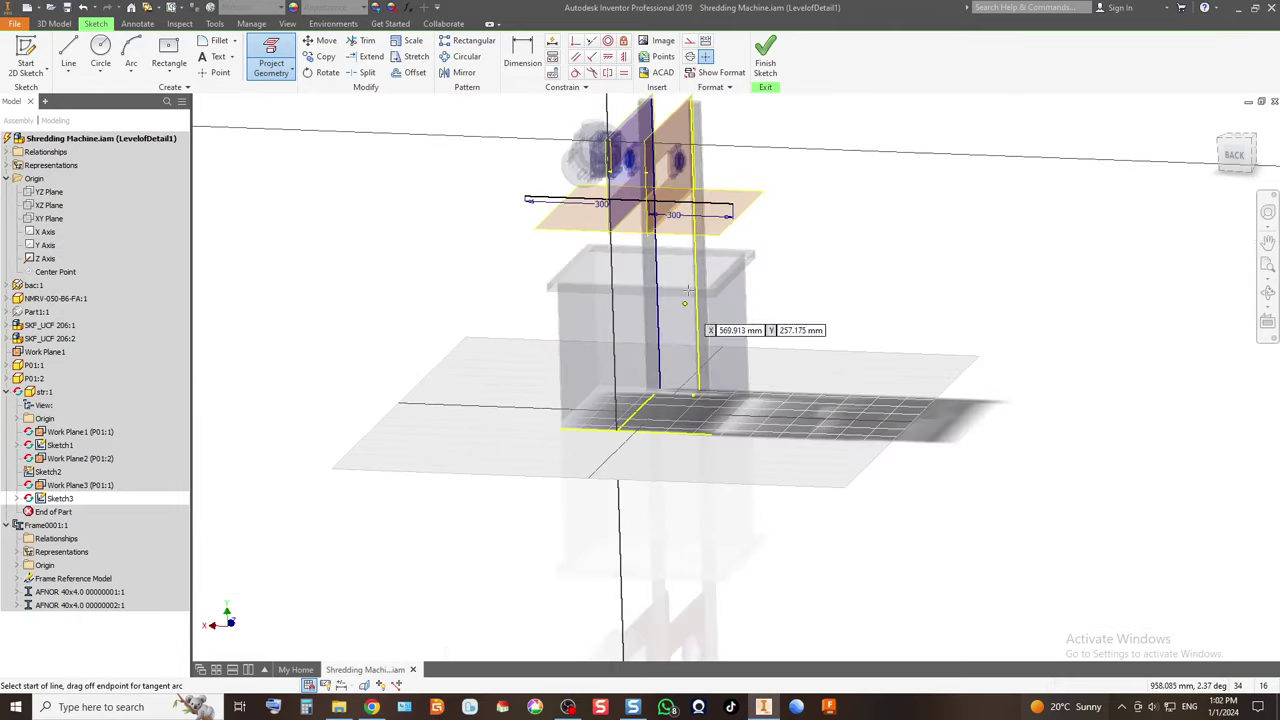
pyautogui.click(731, 204)
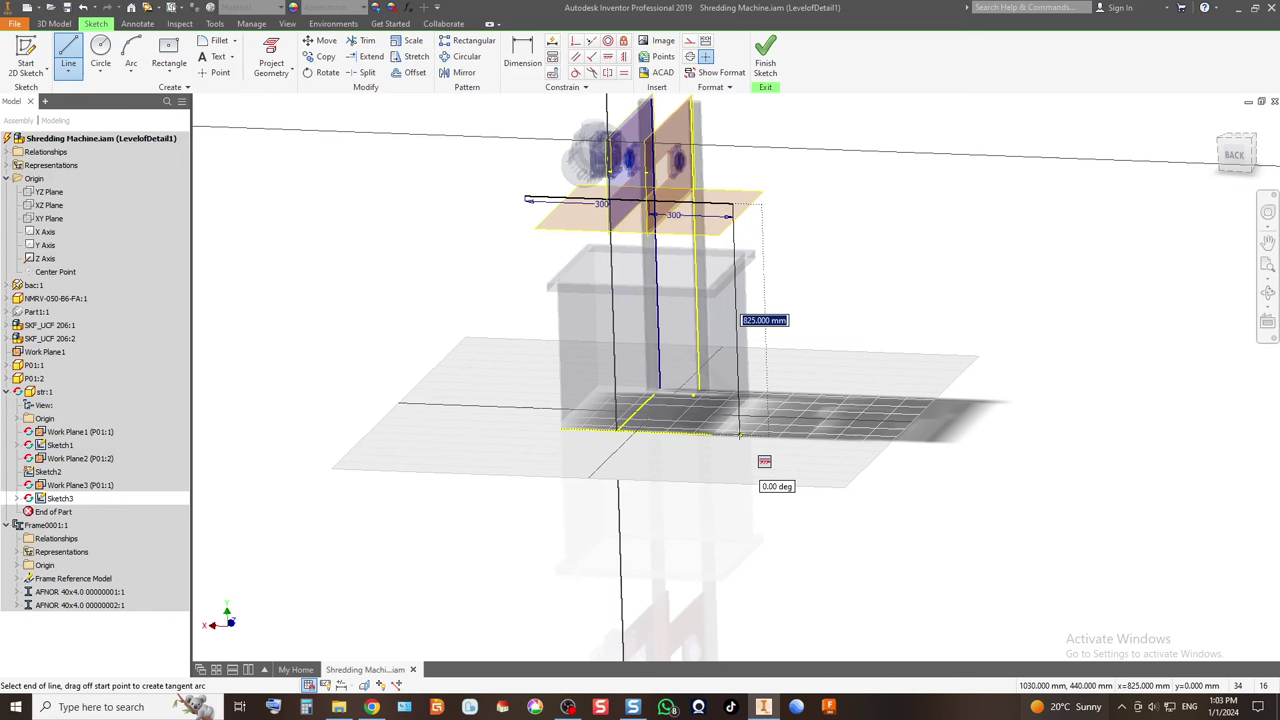
pyautogui.click(741, 436)
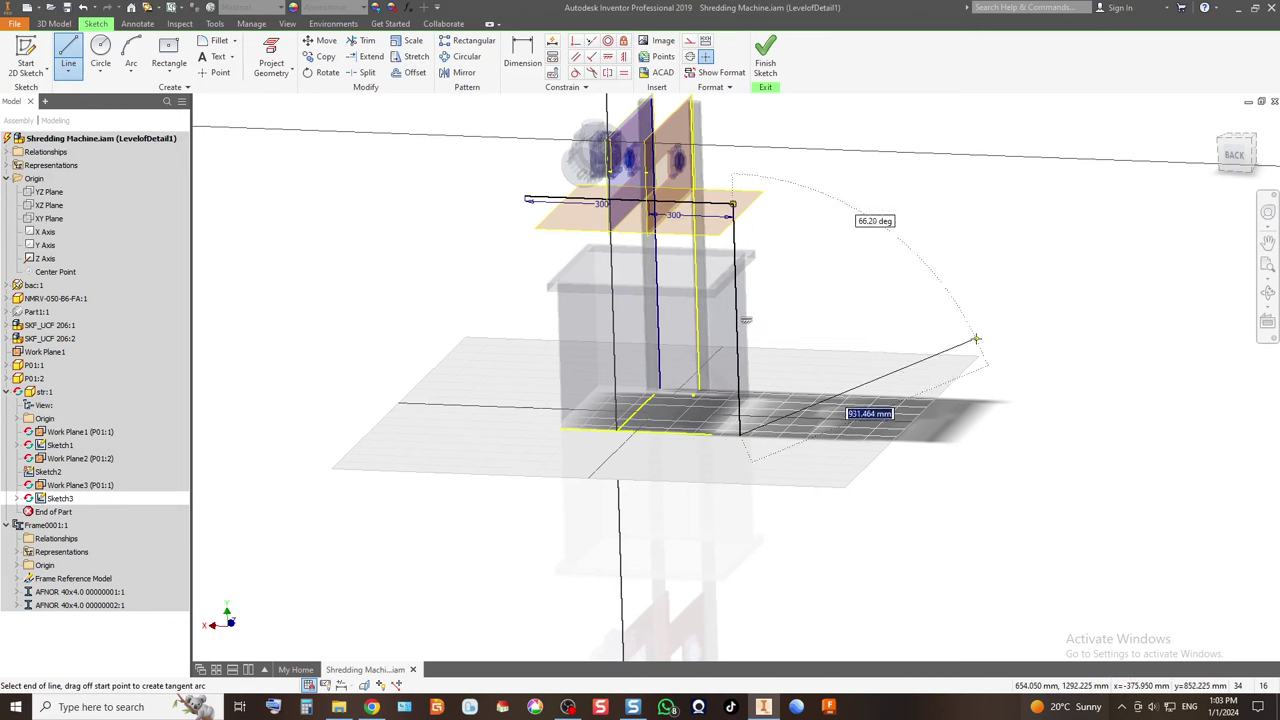
# Draw a vertical line from the horizontal line's gearmotor-side end down to the bac's bottom level, finish the sketch and return to the assembly.
pyautogui.click(1235, 157)
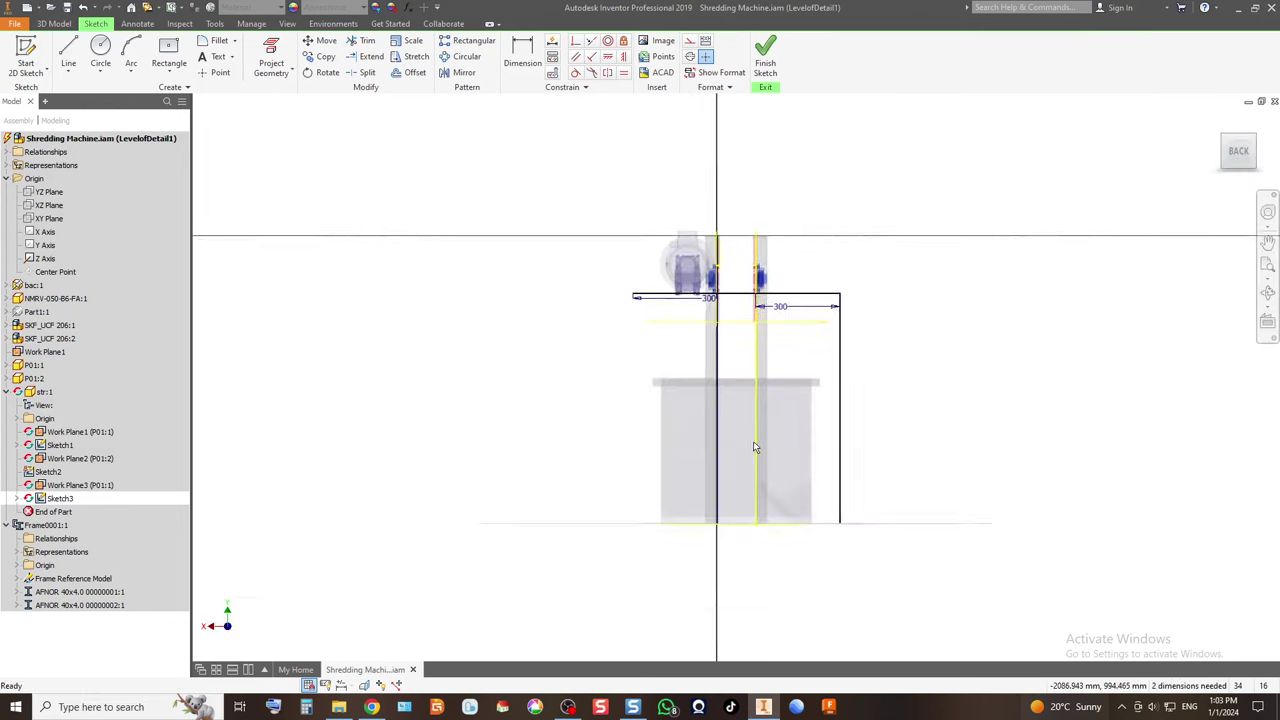
pyautogui.scroll(-3, 815, 443)
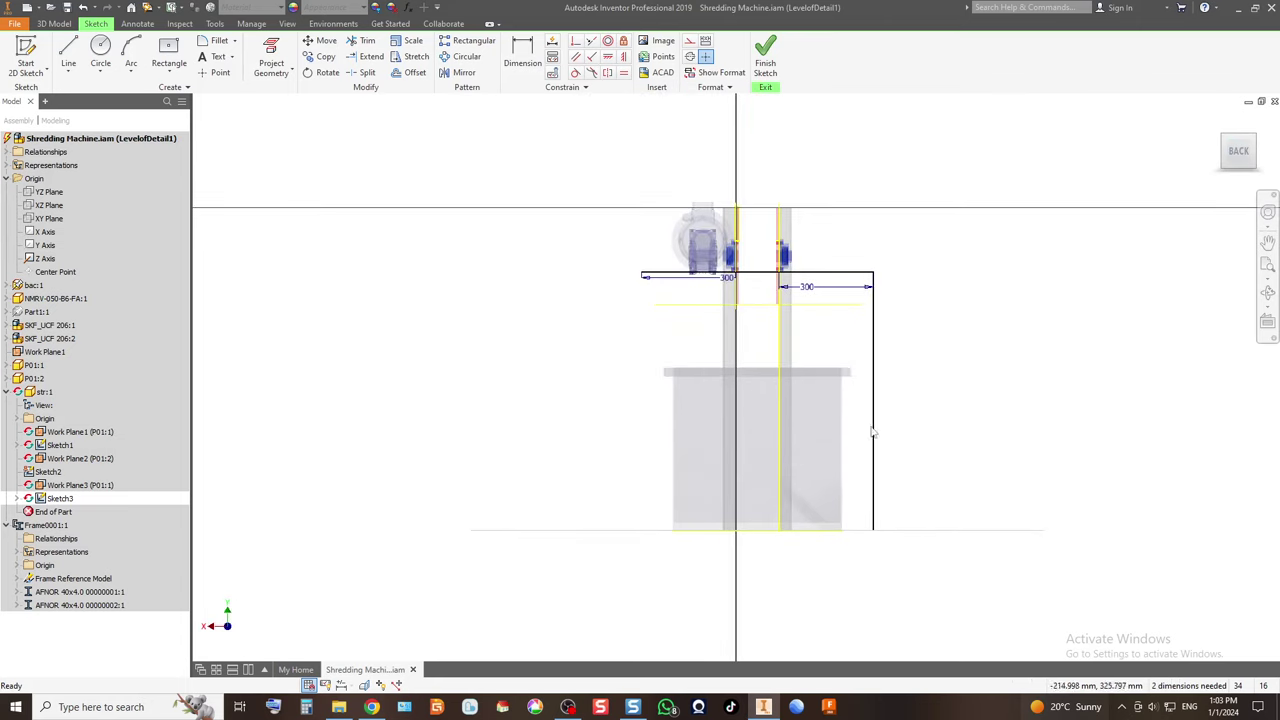
pyautogui.click(68, 50)
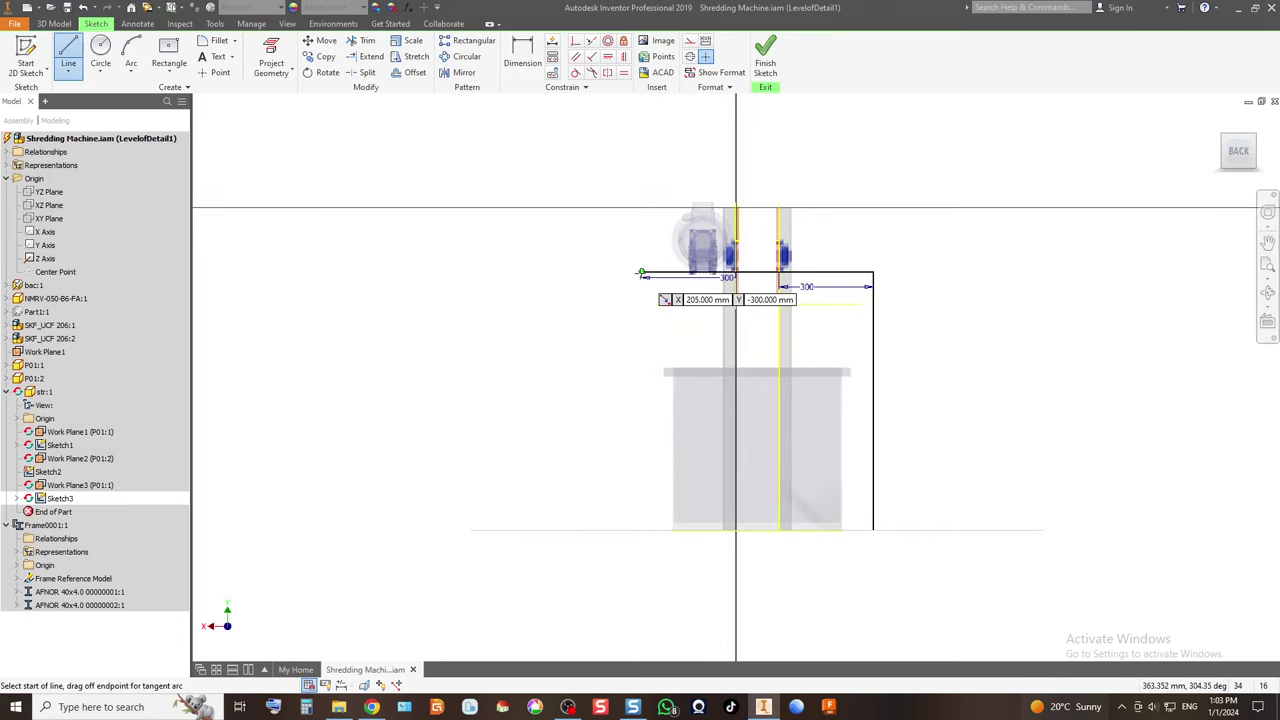
pyautogui.click(642, 273)
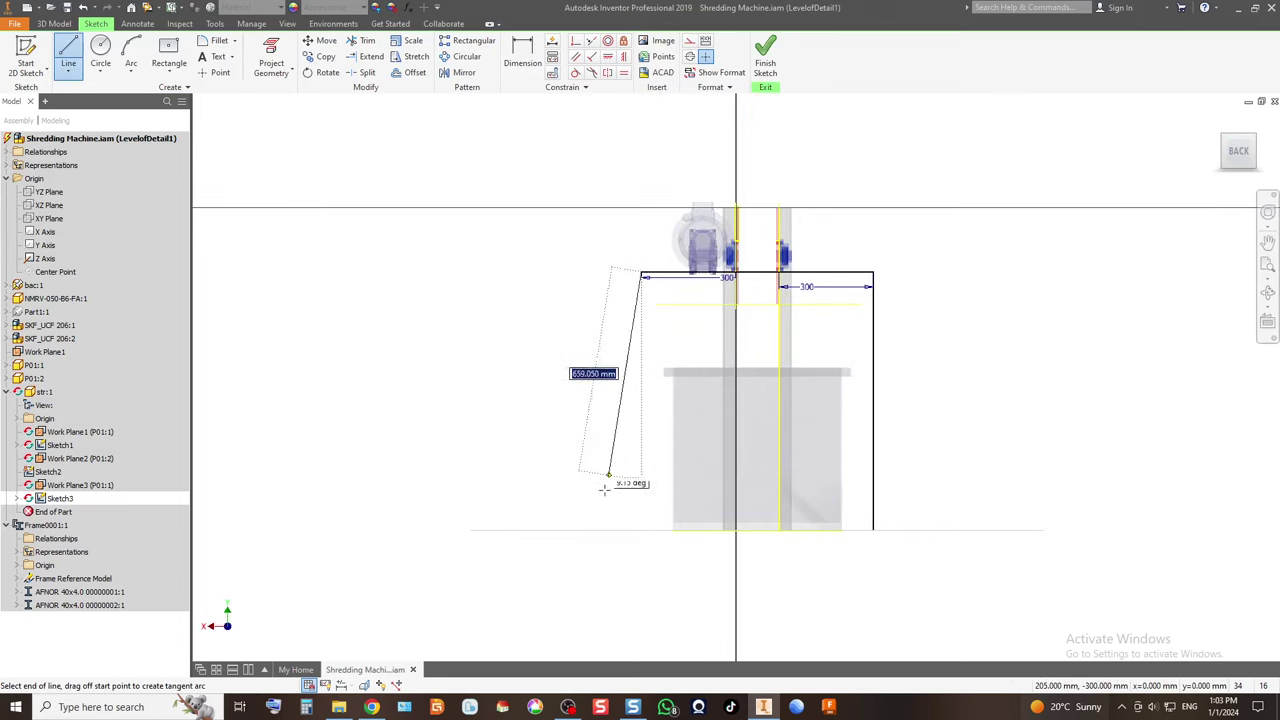
pyautogui.click(642, 531)
pyautogui.press('Escape')
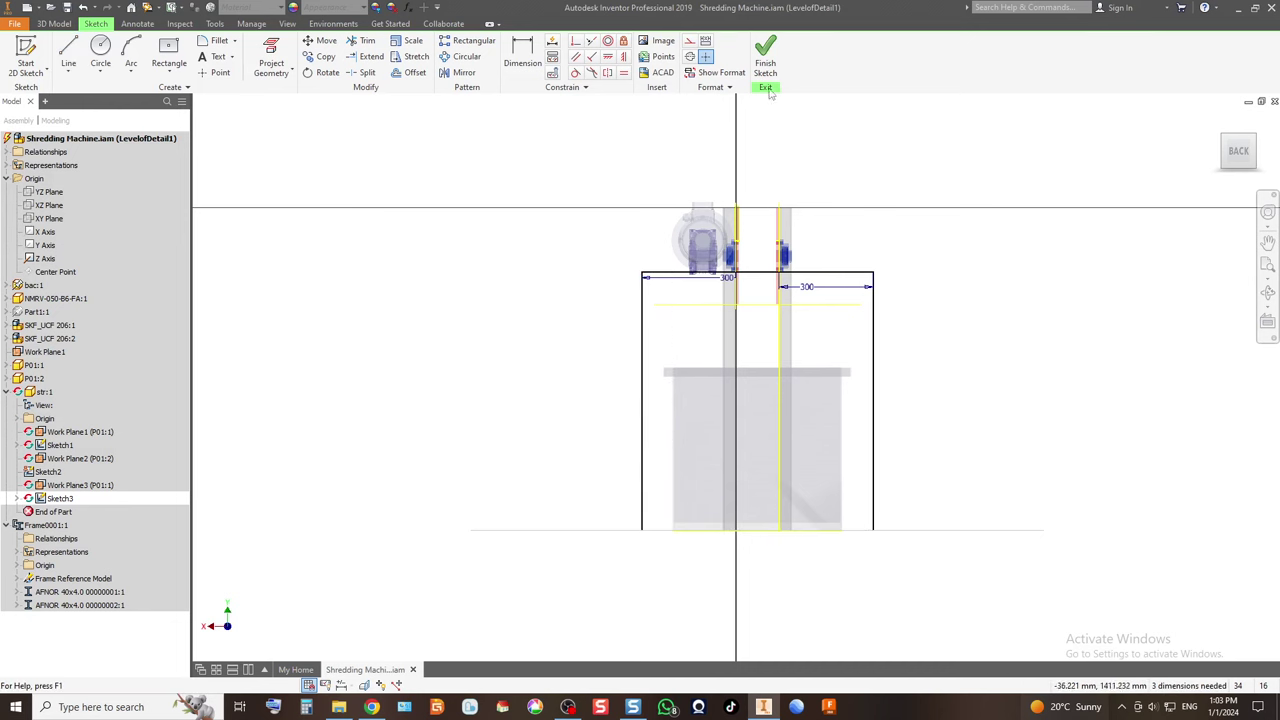
pyautogui.click(765, 62)
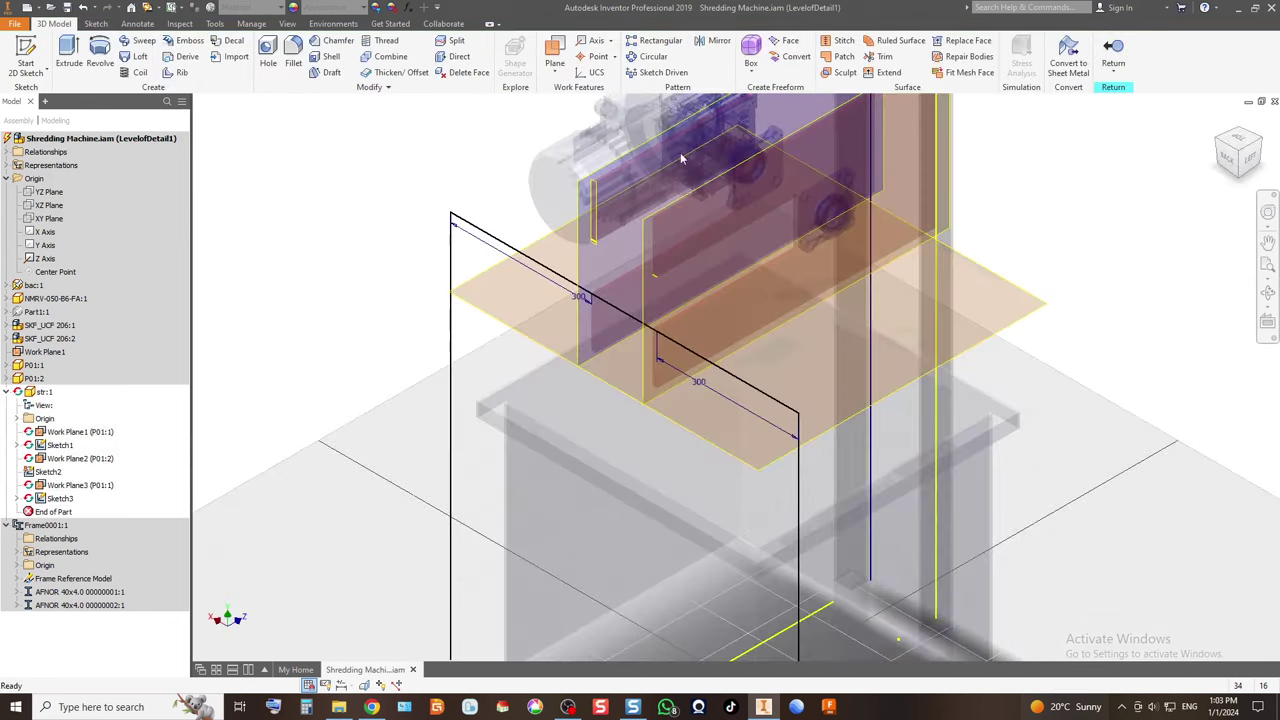
pyautogui.click(1120, 48)
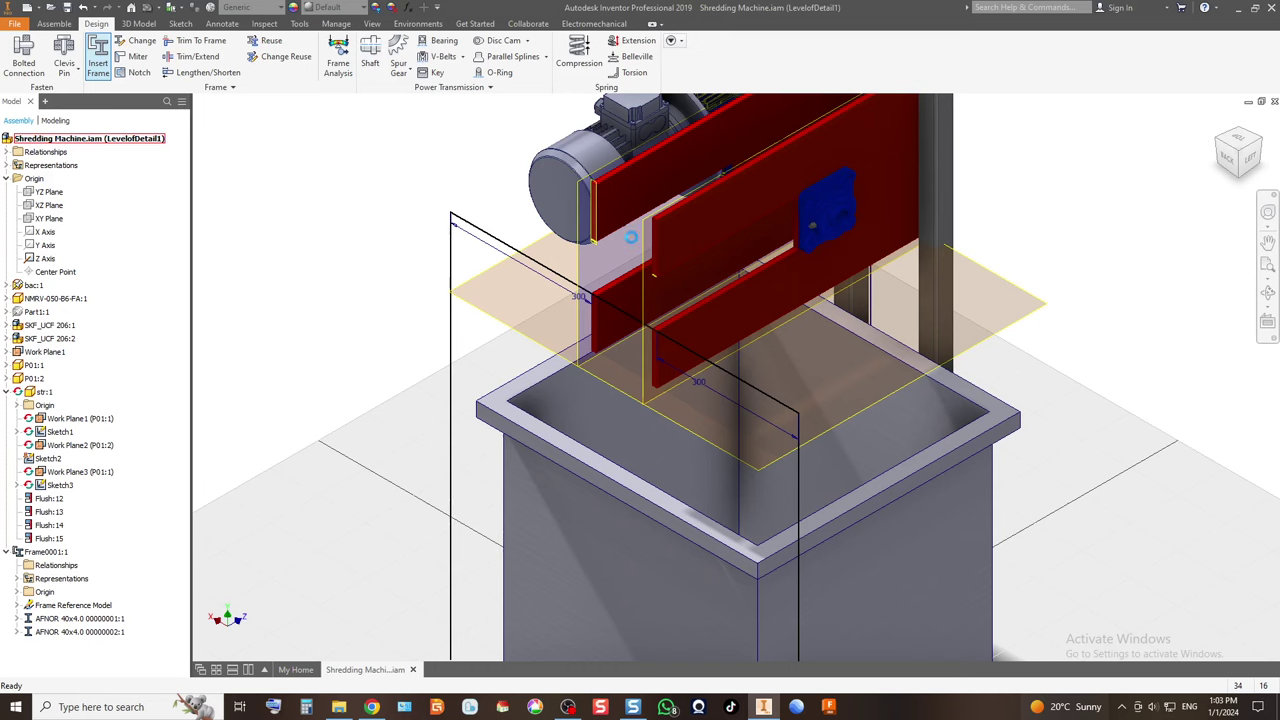
# Insert an AFNOR 40x4.0 square frame member along the horizontal sketch line, anchored at the profile's lower-left corner.
pyautogui.click(711, 360)
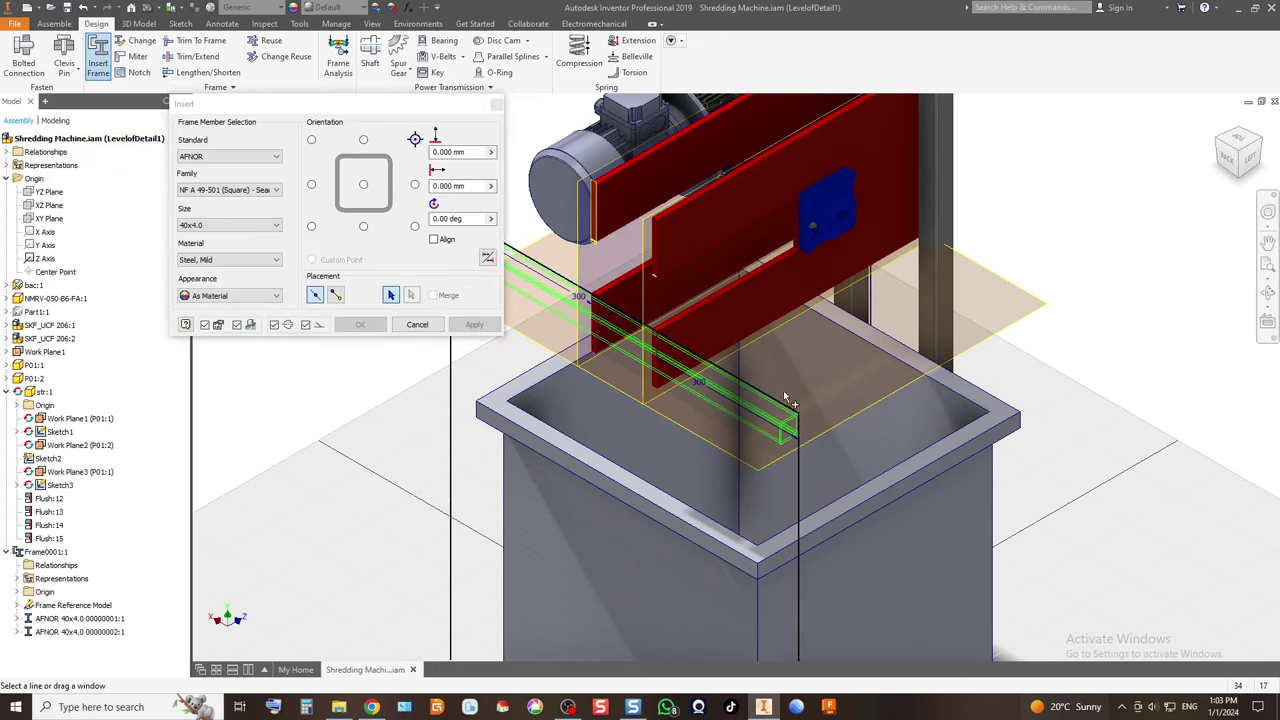
pyautogui.click(1250, 158)
pyautogui.scroll(4, 704, 308)
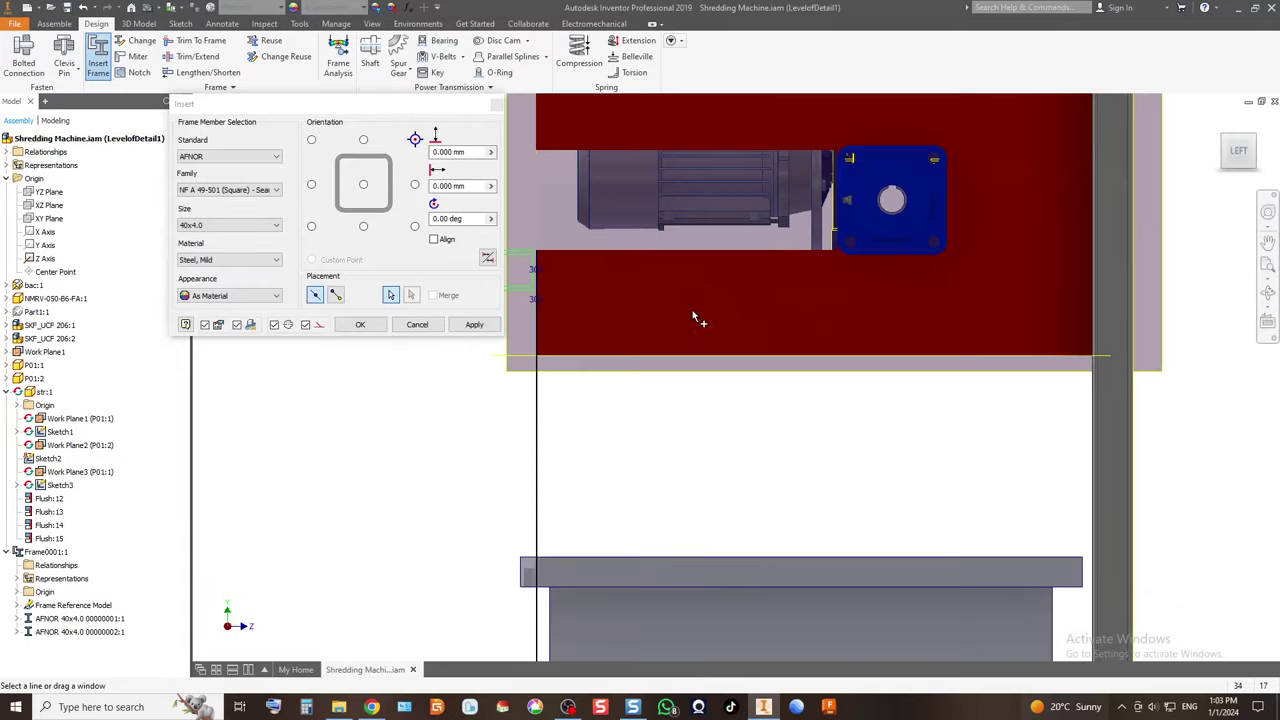
pyautogui.click(311, 226)
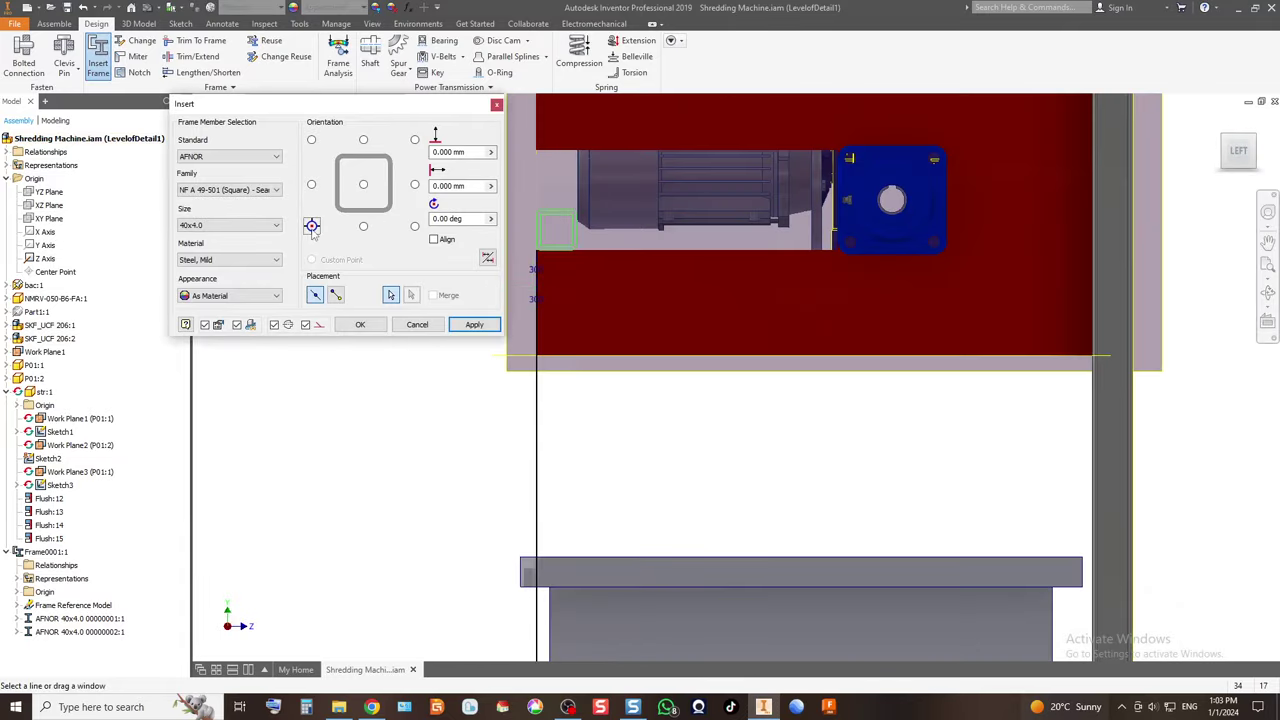
pyautogui.click(472, 325)
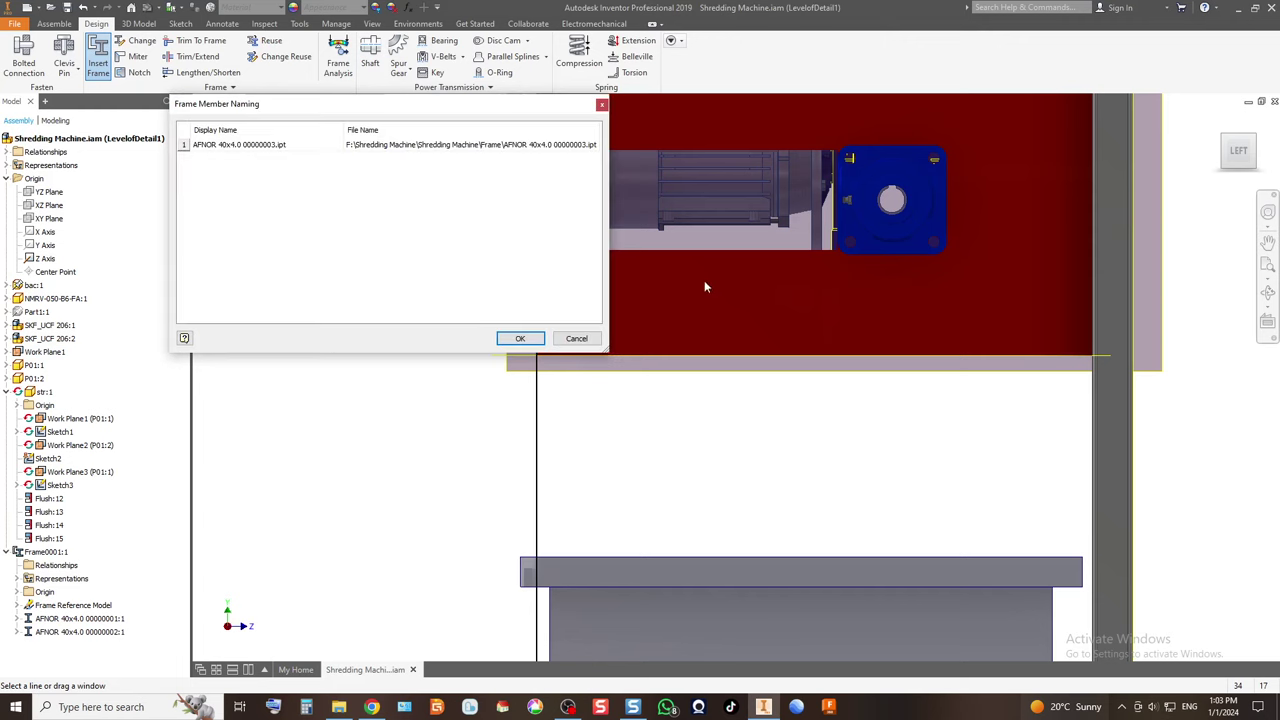
pyautogui.click(530, 338)
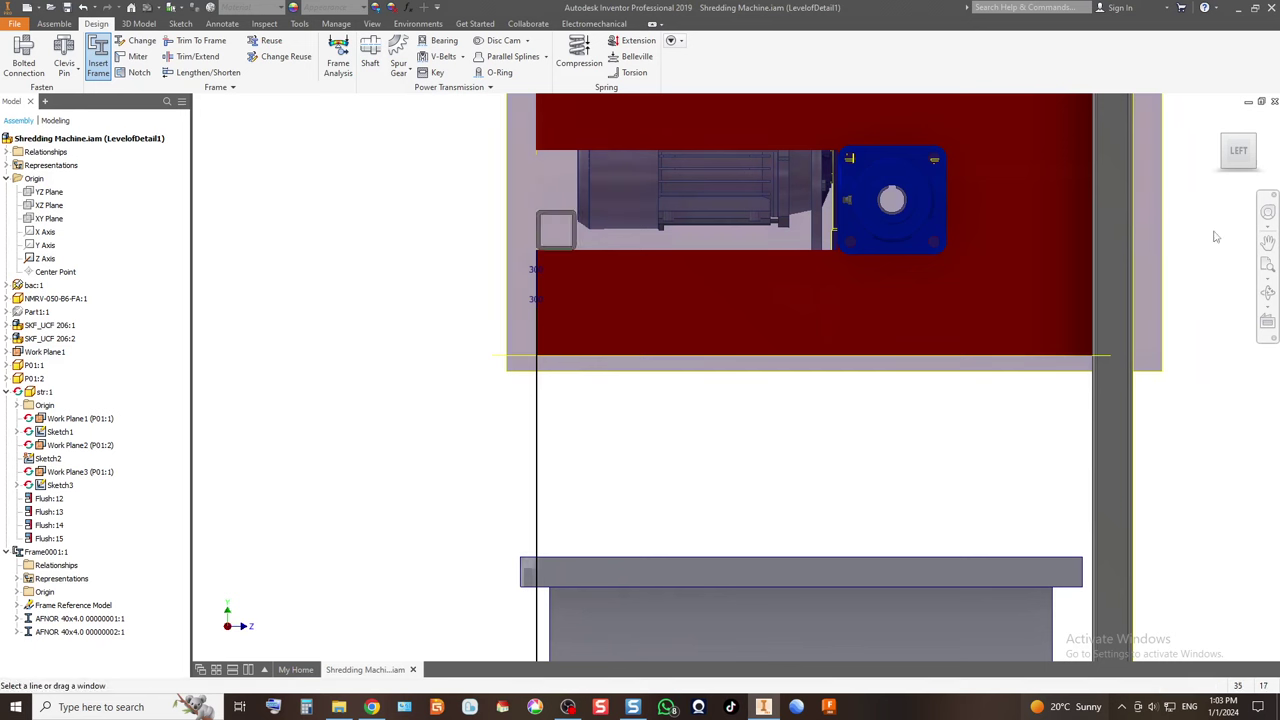
# Insert an AFNOR 40x4.0 member along the vertical sketch line on the P01:2 side, anchored at the profile's lower-right corner.
pyautogui.click(1226, 145)
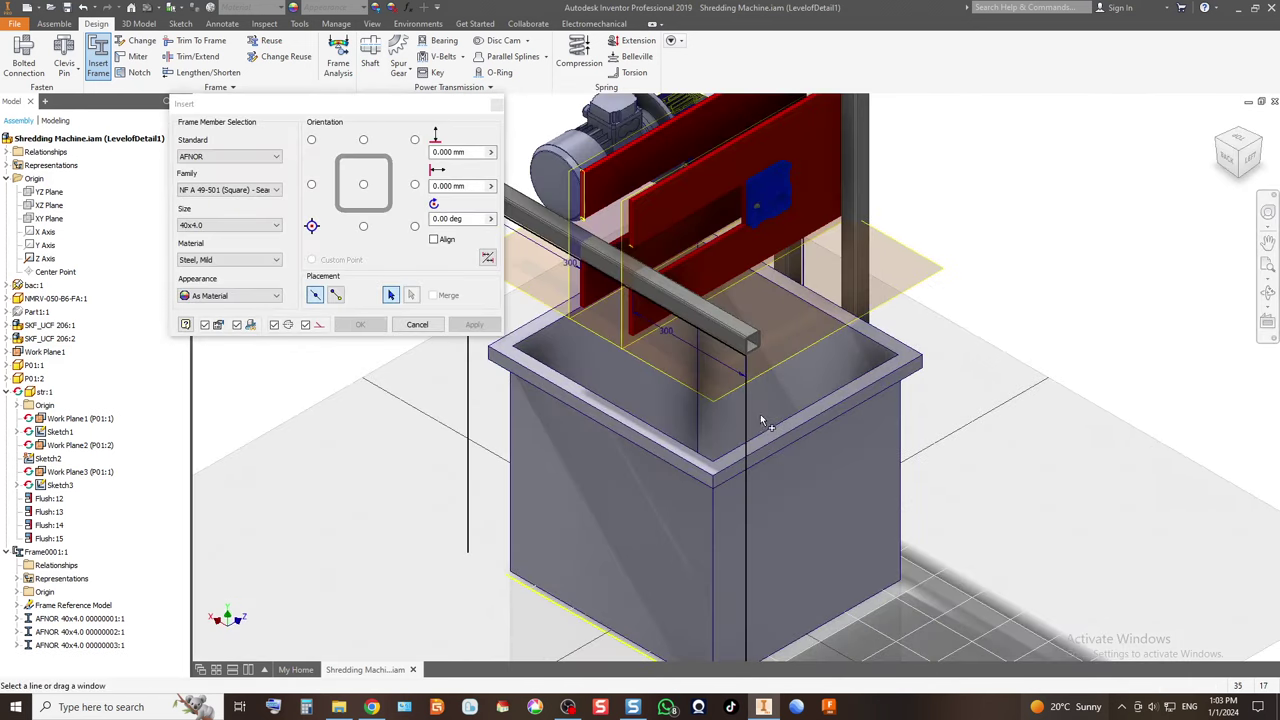
pyautogui.click(763, 417)
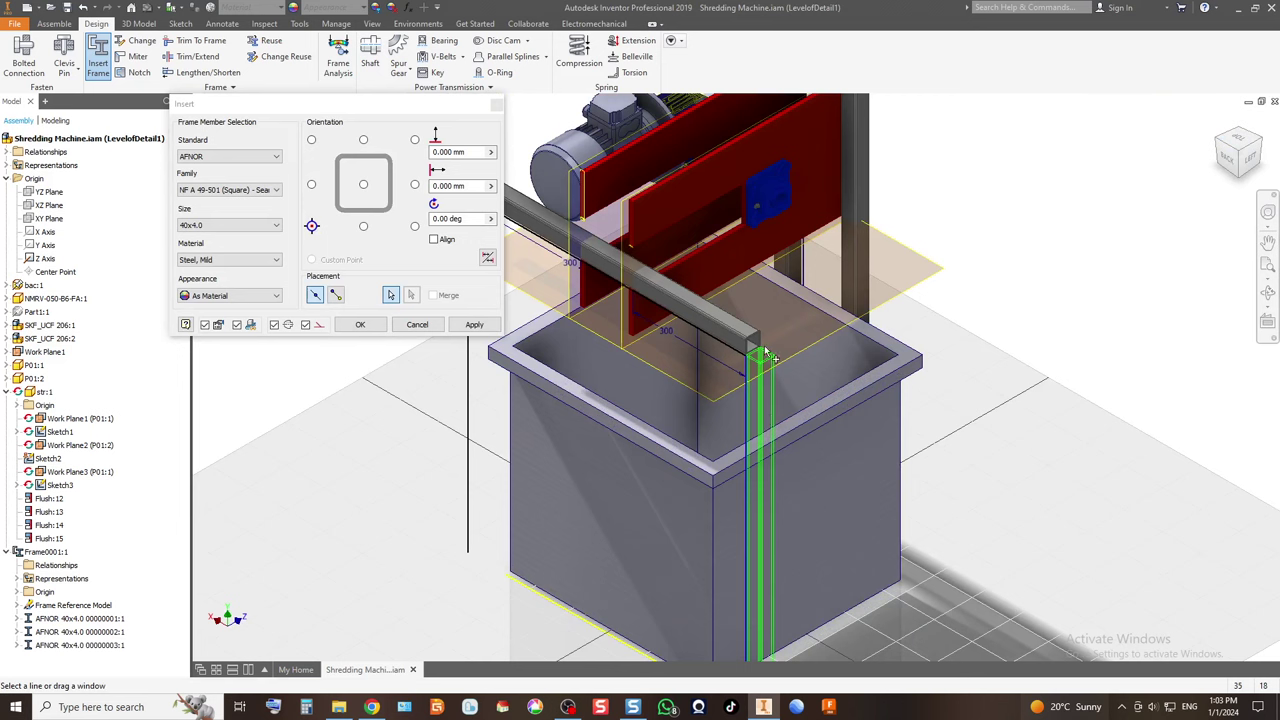
pyautogui.click(1228, 152)
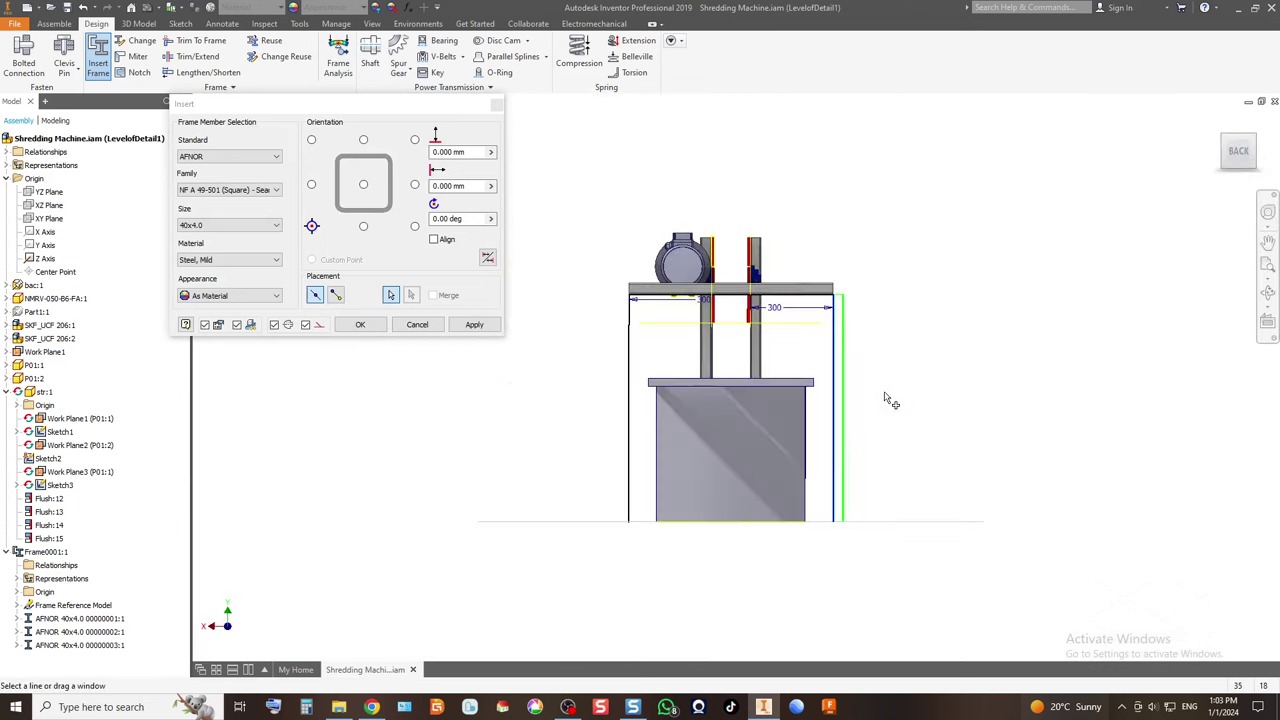
pyautogui.click(311, 140)
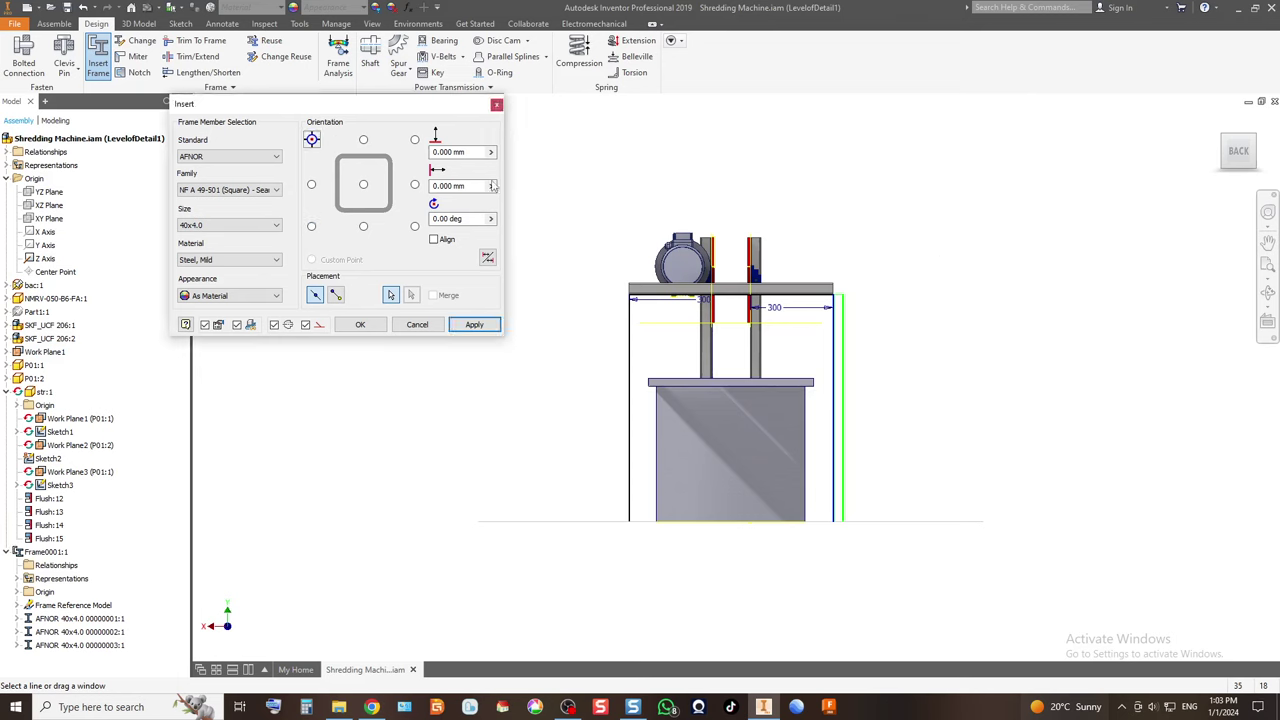
pyautogui.click(415, 226)
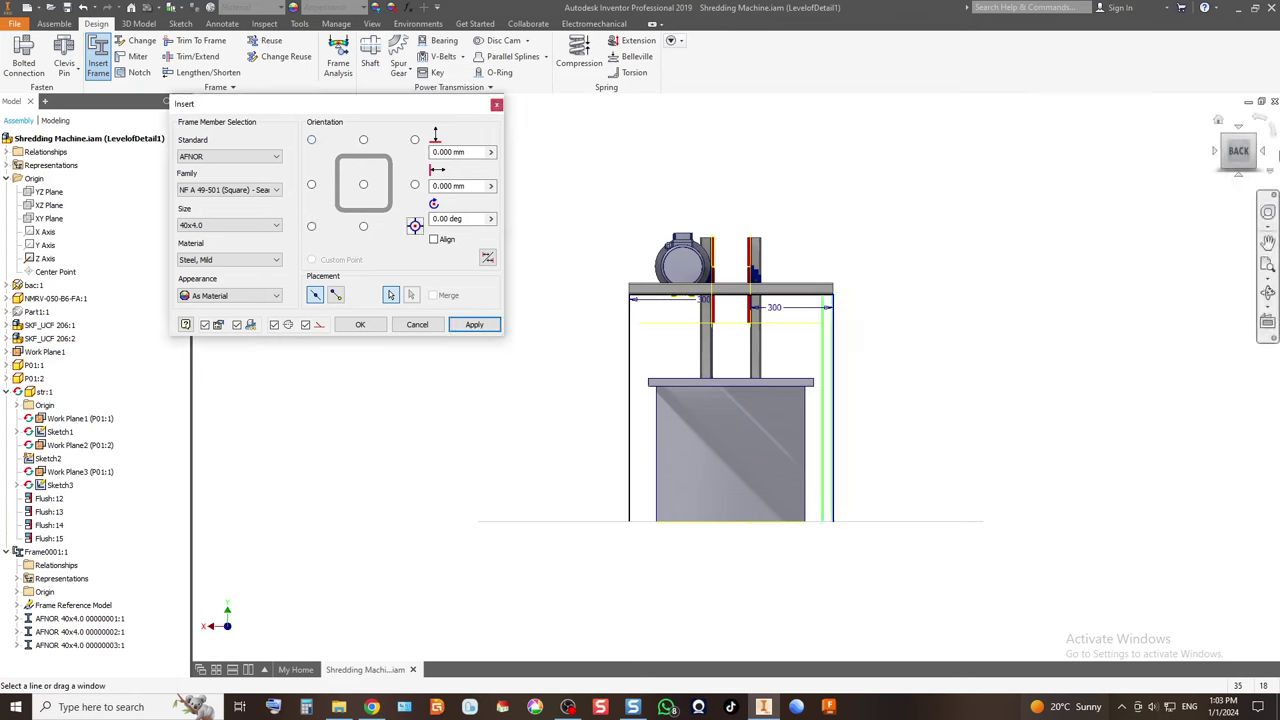
pyautogui.click(1248, 137)
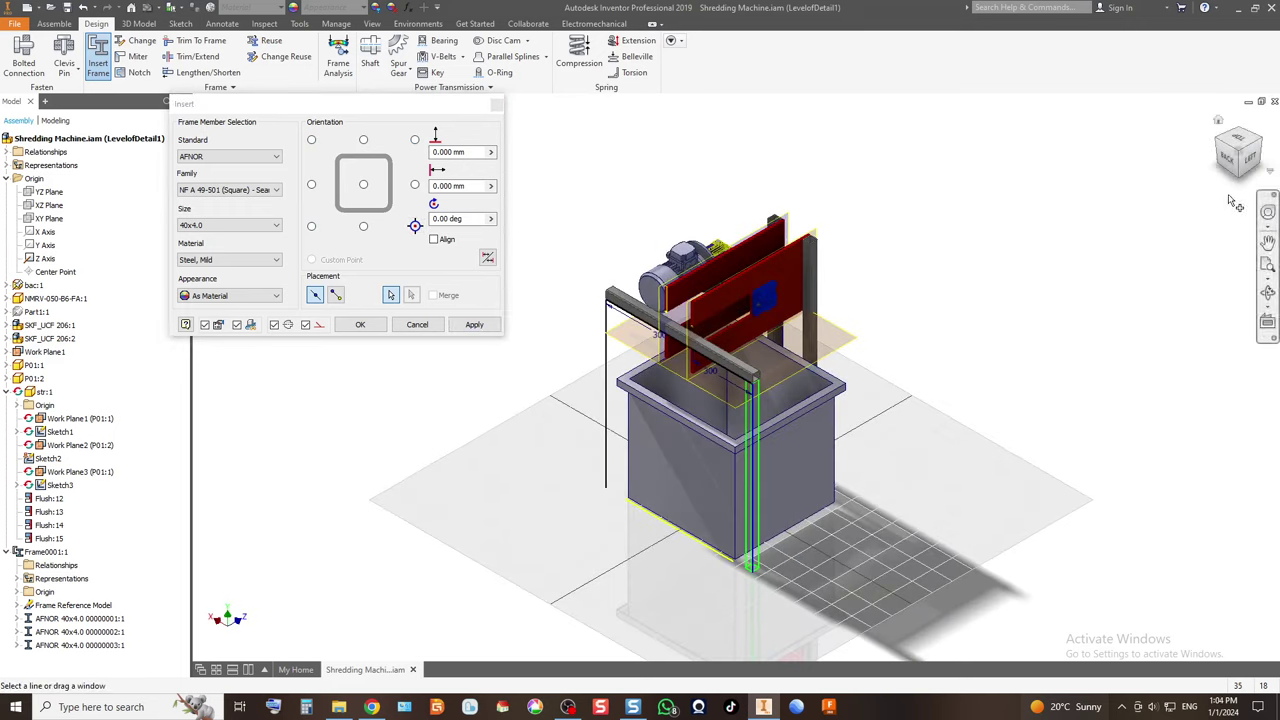
pyautogui.scroll(-3, 735, 393)
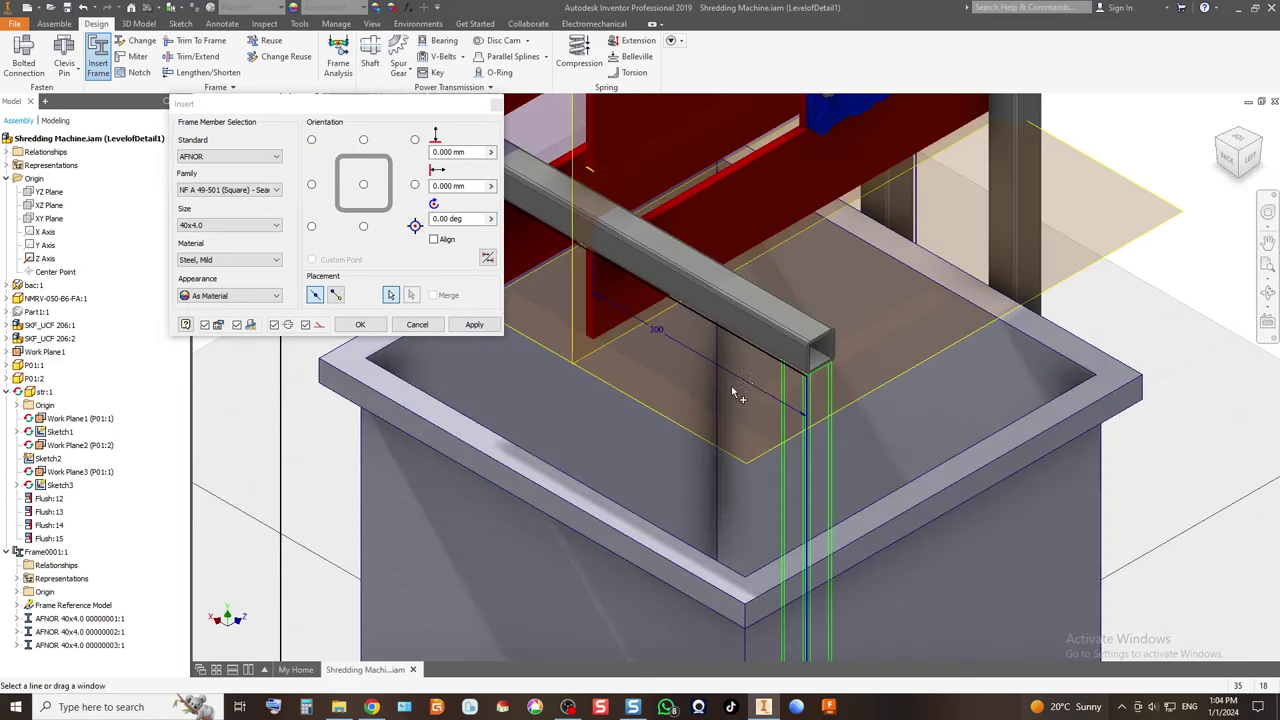
pyautogui.click(476, 324)
pyautogui.click(520, 338)
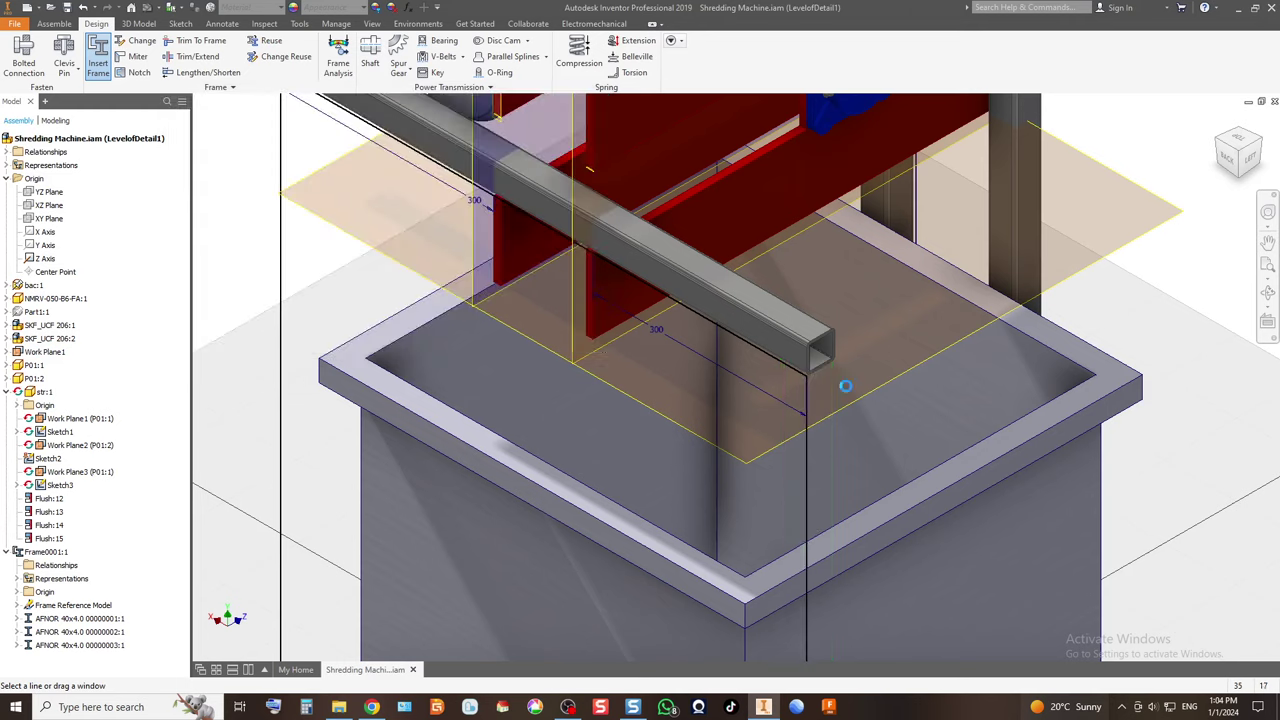
# Insert an AFNOR 40x4.0 member along the gearmotor-side vertical line, anchored at the profile's lower-left corner, and finish inserting members.
pyautogui.scroll(5, 797, 387)
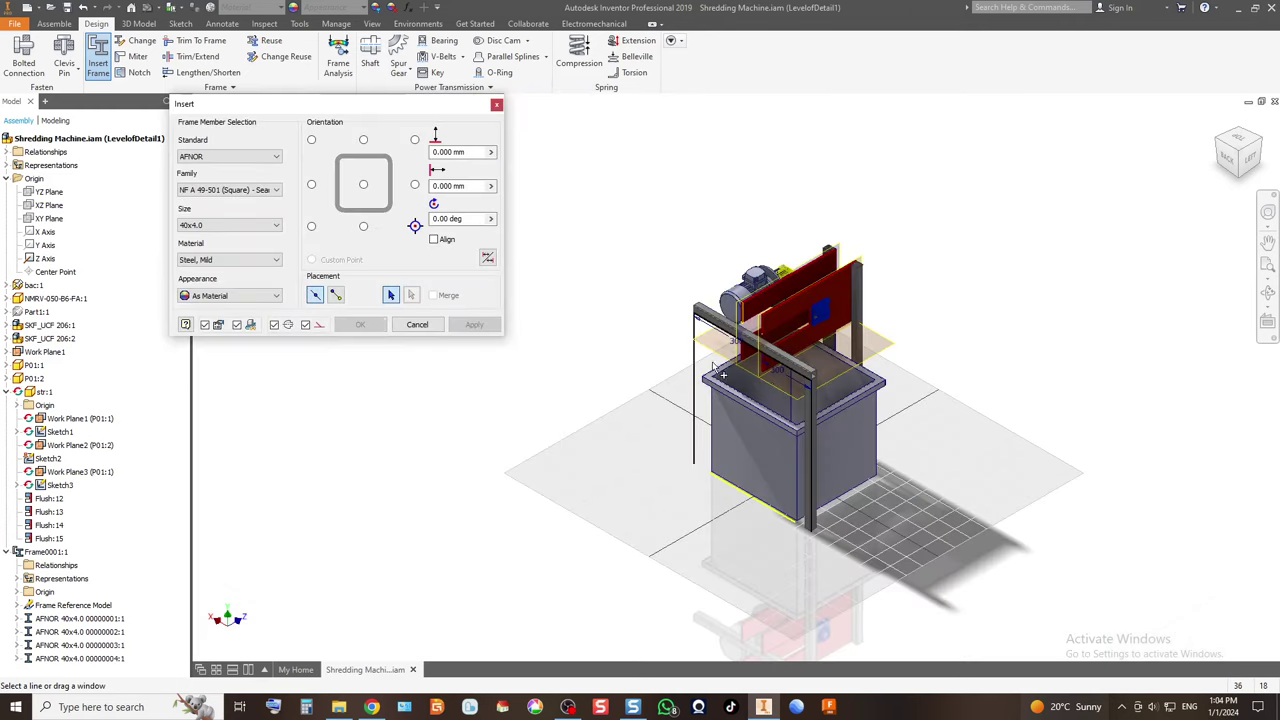
pyautogui.scroll(-5, 705, 350)
pyautogui.click(666, 297)
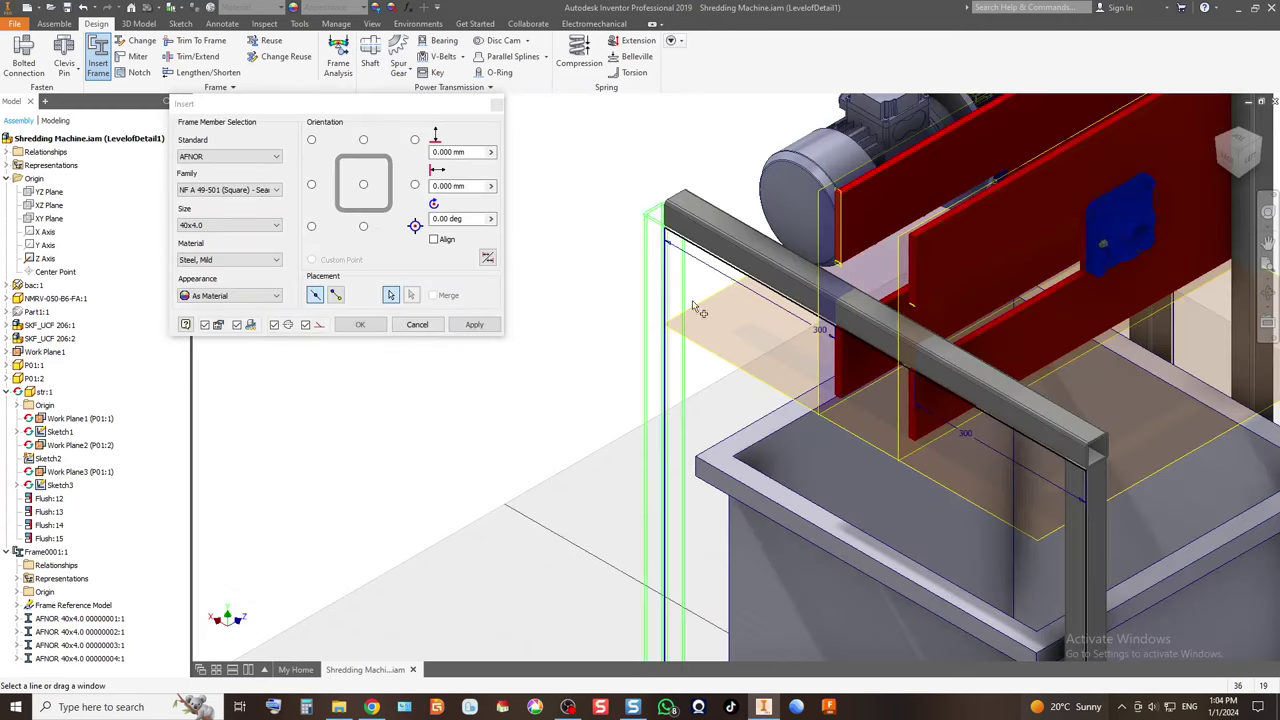
pyautogui.click(311, 227)
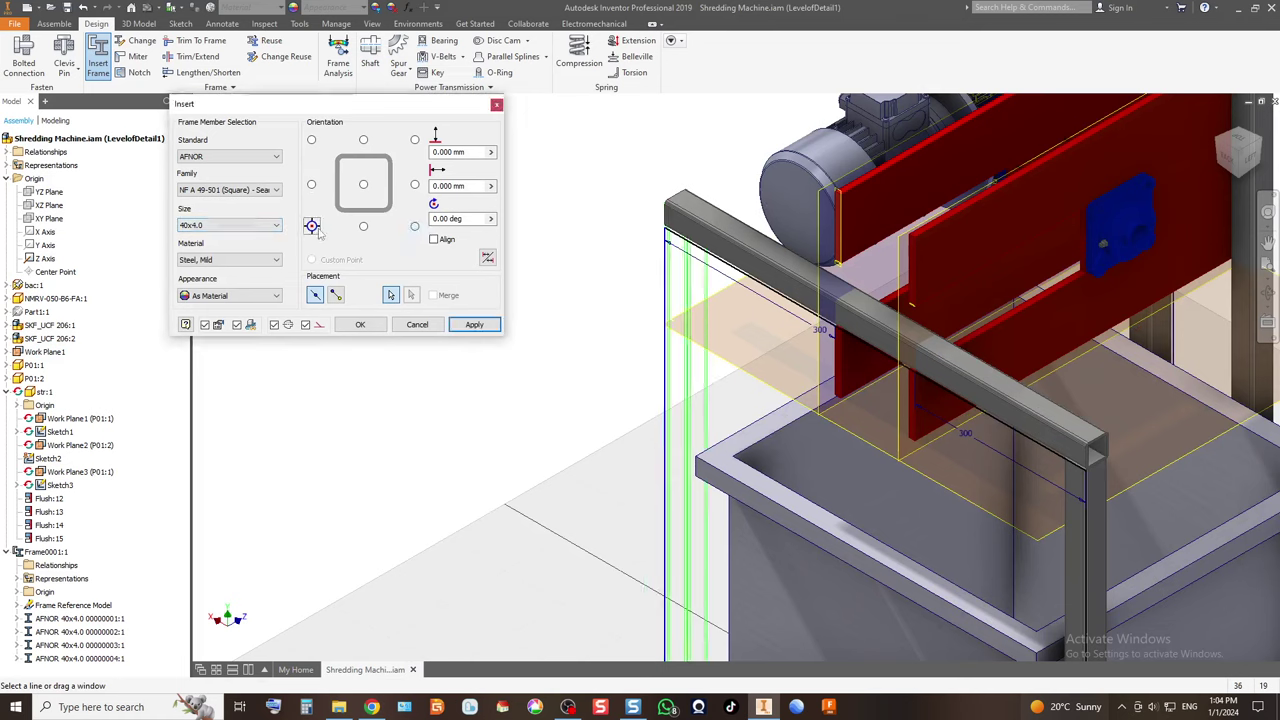
pyautogui.click(360, 323)
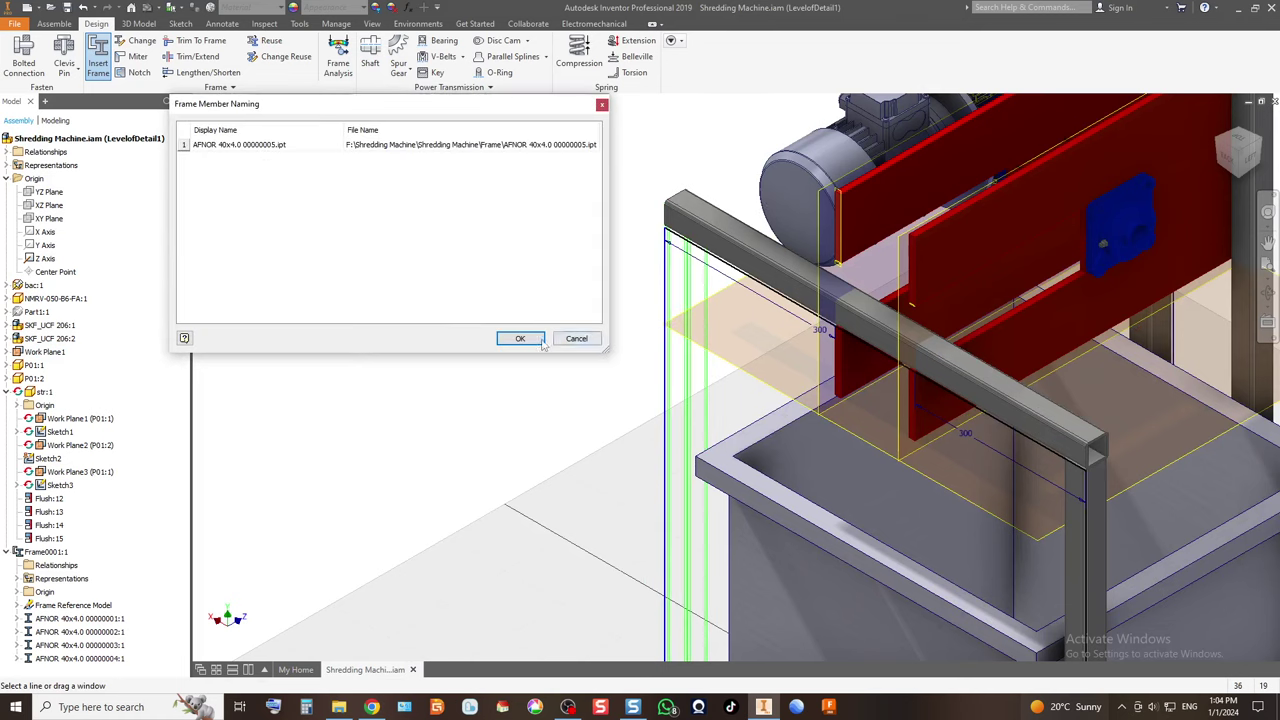
pyautogui.click(540, 340)
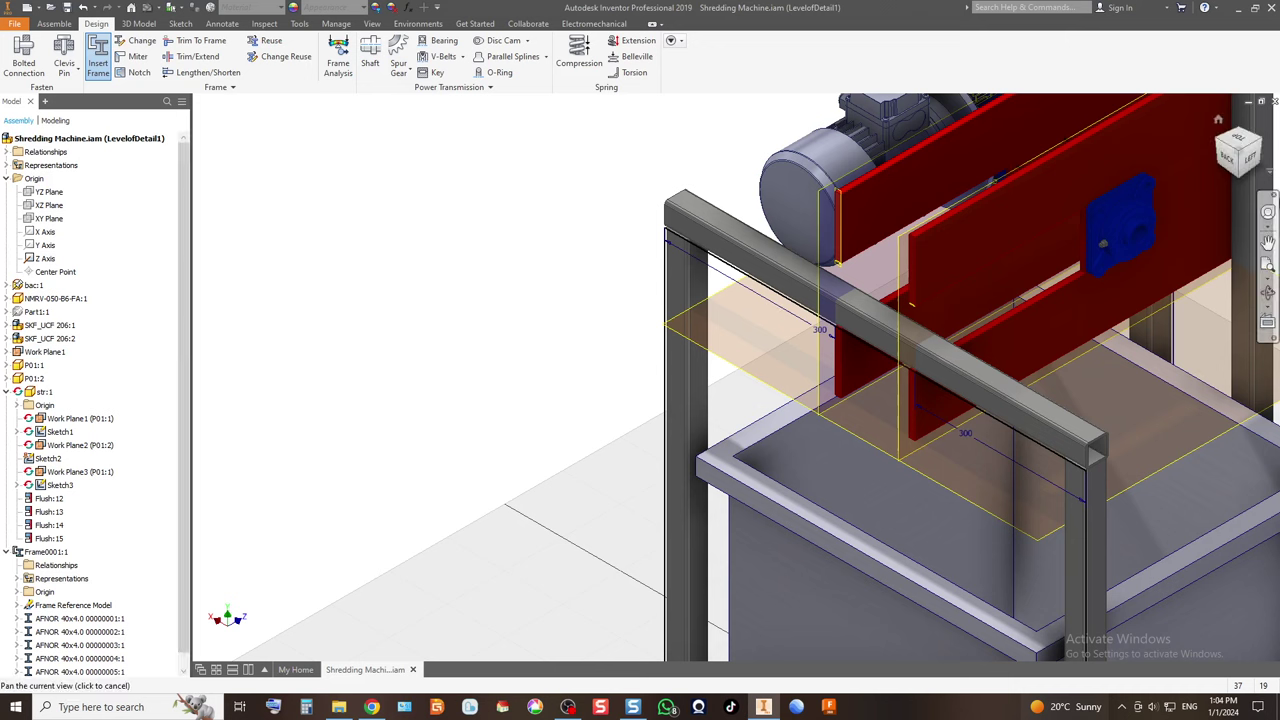
# Examine the new leg frame from the gearmotor side and from the back, and dismiss the save reminder.
pyautogui.click(1226, 150)
pyautogui.click(1221, 141)
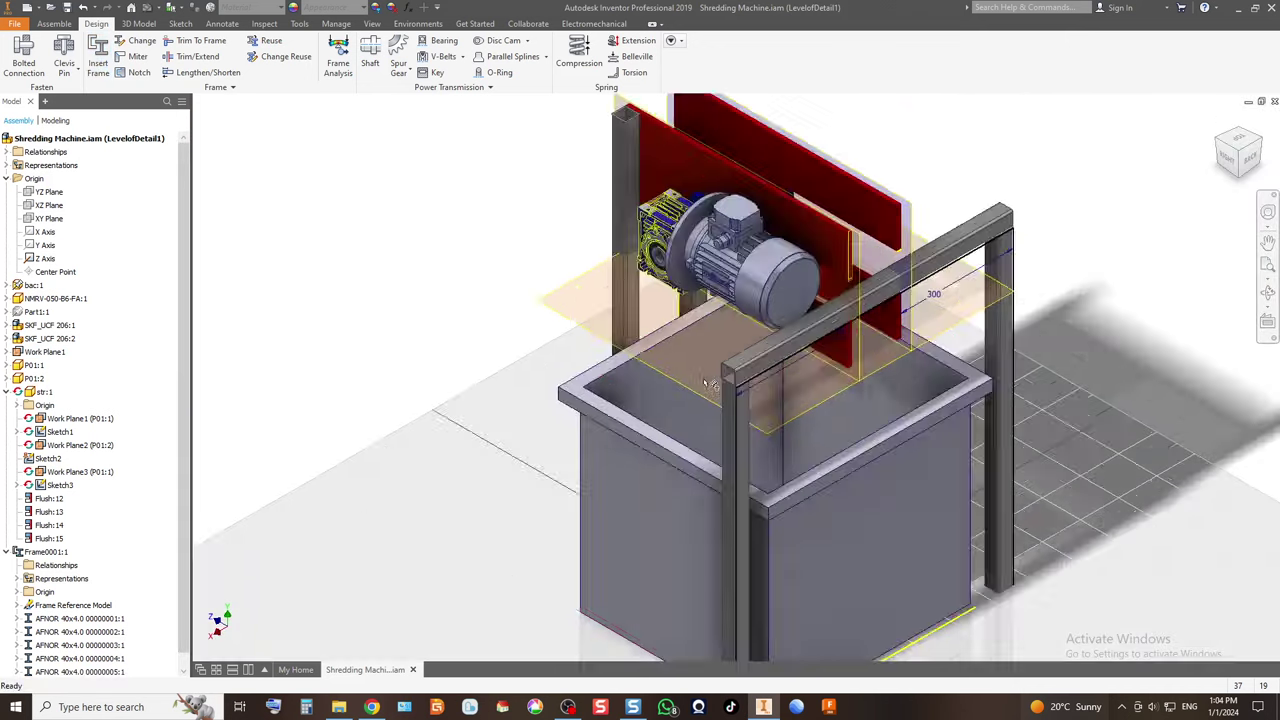
pyautogui.scroll(5, 710, 385)
pyautogui.scroll(-8, 983, 295)
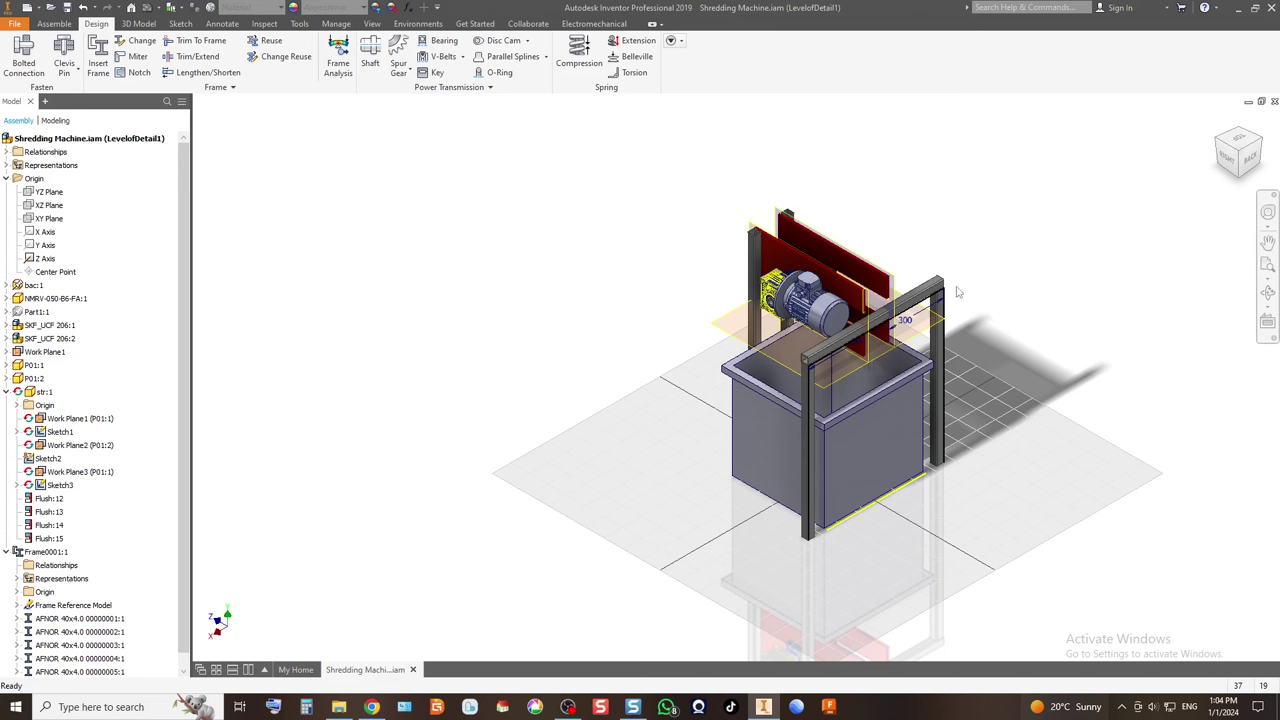
pyautogui.click(1250, 156)
pyautogui.scroll(-4, 797, 310)
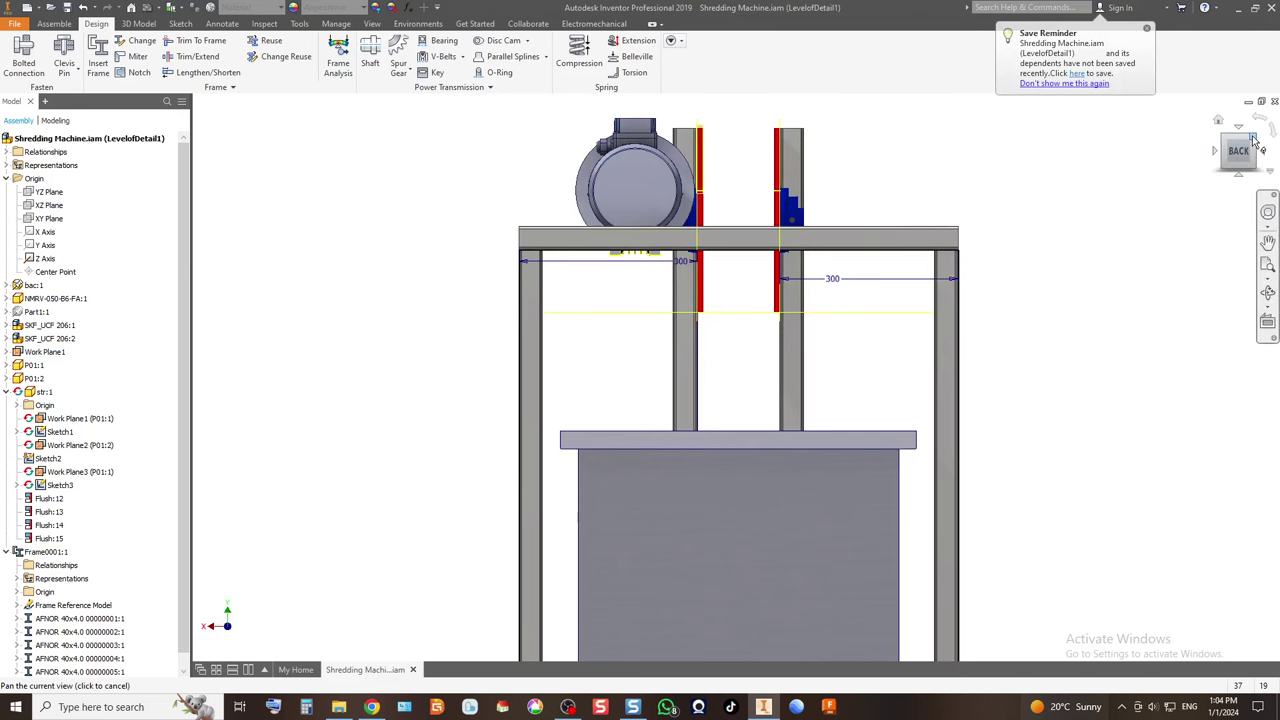
pyautogui.click(1147, 30)
# Miter the P01:2-side leg with the horizontal beam at their shared corner, using a 0 mm gap.
pyautogui.click(1256, 137)
pyautogui.scroll(-5, 750, 400)
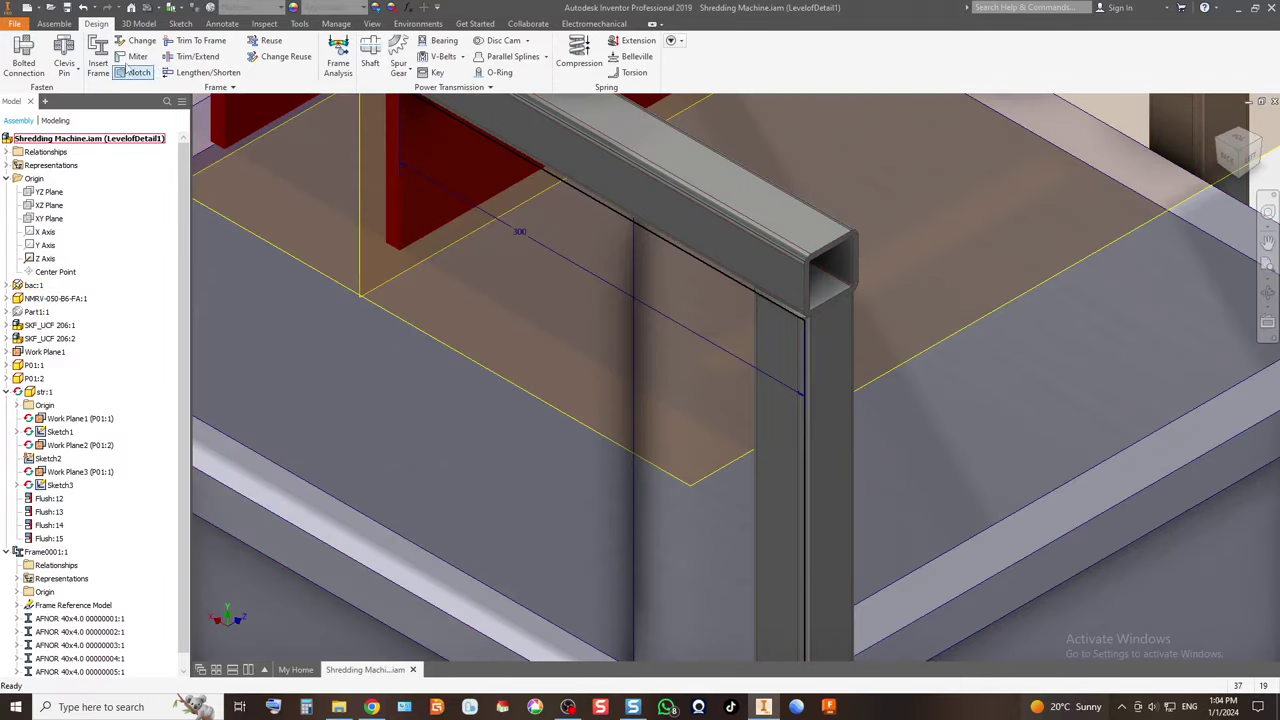
pyautogui.click(131, 57)
pyautogui.click(802, 352)
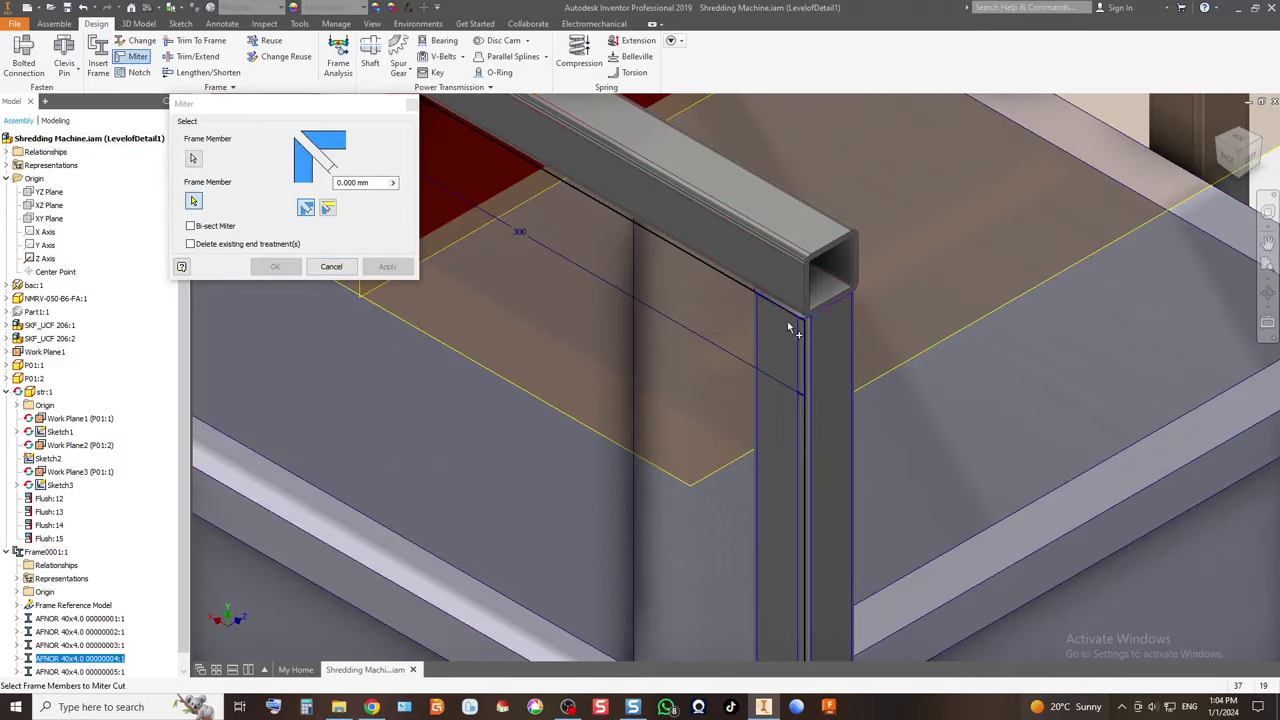
pyautogui.click(783, 267)
pyautogui.click(387, 267)
# Miter the gearmotor-side leg with the horizontal beam using a 0 mm gap, and close the miter command.
pyautogui.scroll(5, 793, 339)
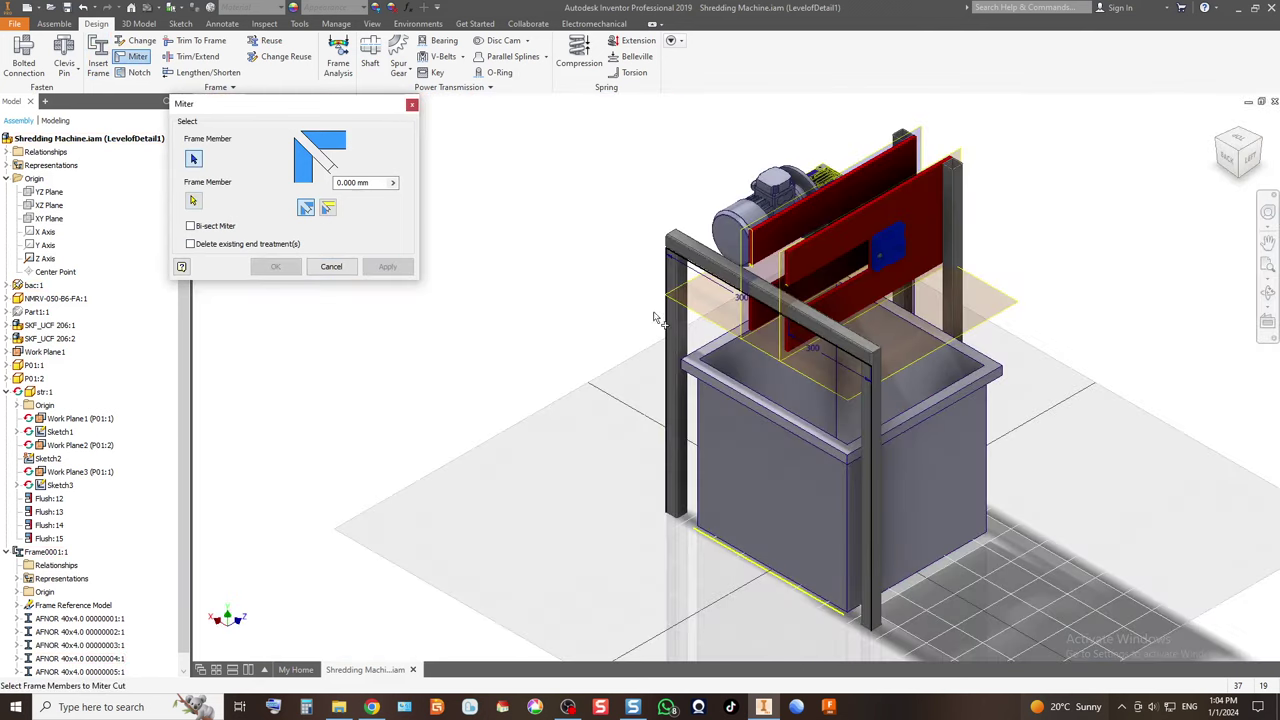
pyautogui.scroll(-5, 655, 318)
pyautogui.click(808, 246)
pyautogui.click(889, 148)
pyautogui.click(383, 270)
pyautogui.scroll(5, 758, 298)
pyautogui.scroll(-5, 743, 292)
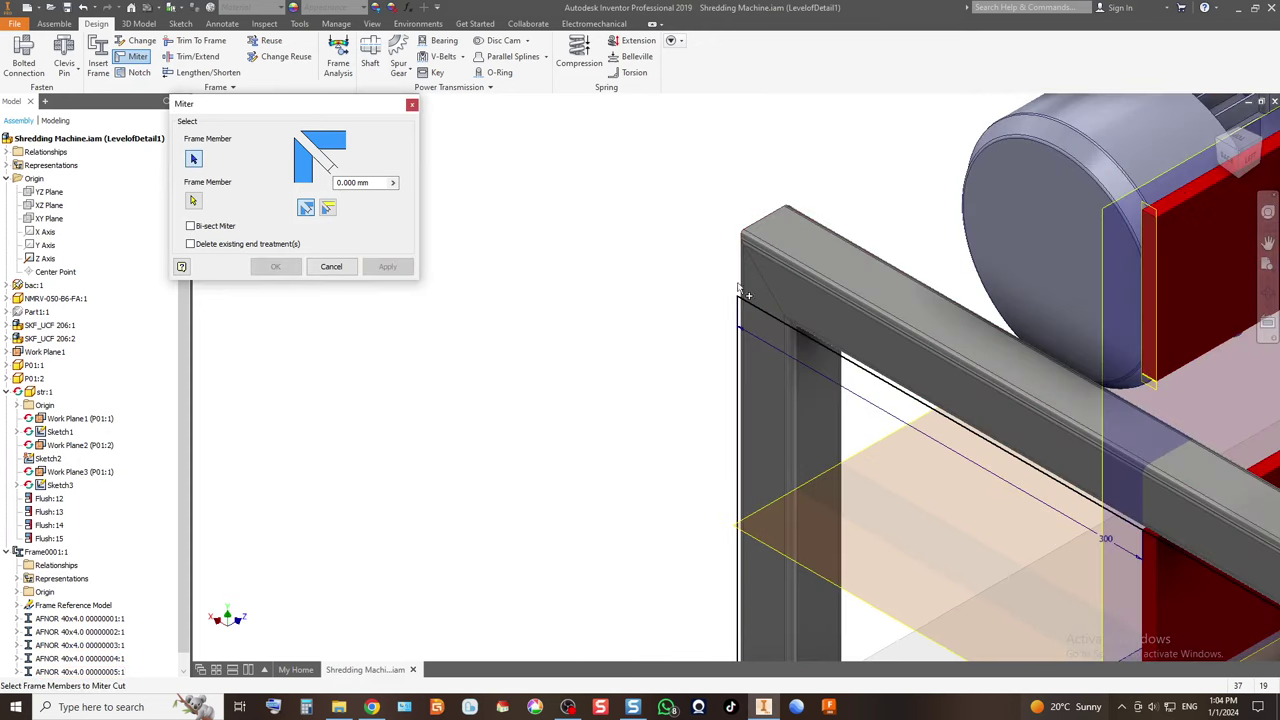
pyautogui.click(328, 267)
pyautogui.scroll(5, 600, 268)
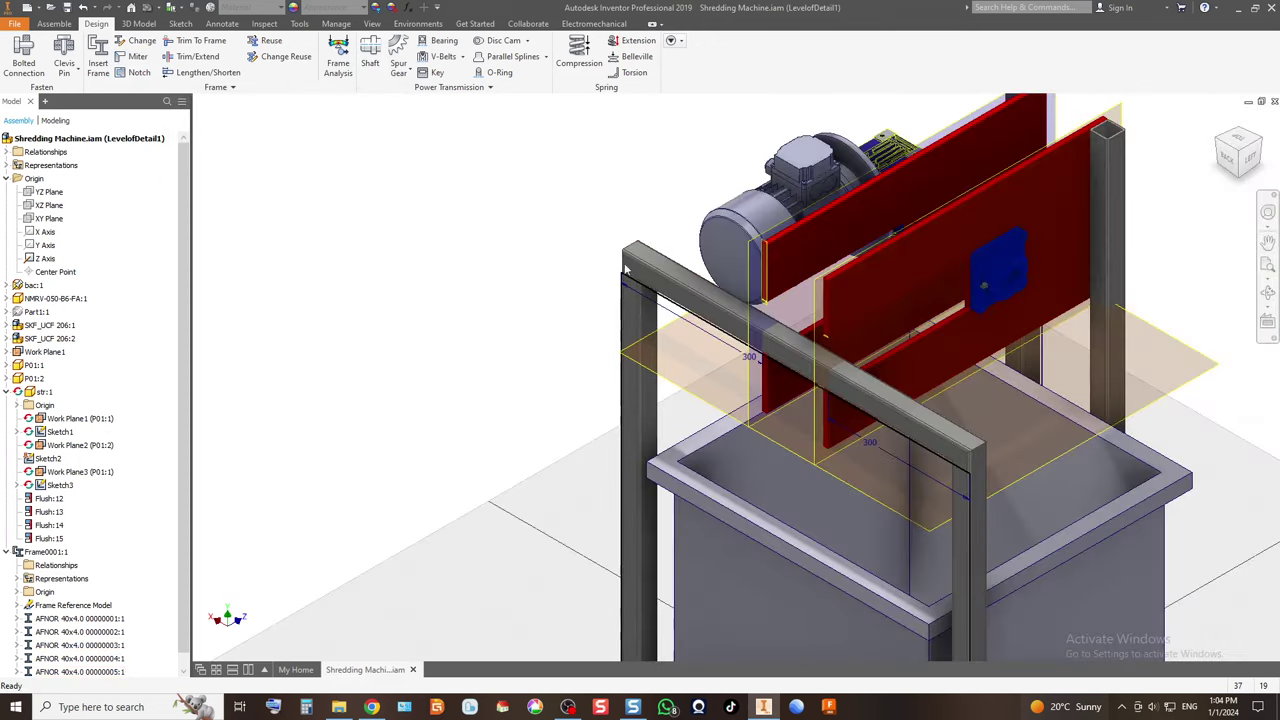
# Examine the mitered corners of the new leg frame and the str skeleton from the back and the rear corner.
pyautogui.click(42, 392)
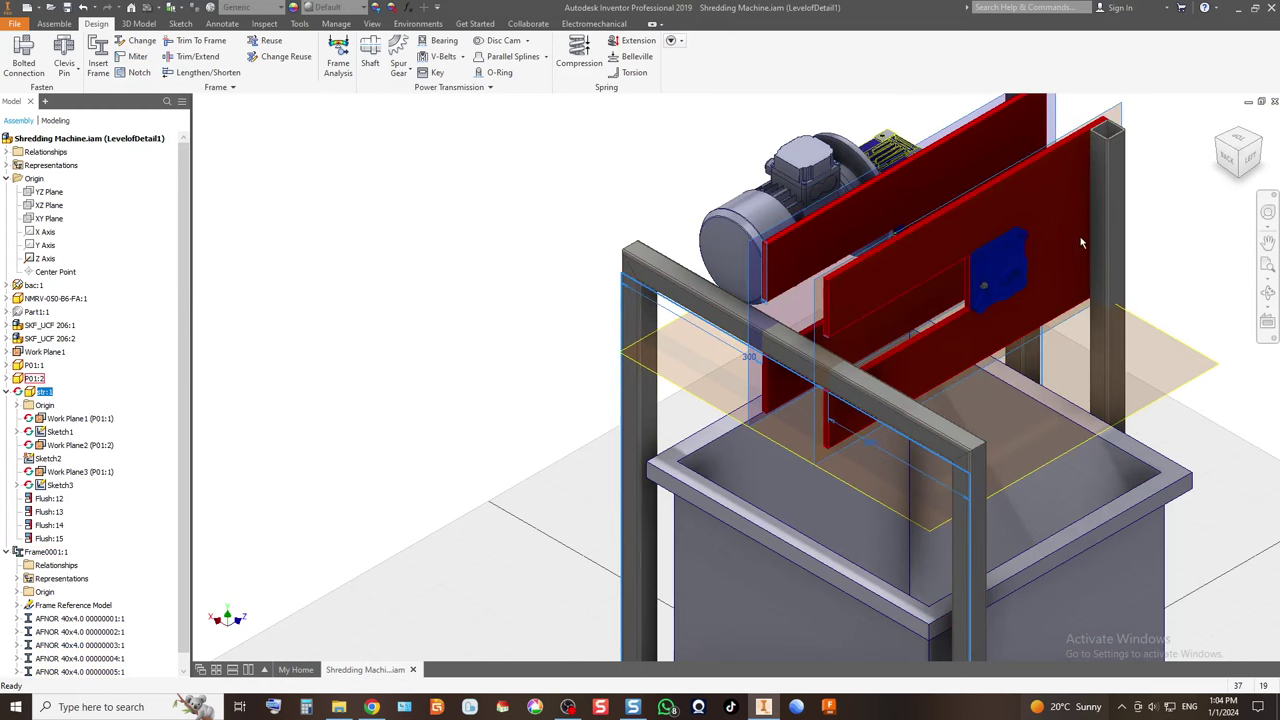
pyautogui.click(1233, 160)
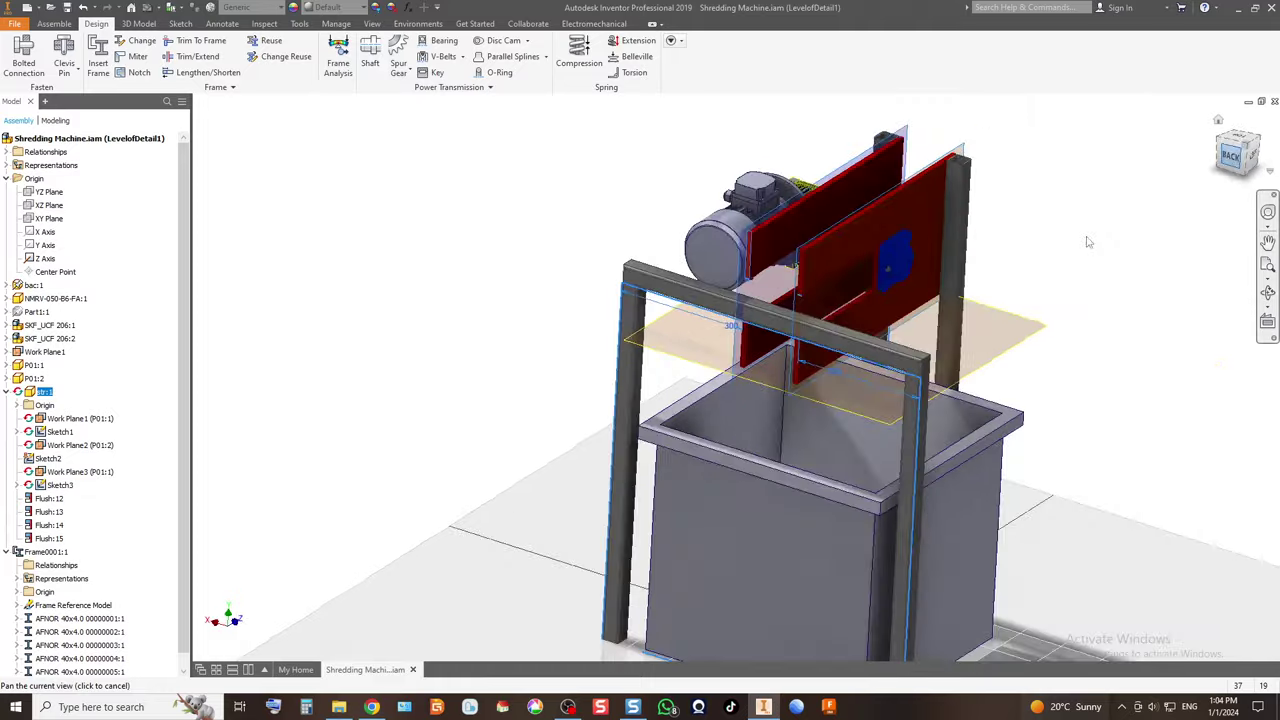
pyautogui.scroll(5, 740, 300)
pyautogui.scroll(-5, 740, 303)
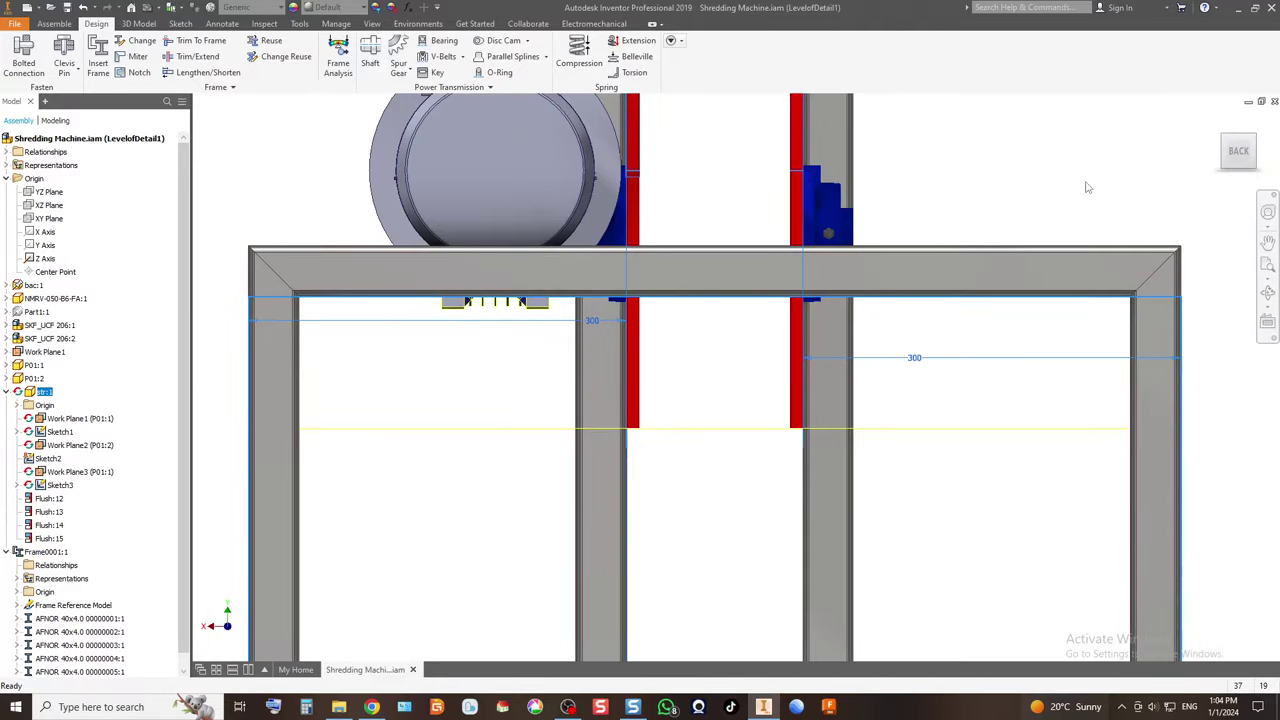
pyautogui.click(1253, 140)
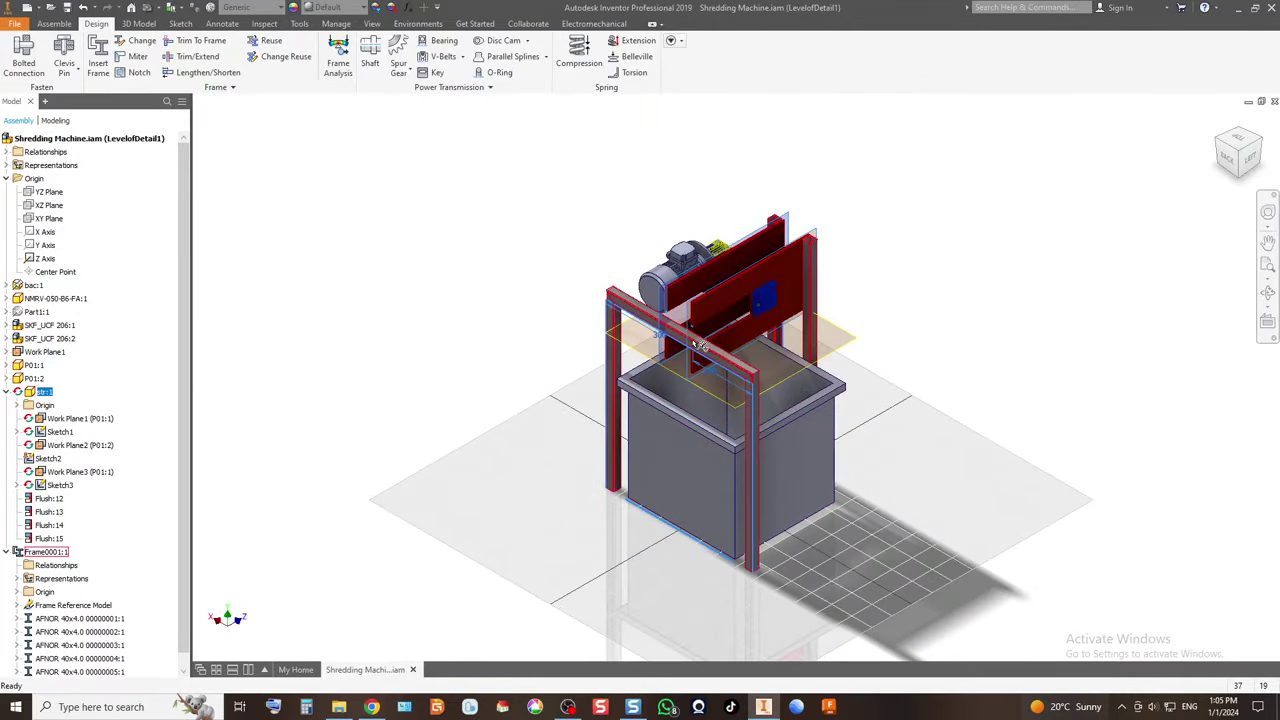
pyautogui.scroll(5, 700, 345)
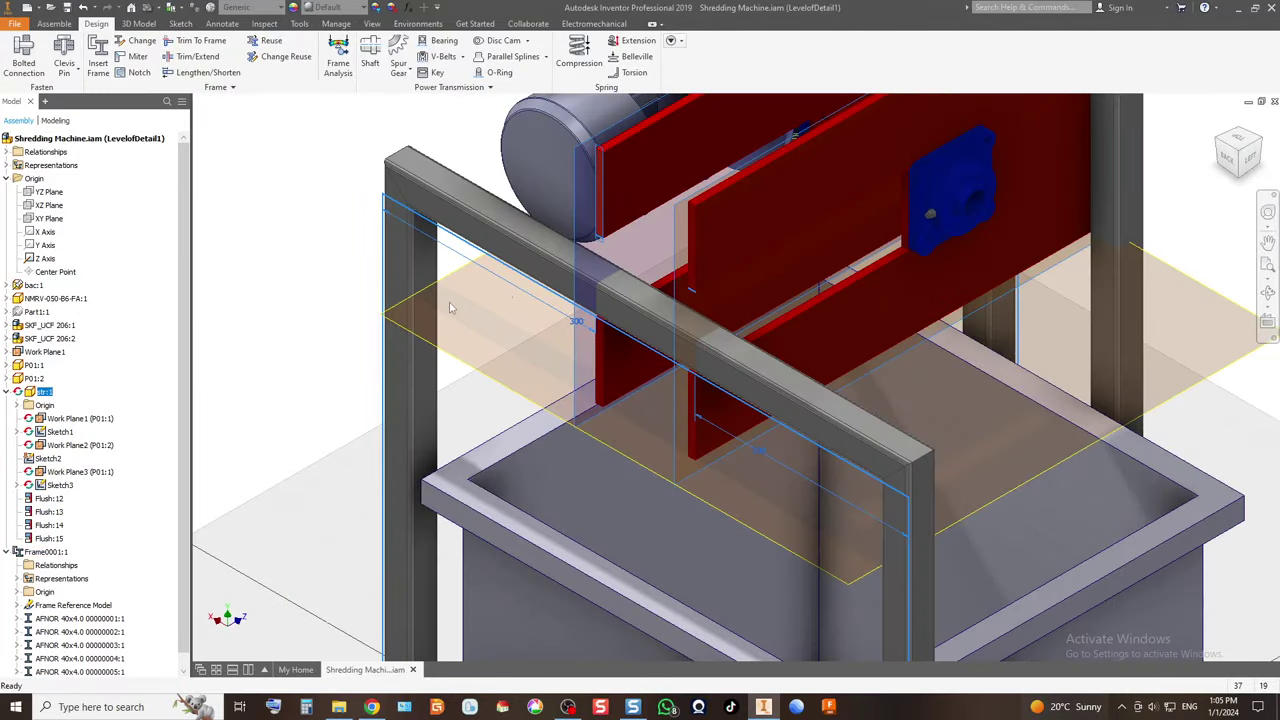
# Clear the selection and save the Shredding Machine assembly together with its dependent files.
pyautogui.click(386, 228)
pyautogui.hotkey('ctrl', 's')
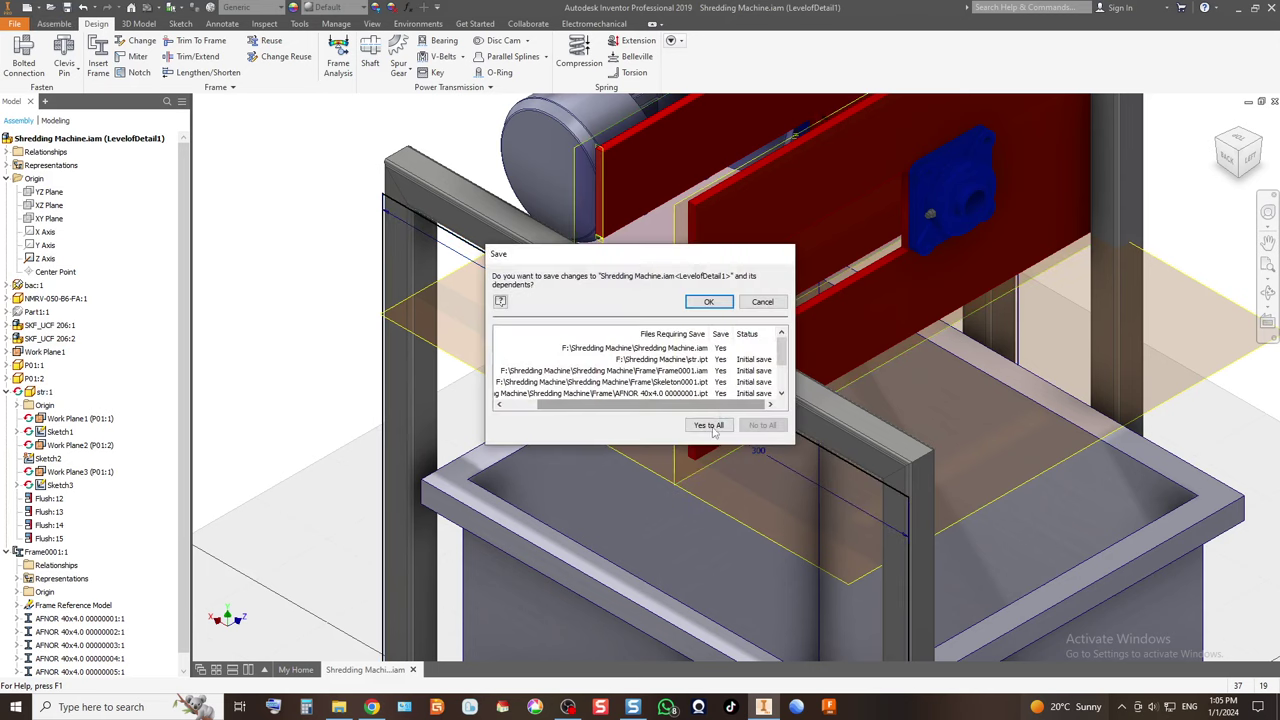
pyautogui.click(709, 303)
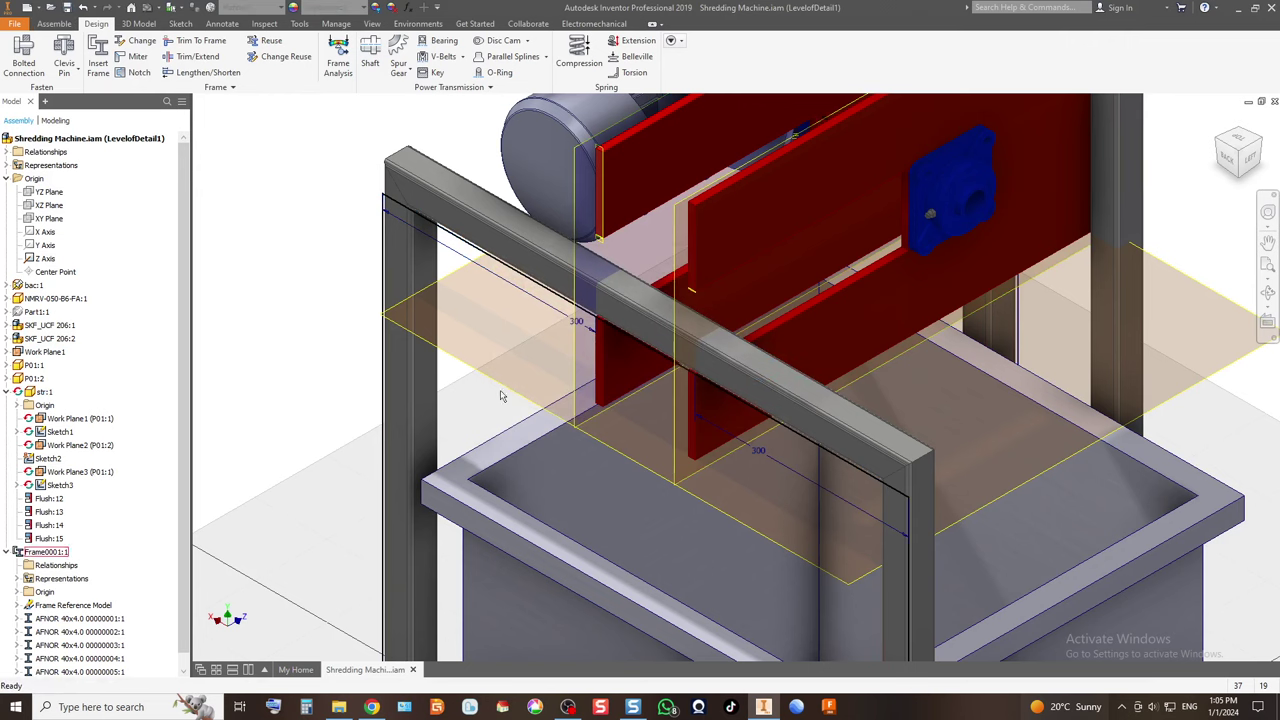
# Examine the gearmotor's position against the horizontal beam from above, and dismiss the print dialog.
pyautogui.scroll(-5, 632, 452)
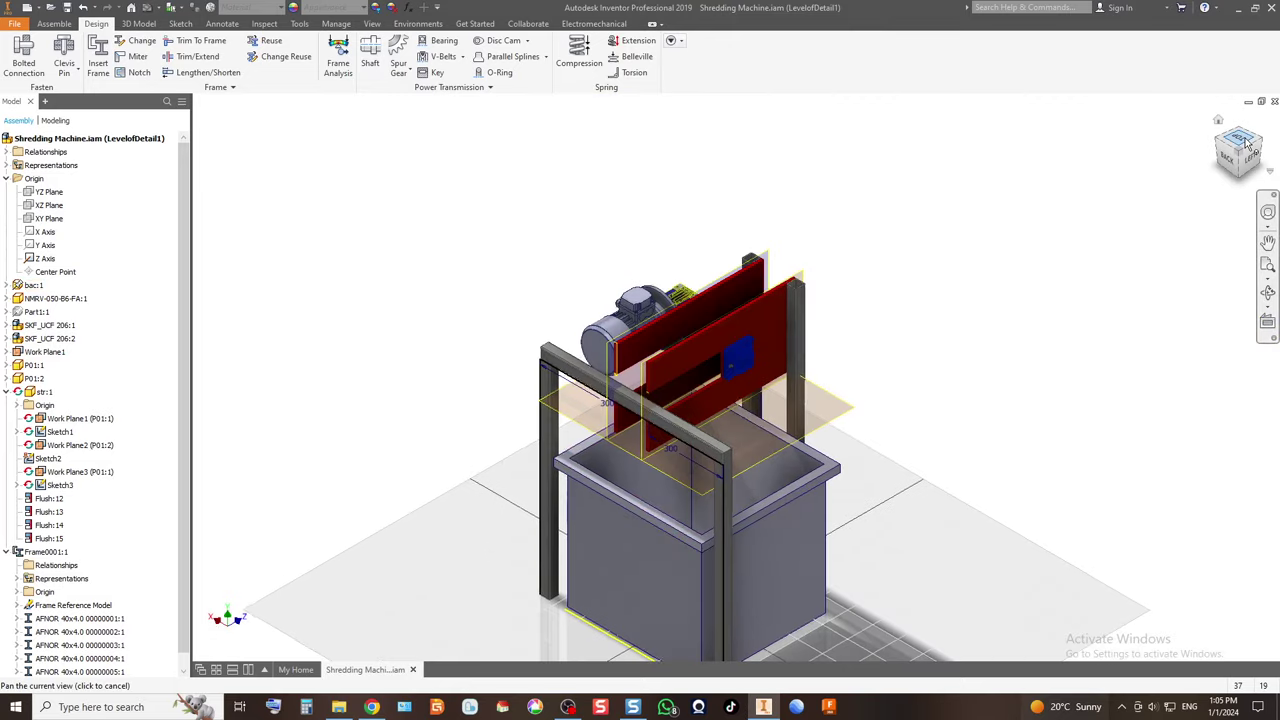
pyautogui.moveTo(1238, 152); pyautogui.dragTo(776, 312)
pyautogui.press('pageup')
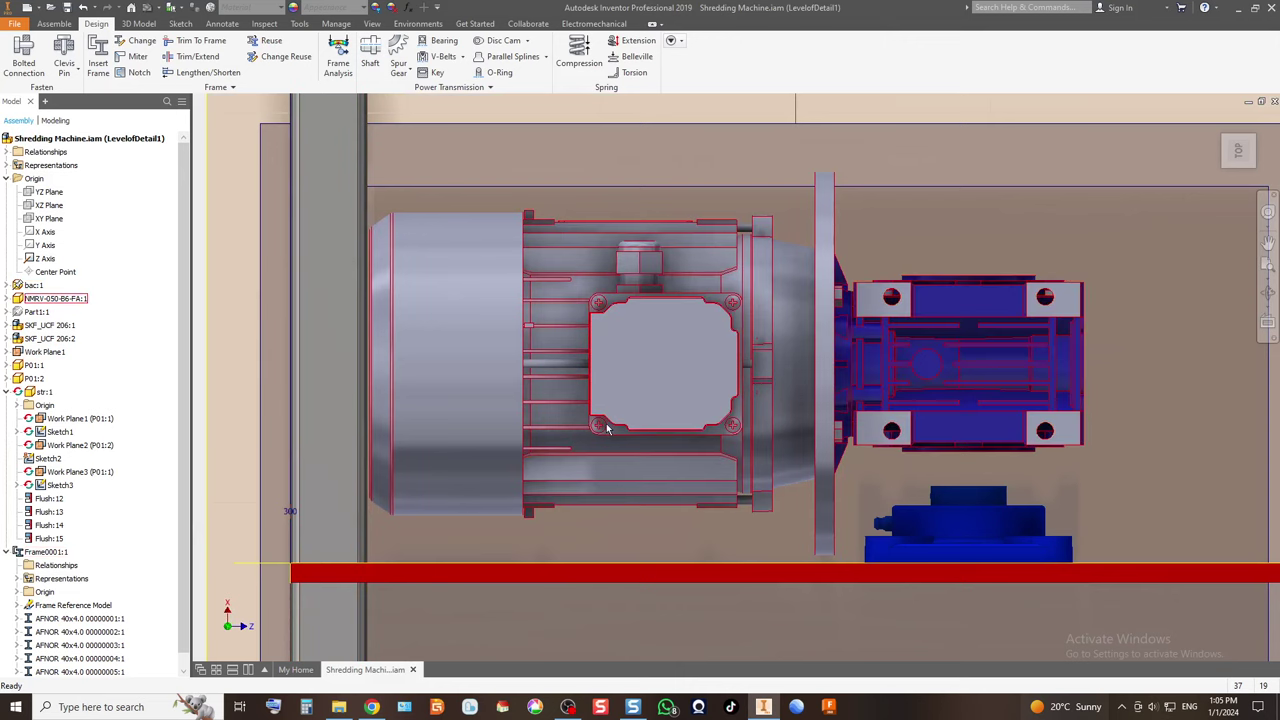
pyautogui.scroll(-3, 606, 423)
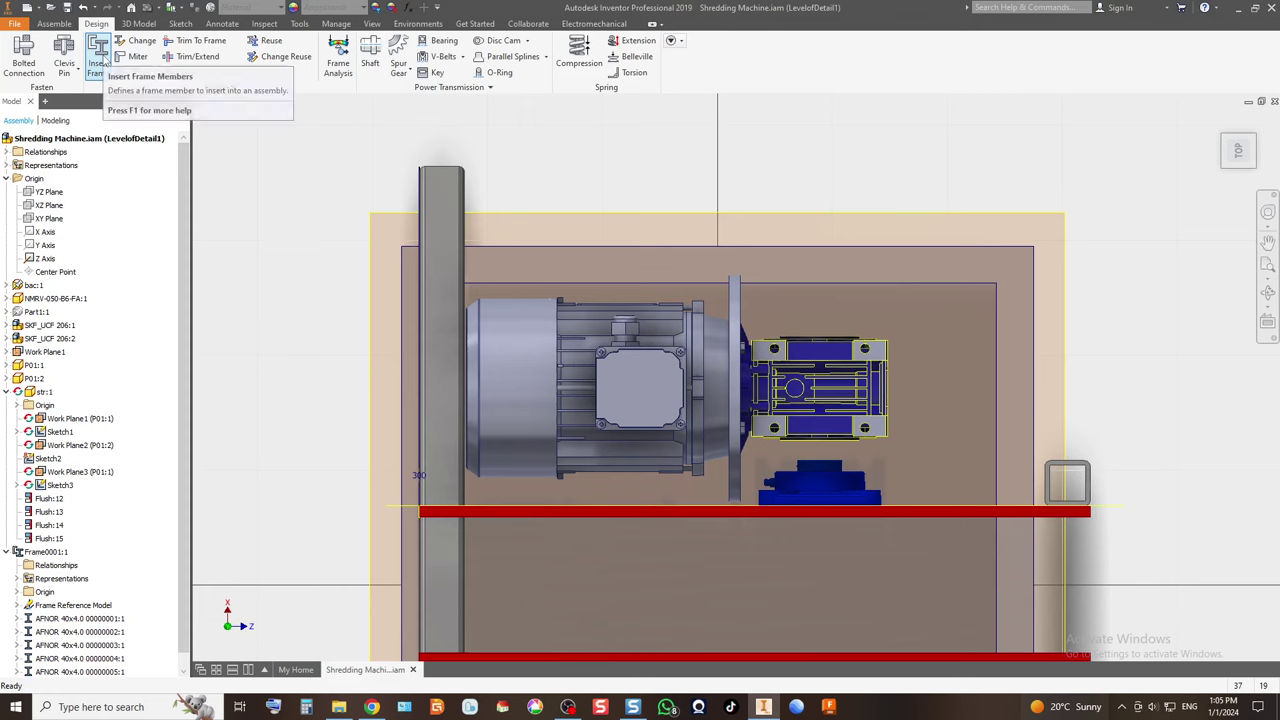
pyautogui.hotkey('ctrl', 'p')
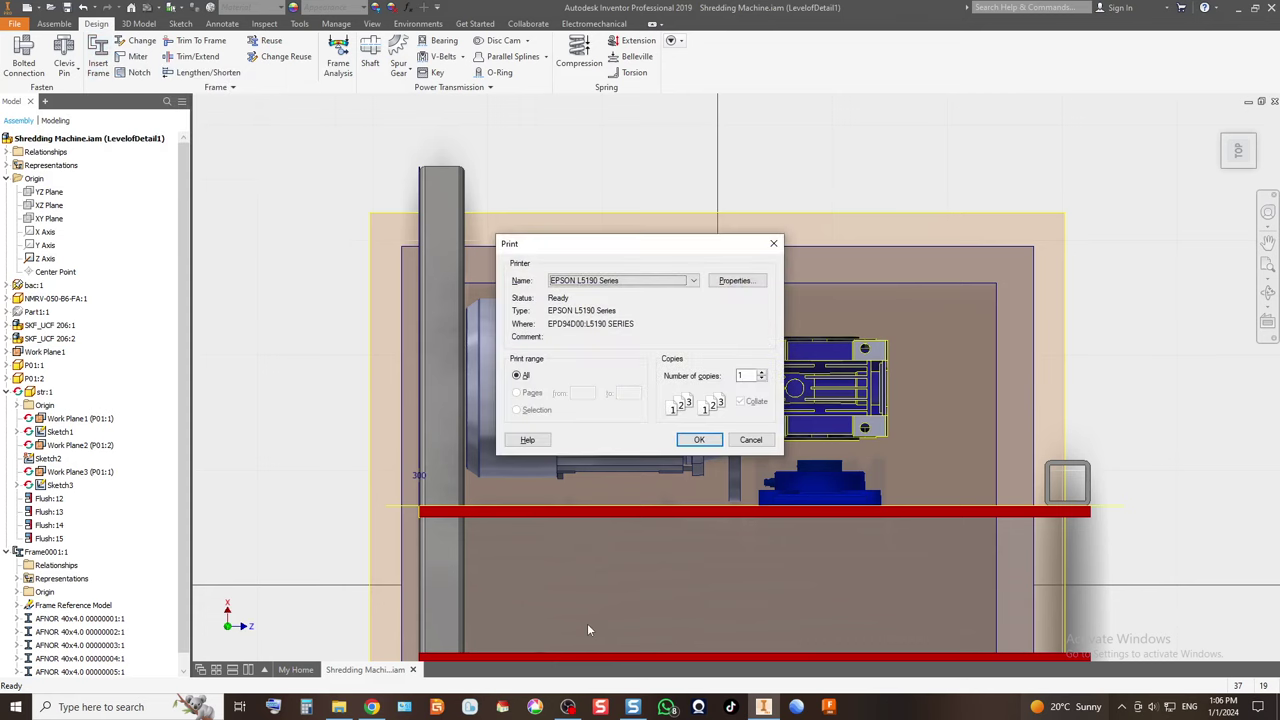
pyautogui.click(738, 440)
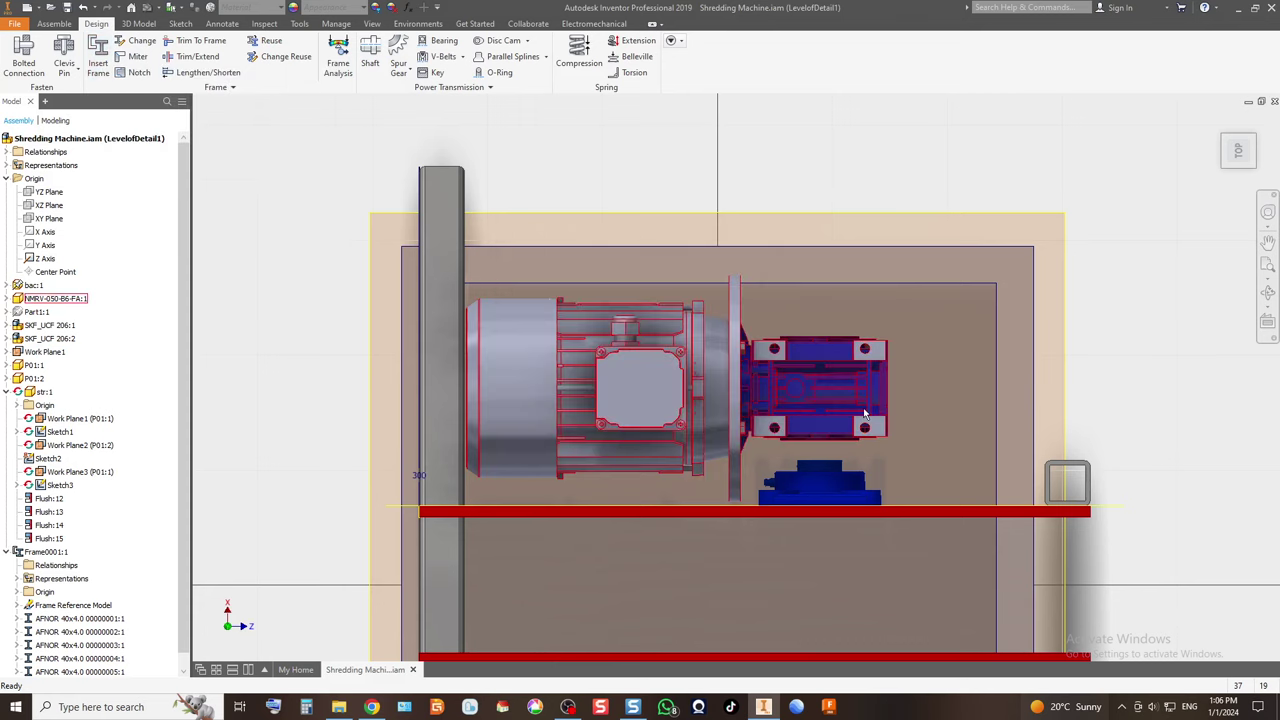
# Examine how the gearmotor and the P01 plate ends sit against the horizontal beam from both rear corners.
pyautogui.click(1240, 152)
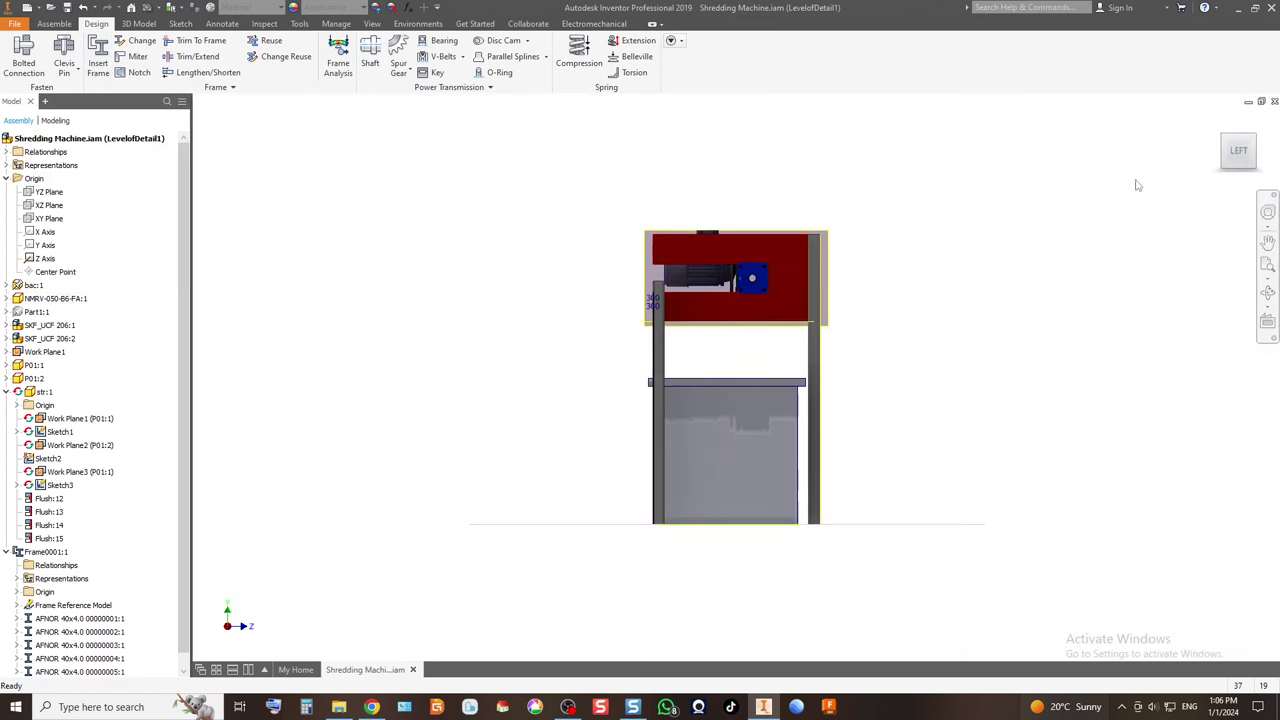
pyautogui.click(1222, 140)
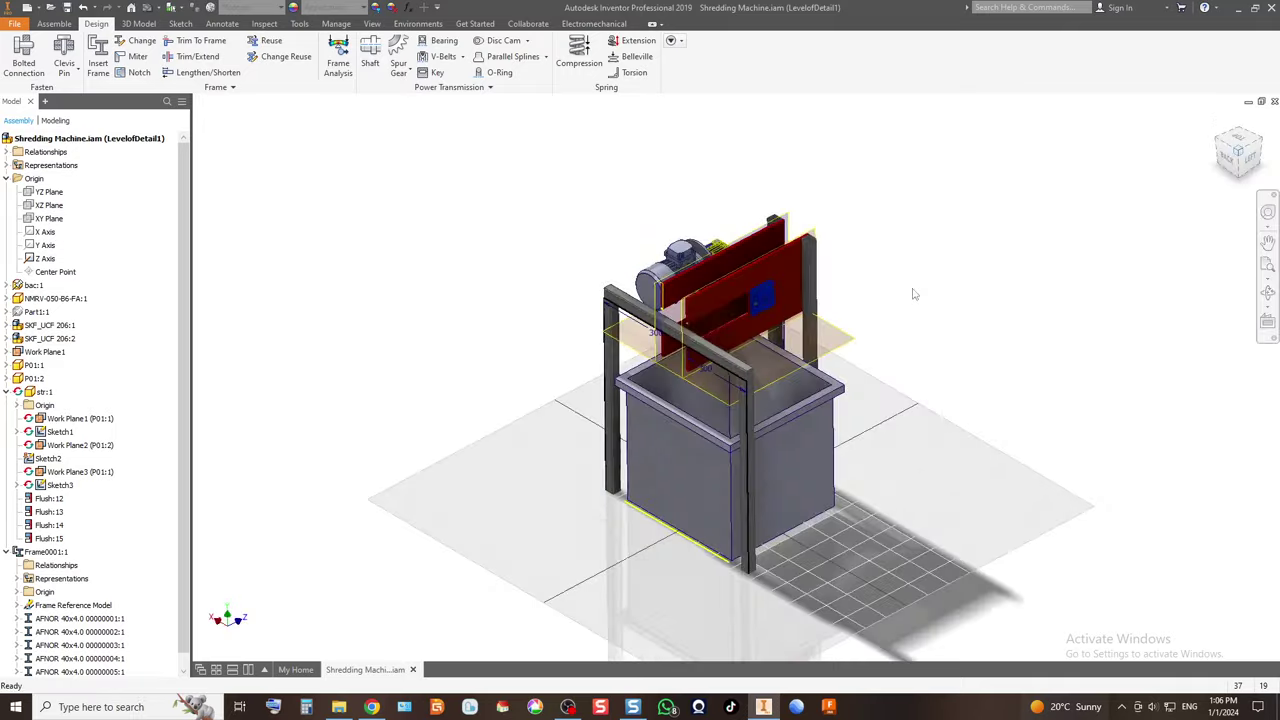
pyautogui.scroll(5, 656, 308)
pyautogui.scroll(-2, 525, 369)
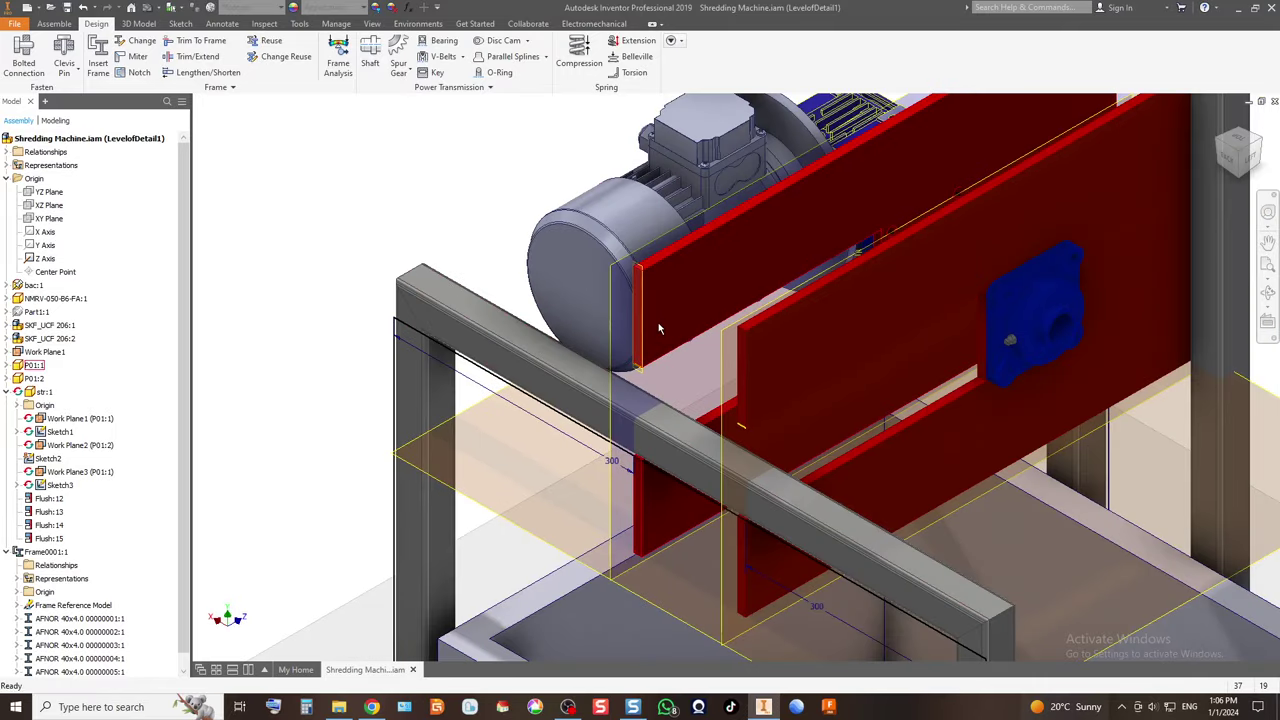
pyautogui.moveTo(679, 347)
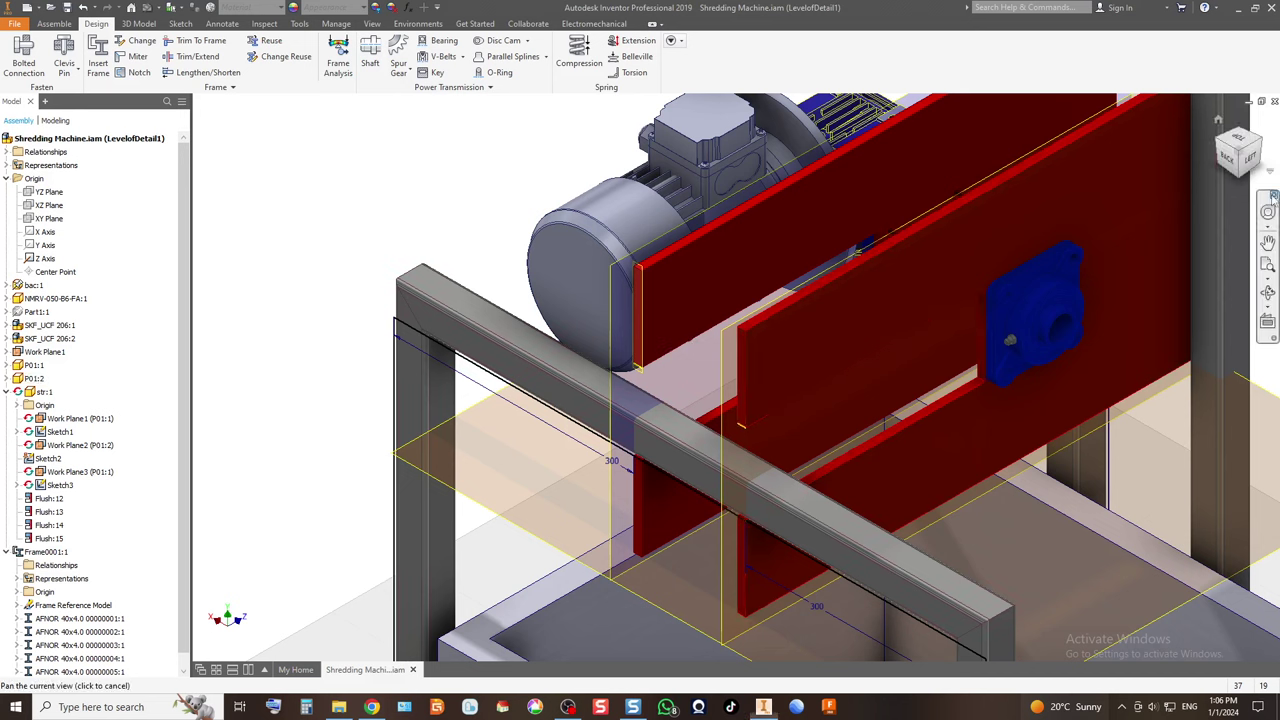
pyautogui.click(1222, 148)
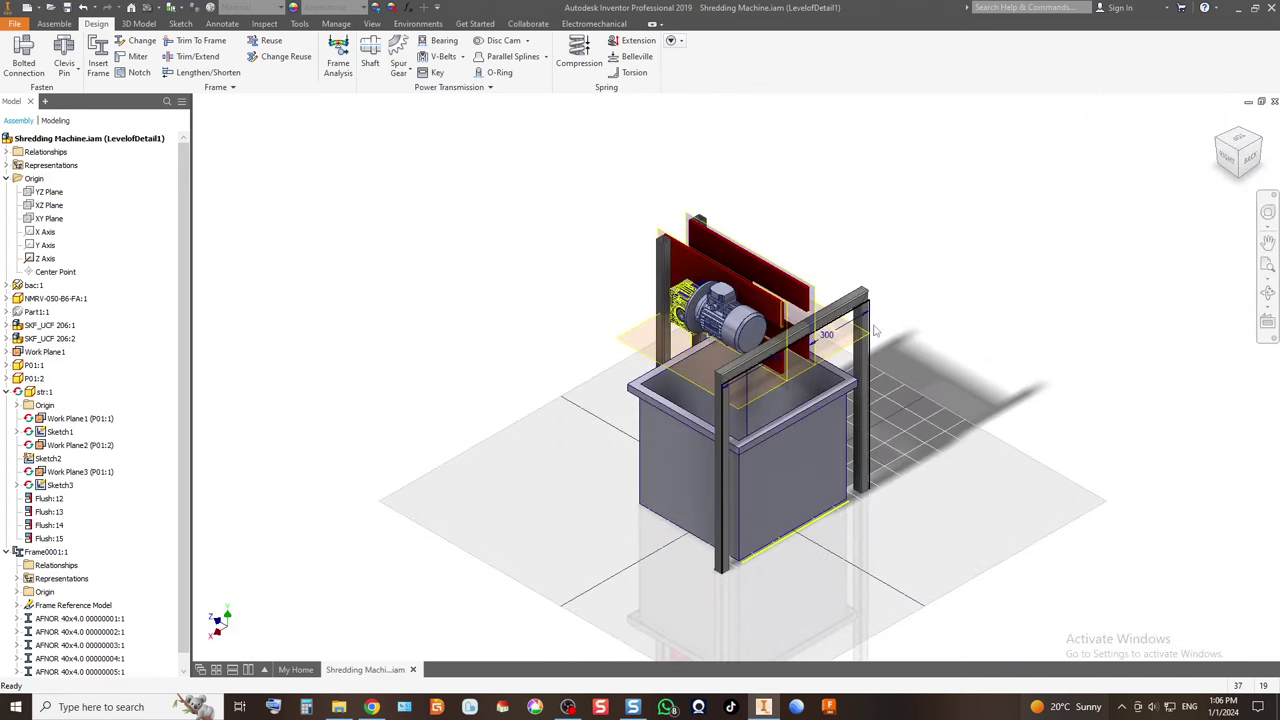
pyautogui.scroll(5, 767, 354)
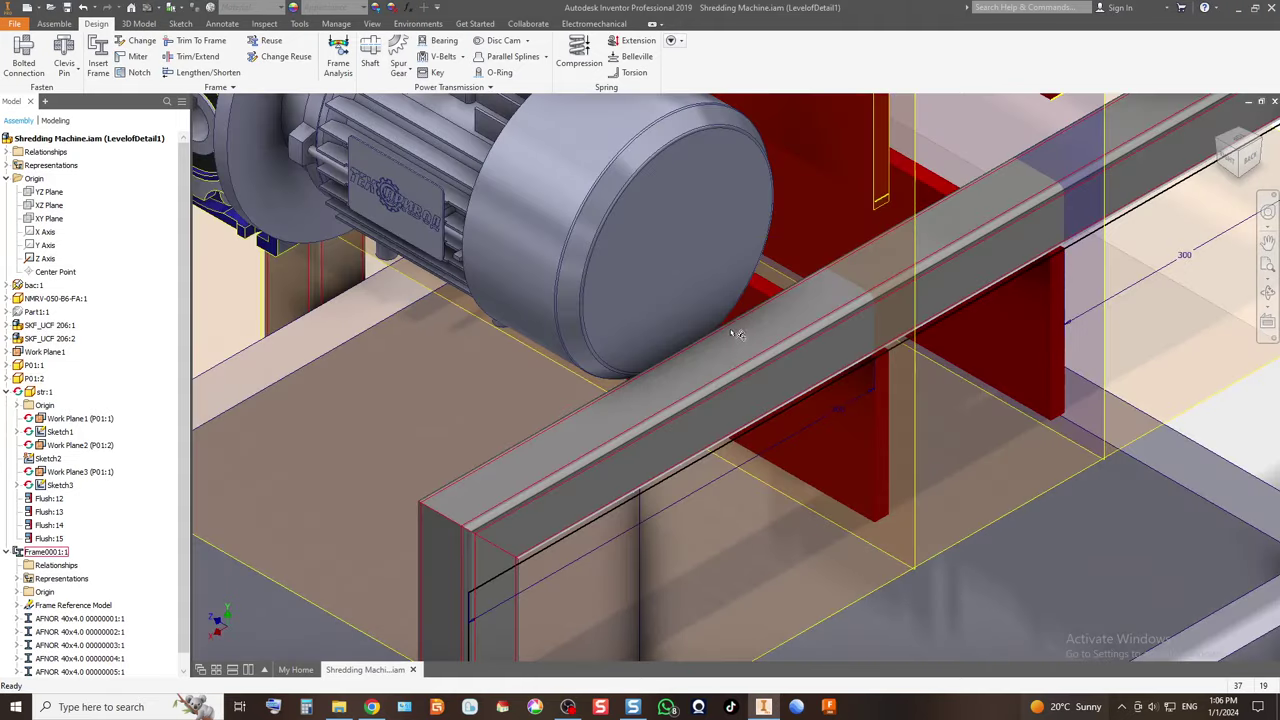
pyautogui.scroll(-5, 737, 334)
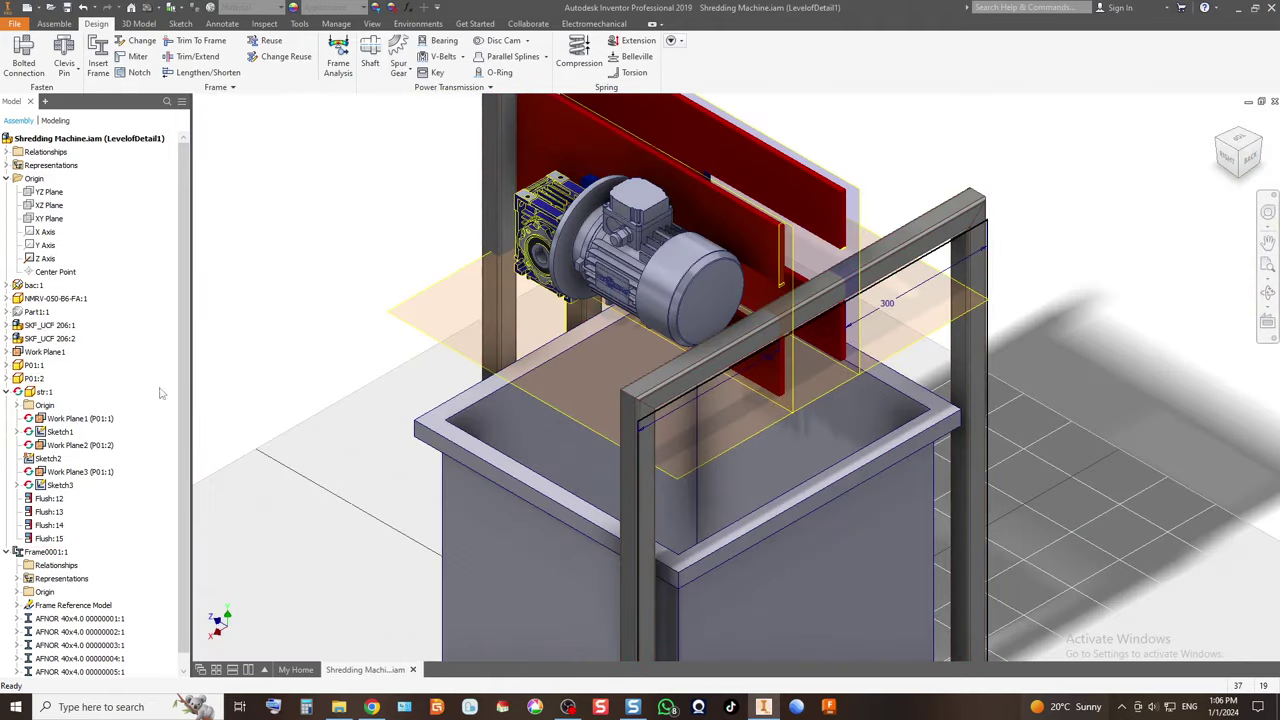
# Hide the str:1 skeleton part and Work Plane1, and collapse Frame0001:1 in the model tree.
pyautogui.rightClick(40, 392)
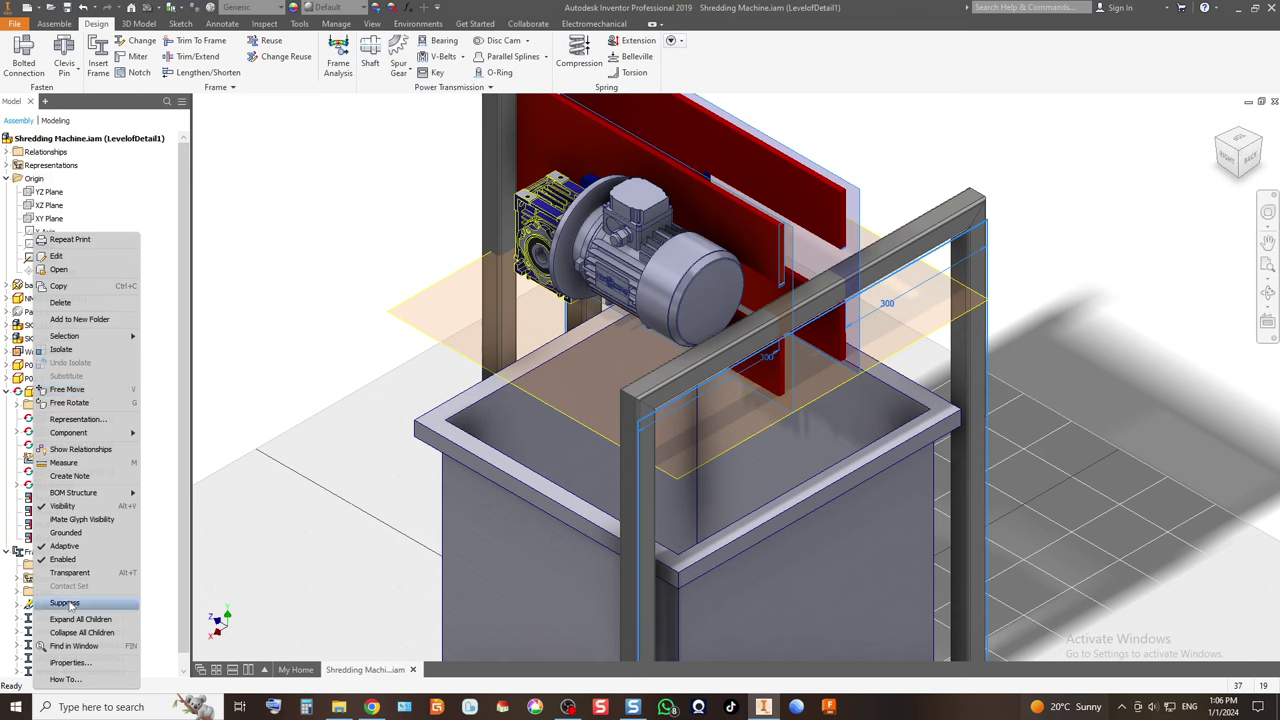
pyautogui.click(101, 515)
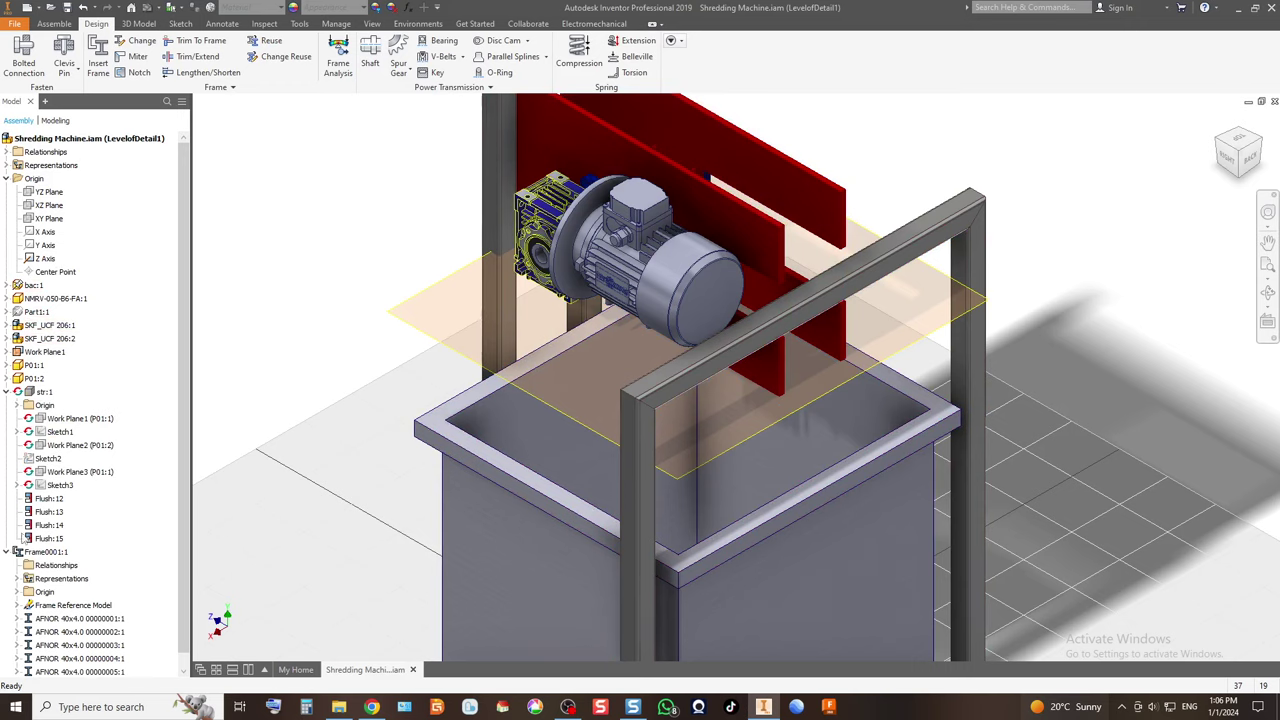
pyautogui.click(7, 552)
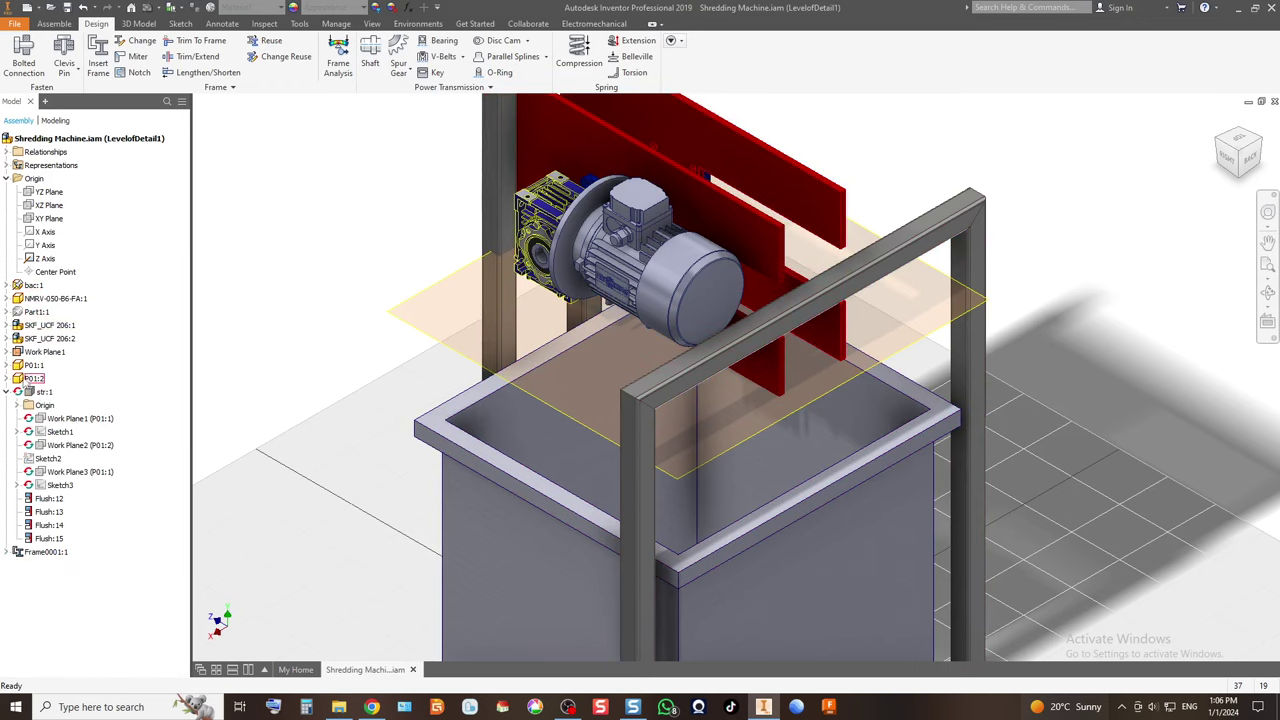
pyautogui.click(27, 355)
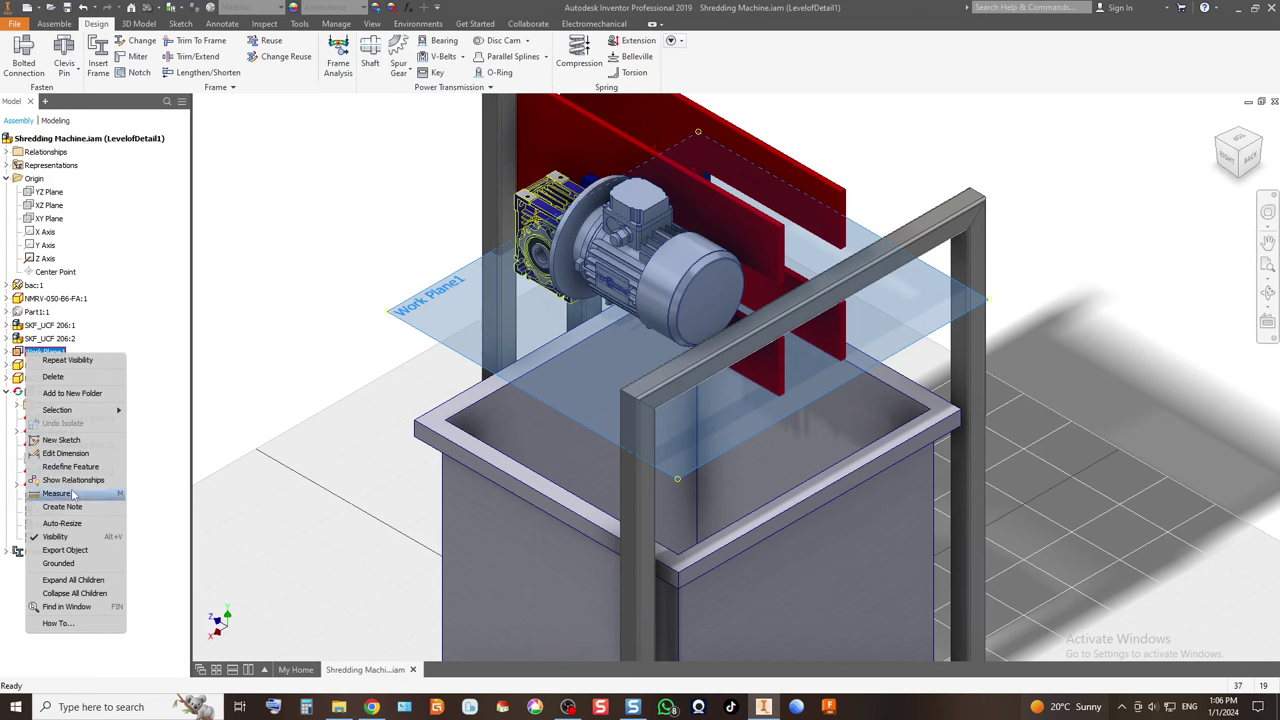
pyautogui.click(55, 536)
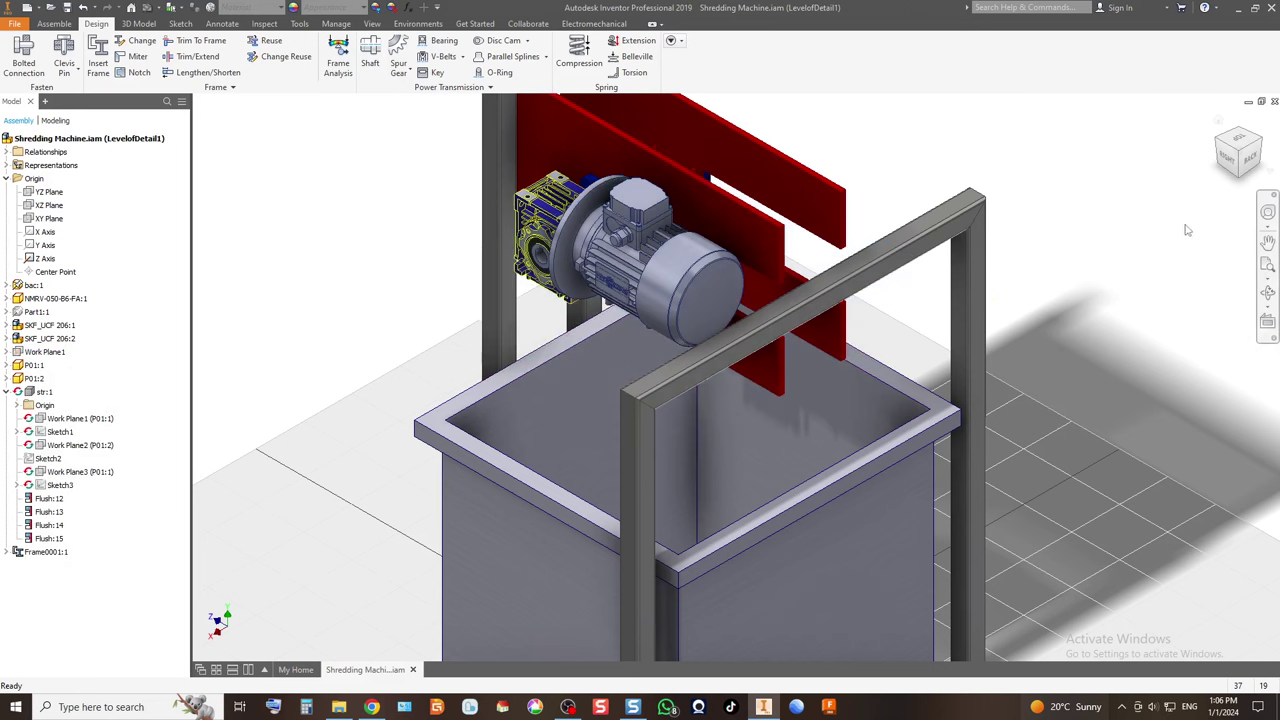
# Examine the mitered leg frame, P01 plates and gearmotor from the back, the rear corner and underneath.
pyautogui.click(1267, 241)
pyautogui.click(1254, 160)
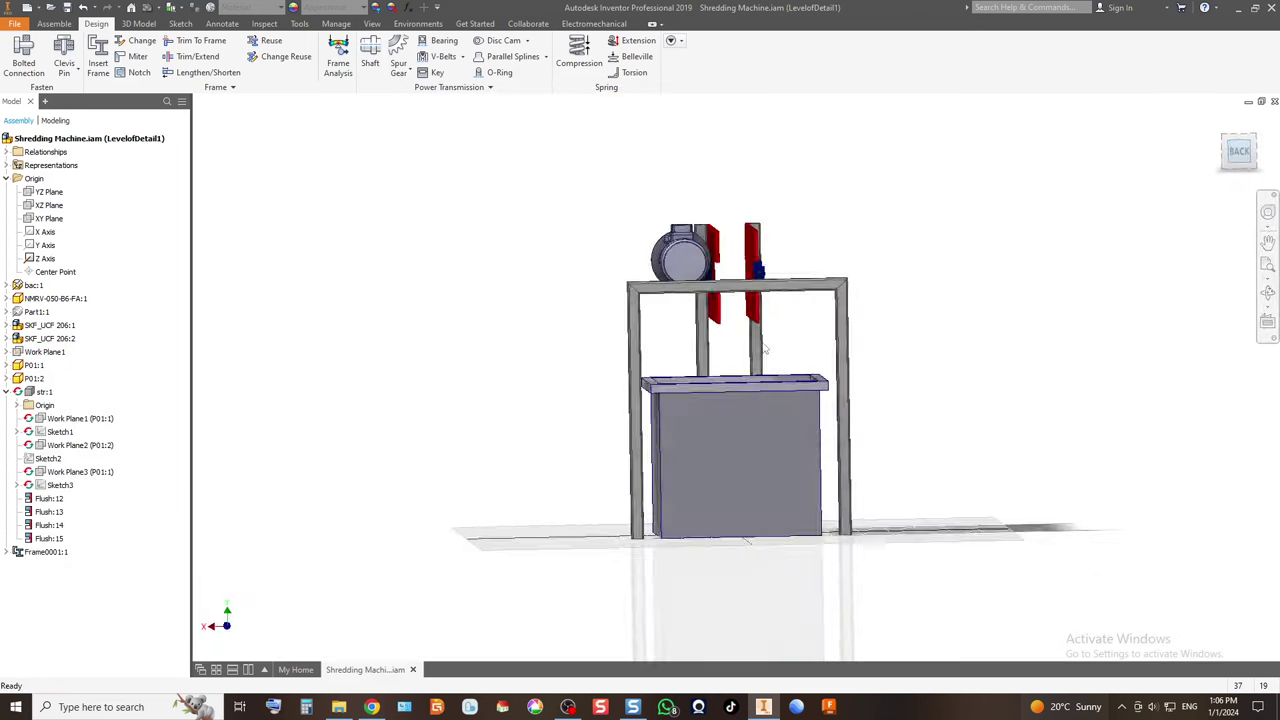
pyautogui.scroll(6, 743, 277)
pyautogui.click(1218, 120)
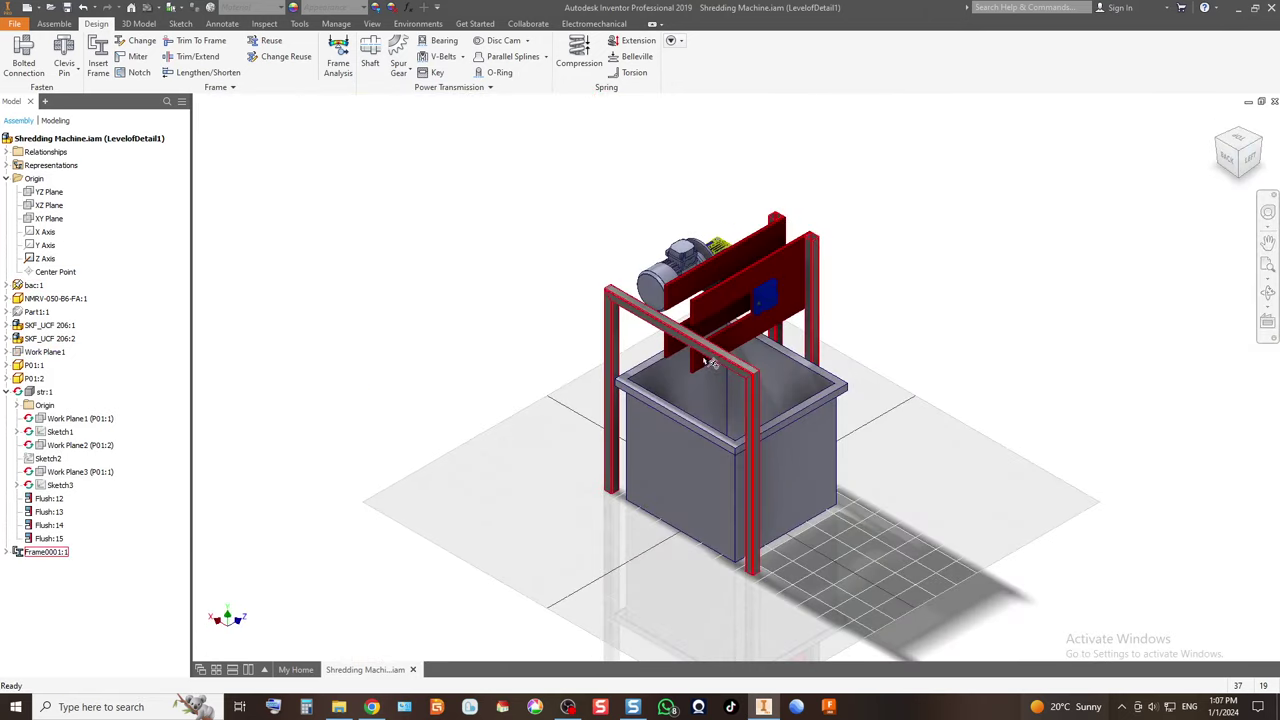
pyautogui.scroll(5, 710, 360)
pyautogui.scroll(-3, 705, 340)
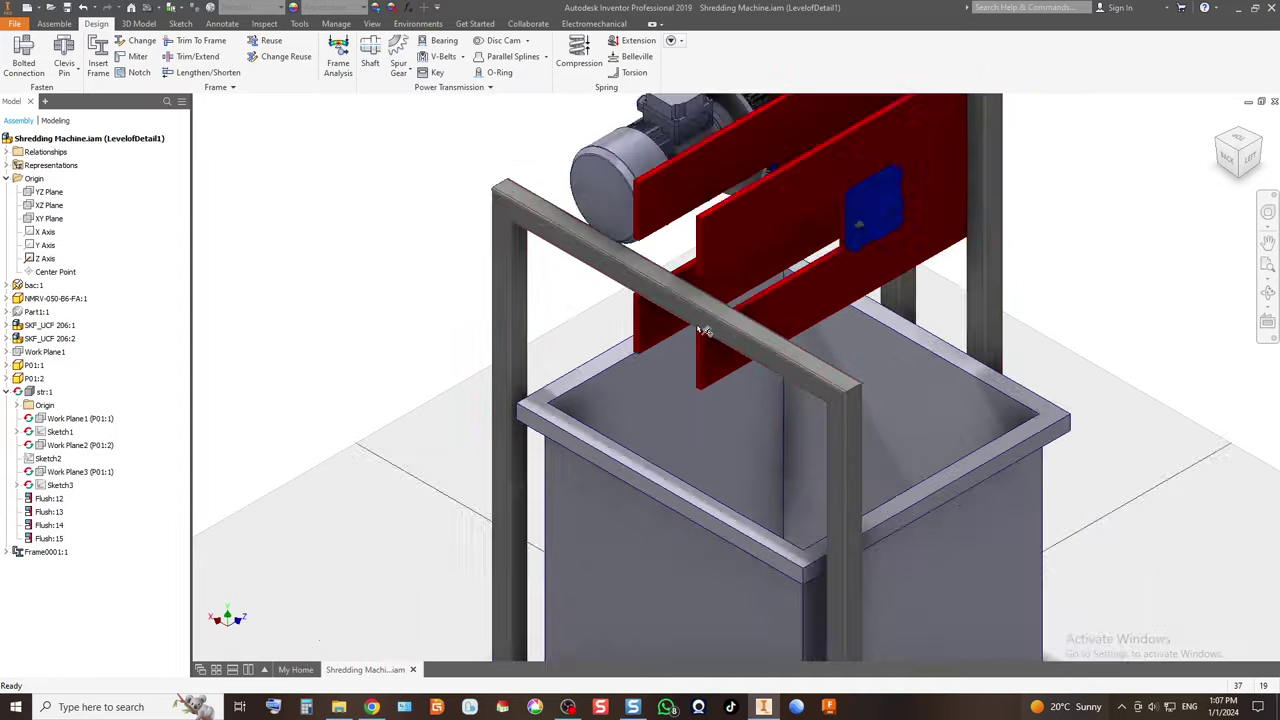
pyautogui.scroll(-5, 703, 331)
pyautogui.scroll(6, 665, 293)
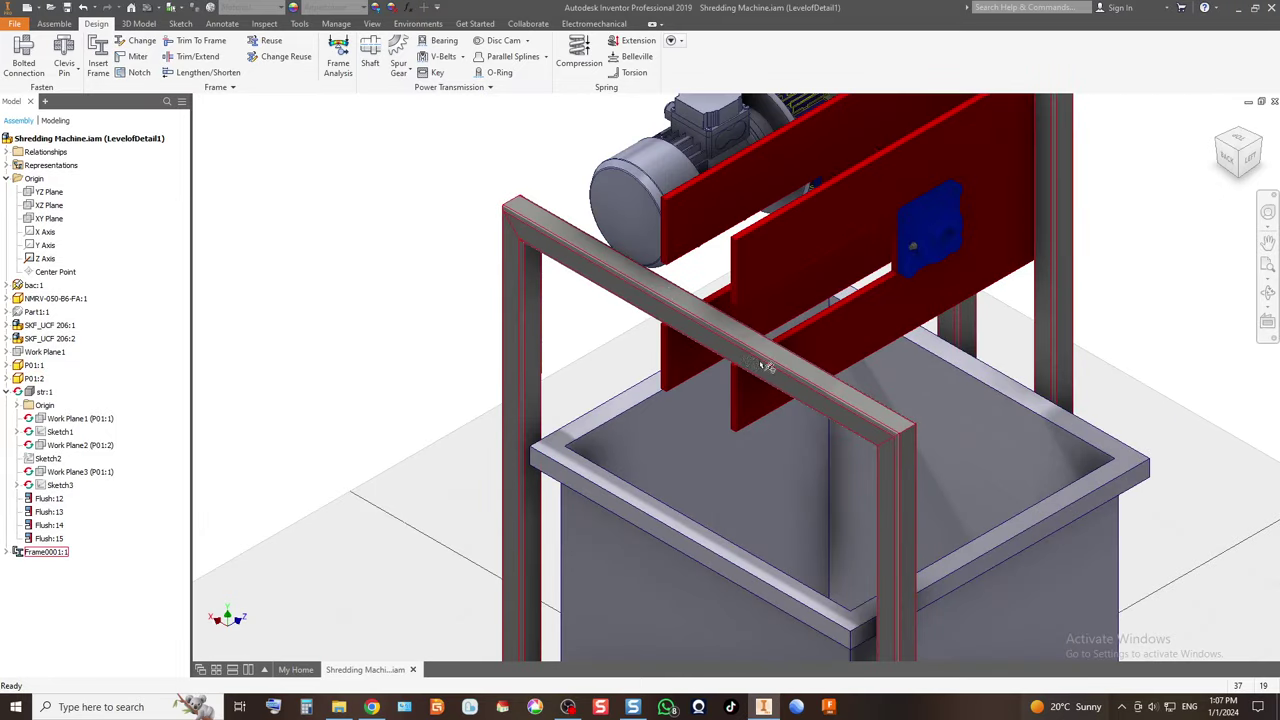
pyautogui.scroll(-2, 754, 383)
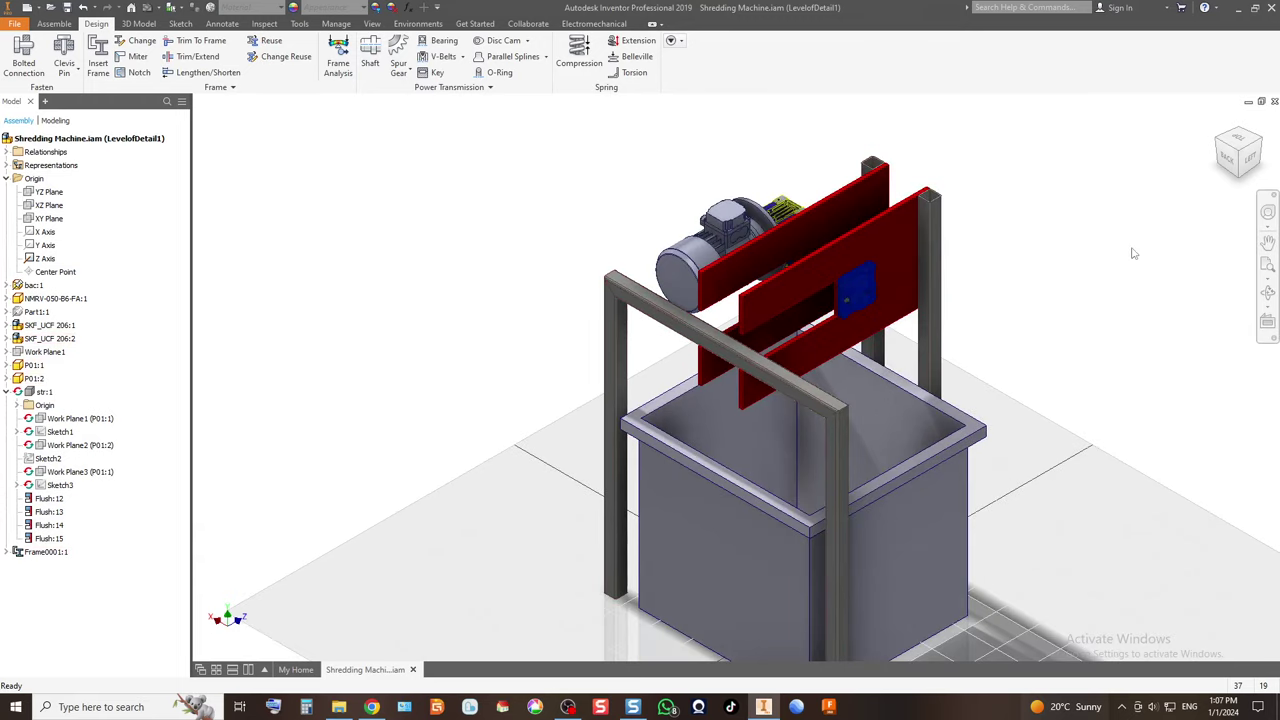
pyautogui.click(1240, 185)
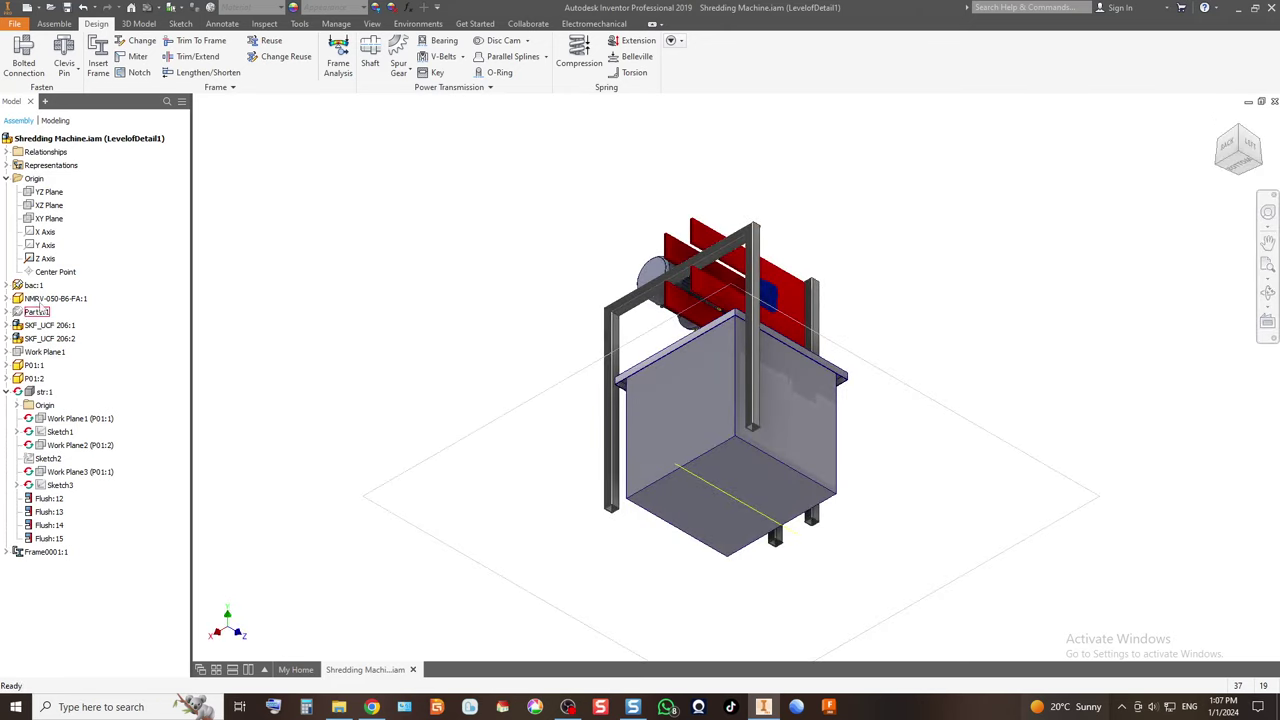
# Show the str:1 part again and hide its three work planes and three sketches individually.
pyautogui.rightClick(38, 396)
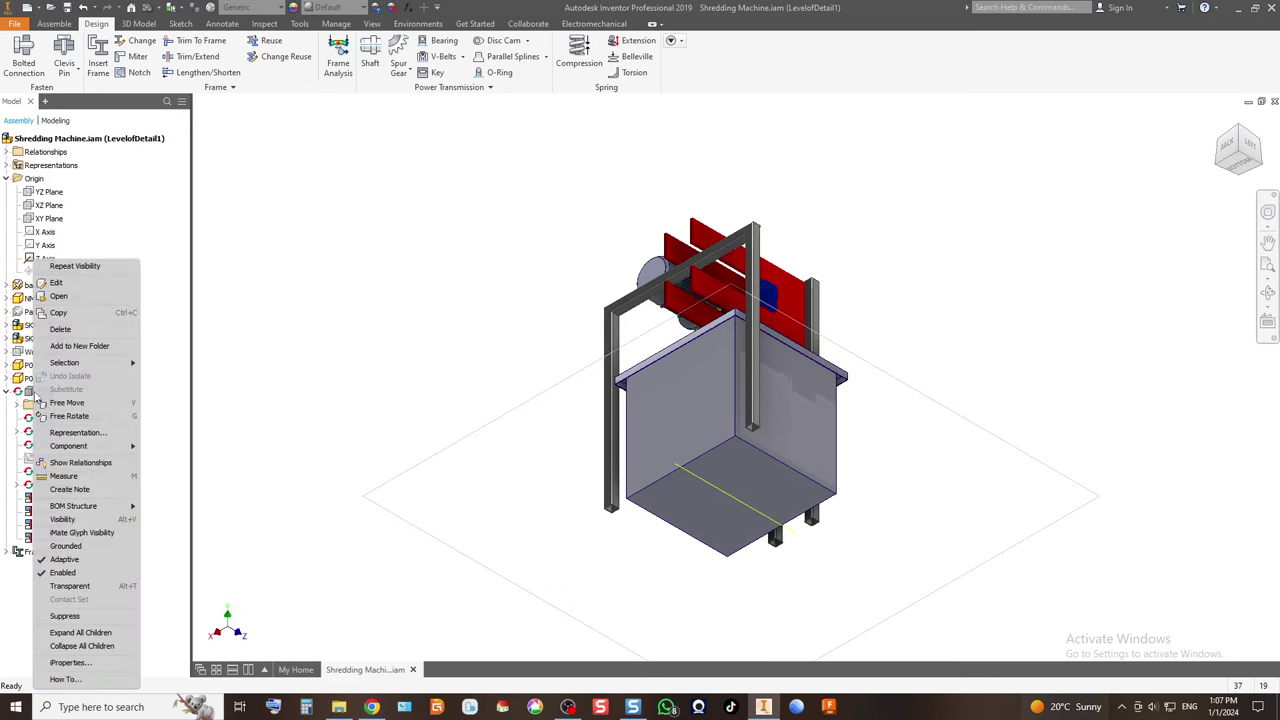
pyautogui.click(72, 527)
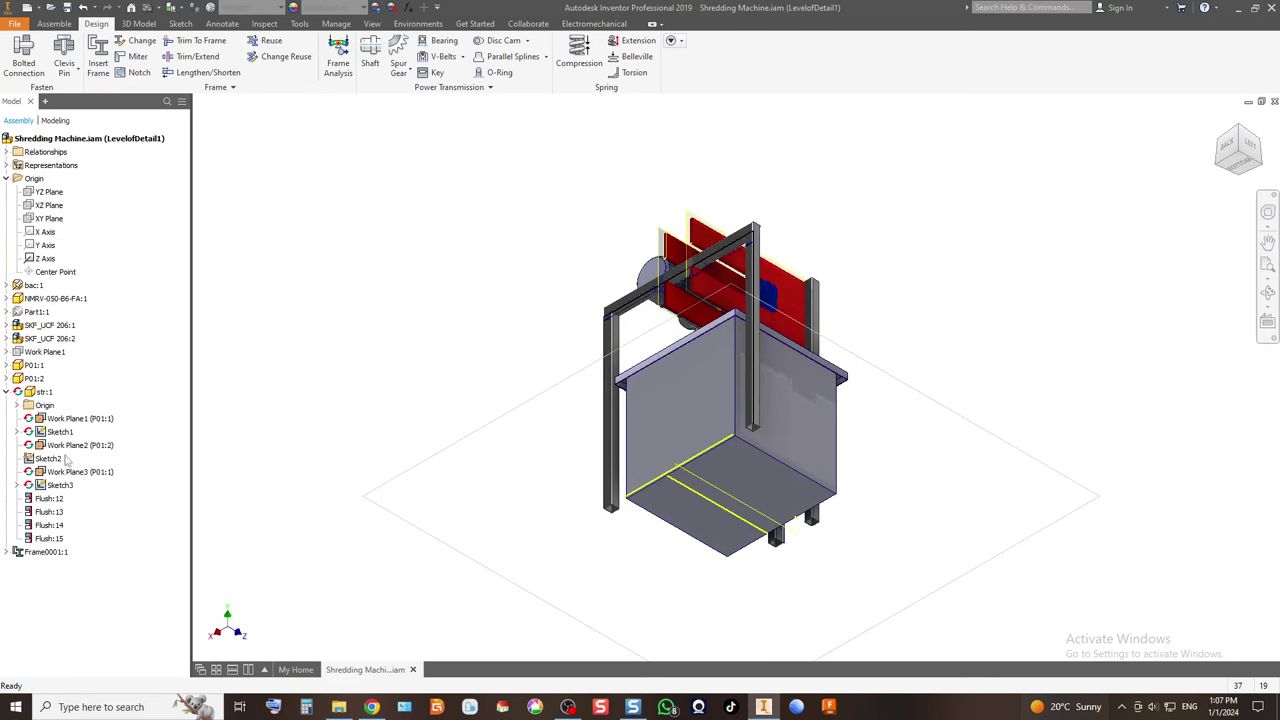
pyautogui.click(45, 419)
pyautogui.keyDown('shift'); pyautogui.click(55, 486); pyautogui.keyUp('shift')
pyautogui.rightClick(55, 488)
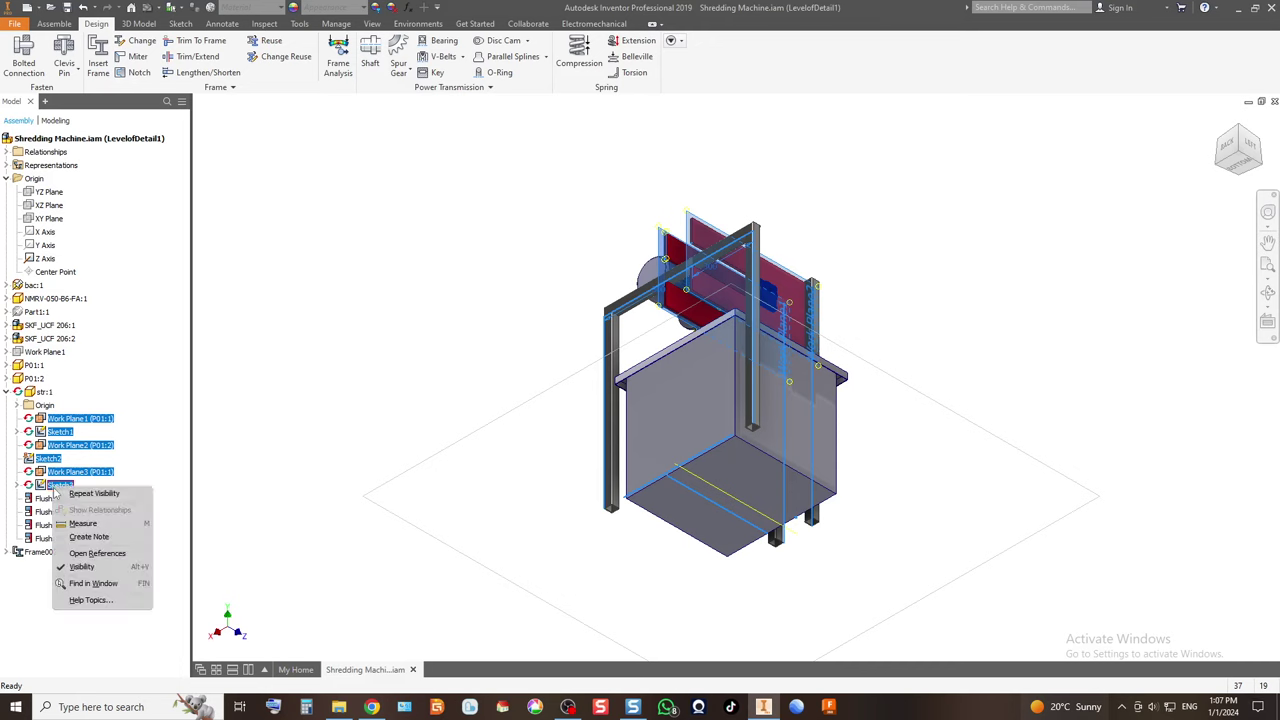
pyautogui.click(80, 577)
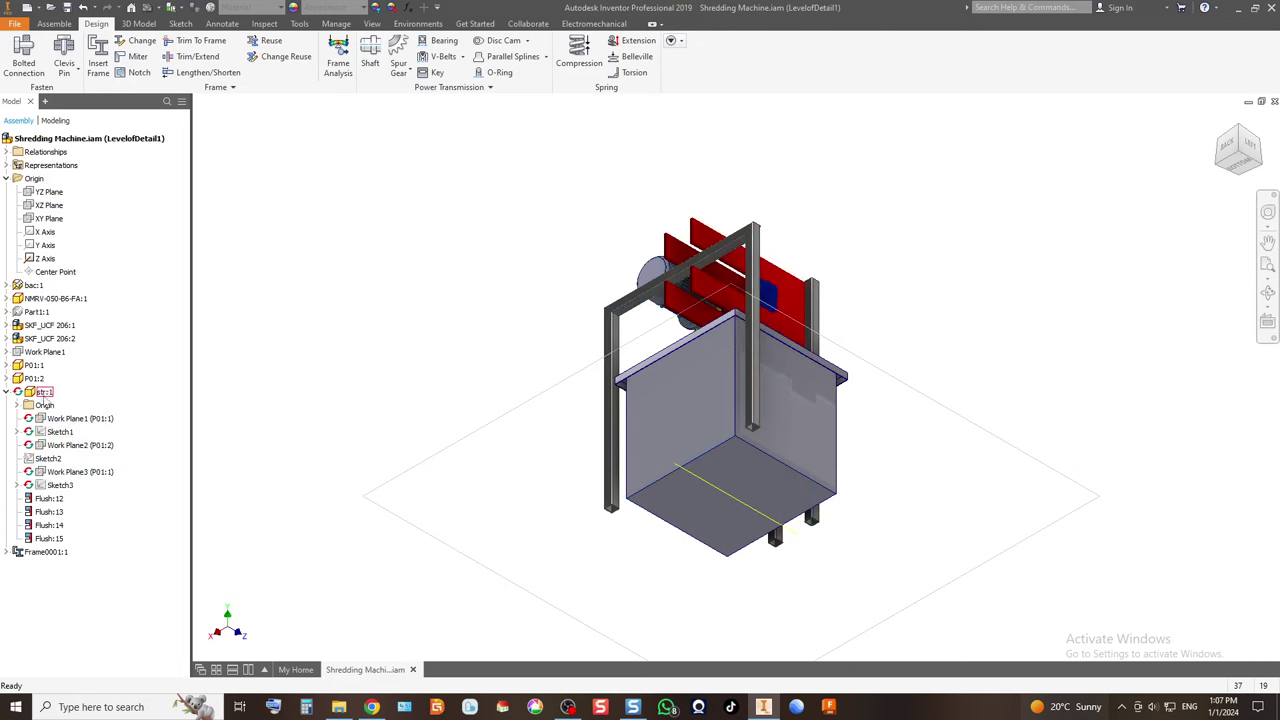
# Ground the str:1 skeleton part and open it for in-place editing.
pyautogui.rightClick(44, 396)
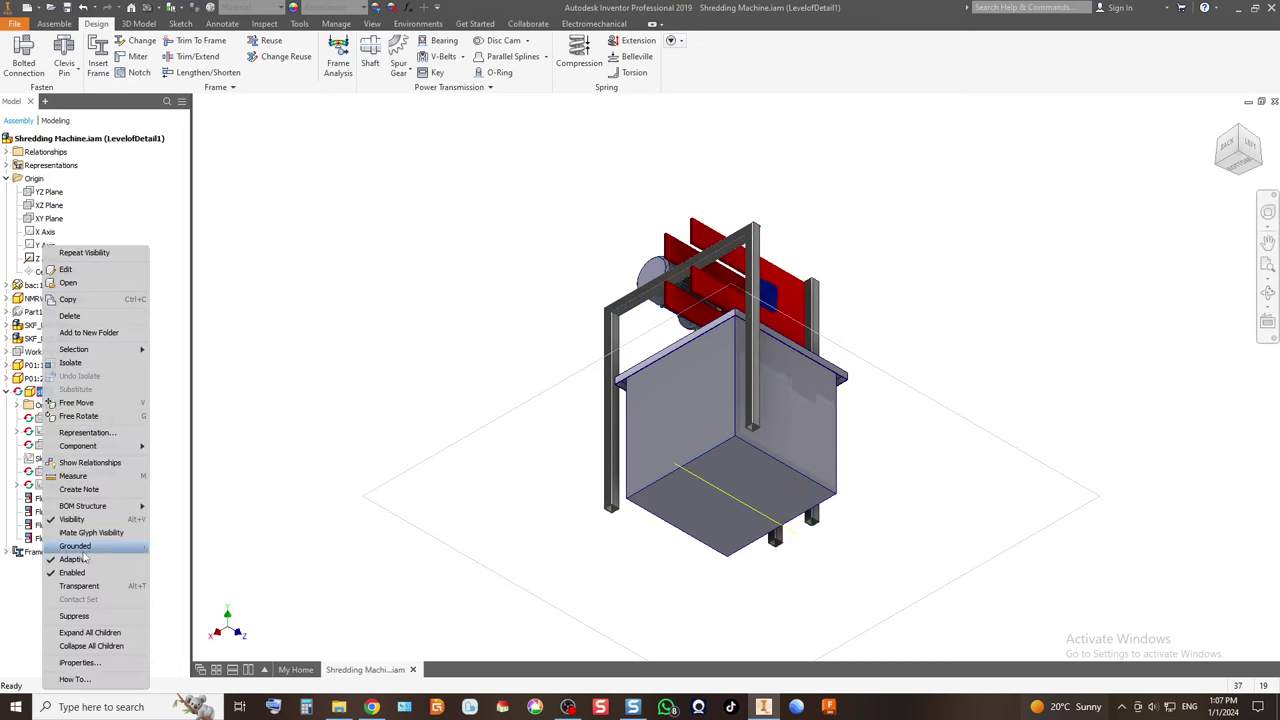
pyautogui.click(80, 547)
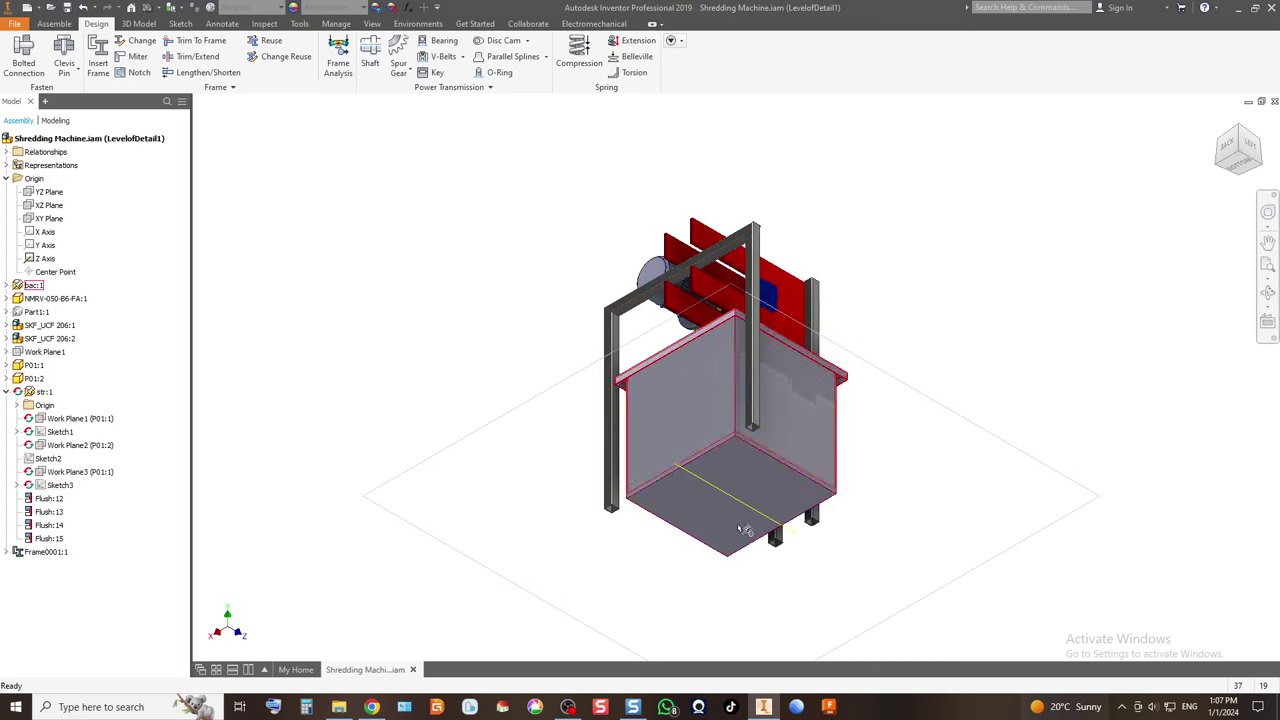
pyautogui.click(57, 24)
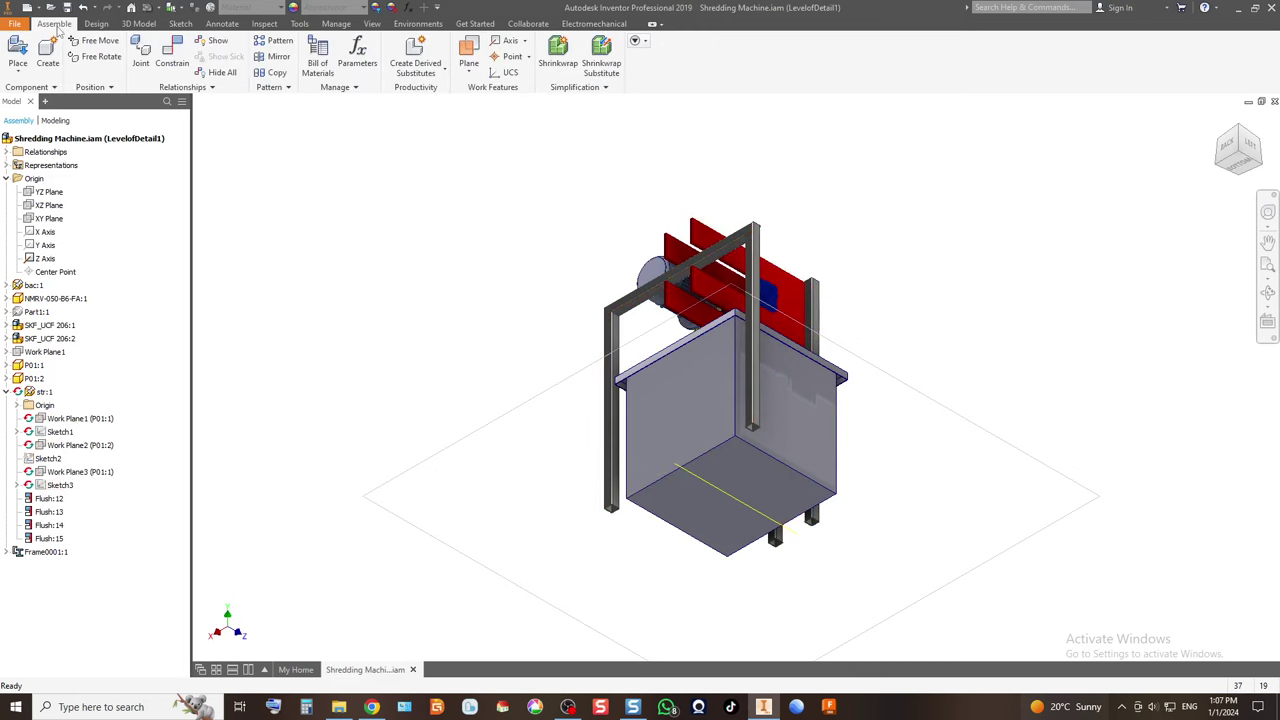
pyautogui.doubleClick(612, 400)
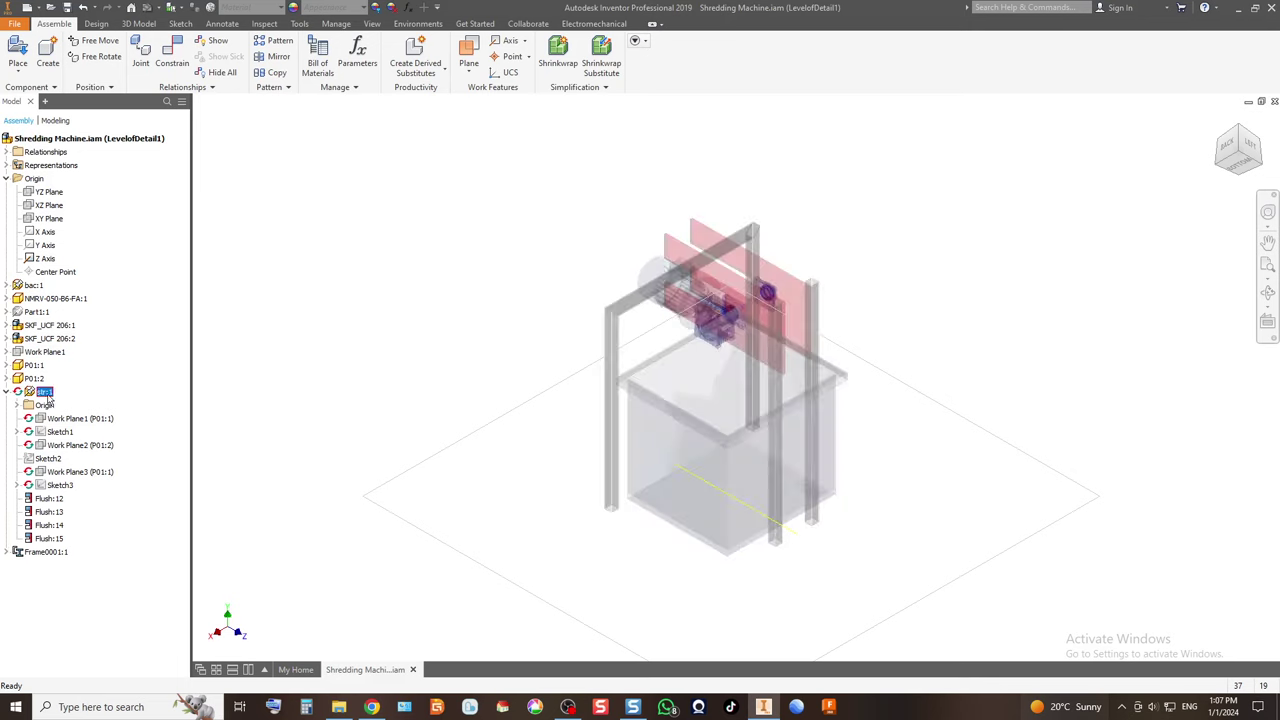
# Start a 2D sketch in str:1 on the bottom end face of a leg under the horizontal beam.
pyautogui.click(26, 55)
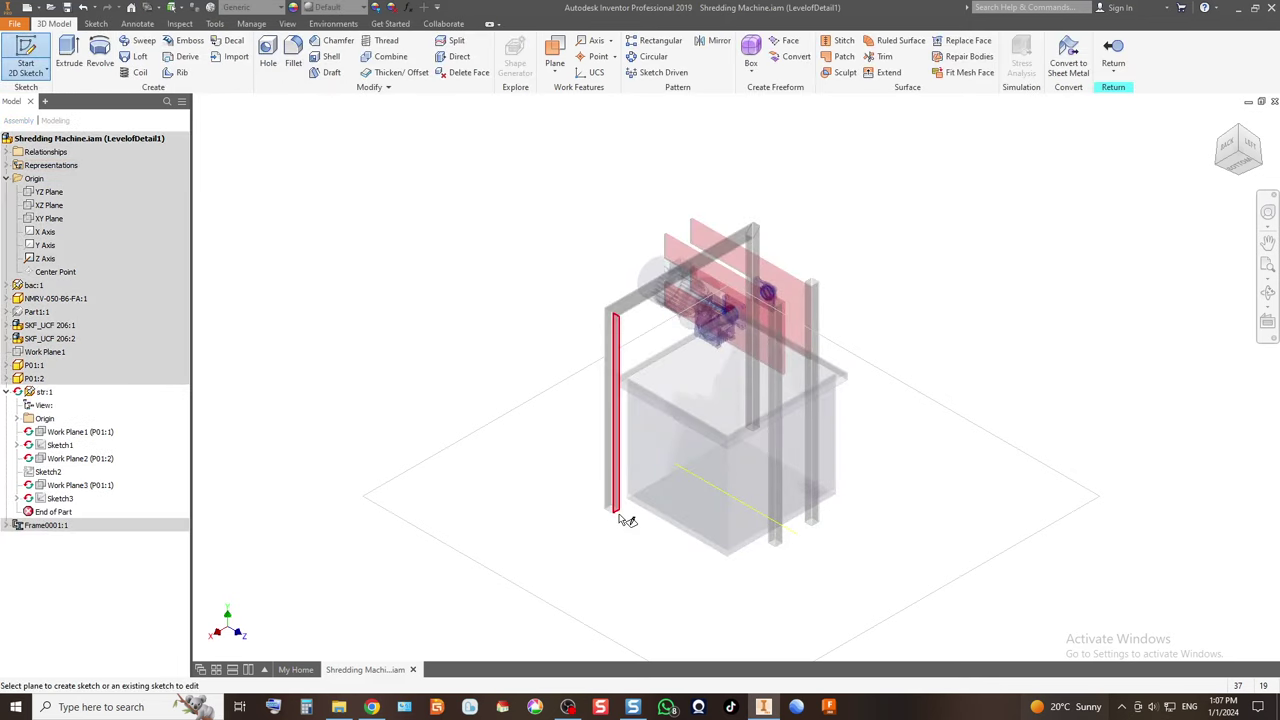
pyautogui.scroll(5, 612, 500)
pyautogui.scroll(5, 603, 492)
pyautogui.click(612, 490)
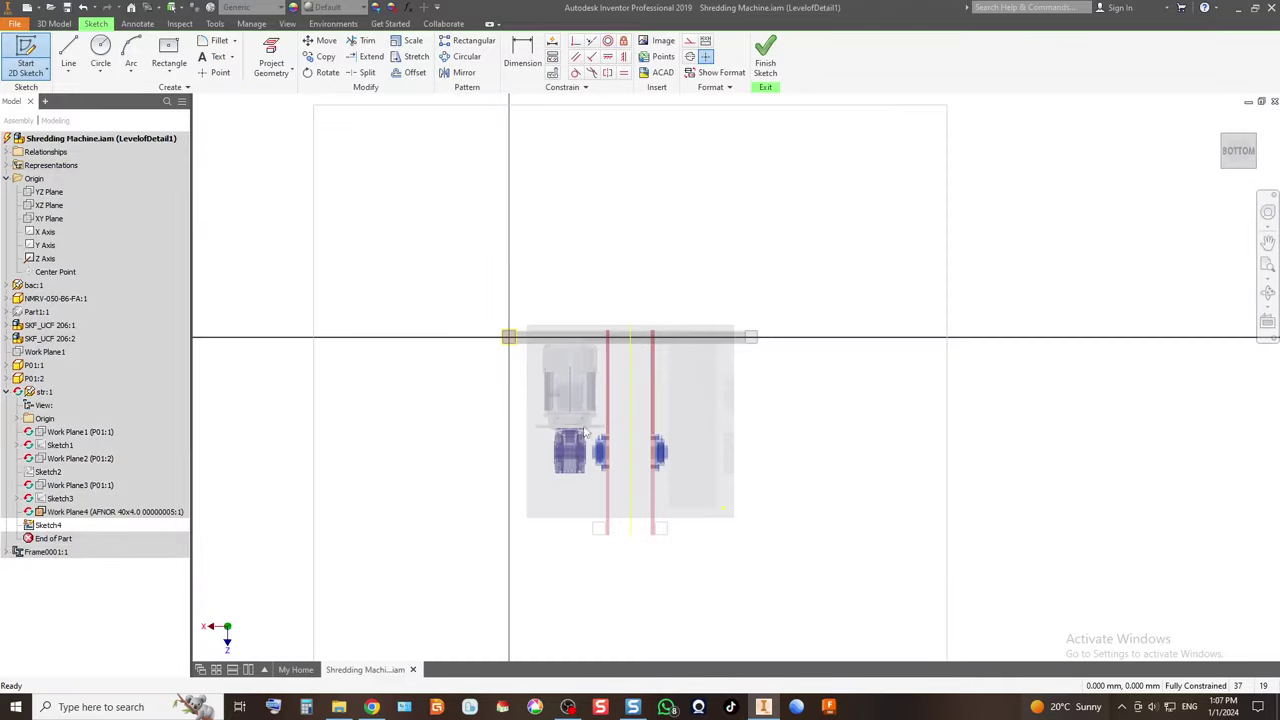
# Project the square tube end profiles of all four frame legs into the sketch.
pyautogui.scroll(6, 540, 371)
pyautogui.scroll(-3, 540, 371)
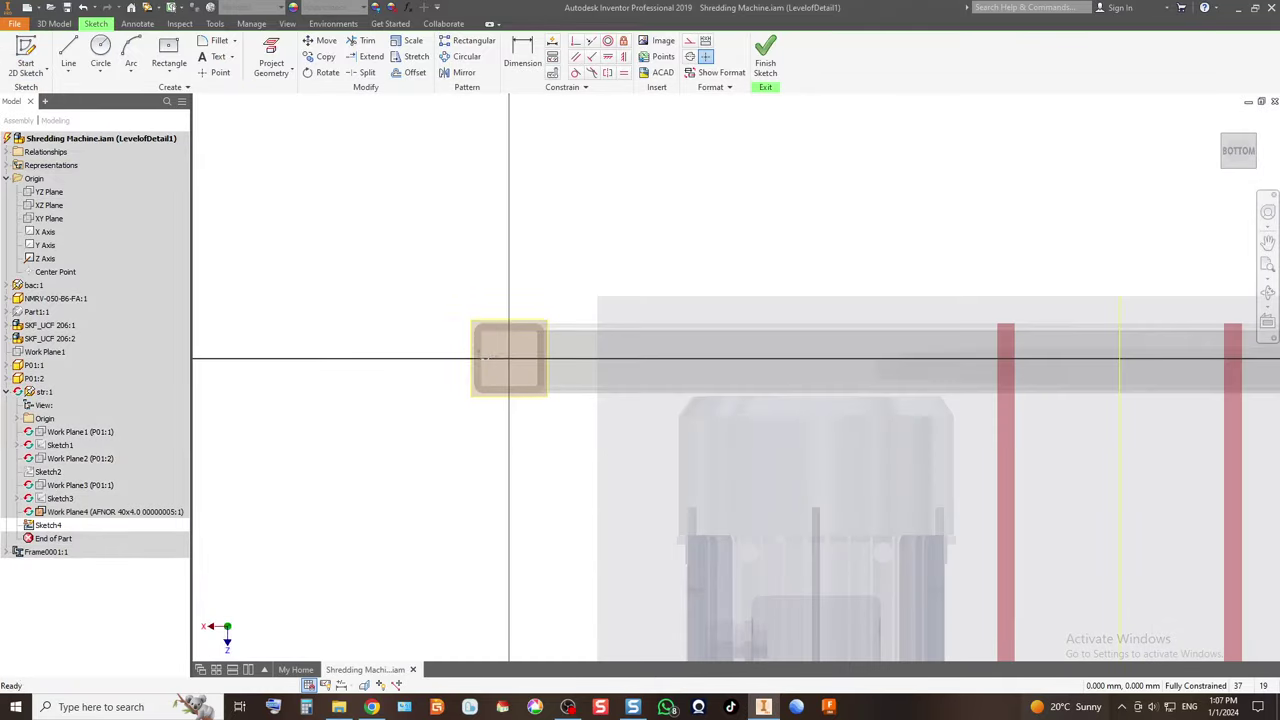
pyautogui.click(271, 55)
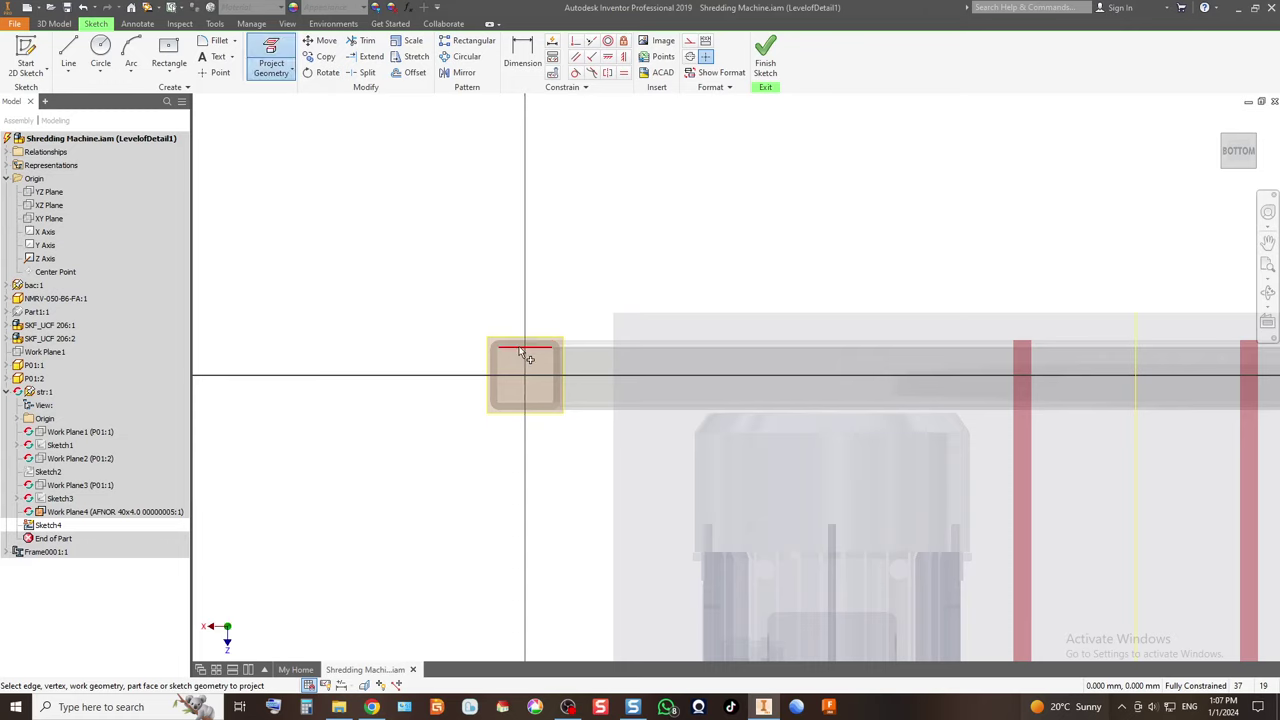
pyautogui.scroll(4, 519, 345)
pyautogui.scroll(-4, 500, 350)
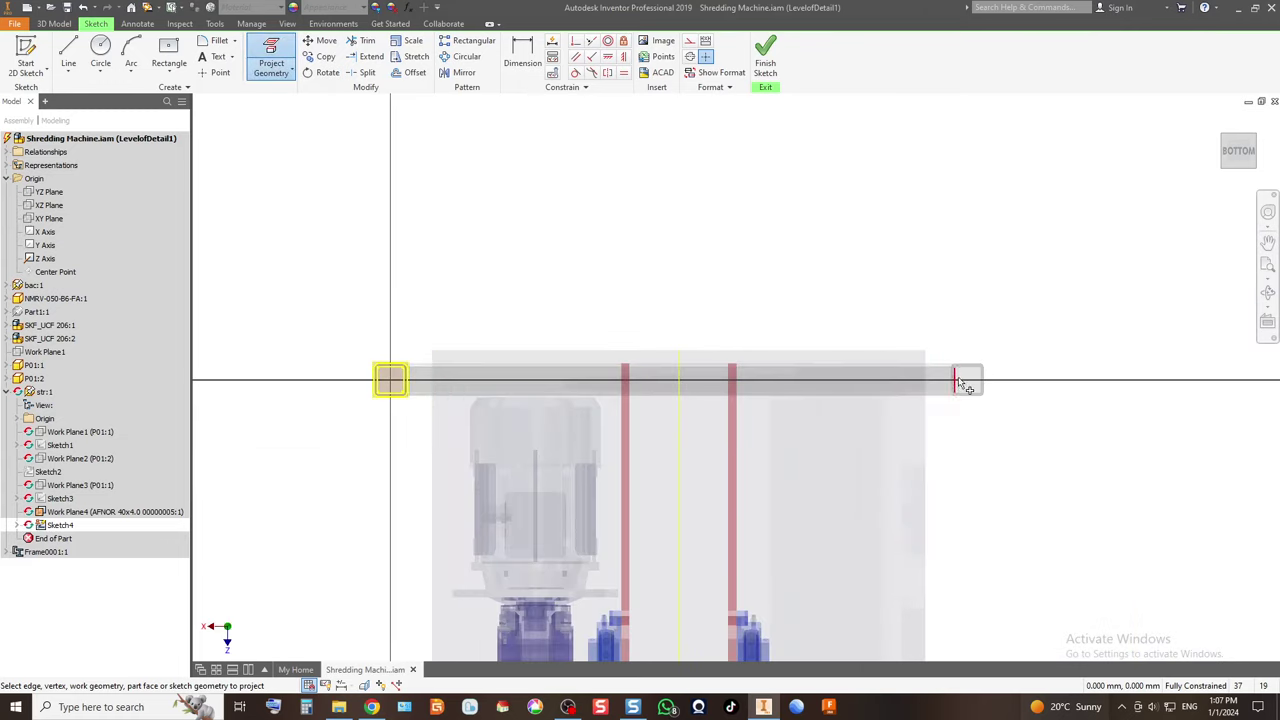
pyautogui.scroll(4, 940, 400)
pyautogui.scroll(-5, 766, 316)
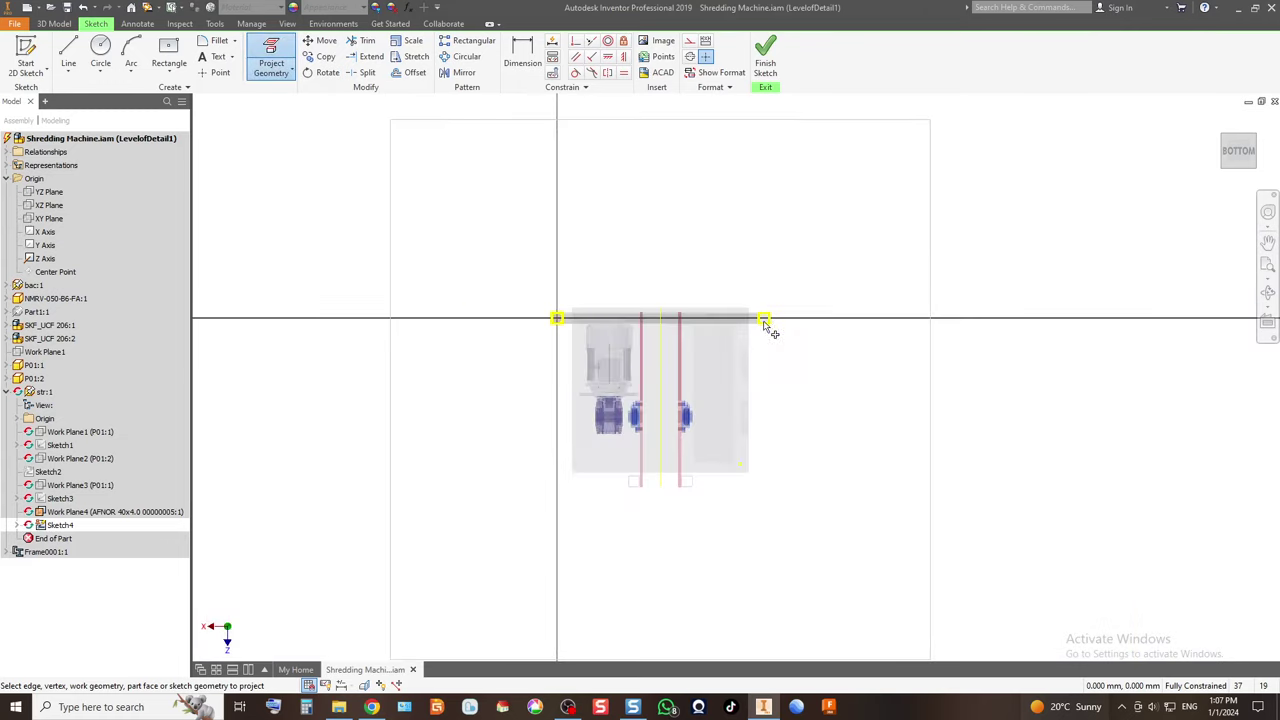
pyautogui.scroll(5, 680, 503)
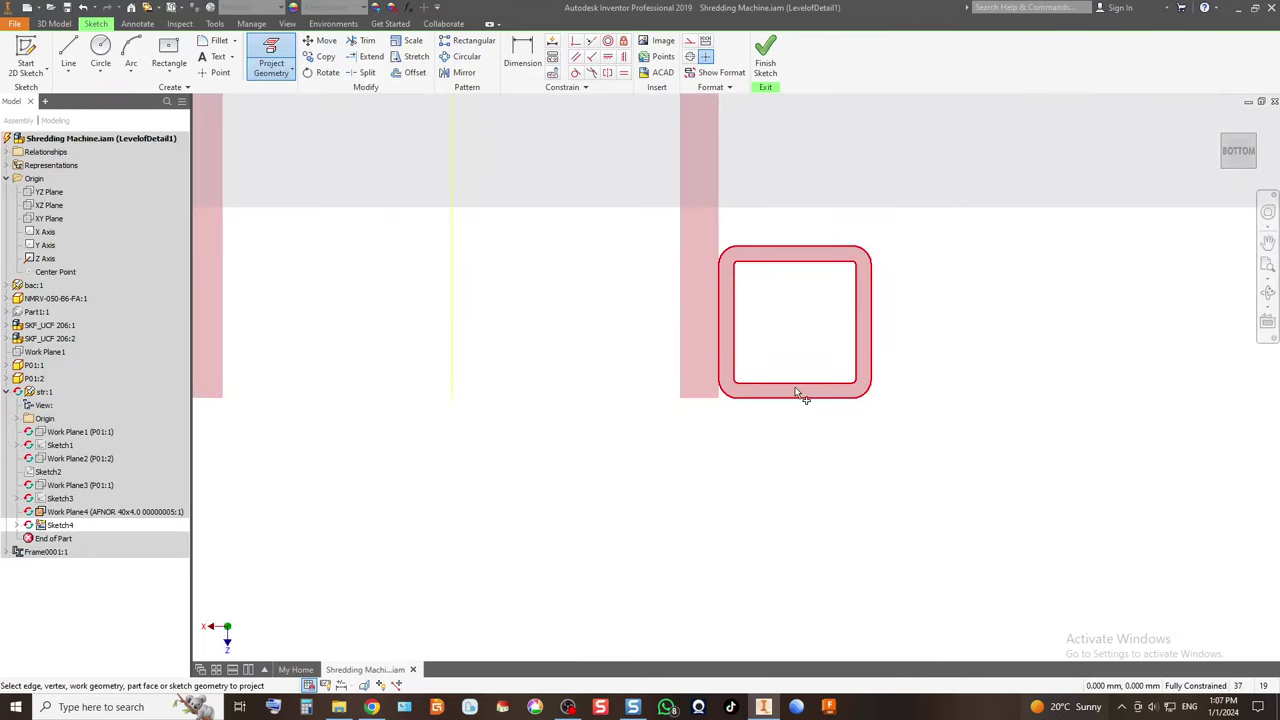
pyautogui.scroll(-5, 795, 405)
pyautogui.scroll(6, 655, 470)
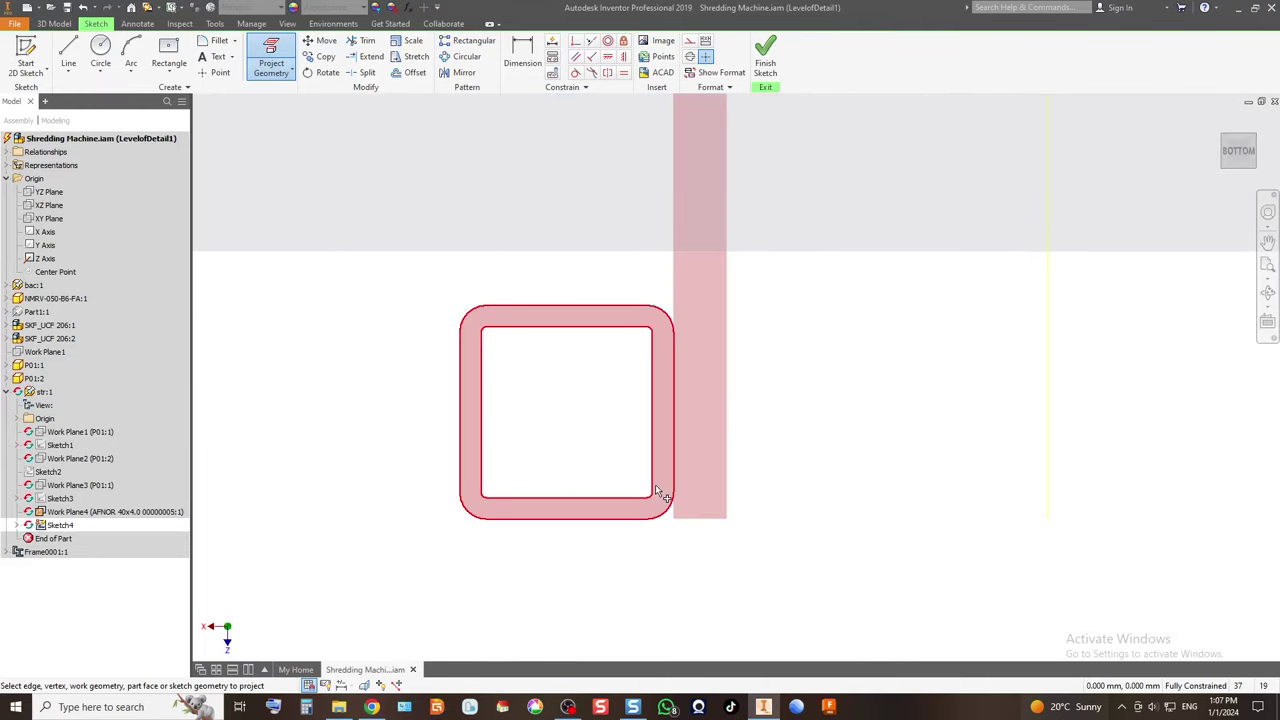
pyautogui.click(655, 490)
pyautogui.scroll(-4, 655, 490)
pyautogui.press('Escape')
# Draw an 80 mm diameter circle centred on each of the two legs beside the P01 plates.
pyautogui.press('c')
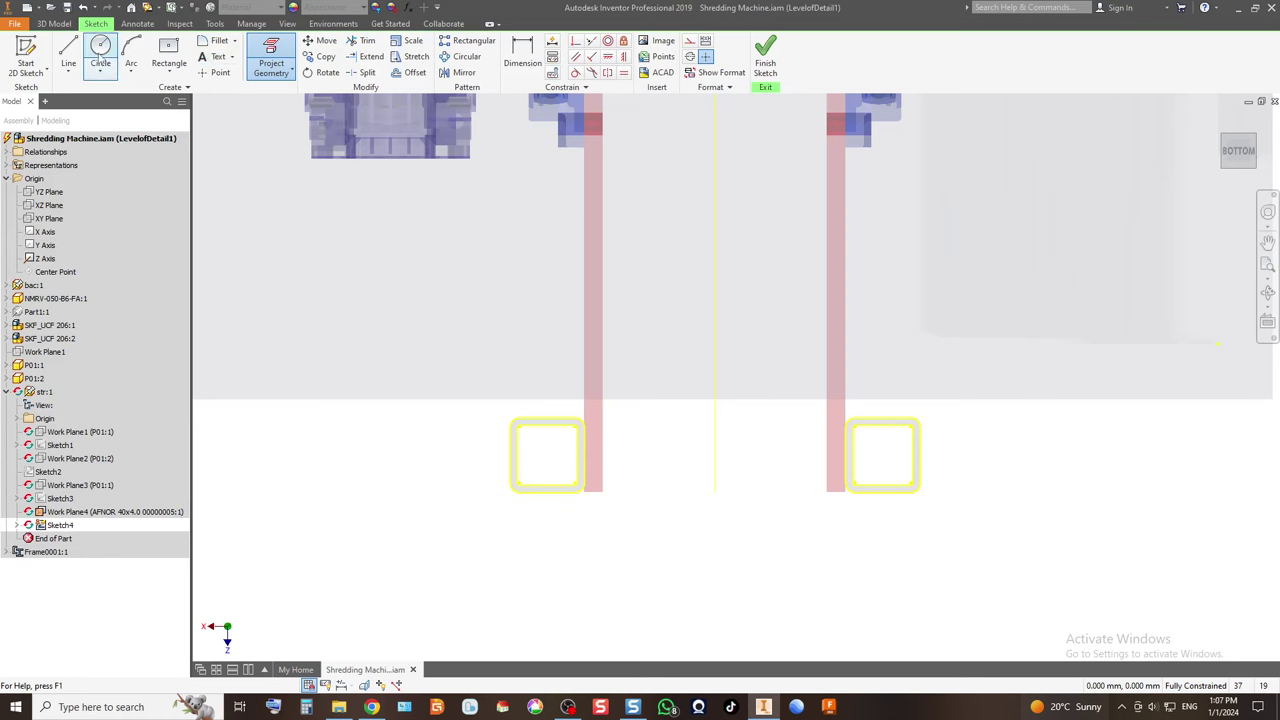
pyautogui.click(546, 455)
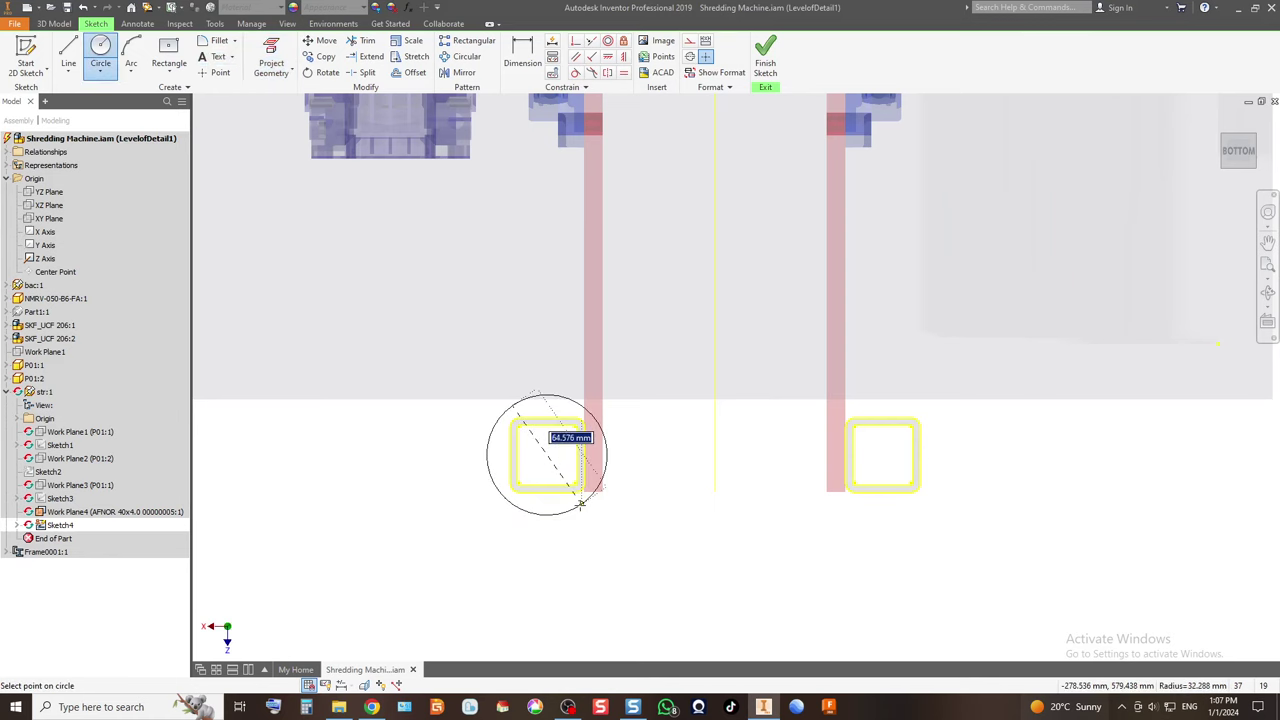
pyautogui.press('Return')
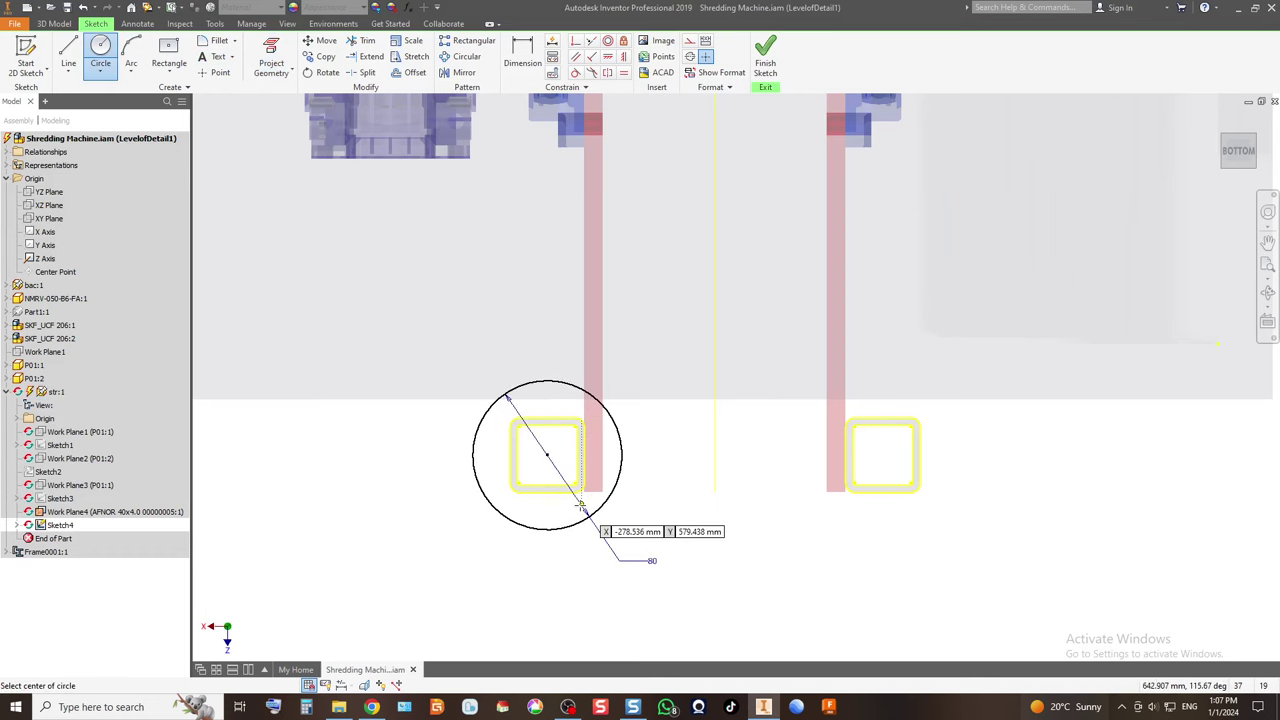
pyautogui.click(883, 455)
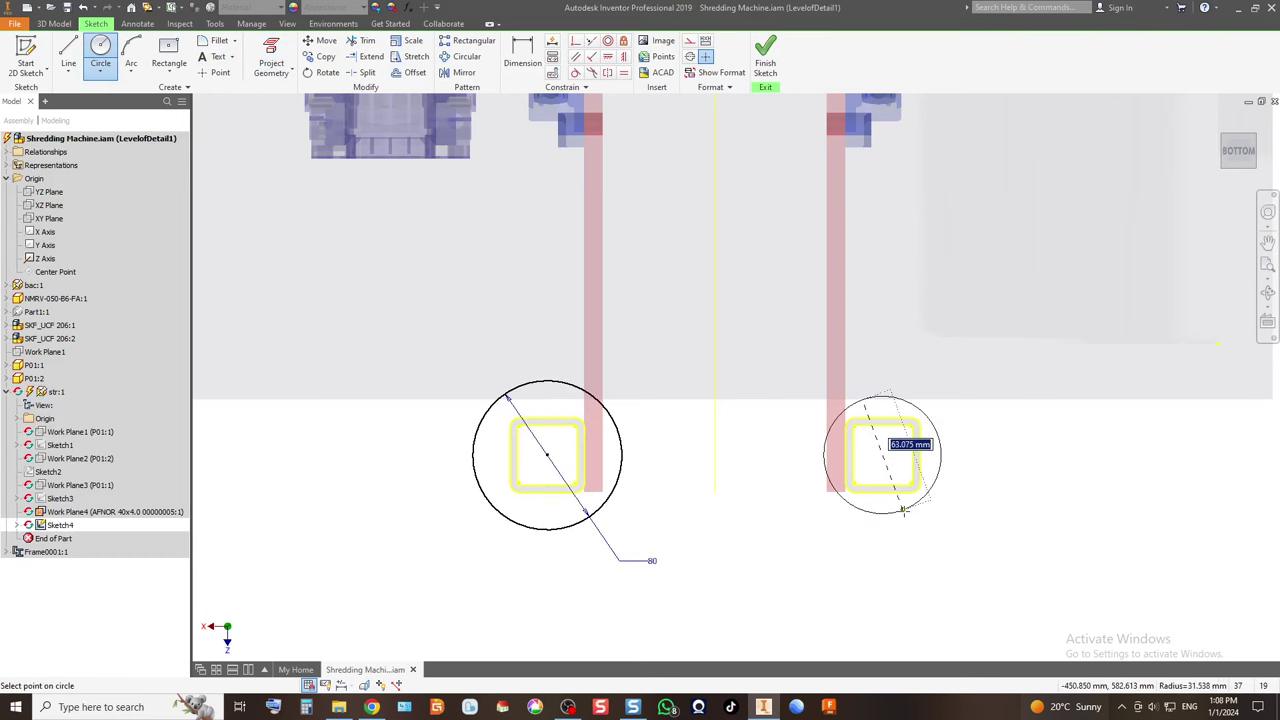
pyautogui.press('Return')
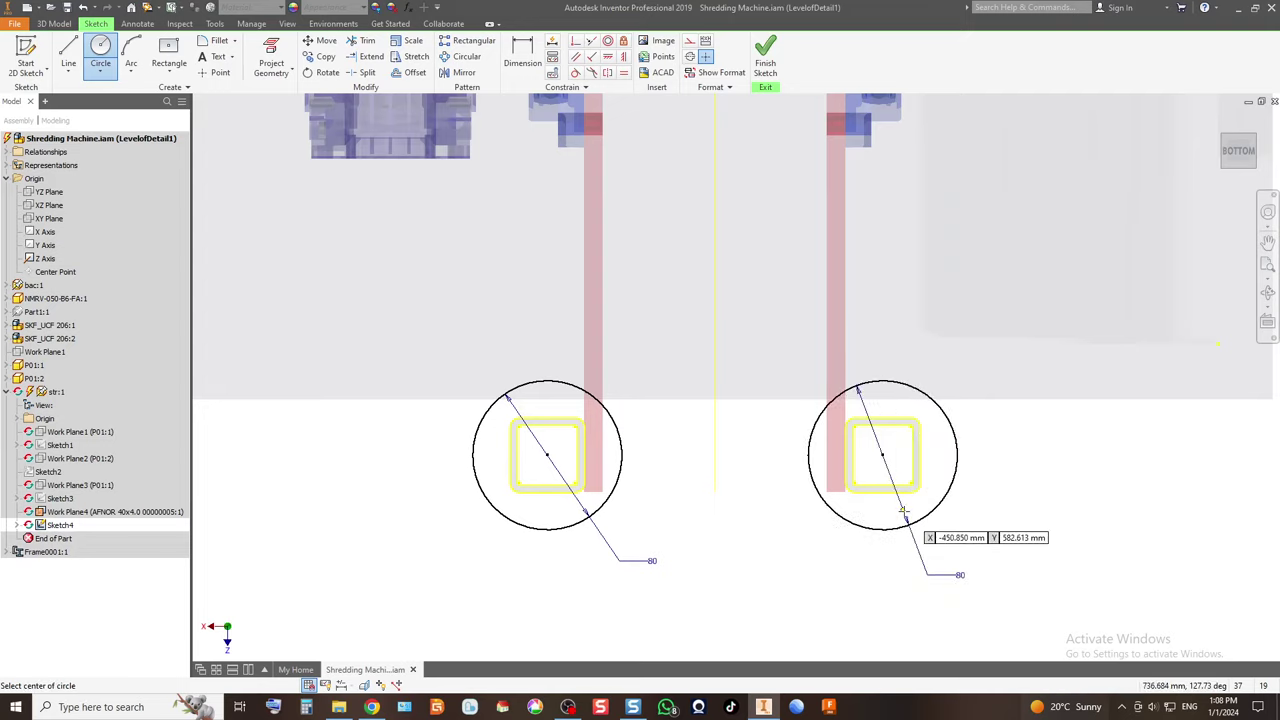
# Draw an 80 mm diameter circle centred on the horizontal beam's leg farthest from the sketch origin.
pyautogui.scroll(-10, 900, 515)
pyautogui.scroll(8, 925, 367)
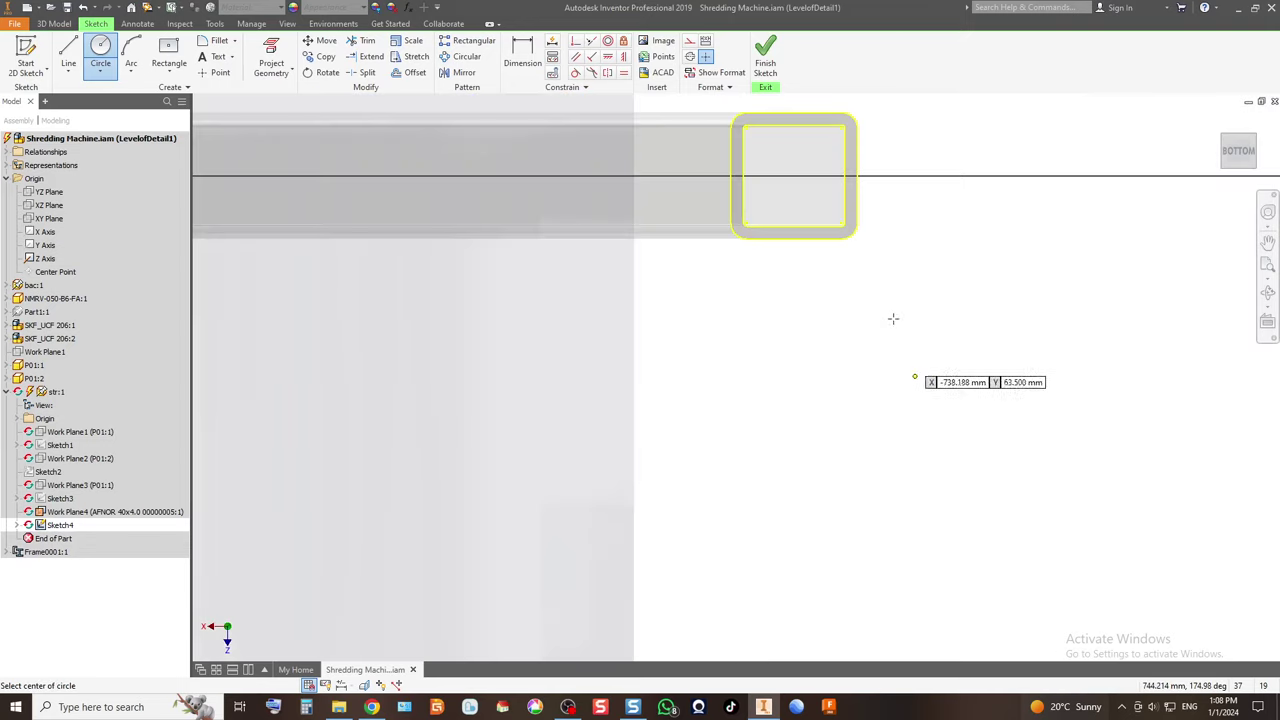
pyautogui.click(794, 175)
pyautogui.write('80')
pyautogui.press('Return')
pyautogui.scroll(-4, 845, 290)
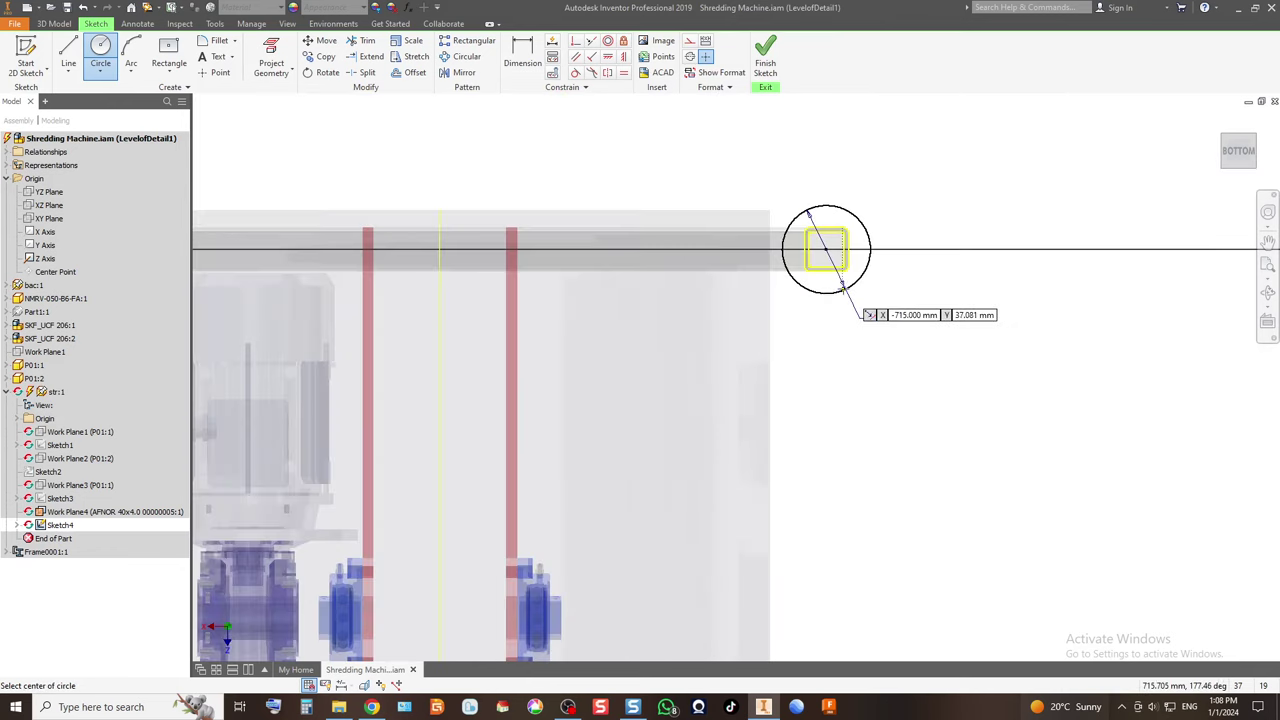
# Draw an 80 mm diameter circle centred on the leg at the sketch origin and finish the sketch.
pyautogui.scroll(-2, 368, 340)
pyautogui.scroll(-2, 368, 340)
pyautogui.scroll(8, 360, 362)
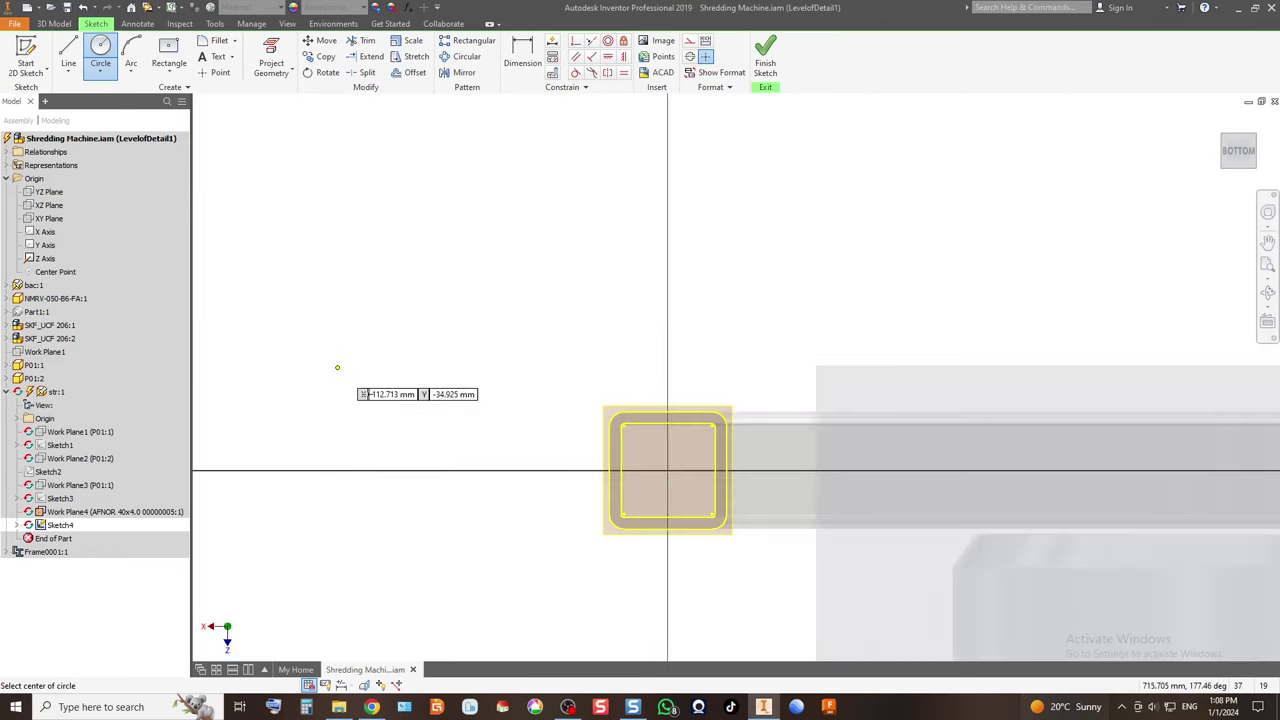
pyautogui.click(669, 470)
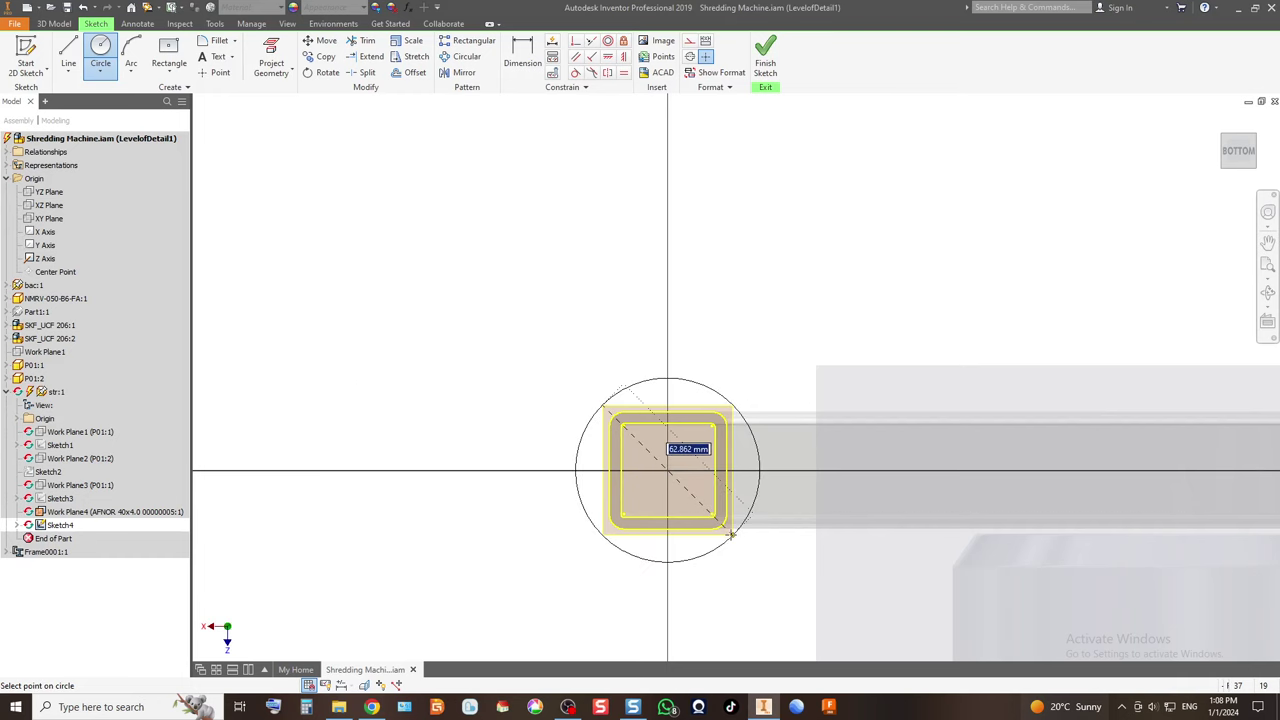
pyautogui.write('80')
pyautogui.press('Return')
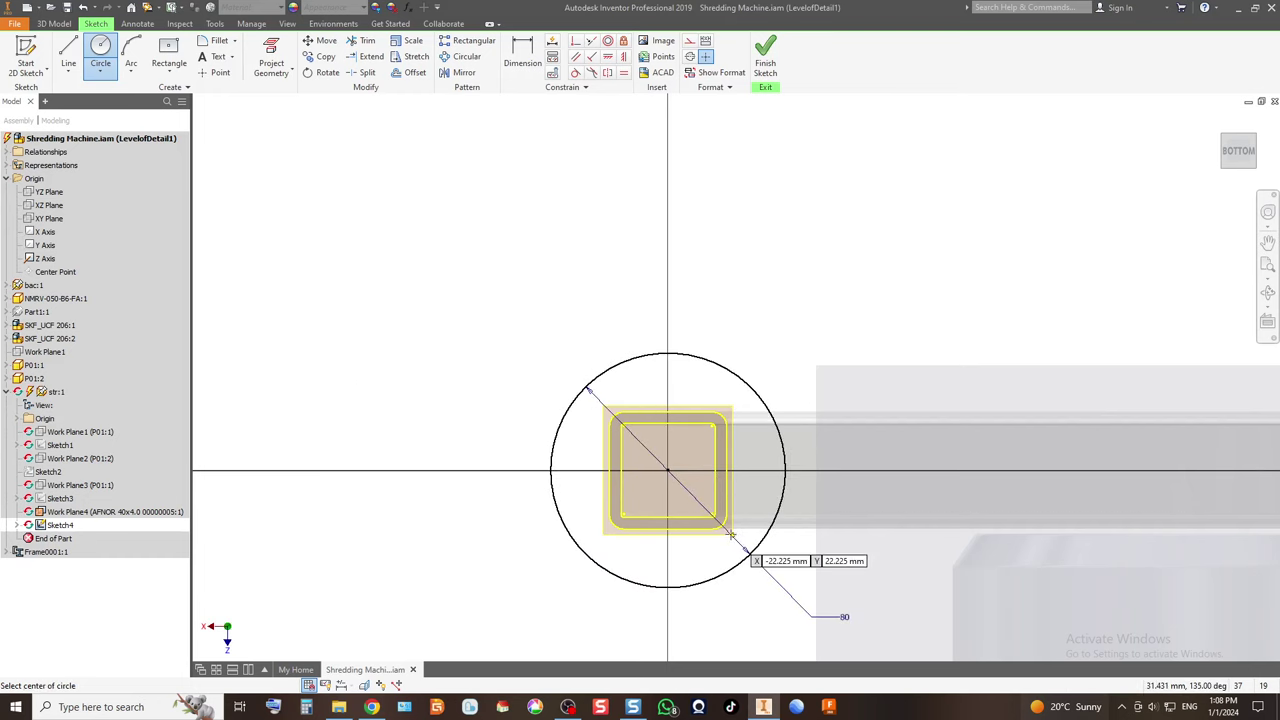
pyautogui.click(766, 60)
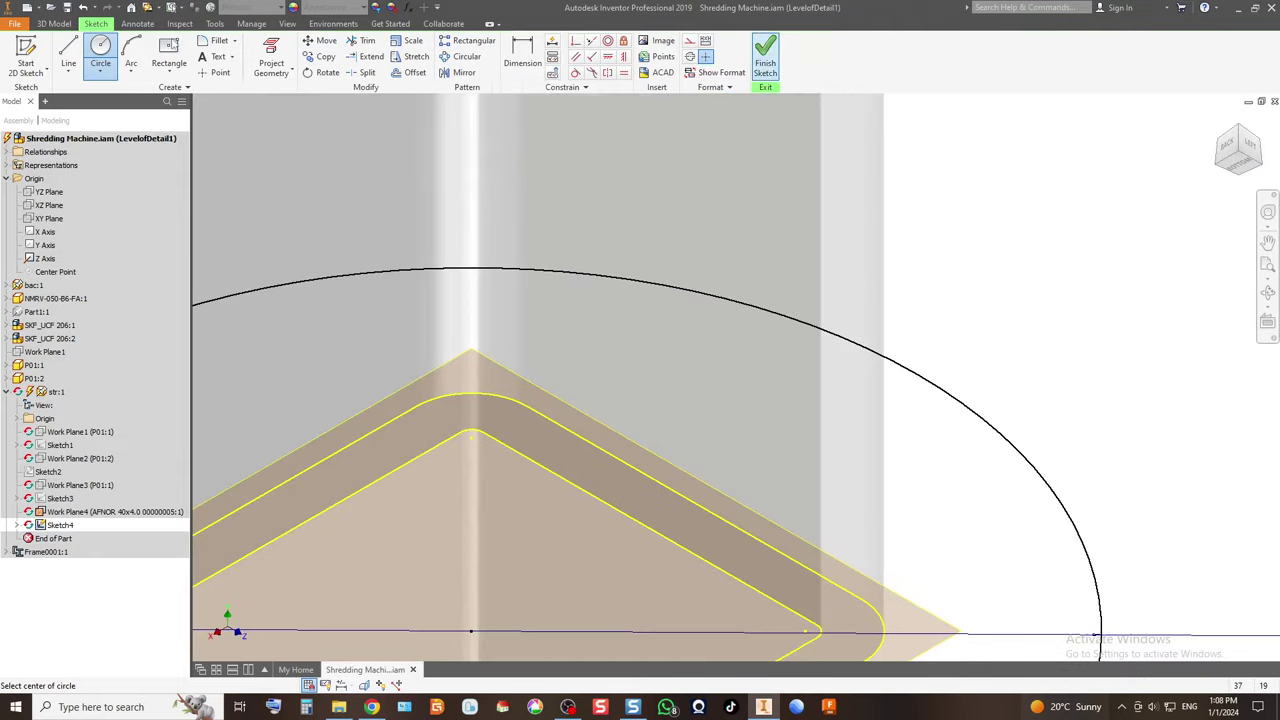
# Extrude the four full circle profiles, including their inner tube regions, 5 mm downward as foot plates under the legs.
pyautogui.click(80, 58)
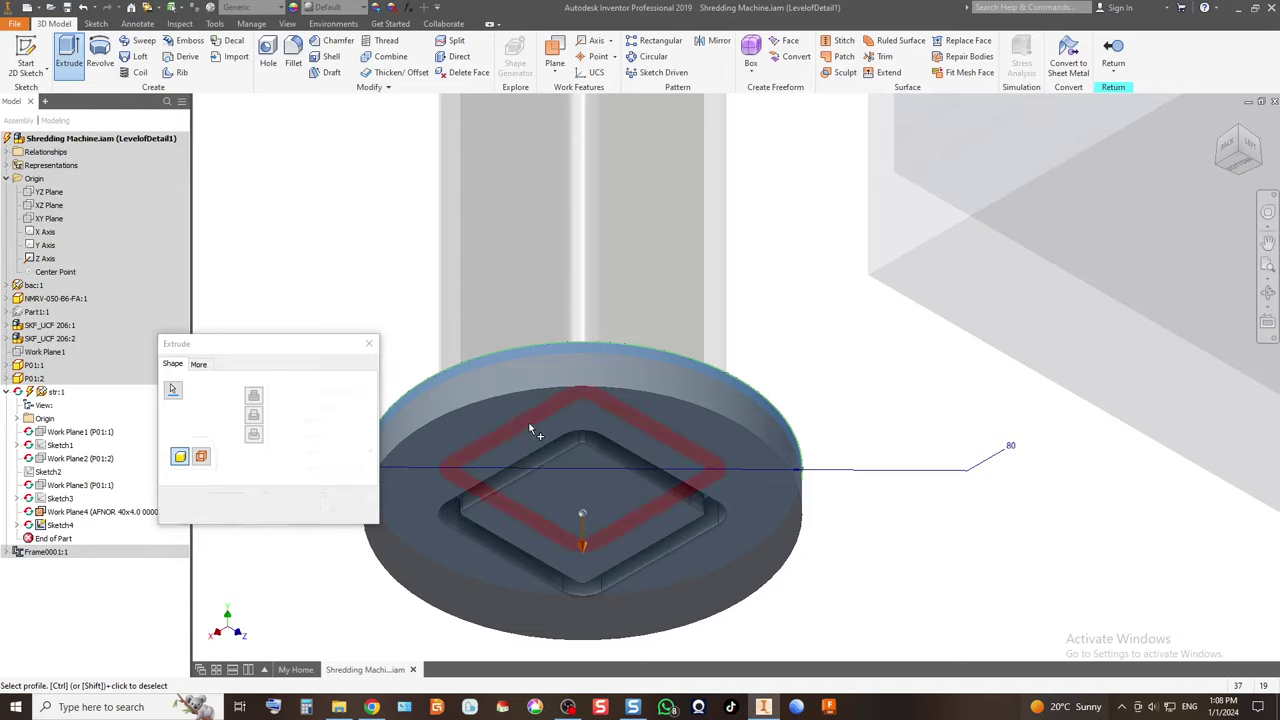
pyautogui.scroll(6, 534, 449)
pyautogui.scroll(-5, 745, 535)
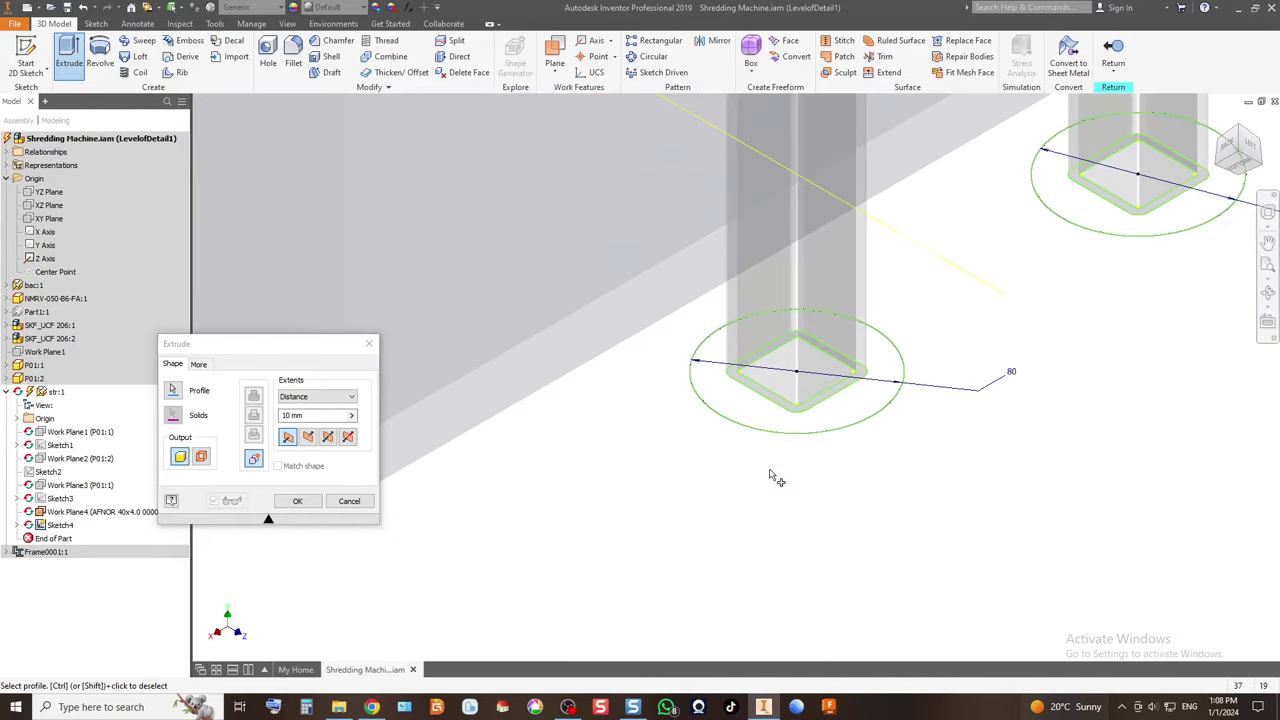
pyautogui.click(777, 414)
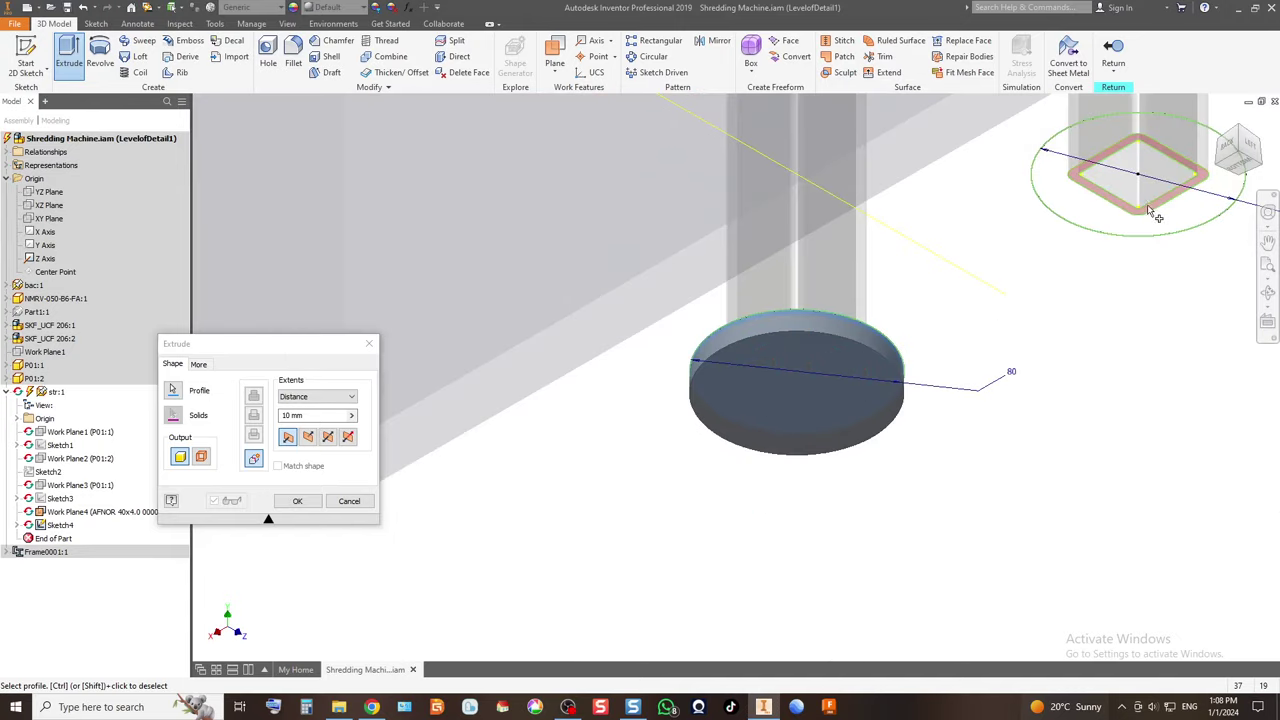
pyautogui.click(1061, 190)
pyautogui.scroll(6, 1061, 190)
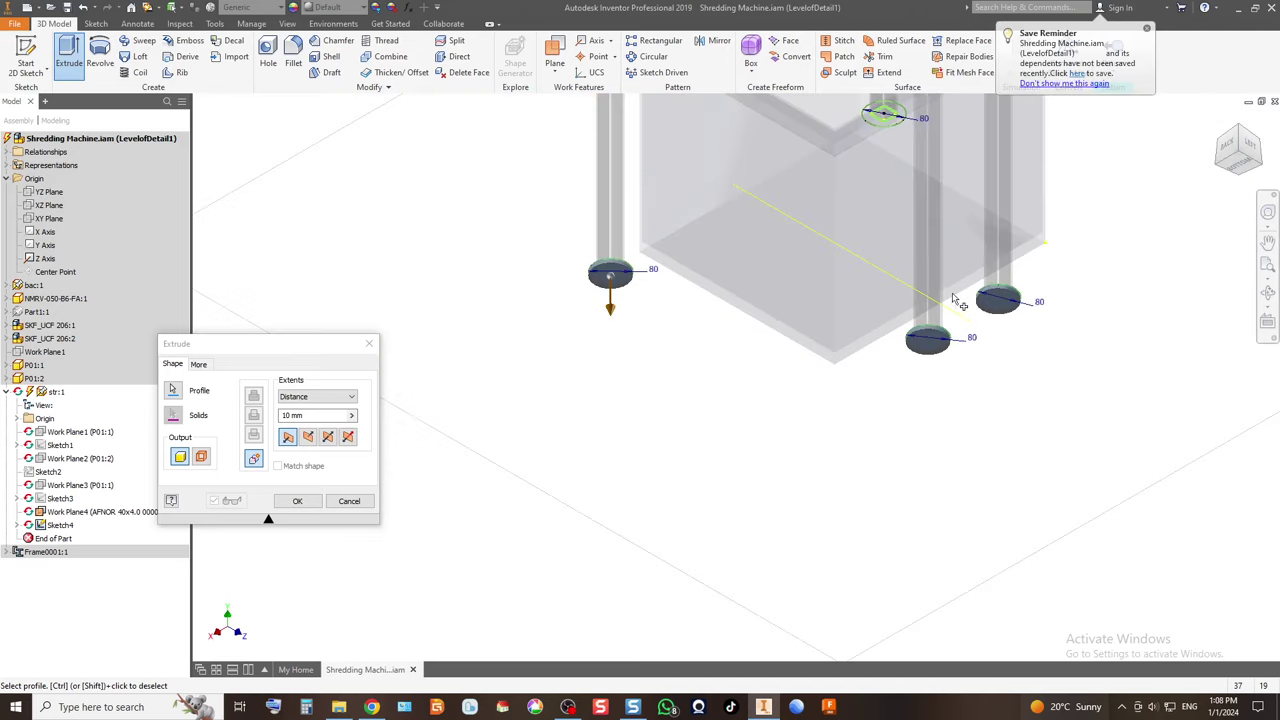
pyautogui.scroll(-6, 929, 217)
pyautogui.click(940, 365)
pyautogui.click(945, 335)
pyautogui.click(316, 415)
pyautogui.write('5')
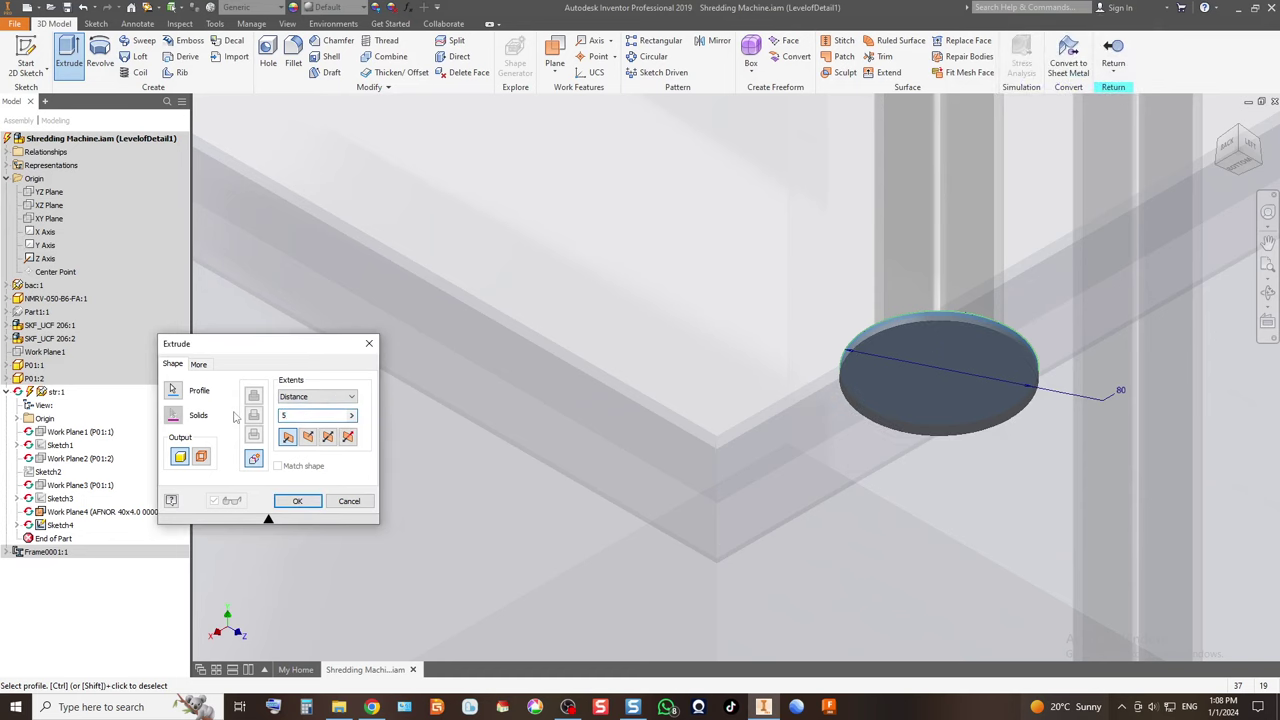
pyautogui.click(297, 500)
# Return to the top-level assembly and view the frame with its foot plates from above the rear corner.
pyautogui.scroll(3, 594, 378)
pyautogui.scroll(5, 594, 378)
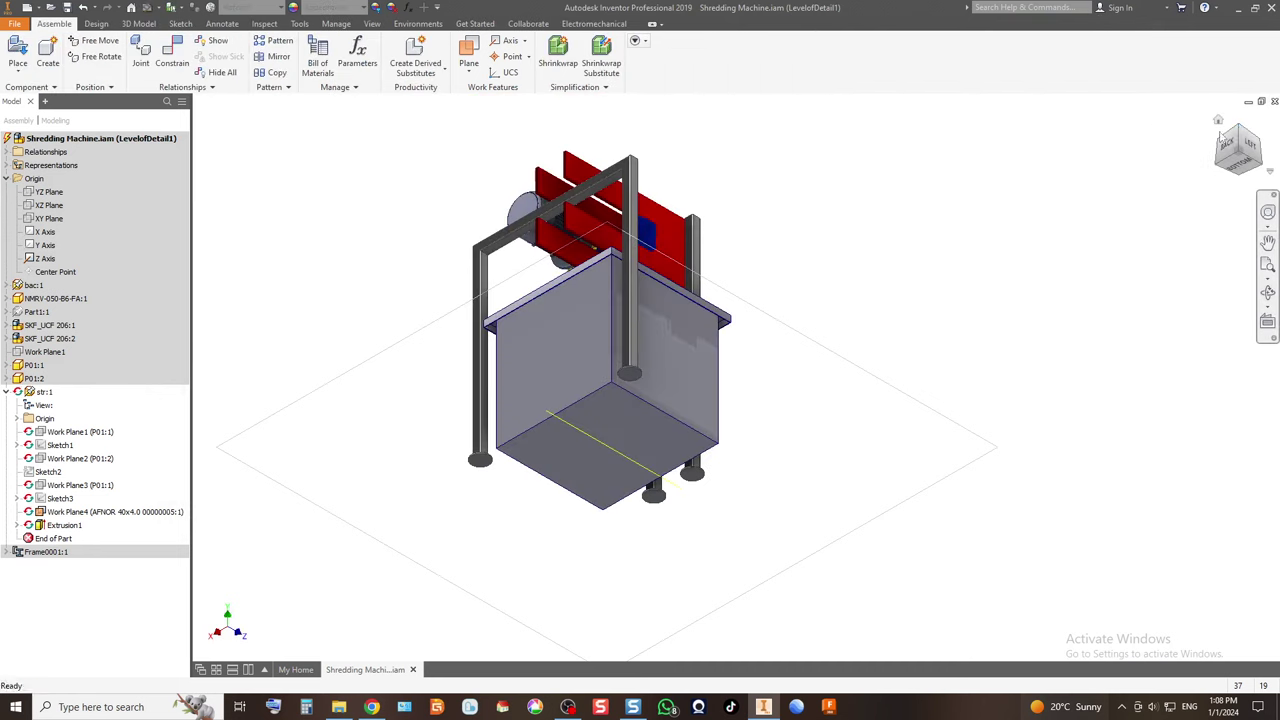
pyautogui.scroll(-5, 766, 443)
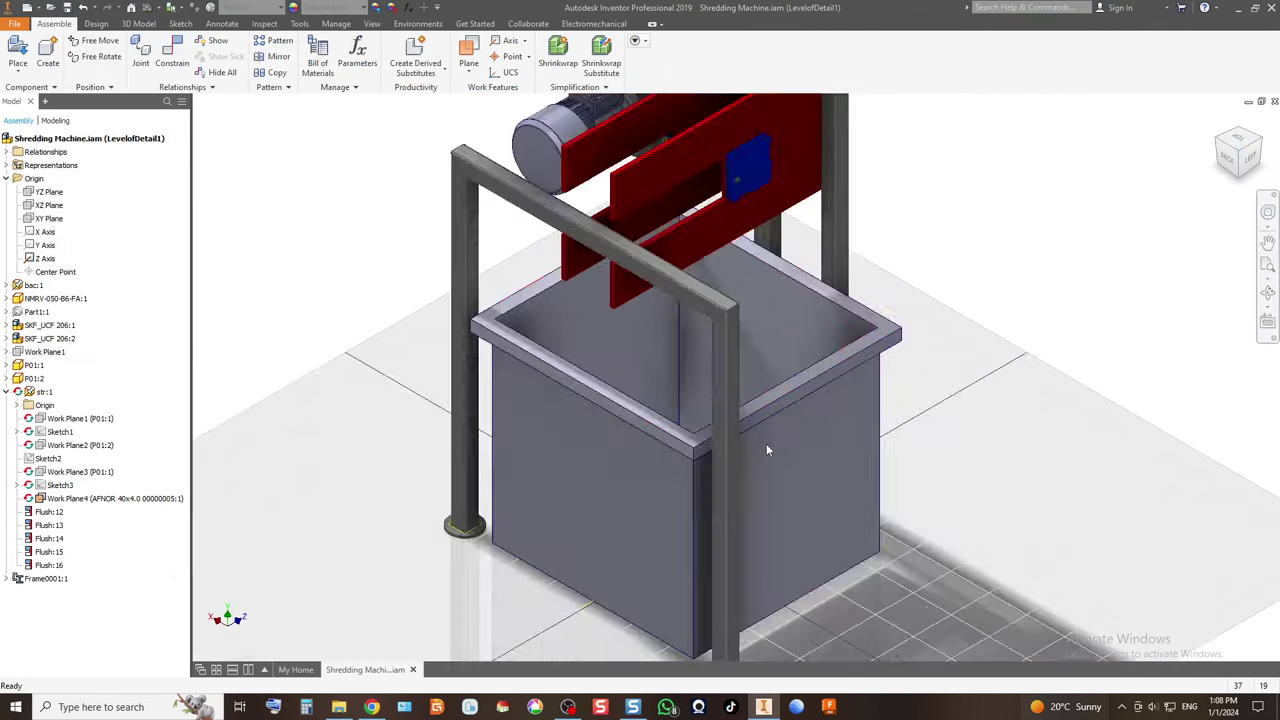
pyautogui.scroll(4, 571, 323)
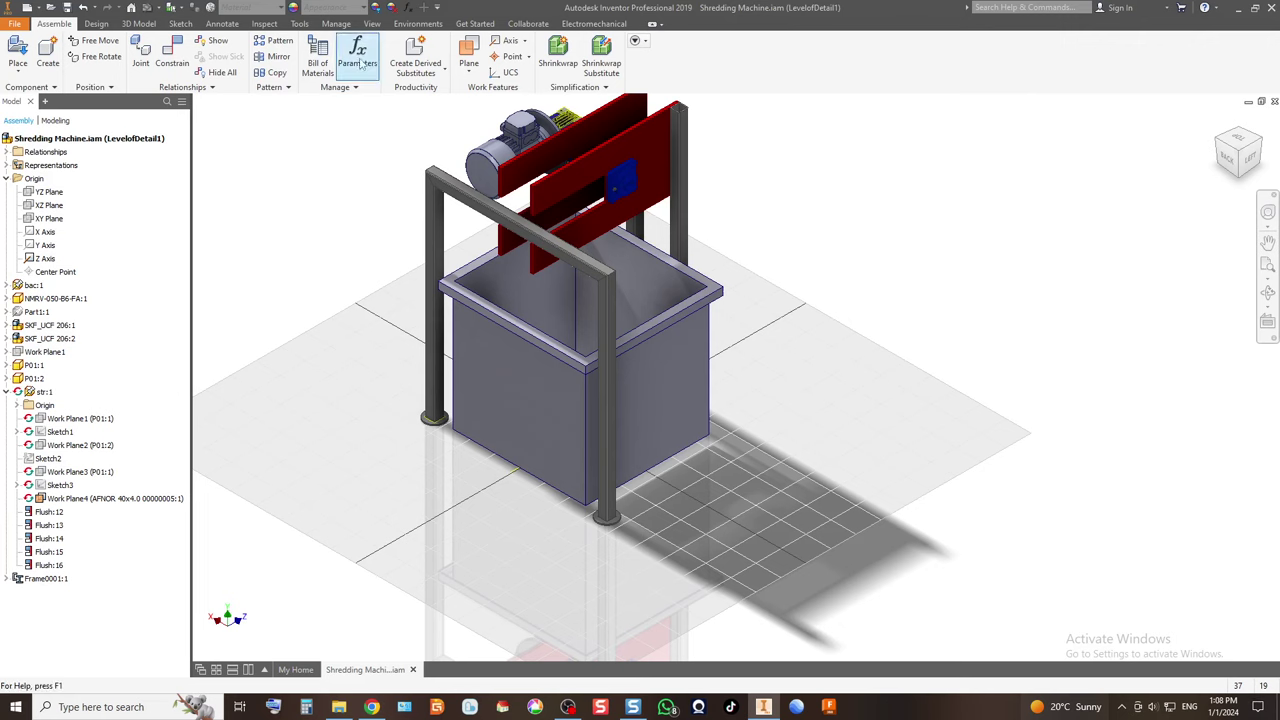
# Copy the red Chrome - Polished(1) appearance from the P01:2 plate to the frame's horizontal beam, all legs and the foot plates.
pyautogui.click(375, 8)
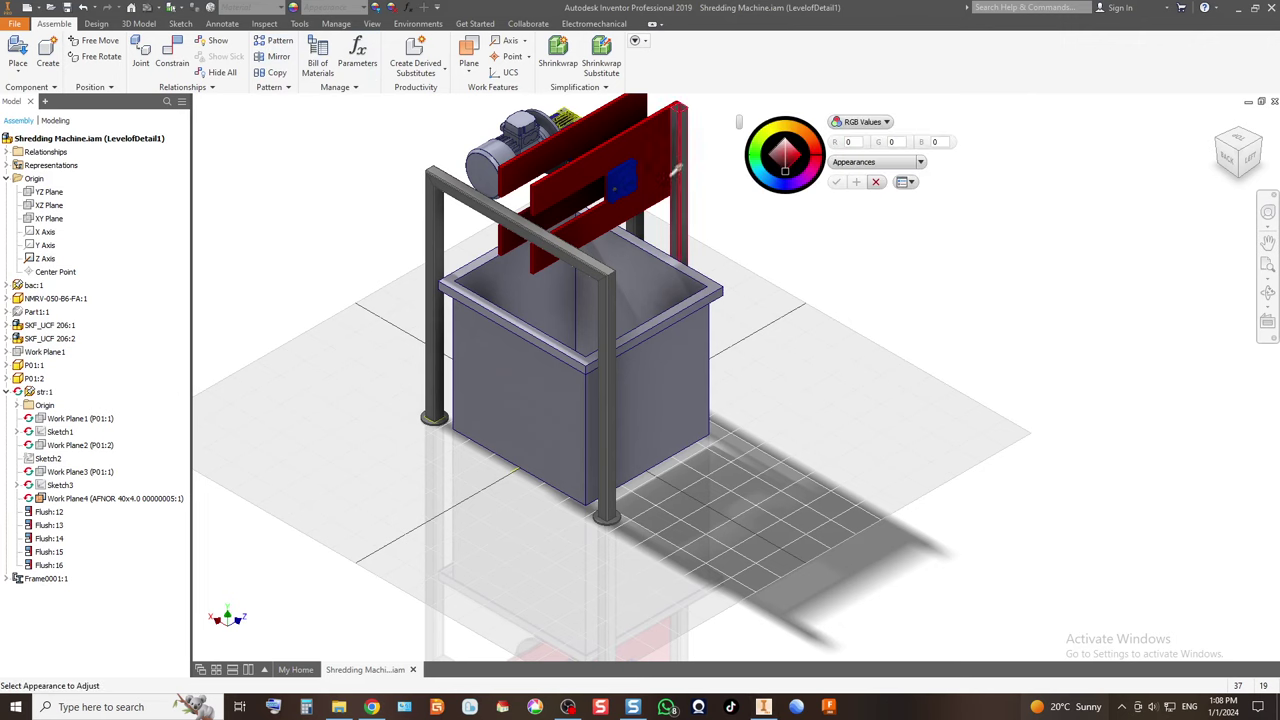
pyautogui.click(670, 166)
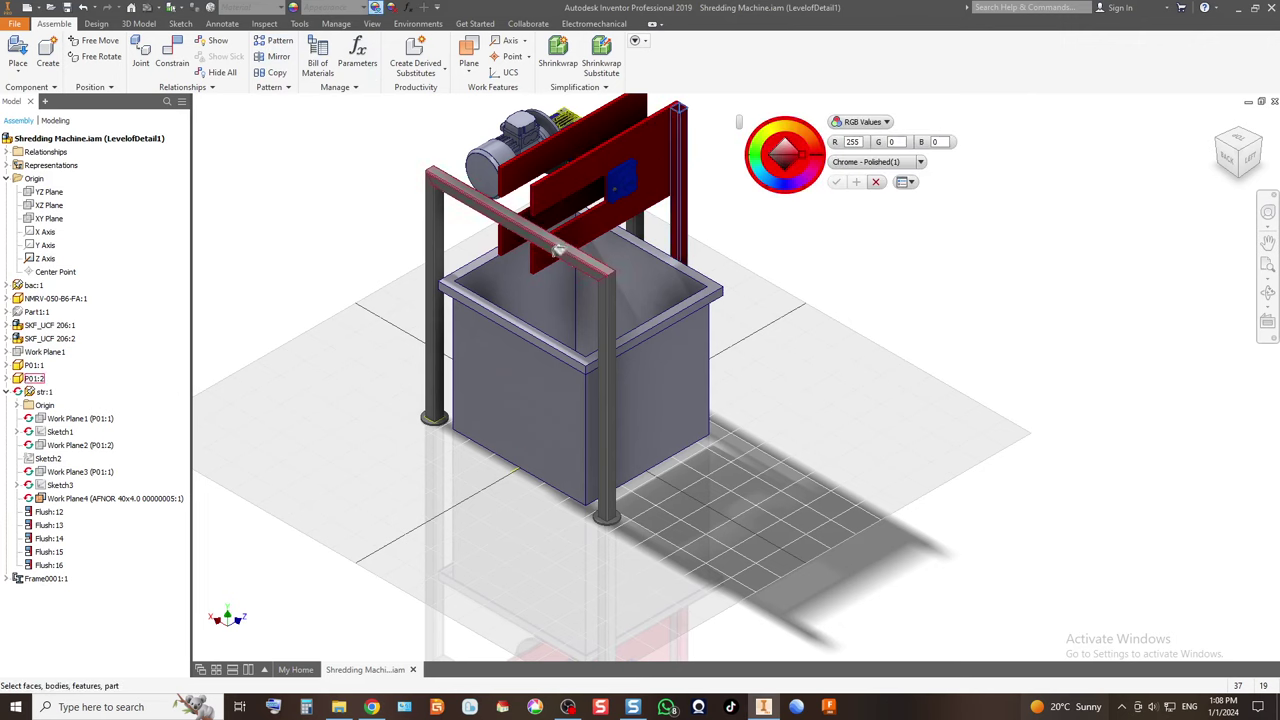
pyautogui.click(564, 246)
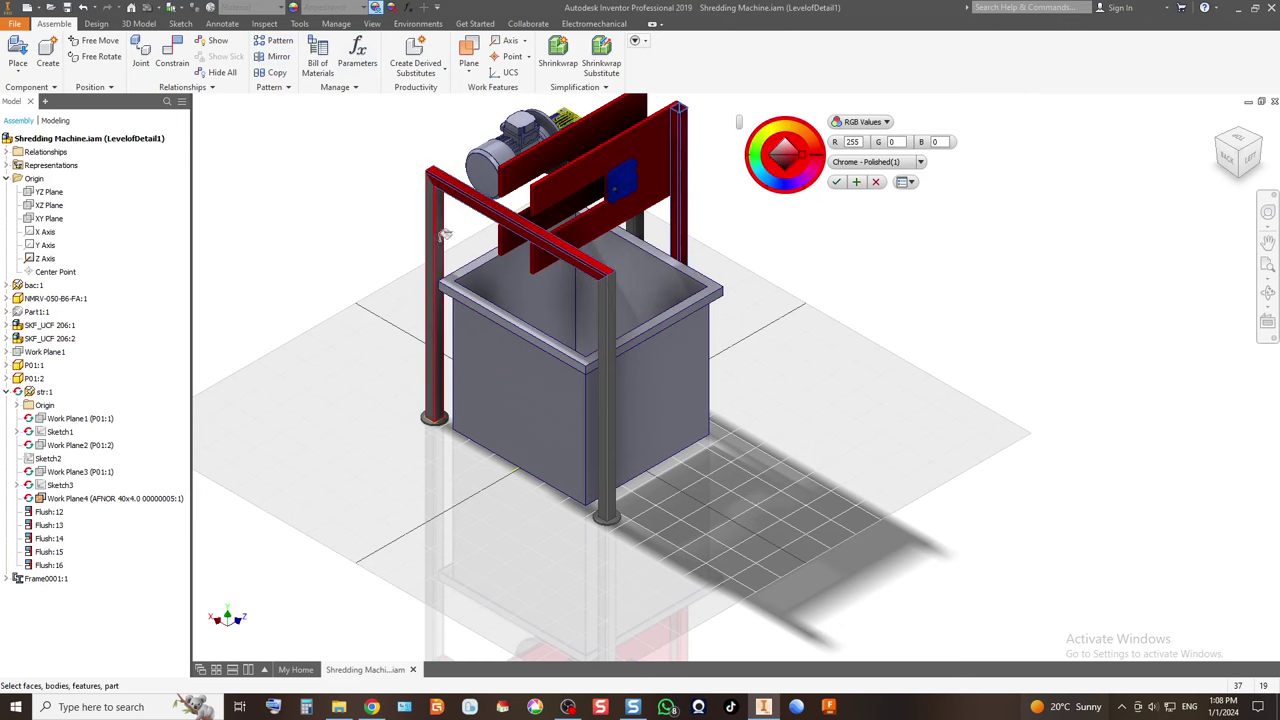
pyautogui.click(605, 372)
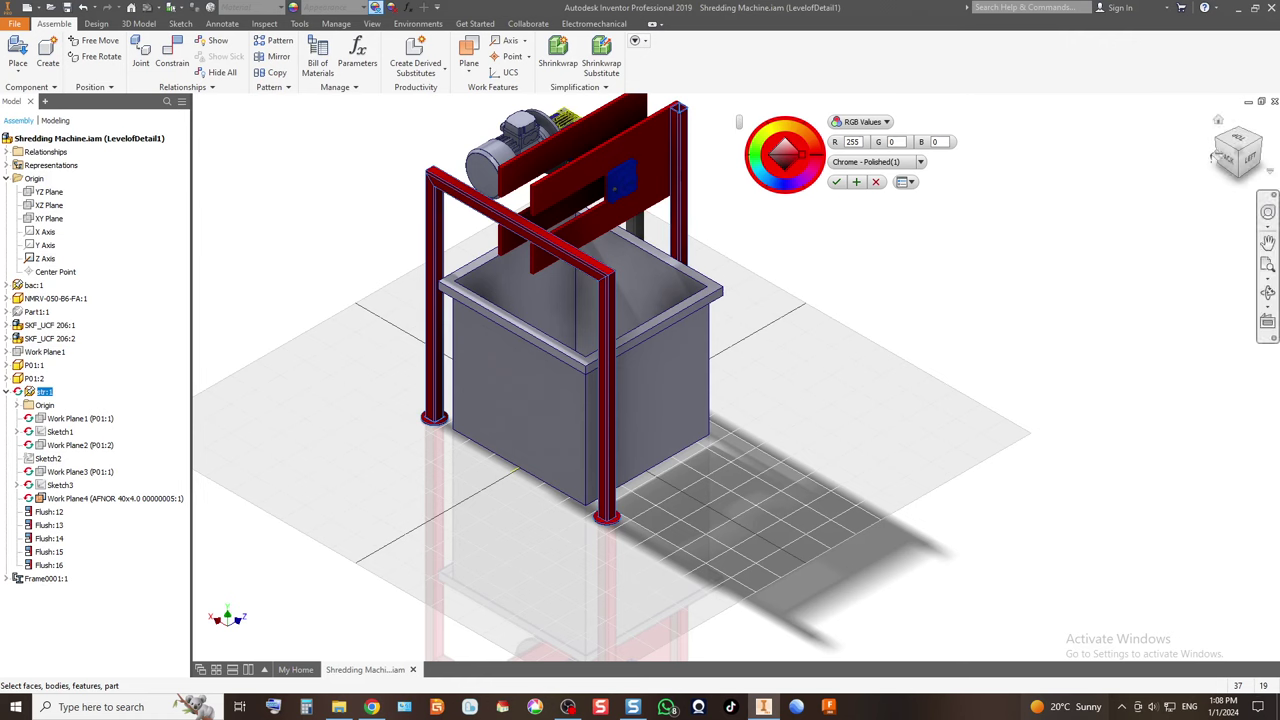
pyautogui.click(1262, 146)
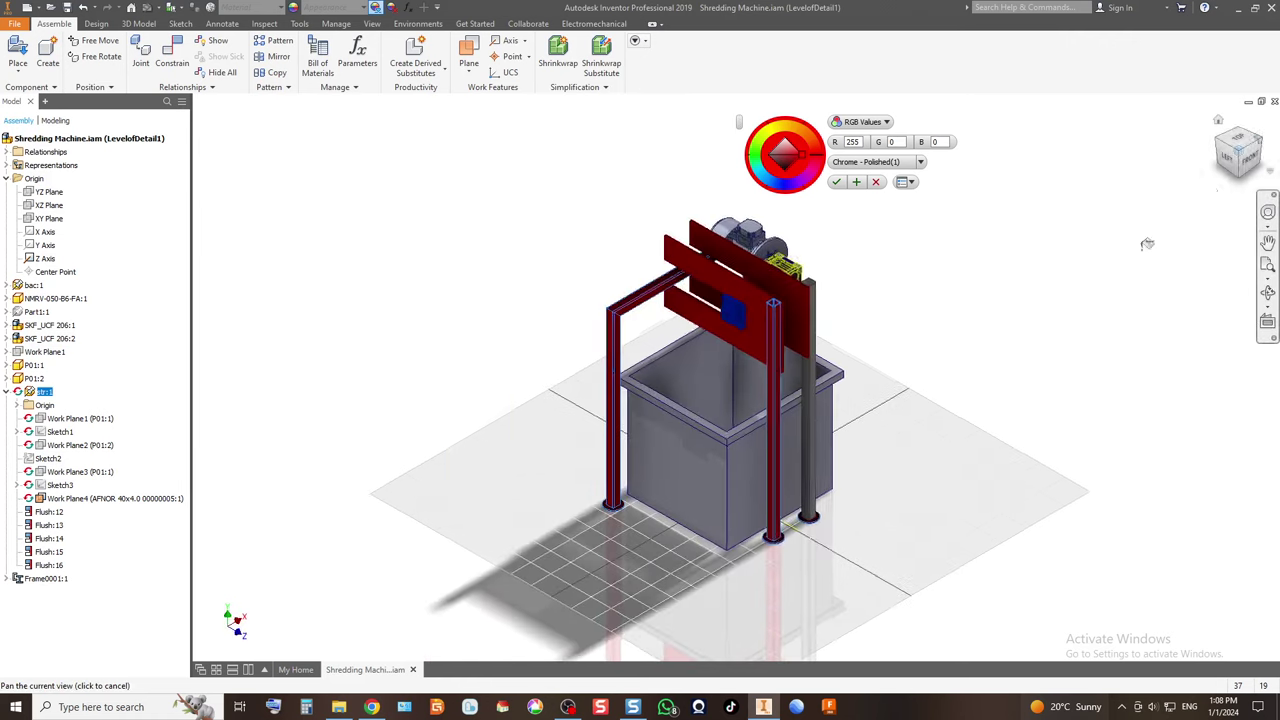
pyautogui.scroll(5, 840, 510)
pyautogui.scroll(-10, 752, 487)
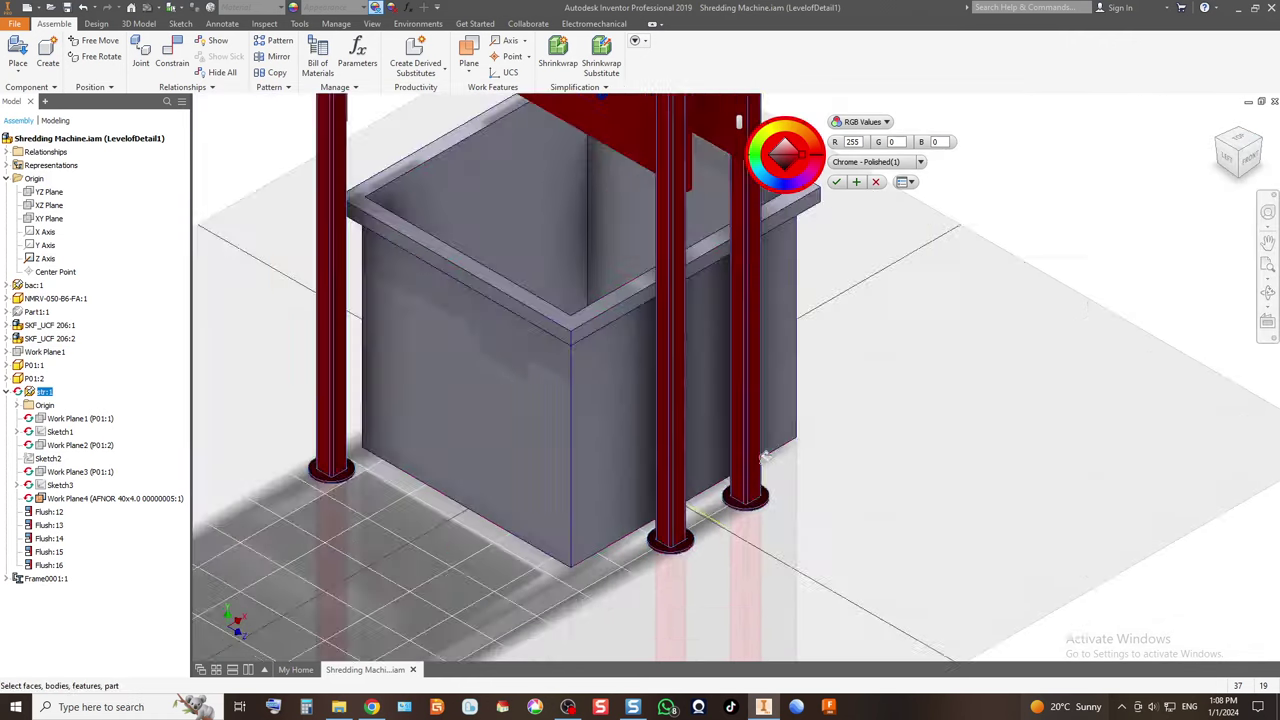
pyautogui.scroll(7, 760, 355)
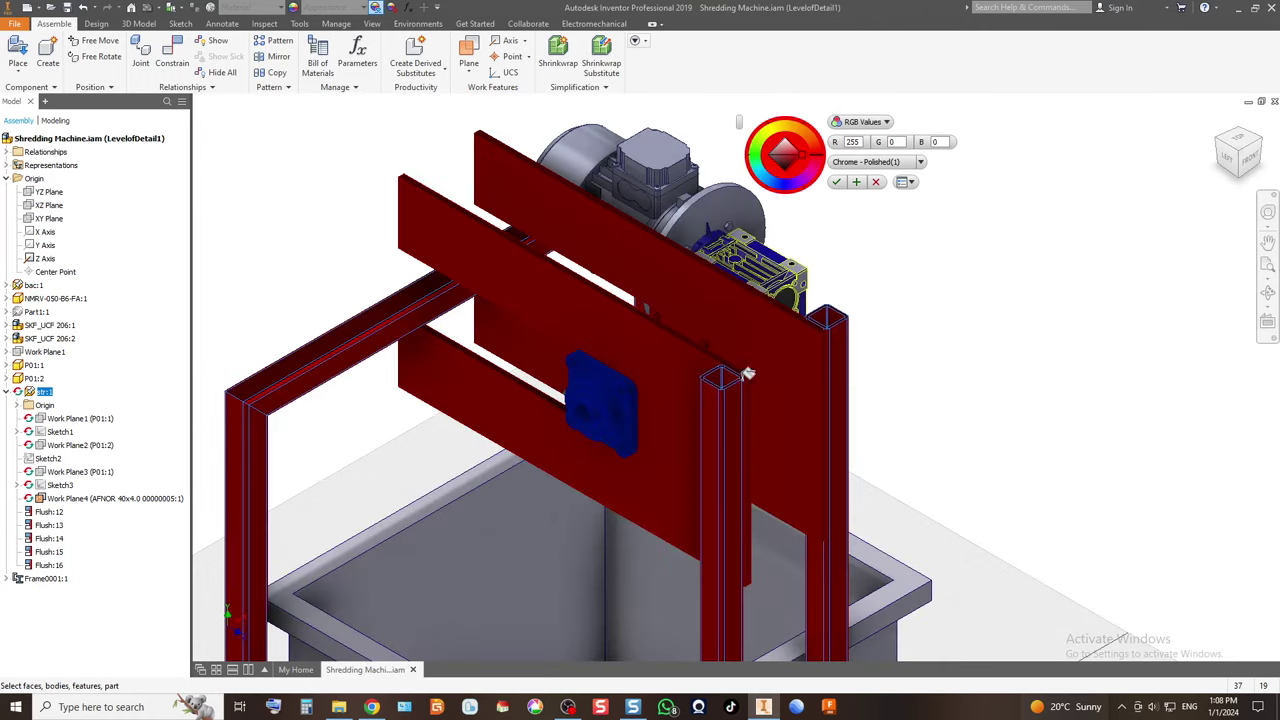
pyautogui.click(836, 182)
# Examine the red frame, plates and tank from the back-left upper corner and straight from the back.
pyautogui.press('F2')
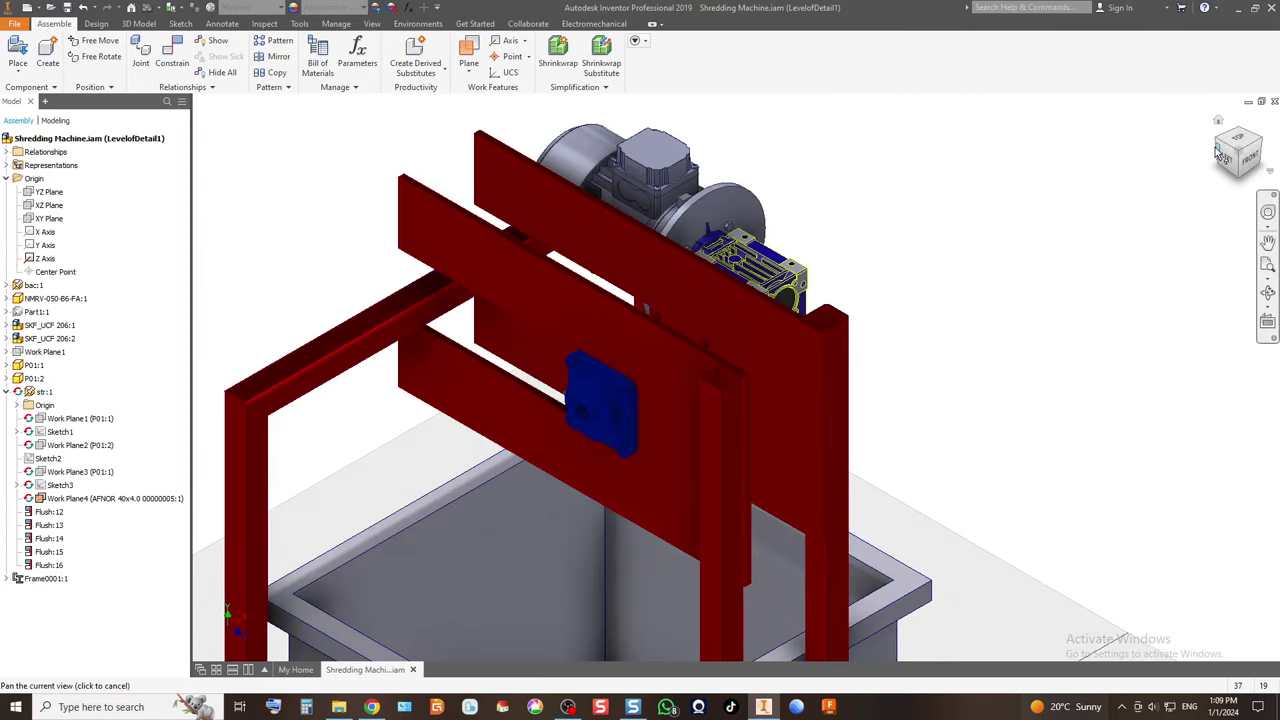
pyautogui.click(1218, 120)
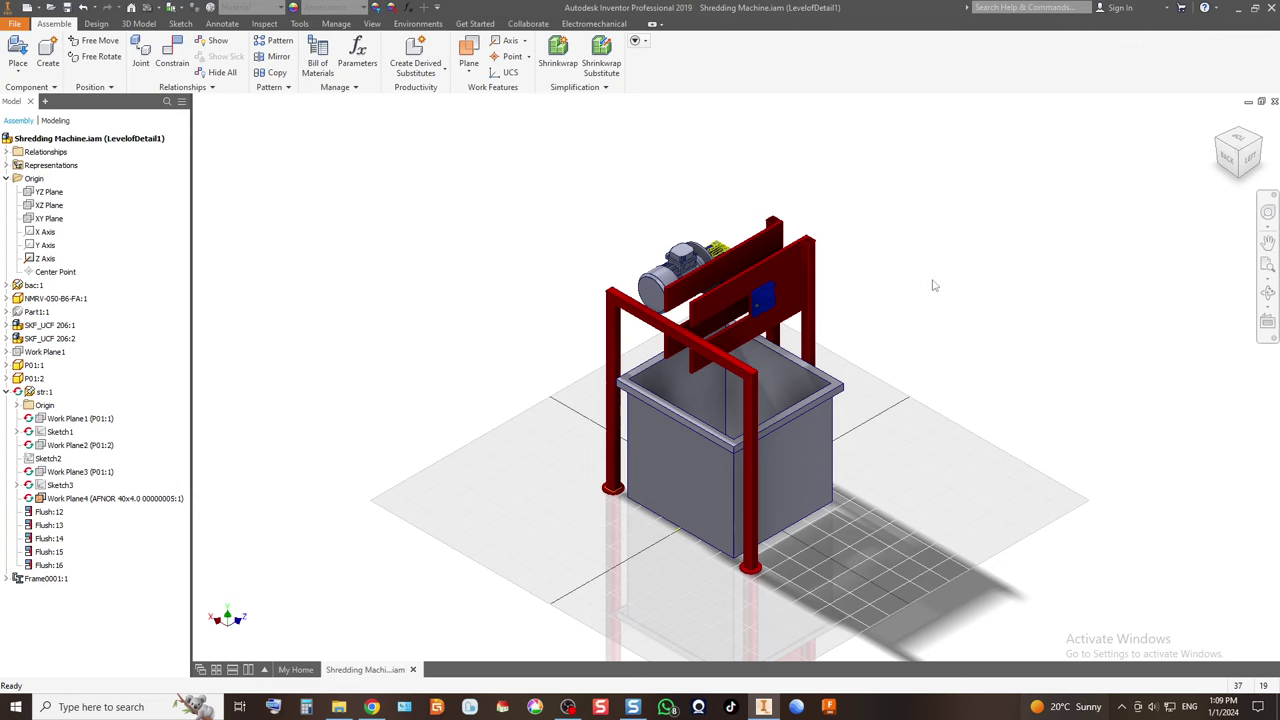
pyautogui.scroll(5, 537, 322)
pyautogui.scroll(-2, 552, 338)
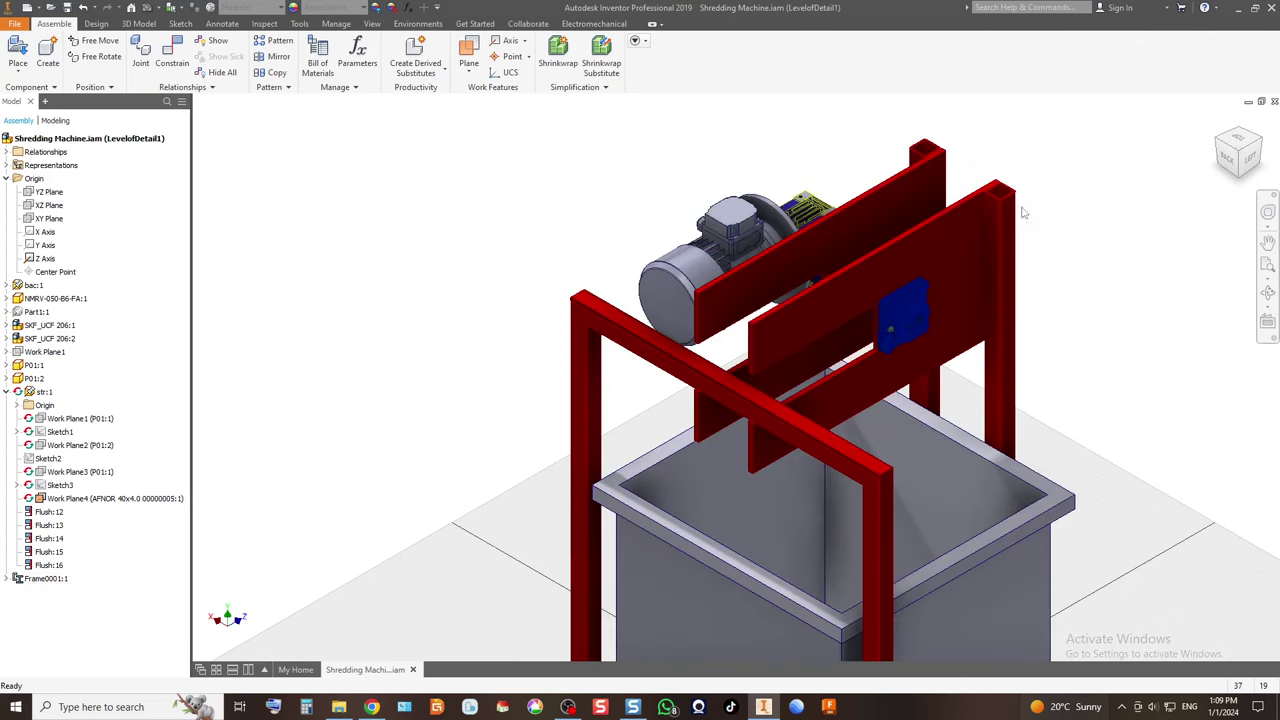
pyautogui.press('F2')
pyautogui.click(1228, 160)
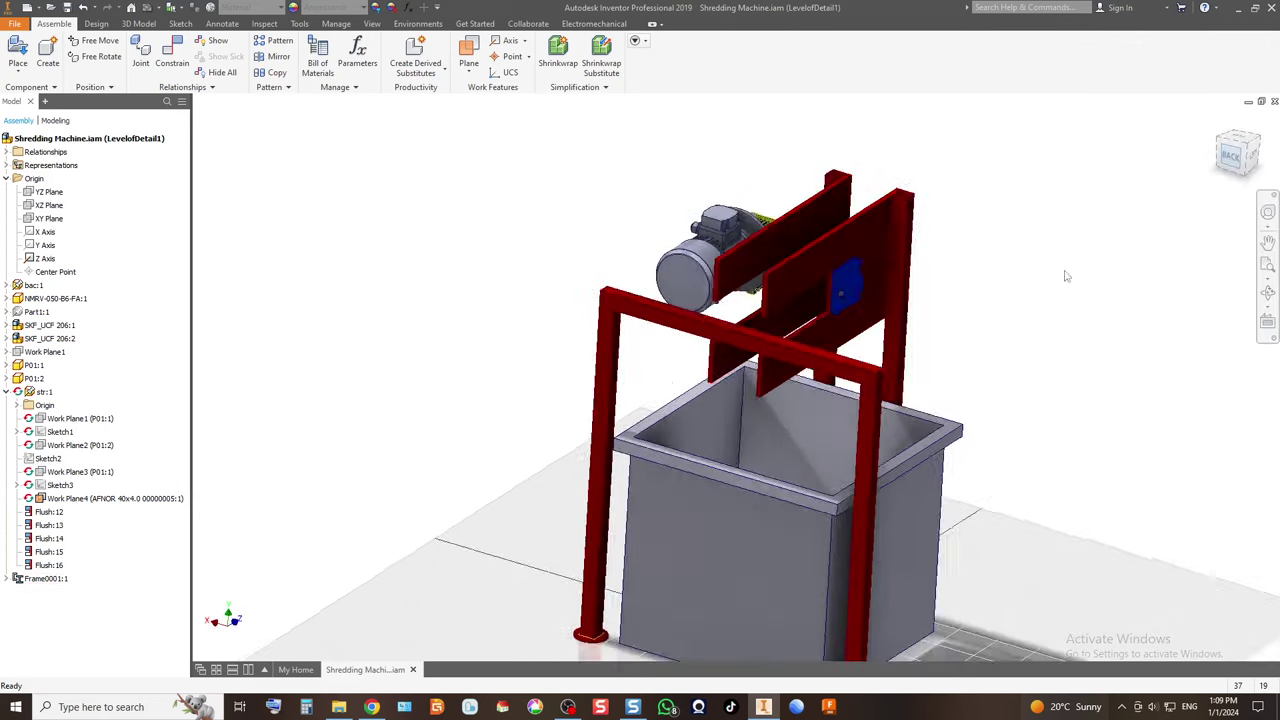
pyautogui.scroll(3, 795, 410)
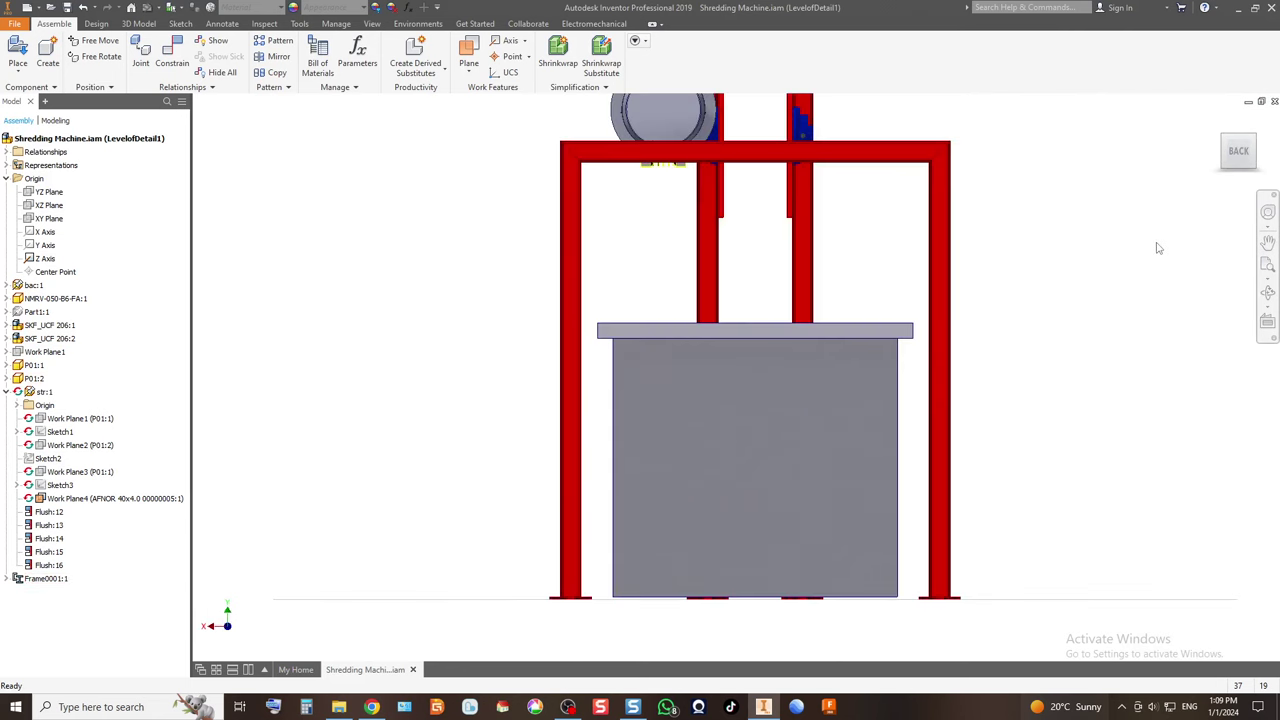
pyautogui.click(1256, 145)
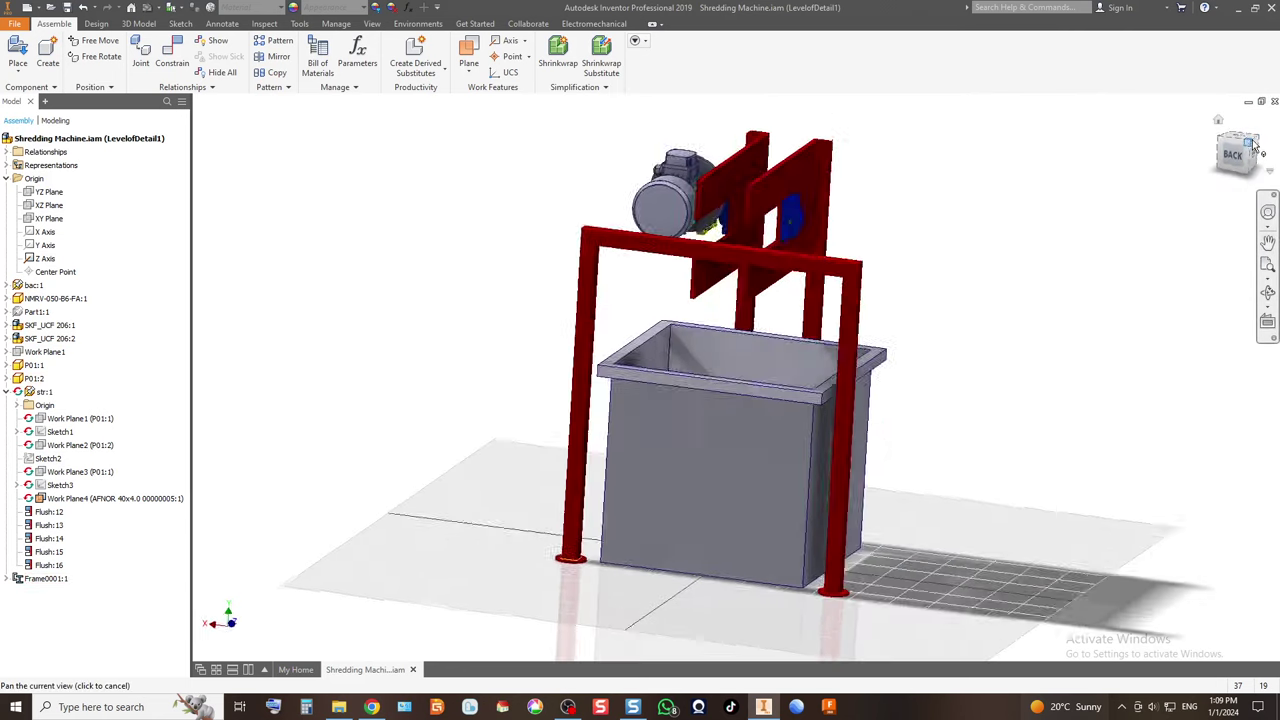
pyautogui.scroll(5, 748, 362)
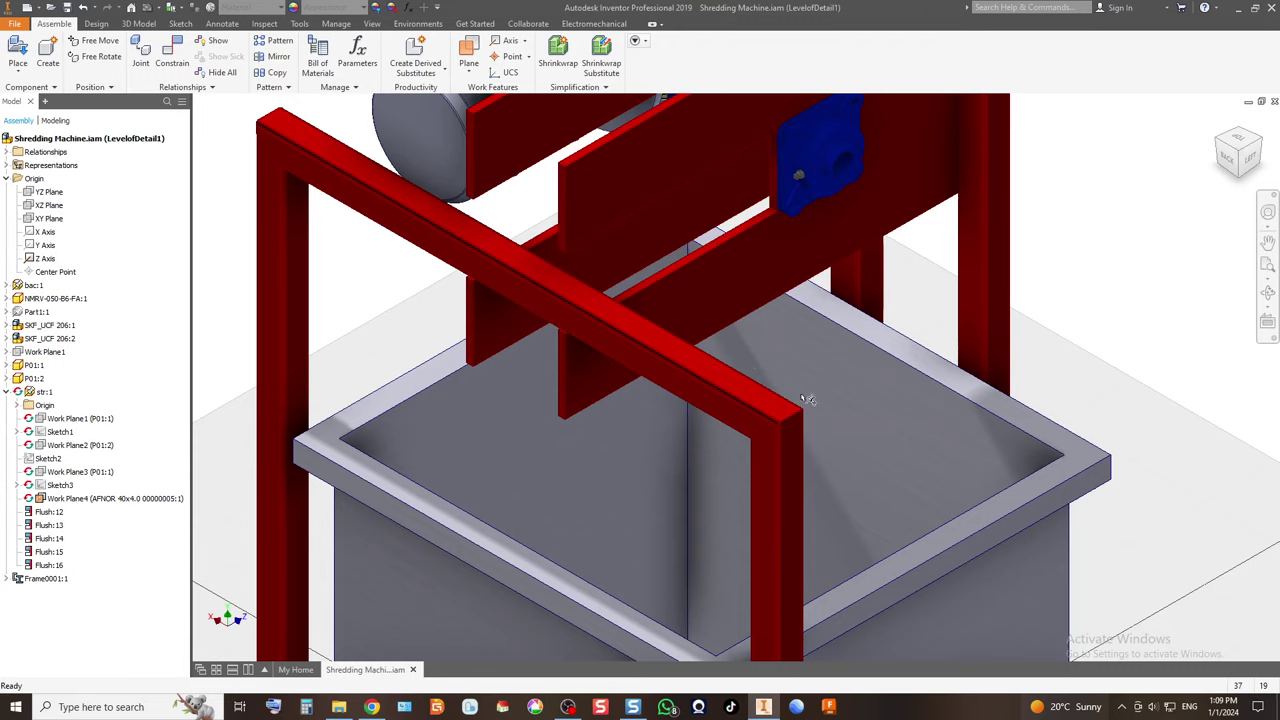
pyautogui.scroll(-5, 807, 400)
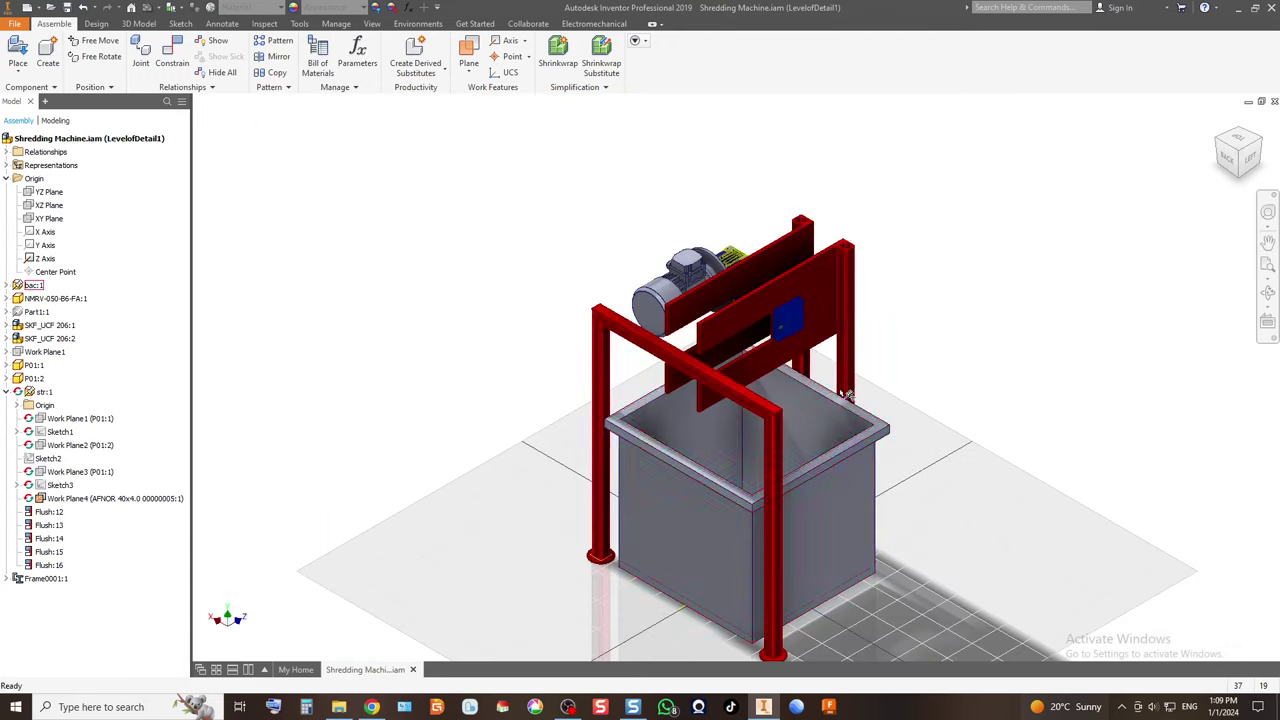
pyautogui.scroll(3, 845, 395)
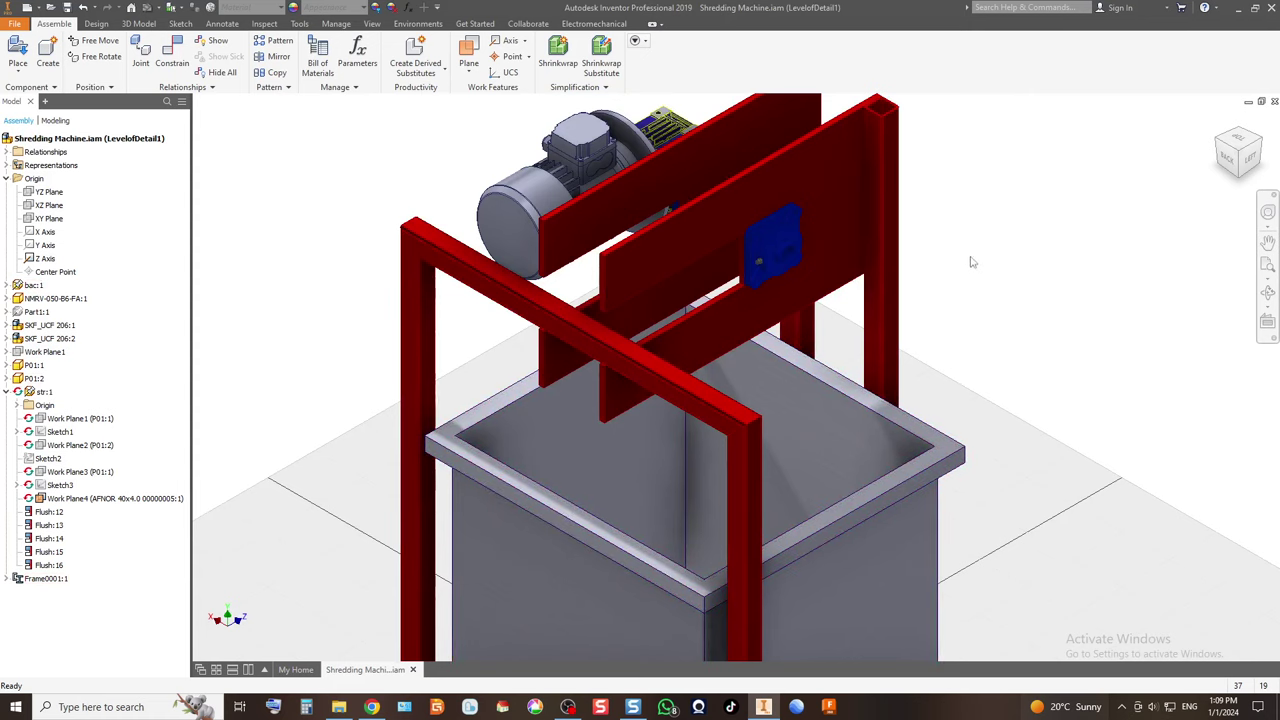
# Examine the machine from the front-left upper corner, compare it with the back view, and return to the back-left upper corner.
pyautogui.click(767, 385)
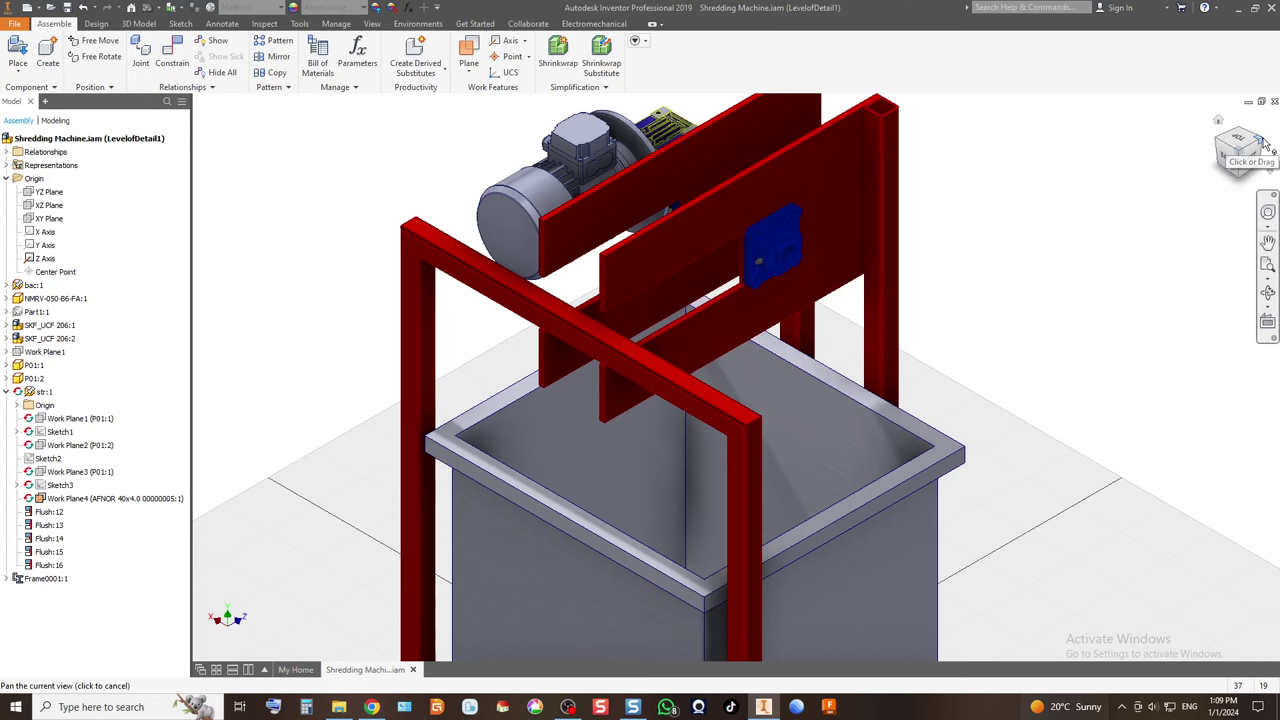
pyautogui.click(1262, 142)
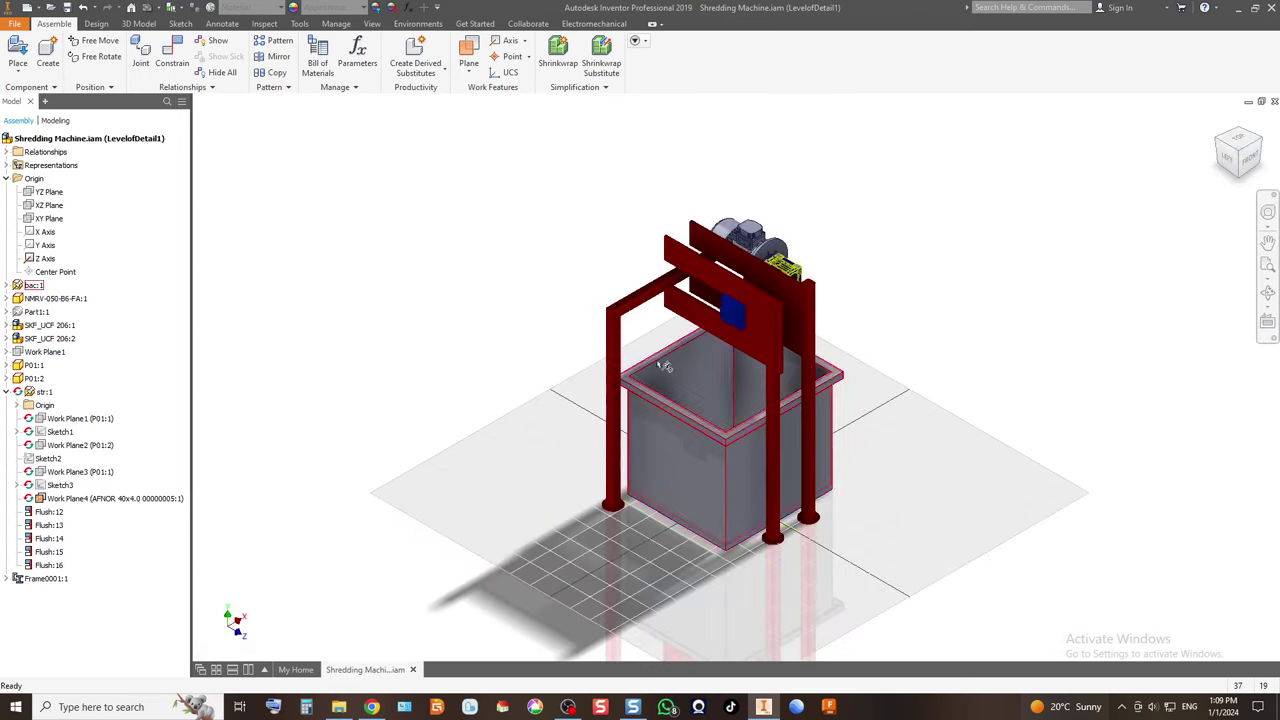
pyautogui.scroll(5, 640, 303)
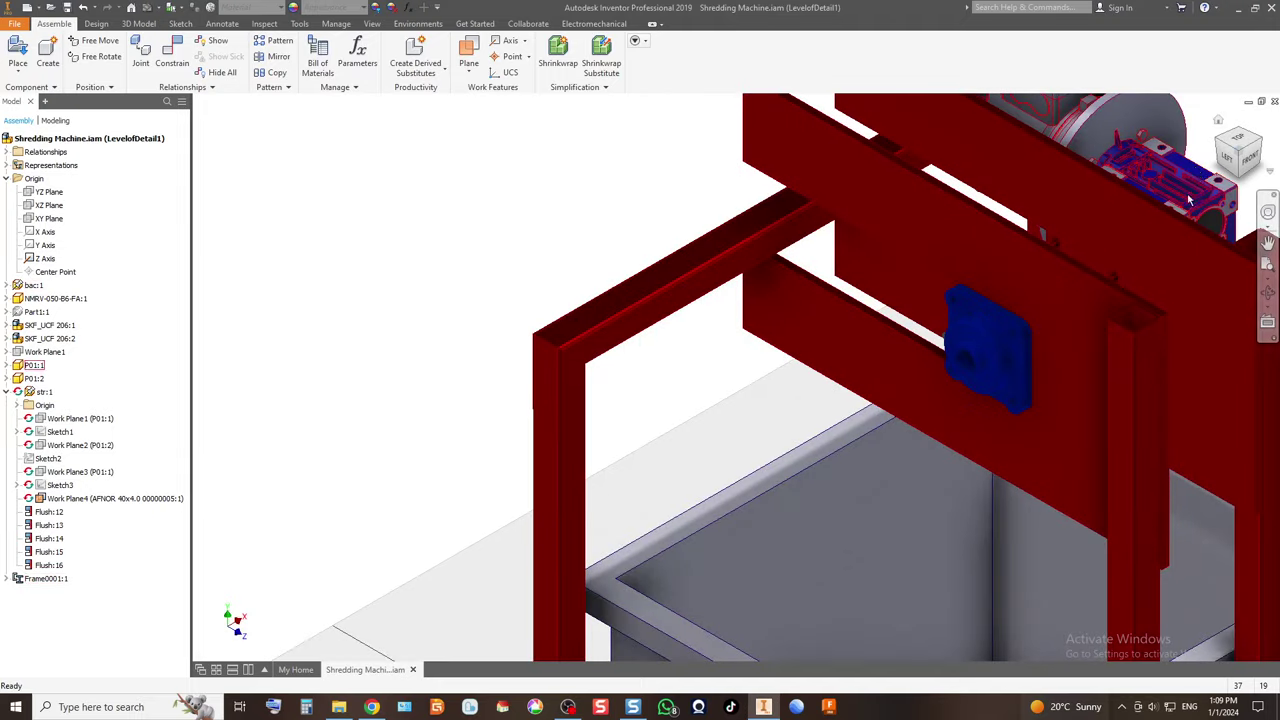
pyautogui.click(1221, 144)
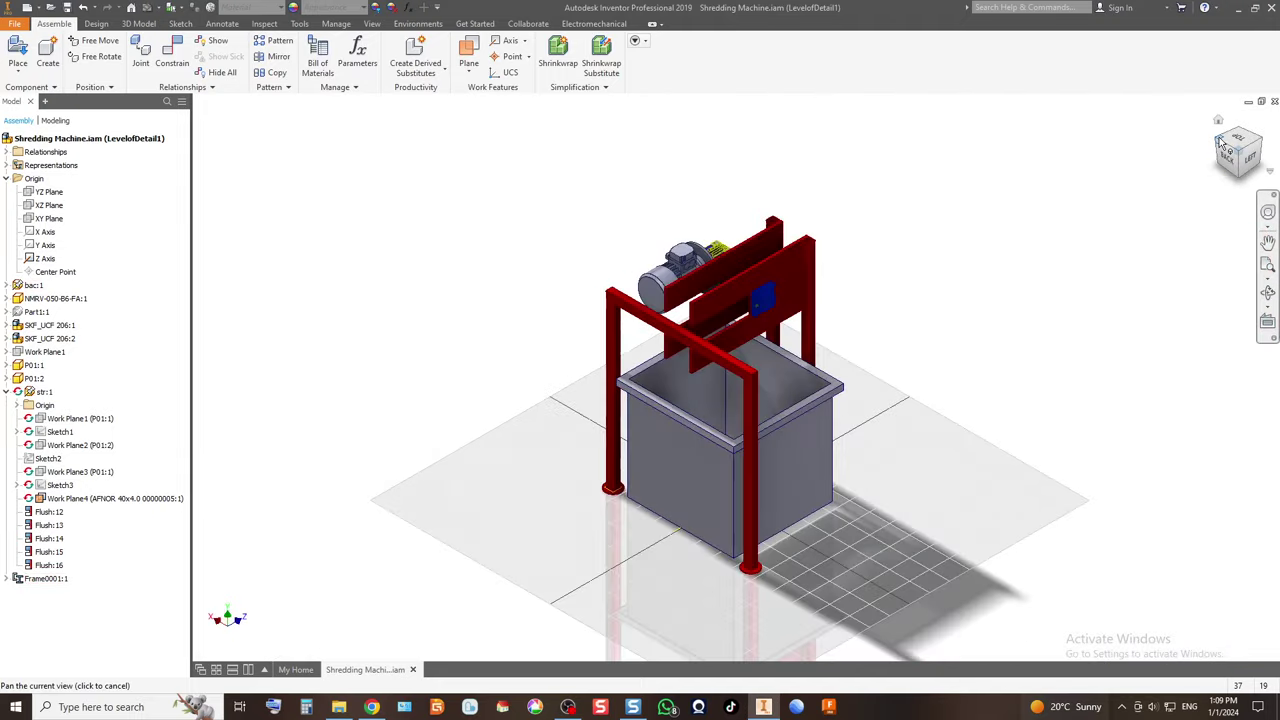
pyautogui.click(1229, 160)
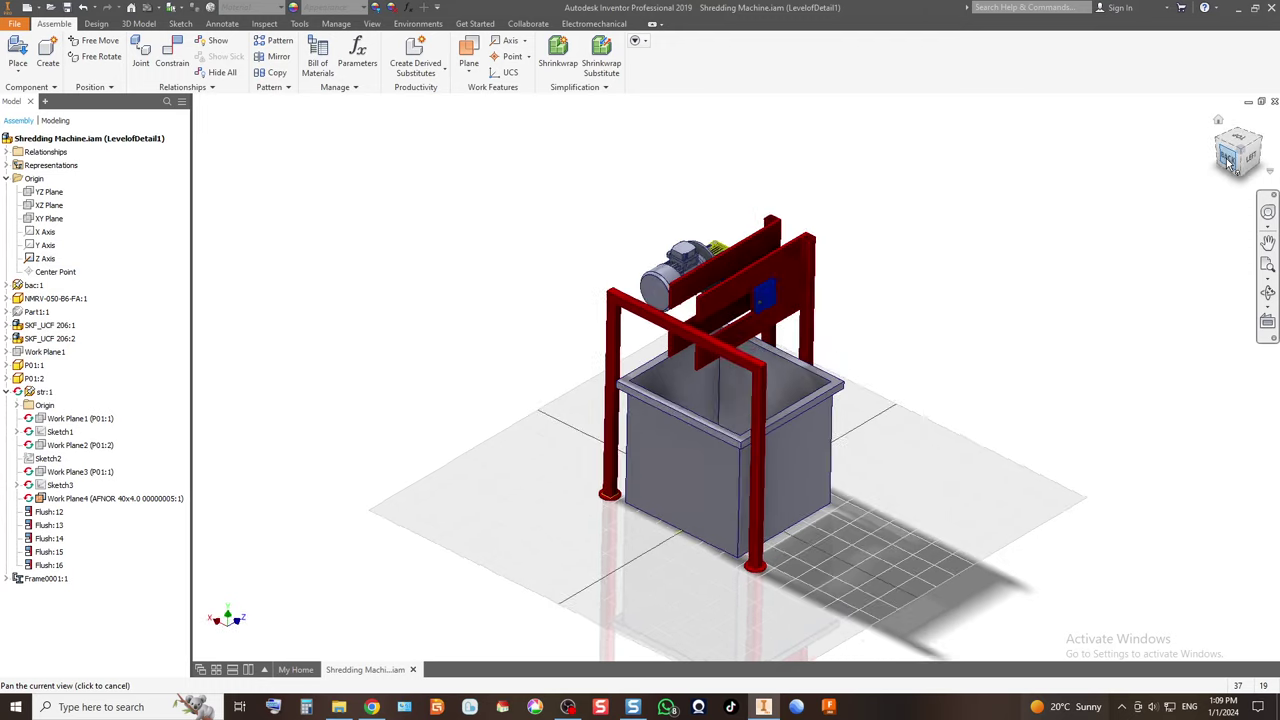
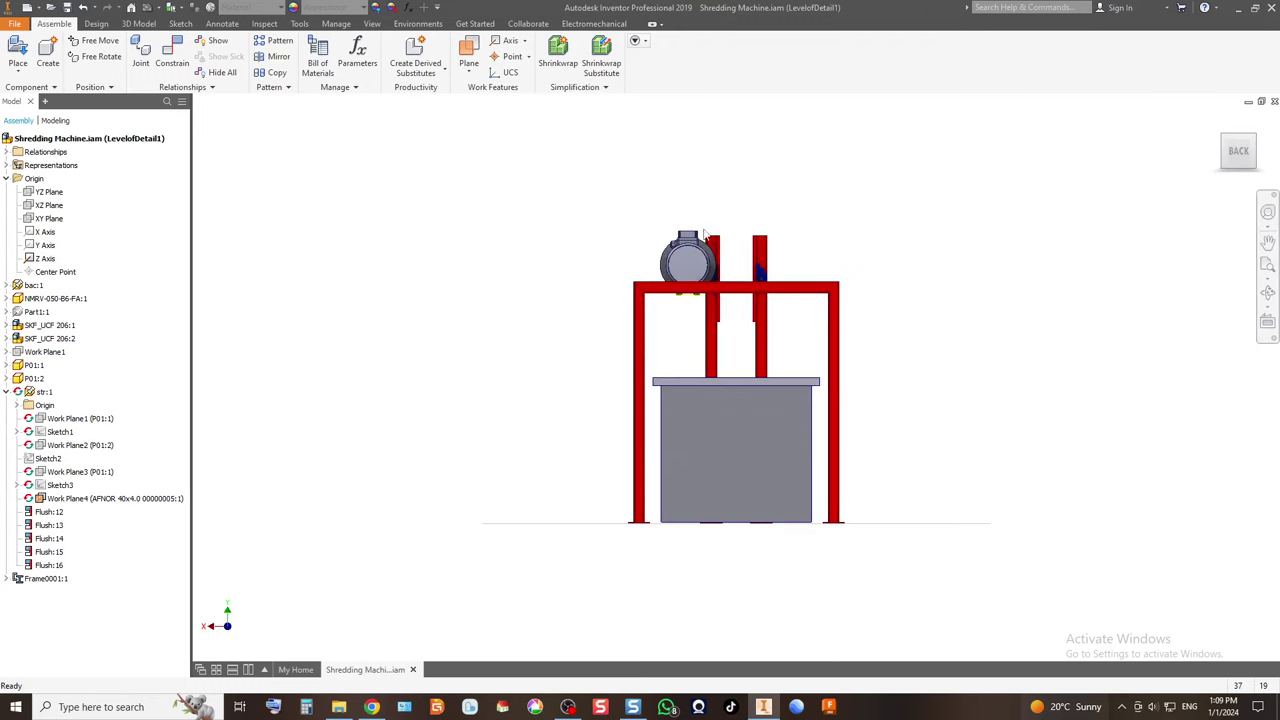
pyautogui.click(1255, 140)
pyautogui.scroll(3, 747, 343)
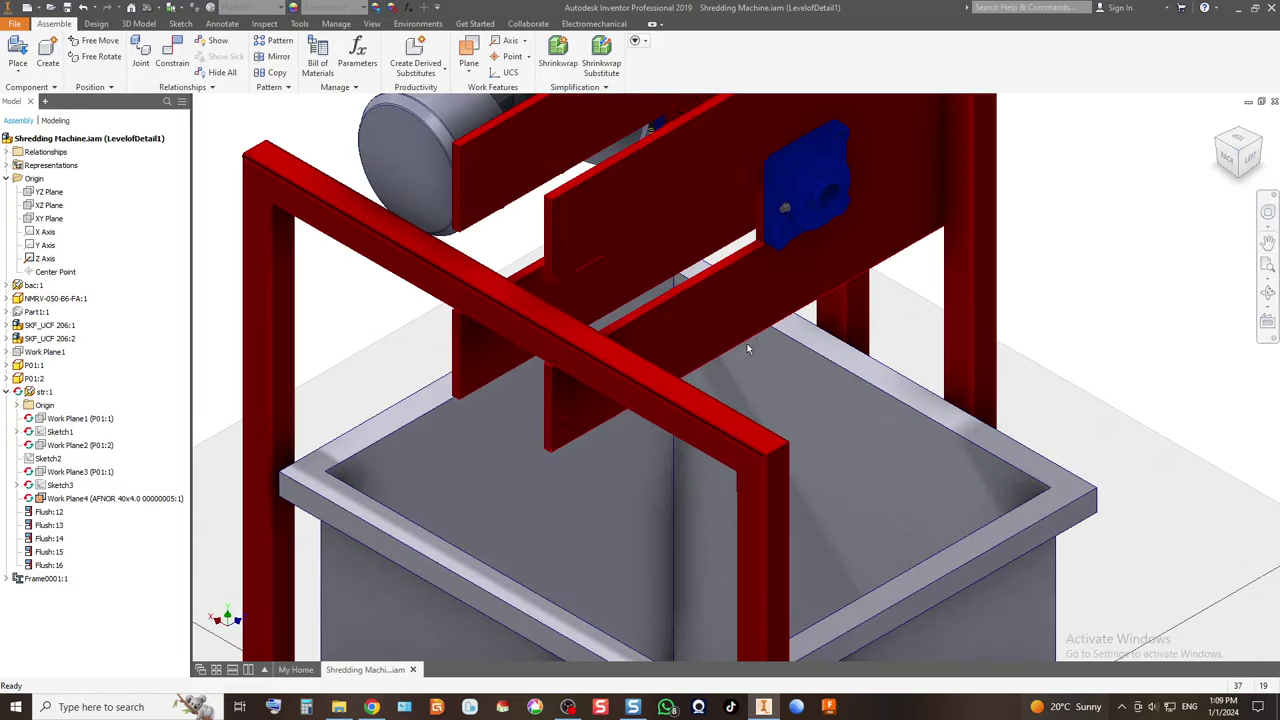
pyautogui.scroll(-3, 603, 425)
pyautogui.scroll(-2, 603, 425)
pyautogui.scroll(2, 675, 372)
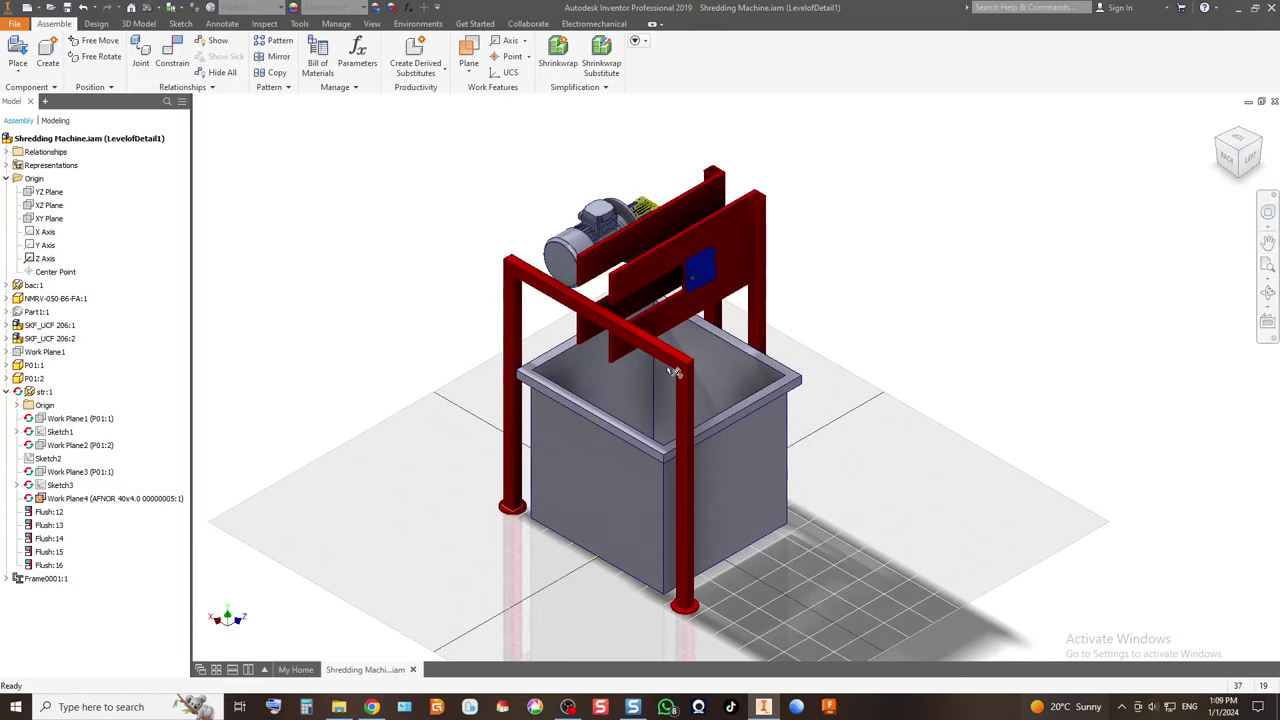
# Examine the shredding machine's frame posts, slotted side plates, bearings and gear motor from several angles.
pyautogui.scroll(5, 716, 212)
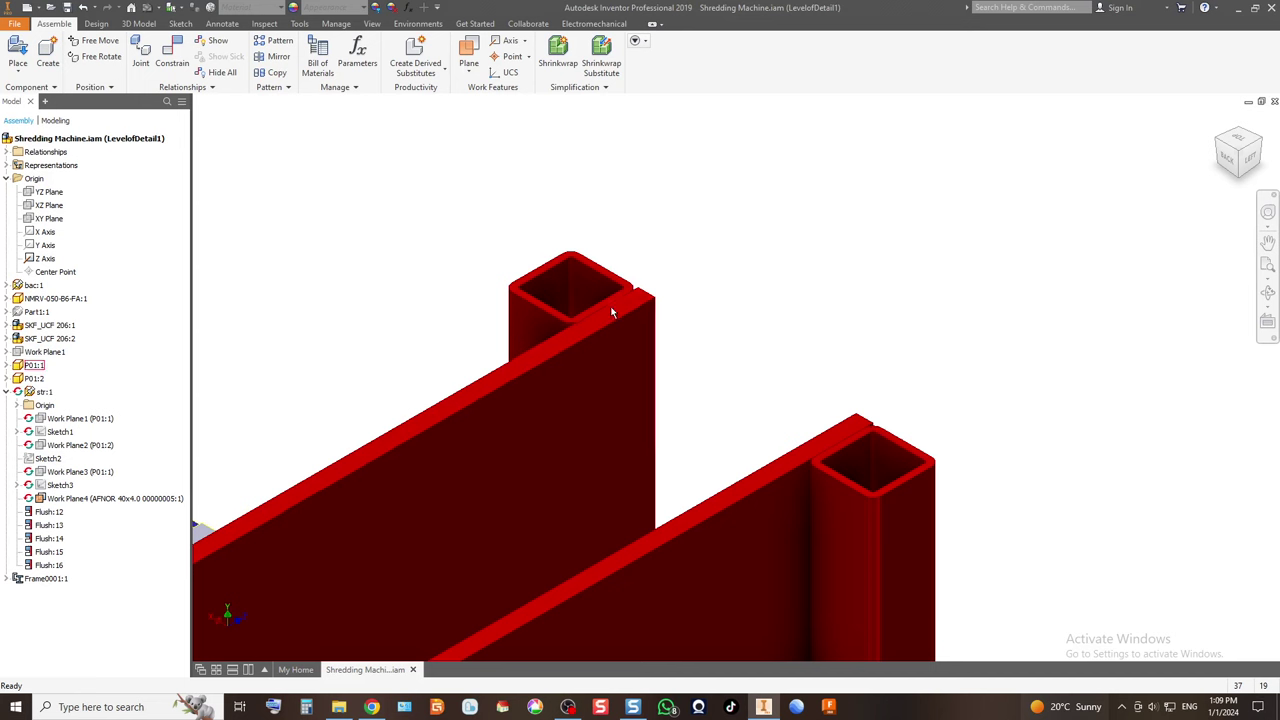
pyautogui.scroll(-3, 612, 313)
pyautogui.moveTo(663, 346); pyautogui.dragTo(801, 211, button='middle')
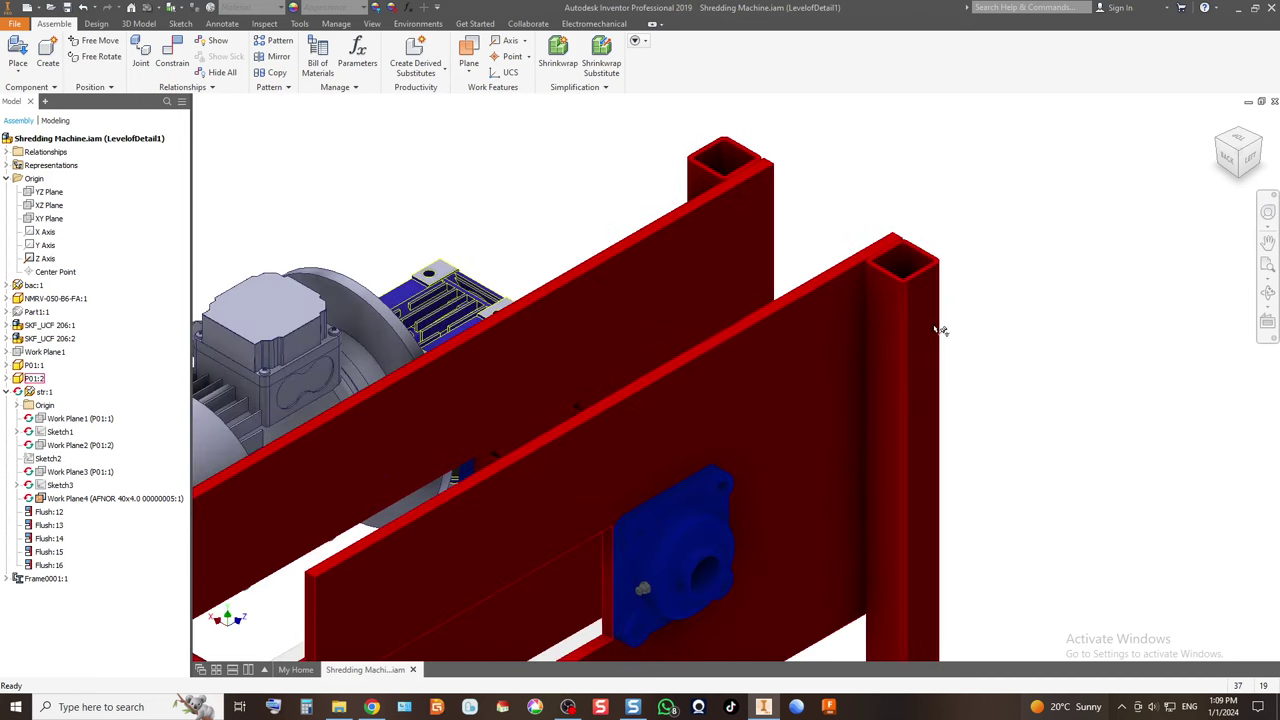
pyautogui.click(1262, 148)
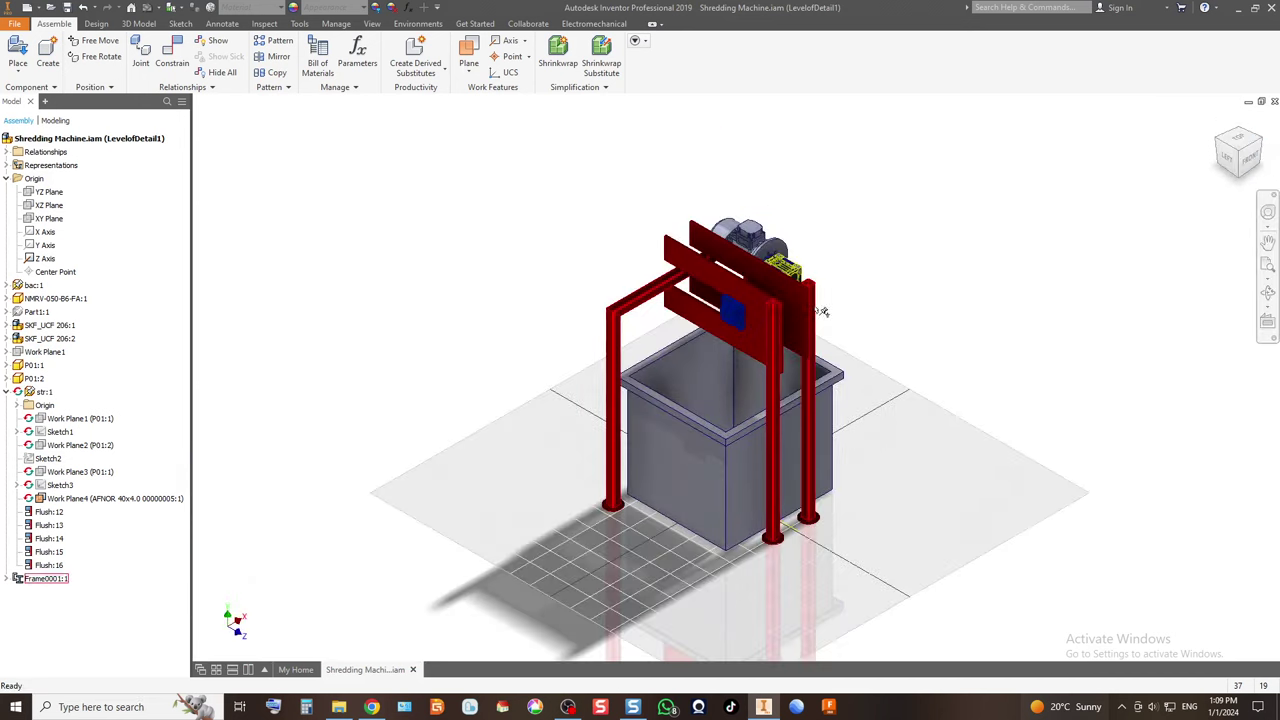
pyautogui.click(1247, 145)
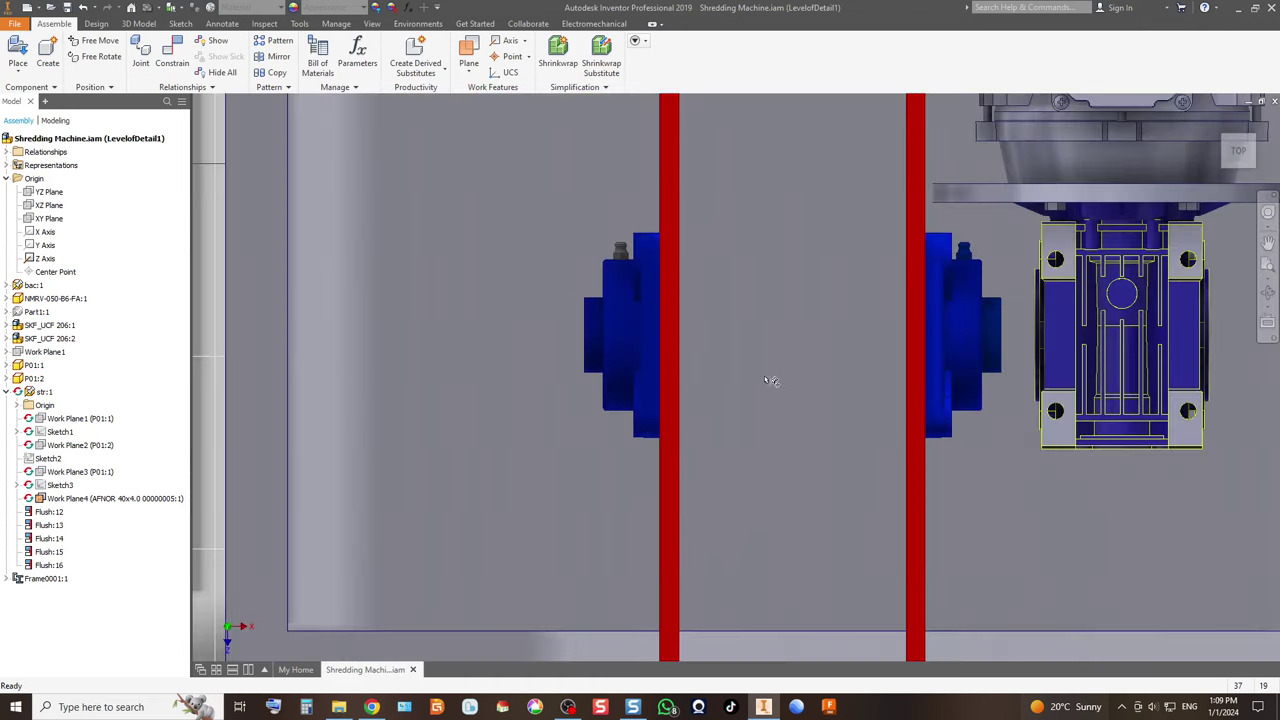
pyautogui.scroll(-3, 768, 381)
pyautogui.click(1239, 180)
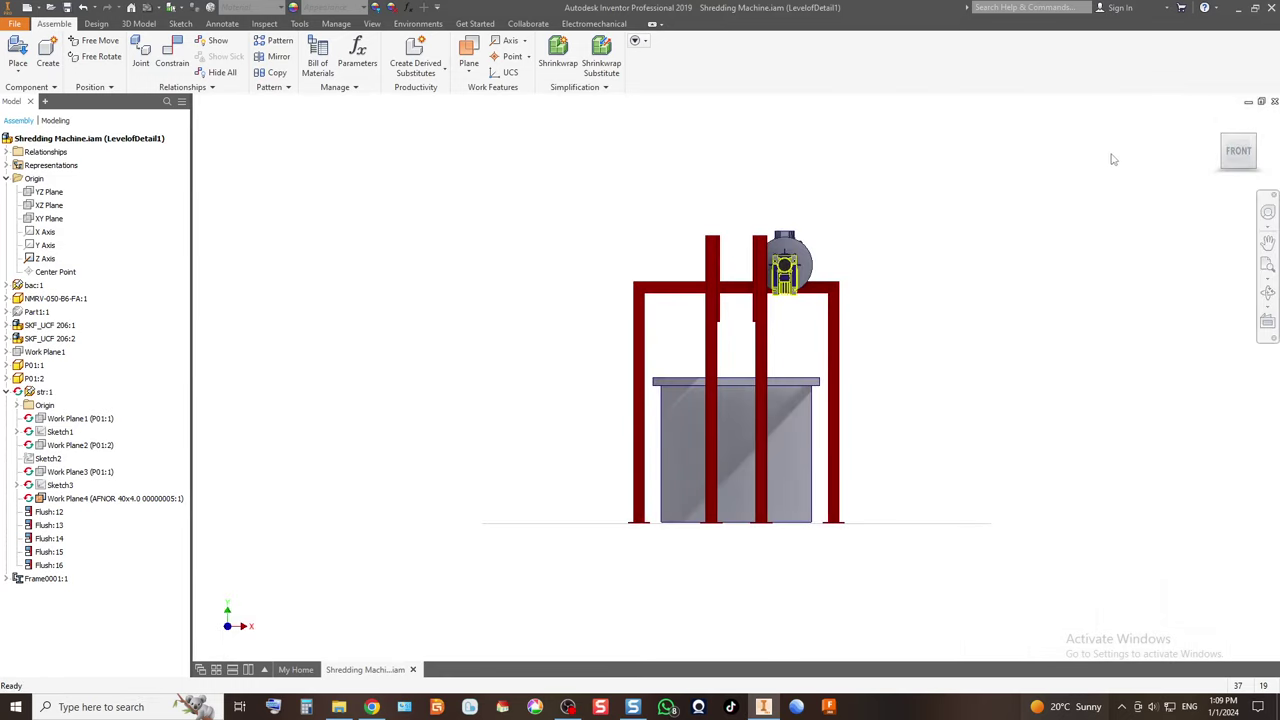
pyautogui.click(1229, 145)
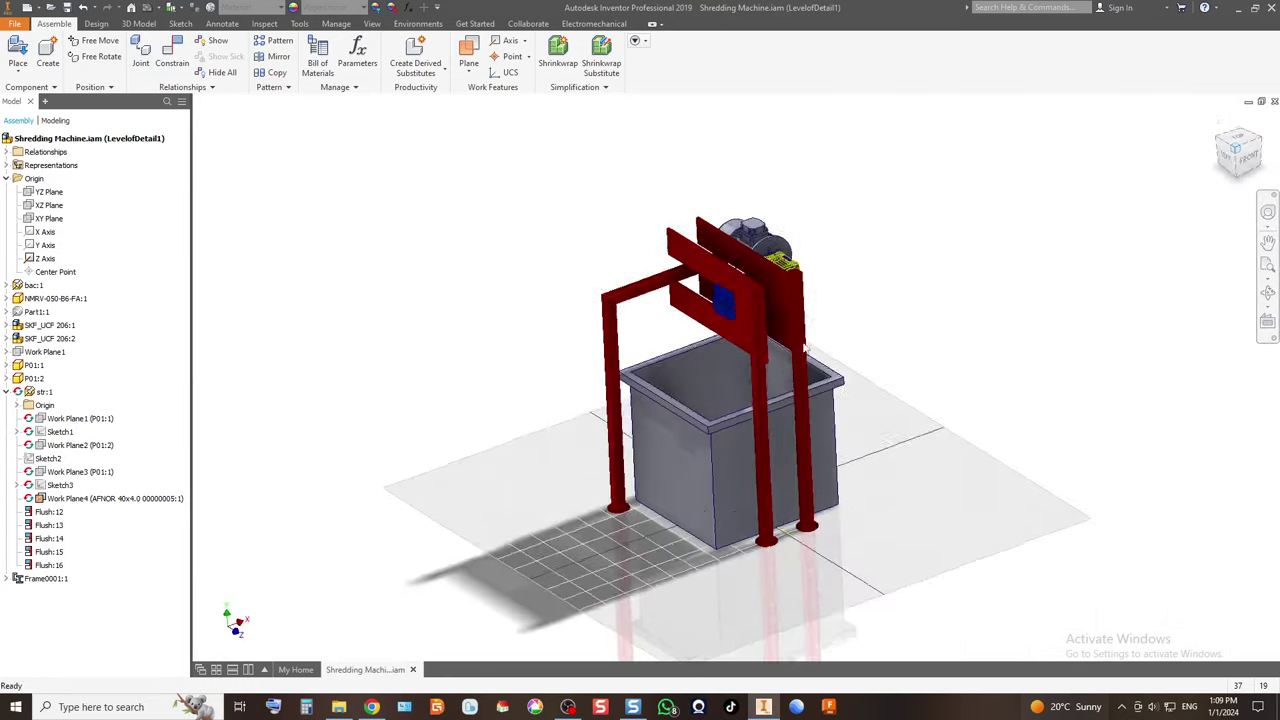
pyautogui.scroll(5, 793, 315)
pyautogui.scroll(-5, 792, 315)
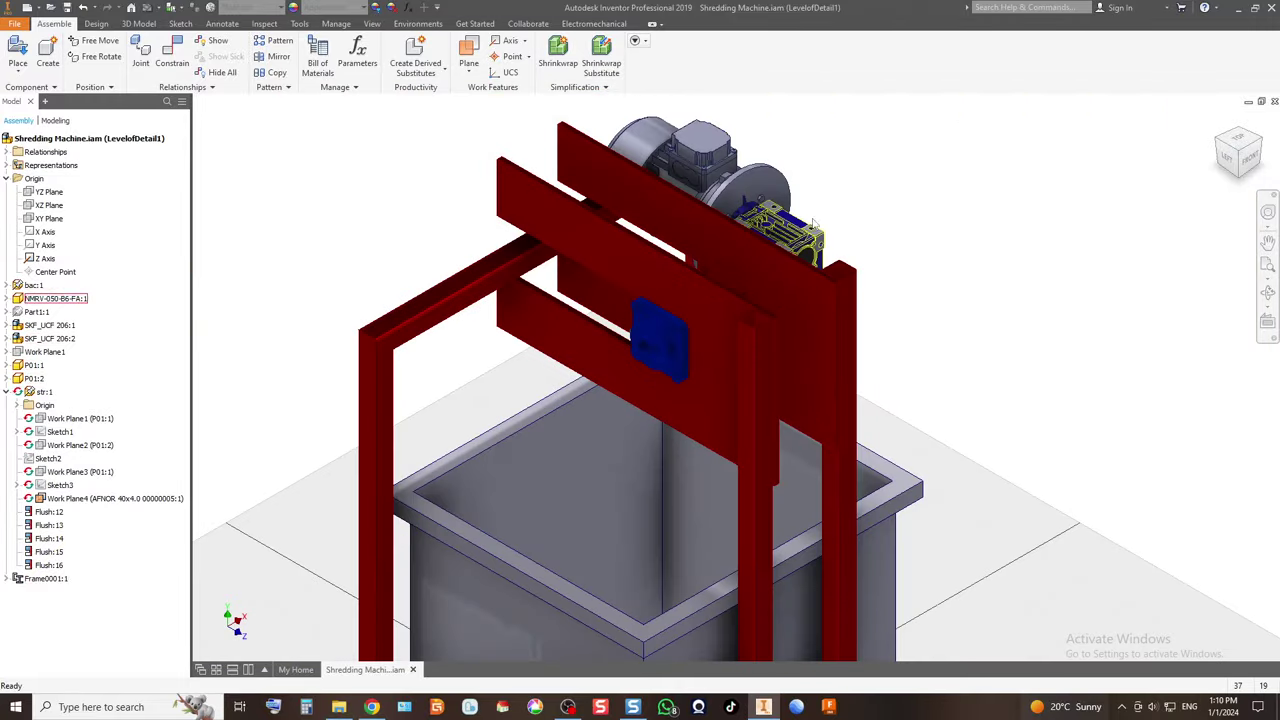
pyautogui.click(1221, 148)
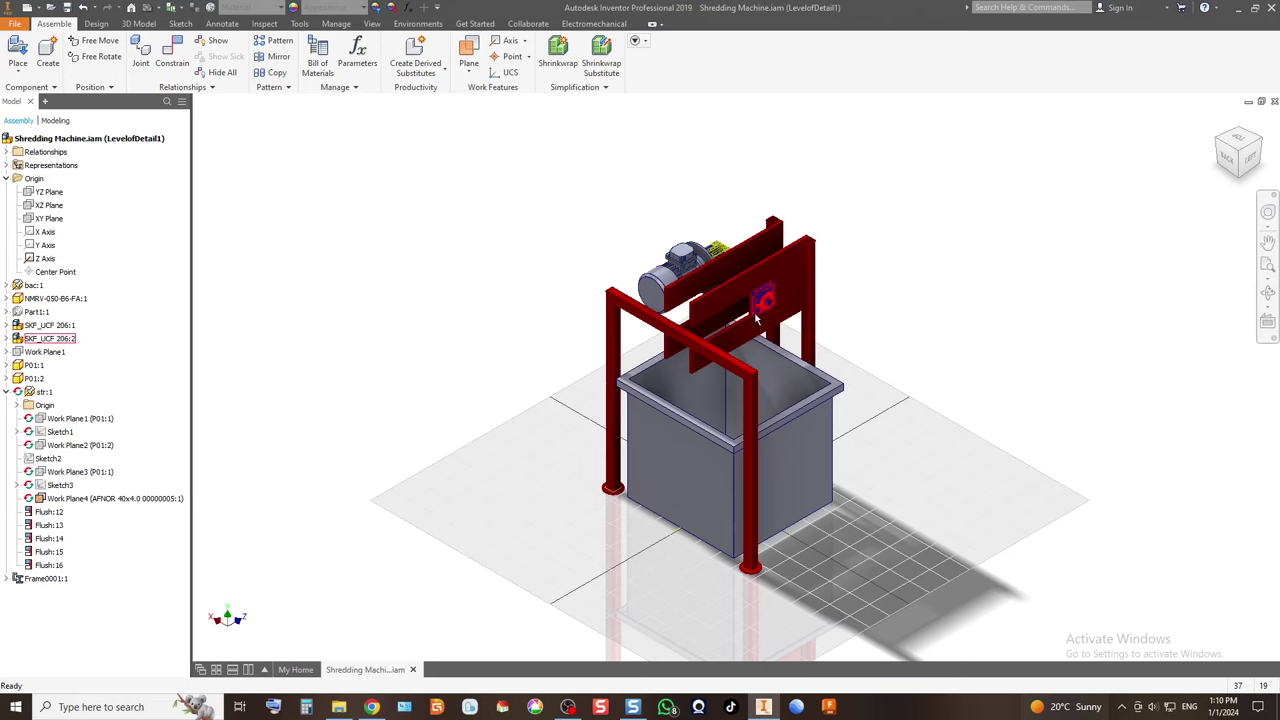
pyautogui.scroll(3, 757, 318)
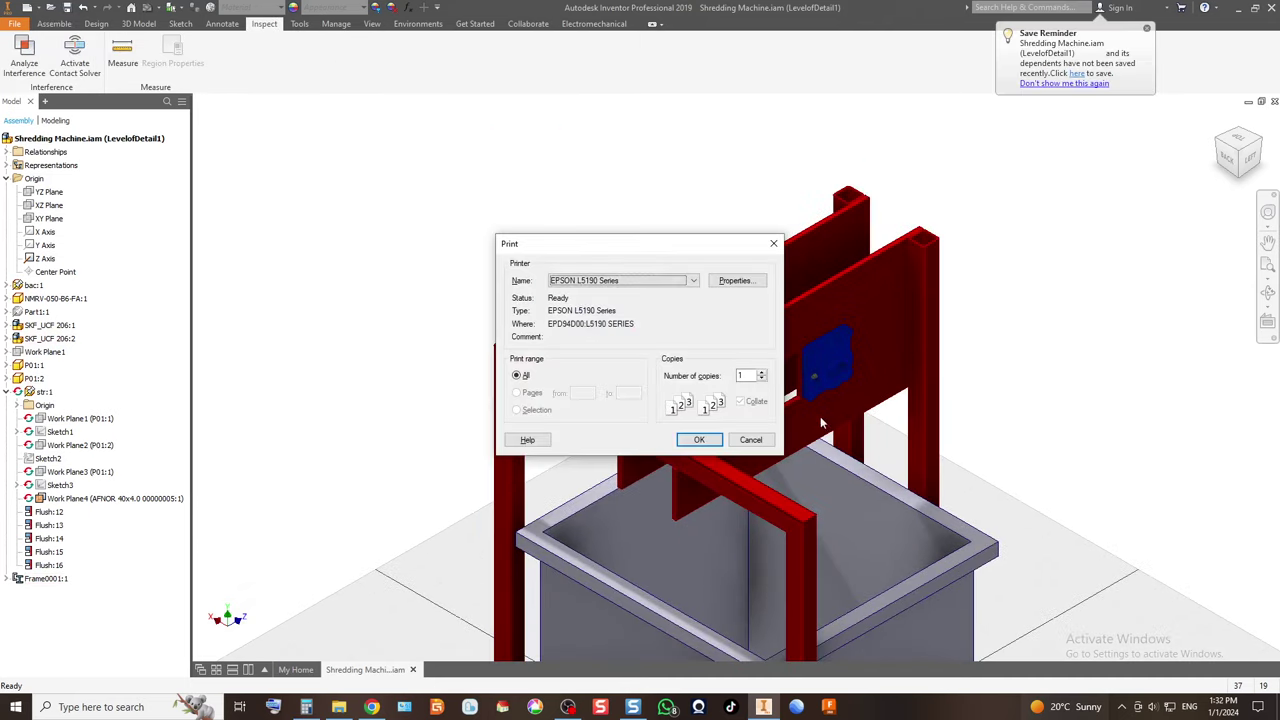
# Dismiss the Print dialog and show the upper frame with the bearing and motor in the left view.
pyautogui.click(750, 440)
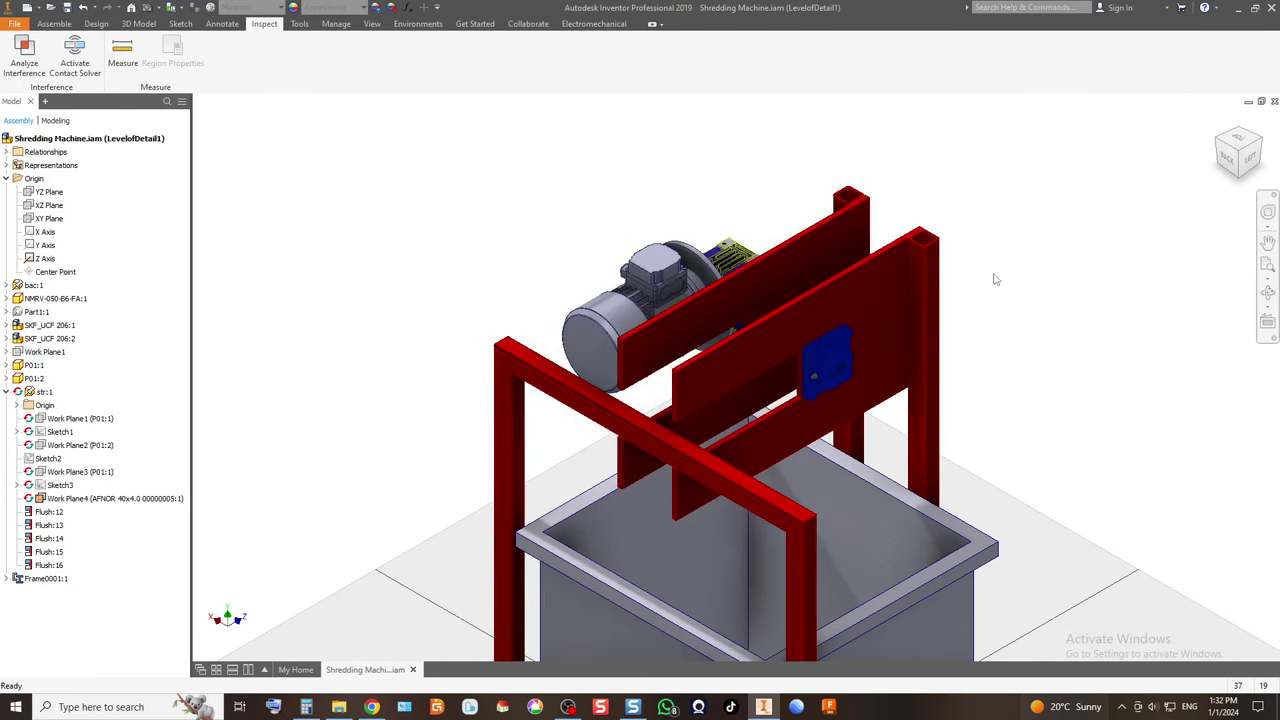
pyautogui.moveTo(870, 347); pyautogui.dragTo(810, 349, button='middle')
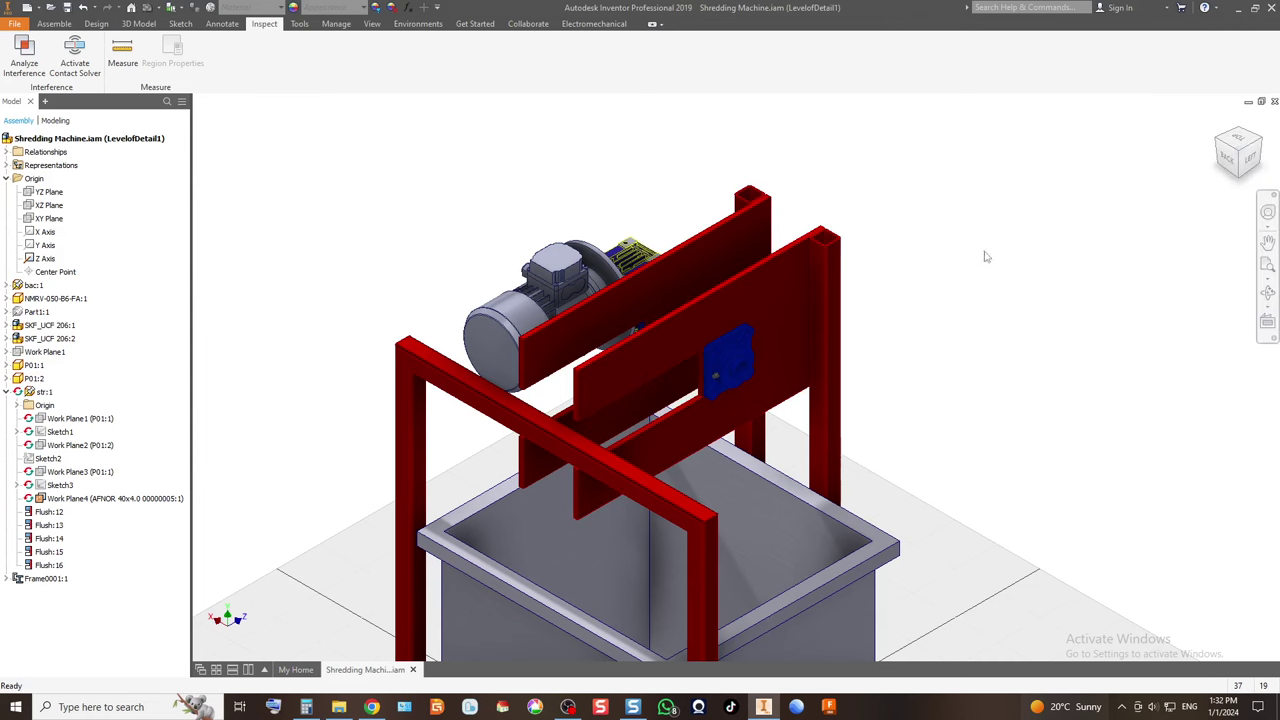
pyautogui.click(1258, 168)
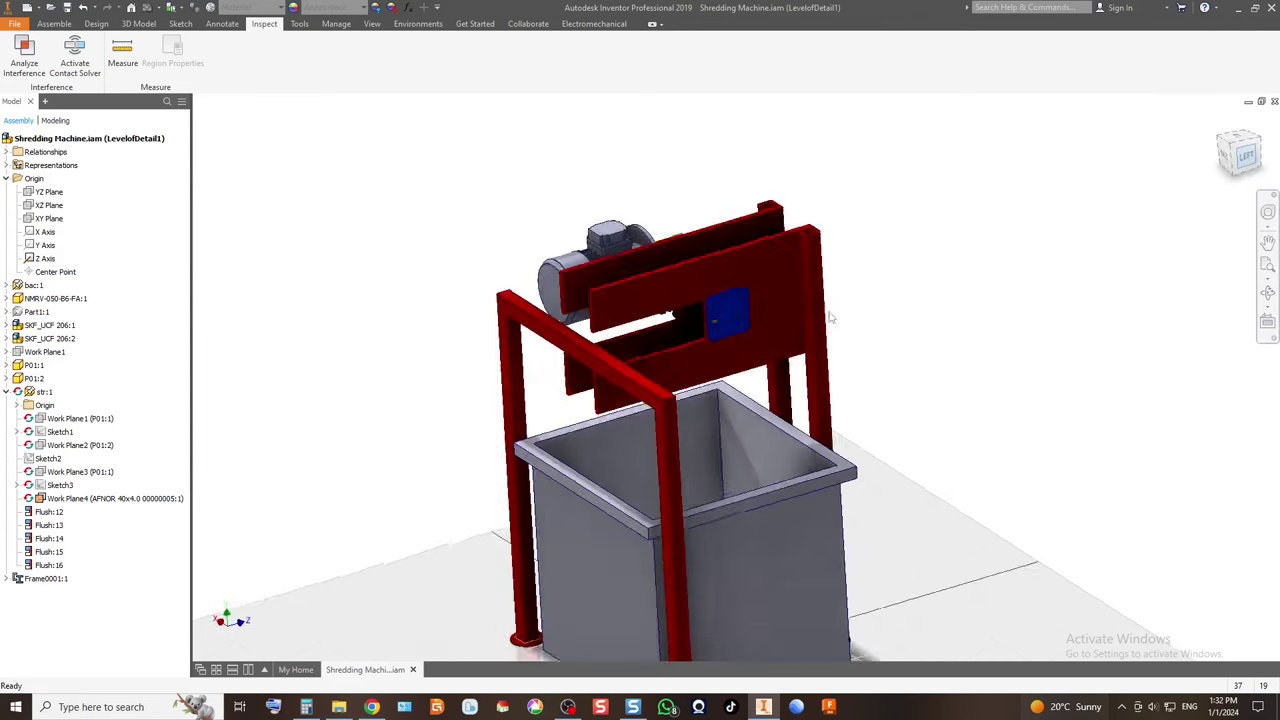
pyautogui.scroll(3, 780, 229)
pyautogui.scroll(4, 790, 430)
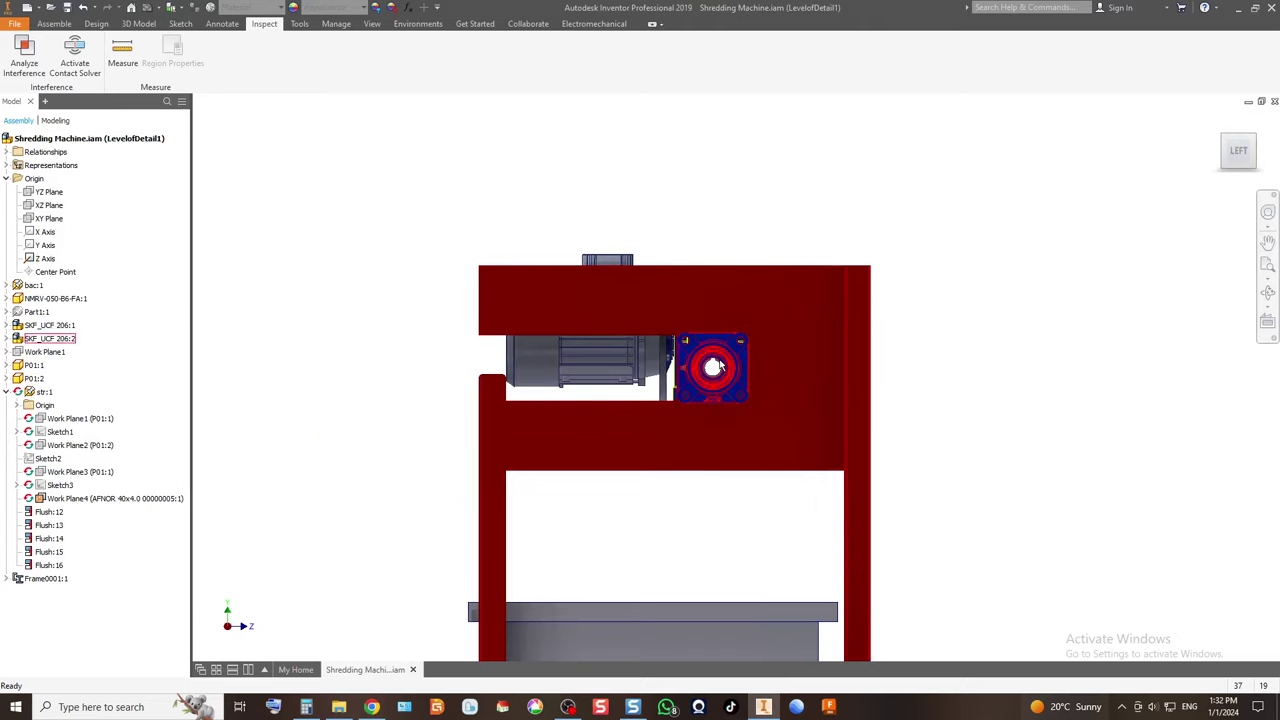
pyautogui.scroll(-2, 771, 443)
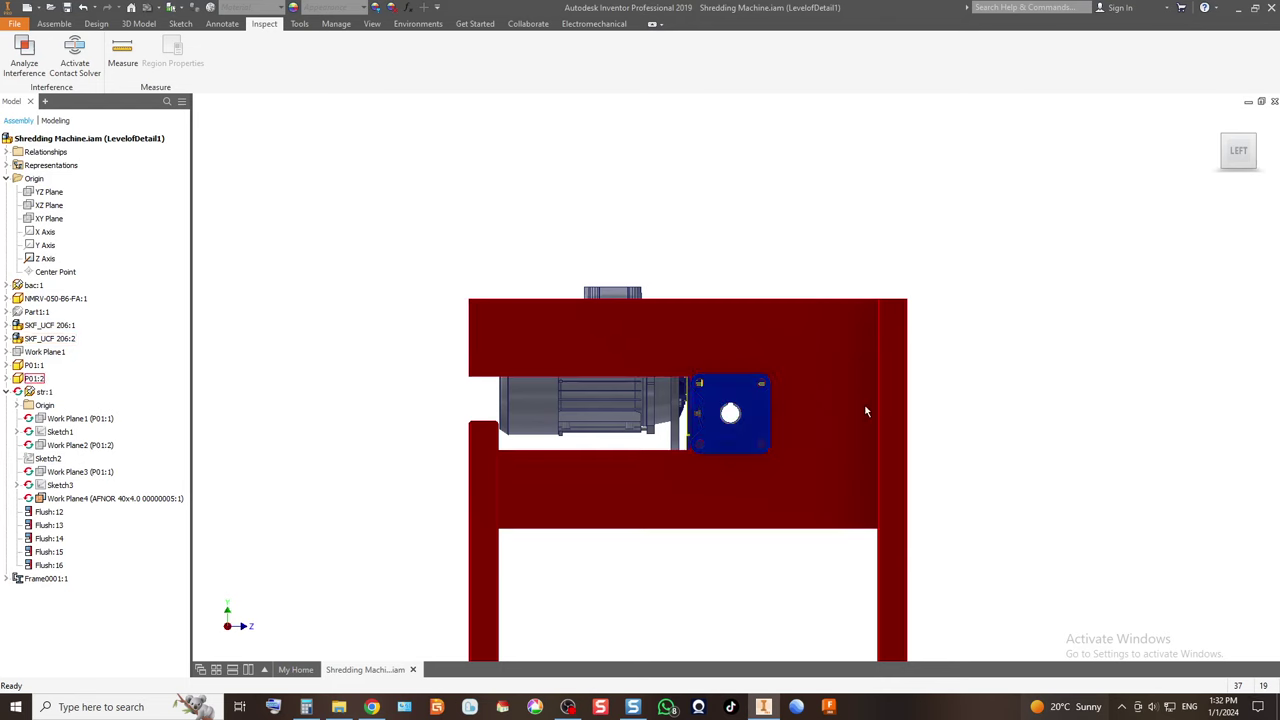
pyautogui.hotkey('alt', 'Tab')
pyautogui.click(898, 507)
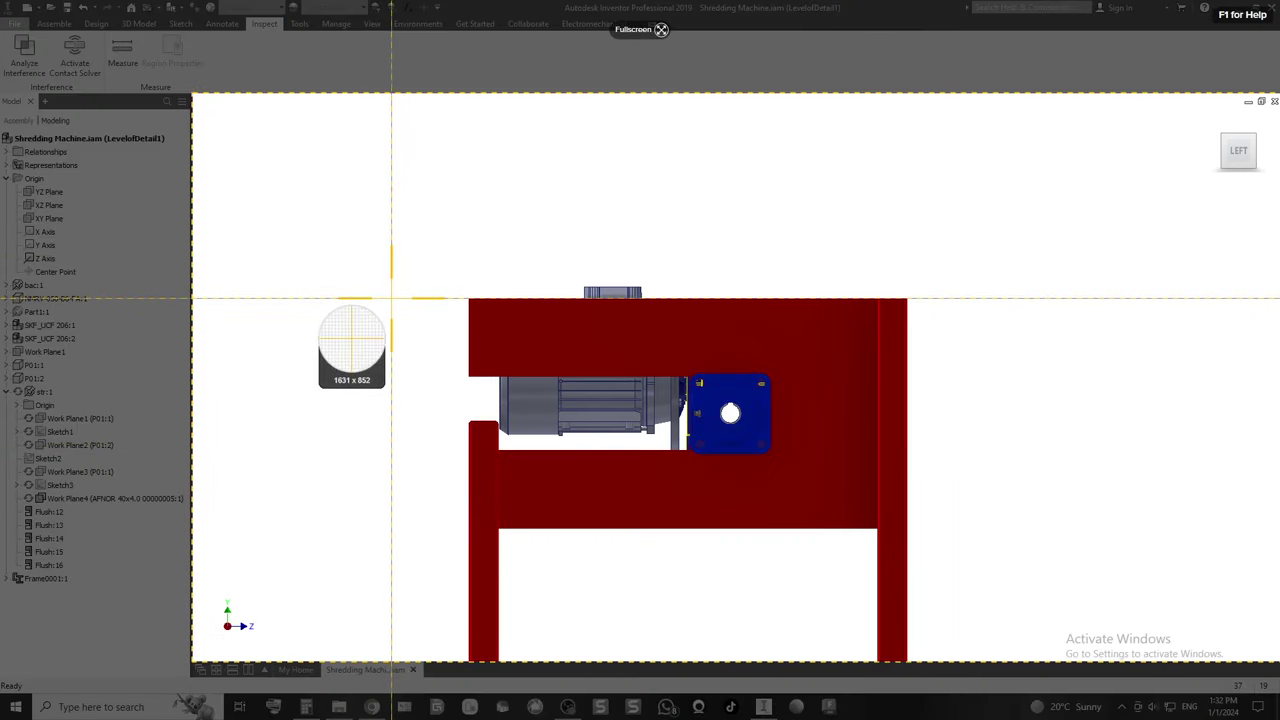
pyautogui.press('Escape')
# Capture the modelling viewport with the left view of the machine as an image in Snagit Editor.
pyautogui.scroll(-3, 533, 368)
pyautogui.scroll(2, 534, 362)
pyautogui.moveTo(534, 362); pyautogui.dragTo(586, 422, button='middle')
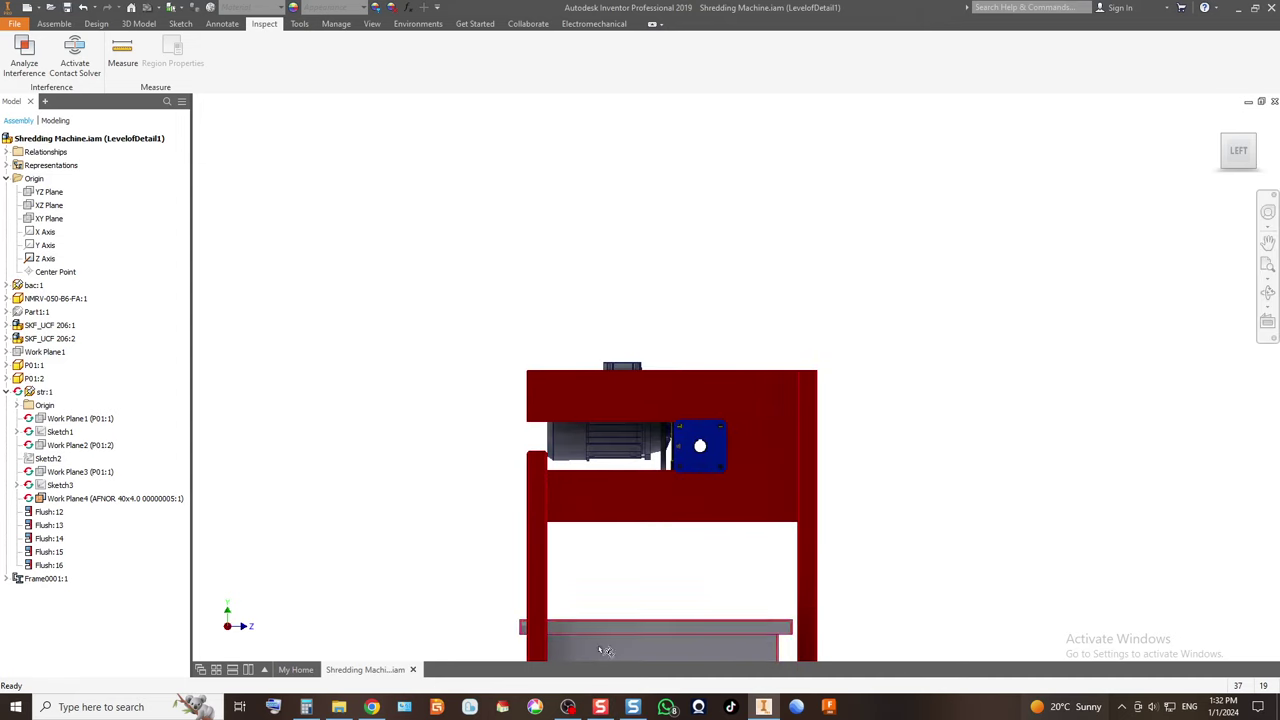
pyautogui.click(600, 707)
pyautogui.click(907, 522)
pyautogui.press('Escape')
pyautogui.click(586, 177)
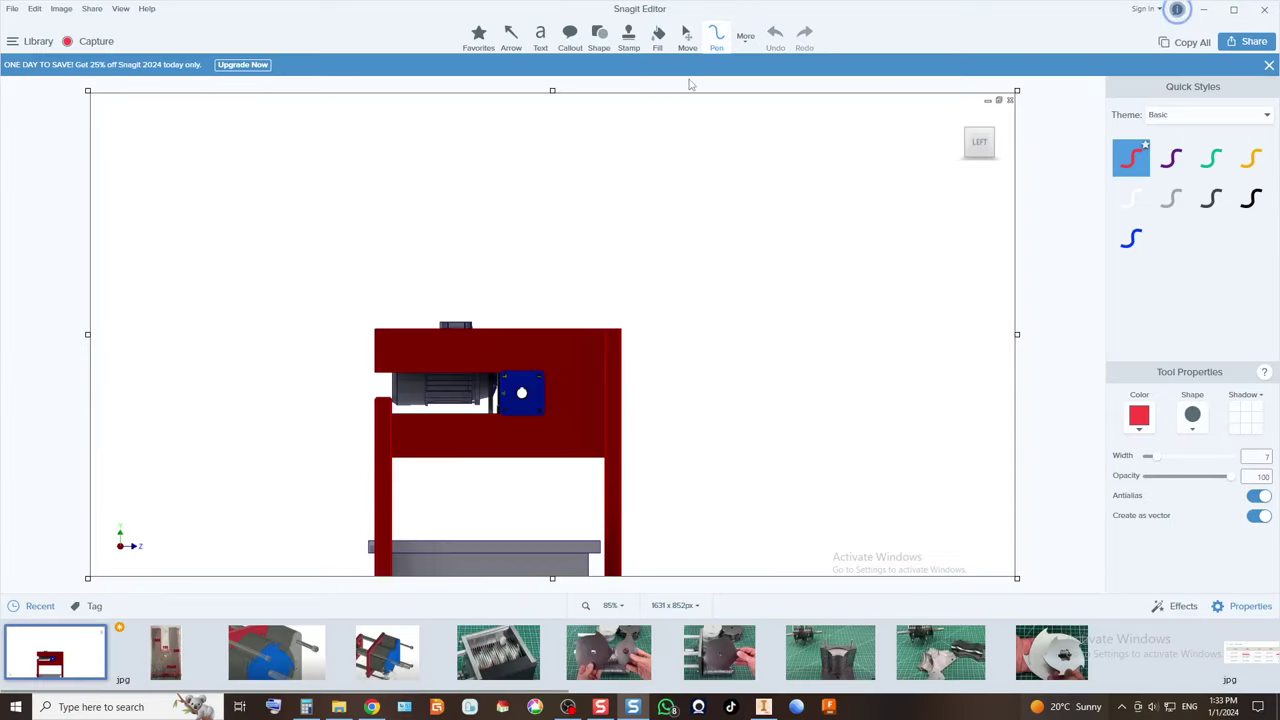
# Sketch a purple freehand outline around the bearing and a wedge-shaped guard beside it on the motor side.
pyautogui.click(1129, 246)
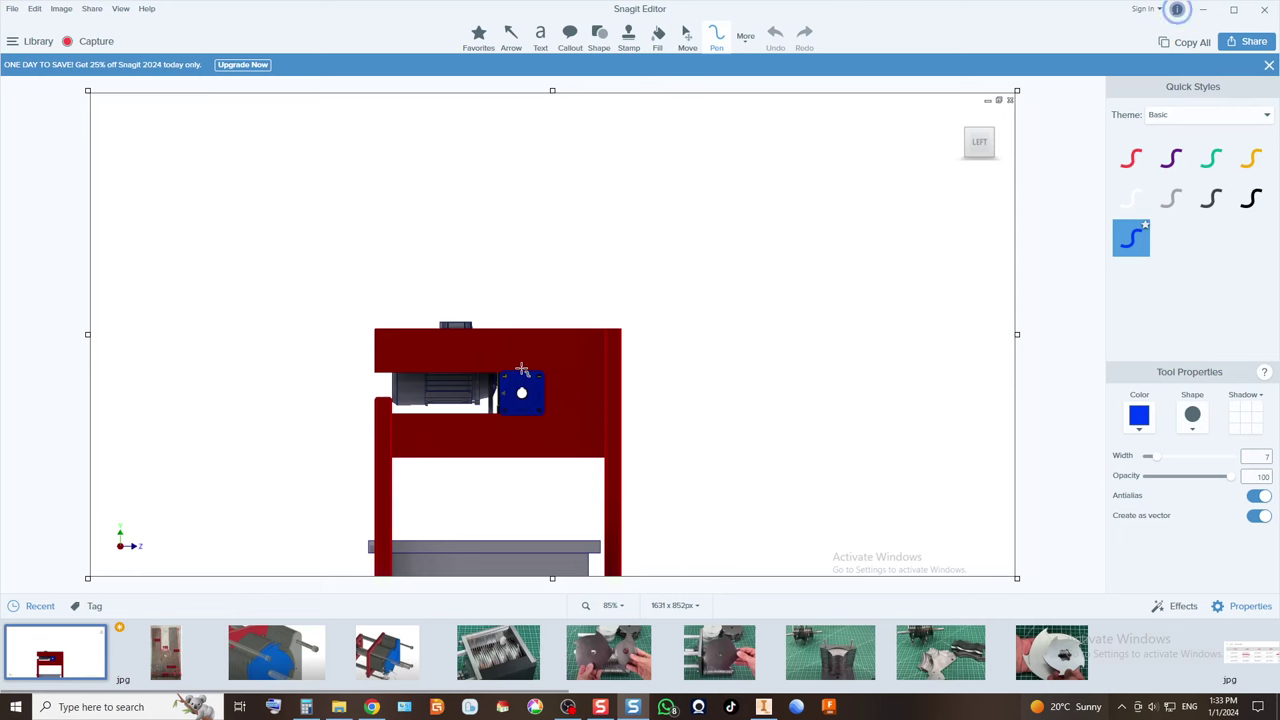
pyautogui.click(1168, 162)
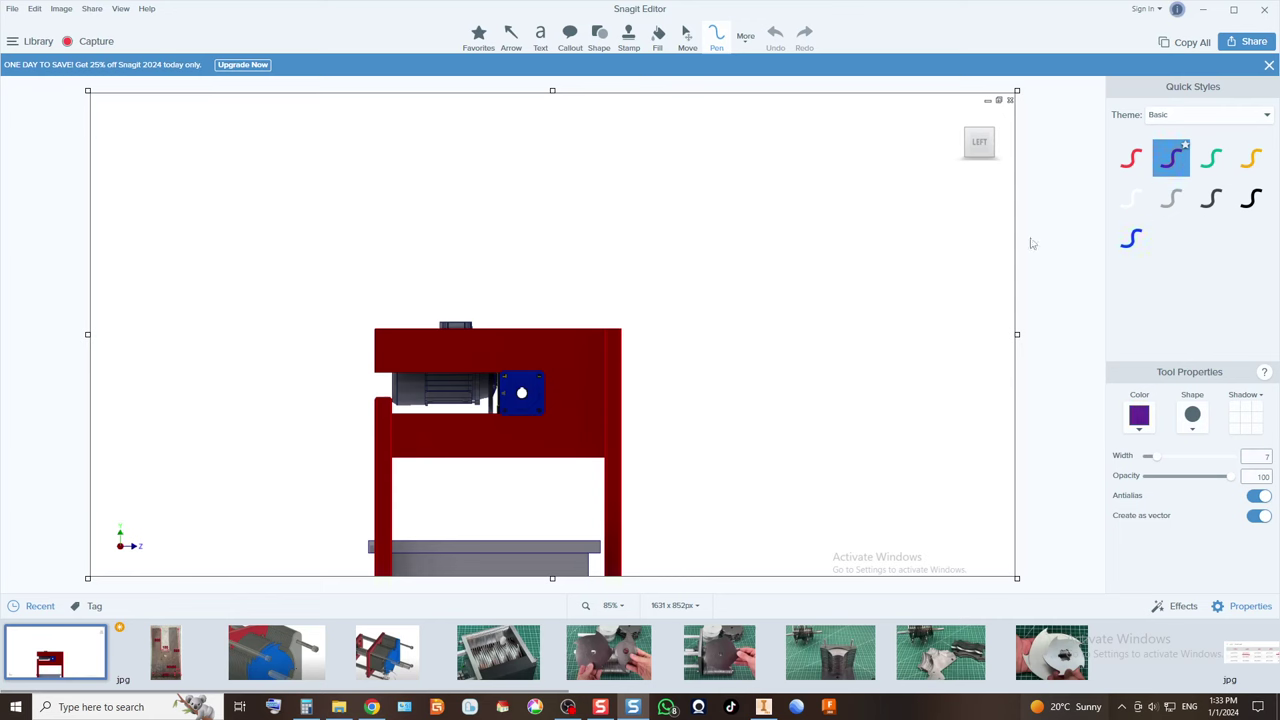
pyautogui.moveTo(532, 378)
pyautogui.mouseDown()
pyautogui.moveTo(499, 393)
pyautogui.moveTo(546, 398)
pyautogui.moveTo(522, 375)
pyautogui.moveTo(546, 405)
pyautogui.mouseUp()
pyautogui.click(610, 652)
pyautogui.click(50, 655)
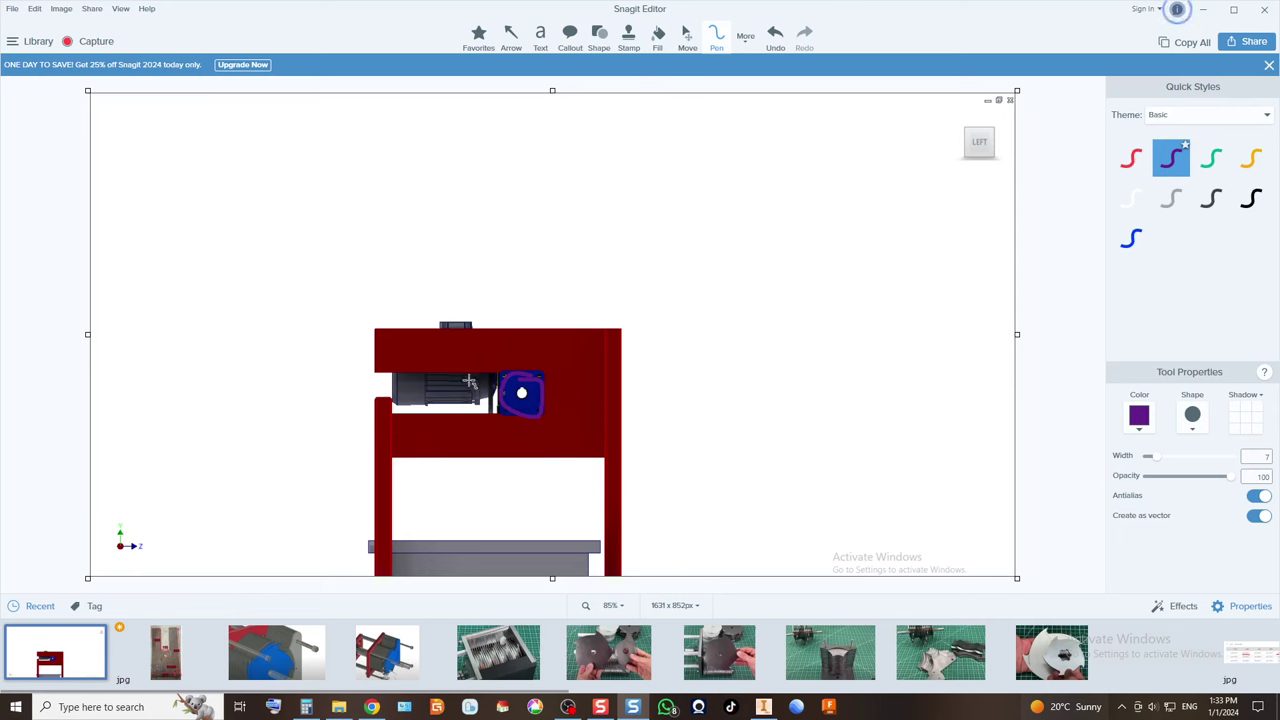
pyautogui.moveTo(472, 378)
pyautogui.mouseDown()
pyautogui.moveTo(480, 426)
pyautogui.moveTo(510, 414)
pyautogui.moveTo(491, 391)
pyautogui.moveTo(502, 380)
pyautogui.moveTo(471, 371)
pyautogui.mouseUp()
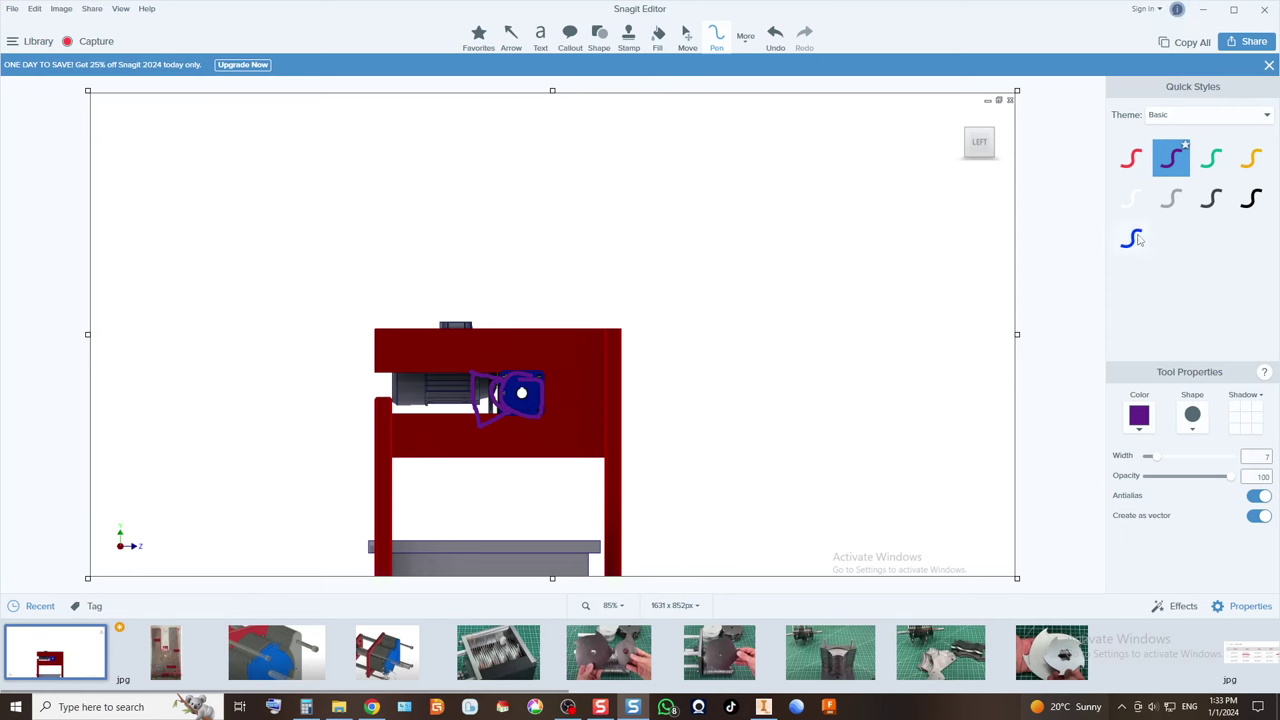
# Draw blue freehand strokes for a small pivot loop above the bearing, a curve around it and a tail below.
pyautogui.click(1131, 238)
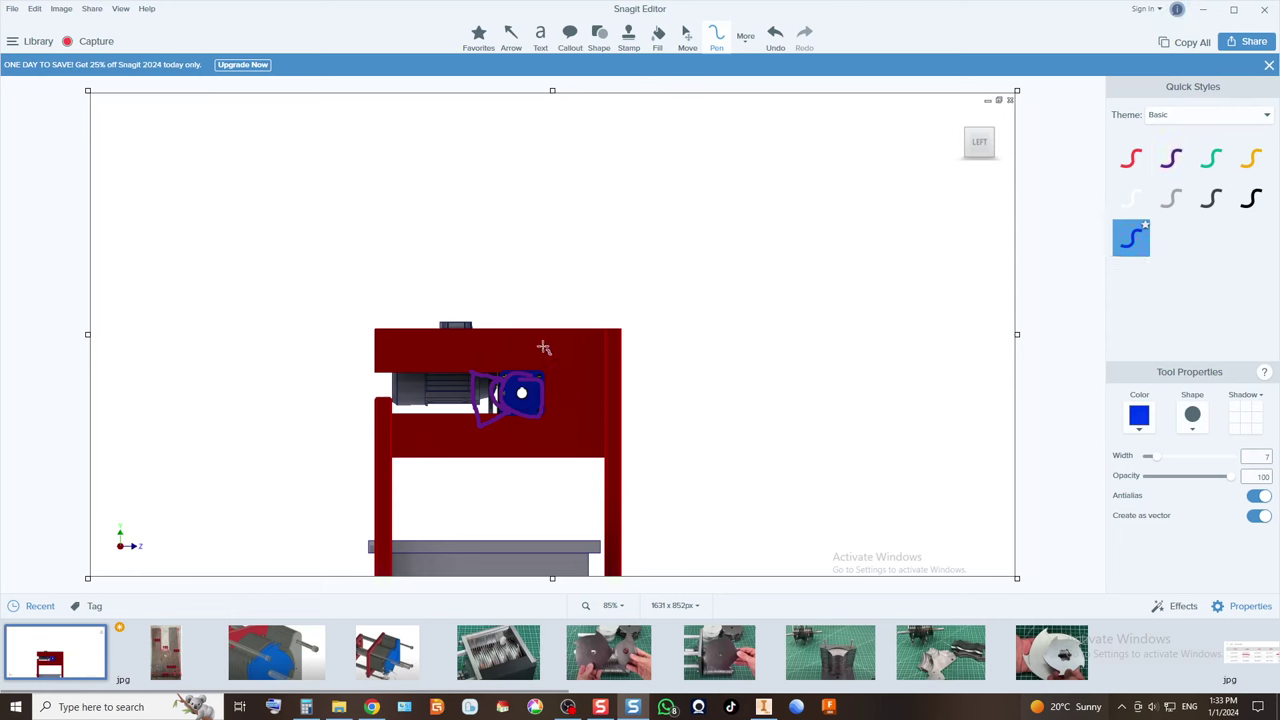
pyautogui.moveTo(545, 341); pyautogui.dragTo(553, 338)
pyautogui.moveTo(560, 339)
pyautogui.mouseDown()
pyautogui.moveTo(539, 379)
pyautogui.moveTo(564, 336)
pyautogui.moveTo(550, 388)
pyautogui.moveTo(545, 374)
pyautogui.moveTo(549, 420)
pyautogui.moveTo(512, 470)
pyautogui.mouseUp()
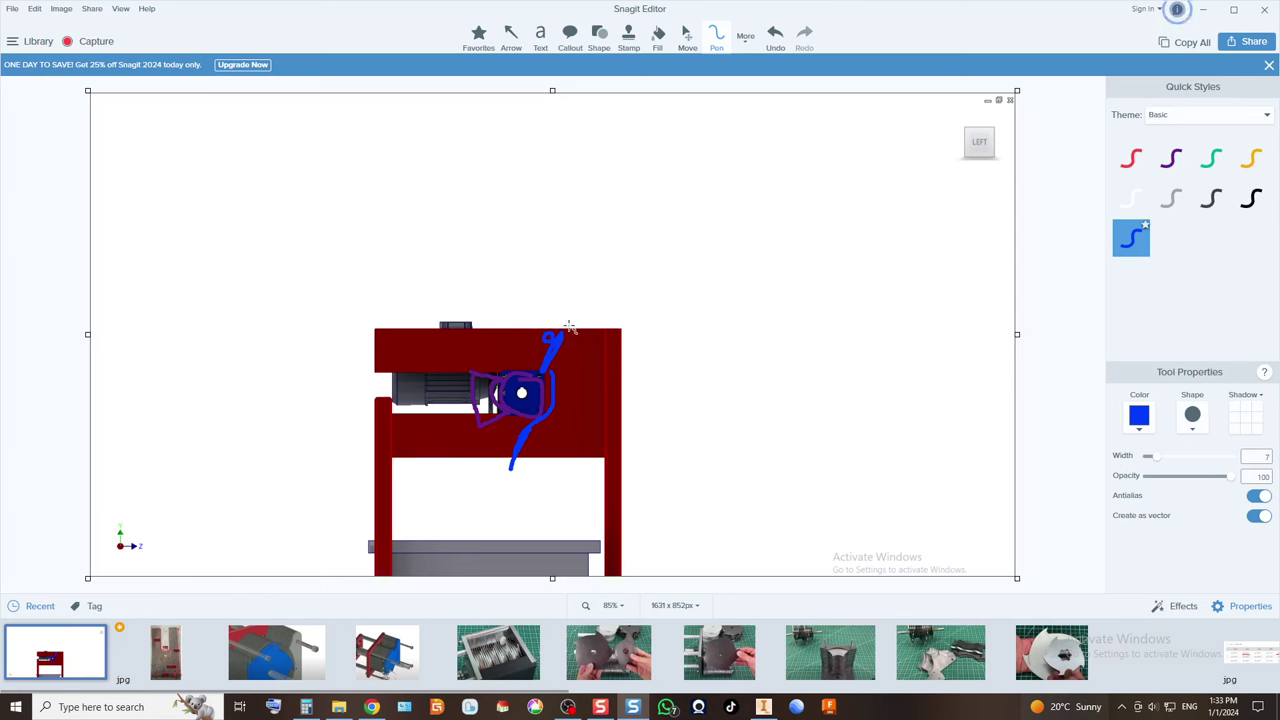
# Sketch a blue hopper outline above the frame, close its base along the frame's upper edge and label it 1.
pyautogui.moveTo(562, 328); pyautogui.dragTo(612, 199)
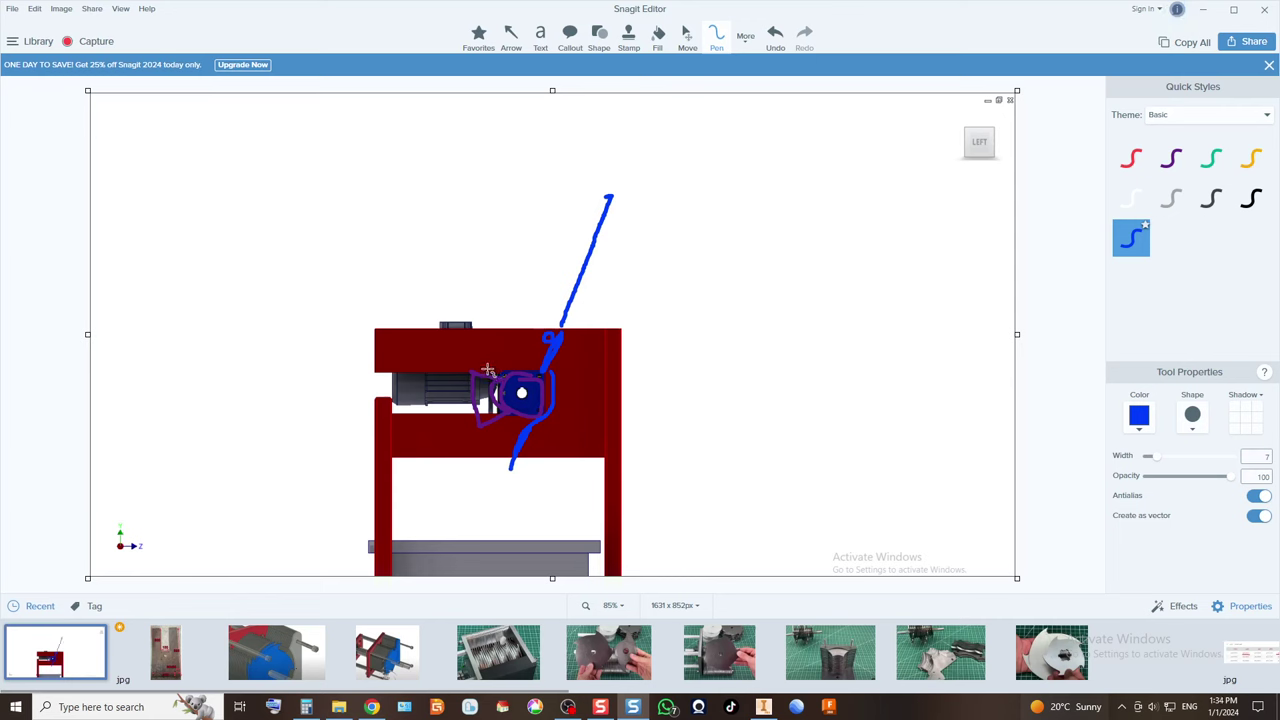
pyautogui.moveTo(484, 370); pyautogui.dragTo(455, 334)
pyautogui.moveTo(436, 325)
pyautogui.mouseDown()
pyautogui.moveTo(374, 273)
pyautogui.moveTo(606, 196)
pyautogui.mouseUp()
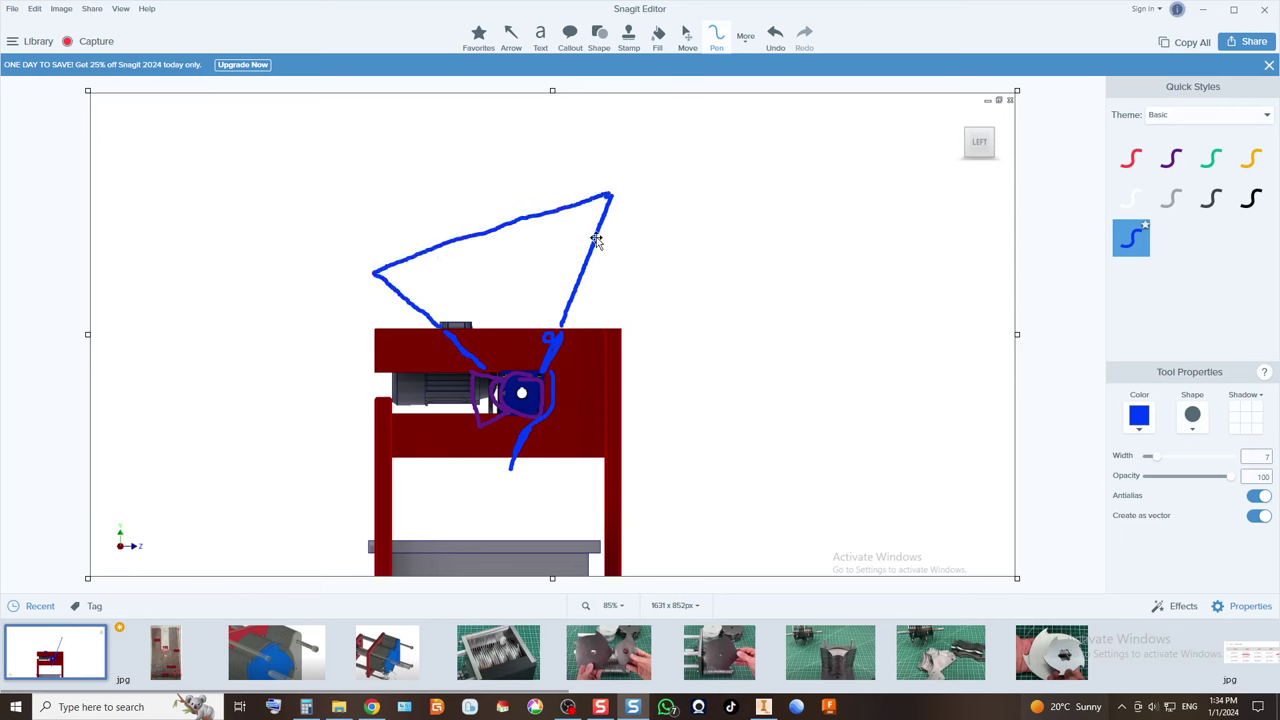
pyautogui.moveTo(450, 326); pyautogui.dragTo(566, 321)
pyautogui.moveTo(510, 270)
pyautogui.mouseDown()
pyautogui.moveTo(520, 262)
pyautogui.moveTo(521, 291)
pyautogui.moveTo(537, 292)
pyautogui.mouseUp()
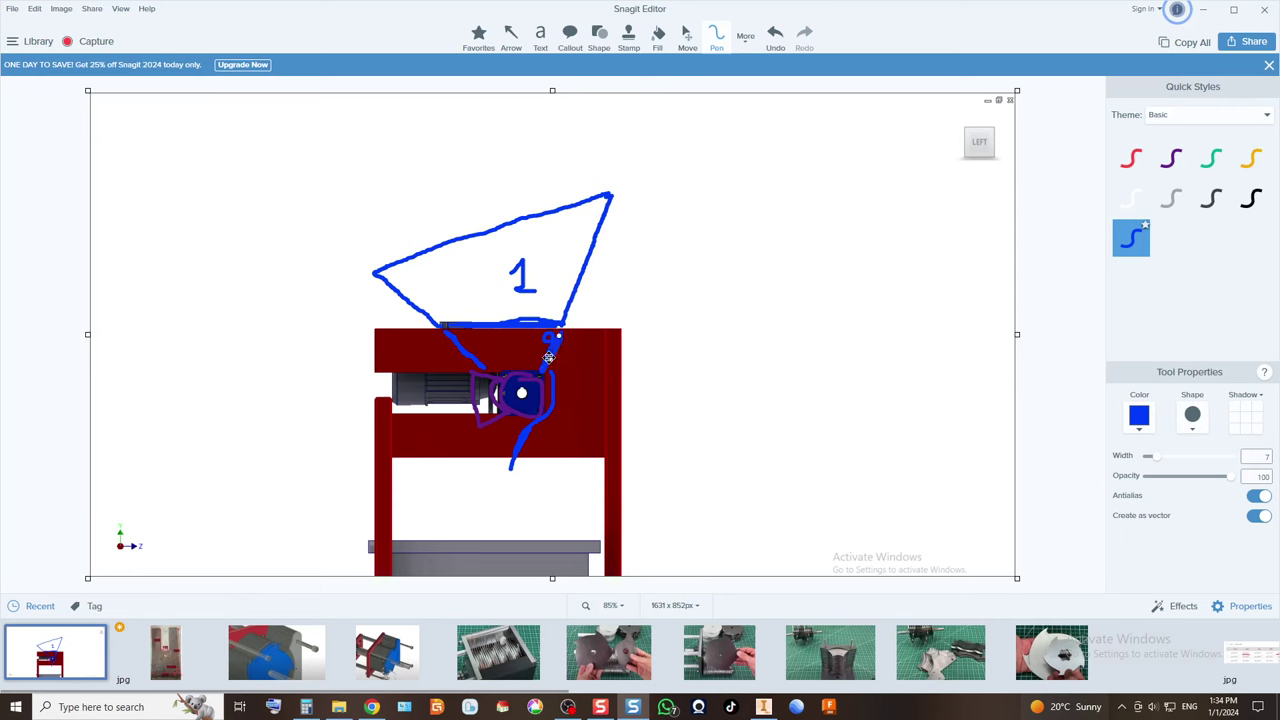
# Replace the blue arm above the bearing with a sloping stroke from the hopper's lower end to a small circle.
pyautogui.moveTo(563, 350); pyautogui.dragTo(546, 343)
pyautogui.moveTo(535, 345)
pyautogui.mouseDown()
pyautogui.moveTo(485, 365)
pyautogui.moveTo(526, 345)
pyautogui.mouseUp()
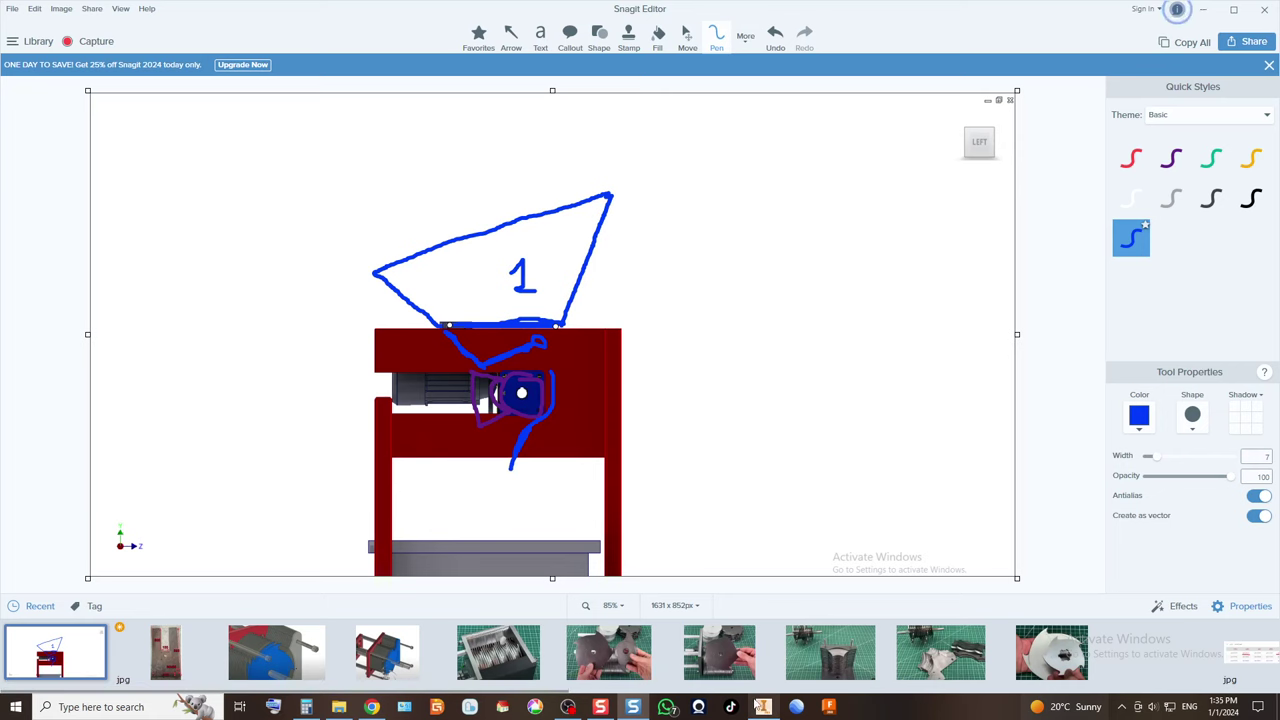
# Switch to Autodesk Inventor and hide the side plate P01:2 that carries the outer bearing.
pyautogui.click(763, 707)
pyautogui.scroll(5, 700, 475)
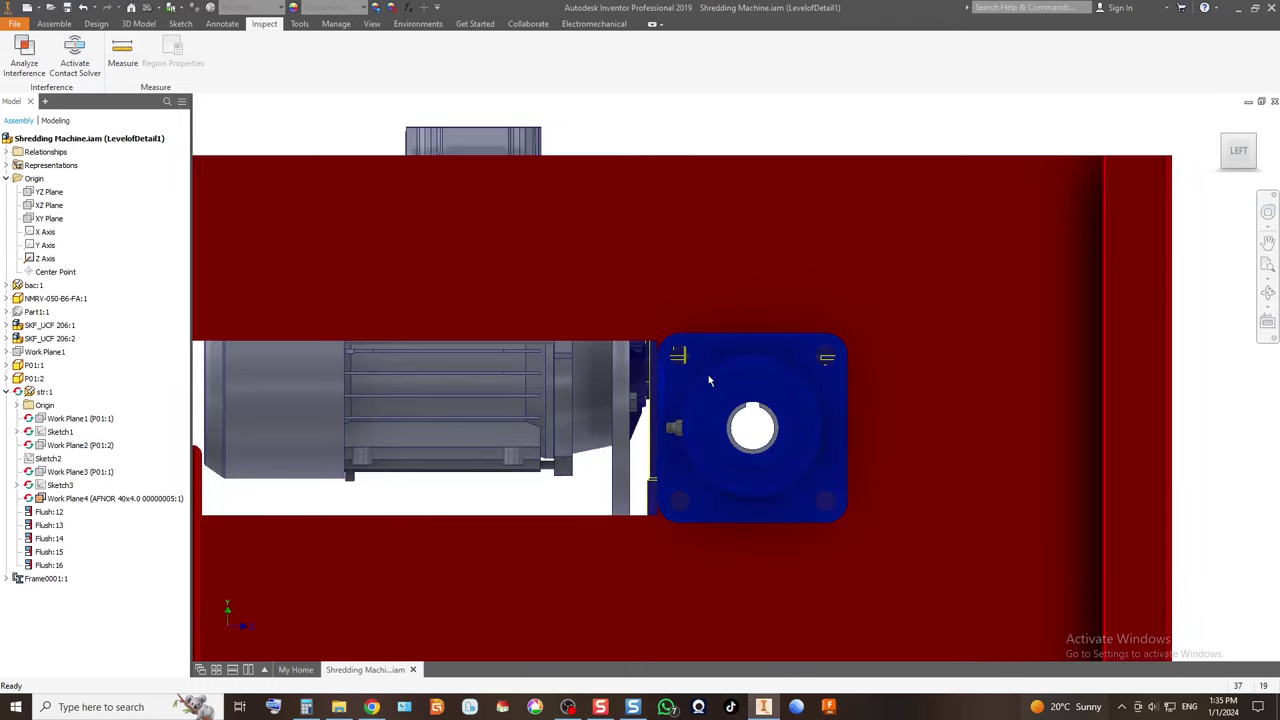
pyautogui.scroll(-5, 651, 343)
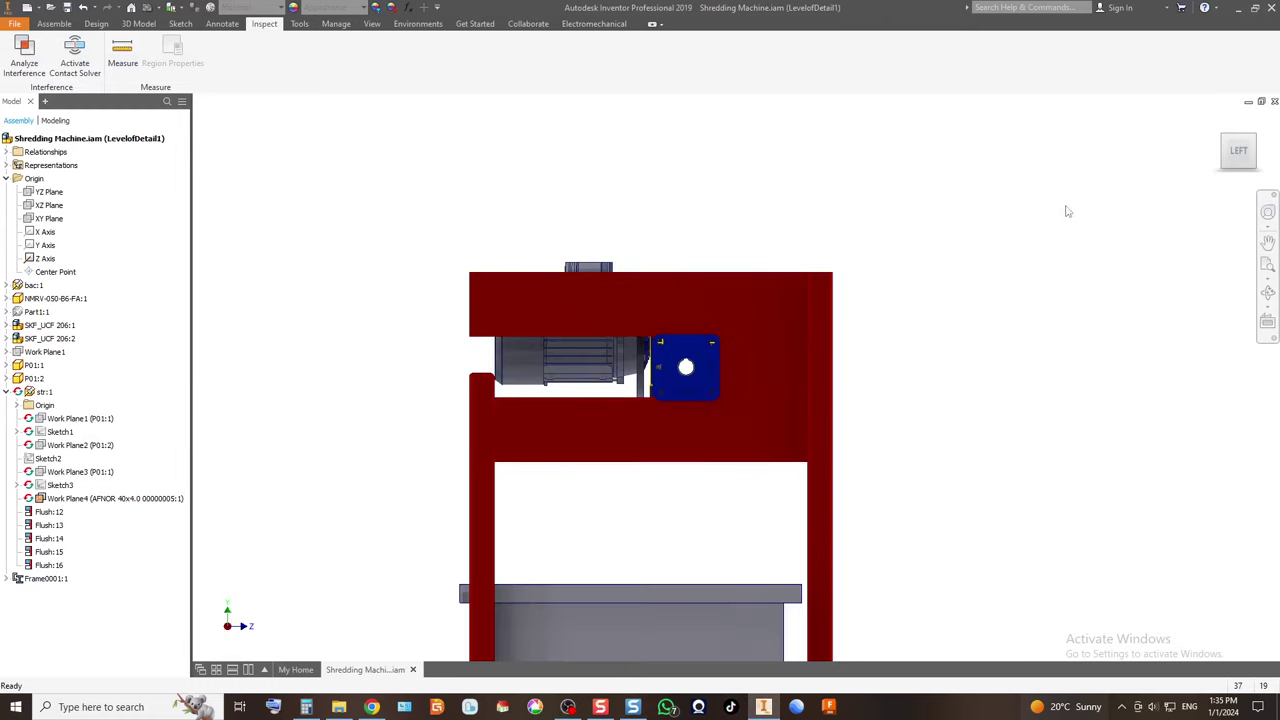
pyautogui.click(1257, 143)
pyautogui.click(720, 335)
pyautogui.rightClick(718, 335)
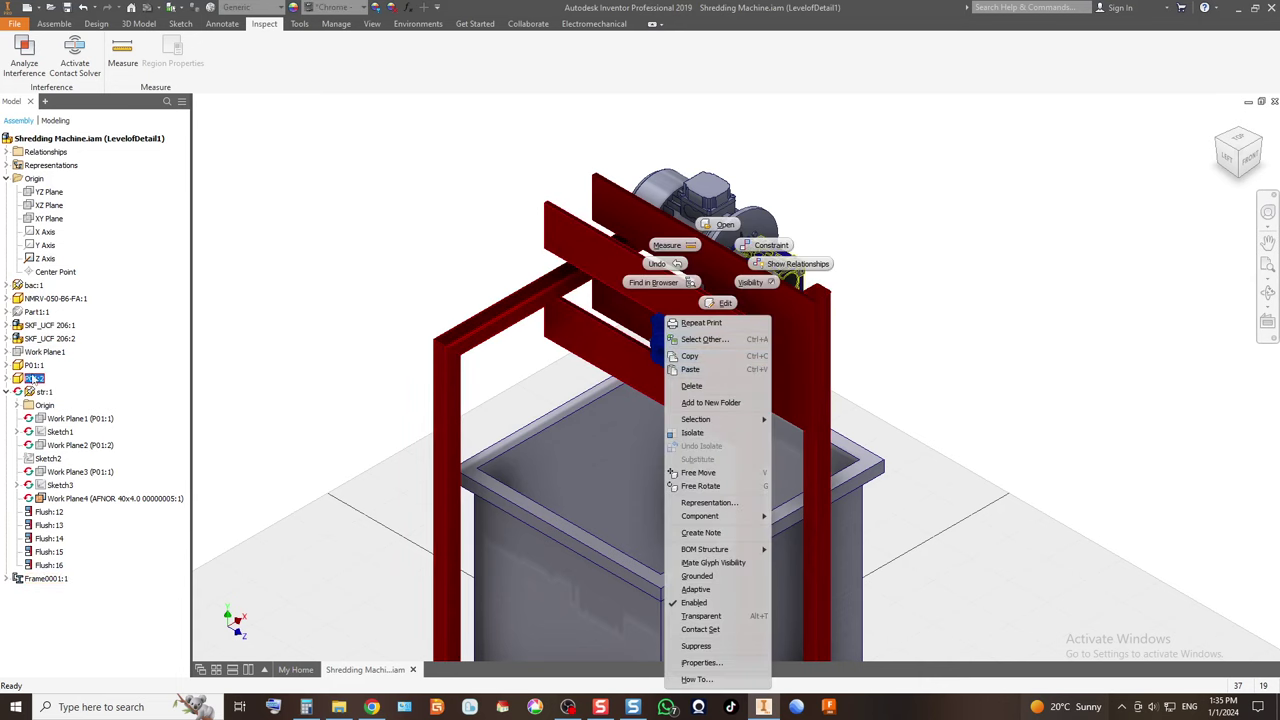
pyautogui.click(35, 379)
pyautogui.rightClick(35, 379)
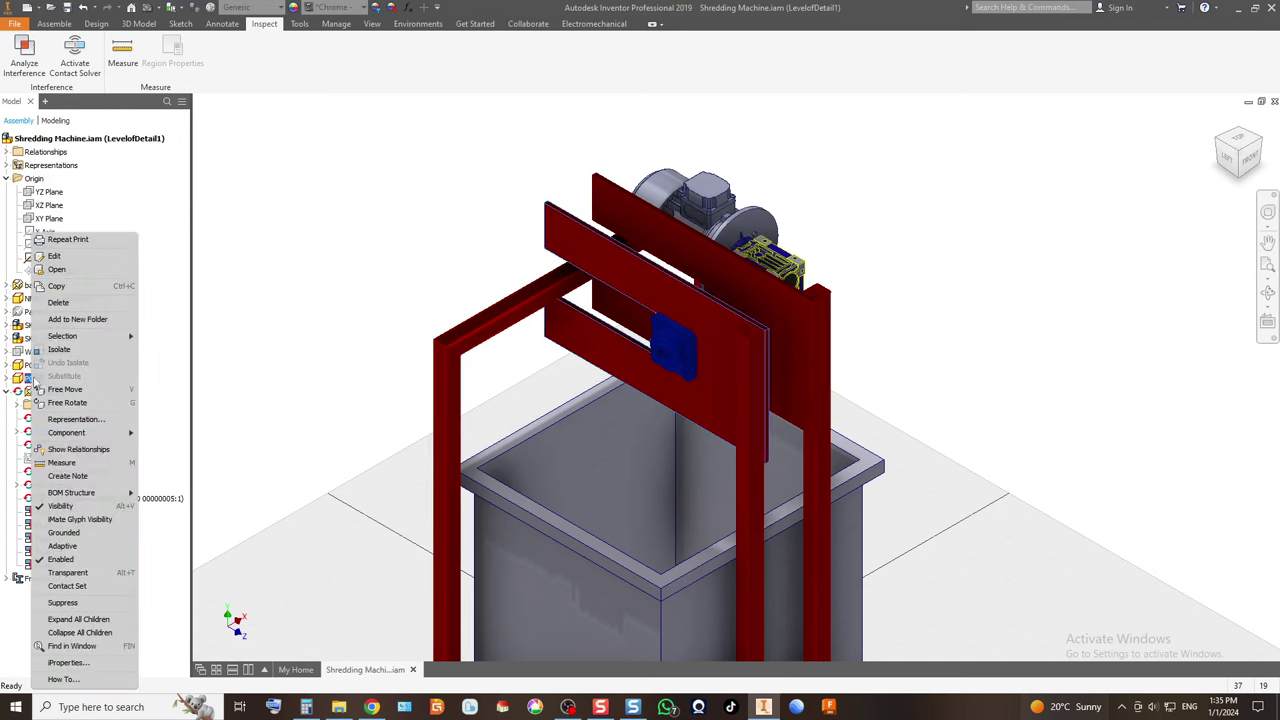
pyautogui.click(75, 506)
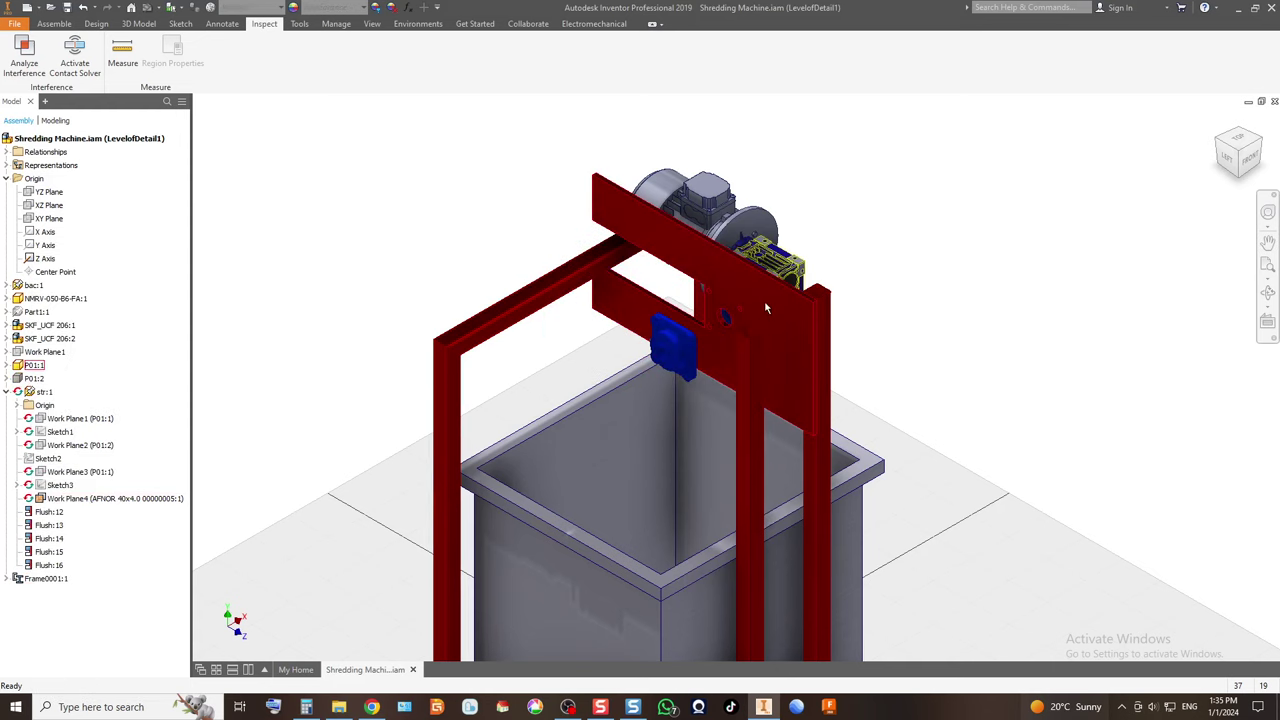
pyautogui.scroll(2, 765, 308)
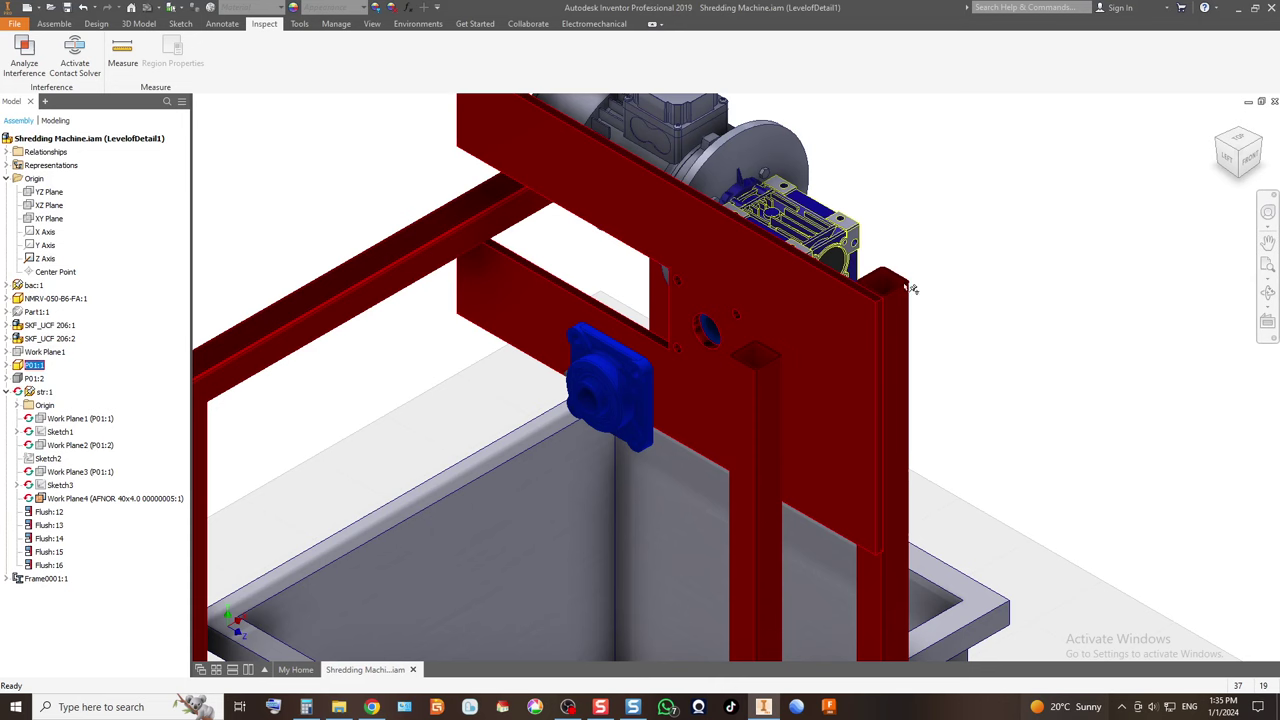
pyautogui.click(57, 24)
pyautogui.click(47, 55)
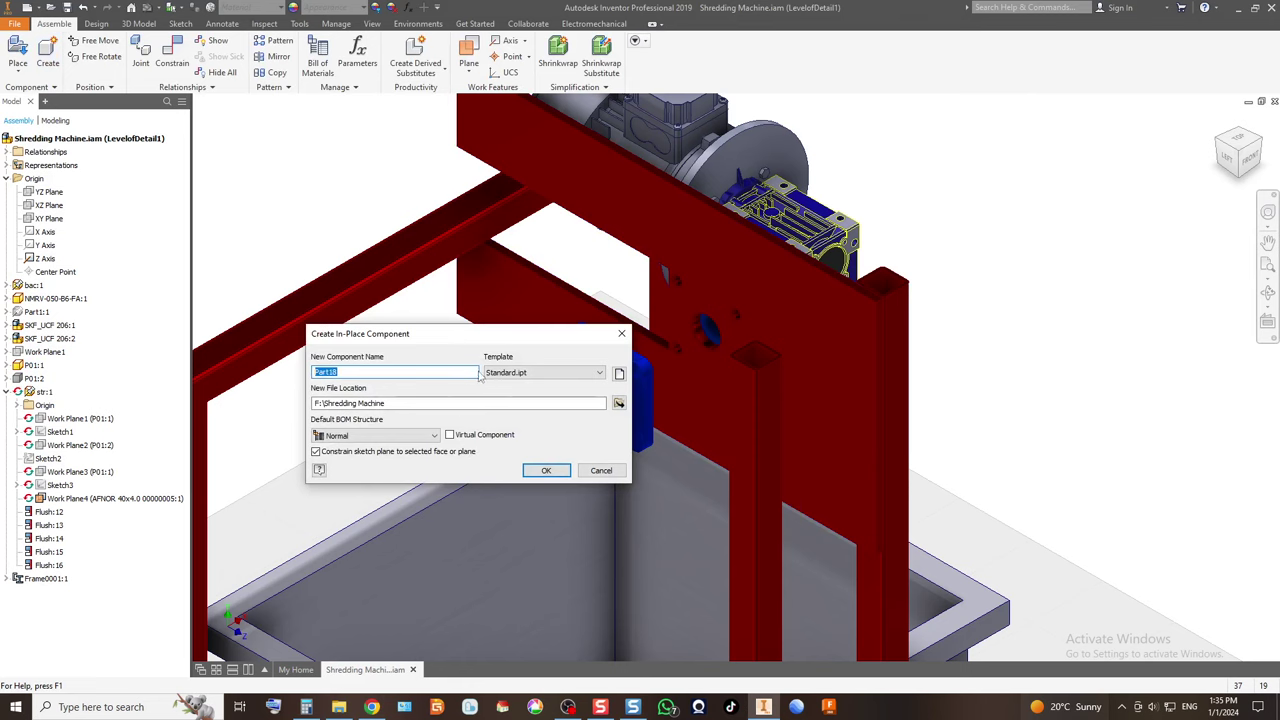
pyautogui.write('cutter')
pyautogui.press('Return')
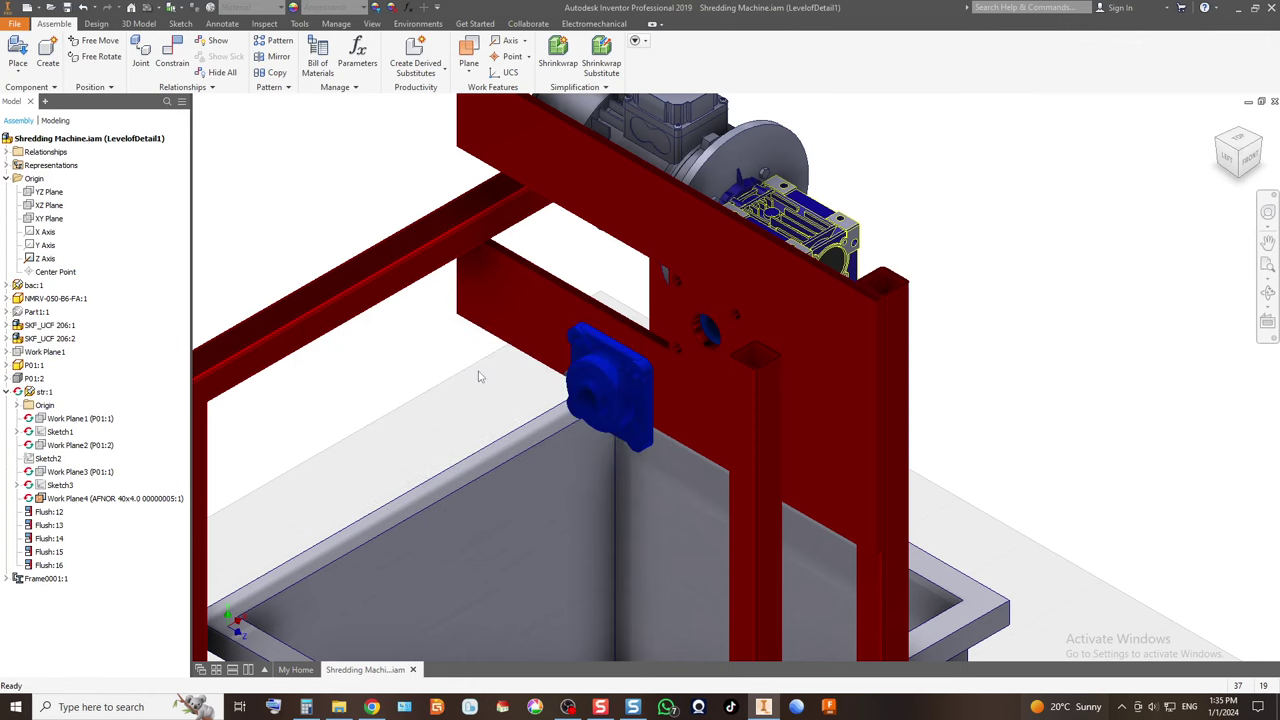
# Create an in-place component named cutter from the Standard.ipt template on the face of side plate P01:1.
pyautogui.click(47, 55)
pyautogui.write('c')
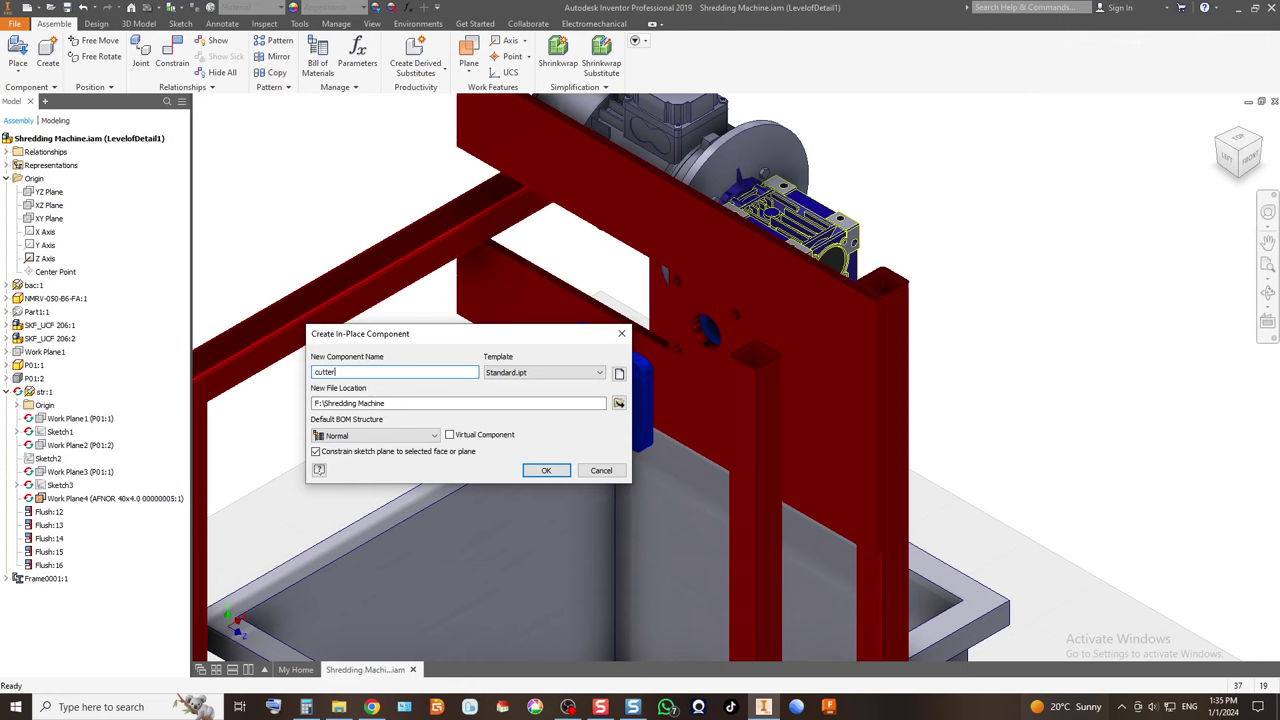
pyautogui.write('utter')
pyautogui.press('Return')
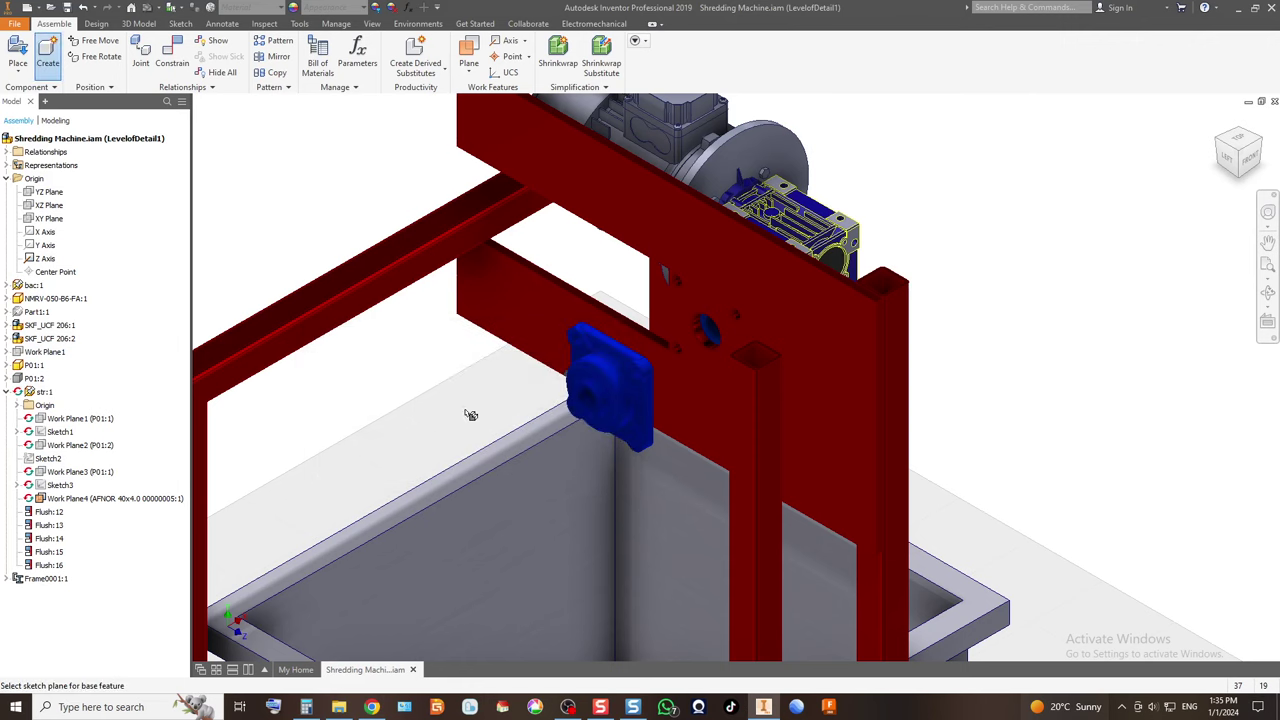
pyautogui.click(697, 300)
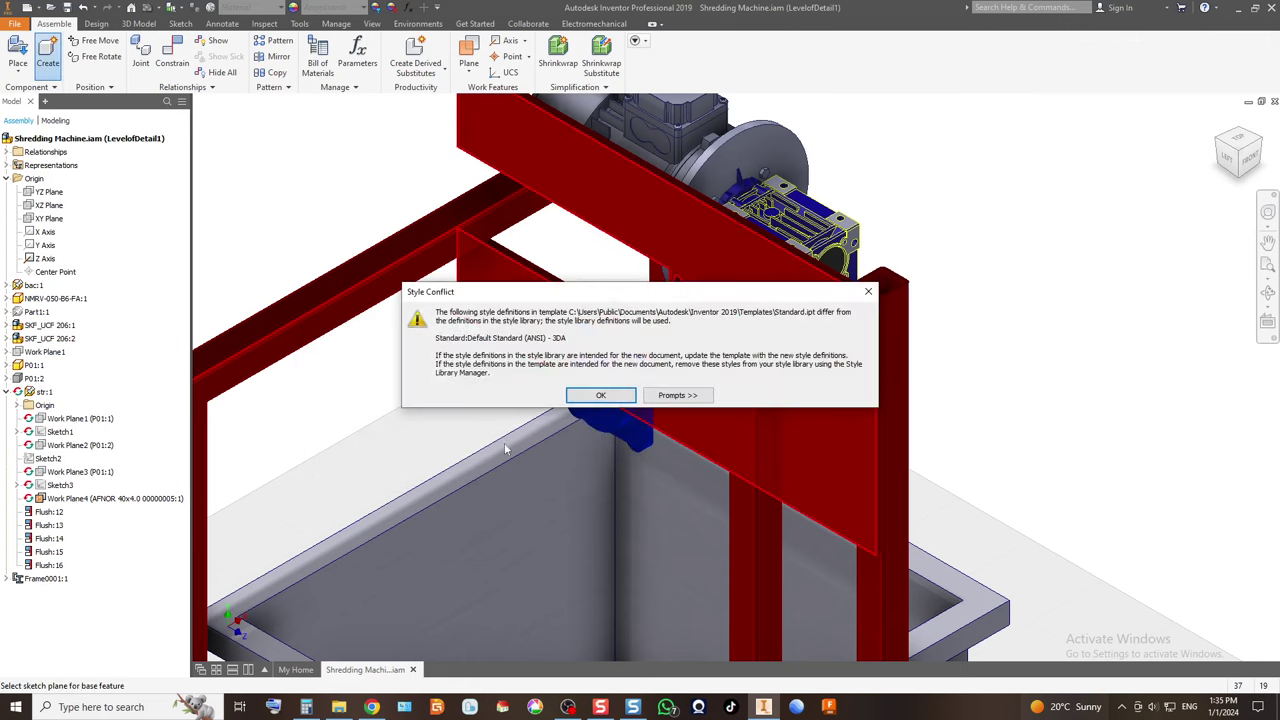
pyautogui.click(634, 402)
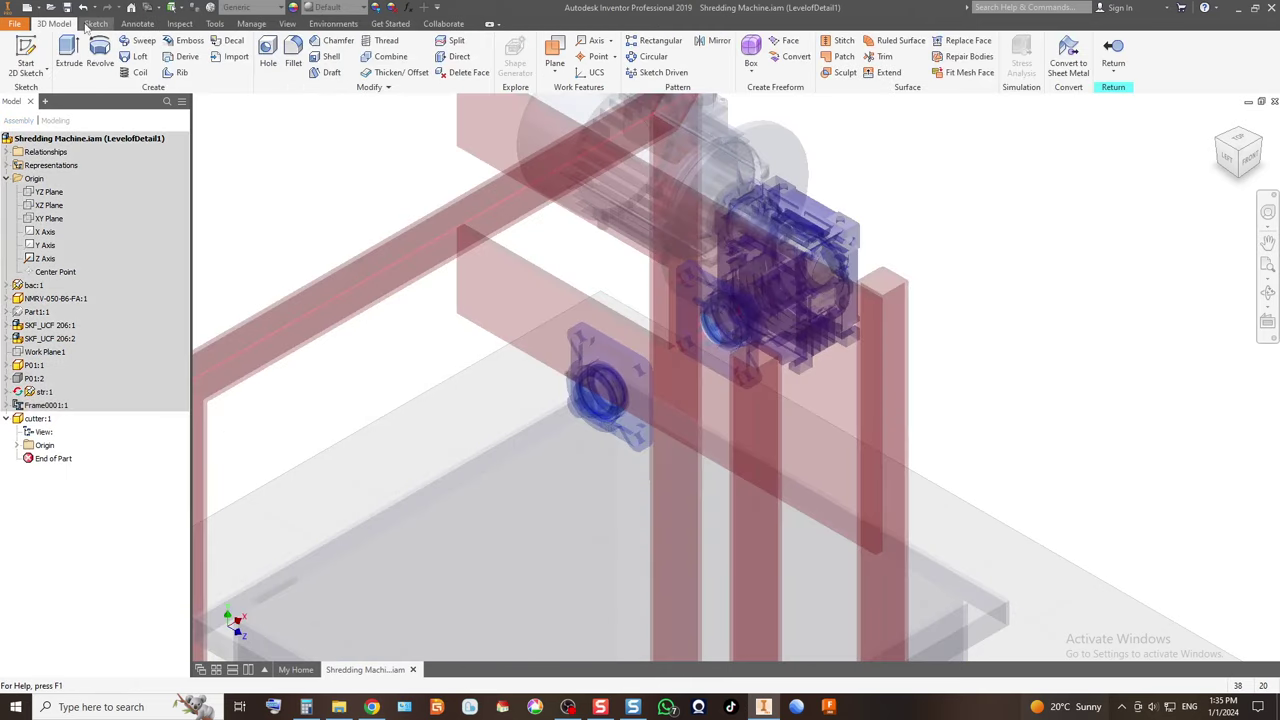
# Change the cutter part's document units to millimeter for length and choose another mass unit.
pyautogui.click(214, 24)
pyautogui.click(240, 63)
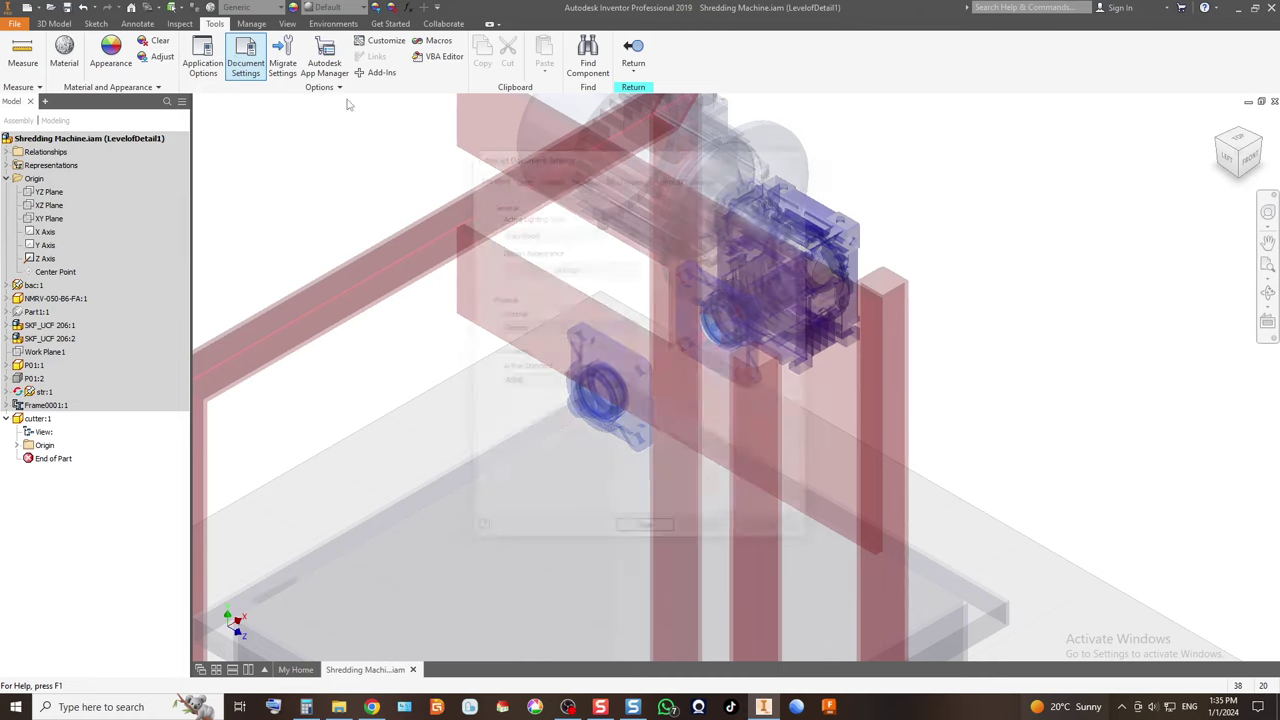
pyautogui.click(524, 177)
pyautogui.click(519, 223)
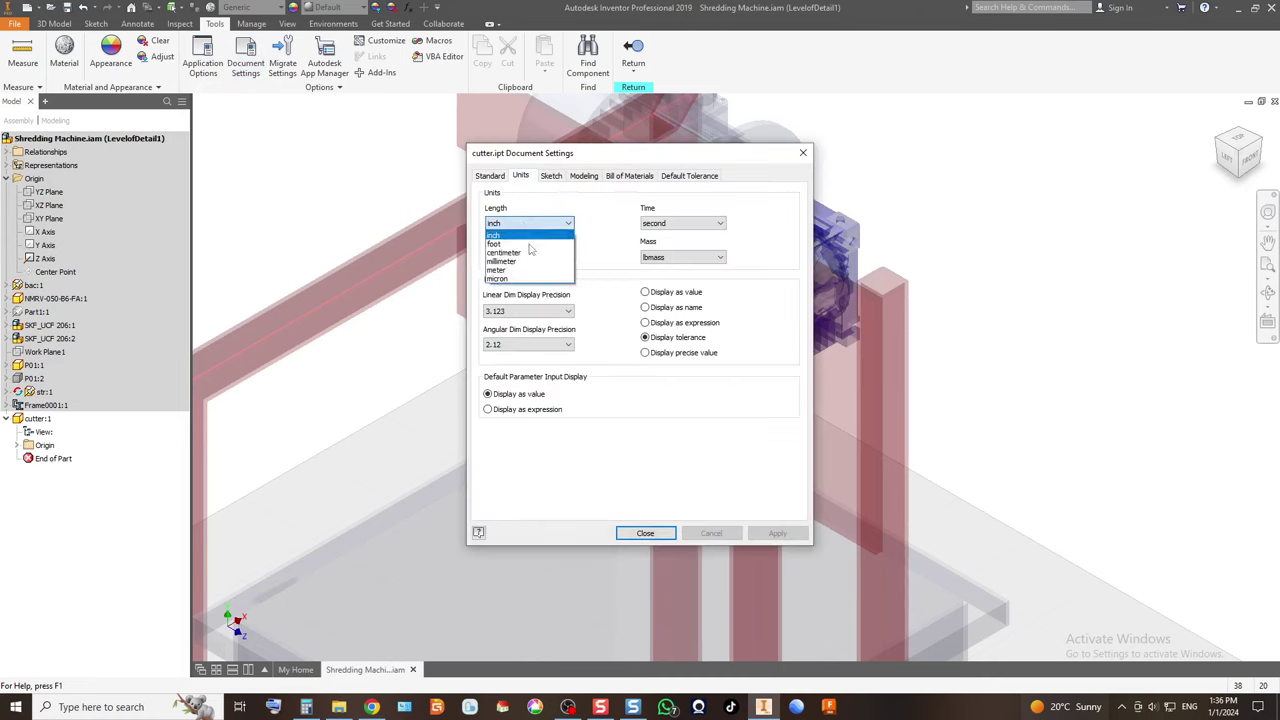
pyautogui.click(525, 272)
pyautogui.click(690, 257)
pyautogui.click(658, 296)
pyautogui.click(647, 533)
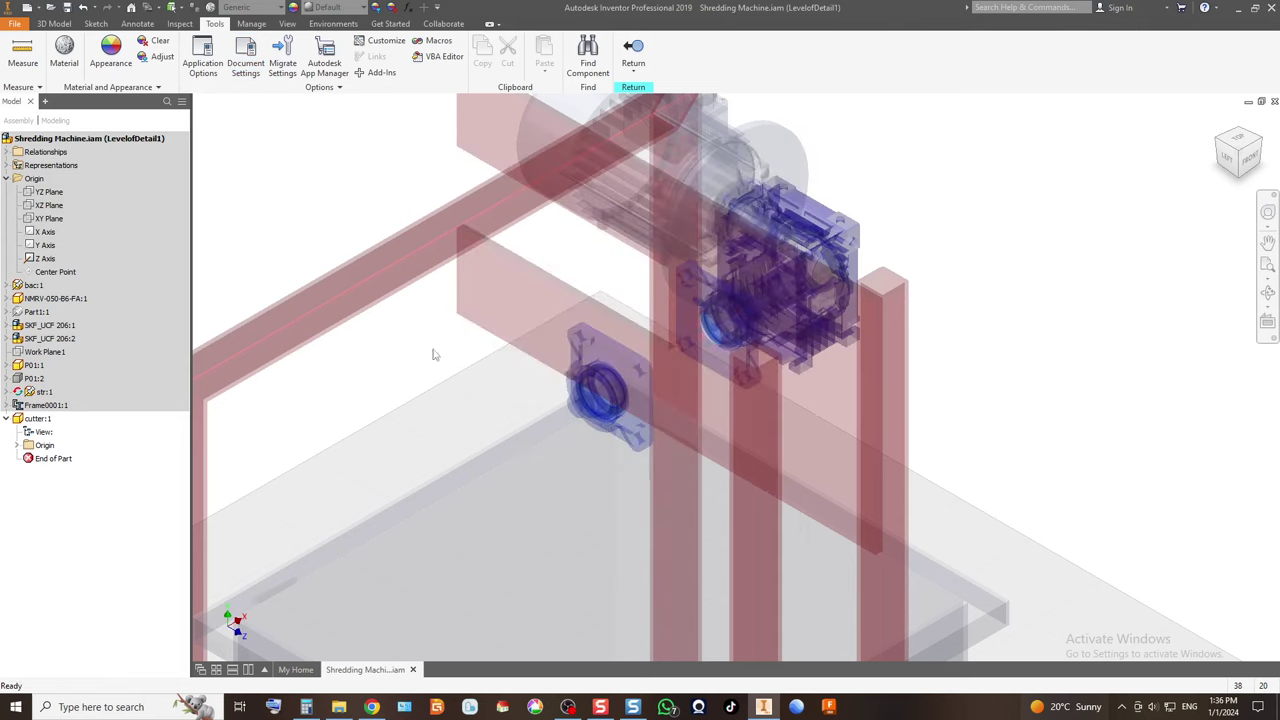
# Convert the cutter part to sheet metal with a custom 2 mm thickness and Stainless Steel as material.
pyautogui.click(55, 24)
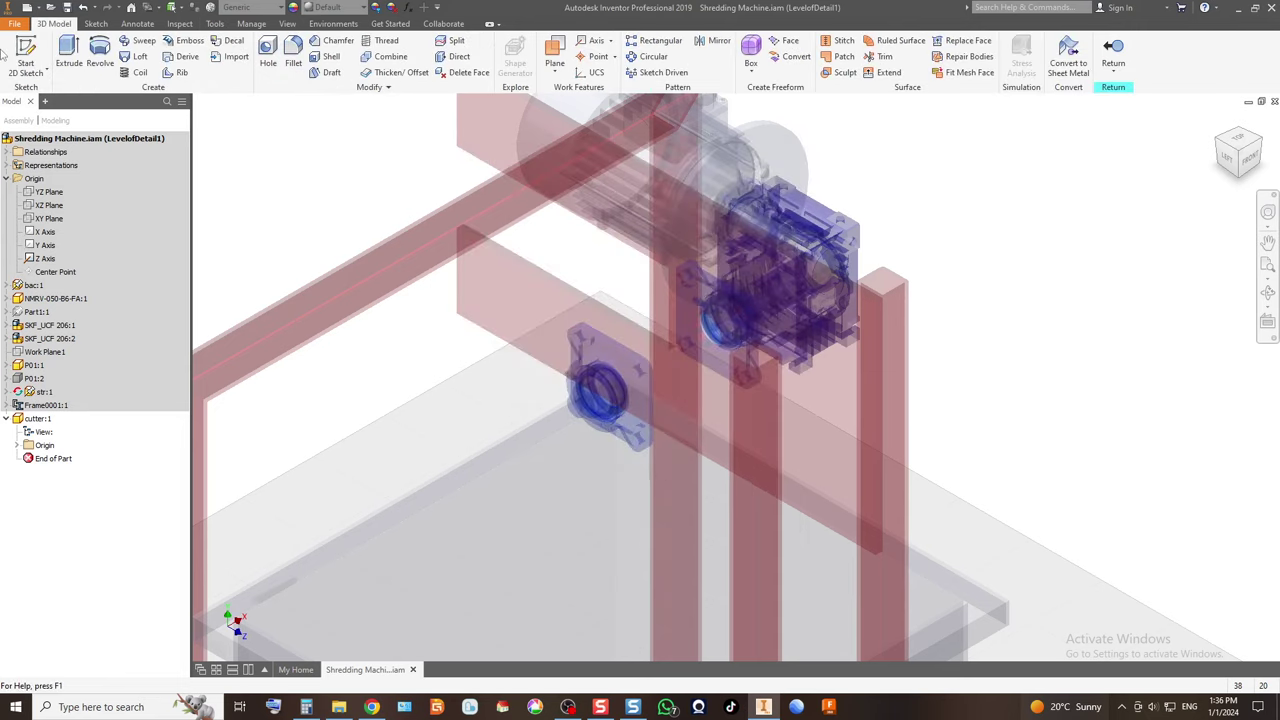
pyautogui.click(1068, 58)
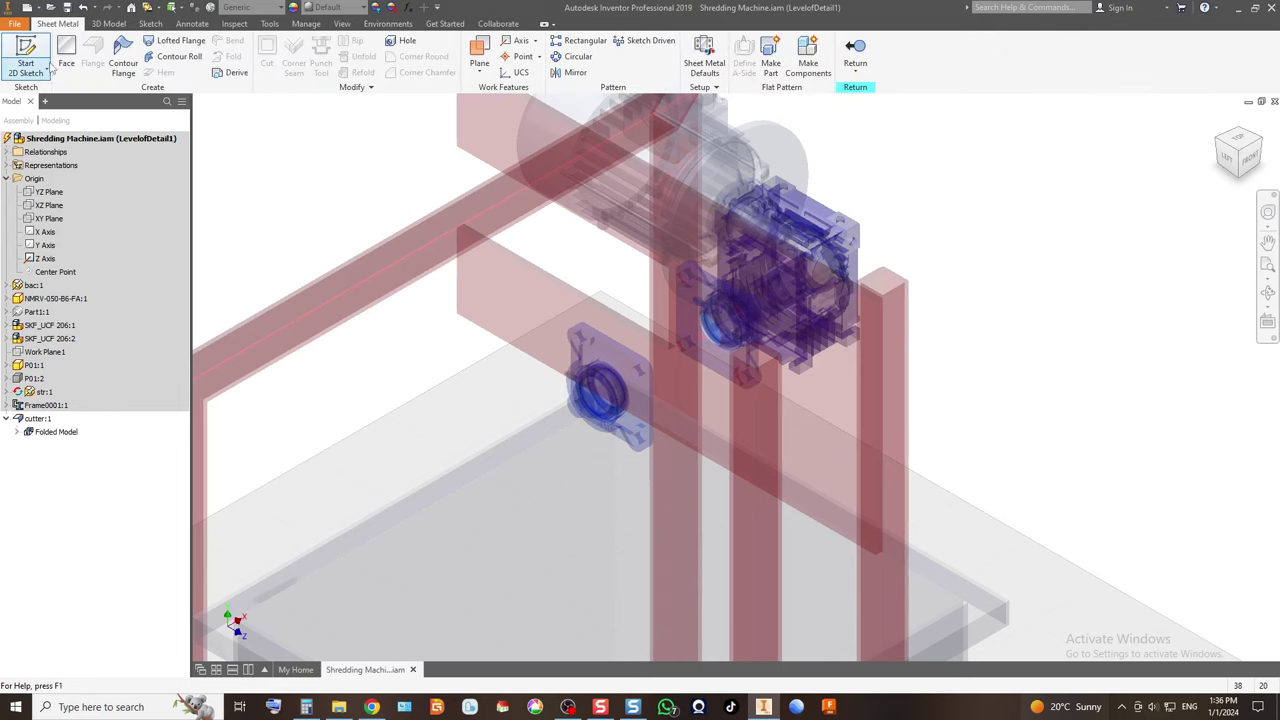
pyautogui.click(703, 54)
pyautogui.click(247, 171)
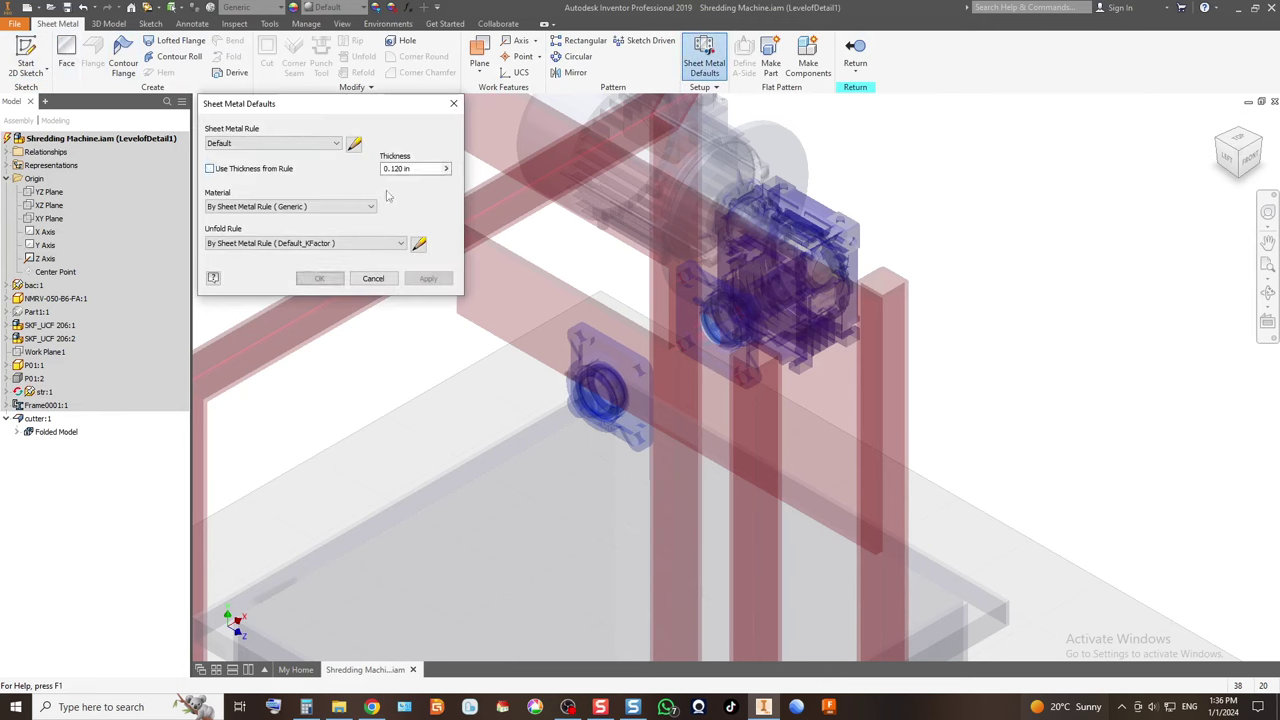
pyautogui.click(420, 171)
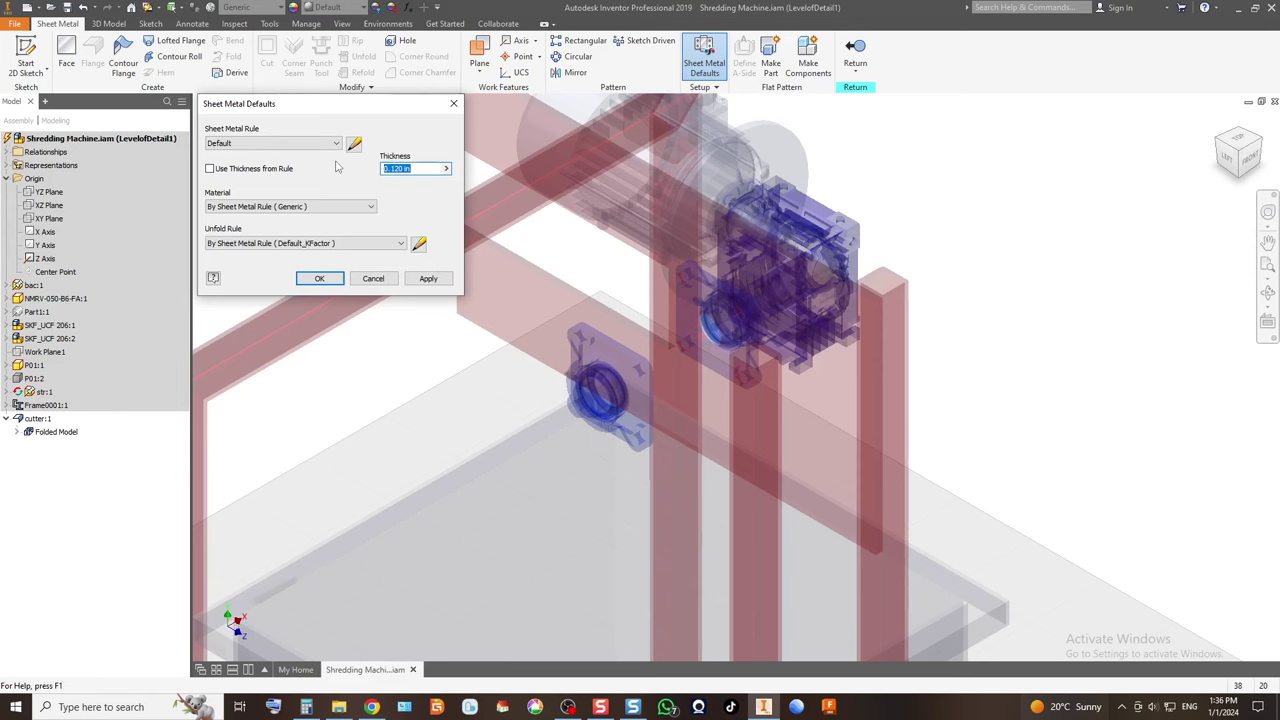
pyautogui.click(270, 146)
pyautogui.click(287, 141)
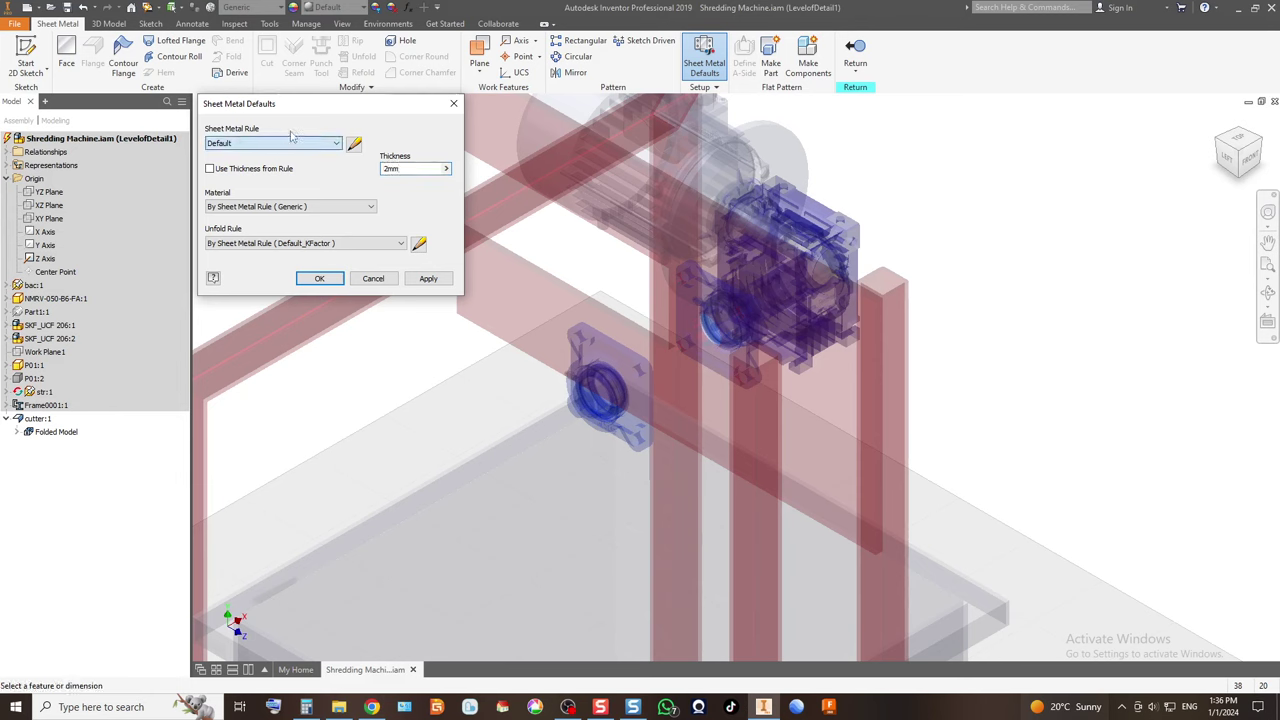
pyautogui.click(283, 207)
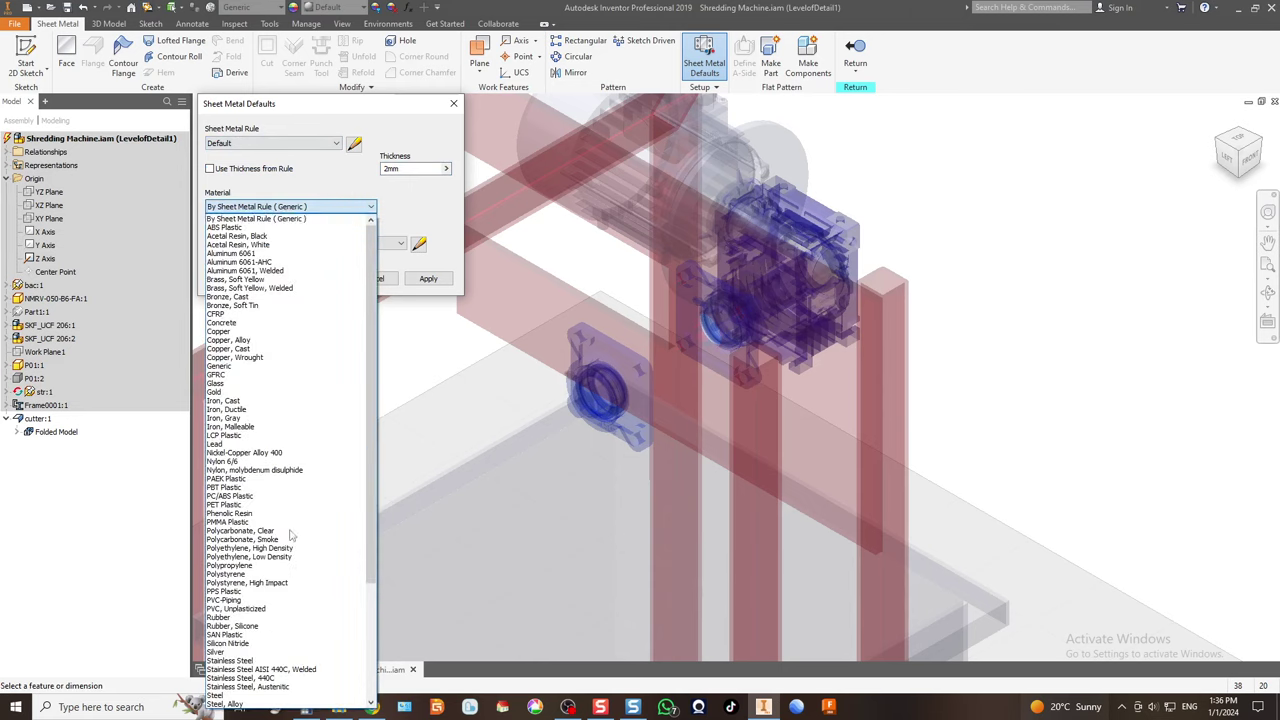
pyautogui.click(256, 662)
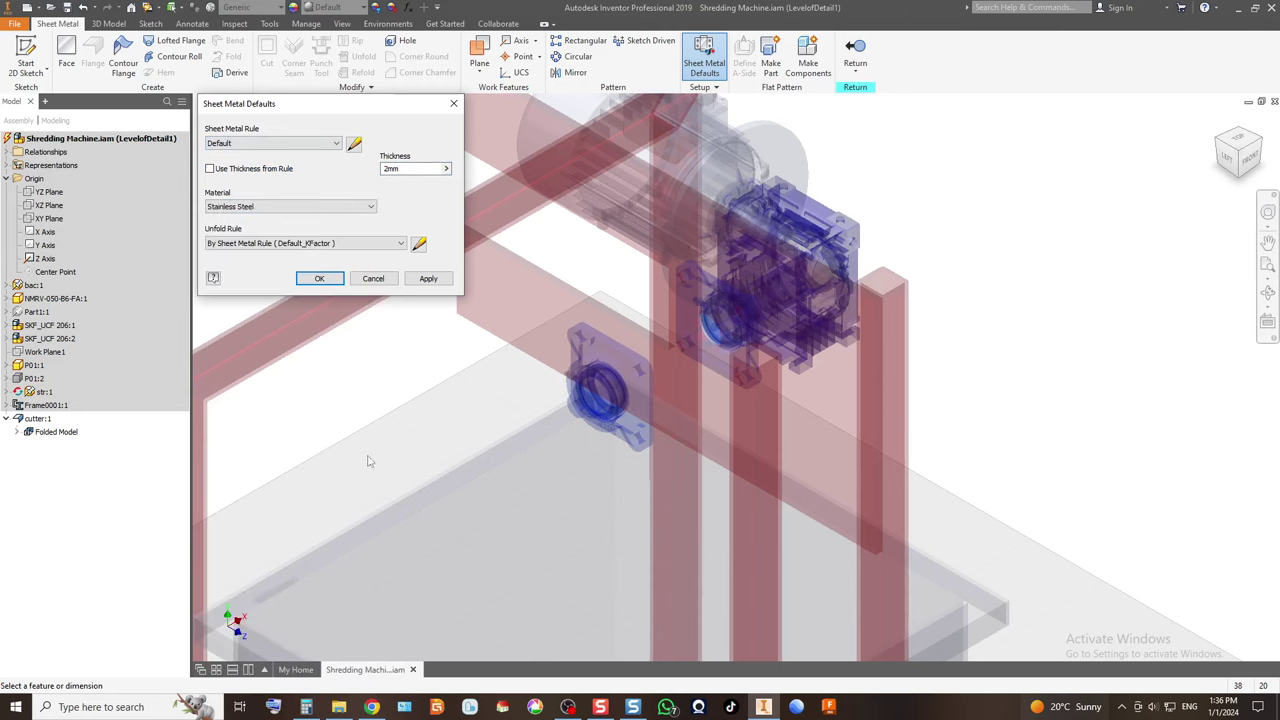
pyautogui.click(318, 278)
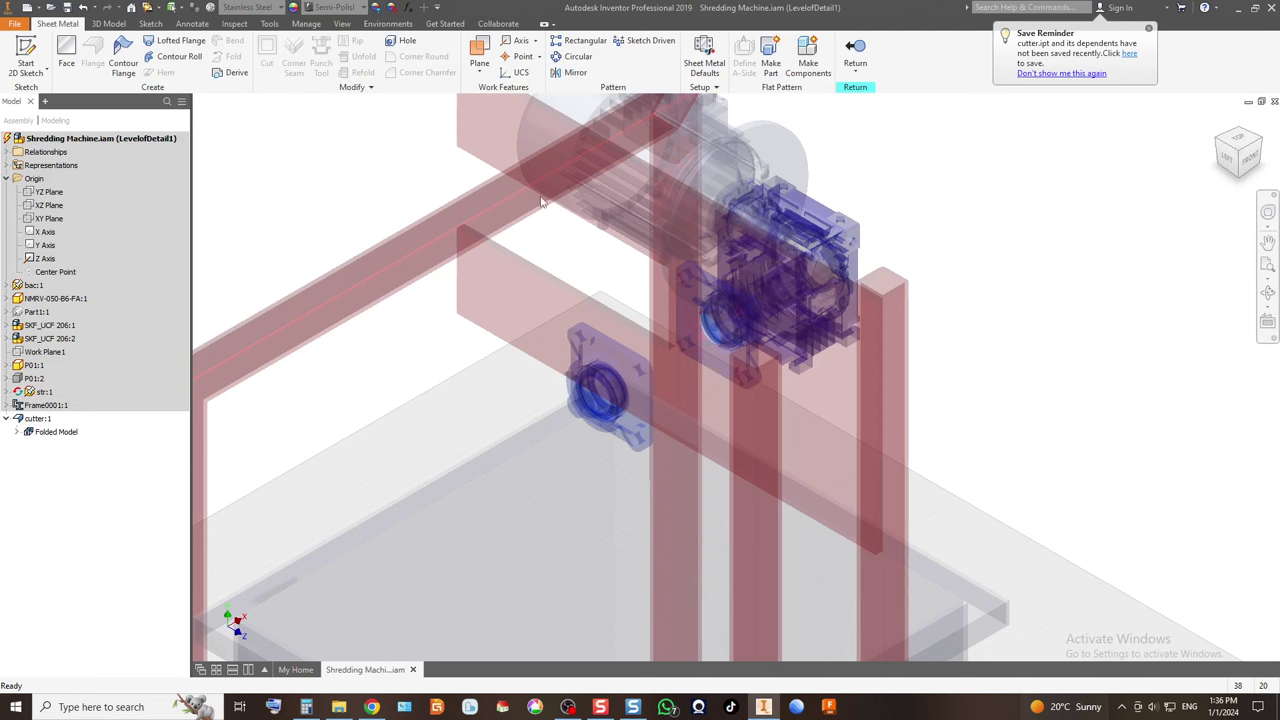
# Start a 2D sketch for the cutter on the face of side plate P01:1.
pyautogui.click(25, 55)
pyautogui.press('F6')
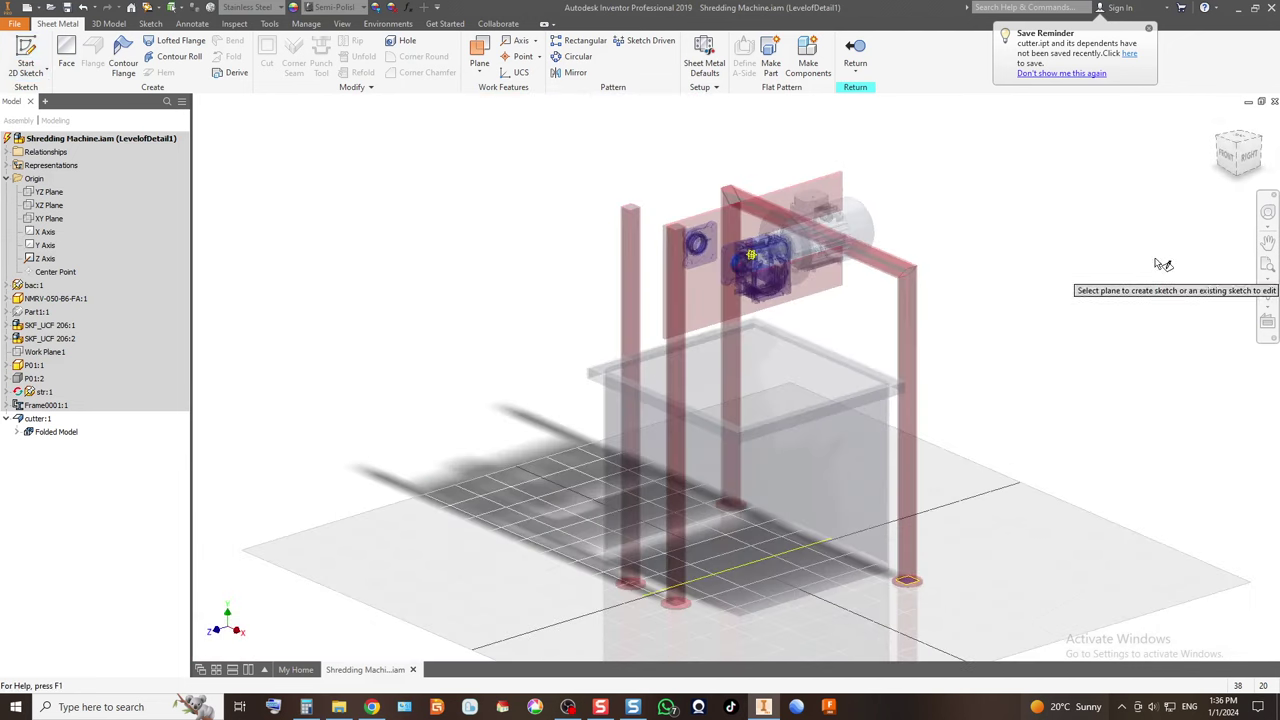
pyautogui.click(1218, 143)
pyautogui.scroll(-5, 780, 282)
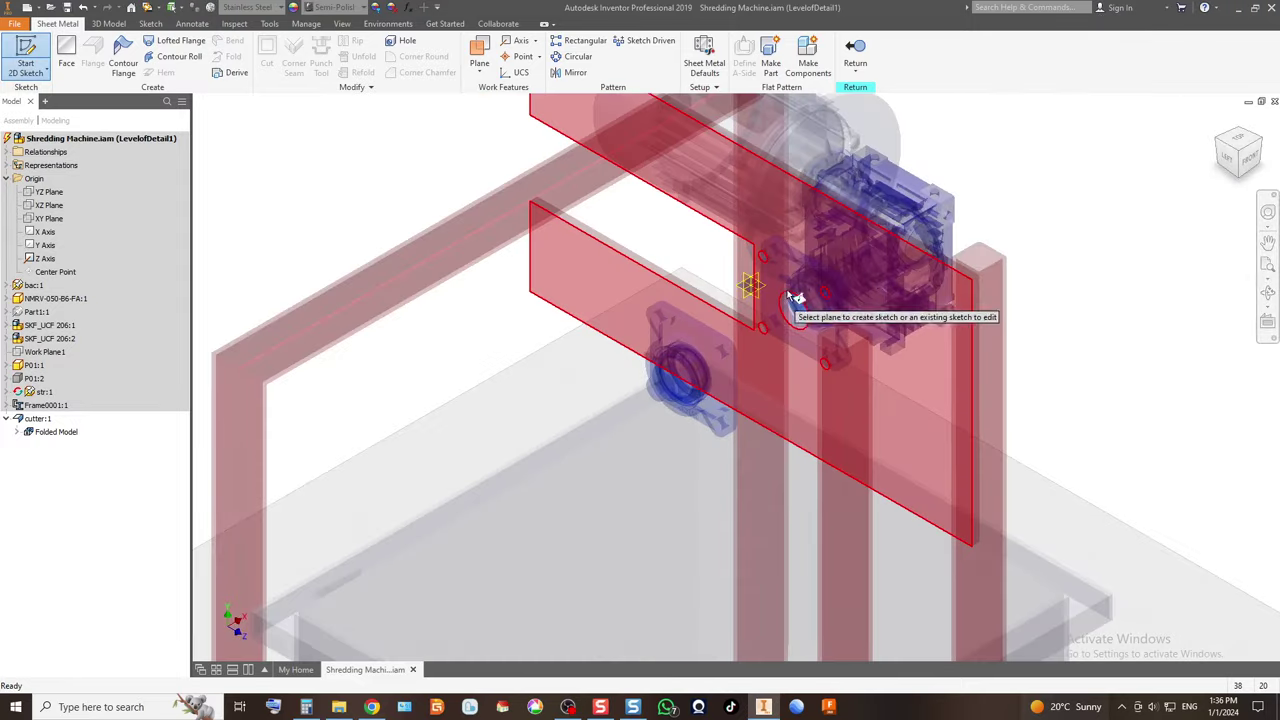
pyautogui.click(868, 288)
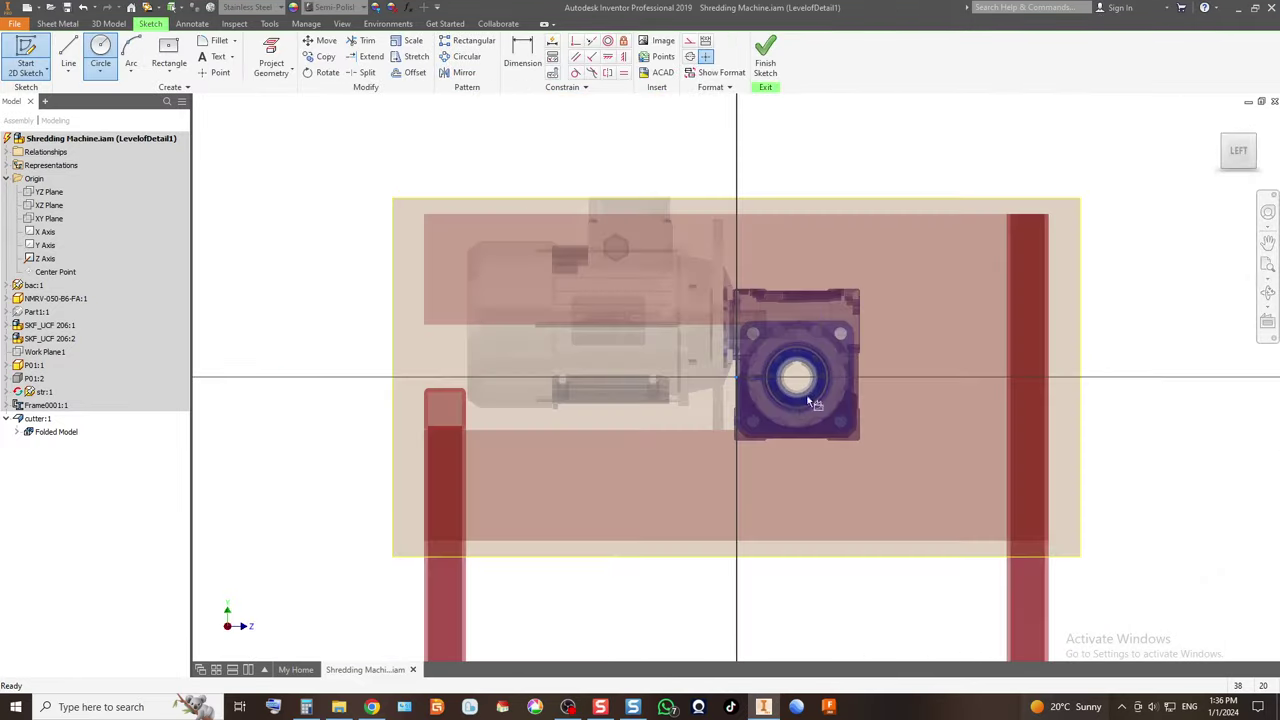
pyautogui.scroll(-3, 800, 395)
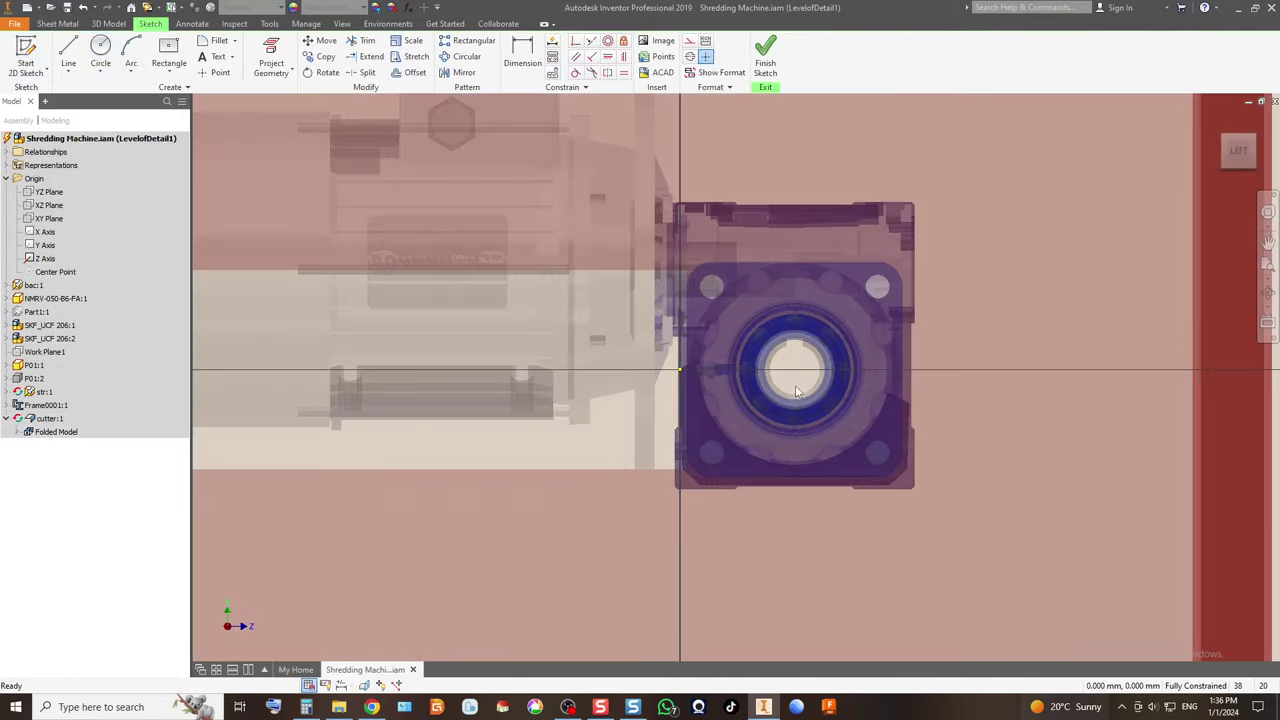
# Hide the bearing SKF_UCF 206:2 and project the circular edge around the shaft bore into the sketch.
pyautogui.rightClick(46, 340)
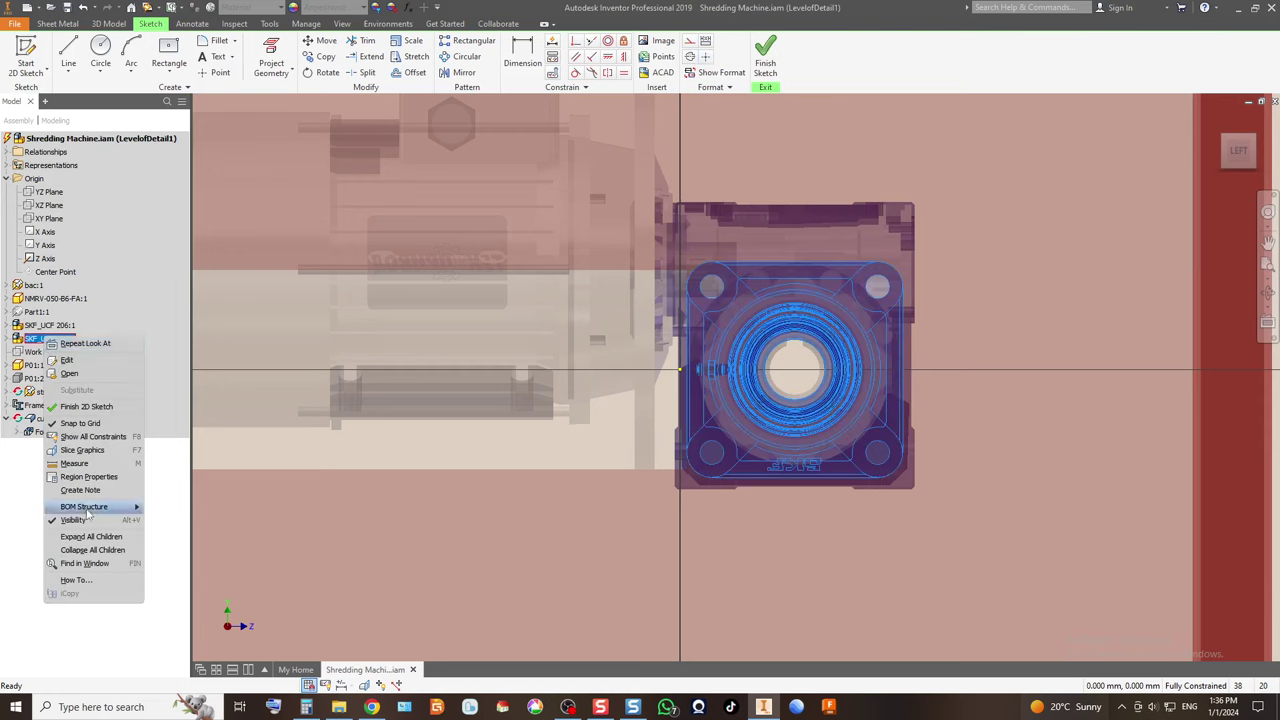
pyautogui.click(75, 520)
pyautogui.click(271, 57)
pyautogui.scroll(3, 818, 372)
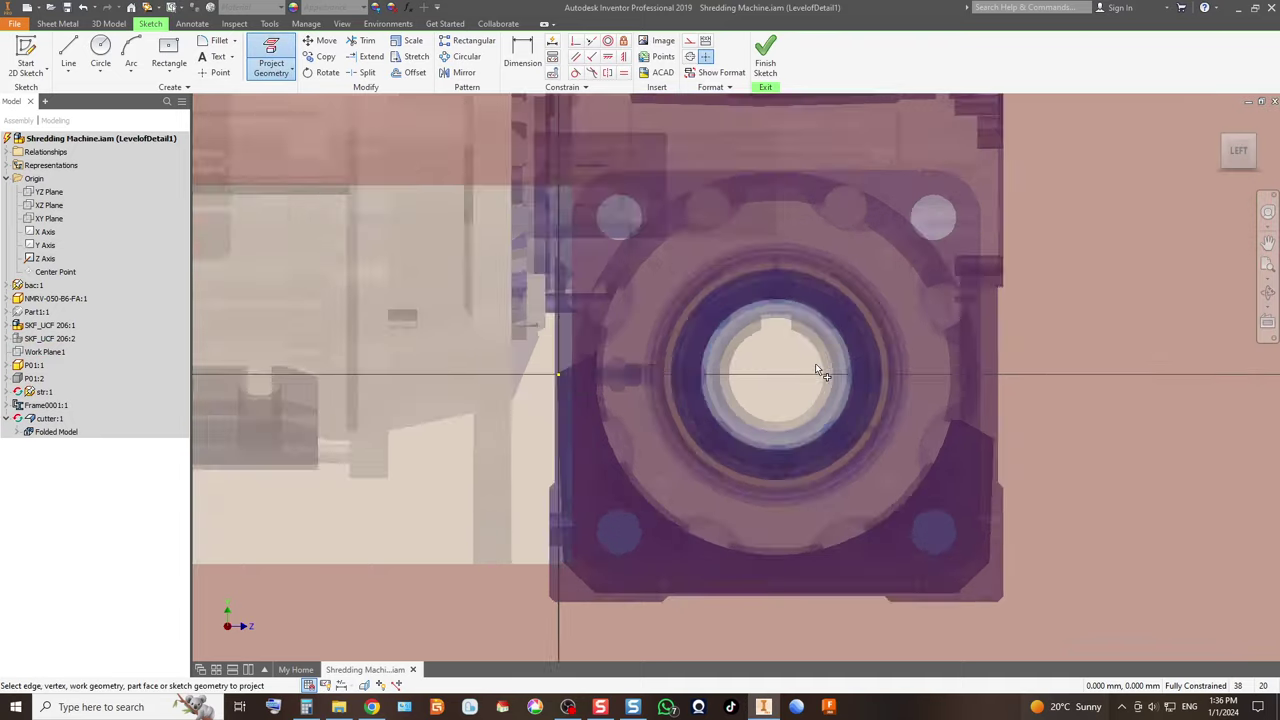
pyautogui.scroll(2, 818, 372)
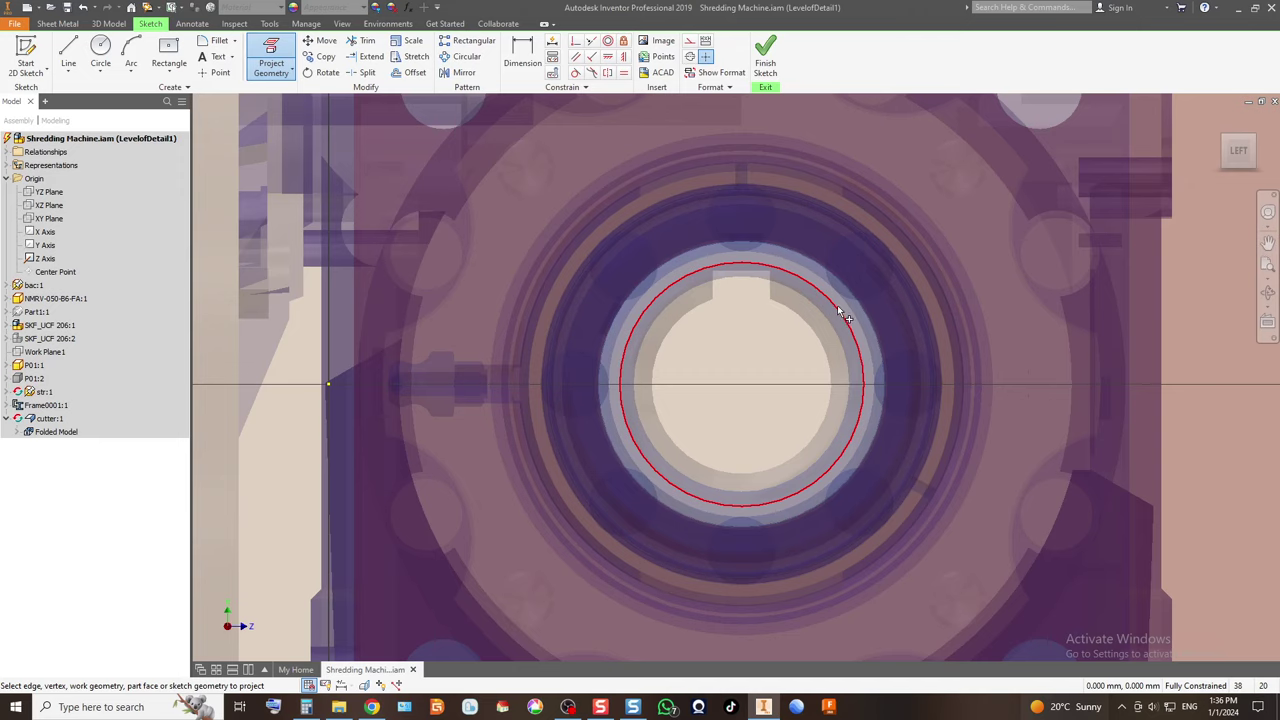
pyautogui.click(812, 320)
pyautogui.scroll(-2, 567, 331)
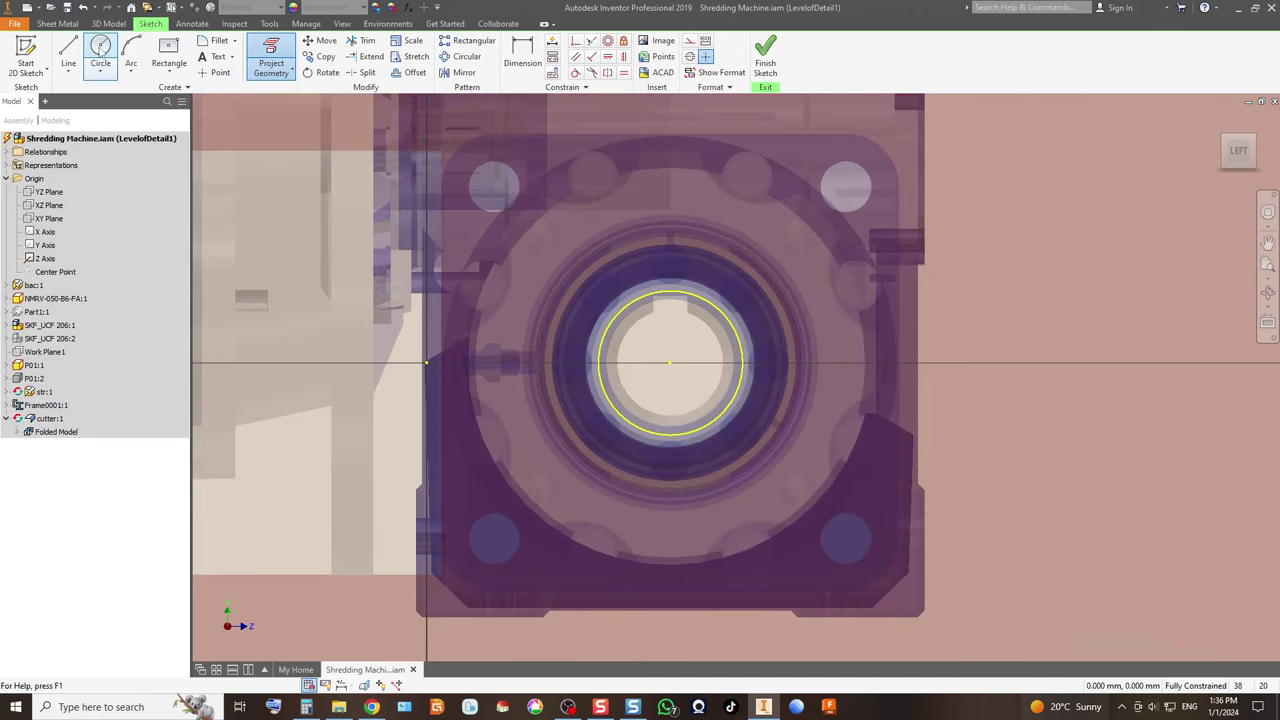
# Draw a 38 mm diameter circle concentric with the projected bore edge.
pyautogui.click(100, 50)
pyautogui.click(669, 362)
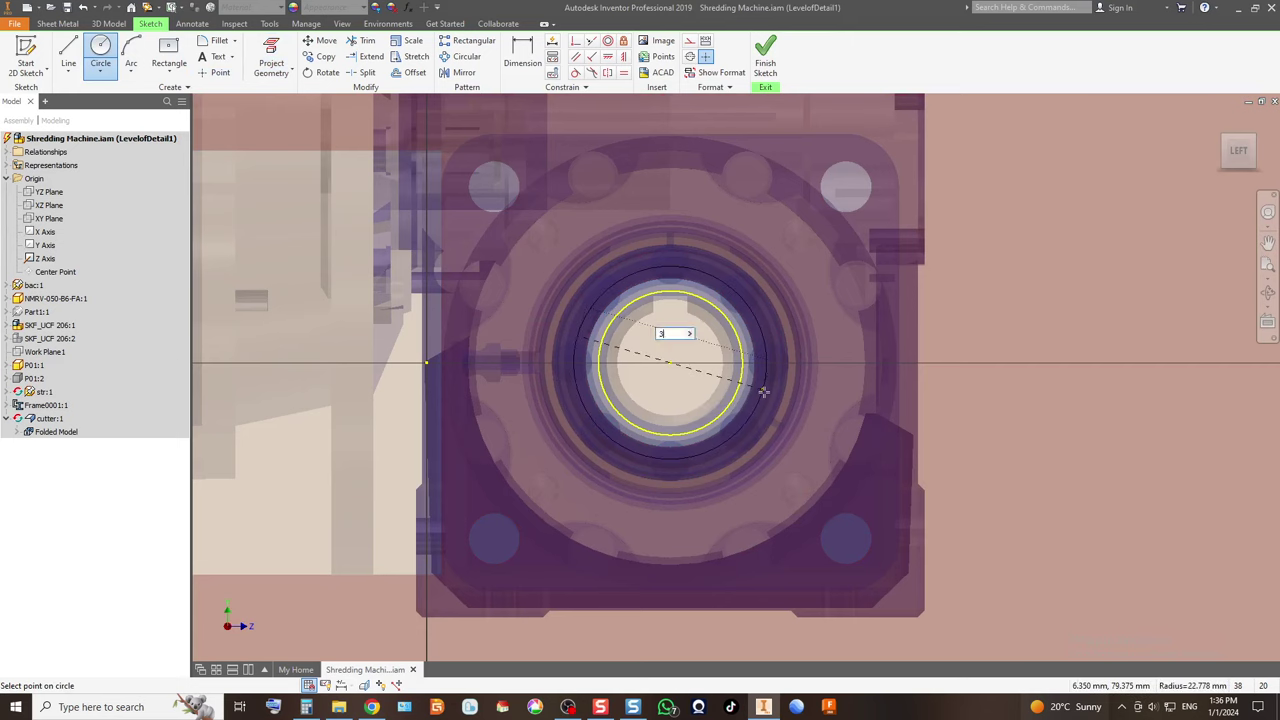
pyautogui.write('38')
pyautogui.press('Return')
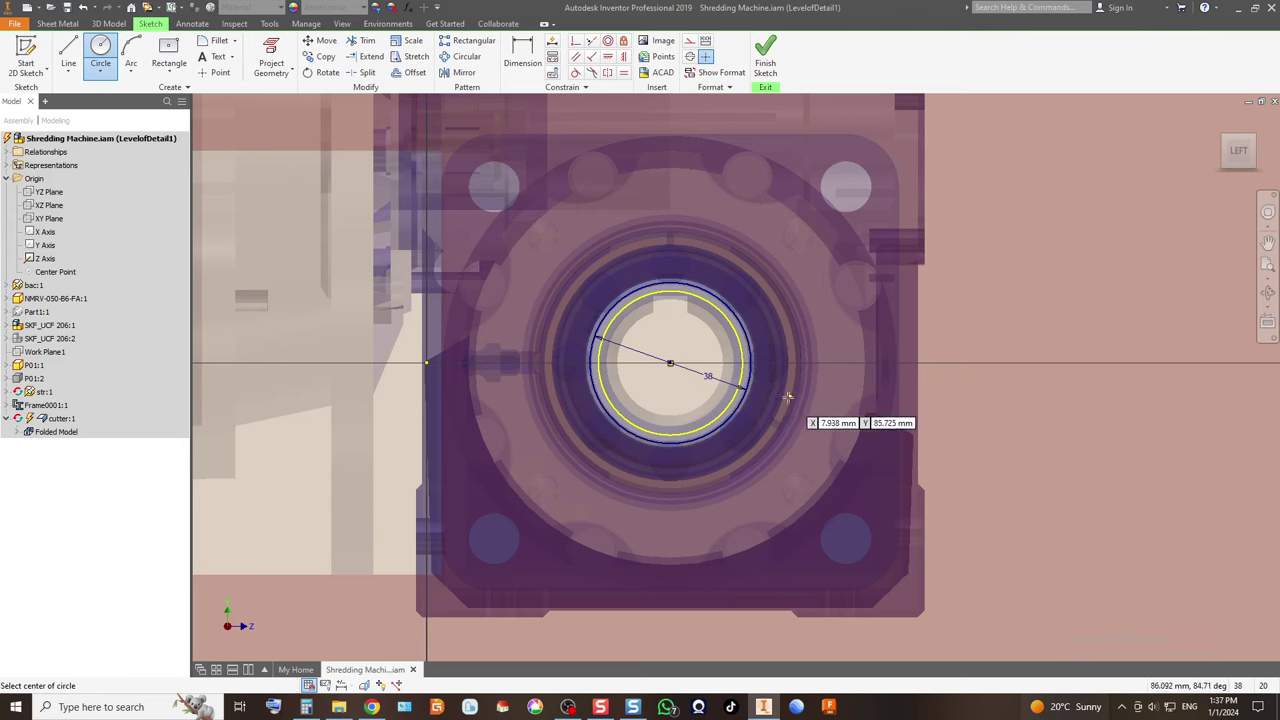
# Draw a larger circle about the same centre and set its diameter to 100 mm.
pyautogui.click(670, 361)
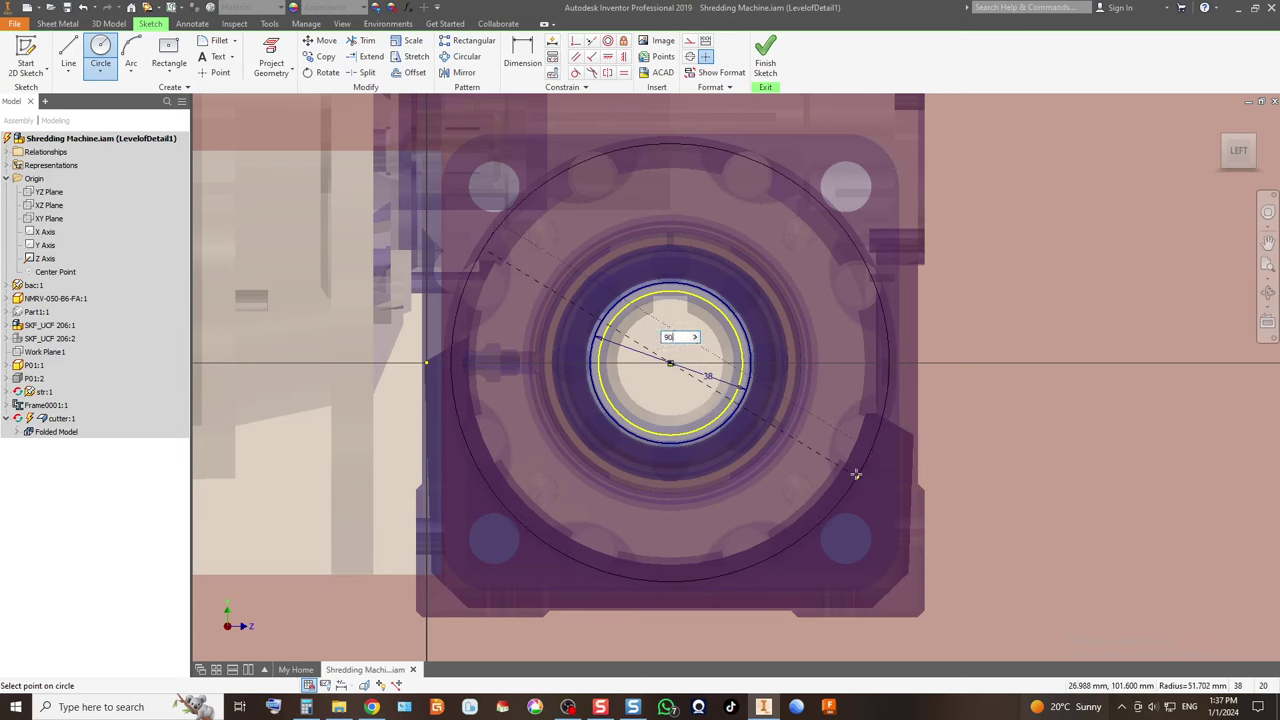
pyautogui.write('90')
pyautogui.press('Return')
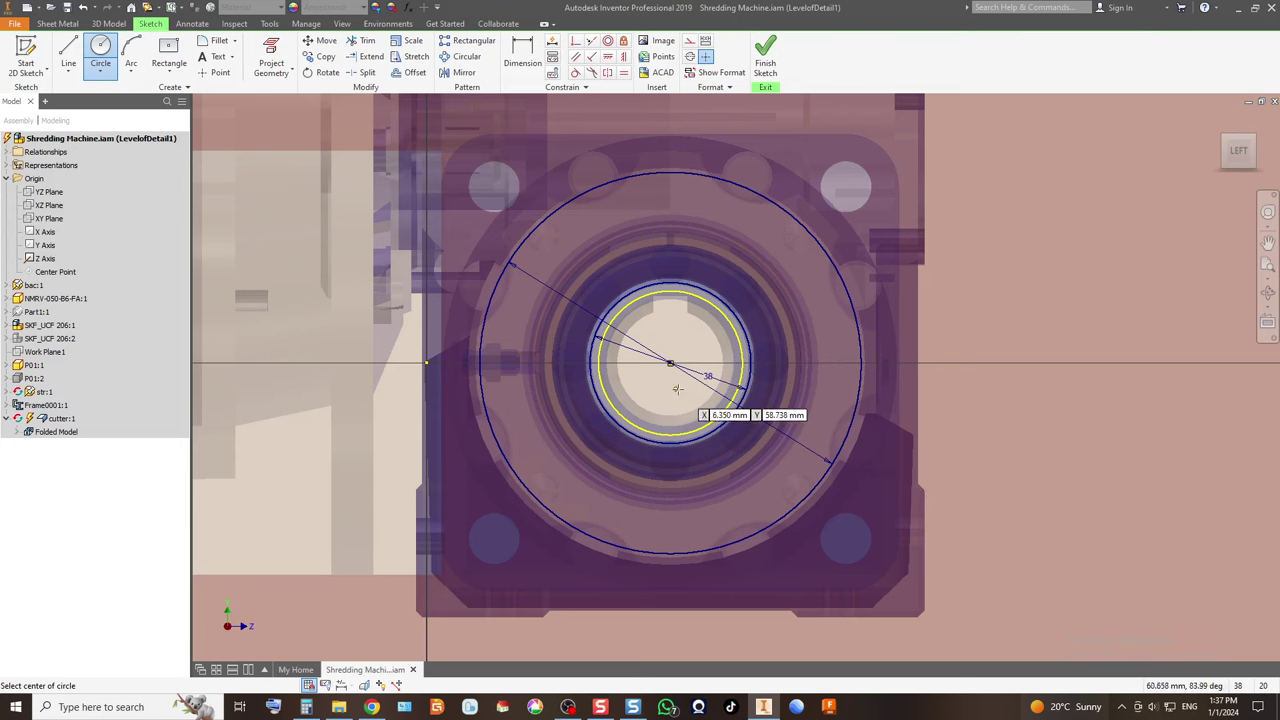
pyautogui.press('Escape')
pyautogui.doubleClick(755, 418)
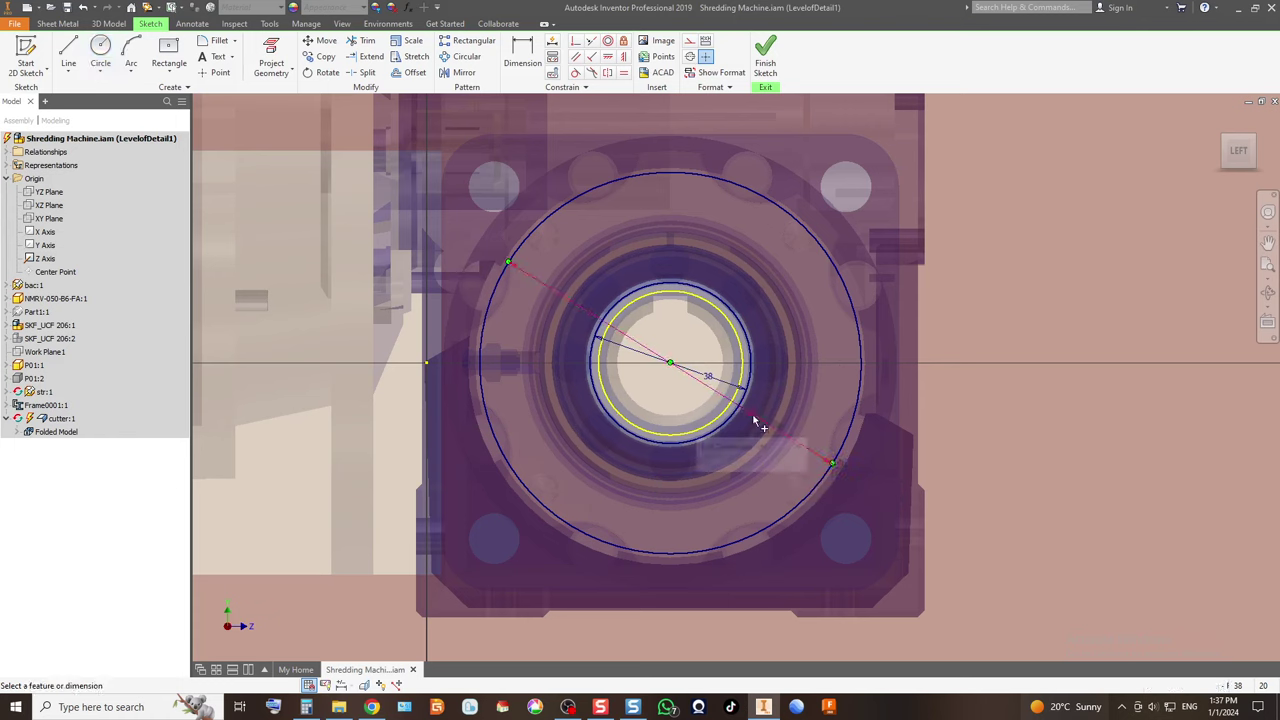
pyautogui.write('100')
pyautogui.press('Return')
pyautogui.click(640, 470)
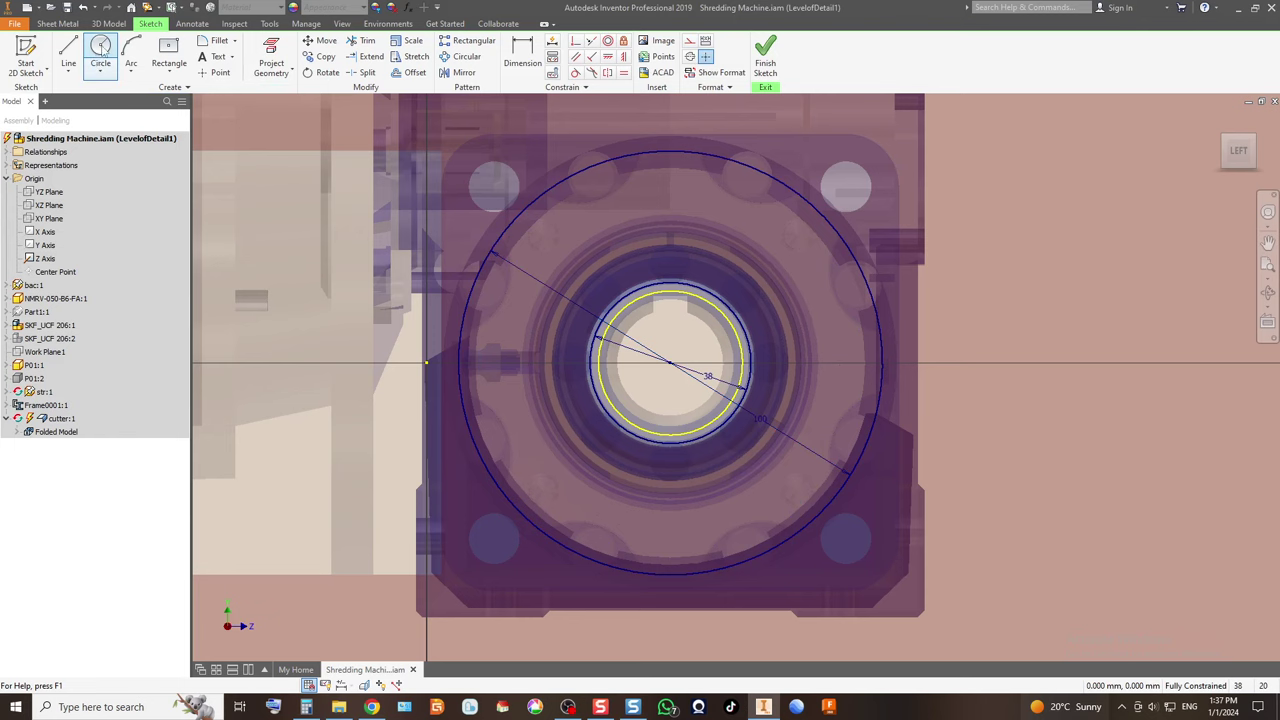
# Add a 60 mm diameter circle between the 38 mm and 100 mm circles on the same centre.
pyautogui.click(101, 50)
pyautogui.click(670, 362)
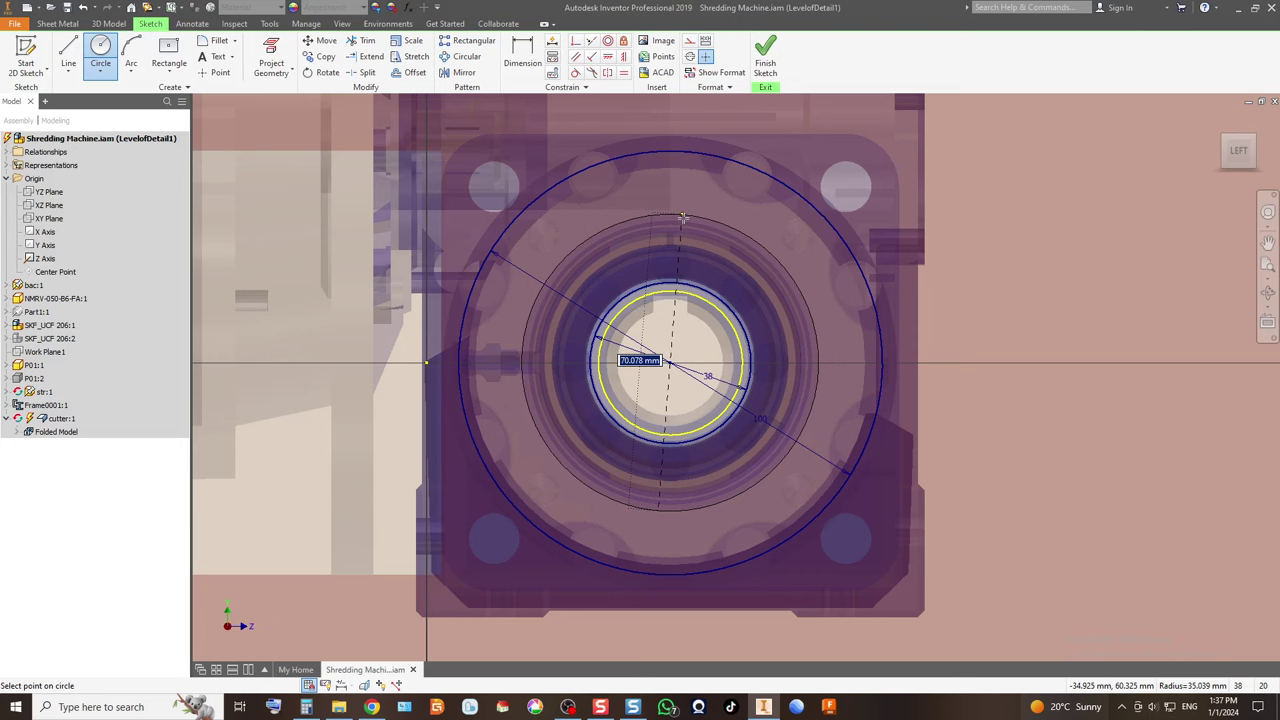
pyautogui.click(680, 241)
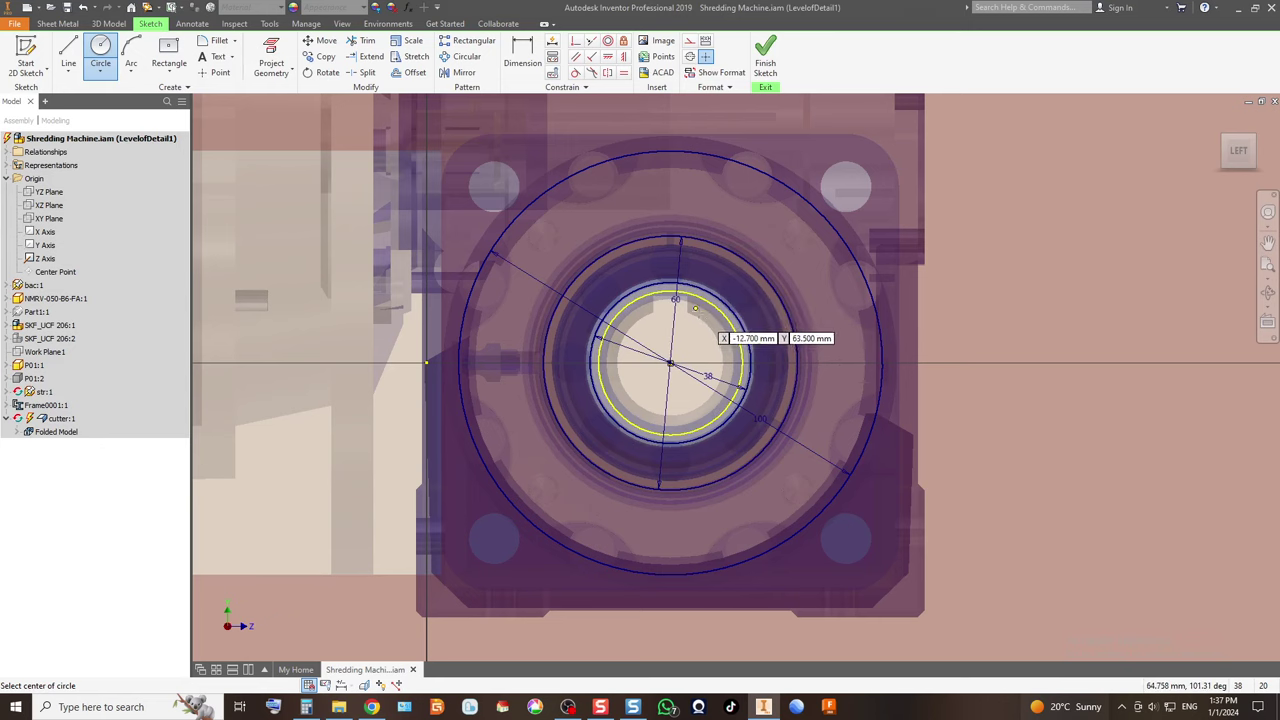
pyautogui.scroll(2, 668, 280)
pyautogui.scroll(-2, 620, 320)
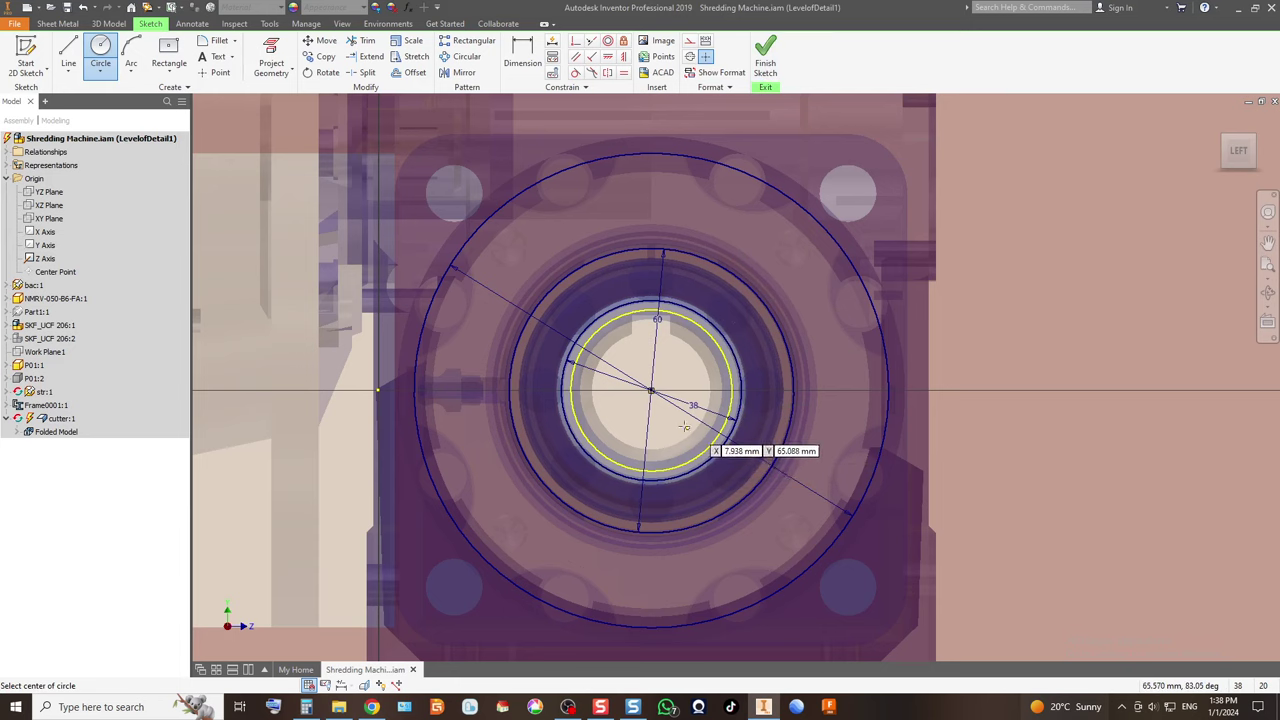
pyautogui.press('Escape')
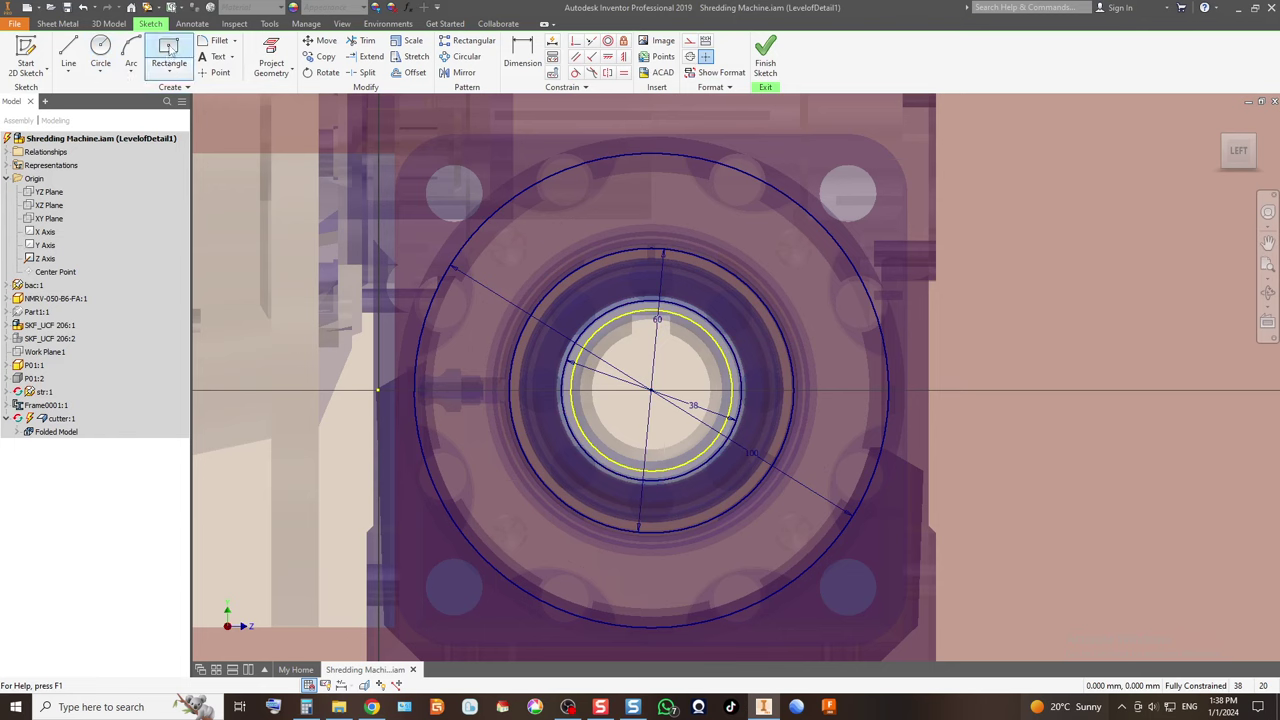
pyautogui.click(170, 47)
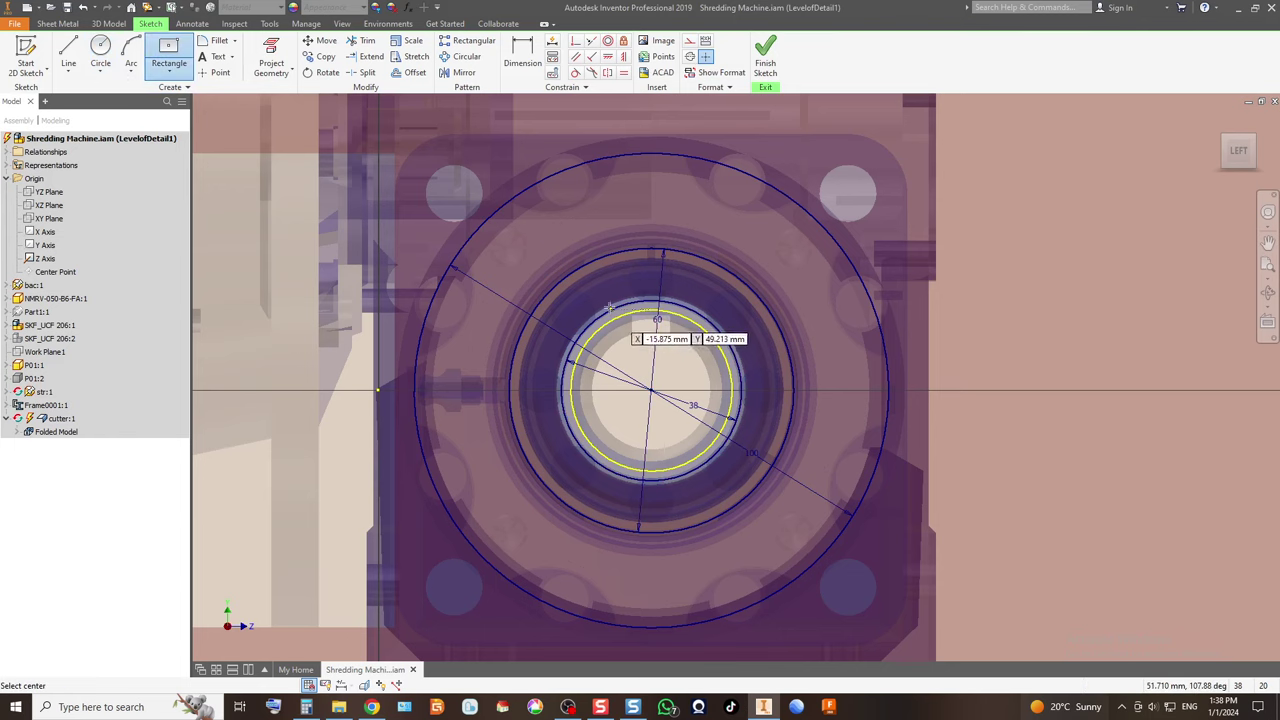
pyautogui.scroll(3, 651, 300)
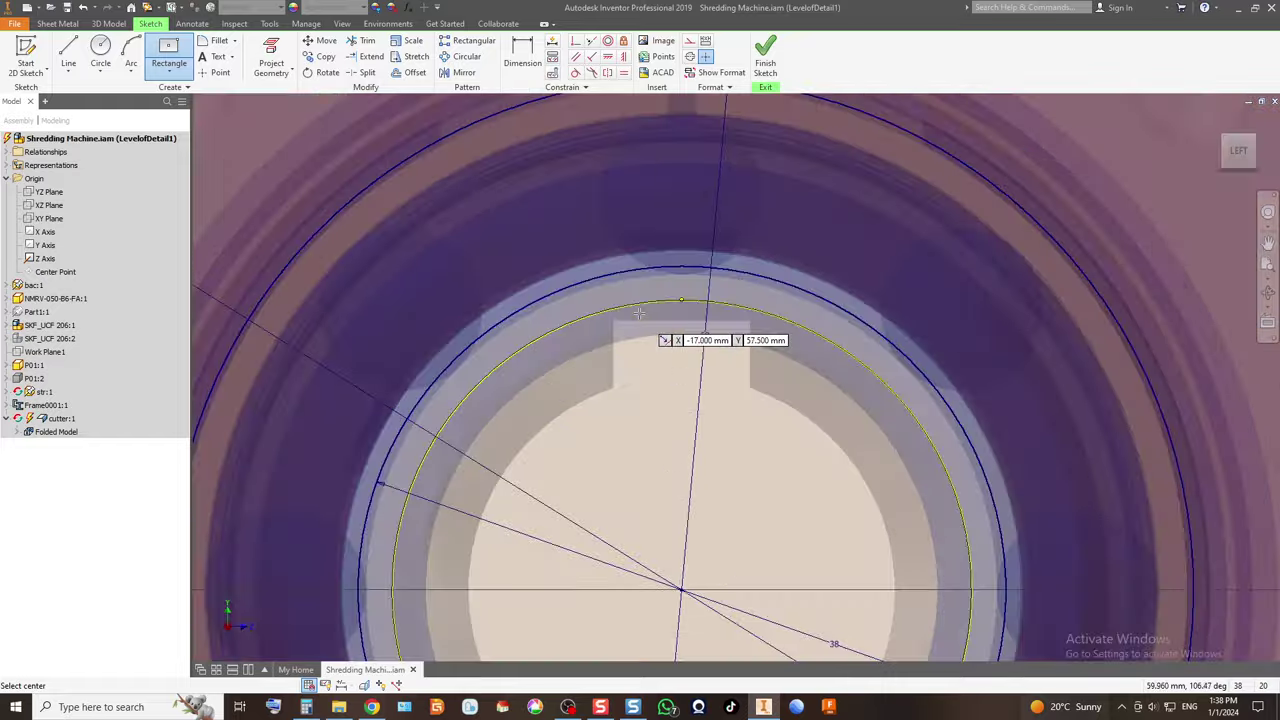
pyautogui.scroll(-2, 626, 318)
pyautogui.scroll(-2, 628, 320)
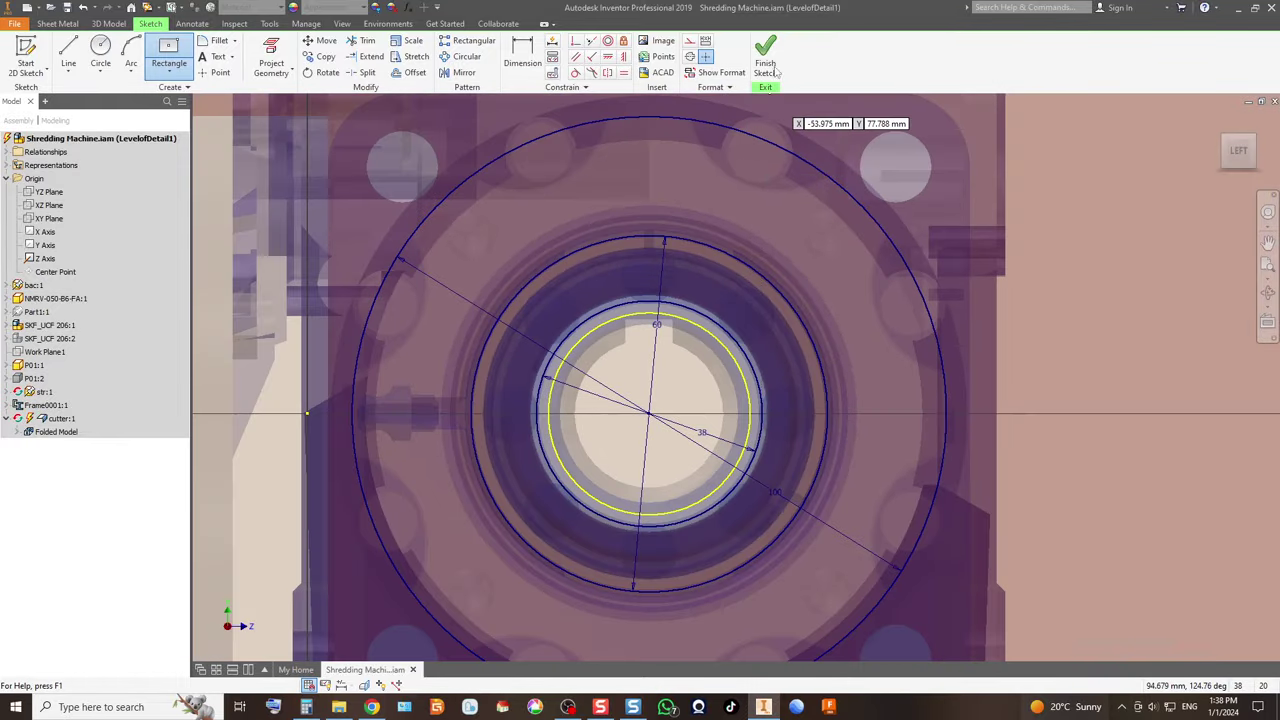
# Finish the sketch and create a sheet metal face from the ring between the 38 mm and 60 mm circles.
pyautogui.scroll(-1, 889, 261)
pyautogui.moveTo(889, 261); pyautogui.dragTo(903, 320, button='right')
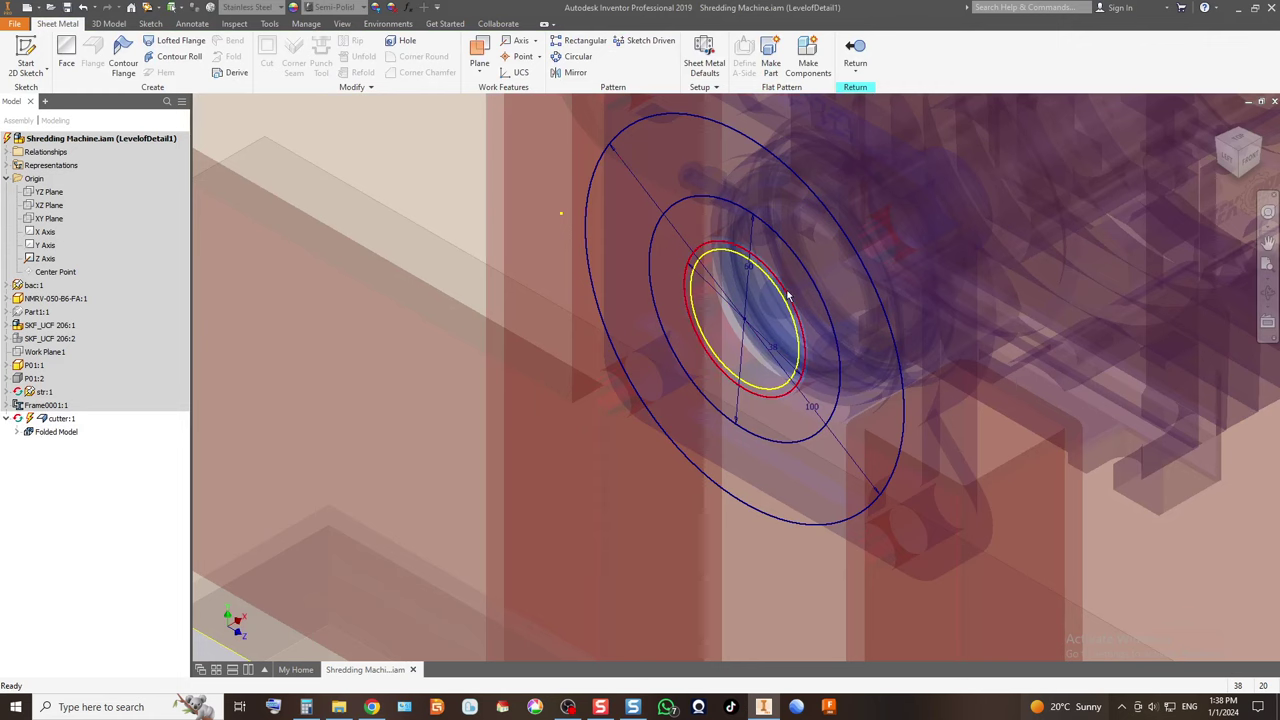
pyautogui.click(66, 55)
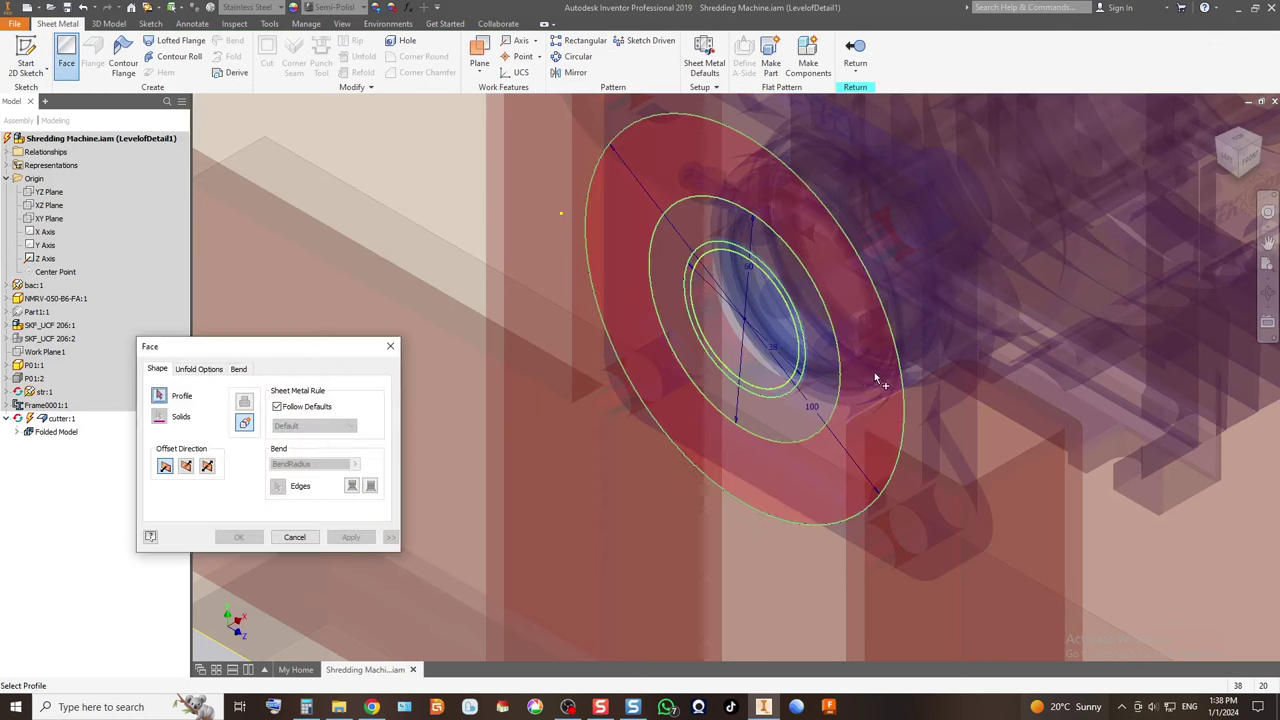
pyautogui.scroll(4, 829, 374)
pyautogui.scroll(-3, 851, 463)
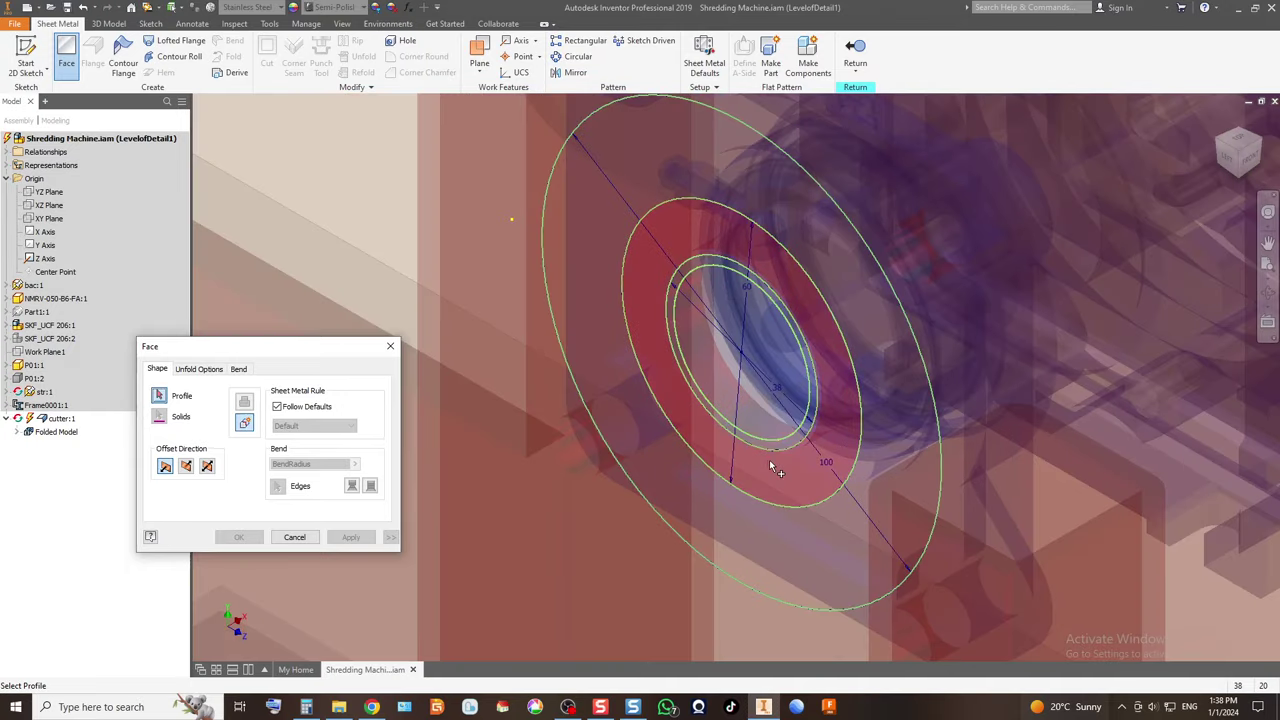
pyautogui.click(769, 459)
pyautogui.scroll(3, 675, 285)
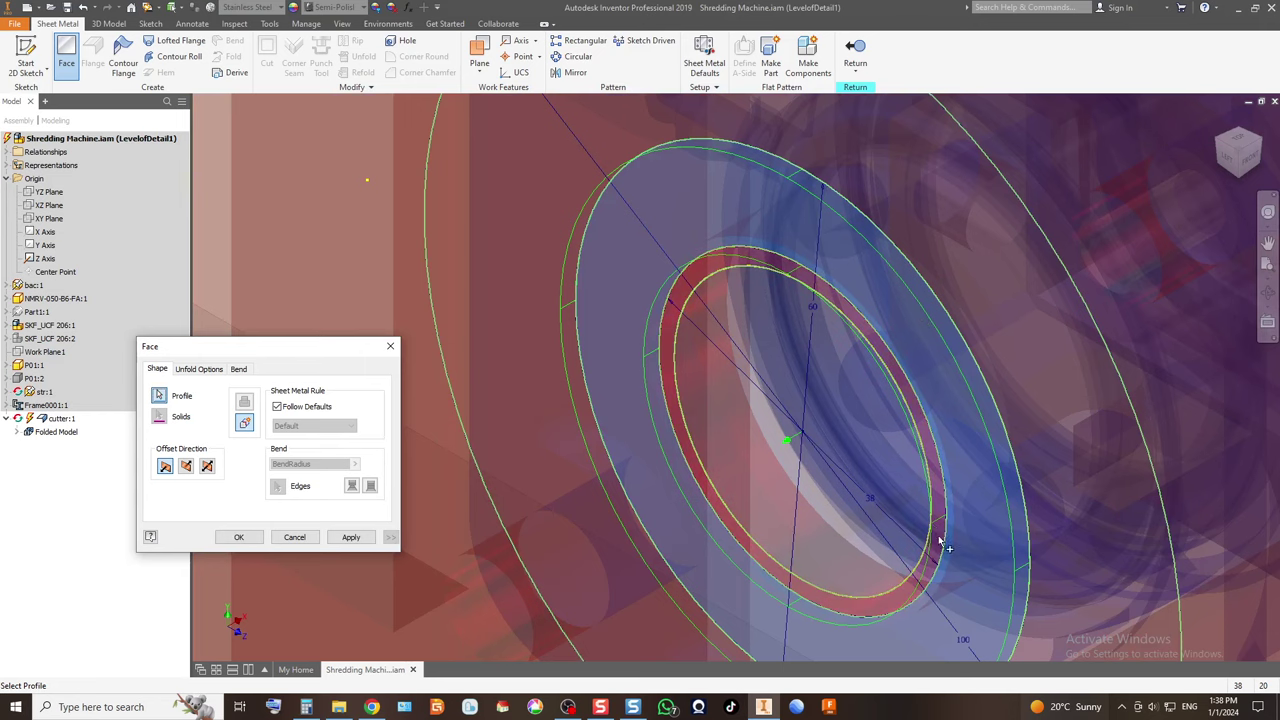
pyautogui.click(238, 538)
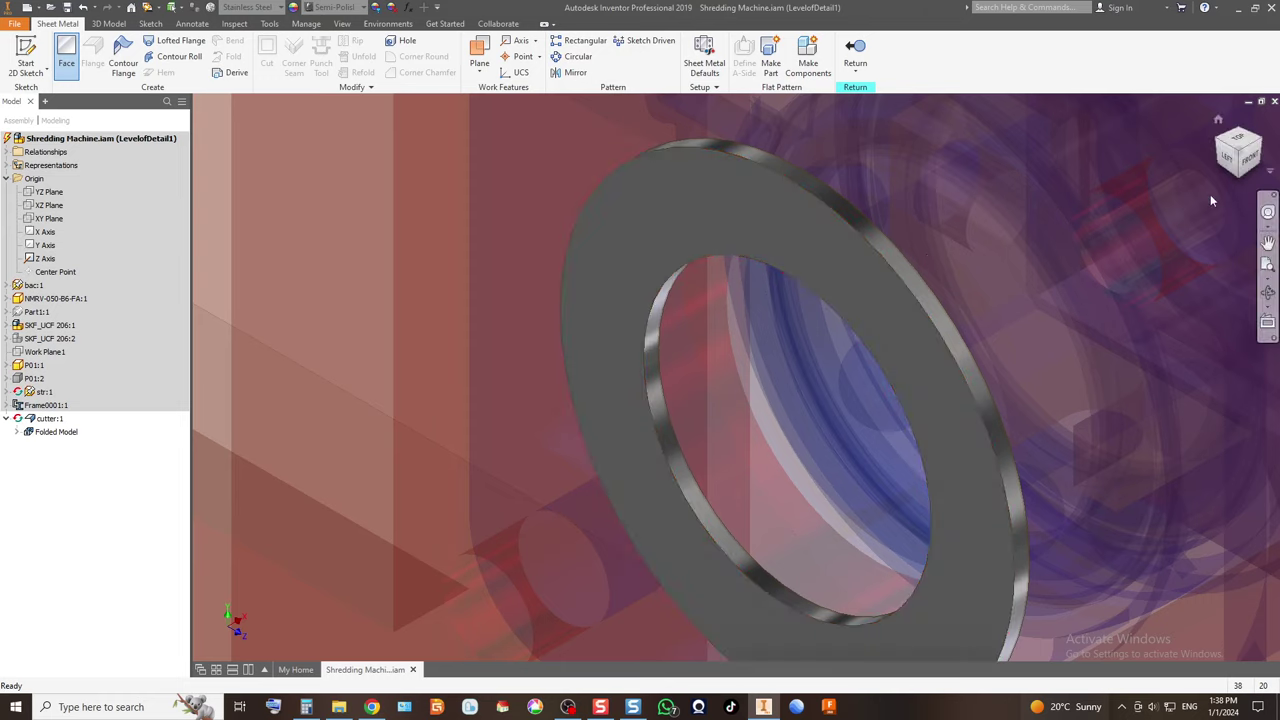
# Measure the diameter of the cutter ring's inner bore face.
pyautogui.click(1229, 160)
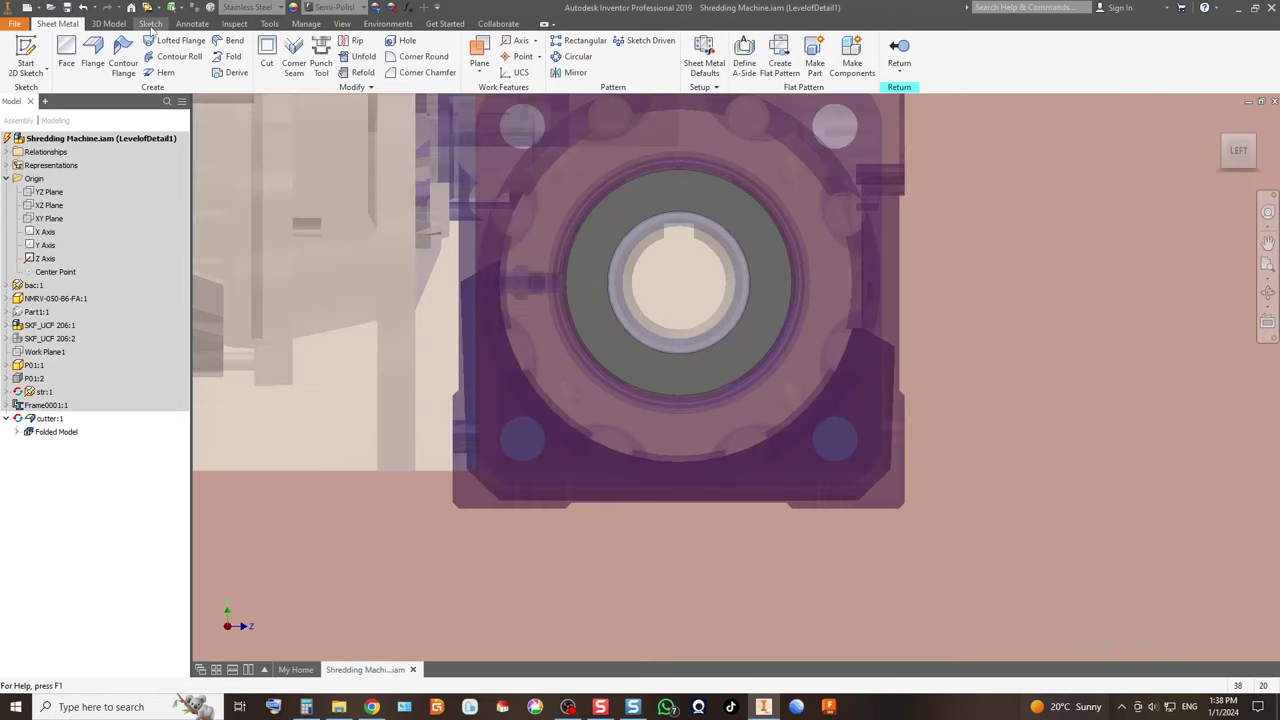
pyautogui.click(236, 24)
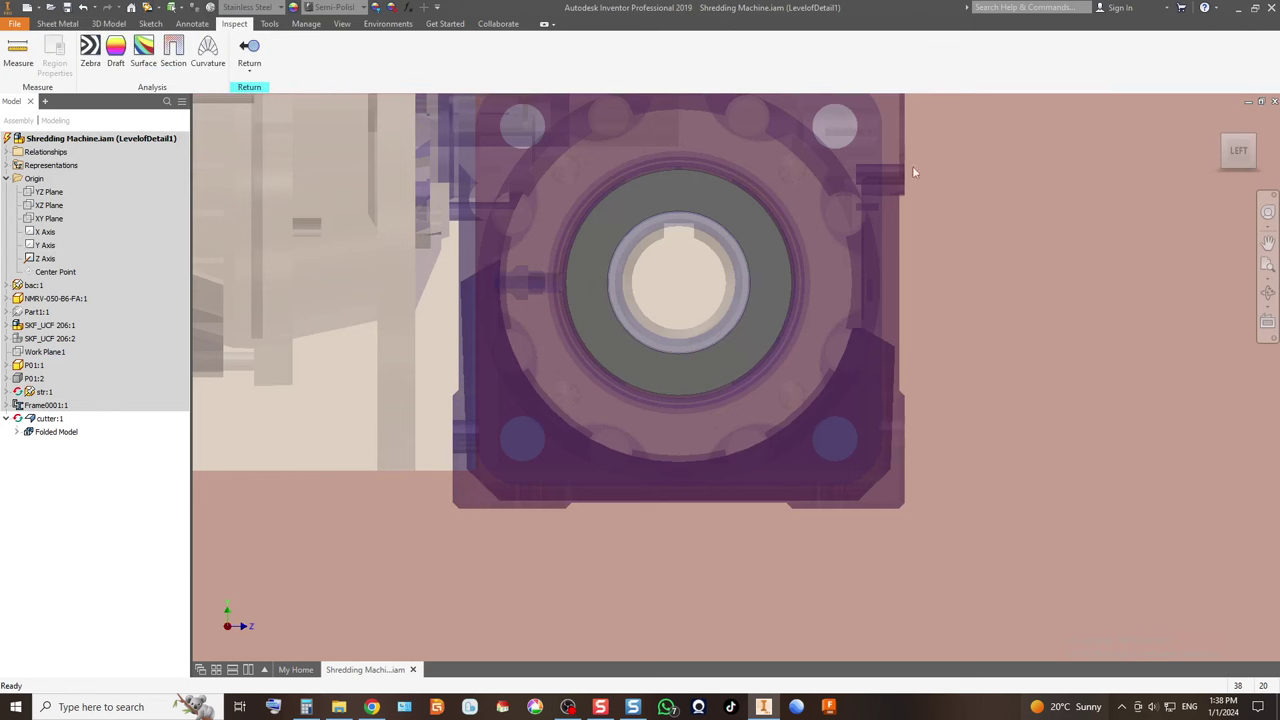
pyautogui.click(1218, 120)
pyautogui.scroll(-10, 950, 385)
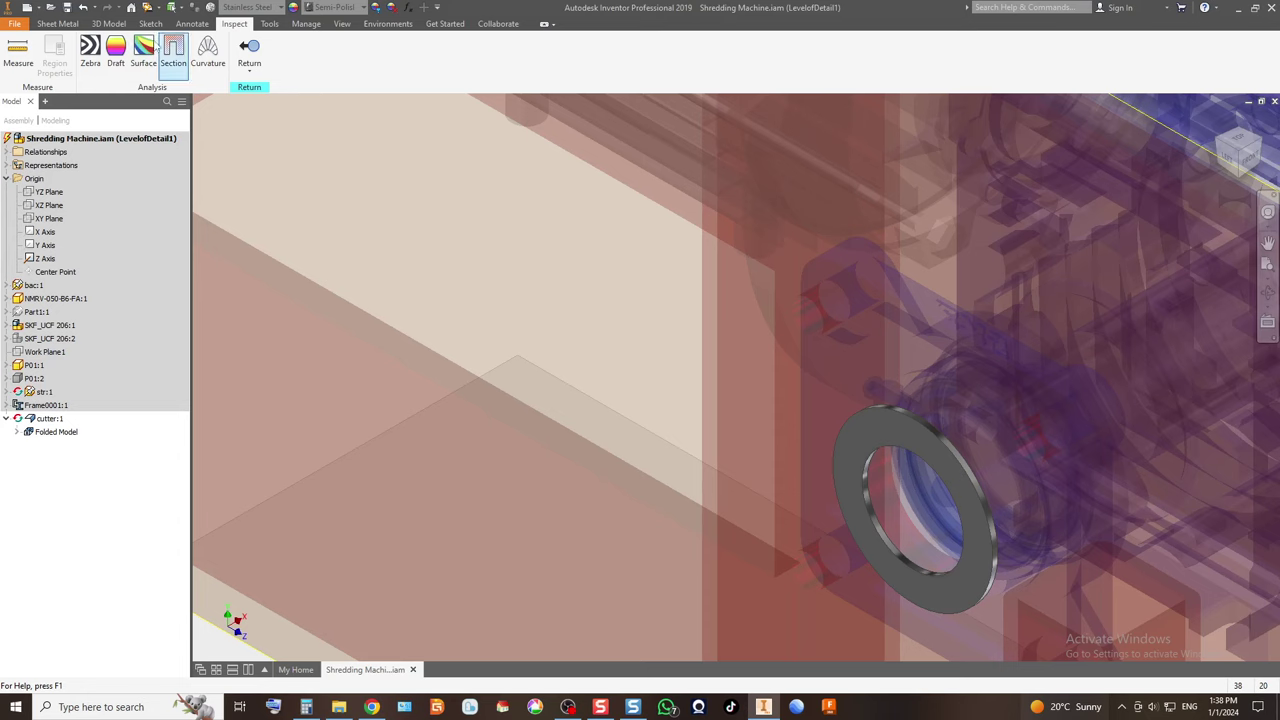
pyautogui.click(18, 50)
pyautogui.click(876, 535)
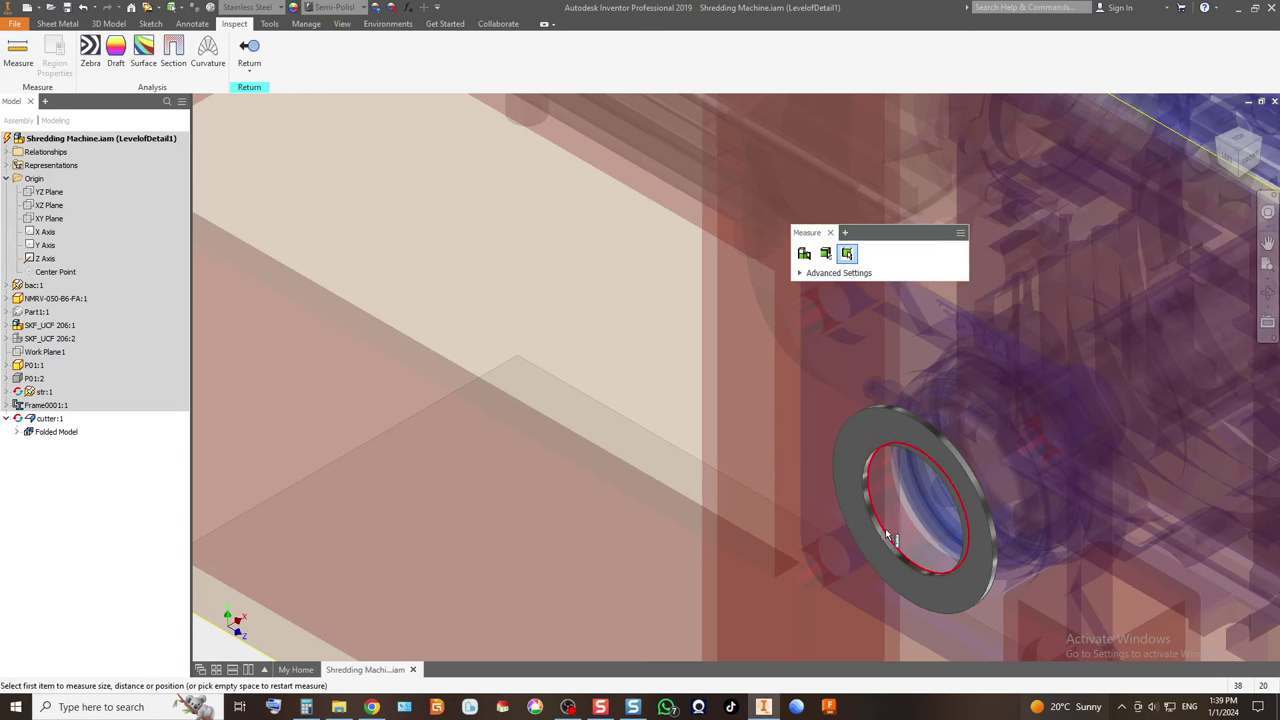
pyautogui.scroll(-6, 880, 530)
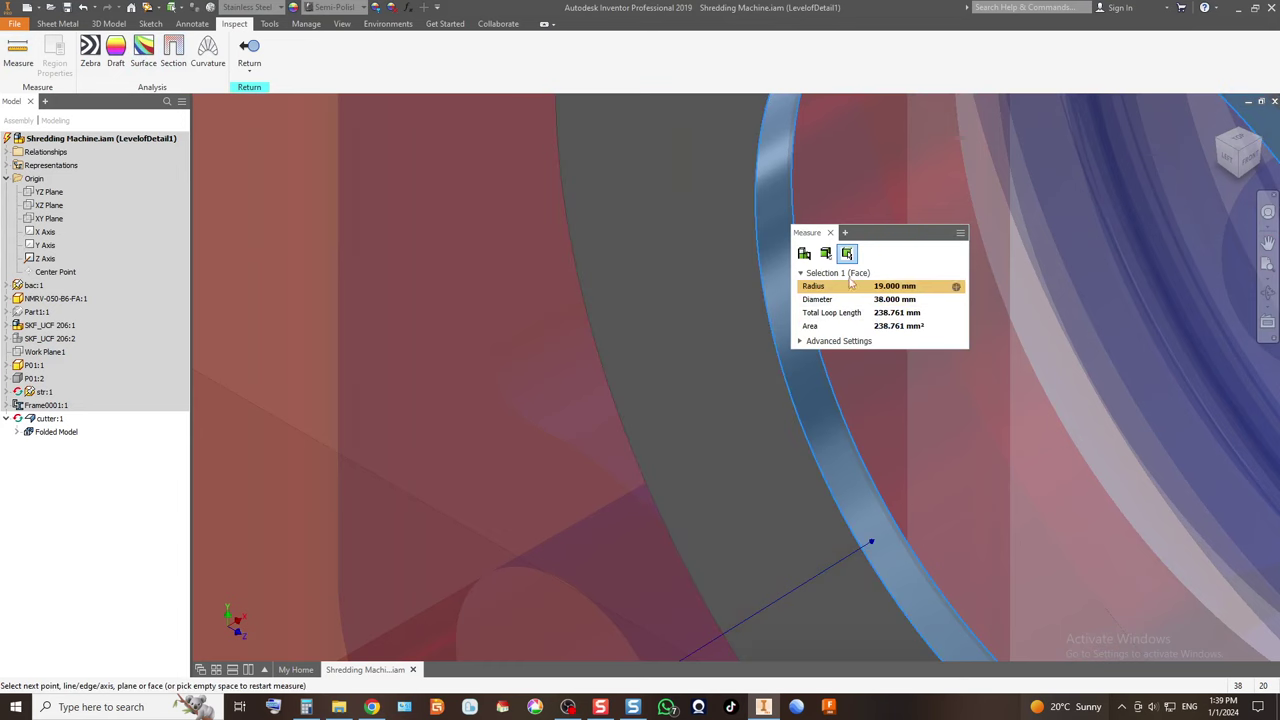
pyautogui.click(830, 232)
# Measure the diameter of the cutter ring's outer edge.
pyautogui.click(18, 55)
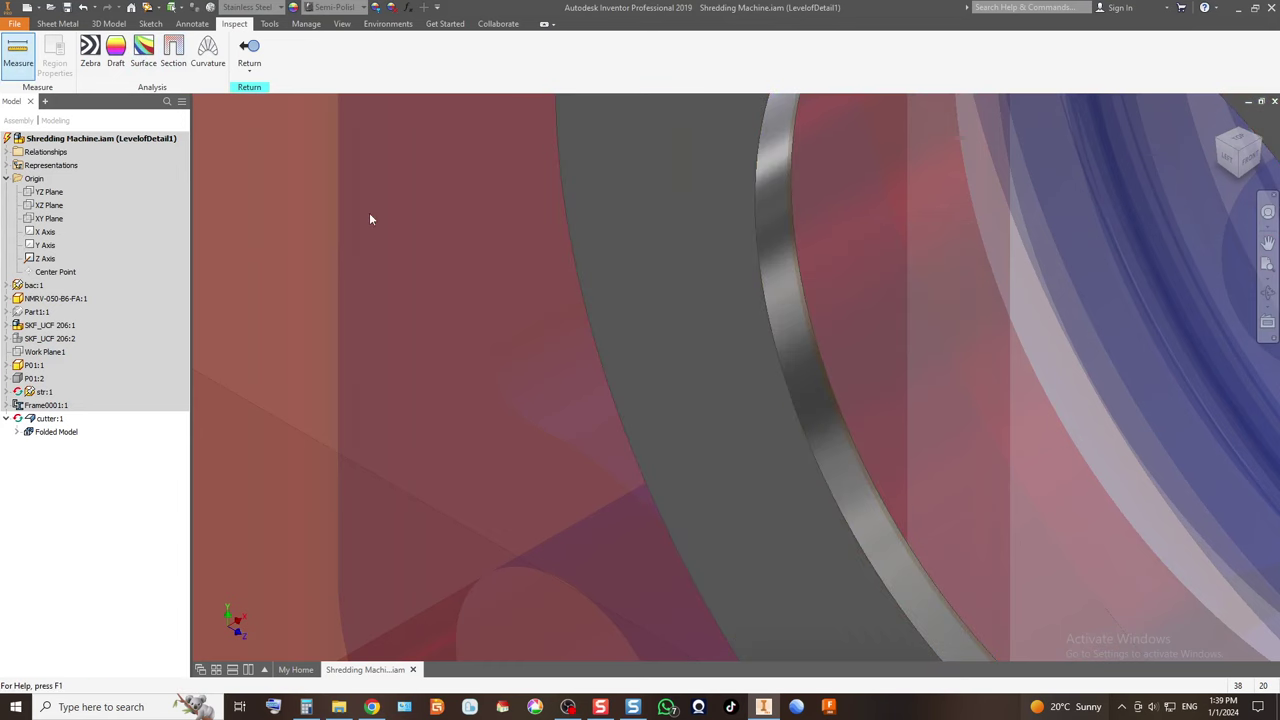
pyautogui.scroll(6, 538, 382)
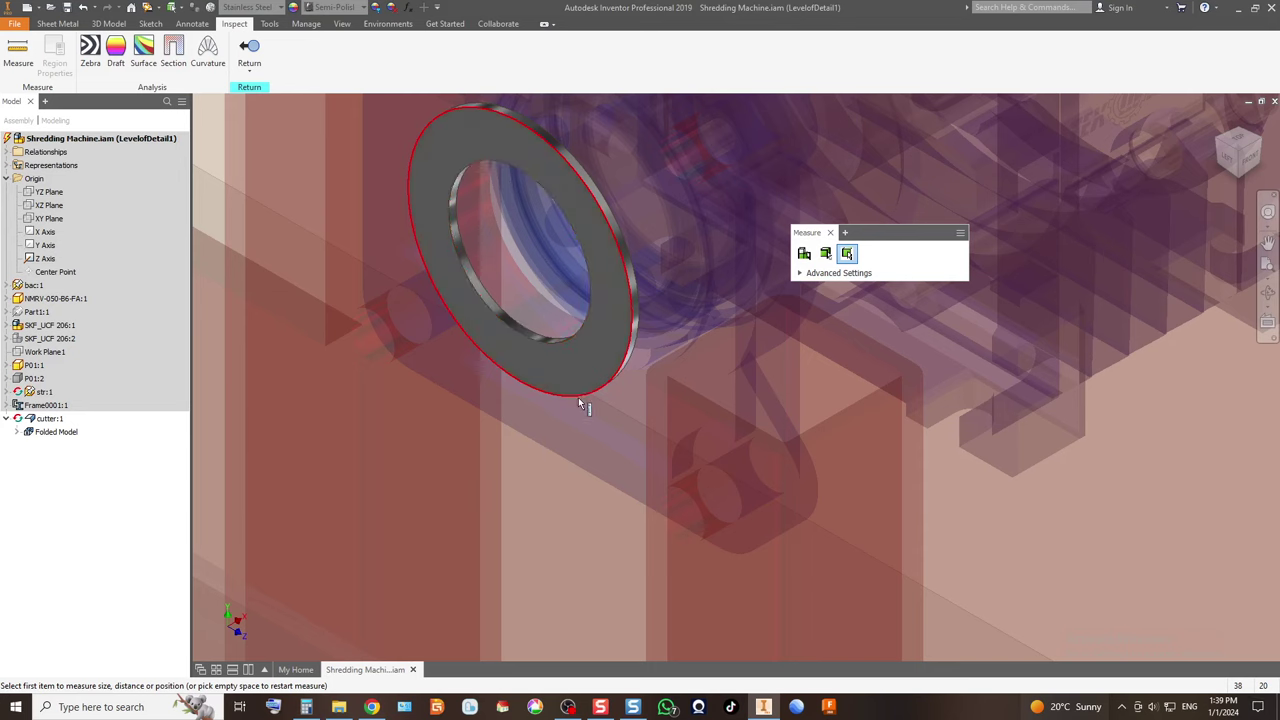
pyautogui.click(578, 397)
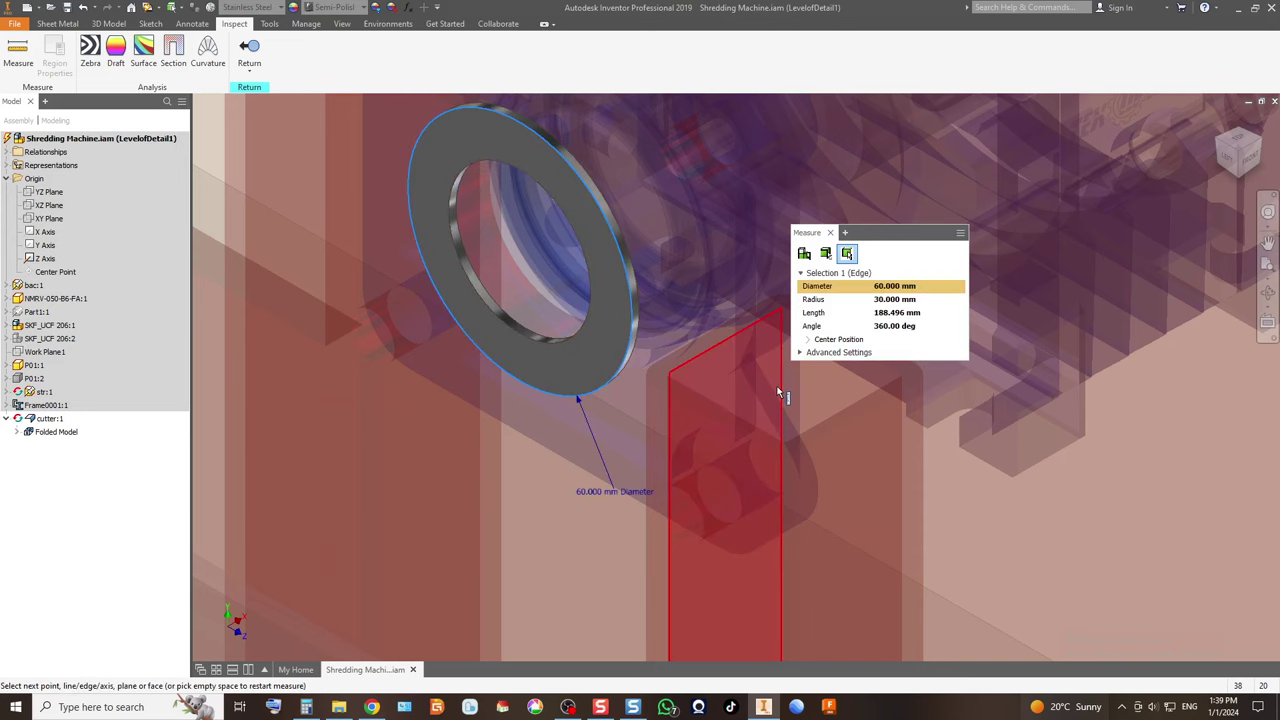
pyautogui.press('Escape')
# Start a sketch on the cutter ring's front face and project its inner and outer circular edges.
pyautogui.click(601, 333)
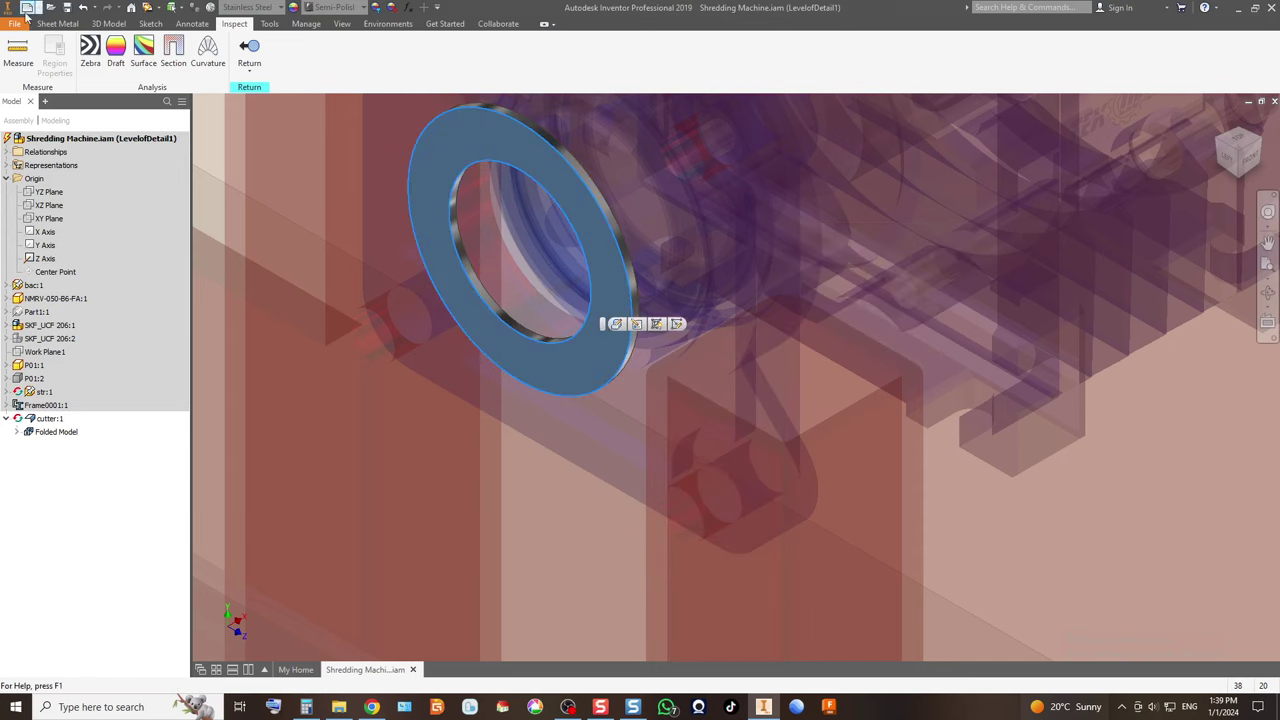
pyautogui.click(50, 25)
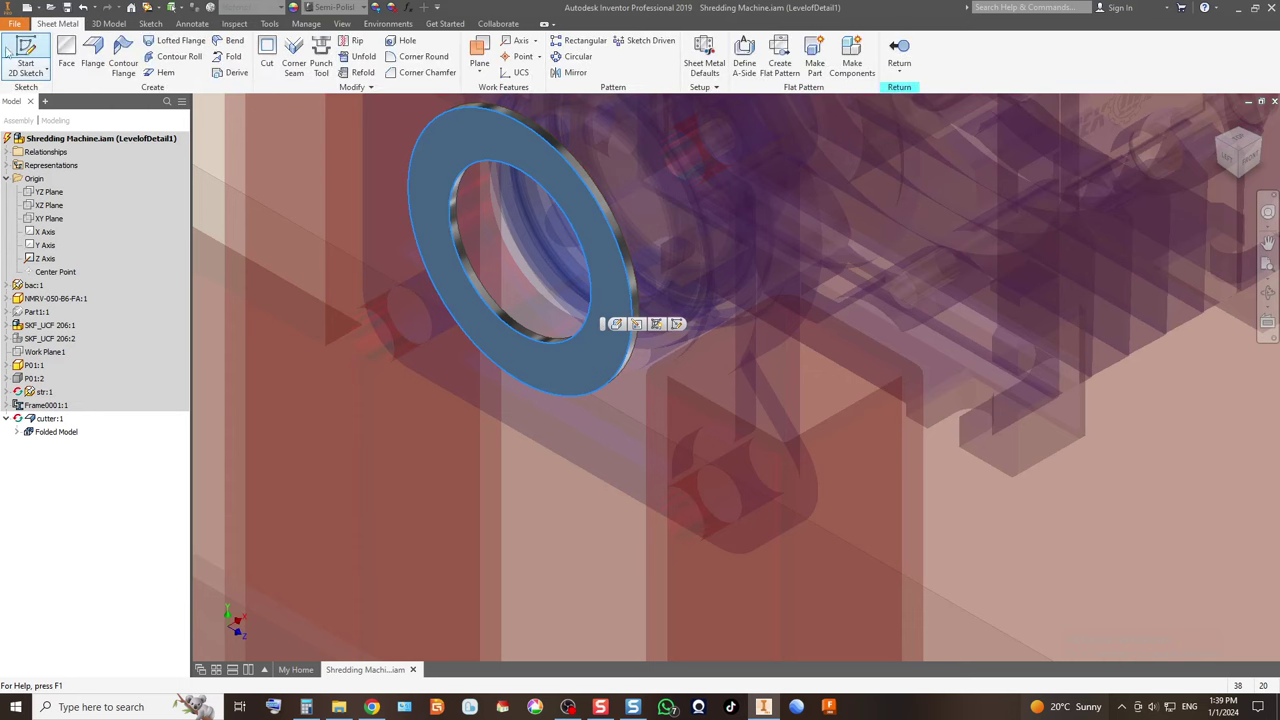
pyautogui.press('s')
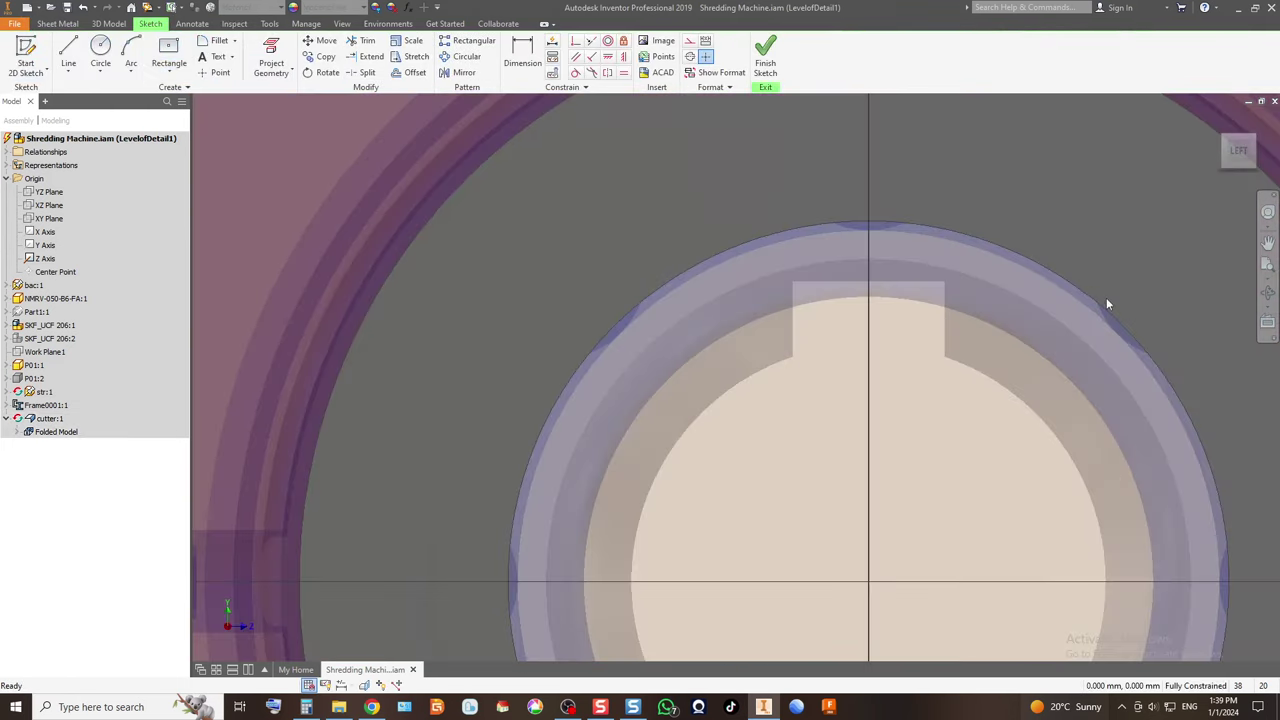
pyautogui.moveTo(1106, 304); pyautogui.dragTo(1052, 304, button='middle')
pyautogui.scroll(-3, 663, 390)
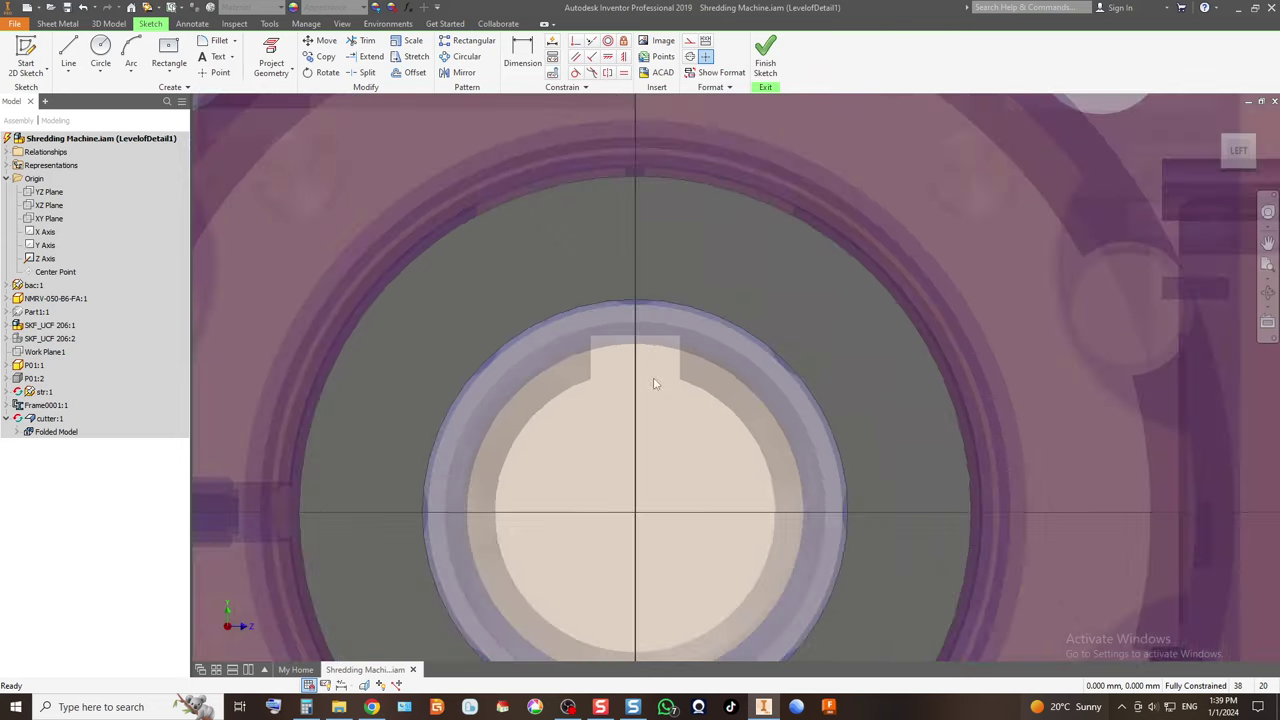
pyautogui.click(273, 52)
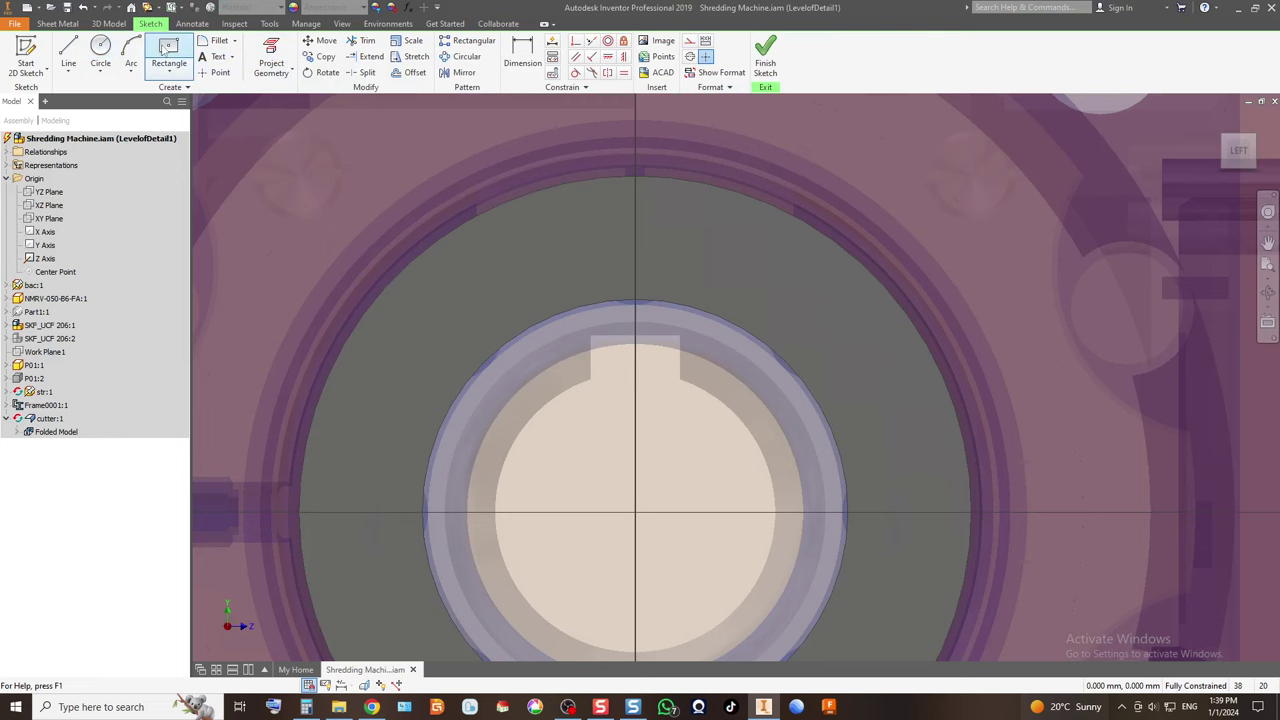
pyautogui.click(271, 55)
pyautogui.click(688, 190)
# Draw a centre rectangle about 6.35 mm wide and 3.175 mm high, centred on the uppermost point of the projected bore circle.
pyautogui.click(169, 55)
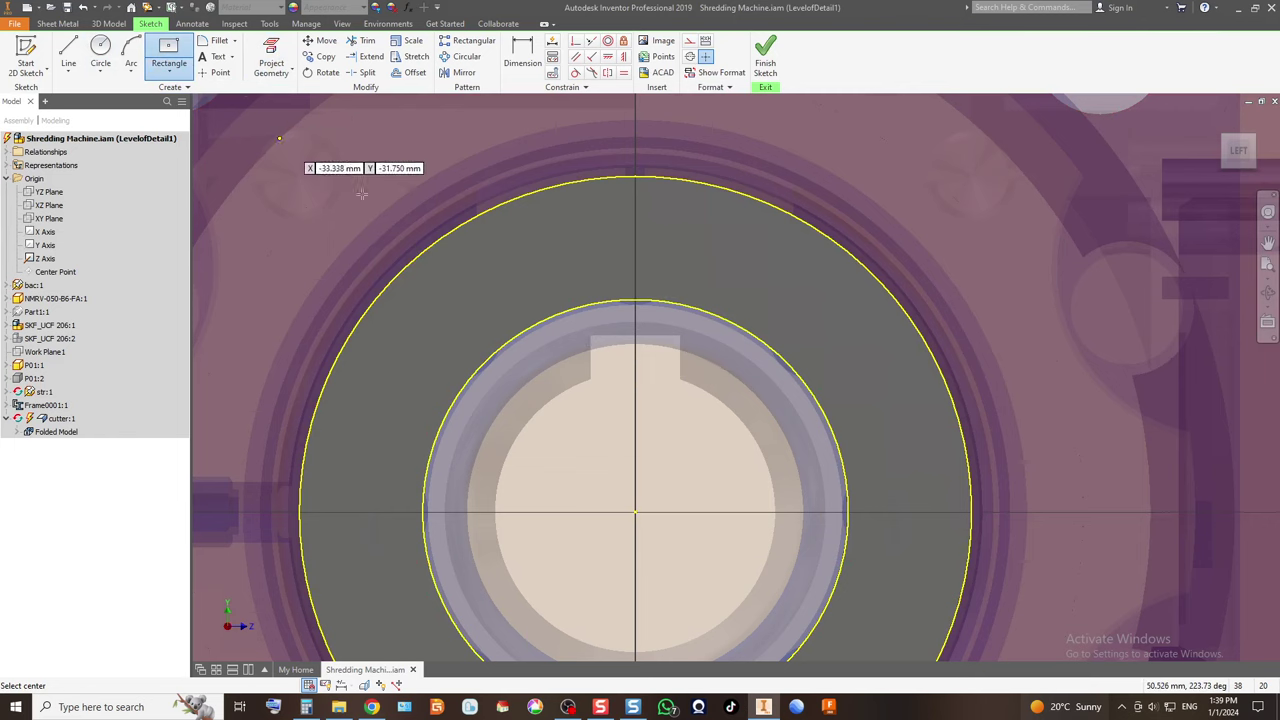
pyautogui.click(649, 304)
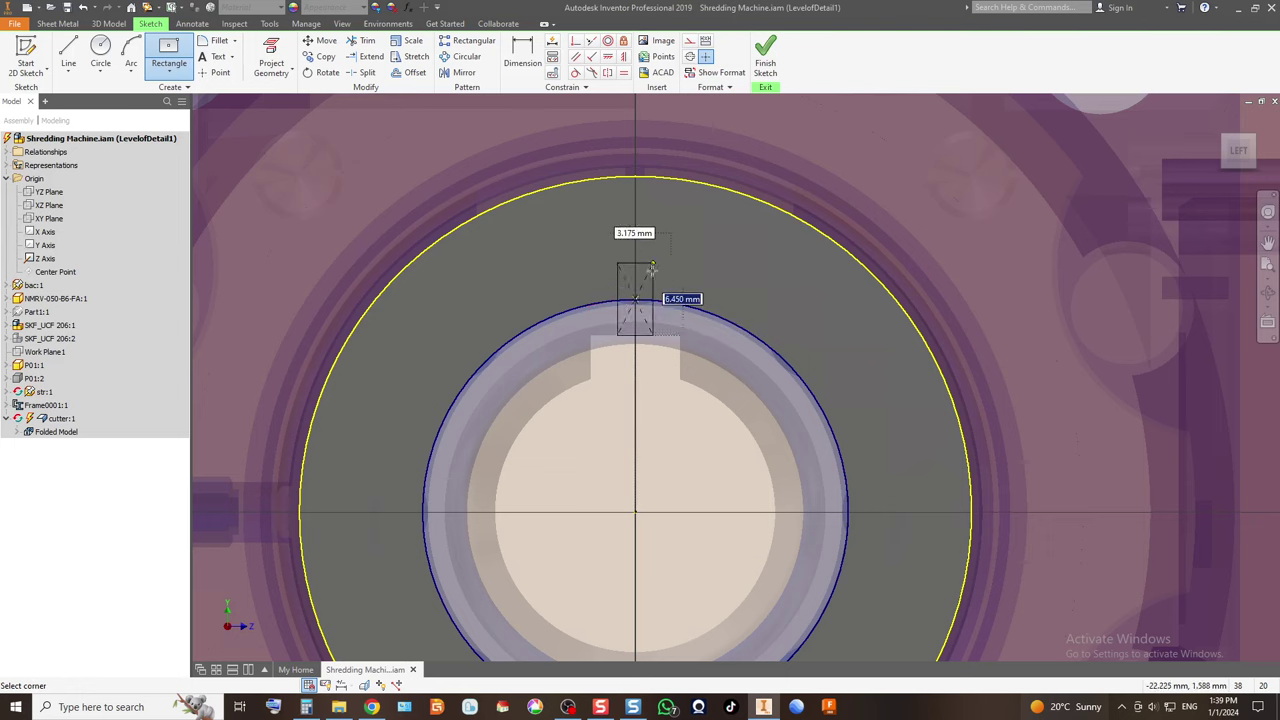
pyautogui.click(670, 282)
# Dimension the rectangle at the bore edge as 10 mm wide and 10 mm high.
pyautogui.press('d')
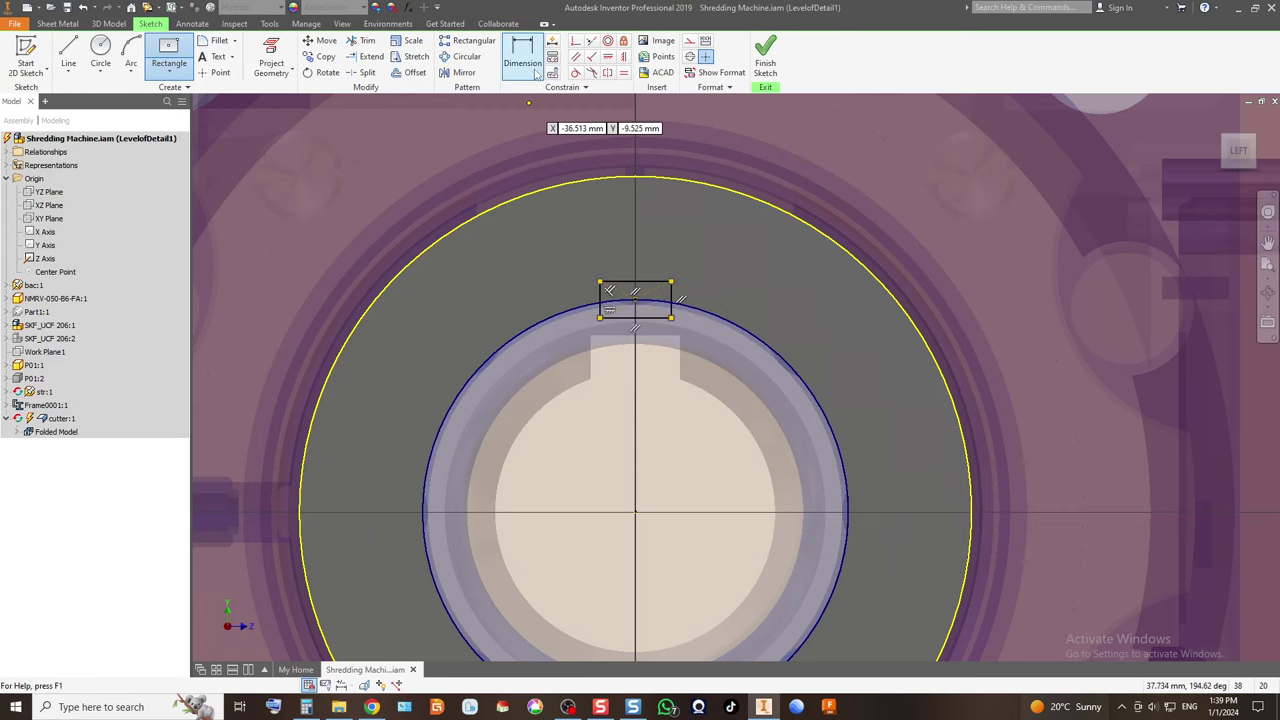
pyautogui.click(640, 283)
pyautogui.click(641, 261)
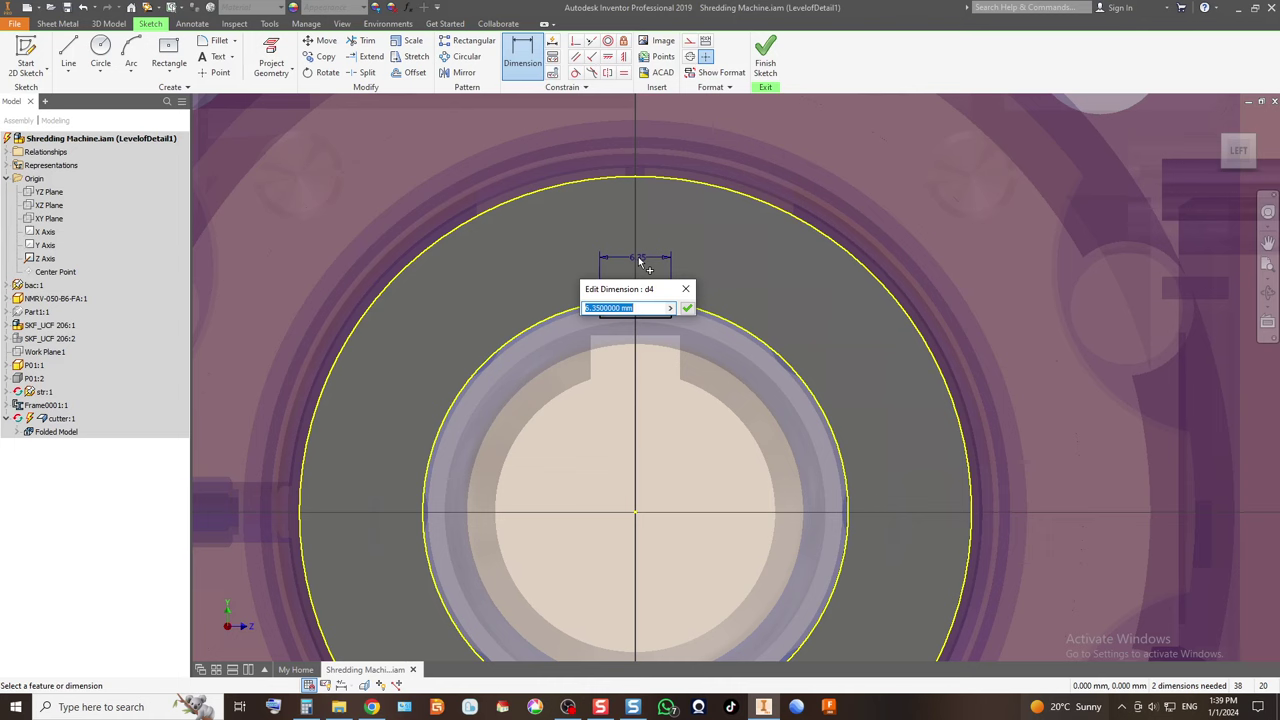
pyautogui.write('10')
pyautogui.press('Return')
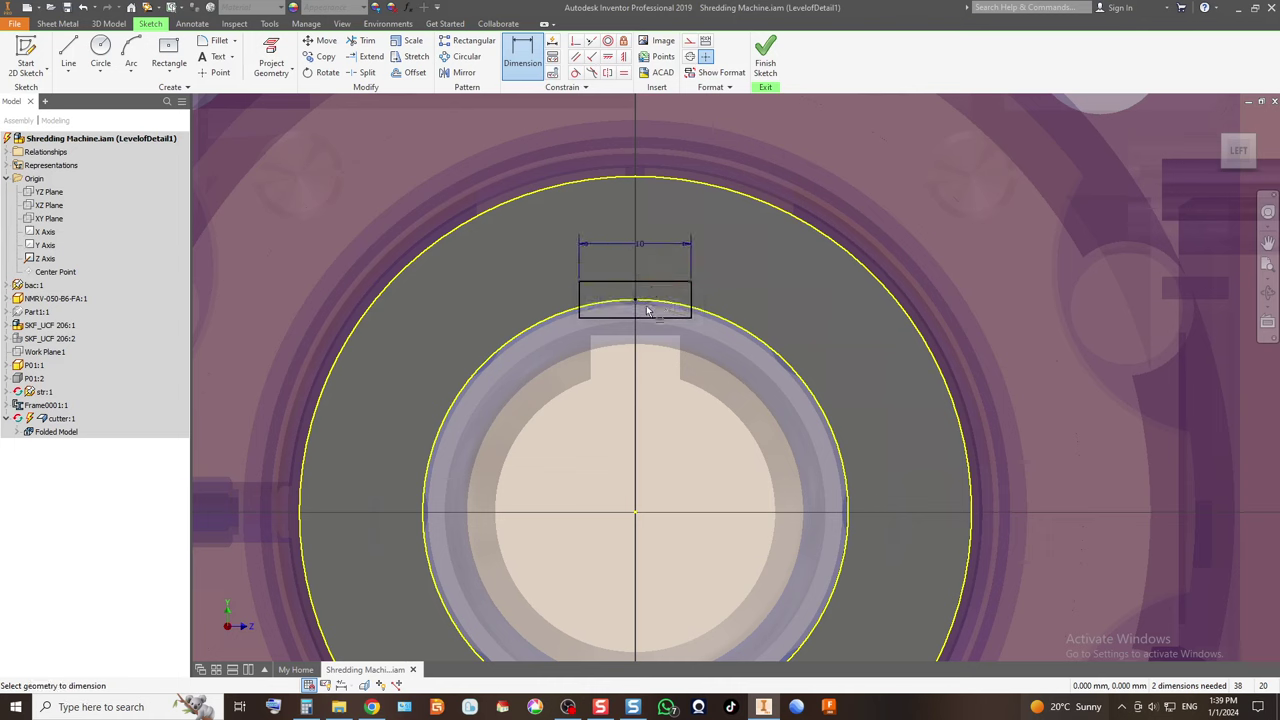
pyautogui.click(581, 305)
pyautogui.click(548, 302)
pyautogui.write('10')
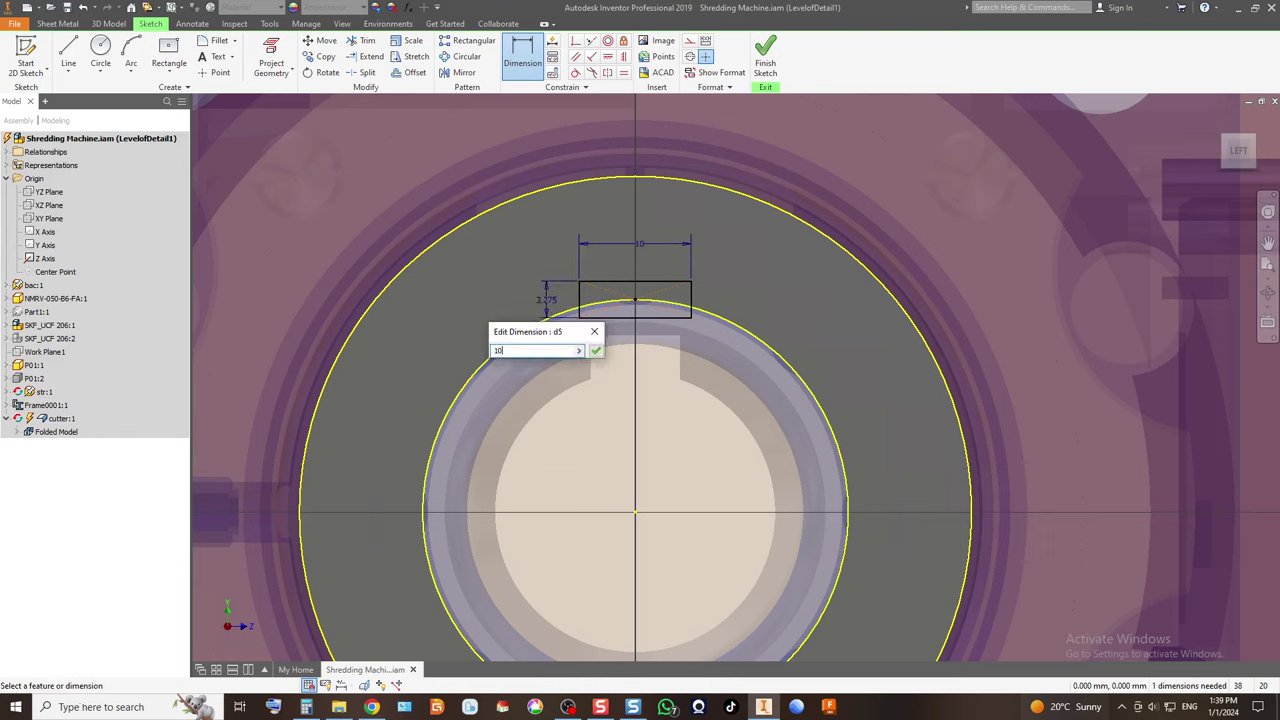
pyautogui.press('Return')
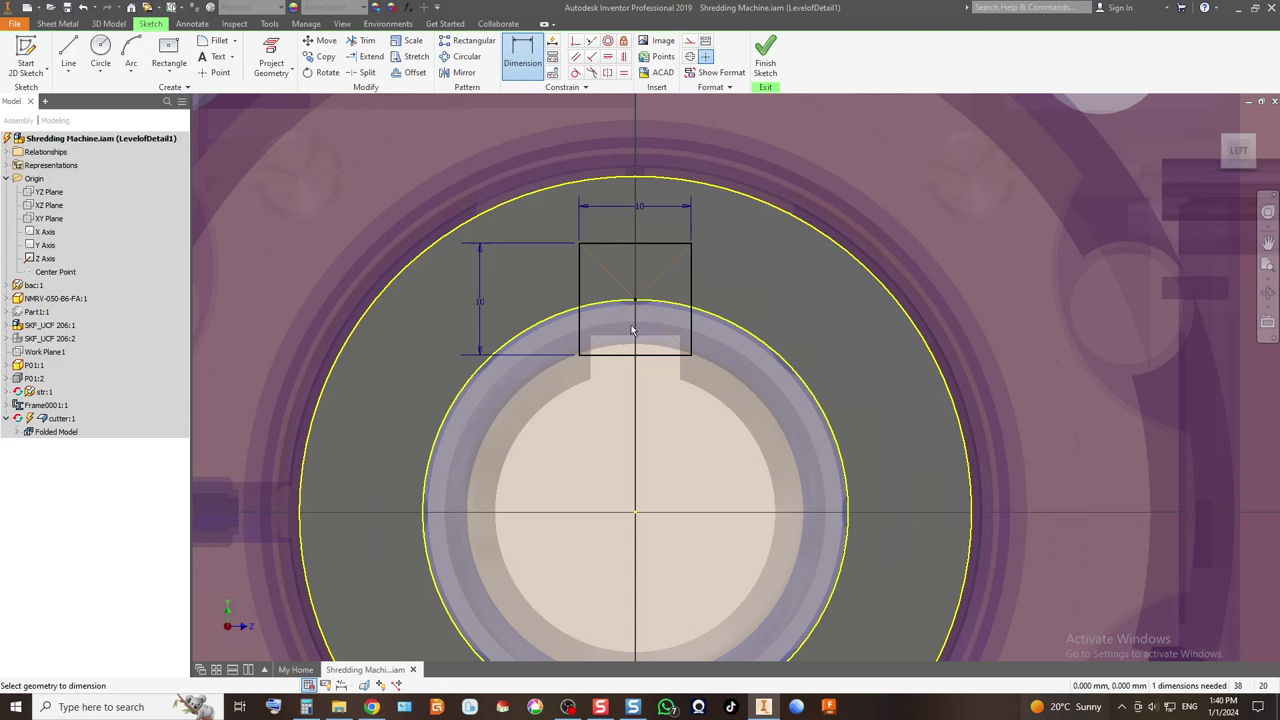
# Set the rectangle's height dimension to 5 mm.
pyautogui.click(490, 304)
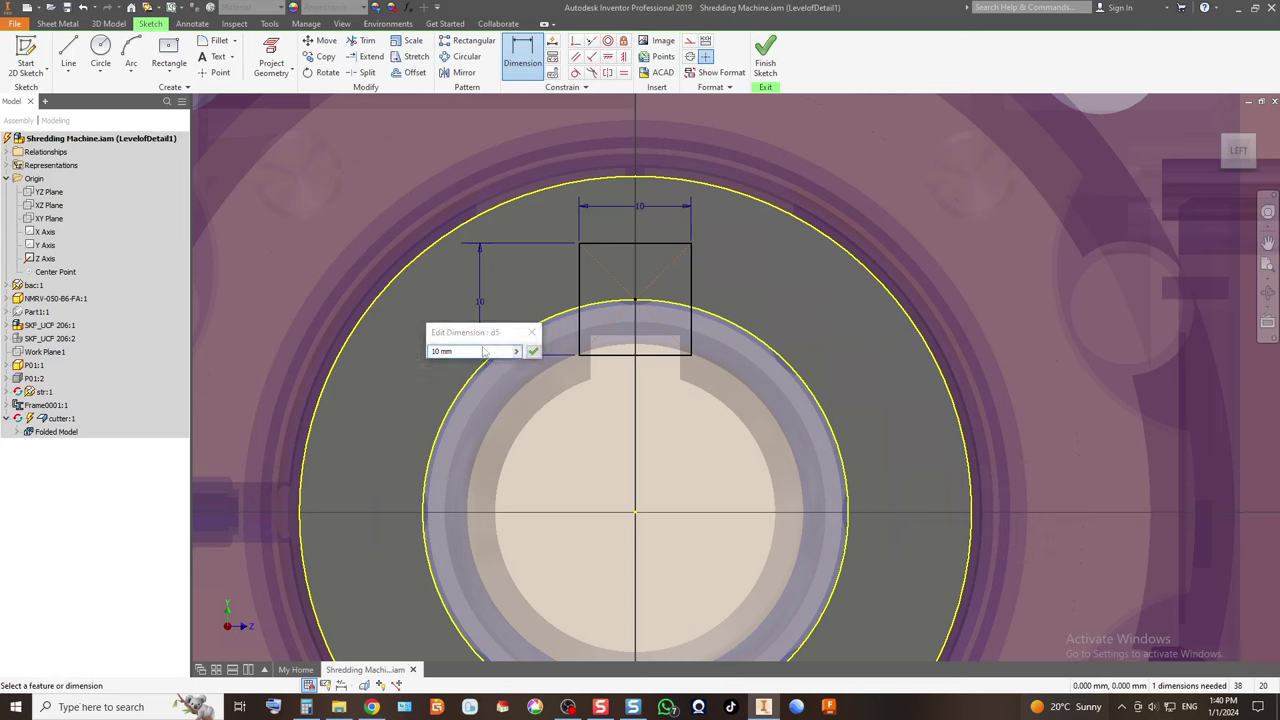
pyautogui.write('5')
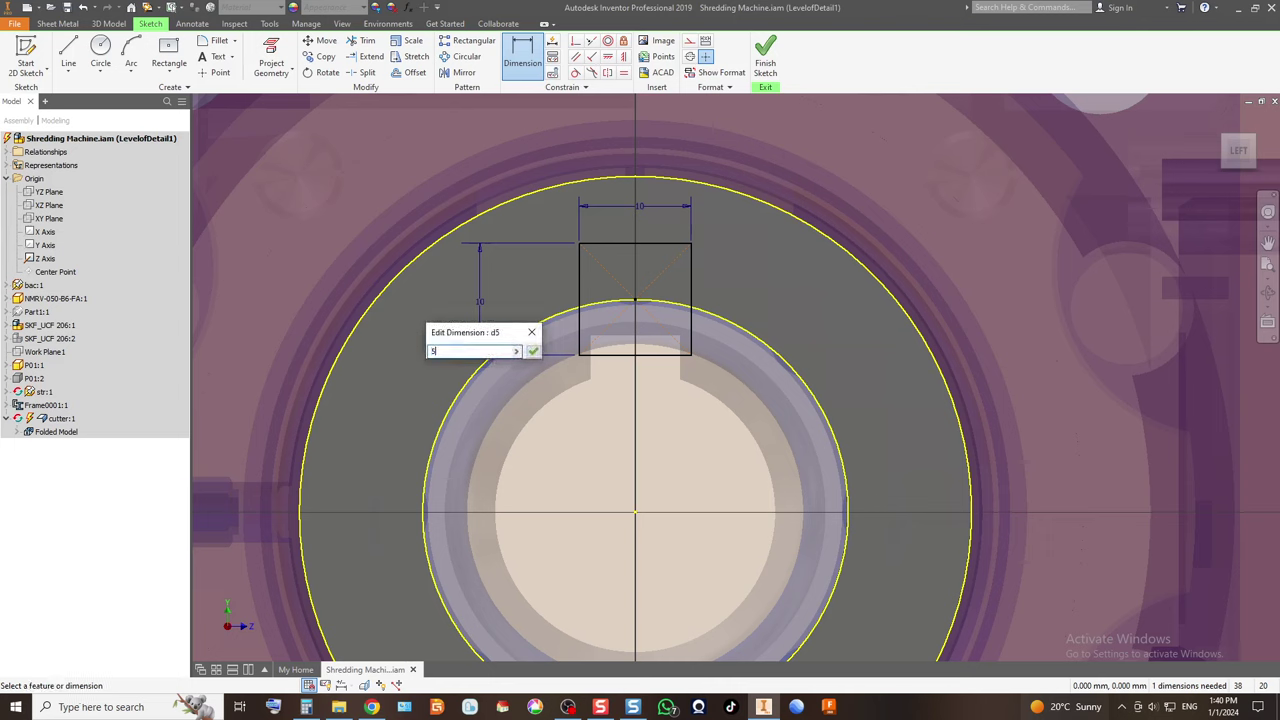
pyautogui.press('Return')
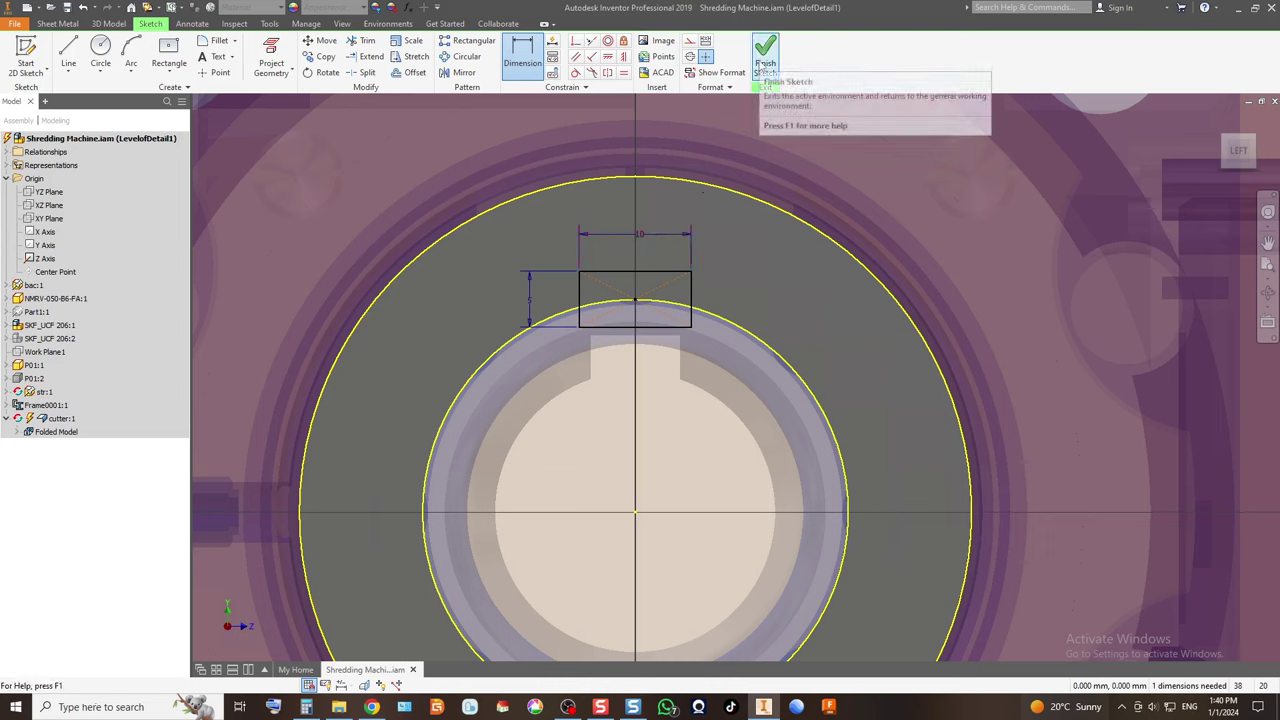
# Draw a circle centred on the ring's centre point, lying between the projected bore edge and outer edge.
pyautogui.click(100, 50)
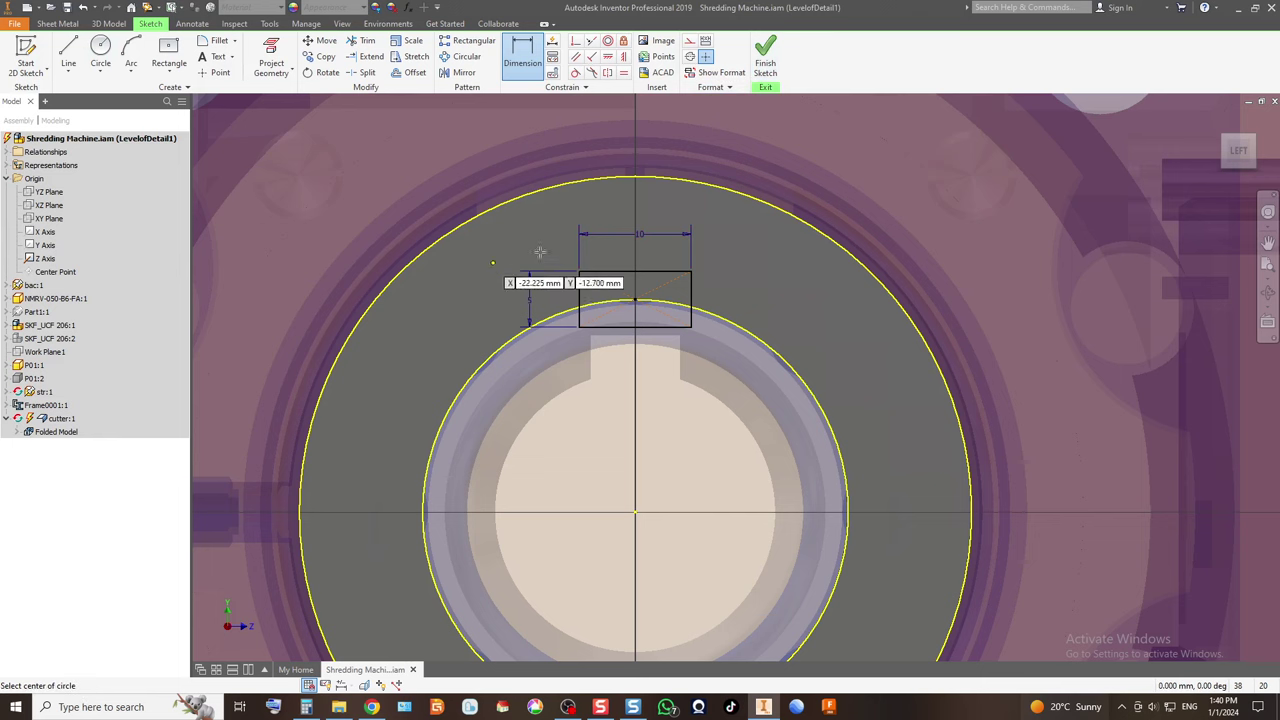
pyautogui.scroll(-3, 630, 225)
pyautogui.scroll(4, 597, 297)
pyautogui.scroll(-2, 400, 284)
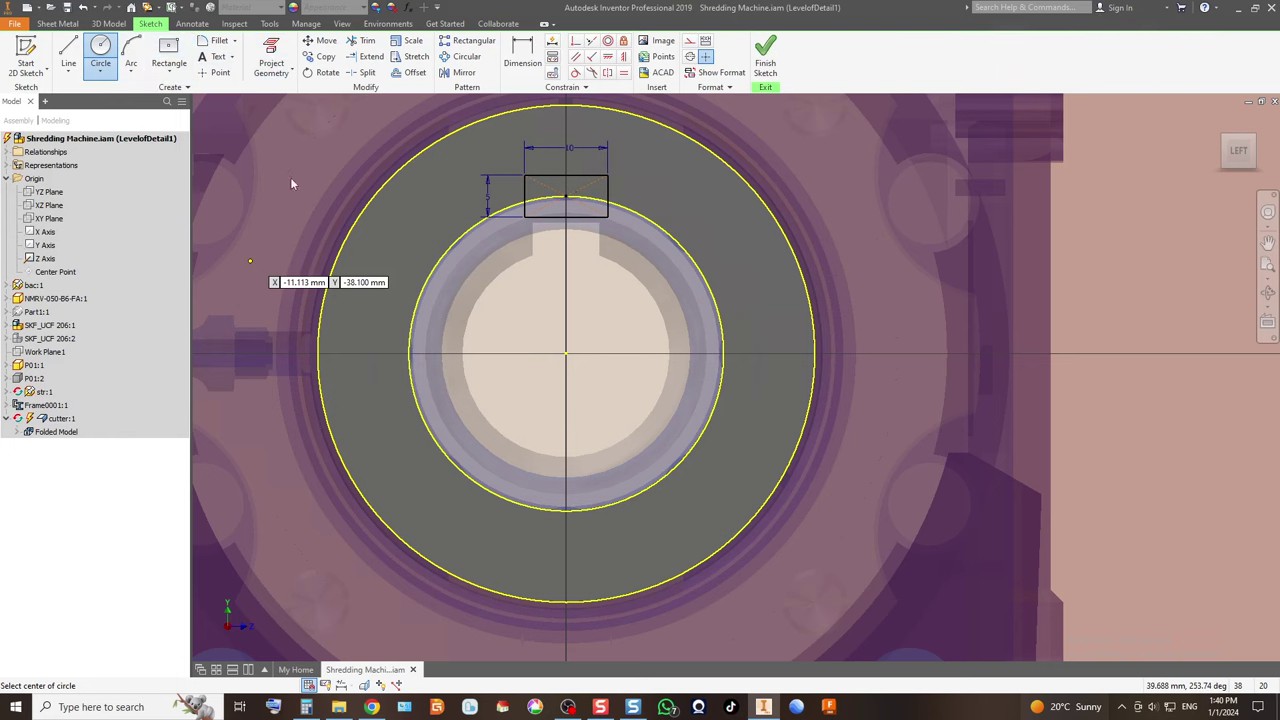
pyautogui.click(566, 352)
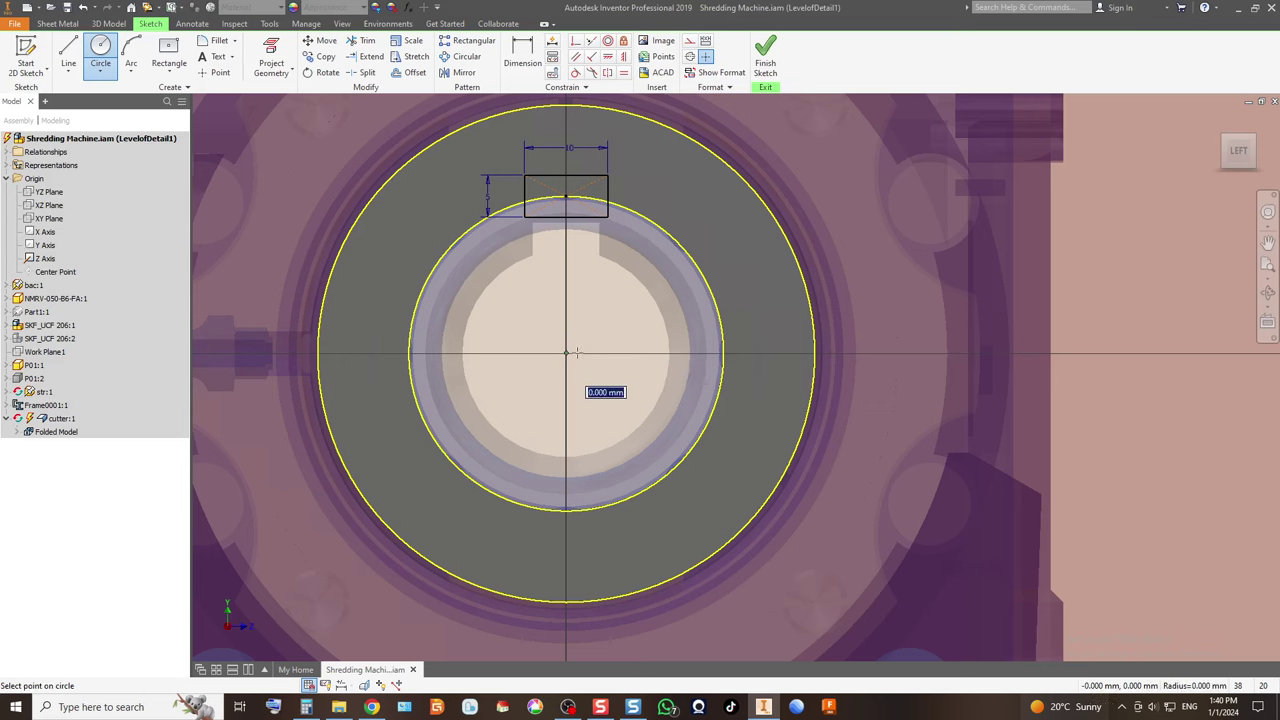
pyautogui.click(763, 320)
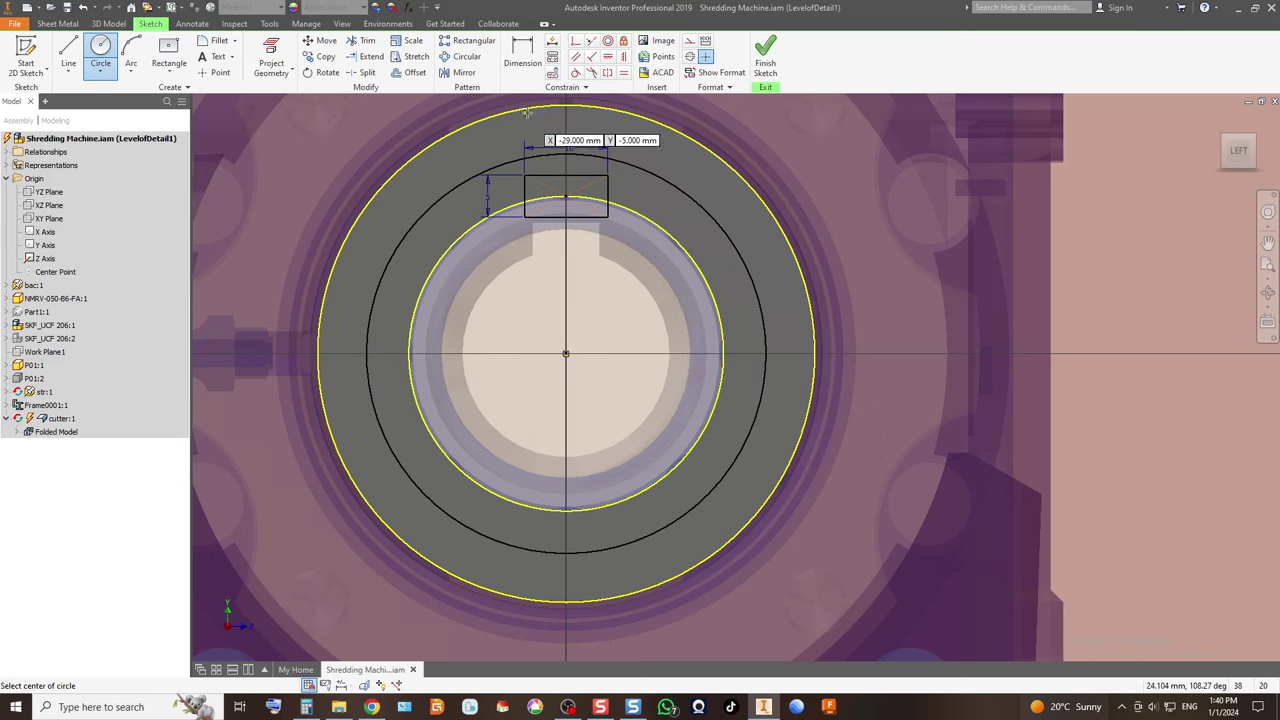
# Dimension the radial gap between the projected bore edge and the new concentric circle as 5 mm.
pyautogui.click(522, 55)
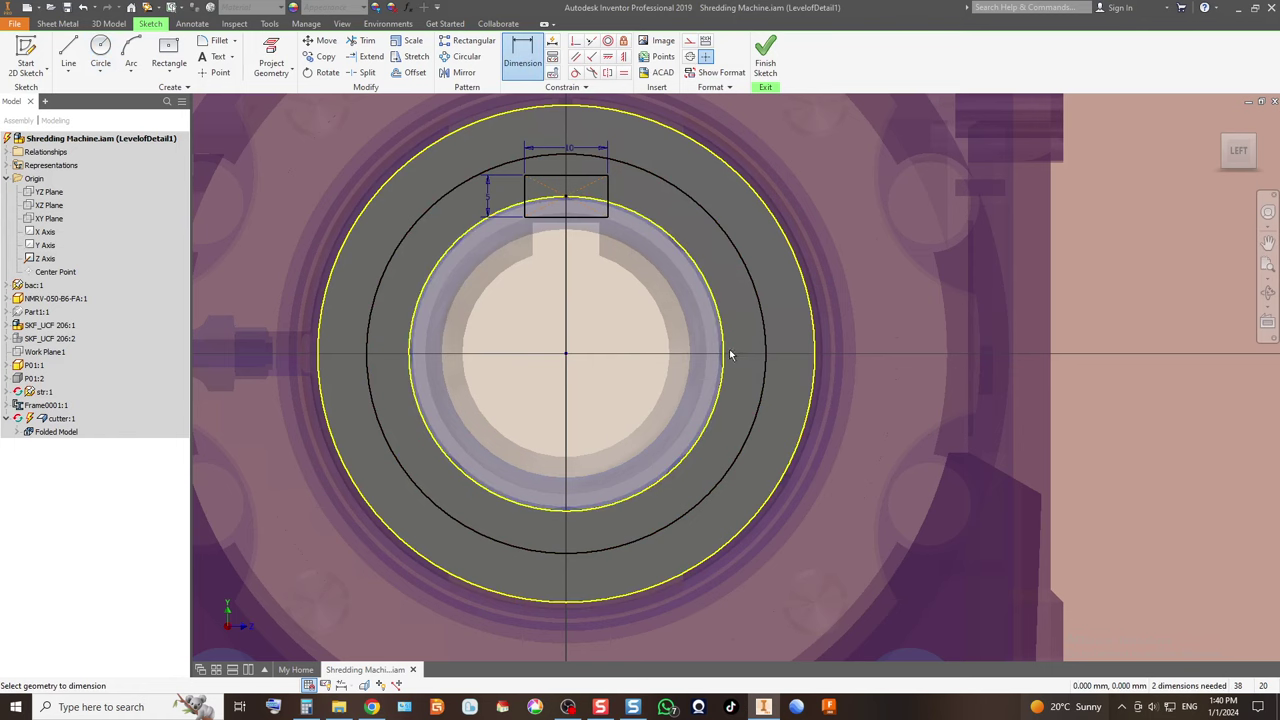
pyautogui.click(723, 350)
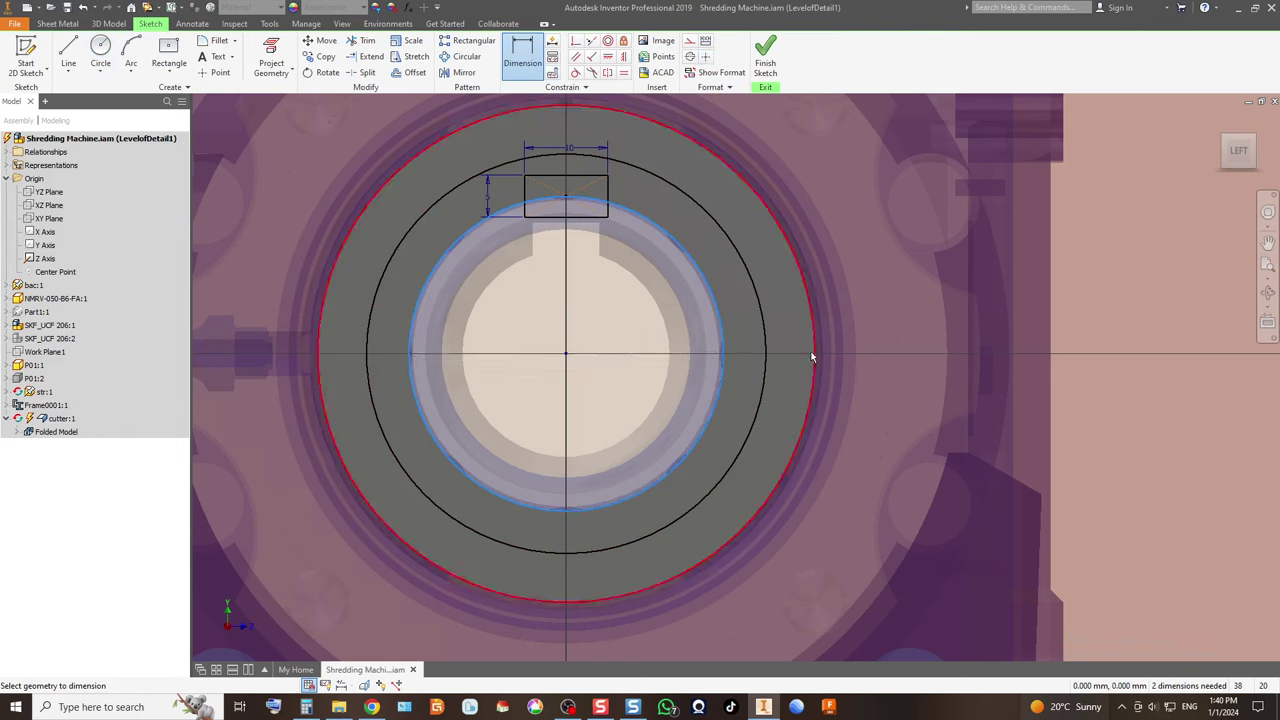
pyautogui.press('Escape')
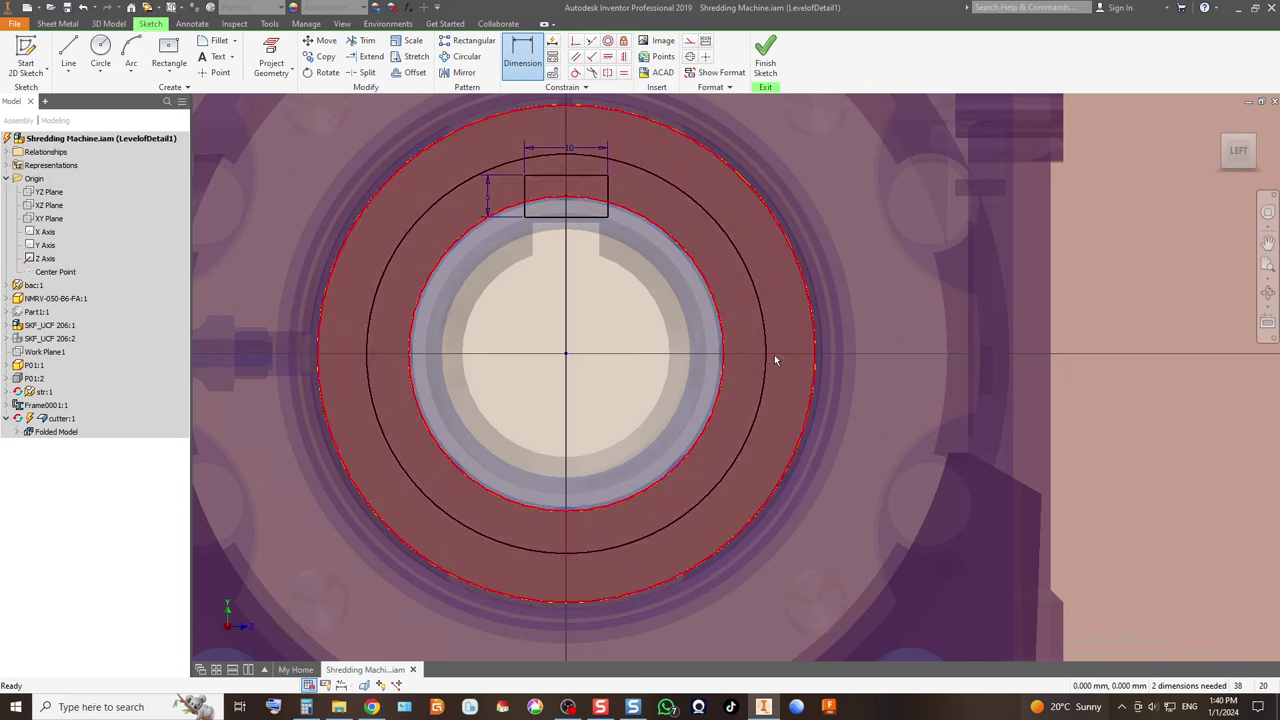
pyautogui.press('d')
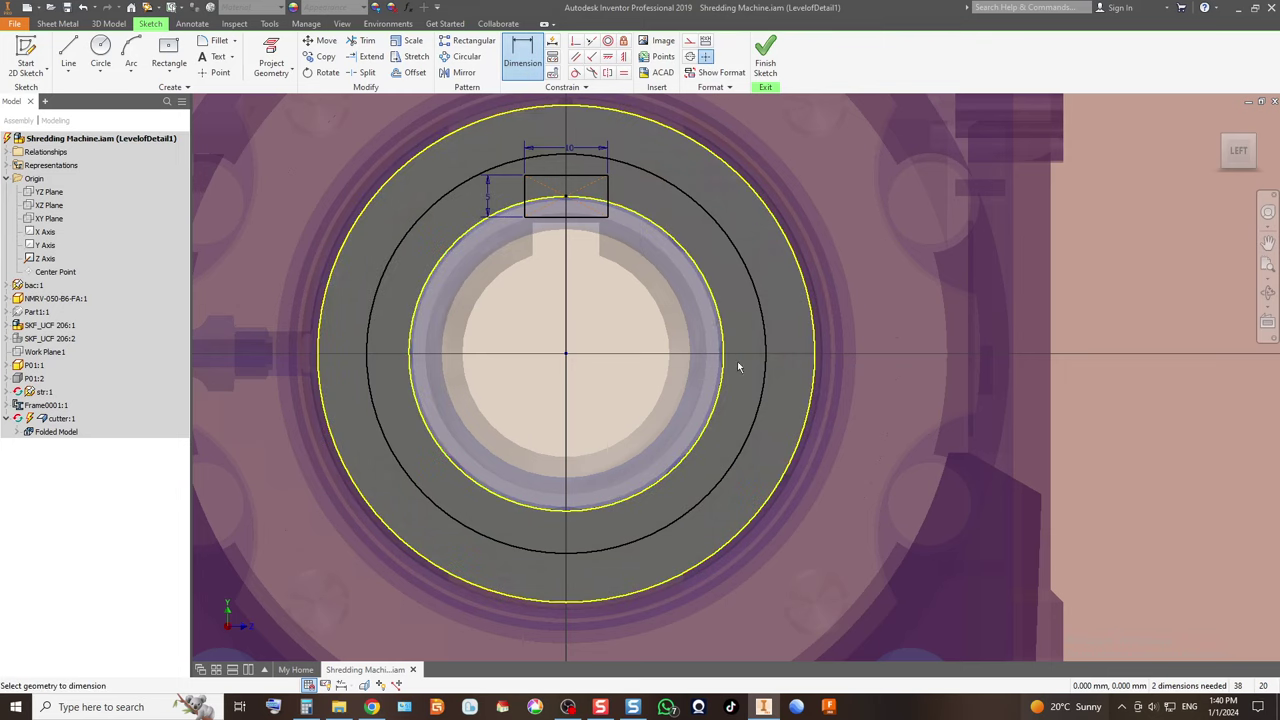
pyautogui.click(723, 364)
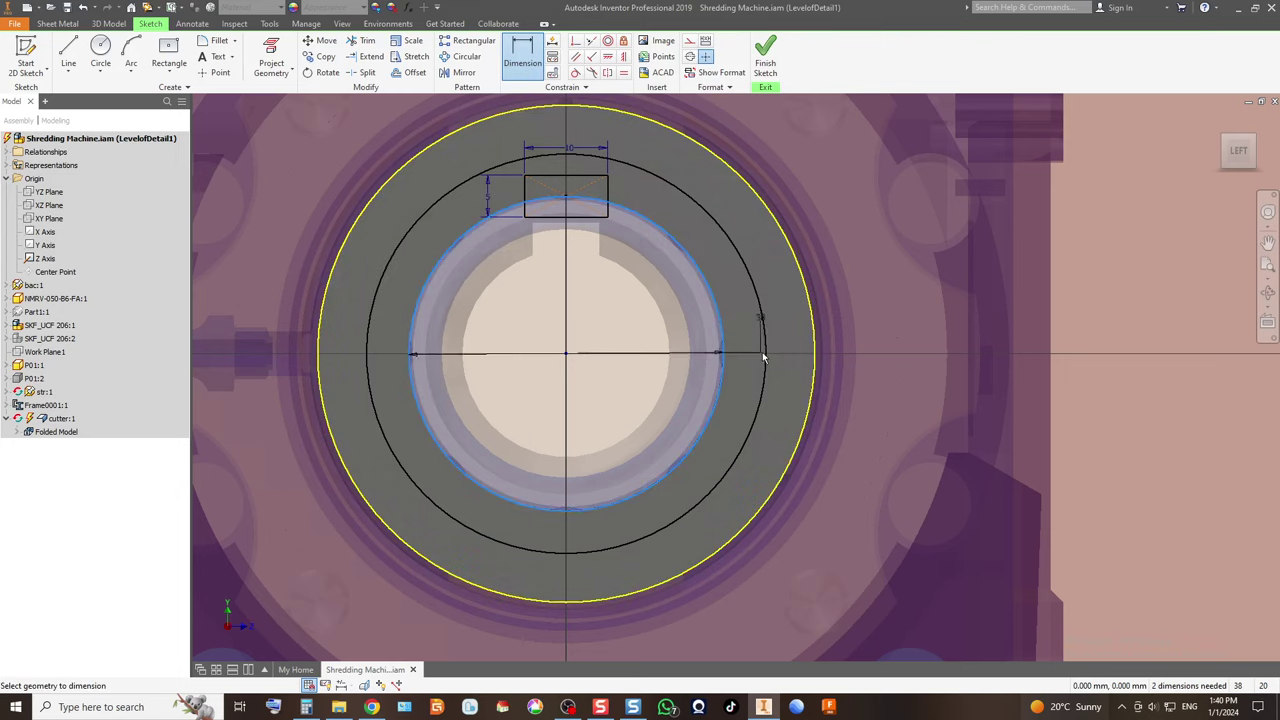
pyautogui.click(766, 351)
pyautogui.click(745, 349)
pyautogui.write('5')
pyautogui.press('Return')
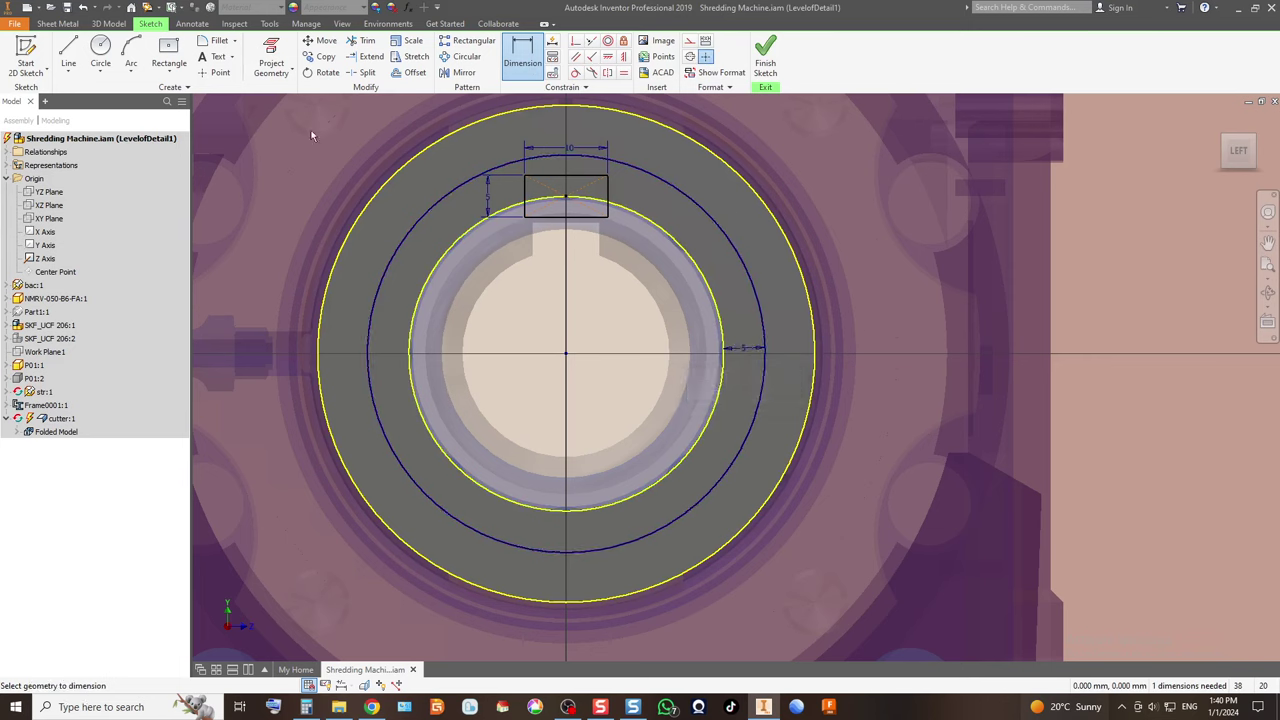
# Draw a small circle centred on the upper-right part of the concentric circle and set its diameter to 6 mm.
pyautogui.click(100, 52)
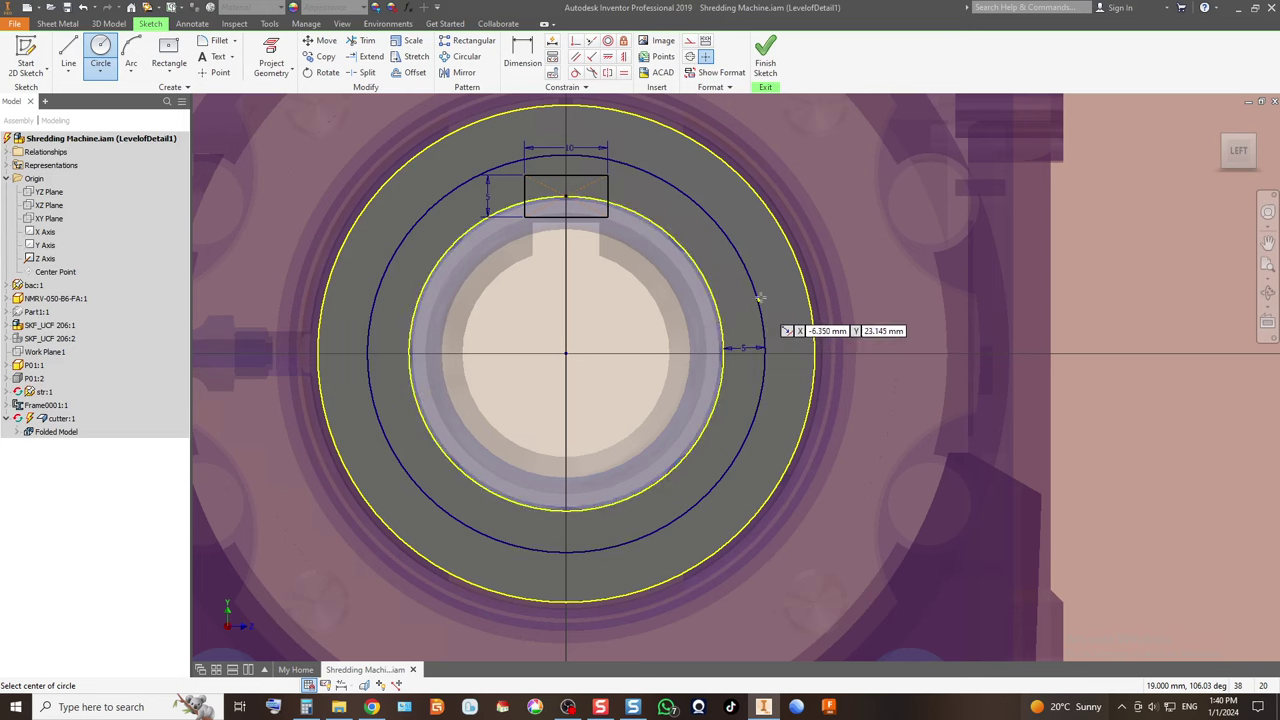
pyautogui.click(726, 237)
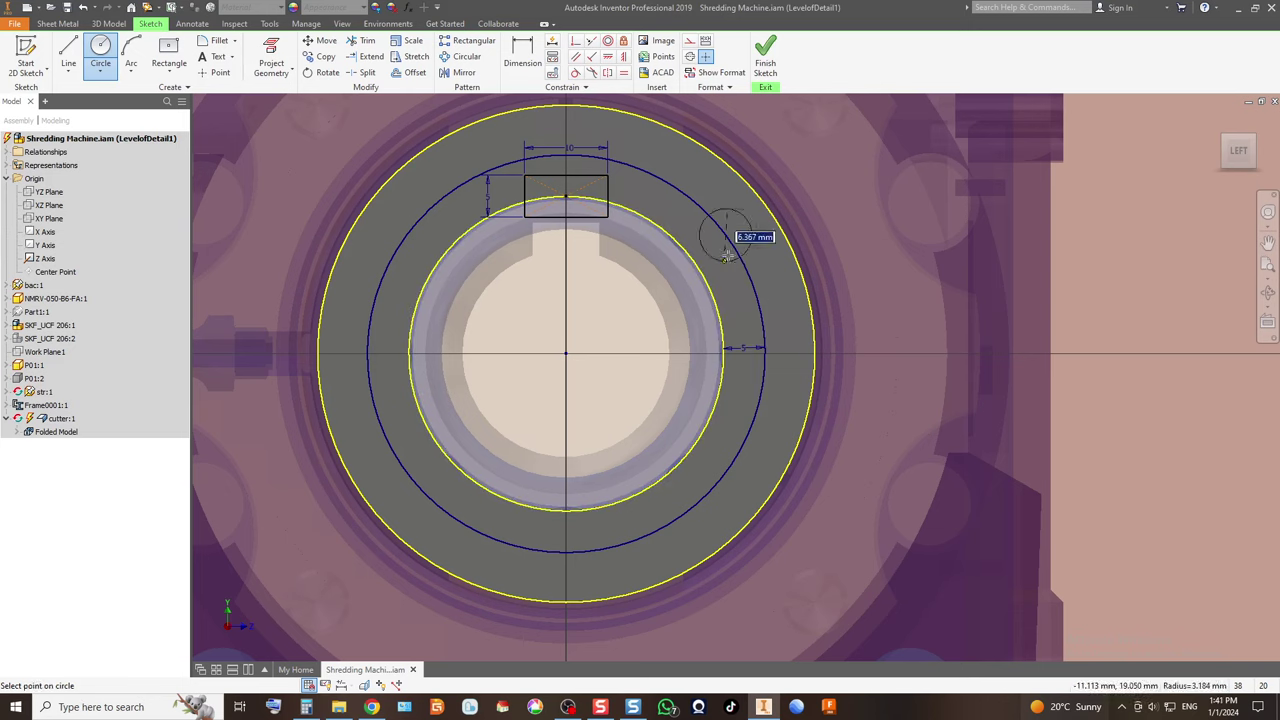
pyautogui.click(728, 268)
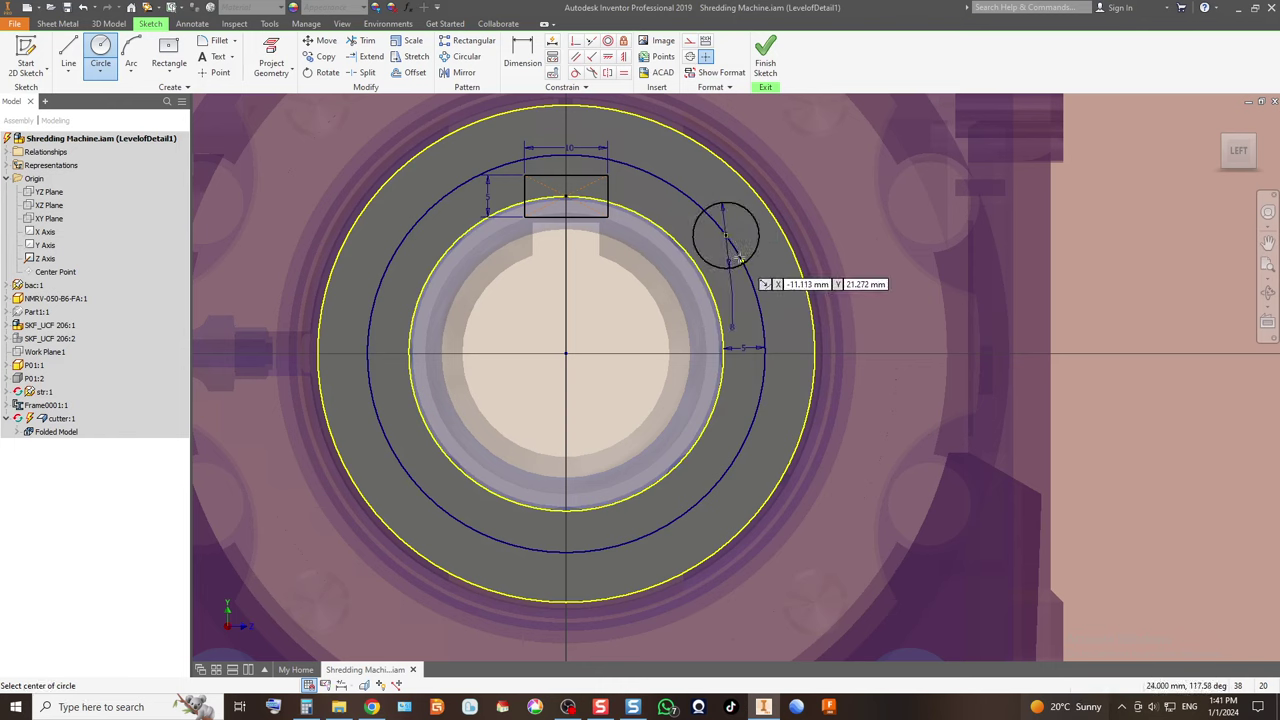
pyautogui.press('Escape')
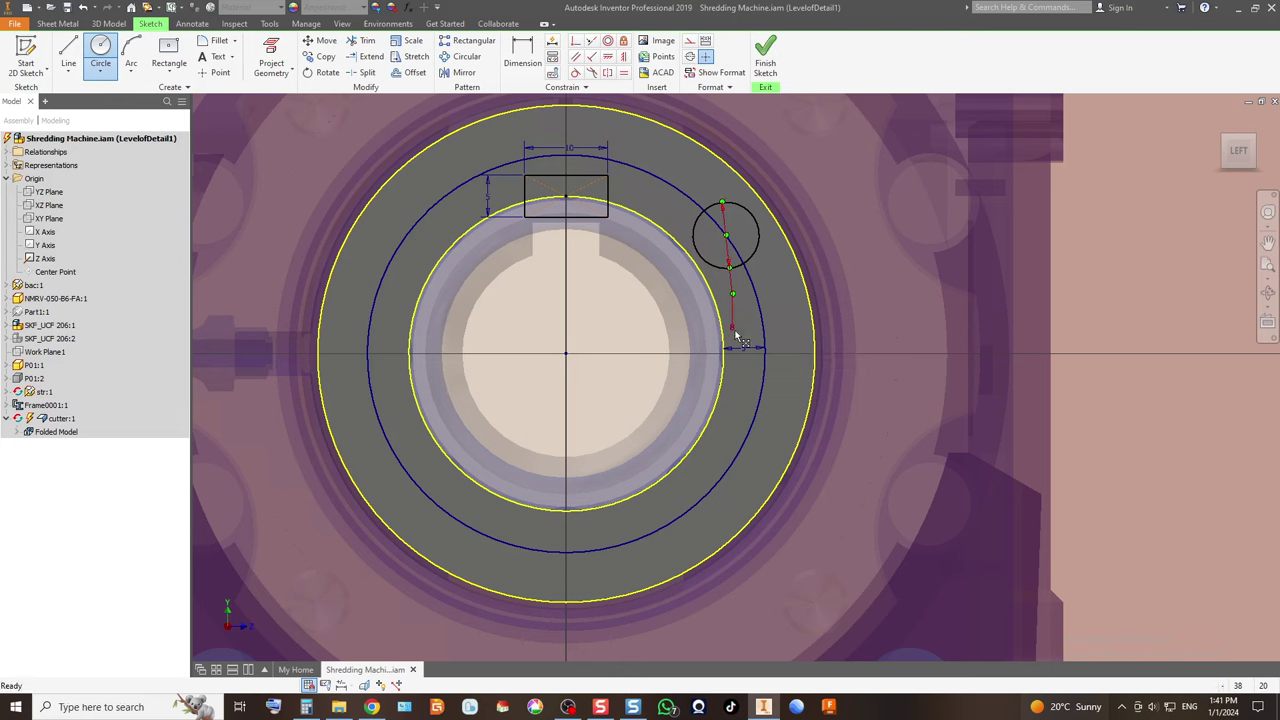
pyautogui.doubleClick(740, 340)
pyautogui.click(722, 377)
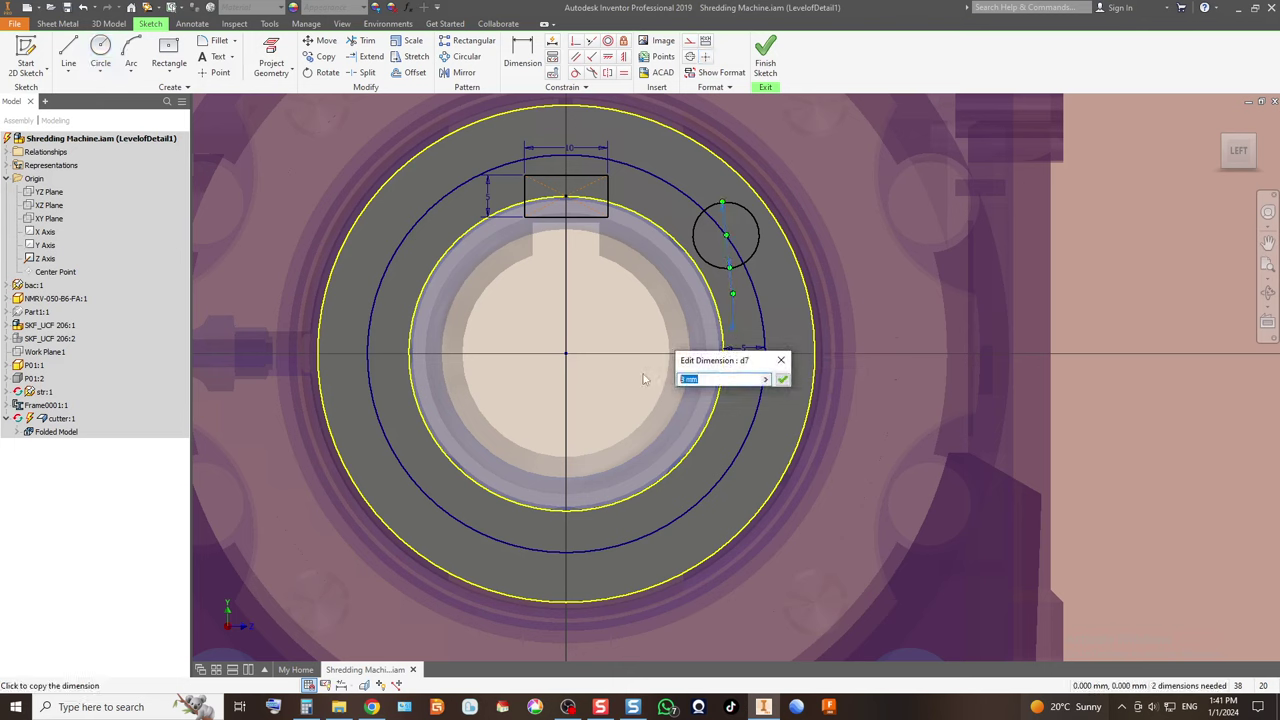
pyautogui.write('6')
pyautogui.press('Return')
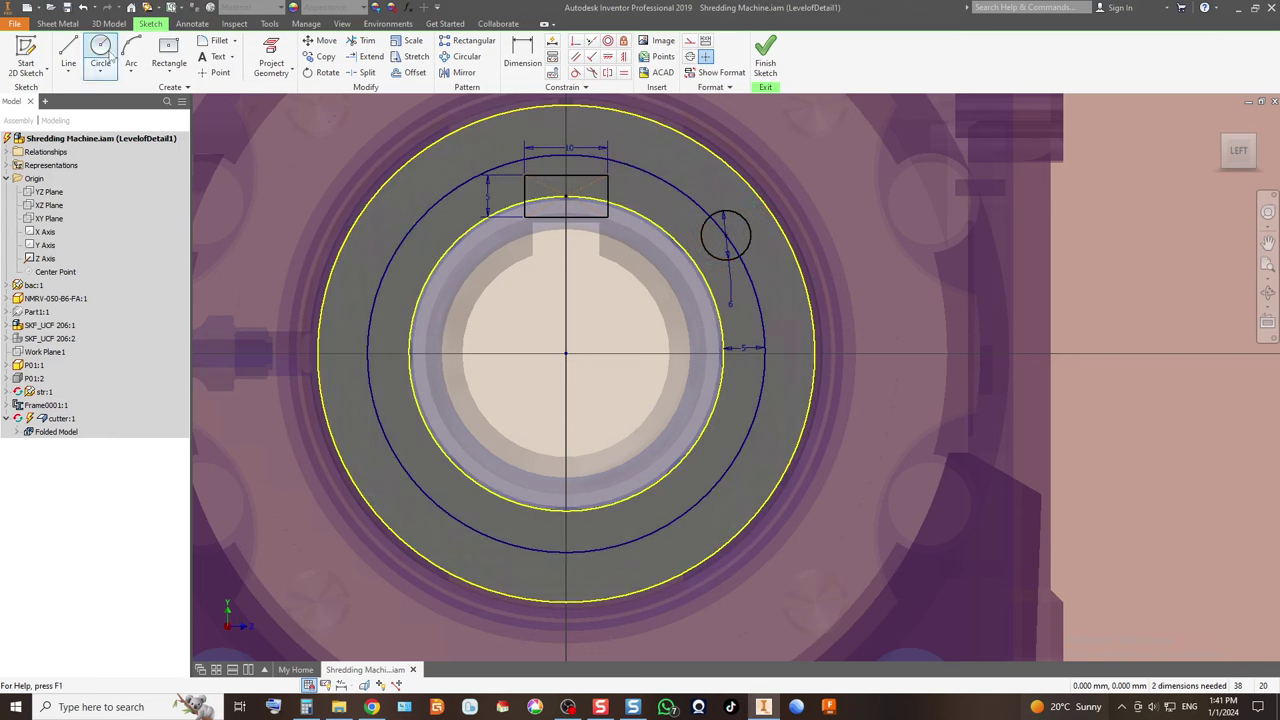
pyautogui.click(458, 60)
pyautogui.click(752, 243)
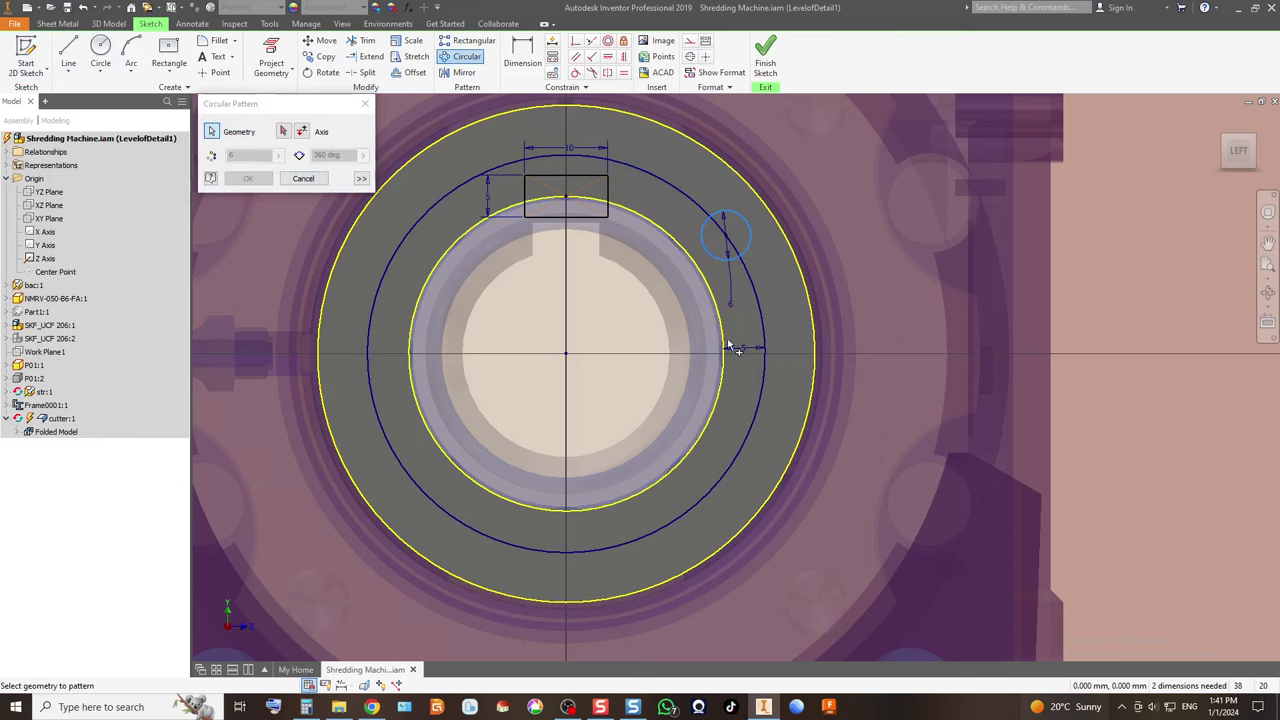
pyautogui.click(750, 195)
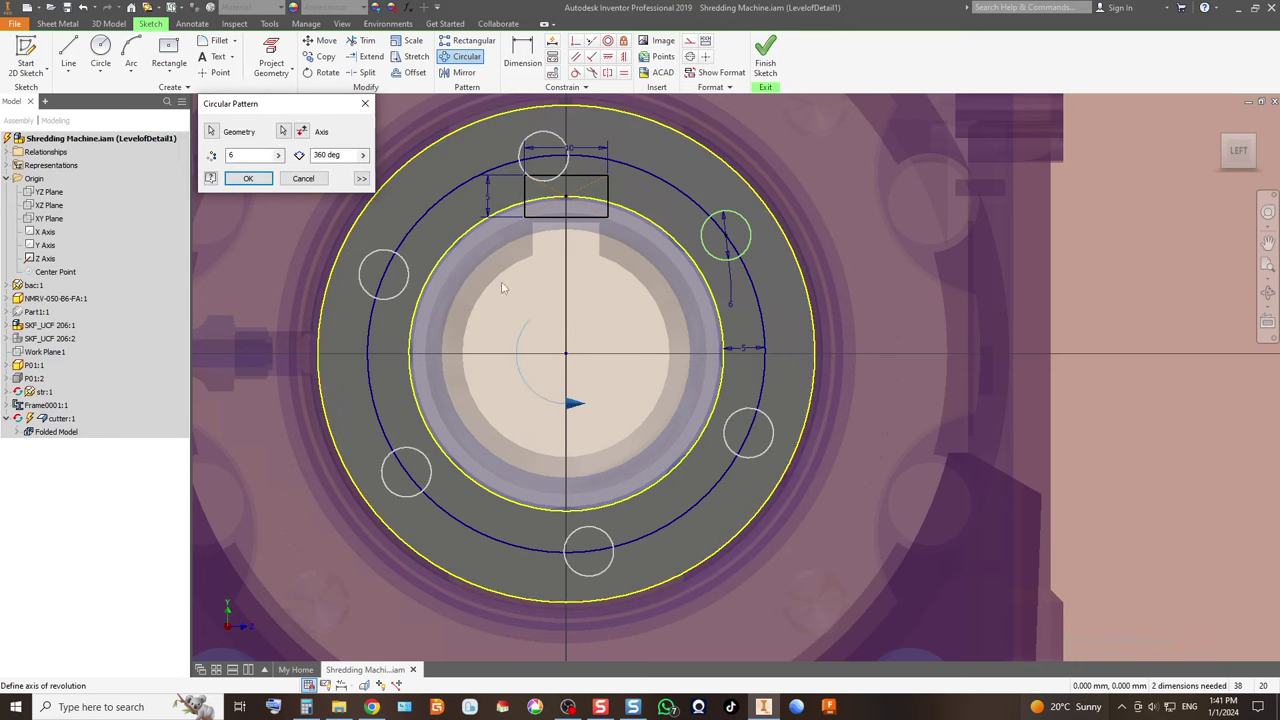
pyautogui.click(302, 180)
# Draw a line from the ring's centre to the small circle's centre and a short horizontal line from the ring's centre toward the bore.
pyautogui.click(68, 50)
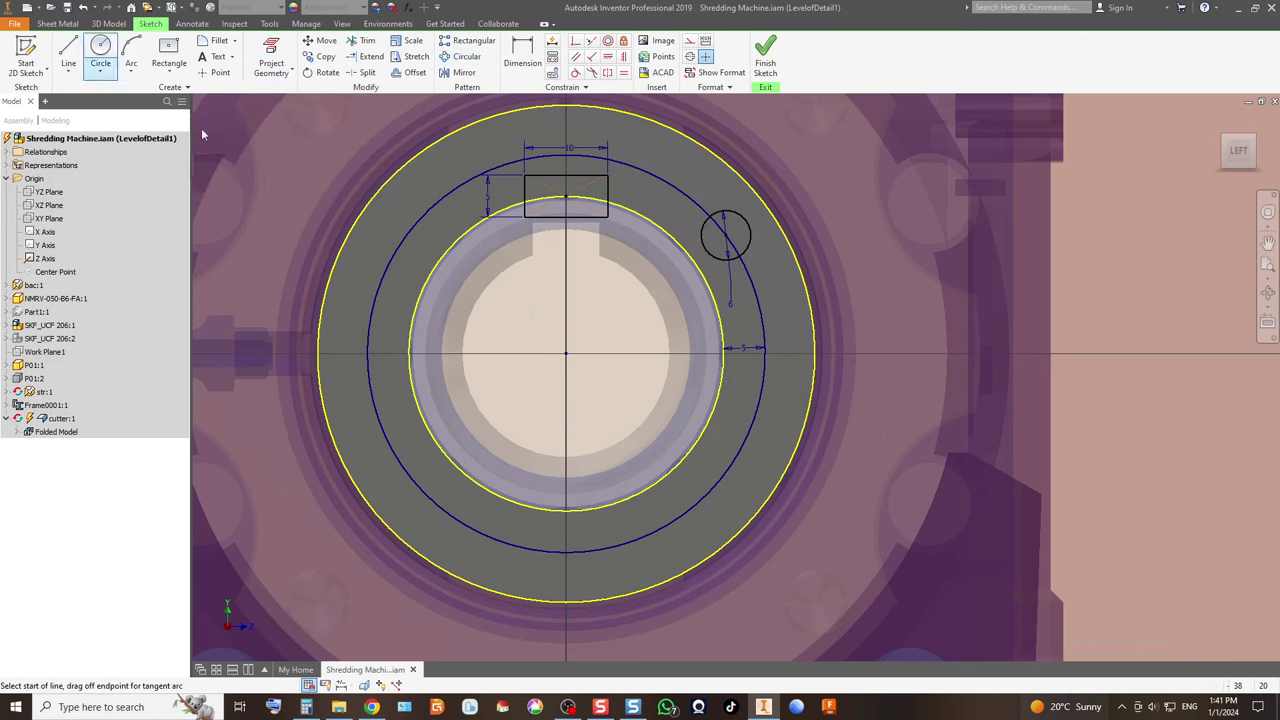
pyautogui.click(566, 353)
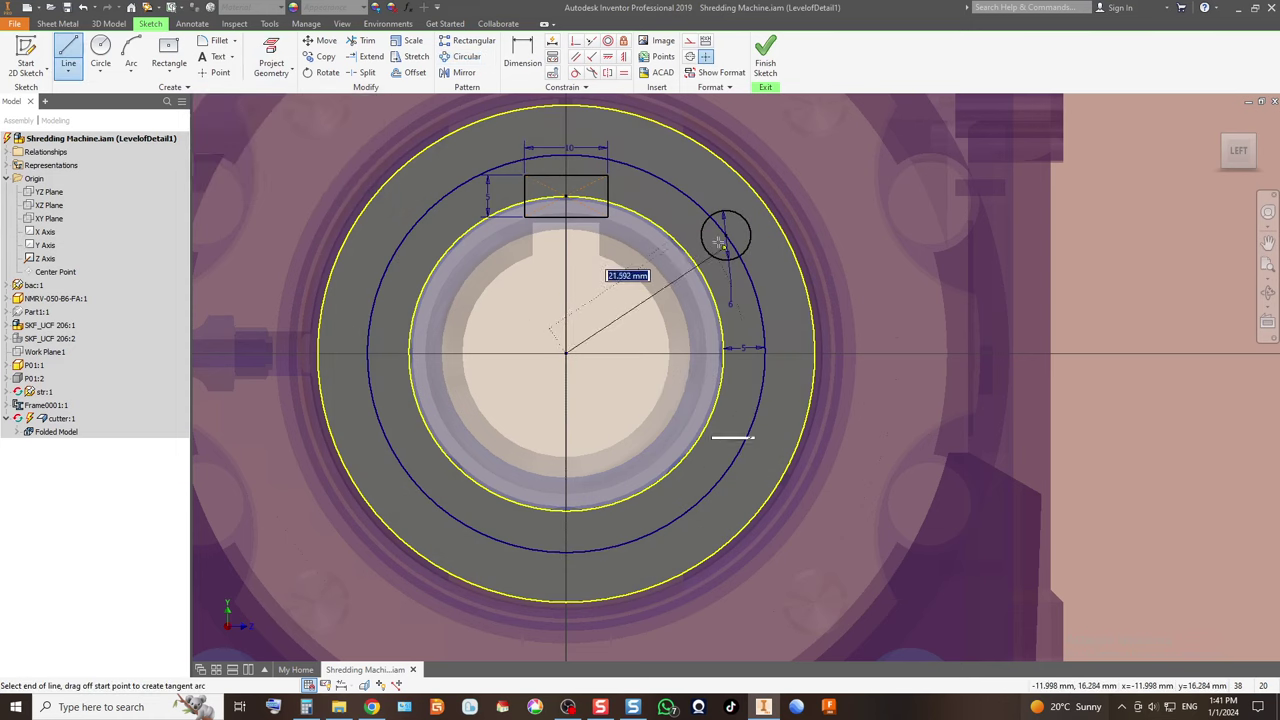
pyautogui.click(566, 353)
pyautogui.click(659, 353)
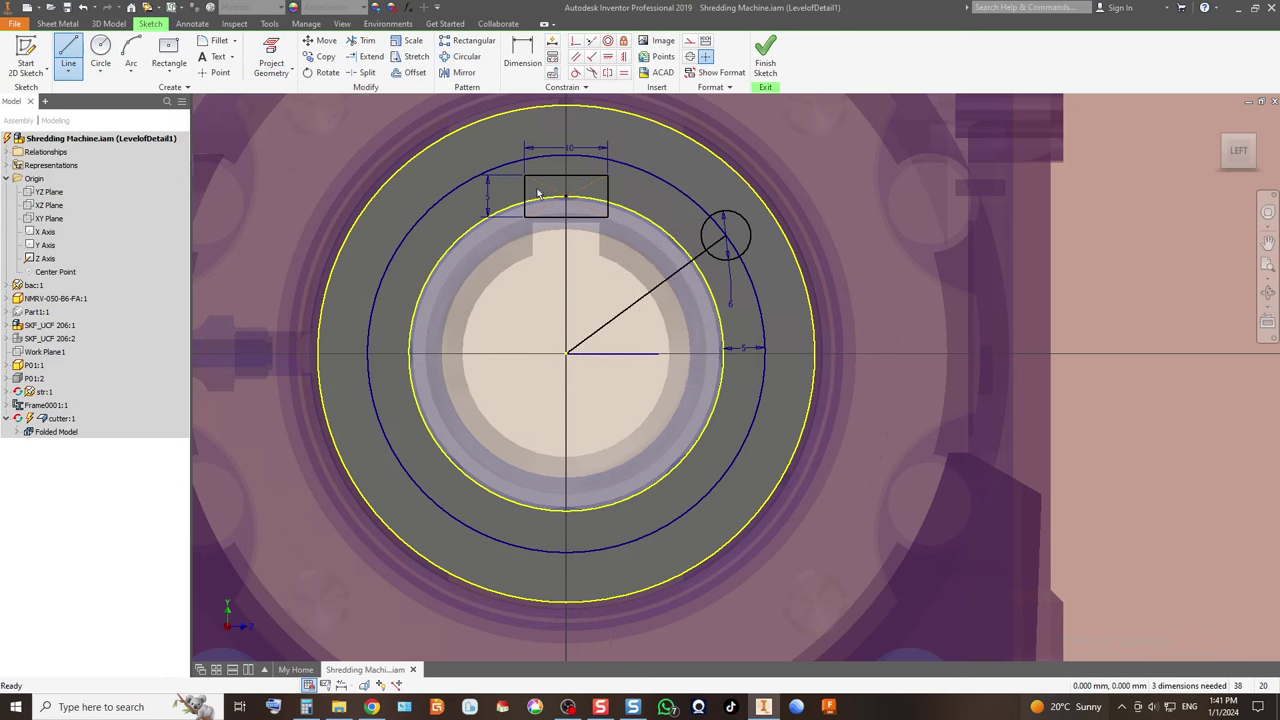
pyautogui.press('Escape')
# Dimension the angle between the horizontal line and the line to the small circle as 45 degrees.
pyautogui.click(536, 80)
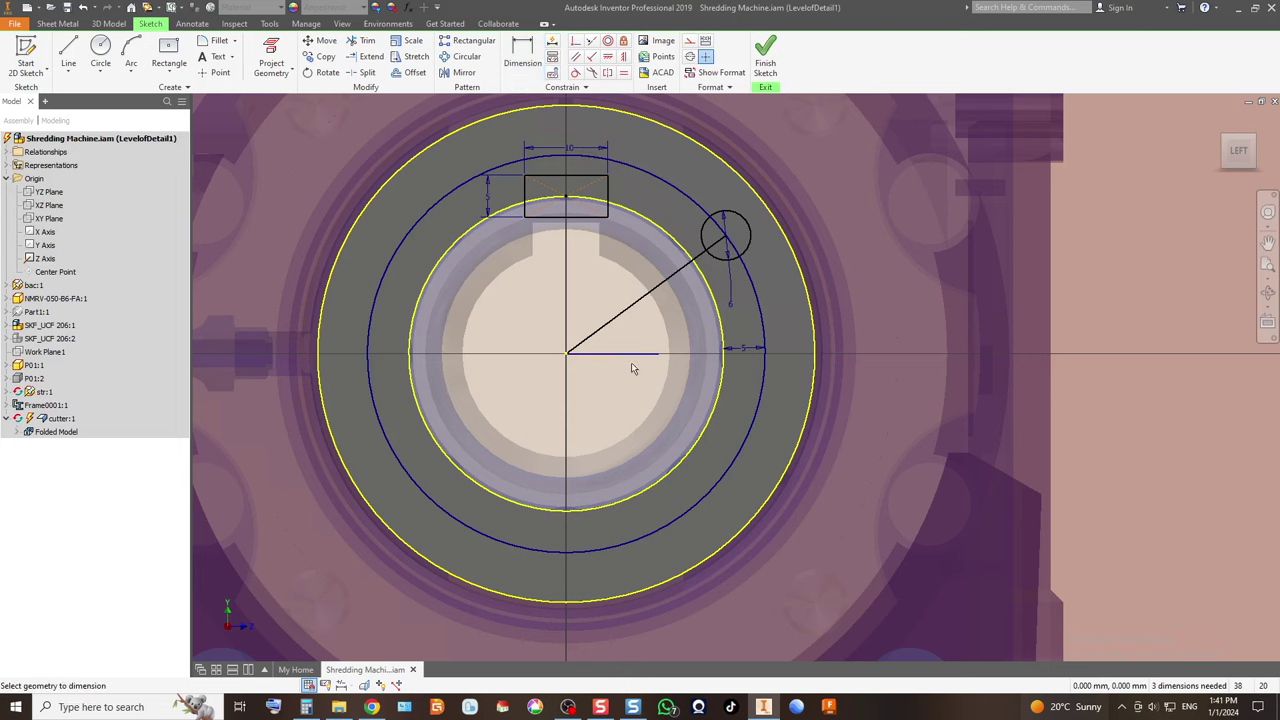
pyautogui.click(624, 353)
pyautogui.click(628, 309)
pyautogui.click(655, 322)
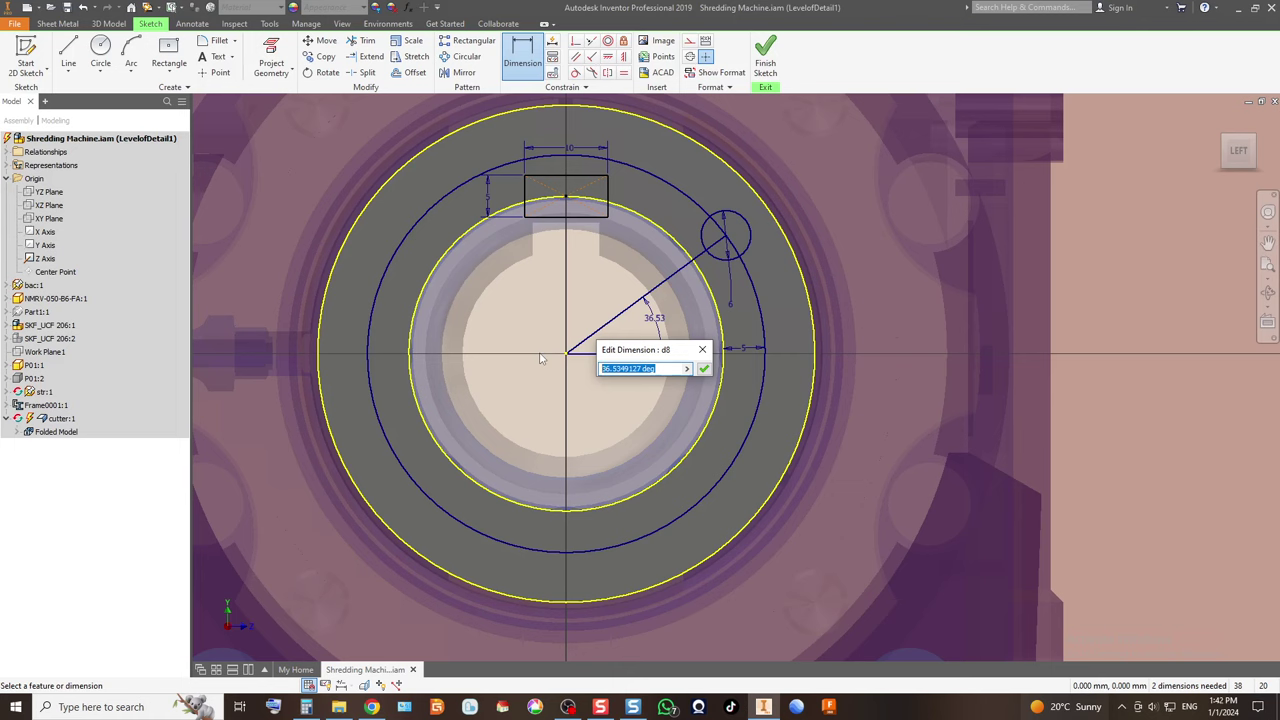
pyautogui.write('45')
pyautogui.press('Return')
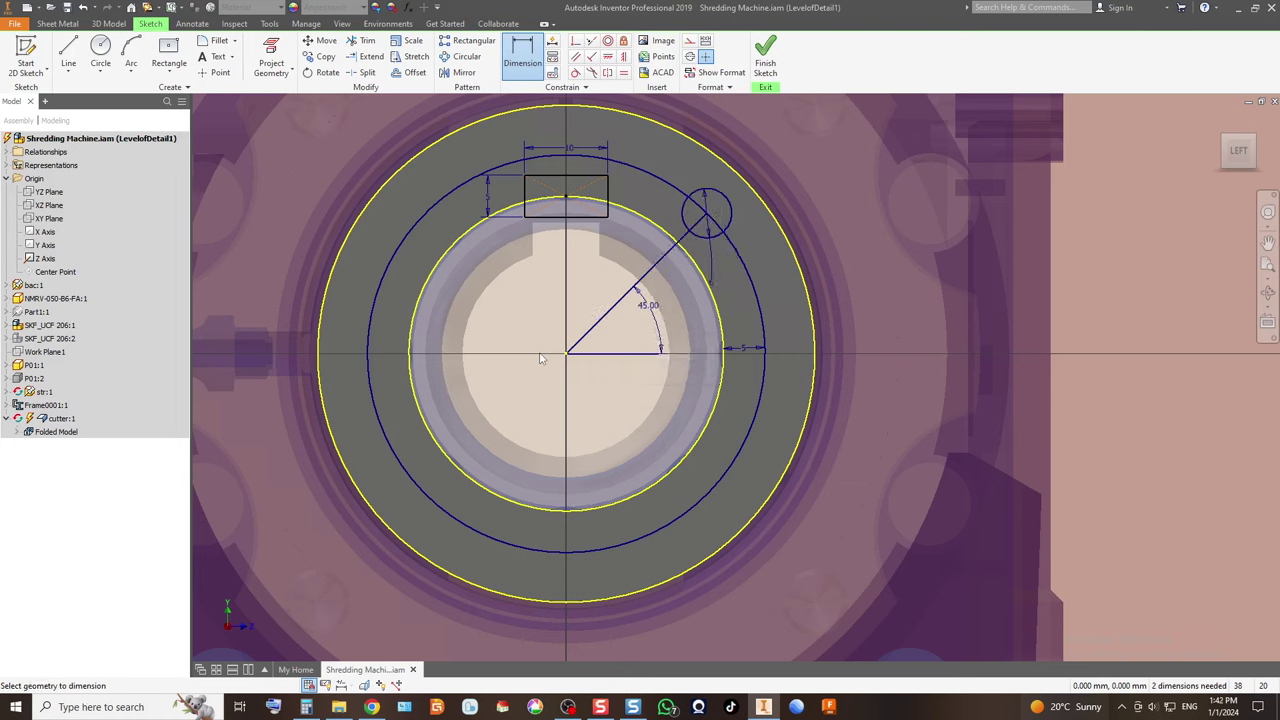
pyautogui.click(460, 56)
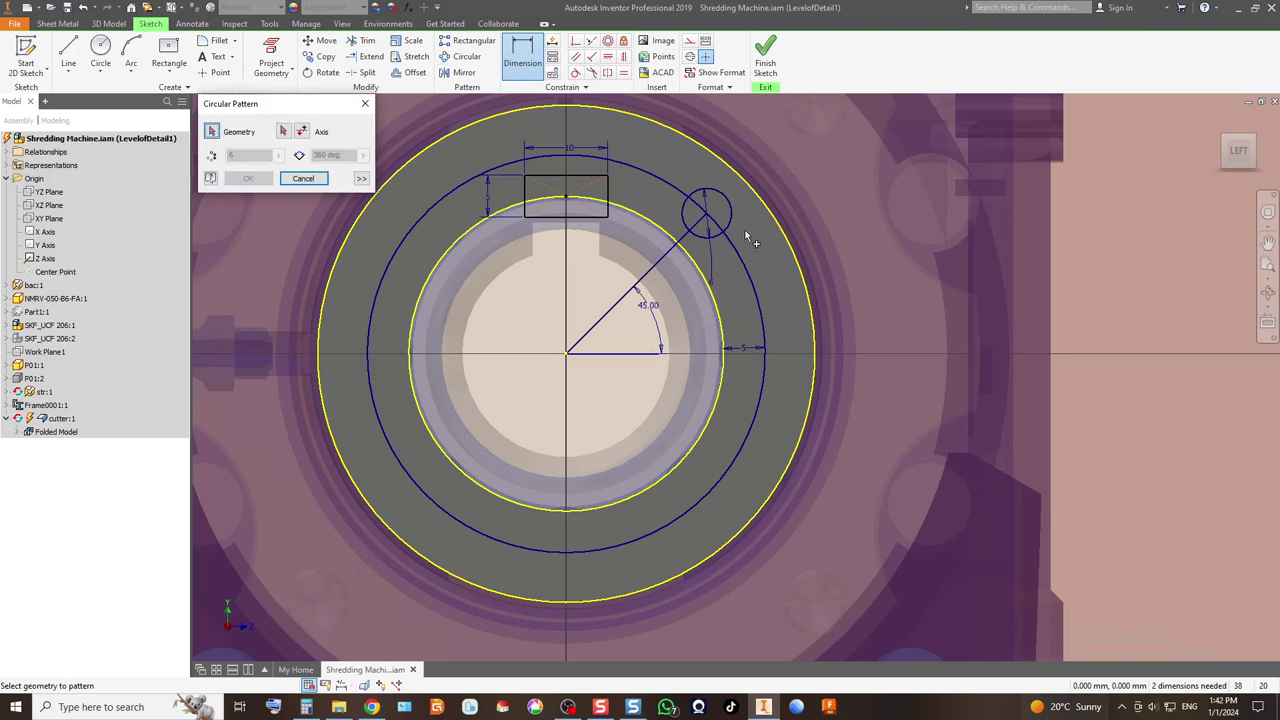
pyautogui.click(734, 218)
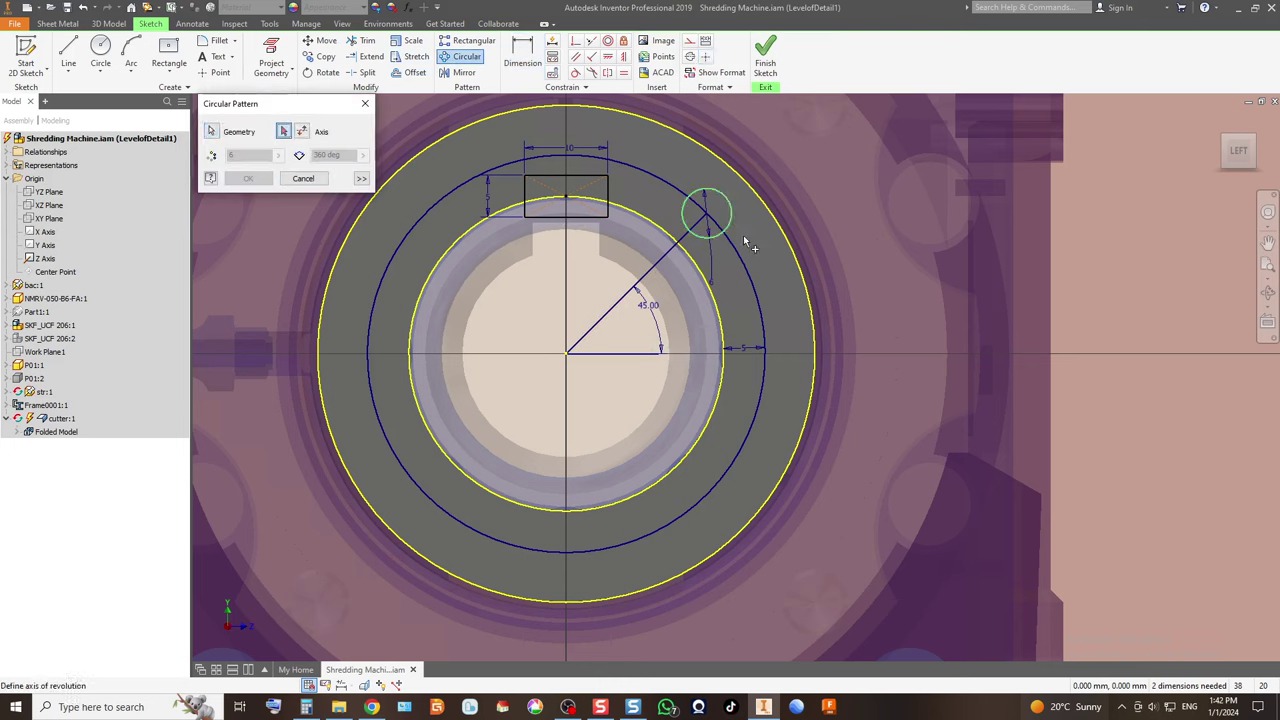
pyautogui.click(772, 220)
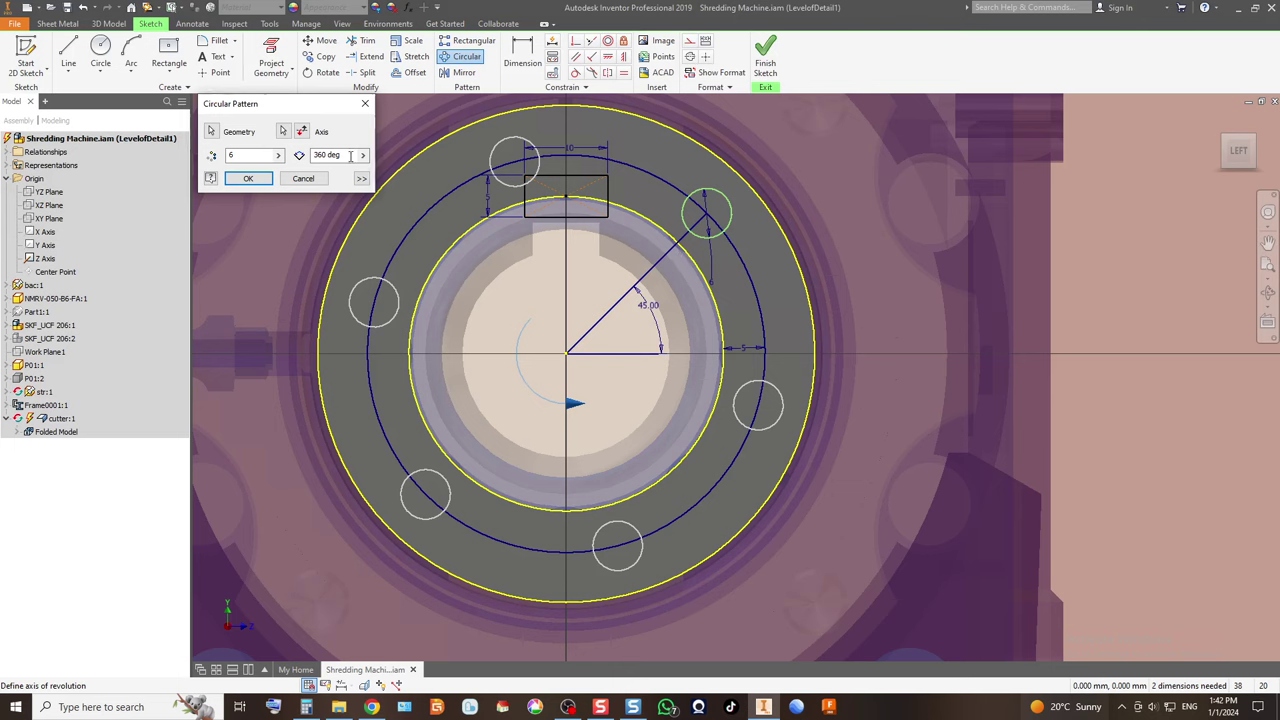
pyautogui.click(303, 178)
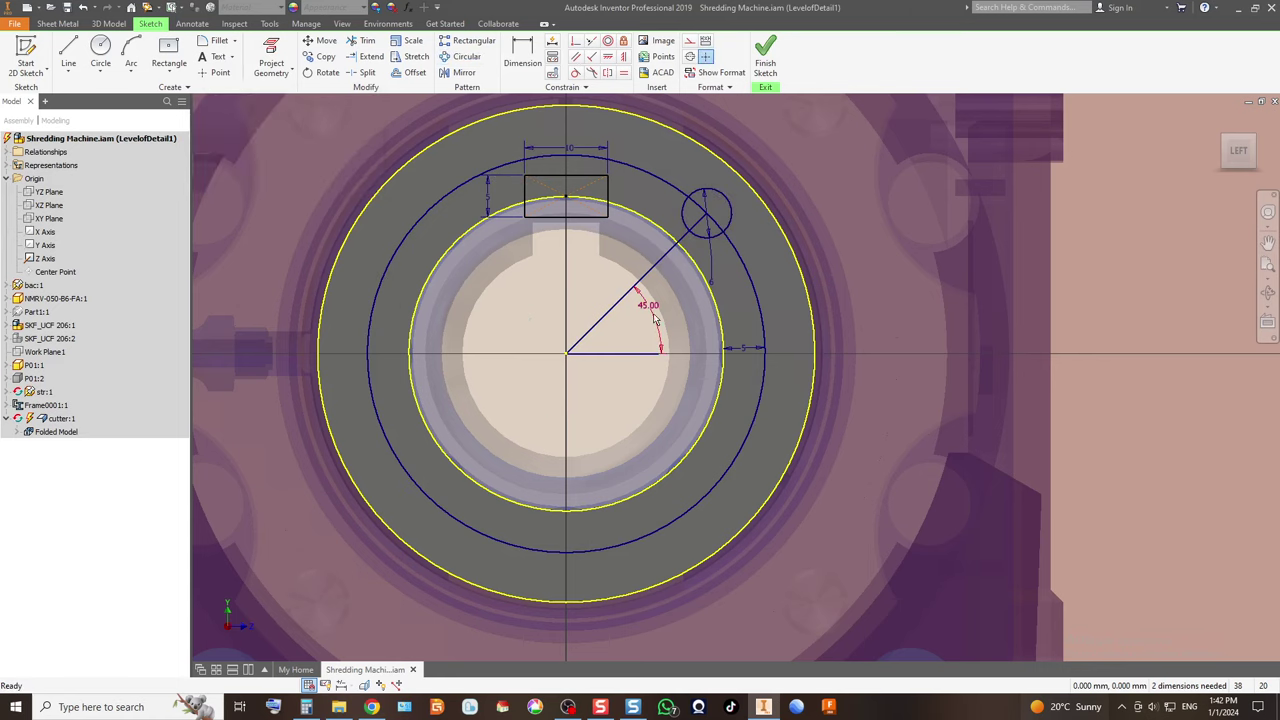
# Set the angle between the two reference lines to 60 degrees.
pyautogui.doubleClick(653, 314)
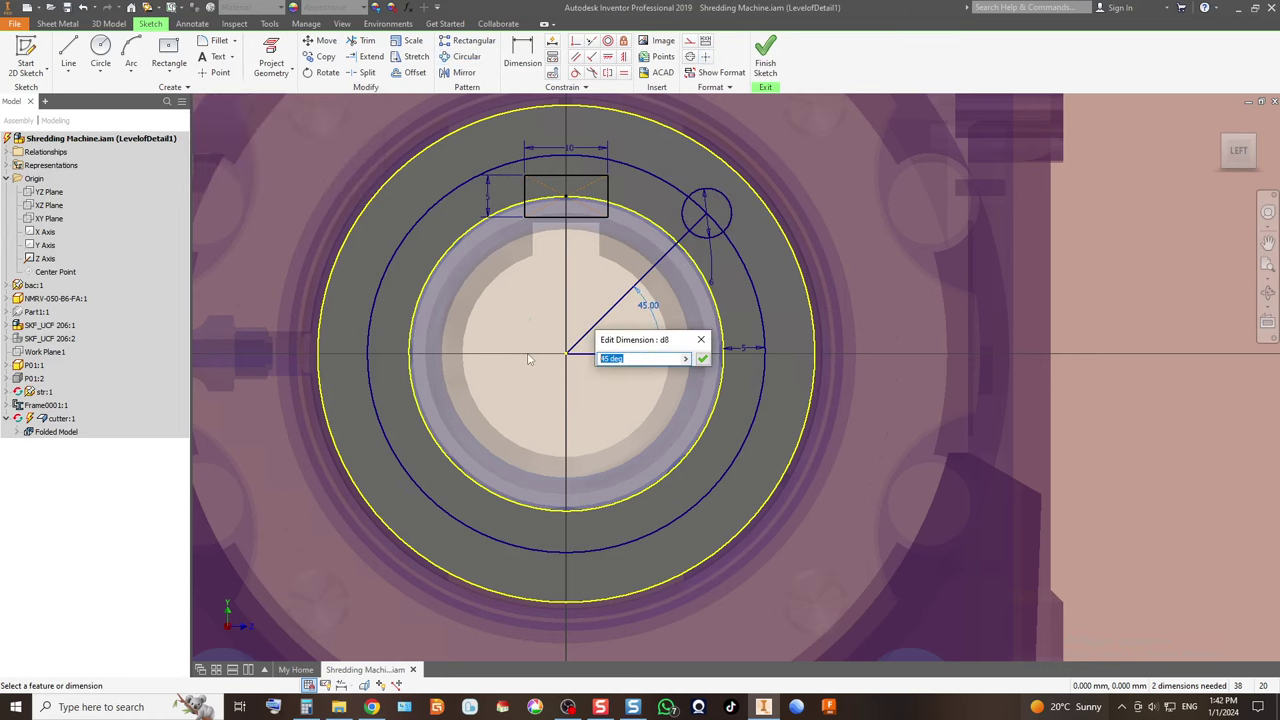
pyautogui.write('60')
pyautogui.press('Return')
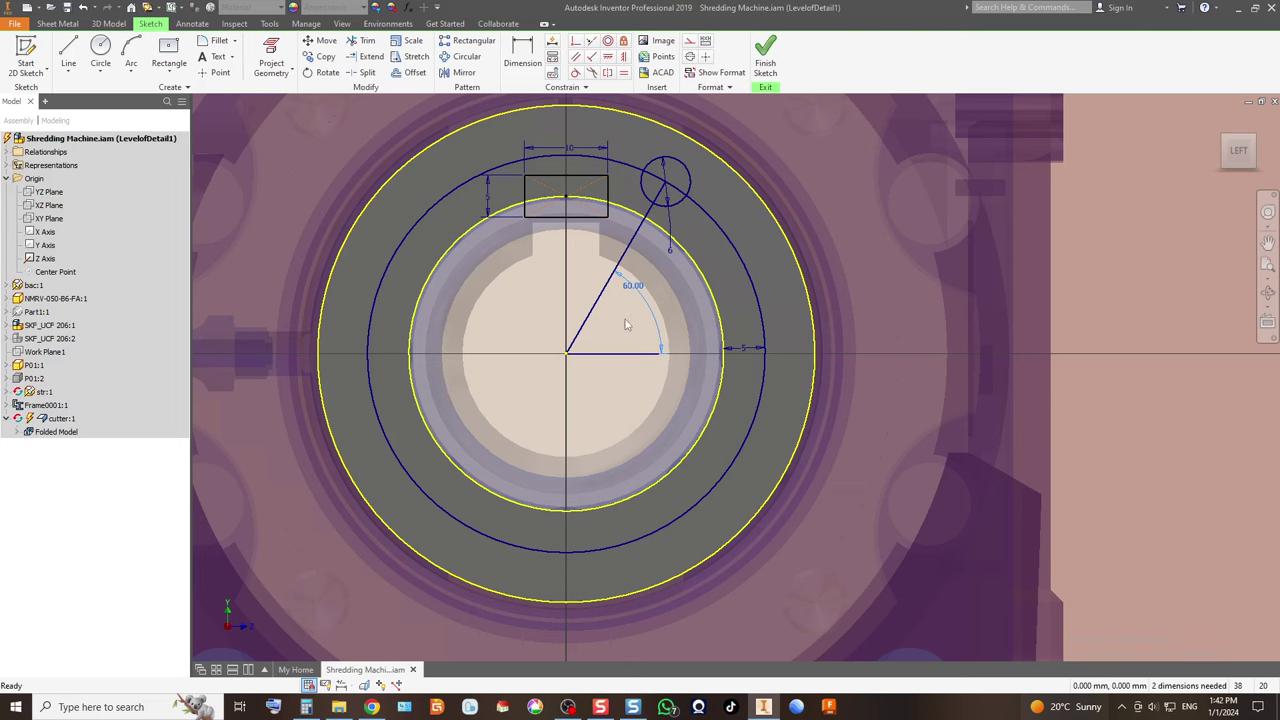
# Create a circular pattern of the 6 mm circle around the ring's centre with 6 instances over 360 degrees.
pyautogui.click(460, 56)
pyautogui.click(682, 203)
pyautogui.click(283, 131)
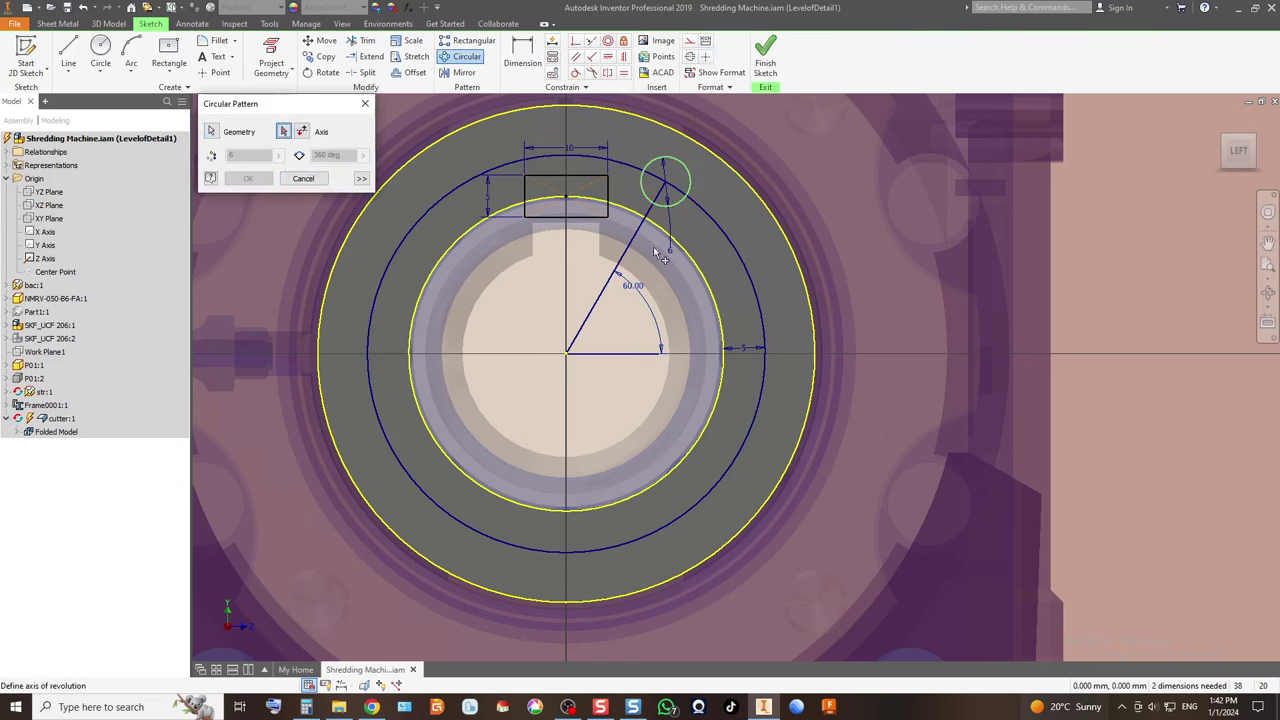
pyautogui.click(677, 246)
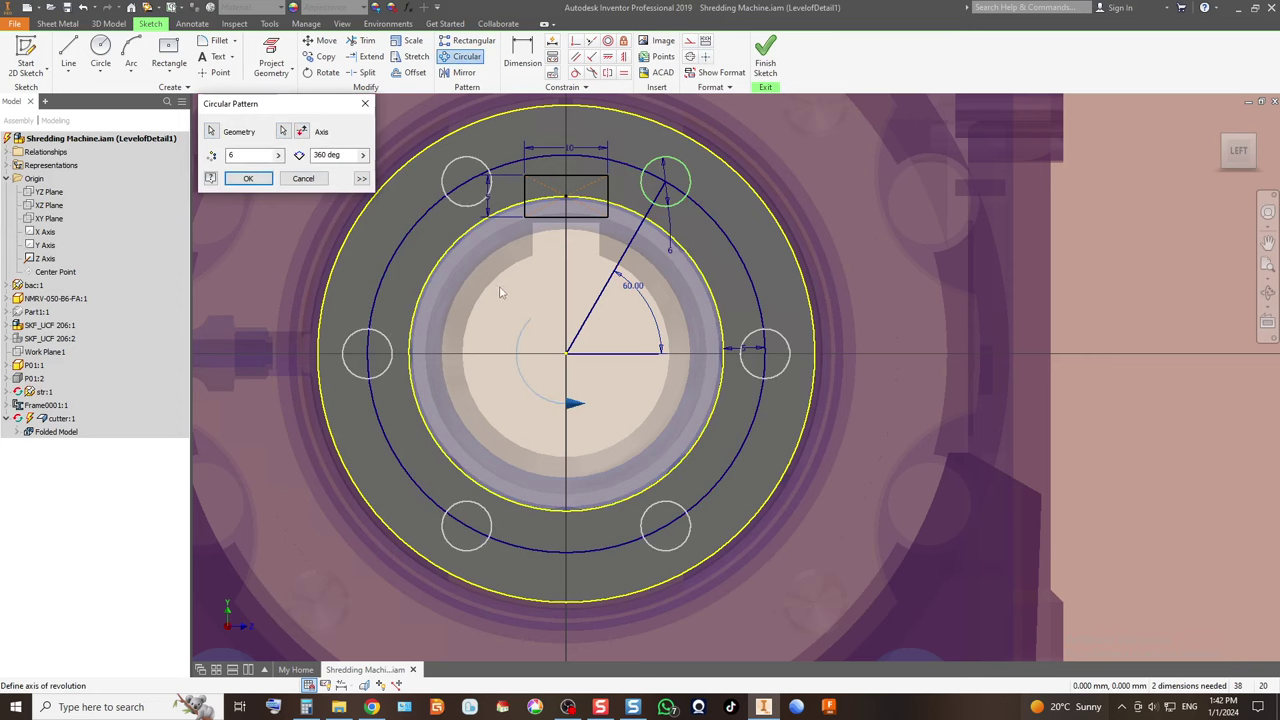
pyautogui.click(248, 178)
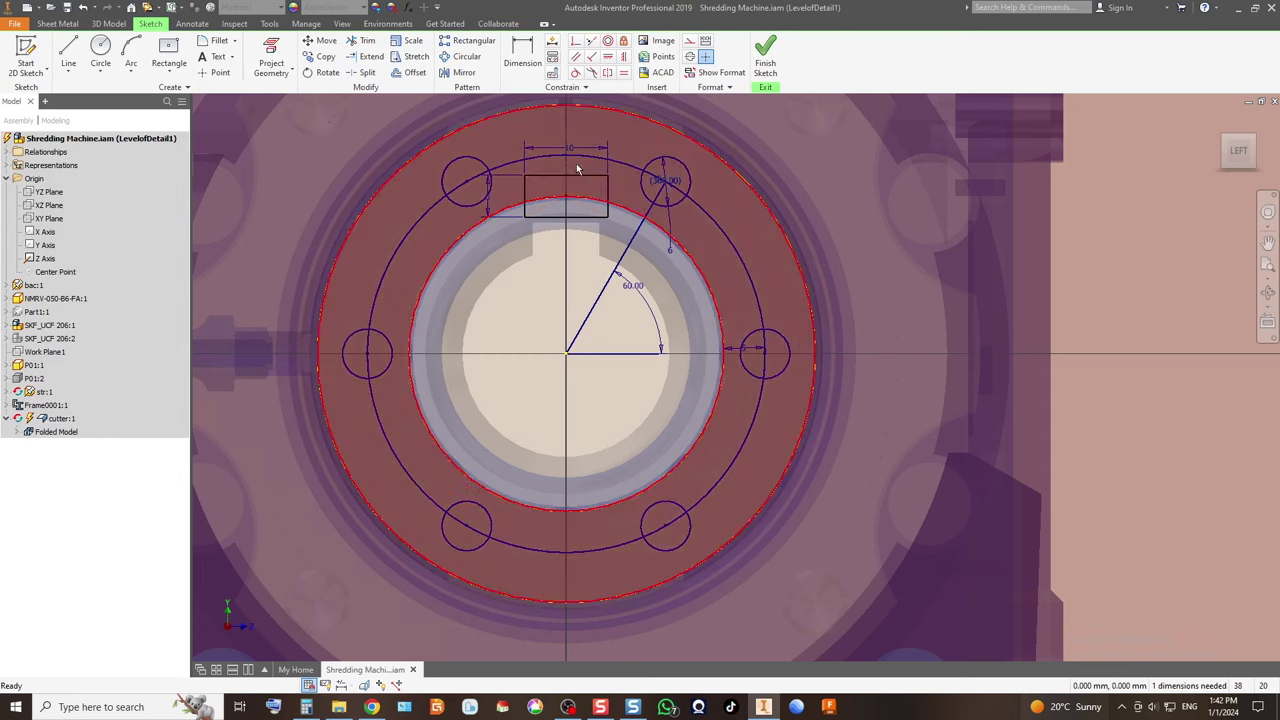
# Mirror the 10 mm wide rectangle about the short horizontal line through the ring's centre and finish the sketch.
pyautogui.click(555, 180)
pyautogui.keyDown('ctrl'); pyautogui.click(608, 195); pyautogui.keyUp('ctrl')
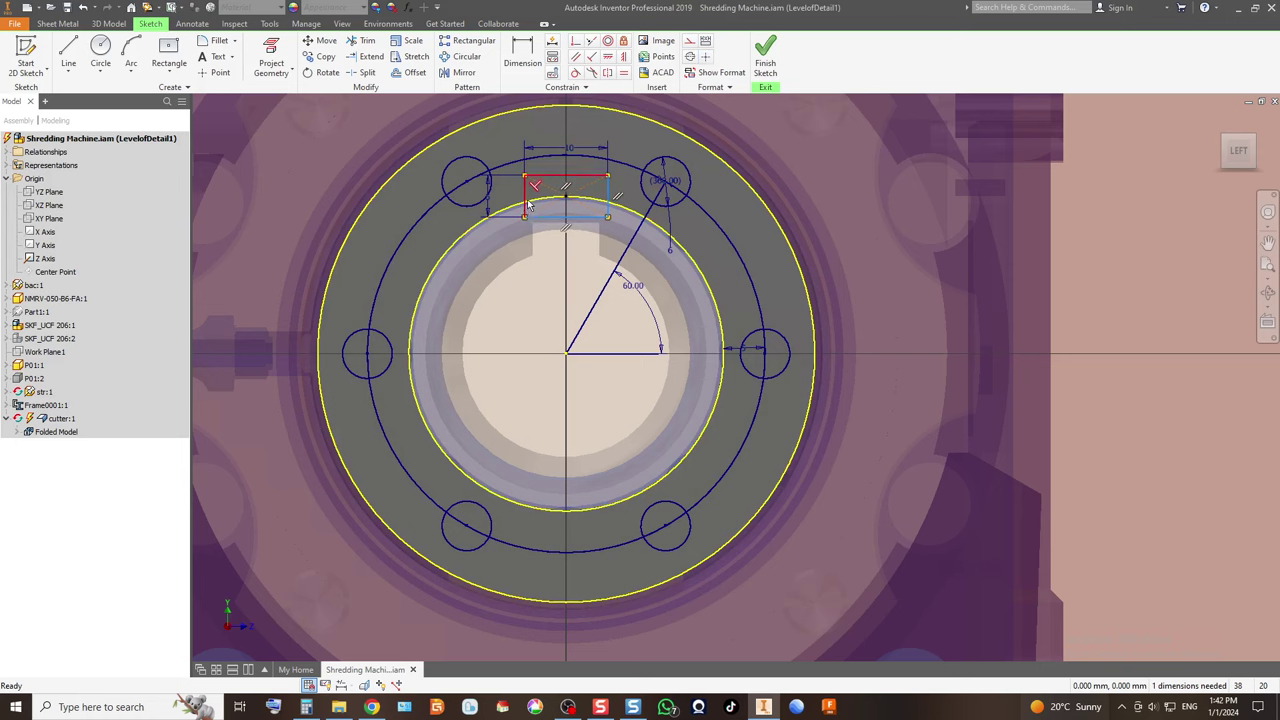
pyautogui.keyDown('ctrl'); pyautogui.click(563, 228); pyautogui.keyUp('ctrl')
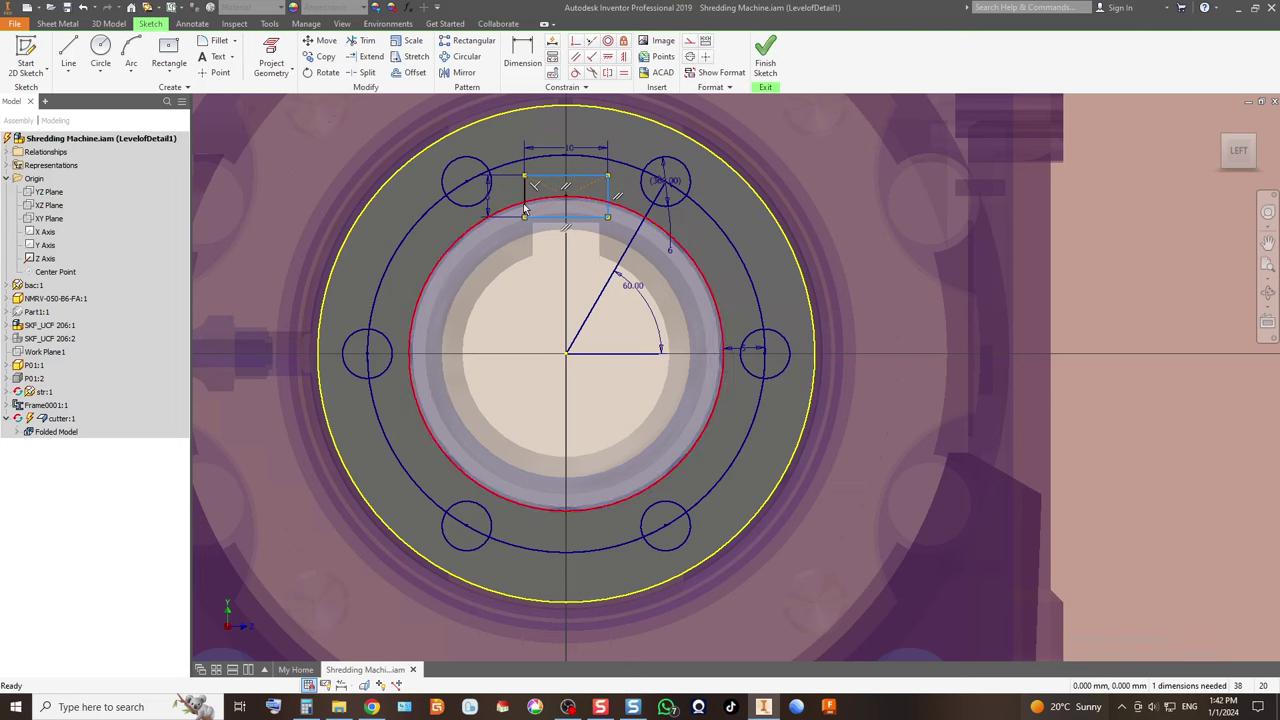
pyautogui.click(458, 73)
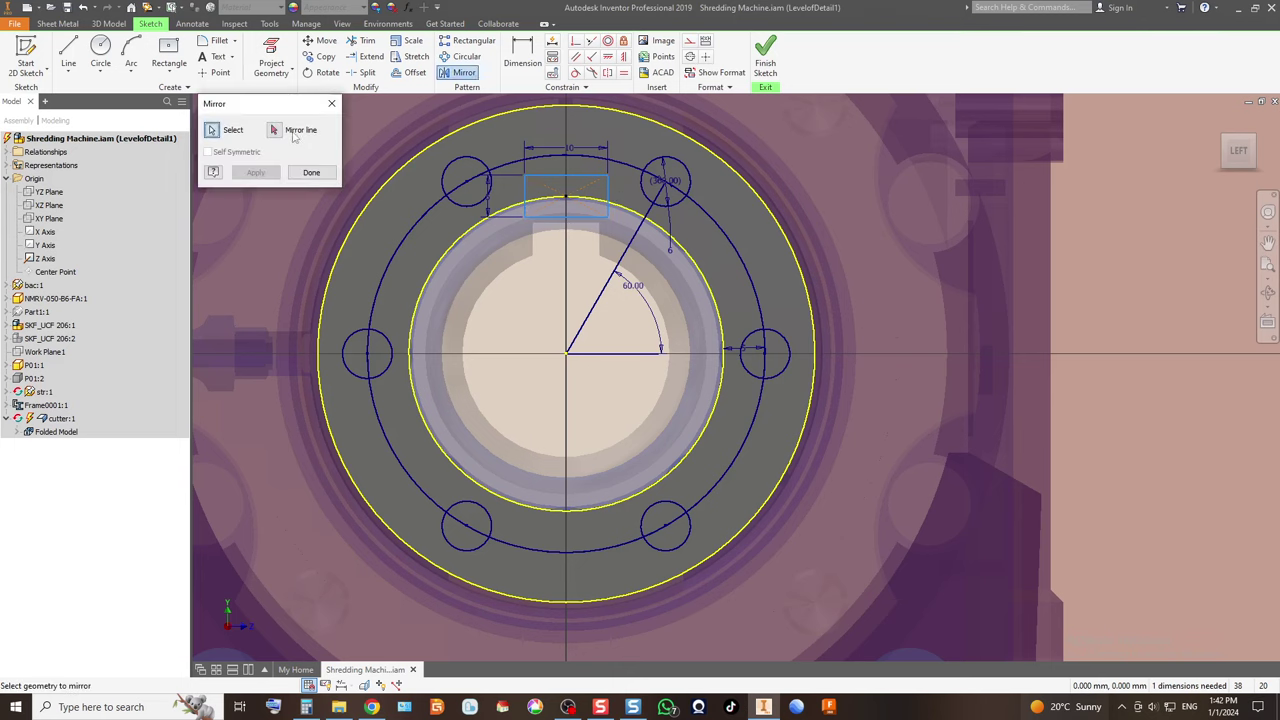
pyautogui.click(610, 354)
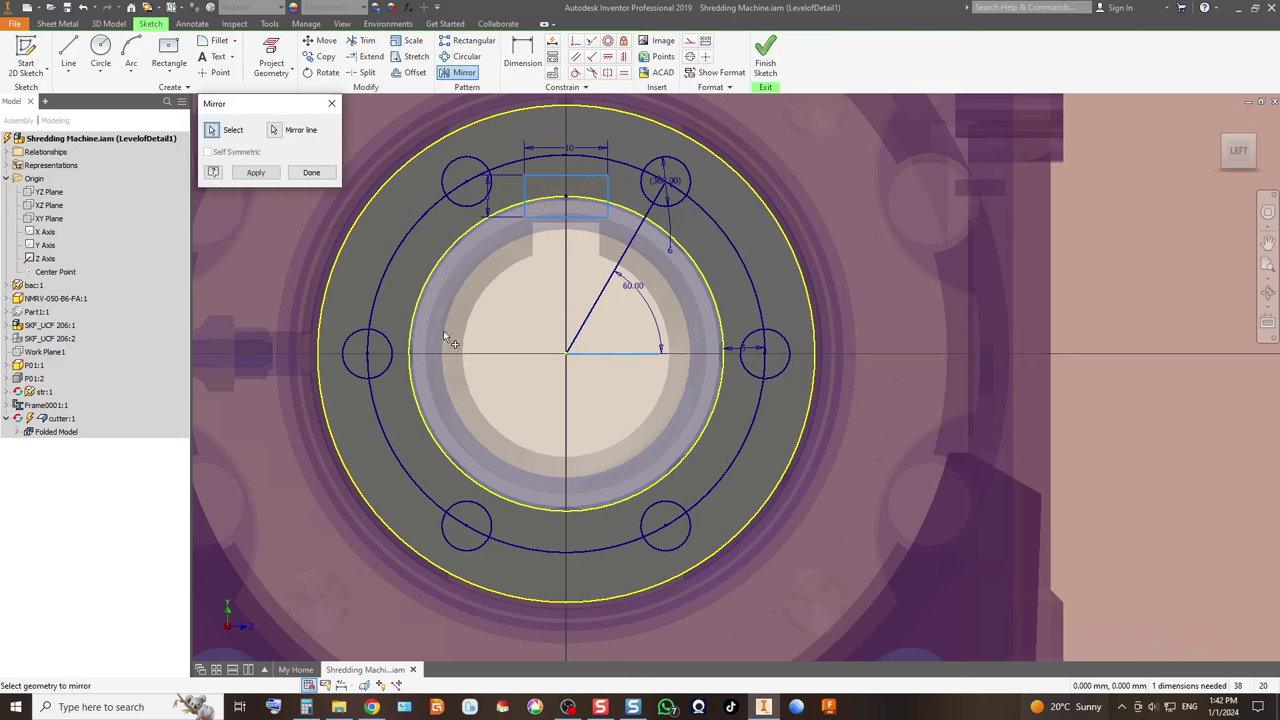
pyautogui.click(256, 173)
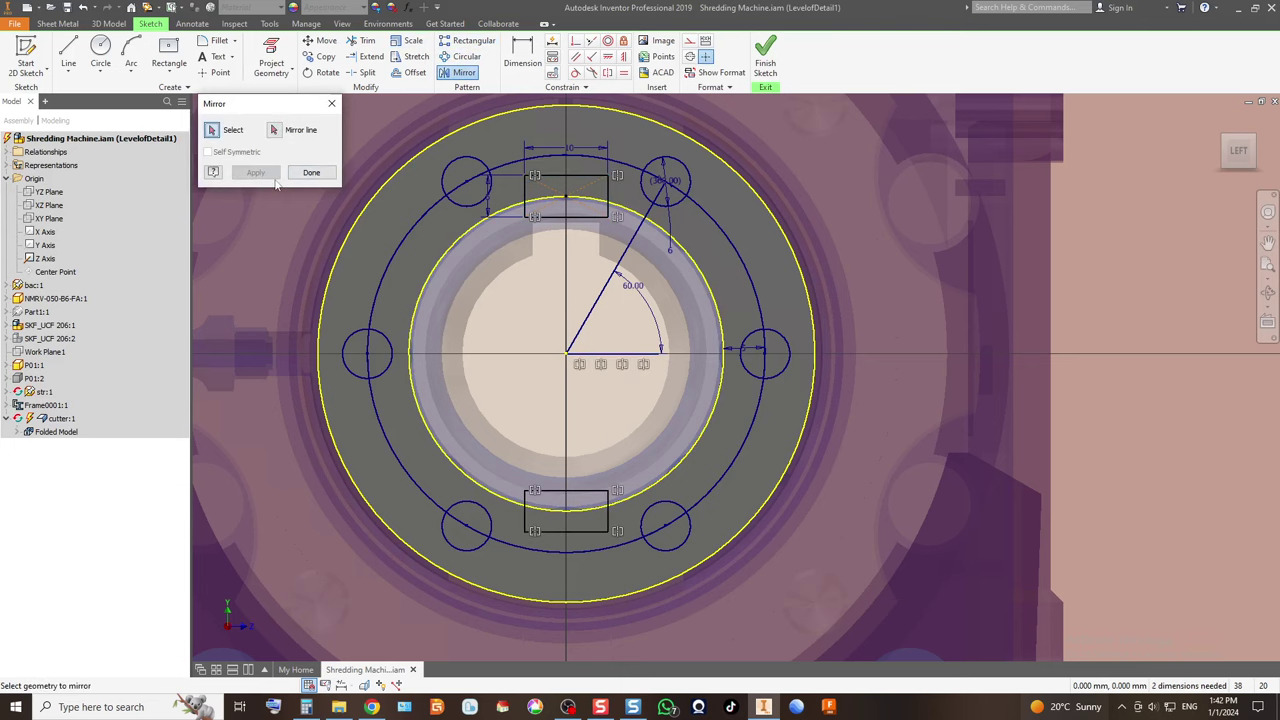
pyautogui.click(310, 173)
pyautogui.click(765, 60)
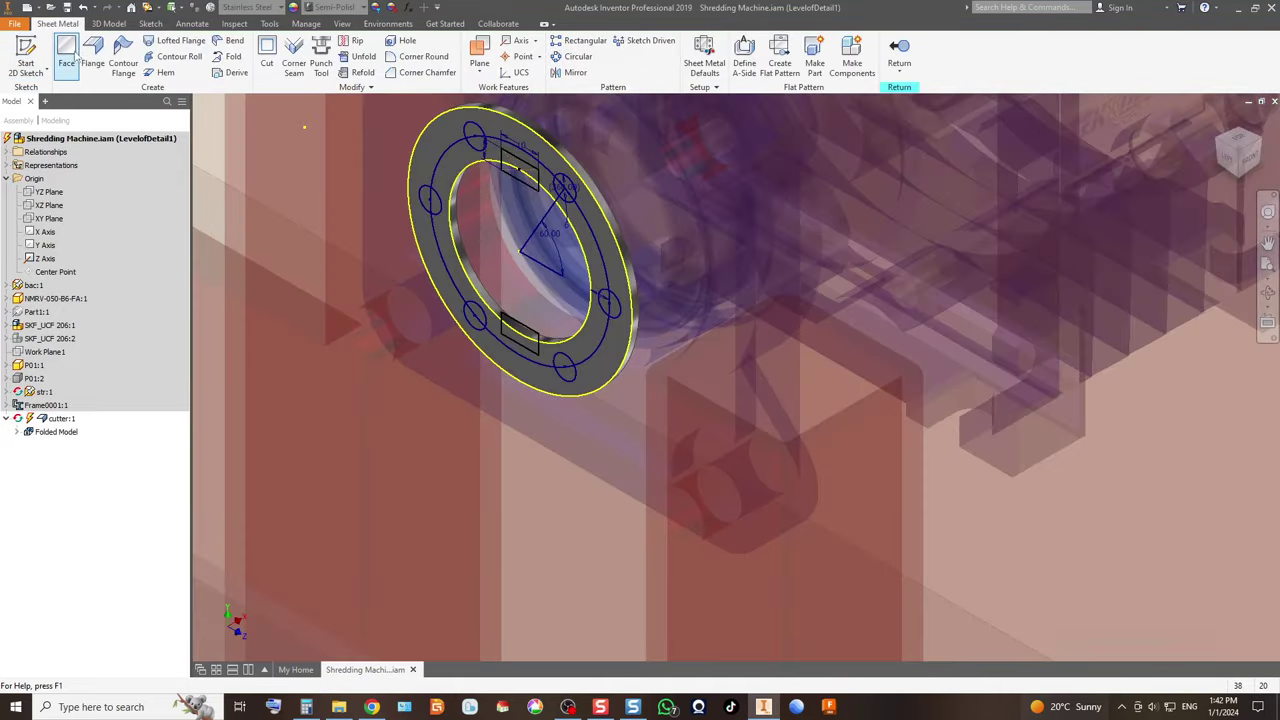
# Cut the two rectangular notches and the six small circles through the ring by the sheet thickness.
pyautogui.click(267, 55)
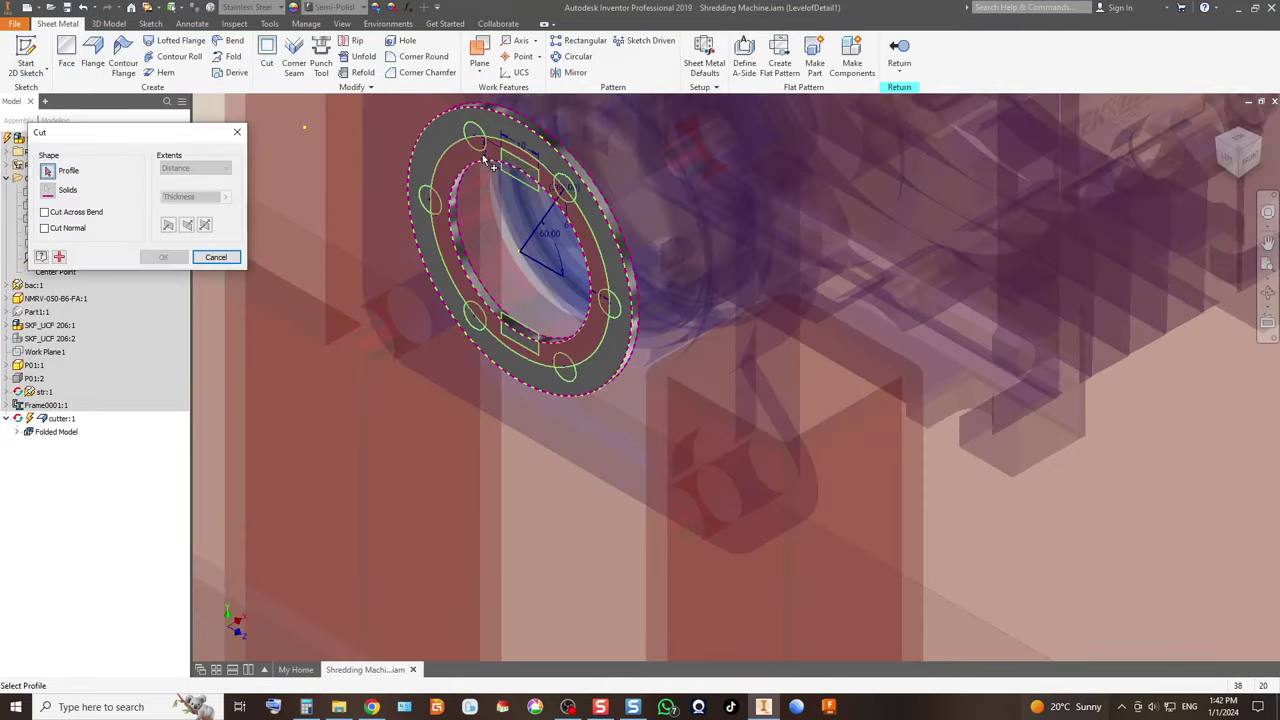
pyautogui.scroll(-5, 470, 117)
pyautogui.click(638, 212)
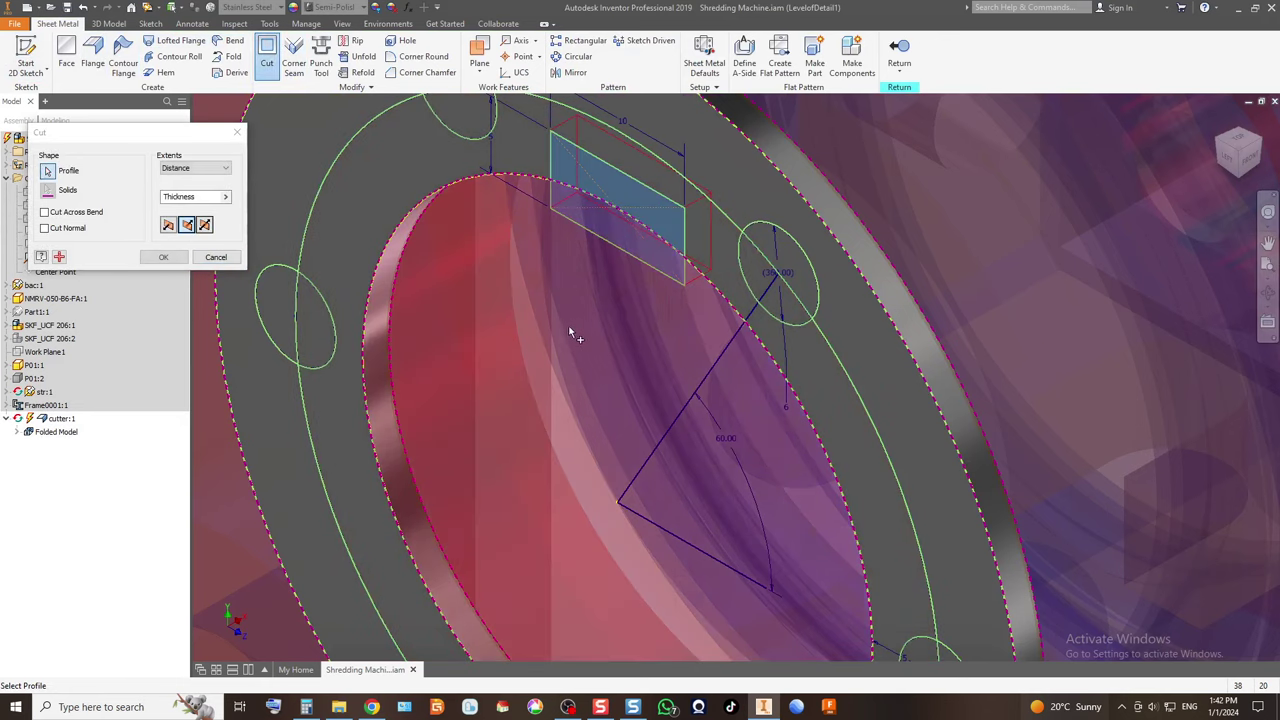
pyautogui.scroll(5, 578, 320)
pyautogui.scroll(-3, 575, 413)
pyautogui.click(605, 425)
pyautogui.click(549, 407)
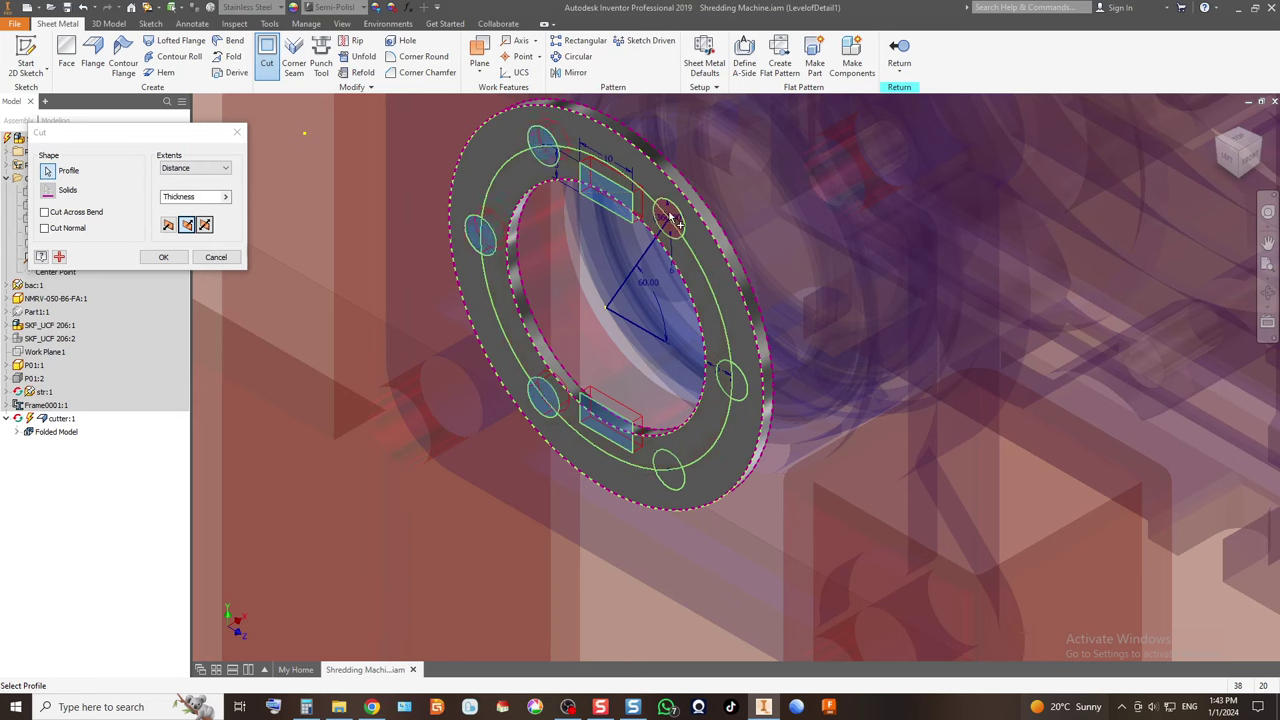
pyautogui.click(735, 382)
pyautogui.click(669, 472)
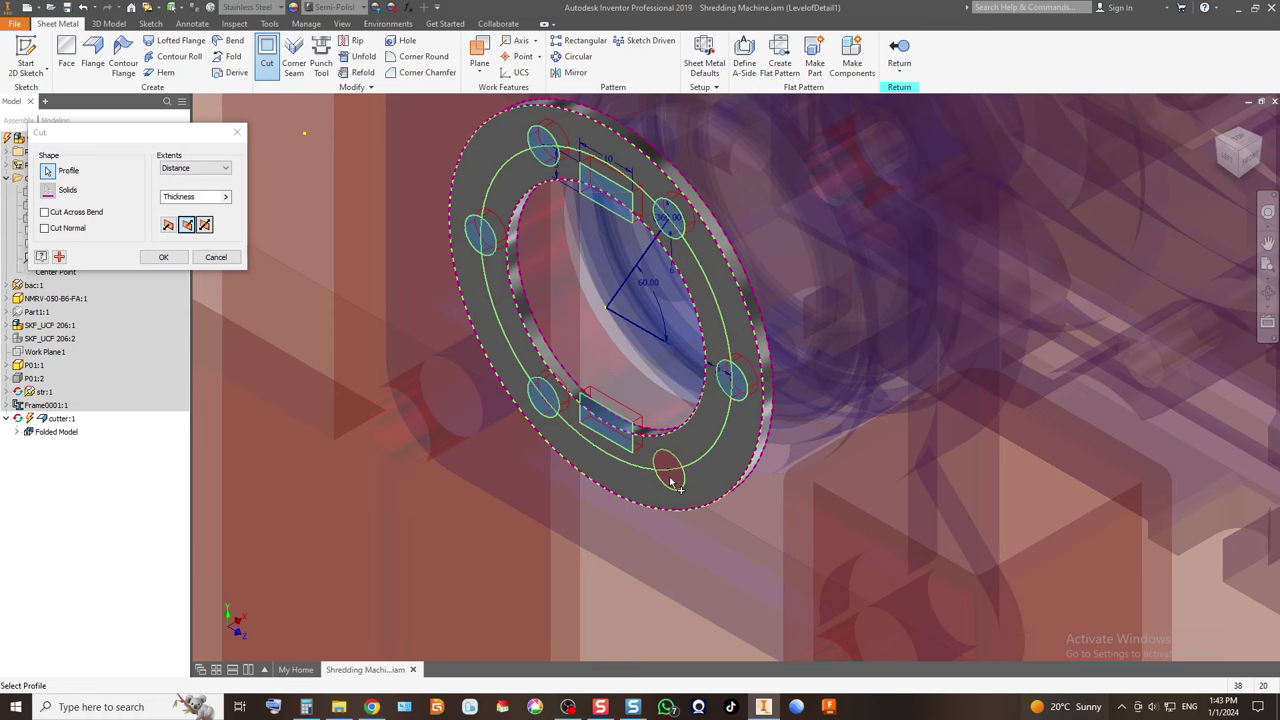
pyautogui.click(164, 257)
# Check the cut ring from the left side and return to the shredding machine assembly.
pyautogui.scroll(-3, 625, 120)
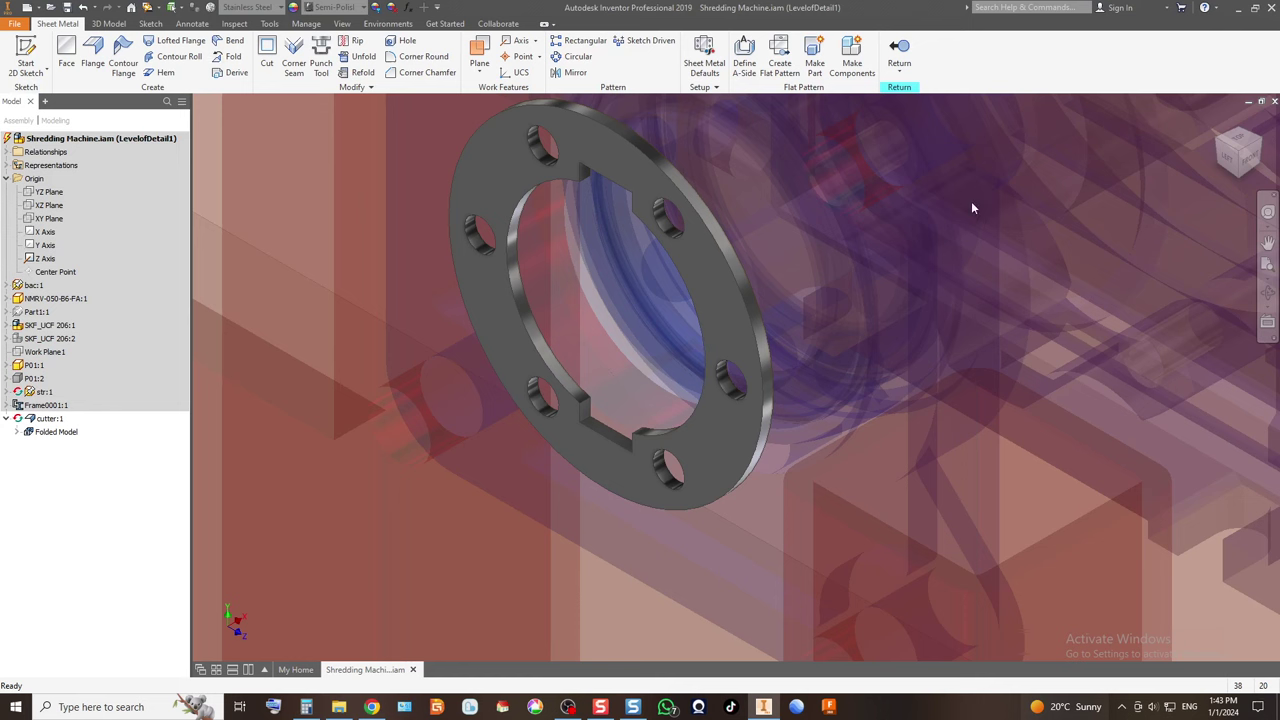
pyautogui.click(1230, 155)
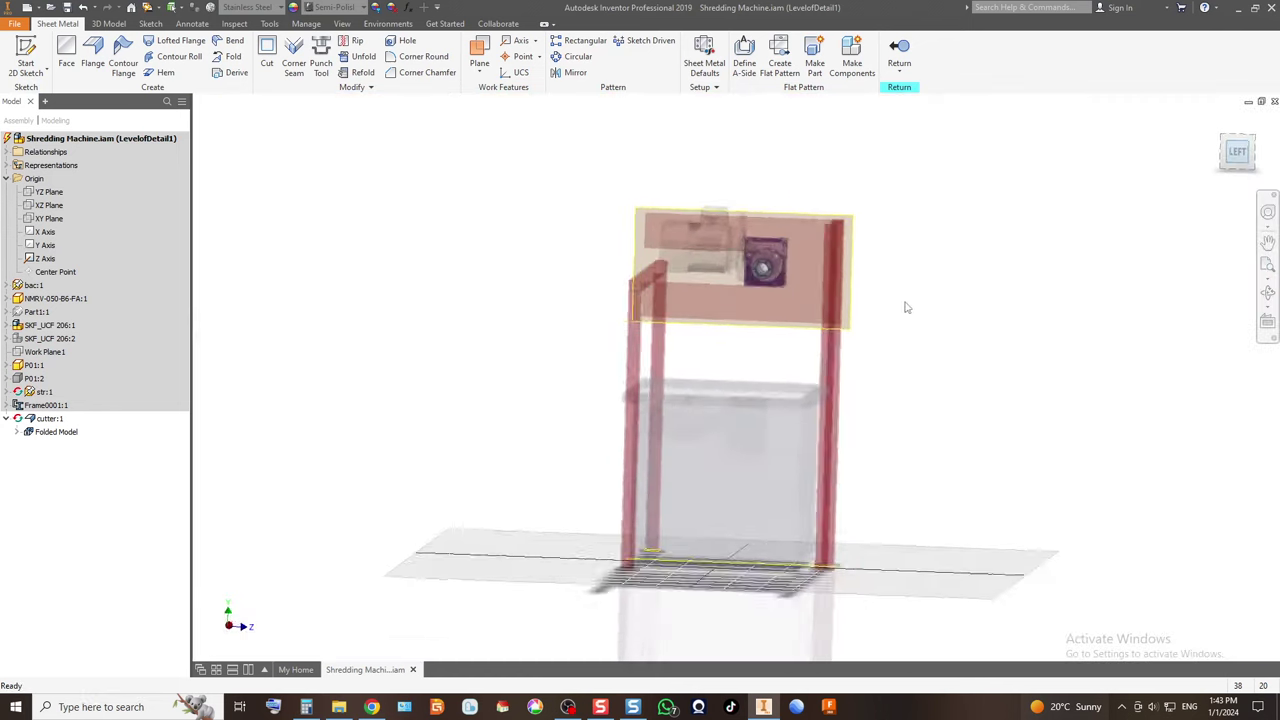
pyautogui.scroll(5, 754, 282)
pyautogui.scroll(4, 783, 177)
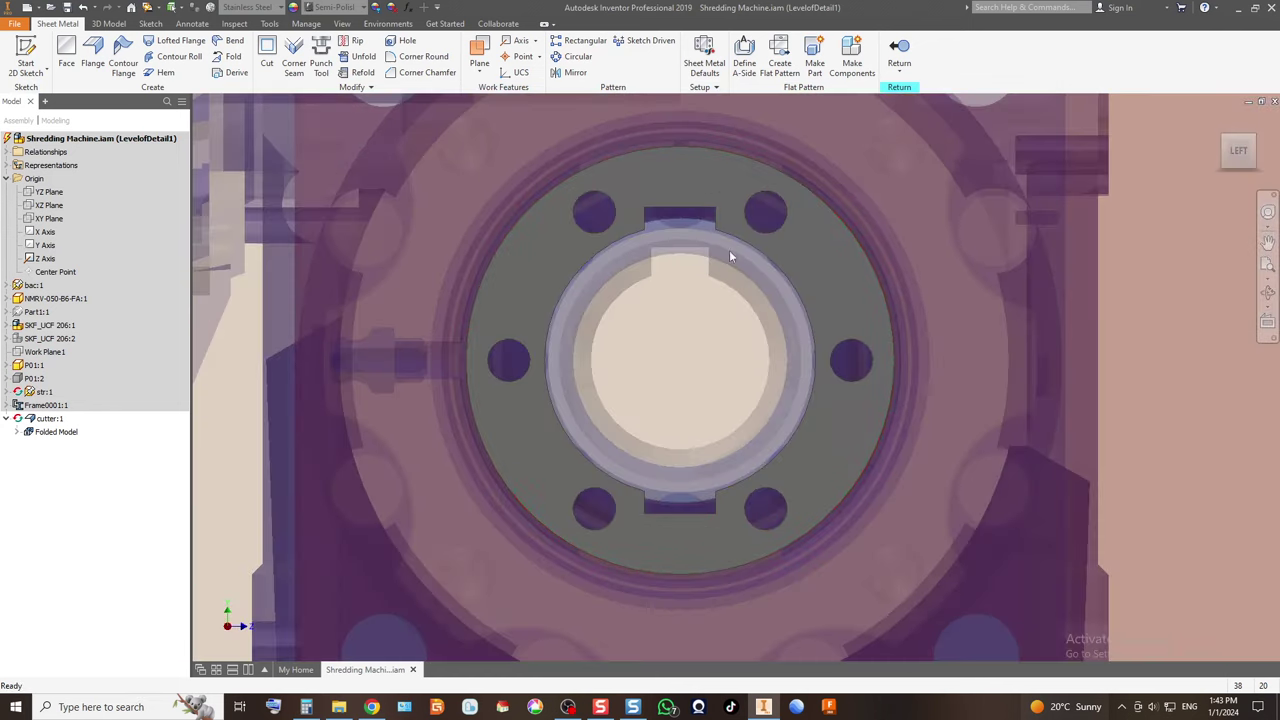
pyautogui.click(898, 52)
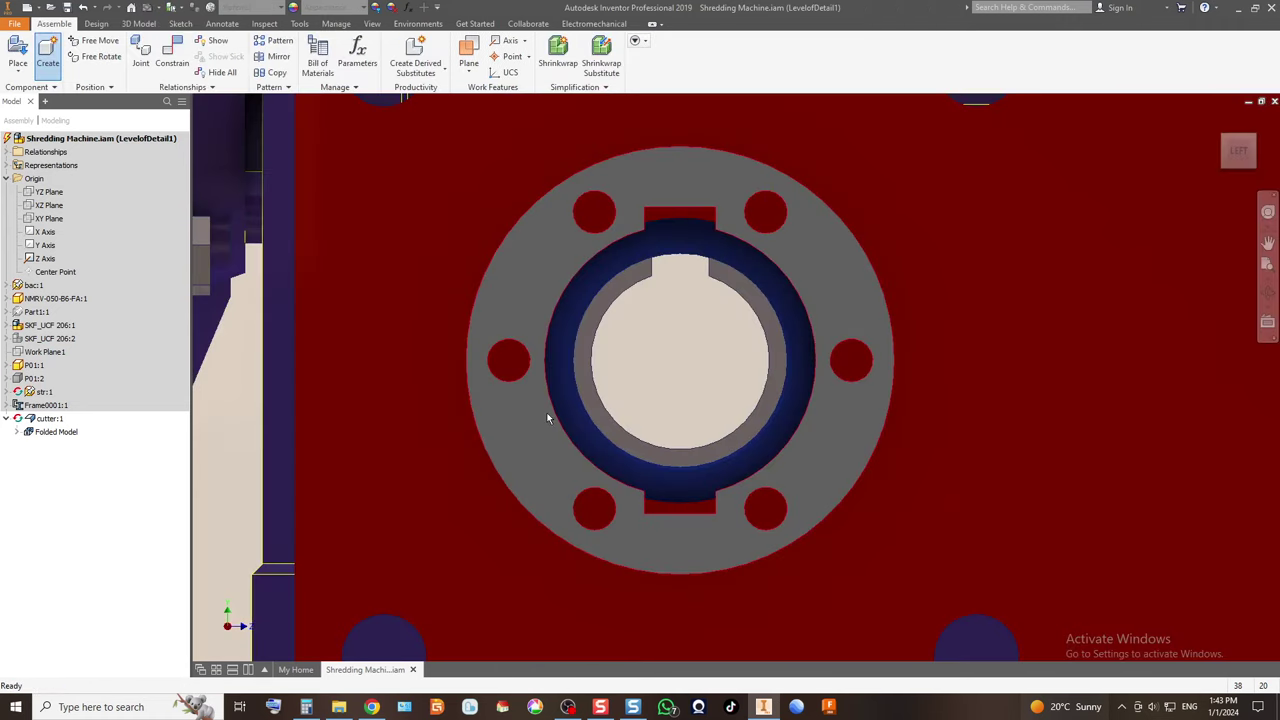
# Change the cutter ring's appearance to Chrome - Polished.
pyautogui.click(1224, 132)
pyautogui.scroll(10, 760, 300)
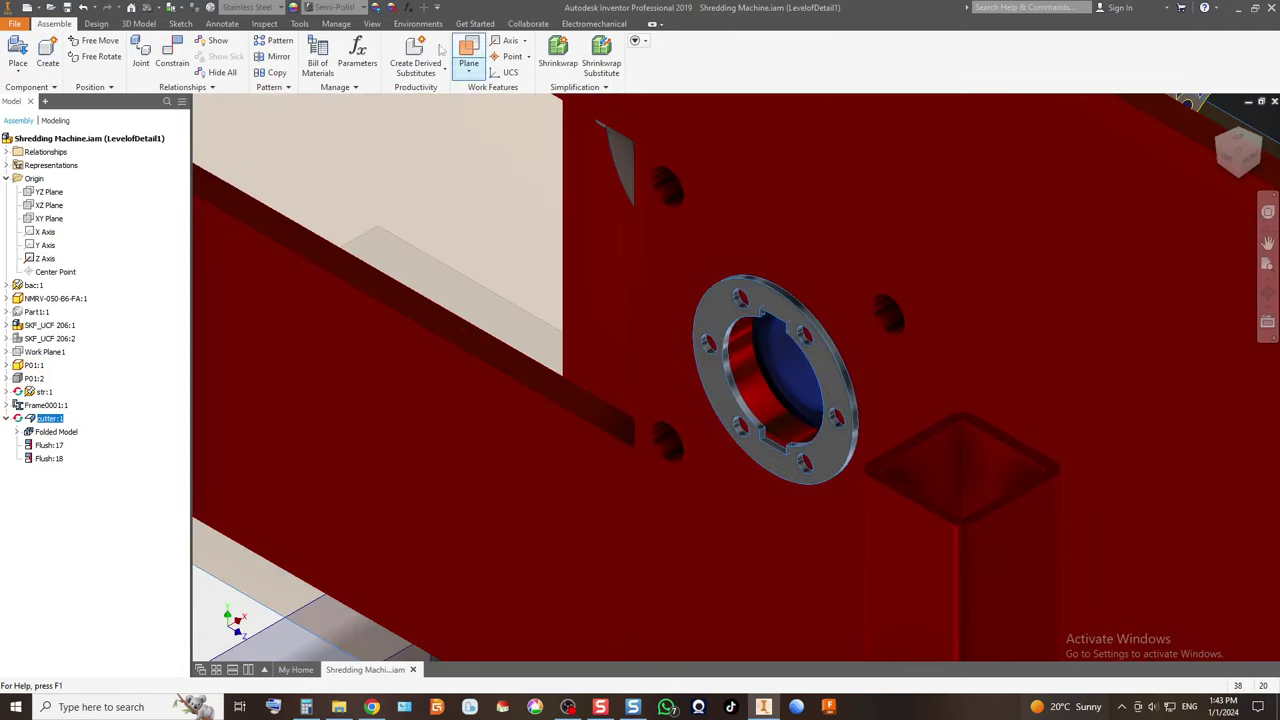
pyautogui.click(345, 8)
pyautogui.scroll(1, 352, 170)
pyautogui.scroll(4, 352, 170)
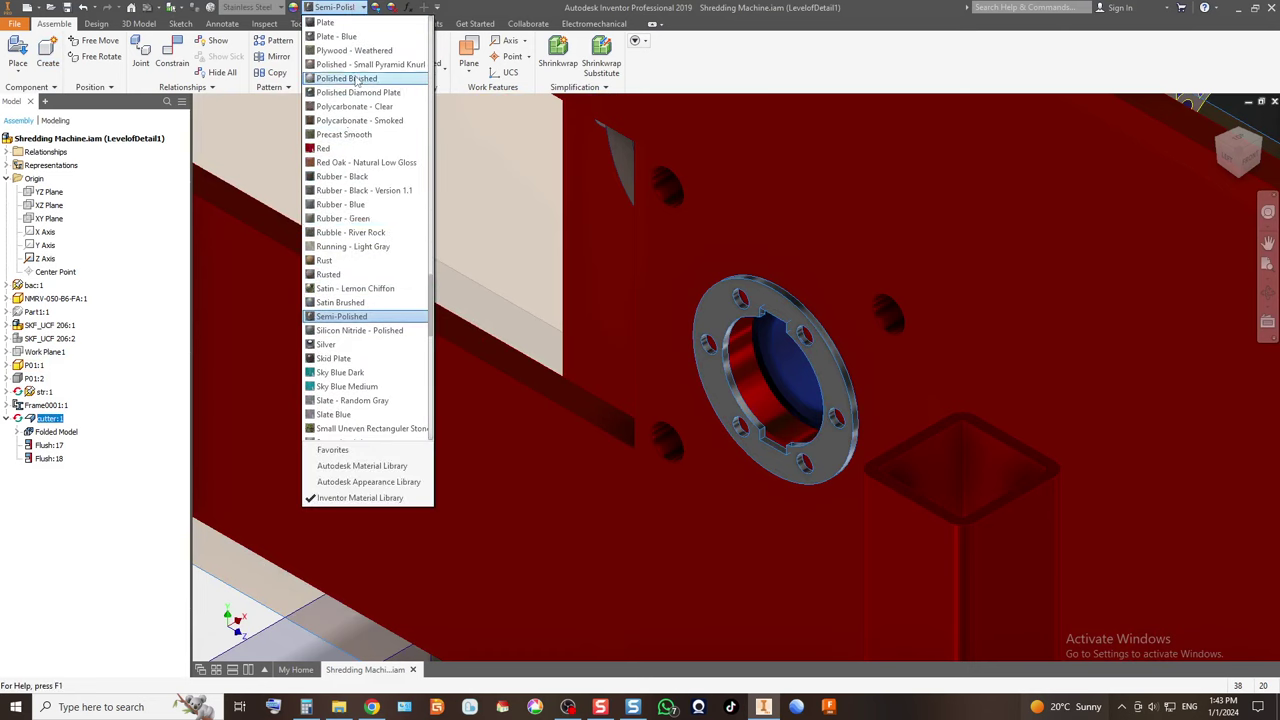
pyautogui.scroll(-3, 377, 170)
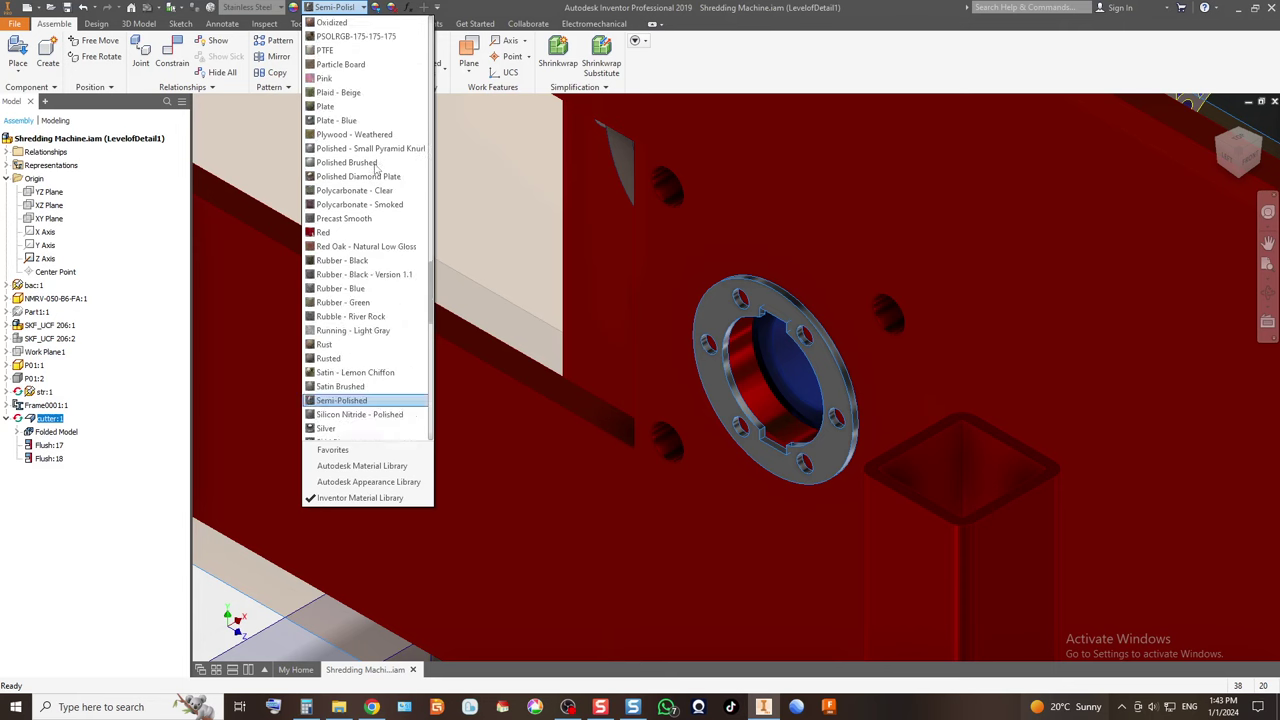
pyautogui.scroll(12, 383, 340)
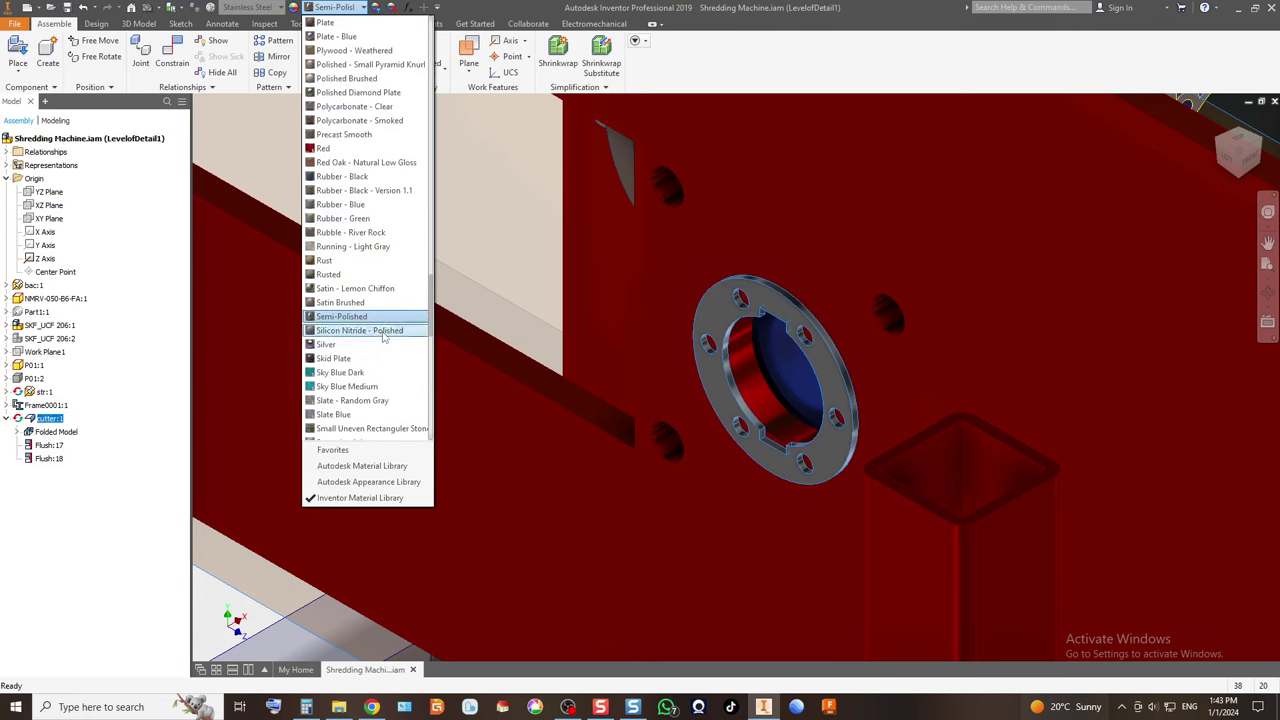
pyautogui.scroll(10, 383, 340)
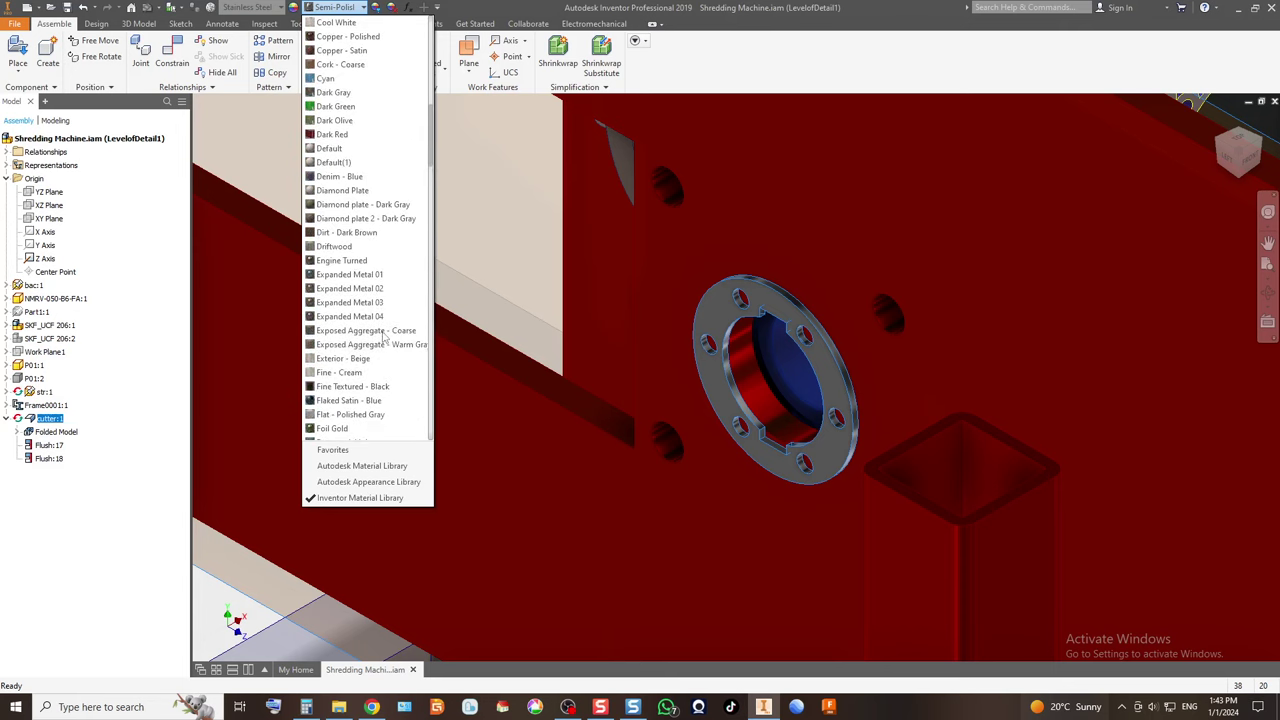
pyautogui.scroll(10, 370, 330)
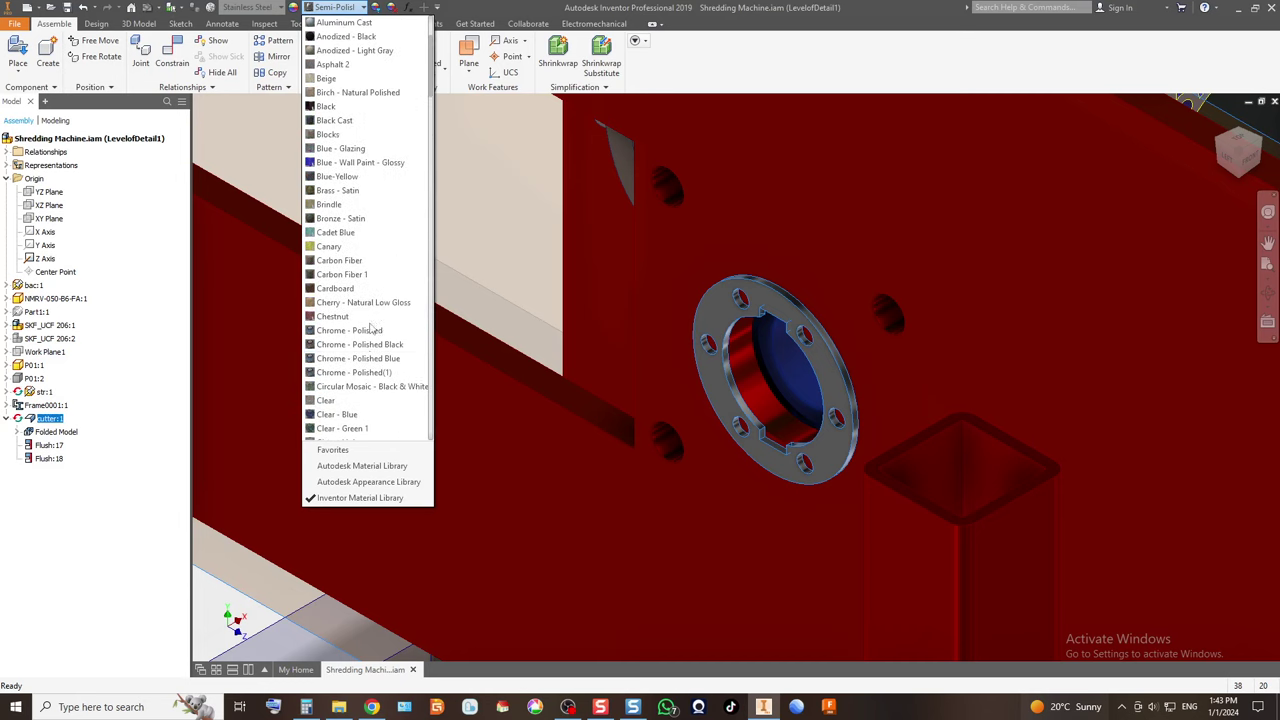
pyautogui.click(357, 330)
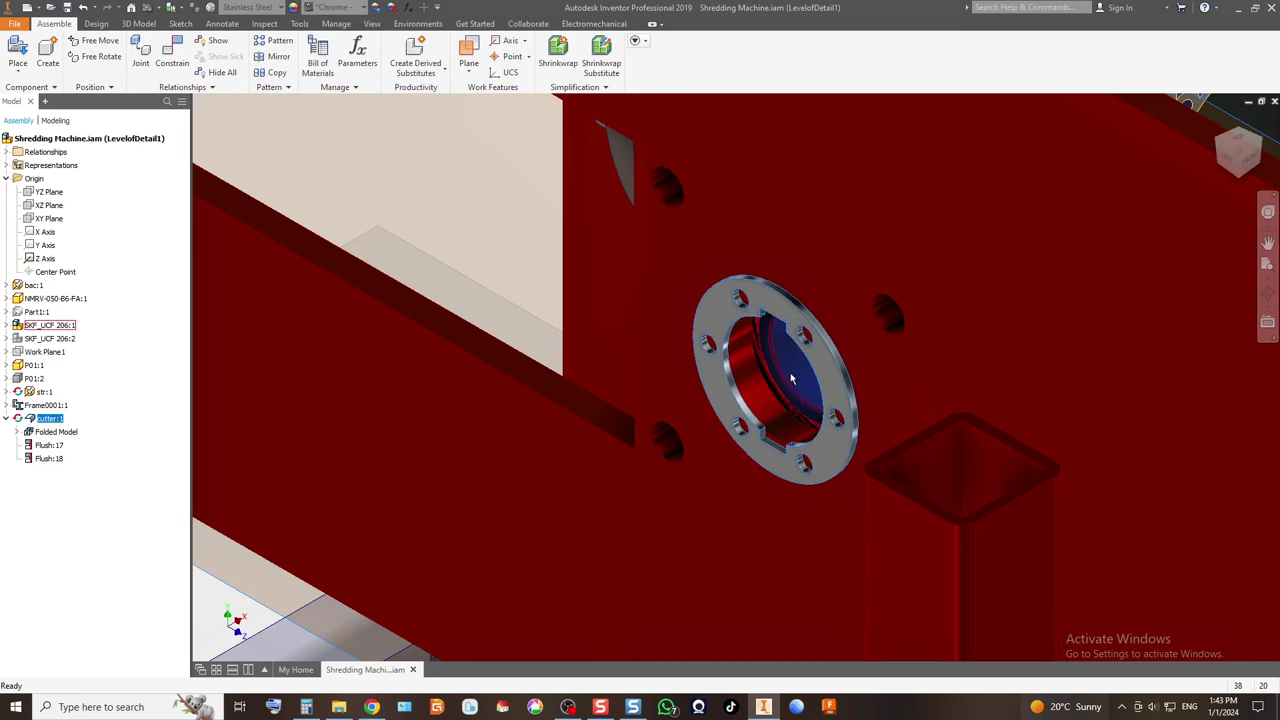
# Create an in-place sheet metal component named Cutter 02 on the outer face of the cutter ring.
pyautogui.click(47, 55)
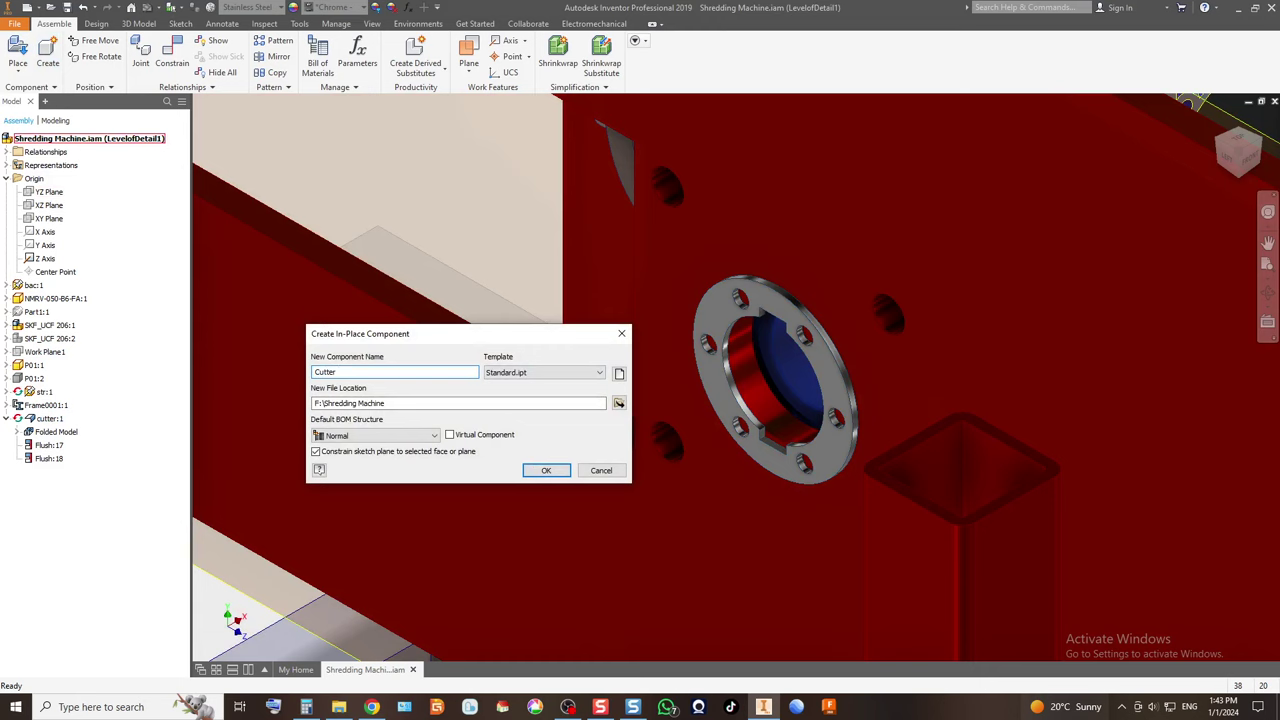
pyautogui.click(546, 470)
pyautogui.click(785, 336)
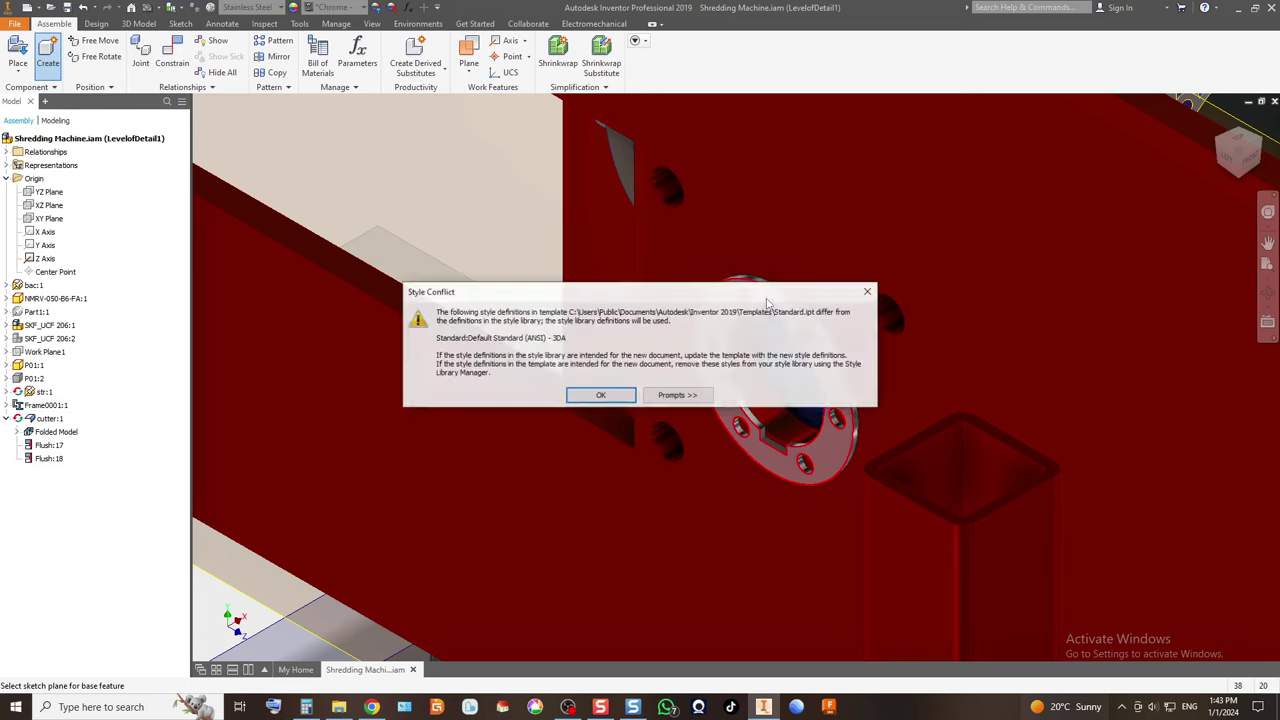
pyautogui.click(592, 394)
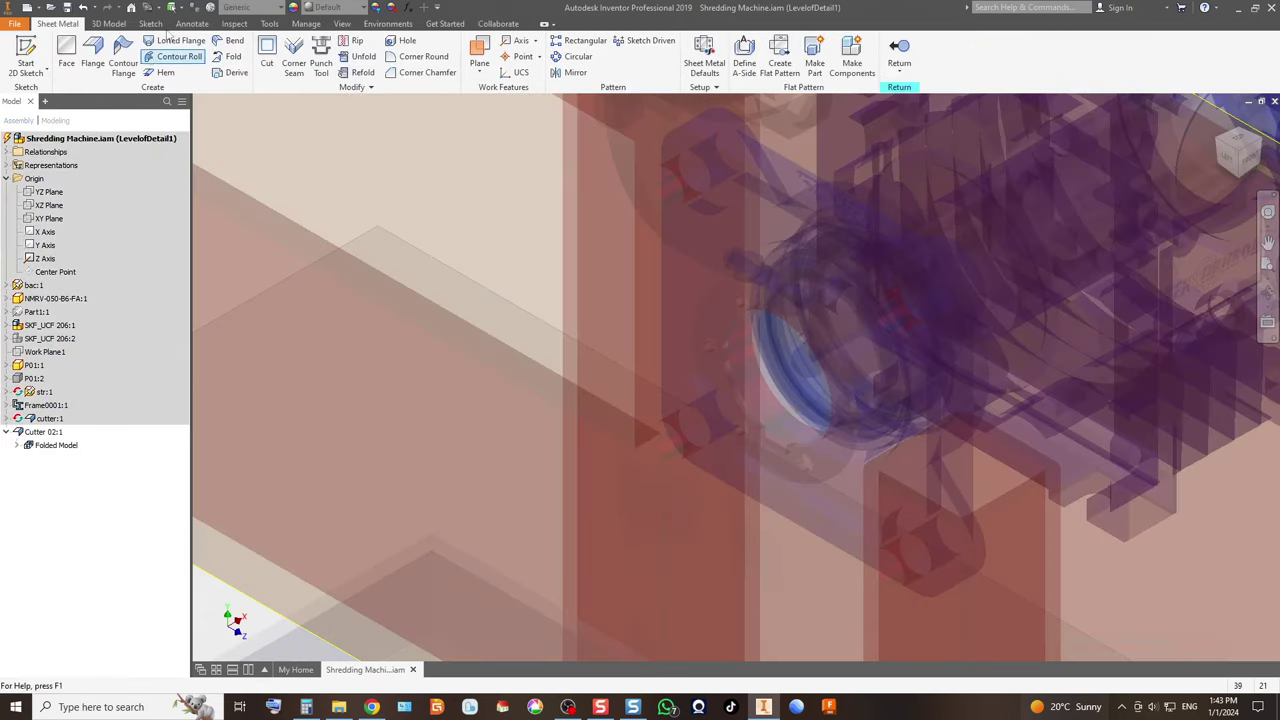
# Set Cutter 02's document units to millimeter for length and kilogram for mass.
pyautogui.click(267, 24)
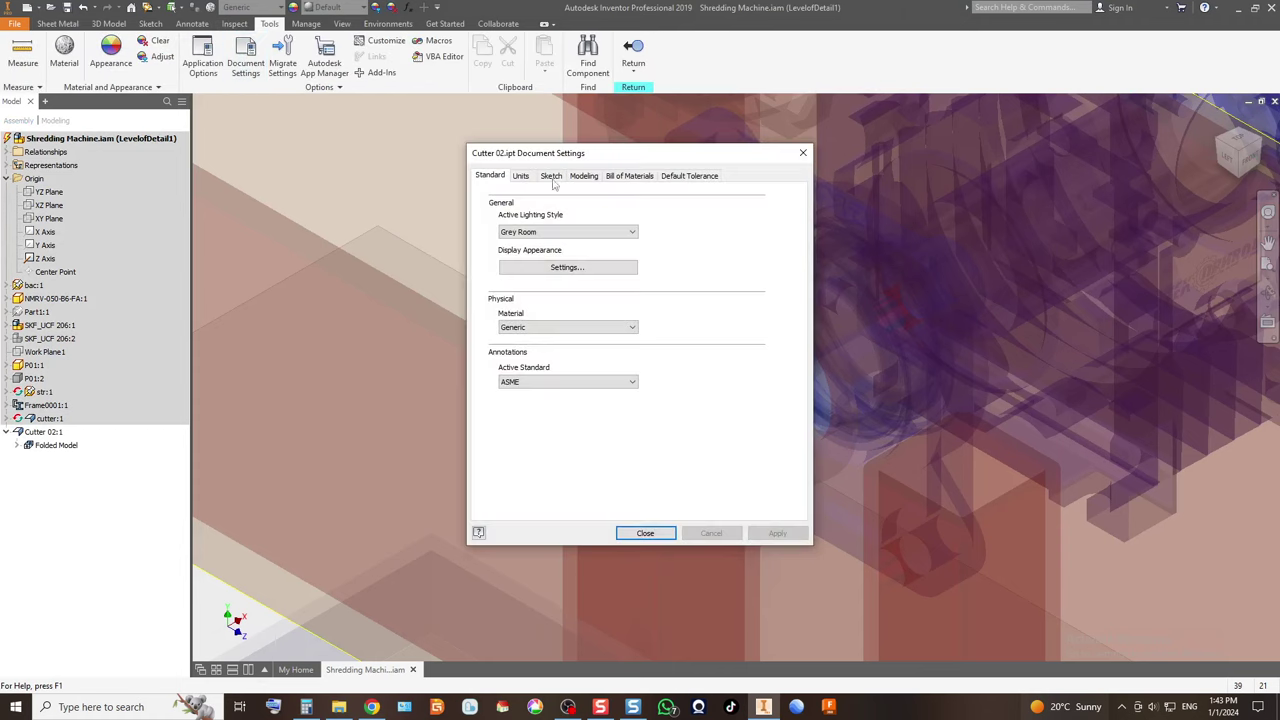
pyautogui.click(521, 177)
pyautogui.click(520, 224)
pyautogui.click(525, 267)
pyautogui.click(690, 257)
pyautogui.click(655, 296)
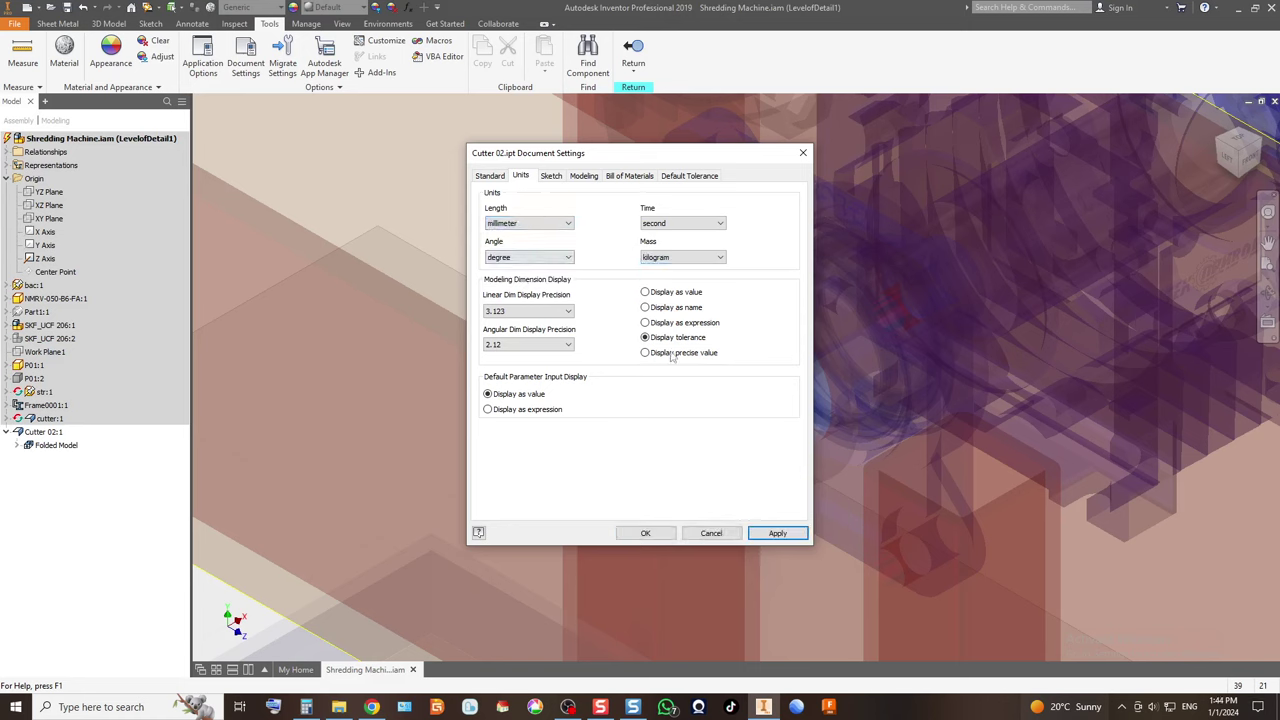
pyautogui.click(645, 533)
# Override the rule-based thickness in Cutter 02's sheet metal defaults.
pyautogui.click(57, 25)
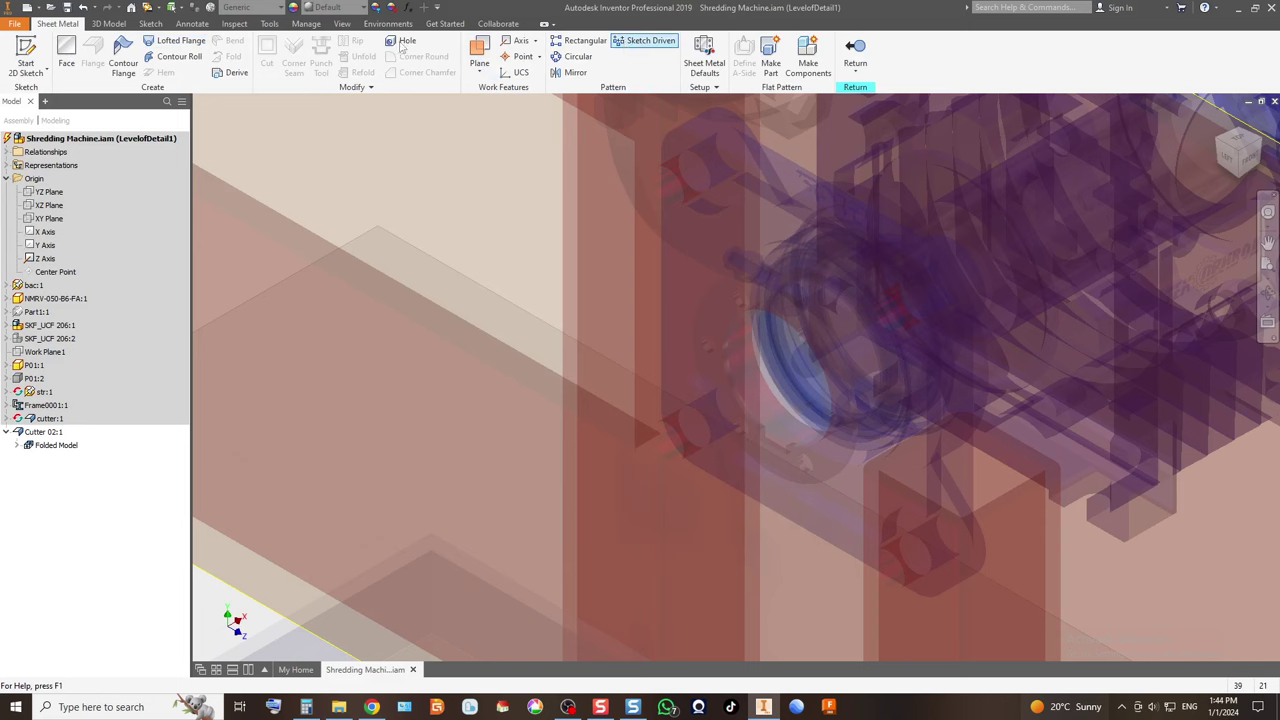
pyautogui.click(704, 57)
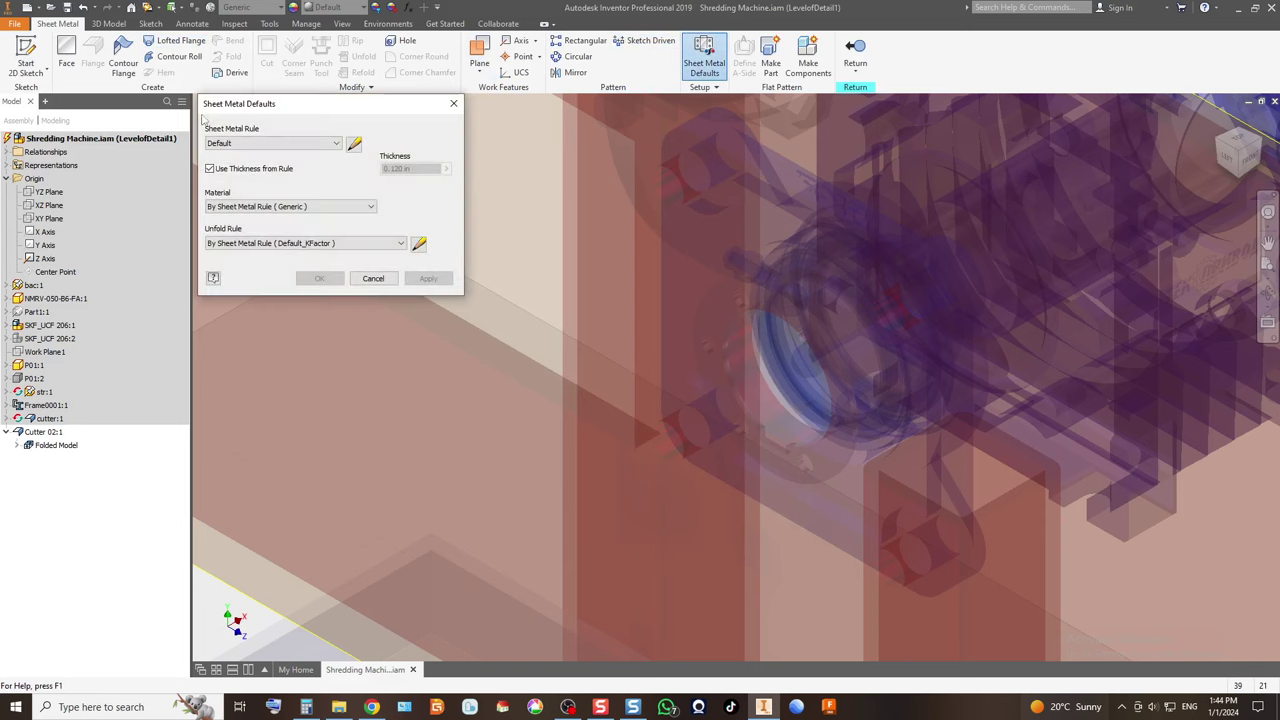
pyautogui.click(264, 170)
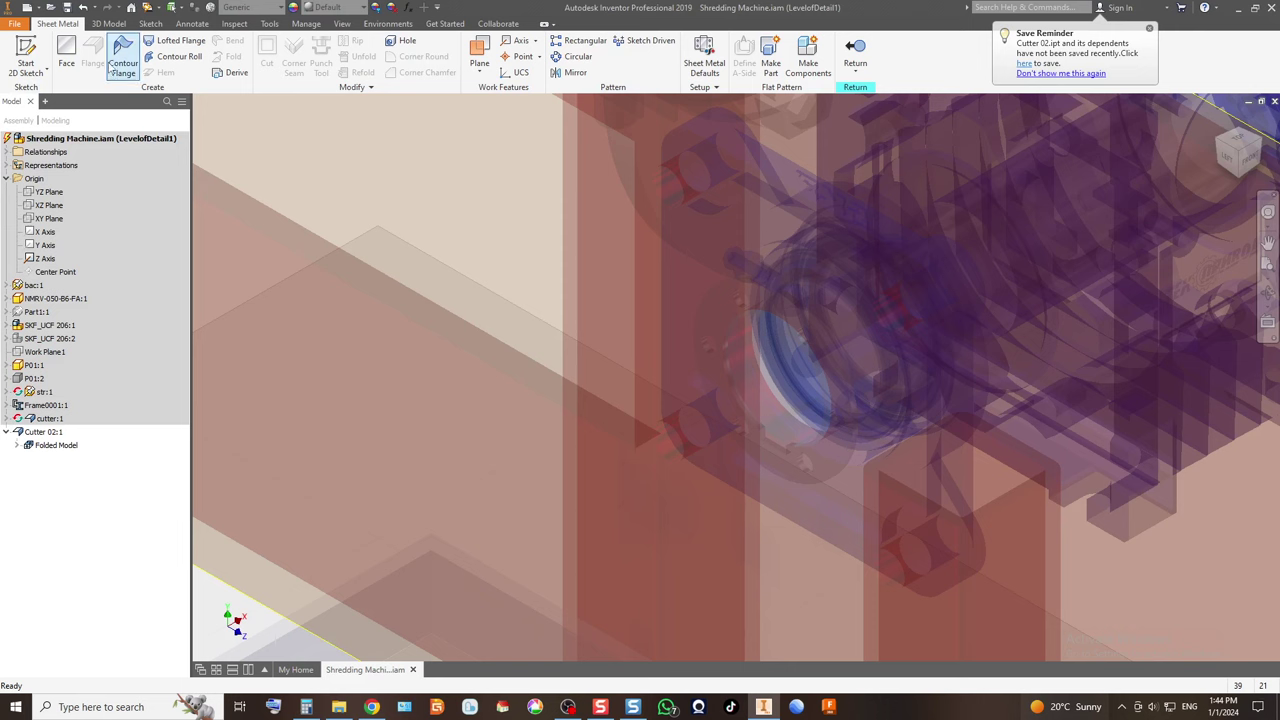
# In Cutter 02, sketch on the plane of the cutter ring's outer face and project the ring's outline, notched bore and six holes.
pyautogui.click(26, 55)
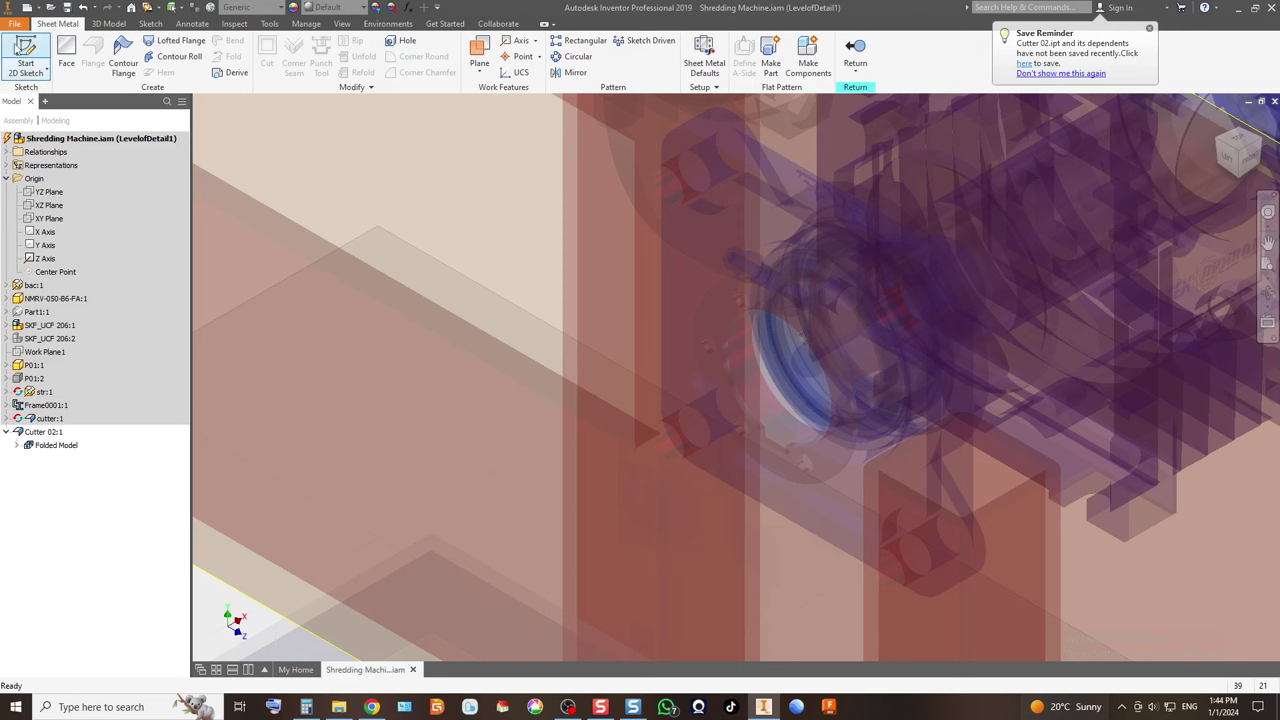
pyautogui.click(1218, 120)
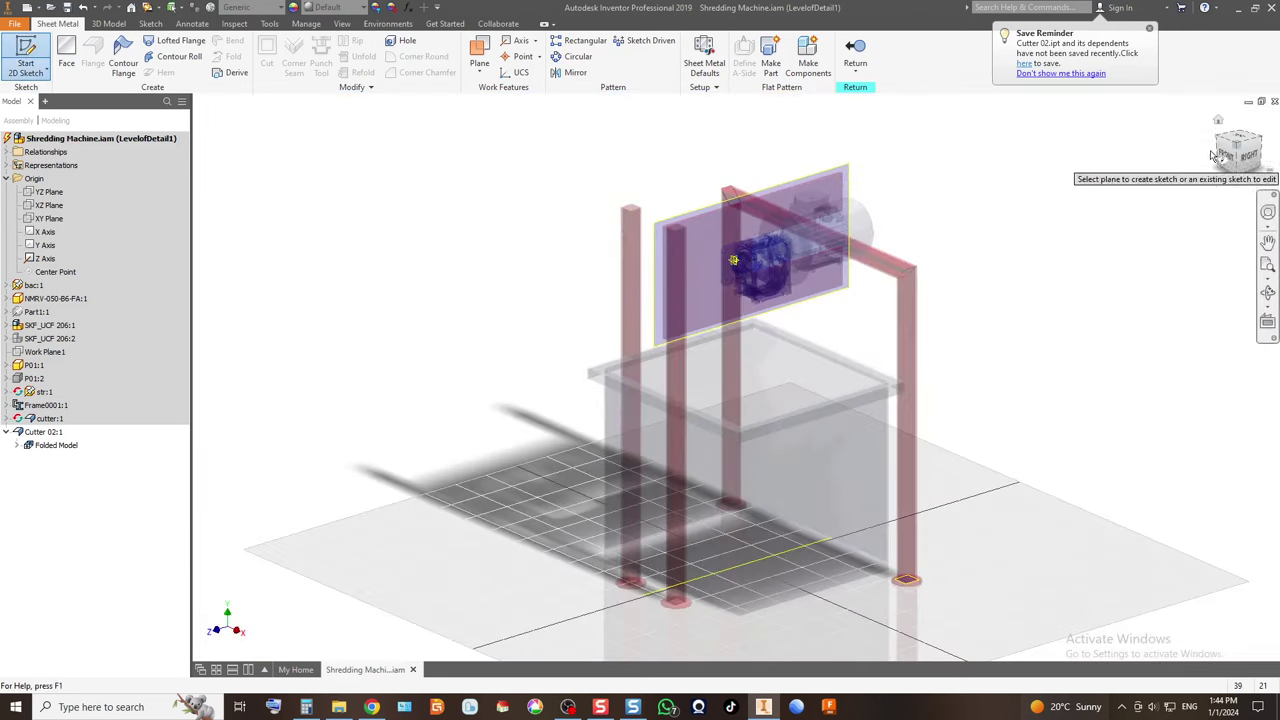
pyautogui.click(1221, 143)
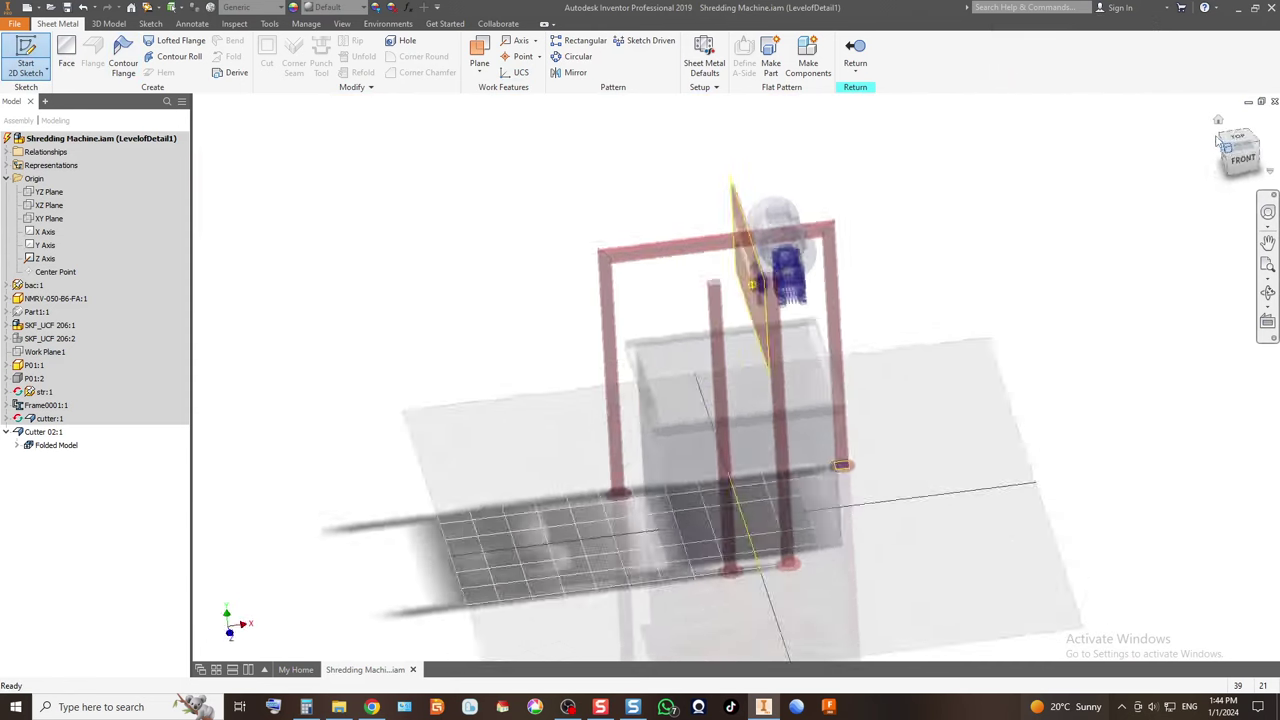
pyautogui.scroll(5, 735, 282)
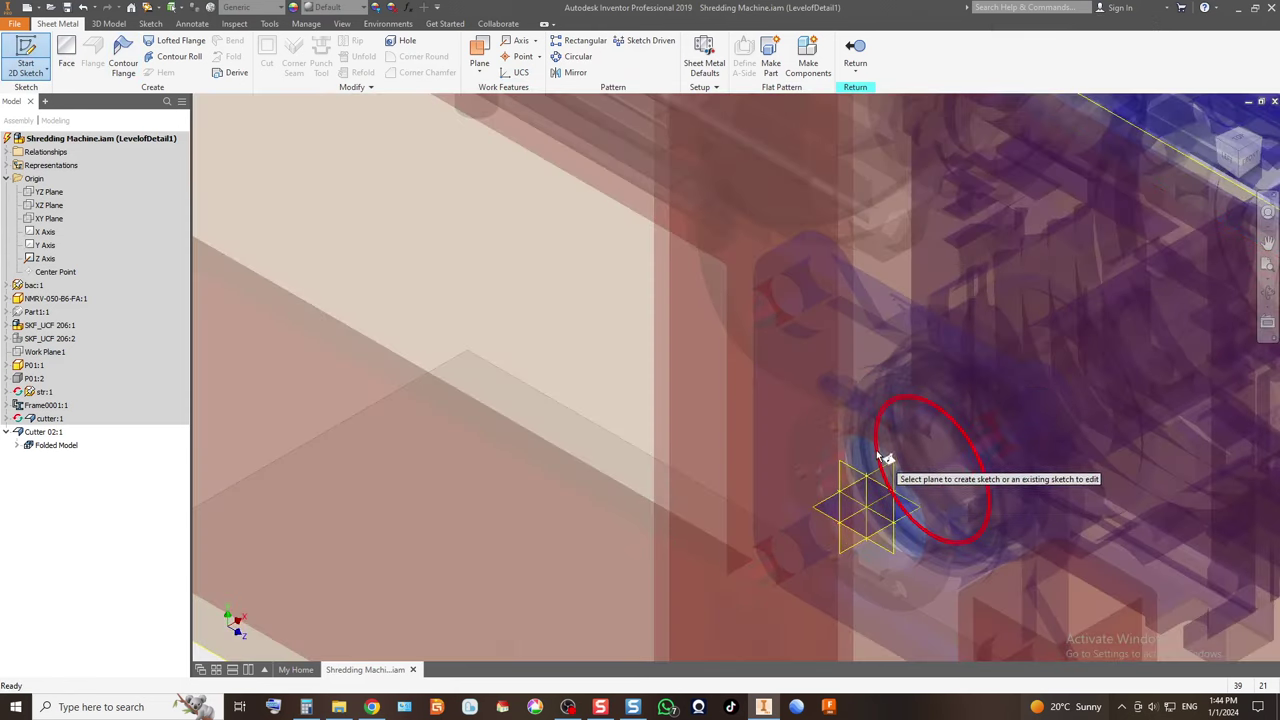
pyautogui.click(881, 436)
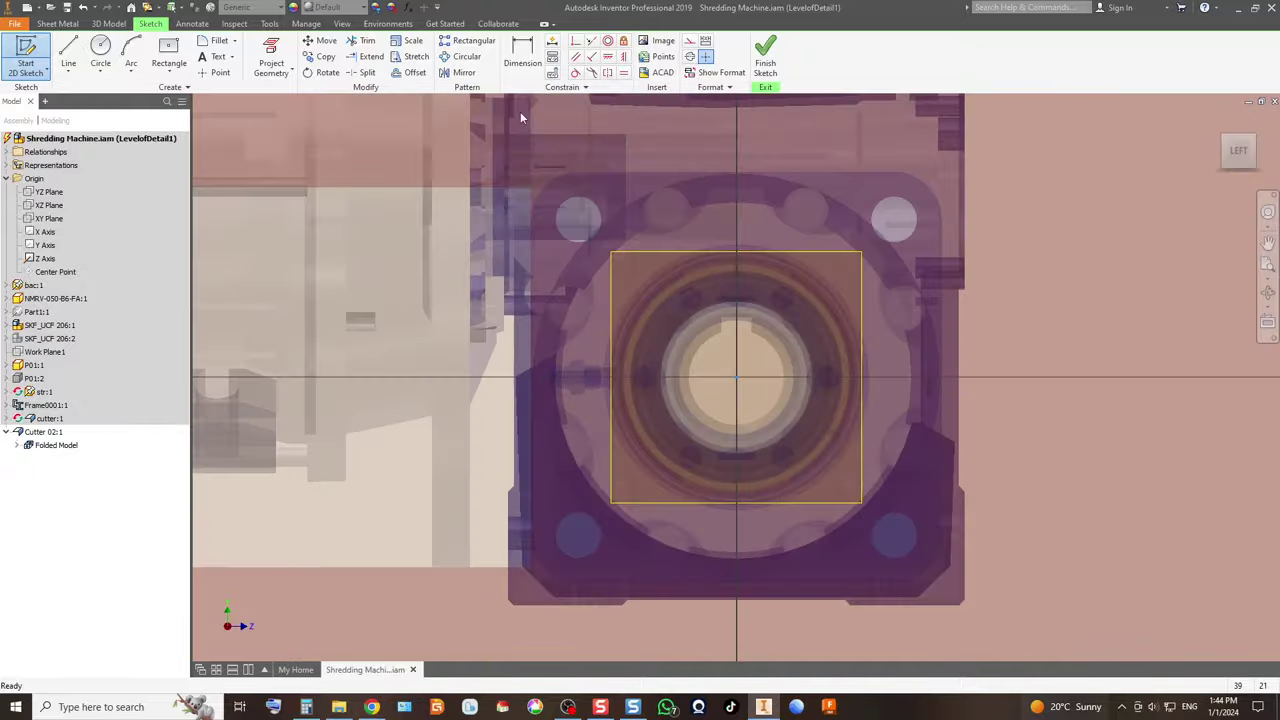
pyautogui.click(290, 62)
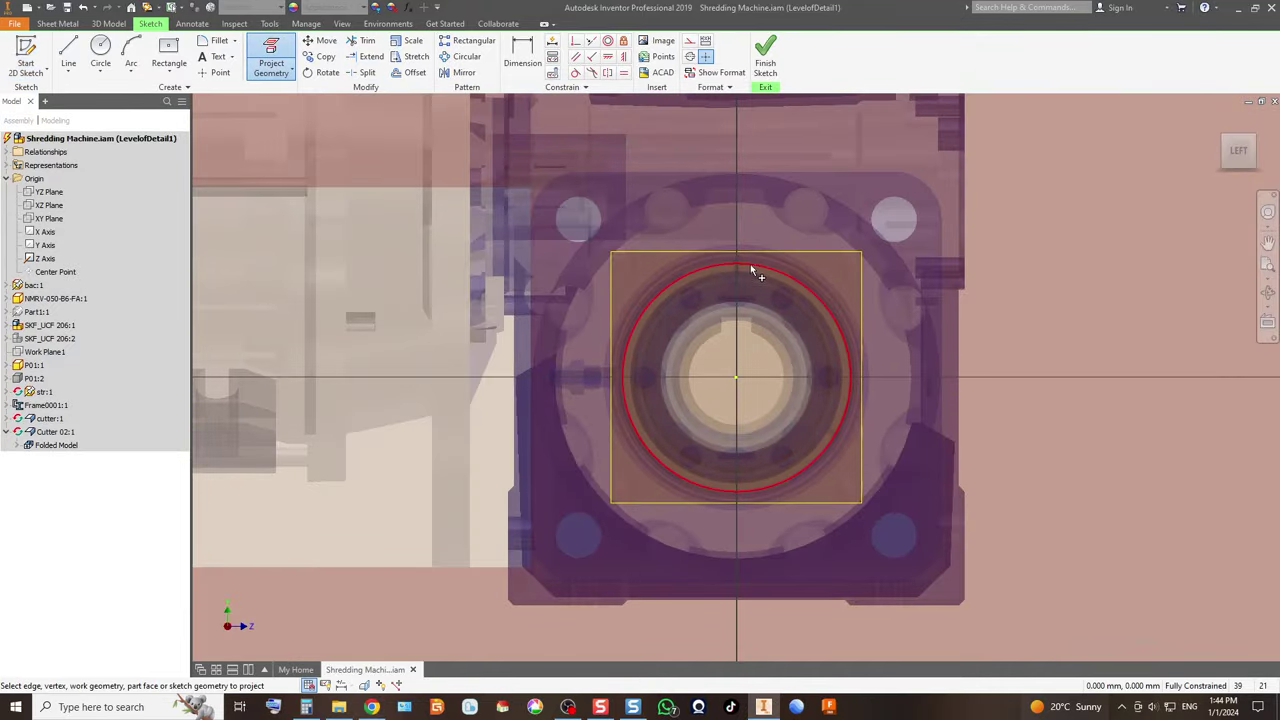
pyautogui.scroll(3, 750, 264)
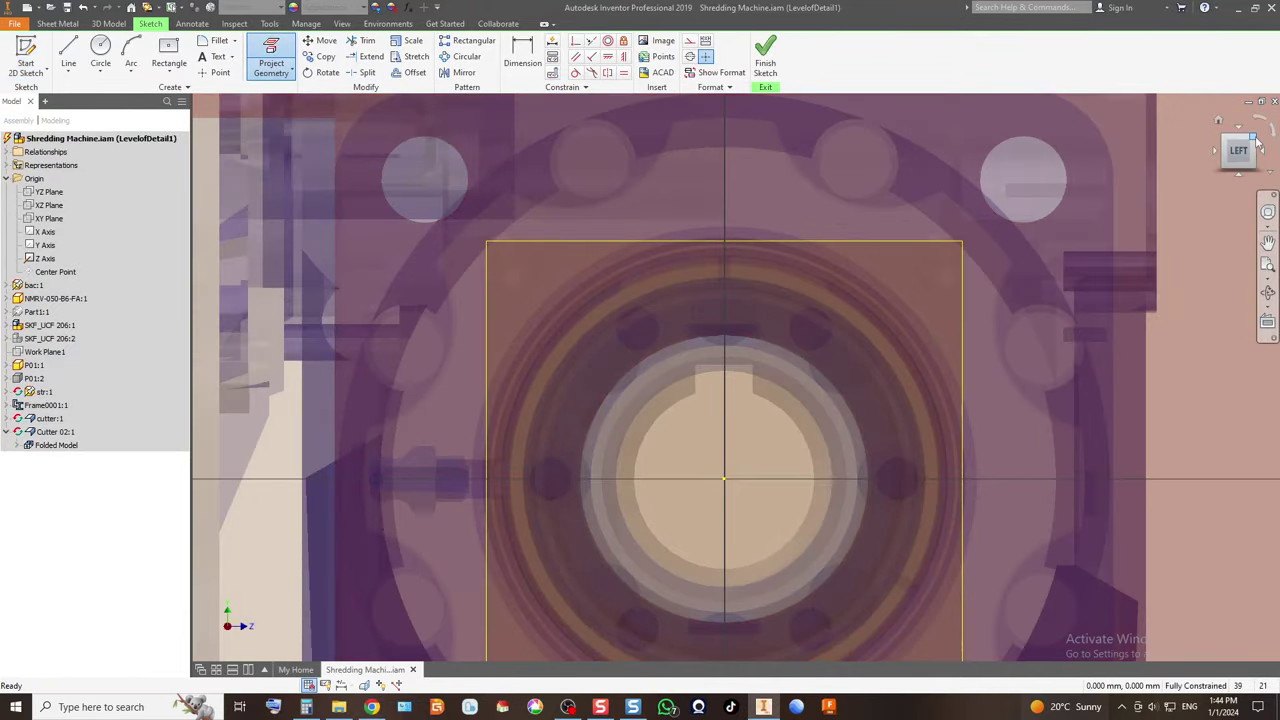
pyautogui.click(1218, 120)
pyautogui.scroll(6, 760, 320)
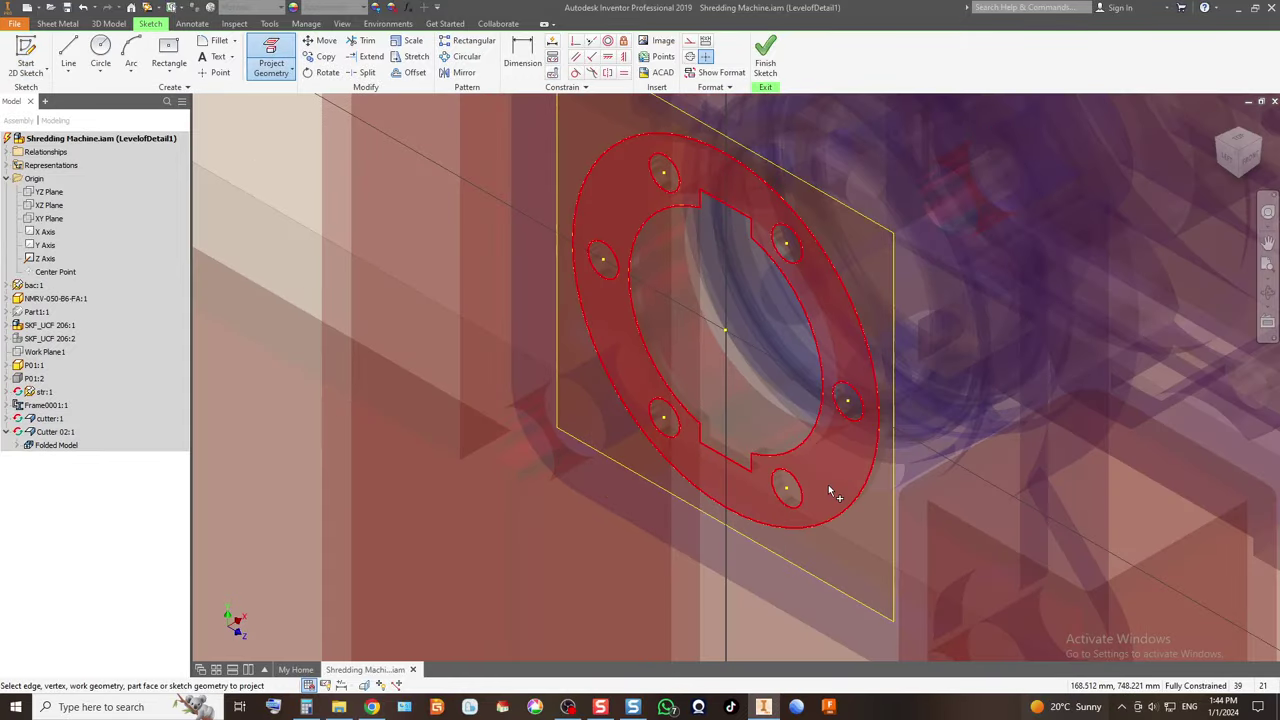
pyautogui.click(828, 484)
pyautogui.click(765, 55)
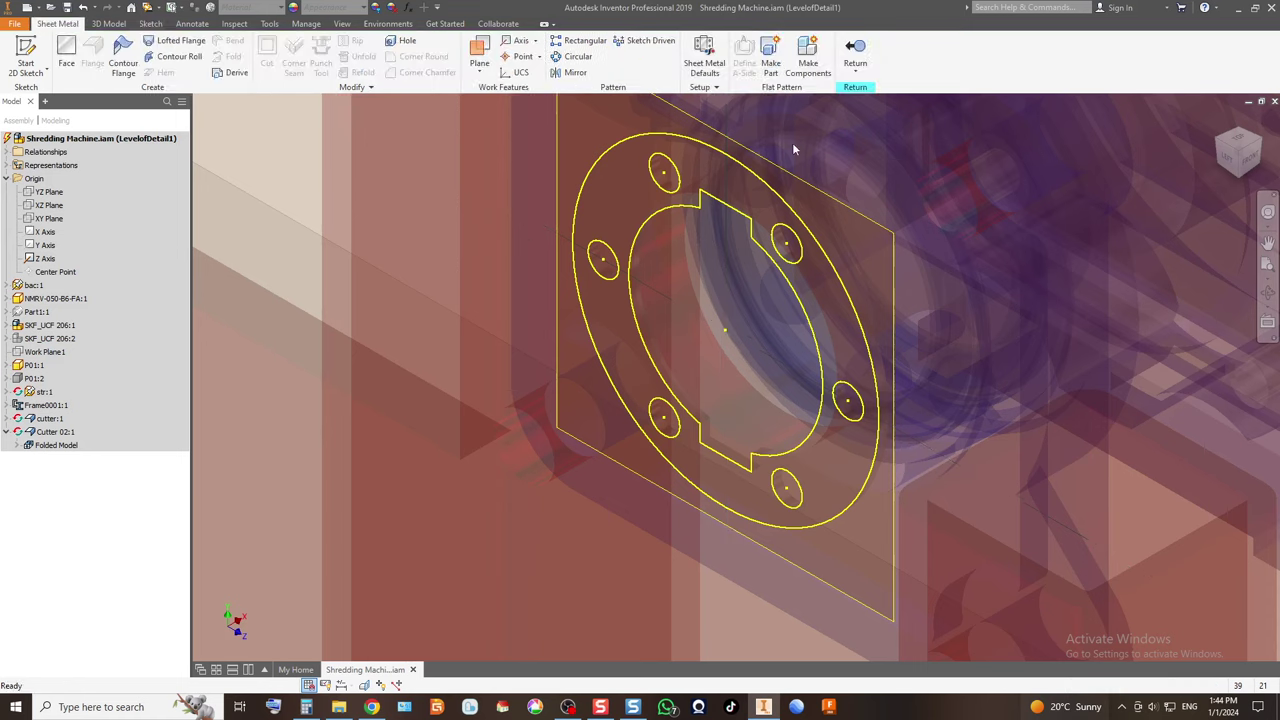
# Create a sheet metal face from the projected ring profile and return to the assembly.
pyautogui.click(66, 55)
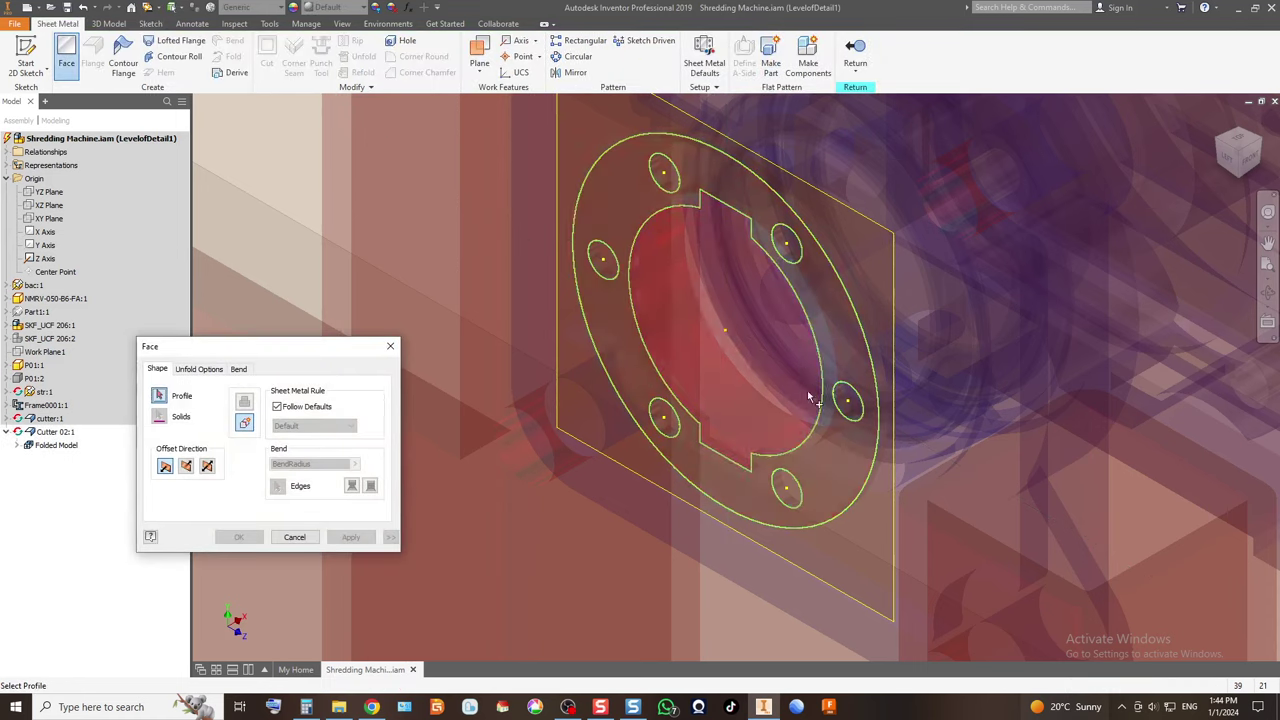
pyautogui.click(708, 466)
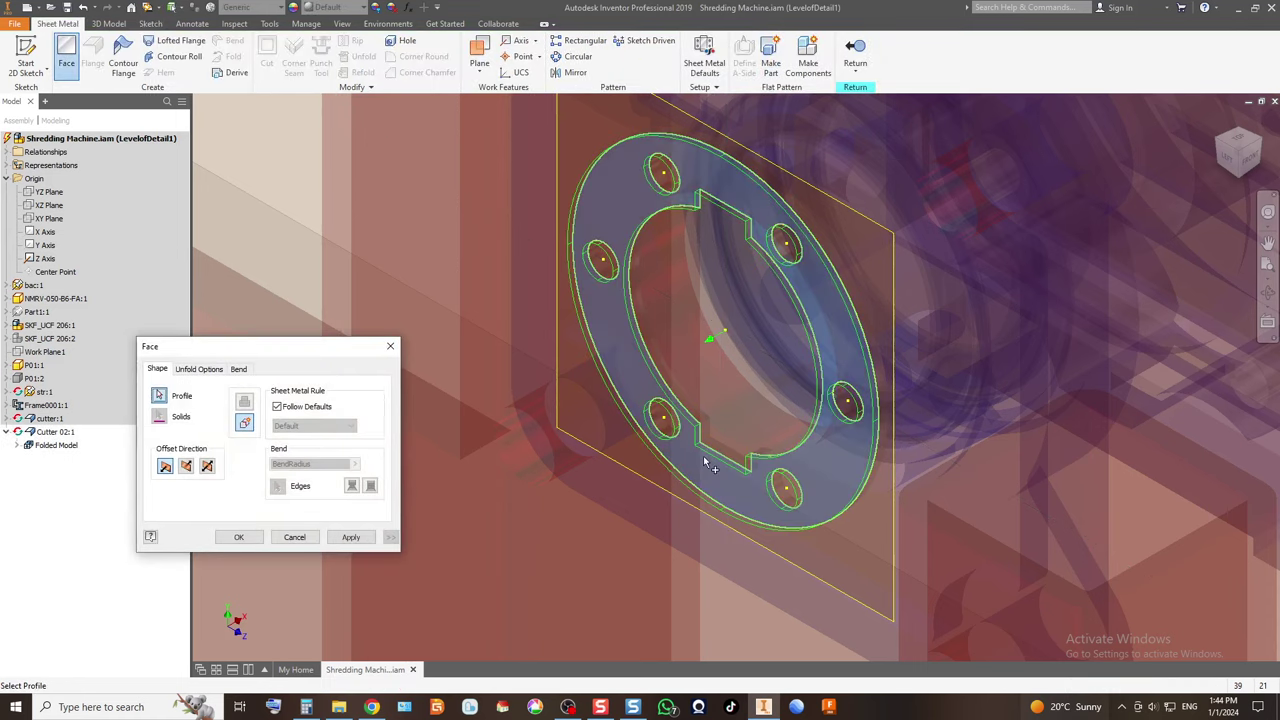
pyautogui.click(238, 537)
pyautogui.click(905, 48)
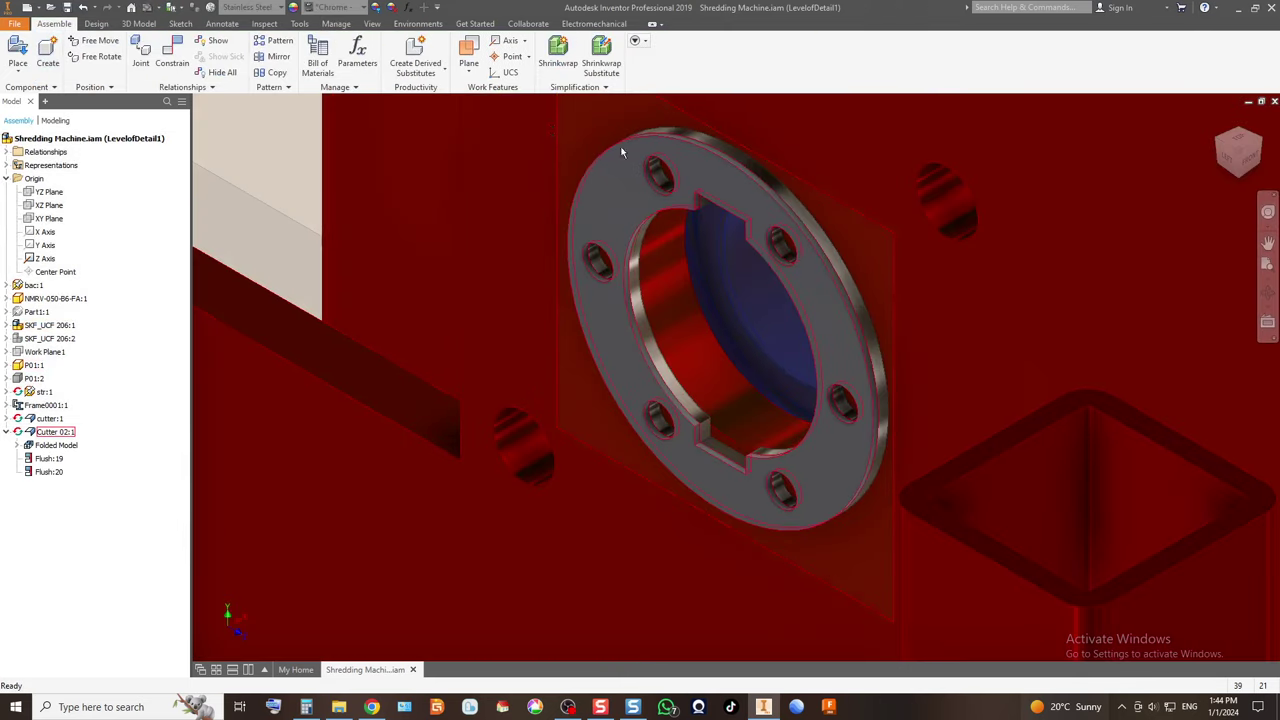
# Tint Cutter 02's Chrome - Polished appearance magenta with RGB values 255, 0, 170.
pyautogui.click(375, 8)
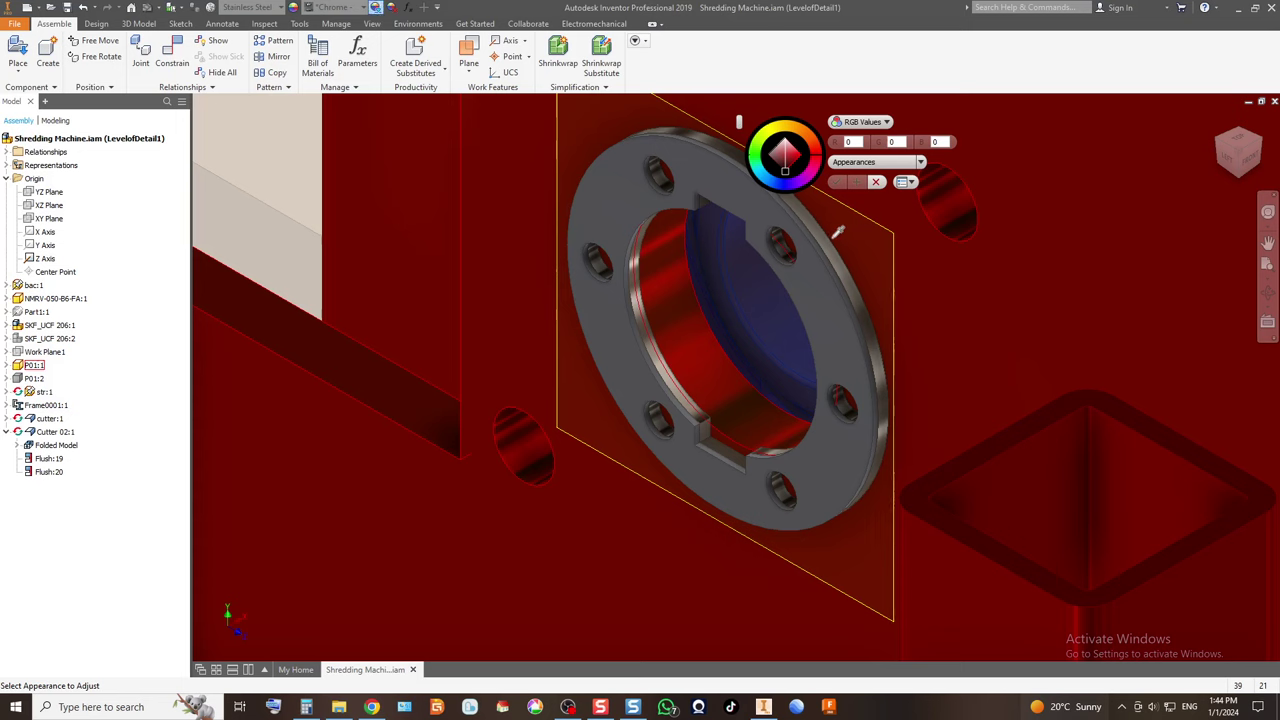
pyautogui.click(811, 242)
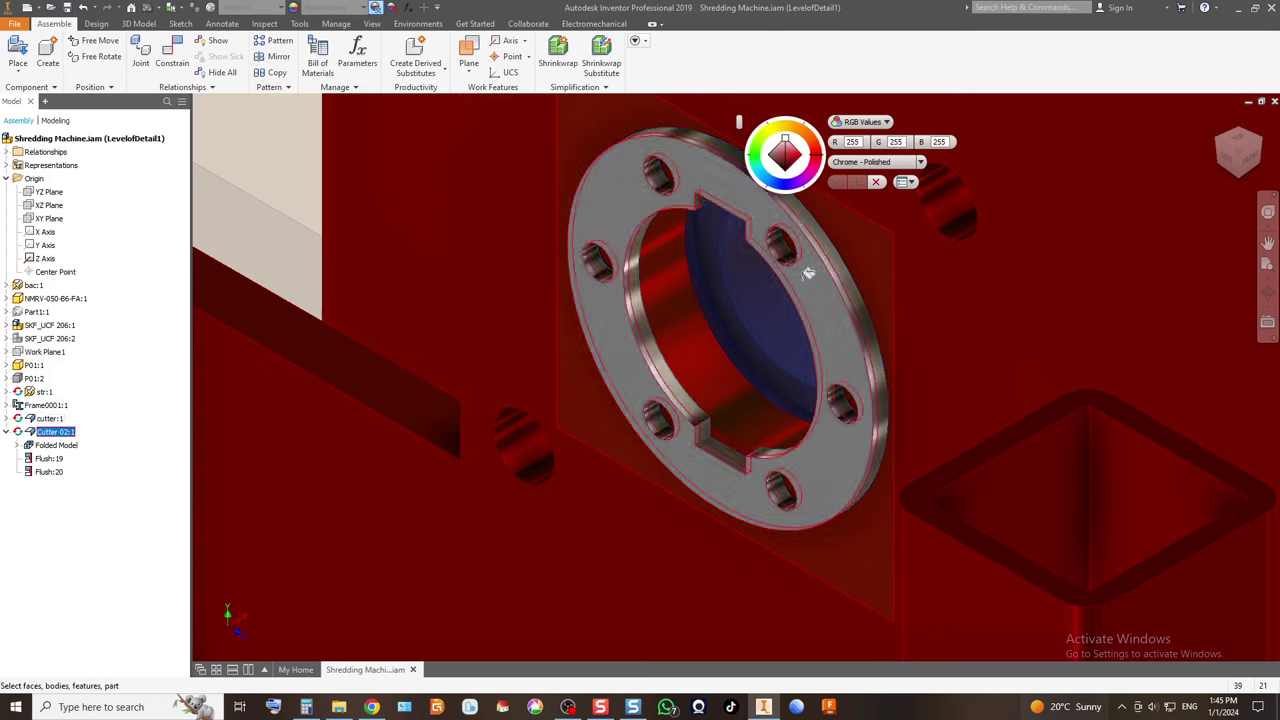
pyautogui.moveTo(780, 188); pyautogui.dragTo(822, 180)
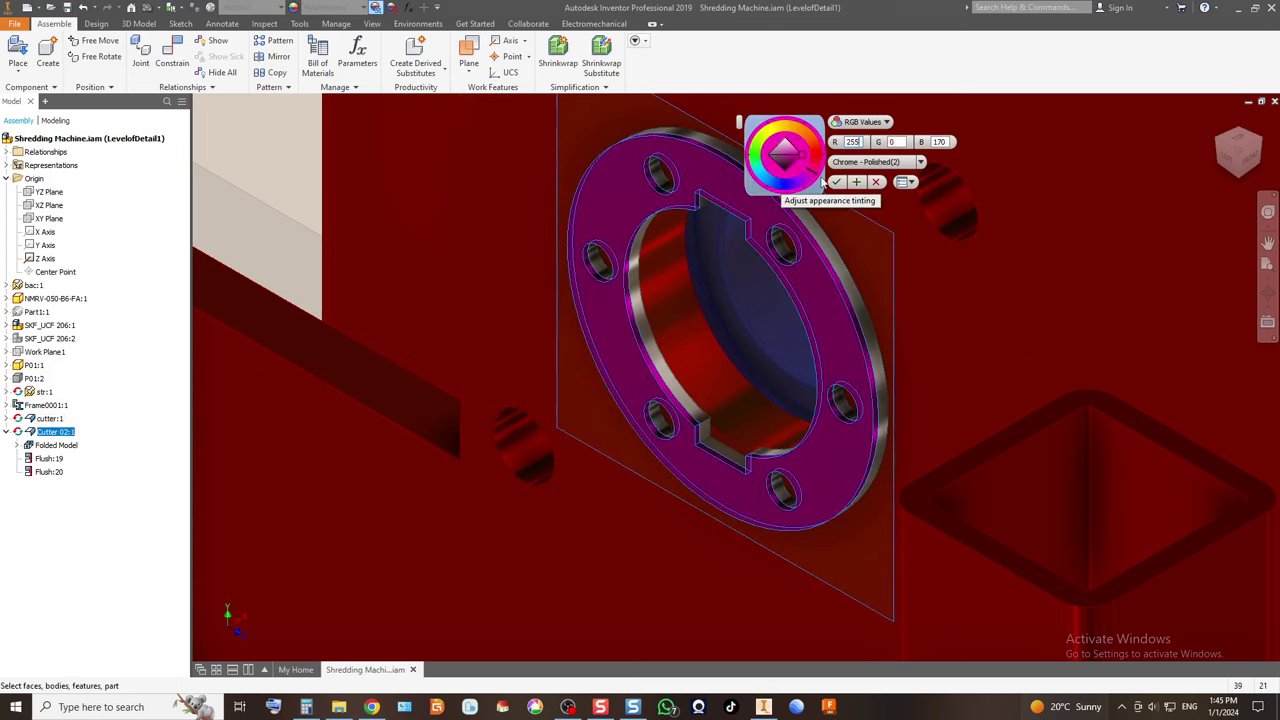
pyautogui.click(836, 181)
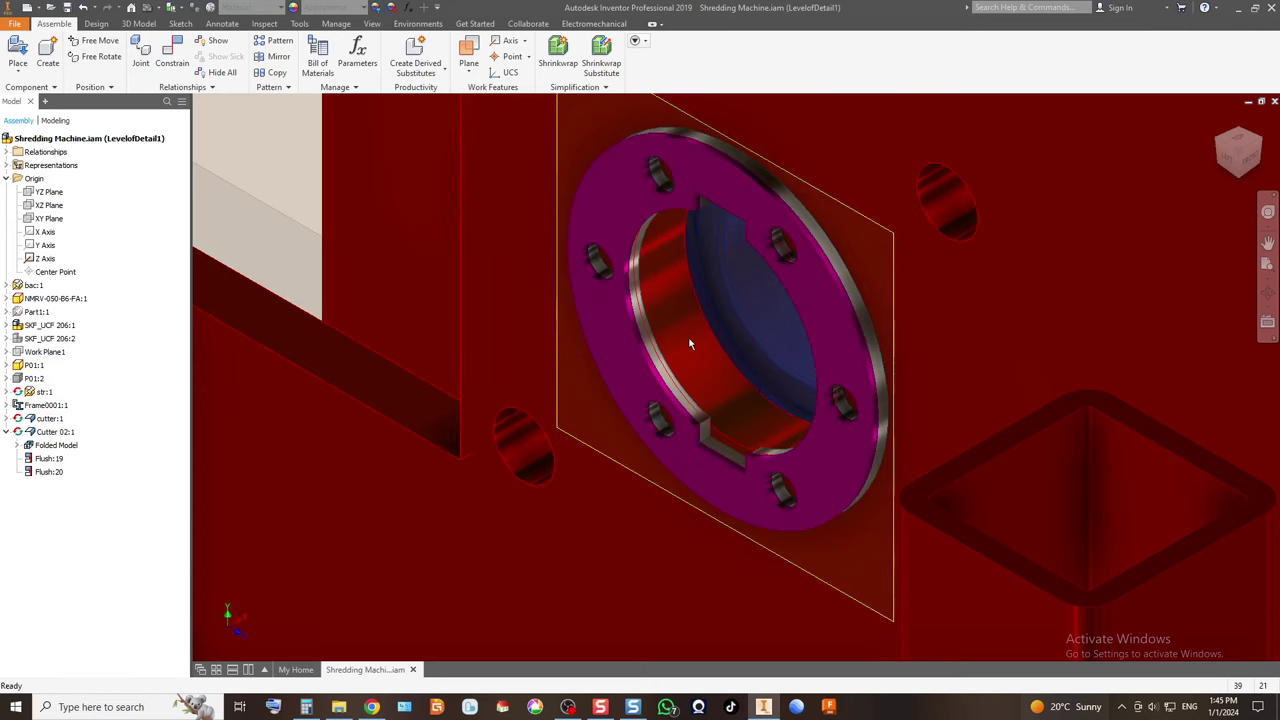
# Create an in-place component named Cutter Main from the Standard.ipt template on the outer face of Cutter 02.
pyautogui.scroll(3, 689, 344)
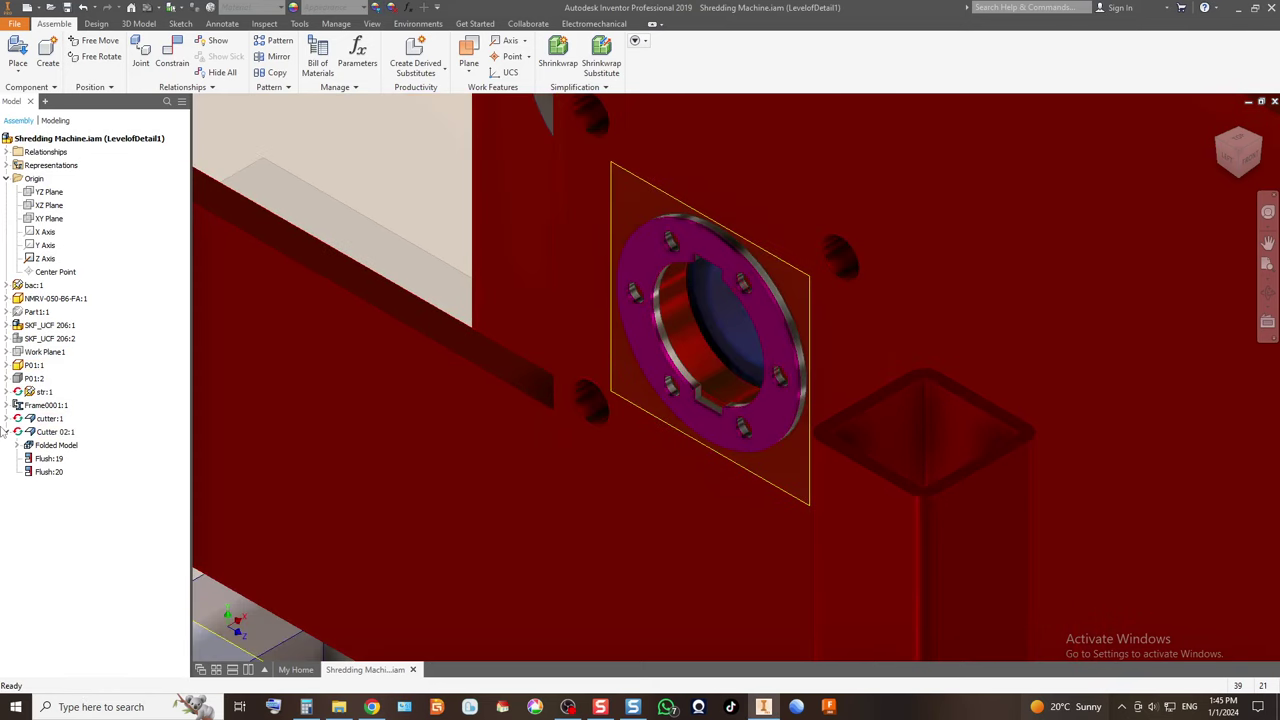
pyautogui.click(7, 431)
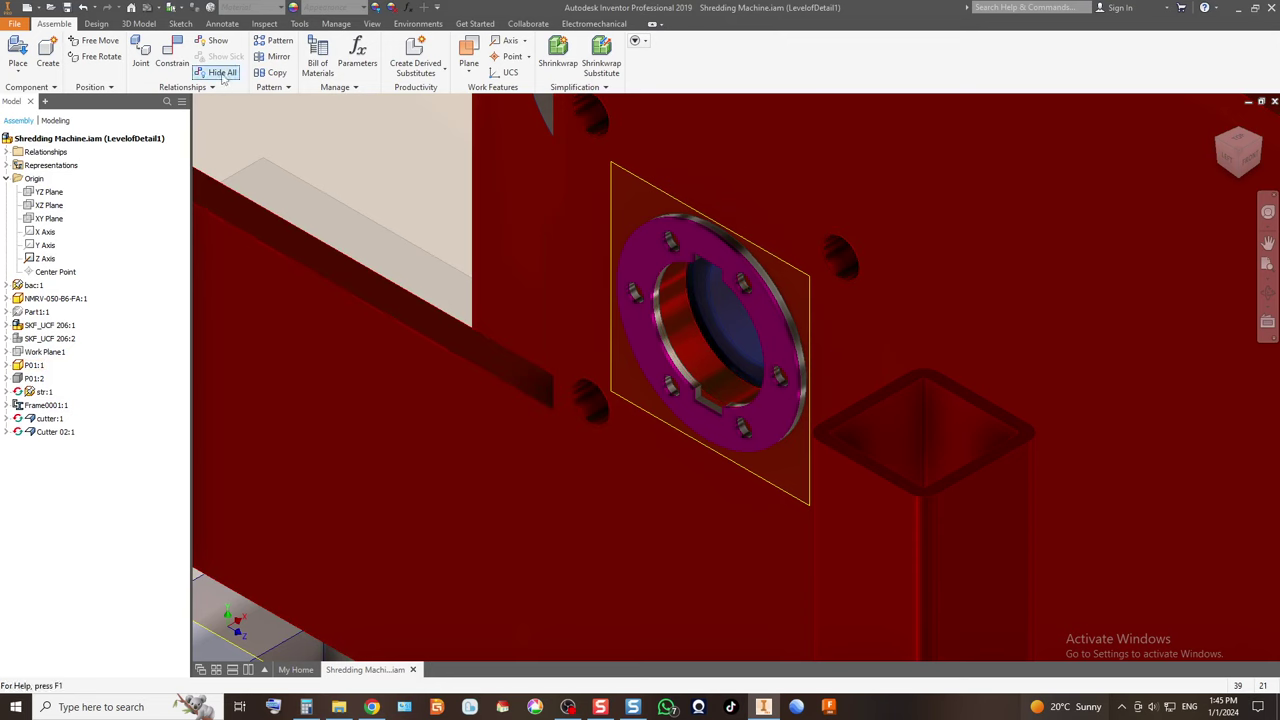
pyautogui.click(47, 55)
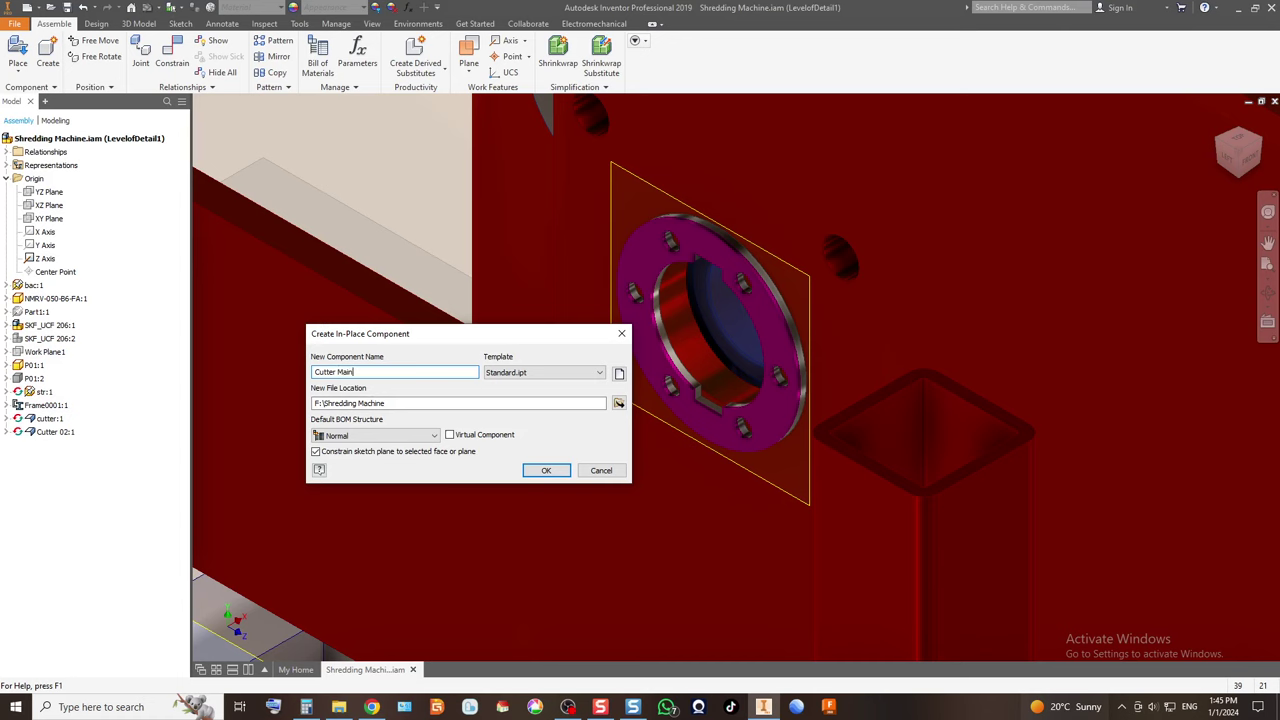
pyautogui.click(546, 470)
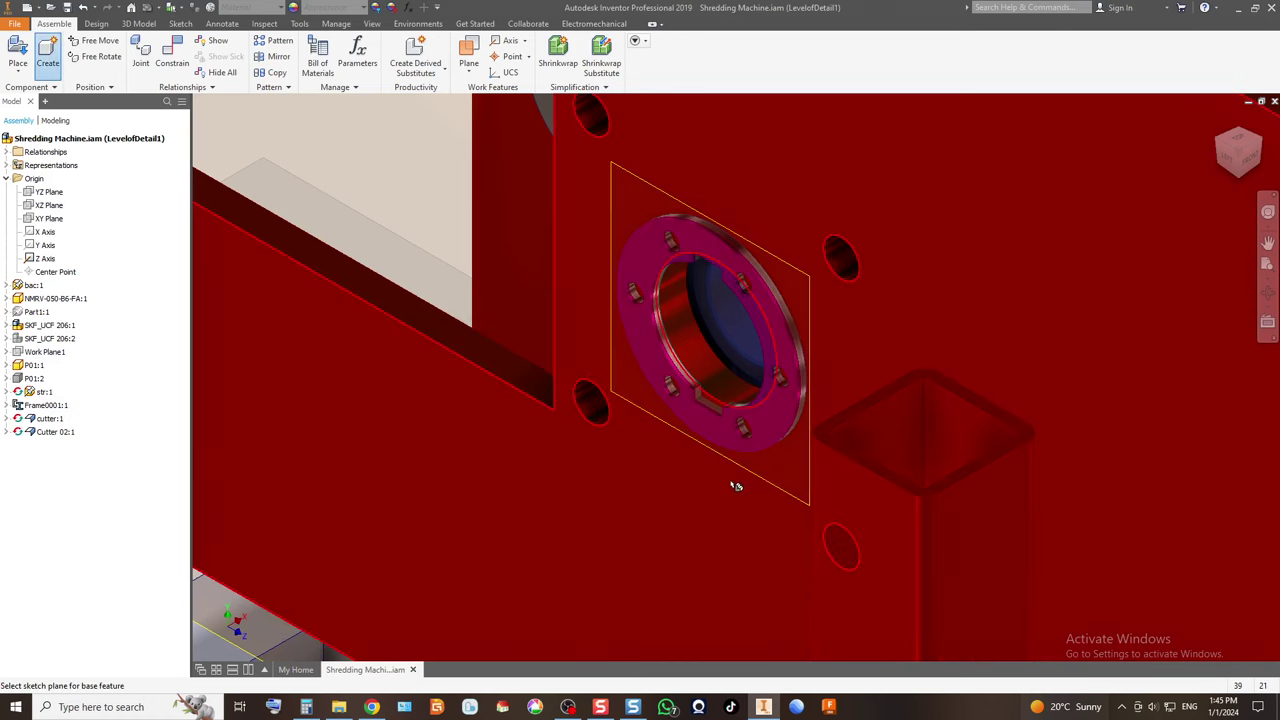
pyautogui.click(781, 421)
pyautogui.click(598, 396)
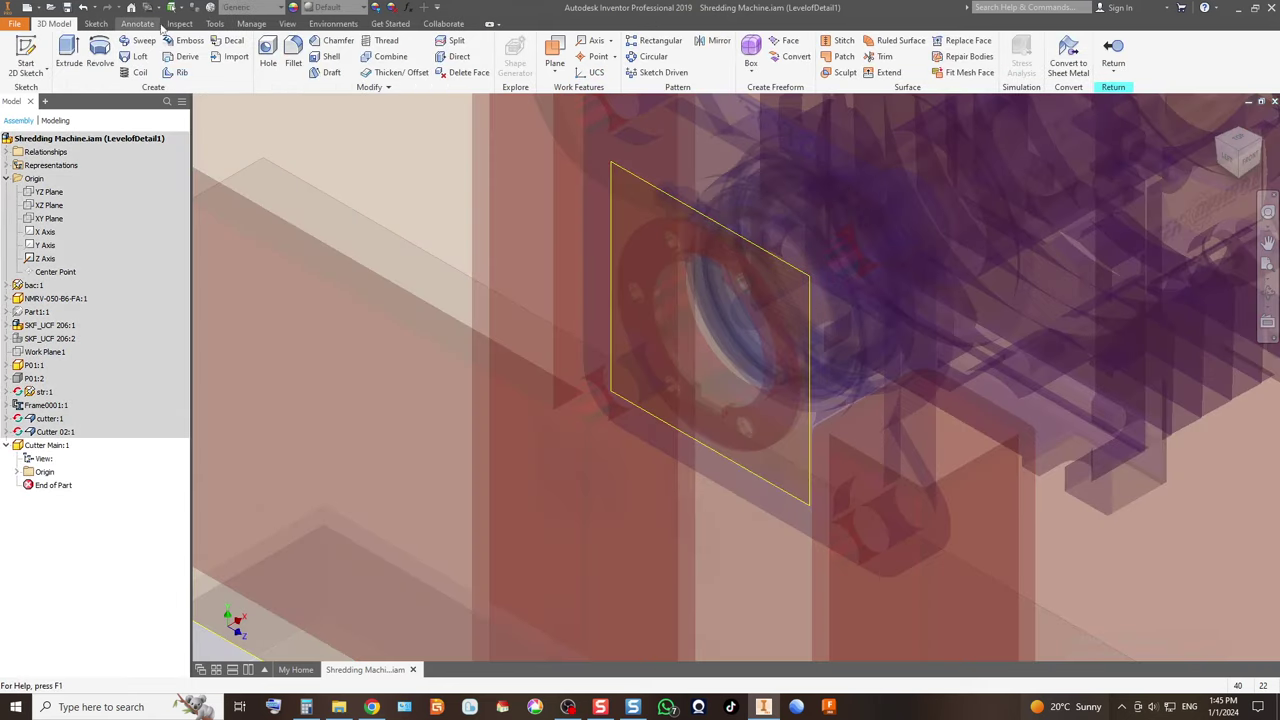
# Set Cutter Main's document length unit to millimeter and change its mass unit.
pyautogui.click(215, 24)
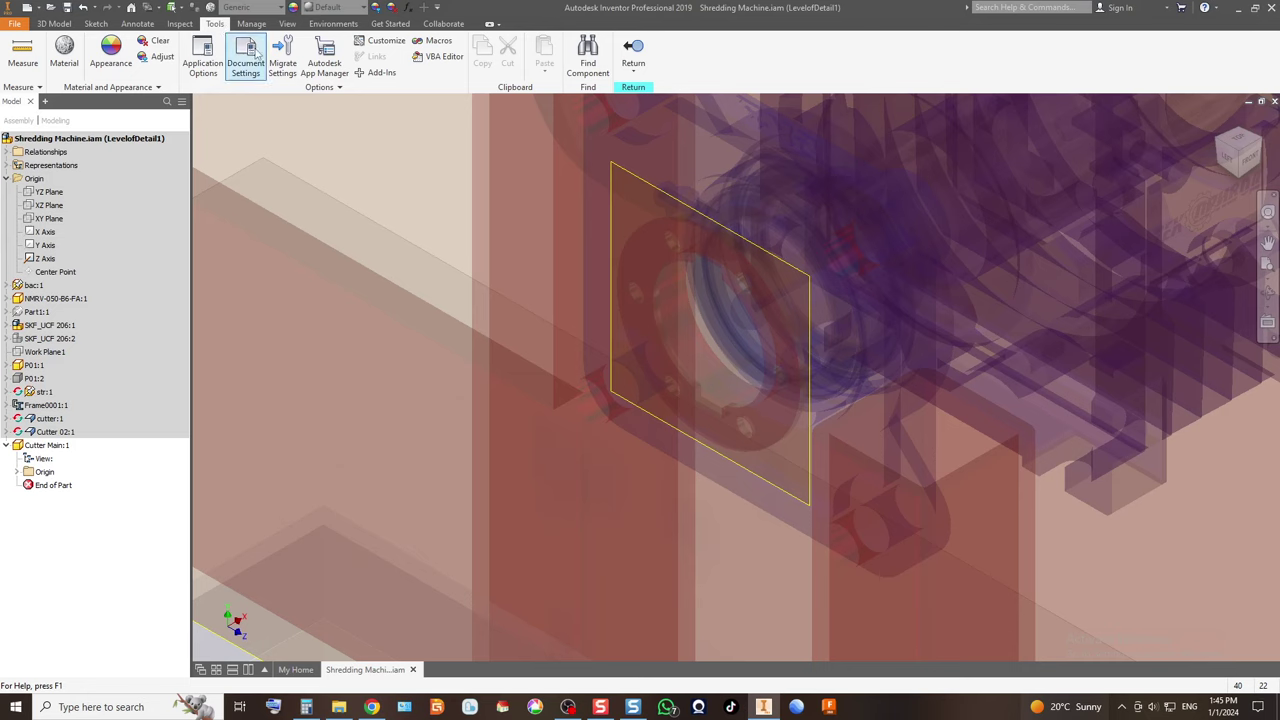
pyautogui.click(245, 60)
pyautogui.click(520, 176)
pyautogui.click(528, 223)
pyautogui.click(515, 262)
pyautogui.click(682, 257)
pyautogui.click(660, 296)
pyautogui.click(646, 533)
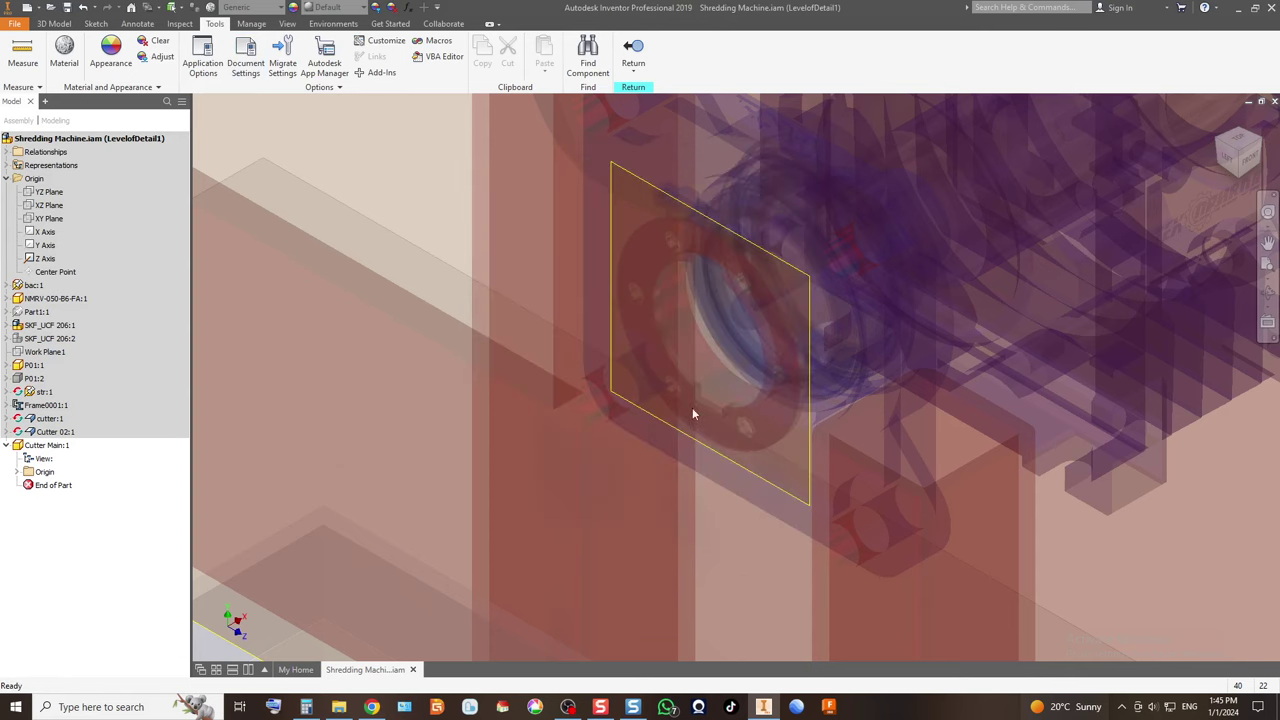
# Convert Cutter Main to sheet metal and set its defaults to 2 mm thickness and Stainless Steel material.
pyautogui.click(53, 23)
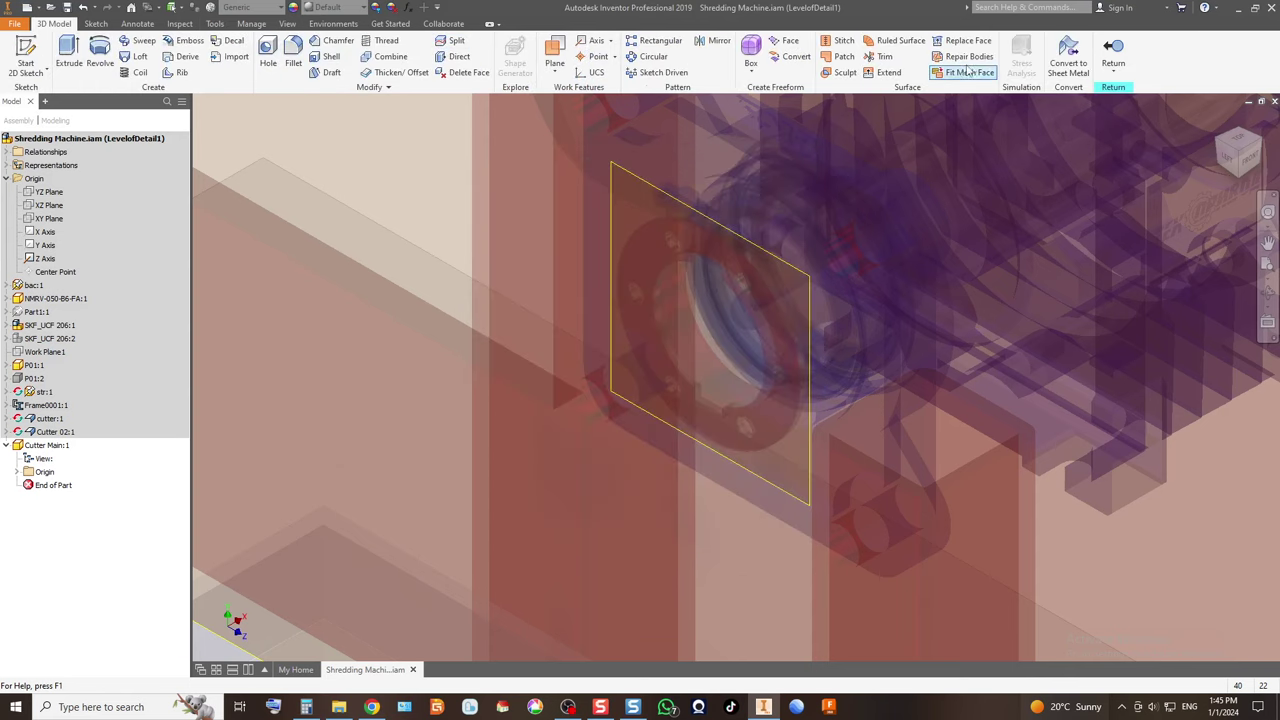
pyautogui.click(1057, 65)
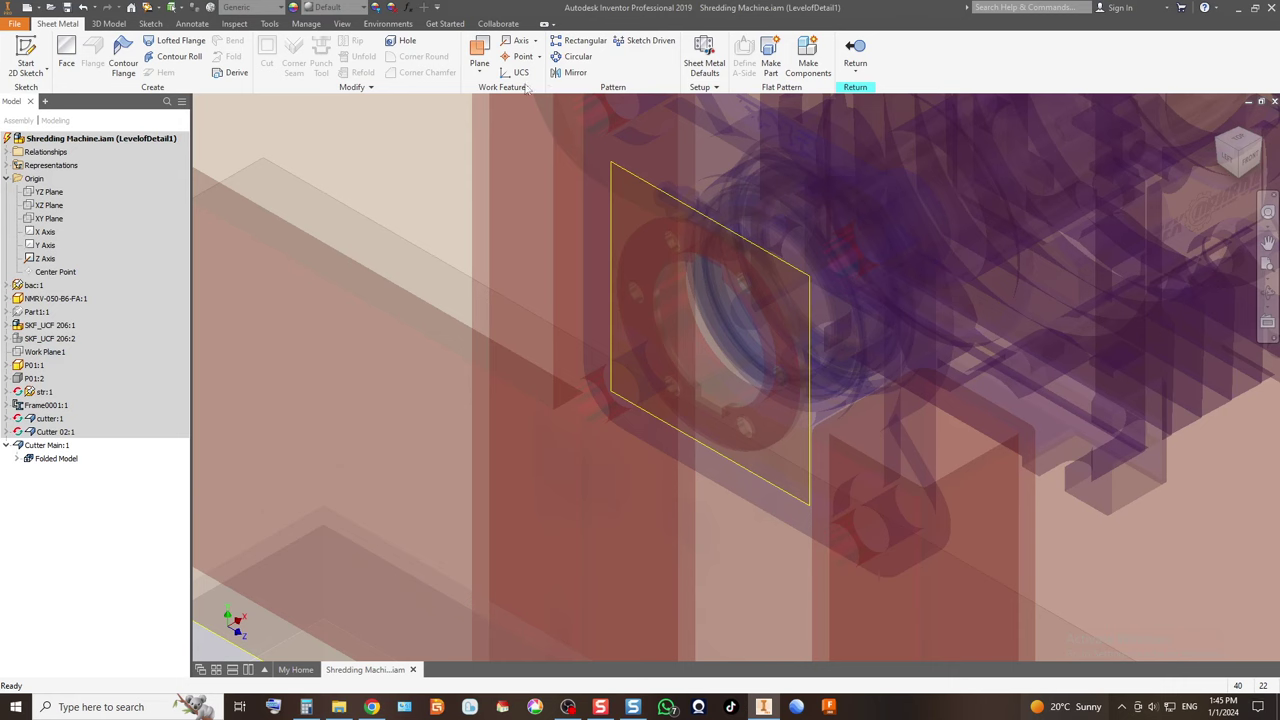
pyautogui.click(705, 70)
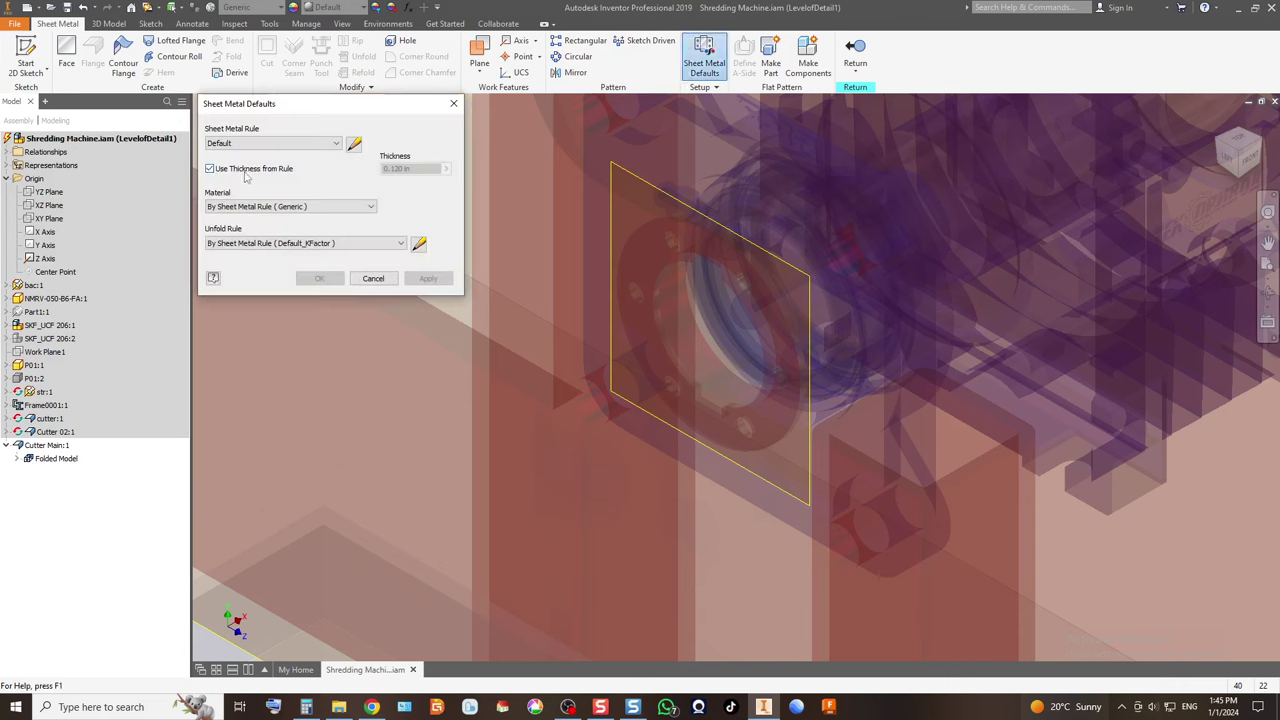
pyautogui.moveTo(421, 167); pyautogui.dragTo(311, 175)
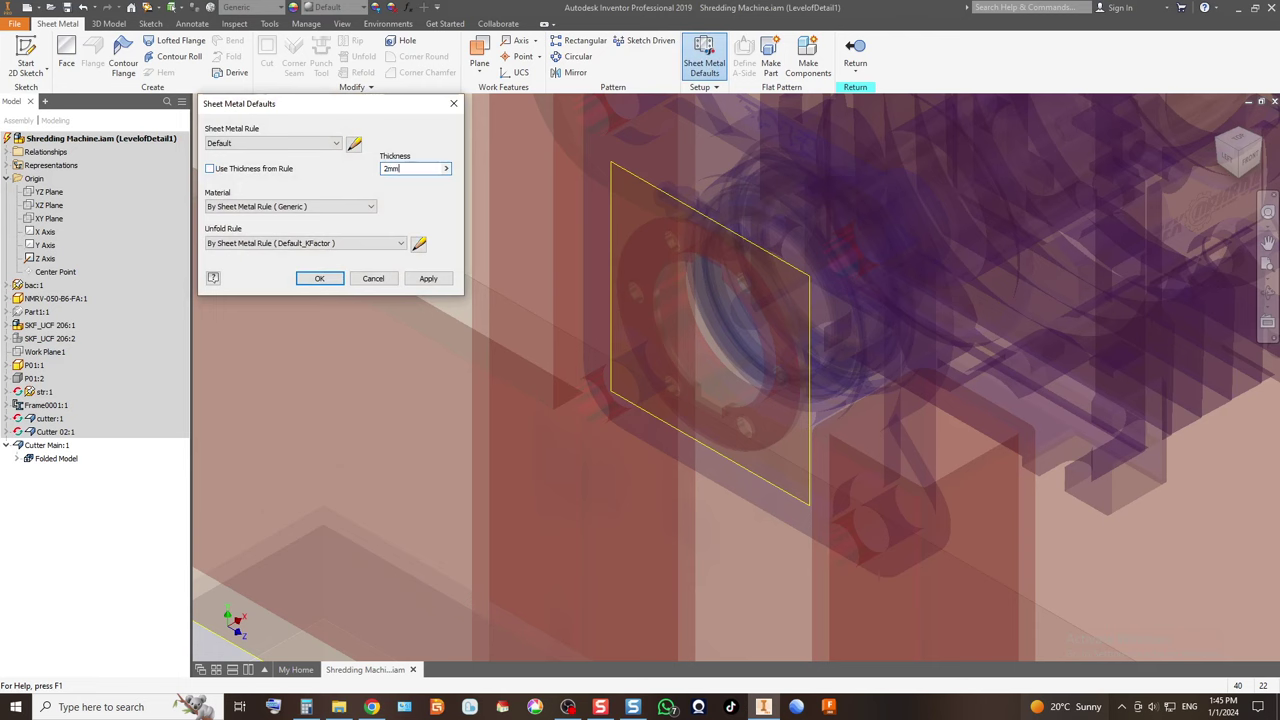
pyautogui.click(265, 207)
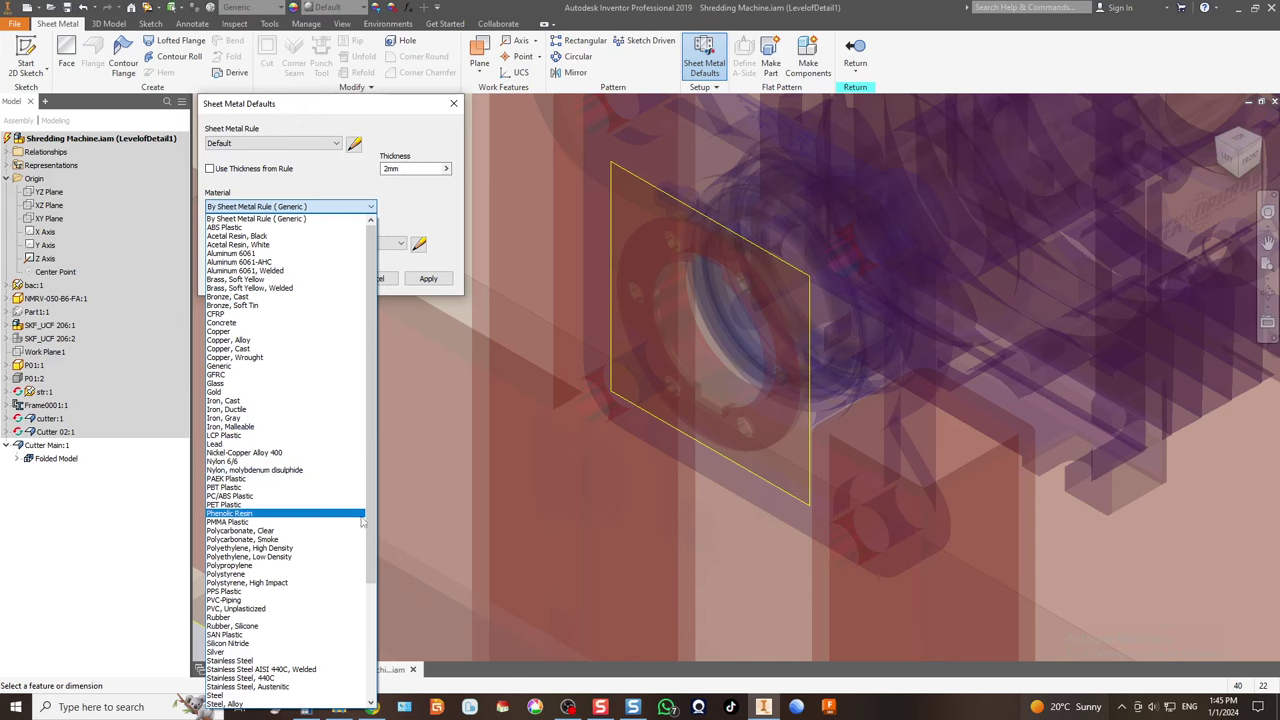
pyautogui.moveTo(370, 520); pyautogui.dragTo(369, 537)
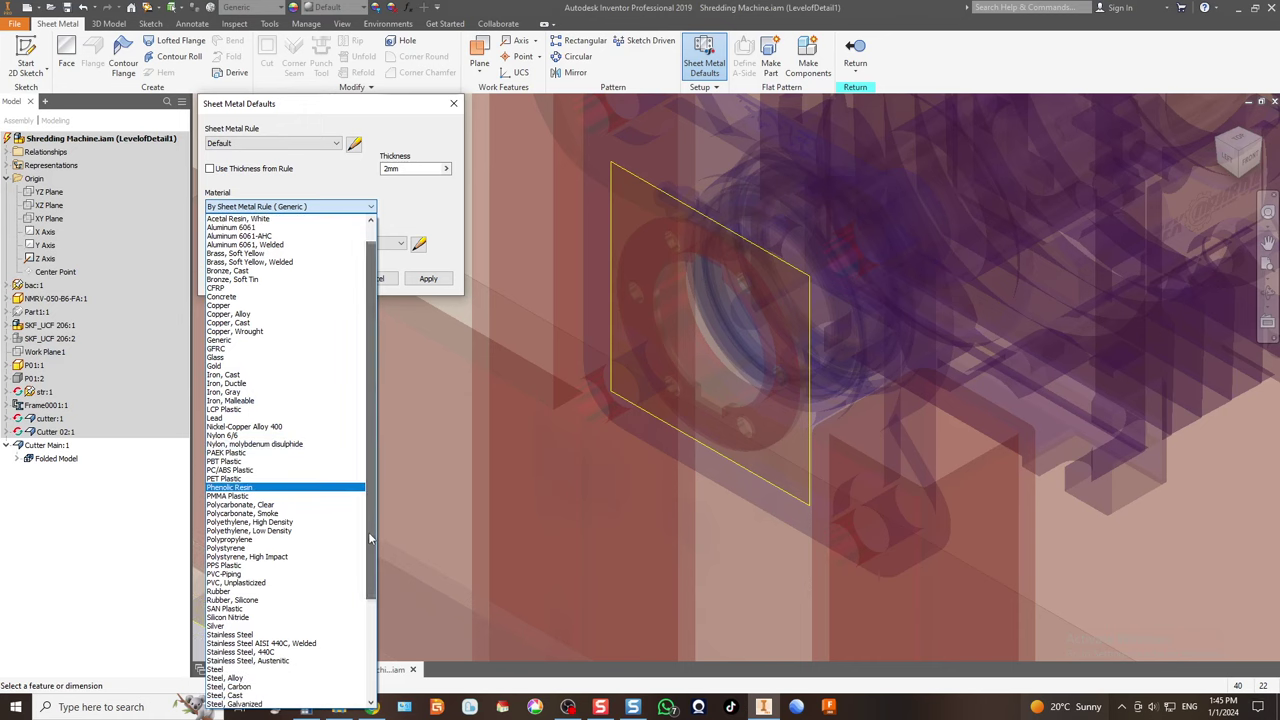
pyautogui.click(240, 643)
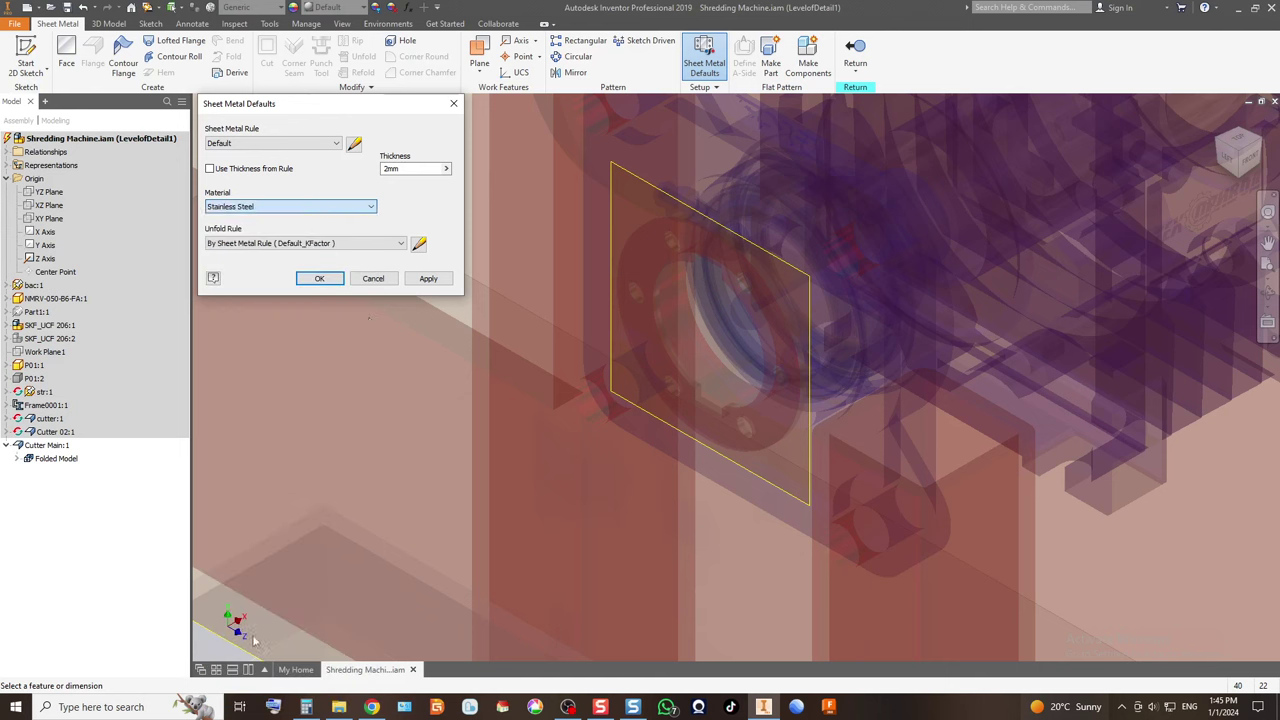
pyautogui.click(319, 279)
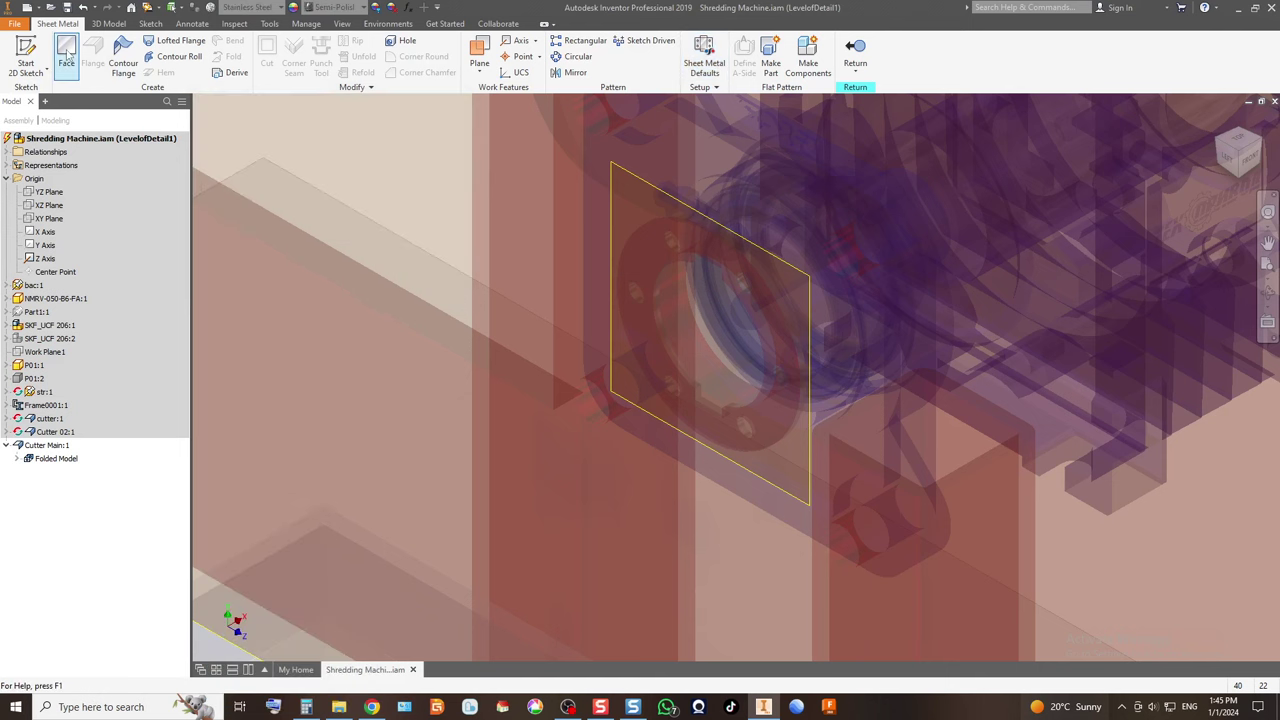
# Create a sketch on Cutter Main's work plane and project Cutter 02's face outline, including its notched bore and six holes.
pyautogui.click(27, 55)
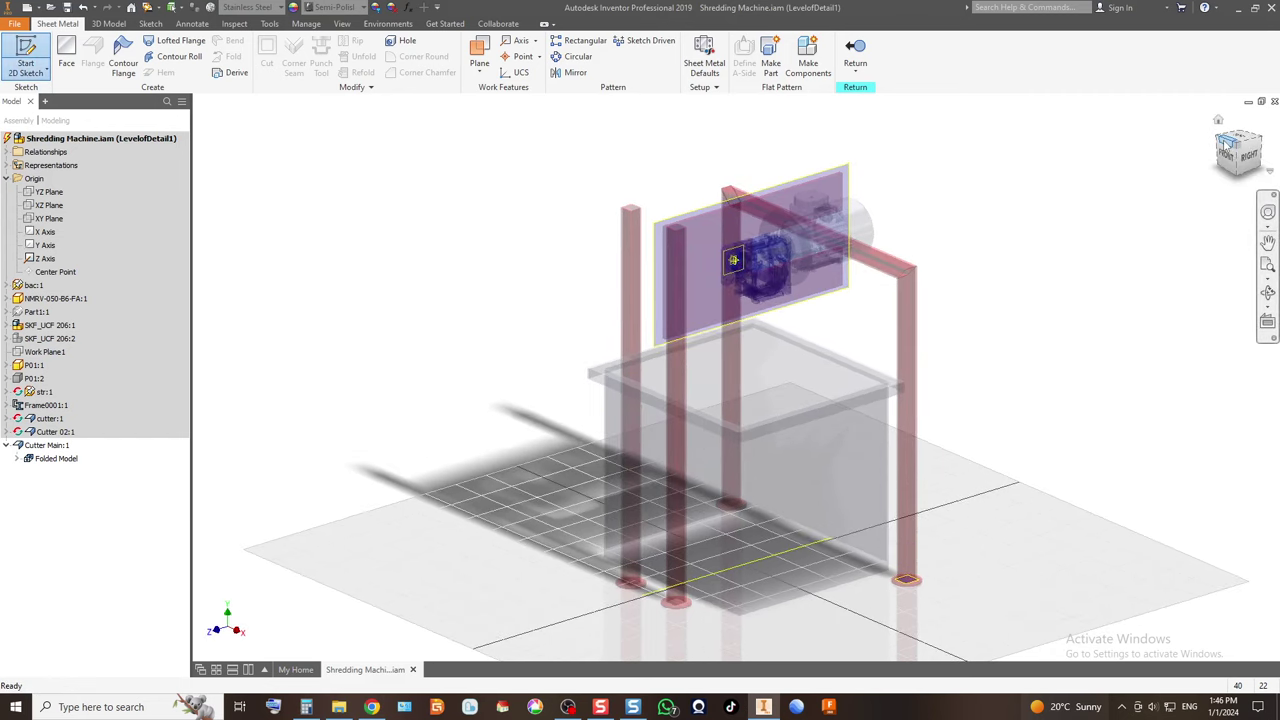
pyautogui.click(1219, 143)
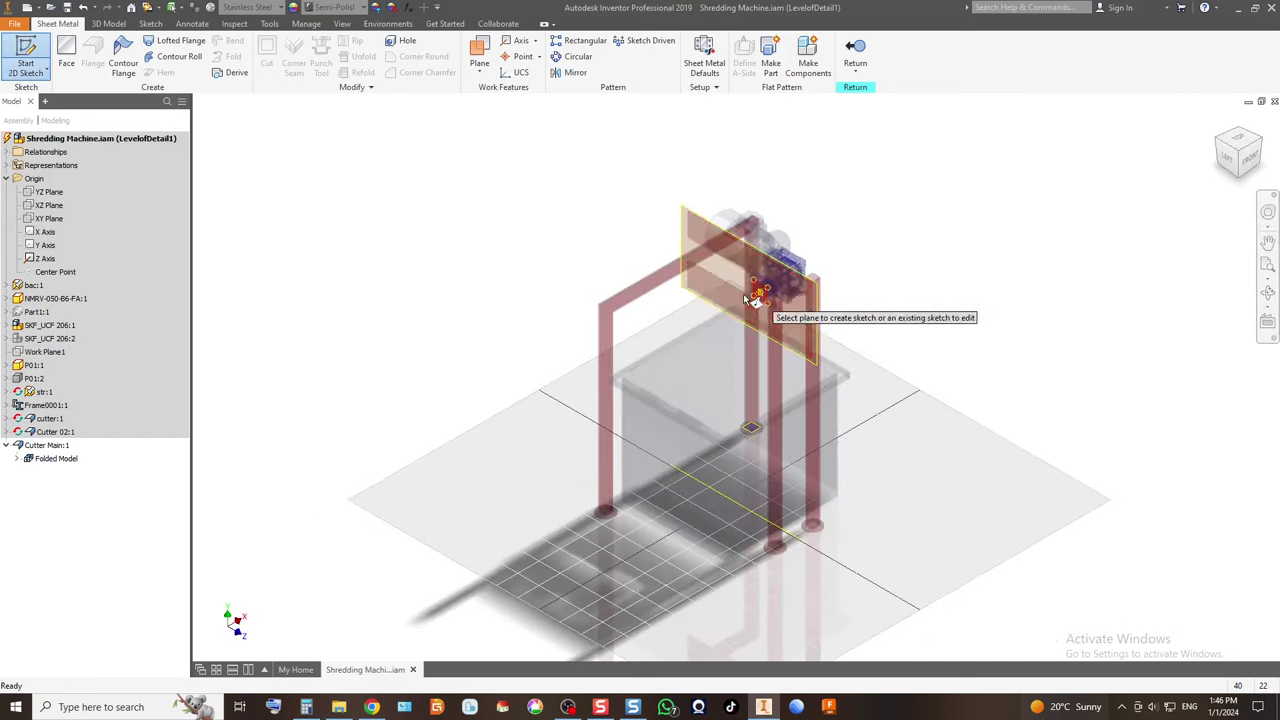
pyautogui.scroll(5, 751, 271)
pyautogui.click(1045, 206)
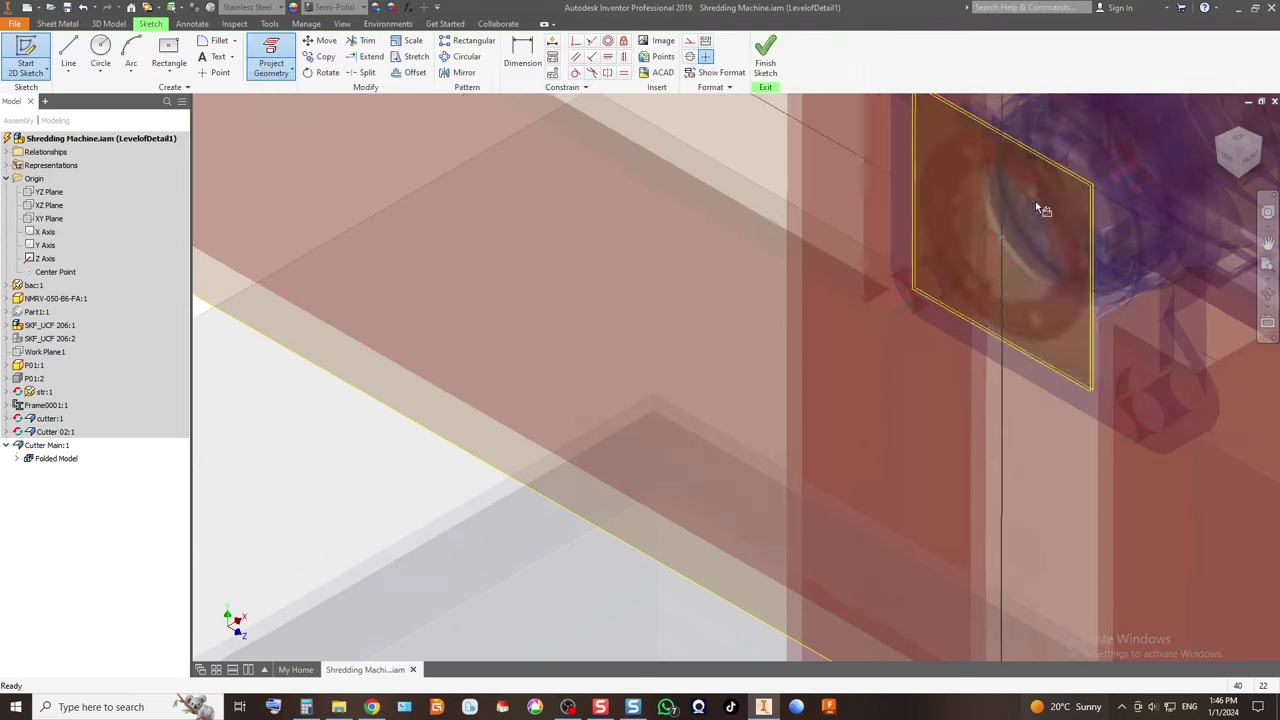
pyautogui.press('p')
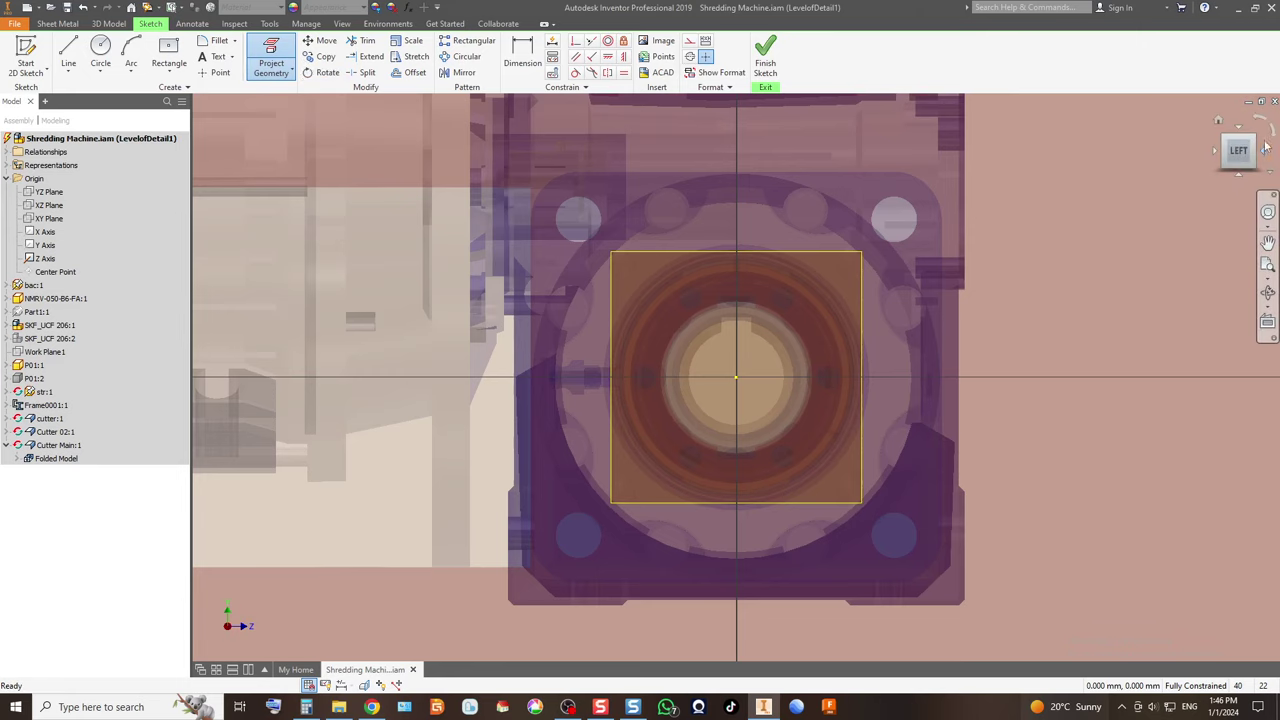
pyautogui.click(1265, 148)
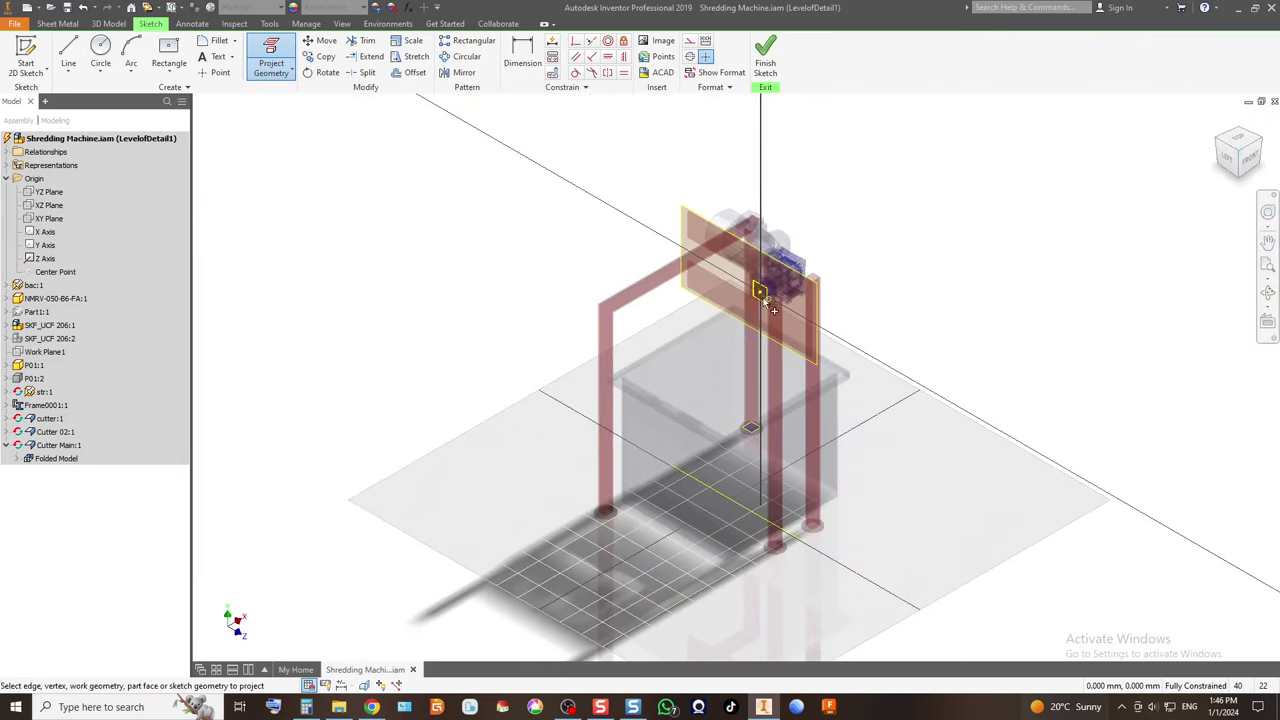
pyautogui.scroll(5, 765, 297)
pyautogui.scroll(3, 766, 300)
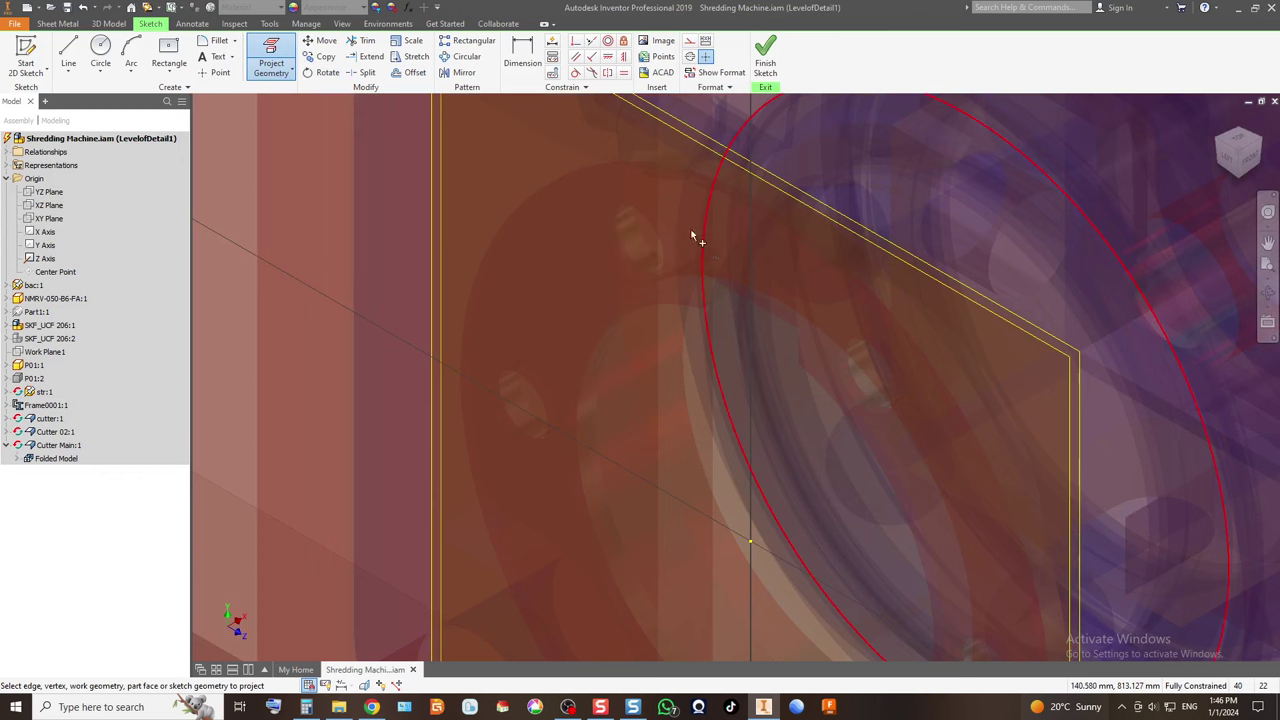
pyautogui.scroll(-3, 578, 190)
pyautogui.click(580, 194)
pyautogui.scroll(-2, 540, 215)
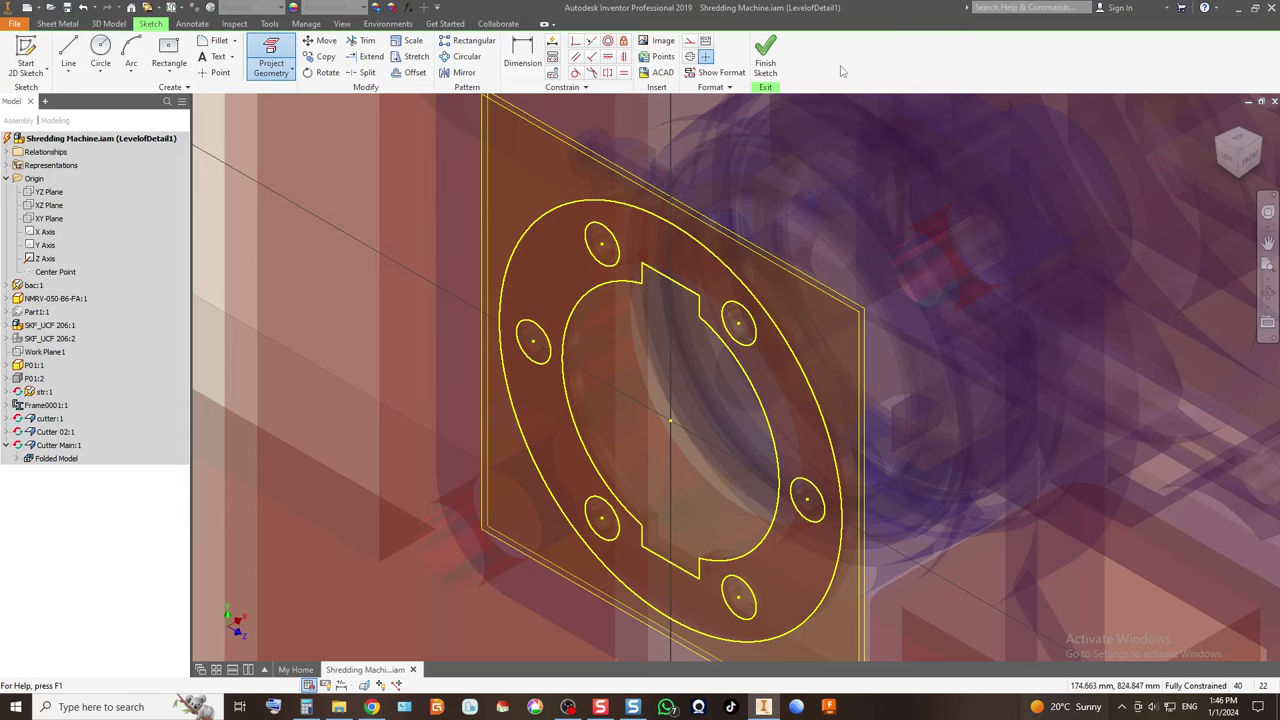
pyautogui.click(768, 70)
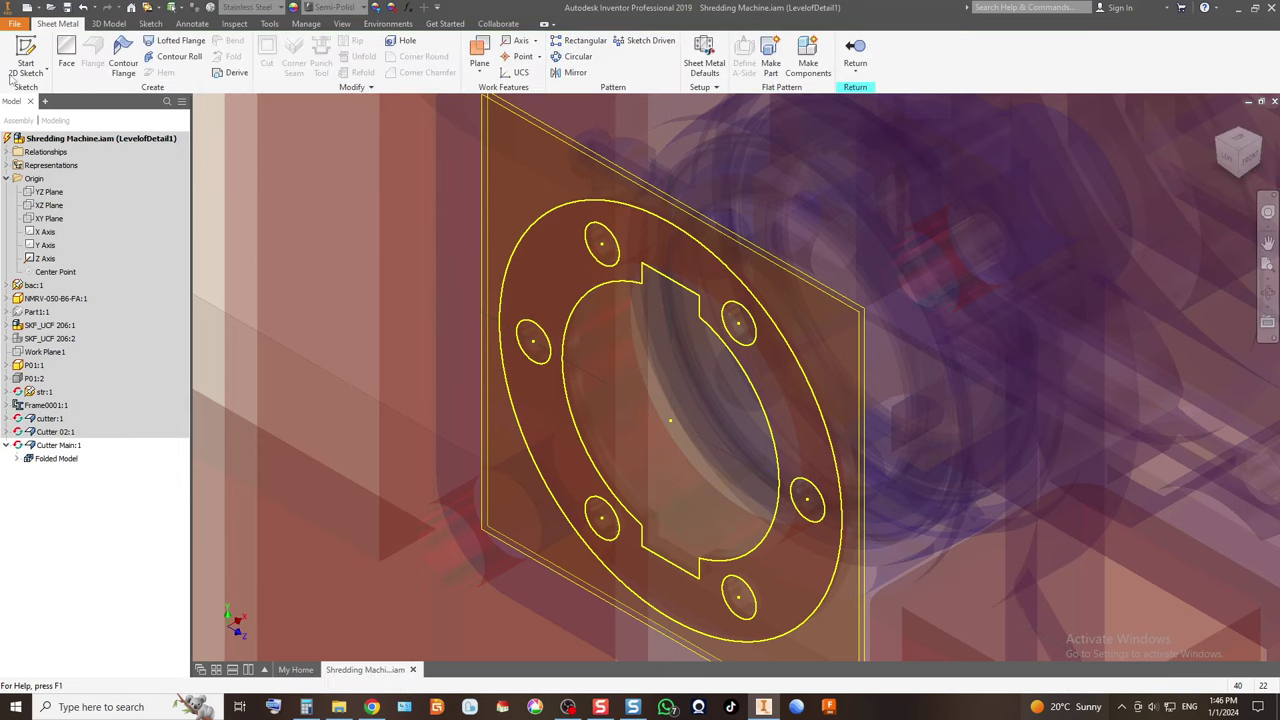
# Create a sheet metal Face from the projected ring profile using the default sheet metal rule.
pyautogui.click(66, 52)
pyautogui.click(574, 264)
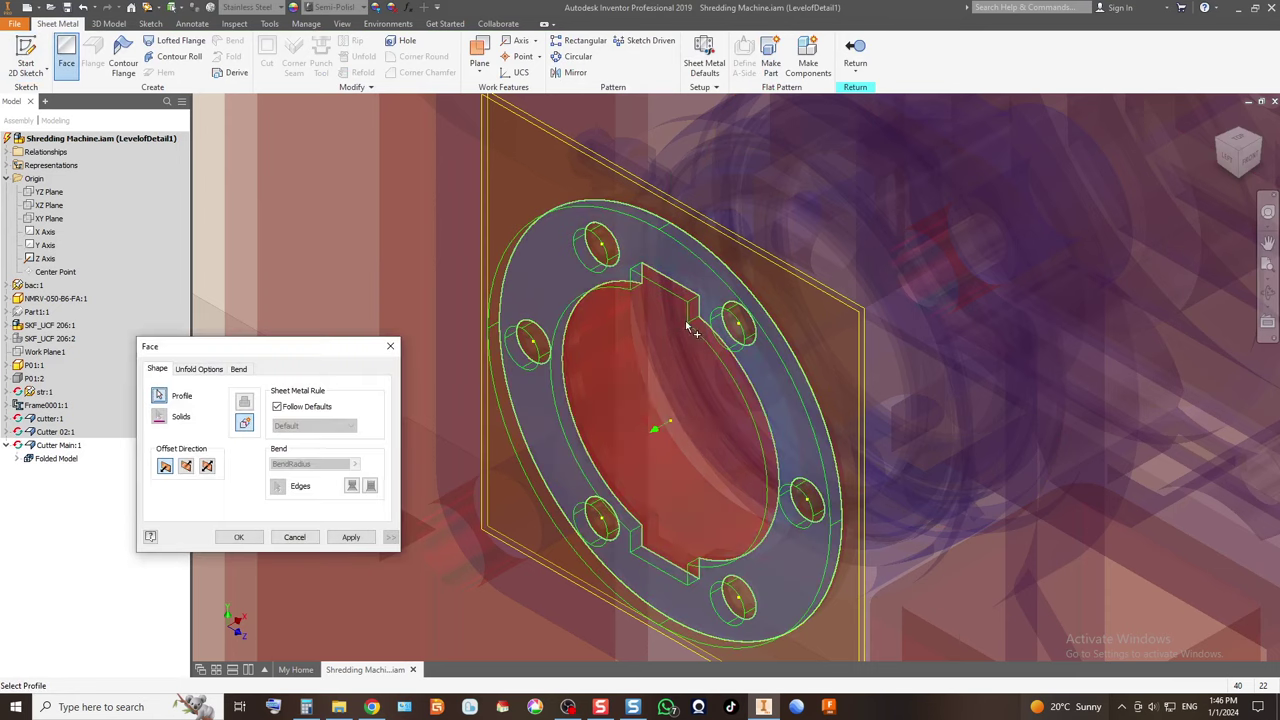
pyautogui.click(237, 538)
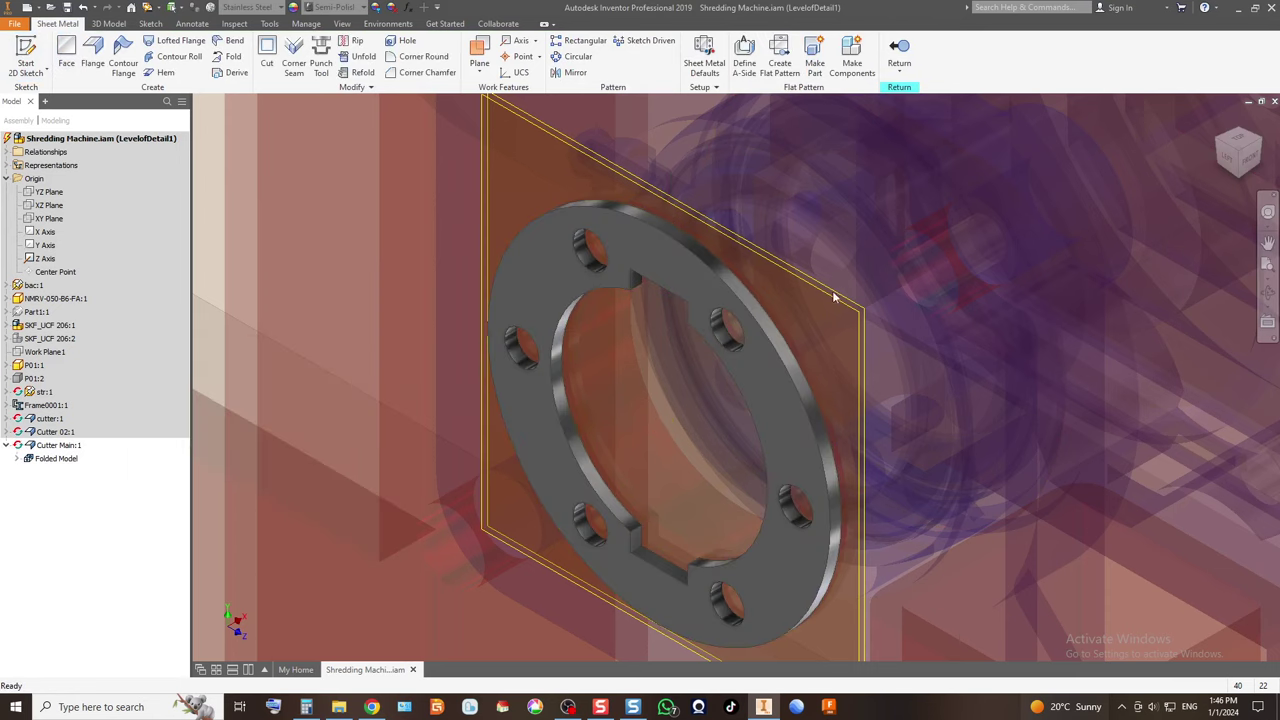
# Sketch a centre rectangle about 10 mm wide and 8 mm high over the upper notch on Cutter Main's outer face.
pyautogui.click(1236, 162)
pyautogui.press('End')
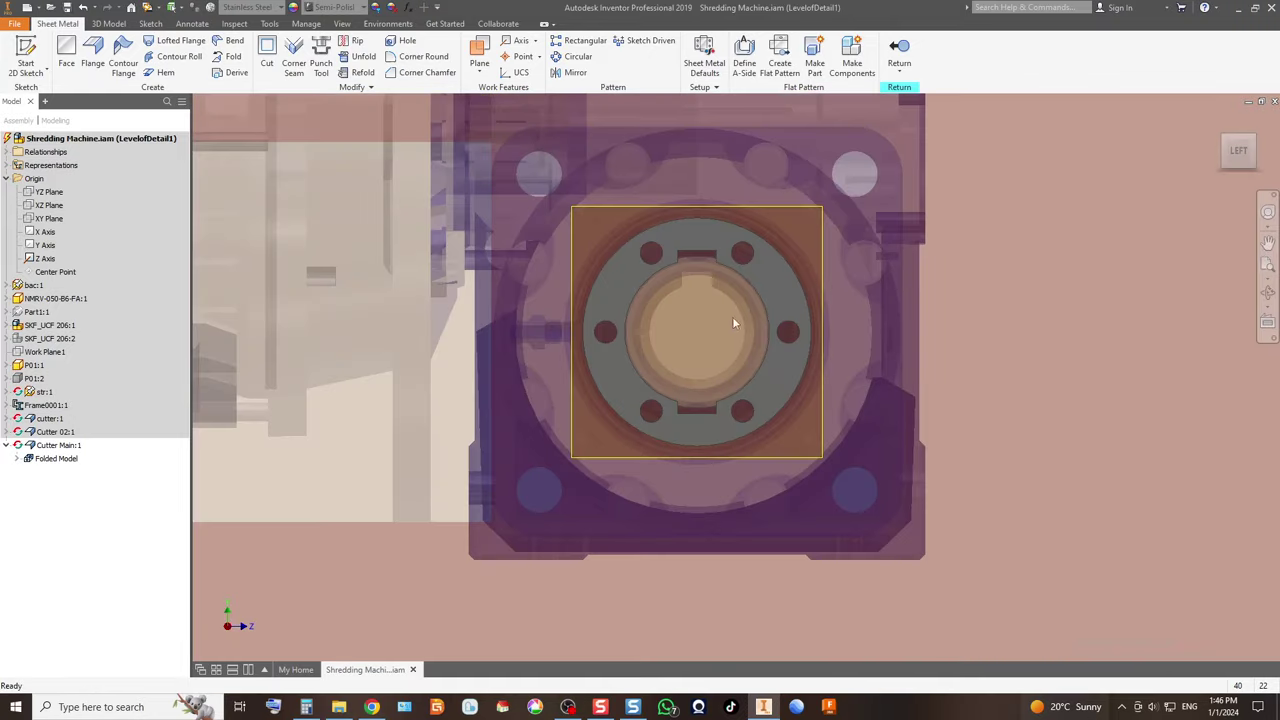
pyautogui.scroll(3, 704, 267)
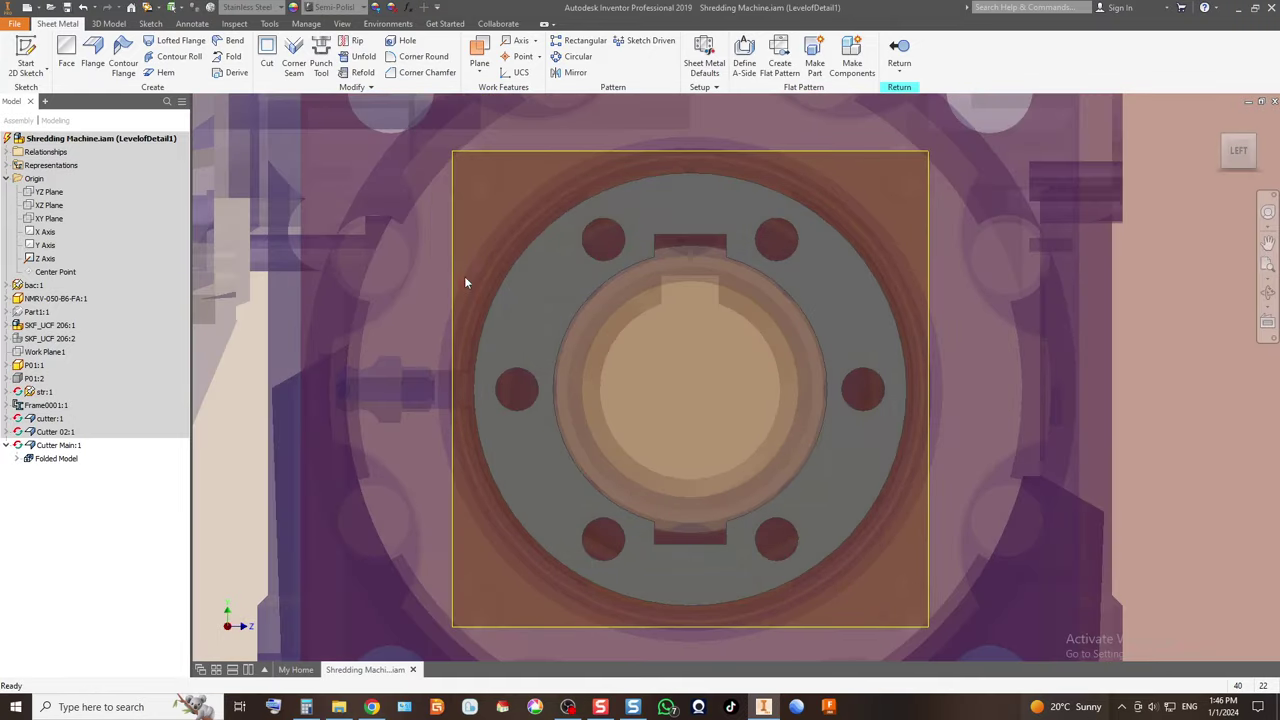
pyautogui.scroll(-2, 391, 229)
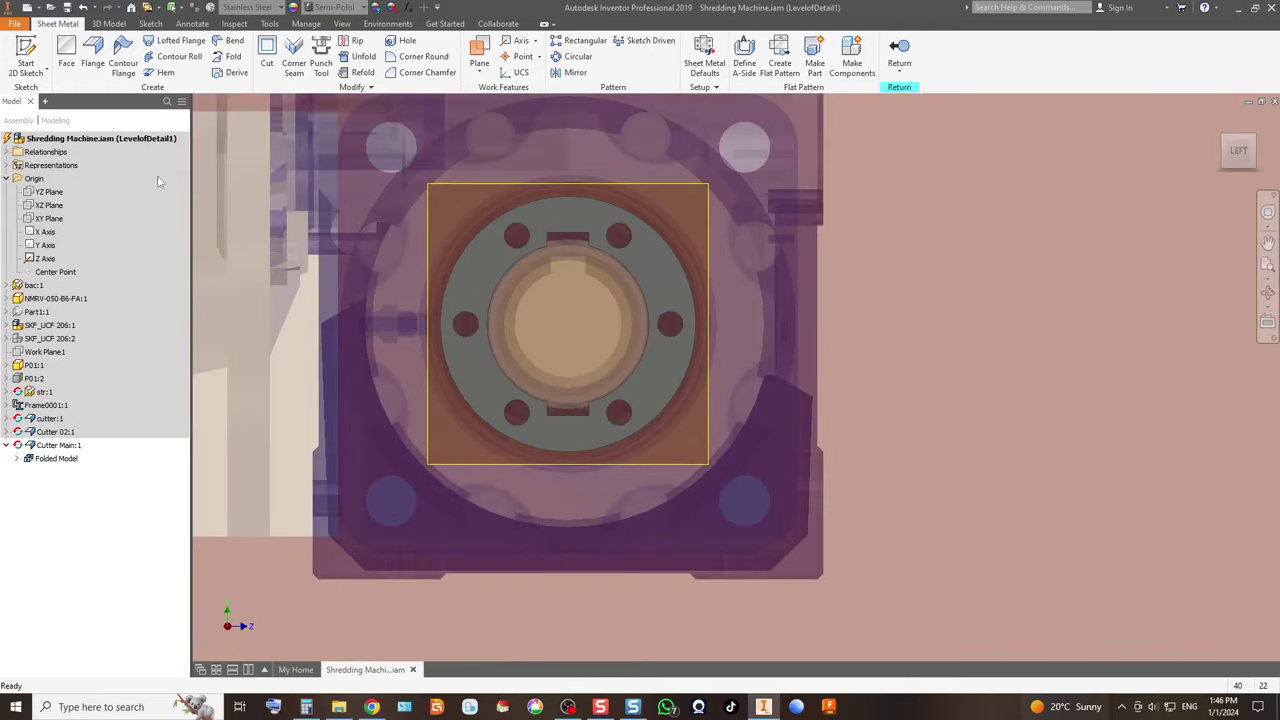
pyautogui.click(28, 50)
pyautogui.click(578, 212)
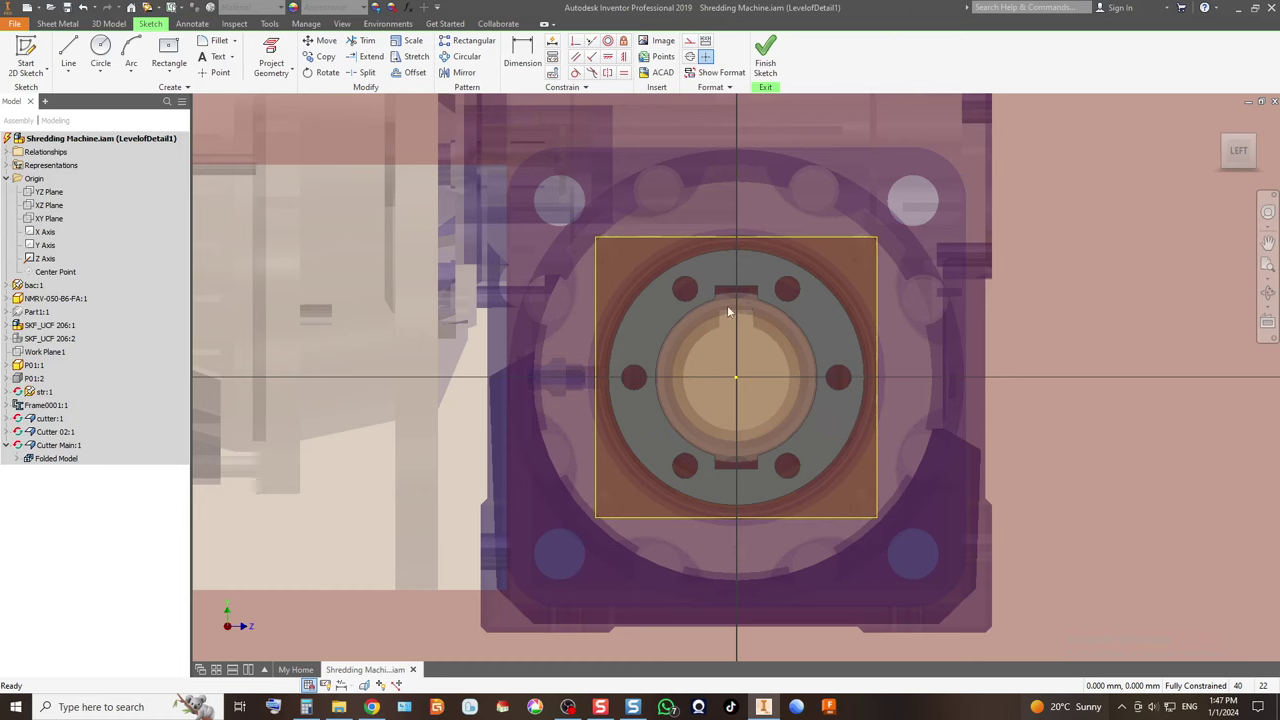
pyautogui.scroll(2, 736, 288)
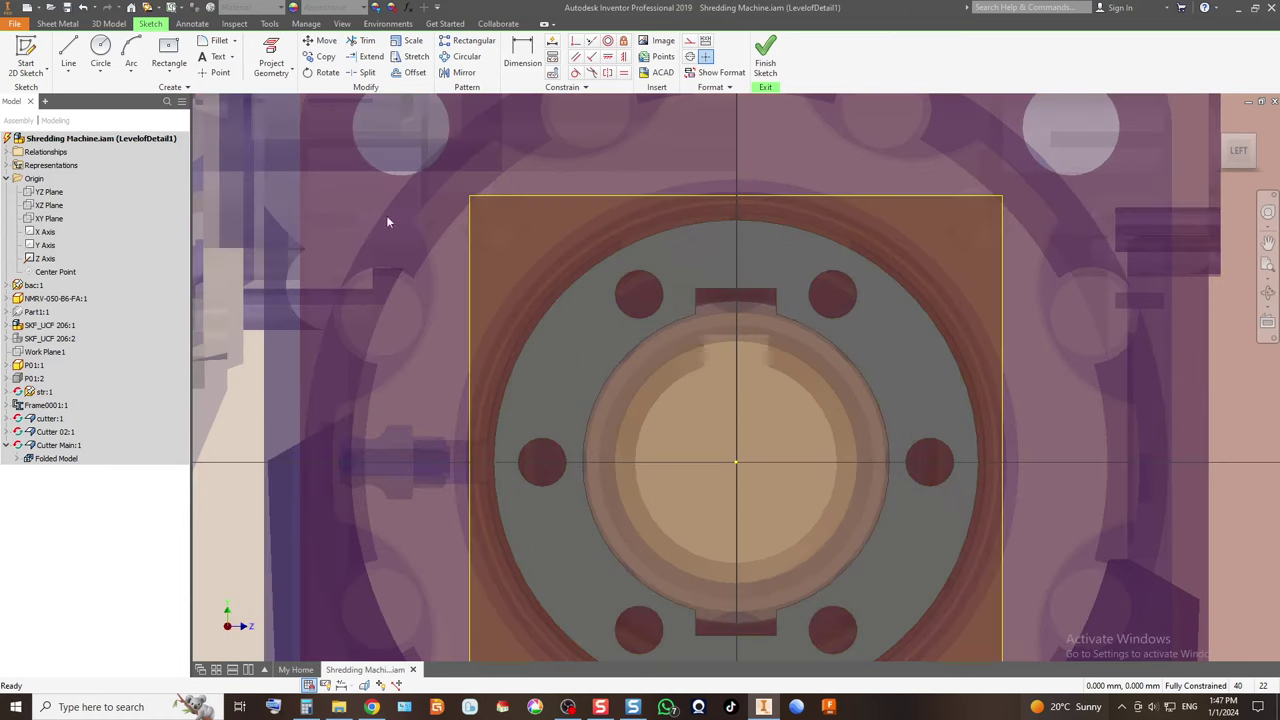
pyautogui.click(169, 50)
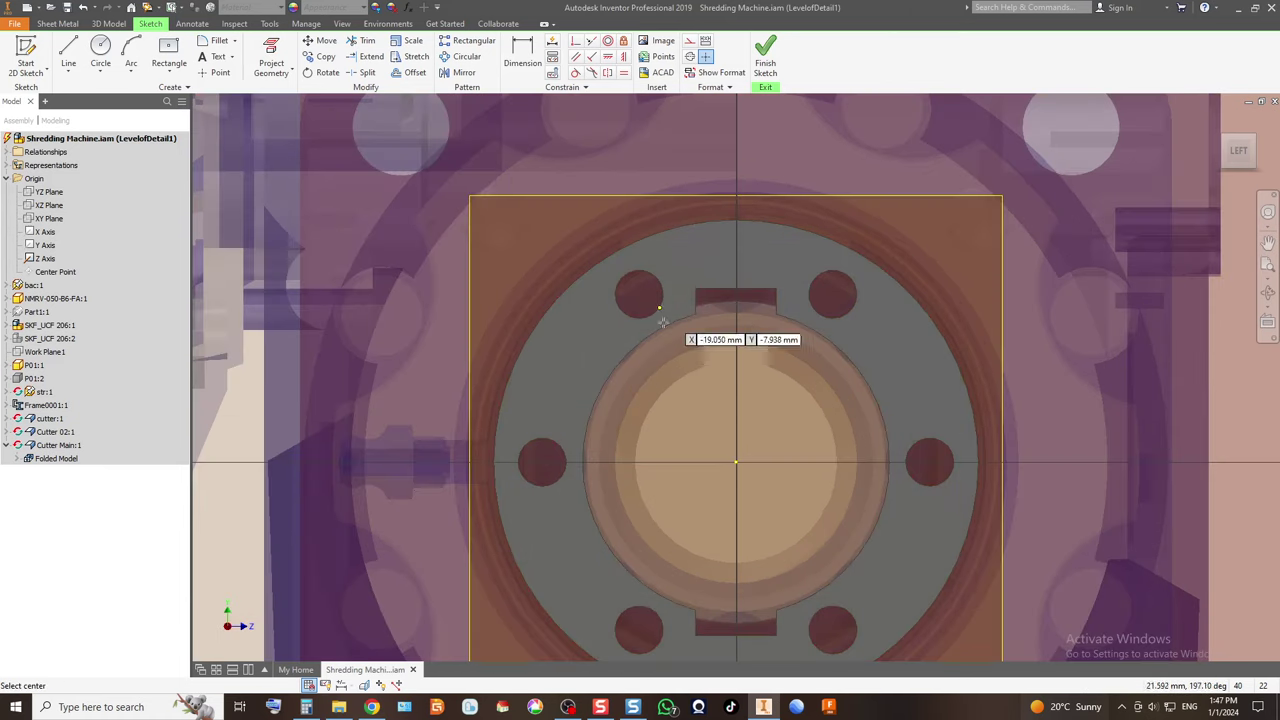
pyautogui.click(735, 320)
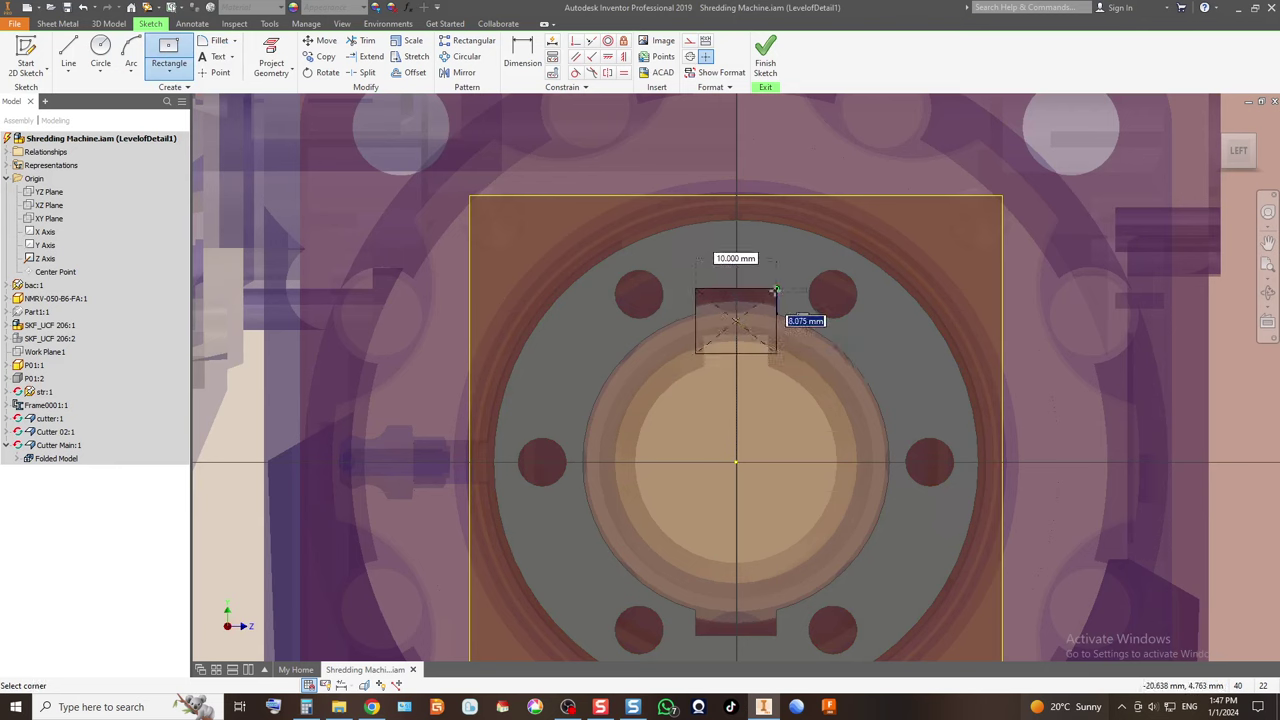
pyautogui.click(775, 290)
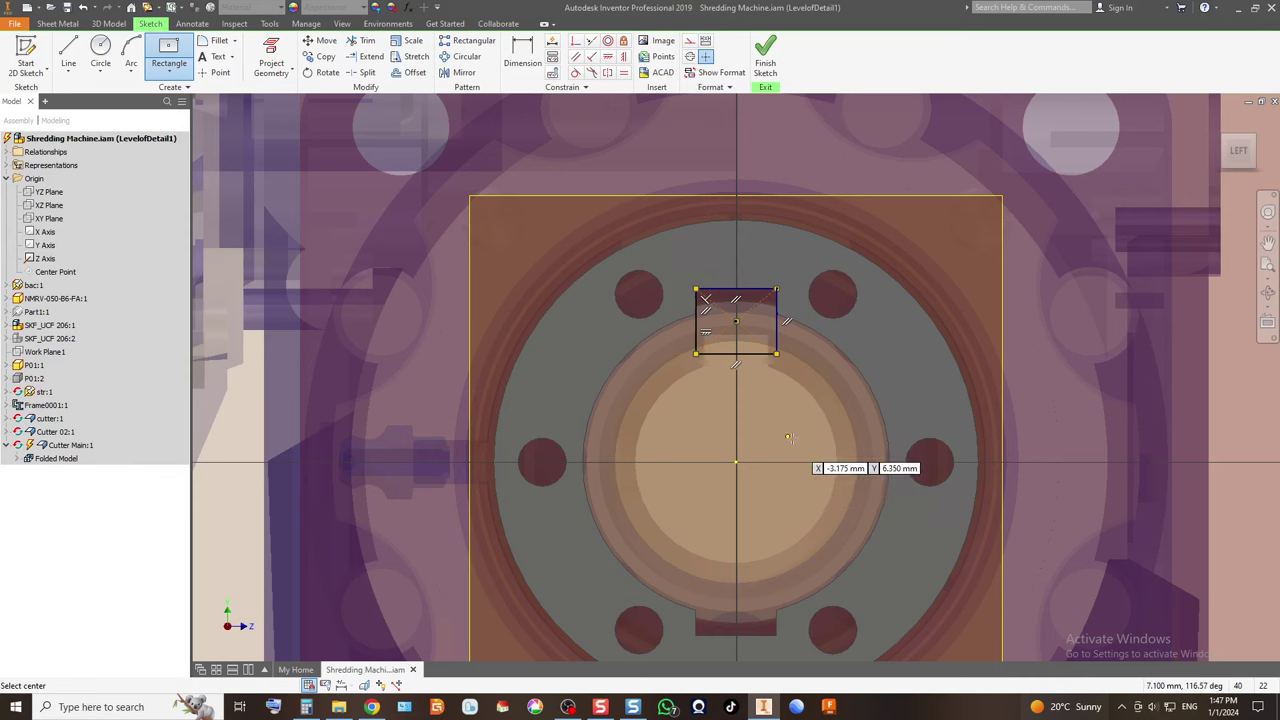
pyautogui.press('Escape')
# Circular-pattern the notch rectangle around the ring's centre as 6 instances over 360 degrees and finish the sketch.
pyautogui.moveTo(686, 266); pyautogui.dragTo(794, 393)
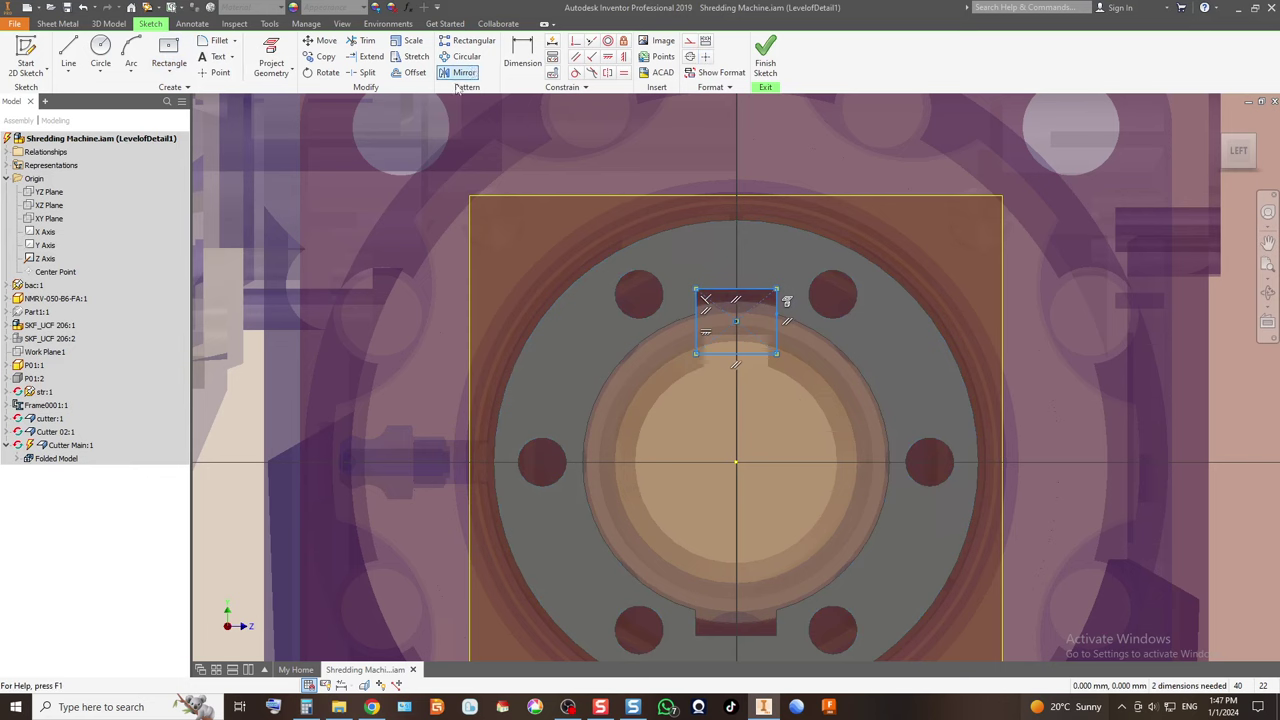
pyautogui.click(460, 56)
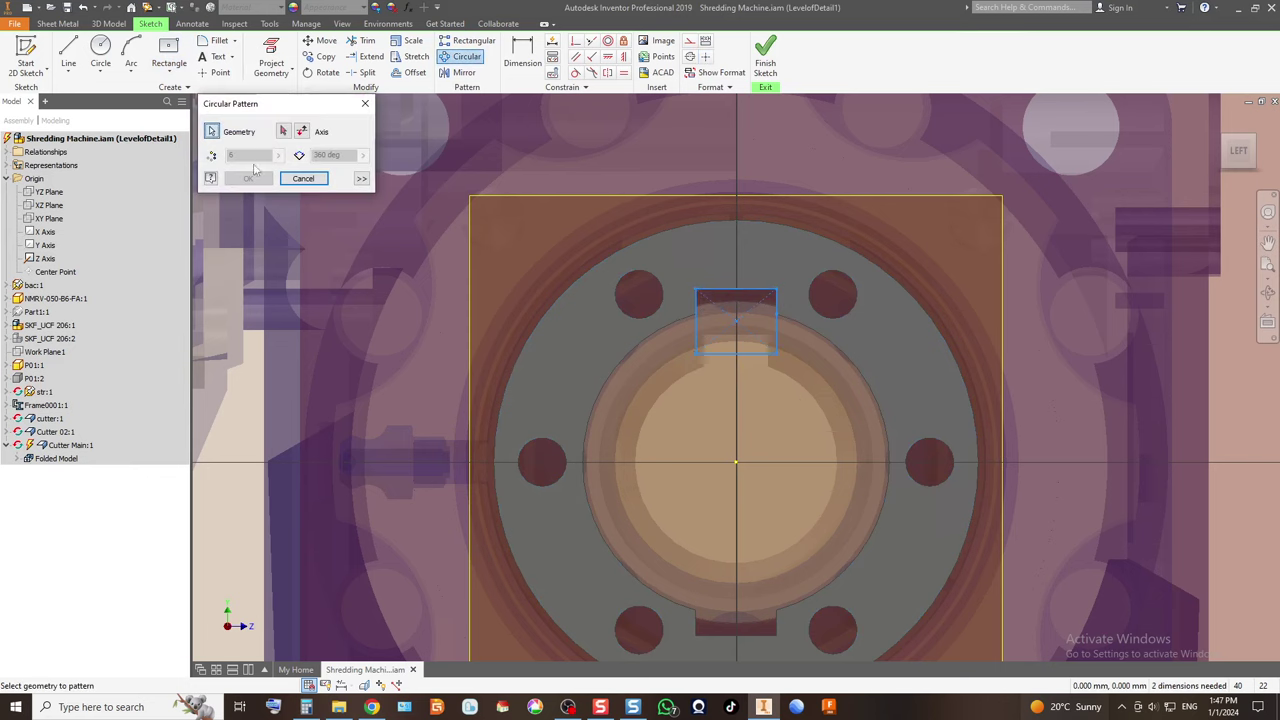
pyautogui.click(283, 131)
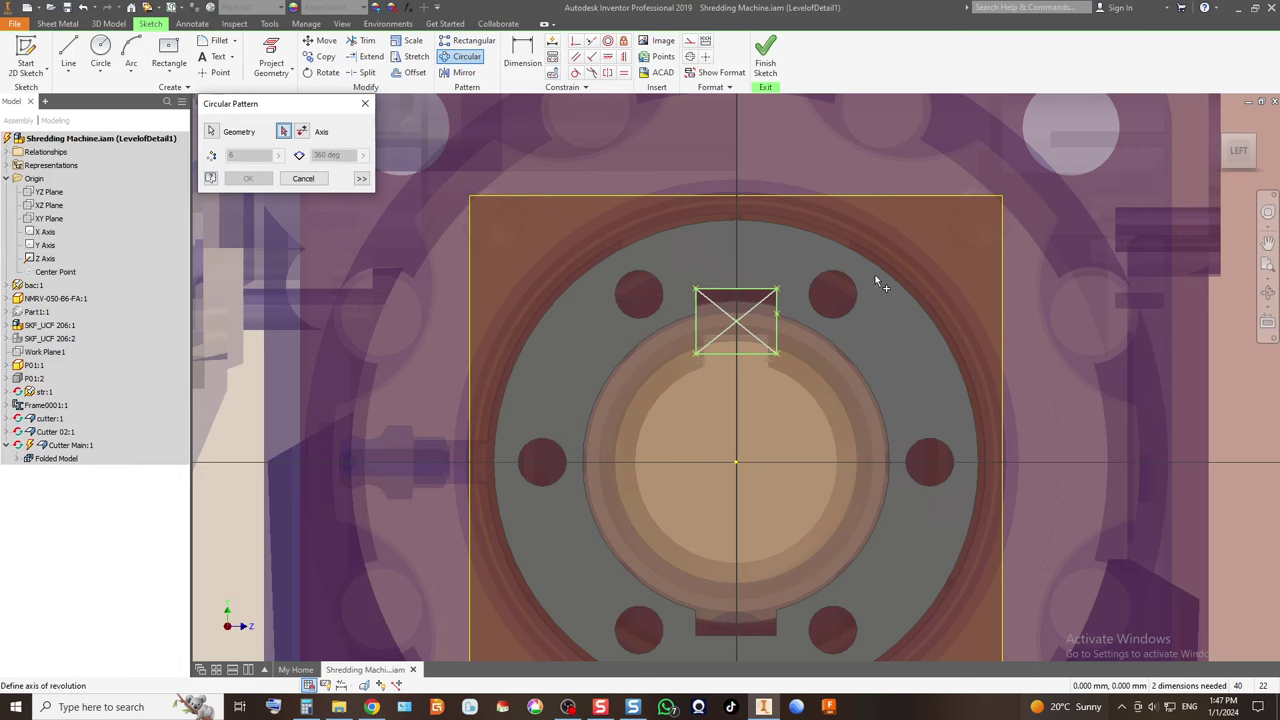
pyautogui.click(736, 463)
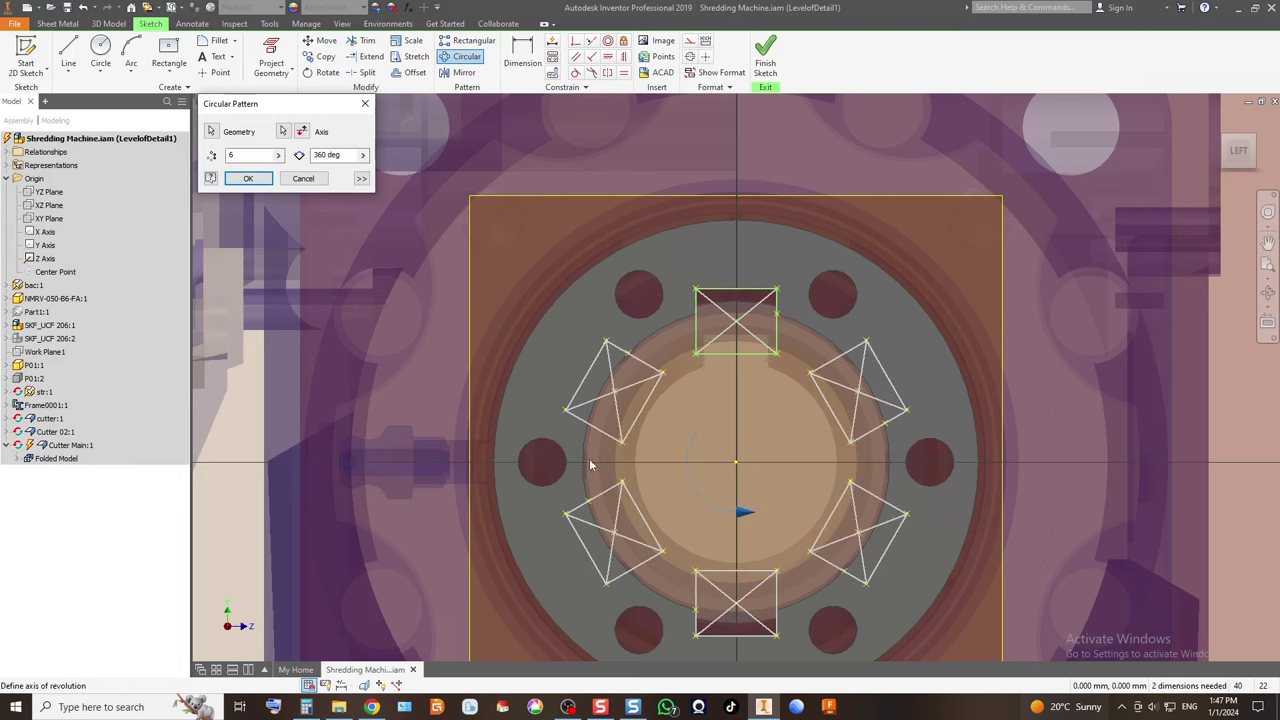
pyautogui.click(248, 178)
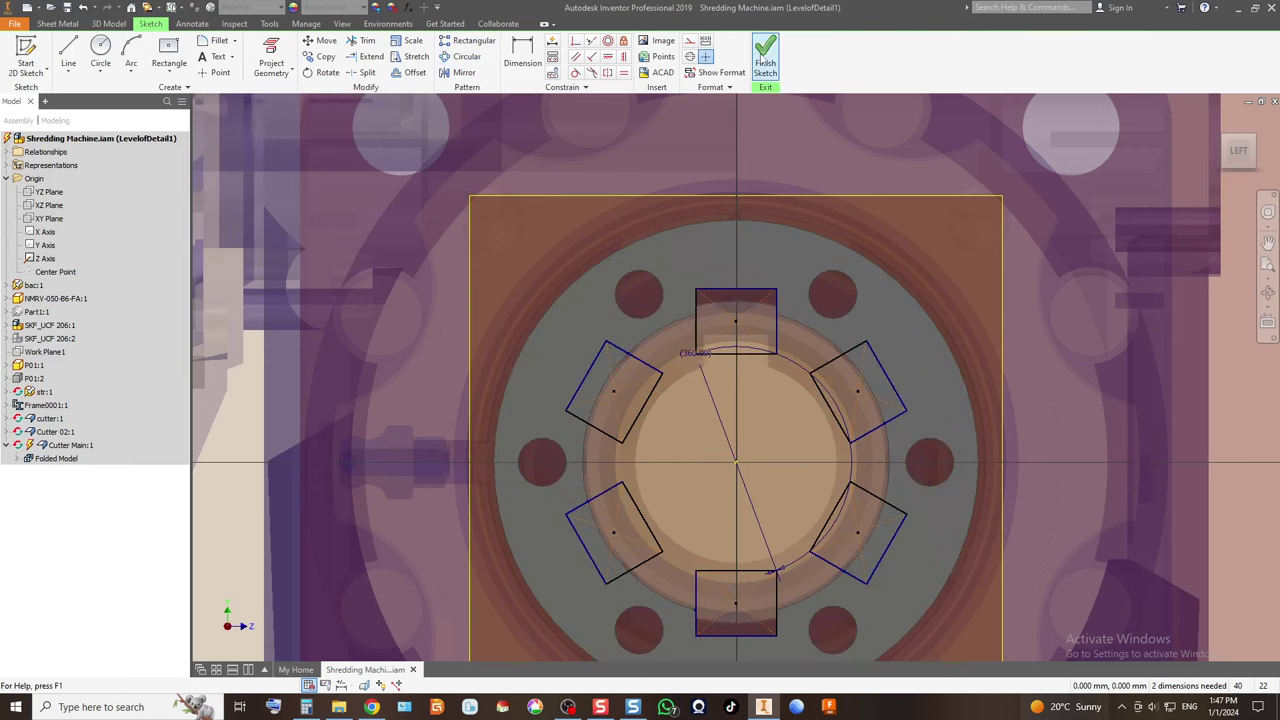
pyautogui.click(765, 60)
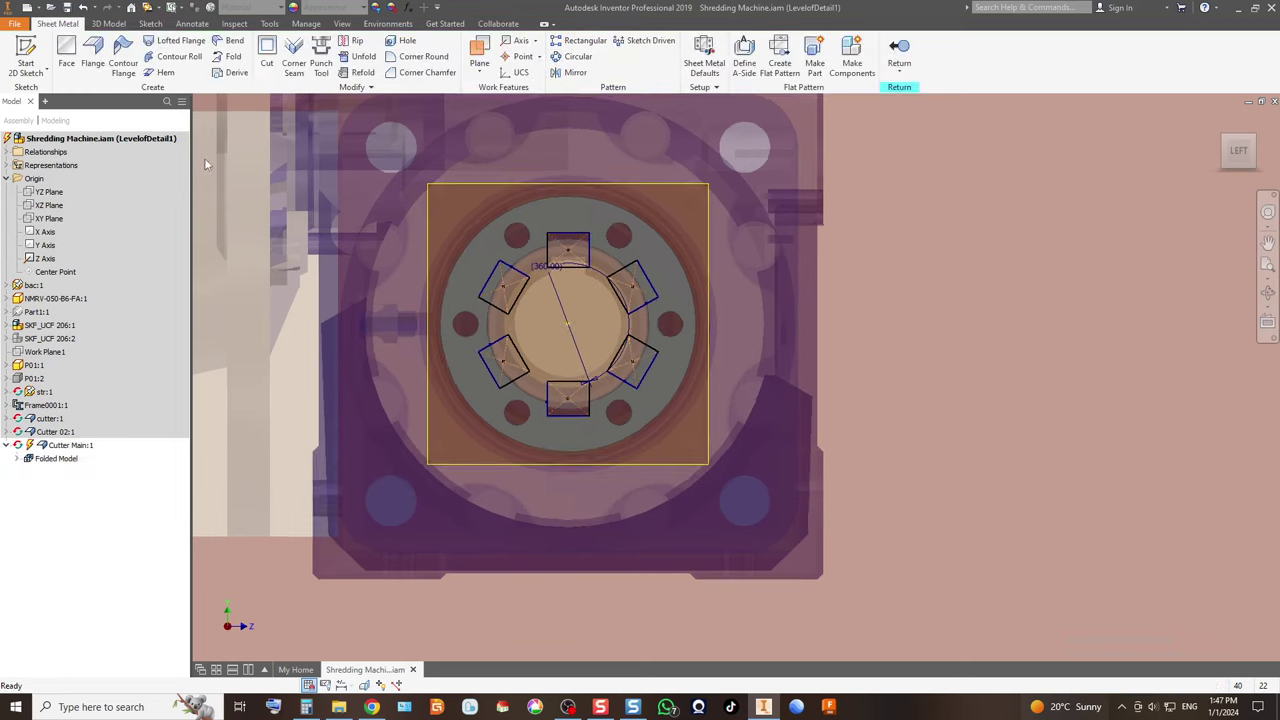
# Try adding the five patterned rectangles, excluding the original upper one, as a sheet metal Face, and undo it.
pyautogui.click(67, 50)
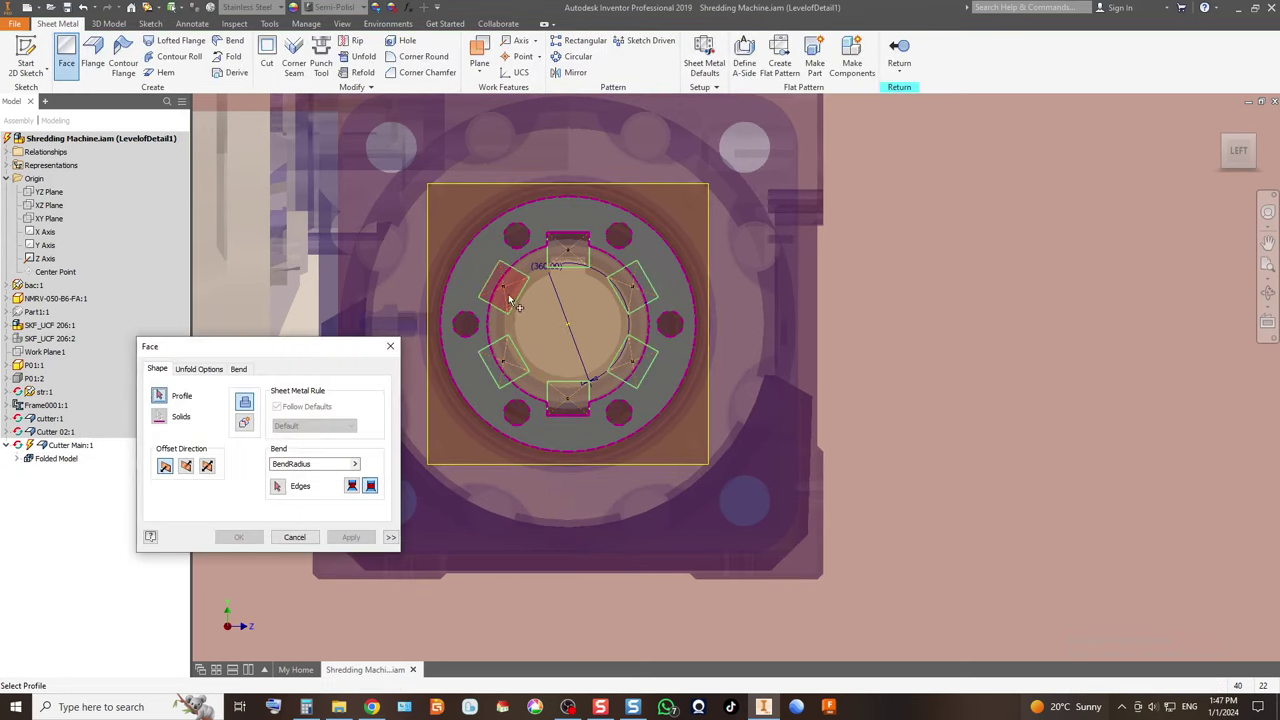
pyautogui.click(510, 367)
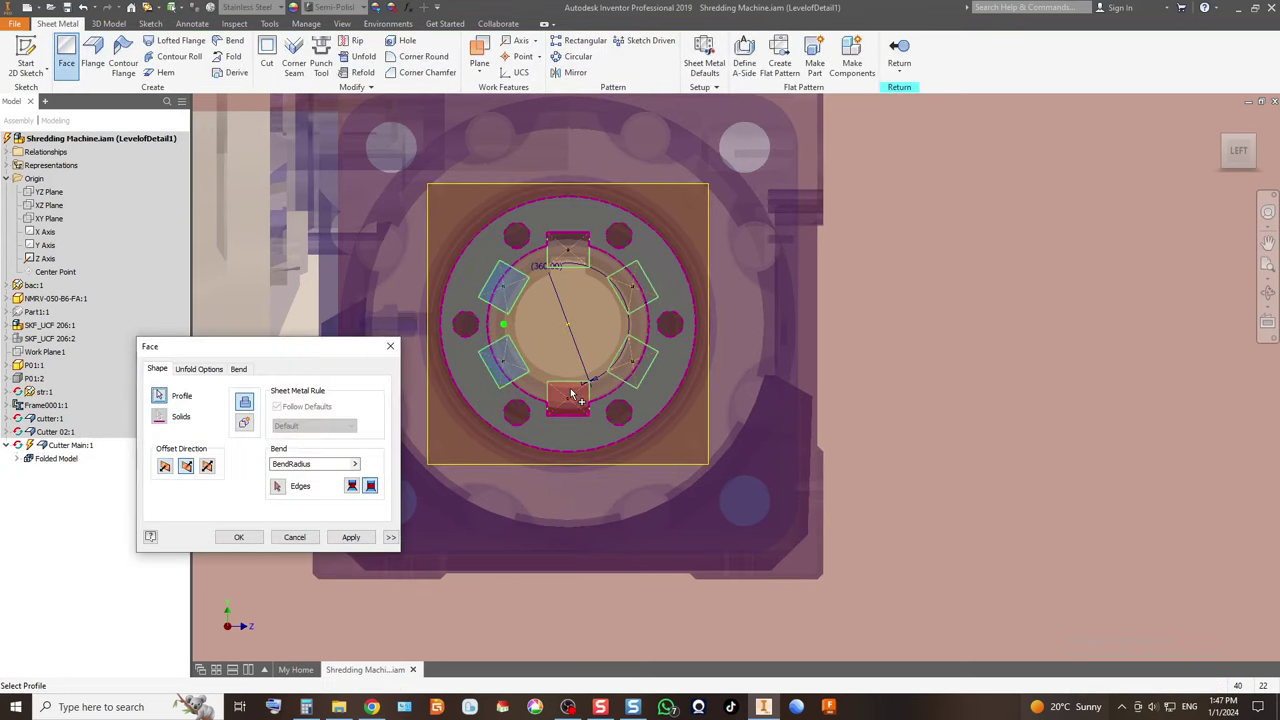
pyautogui.click(570, 396)
pyautogui.click(634, 362)
pyautogui.click(638, 300)
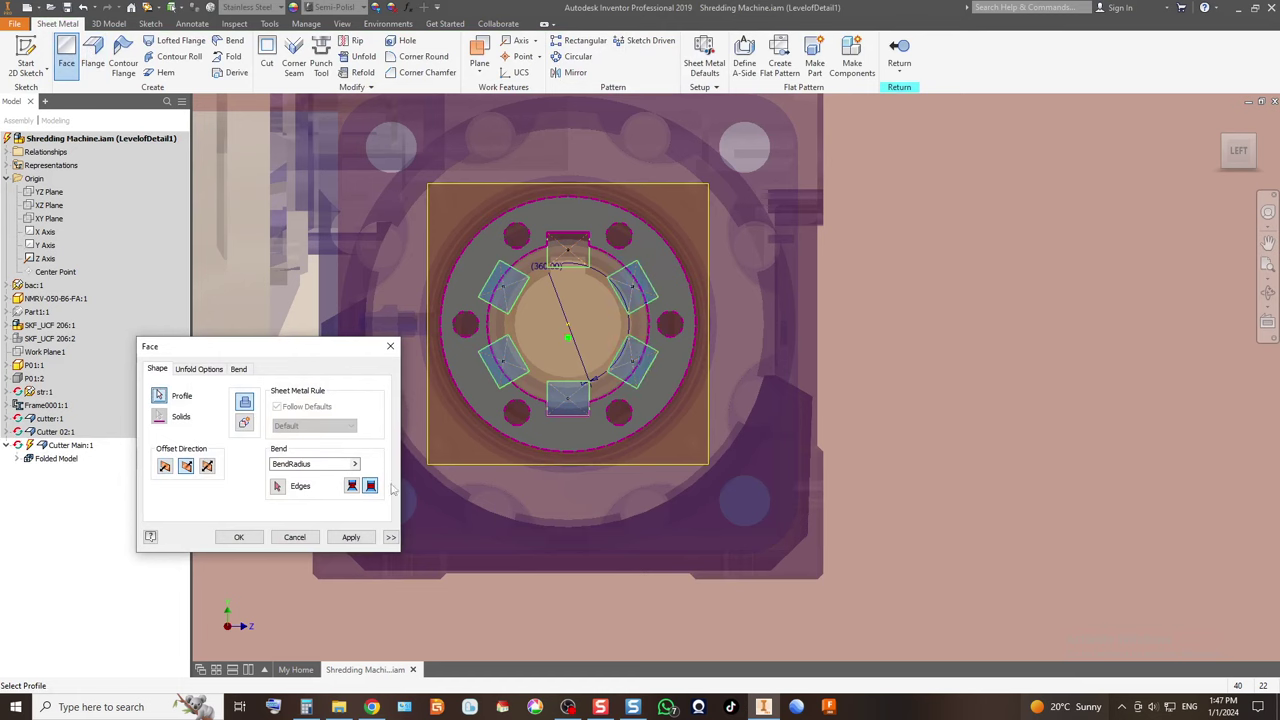
pyautogui.click(240, 537)
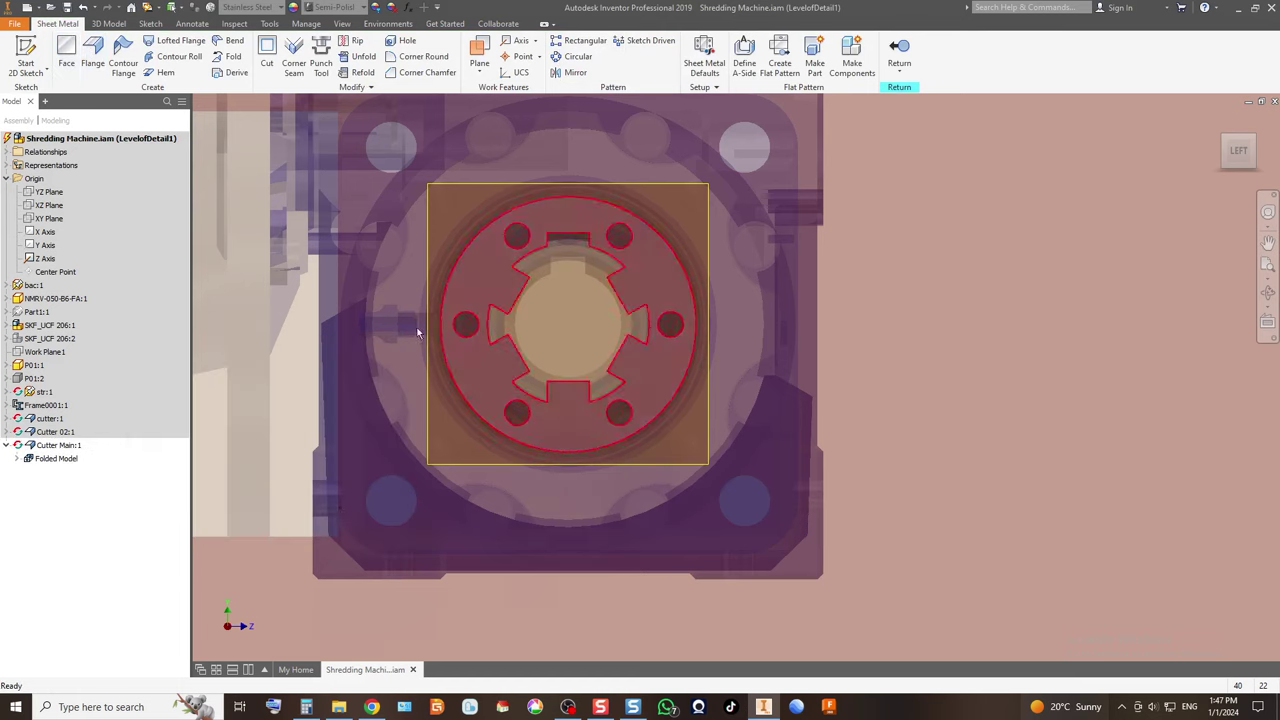
pyautogui.click(16, 458)
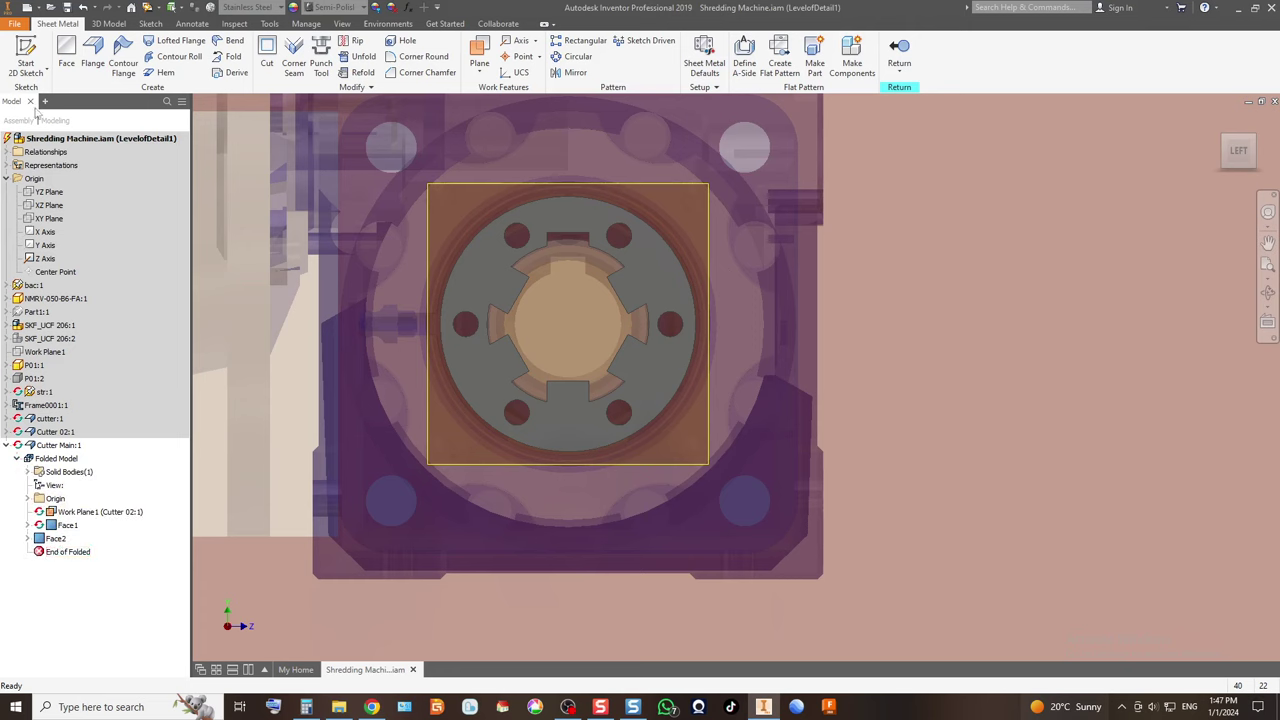
pyautogui.click(85, 8)
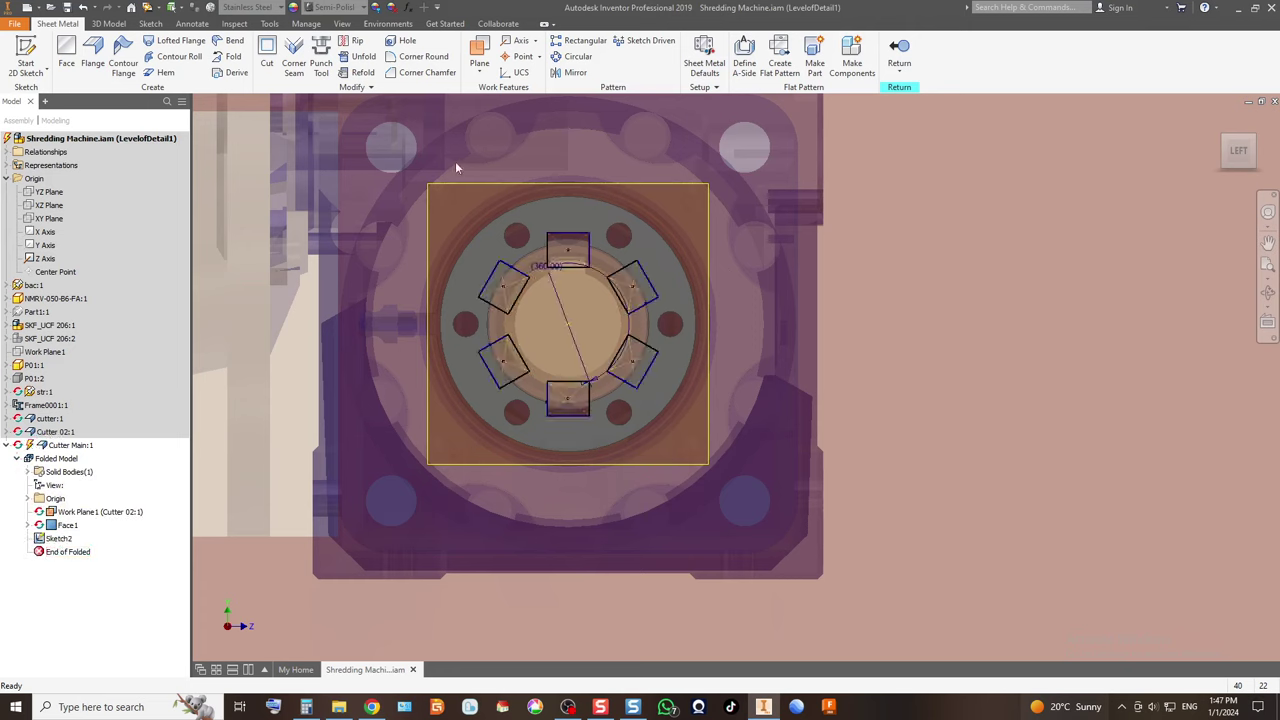
# Cut the five patterned rectangles, excluding the original upper one, into the ring's bore using the Thickness distance.
pyautogui.click(267, 55)
pyautogui.scroll(2, 610, 268)
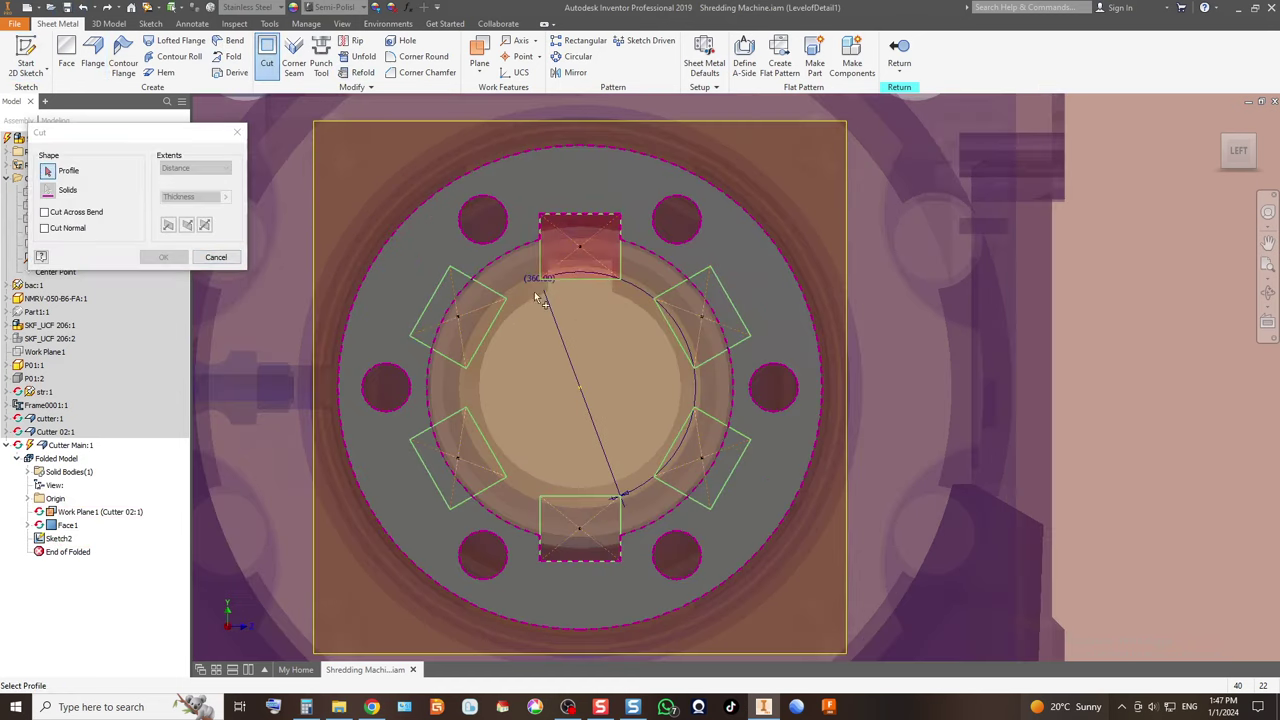
pyautogui.click(455, 318)
pyautogui.click(463, 450)
pyautogui.click(588, 514)
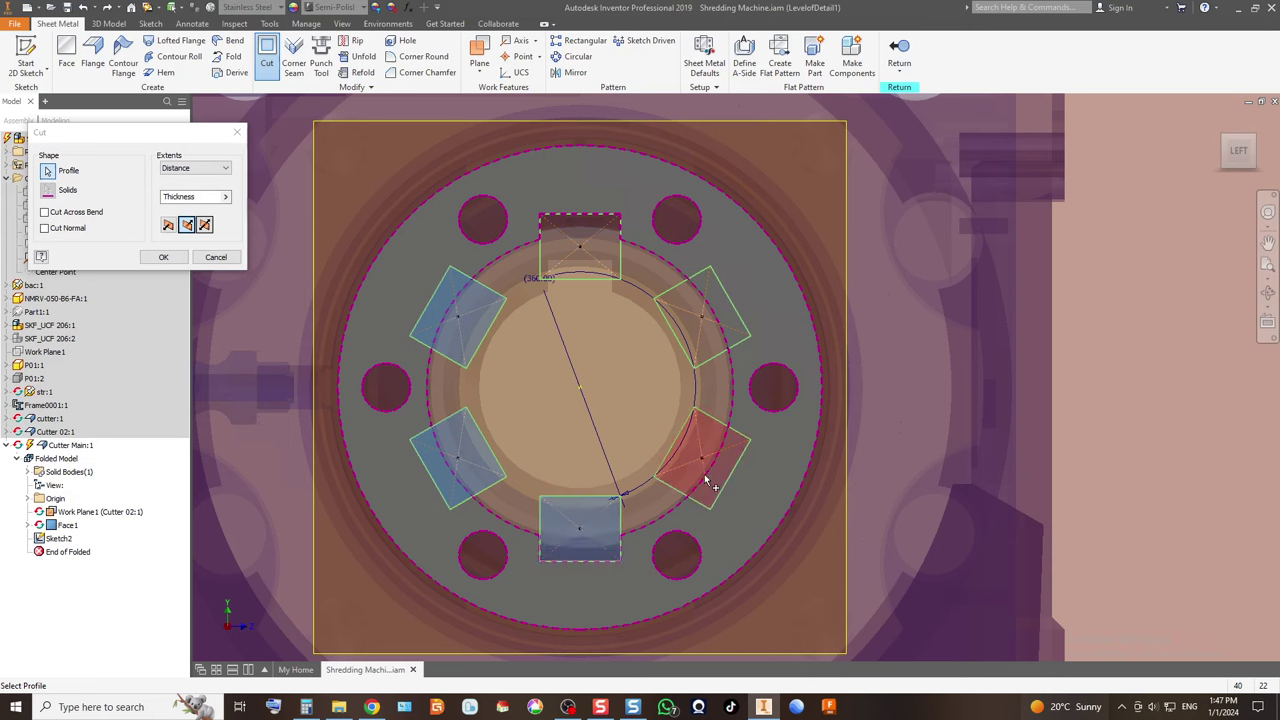
pyautogui.click(700, 467)
pyautogui.click(703, 318)
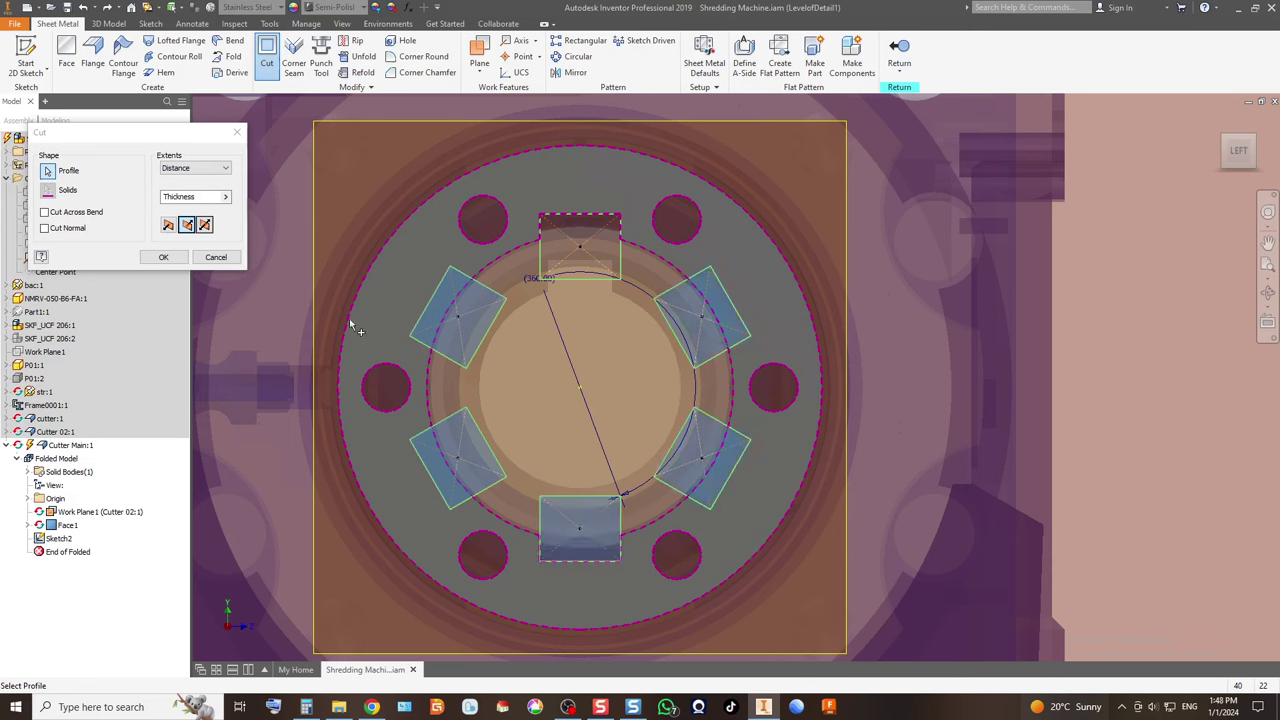
pyautogui.click(163, 257)
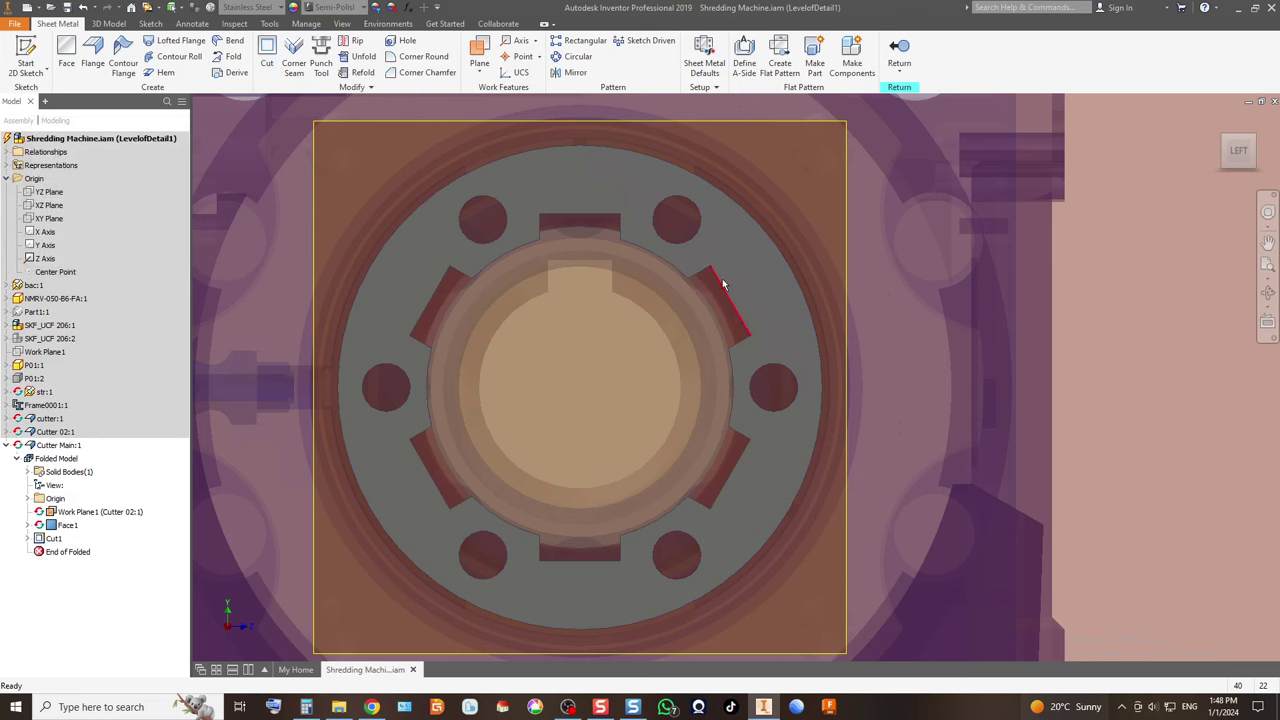
pyautogui.scroll(-3, 540, 325)
pyautogui.scroll(2, 518, 316)
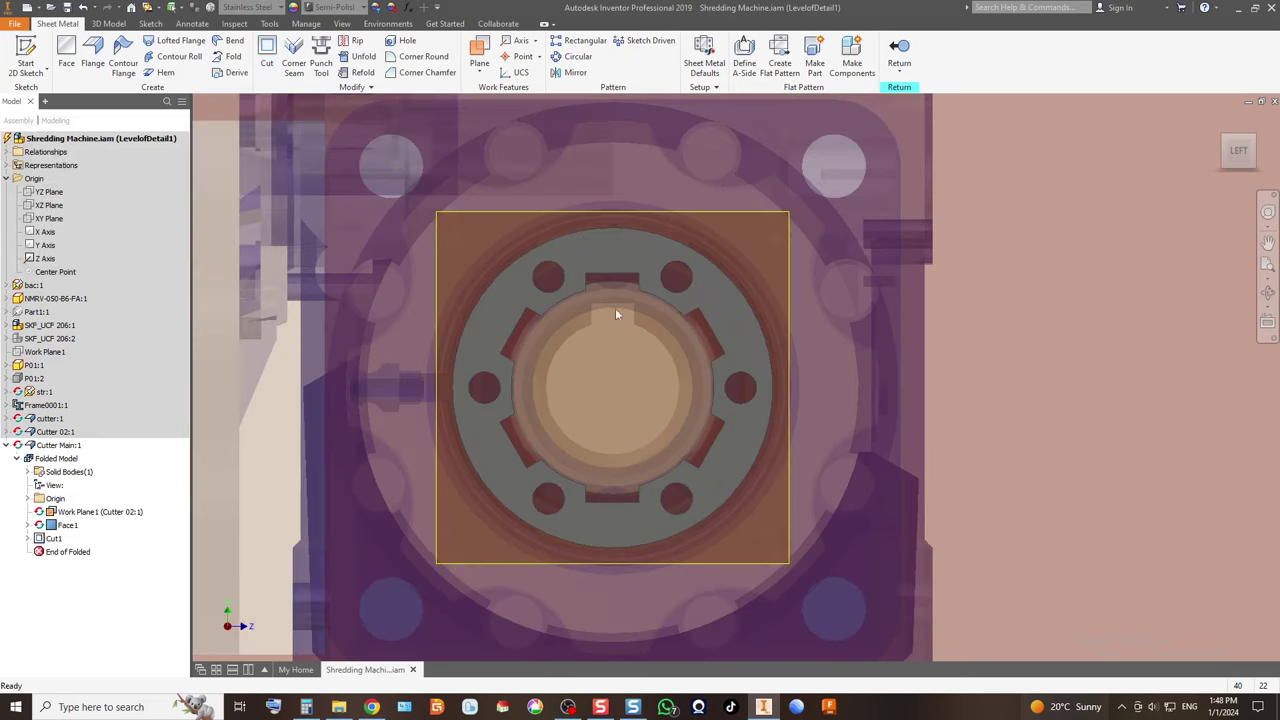
# Start a sketch on Cutter Main's outer face and draw a 100 mm diameter circle at the ring's centre.
pyautogui.click(25, 55)
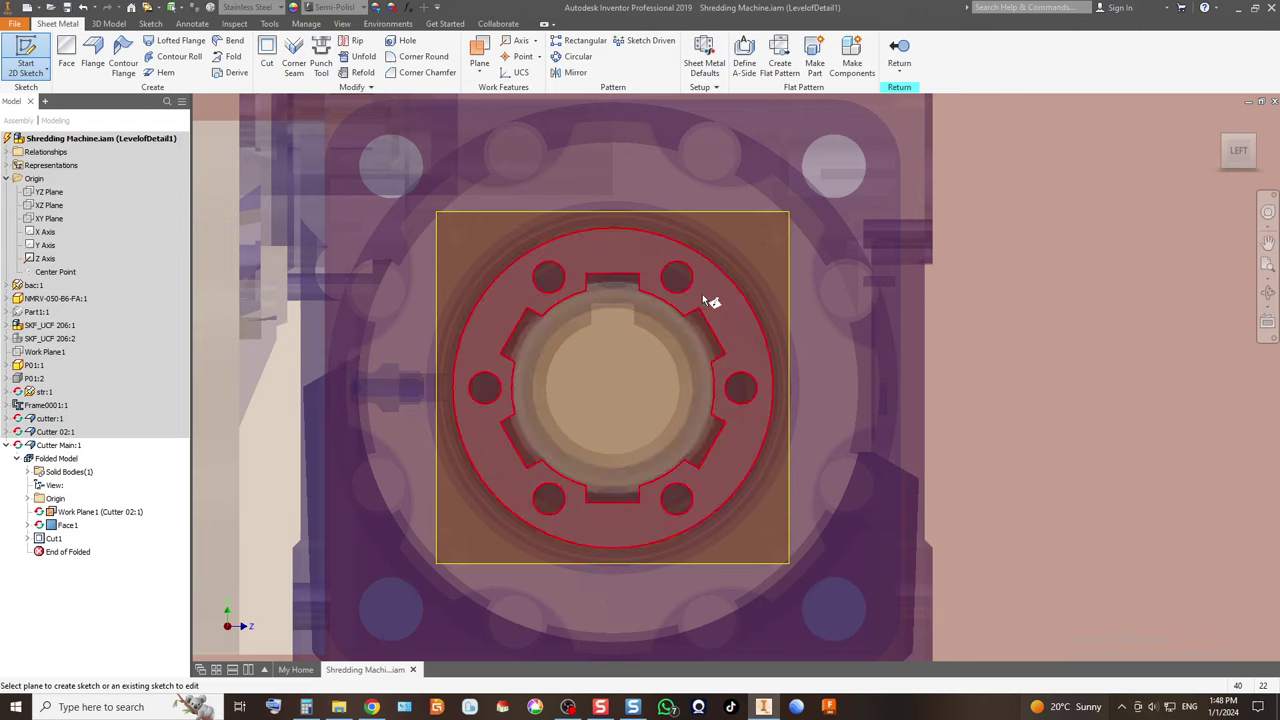
pyautogui.click(702, 294)
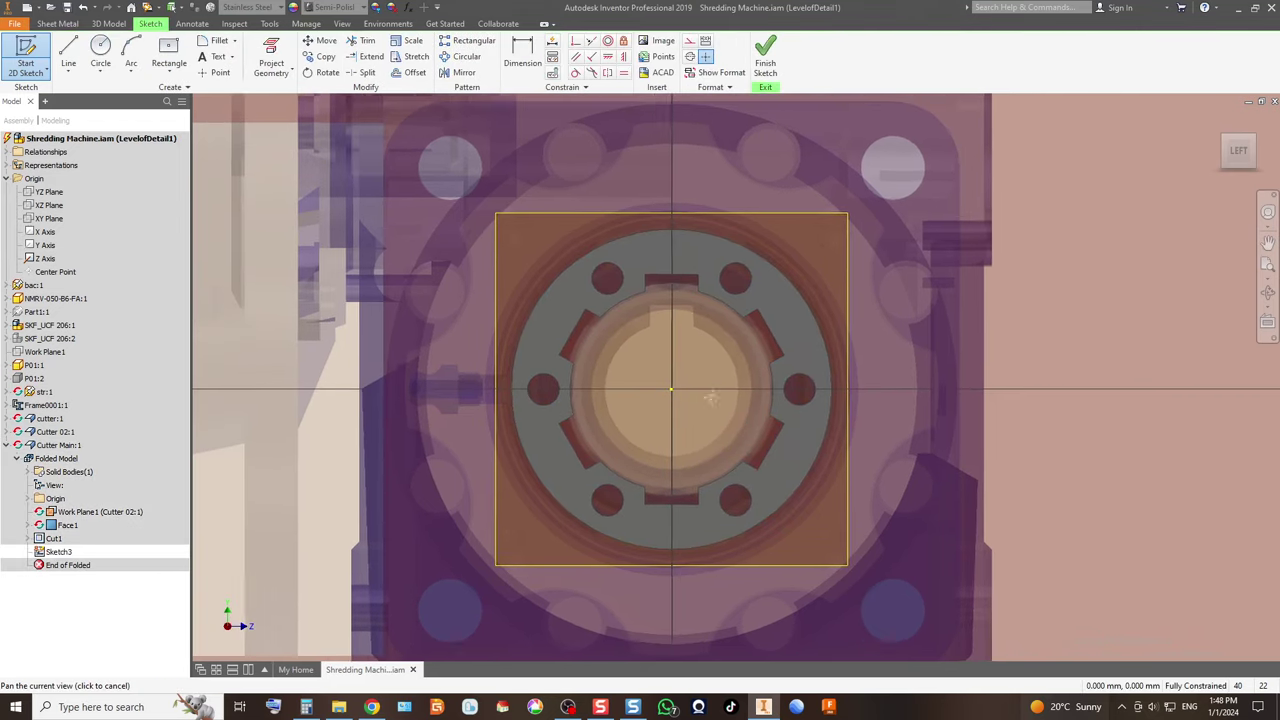
pyautogui.click(100, 50)
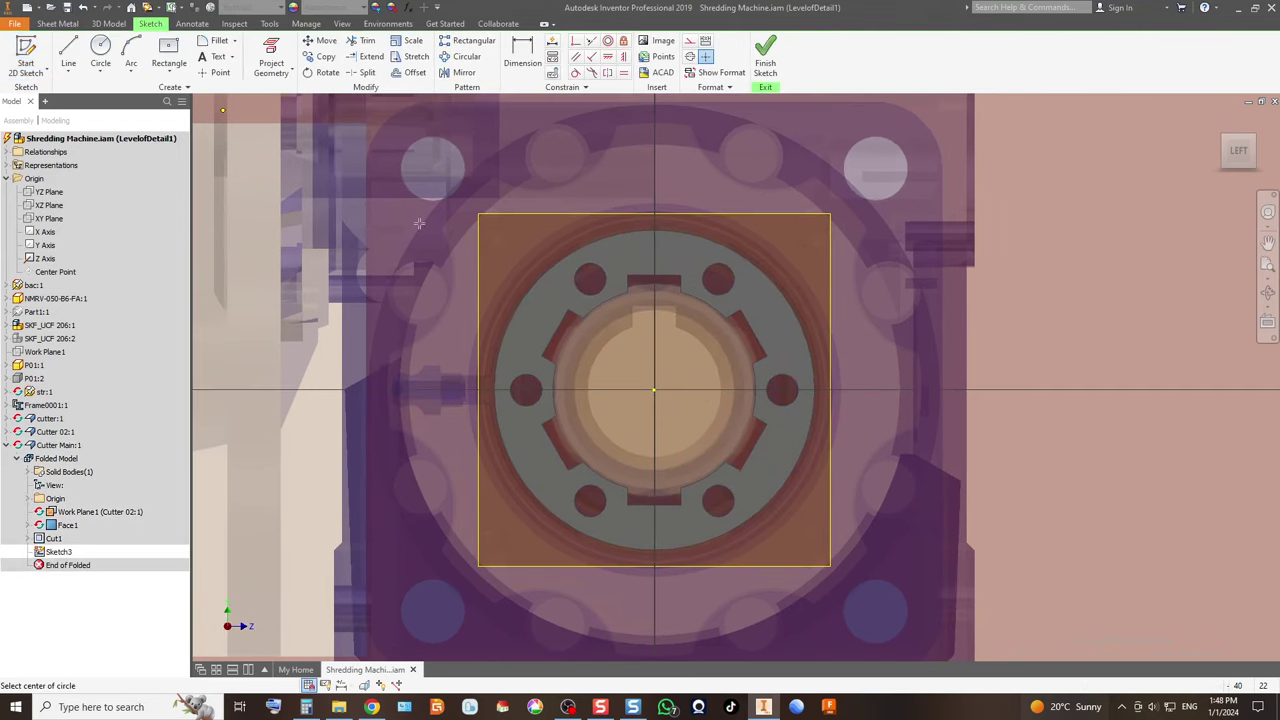
pyautogui.click(654, 392)
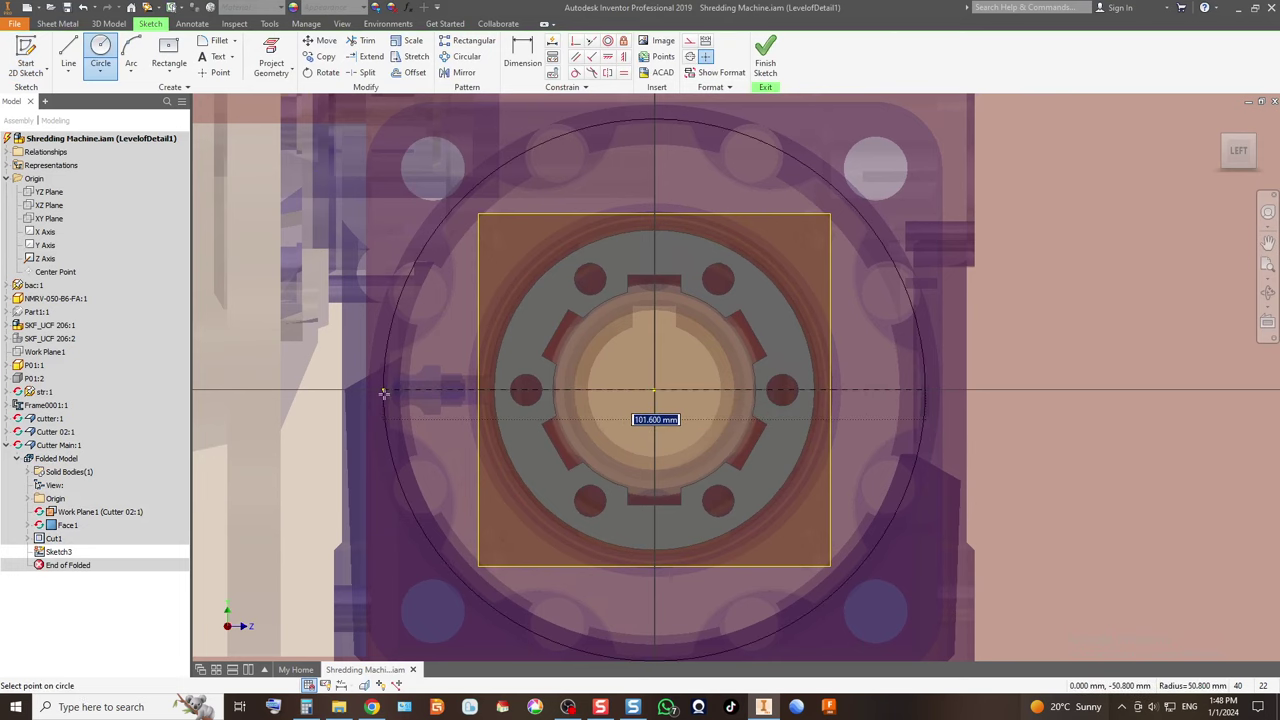
pyautogui.write('100')
pyautogui.press('Return')
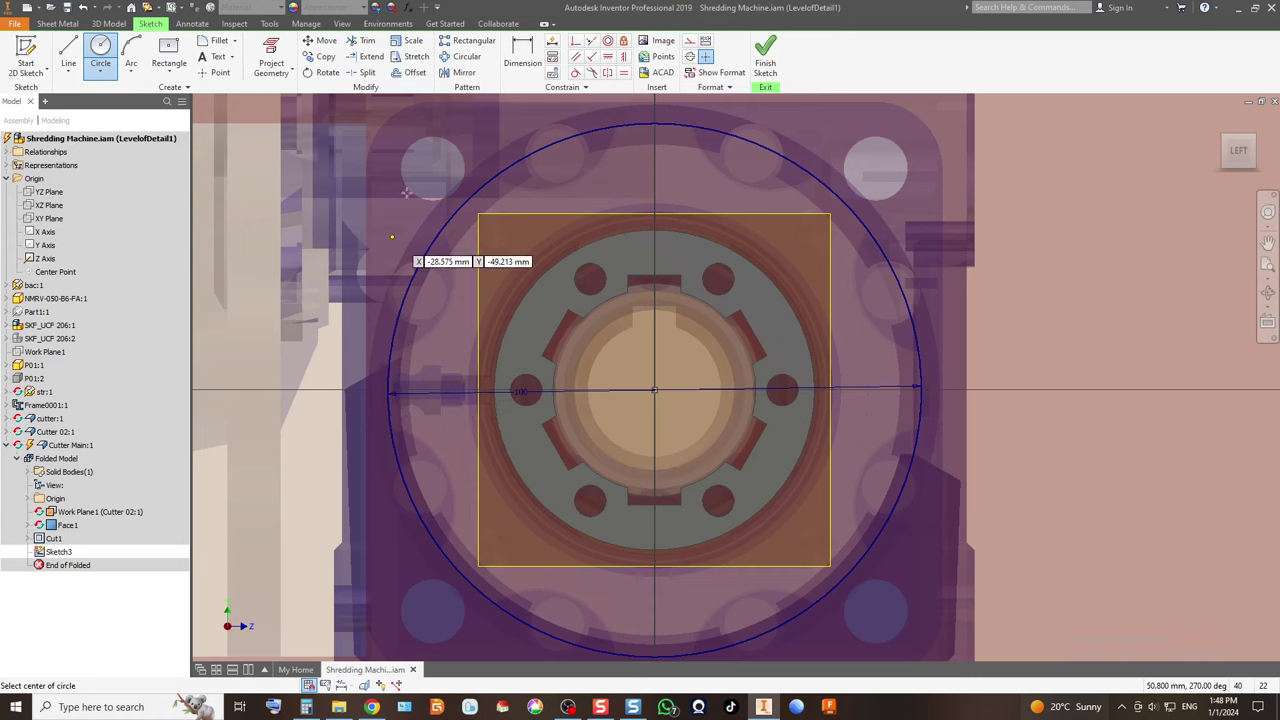
# Project the ring's leftmost hole into the sketch and draw a horizontal line from the ring's centre to the 100 mm circle.
pyautogui.scroll(3, 376, 404)
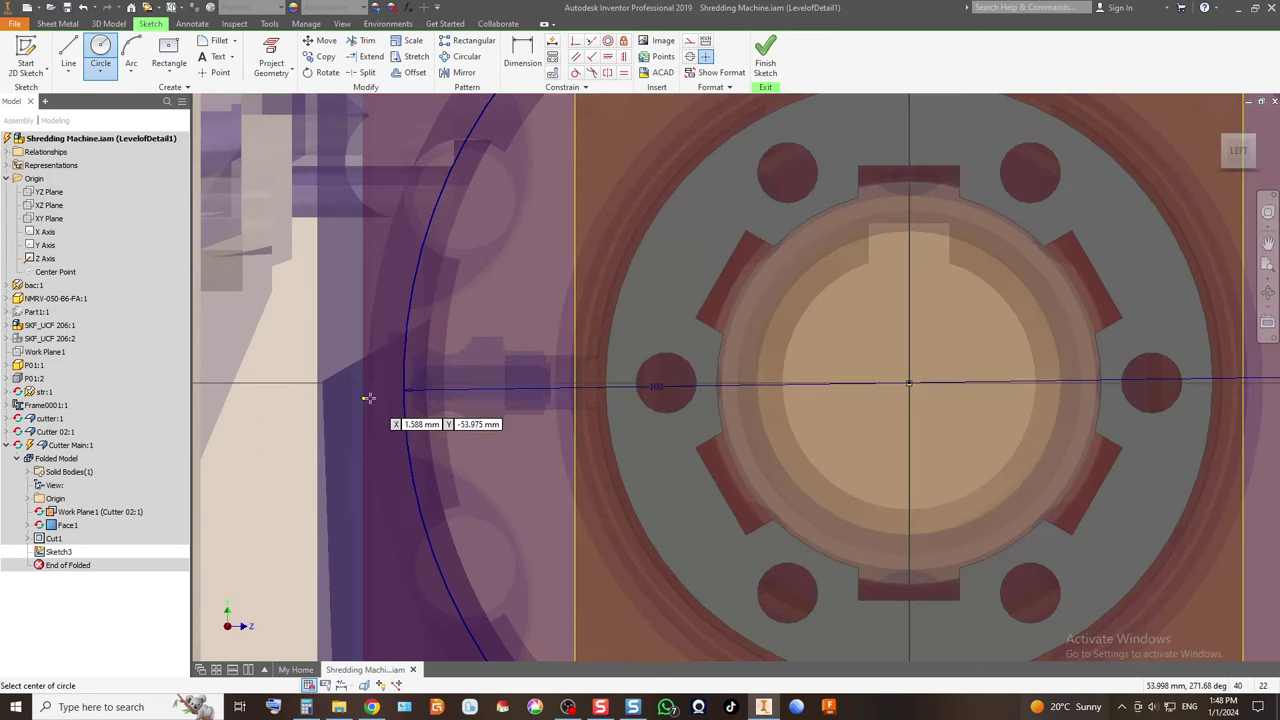
pyautogui.click(288, 48)
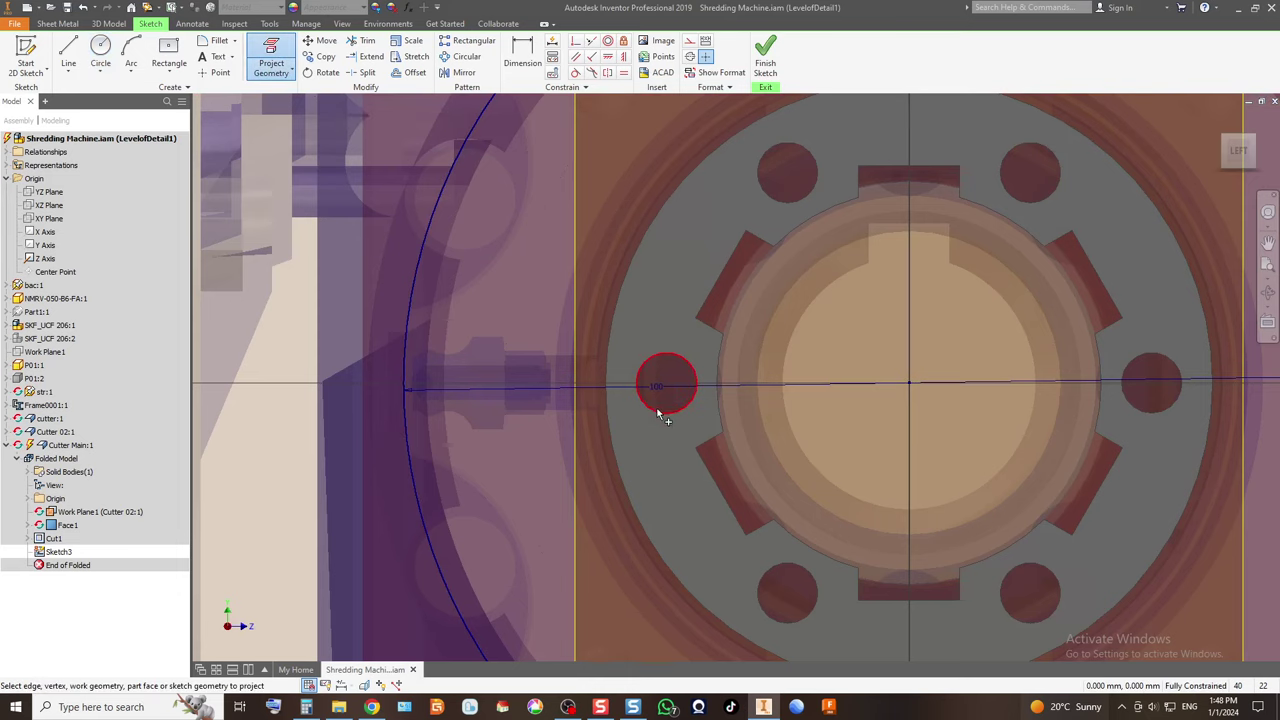
pyautogui.click(659, 413)
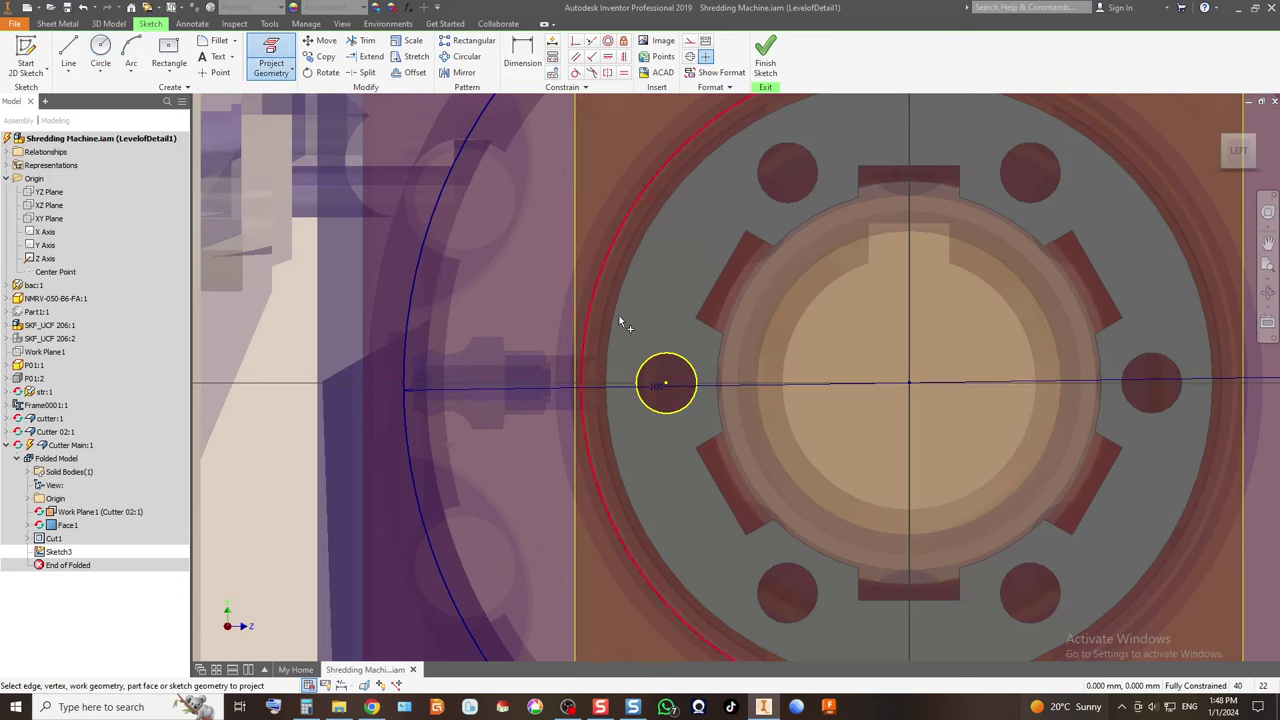
pyautogui.click(68, 50)
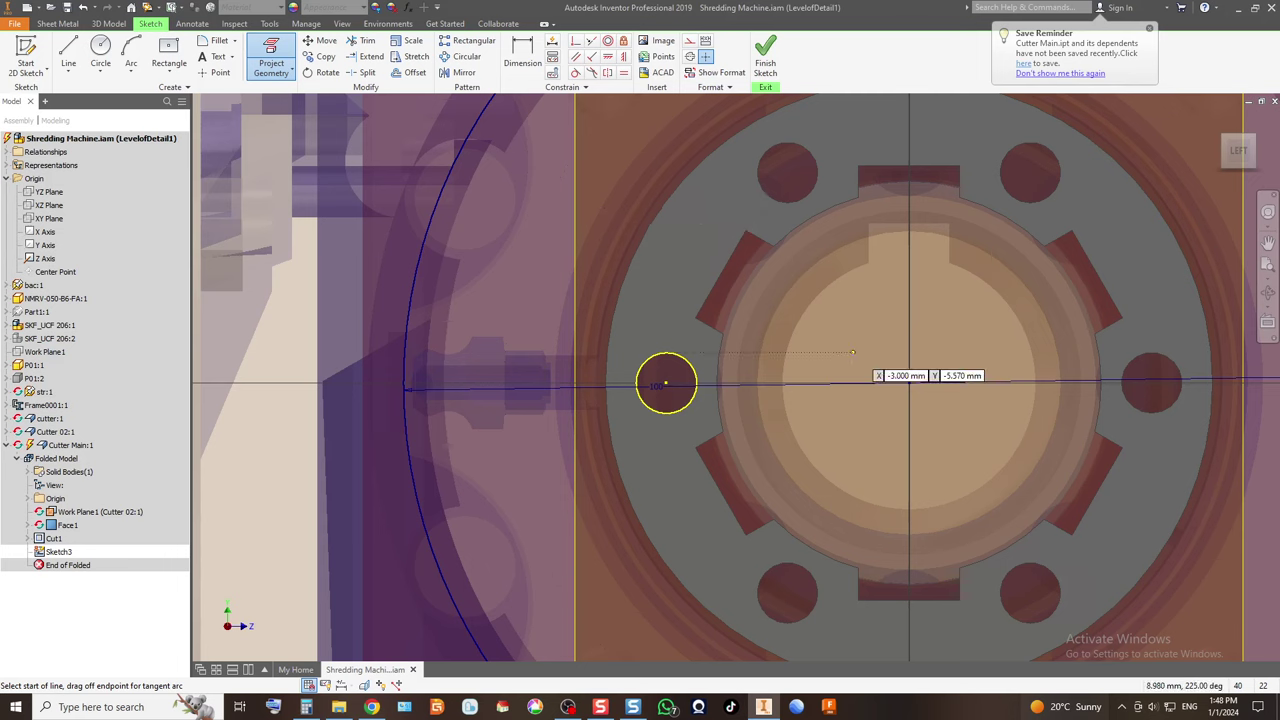
pyautogui.click(909, 383)
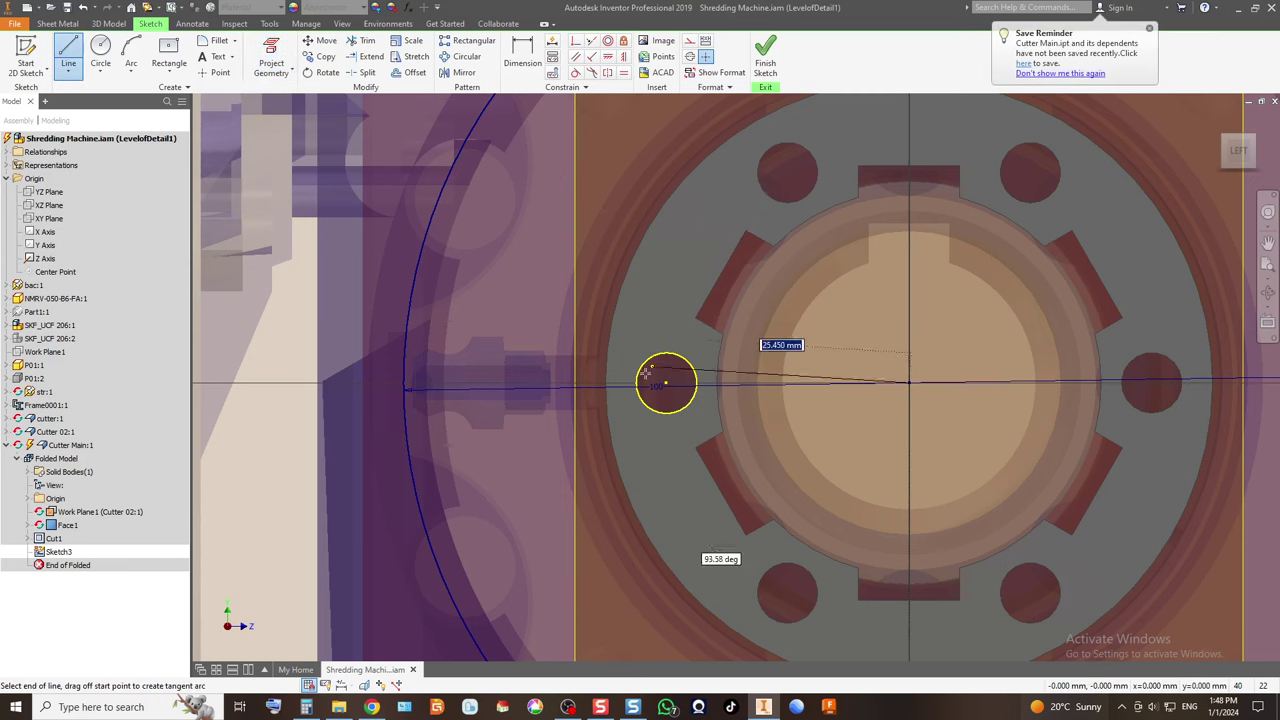
pyautogui.click(403, 384)
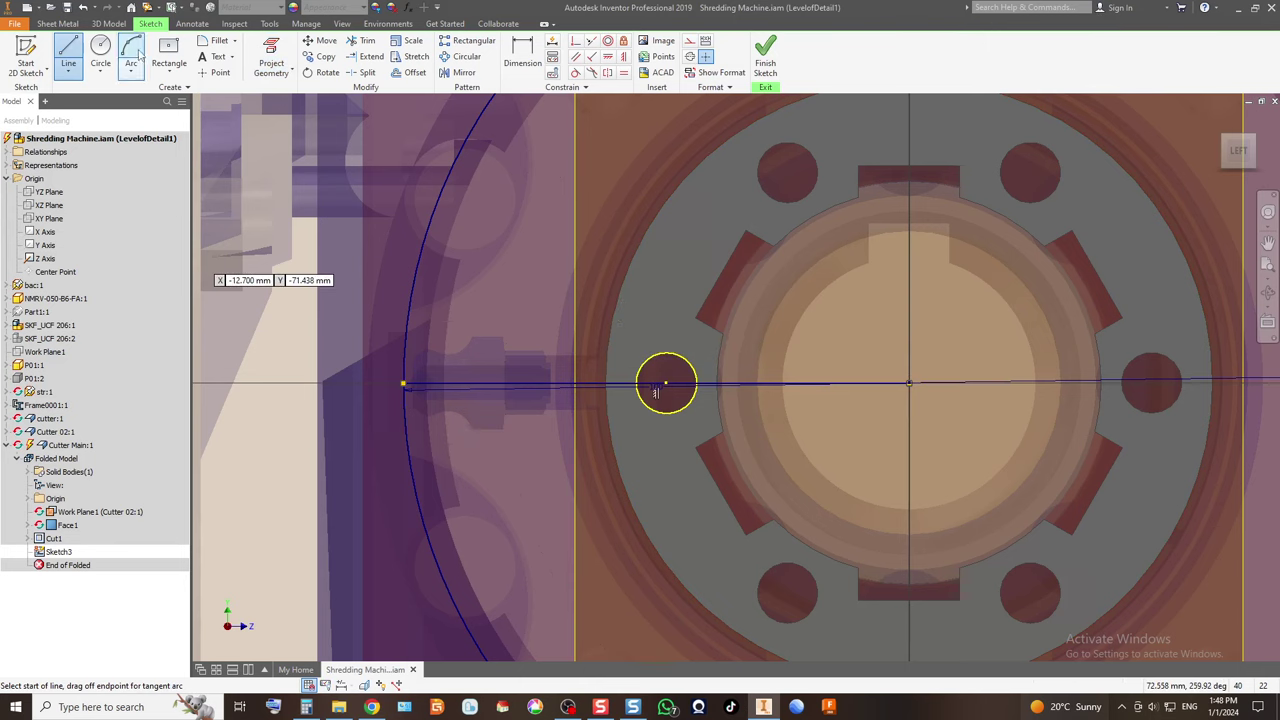
pyautogui.click(136, 57)
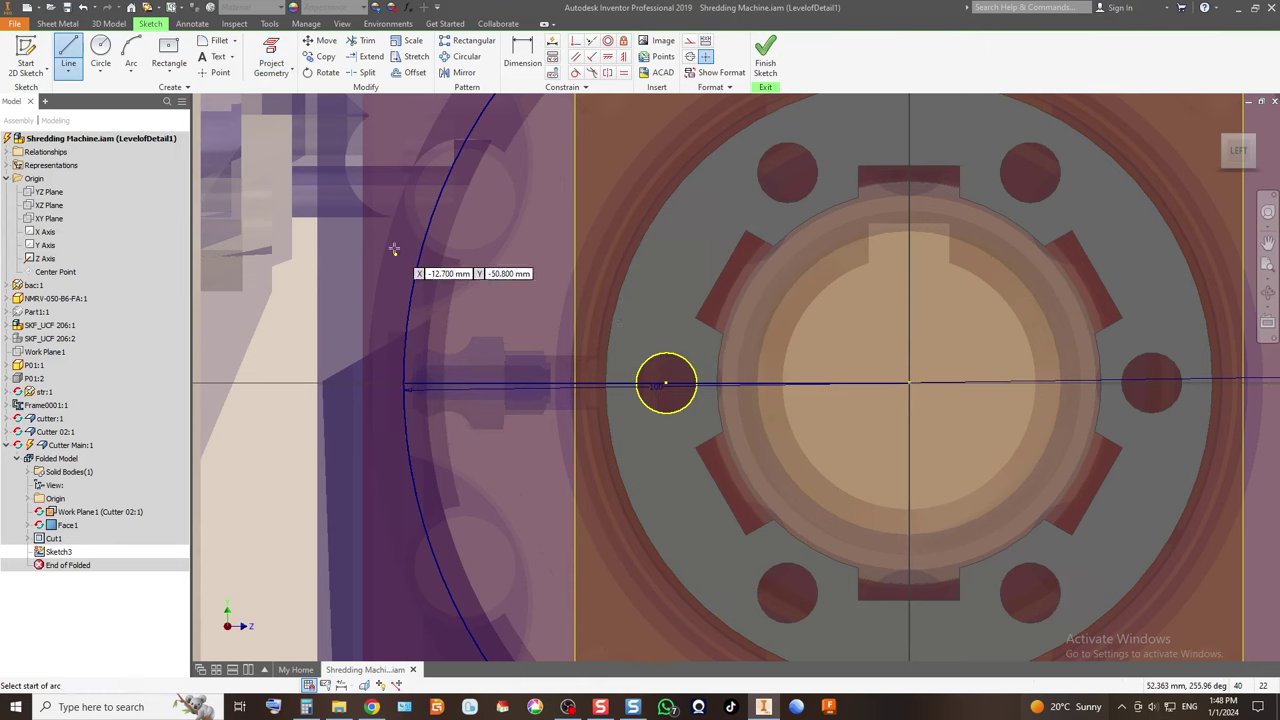
pyautogui.click(404, 384)
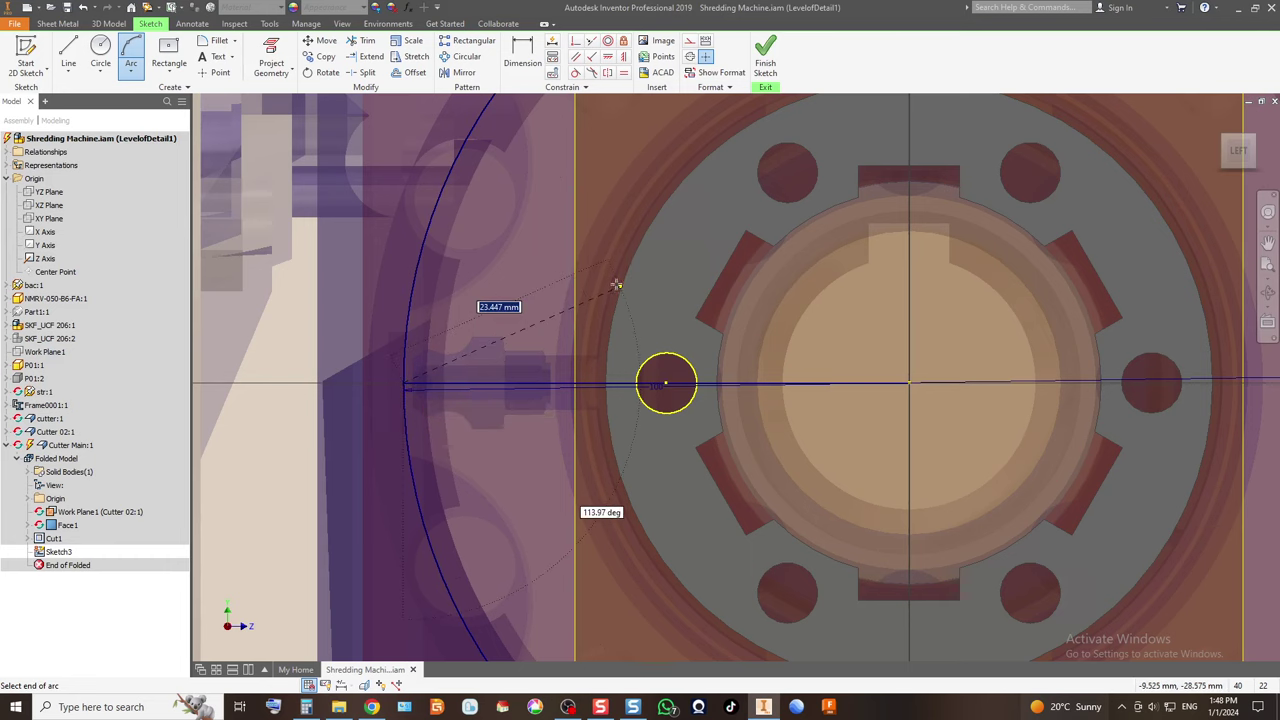
pyautogui.press('Escape')
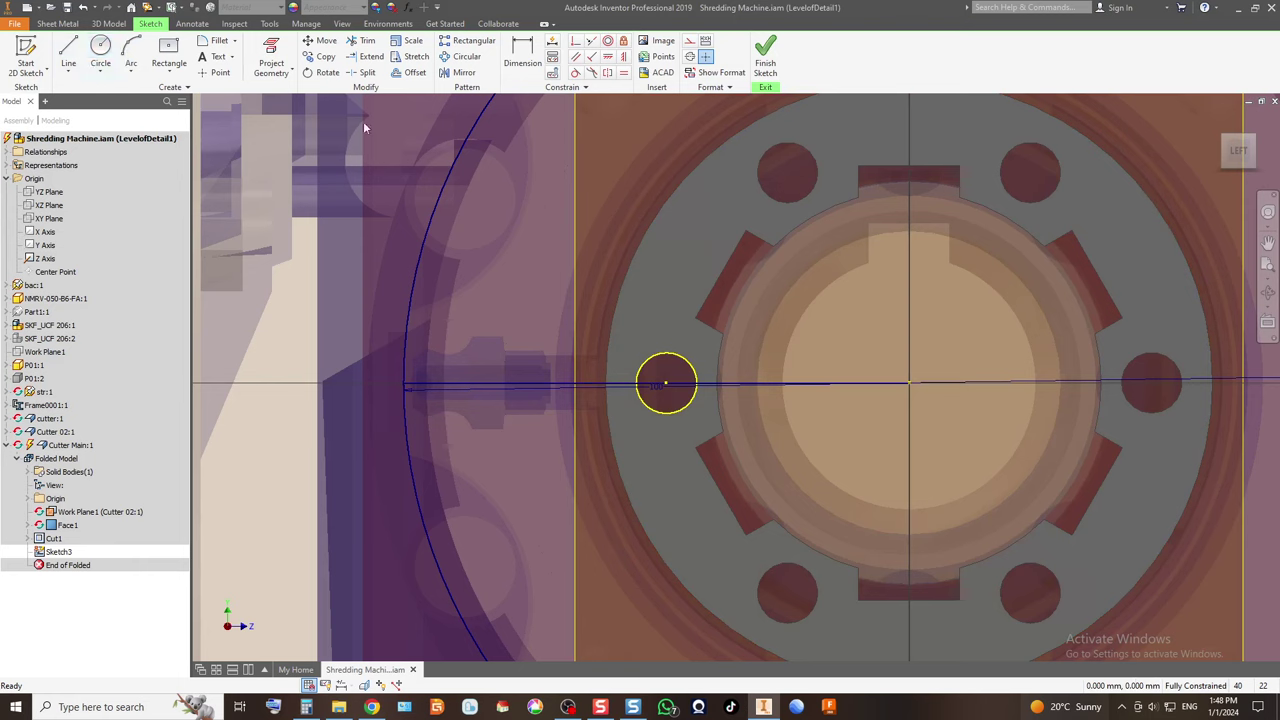
# Draw a concentric circle inside the 100 mm circle and dimension the gap between the two circles as 15 mm.
pyautogui.click(100, 55)
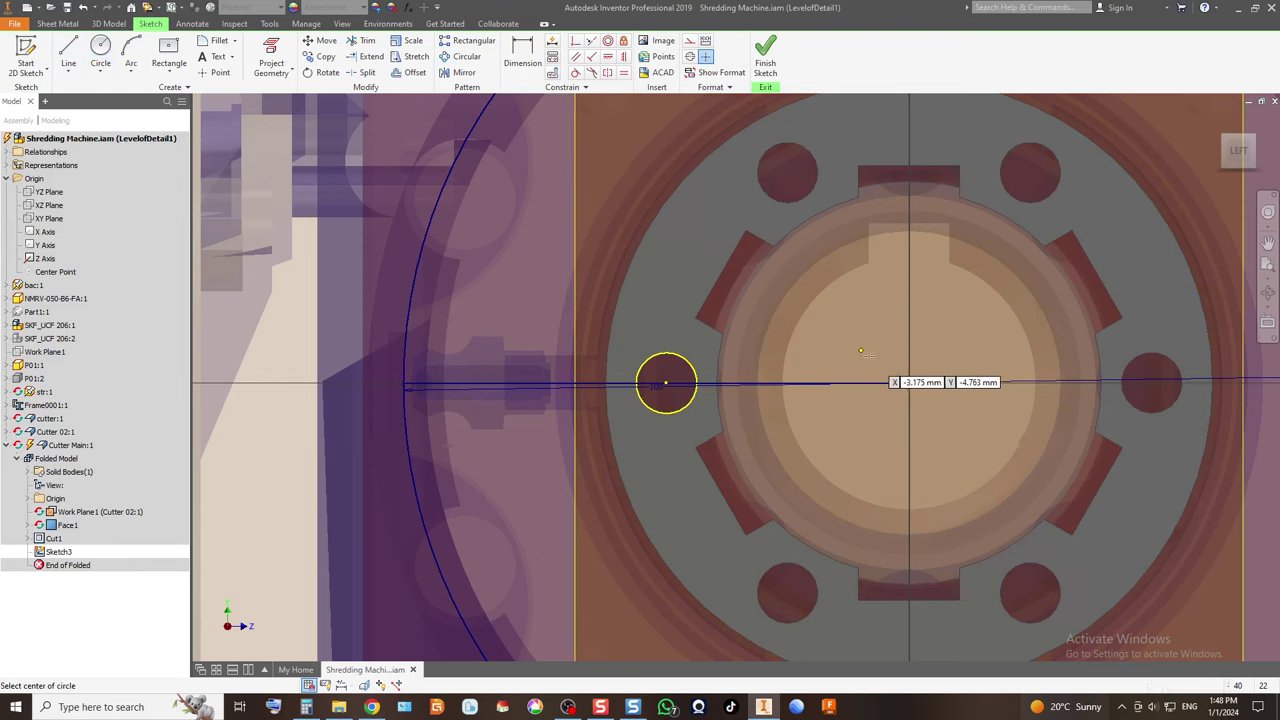
pyautogui.click(910, 382)
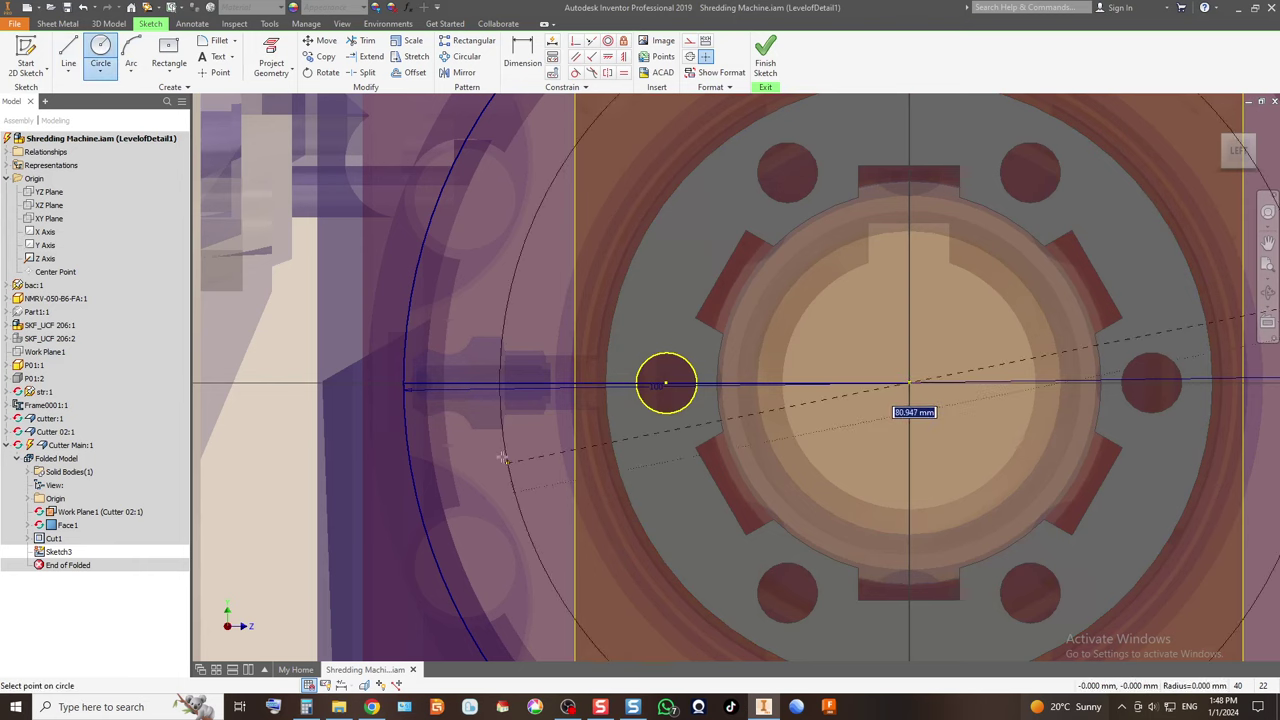
pyautogui.click(515, 383)
pyautogui.click(522, 55)
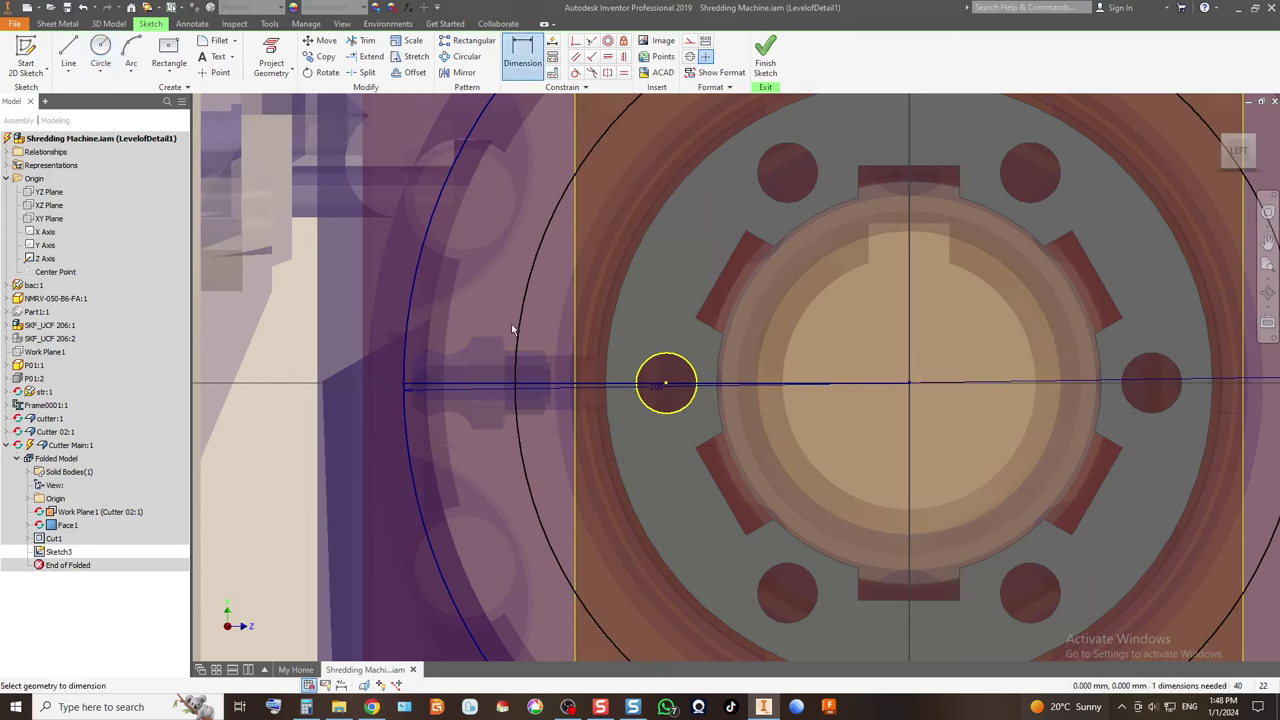
pyautogui.click(517, 330)
pyautogui.click(408, 325)
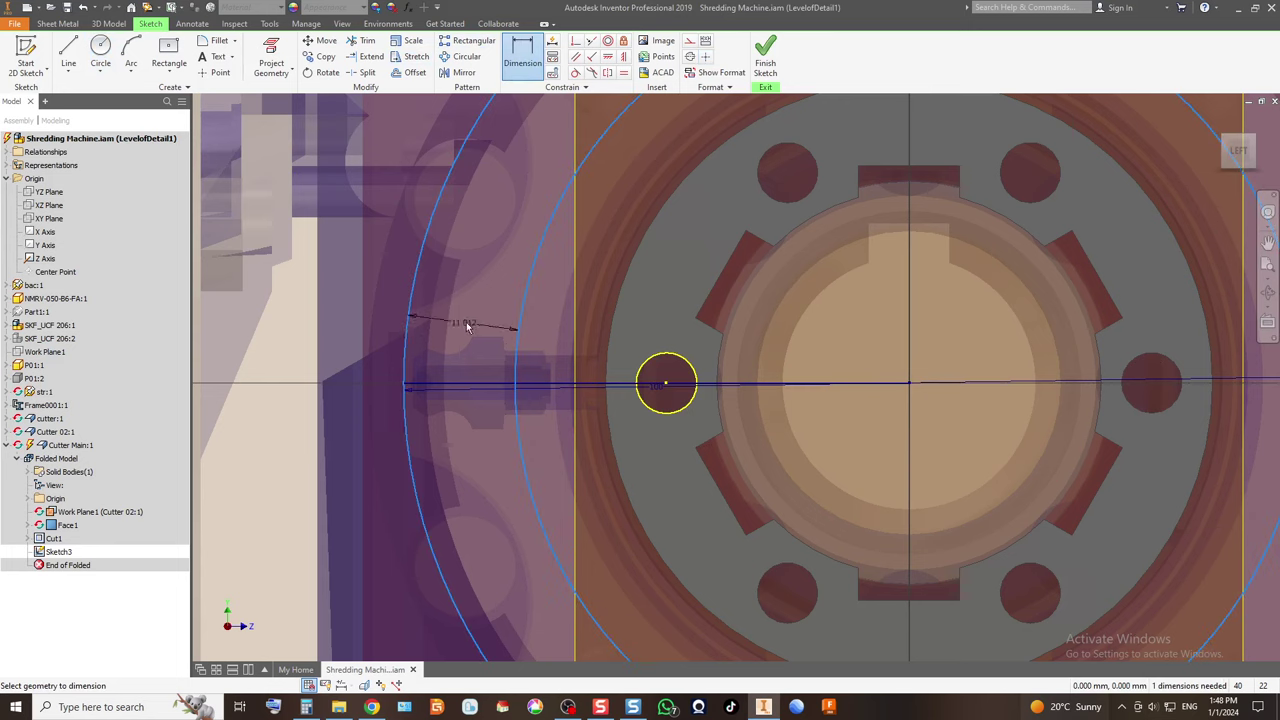
pyautogui.click(463, 361)
pyautogui.write('15')
pyautogui.press('Return')
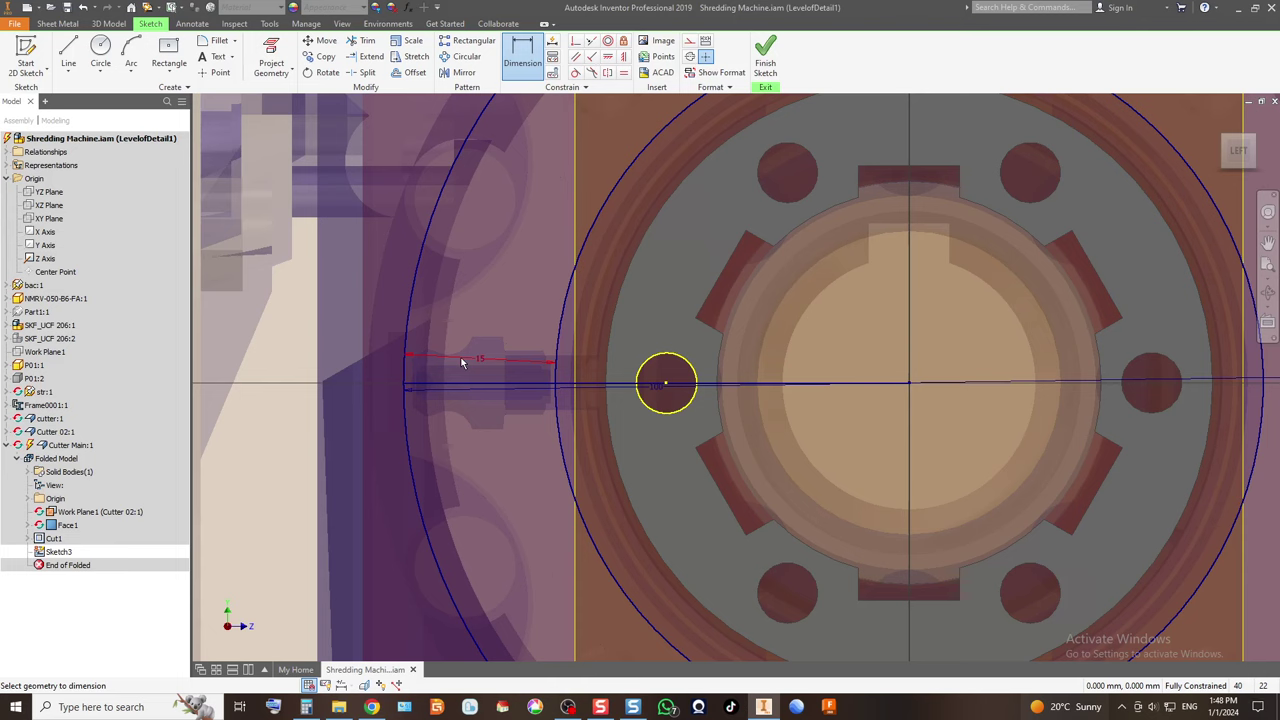
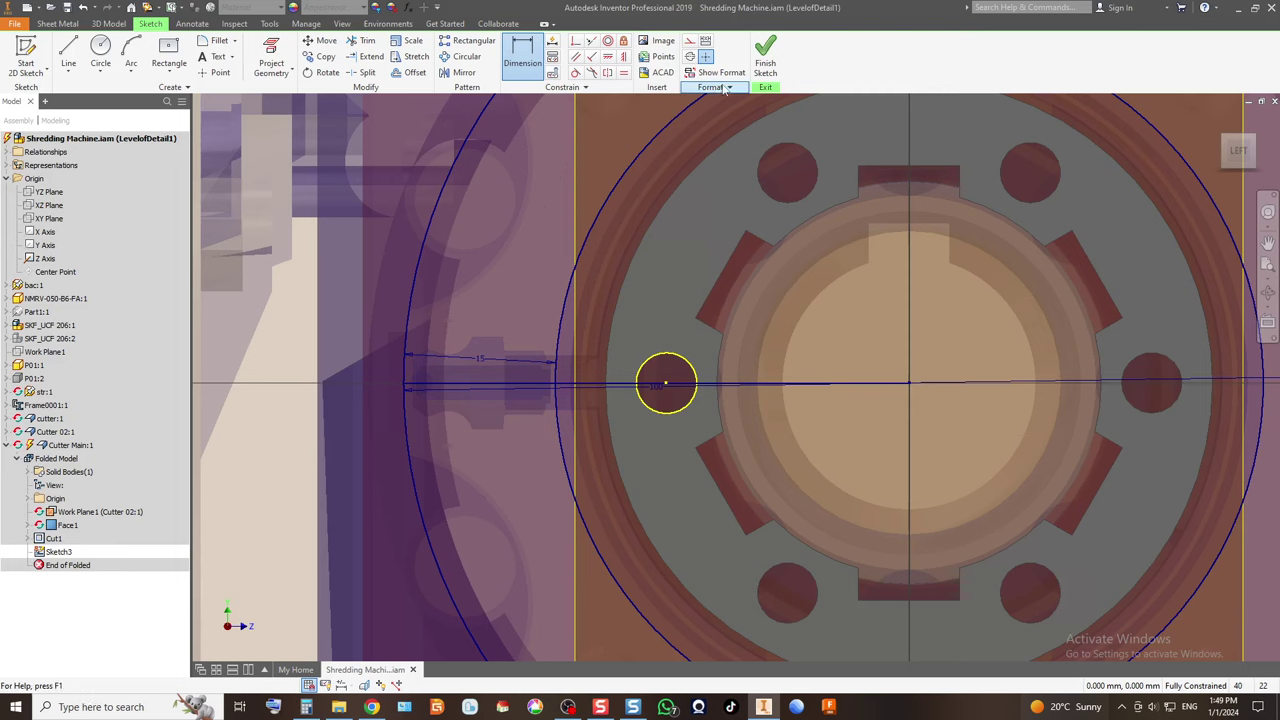
# Project the ring's upper-left hole and draw an angled line from the ring's centre past this hole to the 100 mm circle.
pyautogui.click(131, 52)
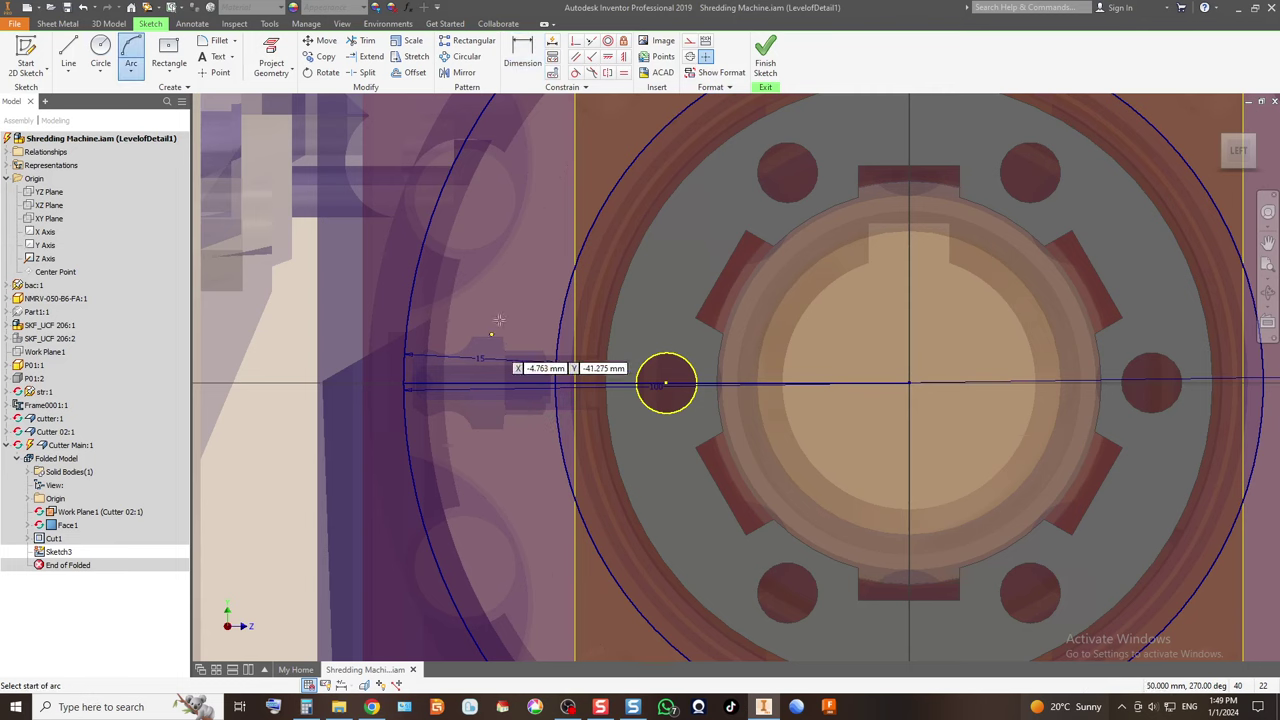
pyautogui.click(271, 60)
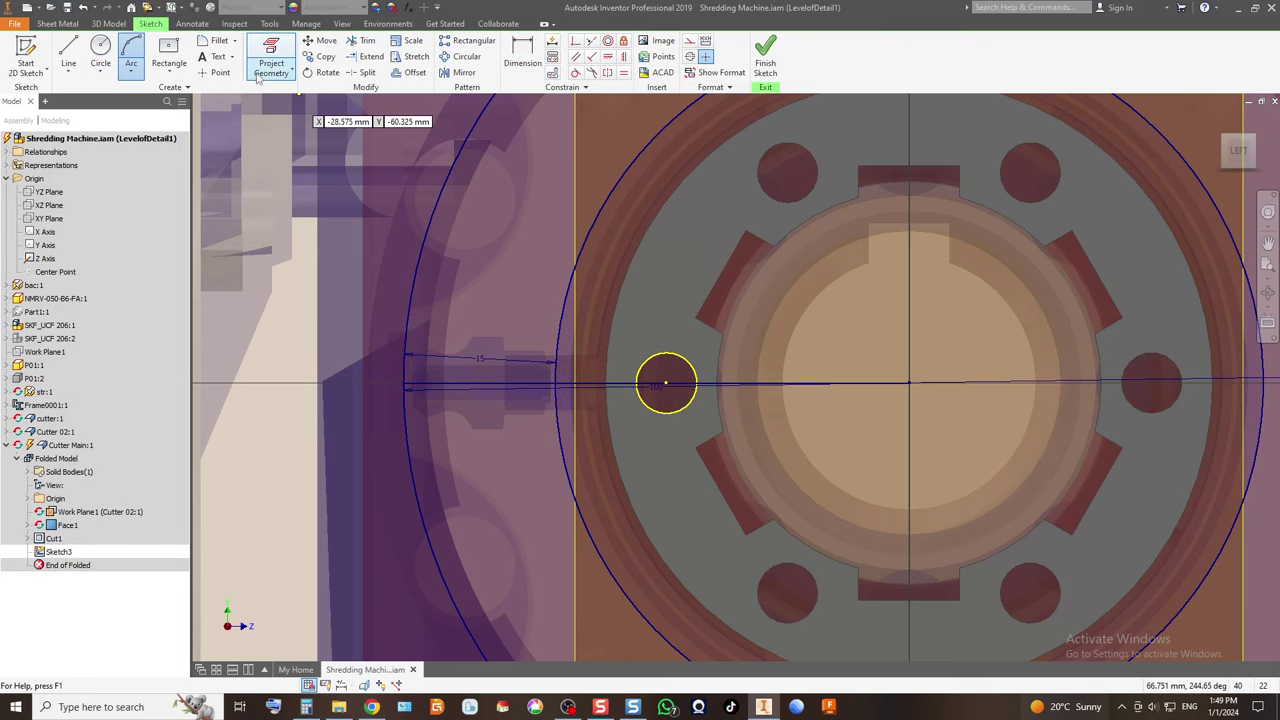
pyautogui.click(814, 198)
pyautogui.press('l')
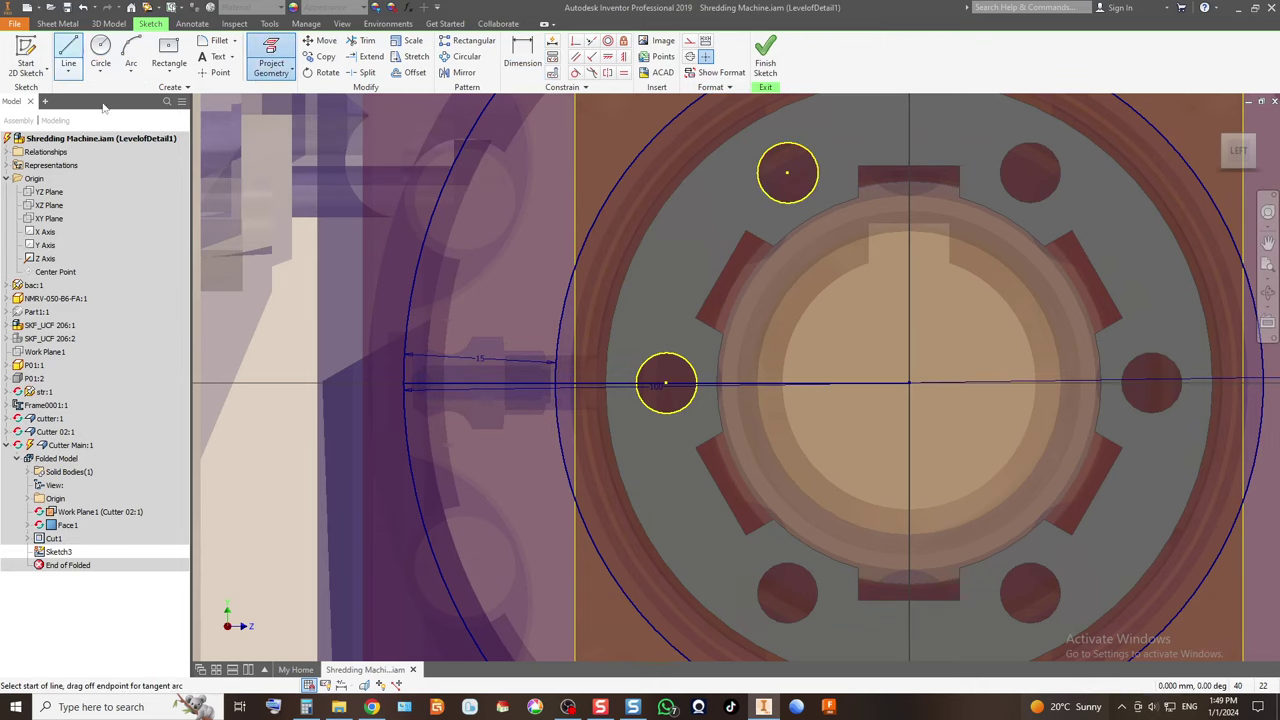
pyautogui.scroll(3, 340, 345)
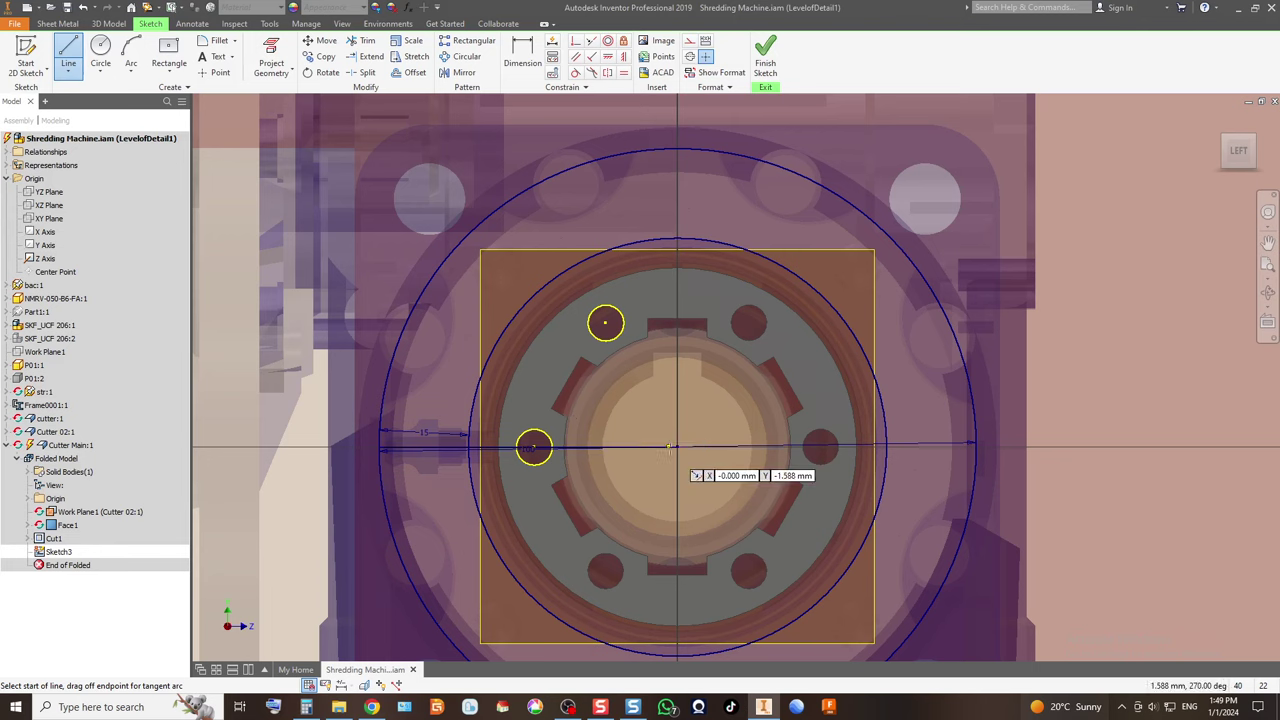
pyautogui.click(678, 446)
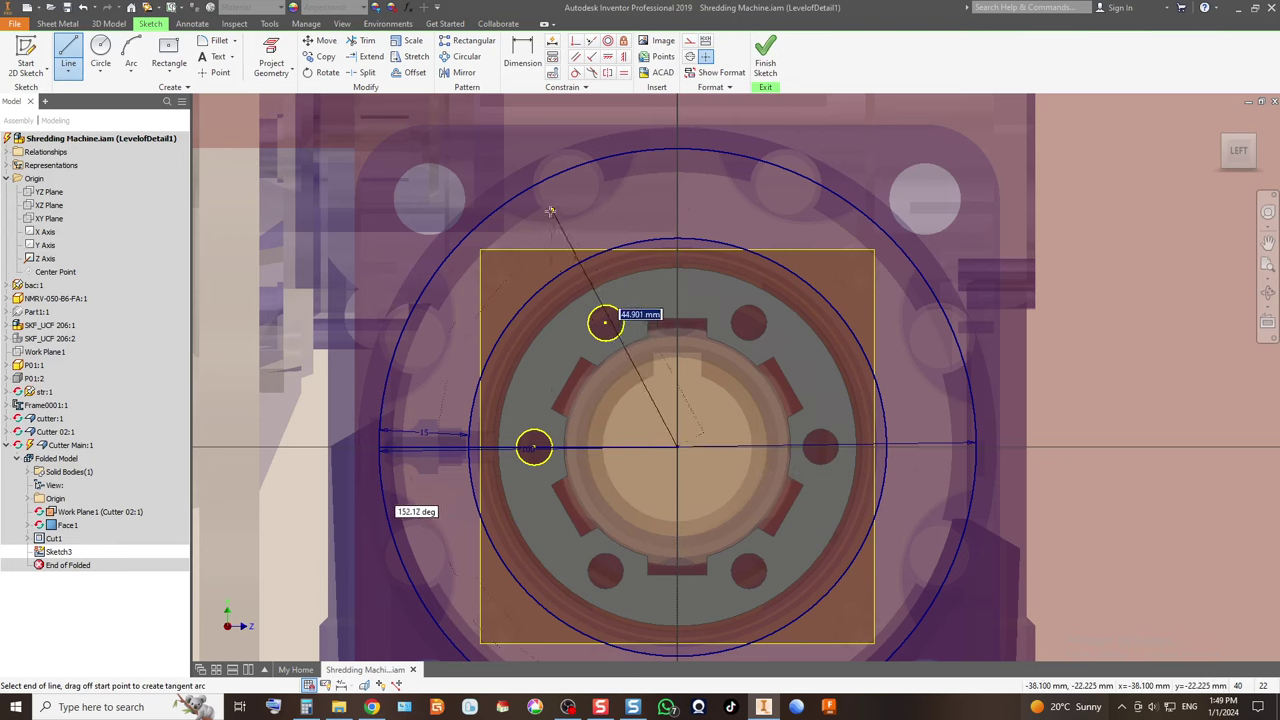
pyautogui.doubleClick(527, 188)
# Try to constrain the angled line coincident with the centre point of the projected upper-left hole.
pyautogui.click(575, 40)
pyautogui.scroll(5, 612, 322)
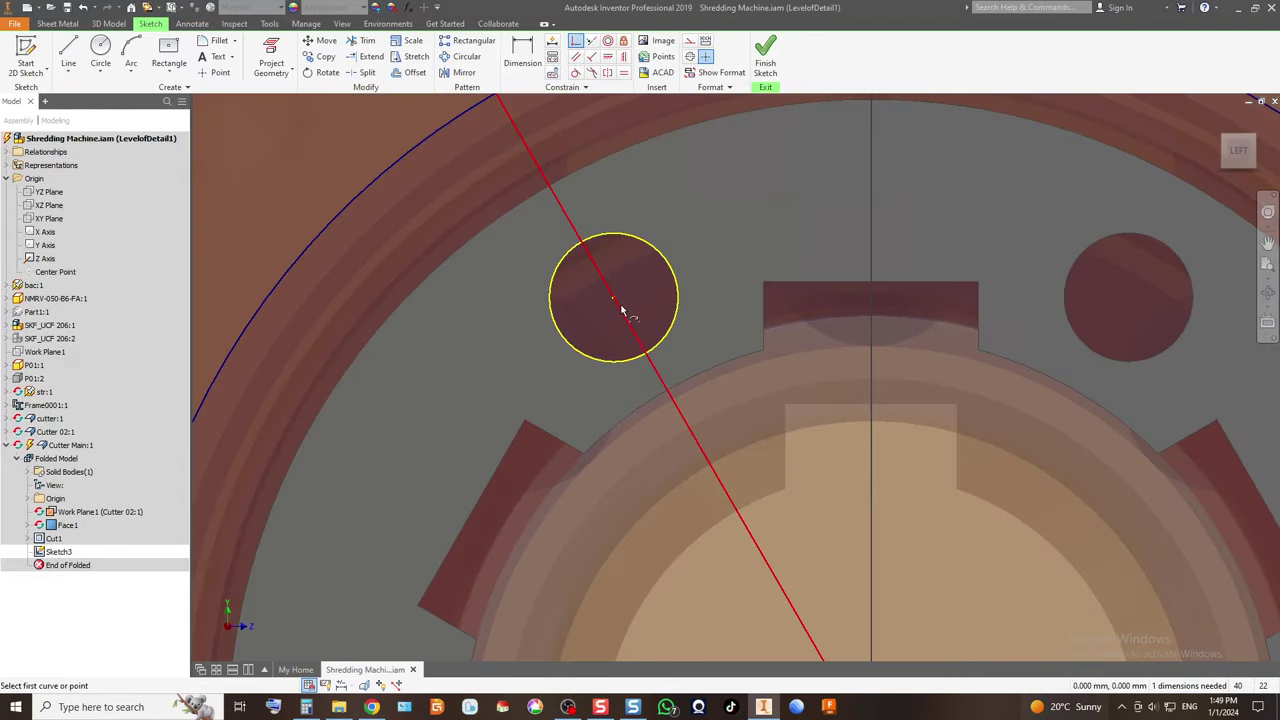
pyautogui.click(618, 310)
pyautogui.scroll(6, 616, 314)
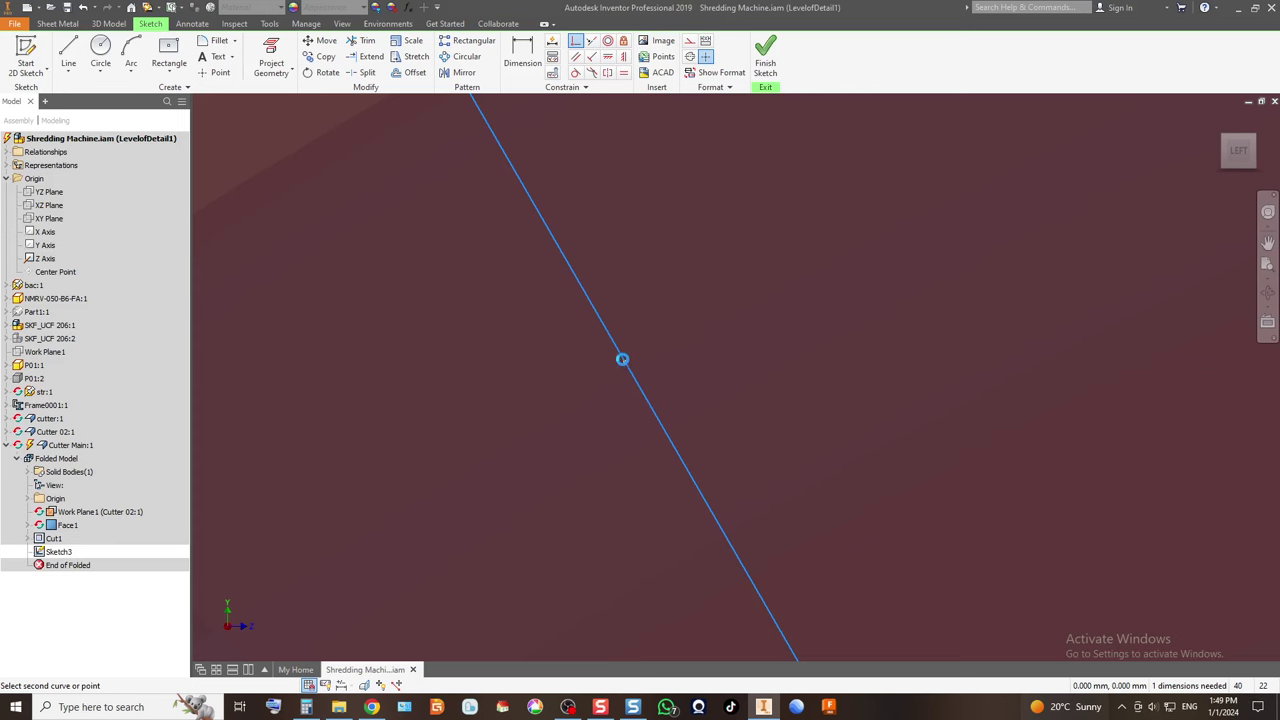
pyautogui.scroll(5, 624, 408)
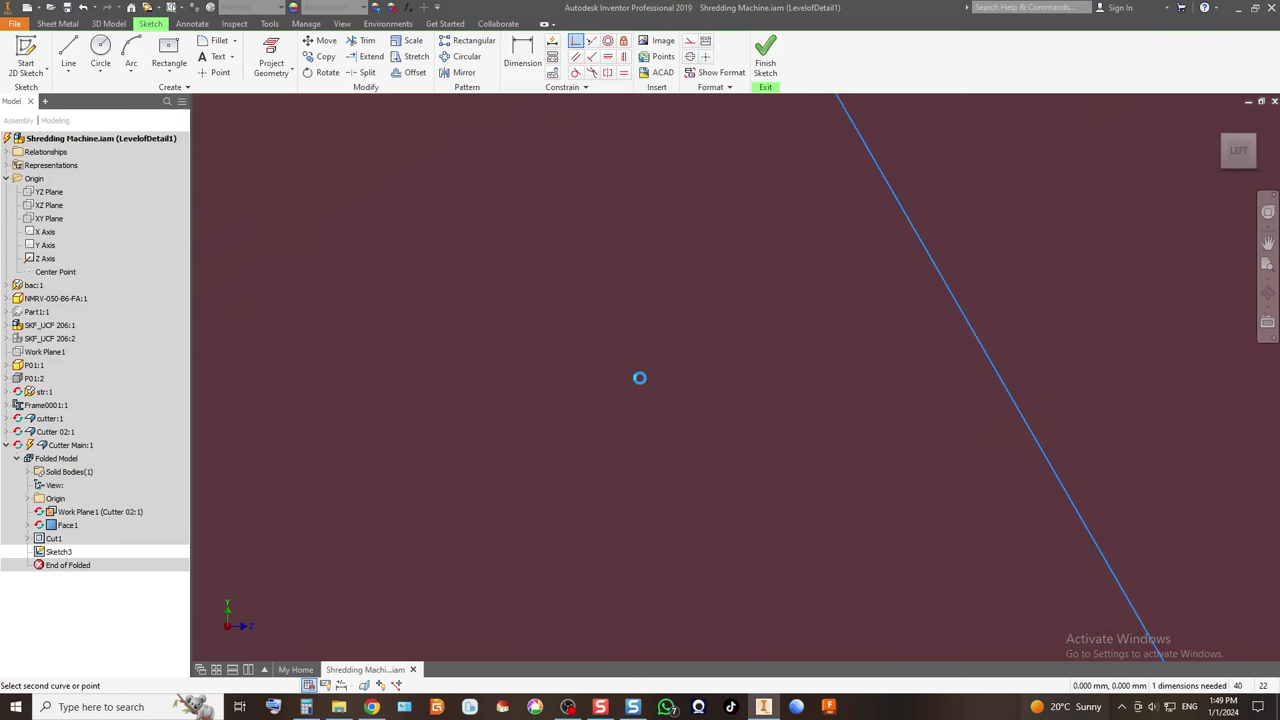
pyautogui.scroll(-3, 640, 378)
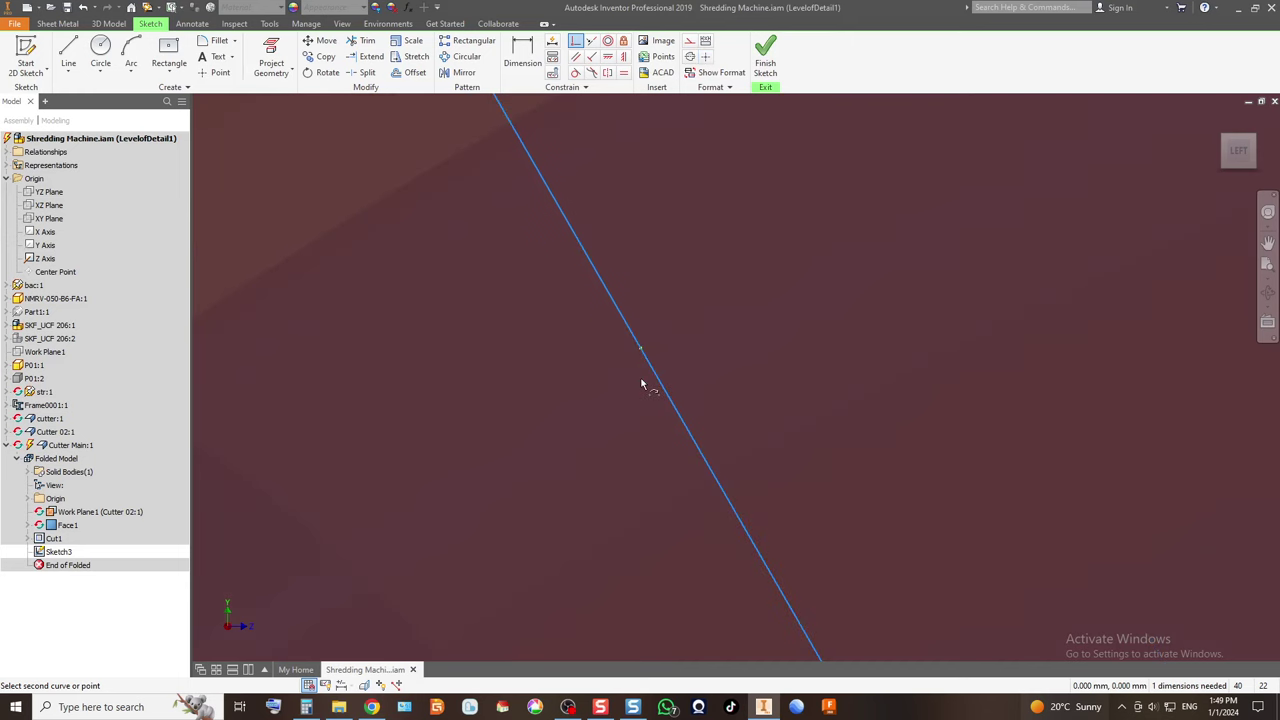
pyautogui.scroll(-6, 642, 384)
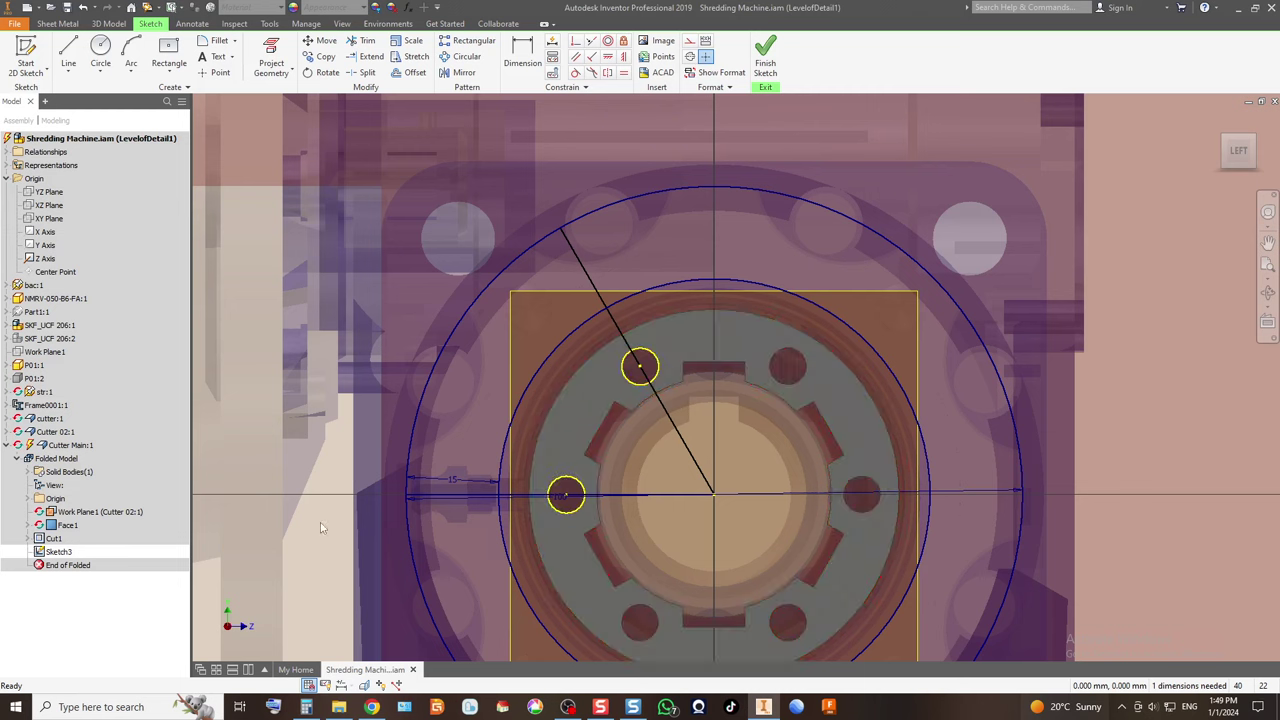
# Finish the sketch, returning to the assembly, and save Shredding Machine.iam with its dependent part files.
pyautogui.click(765, 55)
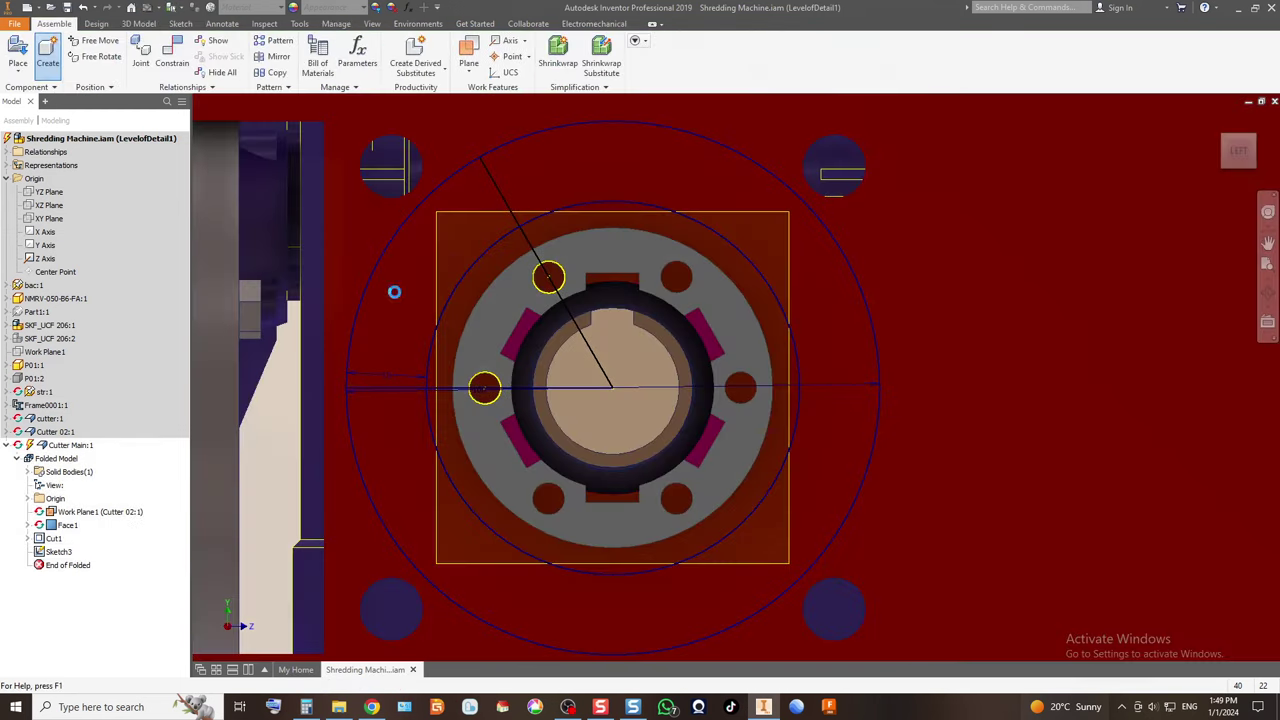
pyautogui.click(66, 7)
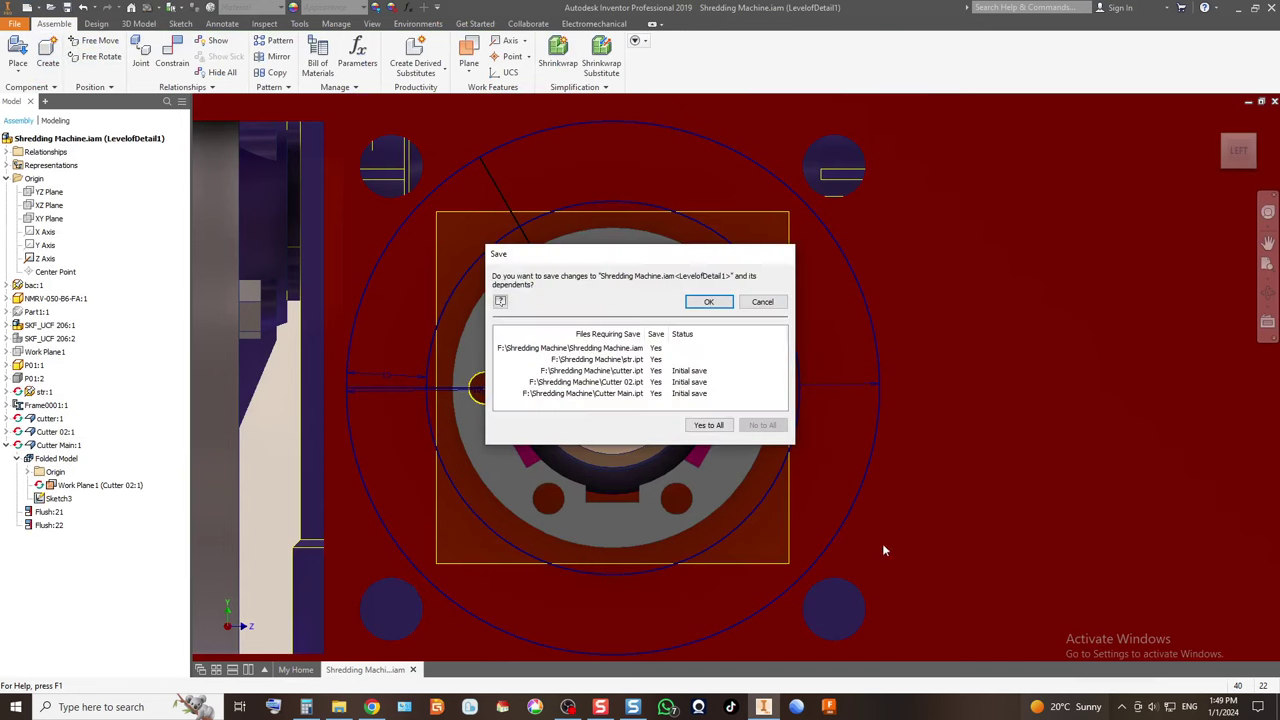
pyautogui.click(722, 301)
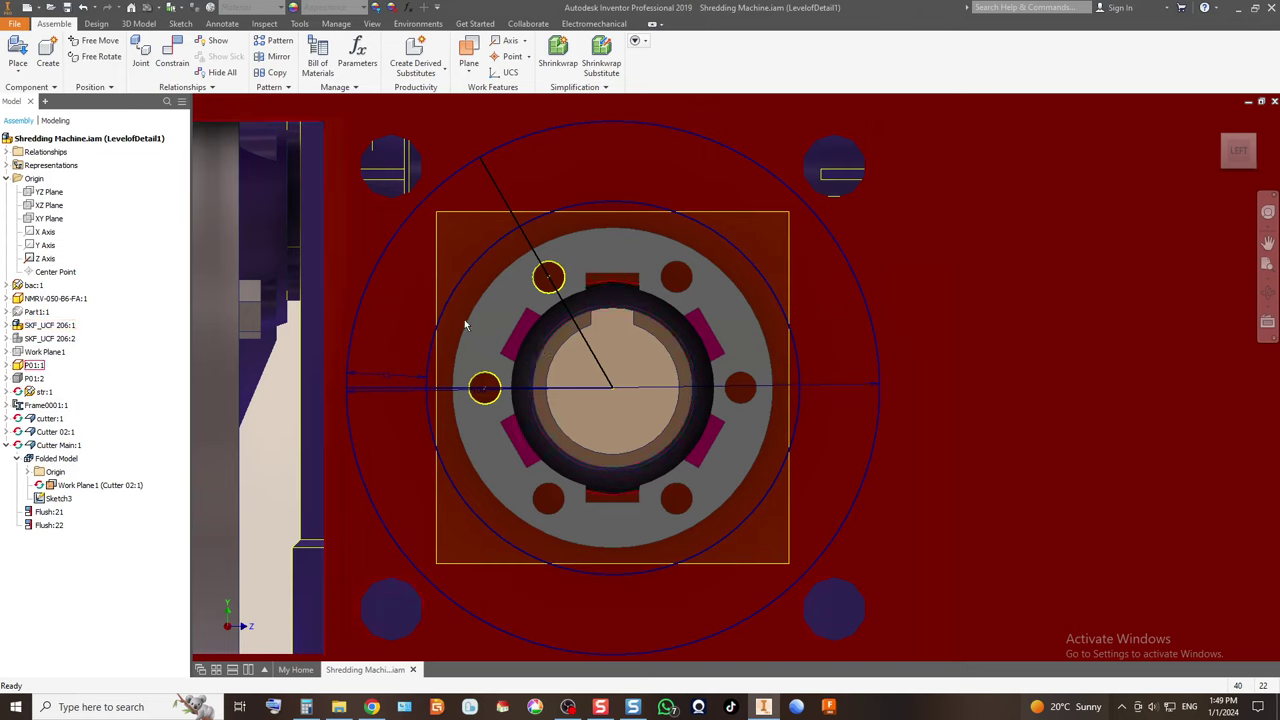
# Open the Cutter Main part for in-place editing and reopen its Sketch3.
pyautogui.doubleClick(60, 445)
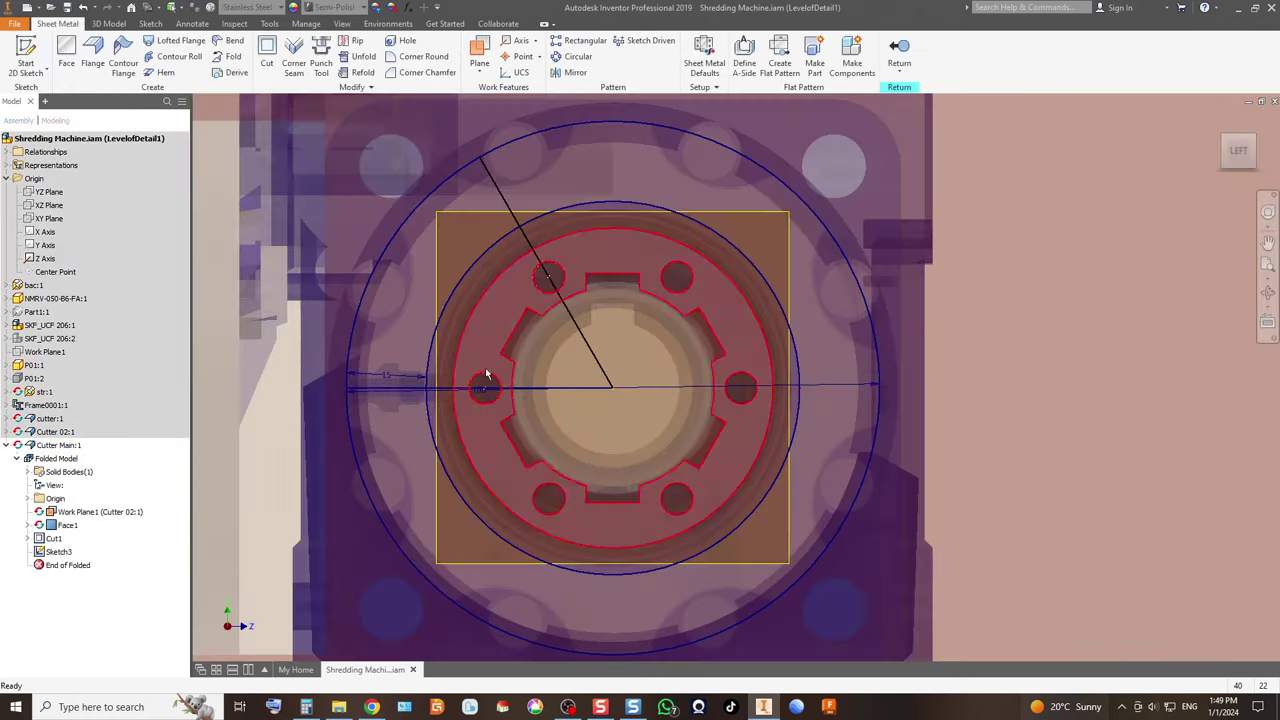
pyautogui.scroll(-5, 487, 373)
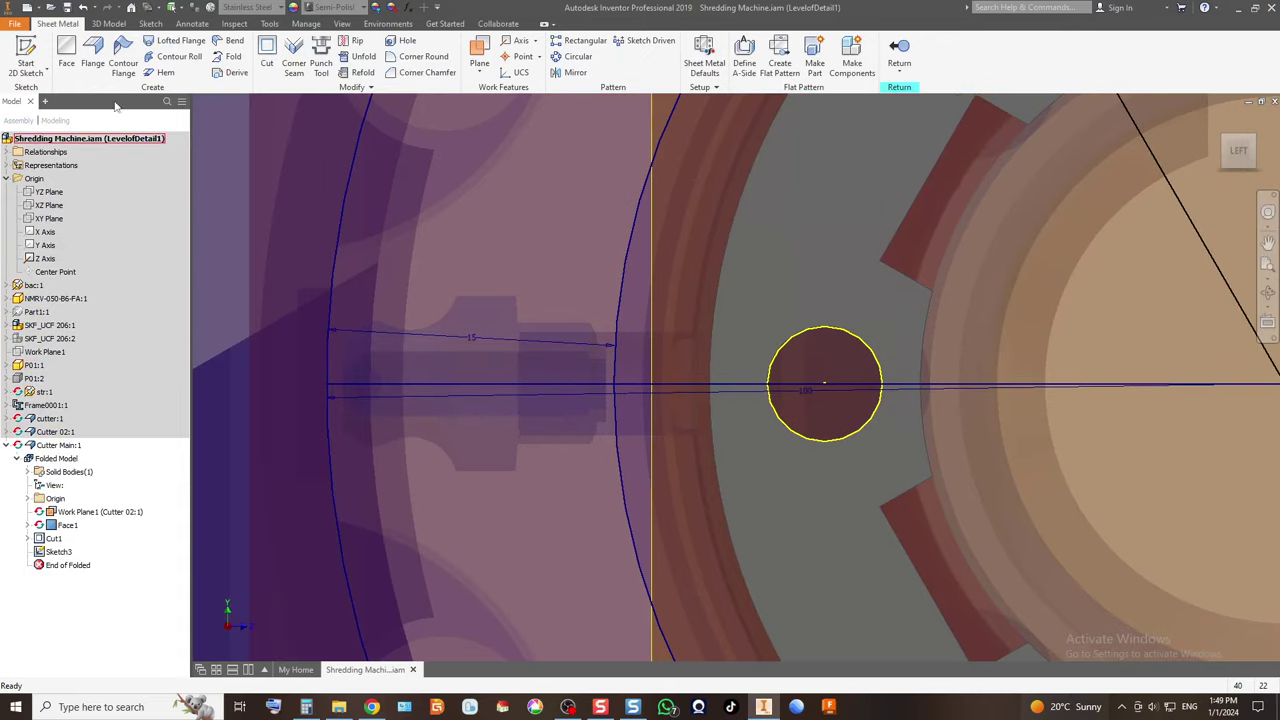
pyautogui.doubleClick(49, 561)
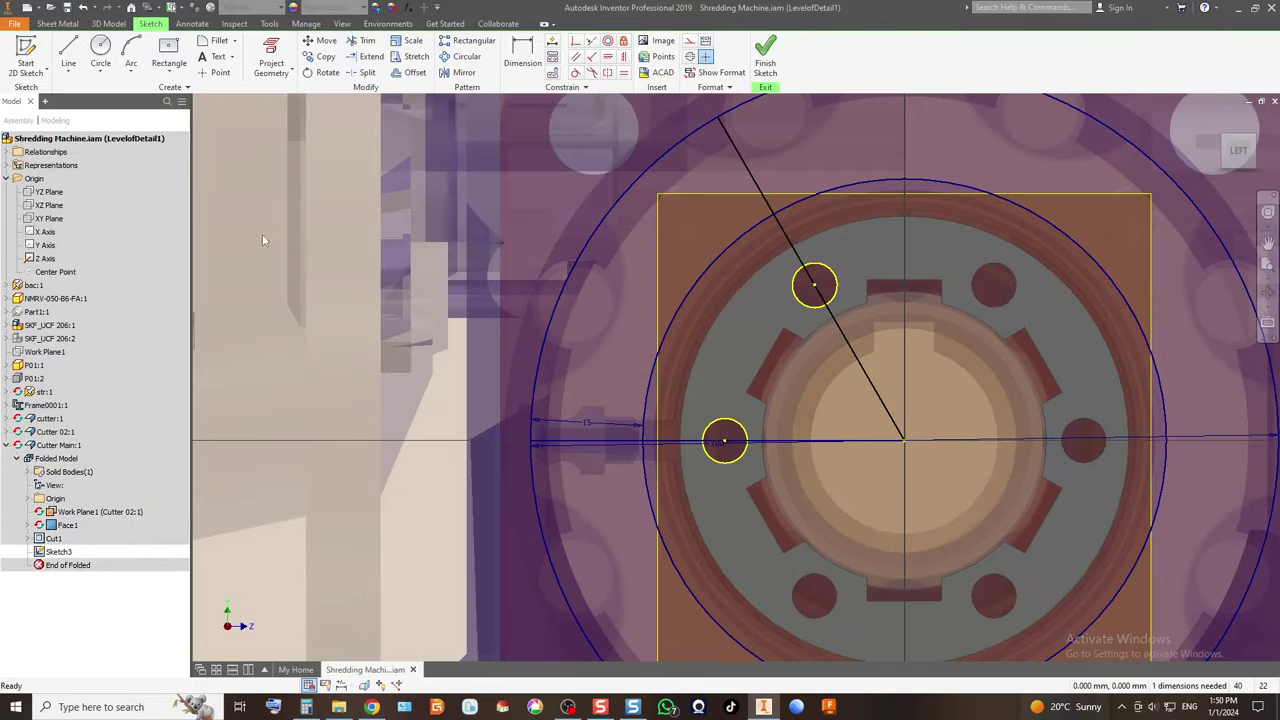
# Draw a three-point arc of about 20 mm radius from the 100 mm circle's leftmost point up to the inner concentric circle.
pyautogui.click(131, 52)
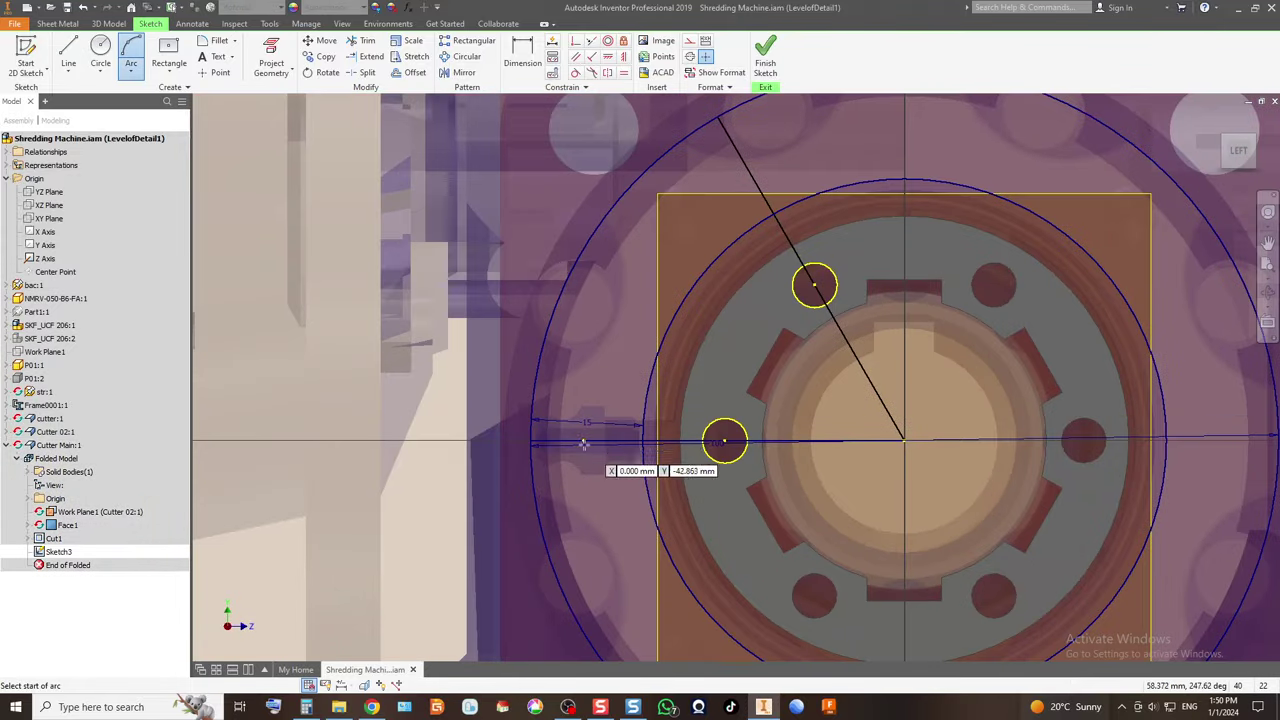
pyautogui.scroll(5, 537, 446)
pyautogui.click(514, 439)
pyautogui.scroll(-4, 514, 440)
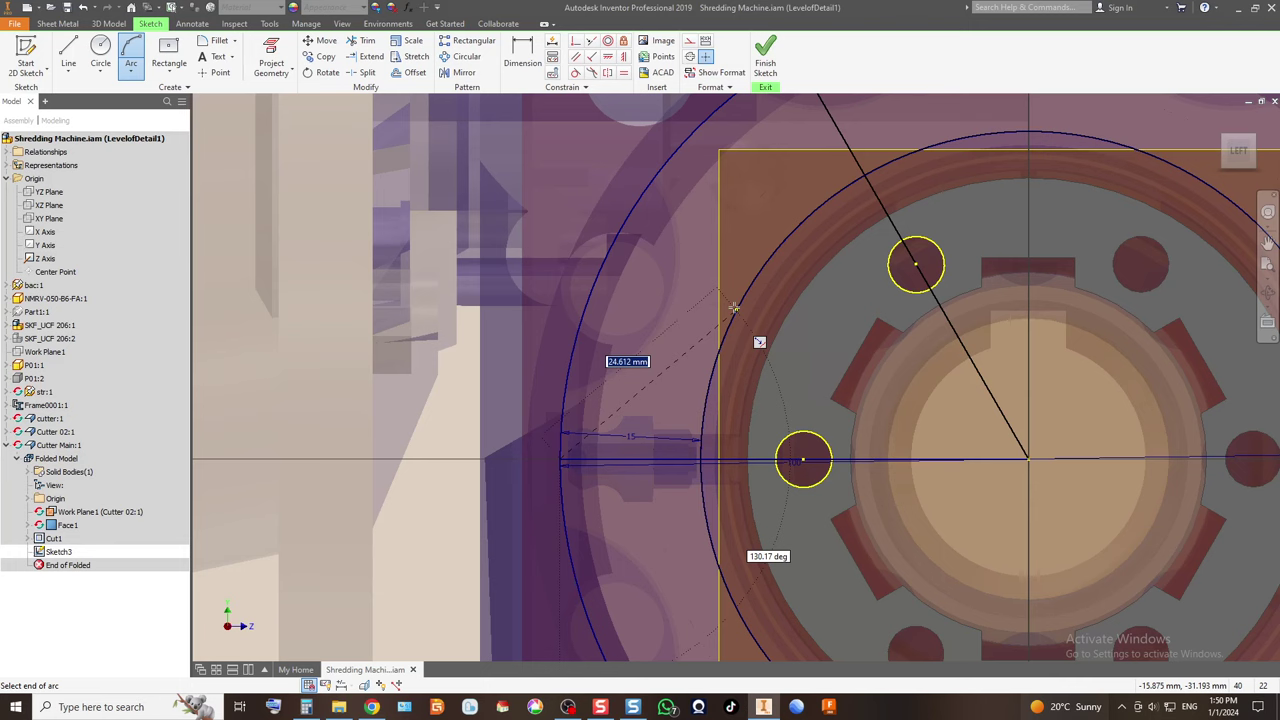
pyautogui.click(733, 307)
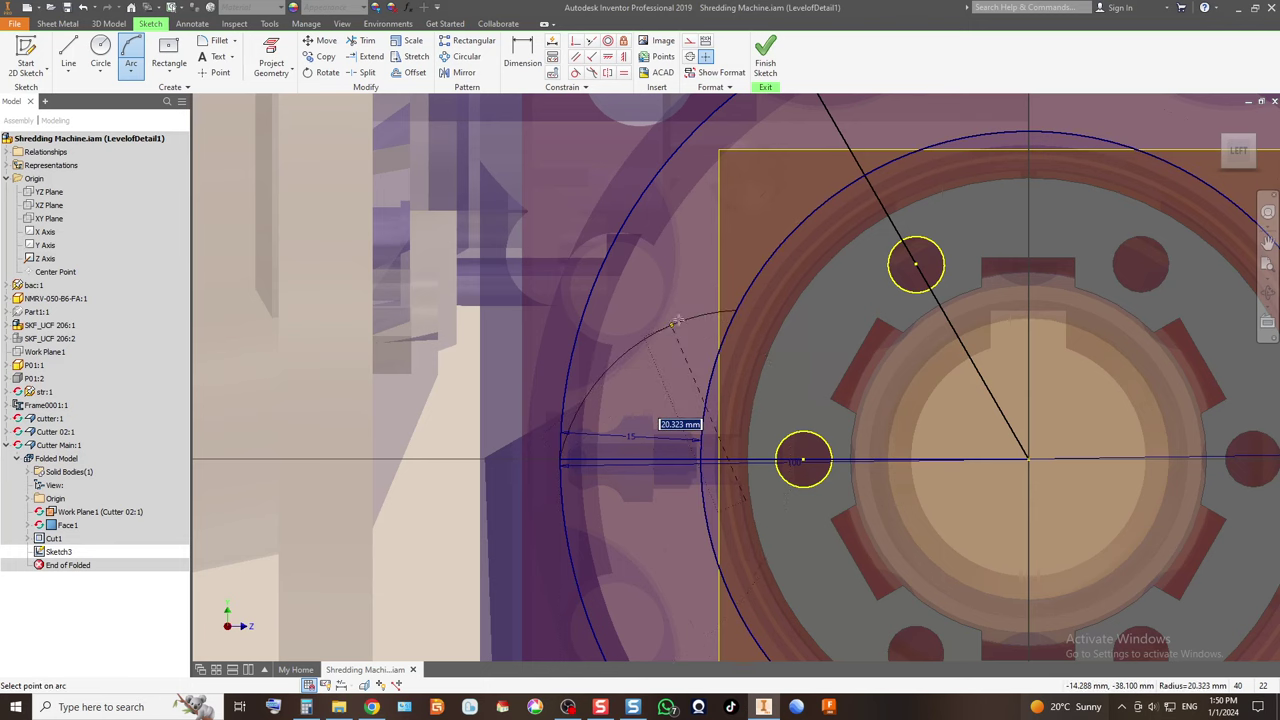
pyautogui.click(672, 322)
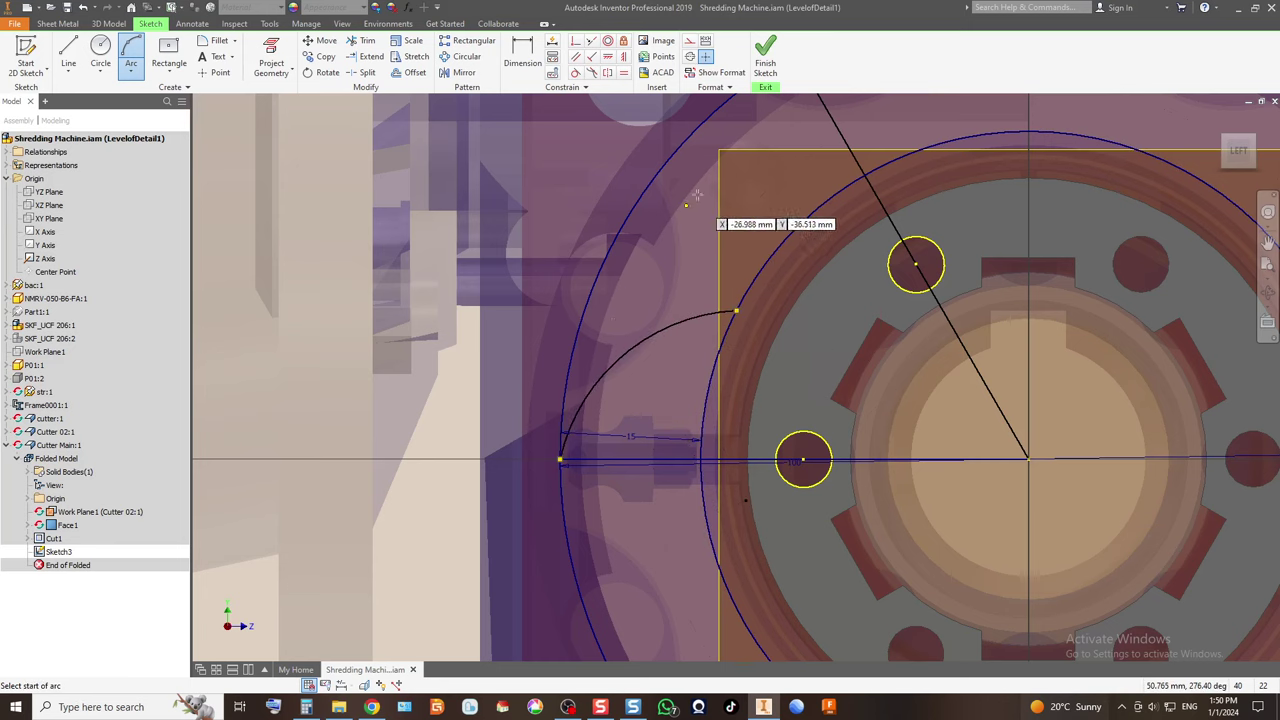
pyautogui.scroll(-2, 690, 313)
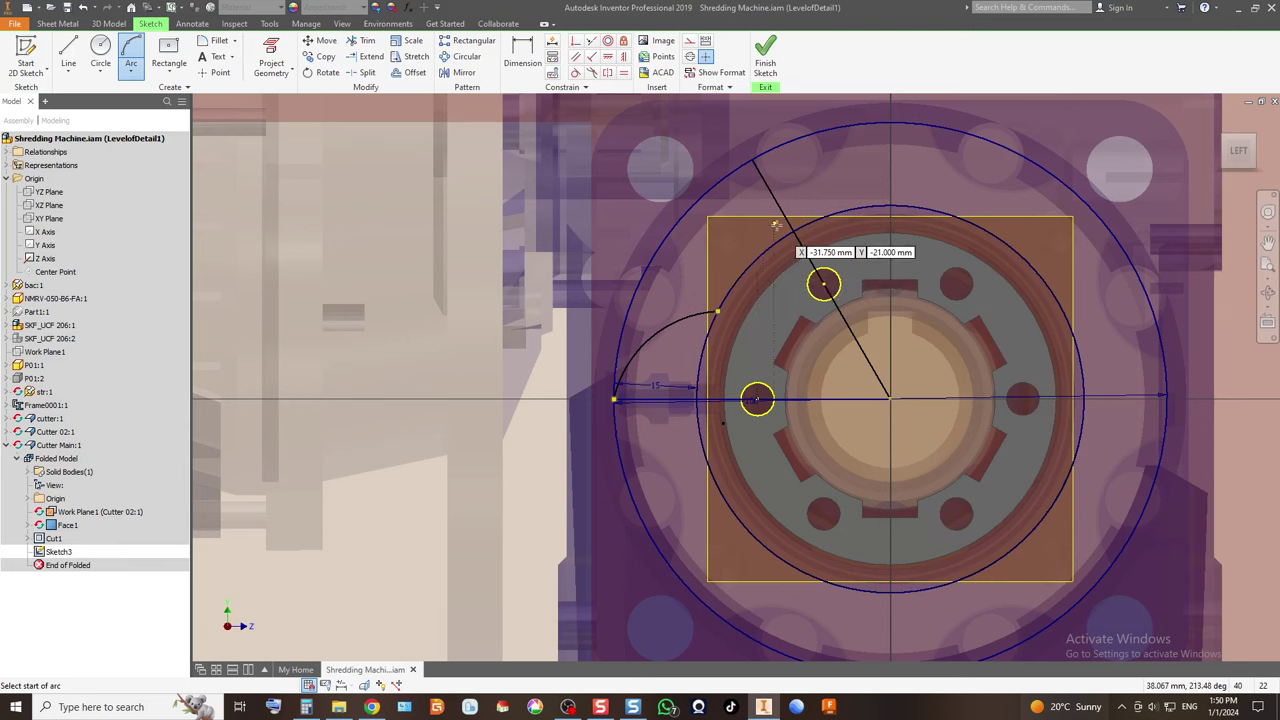
# Dimension the arc's radius as 20 mm.
pyautogui.press('d')
pyautogui.click(670, 334)
pyautogui.click(667, 351)
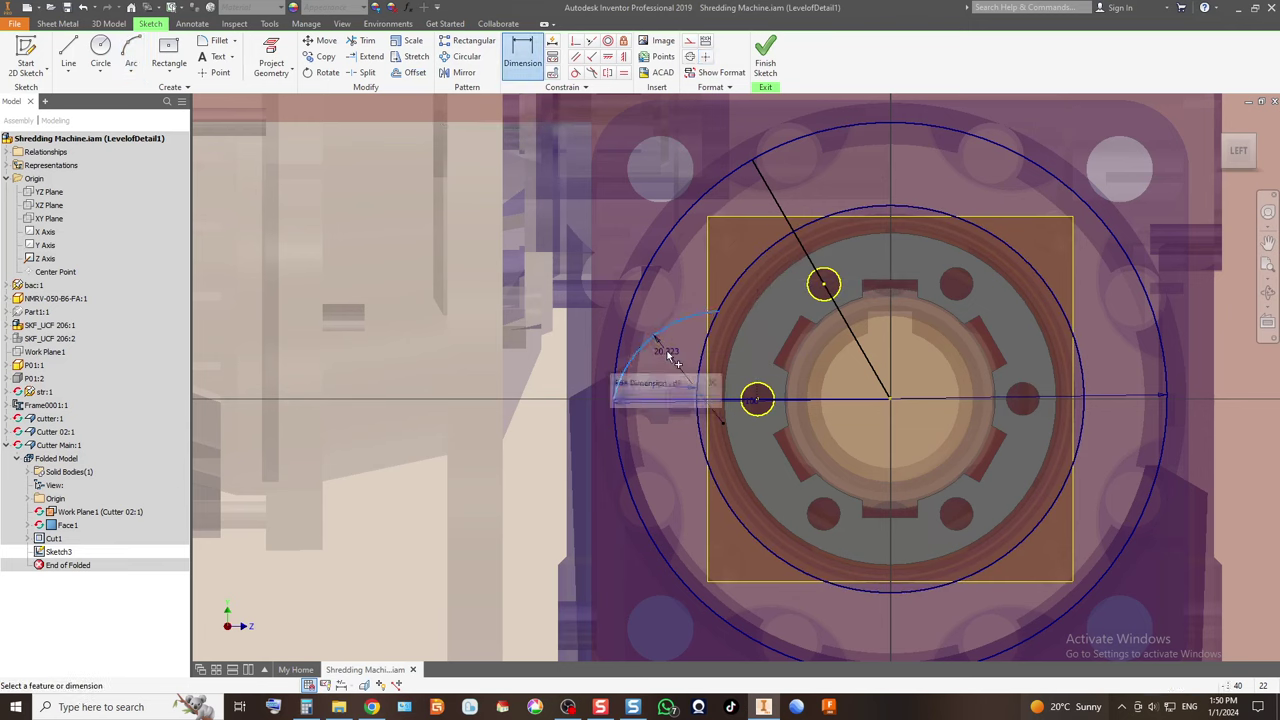
pyautogui.press('Return')
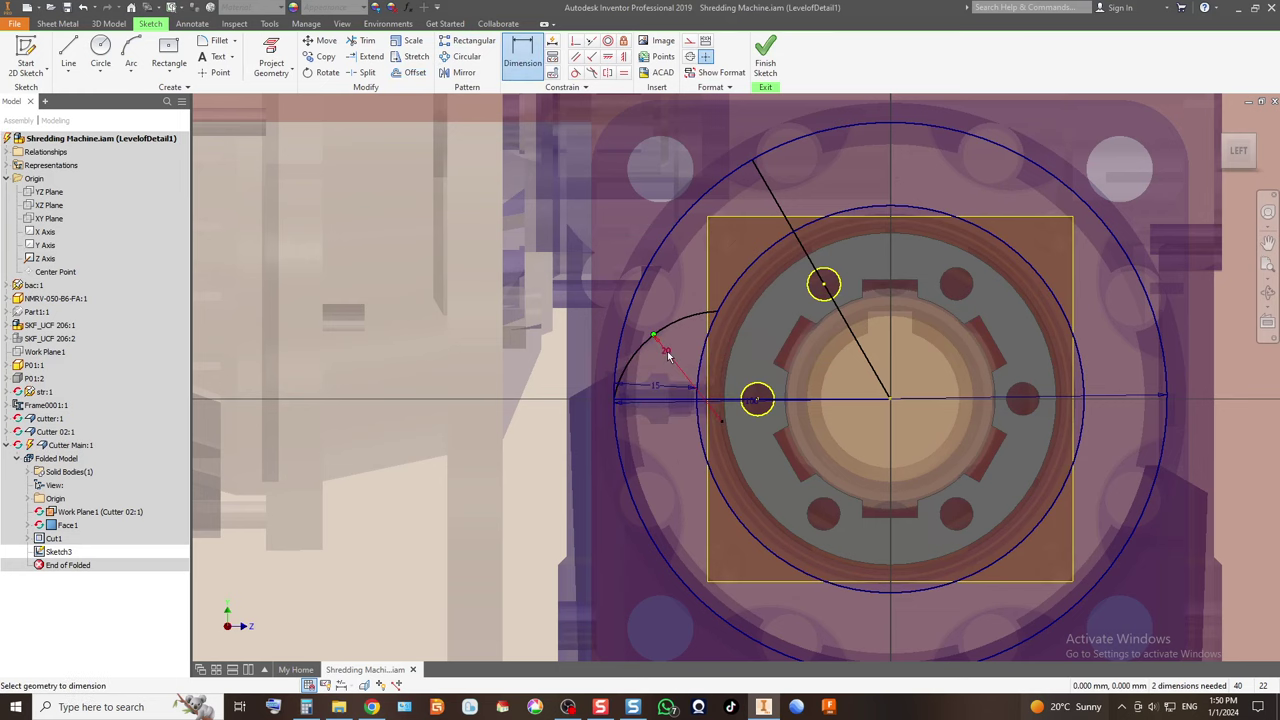
# Set the arc's radius to 15 mm.
pyautogui.scroll(3, 657, 381)
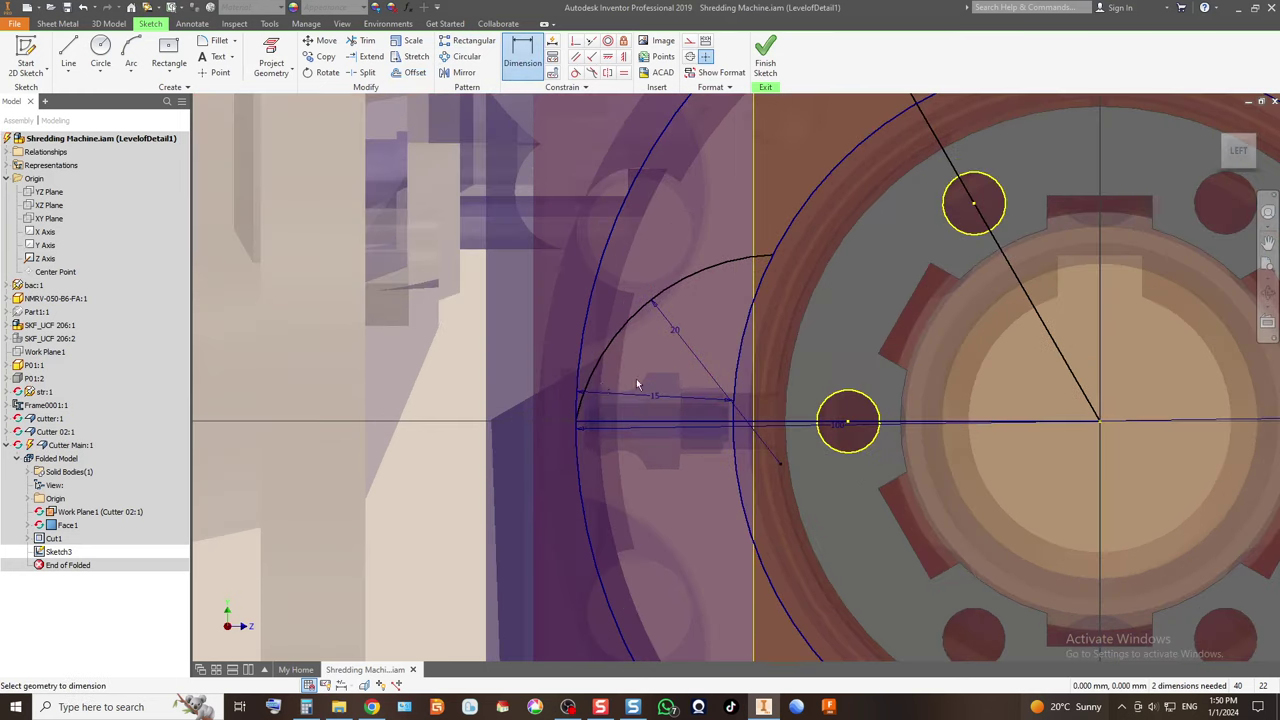
pyautogui.doubleClick(679, 334)
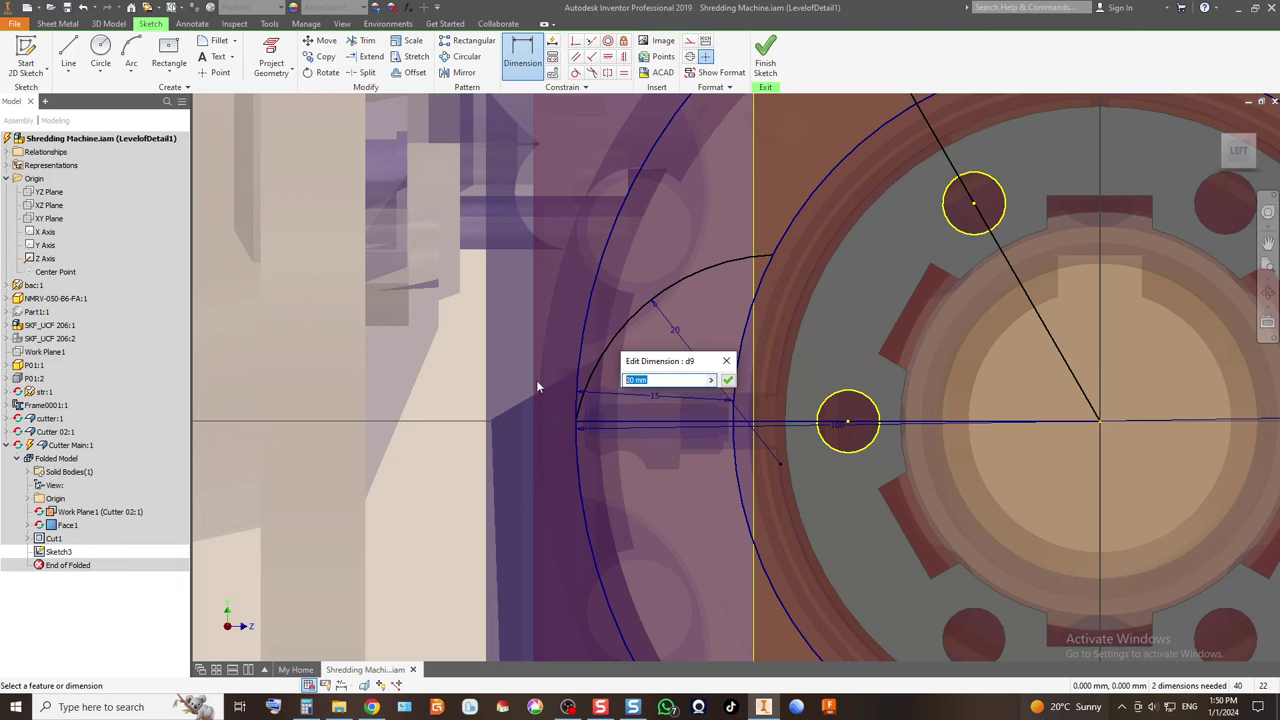
pyautogui.write('15')
pyautogui.press('Return')
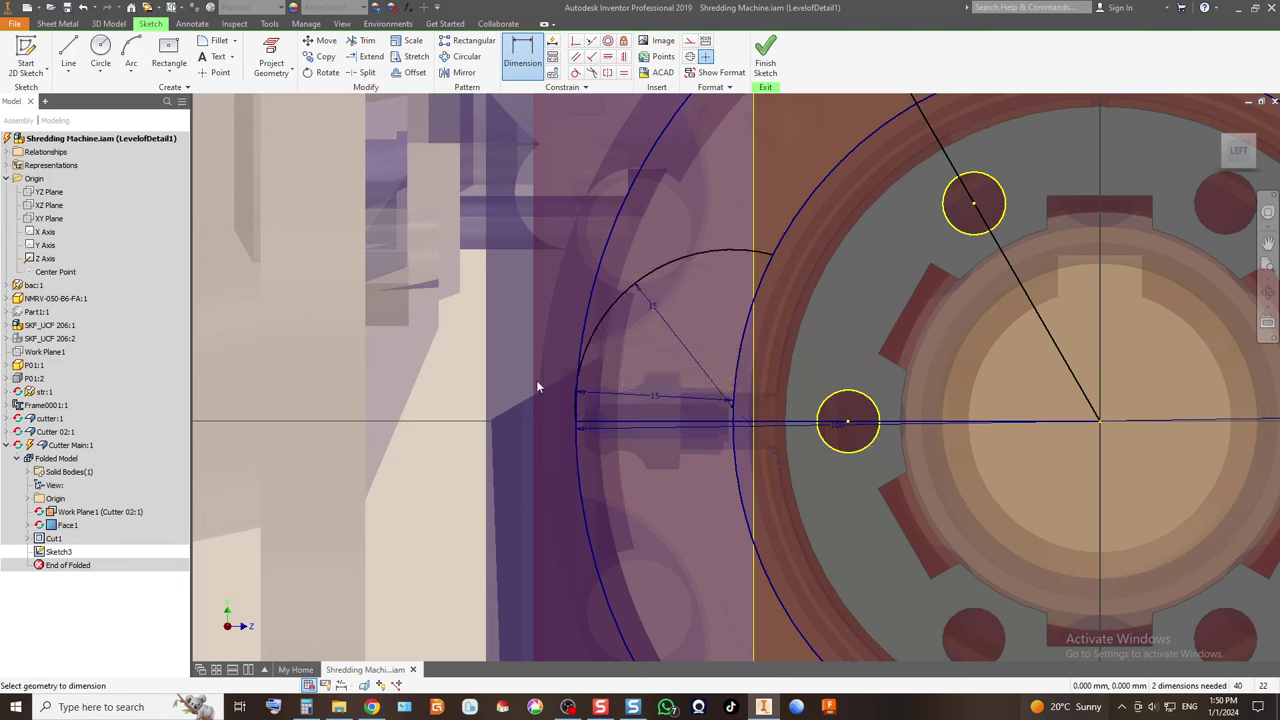
# Set the arc's radius to 30 mm.
pyautogui.doubleClick(654, 306)
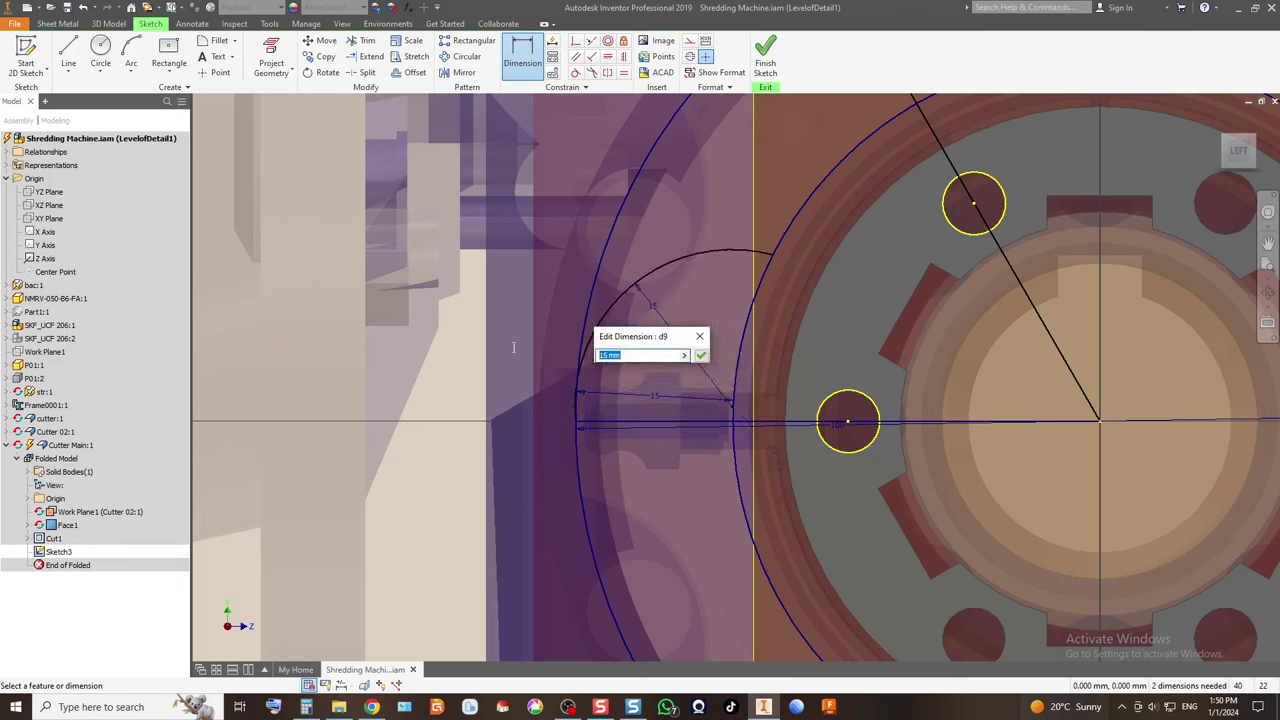
pyautogui.write('30')
pyautogui.press('Return')
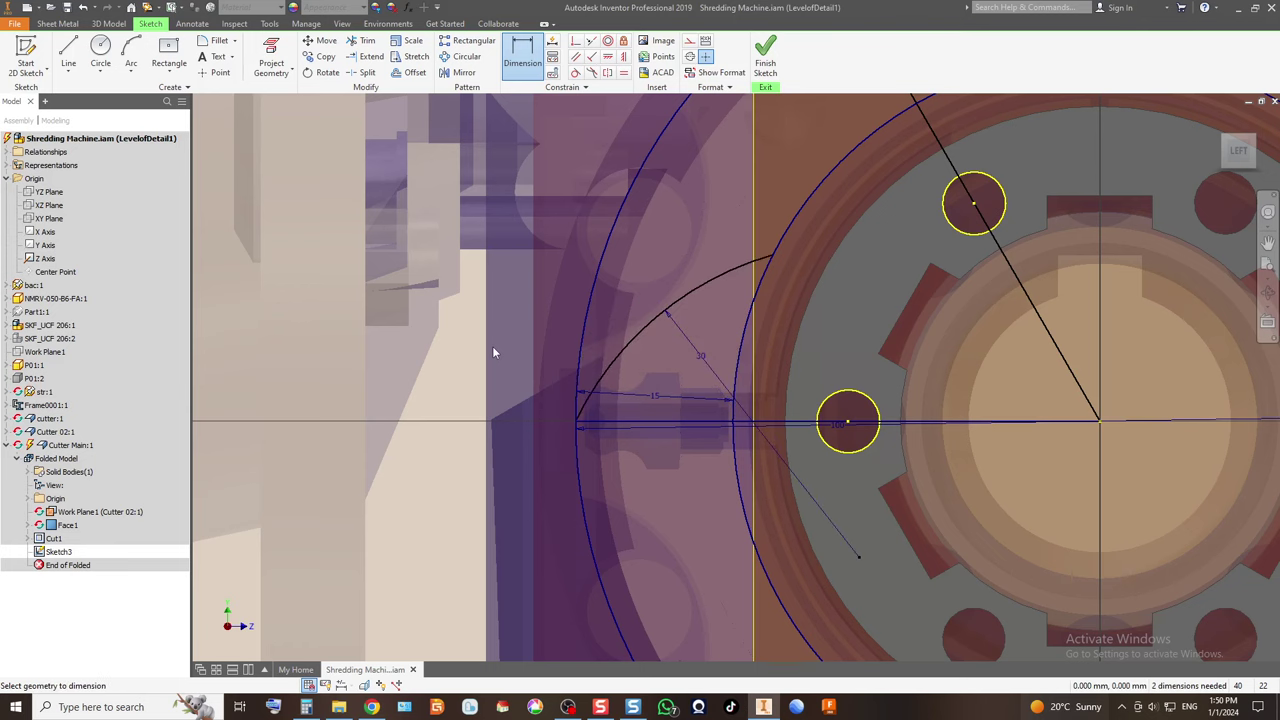
# Create a circular pattern of the 30 mm arc around the ring's centre with 6 instances over 360 degrees.
pyautogui.scroll(3, 569, 408)
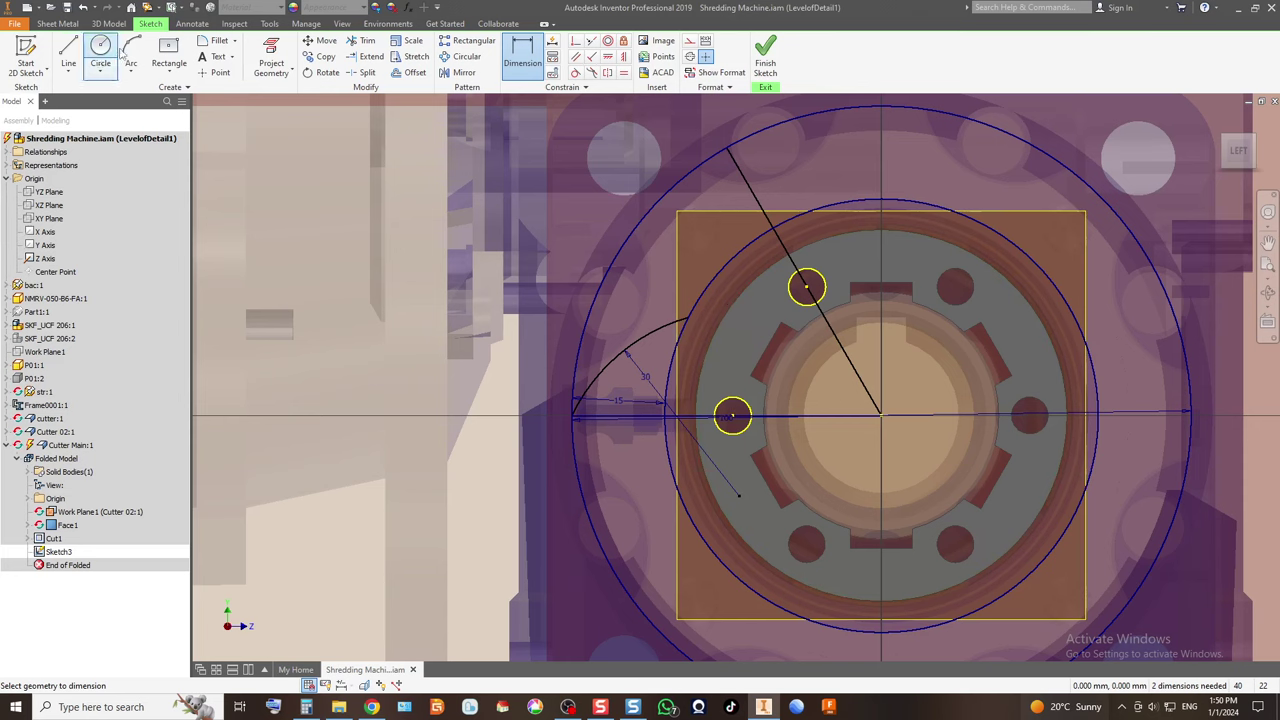
pyautogui.click(466, 60)
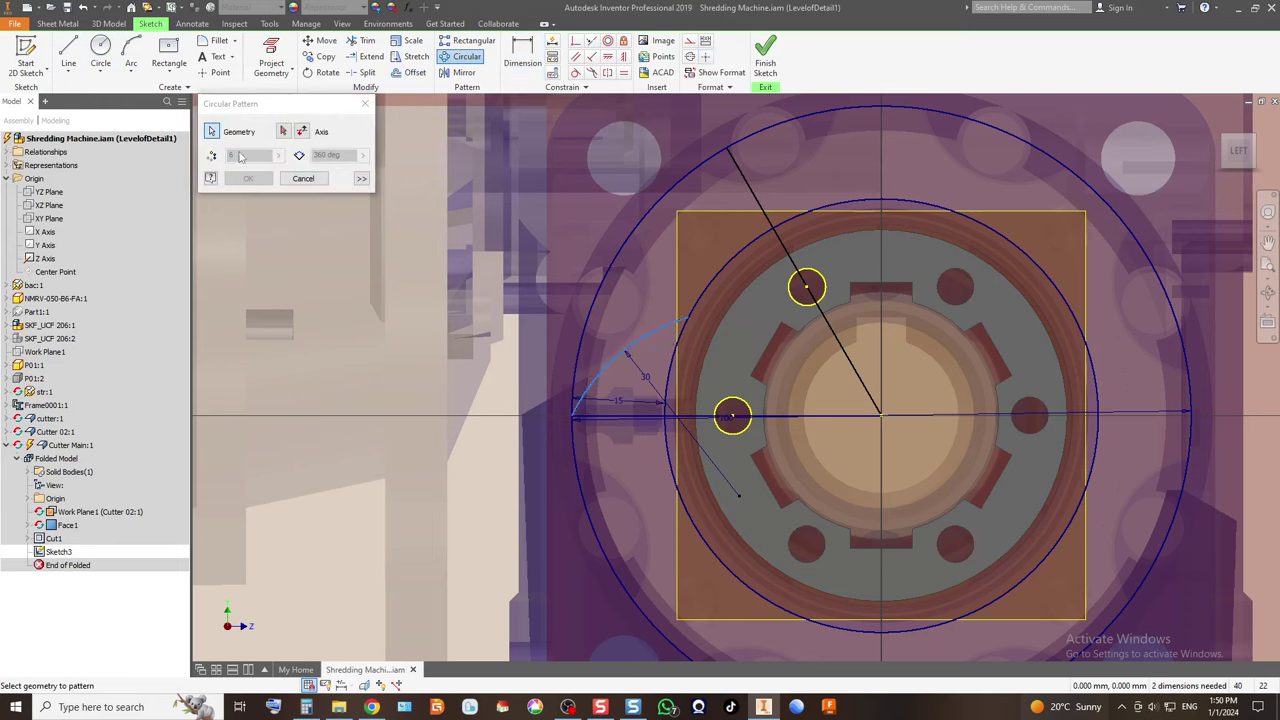
pyautogui.click(283, 133)
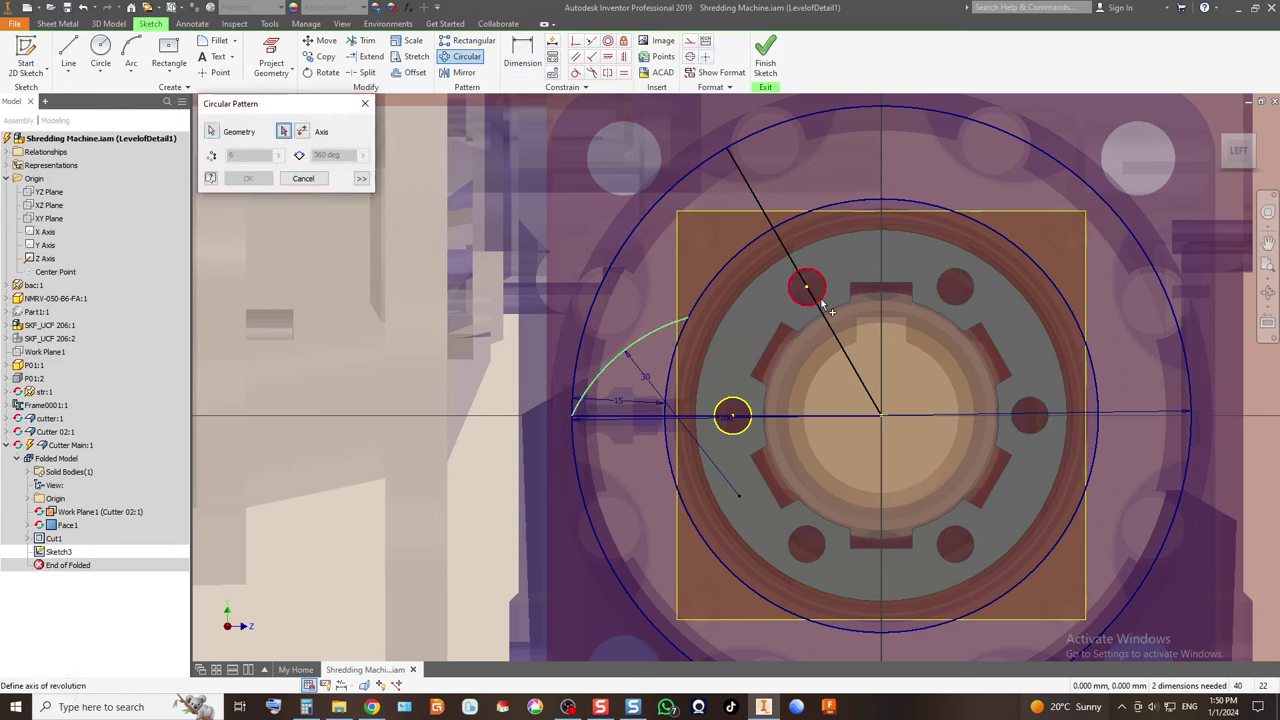
pyautogui.click(881, 416)
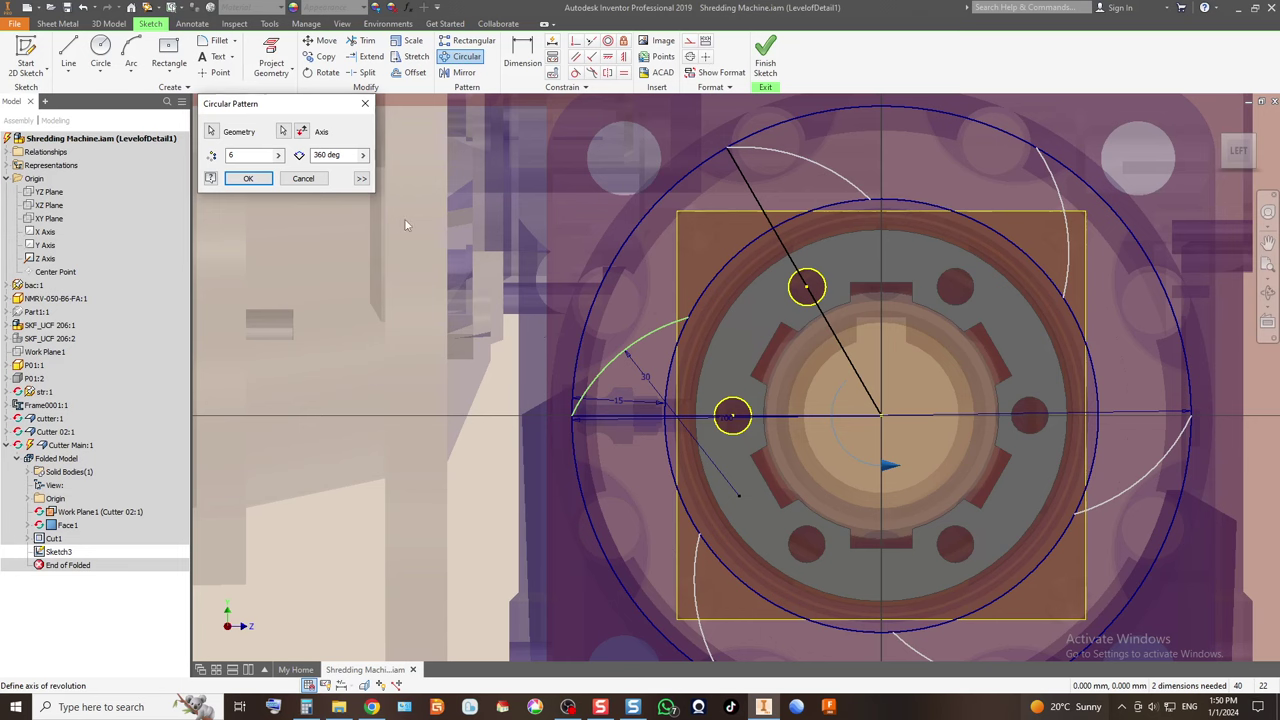
pyautogui.click(266, 178)
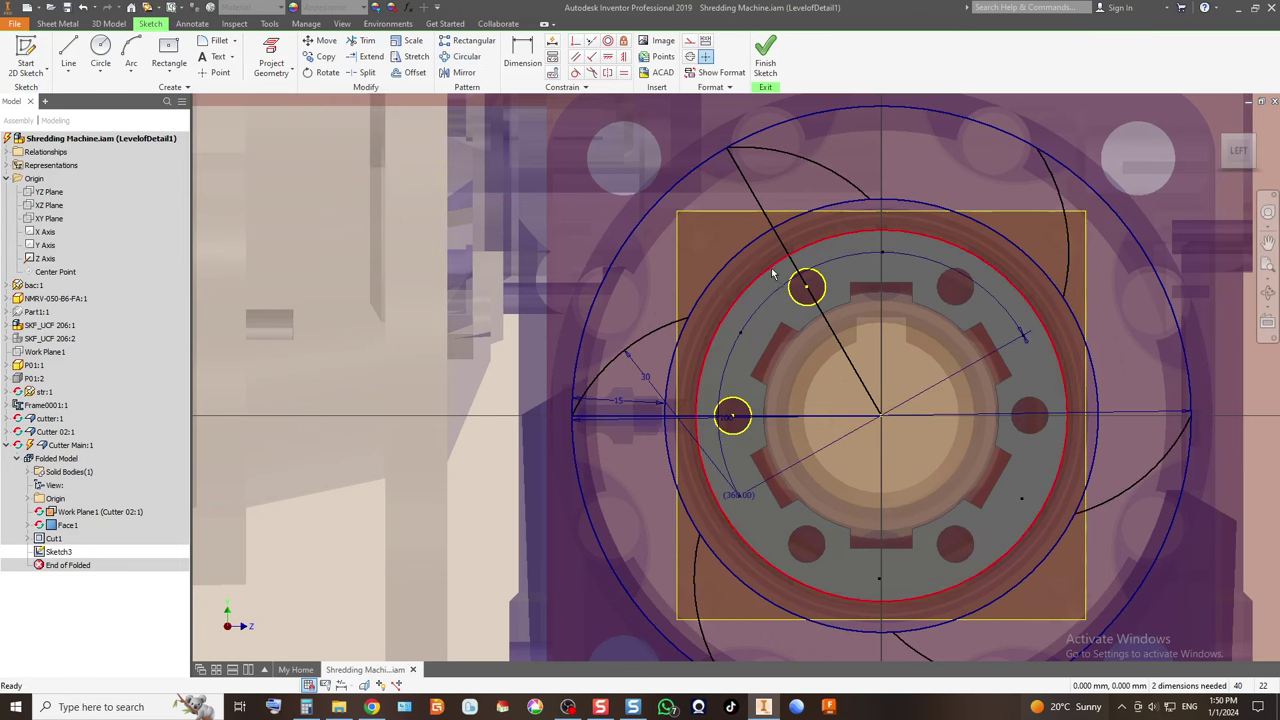
# Draw a three-point arc from the upper-left patterned arc's inner end to the 100 mm circle's leftmost point.
pyautogui.click(131, 52)
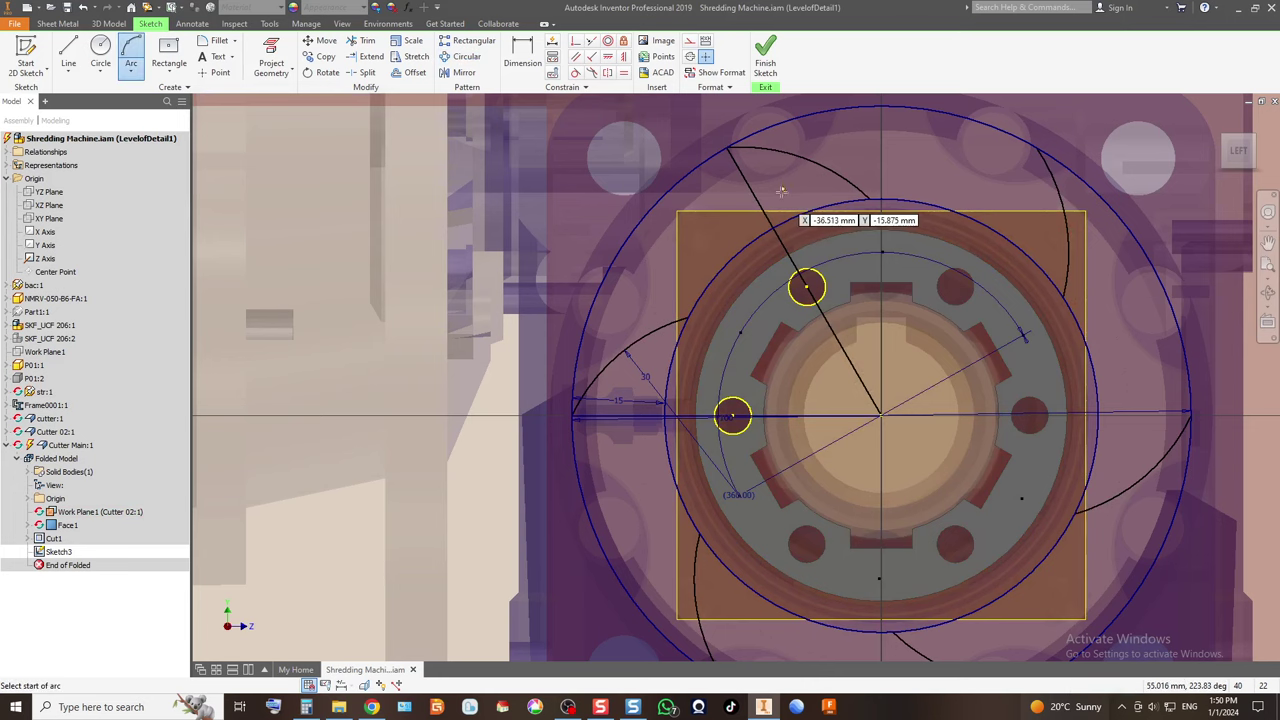
pyautogui.click(866, 198)
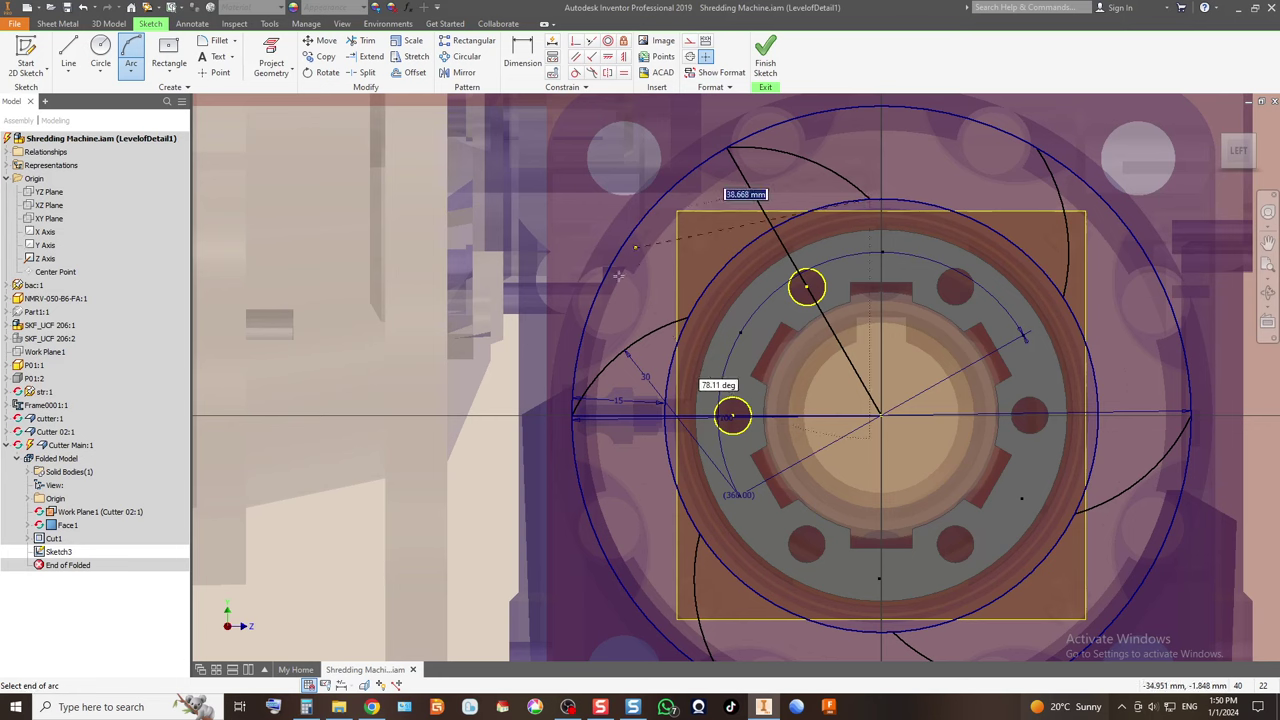
pyautogui.click(570, 418)
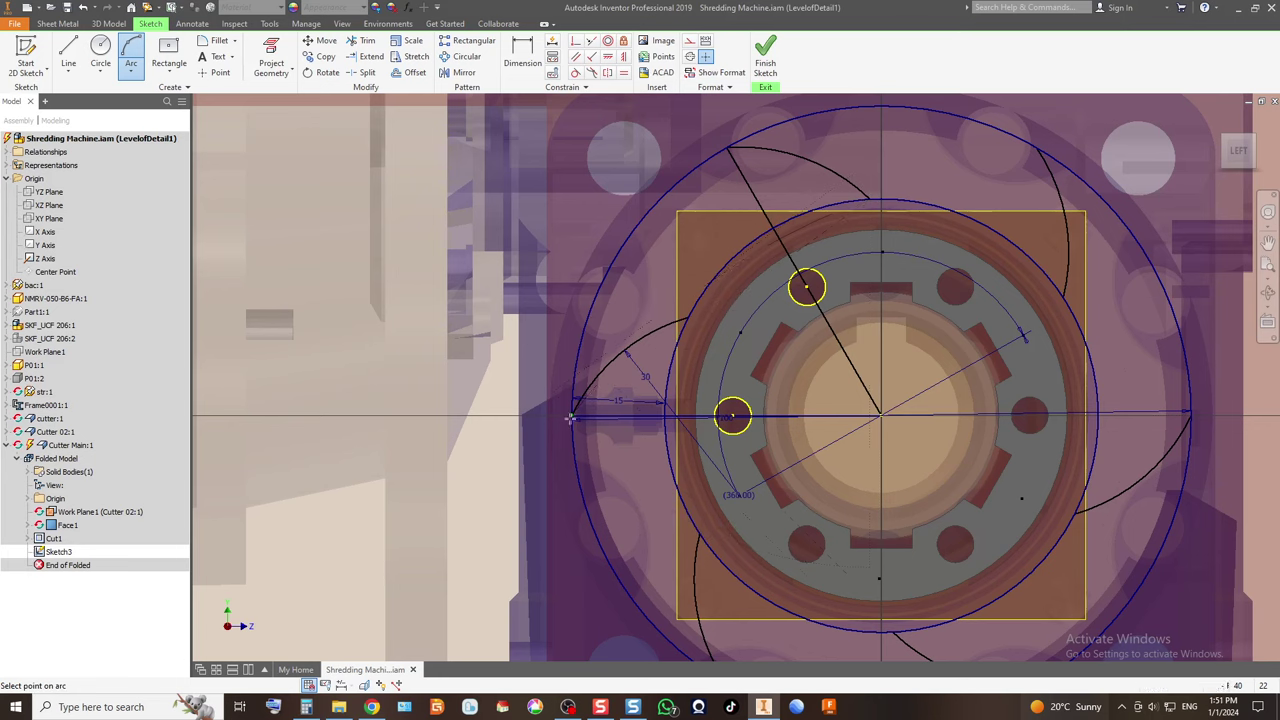
pyautogui.click(636, 294)
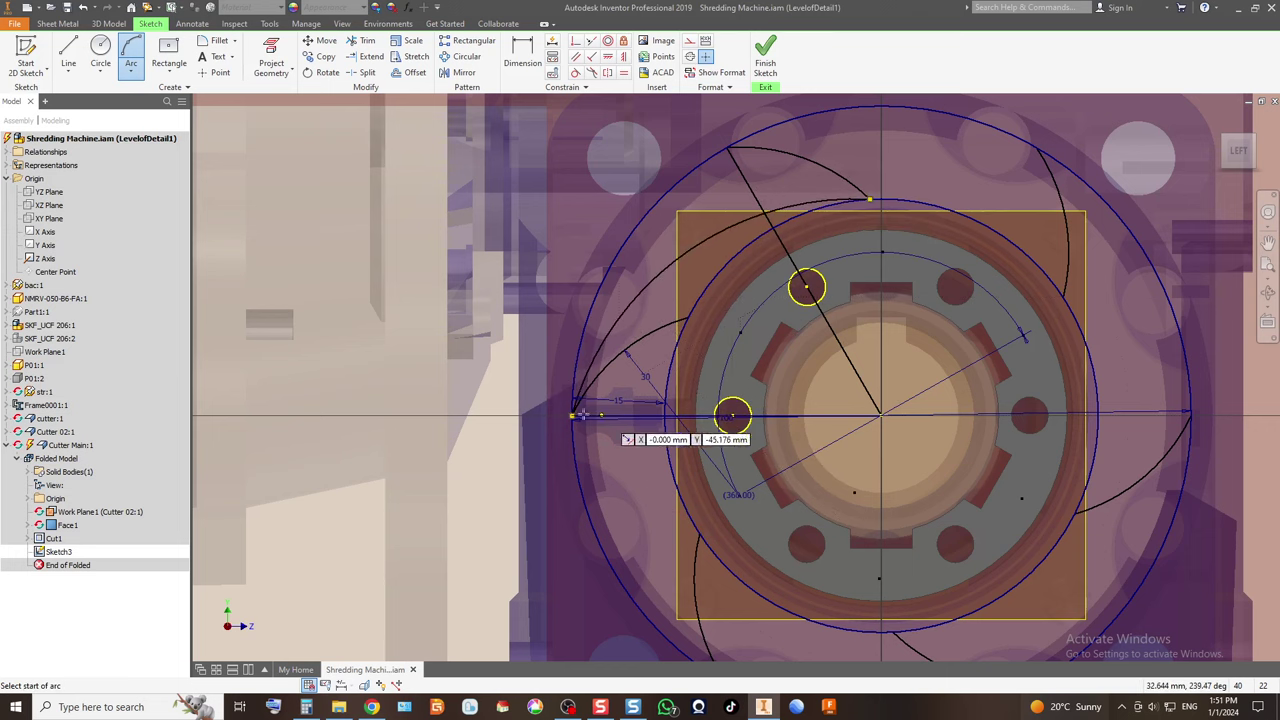
pyautogui.scroll(-3, 585, 401)
pyautogui.scroll(-2, 529, 434)
pyautogui.scroll(2, 523, 423)
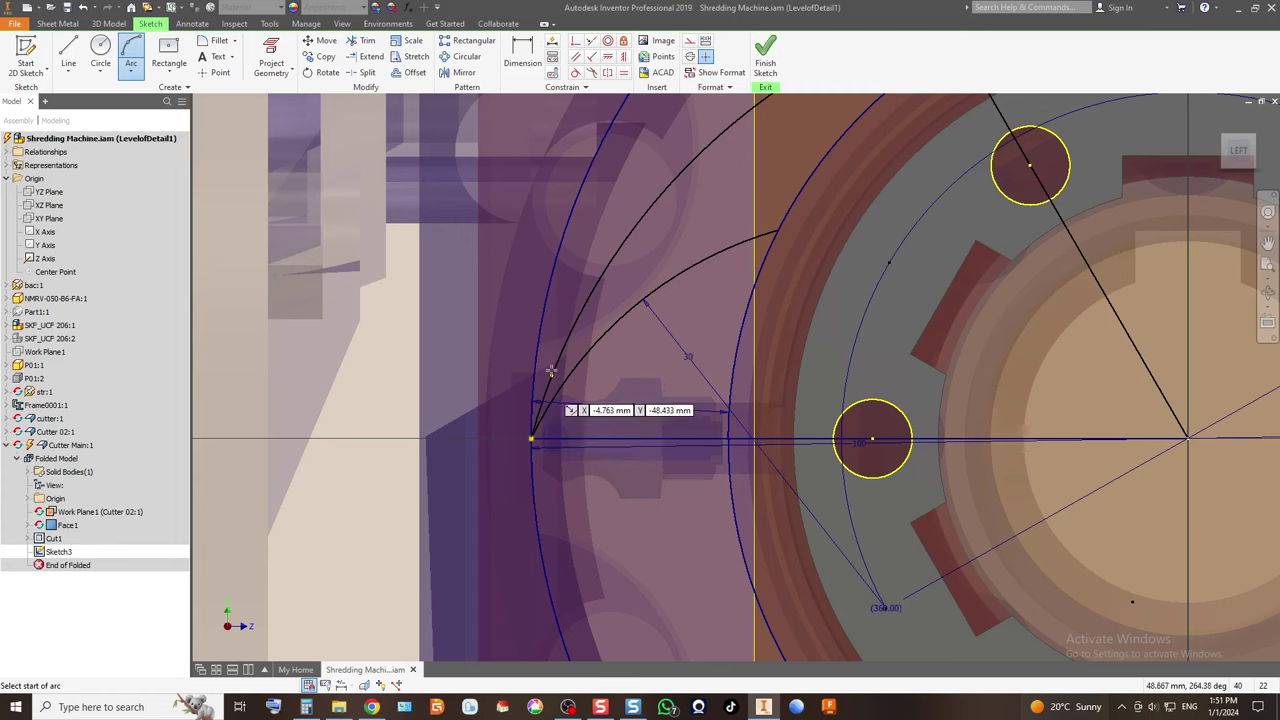
# Delete the long arc ending at the 100 mm circle's leftmost point.
pyautogui.press('Escape')
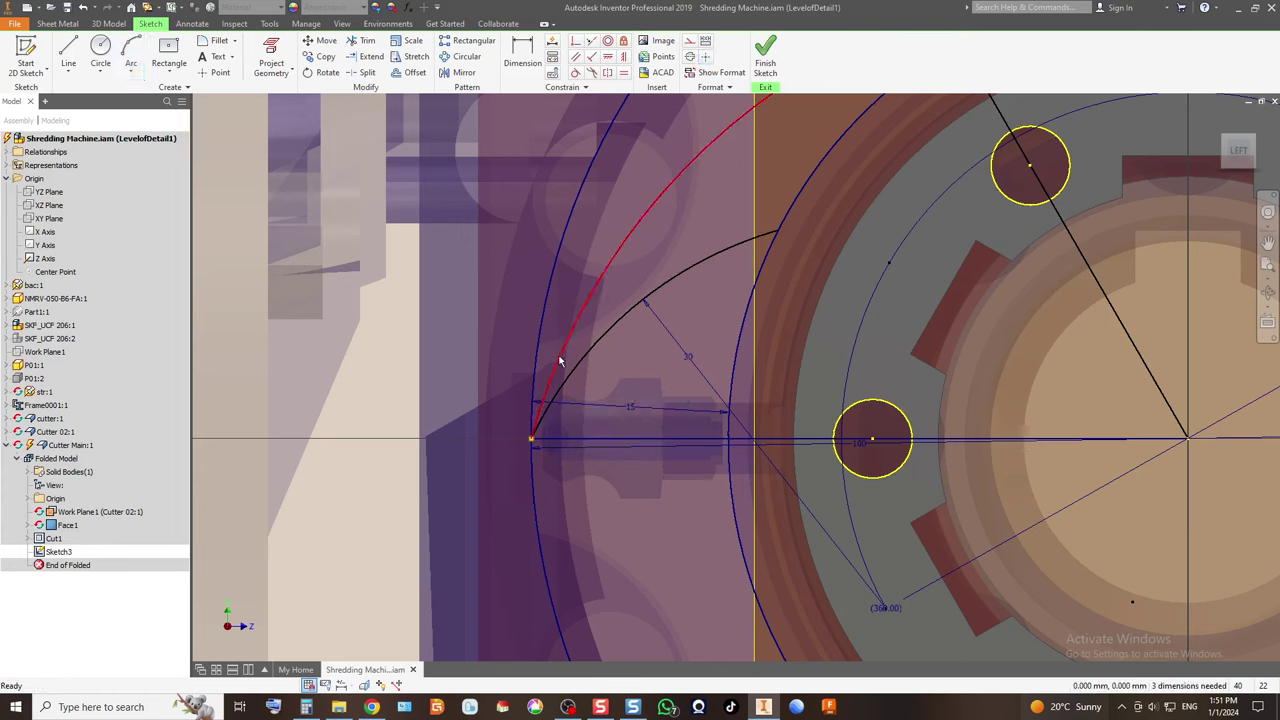
pyautogui.click(560, 360)
pyautogui.press('Delete')
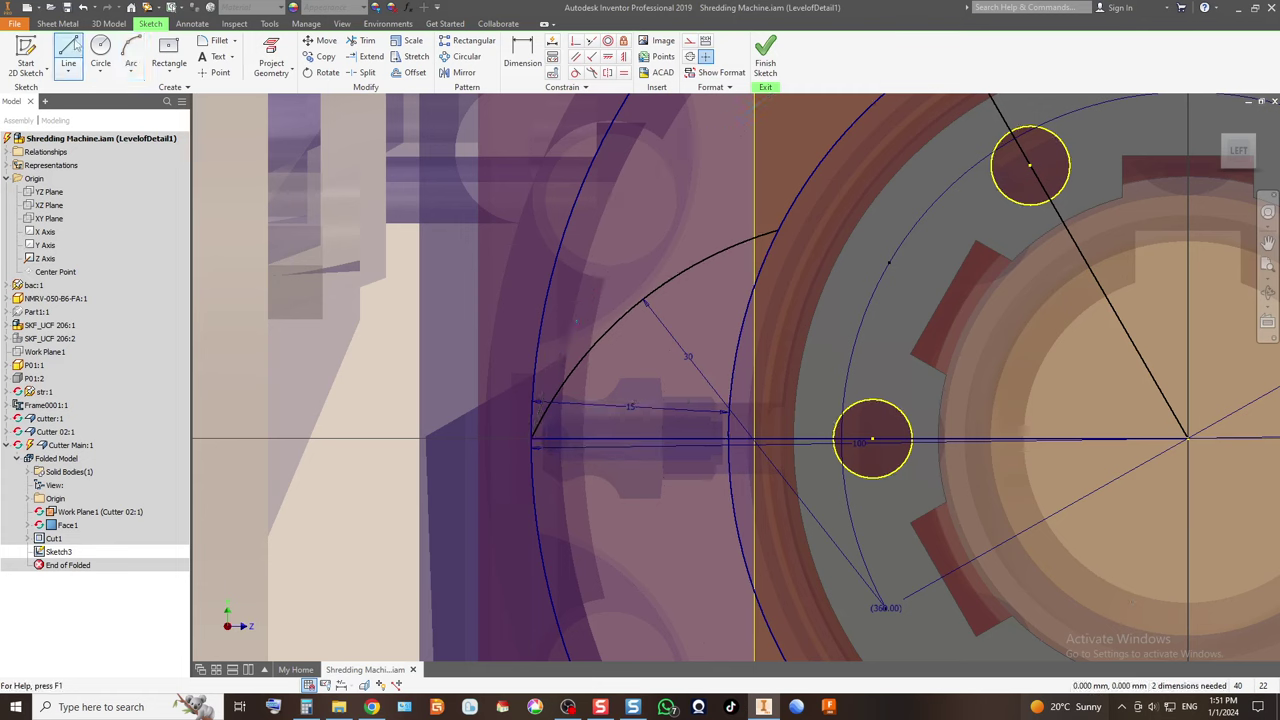
pyautogui.click(131, 55)
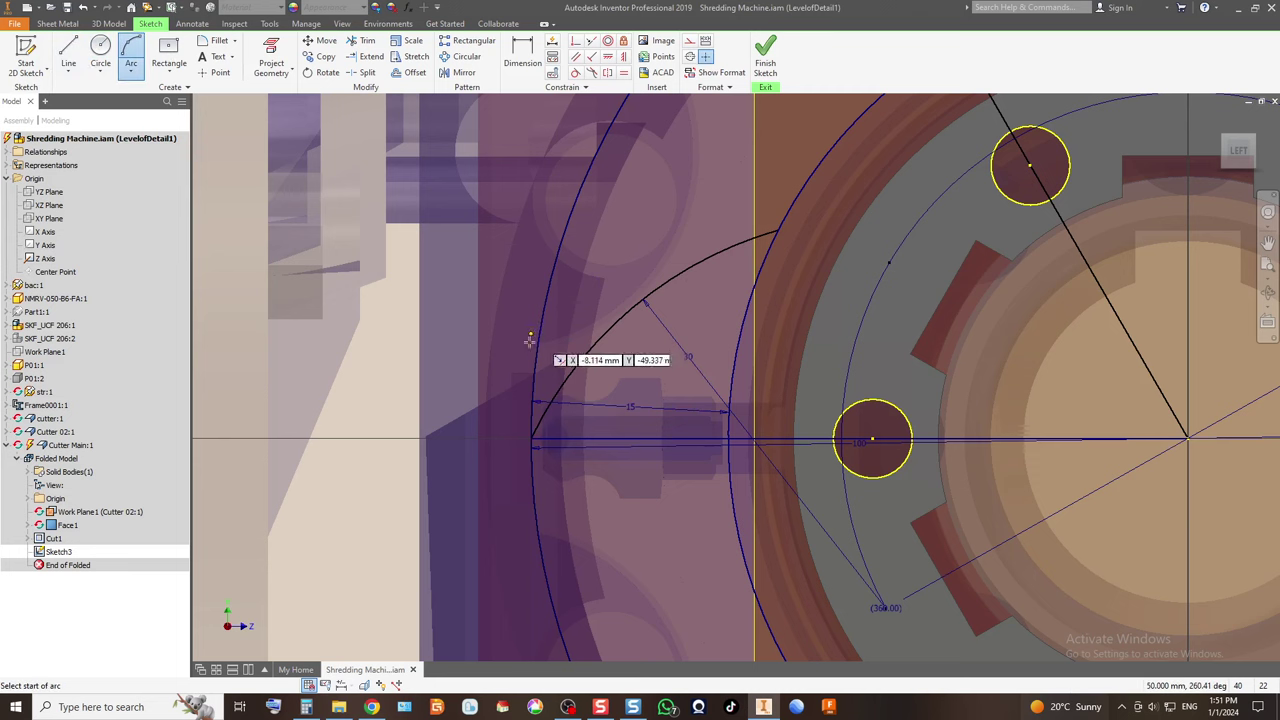
pyautogui.click(537, 343)
pyautogui.scroll(-3, 545, 345)
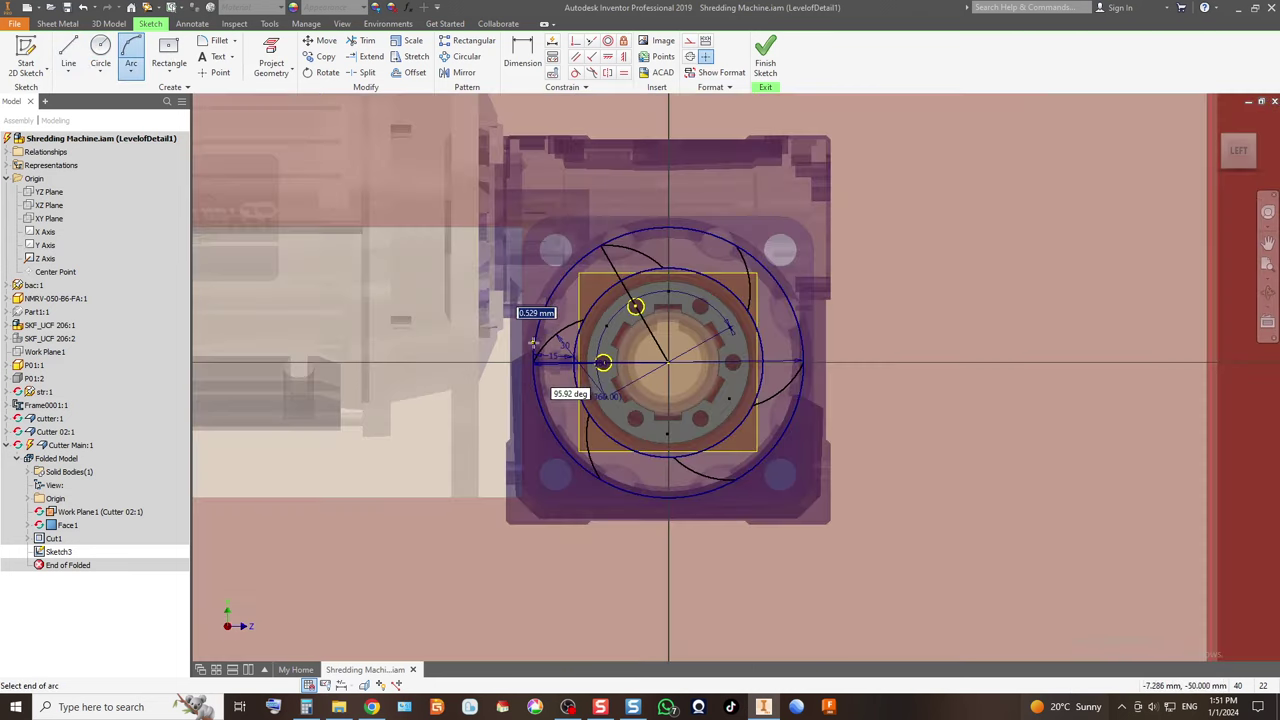
pyautogui.scroll(5, 640, 320)
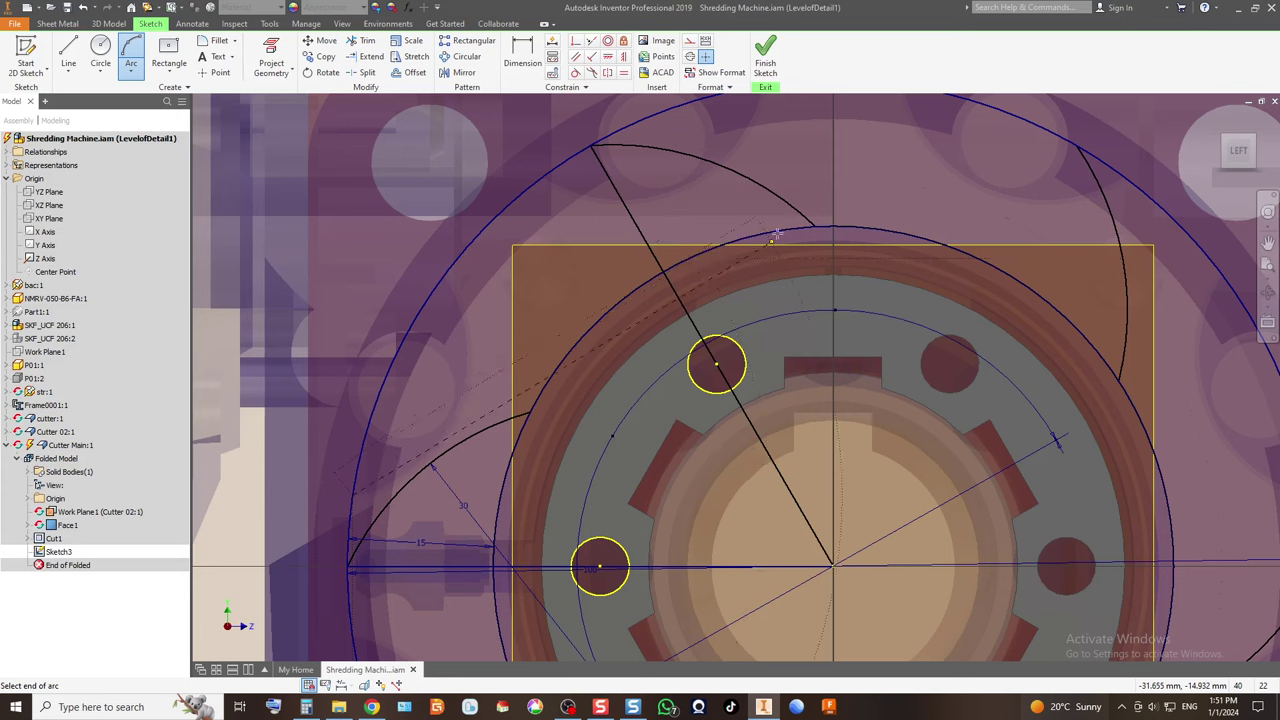
pyautogui.click(808, 222)
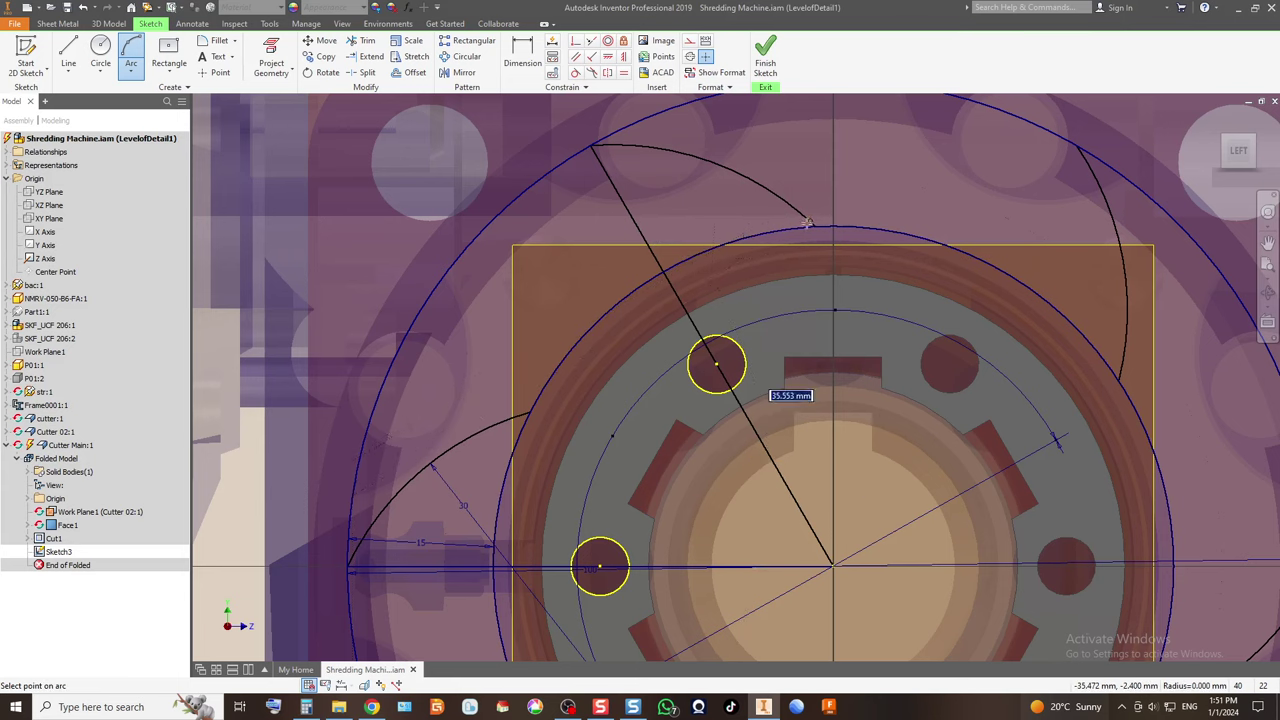
pyautogui.press('Escape')
# Draw a three-point arc of about 60 mm radius from the upper-left patterned arc's inner end to the 100 mm circle, just above the first arc's tip.
pyautogui.click(131, 50)
pyautogui.click(816, 227)
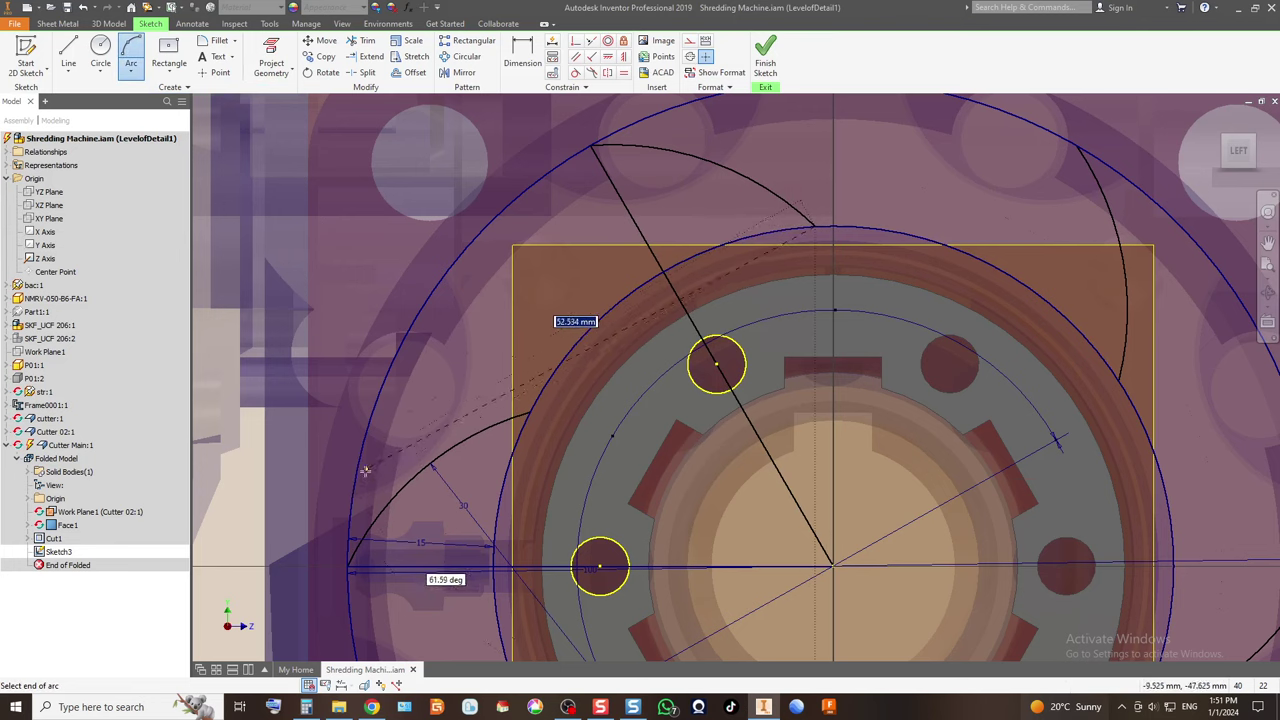
pyautogui.click(600, 567)
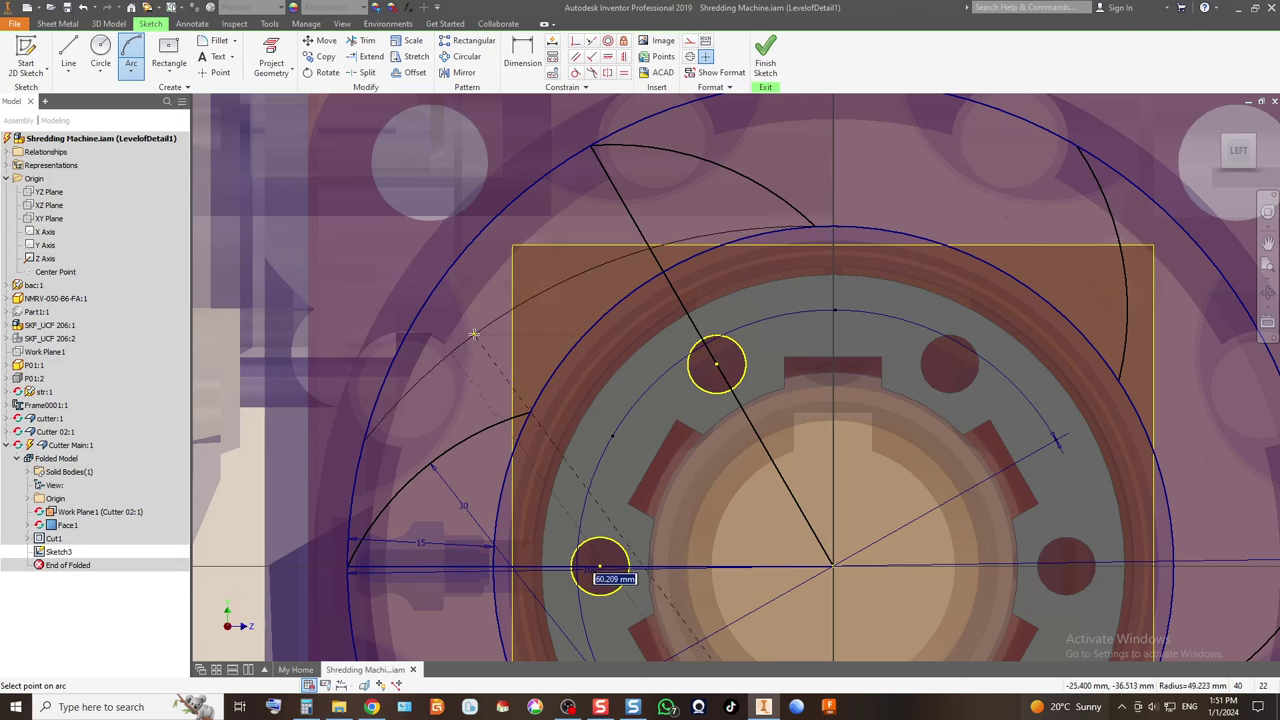
pyautogui.click(478, 330)
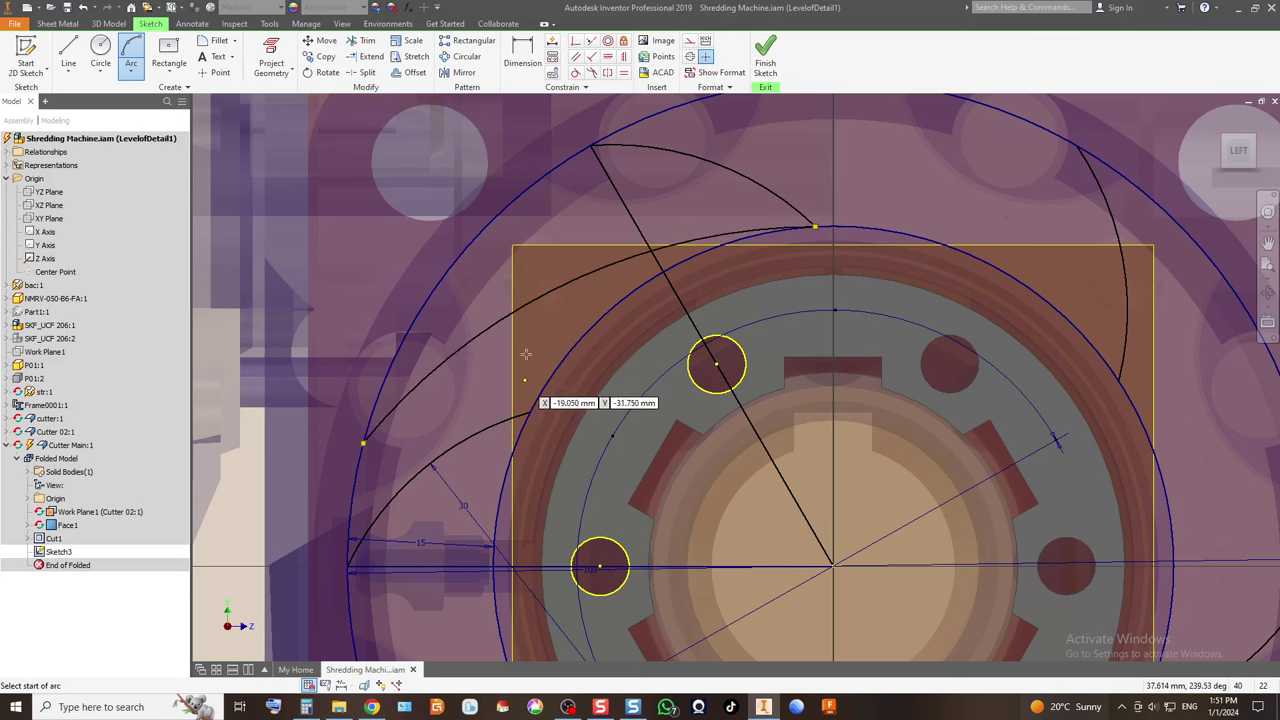
# Dimension the radius of the long arc between the two circles and set it to 60 mm.
pyautogui.click(521, 55)
pyautogui.click(579, 279)
pyautogui.click(586, 364)
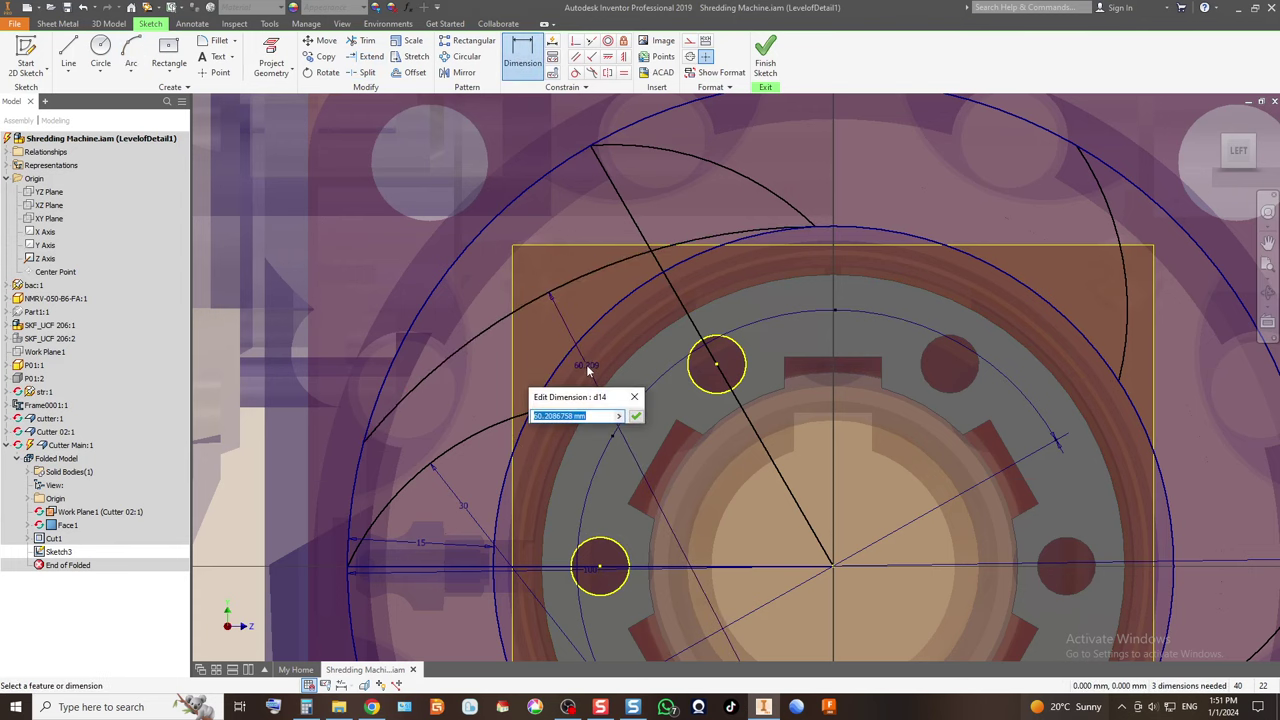
pyautogui.press('Return')
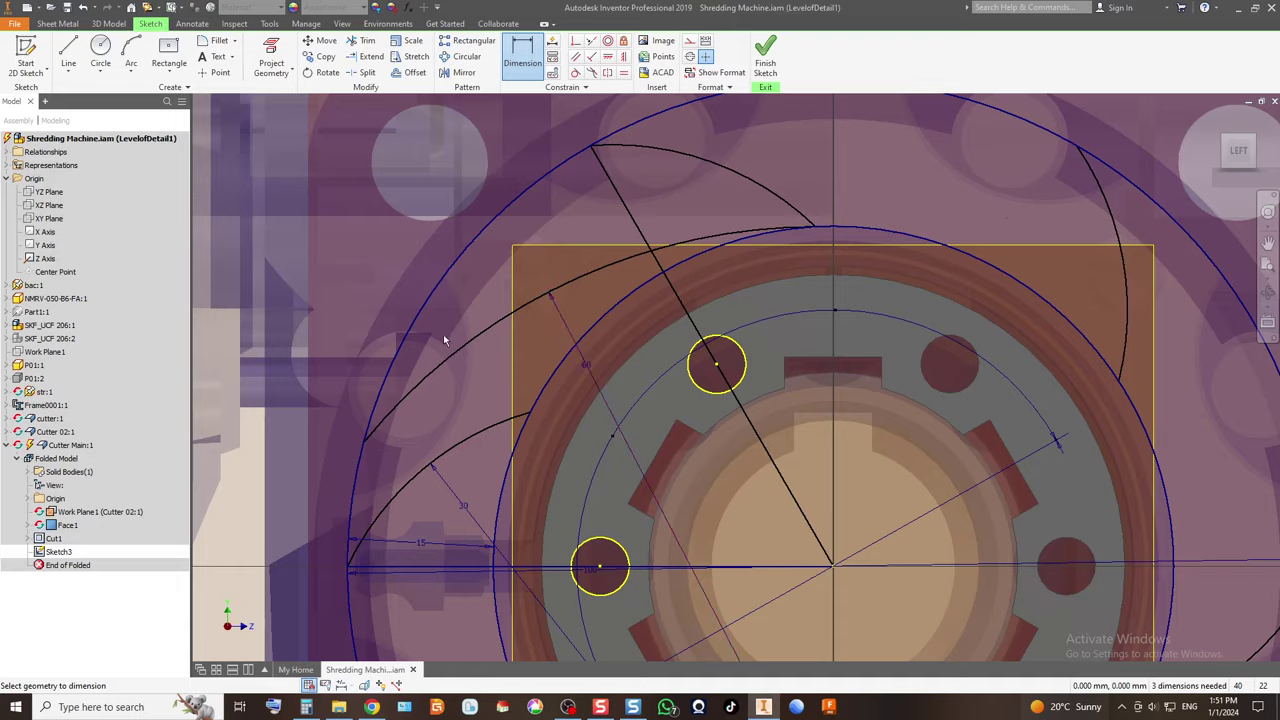
pyautogui.scroll(-3, 445, 340)
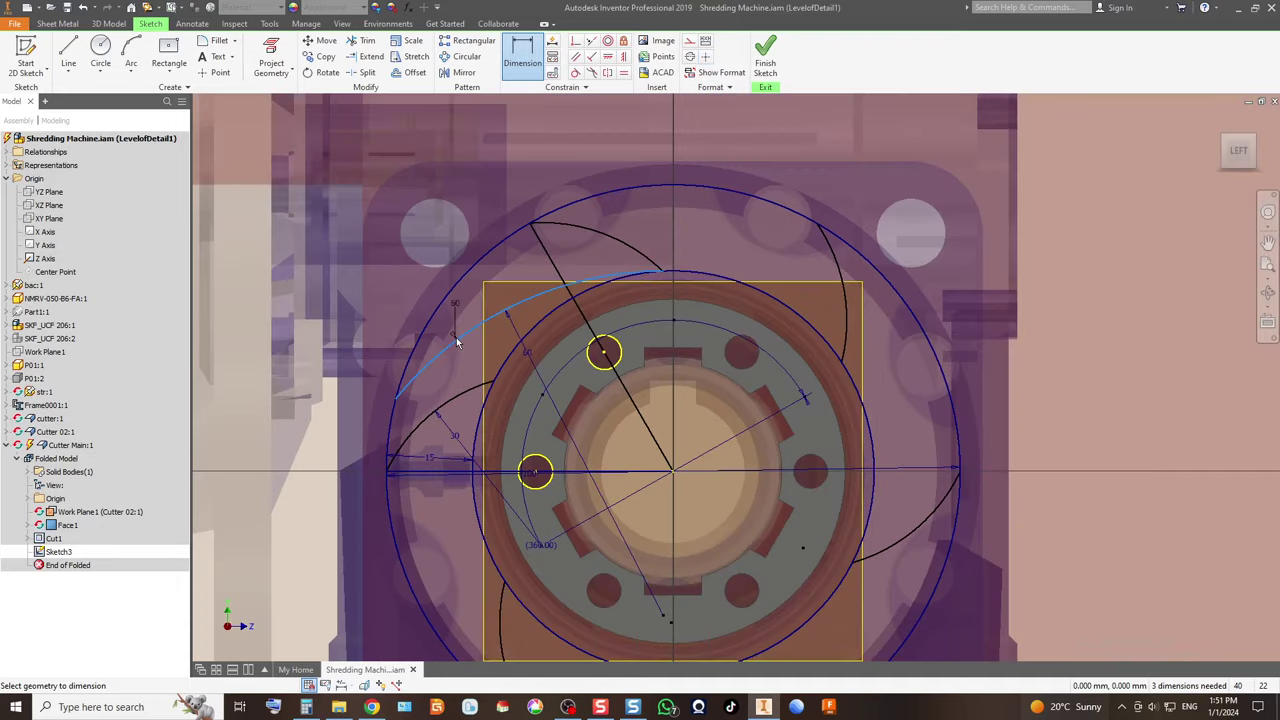
pyautogui.press('Escape')
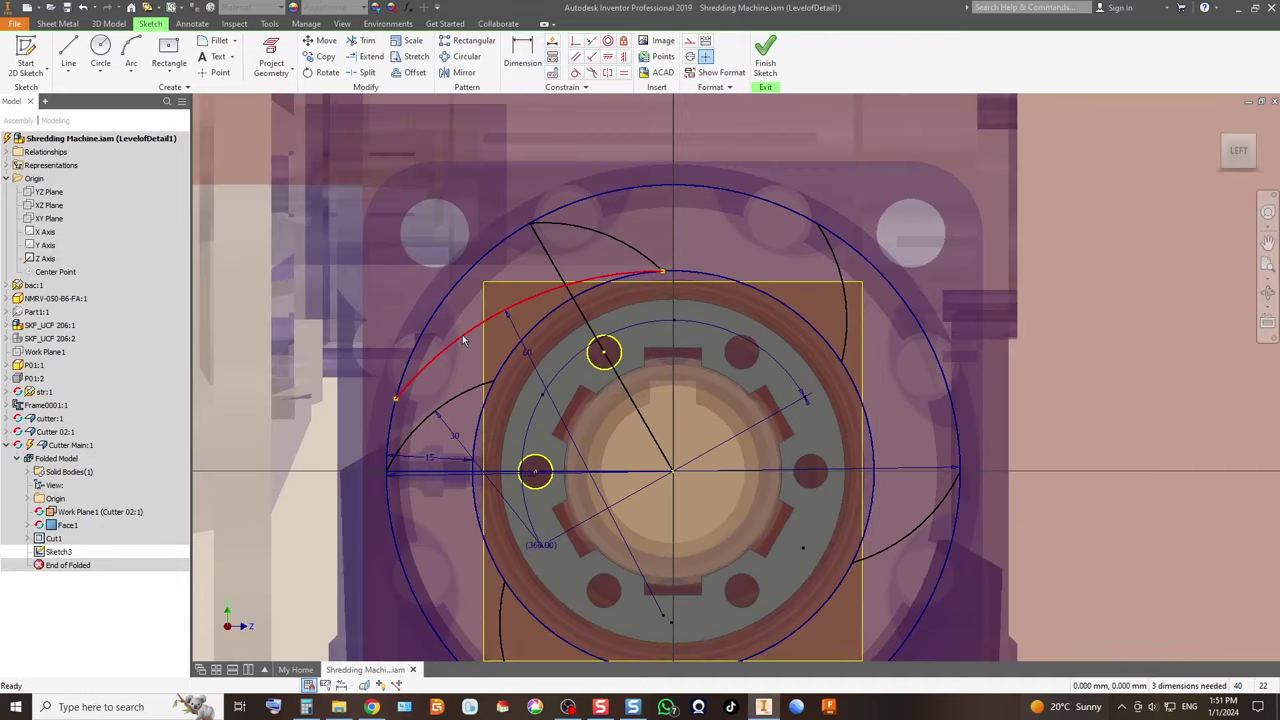
# Create a circular pattern of the 60 mm arc around the ring's centre with 6 instances over 360 degrees.
pyautogui.click(460, 56)
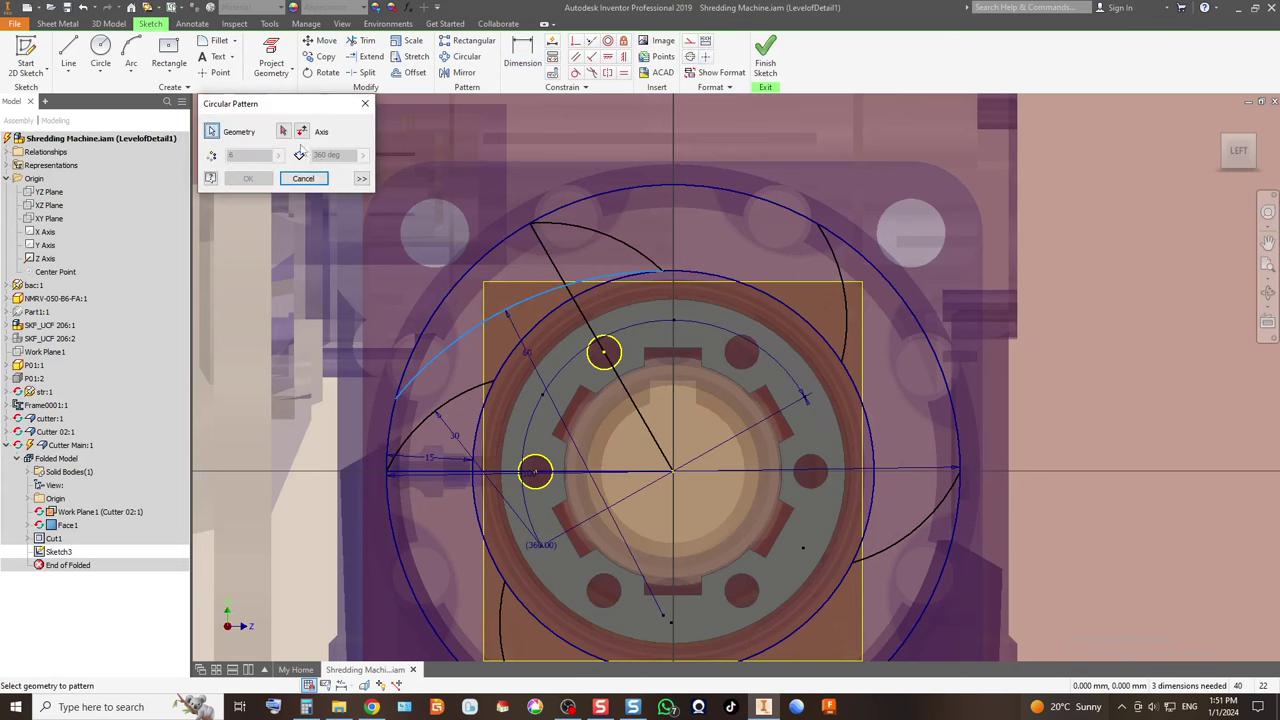
pyautogui.click(284, 131)
pyautogui.click(673, 474)
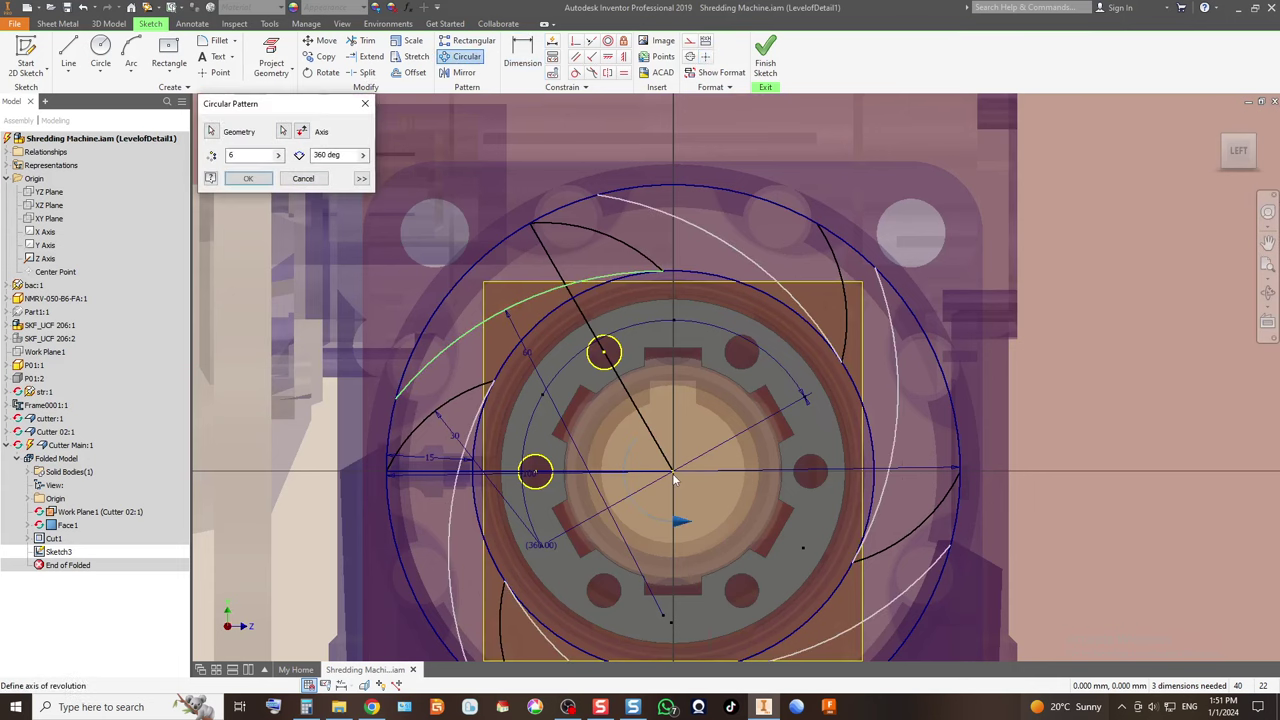
pyautogui.click(262, 181)
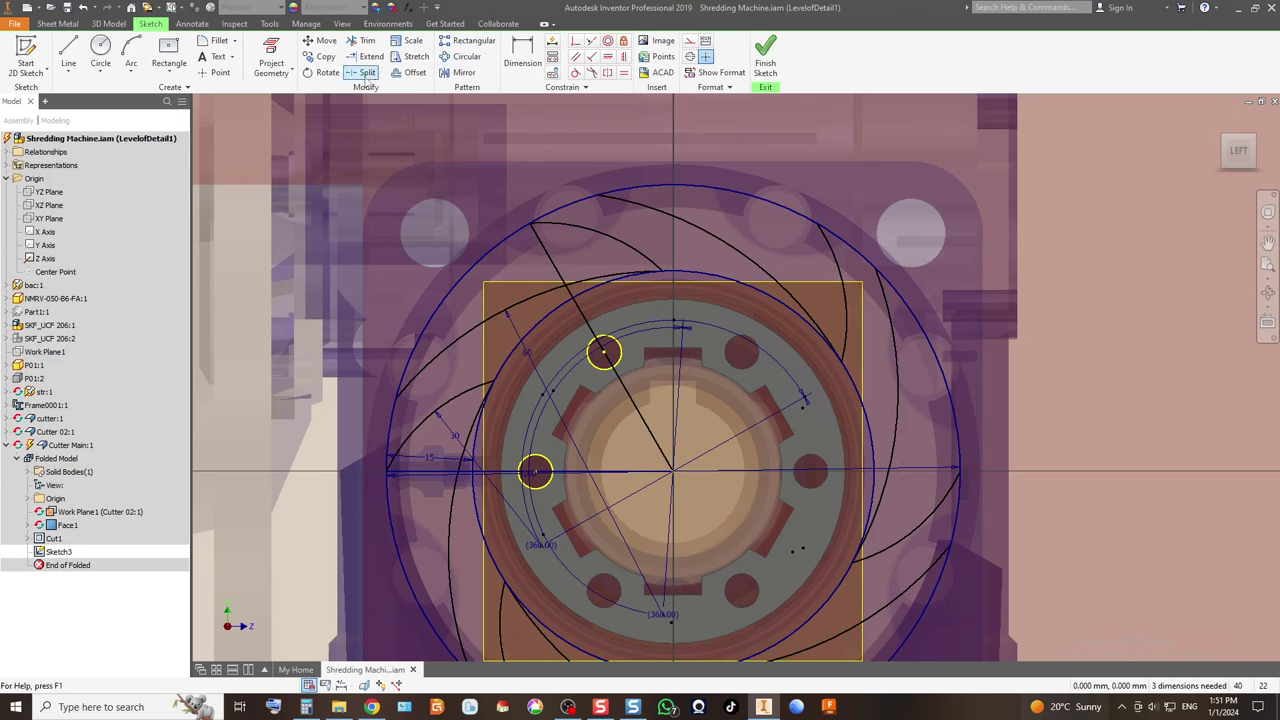
# Trim the 100 mm circle's segments between neighbouring teeth, keeping only the short piece at each tooth tip.
pyautogui.click(362, 40)
pyautogui.click(456, 290)
pyautogui.click(748, 192)
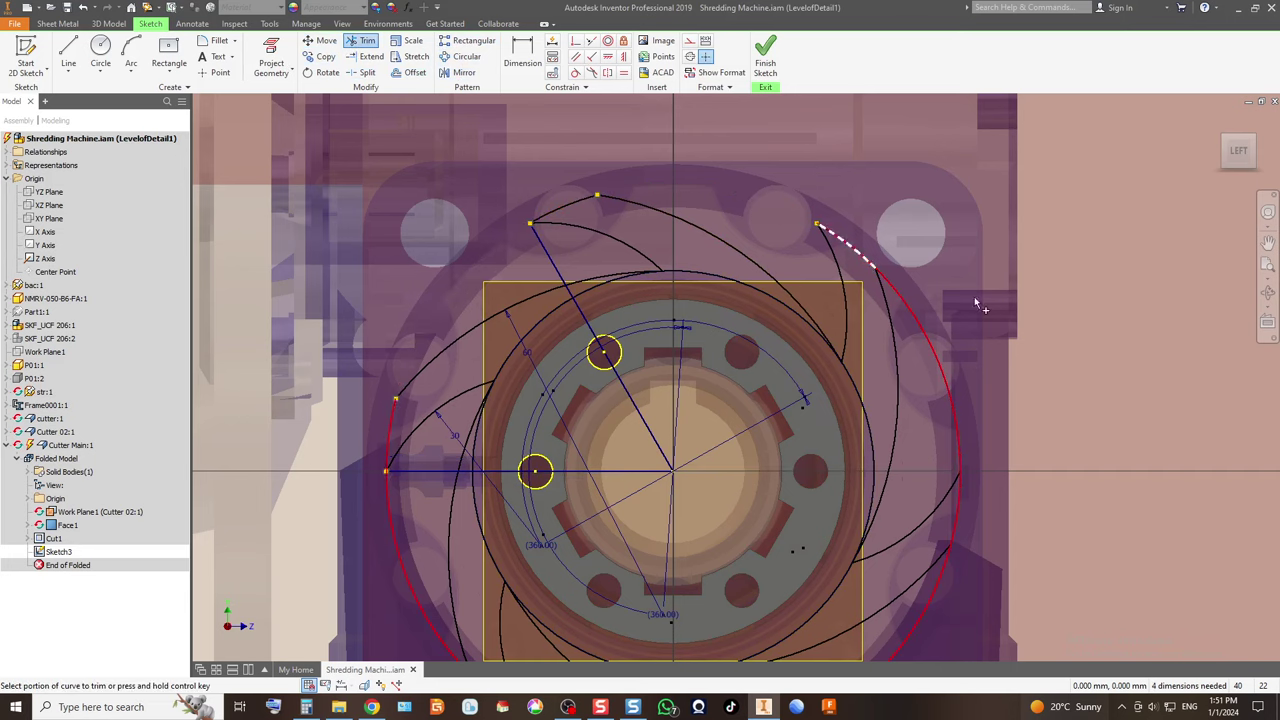
pyautogui.click(950, 383)
pyautogui.scroll(5, 930, 386)
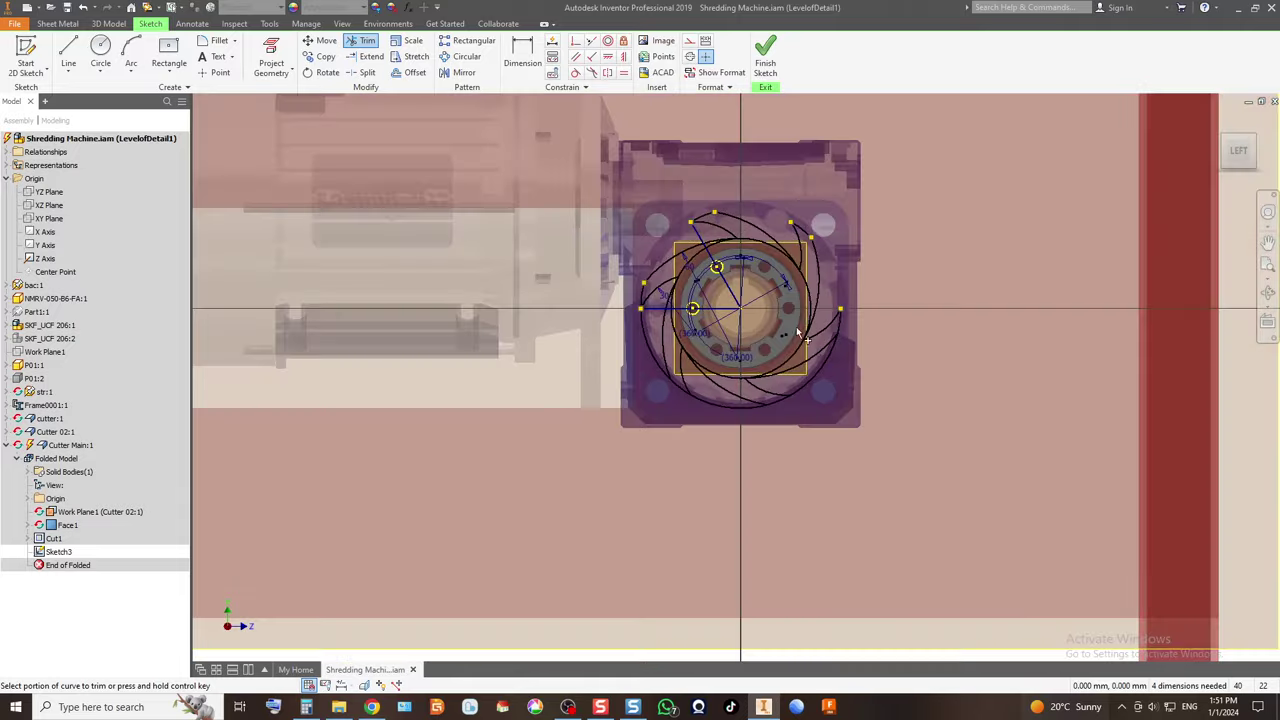
pyautogui.scroll(-3, 803, 381)
pyautogui.click(819, 392)
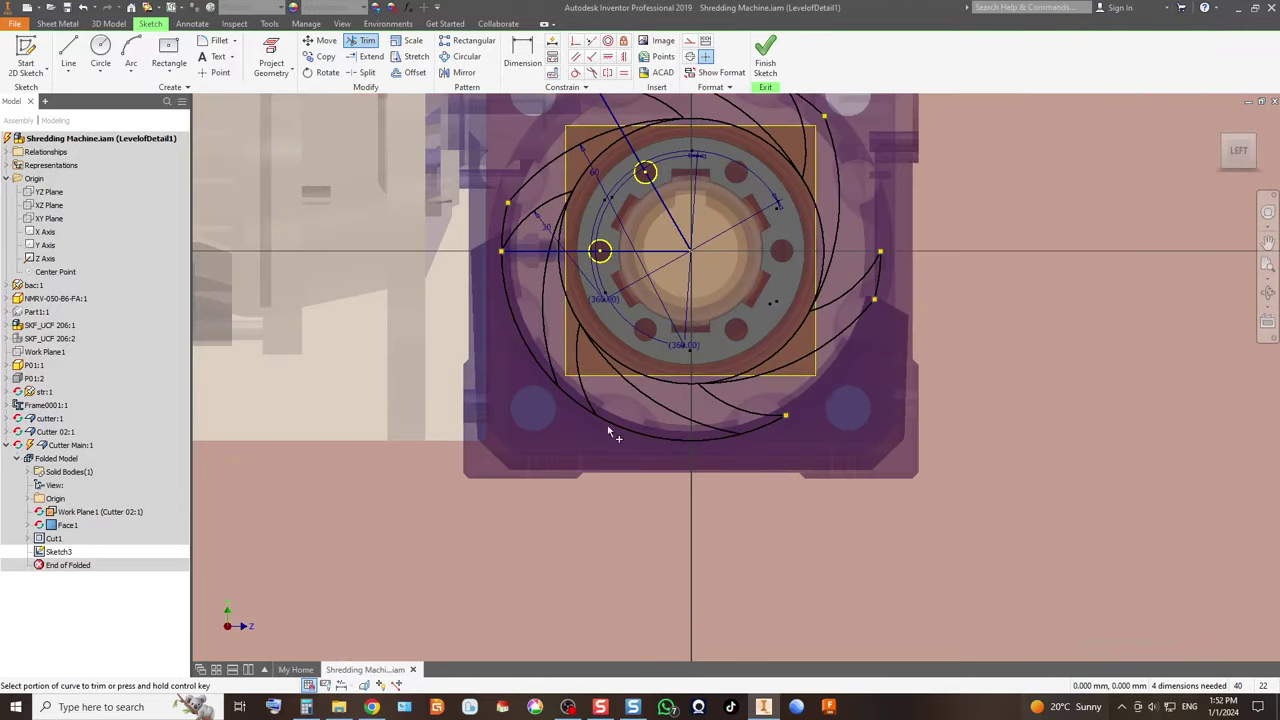
pyautogui.click(622, 431)
pyautogui.click(519, 337)
pyautogui.scroll(5, 510, 143)
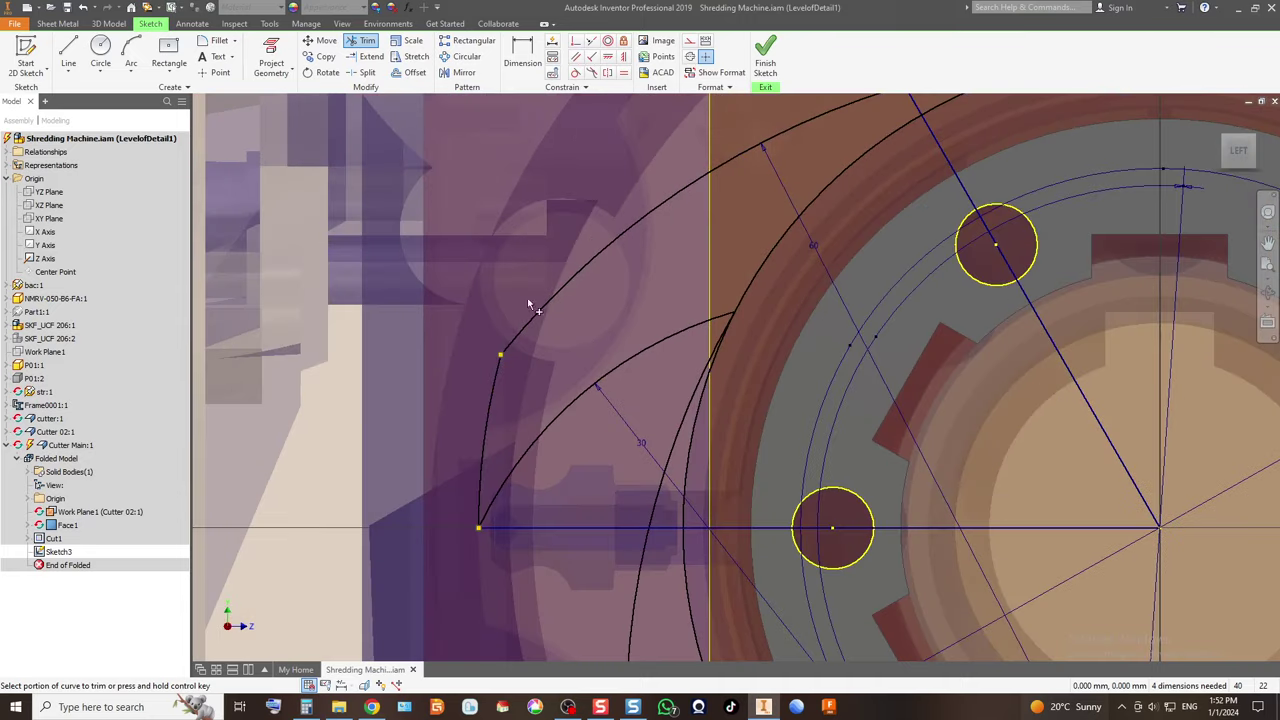
pyautogui.scroll(-2, 469, 318)
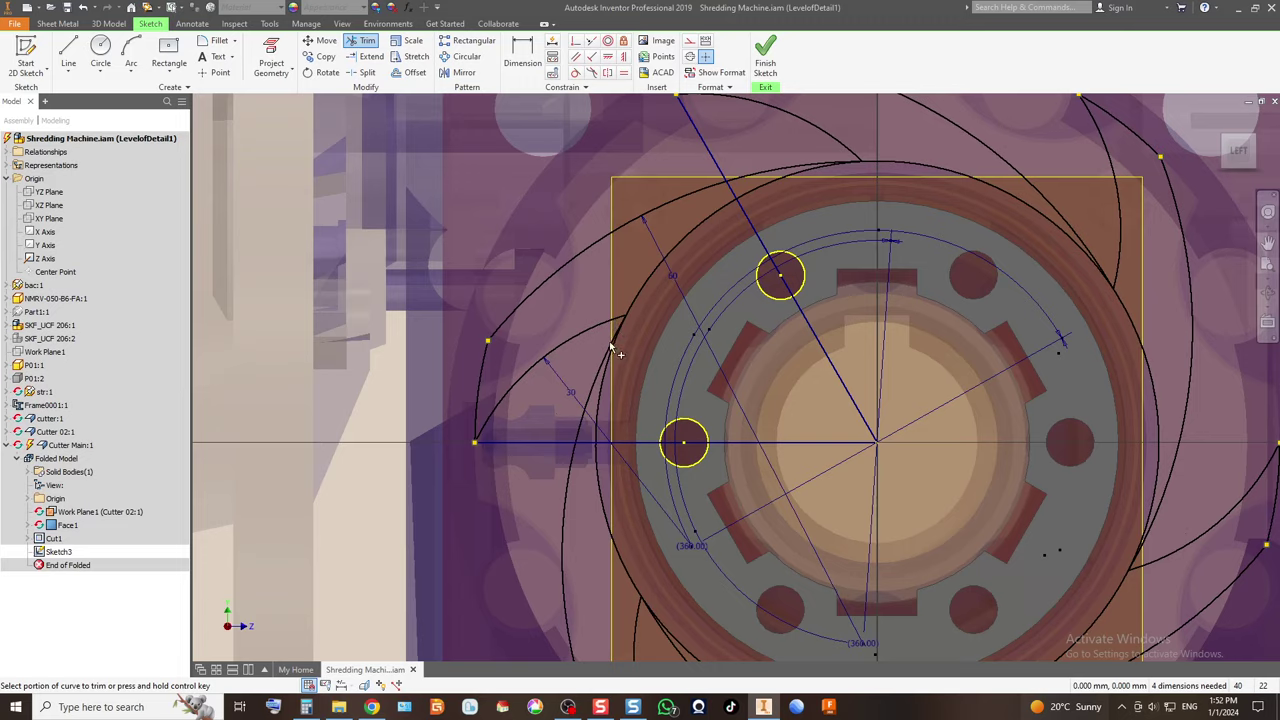
pyautogui.scroll(-2, 540, 303)
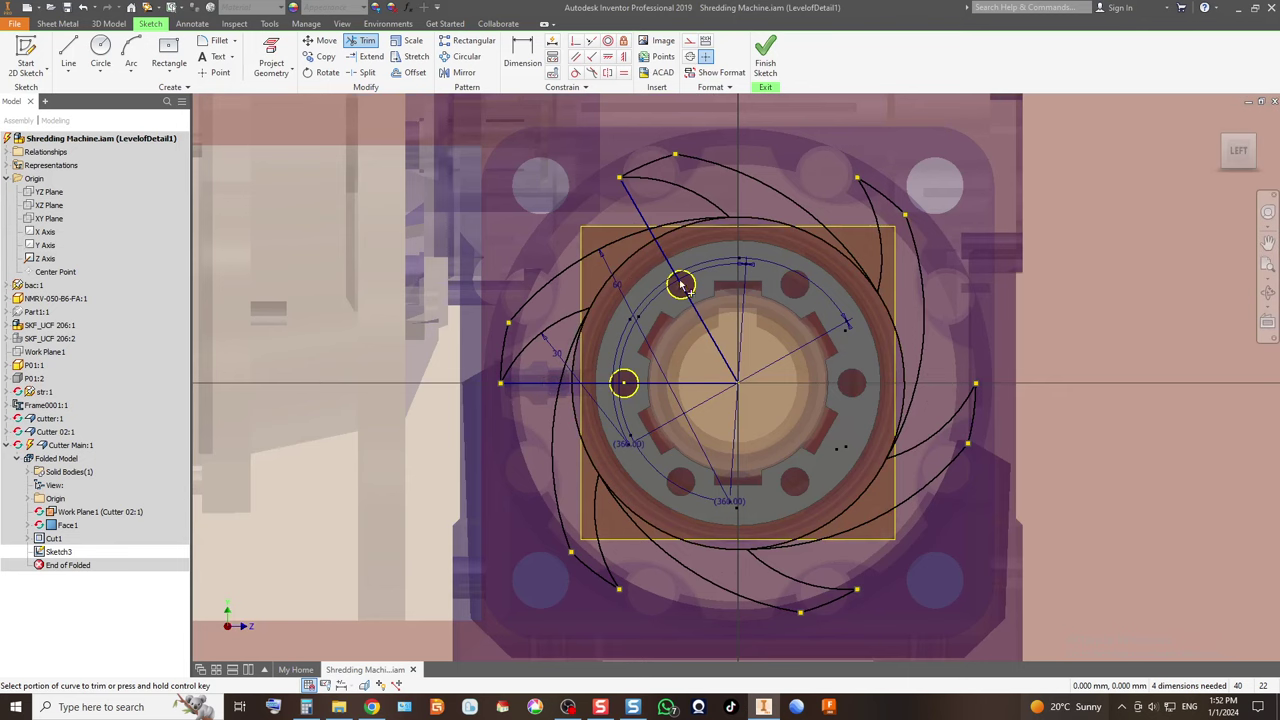
# Finish the sketch and try to create a sheet metal face from the region inside the inner circle.
pyautogui.click(765, 55)
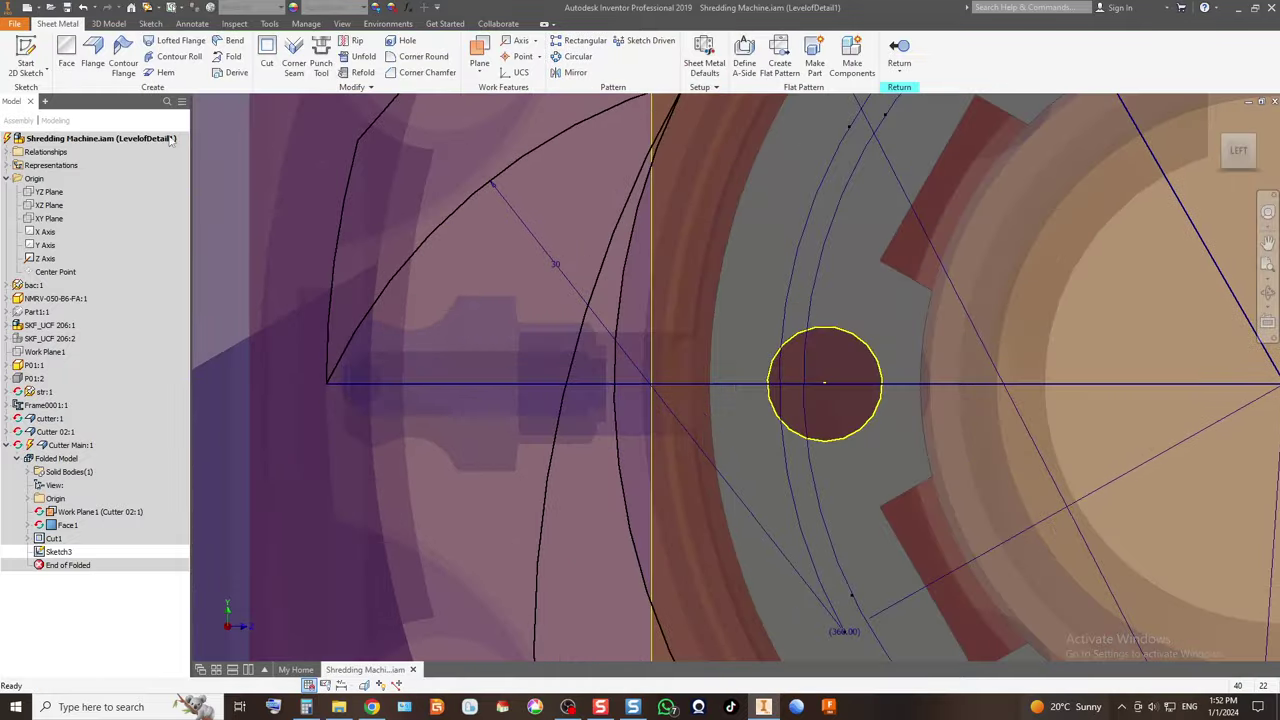
pyautogui.click(66, 50)
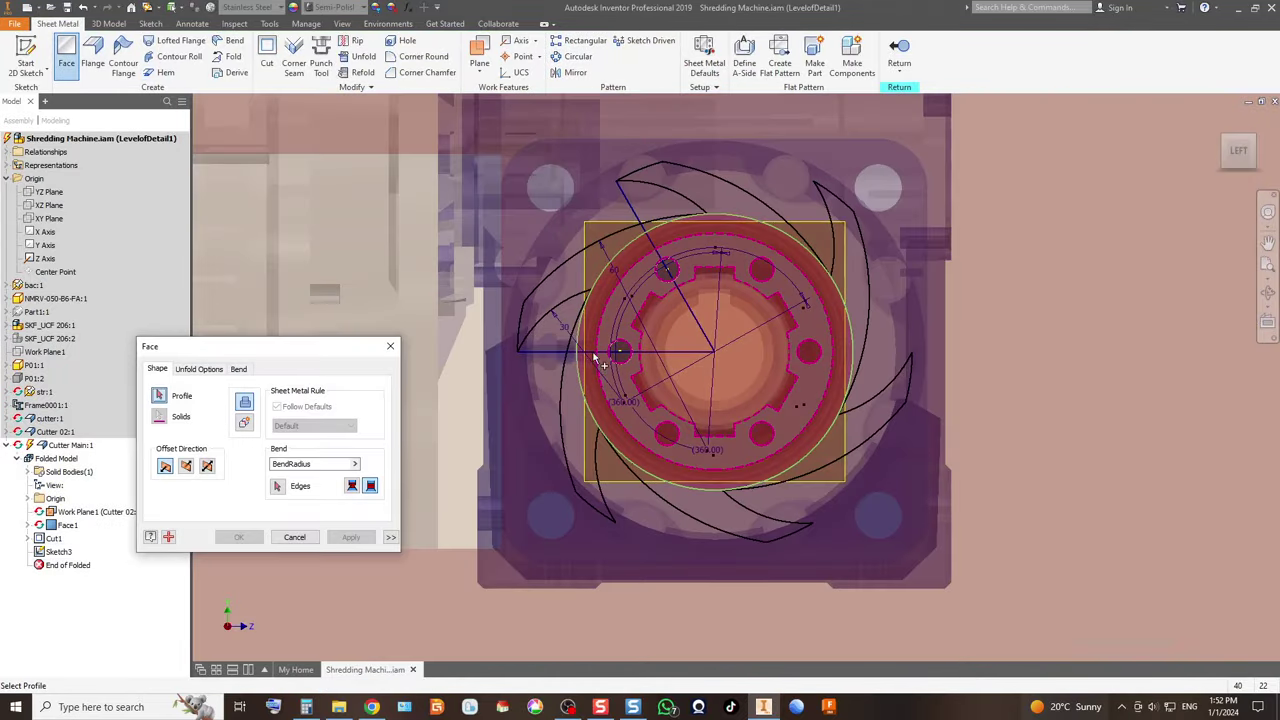
pyautogui.click(588, 362)
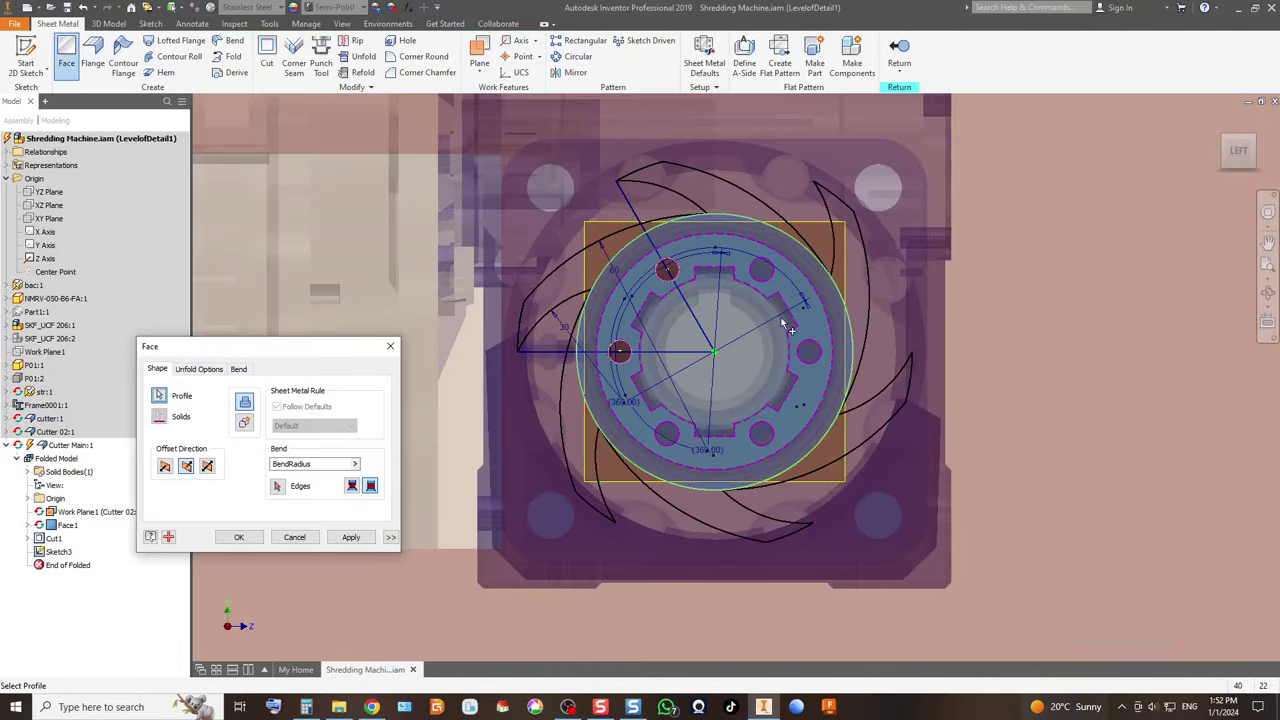
pyautogui.press('Return')
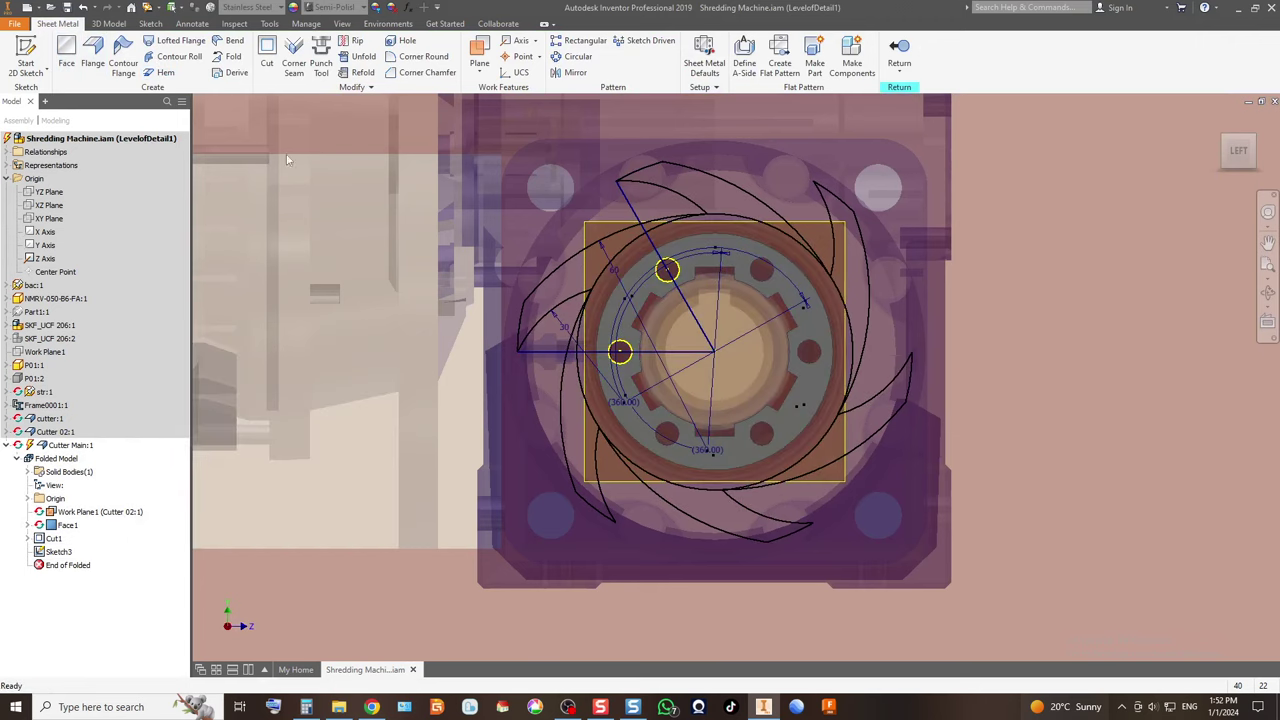
# Reopen the tooth-profile sketch and project the ring face's edges, including its bolt holes and notches, into it.
pyautogui.doubleClick(58, 551)
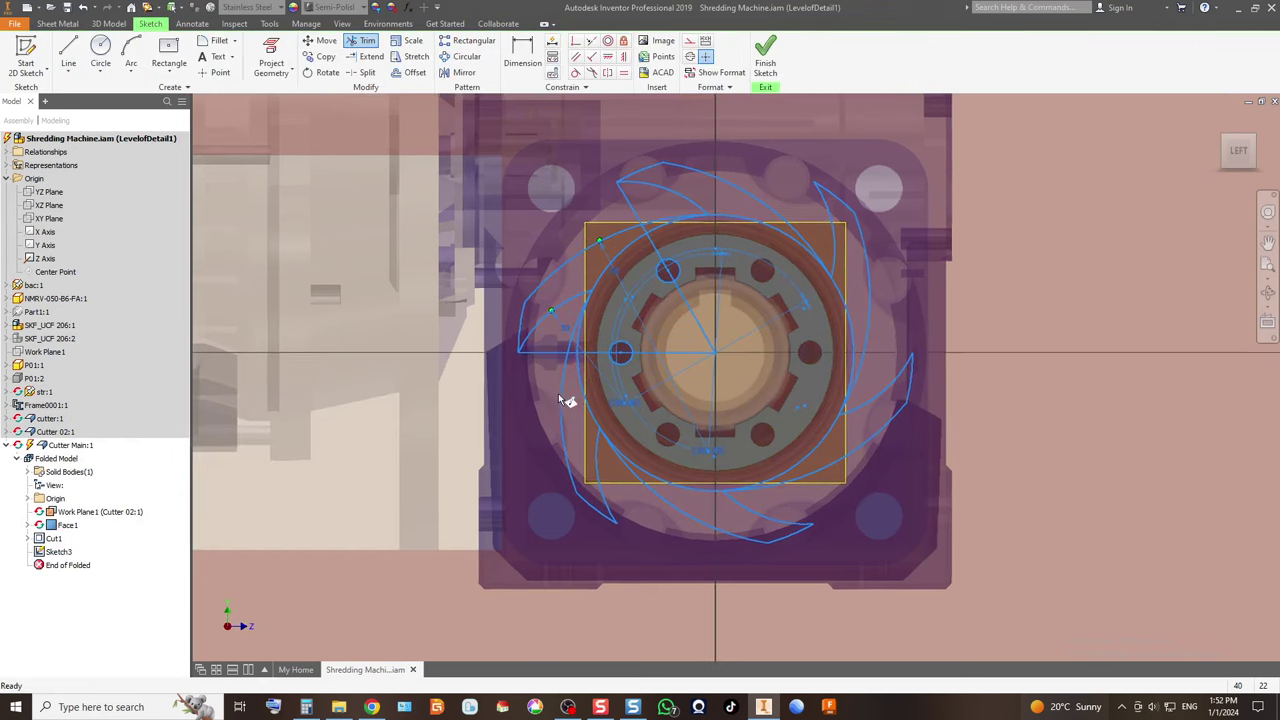
pyautogui.press('p')
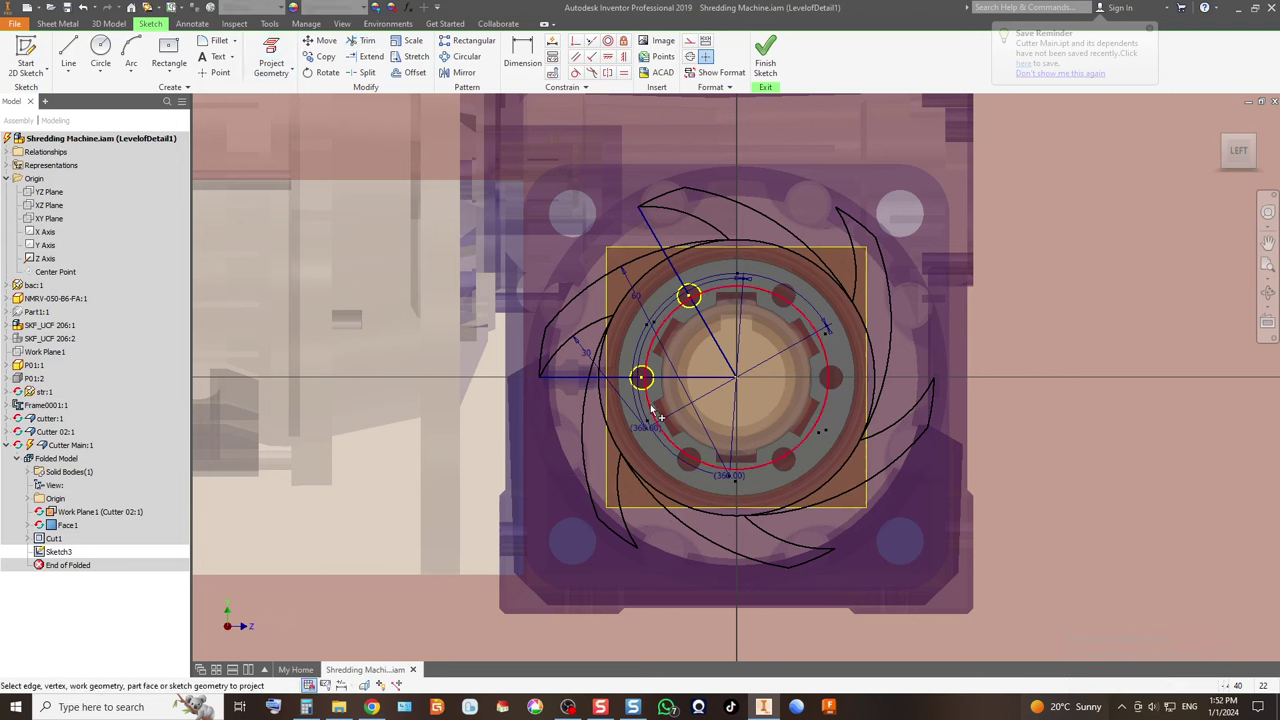
pyautogui.scroll(5, 632, 357)
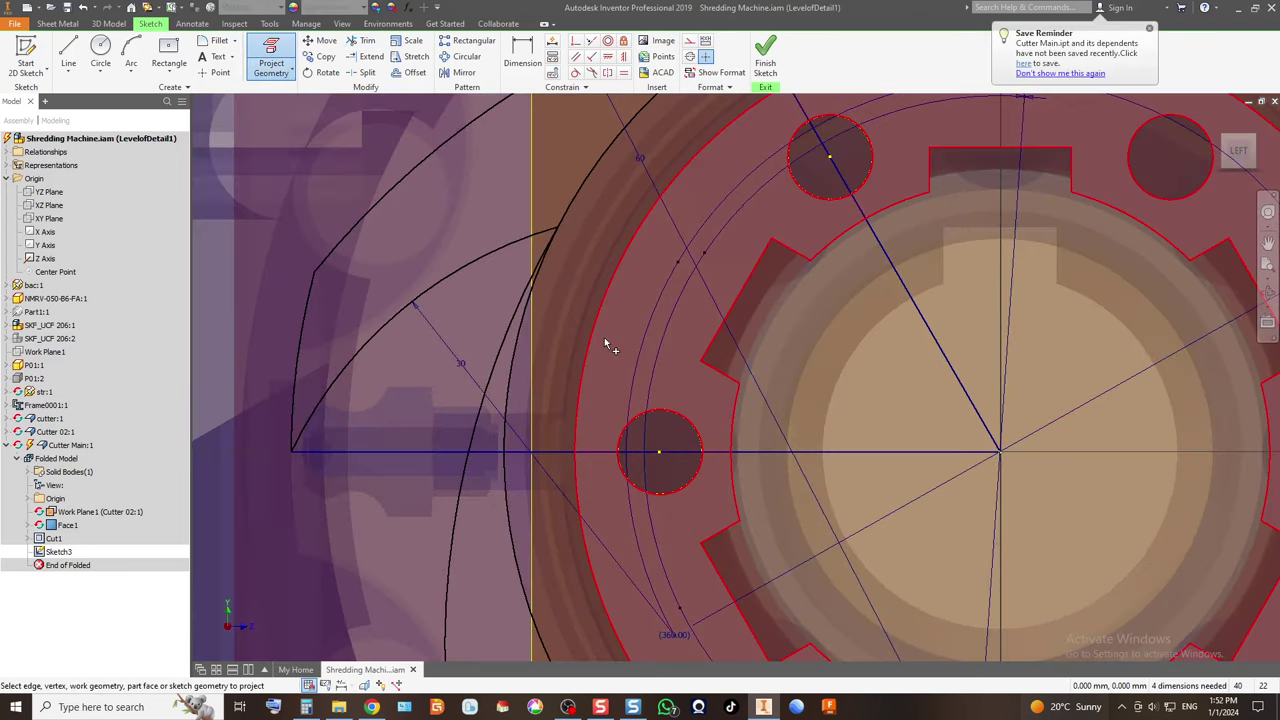
pyautogui.scroll(-5, 494, 397)
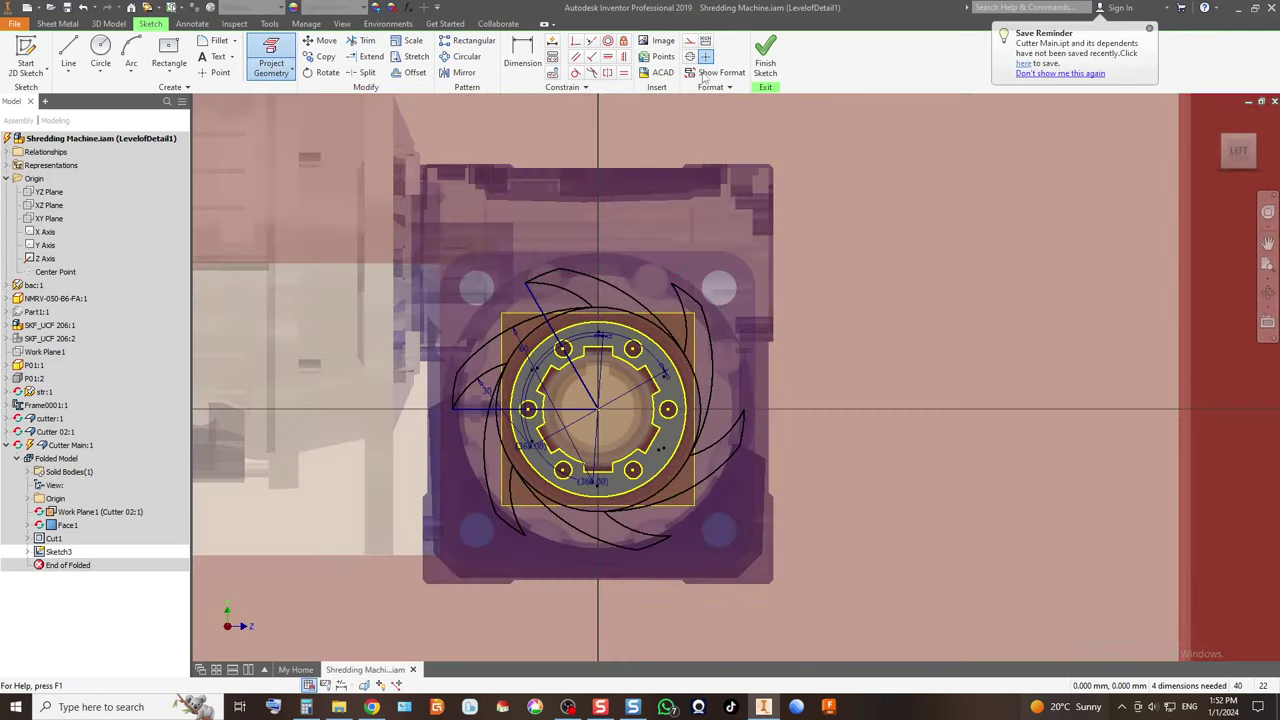
# Finish the sketch and try to create a face from the annular region between the projected ring and the inner circle.
pyautogui.click(765, 60)
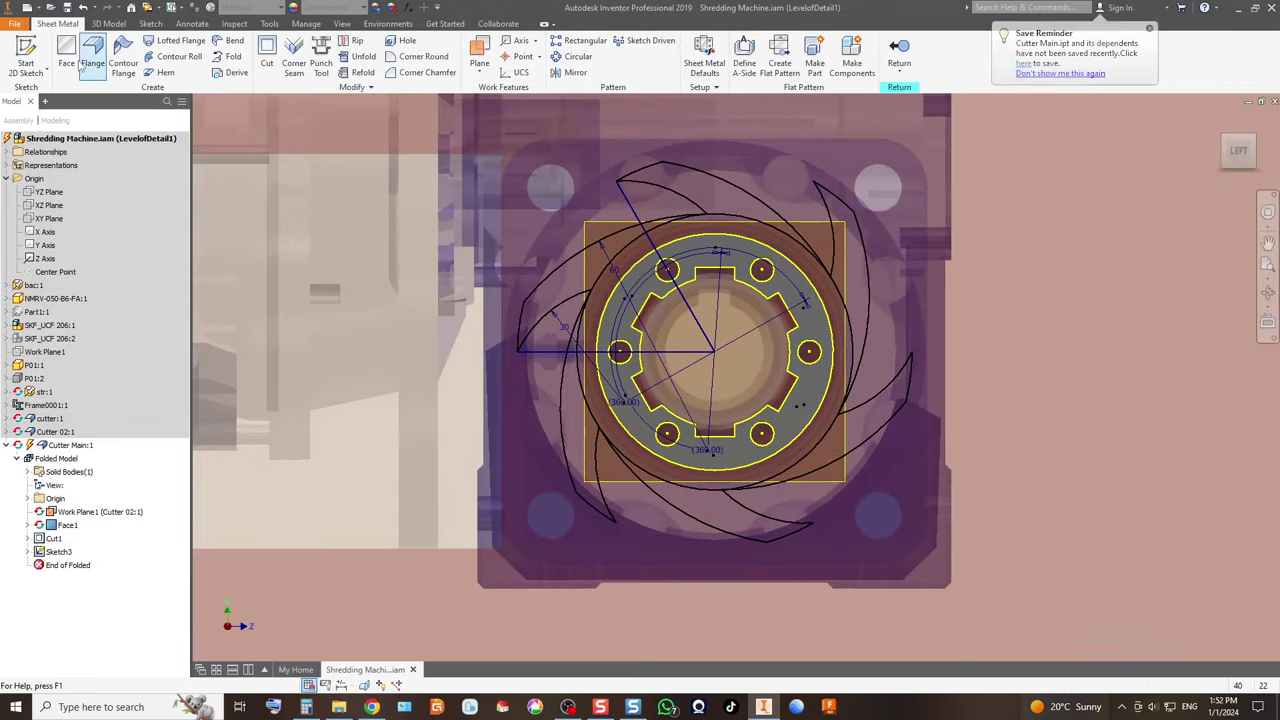
pyautogui.click(586, 362)
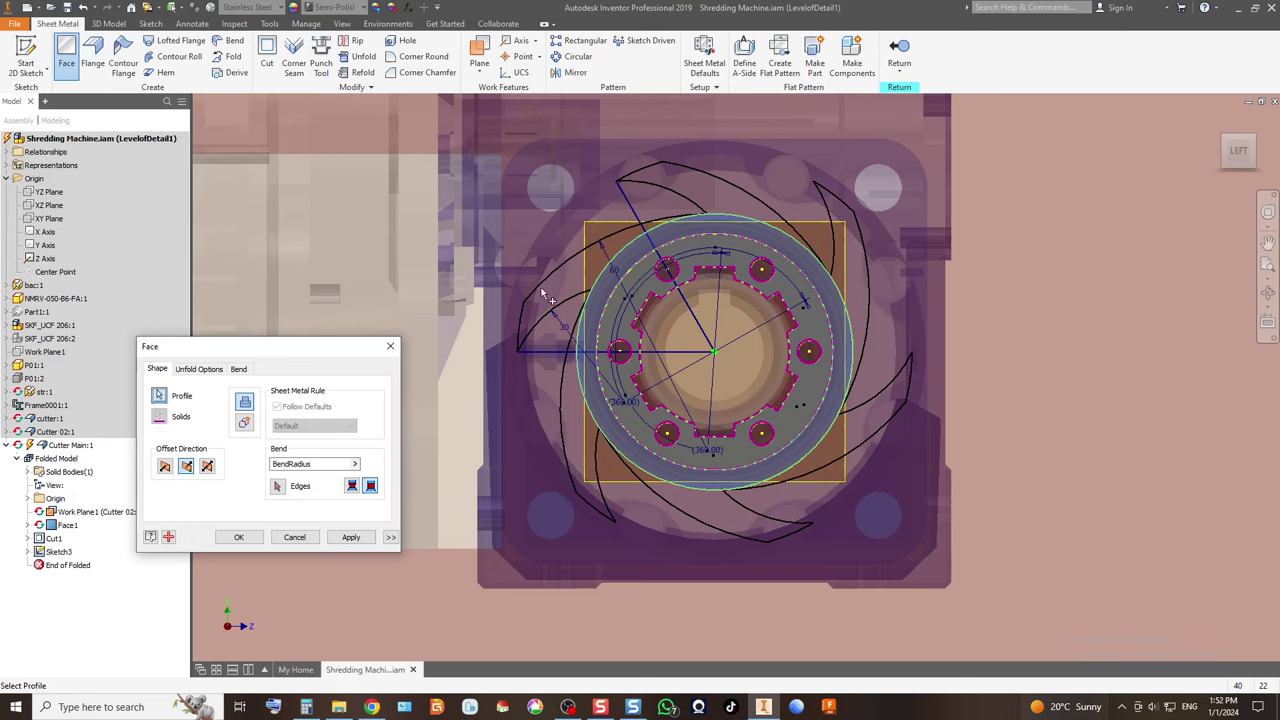
pyautogui.click(238, 537)
# Reopen the tooth-profile sketch and trim the inner circle's segments beside the left and upper-left teeth.
pyautogui.doubleClick(57, 551)
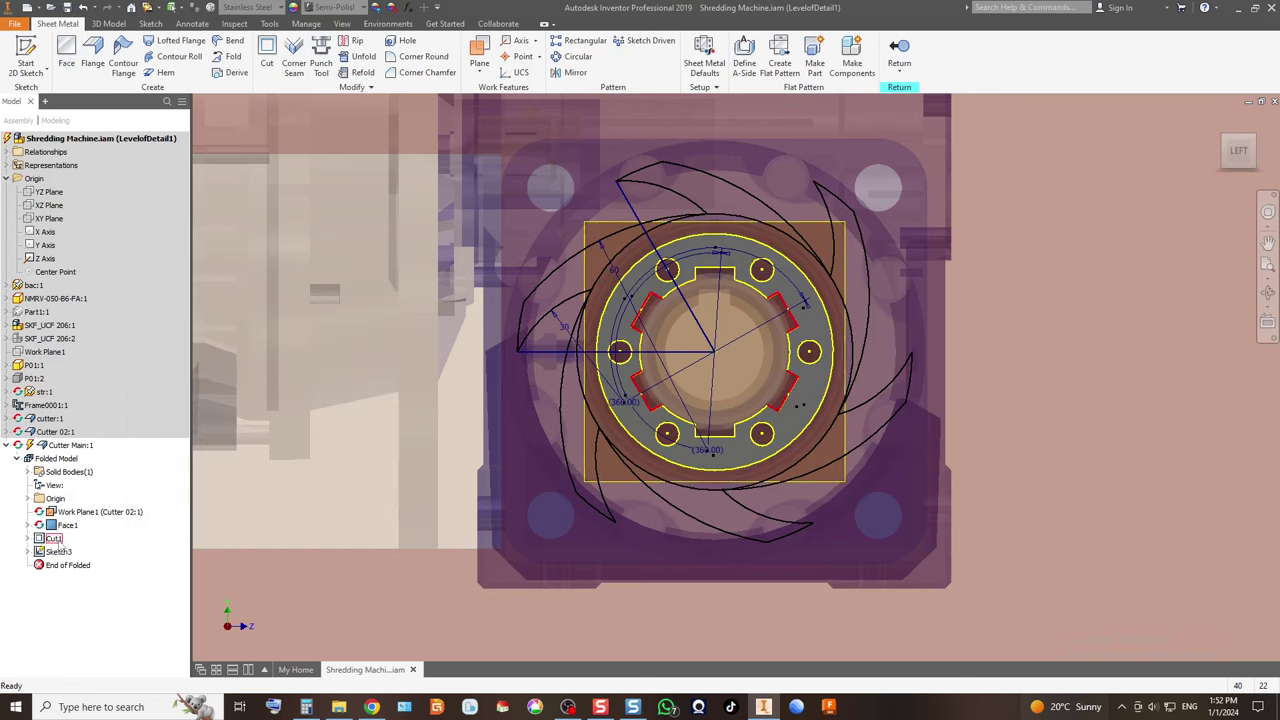
pyautogui.scroll(-5, 580, 335)
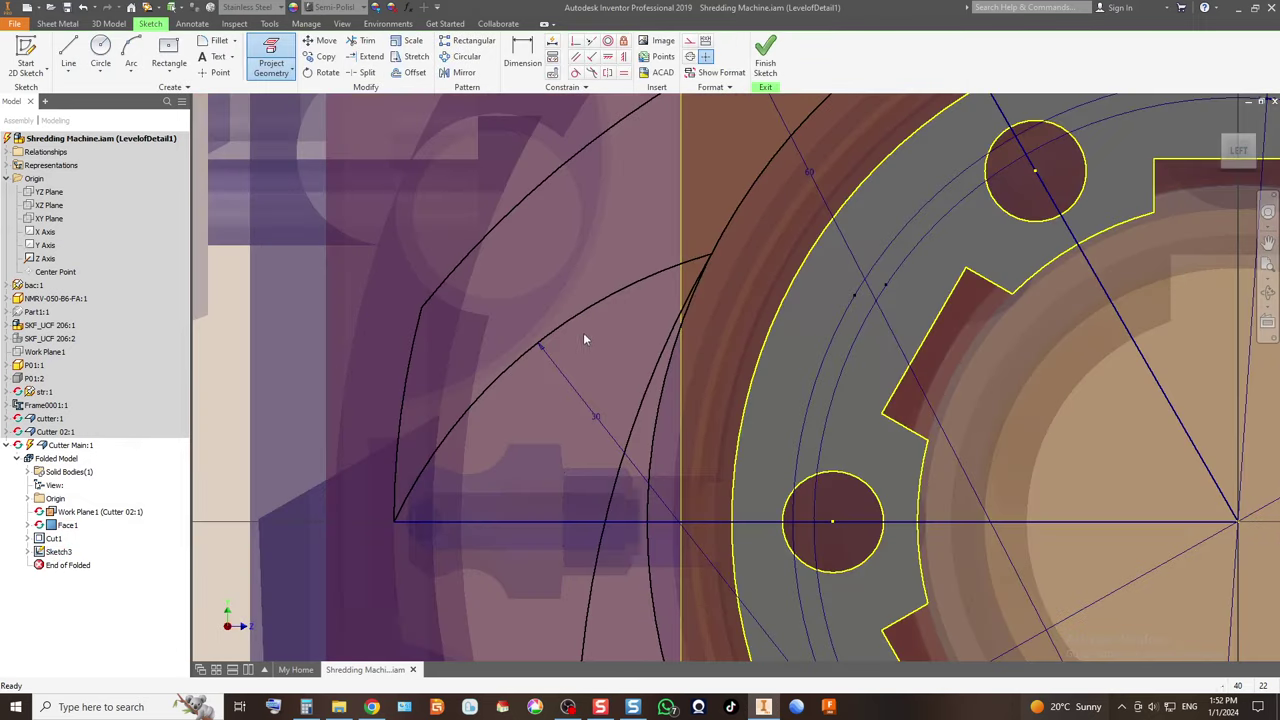
pyautogui.scroll(2, 508, 282)
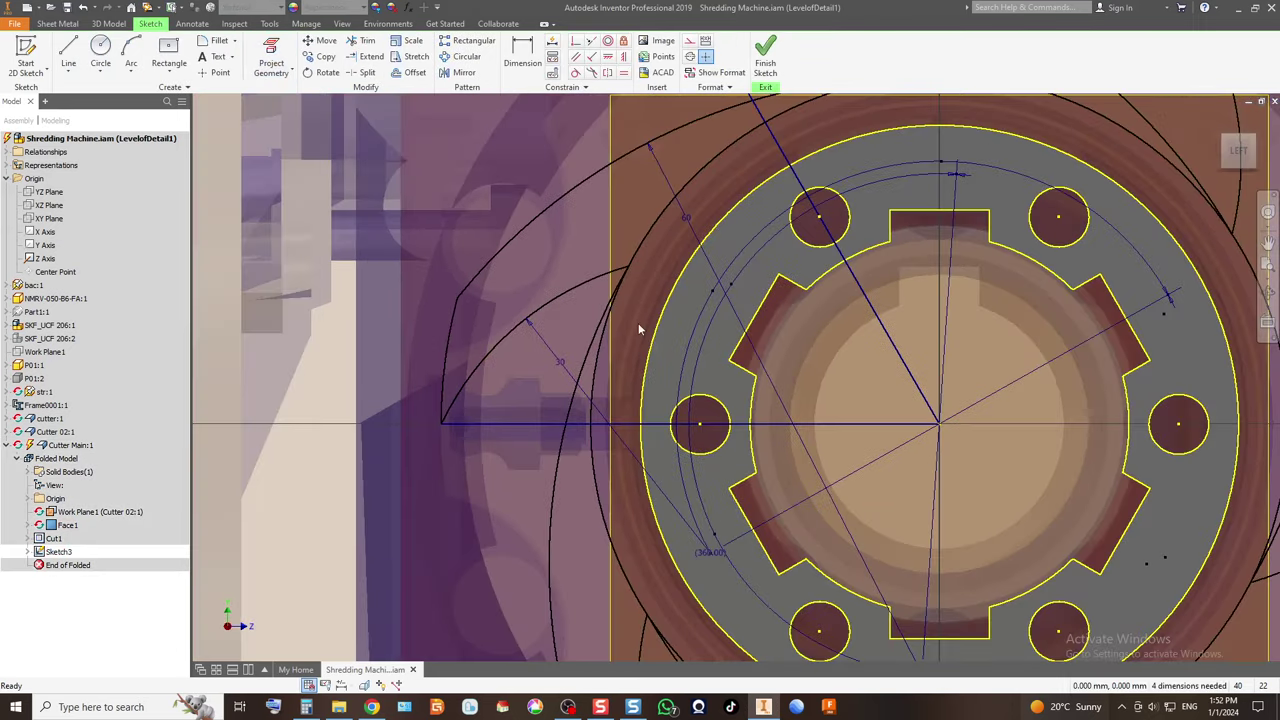
pyautogui.click(592, 443)
pyautogui.click(590, 402)
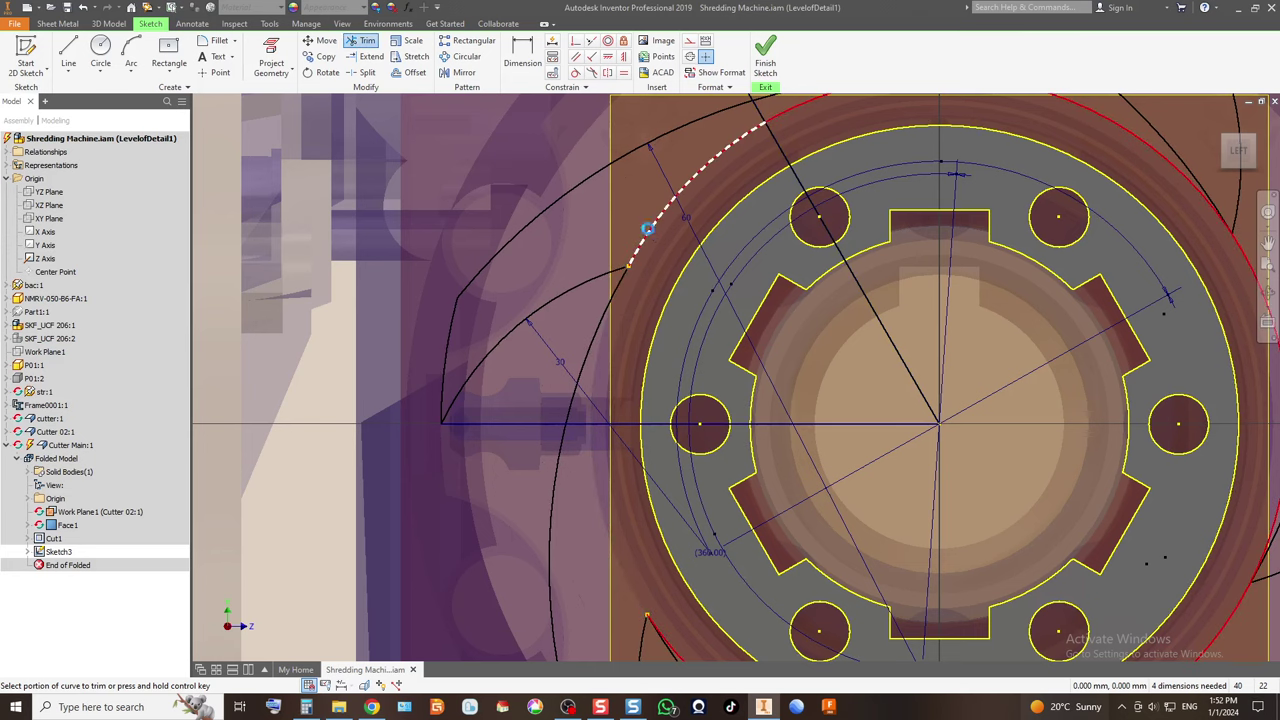
pyautogui.scroll(4, 686, 248)
pyautogui.scroll(-3, 678, 289)
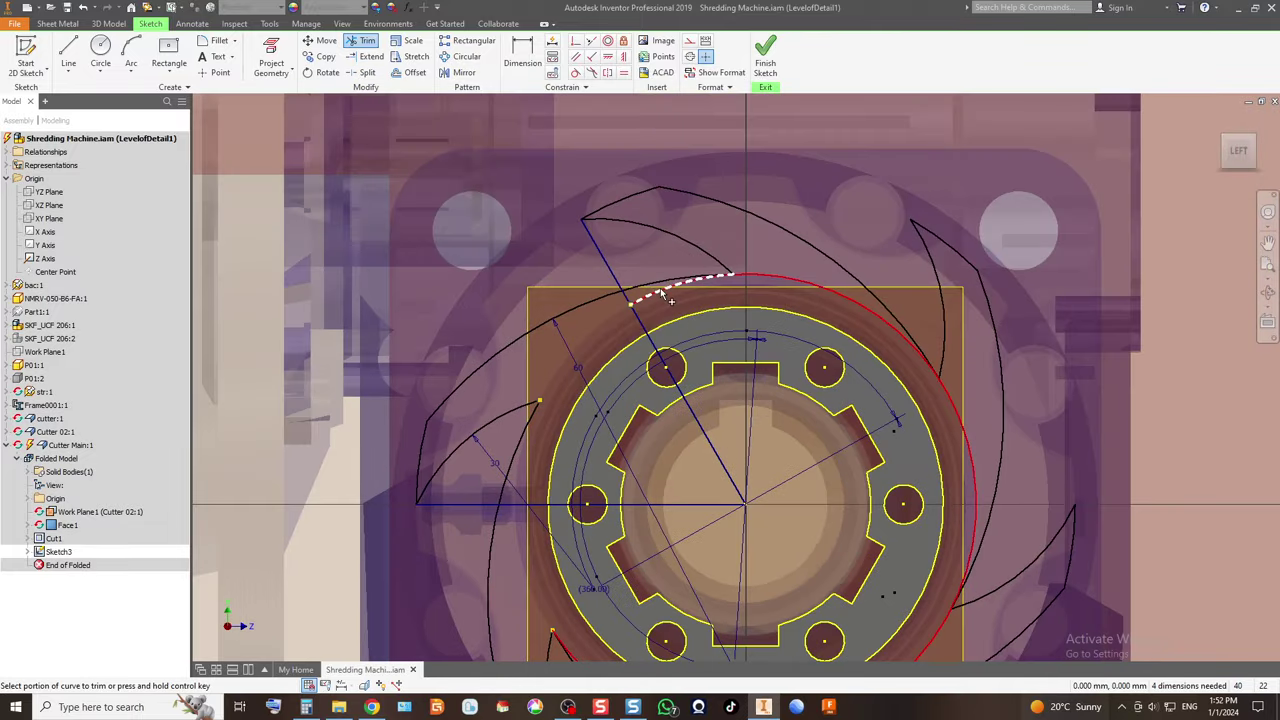
# Trim the inner circle's remaining segments along the upper-right, right and lower teeth.
pyautogui.click(880, 310)
pyautogui.click(970, 438)
pyautogui.scroll(4, 910, 475)
pyautogui.scroll(-5, 916, 501)
pyautogui.click(918, 510)
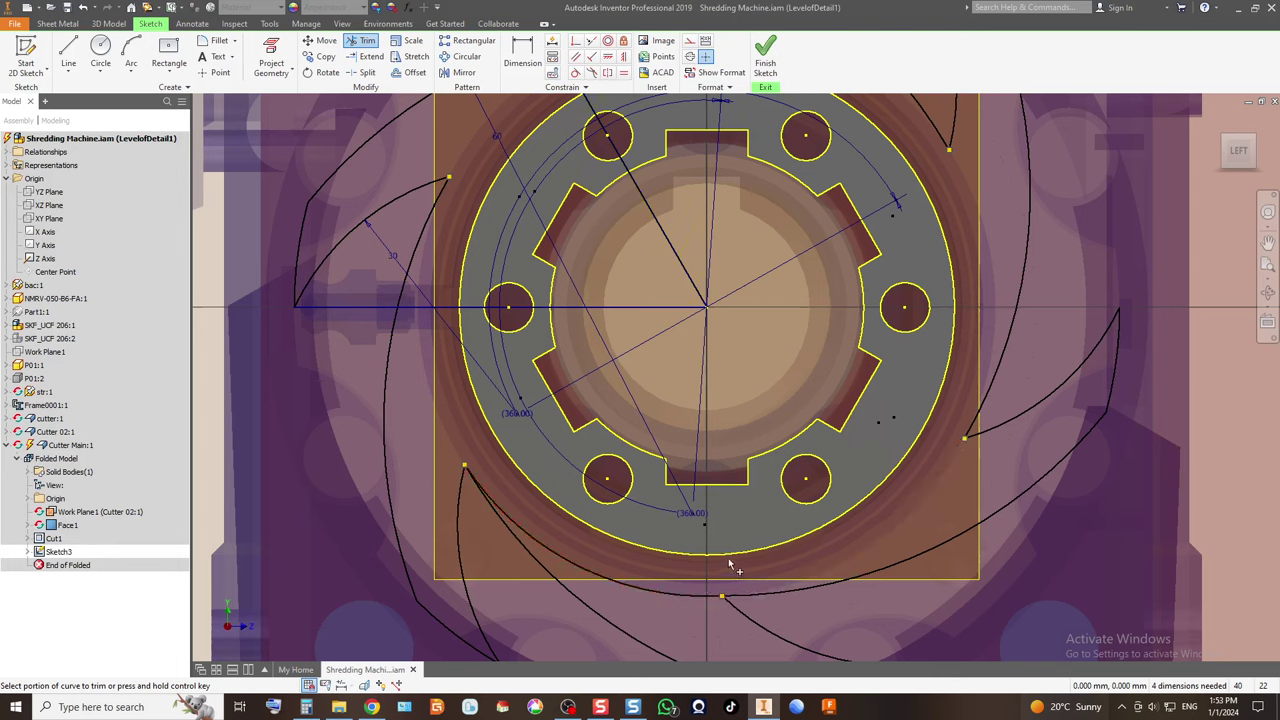
pyautogui.click(613, 585)
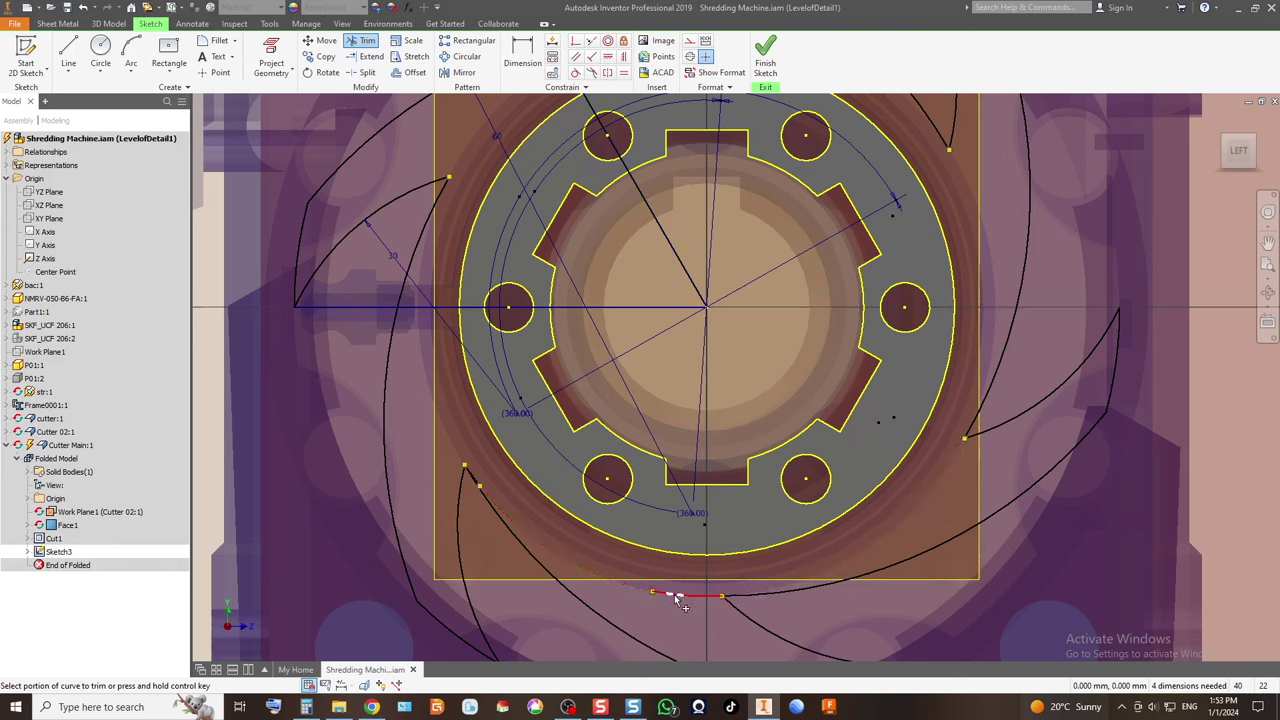
# Trim the leftover inner-circle stub at the root of the lower-left tooth.
pyautogui.scroll(5, 471, 475)
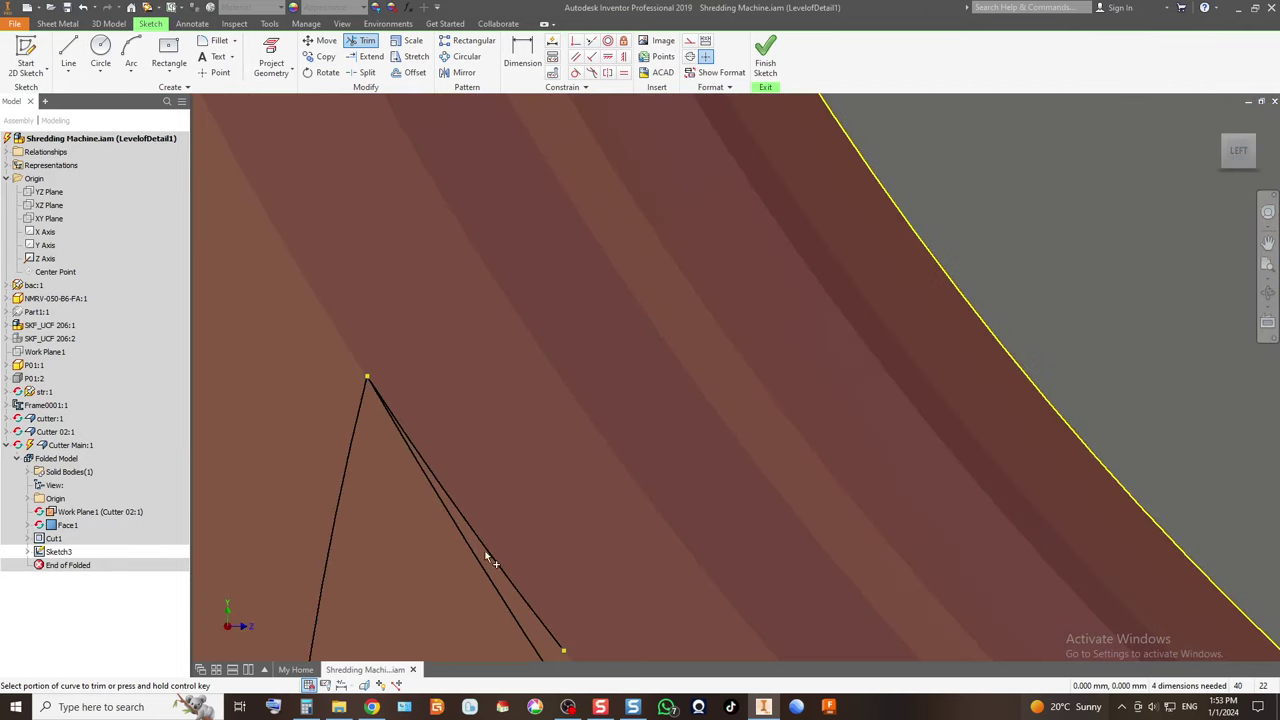
pyautogui.scroll(-4, 529, 506)
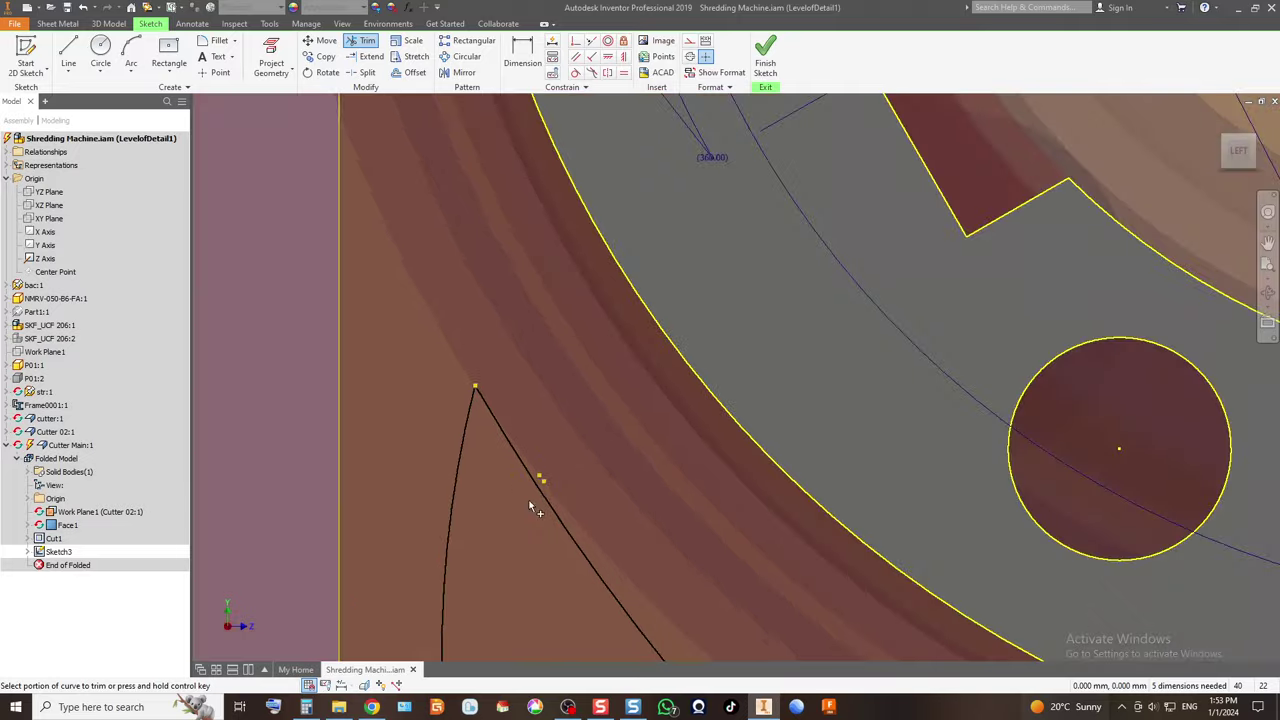
pyautogui.scroll(3, 558, 490)
pyautogui.scroll(-5, 558, 491)
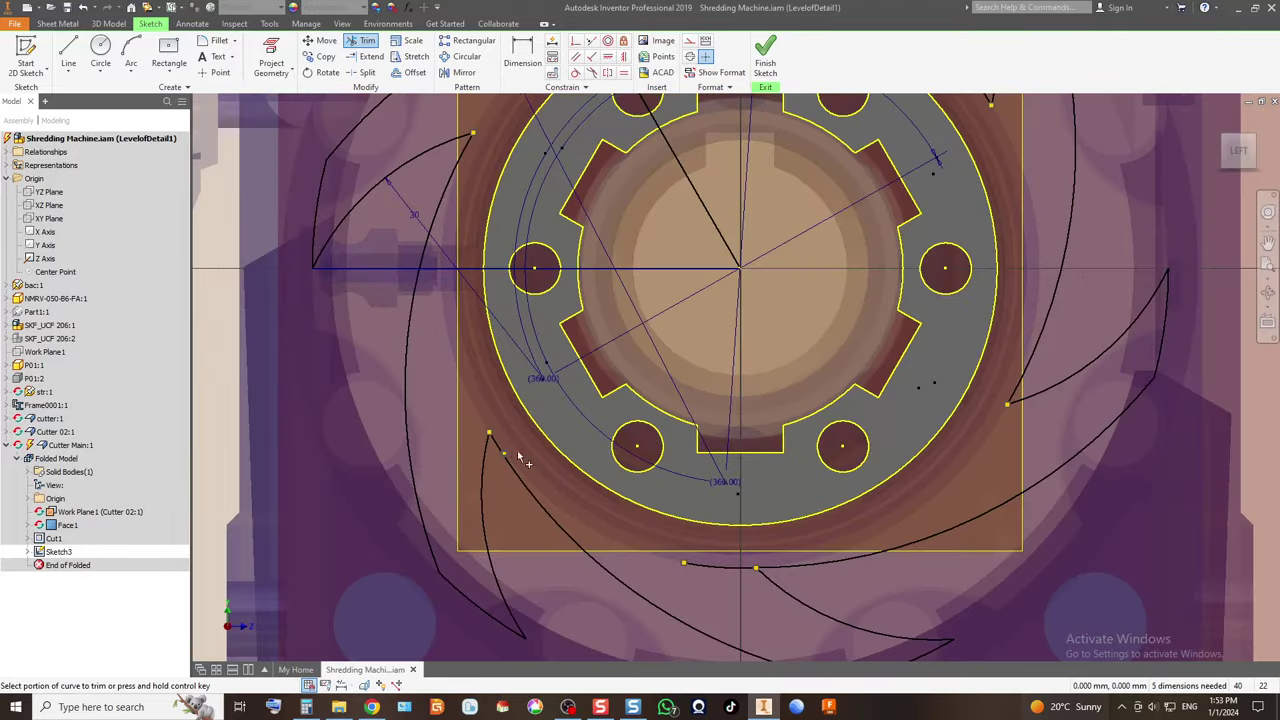
pyautogui.scroll(-2, 519, 457)
# Finish the tooth-profile sketch and create a sheet metal face from the closed six-tooth cutter region.
pyautogui.click(765, 52)
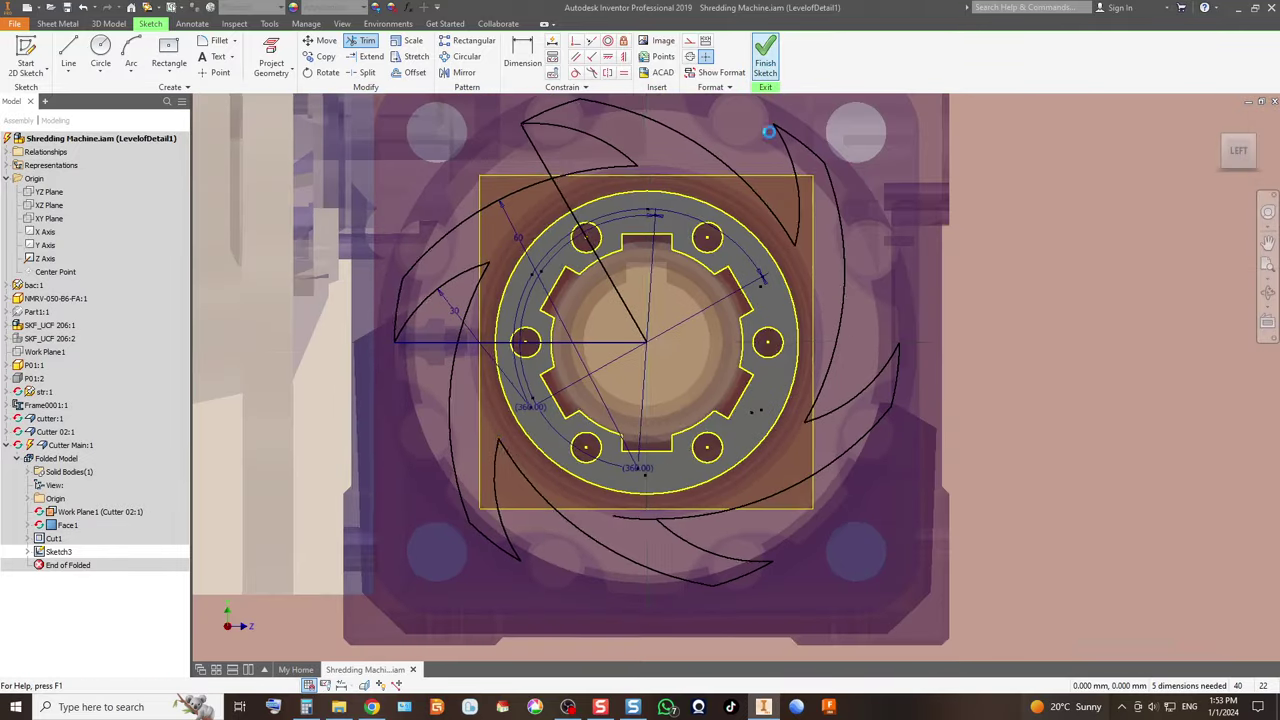
pyautogui.click(66, 55)
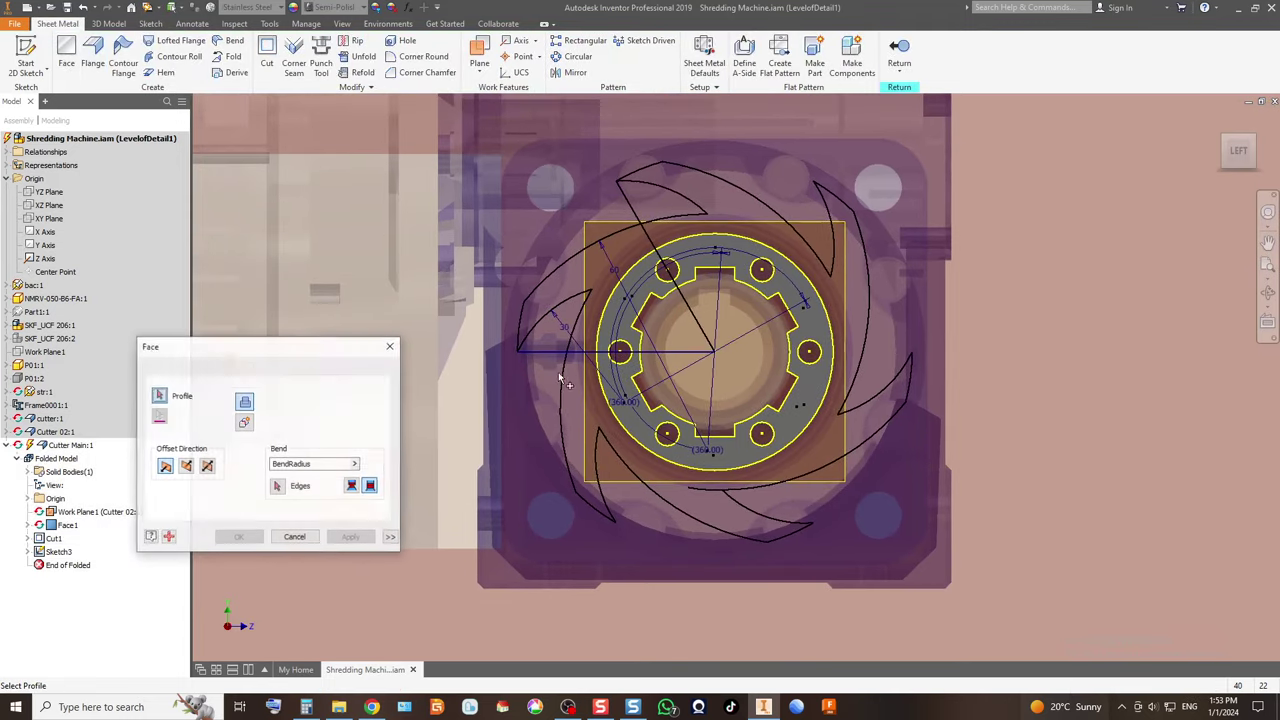
pyautogui.click(587, 343)
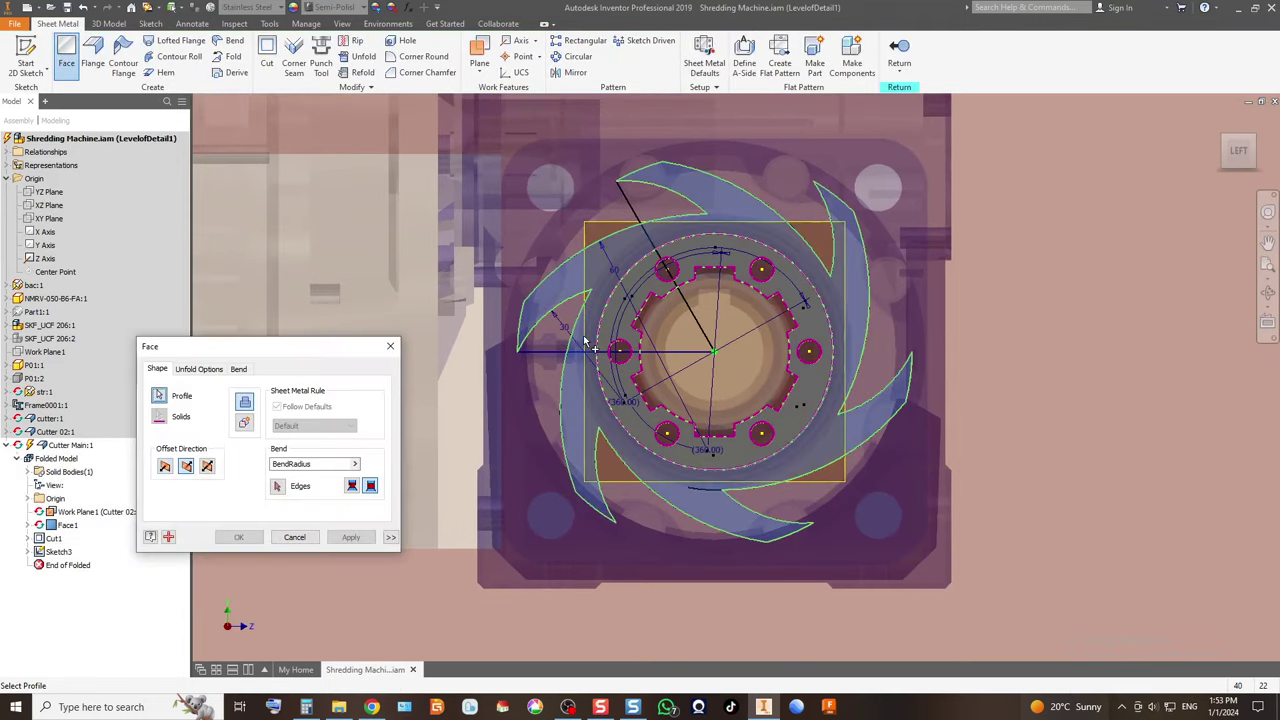
pyautogui.click(238, 538)
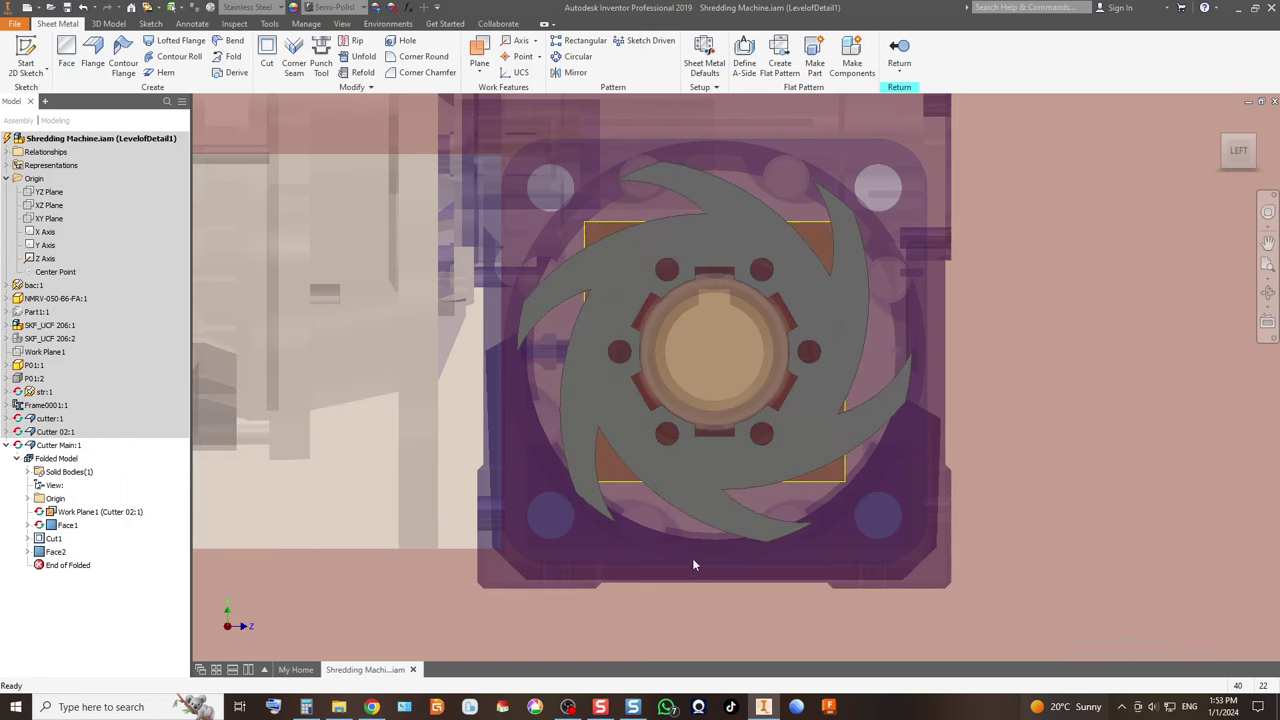
# Switch to Snagit Editor to examine the reference photo of the two cutter discs, and return to Inventor.
pyautogui.click(633, 707)
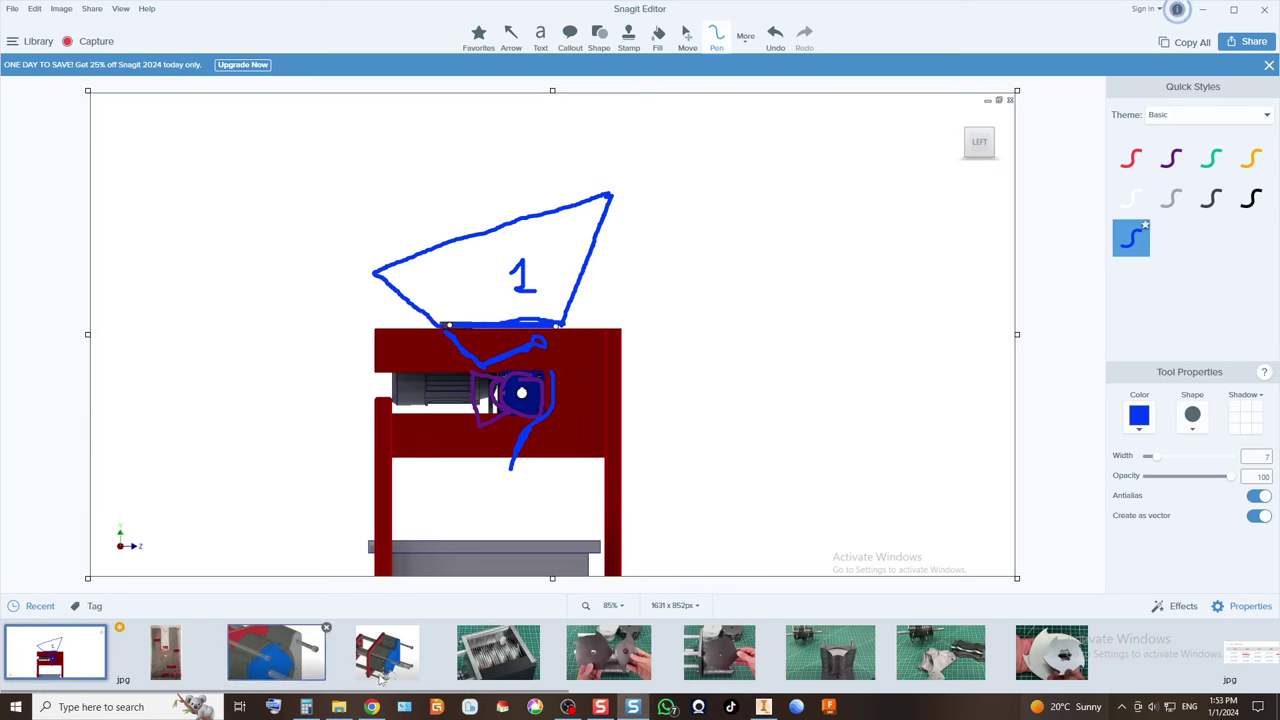
pyautogui.click(616, 664)
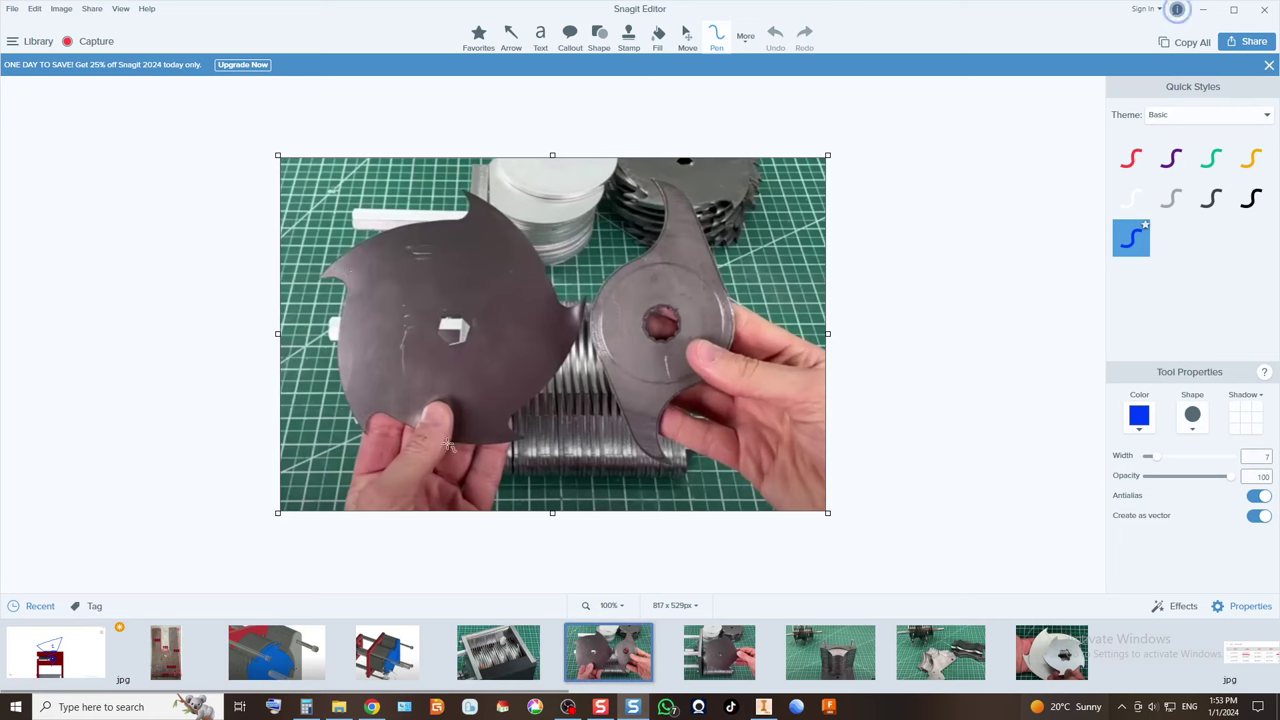
pyautogui.click(769, 711)
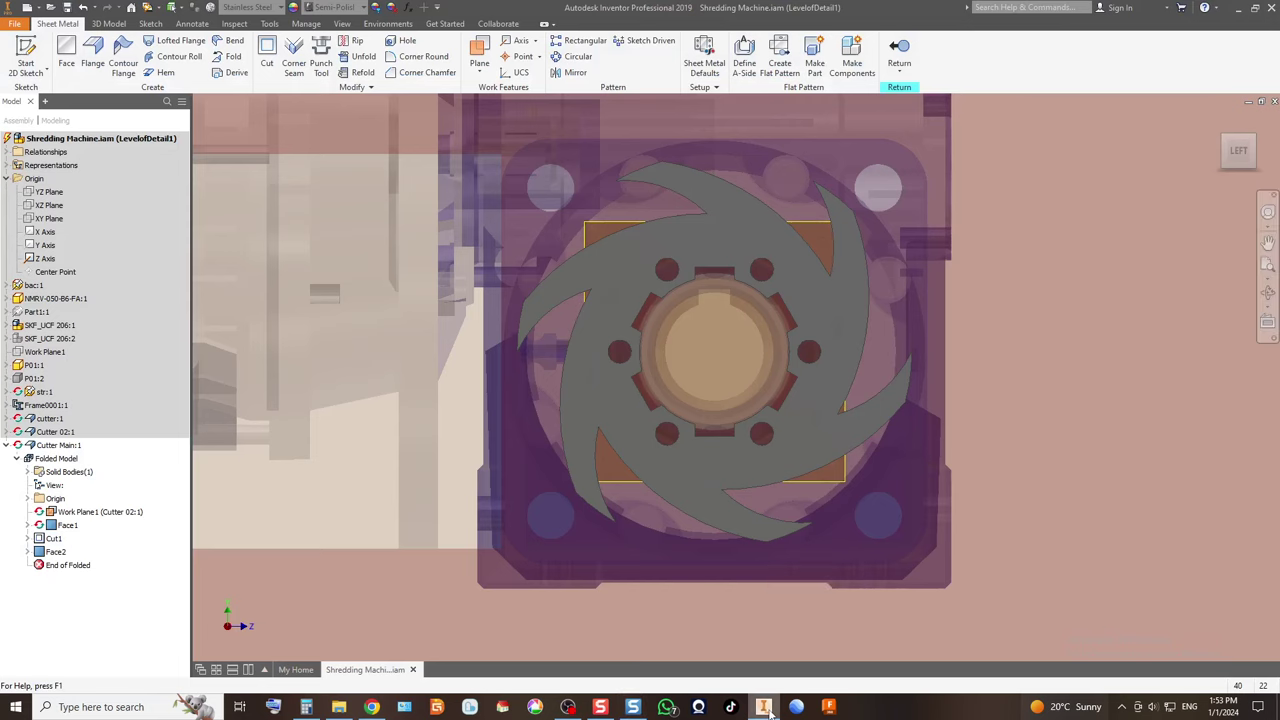
pyautogui.click(769, 711)
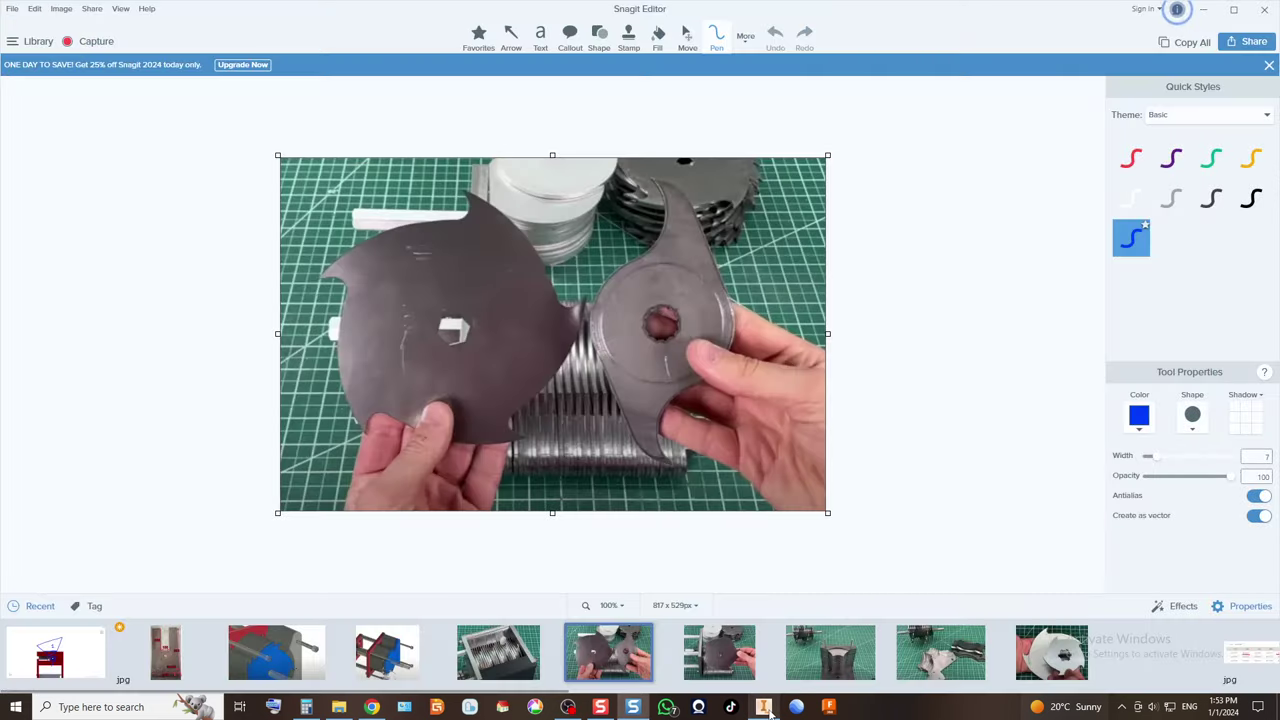
pyautogui.click(769, 711)
pyautogui.click(769, 711)
pyautogui.click(769, 711)
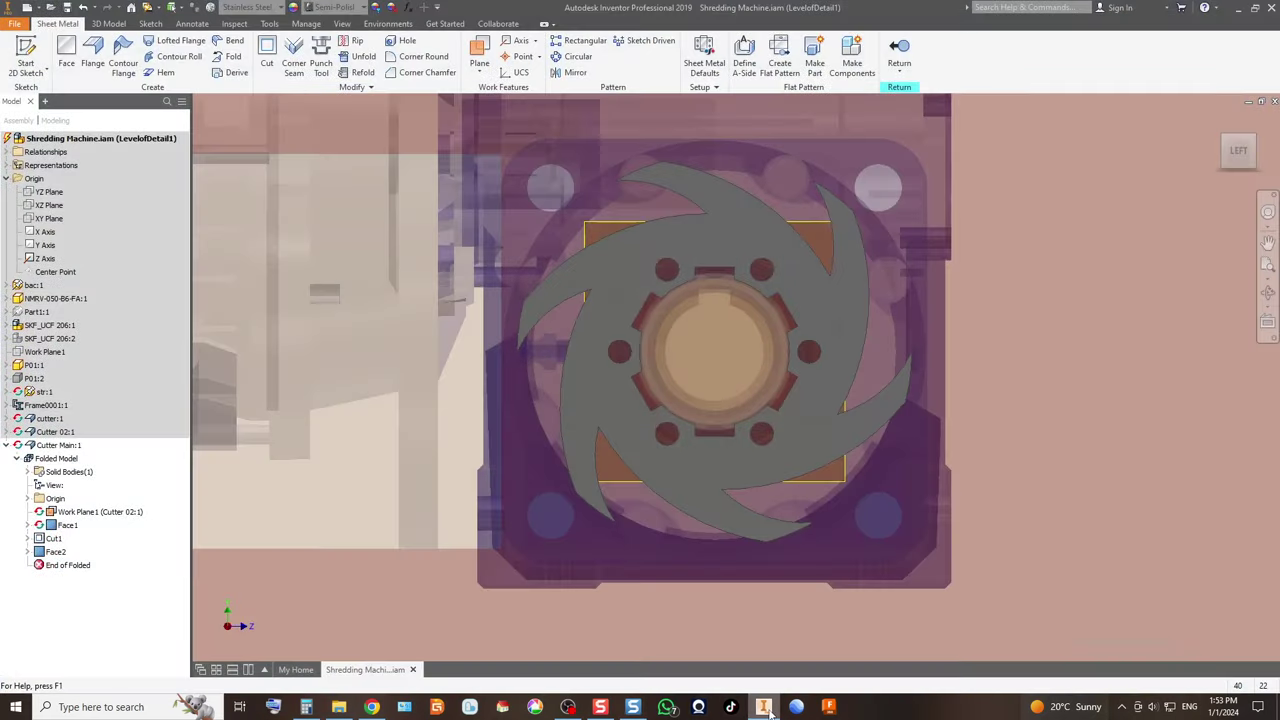
# Start a Corner Round with a 5 mm radius on the root corners of the cutter's left and upper-left teeth.
pyautogui.scroll(3, 575, 317)
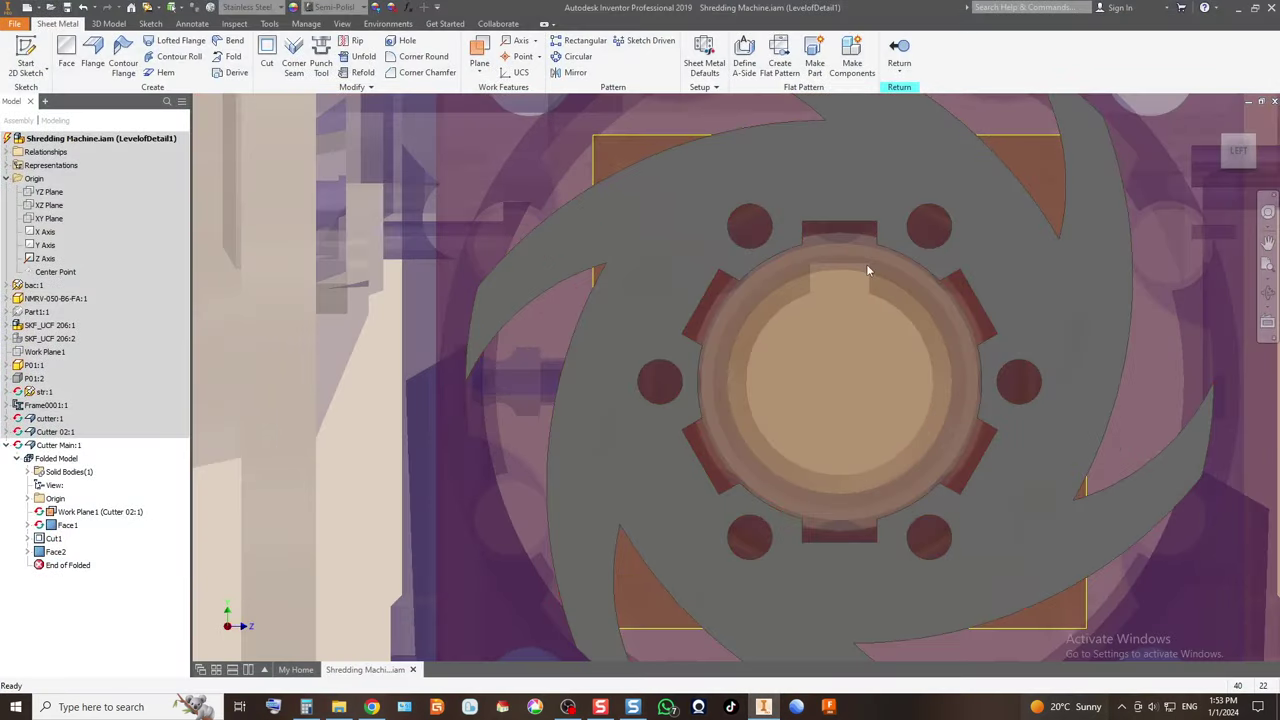
pyautogui.click(1221, 145)
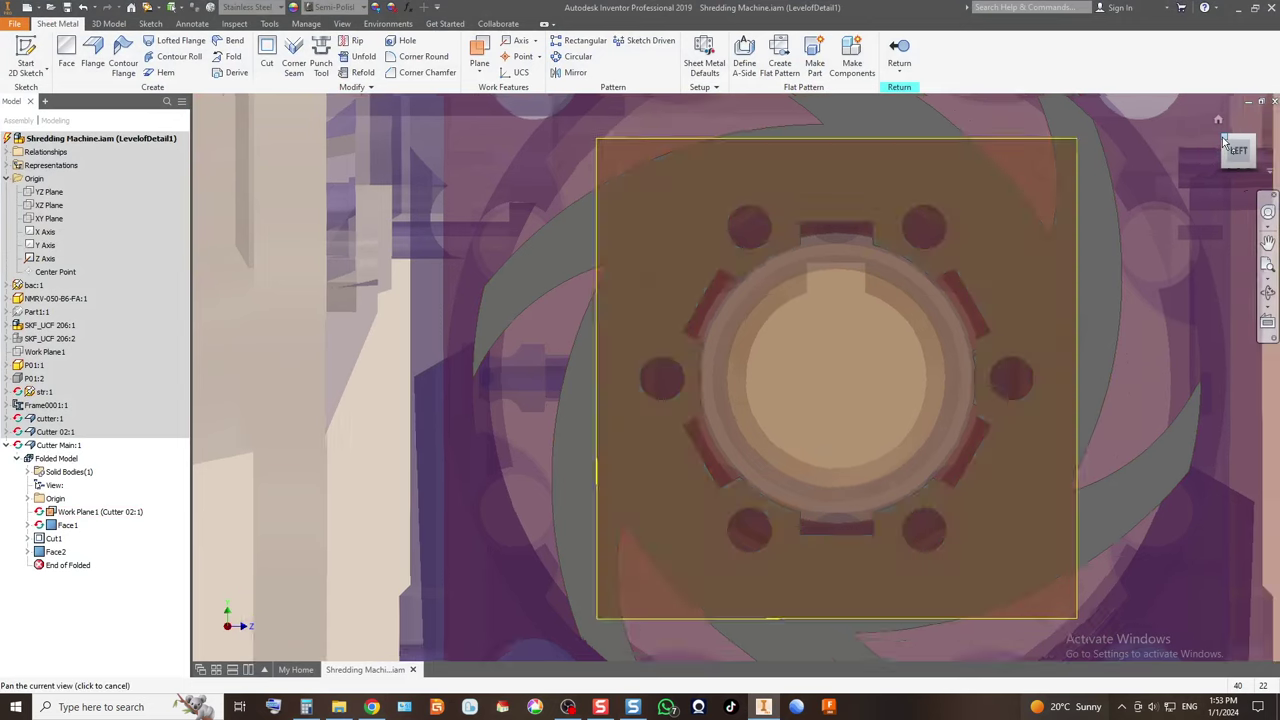
pyautogui.scroll(5, 730, 286)
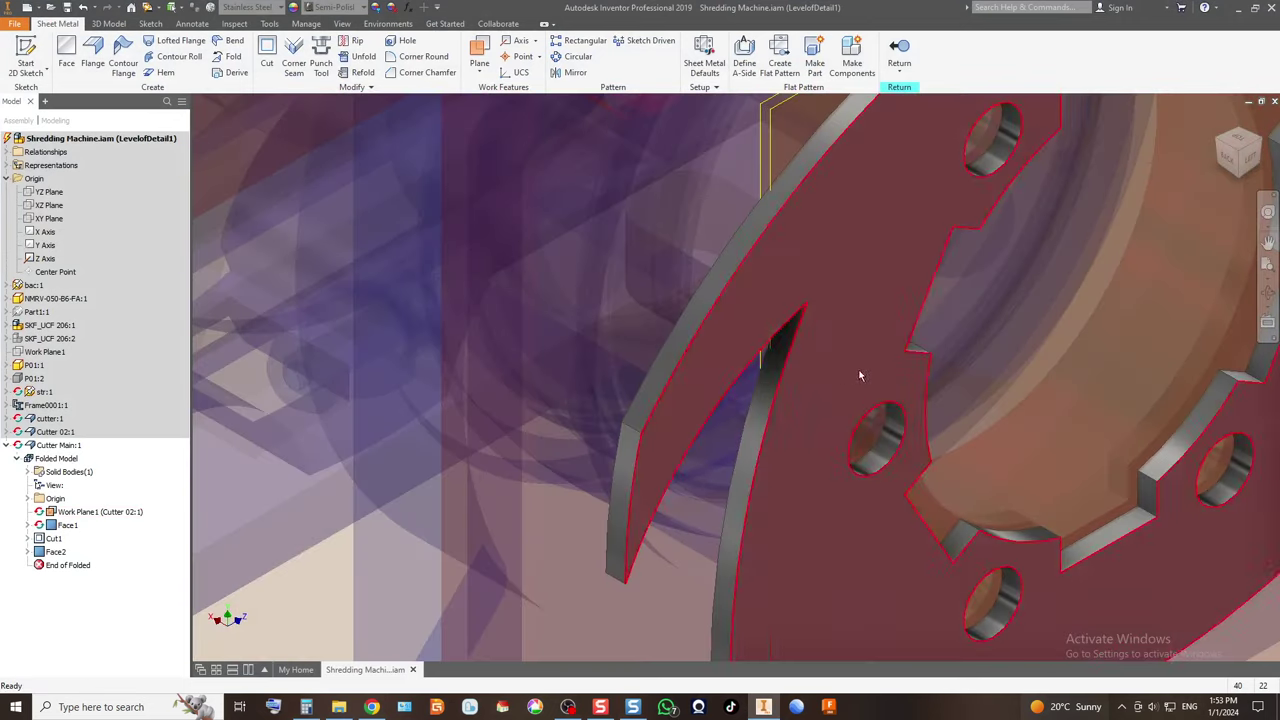
pyautogui.click(398, 60)
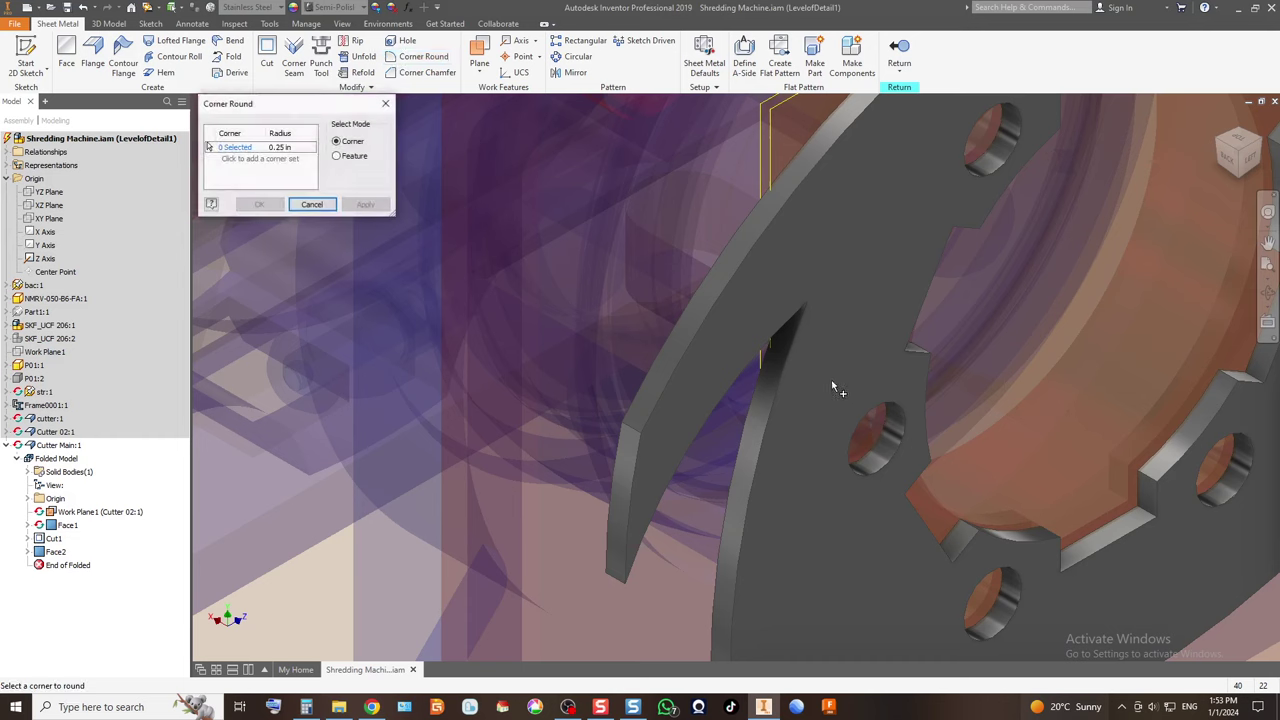
pyautogui.click(801, 301)
pyautogui.click(283, 148)
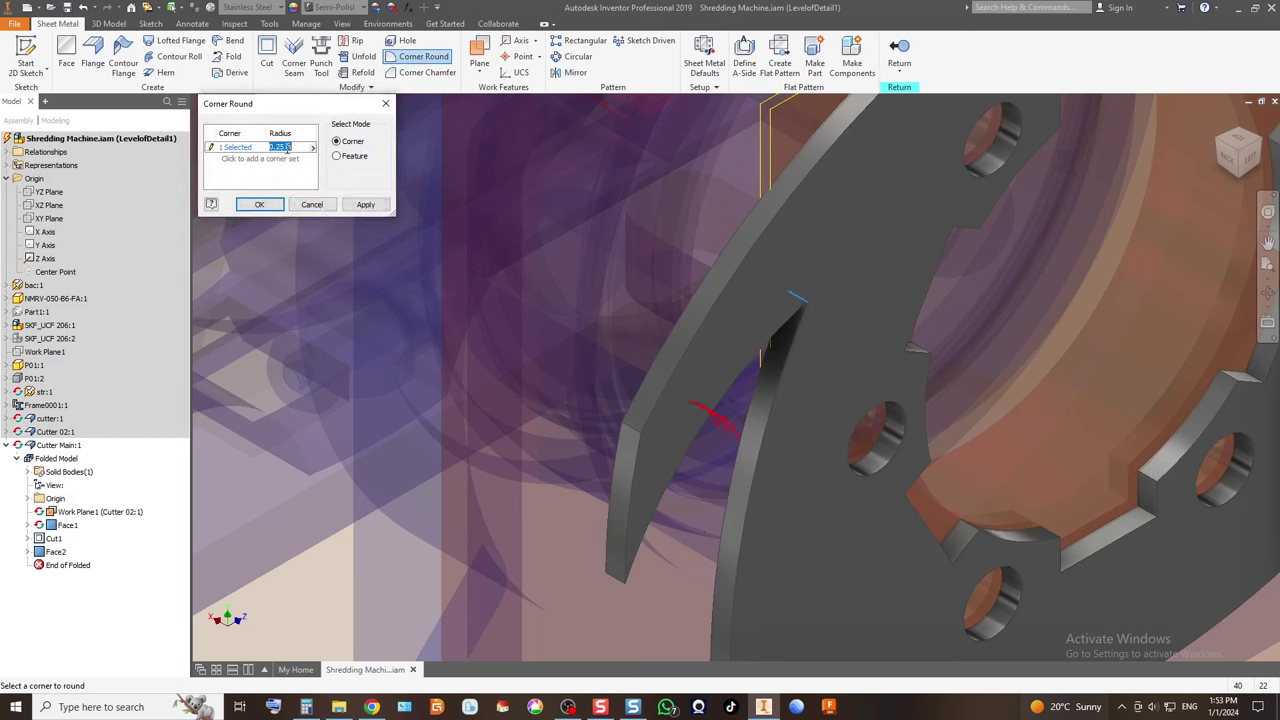
pyautogui.write('5')
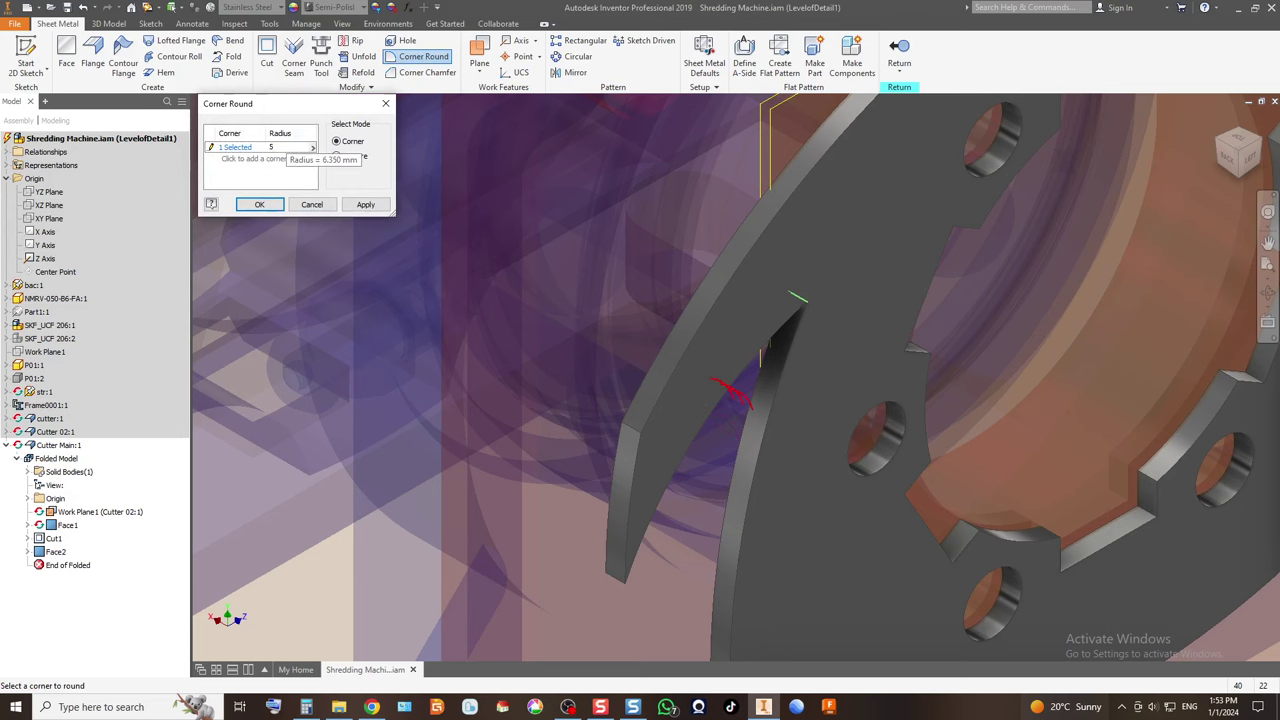
pyautogui.scroll(-5, 471, 318)
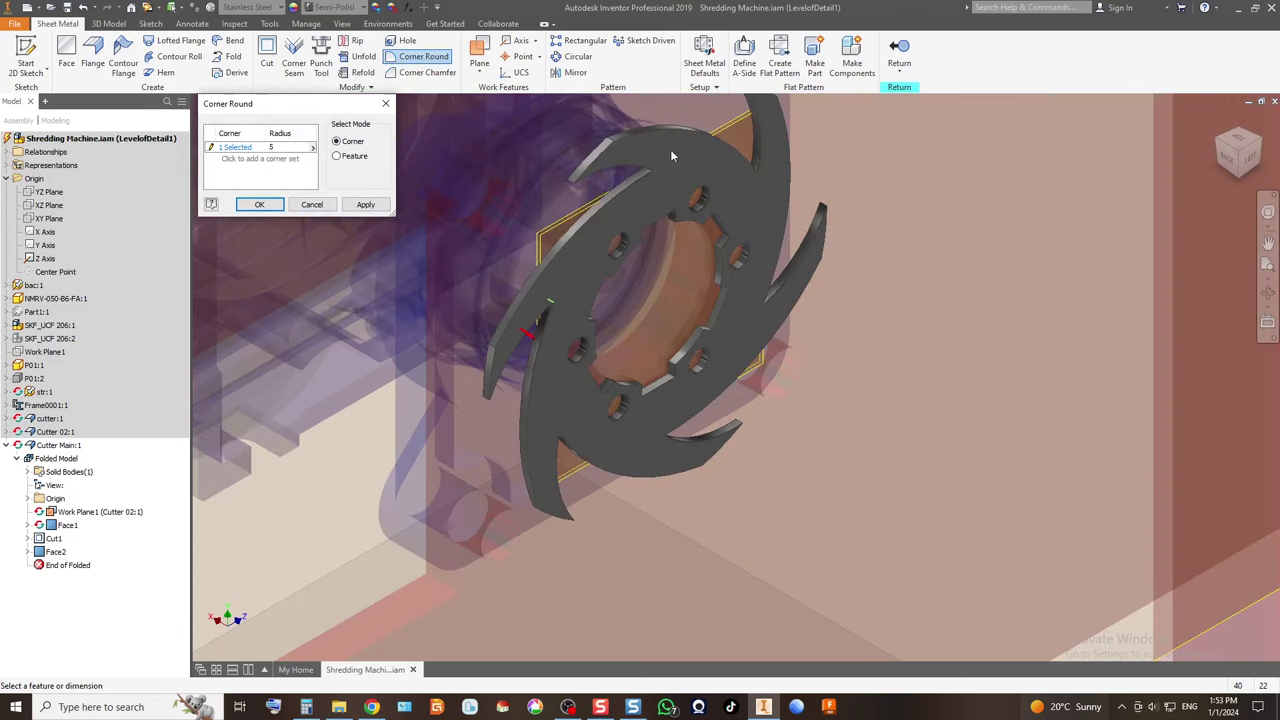
pyautogui.scroll(5, 650, 178)
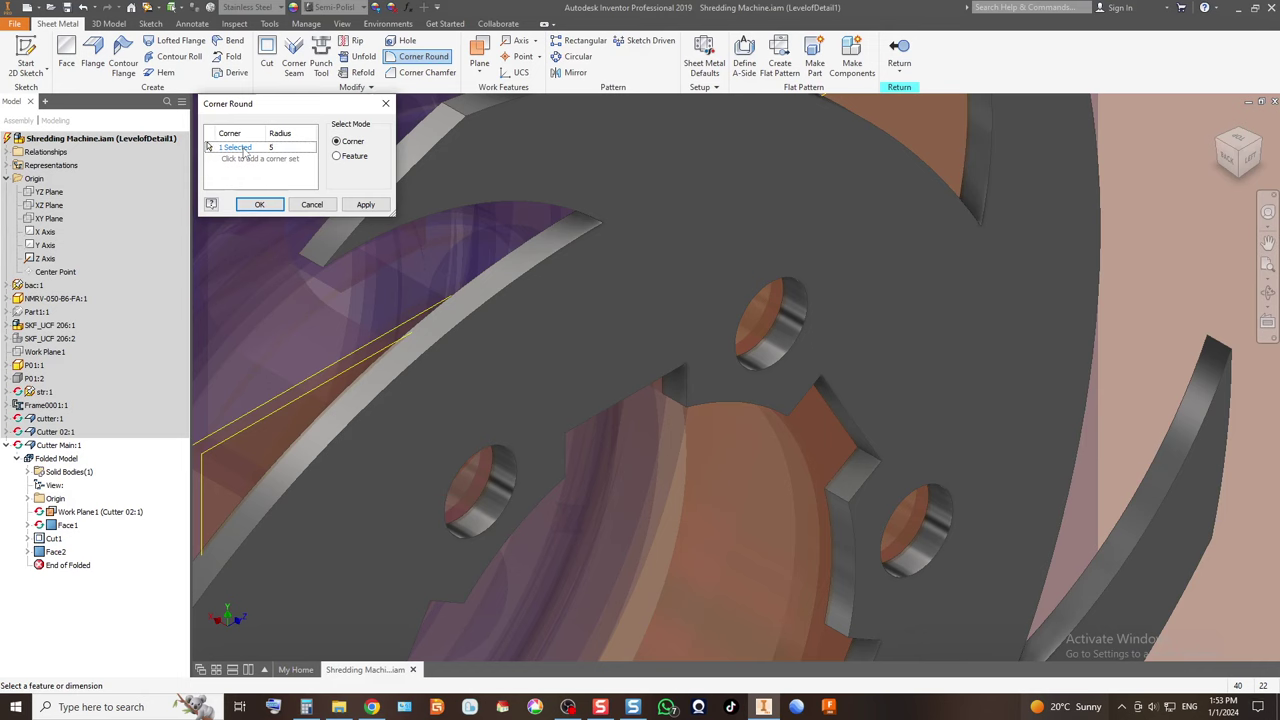
pyautogui.click(590, 216)
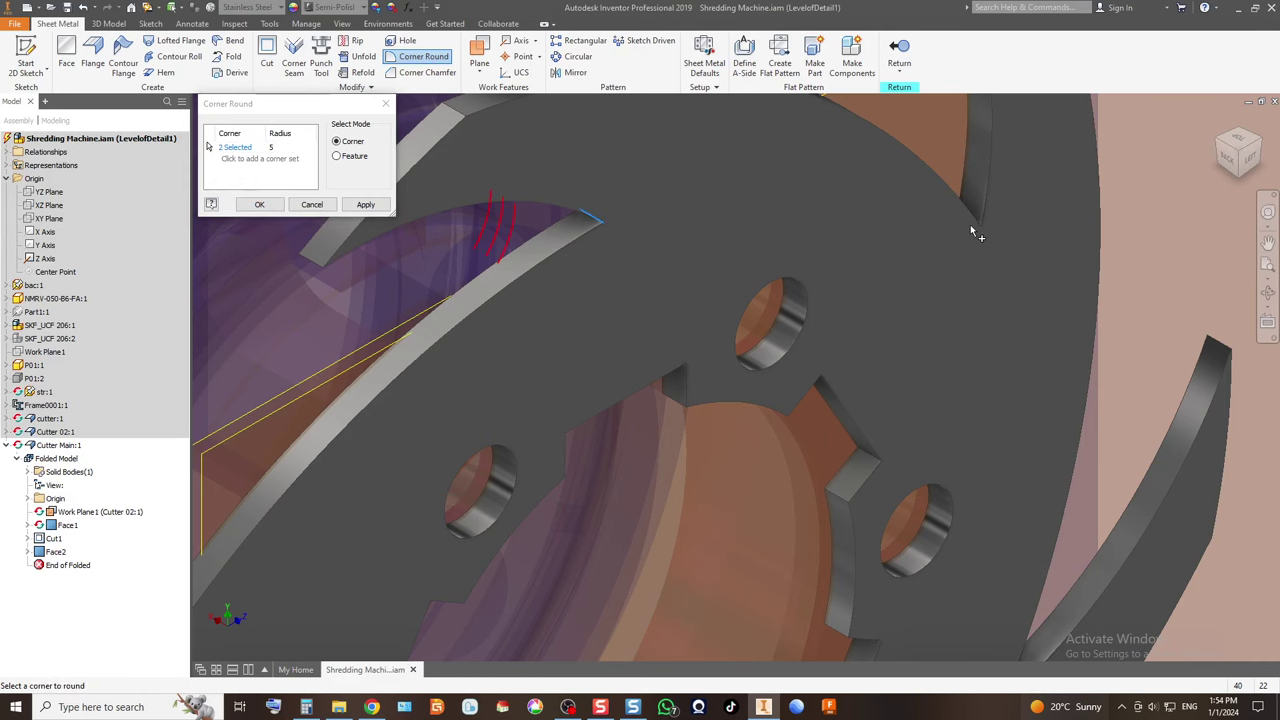
# Add the remaining four tooth-root corners to the 5 mm corner round and apply it.
pyautogui.scroll(-3, 920, 415)
pyautogui.scroll(3, 925, 470)
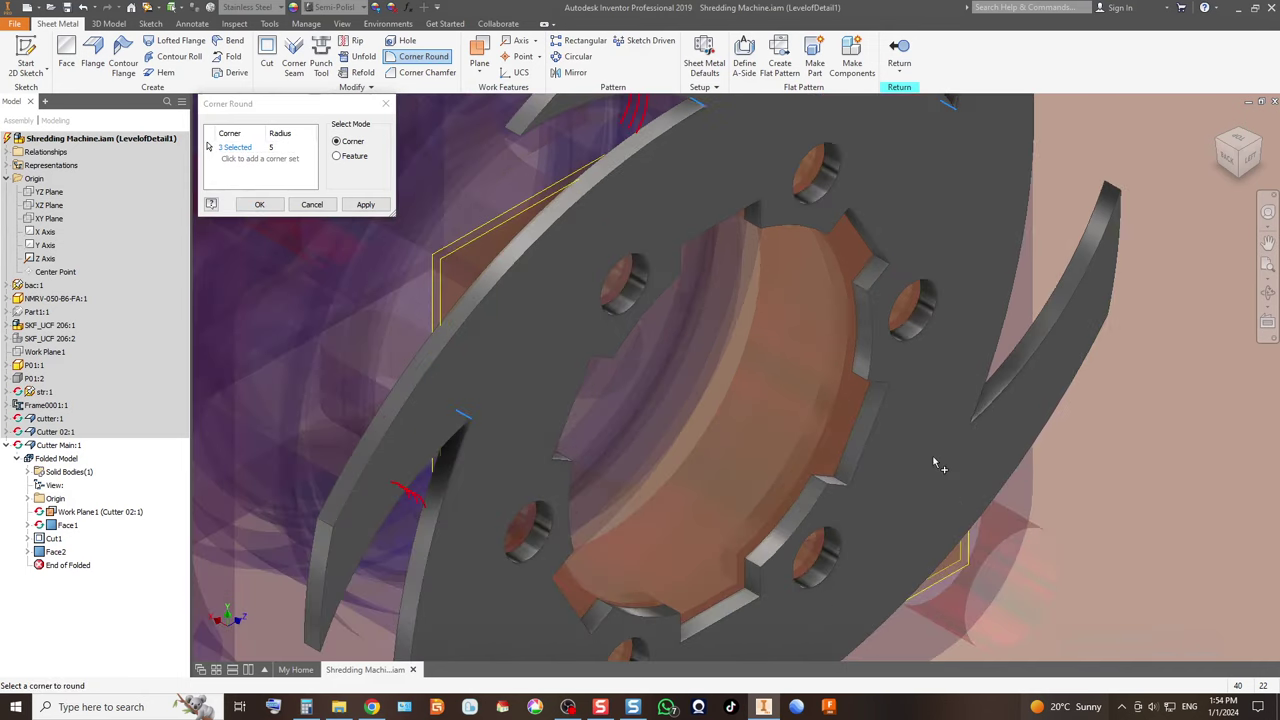
pyautogui.click(962, 426)
pyautogui.scroll(-3, 903, 354)
pyautogui.scroll(3, 805, 480)
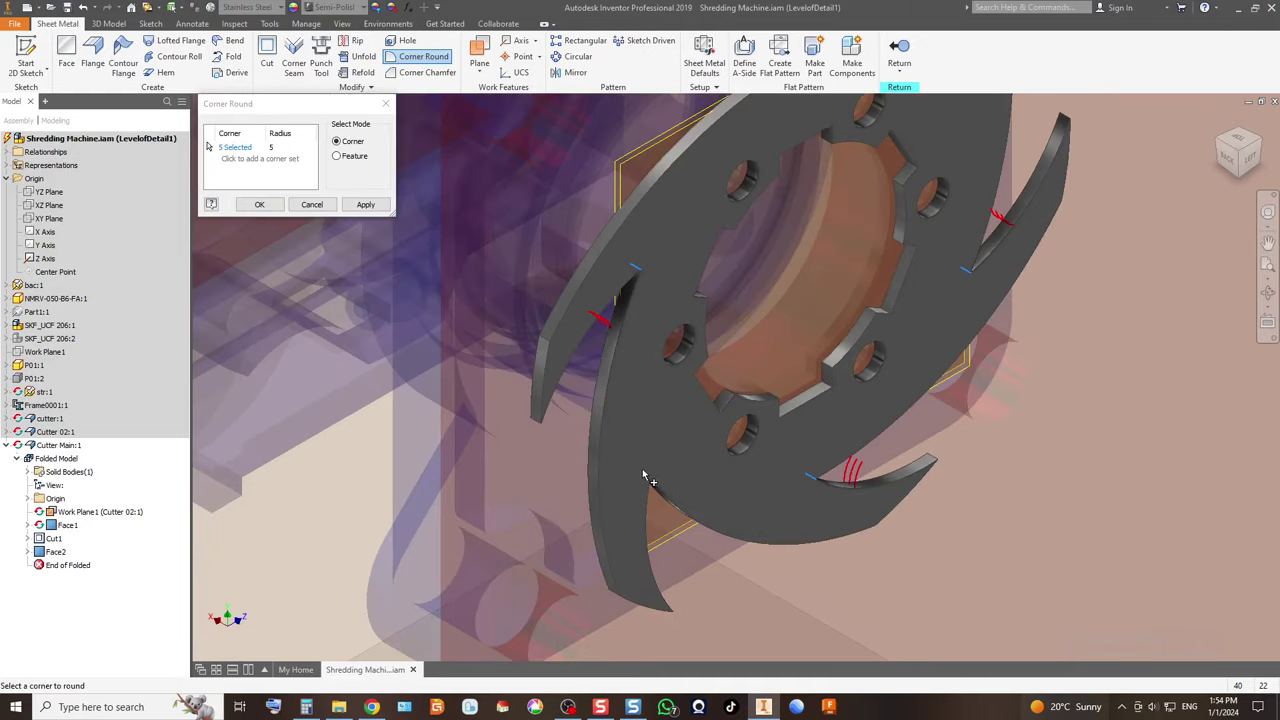
pyautogui.click(362, 204)
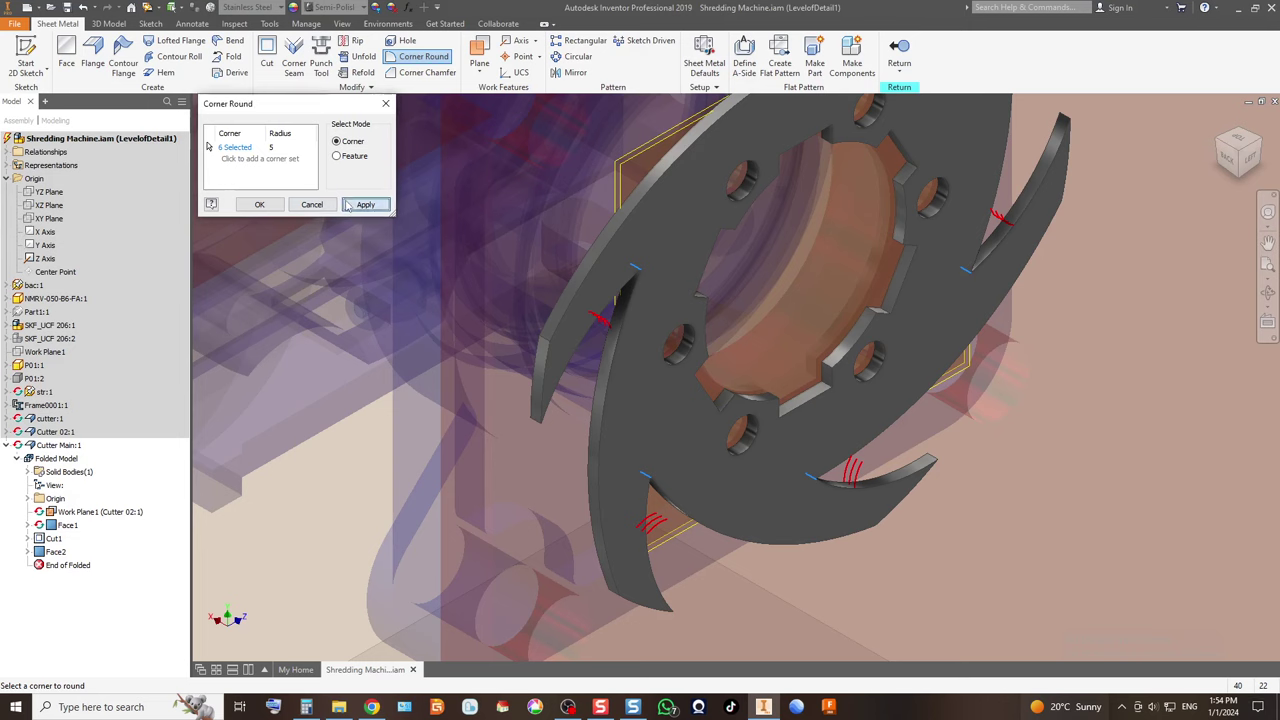
# Set up a 20 mm corner round on the outer back corners of the cutter's upper and right teeth.
pyautogui.scroll(-2, 730, 397)
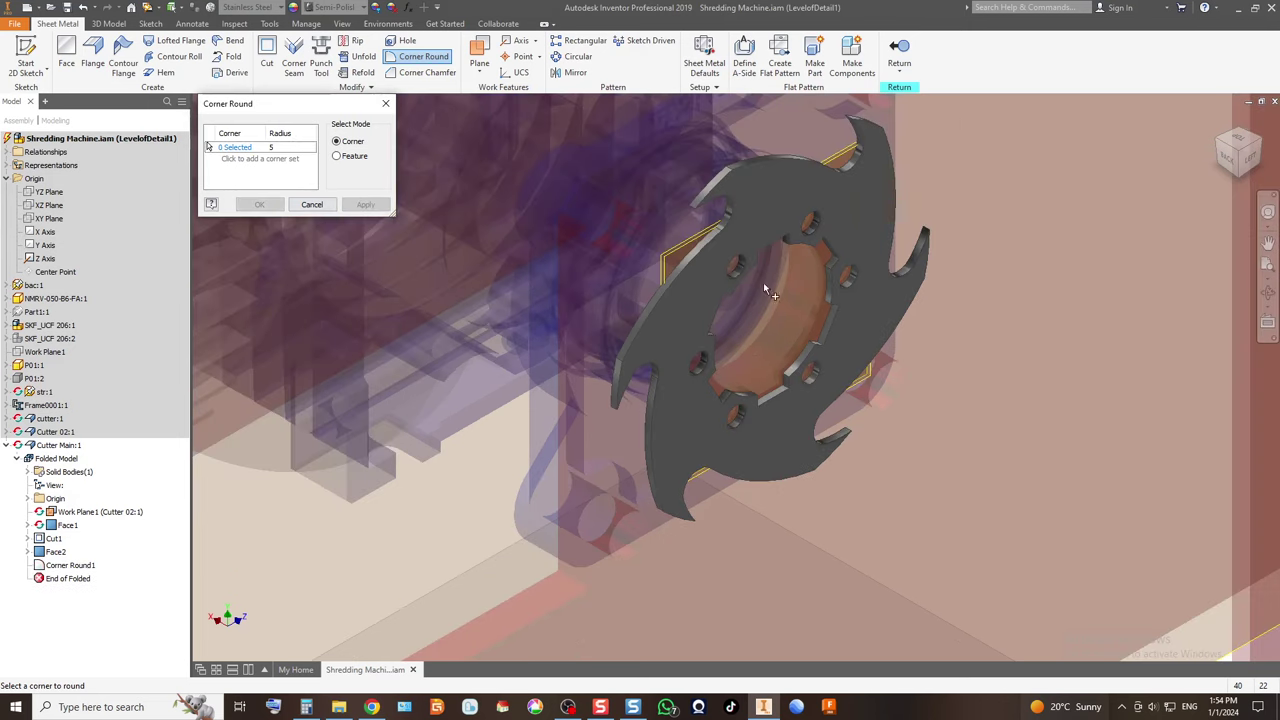
pyautogui.scroll(4, 750, 148)
pyautogui.click(698, 247)
pyautogui.write('20')
pyautogui.scroll(-3, 576, 229)
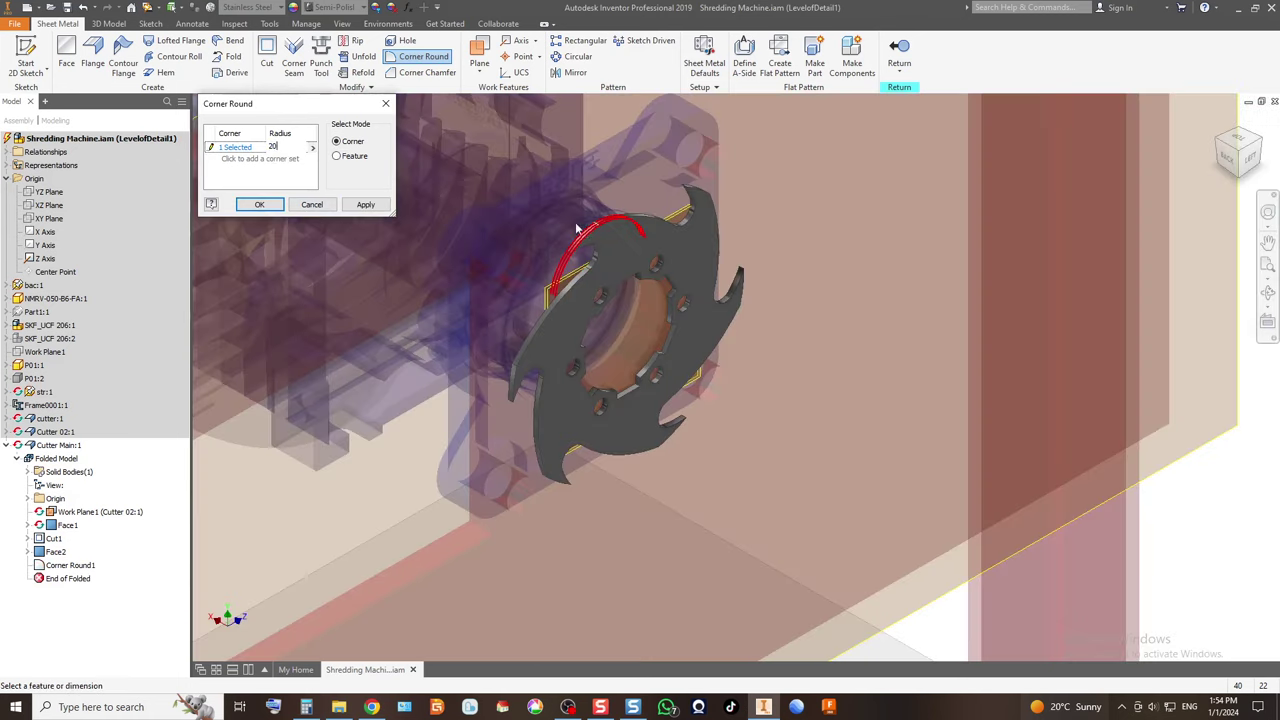
pyautogui.scroll(4, 712, 216)
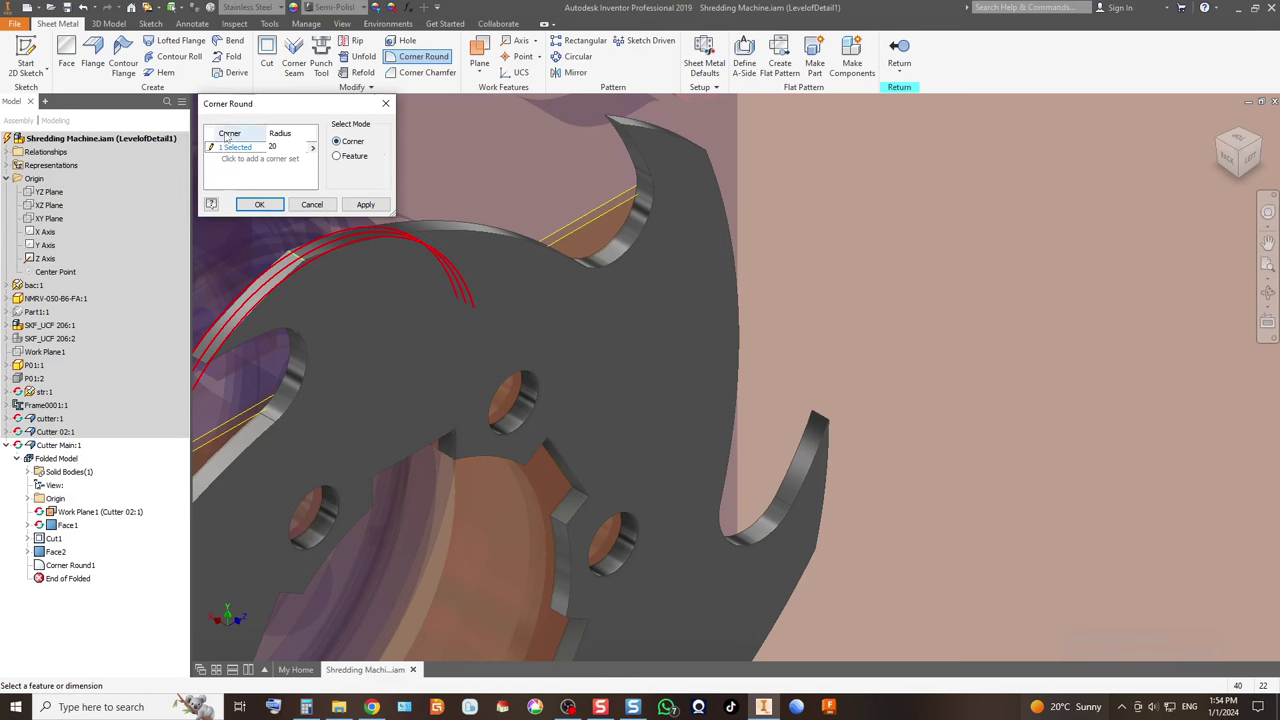
pyautogui.click(697, 150)
pyautogui.click(806, 545)
# Add the outer back corners of the three lower and left teeth to the 20 mm corner round and complete it.
pyautogui.scroll(-5, 795, 437)
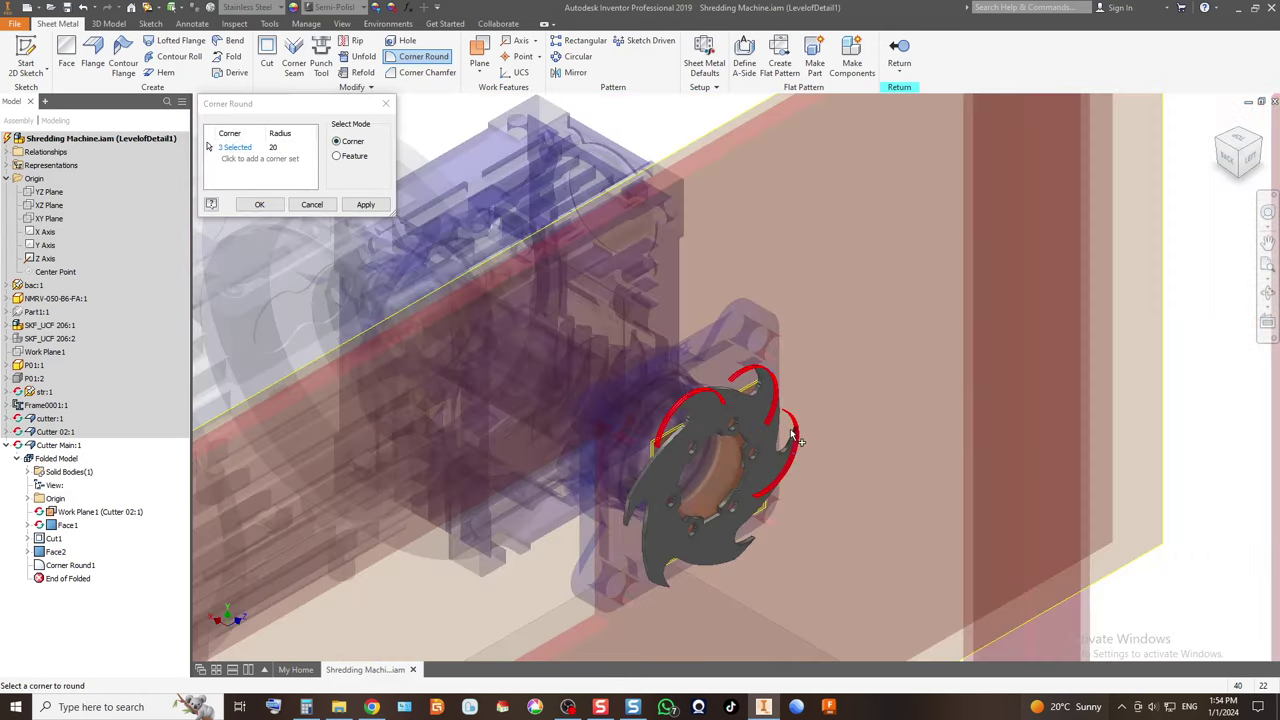
pyautogui.scroll(5, 732, 566)
pyautogui.click(740, 548)
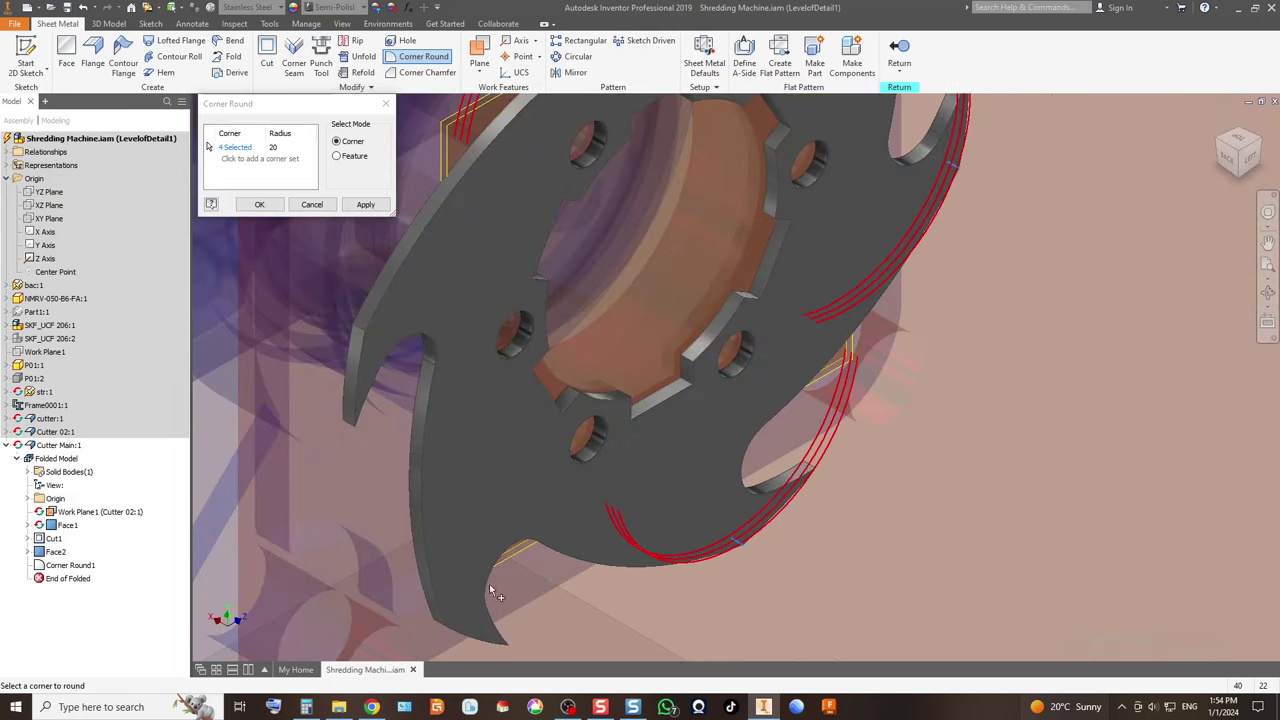
pyautogui.click(440, 622)
pyautogui.click(352, 334)
pyautogui.scroll(-5, 356, 329)
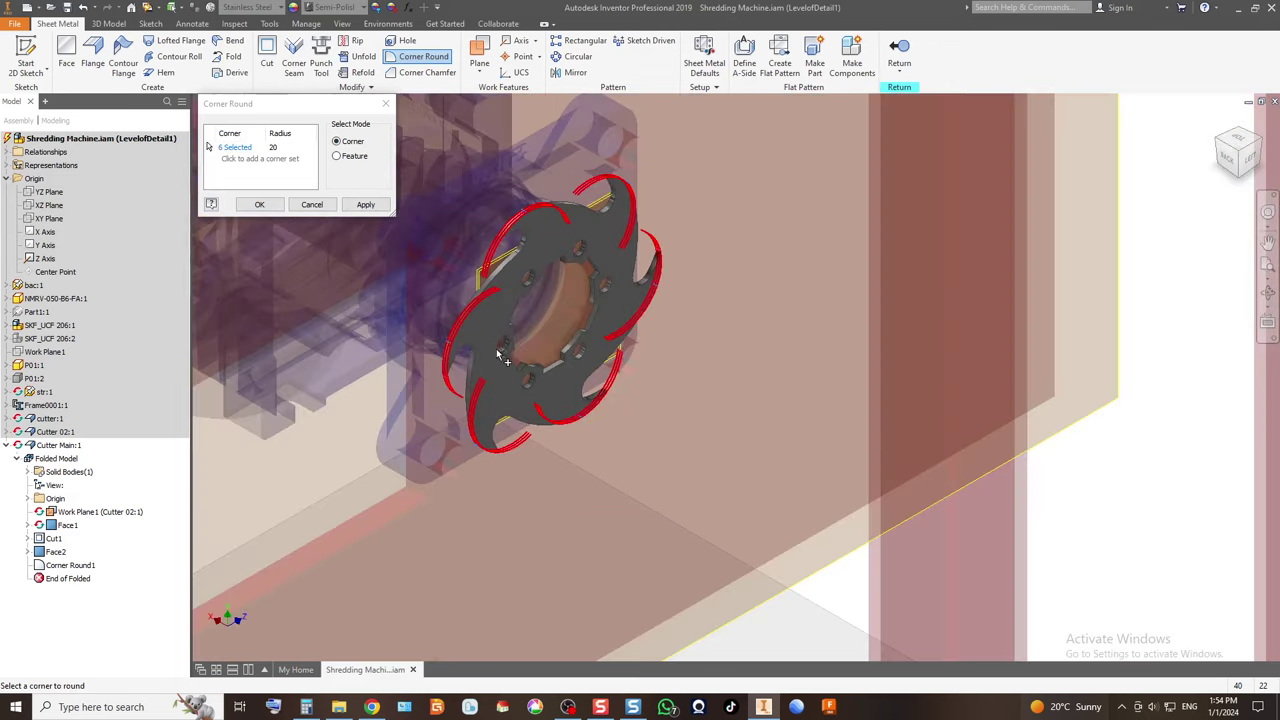
pyautogui.click(257, 205)
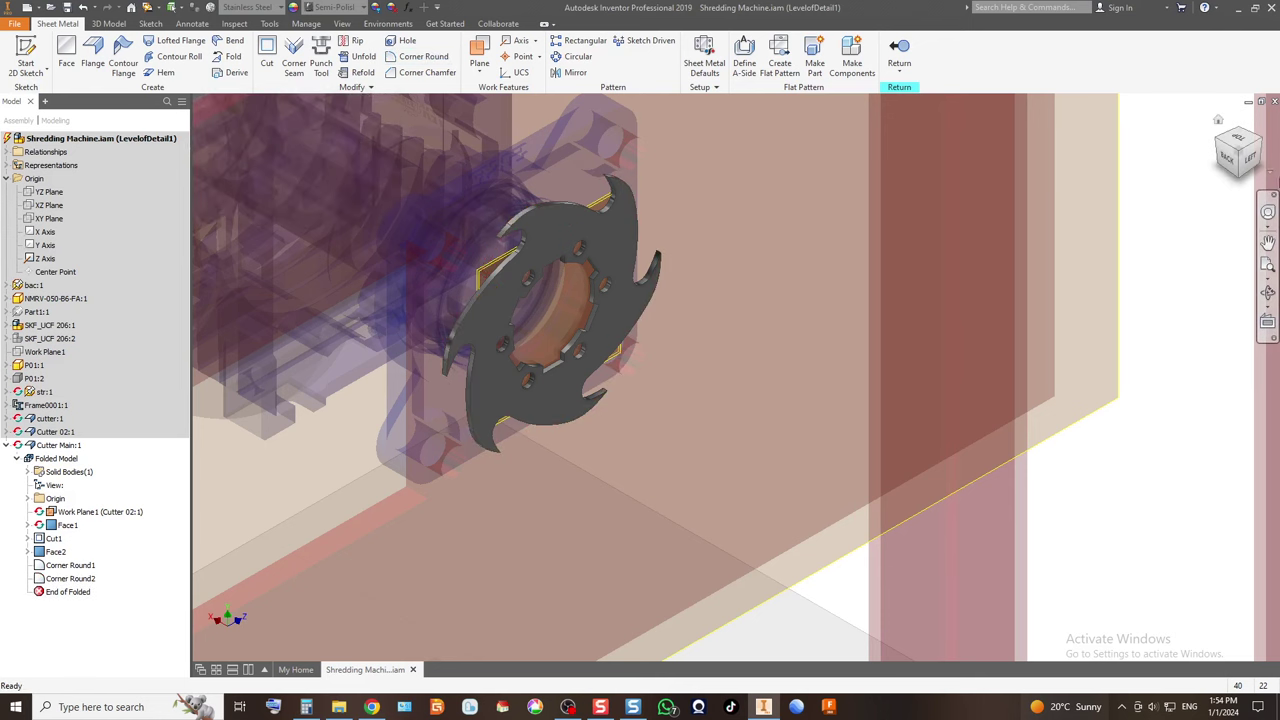
# Check the rounded cutter in the left view and return from editing Cutter Main to the full assembly.
pyautogui.click(1250, 158)
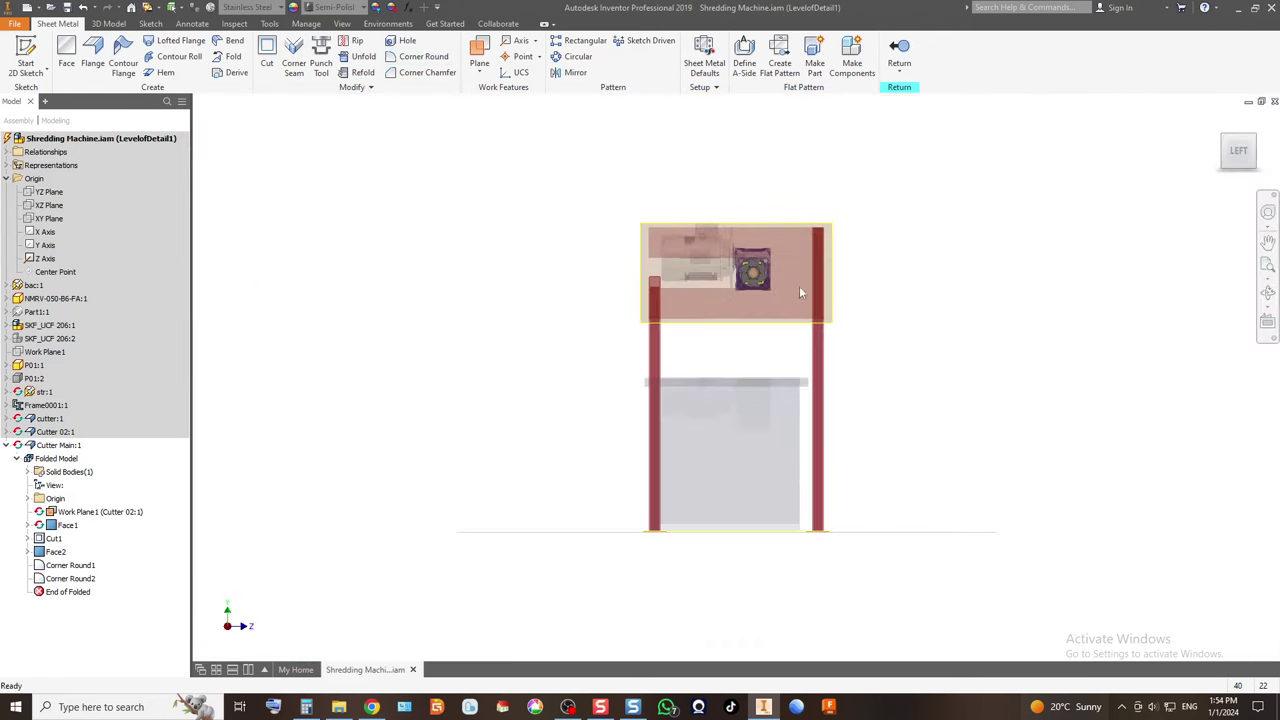
pyautogui.scroll(10, 762, 275)
pyautogui.scroll(-3, 618, 328)
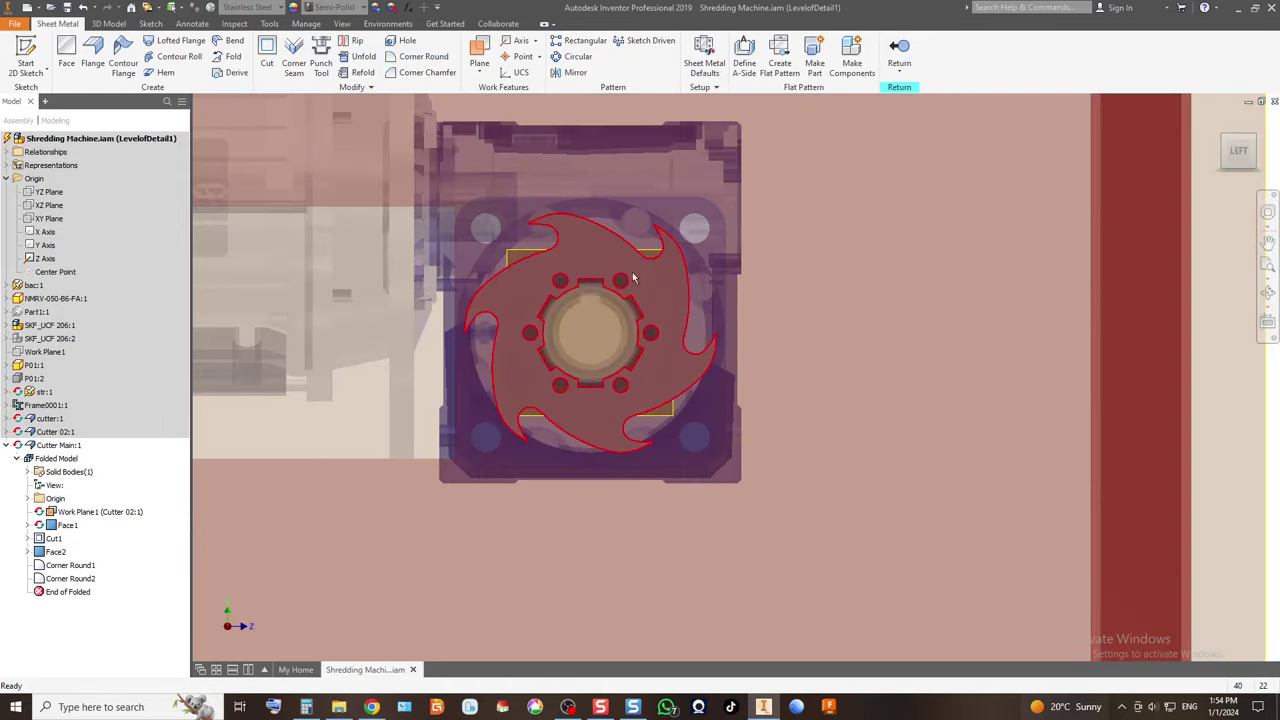
pyautogui.scroll(4, 585, 245)
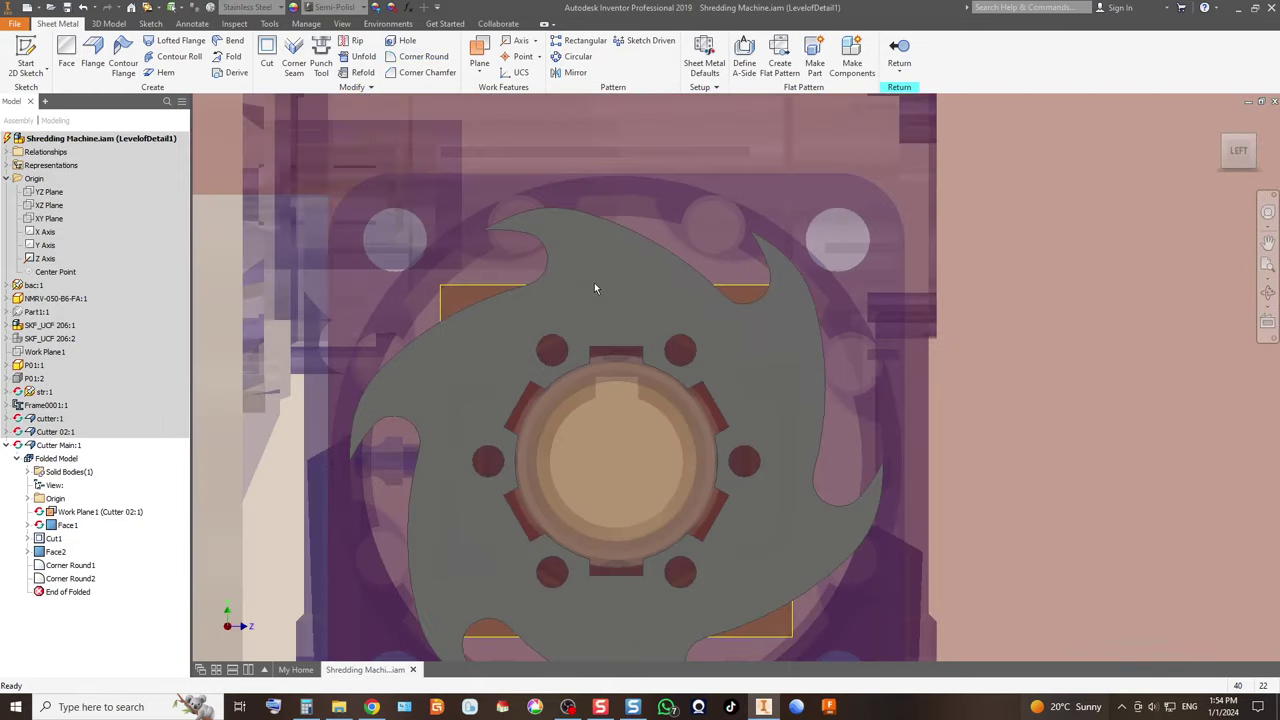
pyautogui.click(899, 50)
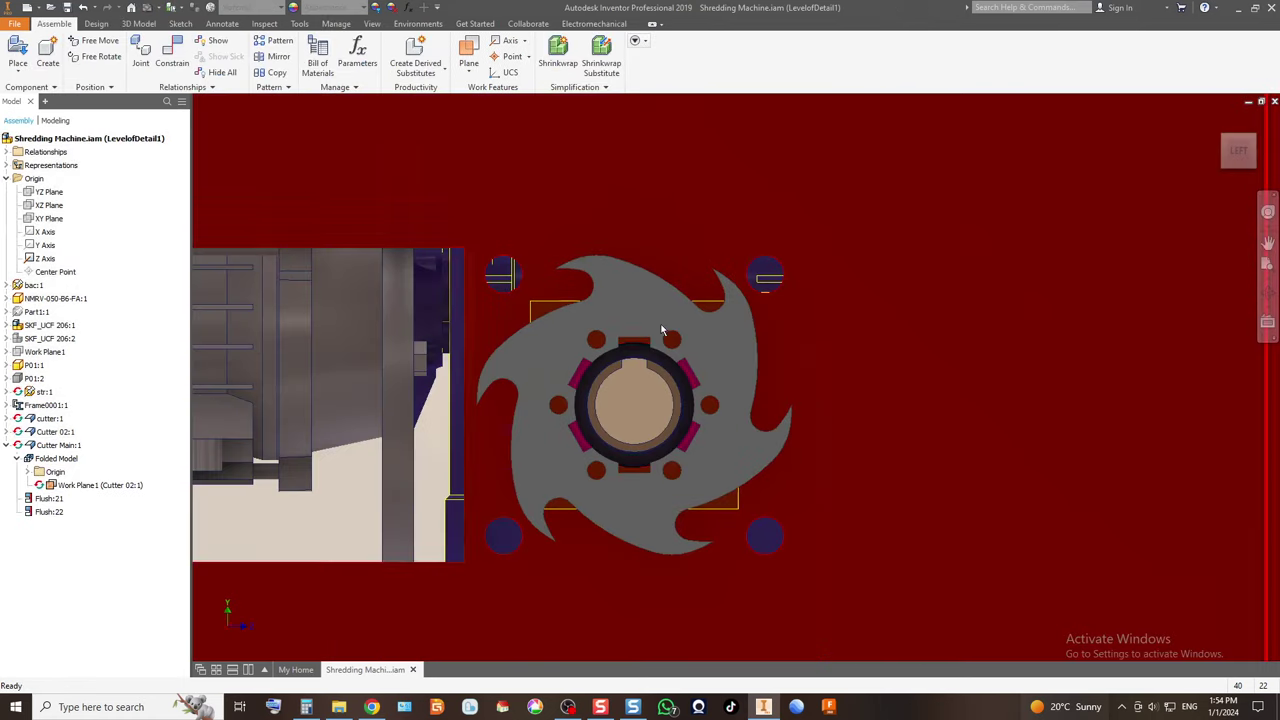
# Adjust the Cutter Main component's appearance tint to a yellow-green, RGB 196, 255, 0.
pyautogui.click(1257, 135)
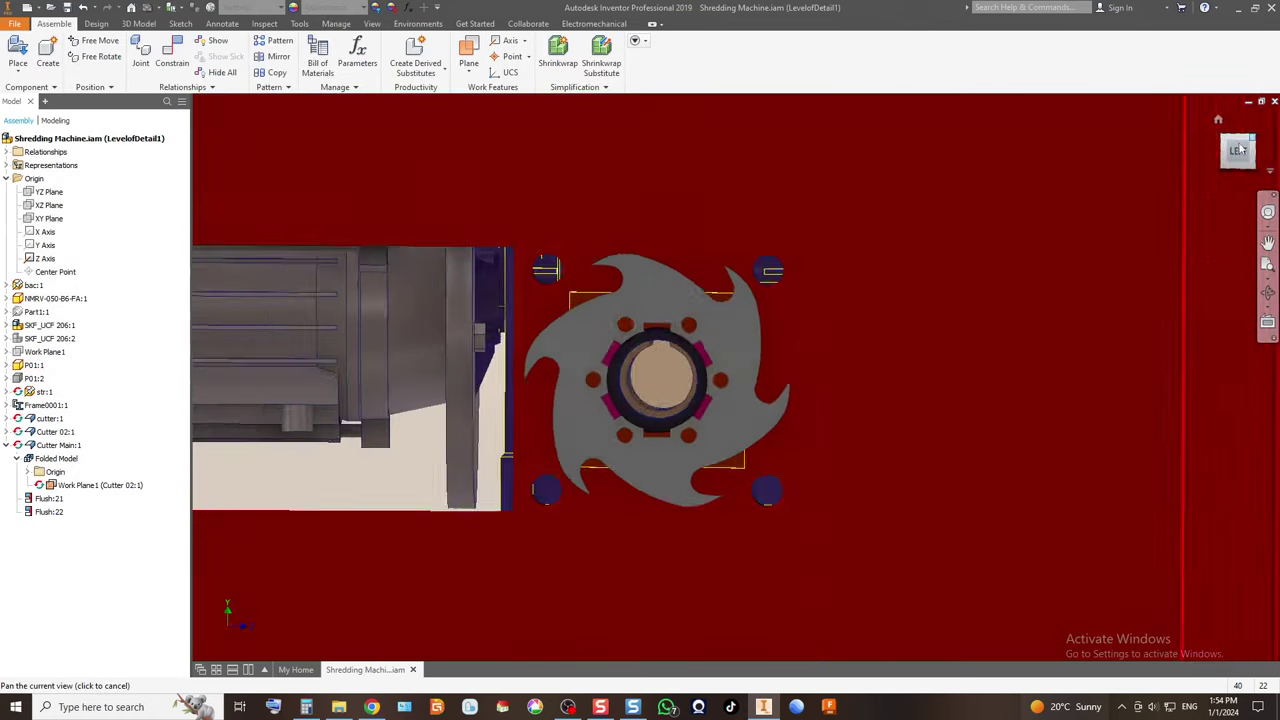
pyautogui.scroll(5, 840, 303)
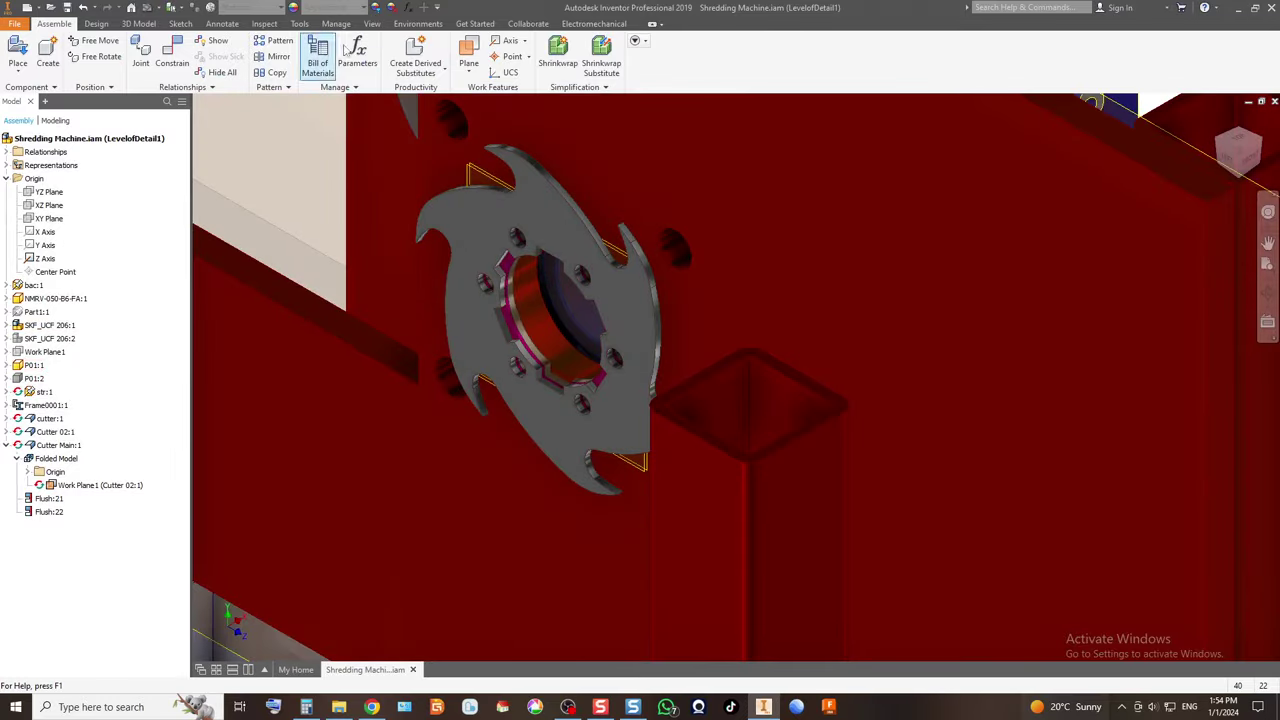
pyautogui.click(376, 7)
pyautogui.scroll(4, 545, 288)
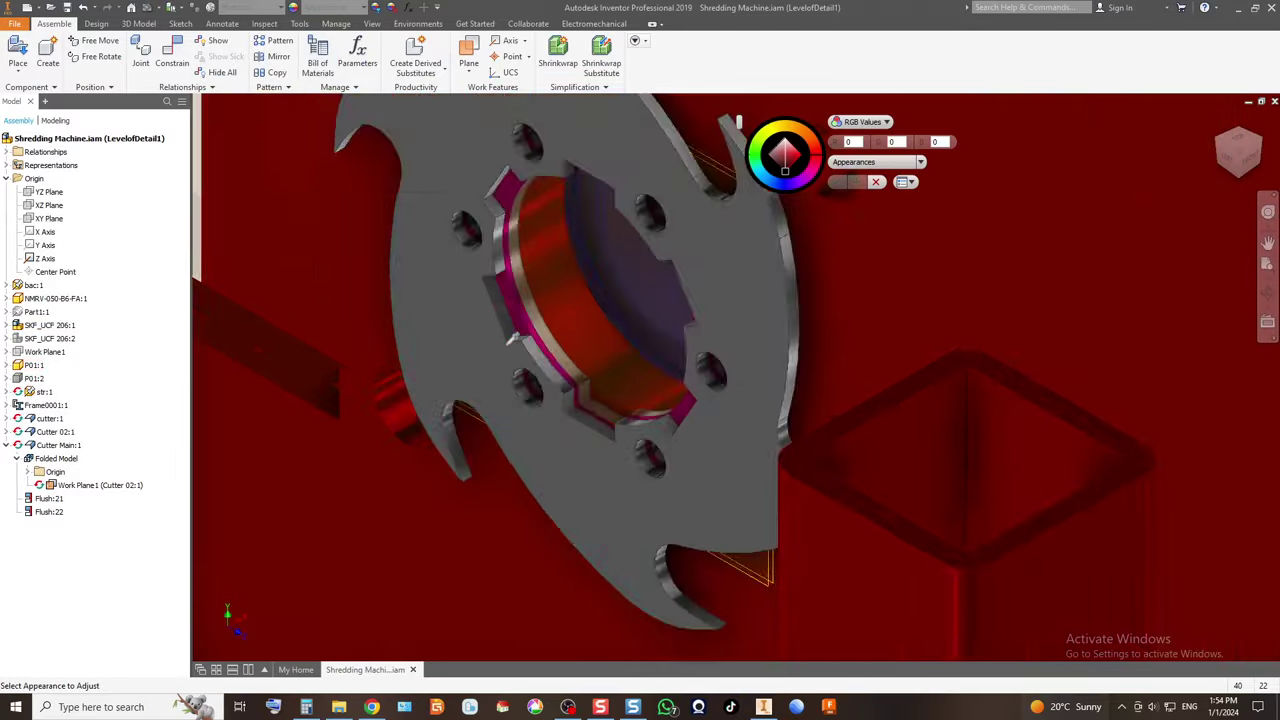
pyautogui.click(483, 343)
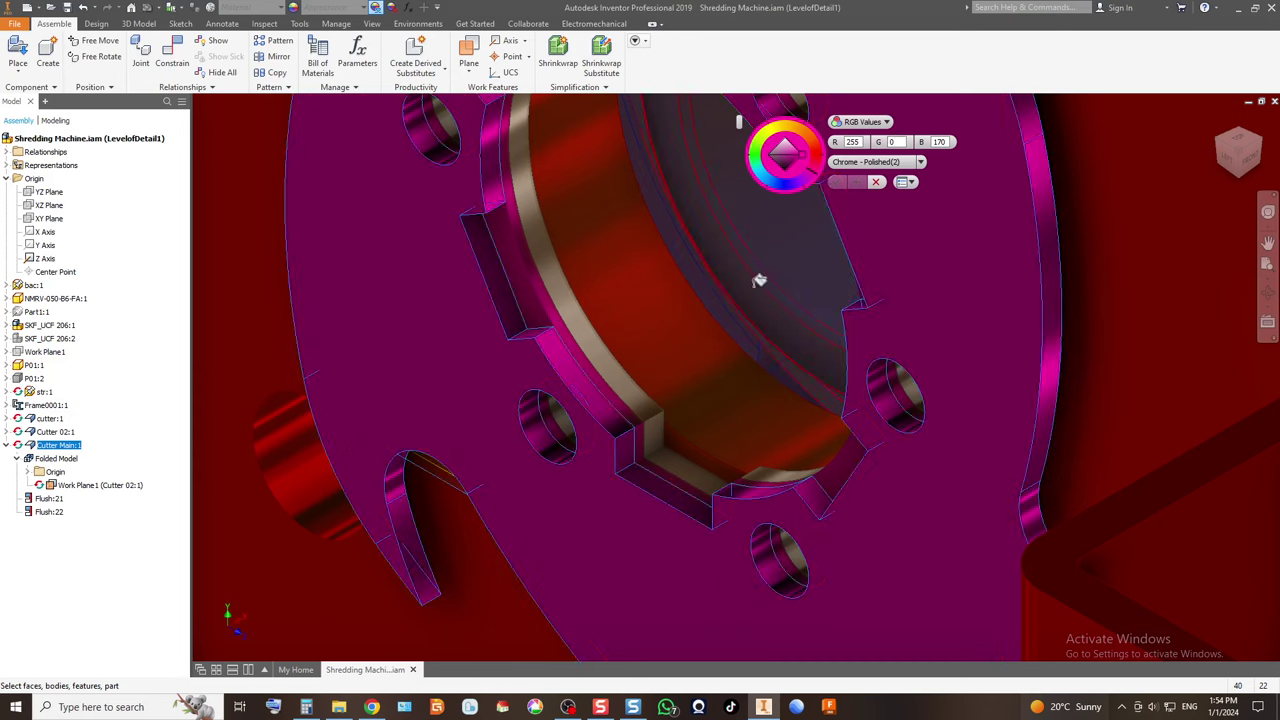
pyautogui.moveTo(791, 186); pyautogui.dragTo(762, 137)
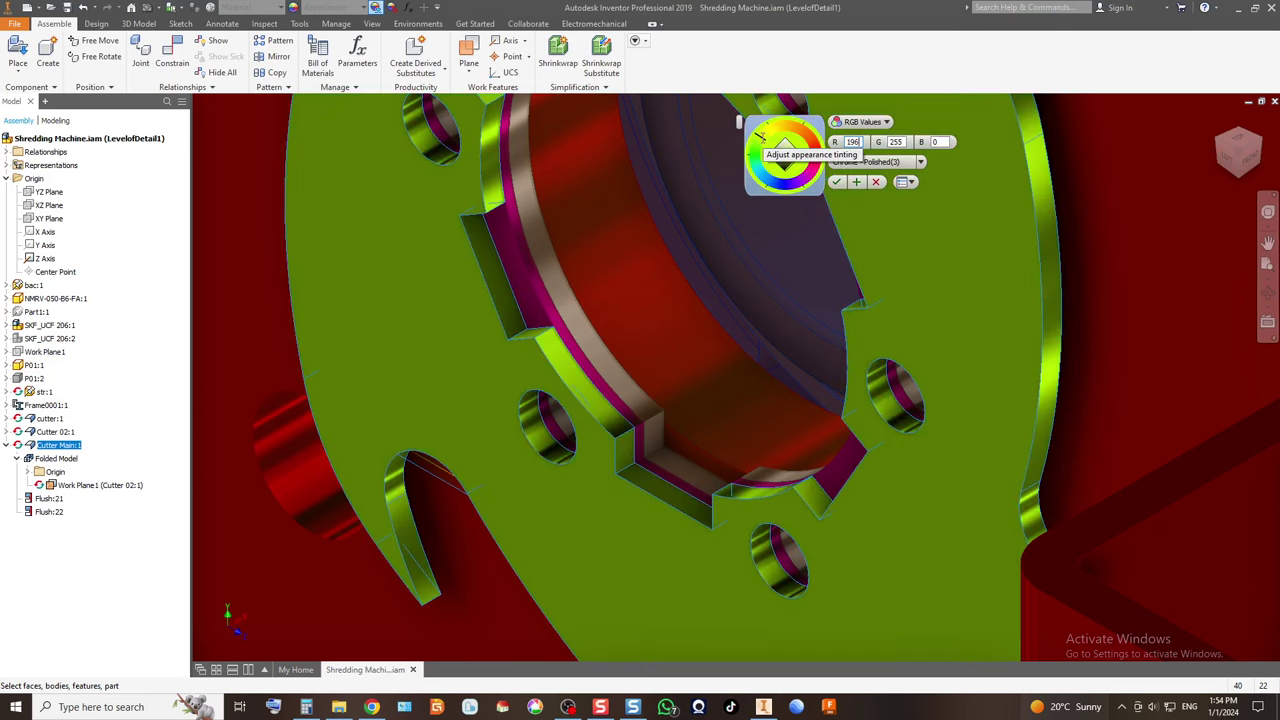
pyautogui.click(836, 181)
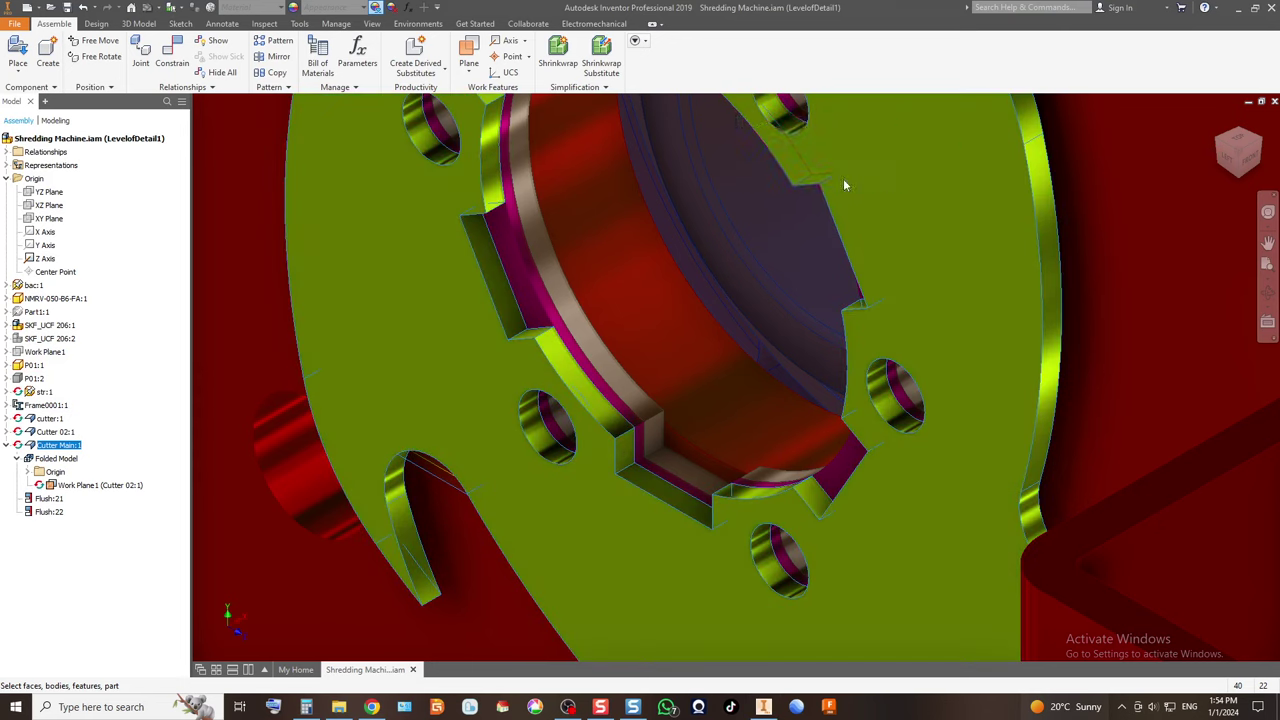
# Examine the recoloured cutter from the left and in isometric view, then how the stacked cutter plates sit around the shaft hub.
pyautogui.scroll(-4, 678, 296)
pyautogui.click(1268, 242)
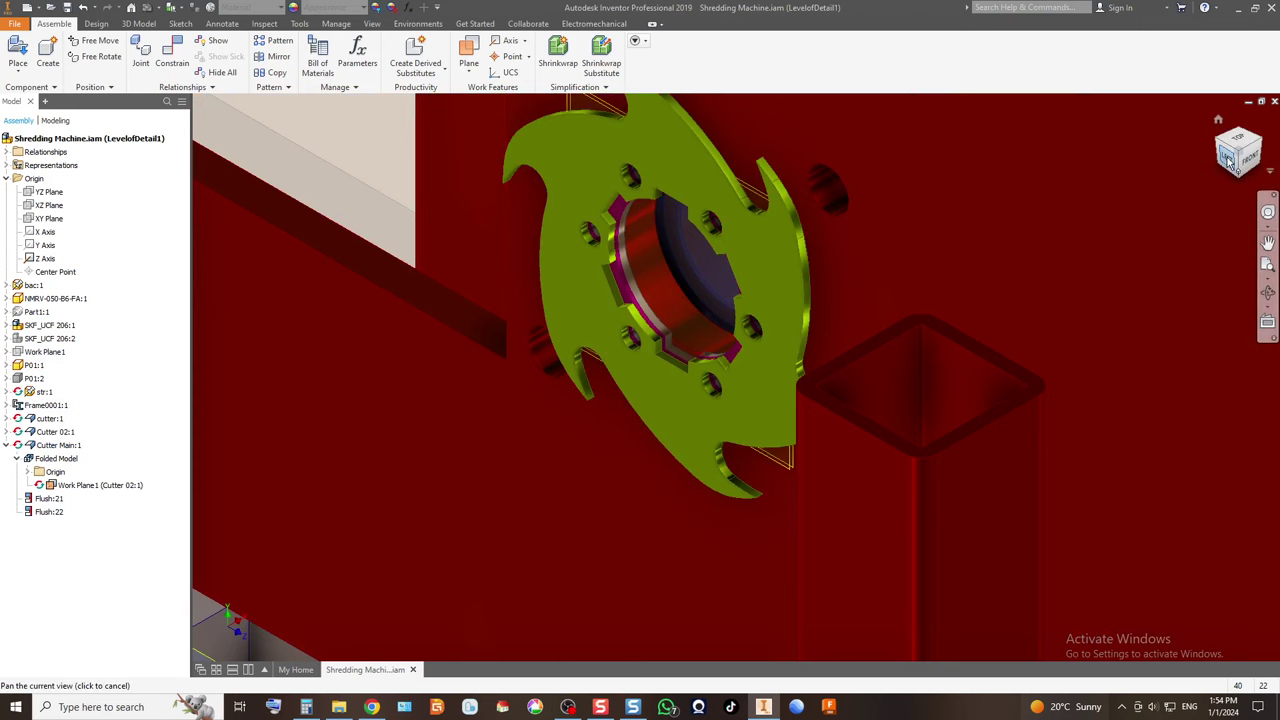
pyautogui.moveTo(978, 178); pyautogui.dragTo(1068, 148)
pyautogui.press('F5')
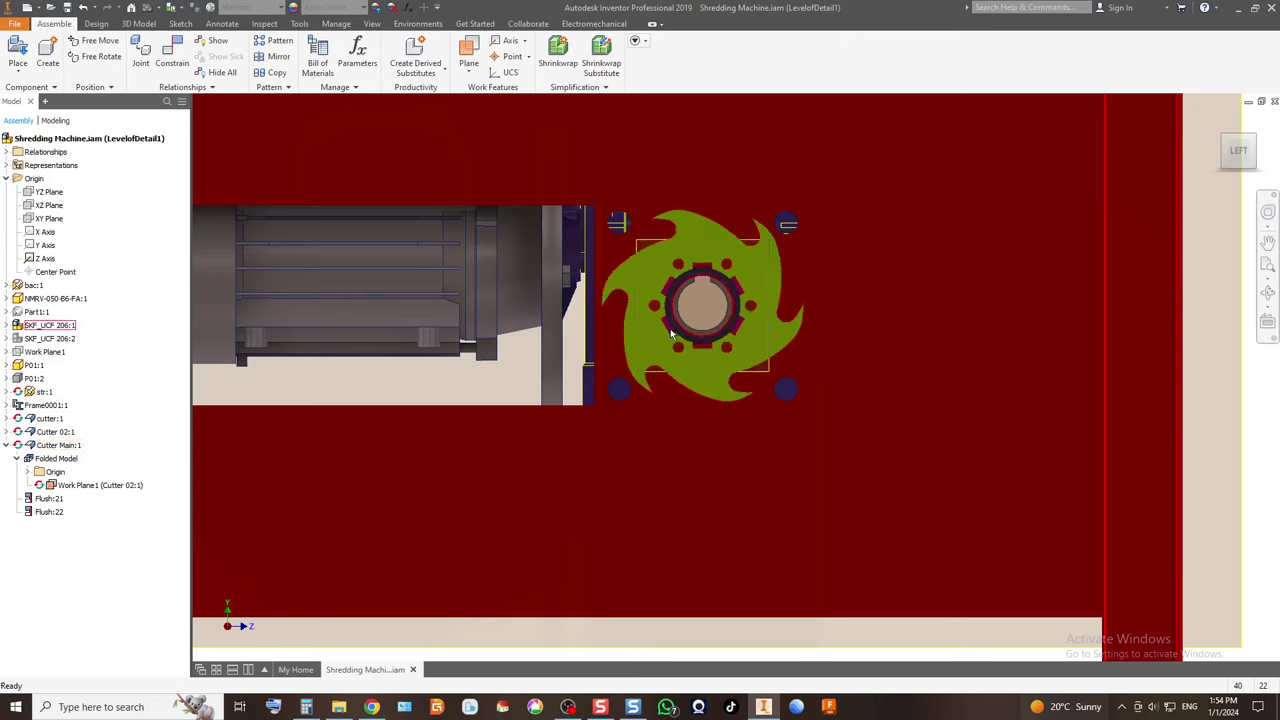
pyautogui.scroll(3, 670, 330)
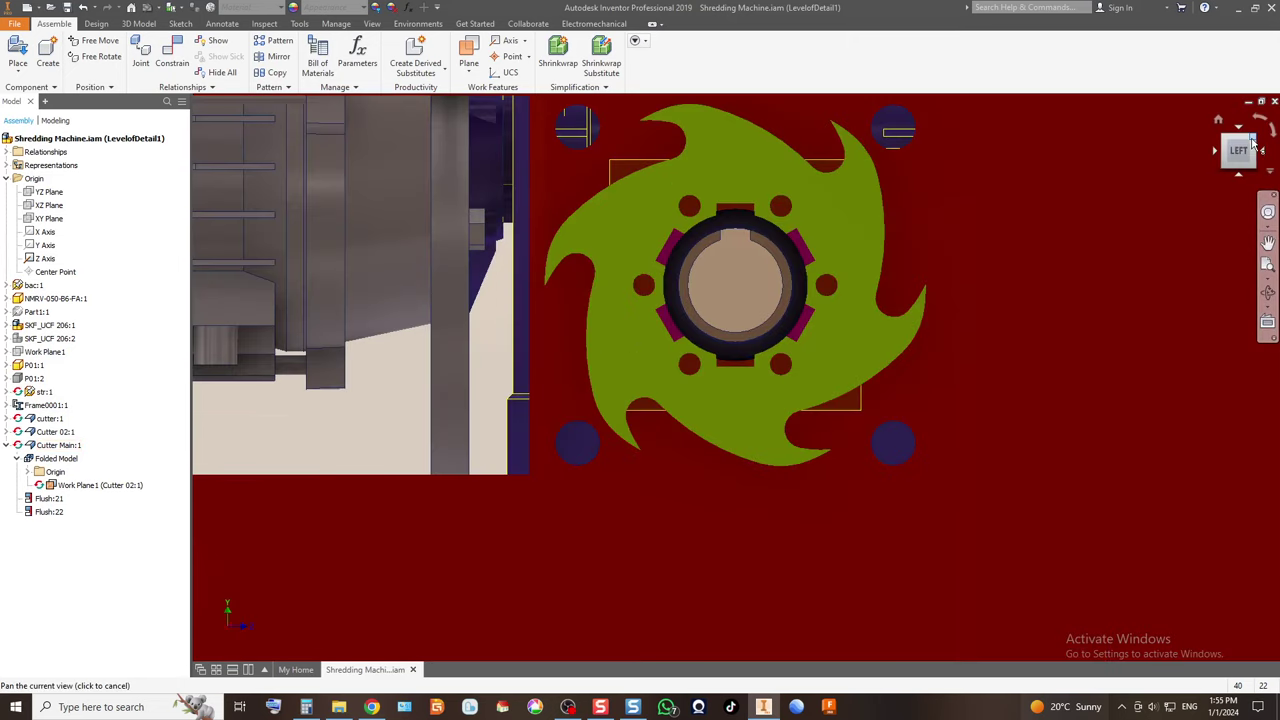
pyautogui.press('F6')
pyautogui.scroll(10, 771, 264)
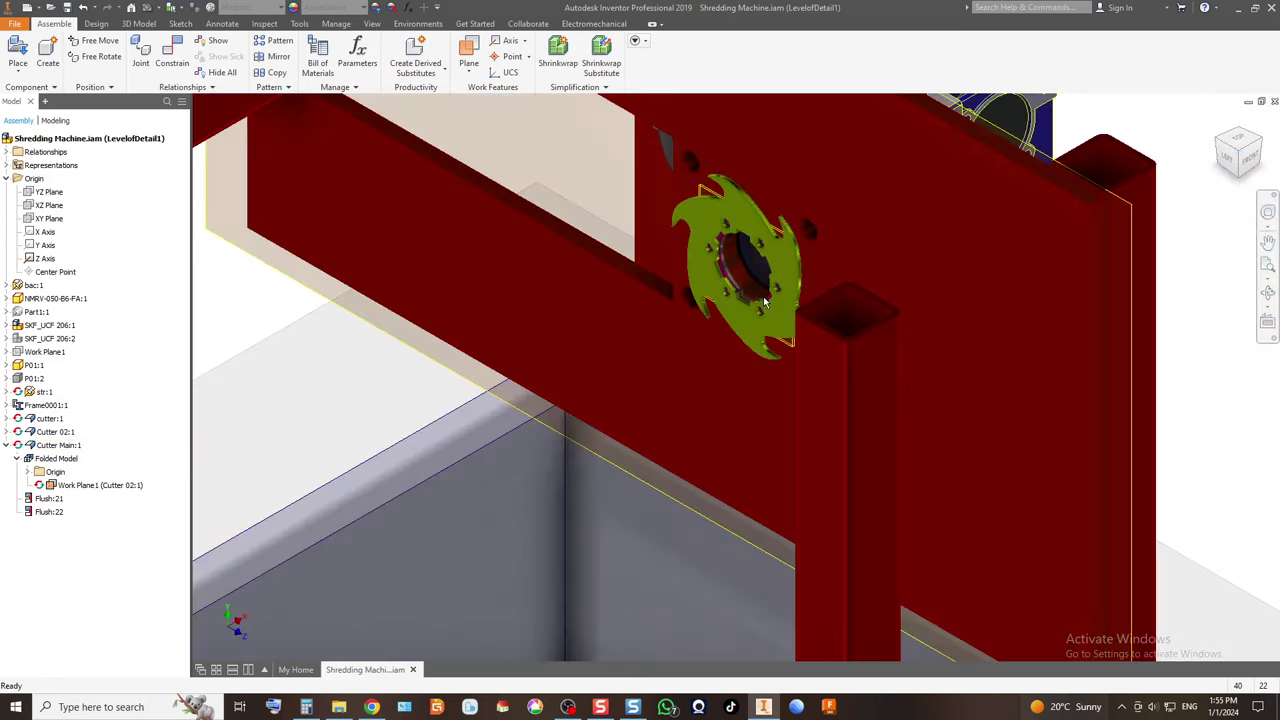
pyautogui.scroll(5, 720, 268)
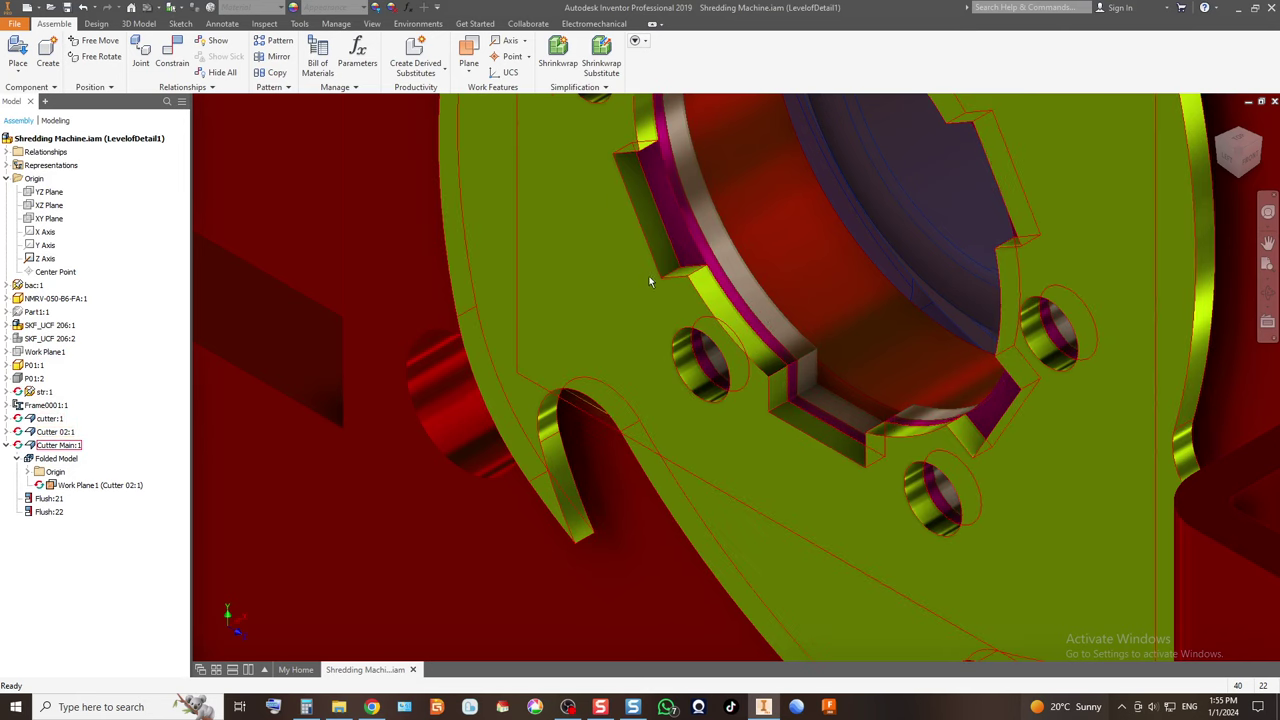
pyautogui.click(468, 55)
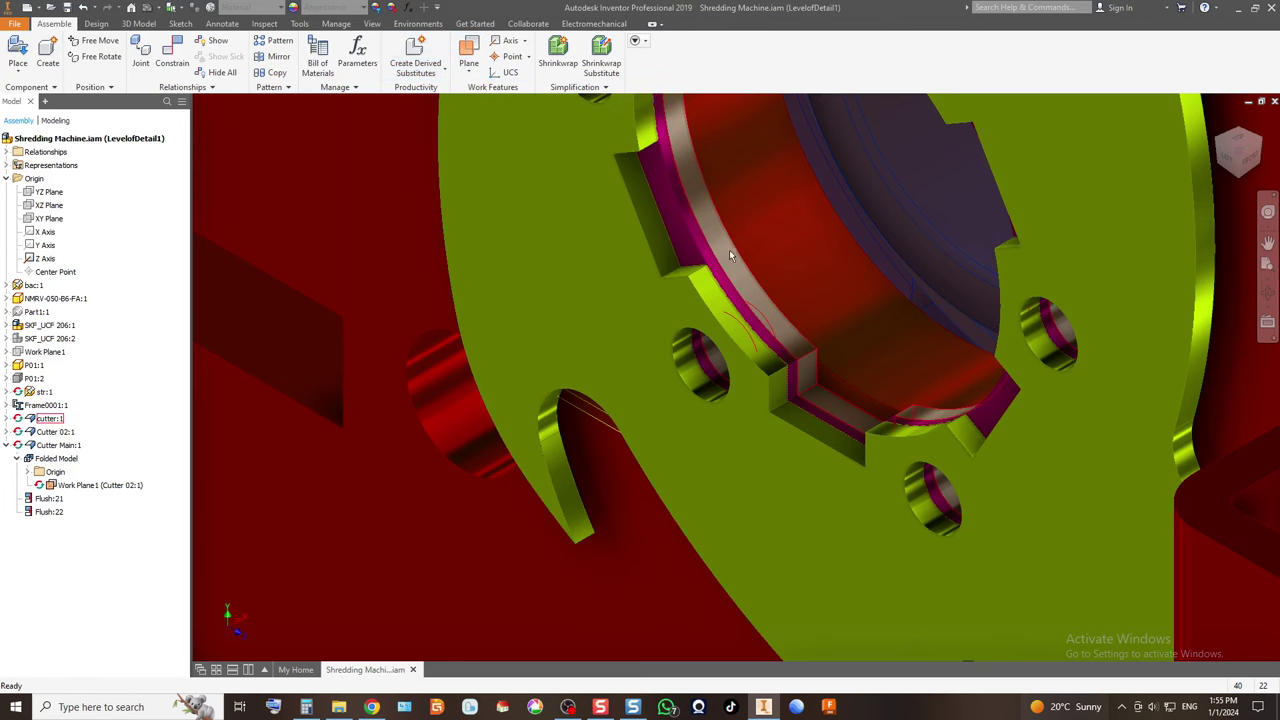
pyautogui.scroll(3, 727, 395)
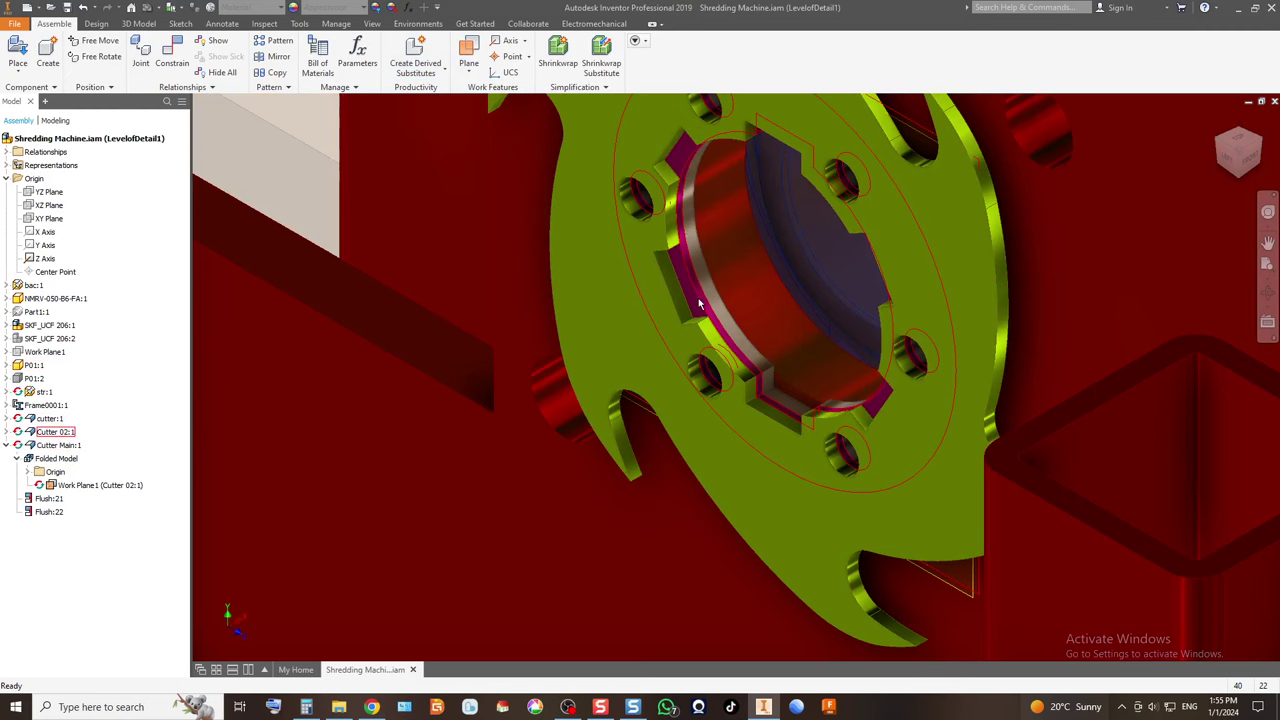
# Turn off adaptivity for the cutter, Cutter 02 and Cutter Main components.
pyautogui.click(60, 428)
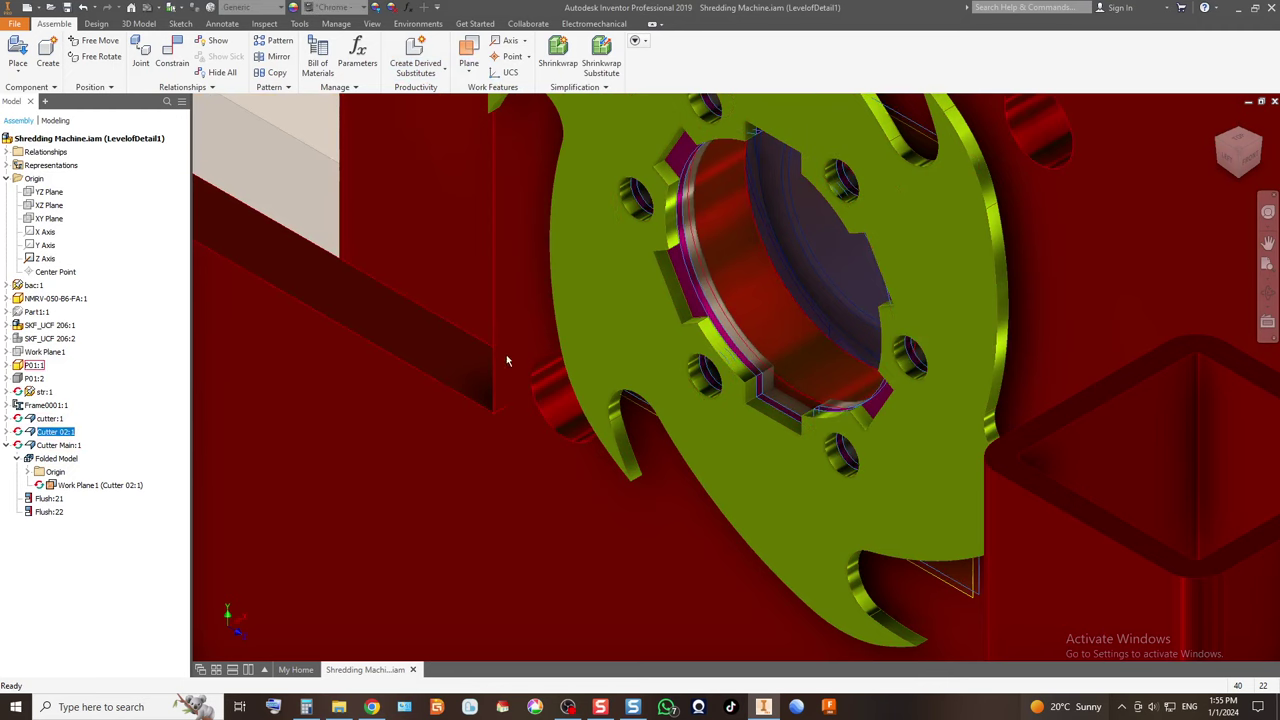
pyautogui.rightClick(55, 418)
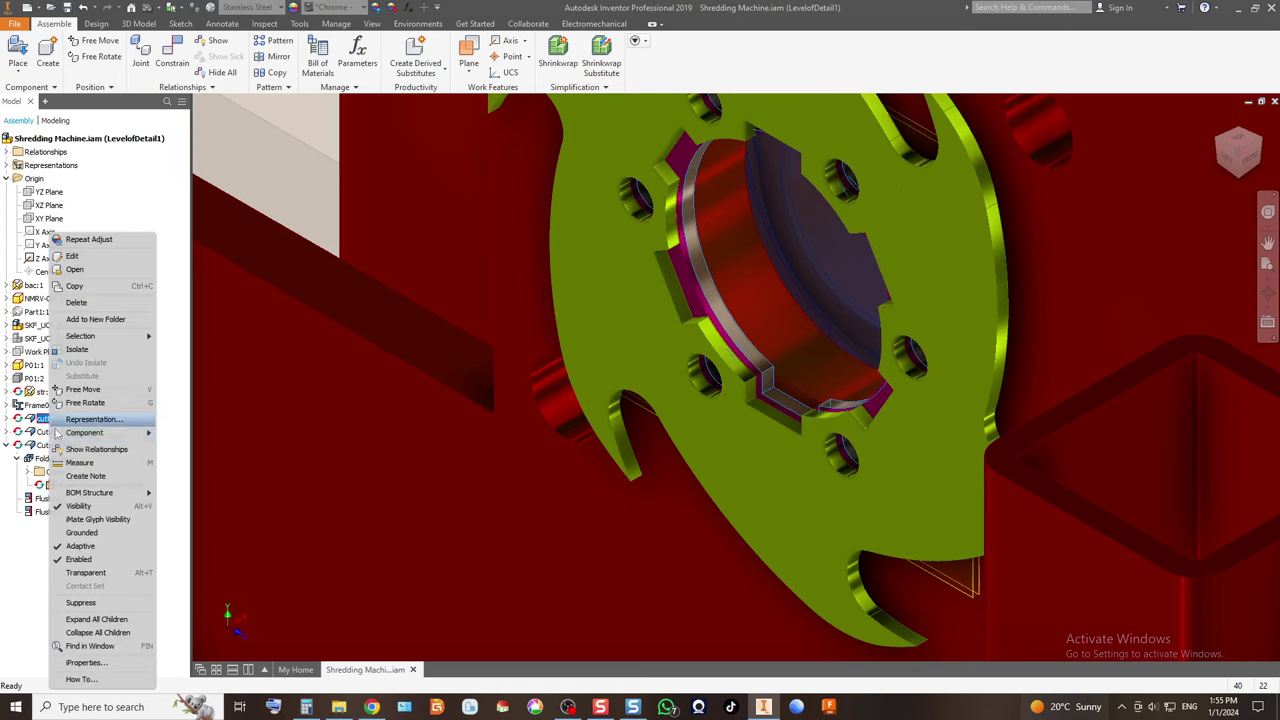
pyautogui.click(80, 545)
pyautogui.click(58, 432)
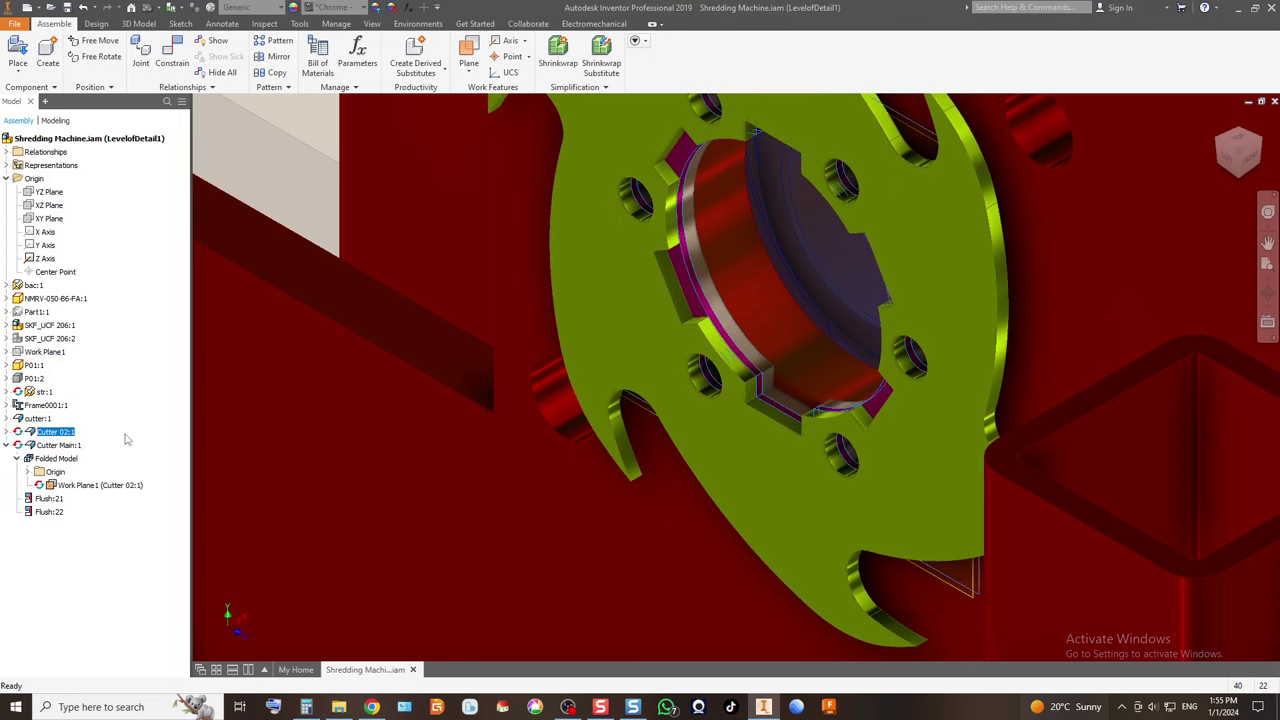
pyautogui.press('Escape')
pyautogui.rightClick(50, 432)
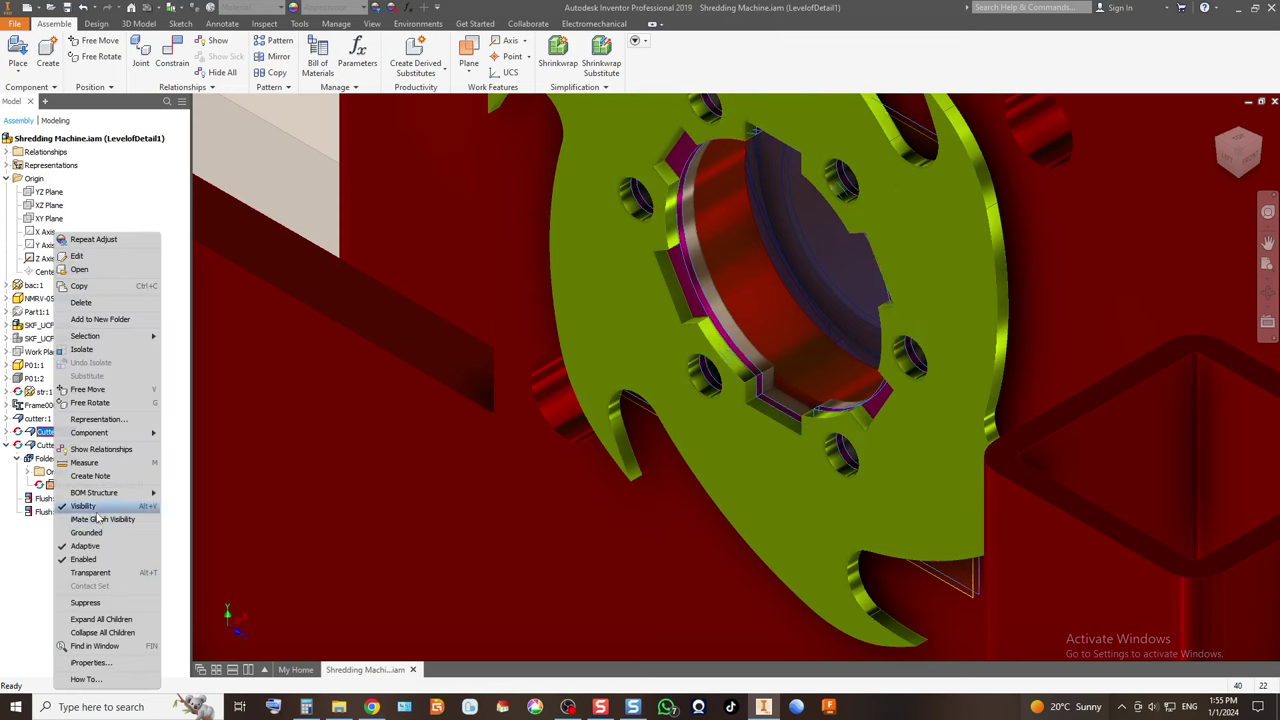
pyautogui.click(98, 559)
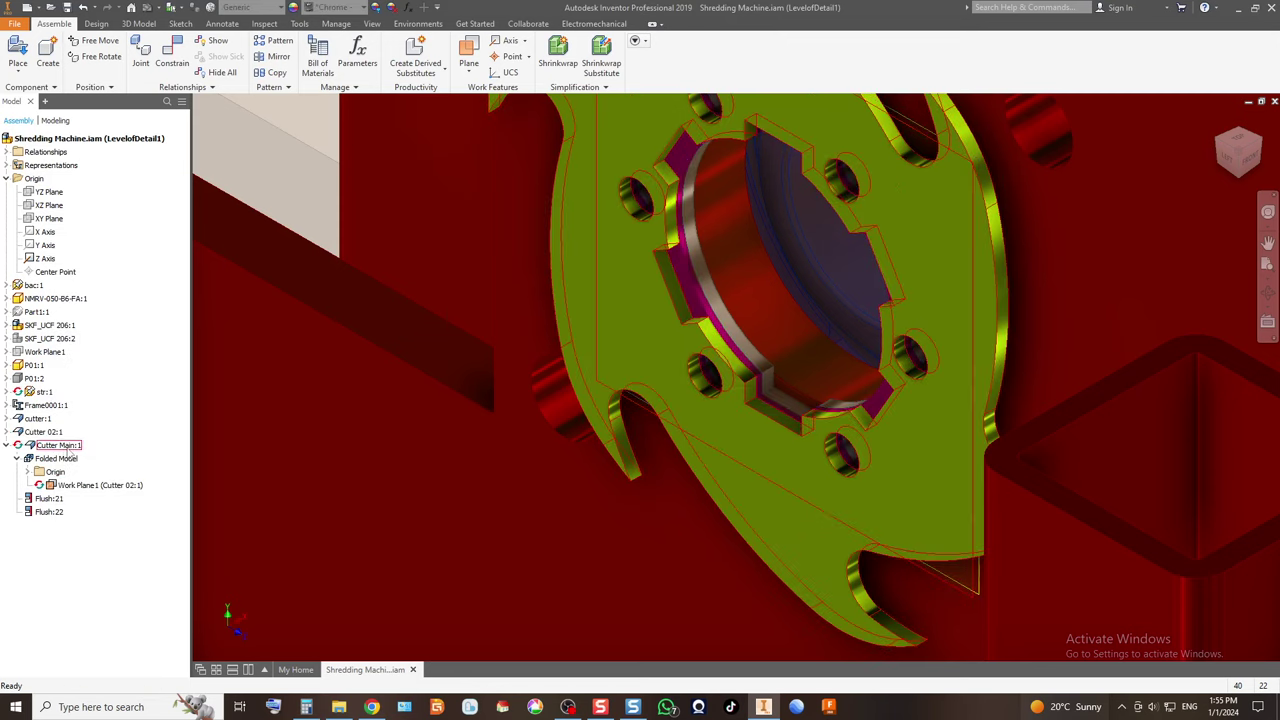
pyautogui.rightClick(60, 445)
pyautogui.click(97, 548)
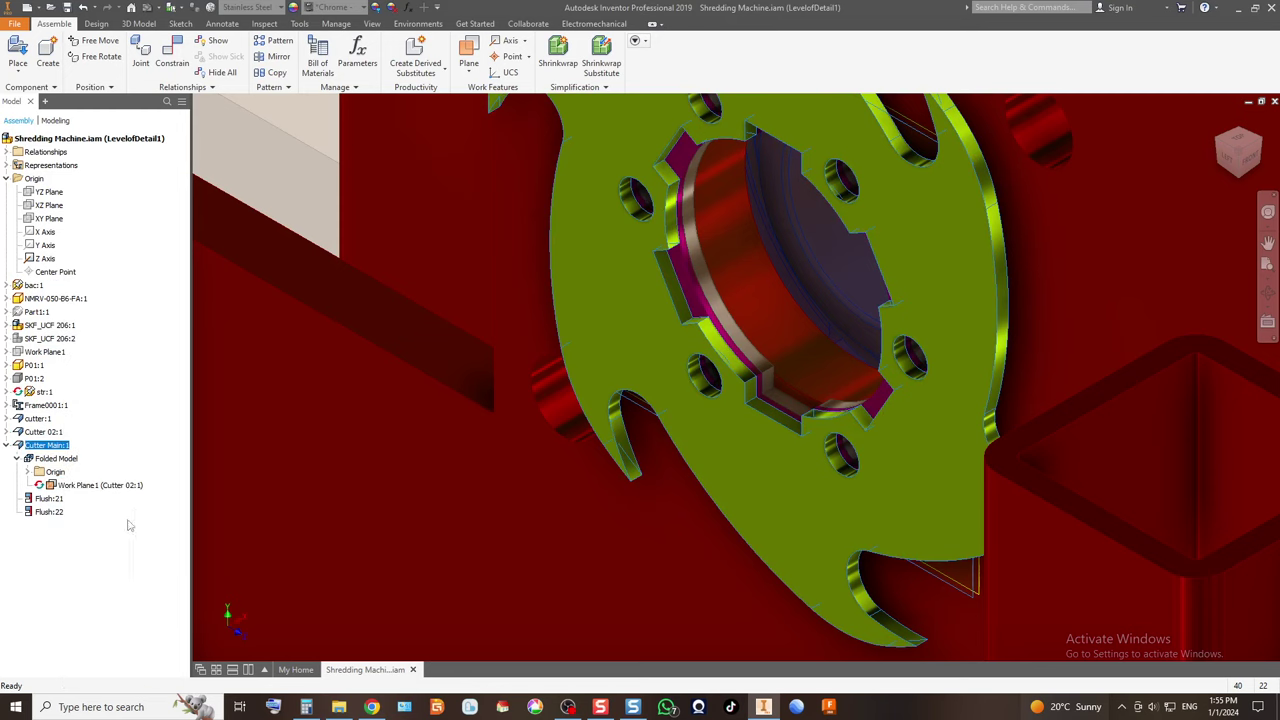
# Select the cutter component around the shaft and start a component pattern for it.
pyautogui.scroll(-3, 692, 414)
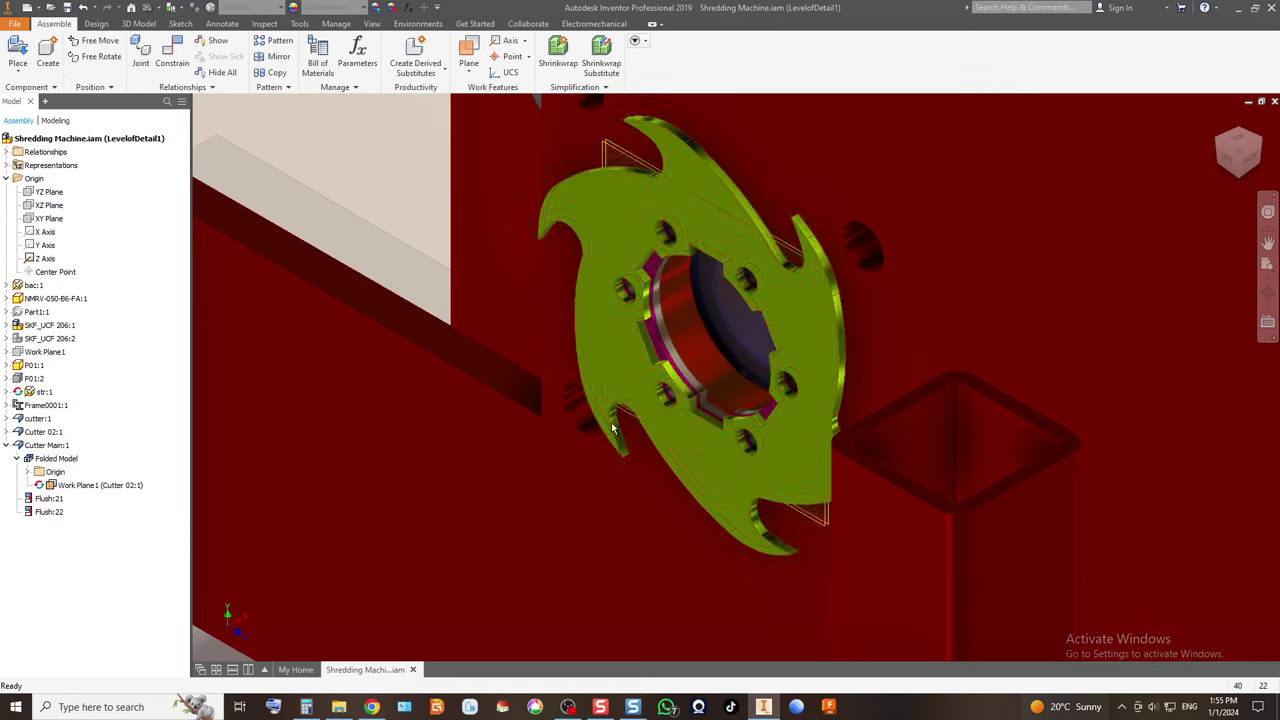
pyautogui.scroll(3, 692, 414)
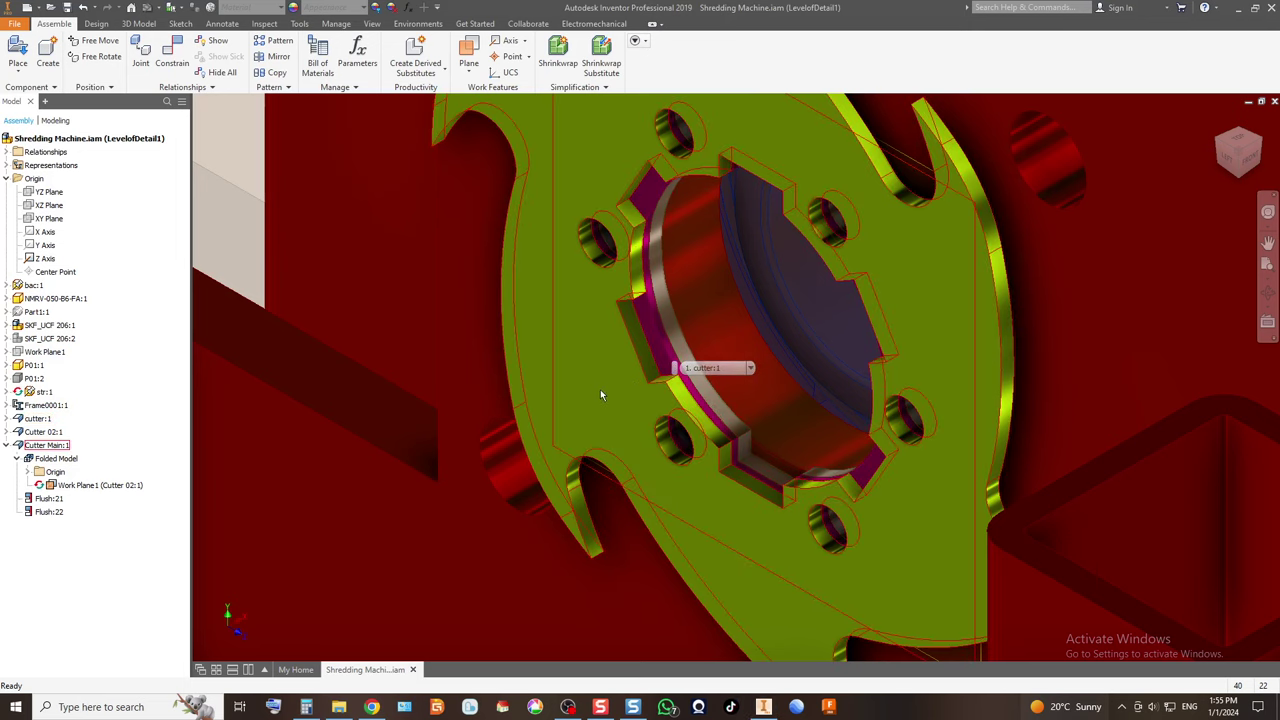
pyautogui.click(661, 340)
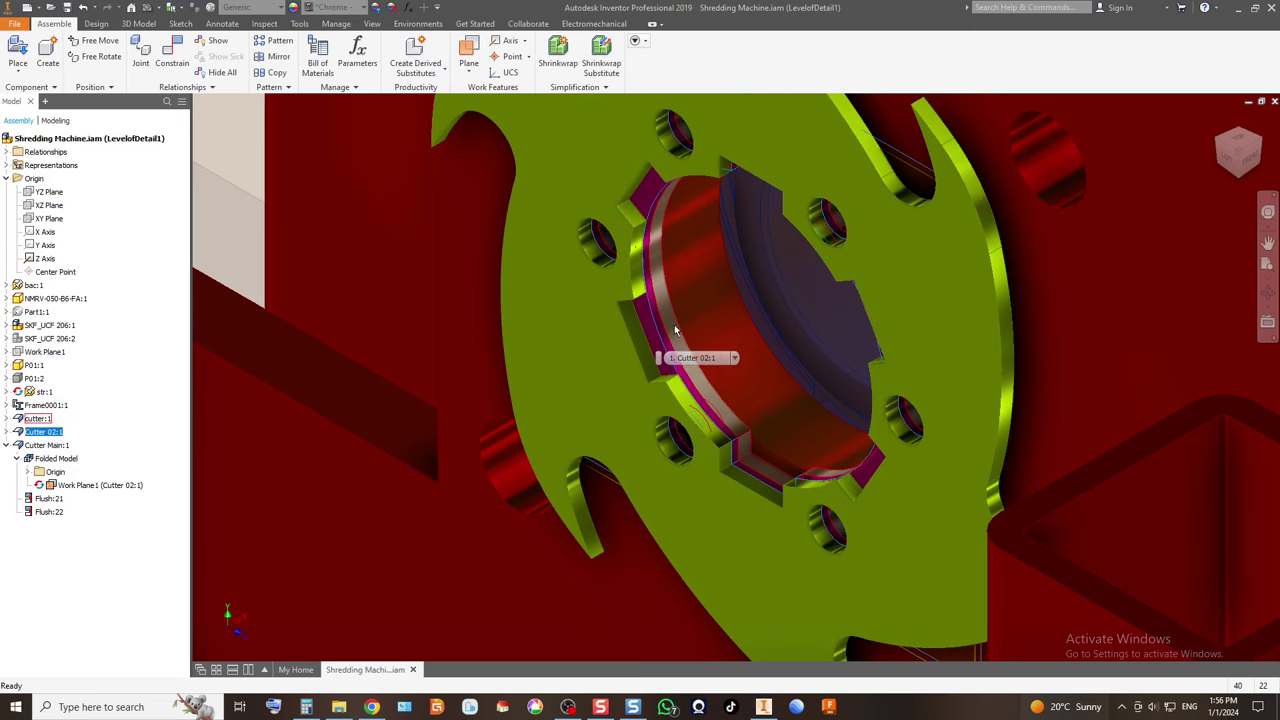
pyautogui.click(672, 314)
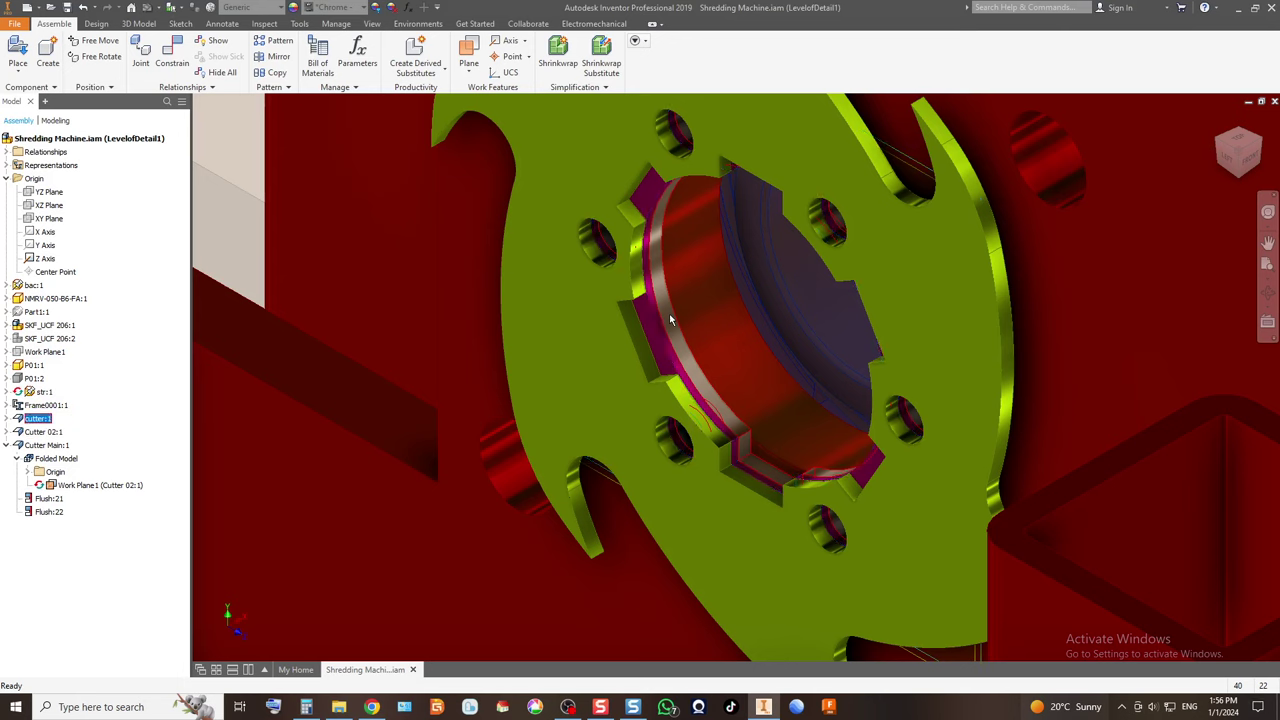
pyautogui.click(264, 23)
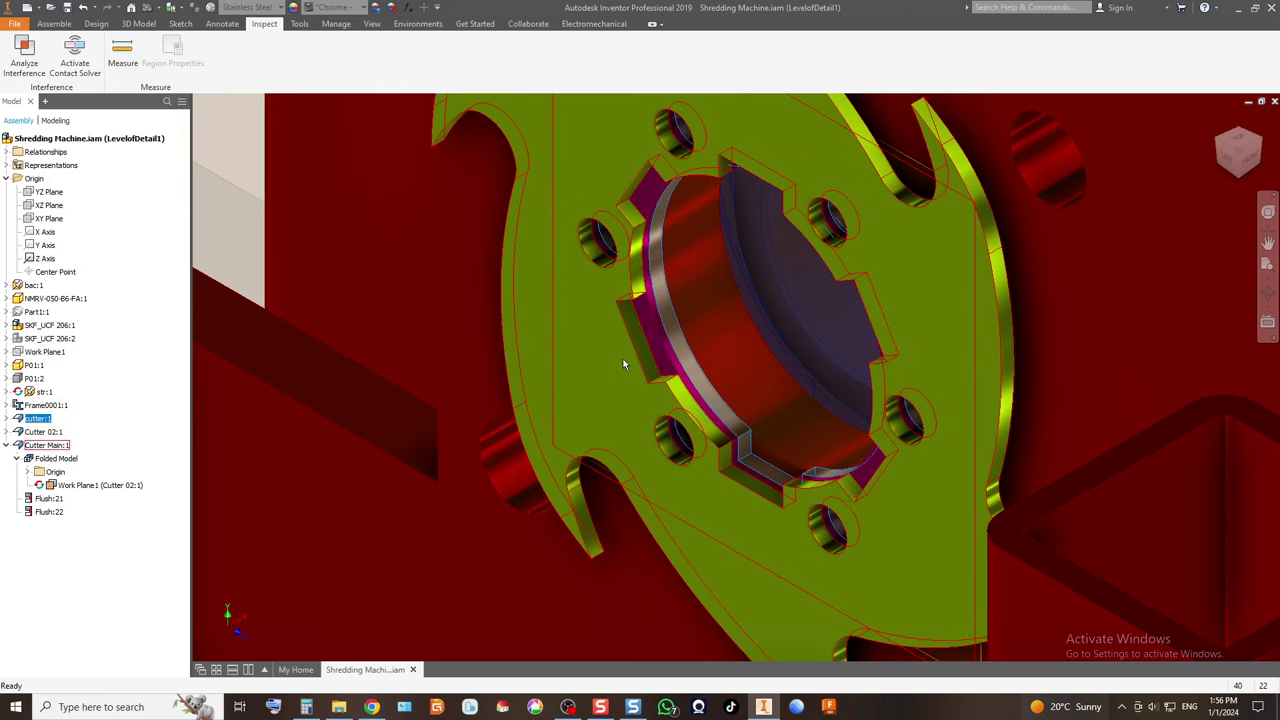
pyautogui.click(53, 24)
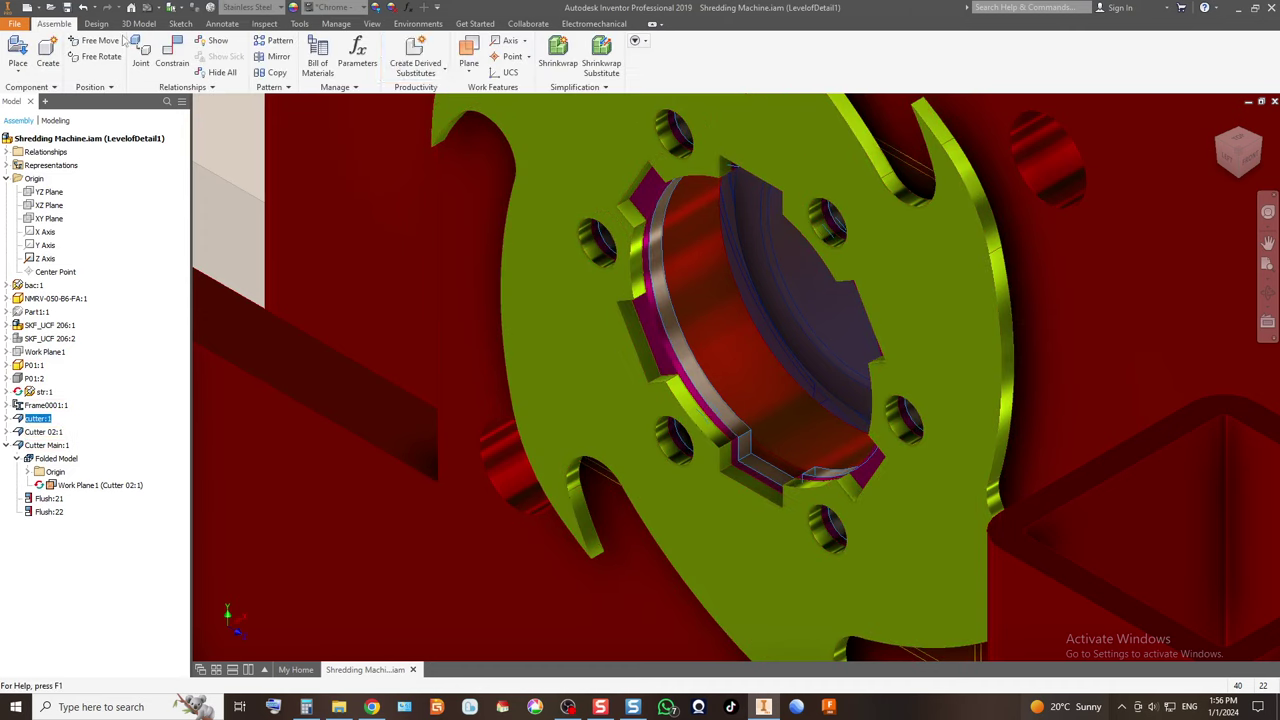
pyautogui.click(277, 44)
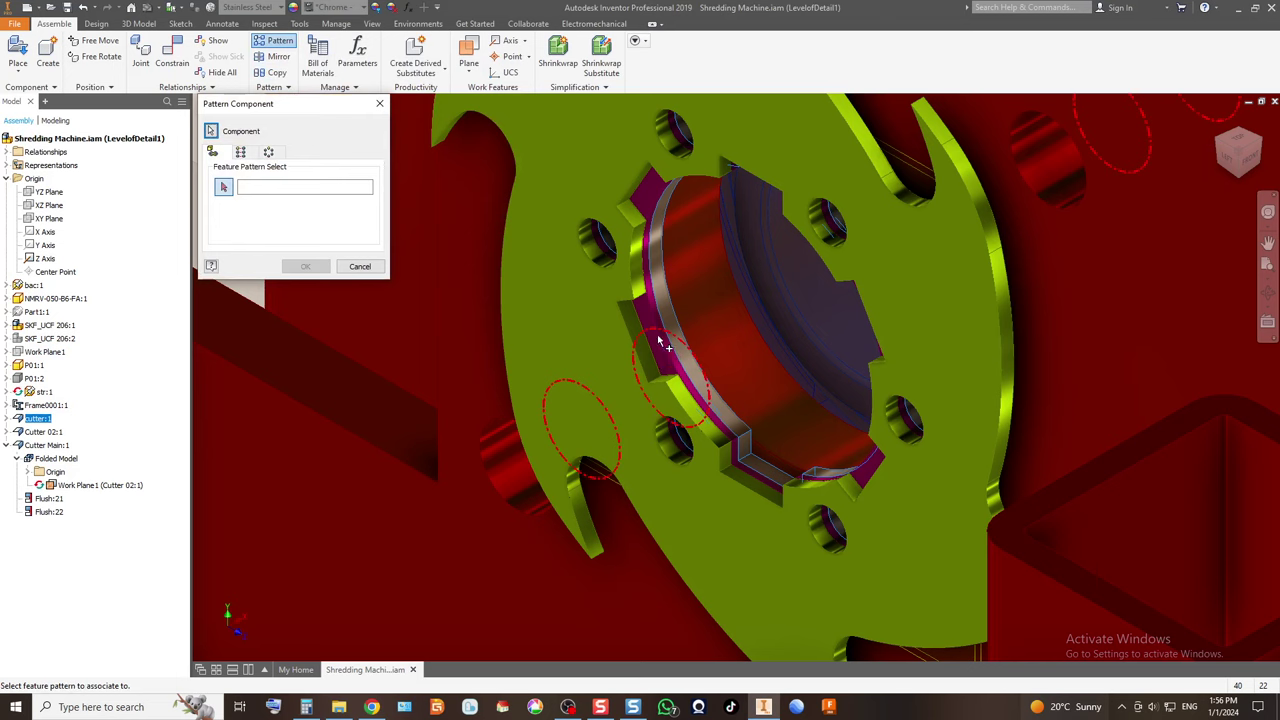
# Start a rectangular component pattern with cutter:1, Cutter 02:1 and Cutter Main:1 as the components.
pyautogui.click(212, 132)
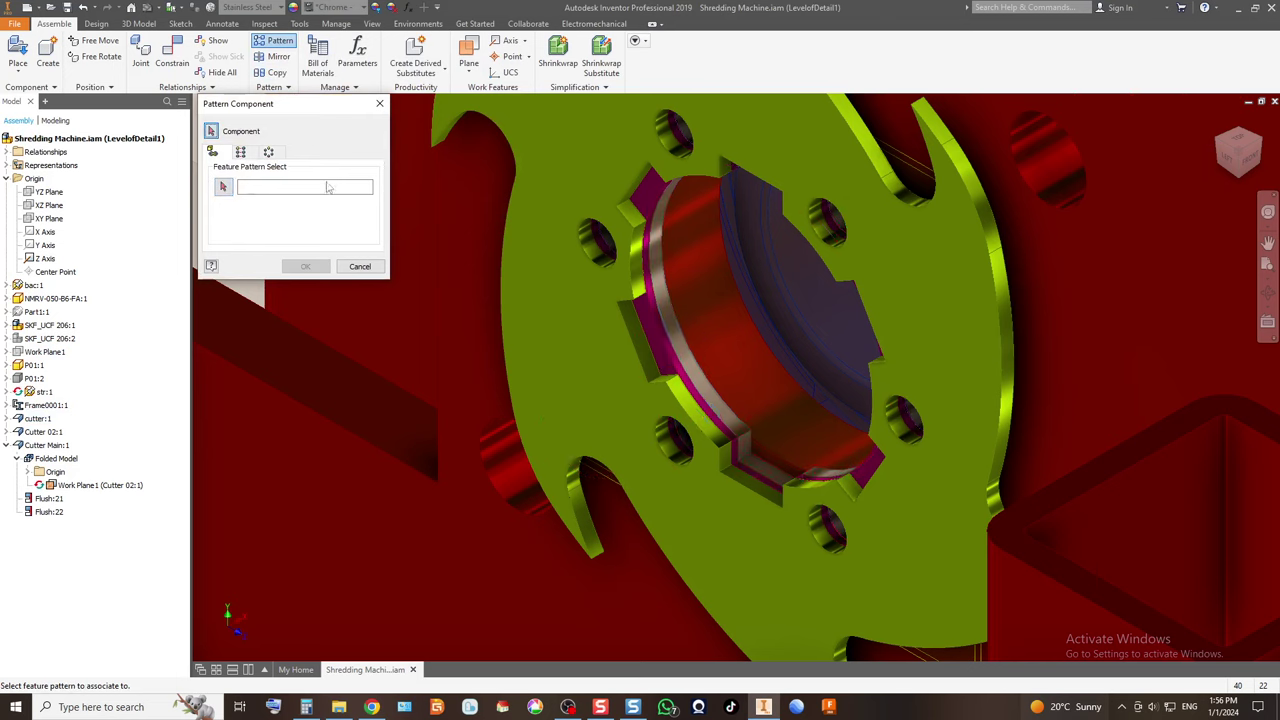
pyautogui.click(650, 347)
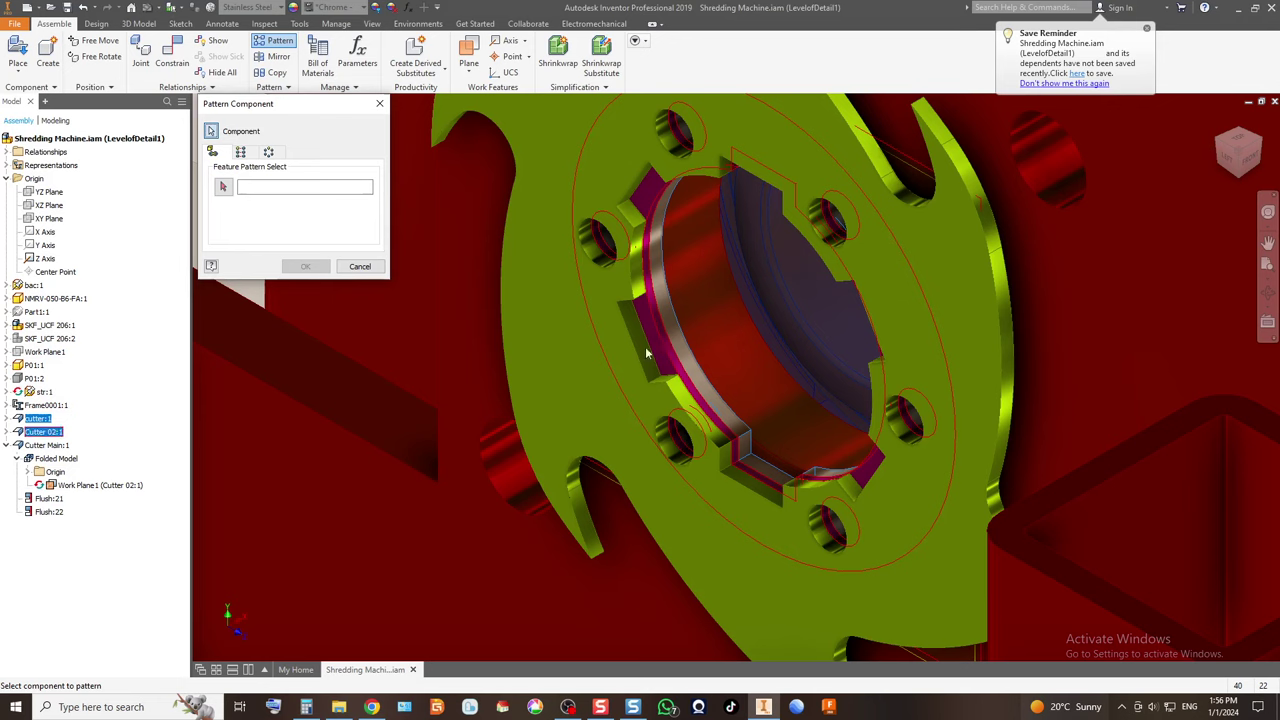
pyautogui.click(630, 353)
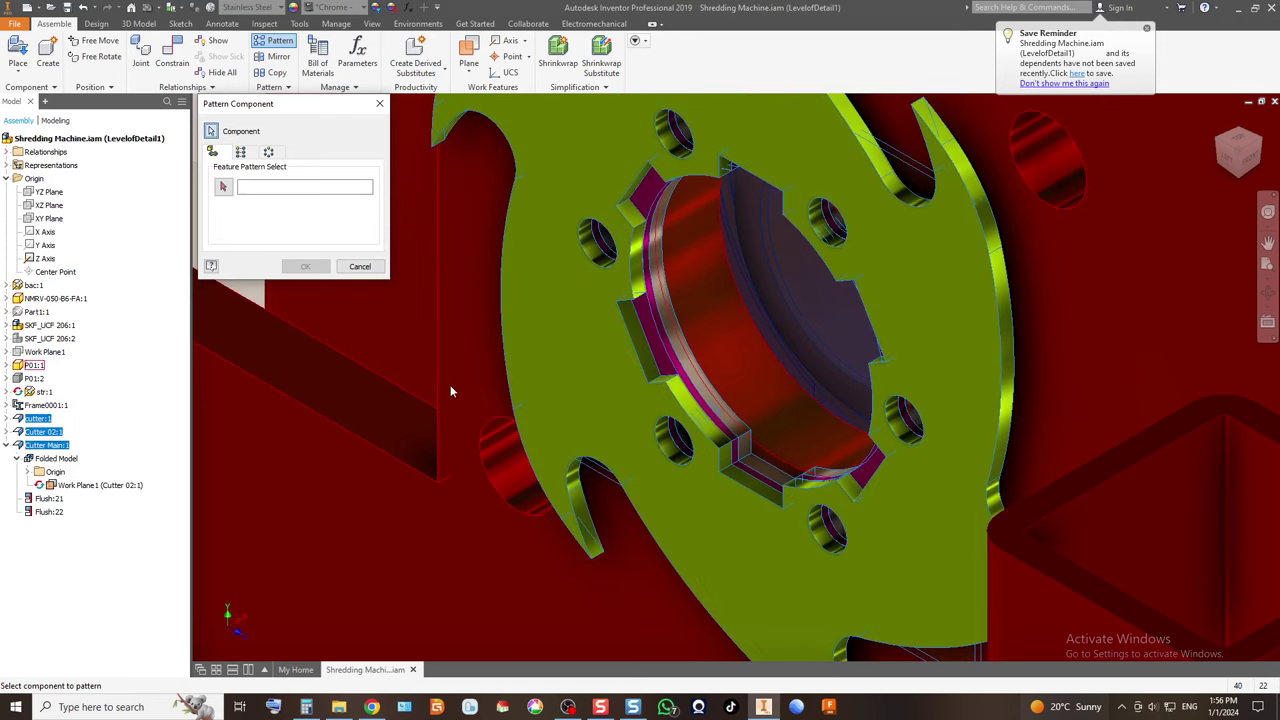
pyautogui.click(240, 152)
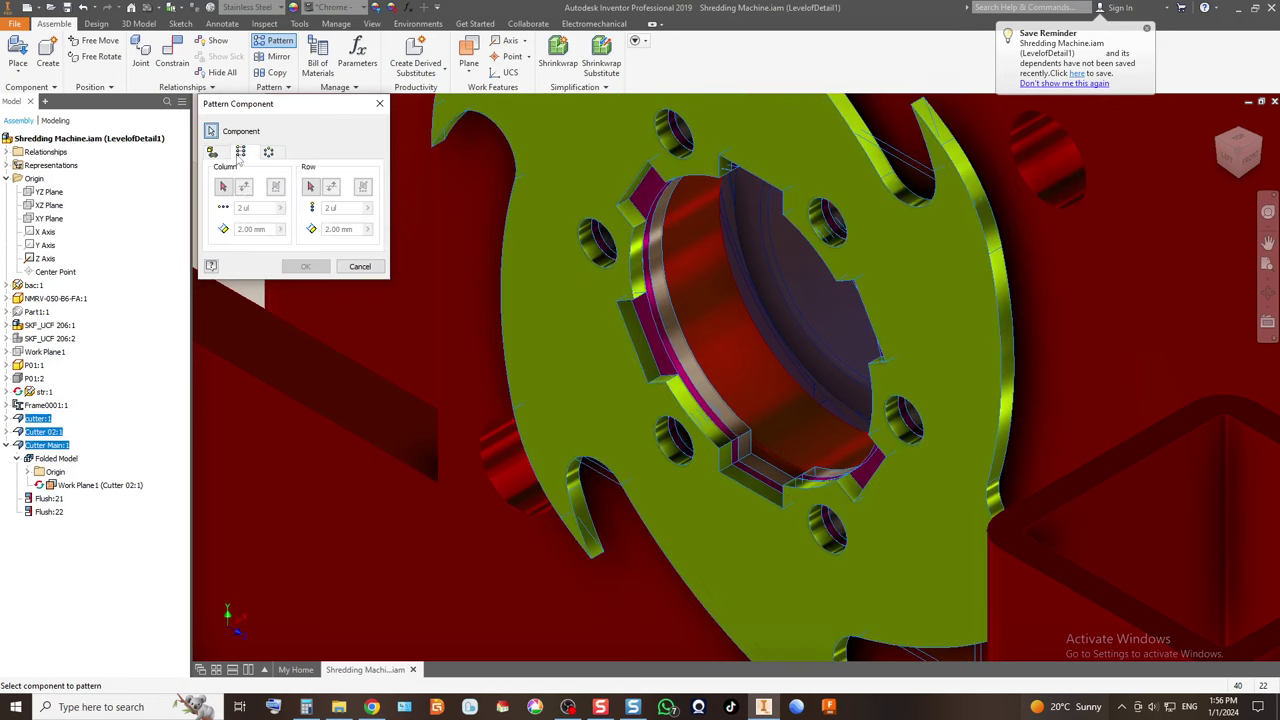
# Define the pattern's column direction using an edge perpendicular to the cutter faces.
pyautogui.scroll(3, 515, 275)
pyautogui.scroll(3, 521, 281)
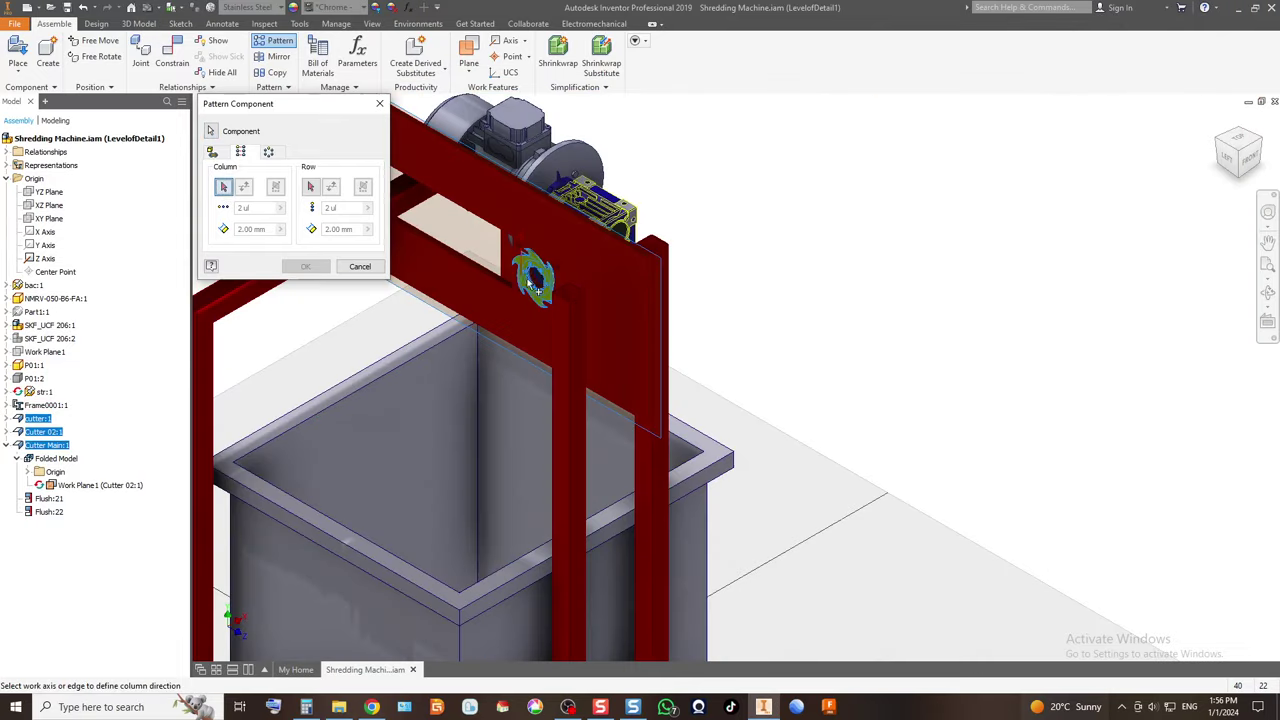
pyautogui.scroll(-6, 646, 283)
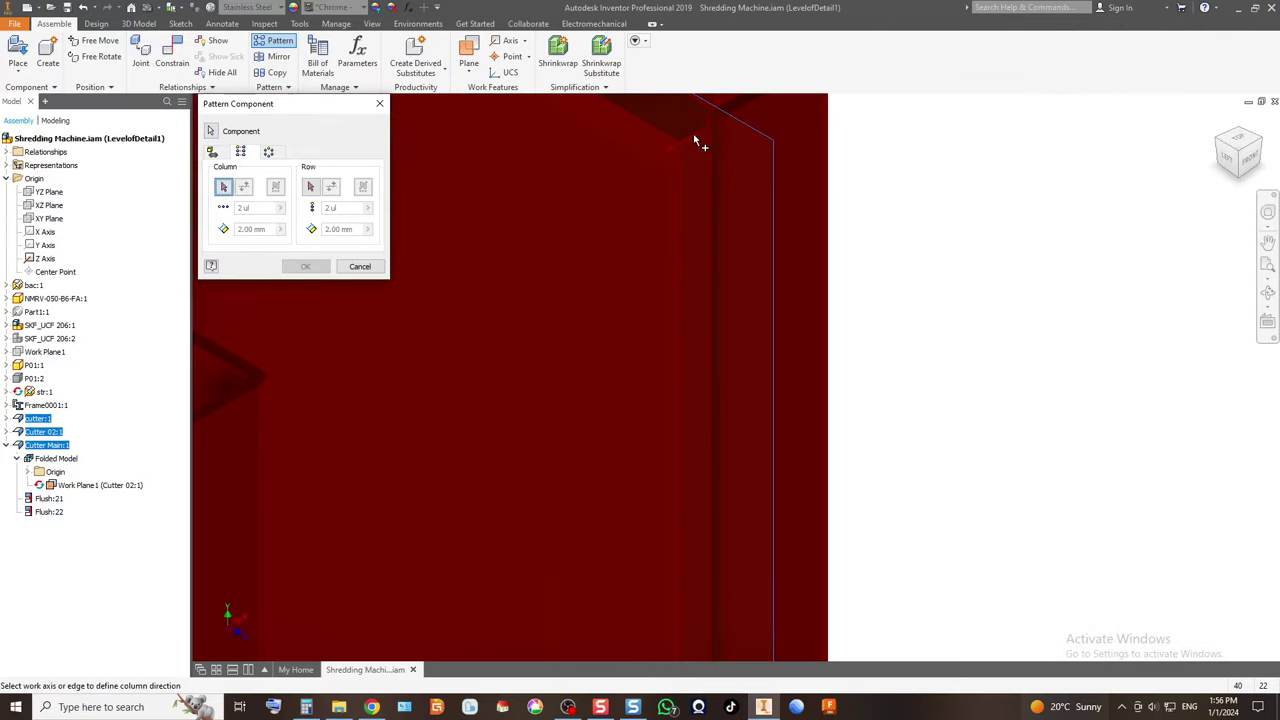
pyautogui.click(702, 136)
pyautogui.scroll(5, 670, 325)
pyautogui.scroll(-5, 557, 313)
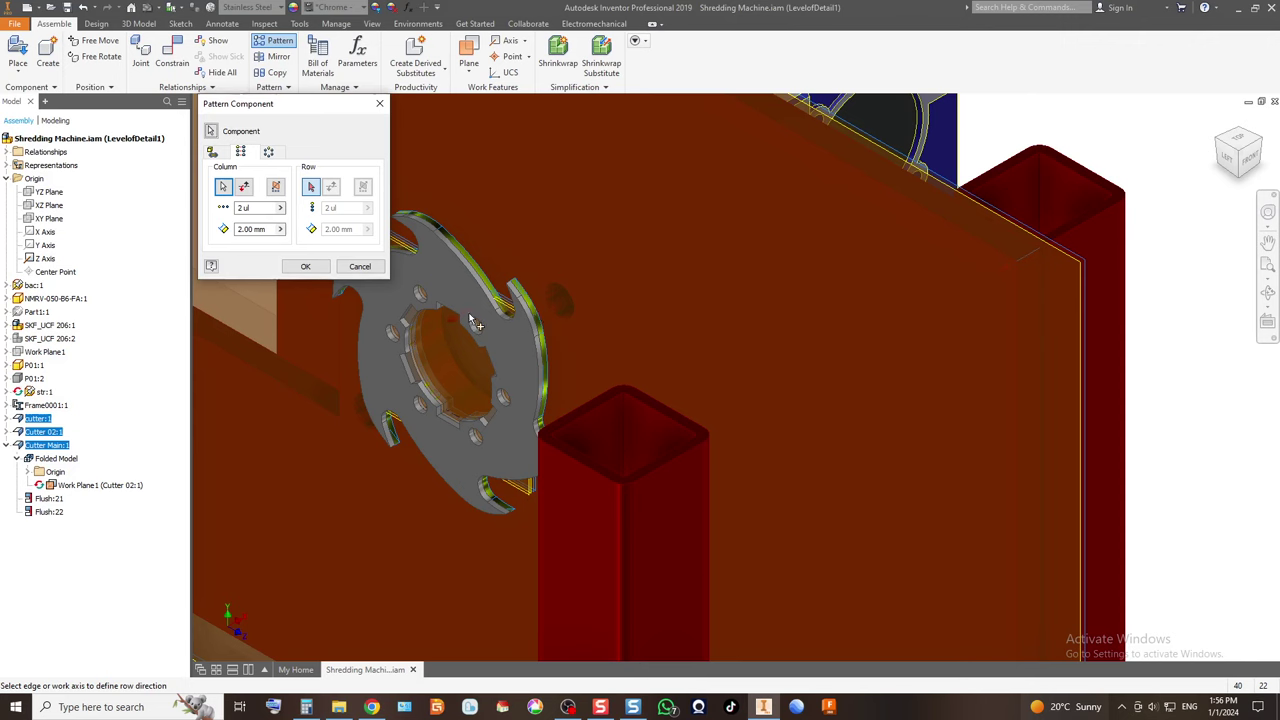
# Set the pattern's column spacing to 5 mm and the column count to 10.
pyautogui.click(262, 229)
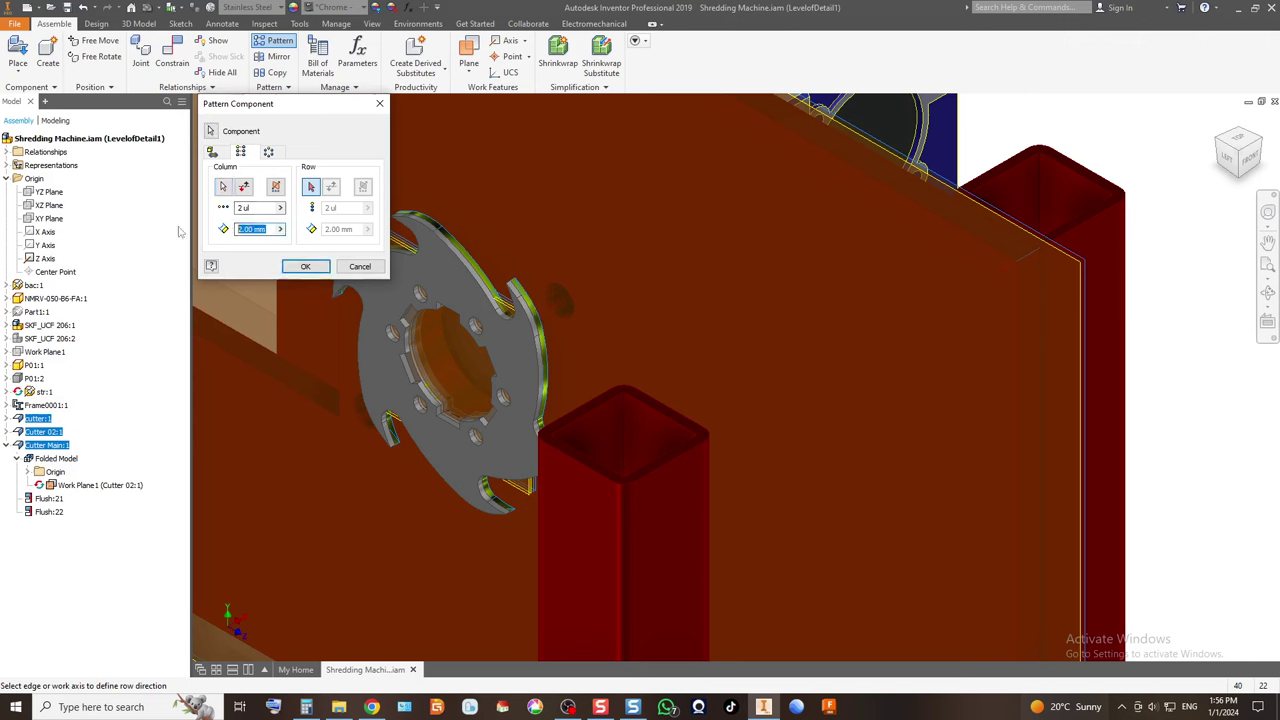
pyautogui.write('5')
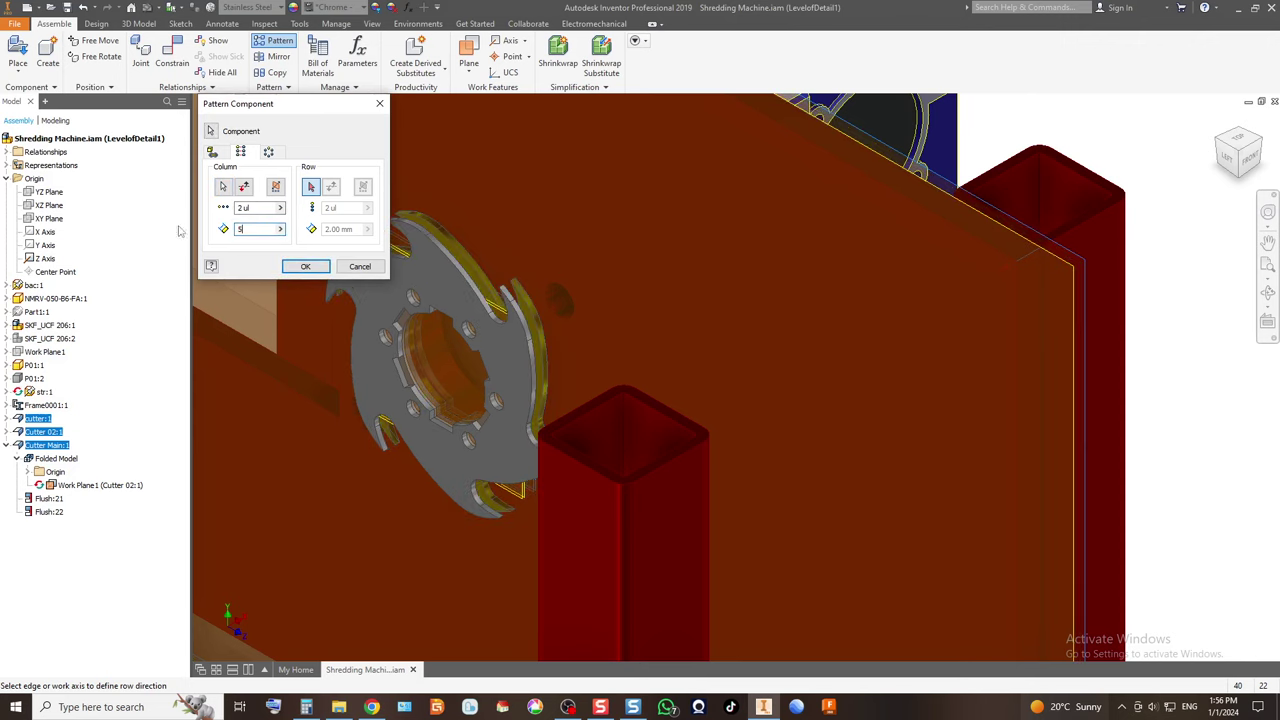
pyautogui.click(243, 207)
pyautogui.scroll(-3, 596, 311)
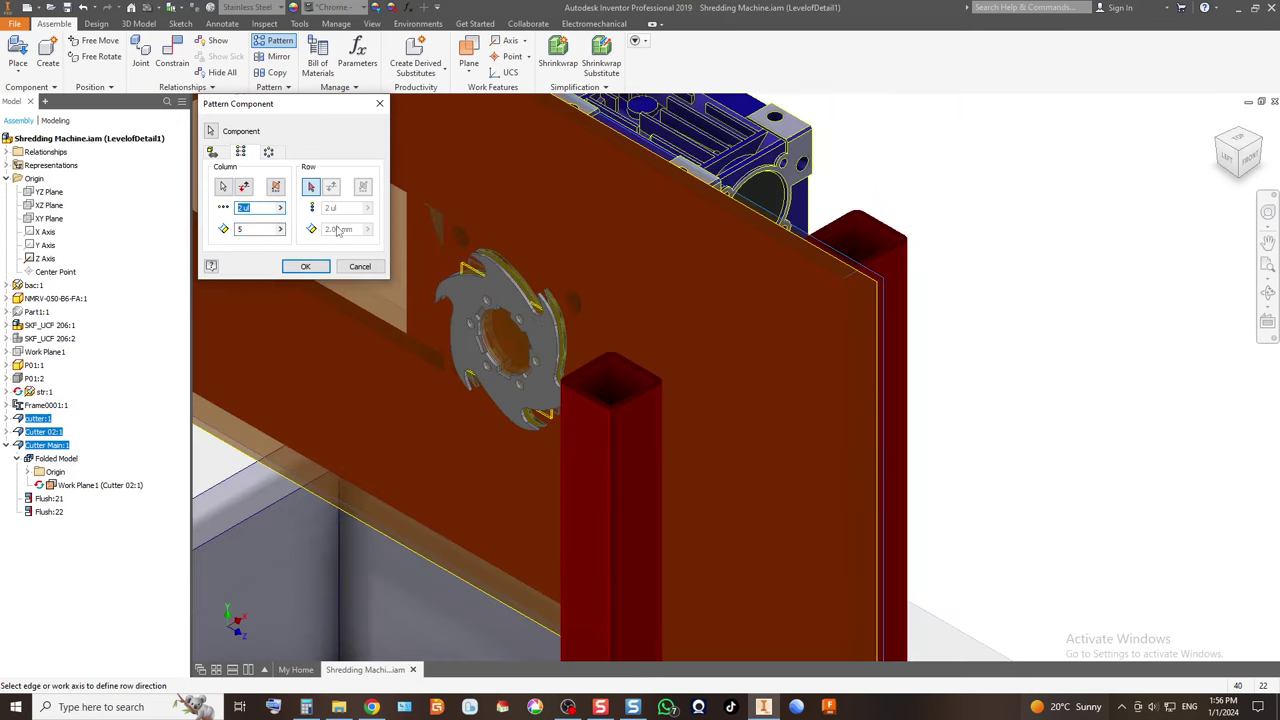
pyautogui.write('10')
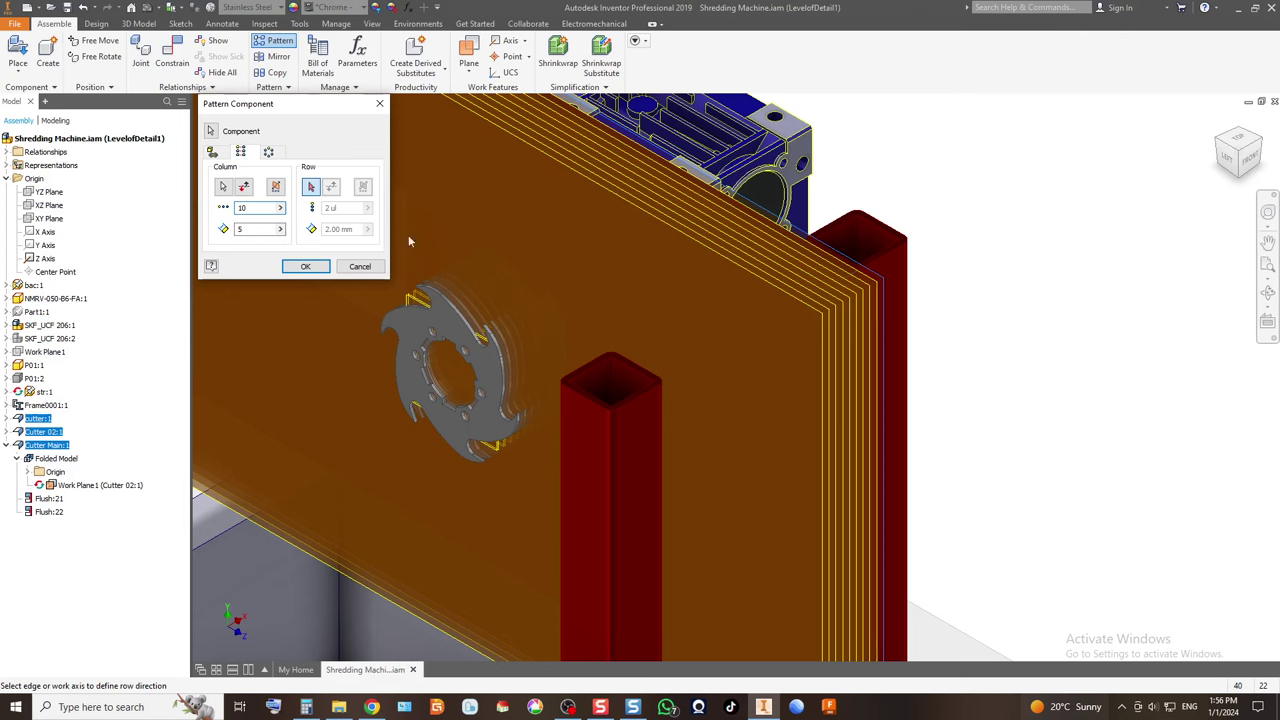
# Check the cutter spacing from the front, set the column count to 20 and create the component pattern.
pyautogui.click(1252, 165)
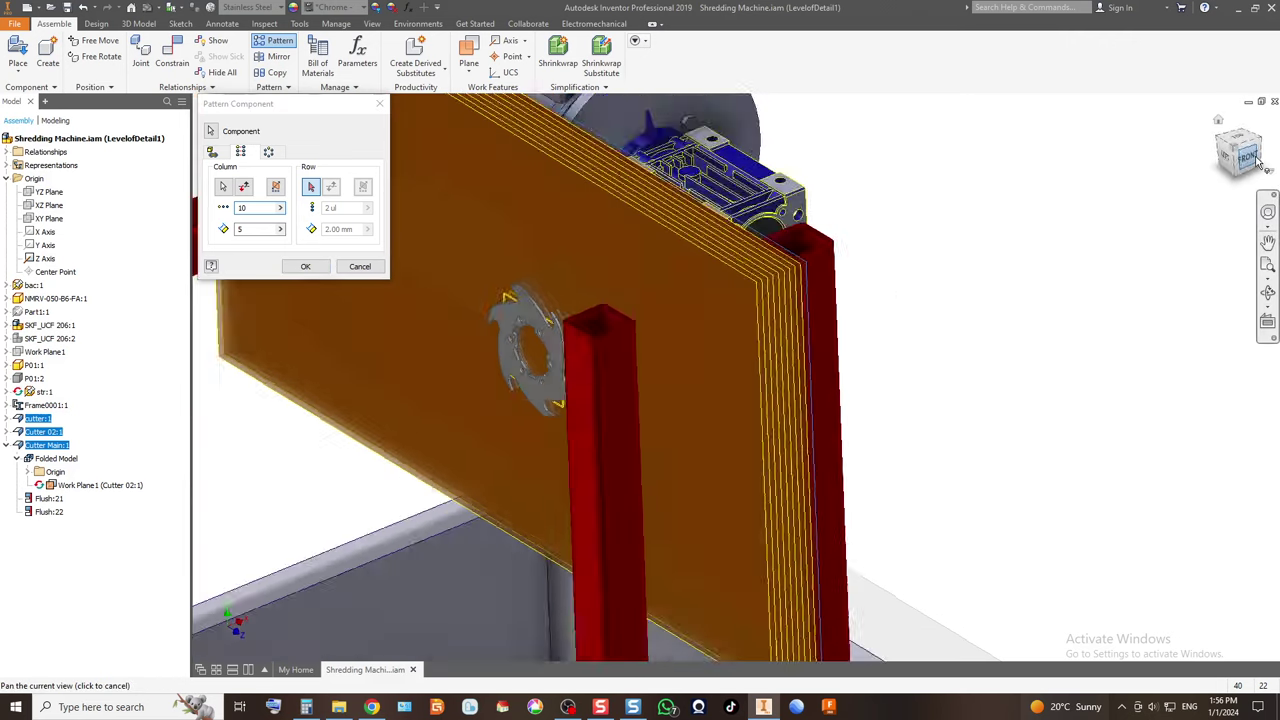
pyautogui.scroll(5, 675, 415)
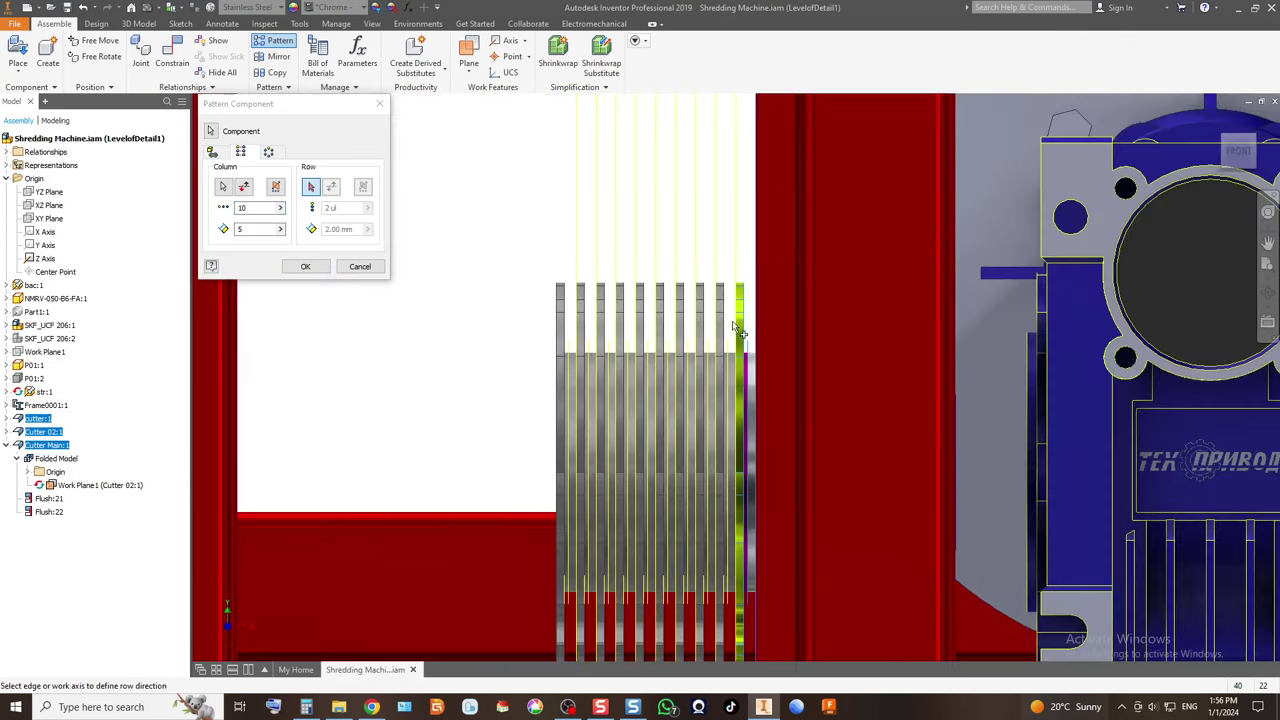
pyautogui.scroll(3, 735, 330)
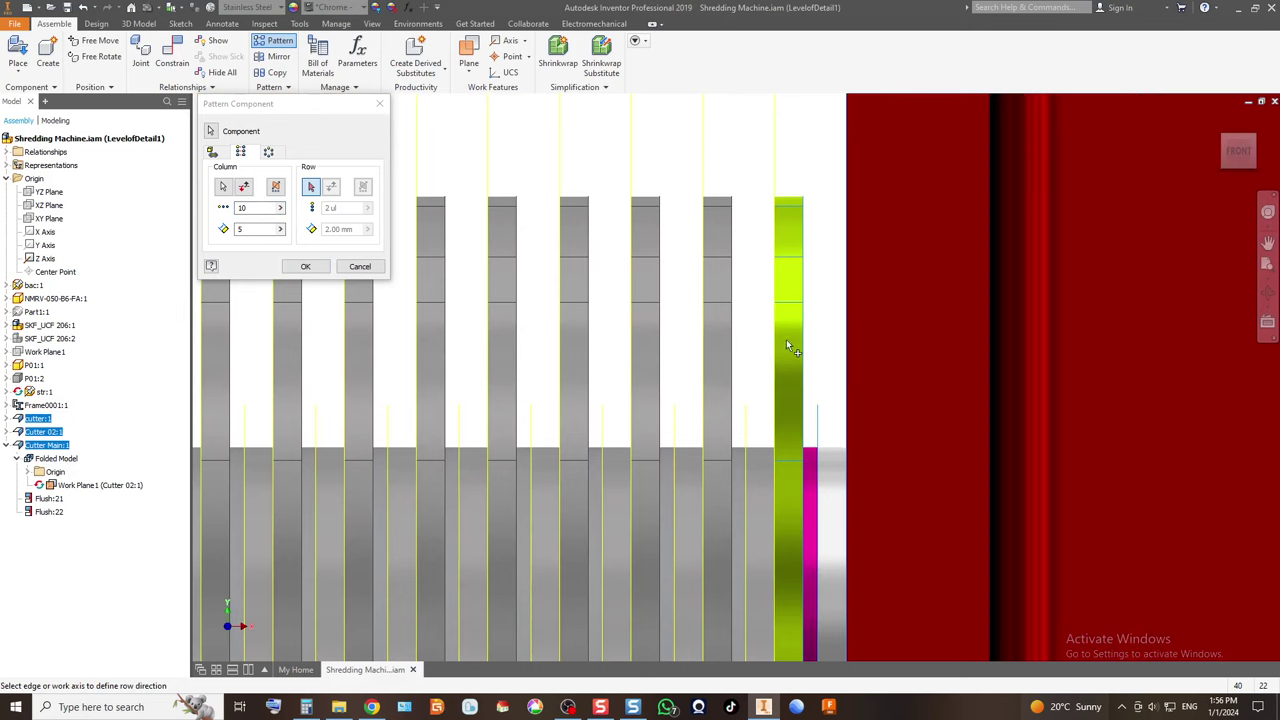
pyautogui.scroll(-5, 788, 346)
pyautogui.scroll(3, 766, 343)
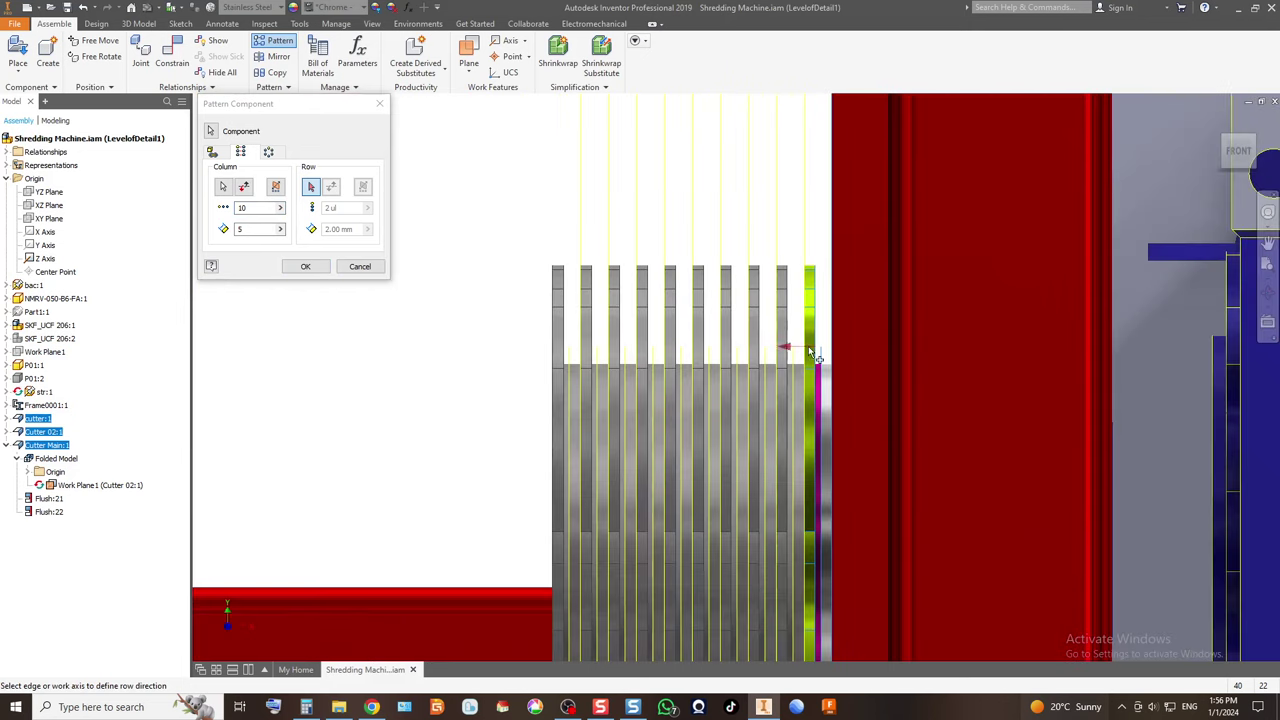
pyautogui.doubleClick(256, 208)
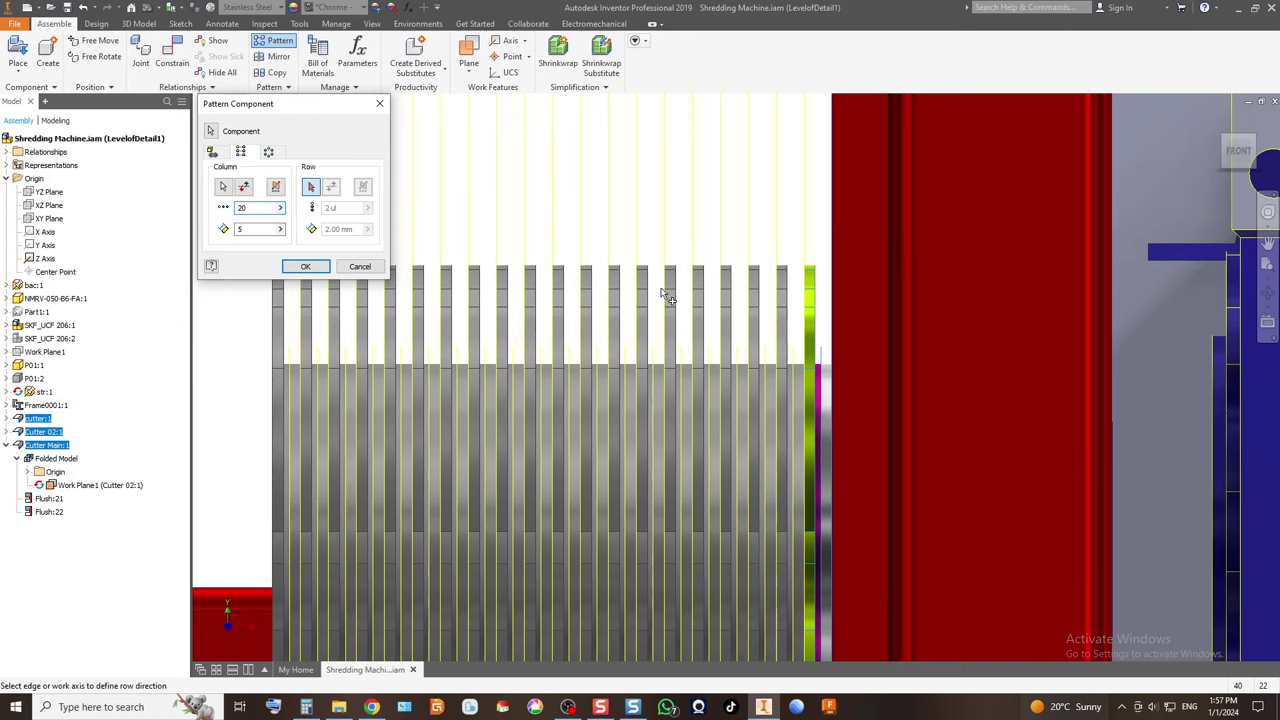
pyautogui.scroll(5, 662, 340)
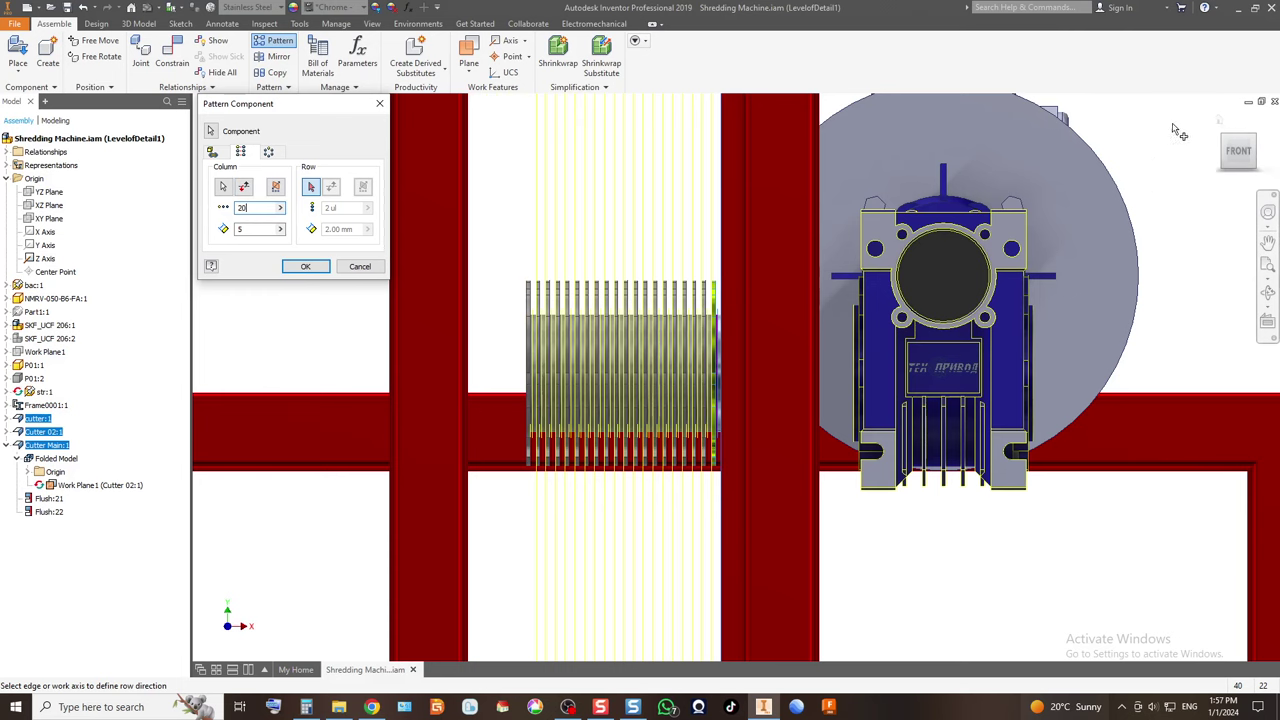
pyautogui.click(1226, 138)
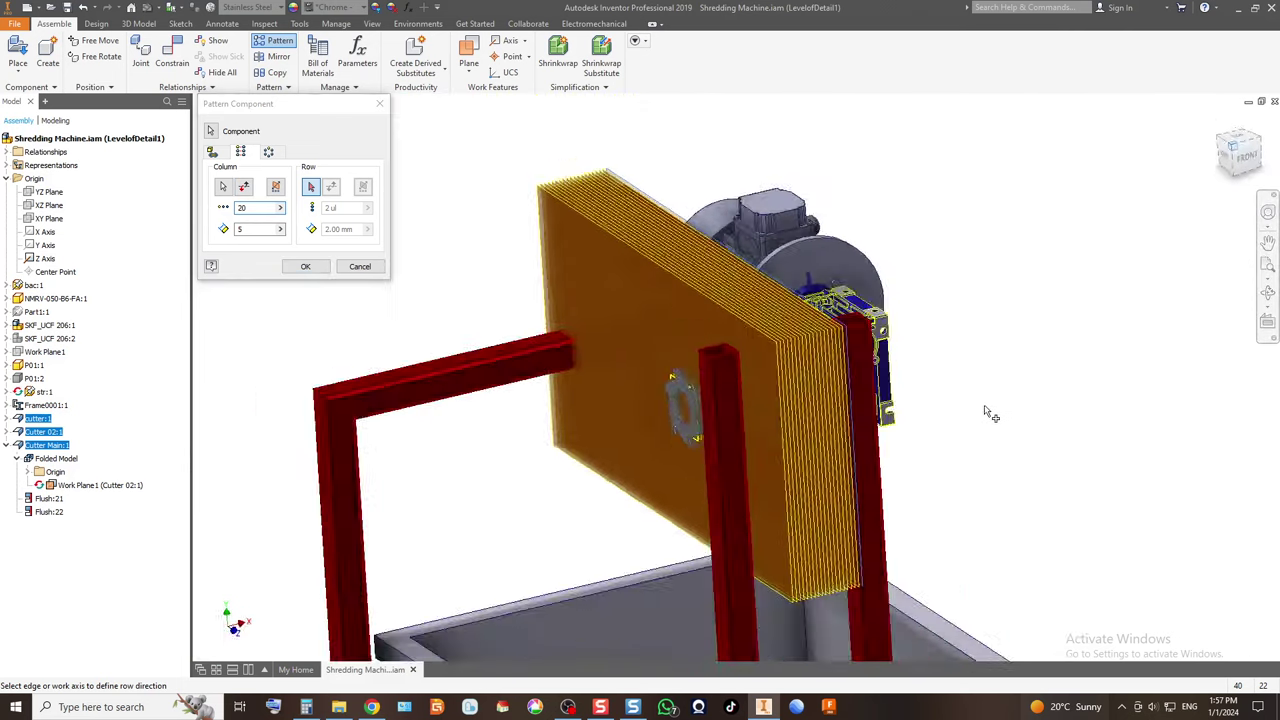
pyautogui.scroll(-5, 731, 436)
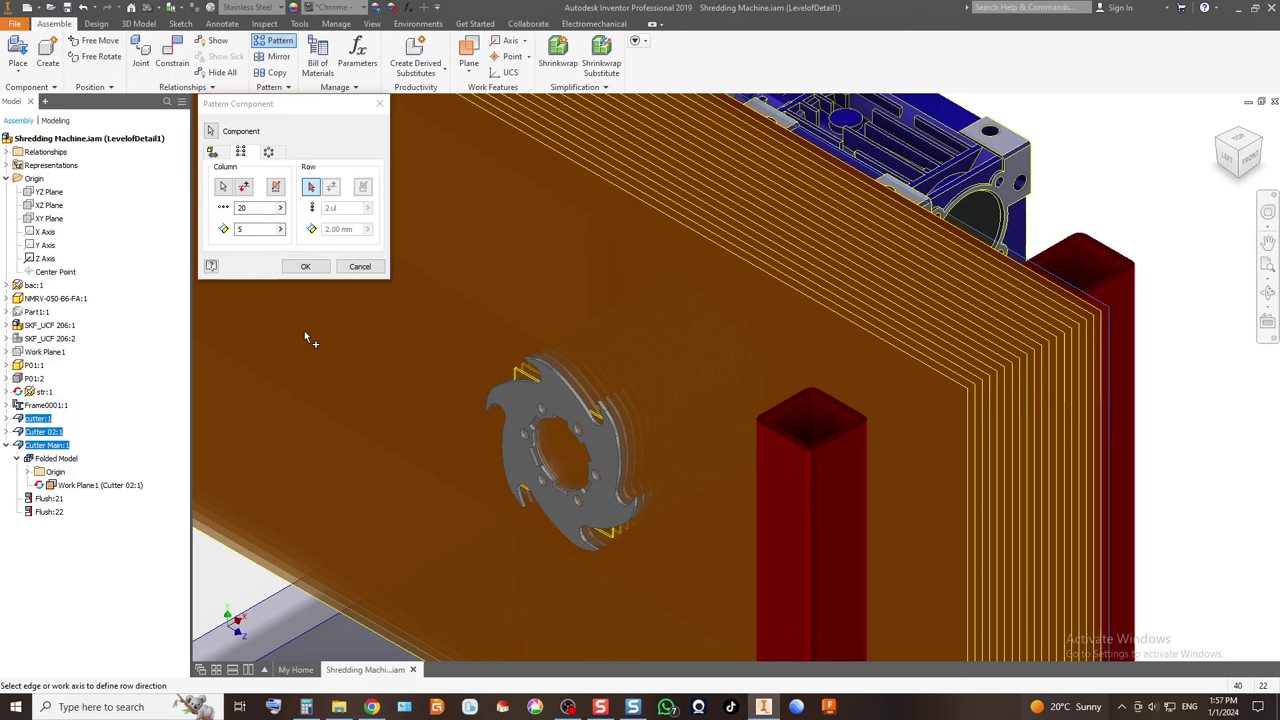
pyautogui.click(310, 268)
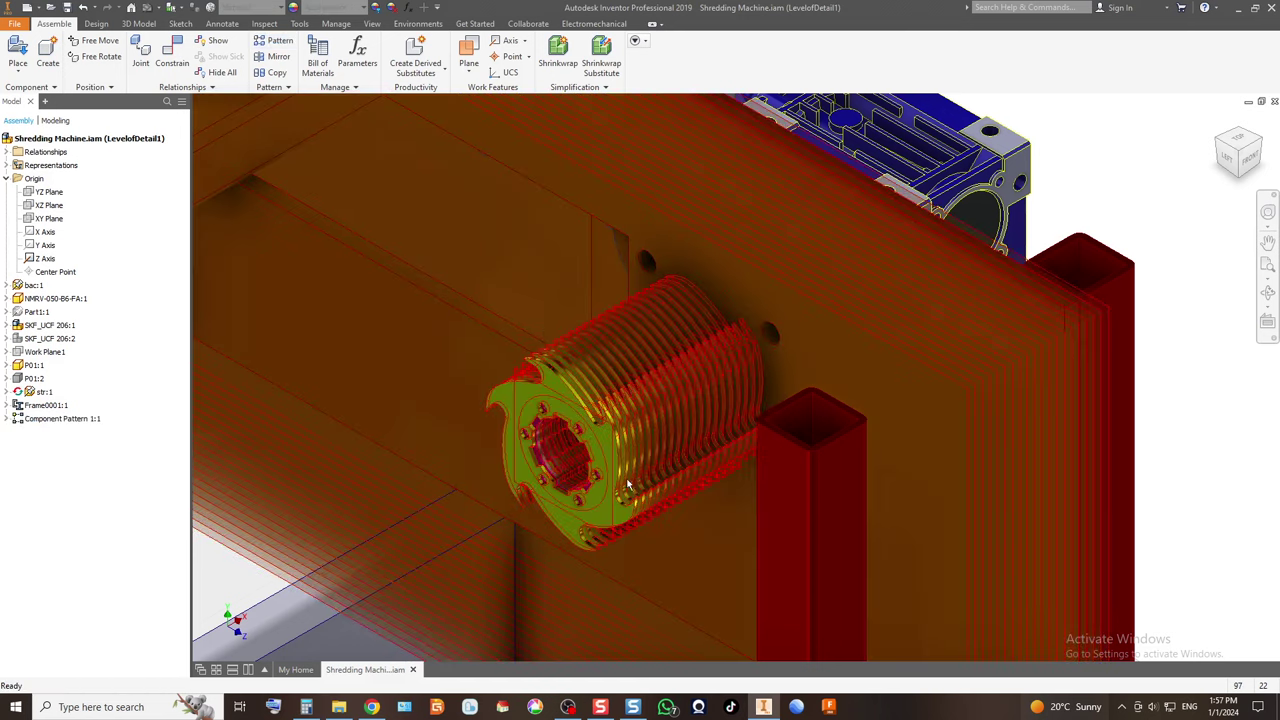
# Expand the component pattern's first element and undo the cutter pattern.
pyautogui.click(7, 418)
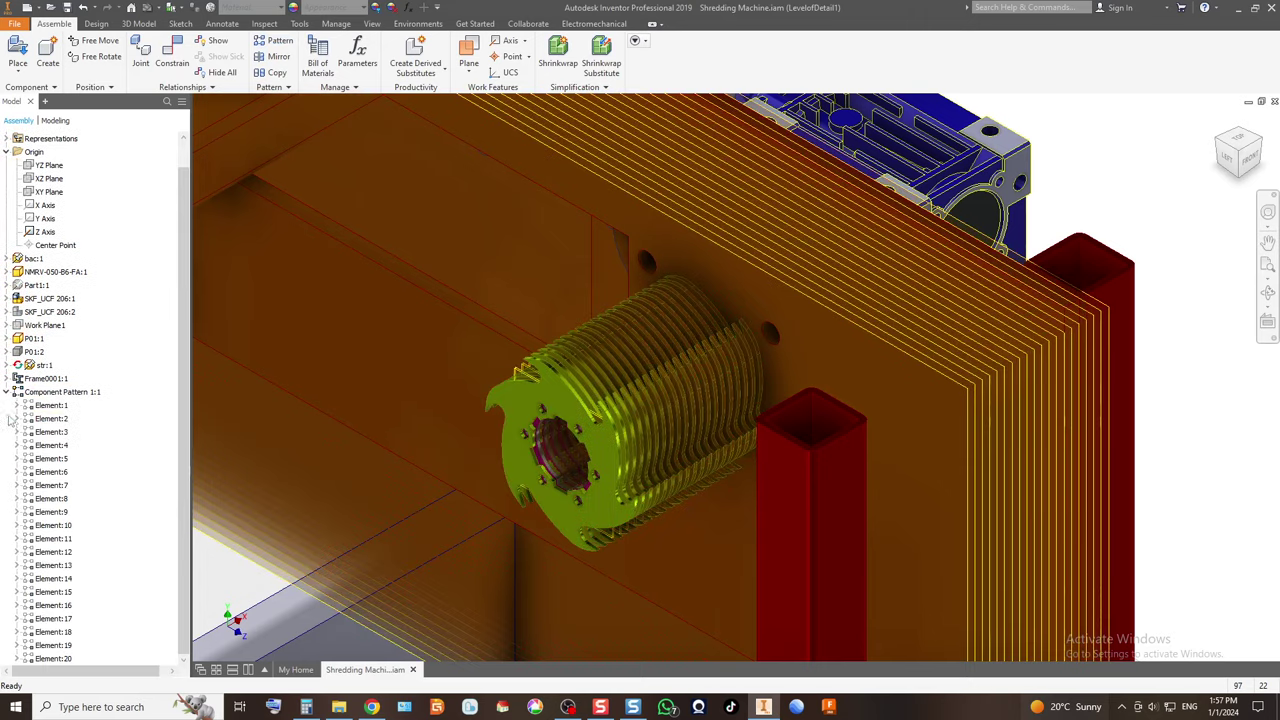
pyautogui.click(17, 405)
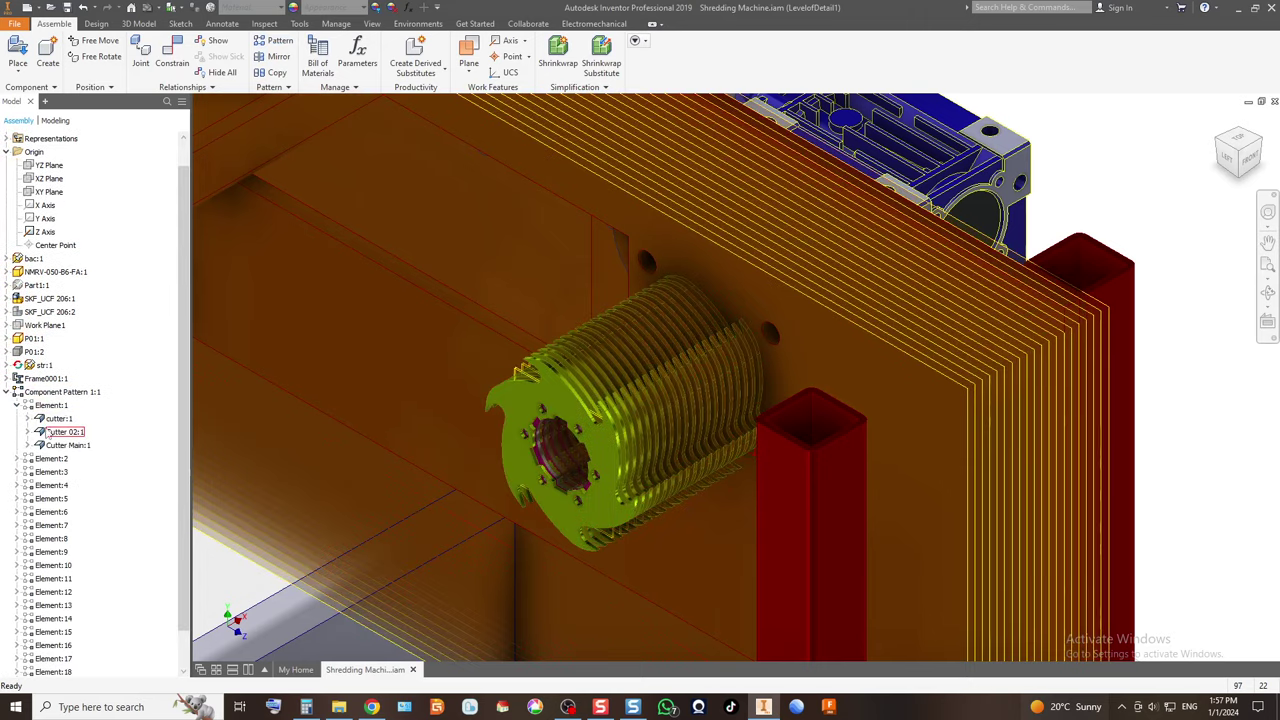
pyautogui.click(84, 7)
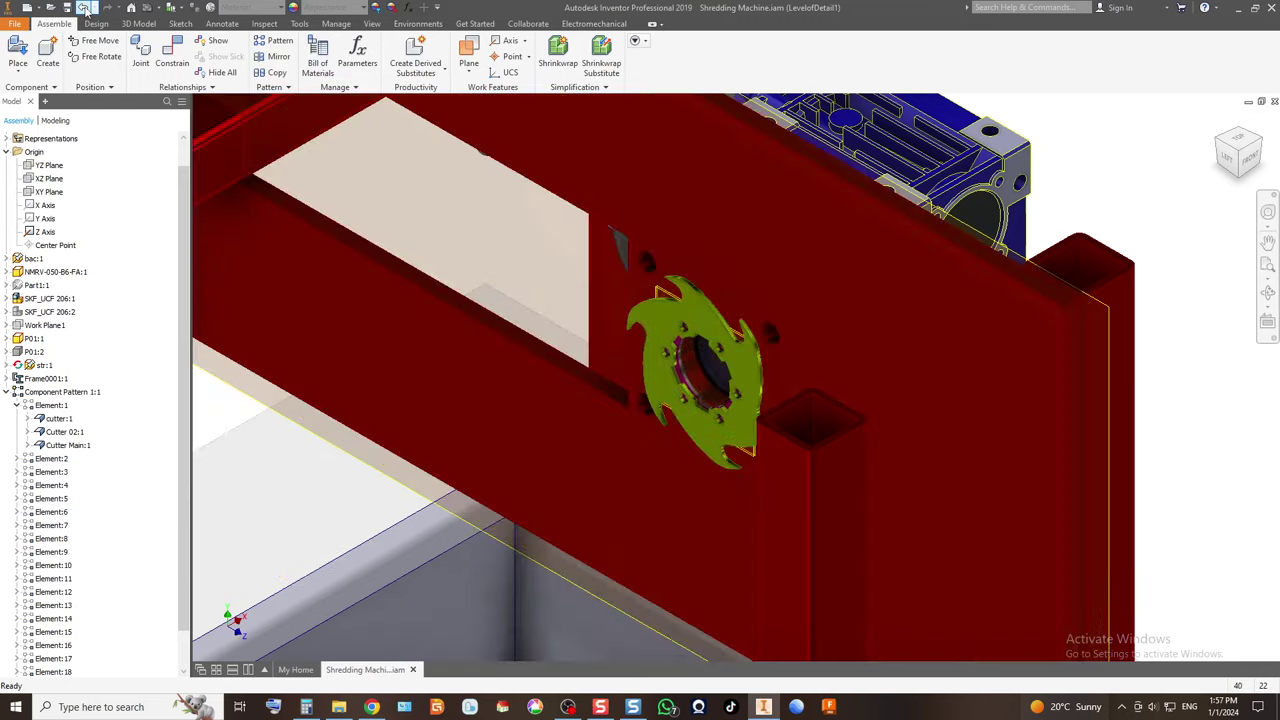
pyautogui.scroll(-2, 505, 270)
pyautogui.scroll(5, 703, 356)
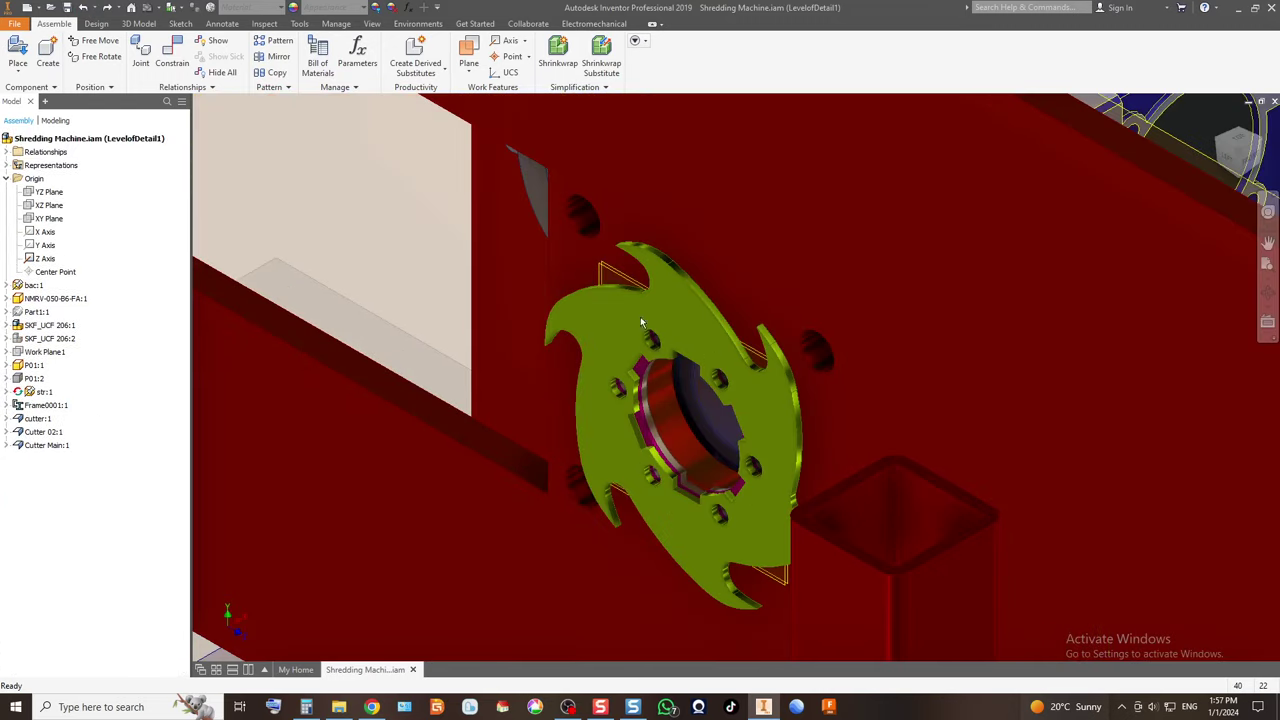
# Turn off adaptivity for Work Plane1 in the folded model of cutter:1 and hide the plane.
pyautogui.click(7, 418)
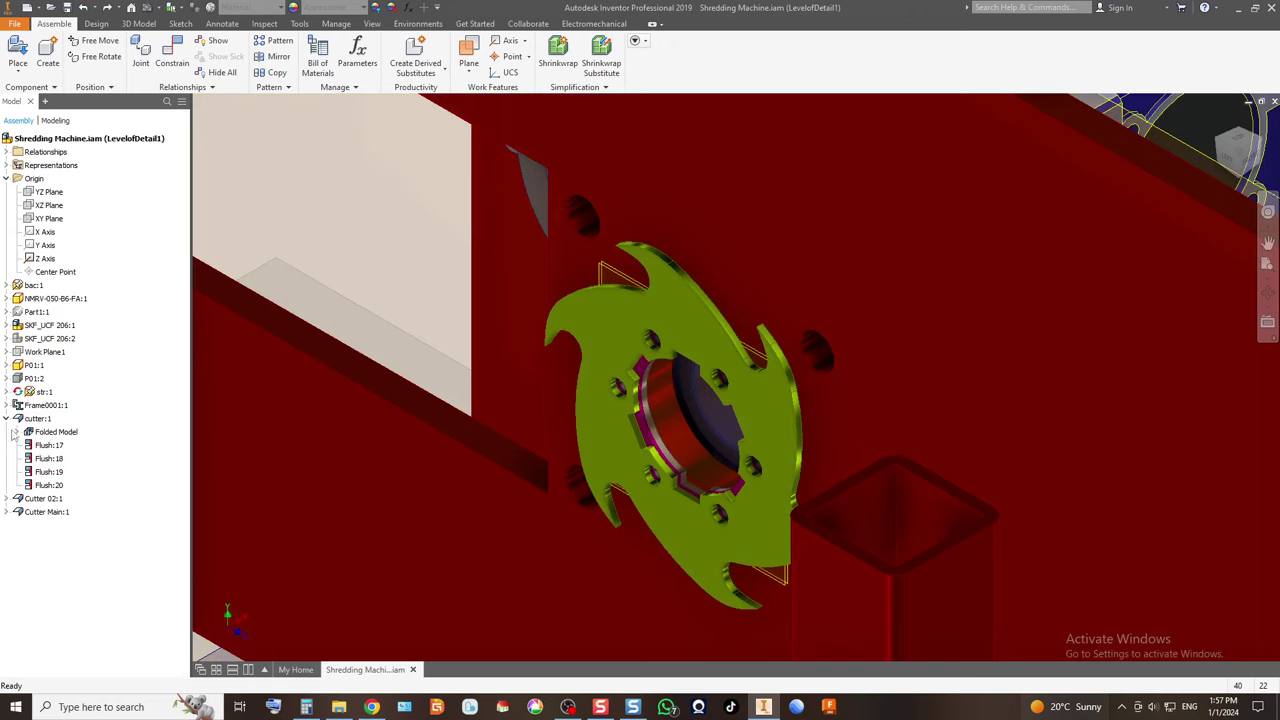
pyautogui.click(17, 431)
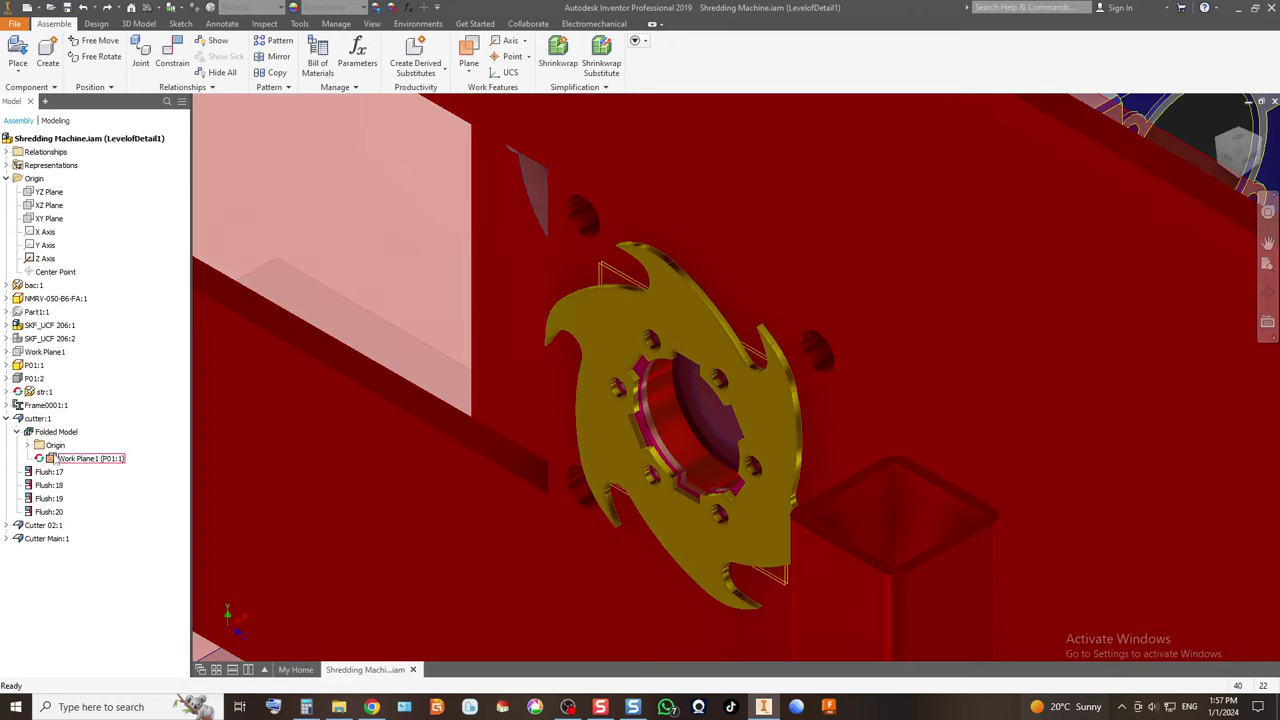
pyautogui.click(60, 458)
pyautogui.rightClick(60, 458)
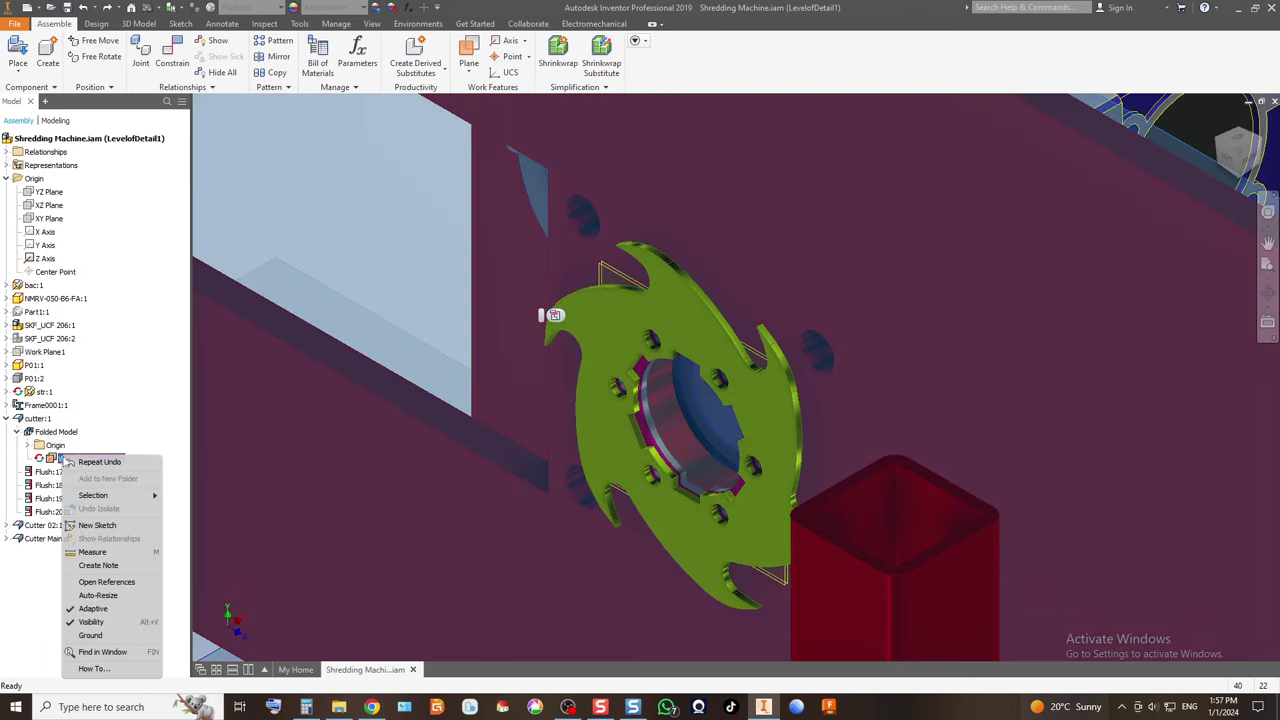
pyautogui.click(100, 609)
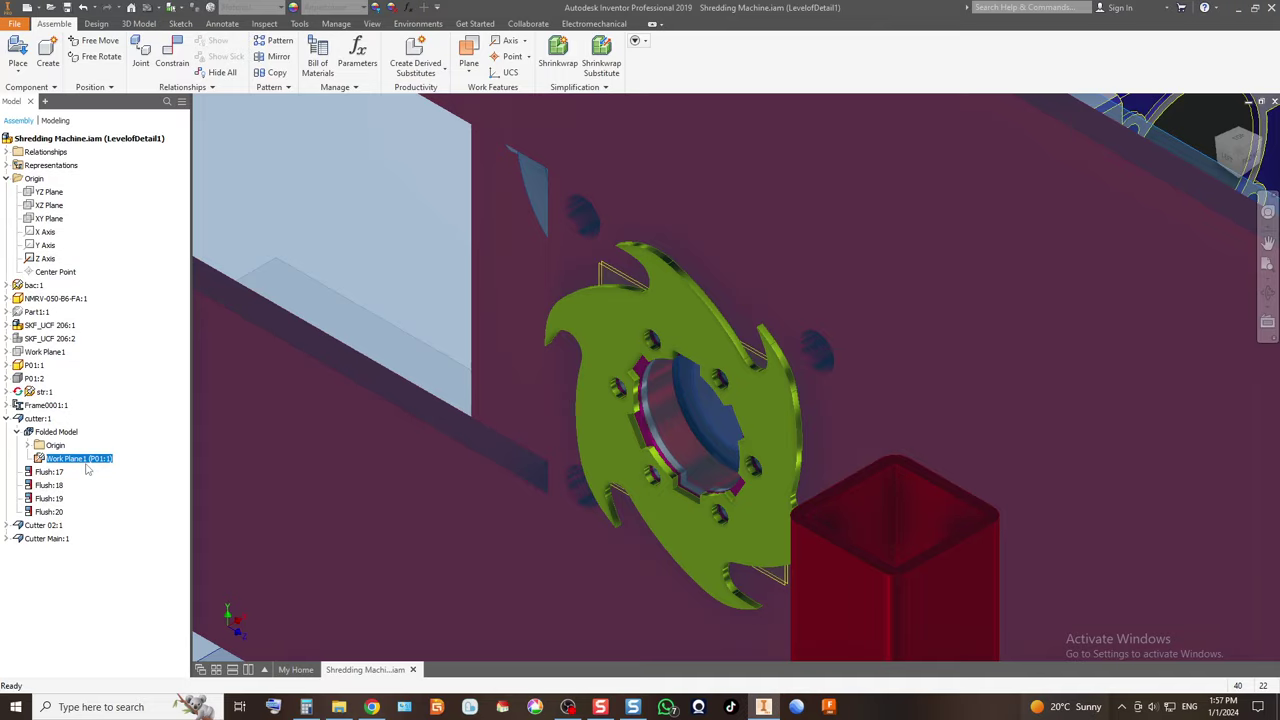
pyautogui.rightClick(88, 461)
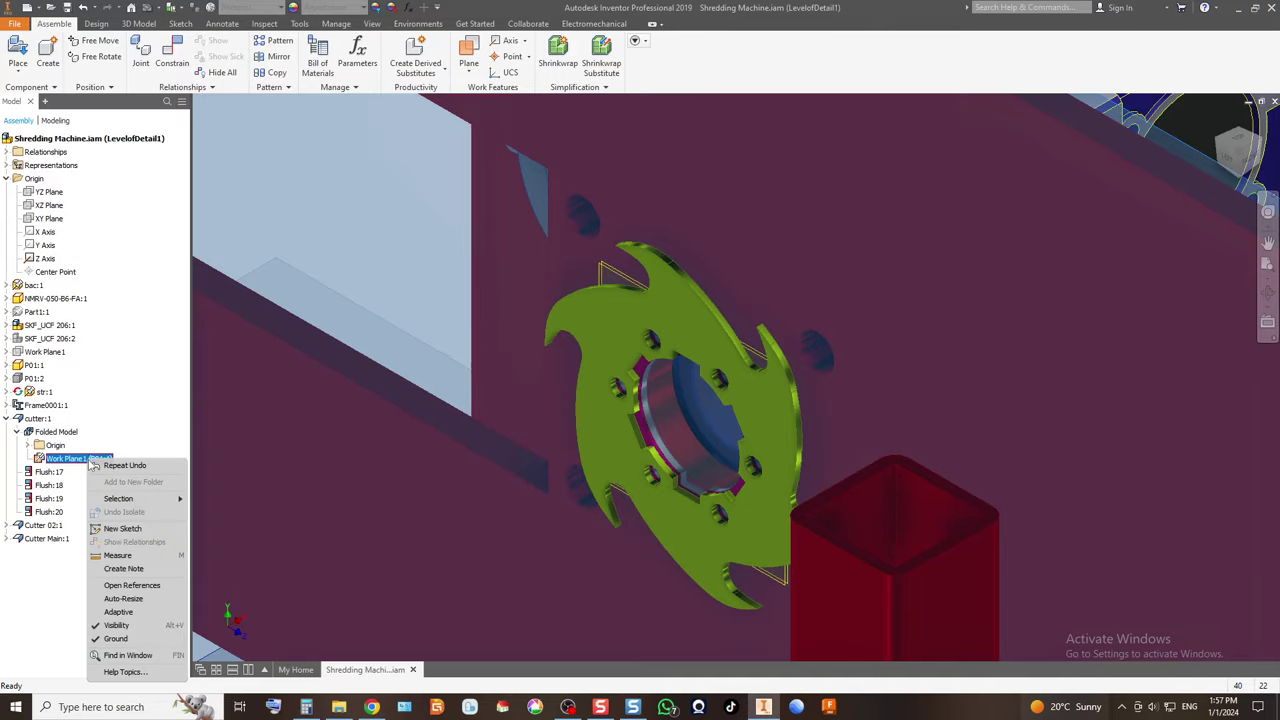
pyautogui.click(118, 625)
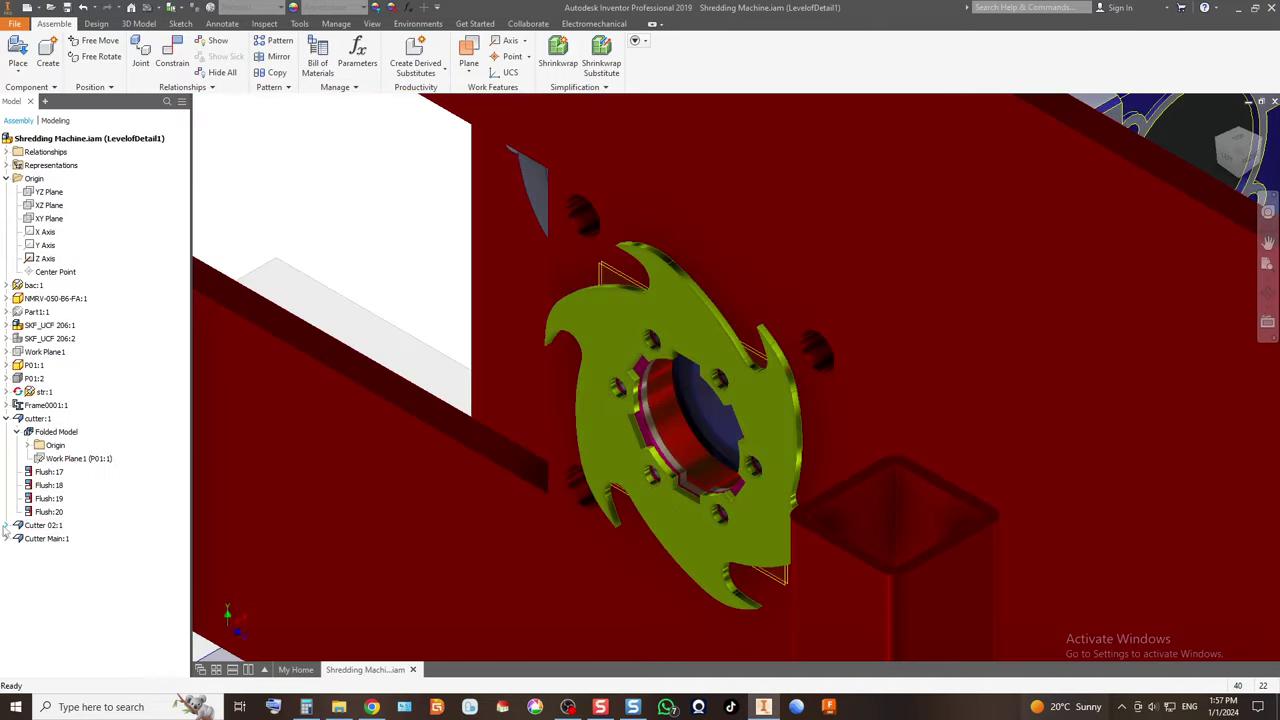
# Turn off adaptivity for Work Plane1 in the folded model of Cutter 02:1 and hide the plane.
pyautogui.click(6, 525)
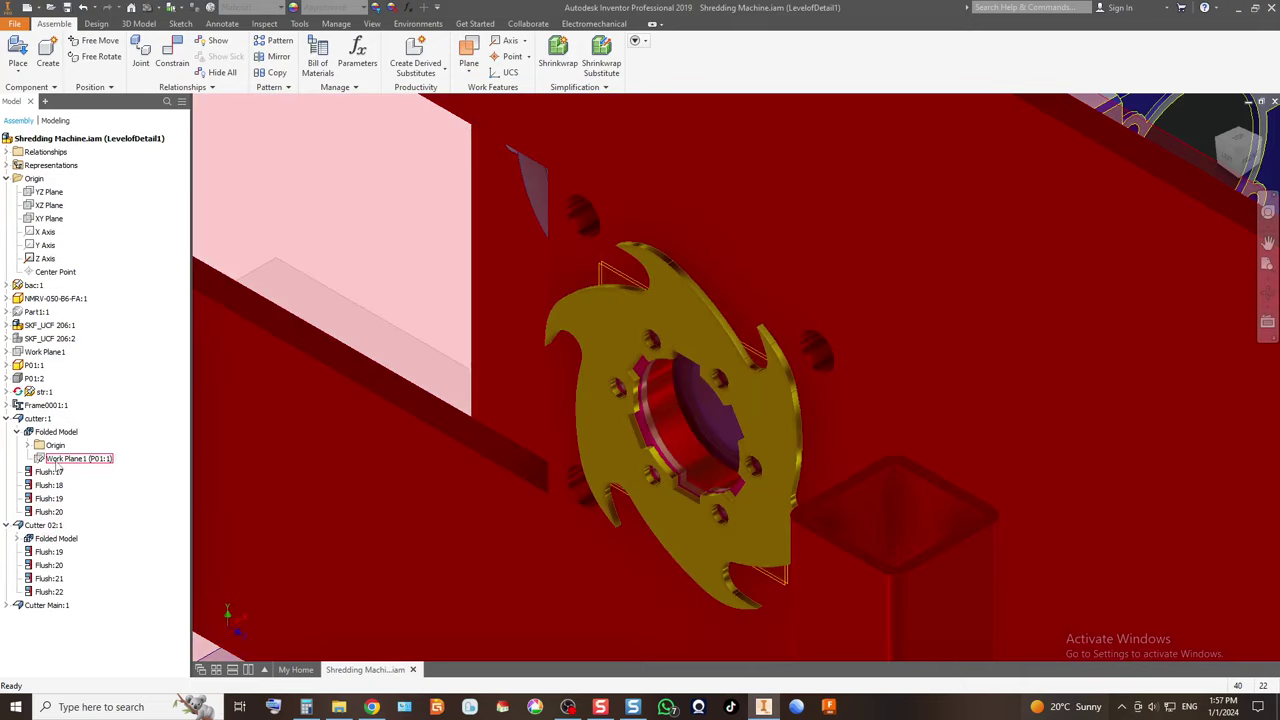
pyautogui.click(60, 459)
pyautogui.rightClick(56, 462)
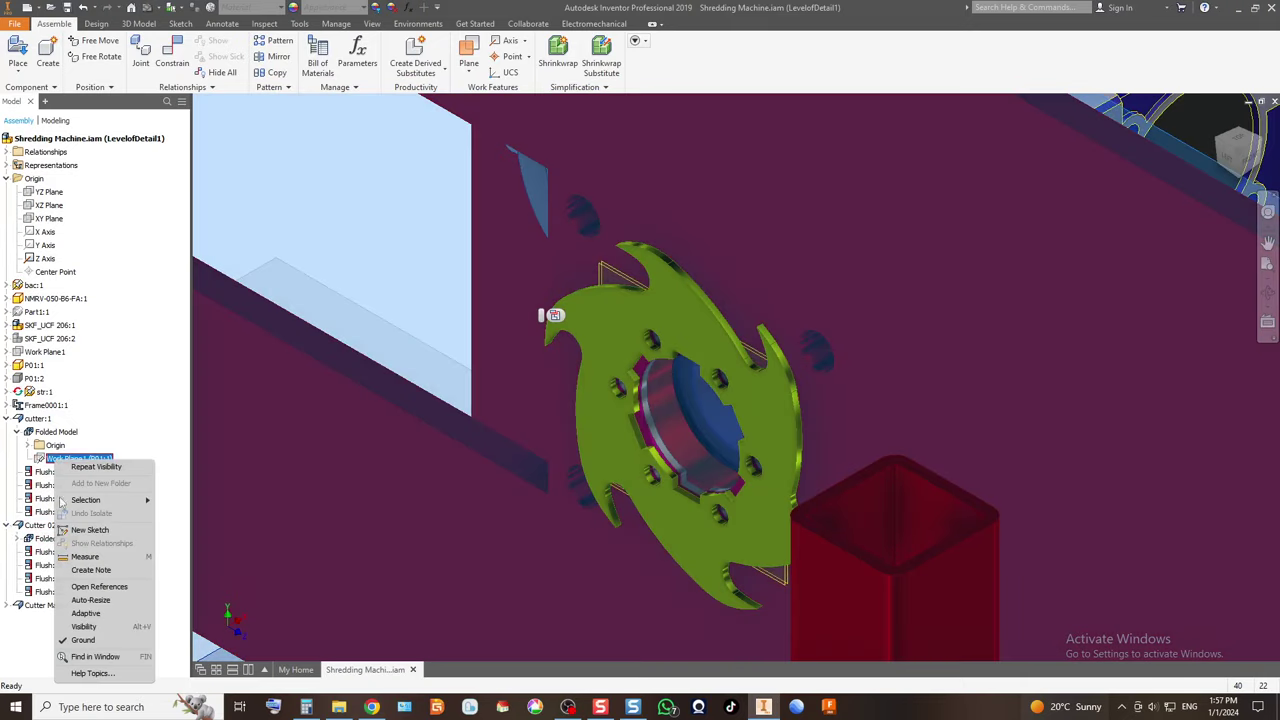
pyautogui.click(100, 620)
pyautogui.click(16, 538)
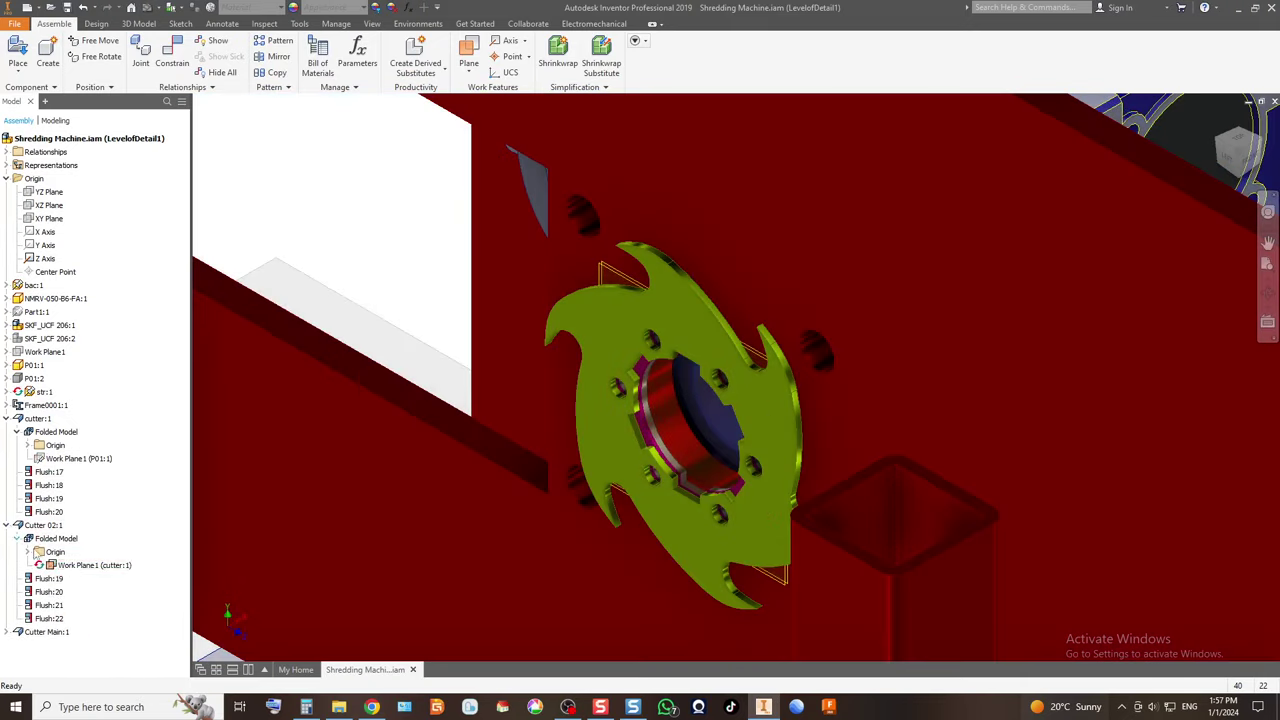
pyautogui.click(75, 566)
pyautogui.rightClick(75, 567)
pyautogui.click(100, 621)
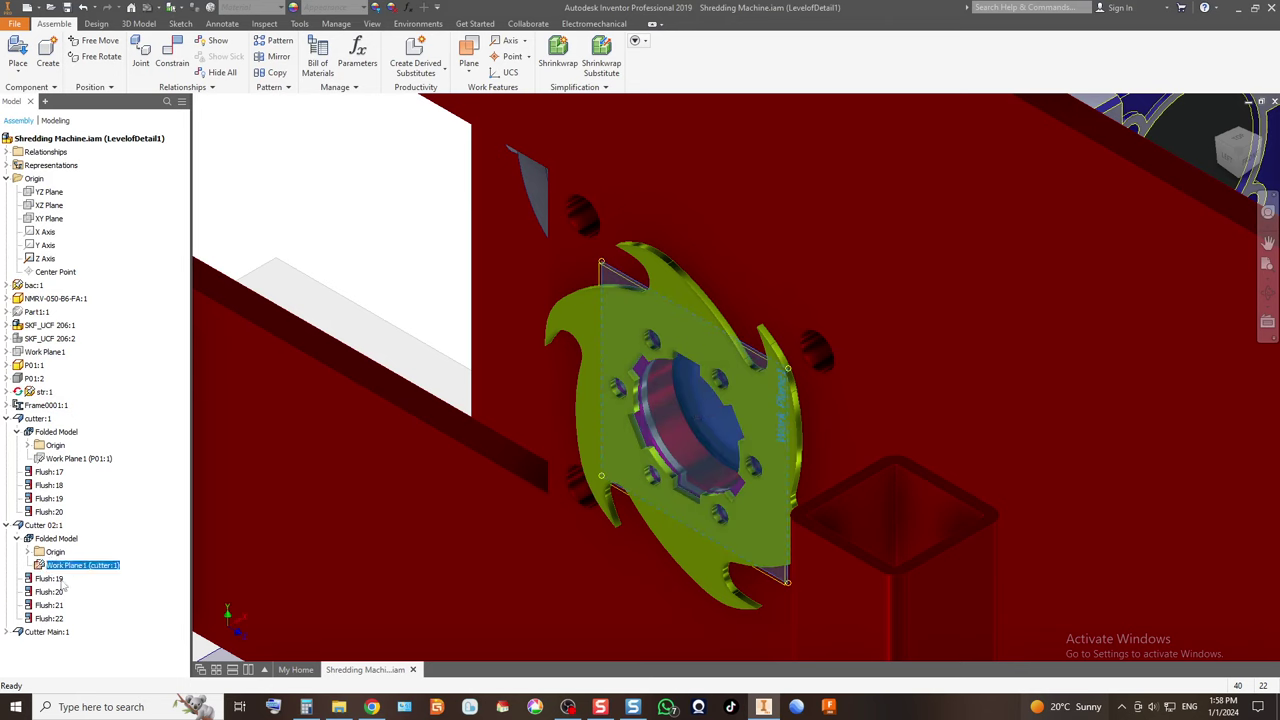
pyautogui.rightClick(55, 566)
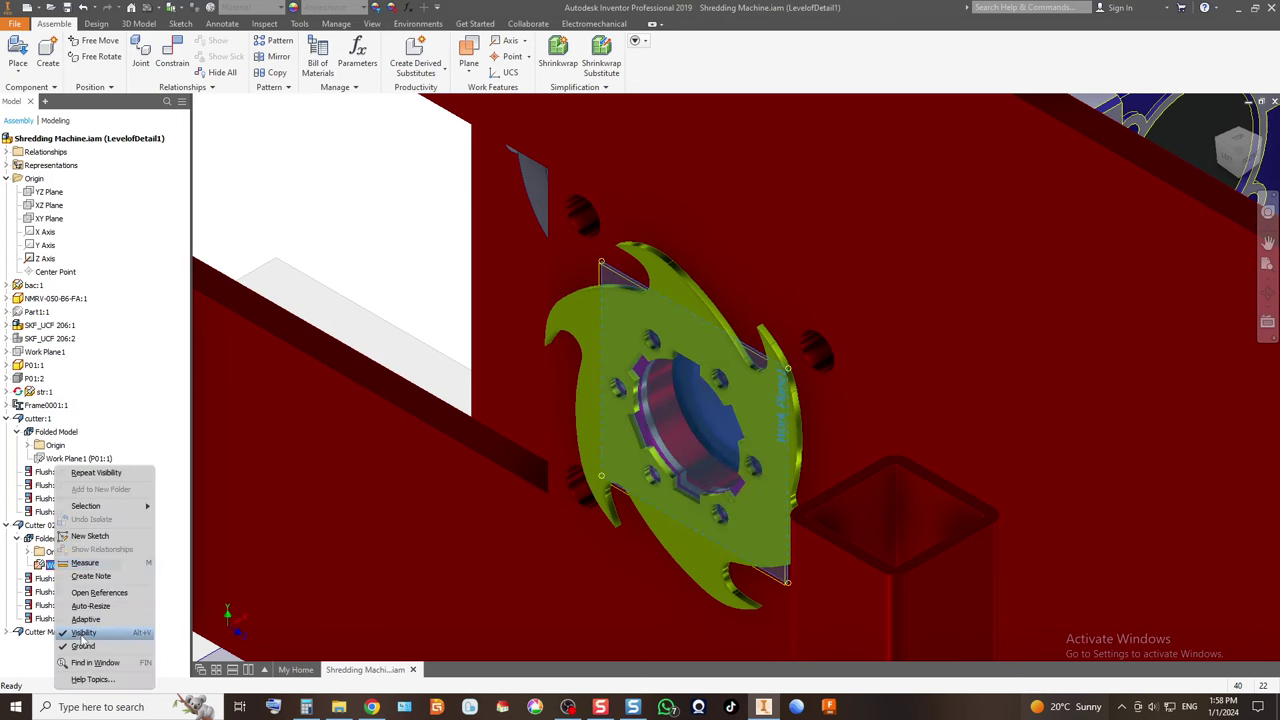
pyautogui.click(82, 633)
pyautogui.rightClick(70, 567)
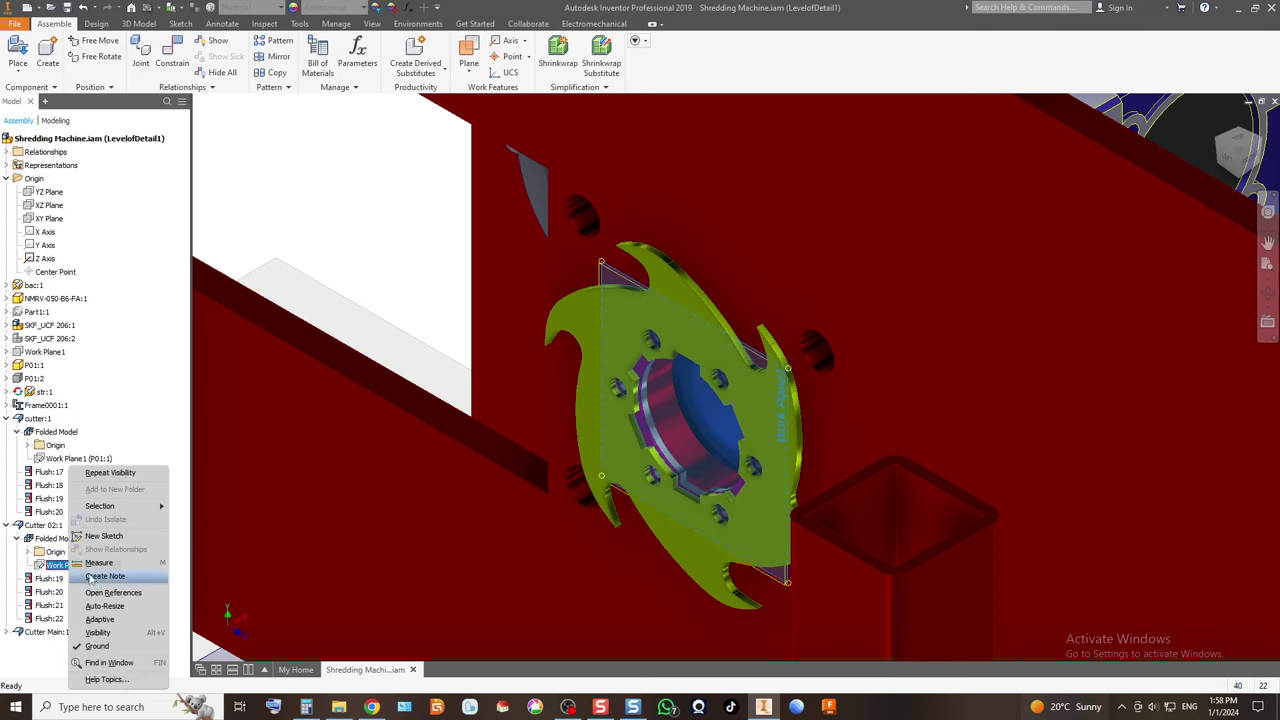
pyautogui.click(97, 633)
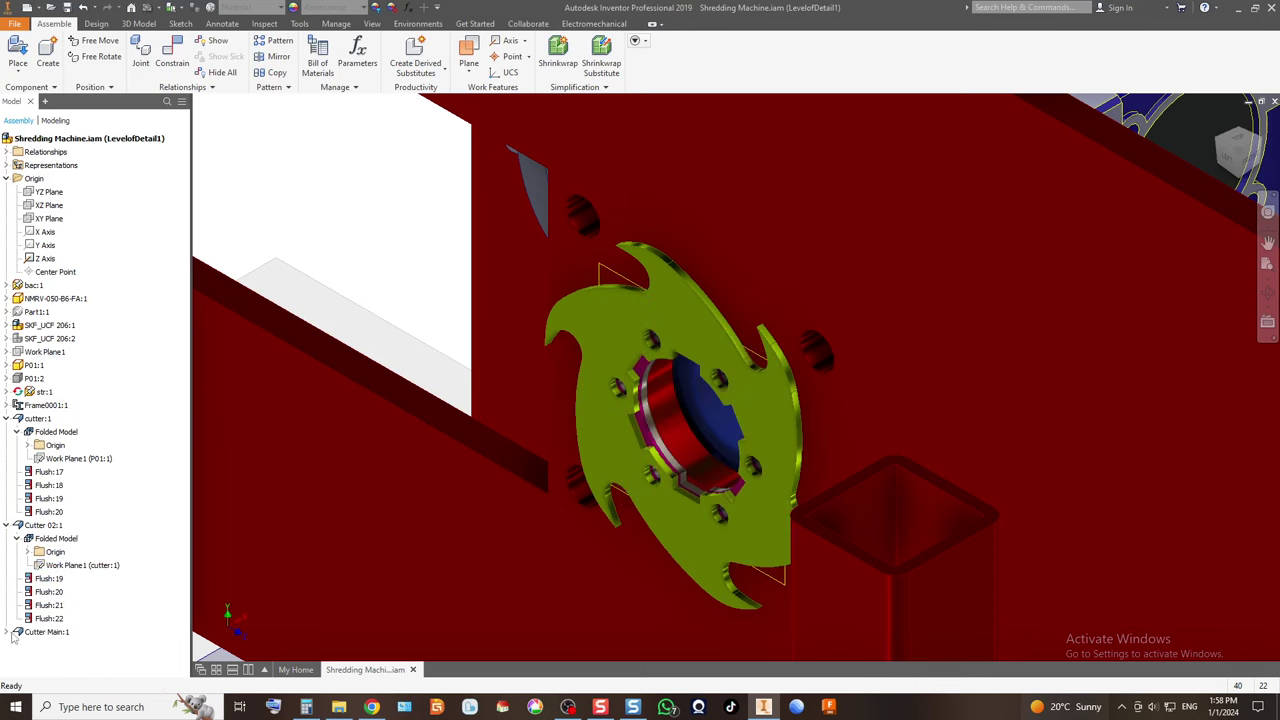
# Turn off adaptivity for Work Plane1 in the folded model of Cutter Main:1 and hide the plane.
pyautogui.click(7, 633)
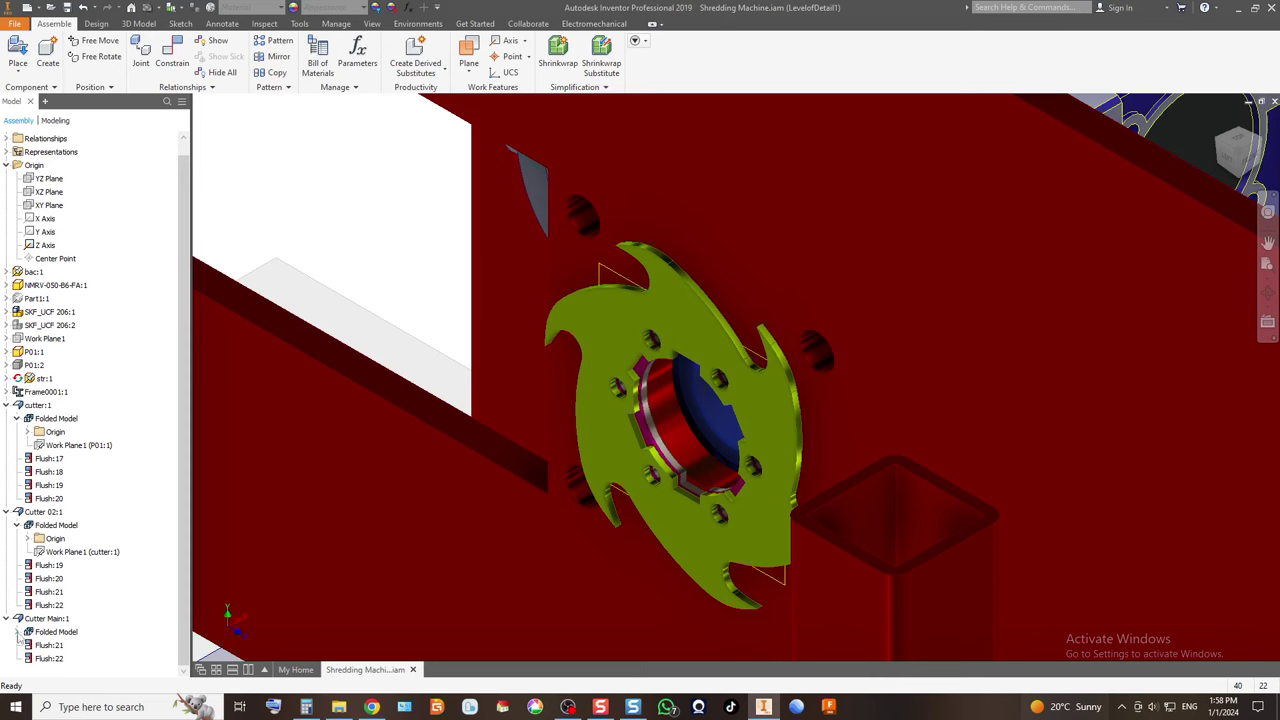
pyautogui.click(62, 658)
pyautogui.rightClick(58, 658)
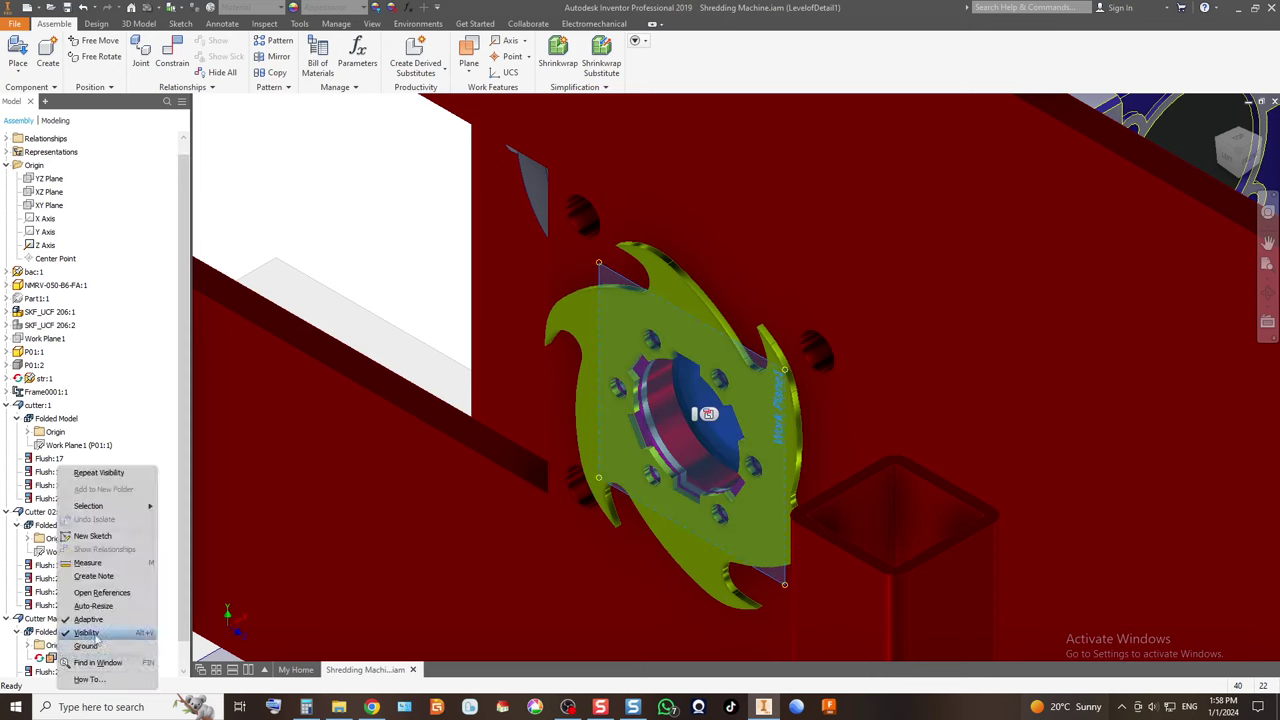
pyautogui.click(88, 632)
pyautogui.click(68, 659)
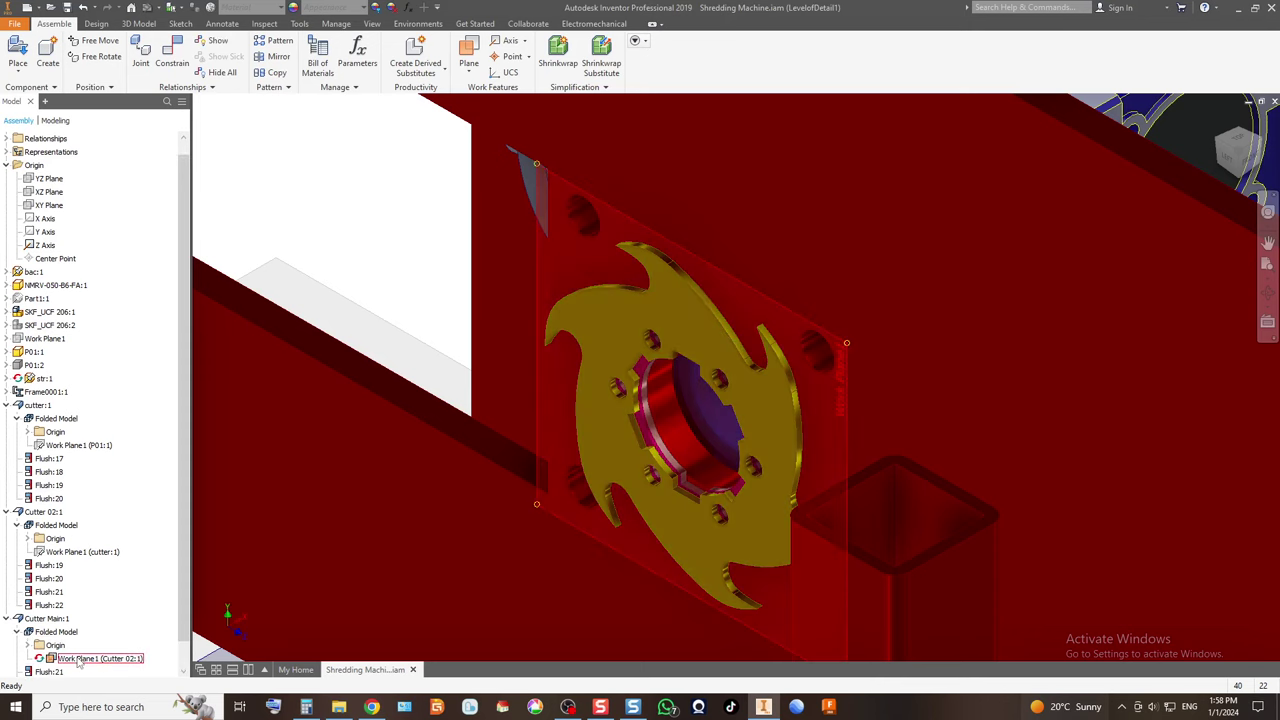
pyautogui.rightClick(80, 660)
pyautogui.click(106, 630)
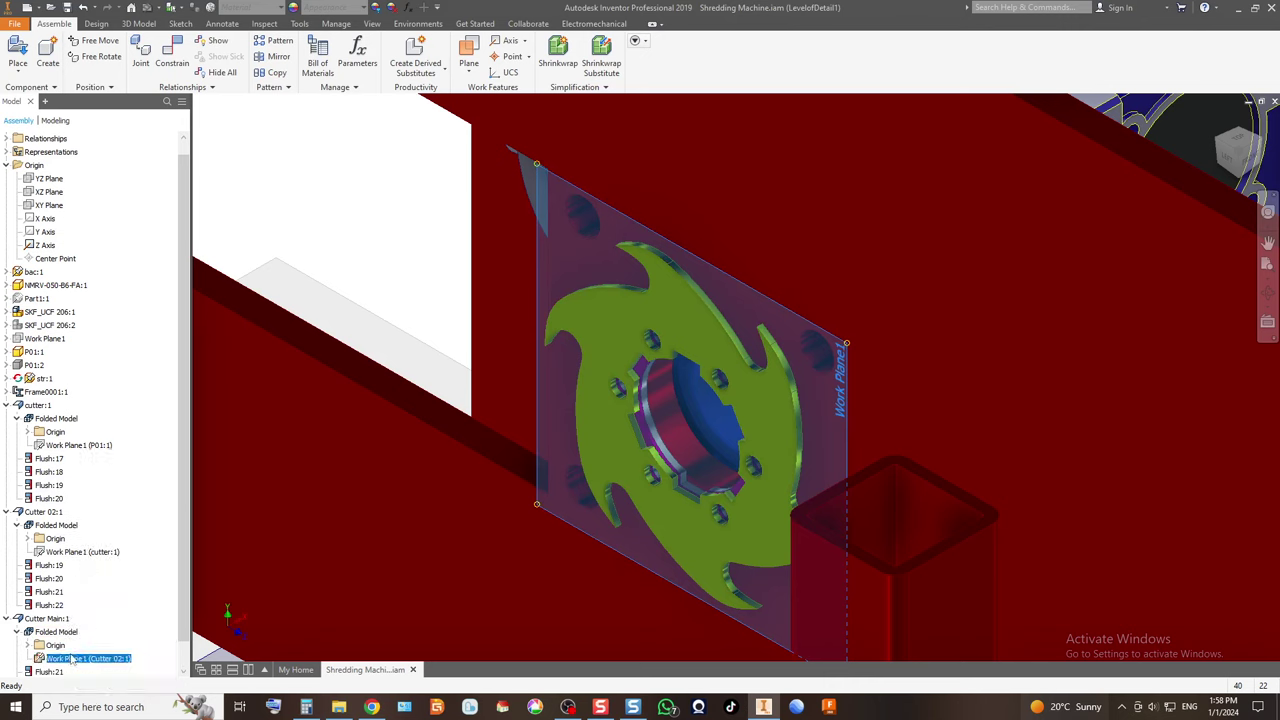
pyautogui.rightClick(73, 660)
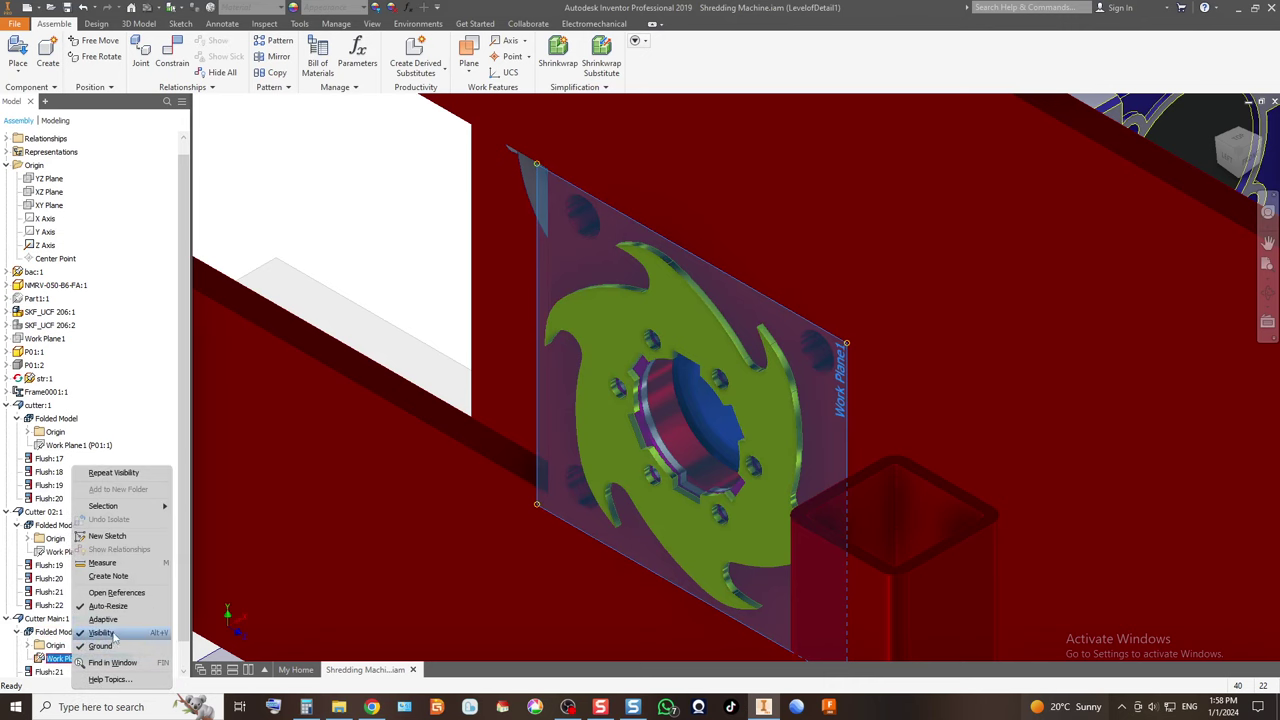
pyautogui.click(112, 633)
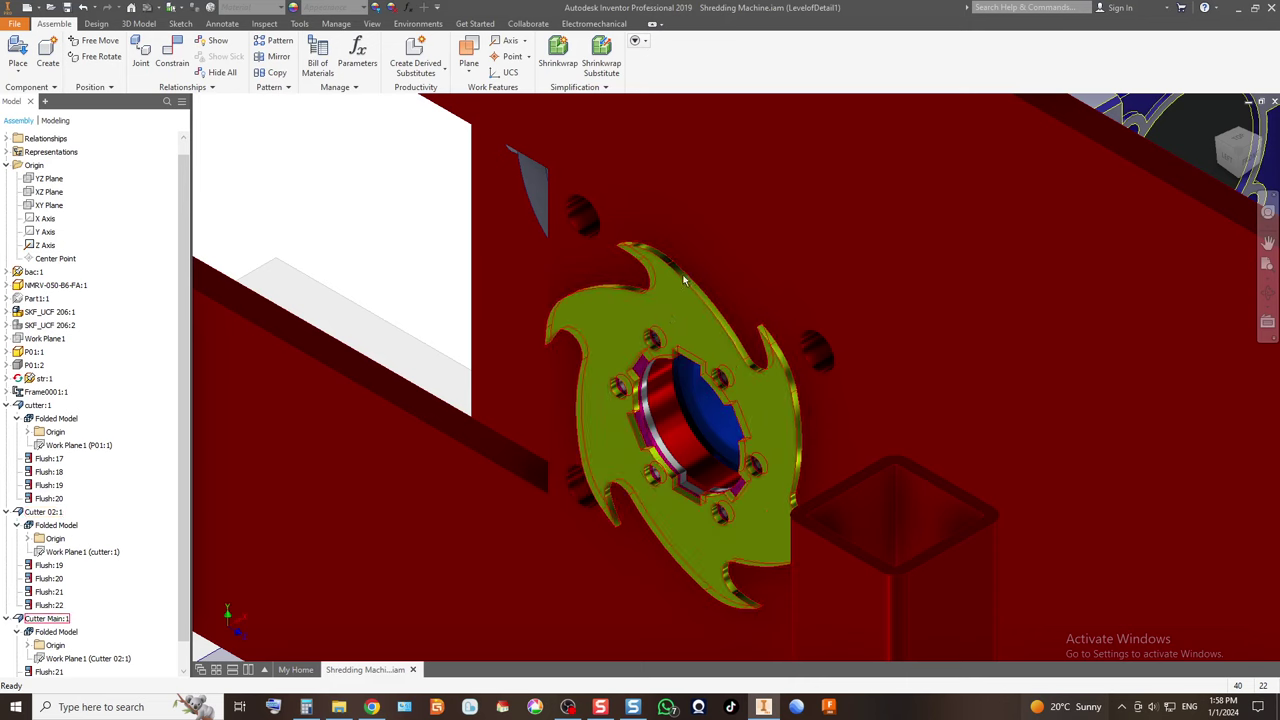
# Start a rectangular component pattern of cutter:1, Cutter 02:1 and Cutter Main:1 with the red plate's short thickness edge as column direction.
pyautogui.click(275, 43)
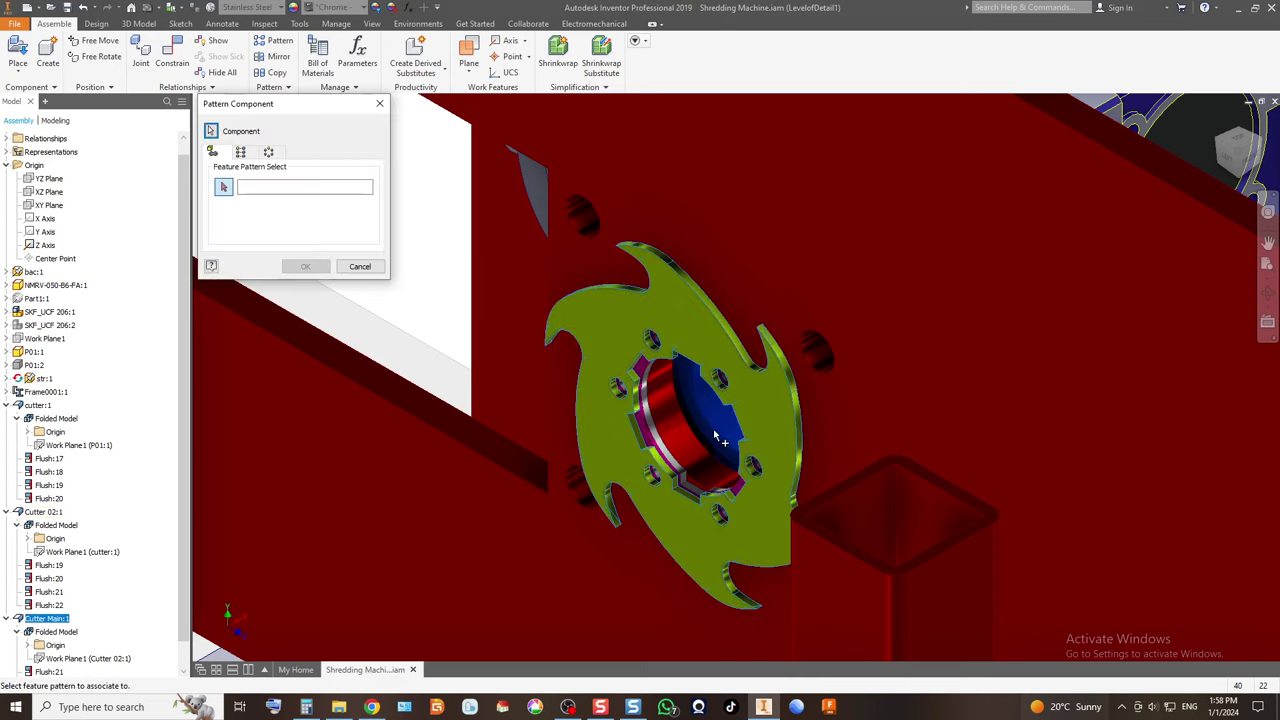
pyautogui.scroll(-5, 648, 412)
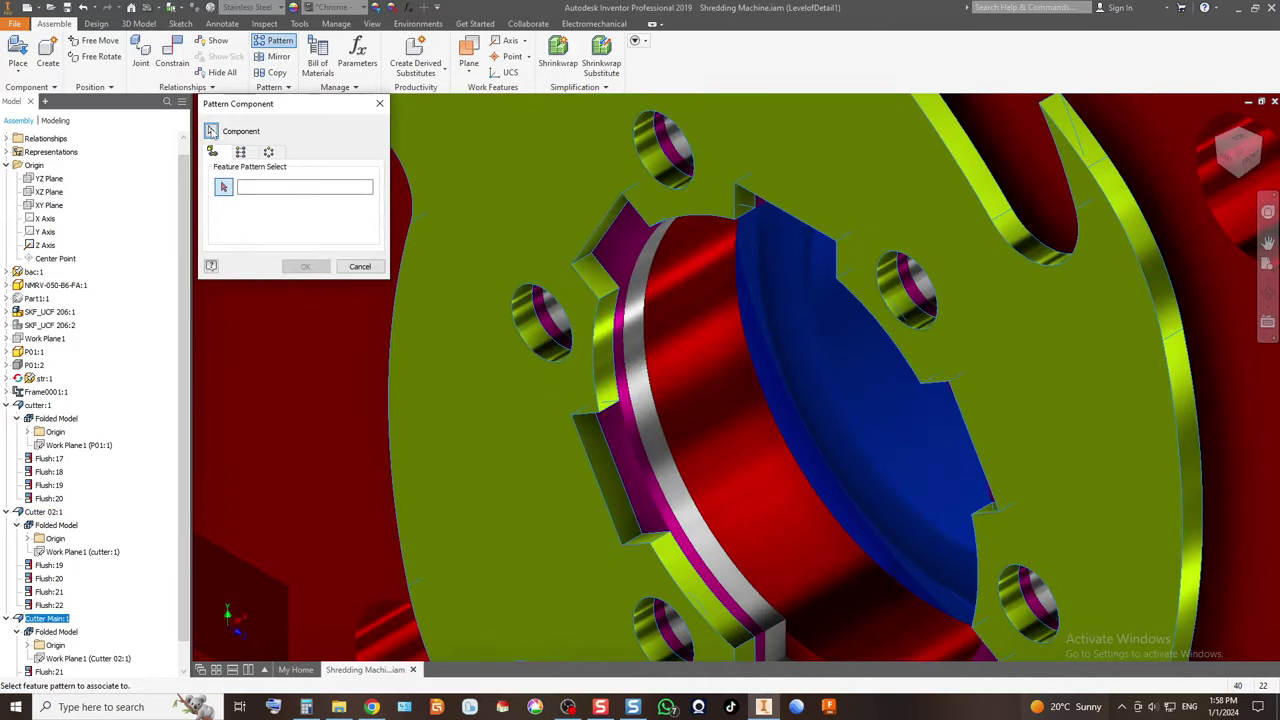
pyautogui.click(645, 451)
pyautogui.click(632, 451)
pyautogui.click(572, 470)
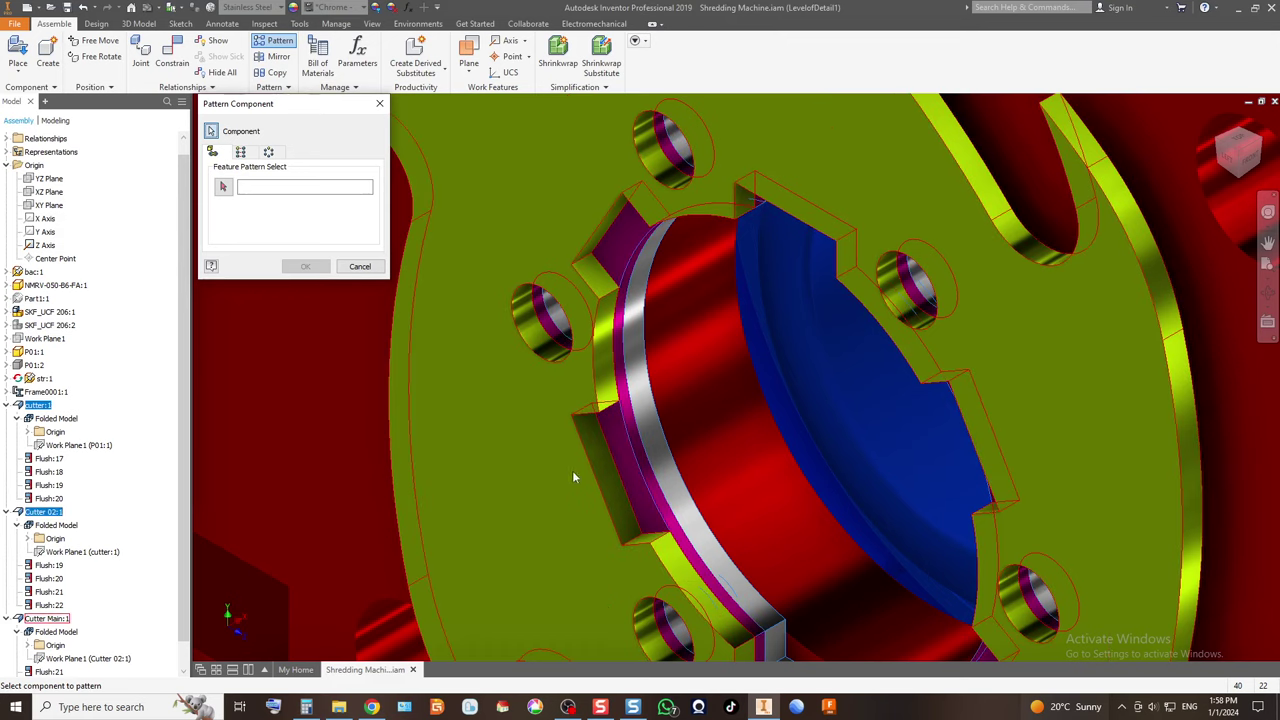
pyautogui.click(240, 152)
pyautogui.click(224, 187)
pyautogui.scroll(5, 757, 332)
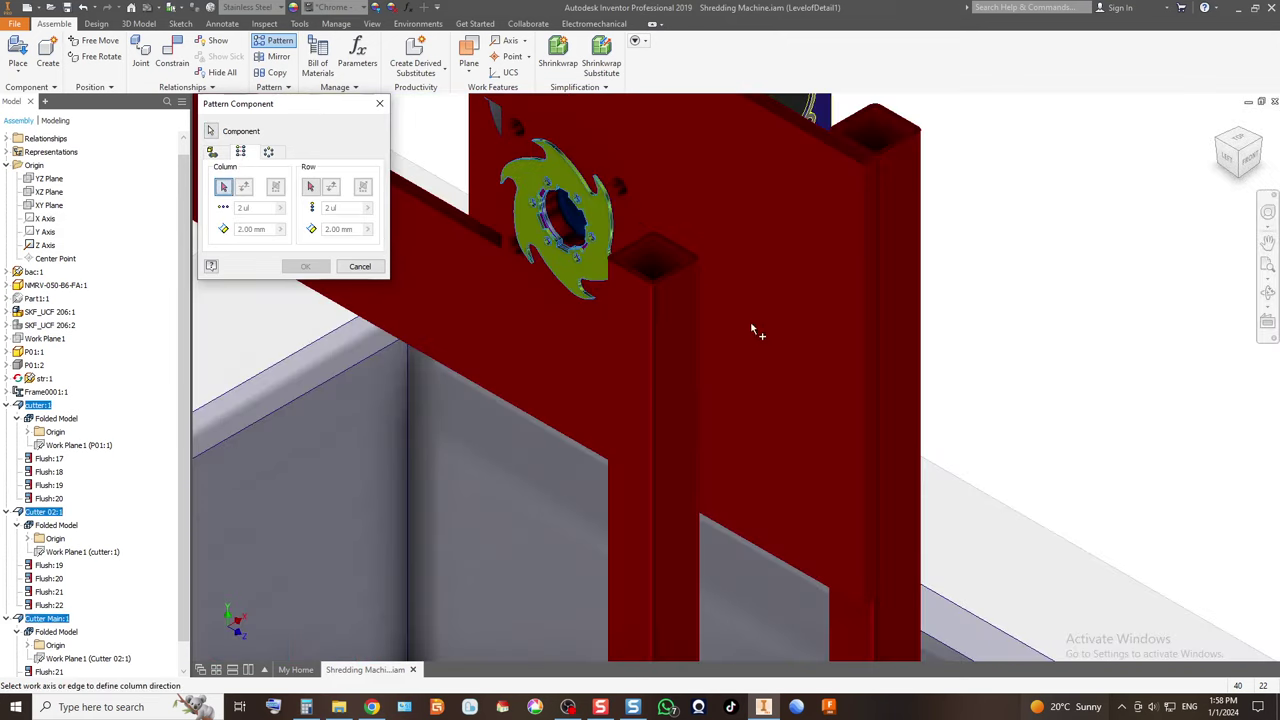
pyautogui.click(865, 161)
# Set the pattern's column spacing to 5 mm and the column count to 20, and create the cutter pattern.
pyautogui.moveTo(266, 229); pyautogui.dragTo(152, 228)
pyautogui.write('5')
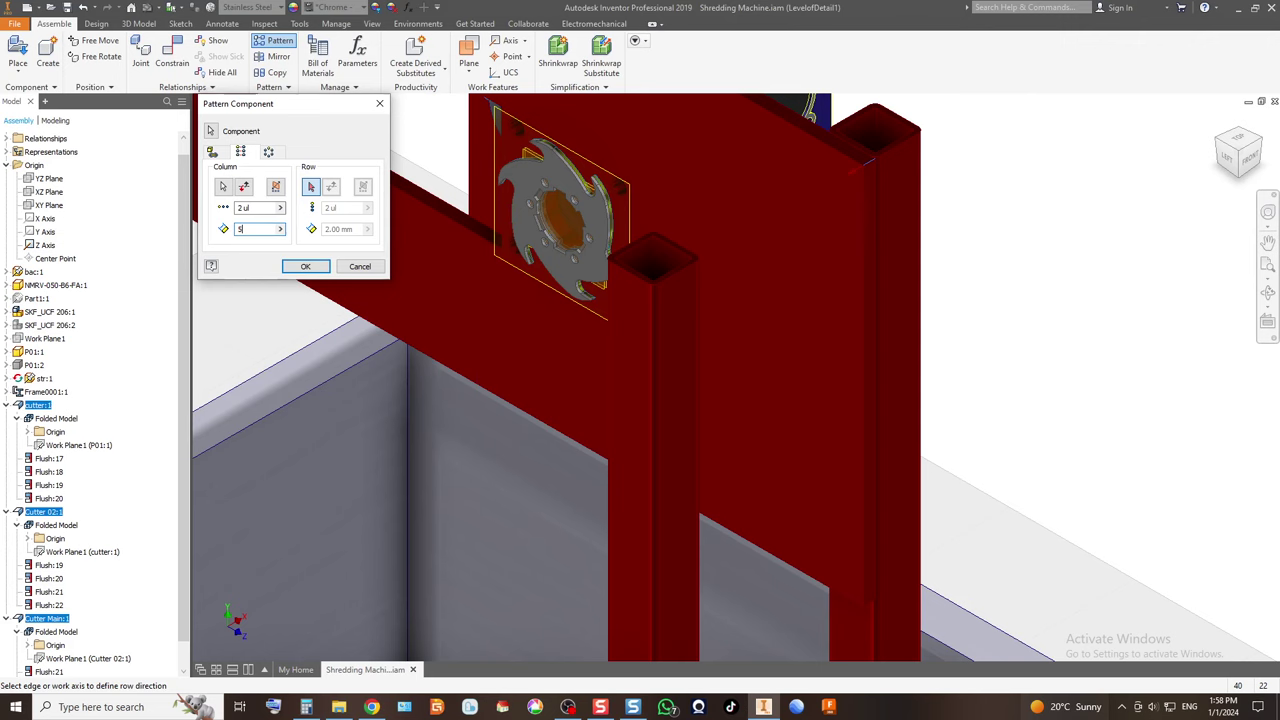
pyautogui.moveTo(272, 207); pyautogui.dragTo(148, 206)
pyautogui.write('20')
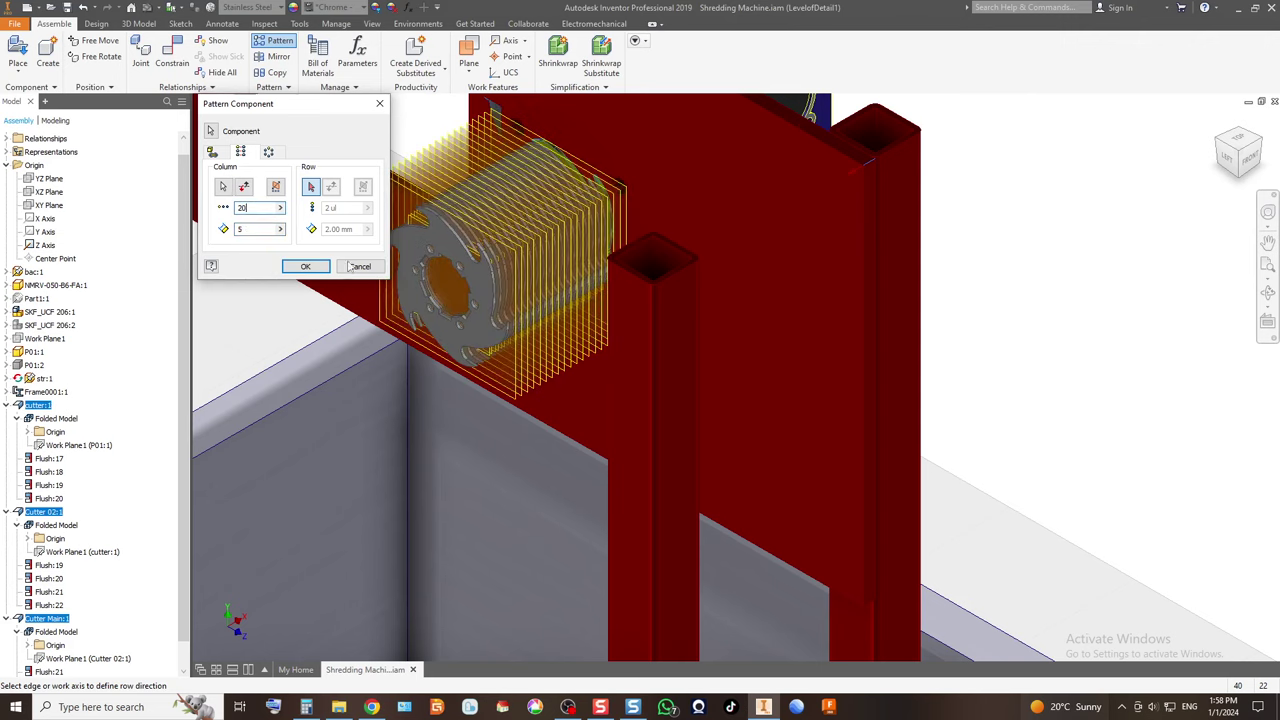
pyautogui.click(306, 266)
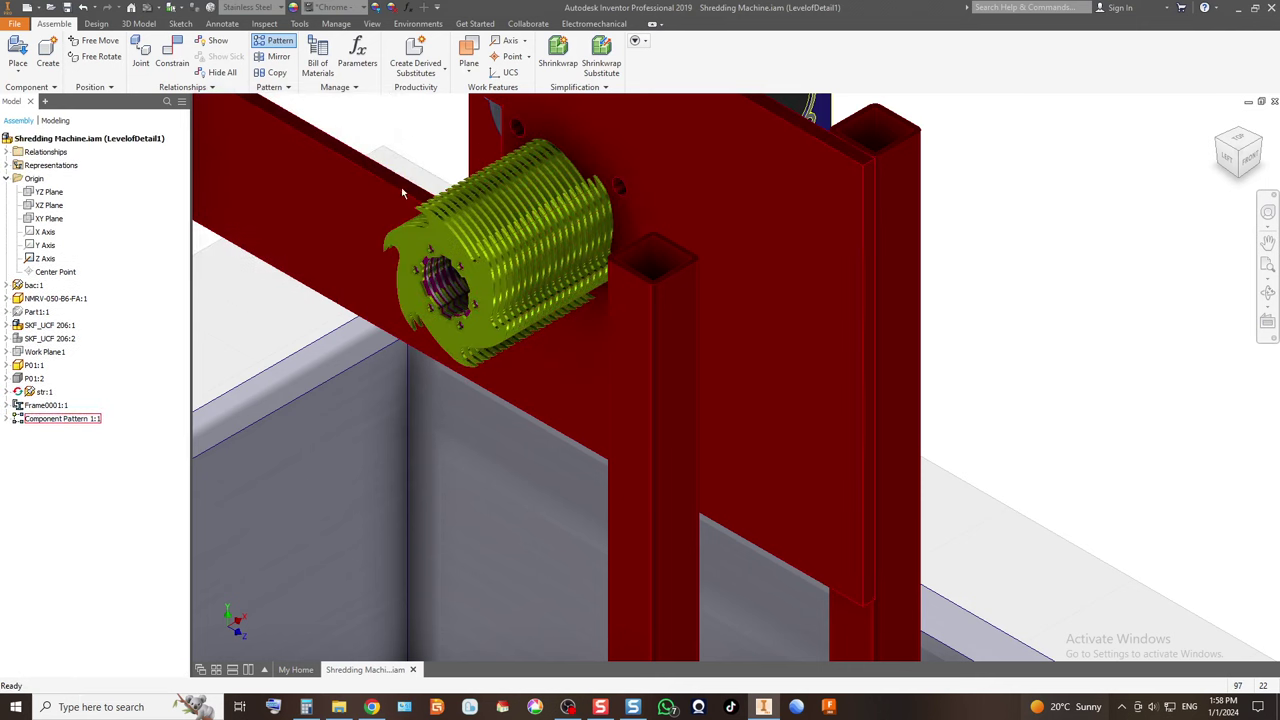
# Inspect the patterned cutter stack from other sides and try making Part1:1 visible.
pyautogui.click(1227, 158)
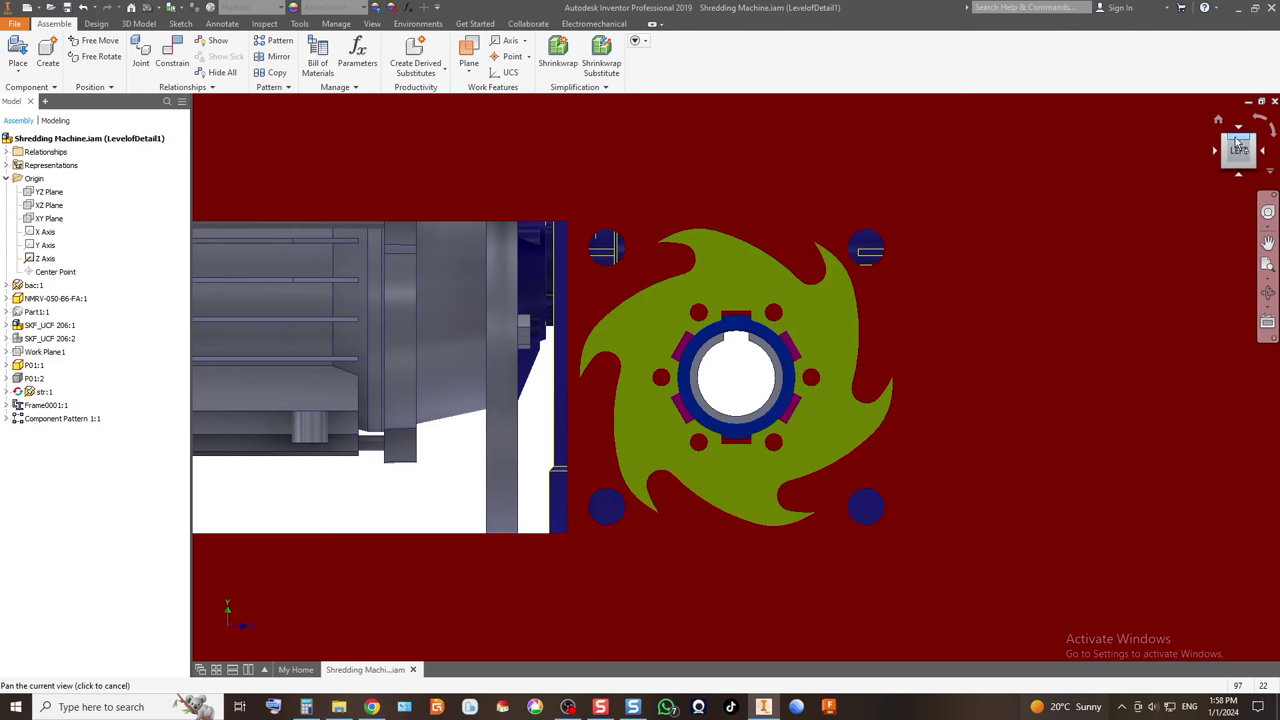
pyautogui.click(1230, 142)
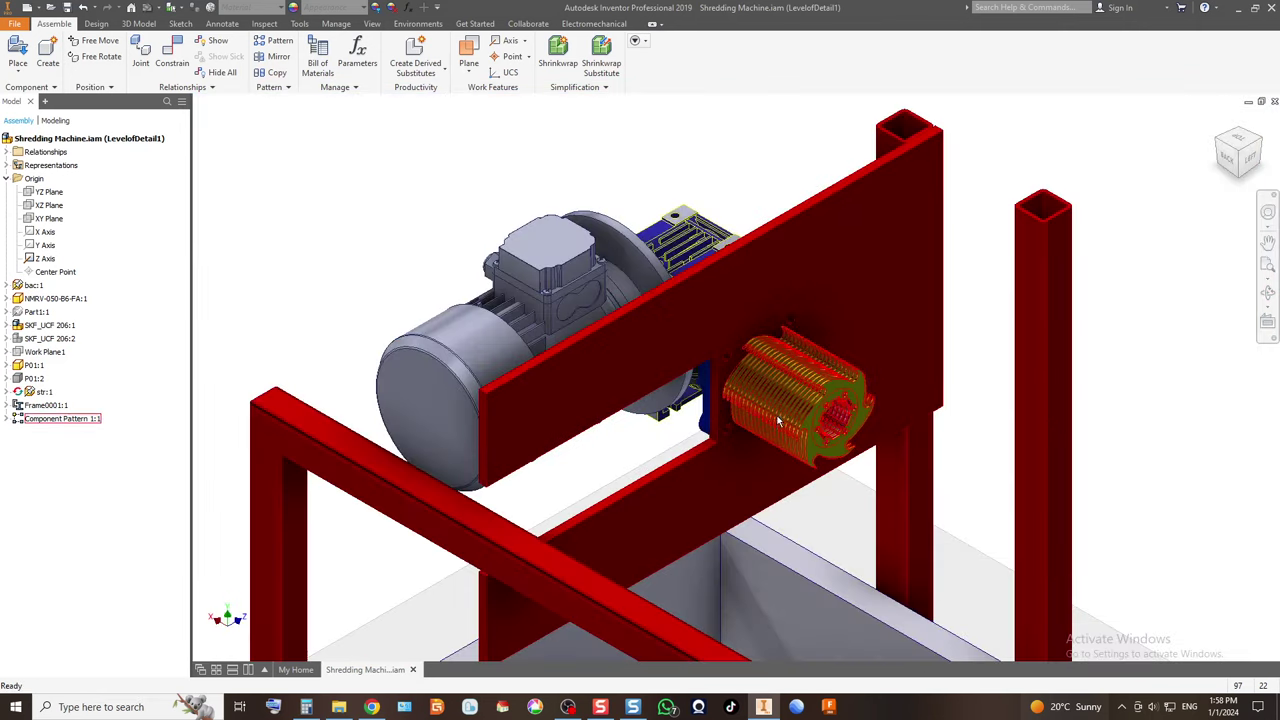
pyautogui.click(40, 419)
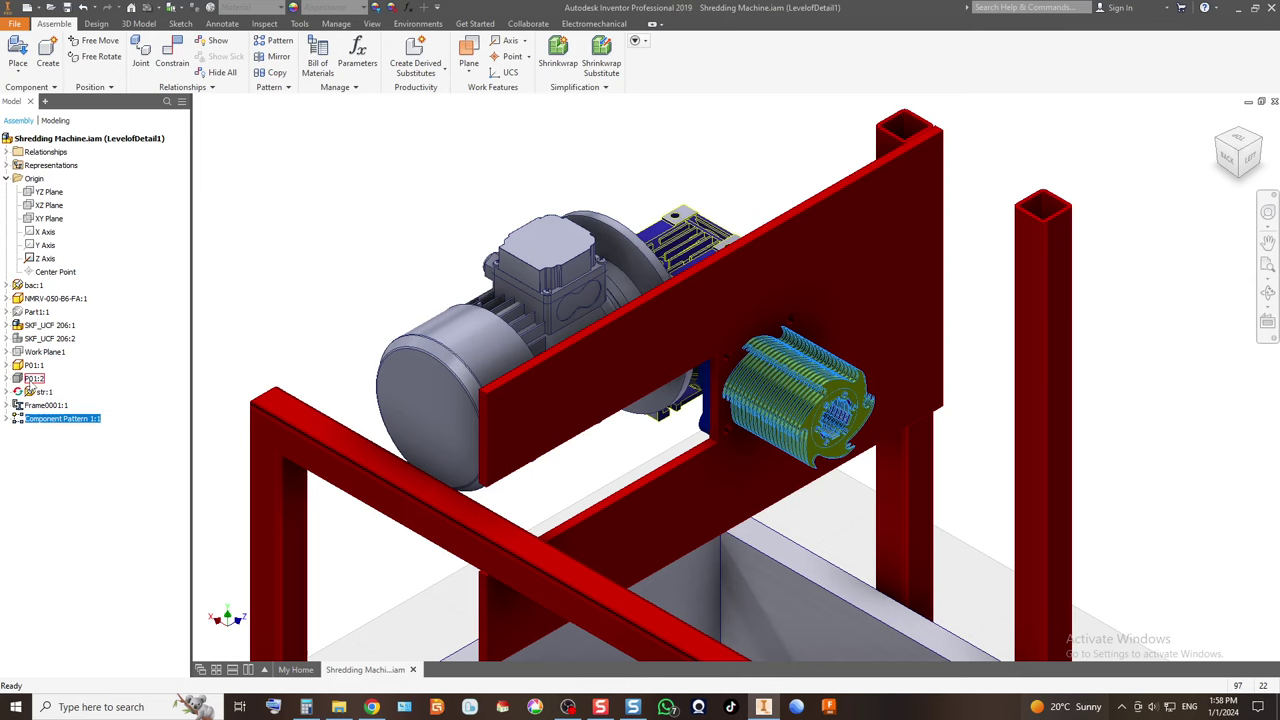
pyautogui.click(32, 379)
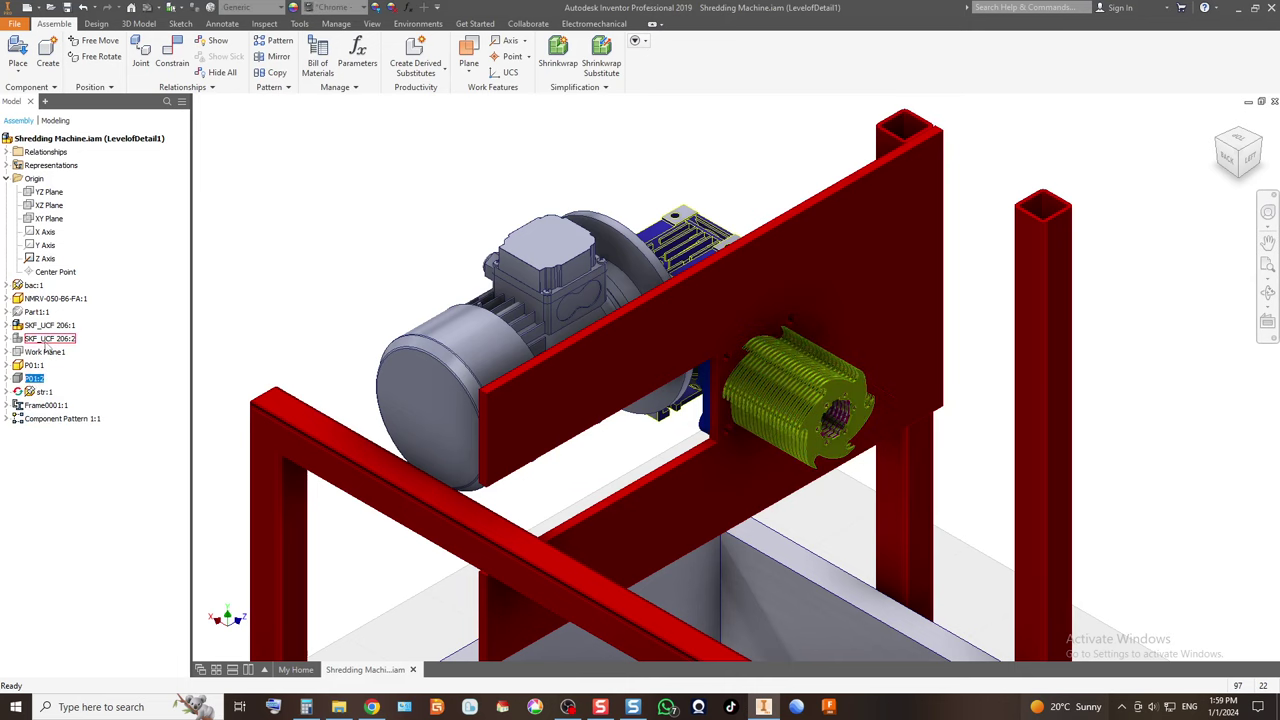
pyautogui.click(37, 312)
pyautogui.click(36, 312)
pyautogui.rightClick(34, 314)
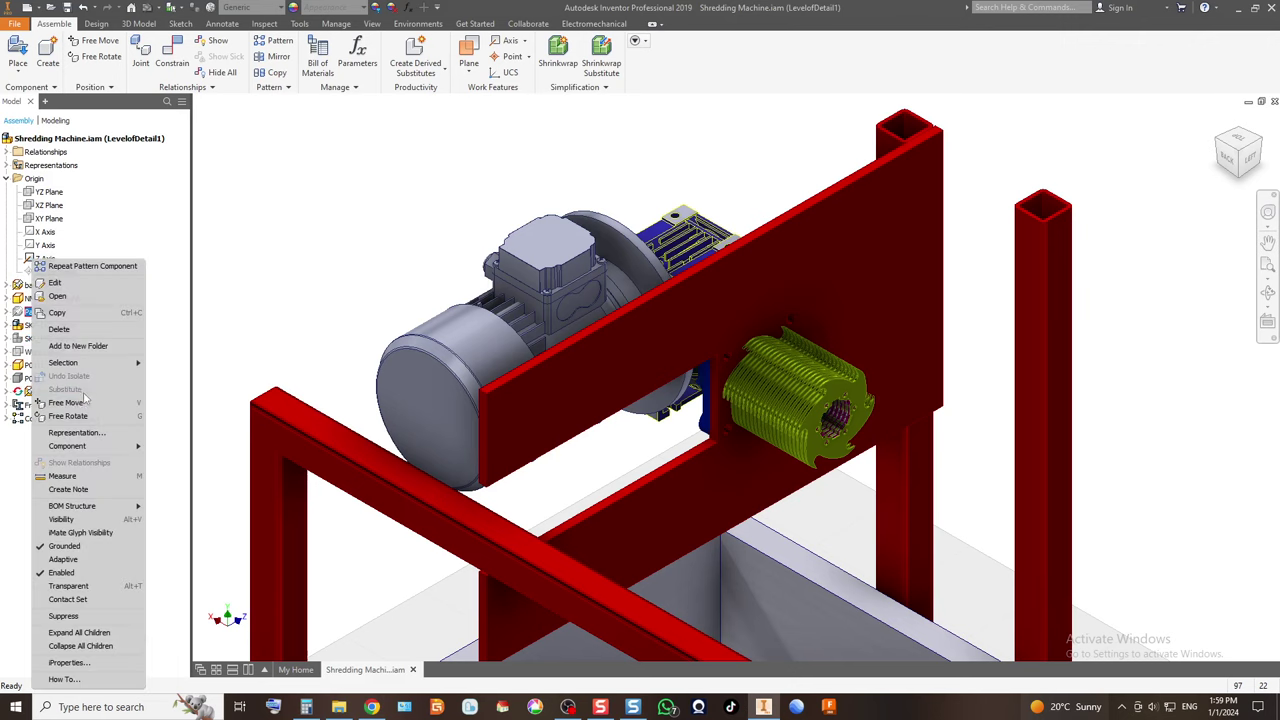
pyautogui.click(80, 520)
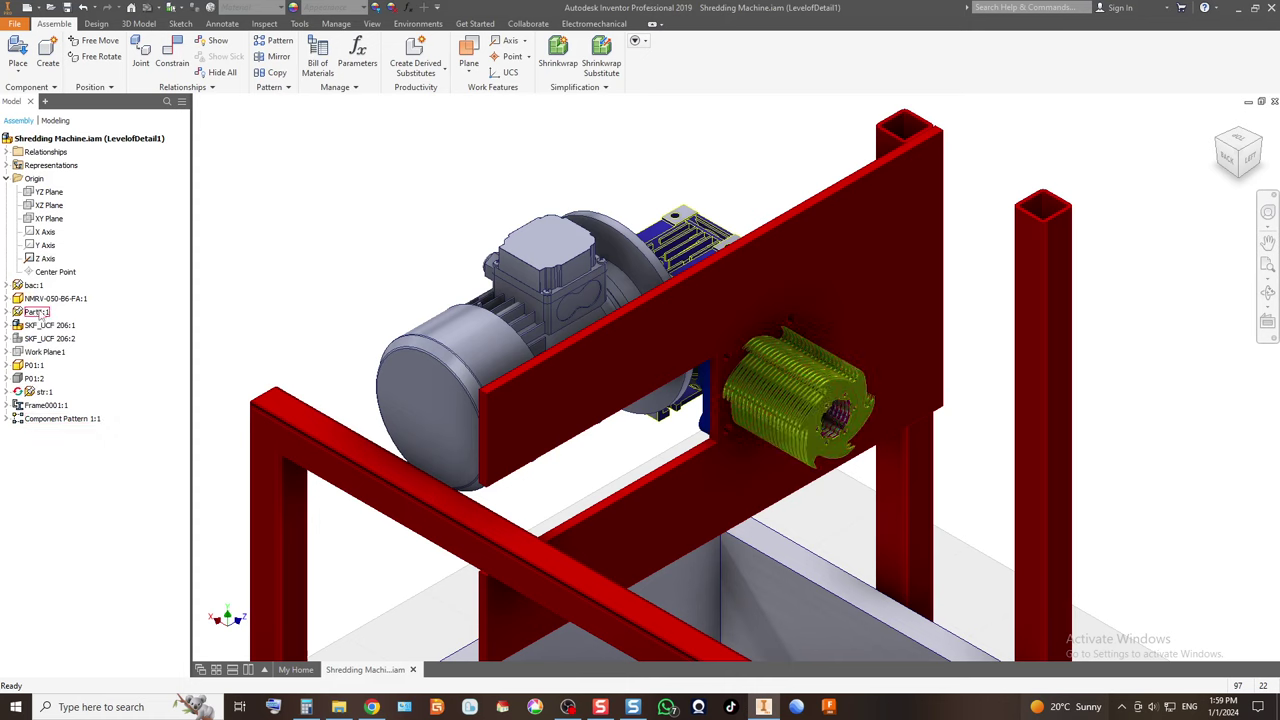
# Show the SKF_UCF 206:2 bearing and the P01:2 plate, and hide Part1:1.
pyautogui.rightClick(60, 342)
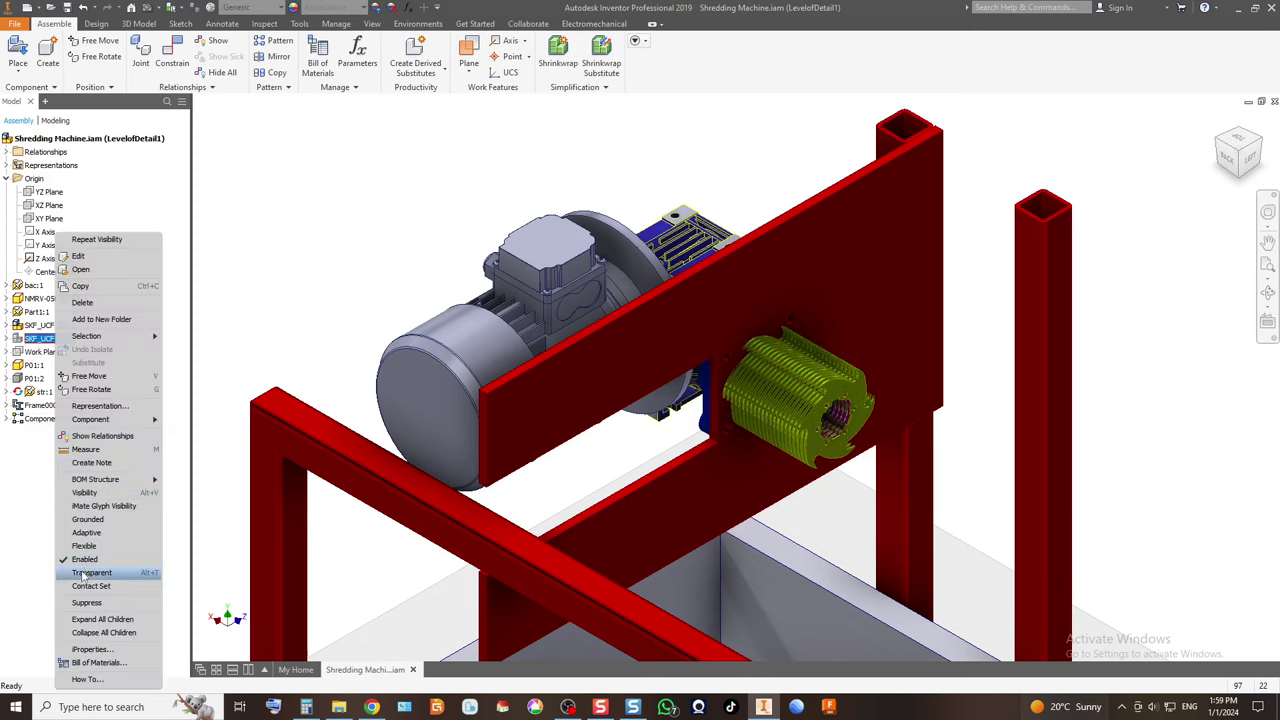
pyautogui.click(85, 492)
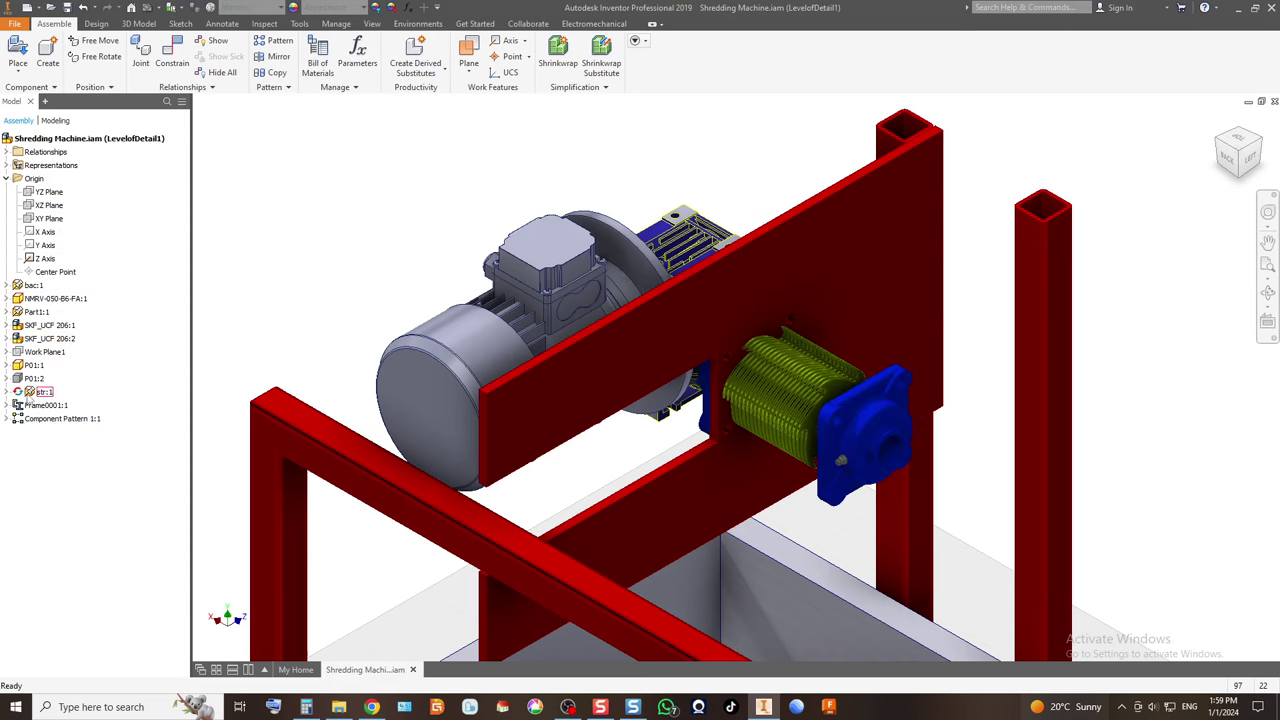
pyautogui.rightClick(36, 311)
pyautogui.click(68, 520)
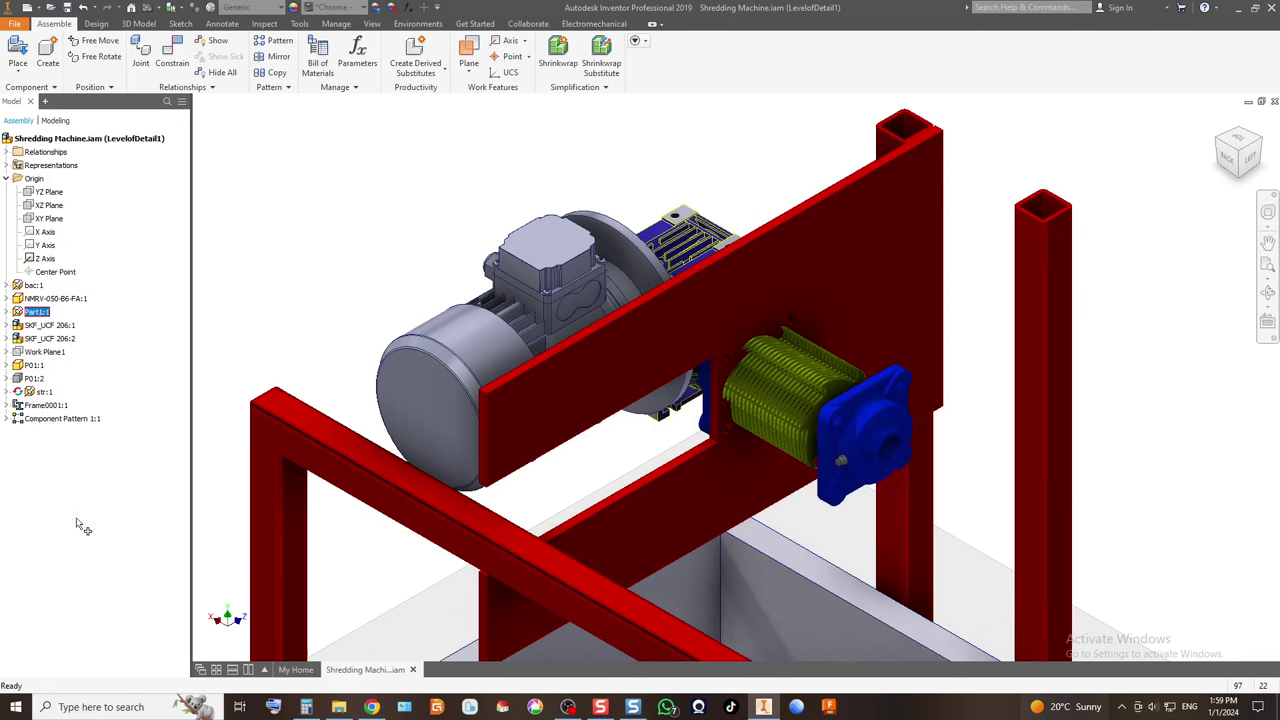
pyautogui.rightClick(29, 388)
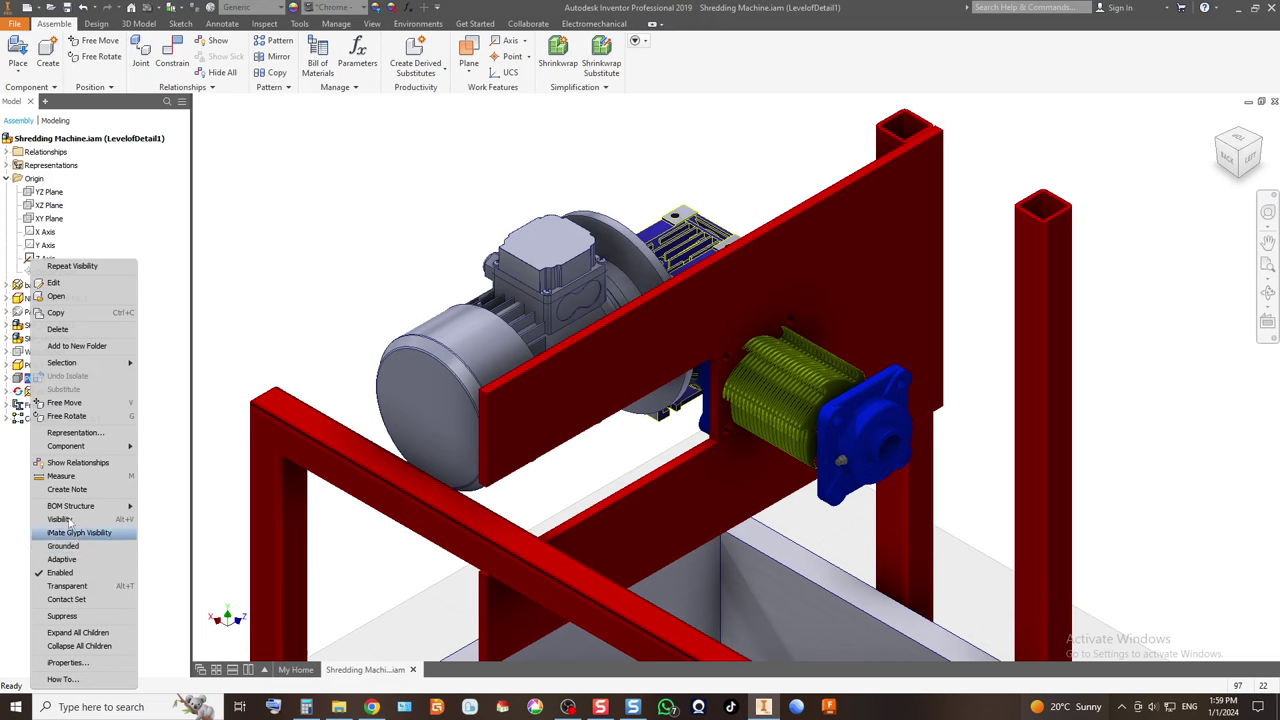
pyautogui.click(62, 520)
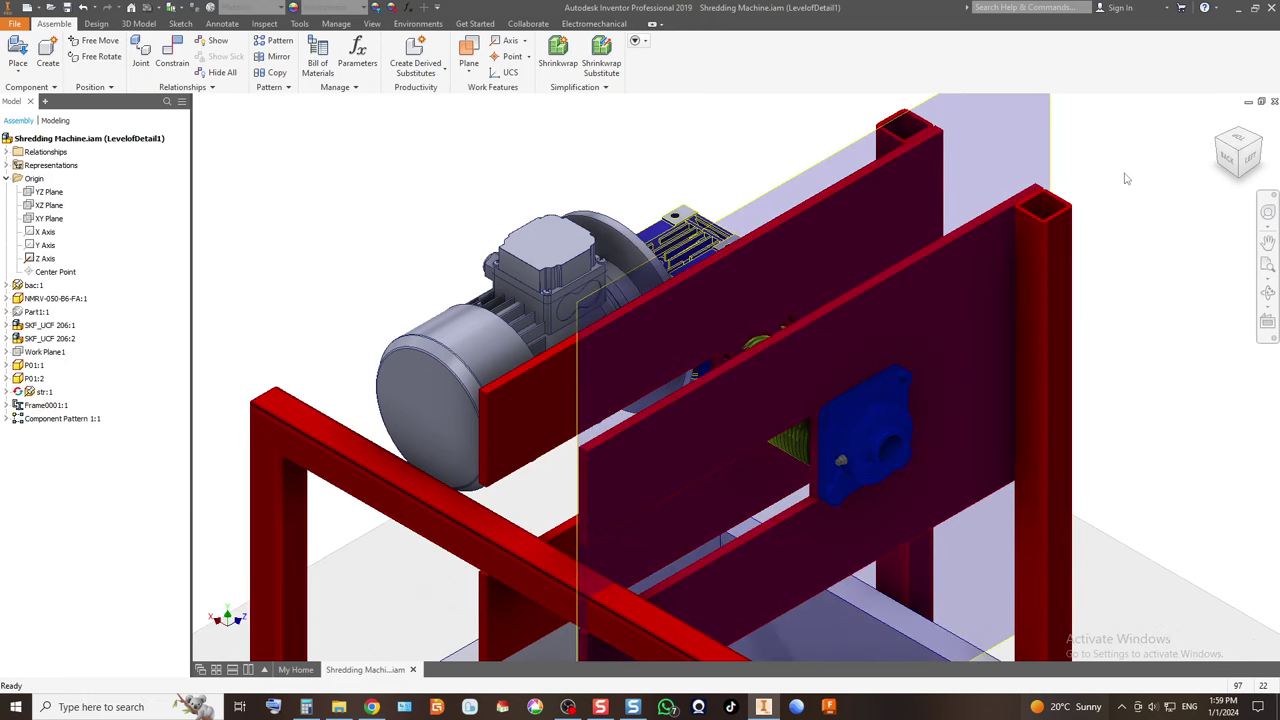
# Turn on auto-resize for Work Plane1 inside the P01:2 plate and hide that plane.
pyautogui.click(7, 379)
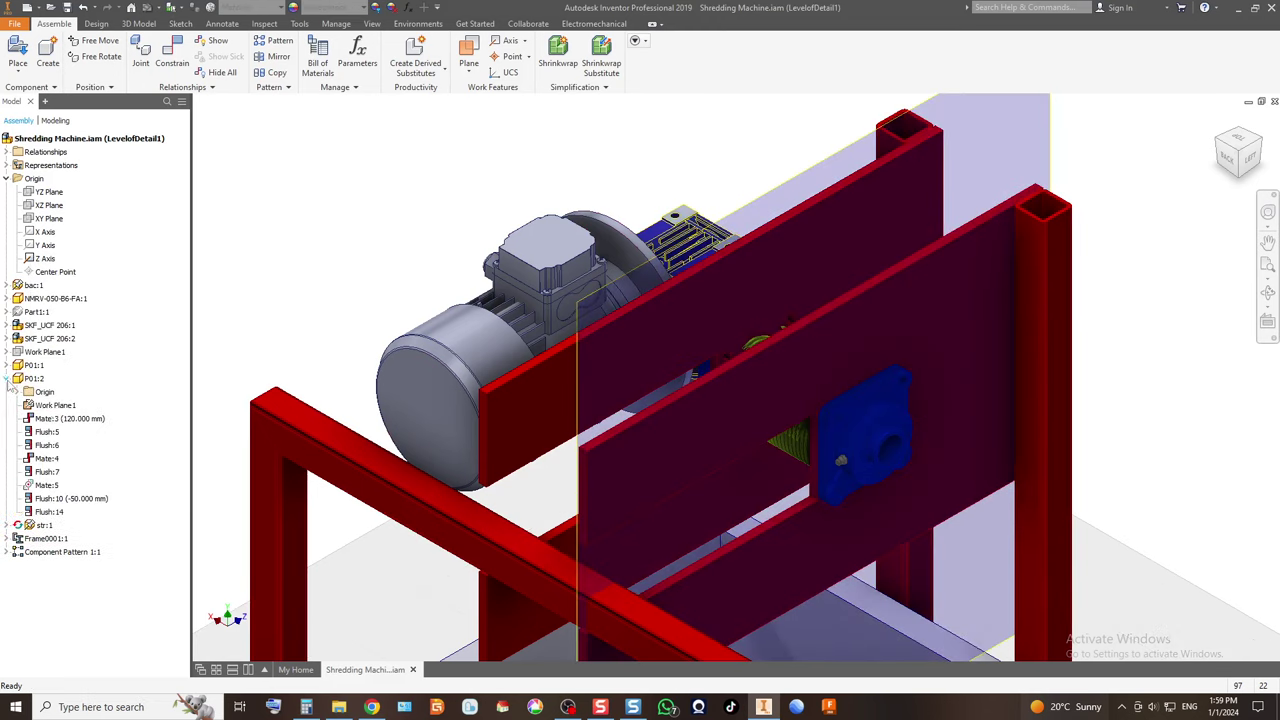
pyautogui.click(32, 405)
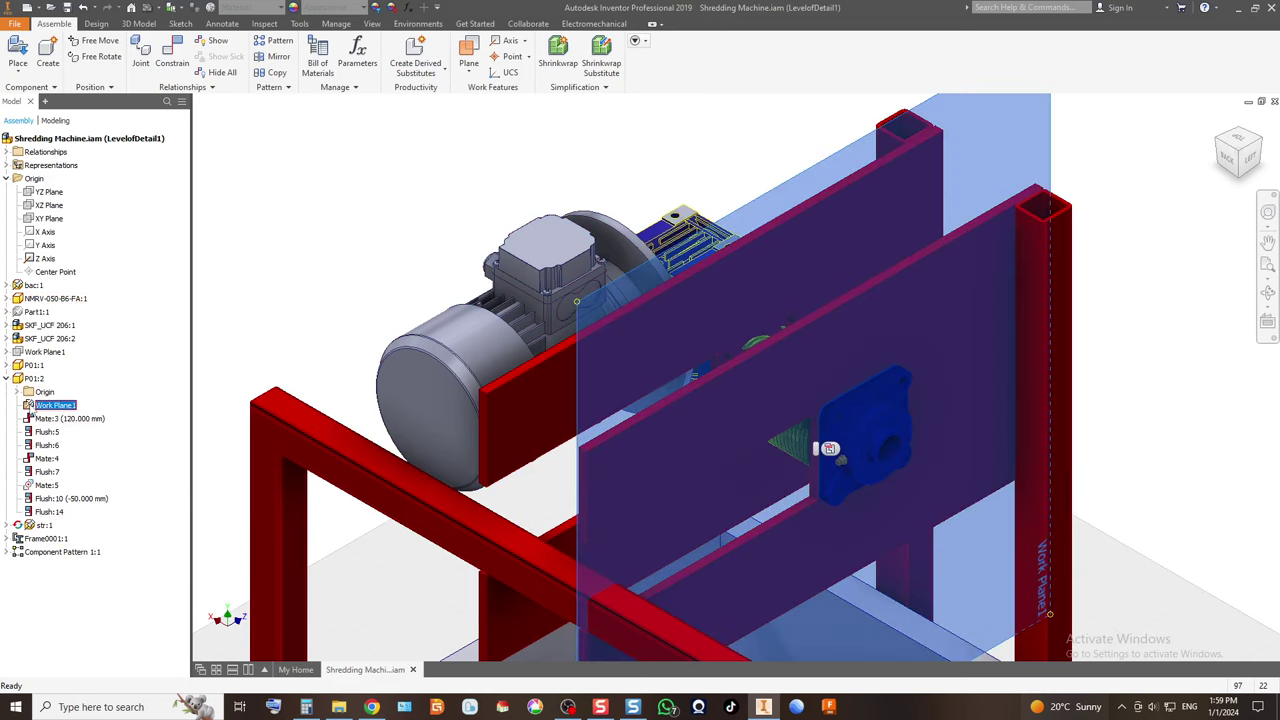
pyautogui.rightClick(32, 405)
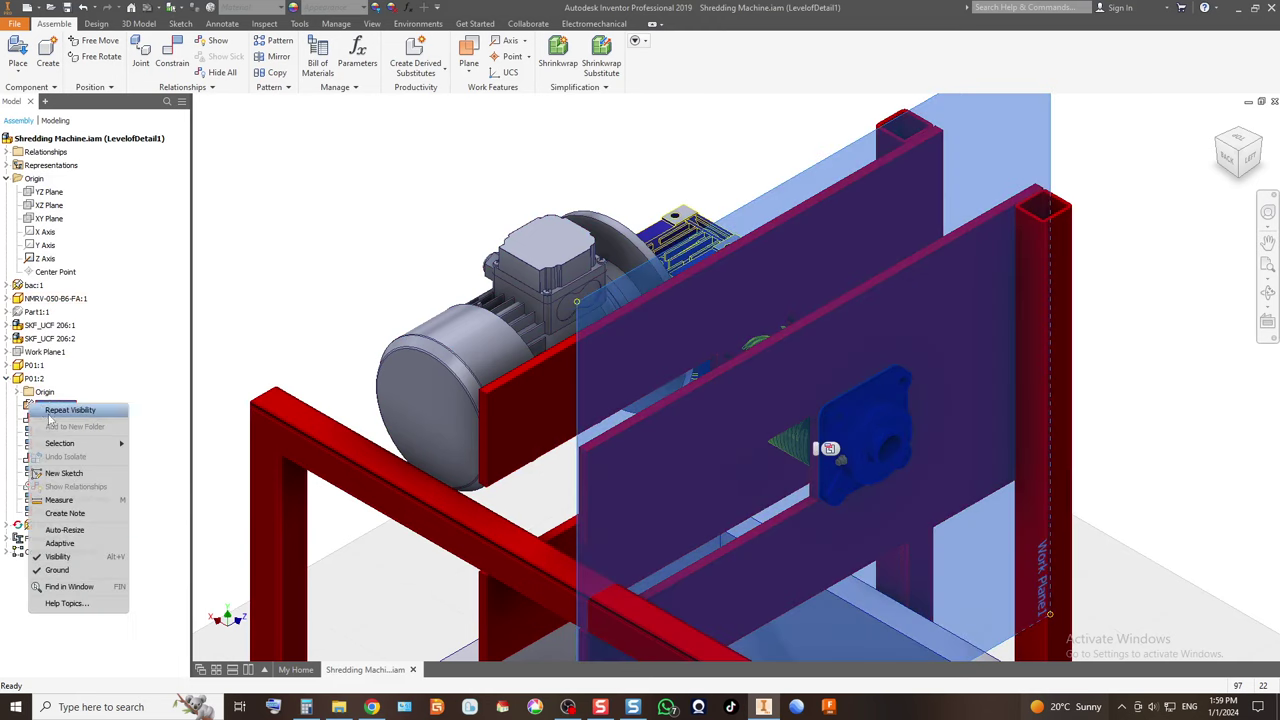
pyautogui.click(60, 556)
pyautogui.rightClick(60, 407)
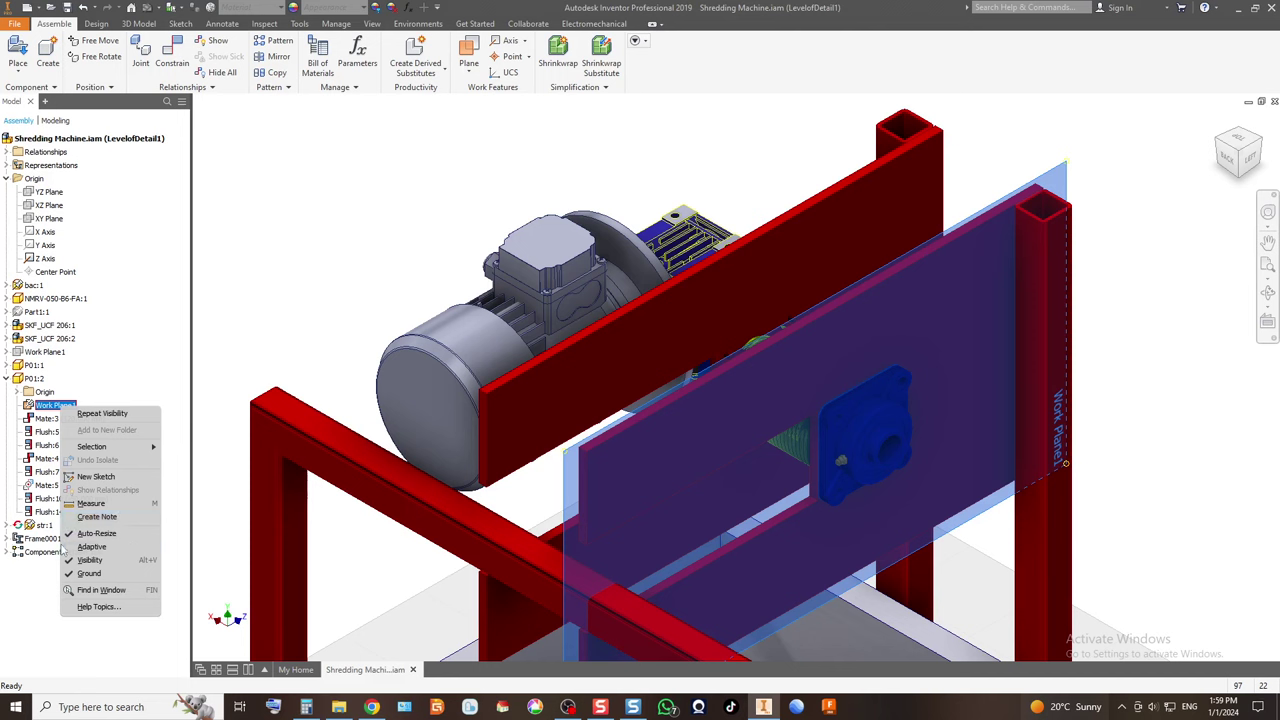
pyautogui.click(100, 561)
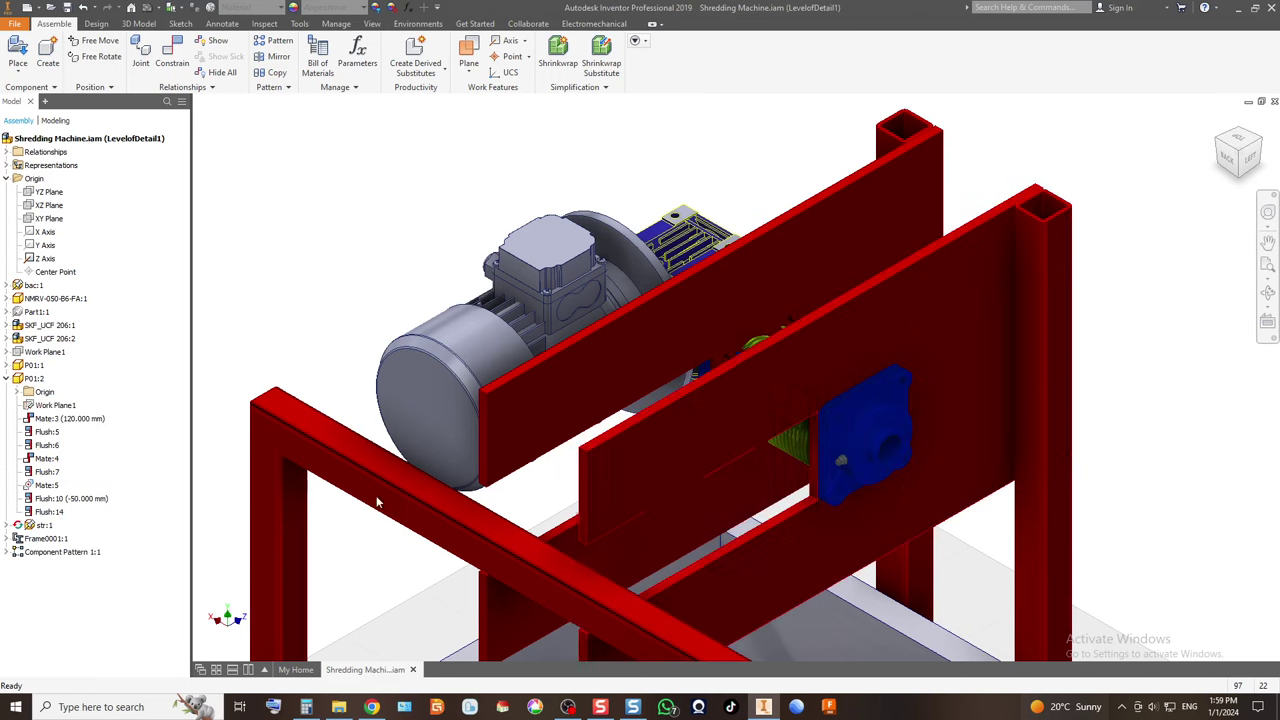
# Check the cutter stack between the two plates and hide the P01:2 plate.
pyautogui.click(1246, 160)
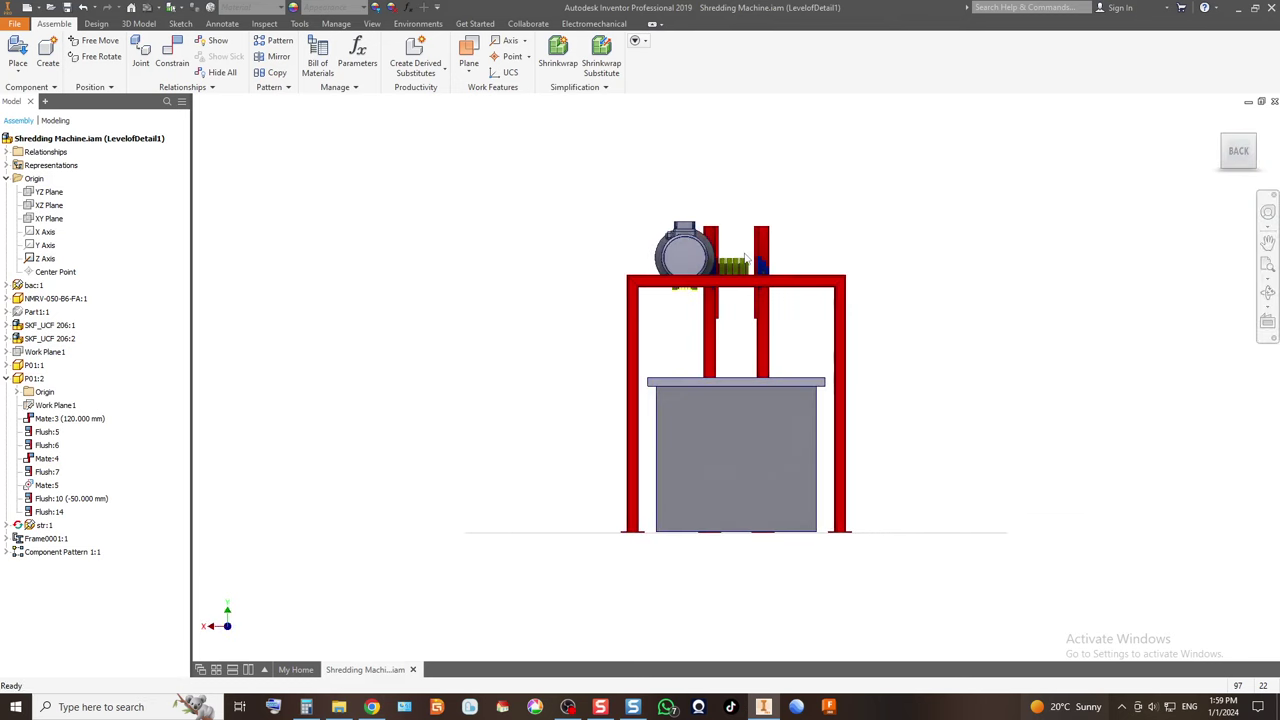
pyautogui.scroll(5, 745, 279)
pyautogui.scroll(-5, 670, 335)
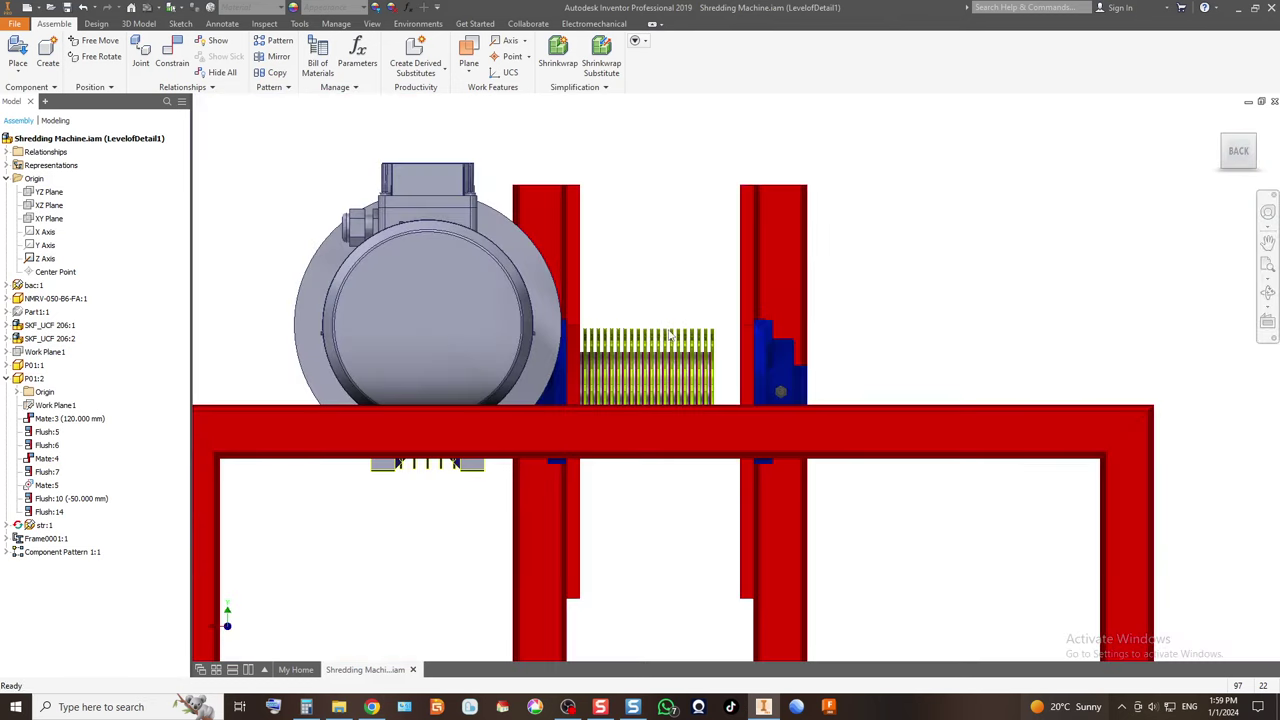
pyautogui.click(1224, 134)
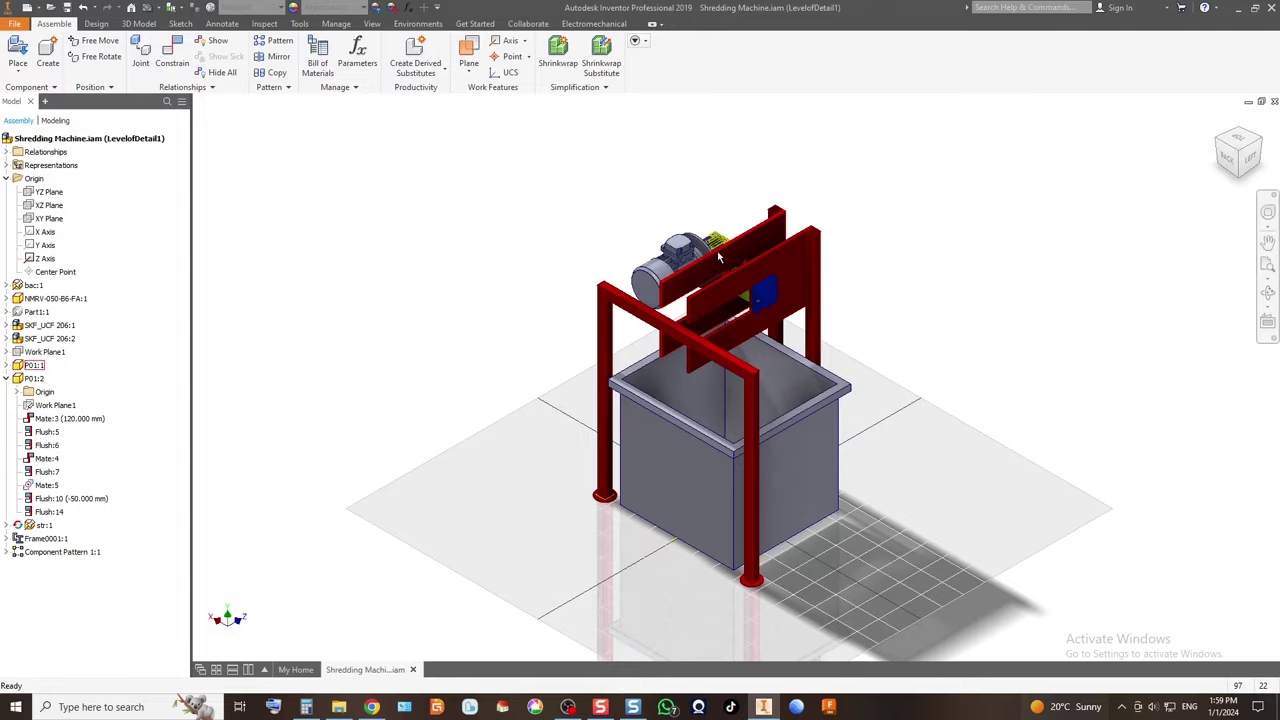
pyautogui.scroll(5, 720, 310)
pyautogui.scroll(-4, 856, 293)
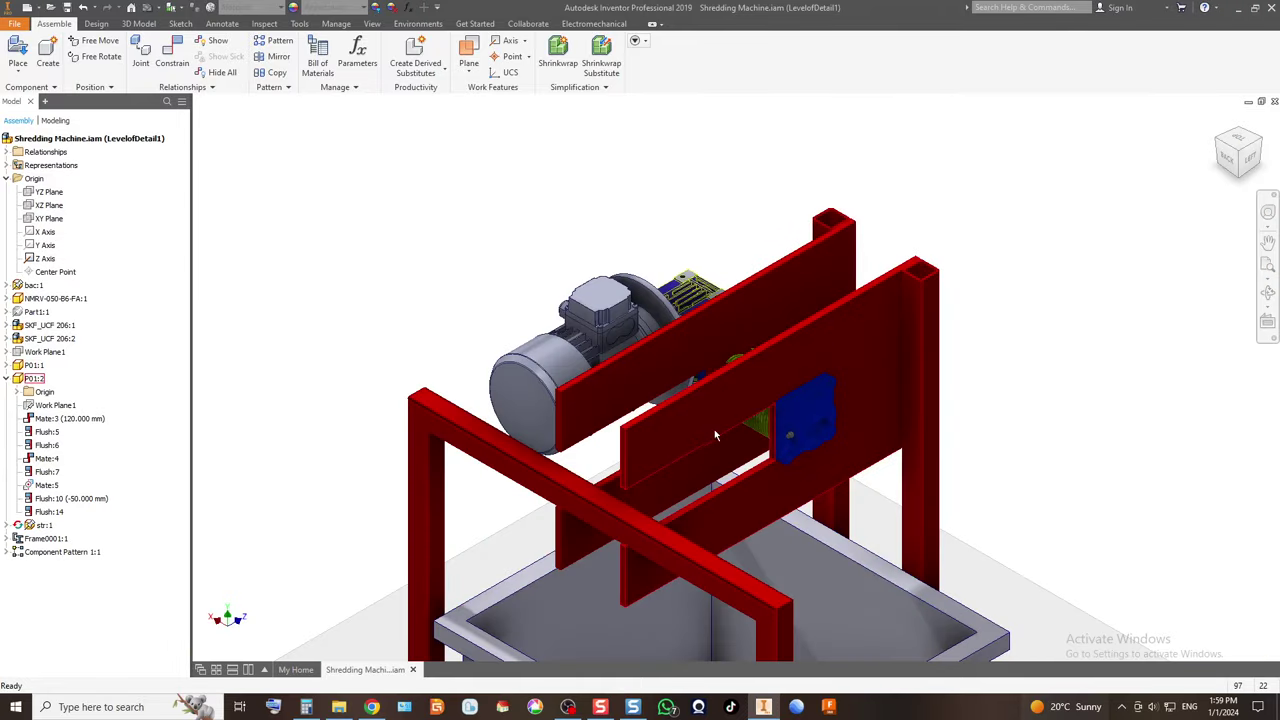
pyautogui.rightClick(38, 380)
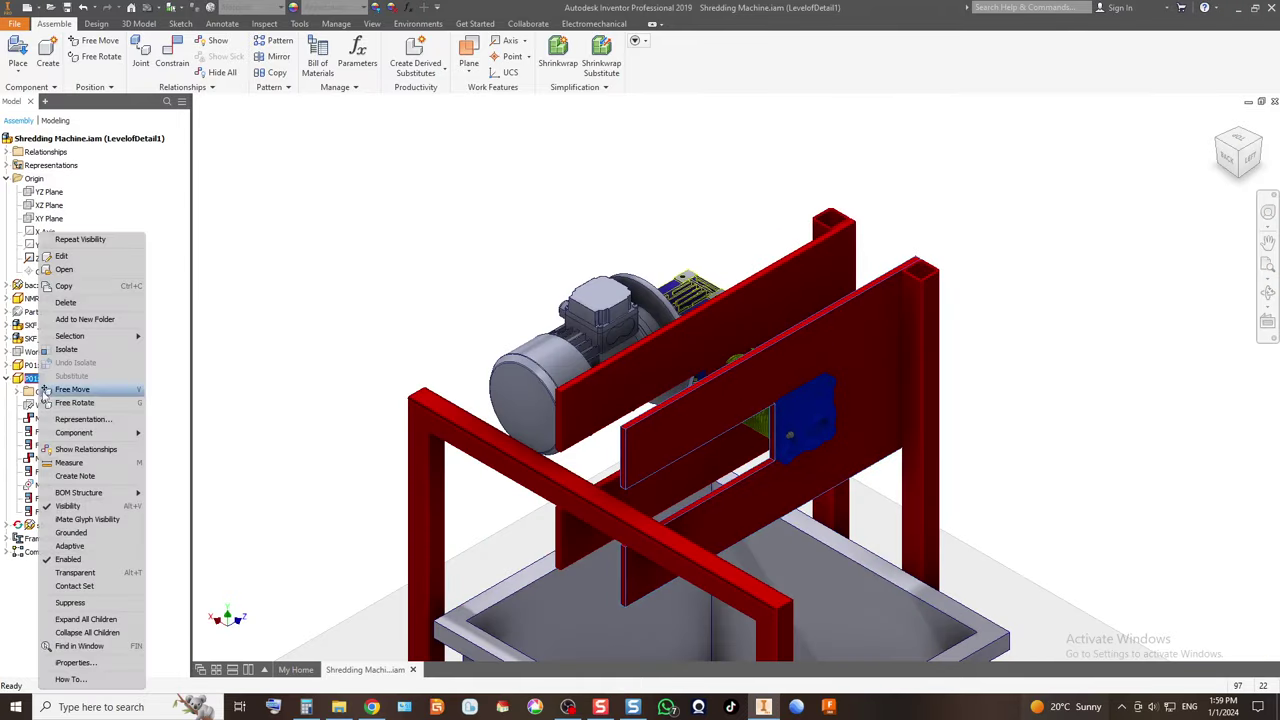
pyautogui.click(68, 505)
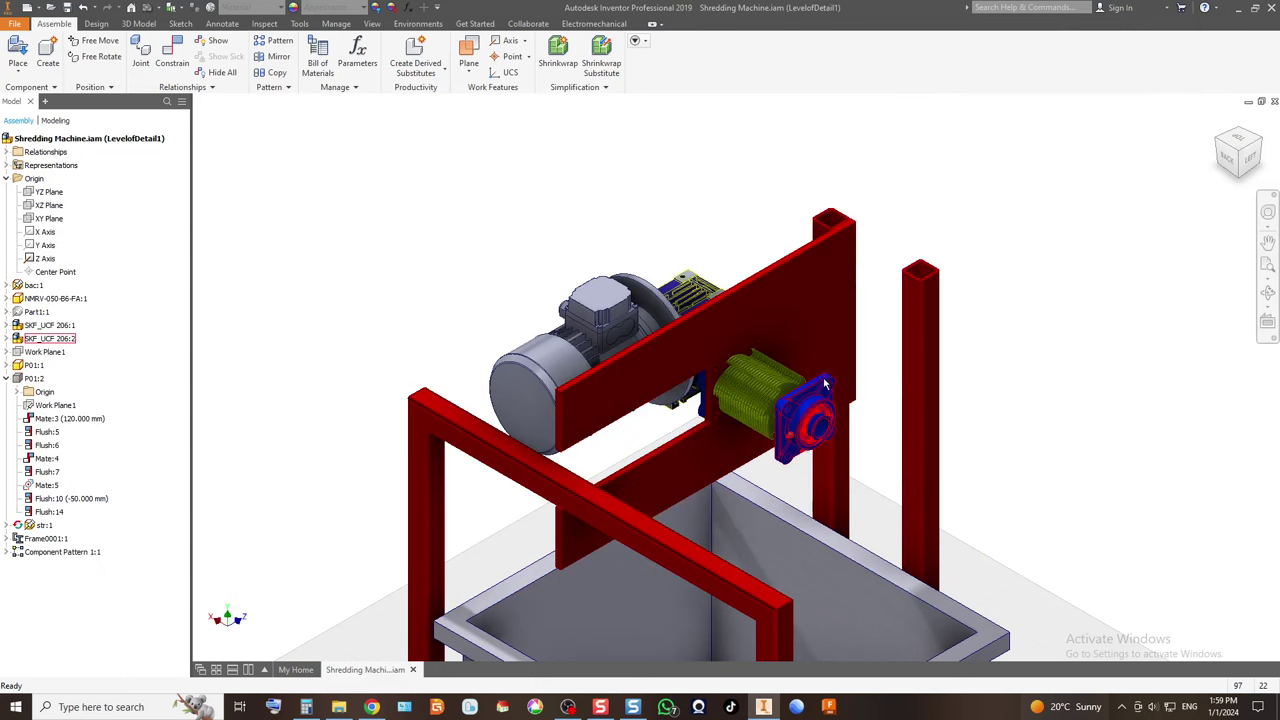
# Measure the distance from the remaining red plate's face to the outermost cutter disc's face.
pyautogui.scroll(5, 789, 366)
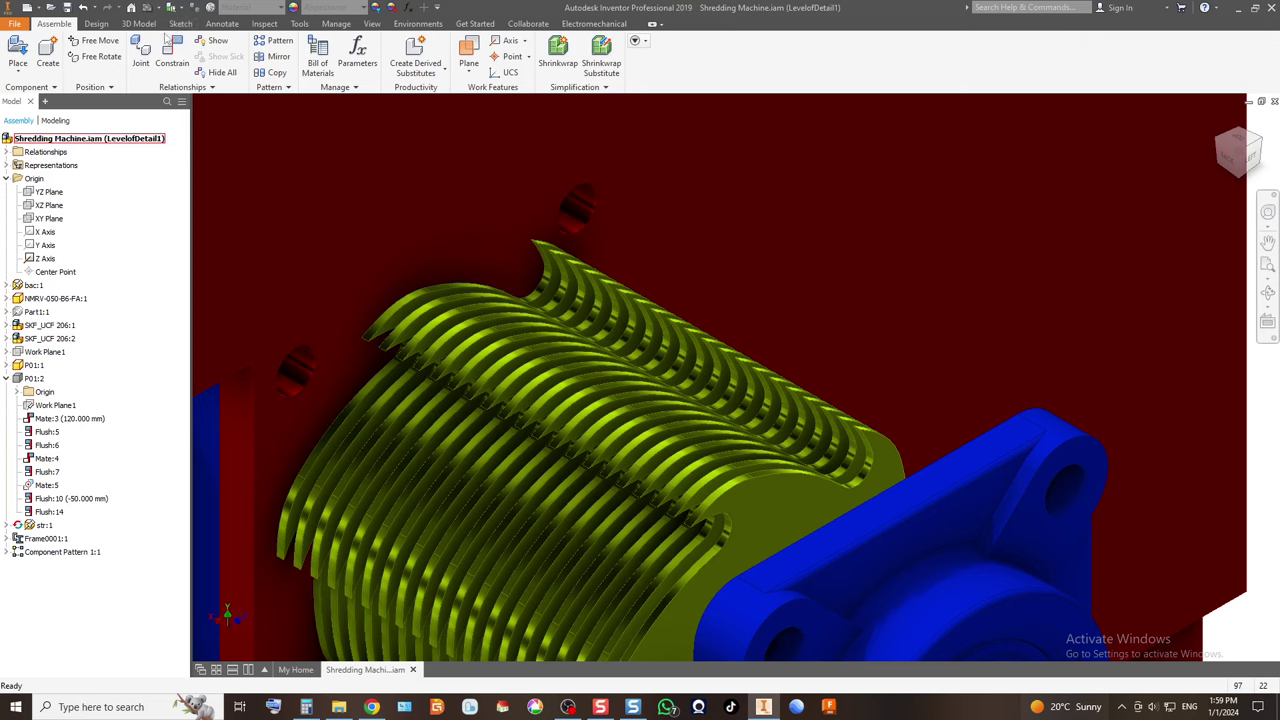
pyautogui.click(96, 24)
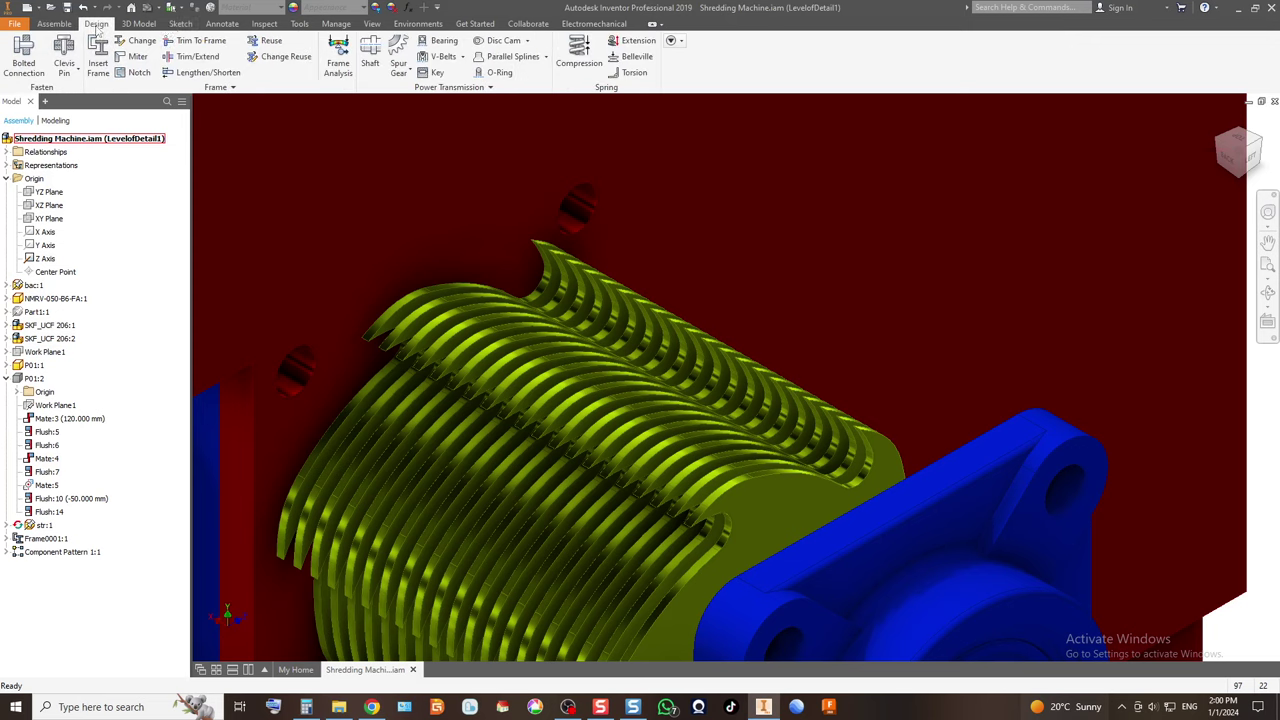
pyautogui.click(264, 24)
pyautogui.click(122, 55)
pyautogui.scroll(-3, 396, 374)
pyautogui.click(365, 252)
pyautogui.scroll(-2, 327, 445)
pyautogui.scroll(5, 327, 437)
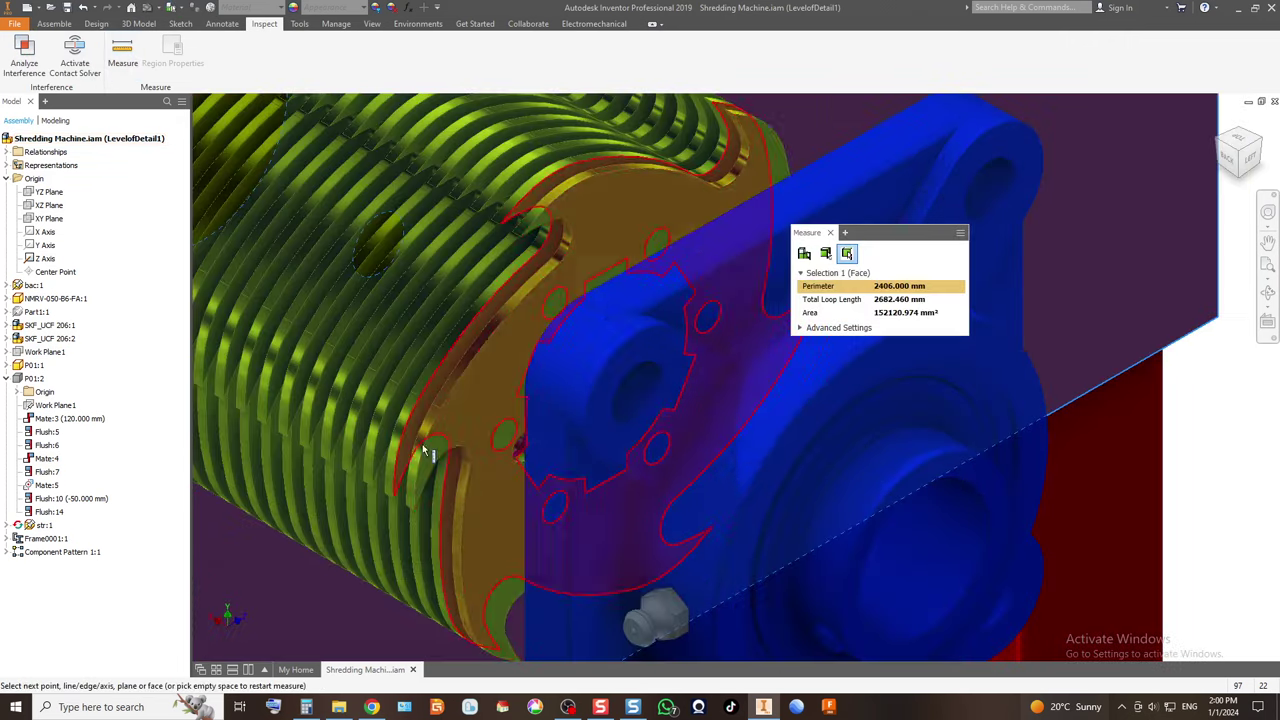
pyautogui.click(575, 405)
pyautogui.scroll(-5, 579, 405)
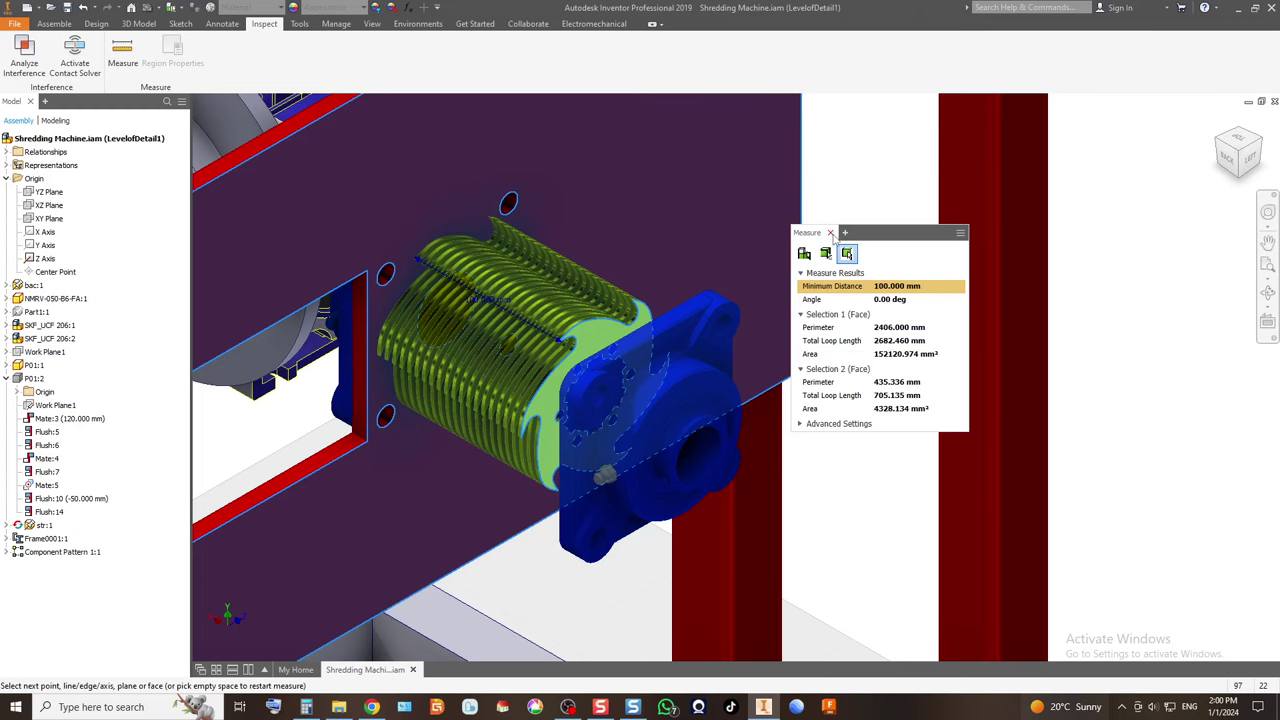
pyautogui.click(830, 233)
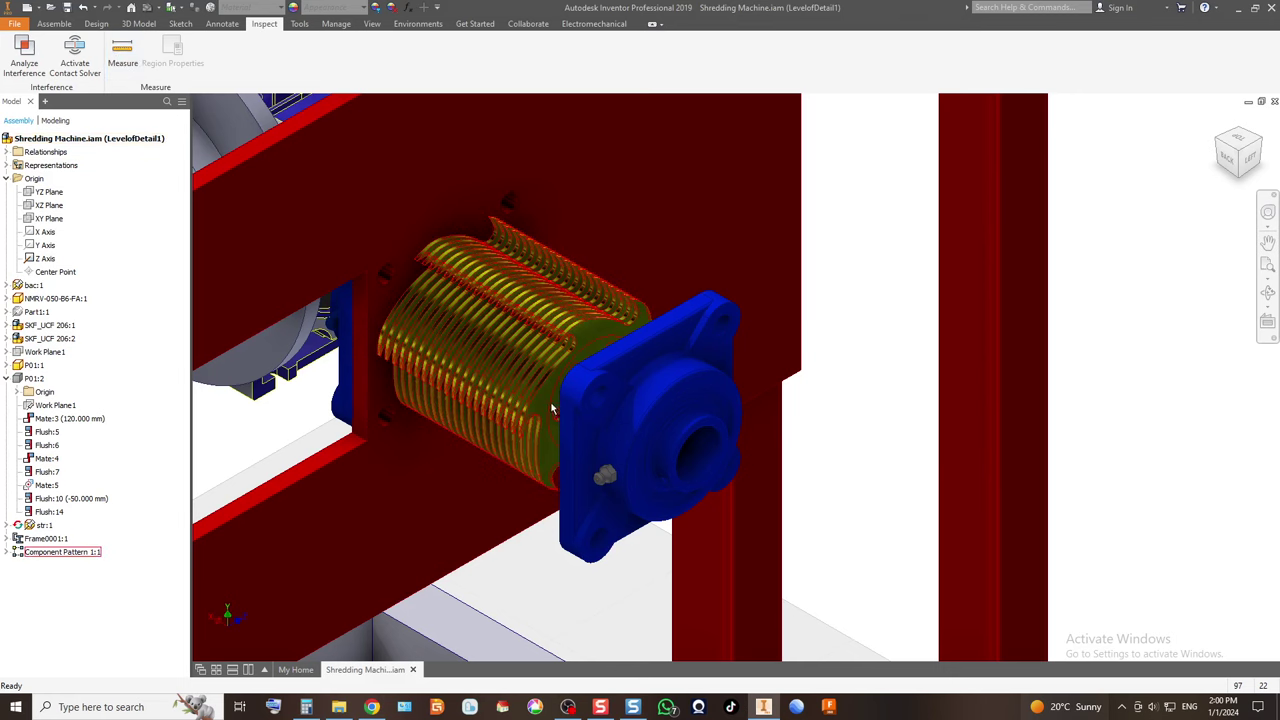
# Edit Component Pattern 1:1 and set its column count to 22.
pyautogui.click(86, 558)
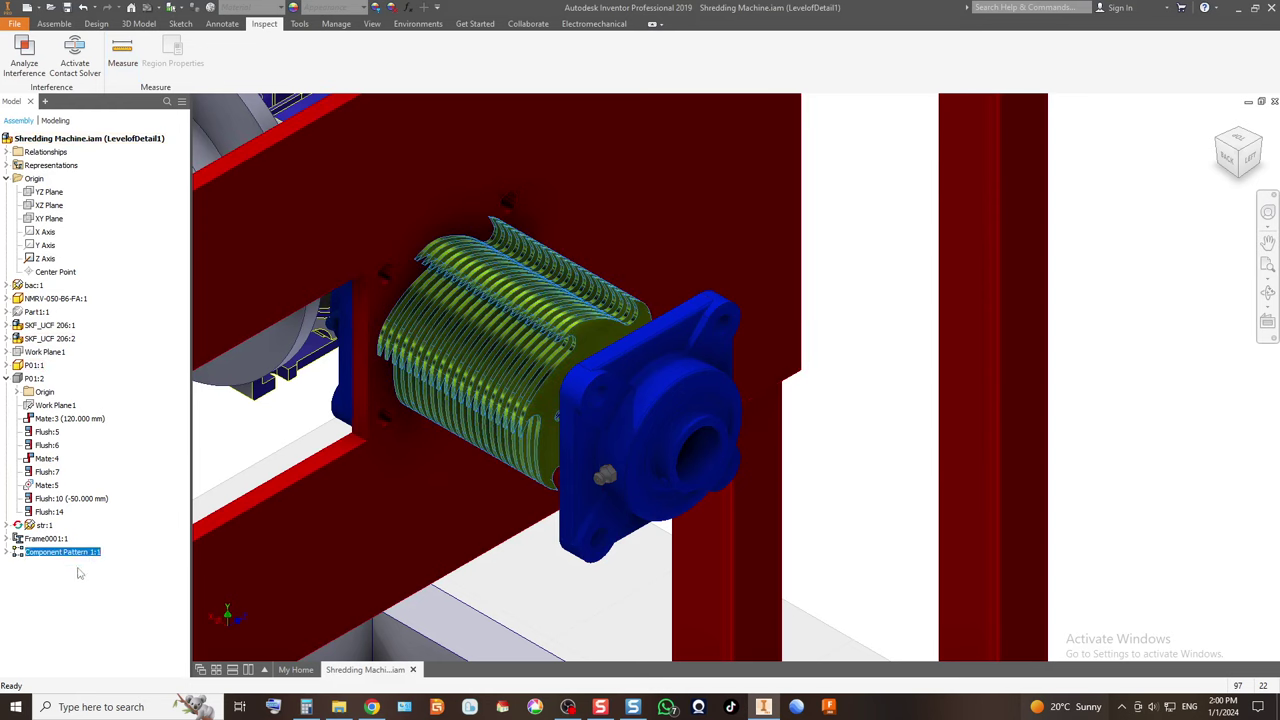
pyautogui.press('Escape')
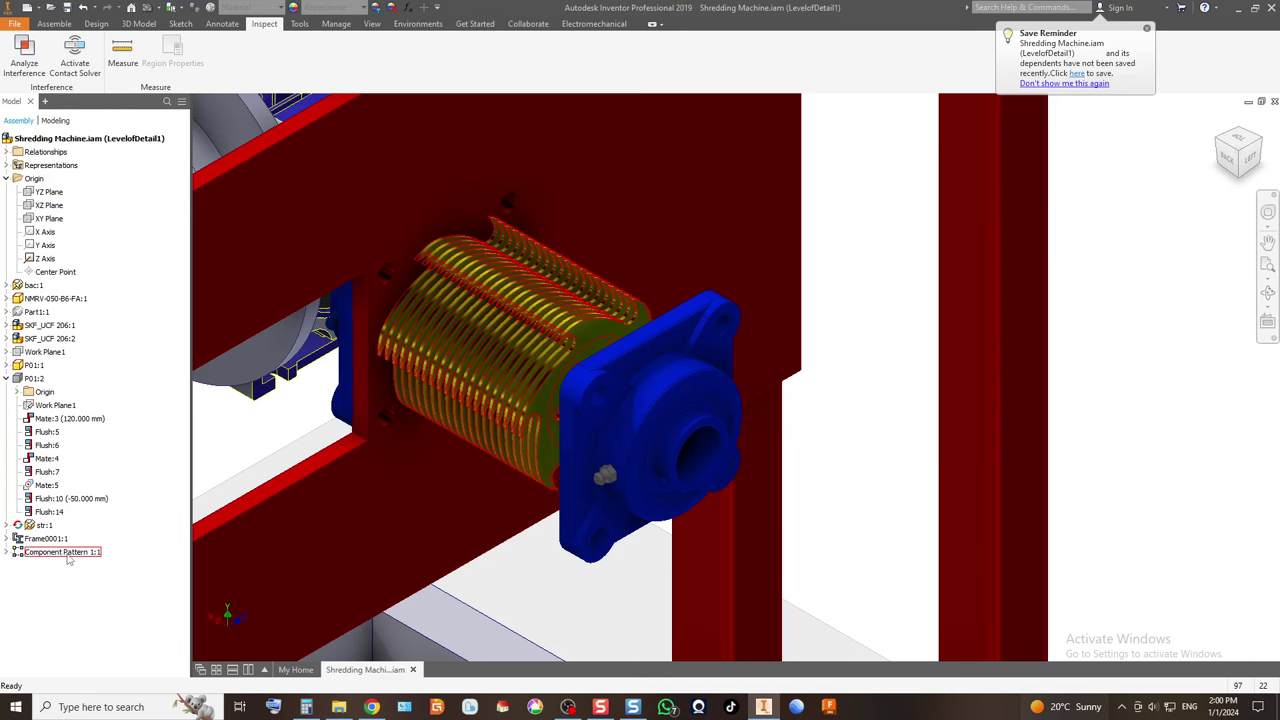
pyautogui.doubleClick(68, 556)
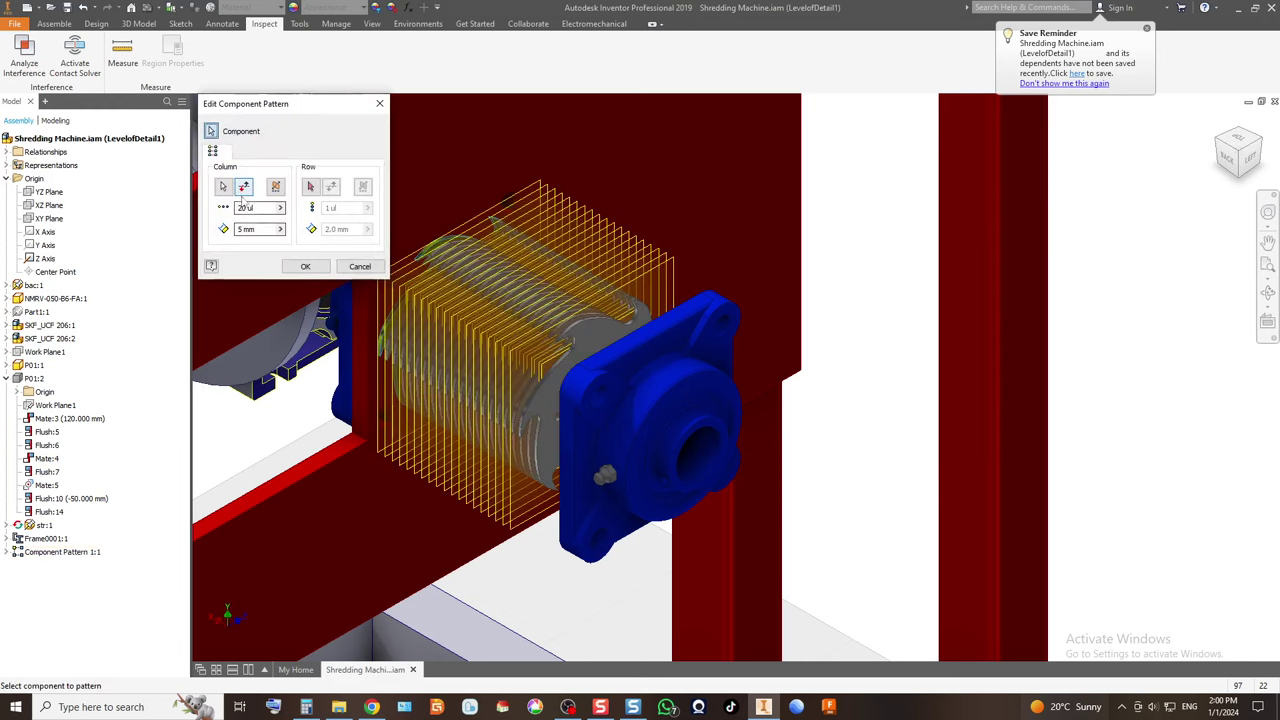
pyautogui.doubleClick(246, 208)
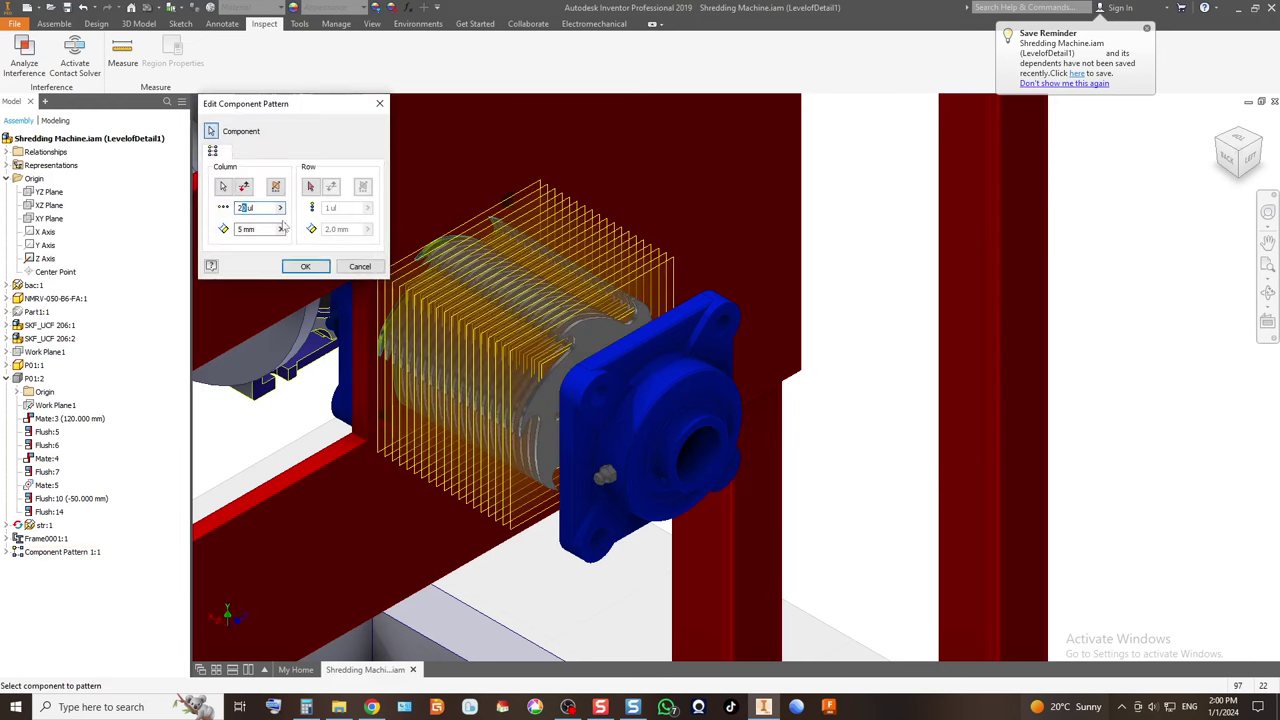
pyautogui.write('22')
pyautogui.click(303, 265)
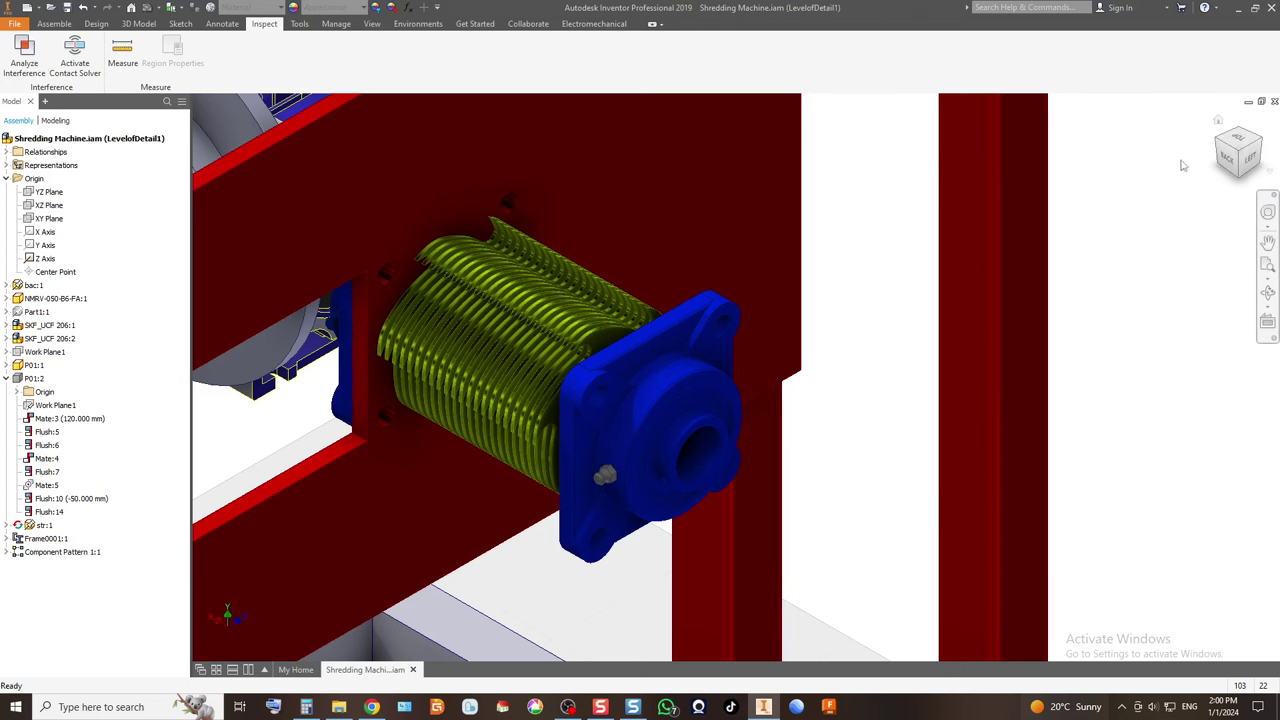
# Measure the distance from a cutter disc's face to the circular edge of the adjacent disc.
pyautogui.click(1228, 156)
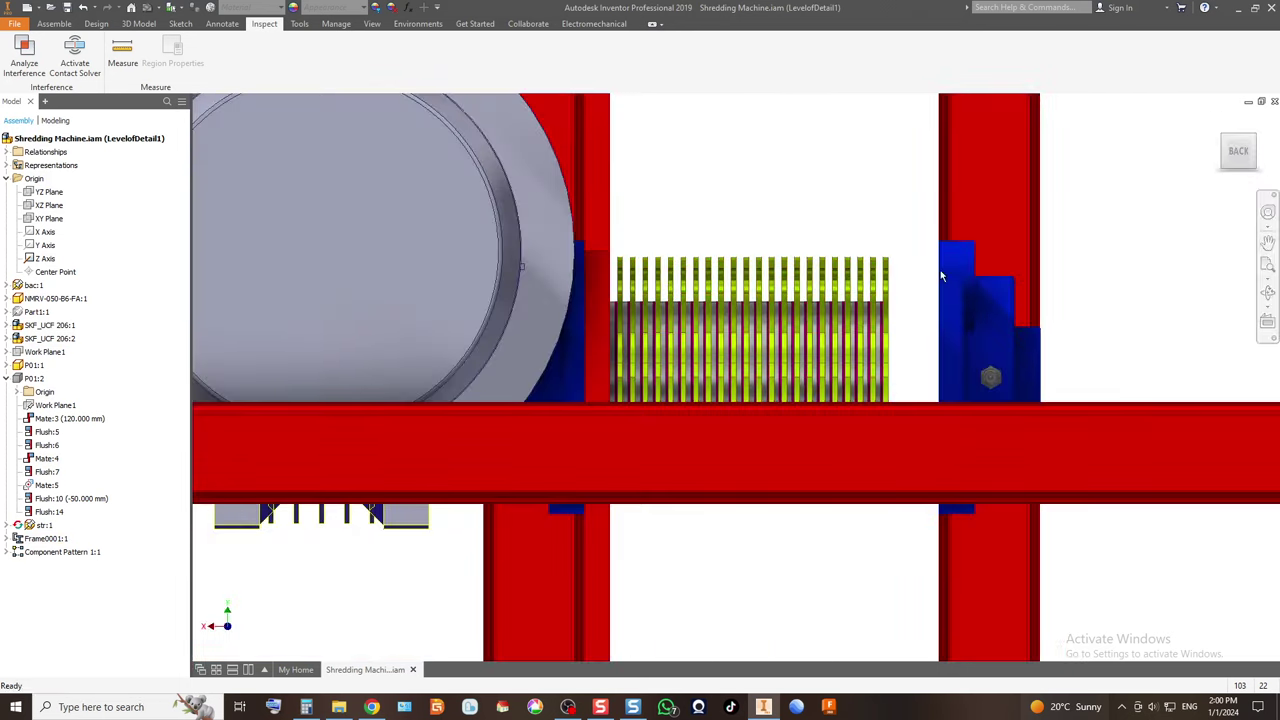
pyautogui.click(1253, 139)
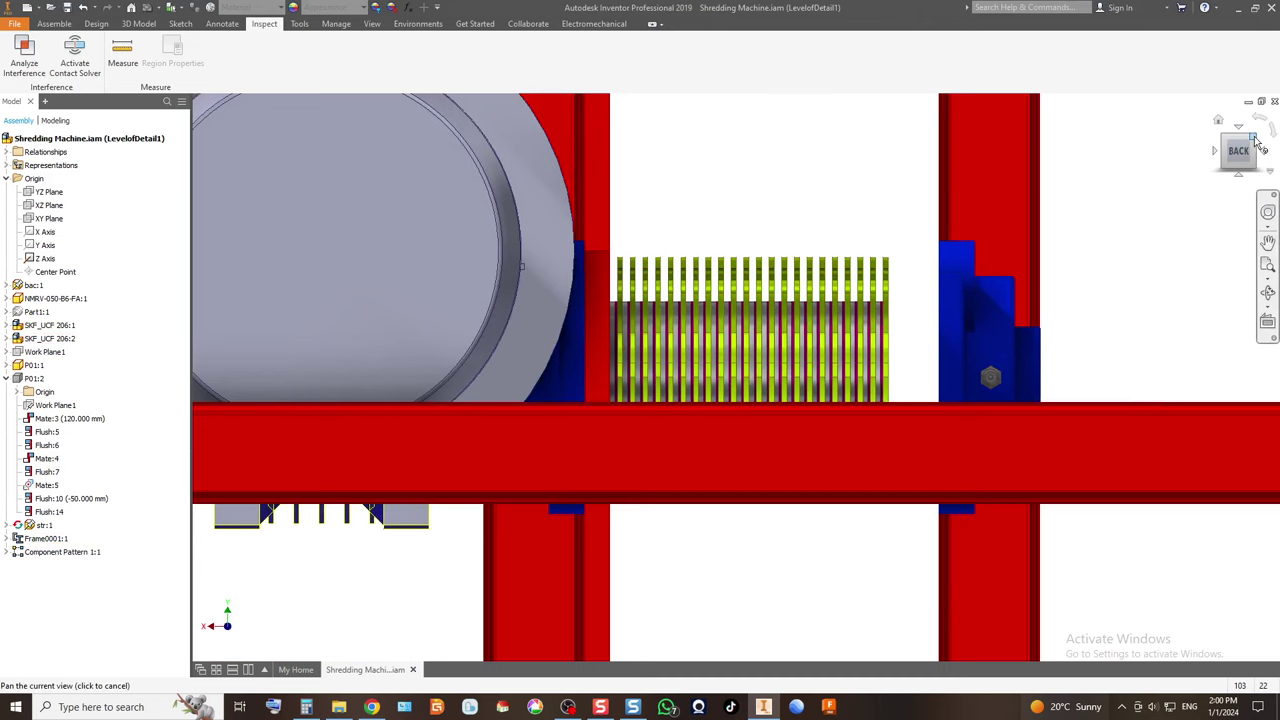
pyautogui.scroll(5, 641, 290)
pyautogui.scroll(4, 639, 271)
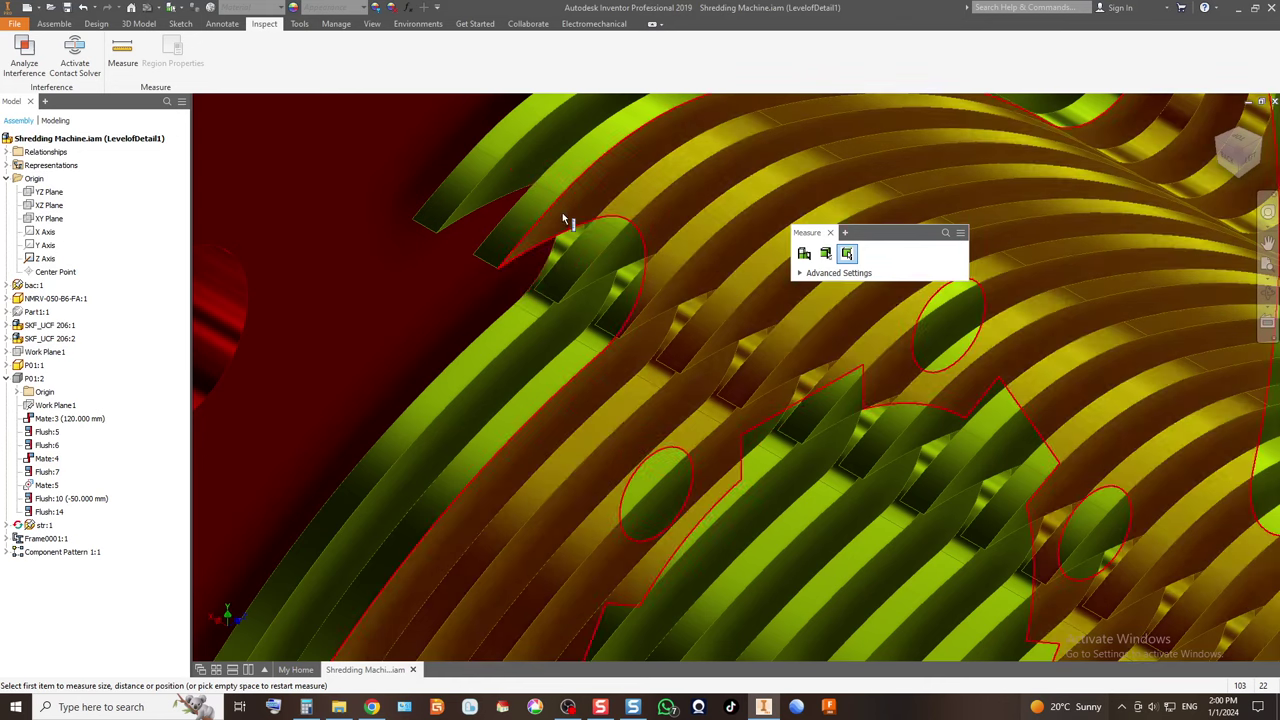
pyautogui.click(566, 204)
pyautogui.click(587, 230)
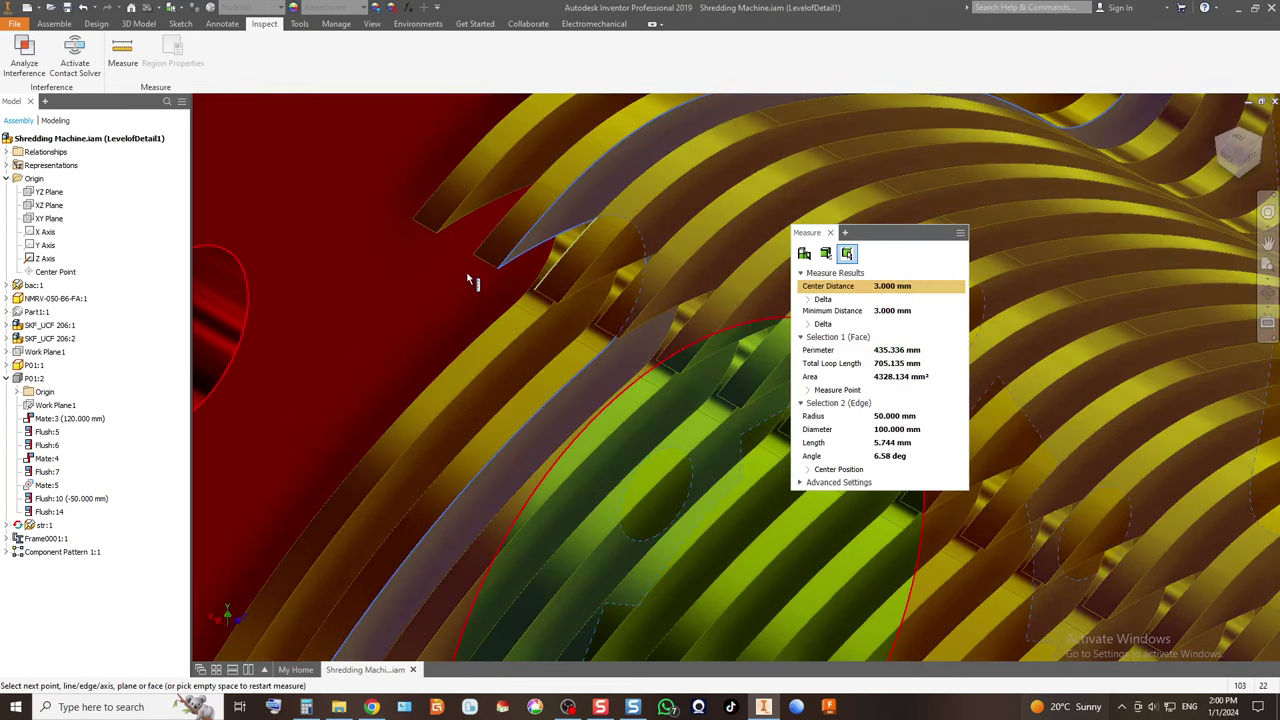
pyautogui.click(830, 232)
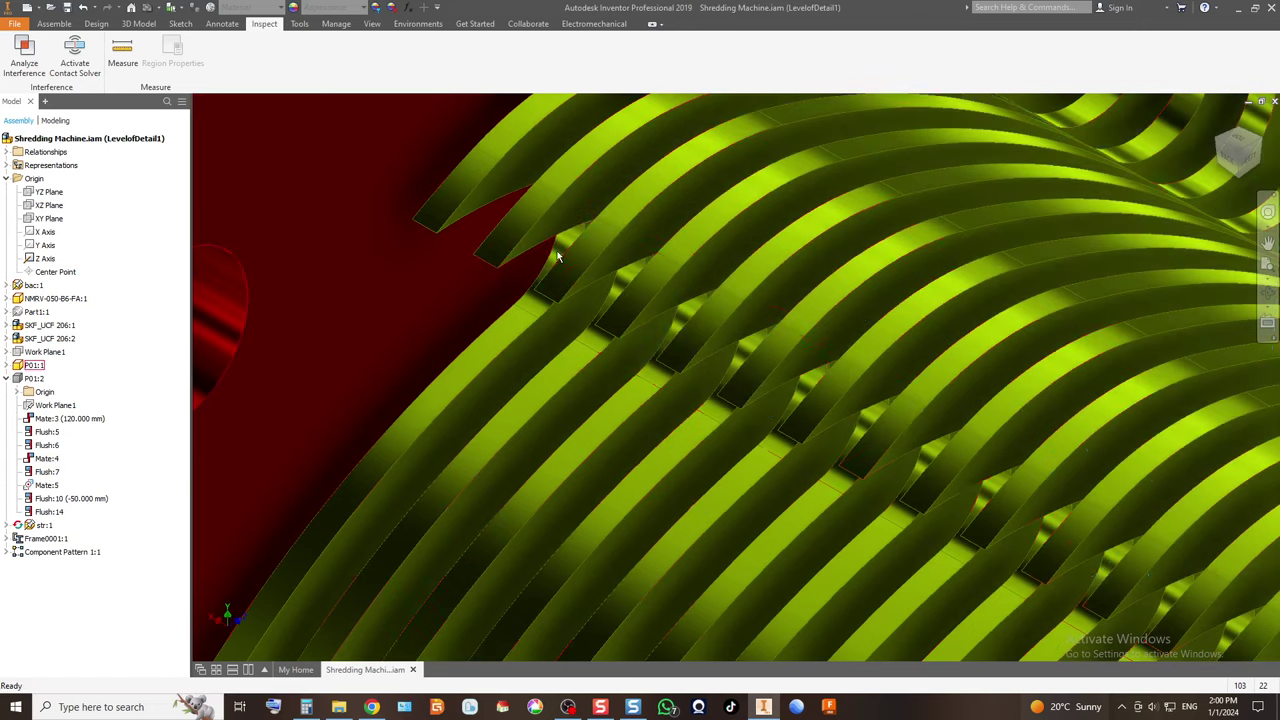
# Hide the SKF_UCF 206:2 bearing and view the end cutter's bore and holes straight on from the left side.
pyautogui.scroll(3, 548, 318)
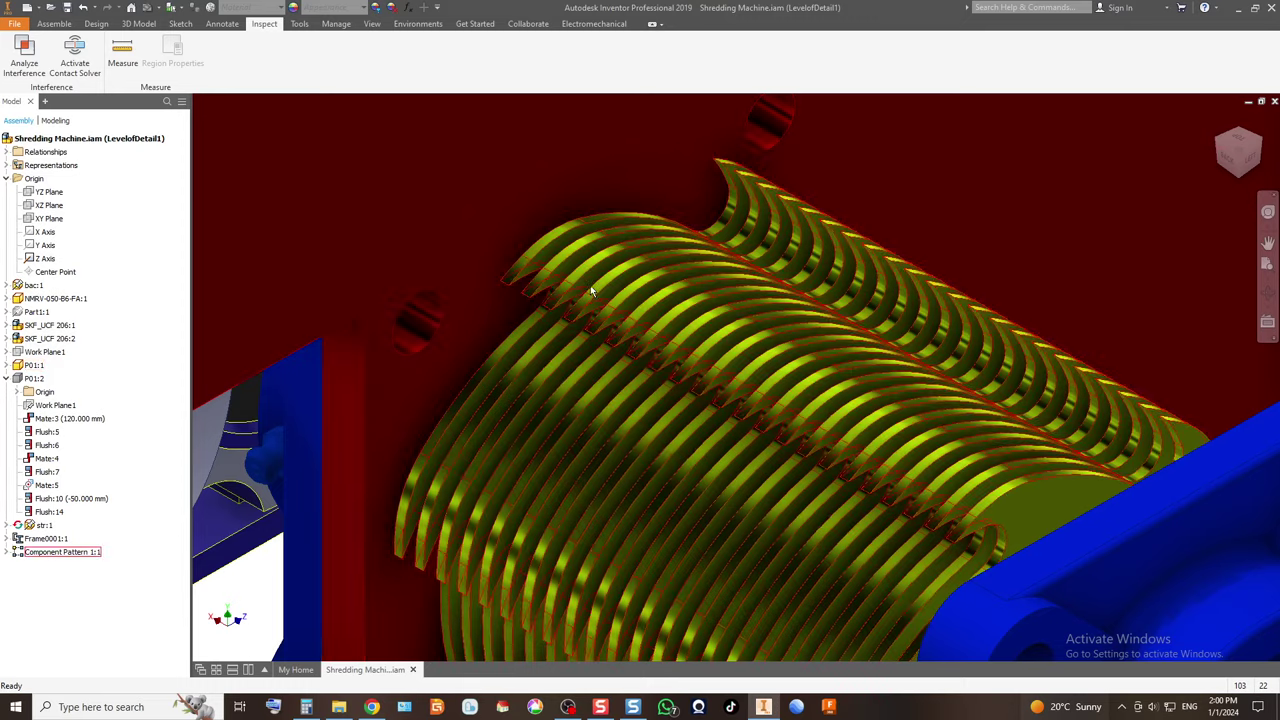
pyautogui.scroll(2, 605, 292)
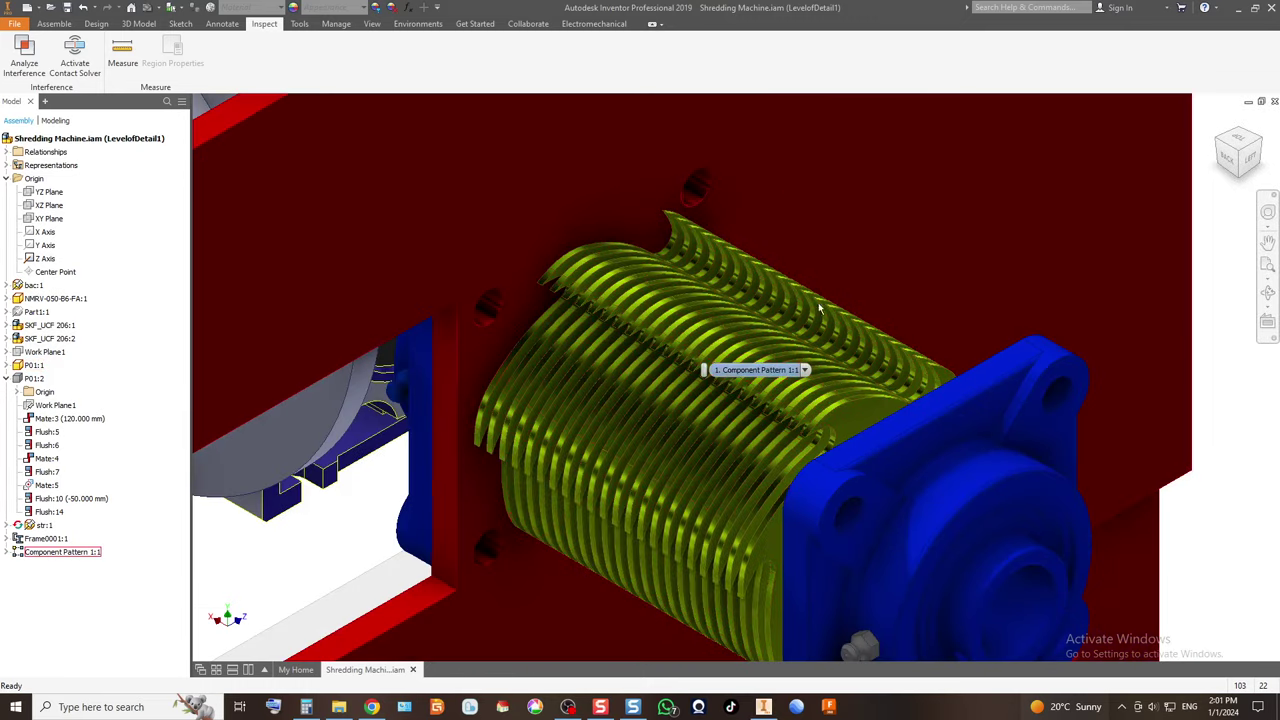
pyautogui.click(1250, 160)
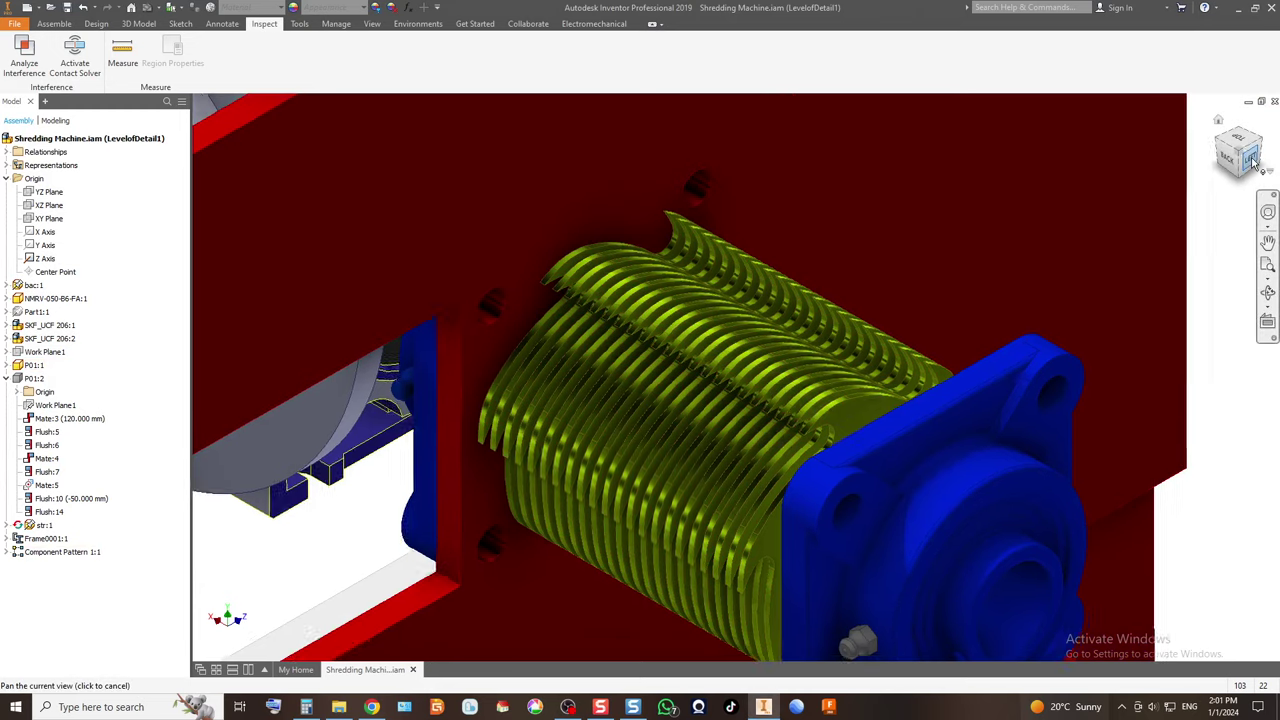
pyautogui.scroll(6, 751, 273)
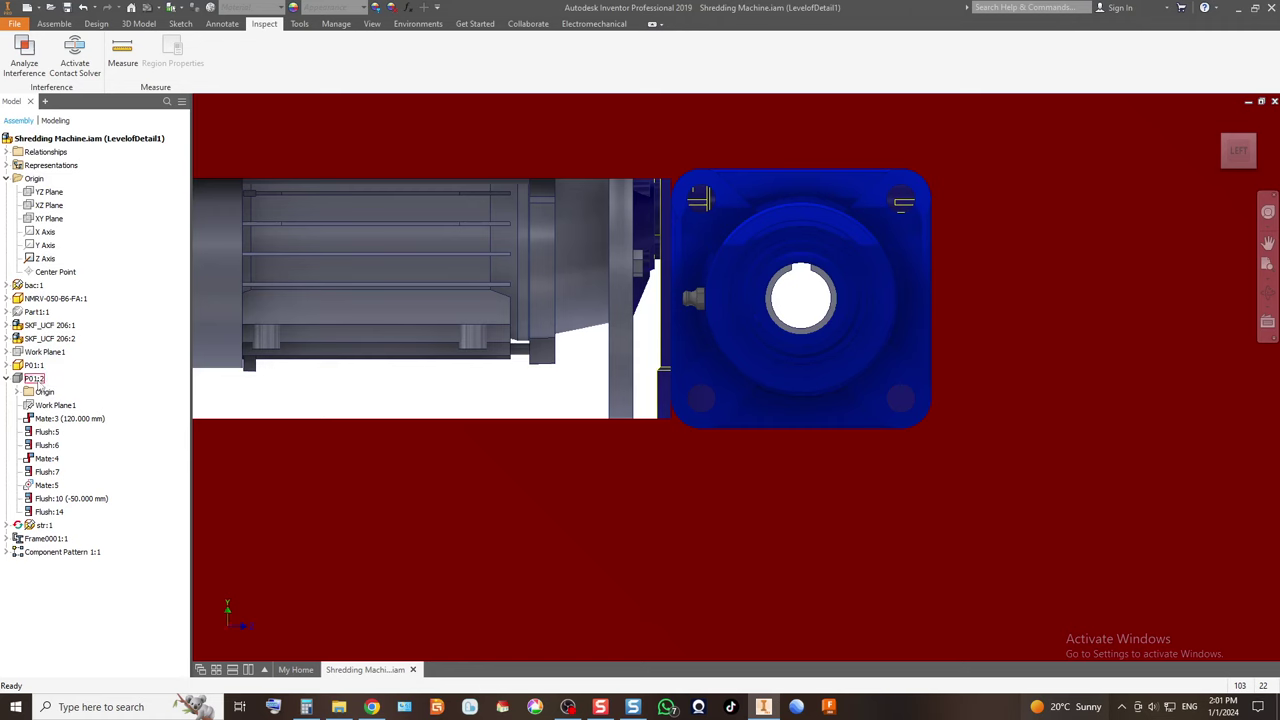
pyautogui.click(62, 341)
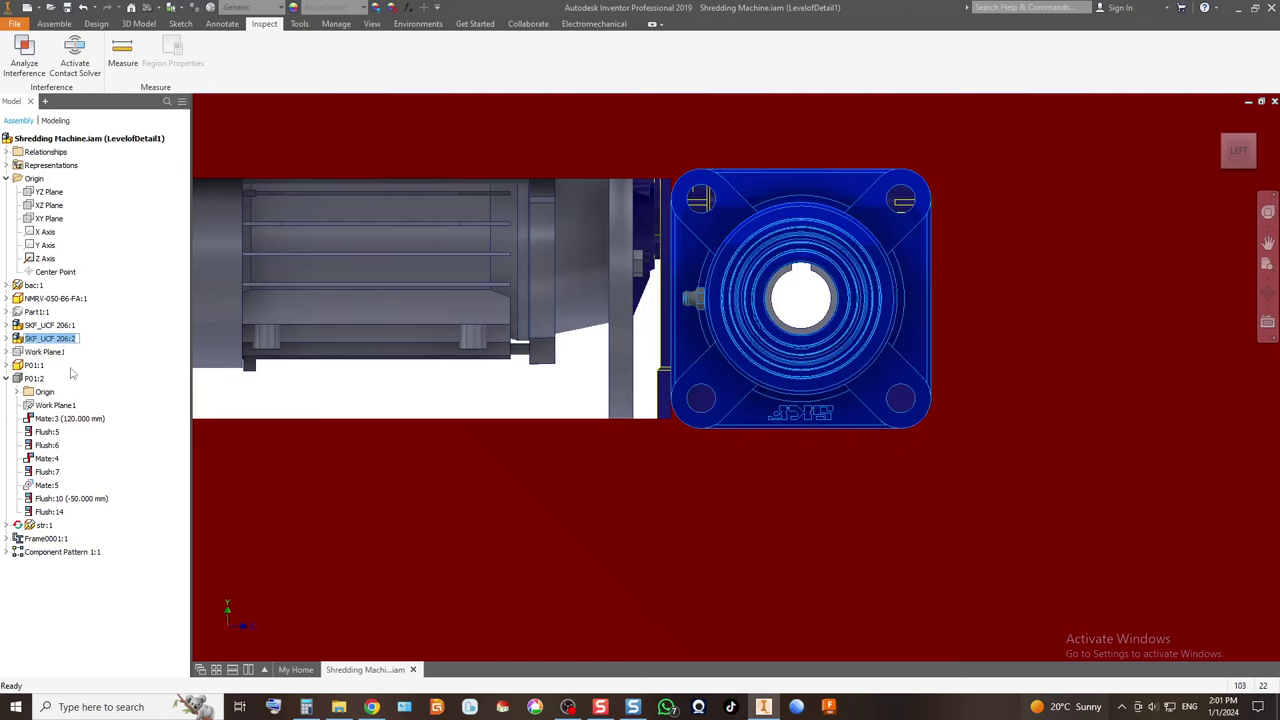
pyautogui.rightClick(66, 343)
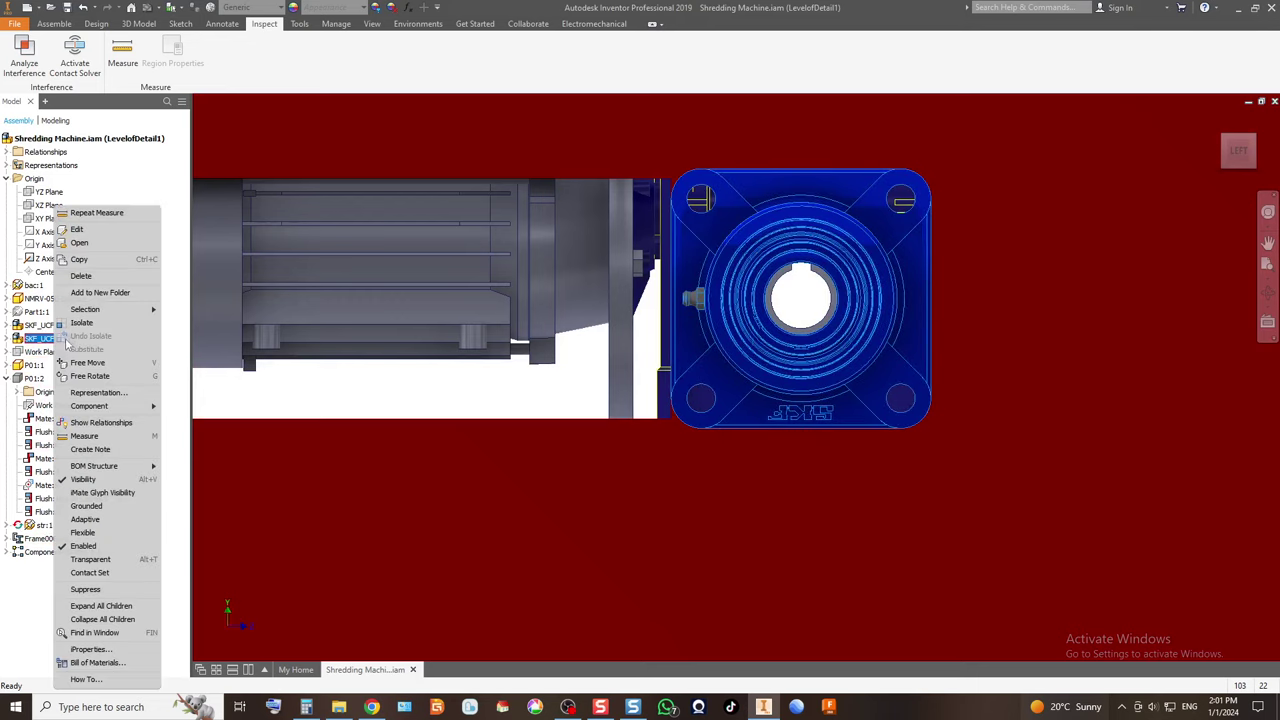
pyautogui.click(105, 484)
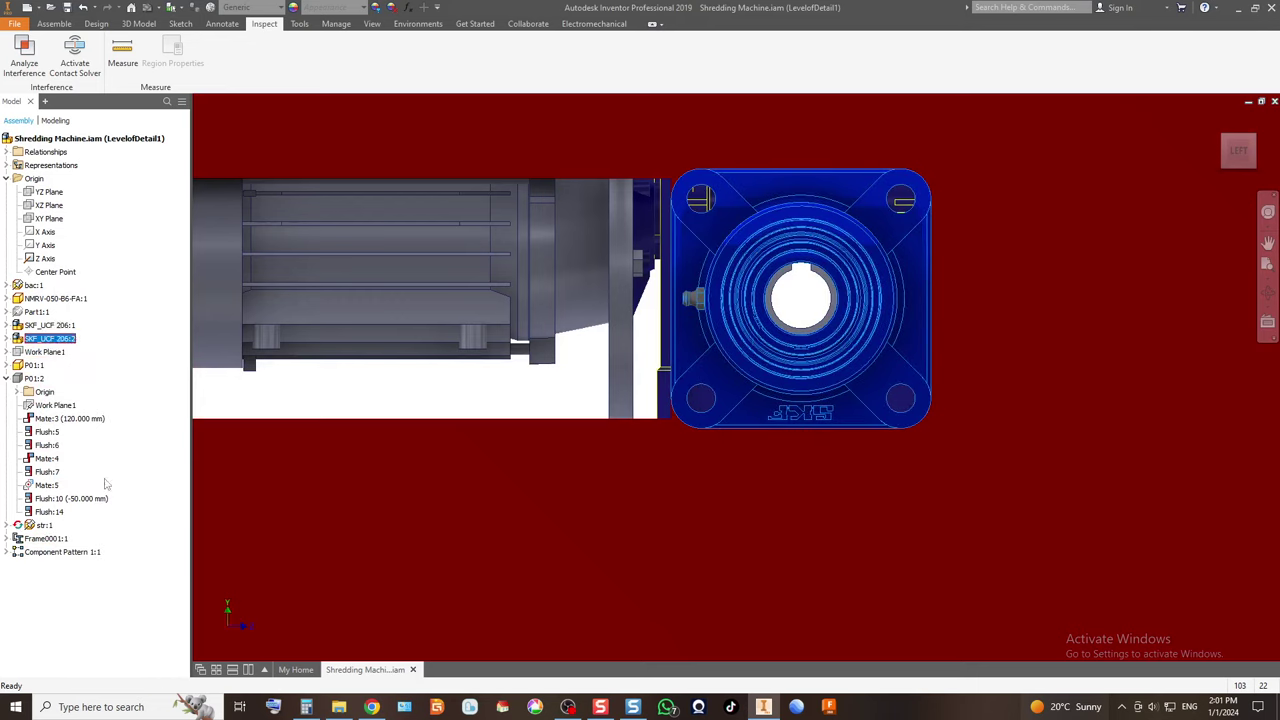
pyautogui.scroll(-5, 825, 317)
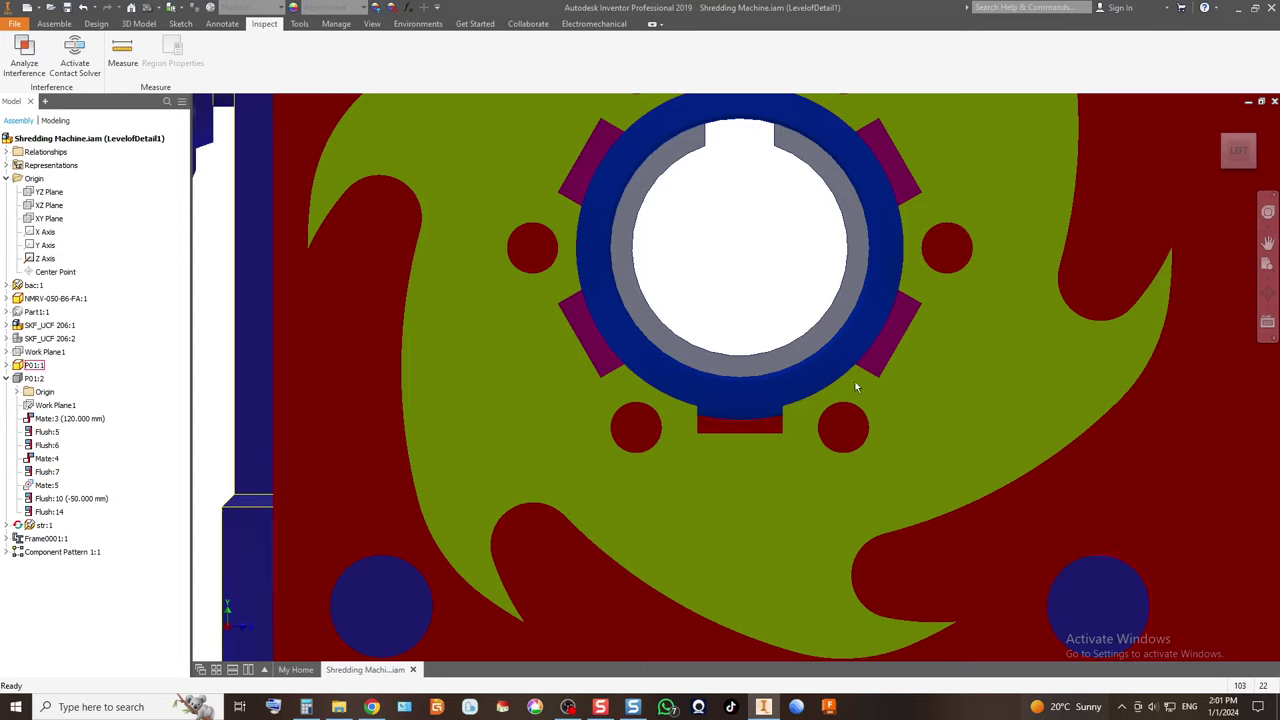
pyautogui.scroll(2, 793, 400)
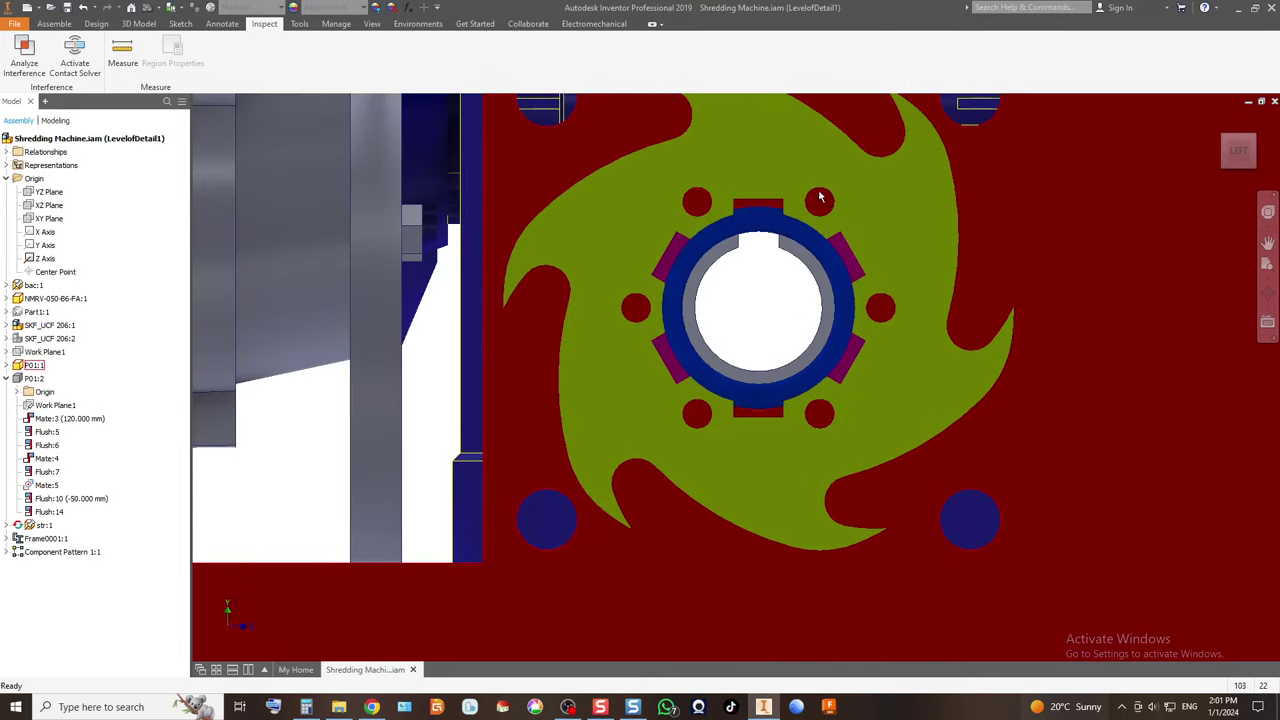
# Switch to Snagit Editor, open the assembled shredder box photo and trace the diagonal rows of cutter teeth with blue pen lines.
pyautogui.scroll(-4, 822, 200)
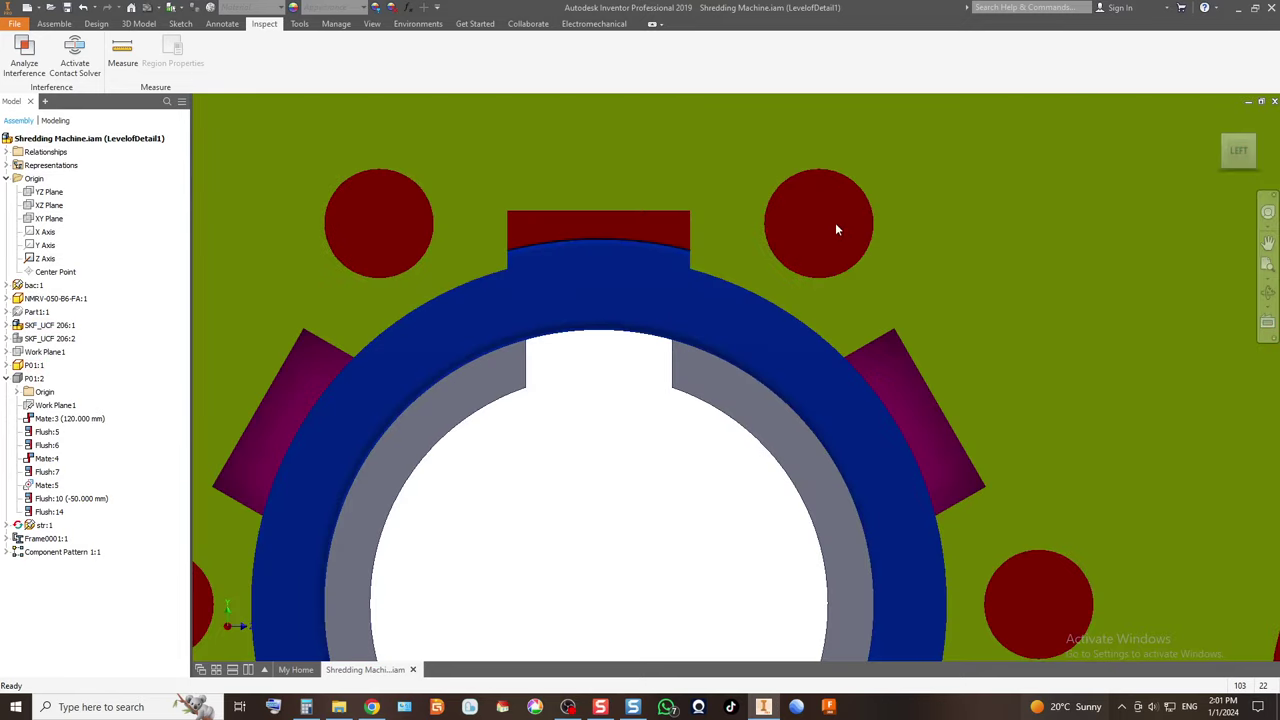
pyautogui.scroll(4, 722, 293)
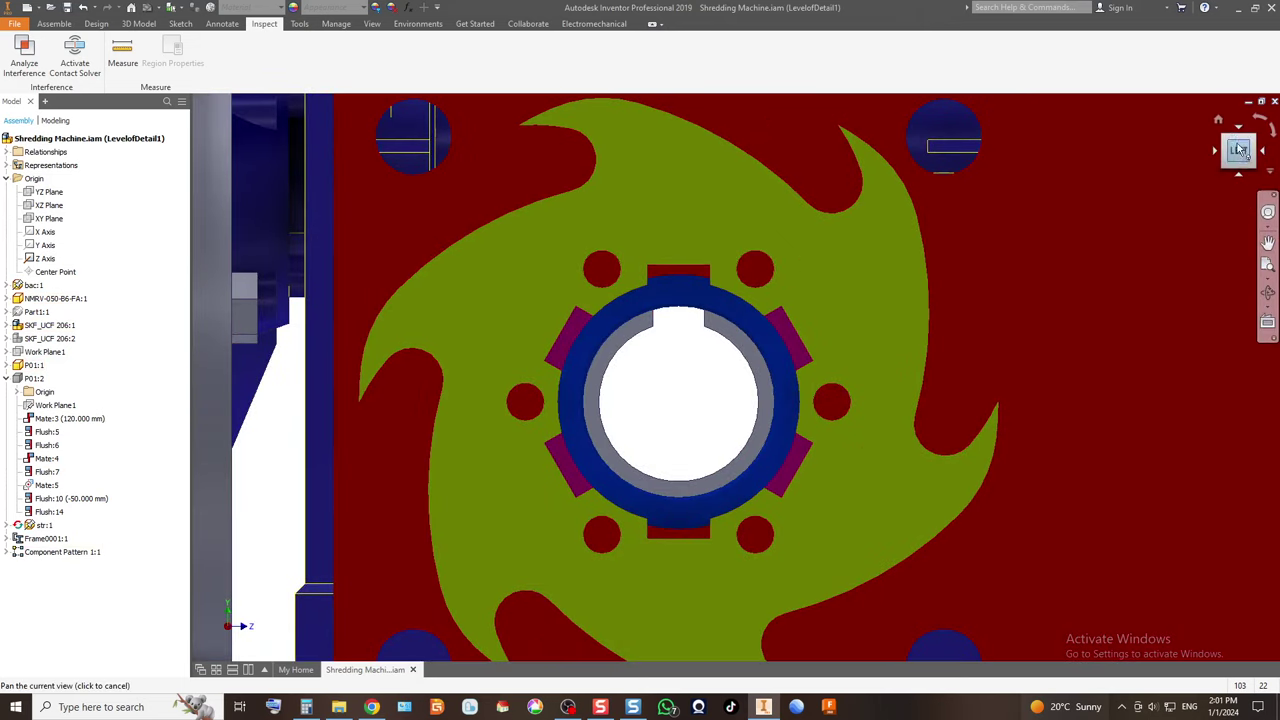
pyautogui.click(633, 707)
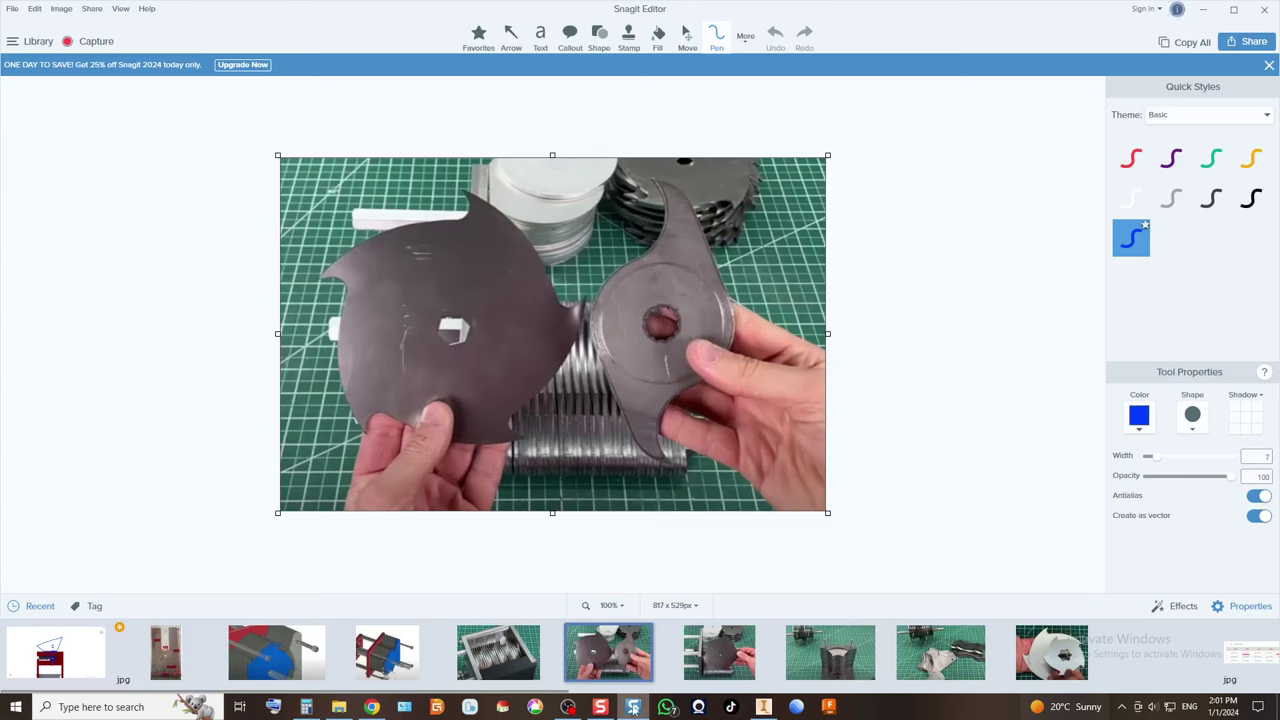
pyautogui.click(475, 660)
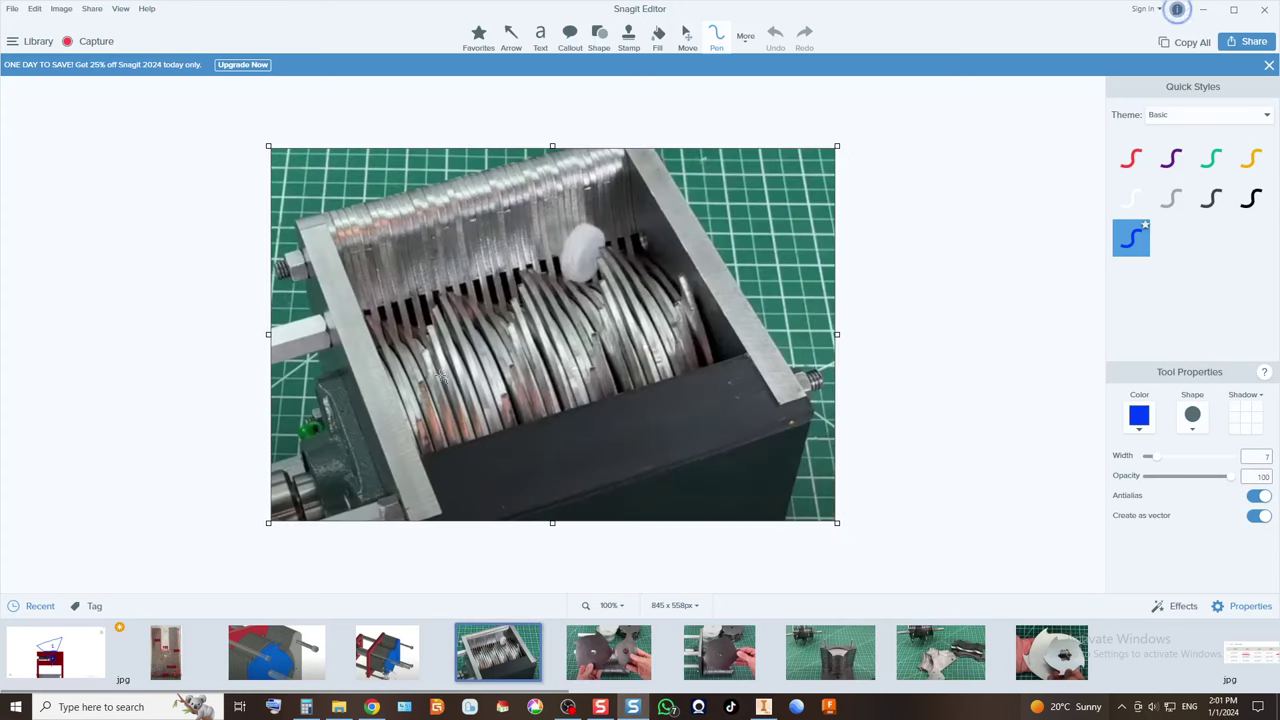
pyautogui.moveTo(418, 420); pyautogui.dragTo(437, 352)
pyautogui.moveTo(489, 427); pyautogui.dragTo(524, 288)
pyautogui.moveTo(585, 373); pyautogui.dragTo(602, 253)
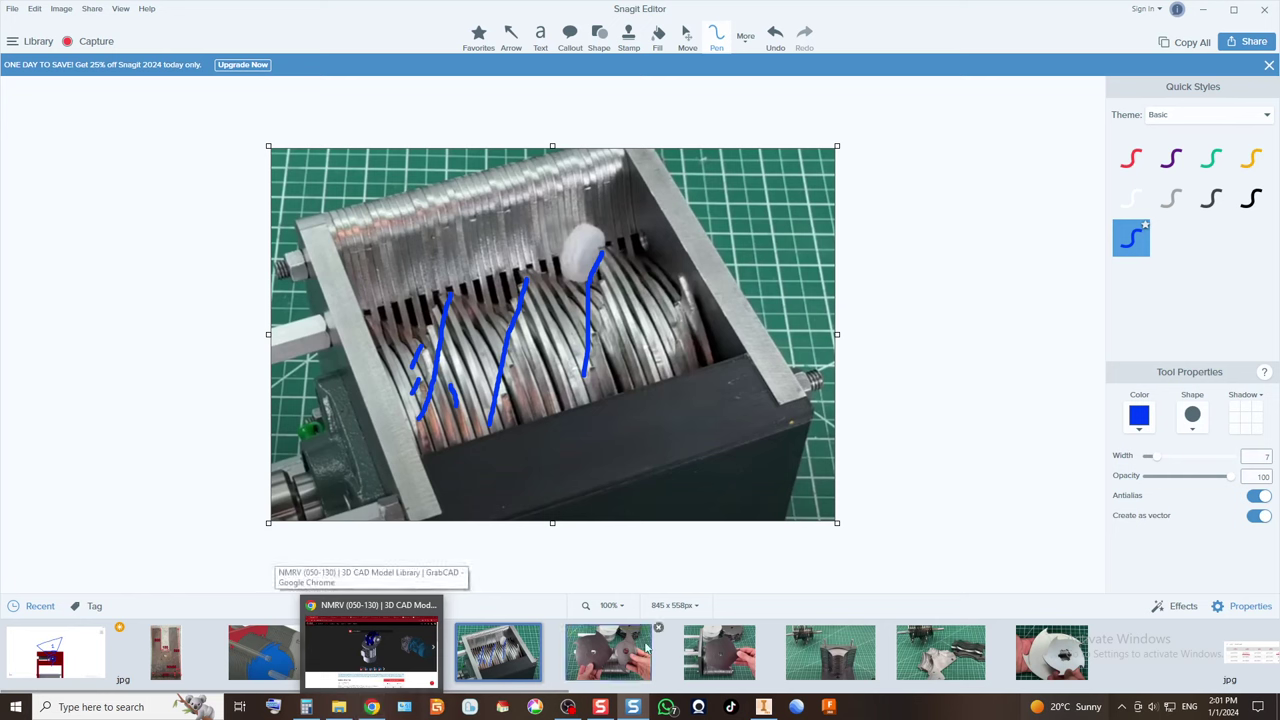
# Switch back to Inventor and examine the cutter stack's bore and notches up close from a back-left isometric view.
pyautogui.moveTo(603, 710)
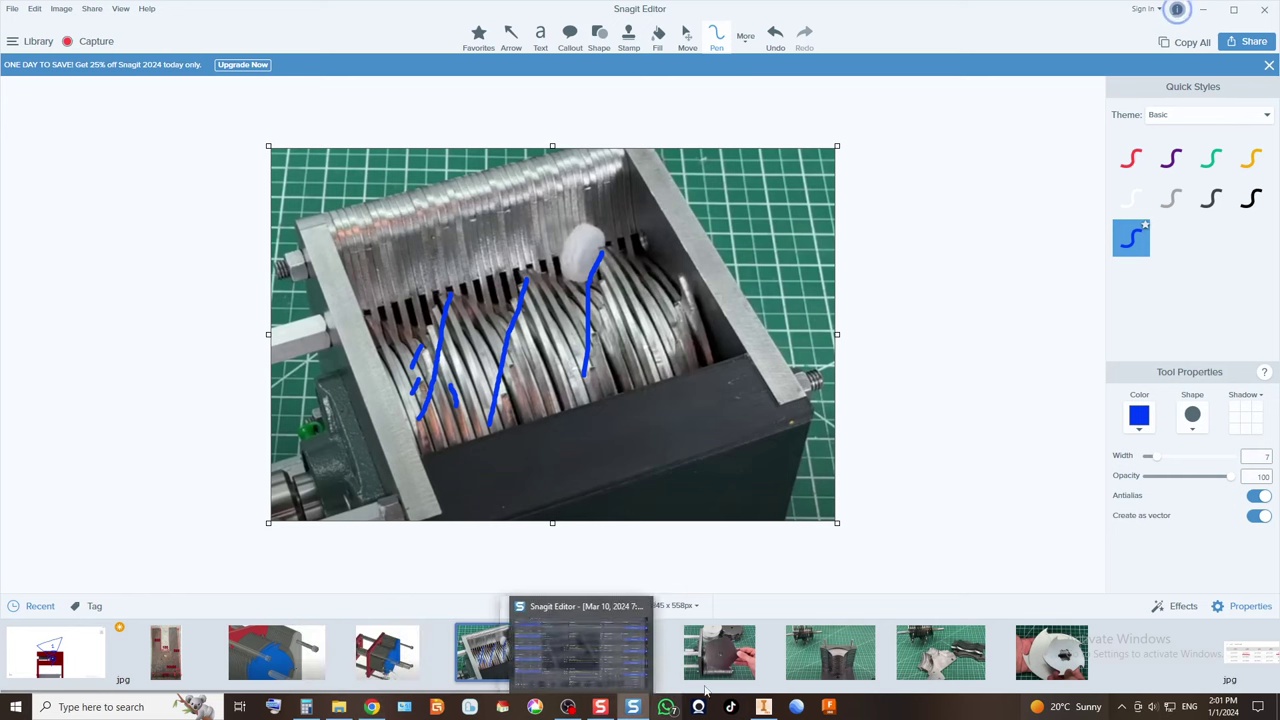
pyautogui.click(760, 678)
pyautogui.scroll(-3, 570, 358)
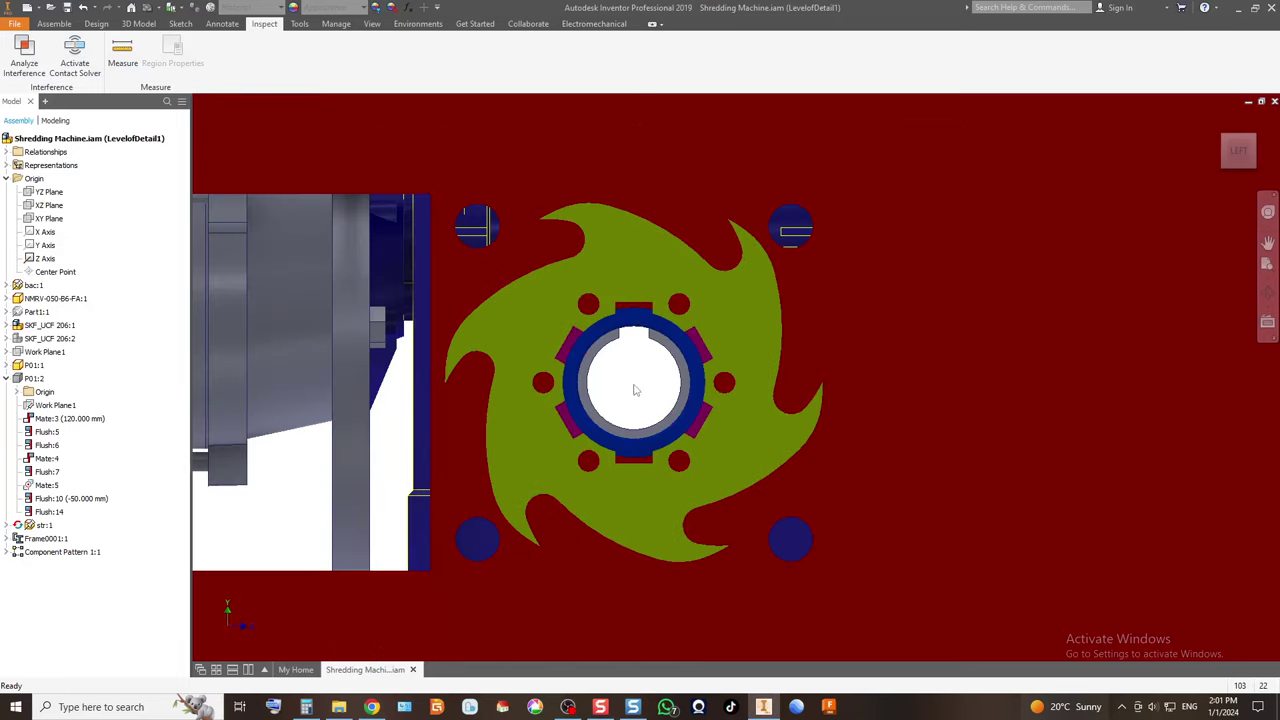
pyautogui.click(1226, 137)
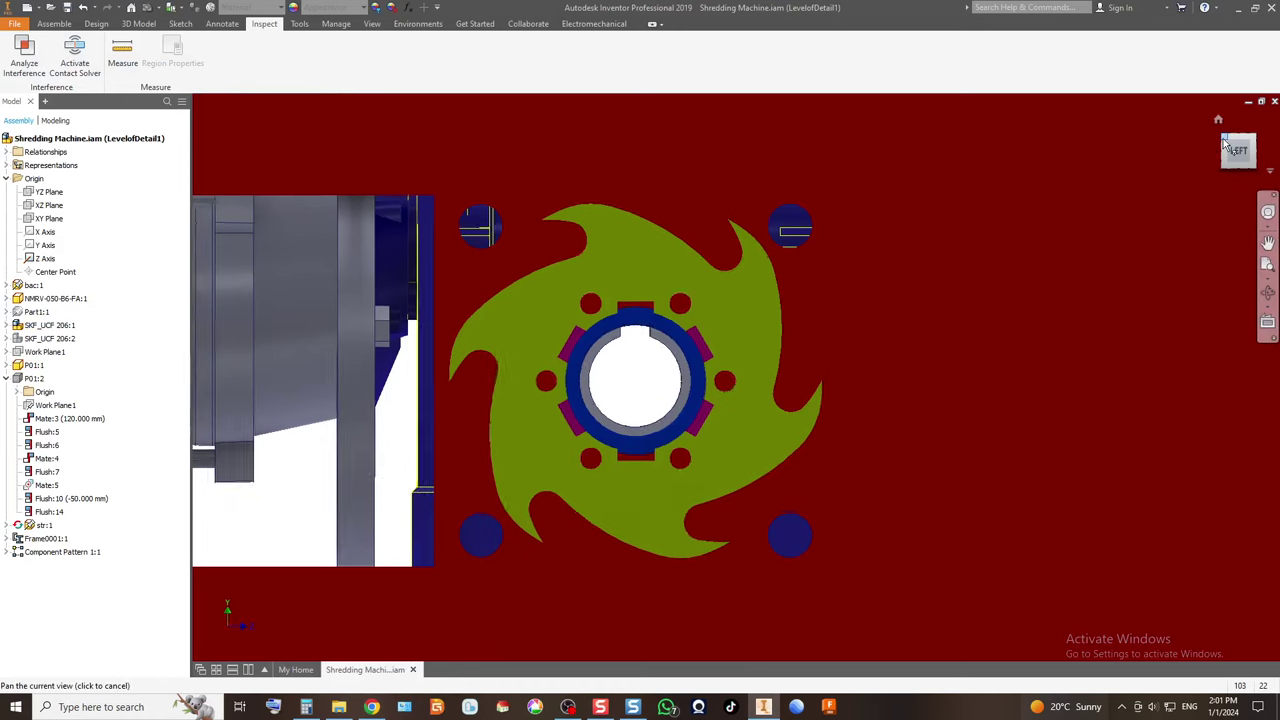
pyautogui.scroll(5, 697, 295)
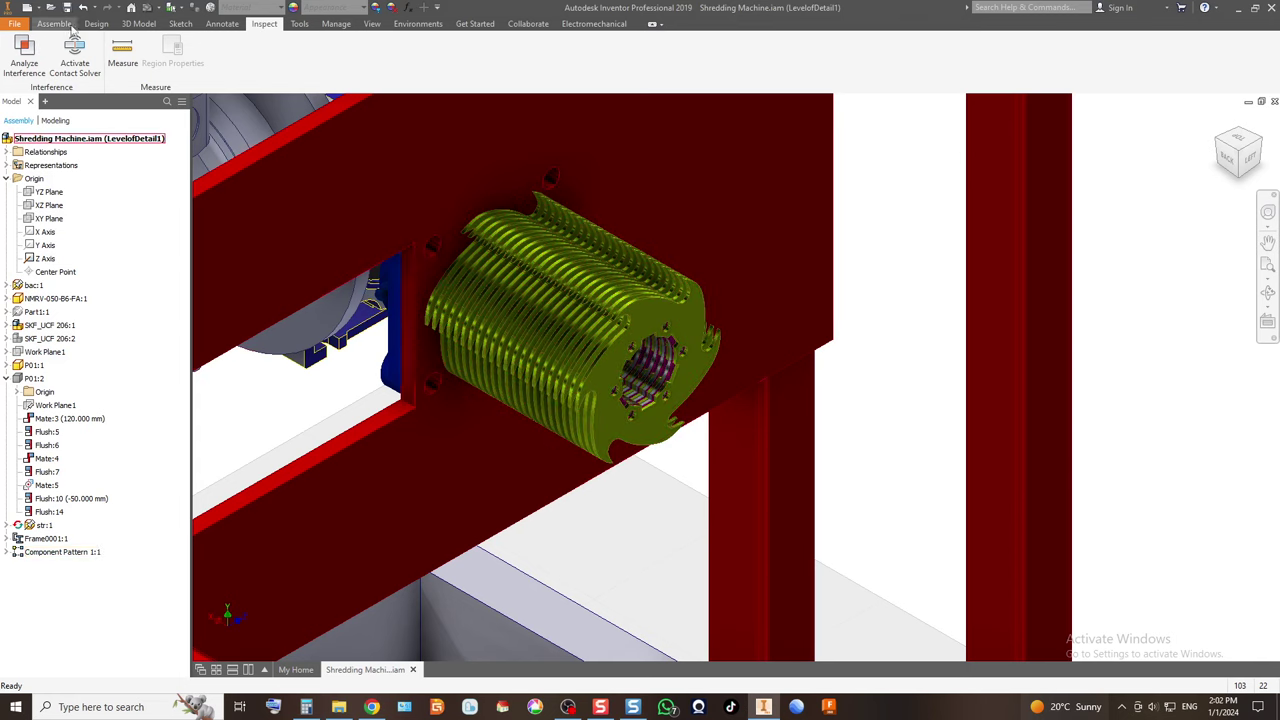
pyautogui.click(66, 25)
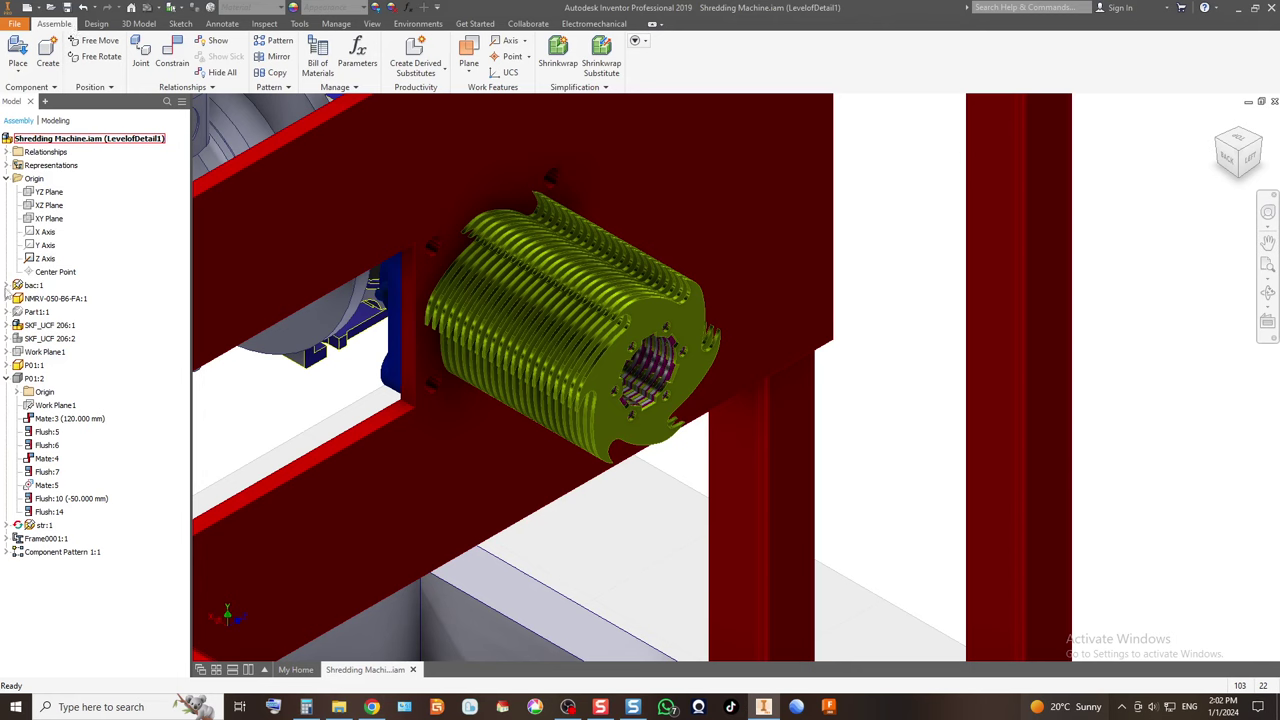
pyautogui.click(8, 379)
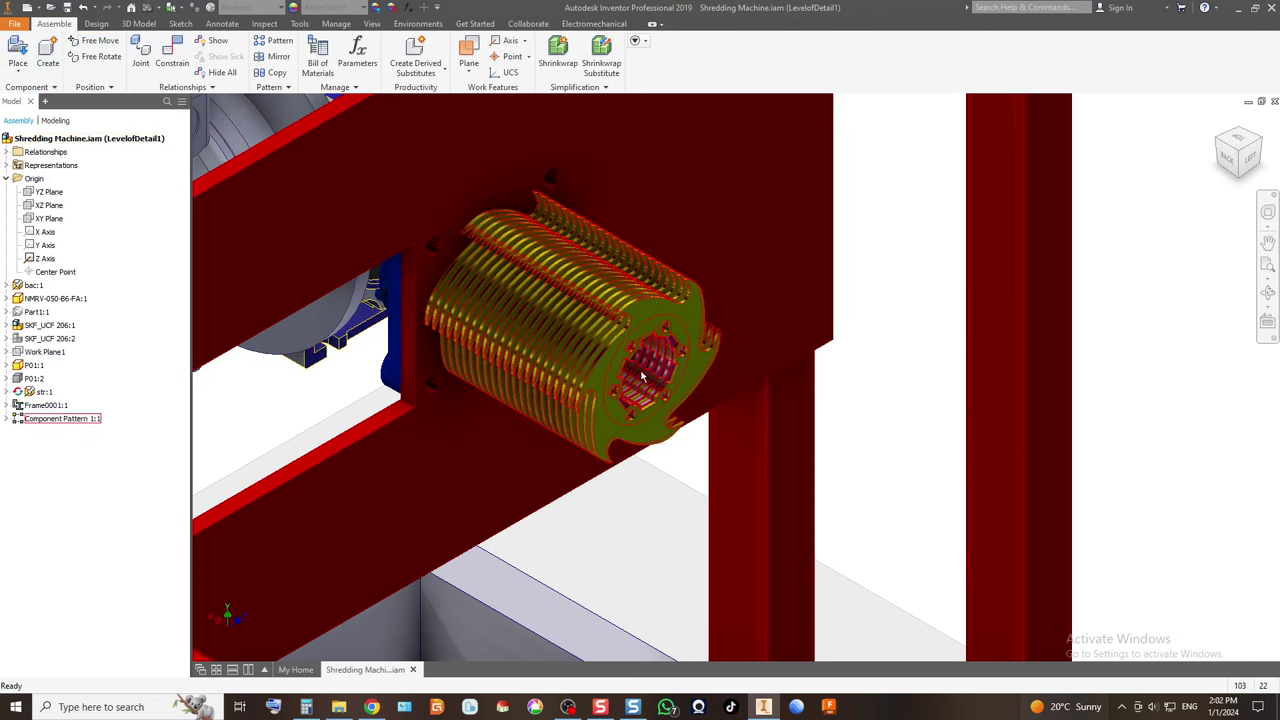
pyautogui.scroll(5, 663, 385)
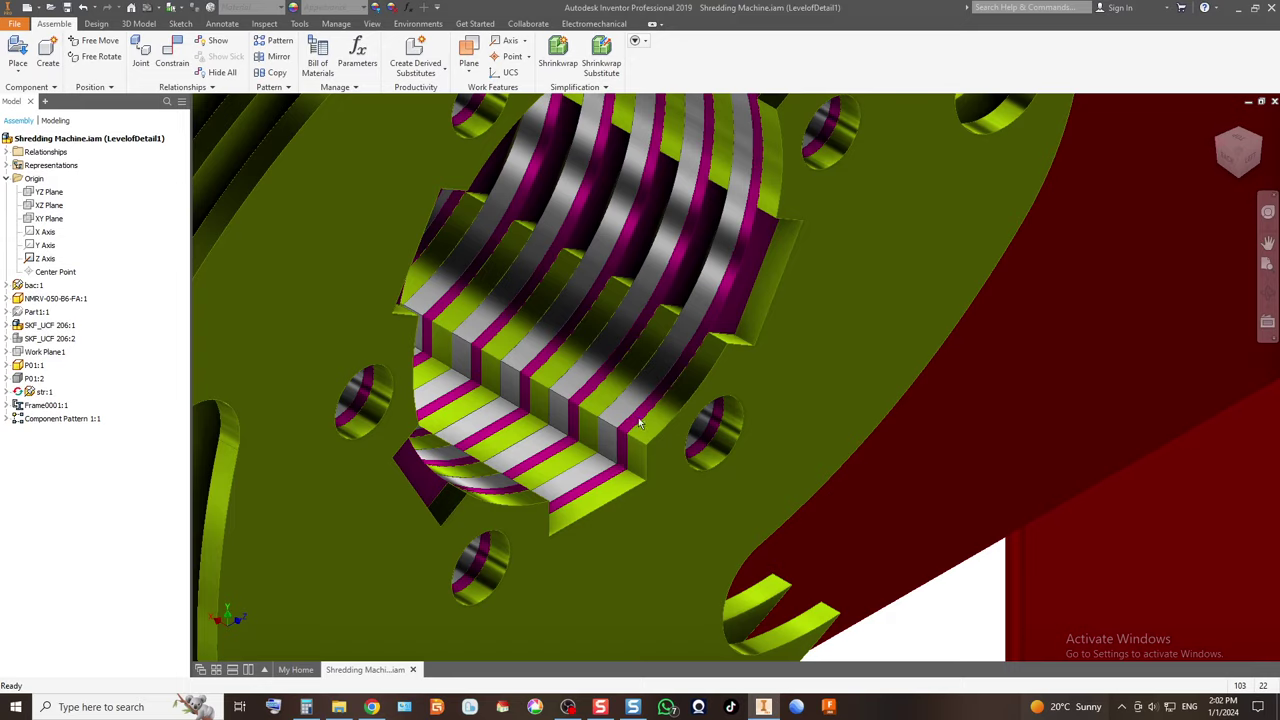
pyautogui.scroll(-5, 615, 398)
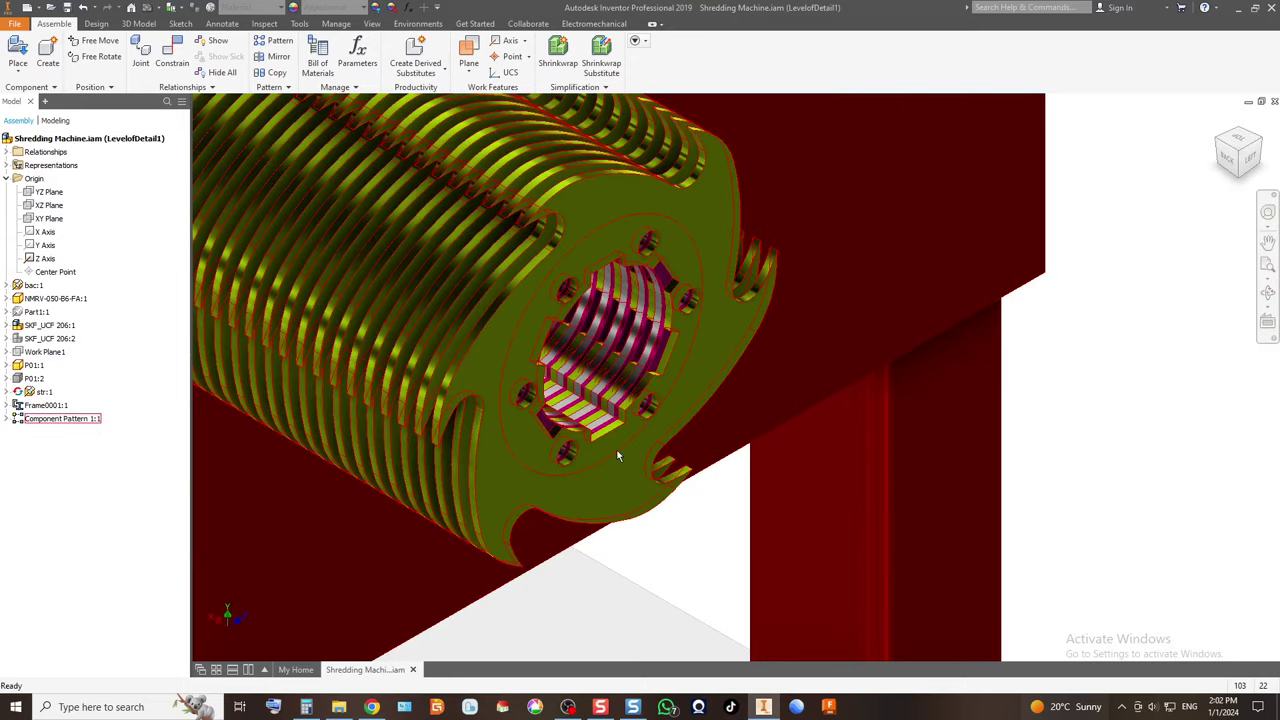
# Edit Component Pattern 1:1 and set its column count to 23.
pyautogui.click(7, 418)
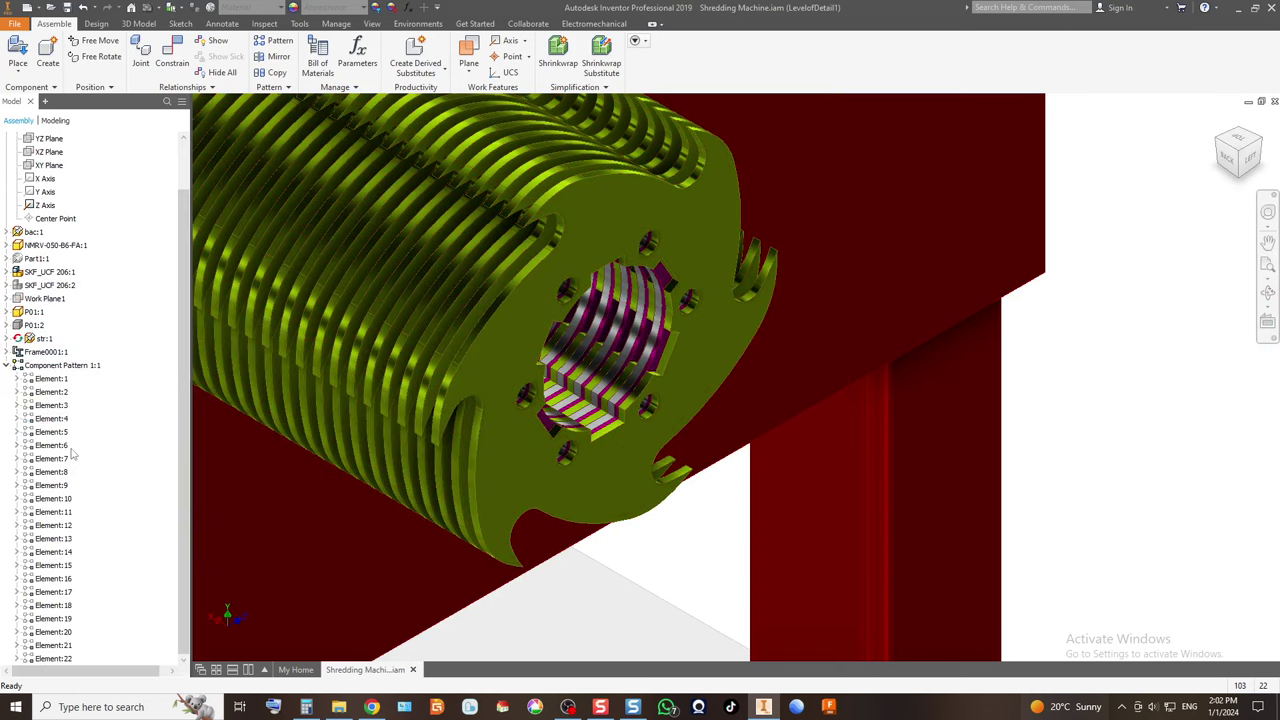
pyautogui.doubleClick(80, 368)
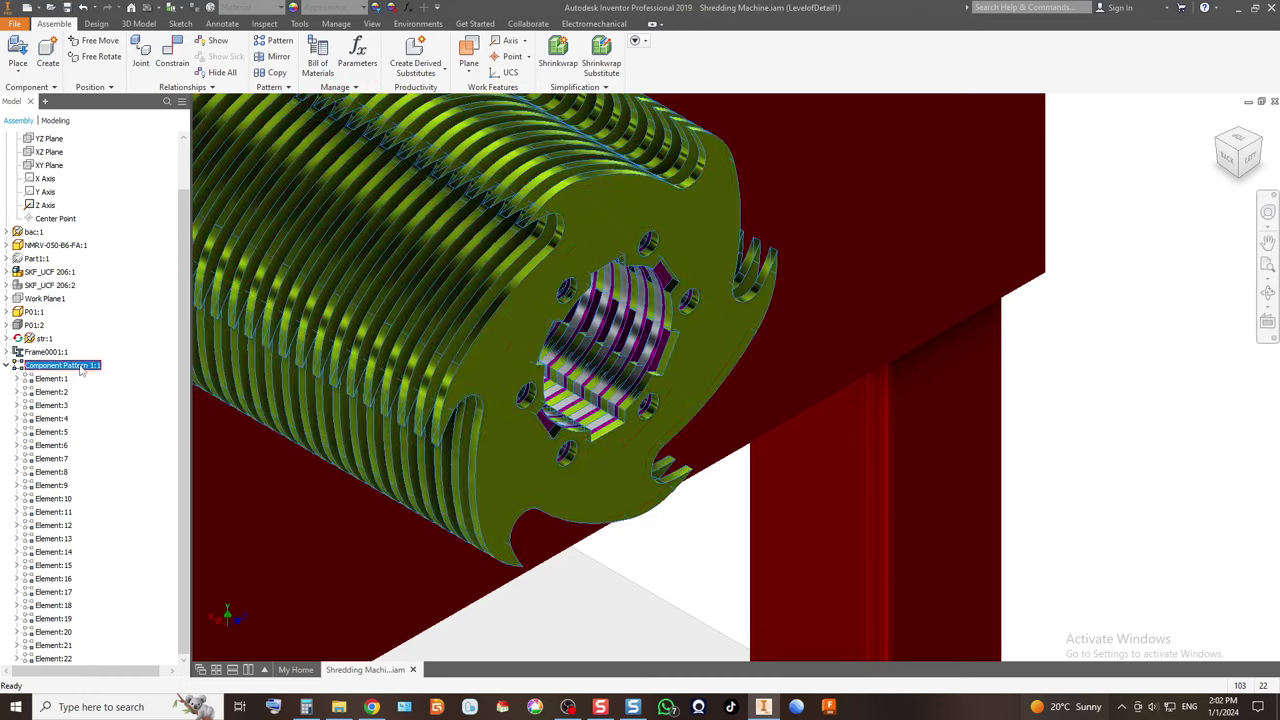
pyautogui.click(248, 207)
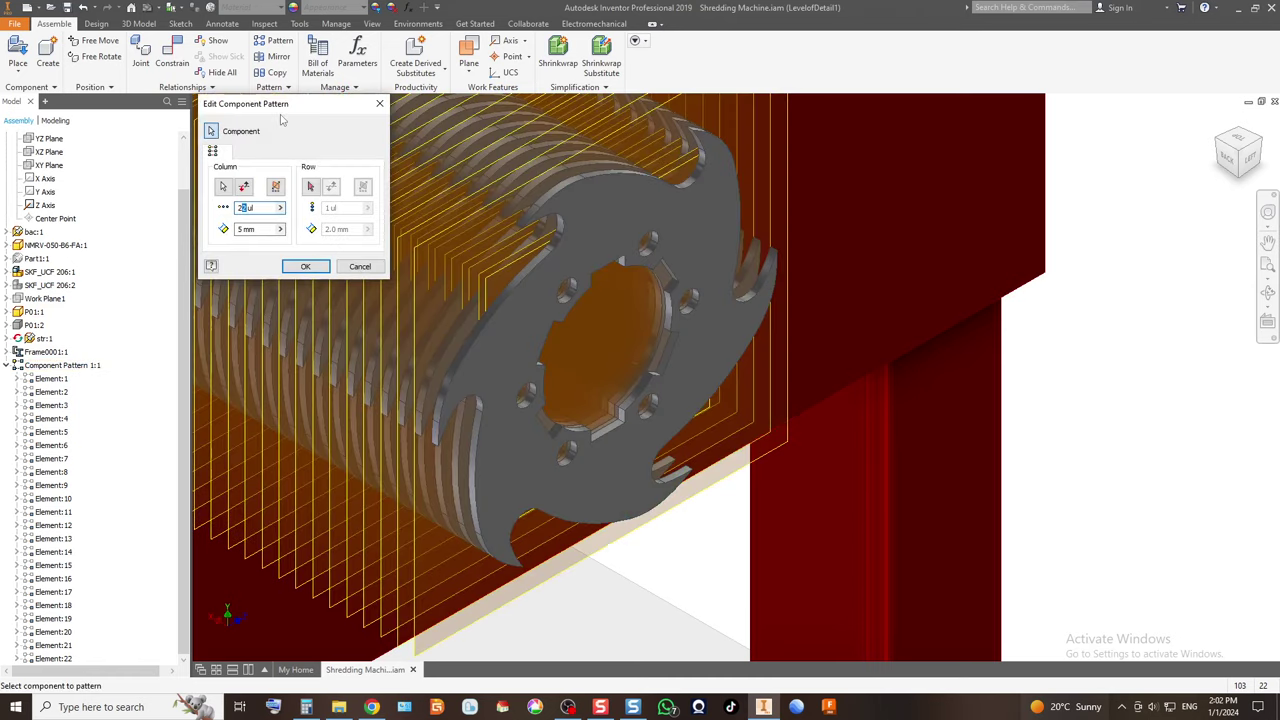
pyautogui.click(305, 266)
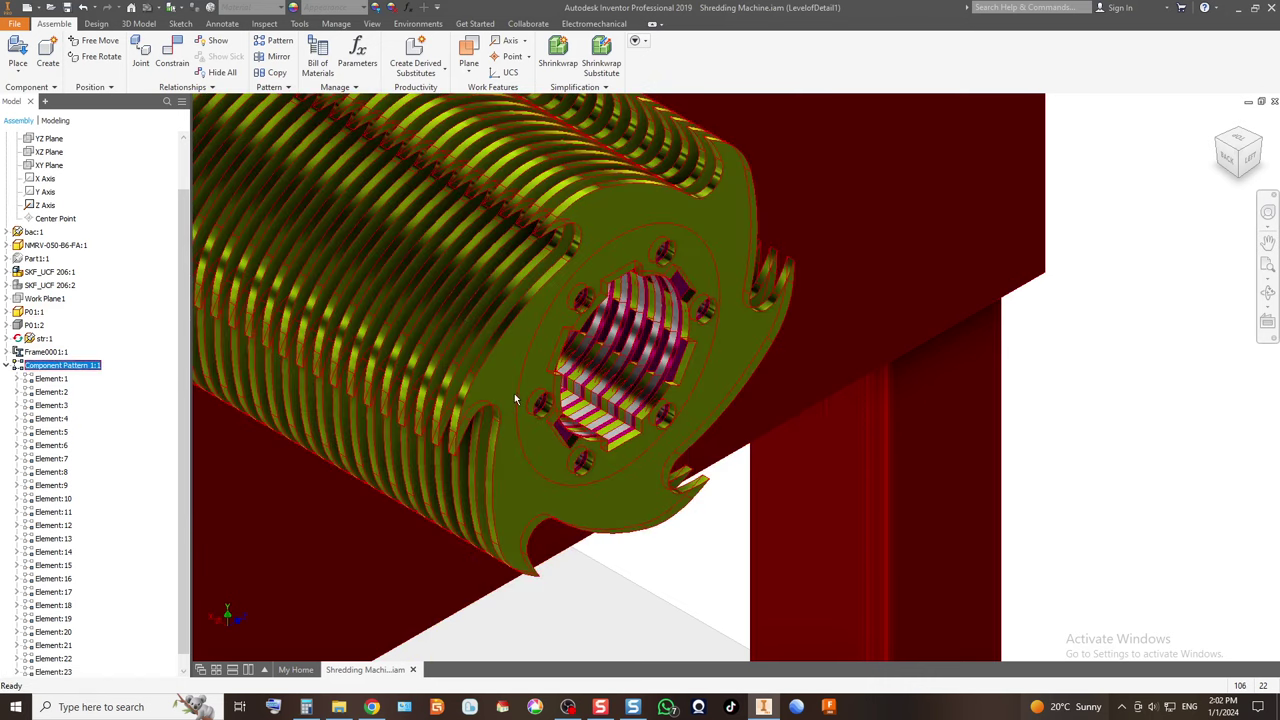
# Hide the Cutter Main:23 disc in the pattern's last element to expose the spacer behind it.
pyautogui.scroll(-1, 90, 530)
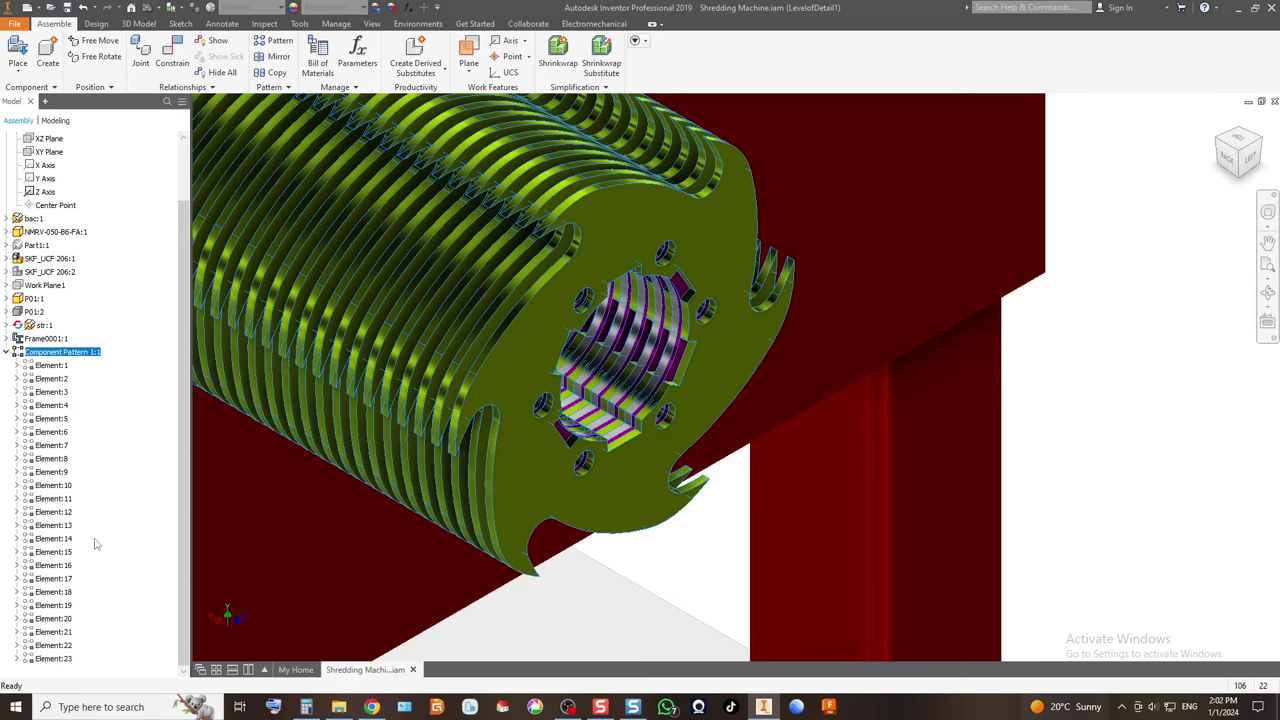
pyautogui.click(17, 659)
pyautogui.click(68, 658)
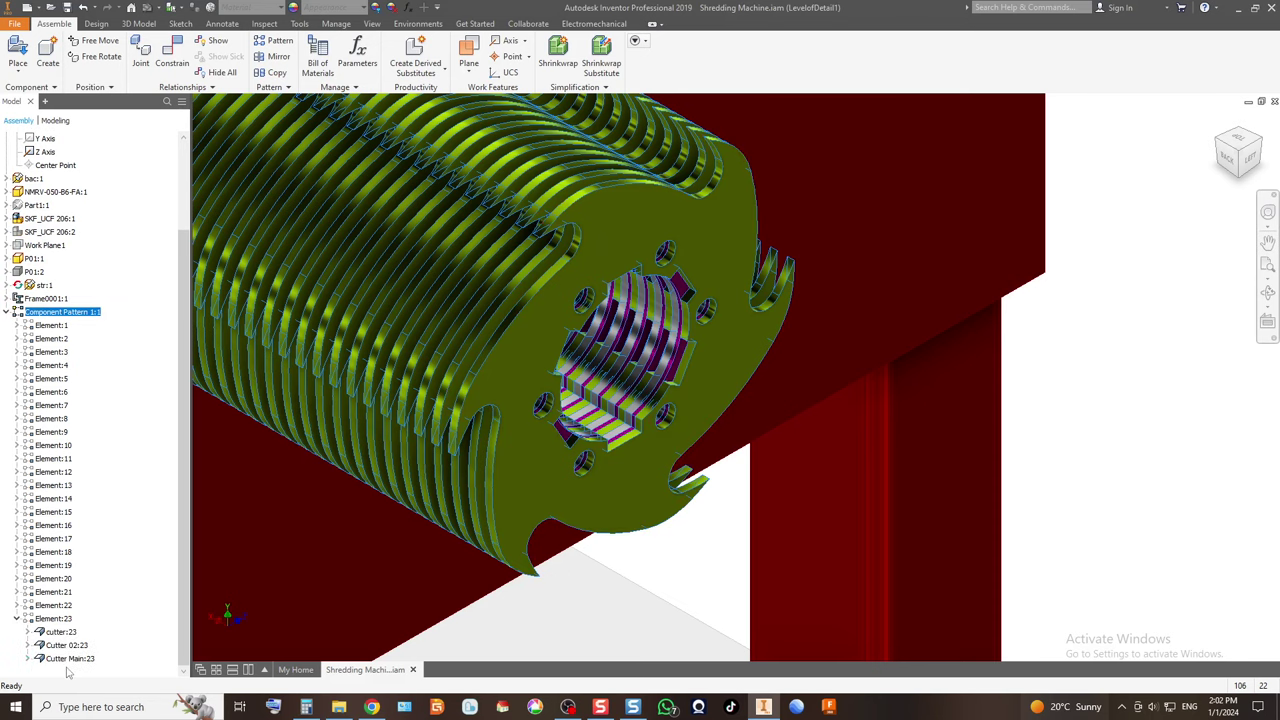
pyautogui.rightClick(72, 664)
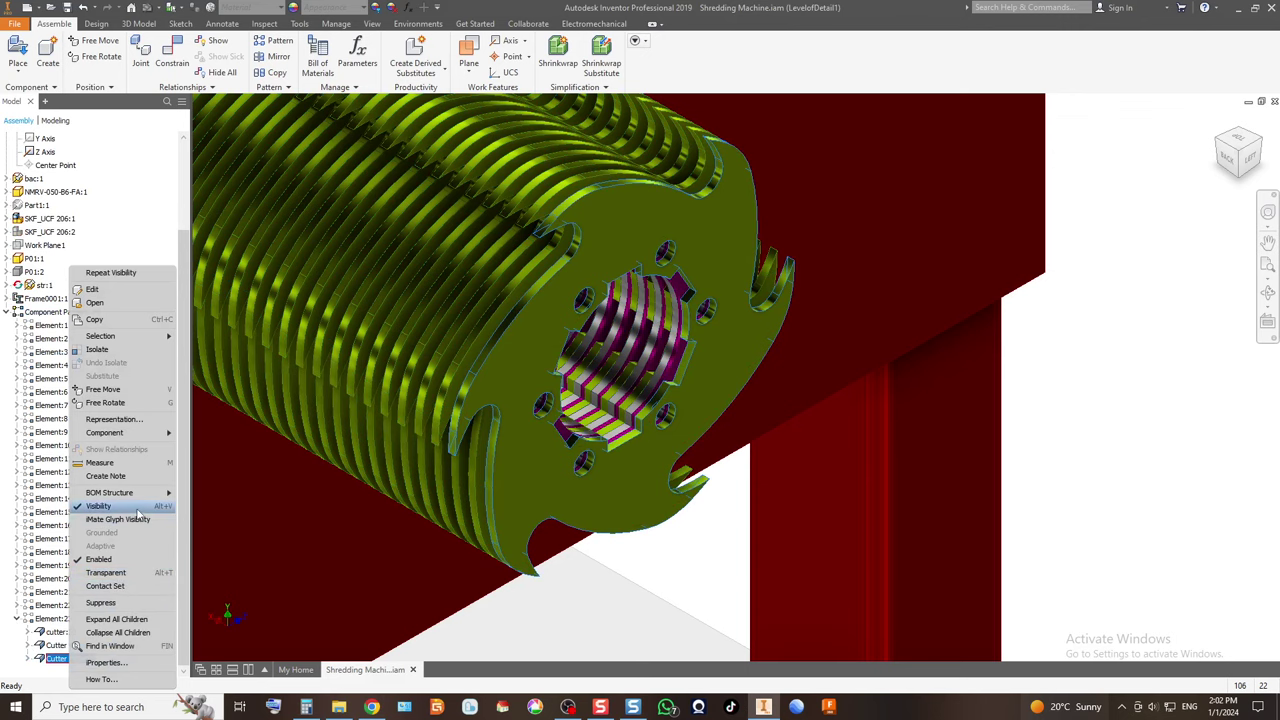
pyautogui.click(98, 505)
pyautogui.click(811, 494)
pyautogui.scroll(-2, 815, 495)
pyautogui.click(1020, 350)
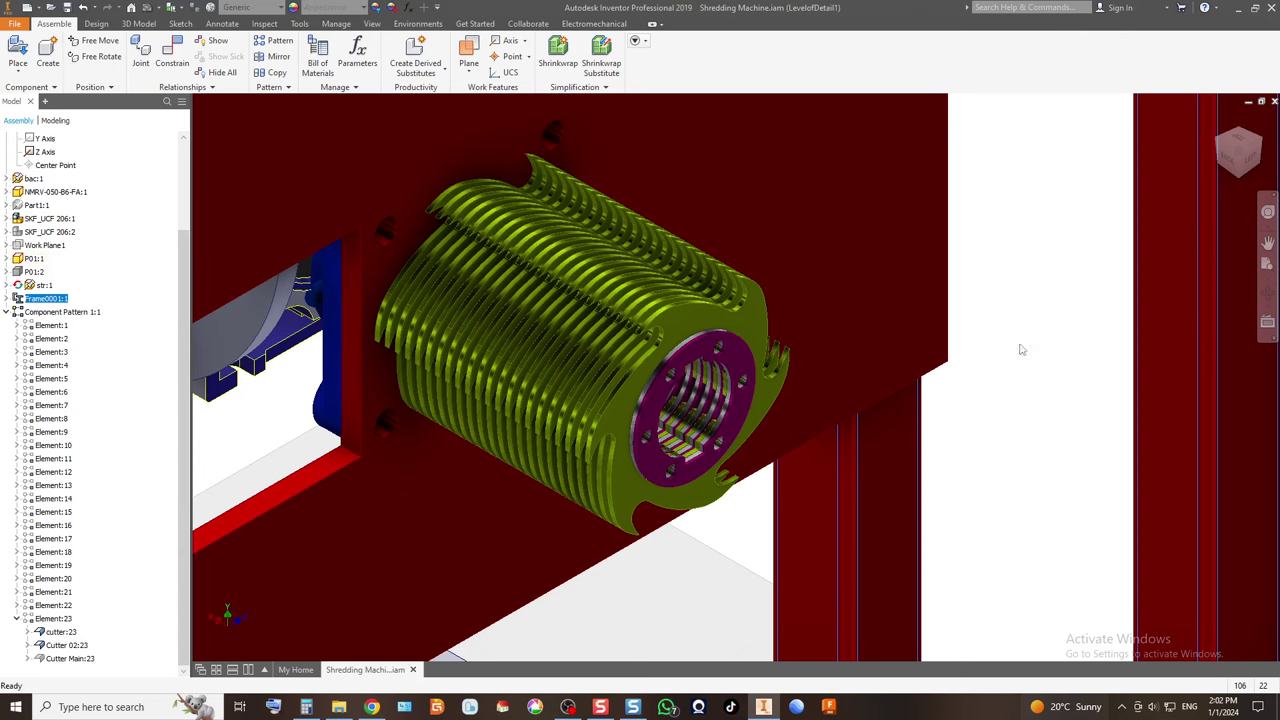
# Measure the distance from the exposed purple end spacer's face to the red plate's face.
pyautogui.click(1230, 157)
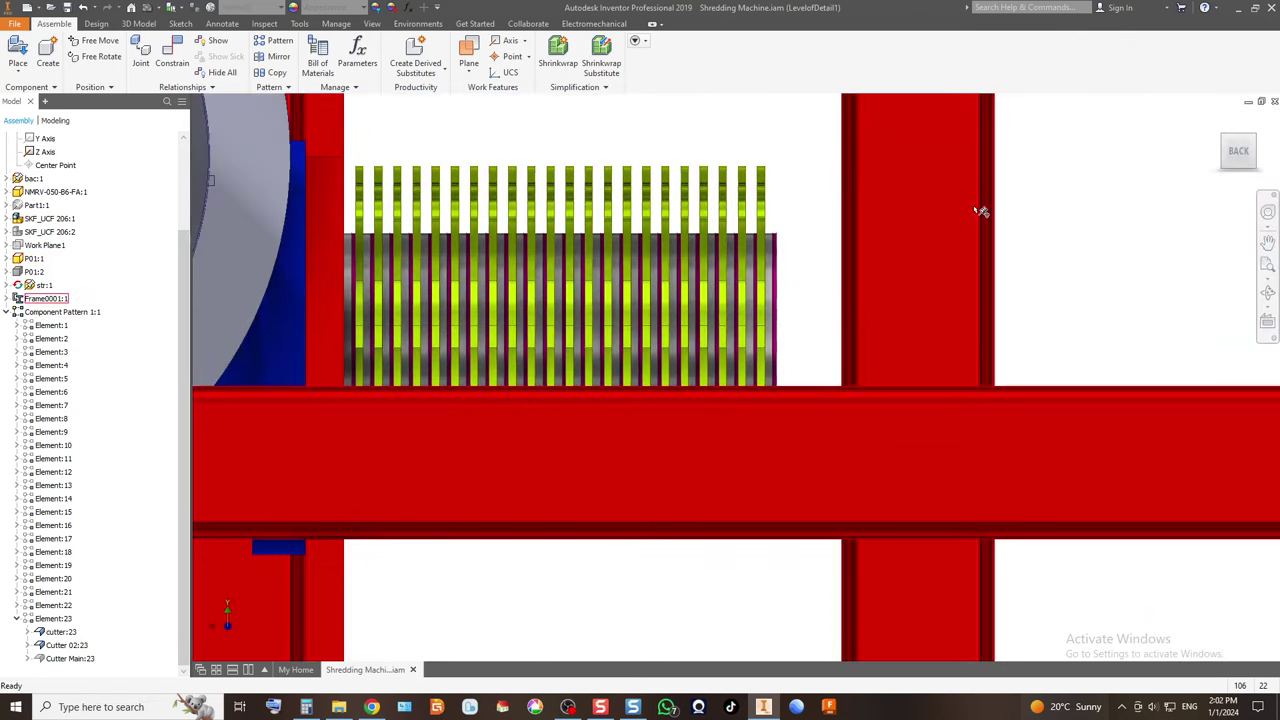
pyautogui.click(1263, 147)
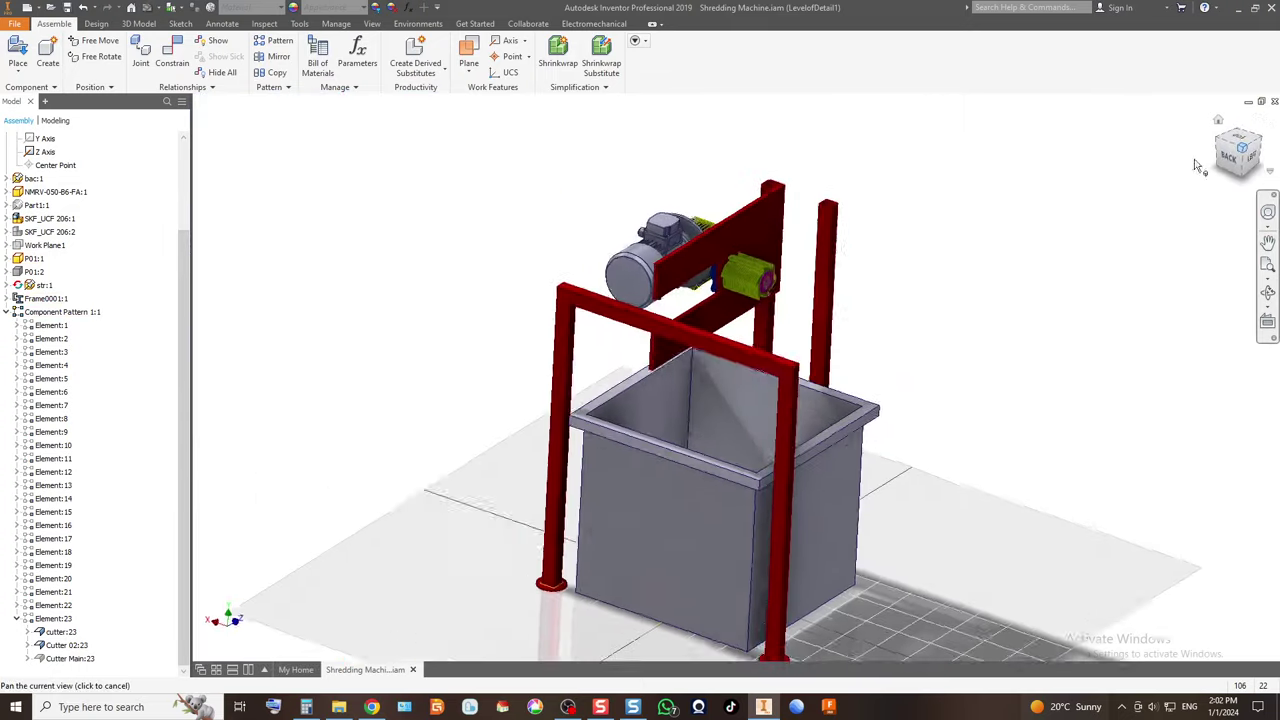
pyautogui.scroll(8, 793, 360)
pyautogui.scroll(-3, 793, 360)
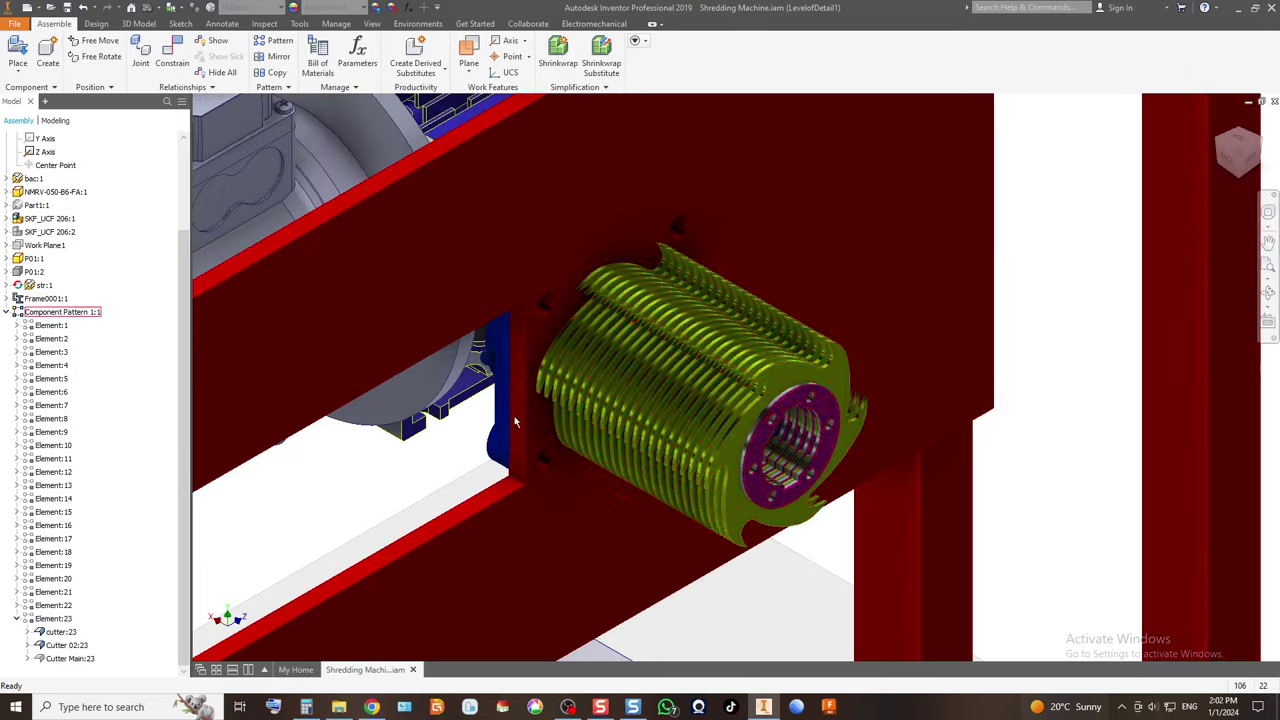
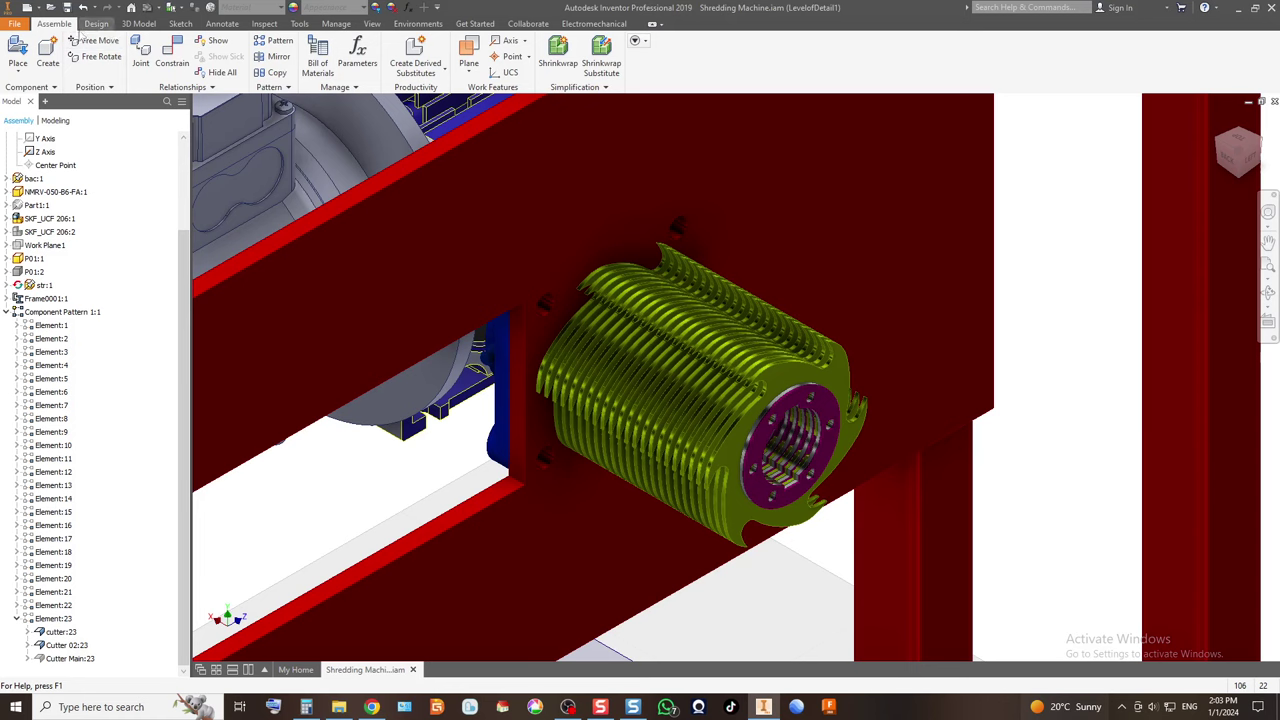
pyautogui.click(265, 24)
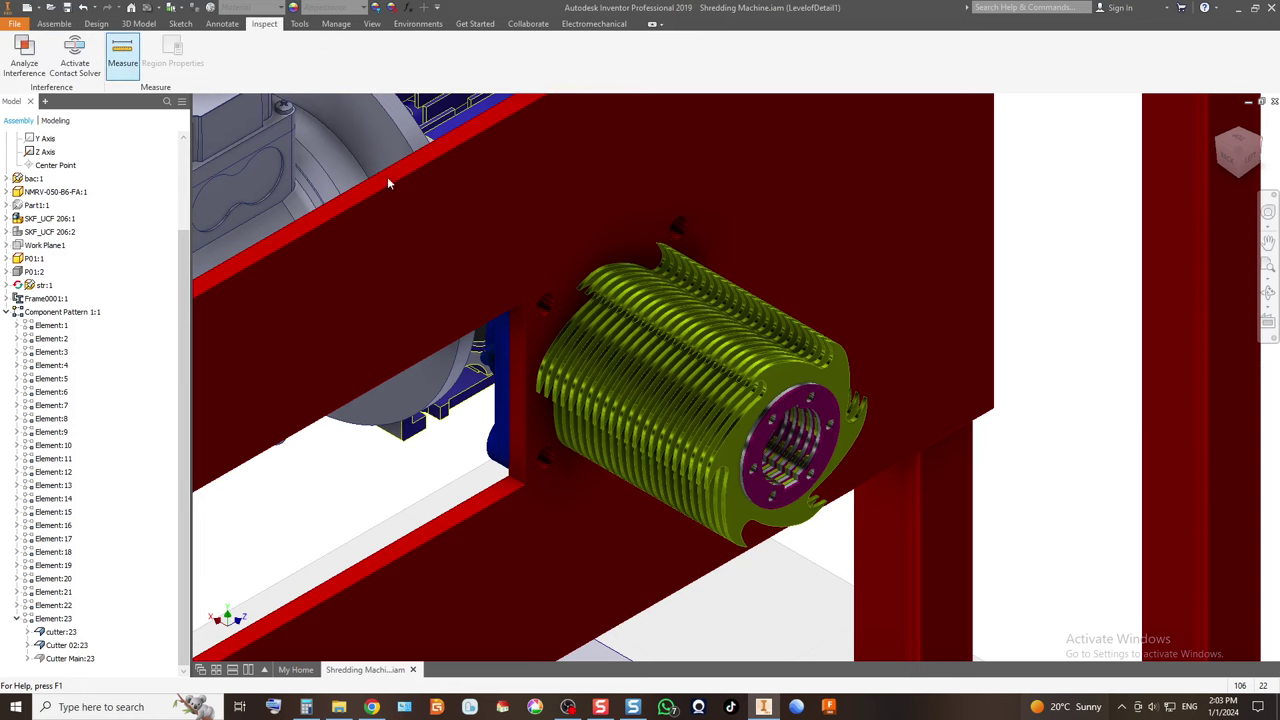
pyautogui.click(122, 52)
pyautogui.scroll(3, 775, 440)
pyautogui.click(798, 382)
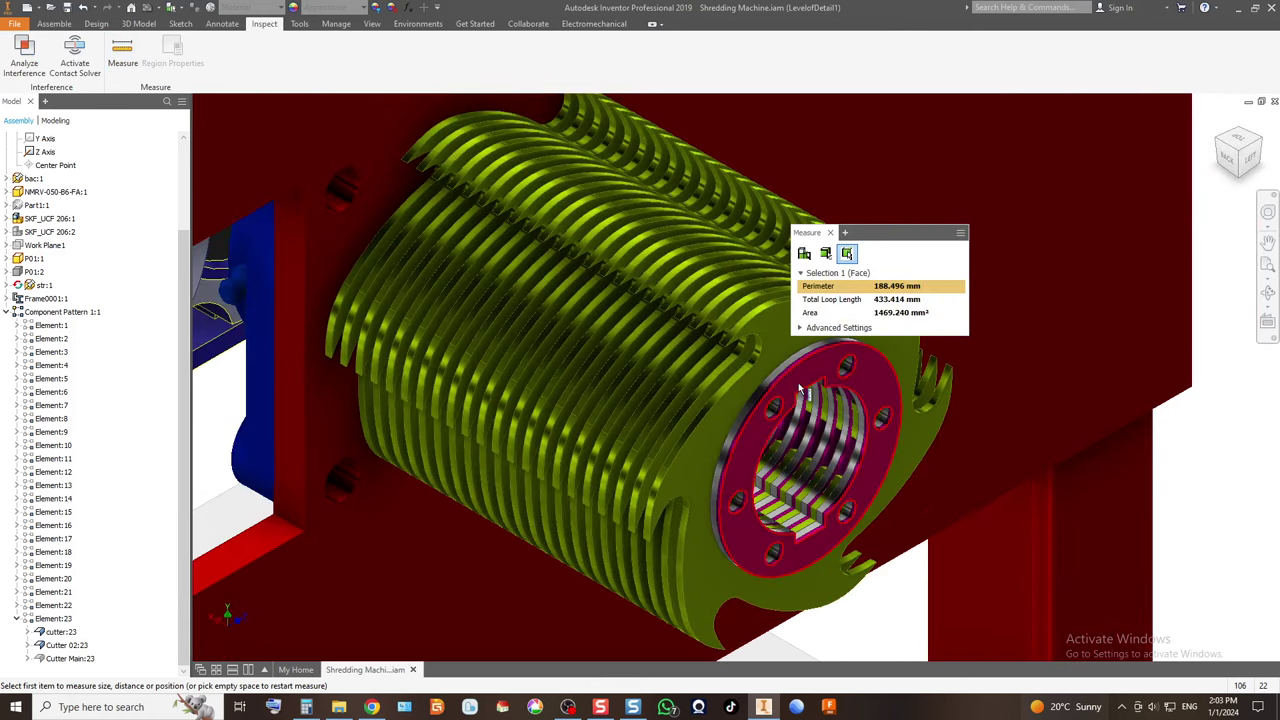
pyautogui.scroll(-3, 520, 350)
pyautogui.click(425, 275)
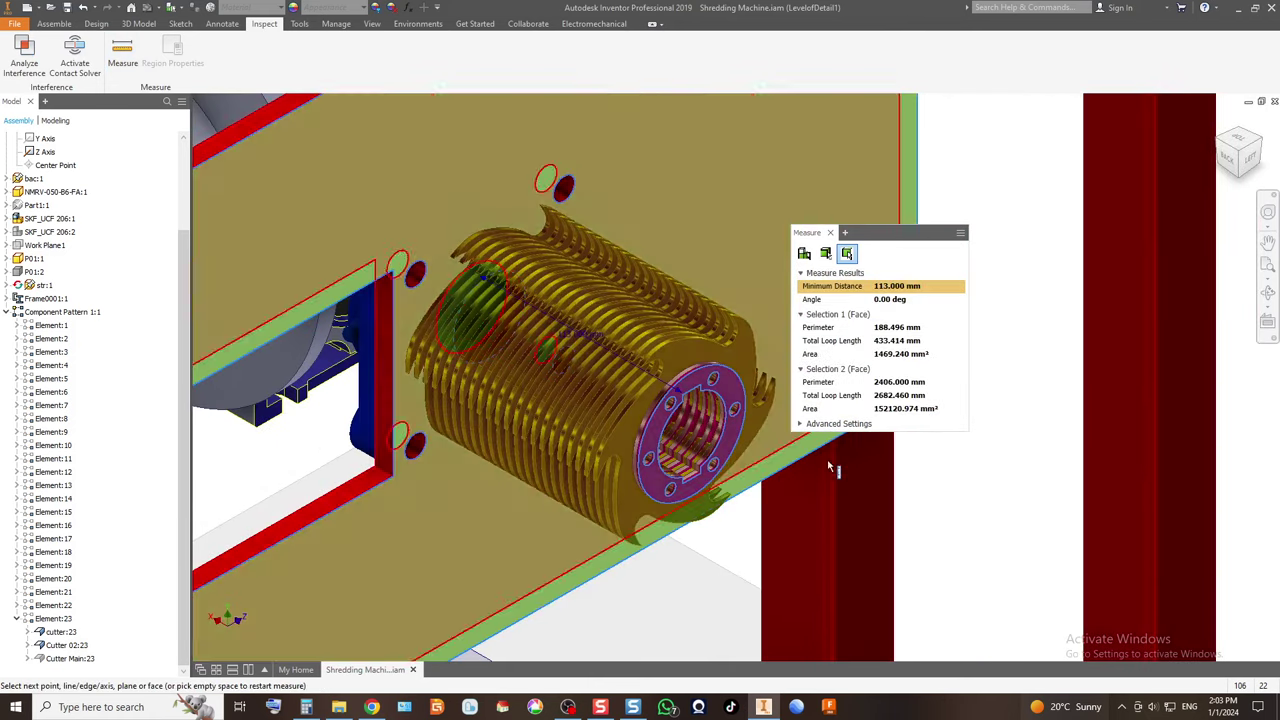
pyautogui.moveTo(890, 288)
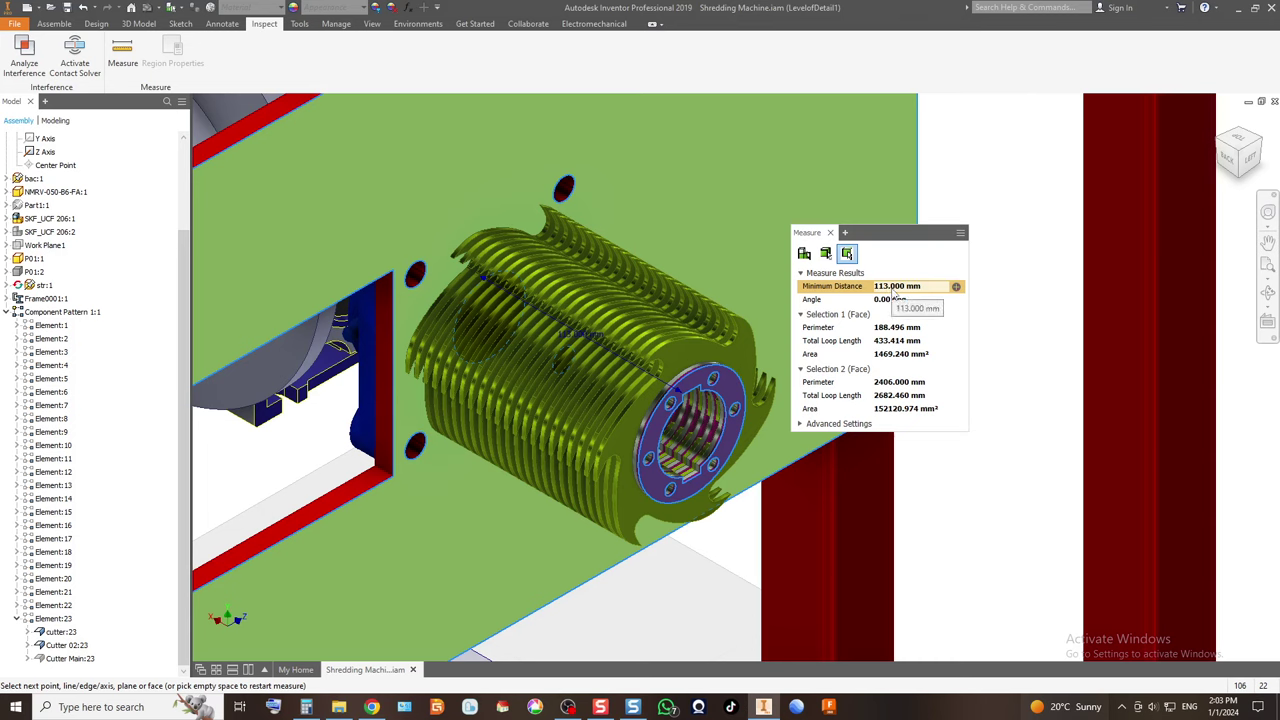
pyautogui.click(830, 232)
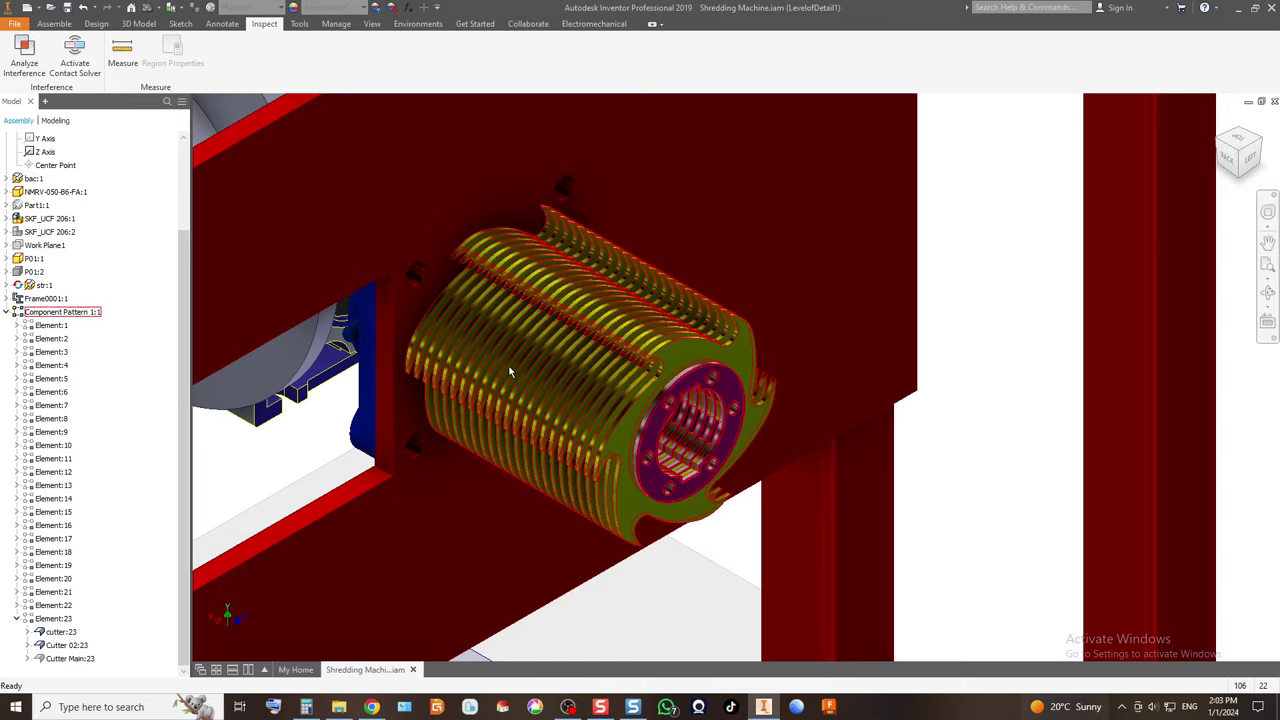
# Create a new in-place component named C-Cutter 01 from Standard.ipt, based on the red plate's face behind the cutter stack.
pyautogui.scroll(2, 509, 372)
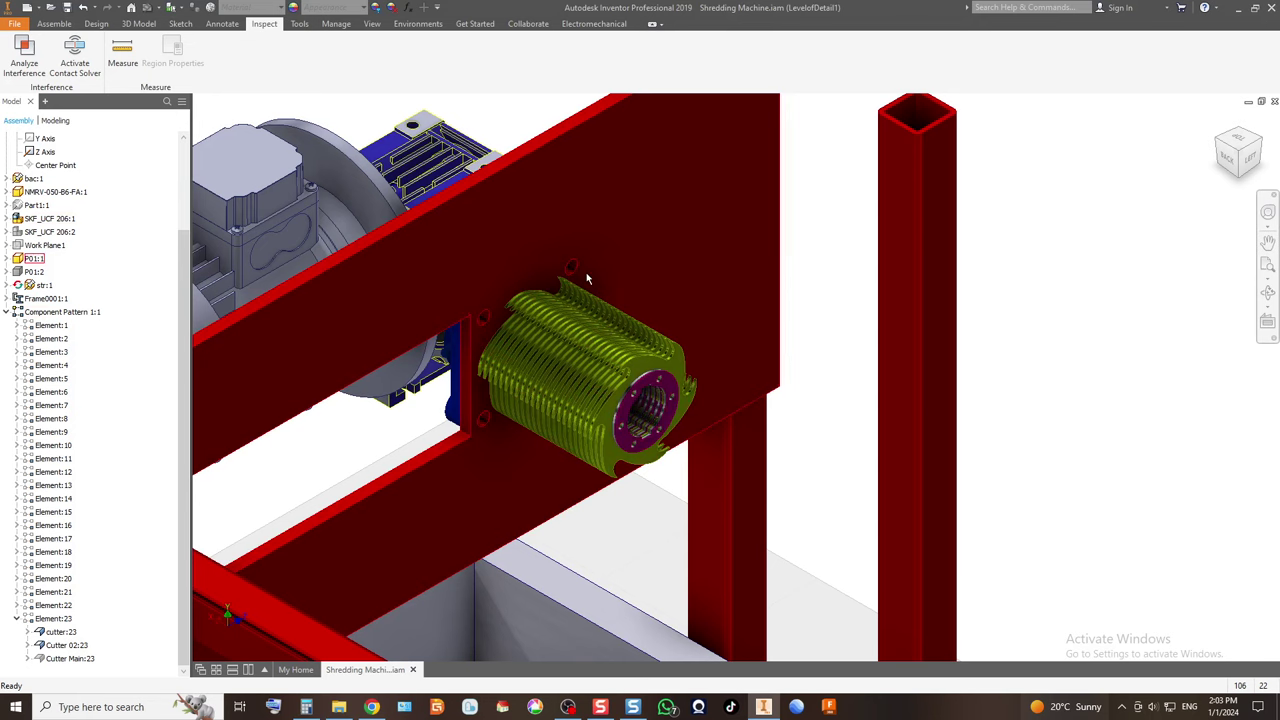
pyautogui.click(52, 25)
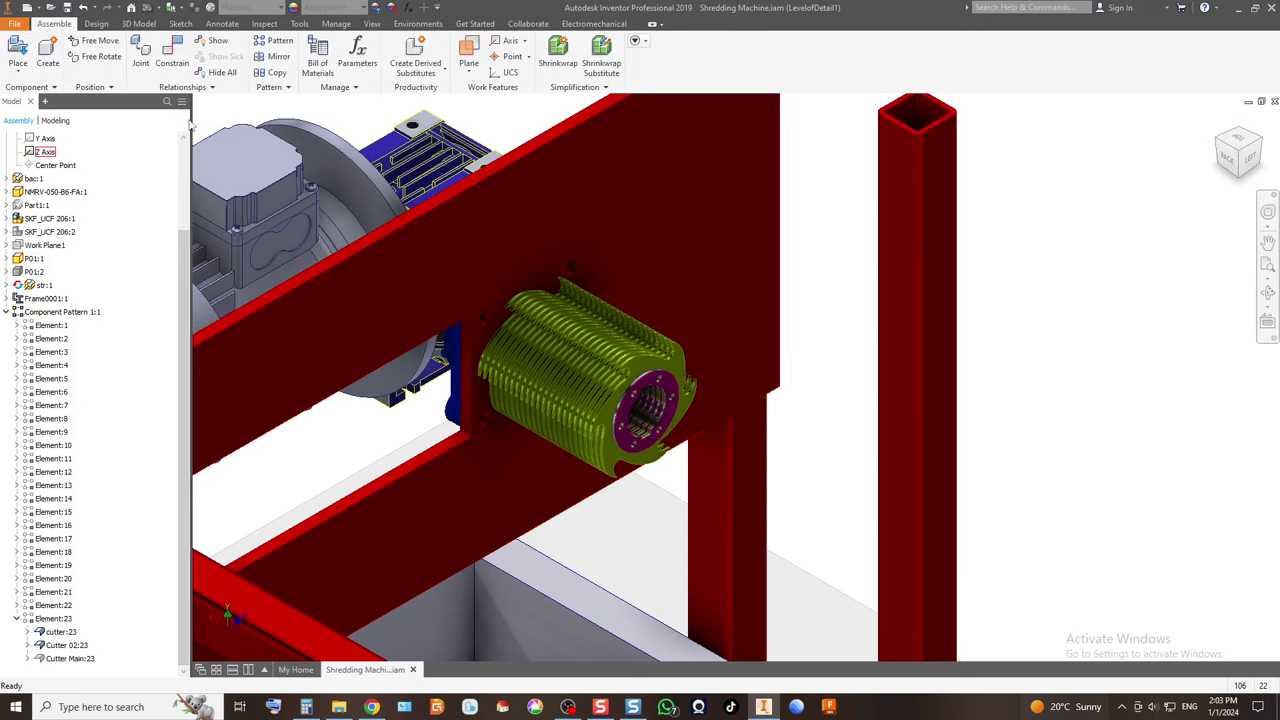
pyautogui.click(48, 60)
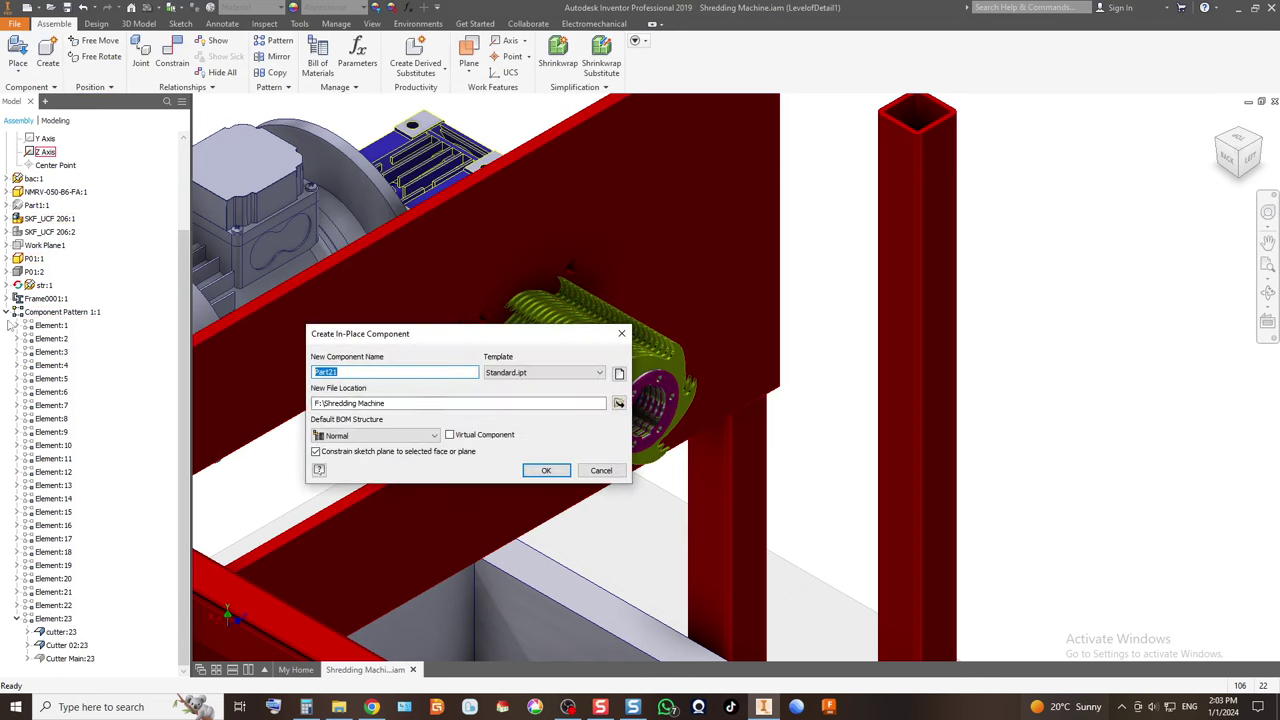
pyautogui.click(364, 370)
pyautogui.moveTo(370, 371); pyautogui.dragTo(177, 376)
pyautogui.write('C-Cutter 01')
pyautogui.click(544, 471)
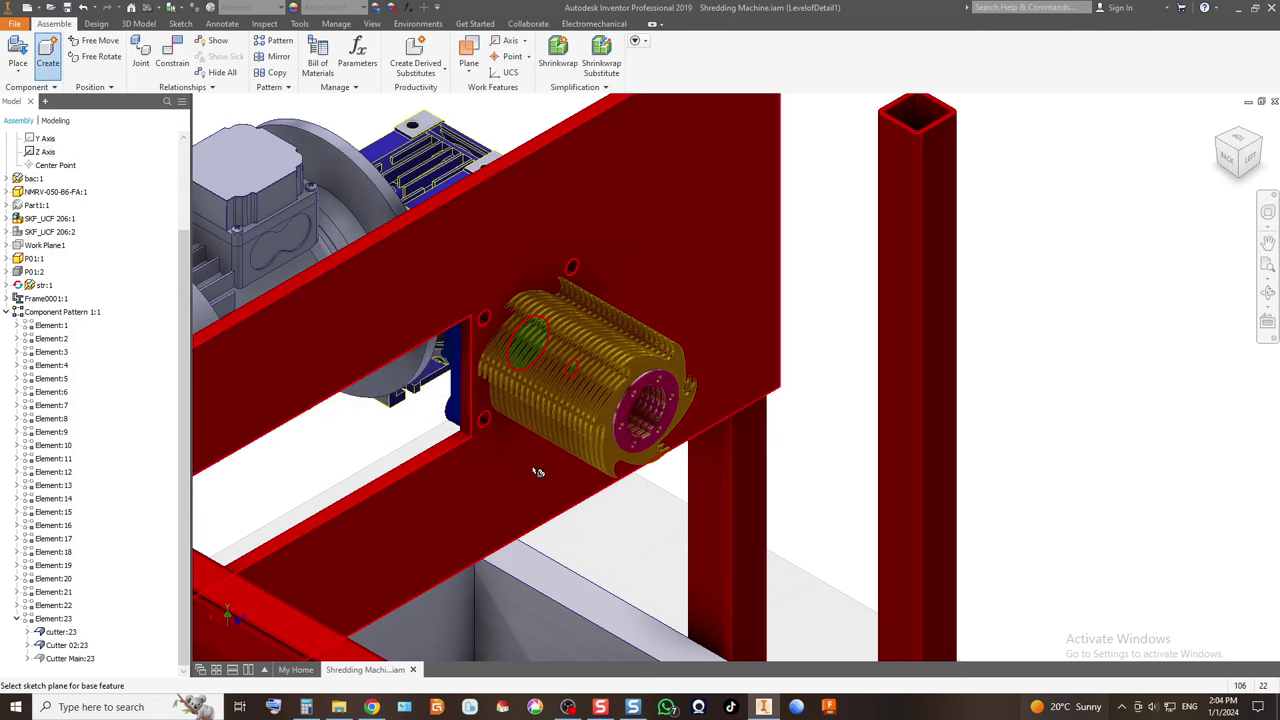
pyautogui.click(458, 296)
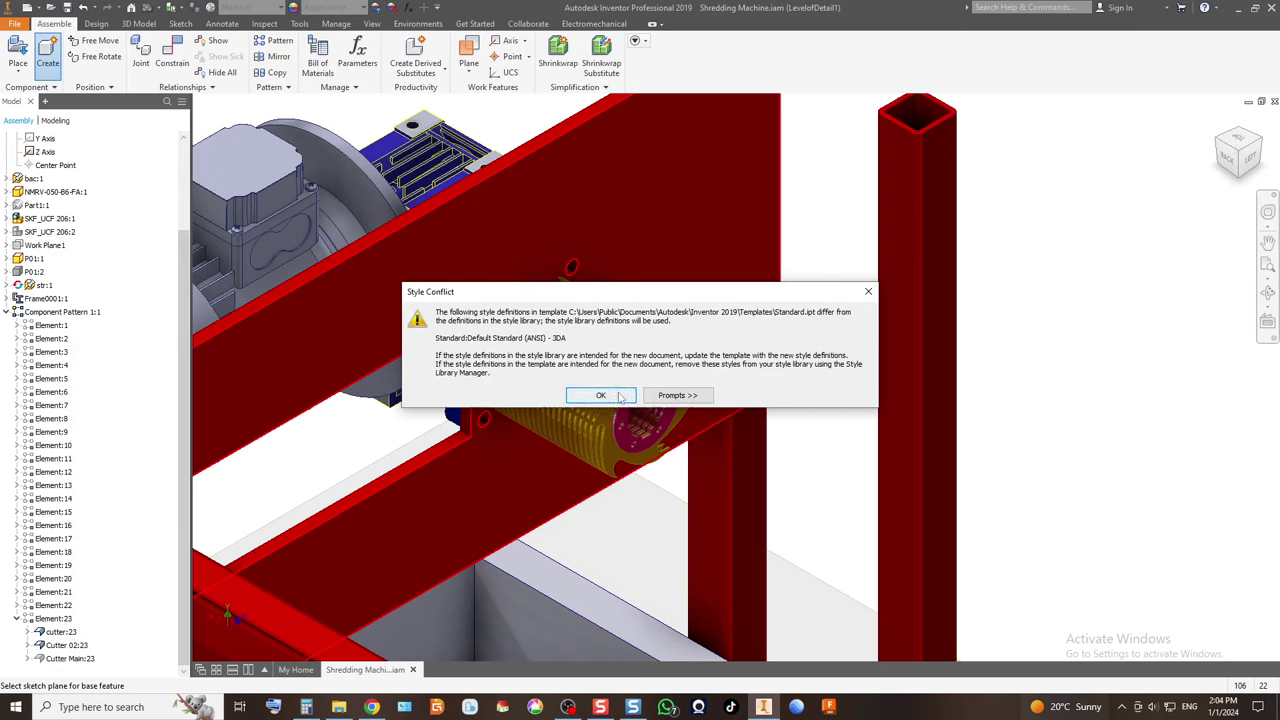
pyautogui.click(672, 391)
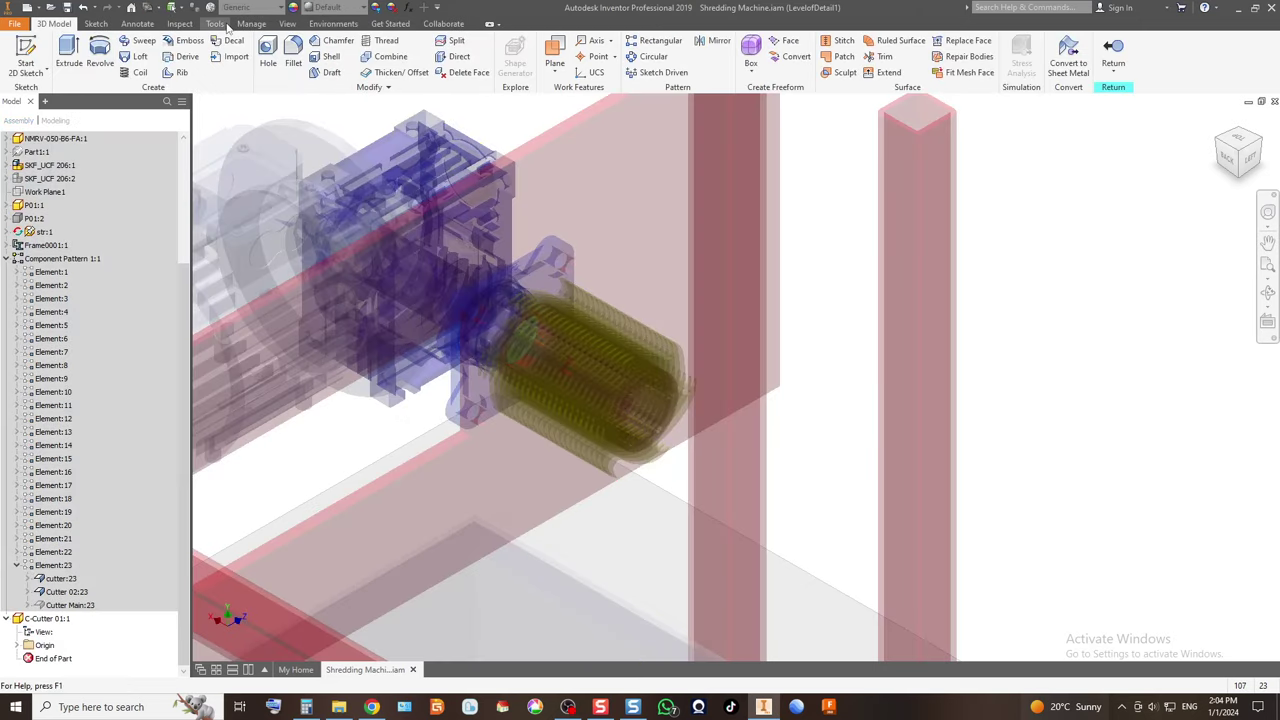
# Set the C-Cutter 01 document units to millimeter for length and kilogram for mass.
pyautogui.click(215, 23)
pyautogui.click(245, 58)
pyautogui.click(522, 177)
pyautogui.click(528, 223)
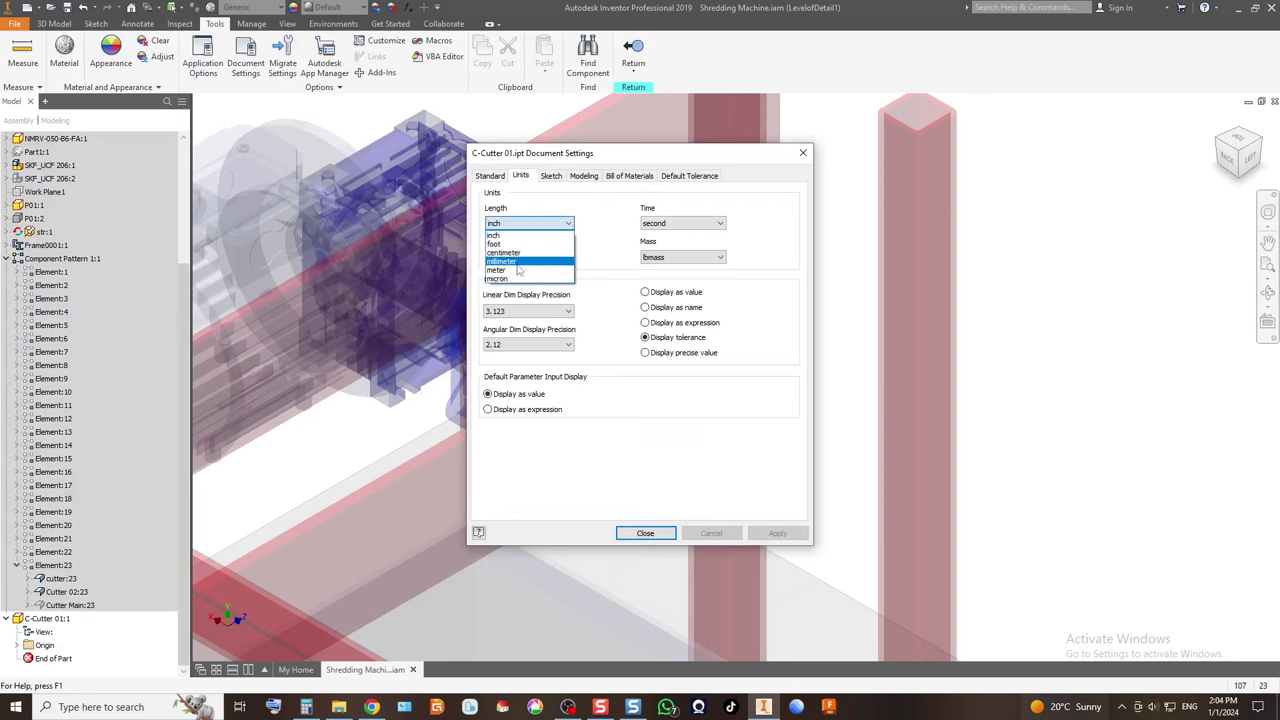
pyautogui.click(520, 262)
pyautogui.click(686, 259)
pyautogui.click(667, 295)
pyautogui.click(648, 533)
# Start a 2D sketch on the red plate's face behind the cutter stack.
pyautogui.click(54, 23)
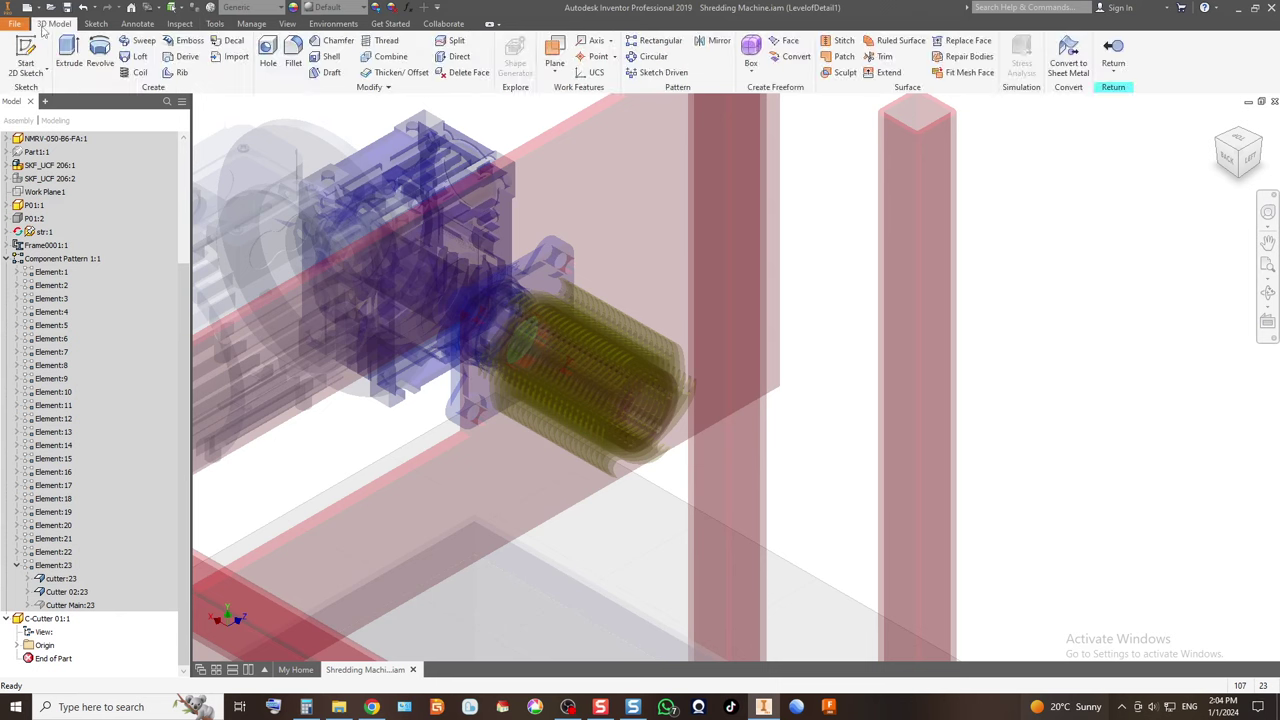
pyautogui.click(30, 50)
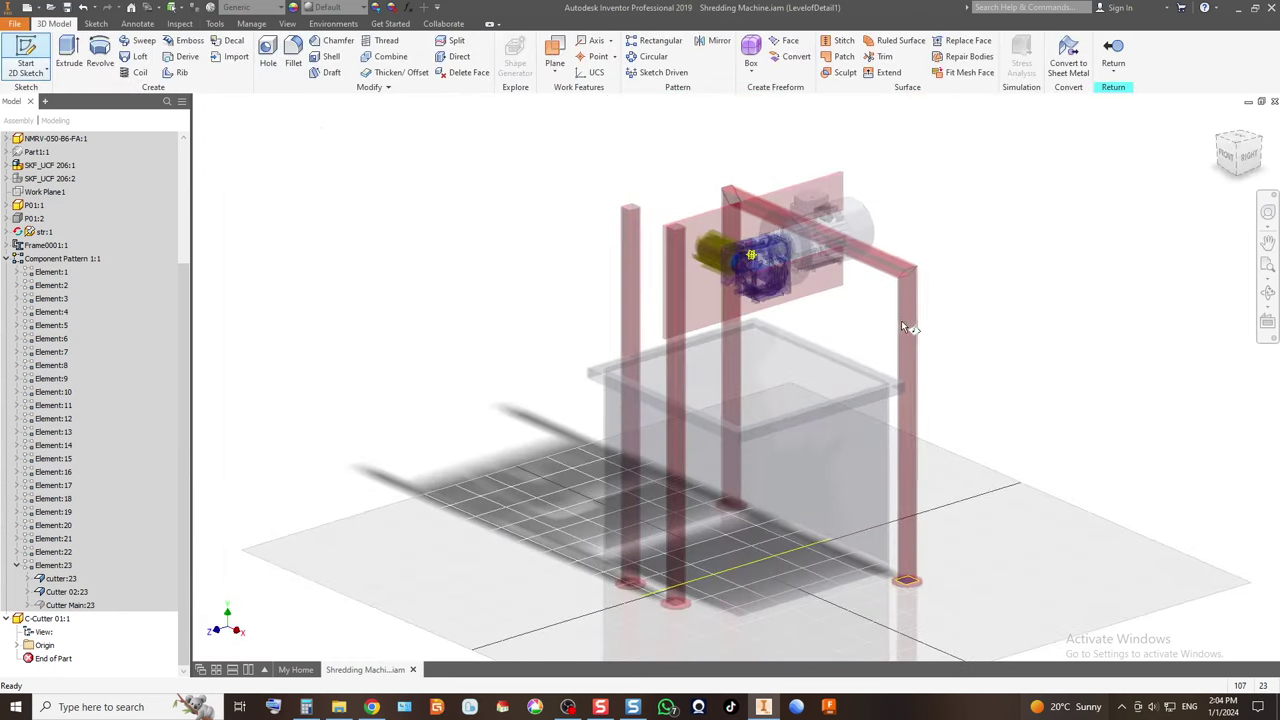
pyautogui.click(1265, 145)
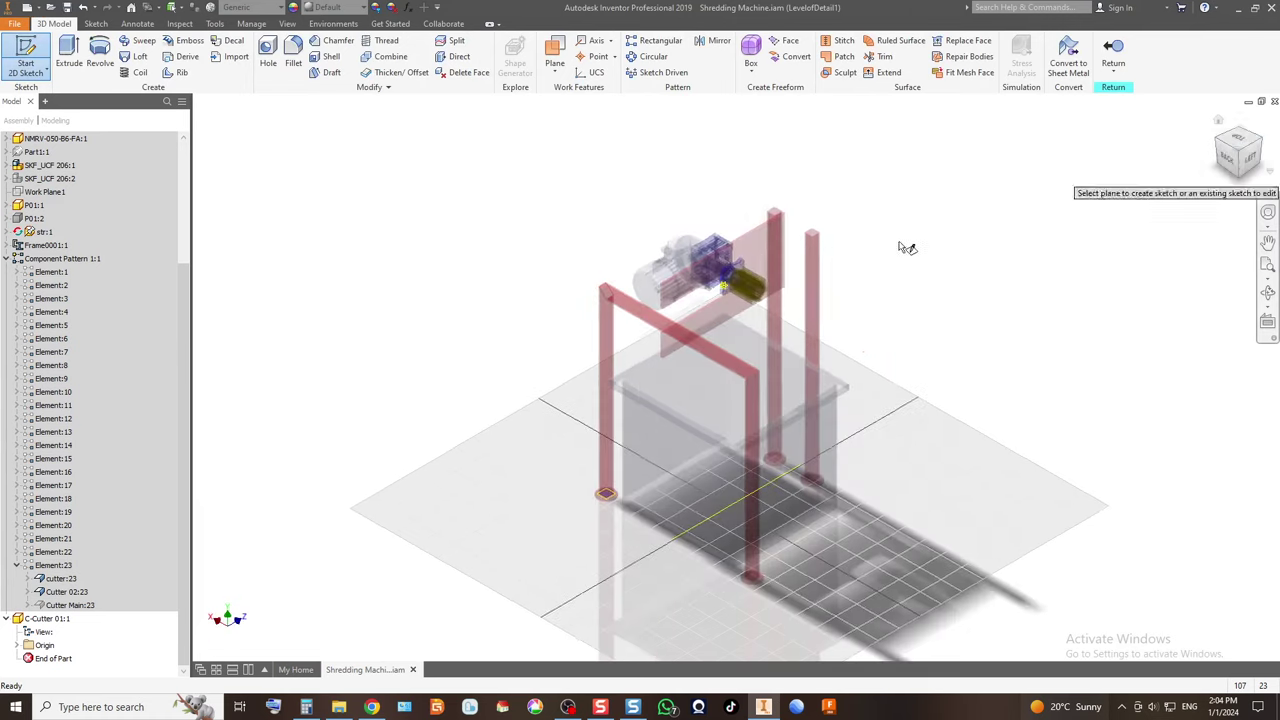
pyautogui.scroll(5, 766, 277)
pyautogui.click(678, 221)
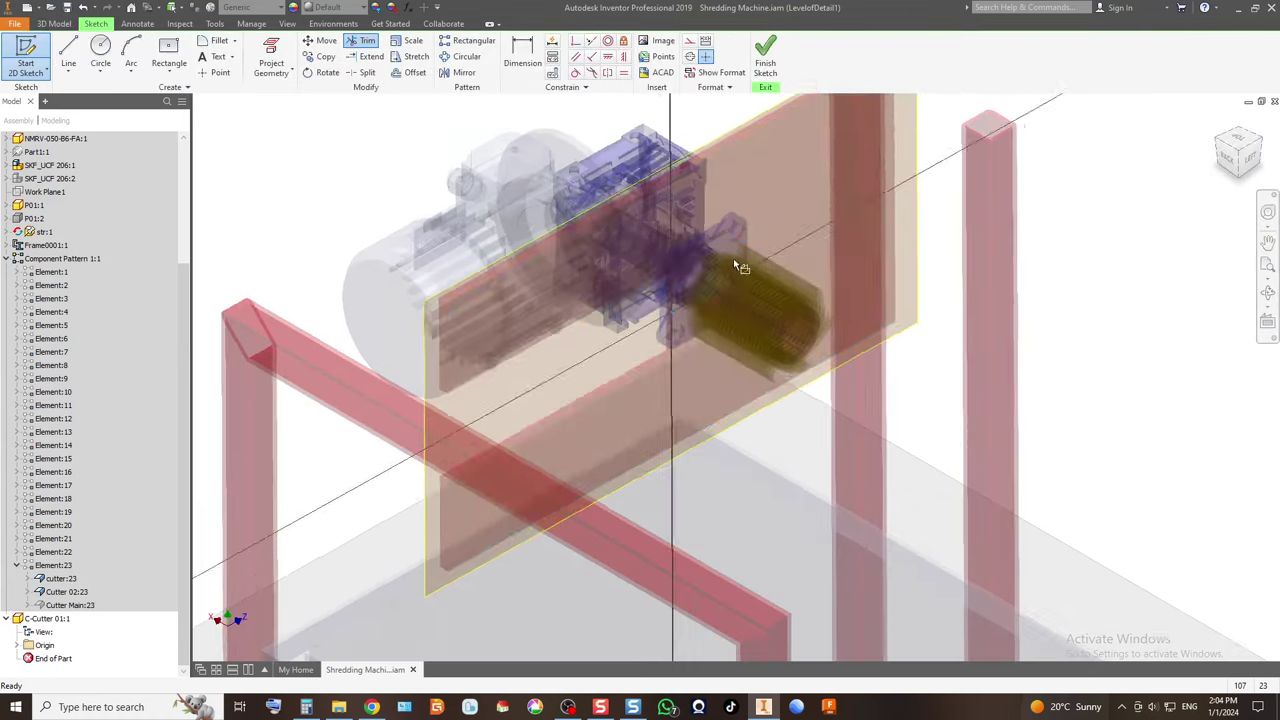
pyautogui.scroll(5, 770, 398)
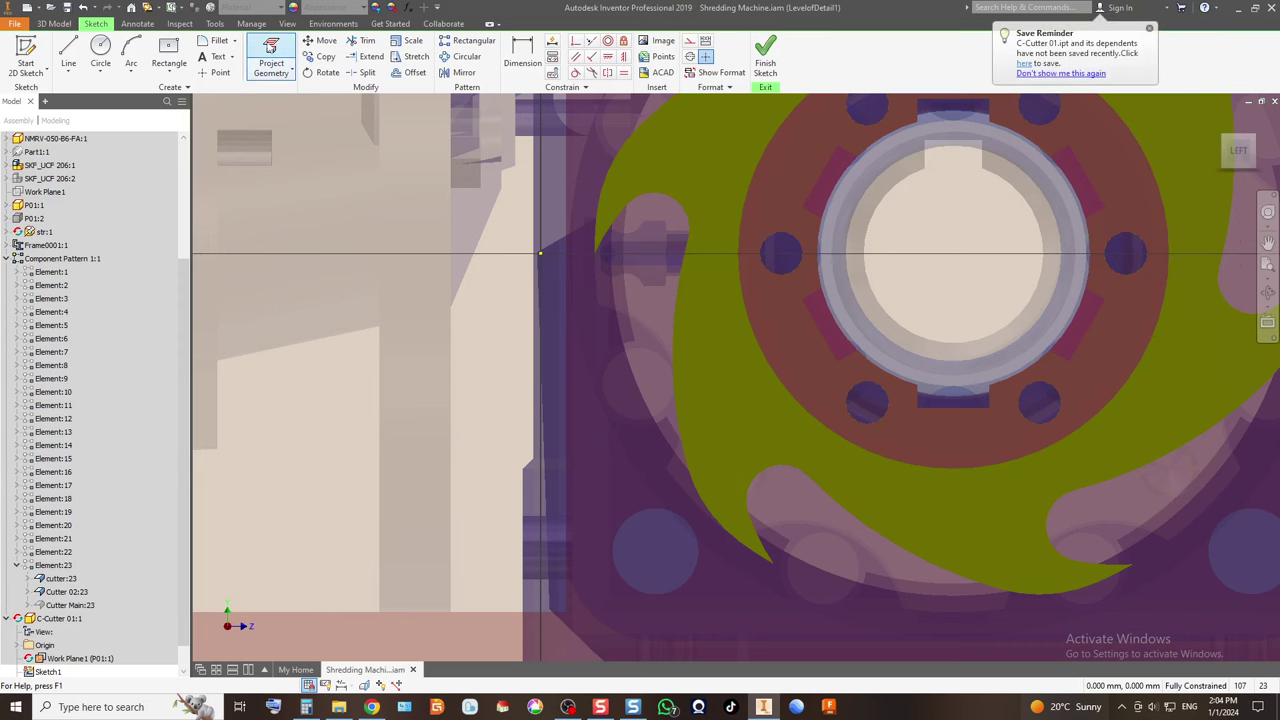
# Check the C-Cutter 01 document's unit settings and finish the empty sketch.
pyautogui.click(216, 24)
pyautogui.click(245, 58)
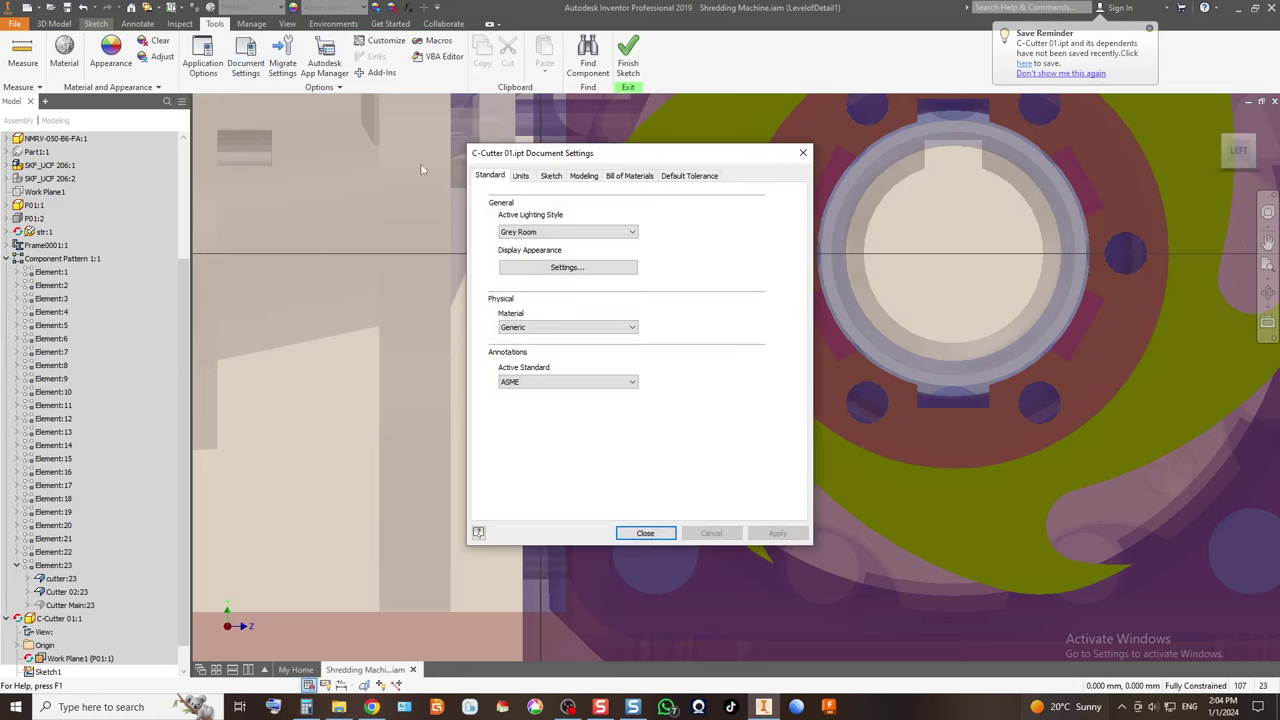
pyautogui.click(522, 176)
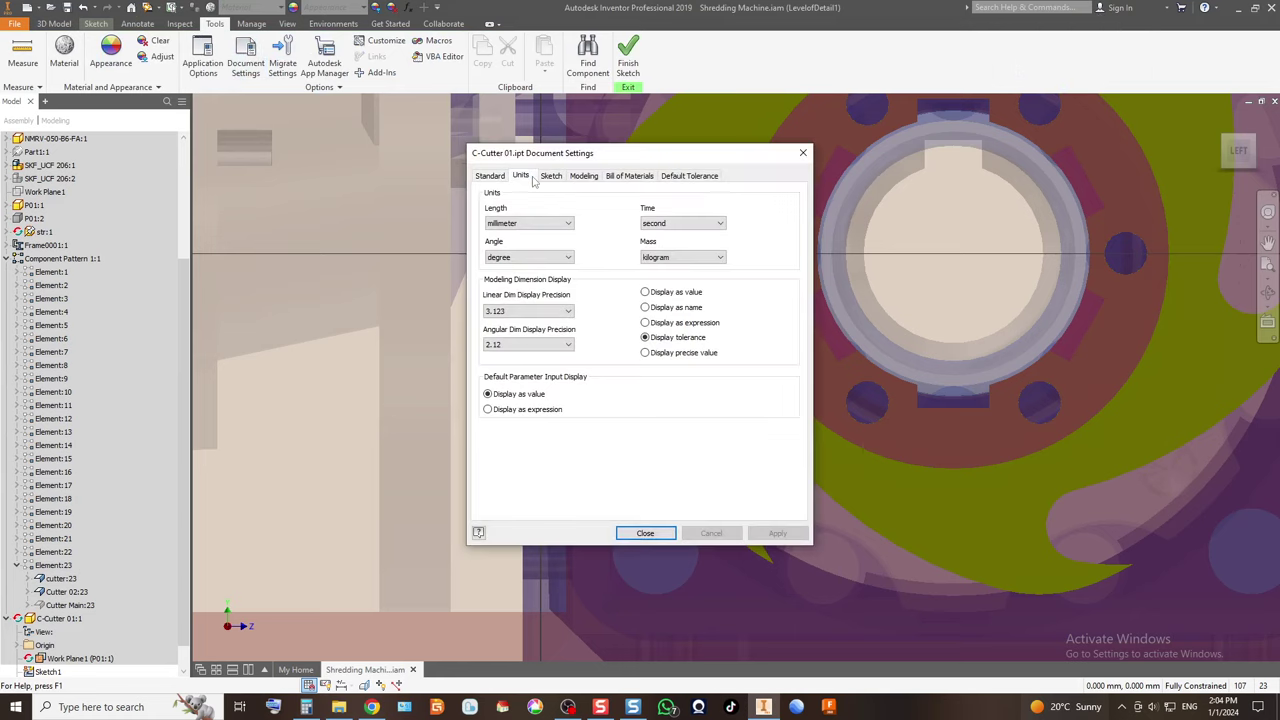
pyautogui.click(645, 533)
pyautogui.click(95, 24)
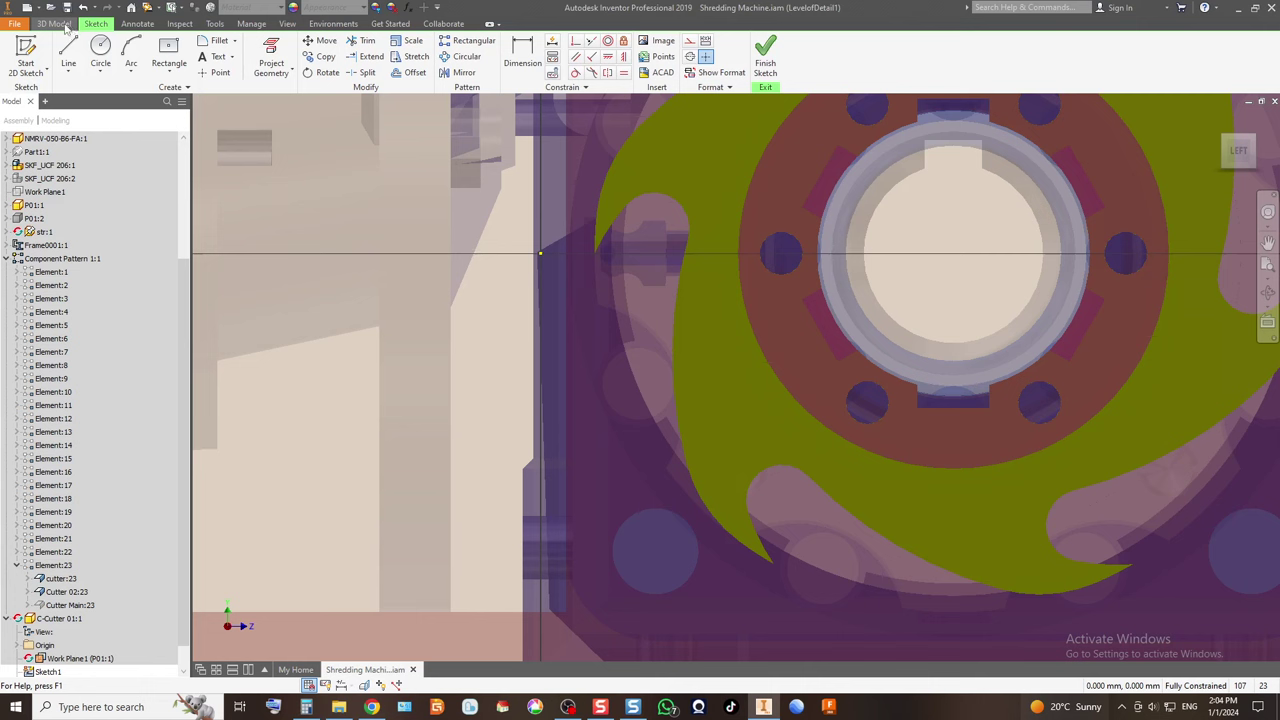
pyautogui.click(54, 24)
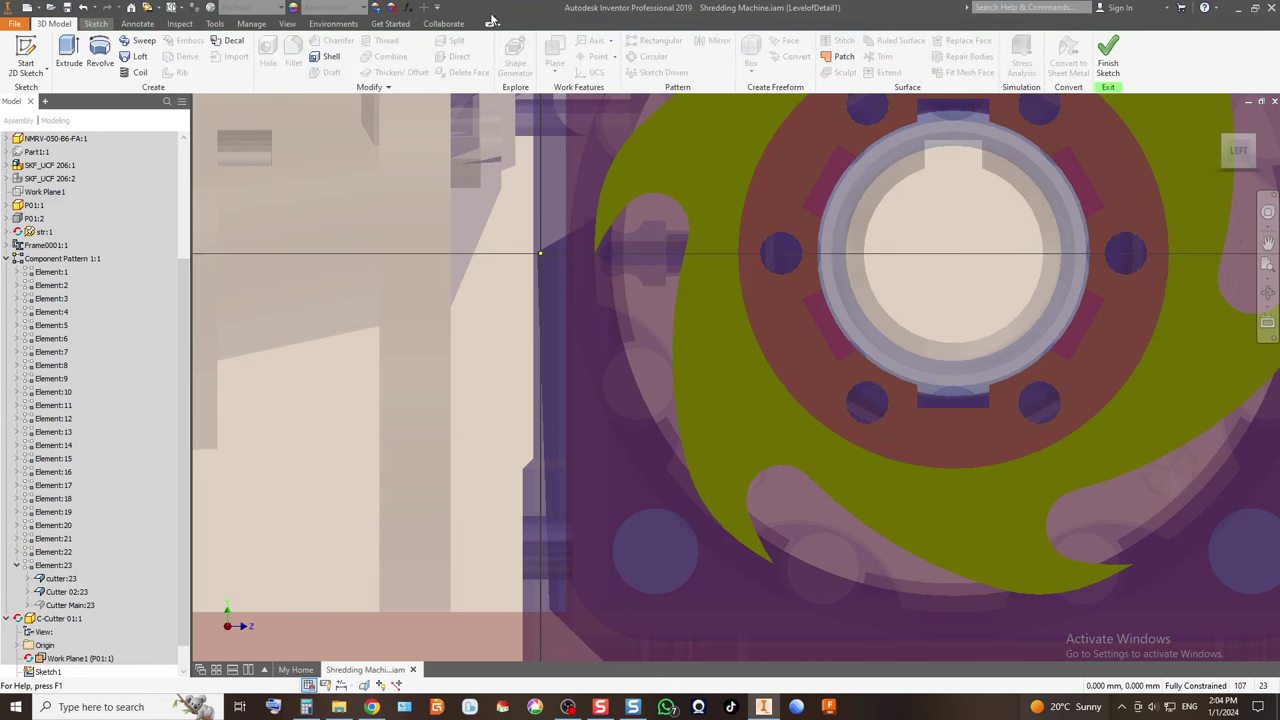
pyautogui.click(1108, 56)
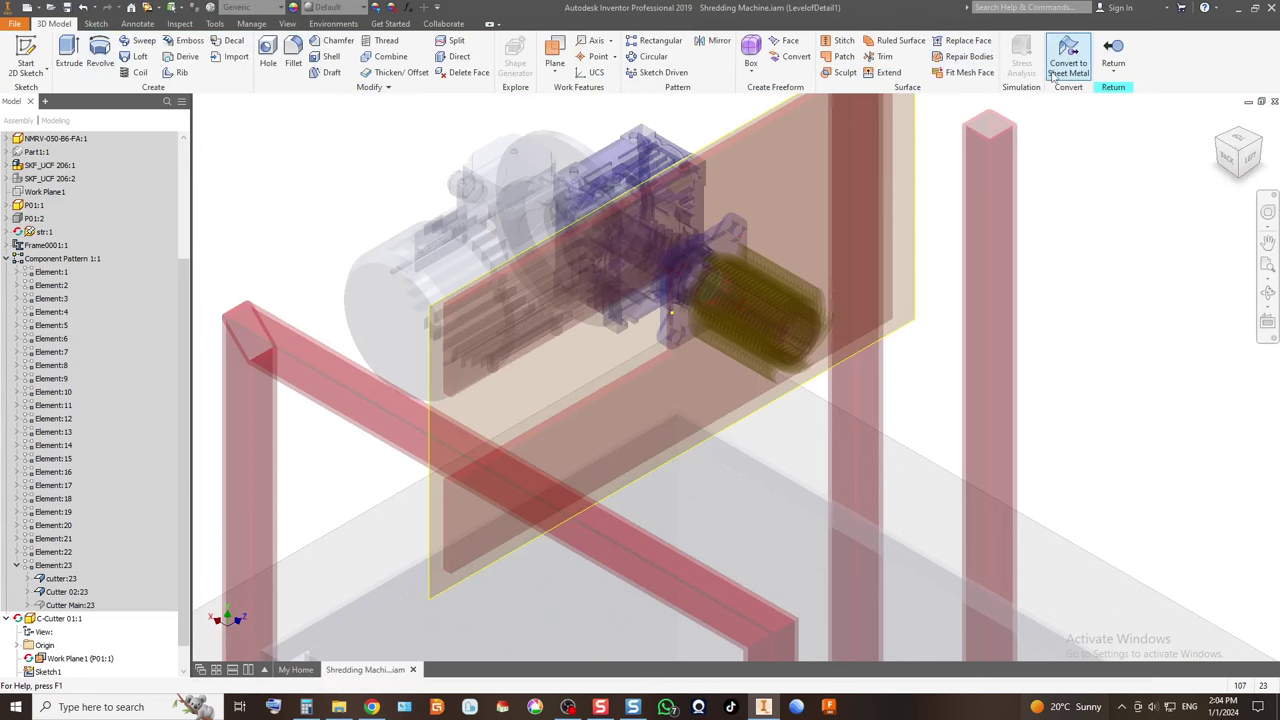
# Convert C-Cutter 01 to a sheet metal part and set its thickness to 2 mm.
pyautogui.click(1067, 58)
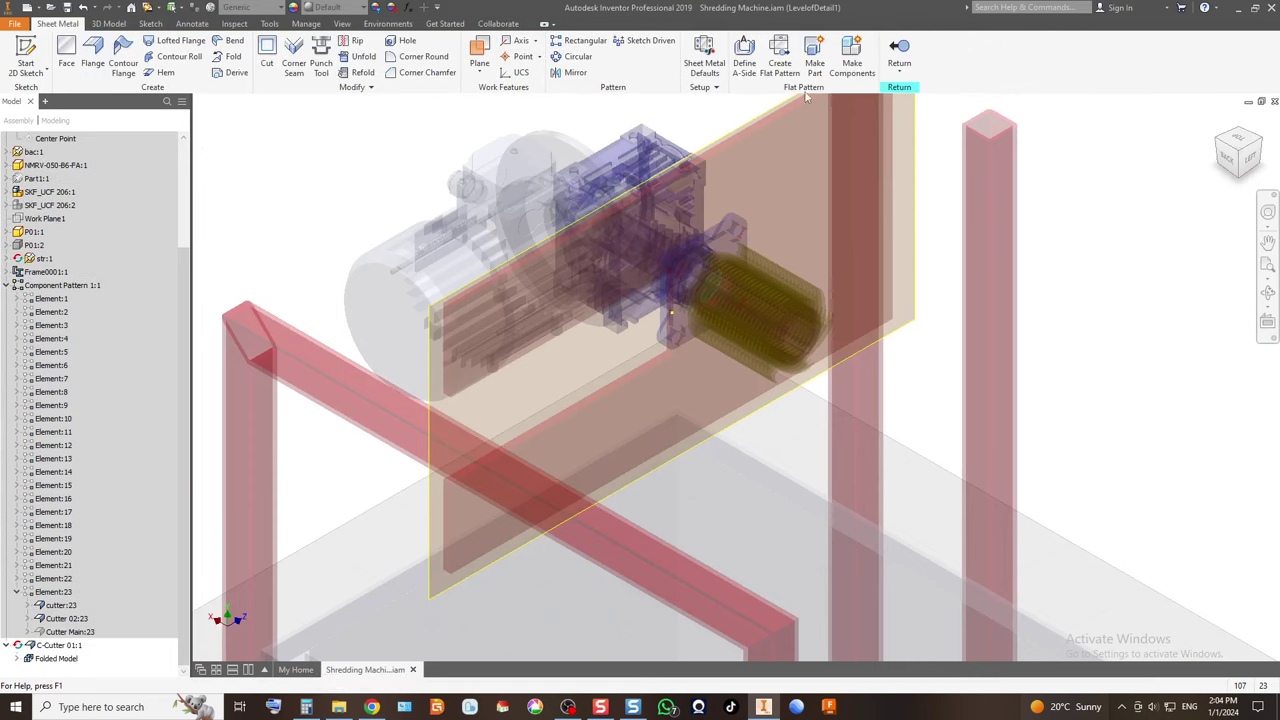
pyautogui.click(704, 55)
pyautogui.click(250, 169)
pyautogui.write('2mm')
pyautogui.press('Return')
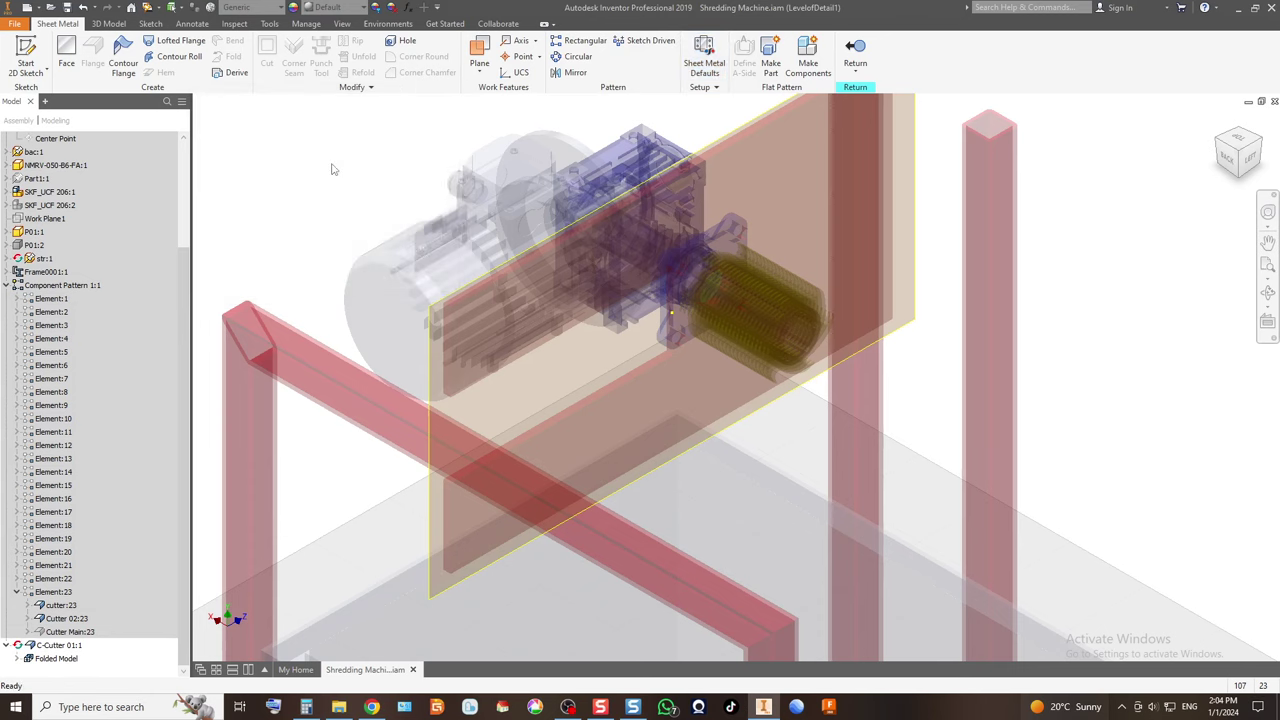
# Start a sketch on the red plate's face and project the spacer ring's face with its holes and bore.
pyautogui.click(26, 48)
pyautogui.click(678, 242)
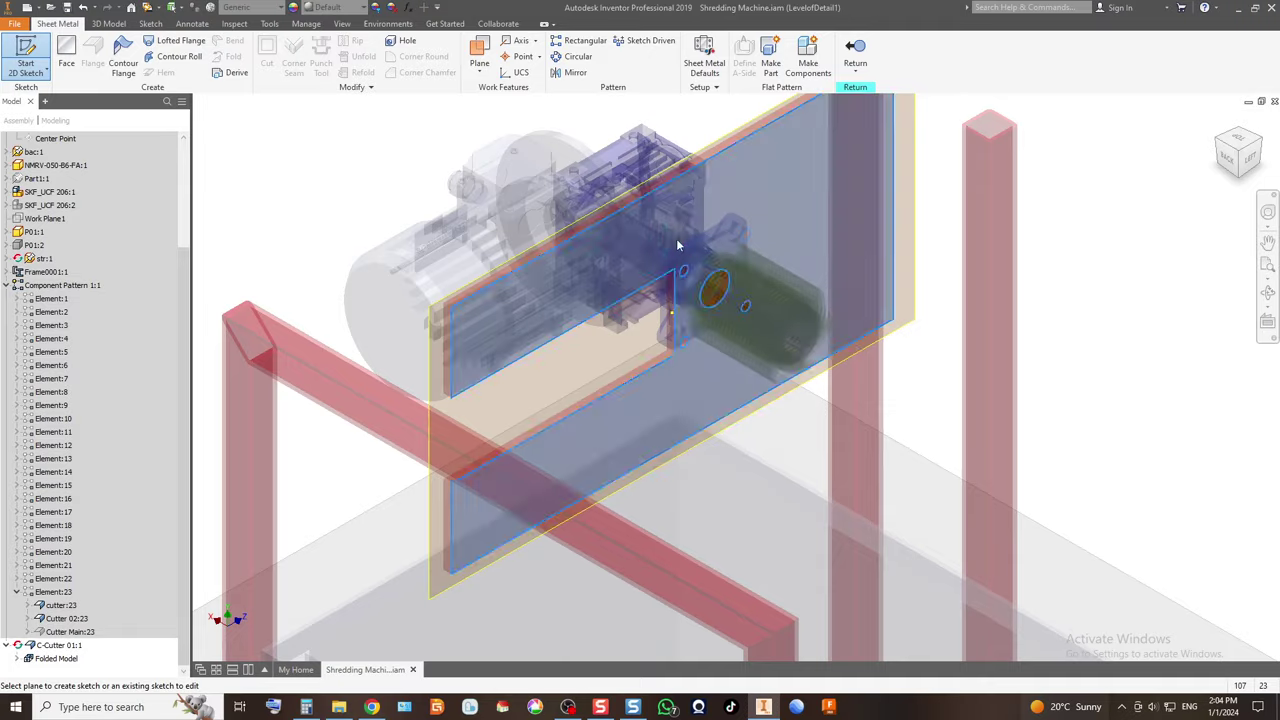
pyautogui.scroll(5, 789, 397)
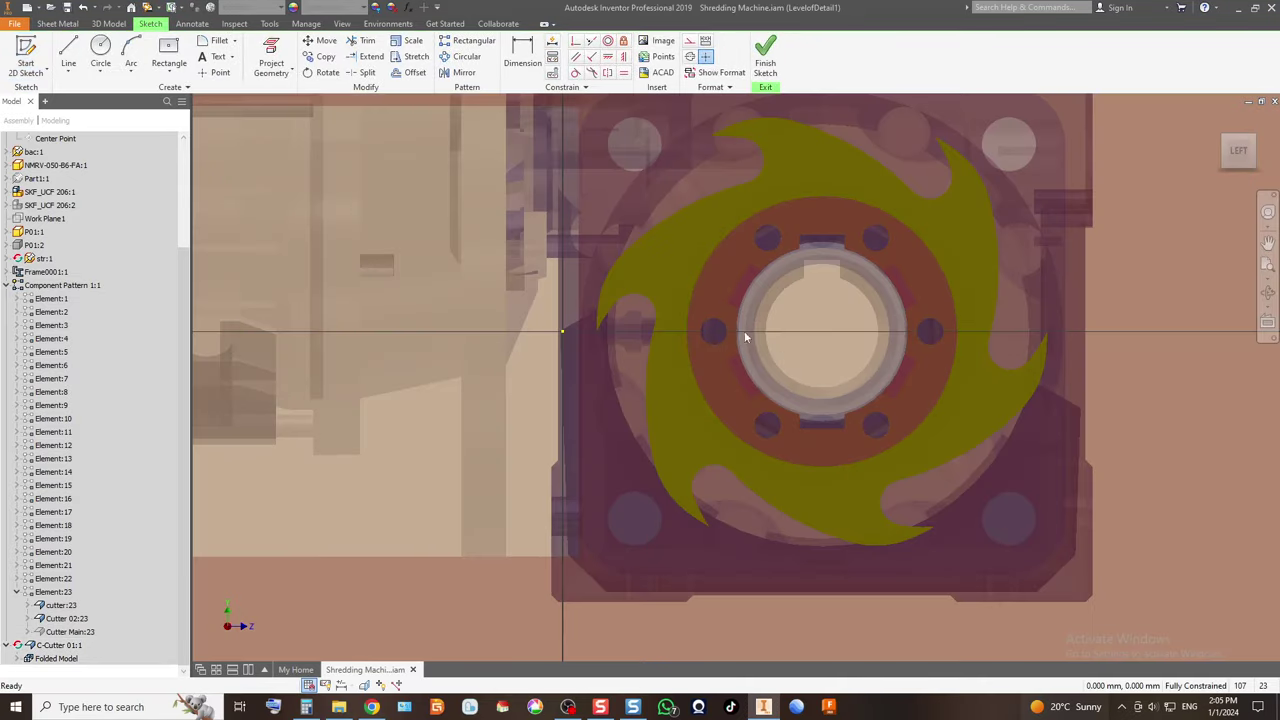
pyautogui.scroll(-2, 584, 352)
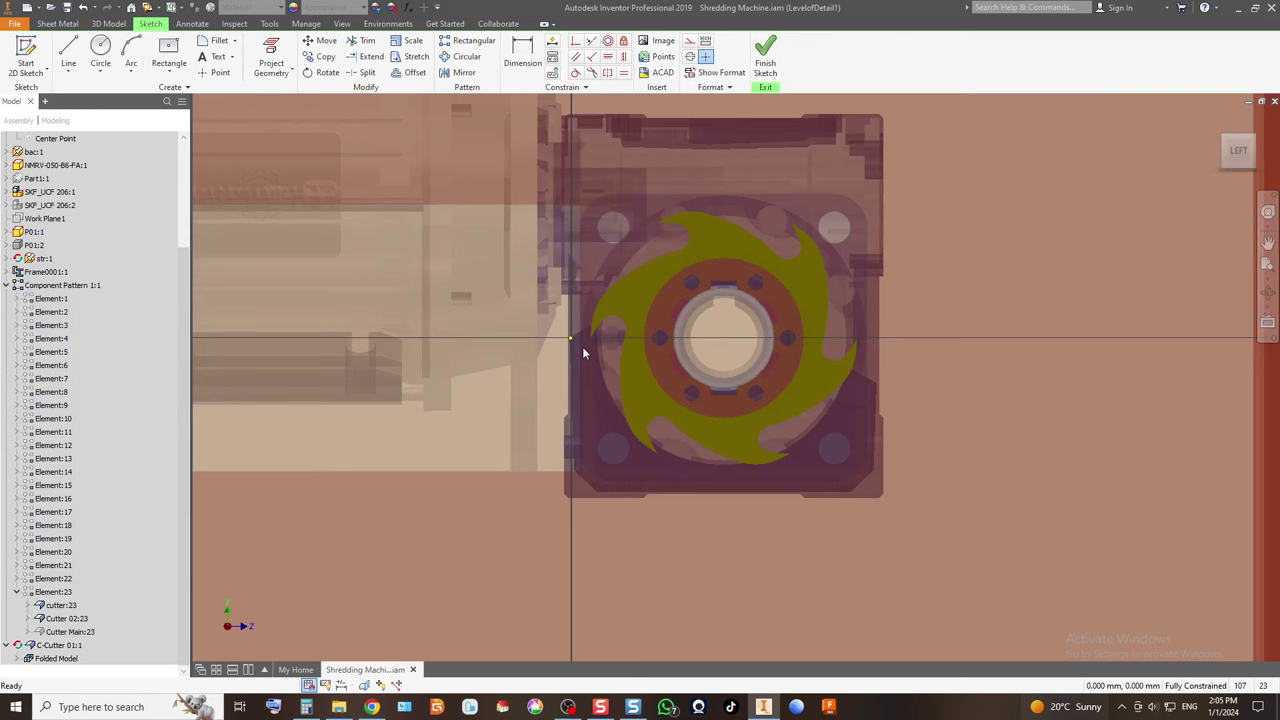
pyautogui.scroll(2, 620, 330)
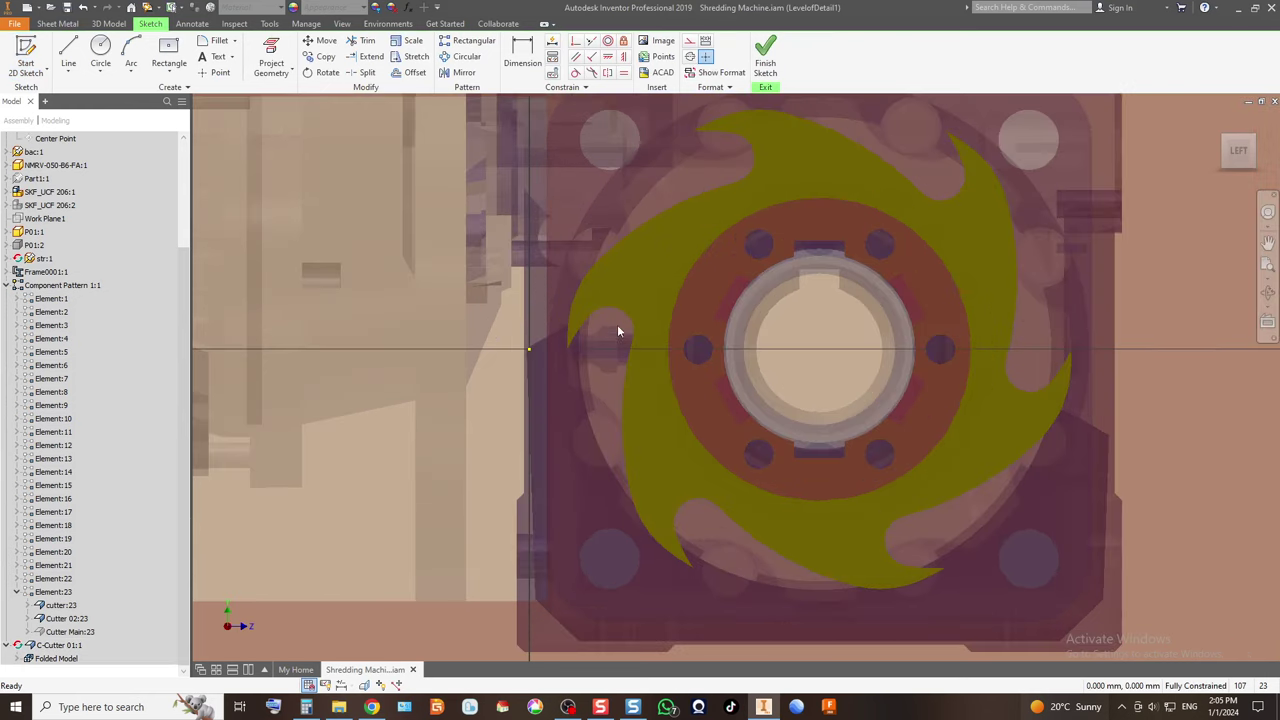
pyautogui.click(271, 58)
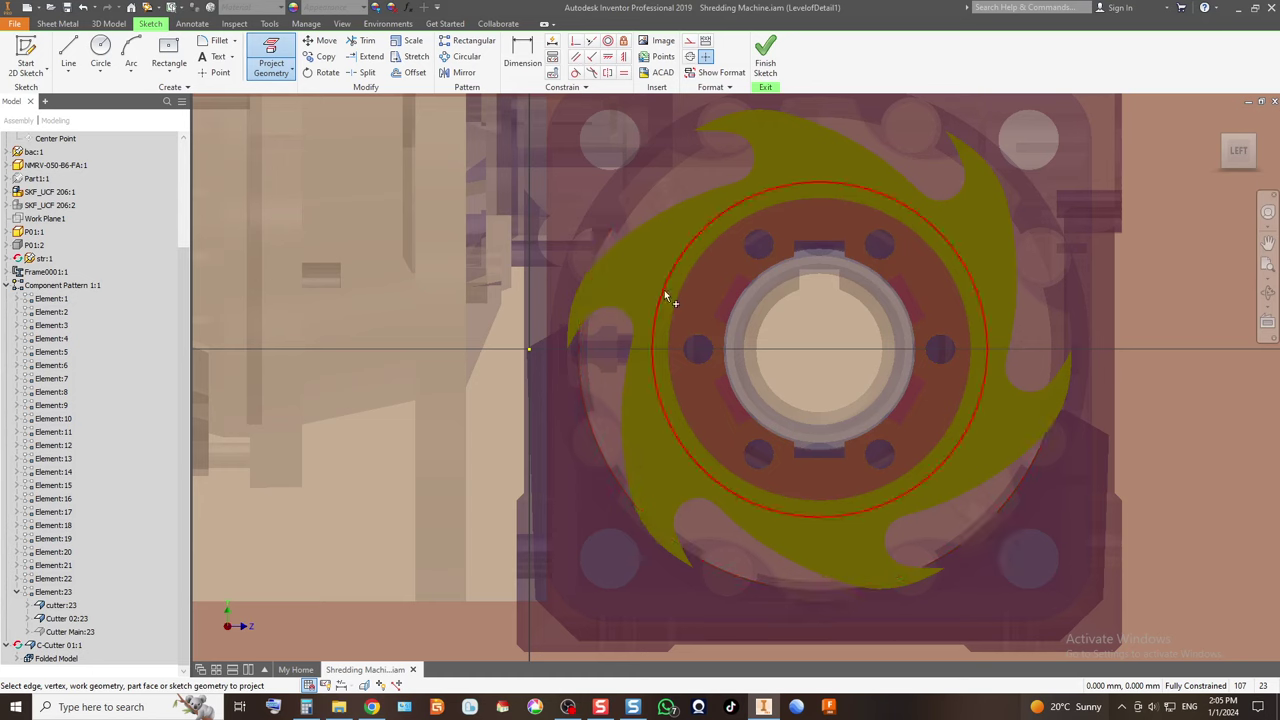
pyautogui.click(702, 295)
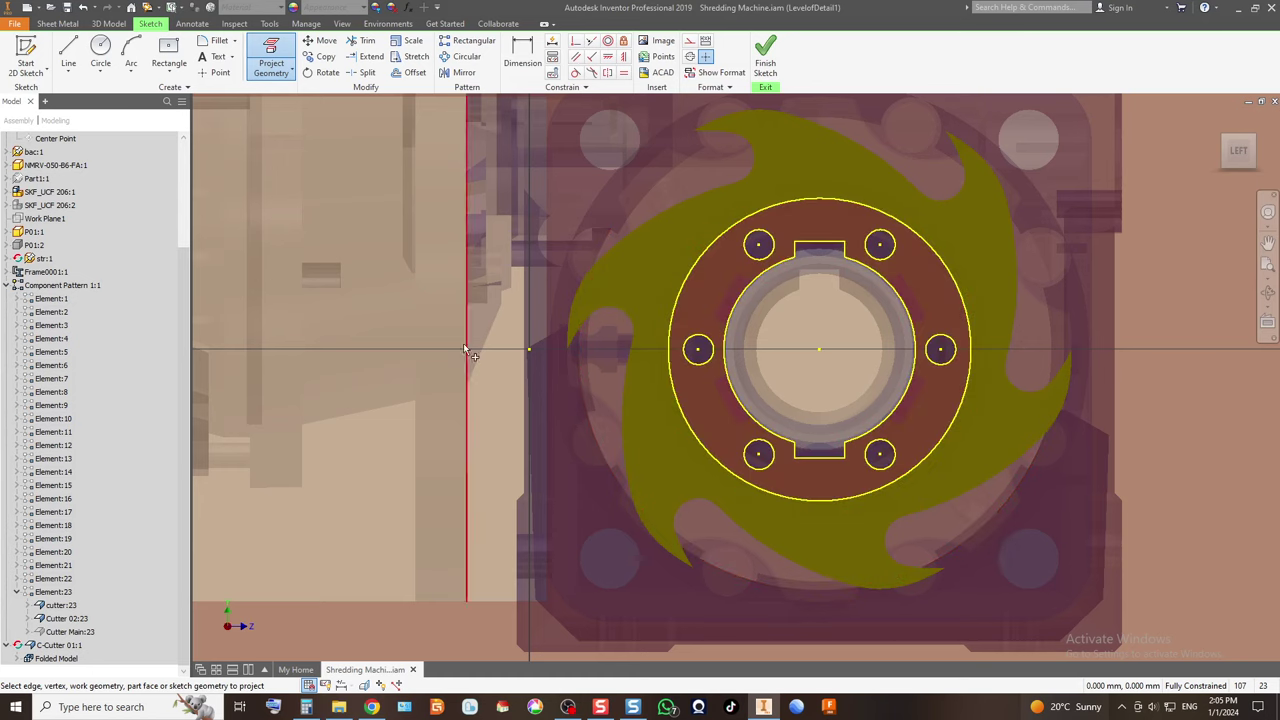
# Draw a 62 mm diameter circle centred on the projected spacer ring.
pyautogui.click(104, 56)
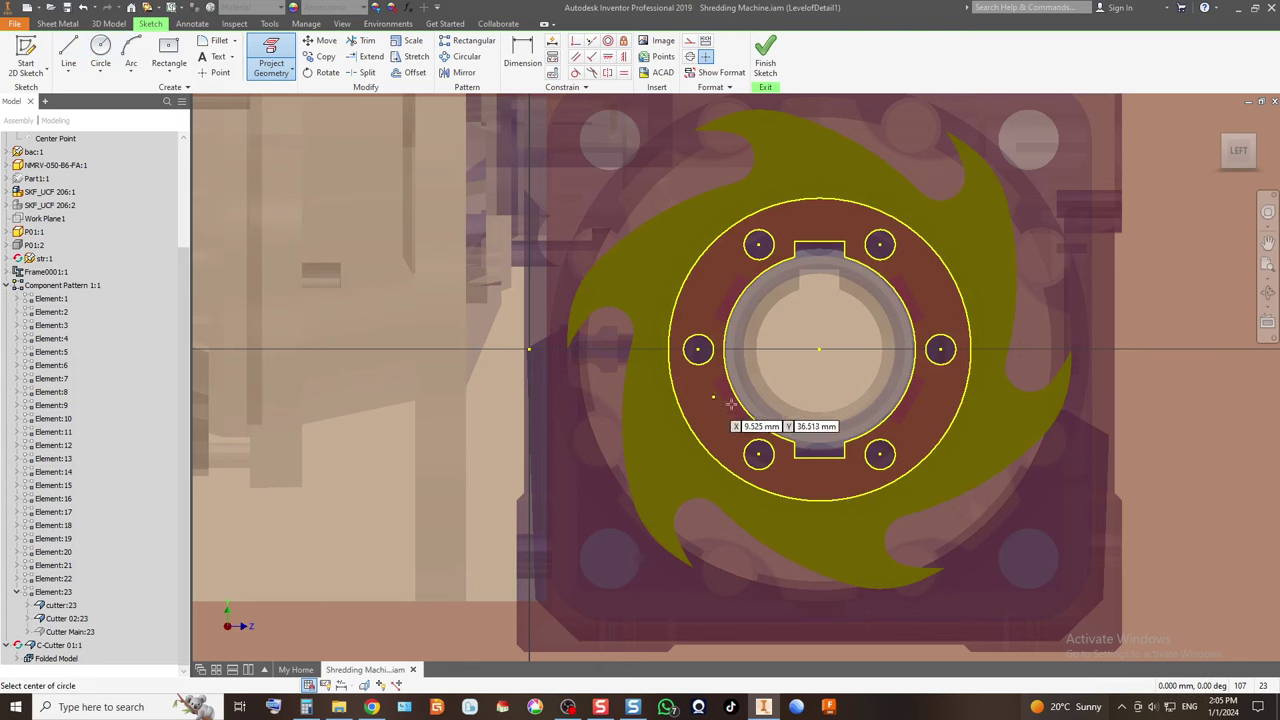
pyautogui.click(820, 345)
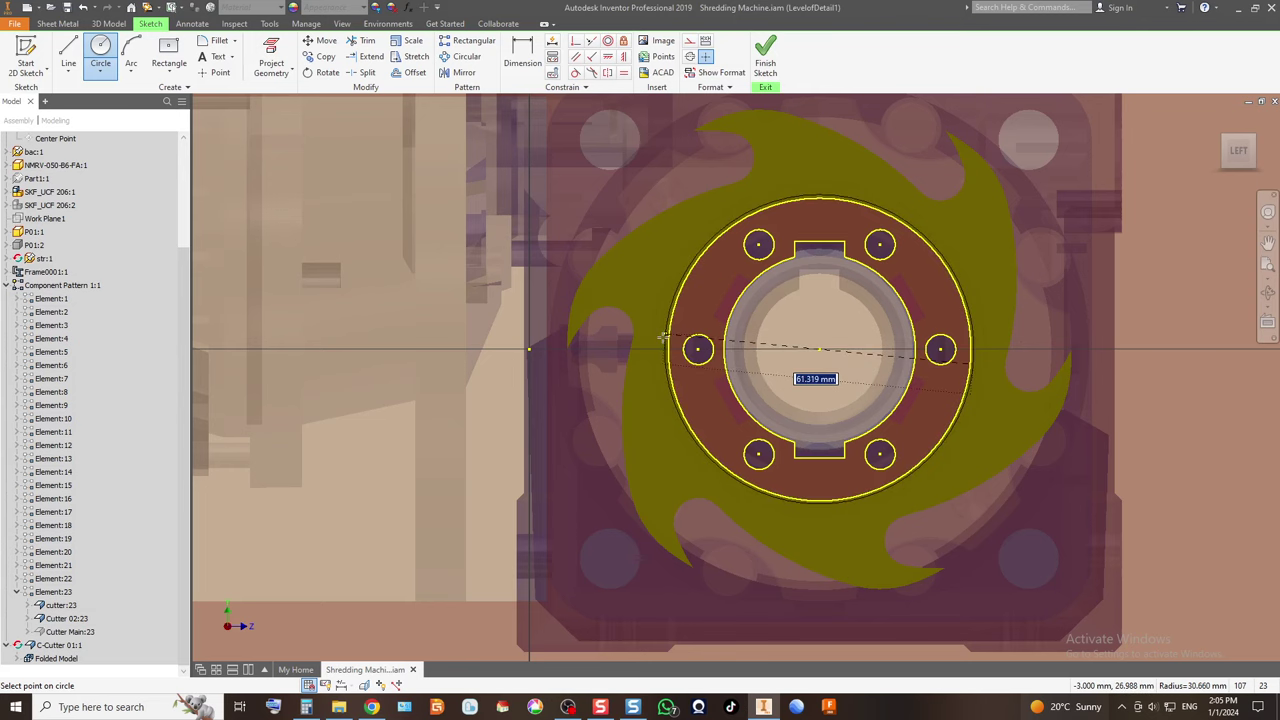
pyautogui.write('62')
pyautogui.press('Return')
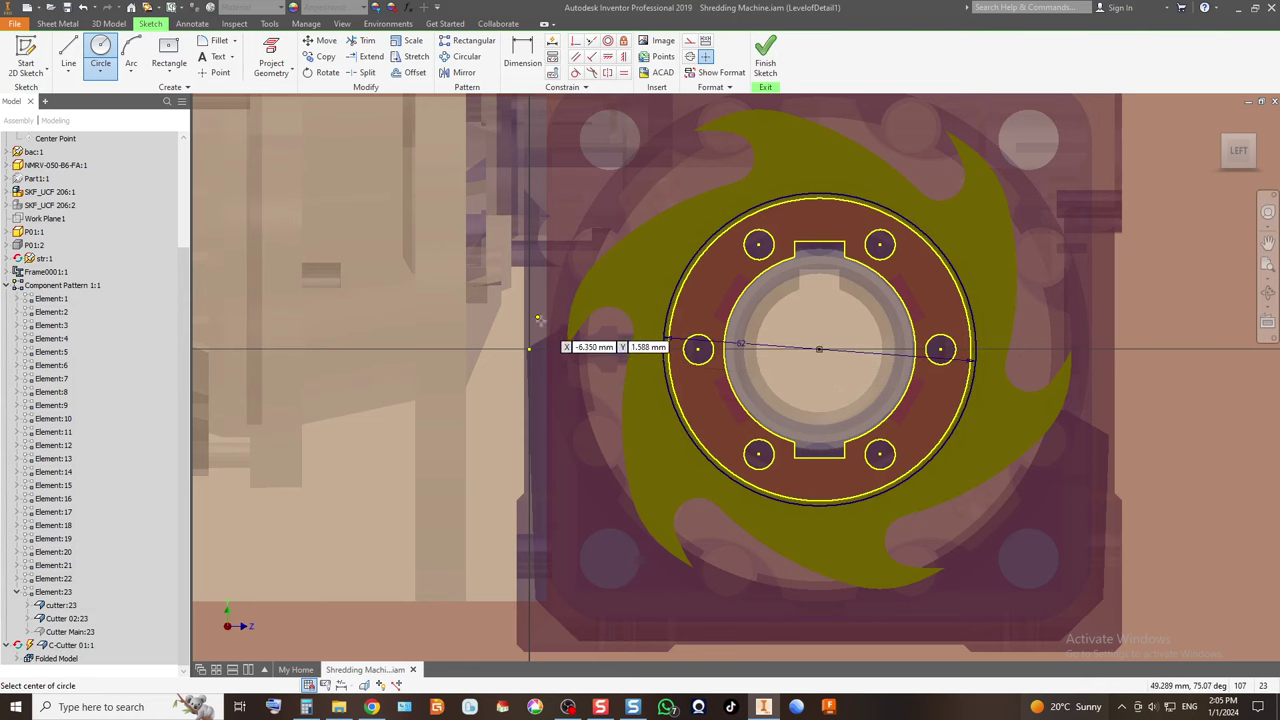
# Project the upper, lower and cutter-side vertical edges of the red plate's rectangular cutout into the sketch.
pyautogui.scroll(-2, 515, 349)
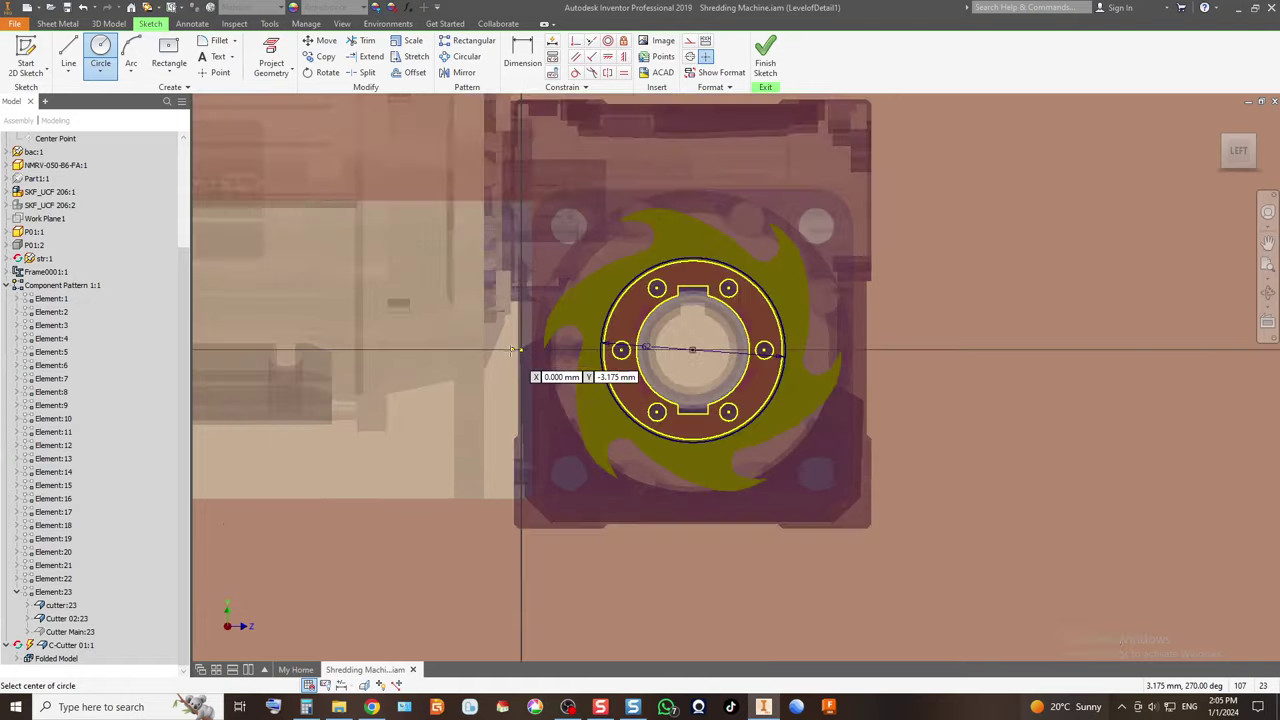
pyautogui.click(268, 58)
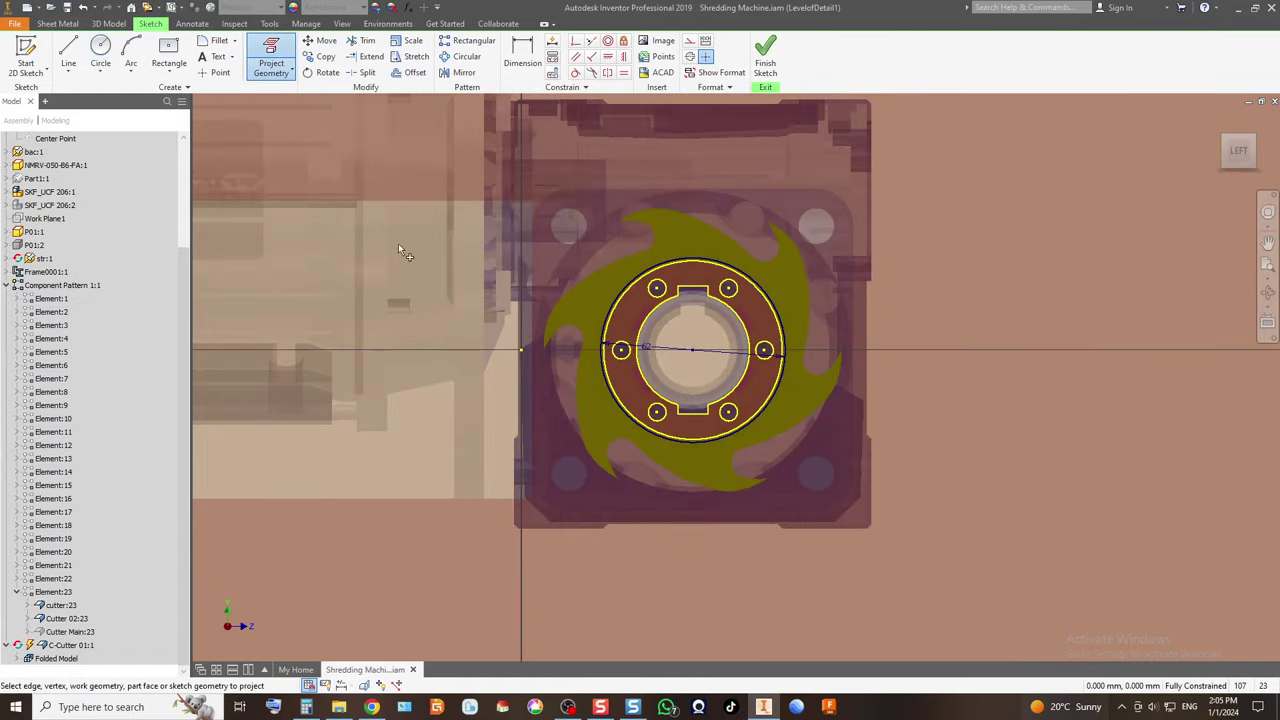
pyautogui.click(421, 203)
pyautogui.click(401, 499)
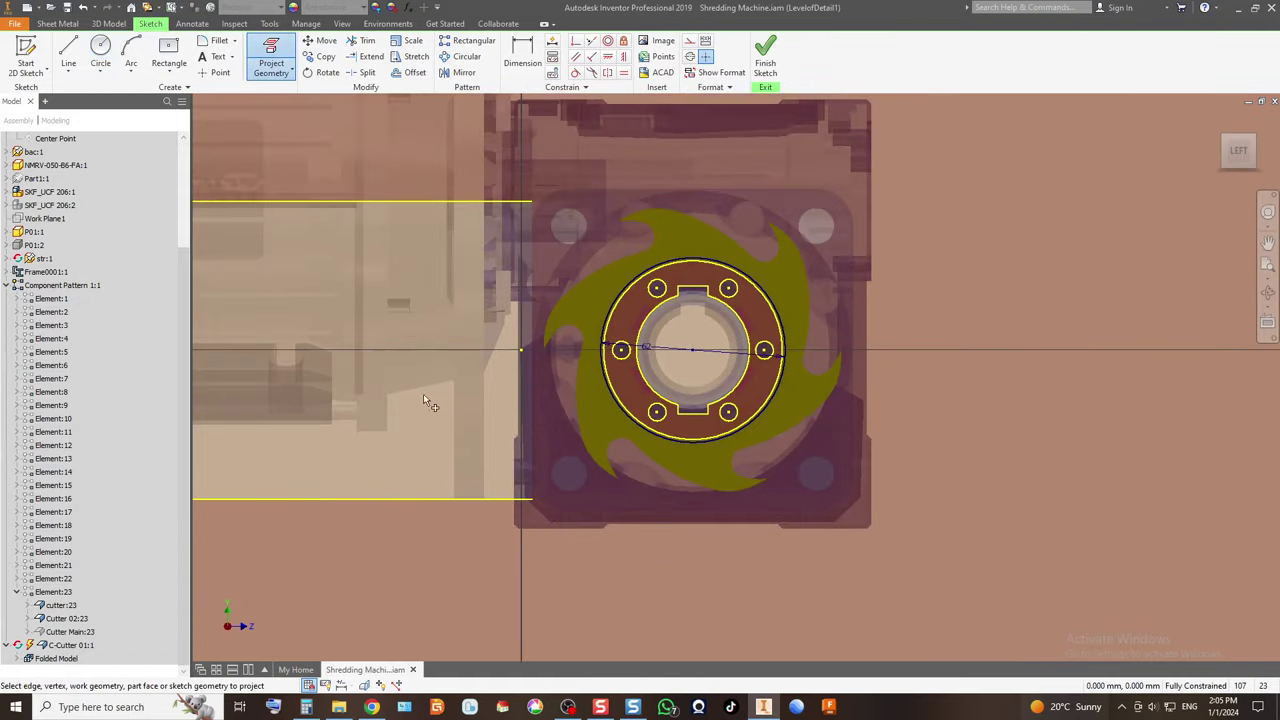
pyautogui.click(531, 256)
pyautogui.scroll(3, 600, 385)
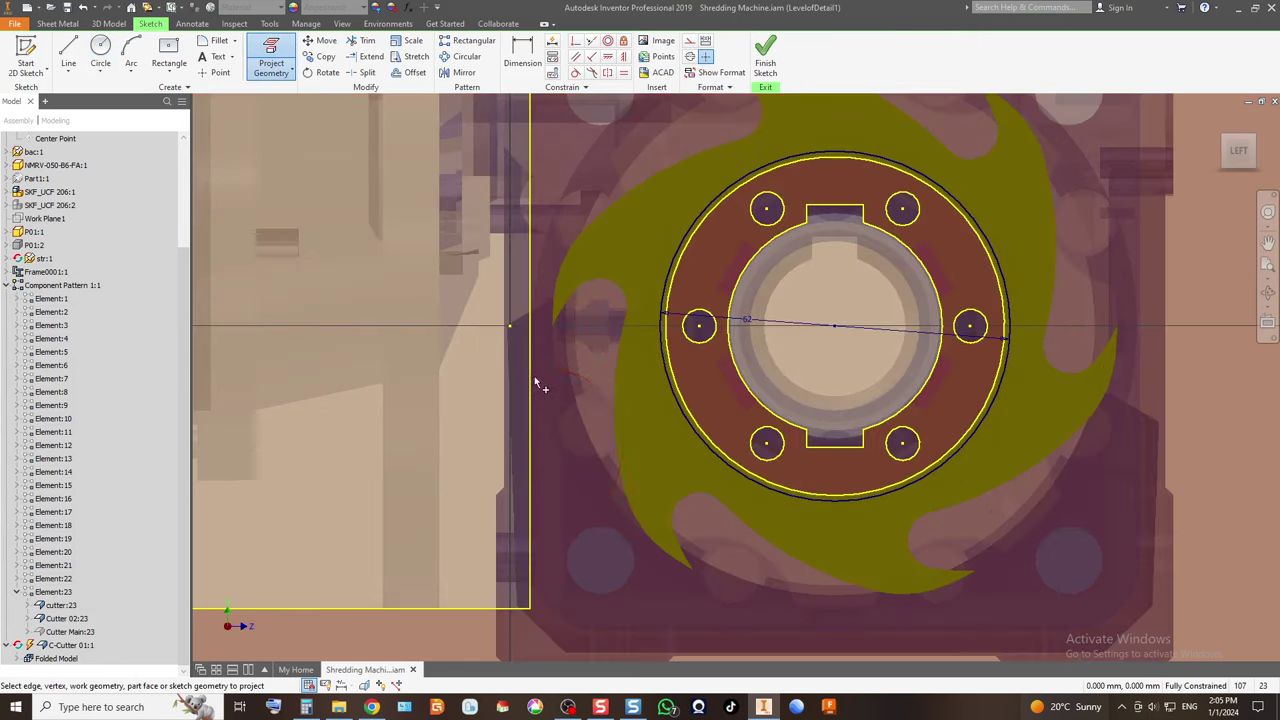
# Project the toothed cutter disc's face outline into the sketch.
pyautogui.scroll(-2, 598, 395)
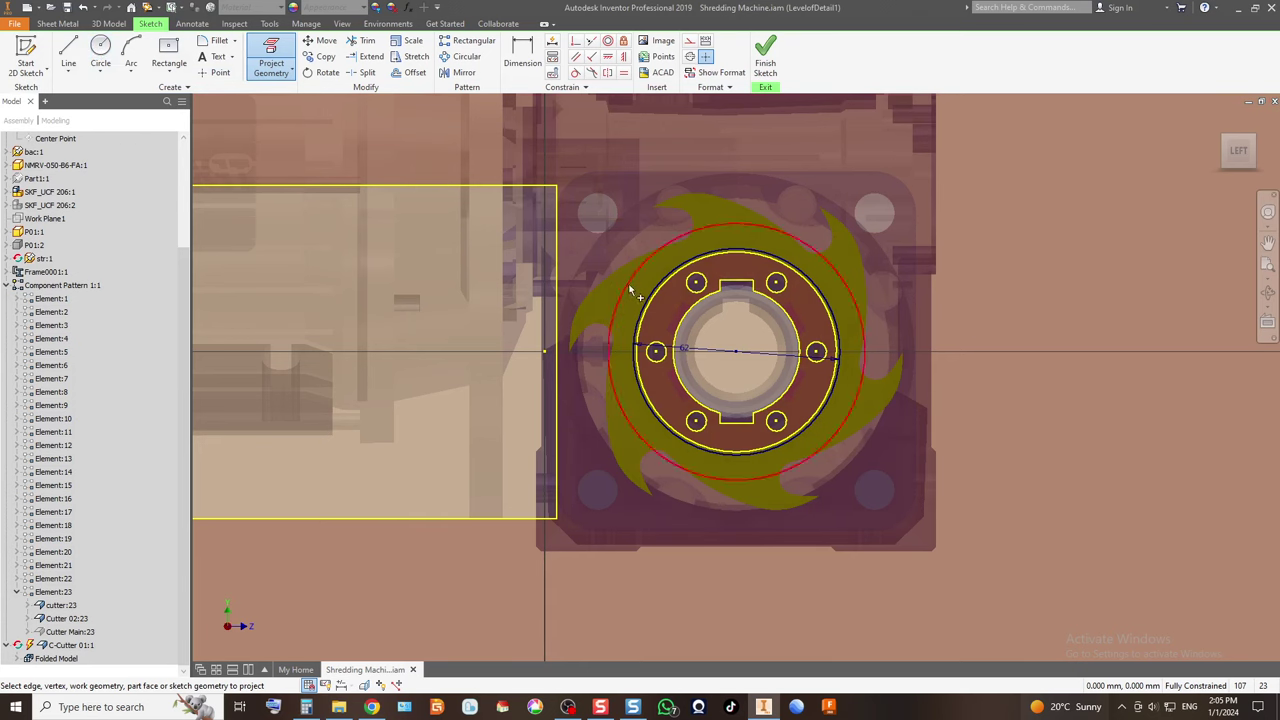
pyautogui.scroll(3, 694, 244)
pyautogui.click(741, 188)
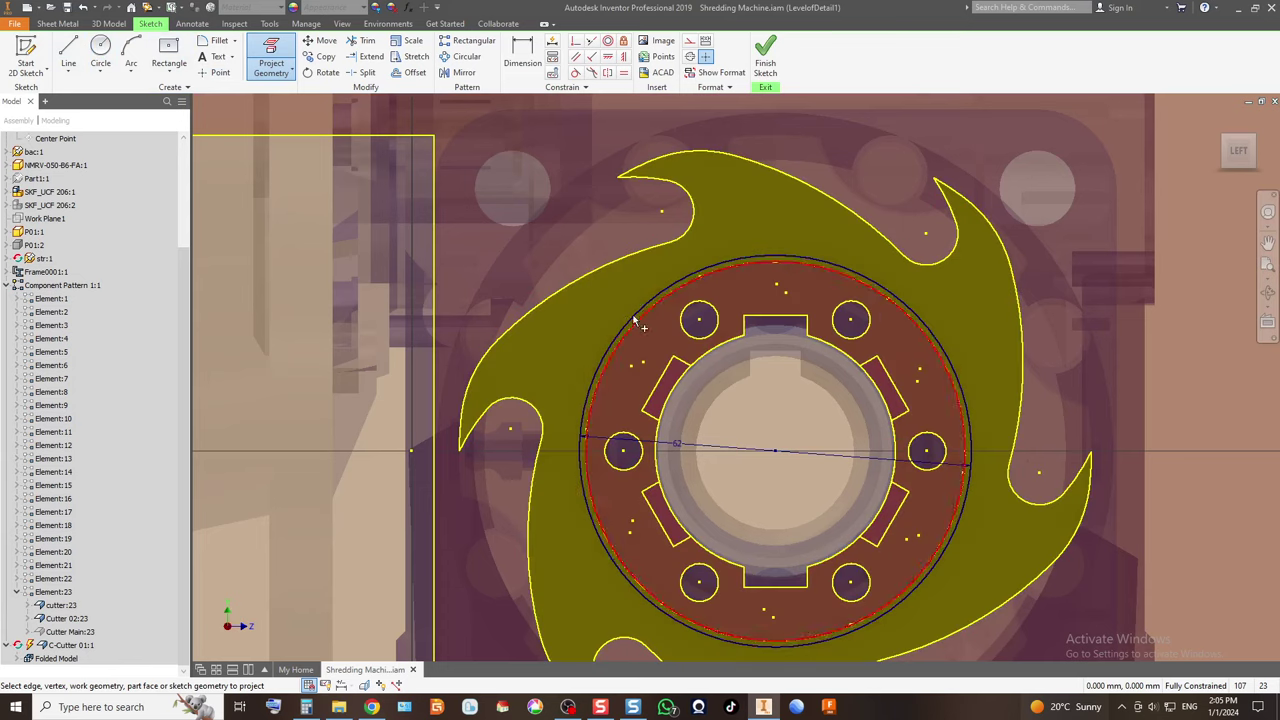
pyautogui.scroll(-3, 627, 318)
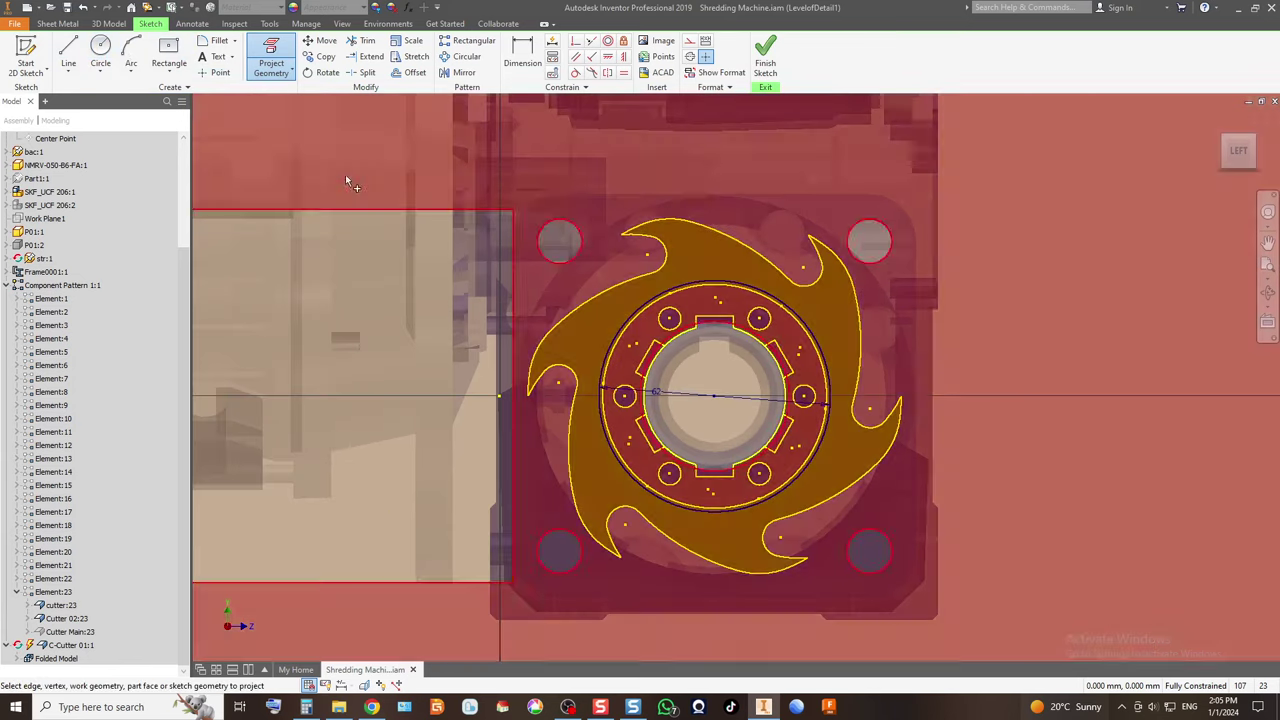
# Draw a short three-point arc from the upper flank of the 62 mm circle into the nearest cutter tooth notch.
pyautogui.click(346, 178)
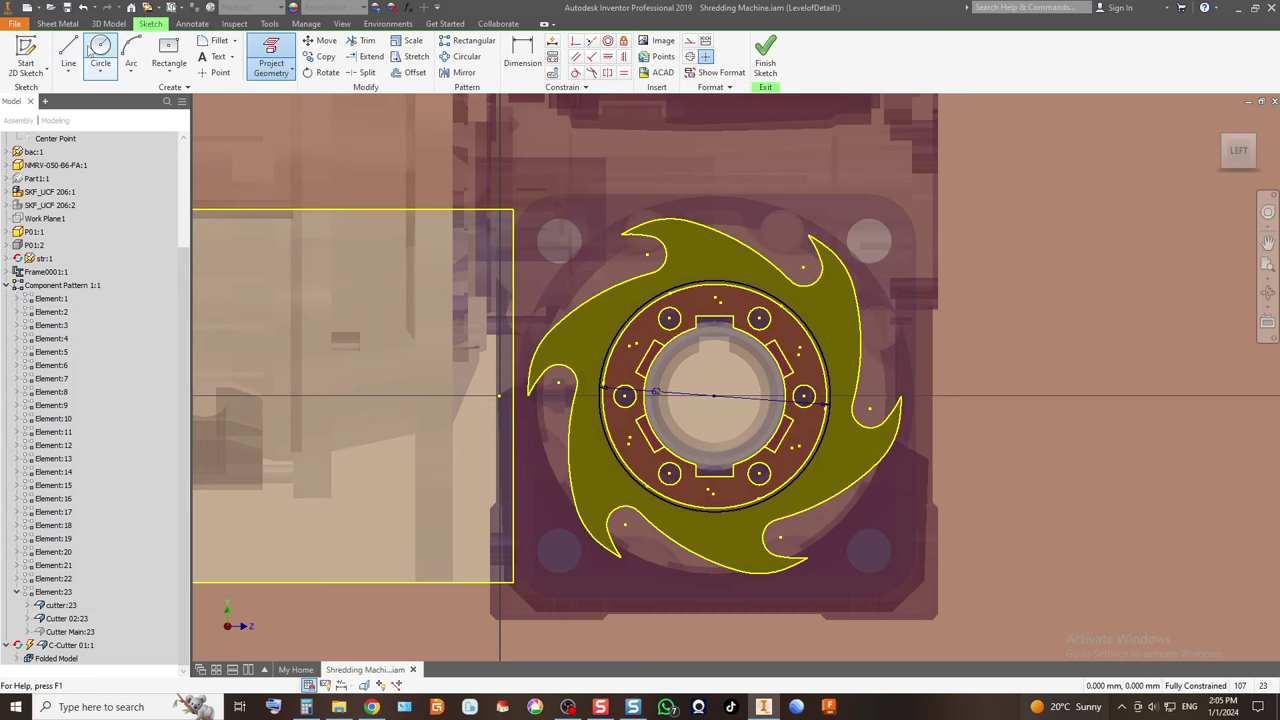
pyautogui.click(129, 48)
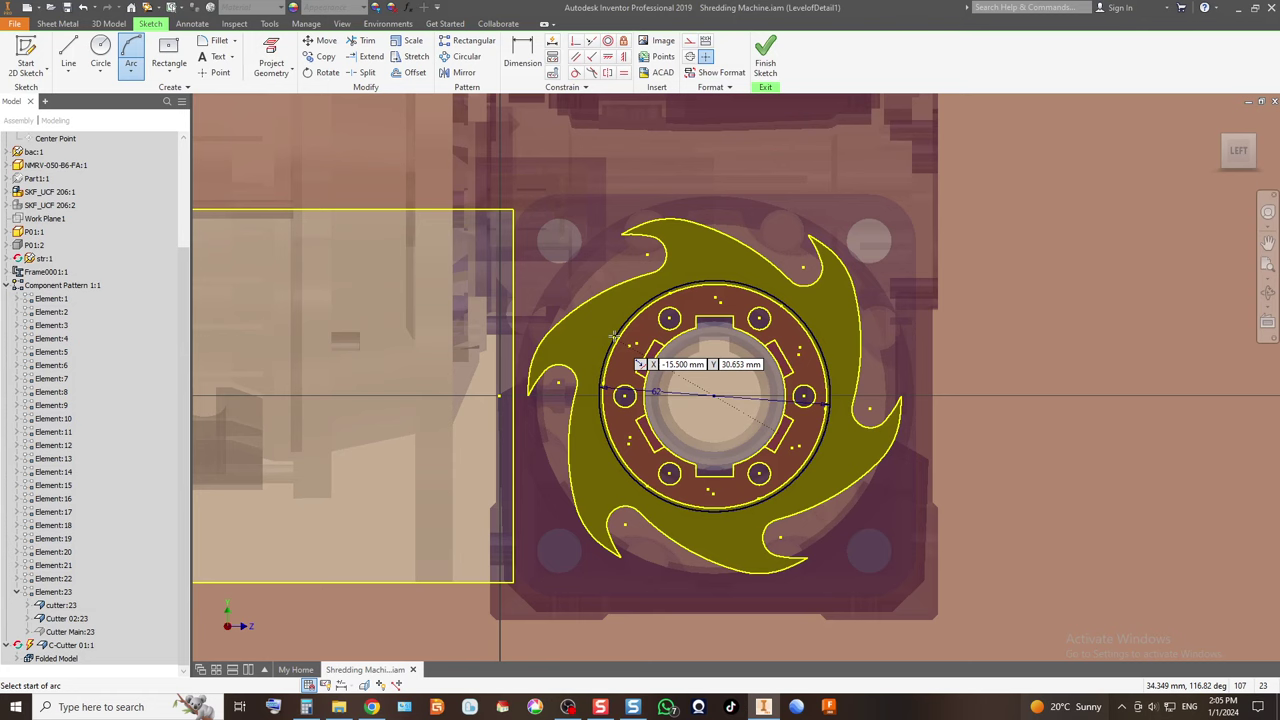
pyautogui.click(499, 378)
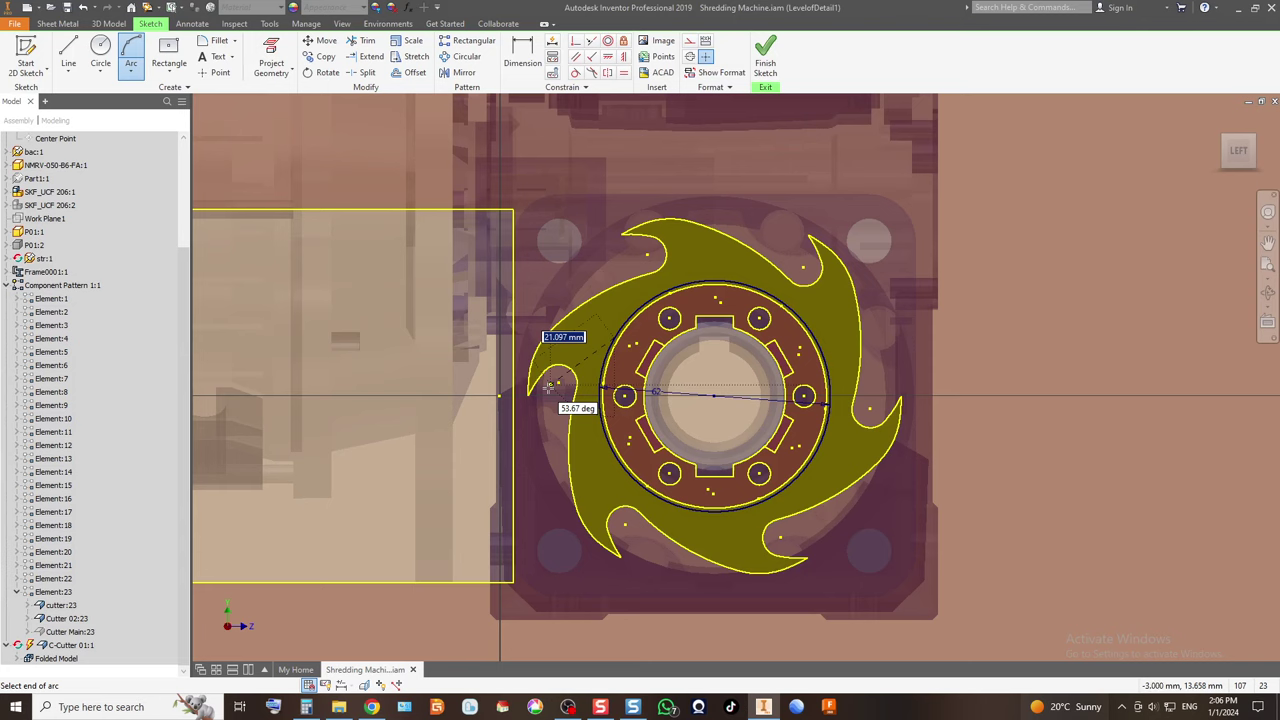
pyautogui.click(575, 379)
pyautogui.click(598, 403)
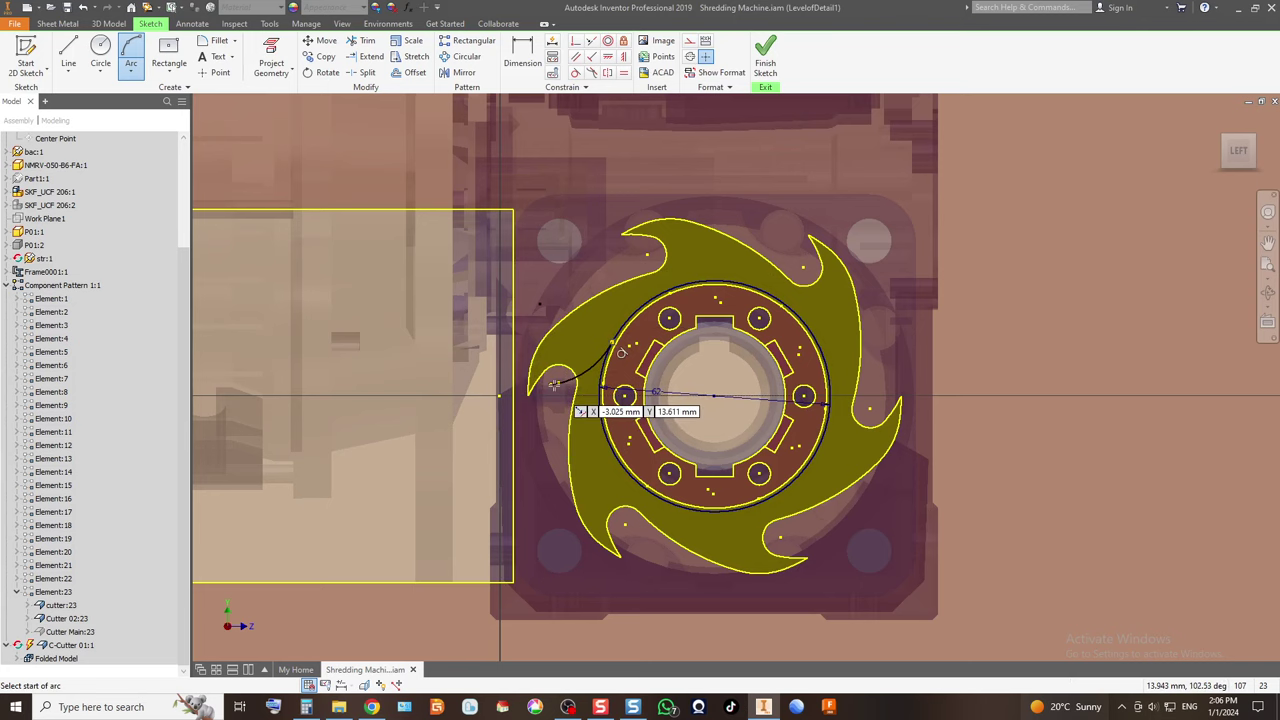
# Draw a second three-point arc from the first arc's end in the tooth notch to a point beyond the cutout's cutter-side edge.
pyautogui.click(554, 384)
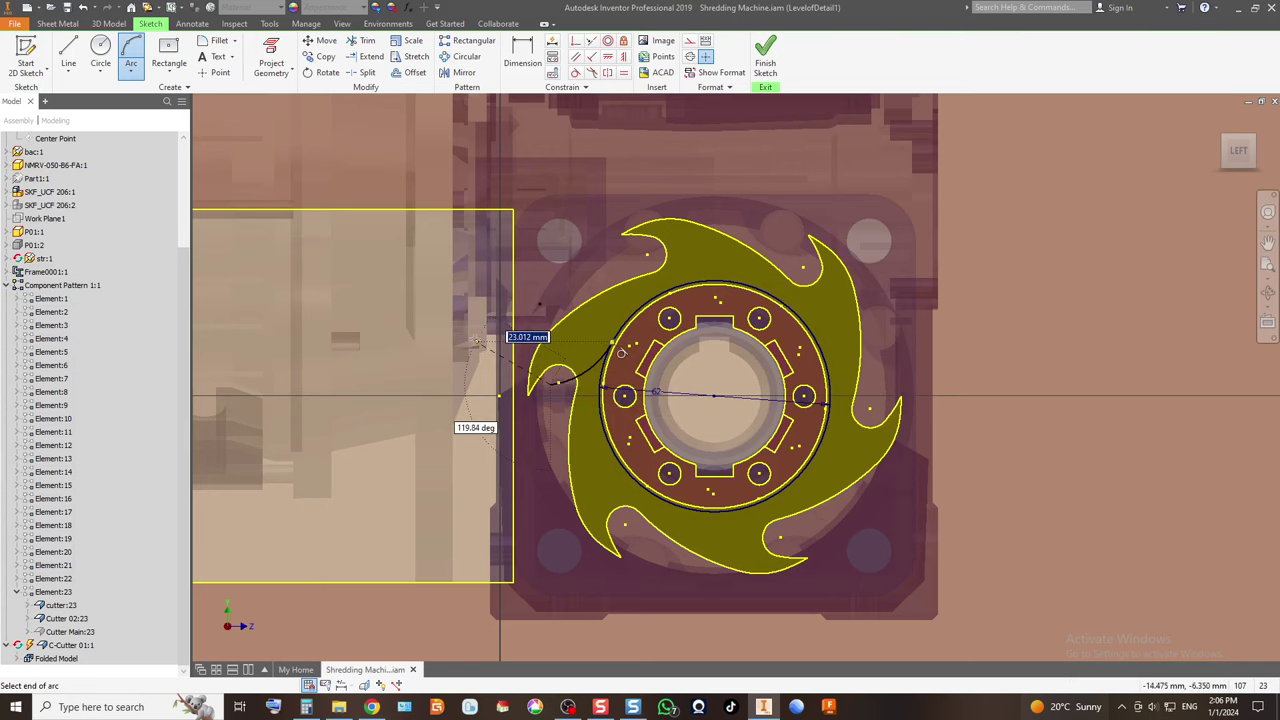
pyautogui.click(462, 330)
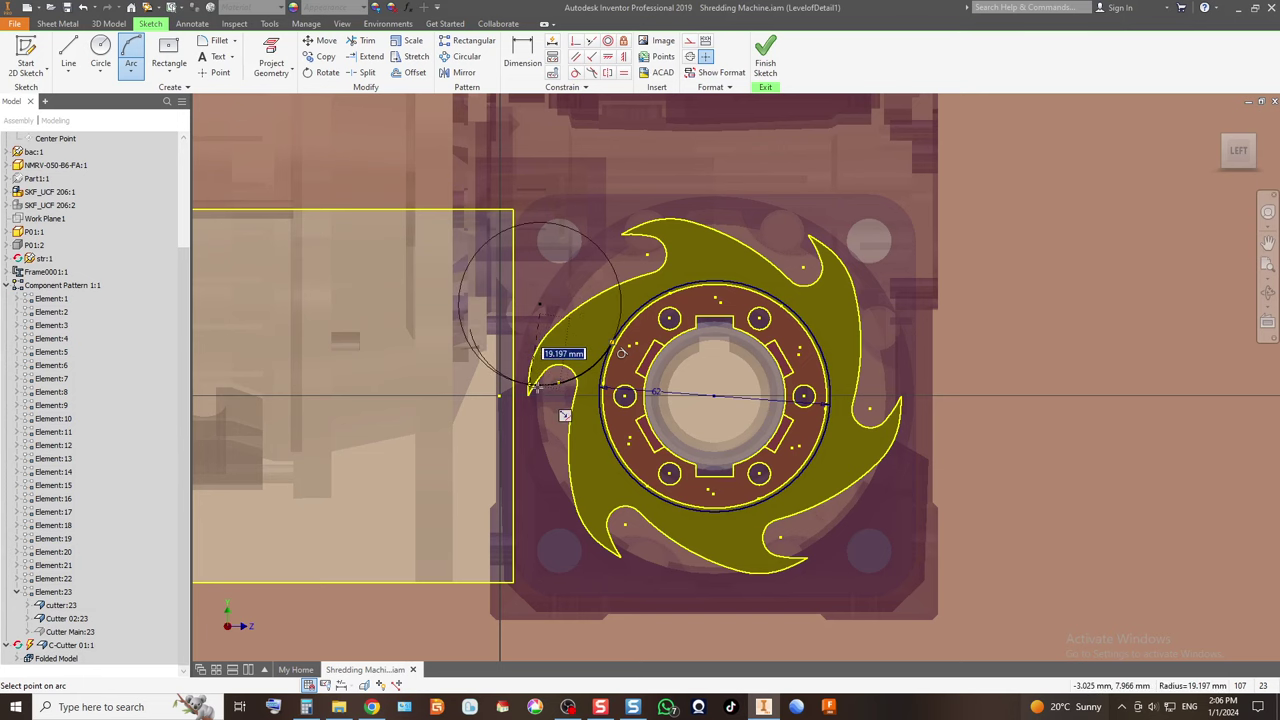
pyautogui.scroll(5, 543, 388)
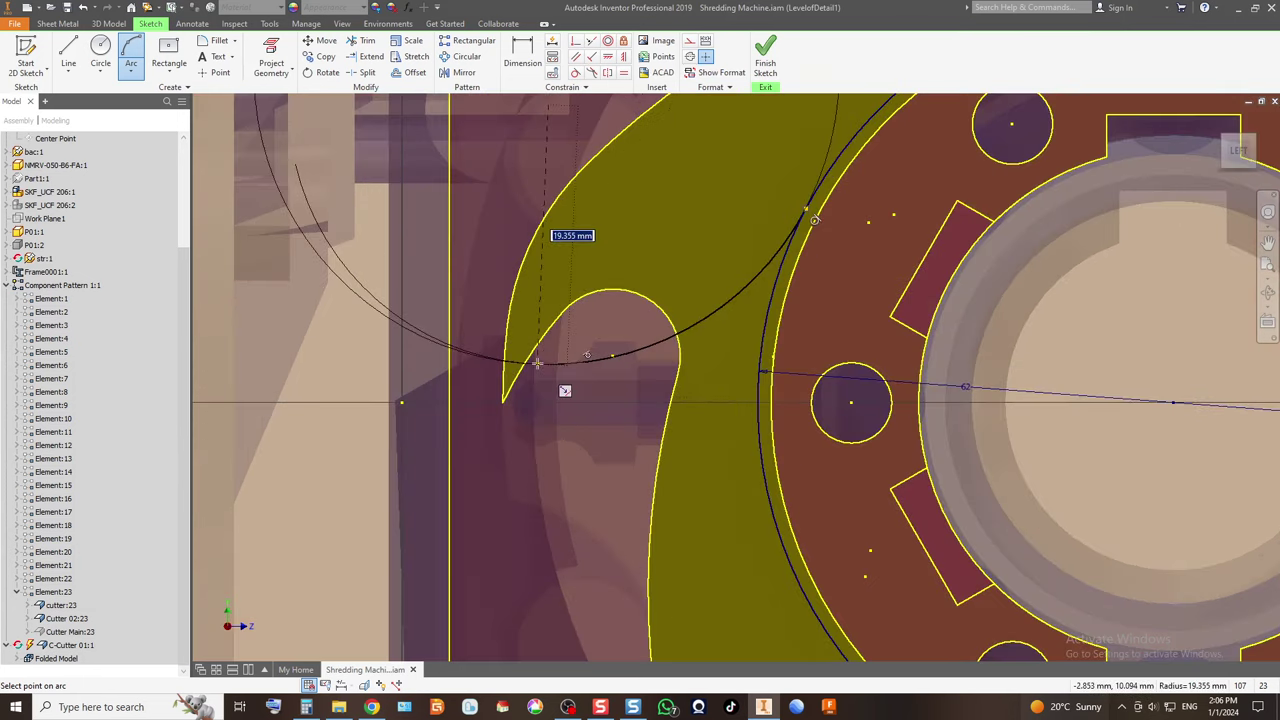
pyautogui.click(557, 368)
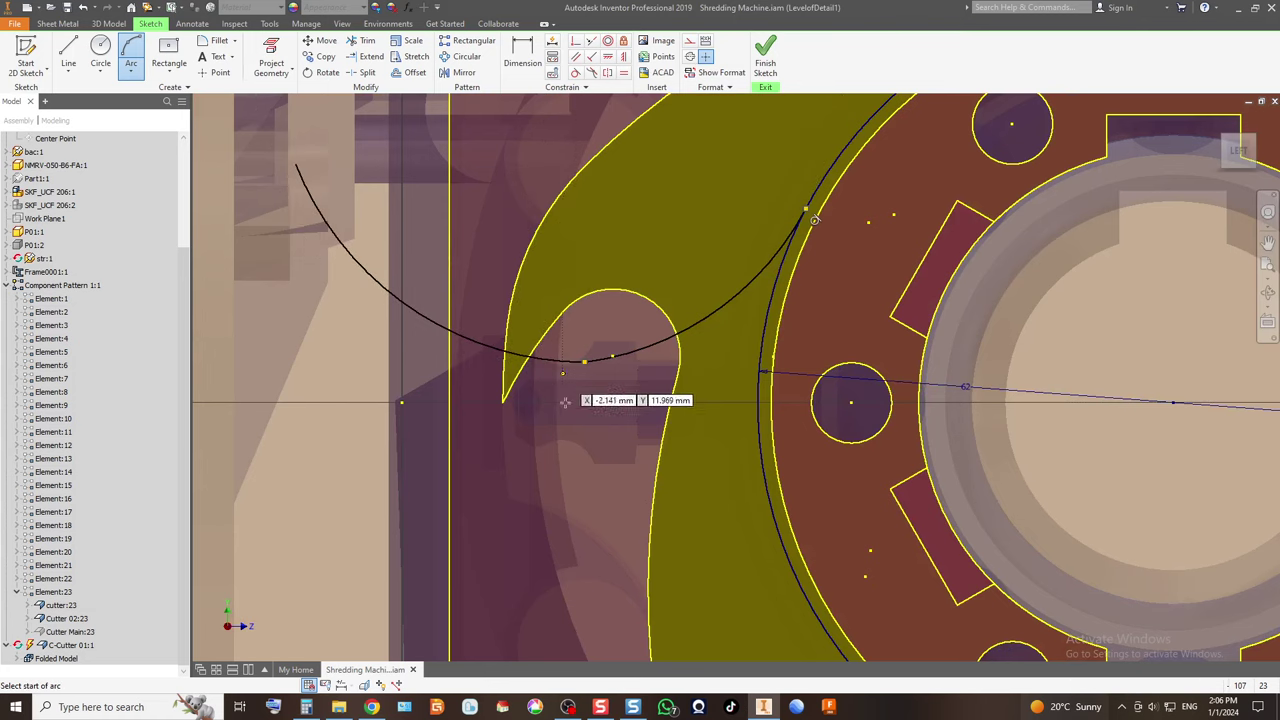
# Draw a 100 mm diameter circle centred on the cutter's bore and passing through its tooth tips.
pyautogui.scroll(-5, 575, 432)
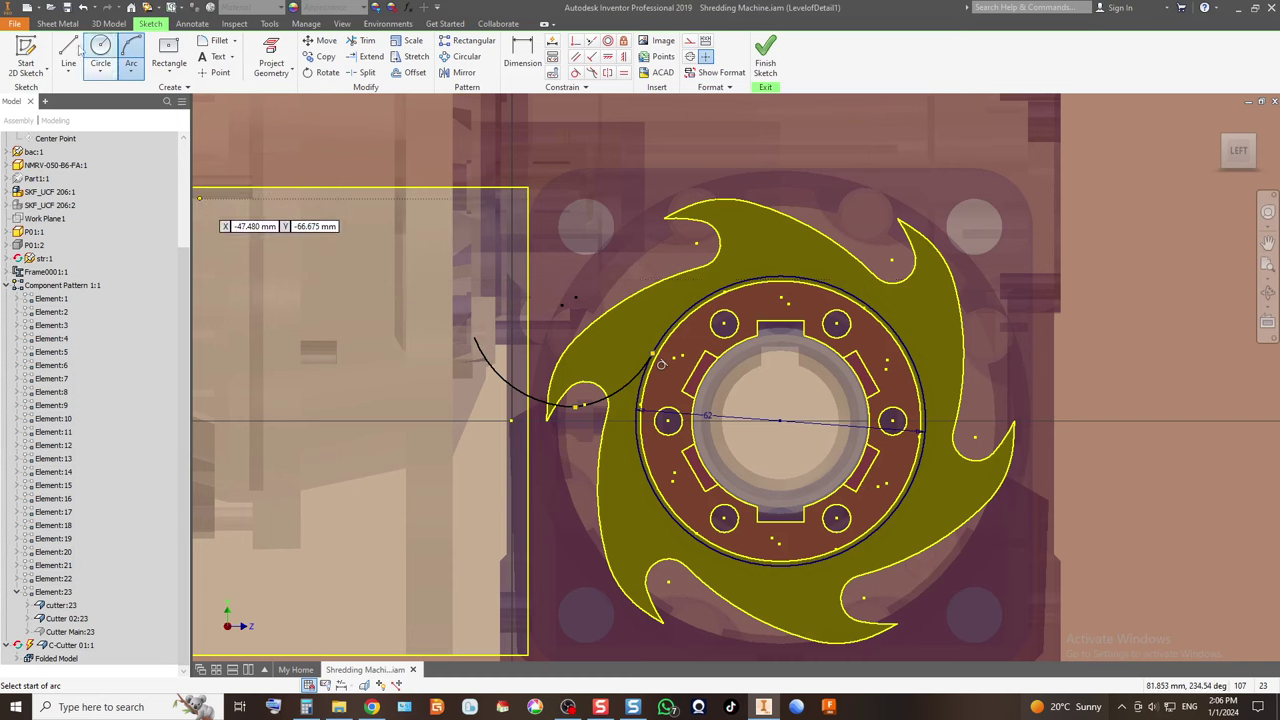
pyautogui.click(100, 52)
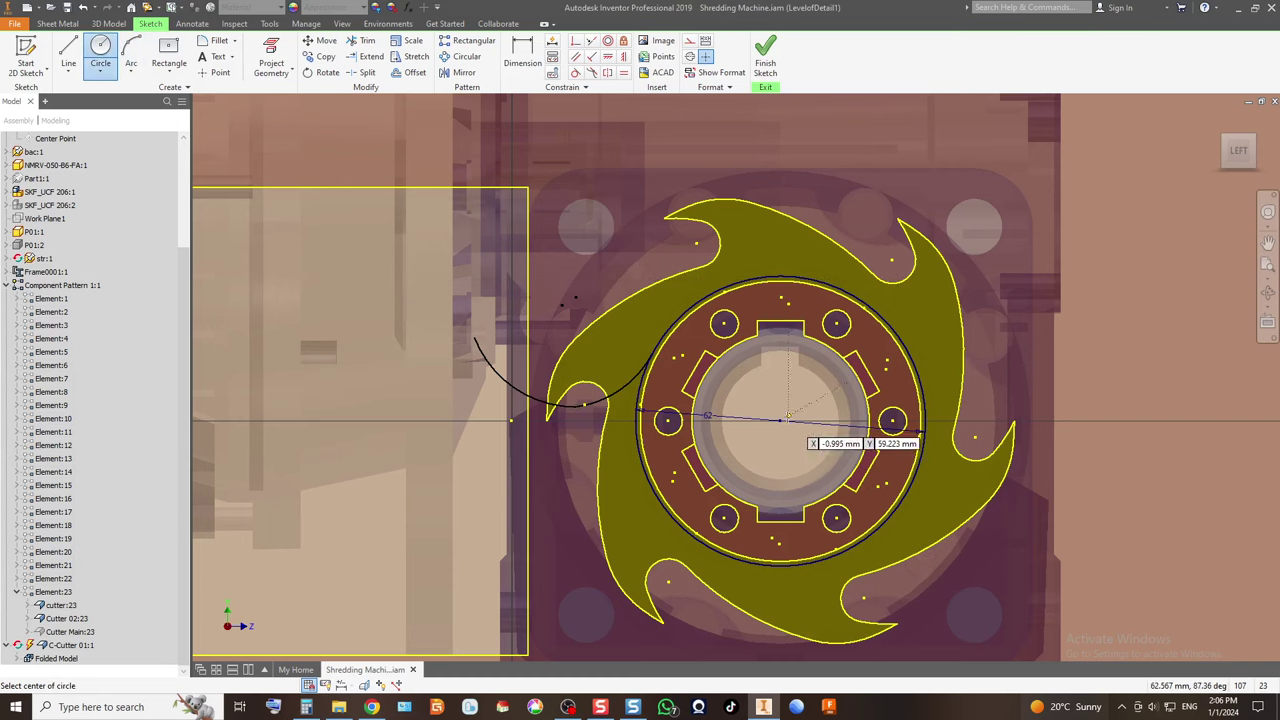
pyautogui.click(780, 420)
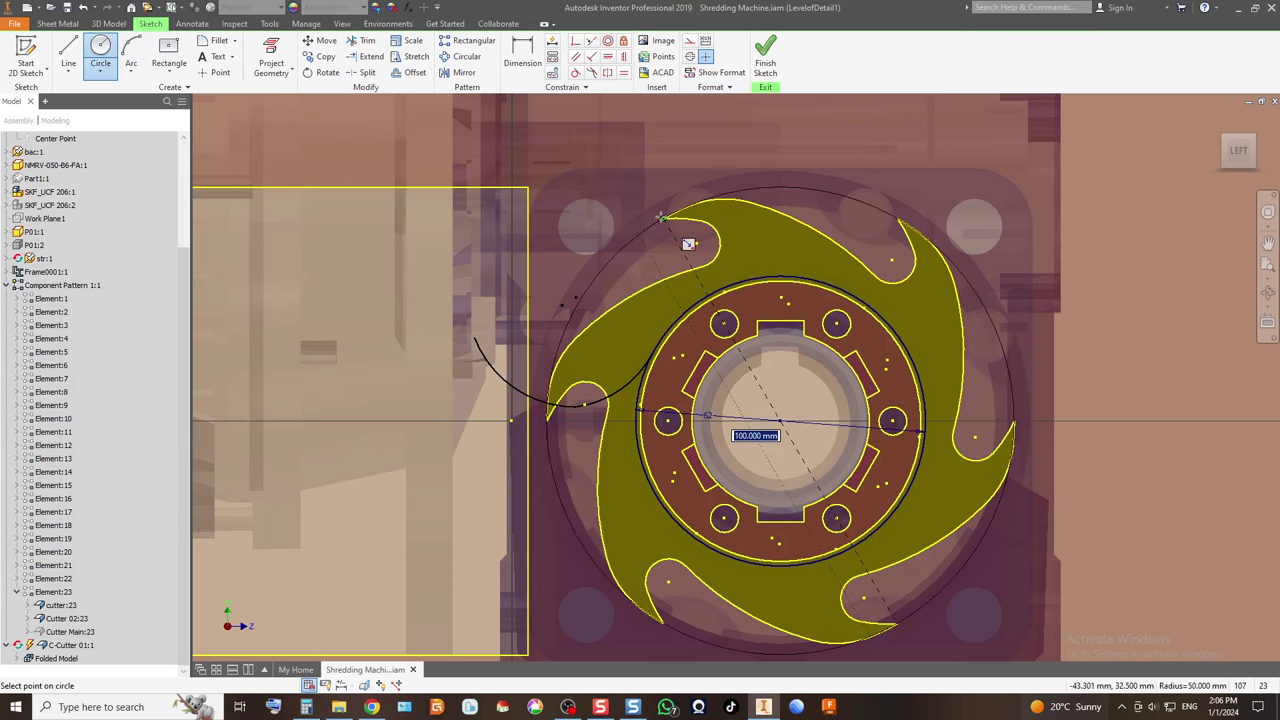
pyautogui.click(662, 217)
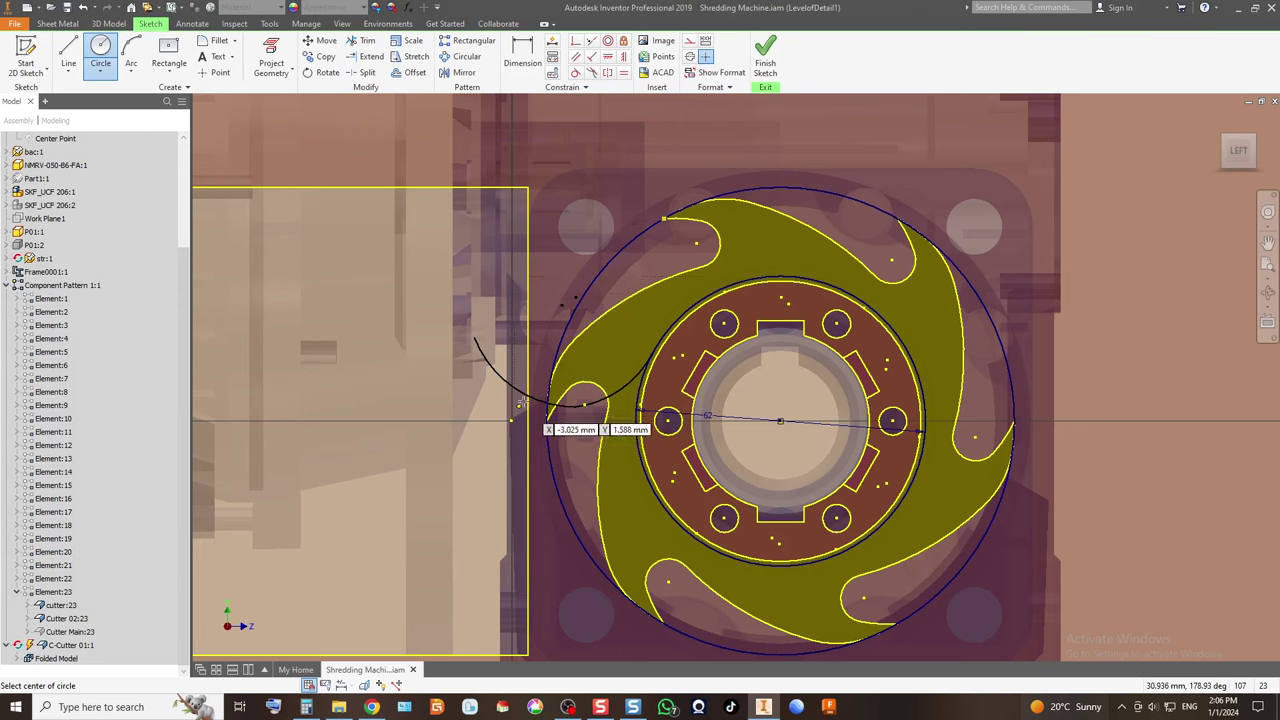
pyautogui.press('Escape')
# Move the two arcs' shared end toward the 62 mm circle and the outer end closer to the cutout's cutter-side edge.
pyautogui.scroll(5, 567, 428)
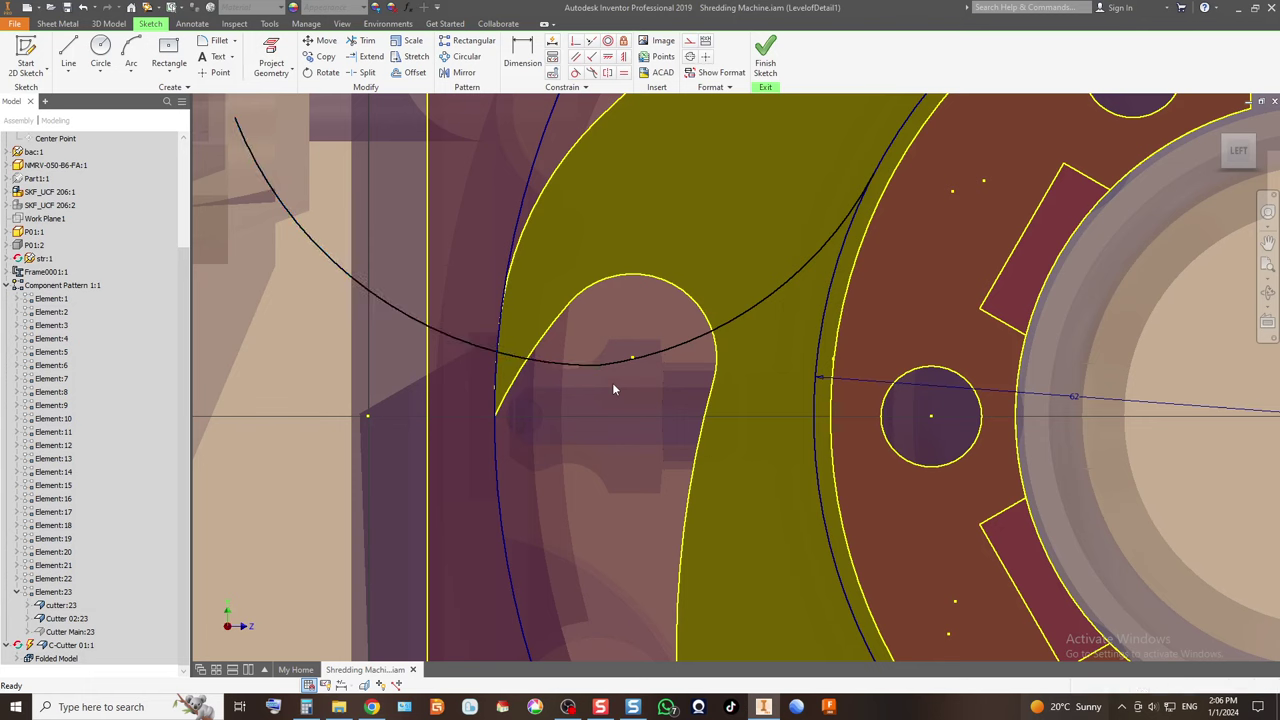
pyautogui.moveTo(602, 372); pyautogui.dragTo(700, 398)
pyautogui.scroll(-5, 577, 461)
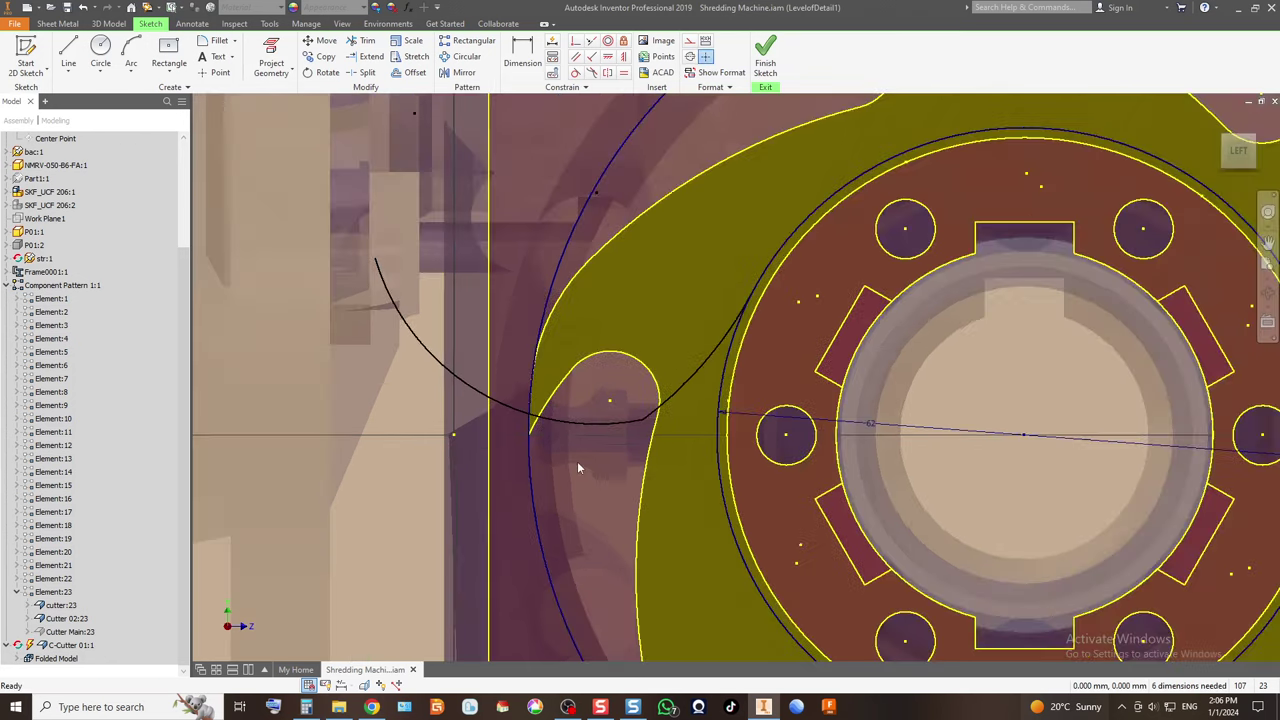
pyautogui.scroll(3, 537, 432)
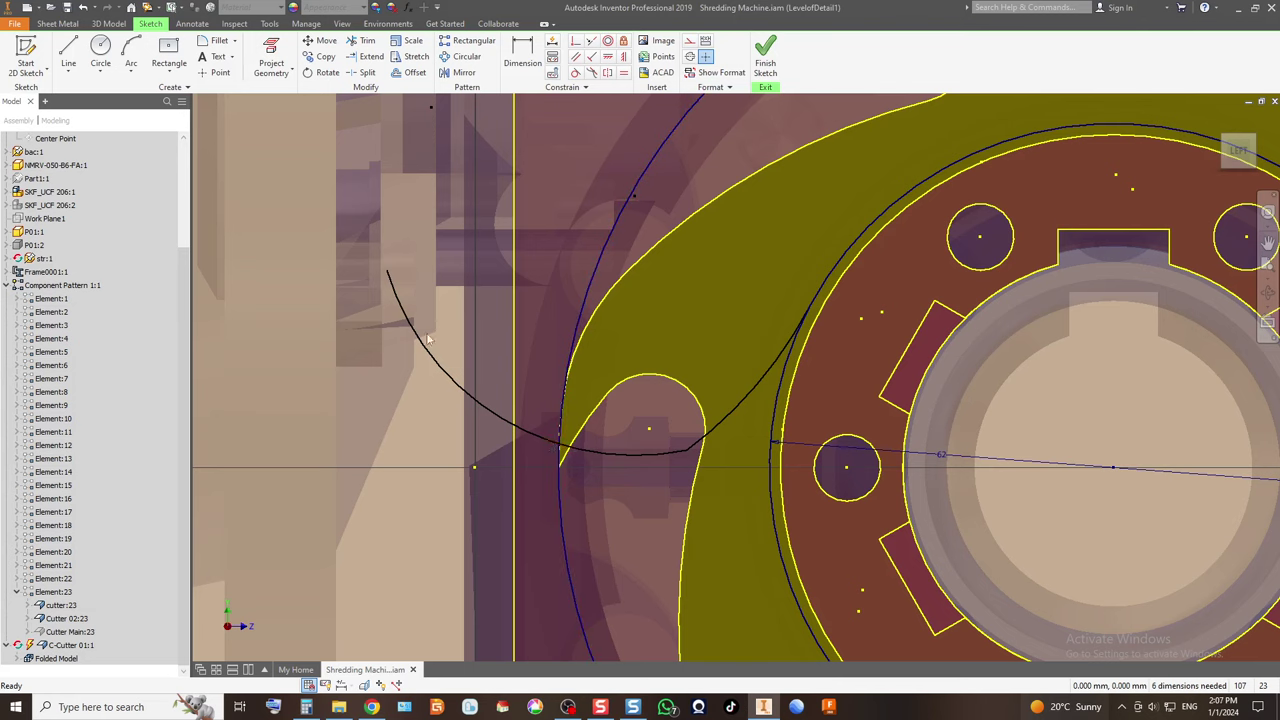
pyautogui.moveTo(388, 278); pyautogui.dragTo(441, 274)
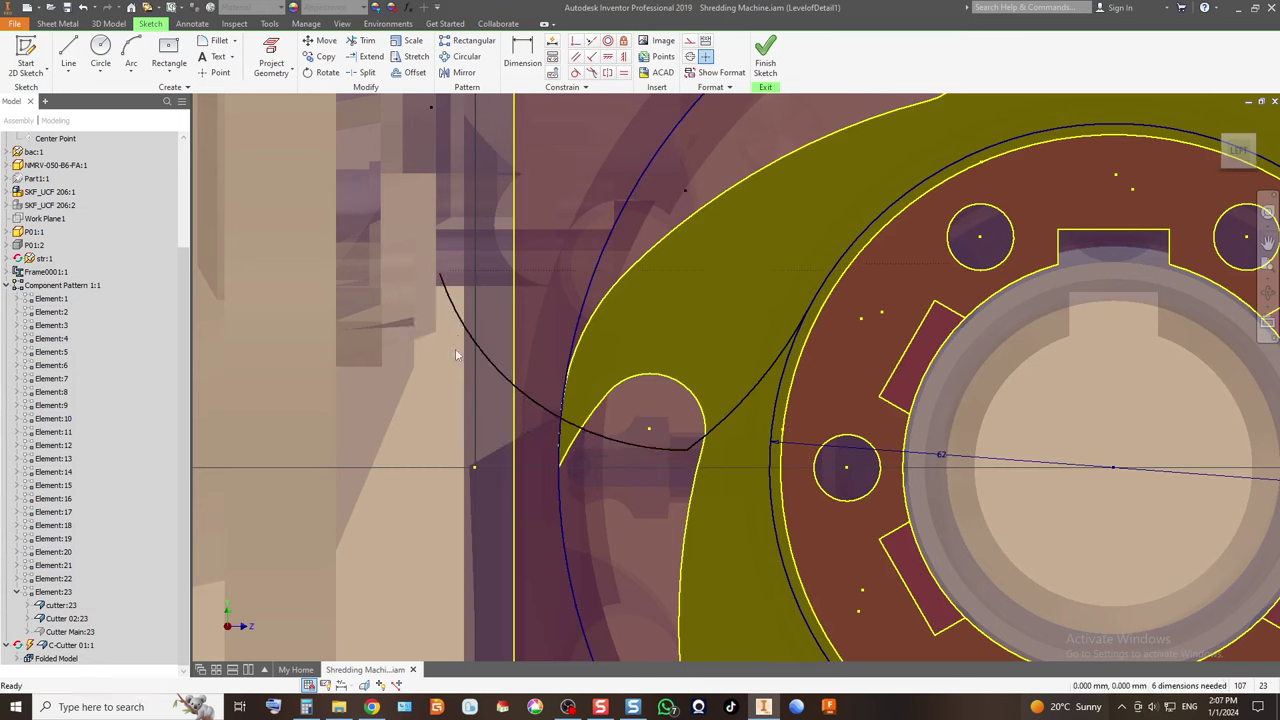
pyautogui.moveTo(689, 456); pyautogui.dragTo(731, 457)
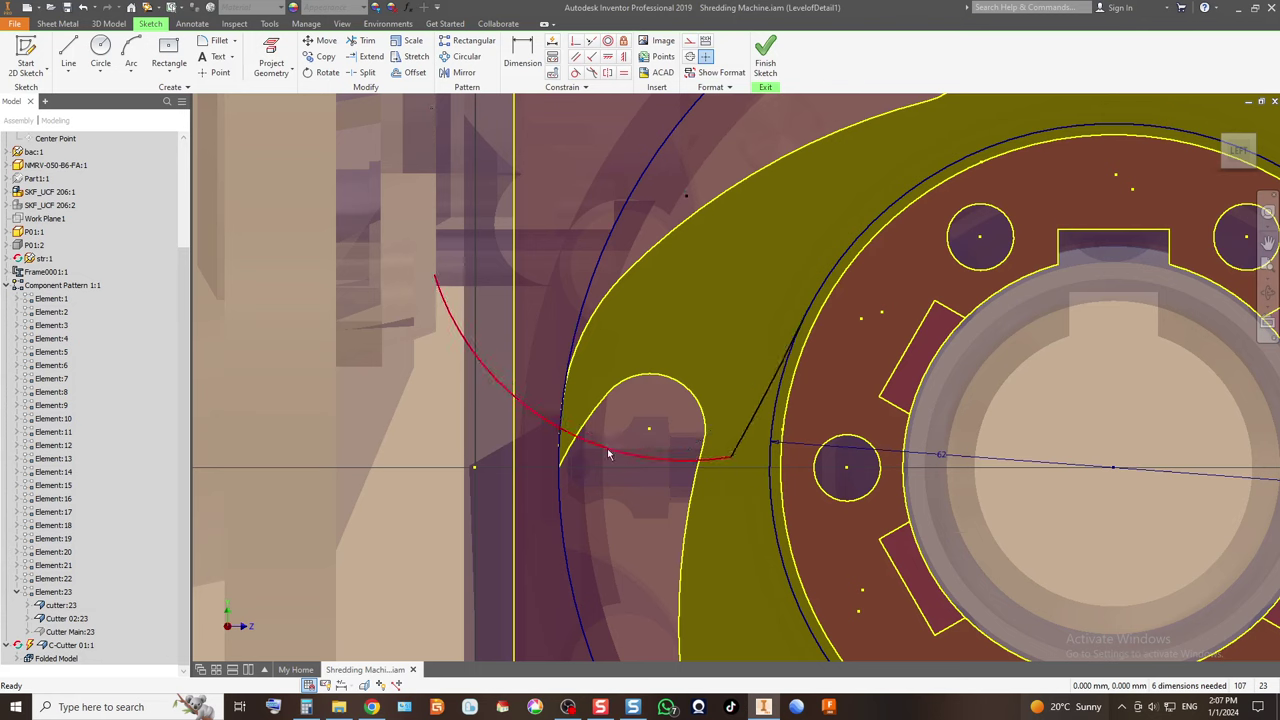
pyautogui.moveTo(730, 458); pyautogui.dragTo(727, 458)
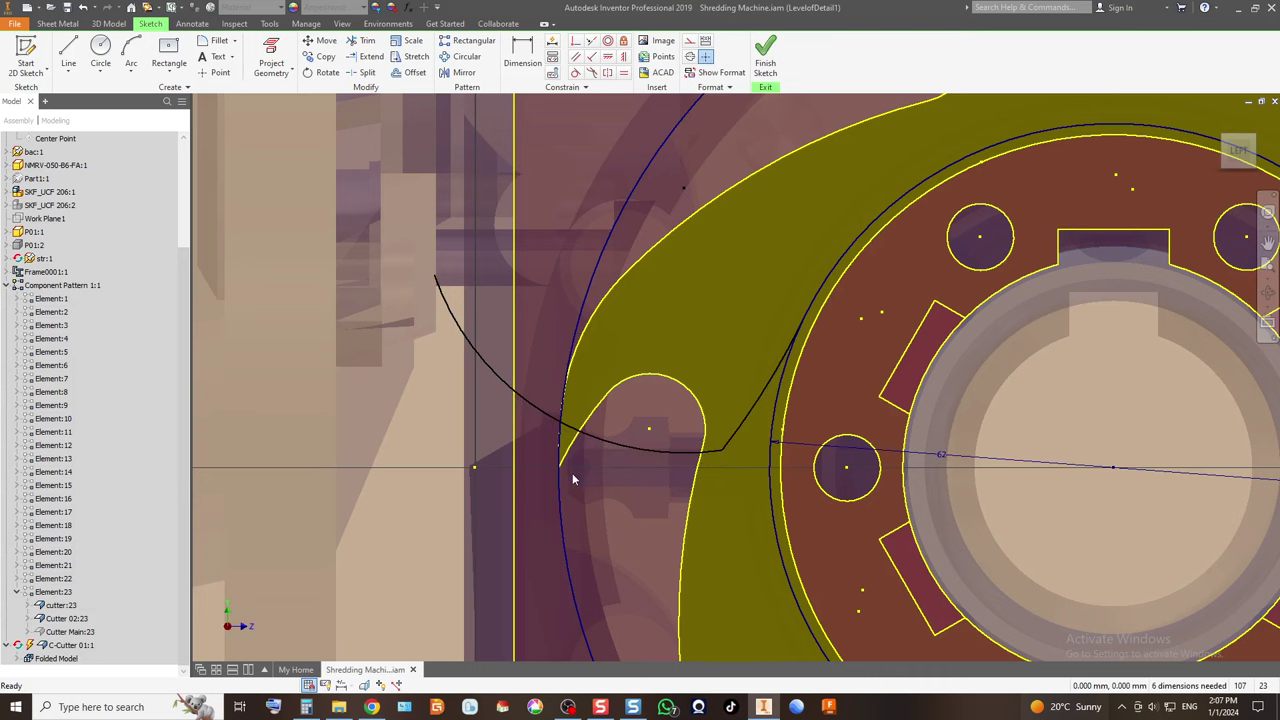
# Delete the short arc between the tooth notch and the 62 mm circle.
pyautogui.scroll(-5, 572, 473)
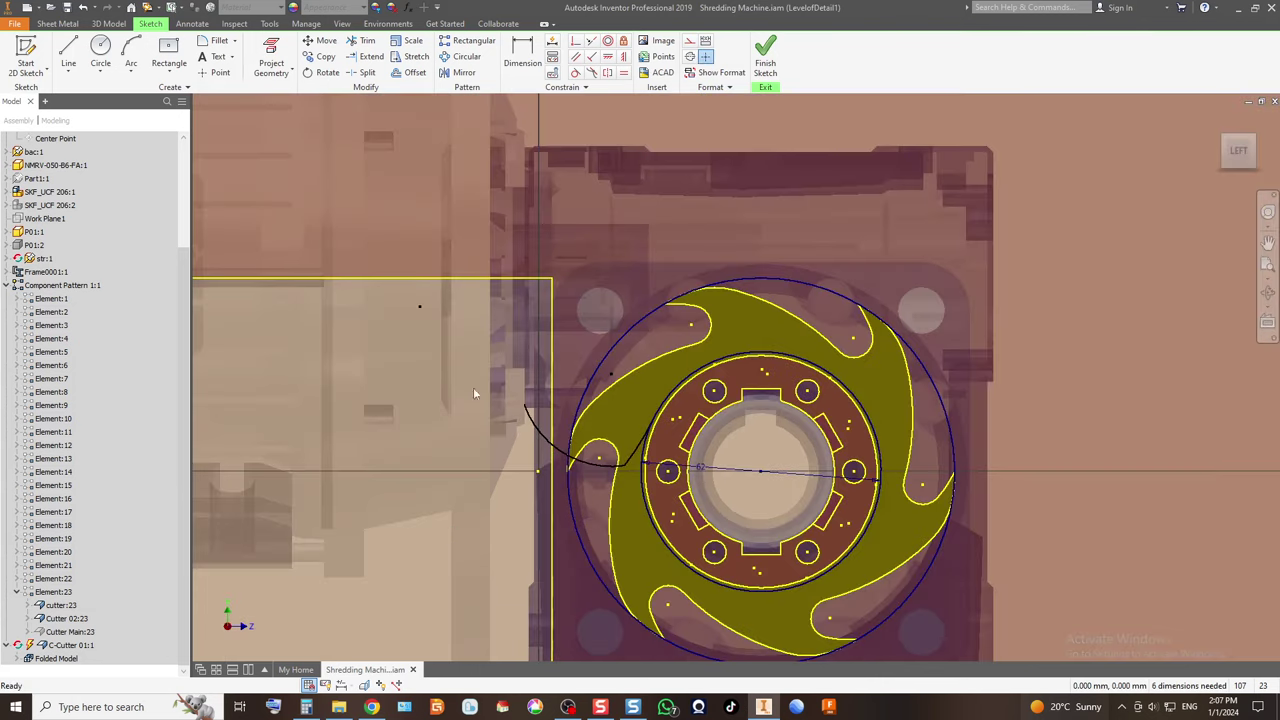
pyautogui.scroll(5, 633, 461)
pyautogui.press('Delete')
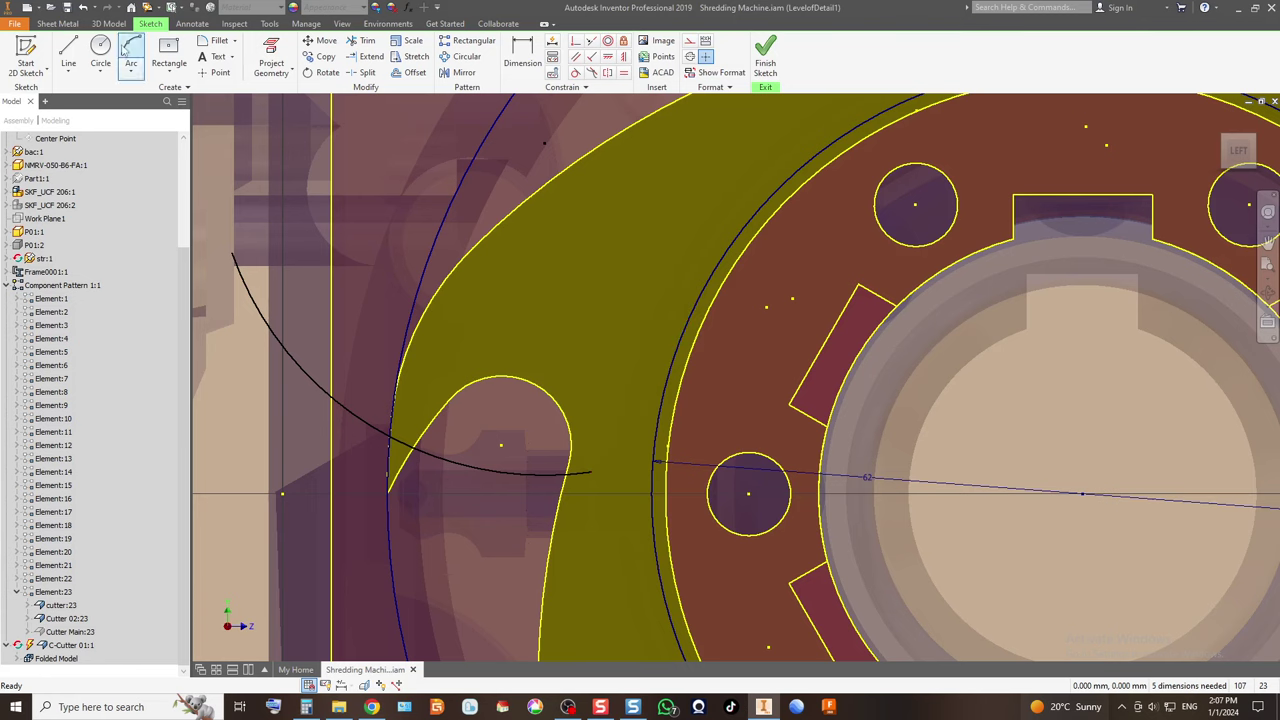
# Switch to Snagit Editor to examine the reference photo of the stacked curved plates, and return to the Inventor sketch.
pyautogui.click(633, 707)
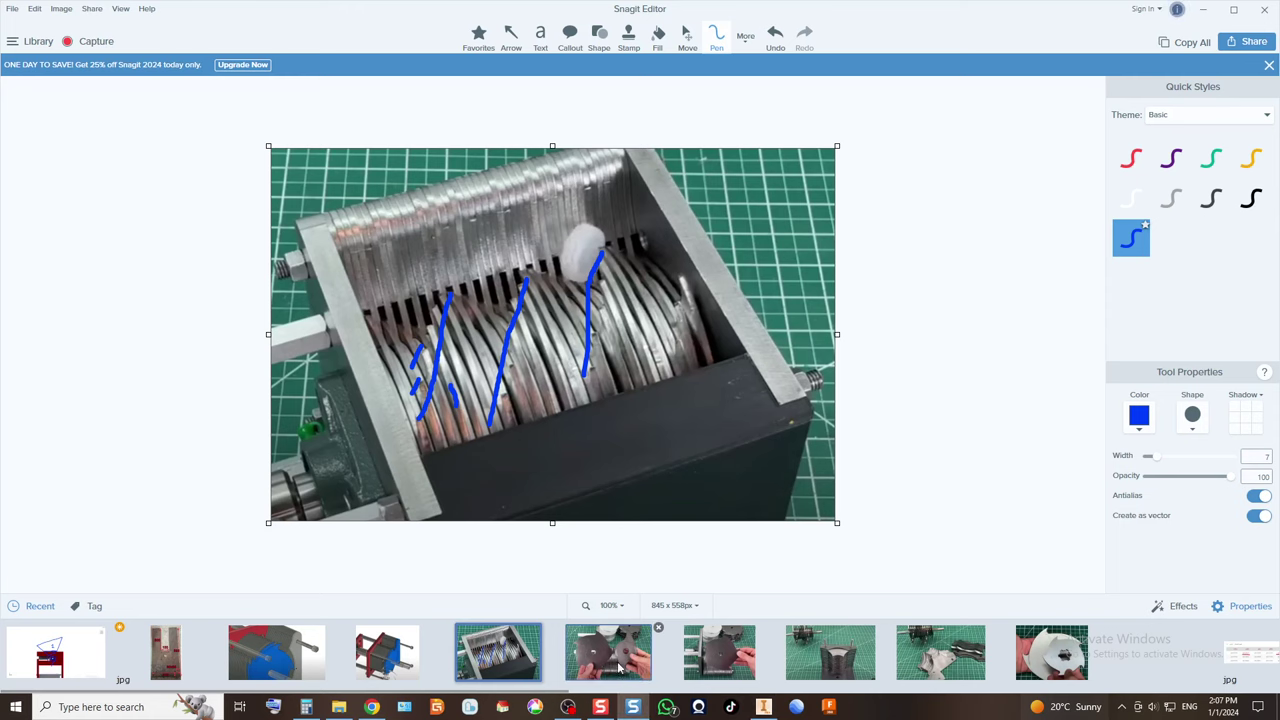
pyautogui.click(830, 652)
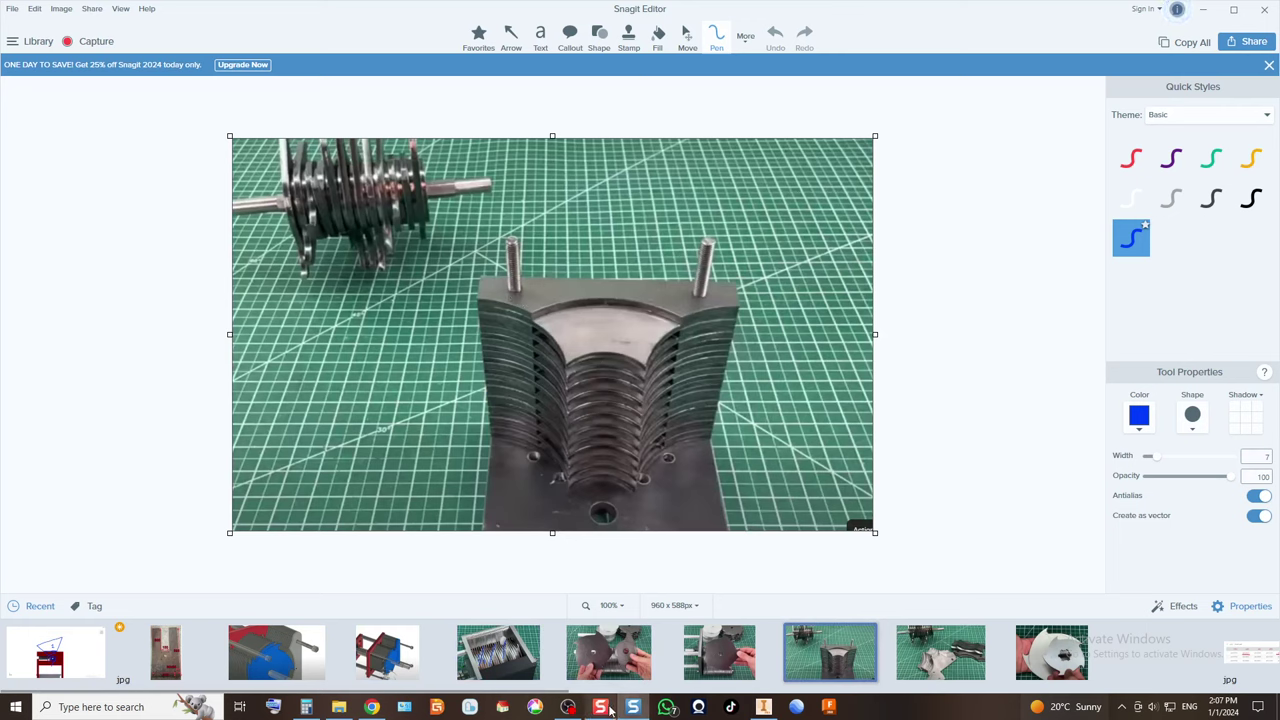
pyautogui.click(763, 707)
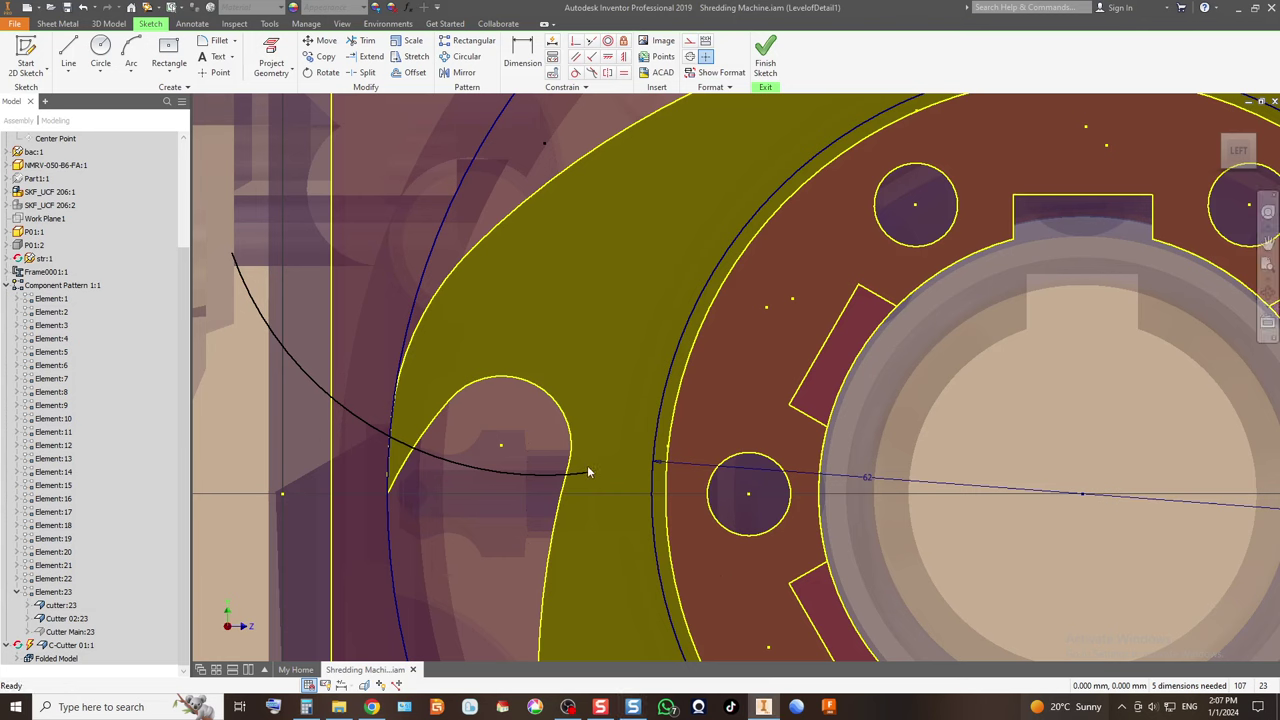
# Attach the remaining arc's inner end to the 62 mm circle and reposition its outer end slightly higher, just beyond the cutout's cutter-side edge.
pyautogui.moveTo(591, 477); pyautogui.dragTo(660, 403)
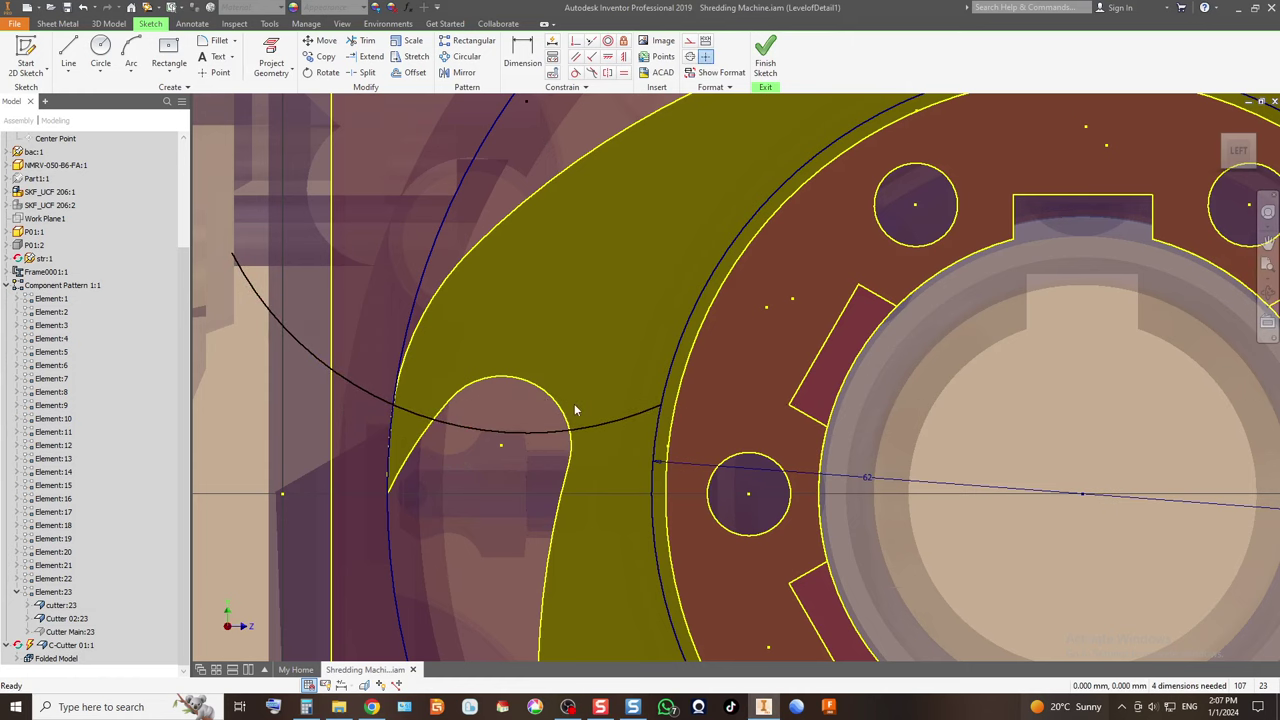
pyautogui.scroll(5, 575, 410)
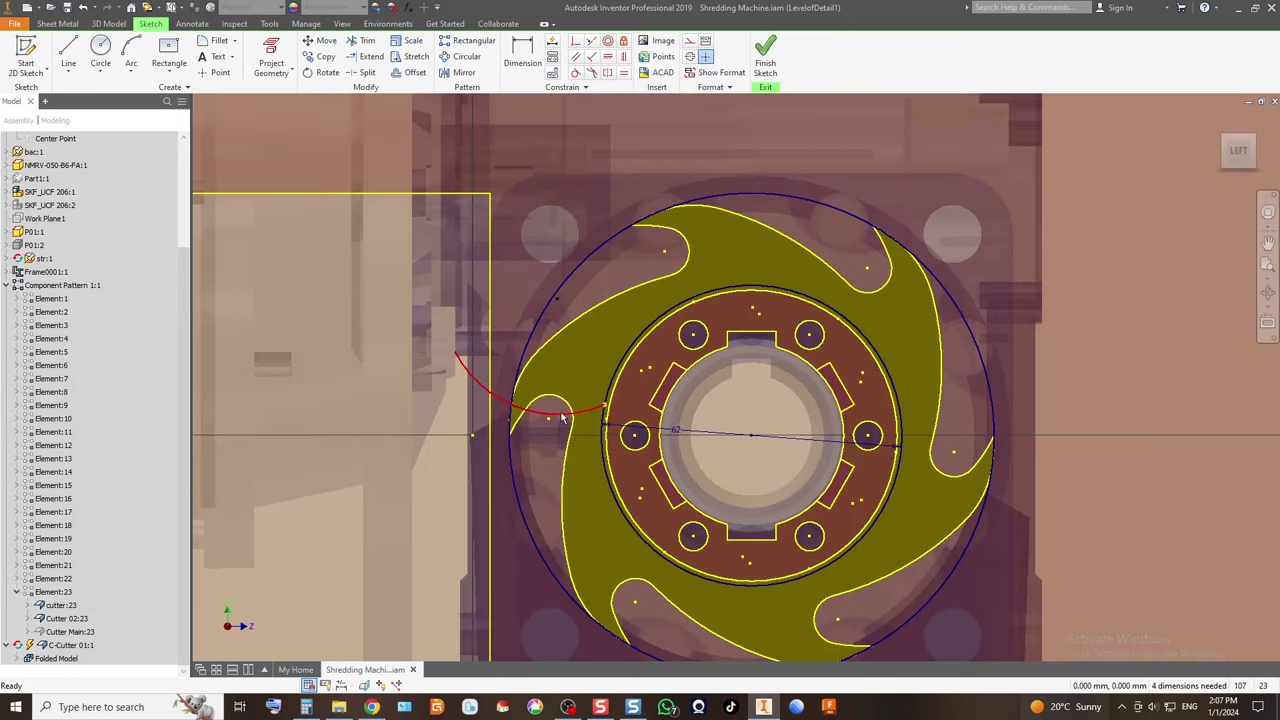
pyautogui.moveTo(455, 356)
pyautogui.mouseDown()
pyautogui.moveTo(467, 322)
pyautogui.moveTo(460, 347)
pyautogui.mouseUp()
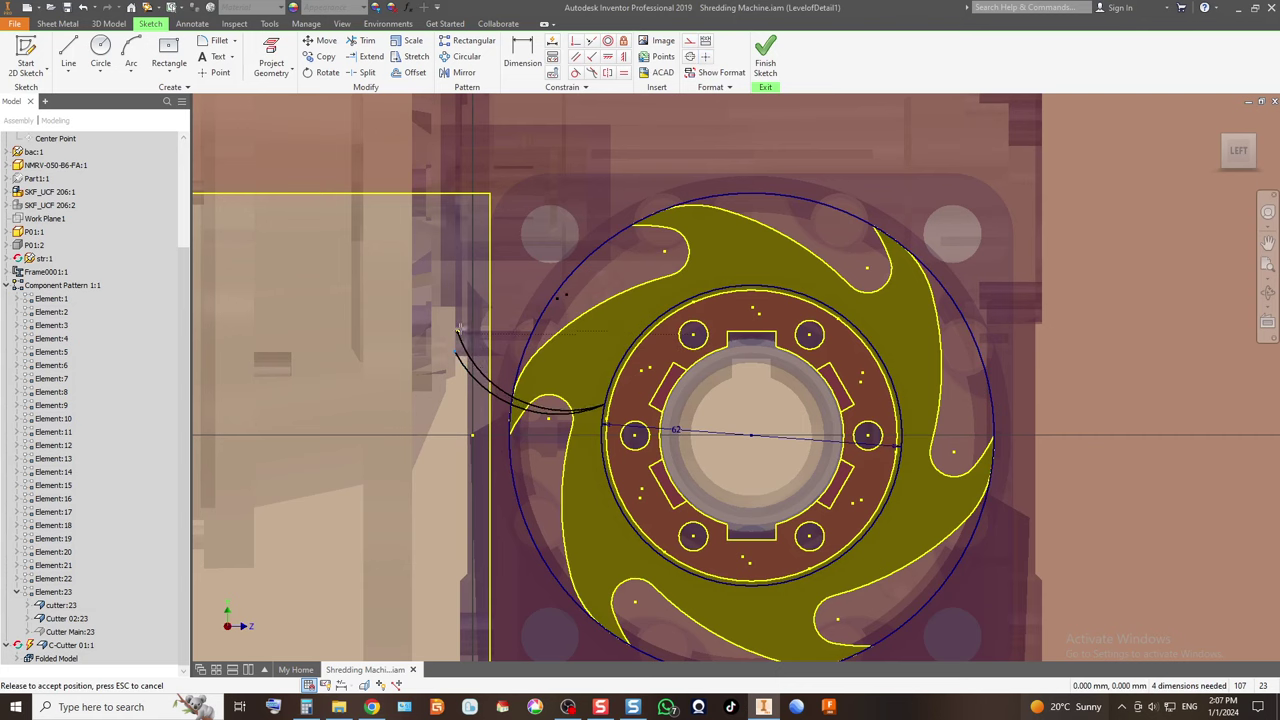
pyautogui.moveTo(459, 326); pyautogui.dragTo(465, 328)
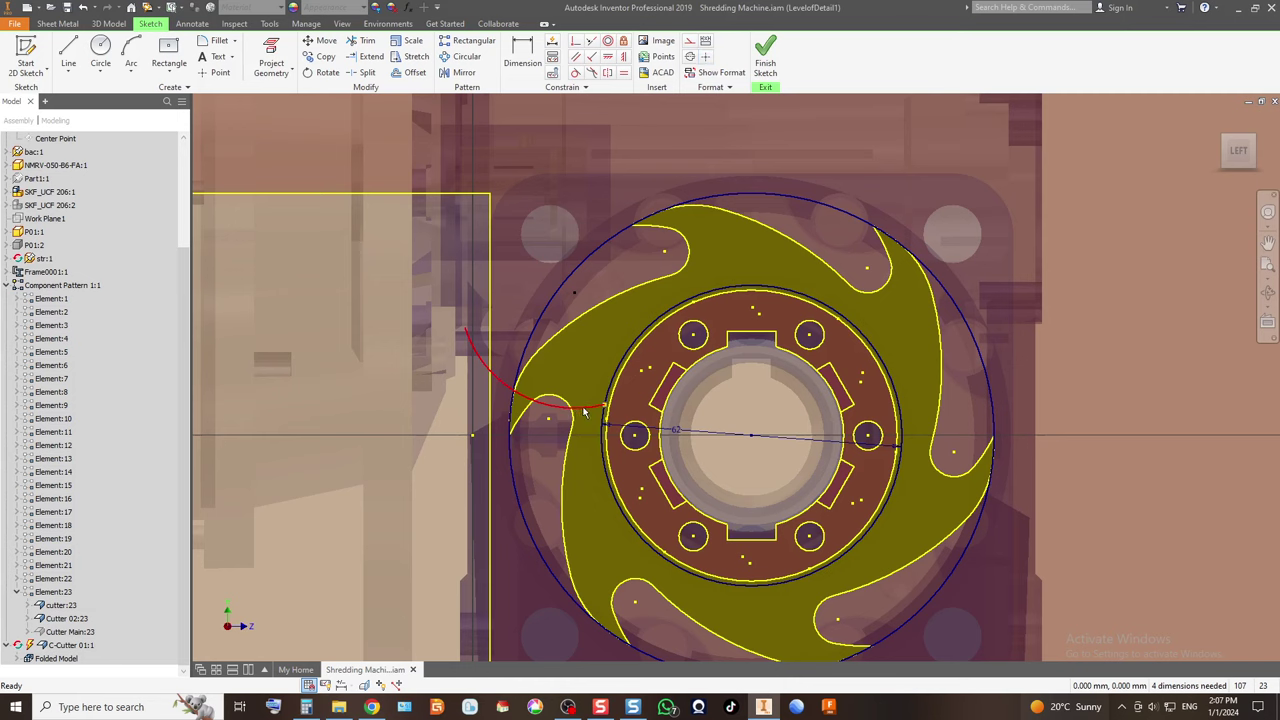
# Draw a lower three-point arc of about 27 mm radius from the 62 mm circle's lower flank to just beyond the cutout's cutter-side edge.
pyautogui.scroll(5, 490, 362)
pyautogui.scroll(-3, 487, 432)
pyautogui.press('l')
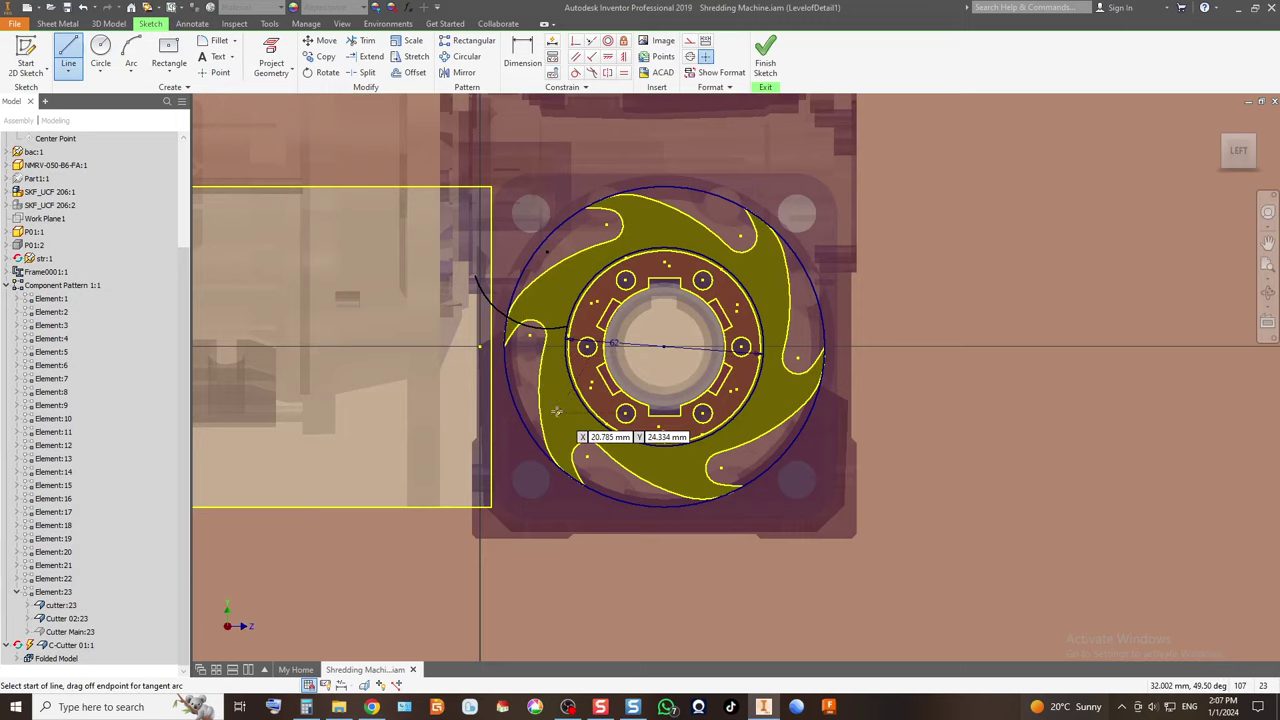
pyautogui.scroll(-3, 556, 411)
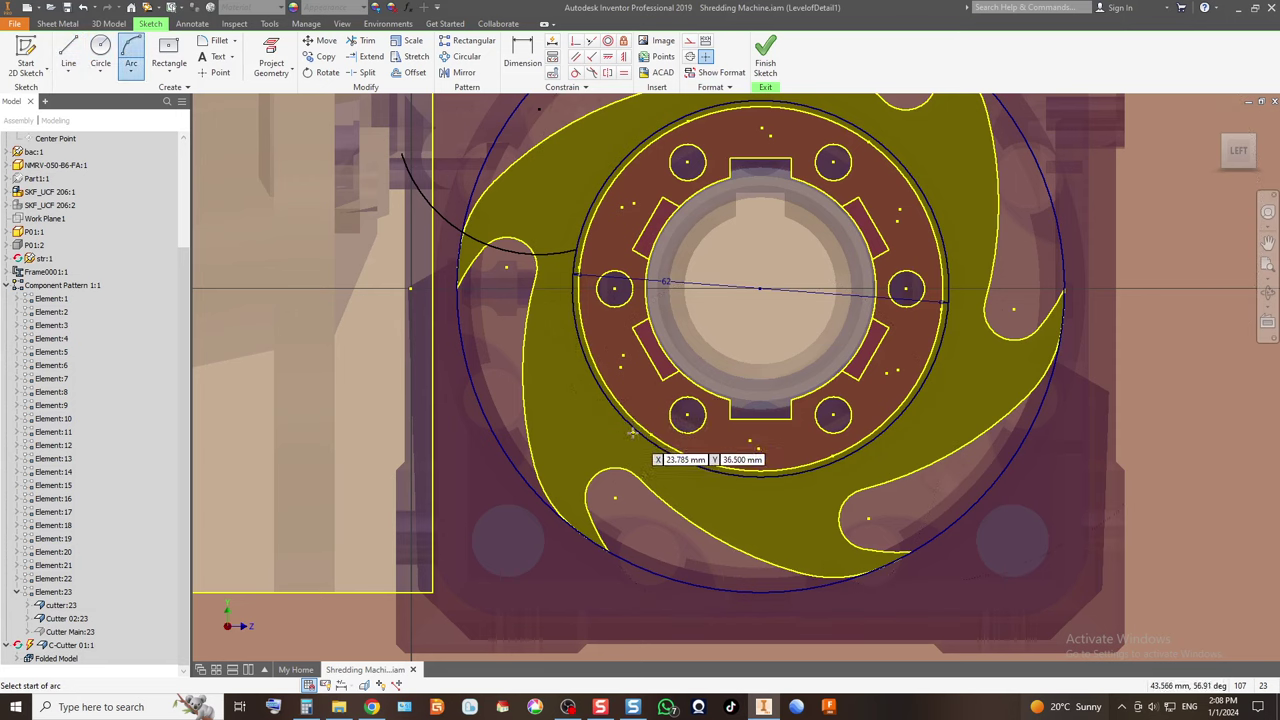
pyautogui.click(630, 432)
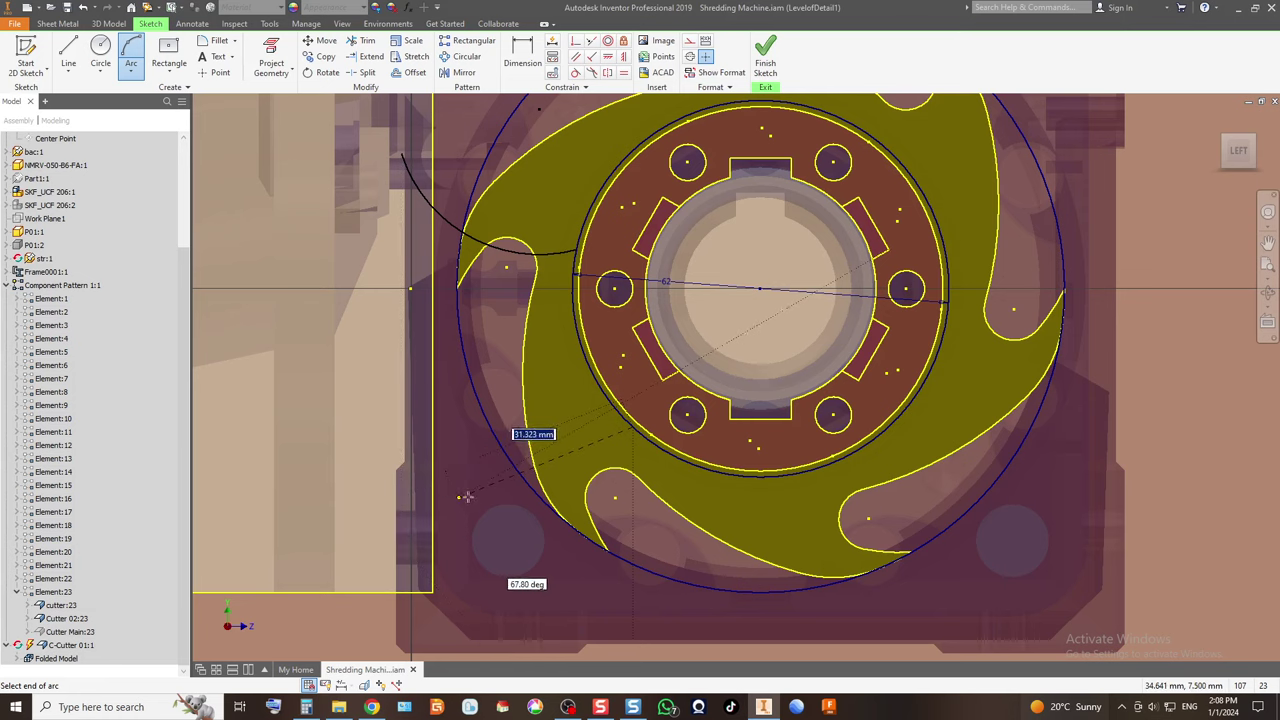
pyautogui.click(395, 508)
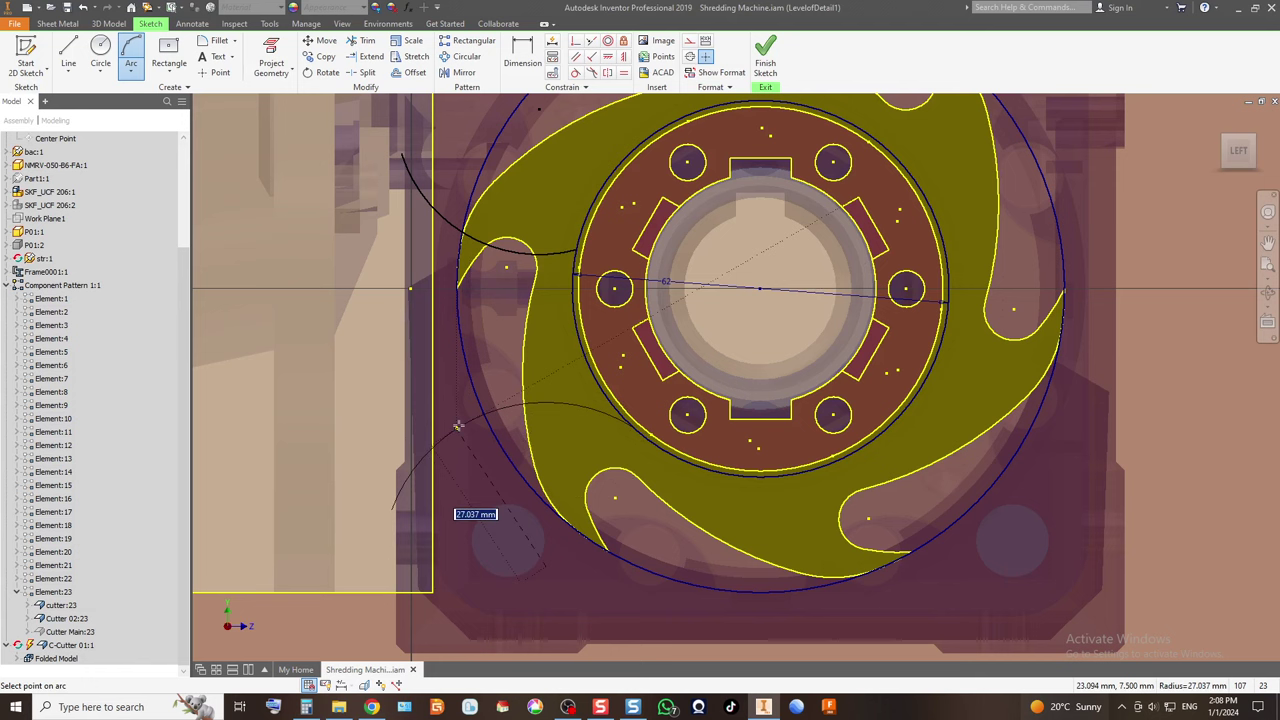
pyautogui.click(457, 428)
# Draw a slanted line about 27 mm long from the upper arc's outer end to the cutout's upper edge.
pyautogui.scroll(2, 460, 400)
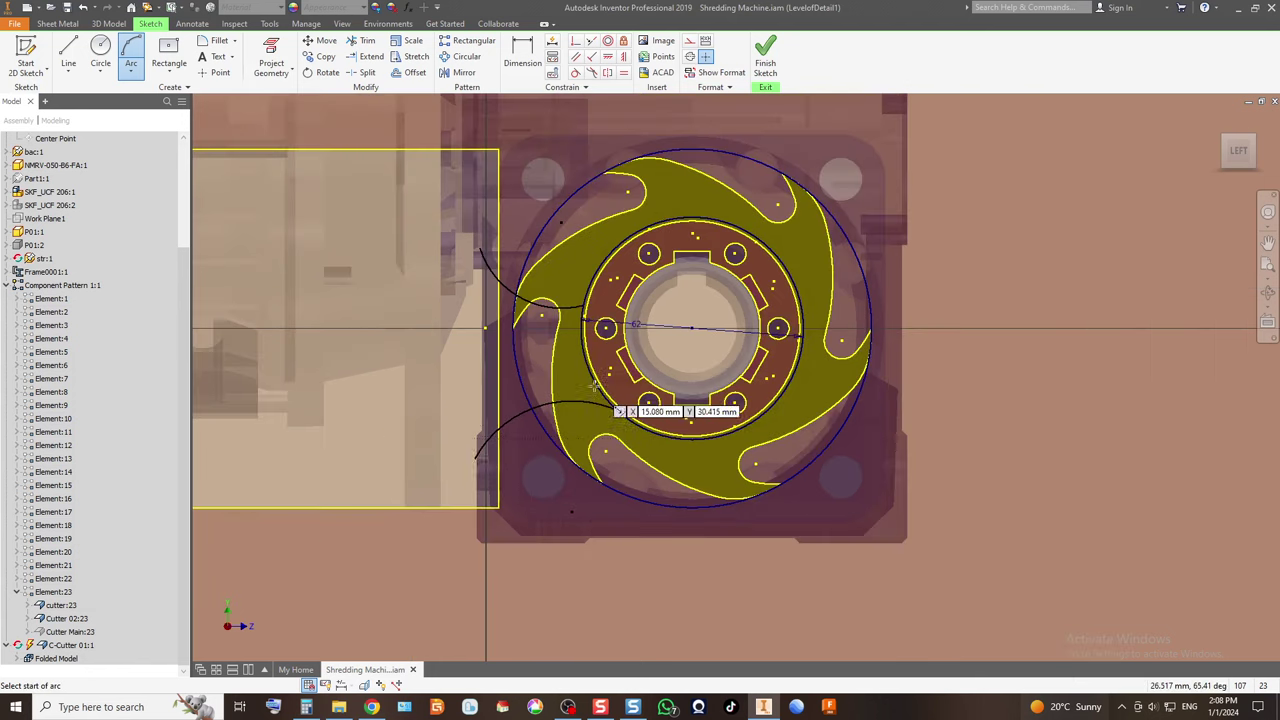
pyautogui.scroll(-3, 464, 372)
pyautogui.scroll(2, 482, 302)
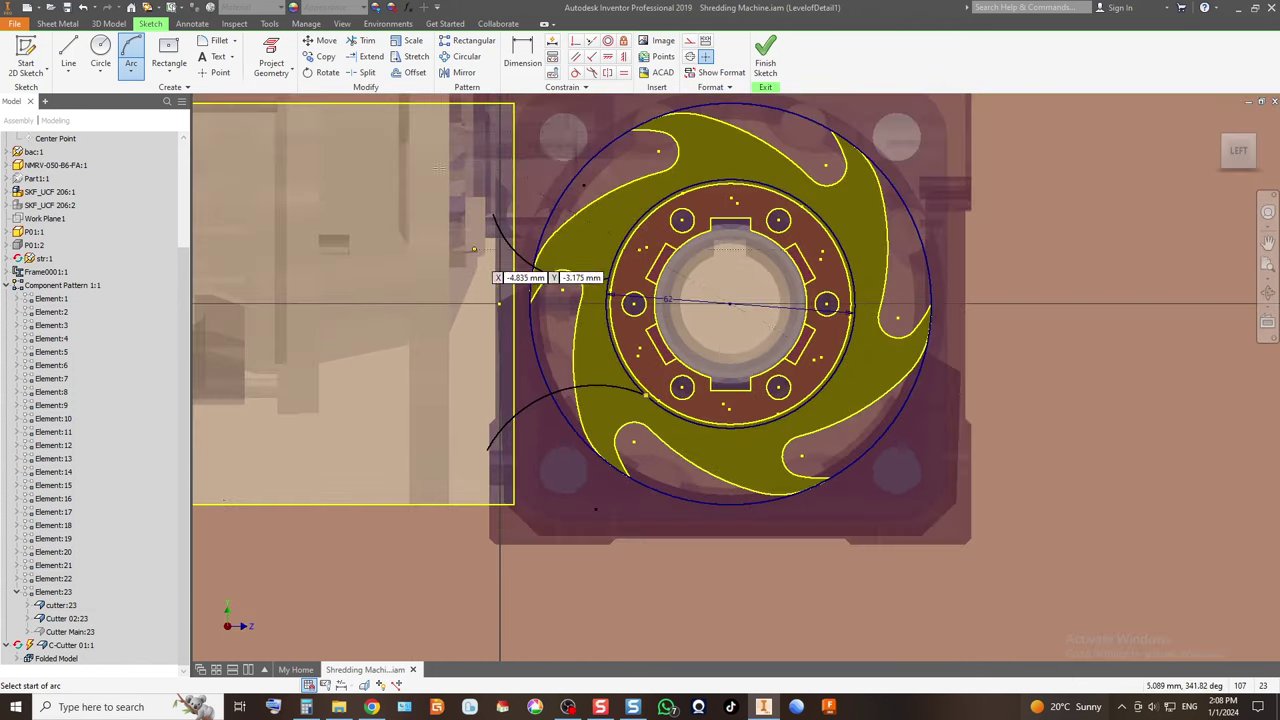
pyautogui.scroll(-3, 580, 440)
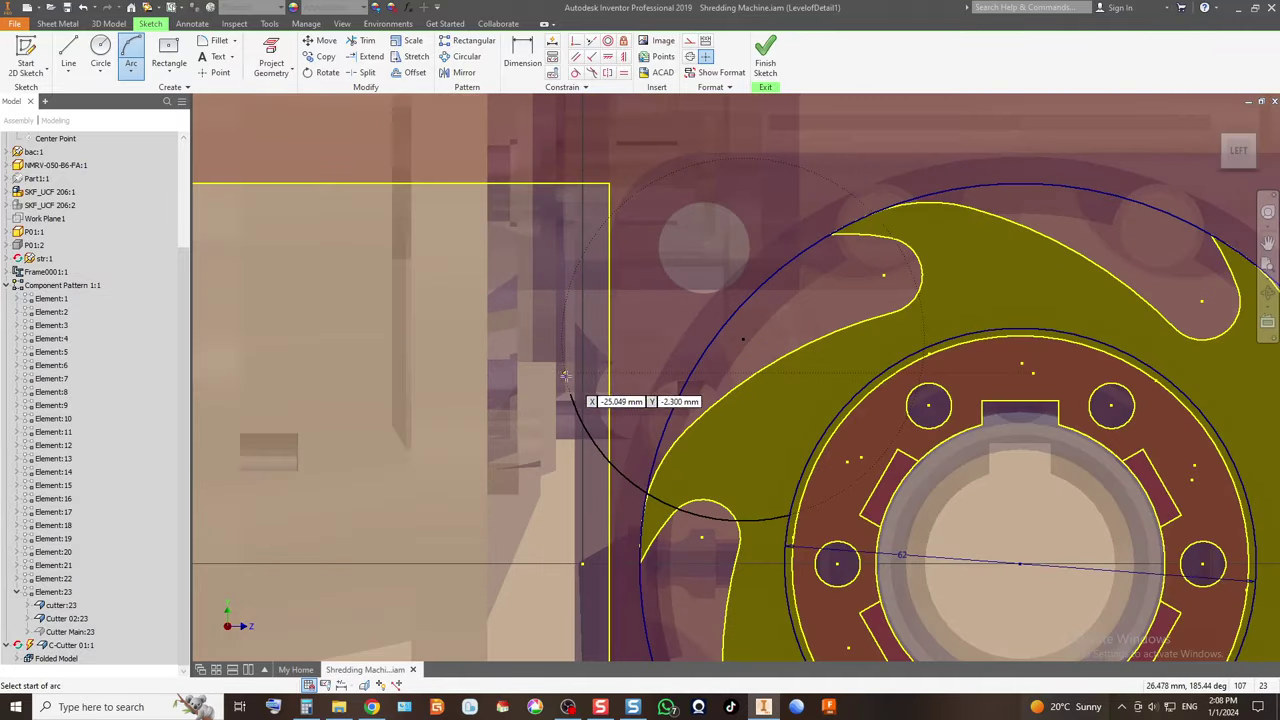
pyautogui.click(68, 52)
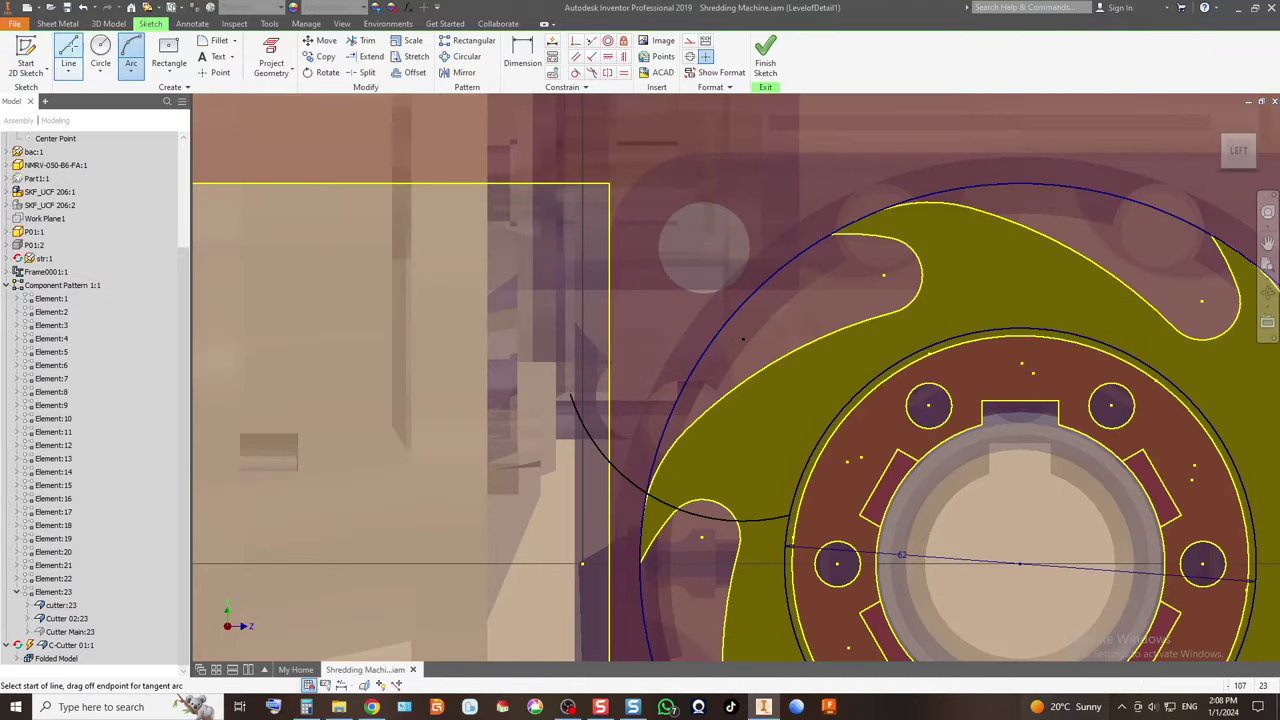
pyautogui.click(570, 393)
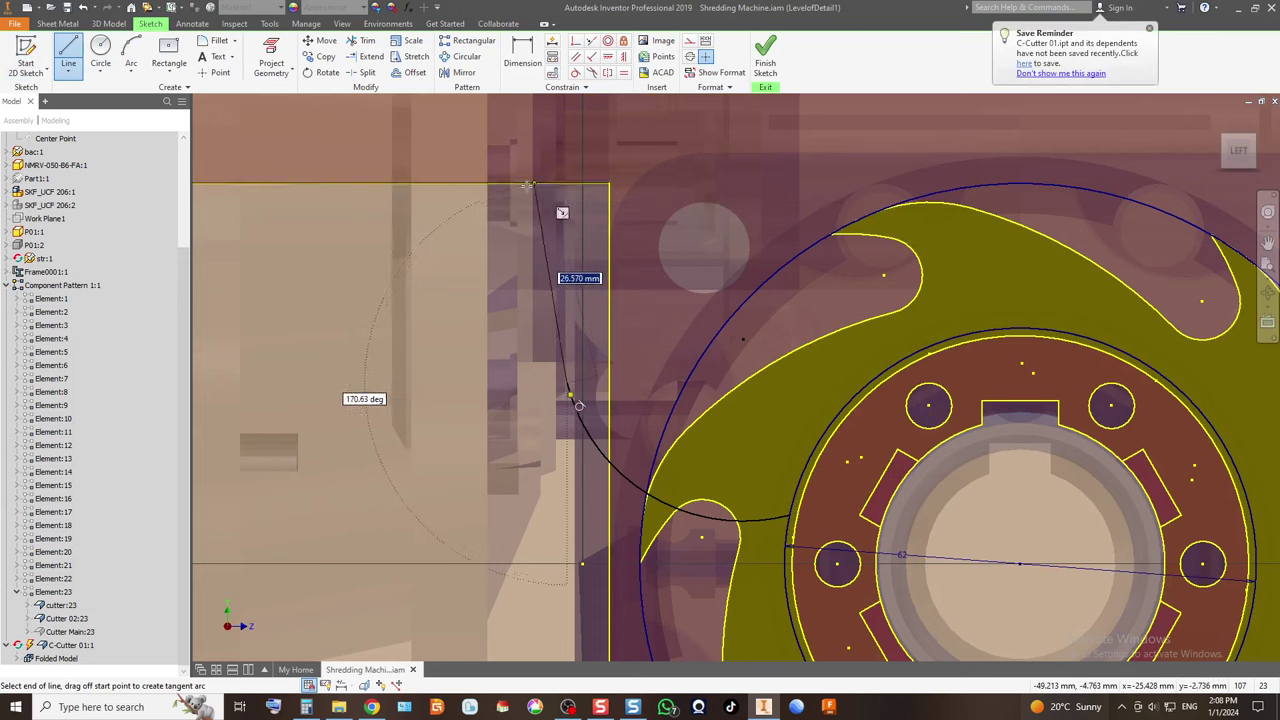
pyautogui.click(523, 186)
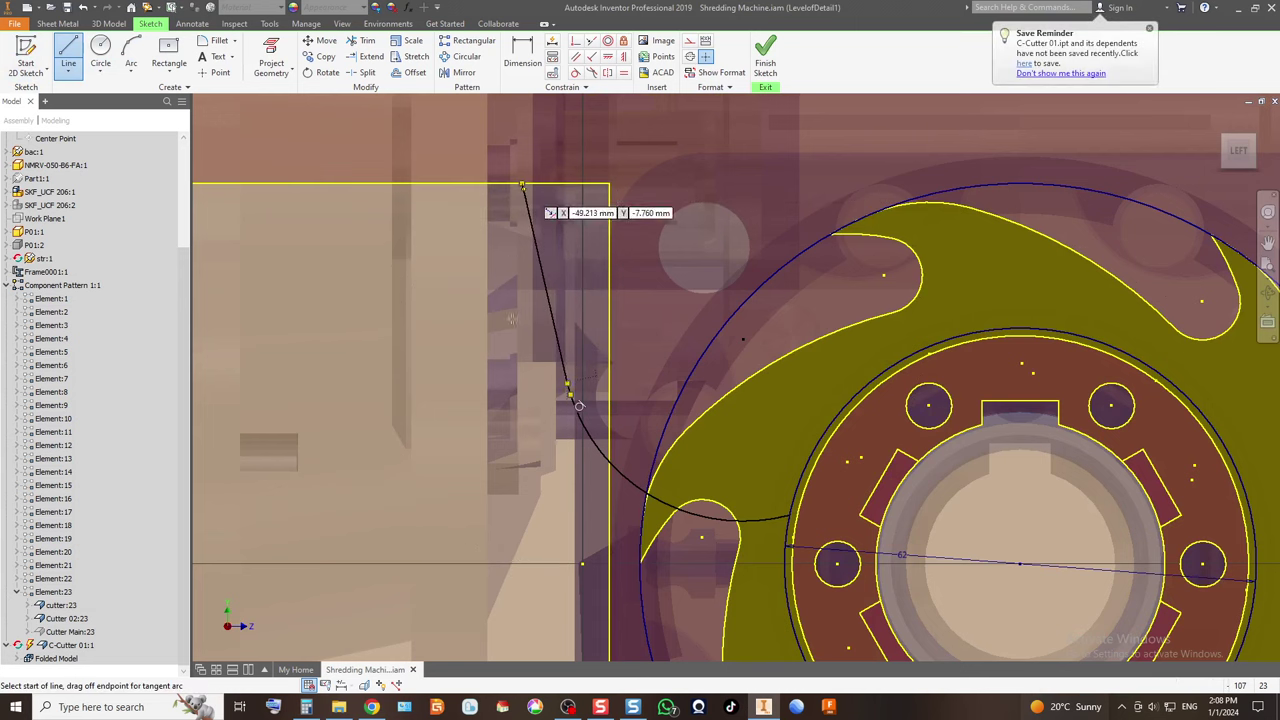
# Draw a short vertical line from the lower arc's outer end down to the cutout's lower edge.
pyautogui.scroll(-4, 582, 365)
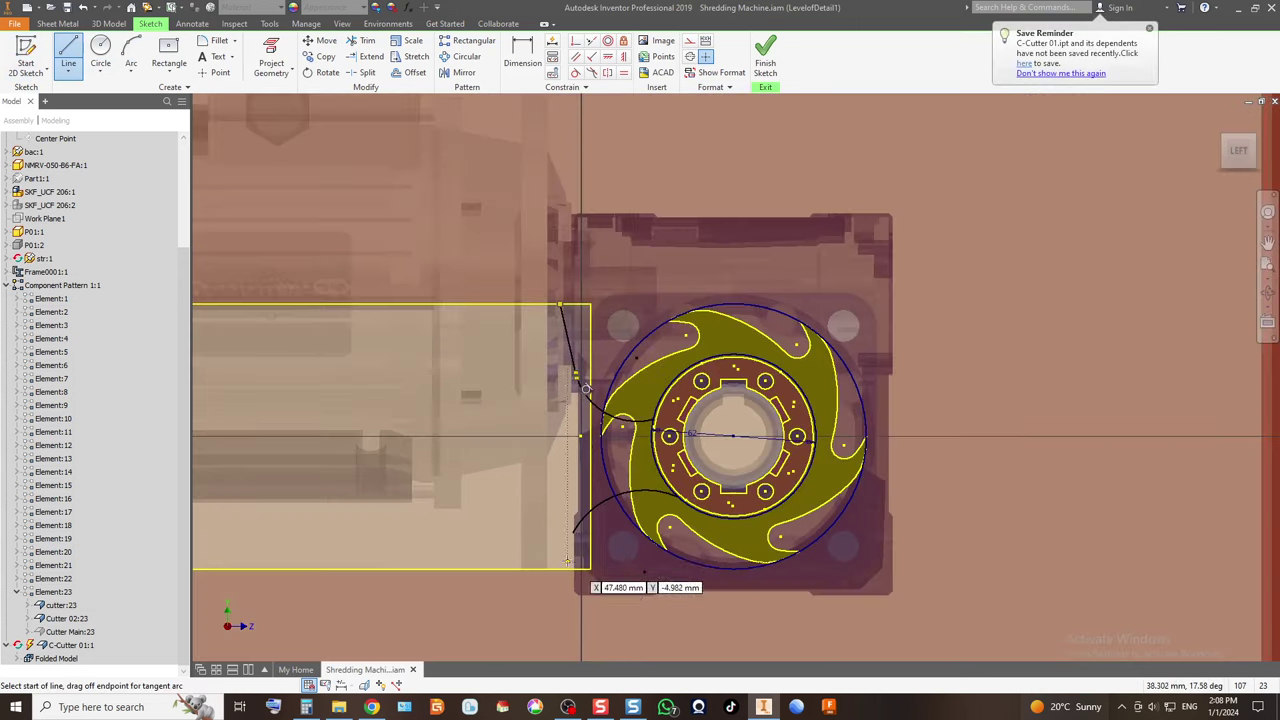
pyautogui.click(574, 532)
pyautogui.scroll(3, 570, 591)
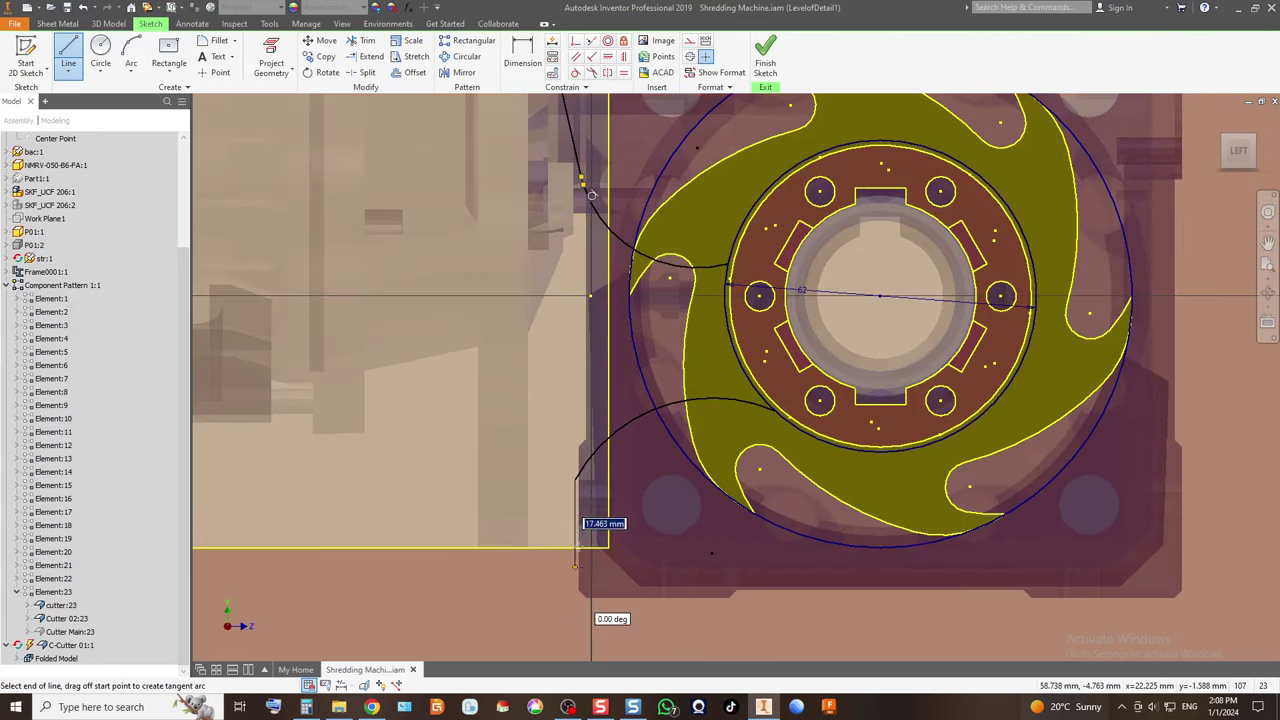
pyautogui.click(575, 547)
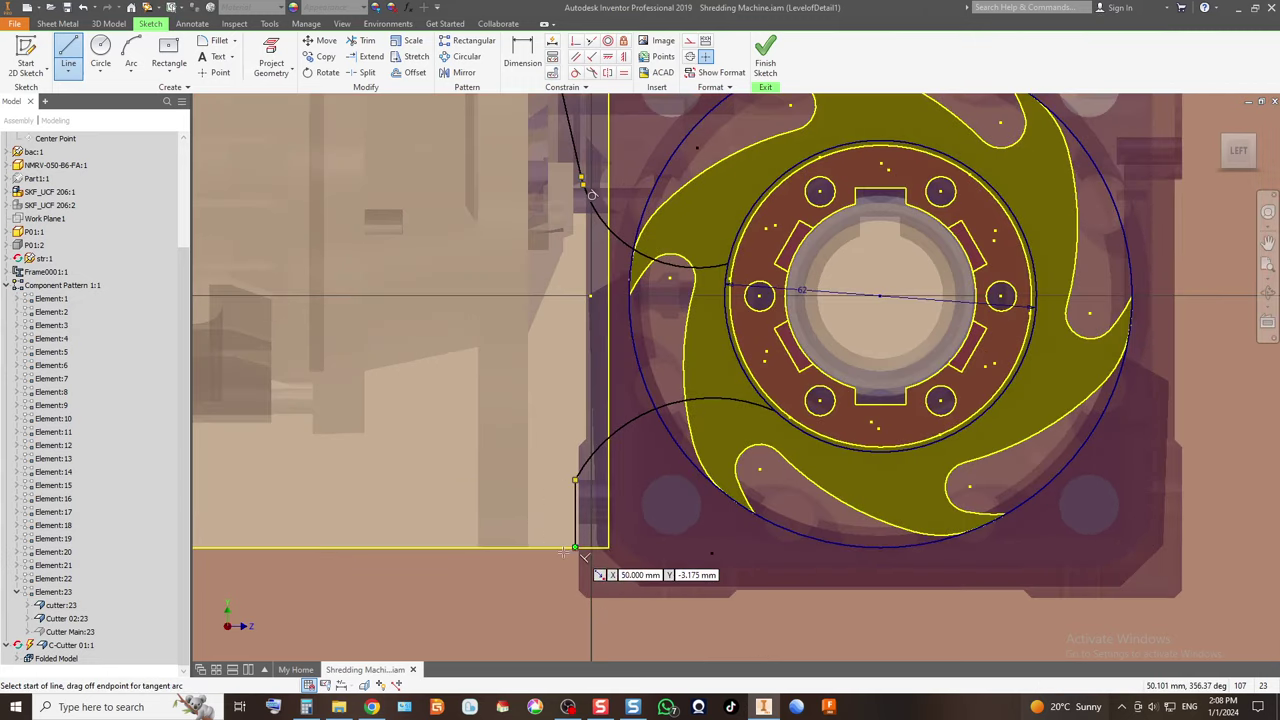
# Draw a two-point rectangle about 30 mm wide from the slanted line's upper end to the cutout's lower edge, extending away from the cutter.
pyautogui.scroll(-2, 594, 538)
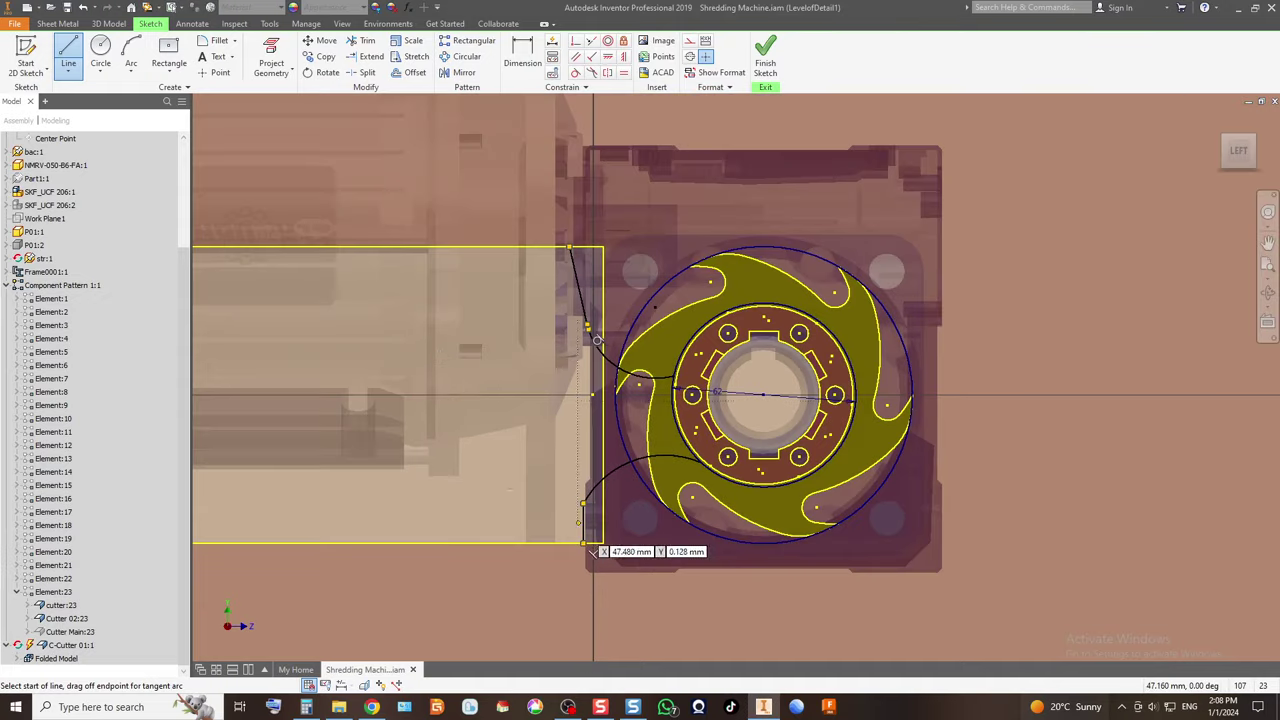
pyautogui.click(169, 55)
pyautogui.click(169, 77)
pyautogui.click(185, 96)
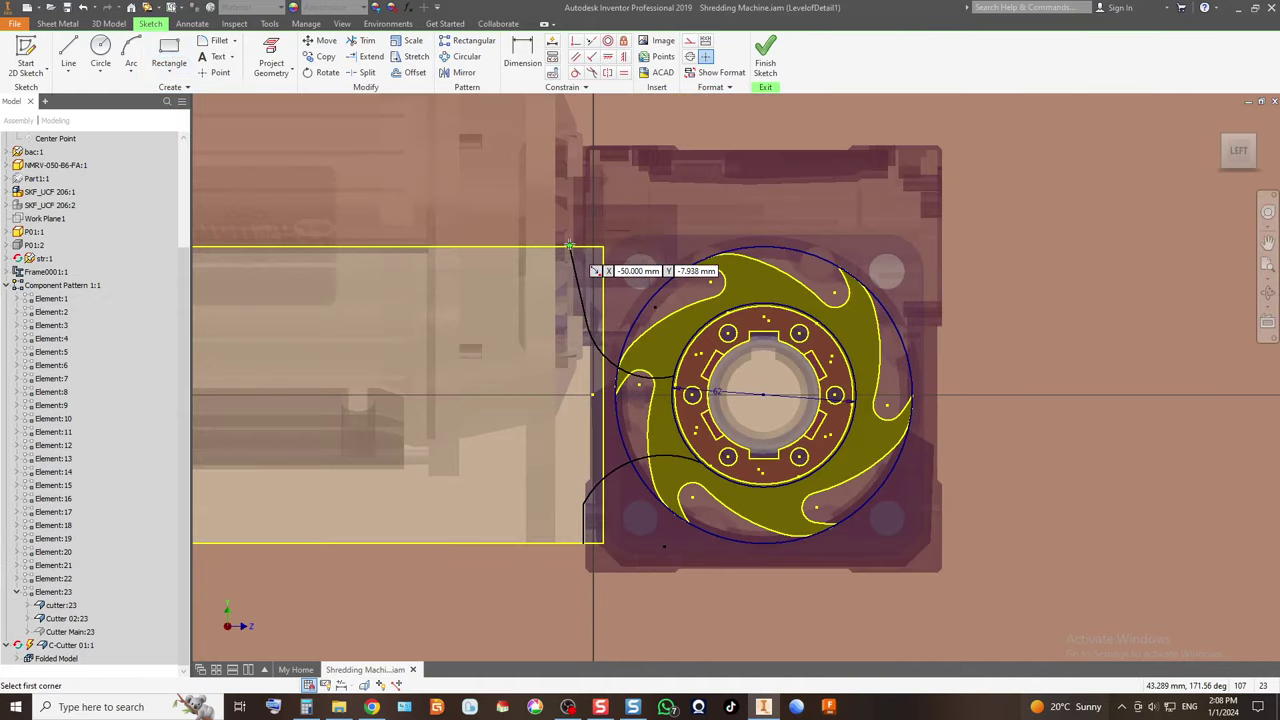
pyautogui.click(569, 247)
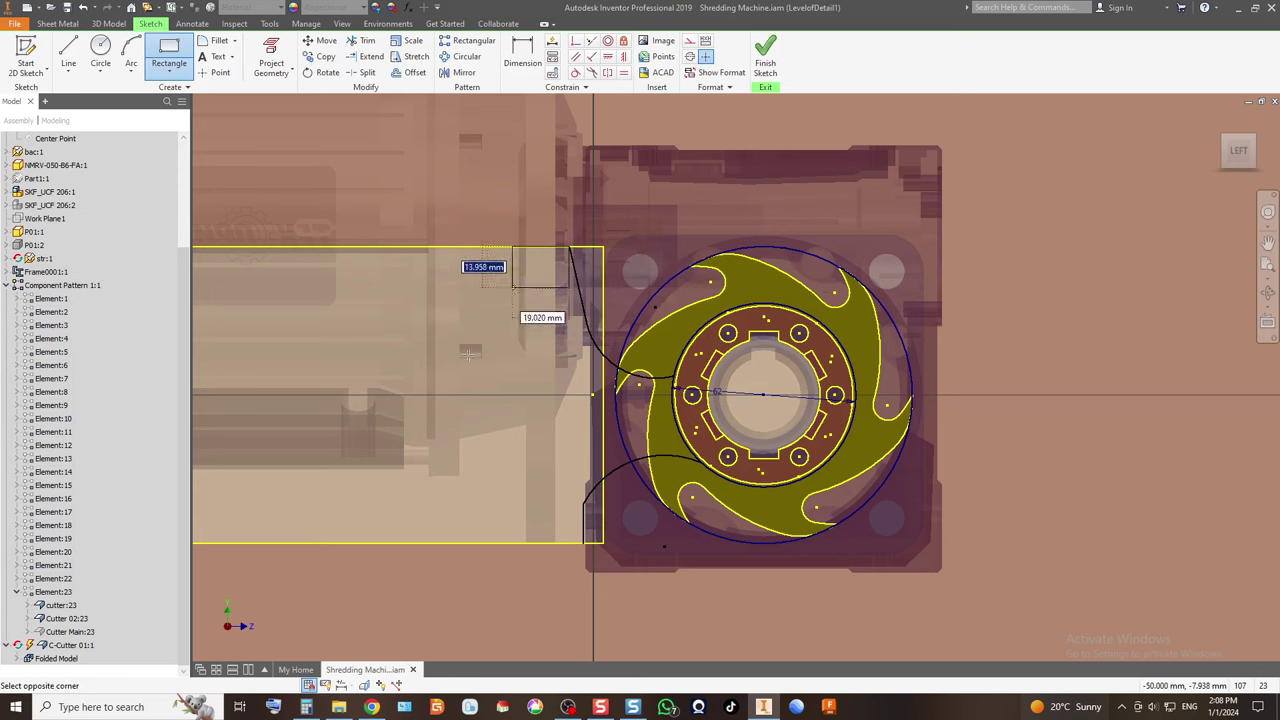
pyautogui.click(480, 543)
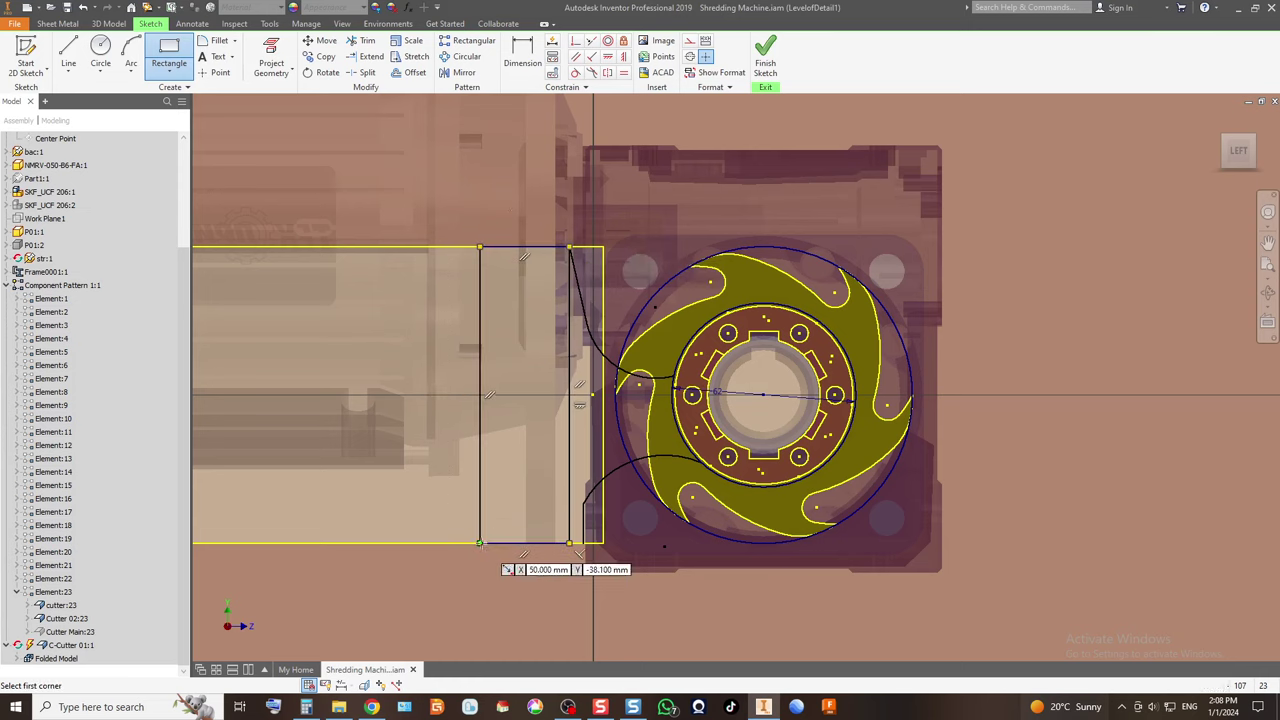
# Dimension the rectangle's width between its vertical sides and set it to 30 mm.
pyautogui.click(522, 55)
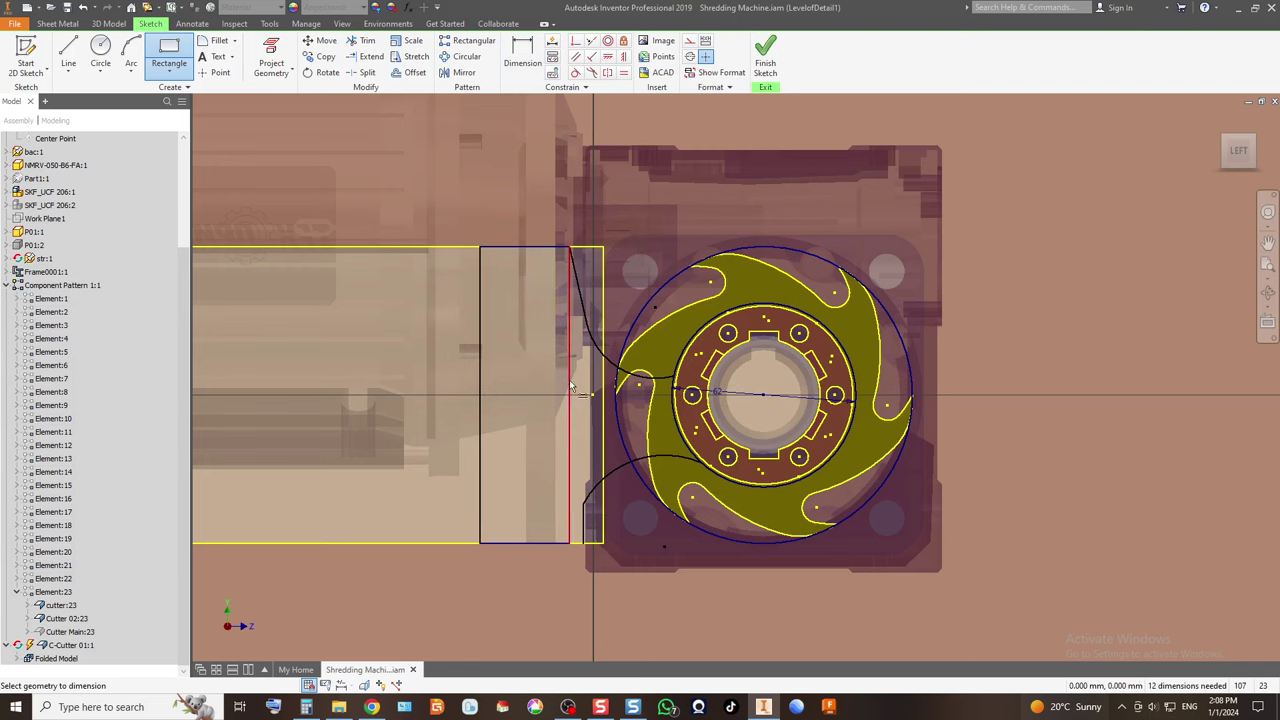
pyautogui.click(571, 388)
pyautogui.click(486, 391)
pyautogui.click(538, 360)
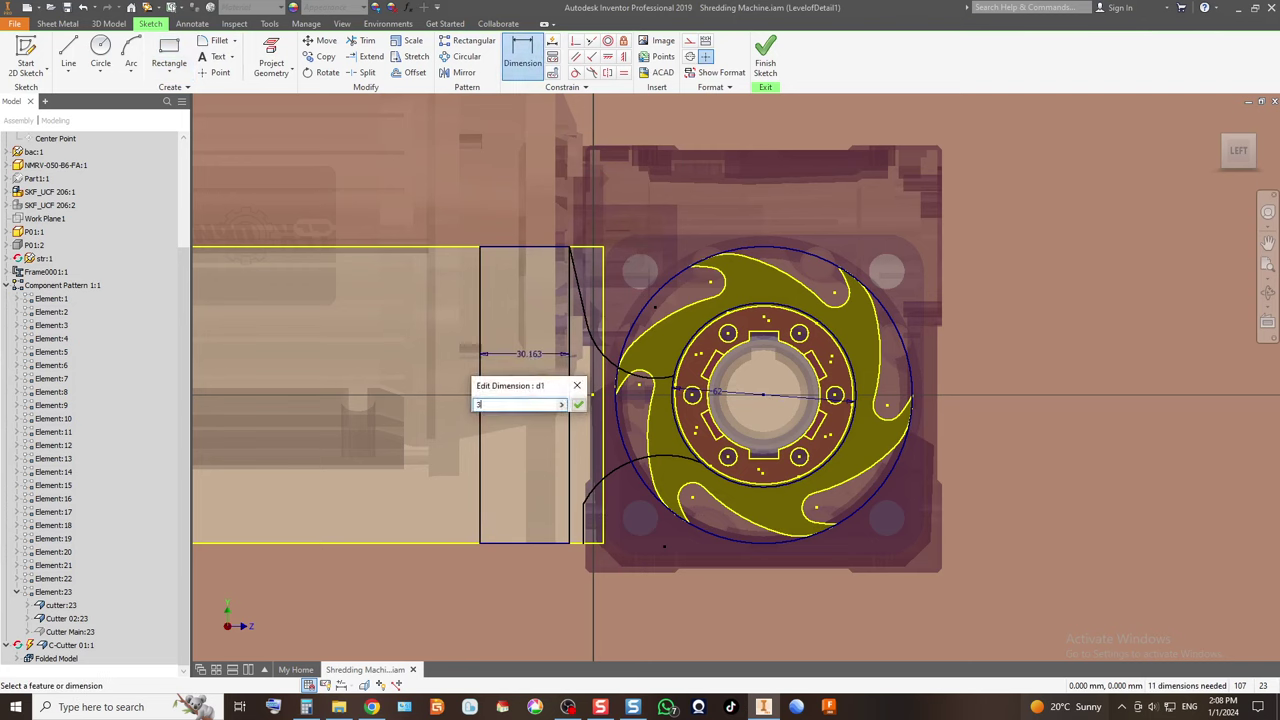
pyautogui.press('Return')
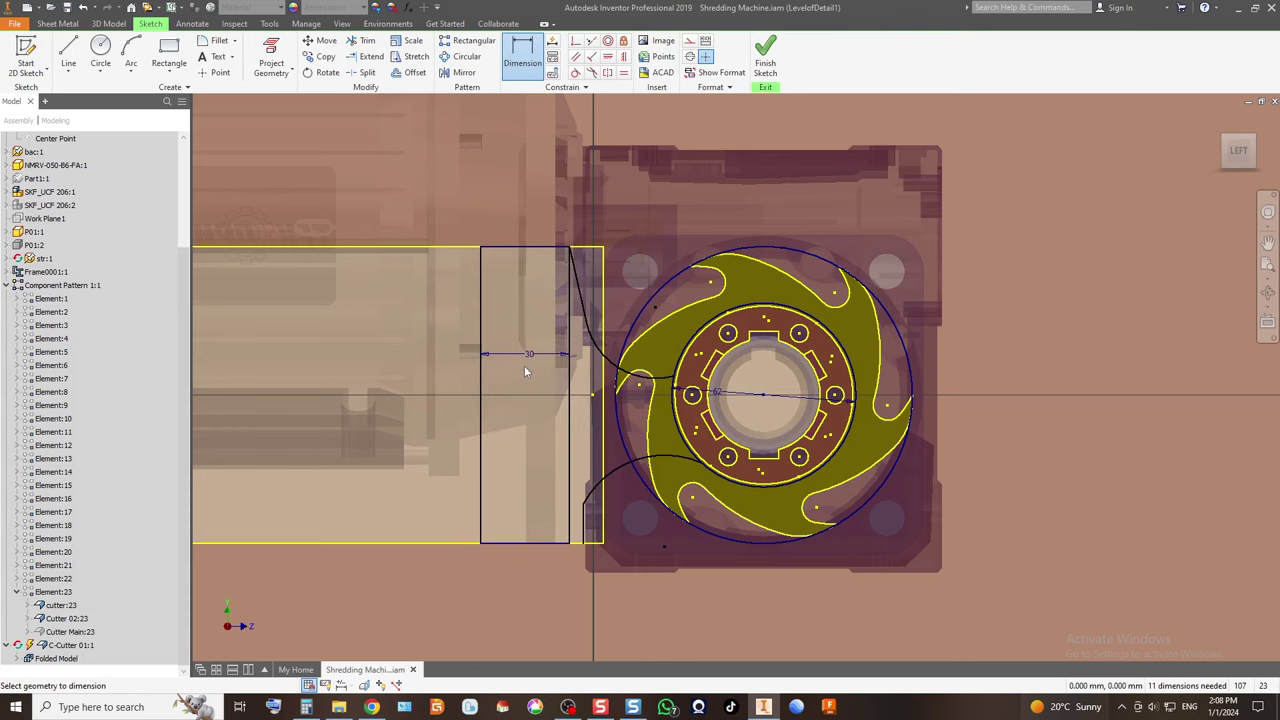
# Delete the short vertical line below the lower arc and attach the arc's outer end to the rectangle's cutter-side edge.
pyautogui.scroll(3, 585, 233)
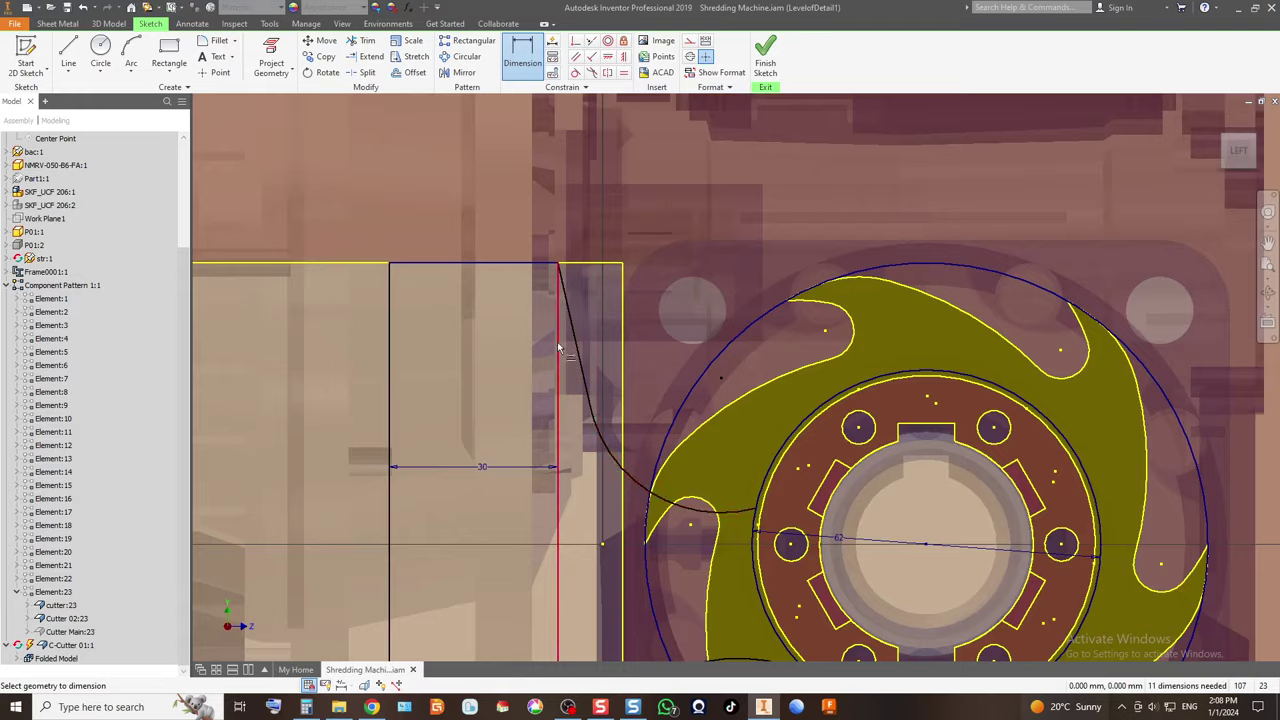
pyautogui.scroll(-4, 600, 440)
pyautogui.scroll(2, 613, 467)
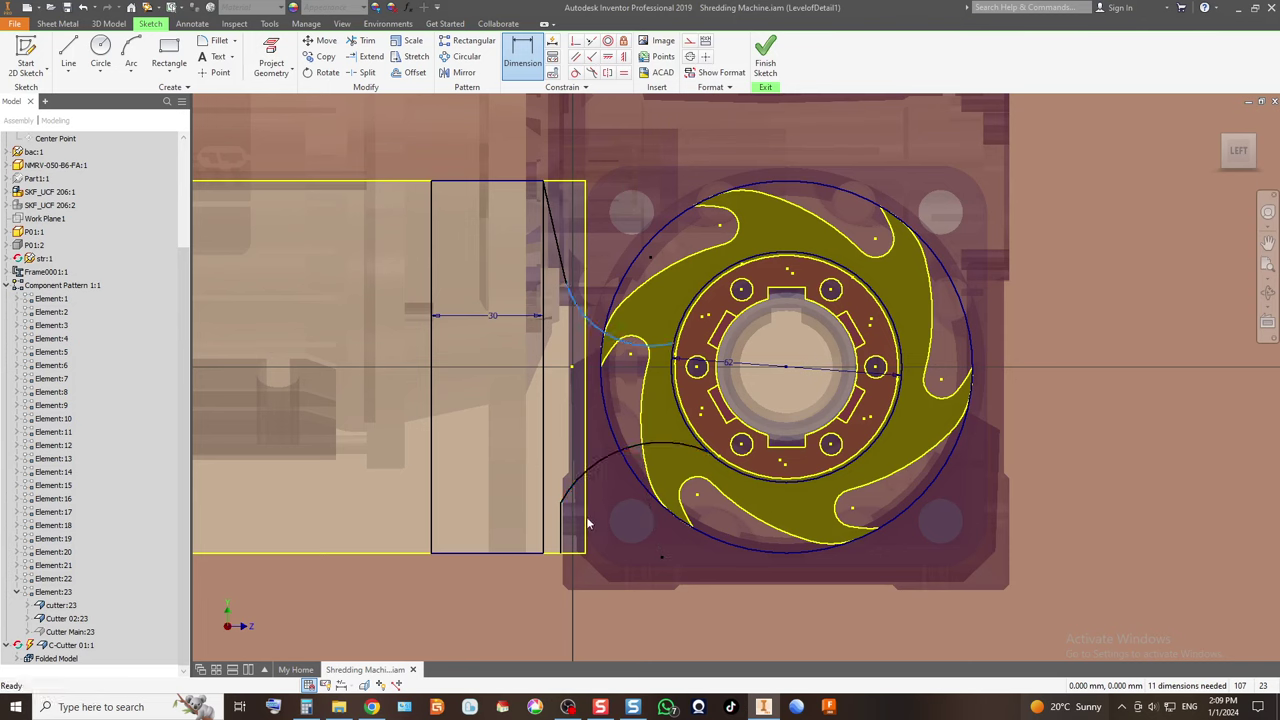
pyautogui.press('Escape')
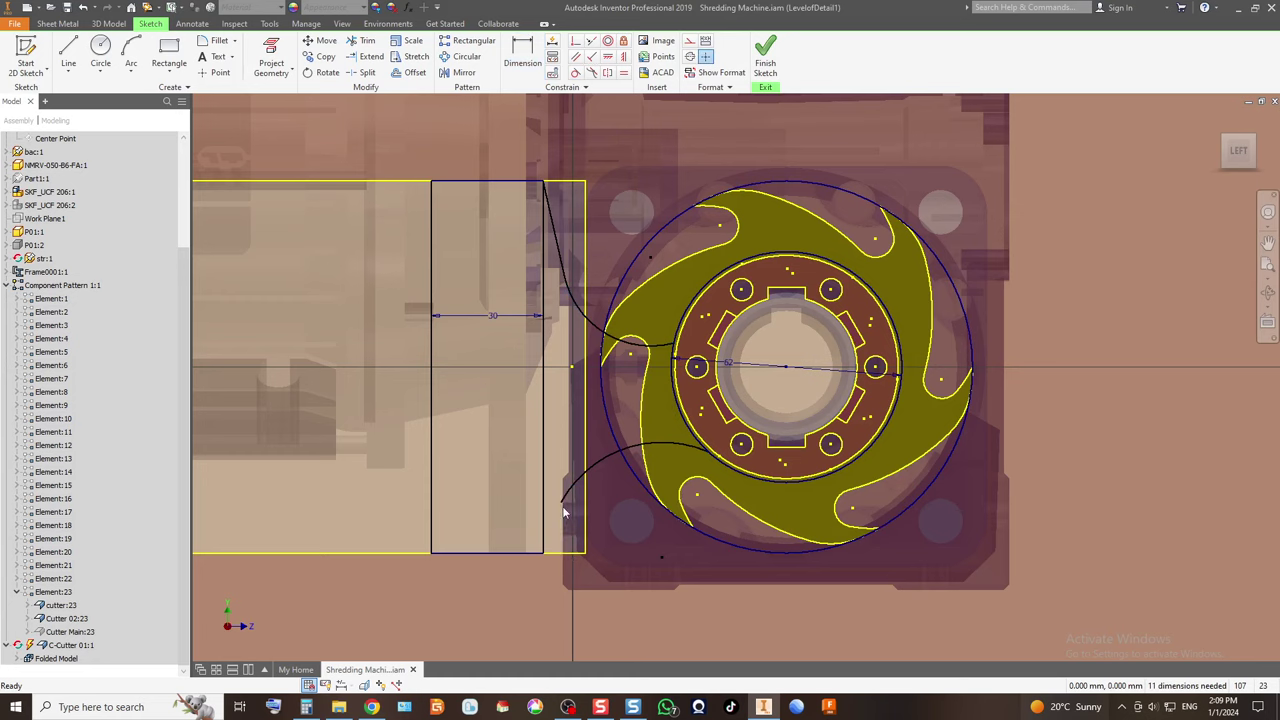
pyautogui.moveTo(557, 509)
pyautogui.mouseDown()
pyautogui.moveTo(540, 508)
pyautogui.moveTo(549, 514)
pyautogui.mouseUp()
pyautogui.scroll(-5, 545, 520)
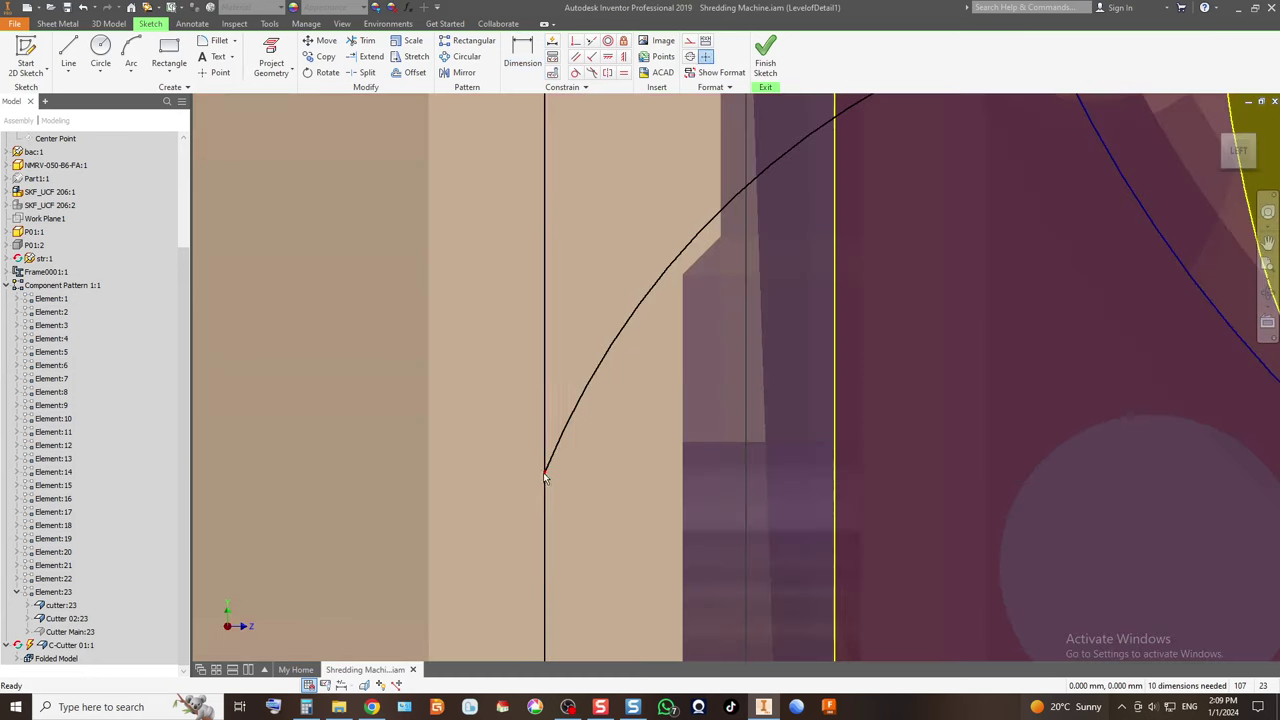
# Dimension the lower arc's radius.
pyautogui.scroll(3, 546, 468)
pyautogui.click(522, 55)
pyautogui.click(685, 311)
pyautogui.click(699, 369)
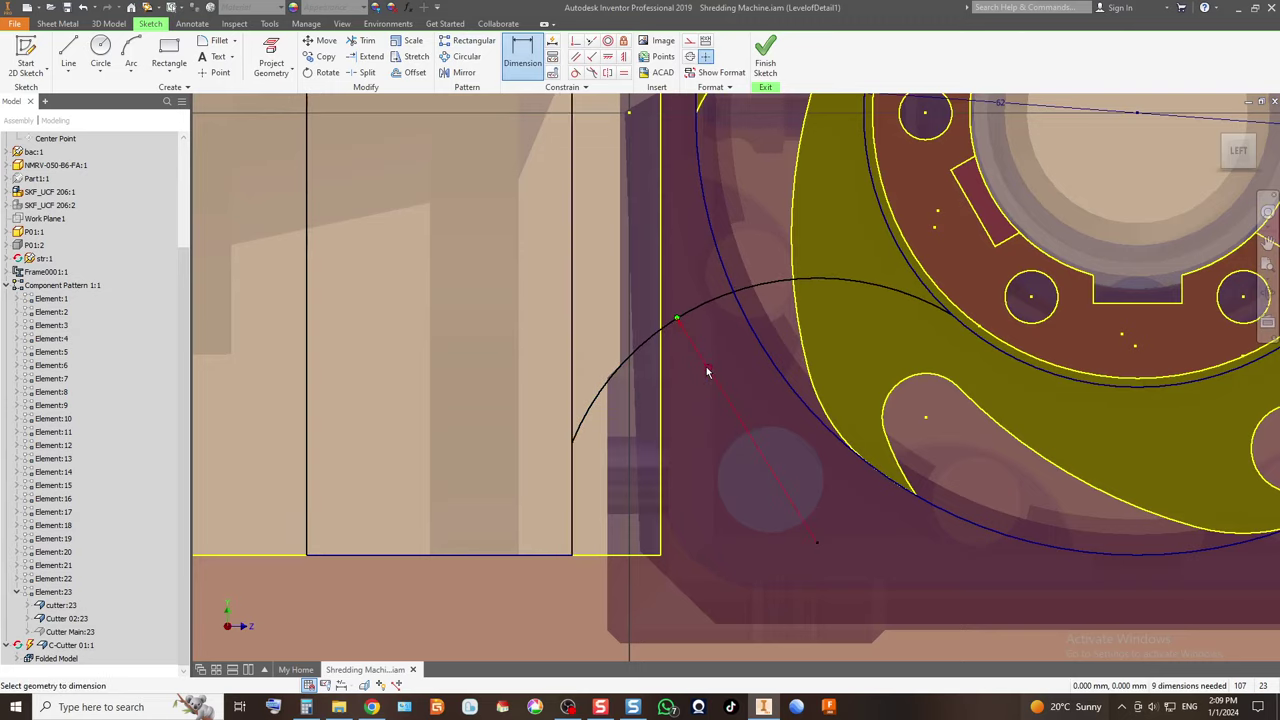
# Undo the latest sketch edits that altered the upper arc's shape, and redo one of them.
pyautogui.scroll(-5, 677, 442)
pyautogui.scroll(5, 649, 301)
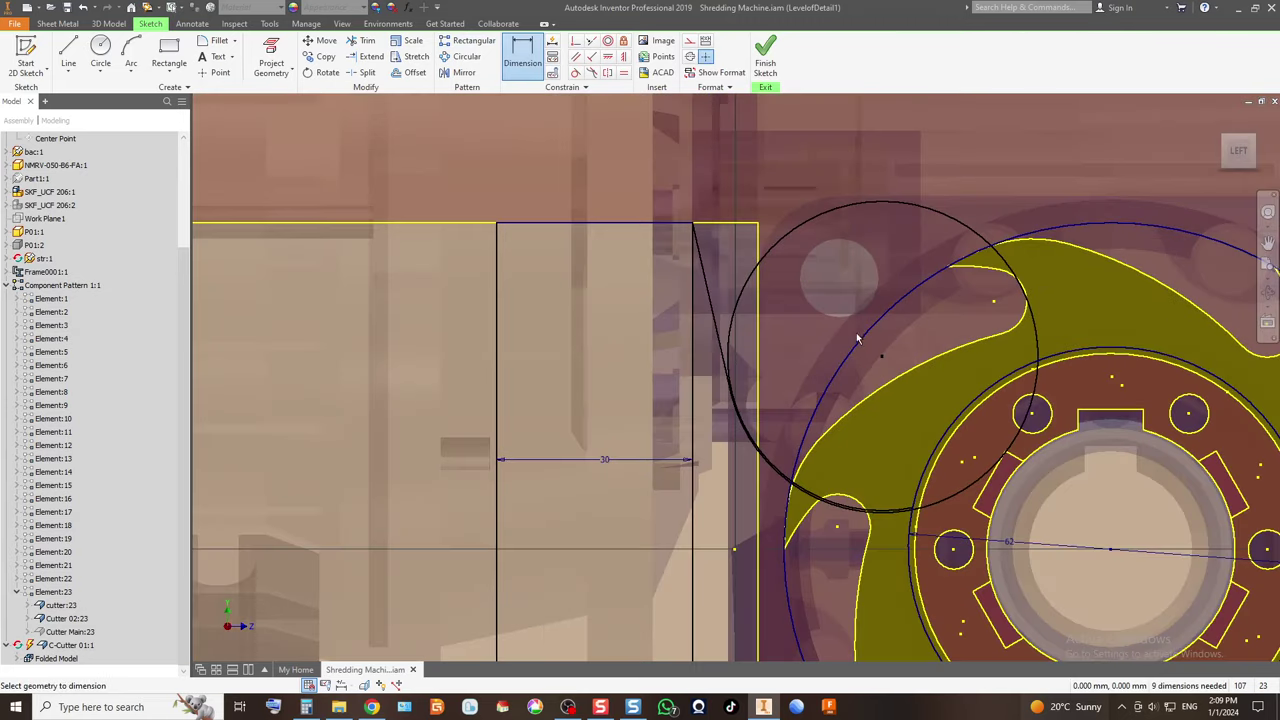
pyautogui.click(84, 8)
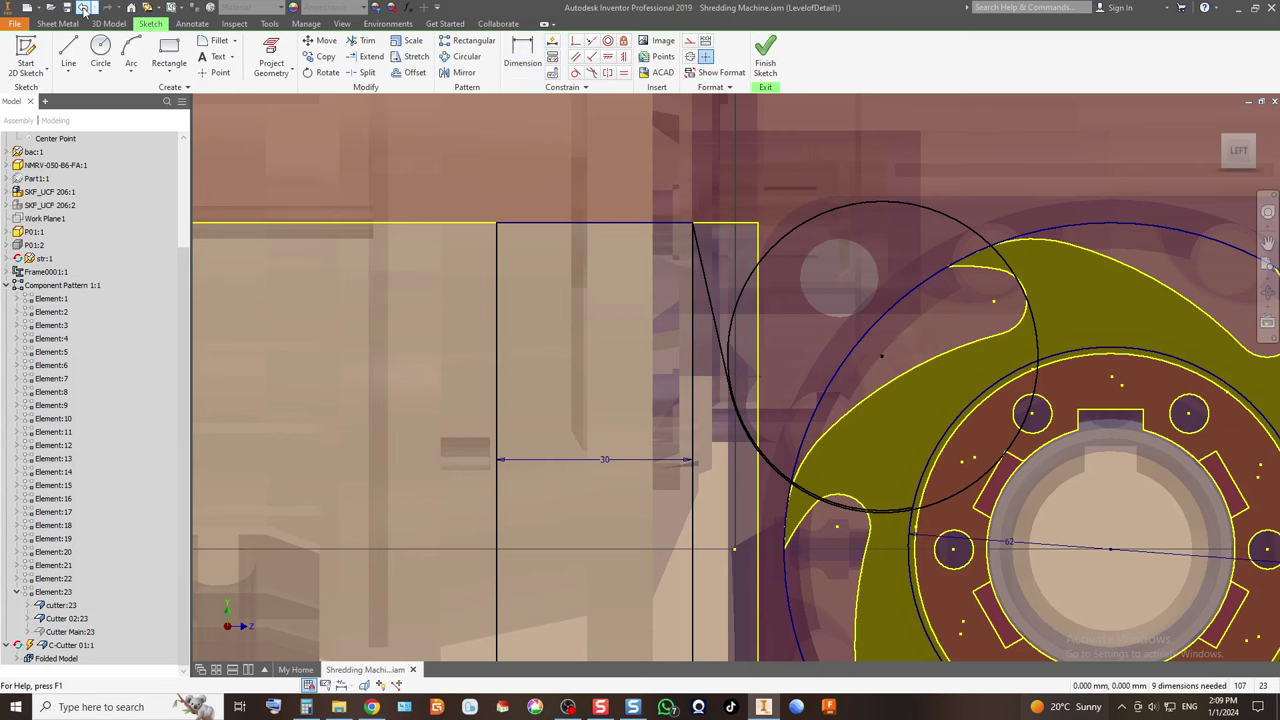
pyautogui.click(84, 8)
pyautogui.click(84, 8)
pyautogui.click(108, 8)
# Dimension the upper arc's radius and set it to 23 mm.
pyautogui.press('d')
pyautogui.click(811, 503)
pyautogui.click(831, 468)
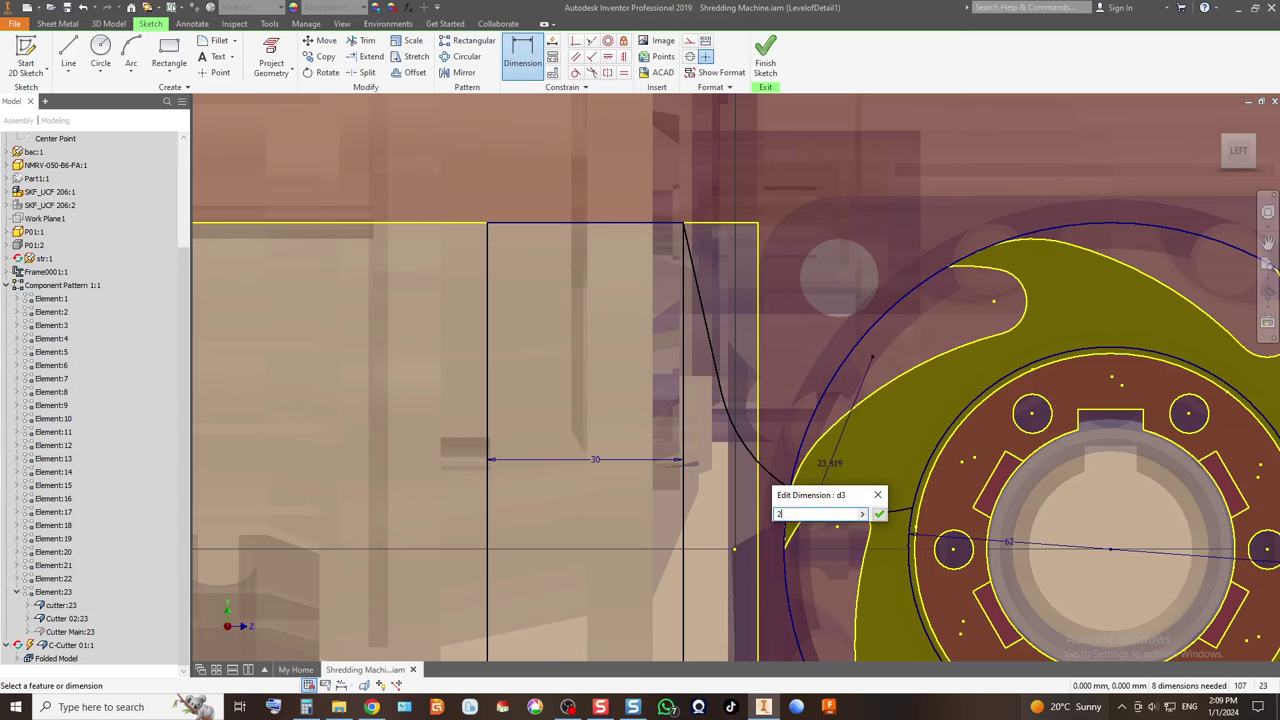
pyautogui.press('Return')
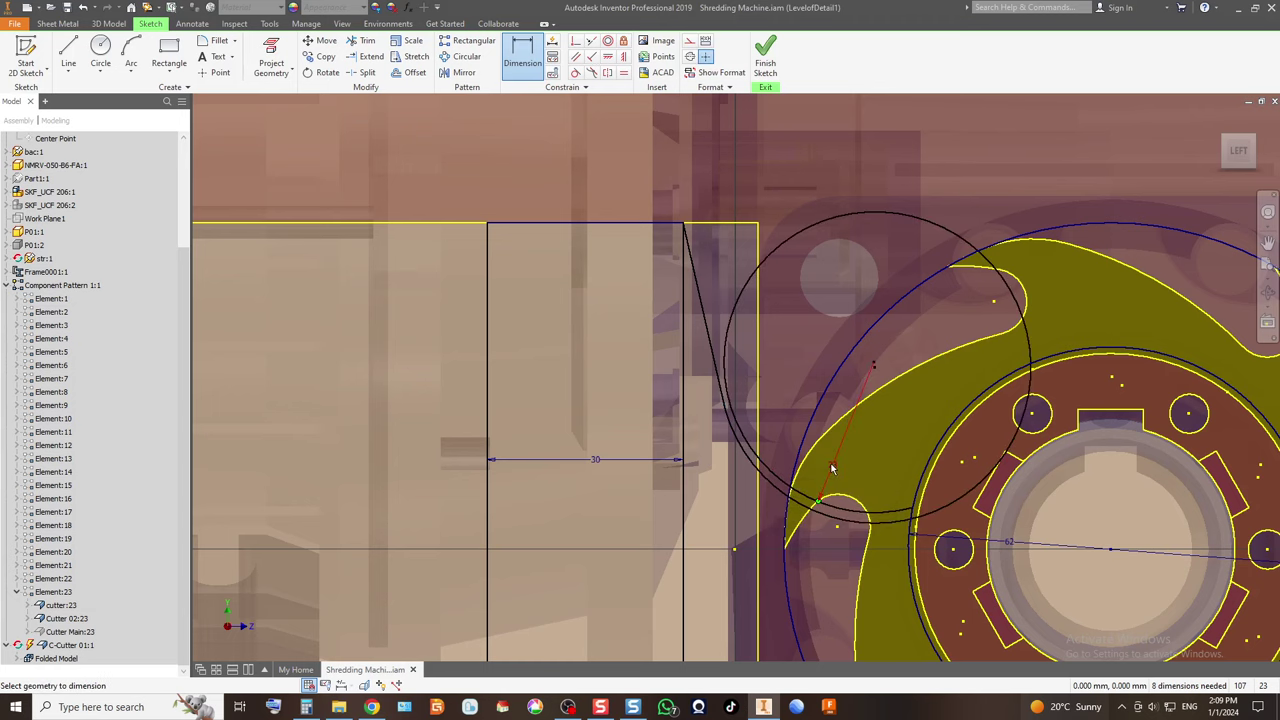
# Try the upper arc's radius at 24 mm and at 22 mm.
pyautogui.doubleClick(831, 468)
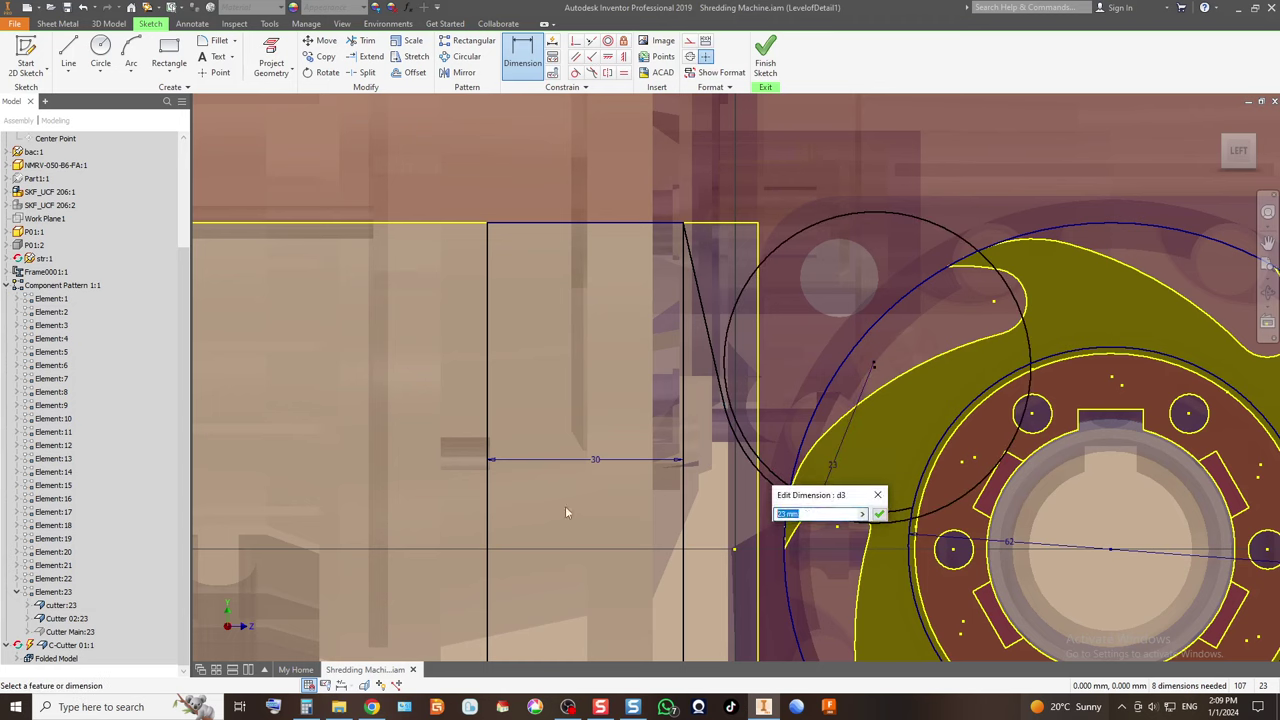
pyautogui.write('24')
pyautogui.press('Return')
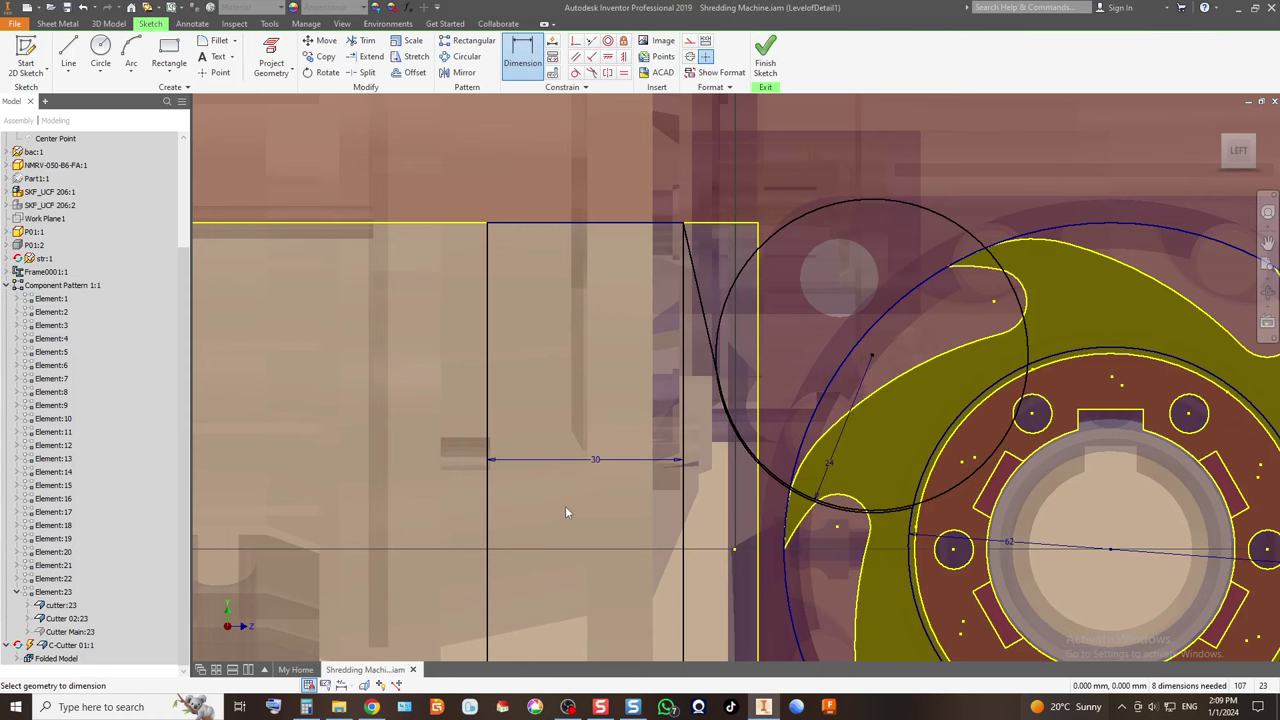
pyautogui.doubleClick(831, 468)
pyautogui.write('22')
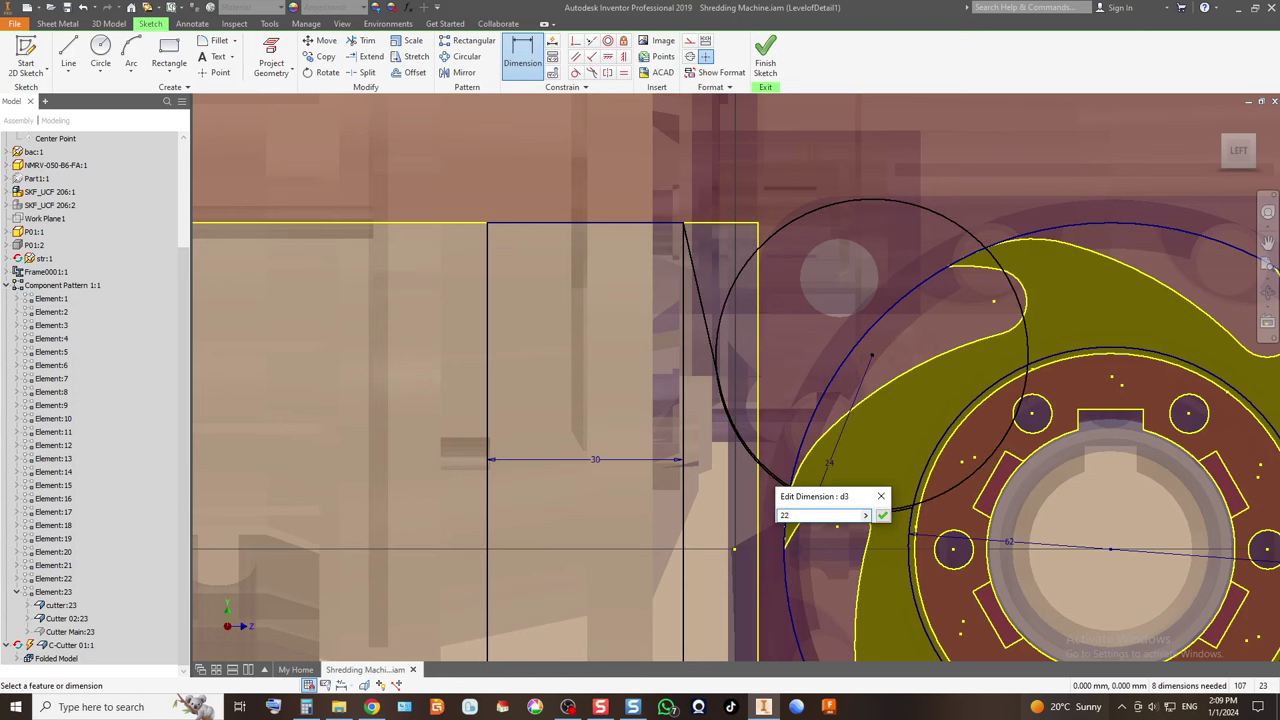
pyautogui.press('Return')
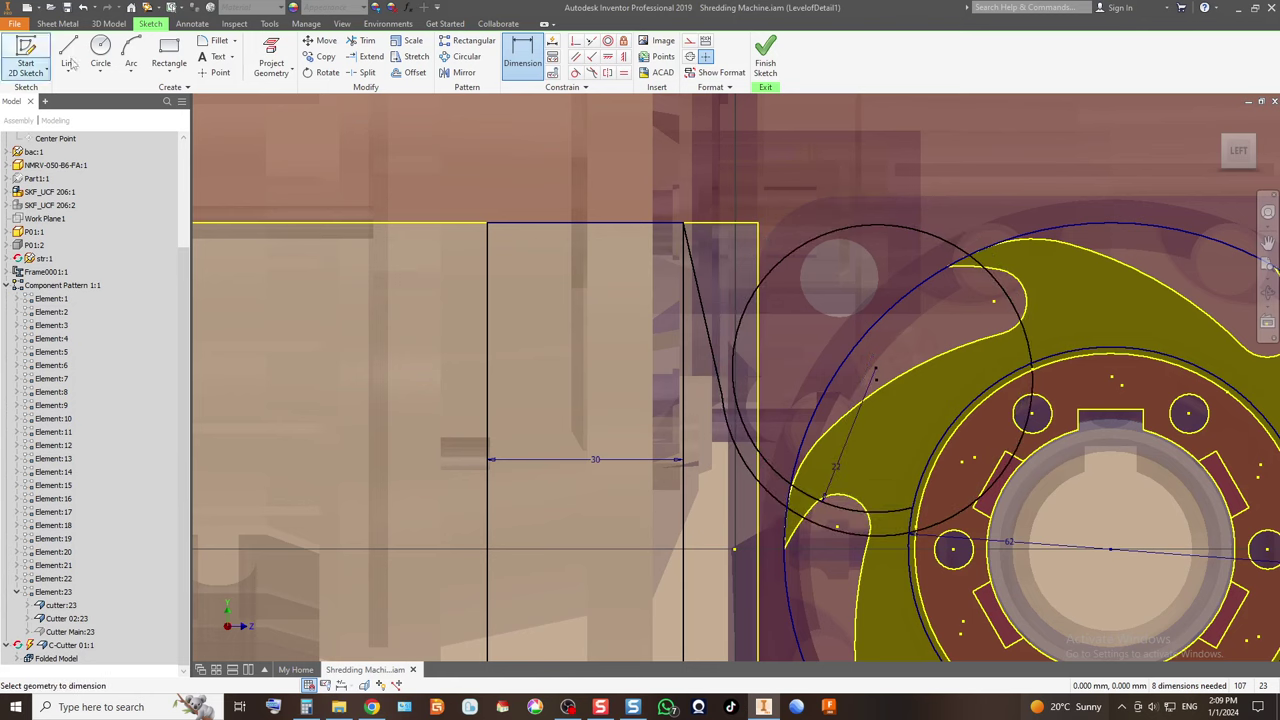
# Undo the value changes made to the upper arc's radius while keeping its dimension.
pyautogui.press('Escape')
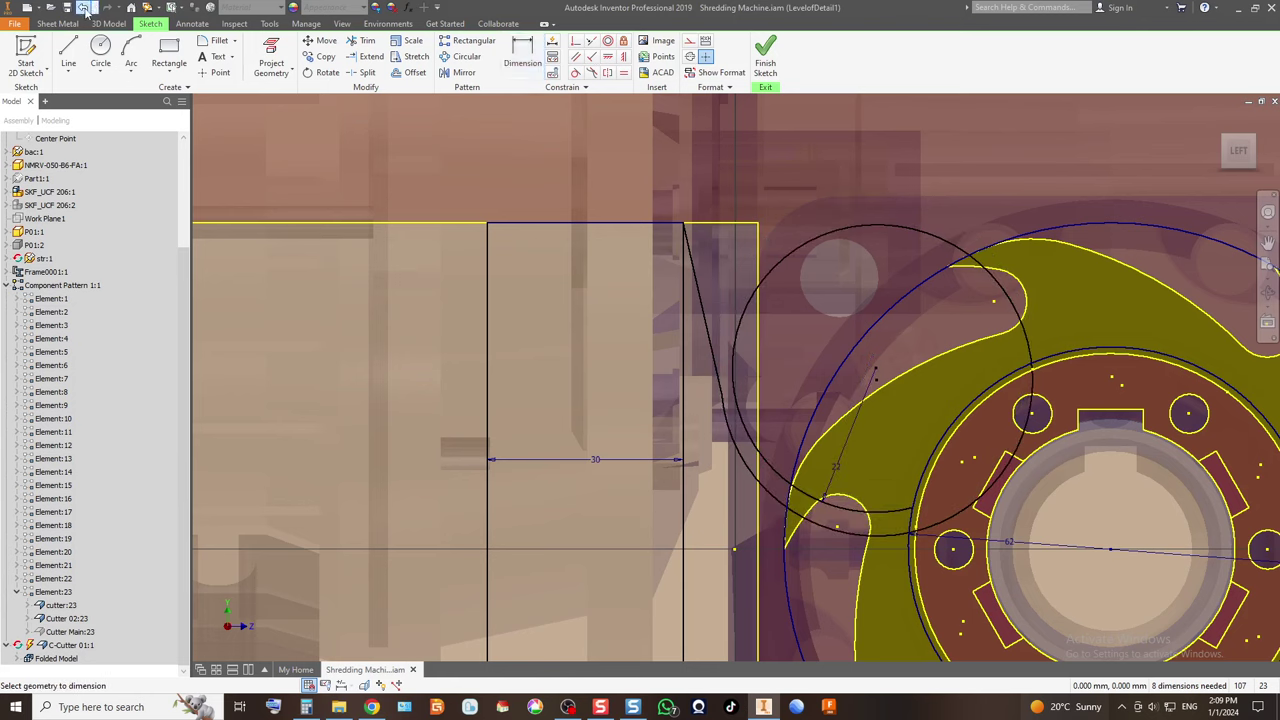
pyautogui.click(86, 9)
pyautogui.click(86, 9)
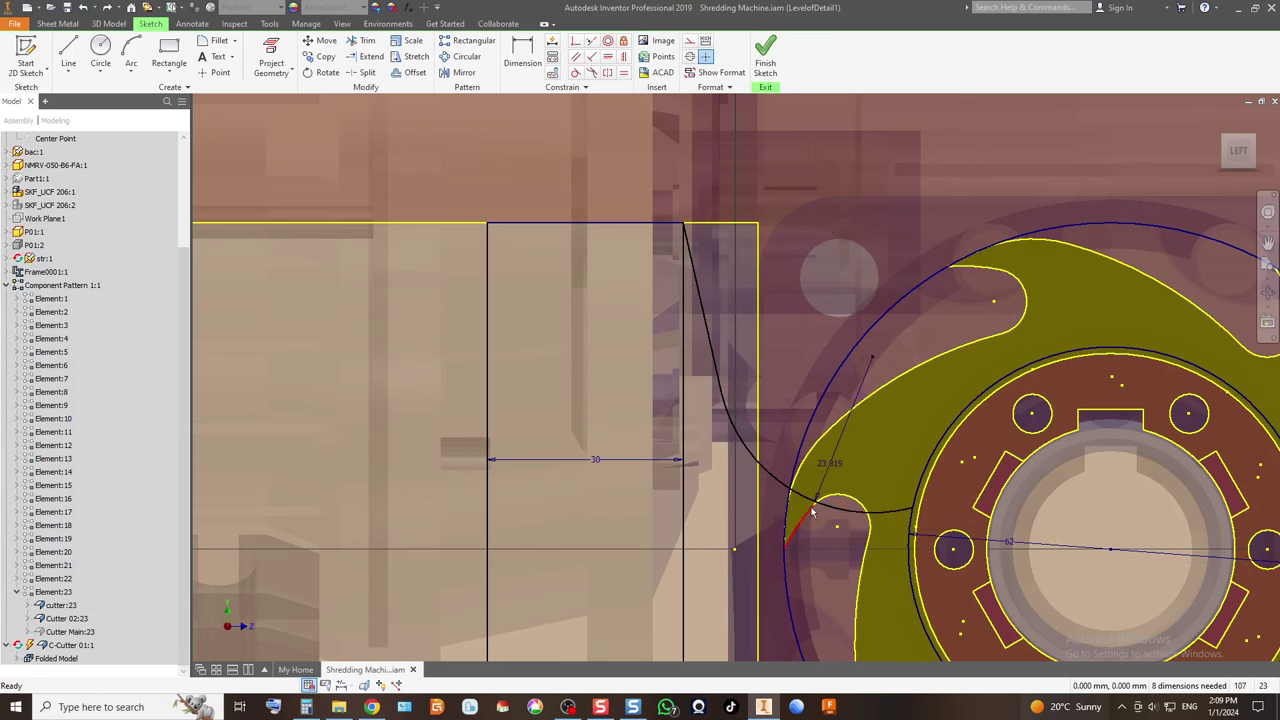
pyautogui.click(733, 414)
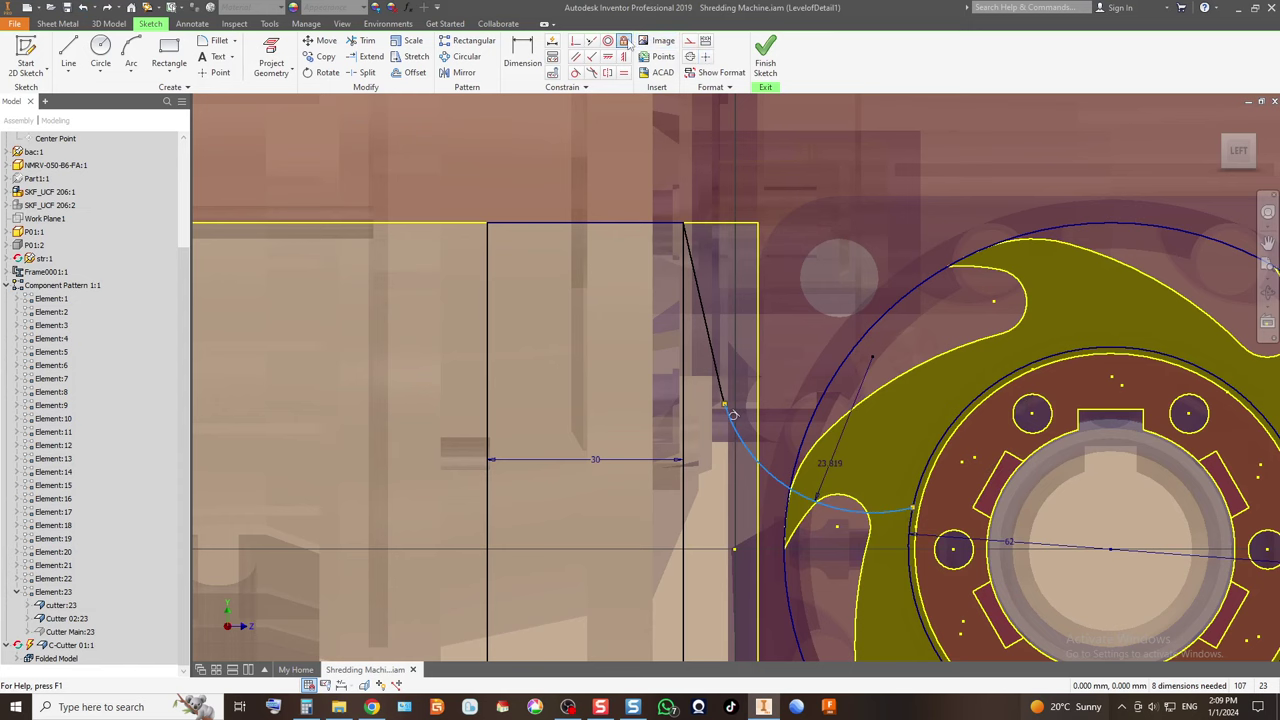
pyautogui.click(826, 470)
pyautogui.click(282, 123)
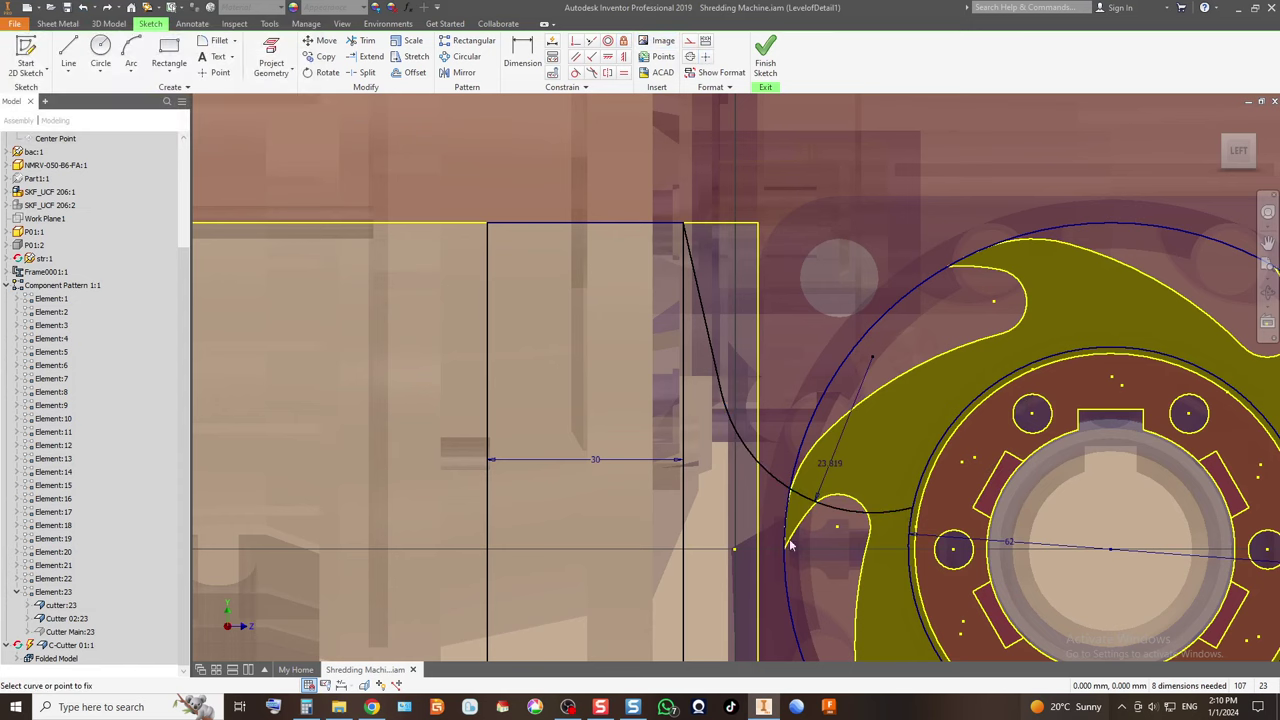
# Try to make the short arc segment between the sloping line and the upper arc tangent to both of them.
pyautogui.scroll(-5, 729, 415)
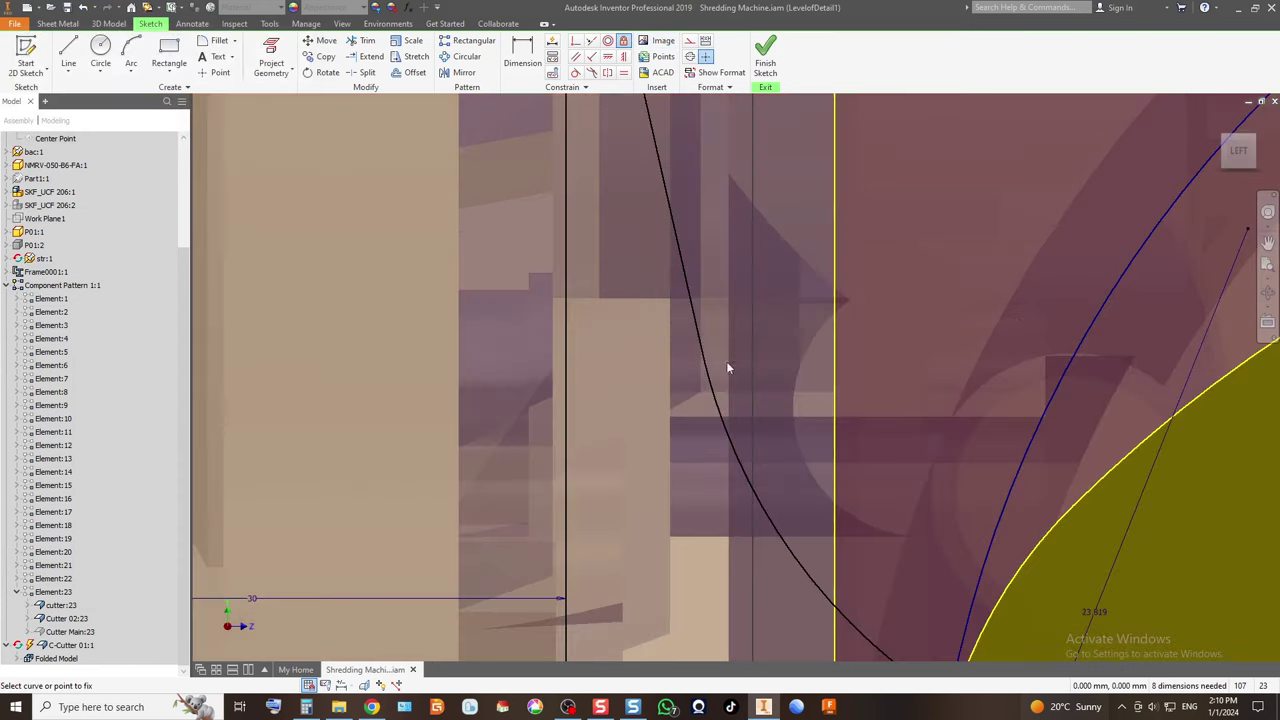
pyautogui.click(575, 72)
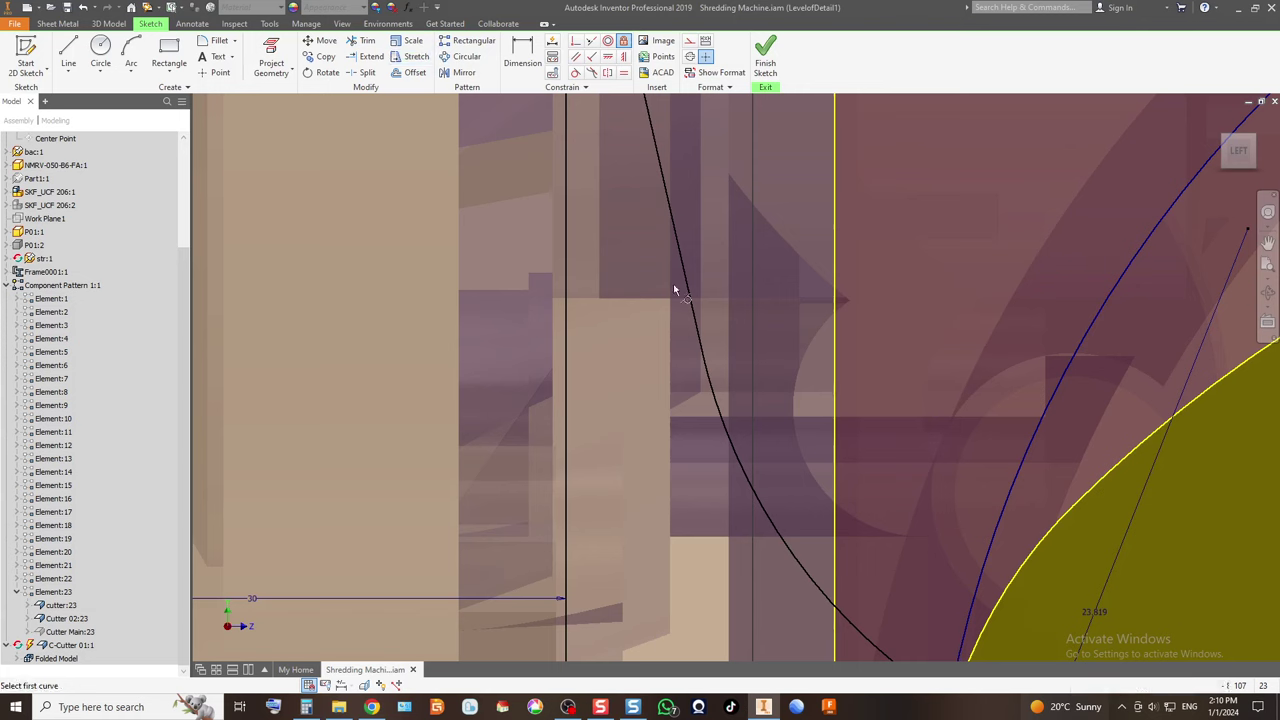
pyautogui.click(726, 433)
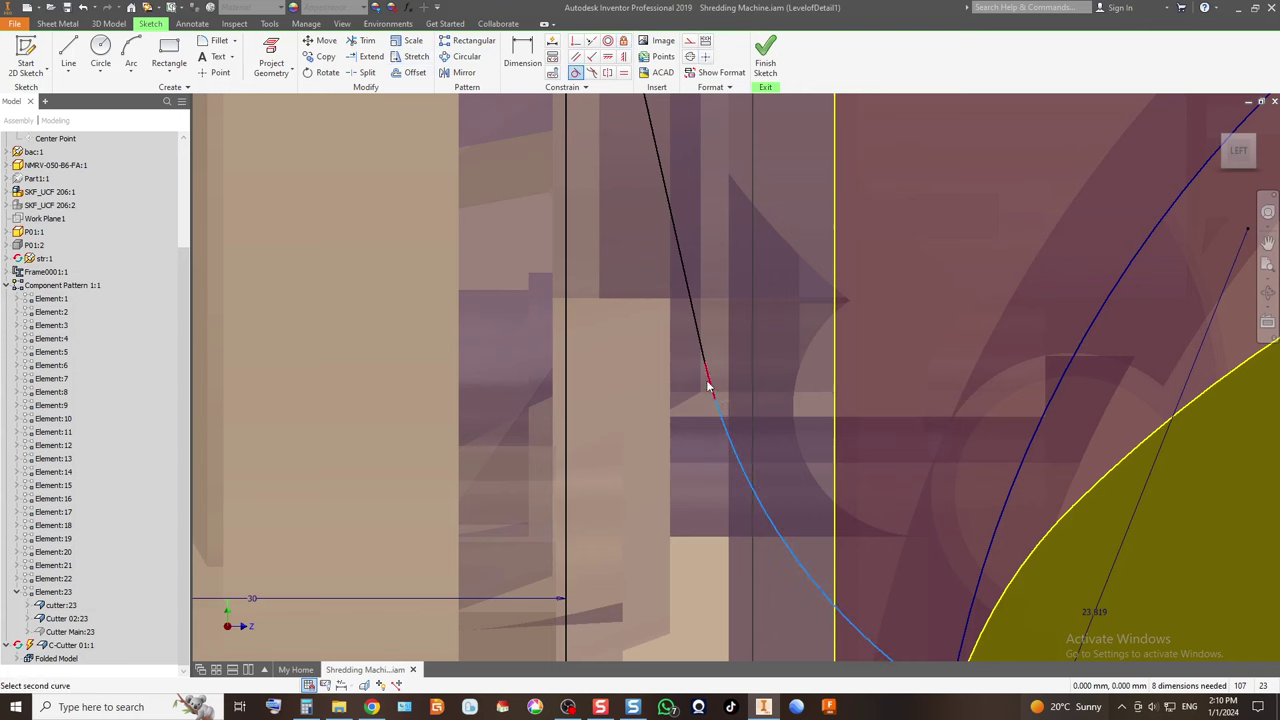
pyautogui.click(707, 386)
pyautogui.click(285, 123)
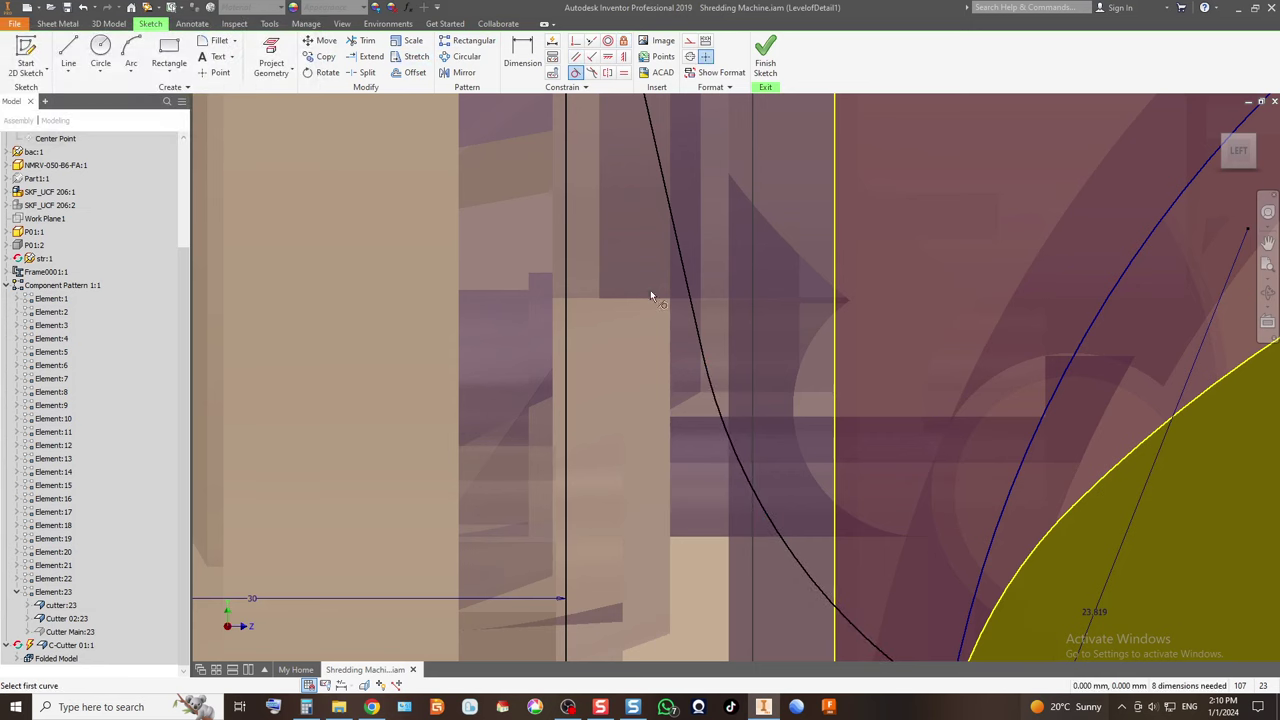
pyautogui.click(689, 291)
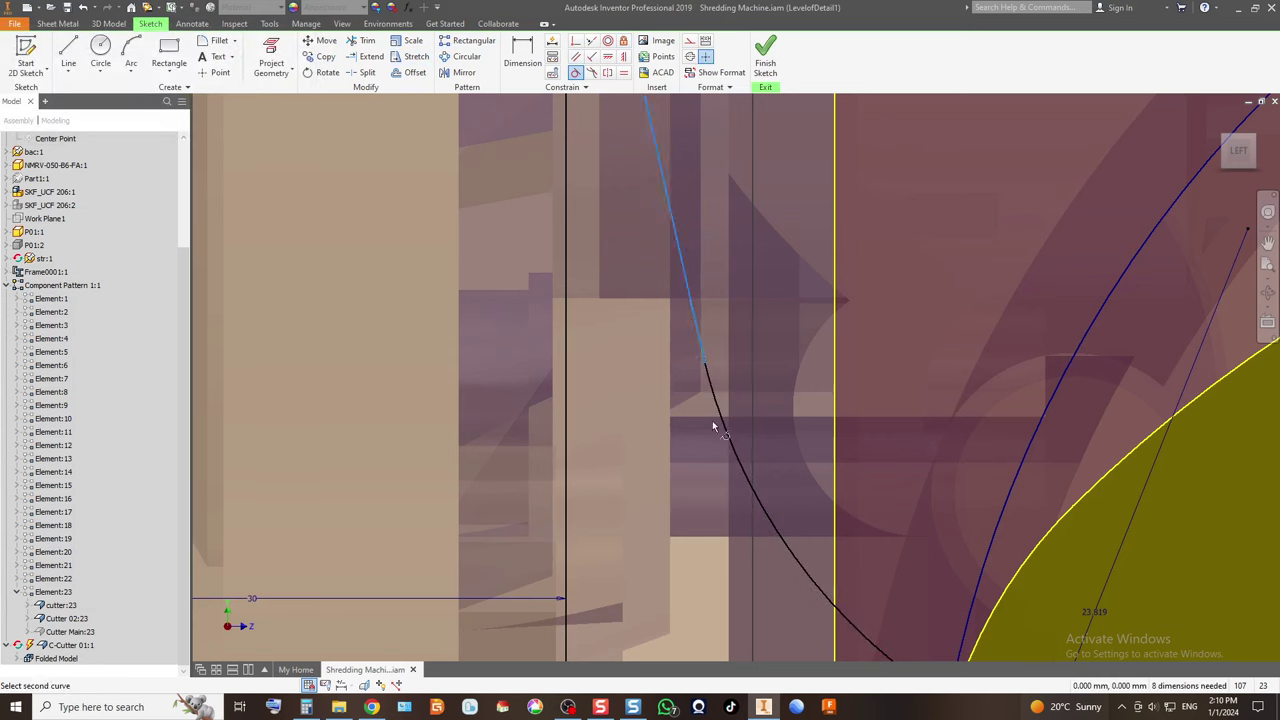
pyautogui.click(714, 403)
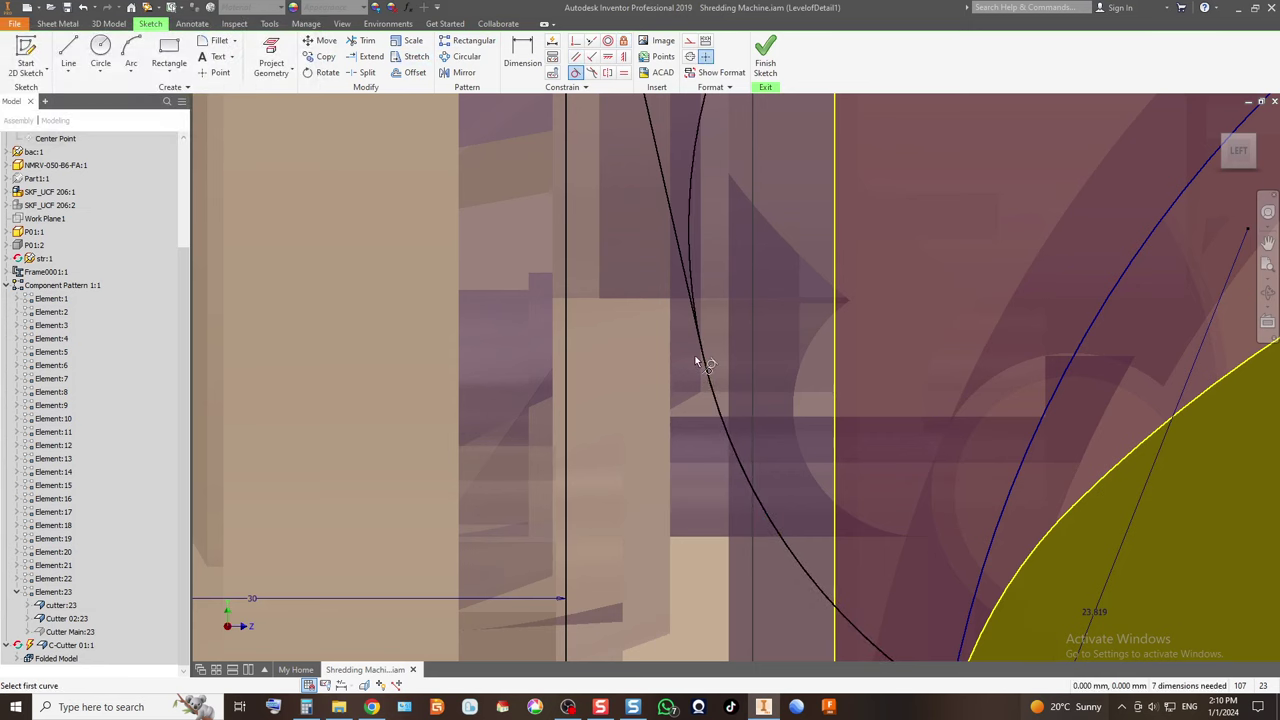
pyautogui.press('Escape')
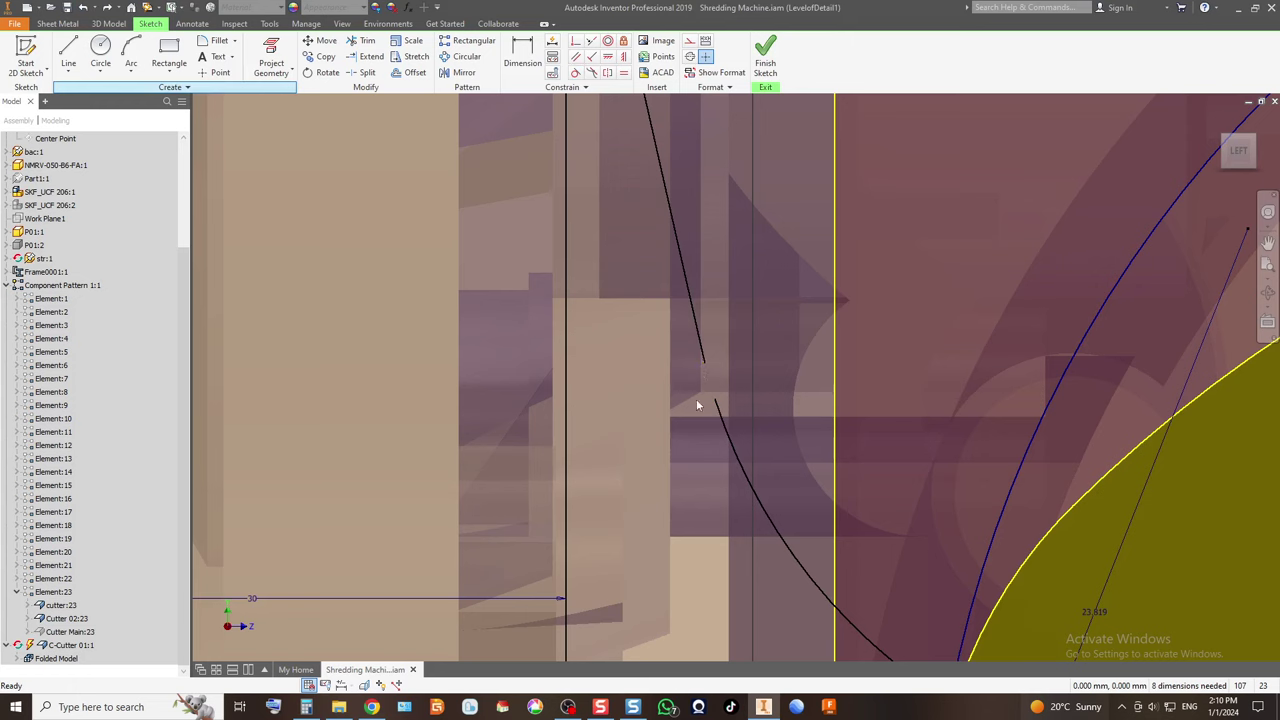
# Join the sloping line's lower end to the upper arc's open end and make the line and arc tangent.
pyautogui.moveTo(704, 363); pyautogui.dragTo(715, 400)
pyautogui.scroll(-3, 650, 405)
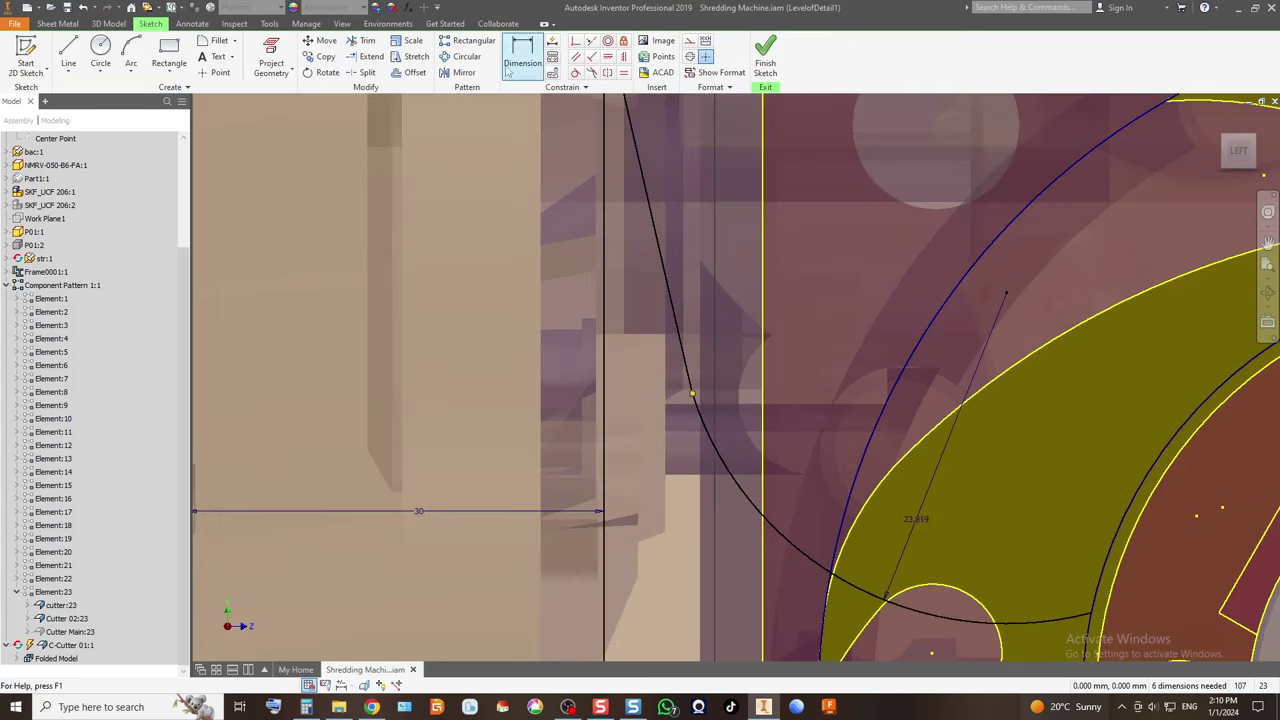
pyautogui.click(576, 72)
pyautogui.click(688, 368)
pyautogui.click(700, 415)
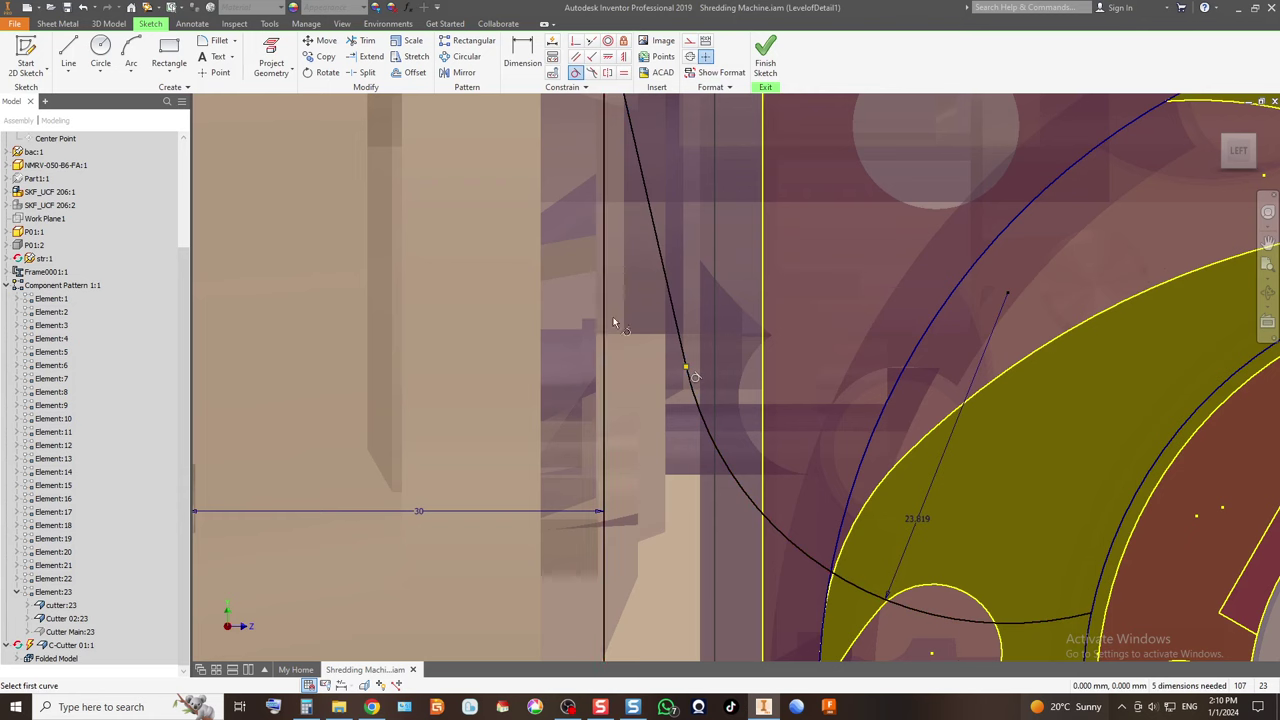
pyautogui.click(604, 317)
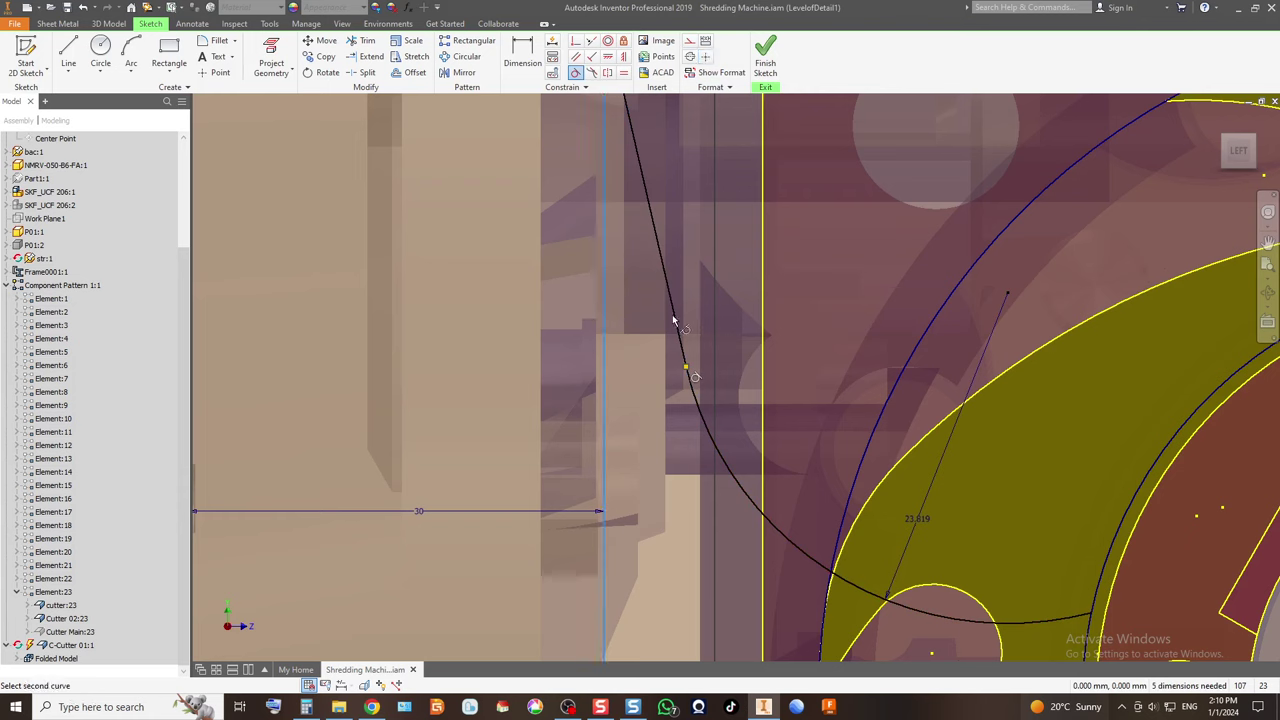
pyautogui.press('Escape')
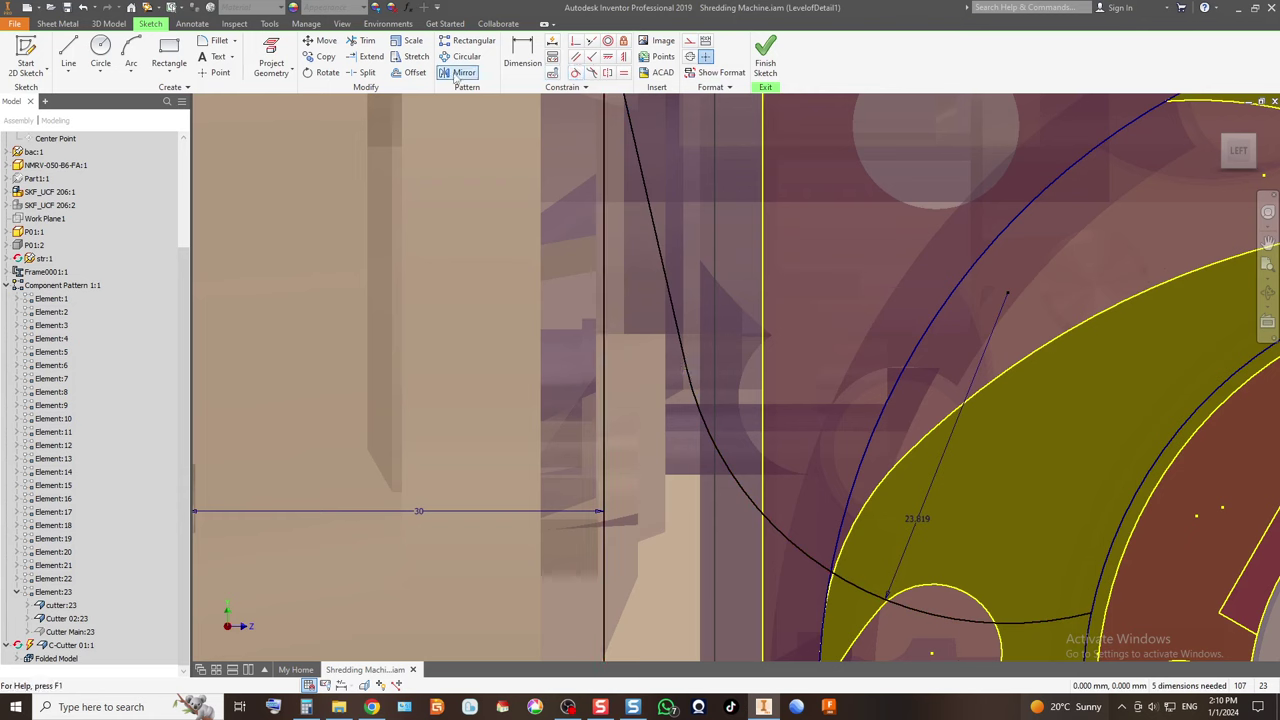
# Dimension the angle between the sloping line and the rectangle's vertical side and set it to 10 degrees.
pyautogui.click(533, 75)
pyautogui.click(676, 318)
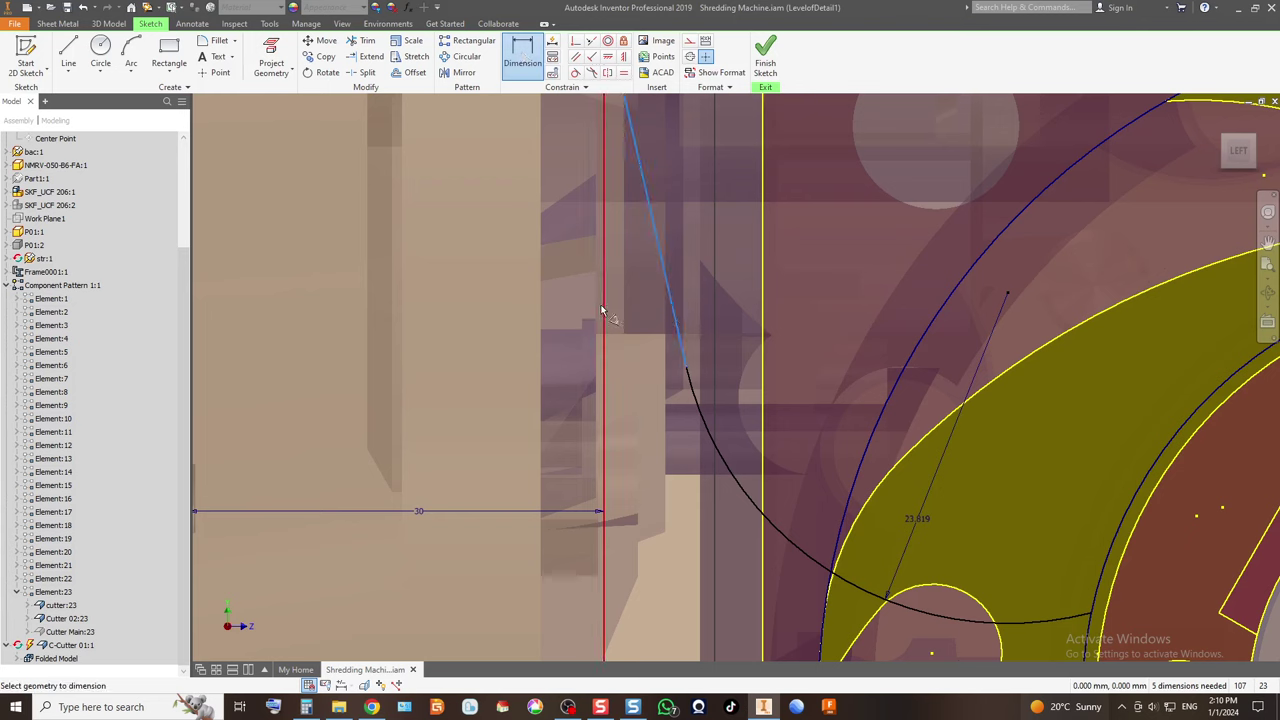
pyautogui.click(604, 317)
pyautogui.click(641, 357)
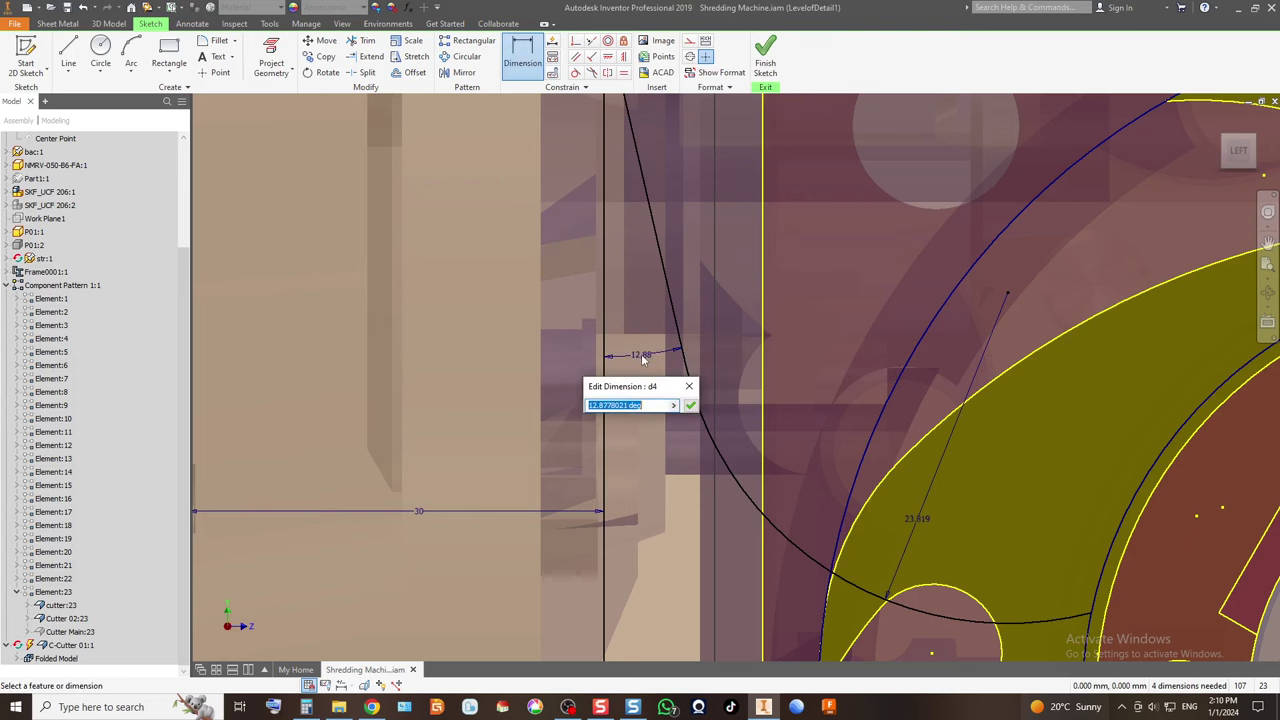
pyautogui.write('10')
pyautogui.press('Return')
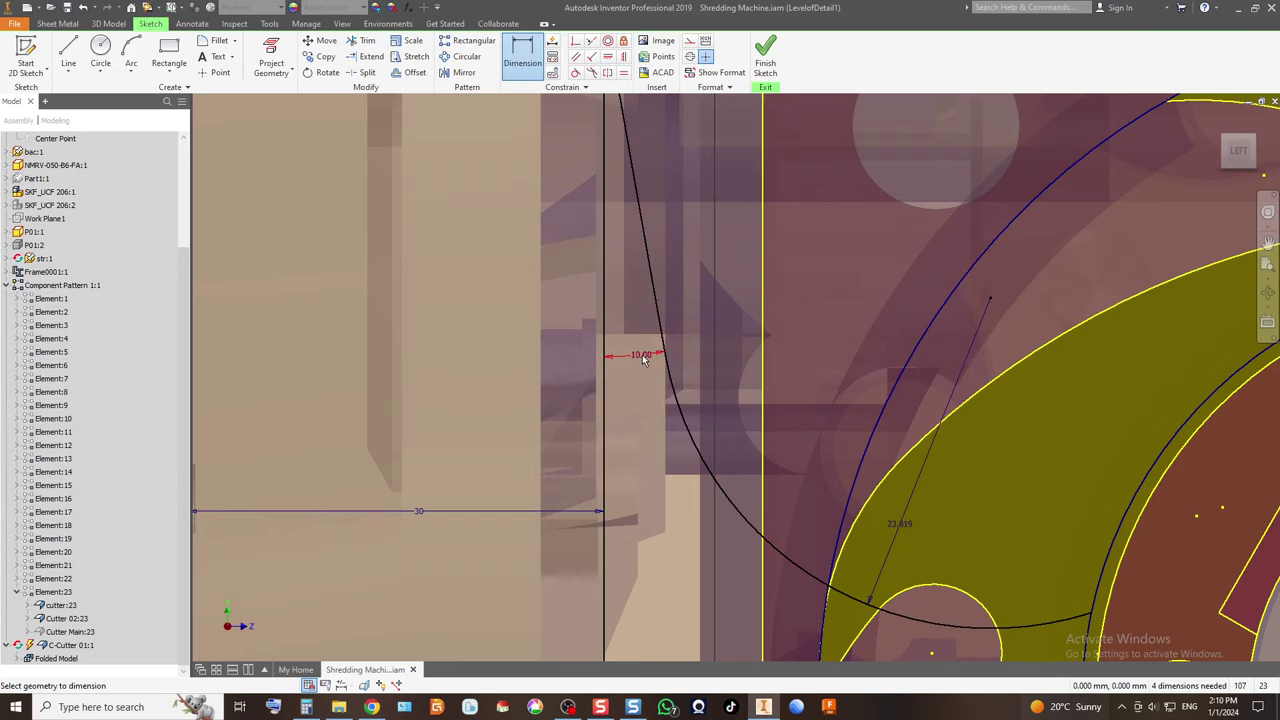
pyautogui.scroll(4, 810, 289)
pyautogui.scroll(-2, 826, 335)
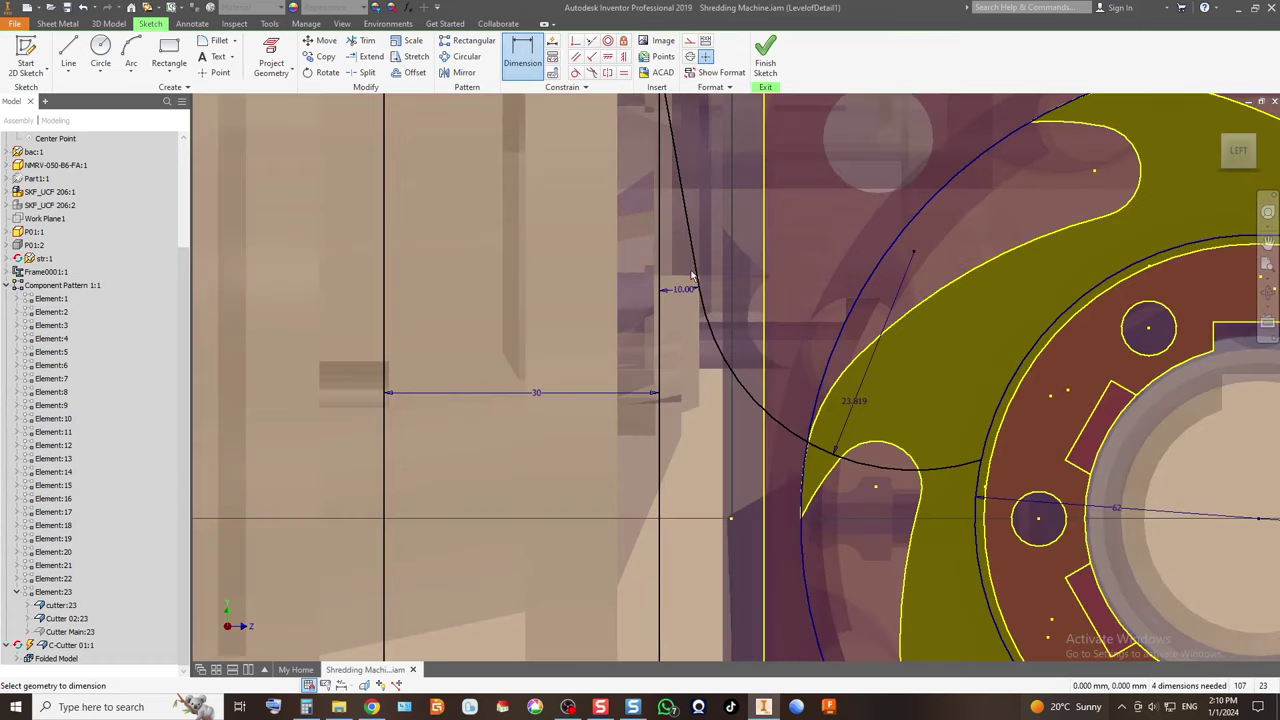
pyautogui.scroll(2, 638, 347)
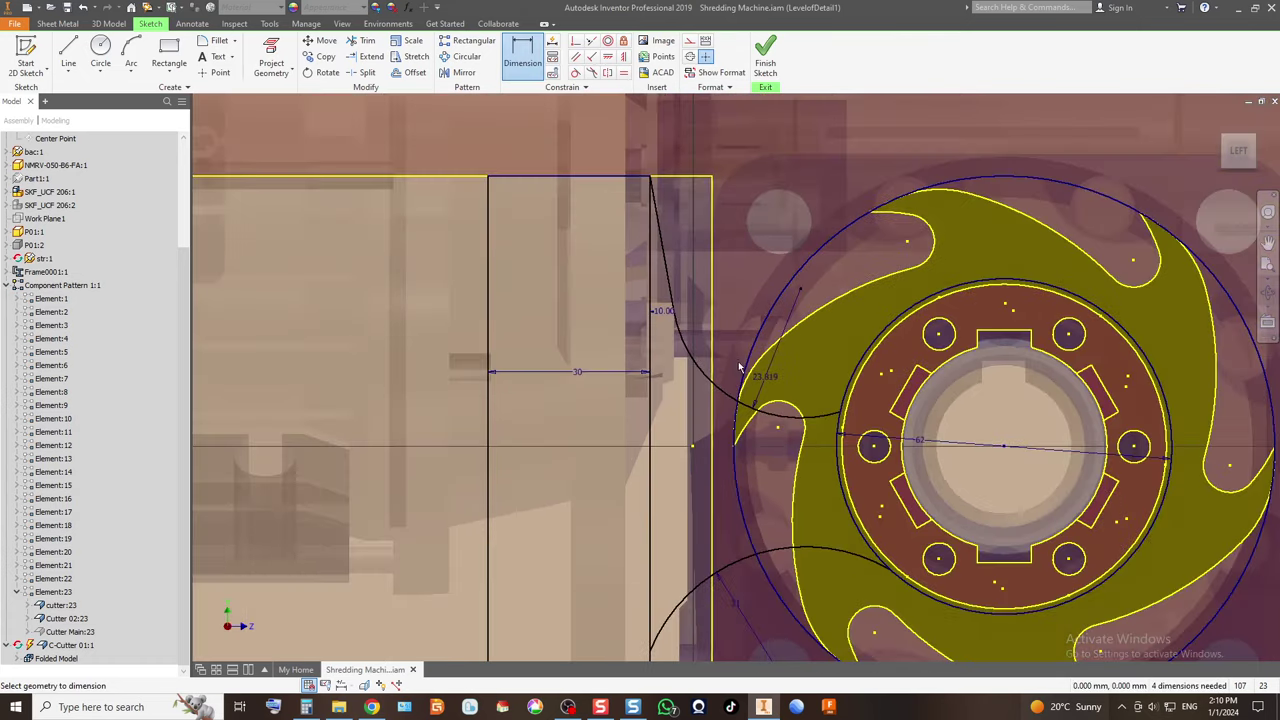
pyautogui.doubleClick(661, 311)
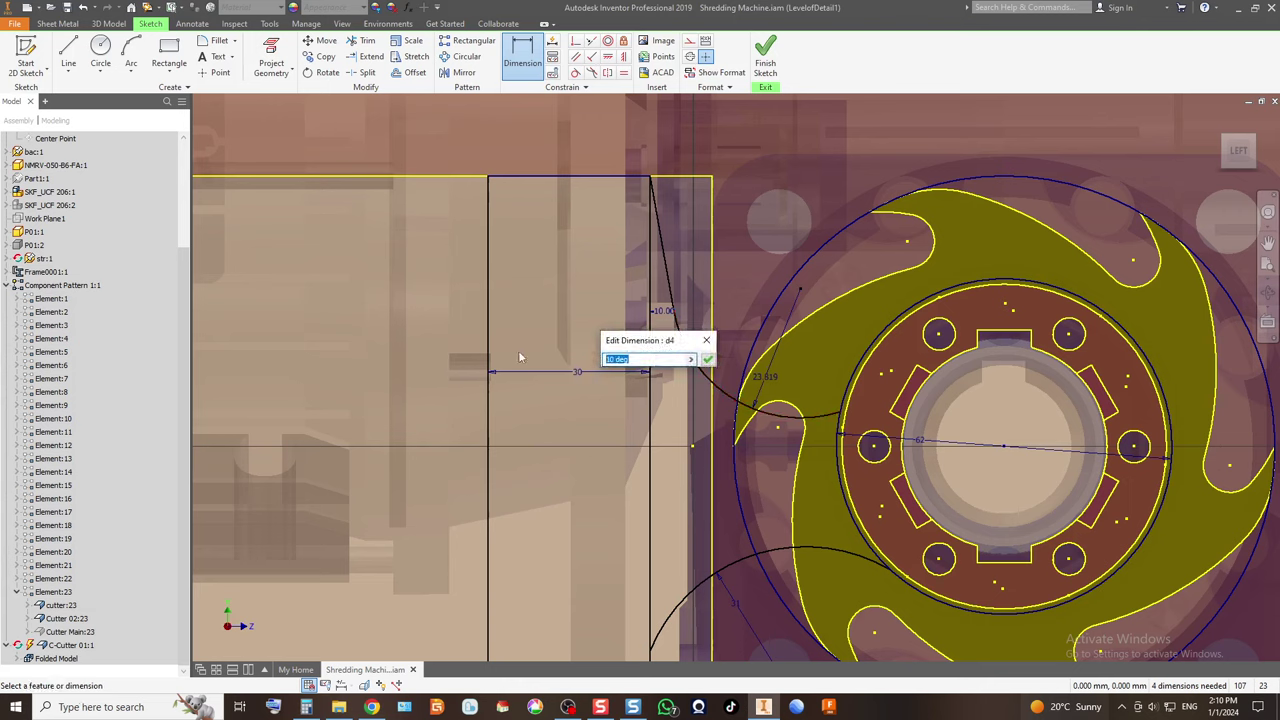
pyautogui.press('Return')
pyautogui.press('Escape')
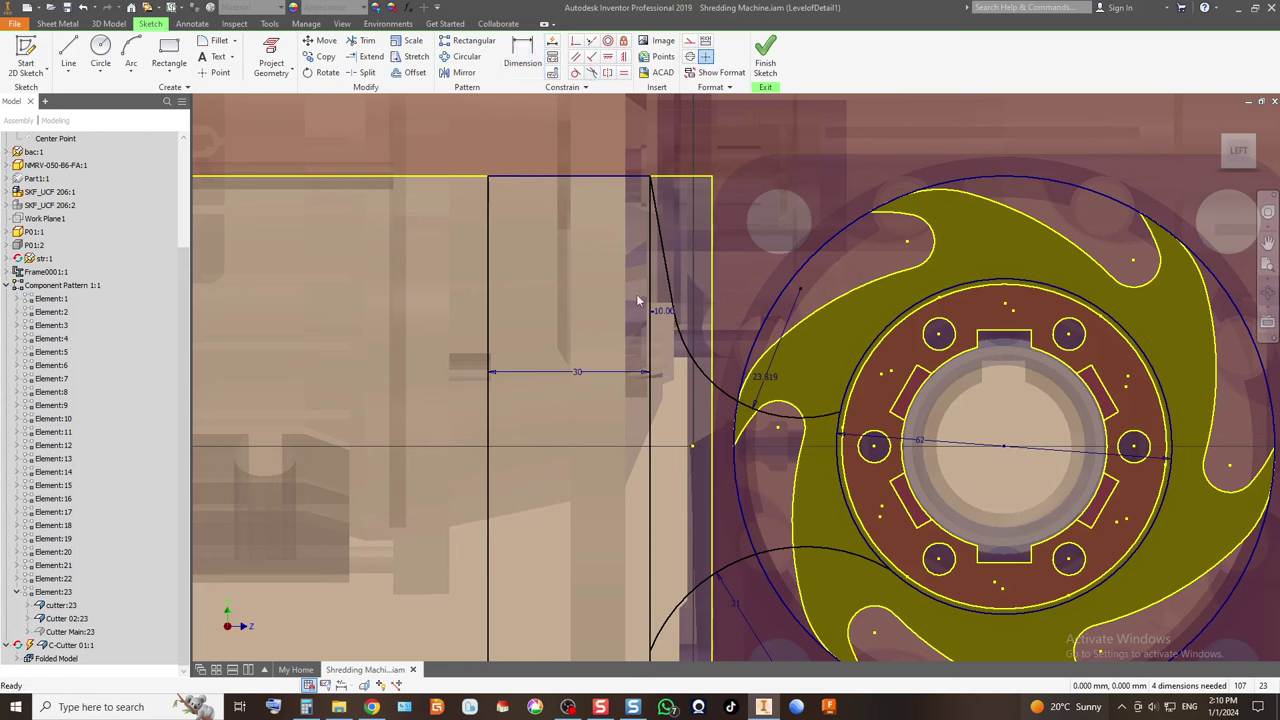
# Dimension the distance between the rectangle's vertical side nearest the cutter and the adjacent projected vertical edge, and set it to 8 mm.
pyautogui.click(650, 436)
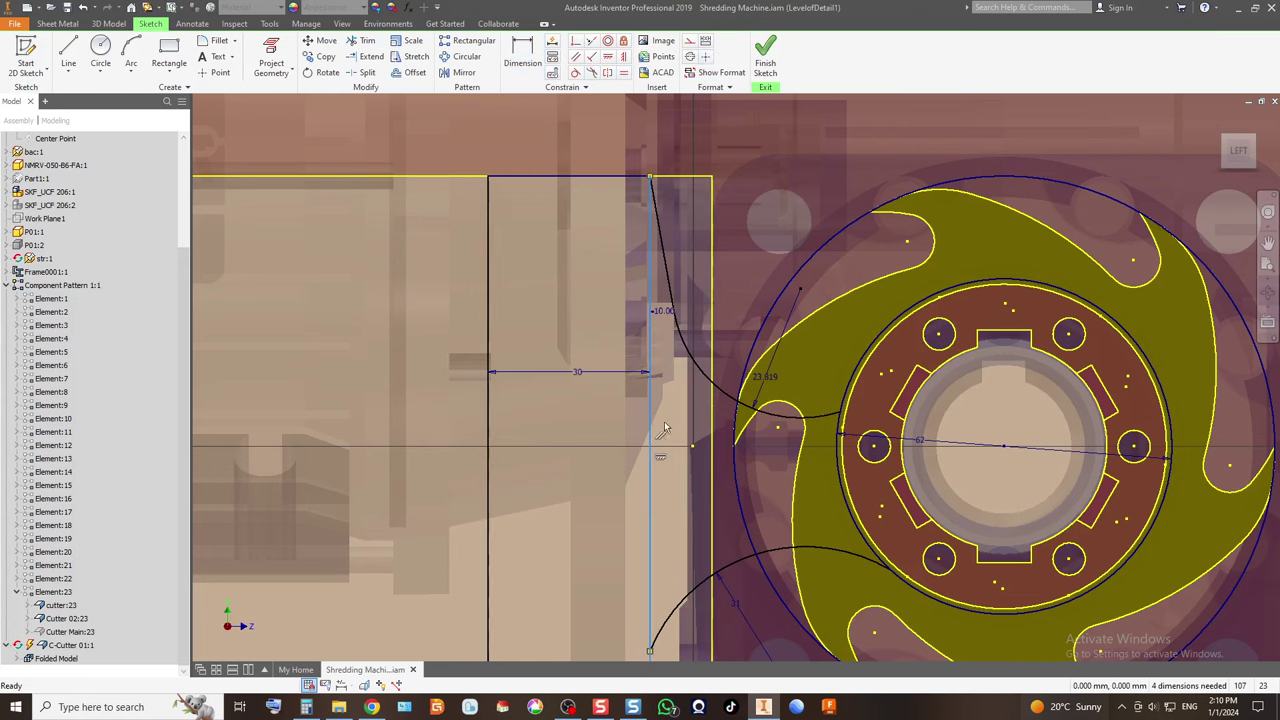
pyautogui.click(522, 55)
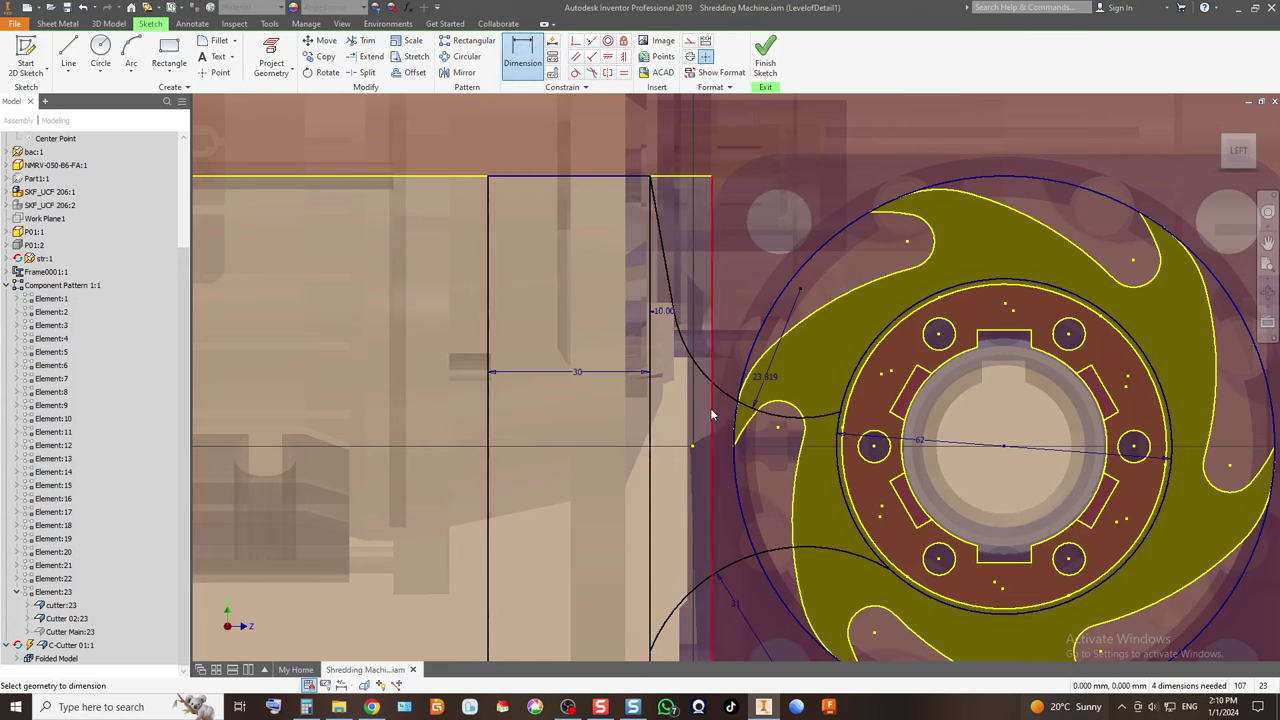
pyautogui.click(650, 407)
pyautogui.click(688, 415)
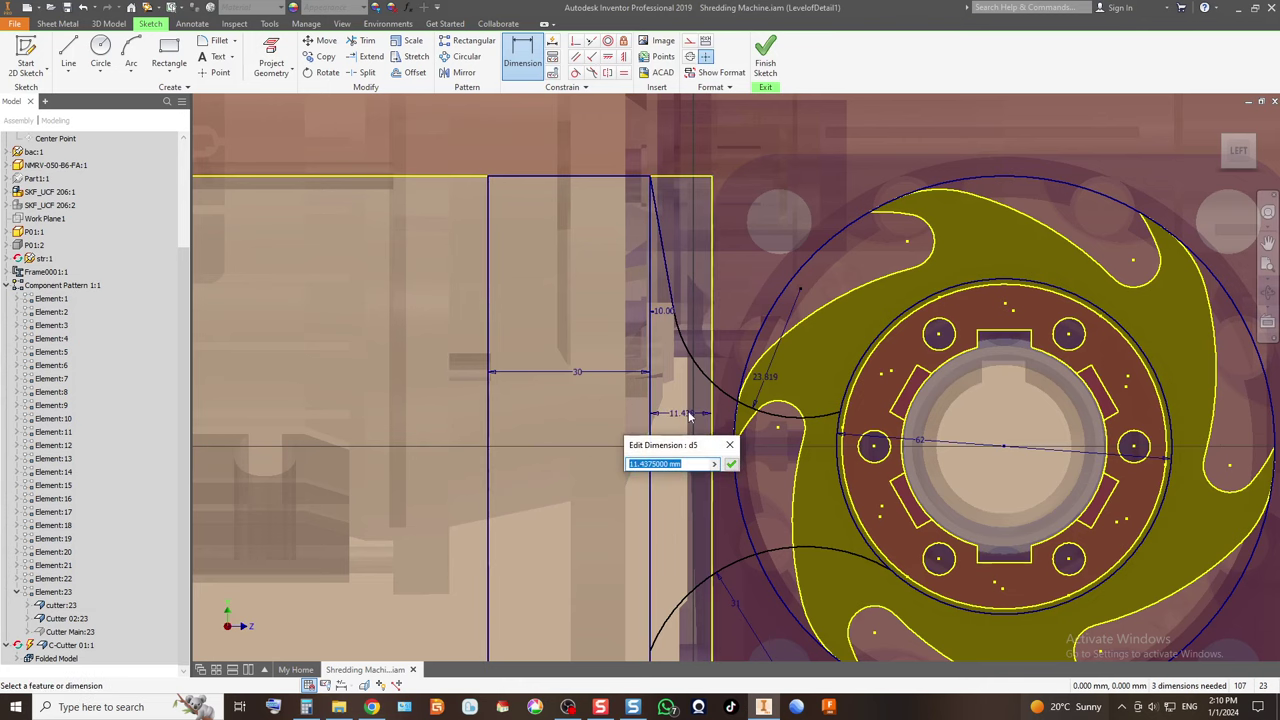
pyautogui.write('8')
pyautogui.press('Return')
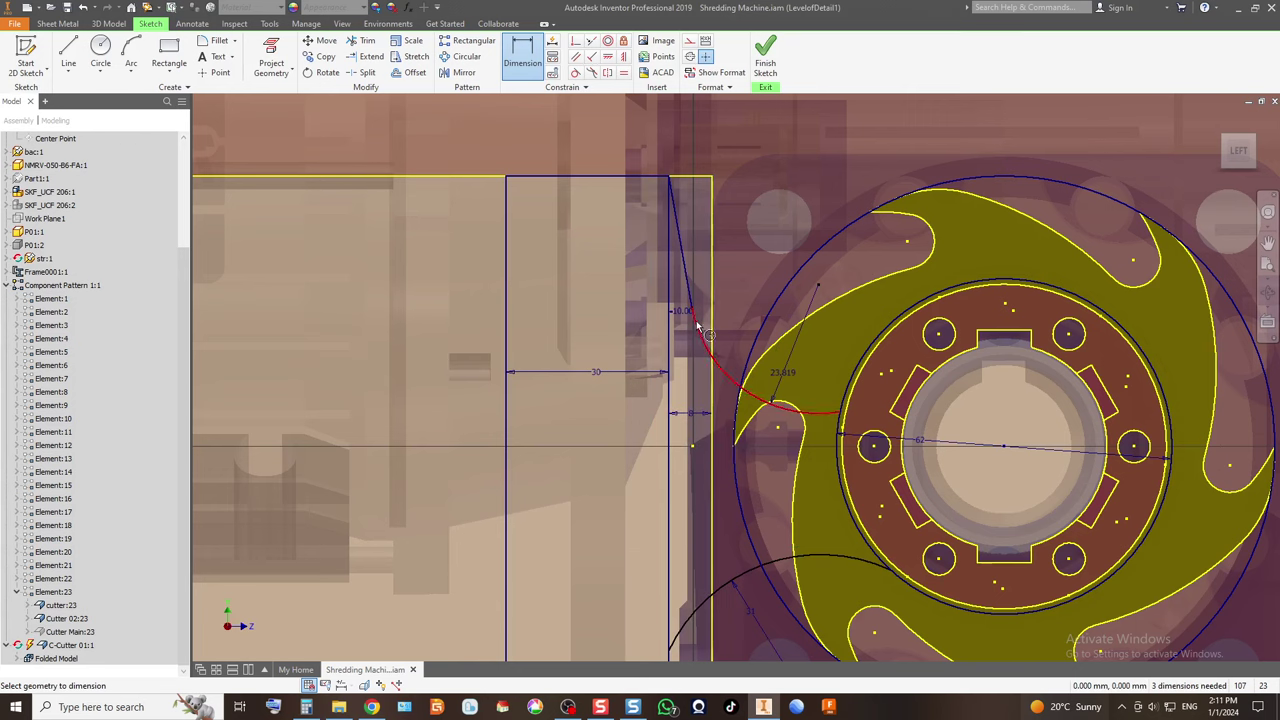
# Set the upper arc's radius to 23 mm.
pyautogui.click(791, 373)
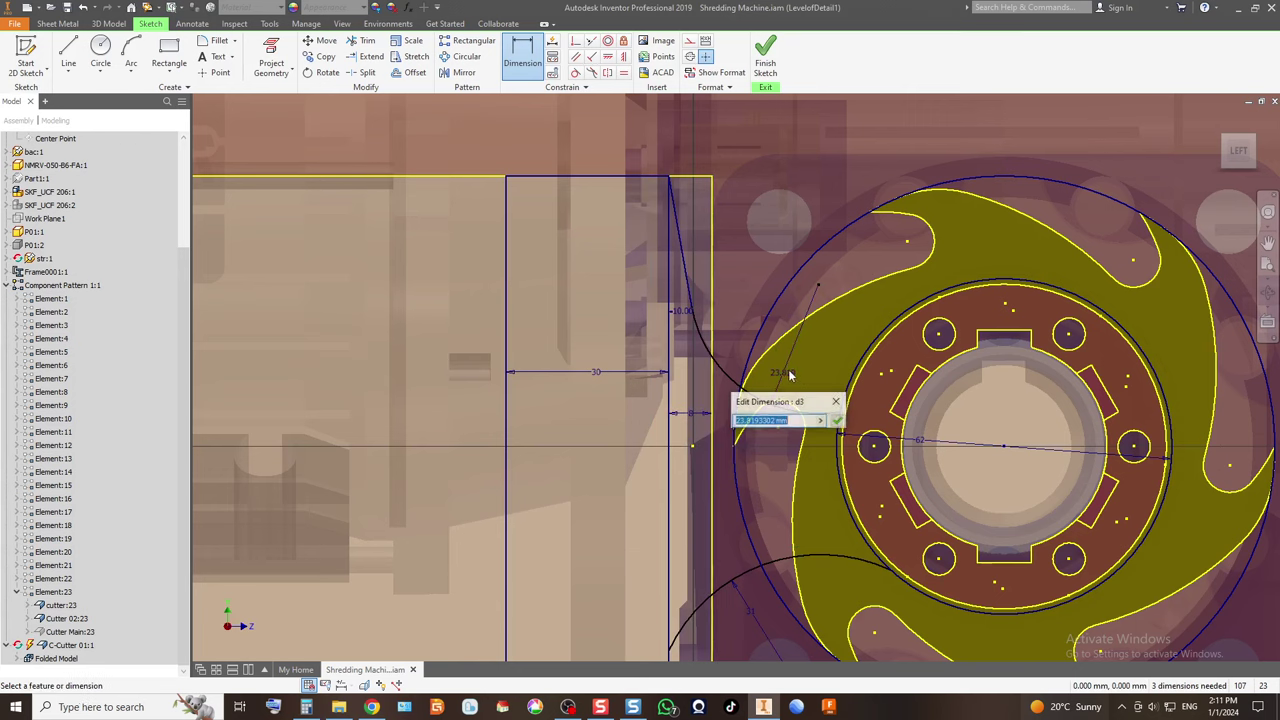
pyautogui.write('2')
pyautogui.press('Return')
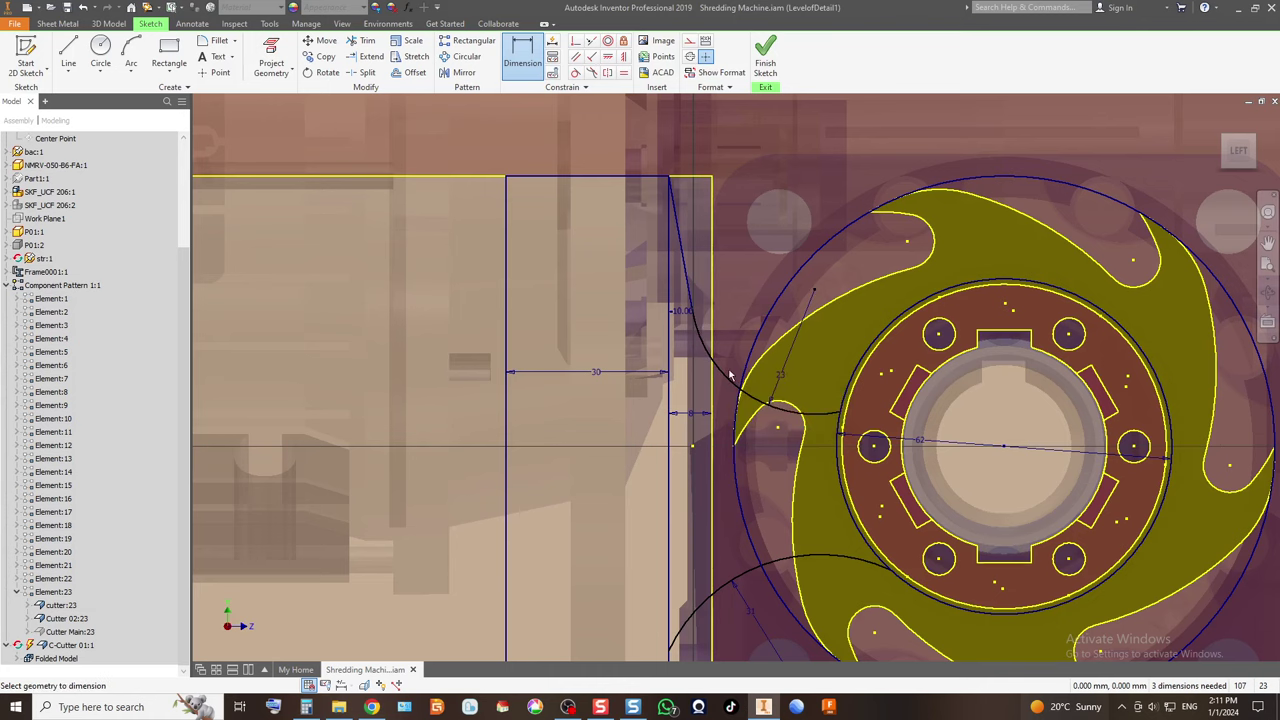
pyautogui.scroll(-2, 705, 324)
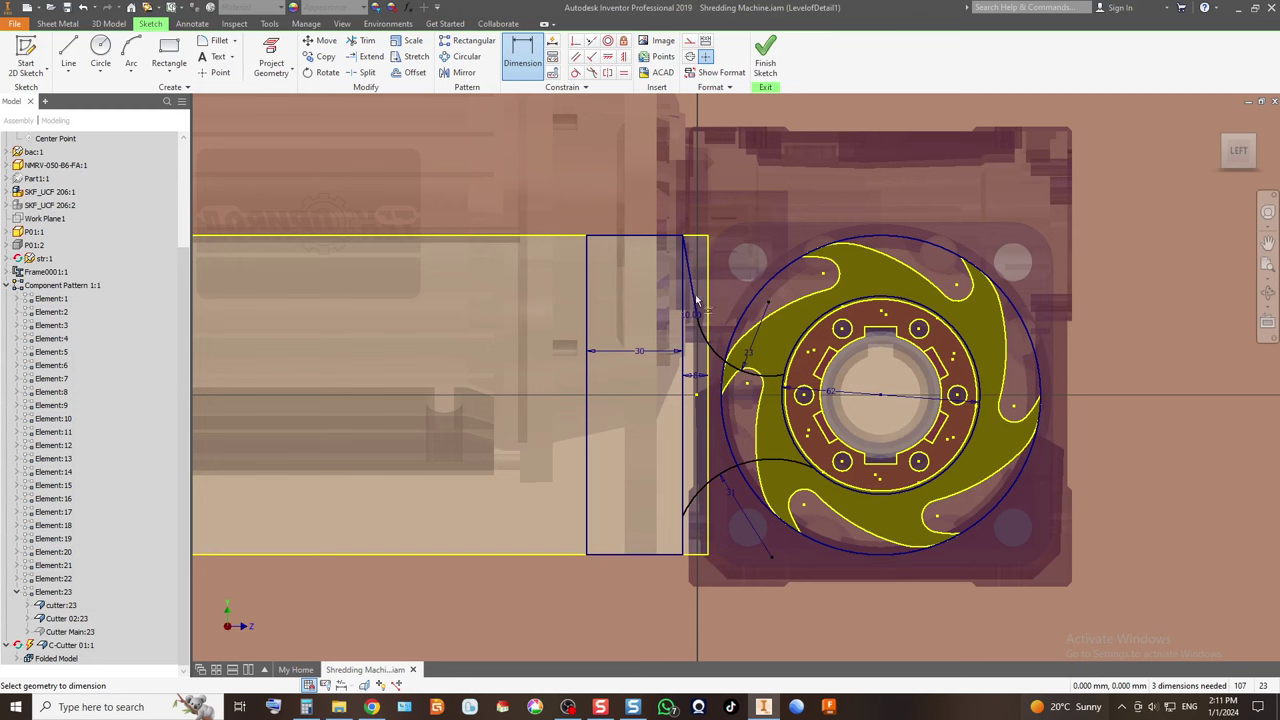
pyautogui.scroll(3, 767, 370)
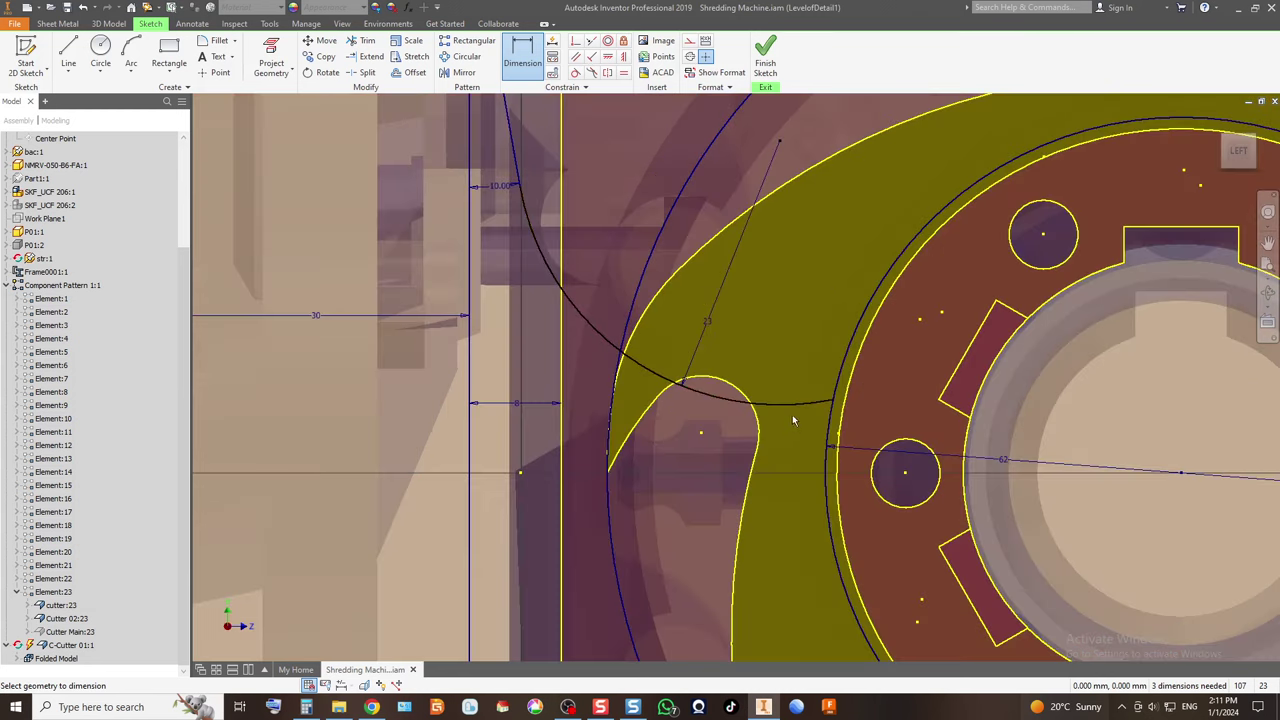
pyautogui.scroll(-1, 745, 353)
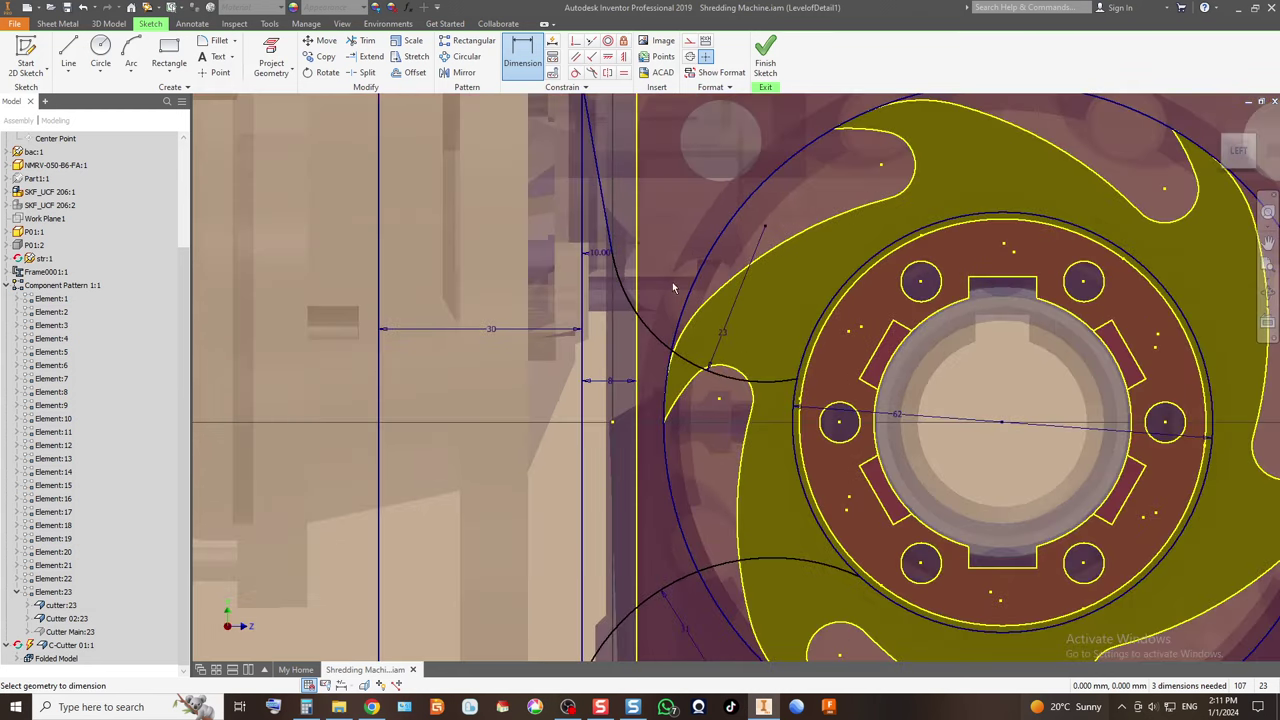
pyautogui.scroll(-2, 666, 358)
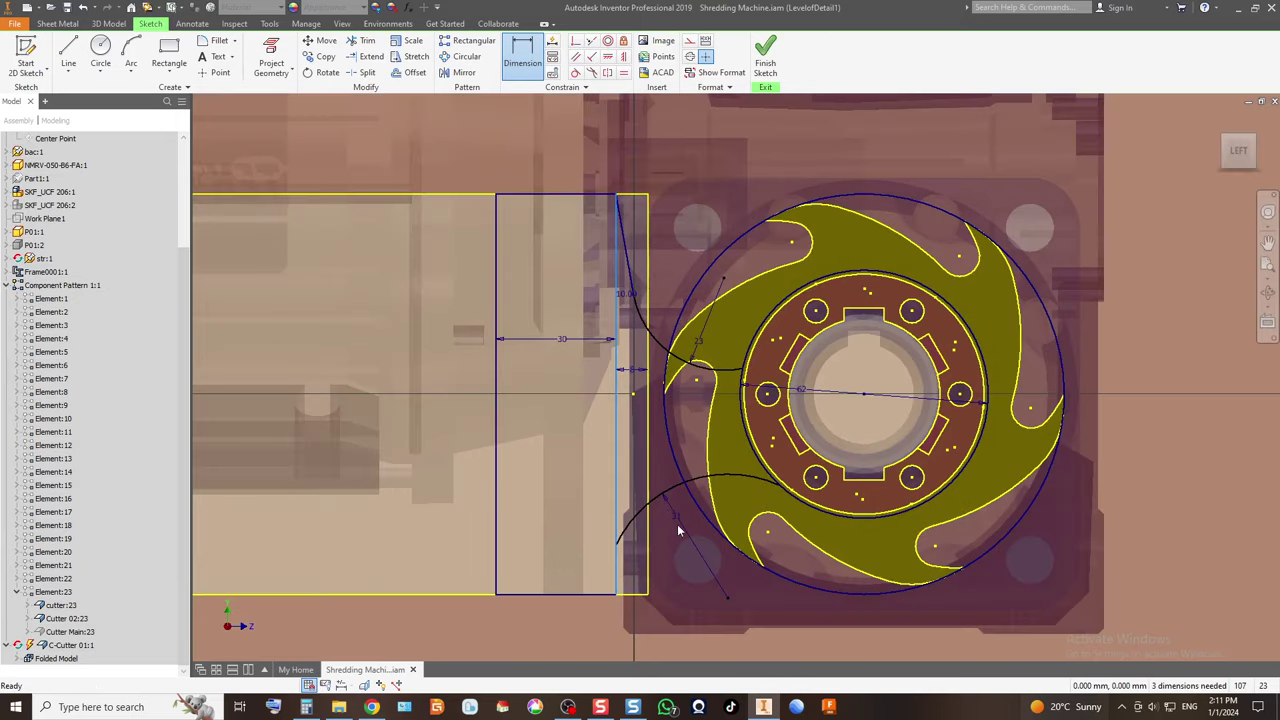
# Replace the lower arc with a new three-point arc of about 18 mm radius, starting on the 62 mm circle.
pyautogui.press('Escape')
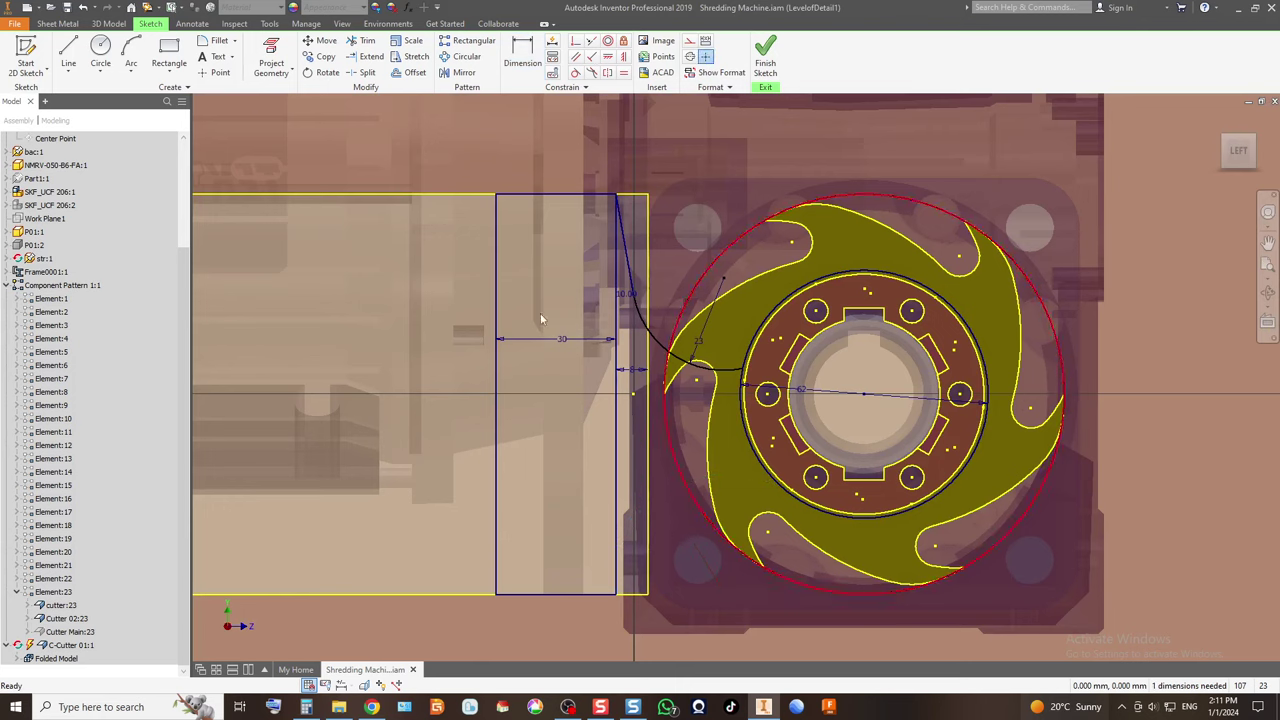
pyautogui.click(131, 52)
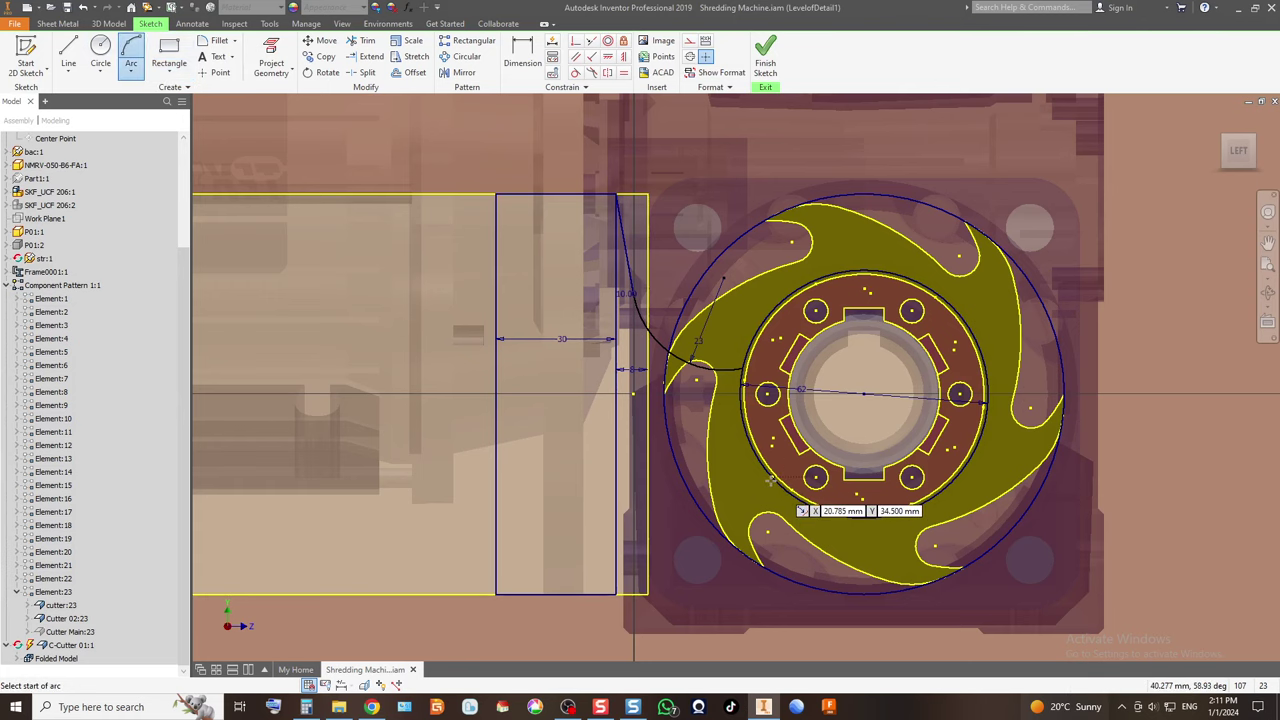
pyautogui.click(771, 481)
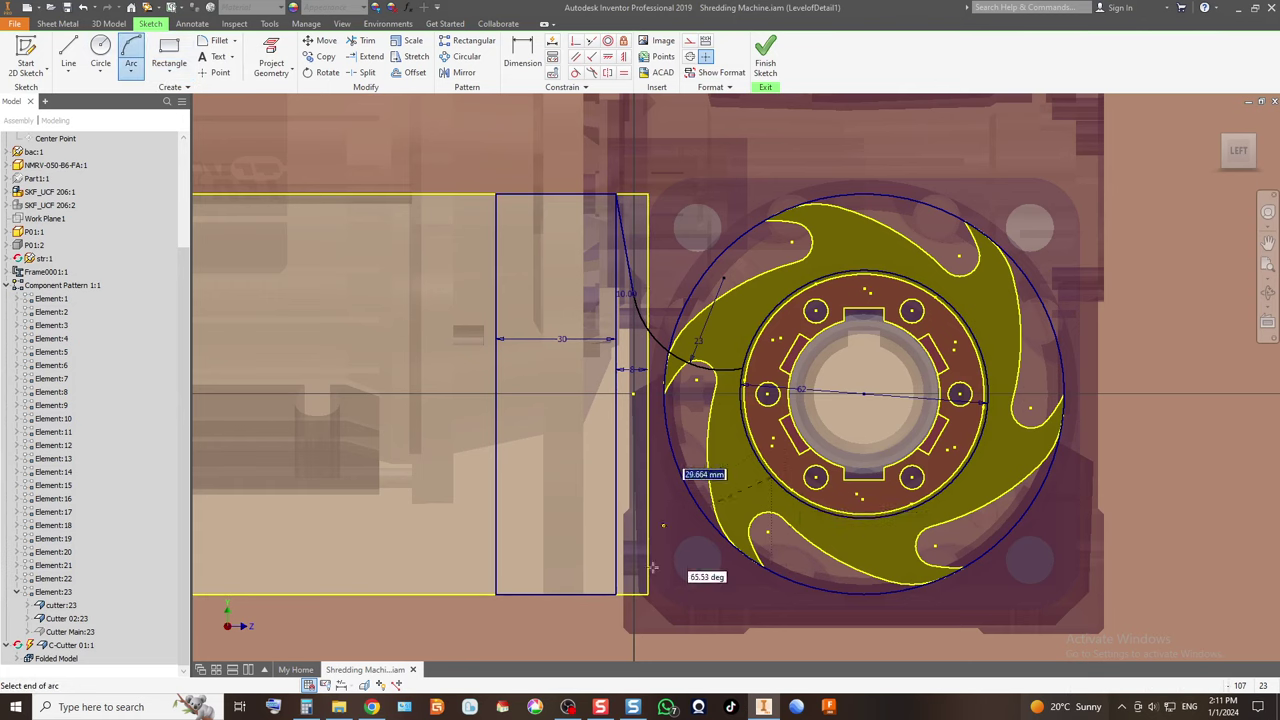
pyautogui.click(674, 500)
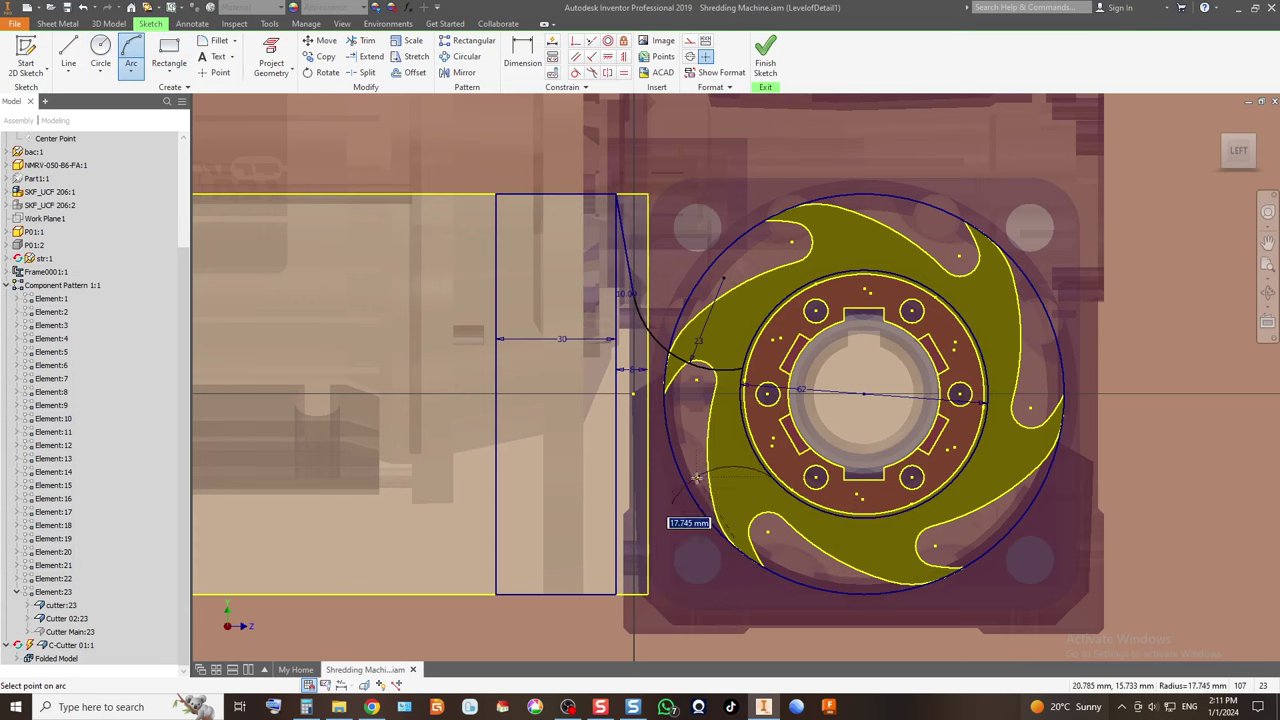
pyautogui.click(696, 478)
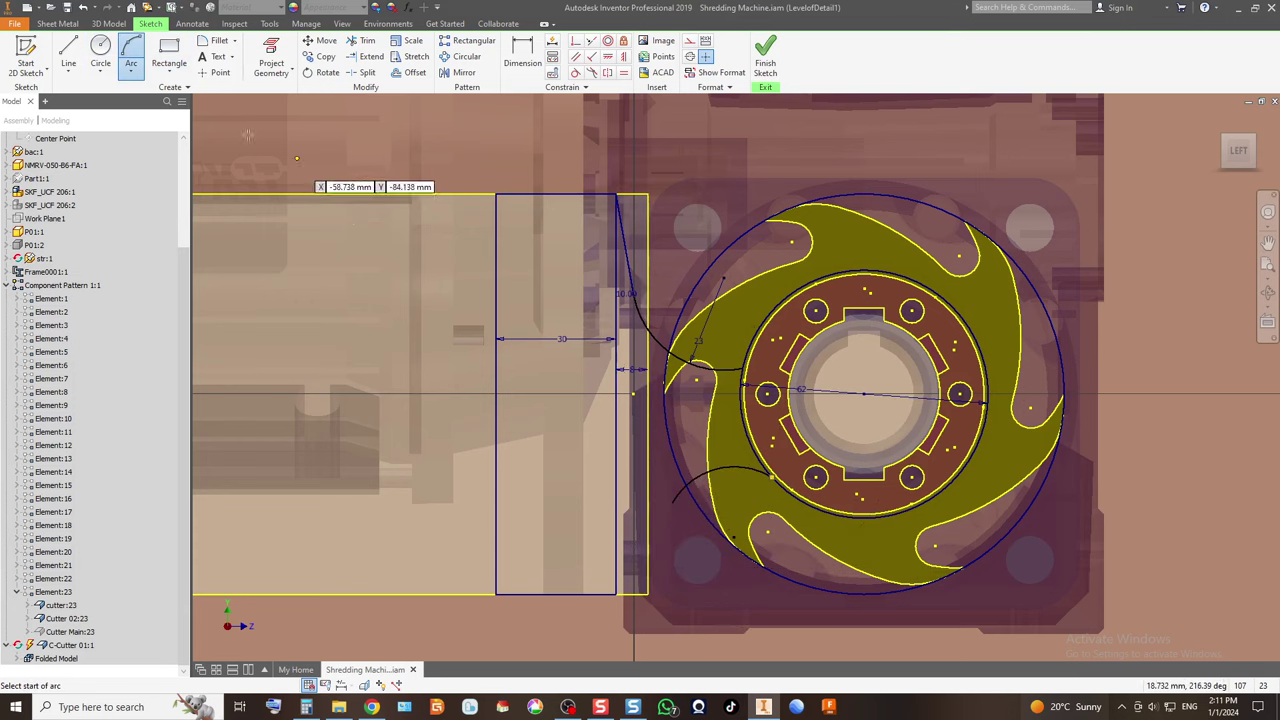
# Draw a sloping line from the rectangle's lower corner nearest the cutter to the free end of the lower arc.
pyautogui.click(68, 55)
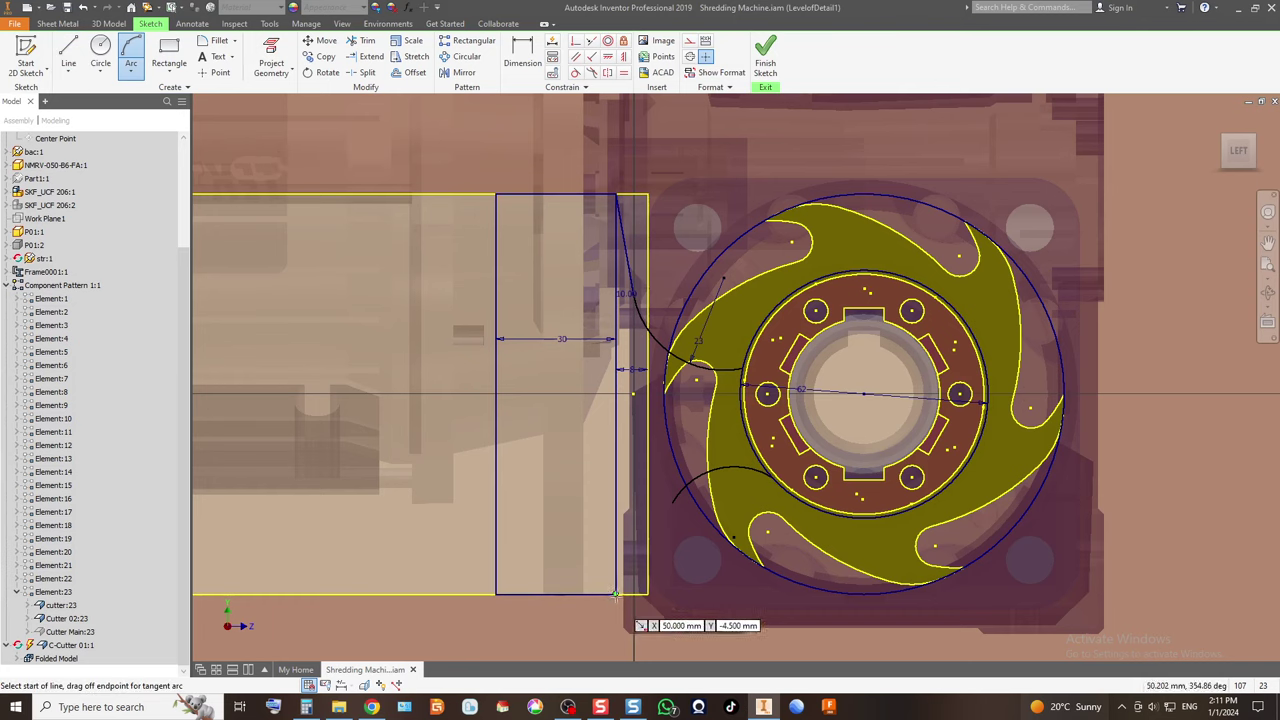
pyautogui.click(616, 594)
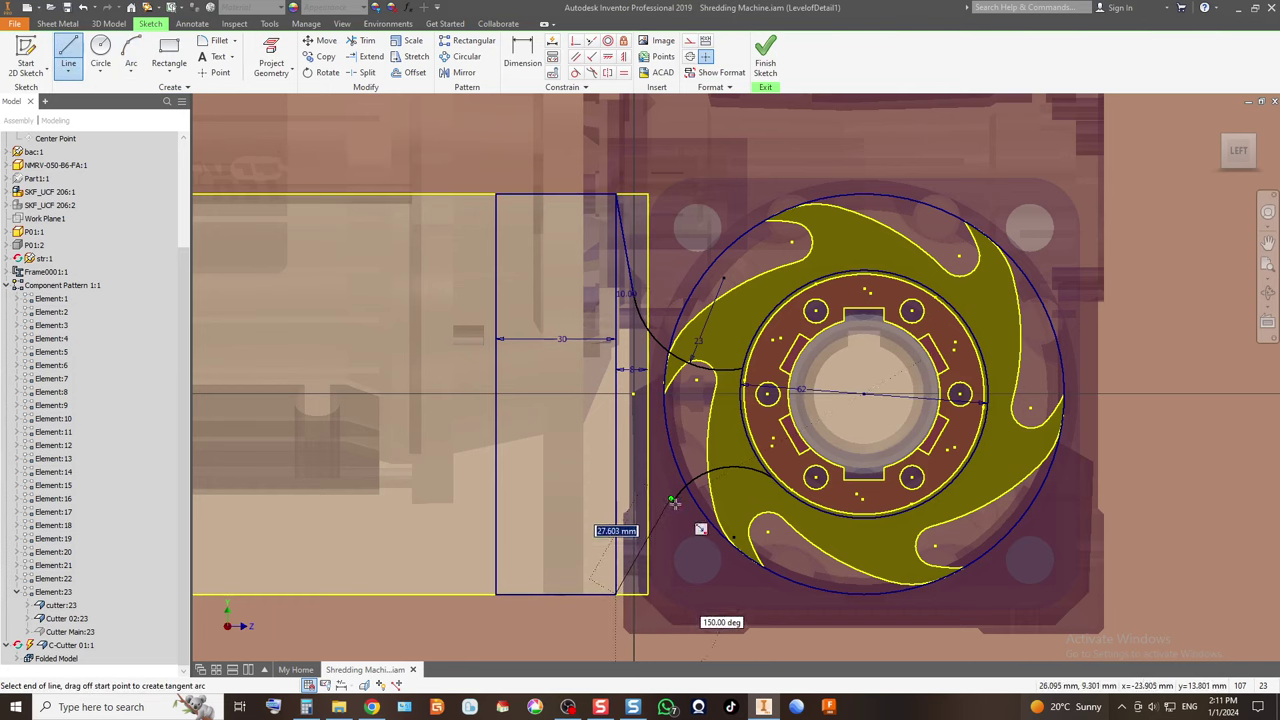
pyautogui.scroll(5, 676, 525)
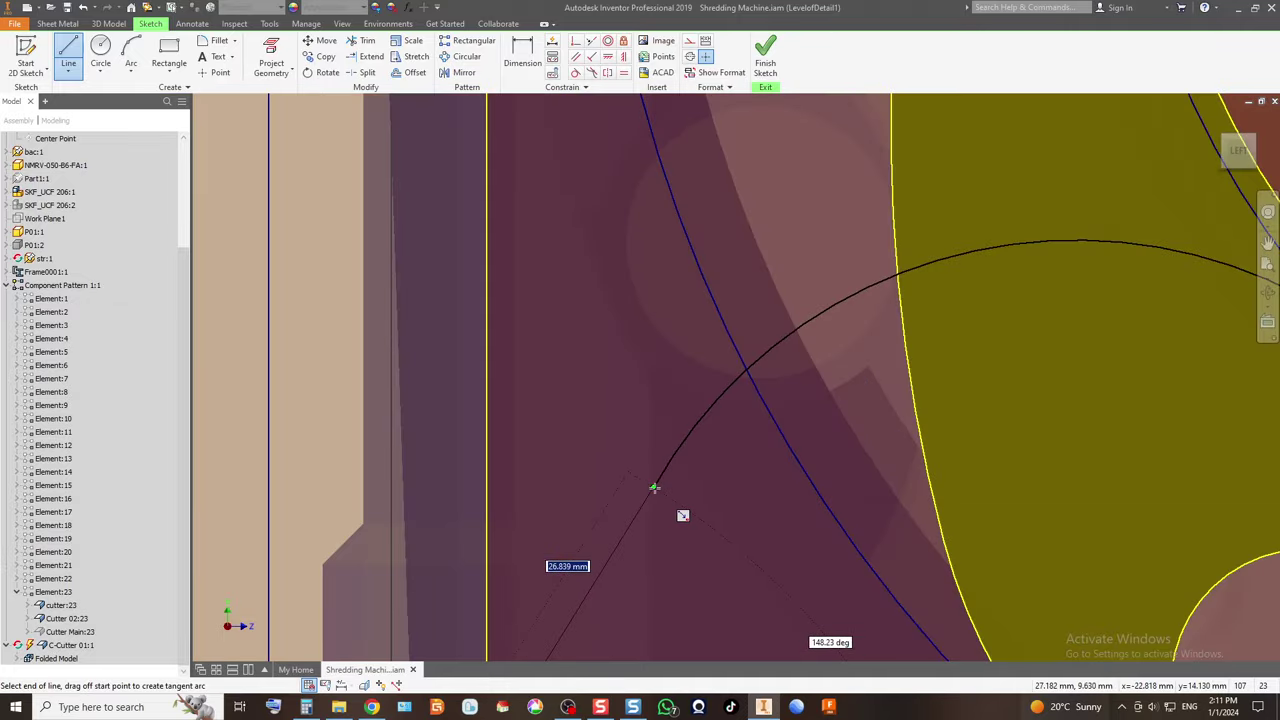
pyautogui.click(655, 488)
pyautogui.scroll(-5, 571, 457)
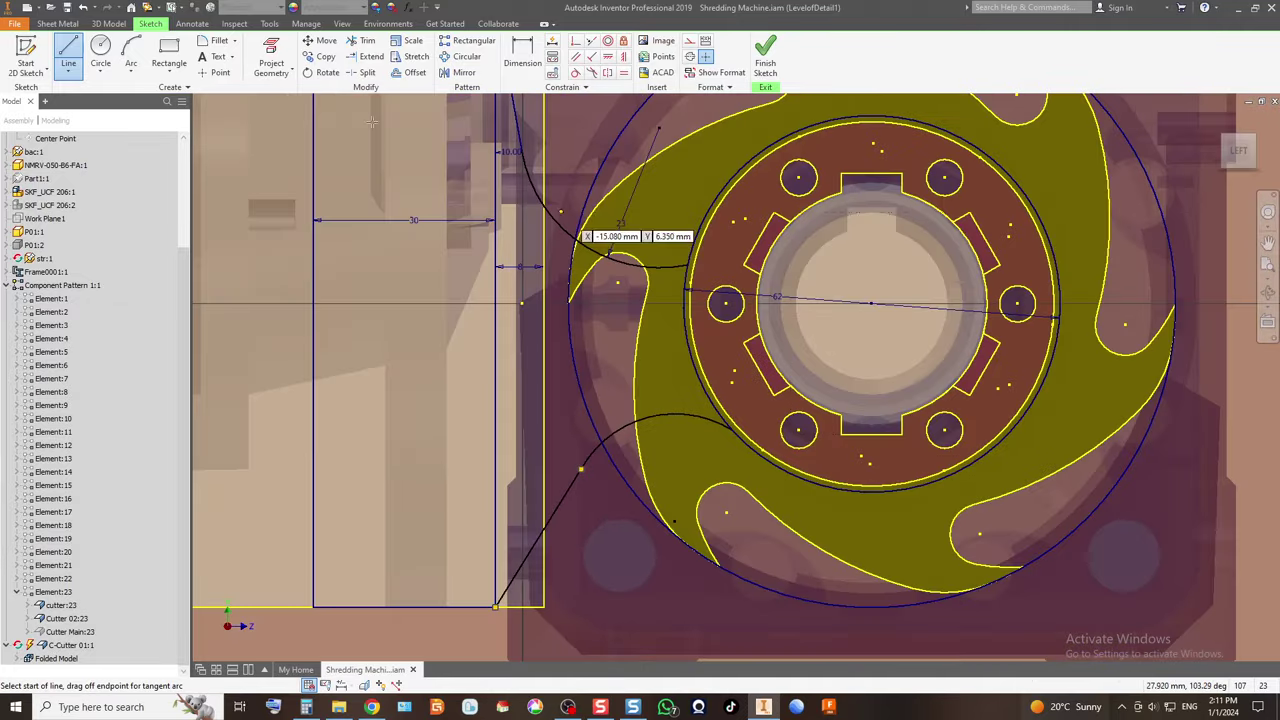
# Apply a tangent constraint between the lower arc and the 62 mm circle.
pyautogui.click(575, 72)
pyautogui.click(748, 450)
pyautogui.click(725, 428)
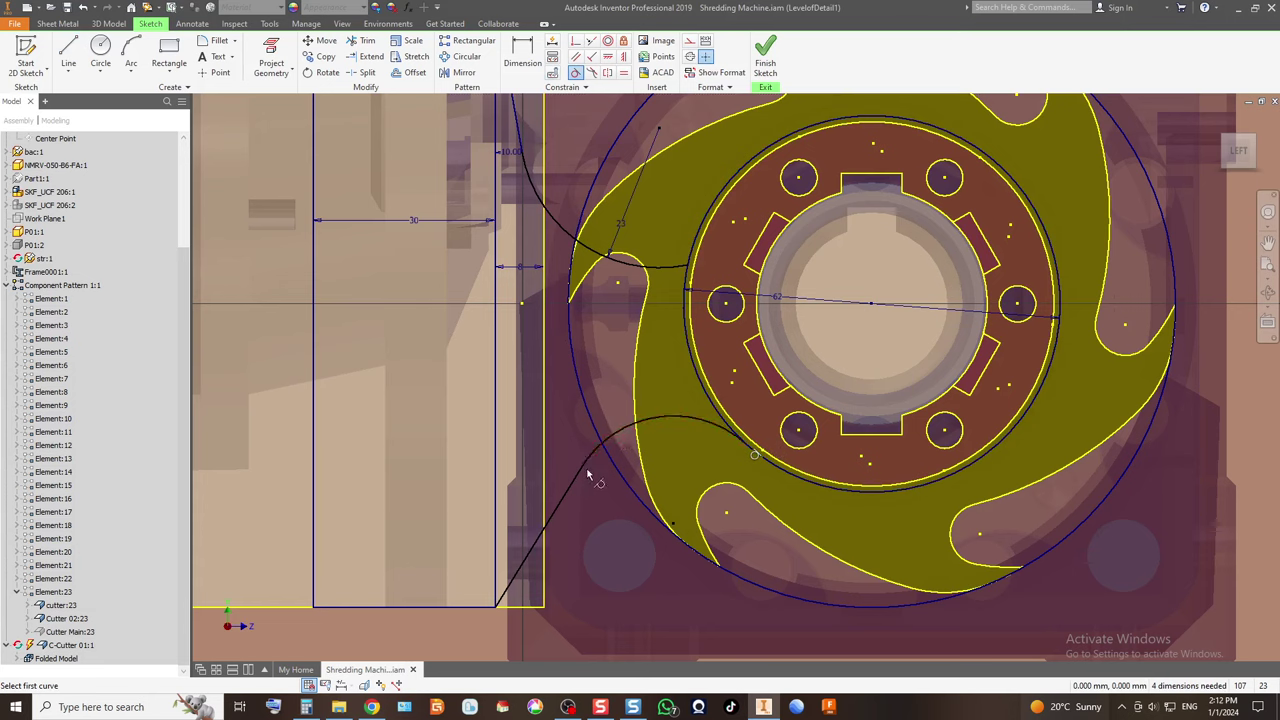
# Dimension the lower arc's radius and set it to 18 mm.
pyautogui.click(522, 55)
pyautogui.click(652, 421)
pyautogui.click(658, 440)
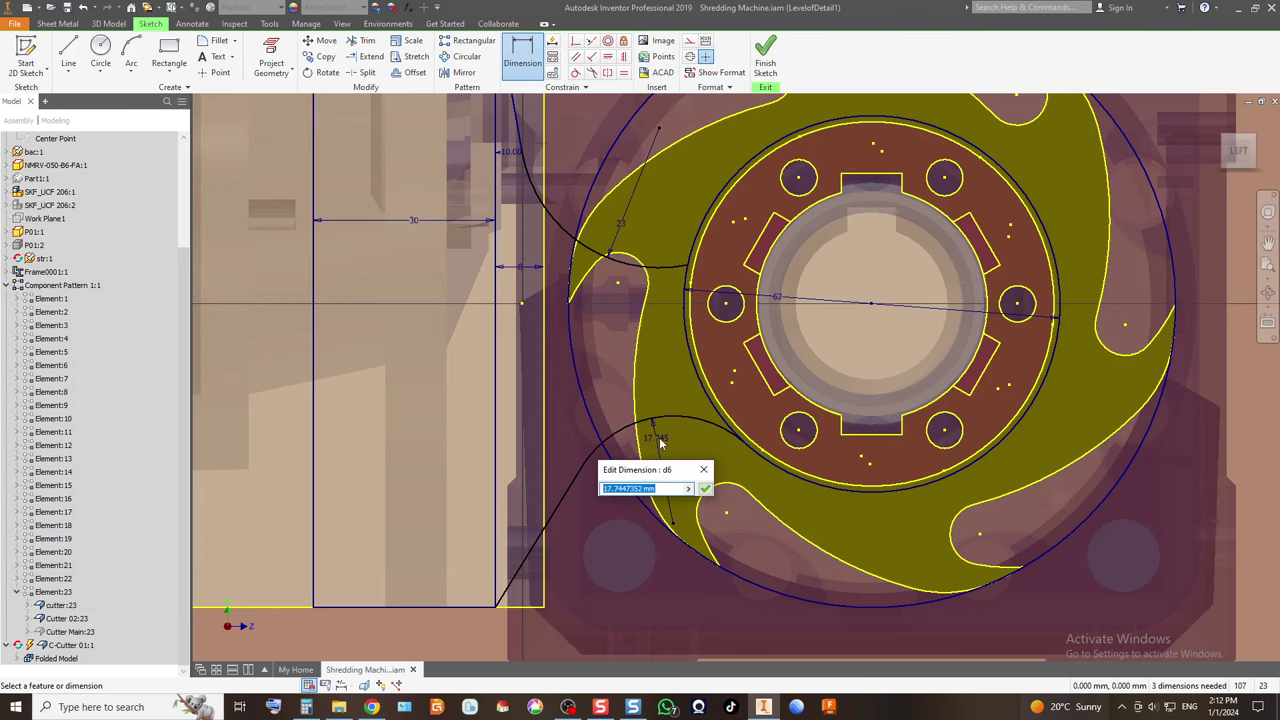
pyautogui.write('18')
pyautogui.press('Return')
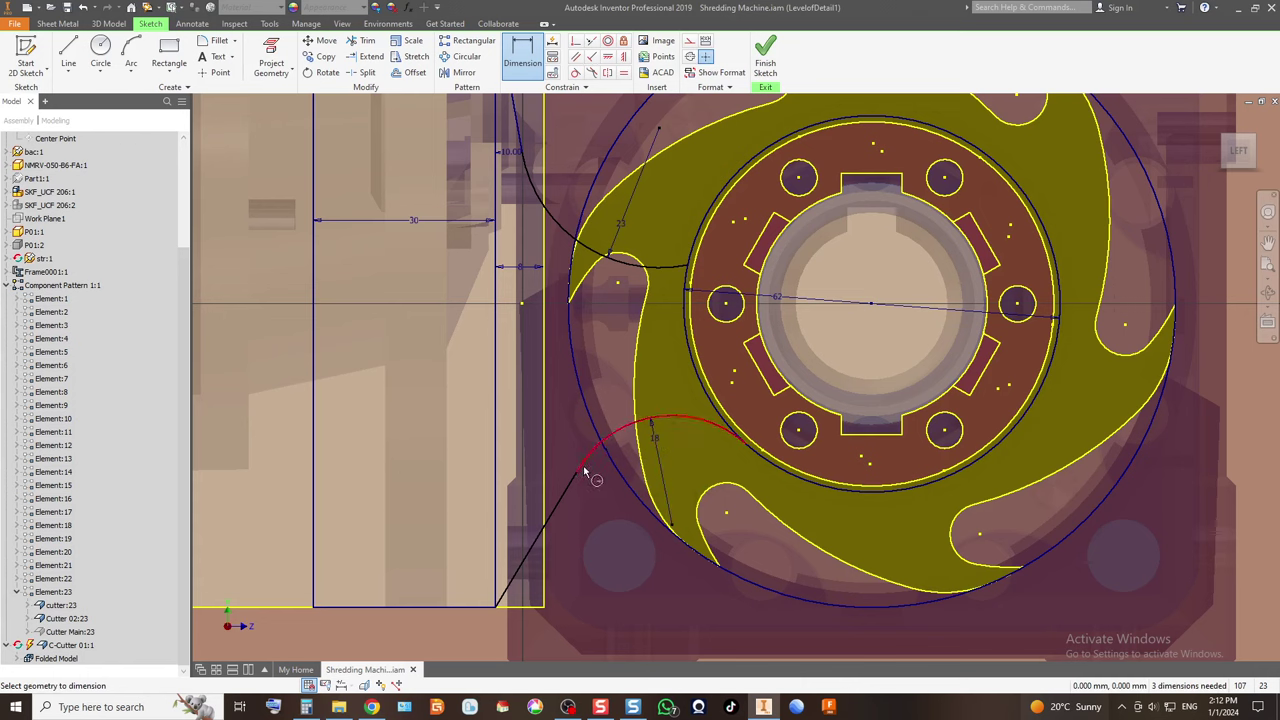
# Make the lower sloping line tangent to the lower arc after testing how their shared endpoint moves.
pyautogui.press('Escape')
pyautogui.moveTo(577, 478); pyautogui.dragTo(558, 496)
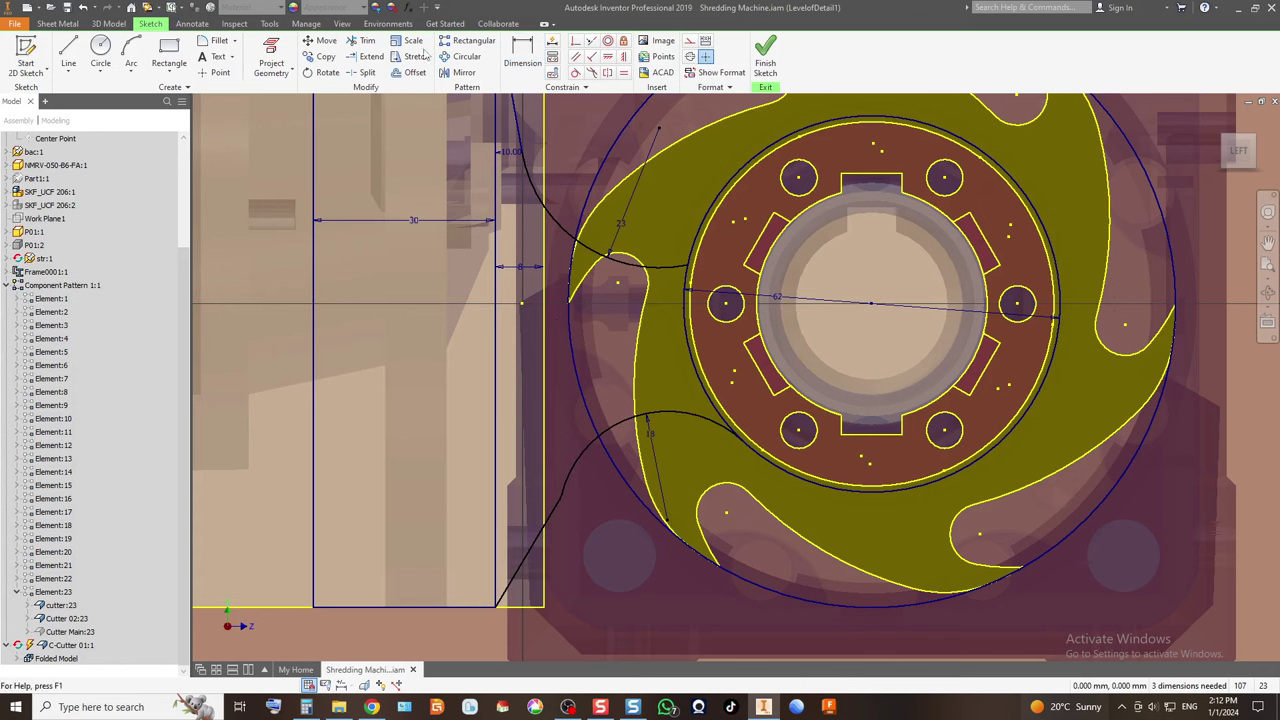
pyautogui.click(576, 74)
pyautogui.click(572, 477)
pyautogui.click(563, 500)
pyautogui.press('Escape')
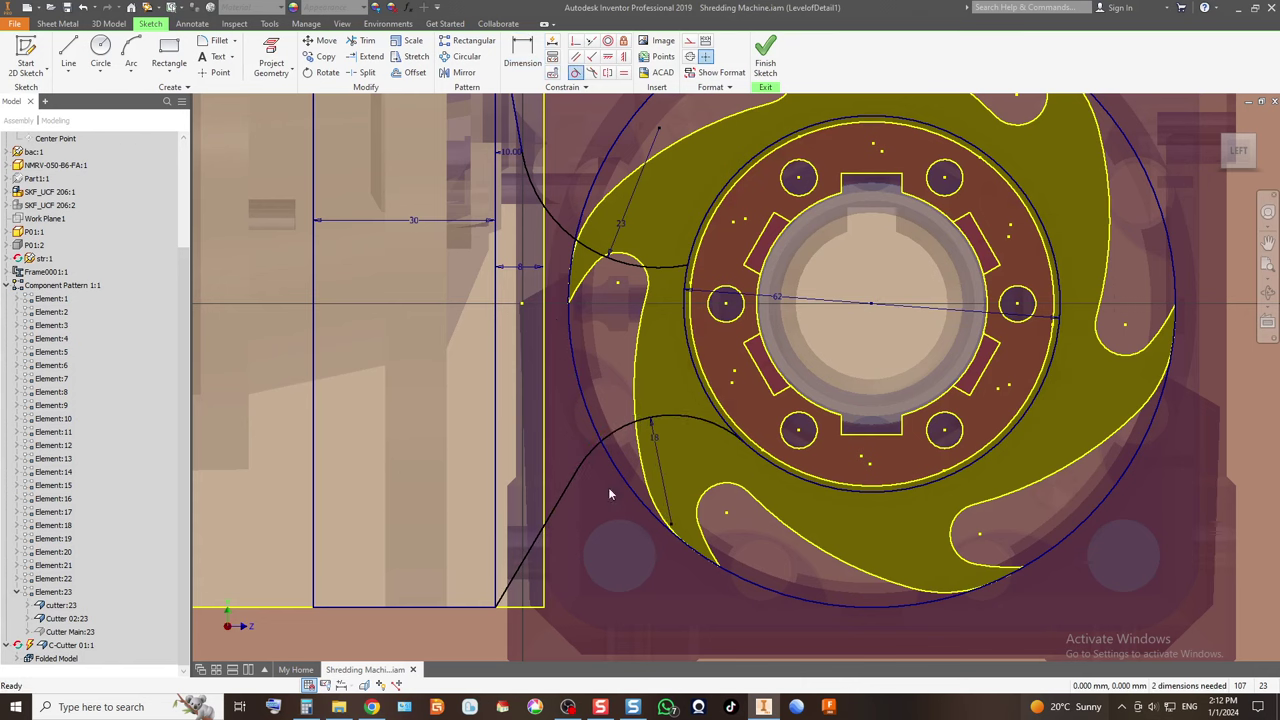
# Draw a vertical centre line through the 30 mm wide rectangle, joining the midpoints of its upper and lower edges.
pyautogui.scroll(-2, 591, 417)
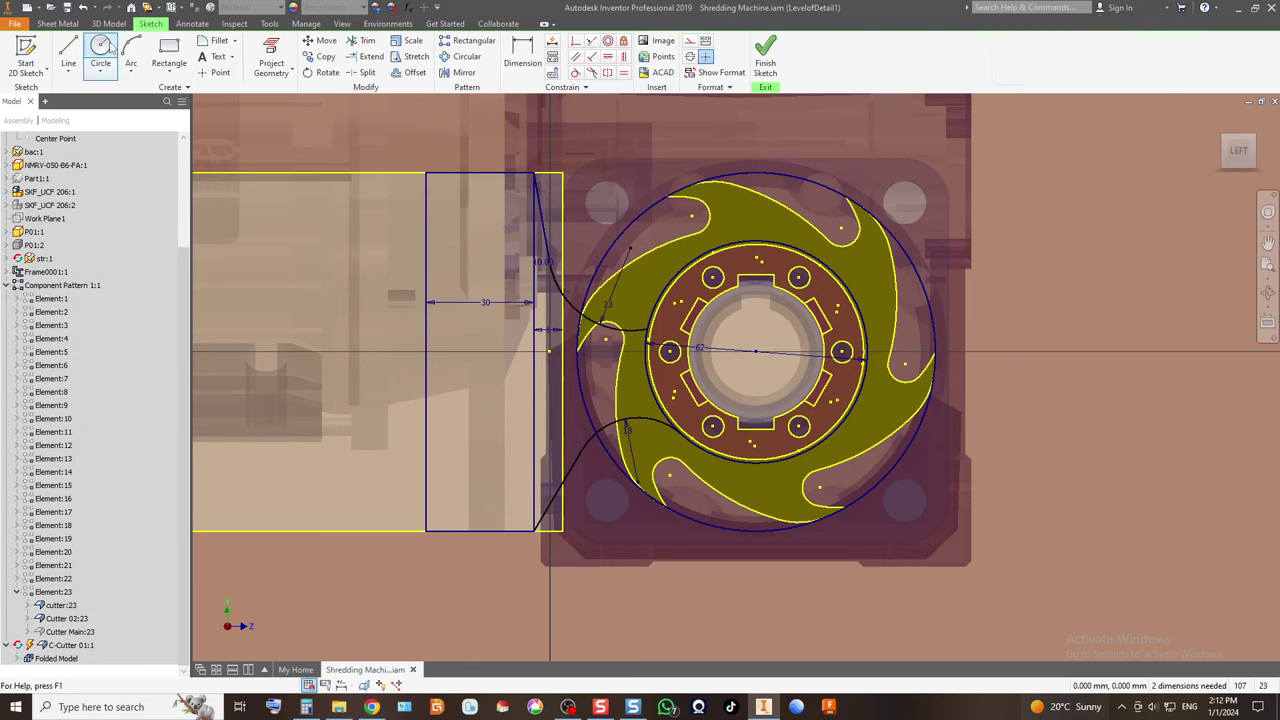
pyautogui.click(68, 50)
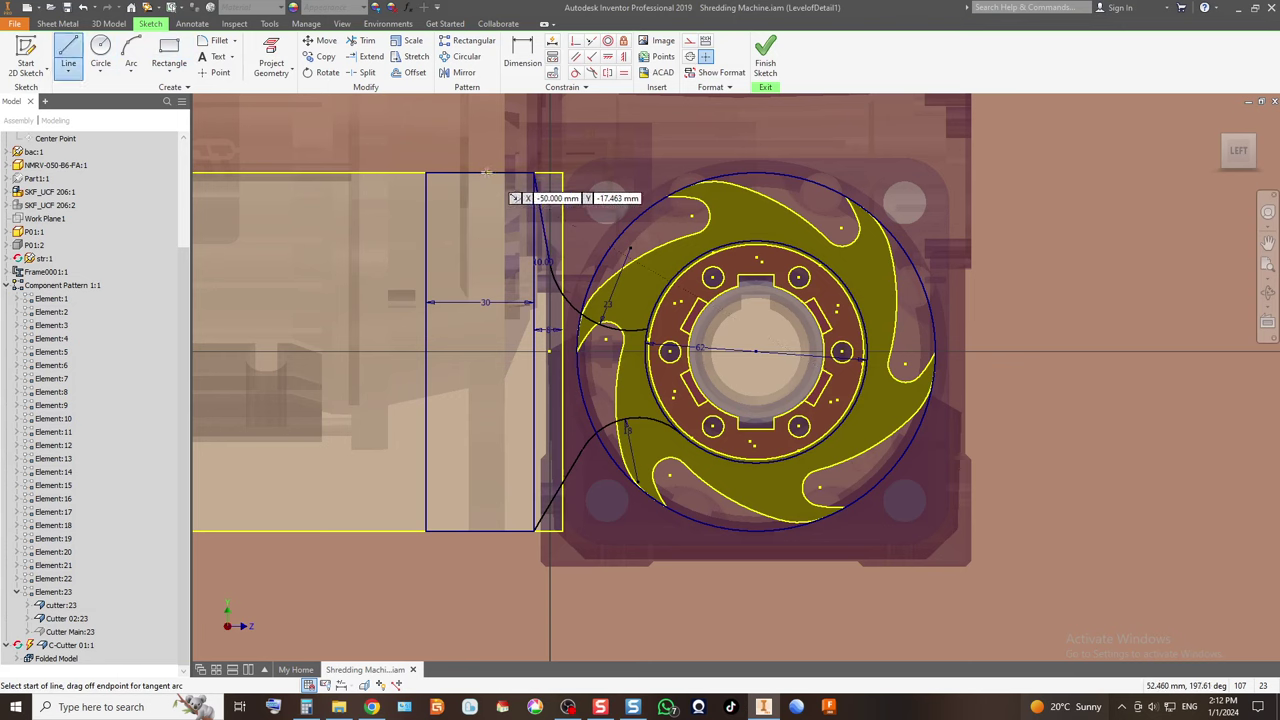
pyautogui.click(479, 175)
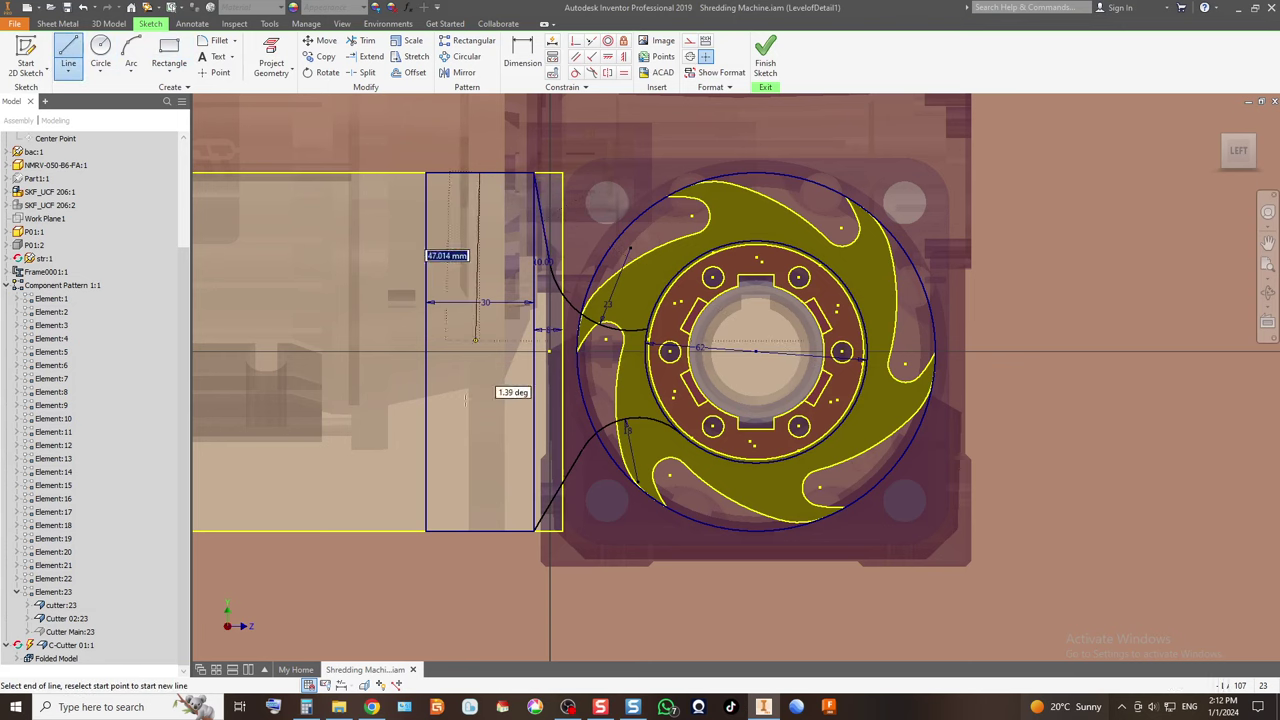
pyautogui.doubleClick(480, 531)
pyautogui.press('Escape')
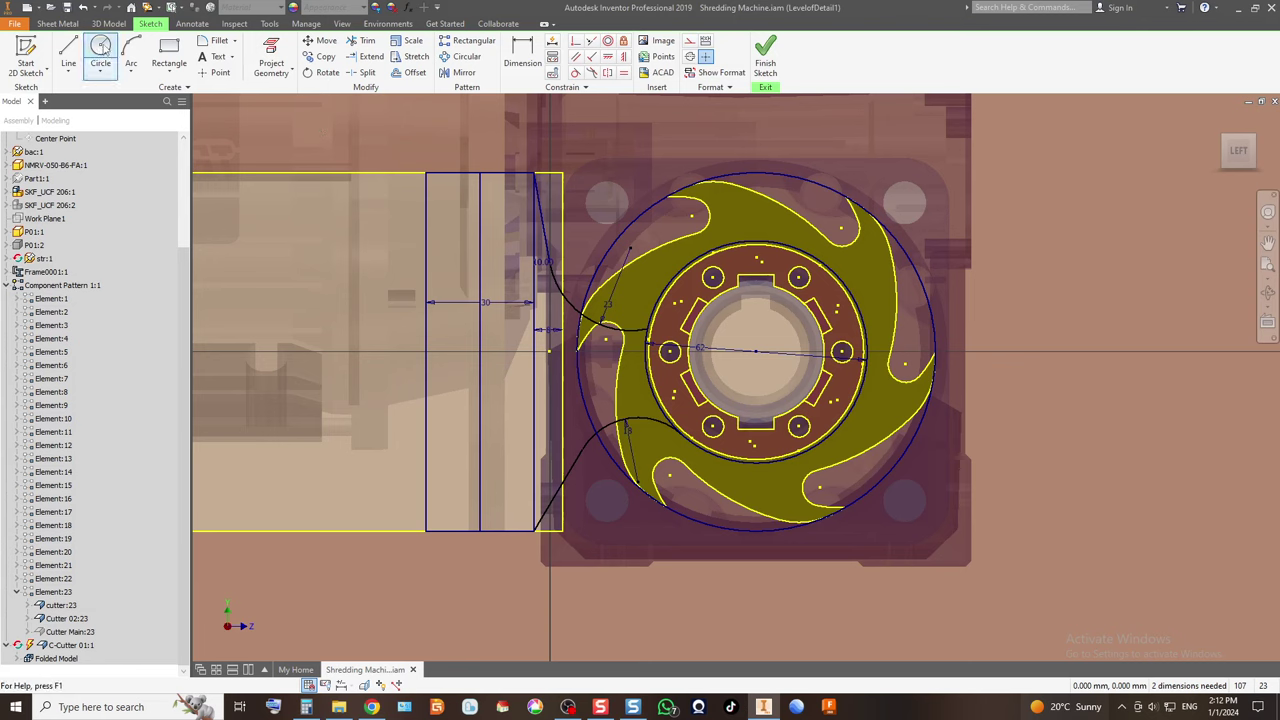
# Draw three 10 mm diameter circles on the rectangle's centre line: one near the upper end, one at its midpoint and one near the lower end.
pyautogui.click(101, 48)
pyautogui.click(480, 217)
pyautogui.write('10')
pyautogui.press('Return')
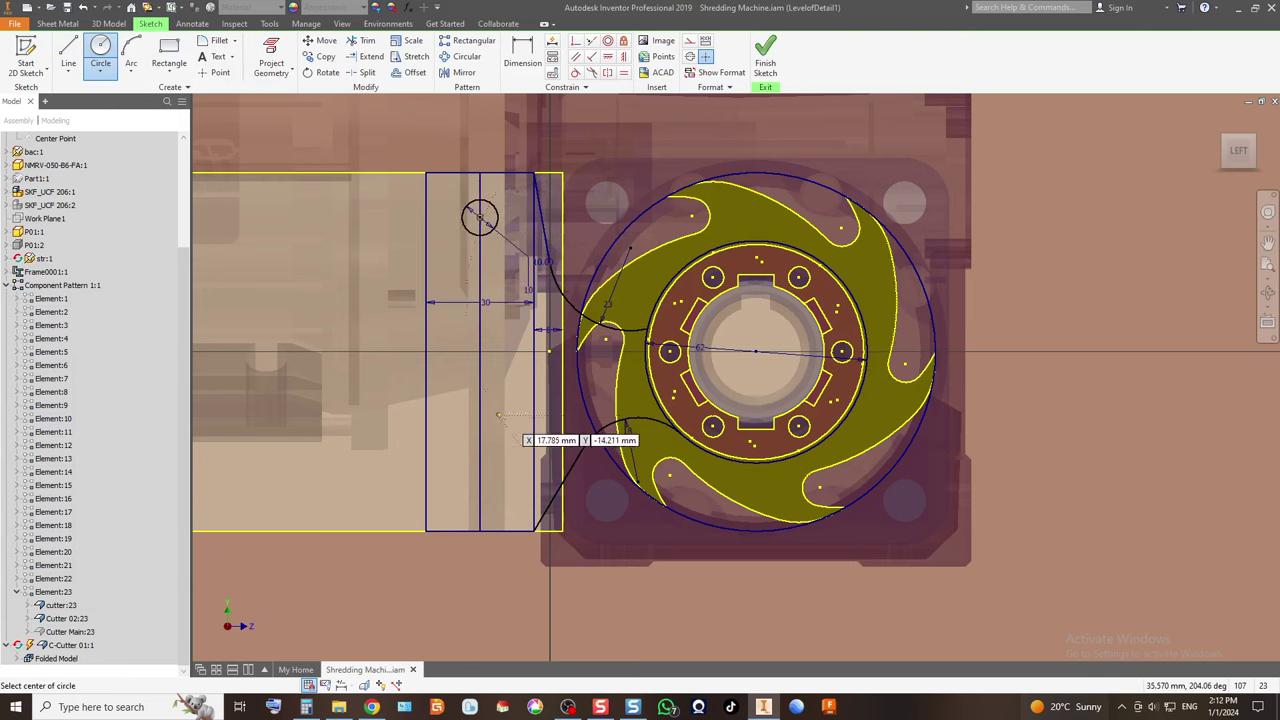
pyautogui.click(480, 350)
pyautogui.write('10')
pyautogui.press('Return')
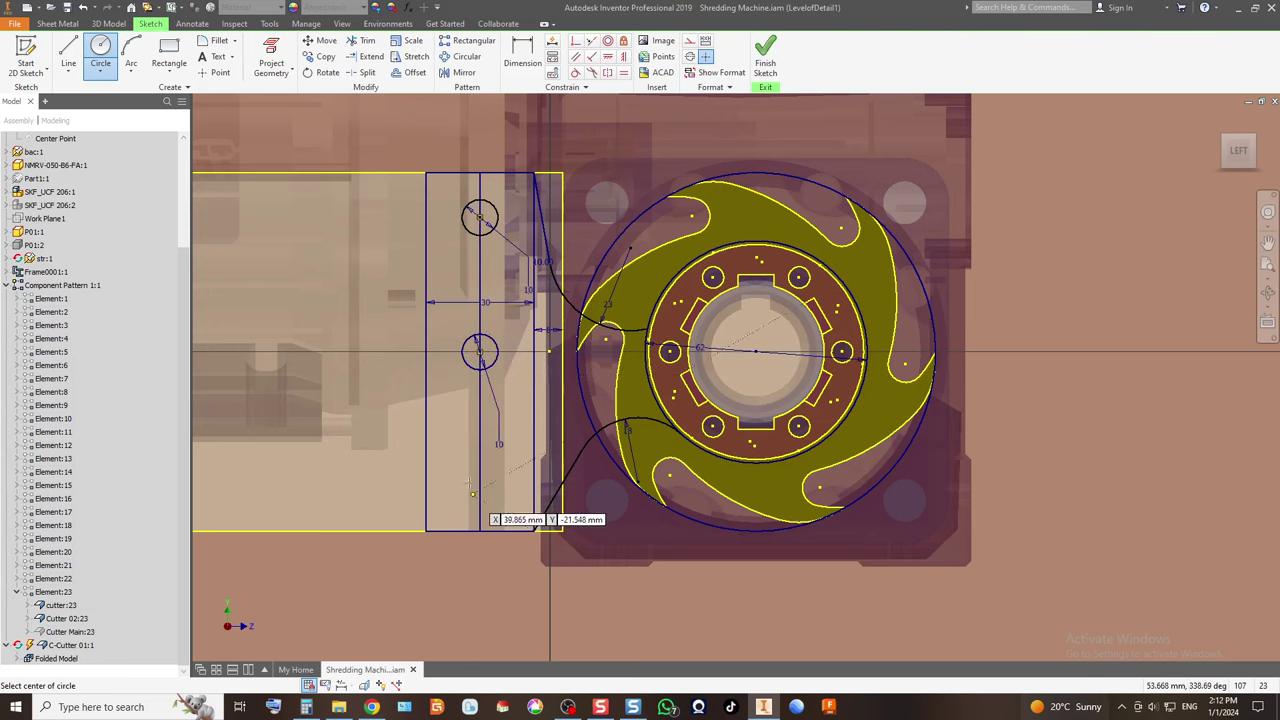
pyautogui.click(480, 482)
pyautogui.write('10')
pyautogui.press('Return')
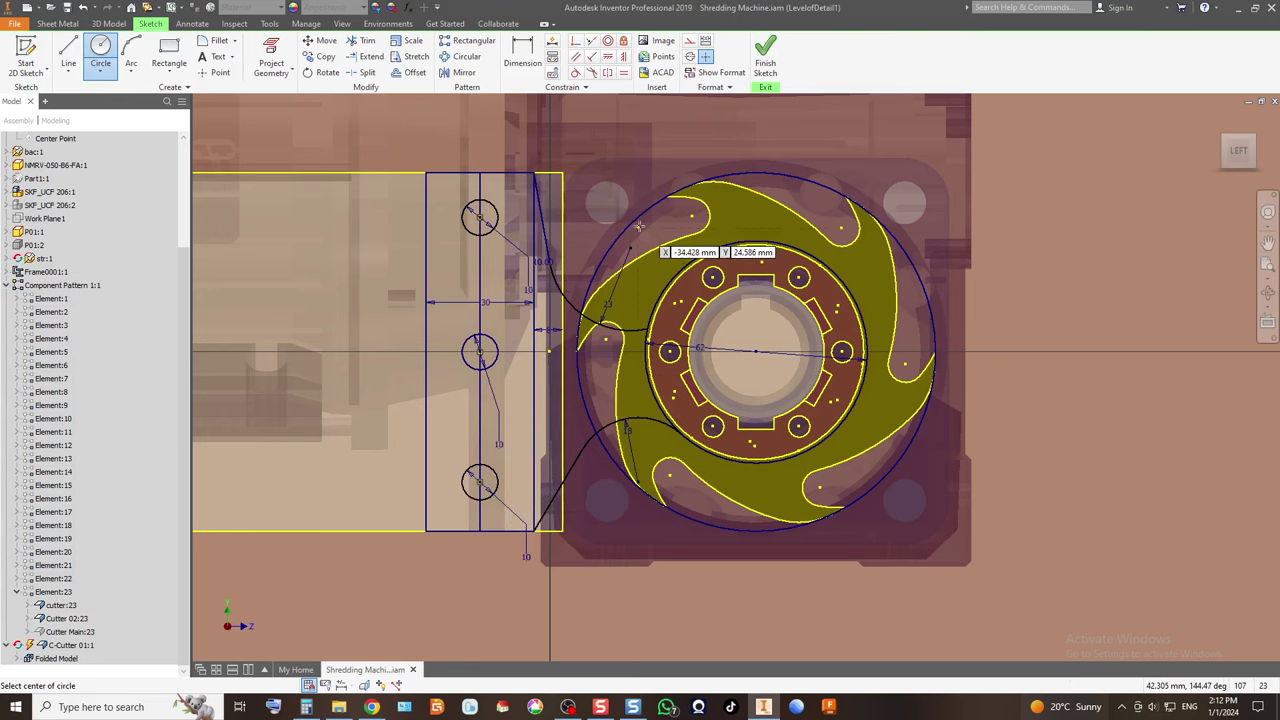
# Dimension the upper circle's centre from the rectangle's upper edge and set the distance to 14 mm.
pyautogui.click(522, 52)
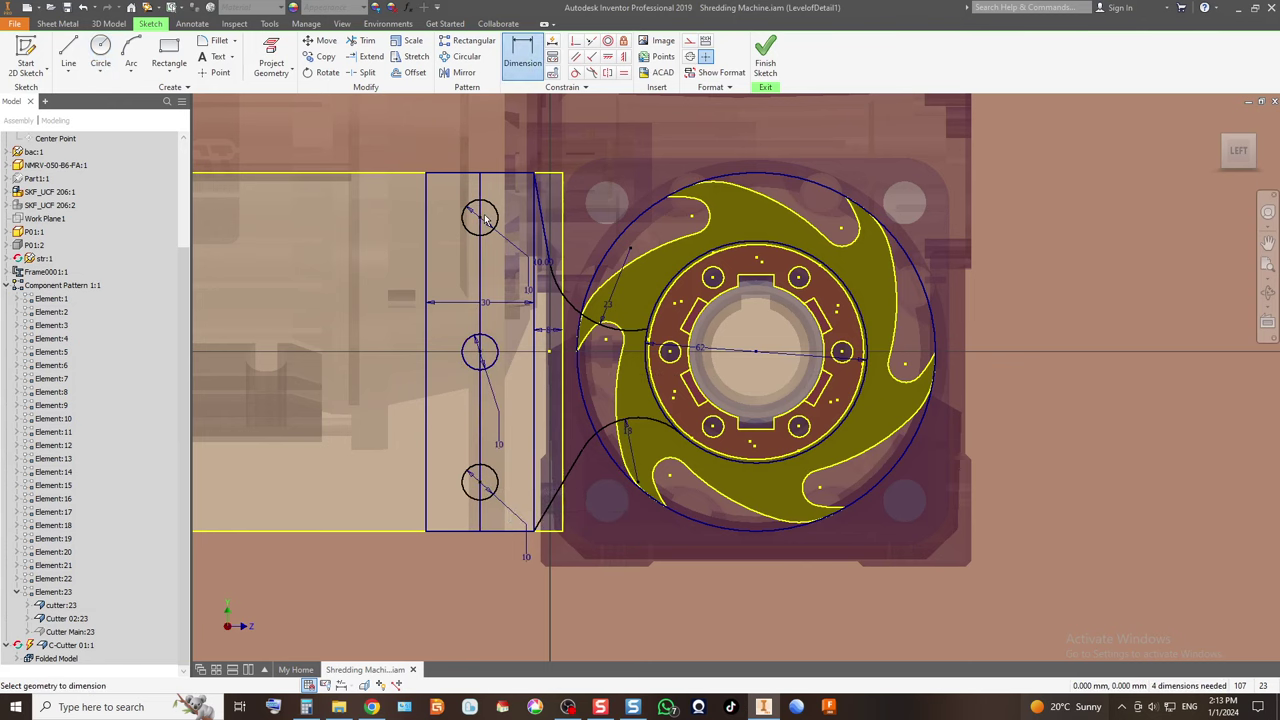
pyautogui.click(499, 175)
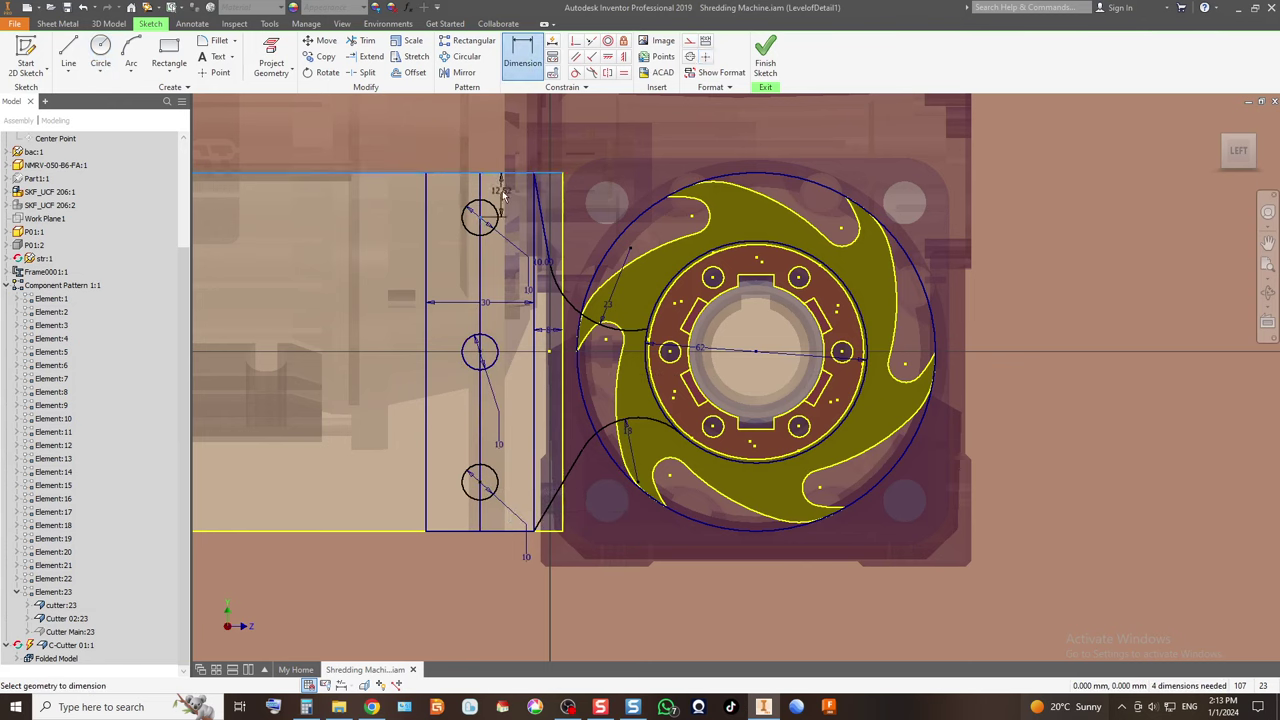
pyautogui.click(503, 197)
pyautogui.write('14')
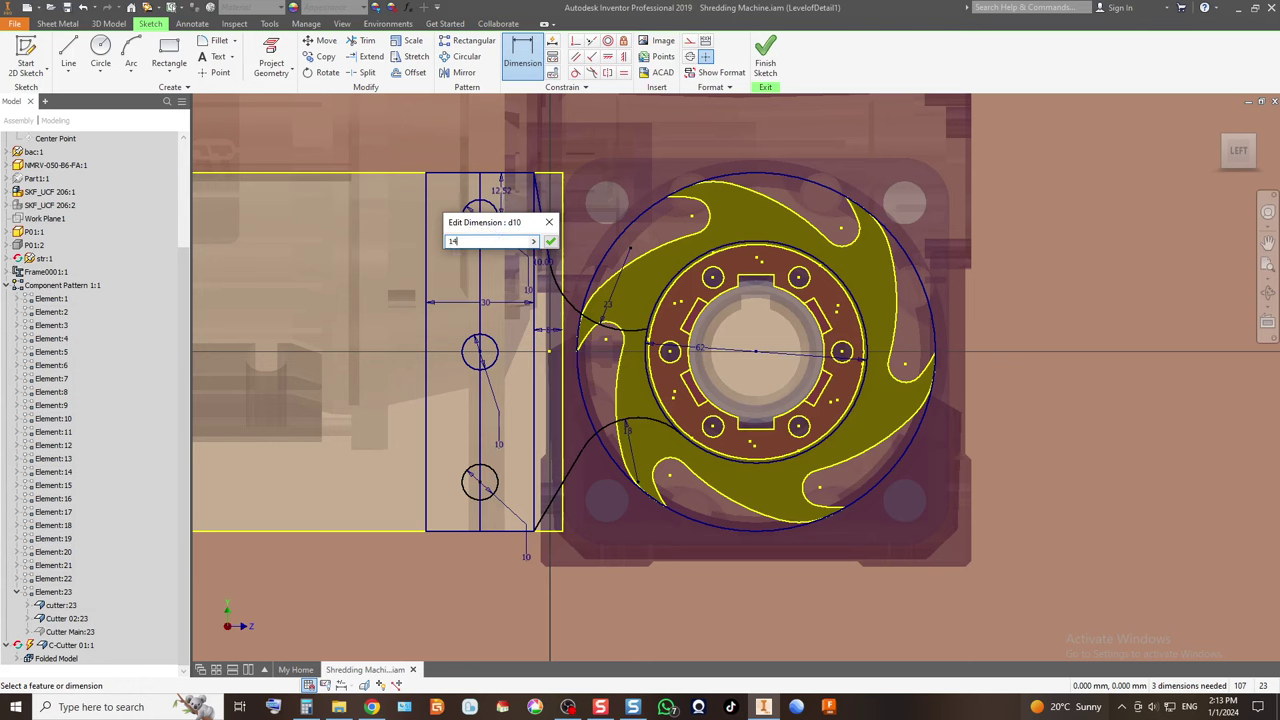
pyautogui.press('Return')
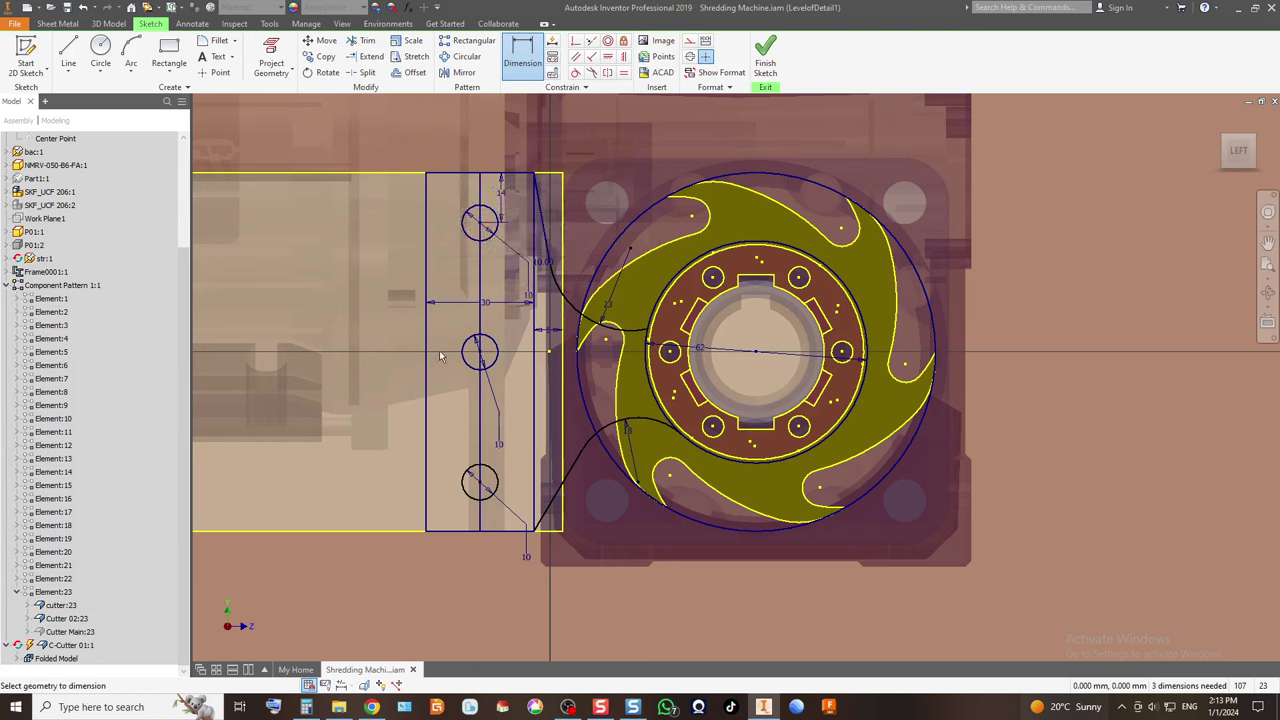
# Dimension the lower circle's centre from the rectangle's lower edge and set the distance to 14 mm.
pyautogui.click(481, 487)
pyautogui.click(466, 531)
pyautogui.click(454, 515)
pyautogui.write('14')
pyautogui.press('Return')
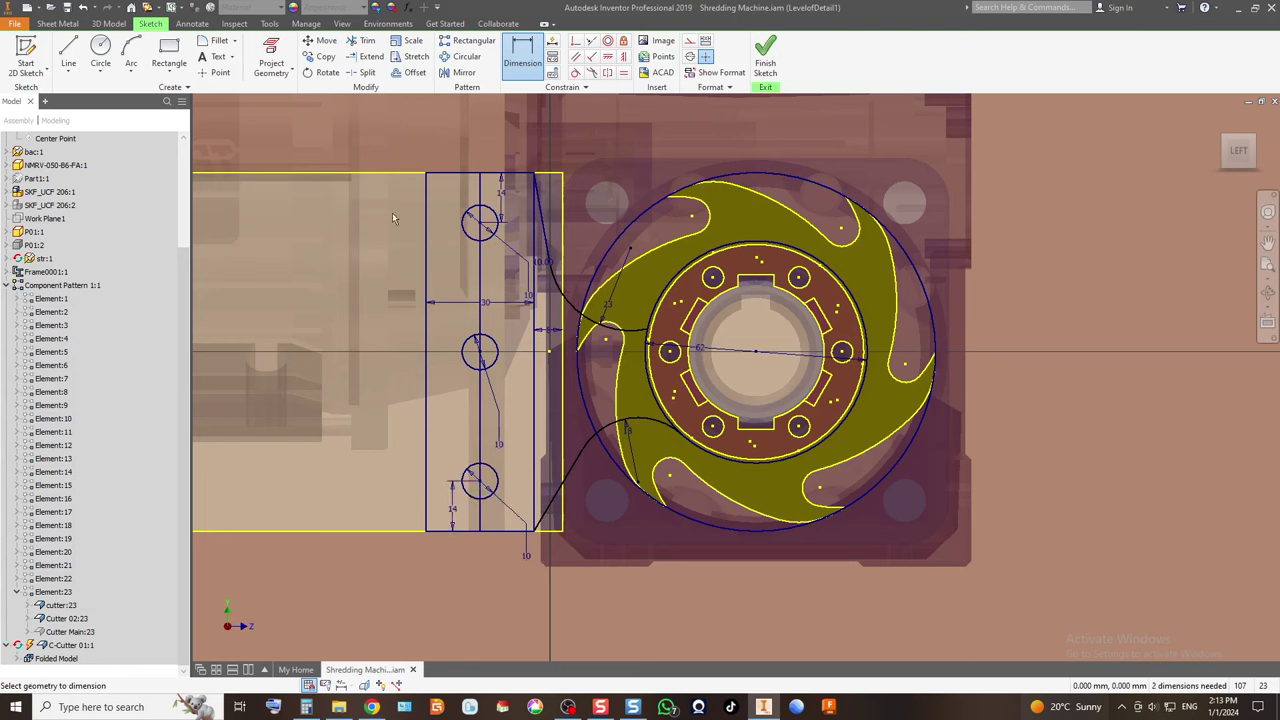
pyautogui.press('Escape')
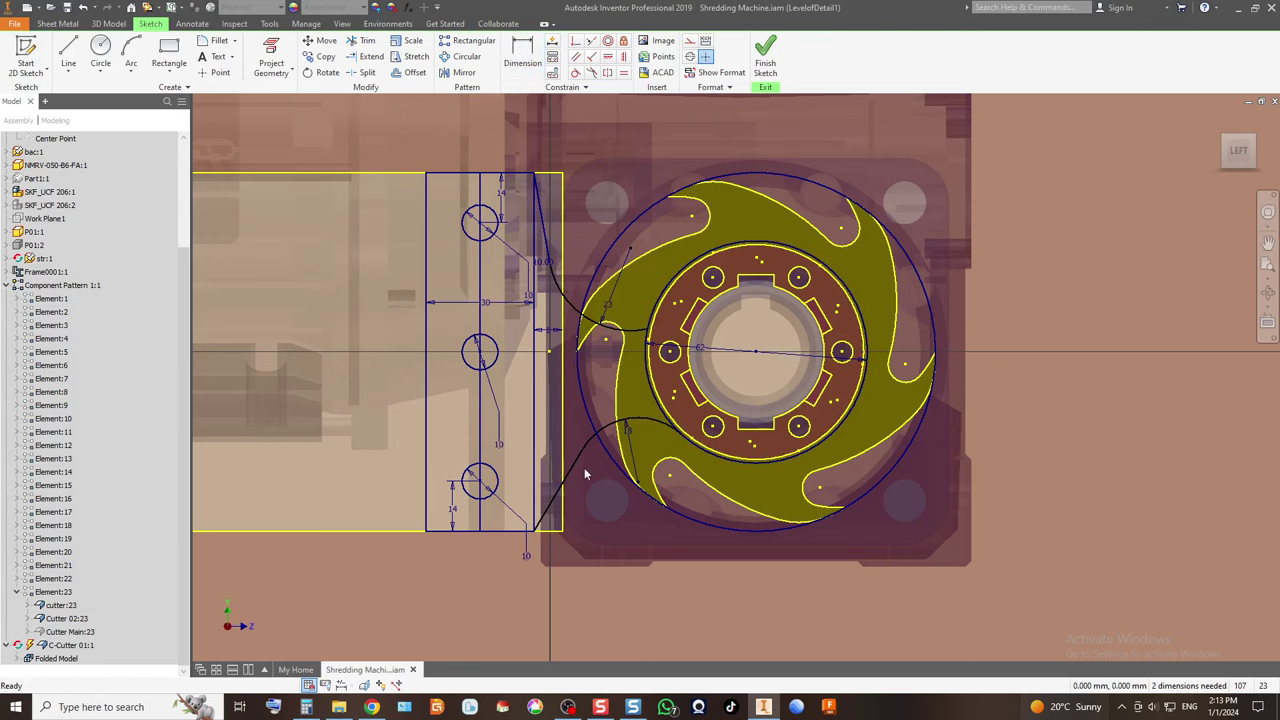
# Trim away the portion of the large outer circle that lies between the upper and lower arcs.
pyautogui.scroll(3, 580, 456)
pyautogui.scroll(2, 583, 453)
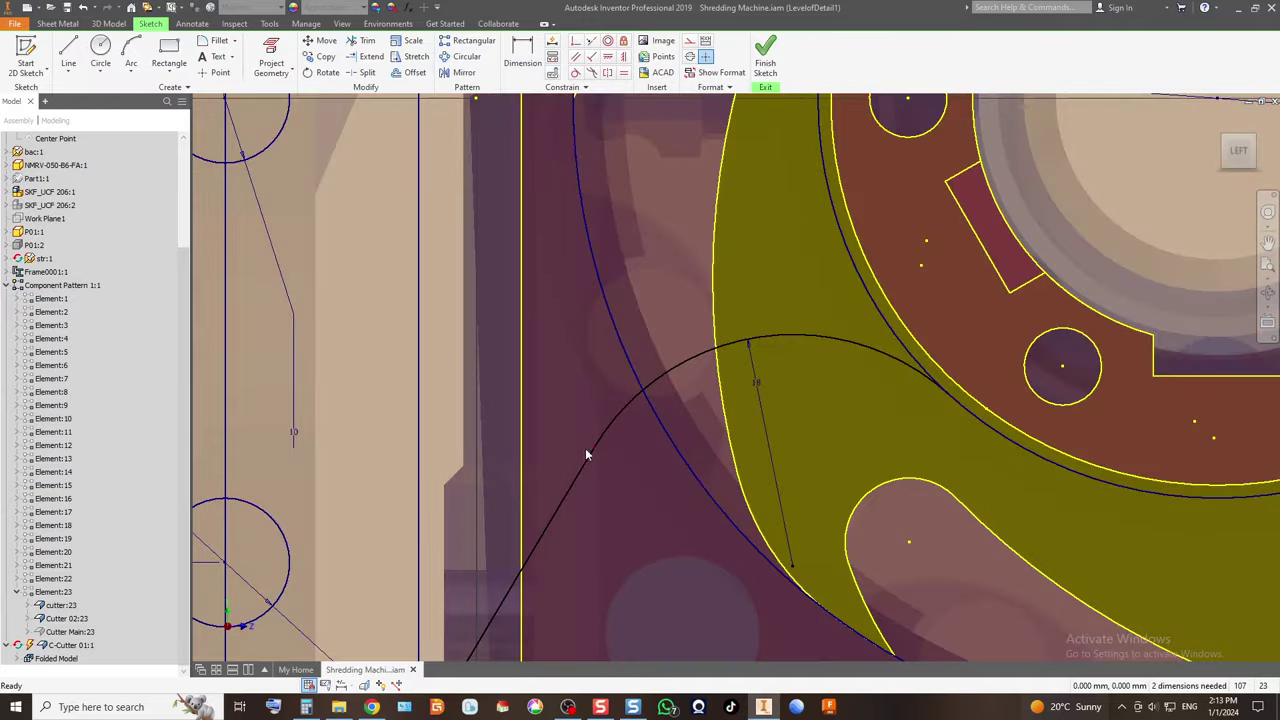
pyautogui.scroll(-5, 594, 405)
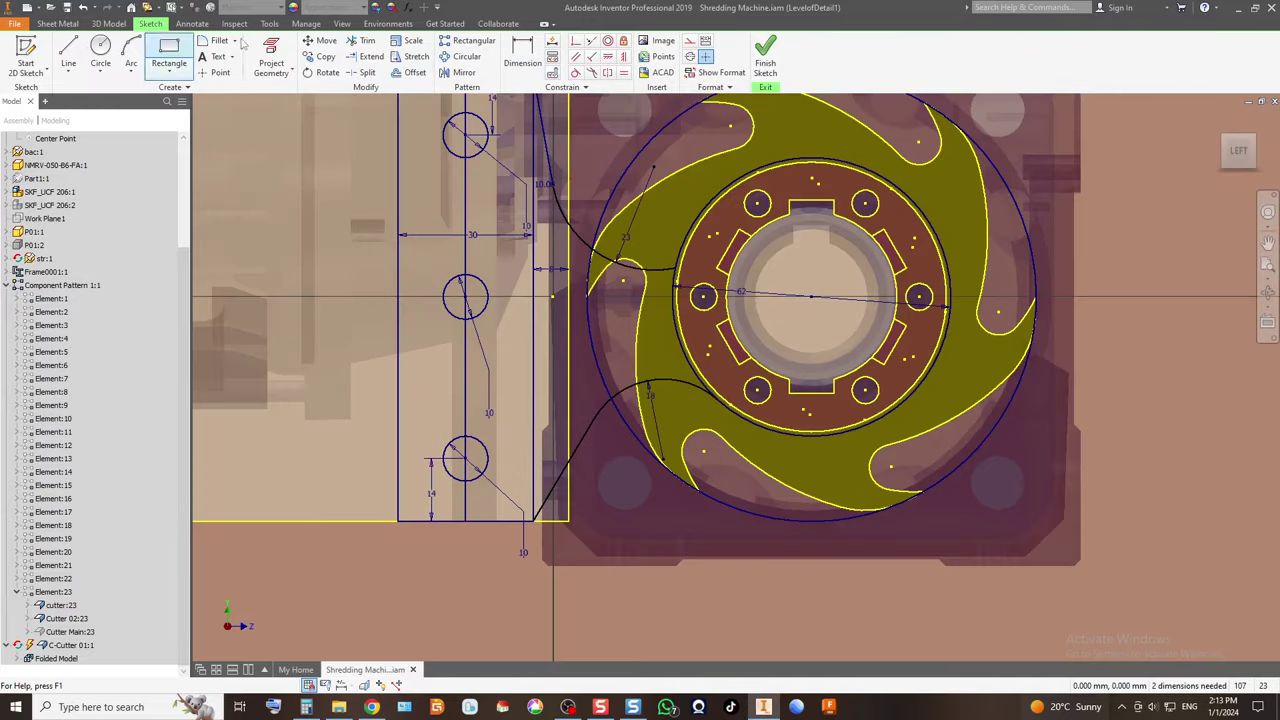
pyautogui.click(355, 42)
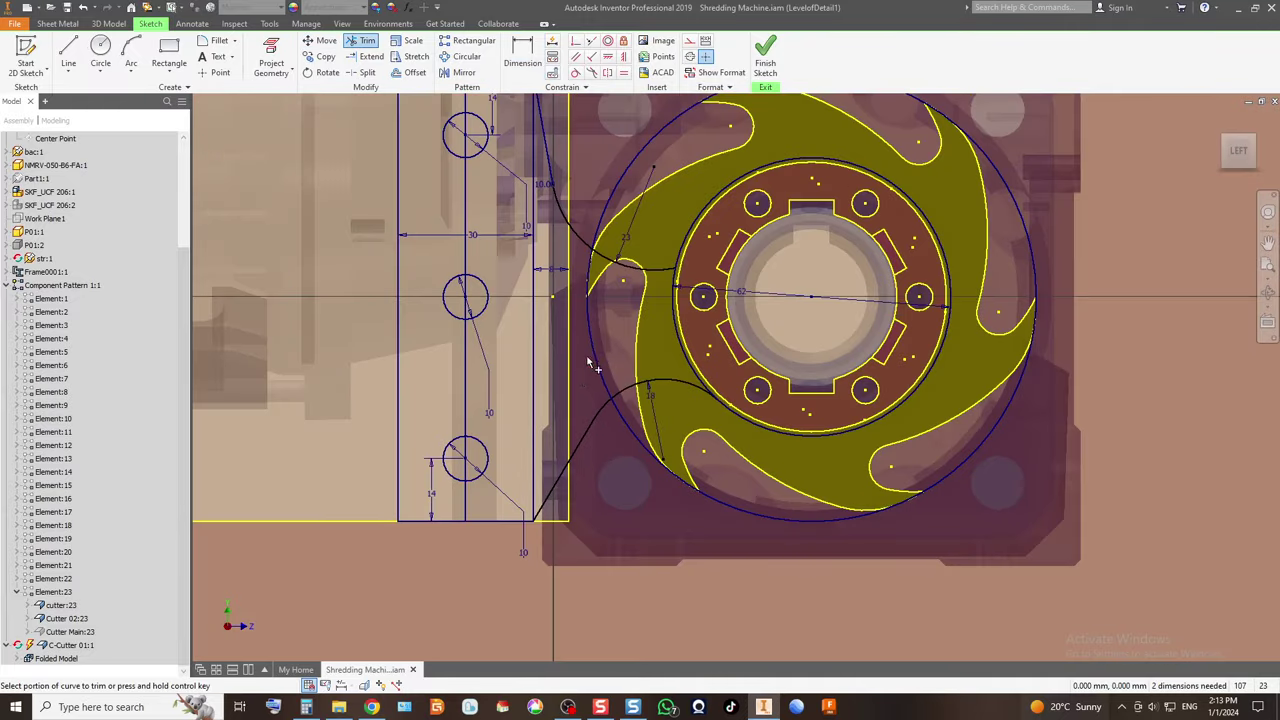
pyautogui.click(589, 290)
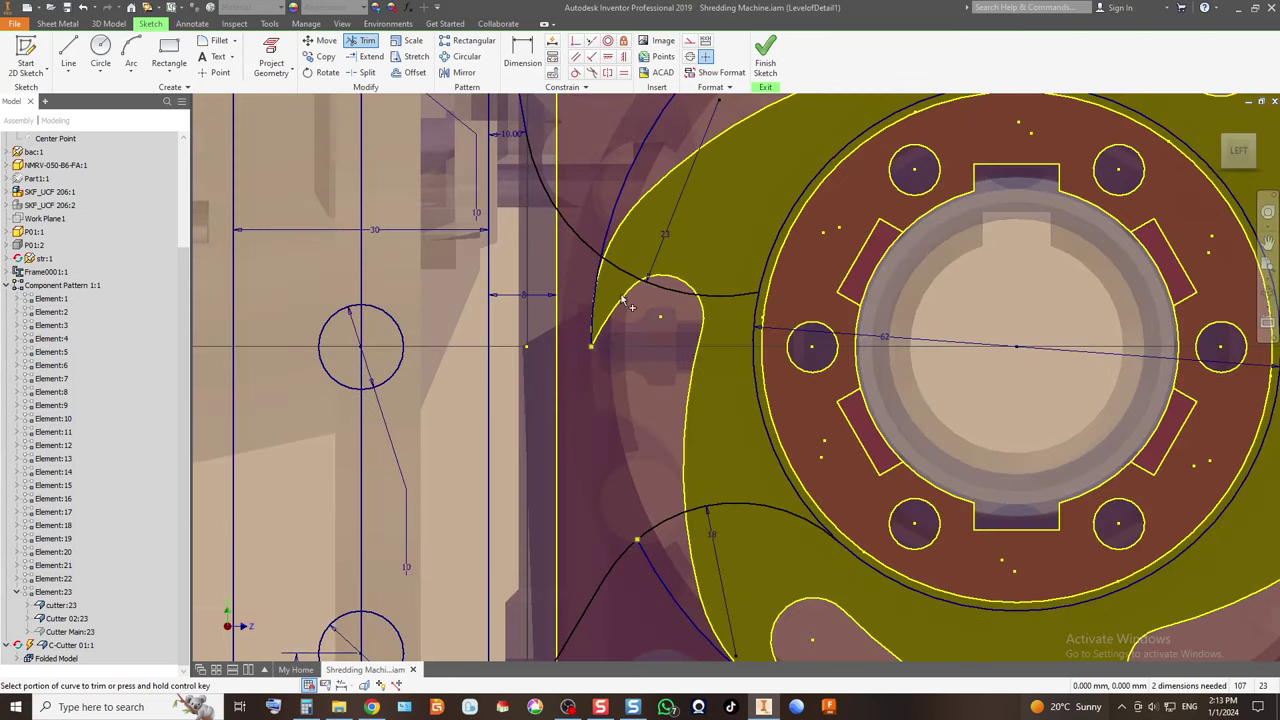
pyautogui.scroll(2, 597, 262)
pyautogui.click(597, 277)
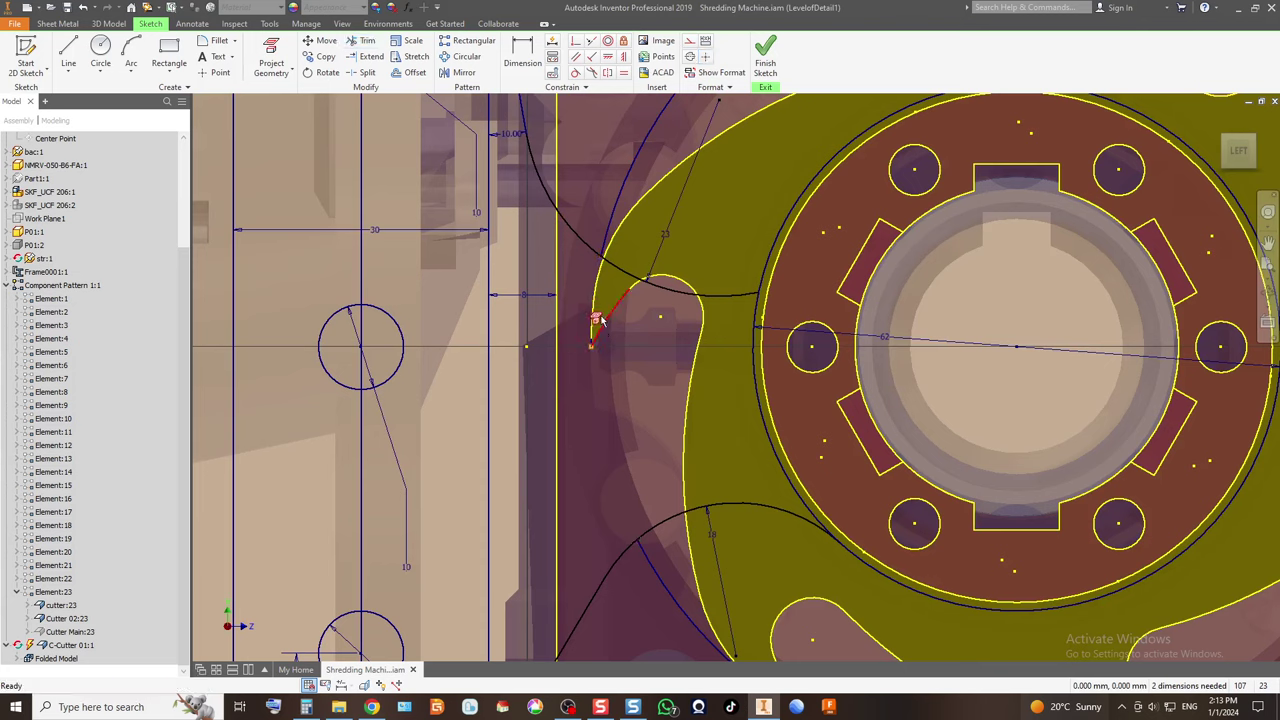
# Delete the constraints on the projected cutter tooth edges between the two arcs and remove those edges.
pyautogui.rightClick(615, 291)
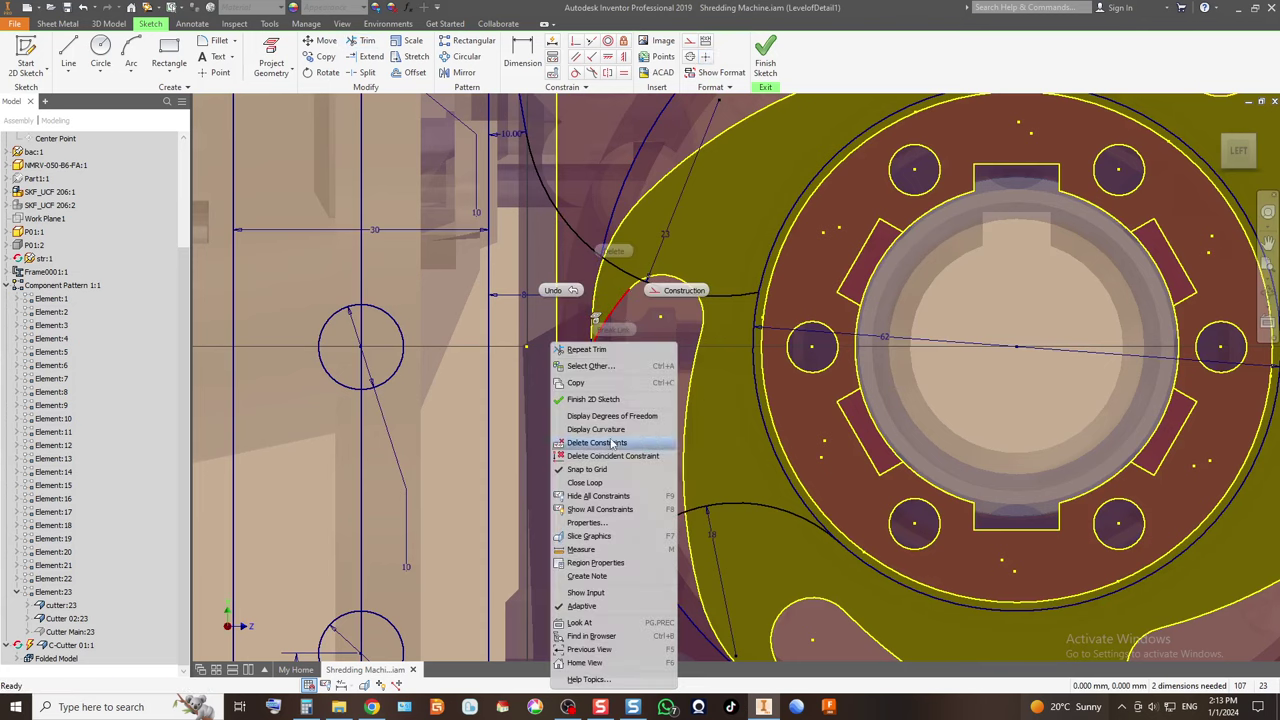
pyautogui.click(597, 442)
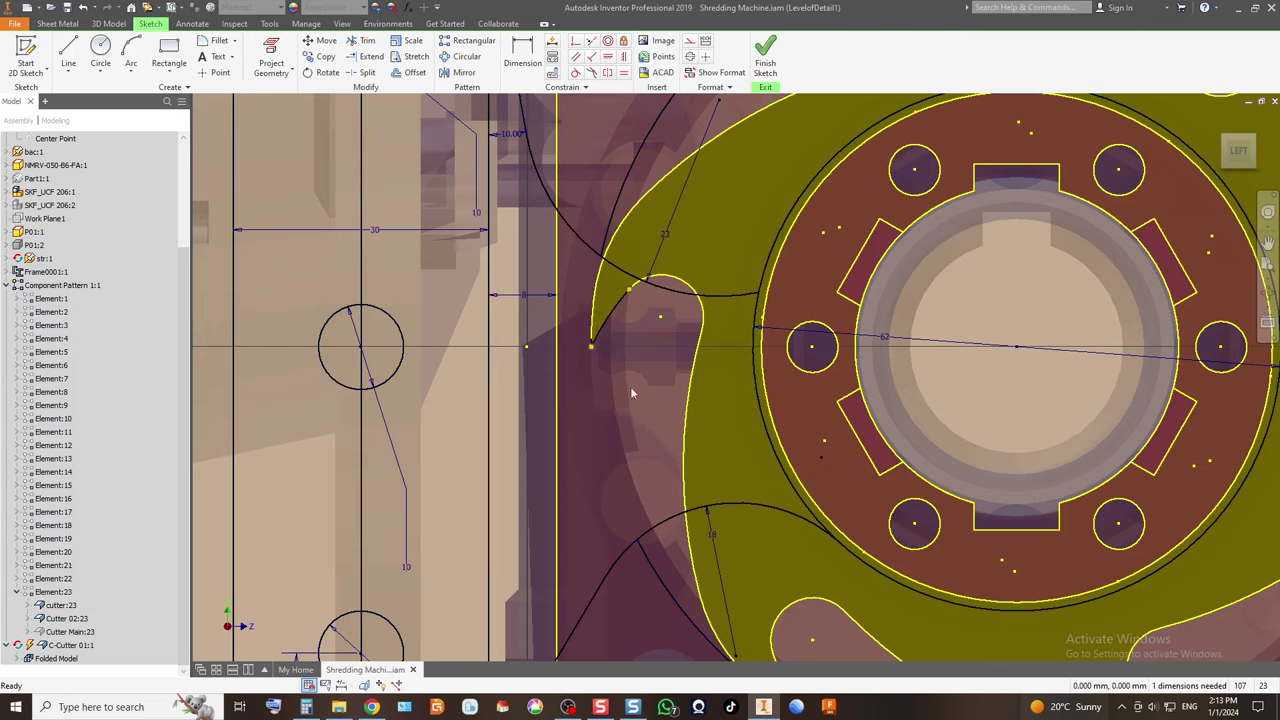
pyautogui.click(618, 291)
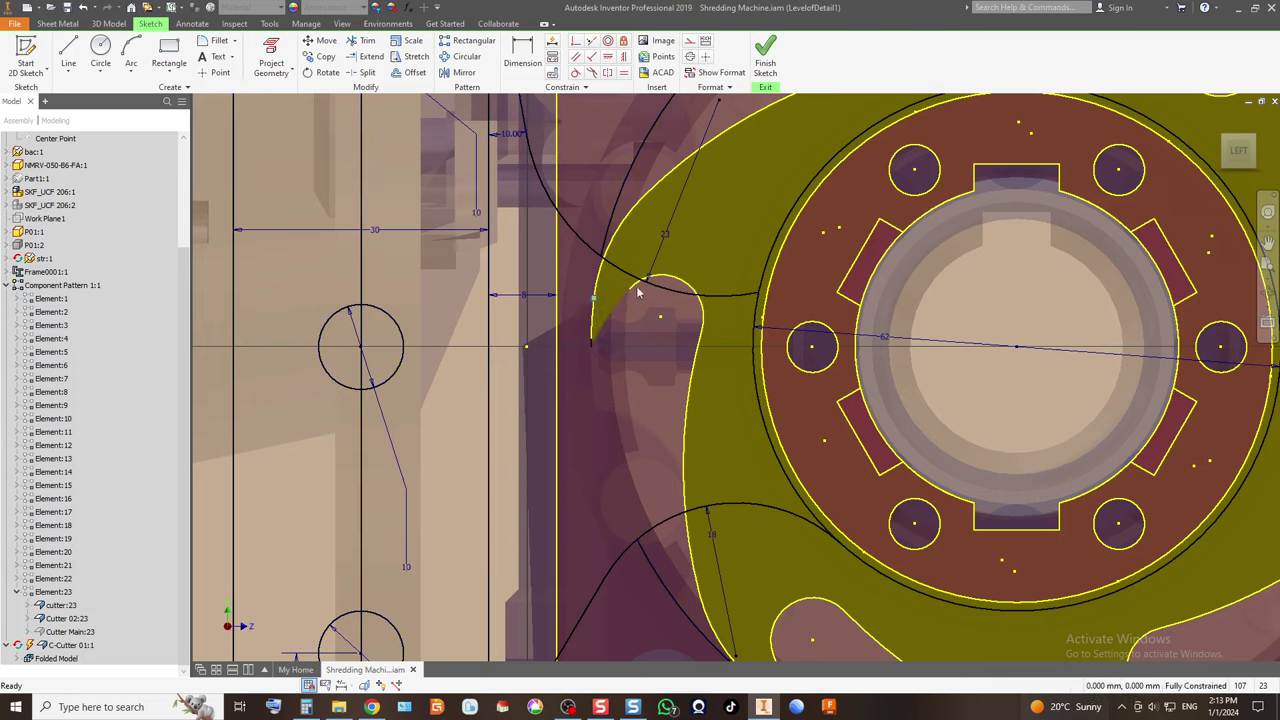
pyautogui.rightClick(694, 364)
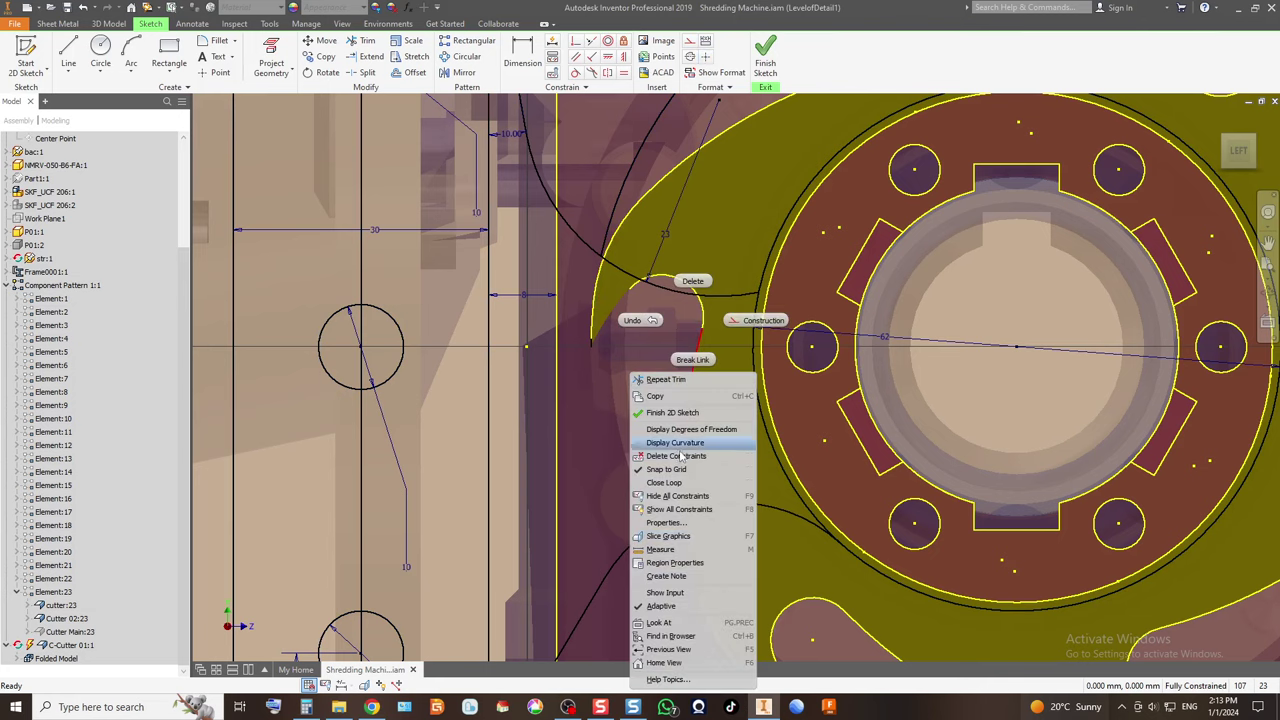
pyautogui.click(680, 456)
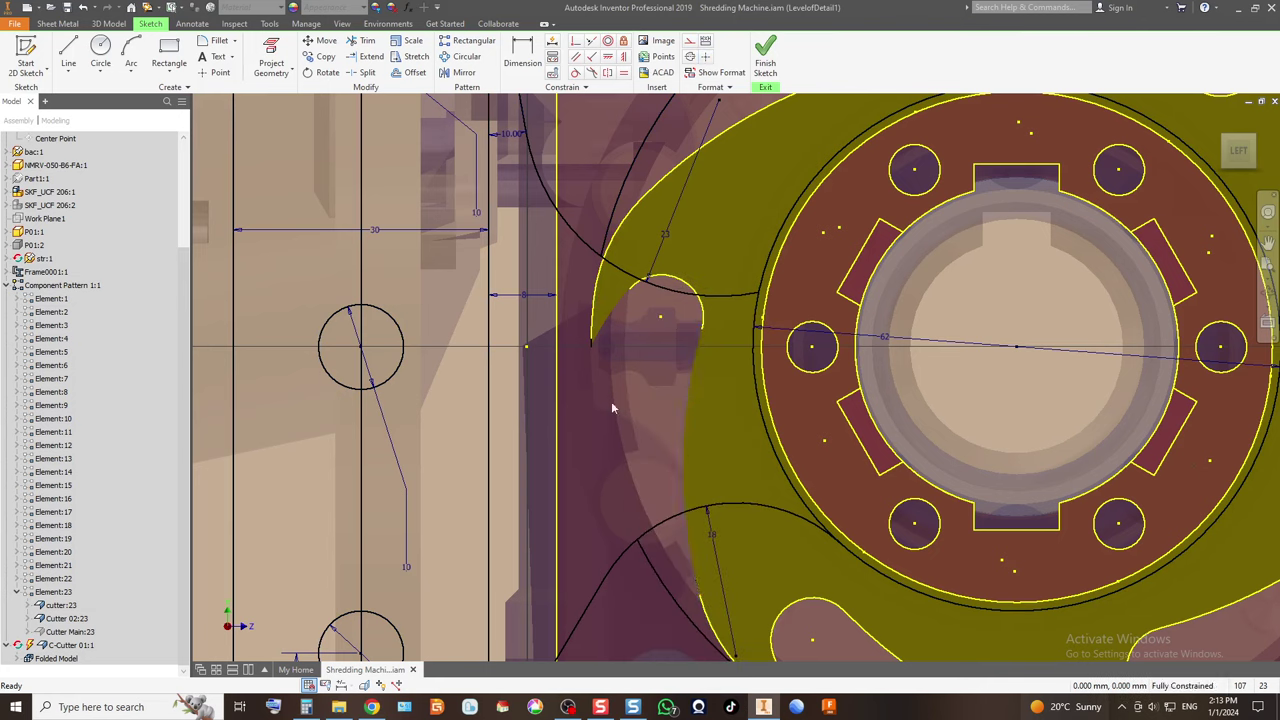
# Delete the constraints on the projected vertical edge between the rectangle and the cutter.
pyautogui.scroll(3, 678, 317)
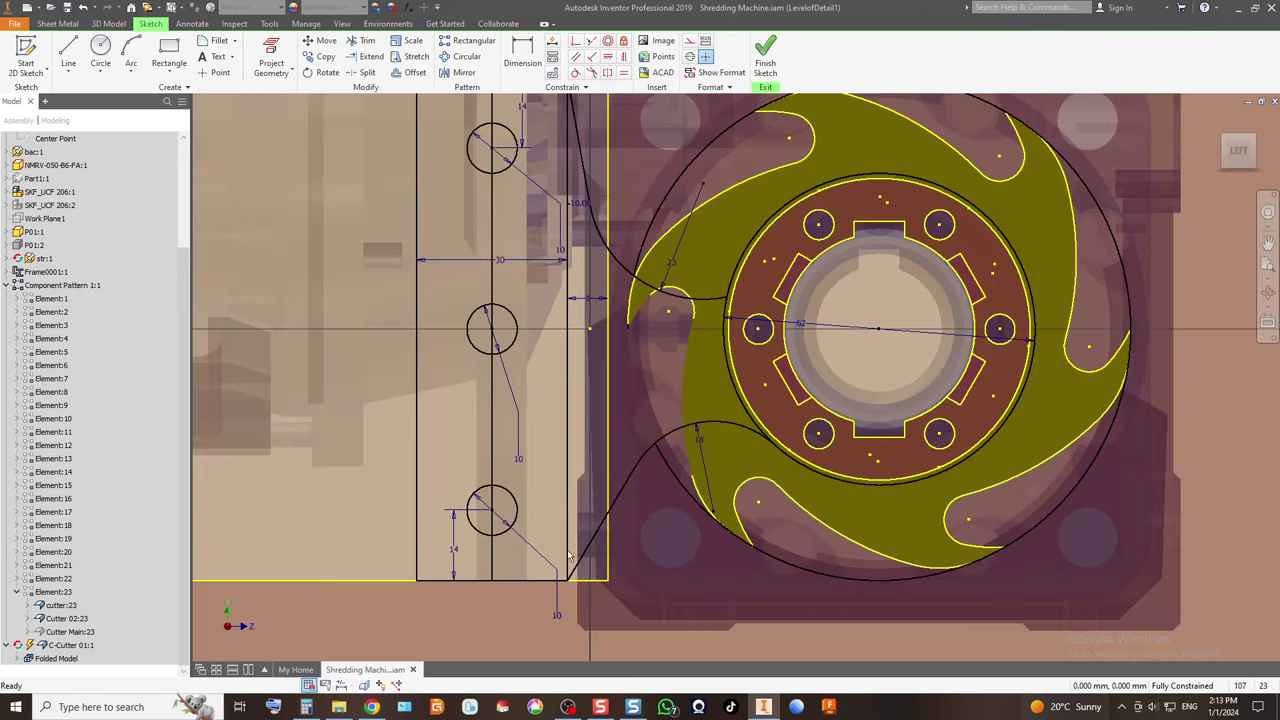
pyautogui.rightClick(611, 403)
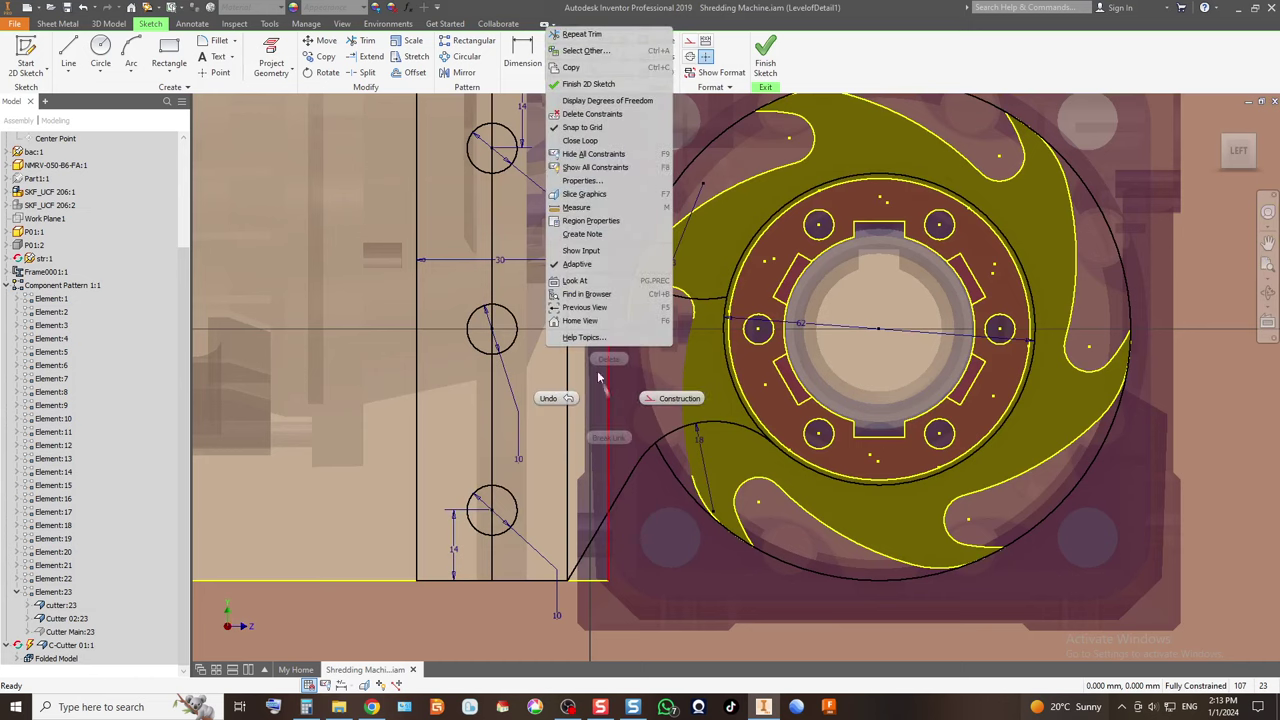
pyautogui.click(597, 118)
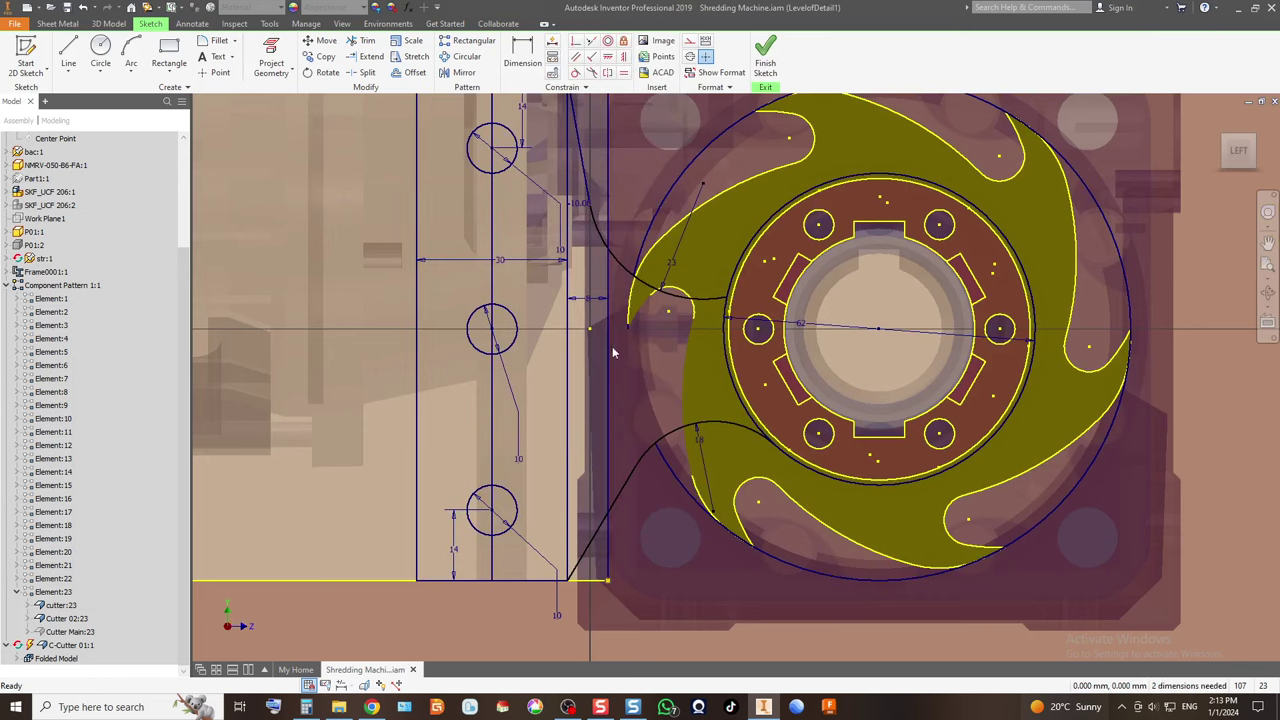
# Delete the projected vertical edge between the rectangle and the cutter and finish the sketch.
pyautogui.press('Delete')
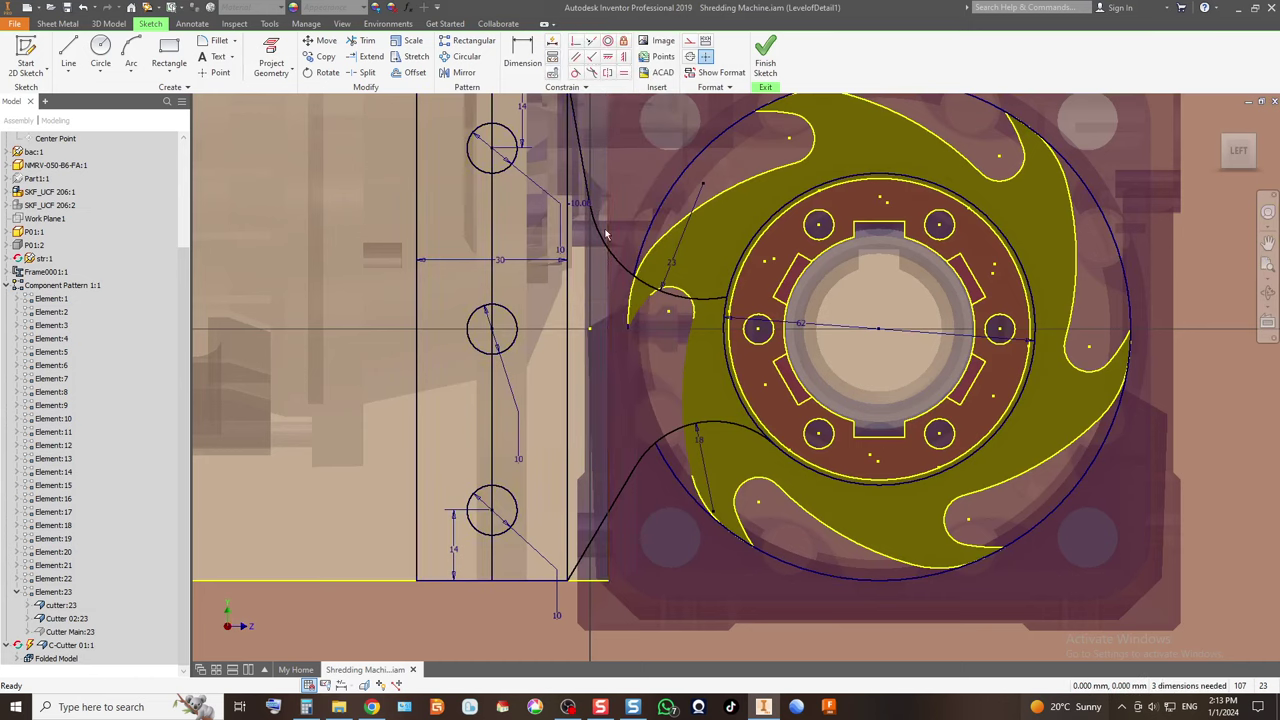
pyautogui.click(765, 62)
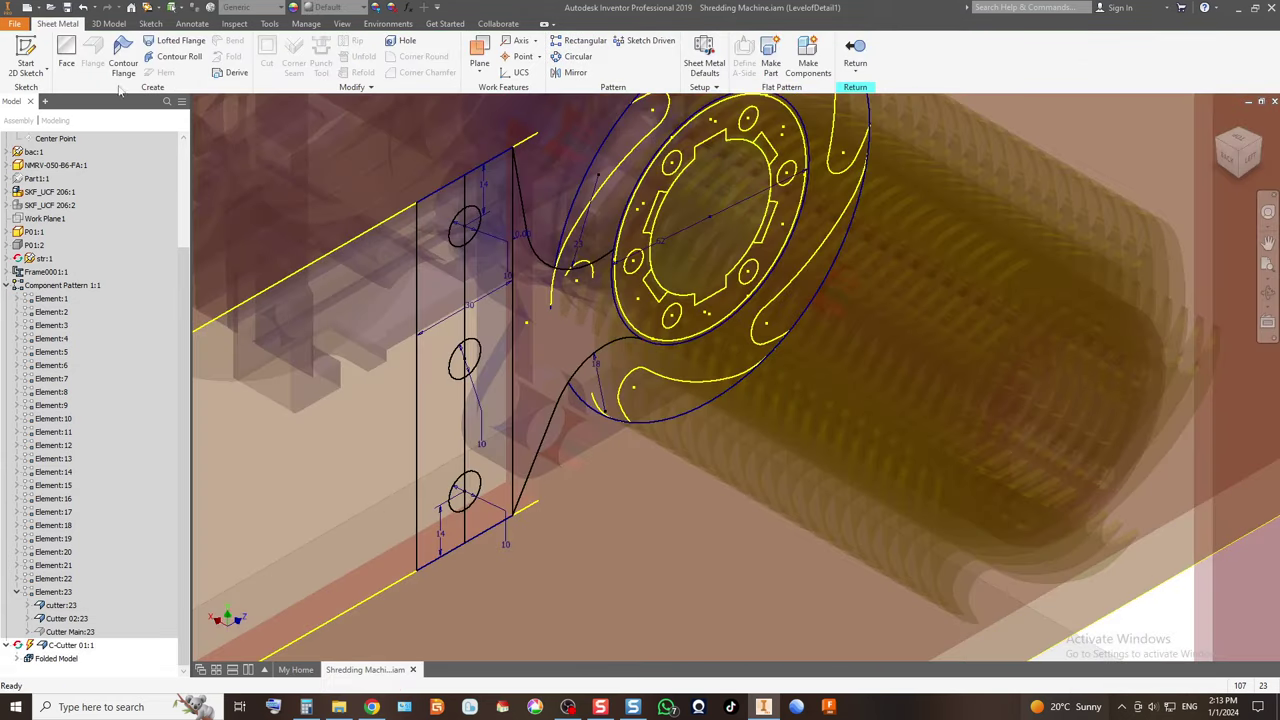
pyautogui.click(66, 55)
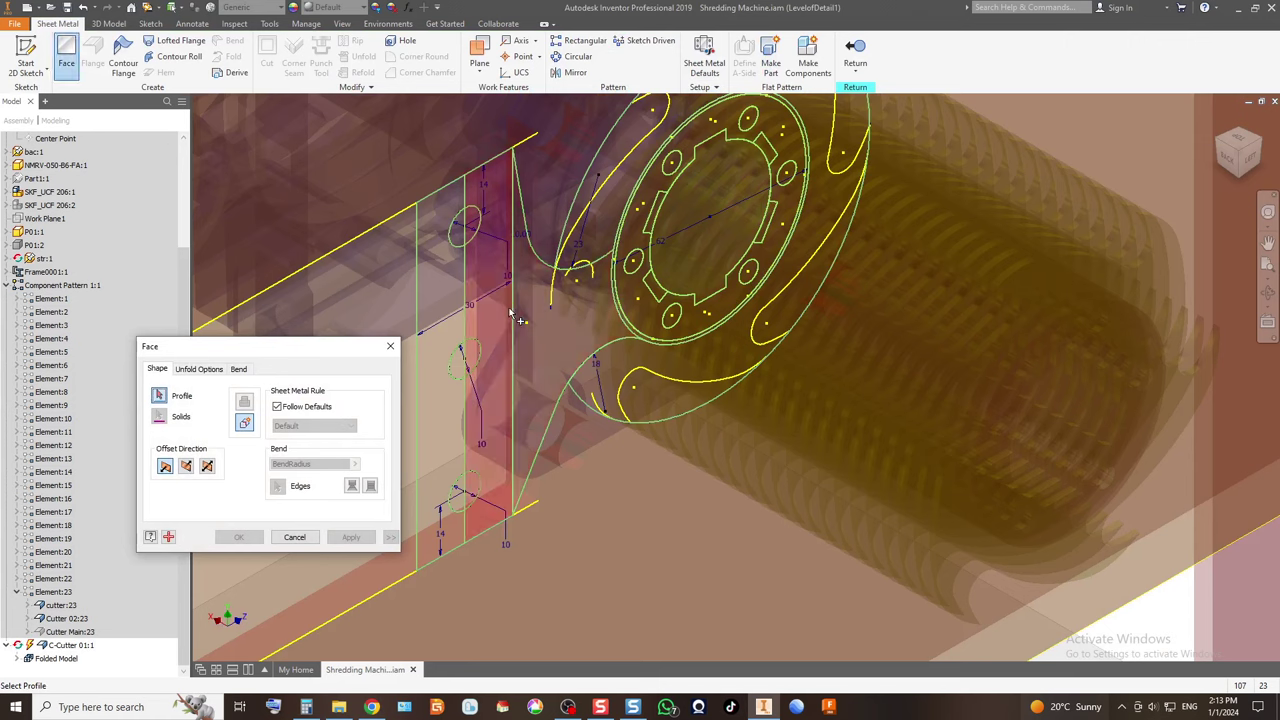
pyautogui.click(538, 318)
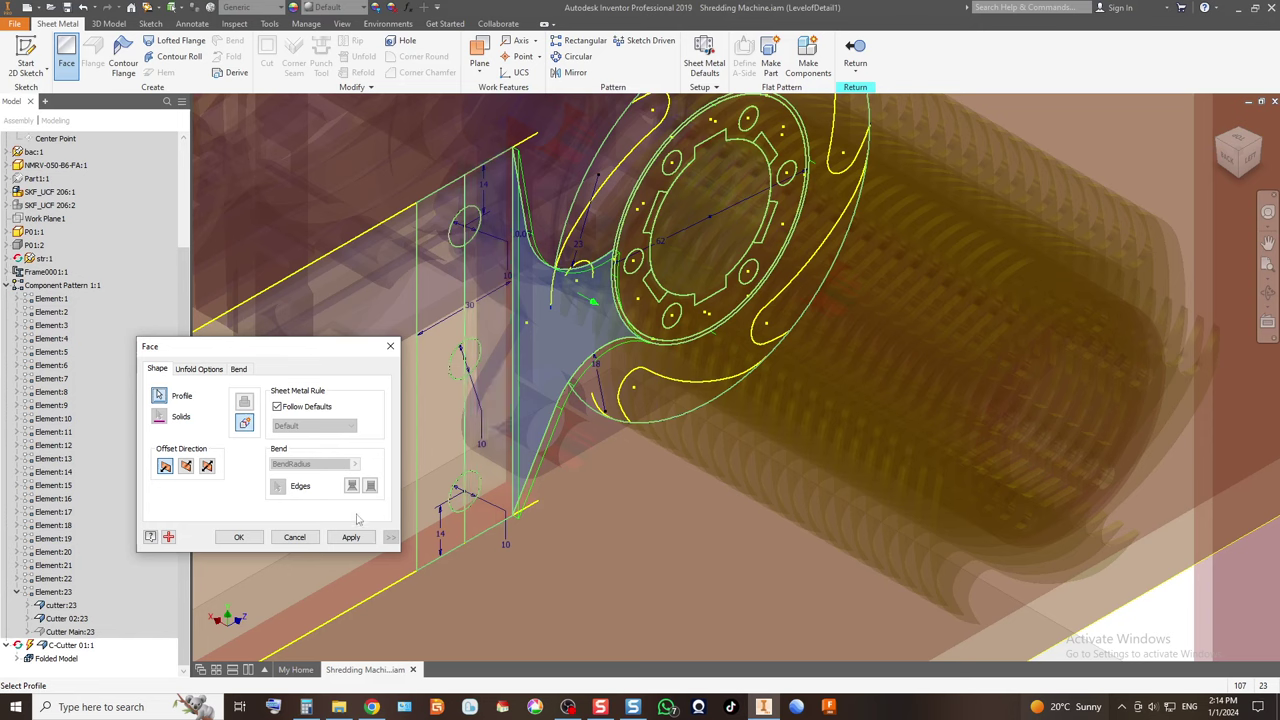
pyautogui.click(294, 537)
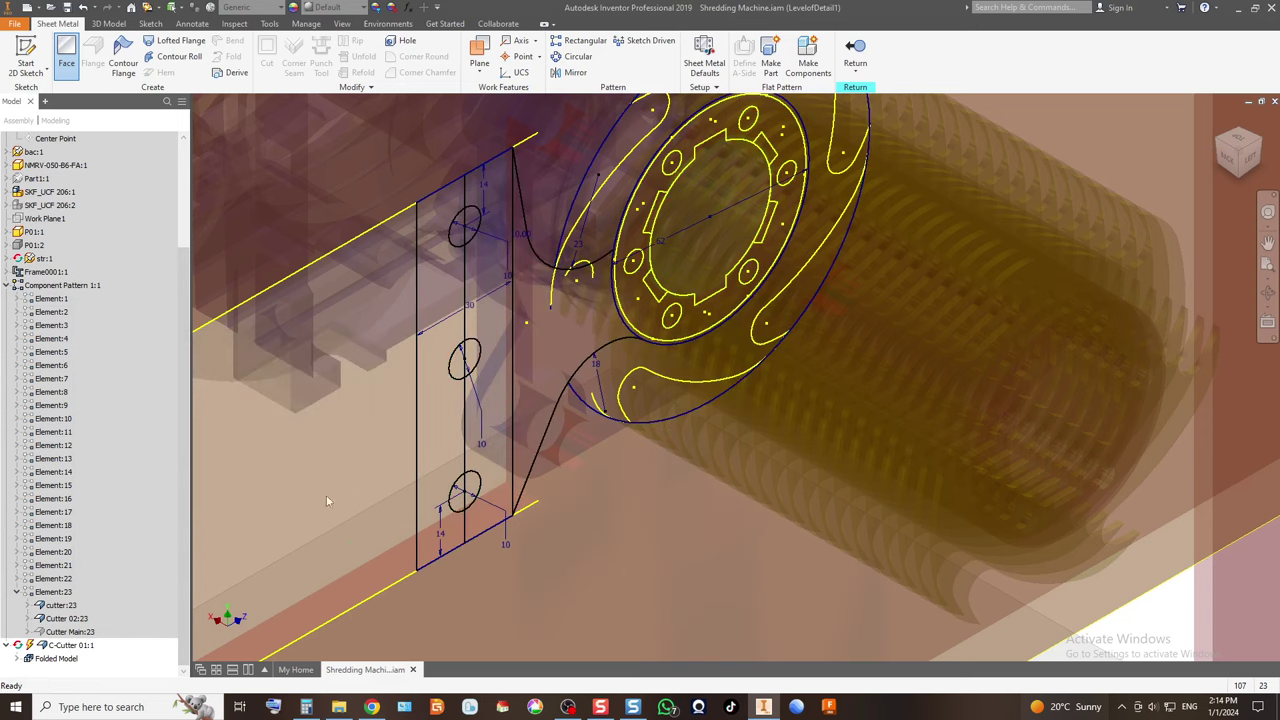
# Reopen the C-Cutter 01 profile sketch, trim the vertical centreline portions inside the three mounting holes, and finish the sketch.
pyautogui.click(16, 658)
pyautogui.doubleClick(60, 645)
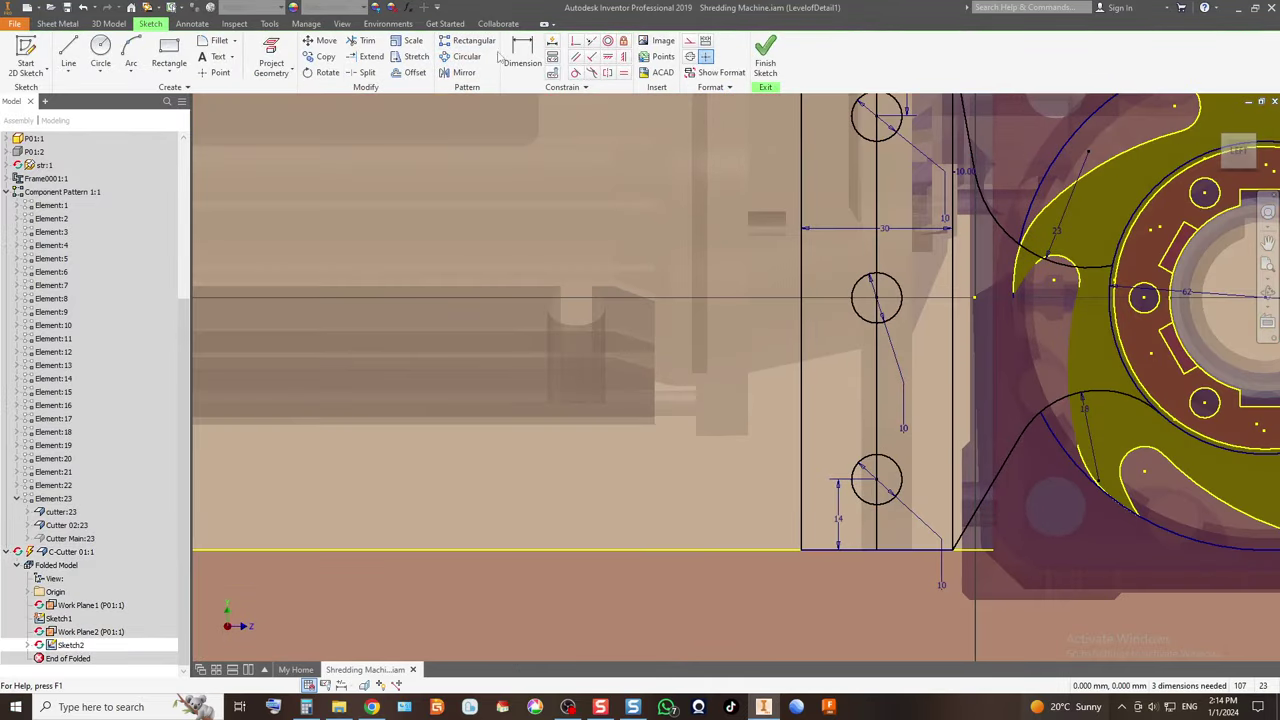
pyautogui.click(362, 40)
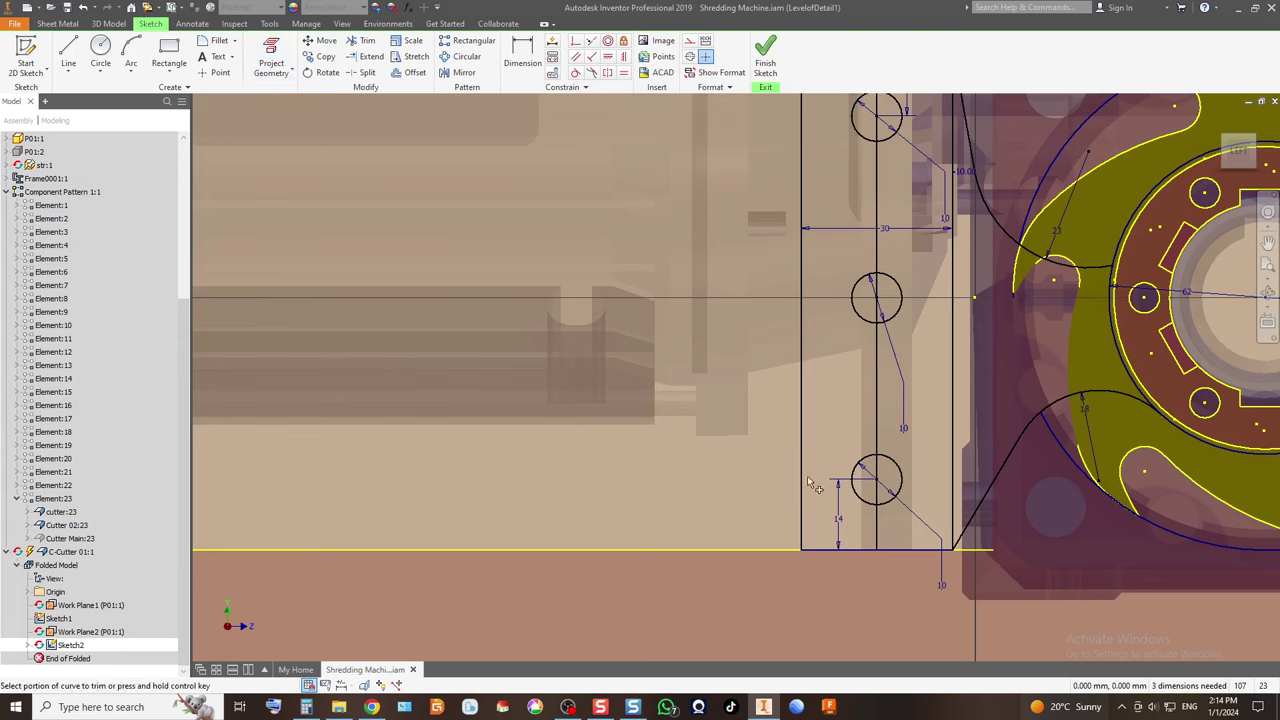
pyautogui.click(874, 497)
pyautogui.click(877, 306)
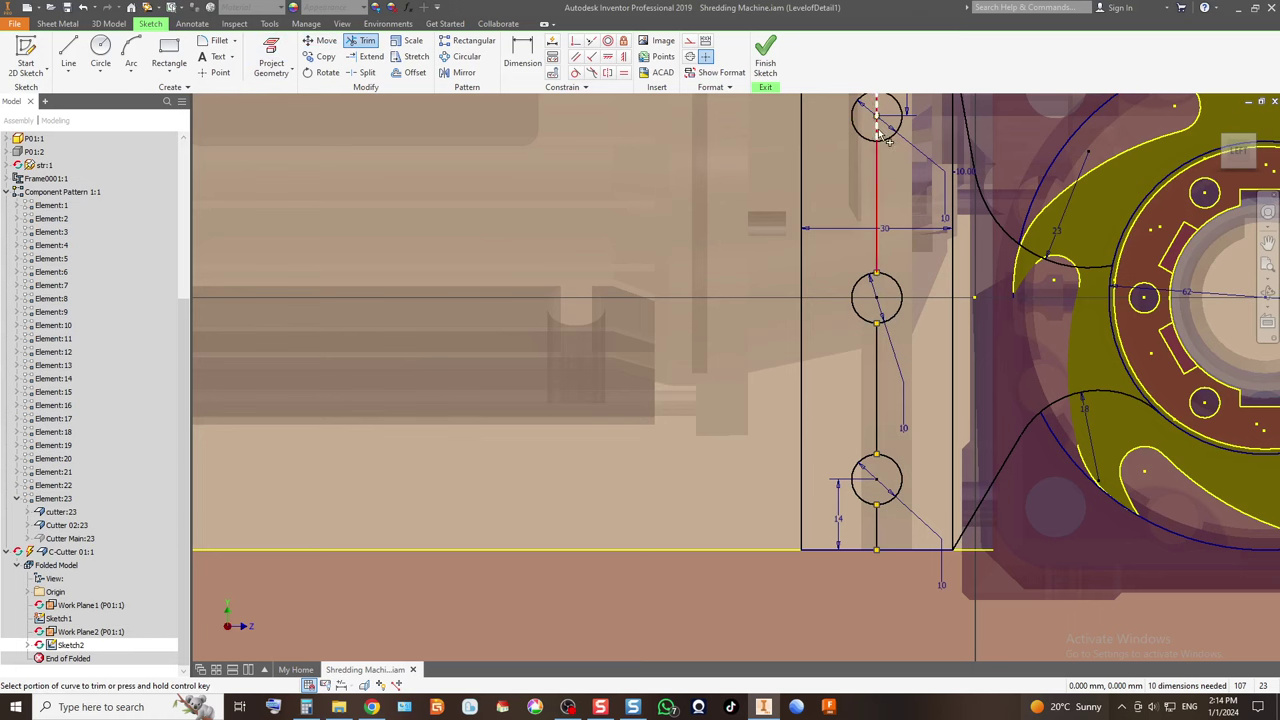
pyautogui.click(877, 178)
pyautogui.click(765, 55)
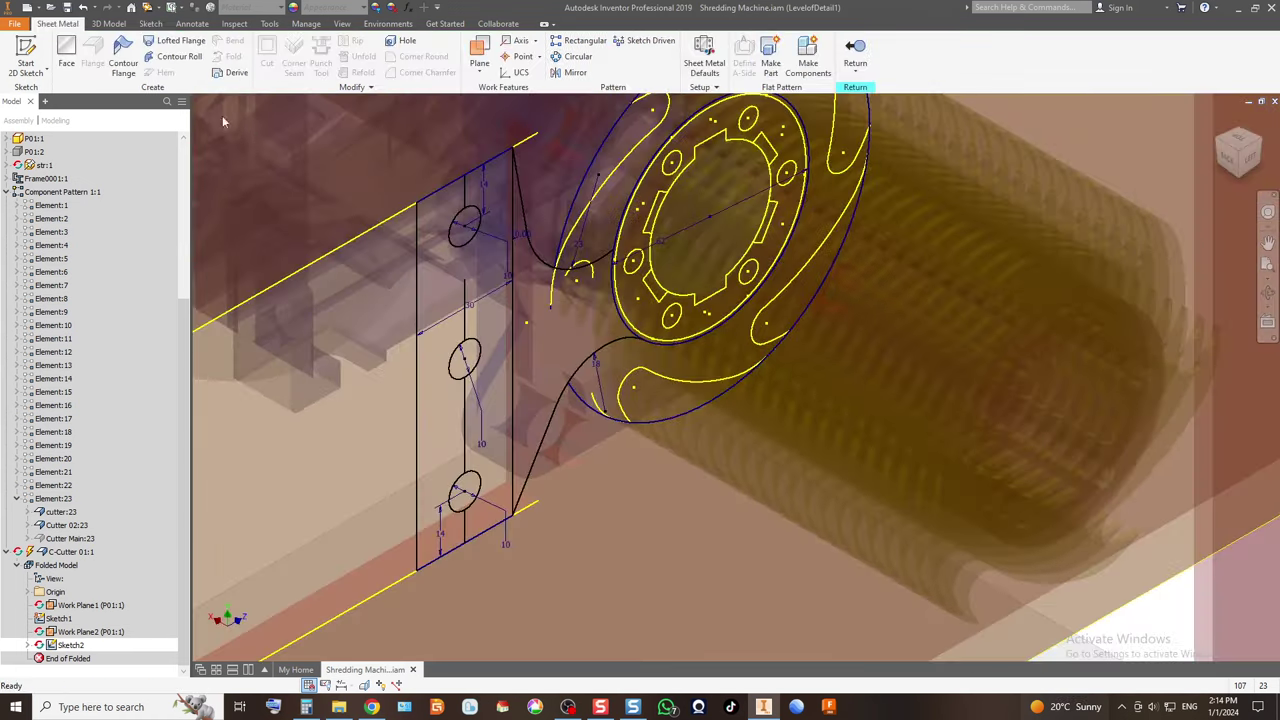
# Create a sheet metal face from the rectangle with its three holes and the adjoining curved arm, using the default sheet metal rule.
pyautogui.click(66, 57)
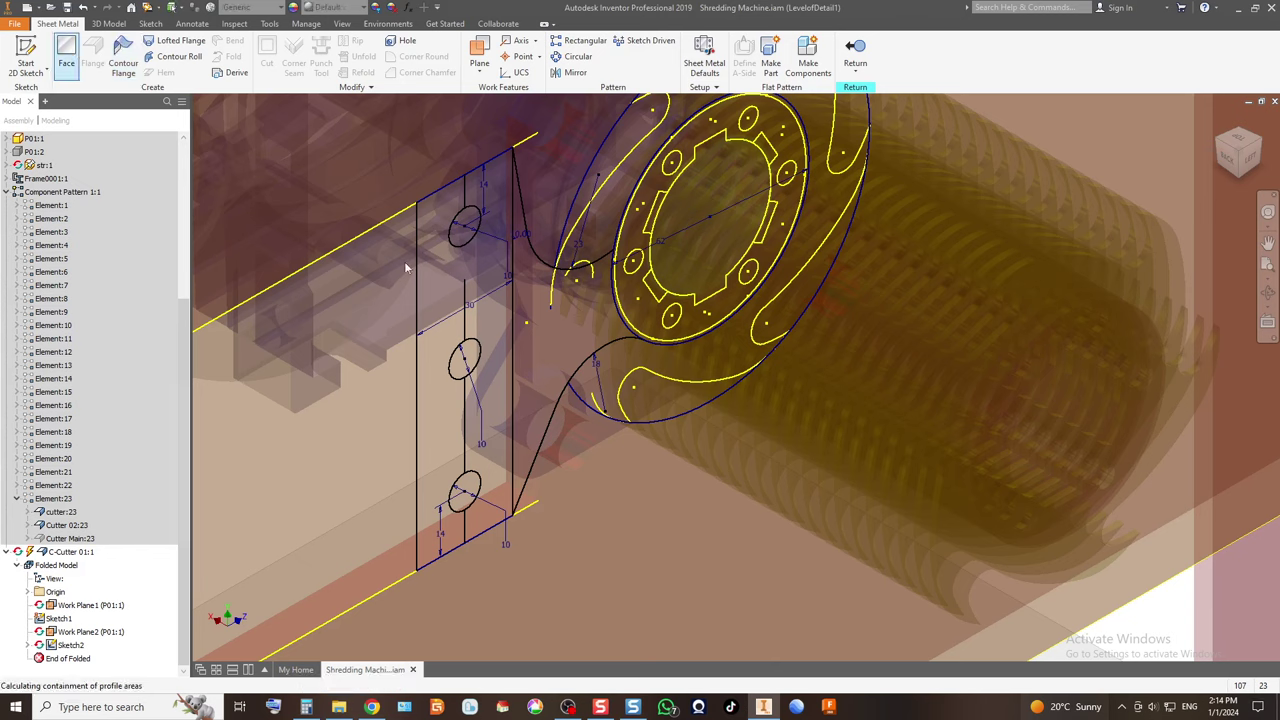
pyautogui.click(560, 332)
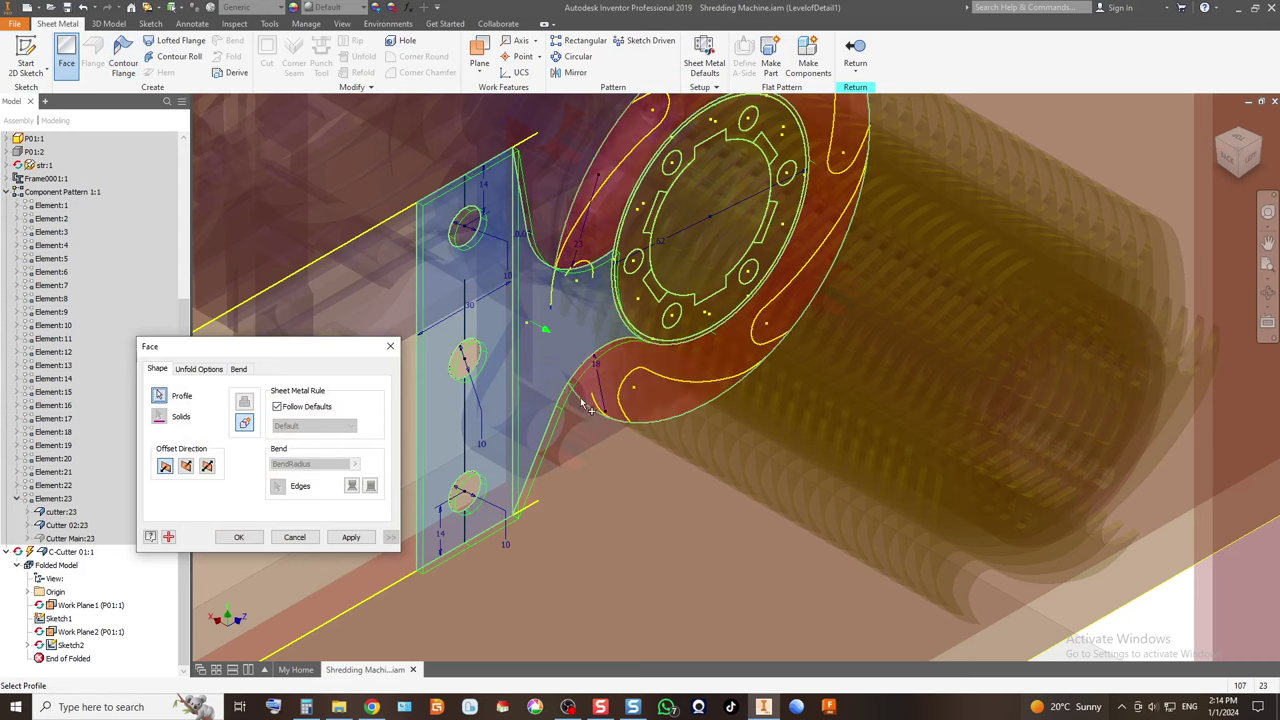
pyautogui.click(350, 537)
pyautogui.click(294, 537)
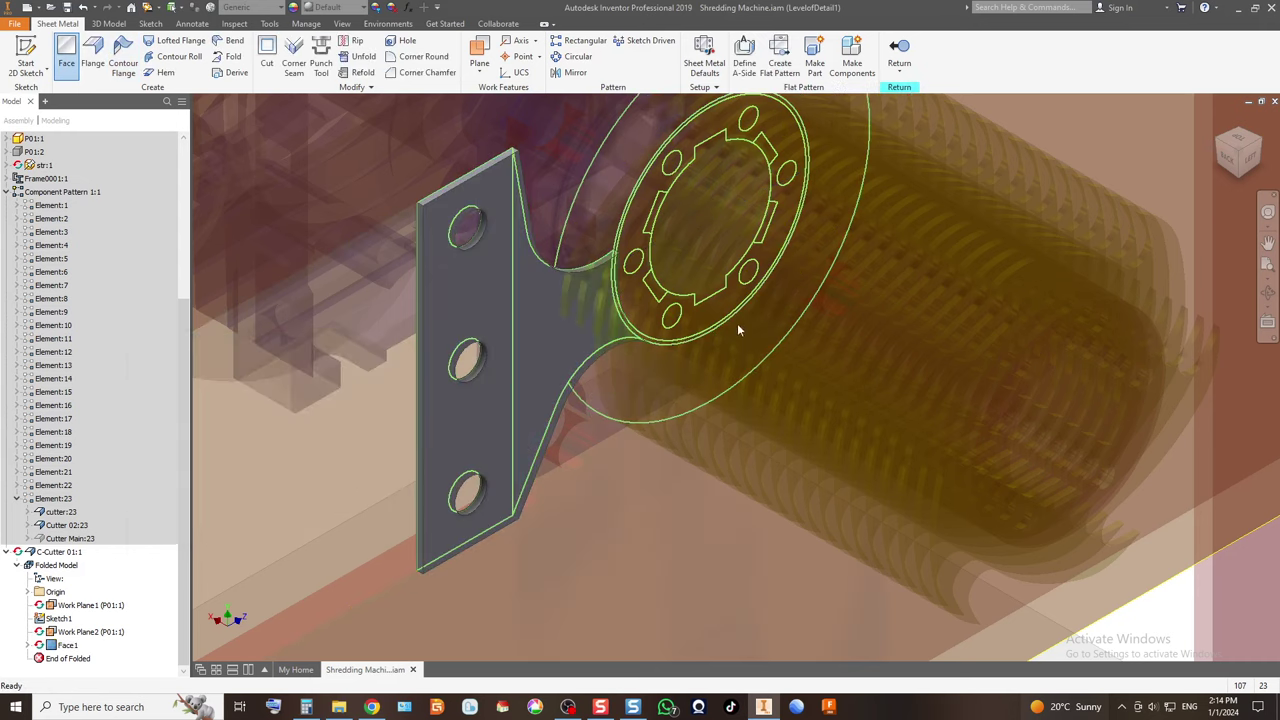
pyautogui.click(1252, 165)
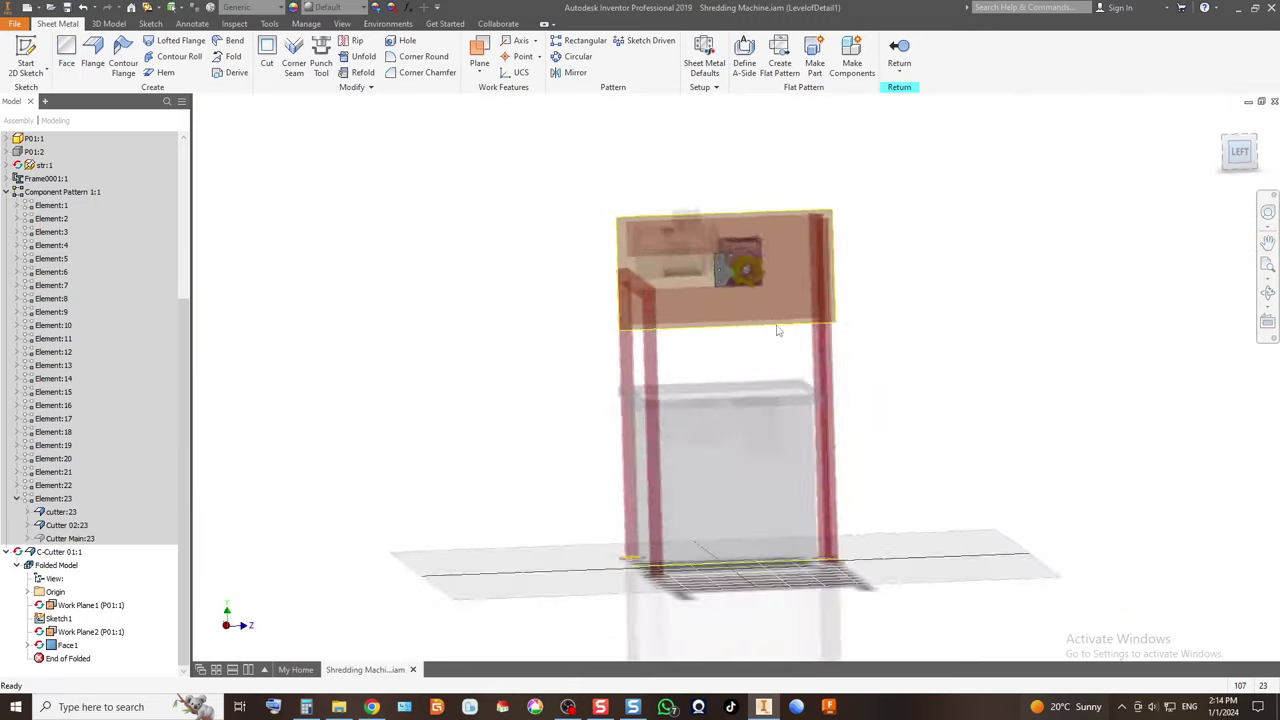
pyautogui.scroll(10, 742, 269)
pyautogui.scroll(-2, 670, 376)
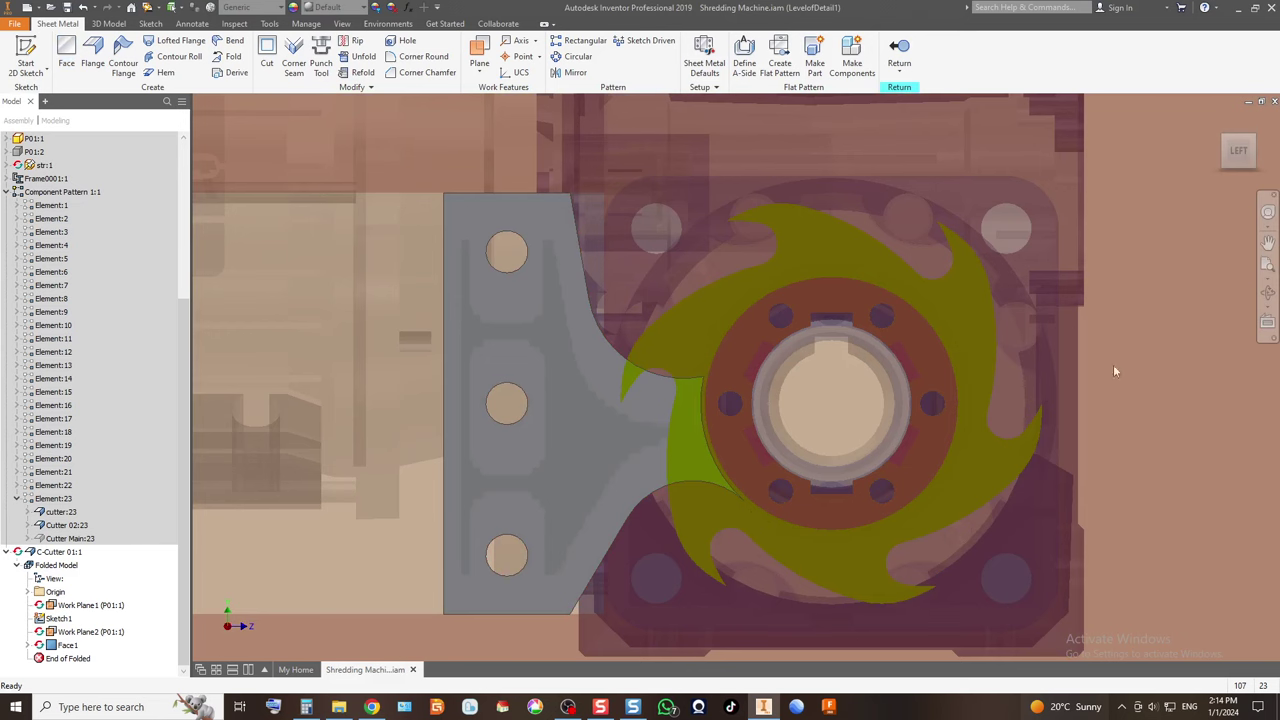
pyautogui.moveTo(1236, 146)
pyautogui.mouseDown()
pyautogui.moveTo(1224, 106)
pyautogui.moveTo(1230, 120)
pyautogui.mouseUp()
pyautogui.scroll(-3, 928, 496)
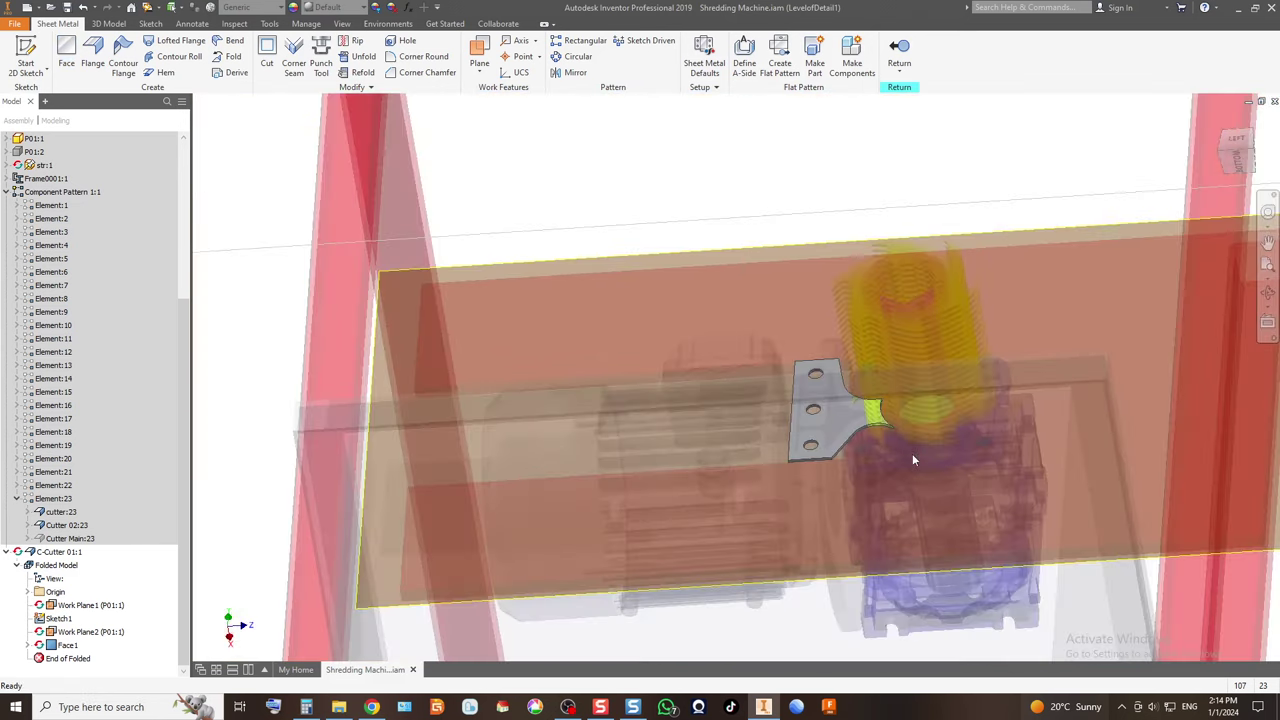
pyautogui.scroll(8, 912, 460)
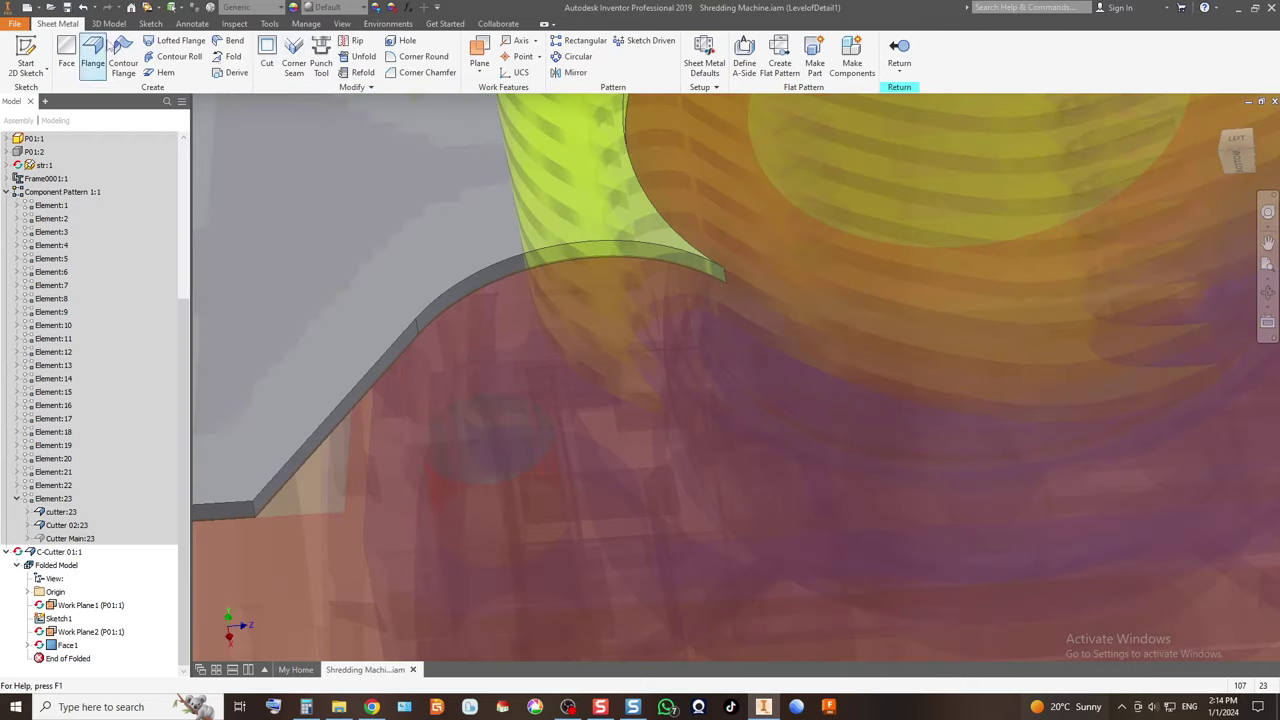
pyautogui.click(420, 56)
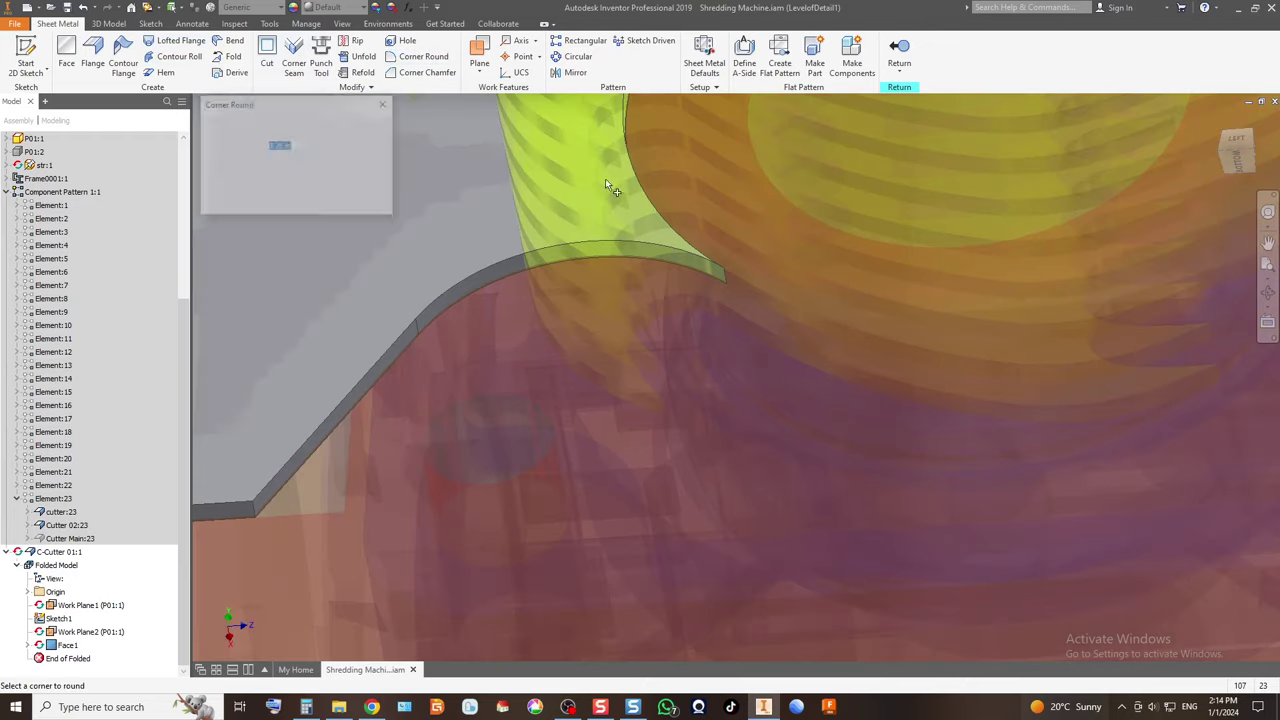
pyautogui.click(725, 276)
pyautogui.click(282, 147)
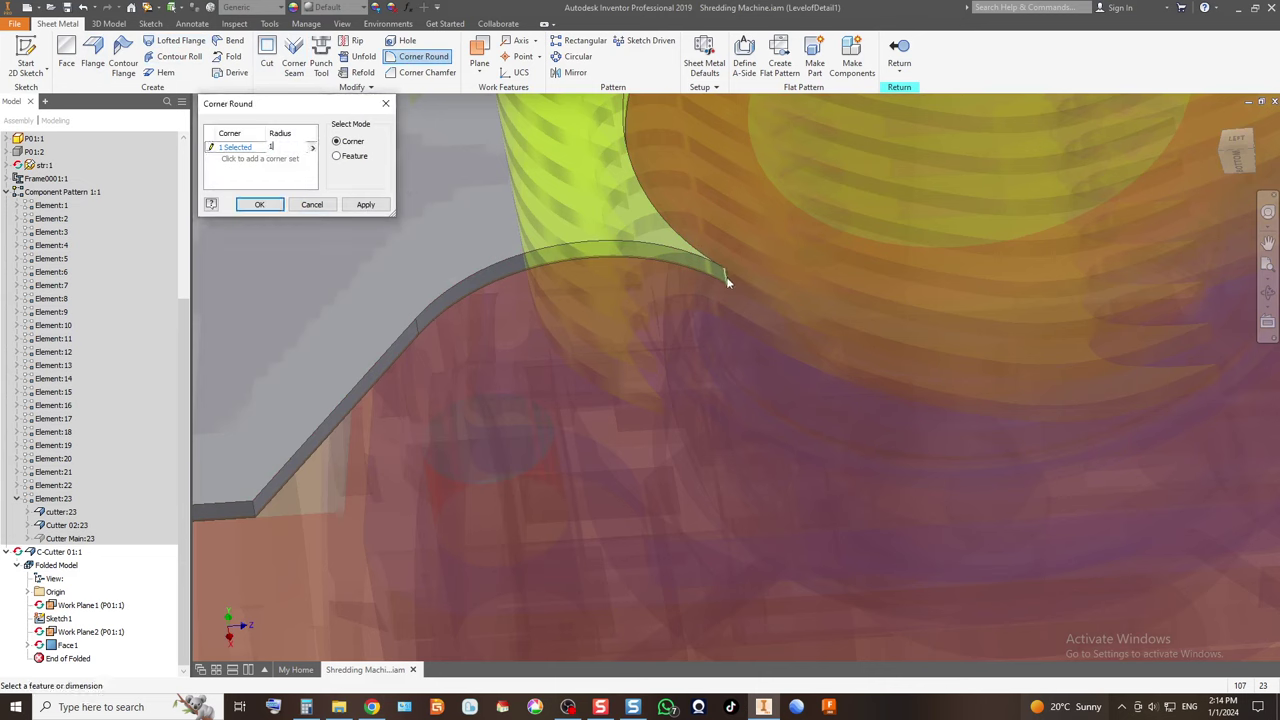
pyautogui.click(312, 205)
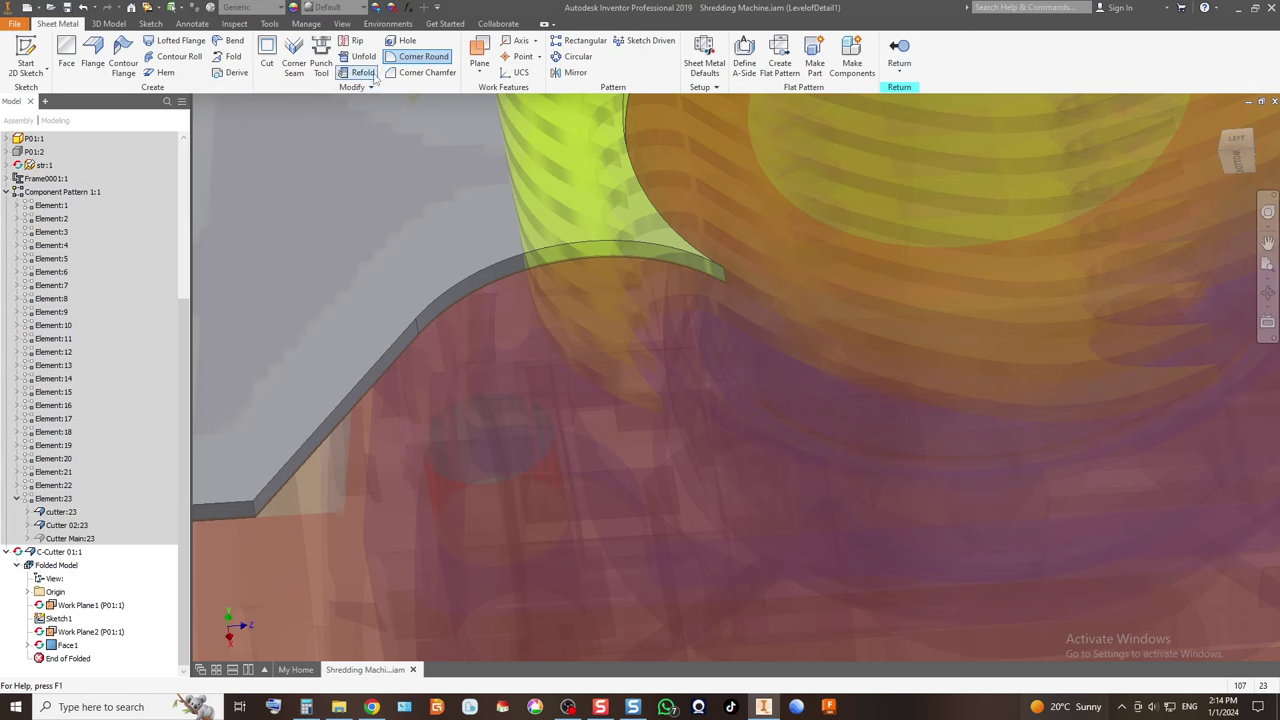
# Round the lower corner at the tip of the plate's curved arm with a 0.25 in radius.
pyautogui.click(399, 62)
pyautogui.click(727, 281)
pyautogui.click(364, 205)
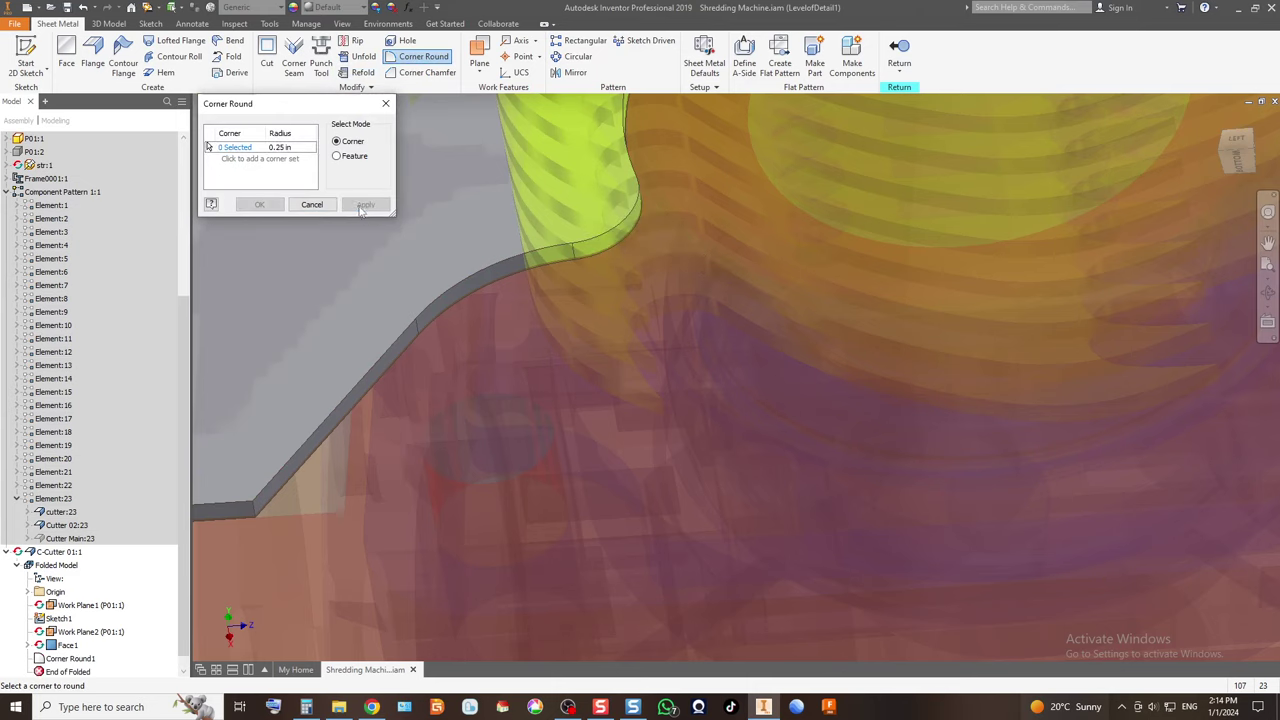
pyautogui.scroll(-3, 576, 245)
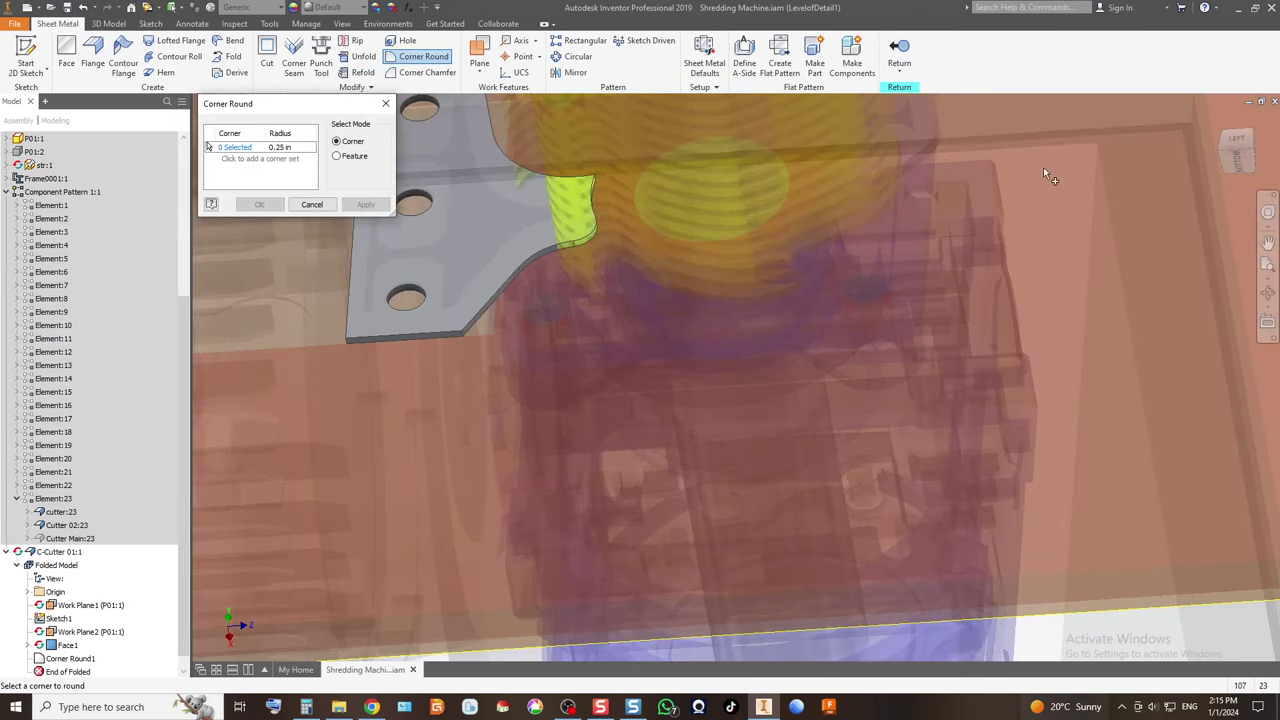
pyautogui.click(1236, 139)
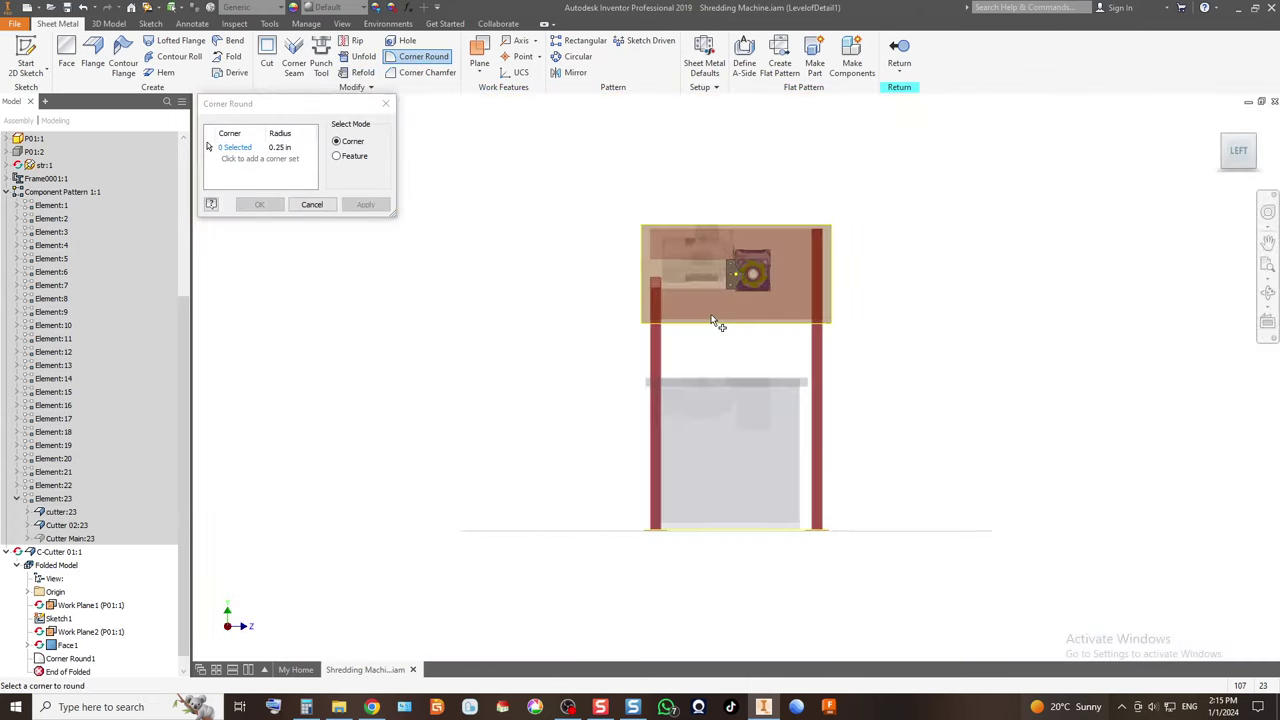
pyautogui.scroll(10, 744, 273)
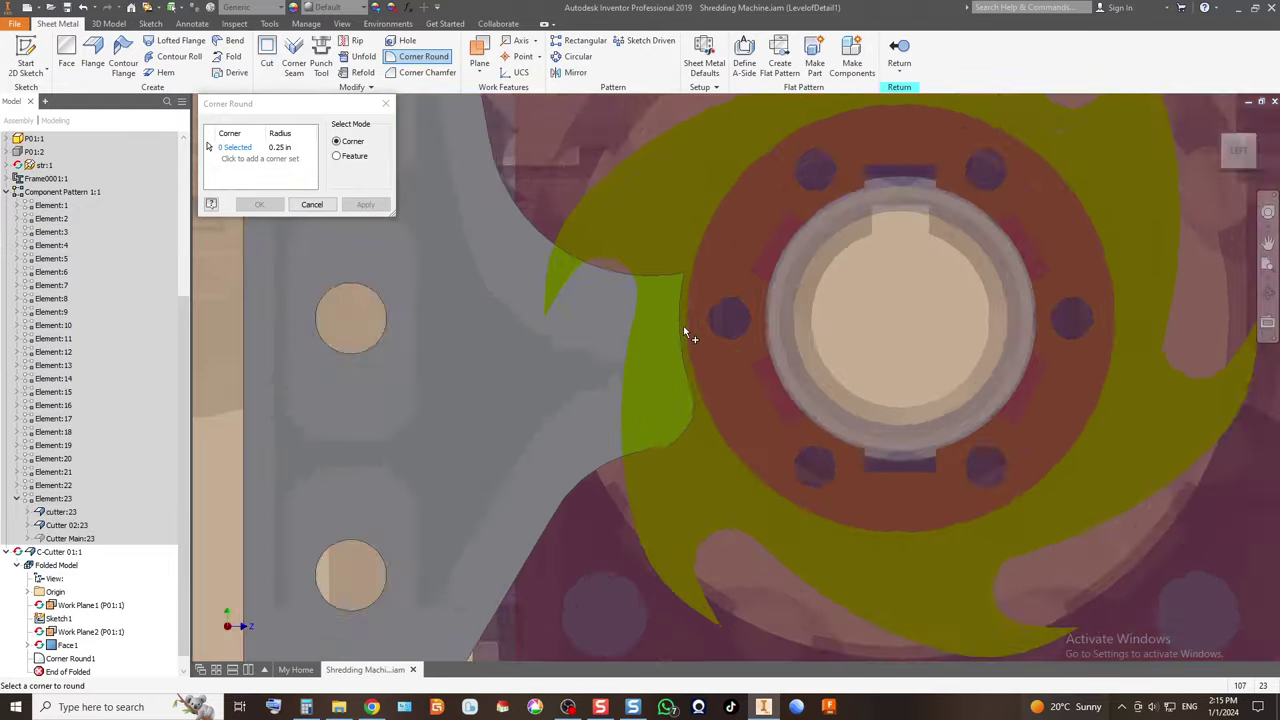
pyautogui.scroll(4, 685, 332)
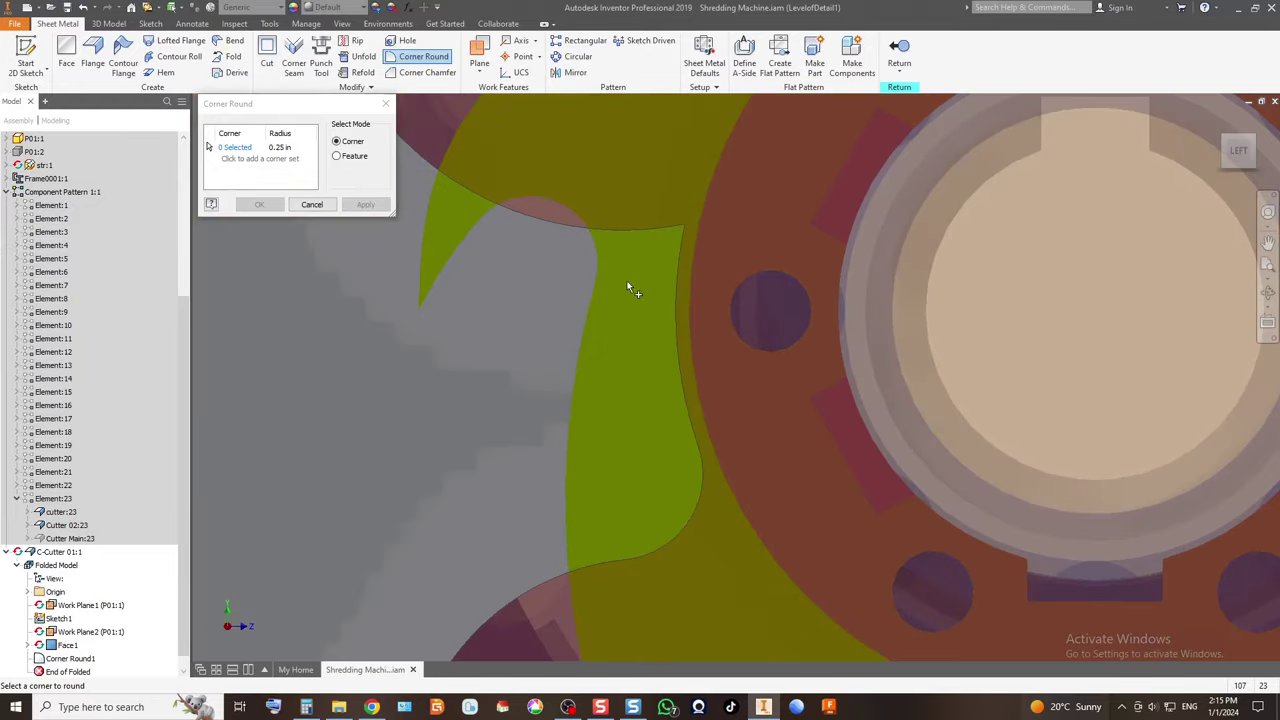
pyautogui.click(311, 204)
pyautogui.scroll(-10, 616, 379)
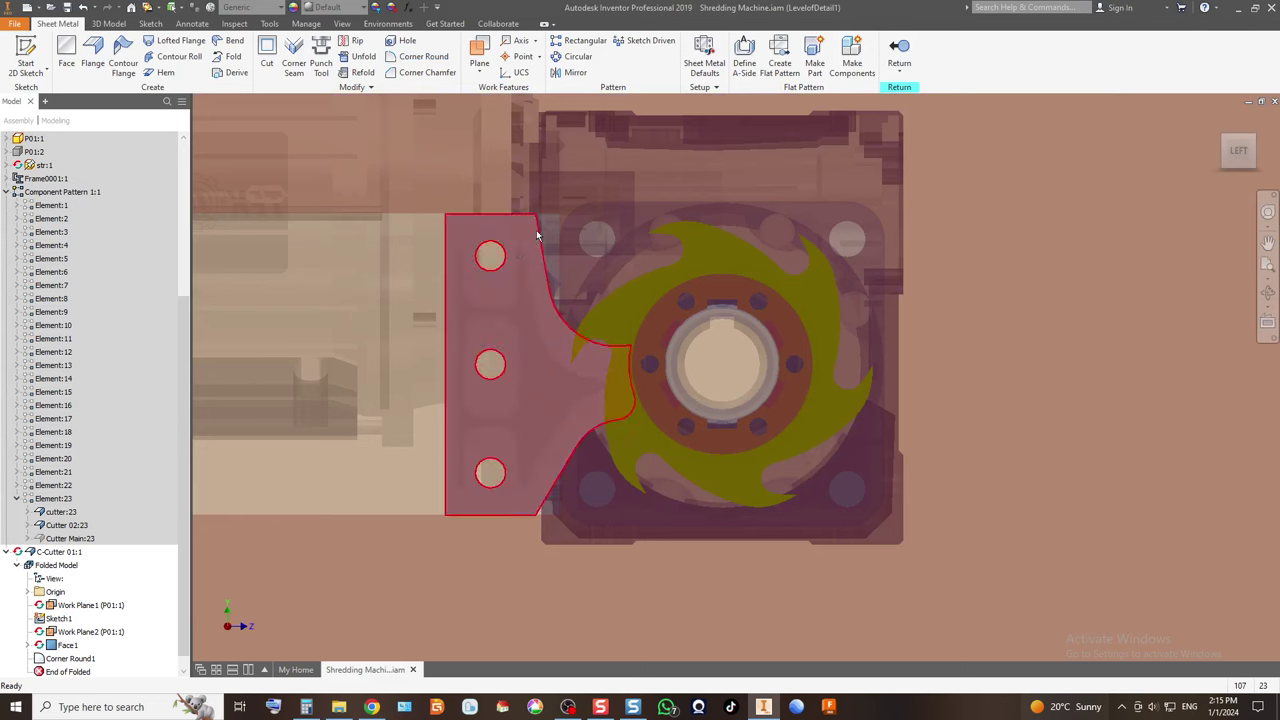
# Start a sketch on the plate's flat face and project the face outline with its three holes into it.
pyautogui.moveTo(1228, 140)
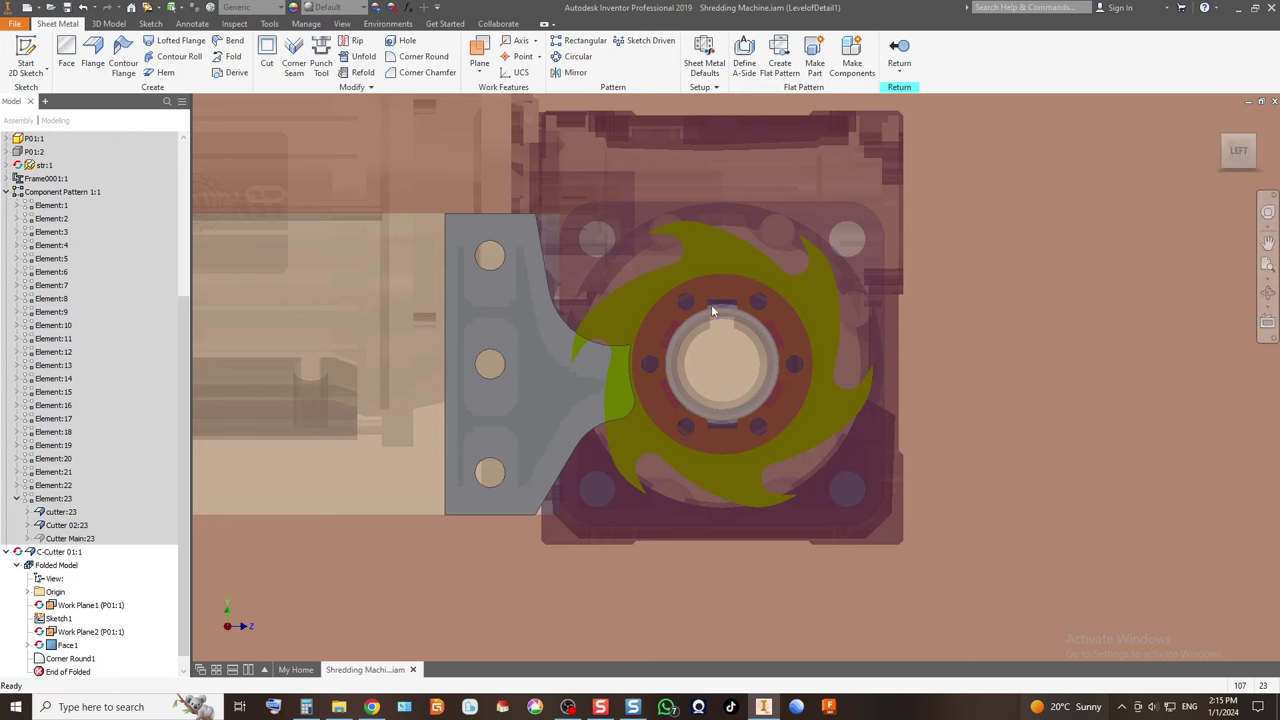
pyautogui.click(525, 310)
pyautogui.click(30, 55)
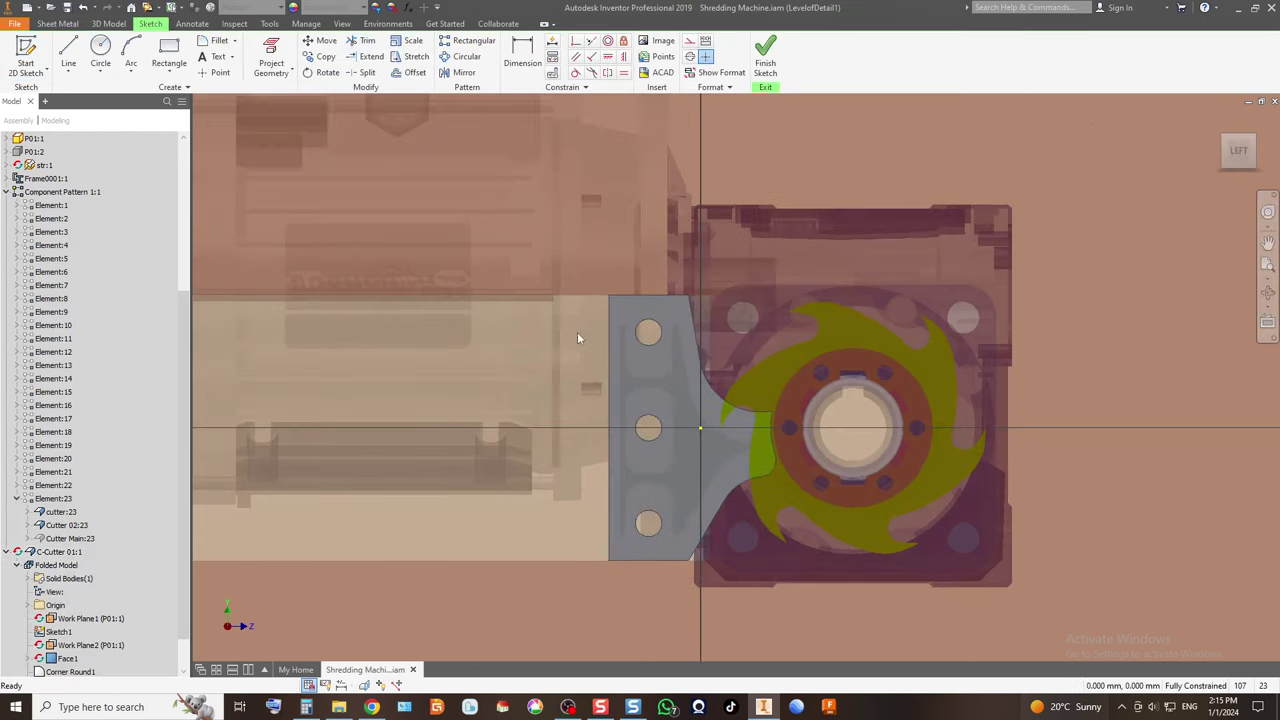
pyautogui.scroll(5, 613, 373)
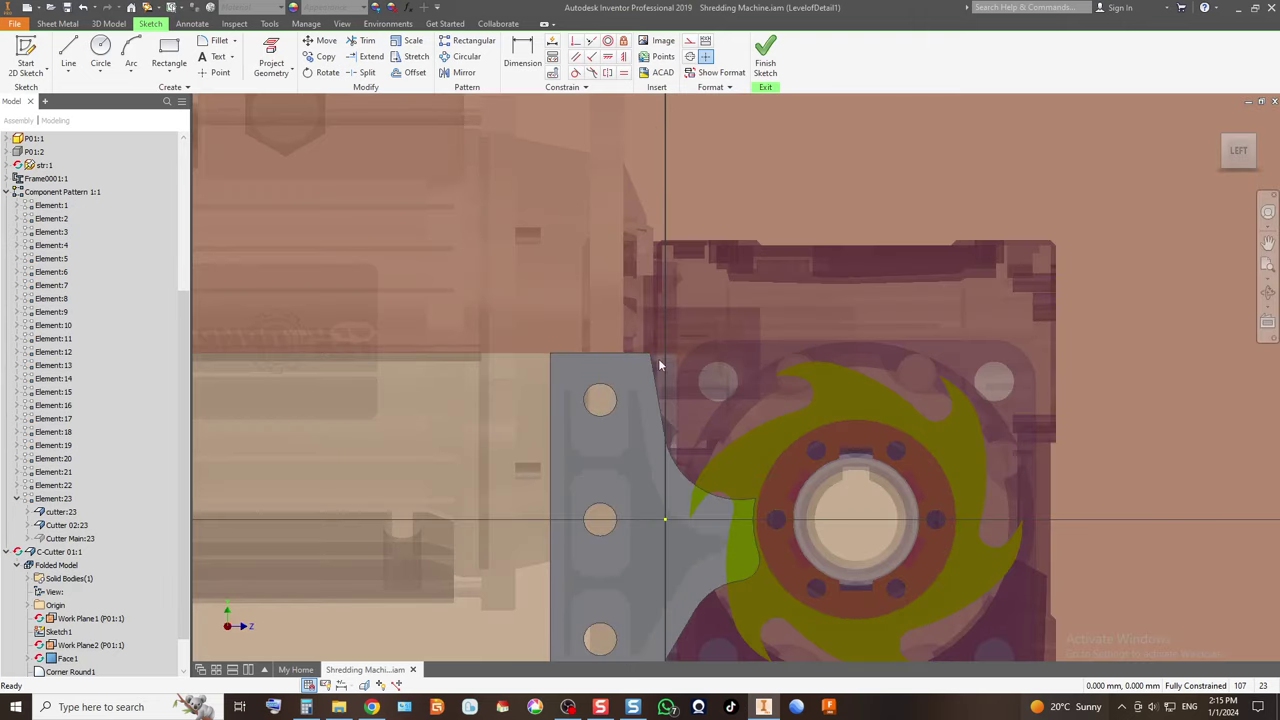
pyautogui.click(68, 55)
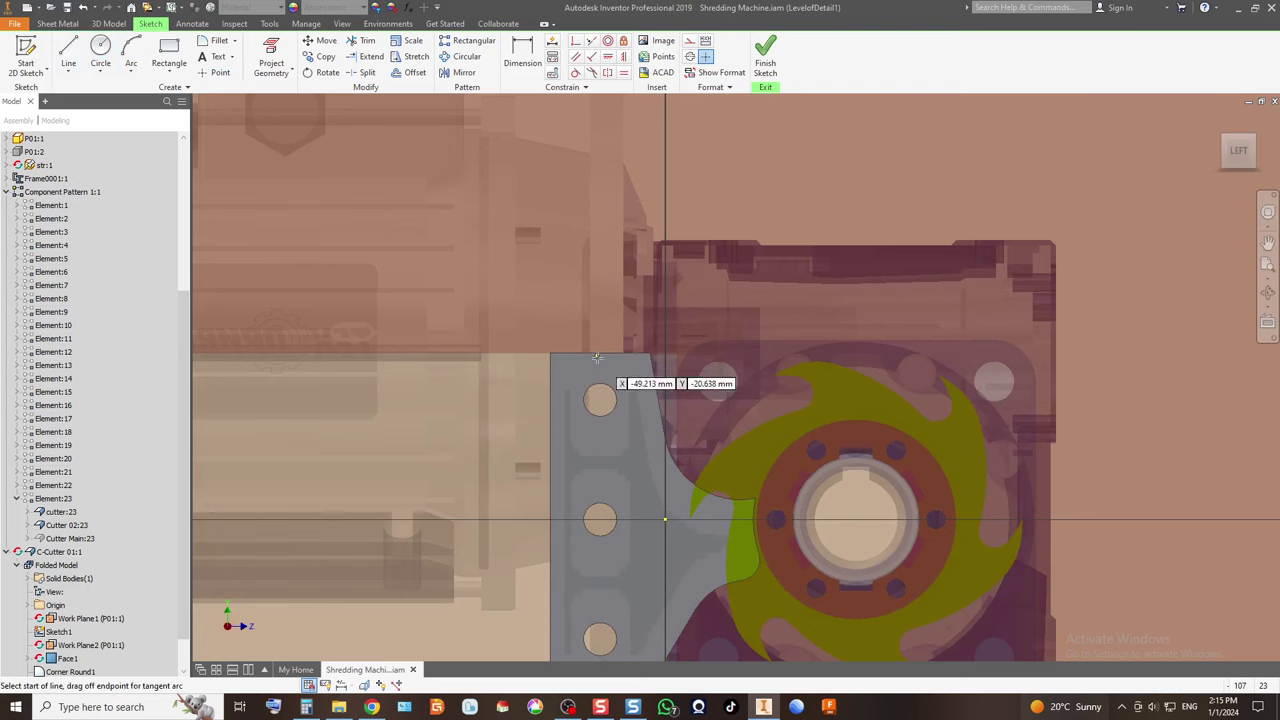
pyautogui.click(271, 55)
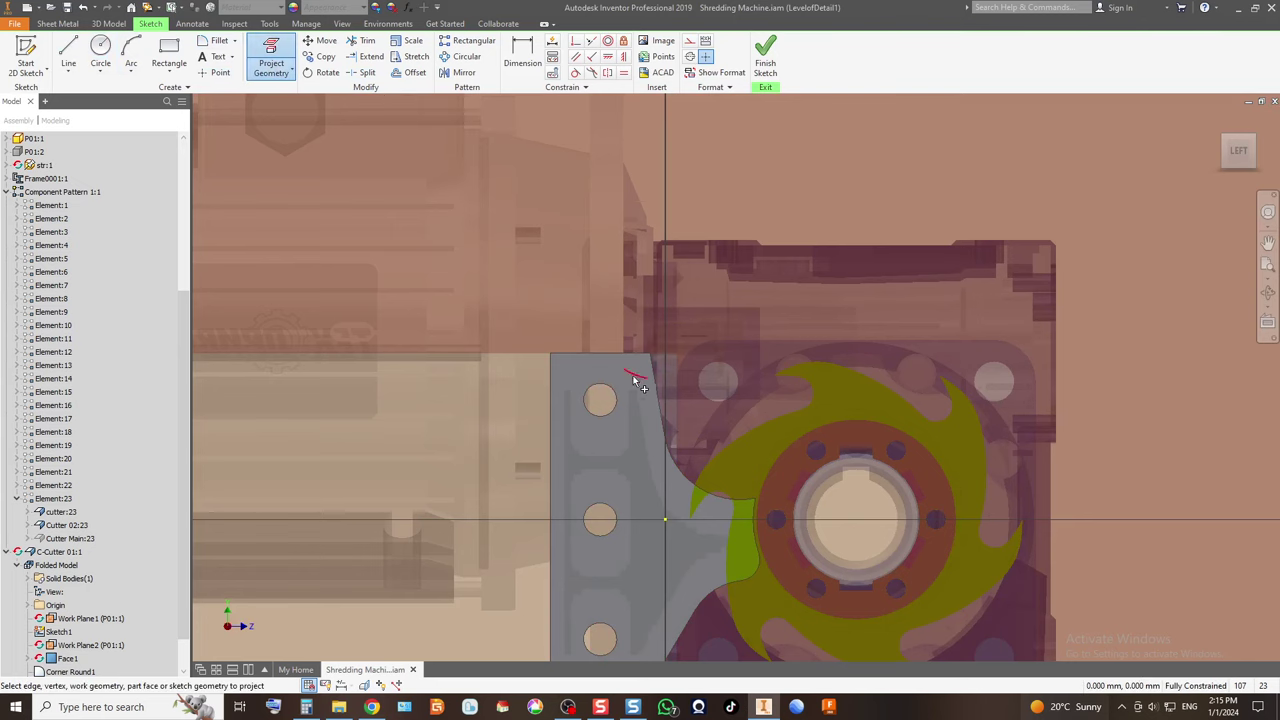
pyautogui.click(645, 360)
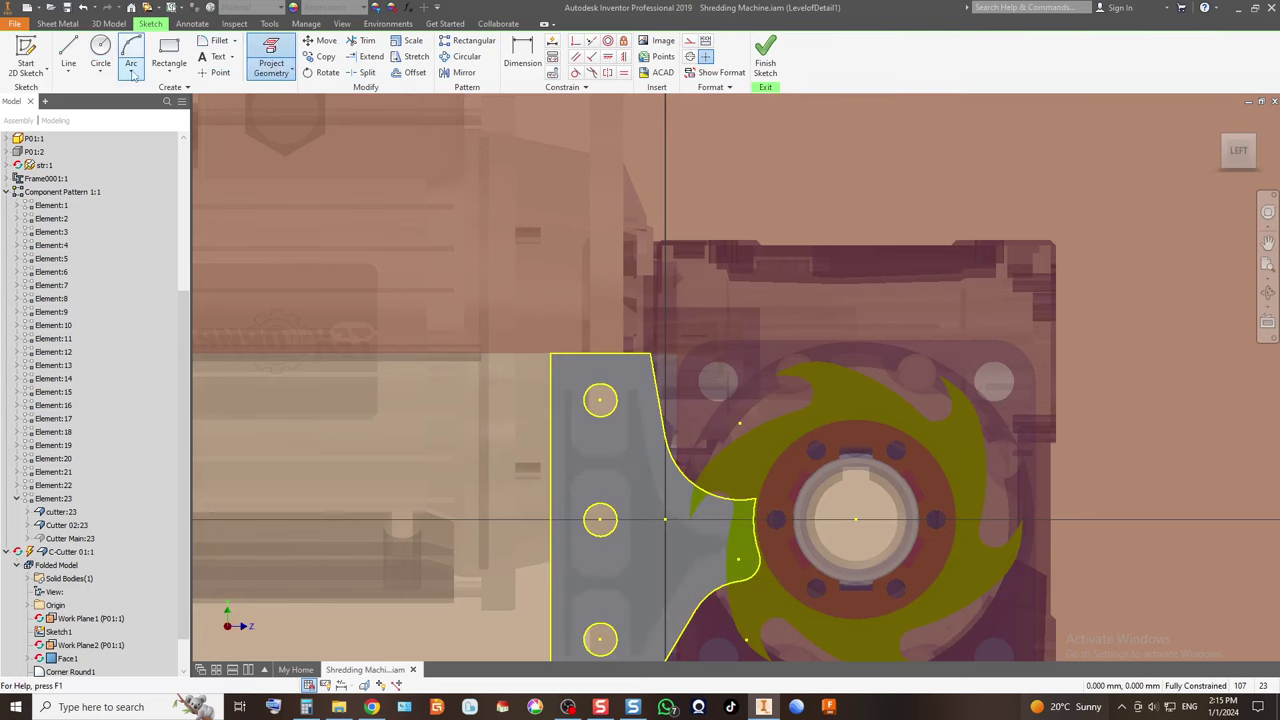
# Sketch a closed outline about 22 mm high above the plate's upper edge, with a vertical outer side and a slanted inner side.
pyautogui.click(76, 48)
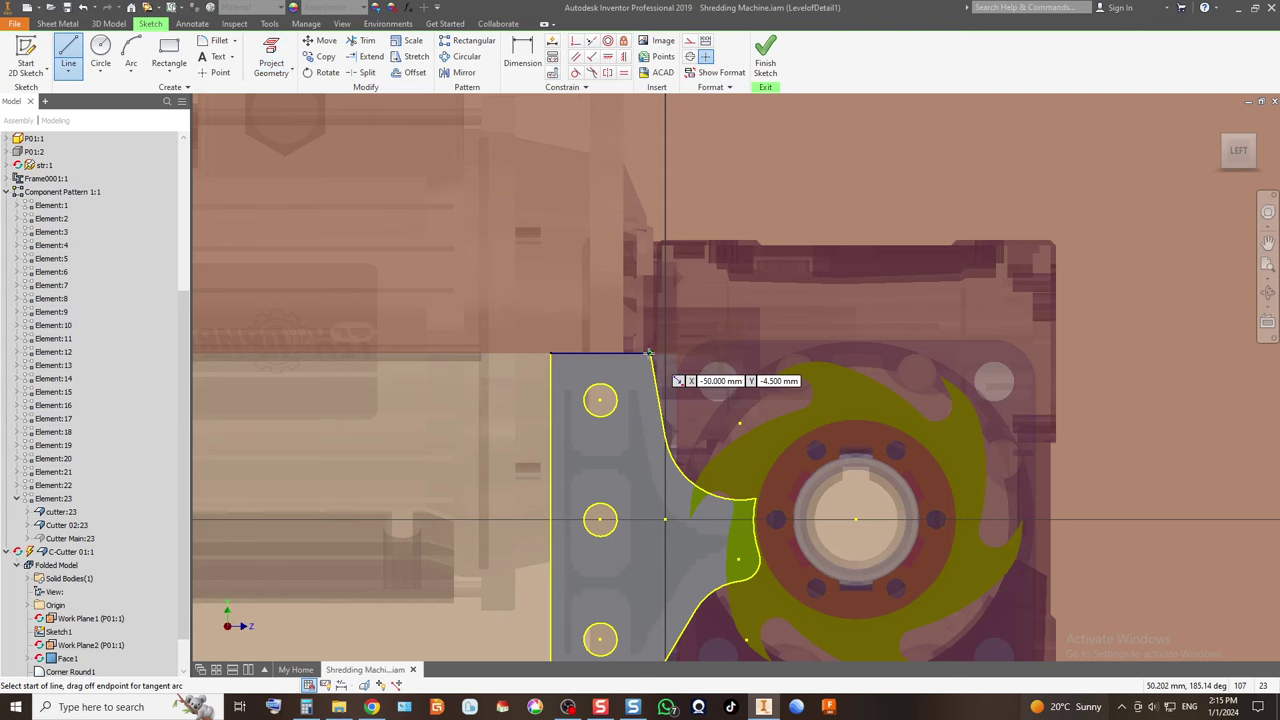
pyautogui.click(649, 353)
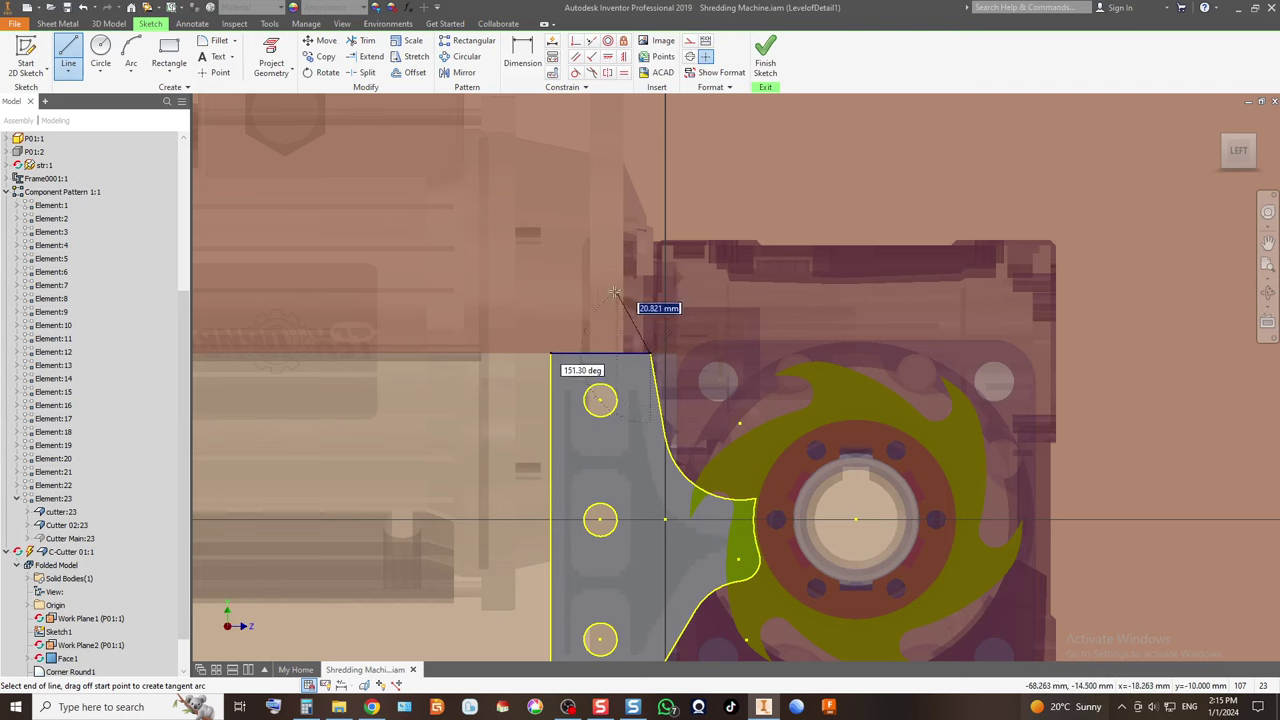
pyautogui.click(606, 284)
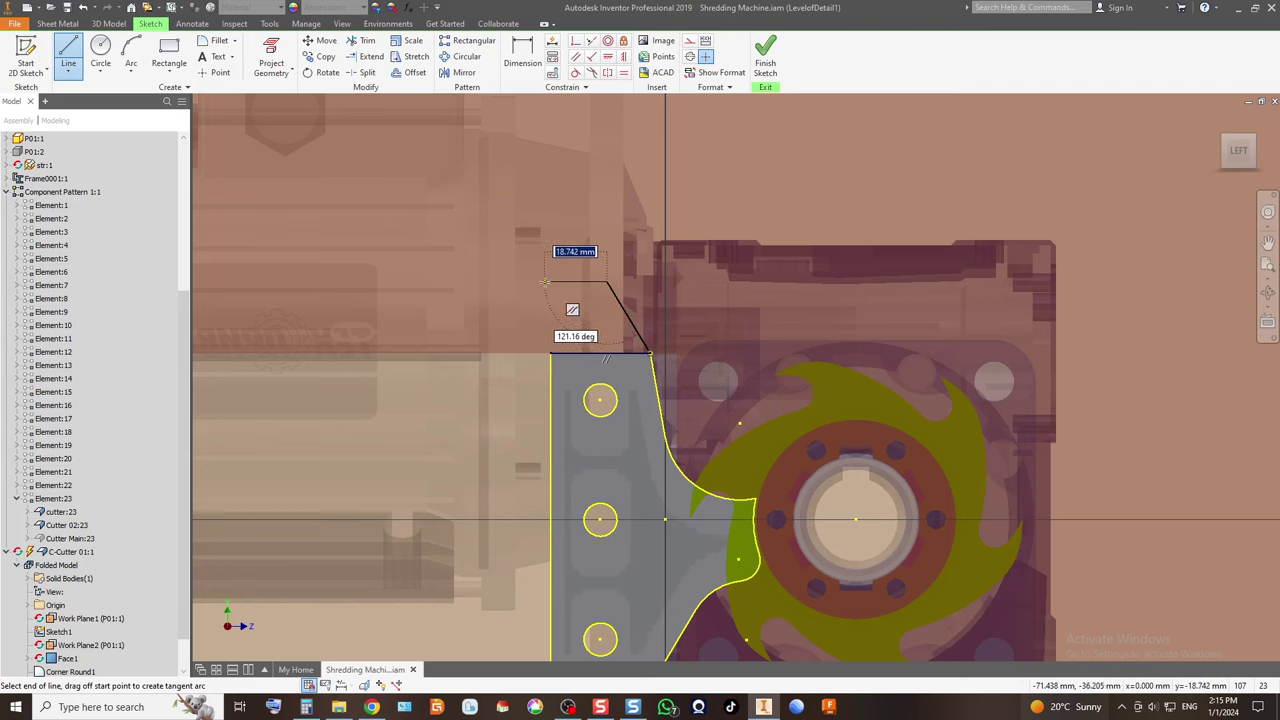
pyautogui.click(550, 283)
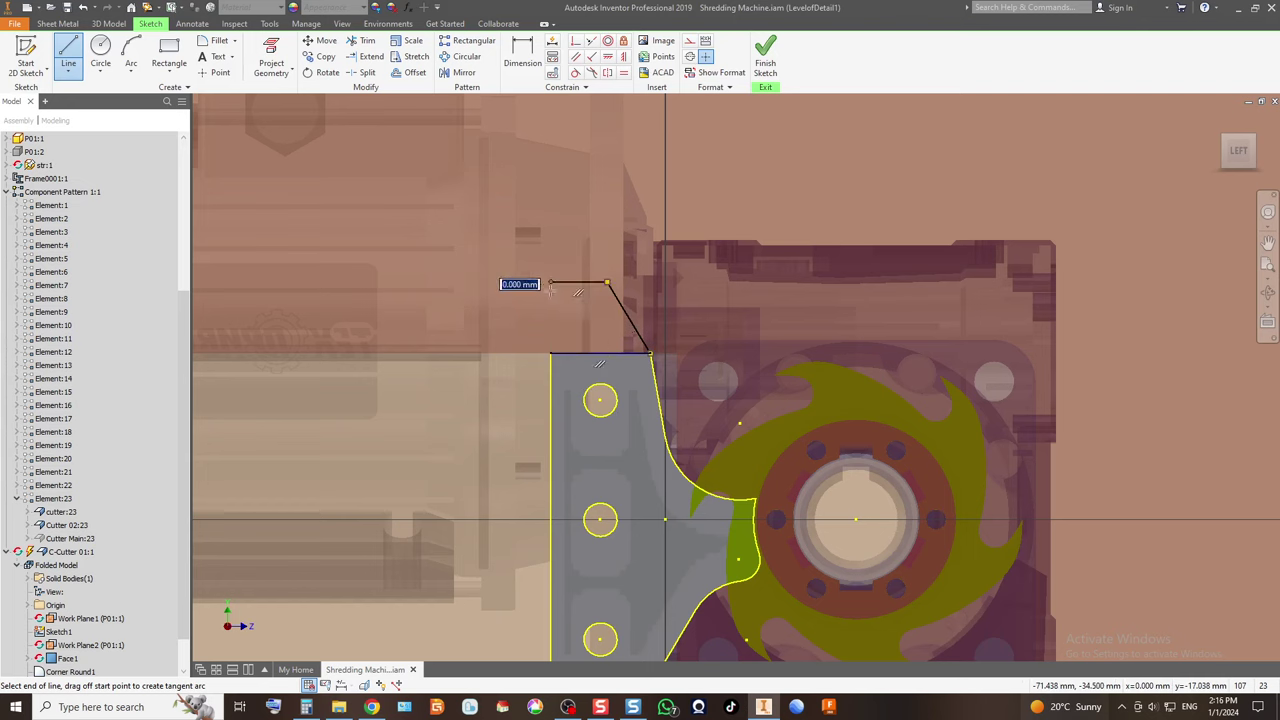
pyautogui.click(550, 352)
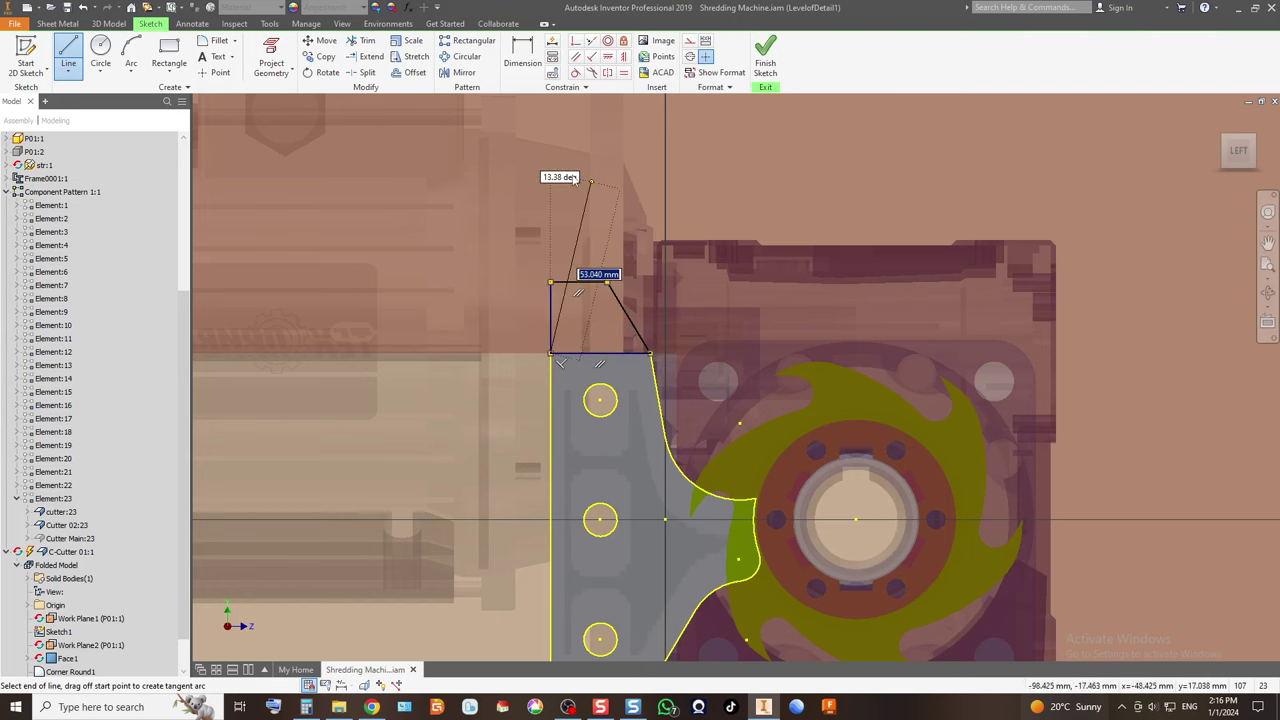
pyautogui.press('Escape')
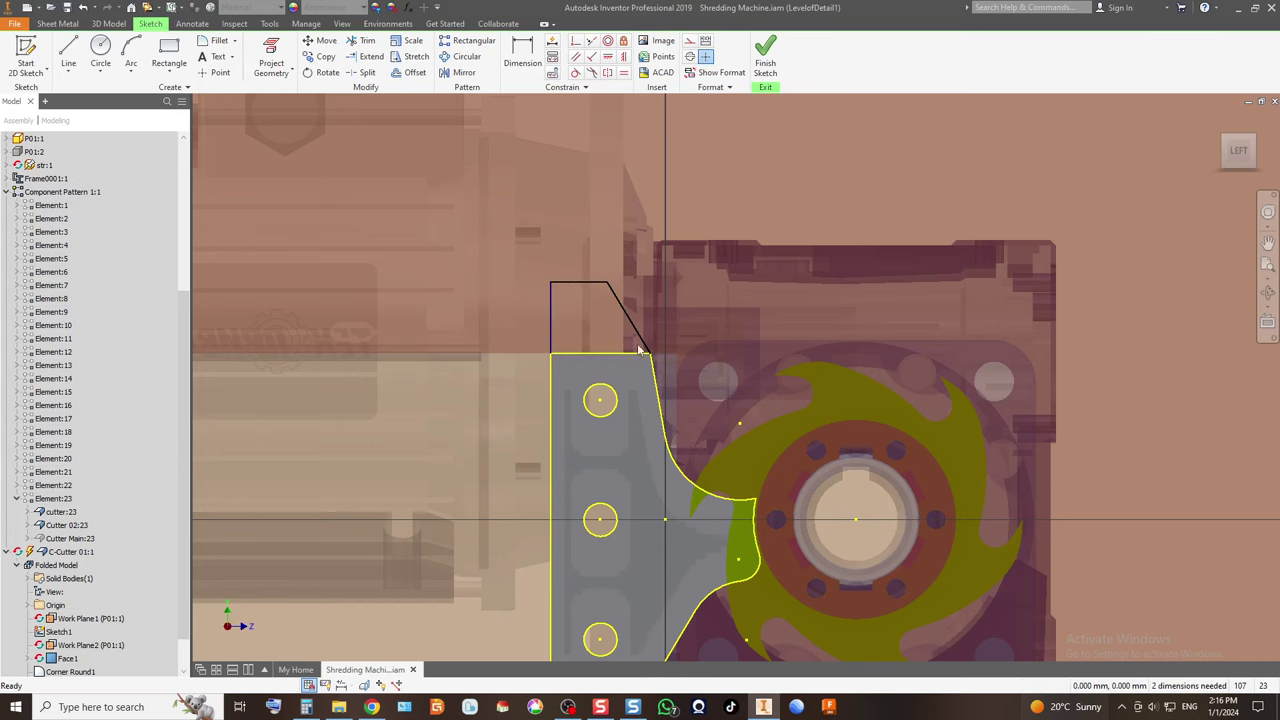
# Dimension the upper outline with a 60° slanted side and a 20 mm height, and finish the sketch.
pyautogui.click(522, 55)
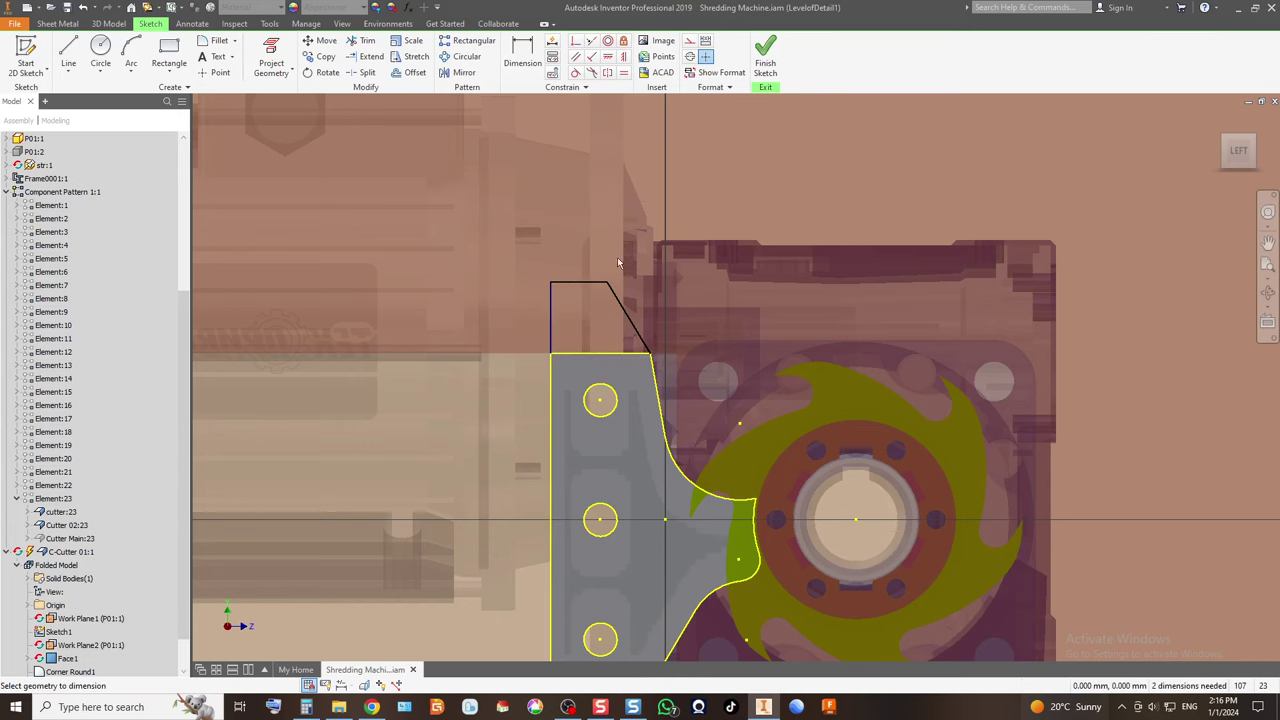
pyautogui.click(613, 338)
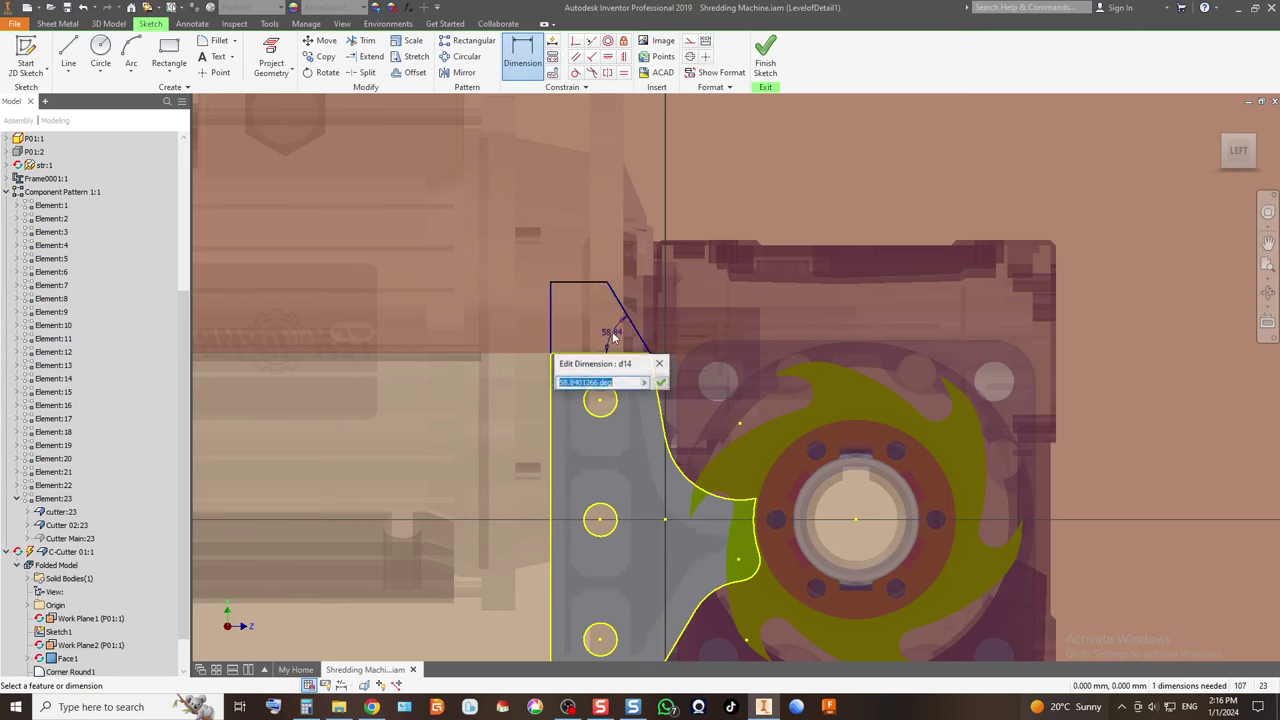
pyautogui.press('Return')
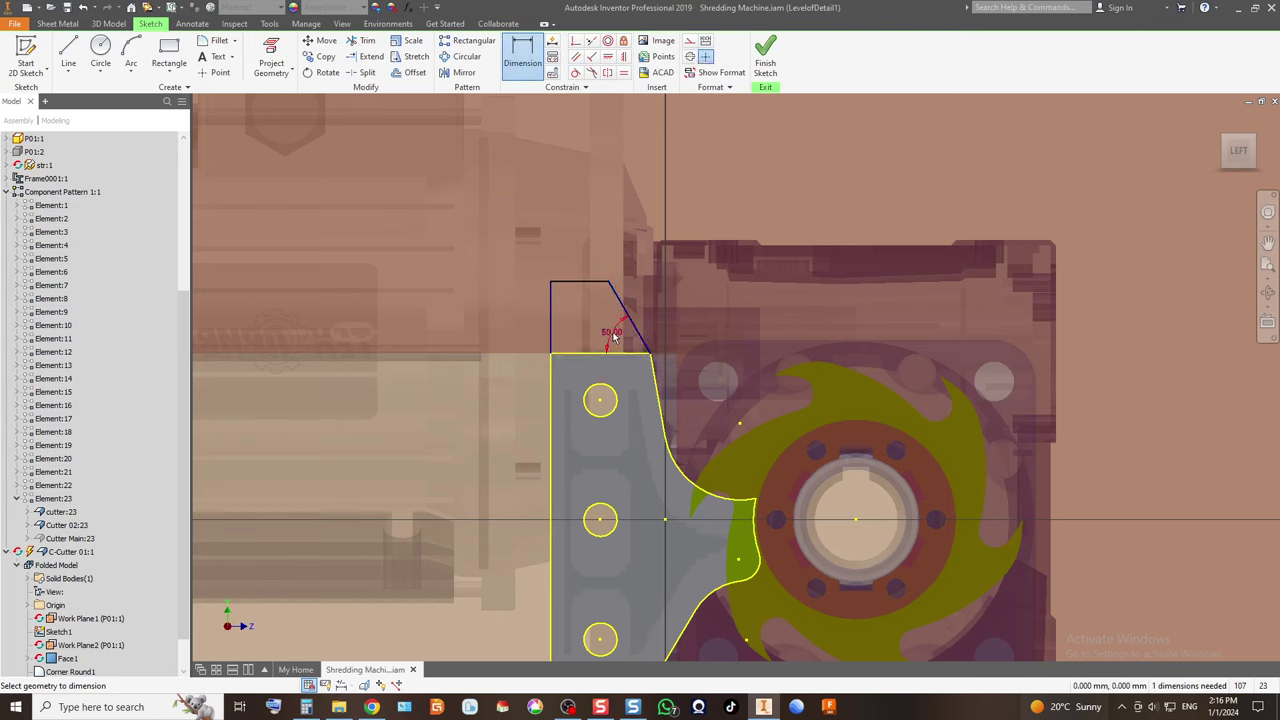
pyautogui.click(549, 323)
pyautogui.click(533, 318)
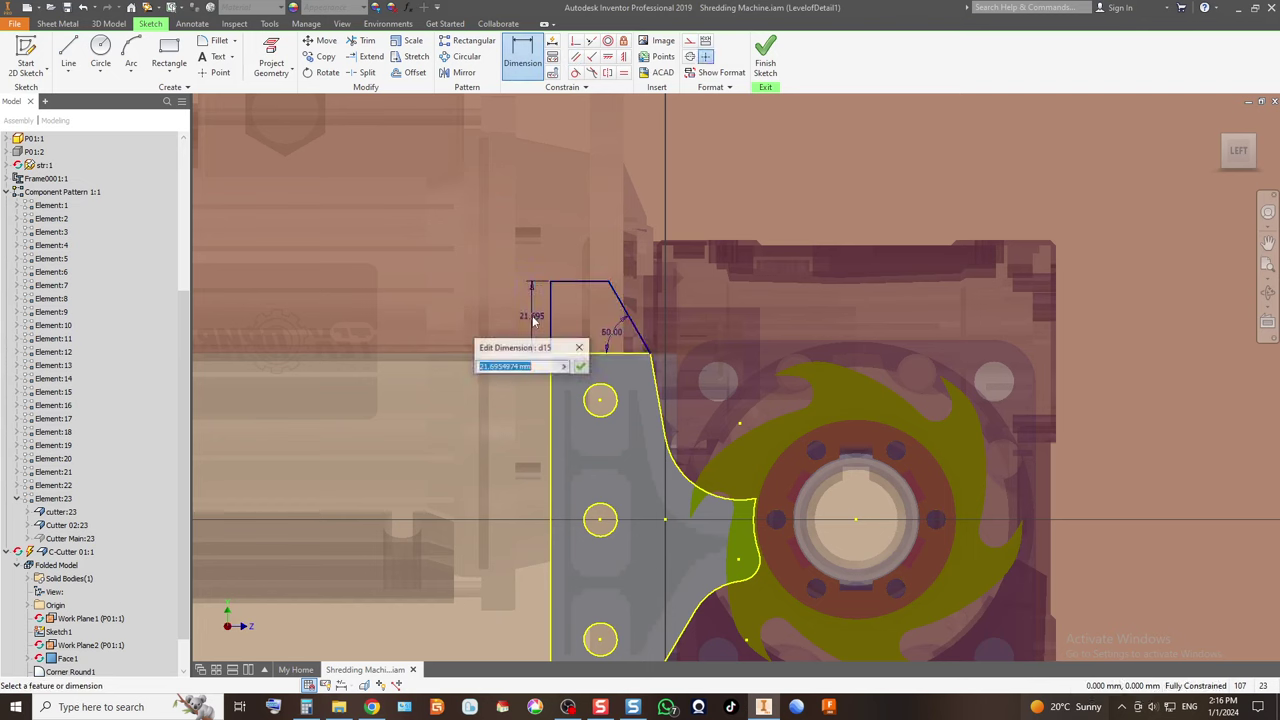
pyautogui.write('20')
pyautogui.press('Return')
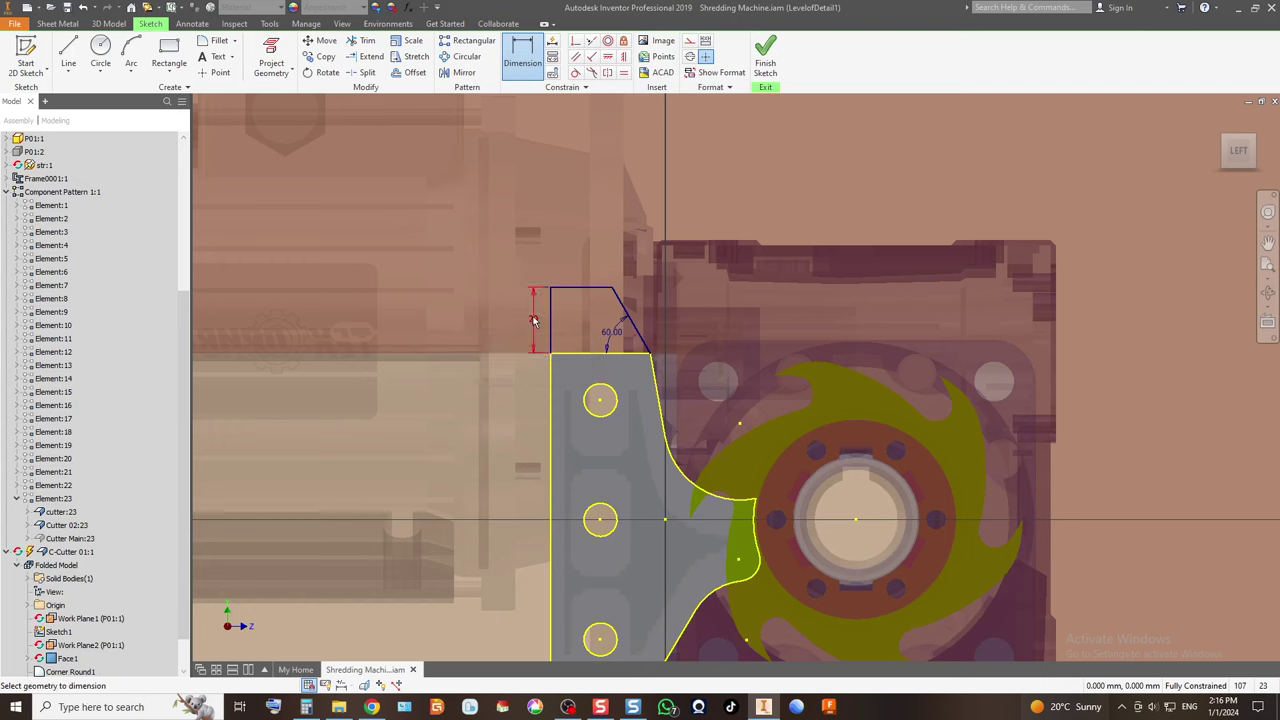
pyautogui.click(577, 290)
pyautogui.click(574, 266)
pyautogui.press('Escape')
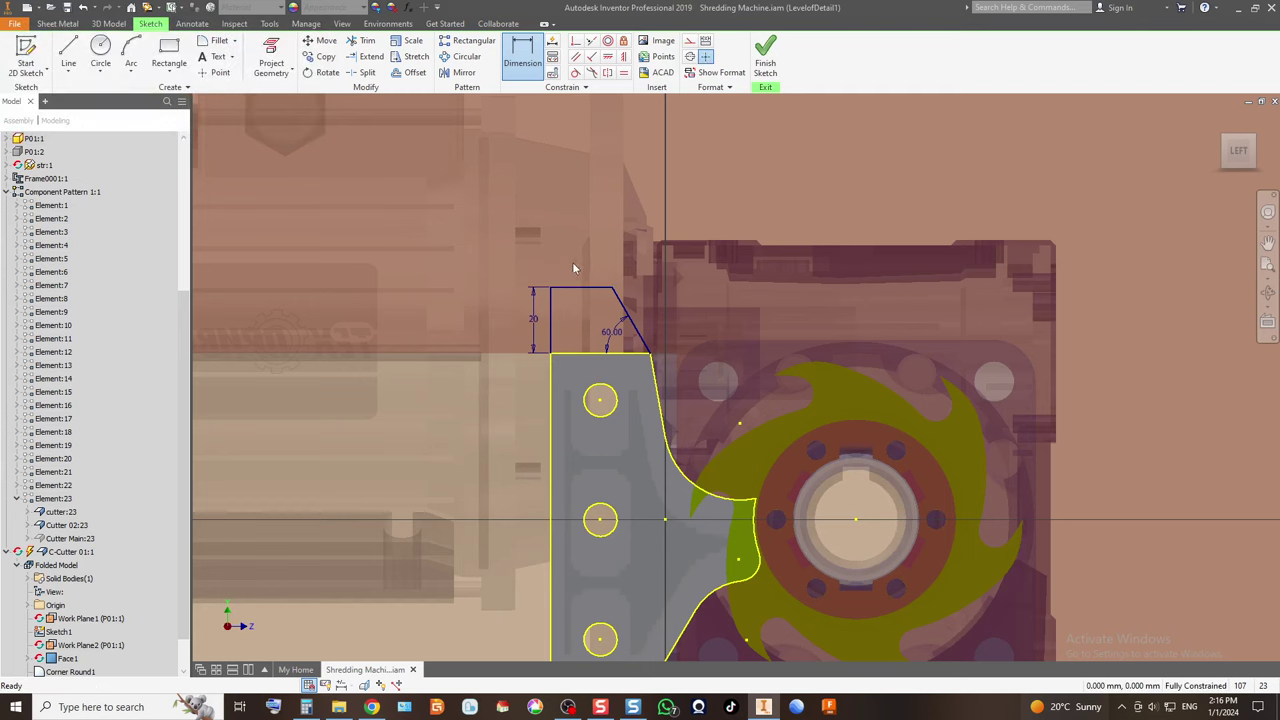
pyautogui.press('Escape')
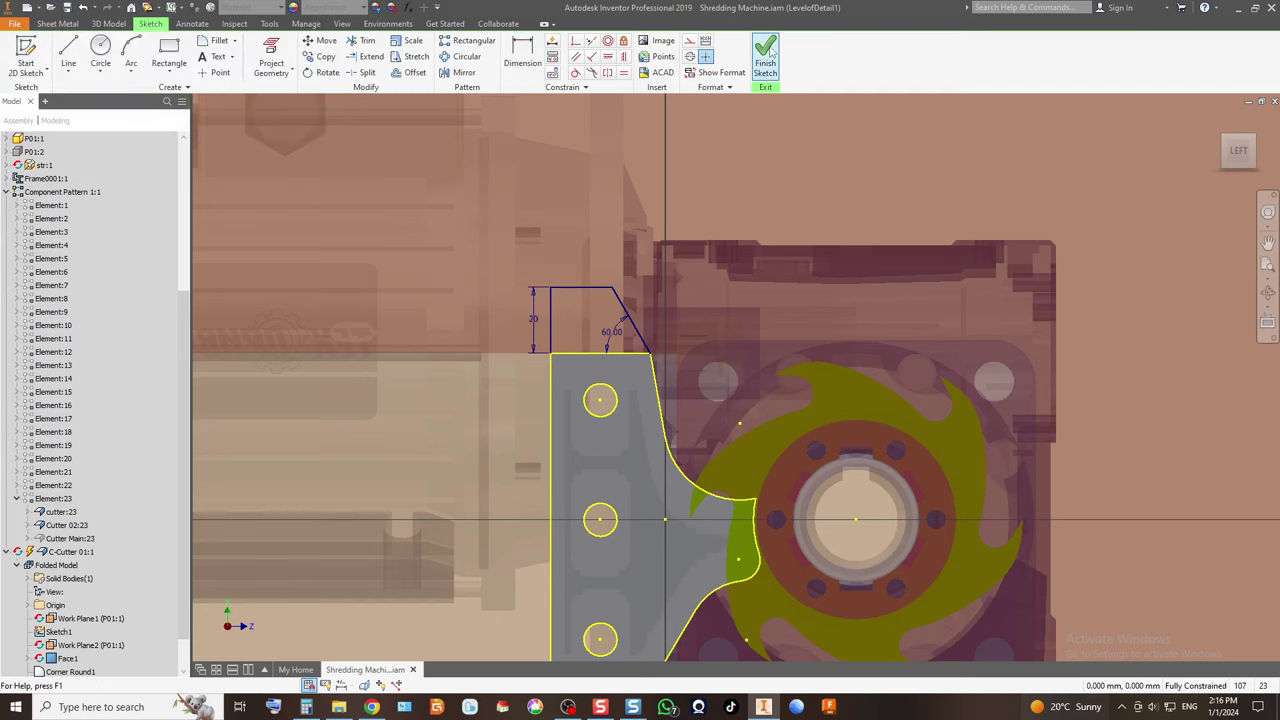
pyautogui.click(765, 55)
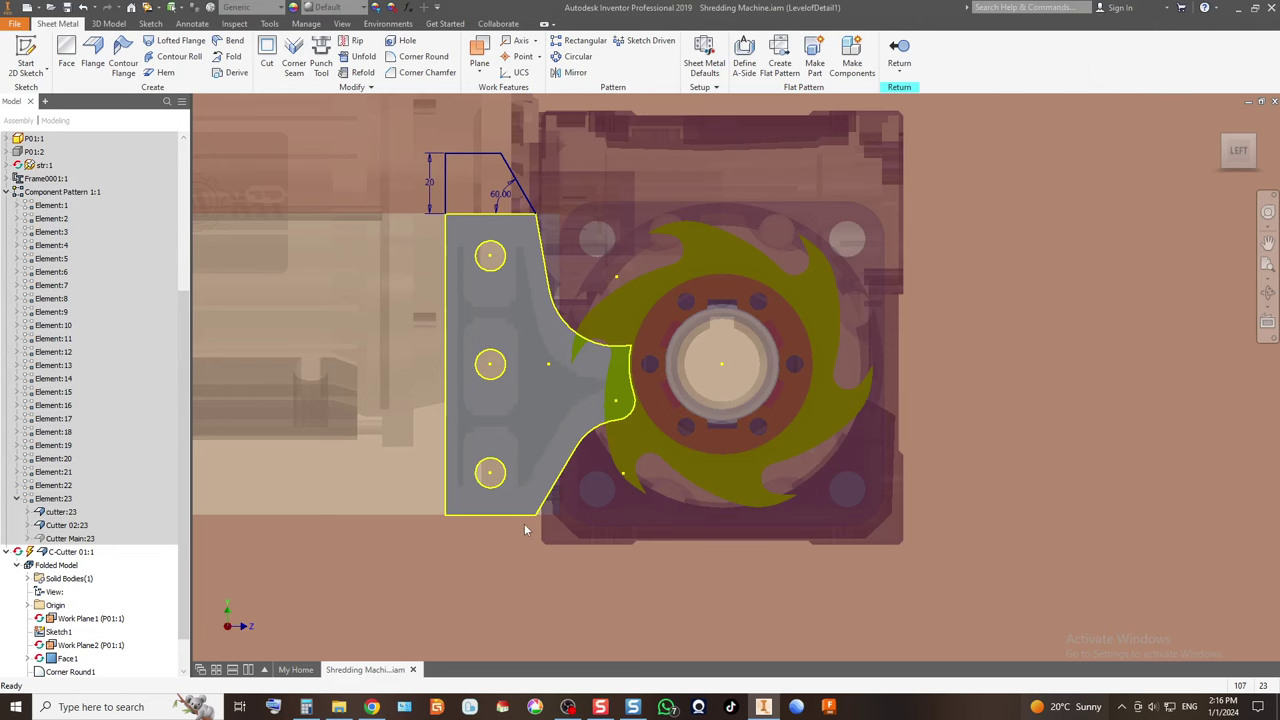
# Reopen the added-outline sketch and draw a rectangle about 12 mm high directly below the plate, spanning its full lower edge.
pyautogui.scroll(3, 465, 525)
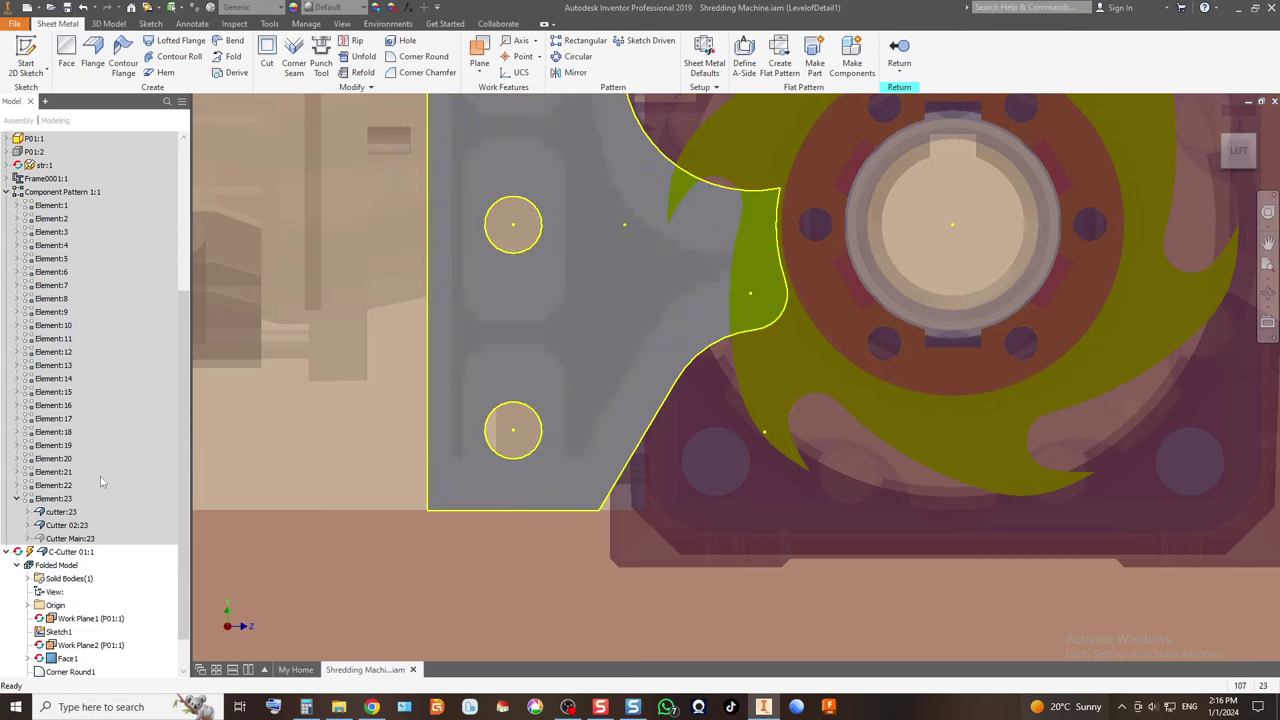
pyautogui.scroll(-1, 70, 680)
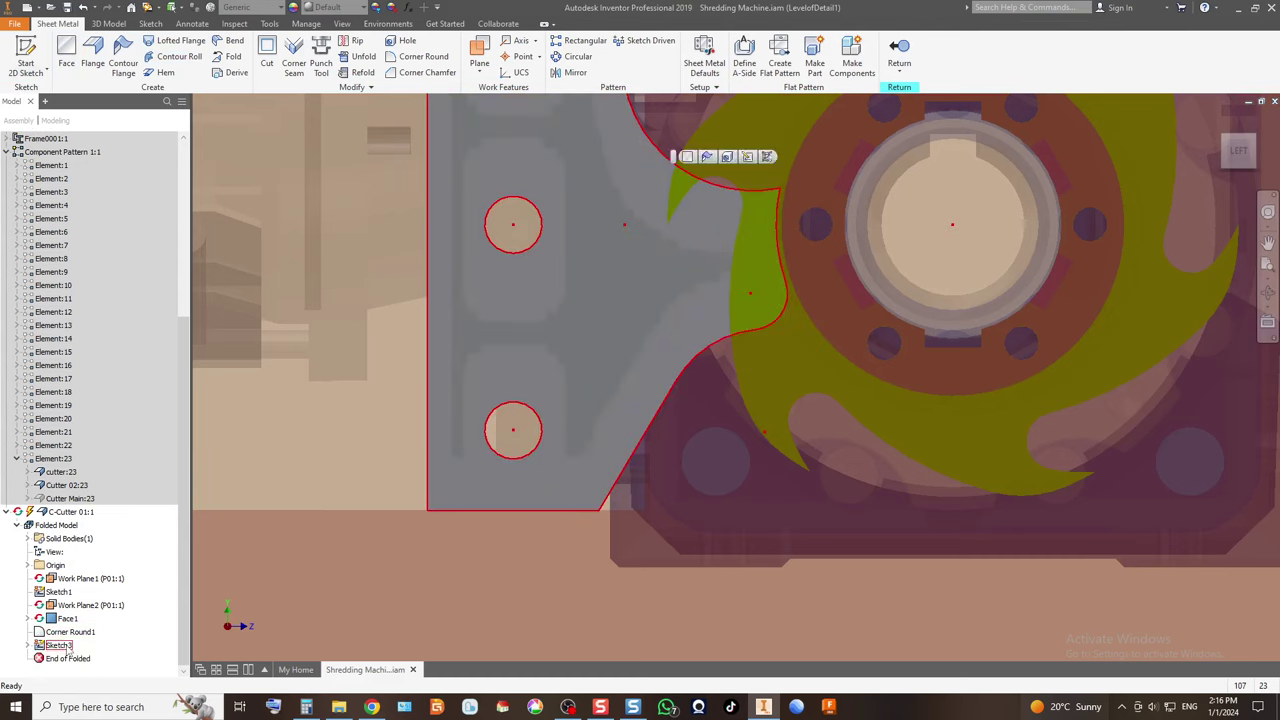
pyautogui.doubleClick(58, 645)
pyautogui.scroll(-2, 589, 380)
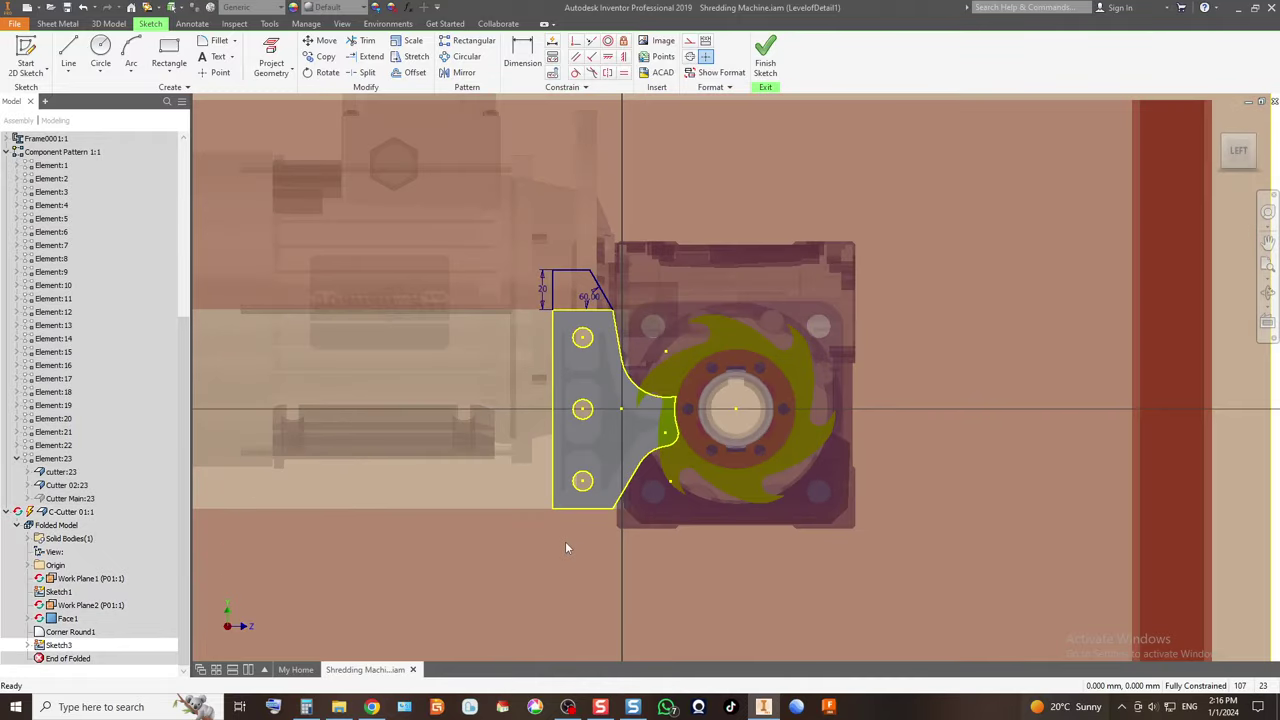
pyautogui.scroll(3, 565, 541)
pyautogui.click(169, 55)
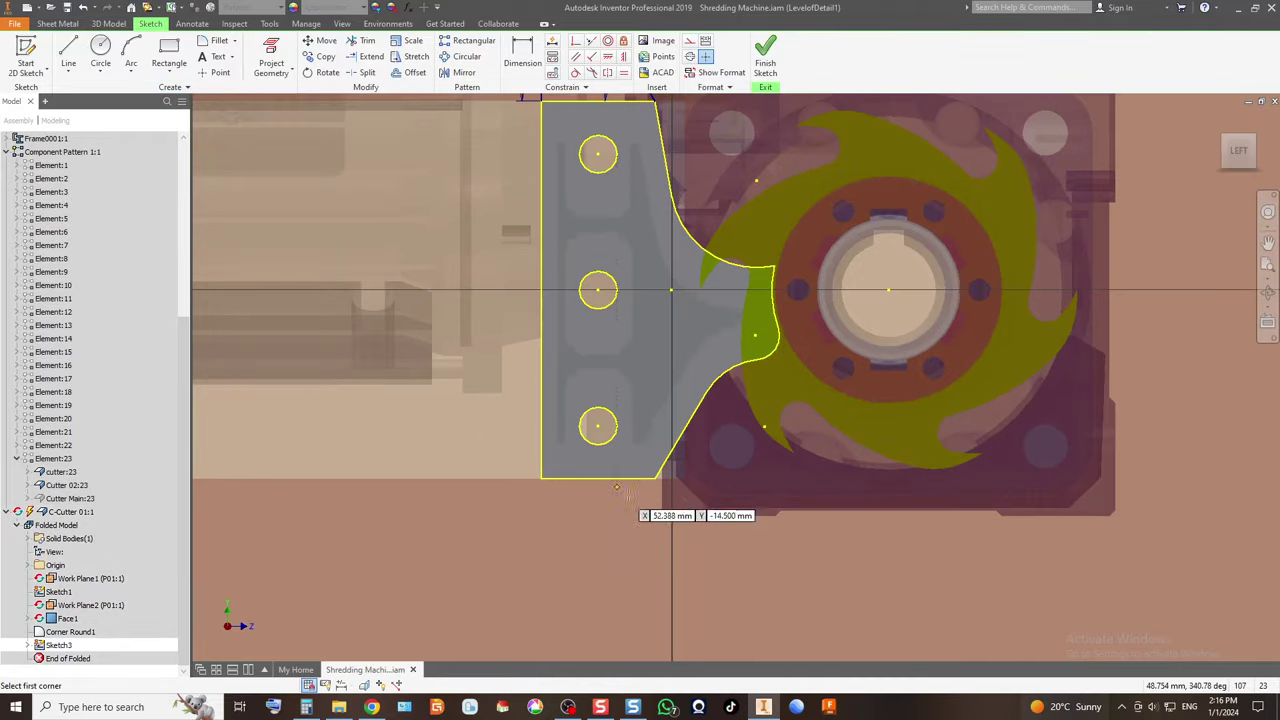
pyautogui.click(654, 478)
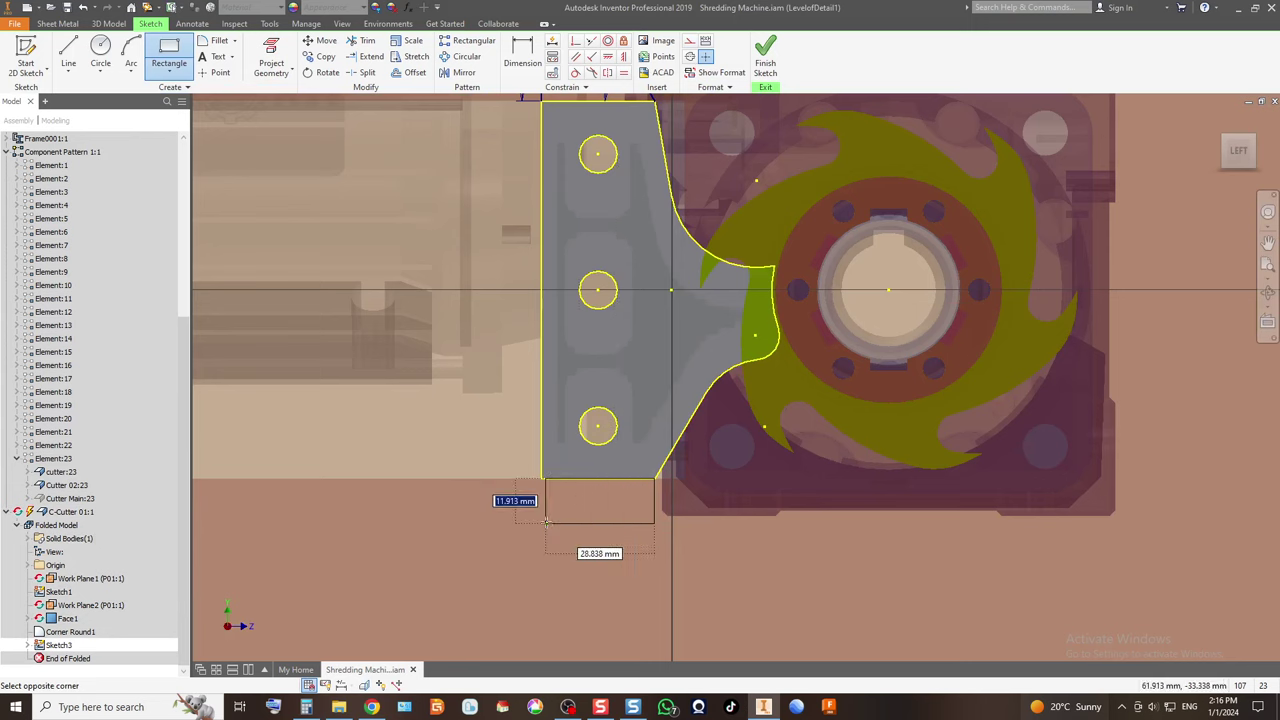
pyautogui.click(541, 523)
# Set the lower rectangle's height to 10 mm and finish the sketch.
pyautogui.click(522, 55)
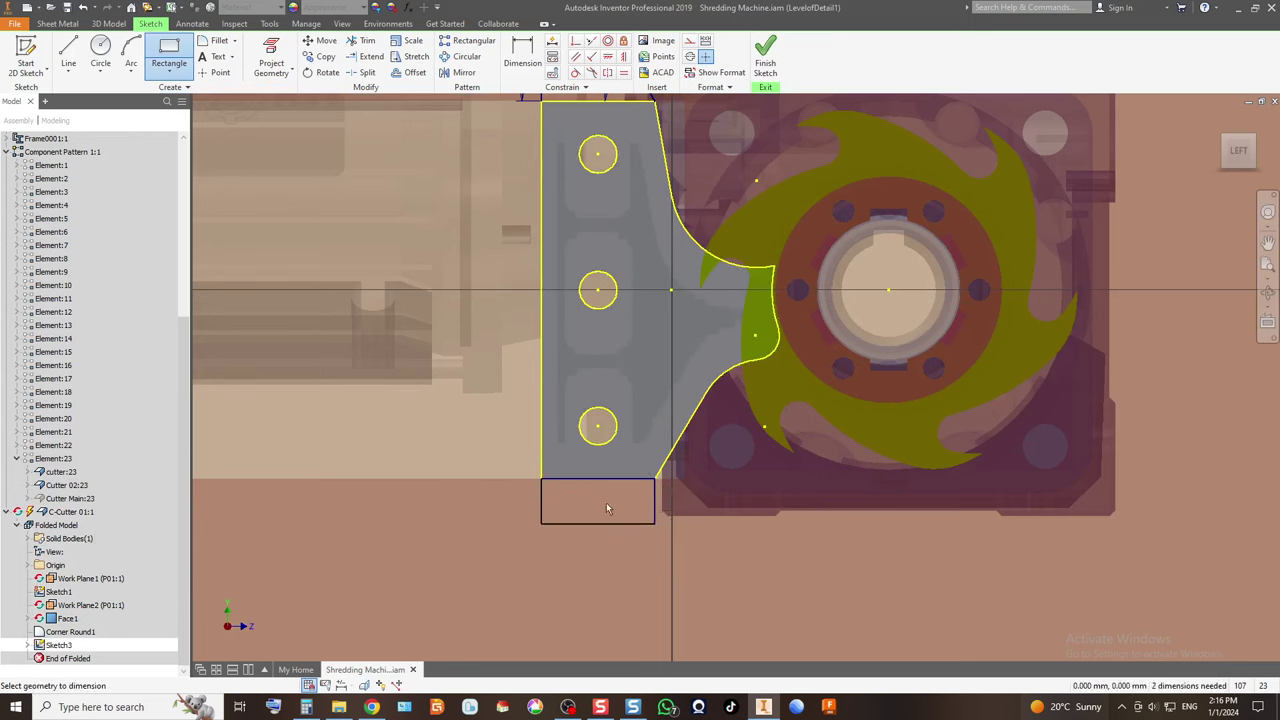
pyautogui.click(601, 523)
pyautogui.click(603, 490)
pyautogui.write('10')
pyautogui.press('Return')
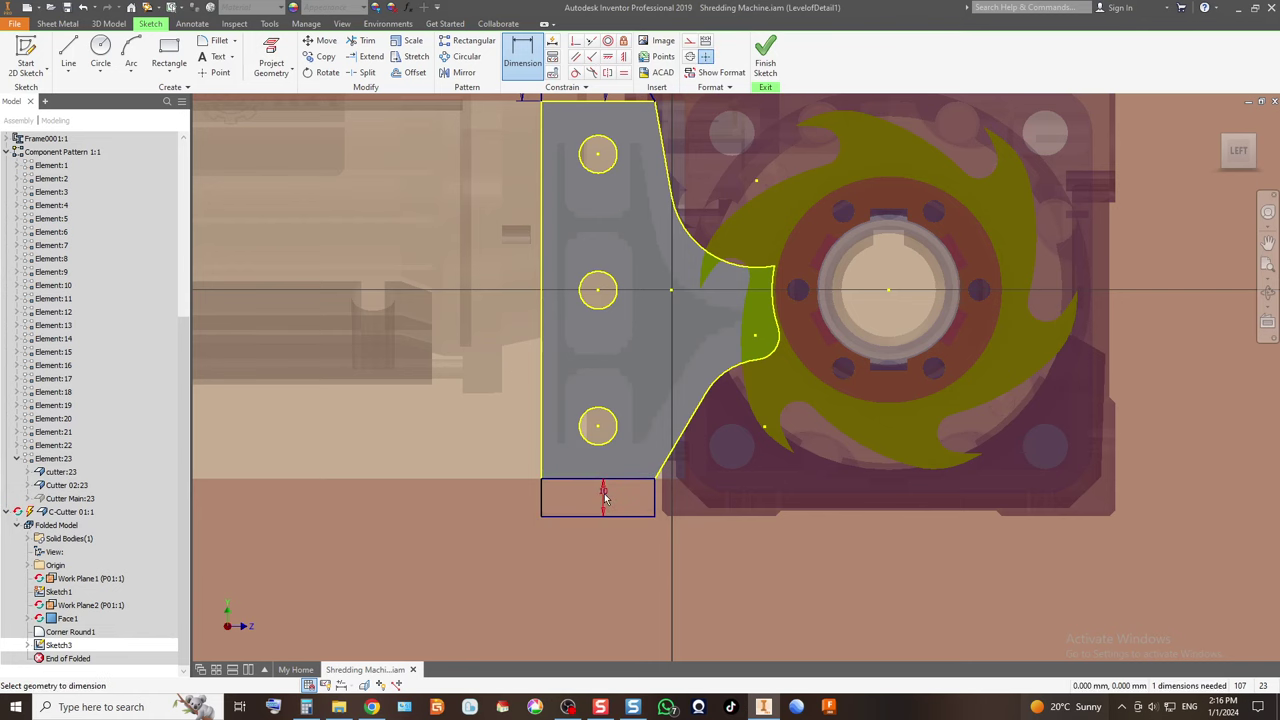
pyautogui.click(765, 55)
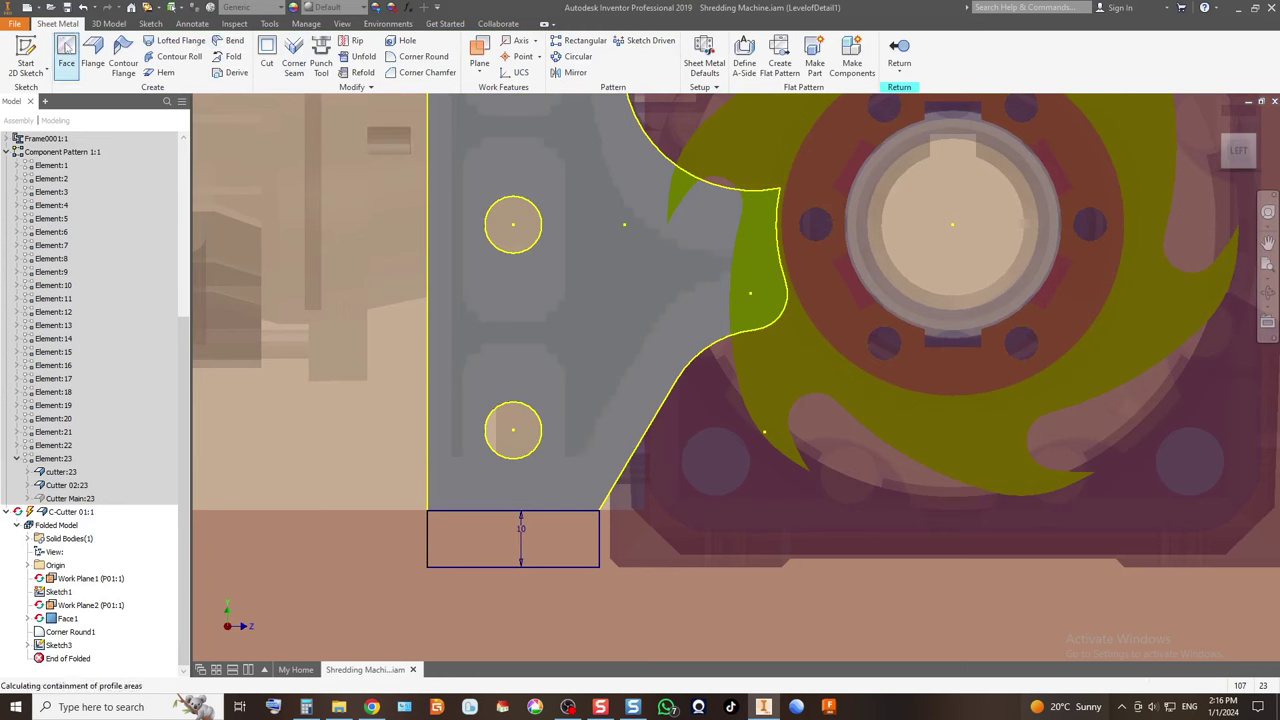
# Extend the plate with a sheet metal face from the upper tapered outline and the lower rectangle, and return to the assembly.
pyautogui.click(66, 55)
pyautogui.click(525, 545)
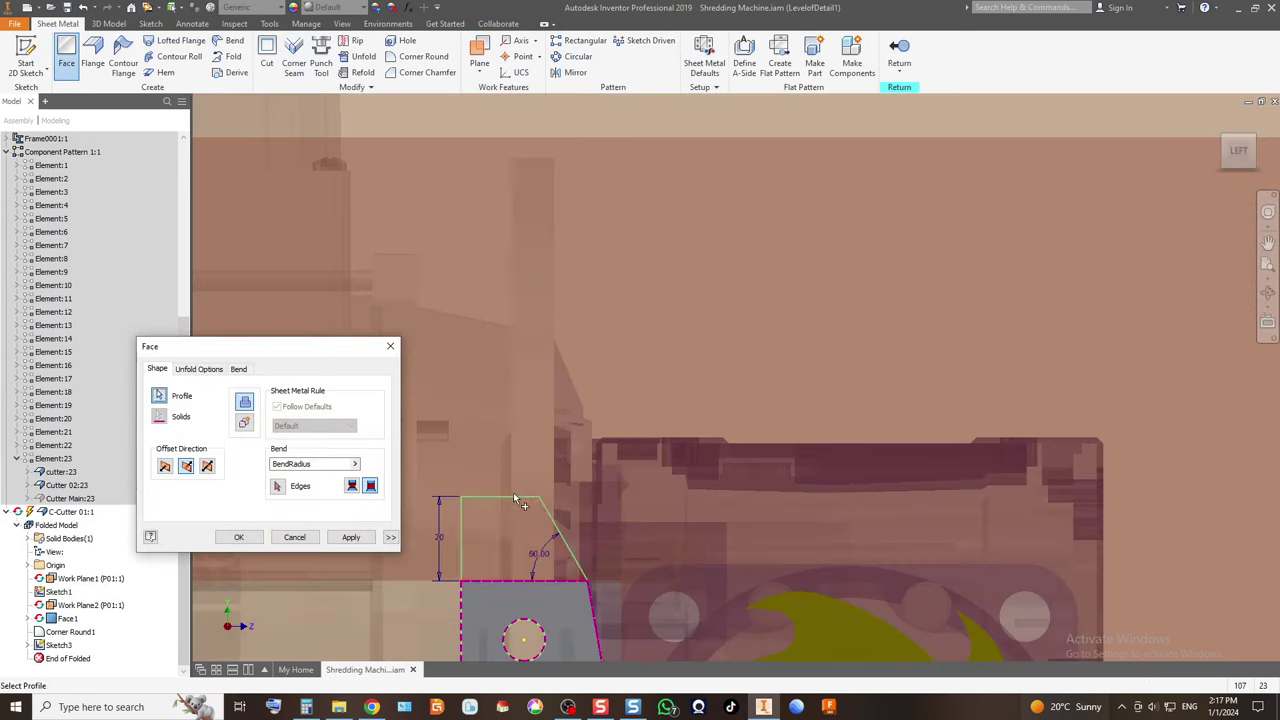
pyautogui.click(240, 537)
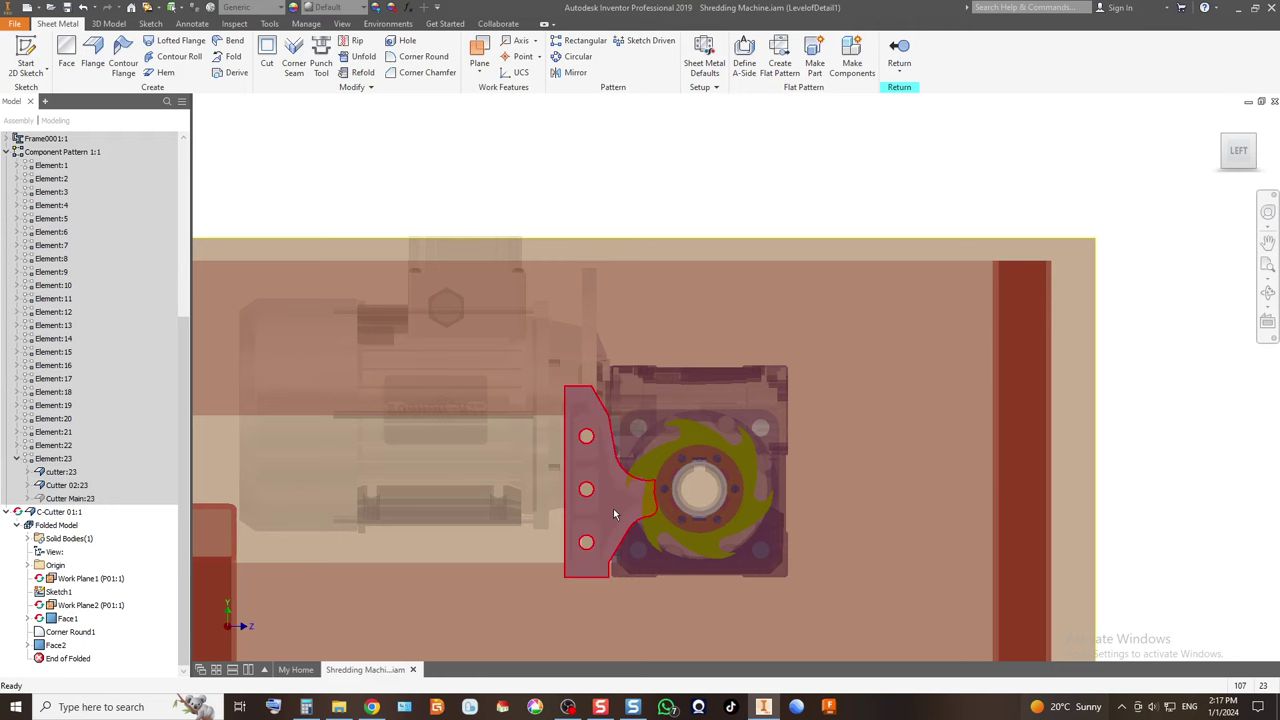
pyautogui.click(900, 52)
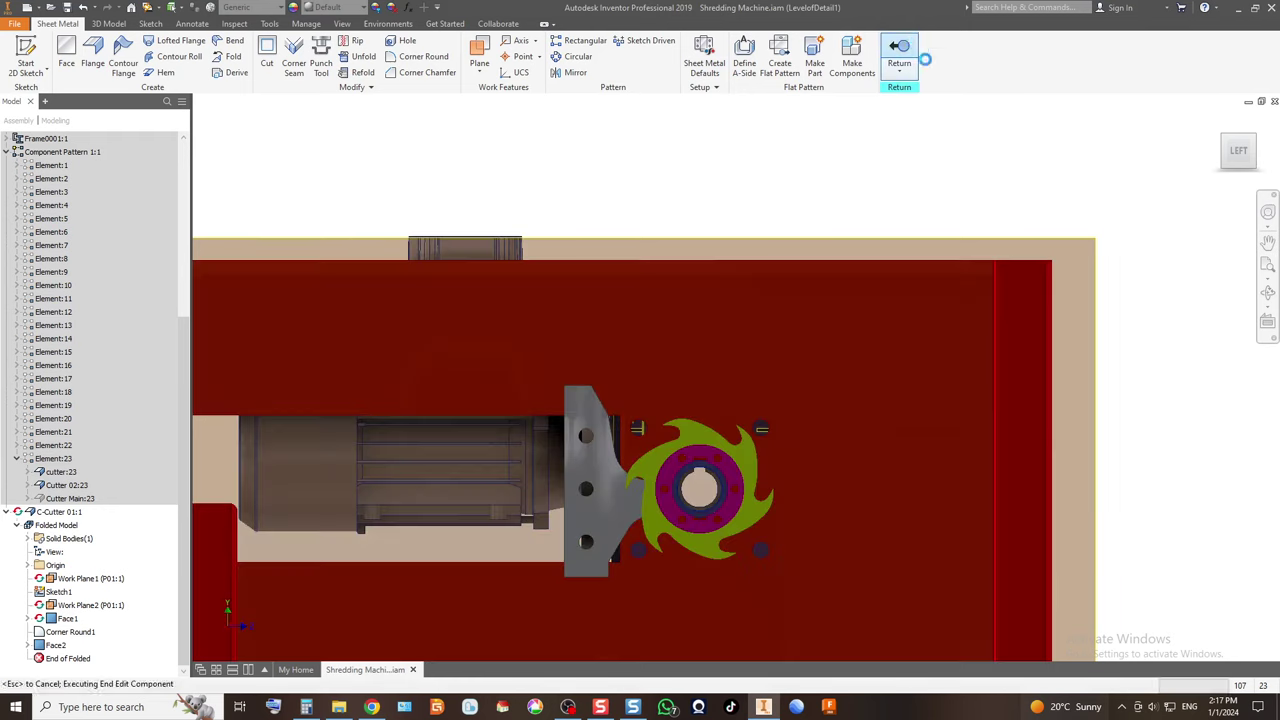
# Create an in-place part named C-Cutter from the Standard.ipt template in F:\Shredding Machine, accepting the style library definitions.
pyautogui.click(1224, 140)
pyautogui.scroll(5, 741, 300)
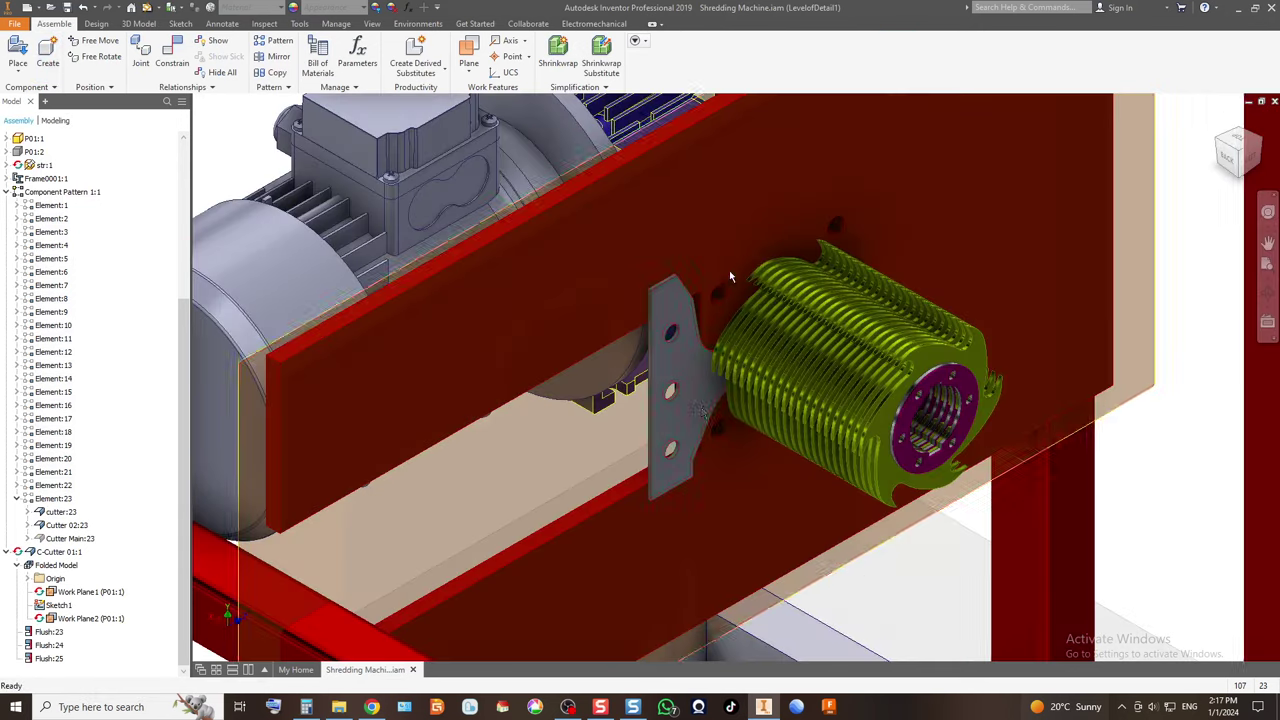
pyautogui.click(48, 55)
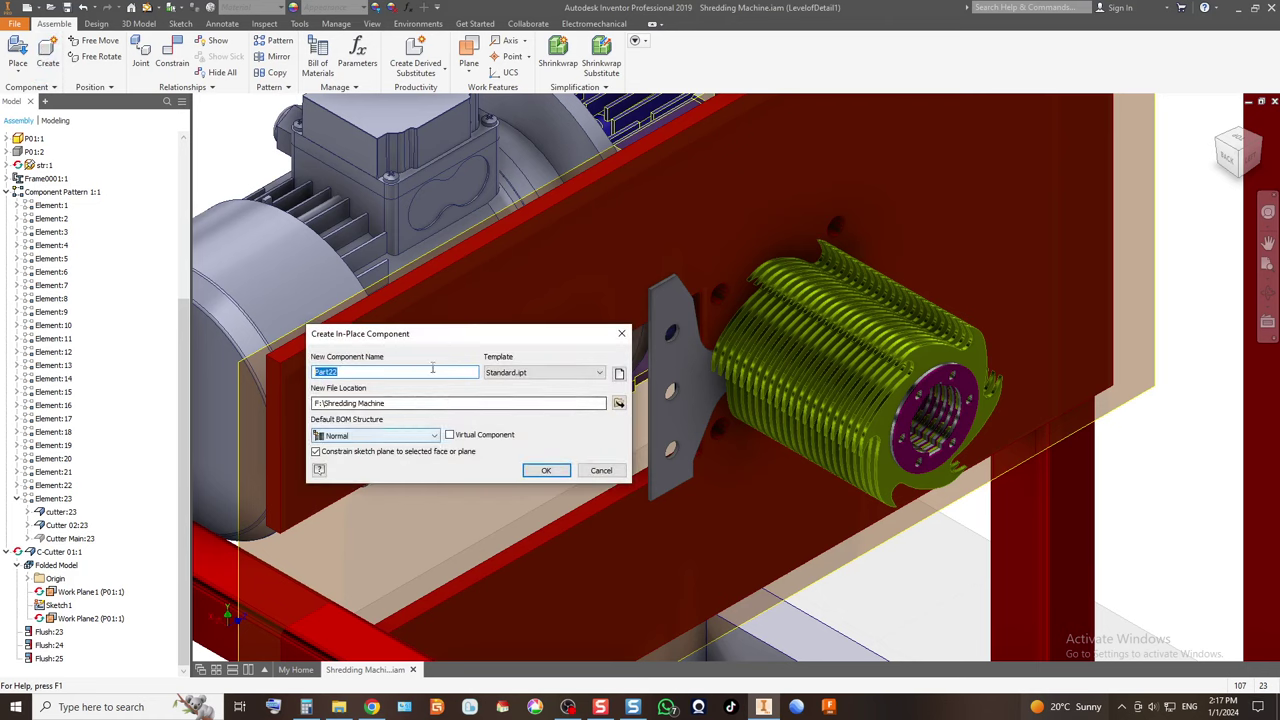
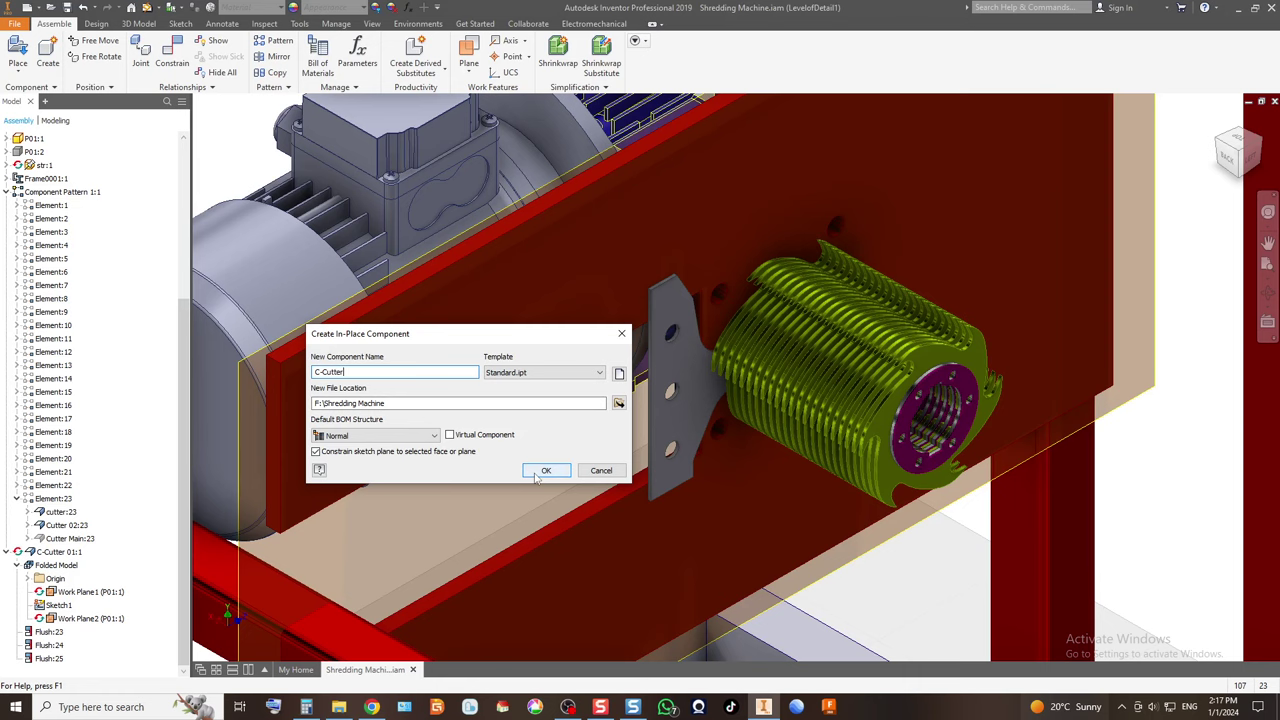
pyautogui.click(546, 471)
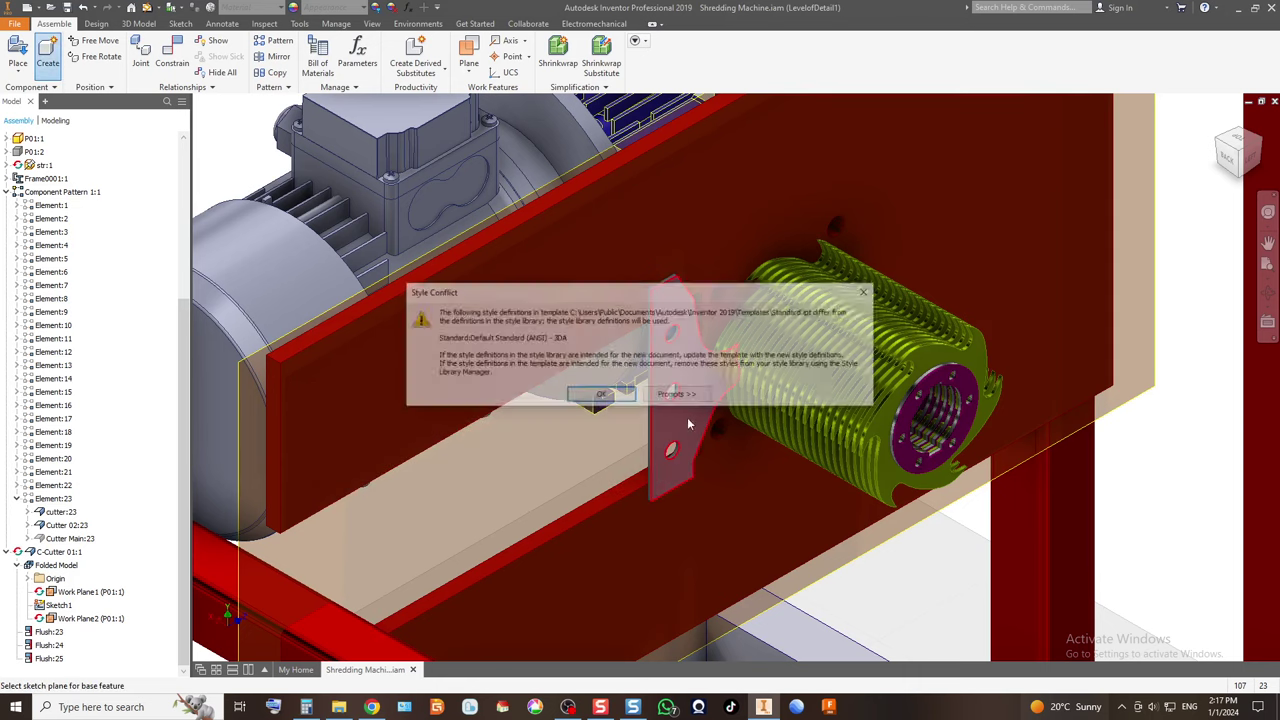
pyautogui.click(601, 394)
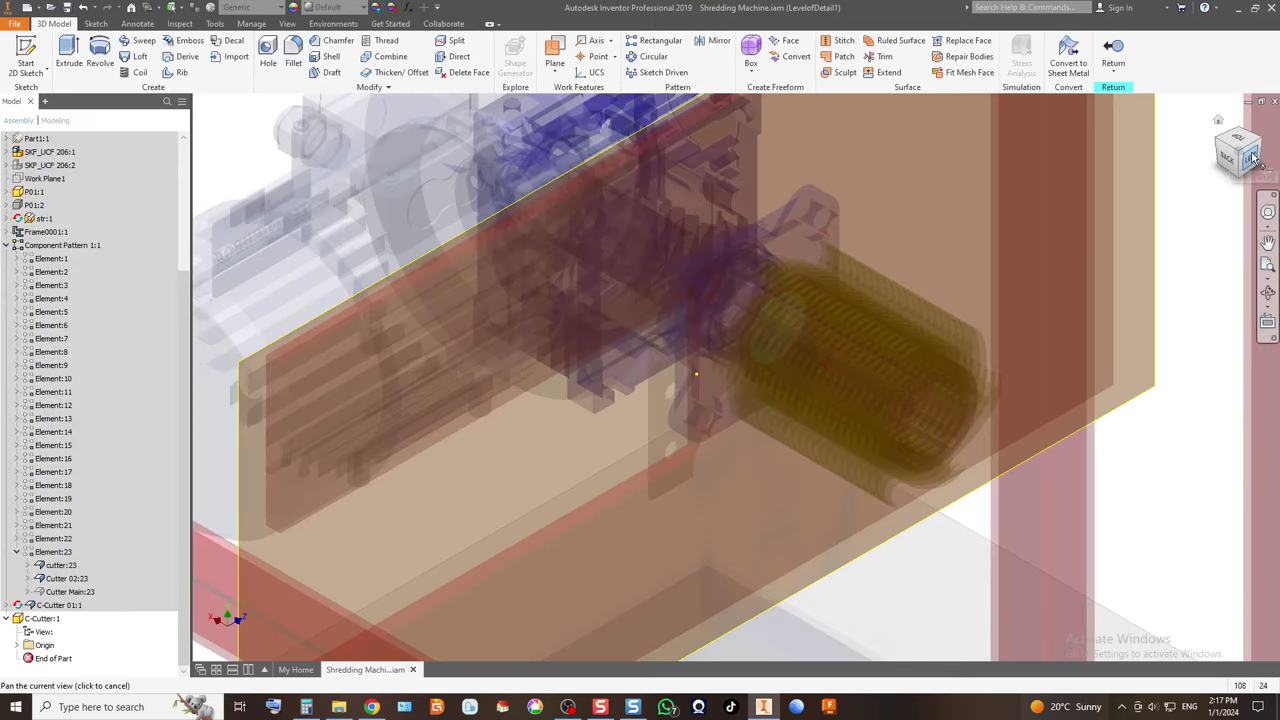
# Set the C-Cutter part's document units to millimeter for length and kilogram for mass.
pyautogui.click(181, 24)
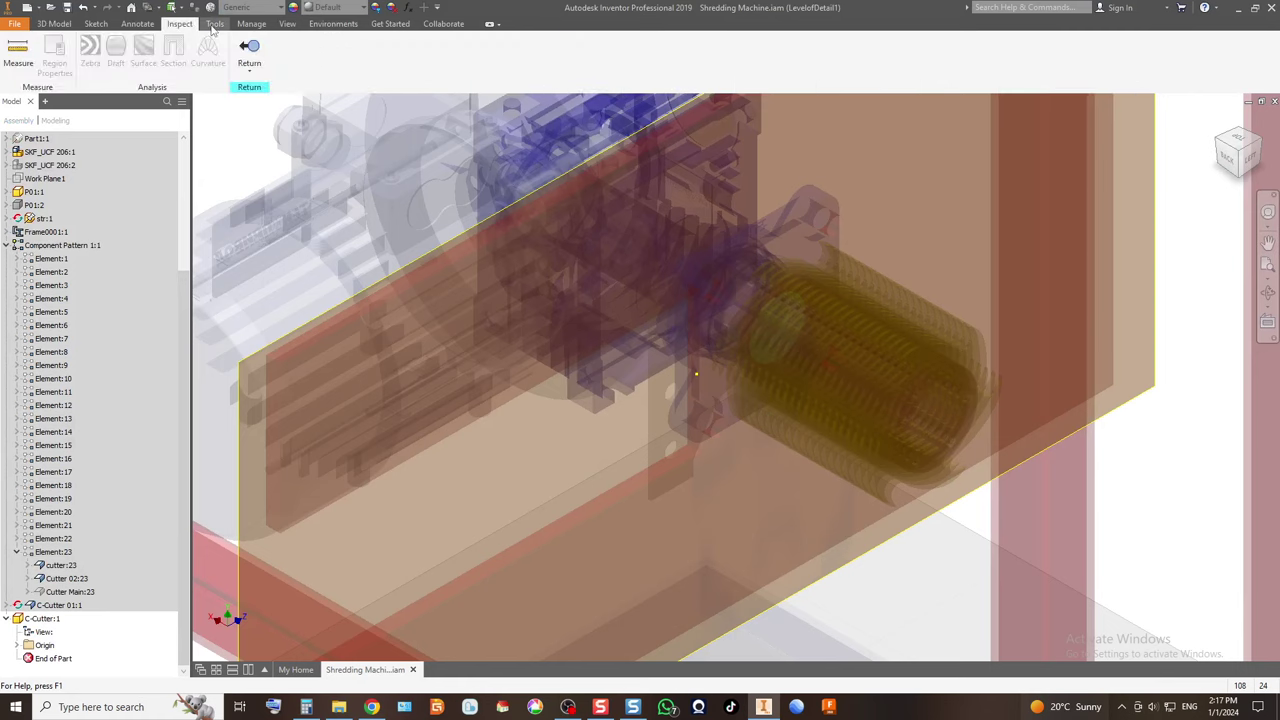
pyautogui.click(215, 23)
pyautogui.click(245, 62)
pyautogui.click(520, 176)
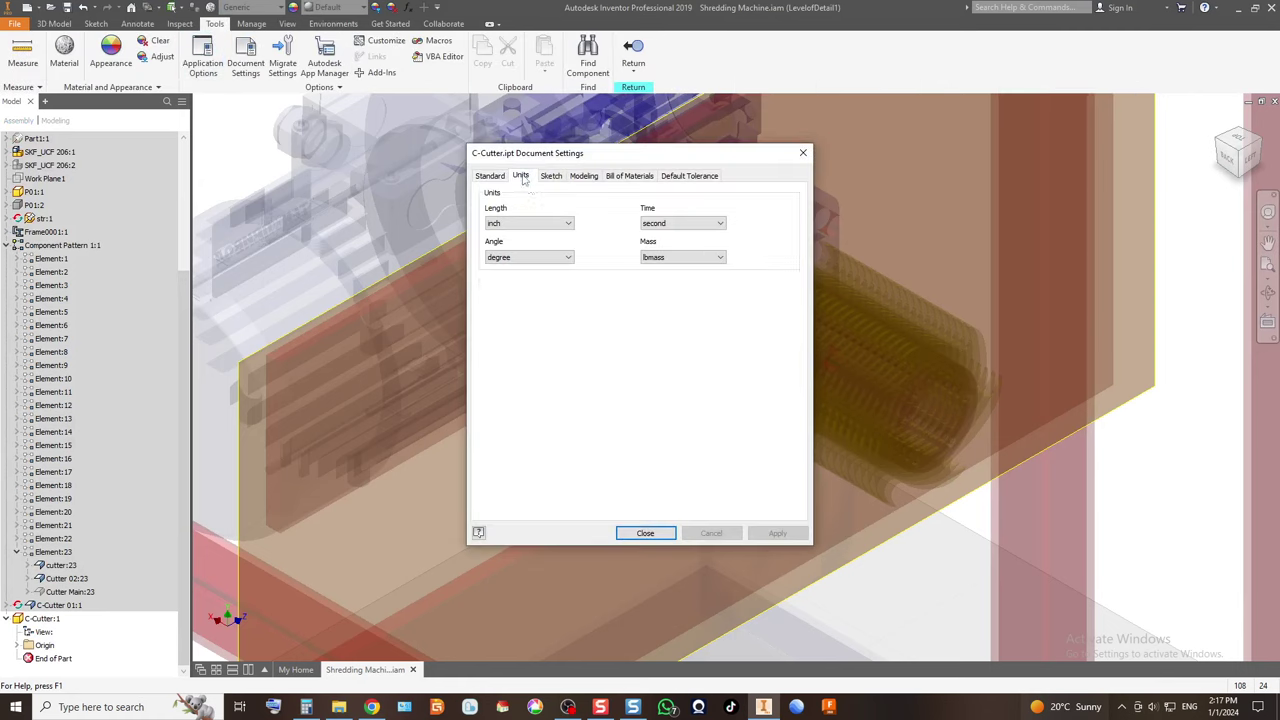
pyautogui.click(545, 223)
pyautogui.click(505, 261)
pyautogui.click(700, 257)
pyautogui.click(672, 304)
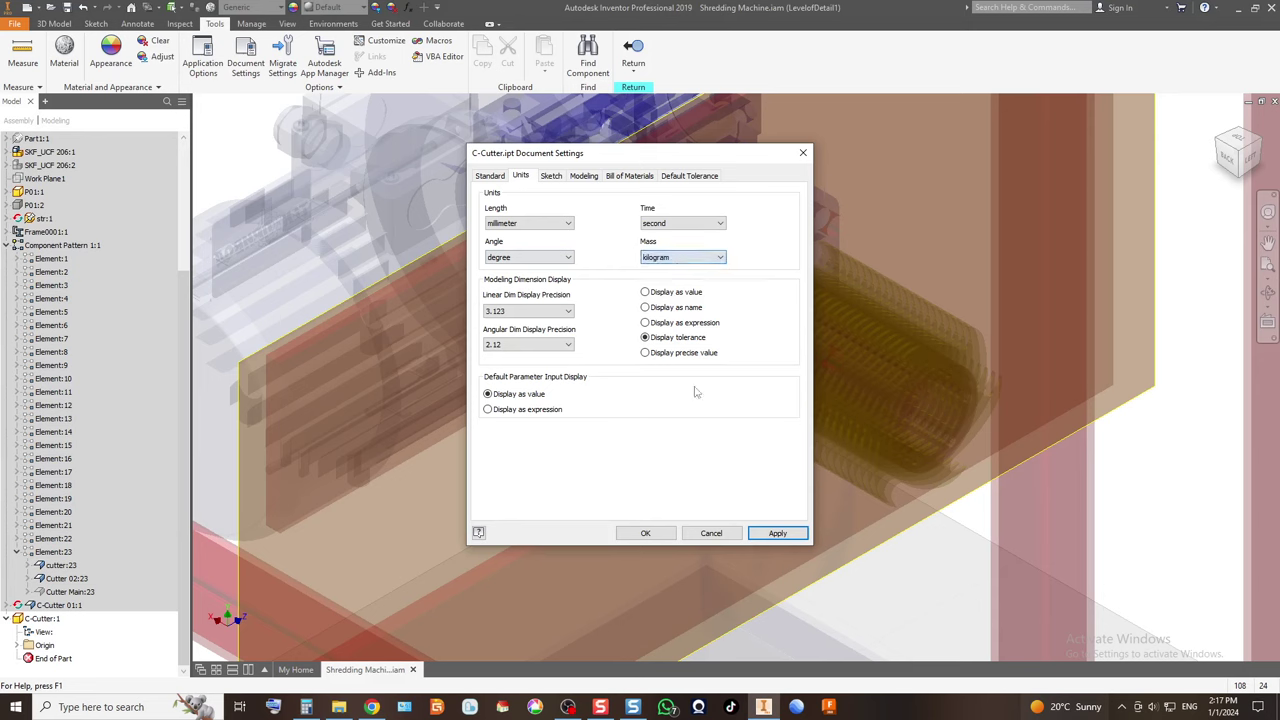
pyautogui.click(646, 534)
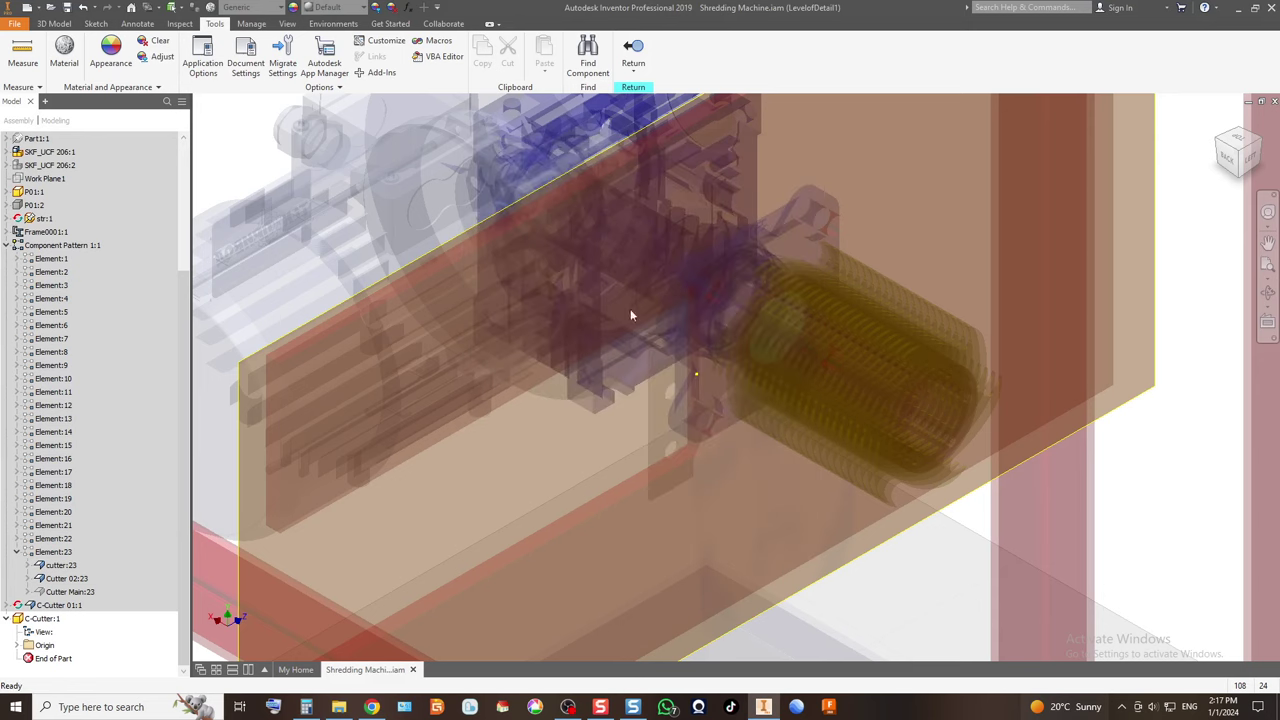
pyautogui.click(54, 23)
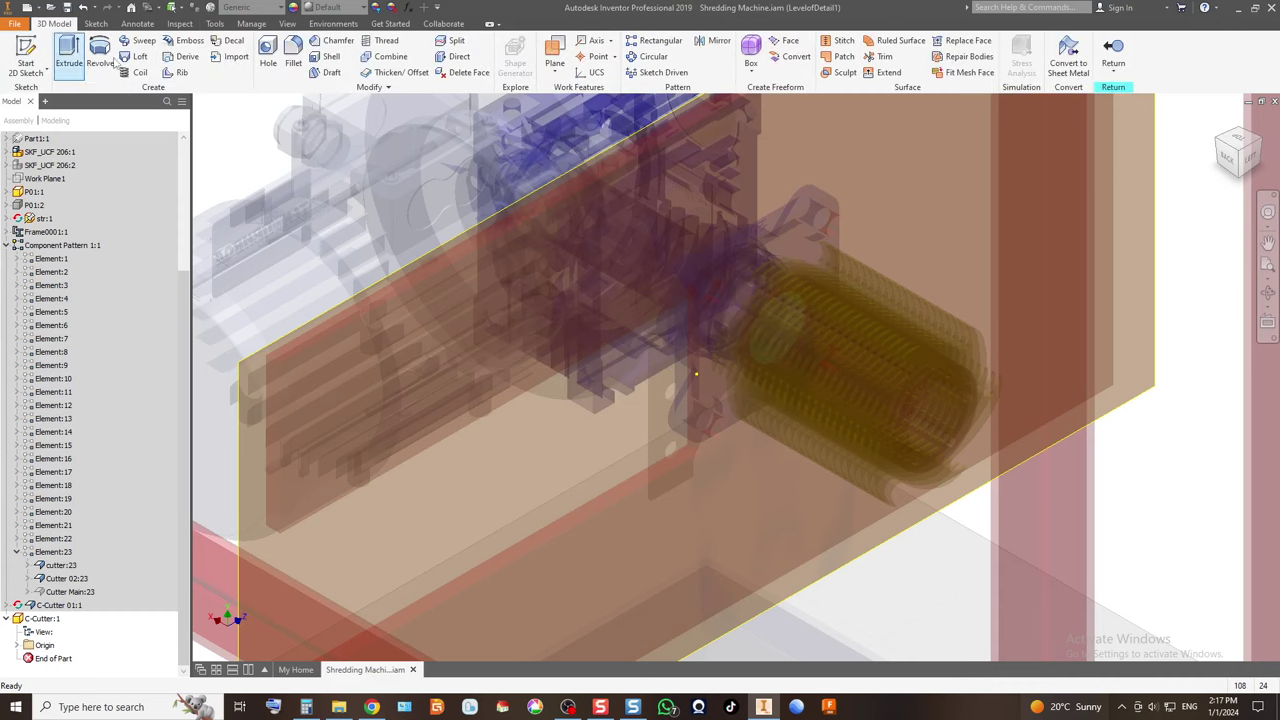
# Convert the C-Cutter part to sheet metal and override the rule thickness with 2 mm.
pyautogui.click(1068, 55)
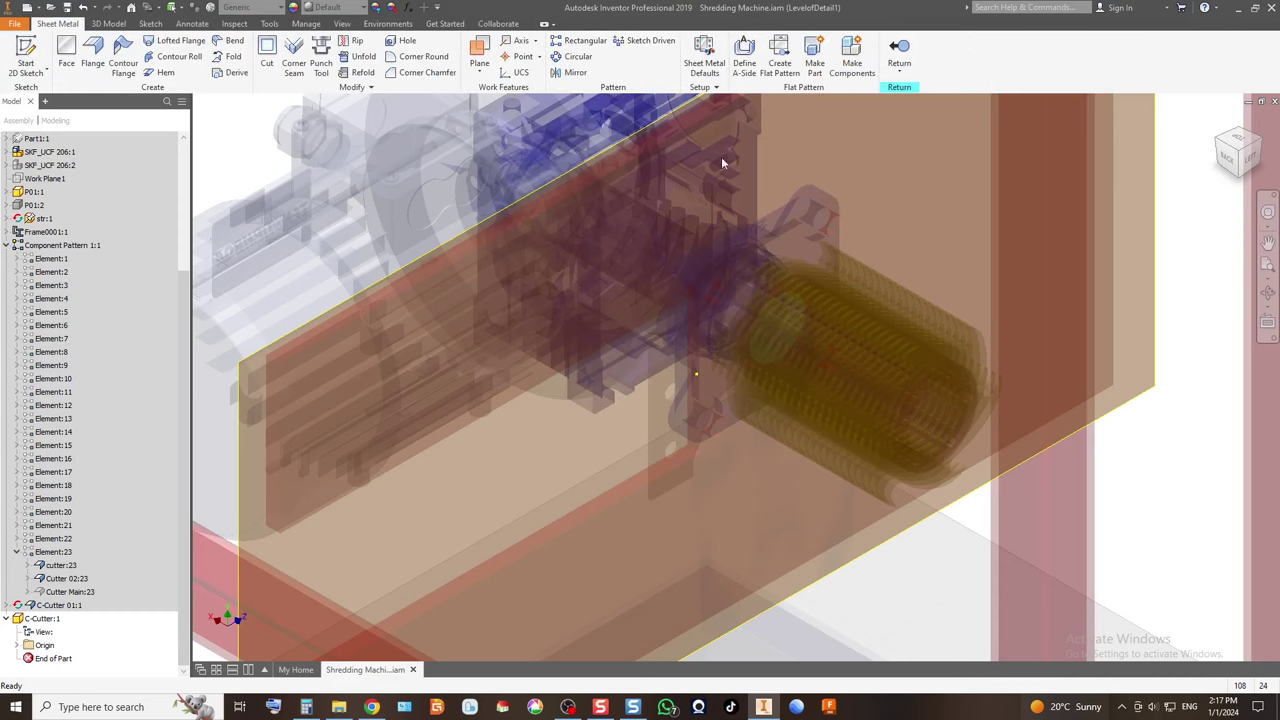
pyautogui.click(712, 58)
pyautogui.click(292, 170)
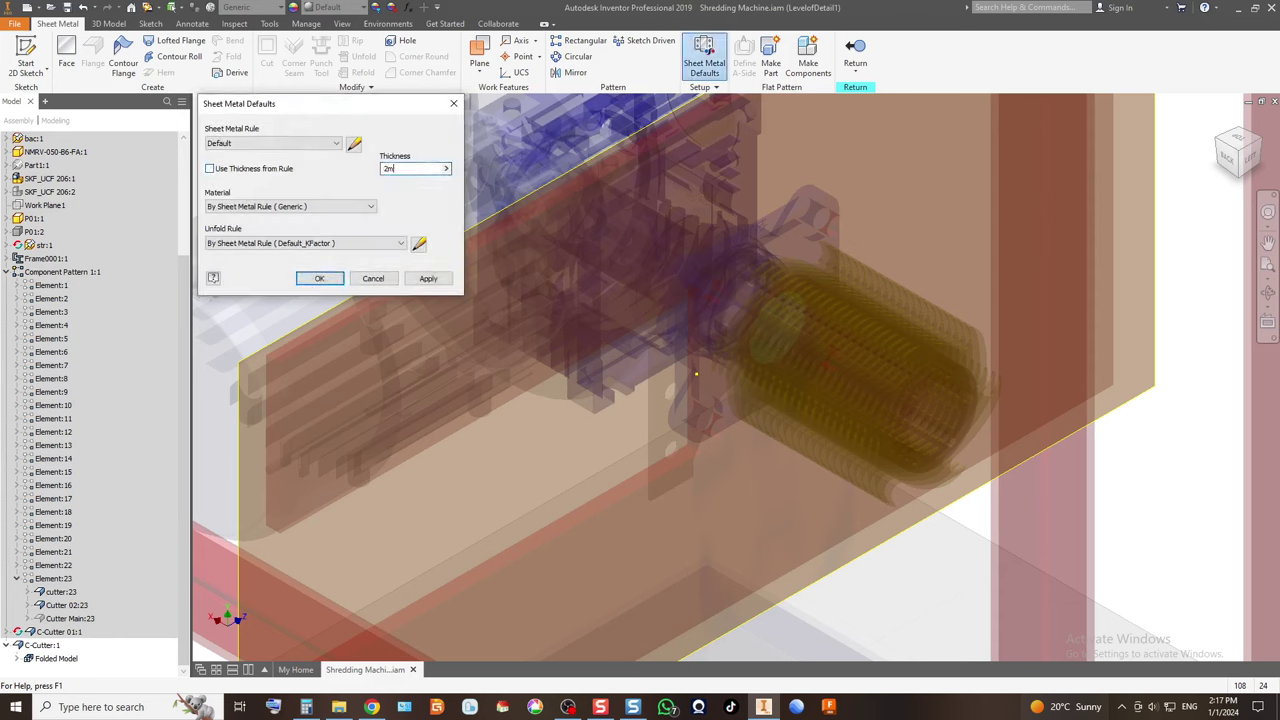
pyautogui.press('Return')
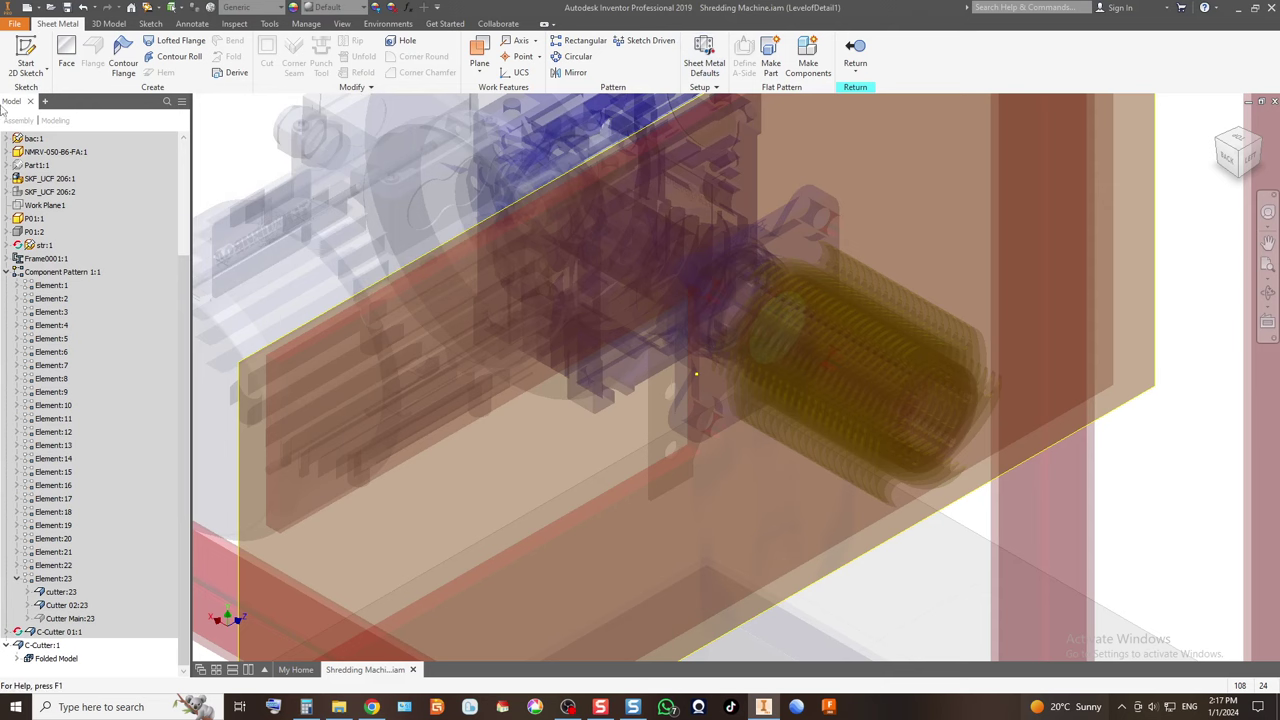
# Start a sketch on the face of the C-Cutter 01 plate and project the plate's outline and holes.
pyautogui.press('F6')
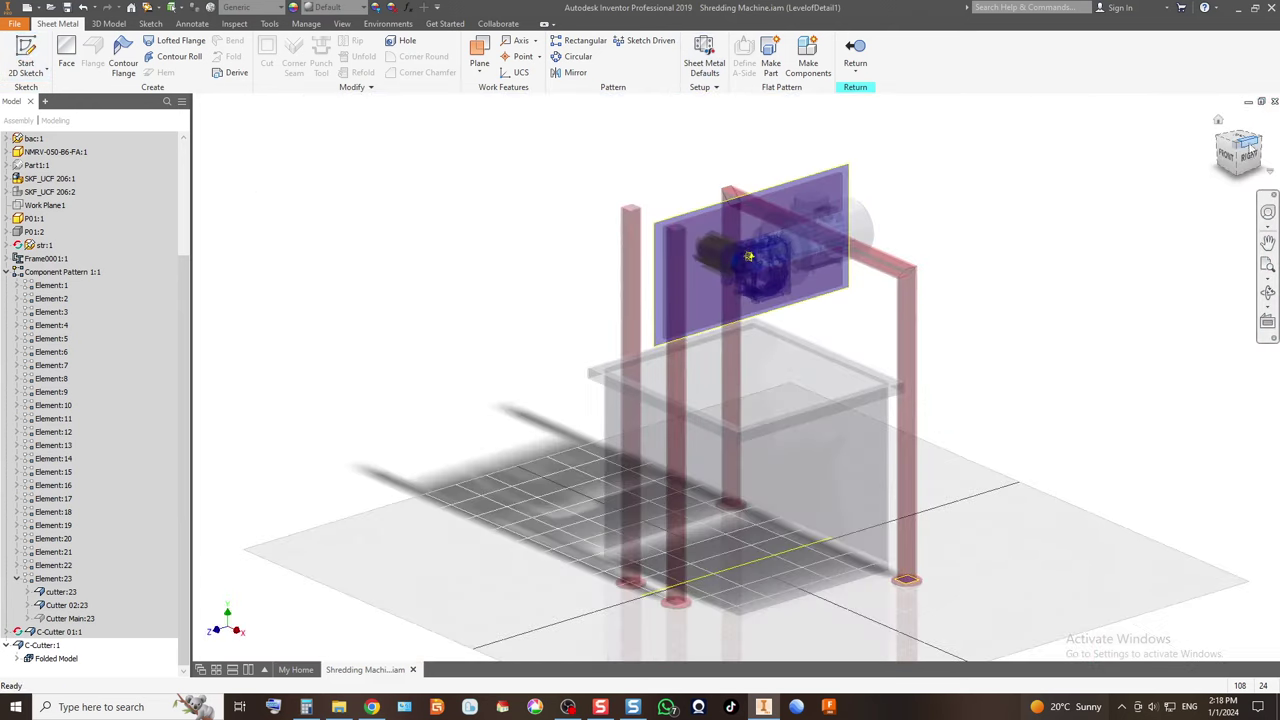
pyautogui.click(1252, 146)
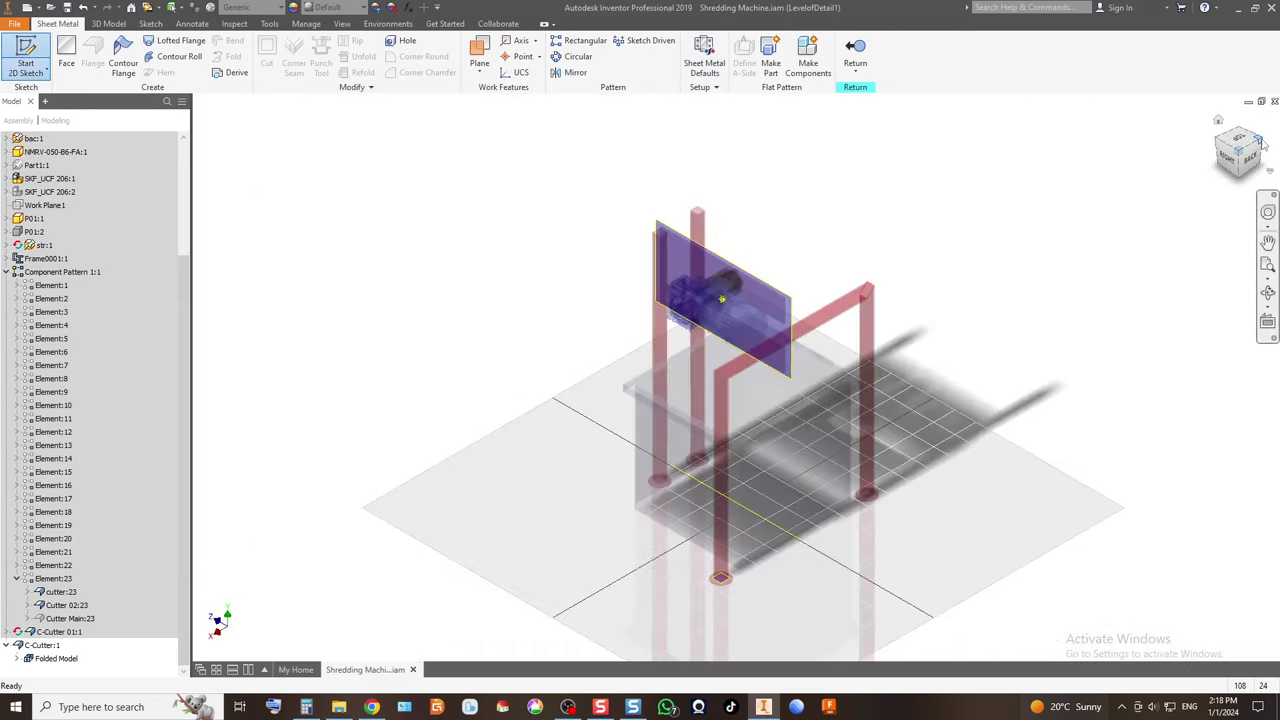
pyautogui.scroll(-6, 728, 300)
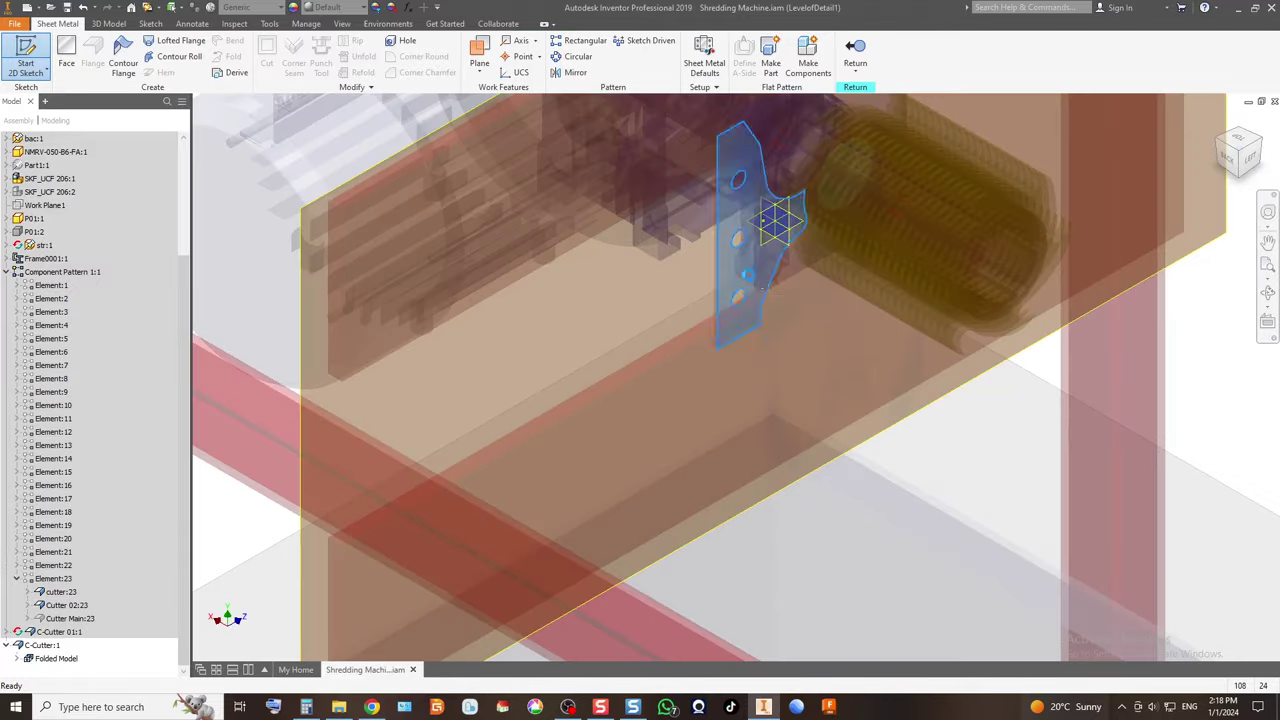
pyautogui.click(755, 280)
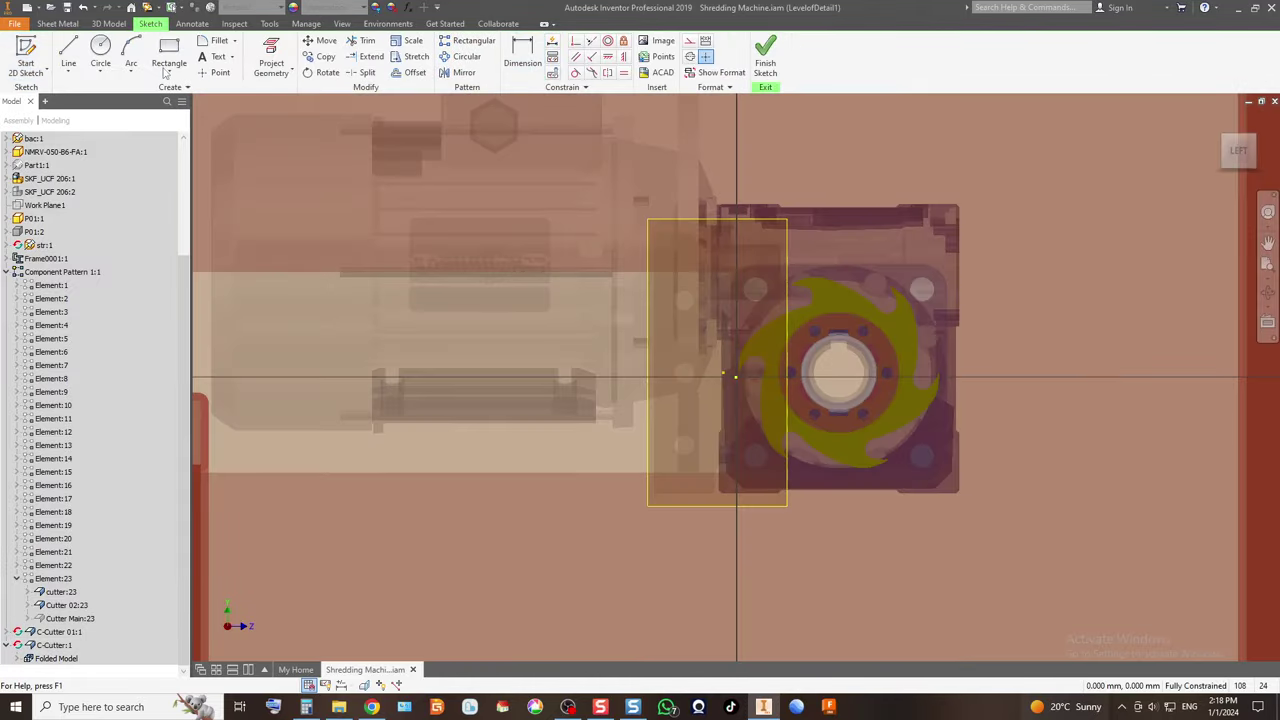
pyautogui.click(271, 55)
pyautogui.click(705, 413)
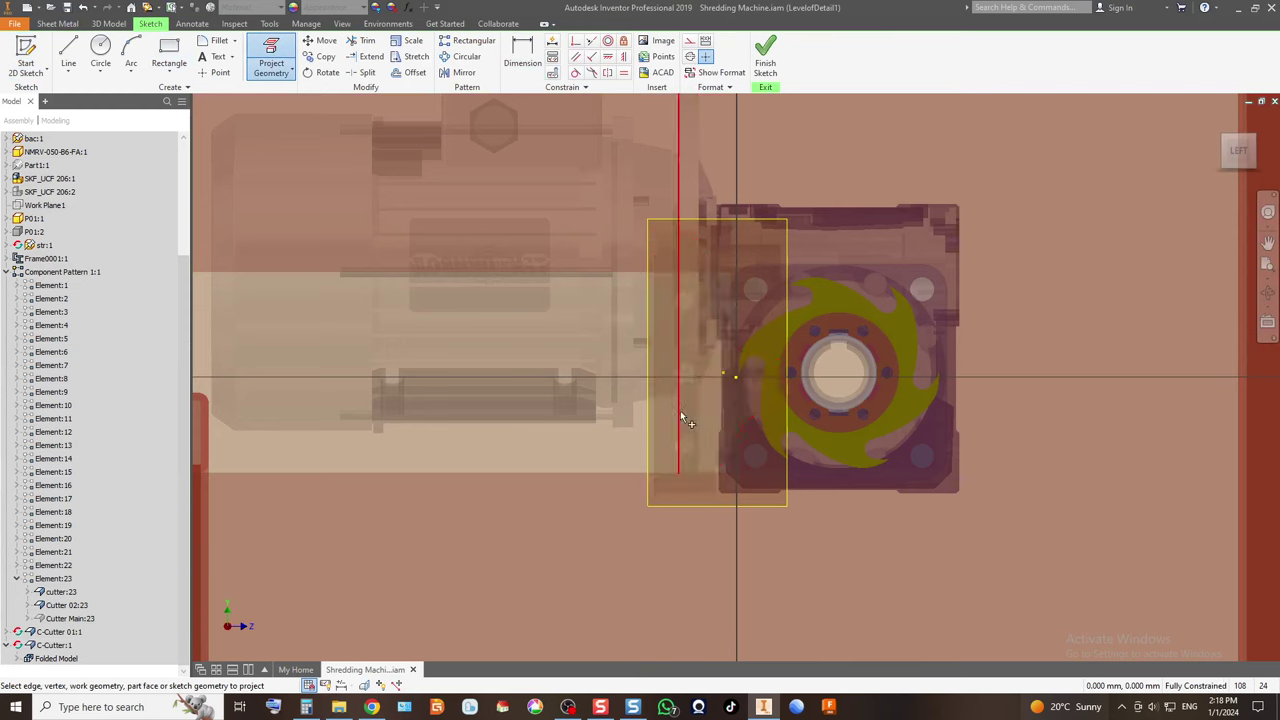
pyautogui.click(686, 420)
pyautogui.scroll(-3, 786, 393)
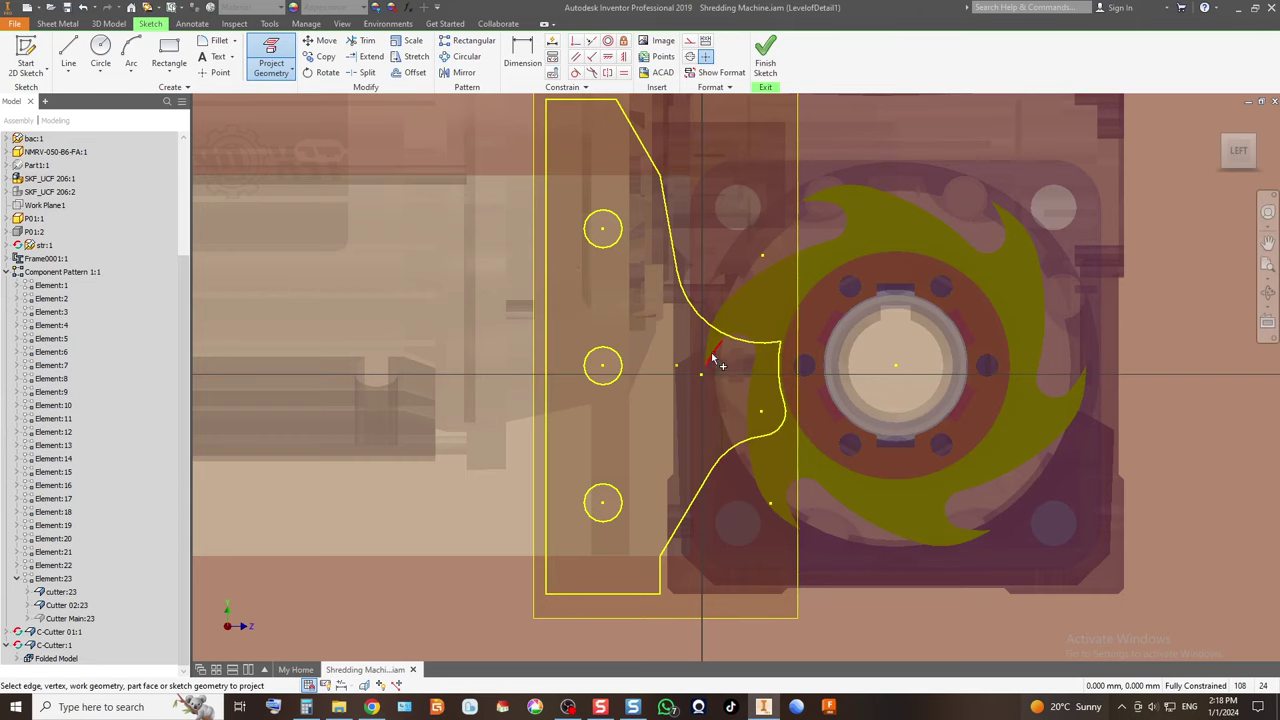
# Draw a circle from the shaft centre to the cutter's outer edge point, add a concentric 102 mm circle, and finish the sketch.
pyautogui.press('c')
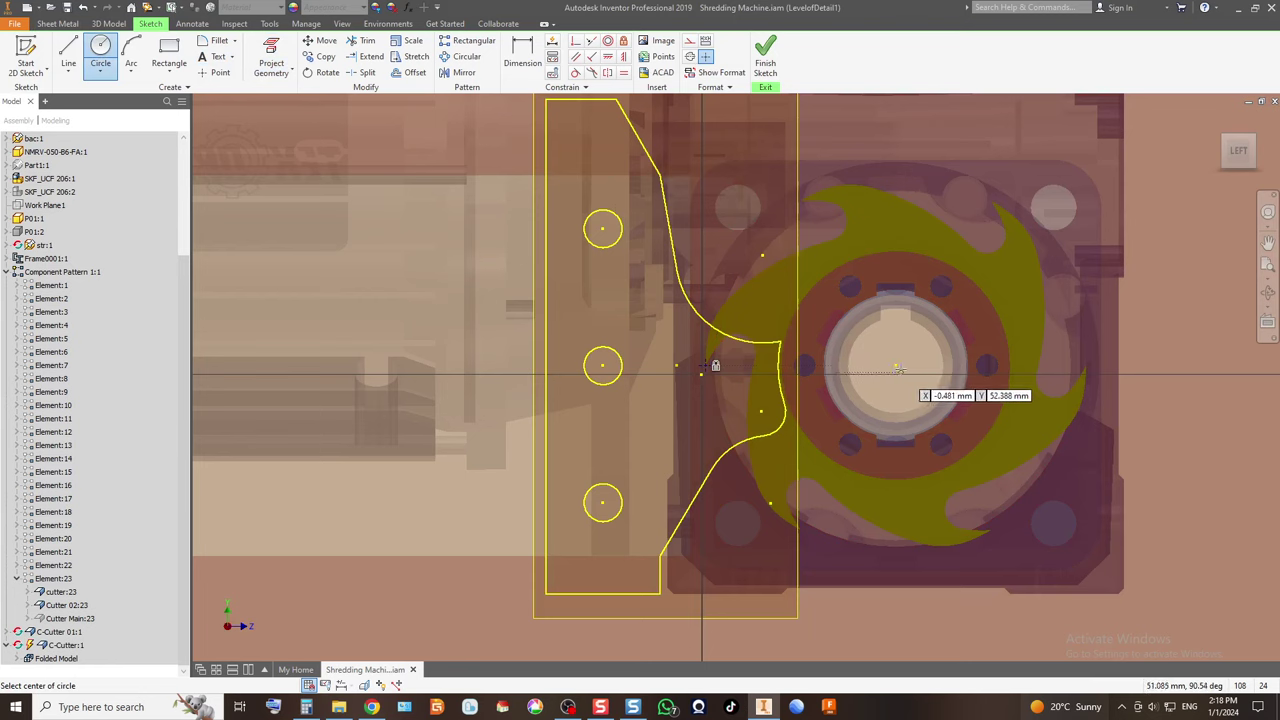
pyautogui.click(896, 365)
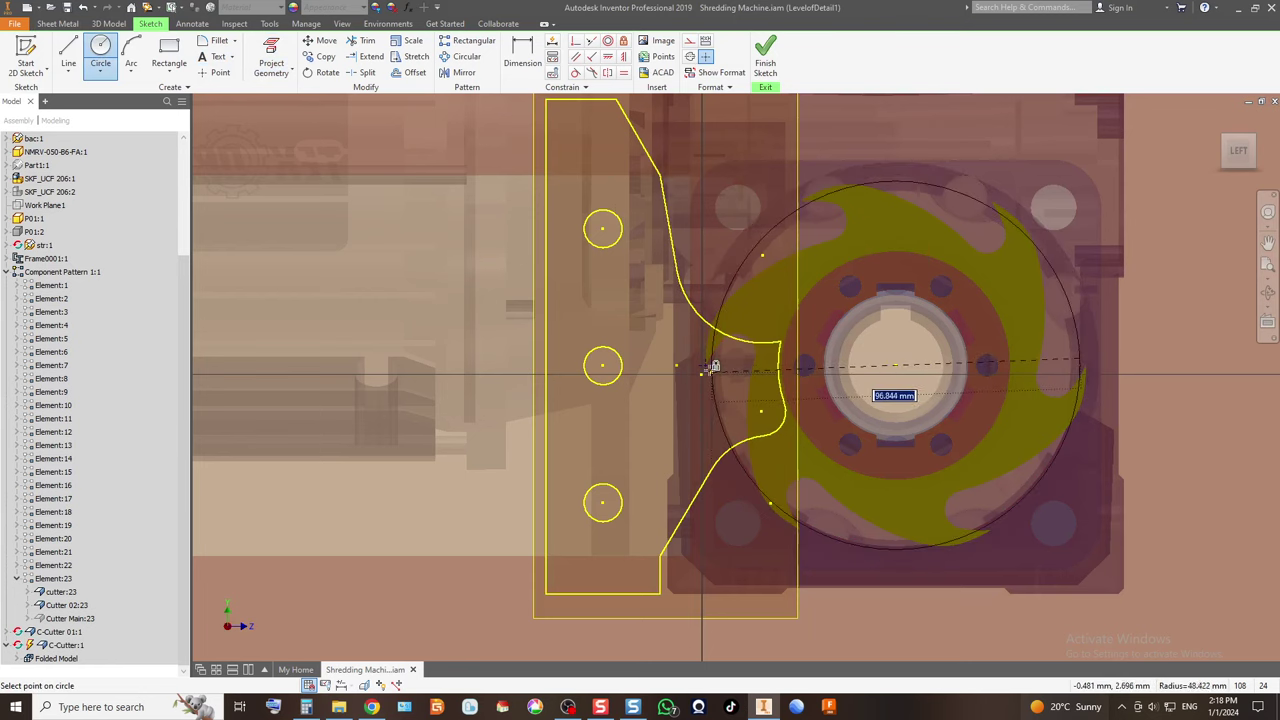
pyautogui.click(713, 366)
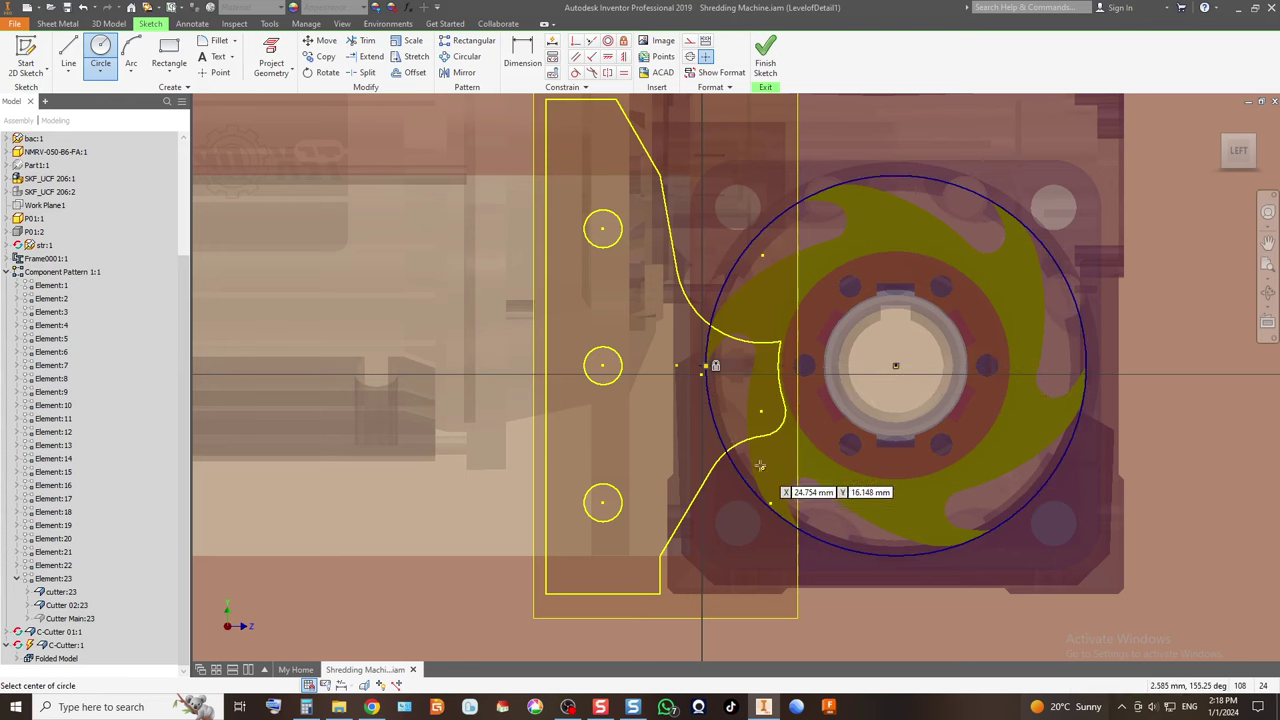
pyautogui.click(895, 366)
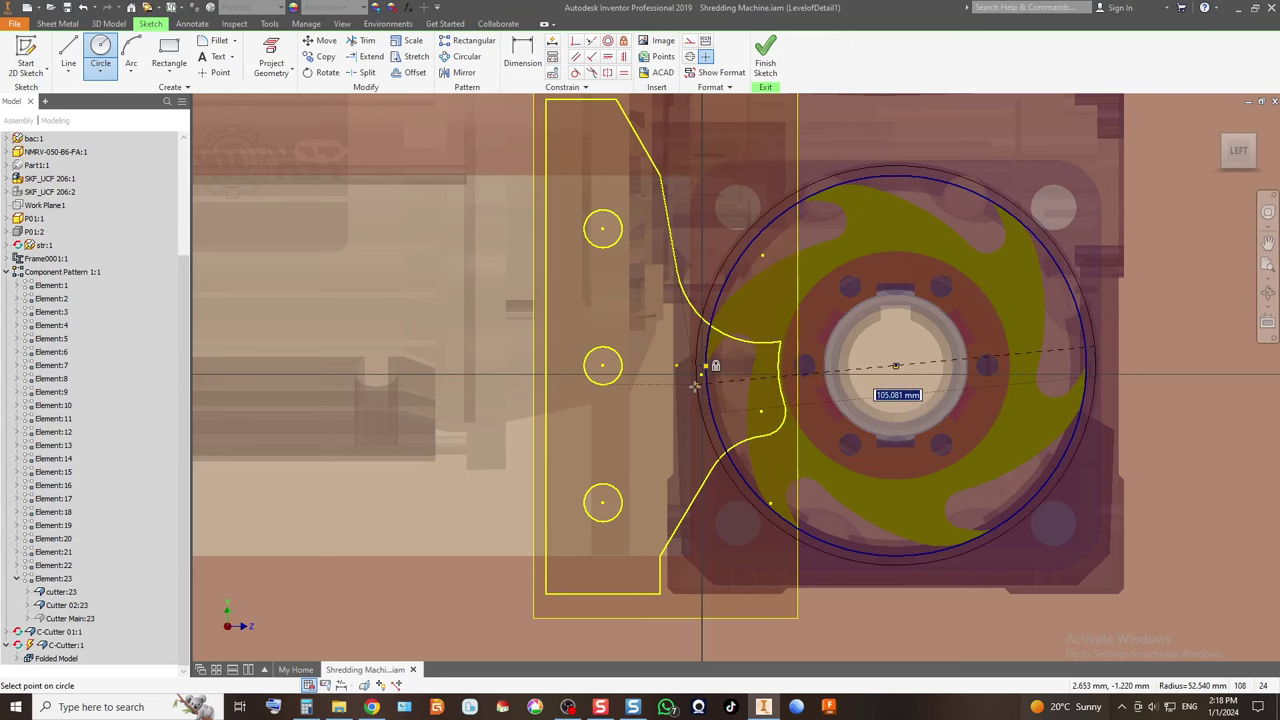
pyautogui.write('102')
pyautogui.press('Return')
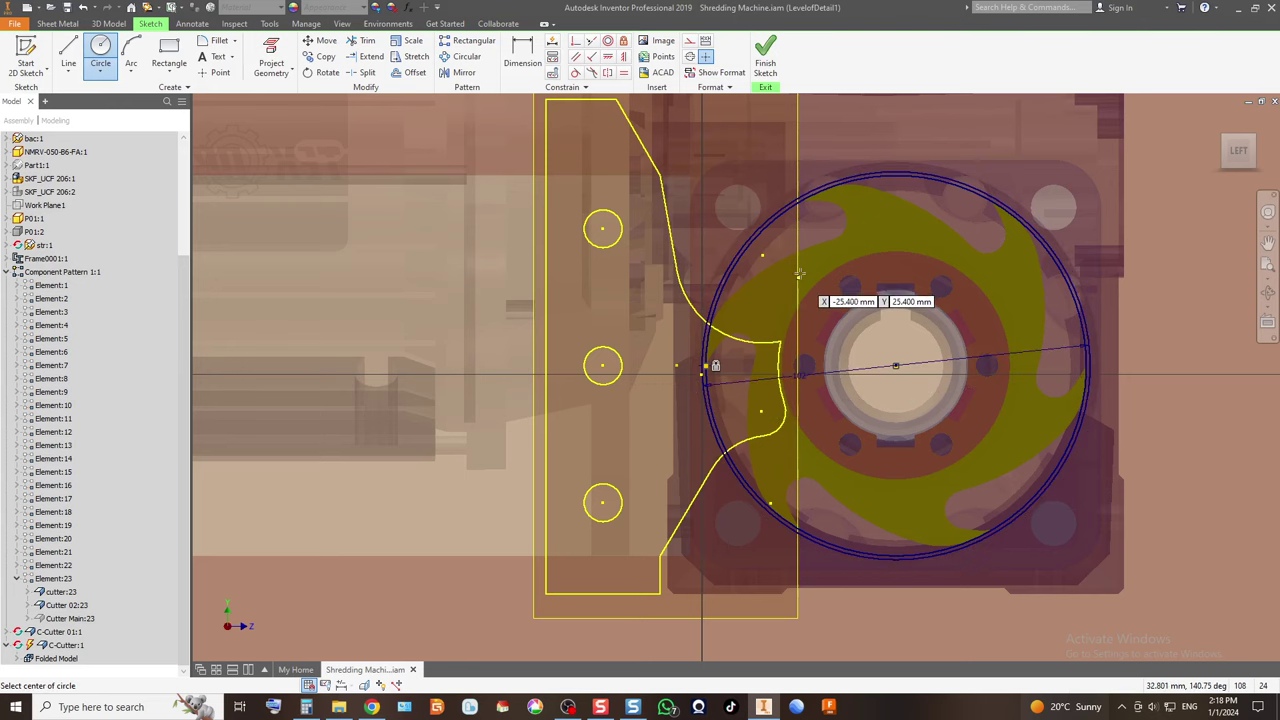
pyautogui.click(765, 52)
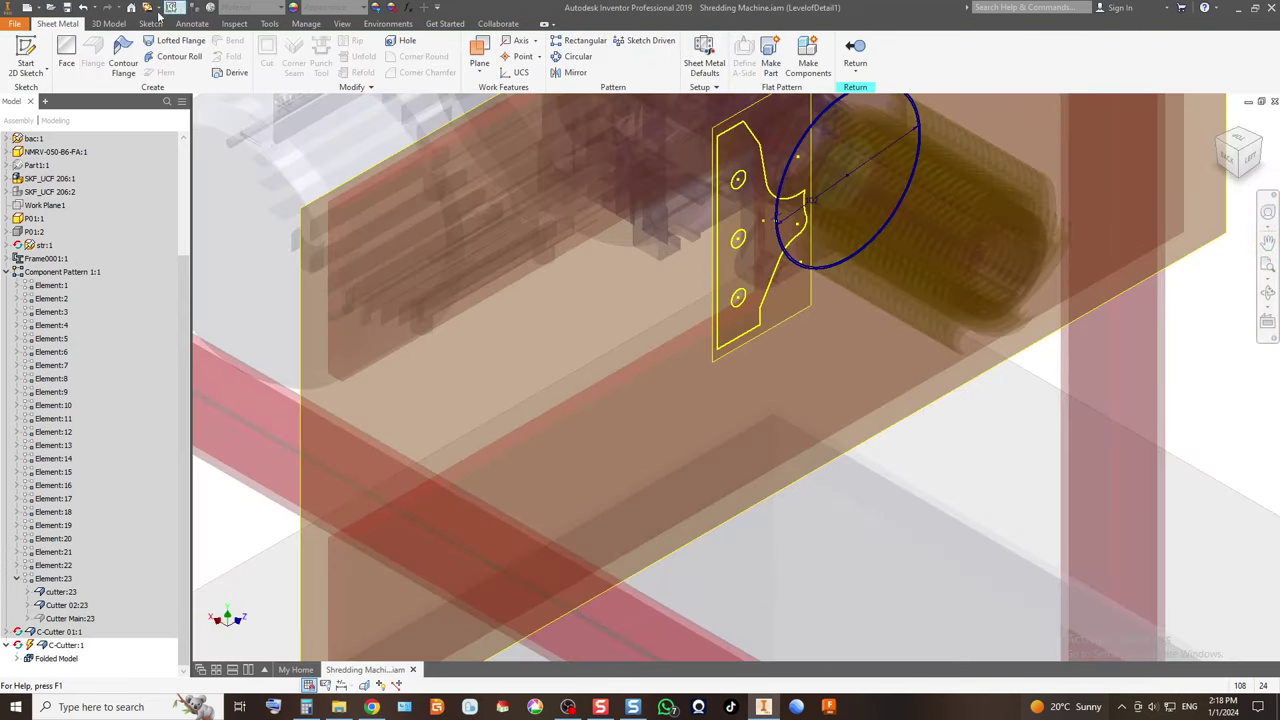
pyautogui.click(66, 55)
pyautogui.scroll(3, 737, 240)
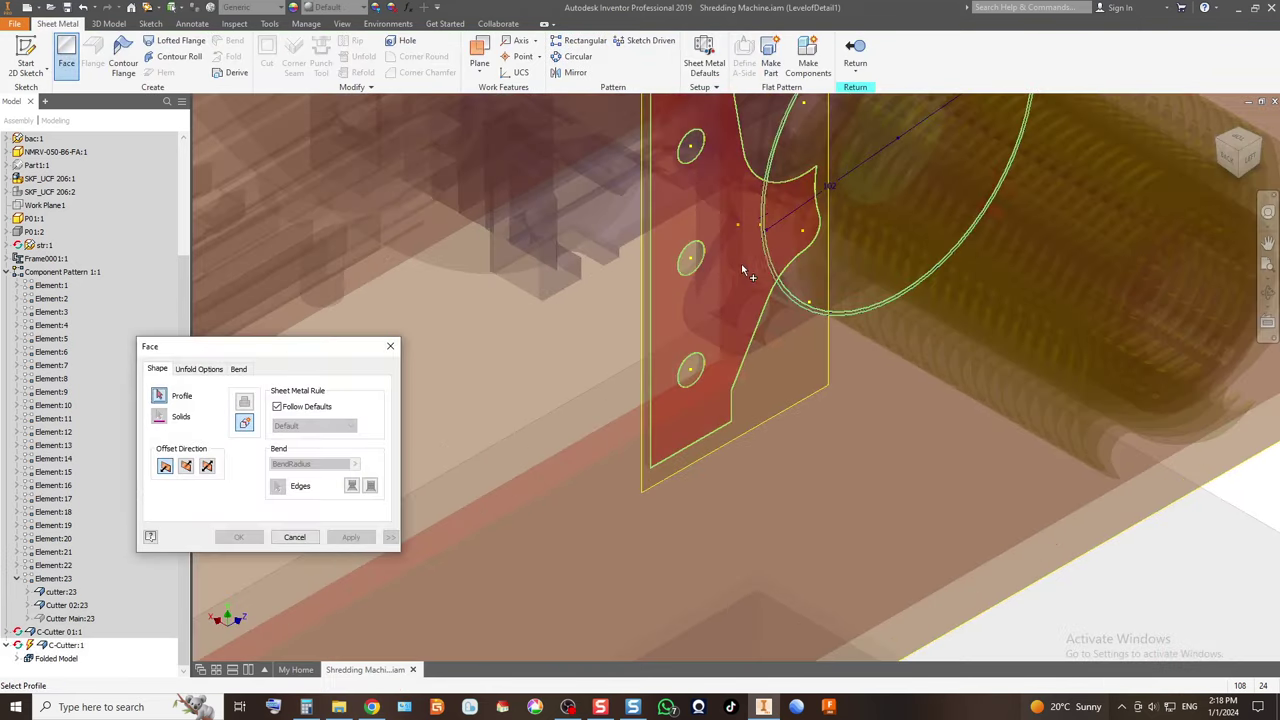
pyautogui.click(295, 537)
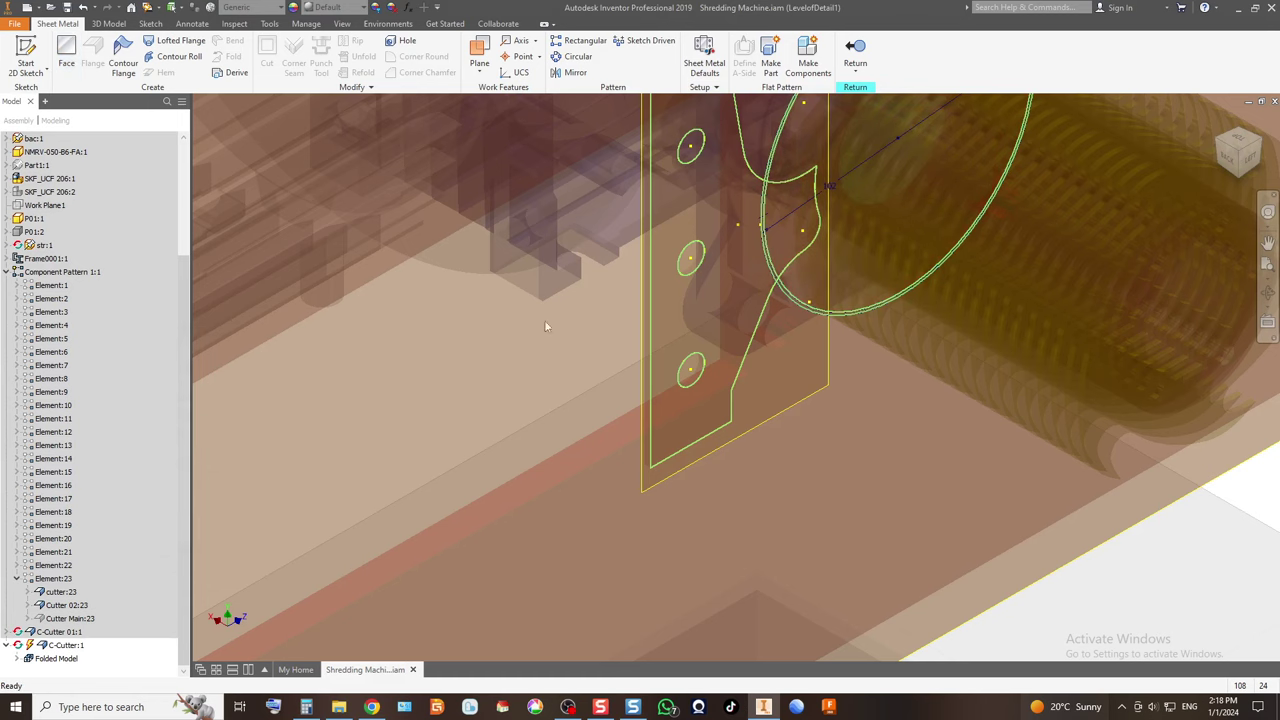
# Reopen the C-Cutter's sketch, remove the constraints of the small projected arc at the plate's tip, and delete that arc.
pyautogui.click(15, 659)
pyautogui.doubleClick(70, 645)
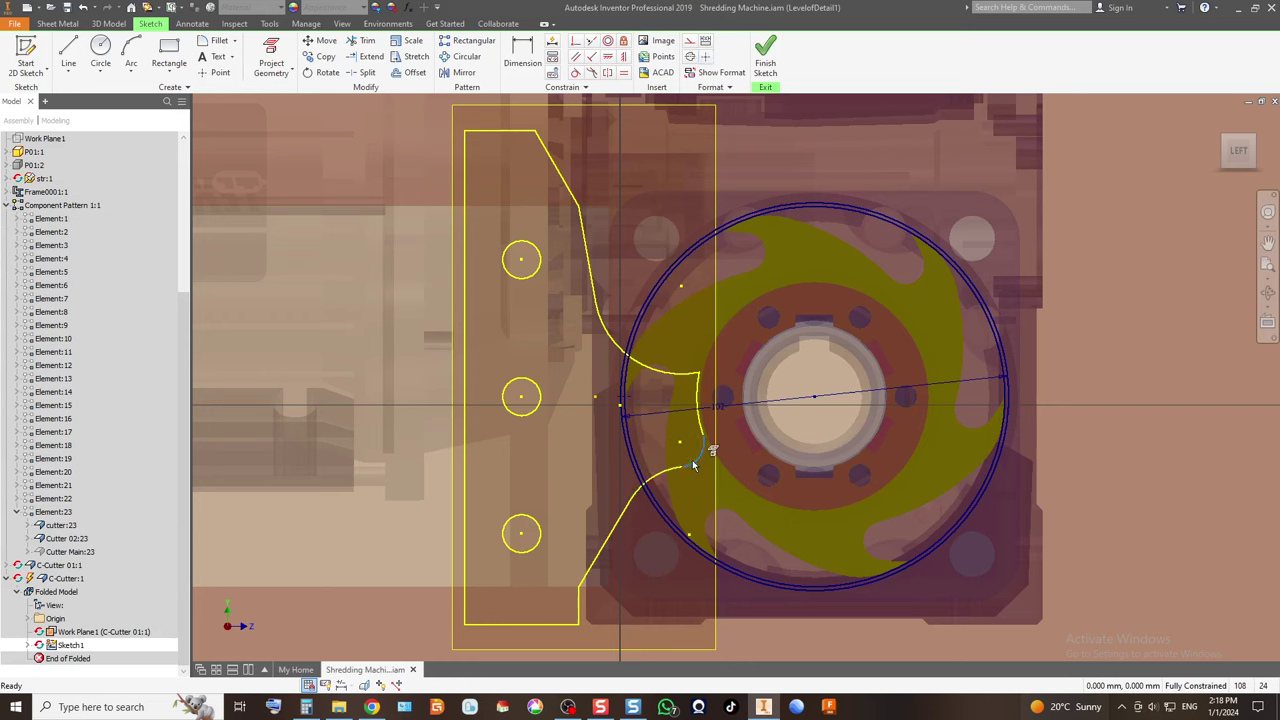
pyautogui.rightClick(697, 463)
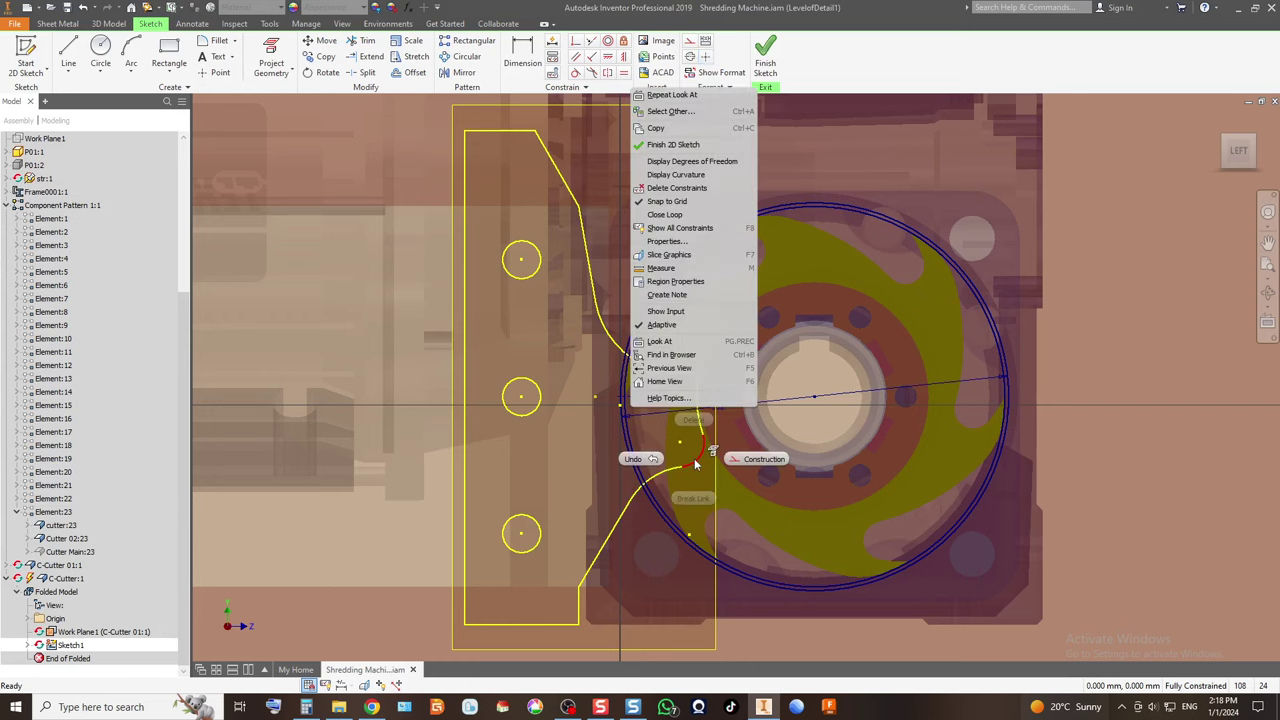
pyautogui.click(676, 196)
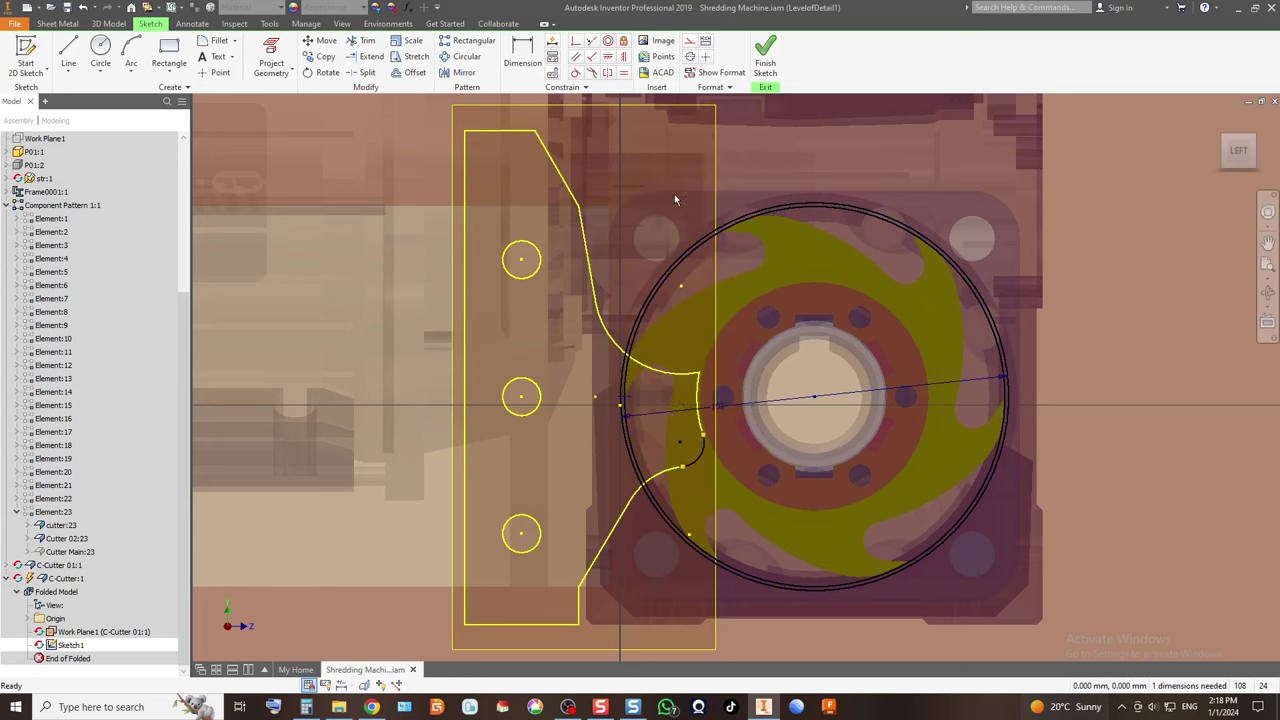
pyautogui.click(699, 443)
pyautogui.press('Delete')
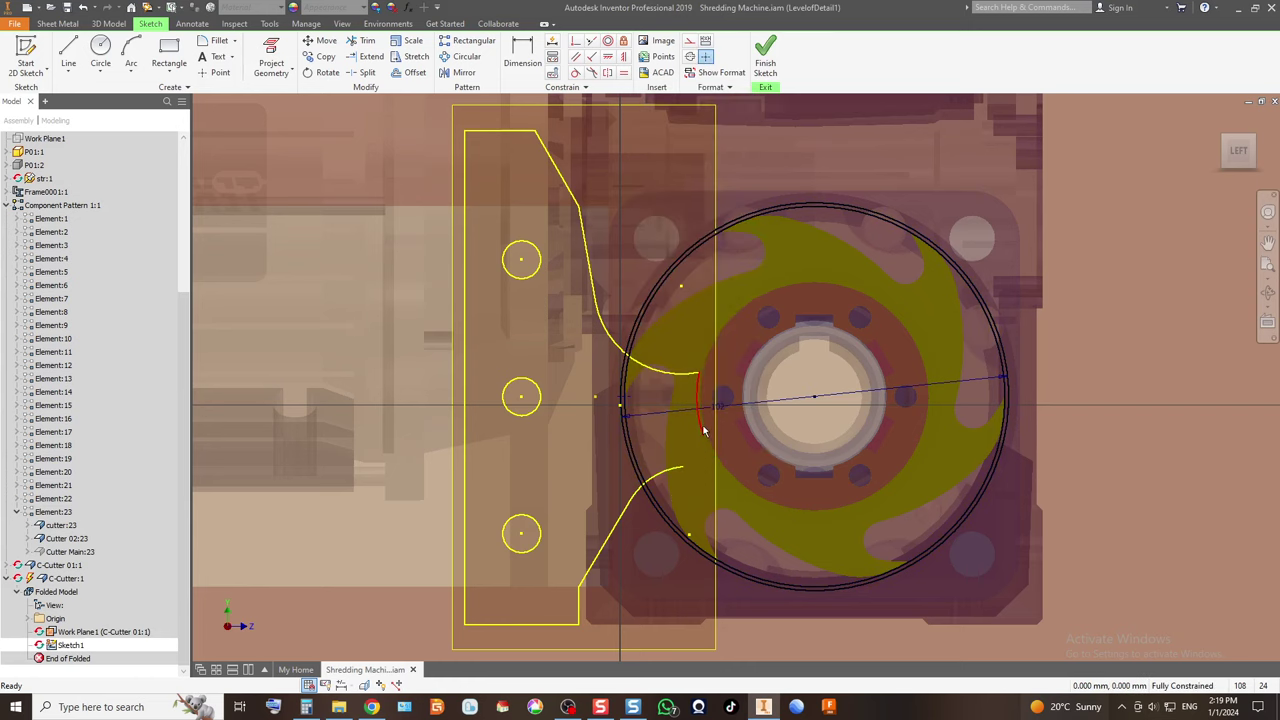
# Remove the upper projected arc's constraints, then trim its piece between the two circles and the inner circle's segment between the projected arcs.
pyautogui.scroll(5, 648, 367)
pyautogui.click(614, 471)
pyautogui.rightClick(606, 472)
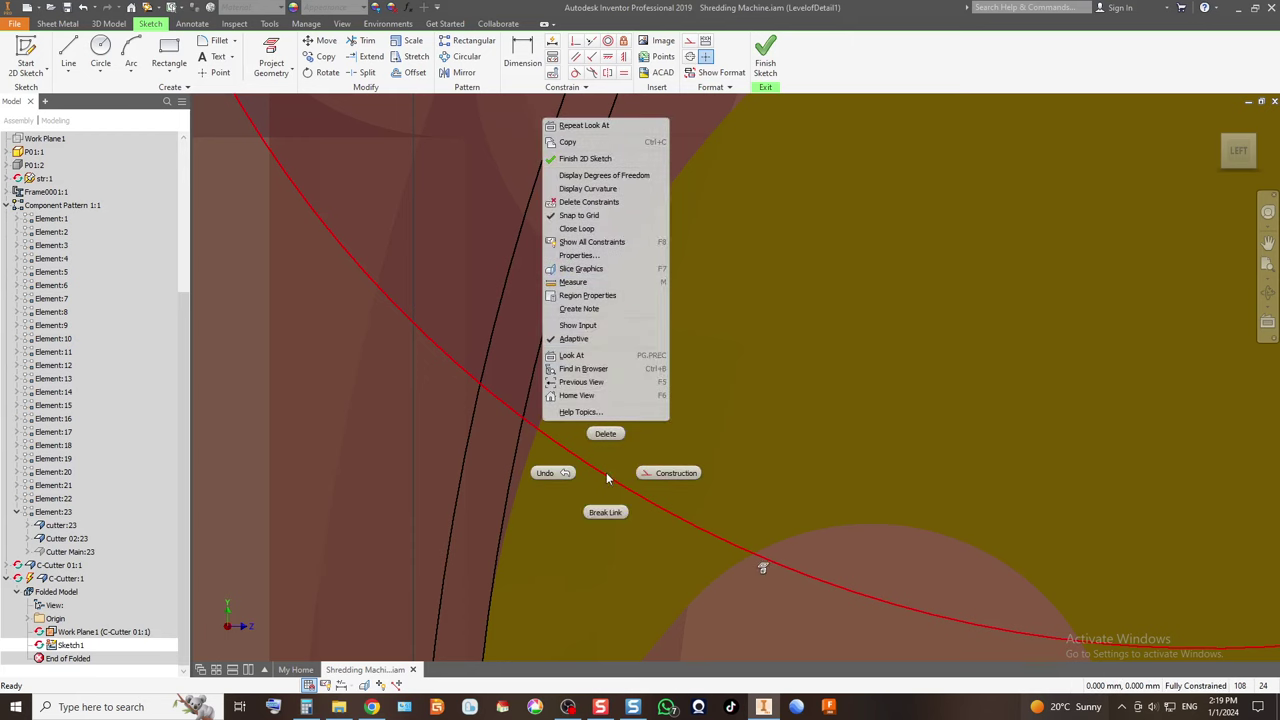
pyautogui.click(607, 203)
pyautogui.click(366, 42)
pyautogui.click(502, 403)
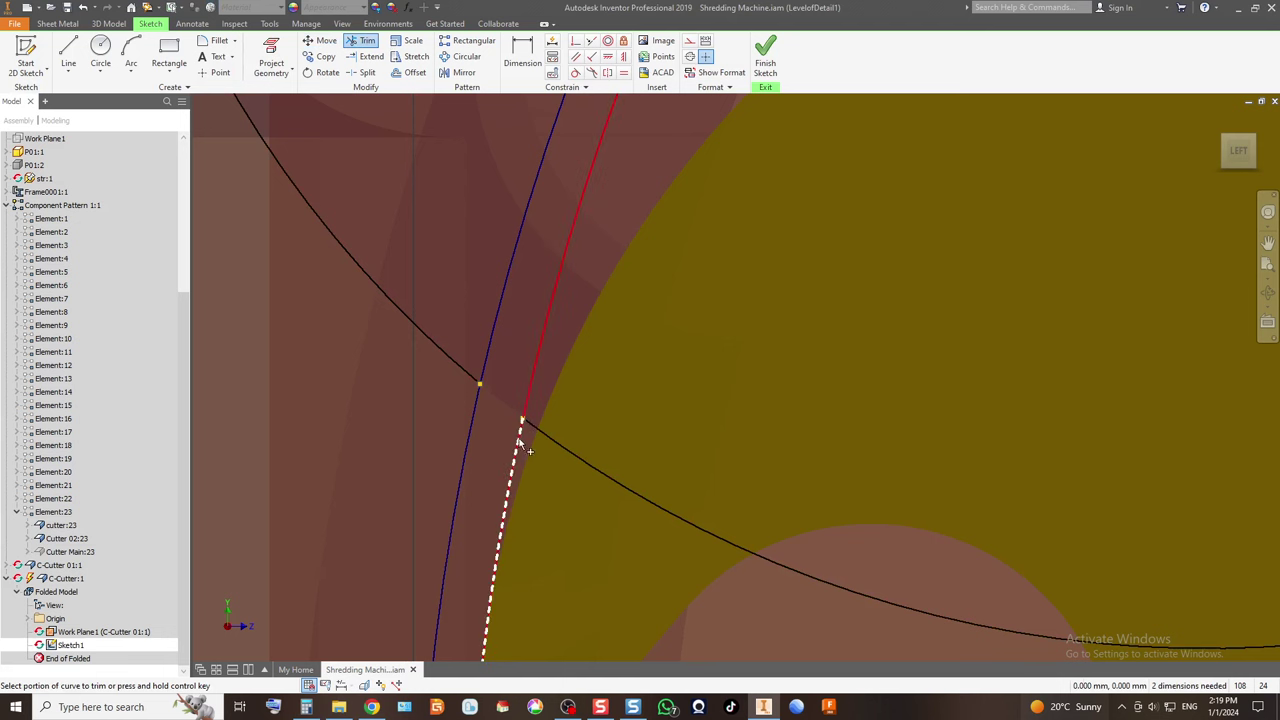
pyautogui.scroll(-5, 589, 331)
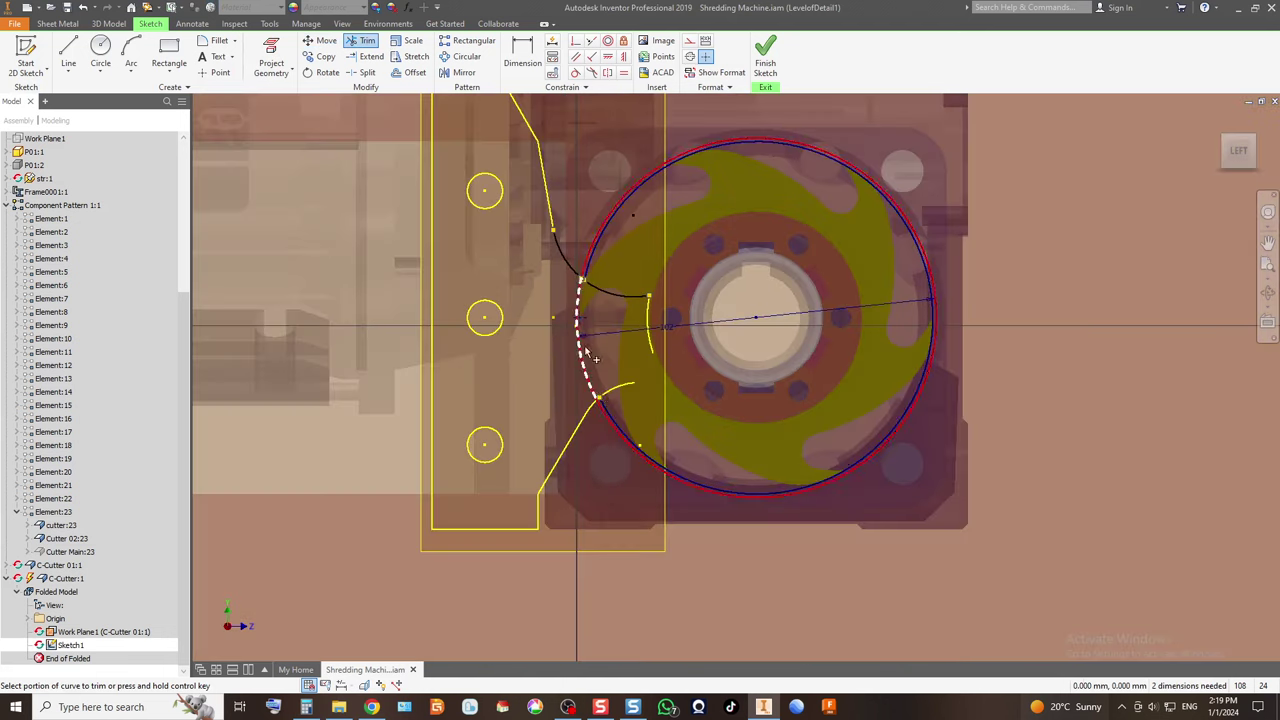
pyautogui.press('Escape')
# Remove the constraints of the lower projected arc where it crosses the two circles.
pyautogui.scroll(6, 594, 420)
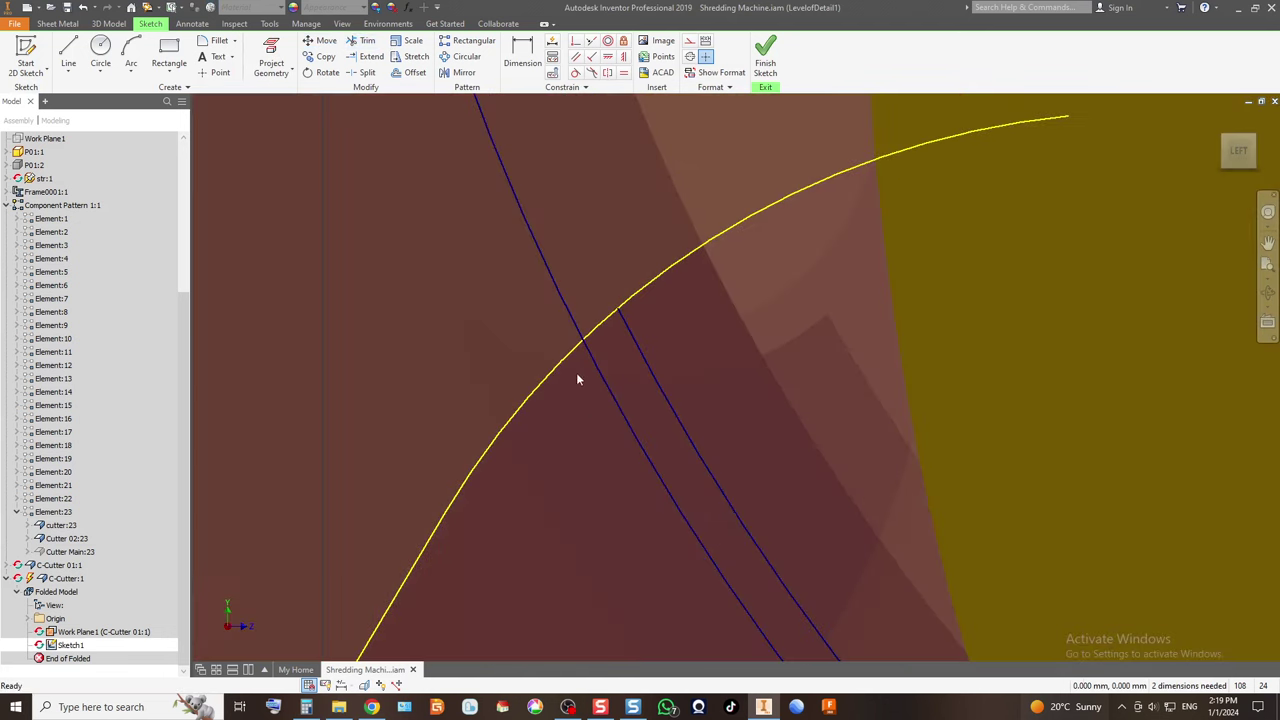
pyautogui.rightClick(564, 361)
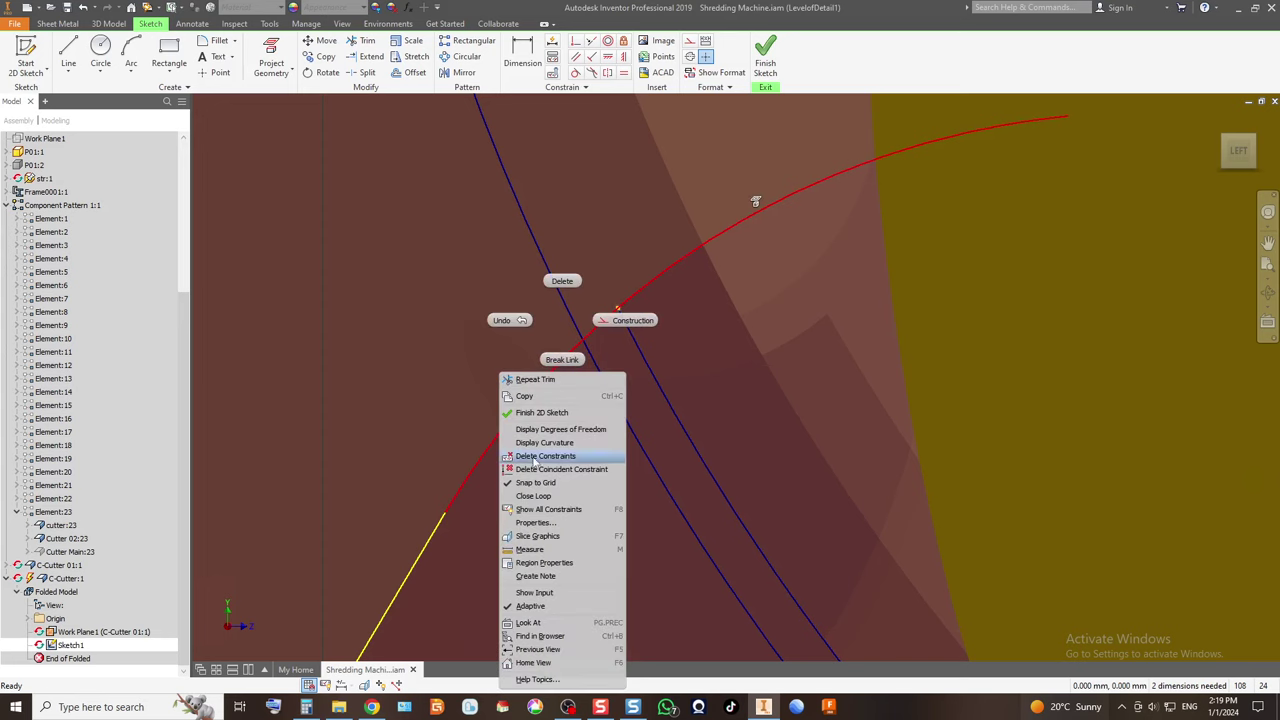
# Delete the selected lower arc's constraints, trim its short segment between the two concentric circles, and finish the sketch.
pyautogui.click(535, 459)
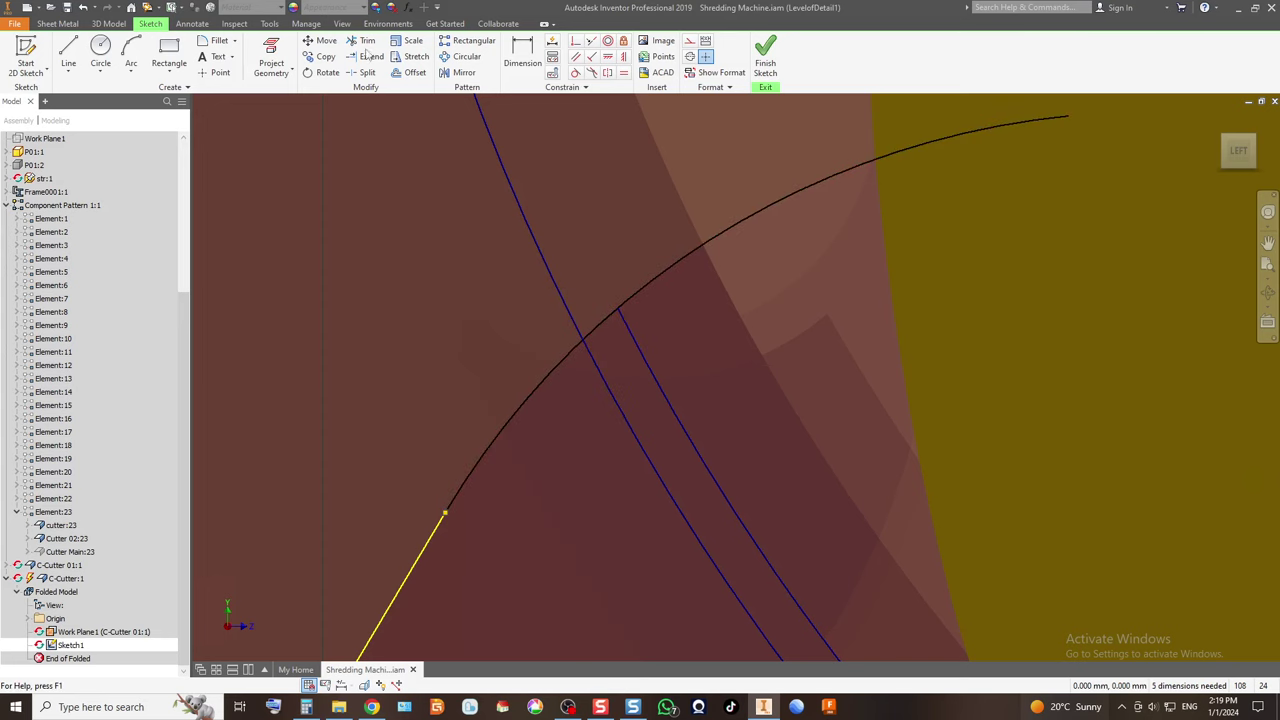
pyautogui.press('x')
pyautogui.click(602, 333)
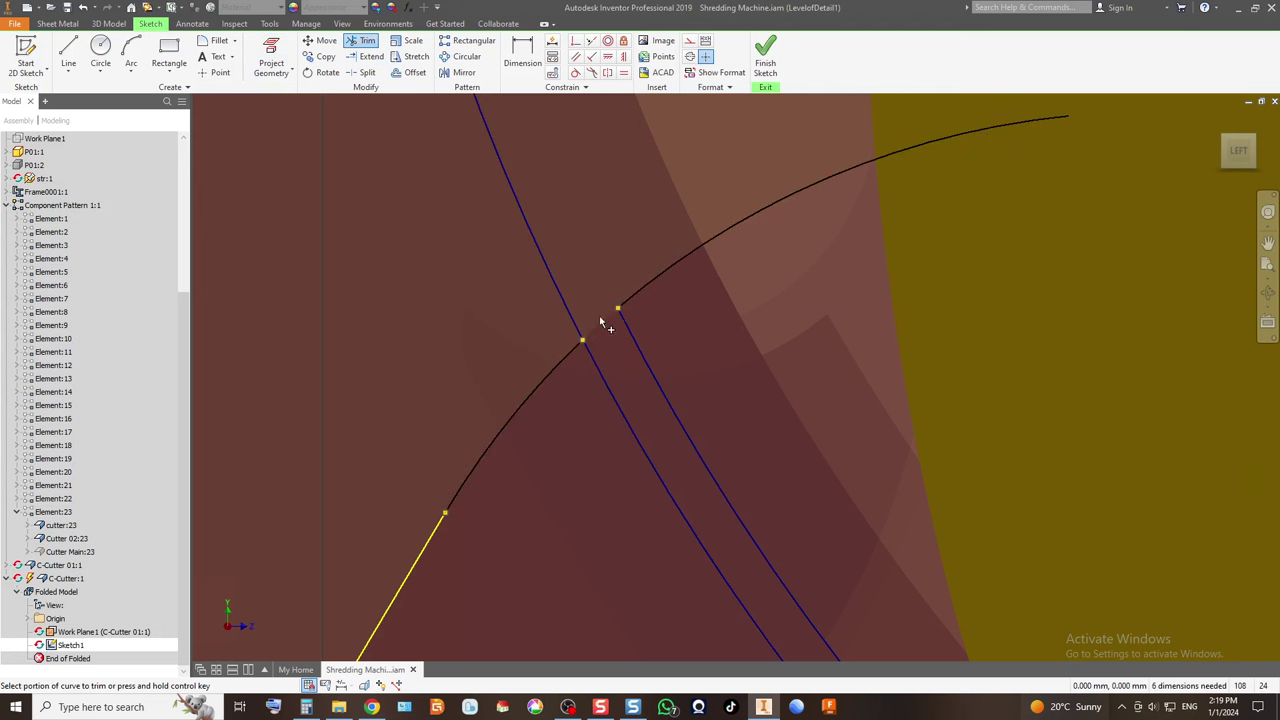
pyautogui.scroll(-5, 615, 320)
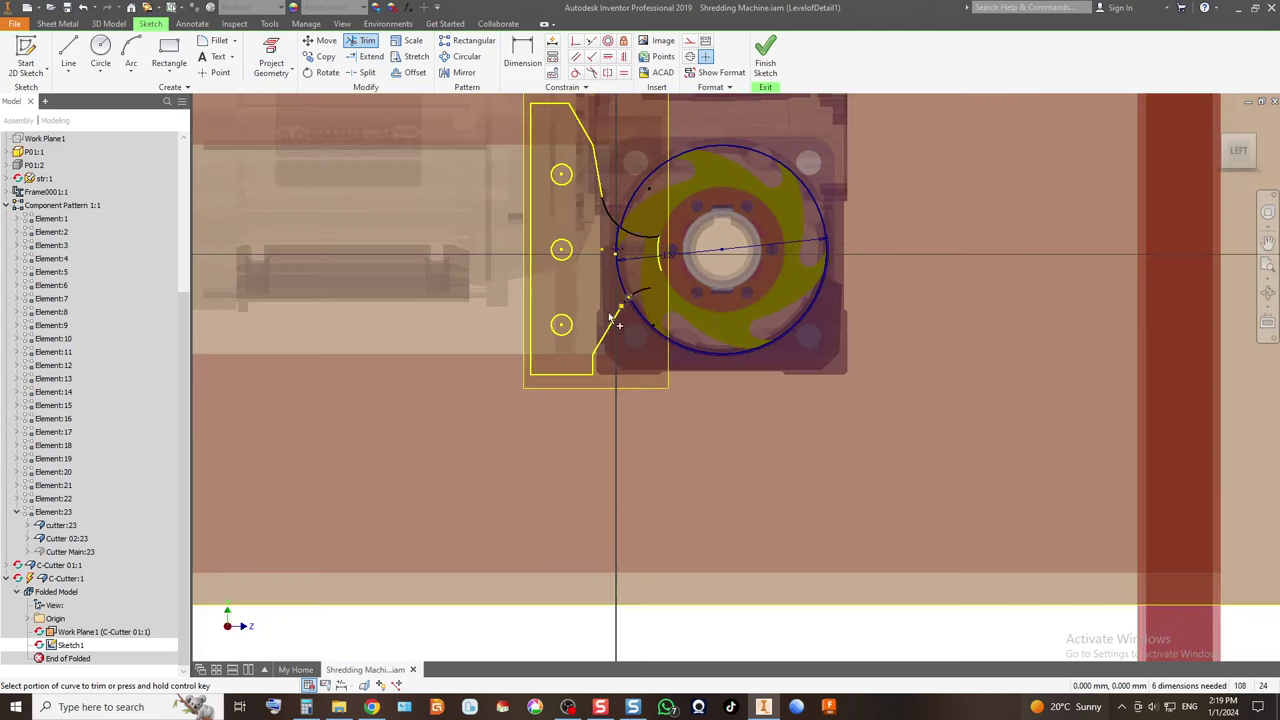
pyautogui.scroll(3, 627, 238)
pyautogui.scroll(2, 626, 238)
pyautogui.scroll(-4, 505, 234)
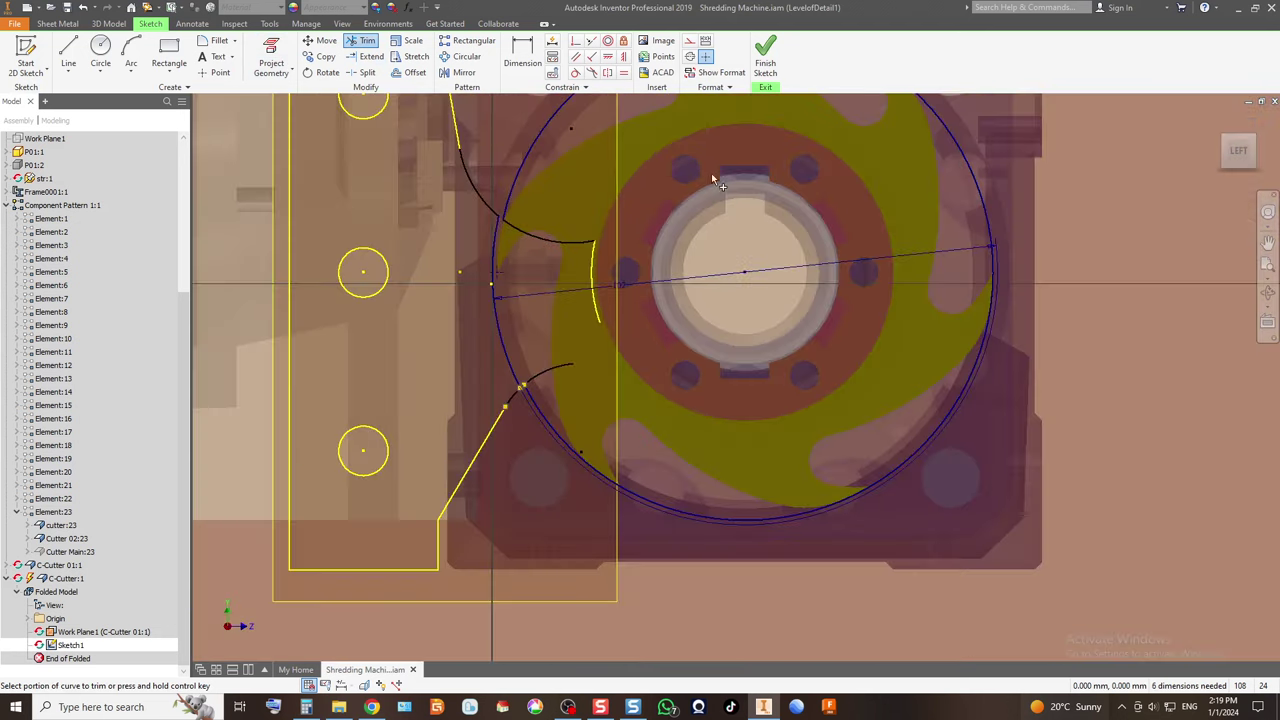
pyautogui.click(765, 55)
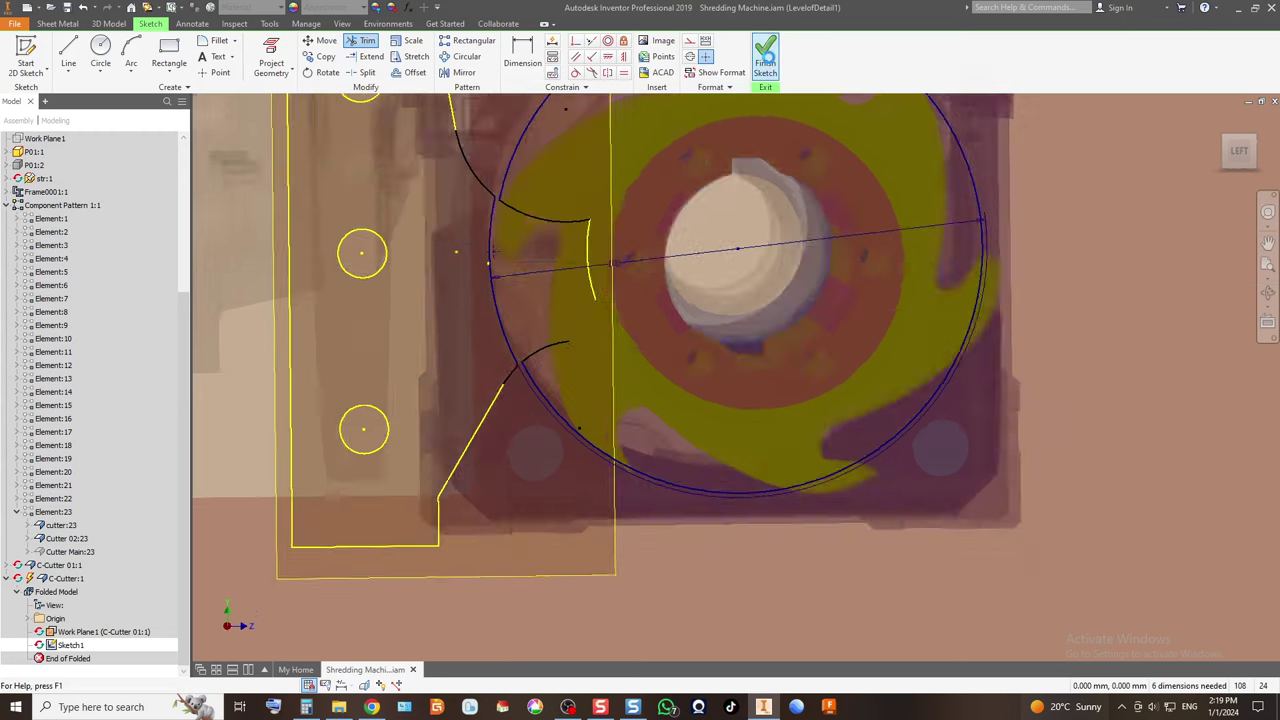
# Create a sheet metal Face from the closed C-Cutter profile with three holes and return to the assembly.
pyautogui.click(66, 55)
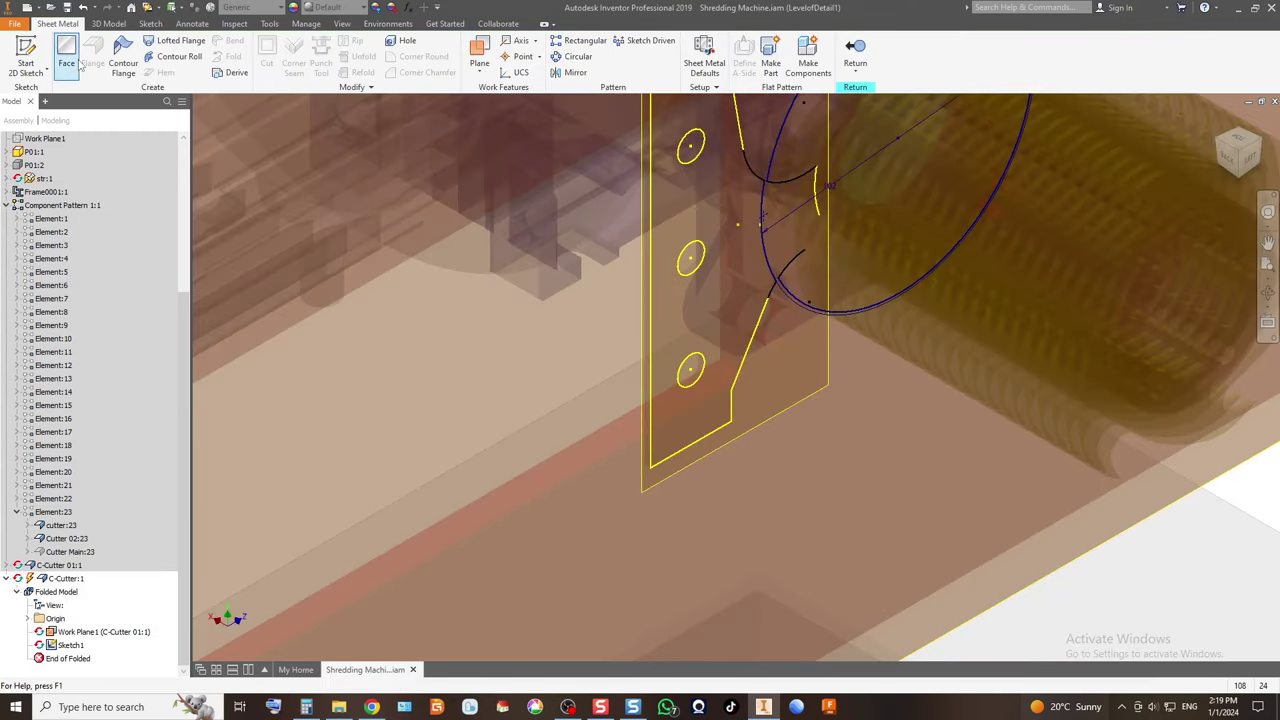
pyautogui.click(720, 330)
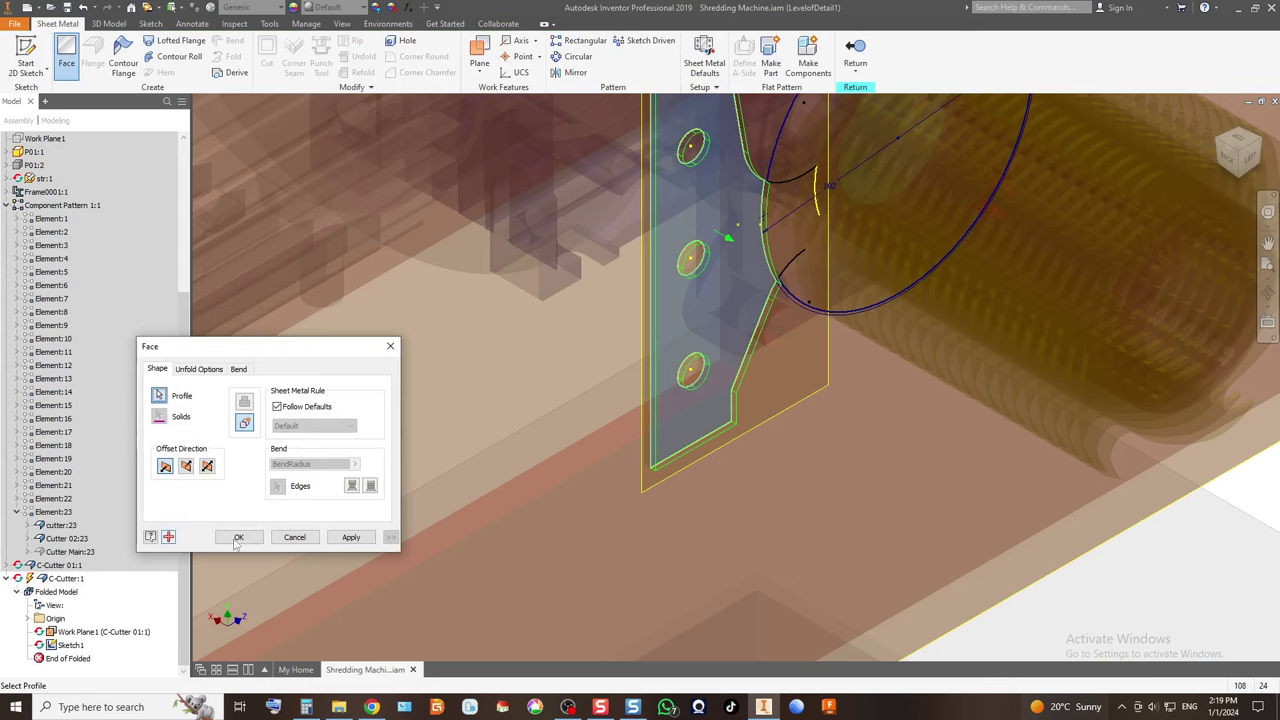
pyautogui.click(240, 537)
pyautogui.scroll(3, 507, 362)
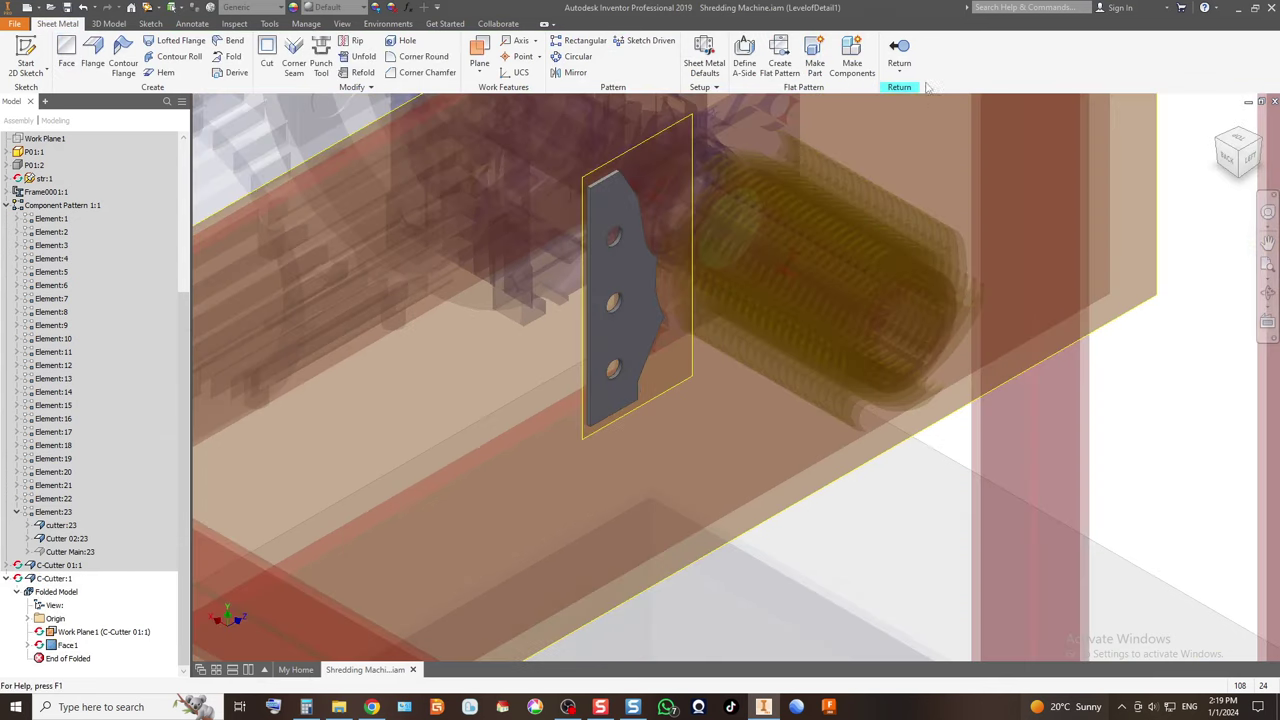
pyautogui.click(898, 55)
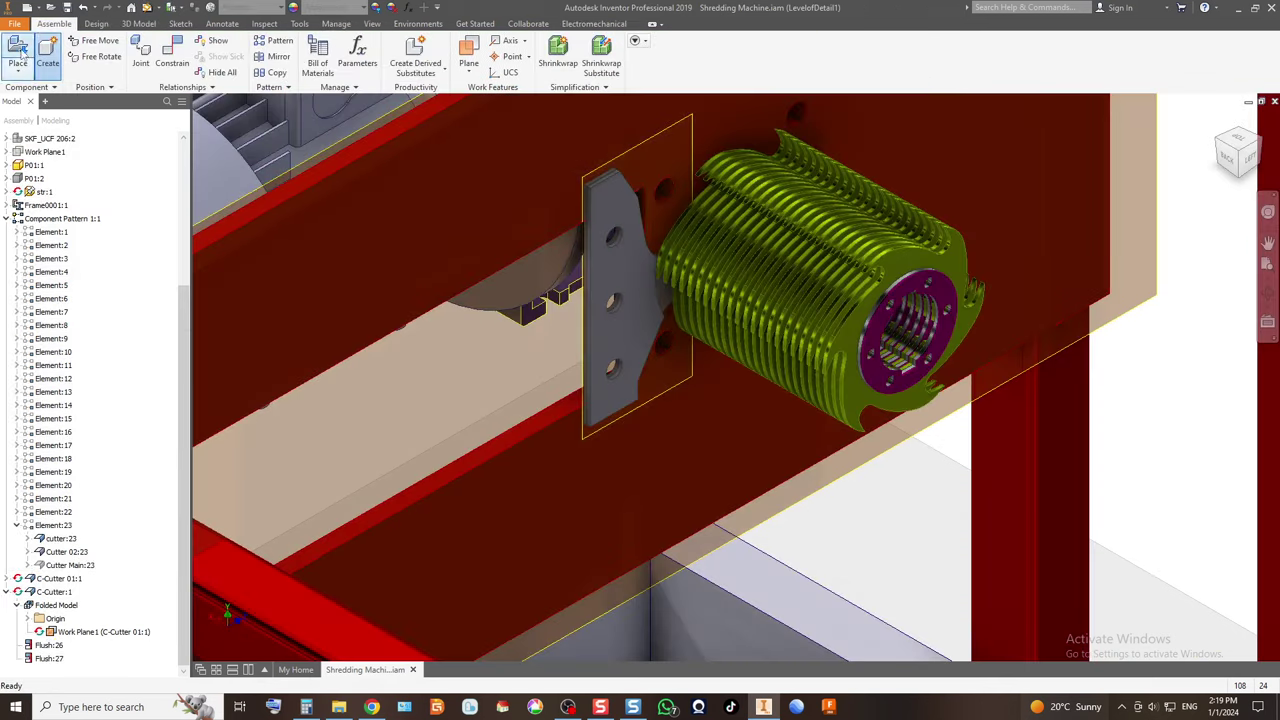
# Create an in-place component named C-Cutter 2 from the Standard.ipt template, positioned on the outer face of the cutter plate.
pyautogui.click(48, 52)
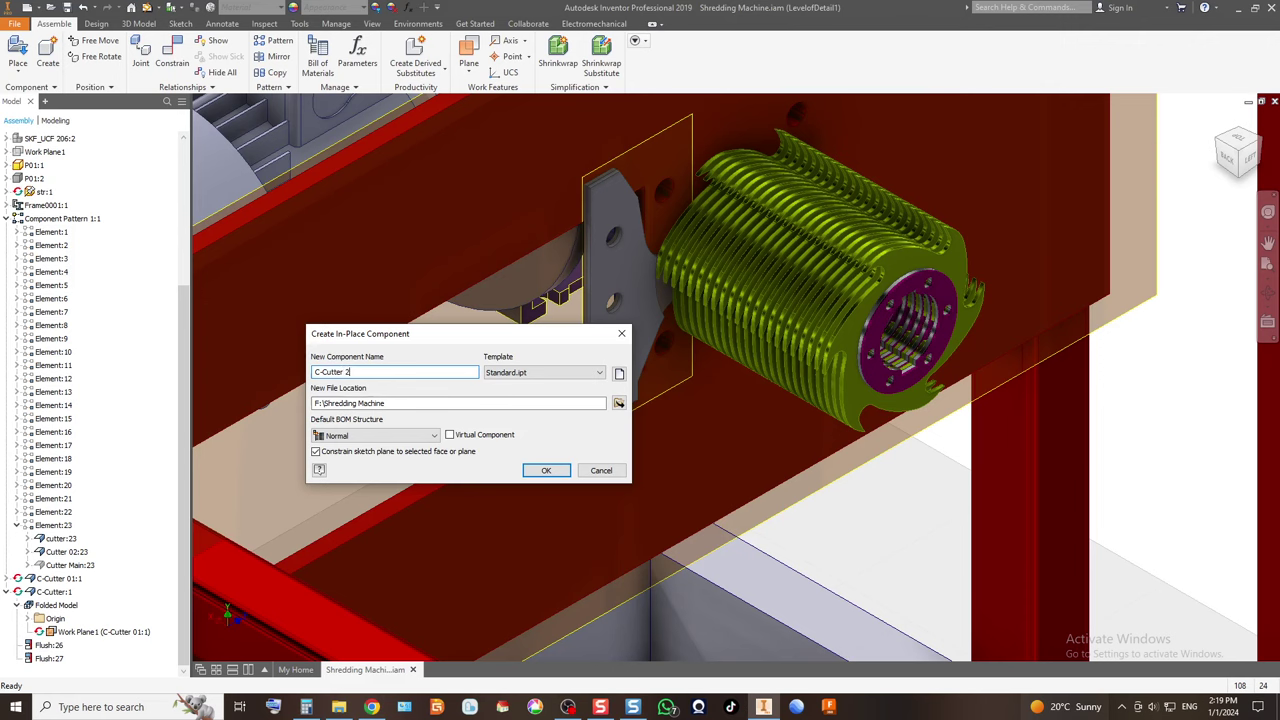
pyautogui.press('Return')
pyautogui.click(634, 346)
pyautogui.click(590, 398)
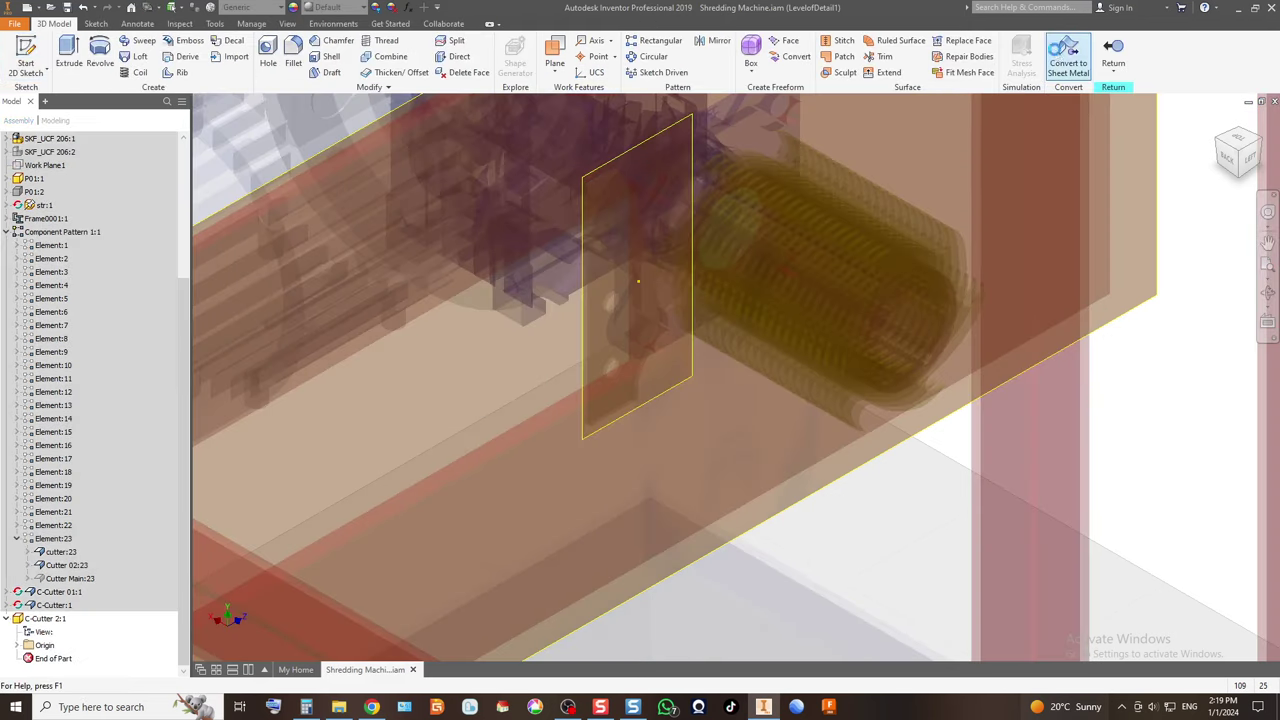
# Convert C-Cutter 2 to sheet metal and set its thickness to 1 mm instead of using the rule's thickness.
pyautogui.click(1066, 60)
pyautogui.click(704, 55)
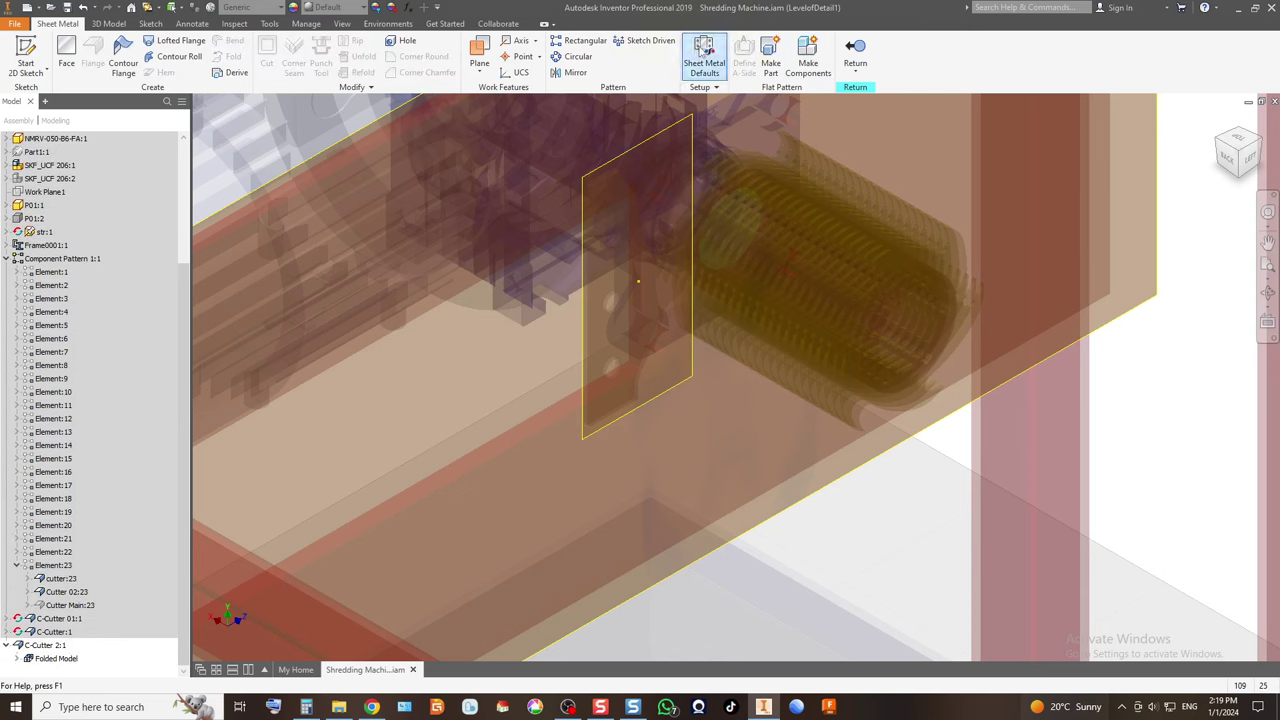
pyautogui.click(279, 172)
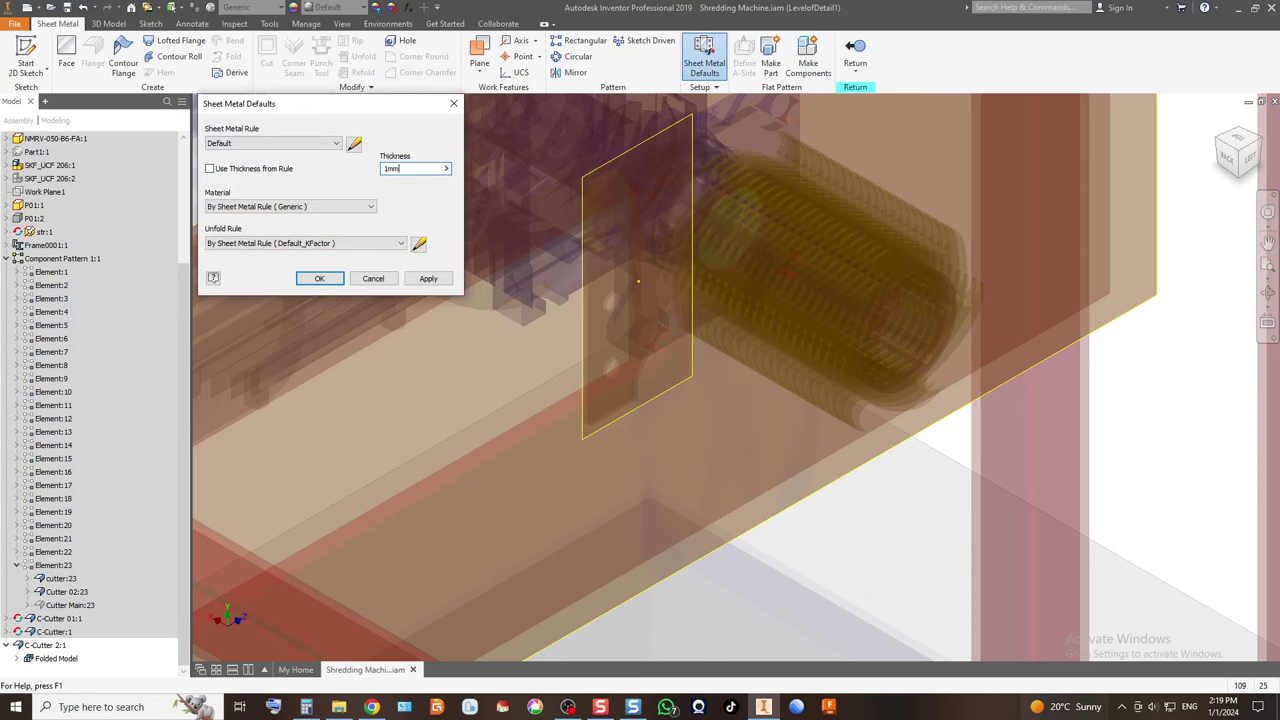
pyautogui.press('Return')
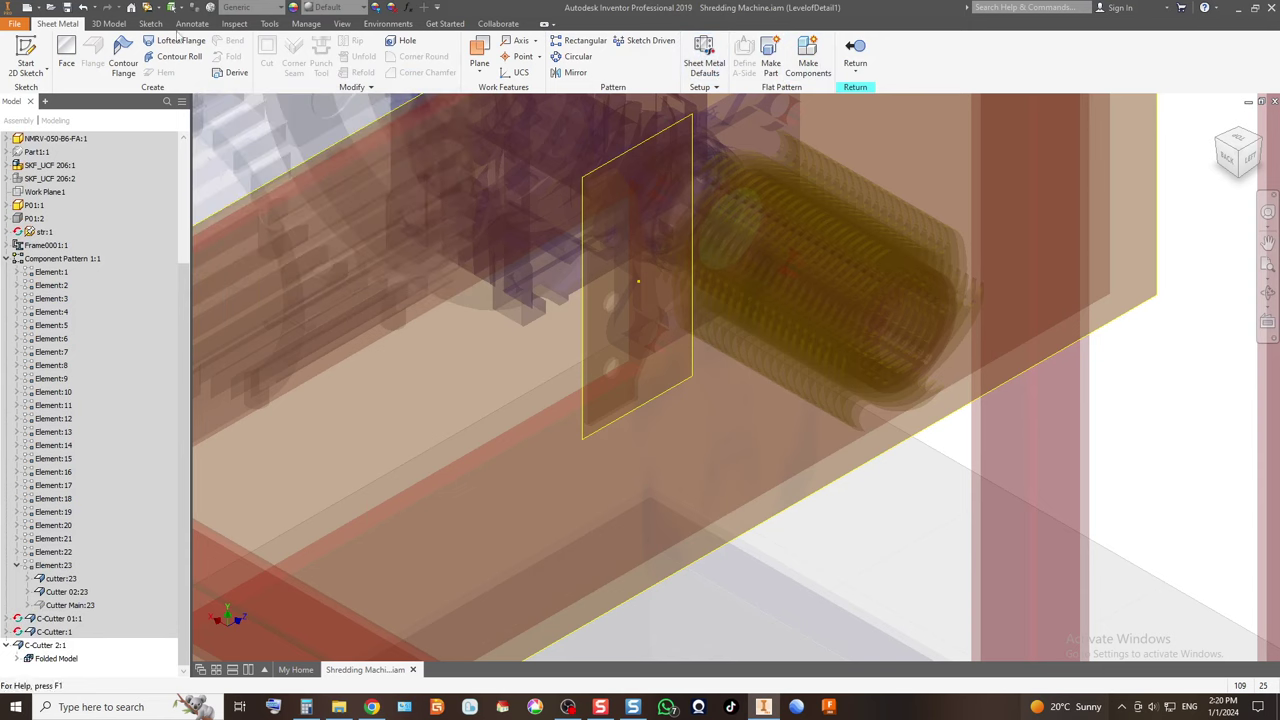
# Set the document units of C-Cutter 2 to millimeter for length and kilogram for mass.
pyautogui.click(108, 23)
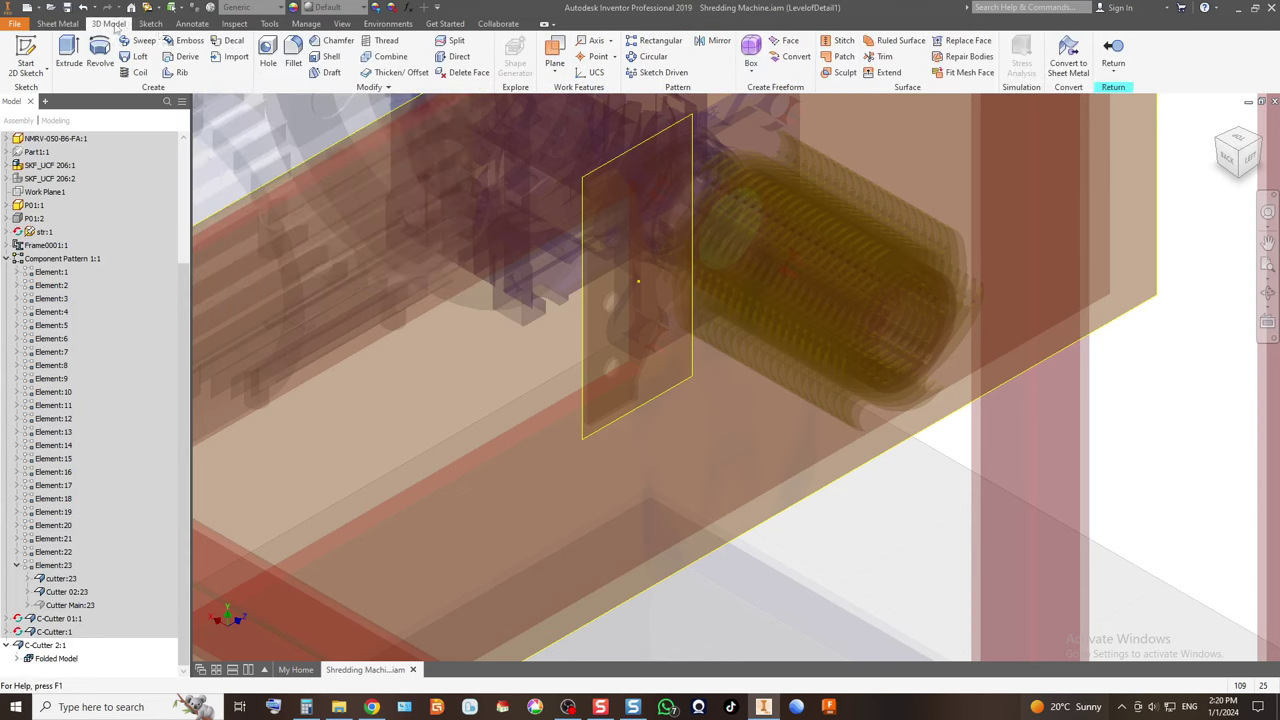
pyautogui.click(200, 24)
pyautogui.click(269, 23)
pyautogui.click(245, 60)
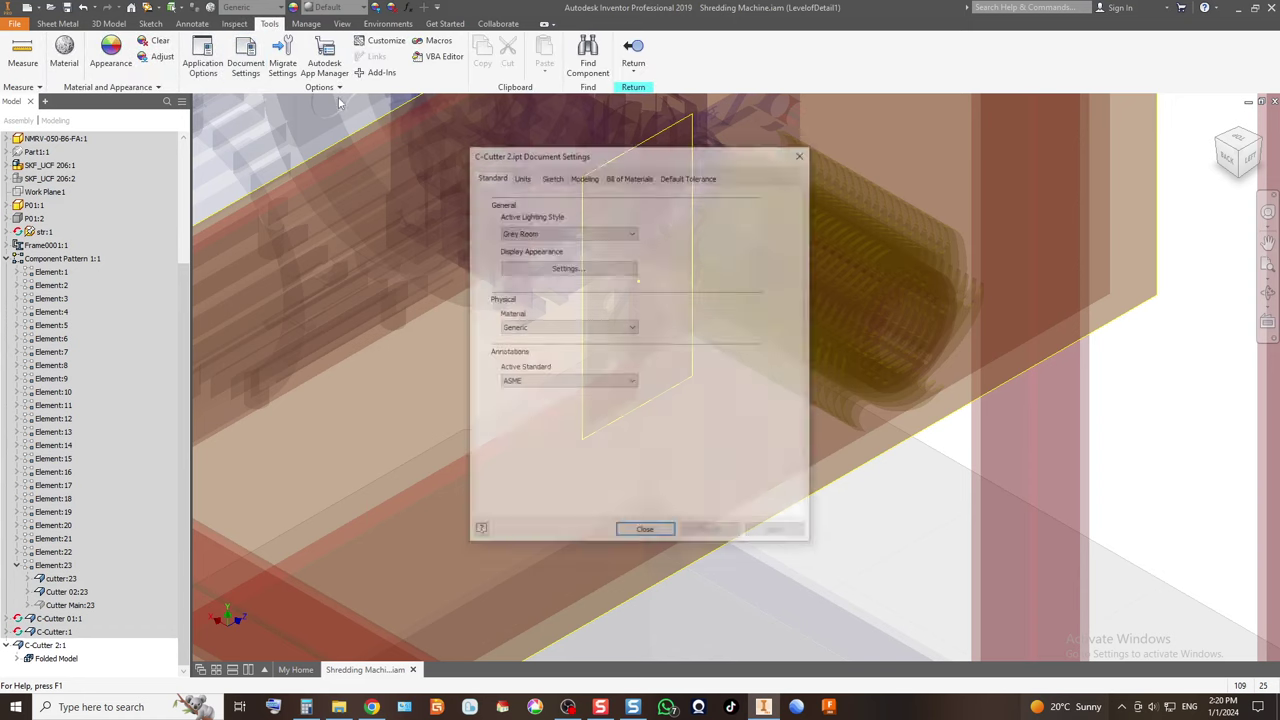
pyautogui.click(520, 175)
pyautogui.click(528, 223)
pyautogui.click(519, 261)
pyautogui.click(682, 257)
pyautogui.click(665, 273)
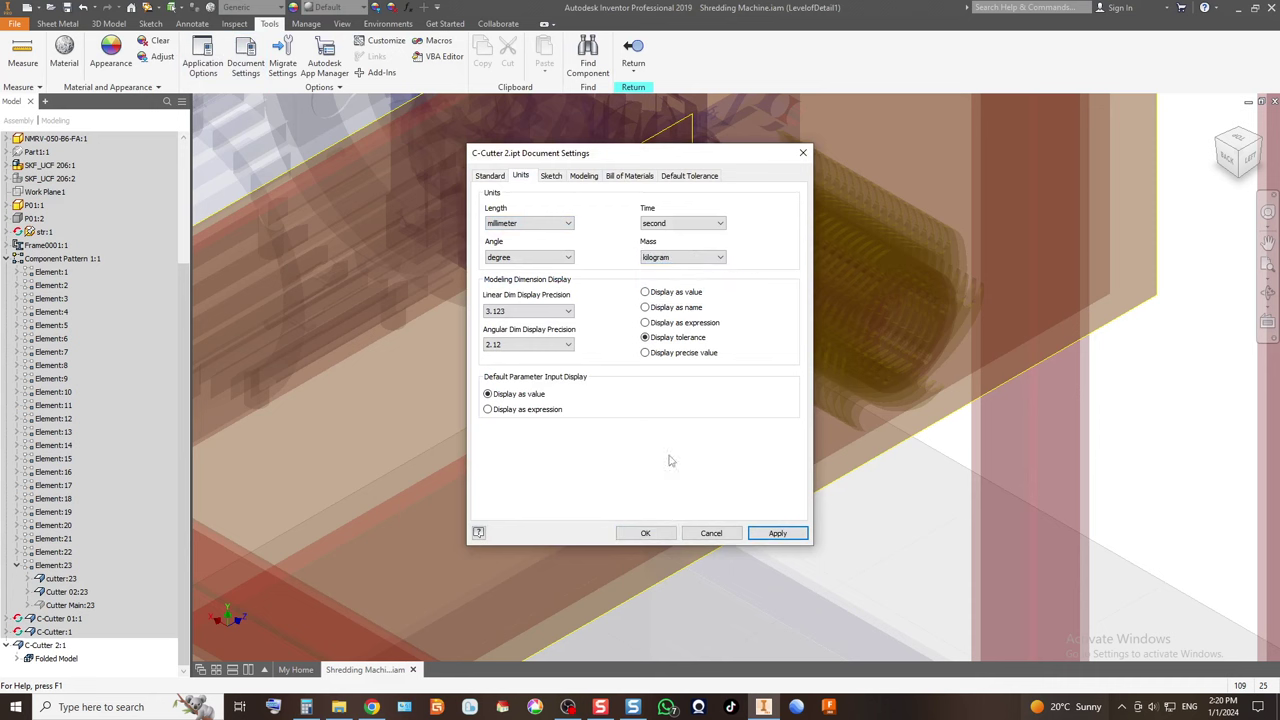
pyautogui.click(652, 534)
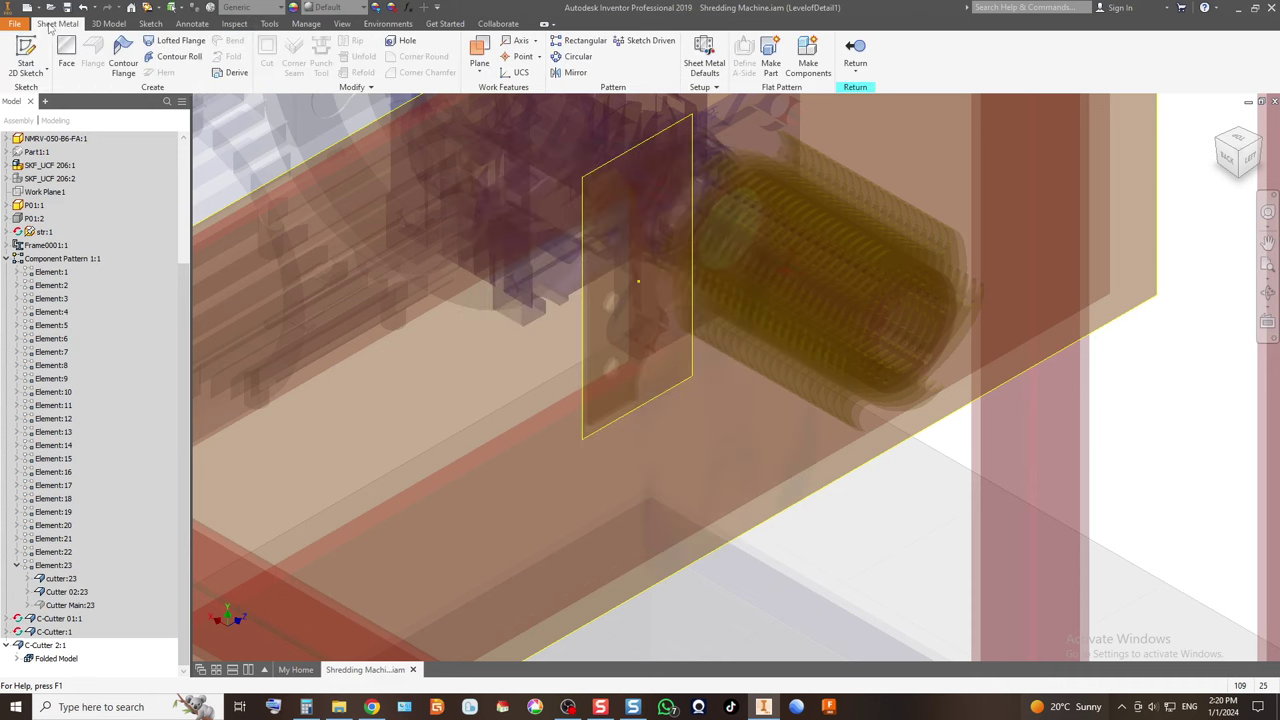
# Start a 2D sketch in C-Cutter 2 on the outer face of the existing three-hole cutter plate.
pyautogui.click(26, 55)
pyautogui.press('F6')
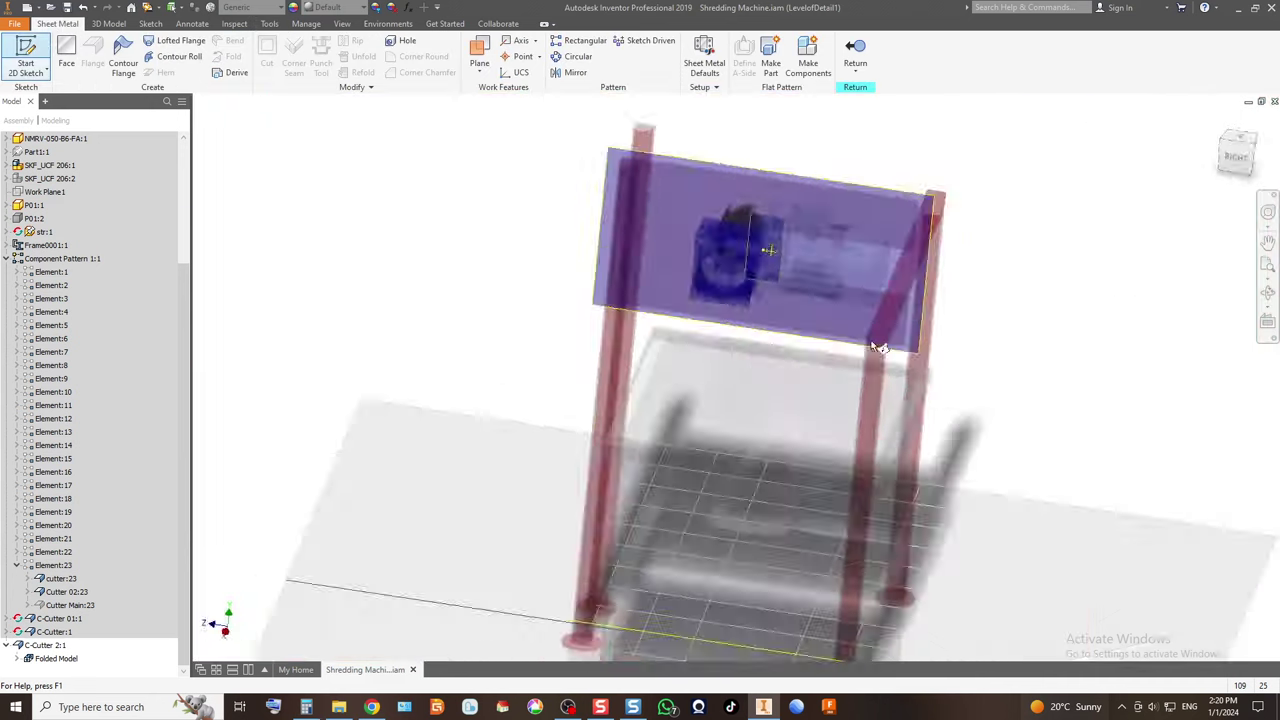
pyautogui.click(1218, 145)
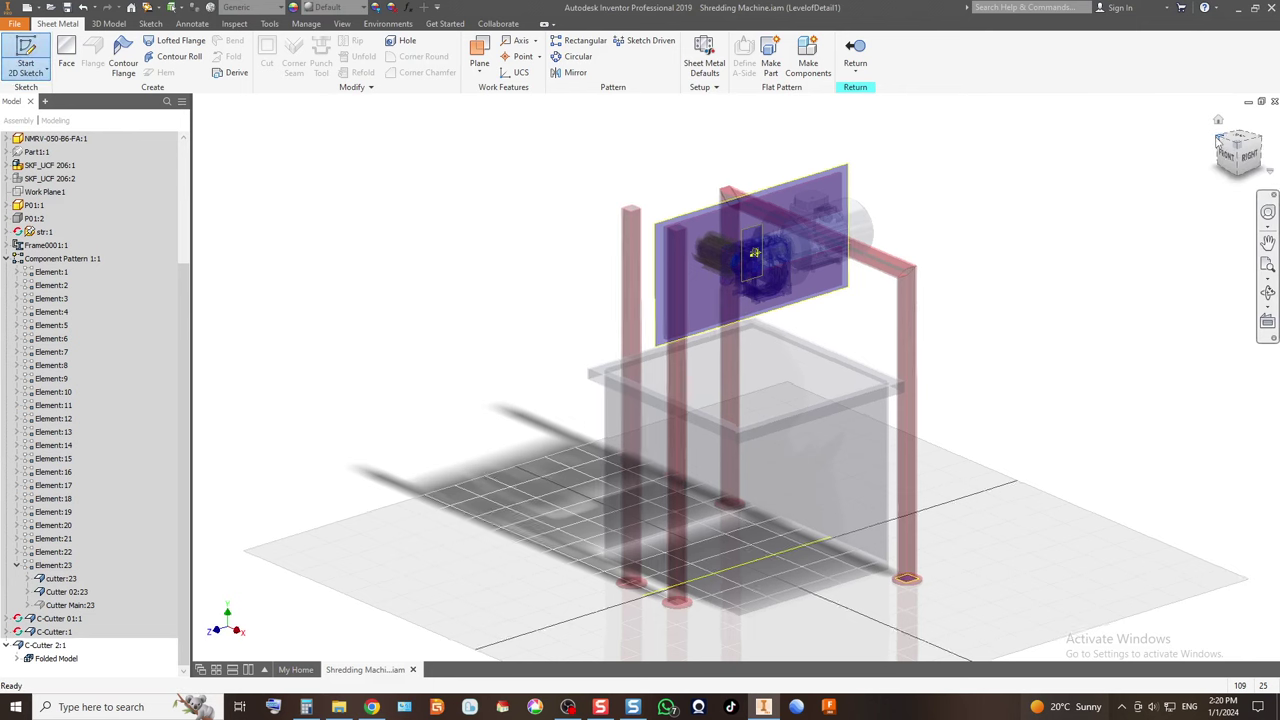
pyautogui.scroll(-5, 760, 310)
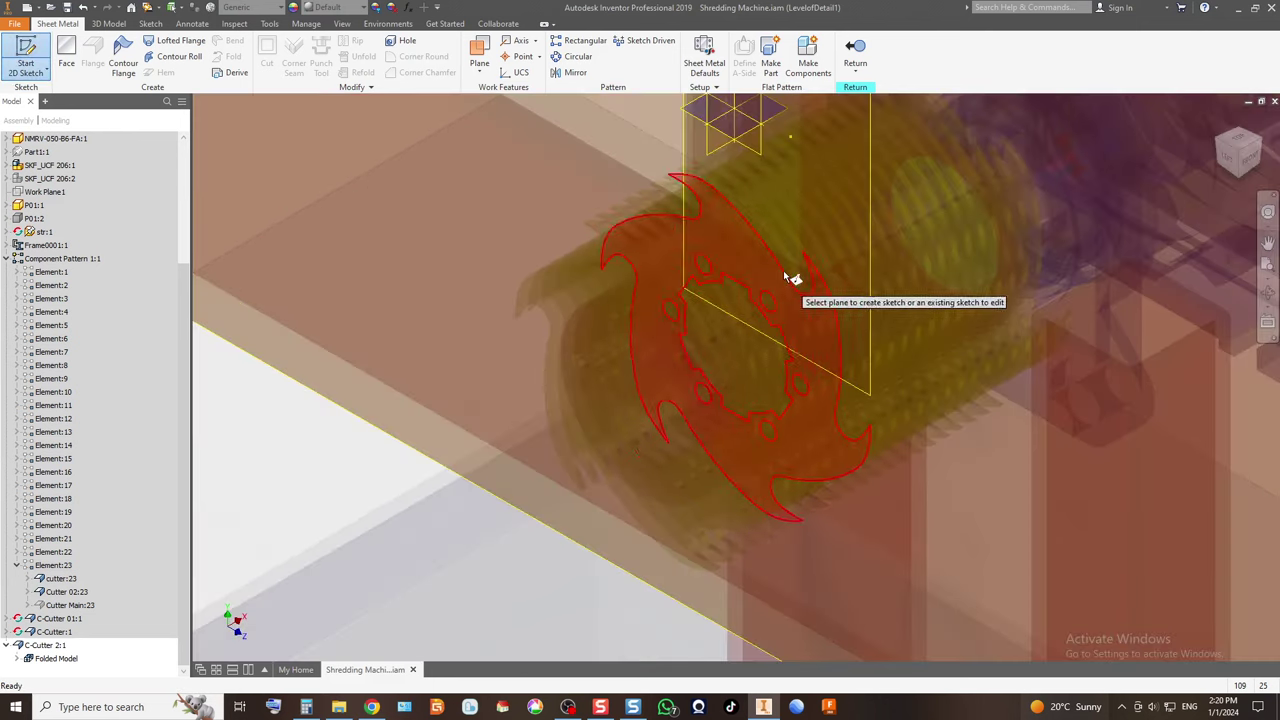
pyautogui.click(1229, 160)
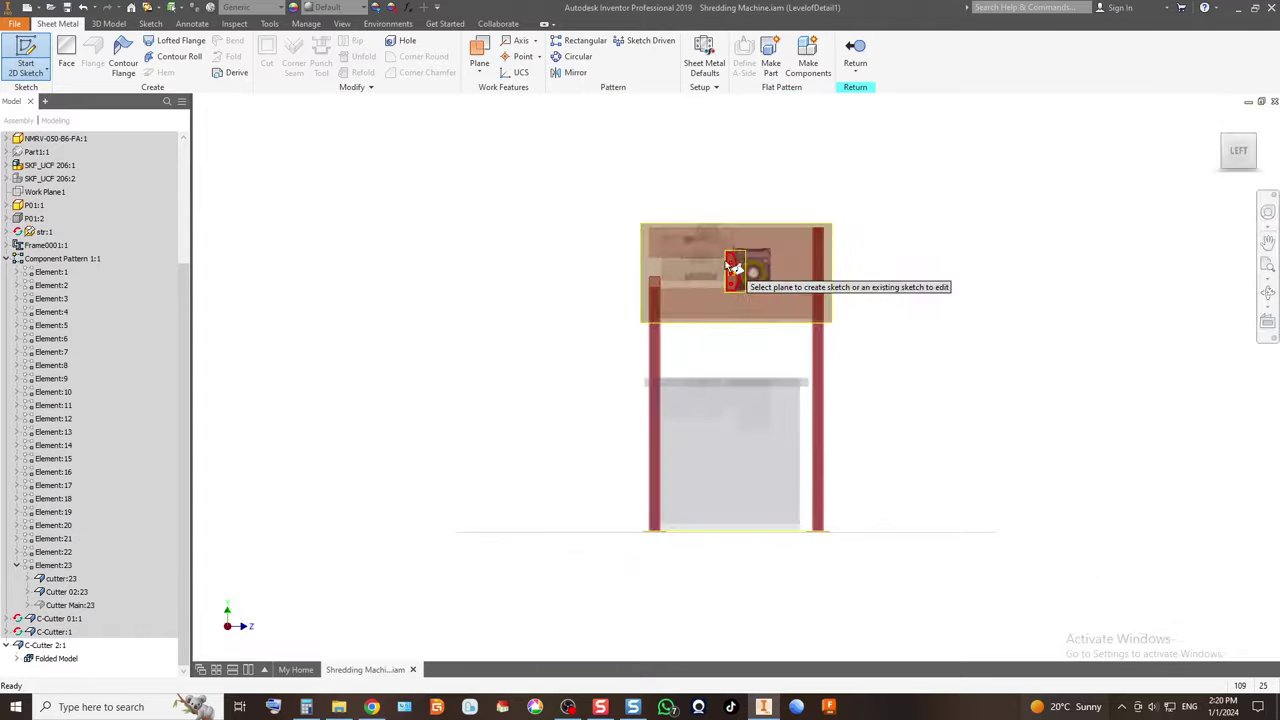
pyautogui.scroll(-5, 770, 290)
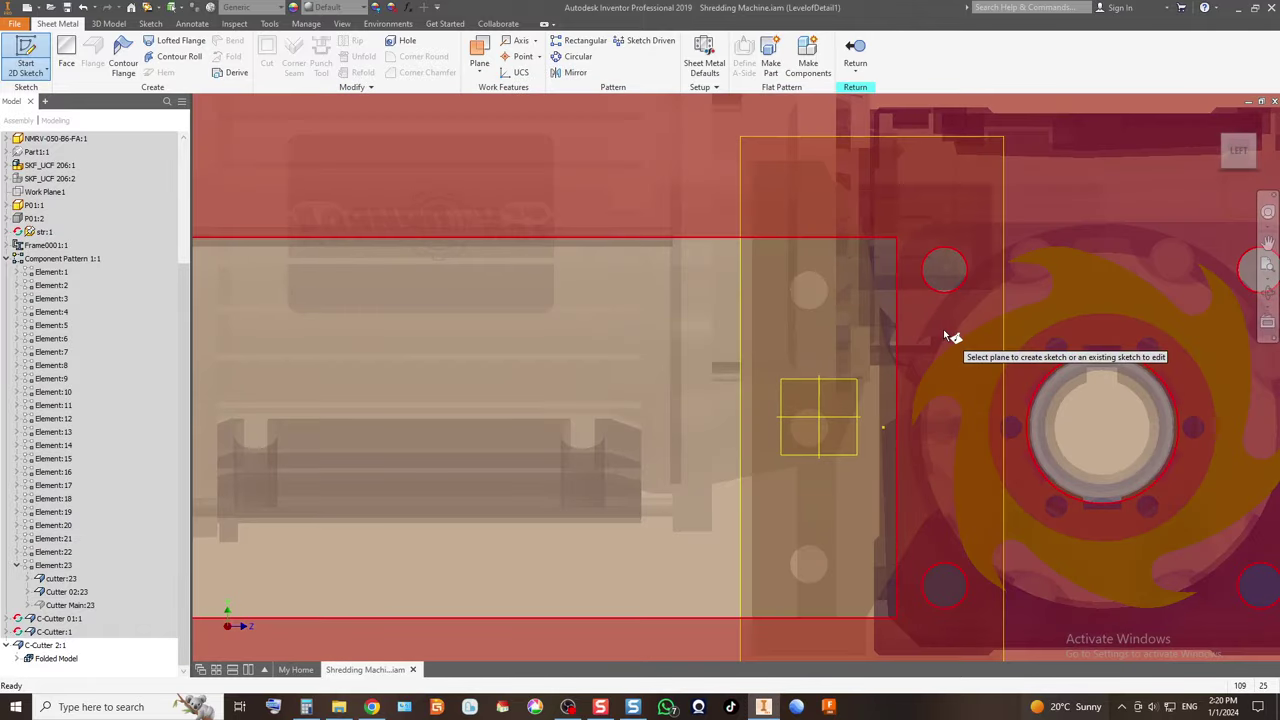
pyautogui.click(853, 341)
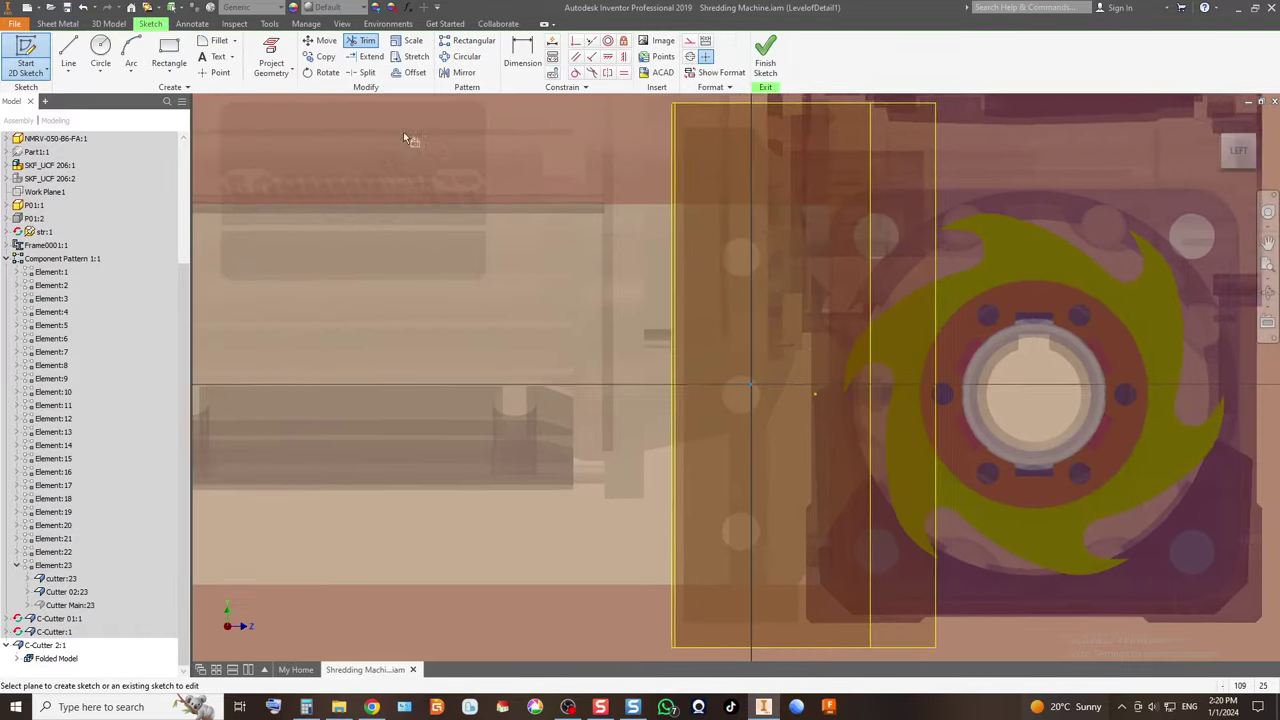
pyautogui.click(271, 58)
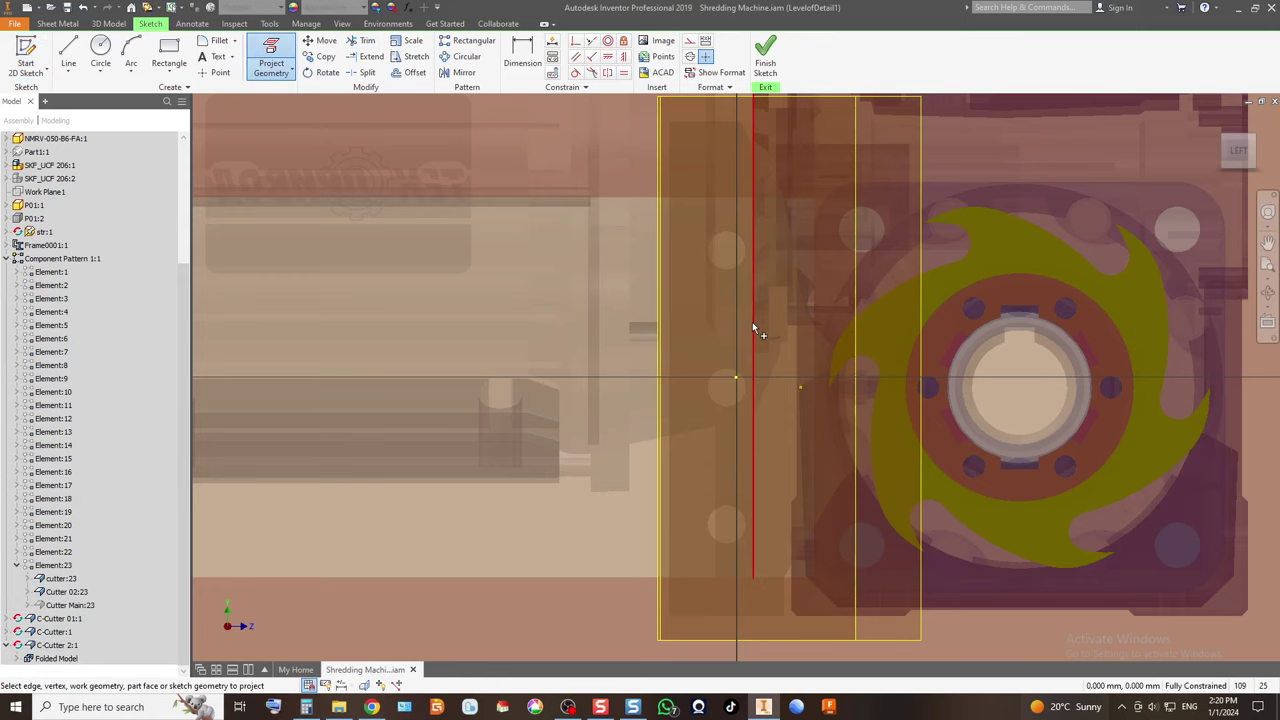
pyautogui.click(752, 322)
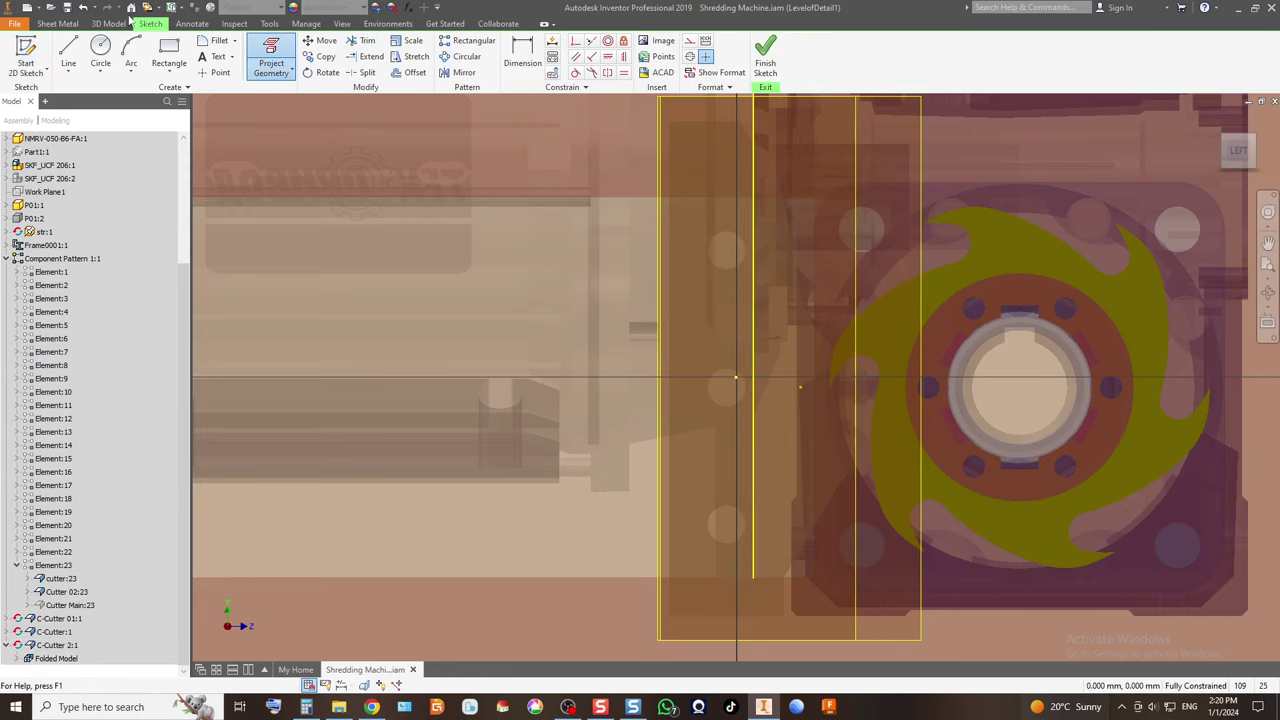
pyautogui.press('Escape')
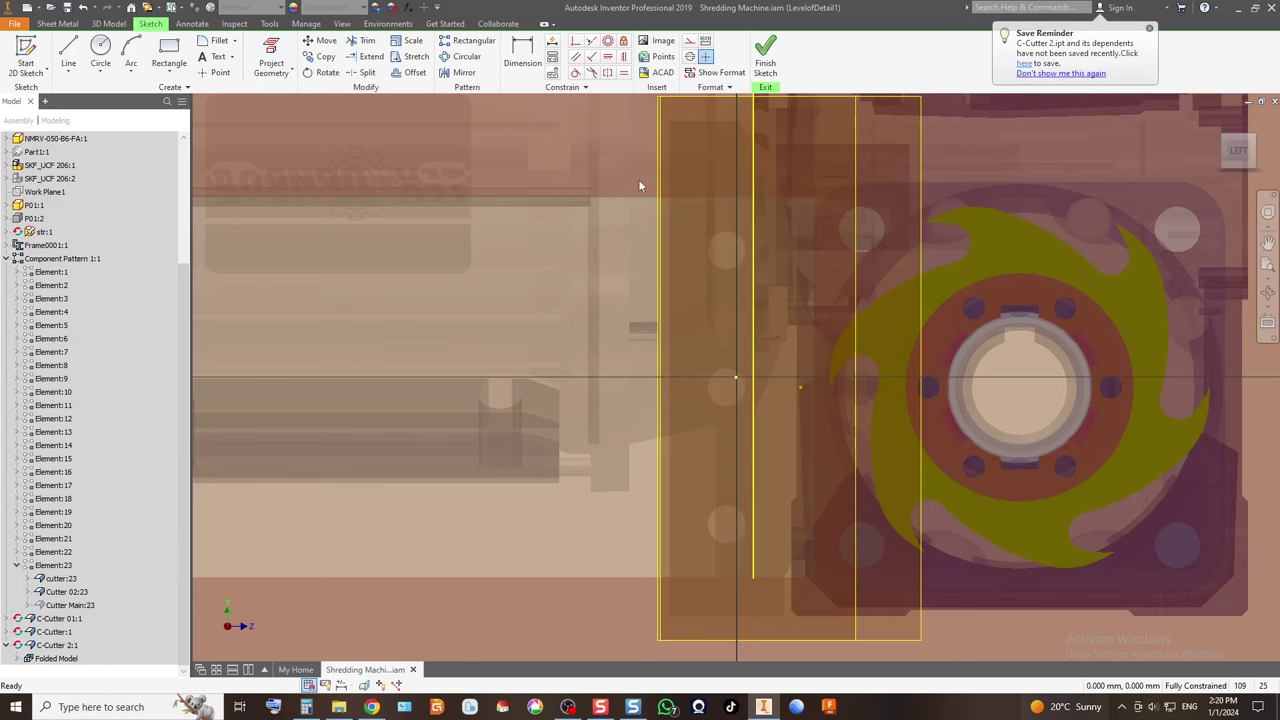
pyautogui.click(83, 7)
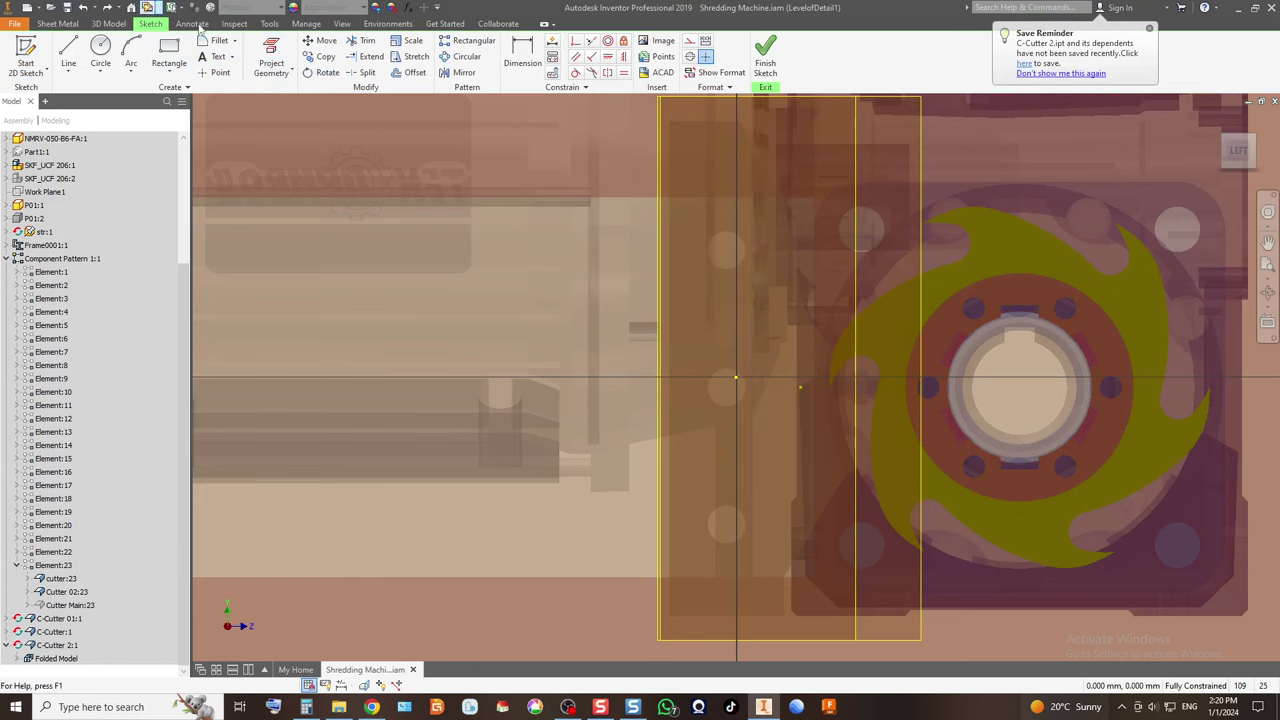
# Project the full outline and three holes of the existing cutter plate's face into the sketch and finish it.
pyautogui.click(271, 58)
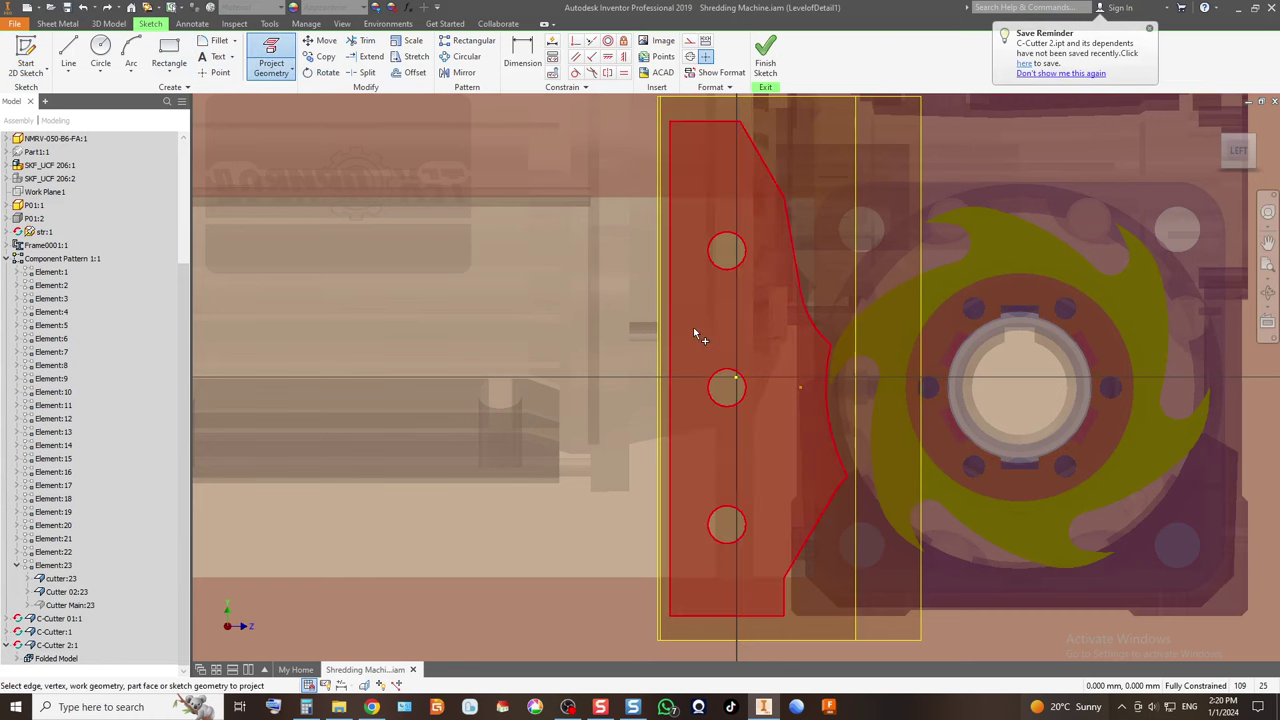
pyautogui.click(741, 337)
pyautogui.click(765, 52)
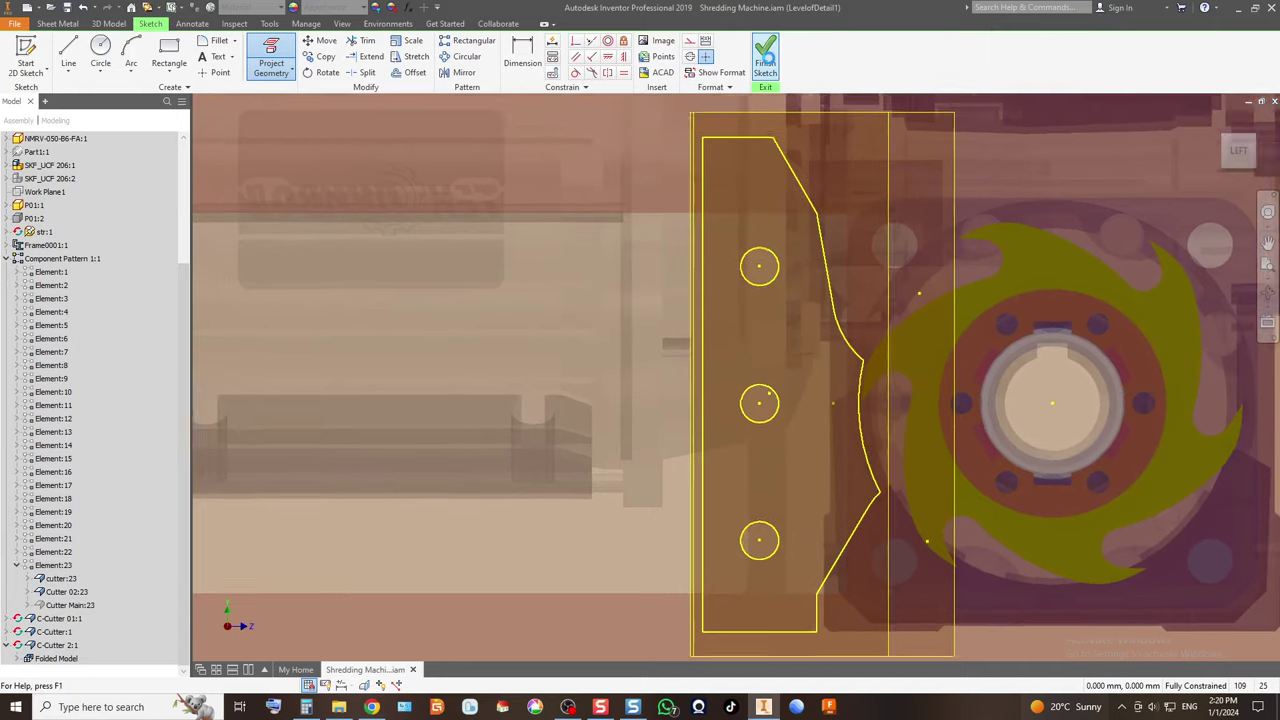
# Create a sheet metal Face from the projected cutter profile around its three holes and return to the assembly.
pyautogui.click(66, 52)
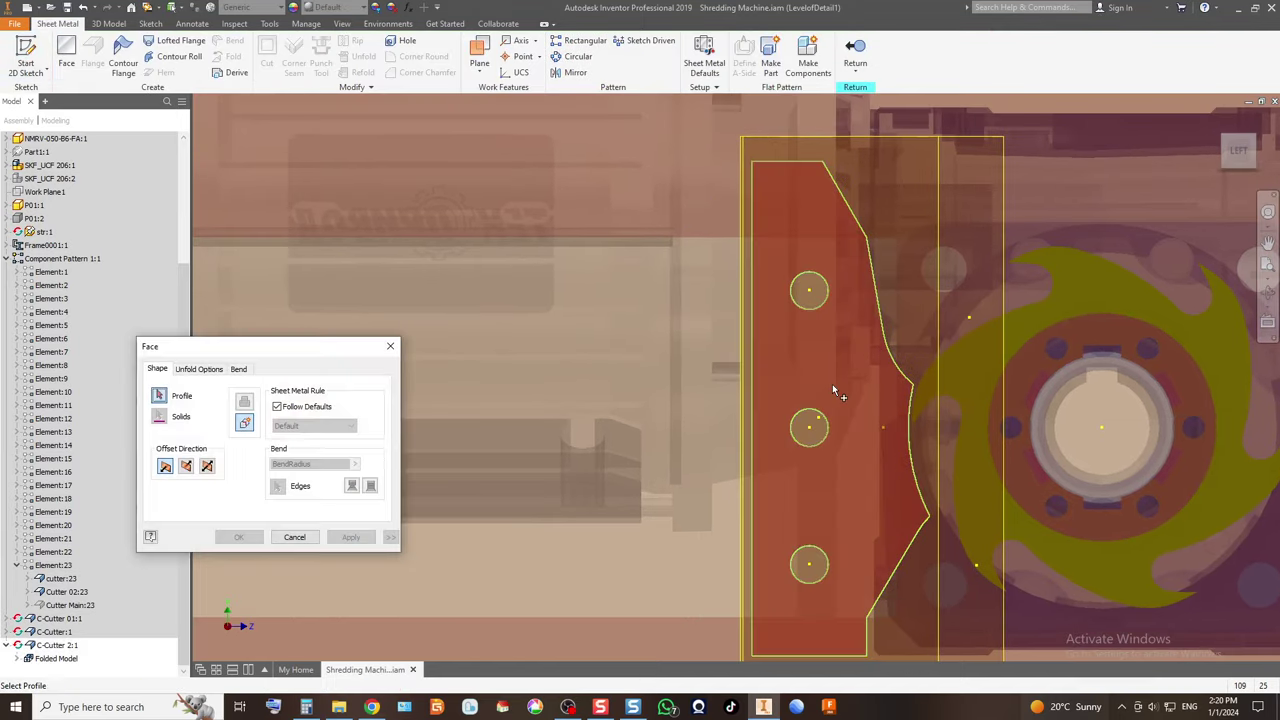
pyautogui.click(832, 384)
pyautogui.click(1231, 139)
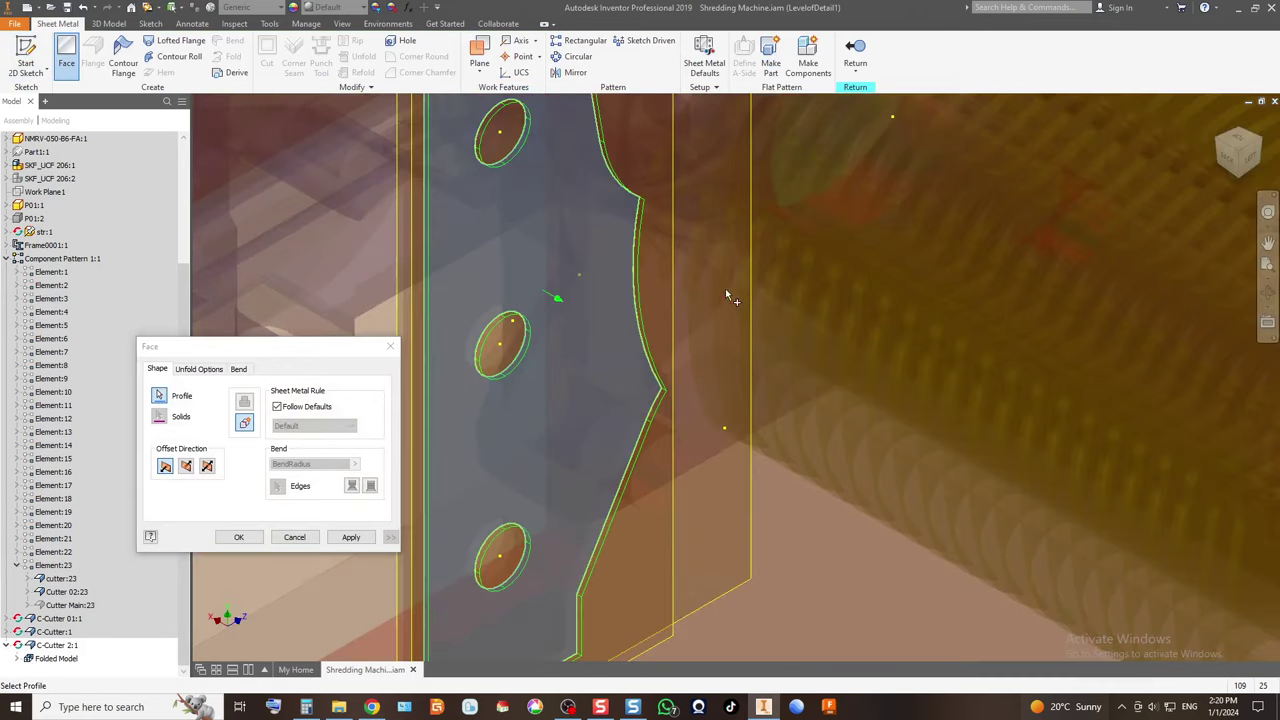
pyautogui.click(238, 537)
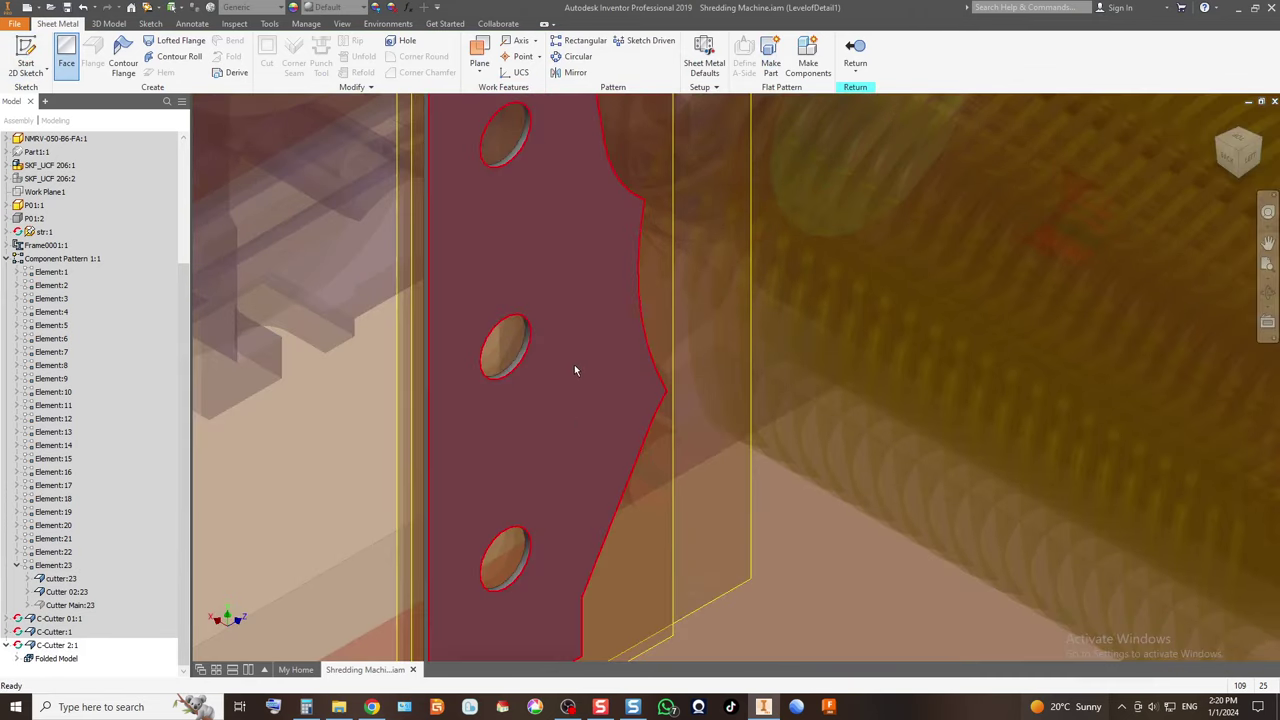
pyautogui.scroll(5, 574, 364)
pyautogui.click(899, 56)
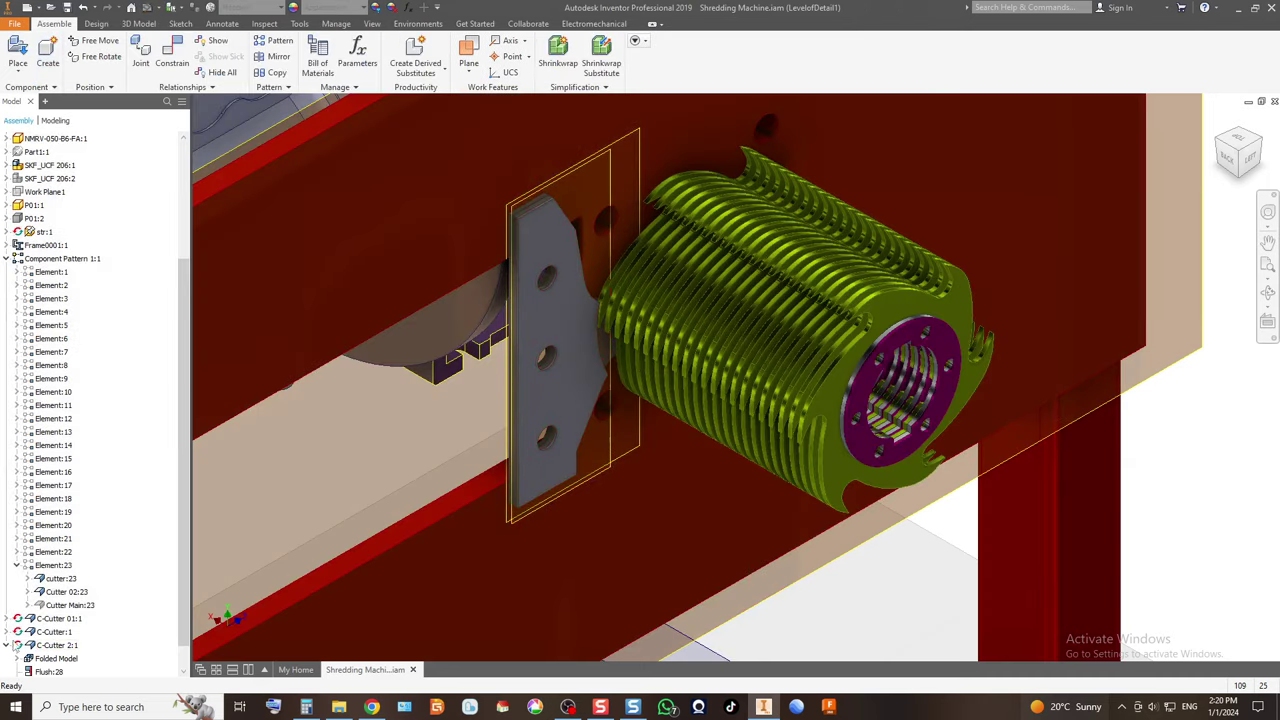
# Turn off adaptivity for the components C-Cutter 01, C-Cutter and C-Cutter 2 in the assembly.
pyautogui.click(55, 618)
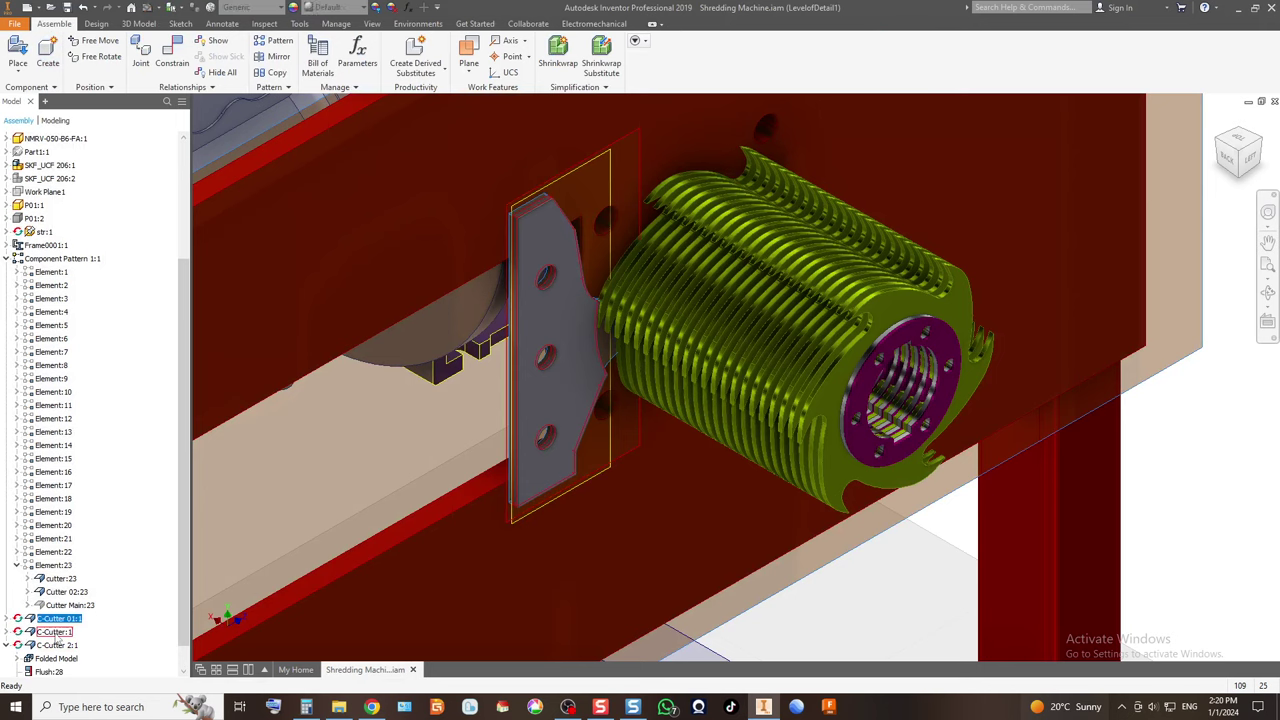
pyautogui.rightClick(58, 620)
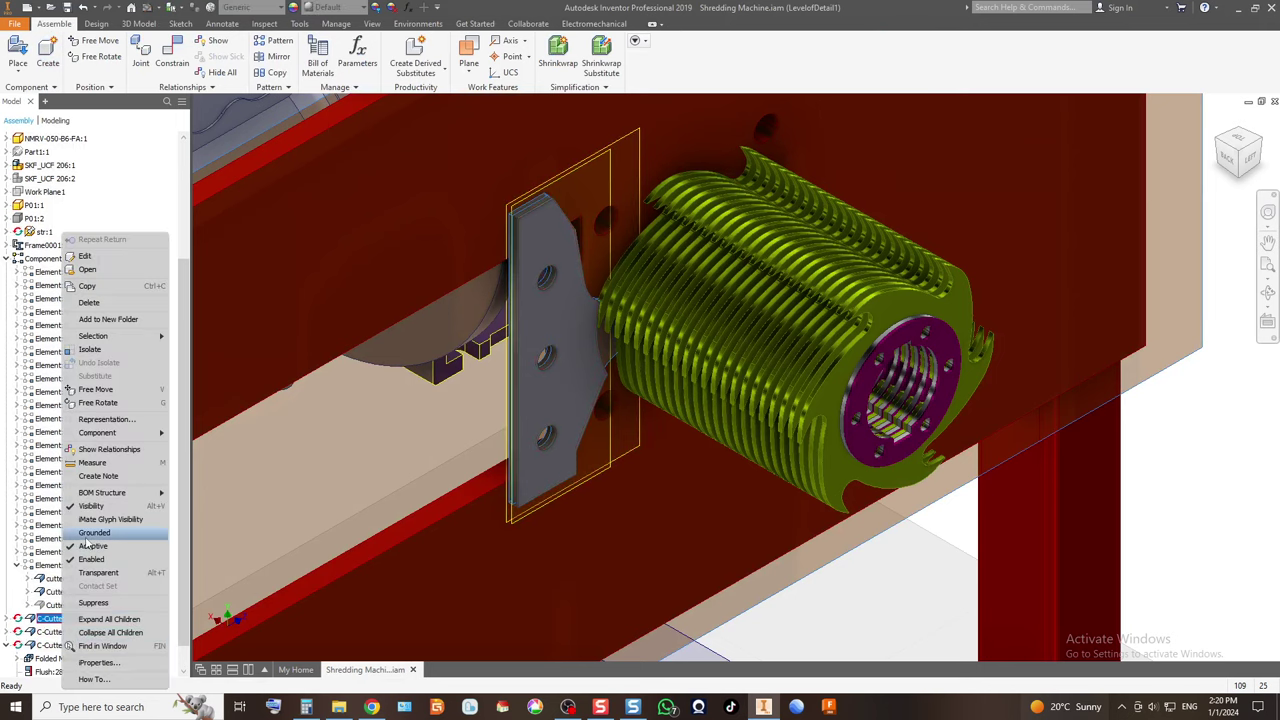
pyautogui.click(100, 546)
pyautogui.click(47, 634)
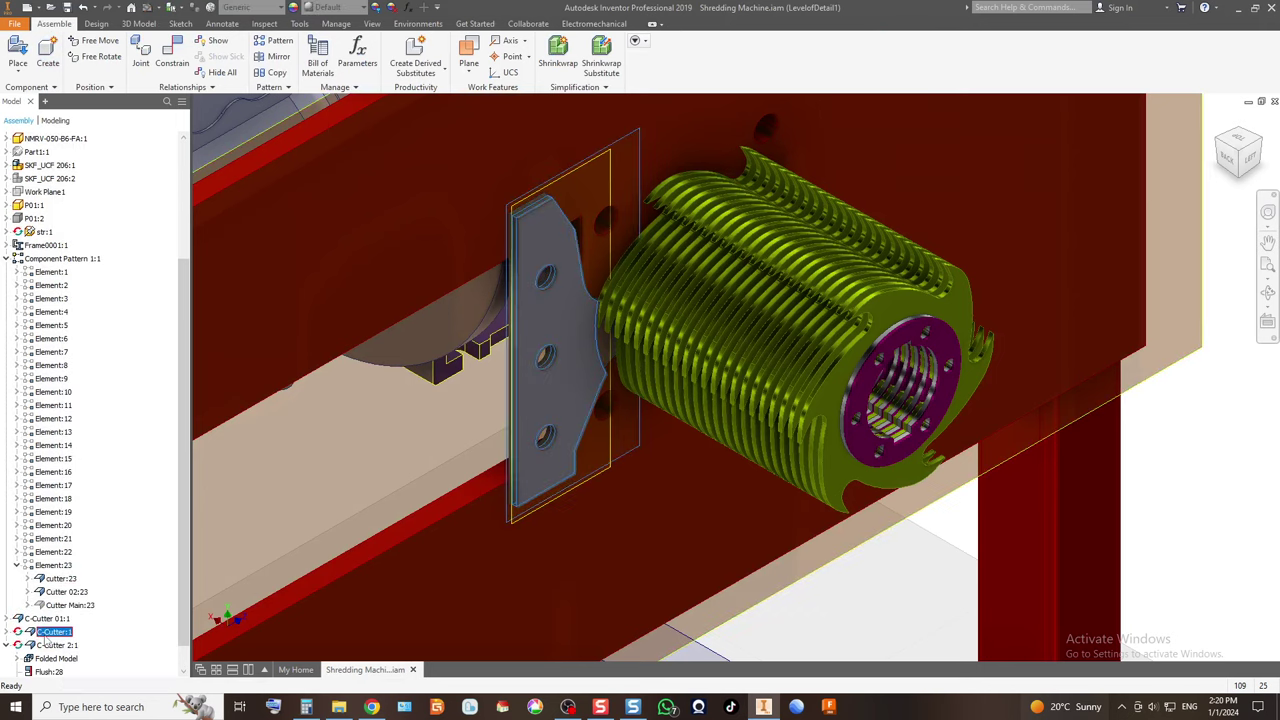
pyautogui.rightClick(50, 634)
pyautogui.click(100, 550)
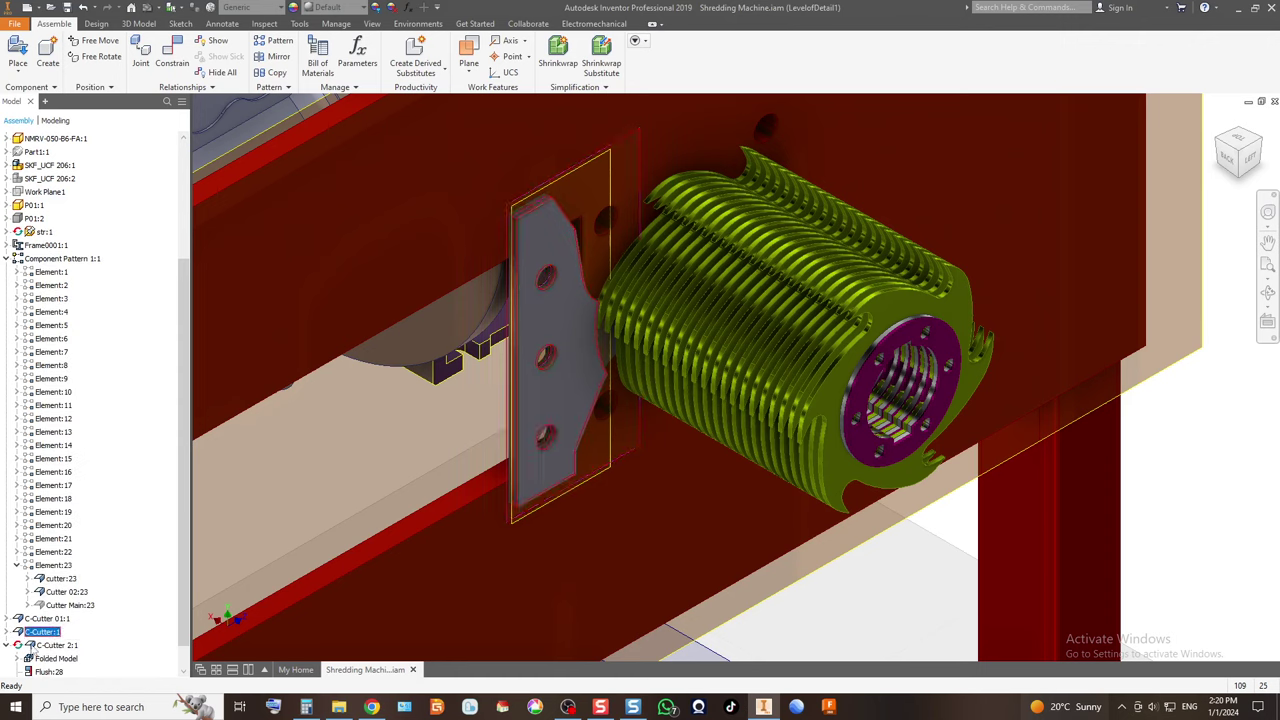
pyautogui.click(55, 646)
pyautogui.rightClick(55, 646)
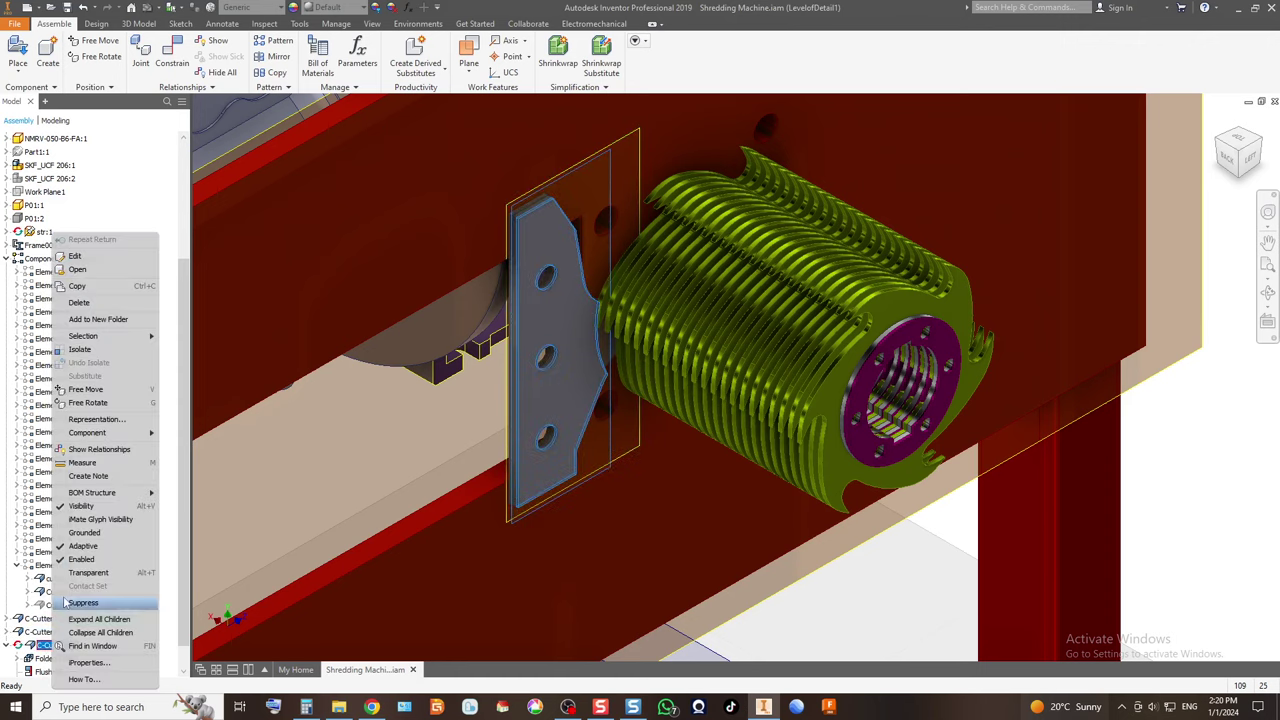
pyautogui.click(92, 550)
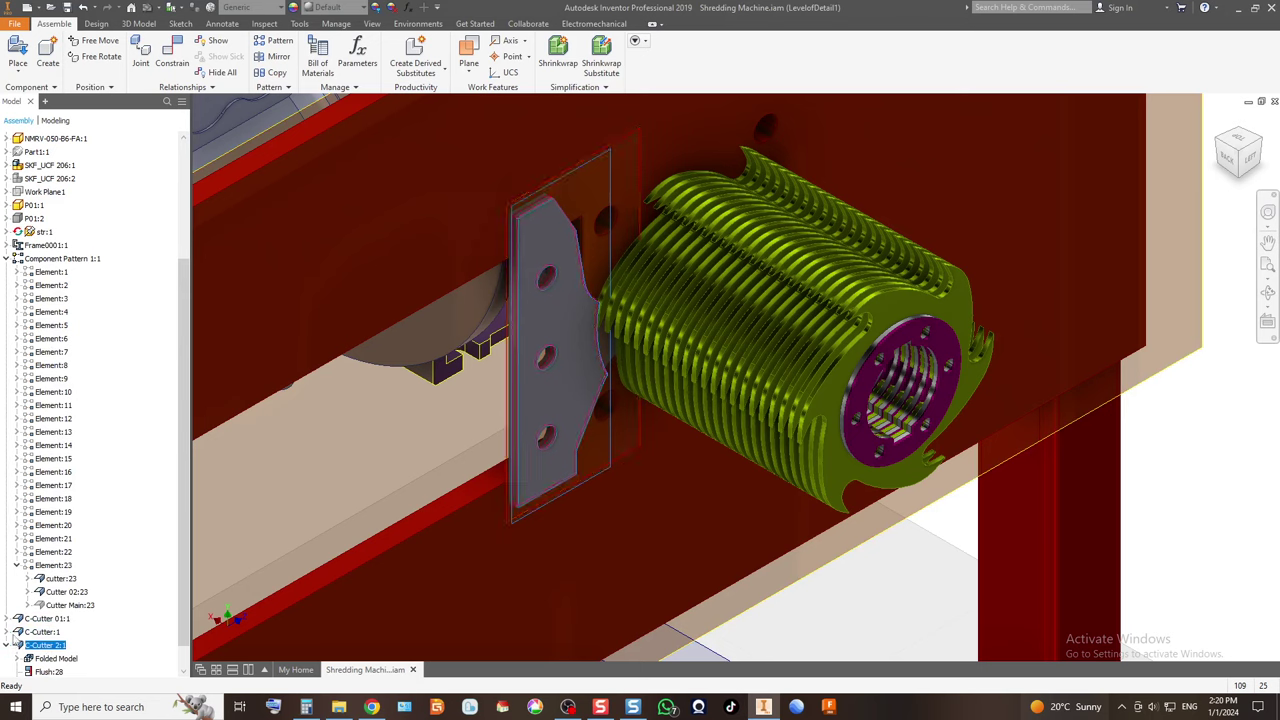
# Enable Auto-Resize for Work Plane1 of C-Cutter 2, turn off its adaptivity and hide it.
pyautogui.click(18, 658)
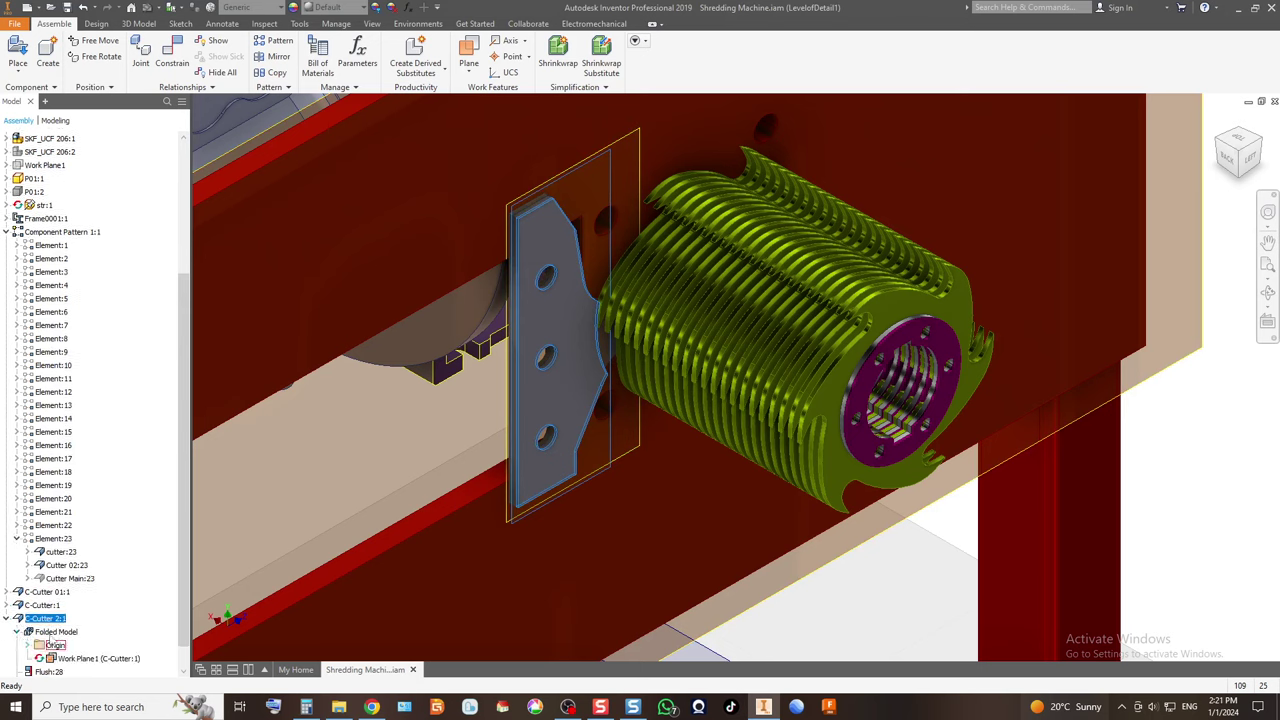
pyautogui.click(66, 632)
pyautogui.rightClick(72, 633)
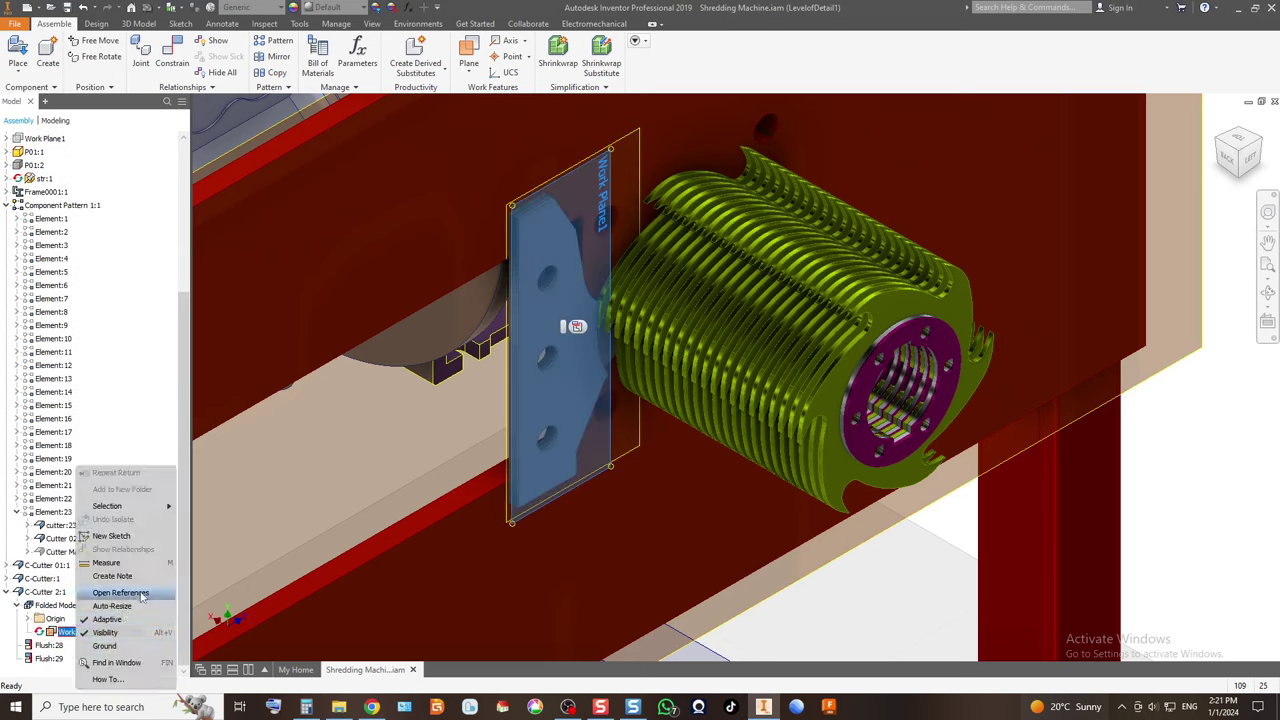
pyautogui.click(112, 606)
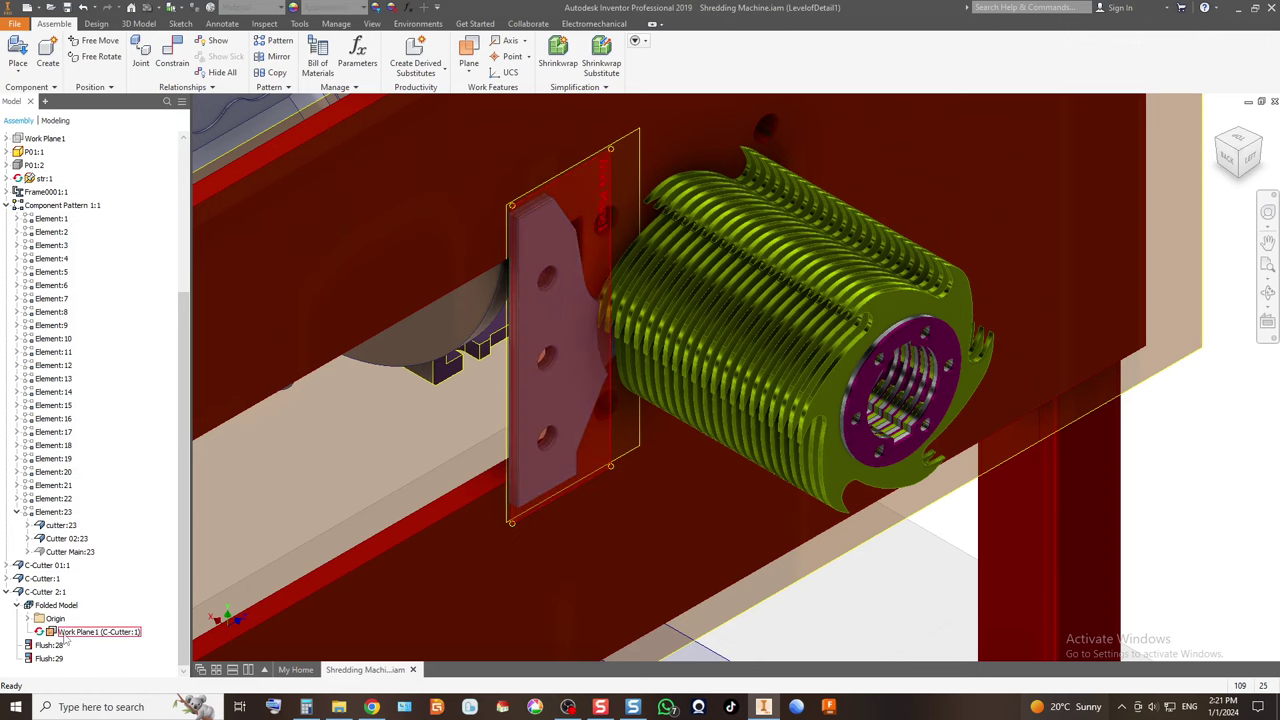
pyautogui.rightClick(62, 645)
pyautogui.click(115, 623)
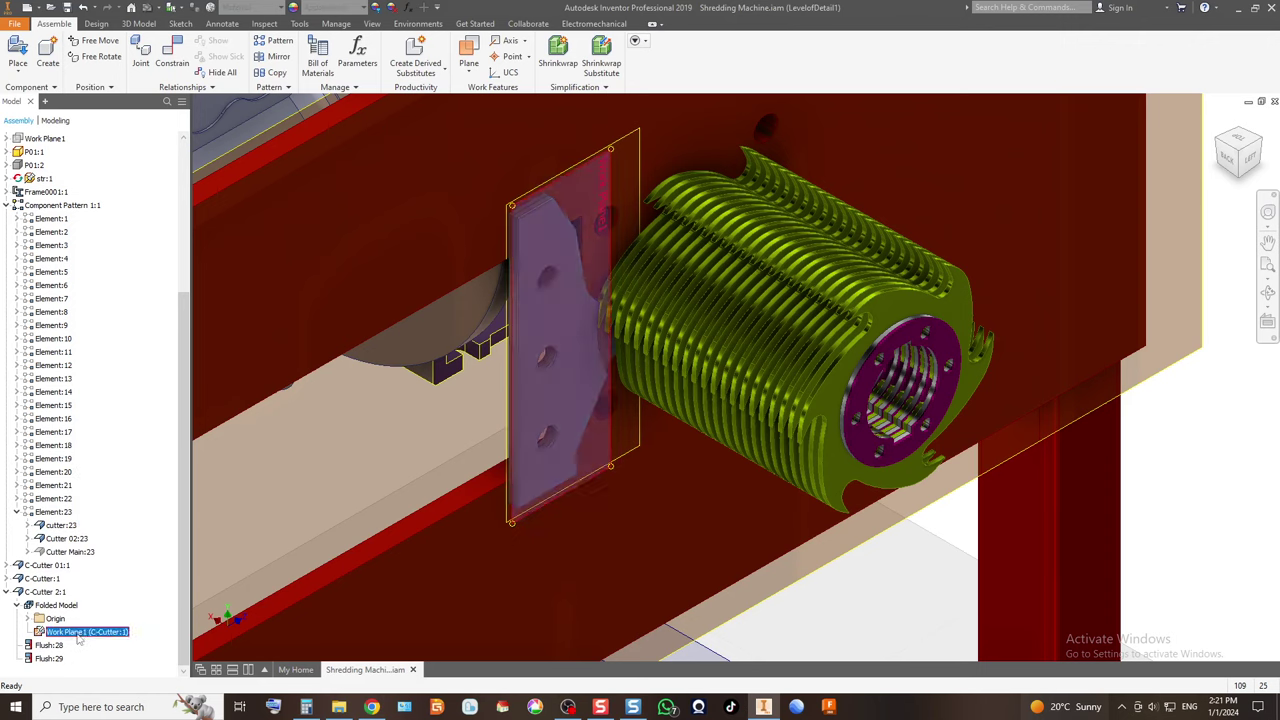
pyautogui.rightClick(78, 641)
pyautogui.click(8, 622)
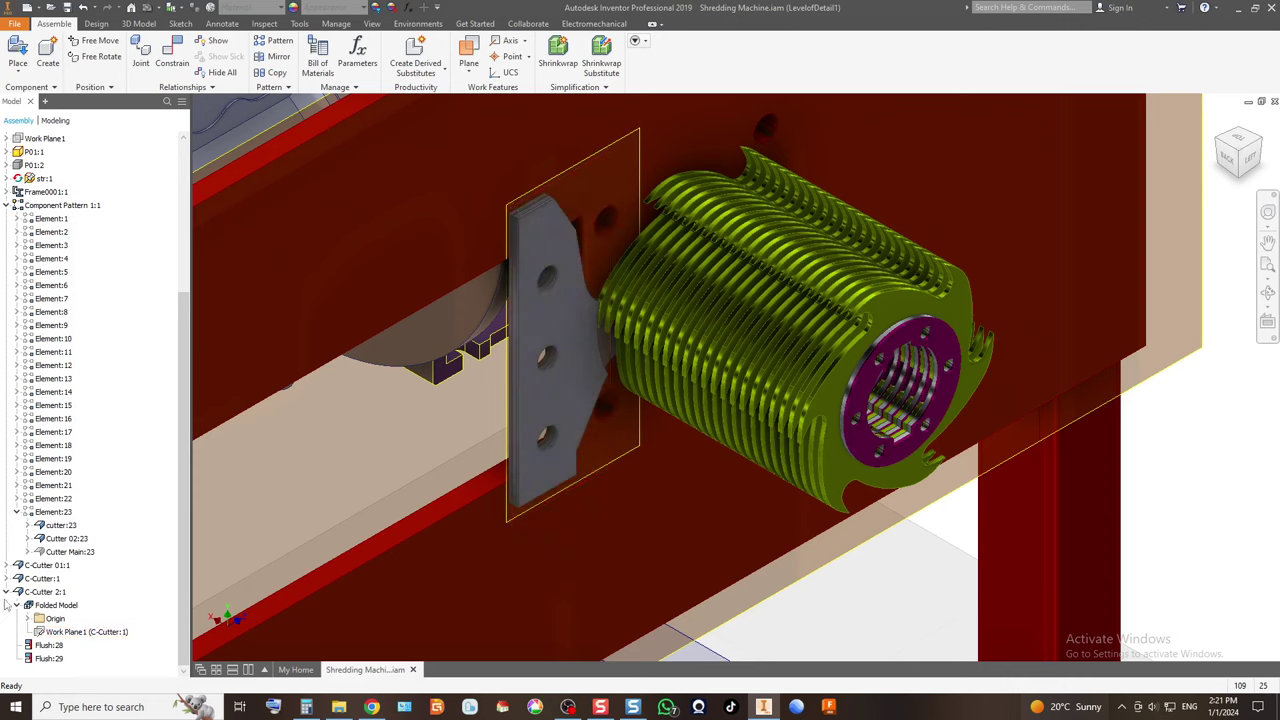
pyautogui.click(6, 596)
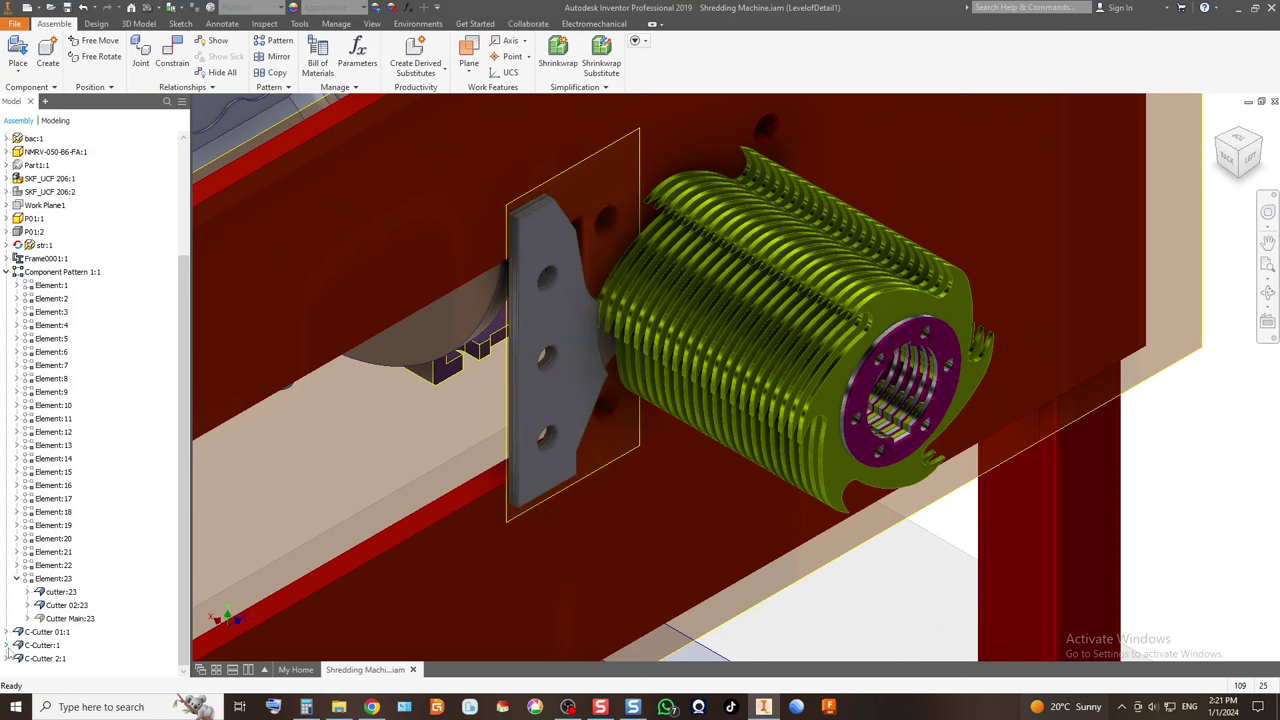
# Enable Auto-Resize for Work Plane1 of C-Cutter, make it non-adaptive and hide the plane.
pyautogui.click(6, 645)
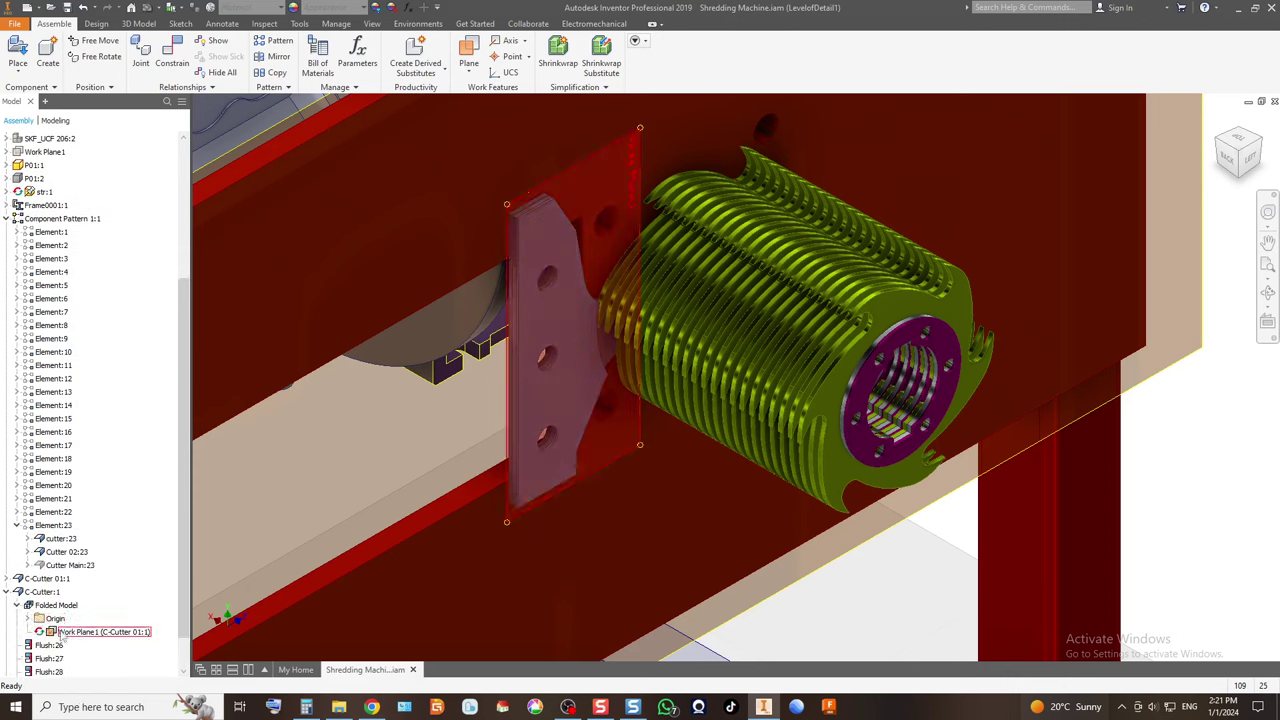
pyautogui.click(64, 634)
pyautogui.rightClick(66, 634)
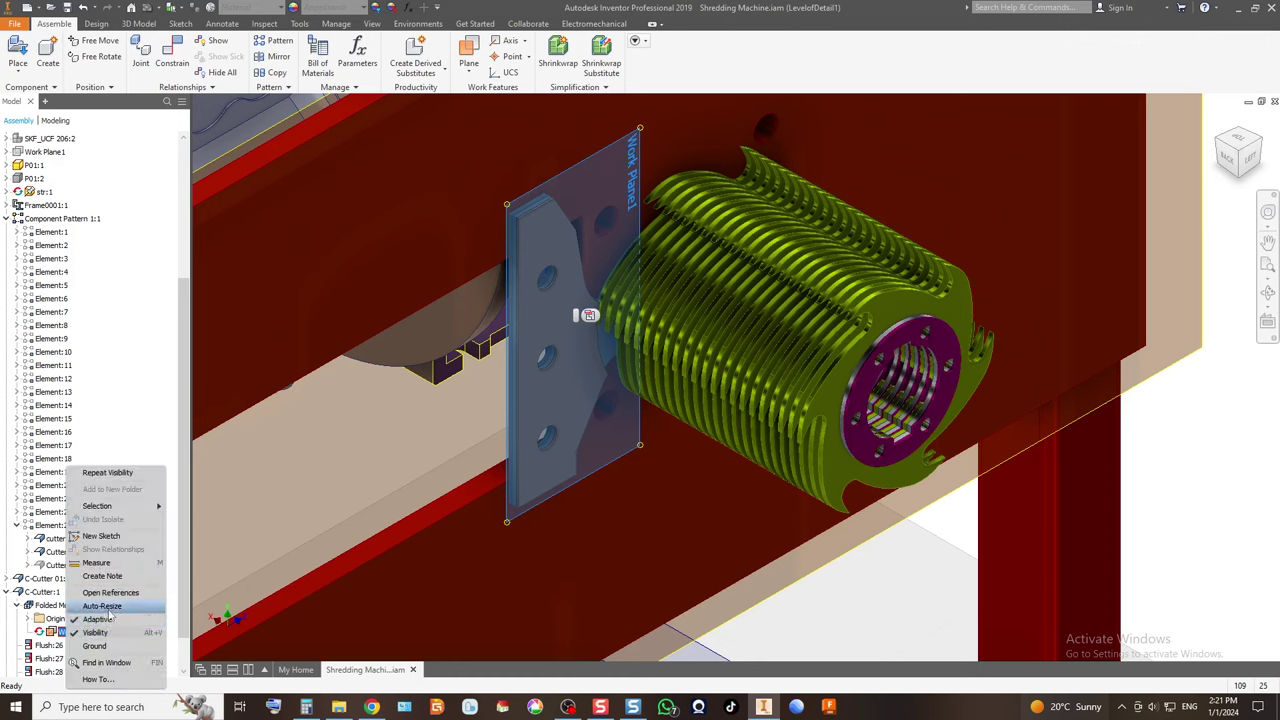
pyautogui.click(104, 606)
pyautogui.rightClick(66, 634)
pyautogui.click(66, 634)
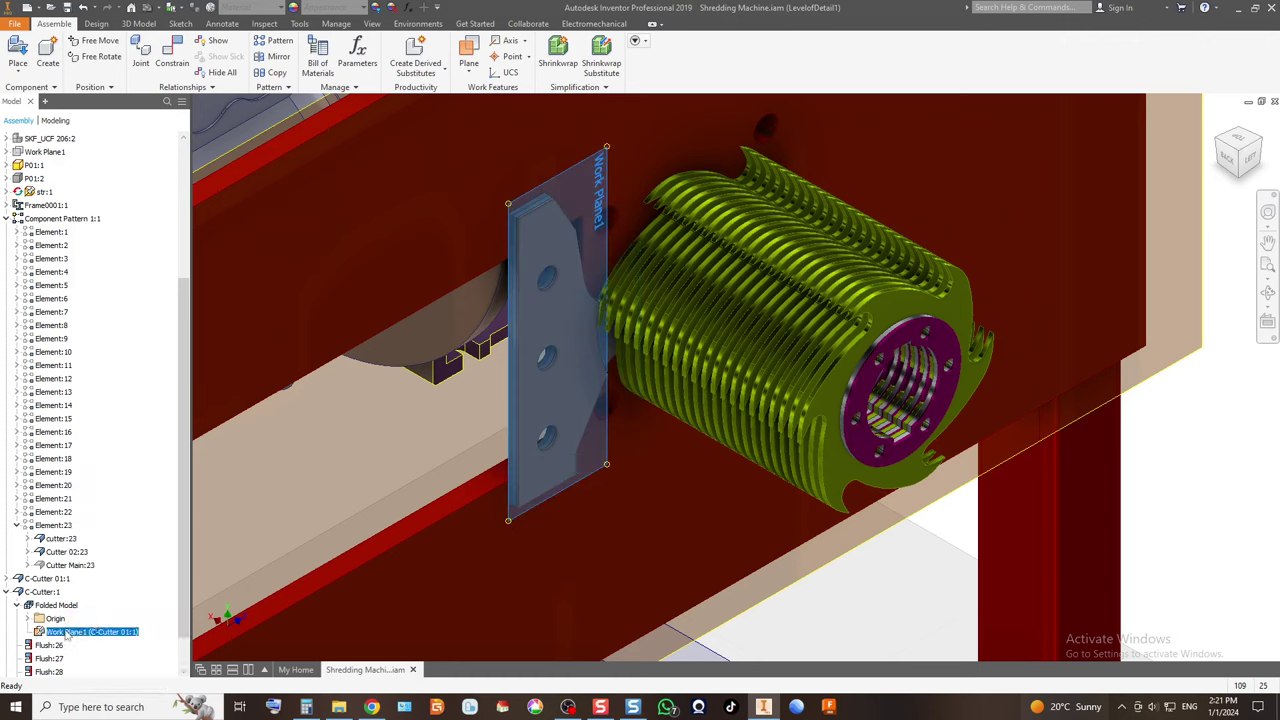
pyautogui.rightClick(66, 634)
pyautogui.click(92, 646)
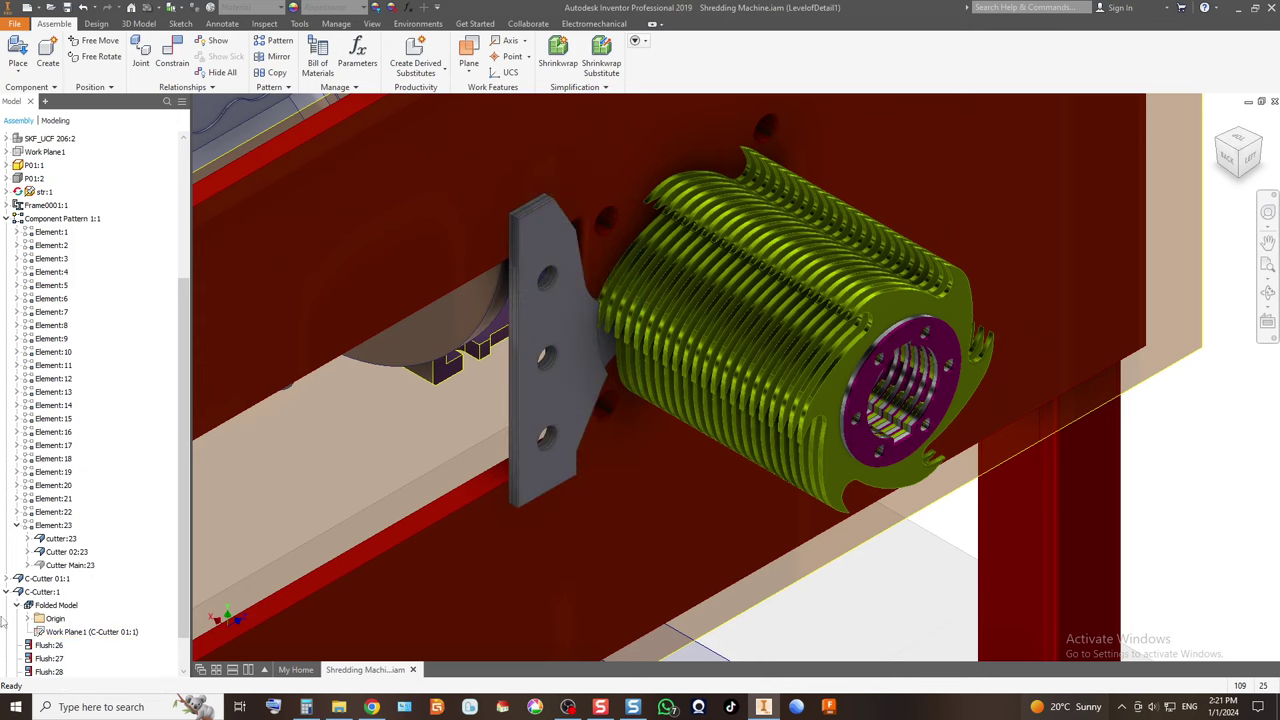
pyautogui.click(6, 592)
# Make Work Plane1 of C-Cutter 01 non-adaptive and enable Auto-Resize for it.
pyautogui.click(7, 631)
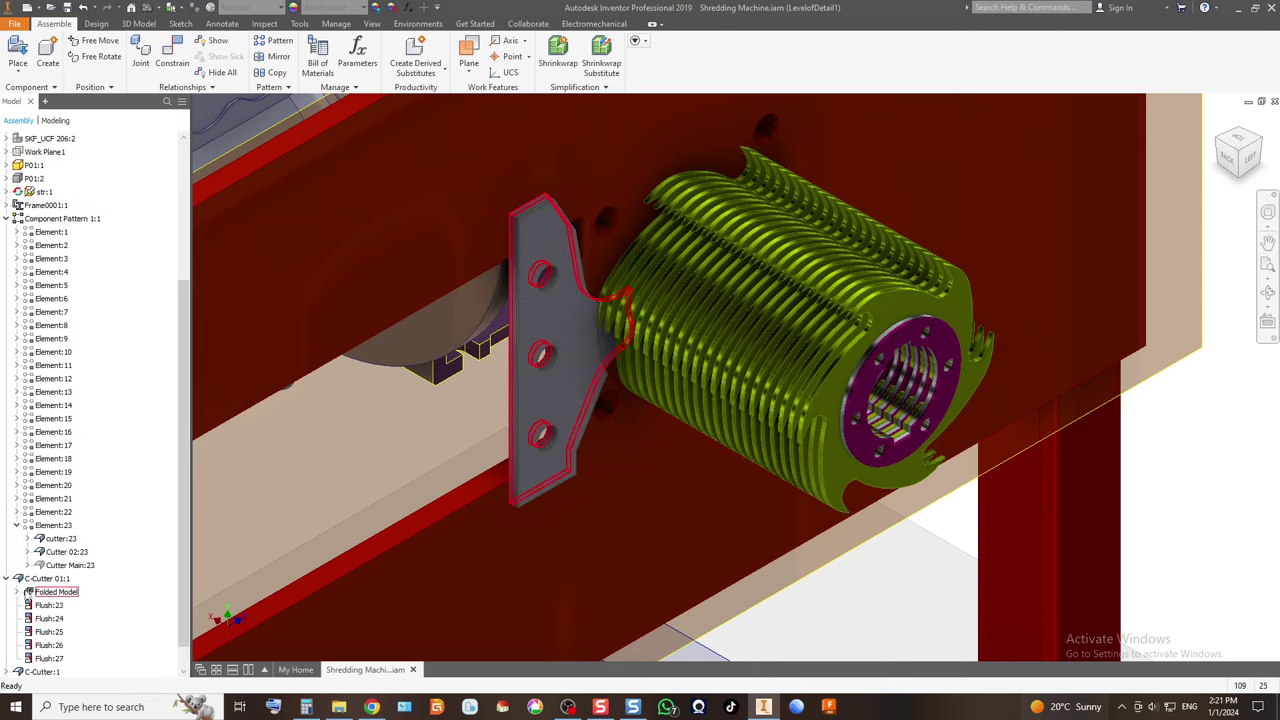
pyautogui.click(17, 591)
pyautogui.click(68, 619)
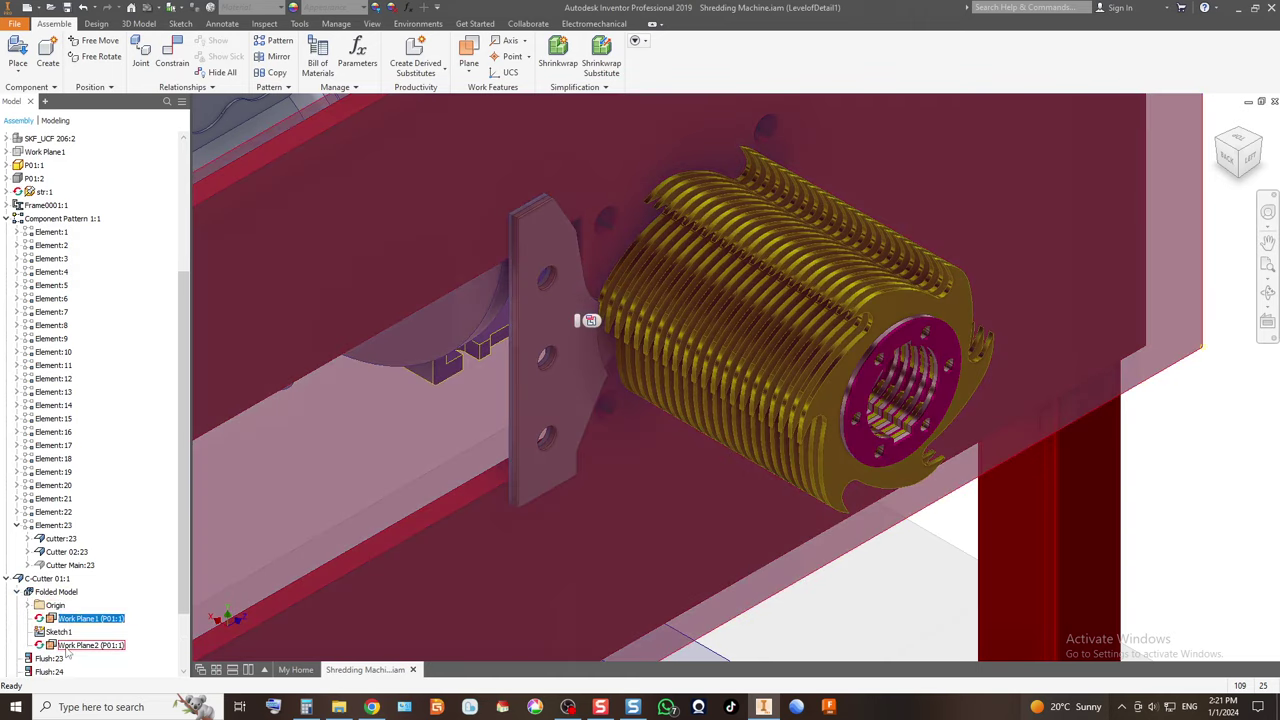
pyautogui.keyDown('shift'); pyautogui.click(70, 645); pyautogui.keyUp('shift')
pyautogui.click(98, 620)
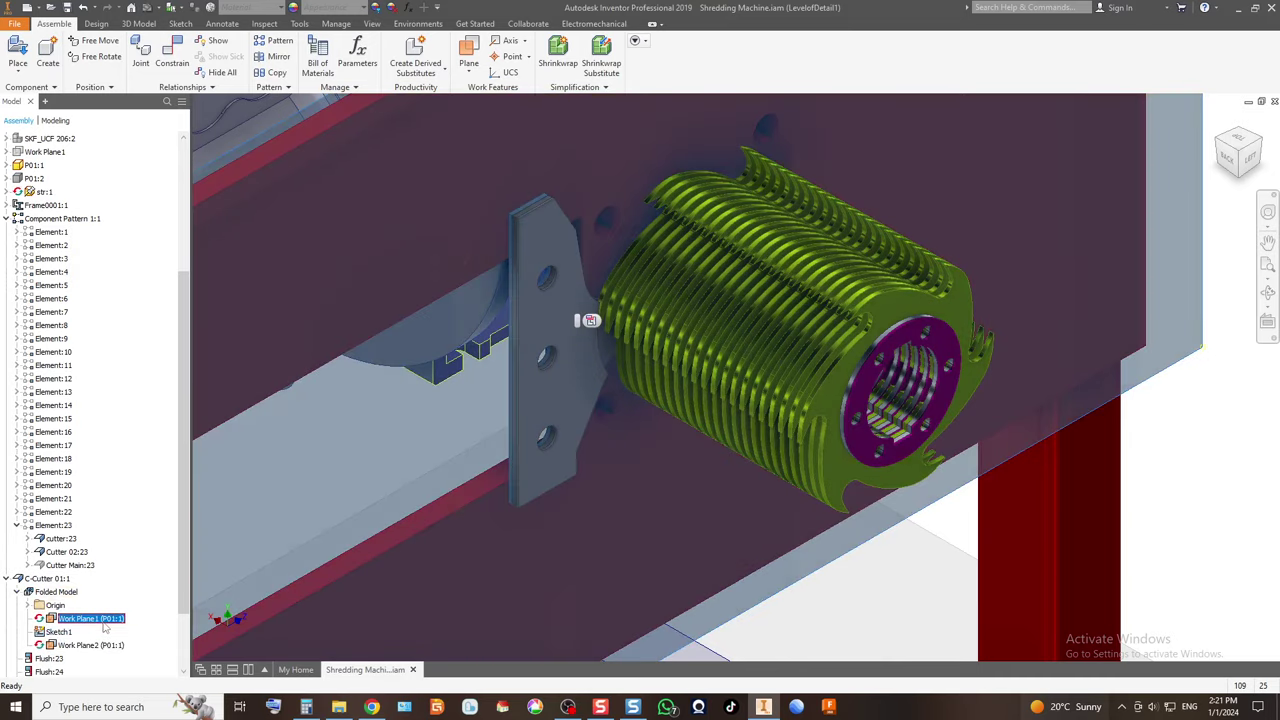
pyautogui.rightClick(104, 626)
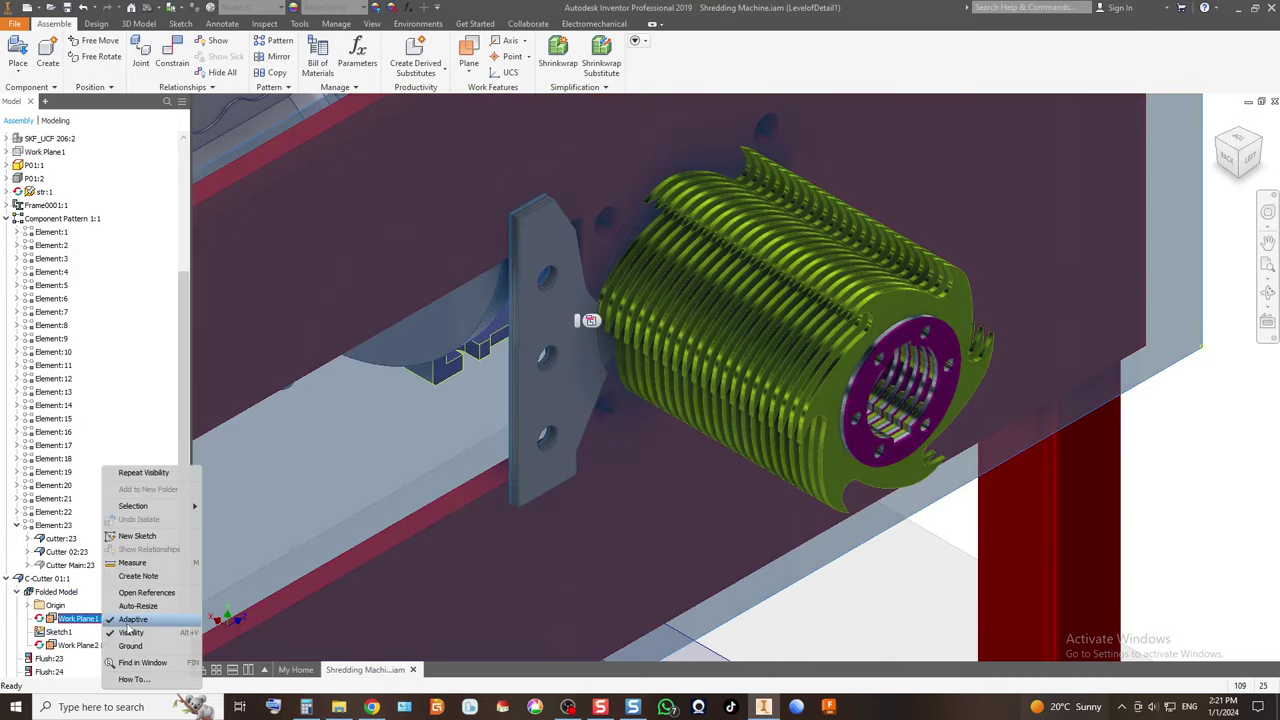
pyautogui.click(126, 620)
pyautogui.rightClick(86, 620)
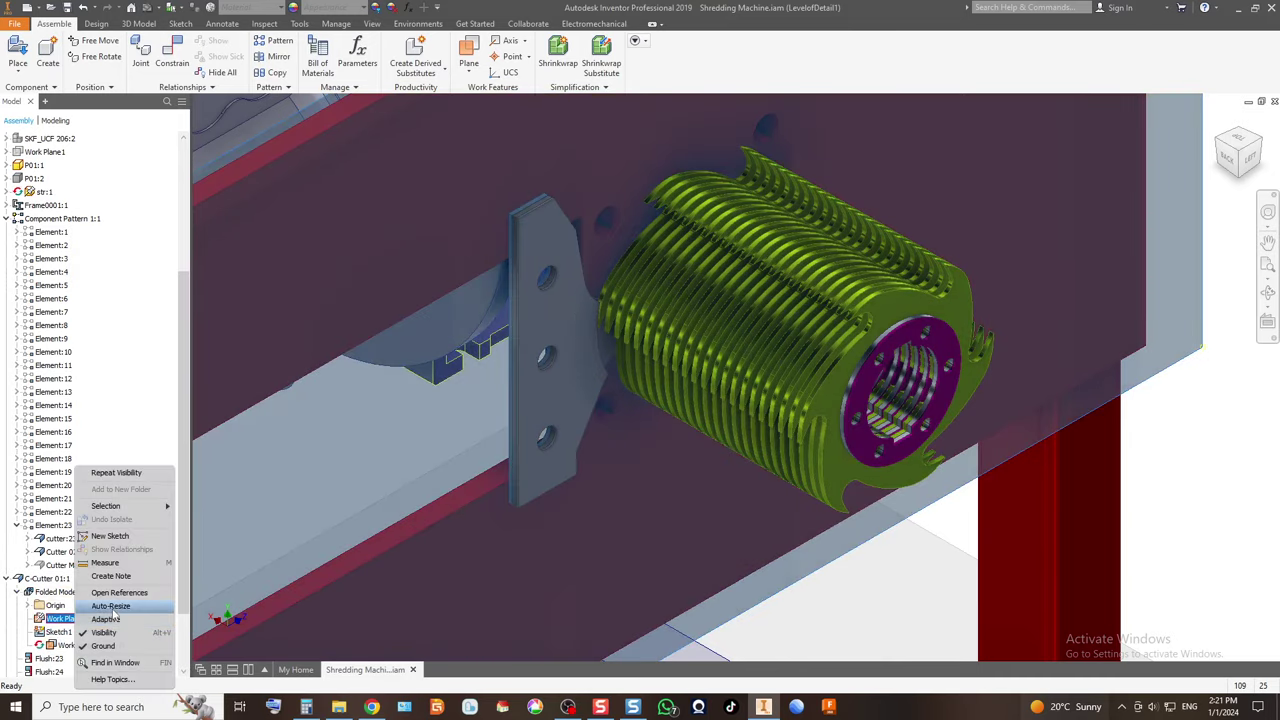
pyautogui.click(110, 607)
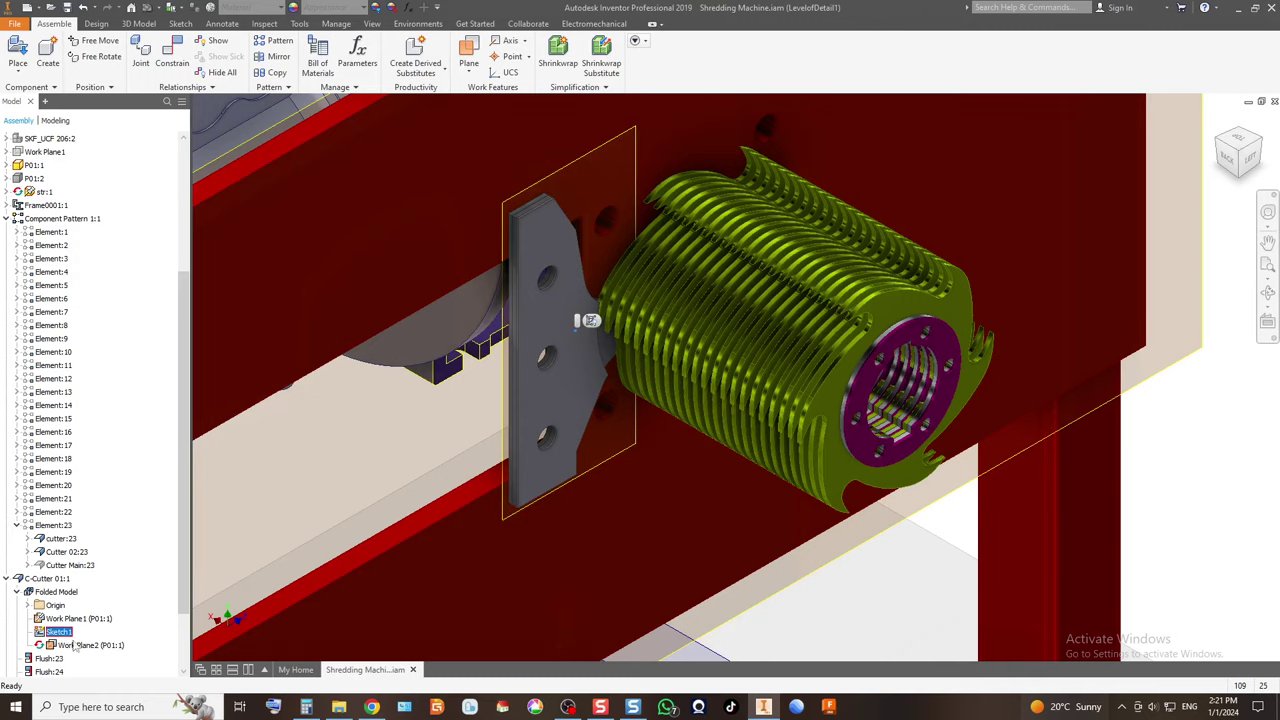
# Hide Sketch1 of C-Cutter 01, then turn off adaptivity for its Work Plane2 and hide that plane.
pyautogui.rightClick(60, 632)
pyautogui.click(112, 667)
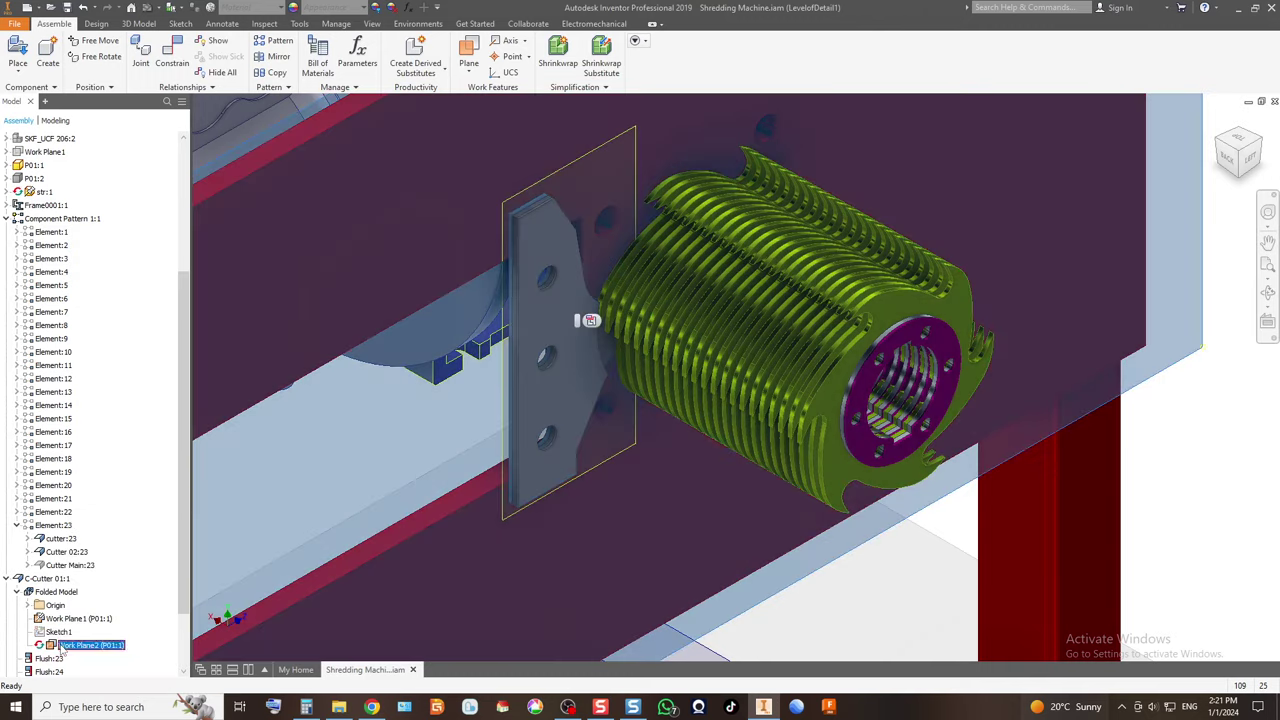
pyautogui.rightClick(66, 646)
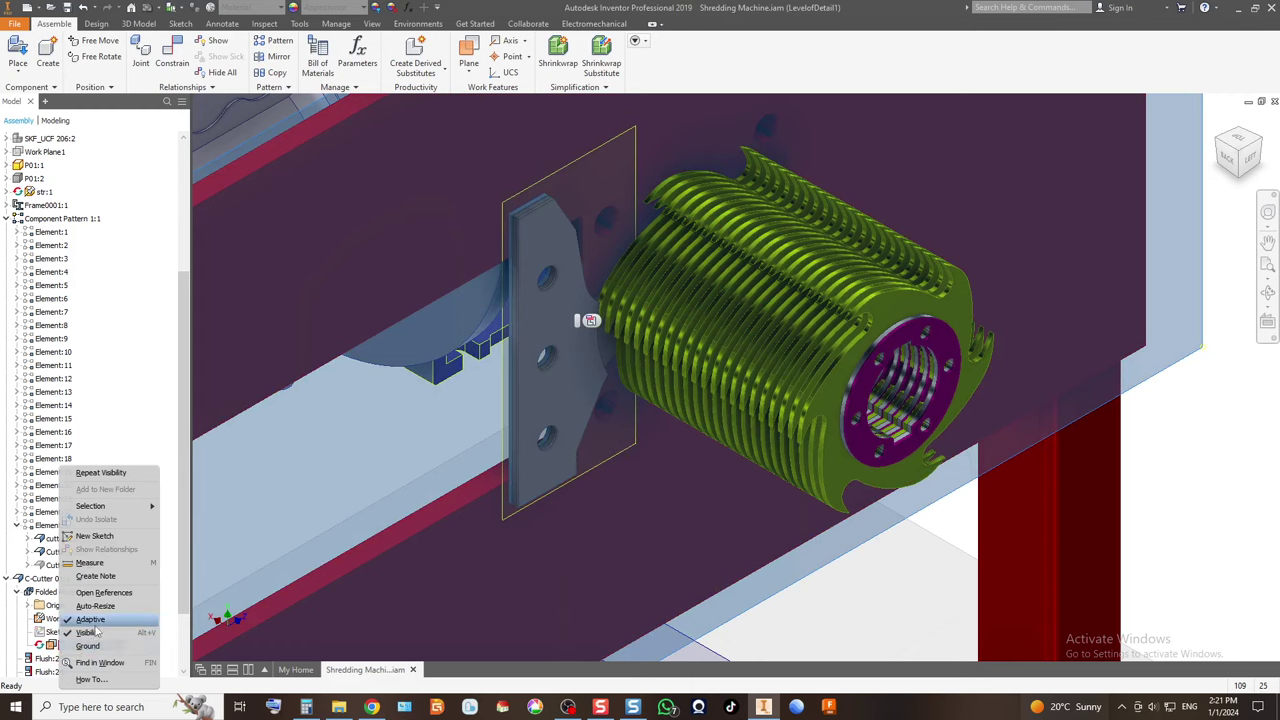
pyautogui.press('Escape')
pyautogui.rightClick(73, 646)
pyautogui.click(86, 642)
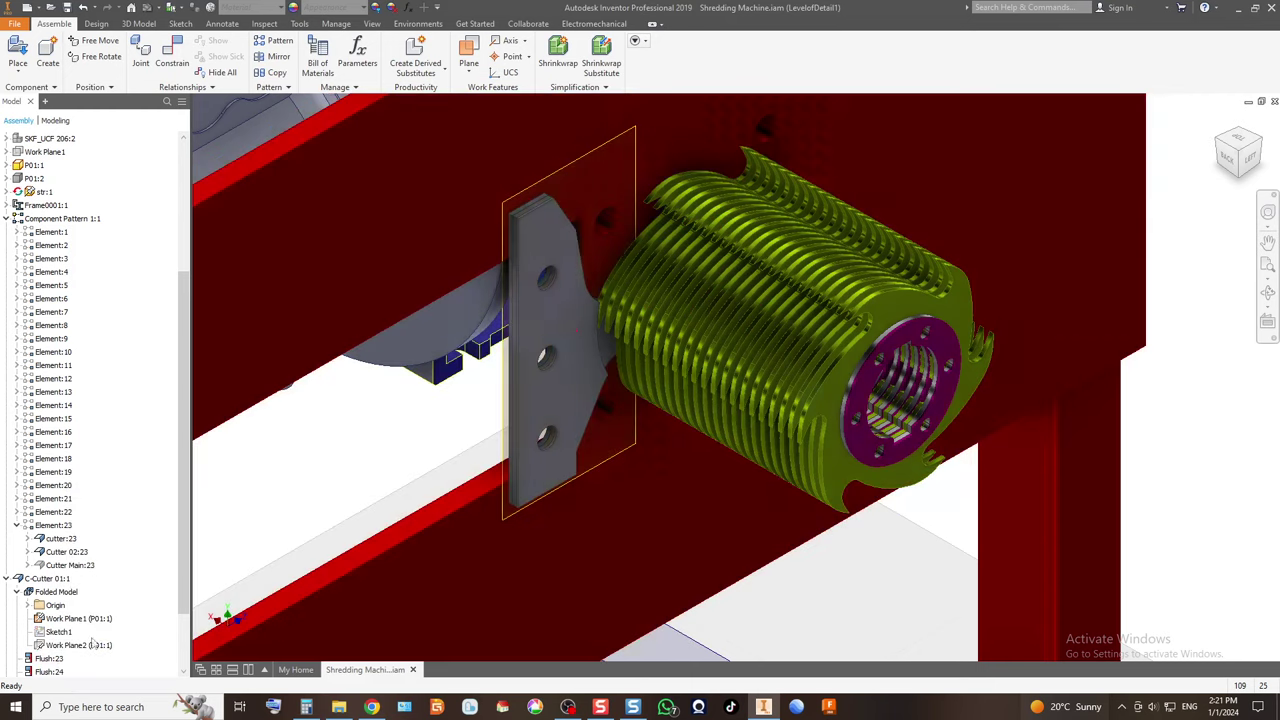
# Enable Auto-Resize for Work Plane2 of C-Cutter 01 and hide its Work Plane1.
pyautogui.click(75, 618)
pyautogui.rightClick(84, 618)
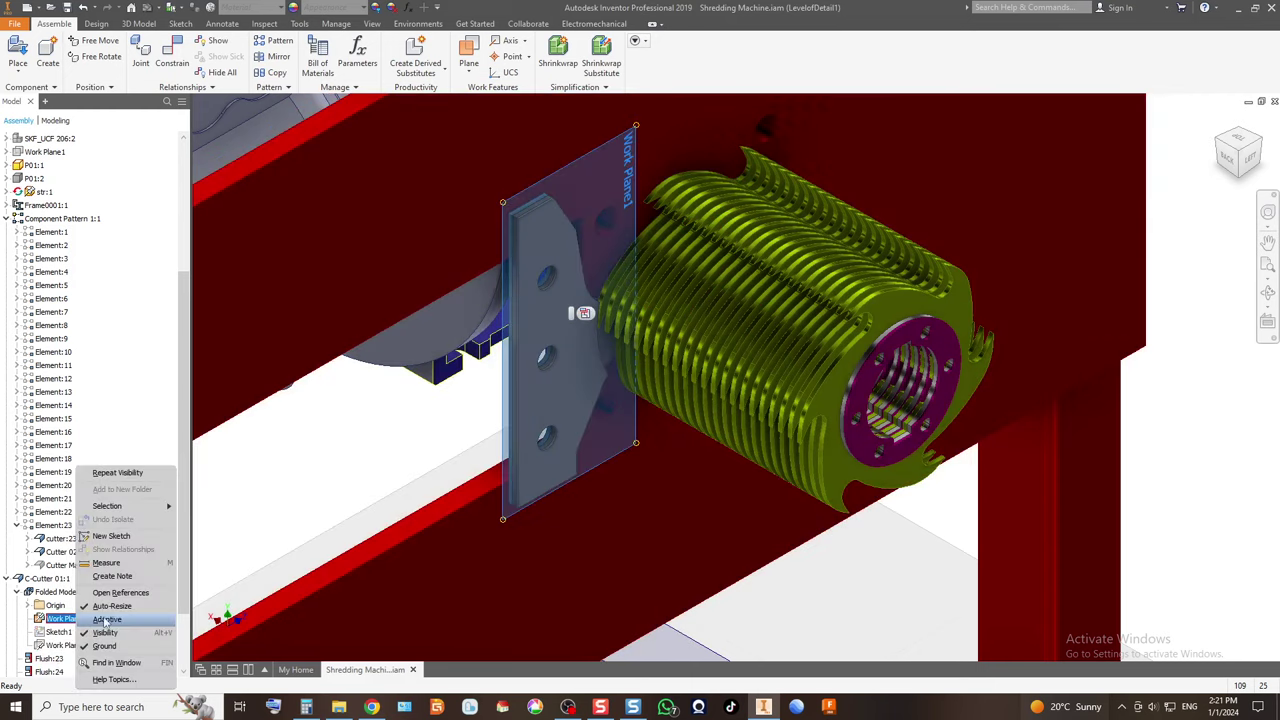
pyautogui.click(55, 651)
pyautogui.rightClick(64, 650)
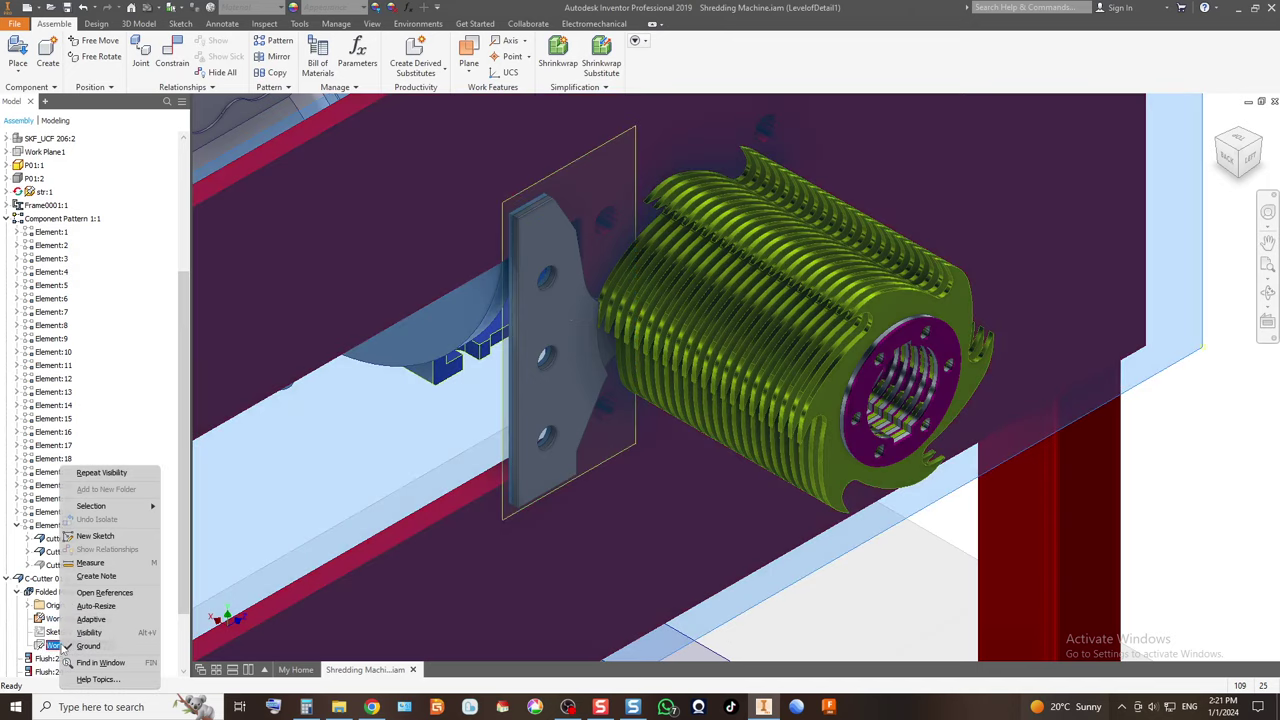
pyautogui.click(95, 611)
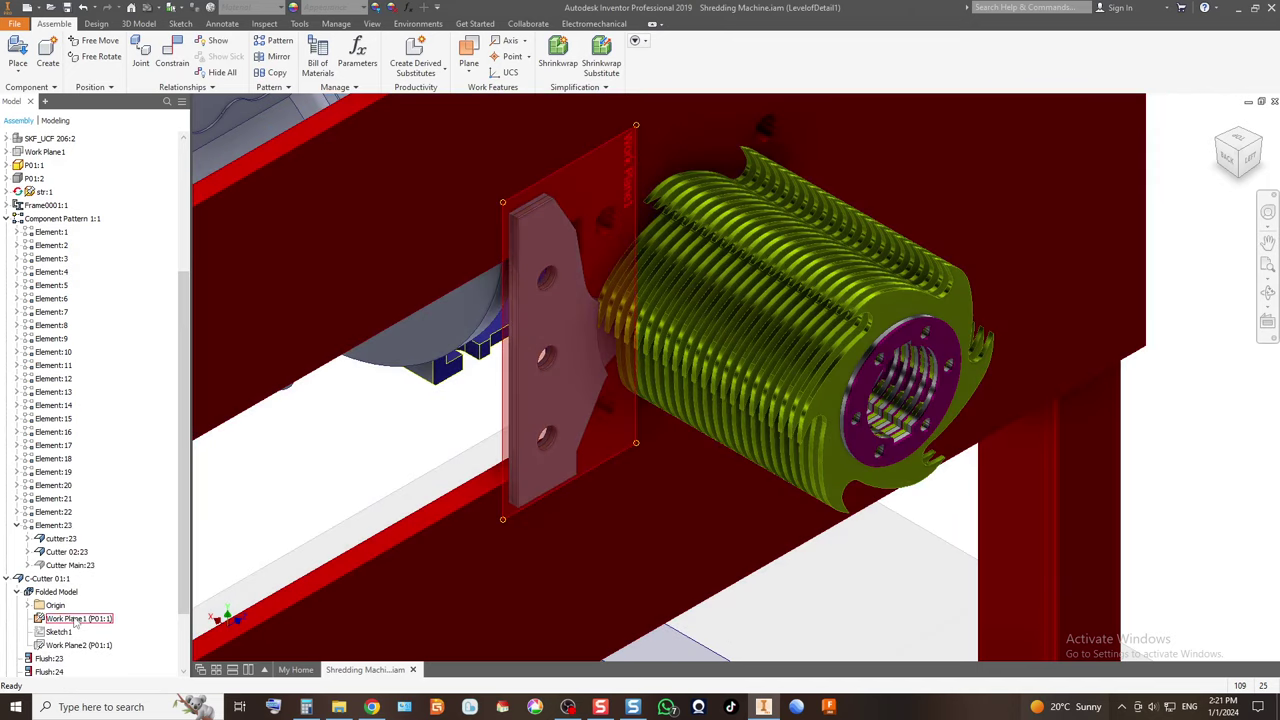
pyautogui.click(75, 618)
pyautogui.rightClick(72, 618)
pyautogui.click(98, 635)
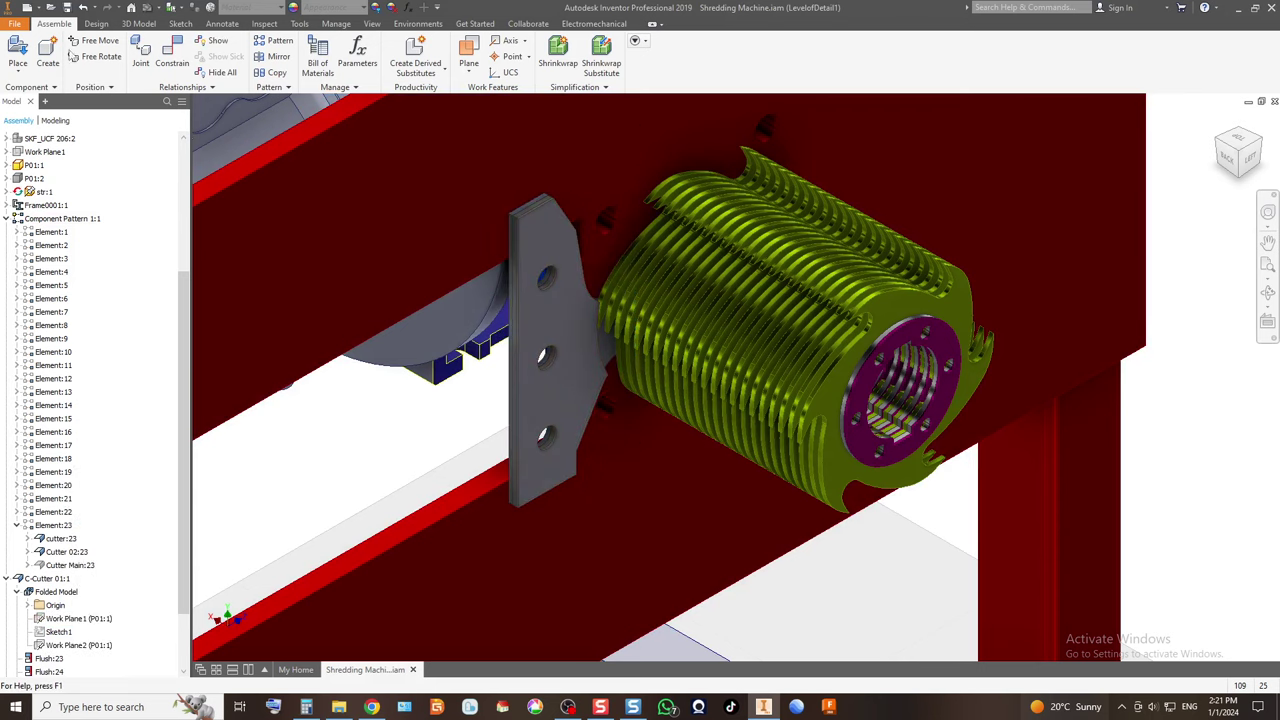
# Copy the magenta Chrome - Polished(2) appearance from the rotor's Cutter 02 disc to the outermost counter-cutter plate.
pyautogui.click(884, 388)
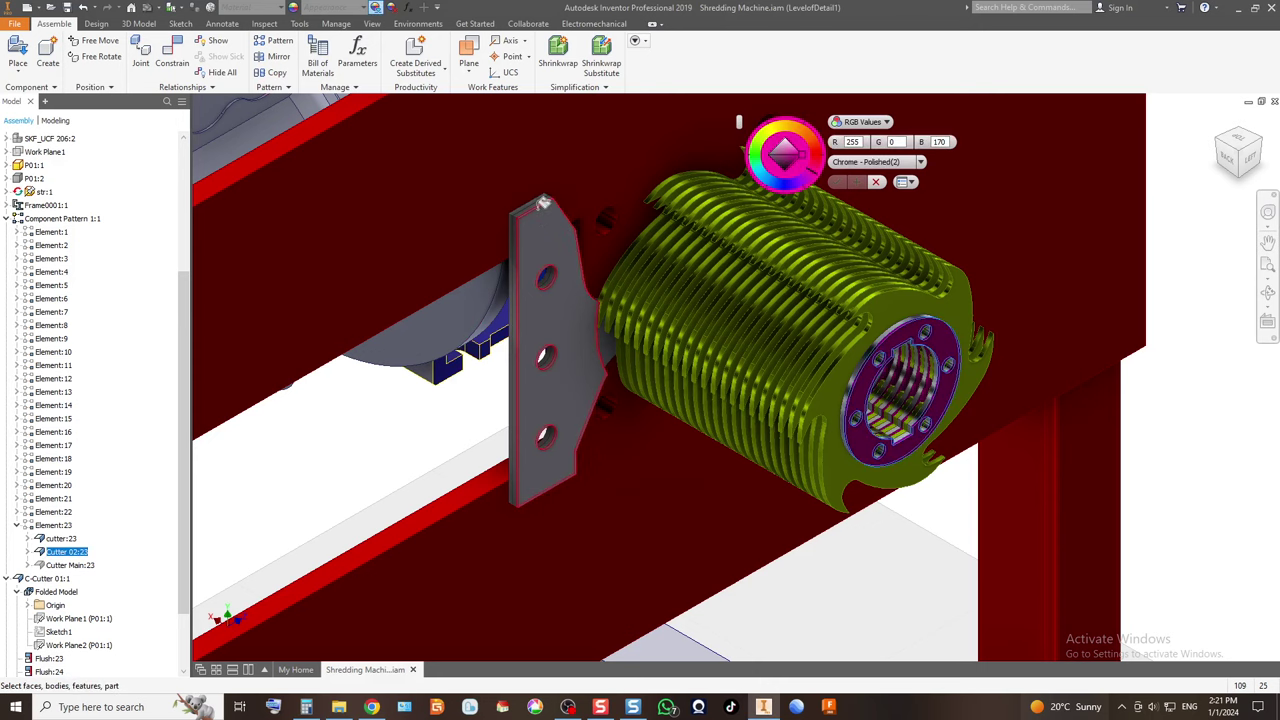
pyautogui.scroll(5, 543, 203)
pyautogui.click(495, 240)
pyautogui.scroll(-5, 660, 272)
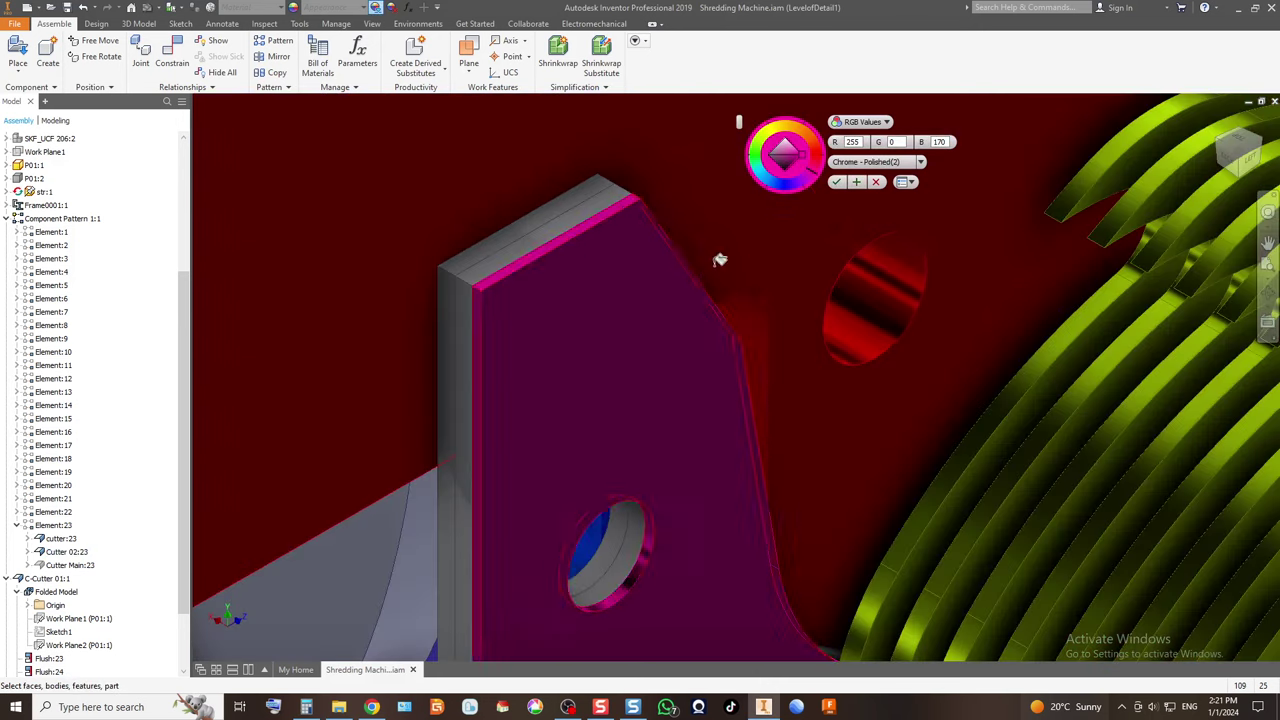
pyautogui.click(837, 182)
pyautogui.scroll(-4, 558, 250)
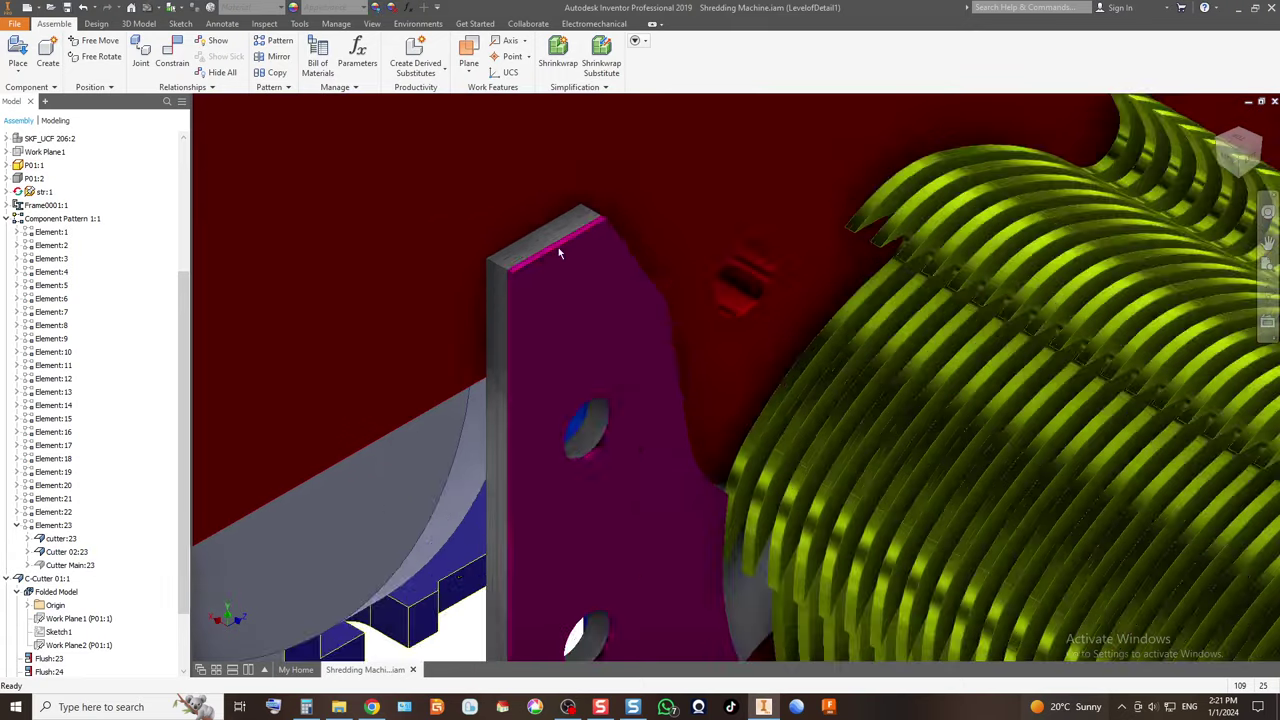
# Copy the Chrome - Polished appearance from the rotor's spacer disc to the middle counter-cutter plate and tint it RGB 0, 191, 255.
pyautogui.click(375, 7)
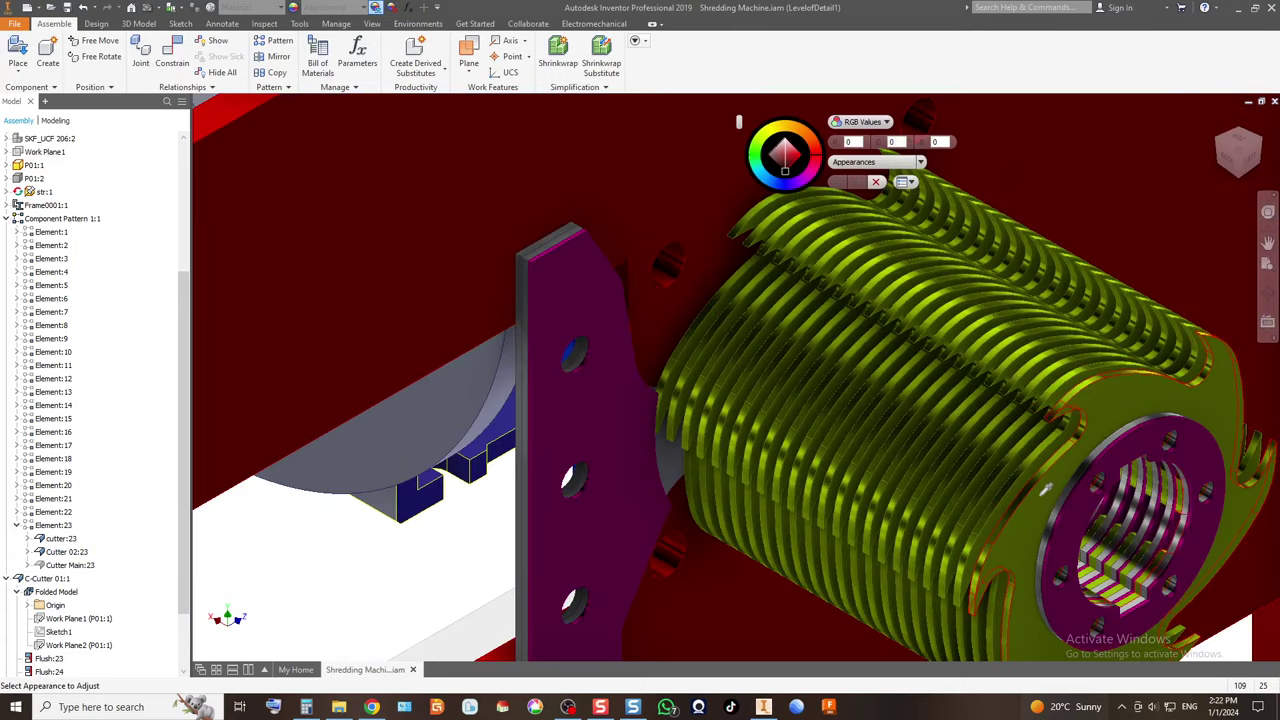
pyautogui.click(1065, 495)
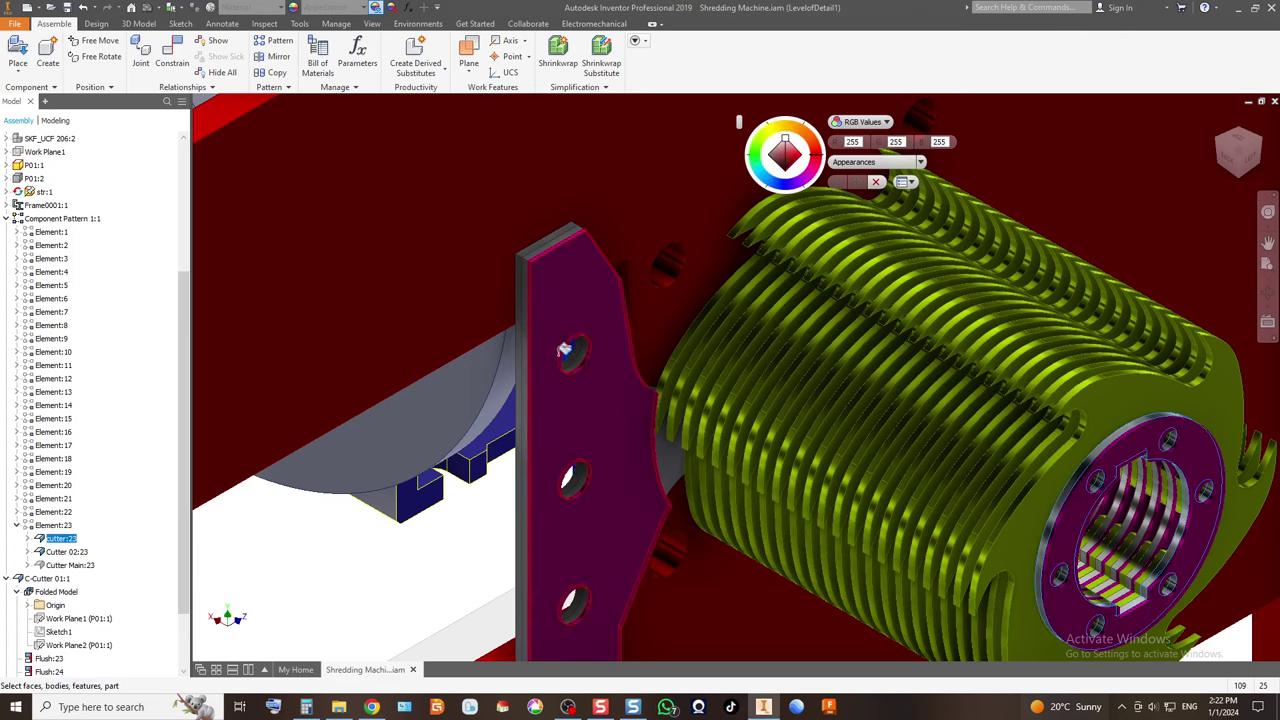
pyautogui.click(542, 243)
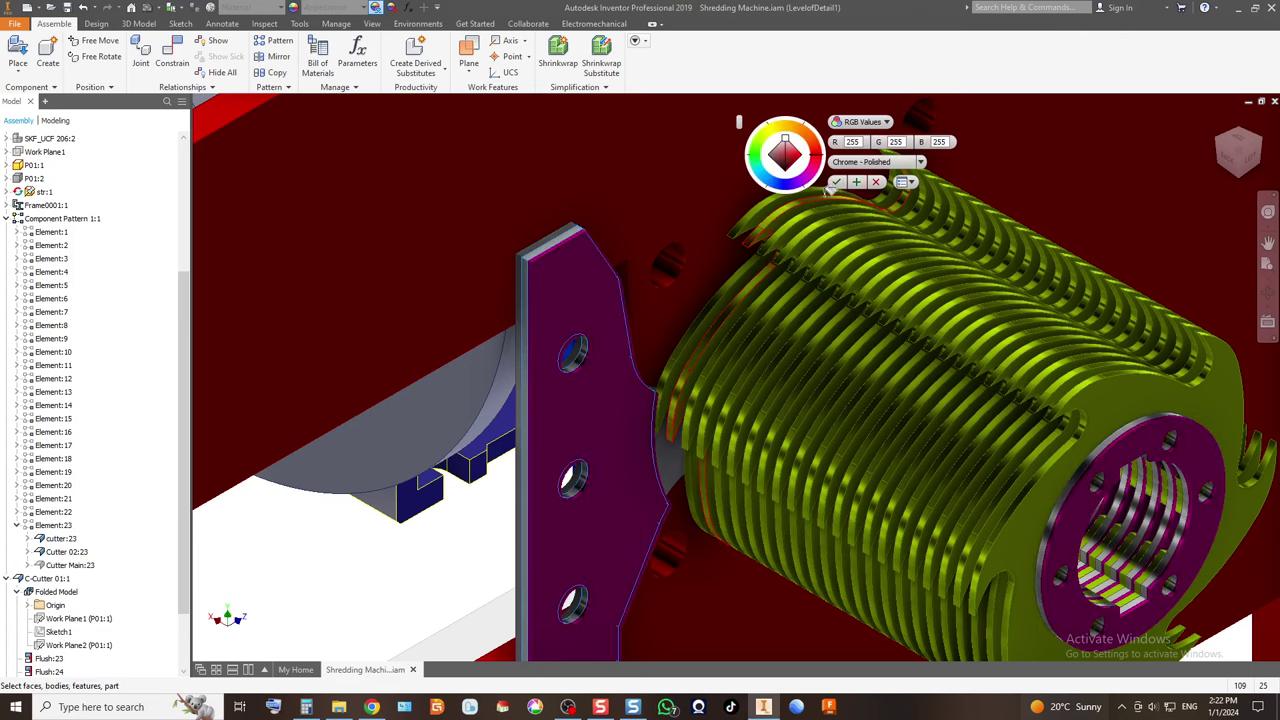
pyautogui.click(770, 183)
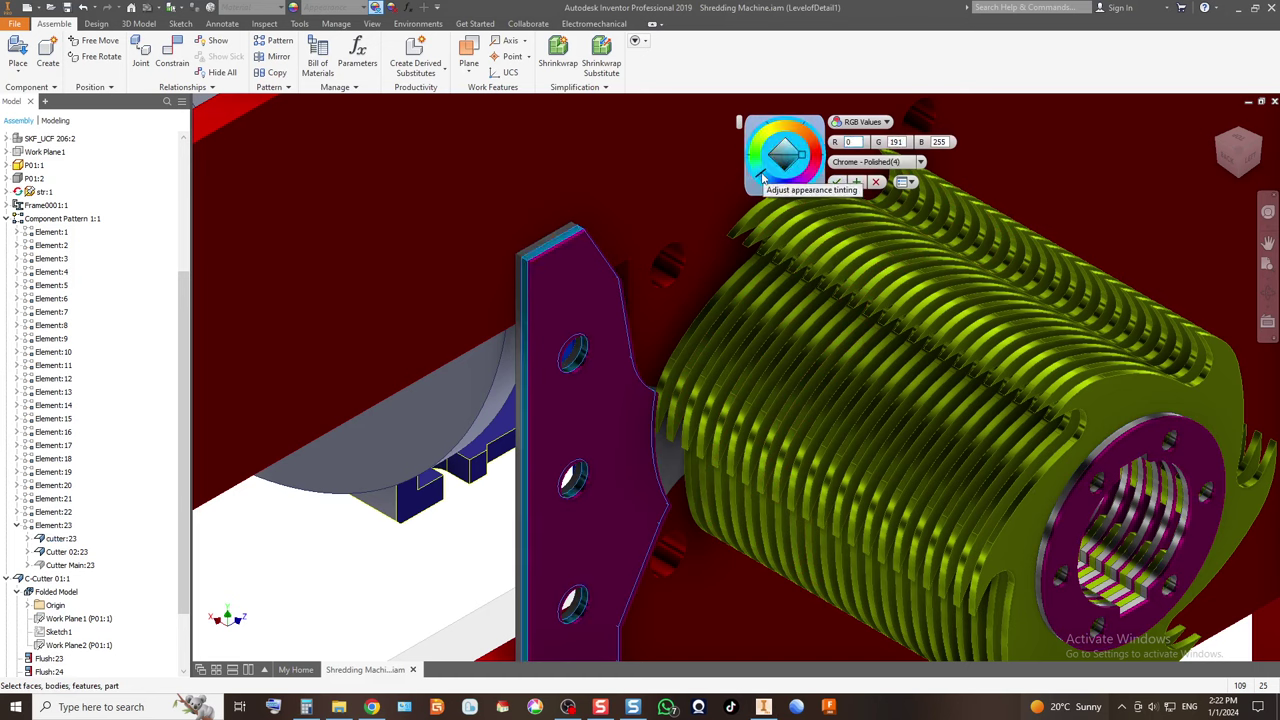
pyautogui.click(837, 183)
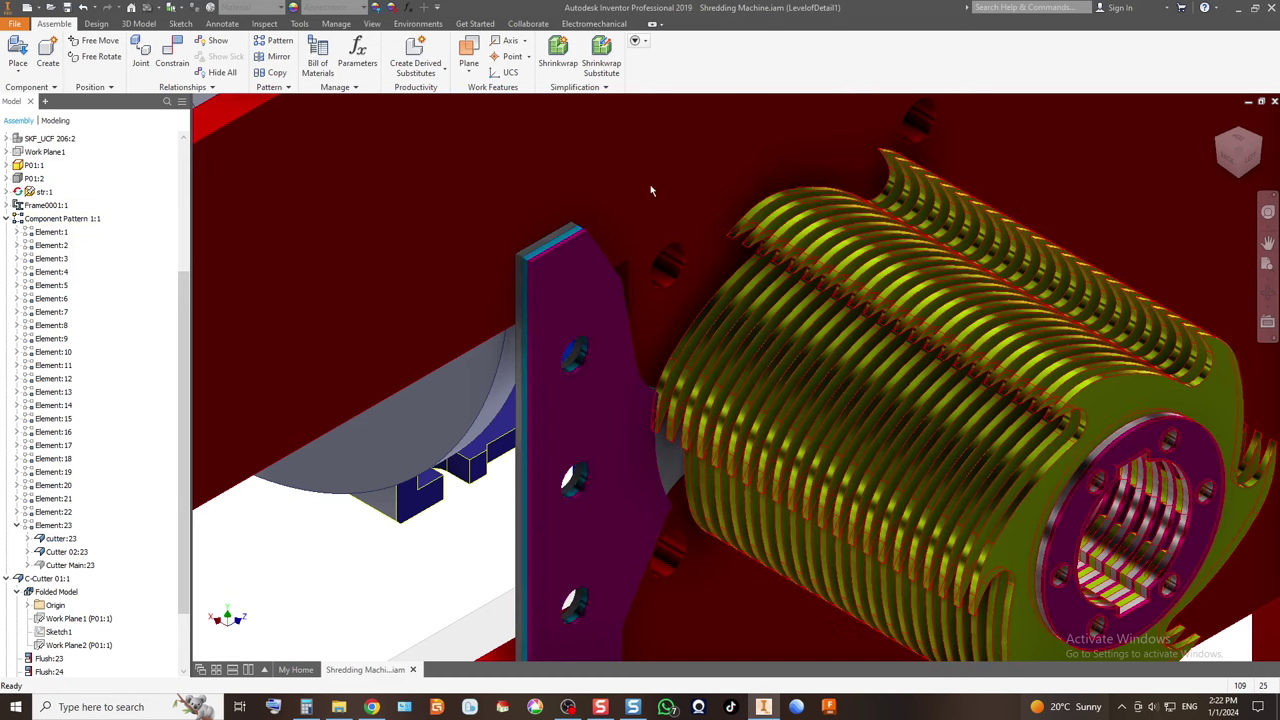
# Copy the yellow-green Chrome - Polished(3) appearance from the rotor's toothed disc to the innermost counter-cutter plate and tint it RGB 255, 132, 0.
pyautogui.click(375, 7)
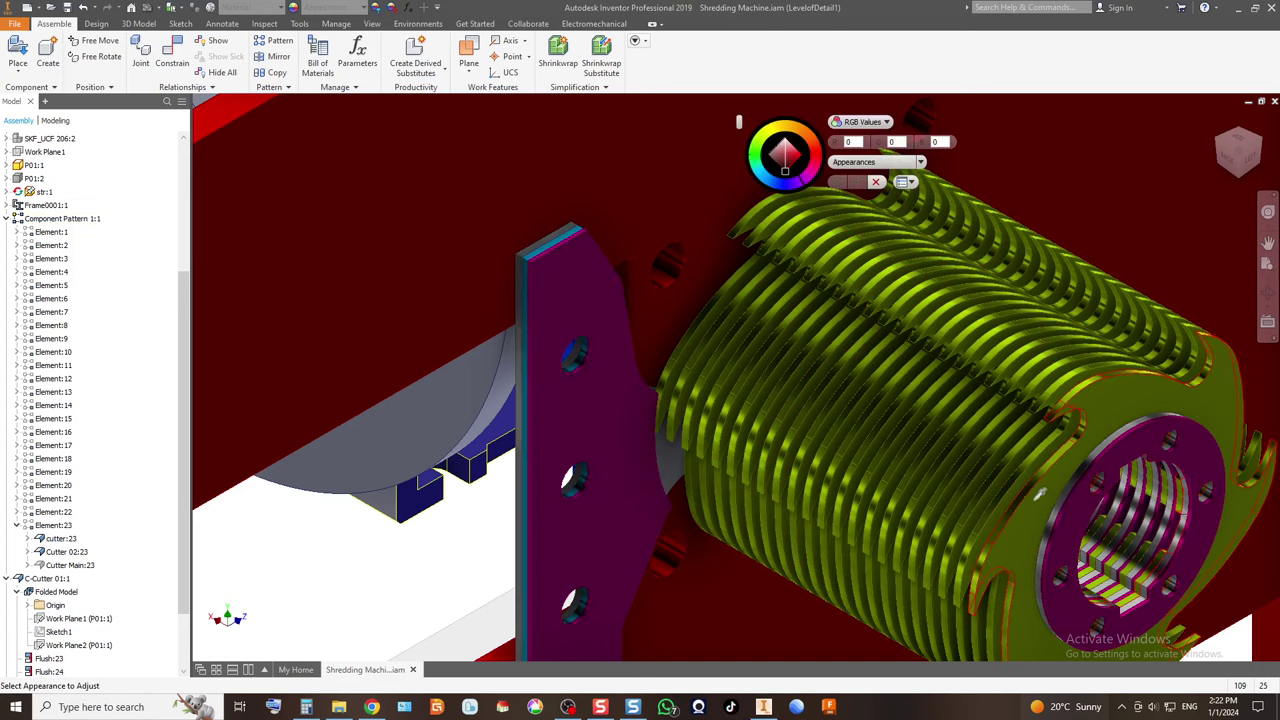
pyautogui.click(1038, 496)
pyautogui.click(543, 237)
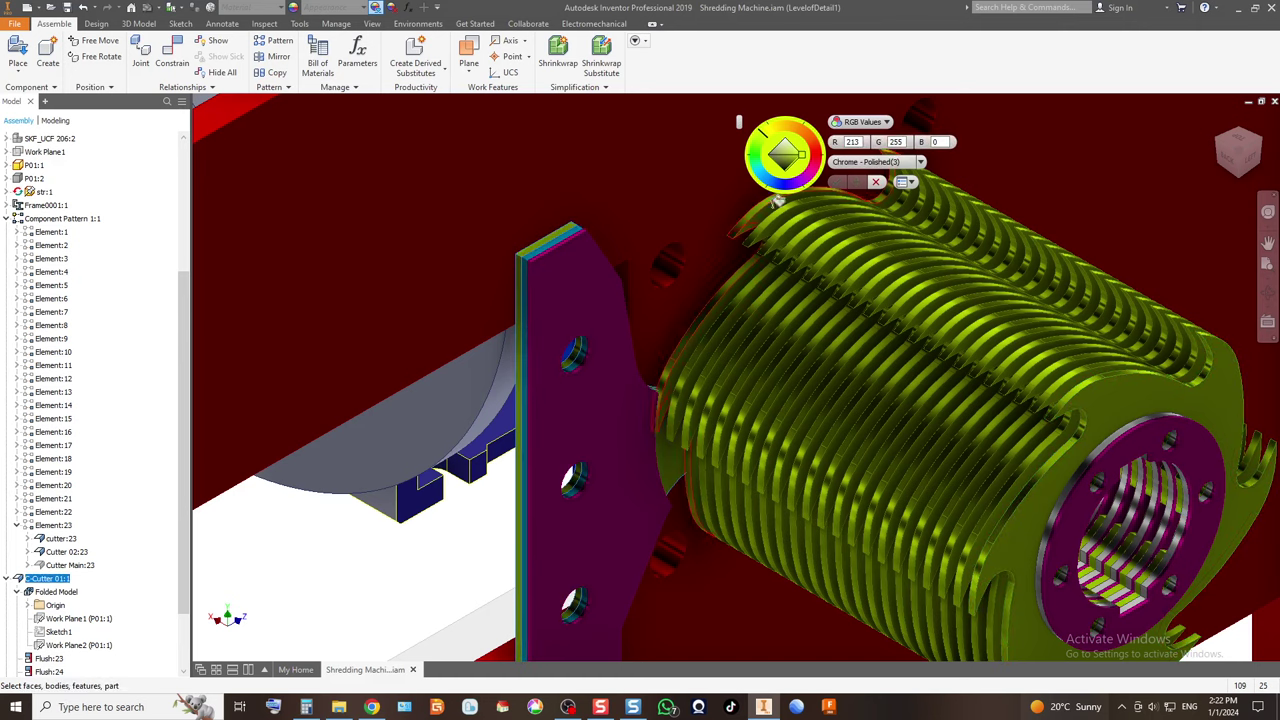
pyautogui.moveTo(762, 130); pyautogui.dragTo(802, 130)
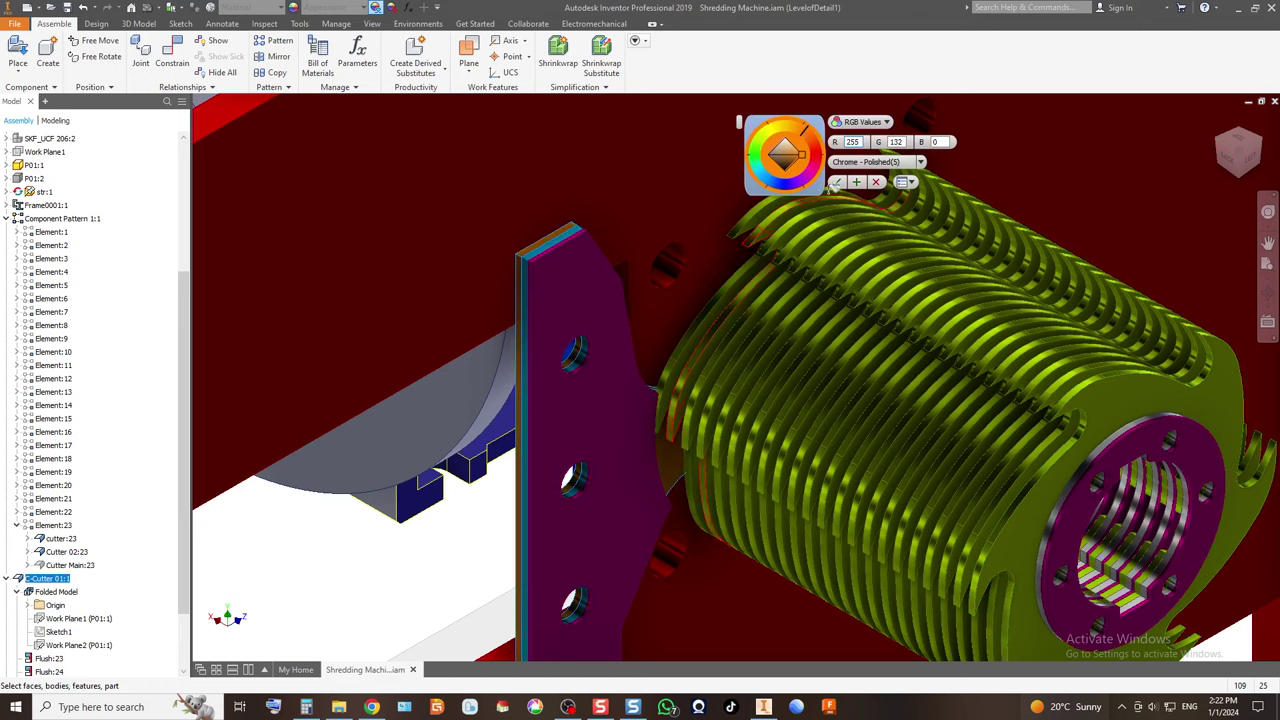
pyautogui.click(836, 182)
# Set up a rectangular component pattern of the three counter-cutter plates along the red side plate's thickness edge with 5 mm spacing.
pyautogui.scroll(-3, 600, 335)
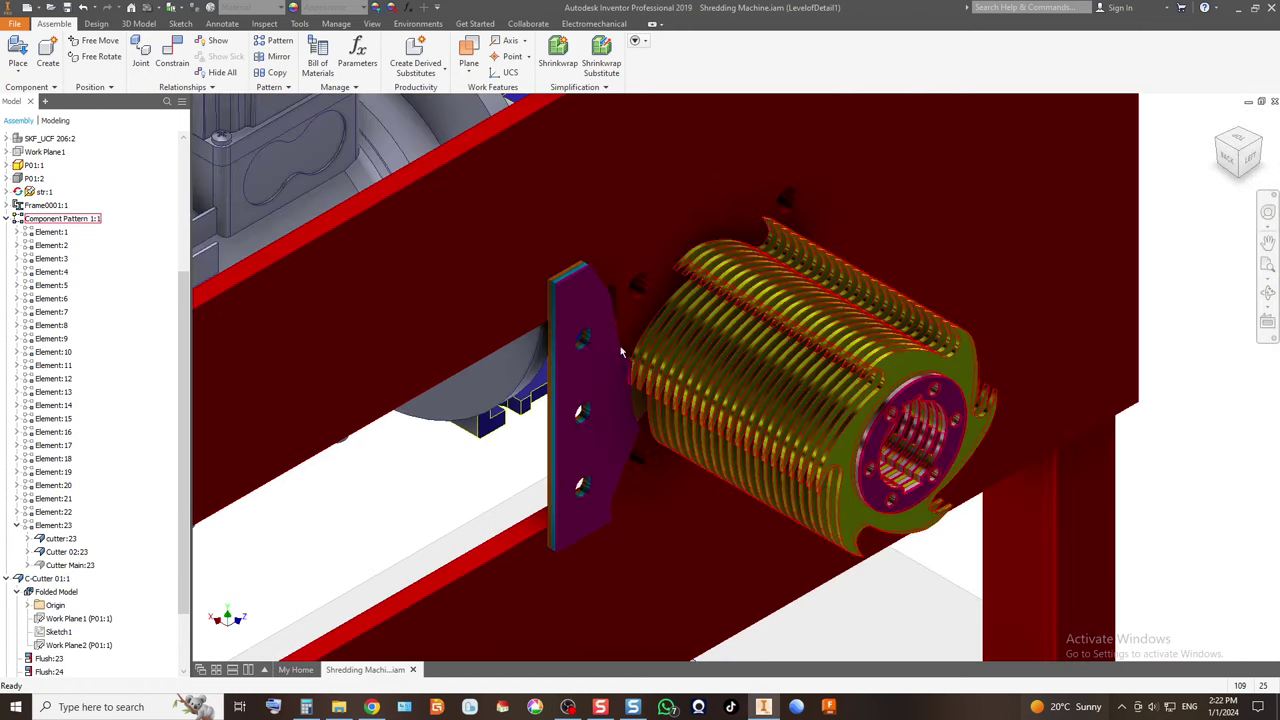
pyautogui.scroll(4, 560, 270)
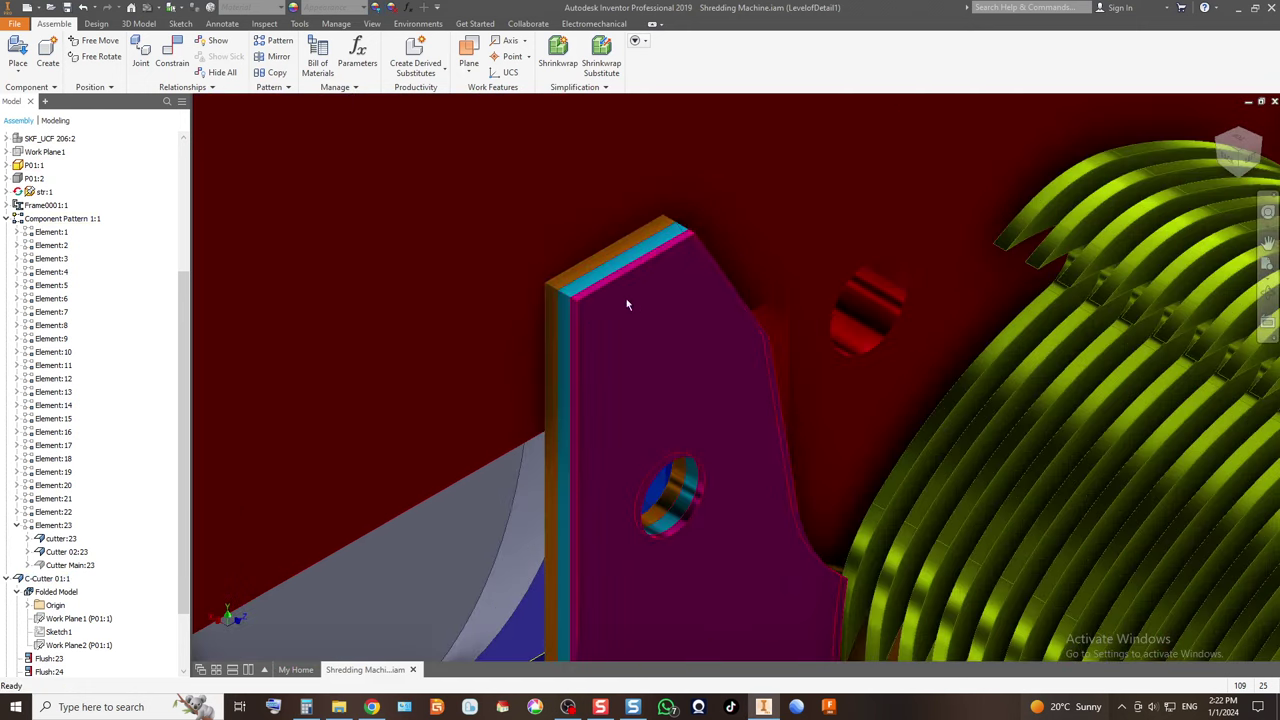
pyautogui.scroll(-2, 545, 295)
pyautogui.click(576, 287)
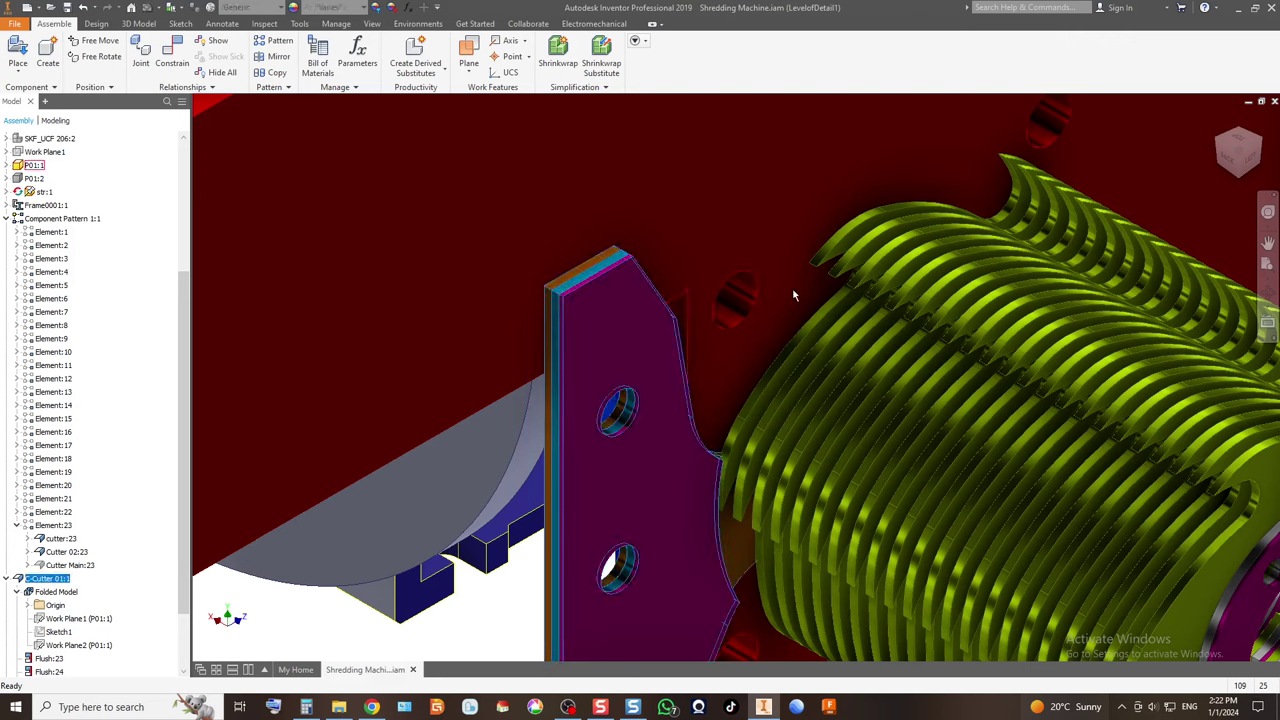
pyautogui.click(276, 41)
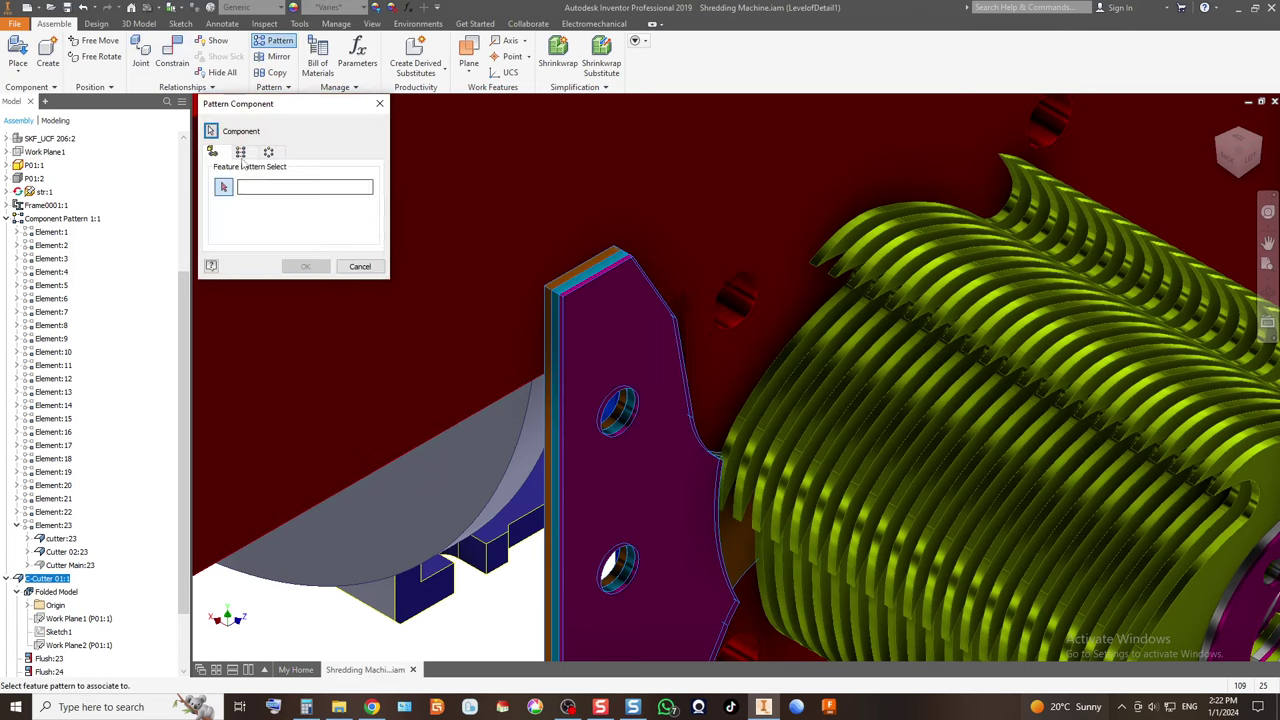
pyautogui.click(240, 152)
pyautogui.scroll(-5, 460, 255)
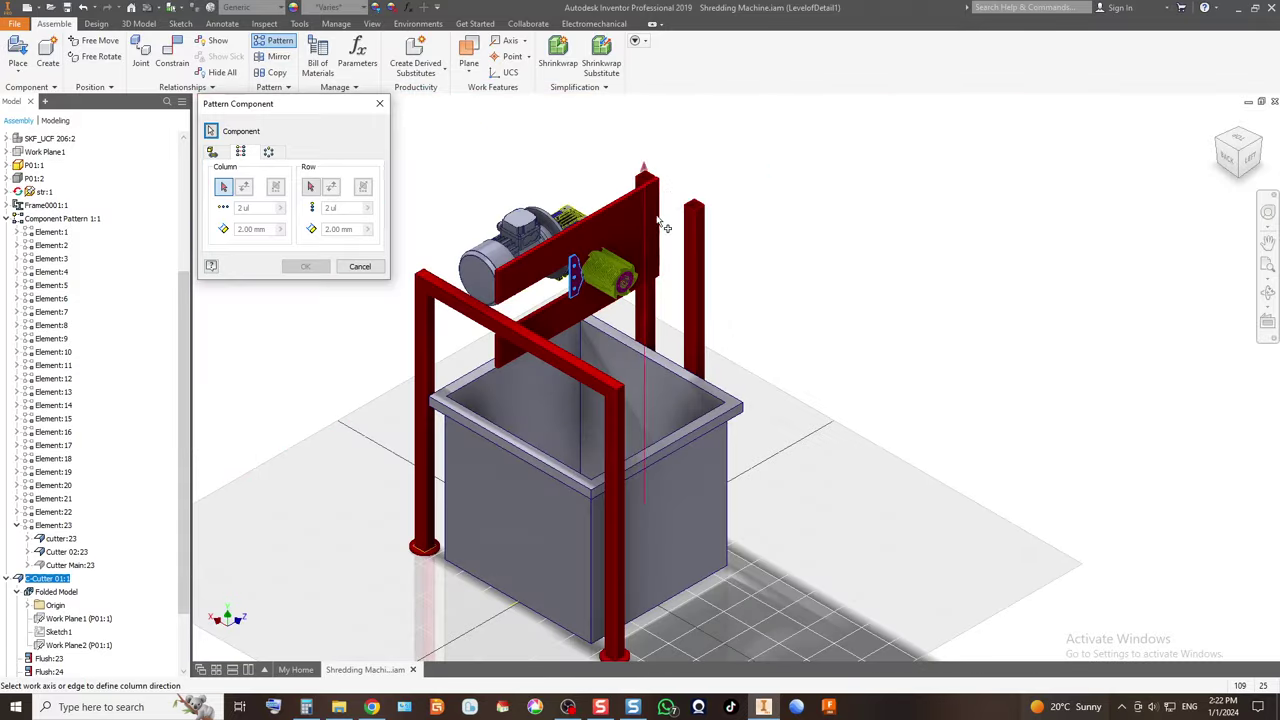
pyautogui.scroll(5, 665, 228)
pyautogui.click(666, 128)
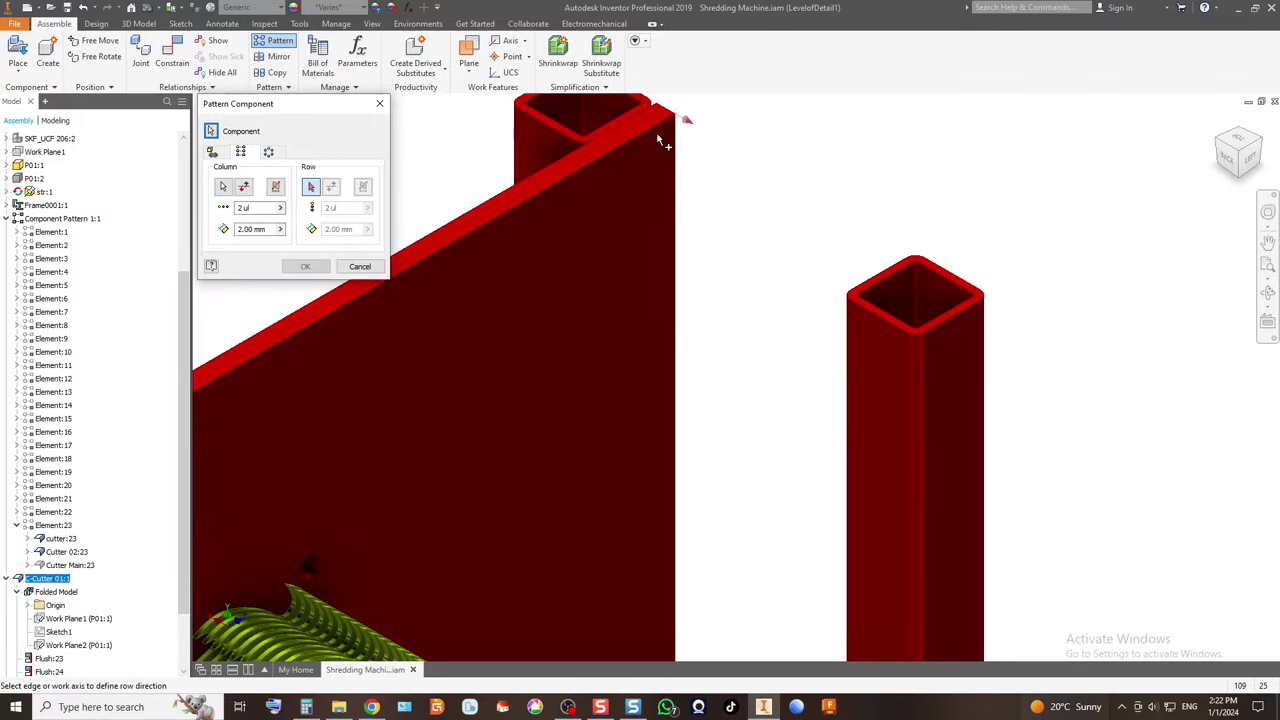
pyautogui.scroll(-5, 663, 140)
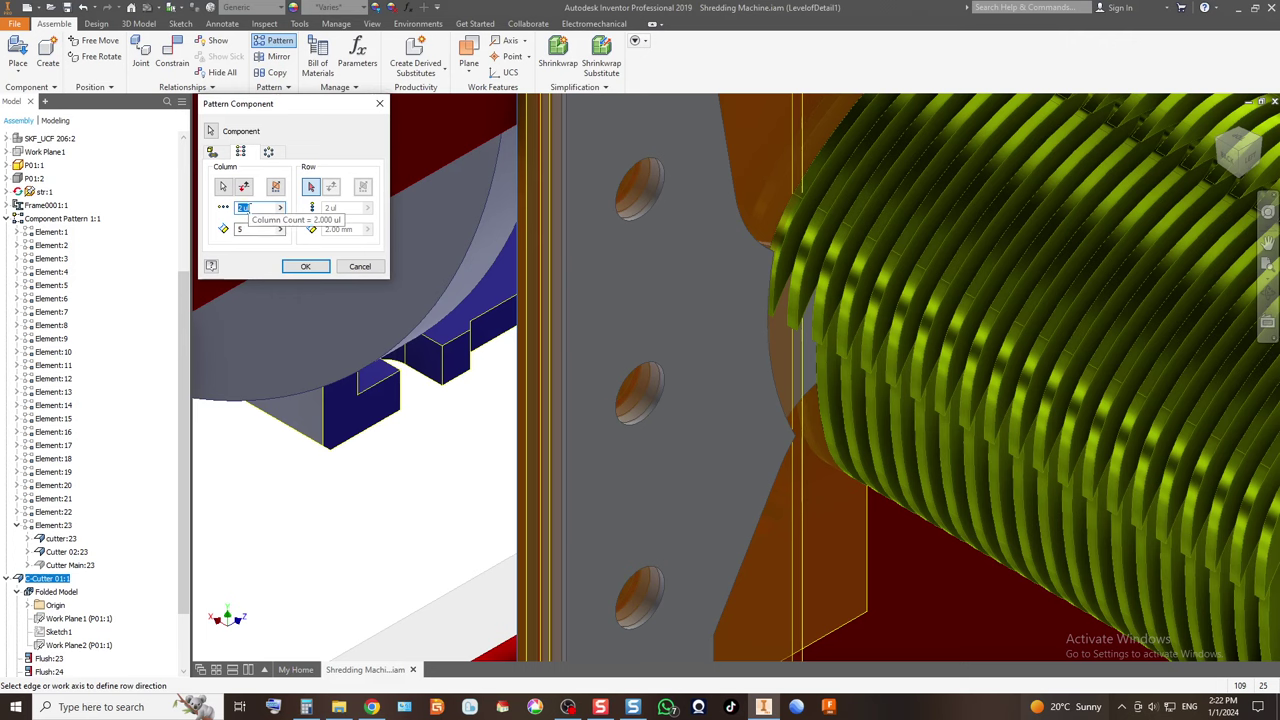
# Try a column count of 22, check the preview against the rotor, and create the counter-cutter pattern with 23 columns.
pyautogui.scroll(-5, 500, 225)
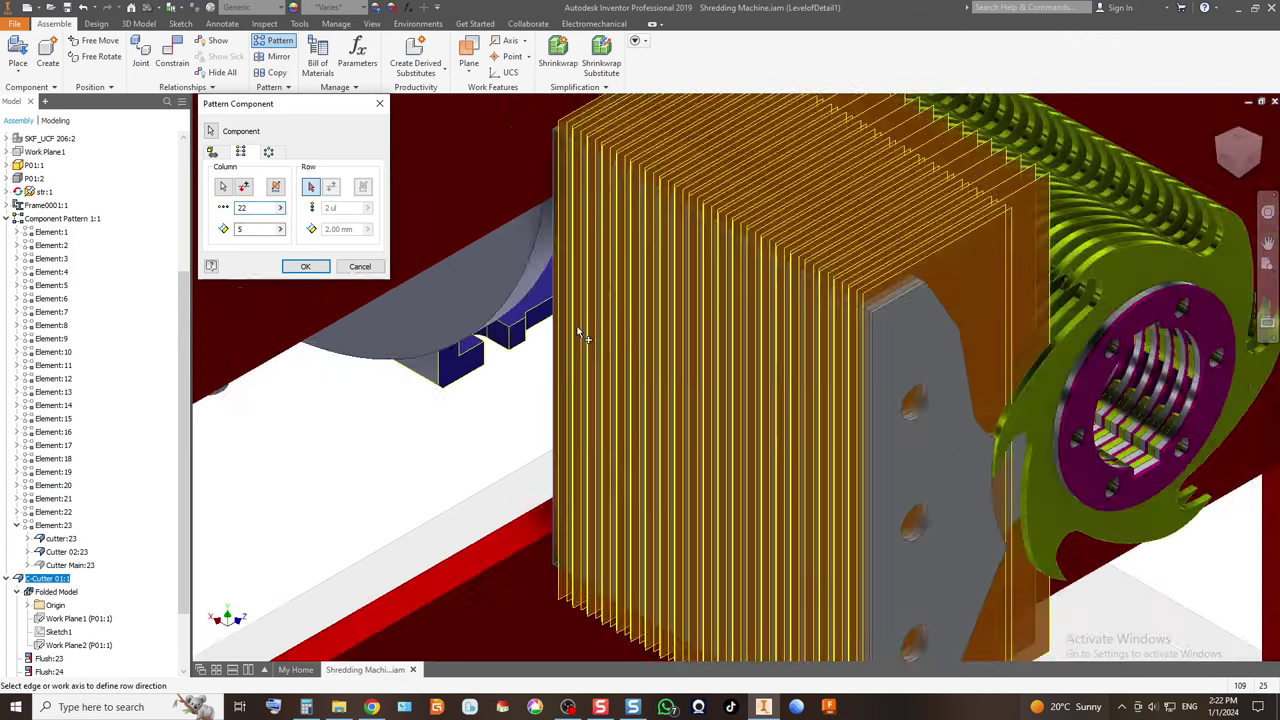
pyautogui.scroll(4, 742, 371)
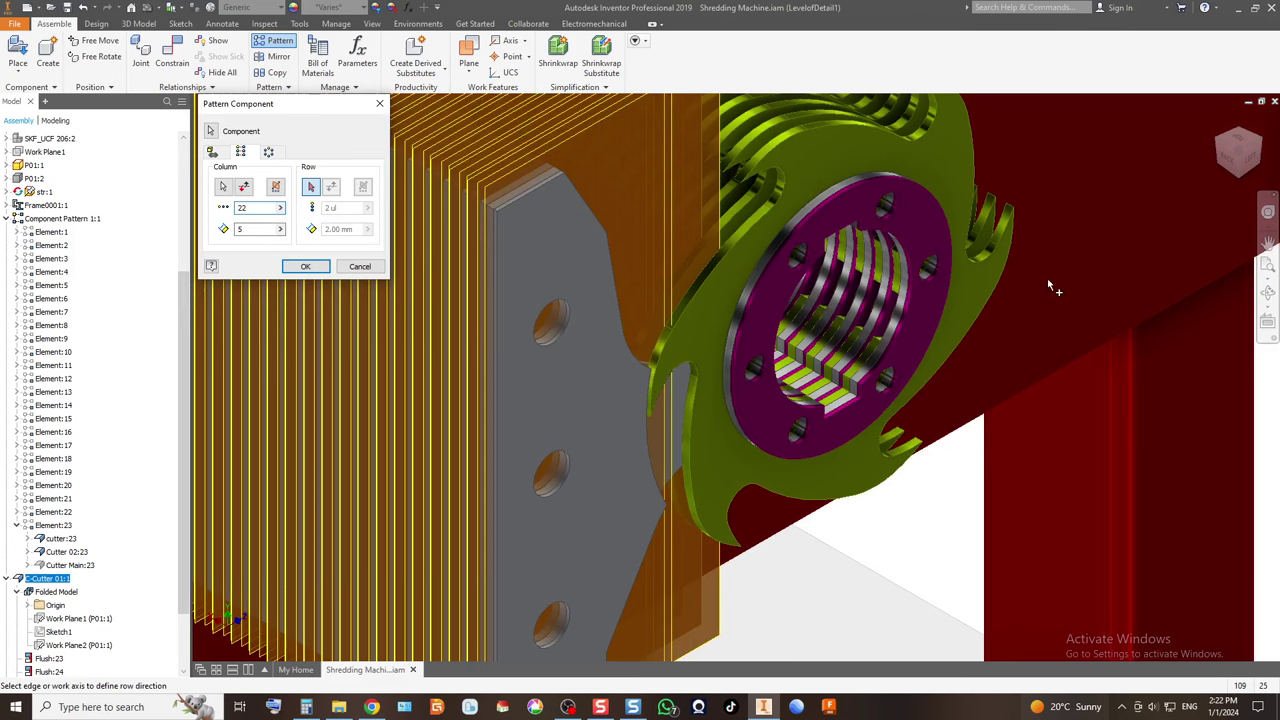
pyautogui.click(1252, 160)
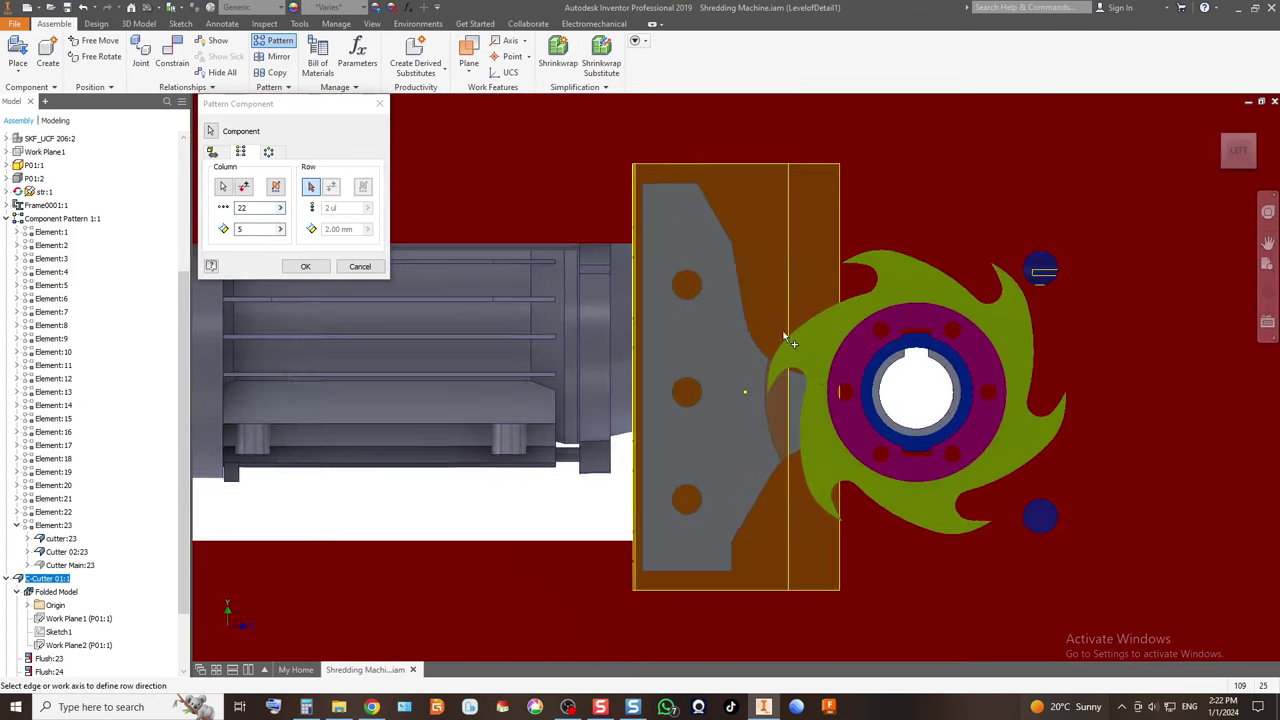
pyautogui.click(253, 208)
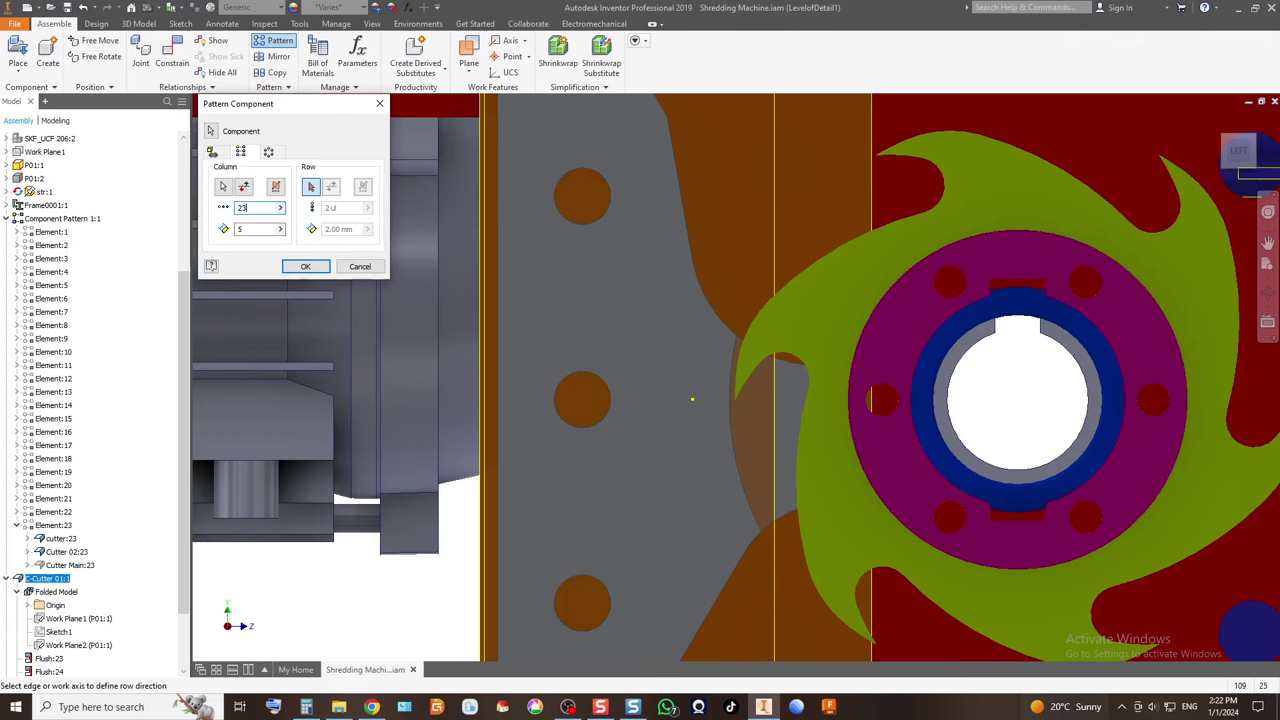
pyautogui.click(303, 267)
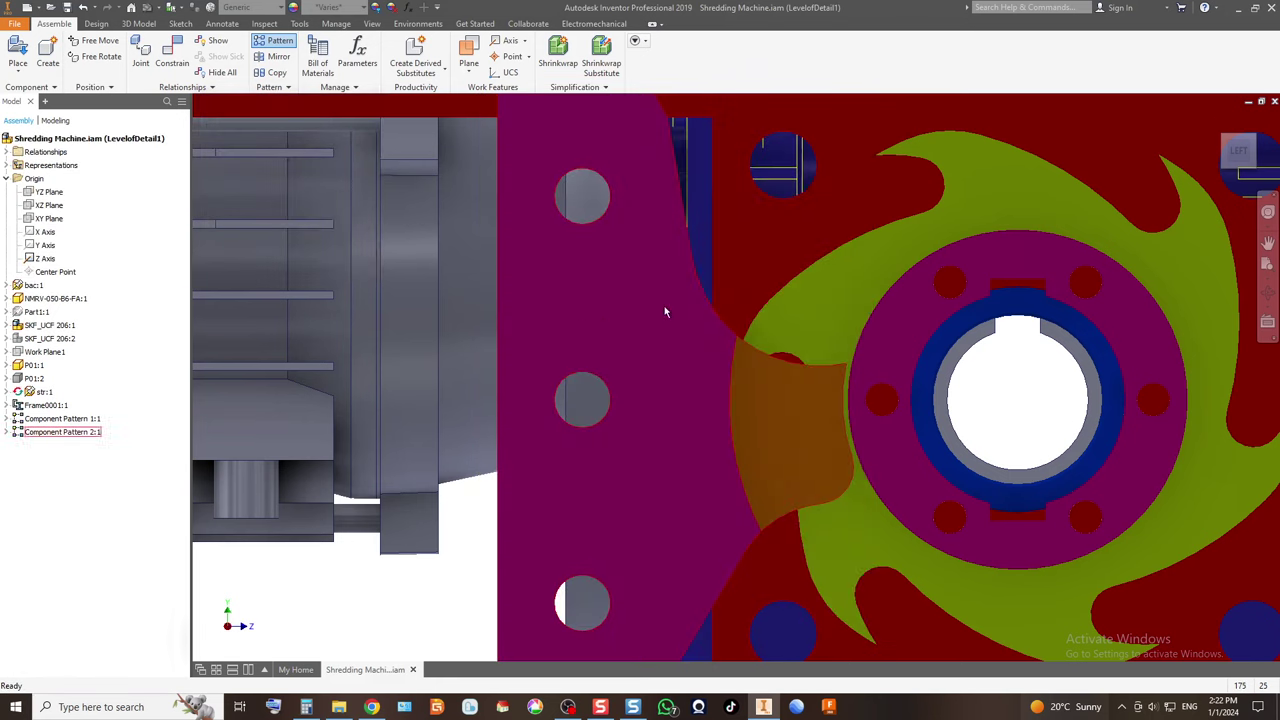
# Hide C-Cutter 2:23 and C-Cutter:23 in Element:23 of Component Pattern 2.
pyautogui.click(1229, 139)
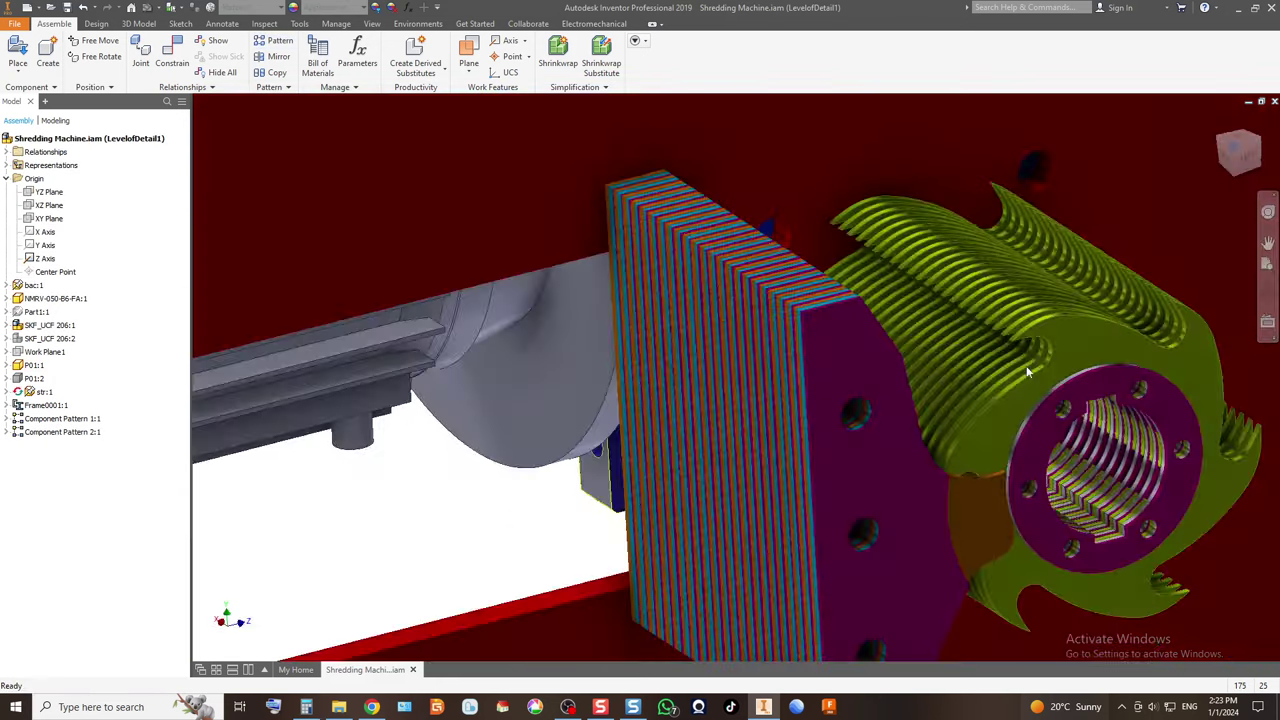
pyautogui.scroll(5, 847, 478)
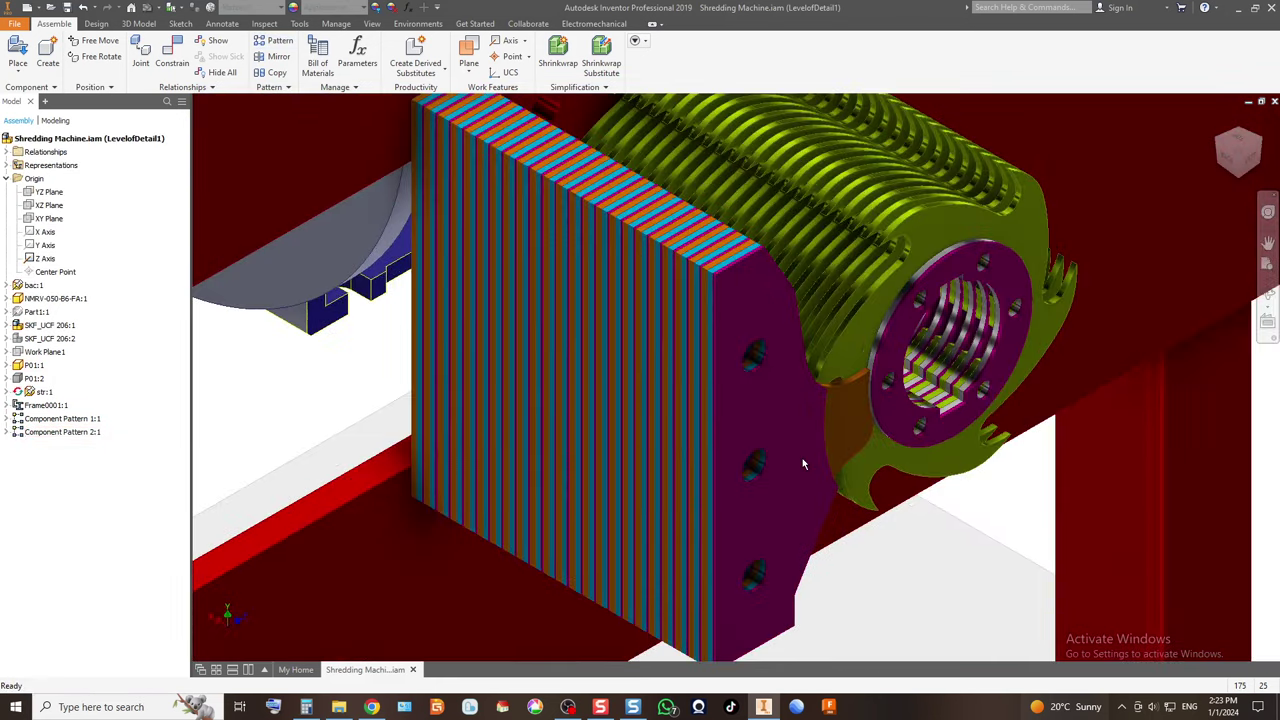
pyautogui.click(8, 432)
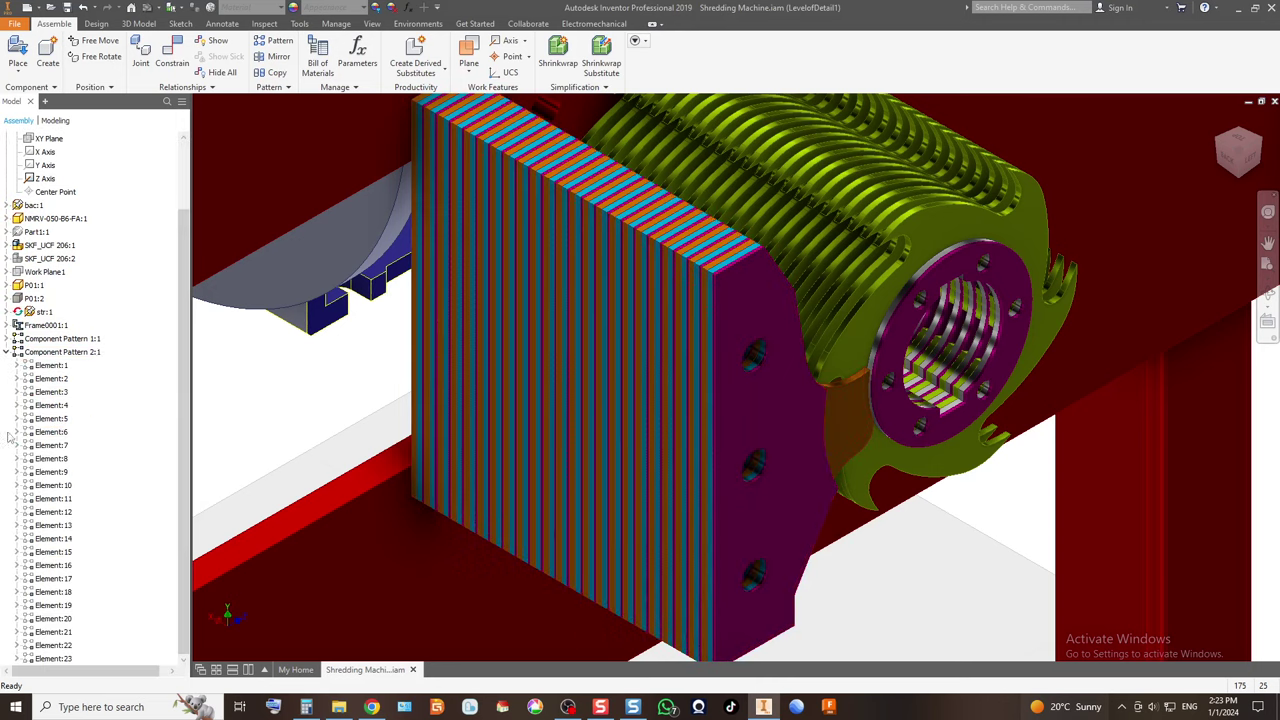
pyautogui.click(17, 659)
pyautogui.click(67, 660)
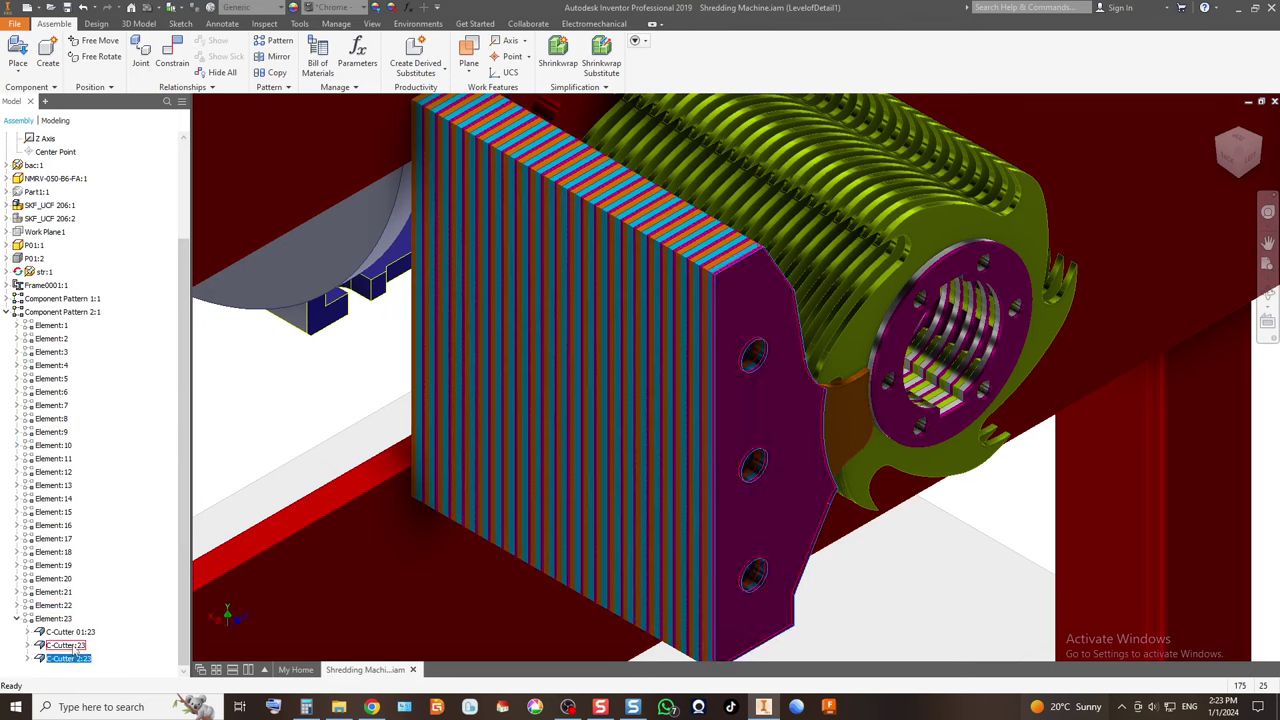
pyautogui.rightClick(73, 655)
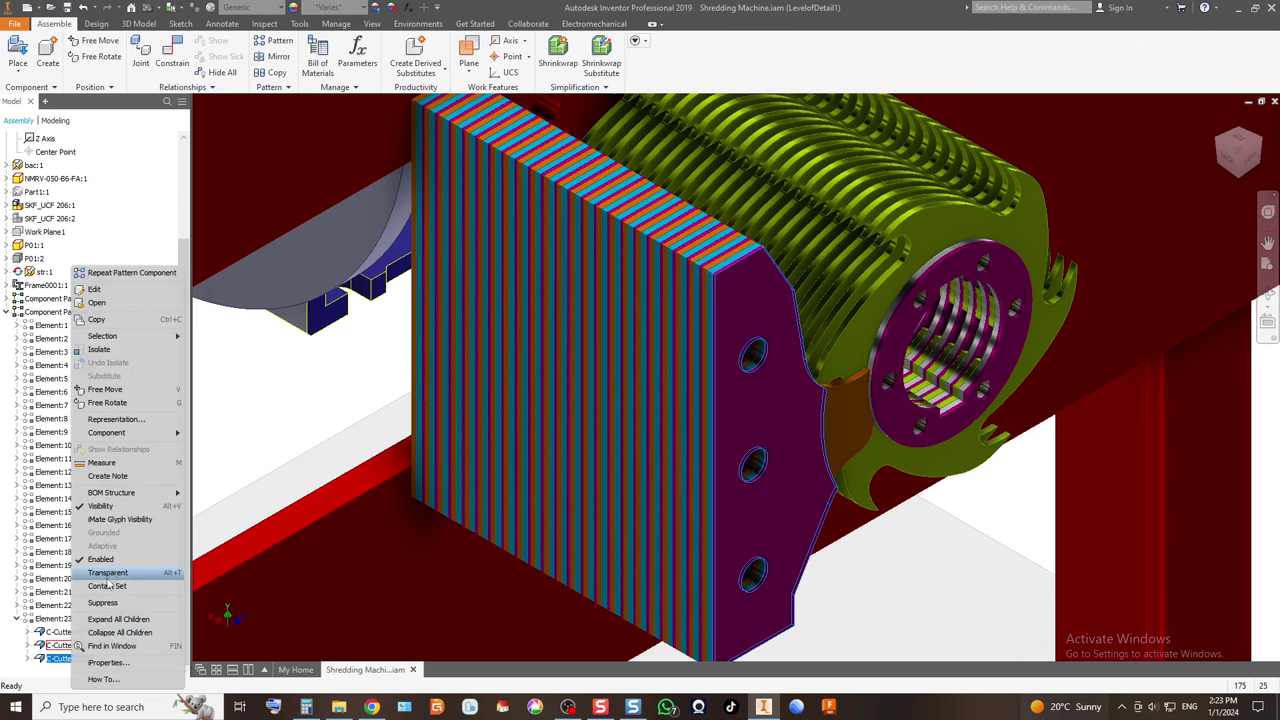
pyautogui.click(100, 506)
pyautogui.click(867, 467)
pyautogui.click(66, 645)
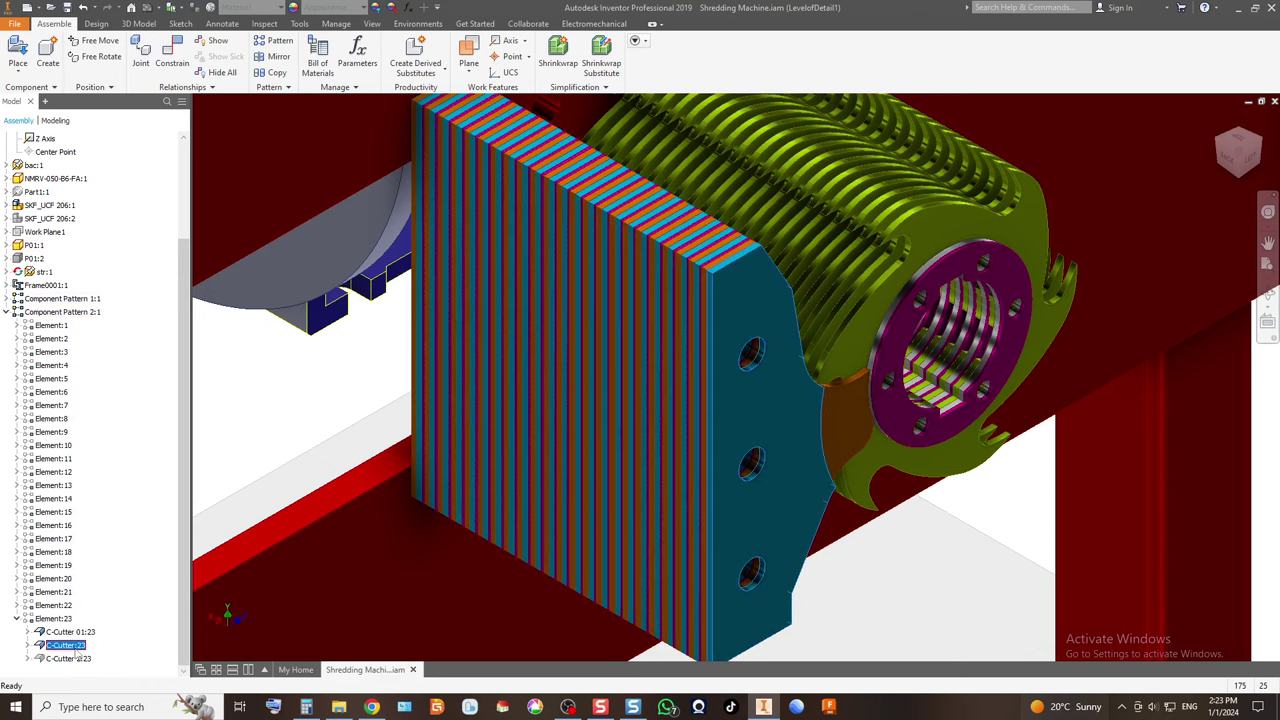
pyautogui.rightClick(80, 650)
pyautogui.click(100, 507)
pyautogui.click(578, 709)
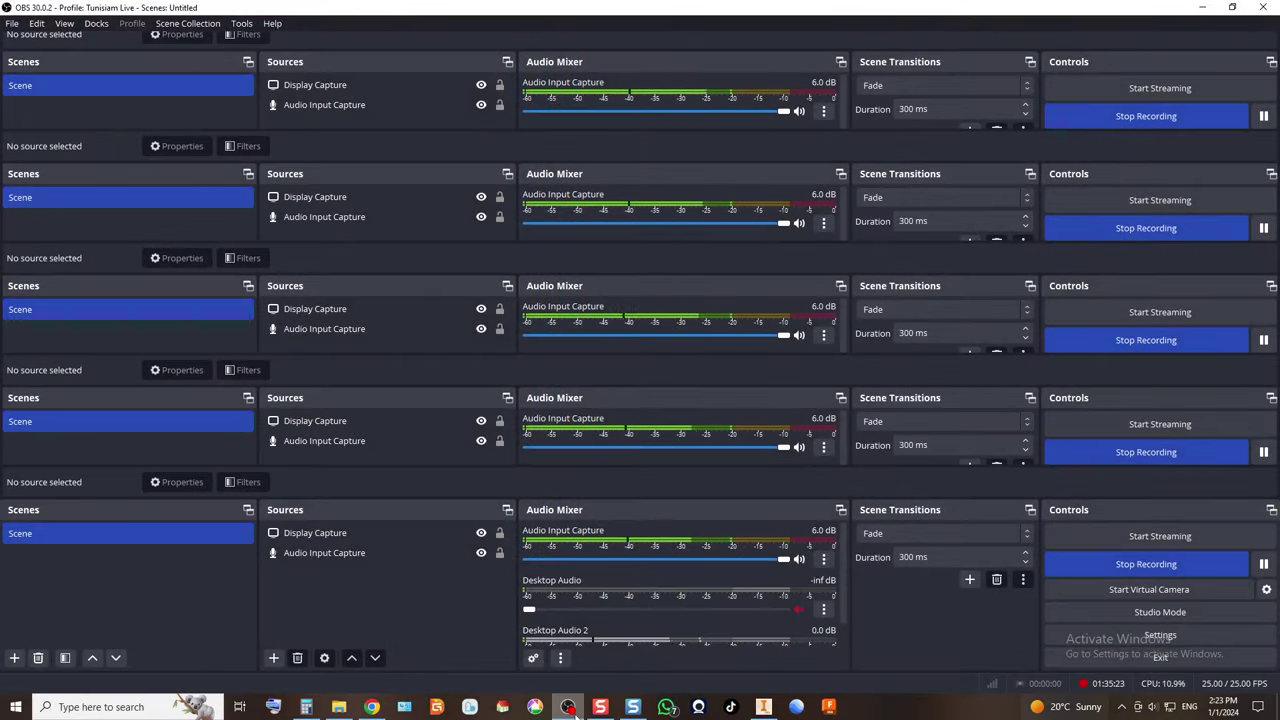
pyautogui.click(574, 710)
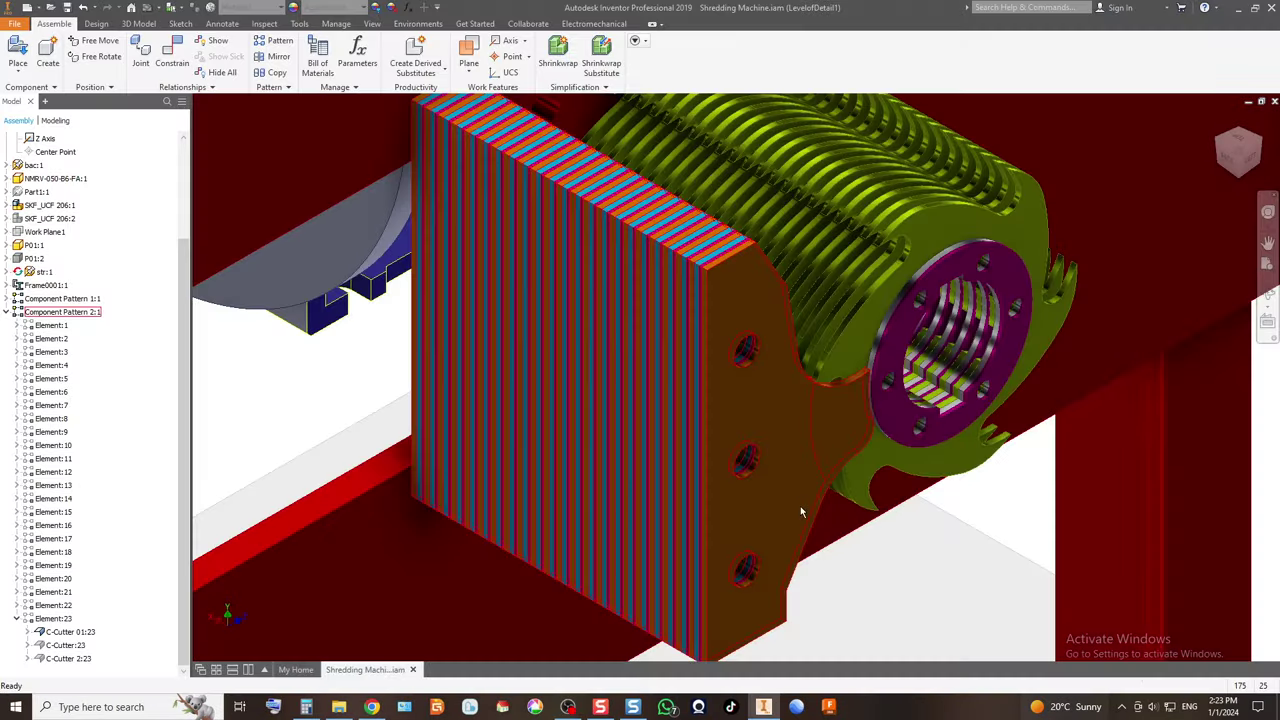
# Examine the clearance between the outermost orange counter-cutter plate's tip and the rotor's spacer disc from the side and in perspective.
pyautogui.click(1249, 163)
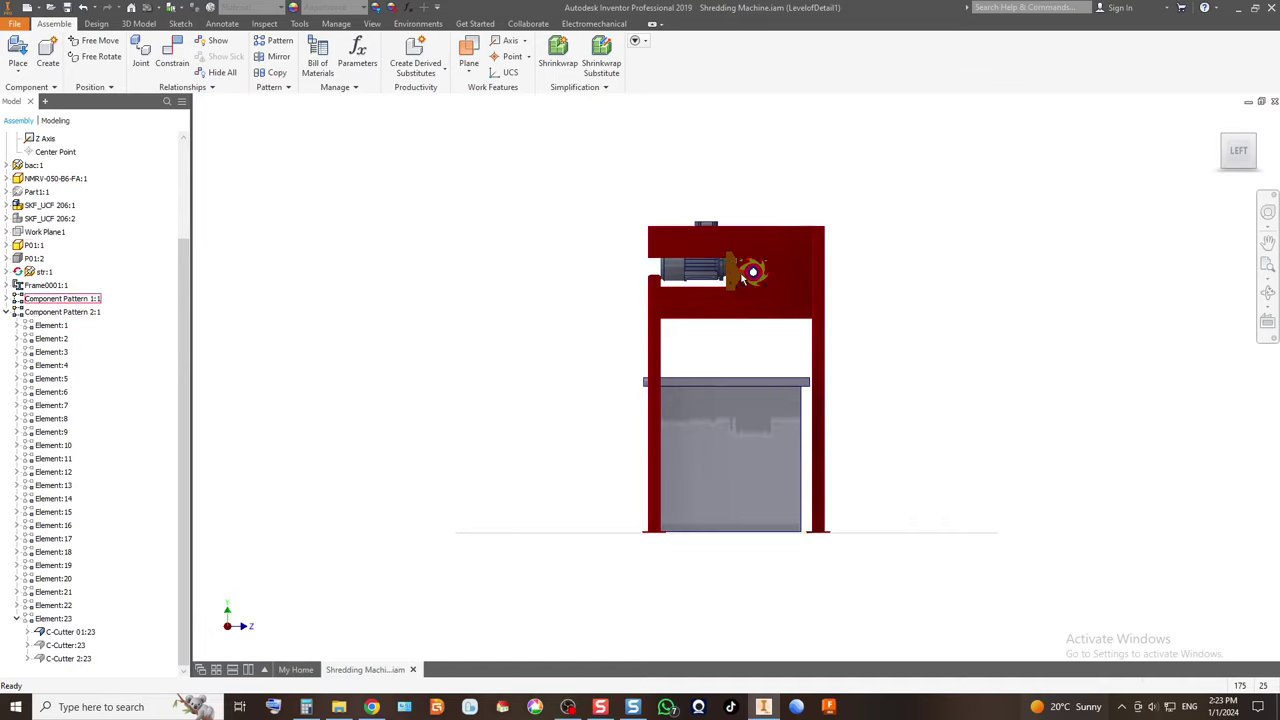
pyautogui.scroll(10, 742, 279)
pyautogui.scroll(-5, 641, 375)
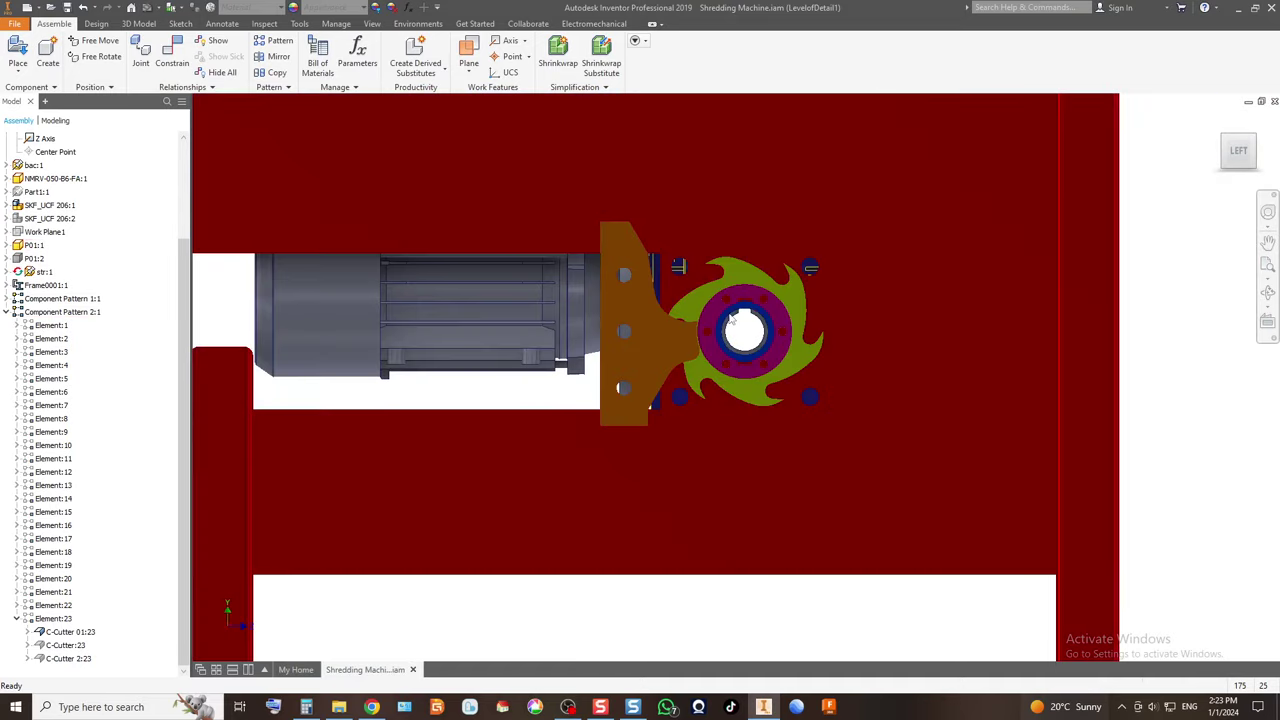
pyautogui.scroll(4, 733, 318)
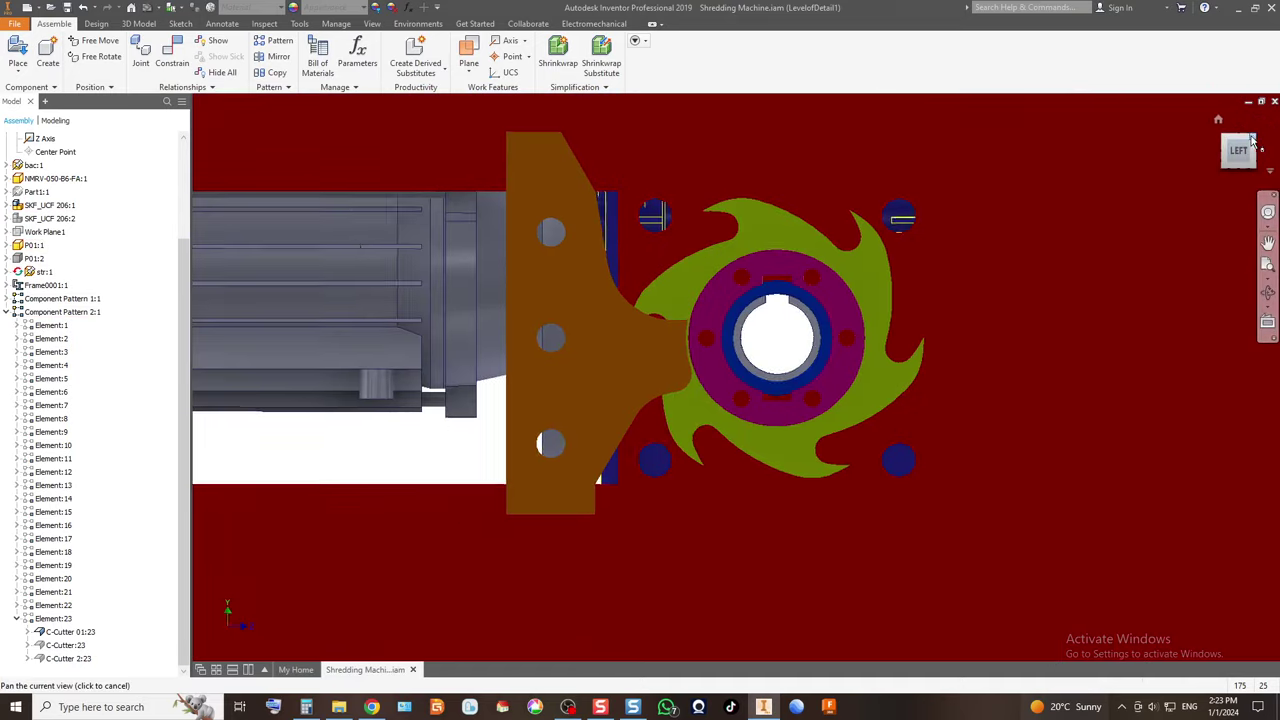
pyautogui.click(1252, 140)
pyautogui.scroll(6, 734, 288)
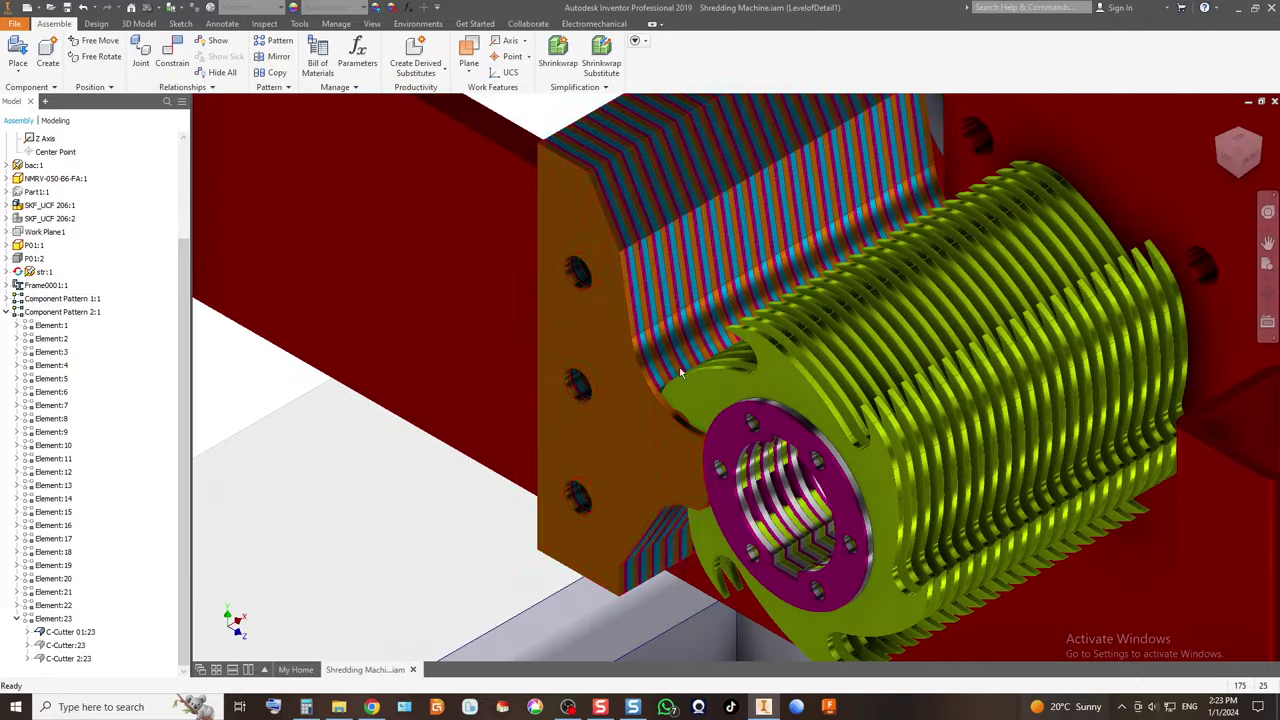
pyautogui.scroll(5, 700, 445)
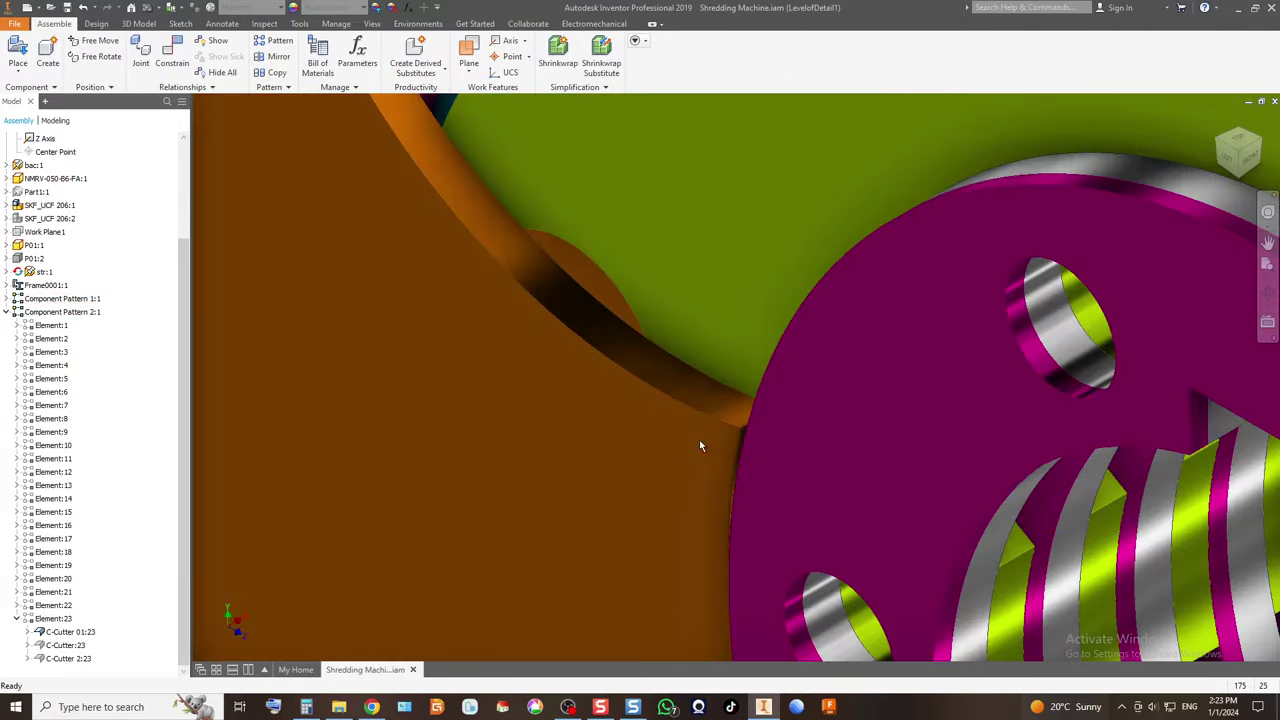
pyautogui.click(1228, 163)
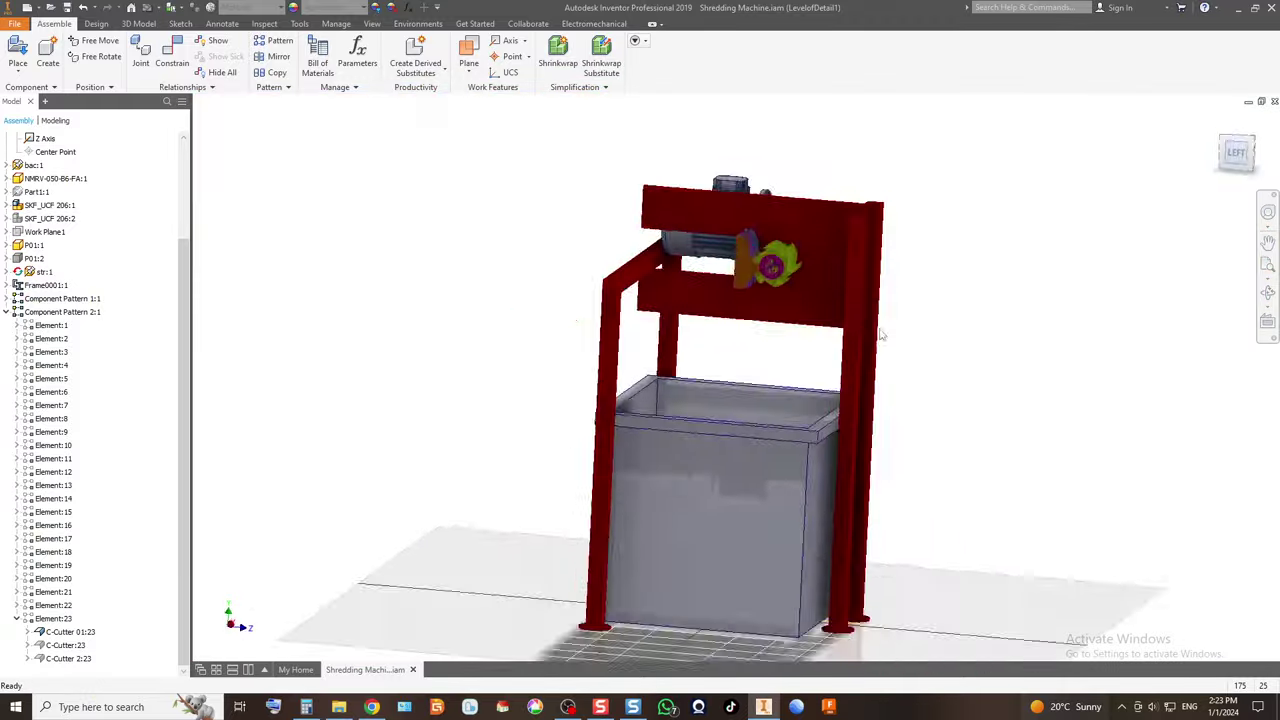
pyautogui.scroll(8, 740, 272)
pyautogui.scroll(4, 810, 198)
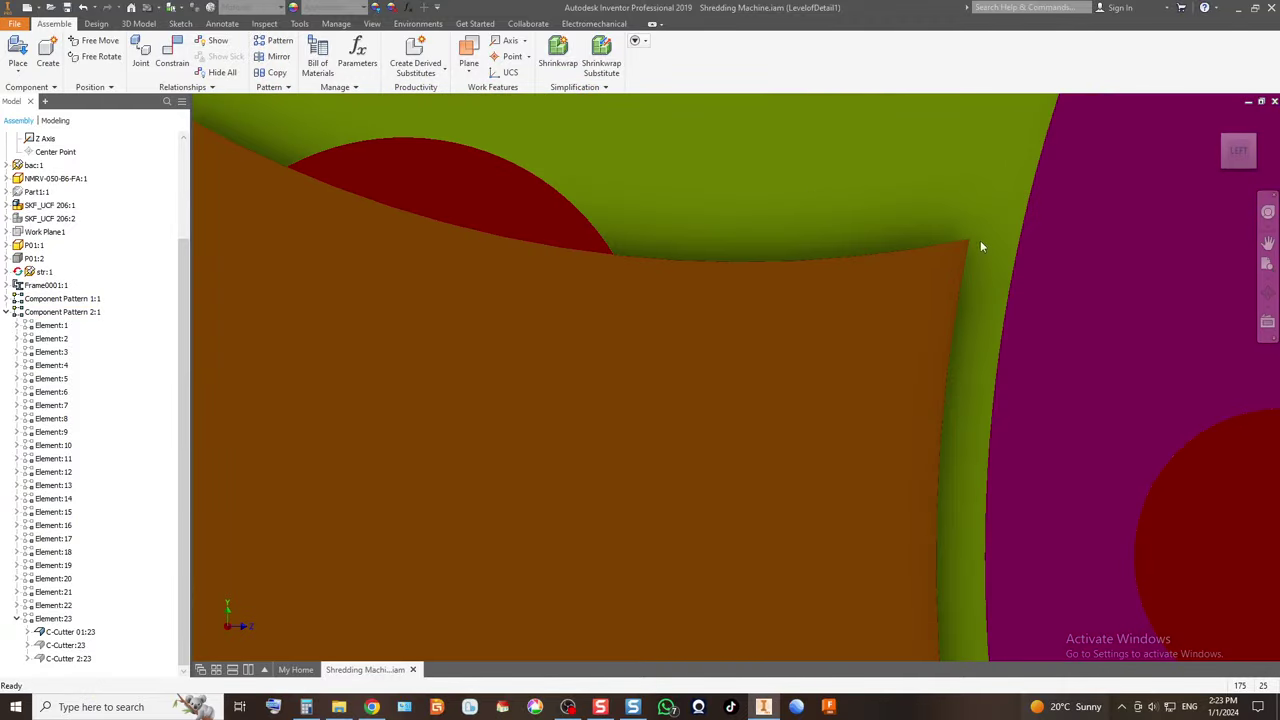
# Examine the outermost orange counter-cutter plate's fit around the rotor's spacer disc from the left side and in perspective.
pyautogui.scroll(-3, 868, 244)
pyautogui.scroll(-3, 731, 234)
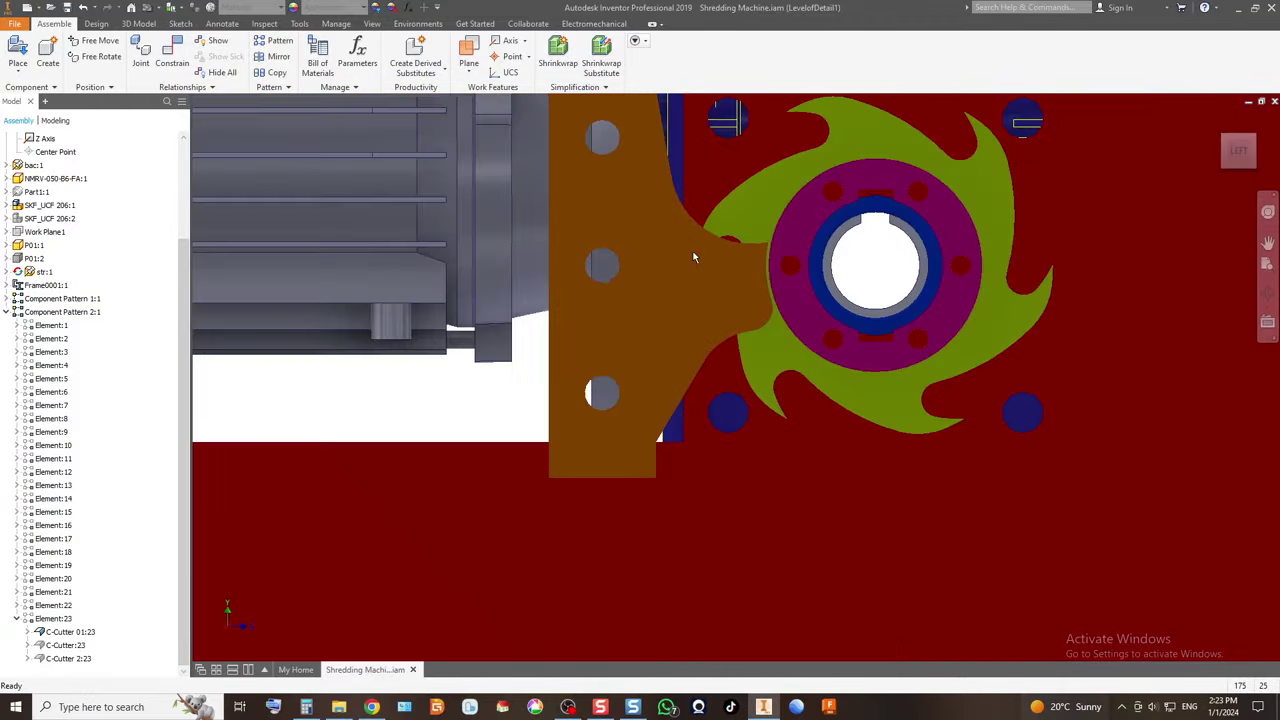
pyautogui.click(1267, 242)
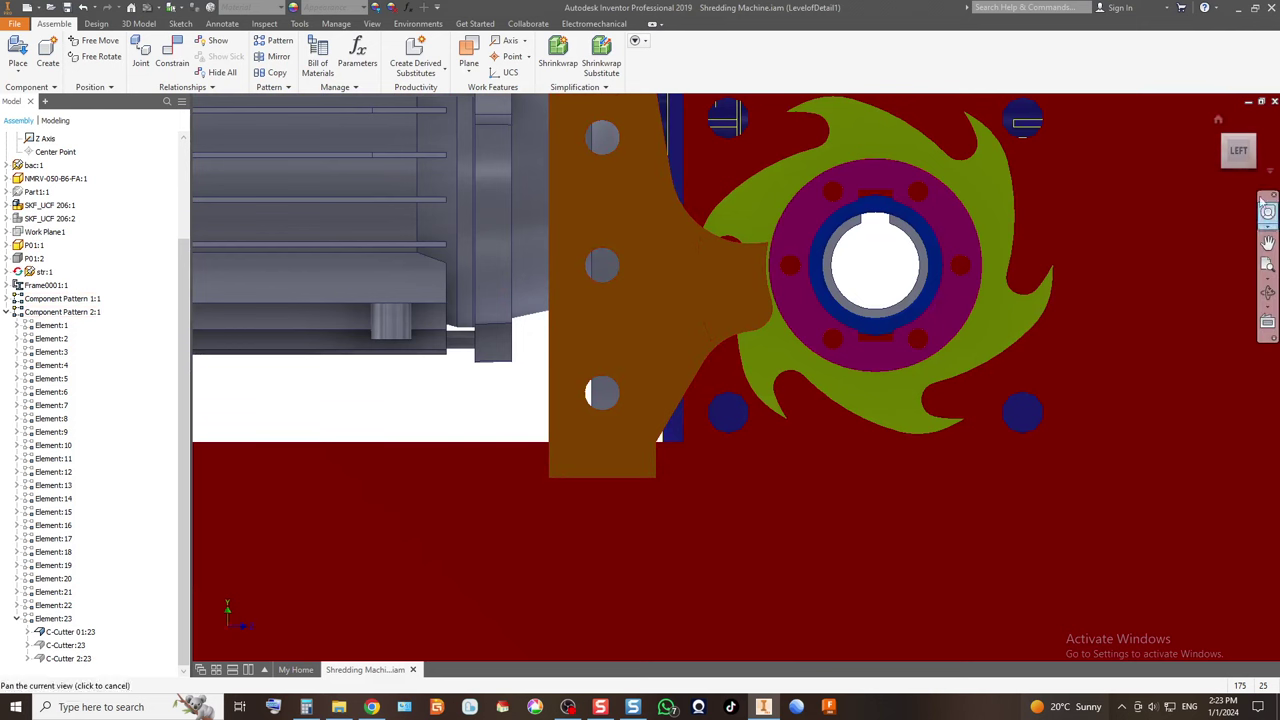
pyautogui.click(1243, 149)
pyautogui.scroll(5, 774, 211)
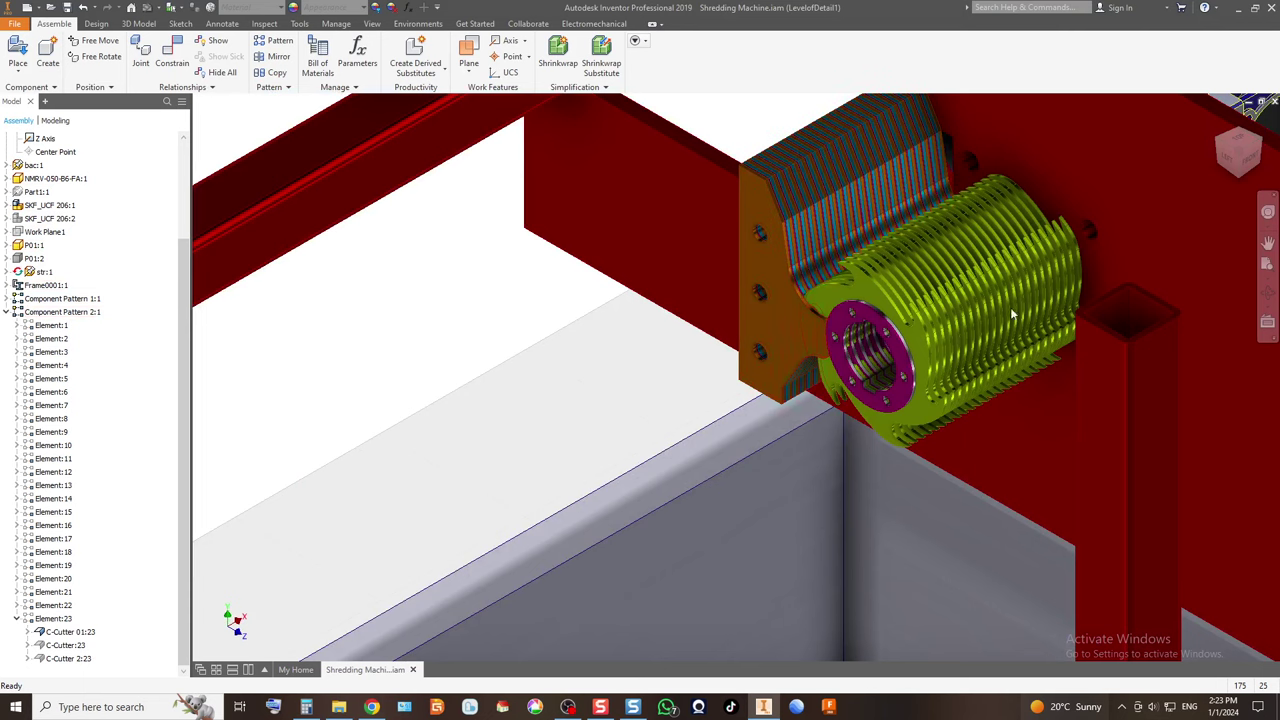
pyautogui.click(1227, 161)
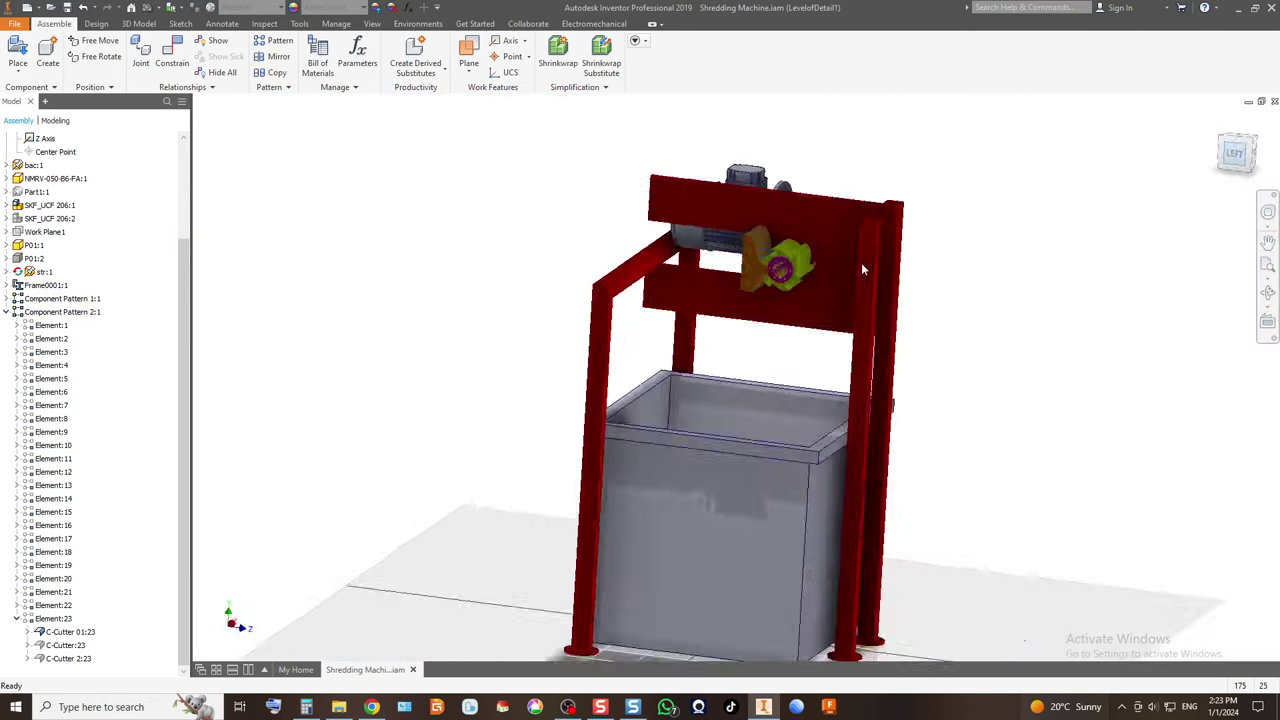
pyautogui.scroll(10, 786, 265)
pyautogui.scroll(-4, 913, 343)
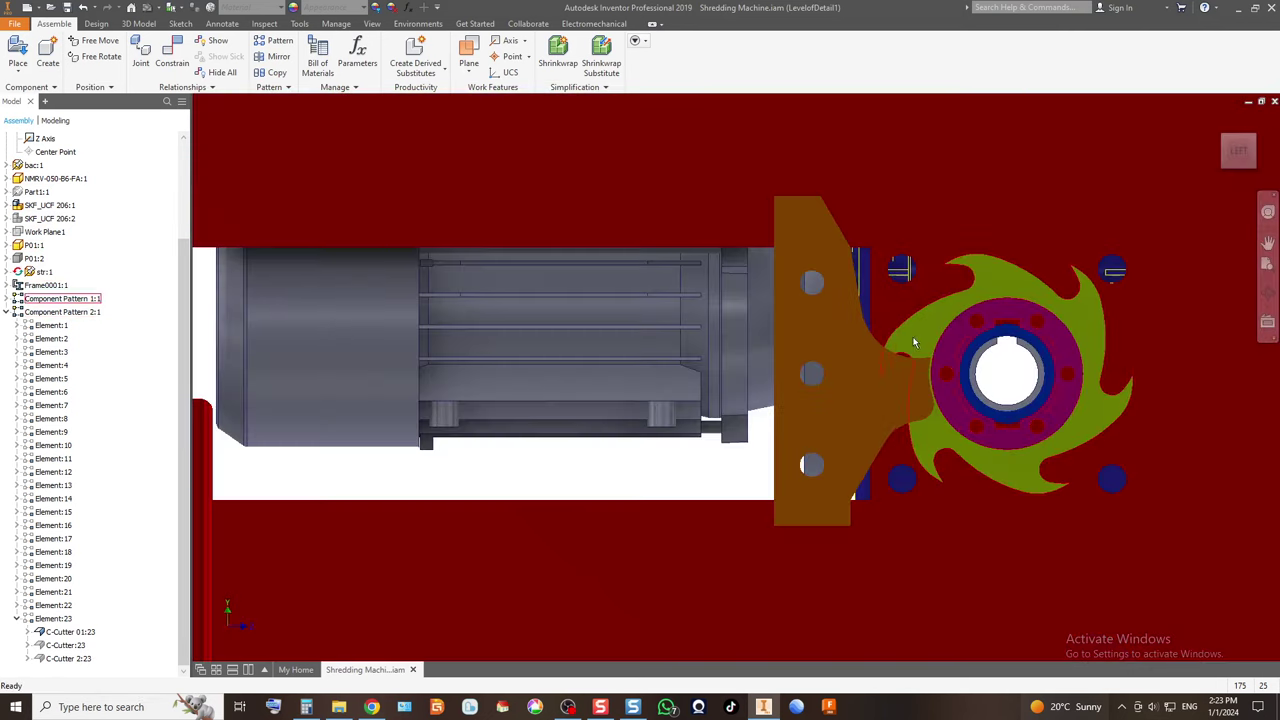
pyautogui.scroll(3, 913, 350)
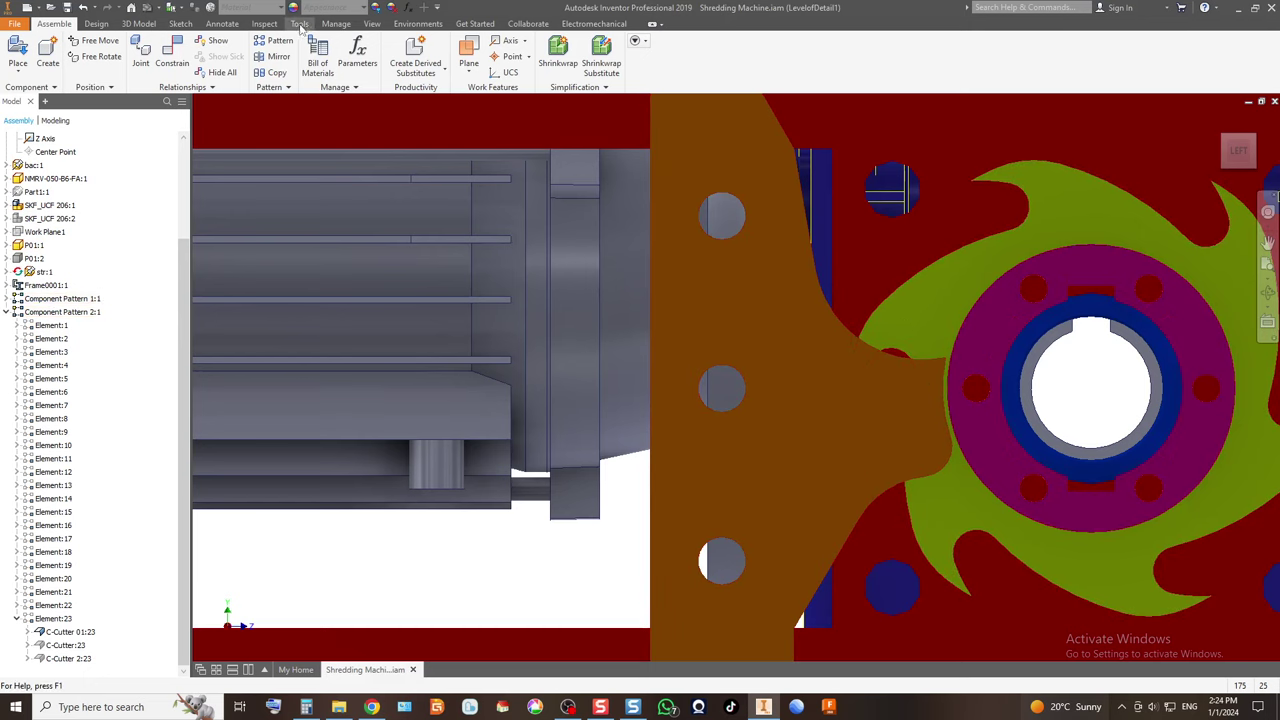
# Inspect the counter-cutter and rotor blade outlines in Wireframe with Hidden Edges style and return to Shaded with Edges.
pyautogui.click(371, 23)
pyautogui.click(162, 55)
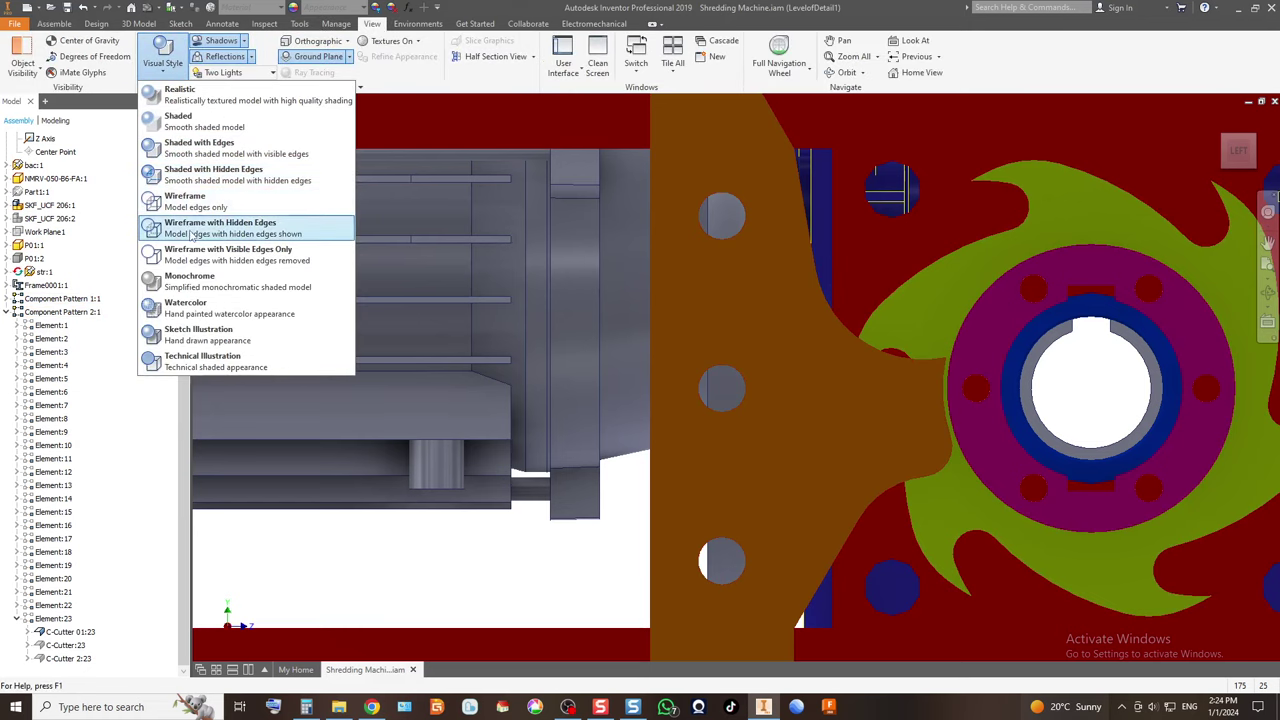
pyautogui.click(226, 230)
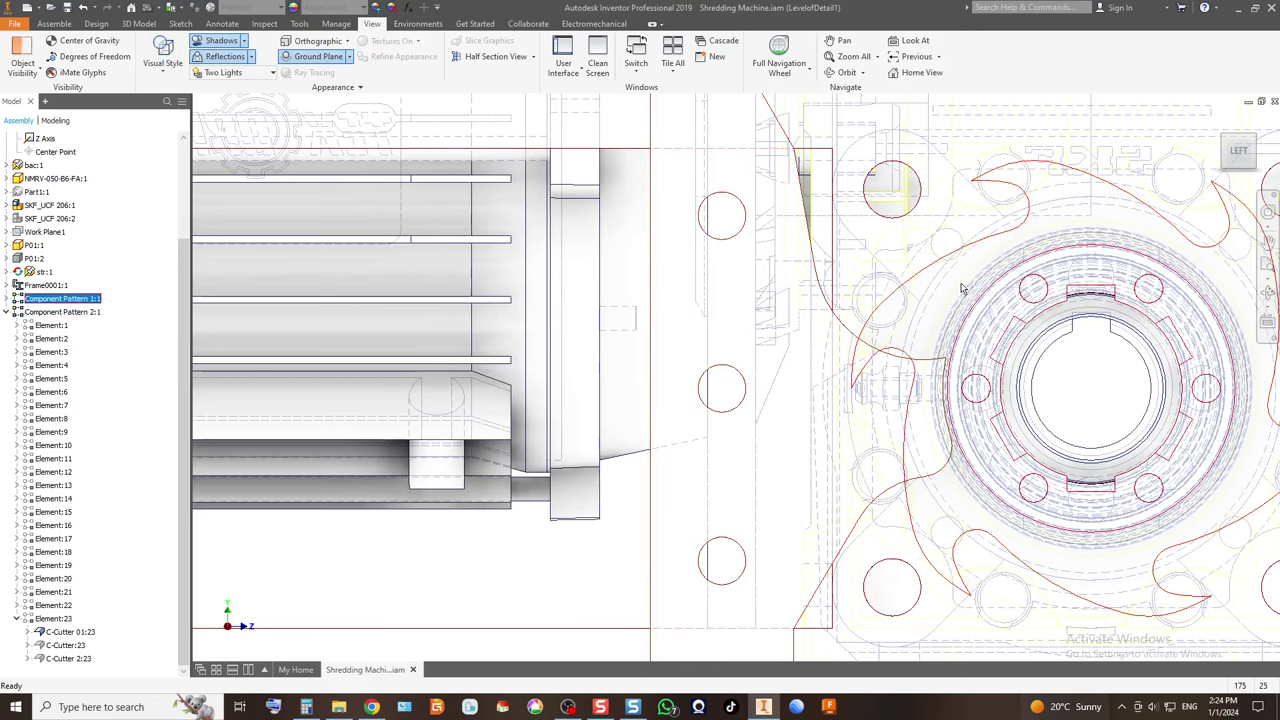
pyautogui.click(907, 317)
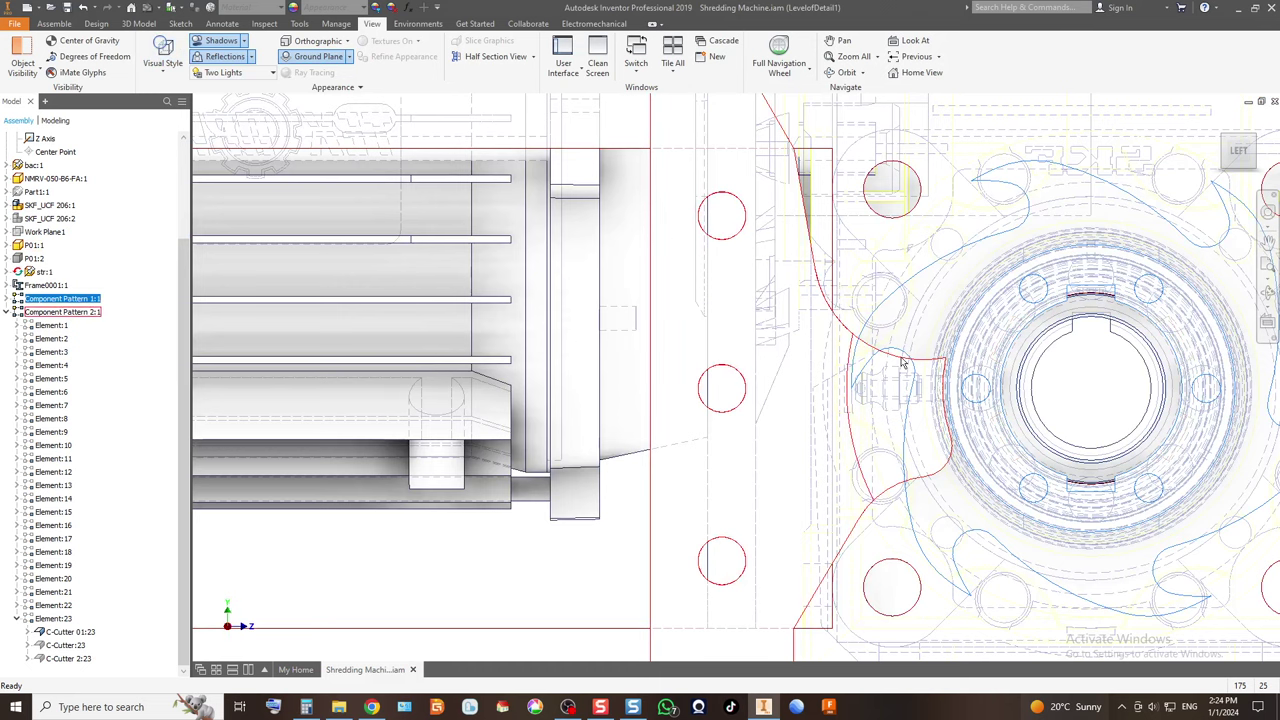
pyautogui.click(162, 80)
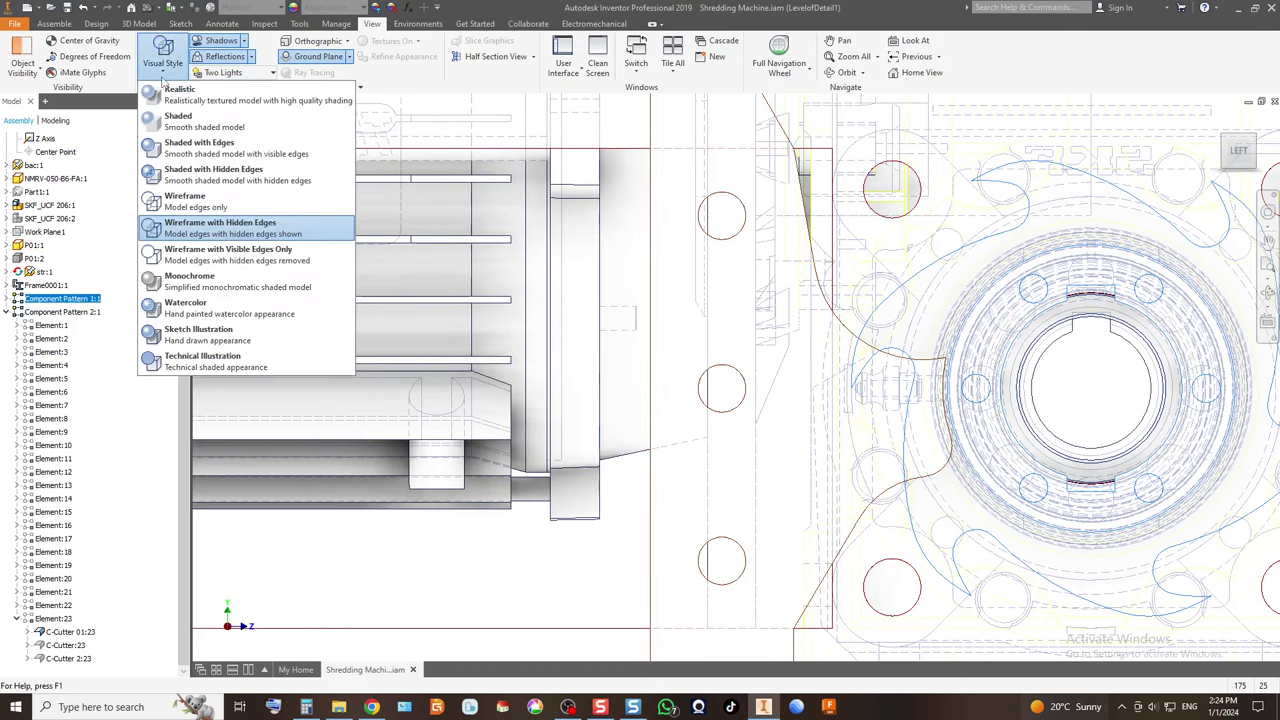
pyautogui.click(190, 152)
# Collapse Component Pattern 2 in the model tree and make the side plate P01:2 visible.
pyautogui.scroll(-5, 609, 322)
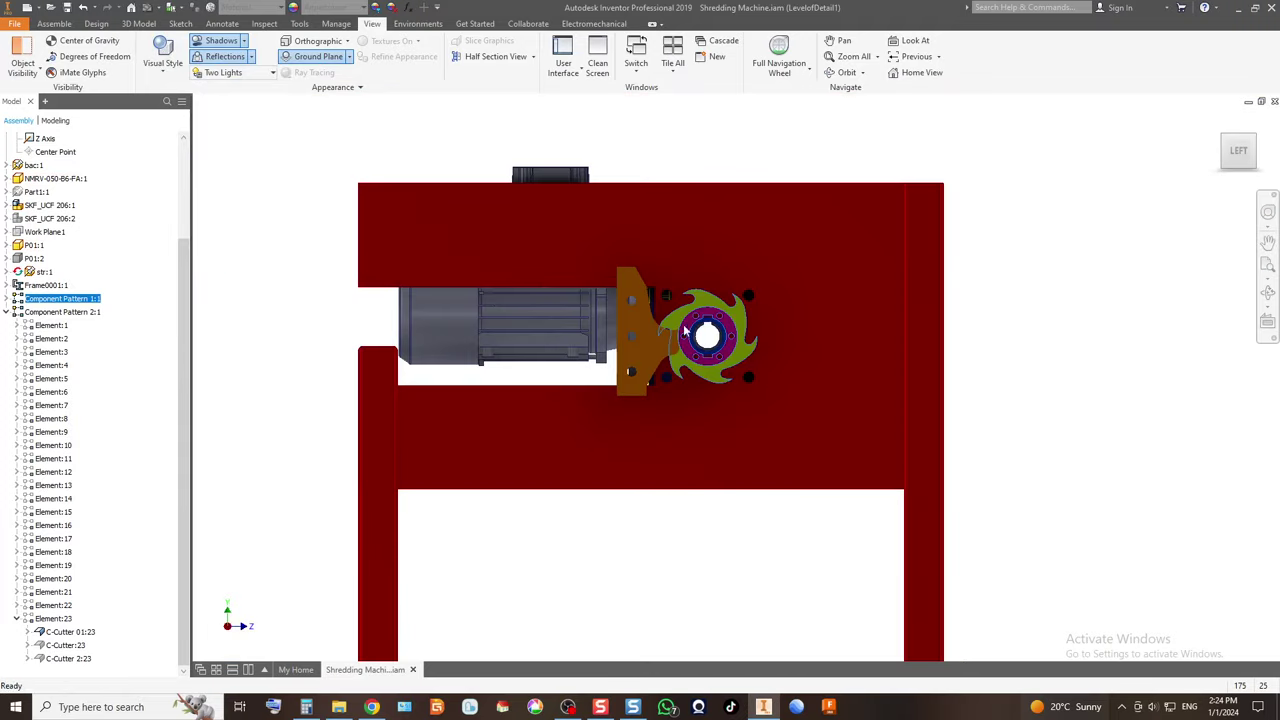
pyautogui.click(6, 312)
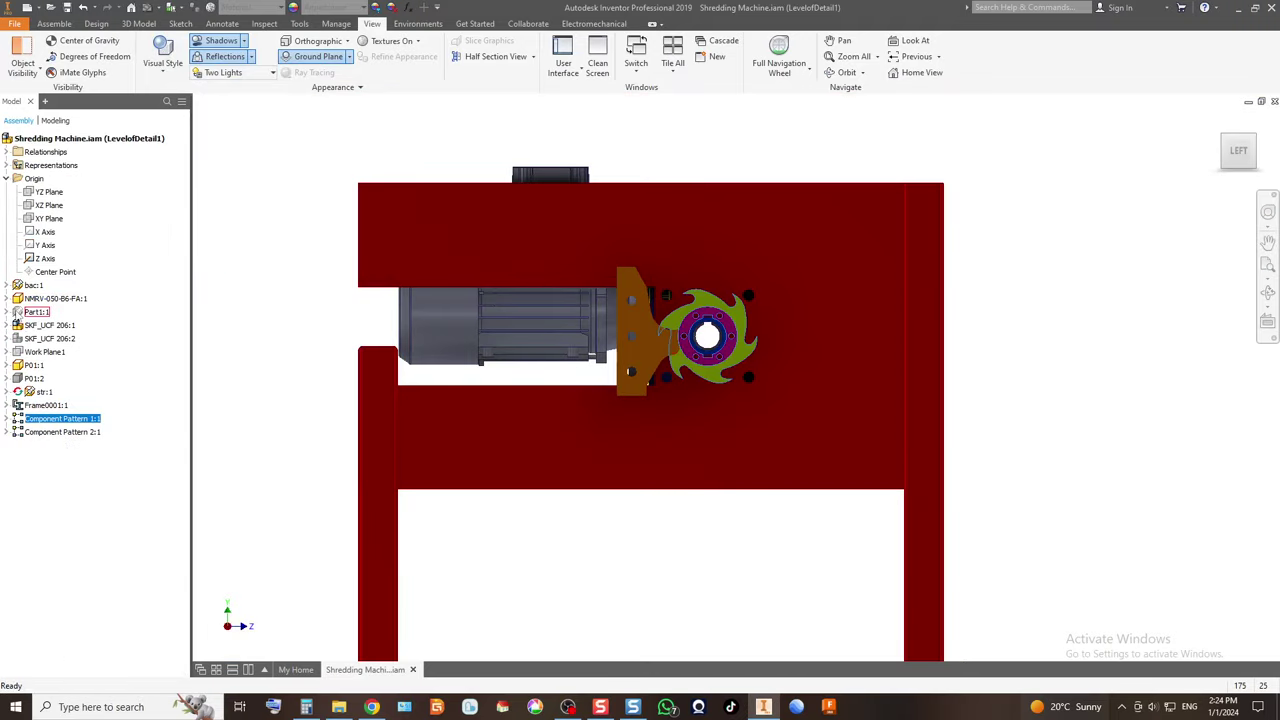
pyautogui.click(34, 378)
pyautogui.rightClick(34, 378)
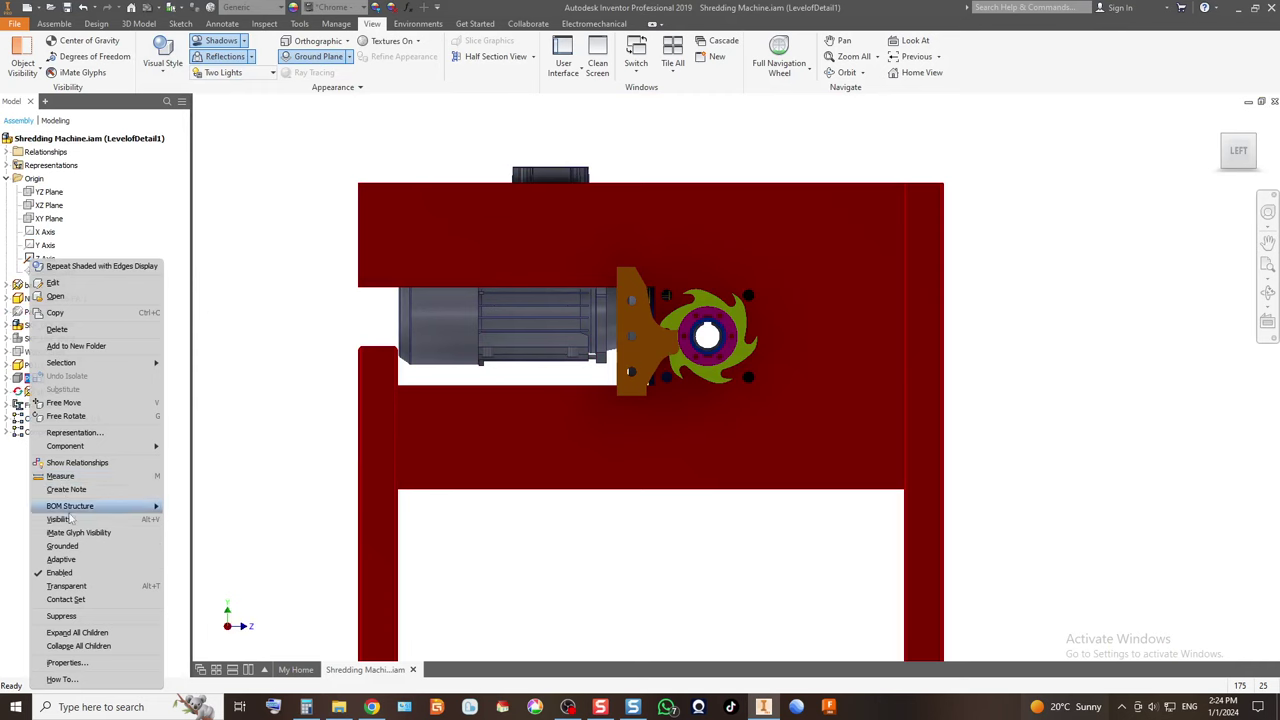
pyautogui.click(83, 527)
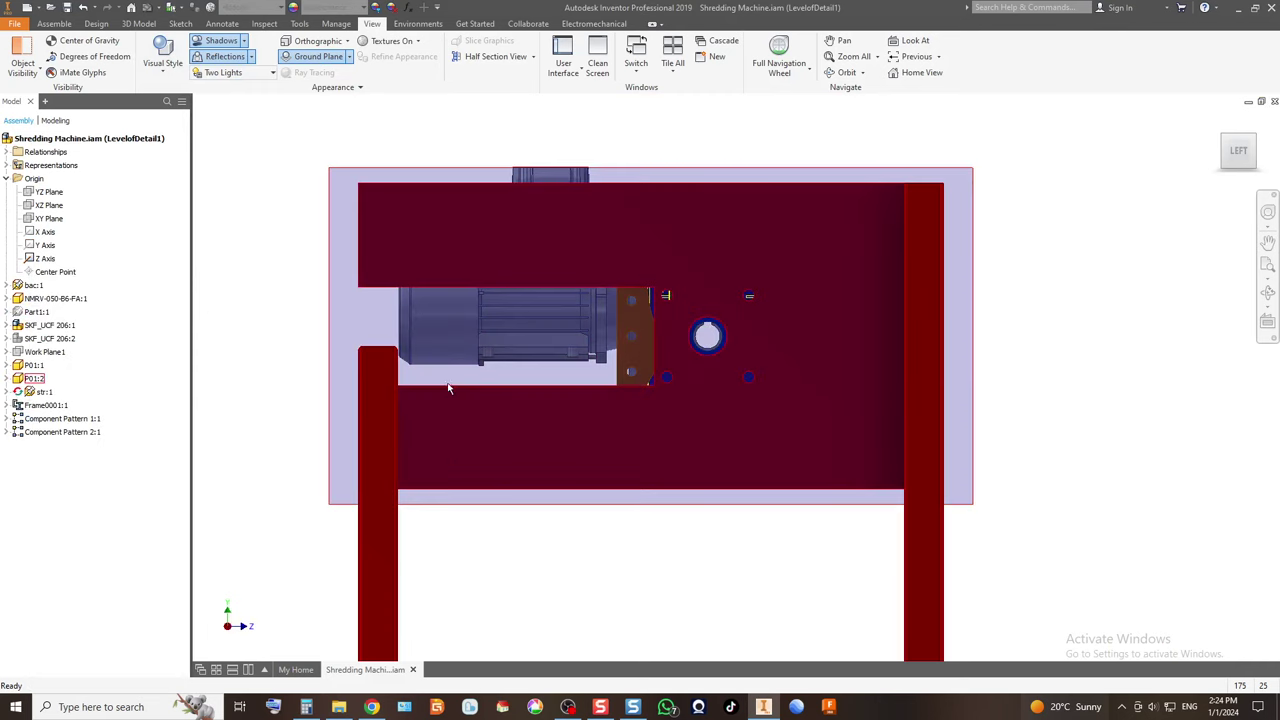
# Turn off adaptivity for the str:1 component and hide its Work Plane4.
pyautogui.click(6, 392)
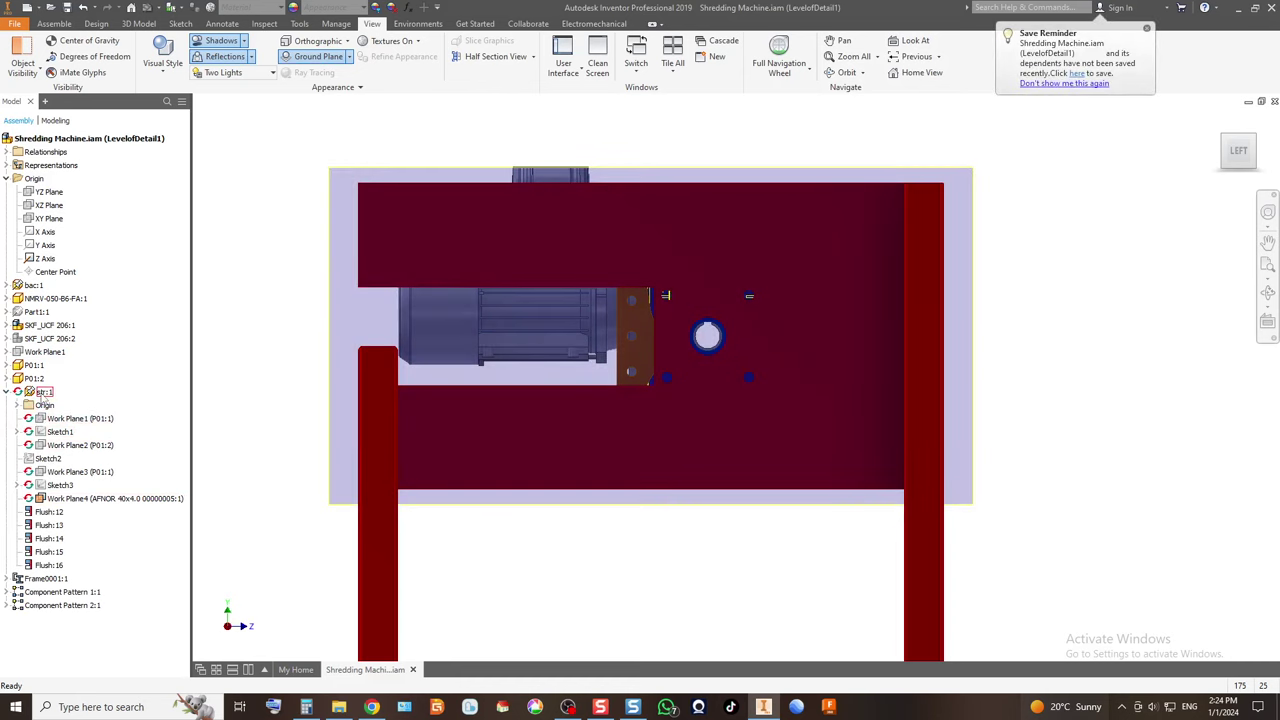
pyautogui.rightClick(45, 395)
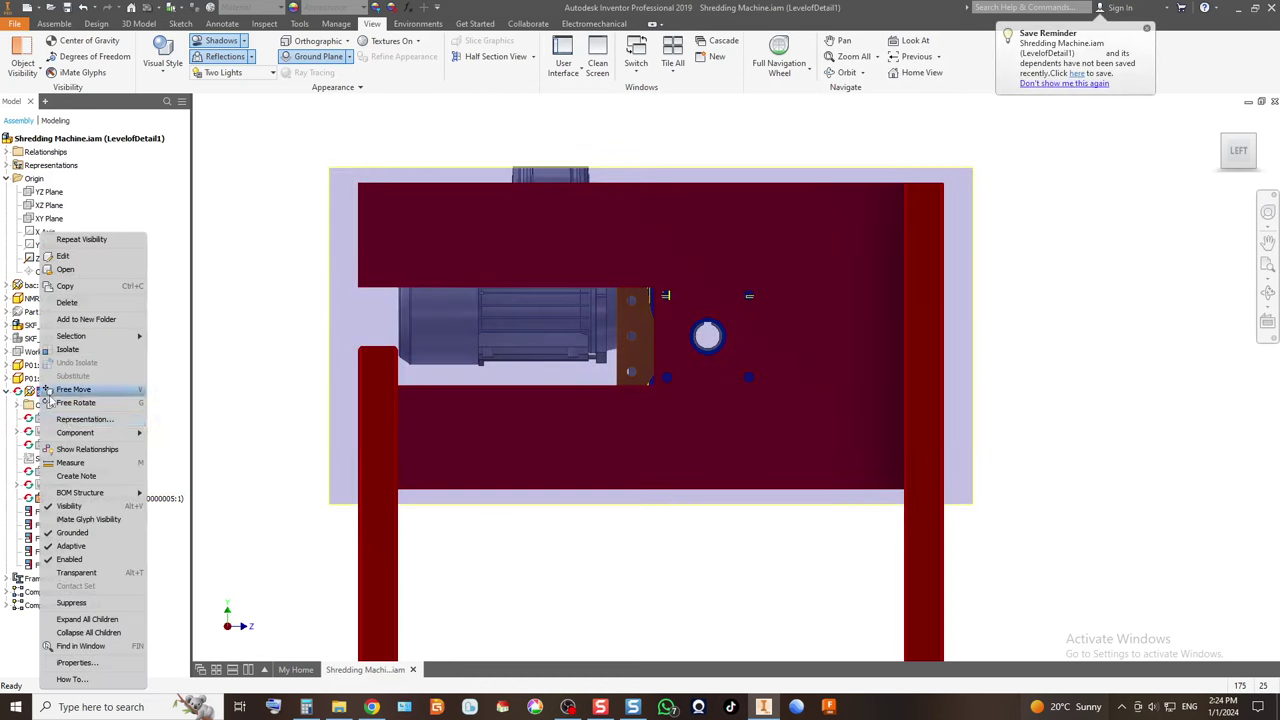
pyautogui.click(70, 546)
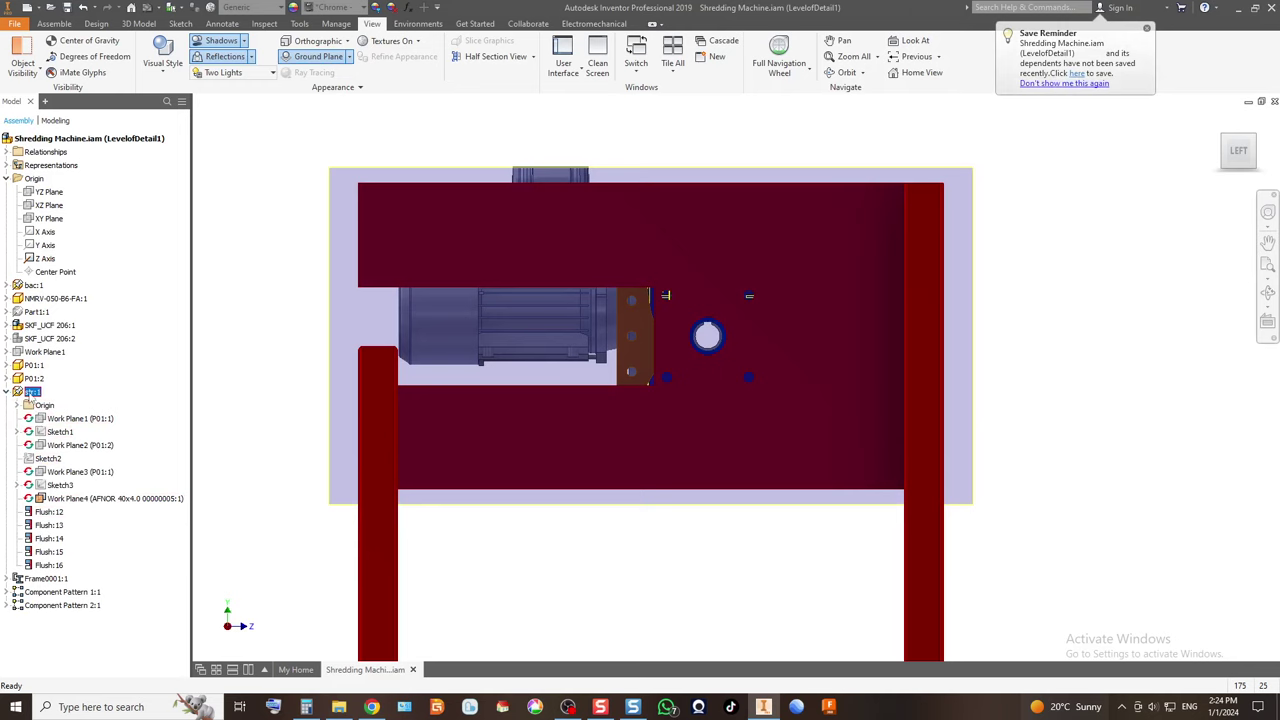
pyautogui.click(80, 499)
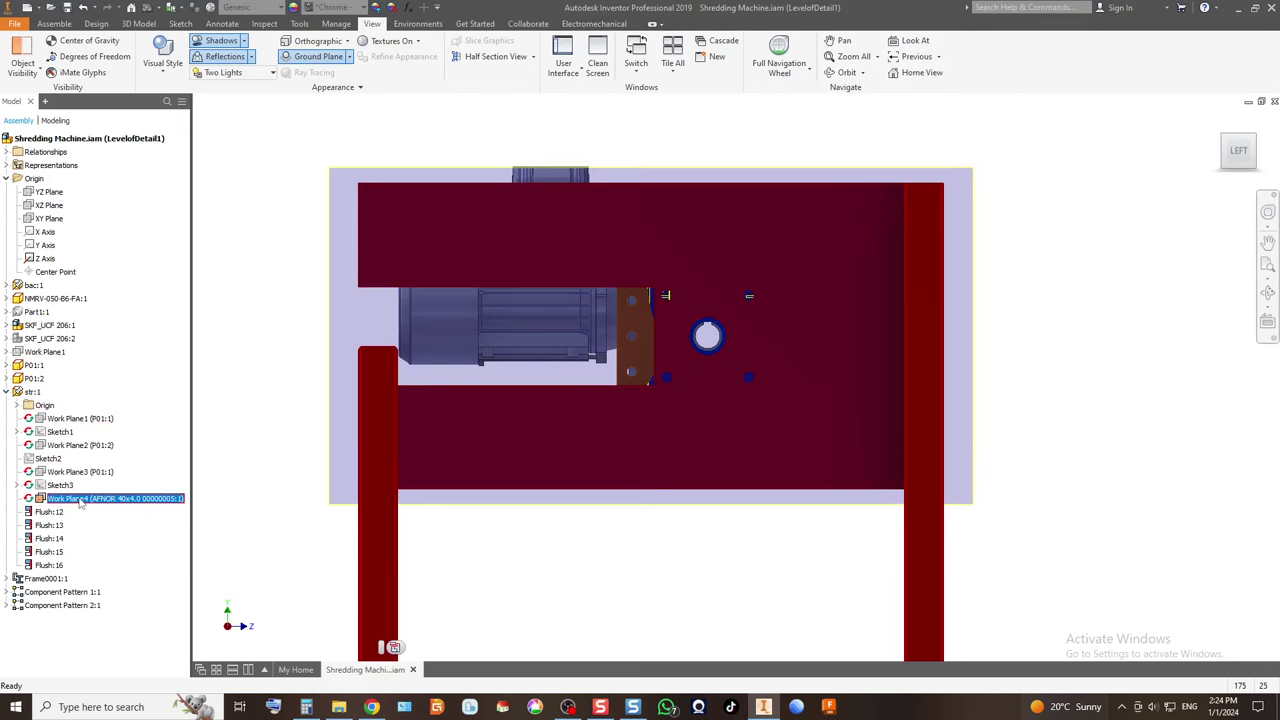
pyautogui.rightClick(80, 504)
pyautogui.click(100, 636)
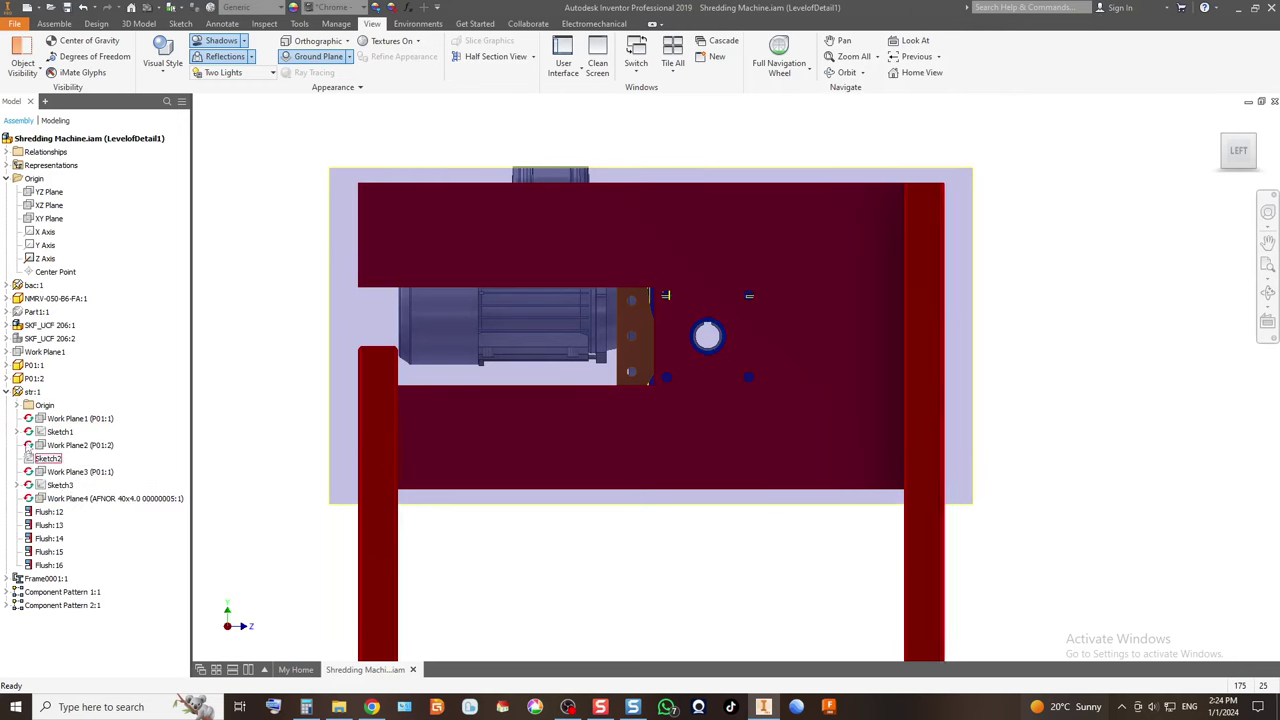
# Collapse the str:1 component in the model tree and hide it.
pyautogui.click(6, 391)
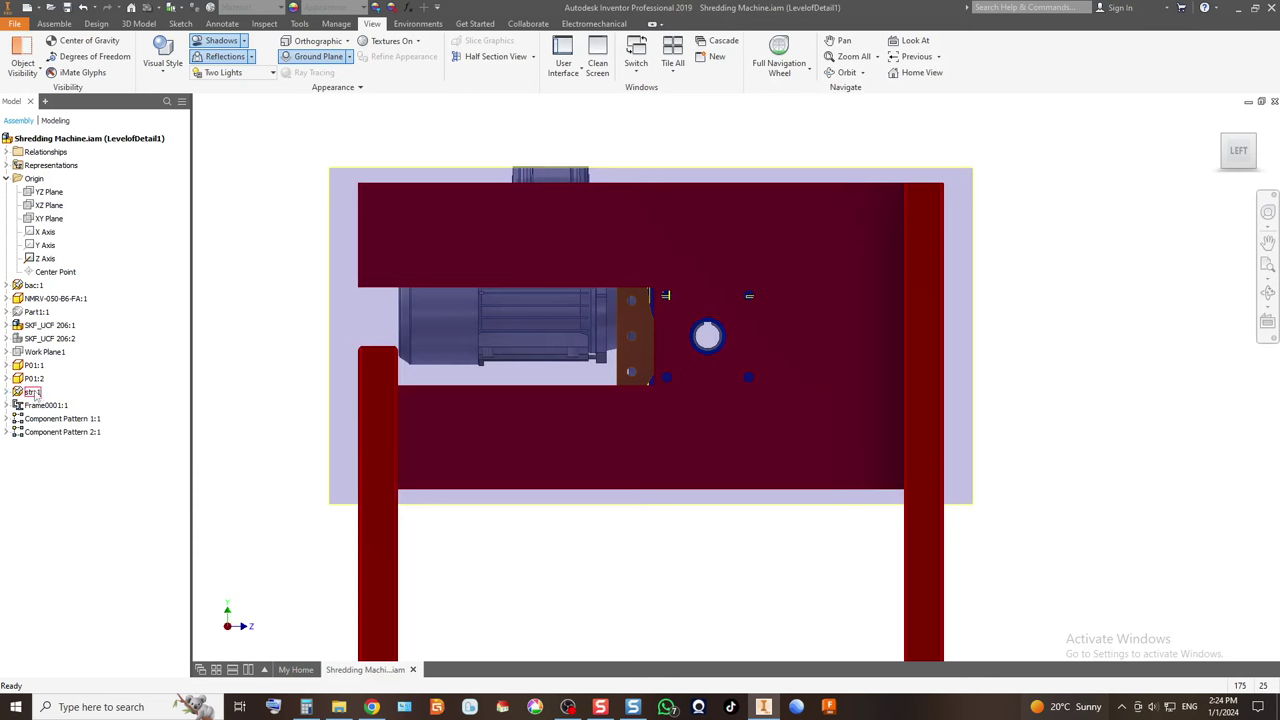
pyautogui.rightClick(35, 393)
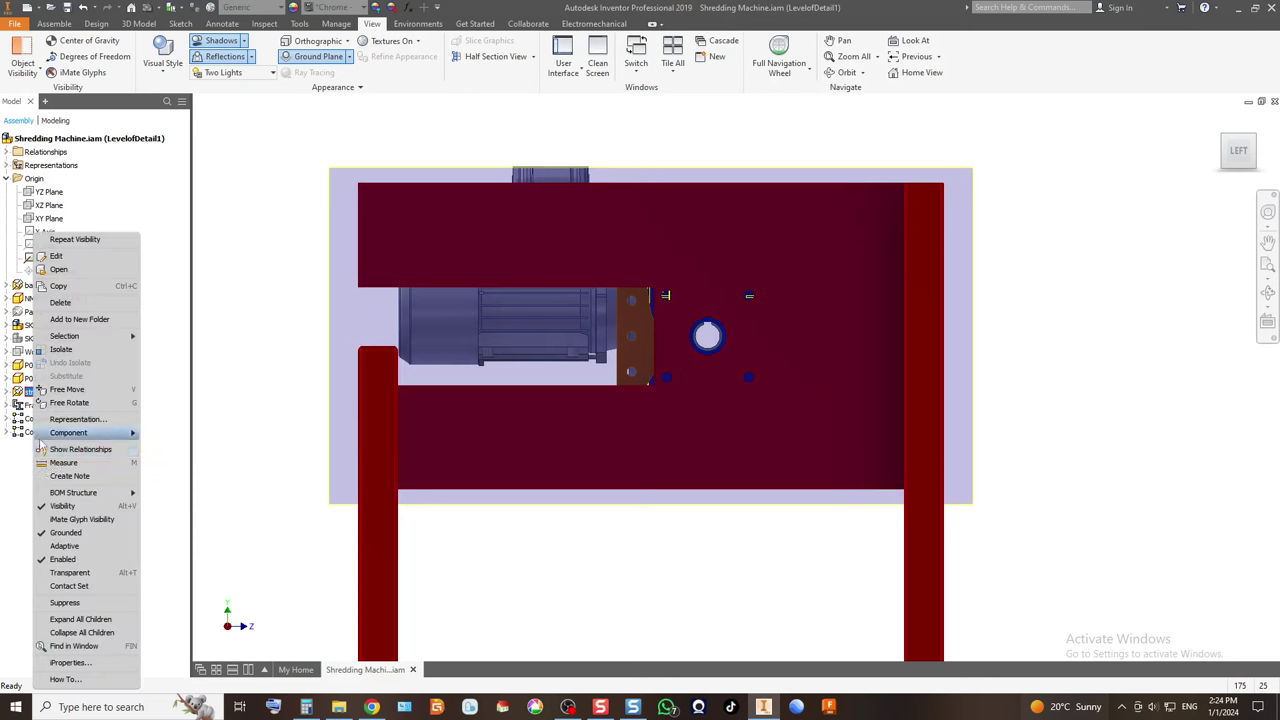
pyautogui.click(80, 511)
# Hide Work Plane1 of the side plate P01:2.
pyautogui.click(33, 379)
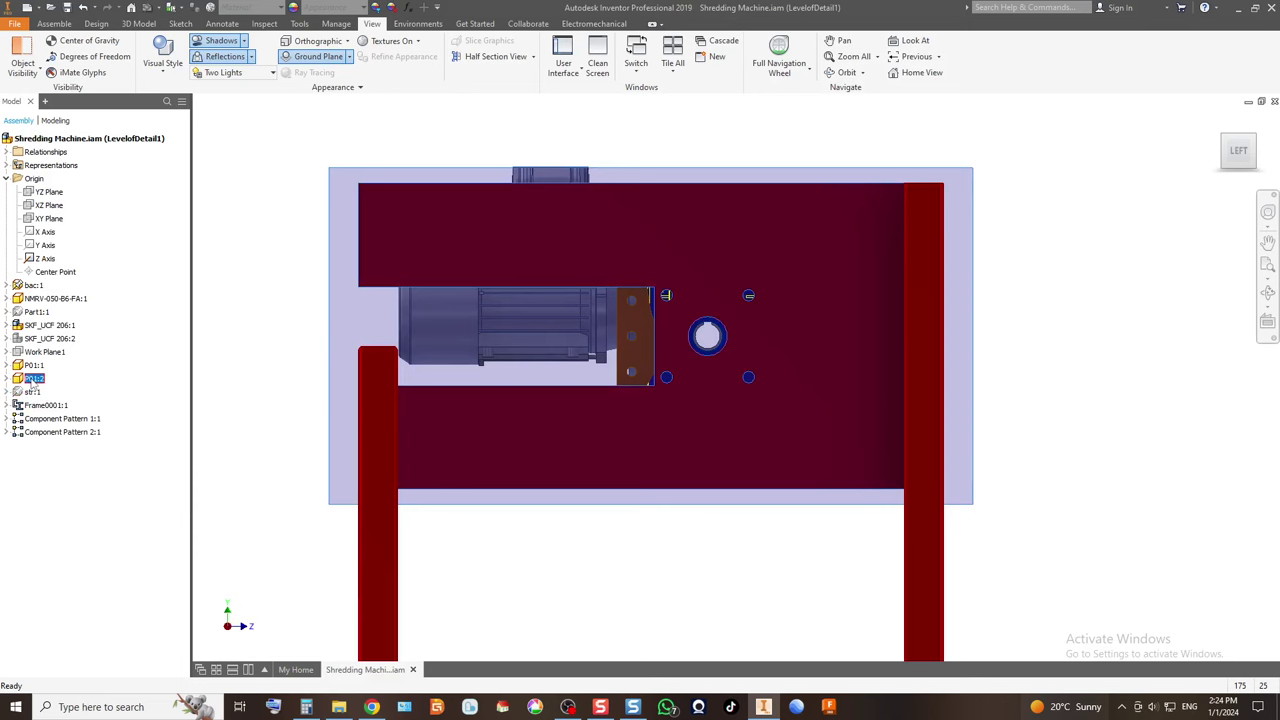
pyautogui.click(7, 379)
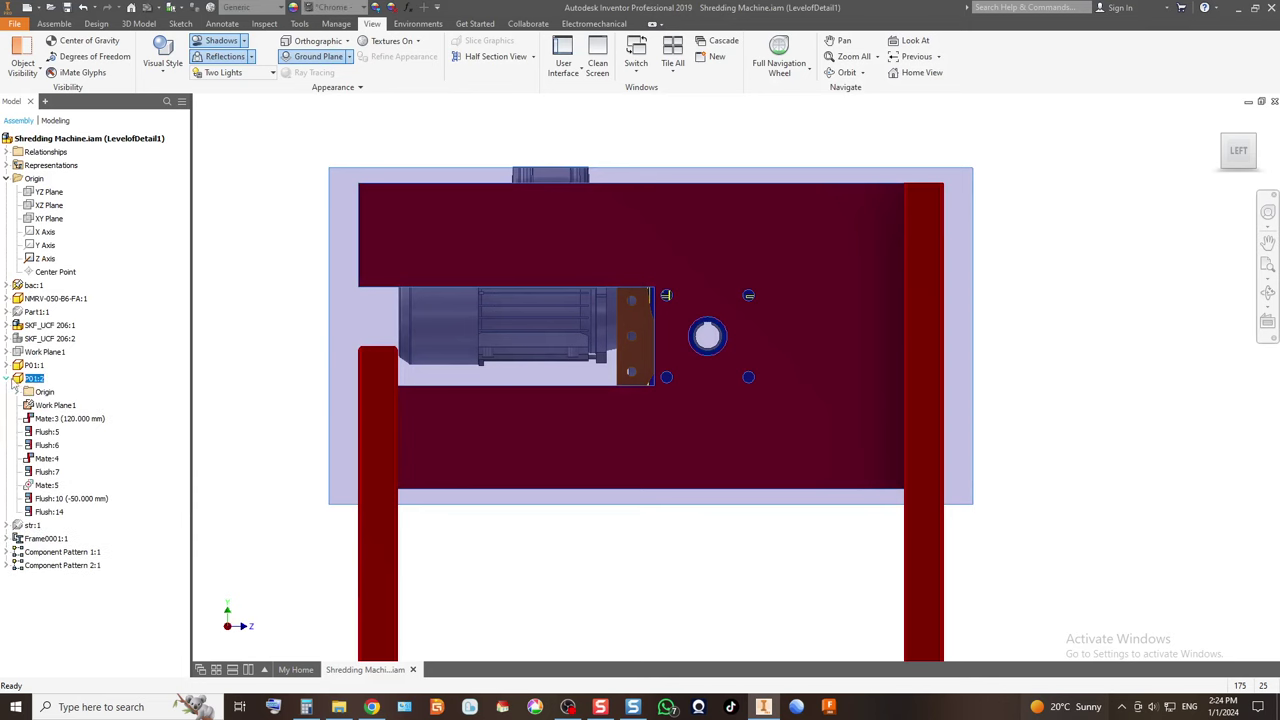
pyautogui.click(46, 407)
pyautogui.rightClick(45, 405)
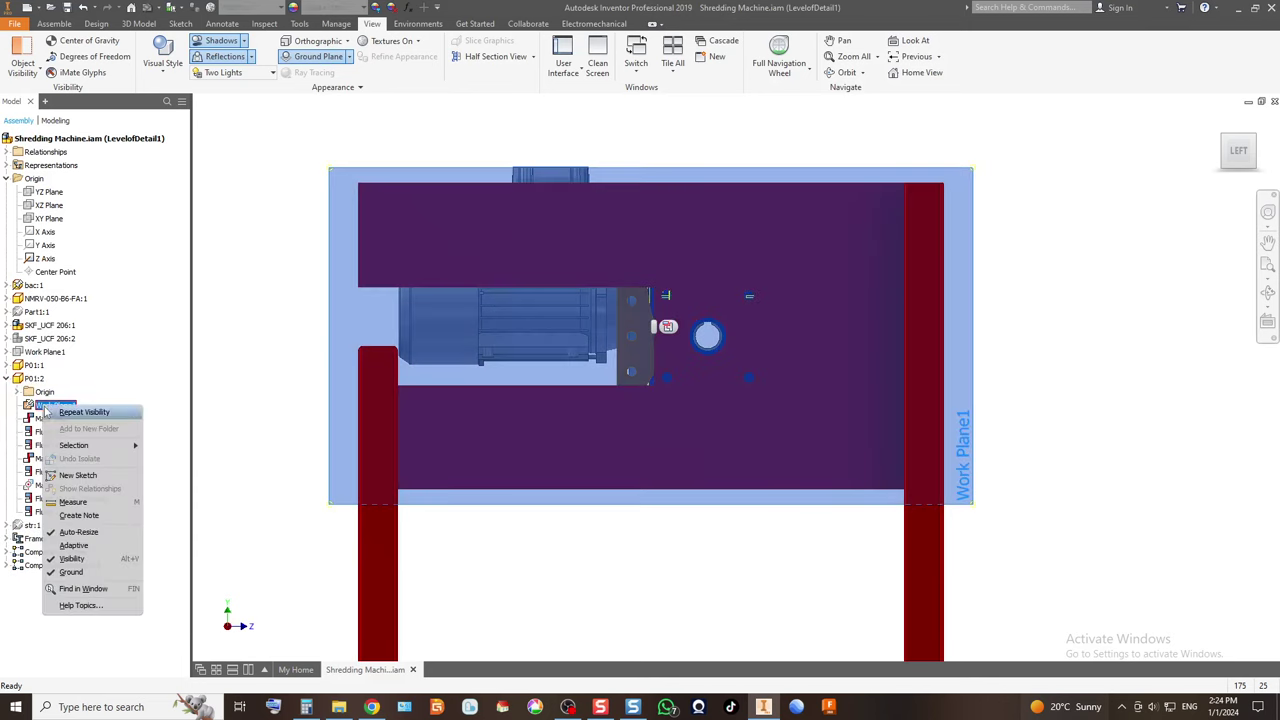
pyautogui.click(72, 559)
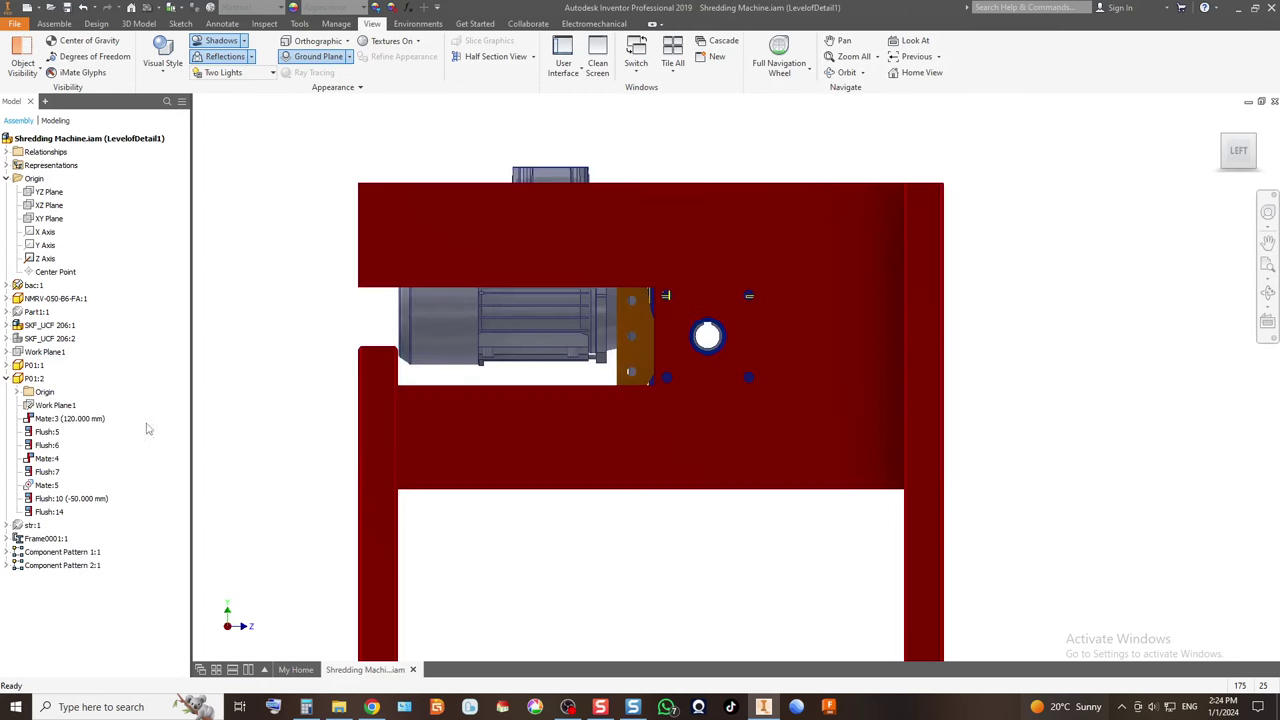
# Make the SKF_UCF 206:2 bearing unit visible on the side plate.
pyautogui.rightClick(44, 345)
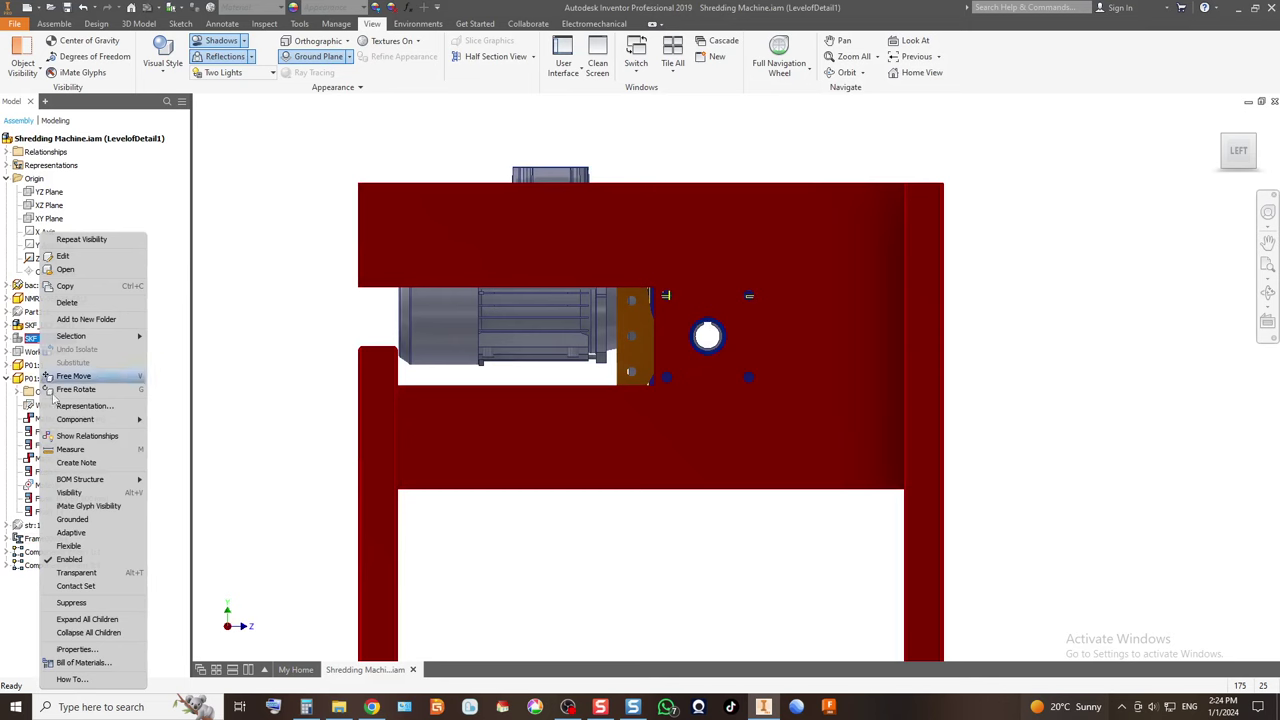
pyautogui.click(70, 493)
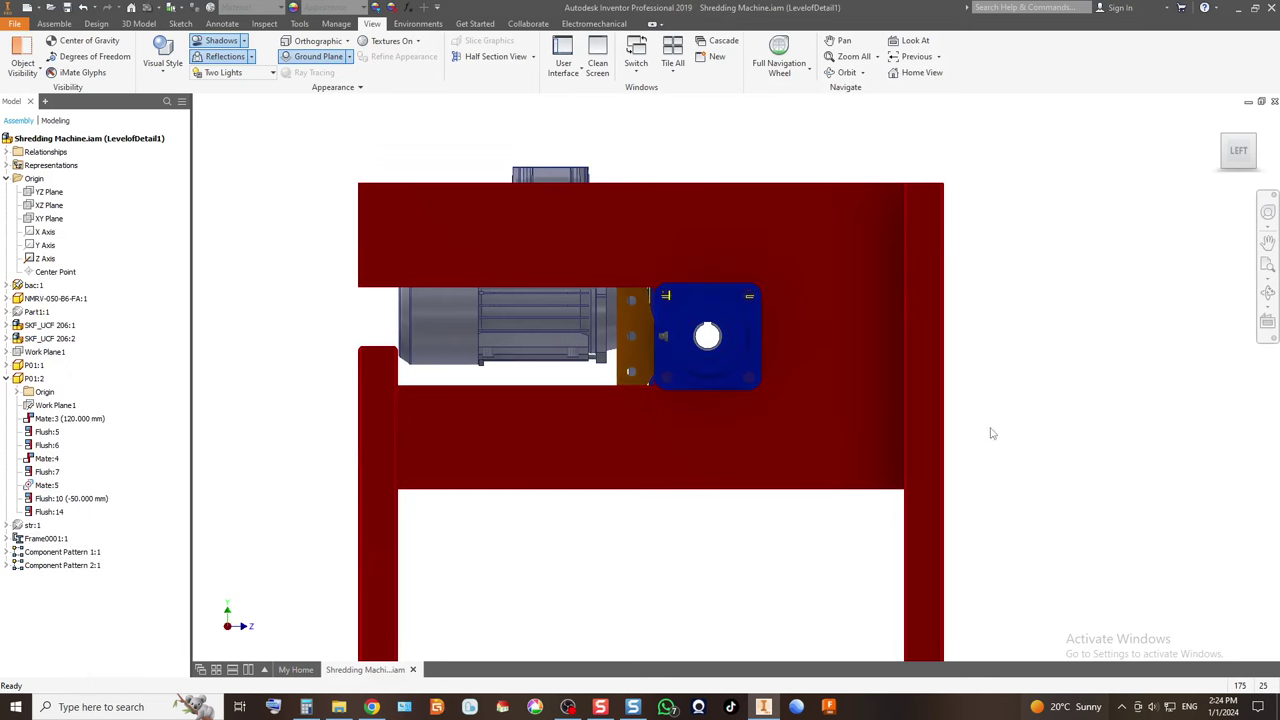
pyautogui.click(1232, 146)
pyautogui.scroll(5, 1235, 148)
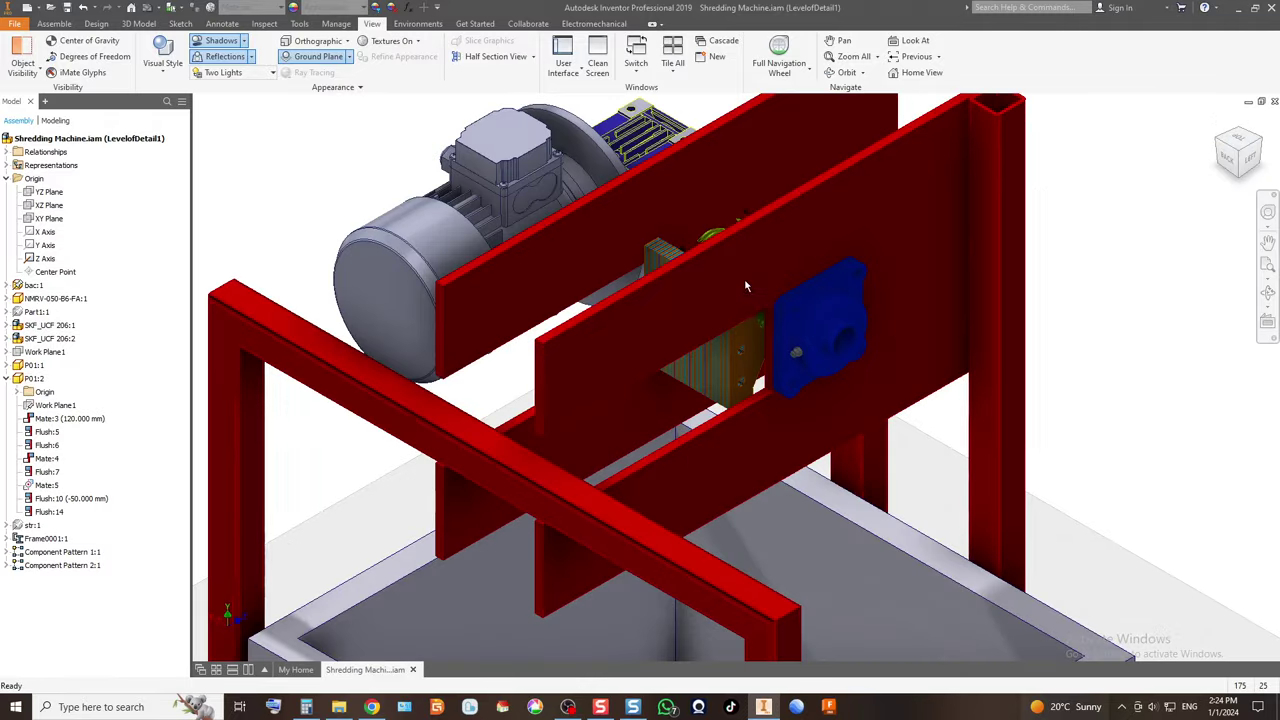
# Examine the side gaps between the green rotor blades and the orange and blue counter-cutter plates from above the front.
pyautogui.click(1255, 150)
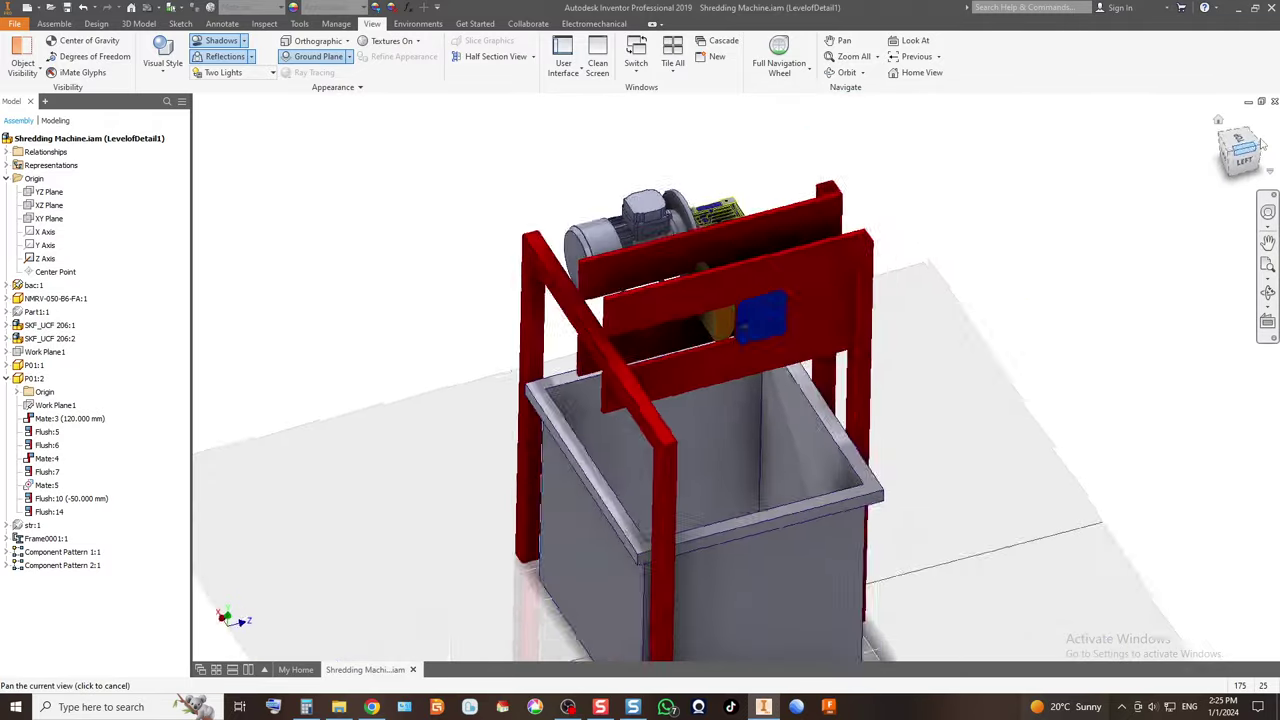
pyautogui.click(1218, 120)
pyautogui.scroll(5, 773, 296)
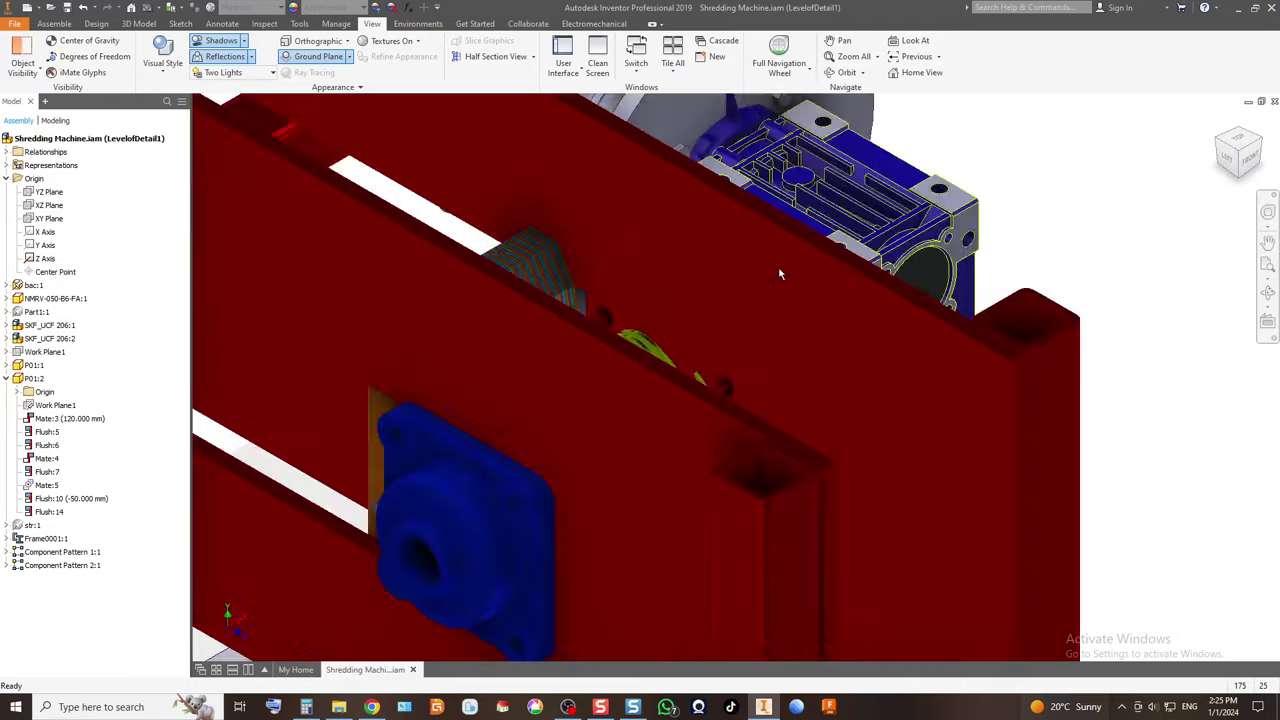
pyautogui.click(1257, 150)
pyautogui.scroll(6, 733, 298)
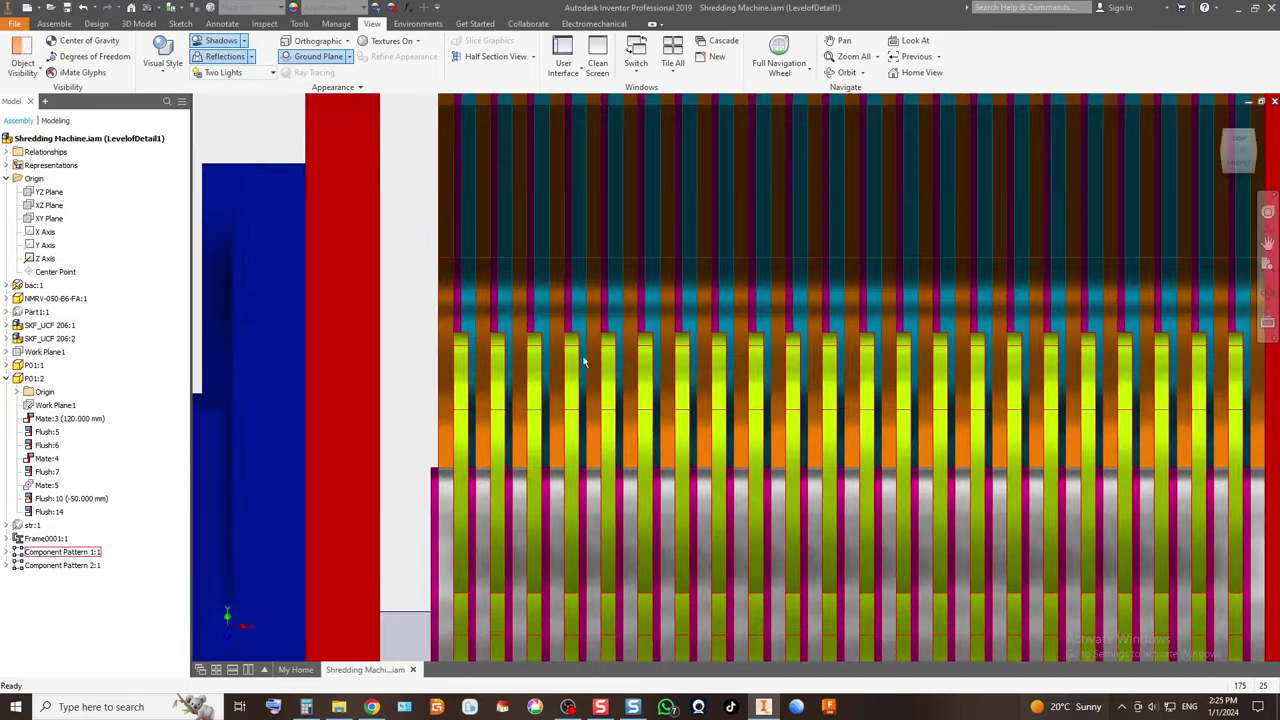
pyautogui.scroll(5, 455, 340)
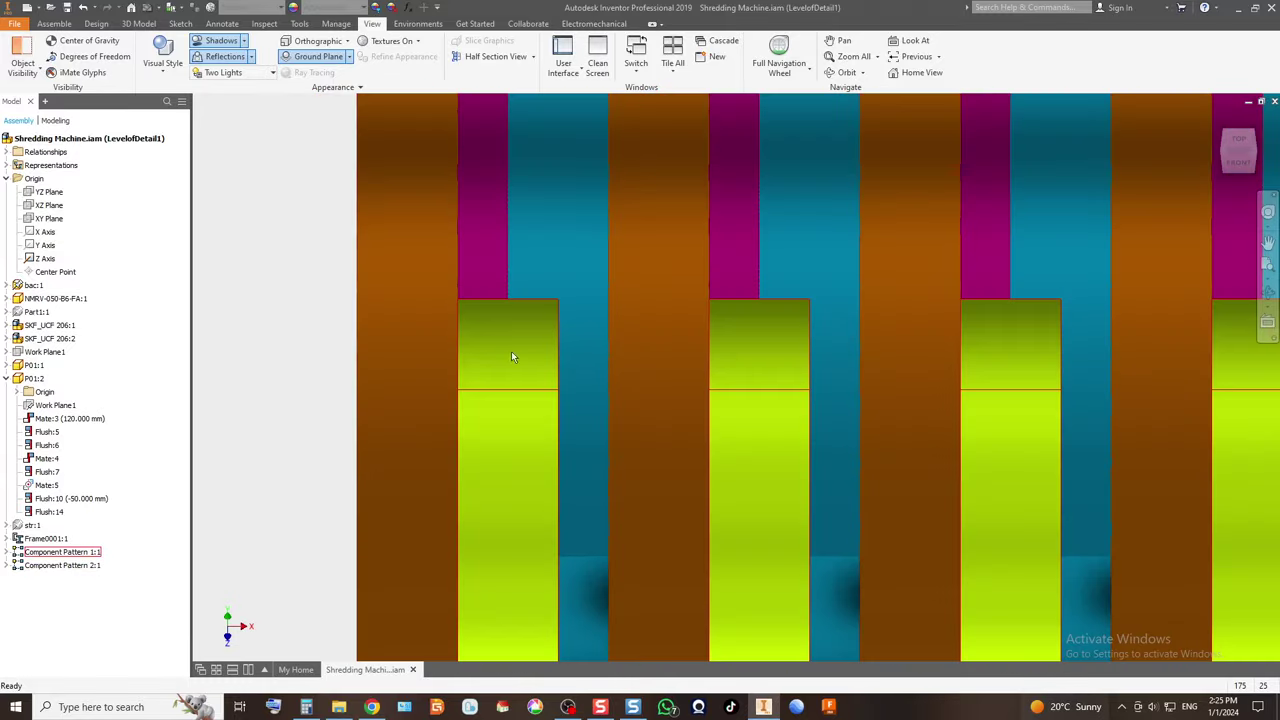
pyautogui.scroll(-4, 472, 322)
pyautogui.scroll(4, 490, 325)
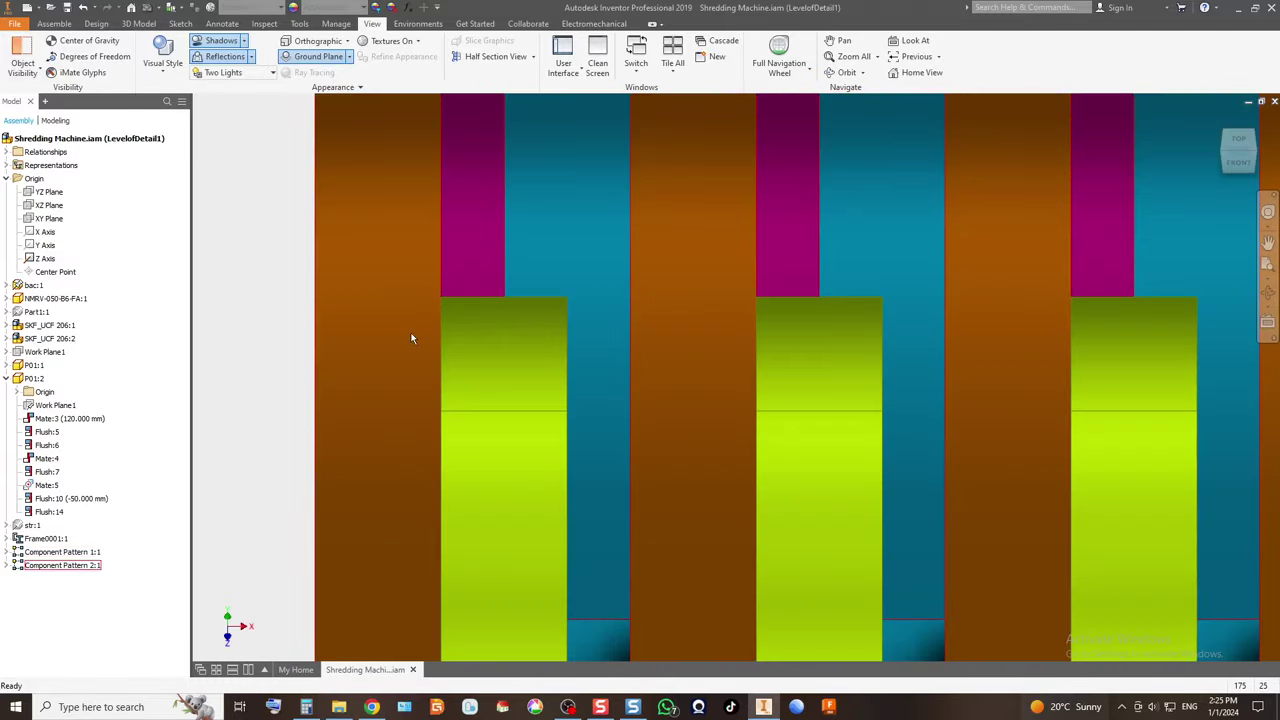
pyautogui.scroll(-4, 411, 338)
pyautogui.scroll(4, 471, 343)
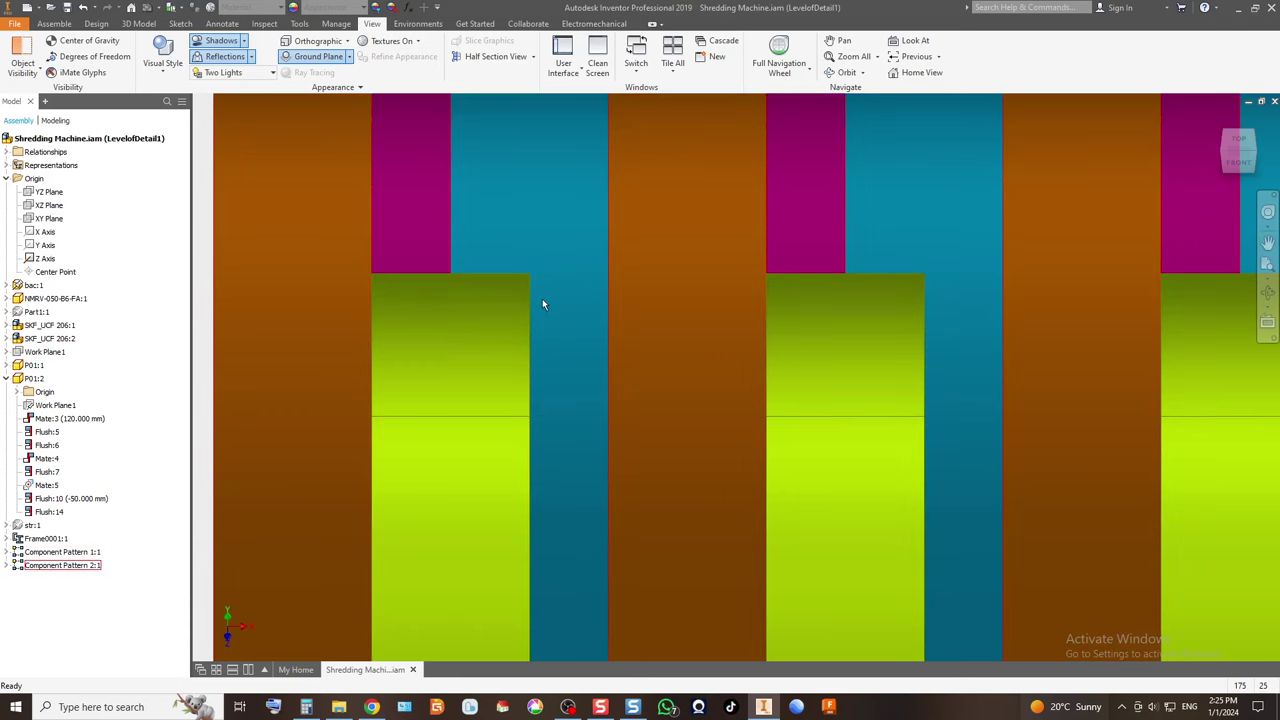
pyautogui.scroll(-2, 466, 283)
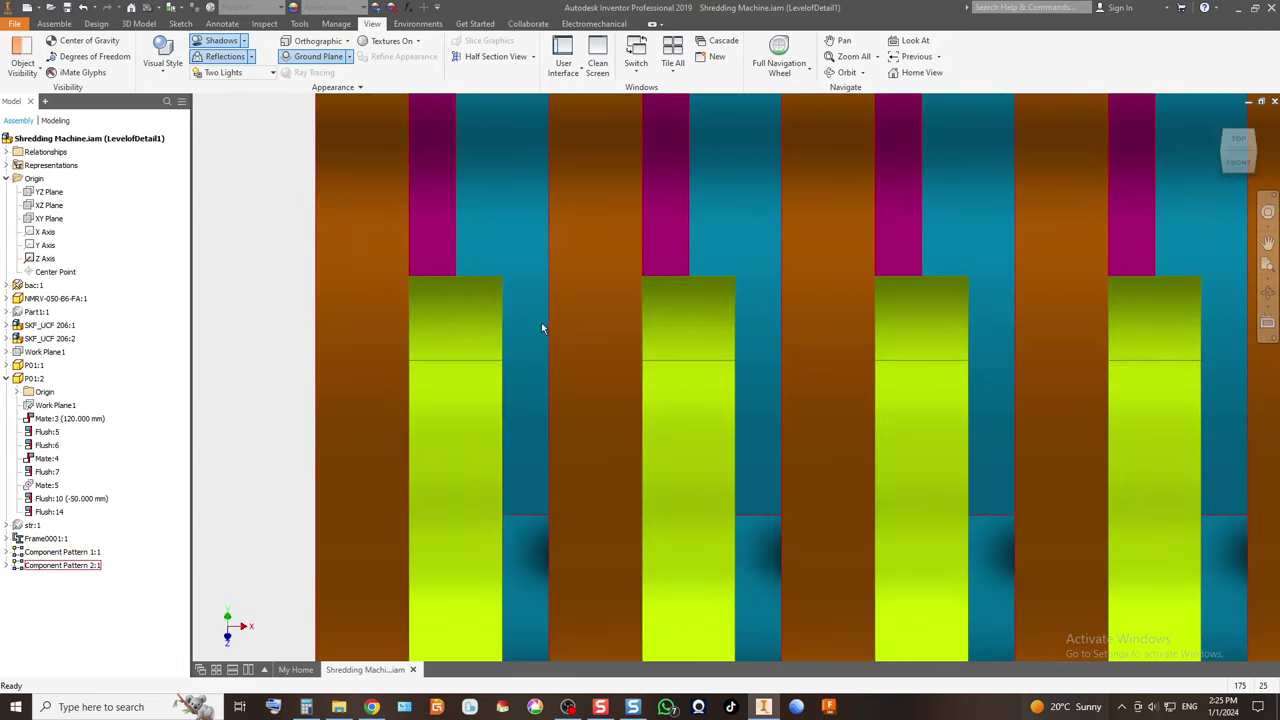
# Examine the clearances between the green rotor blades and the counter-cutter plates across the full rotor width from directly above.
pyautogui.scroll(-2, 517, 329)
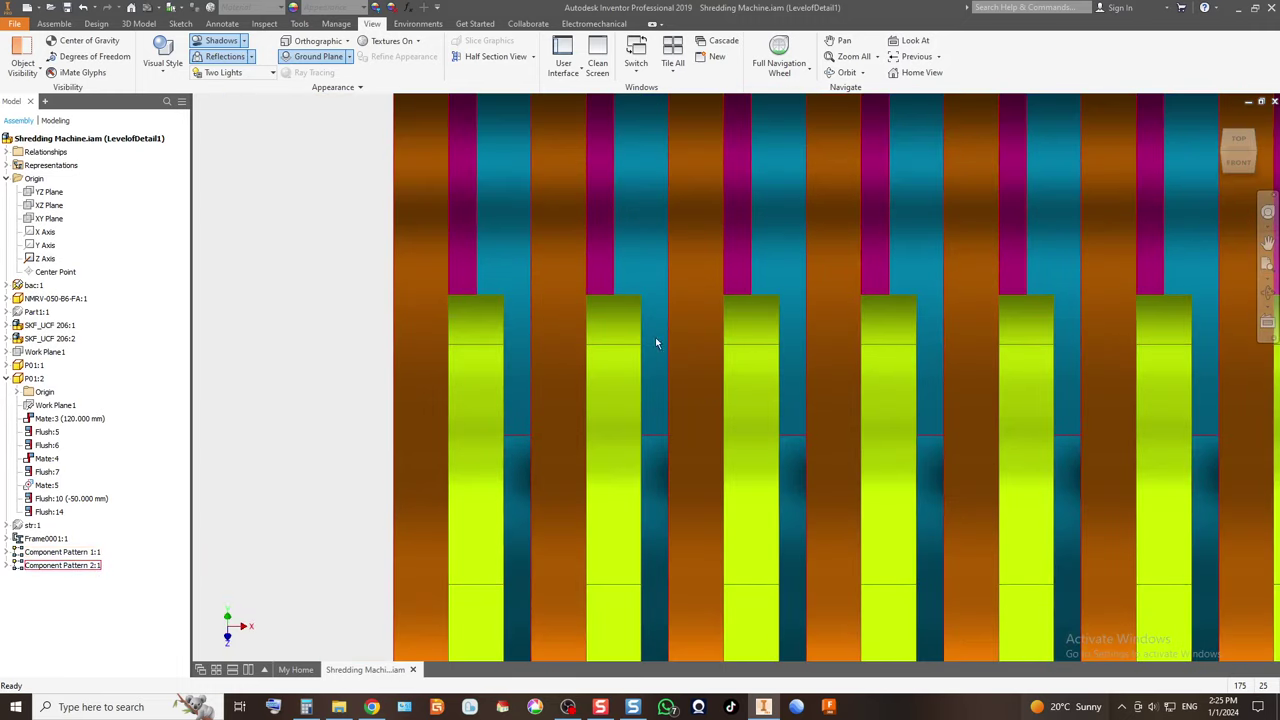
pyautogui.scroll(-4, 541, 317)
pyautogui.scroll(5, 533, 475)
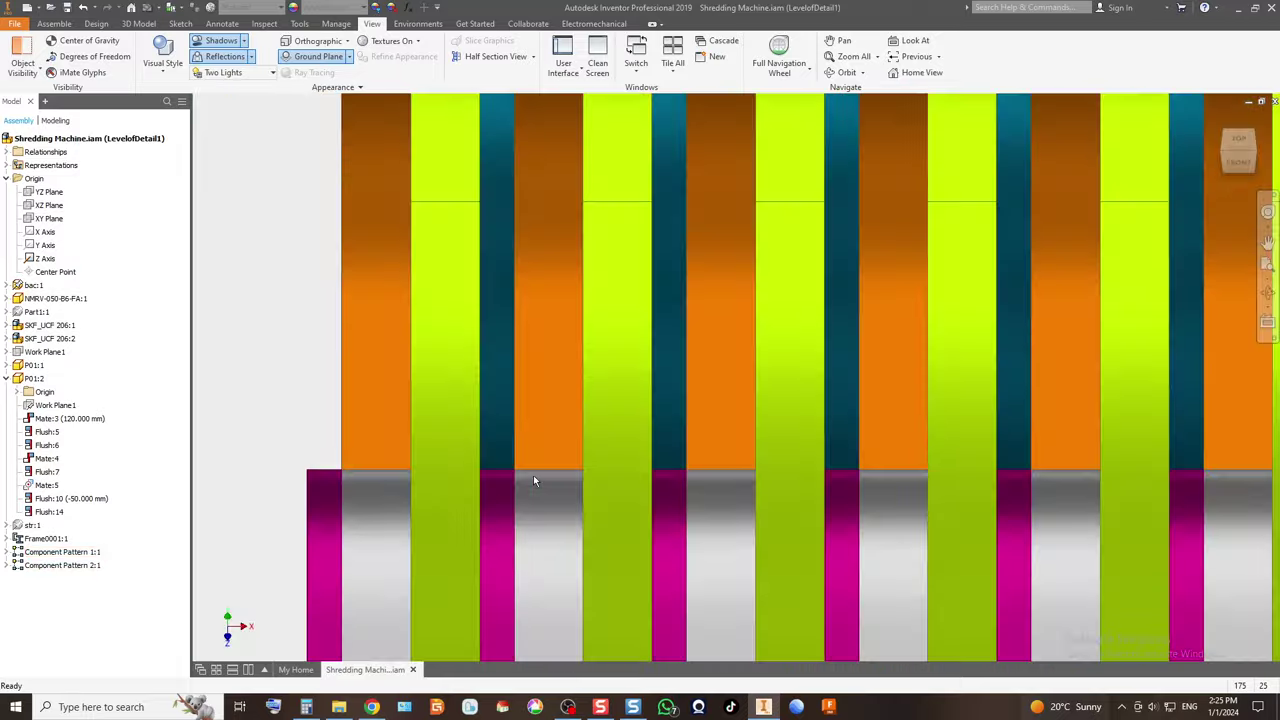
pyautogui.click(1238, 142)
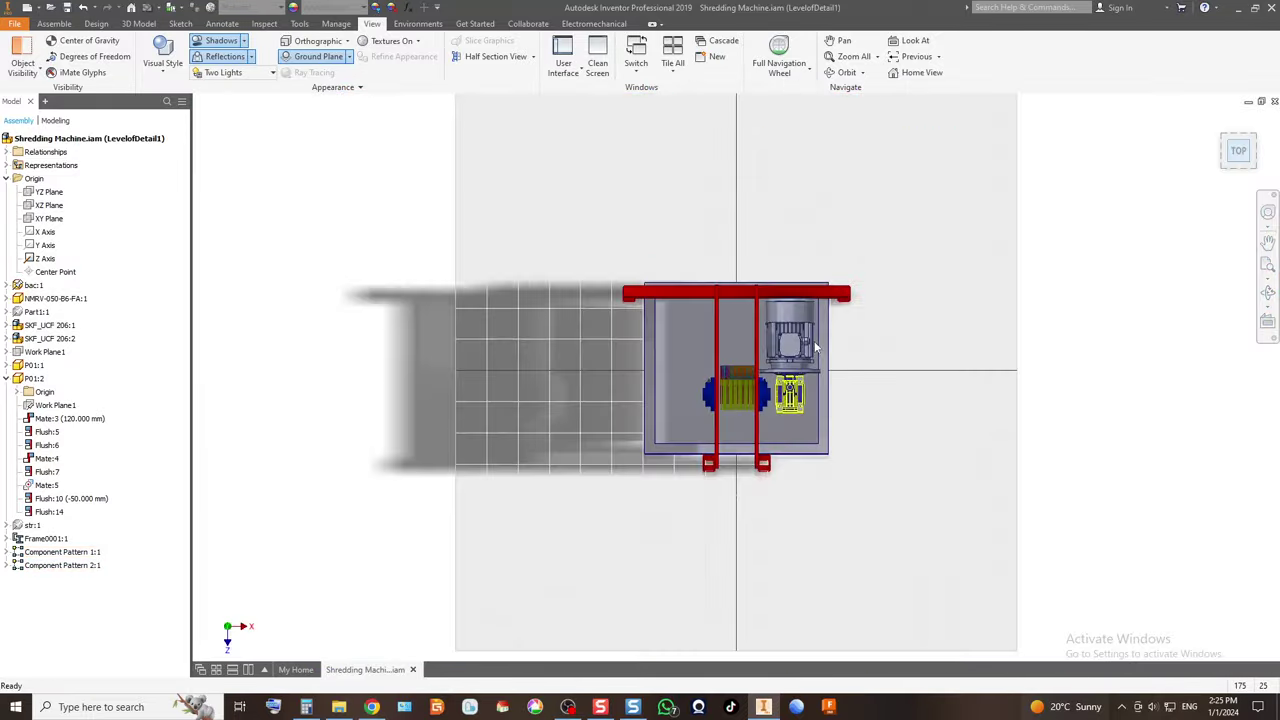
pyautogui.scroll(8, 746, 395)
pyautogui.scroll(4, 506, 324)
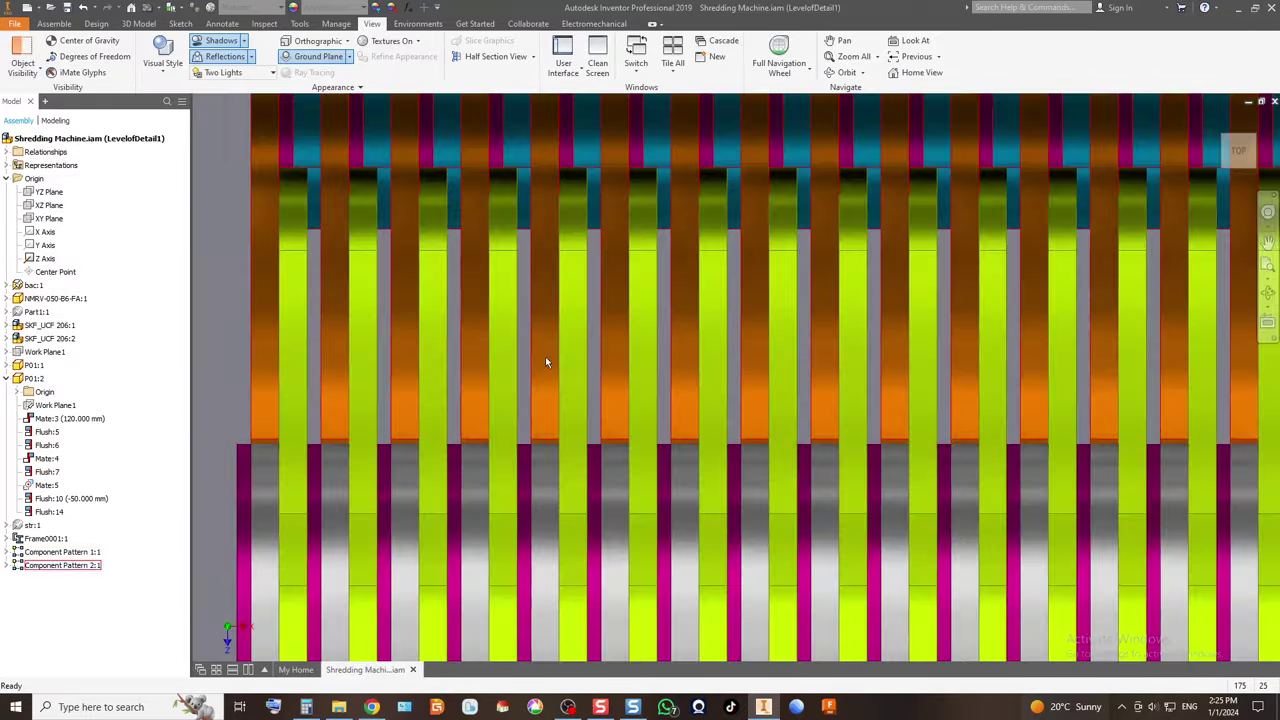
pyautogui.scroll(2, 253, 441)
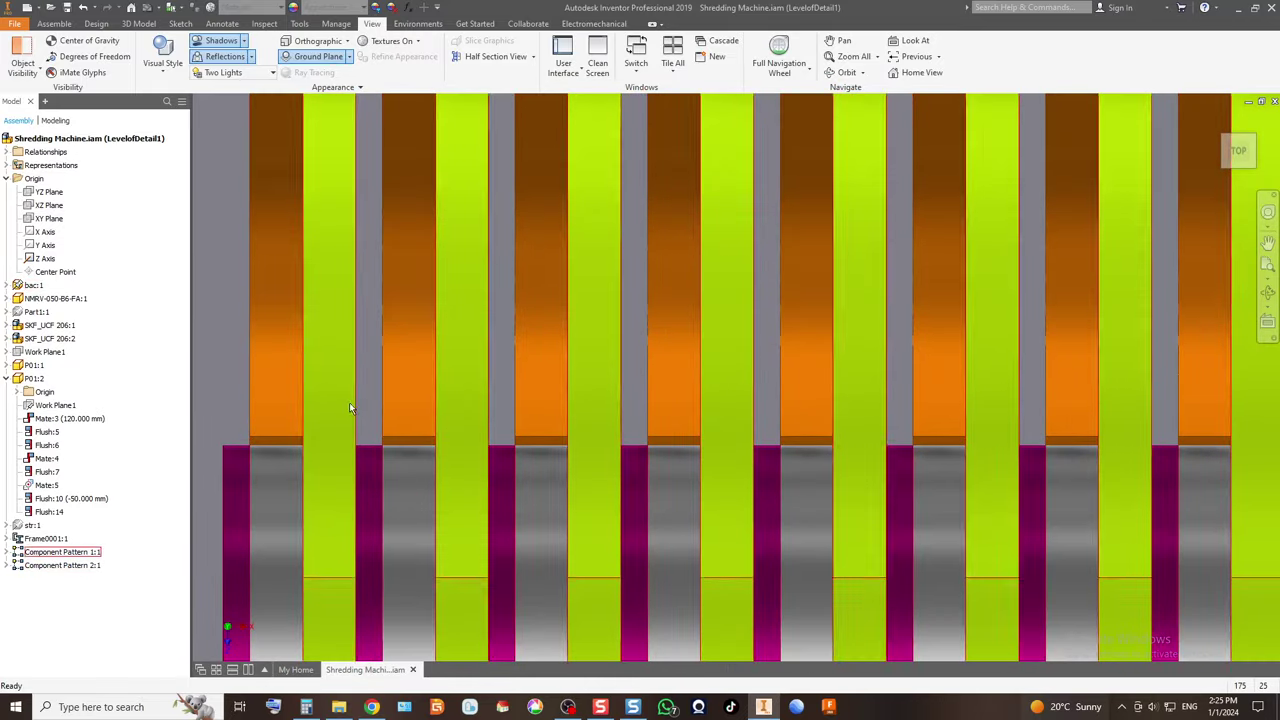
pyautogui.scroll(-2, 476, 434)
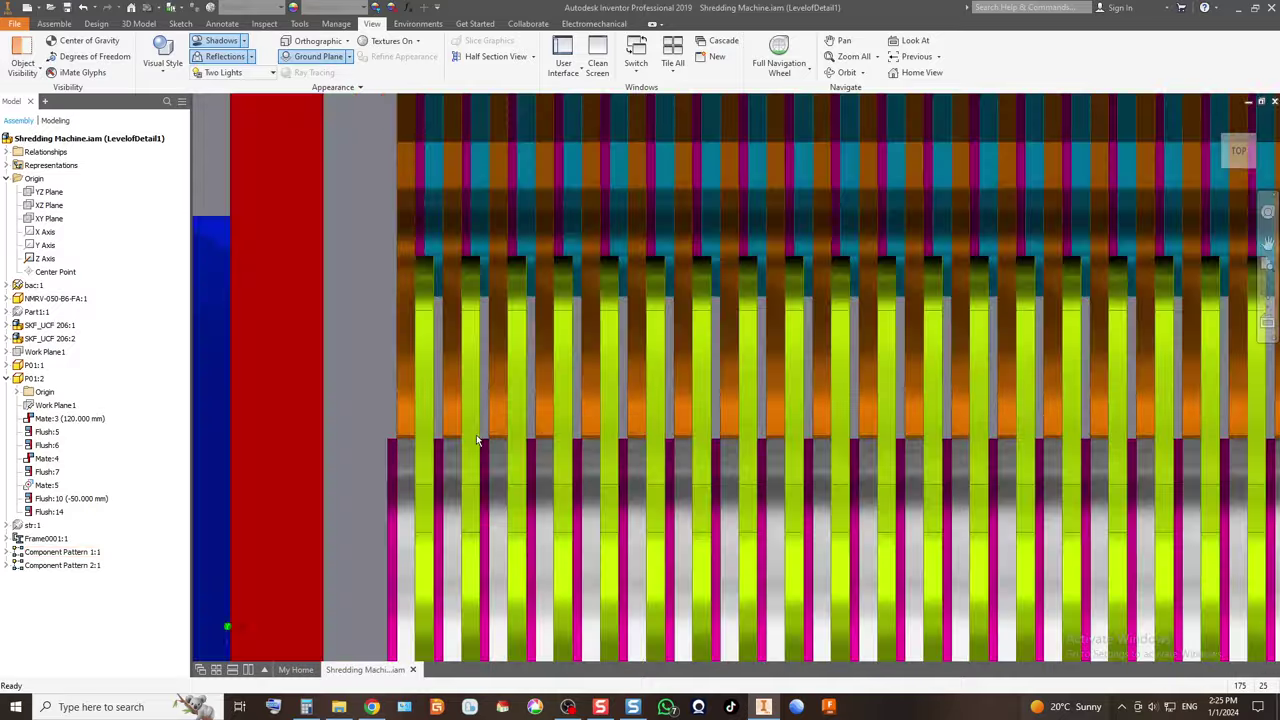
pyautogui.scroll(1, 450, 300)
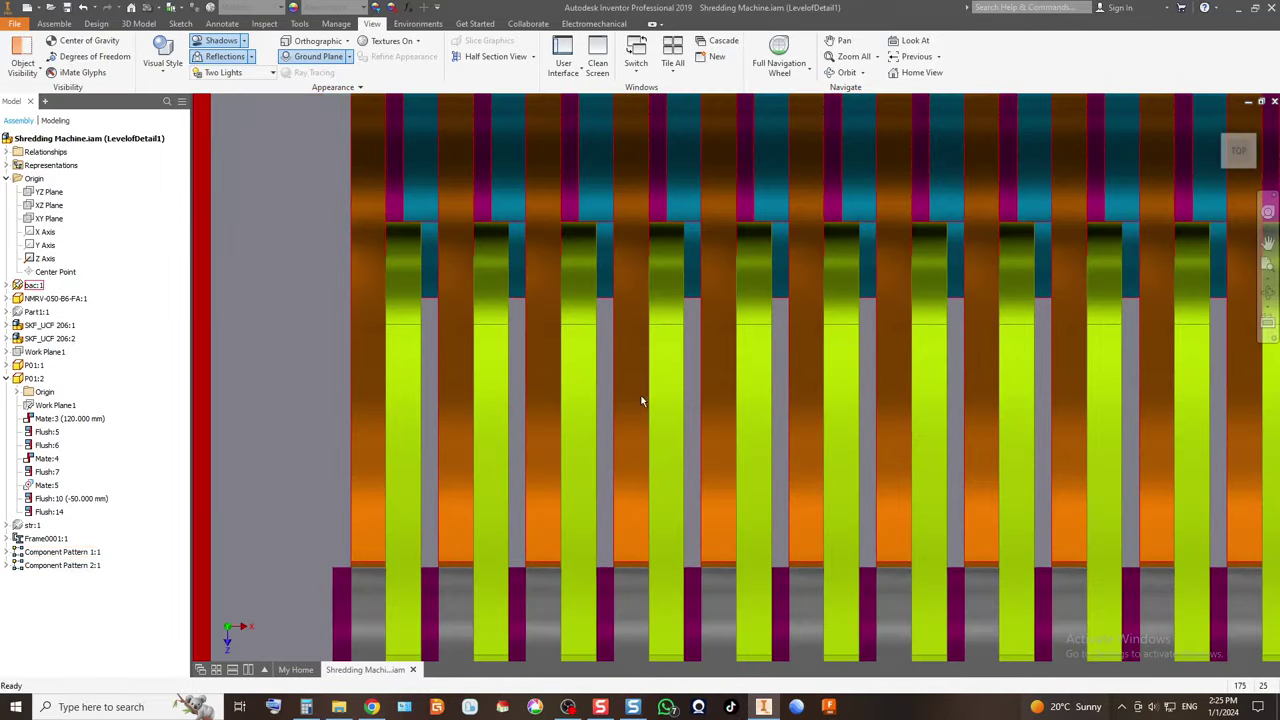
pyautogui.scroll(-2, 646, 449)
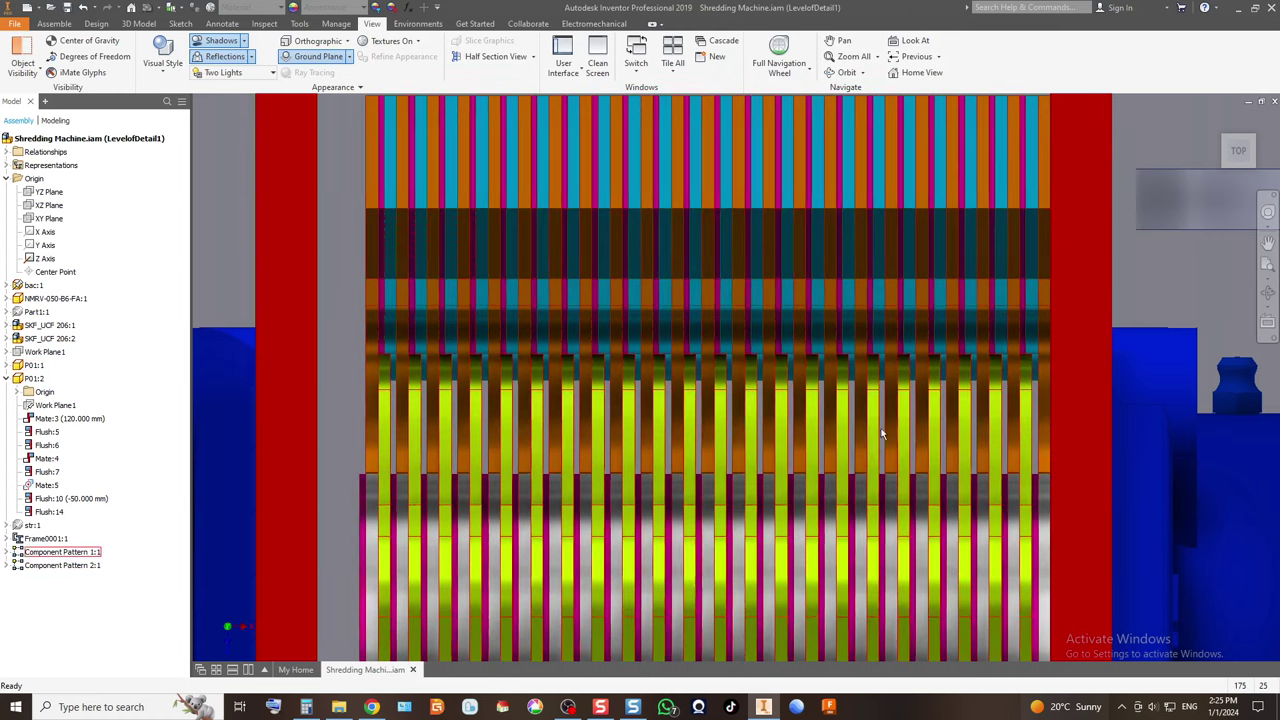
pyautogui.scroll(-3, 1056, 448)
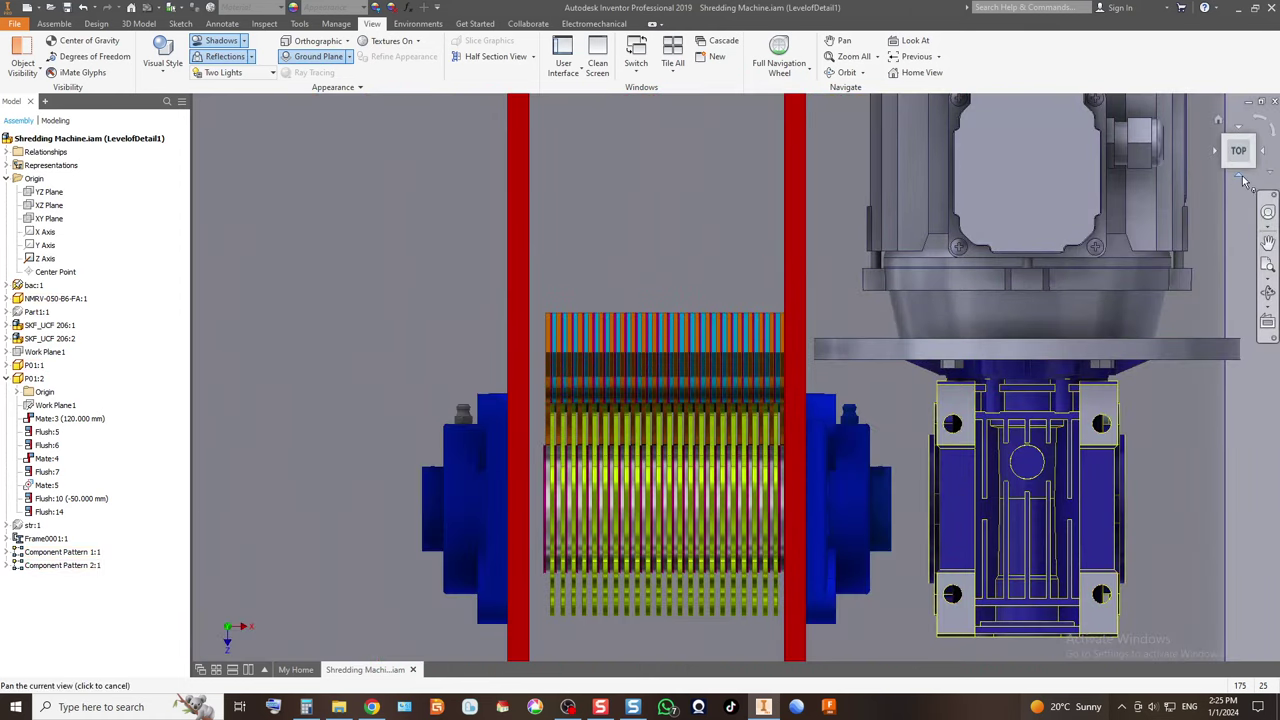
# Examine how the rotor and counter-cutter stack sit between the side plates from the front, the back and the corner views.
pyautogui.click(1243, 178)
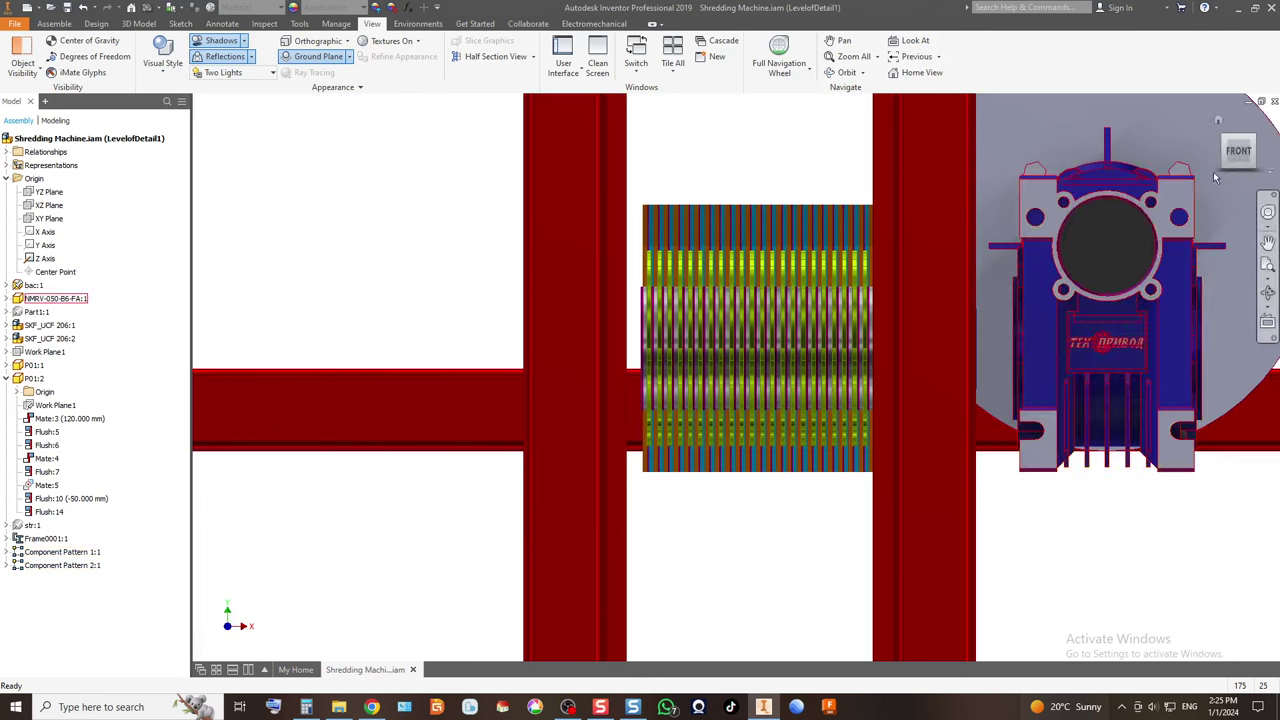
pyautogui.click(1230, 140)
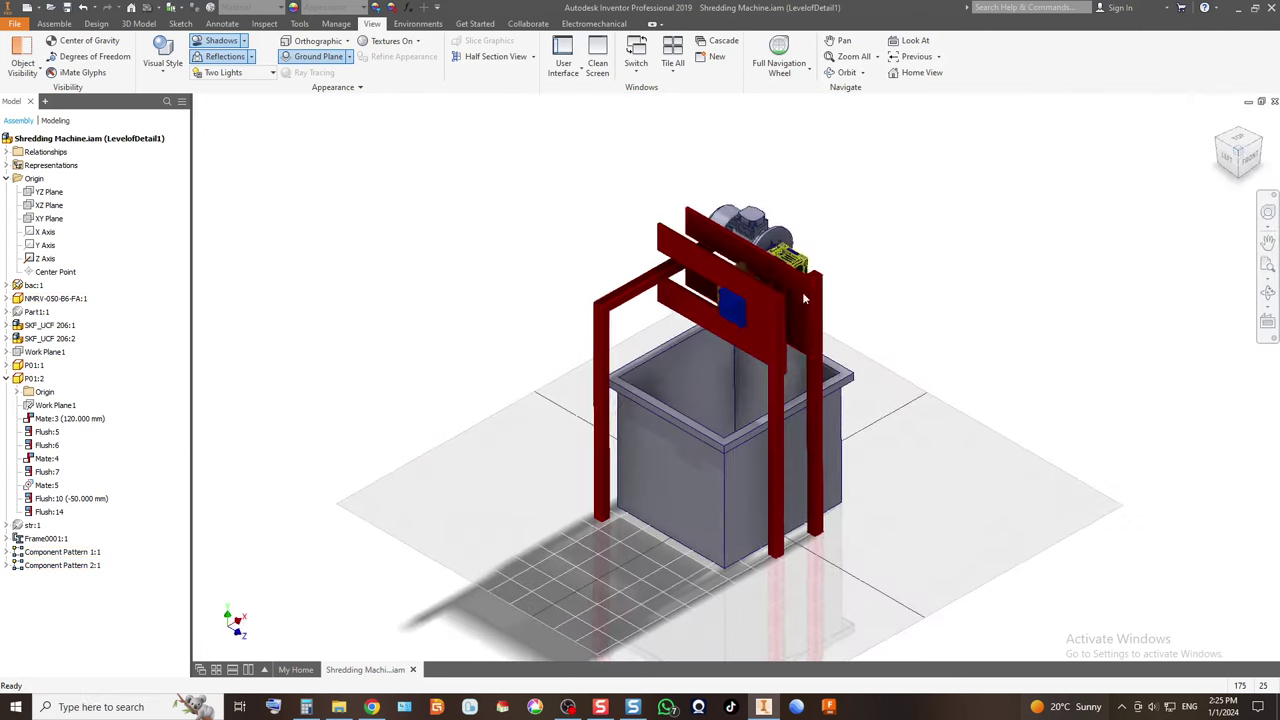
pyautogui.scroll(5, 657, 374)
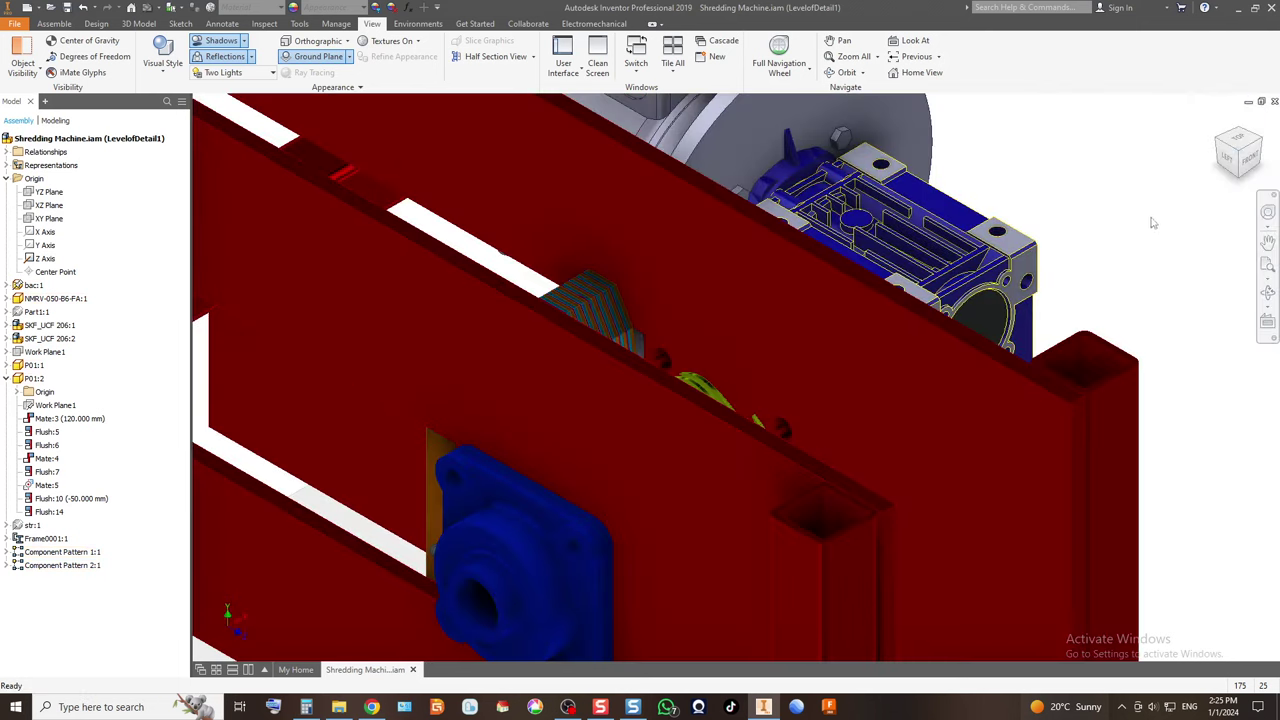
pyautogui.click(1220, 148)
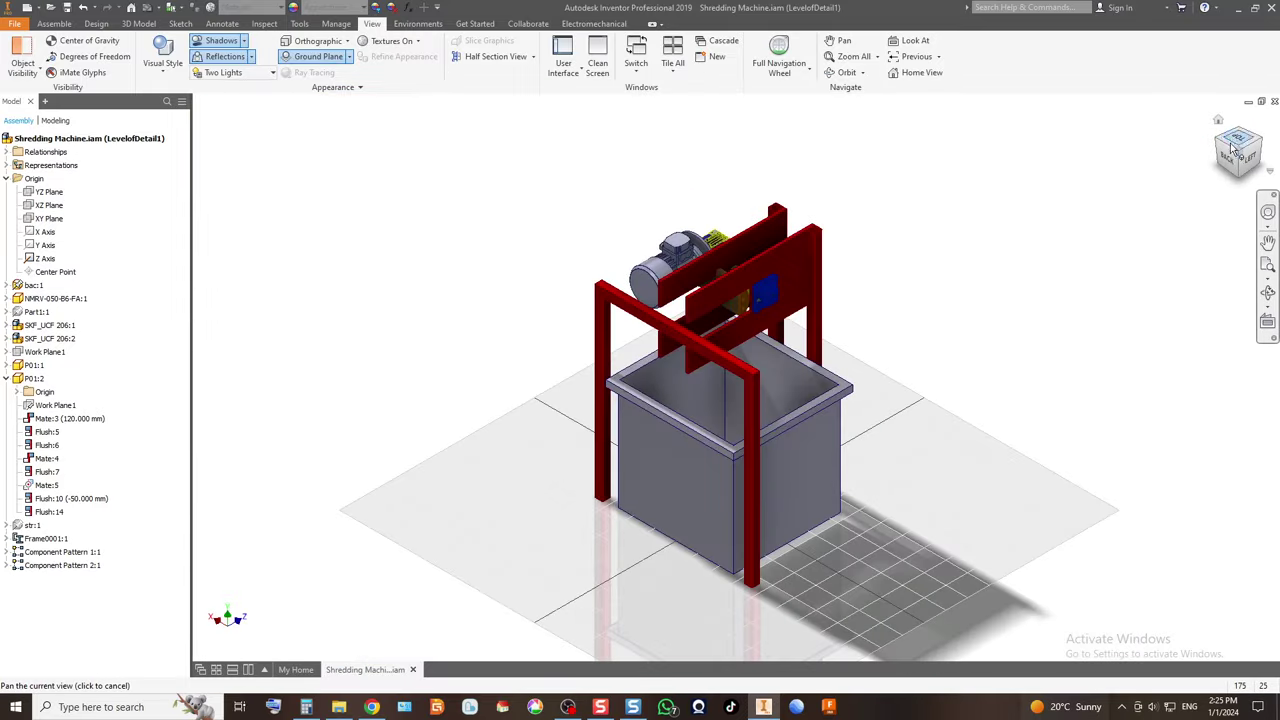
pyautogui.click(1229, 158)
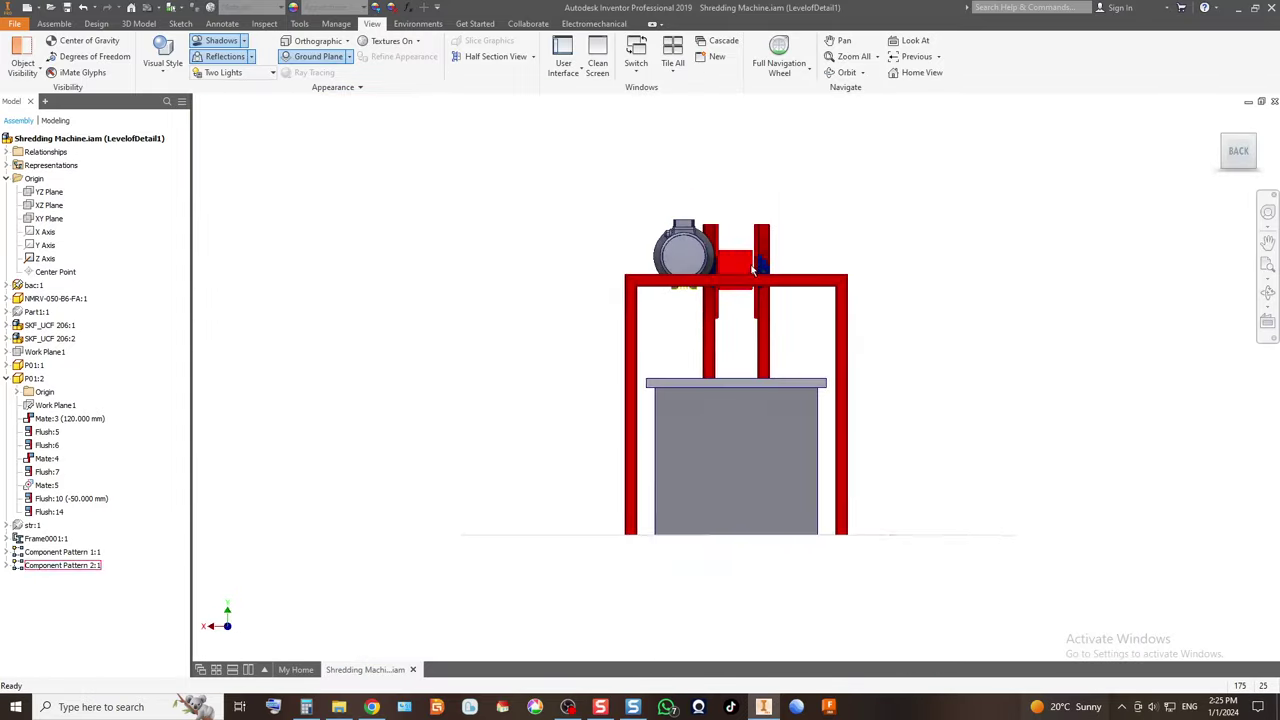
pyautogui.scroll(5, 936, 317)
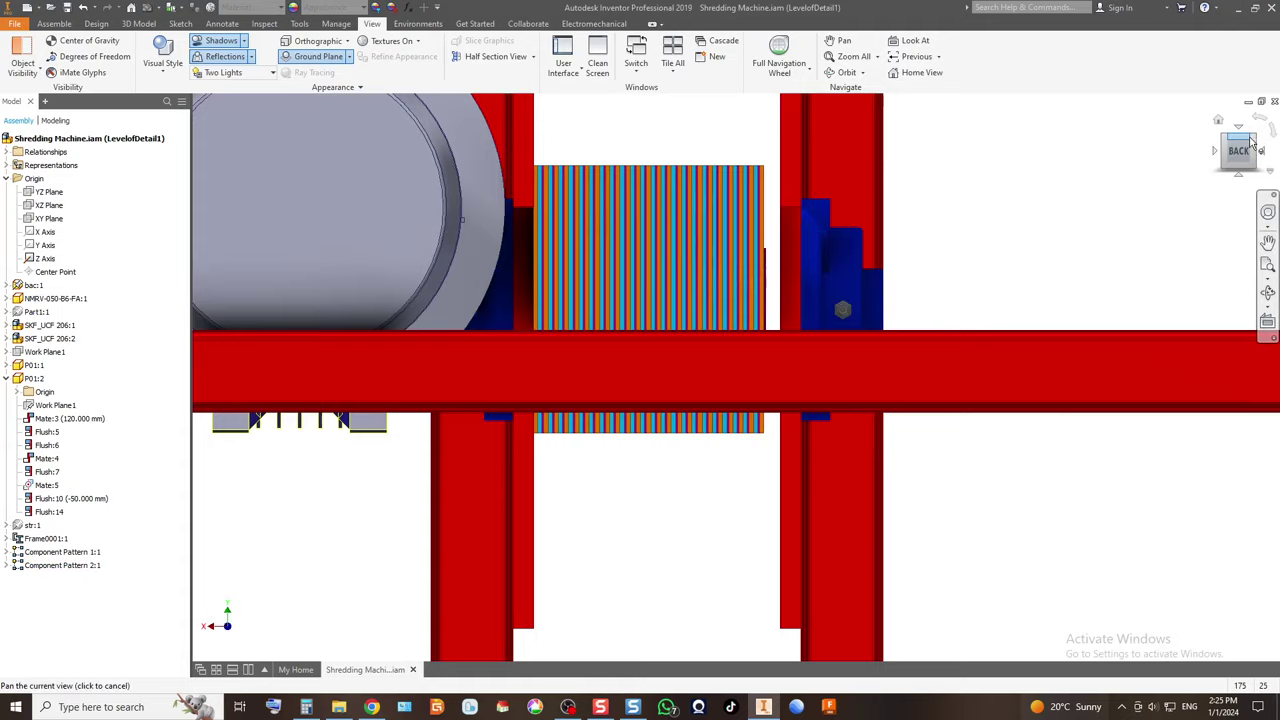
pyautogui.click(1258, 153)
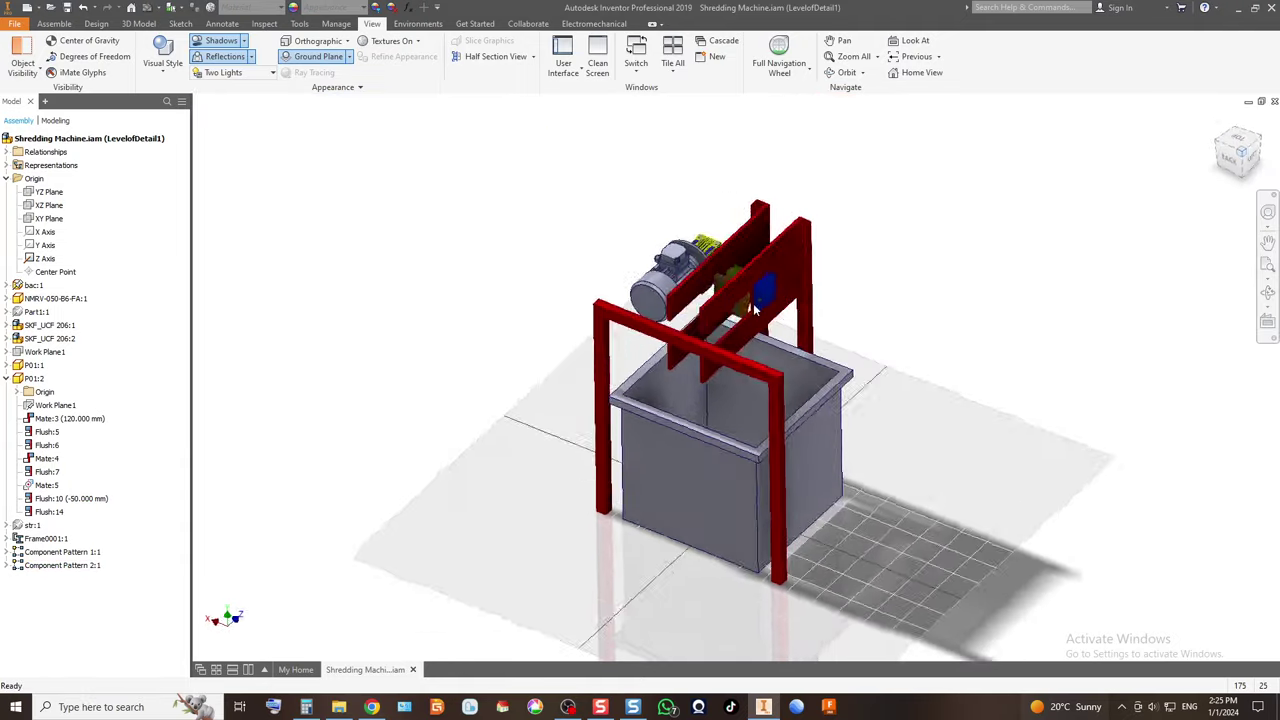
pyautogui.scroll(8, 697, 560)
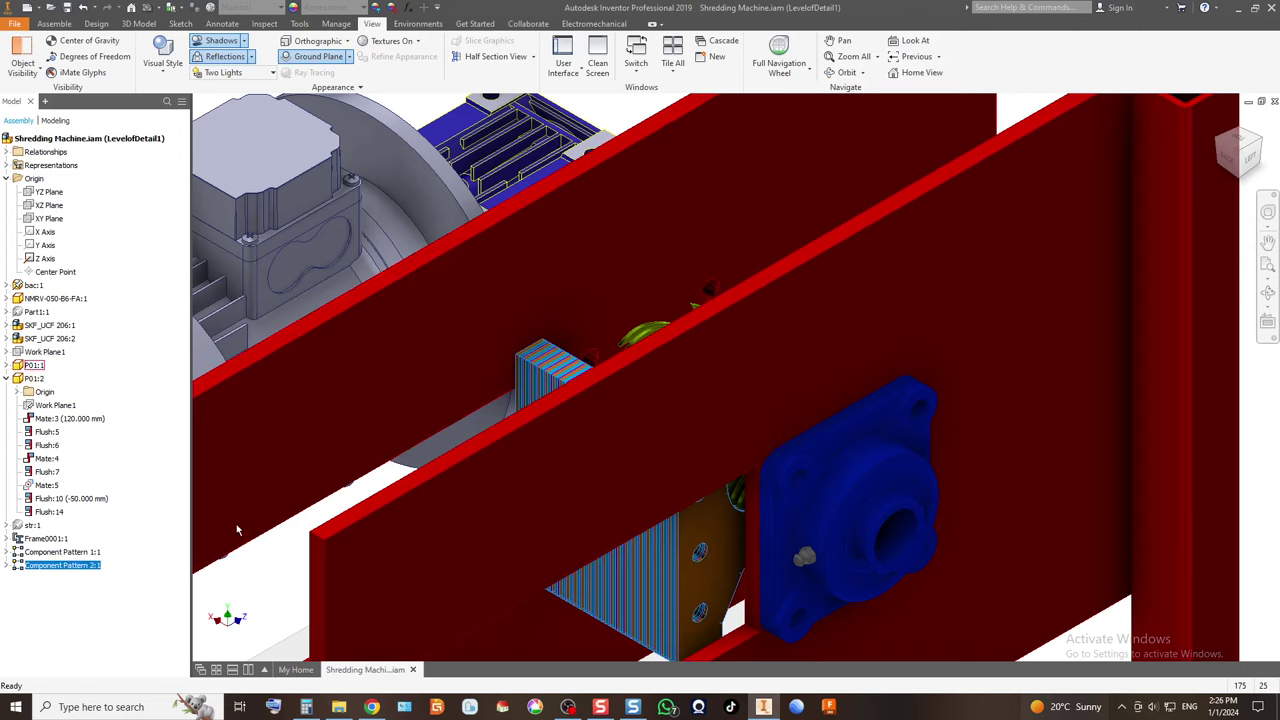
# Hide the side plate P01:2 together with the SKF_UCF 206:2 bearing unit.
pyautogui.click(34, 379)
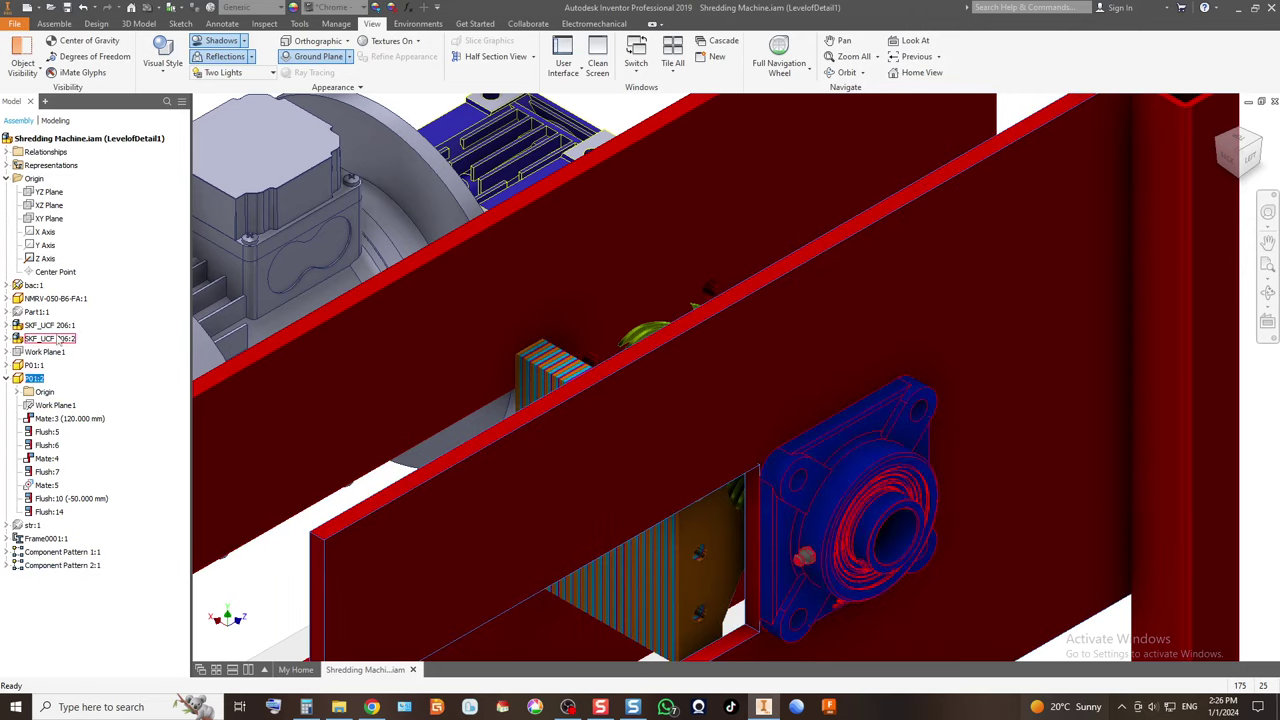
pyautogui.keyDown('ctrl'); pyautogui.click(62, 340); pyautogui.keyUp('ctrl')
pyautogui.rightClick(62, 340)
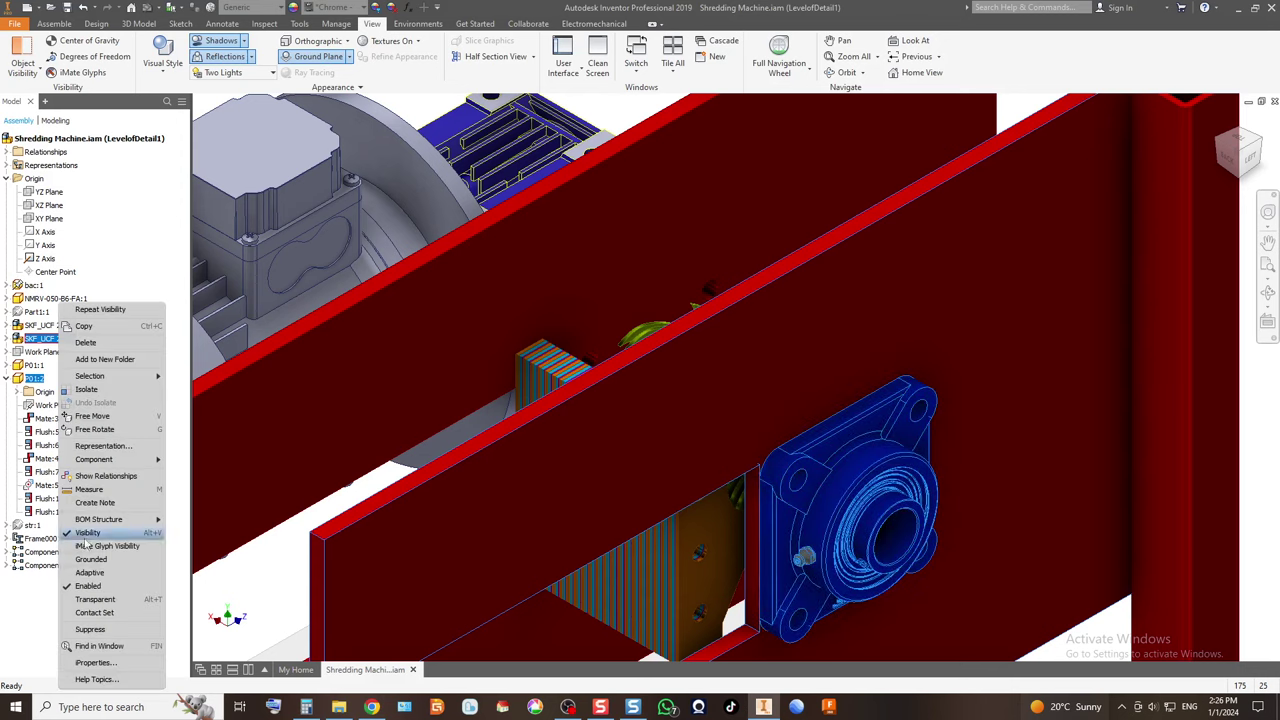
pyautogui.click(88, 532)
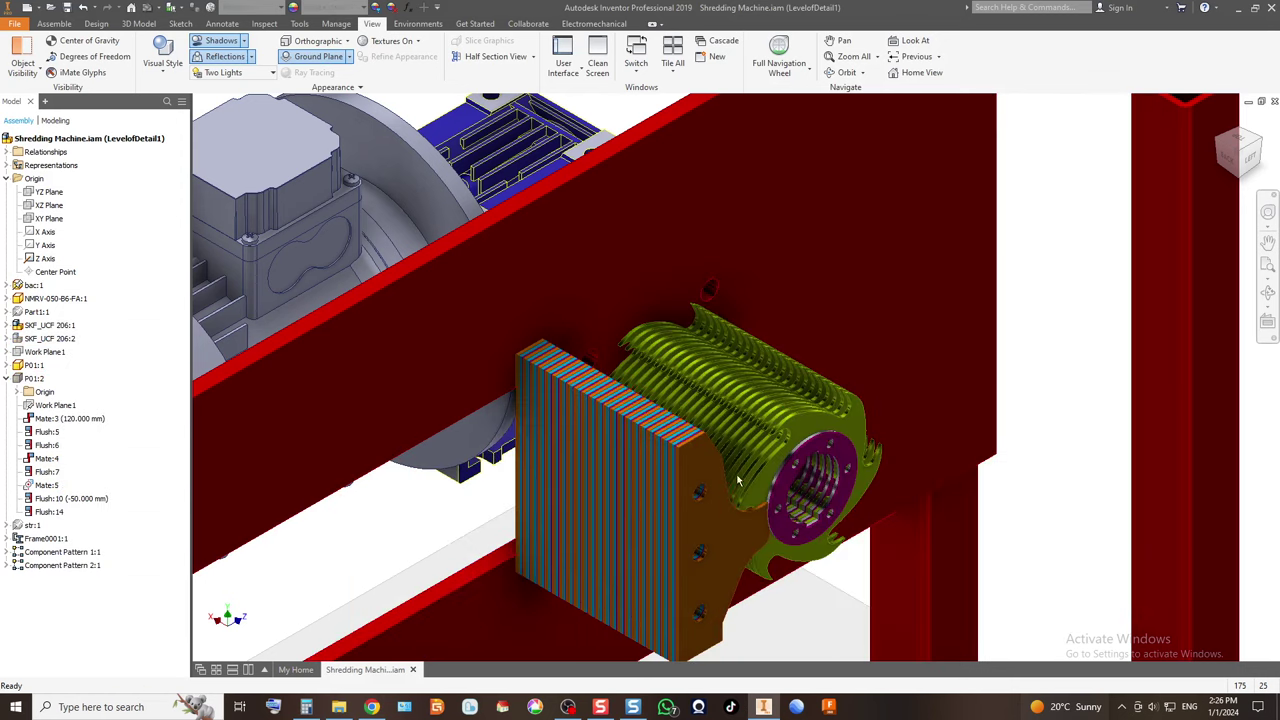
# Open the C-Cutter 01 part from the first element of Component Pattern 2 in its own document, and return to the assembly.
pyautogui.click(1256, 168)
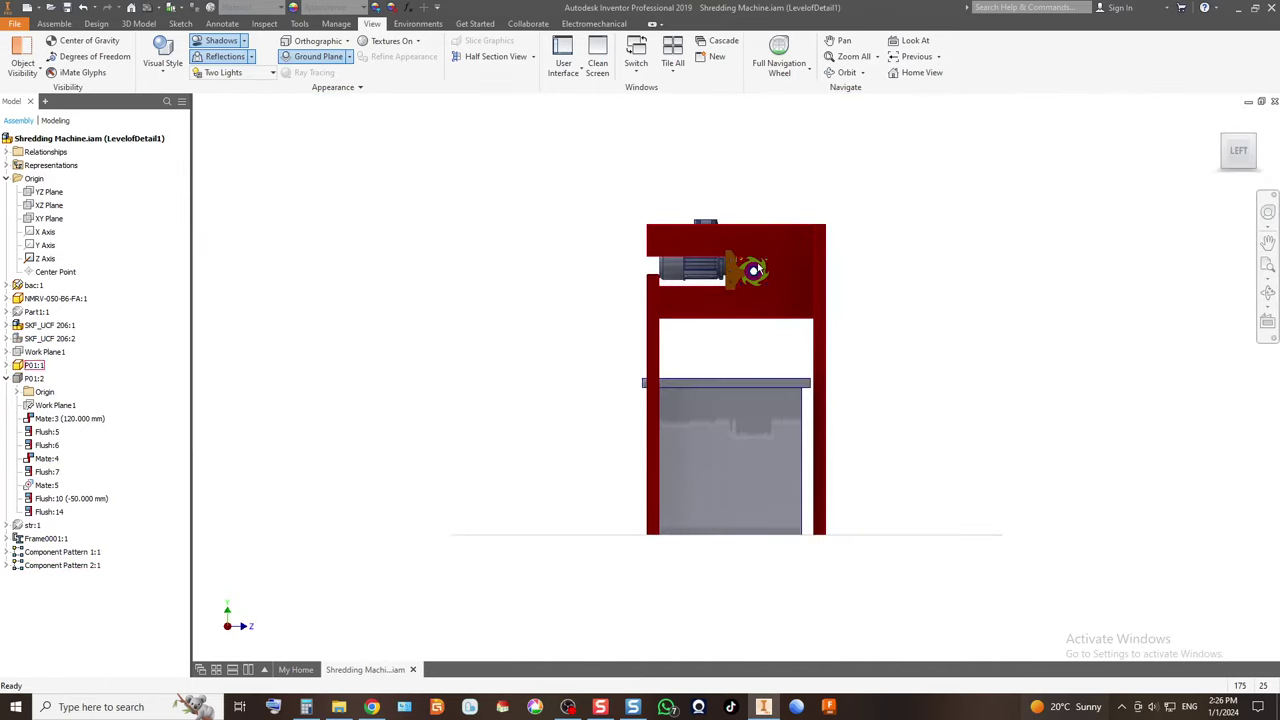
pyautogui.scroll(-10, 757, 268)
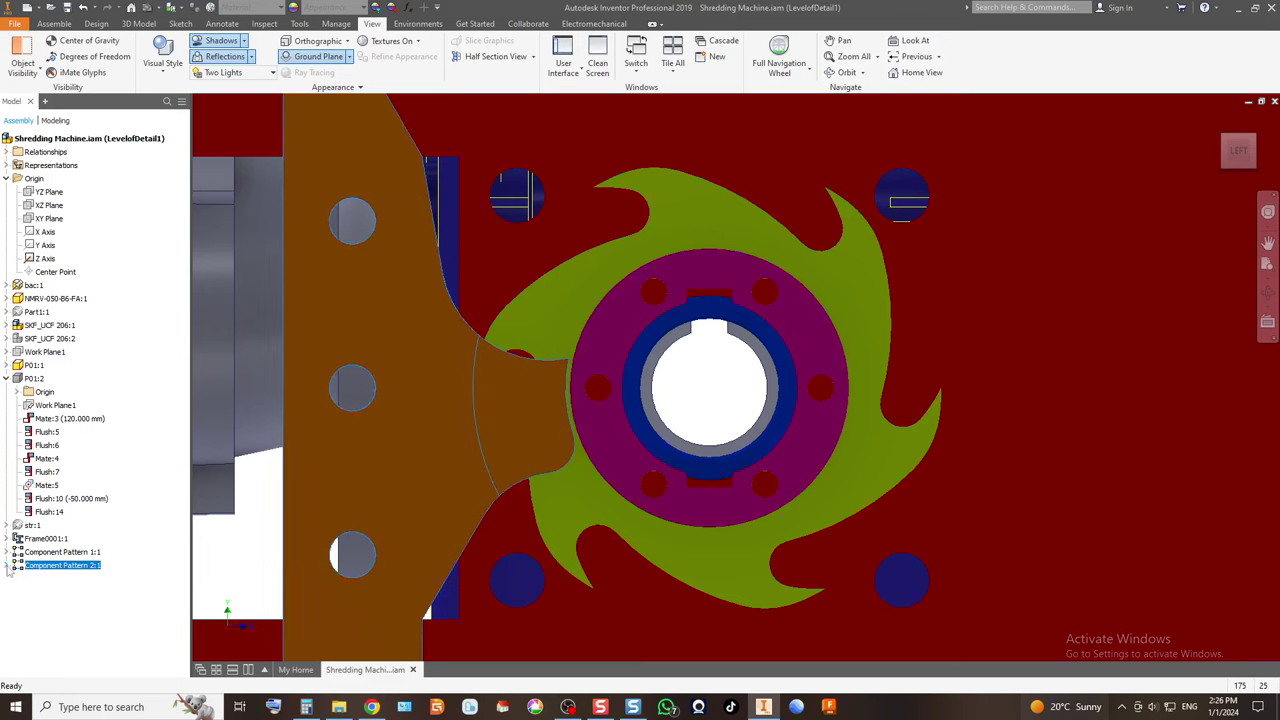
pyautogui.click(7, 566)
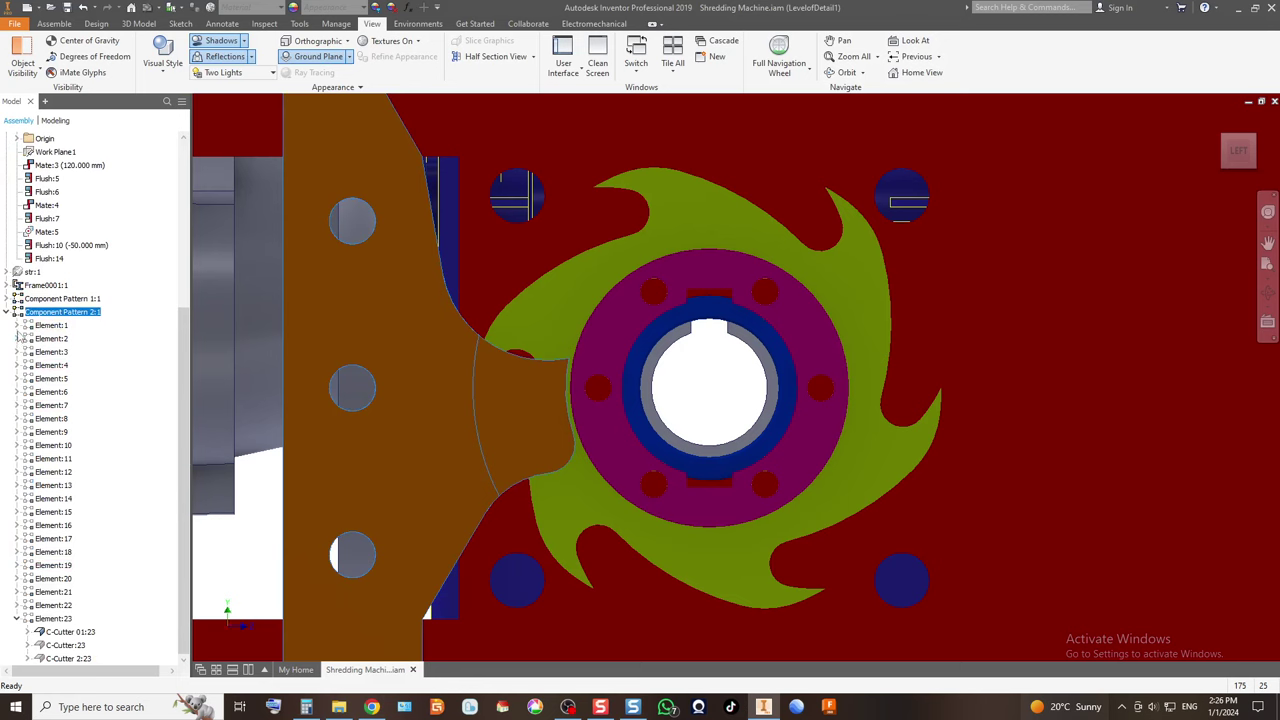
pyautogui.click(17, 325)
pyautogui.click(66, 340)
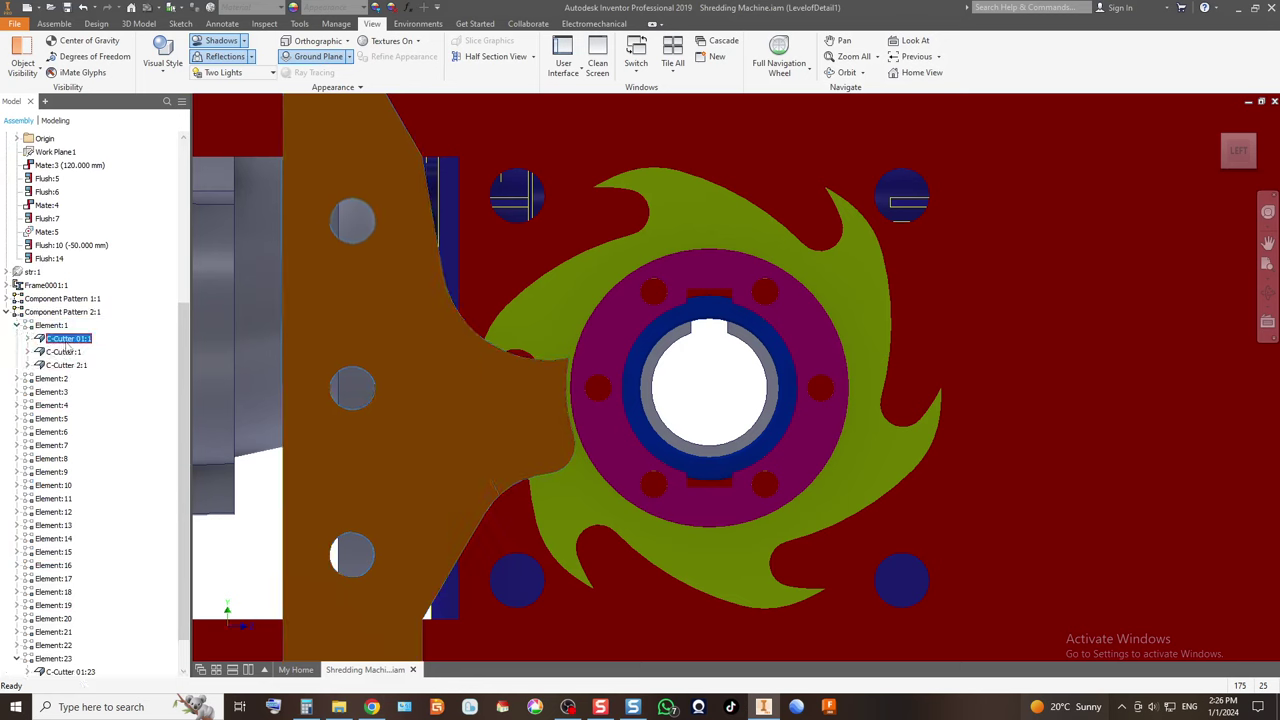
pyautogui.rightClick(70, 340)
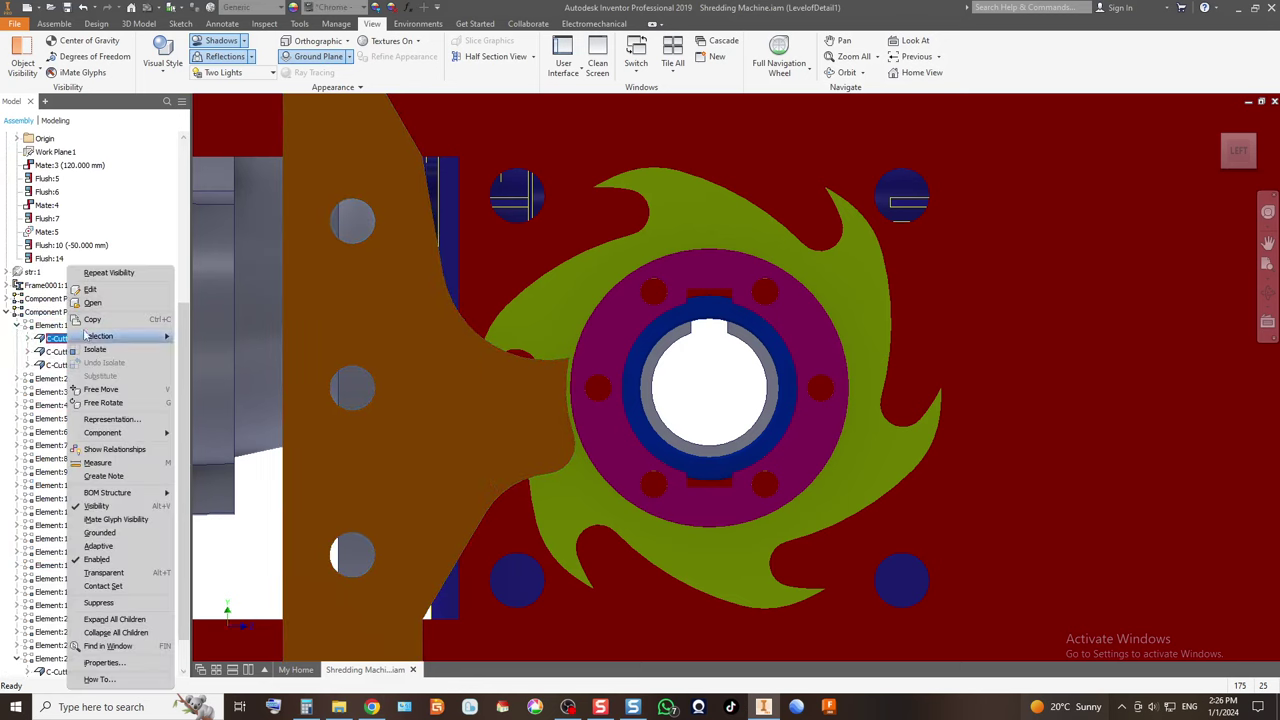
pyautogui.click(95, 300)
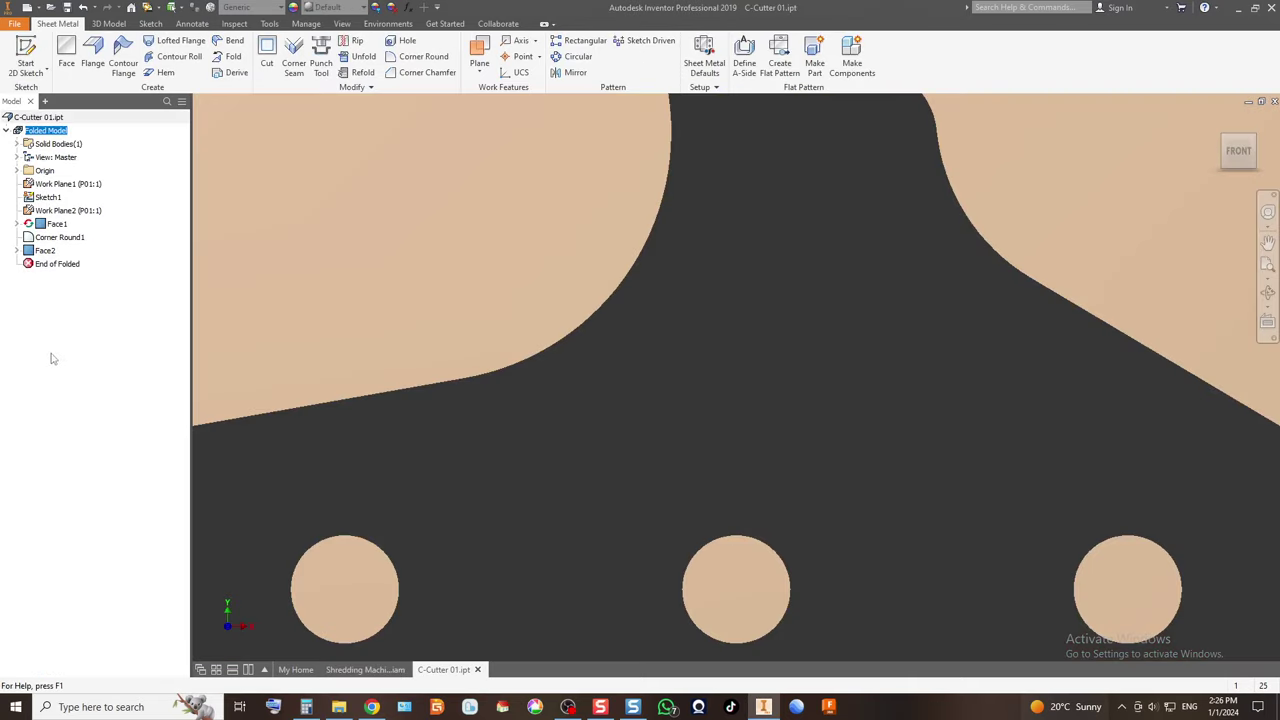
pyautogui.click(352, 670)
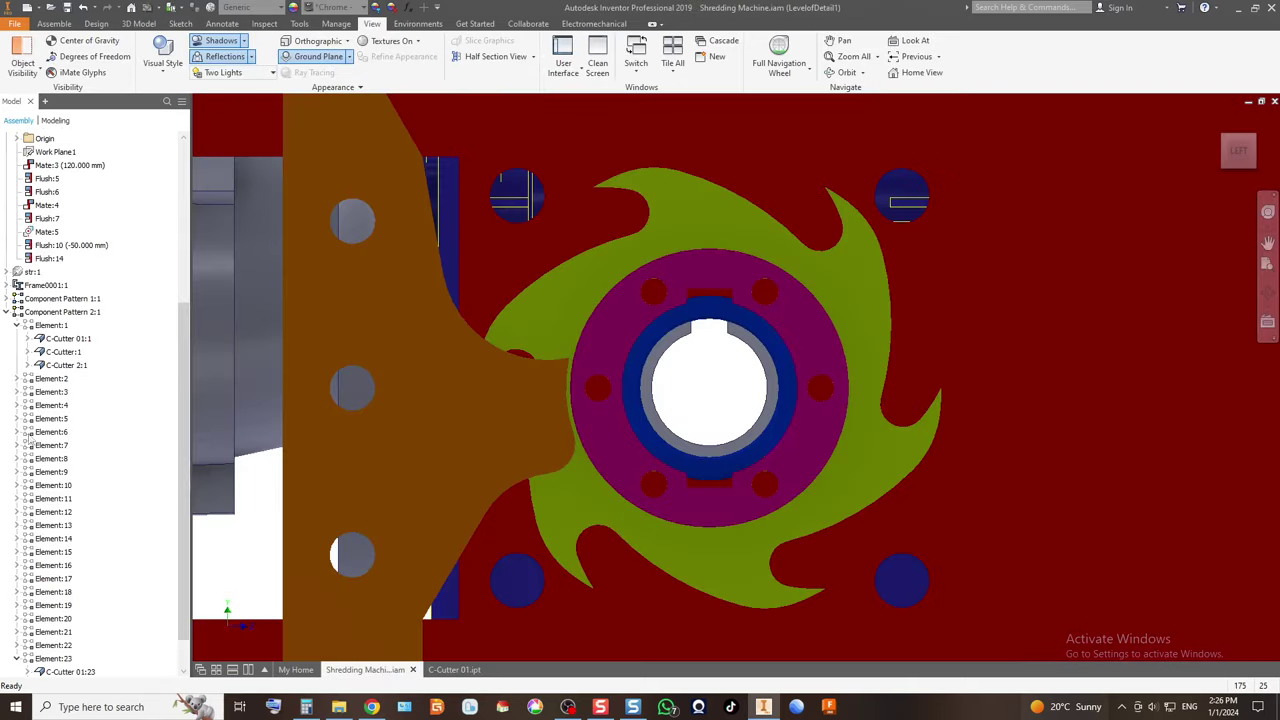
# Open the C-Cutter part from the same pattern element in its own document, and return to the assembly.
pyautogui.rightClick(62, 355)
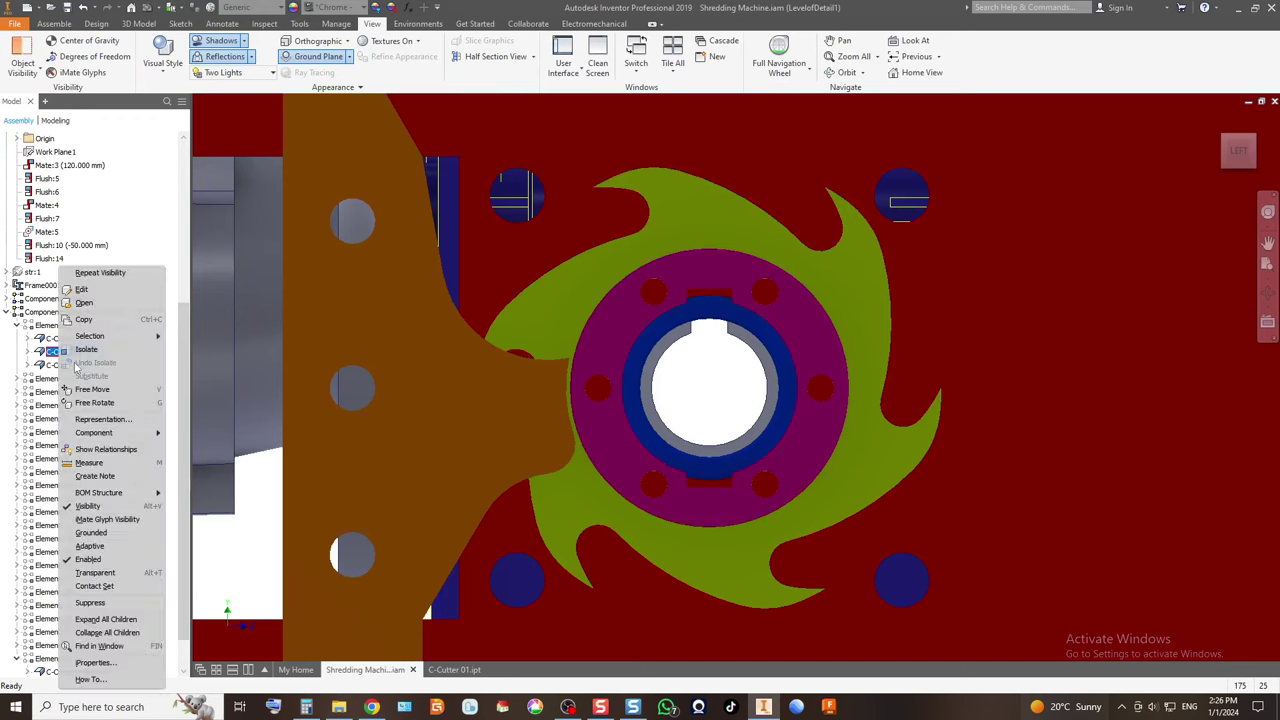
pyautogui.click(98, 305)
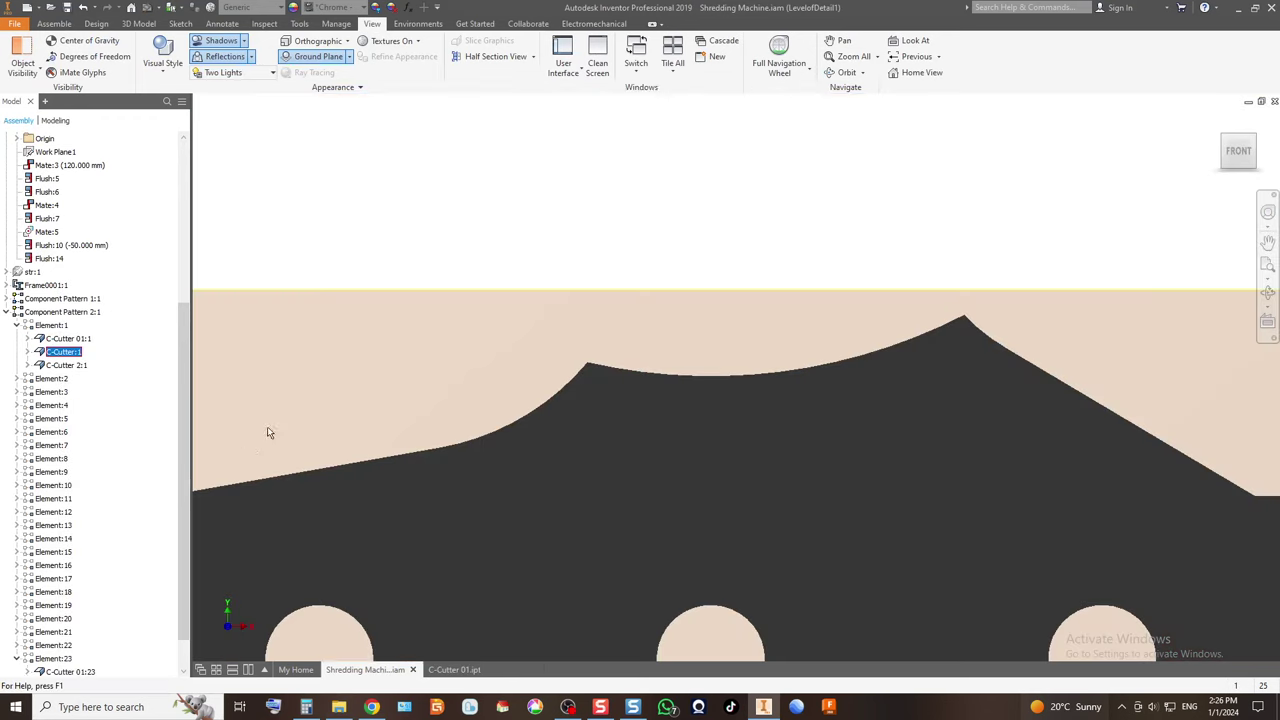
pyautogui.click(365, 670)
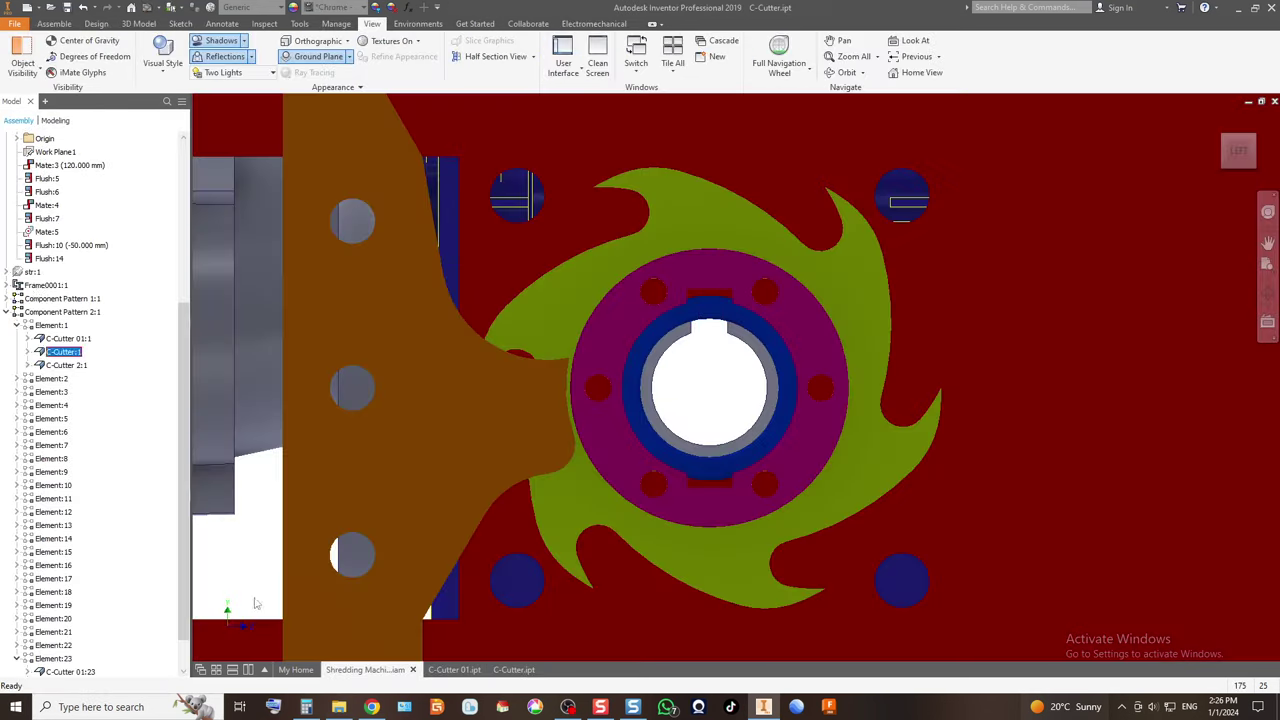
# Open the C-Cutter 2 part from the first pattern element in its own document, and return to the assembly.
pyautogui.click(66, 366)
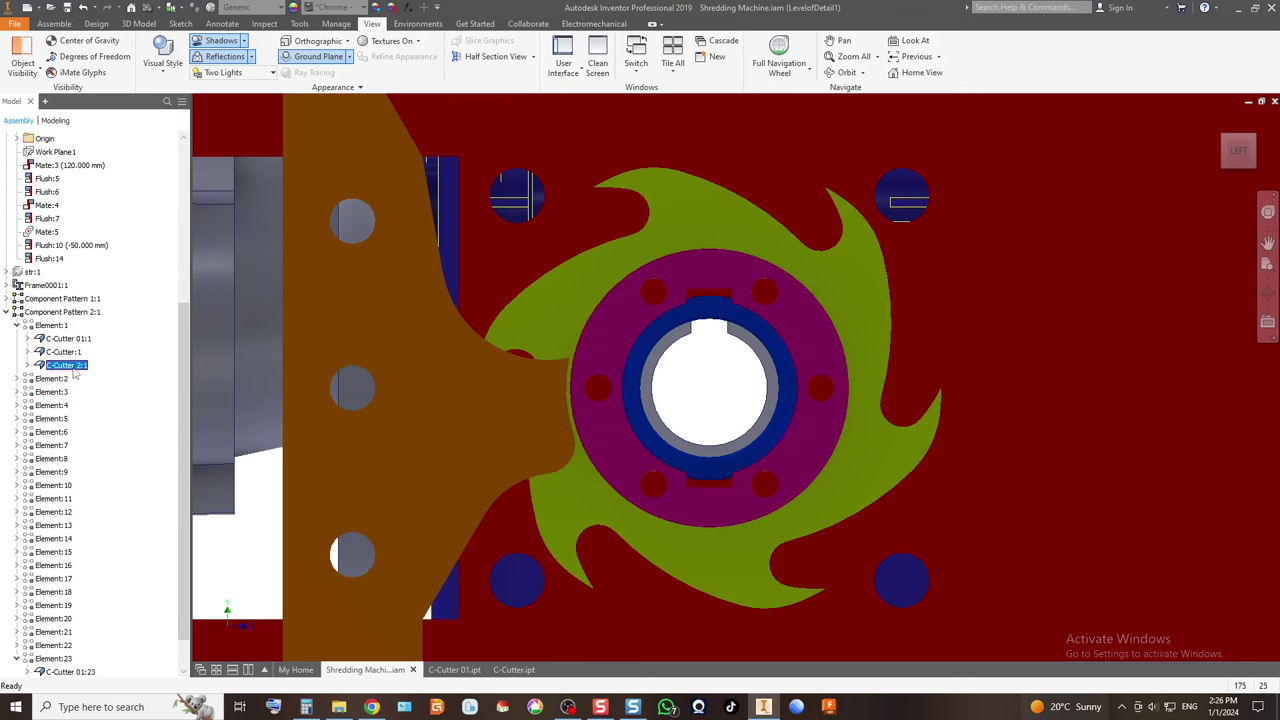
pyautogui.rightClick(73, 372)
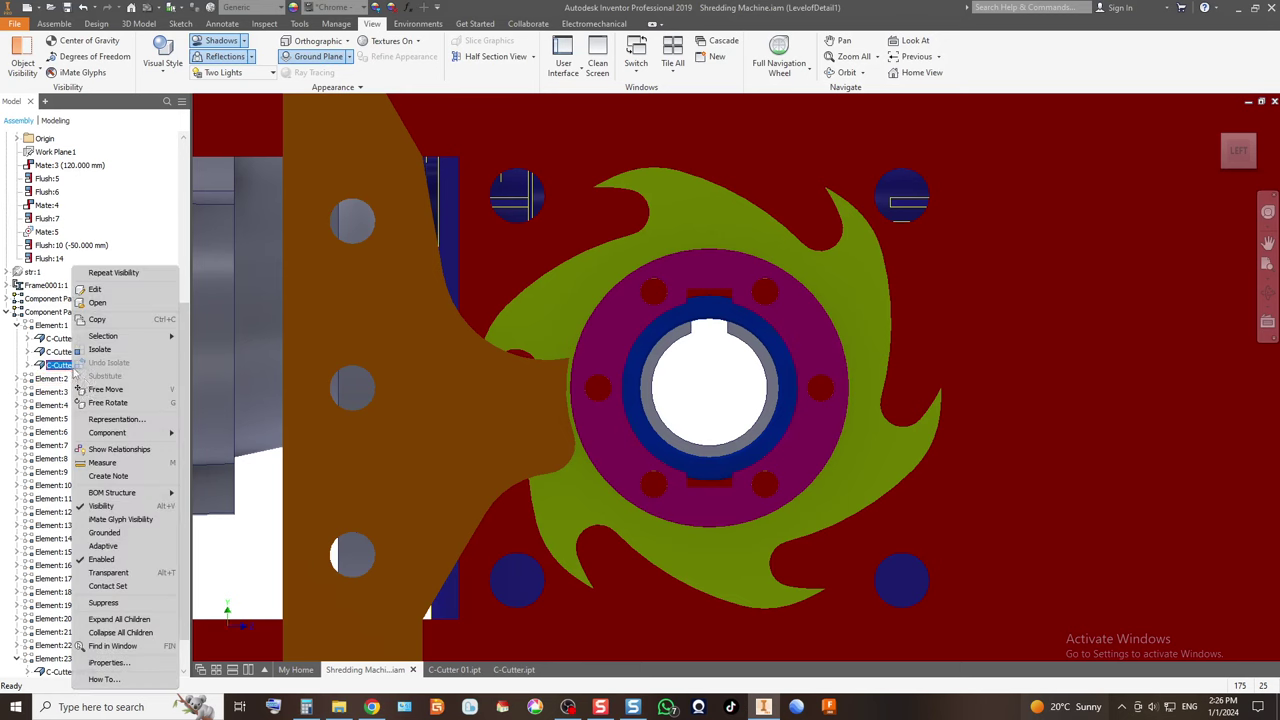
pyautogui.click(97, 302)
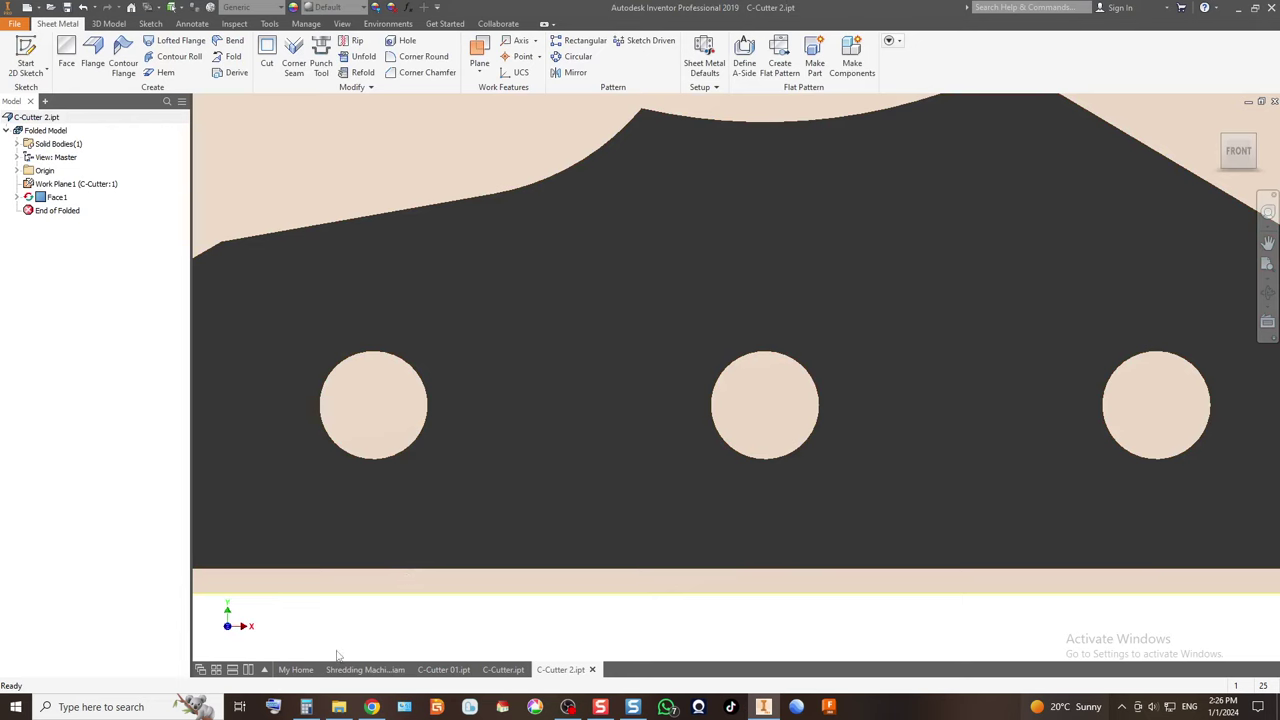
pyautogui.click(362, 669)
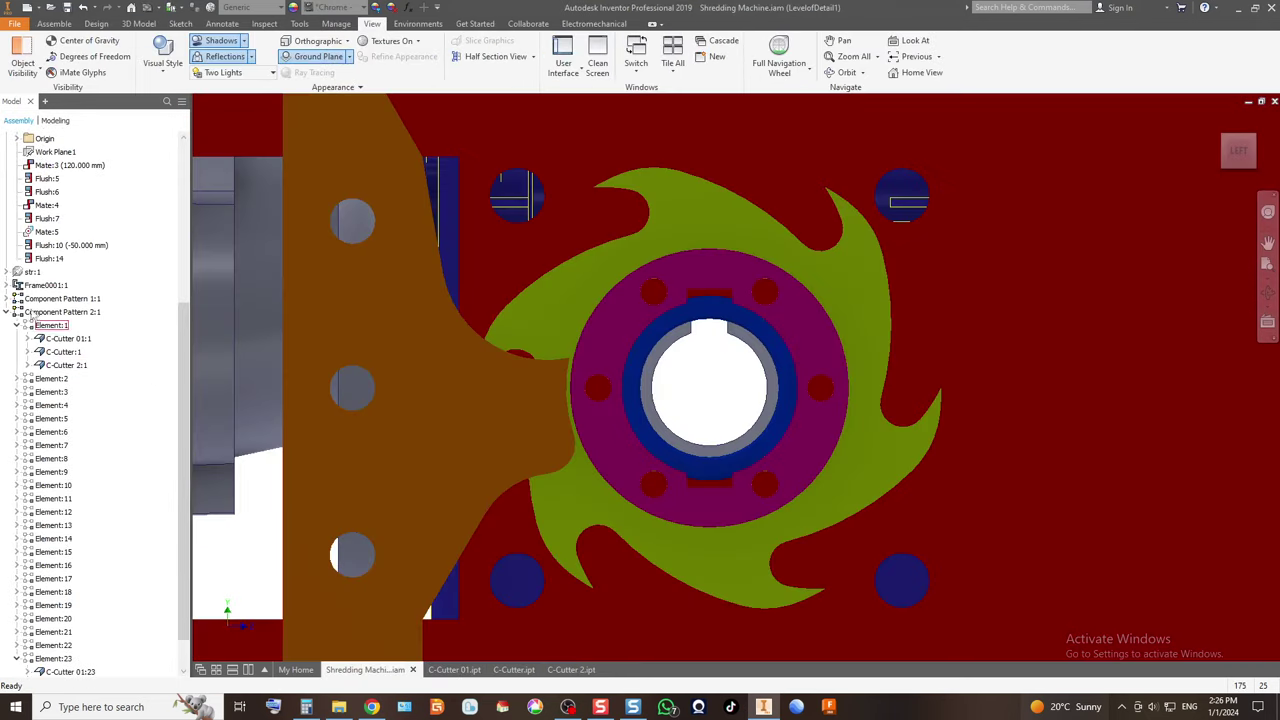
# Open the cutter part from the first element of Component Pattern 1 in its own document, and return to the assembly.
pyautogui.click(7, 298)
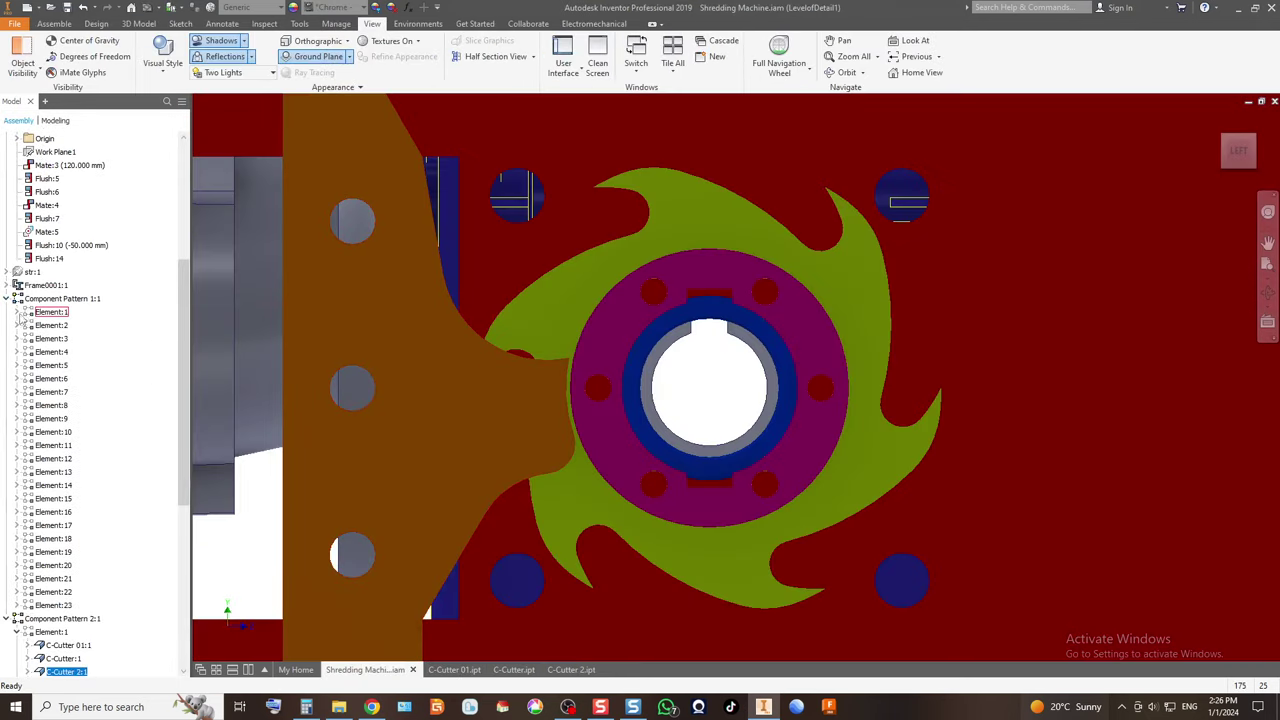
pyautogui.click(19, 313)
pyautogui.rightClick(64, 326)
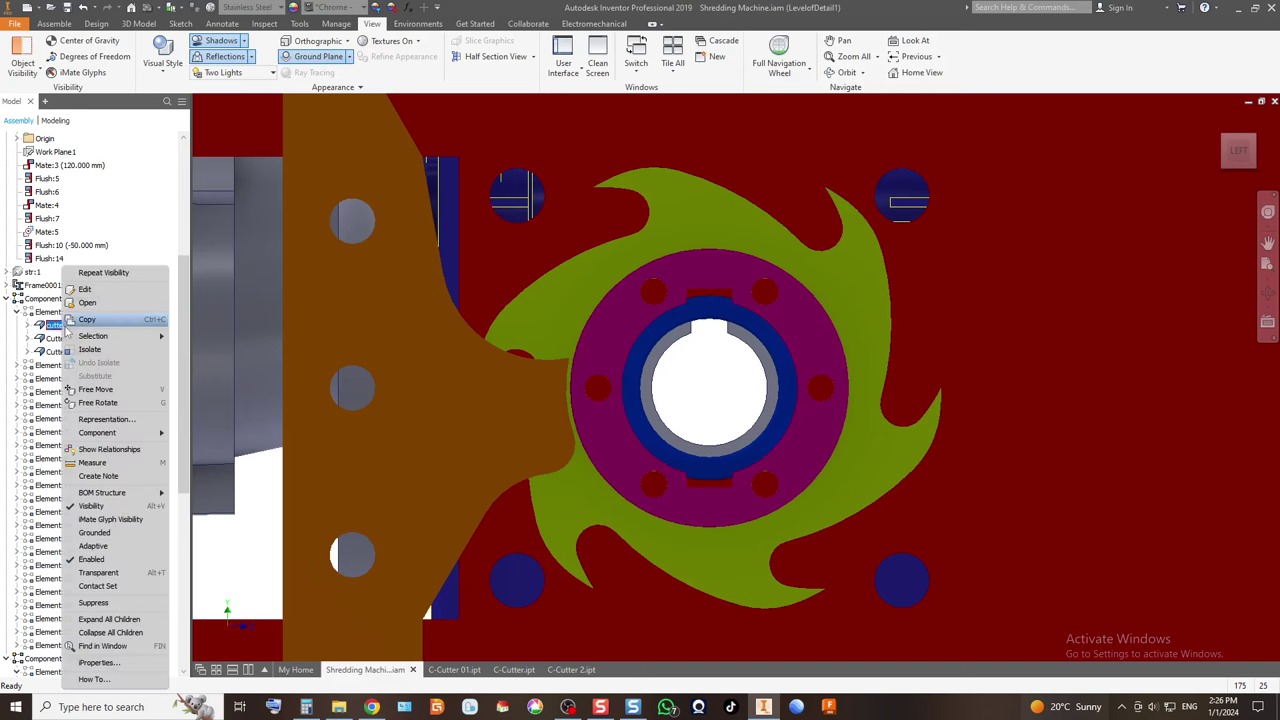
pyautogui.click(95, 310)
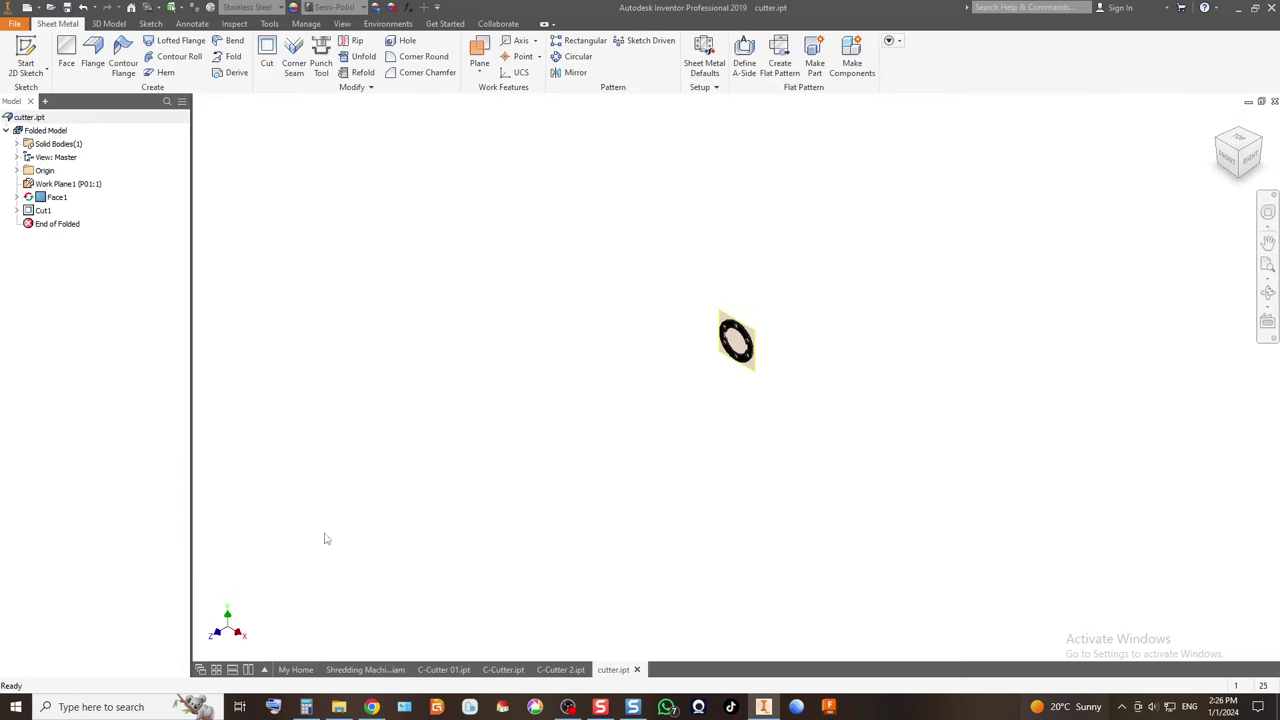
pyautogui.click(365, 669)
# Open the Cutter 02 part from the first element of Component Pattern 1 in its own document, and return to the assembly.
pyautogui.click(63, 339)
pyautogui.rightClick(60, 340)
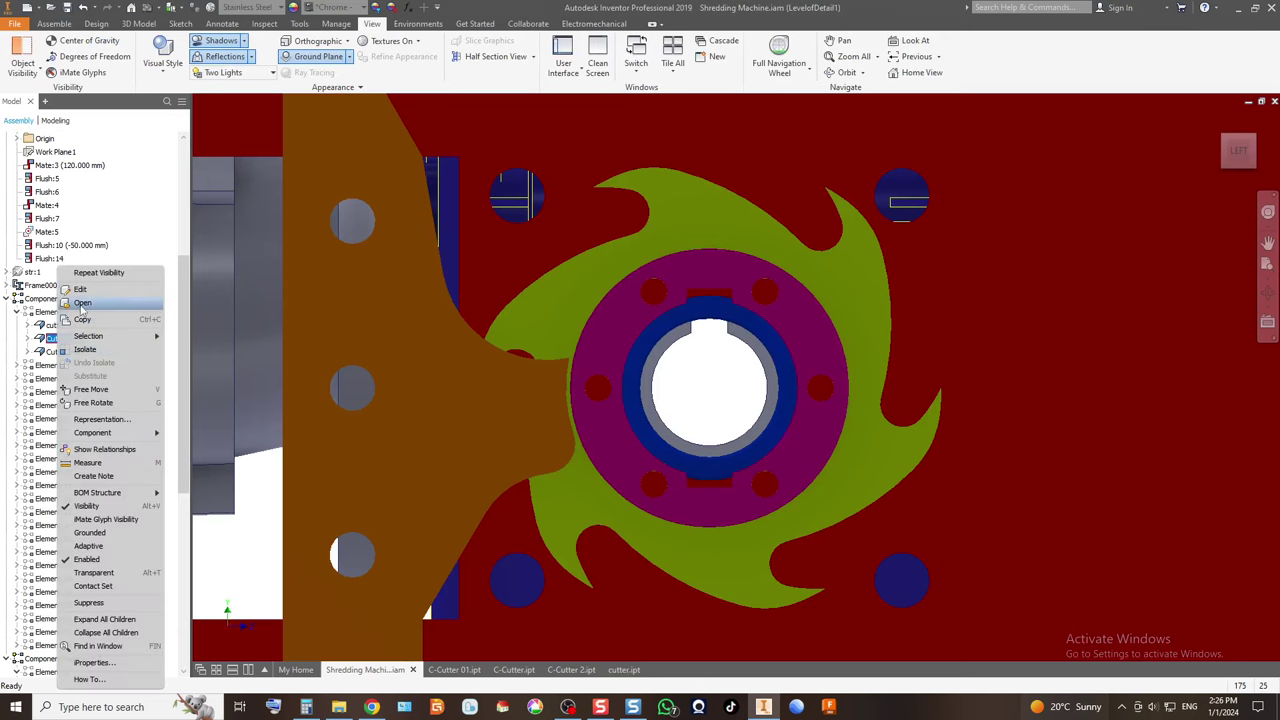
pyautogui.click(88, 318)
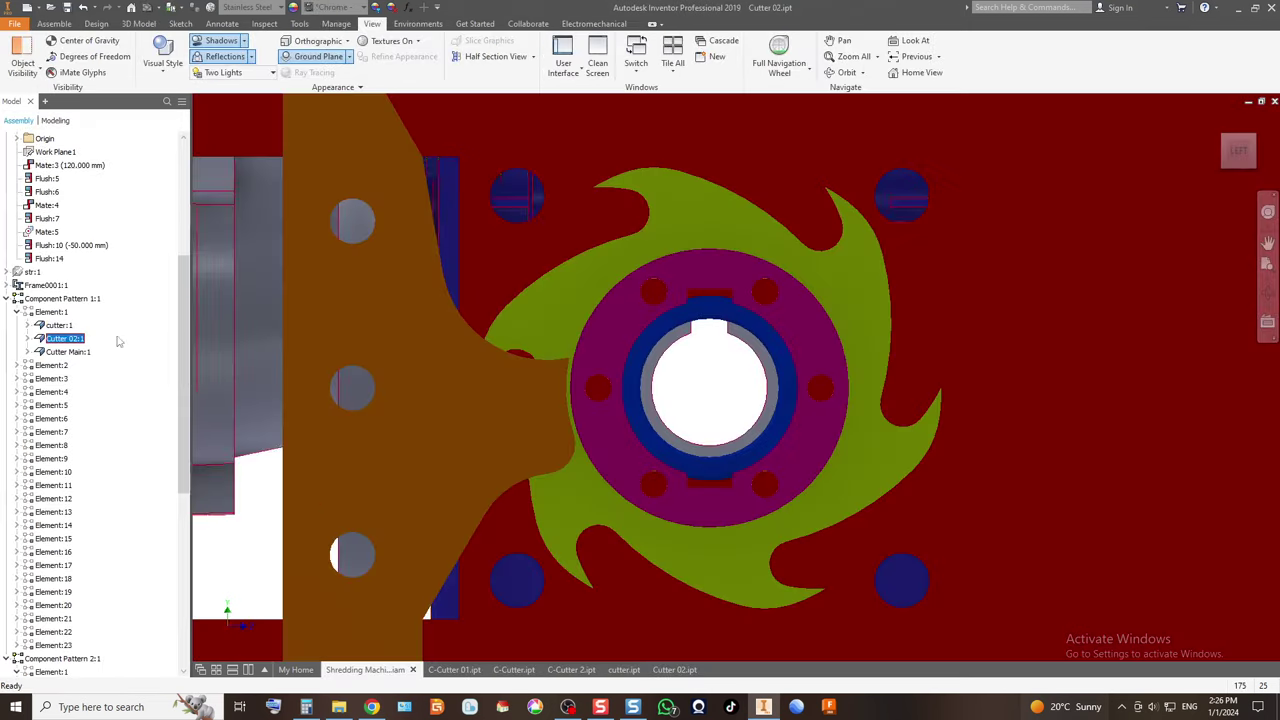
pyautogui.click(368, 669)
# Open the Cutter Main part from the first element of Component Pattern 1 in its own document, and orient it to the front view.
pyautogui.click(70, 352)
pyautogui.rightClick(80, 355)
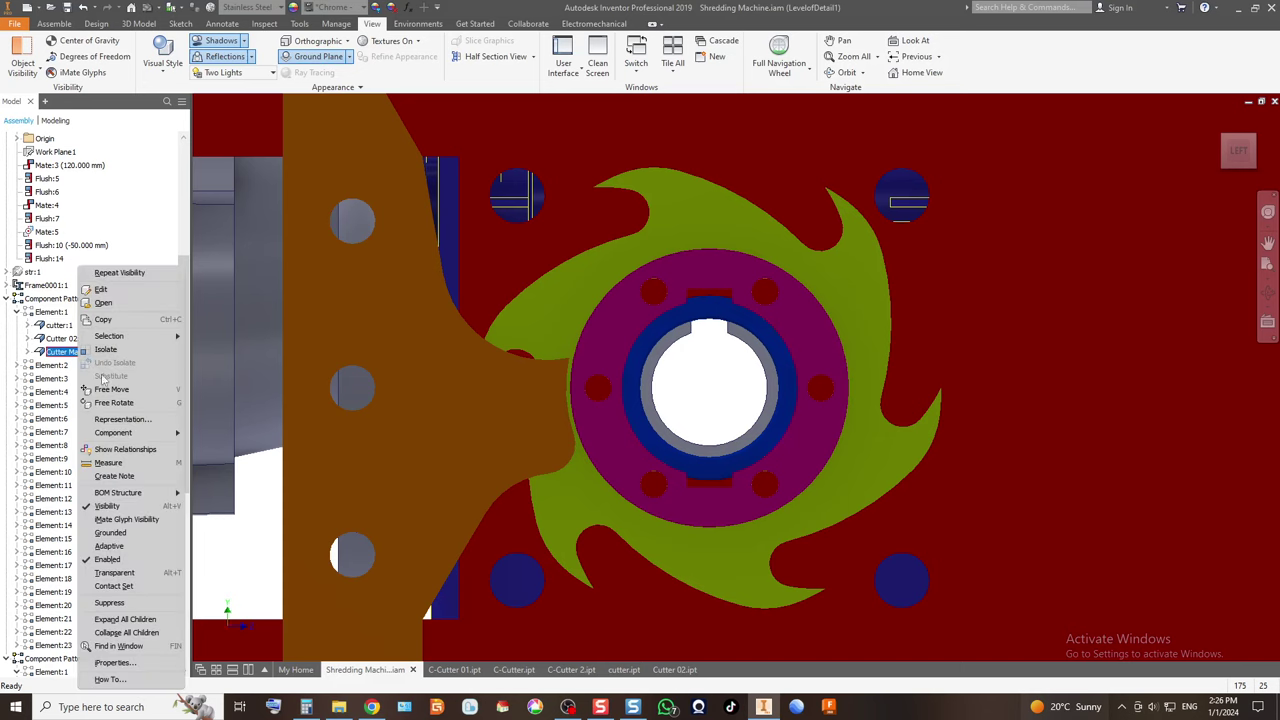
pyautogui.click(104, 303)
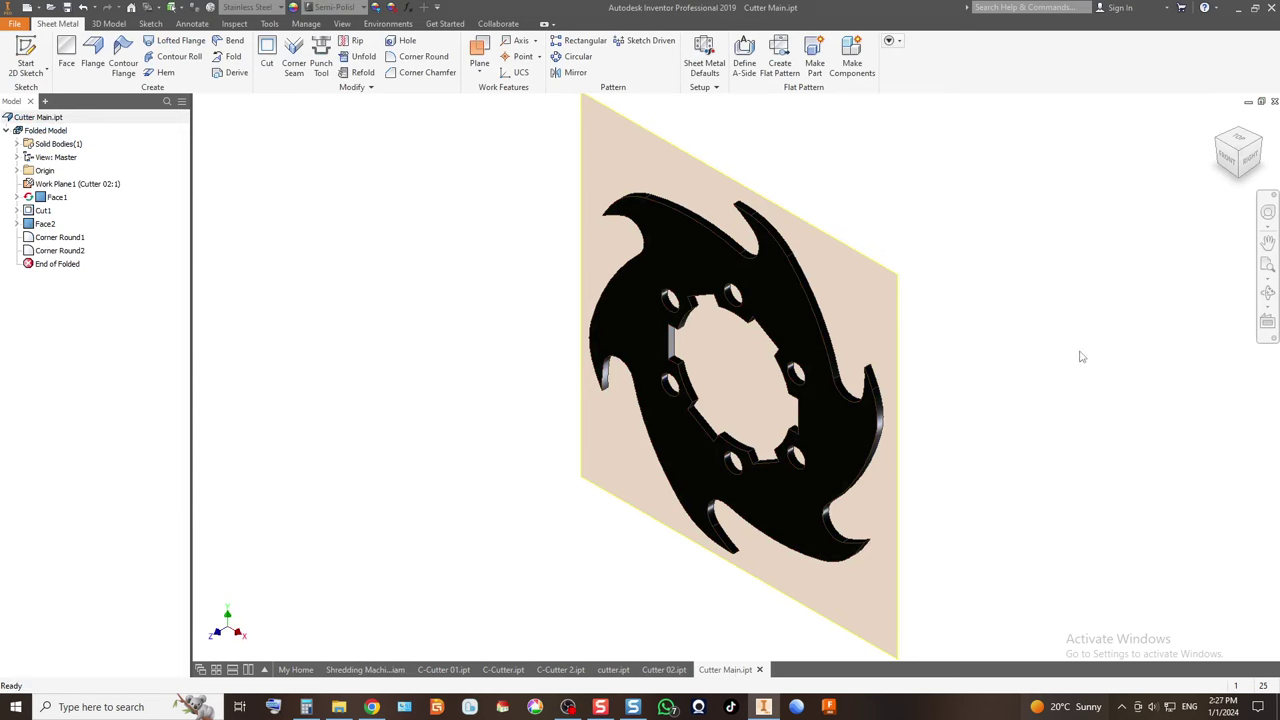
pyautogui.click(1225, 160)
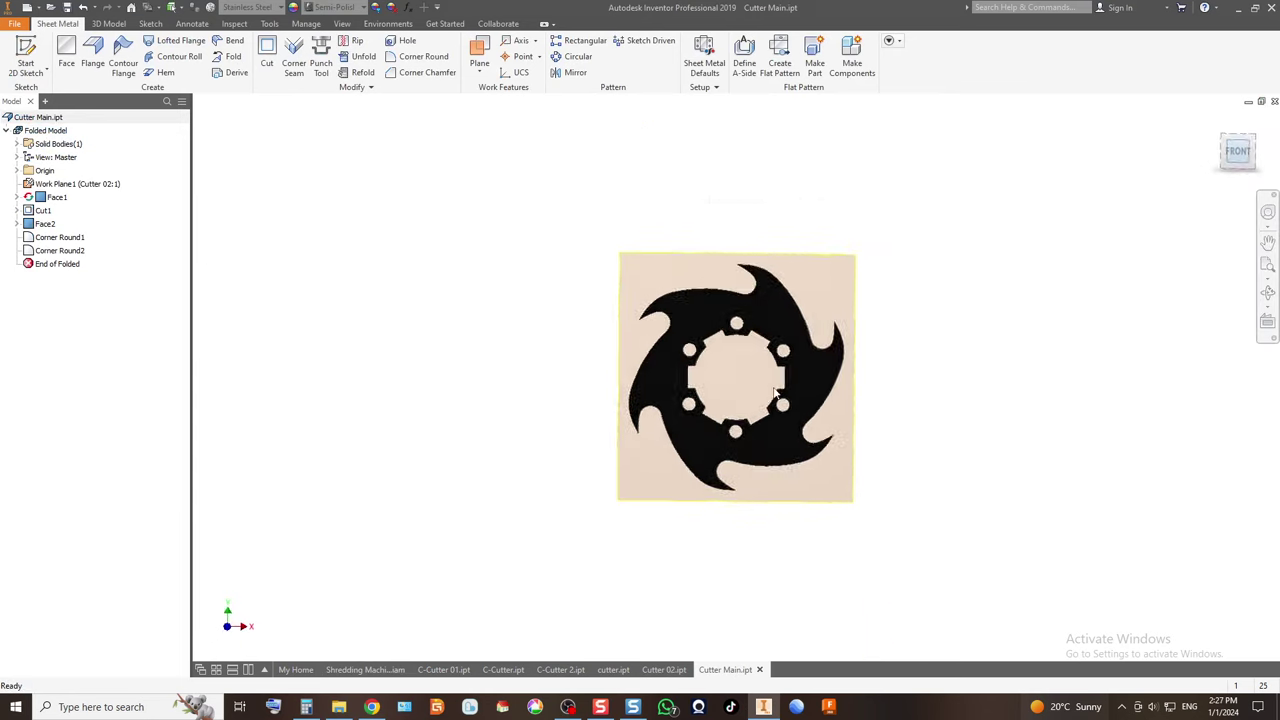
pyautogui.scroll(-5, 773, 388)
pyautogui.scroll(5, 753, 433)
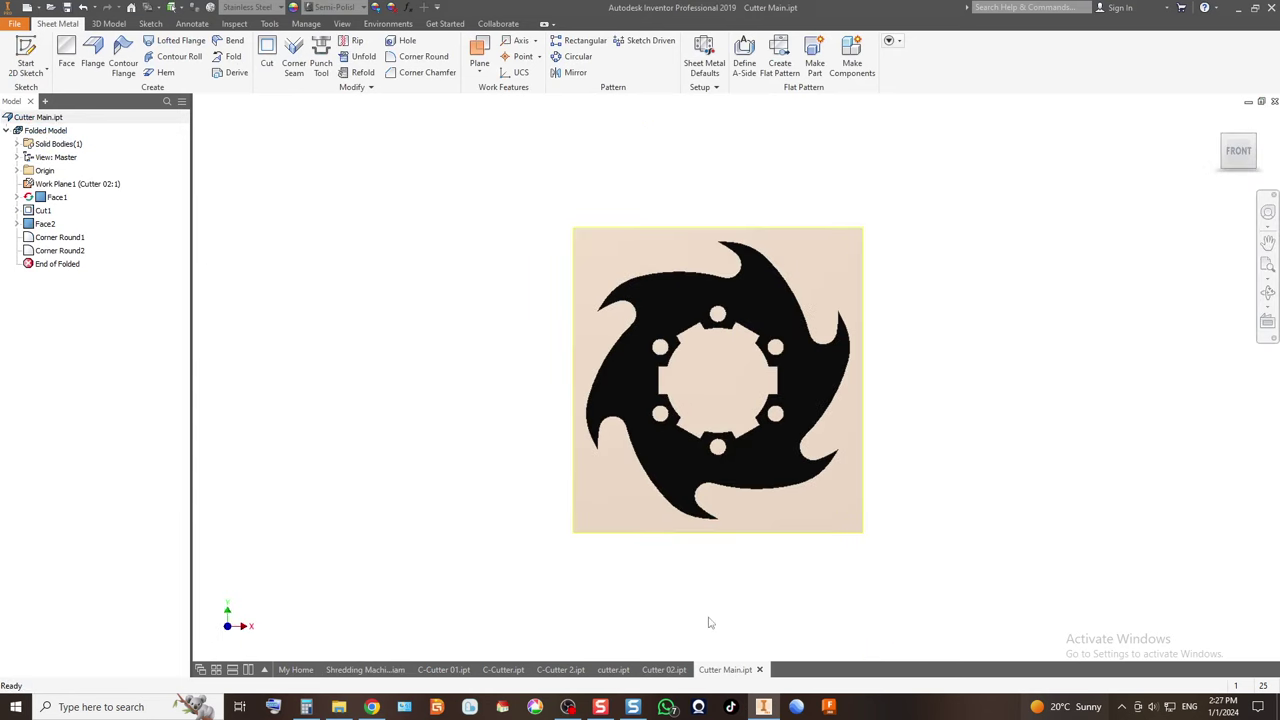
# Orient the Cutter 02 and cutter parts to the front view, and place the cutter document after Cutter 02 in the open-document order.
pyautogui.click(660, 669)
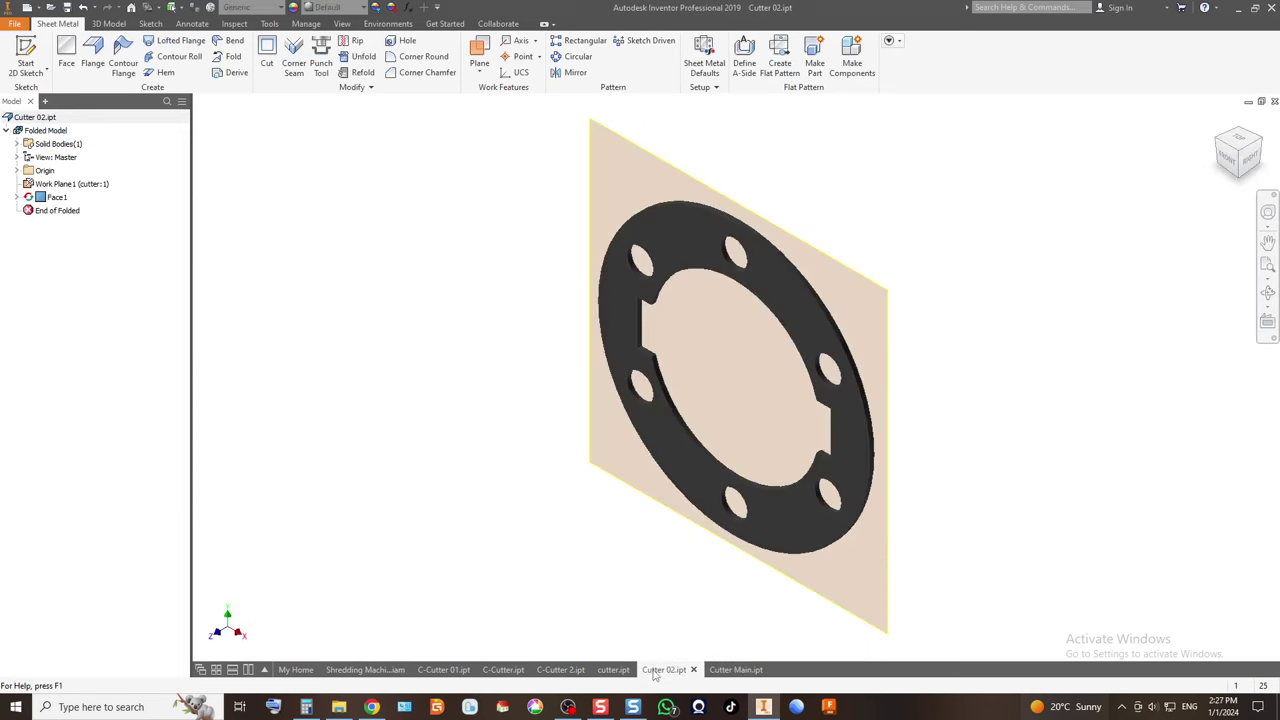
pyautogui.click(1232, 162)
pyautogui.click(610, 669)
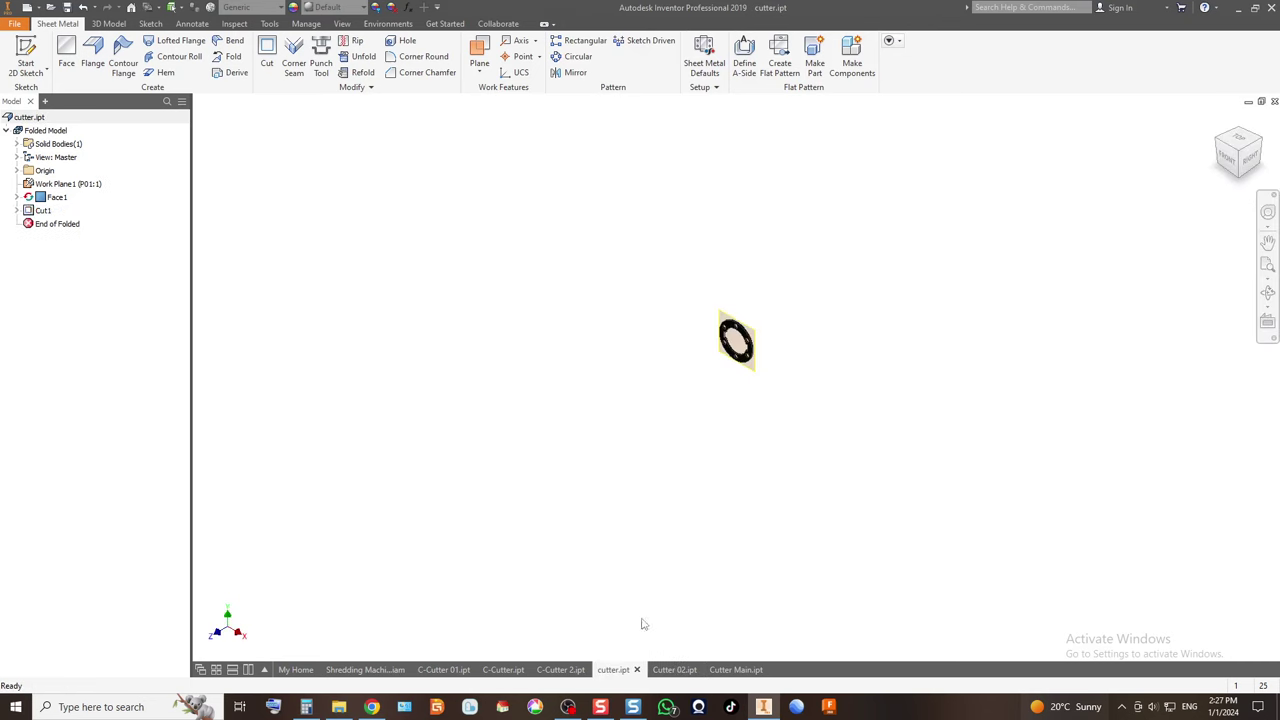
pyautogui.scroll(5, 742, 390)
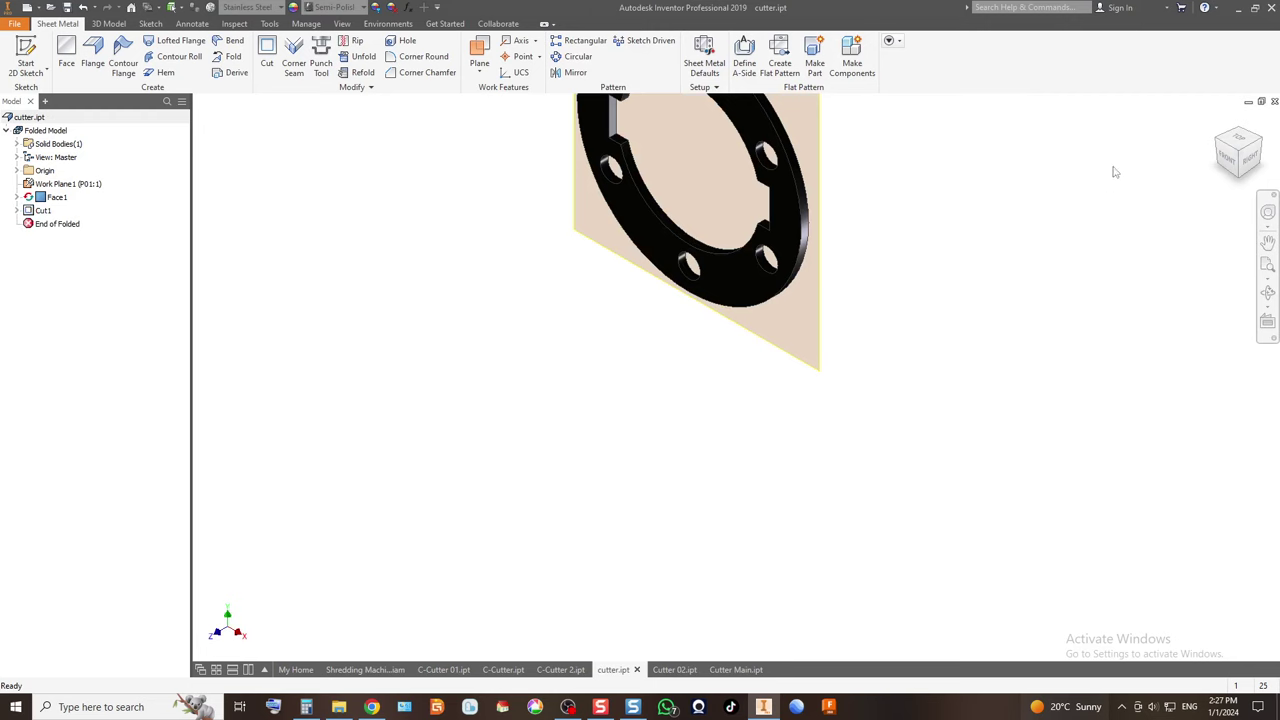
pyautogui.click(1230, 160)
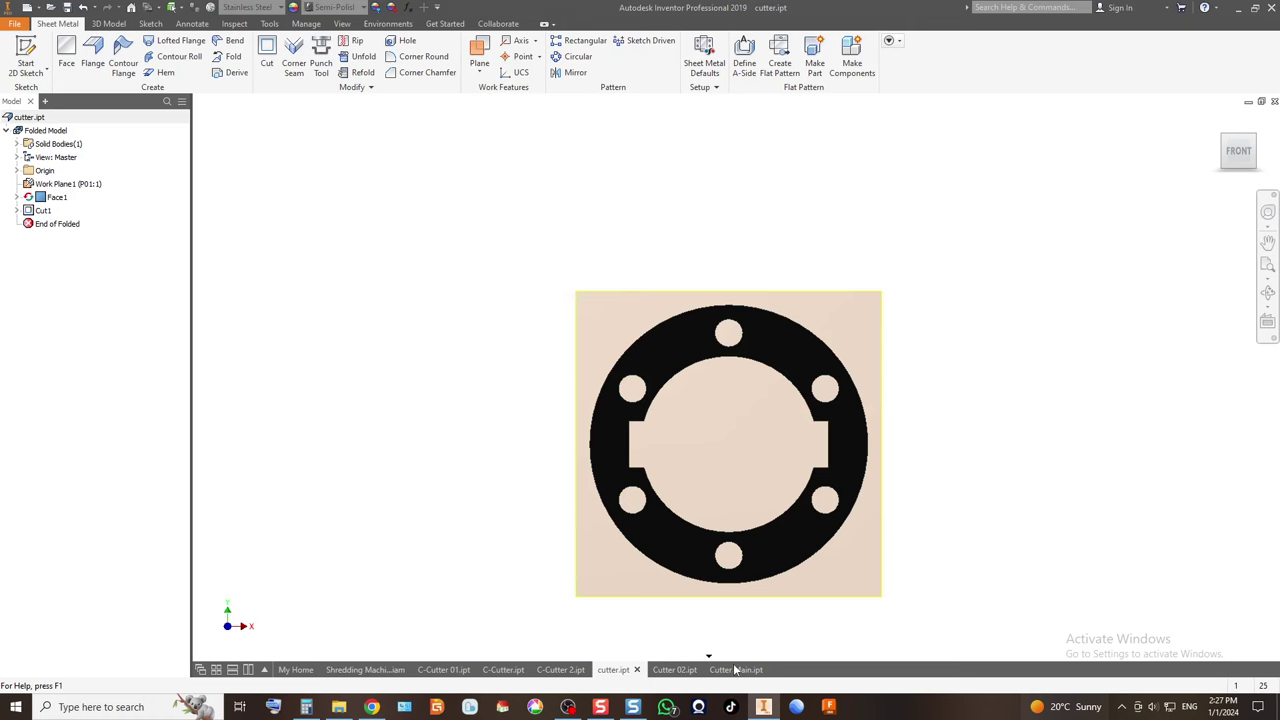
pyautogui.moveTo(735, 670); pyautogui.dragTo(735, 670)
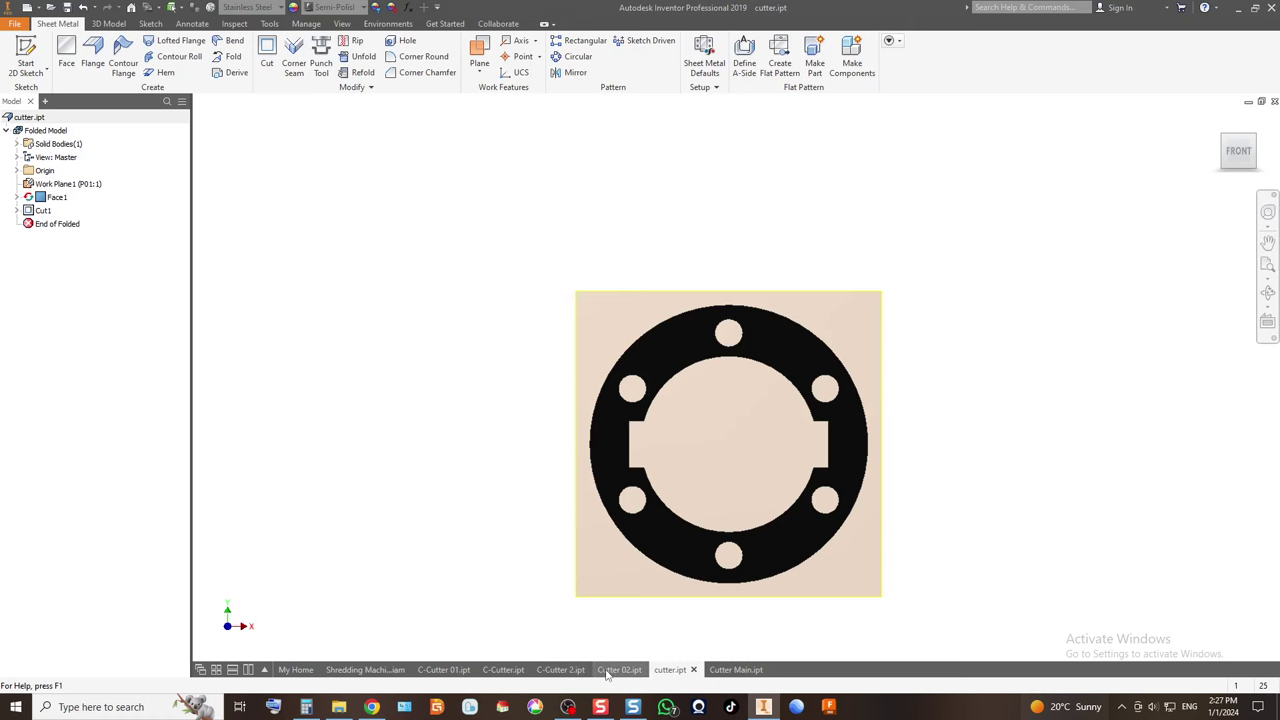
# Show the C-Cutter 2 and C-Cutter parts whole in front view, and place the C-Cutter document last in the open-document order.
pyautogui.click(560, 670)
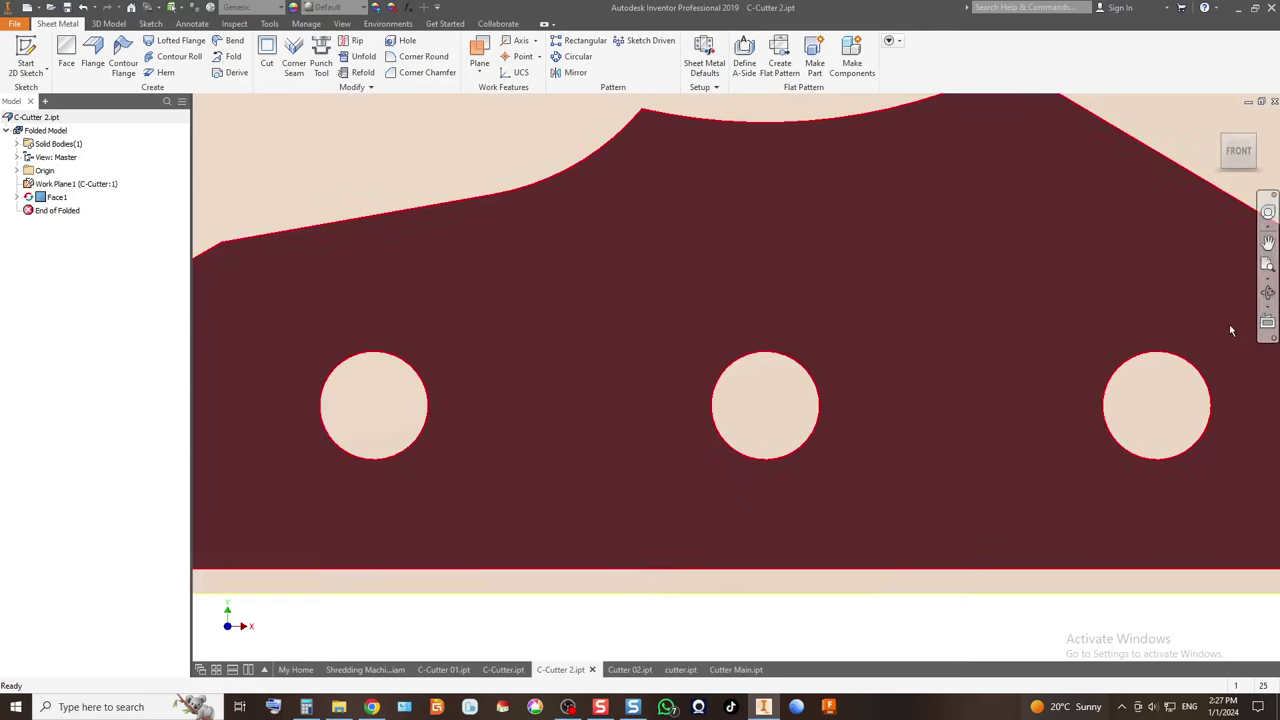
pyautogui.click(1238, 153)
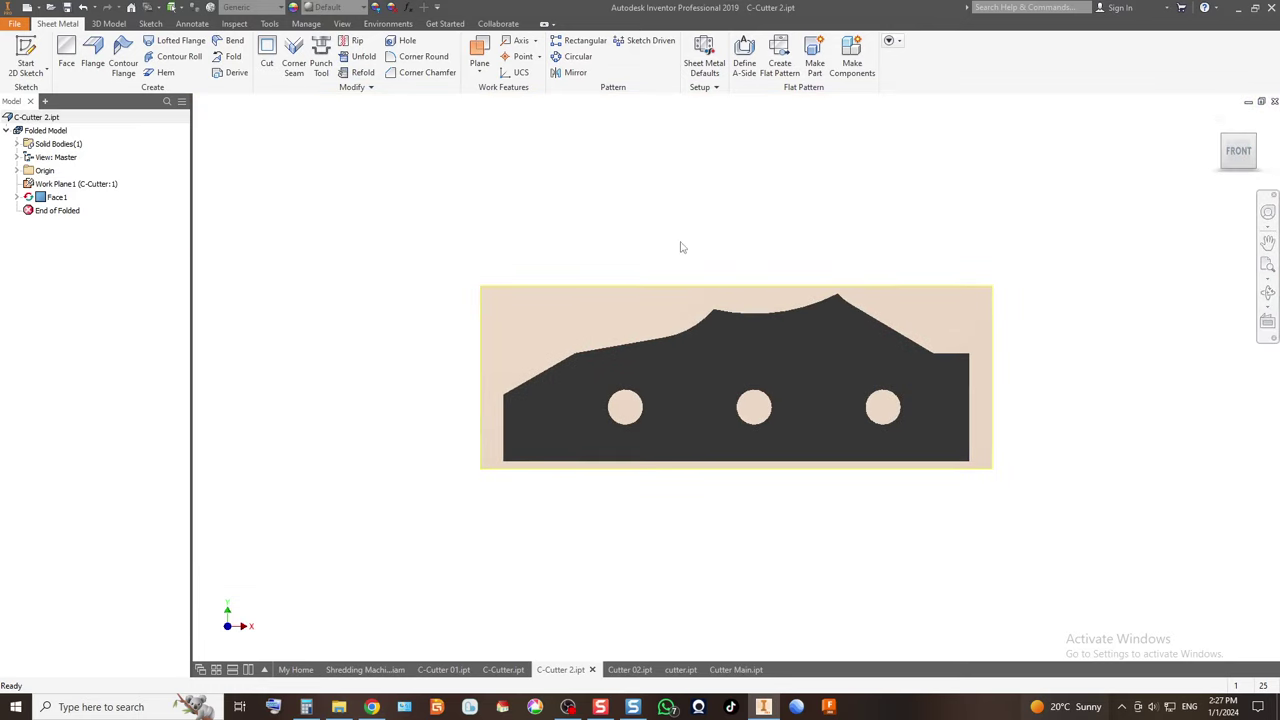
pyautogui.click(492, 672)
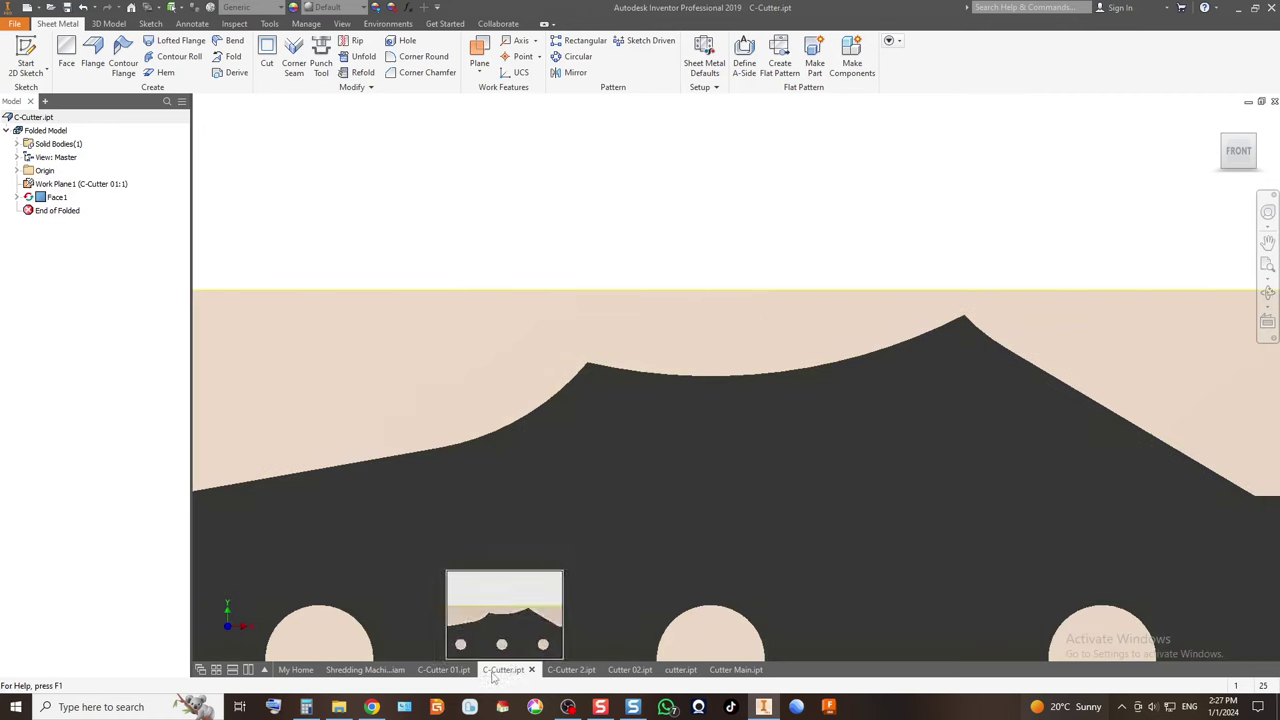
pyautogui.click(1238, 152)
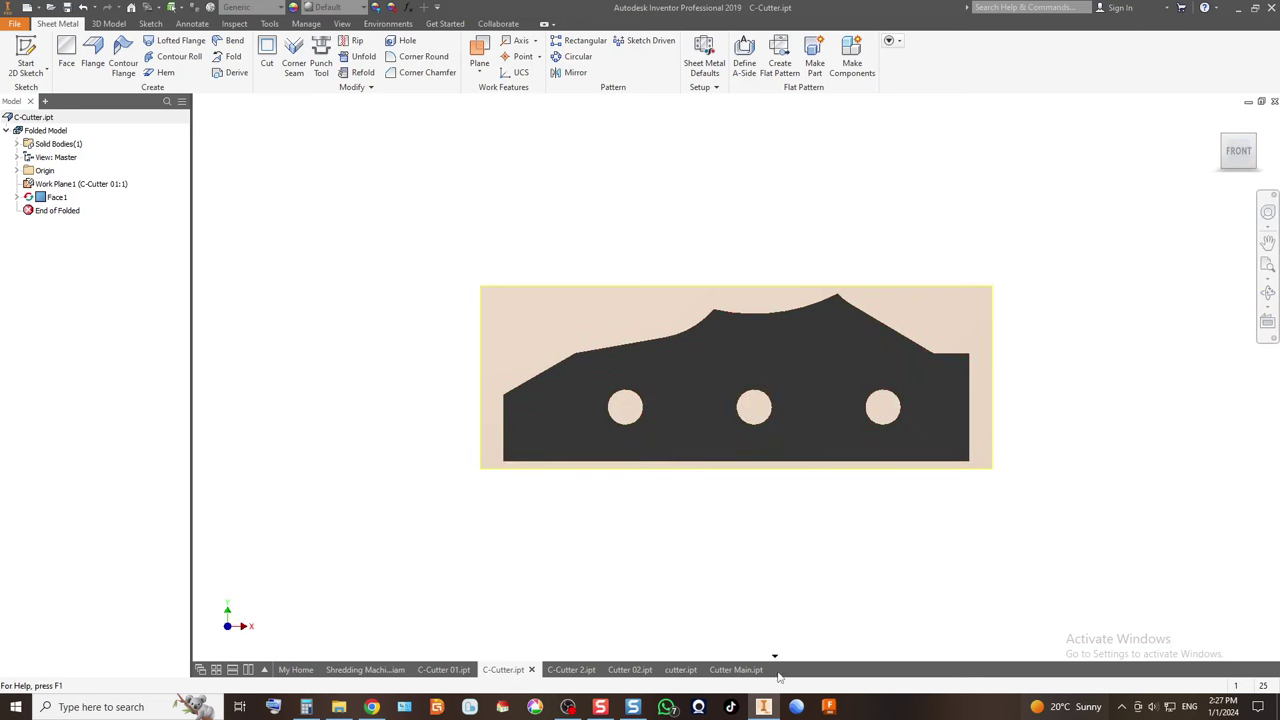
pyautogui.click(571, 670)
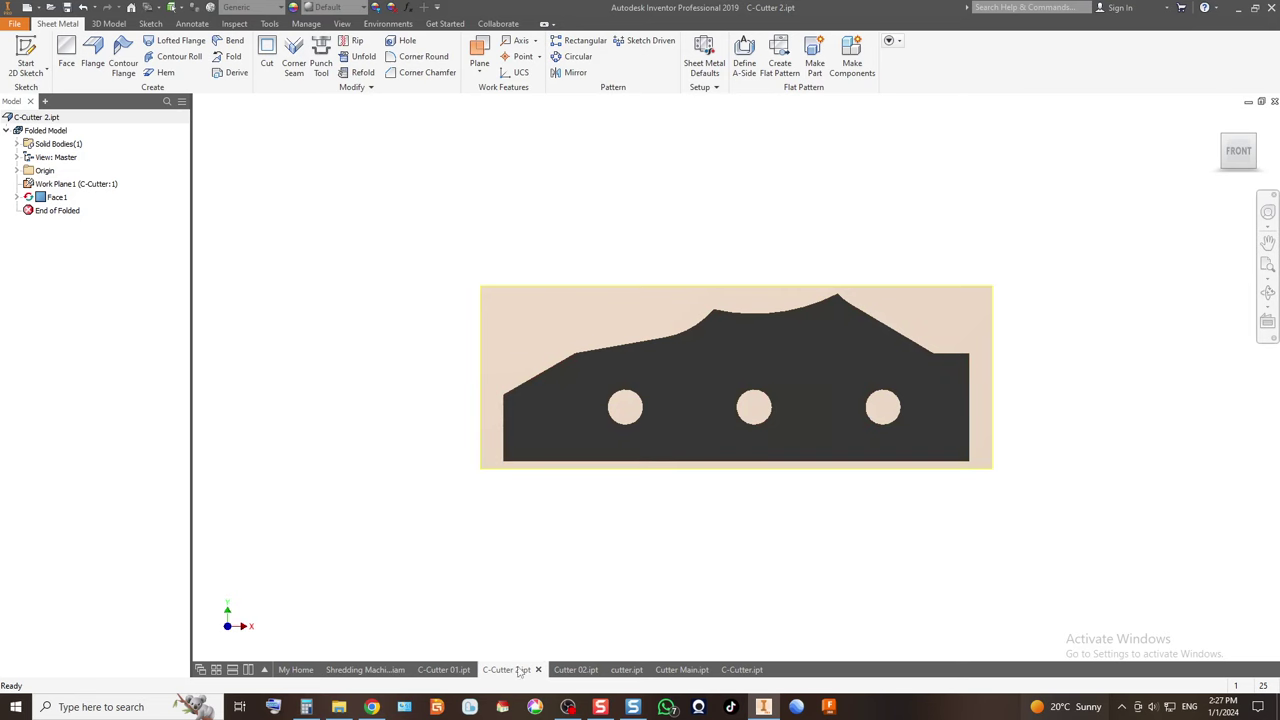
# Examine the C-Cutter 01 part's whole profile from the front and in the isometric view.
pyautogui.click(436, 676)
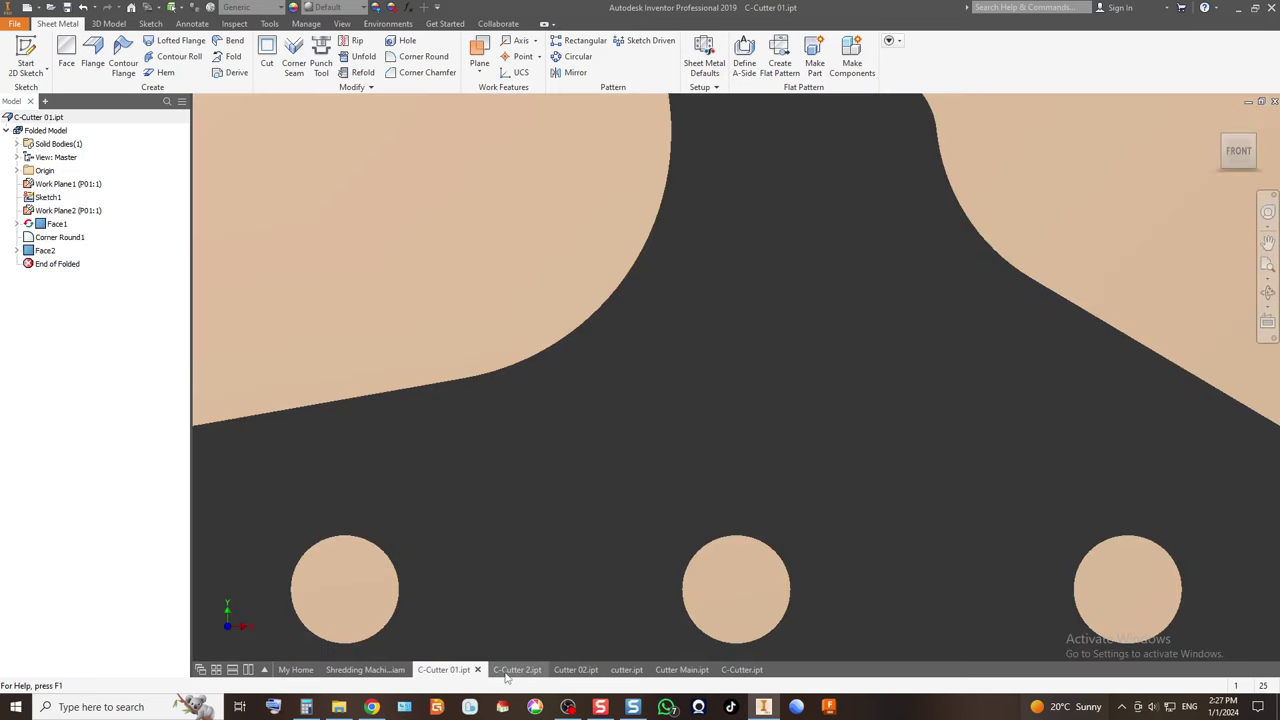
pyautogui.click(505, 673)
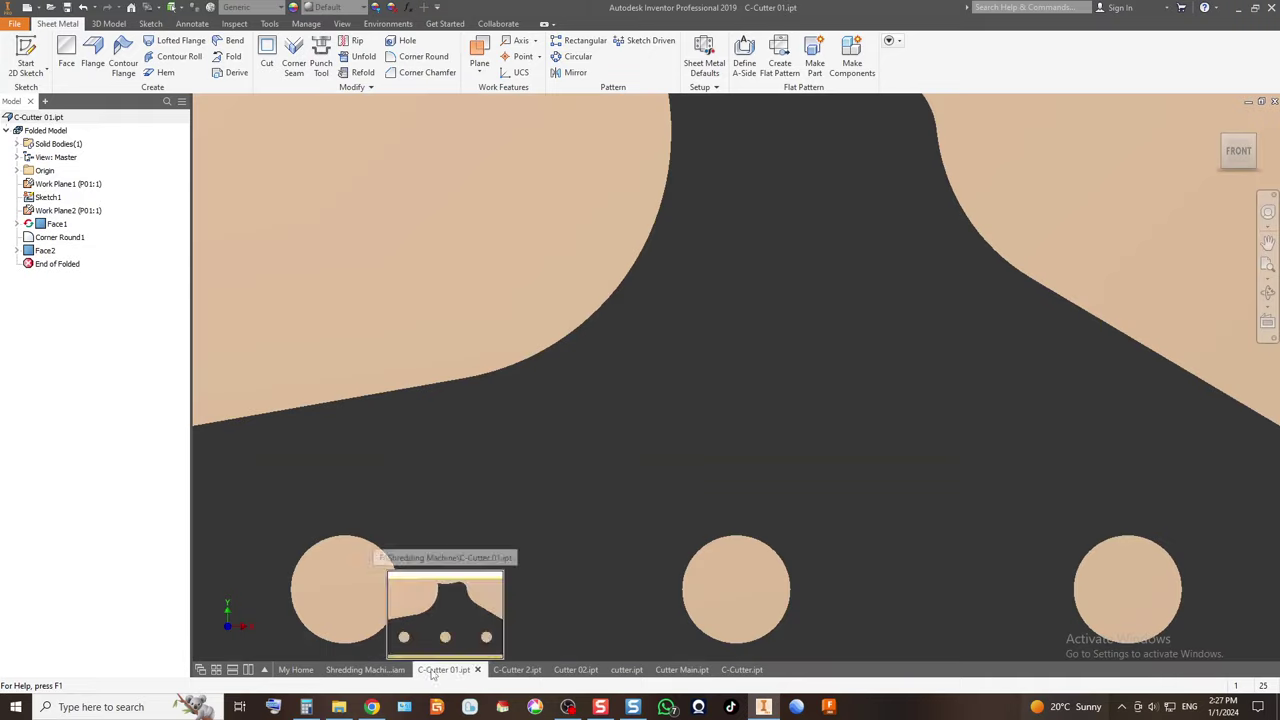
pyautogui.click(437, 673)
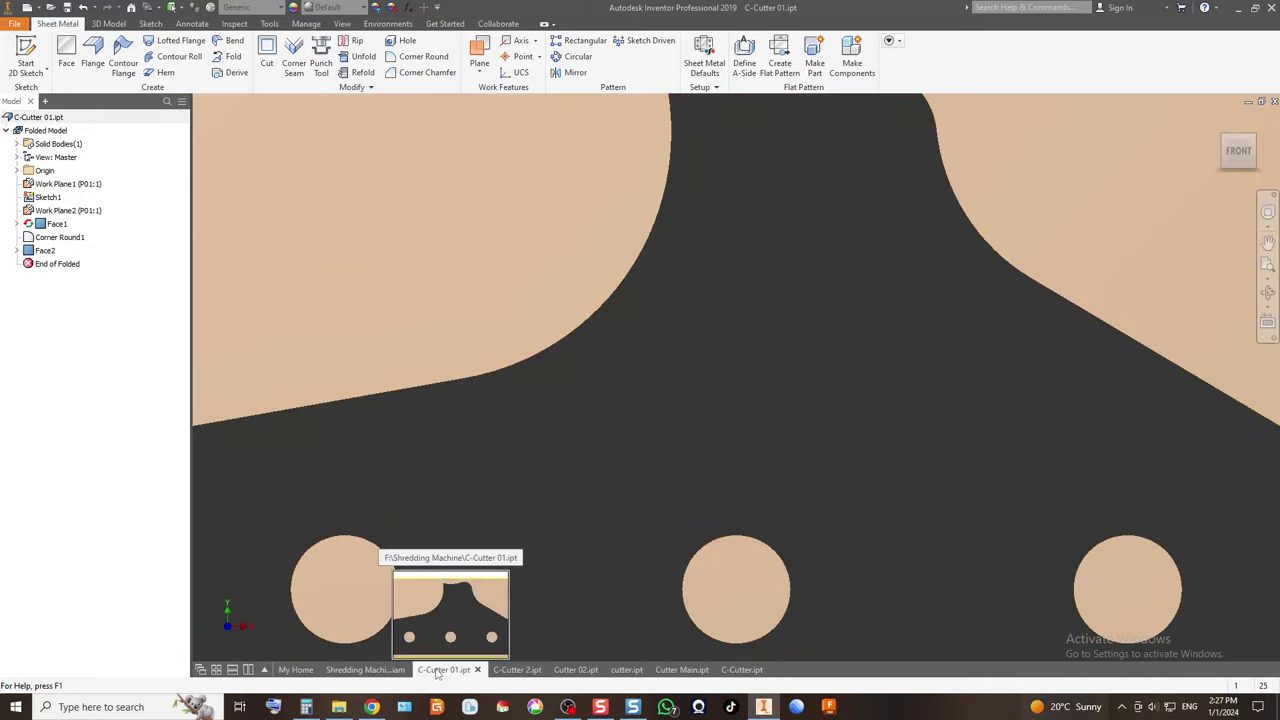
pyautogui.press('Home')
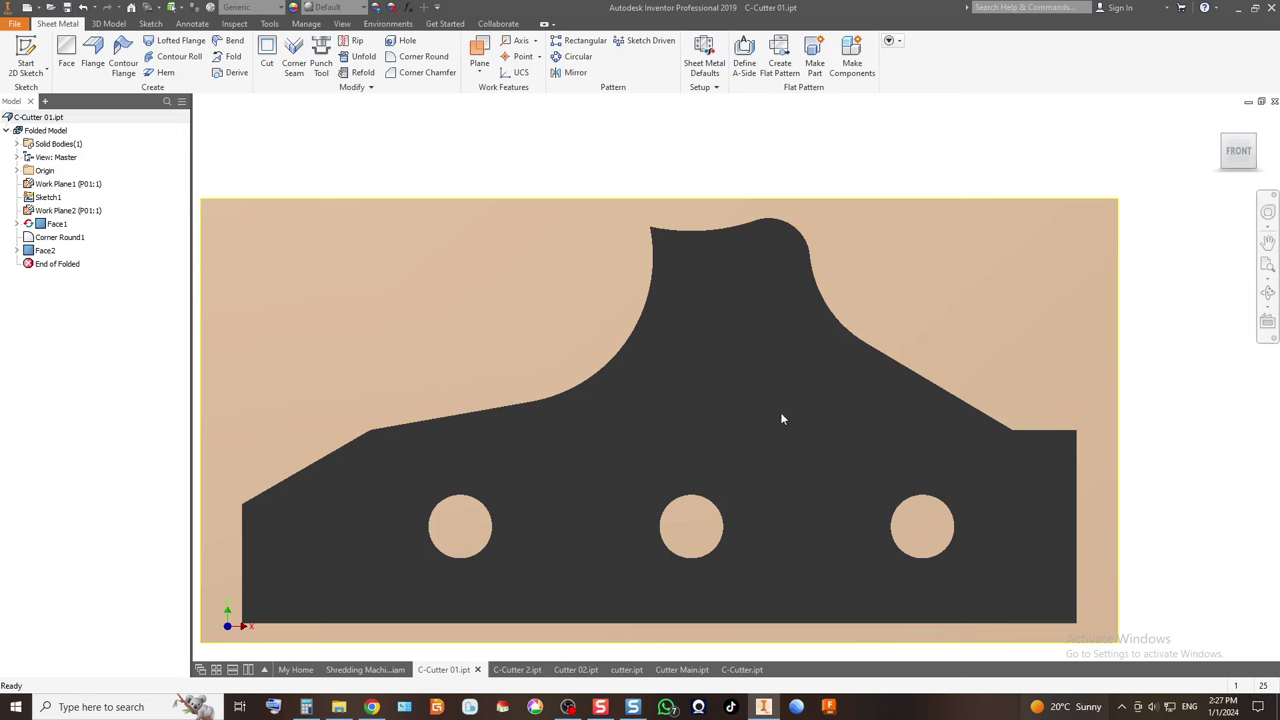
pyautogui.click(1258, 140)
pyautogui.scroll(5, 786, 333)
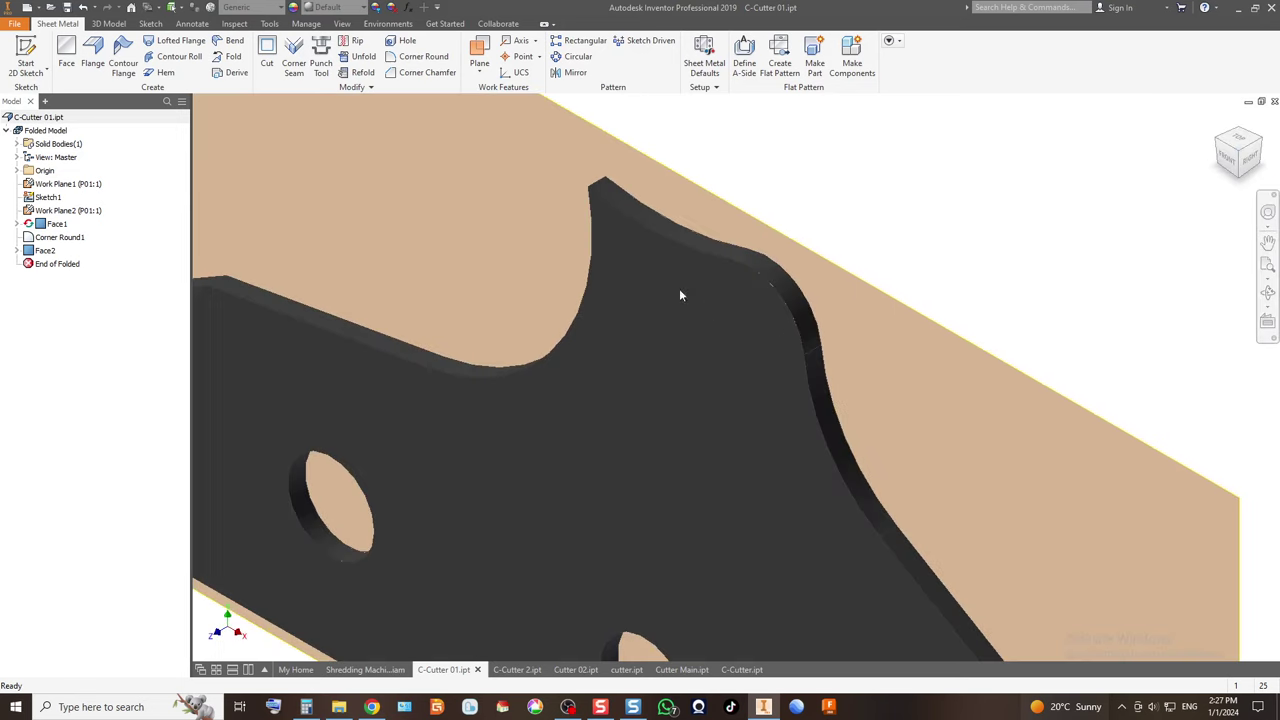
pyautogui.scroll(-5, 679, 295)
# Check the sheet metal default thickness of C-Cutter 01 and of C-Cutter 2.
pyautogui.click(704, 58)
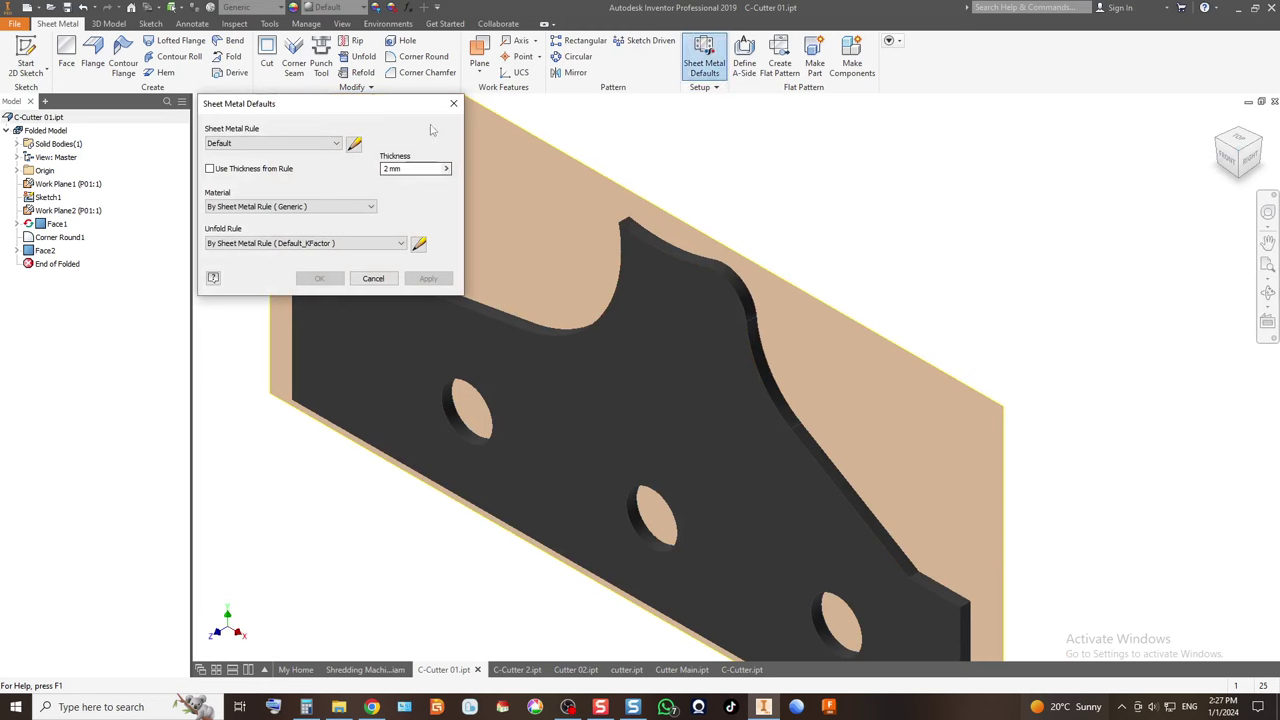
pyautogui.click(453, 103)
pyautogui.click(515, 669)
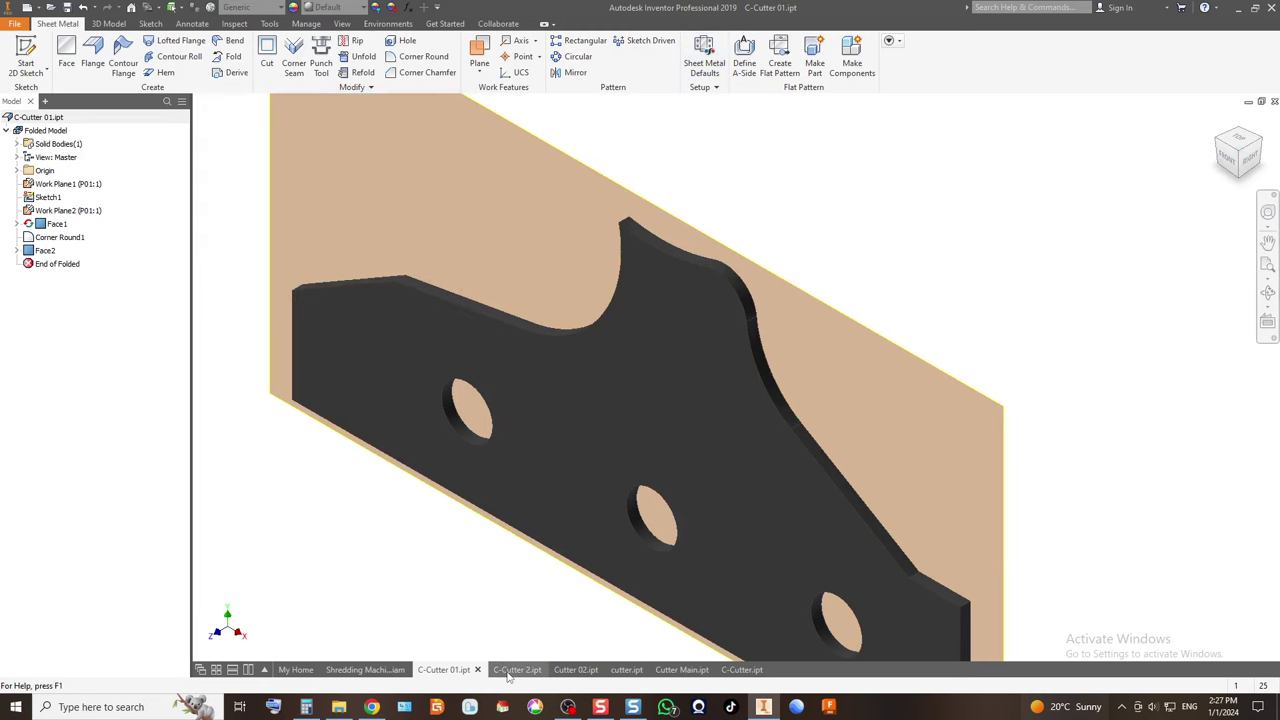
pyautogui.click(704, 58)
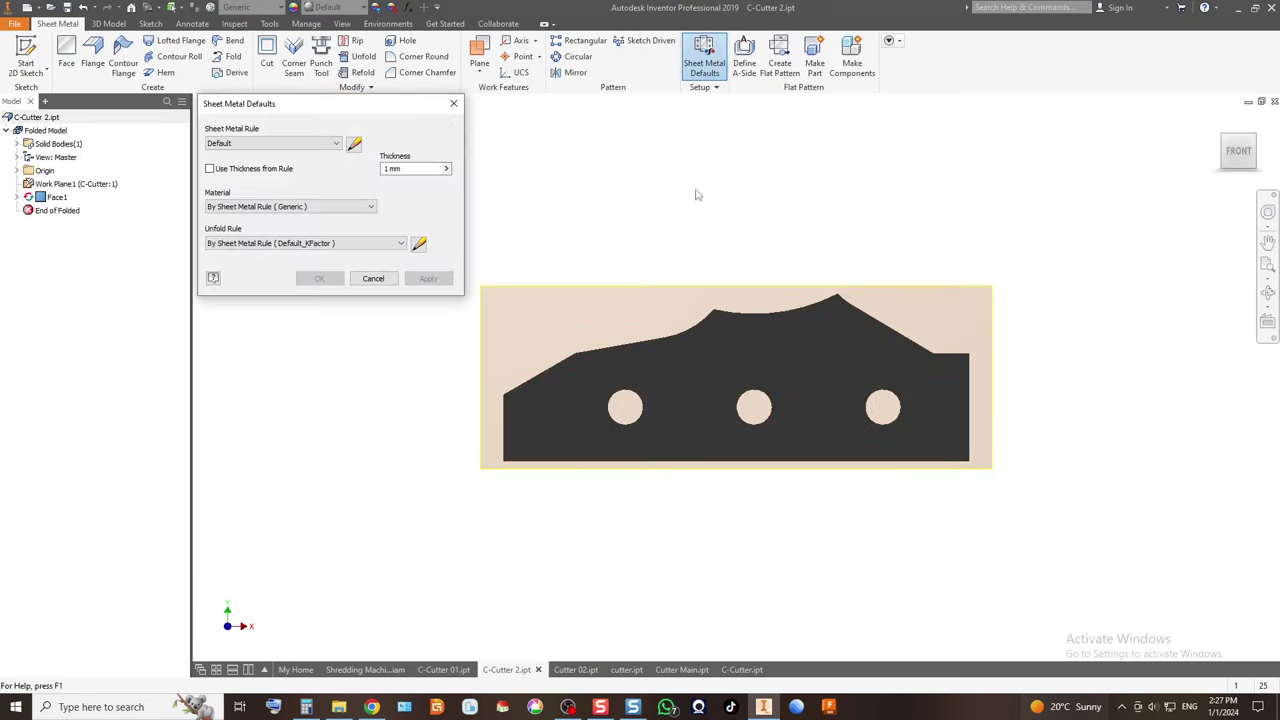
pyautogui.click(453, 103)
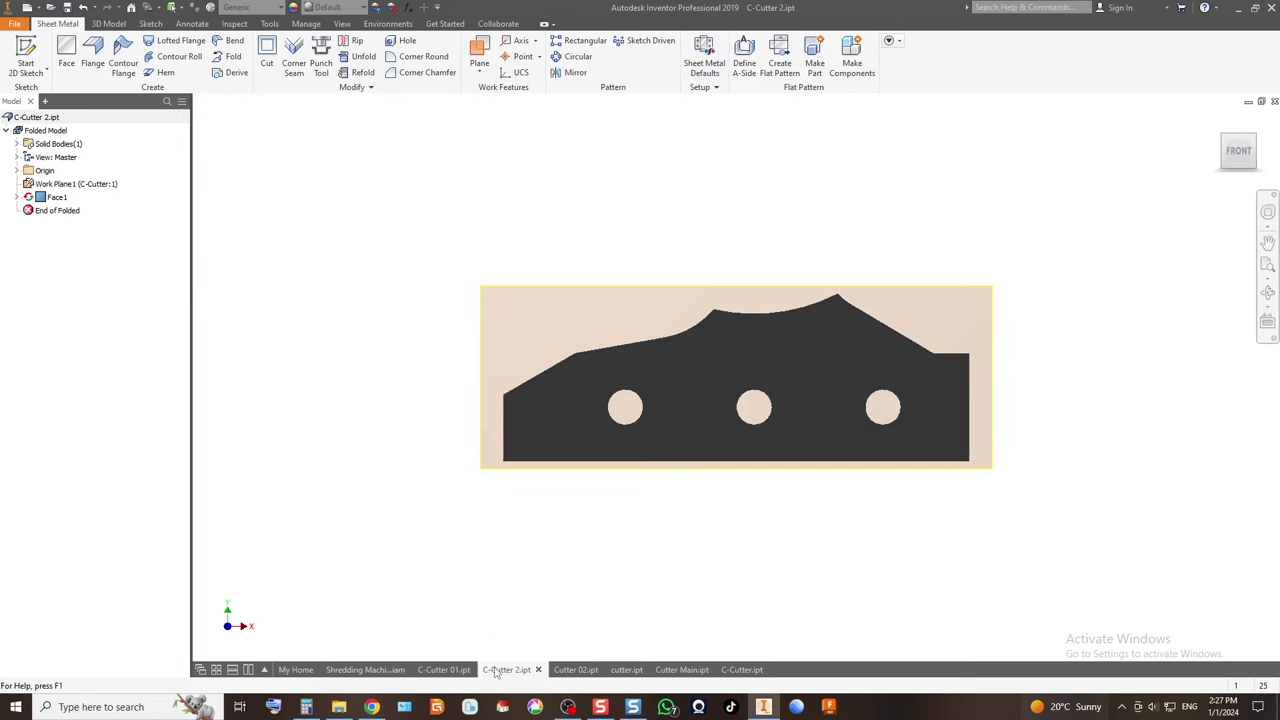
# Place the C-Cutter 2 document ahead of C-Cutter 01 in the open-document order, and show the C-Cutter part.
pyautogui.moveTo(478, 672)
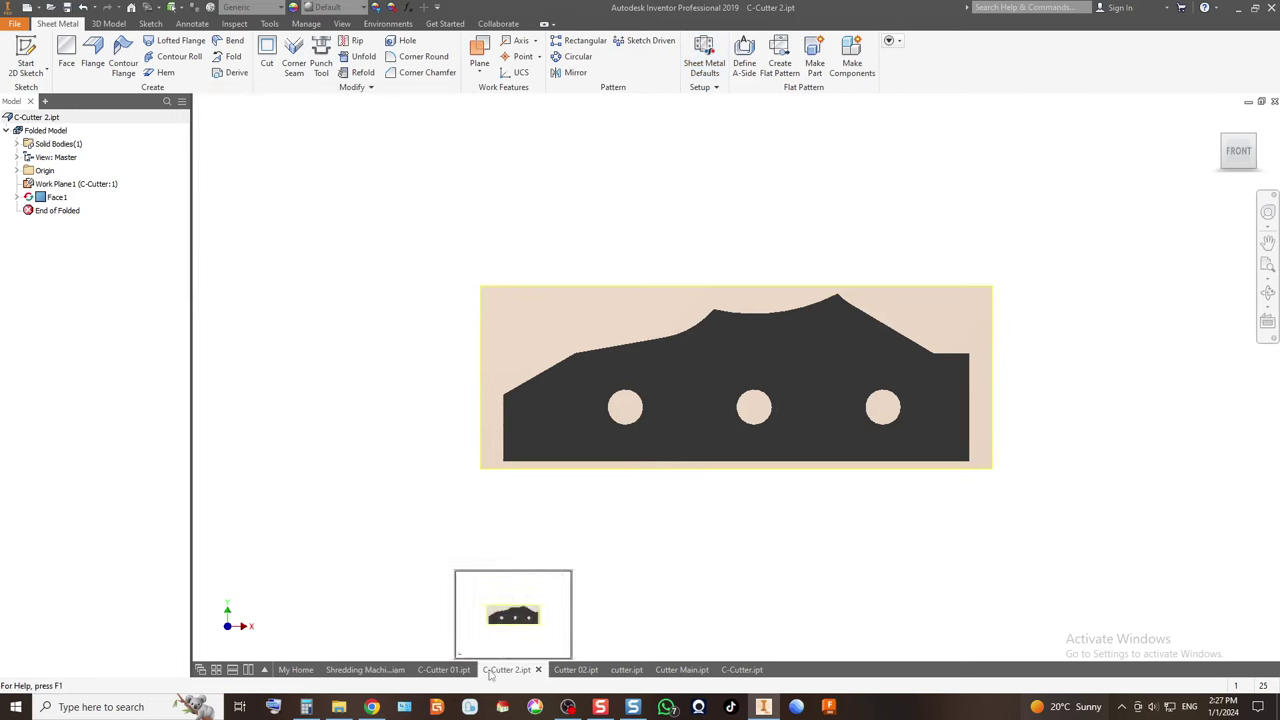
pyautogui.moveTo(424, 674); pyautogui.dragTo(428, 674)
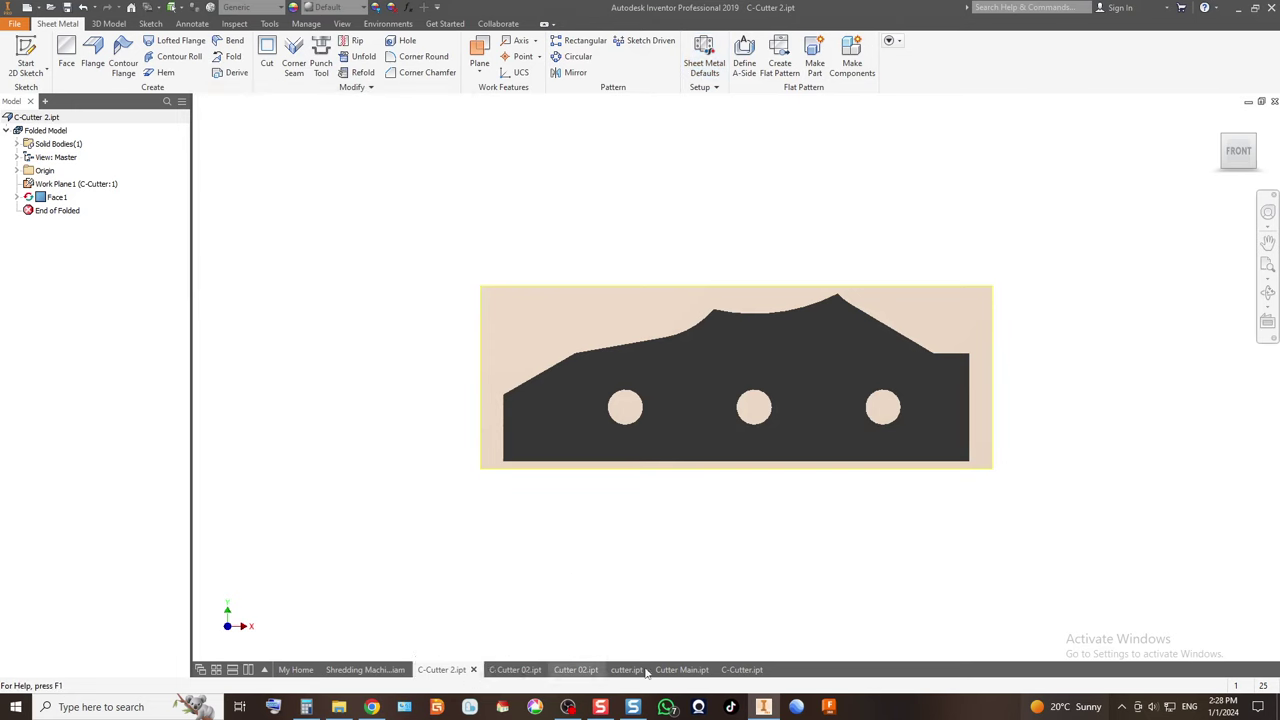
pyautogui.click(740, 670)
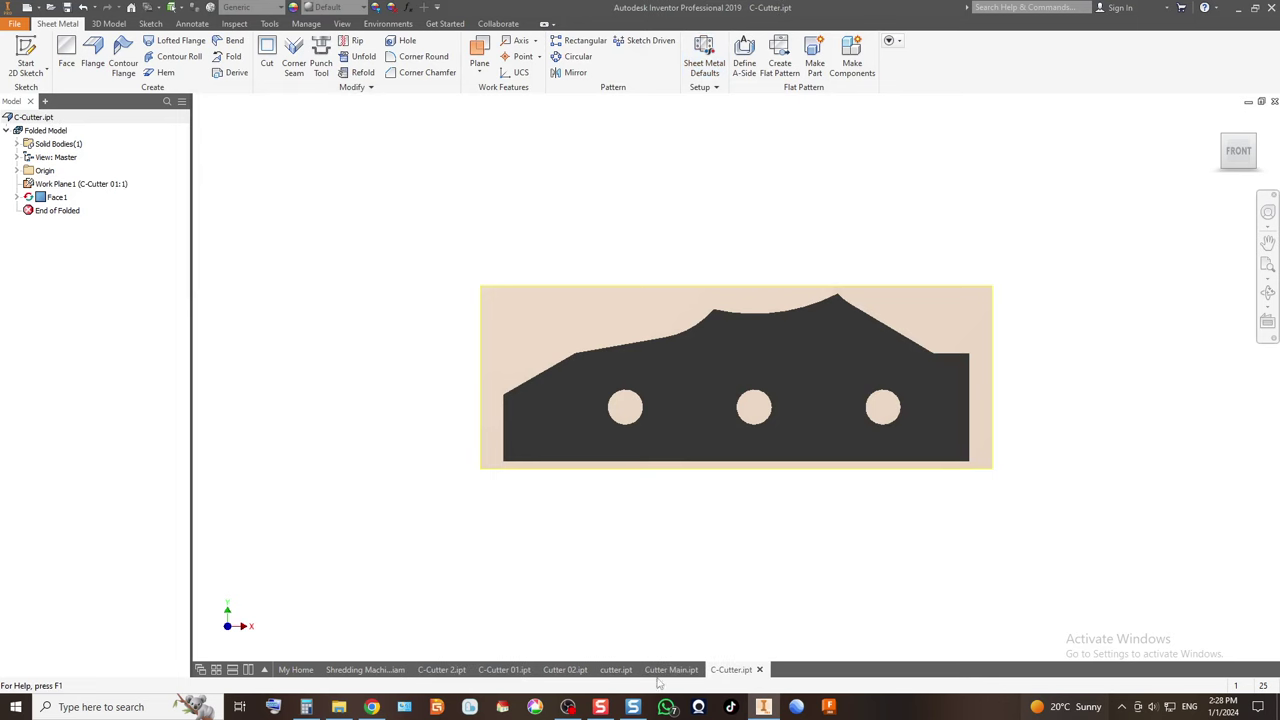
pyautogui.moveTo(663, 678)
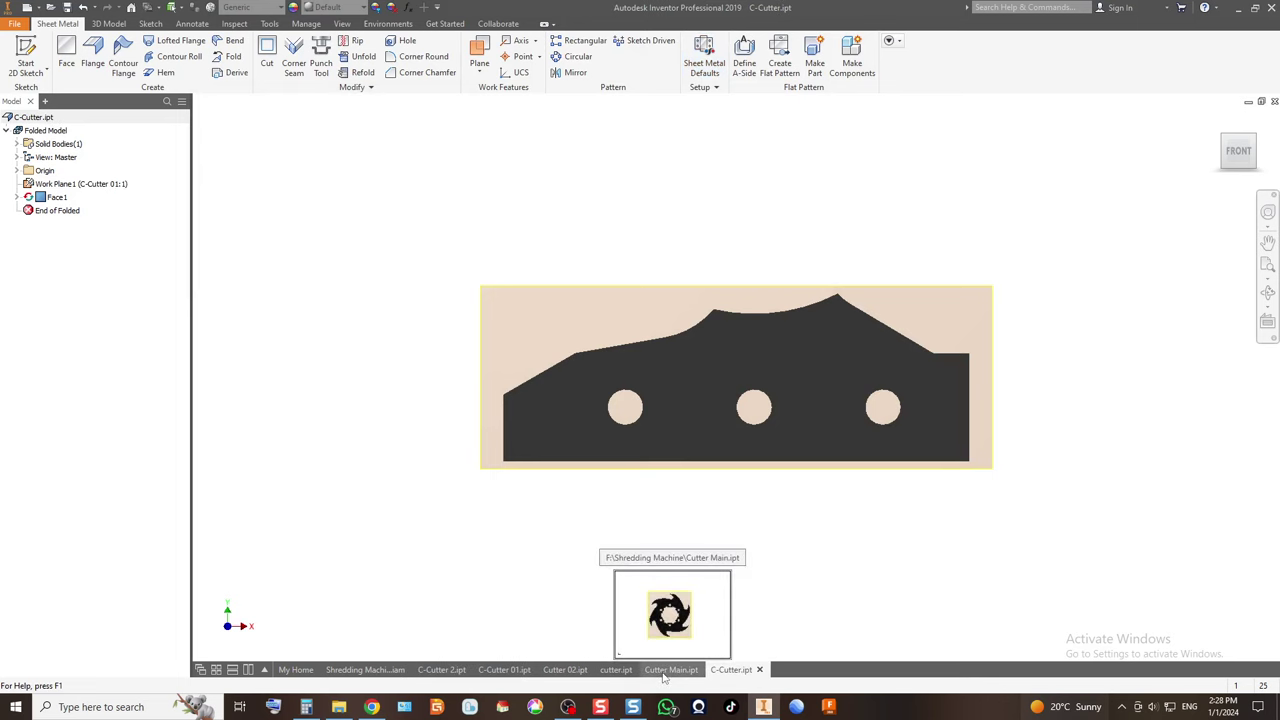
# Return to the C-Cutter 2 part and recheck its sheet metal default thickness.
pyautogui.click(425, 671)
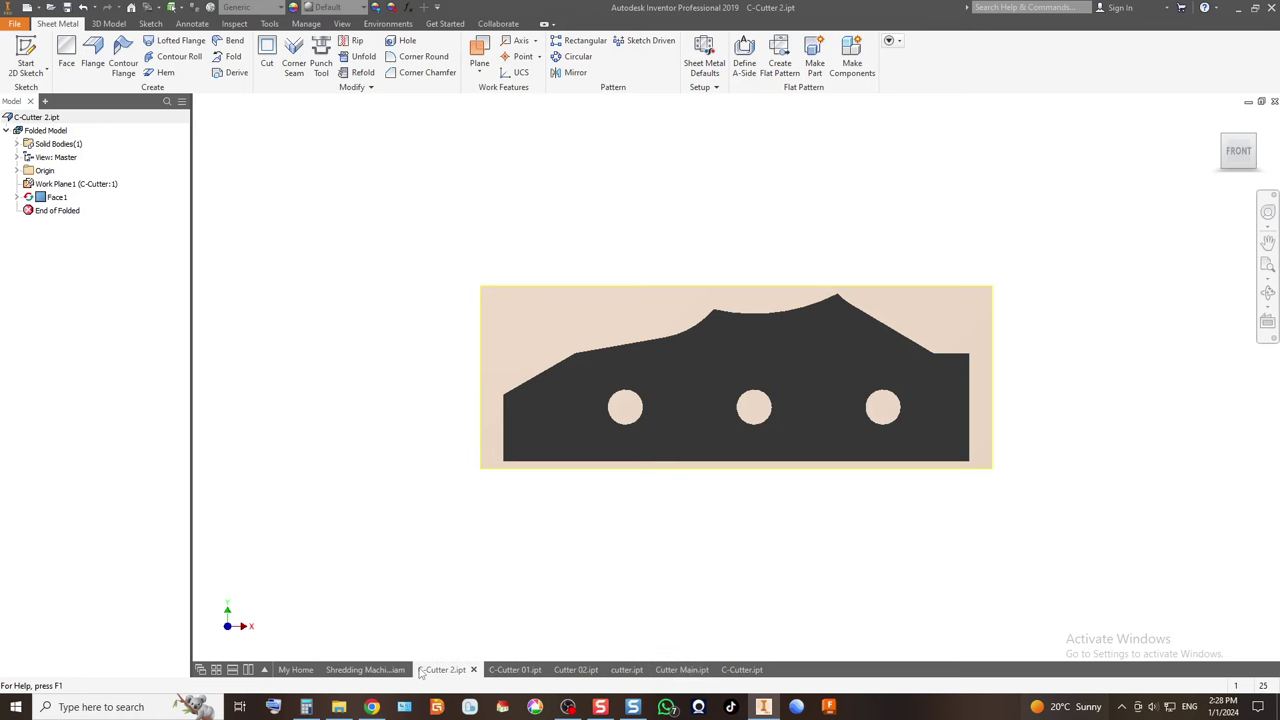
pyautogui.click(704, 58)
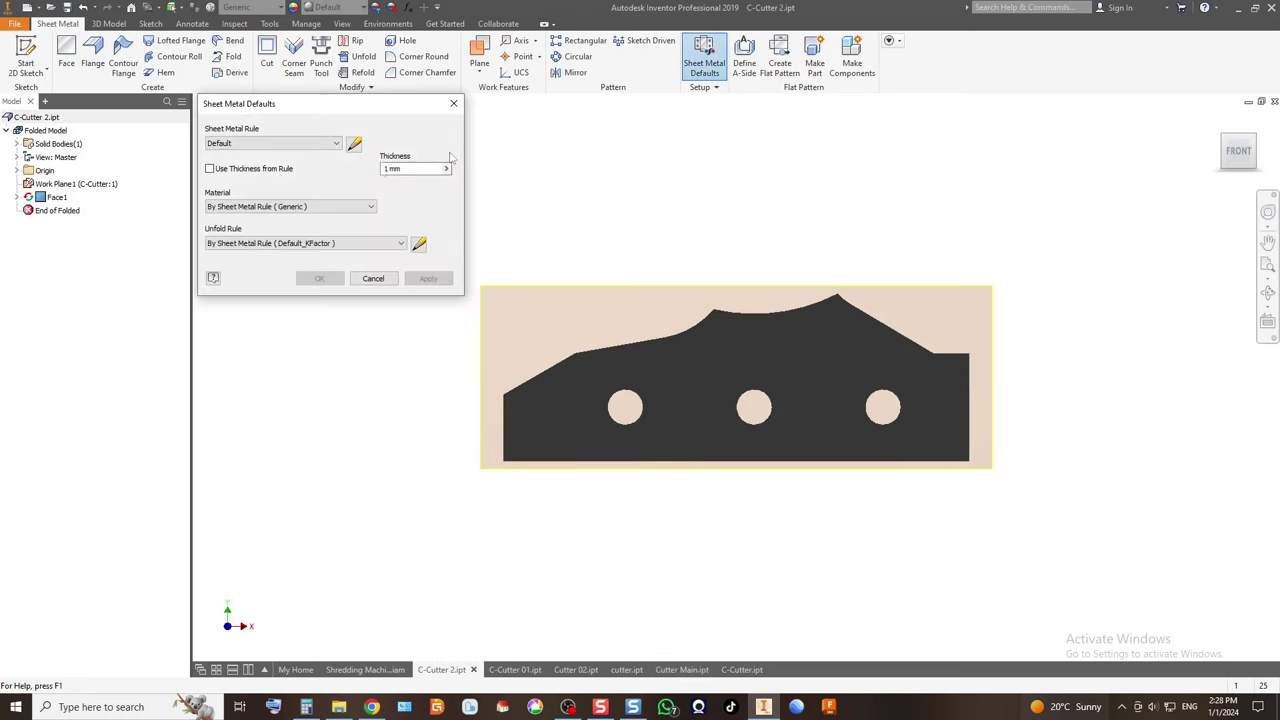
pyautogui.click(453, 103)
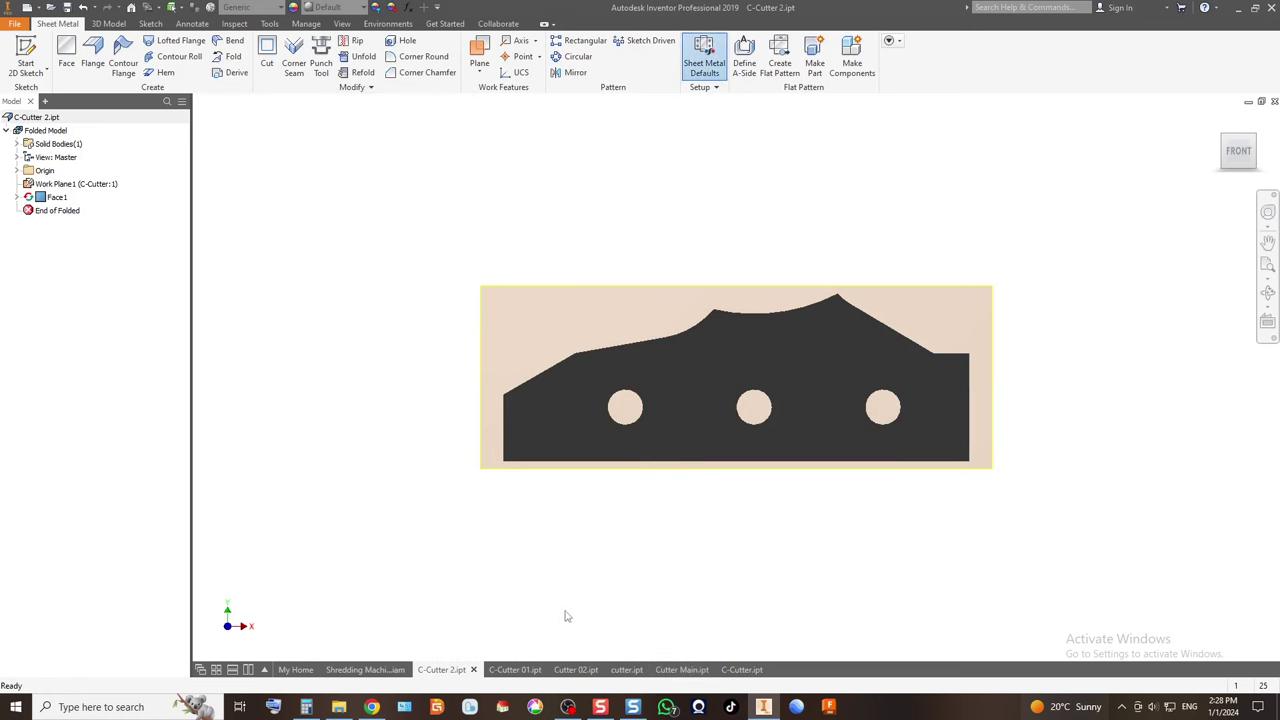
# Check the sheet metal default thickness of the C-Cutter 01 part and of the Cutter 02 part.
pyautogui.click(505, 670)
pyautogui.click(704, 58)
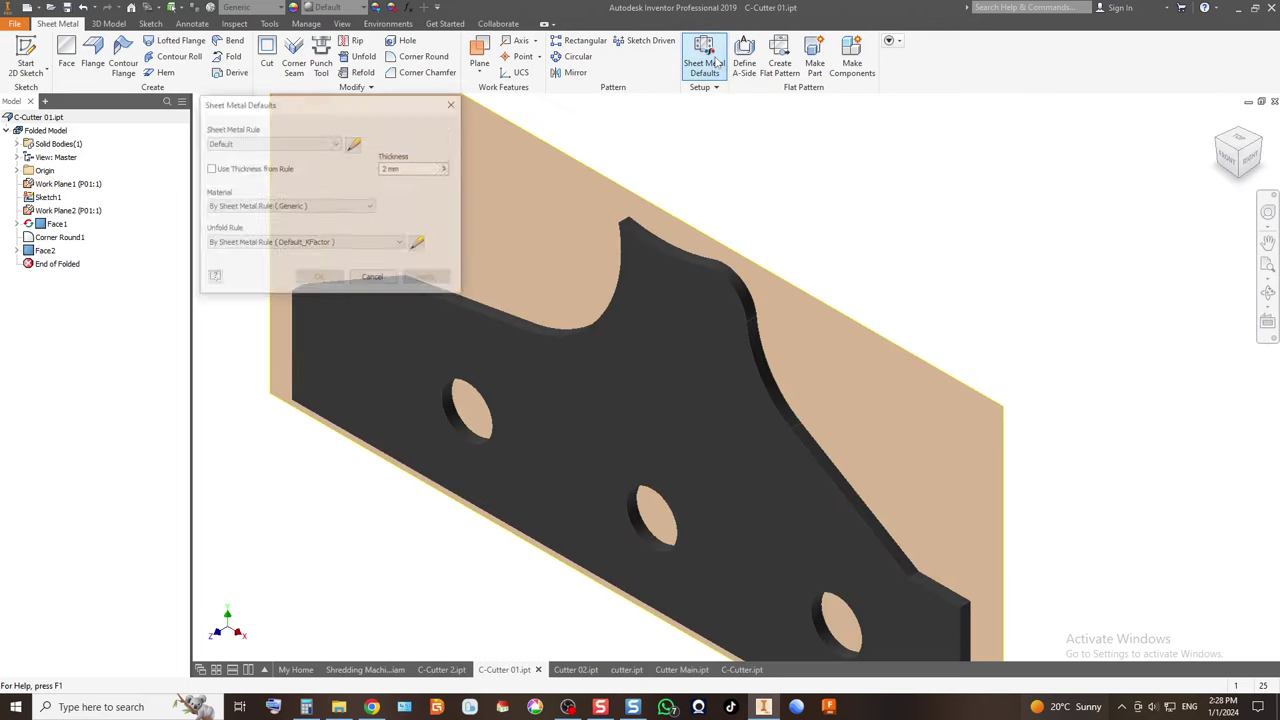
pyautogui.click(453, 103)
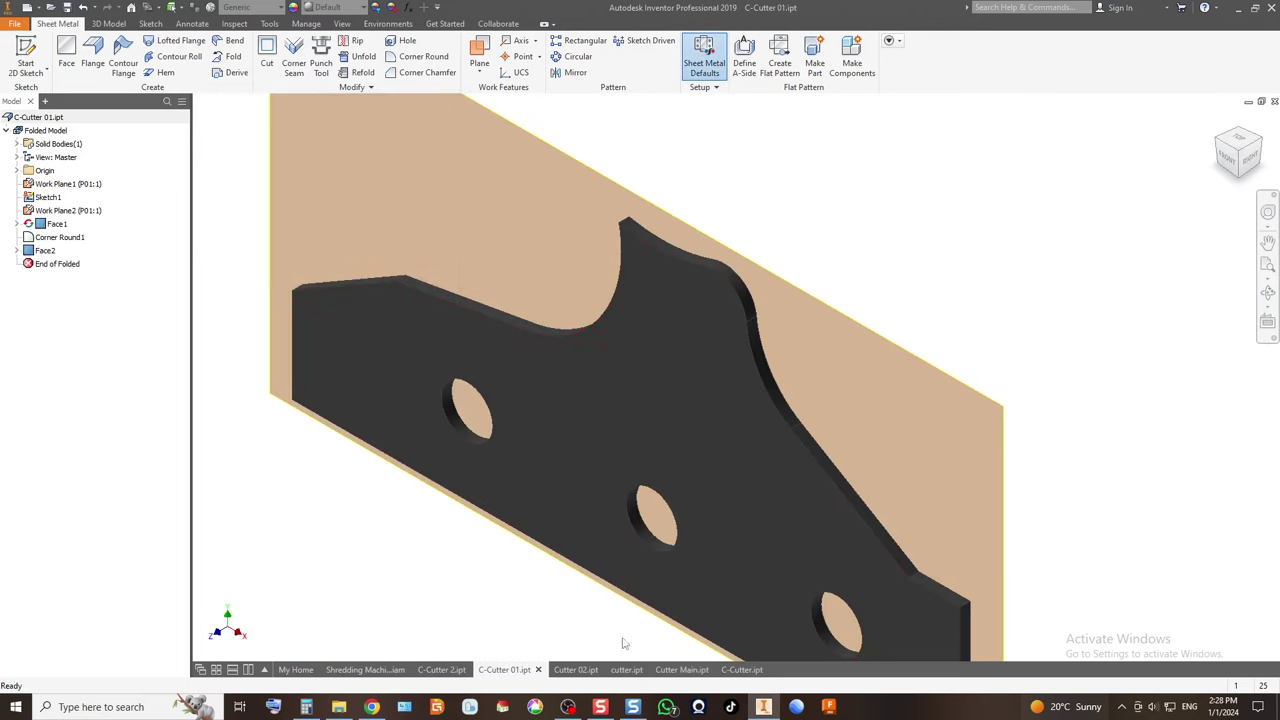
pyautogui.click(576, 670)
pyautogui.click(704, 58)
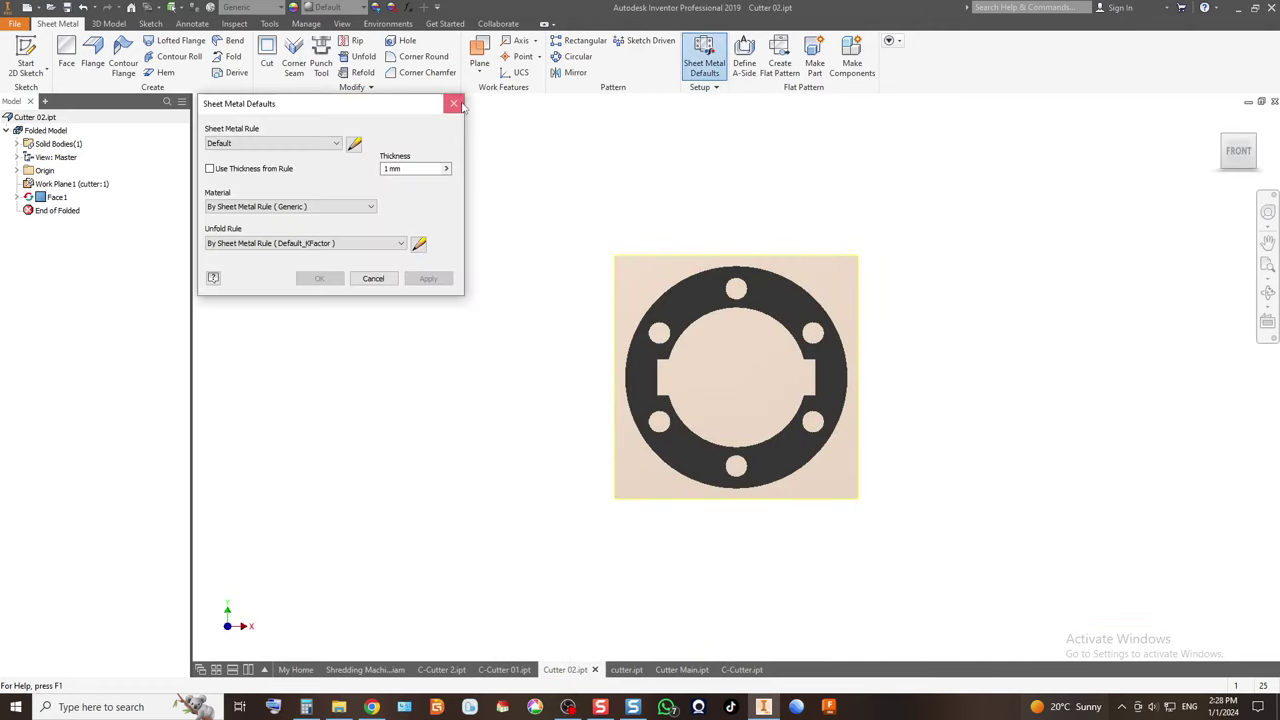
pyautogui.click(453, 103)
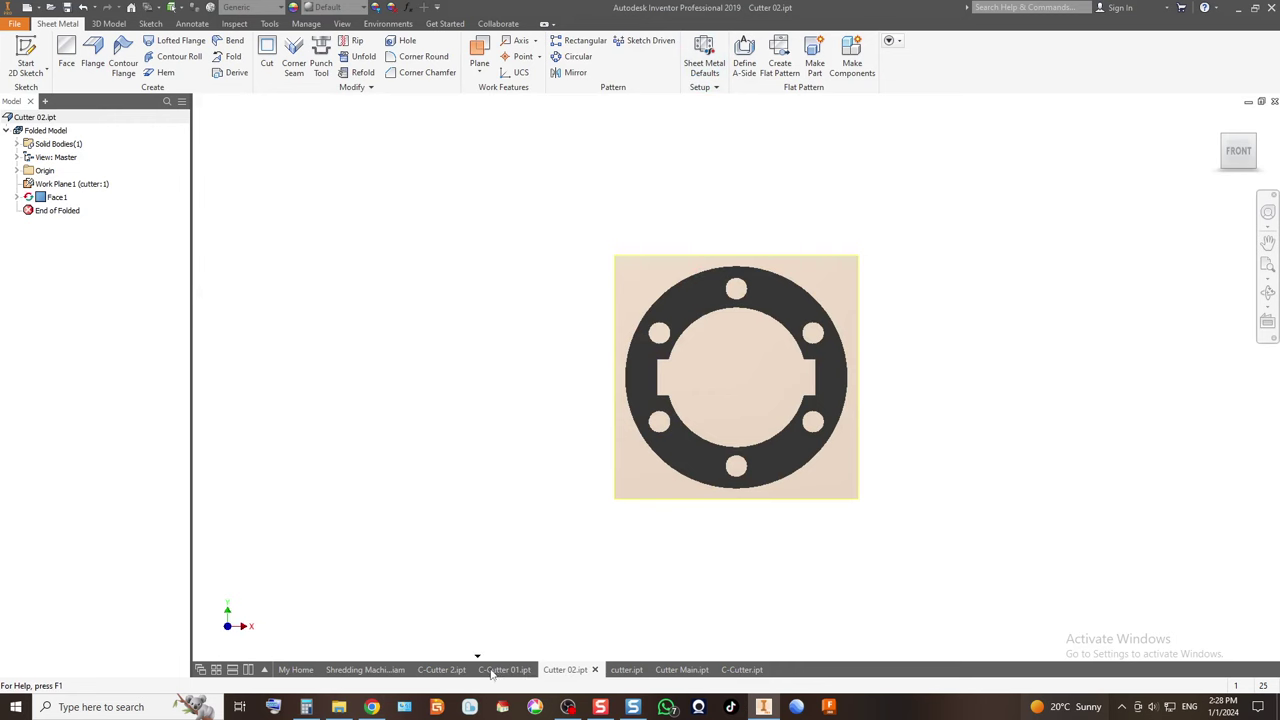
# Place the C-Cutter 01 document behind Cutter 02 in the open-document order and preview the other open parts.
pyautogui.moveTo(491, 673); pyautogui.dragTo(562, 668)
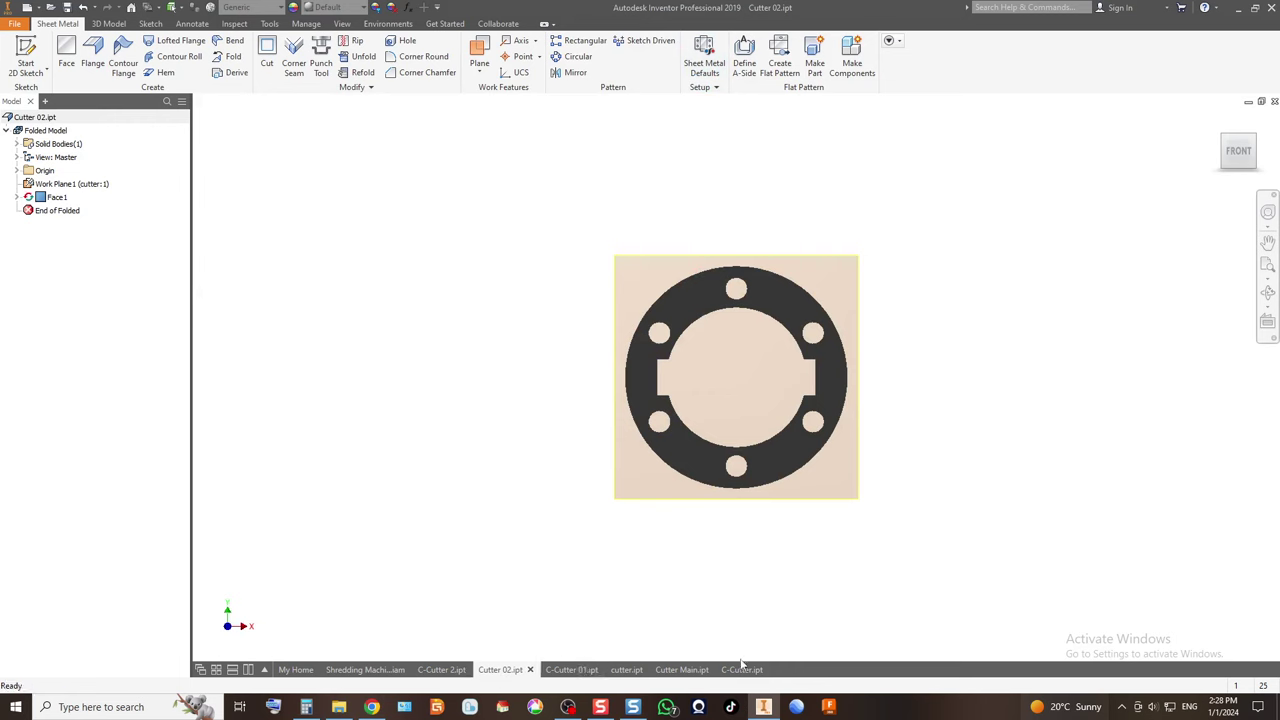
pyautogui.moveTo(745, 679)
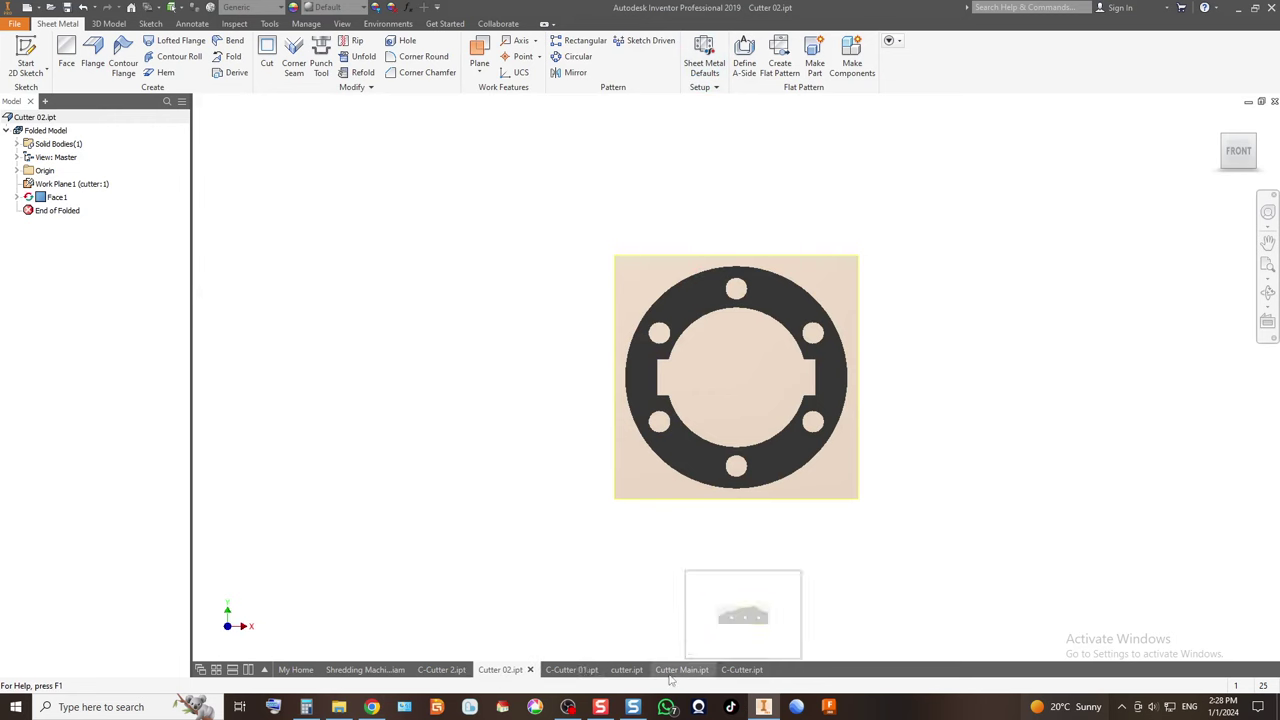
pyautogui.moveTo(578, 677)
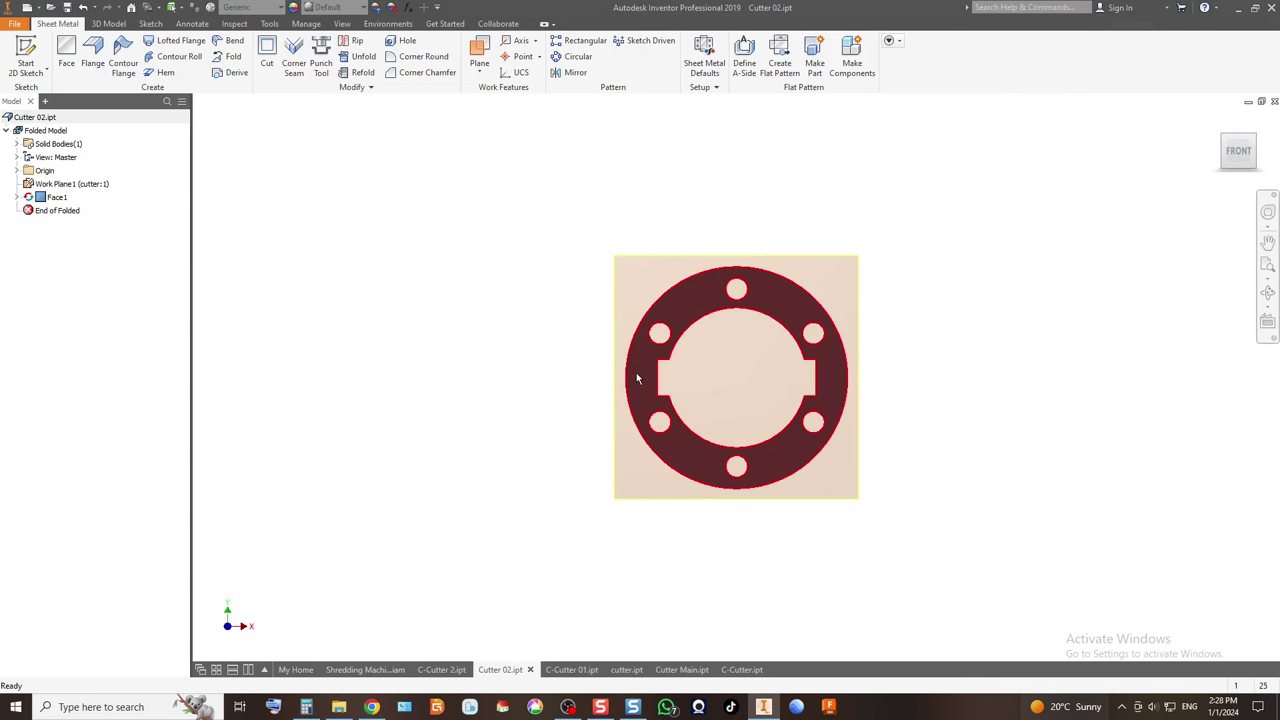
# Start exporting the C-Cutter 2 front face as AutoCAD DXF, and create and open a "DXF Laser" folder inside Shredding Machine.
pyautogui.click(441, 669)
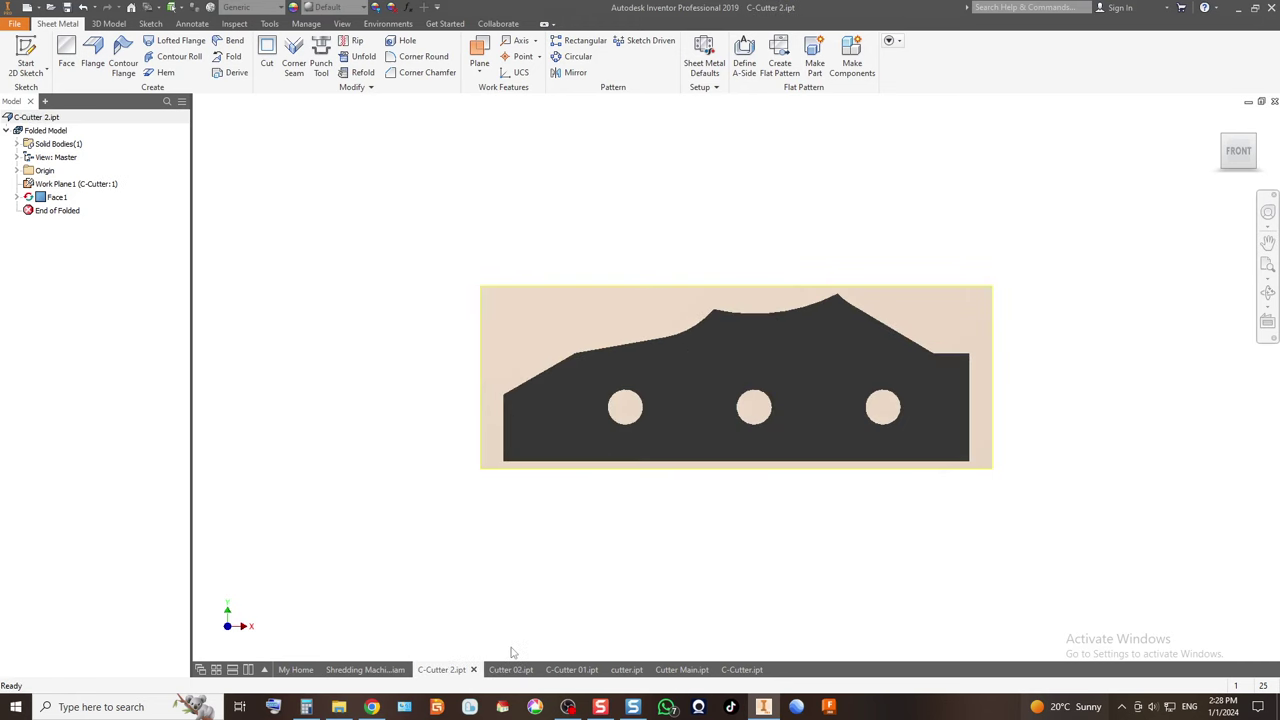
pyautogui.rightClick(570, 411)
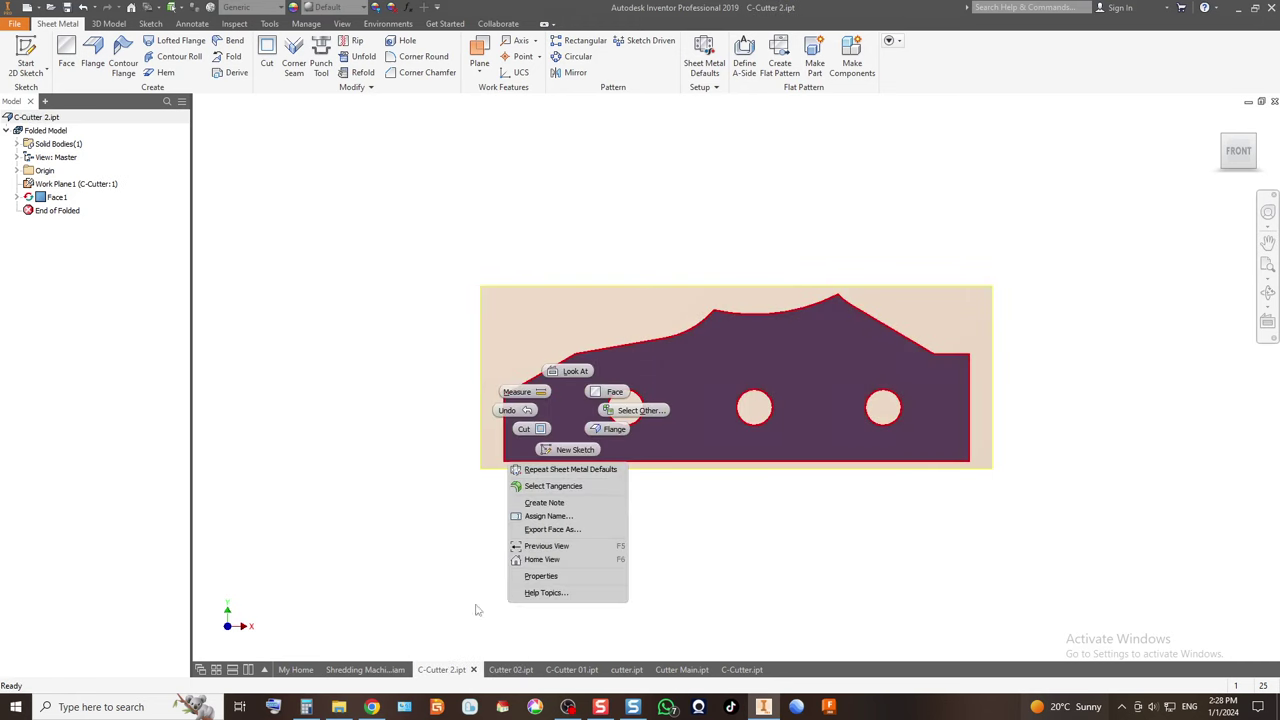
pyautogui.click(553, 530)
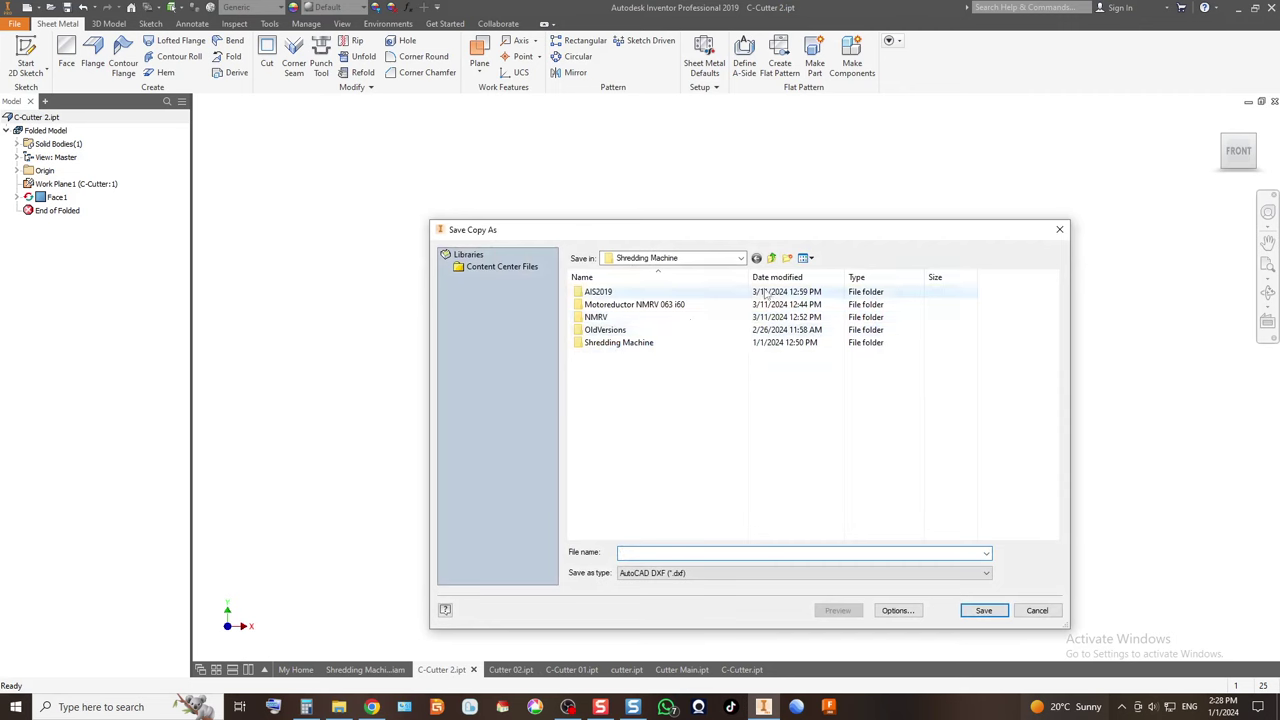
pyautogui.rightClick(647, 454)
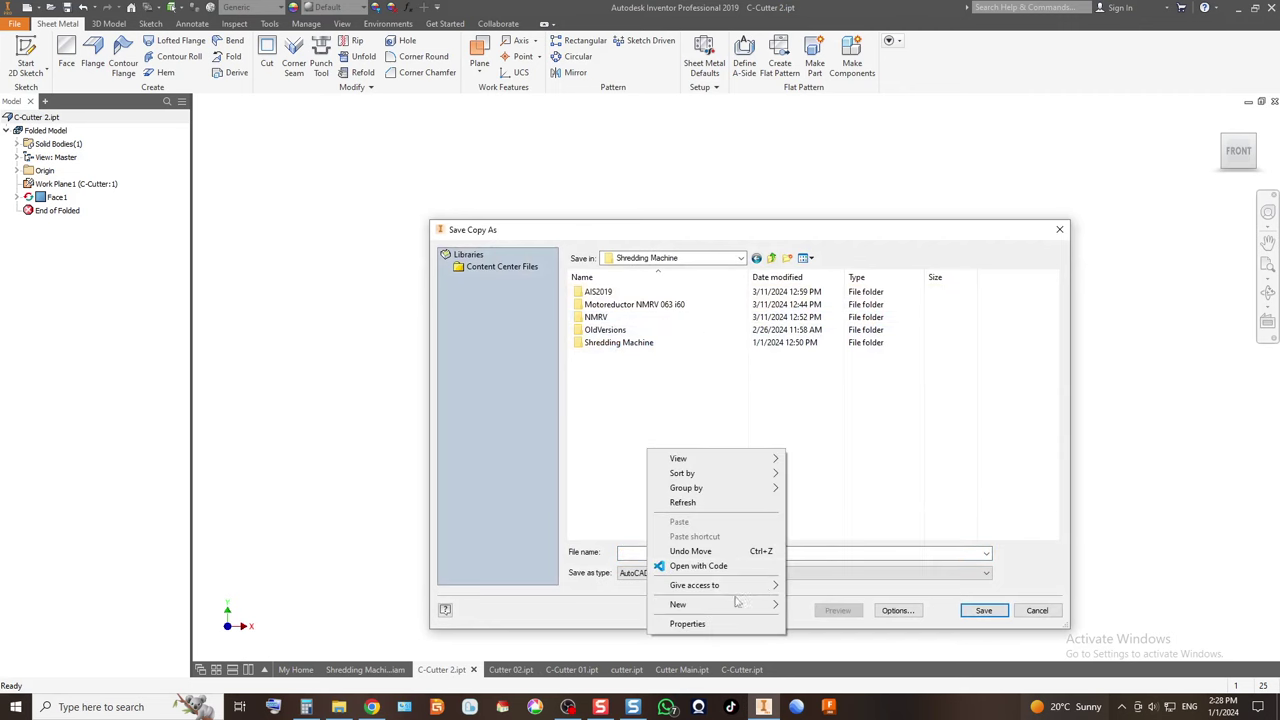
pyautogui.moveTo(749, 604)
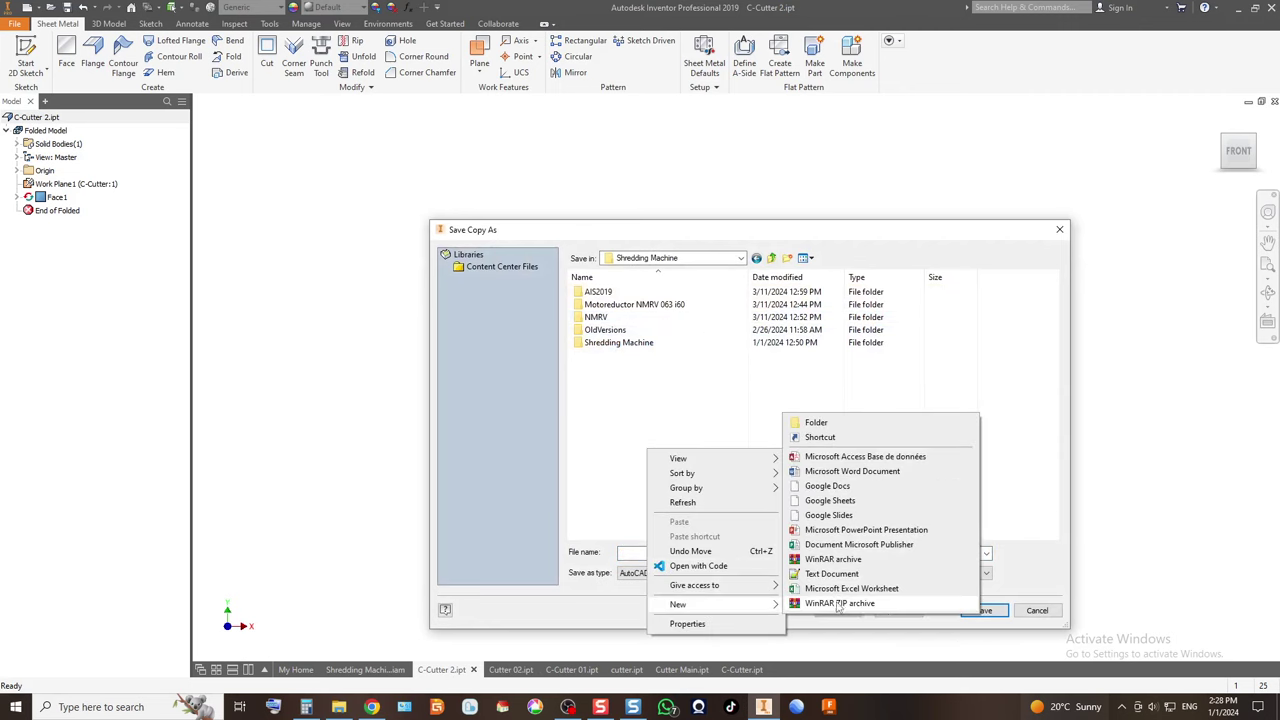
pyautogui.click(814, 422)
pyautogui.write('DXF Laser')
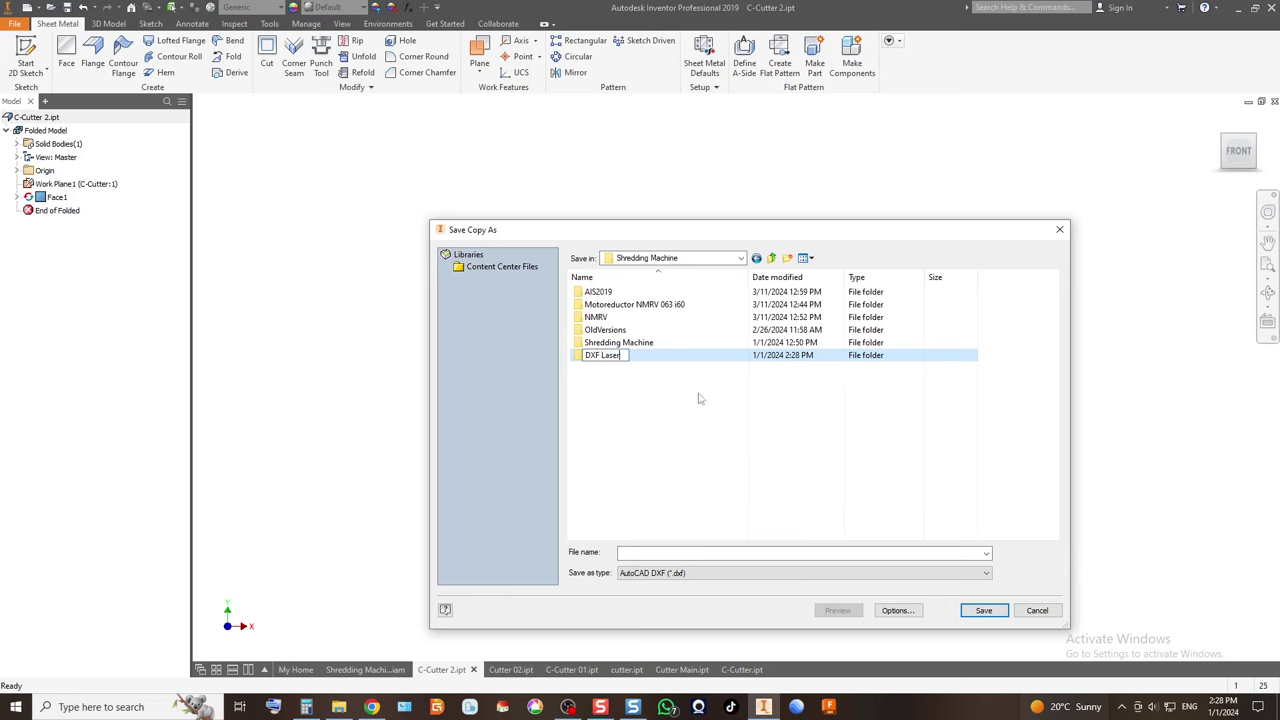
pyautogui.press('Return')
pyautogui.doubleClick(645, 360)
# Create a subfolder named "Inox 1mm" inside the DXF Laser folder.
pyautogui.rightClick(640, 347)
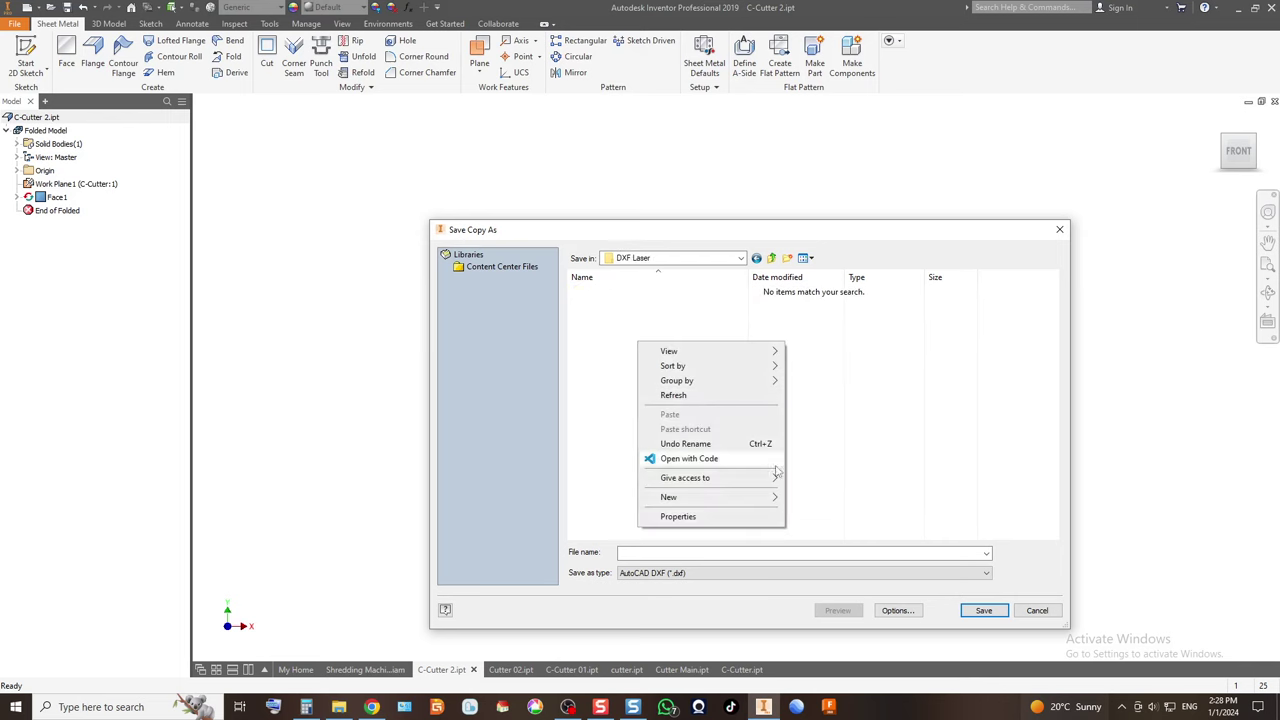
pyautogui.moveTo(742, 497)
pyautogui.click(815, 498)
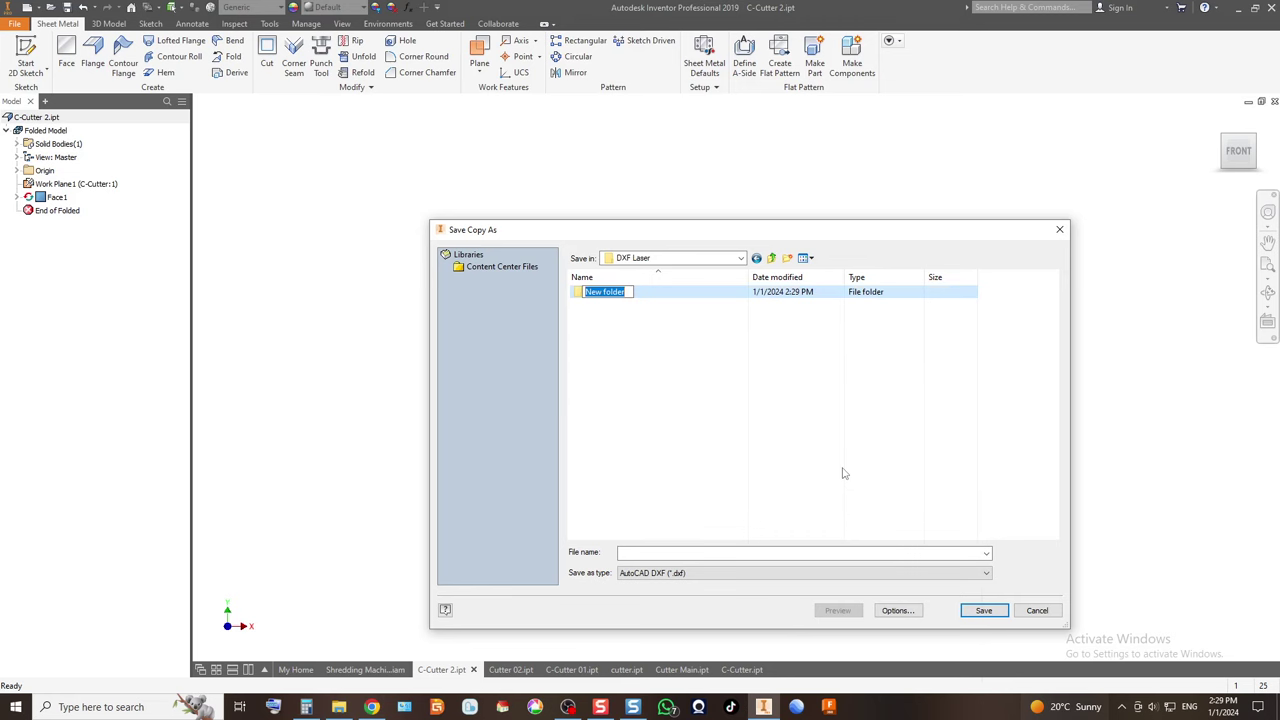
pyautogui.write('Inox 1mm')
pyautogui.press('Return')
pyautogui.click(632, 324)
pyautogui.rightClick(632, 324)
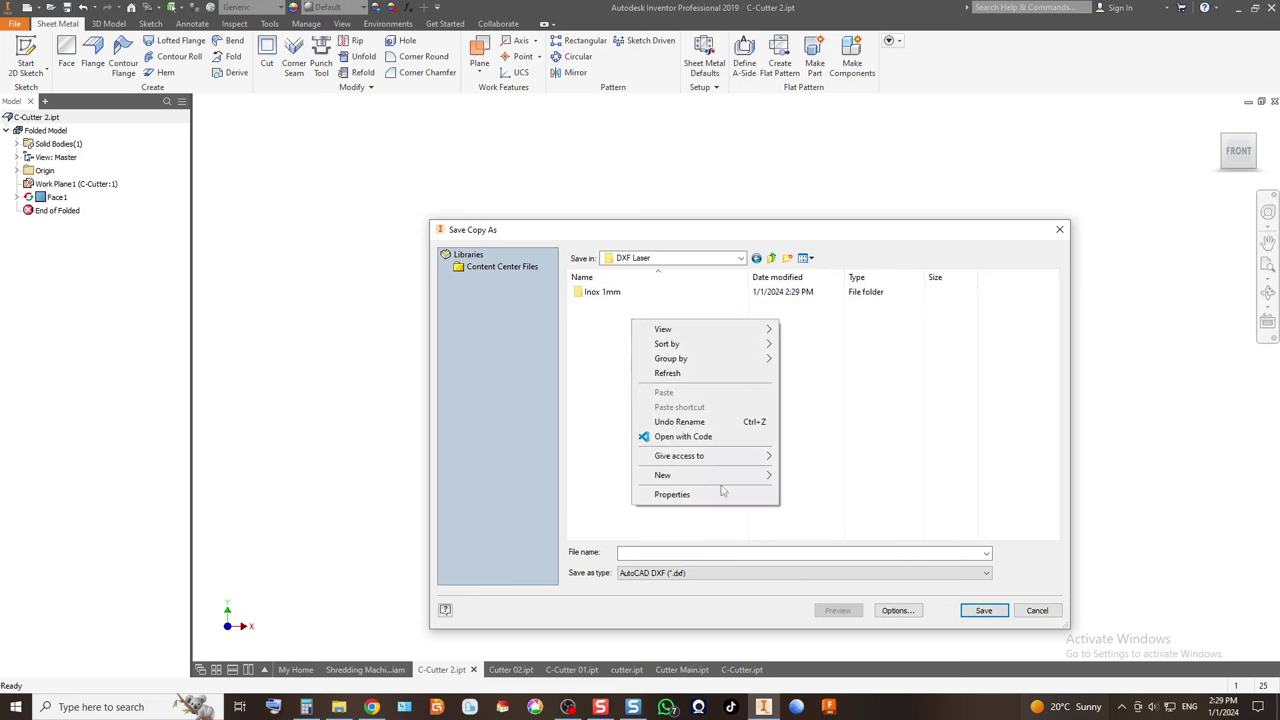
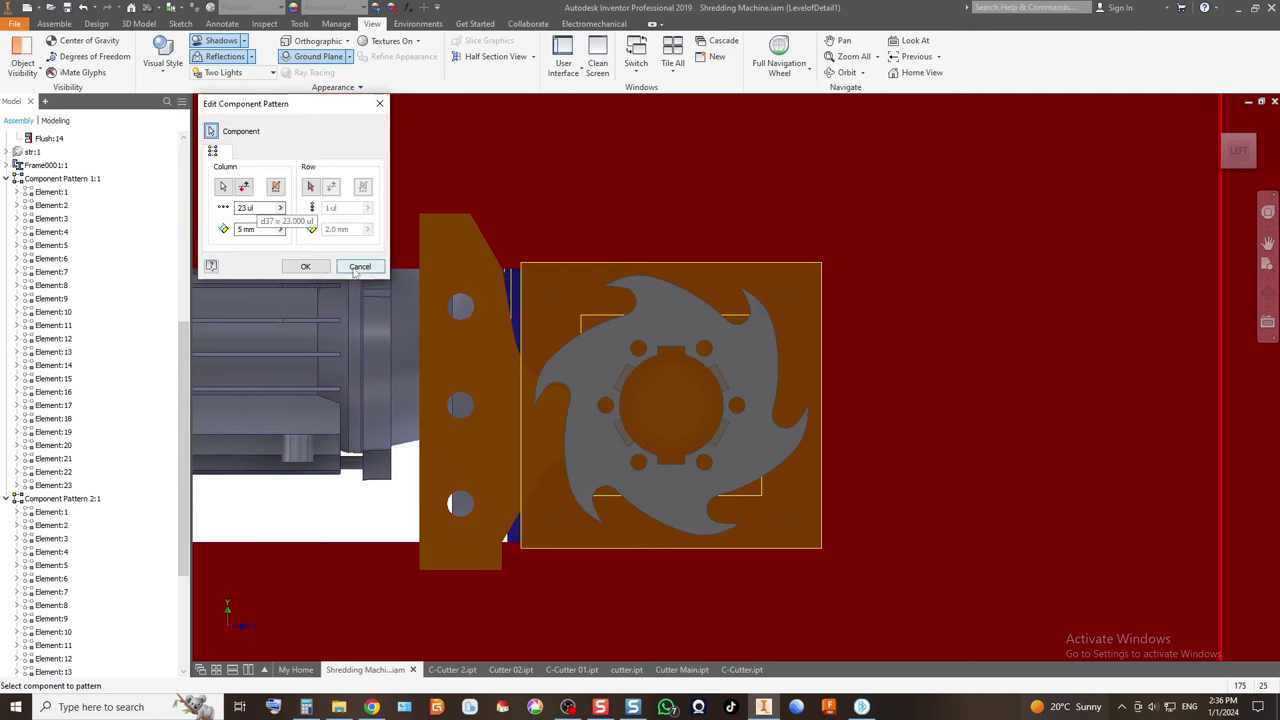
# Switch to Deepnest and set the quantity of each of the four cutter and counter-cutter parts to 23.
pyautogui.click(861, 707)
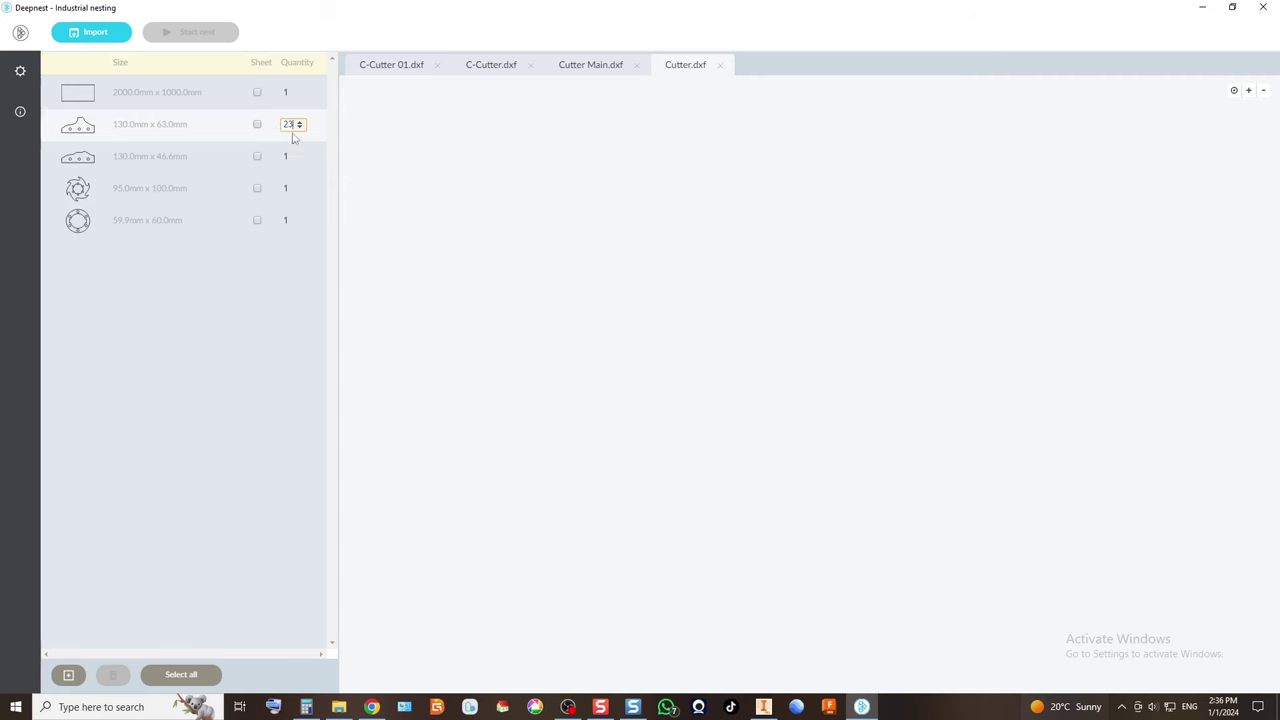
pyautogui.click(288, 156)
pyautogui.write('23')
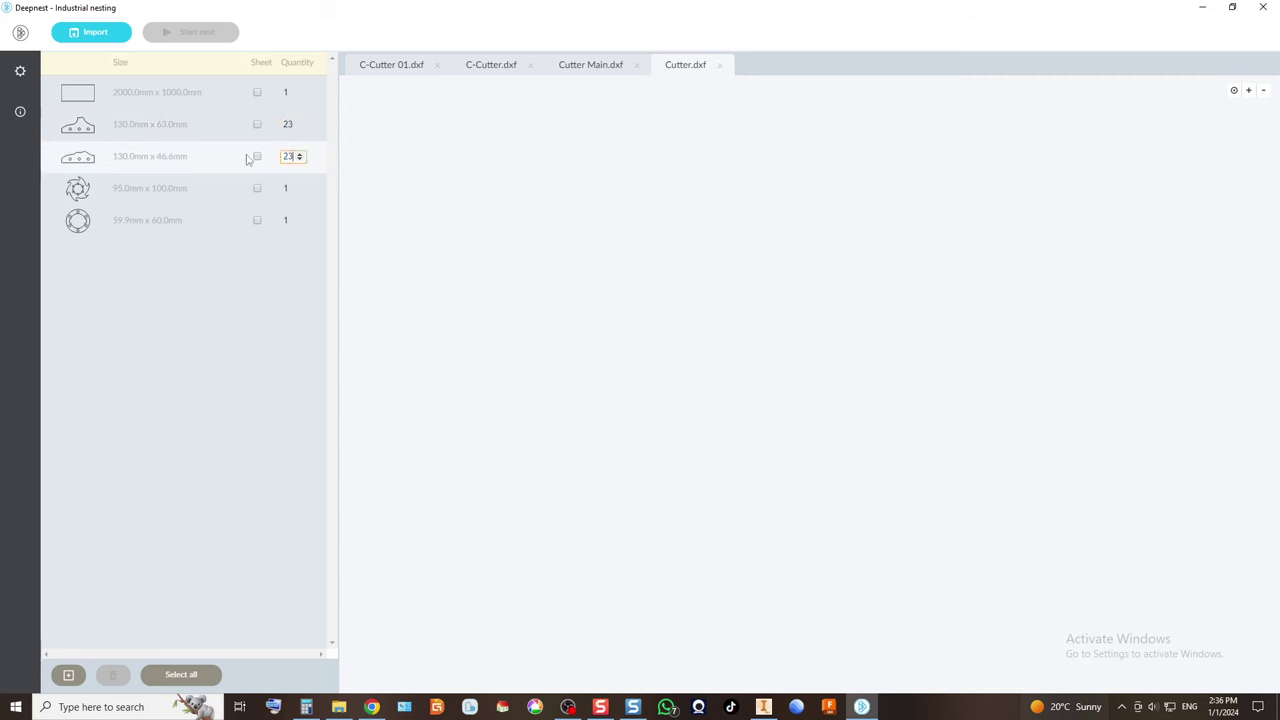
pyautogui.press('Tab')
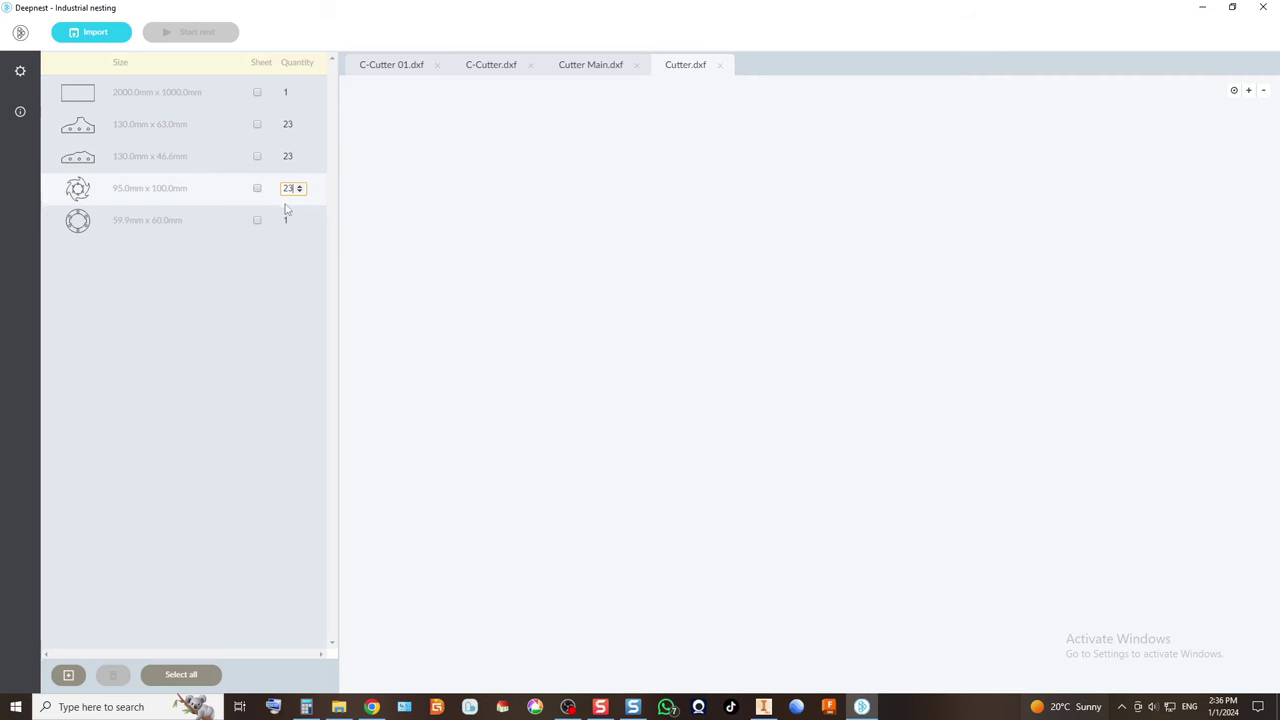
pyautogui.press('Tab')
pyautogui.write('23')
pyautogui.click(268, 279)
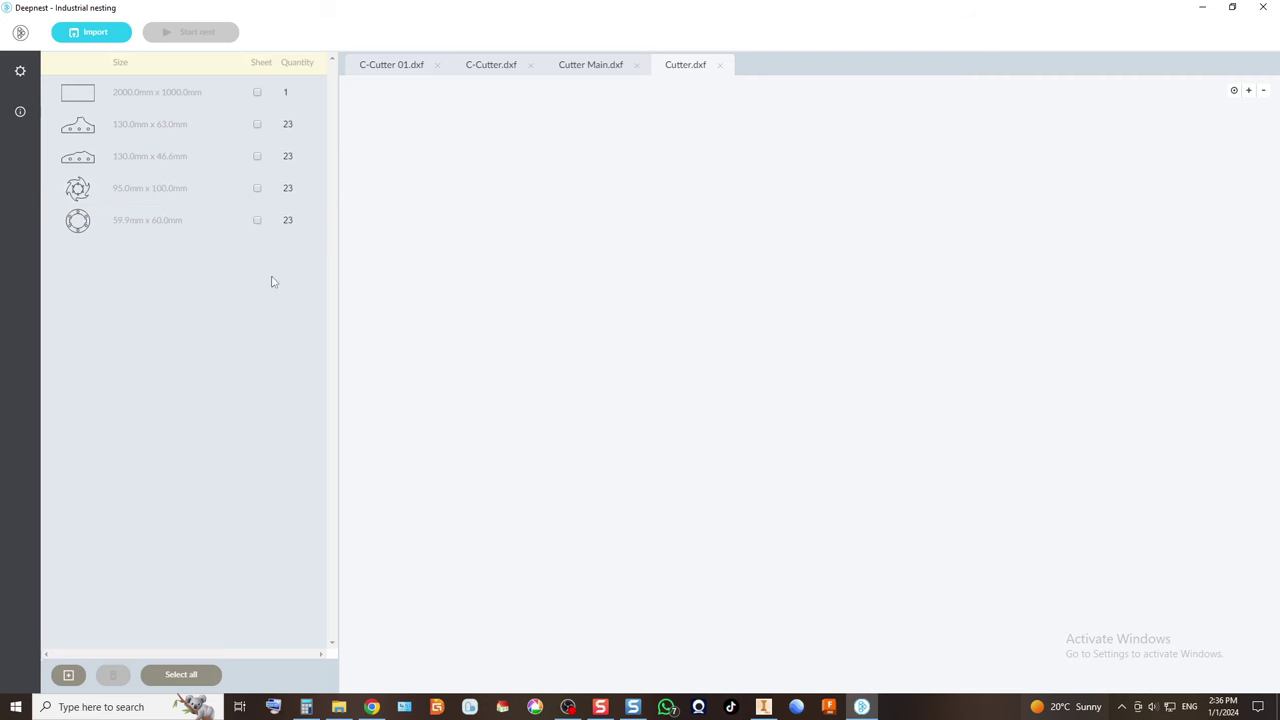
# Mark the 2000 x 1000 mm rectangle as the sheet, run a trial nest, and stop it to return to the parts list.
pyautogui.click(257, 93)
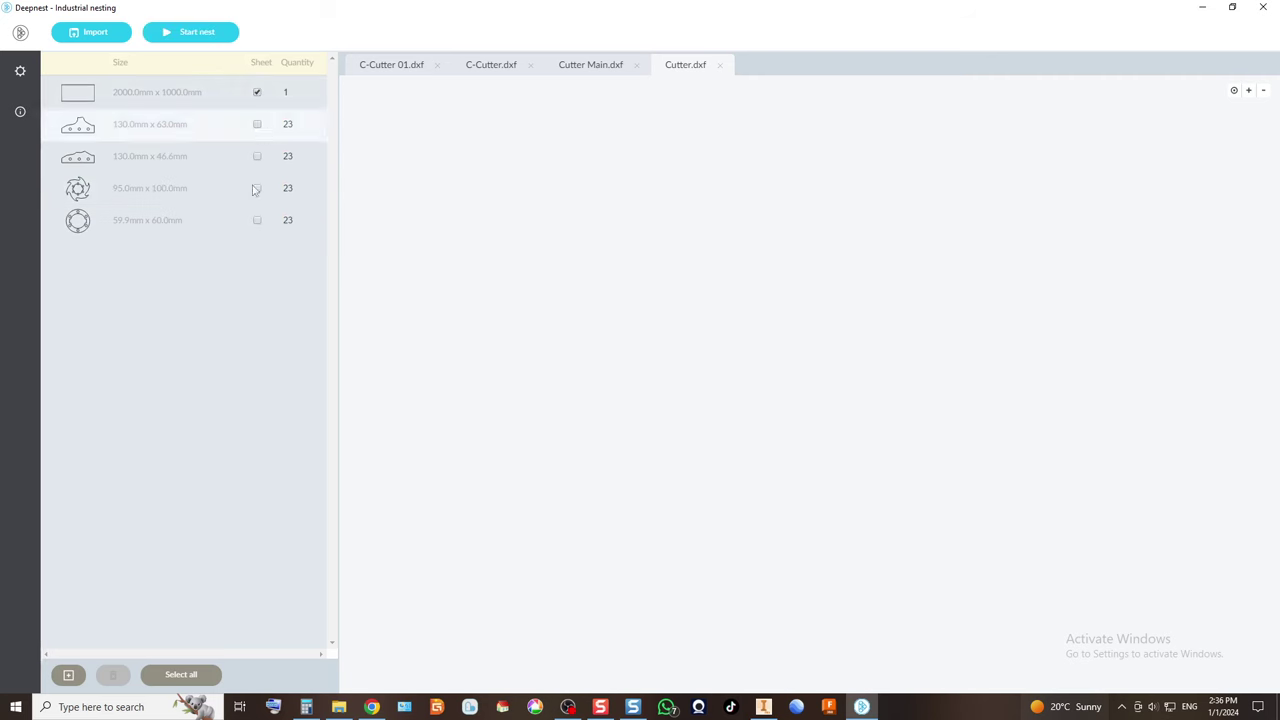
pyautogui.click(31, 80)
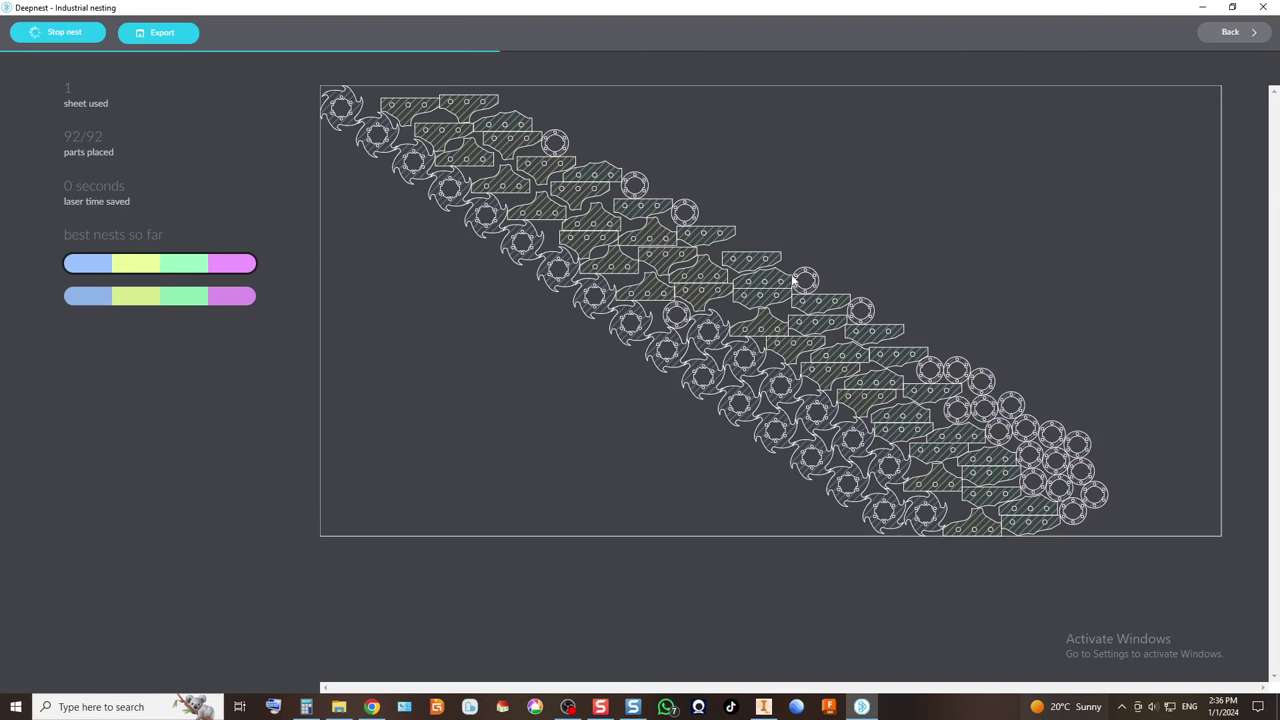
pyautogui.click(85, 35)
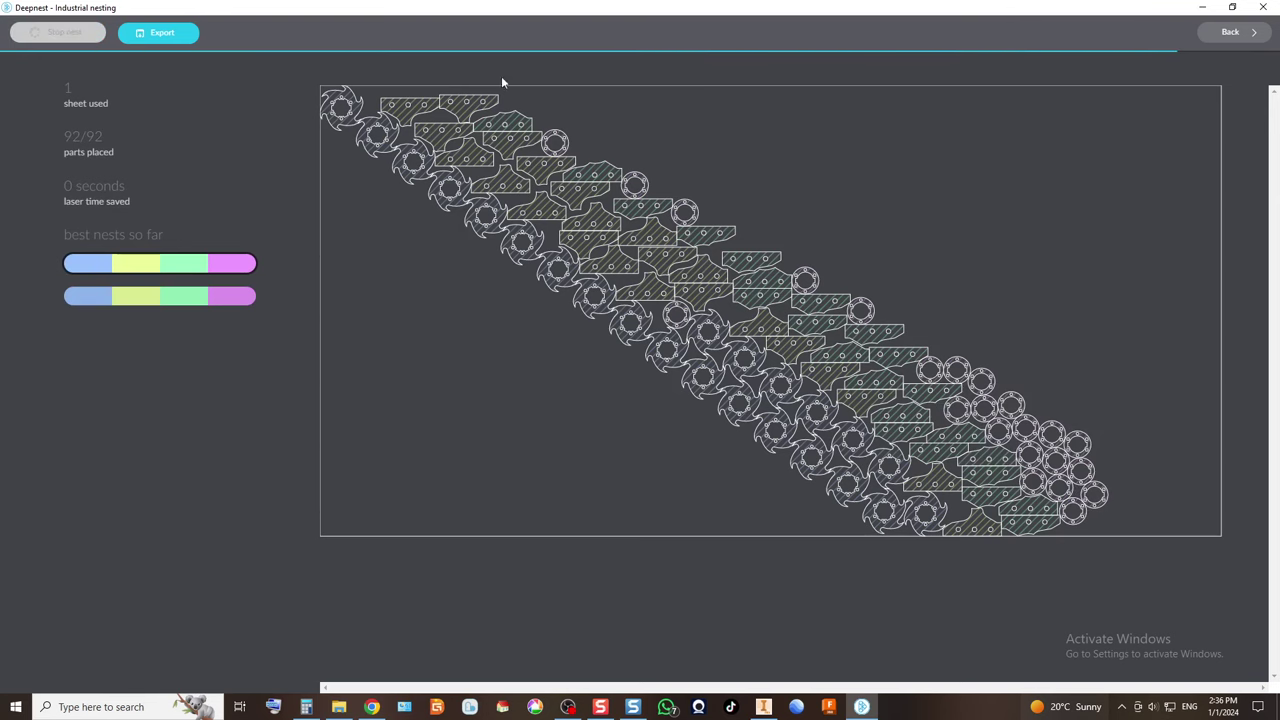
pyautogui.click(1230, 32)
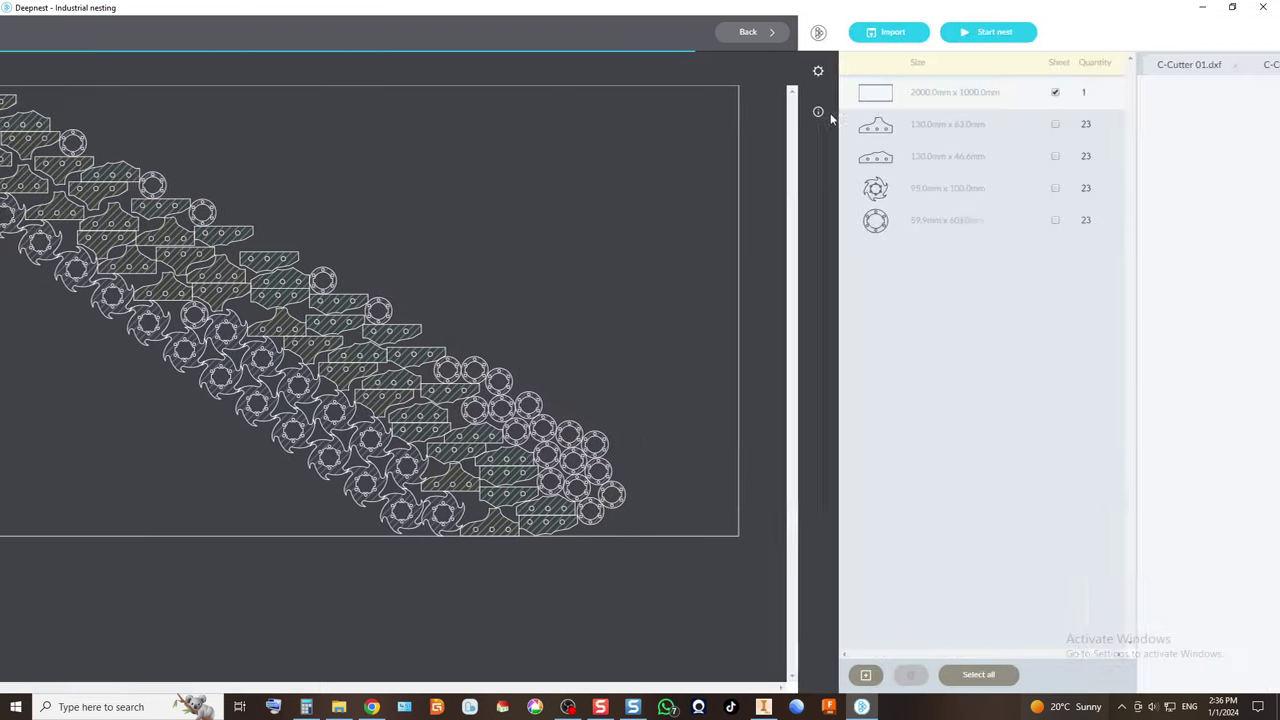
# Set the nesting configuration's optimization type to Bounding Box.
pyautogui.click(20, 73)
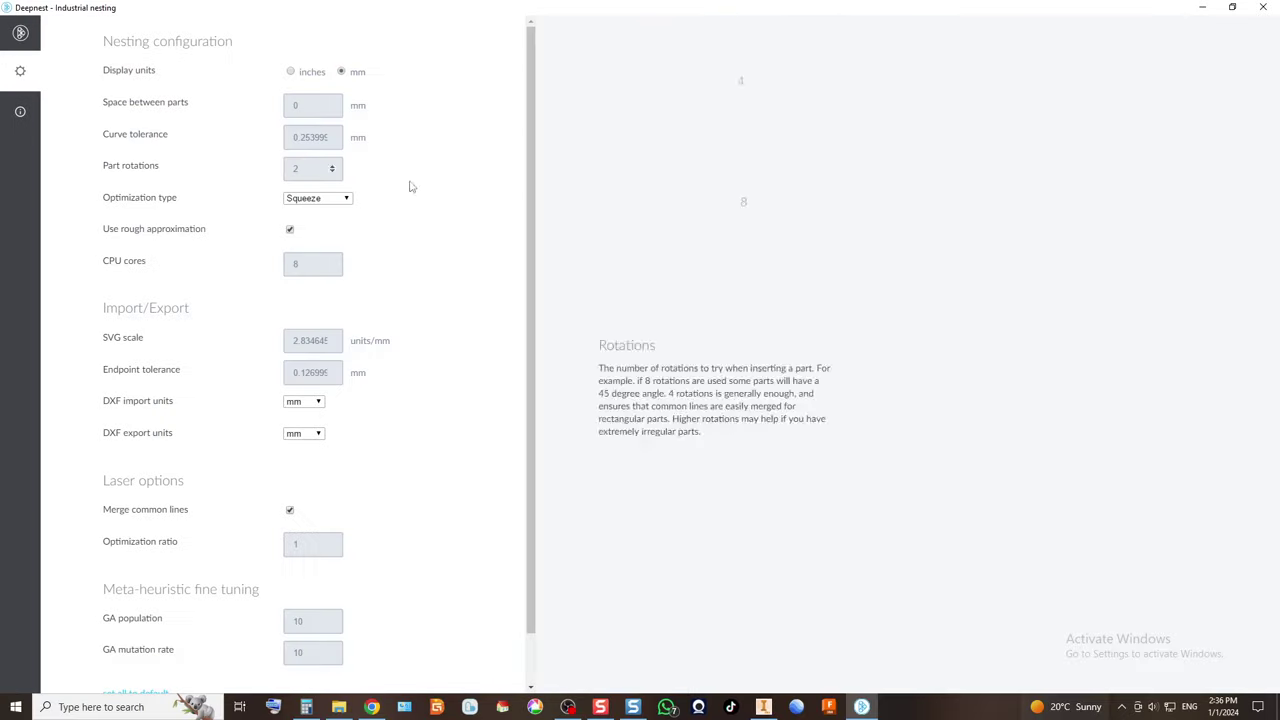
pyautogui.click(324, 203)
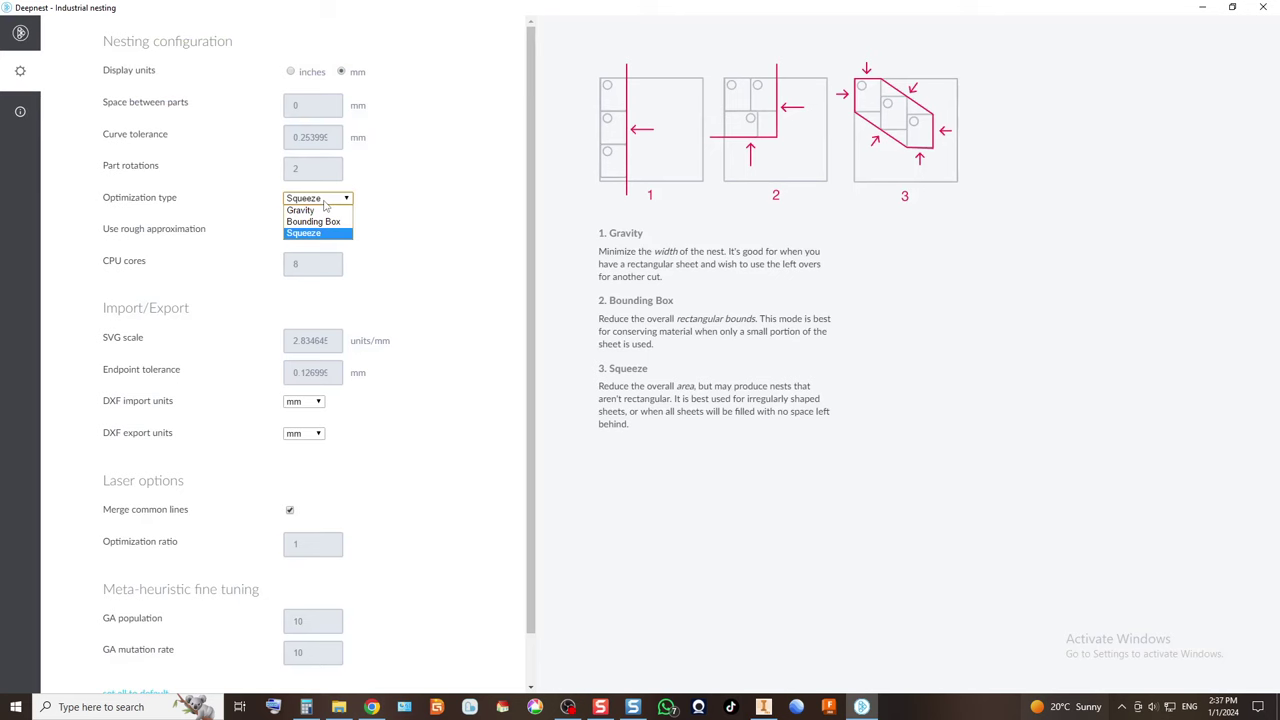
pyautogui.click(326, 211)
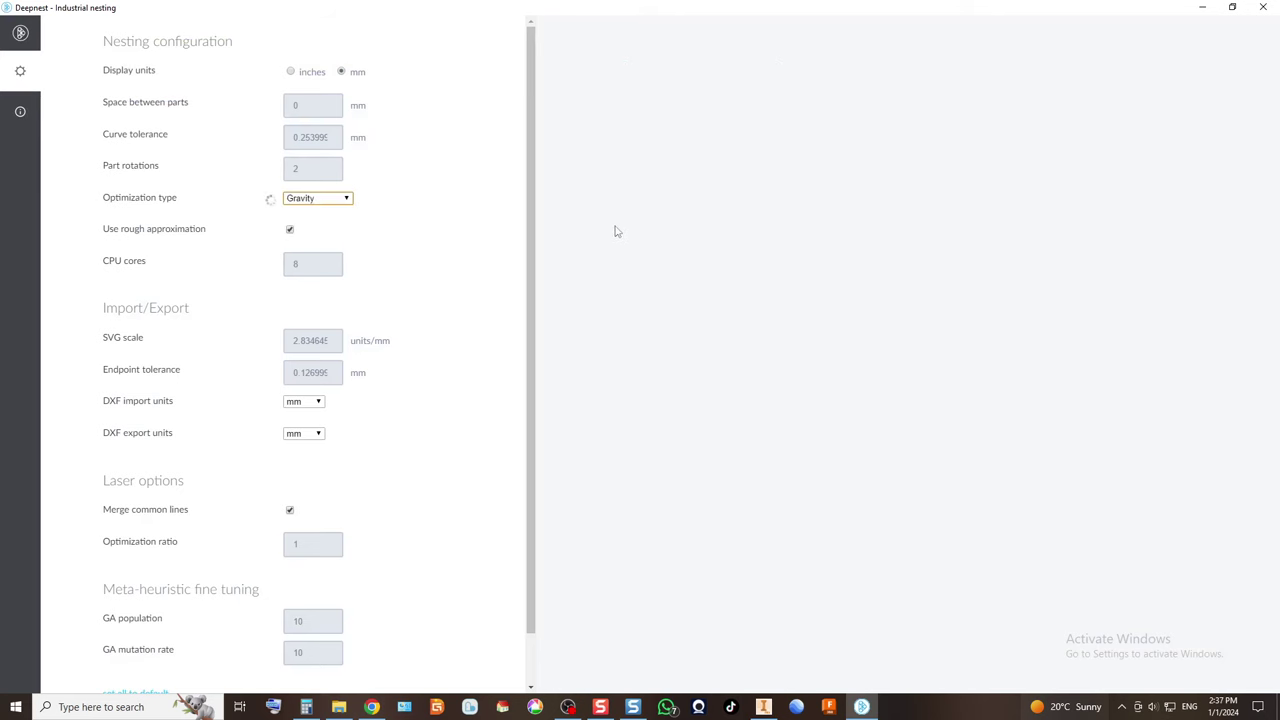
pyautogui.click(331, 198)
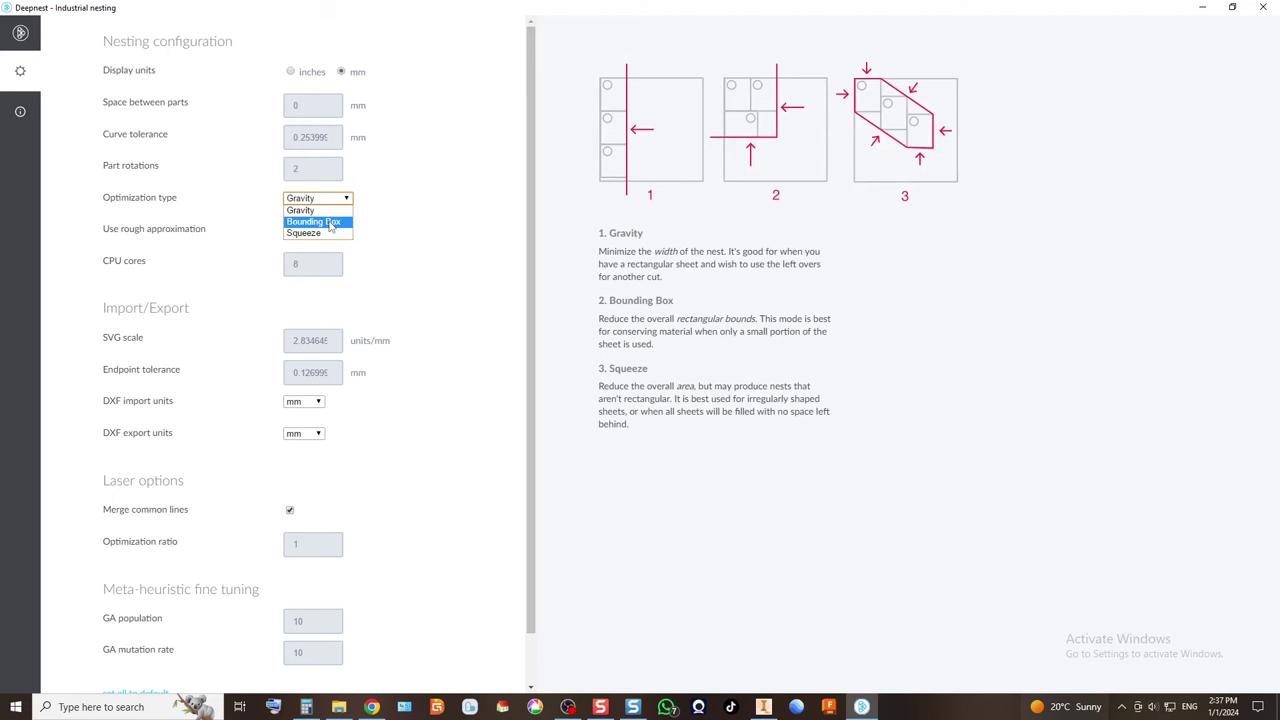
pyautogui.click(331, 222)
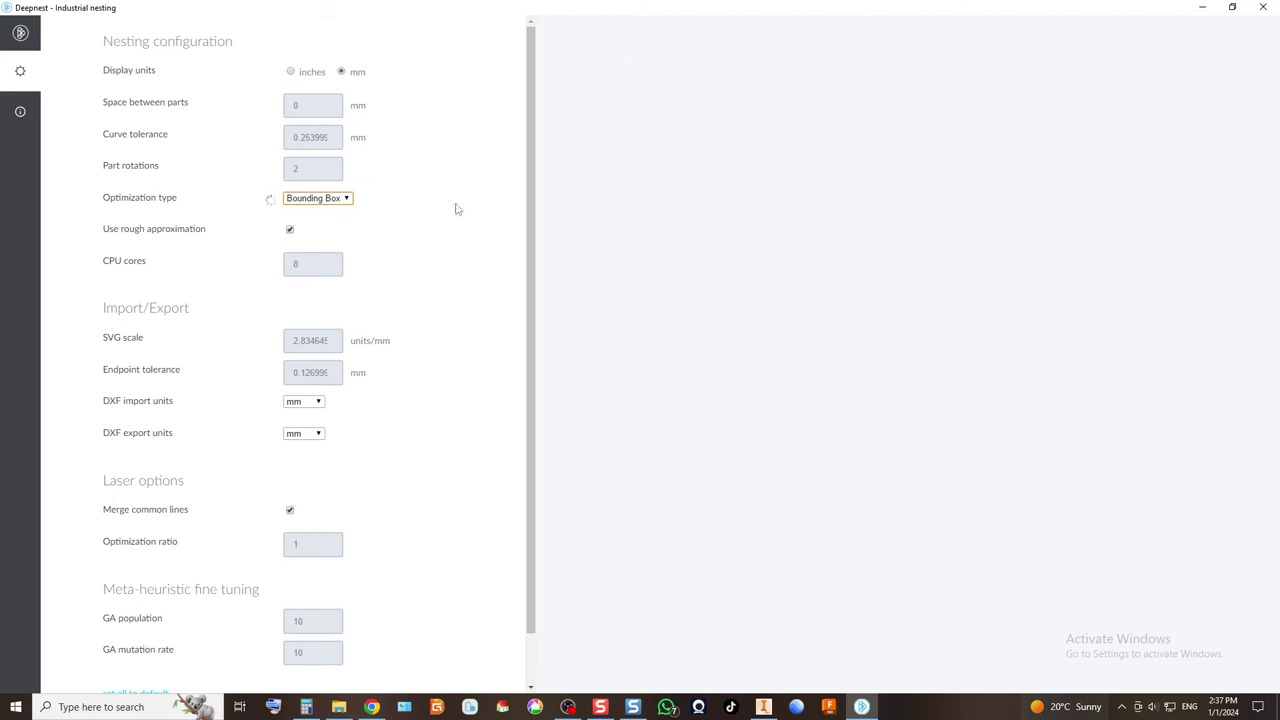
# Nest the parts on the sheet again with the Bounding Box optimization, stop the run, and return to the parts list.
pyautogui.click(20, 33)
pyautogui.click(186, 34)
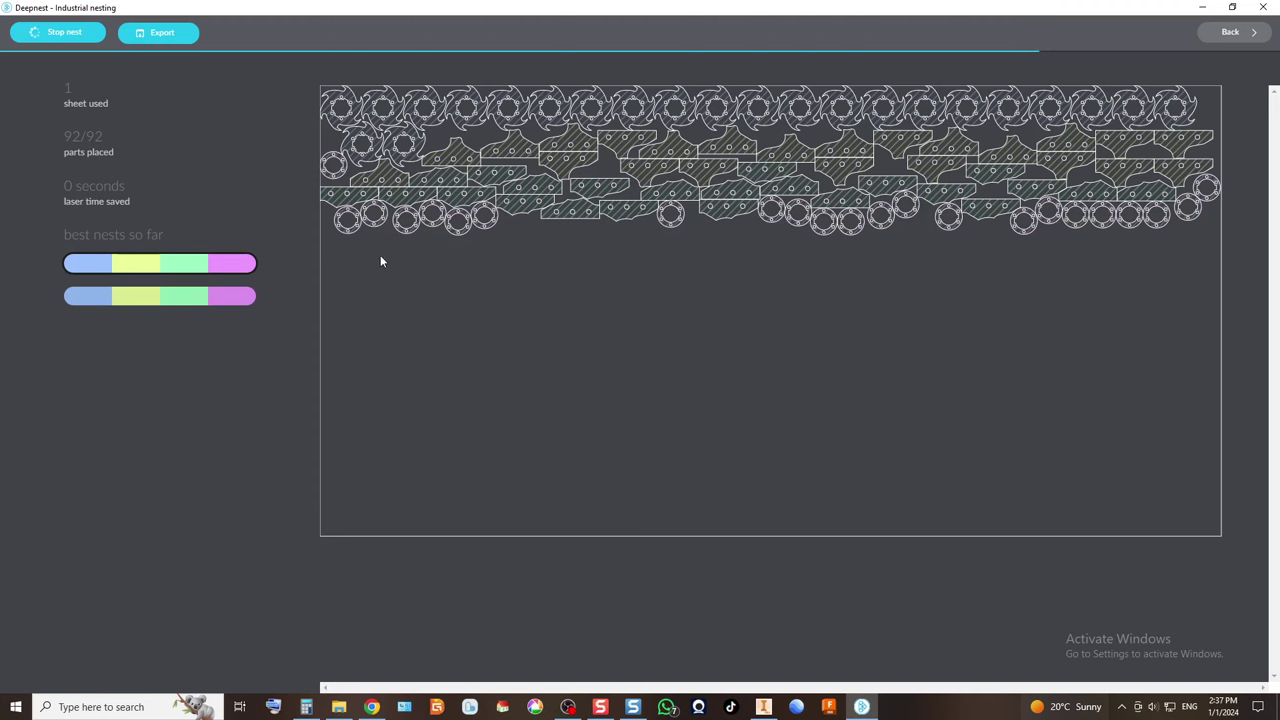
pyautogui.click(76, 38)
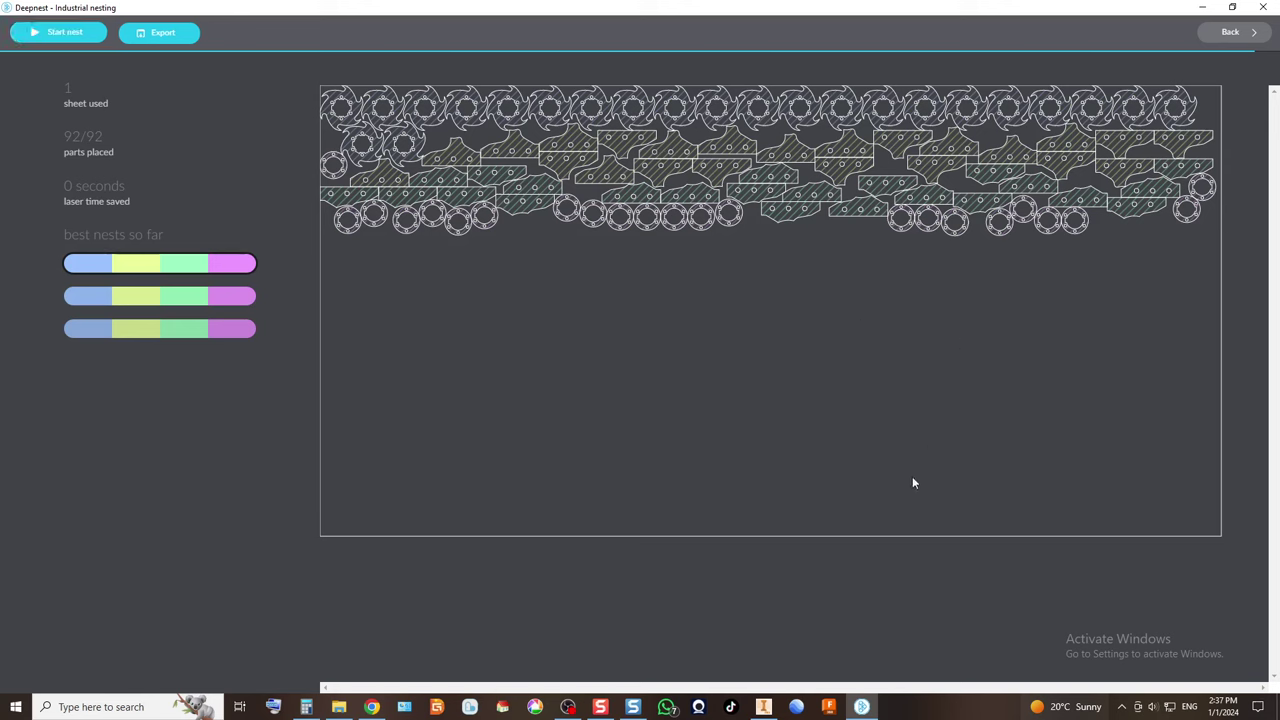
pyautogui.click(1226, 40)
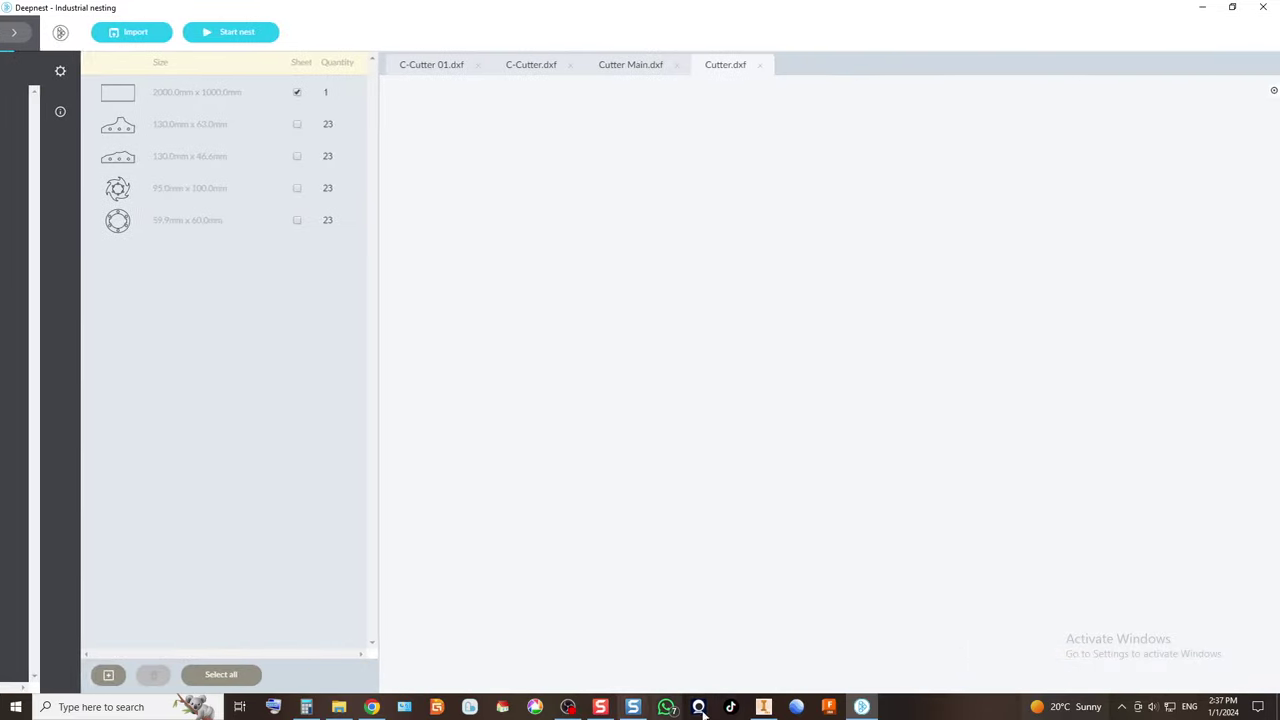
# Switch back to Inventor and view the whole Shredding Machine assembly in an isometric view.
pyautogui.click(763, 707)
pyautogui.scroll(-3, 624, 424)
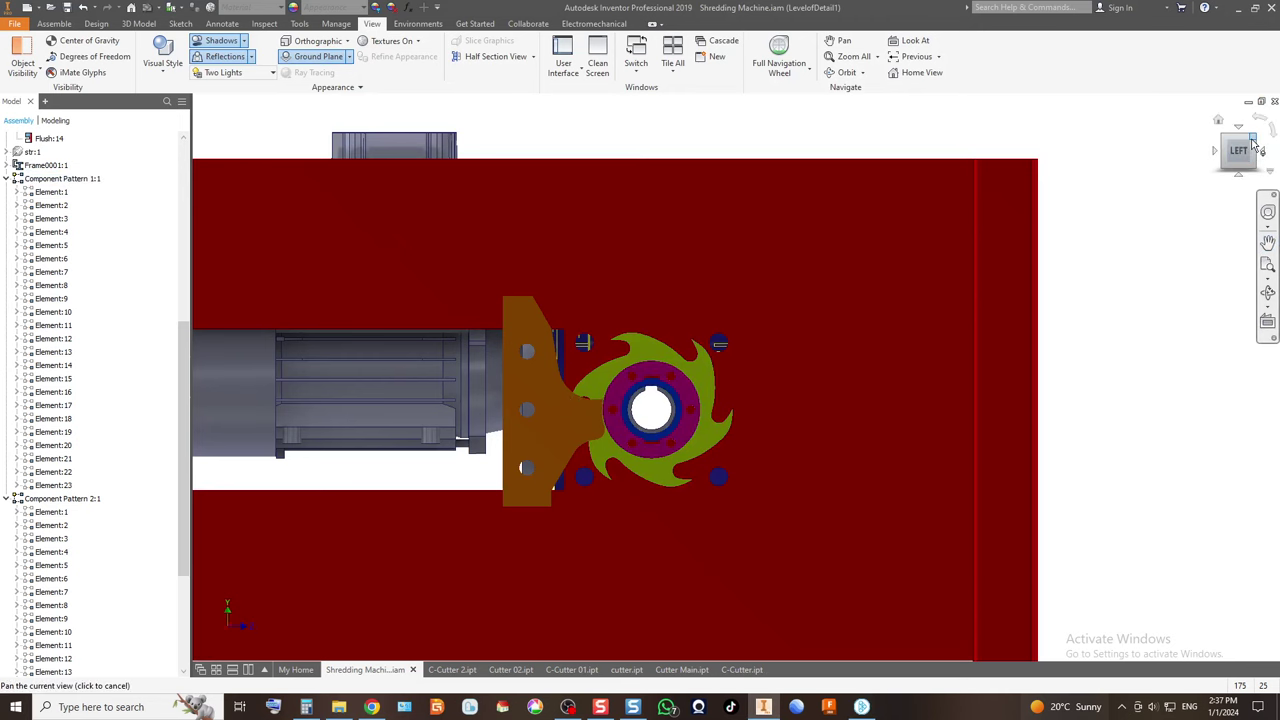
pyautogui.click(1256, 140)
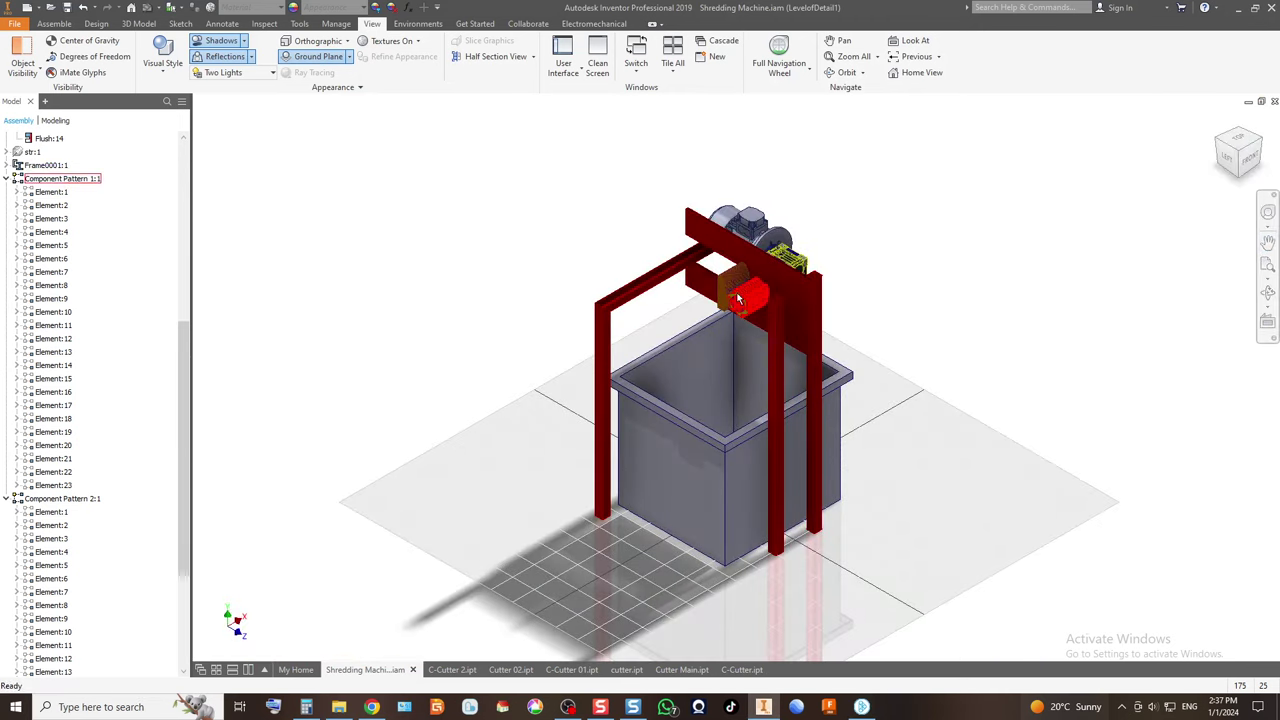
# Collapse both component patterns and plate P01:2 in the assembly's model tree.
pyautogui.scroll(5, 790, 310)
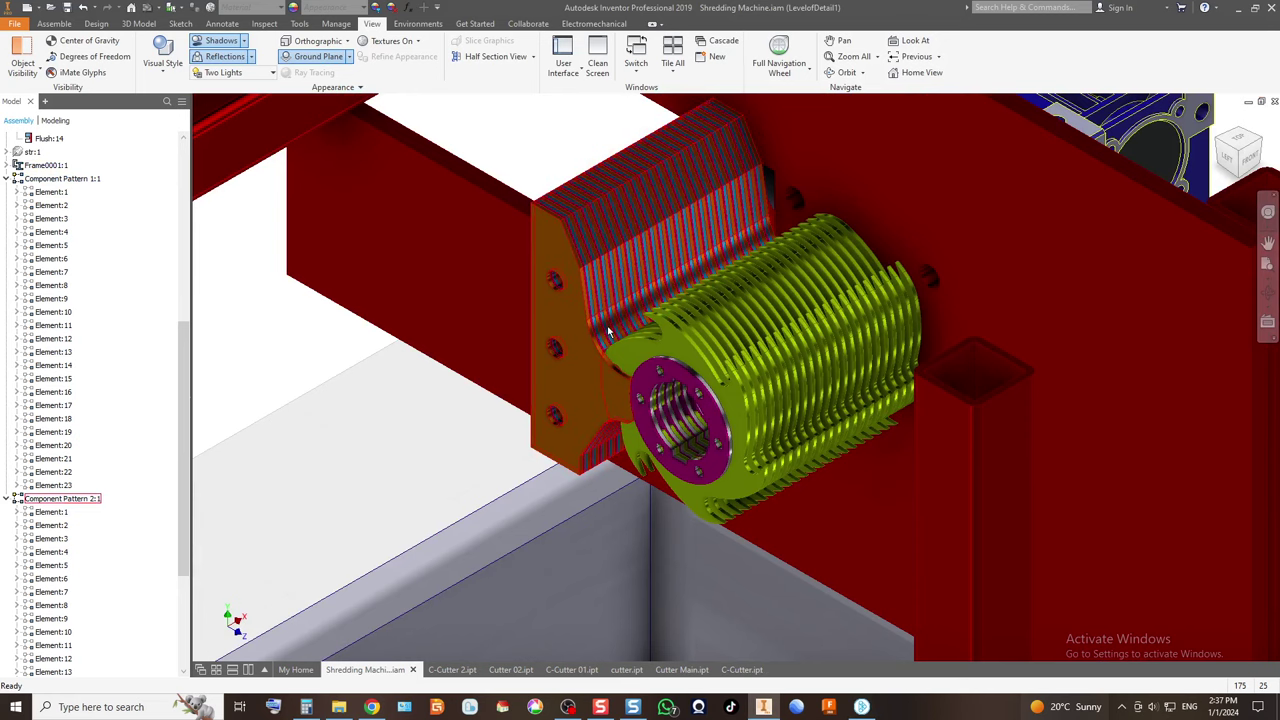
pyautogui.scroll(-4, 640, 300)
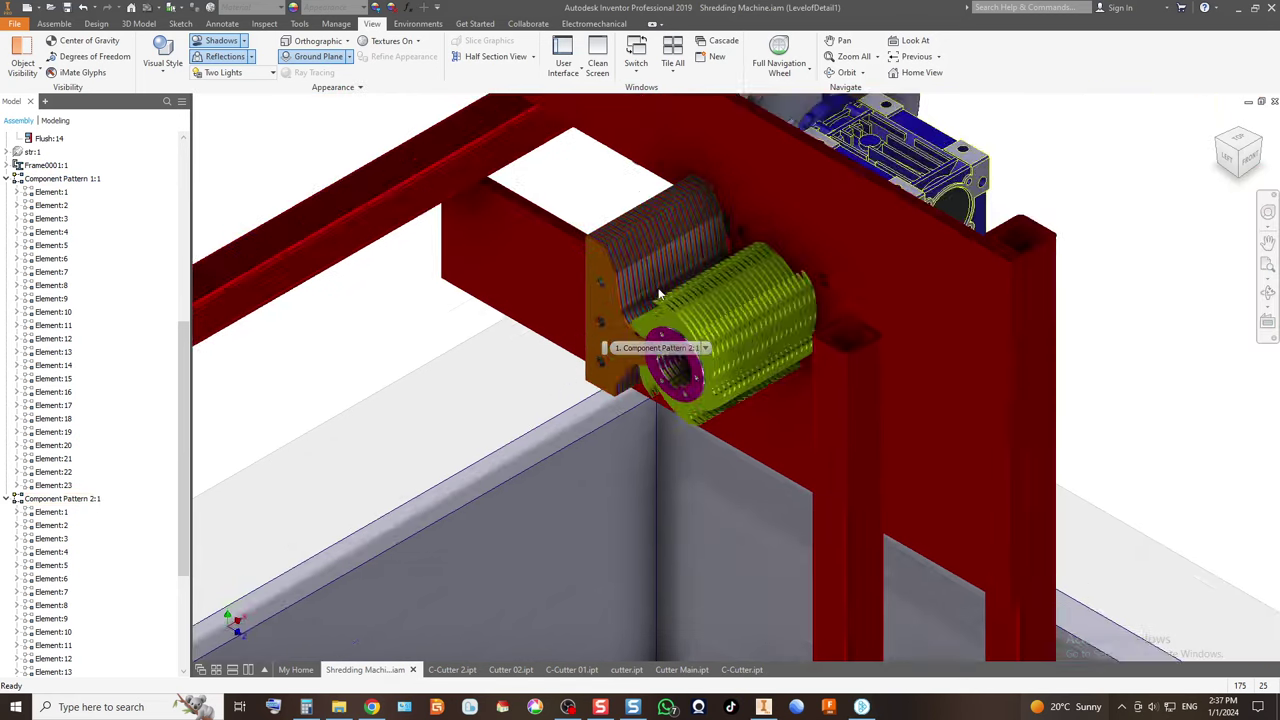
pyautogui.scroll(4, 660, 230)
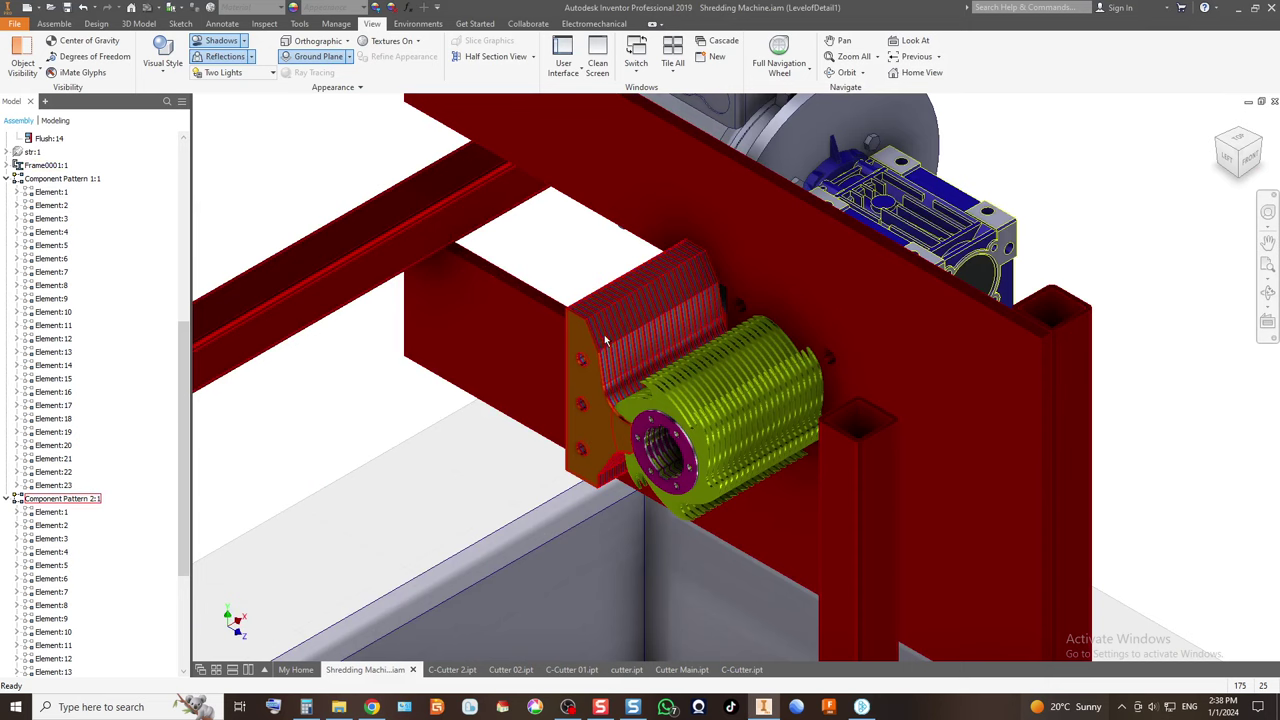
pyautogui.click(6, 498)
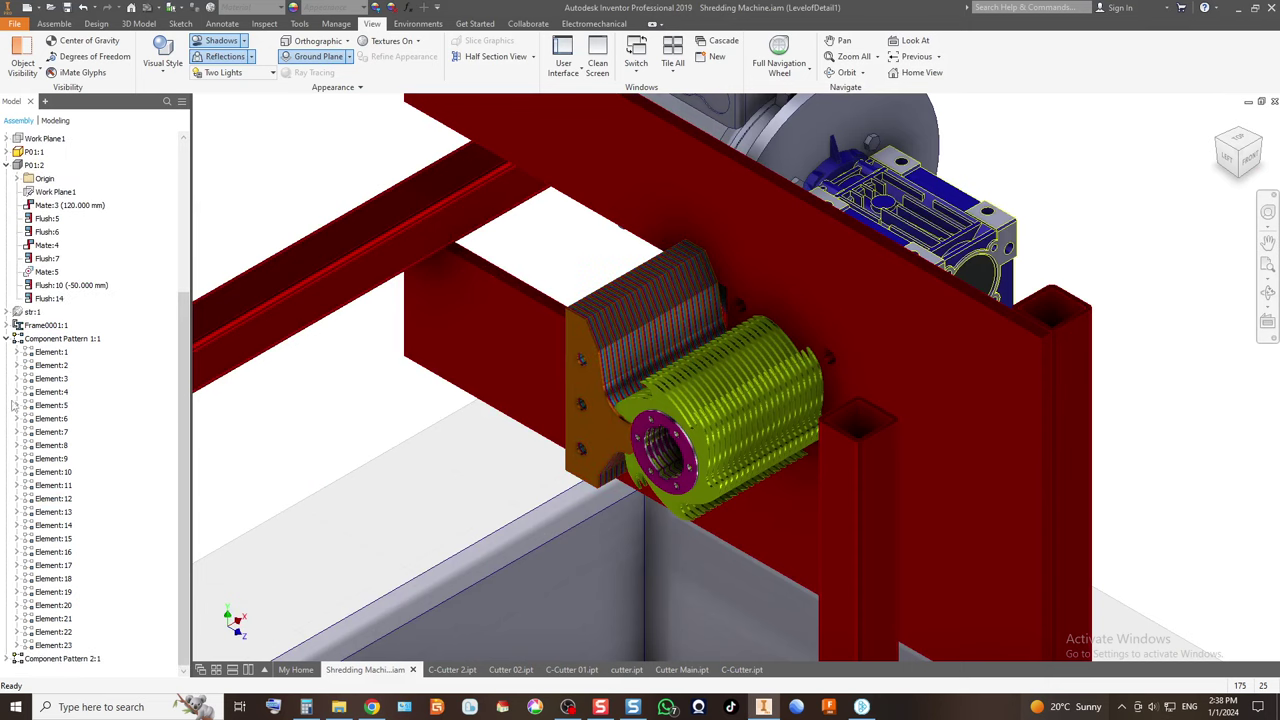
pyautogui.click(7, 339)
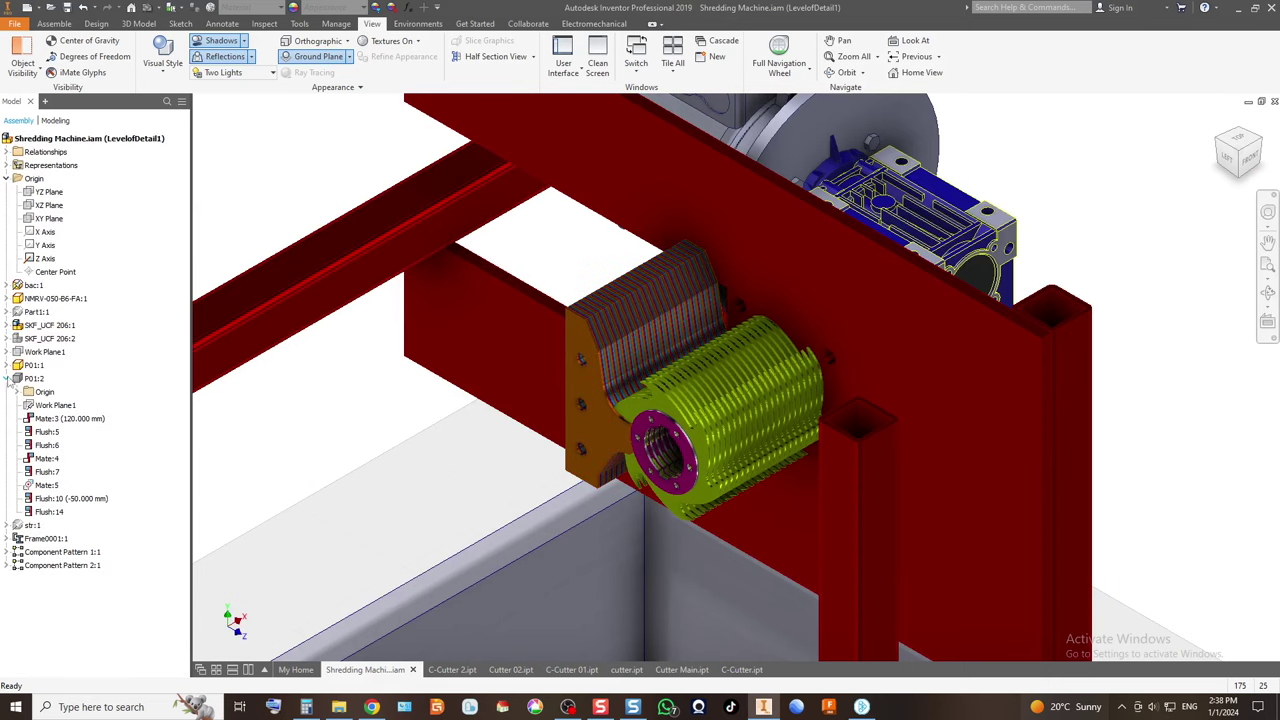
pyautogui.click(7, 379)
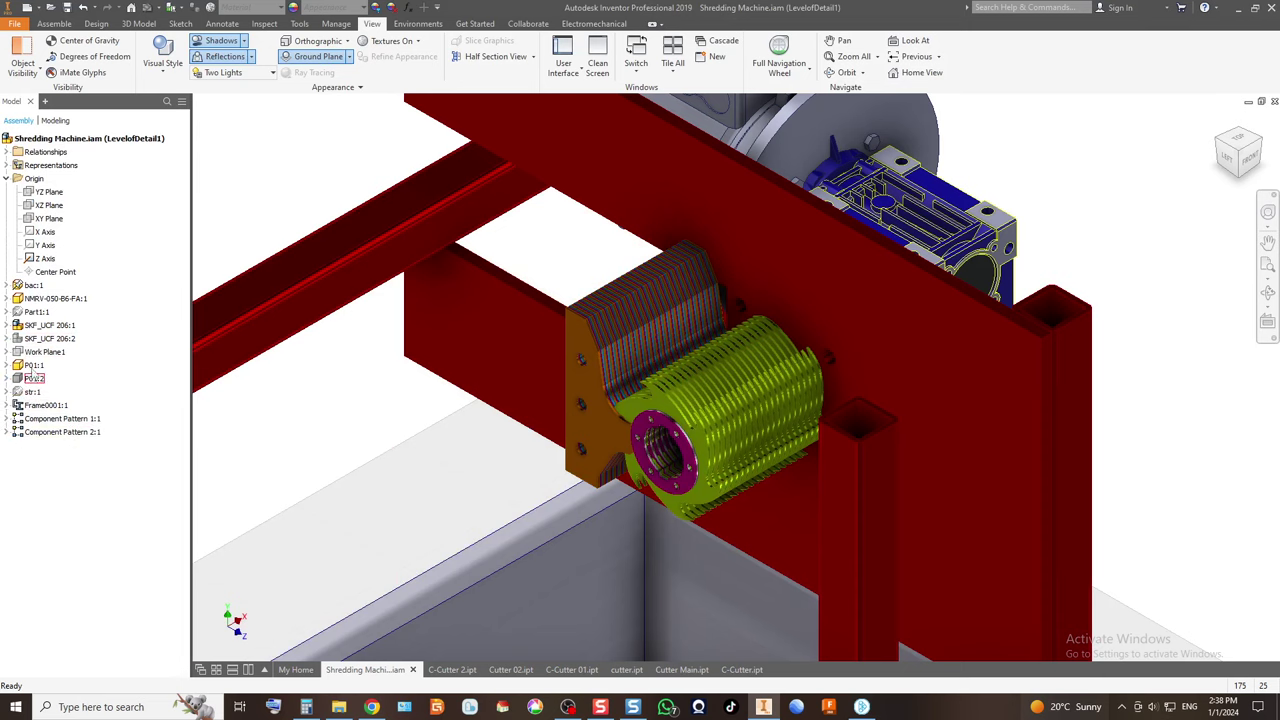
# Make the bearing unit SKF_UCF 206:2 and the side plate P01:2 visible in the assembly.
pyautogui.rightClick(40, 339)
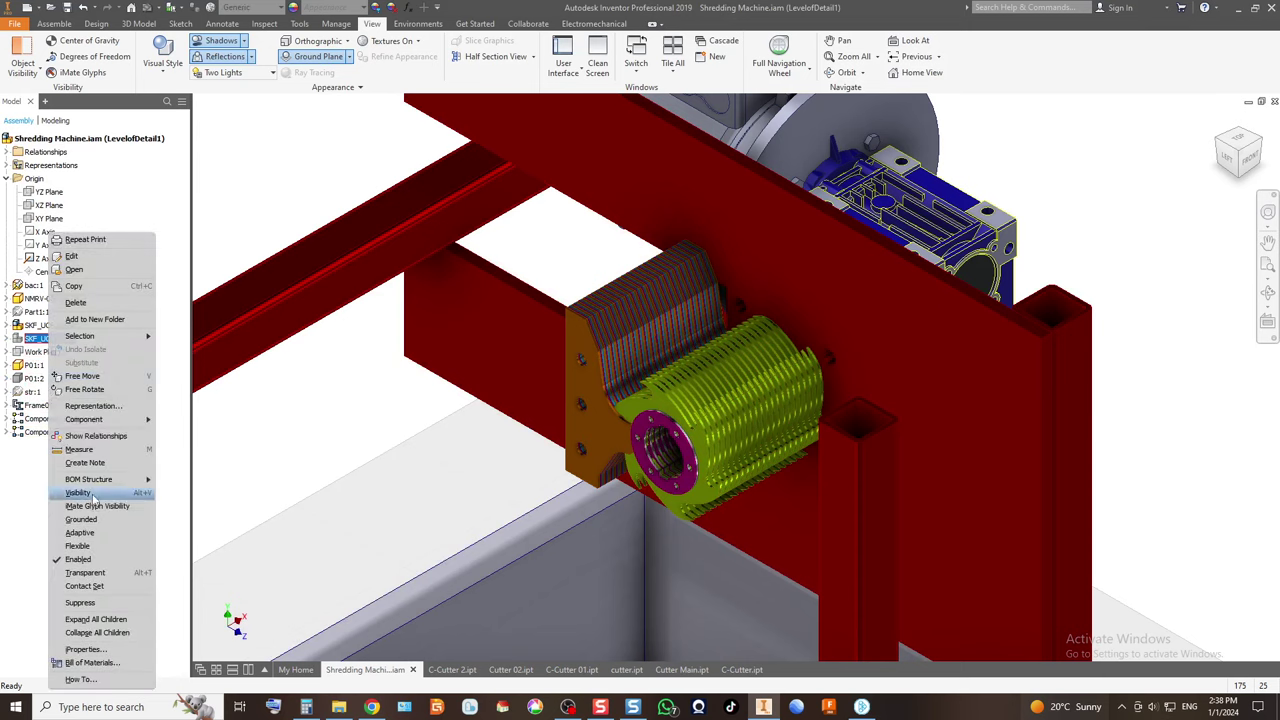
pyautogui.click(78, 493)
pyautogui.click(34, 379)
pyautogui.rightClick(34, 380)
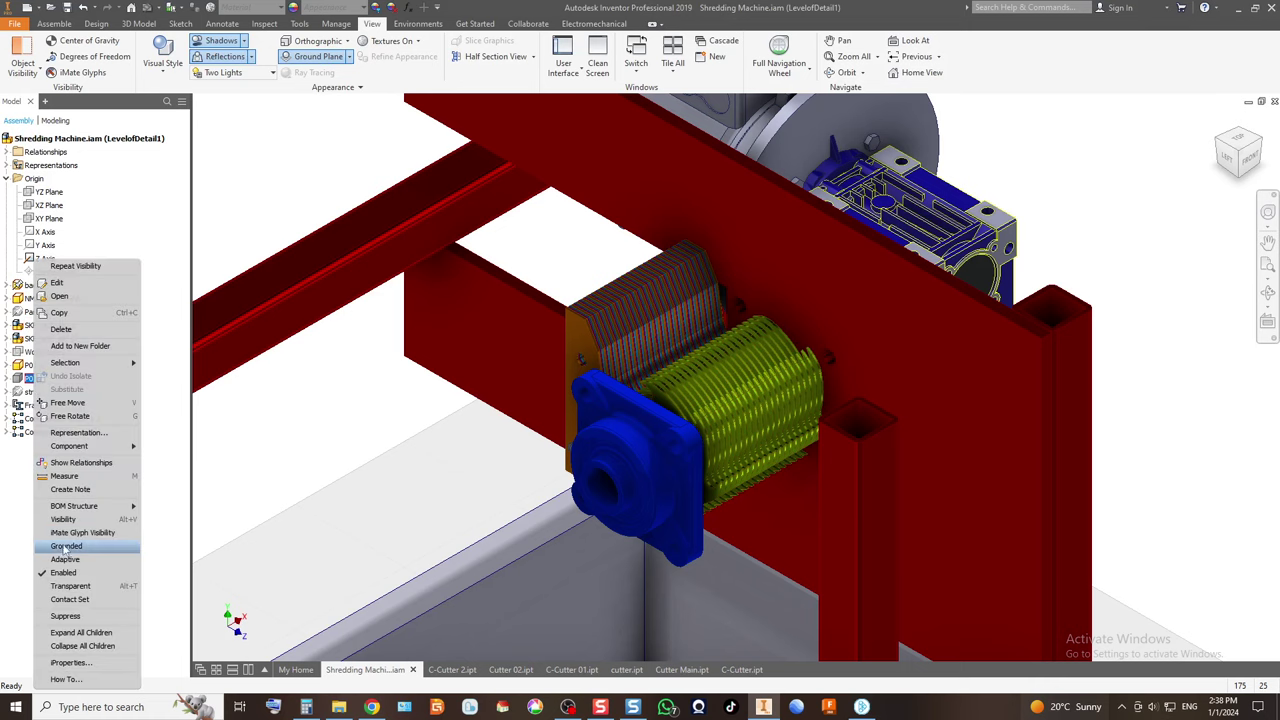
pyautogui.click(100, 524)
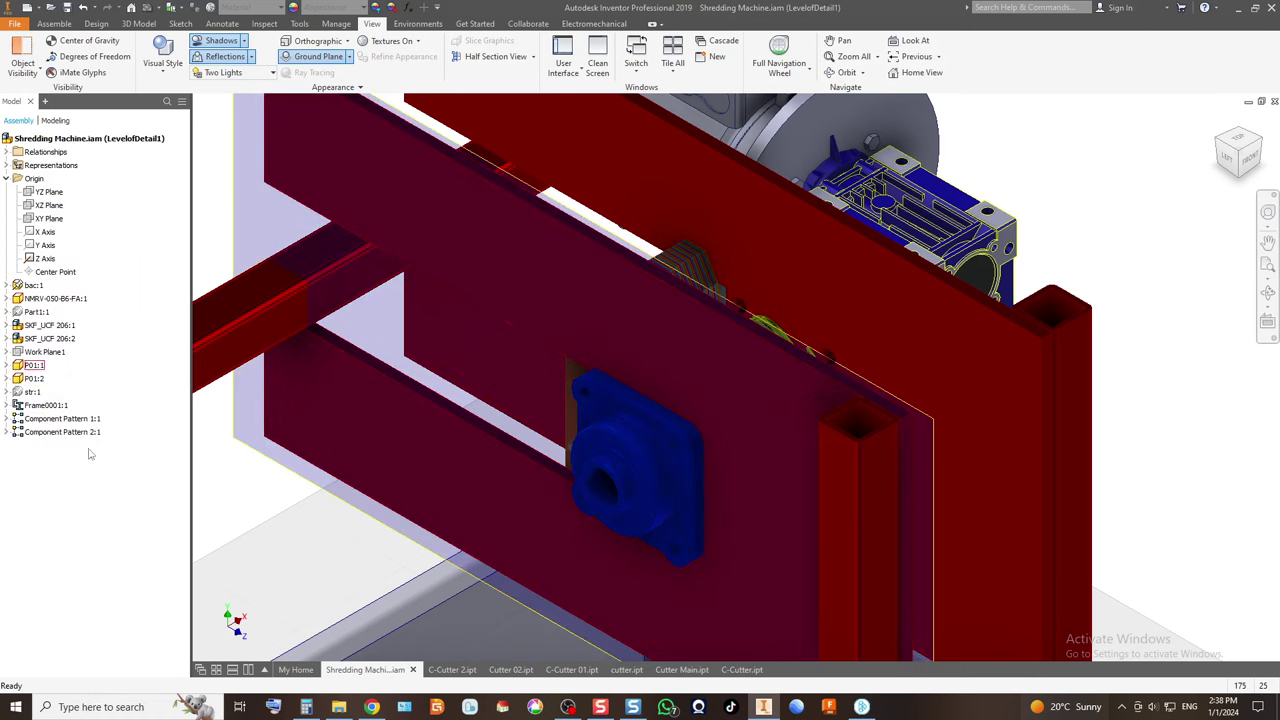
# Examine the two side plates and the bearing unit around the cutters from the front and in an isometric view.
pyautogui.click(7, 365)
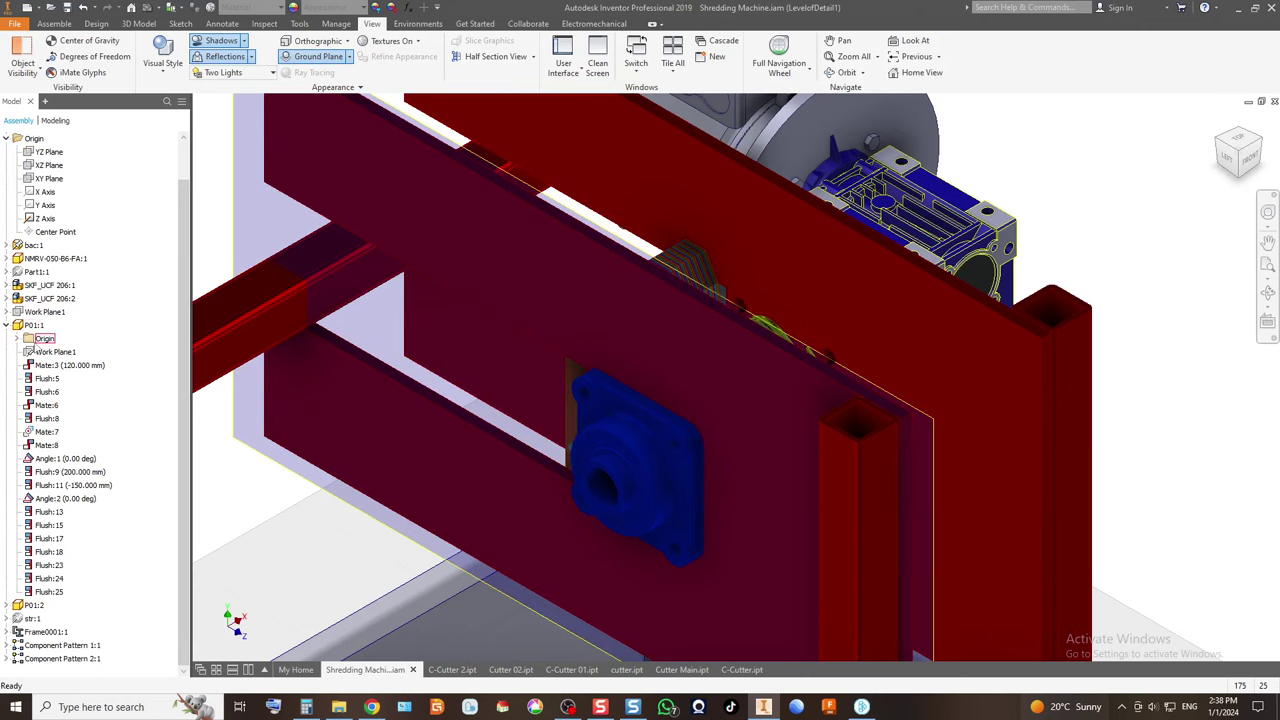
pyautogui.scroll(-5, 569, 349)
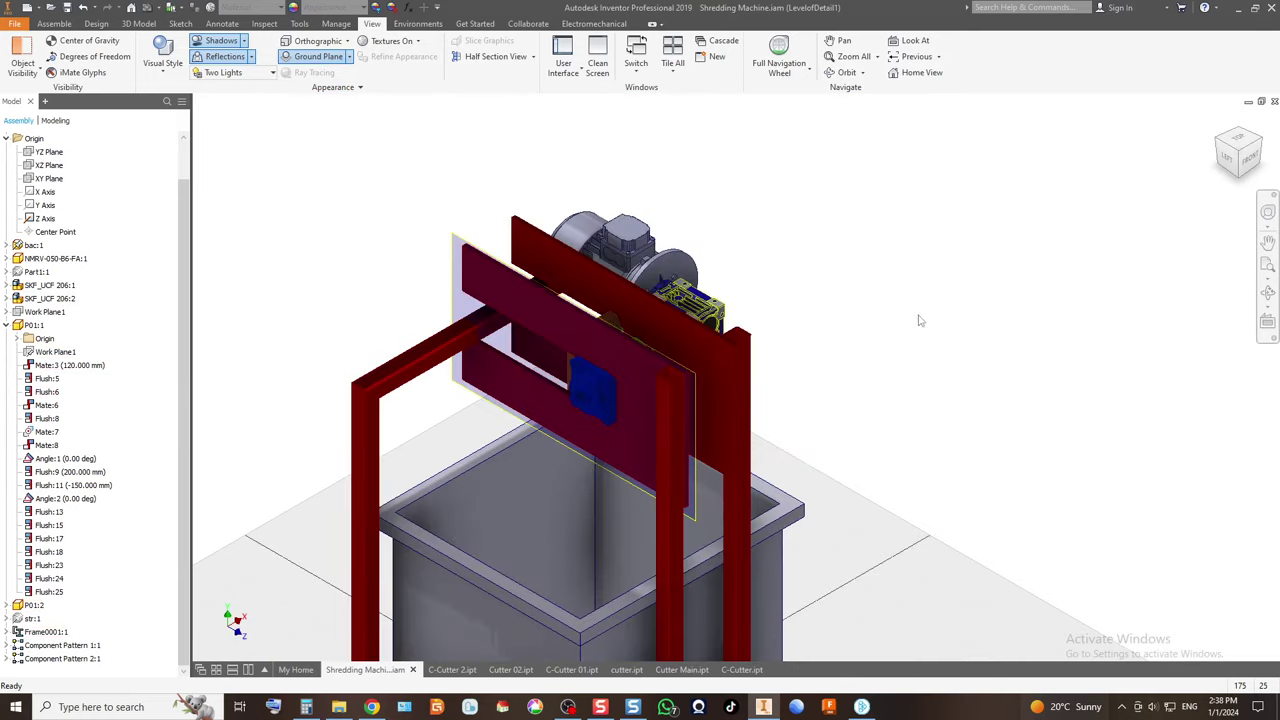
pyautogui.click(1250, 162)
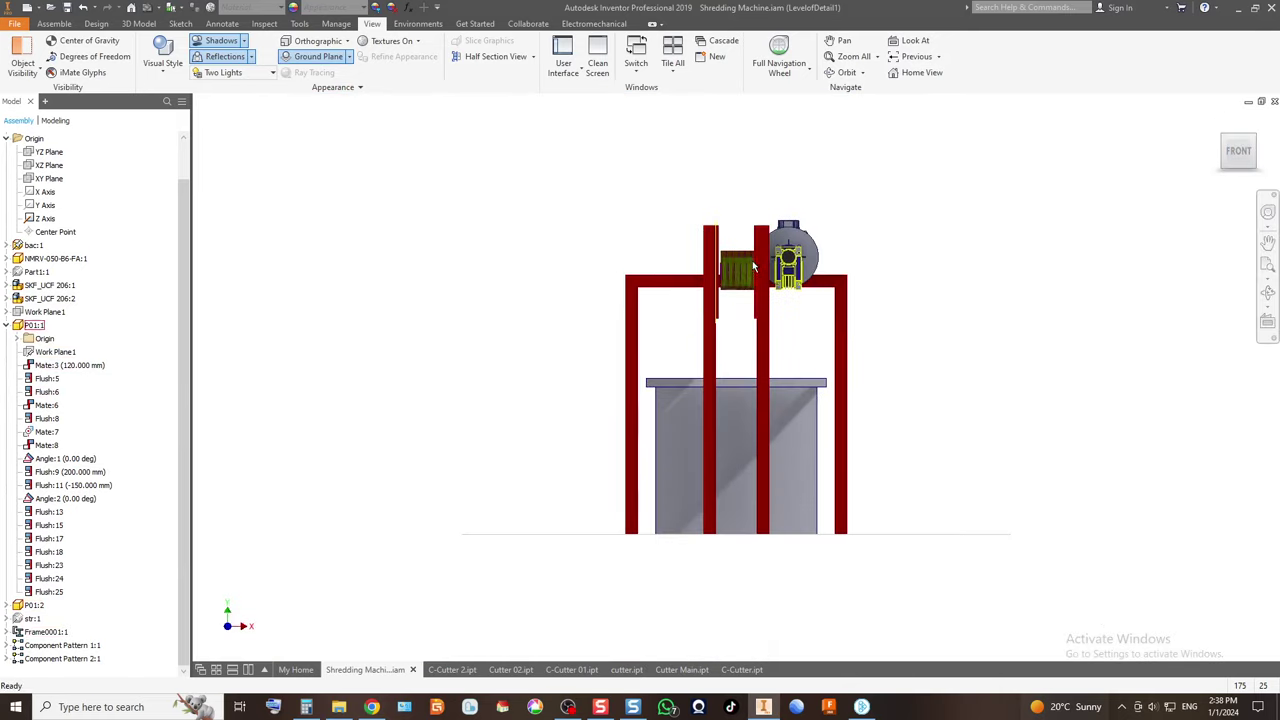
pyautogui.scroll(5, 755, 266)
pyautogui.scroll(-2, 692, 365)
pyautogui.click(1219, 142)
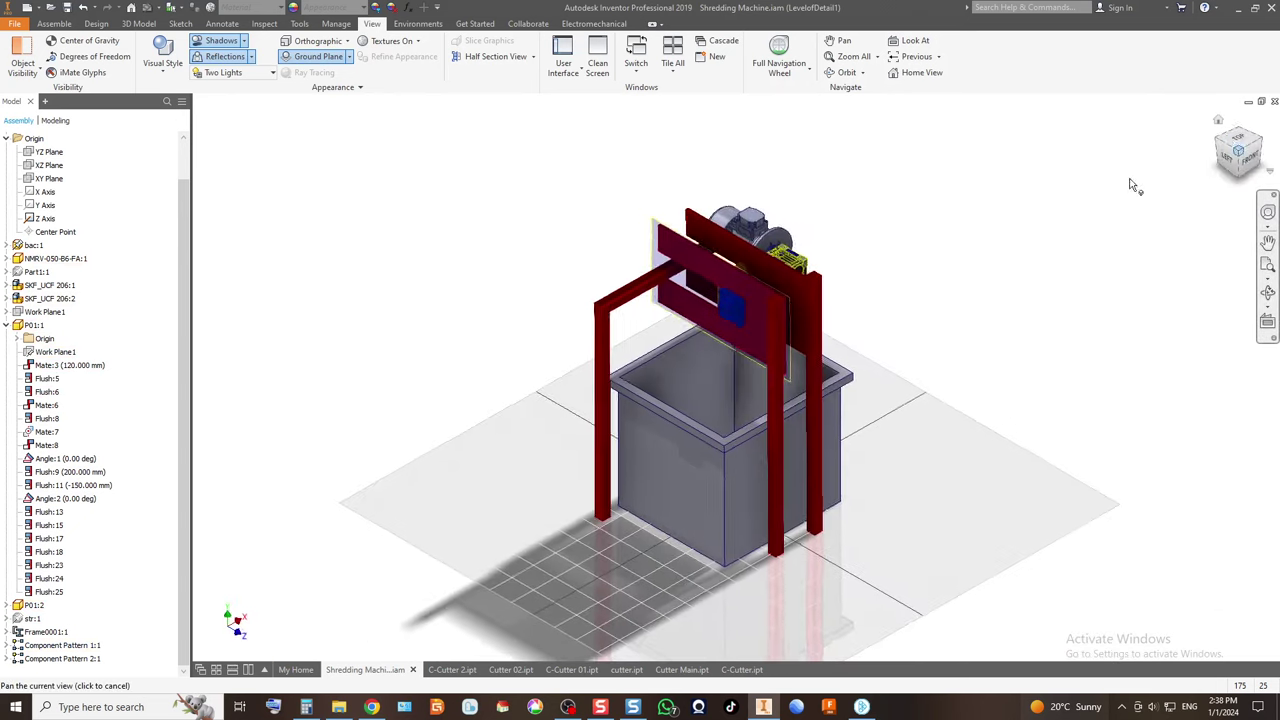
pyautogui.scroll(5, 887, 305)
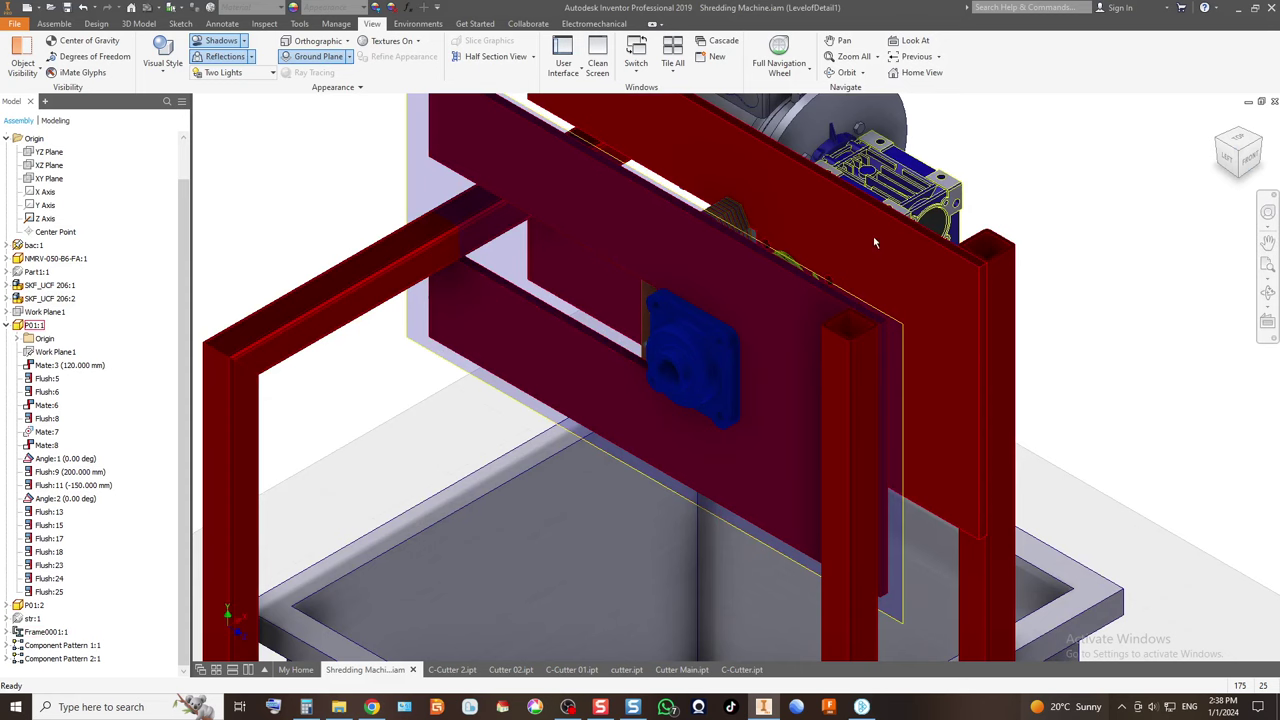
pyautogui.rightClick(38, 326)
pyautogui.click(66, 505)
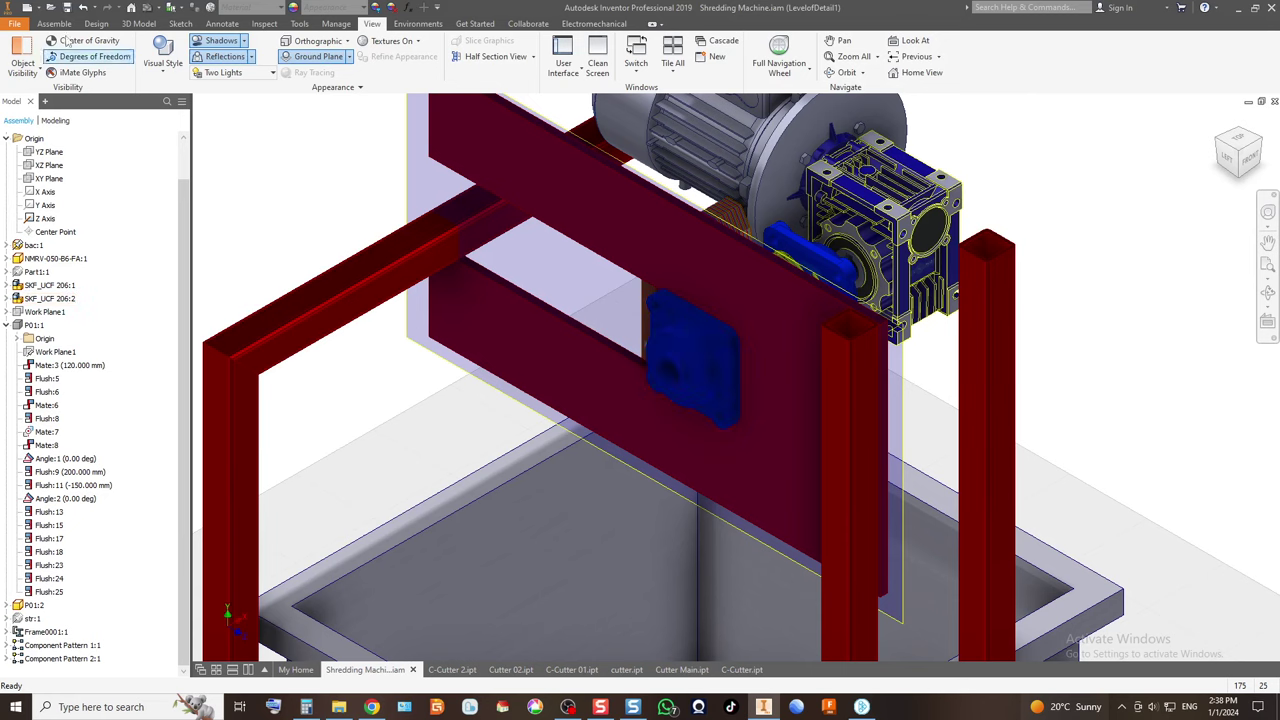
pyautogui.click(85, 8)
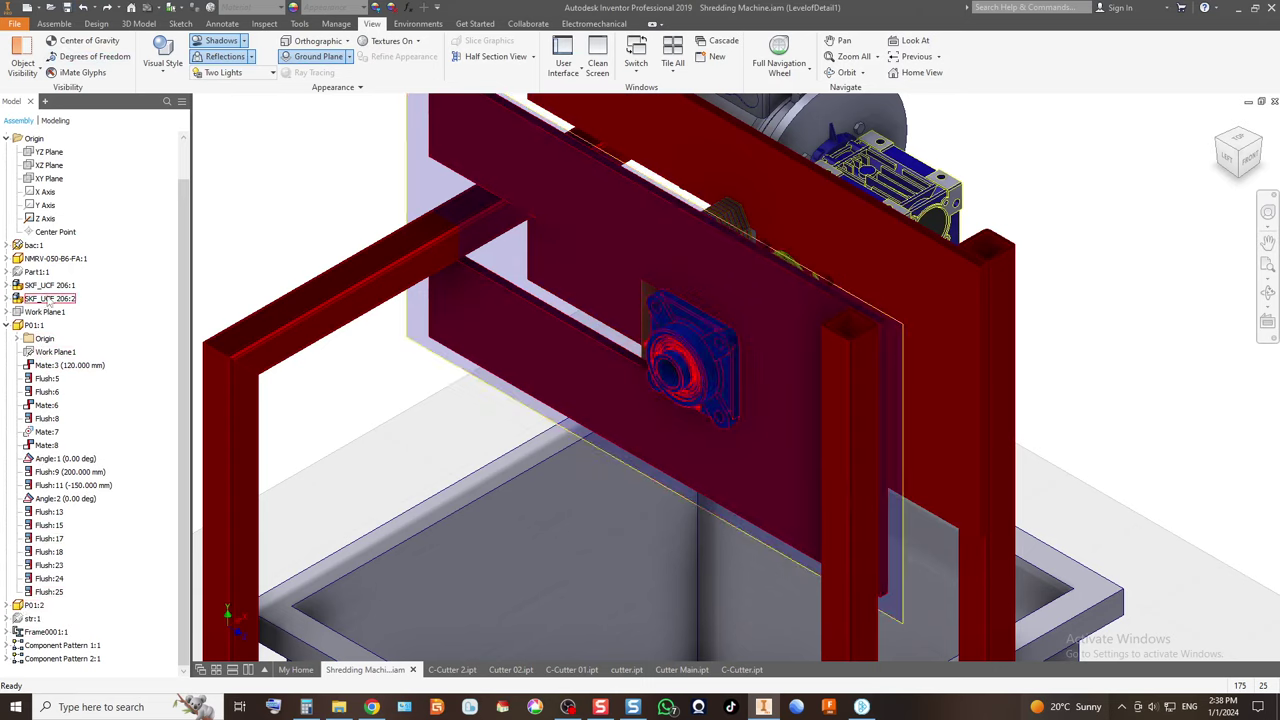
# Collapse plate P01:1 in the model tree and hide side plate P01:2 and bearing unit SKF_UCF 206:2.
pyautogui.click(6, 325)
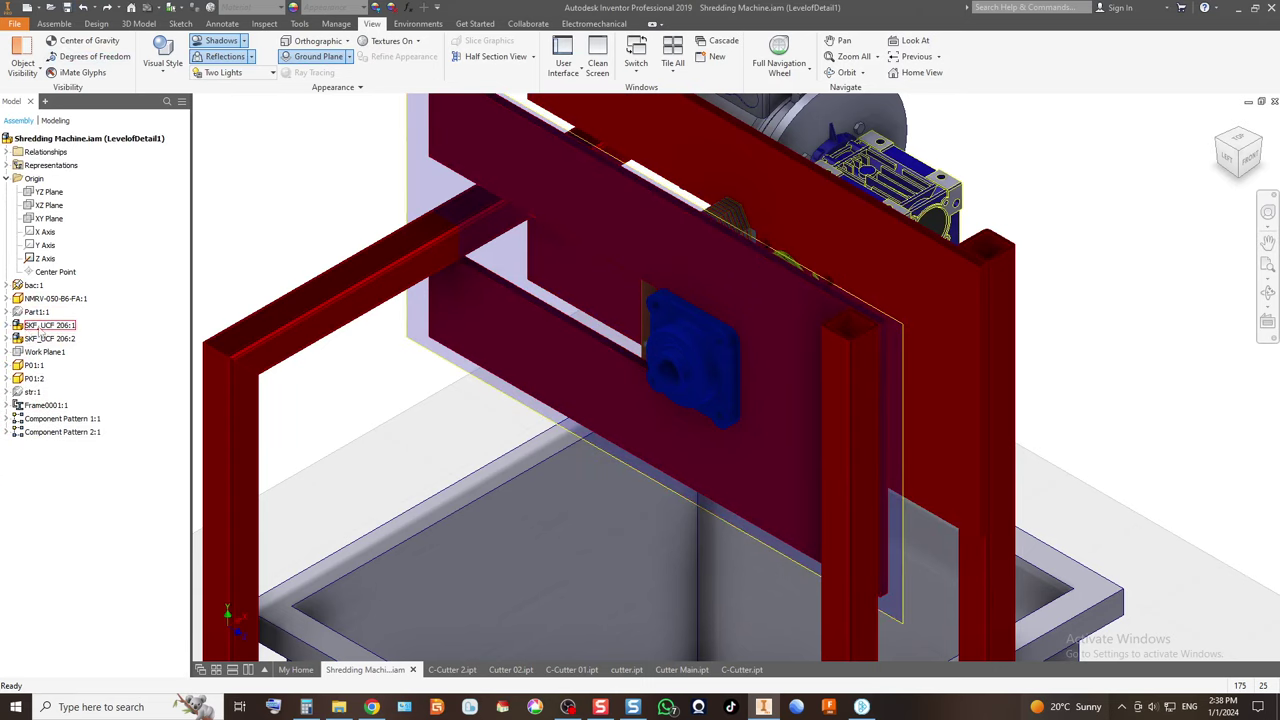
pyautogui.rightClick(40, 379)
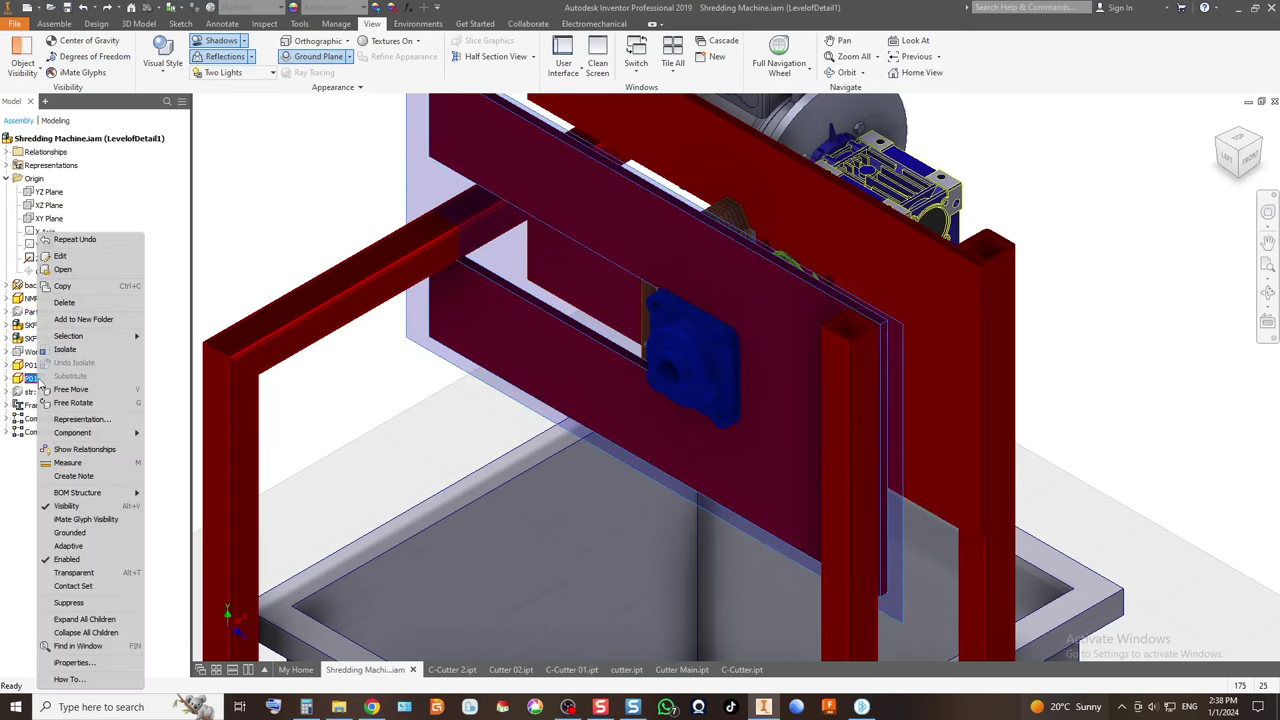
pyautogui.click(90, 508)
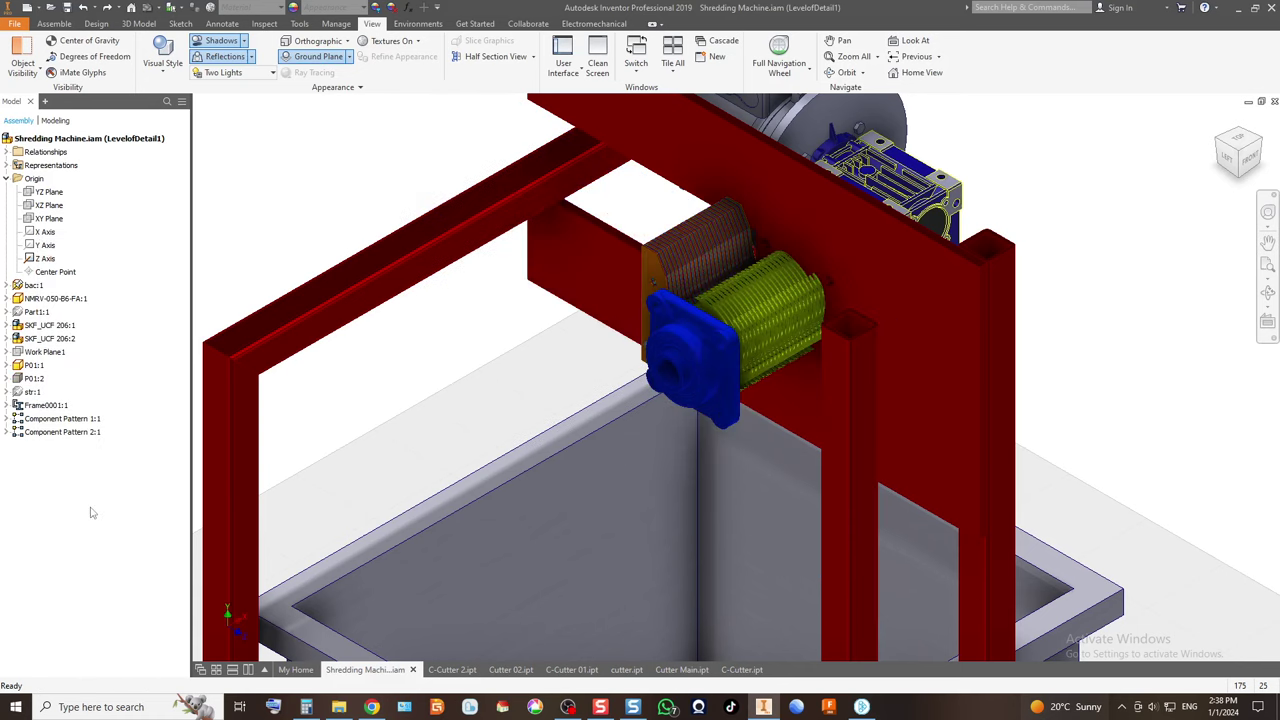
pyautogui.rightClick(35, 366)
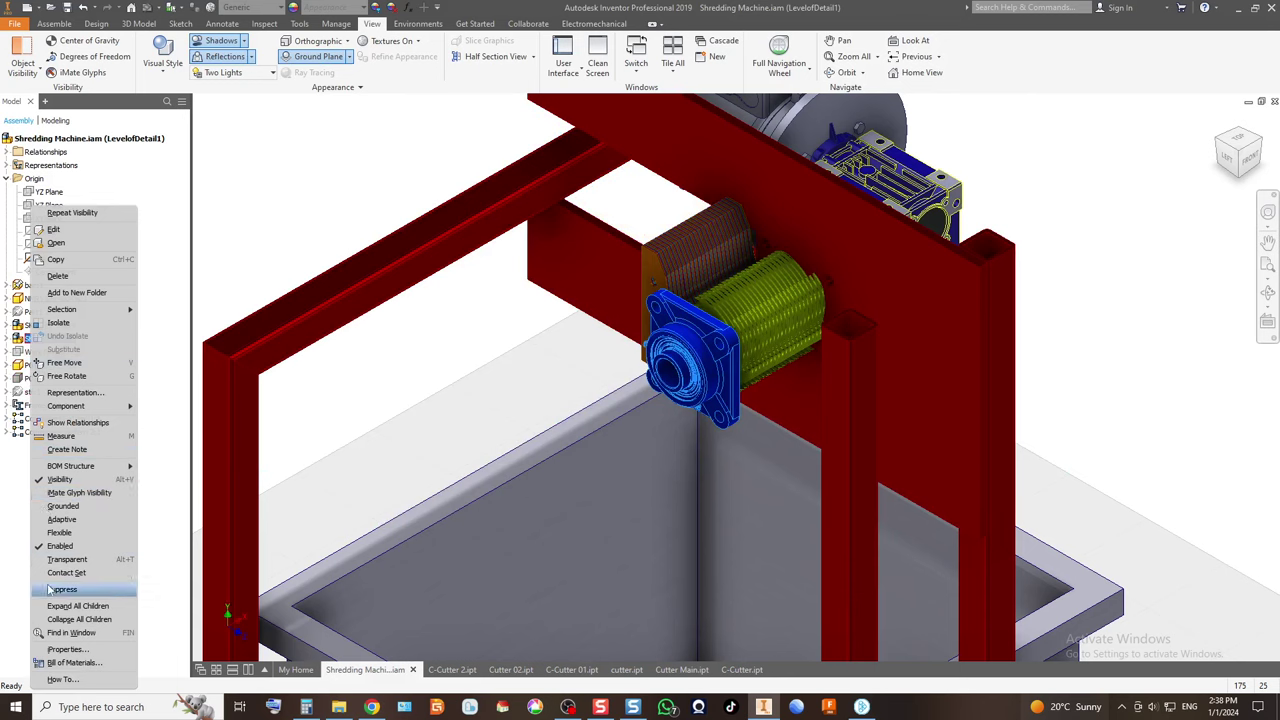
pyautogui.click(60, 481)
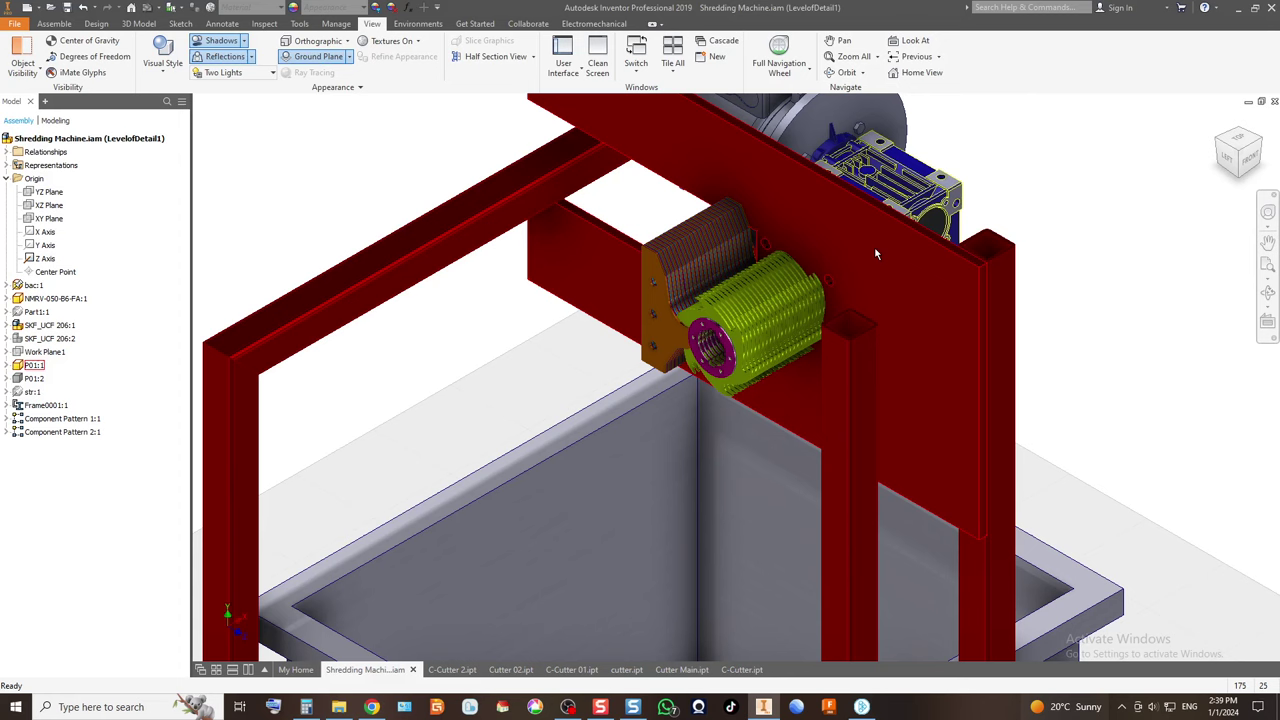
# Examine from the left side how the counter-cutters fit between the cutters, including the mounting holes and the side plate around them.
pyautogui.moveTo(897, 274)
pyautogui.click(1228, 163)
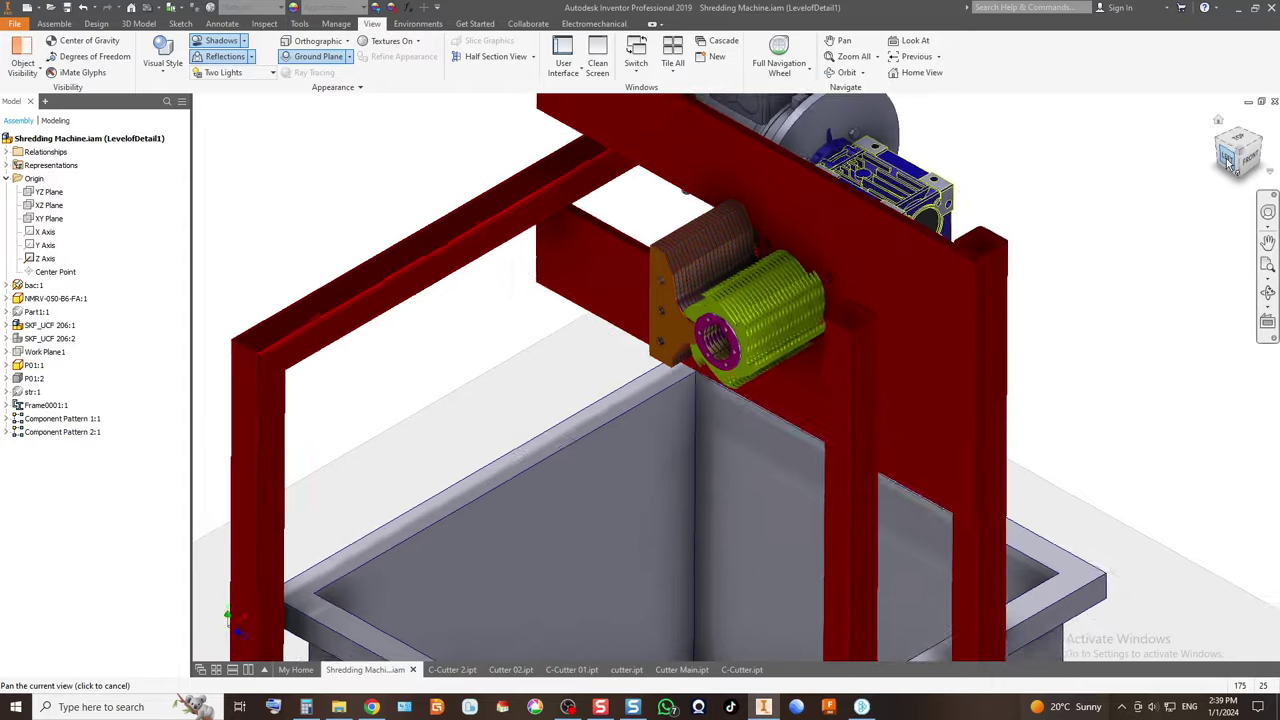
pyautogui.scroll(-5, 737, 277)
pyautogui.scroll(2, 674, 383)
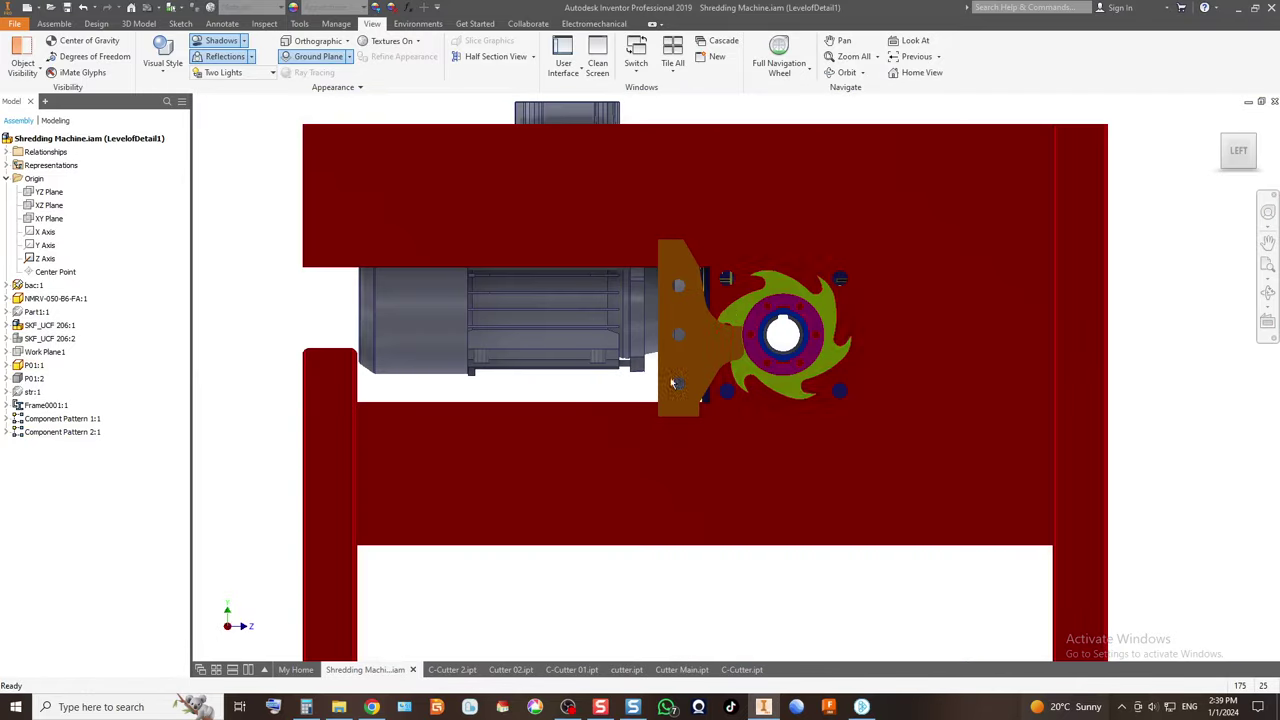
pyautogui.scroll(-4, 688, 303)
pyautogui.scroll(3, 621, 293)
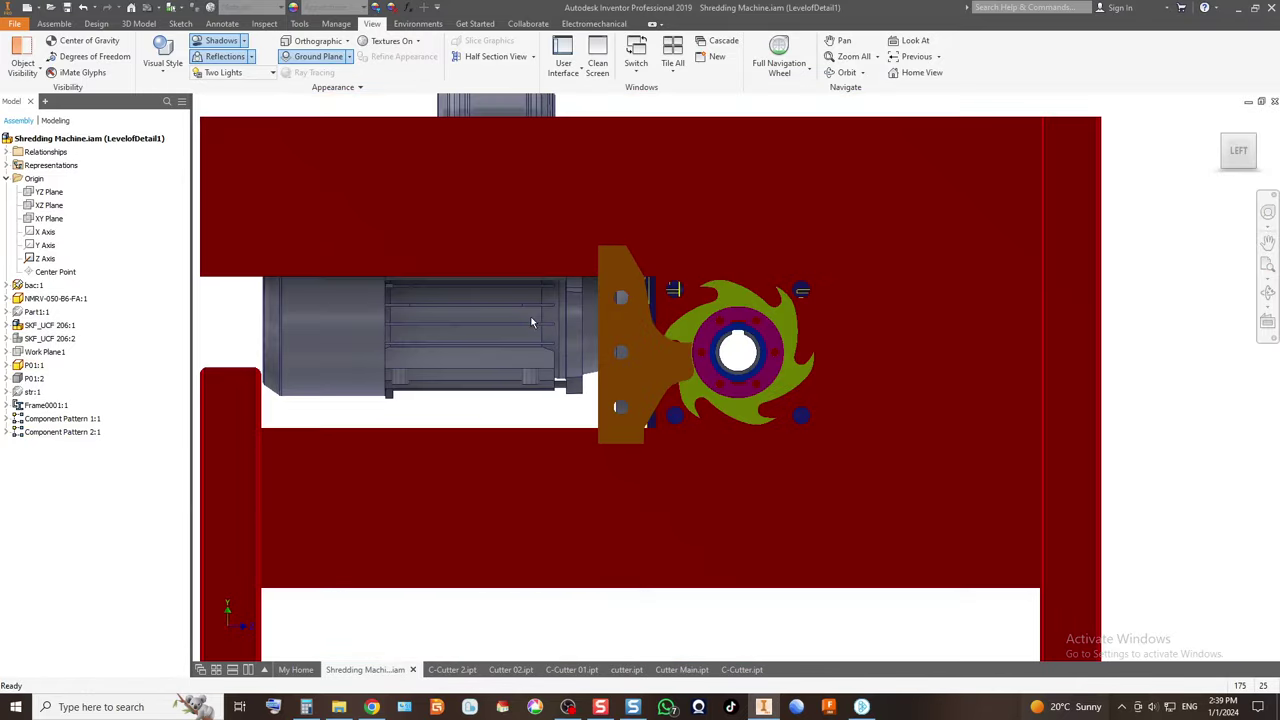
pyautogui.scroll(-2, 633, 278)
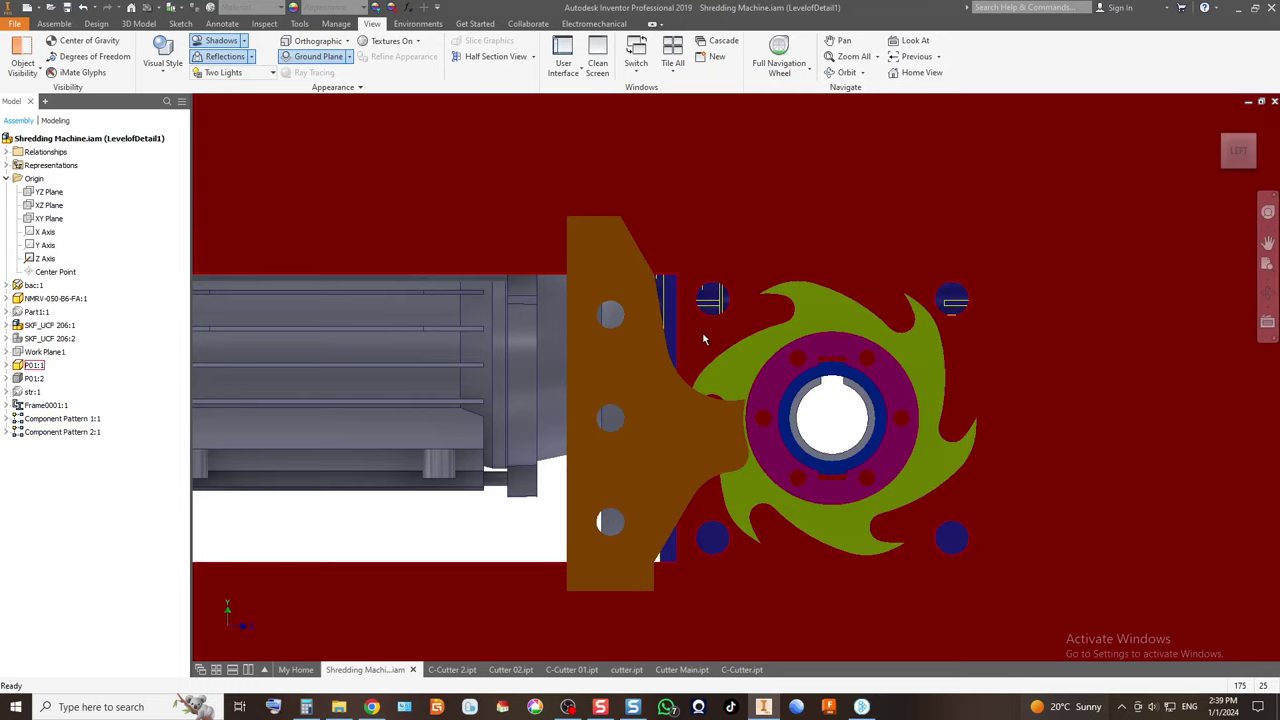
pyautogui.scroll(2, 703, 340)
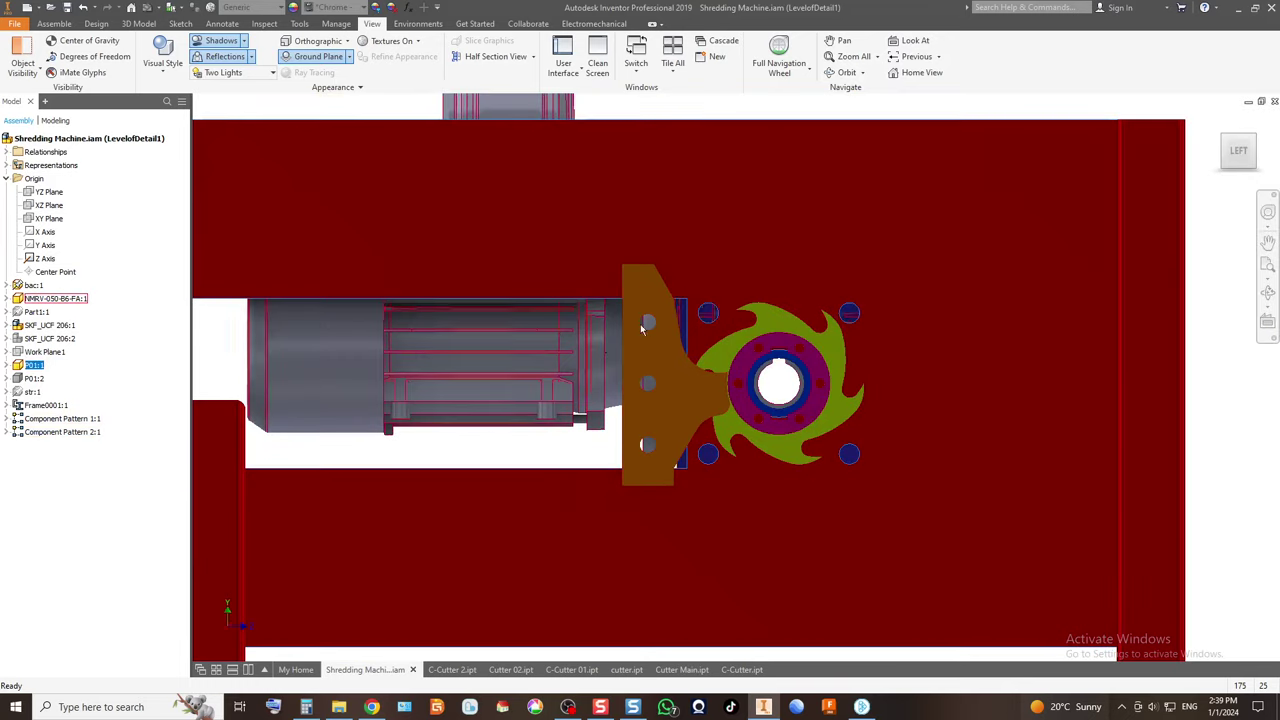
pyautogui.scroll(3, 610, 340)
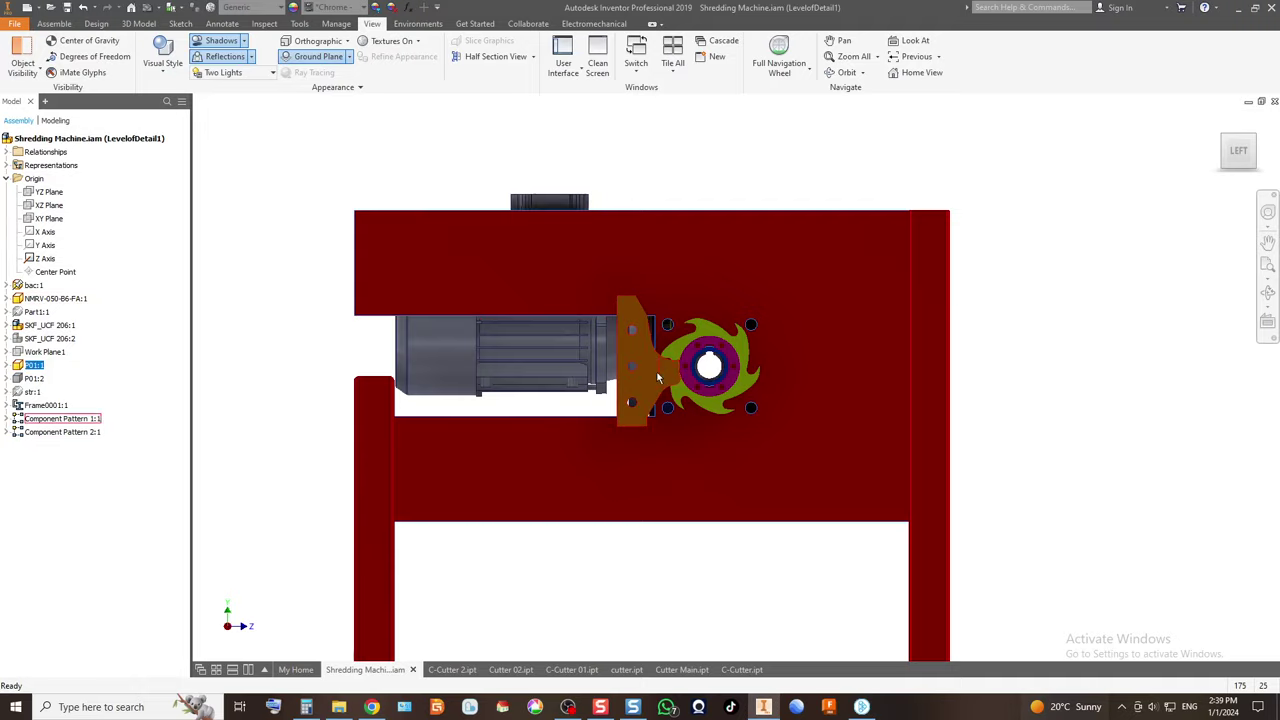
pyautogui.scroll(-5, 658, 389)
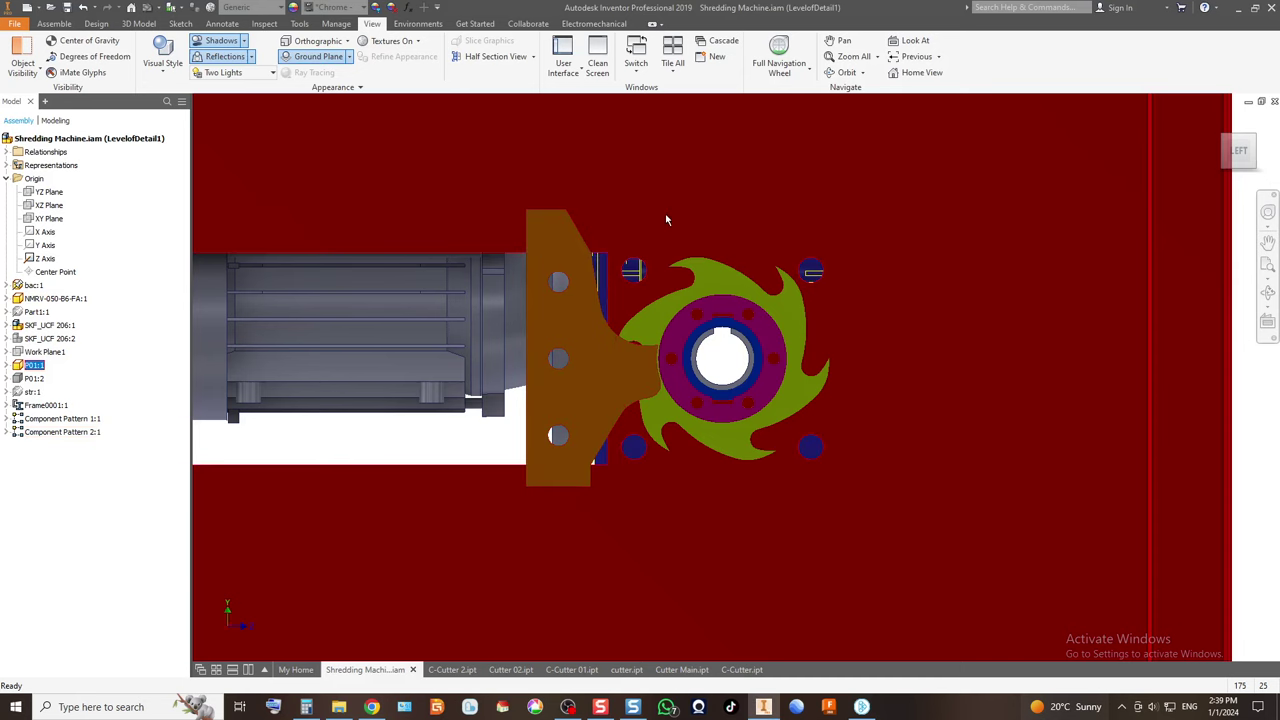
pyautogui.scroll(2, 609, 272)
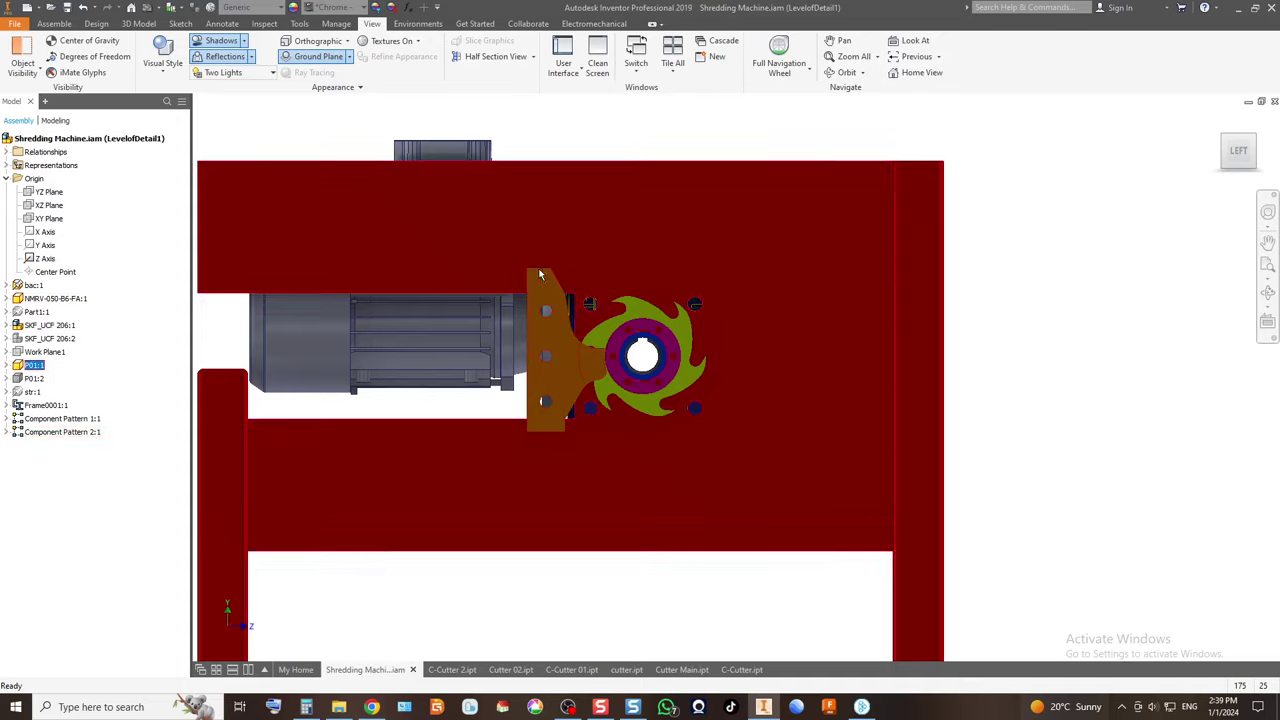
pyautogui.scroll(-3, 539, 307)
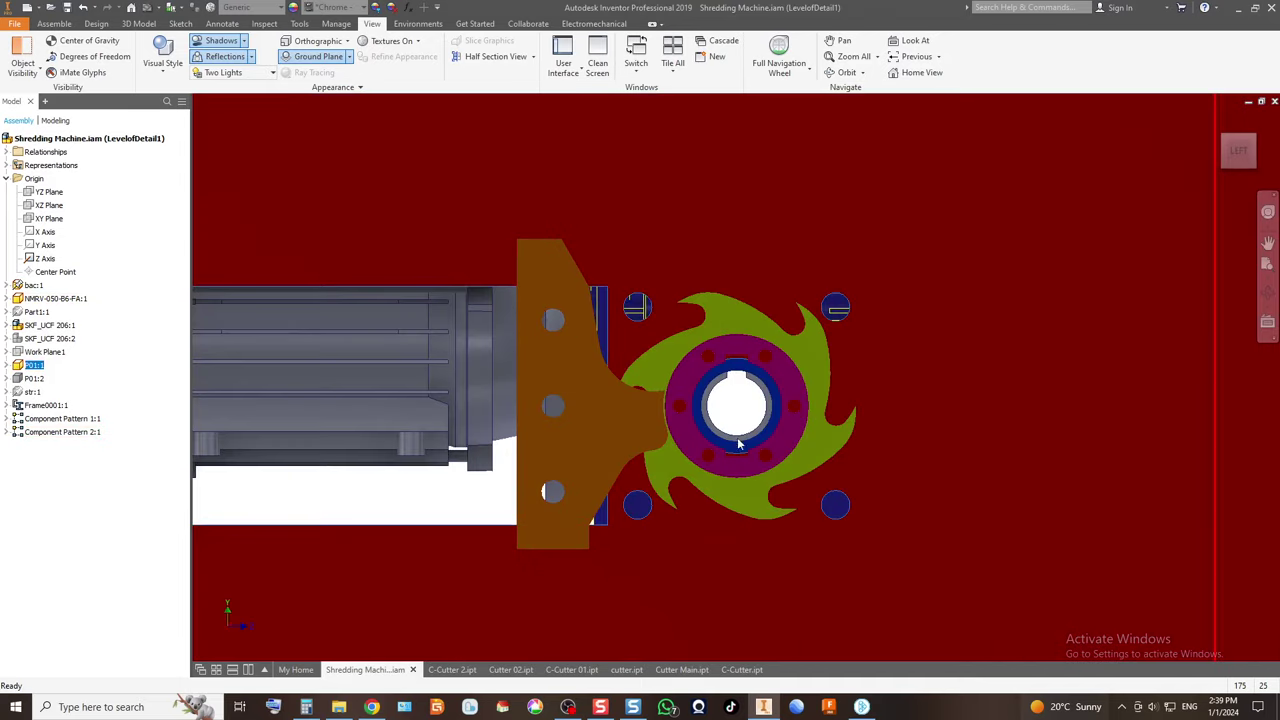
pyautogui.scroll(-4, 630, 424)
pyautogui.scroll(2, 630, 424)
pyautogui.scroll(-1, 532, 248)
pyautogui.scroll(5, 500, 280)
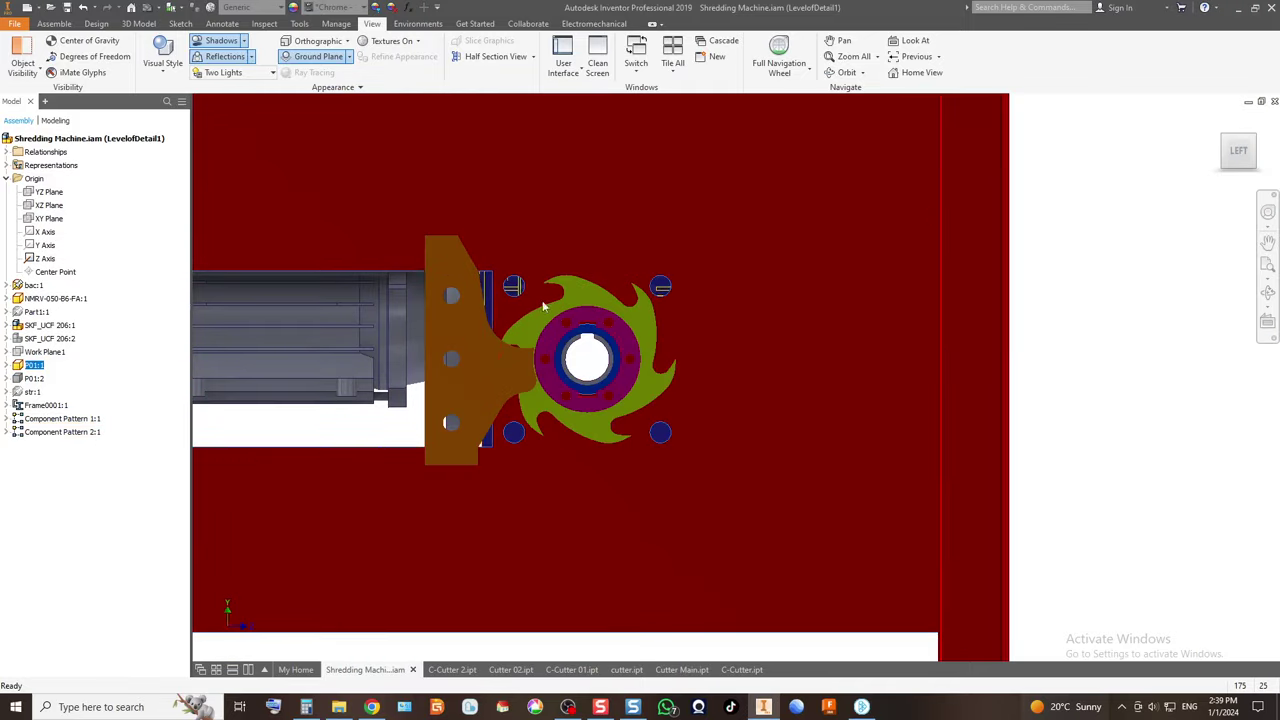
pyautogui.moveTo(573, 254); pyautogui.dragTo(630, 428, button='middle')
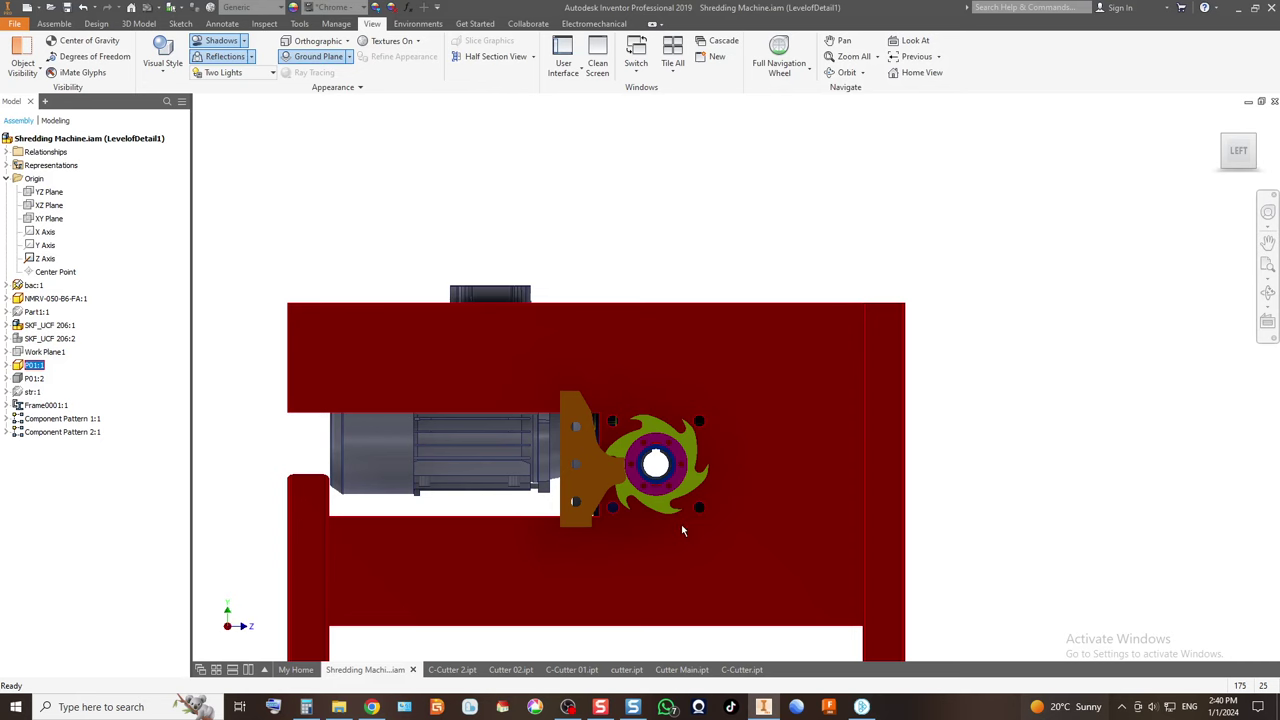
pyautogui.moveTo(701, 459); pyautogui.dragTo(685, 490, button='middle')
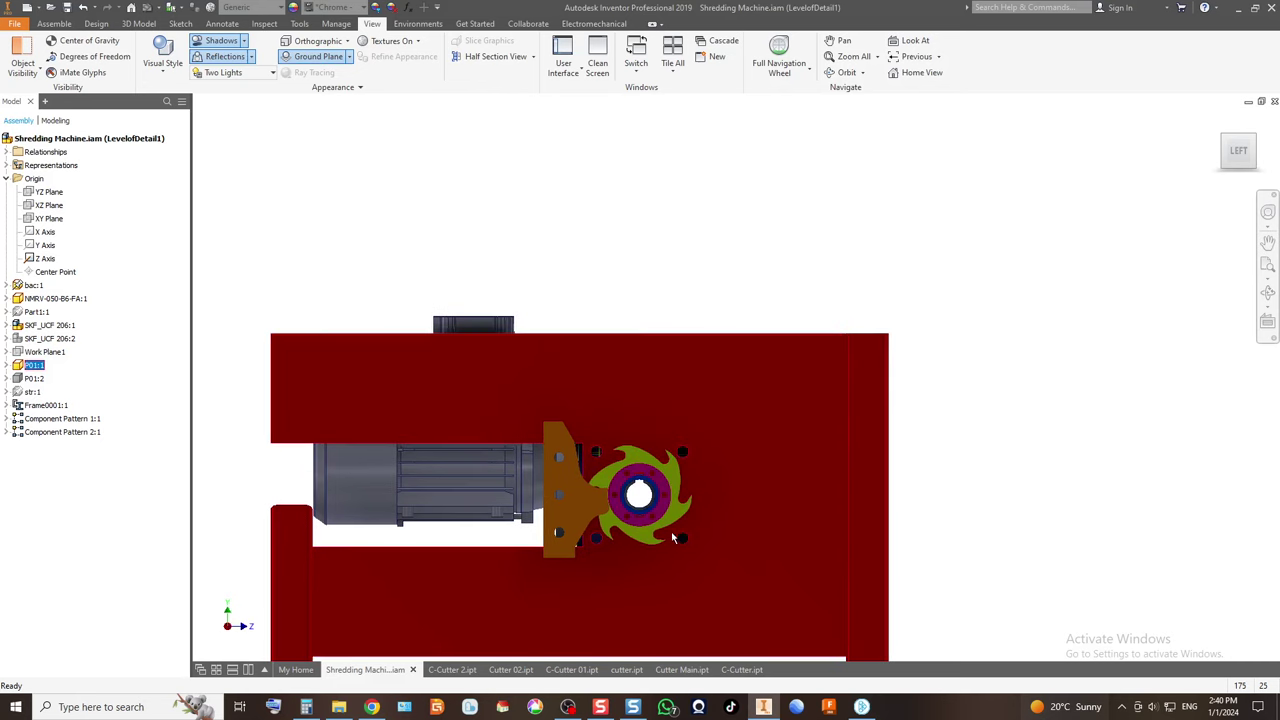
pyautogui.scroll(-4, 685, 490)
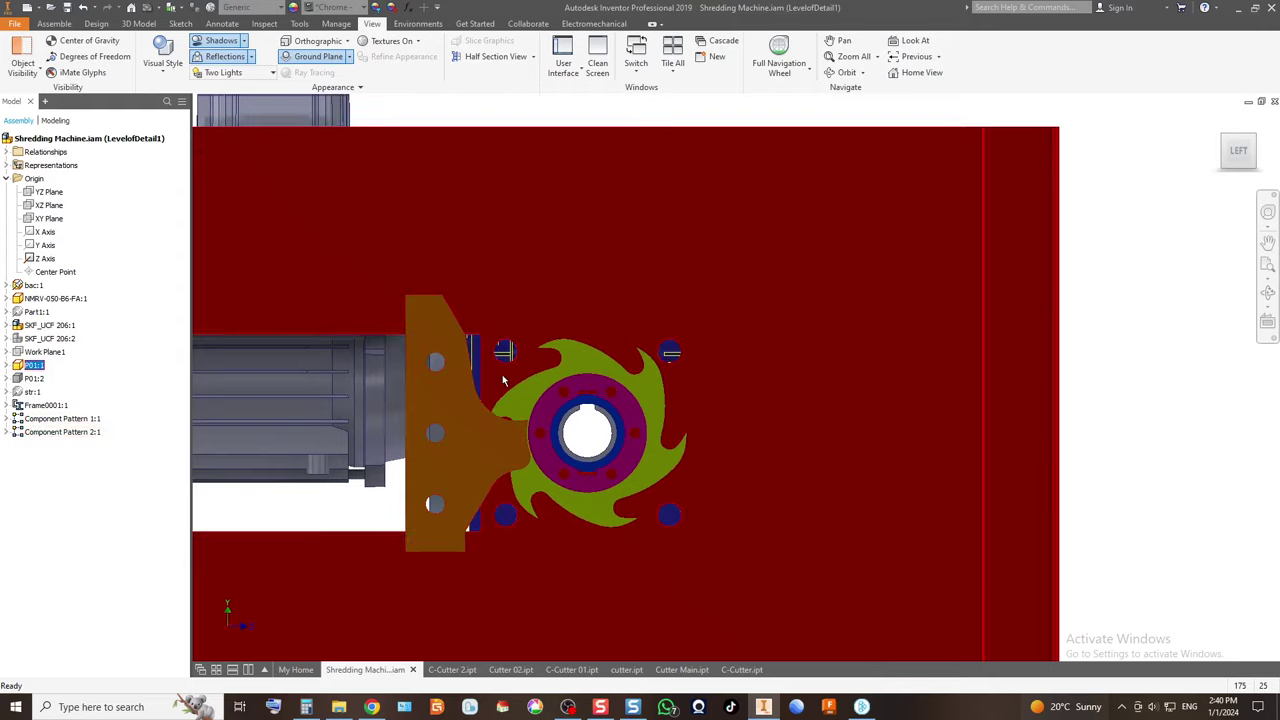
pyautogui.scroll(-4, 515, 360)
pyautogui.scroll(3, 533, 326)
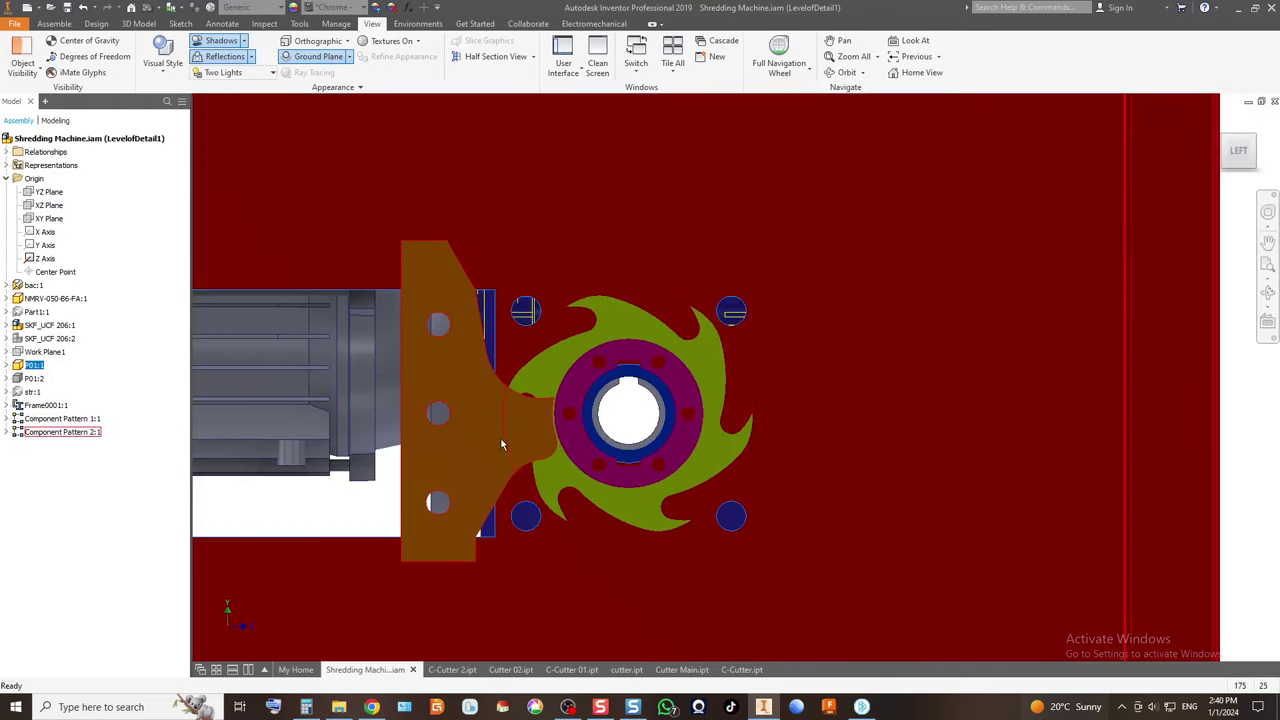
# Create an in-place component named Face 2mm in F:\Shredding Machine\DXF Laser\Inox 2mm, based on the red side plate's face.
pyautogui.scroll(3, 502, 444)
pyautogui.moveTo(512, 394); pyautogui.dragTo(532, 434, button='middle')
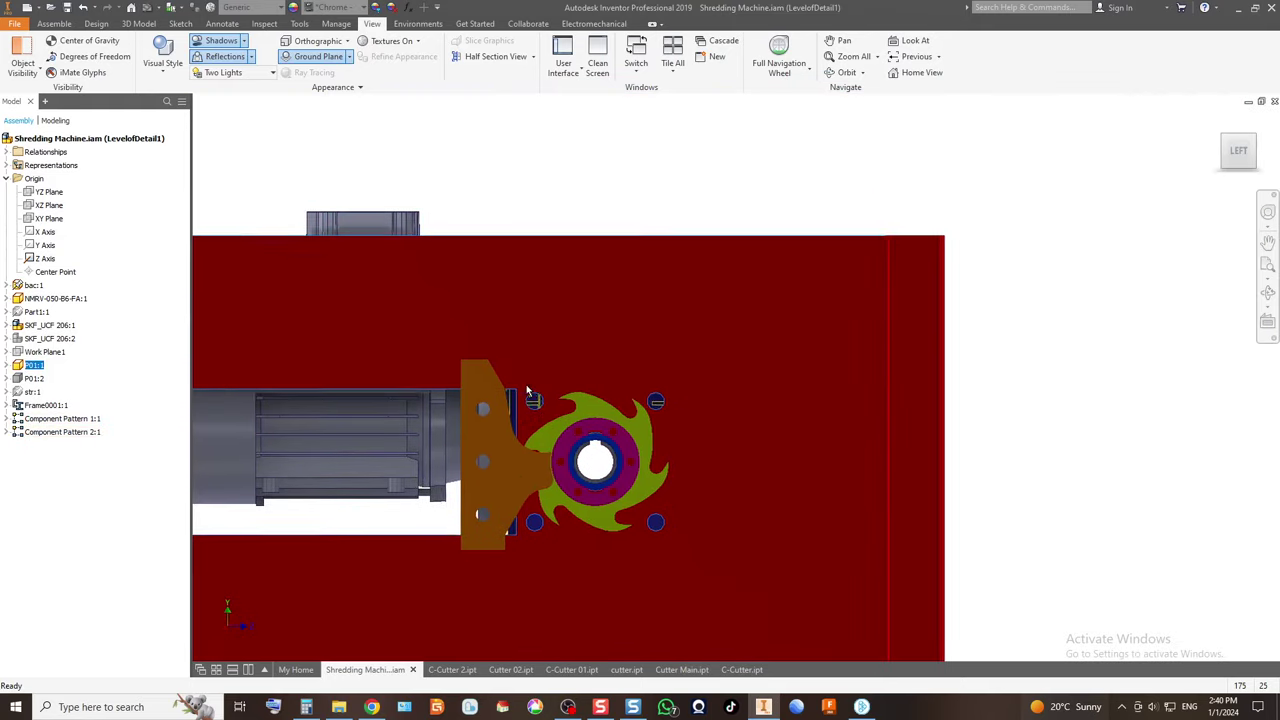
pyautogui.click(54, 23)
pyautogui.click(47, 62)
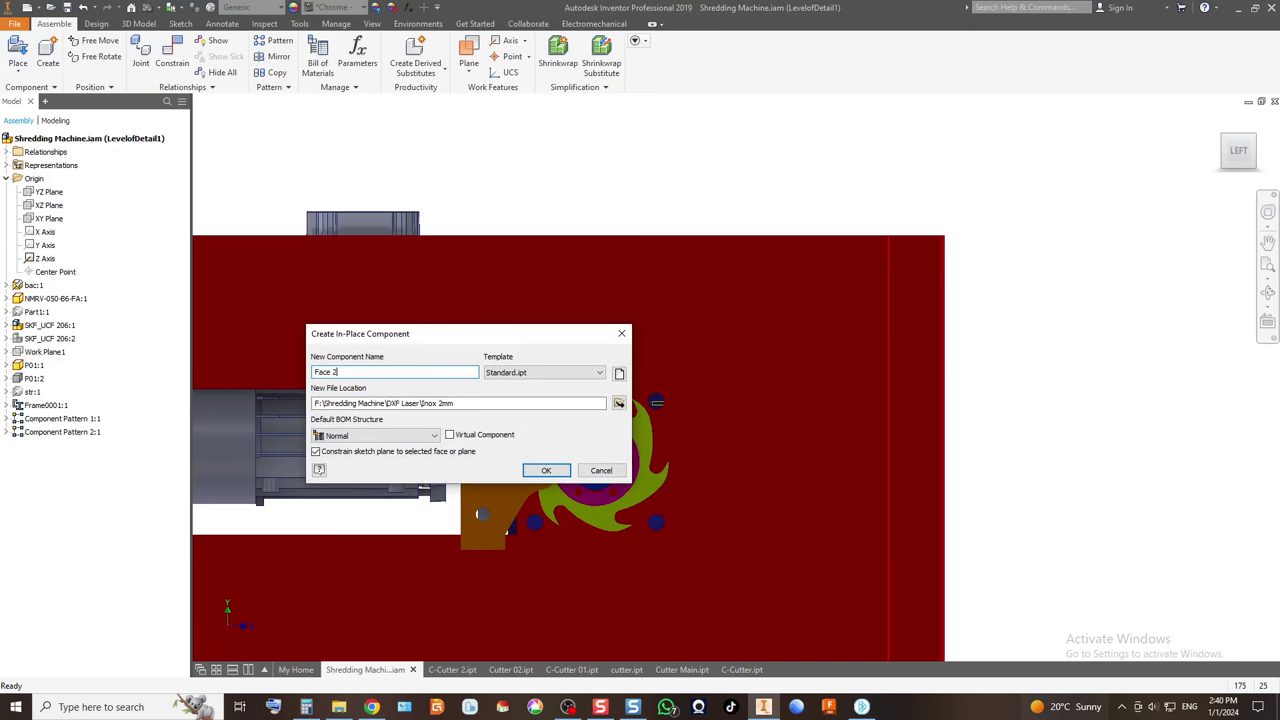
pyautogui.press('Return')
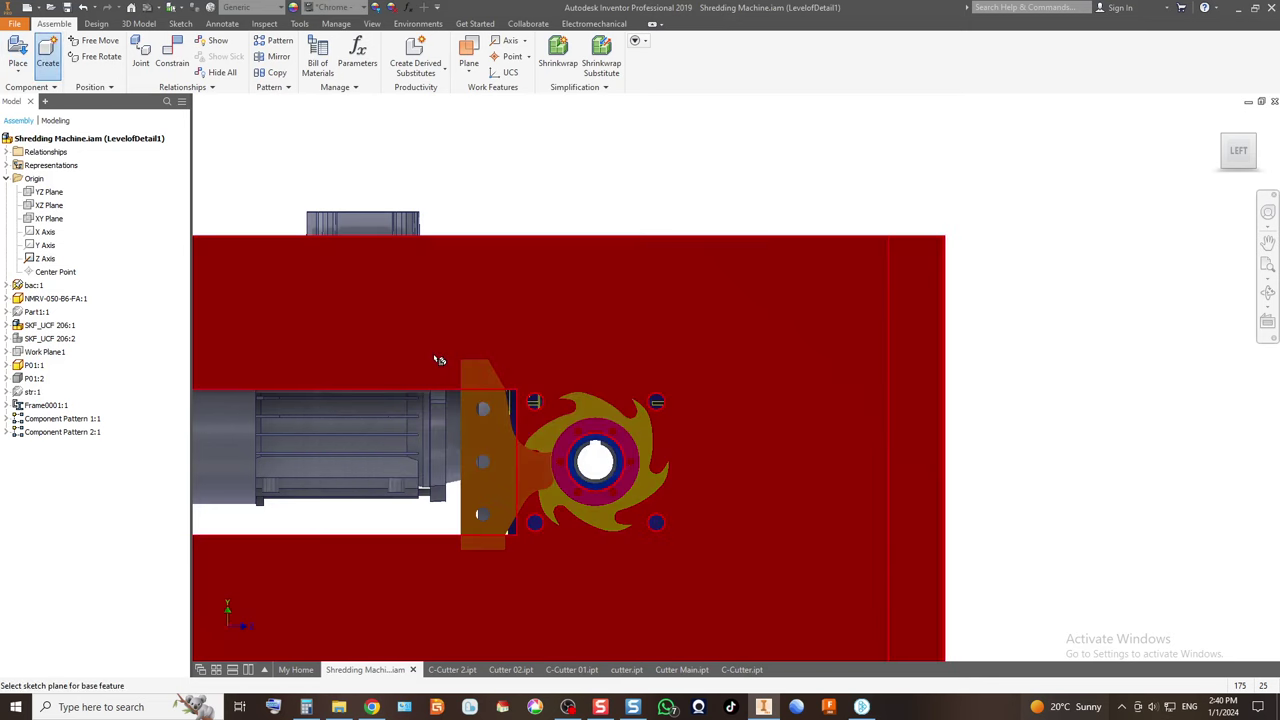
pyautogui.click(628, 328)
pyautogui.click(591, 391)
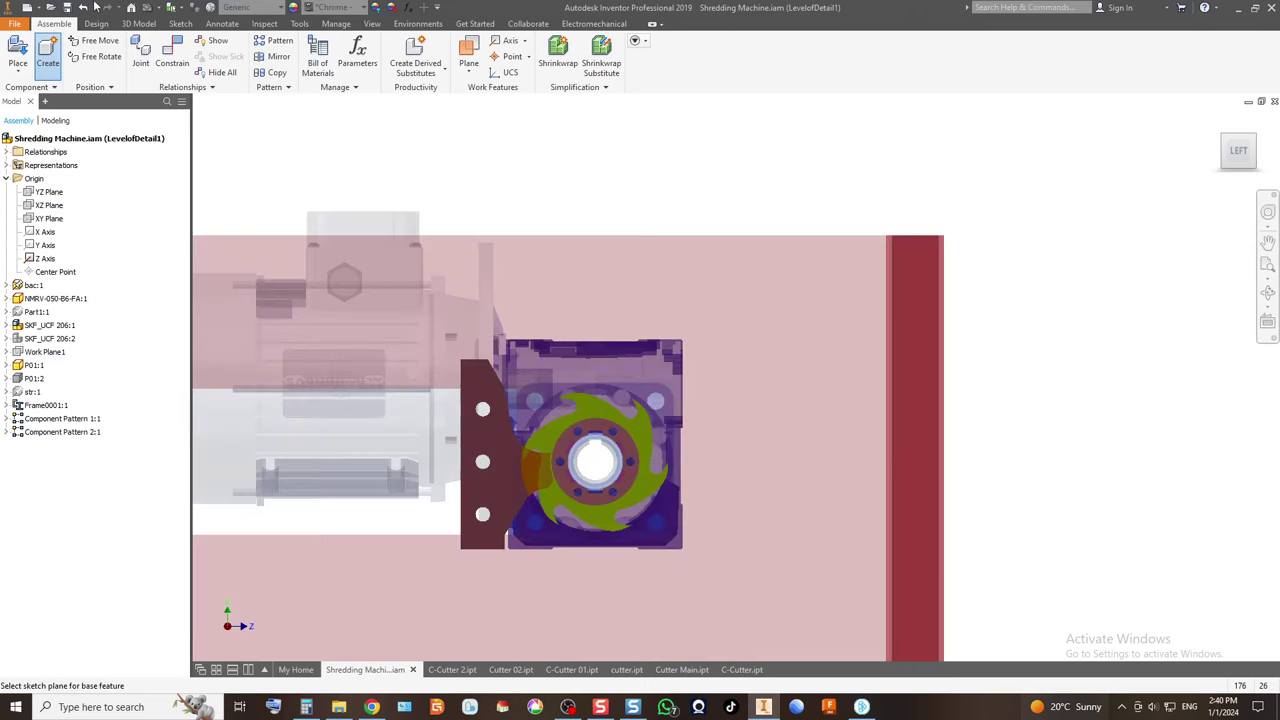
# Convert the new part to sheet metal with a thickness of 2 mm and Stainless Steel as its material.
pyautogui.click(1068, 55)
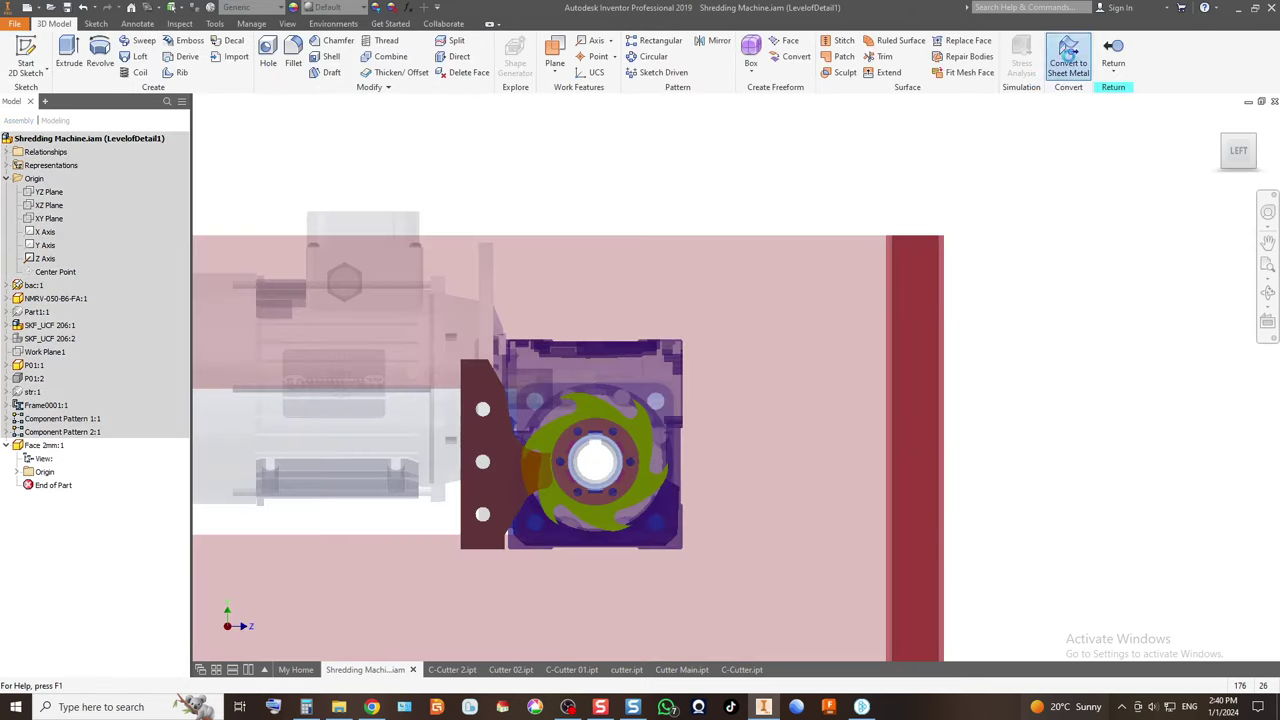
pyautogui.click(702, 62)
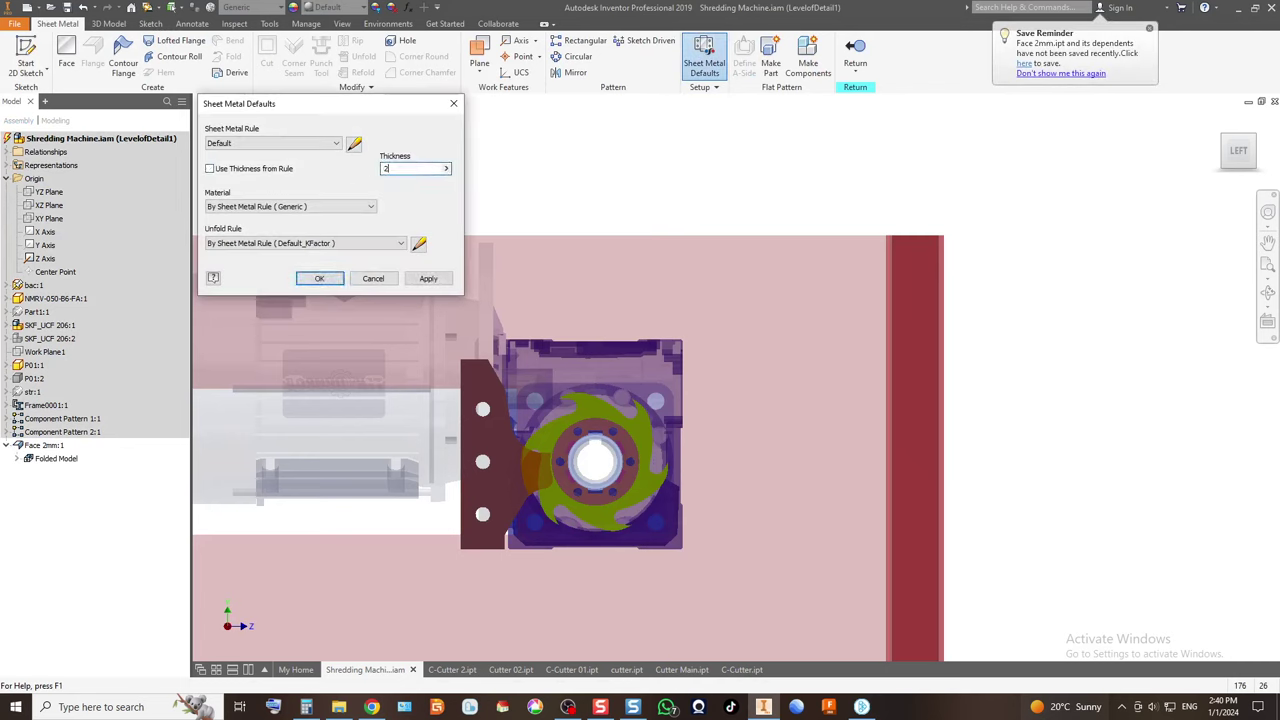
pyautogui.press('Return')
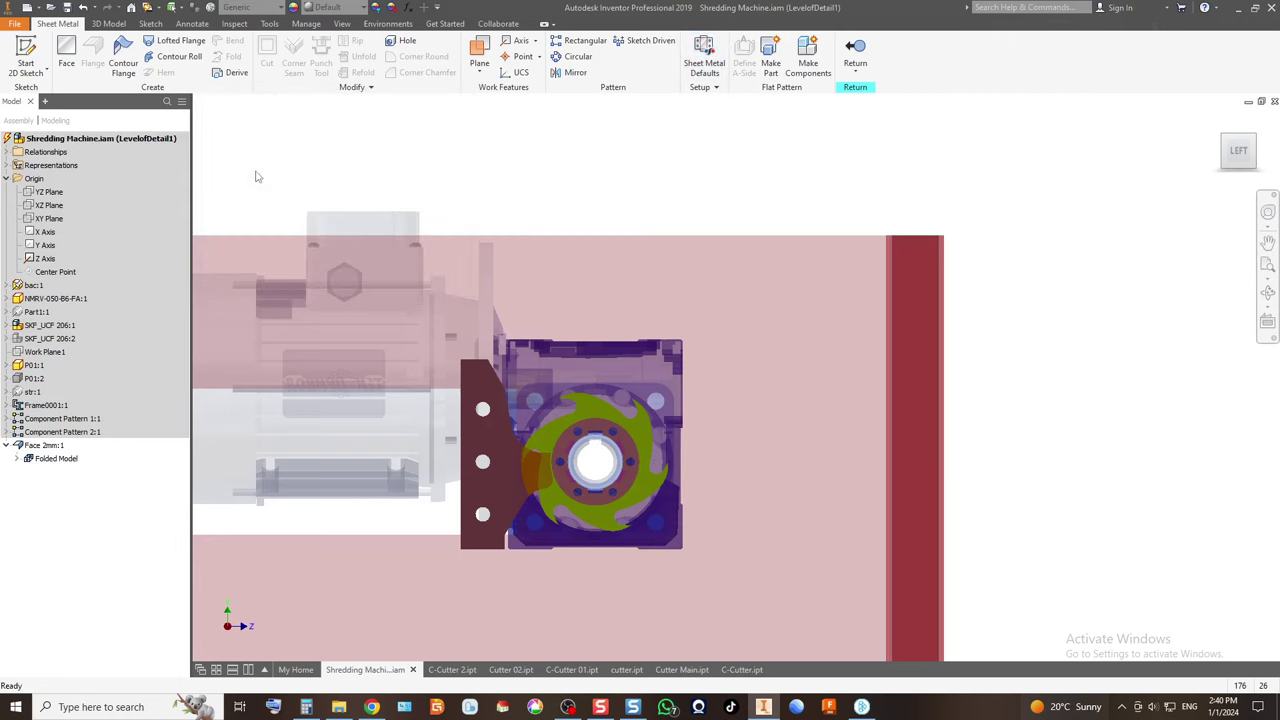
pyautogui.click(704, 60)
pyautogui.click(300, 207)
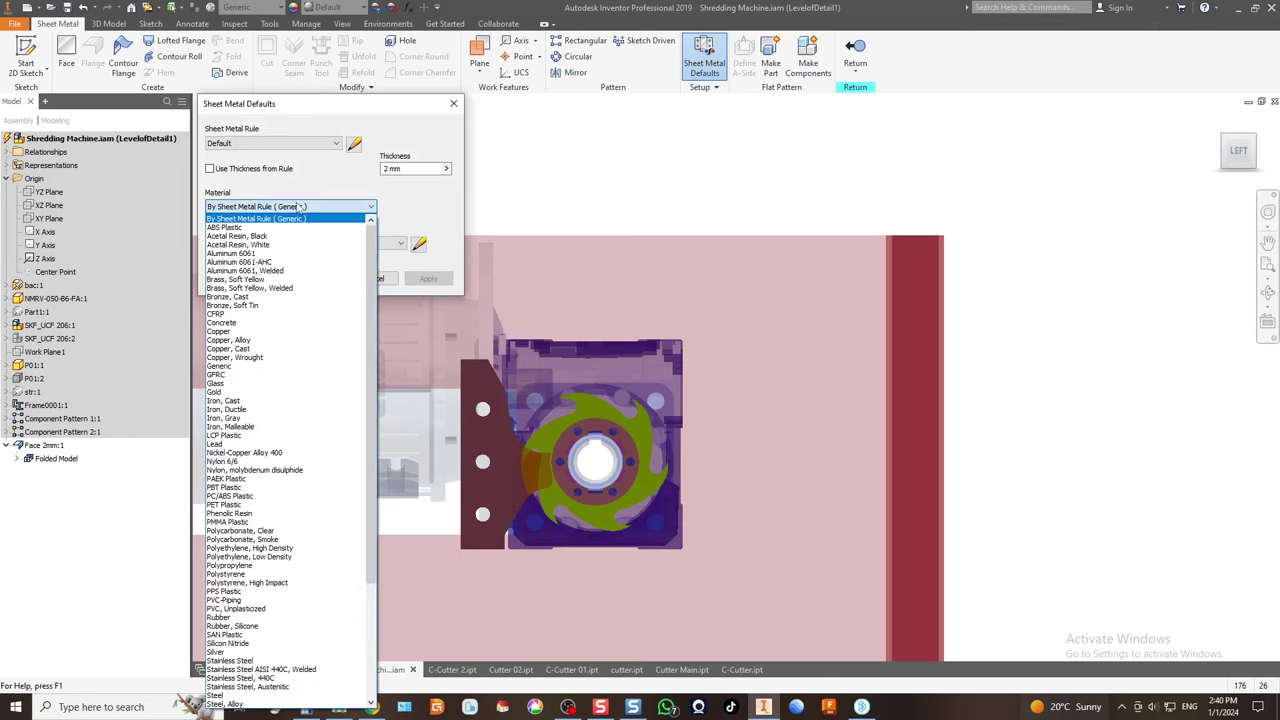
pyautogui.click(258, 662)
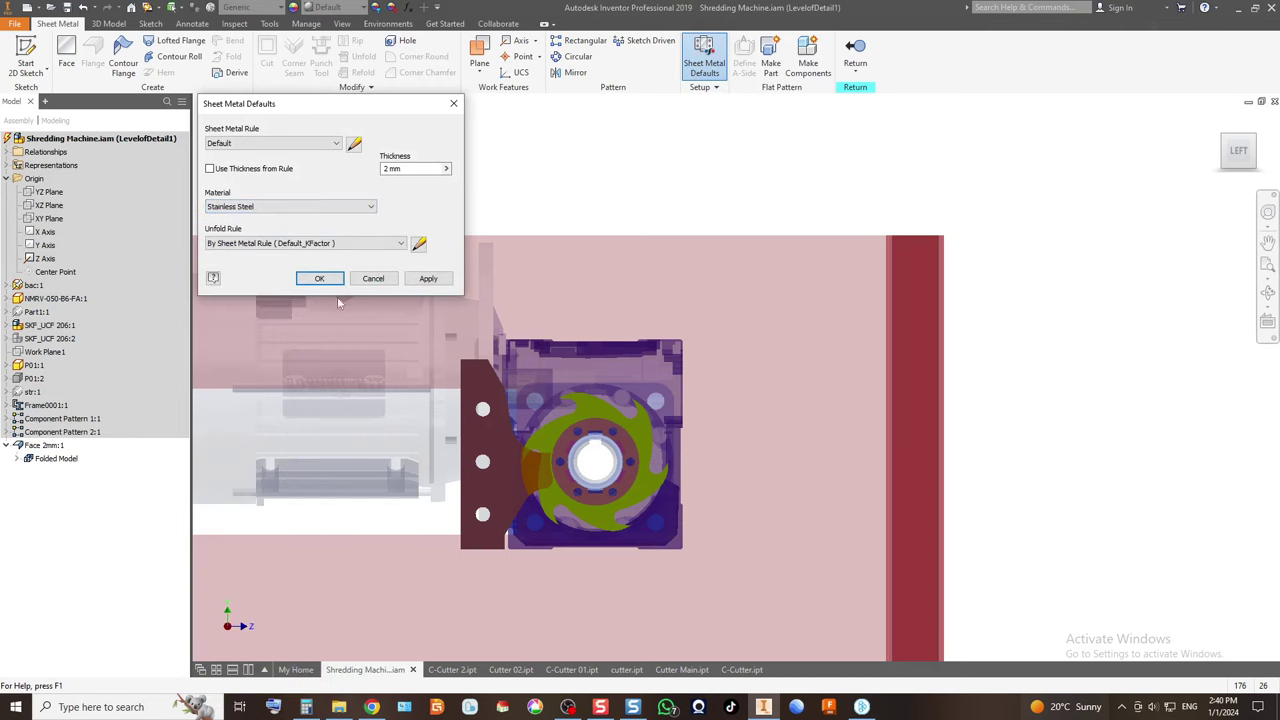
pyautogui.click(320, 280)
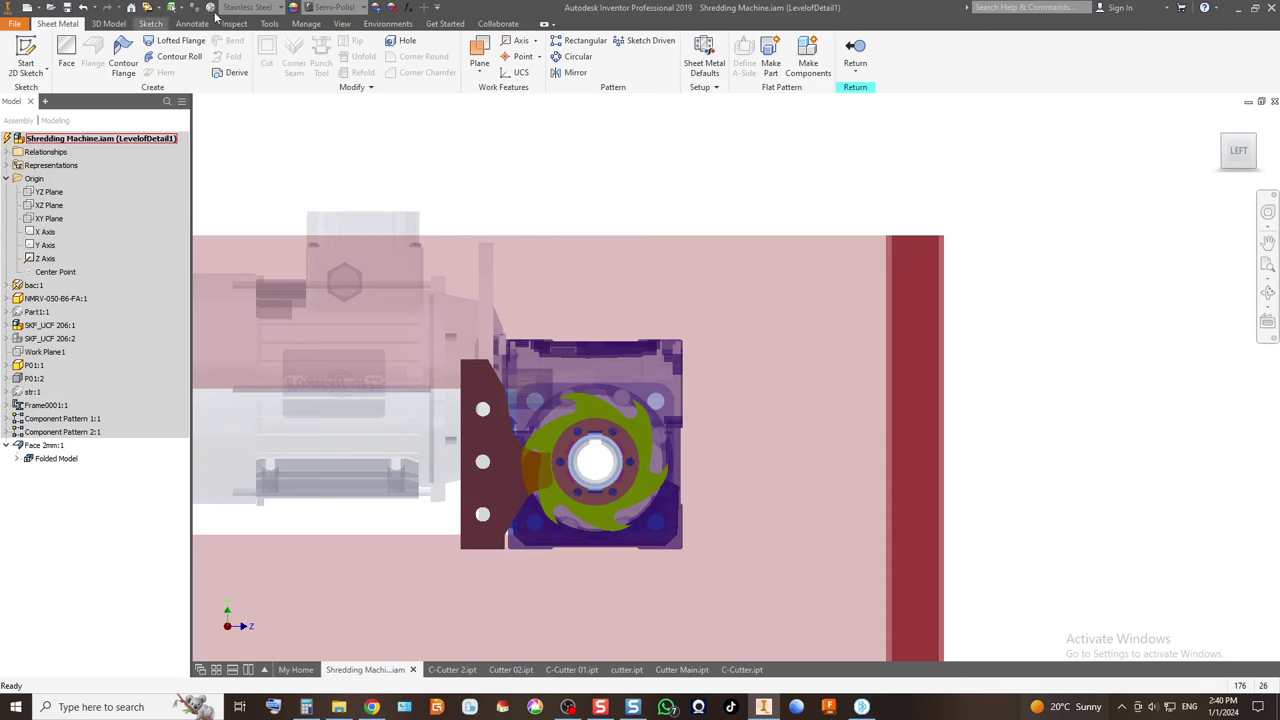
# Set the Face 2mm document units to millimeter for length and kilogram for mass.
pyautogui.click(268, 24)
pyautogui.click(245, 60)
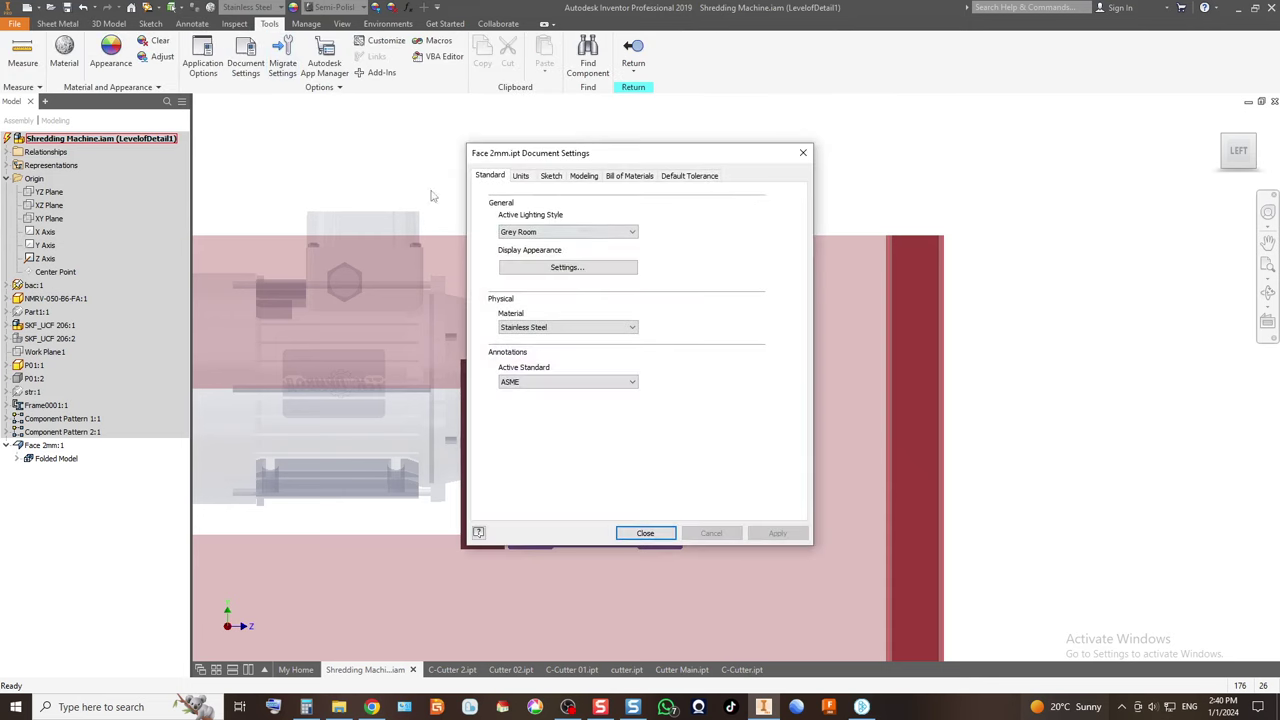
pyautogui.click(520, 175)
pyautogui.click(528, 223)
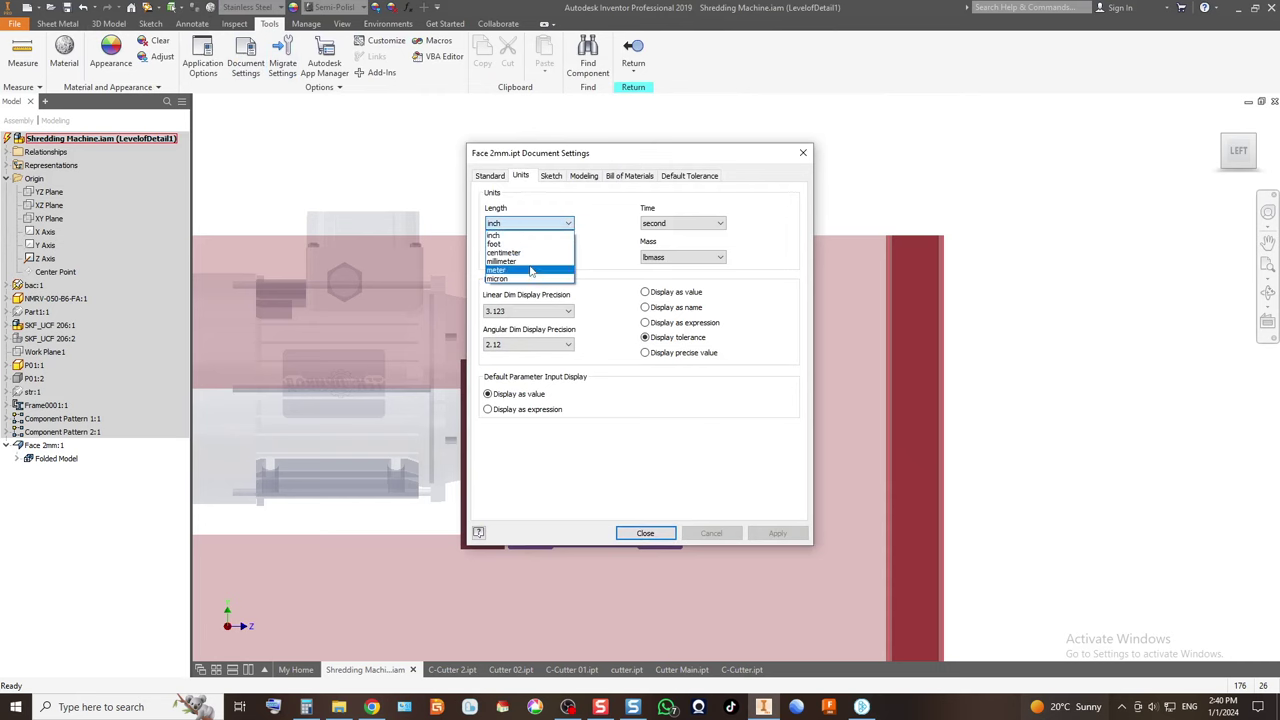
pyautogui.click(531, 270)
pyautogui.click(528, 223)
pyautogui.click(528, 267)
pyautogui.click(718, 258)
pyautogui.click(700, 293)
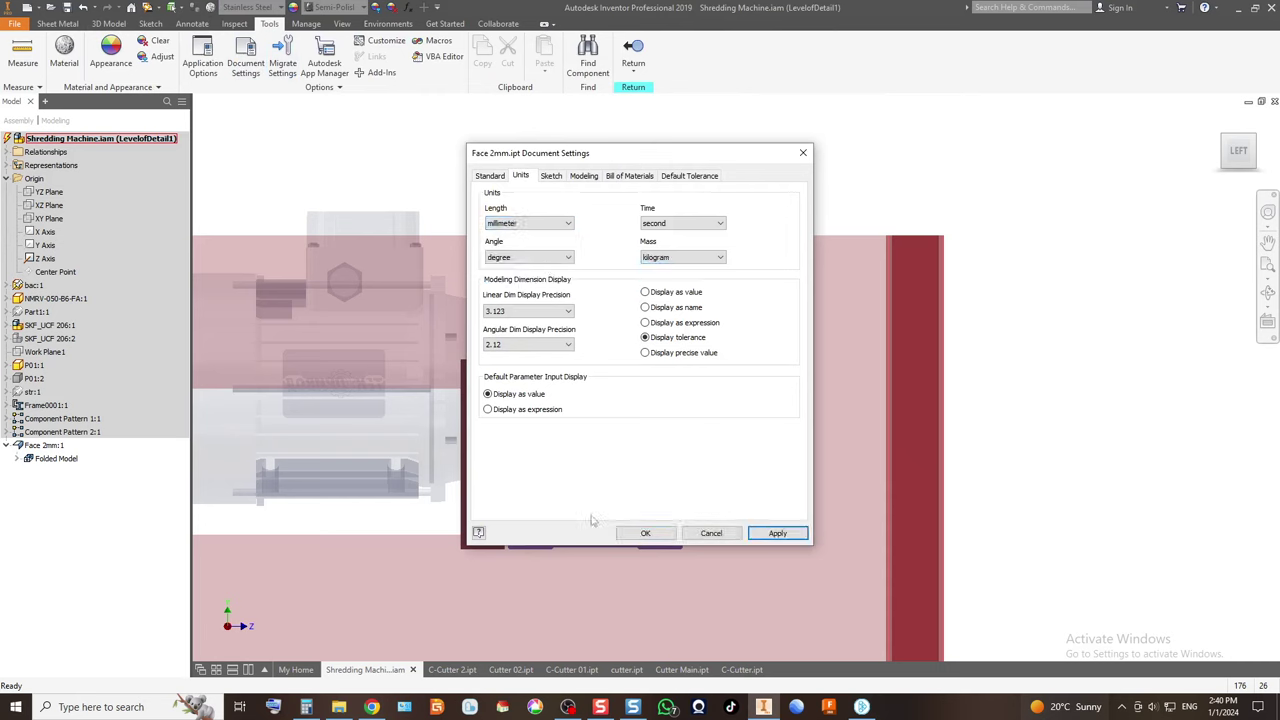
pyautogui.click(645, 534)
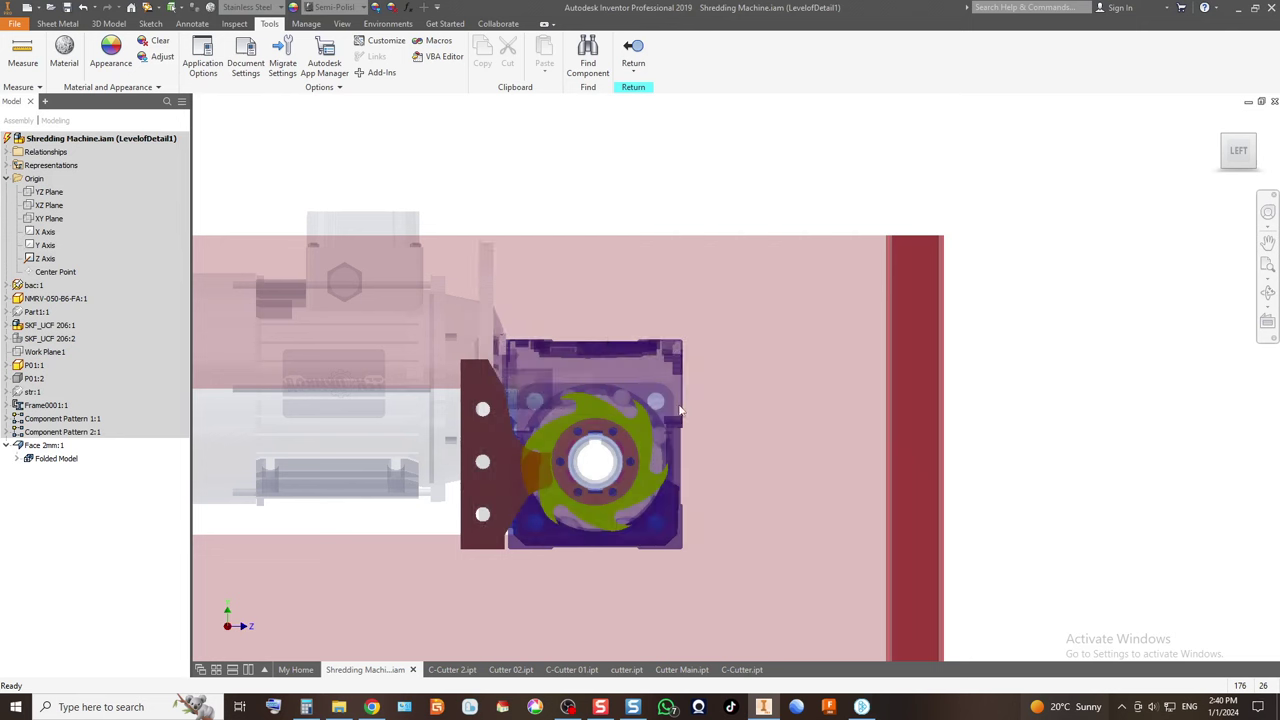
# Start a 2D sketch for the Face 2mm part on the side plate's plane.
pyautogui.click(55, 23)
pyautogui.click(26, 50)
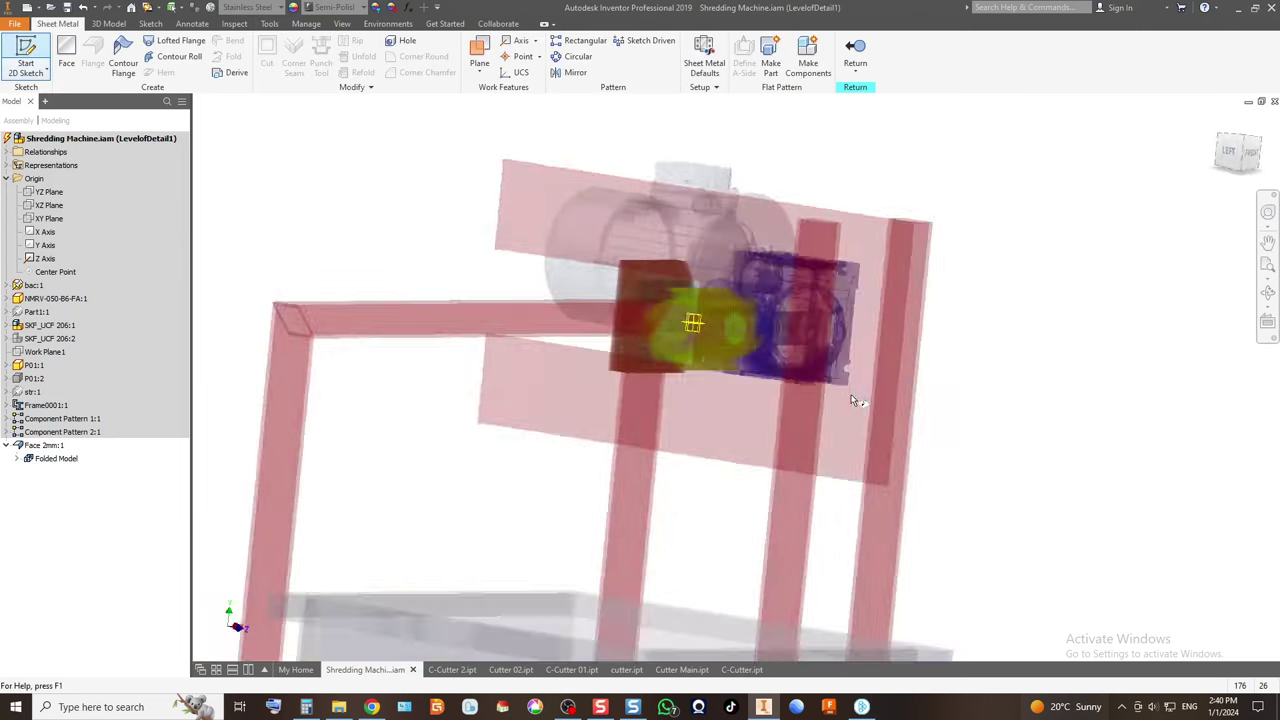
pyautogui.click(1218, 141)
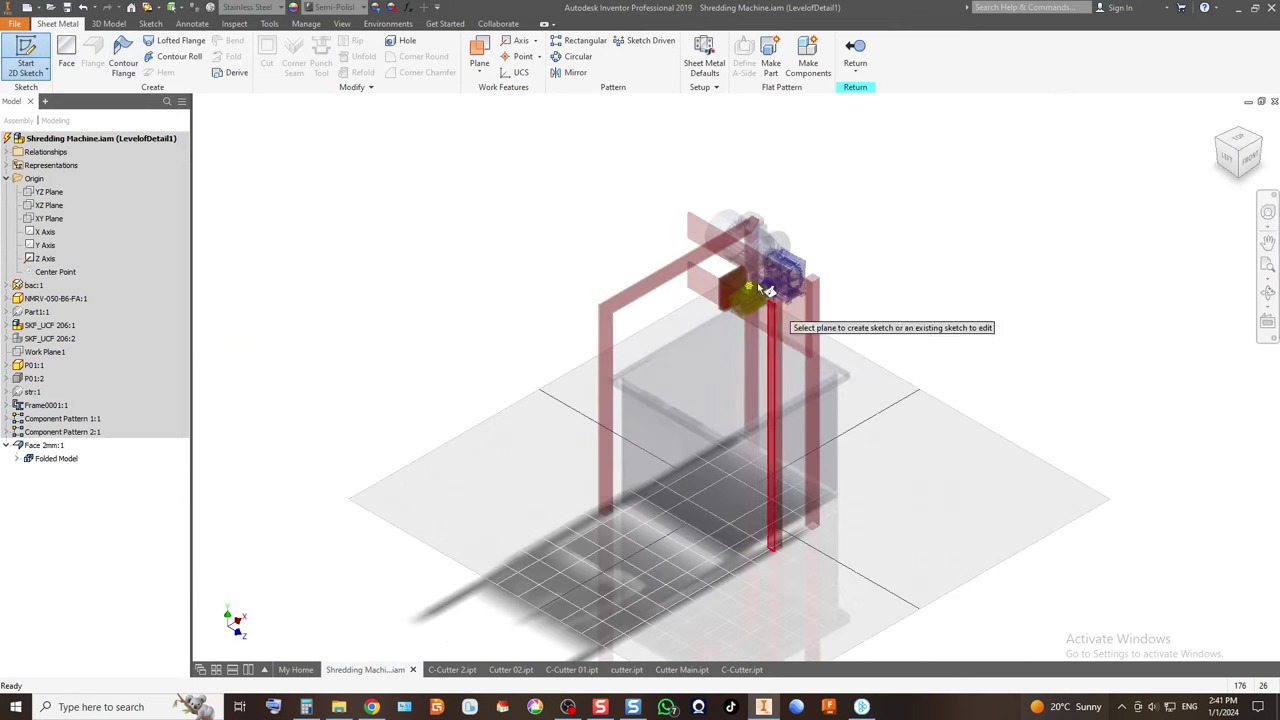
pyautogui.click(752, 272)
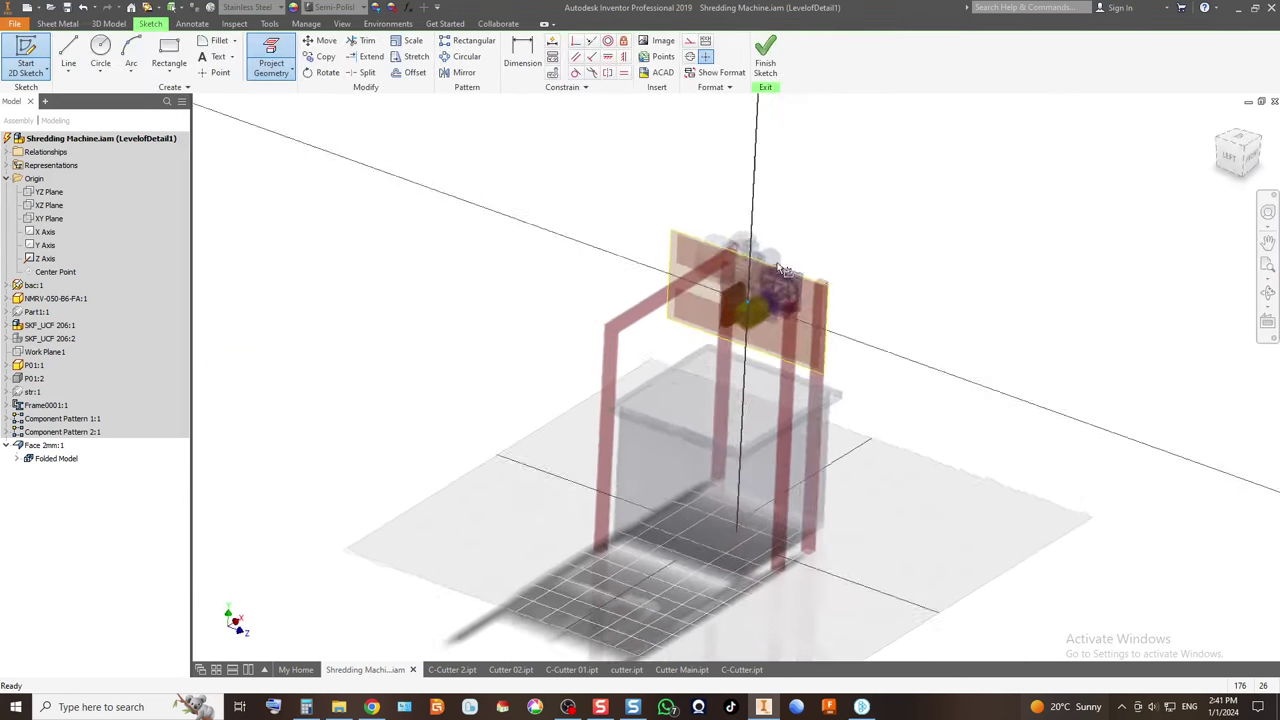
pyautogui.scroll(5, 776, 339)
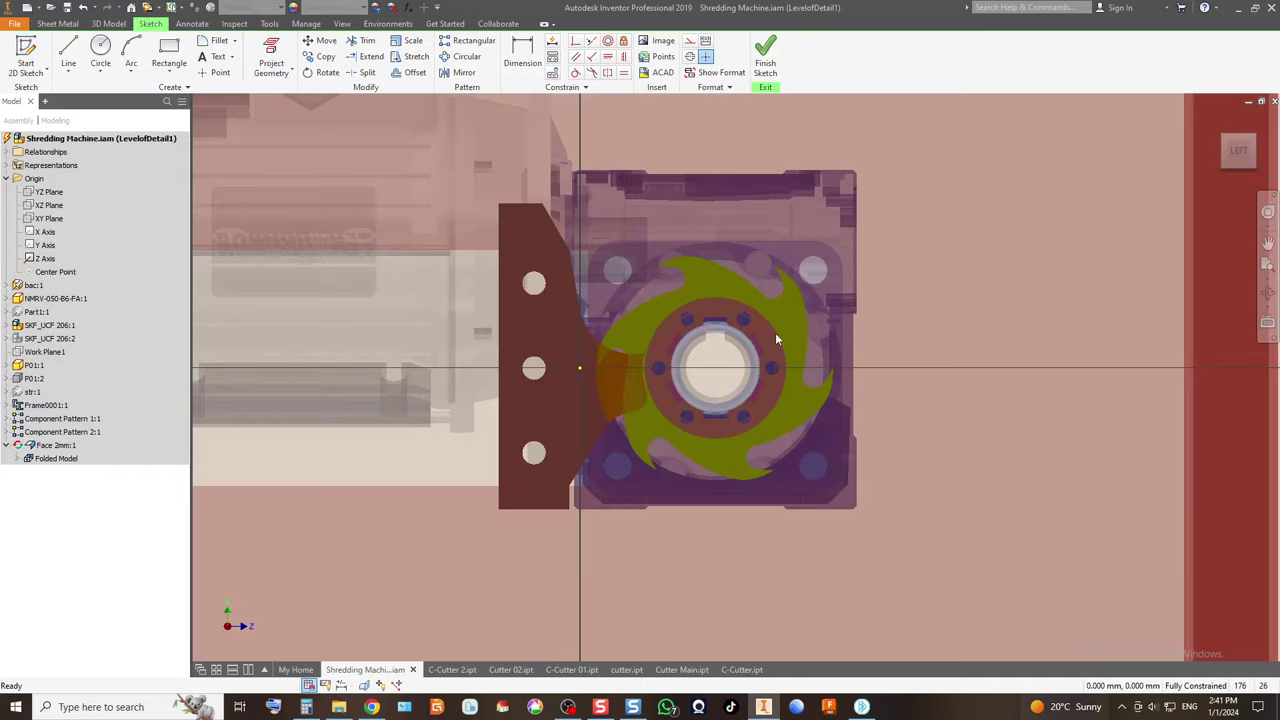
pyautogui.scroll(3, 775, 332)
# Project the outline and holes of the ring around the shaft and the two upper bearing mounting holes into the sketch.
pyautogui.click(270, 48)
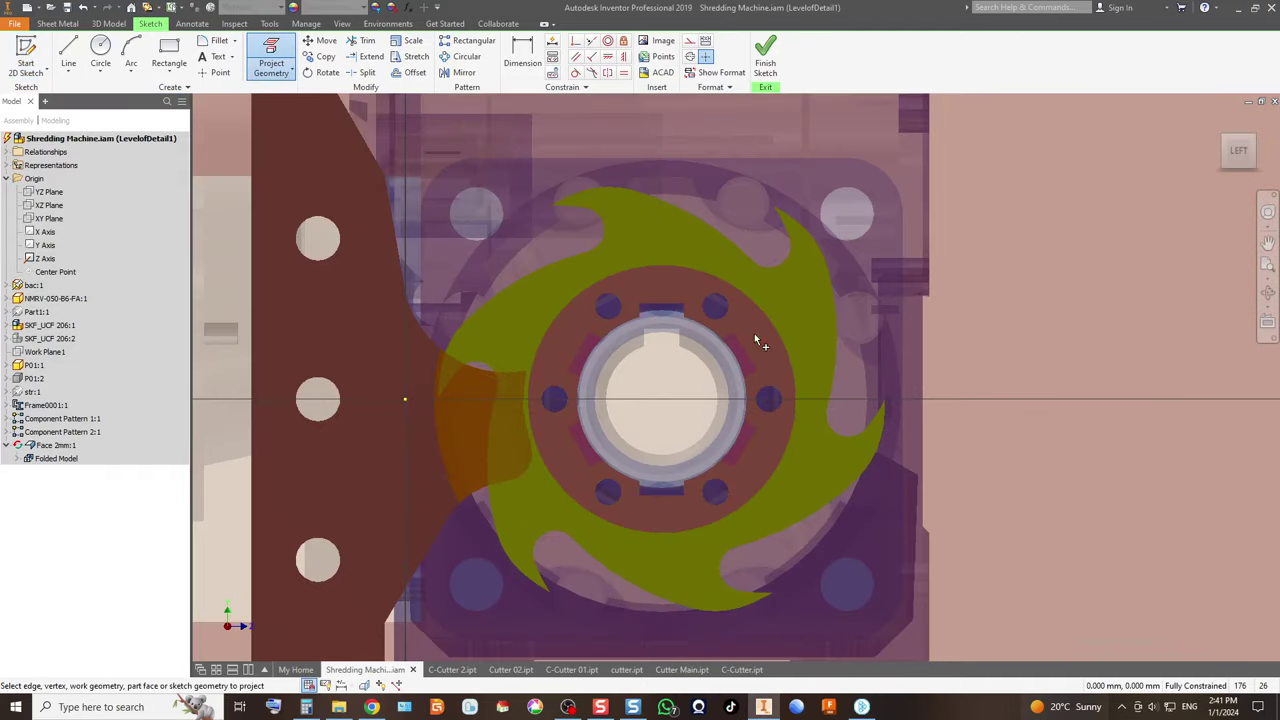
pyautogui.click(757, 324)
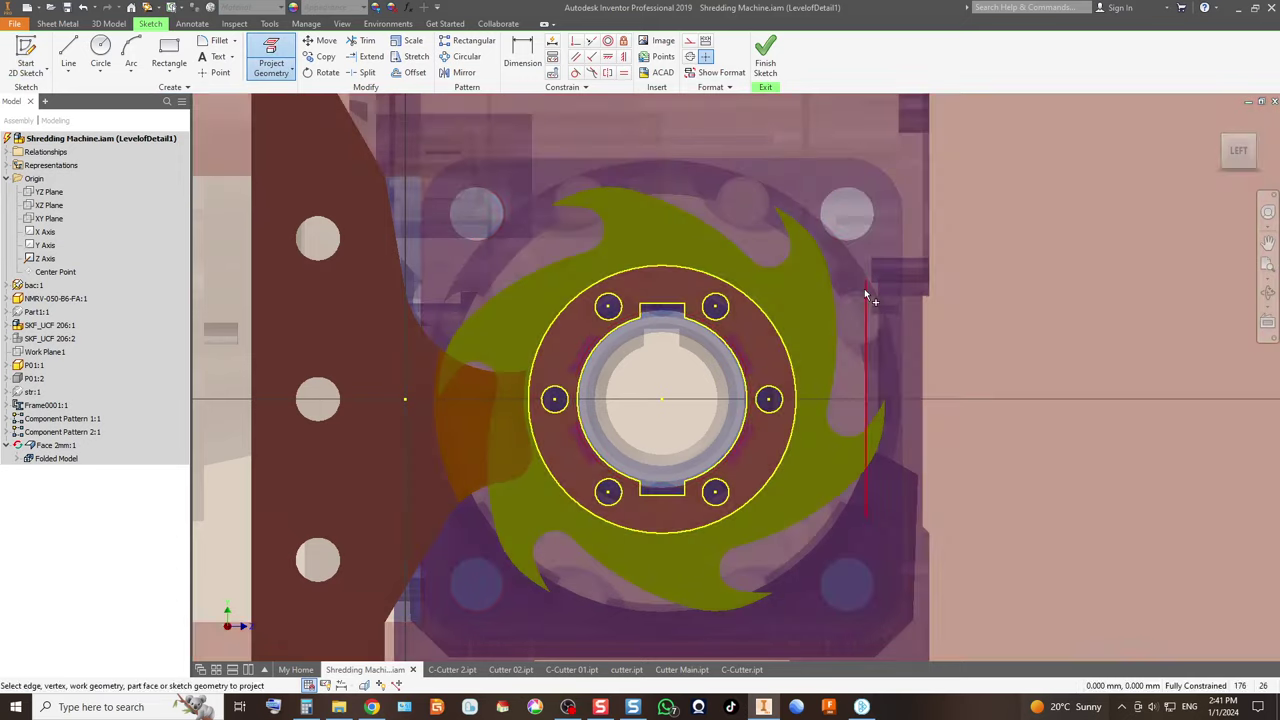
pyautogui.click(865, 231)
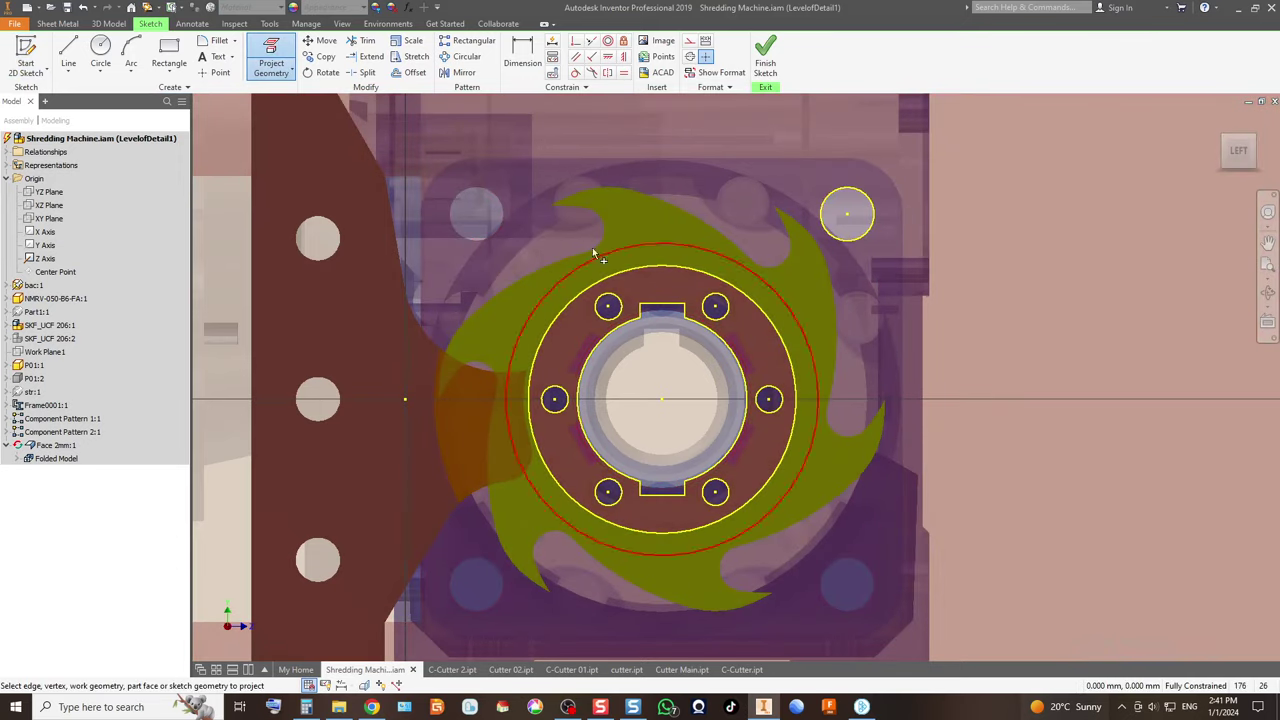
pyautogui.click(503, 211)
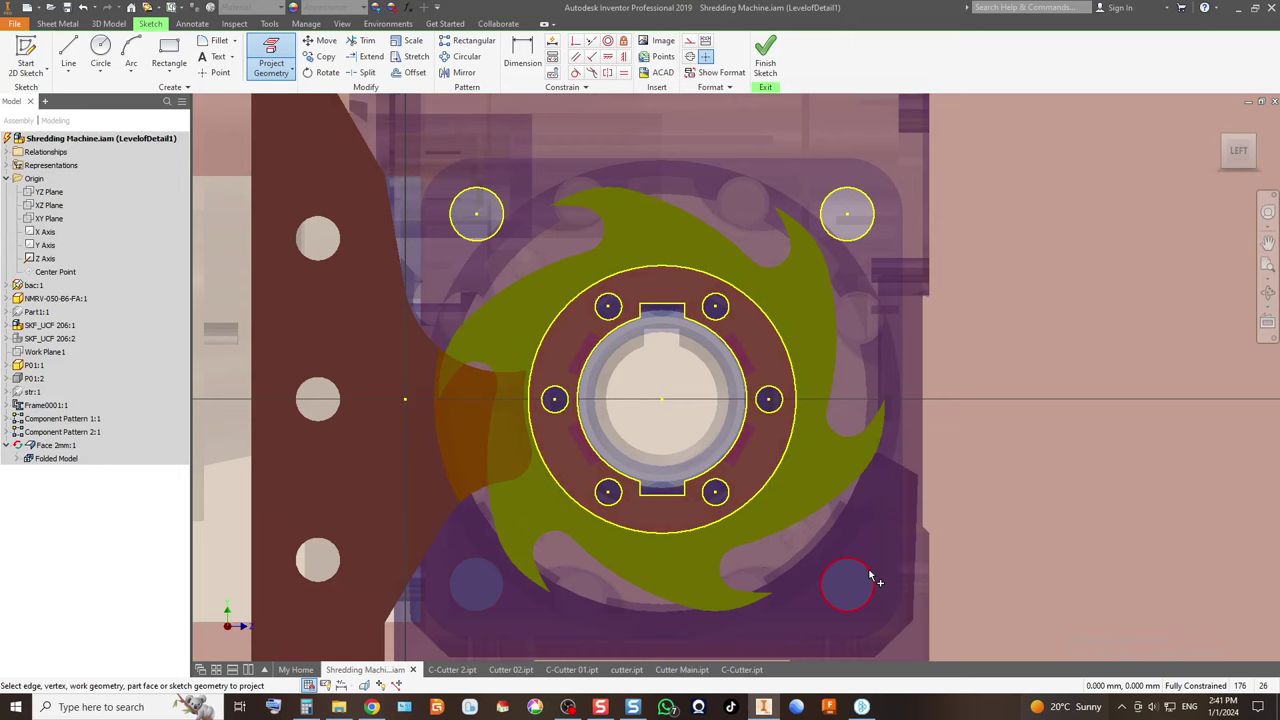
pyautogui.moveTo(892, 595)
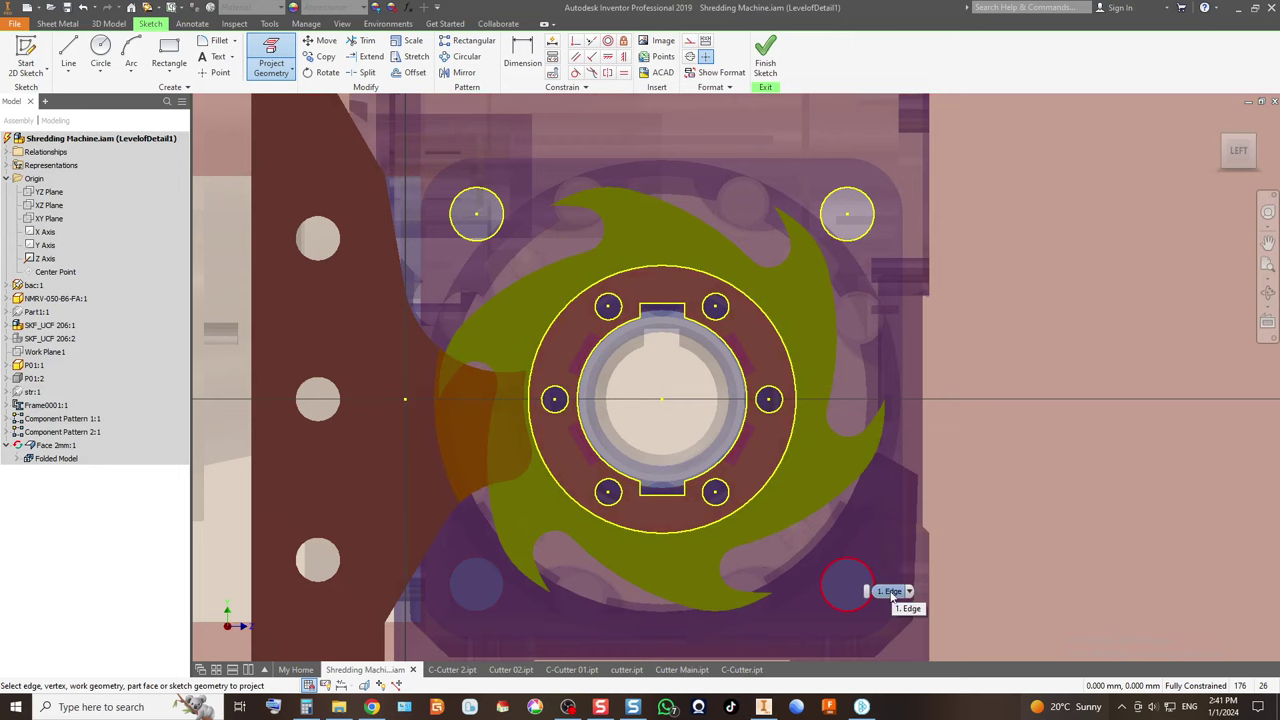
# Project the whole face of the side plate, including its outer outline, motor cutout and four mounting holes.
pyautogui.scroll(2, 703, 388)
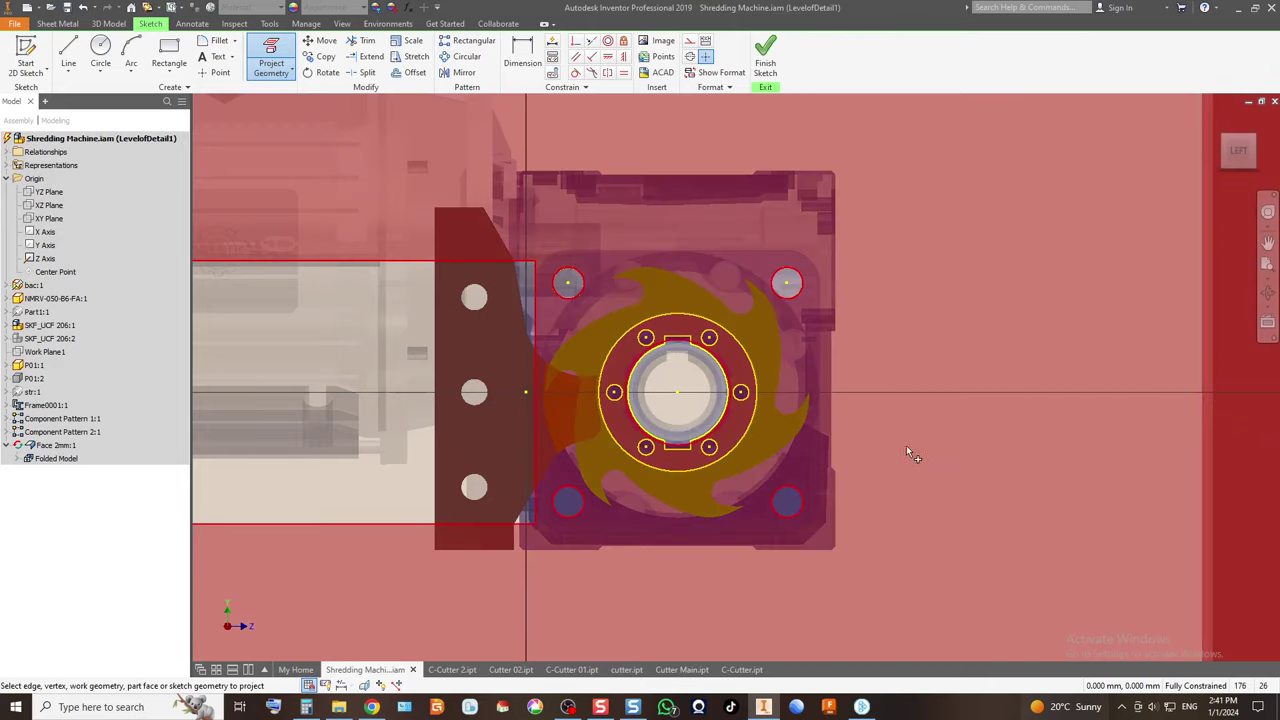
pyautogui.moveTo(913, 429)
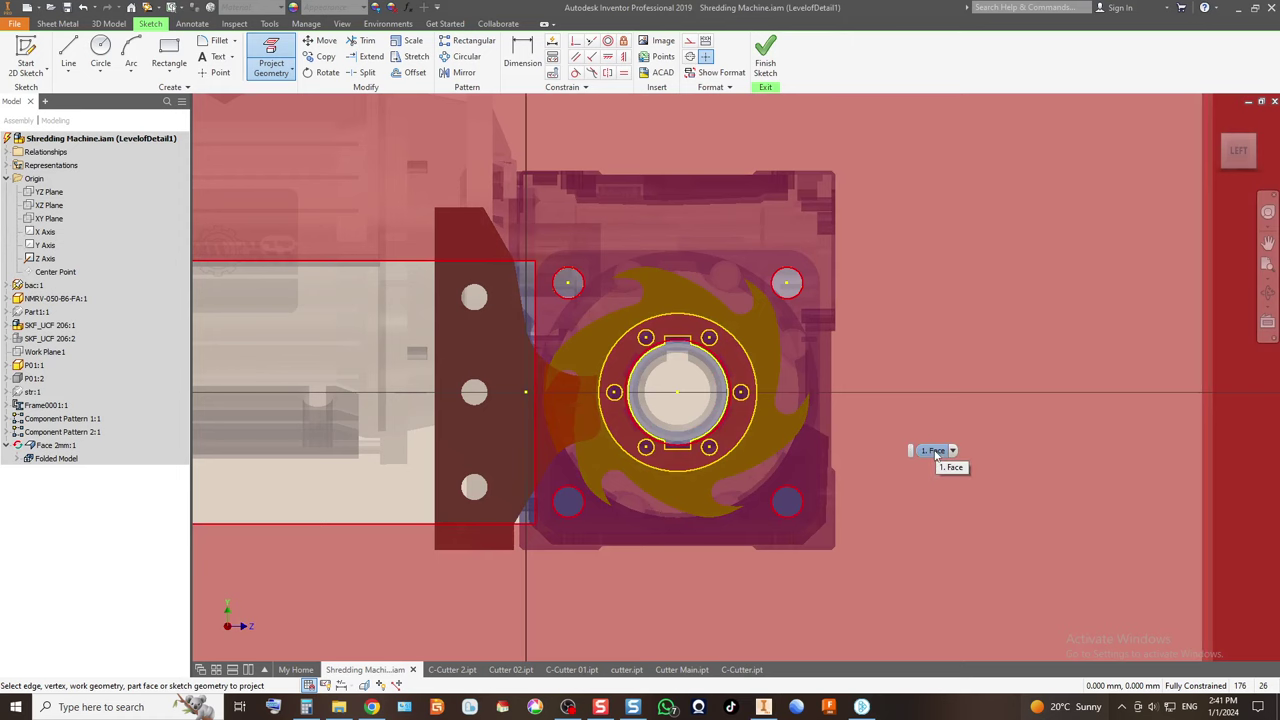
pyautogui.scroll(-5, 370, 283)
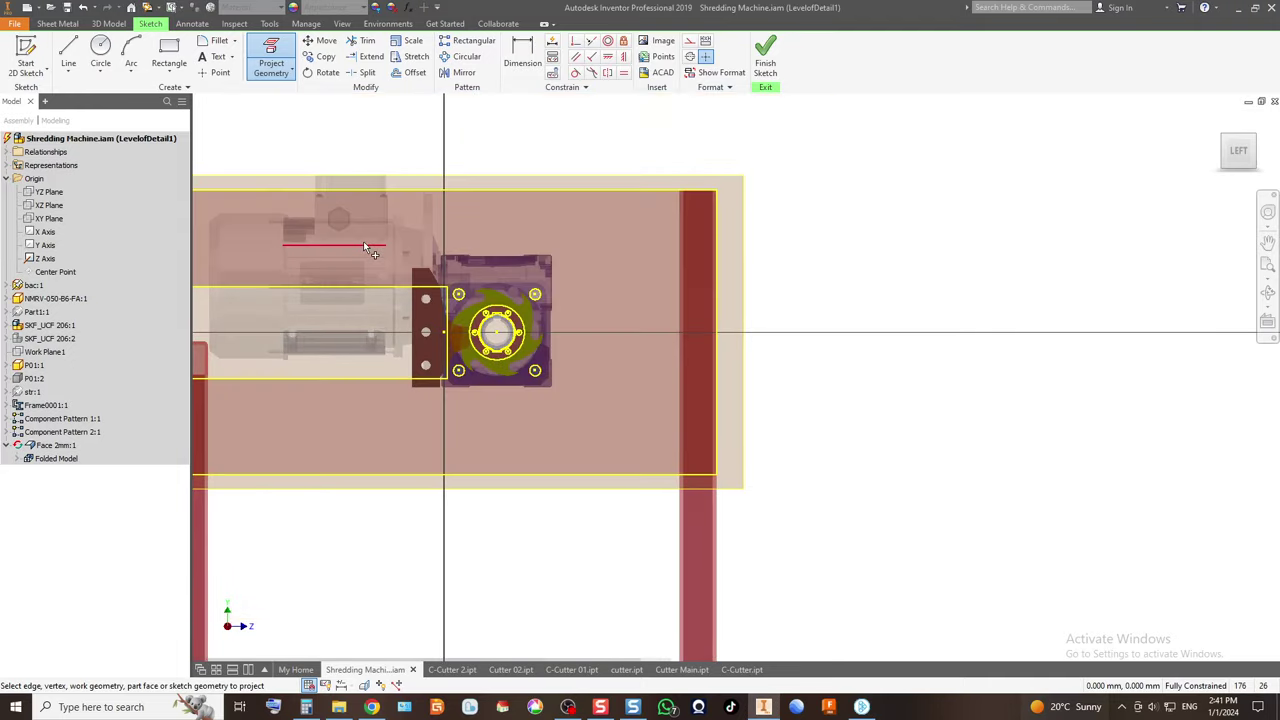
pyautogui.scroll(5, 365, 247)
pyautogui.scroll(-3, 497, 283)
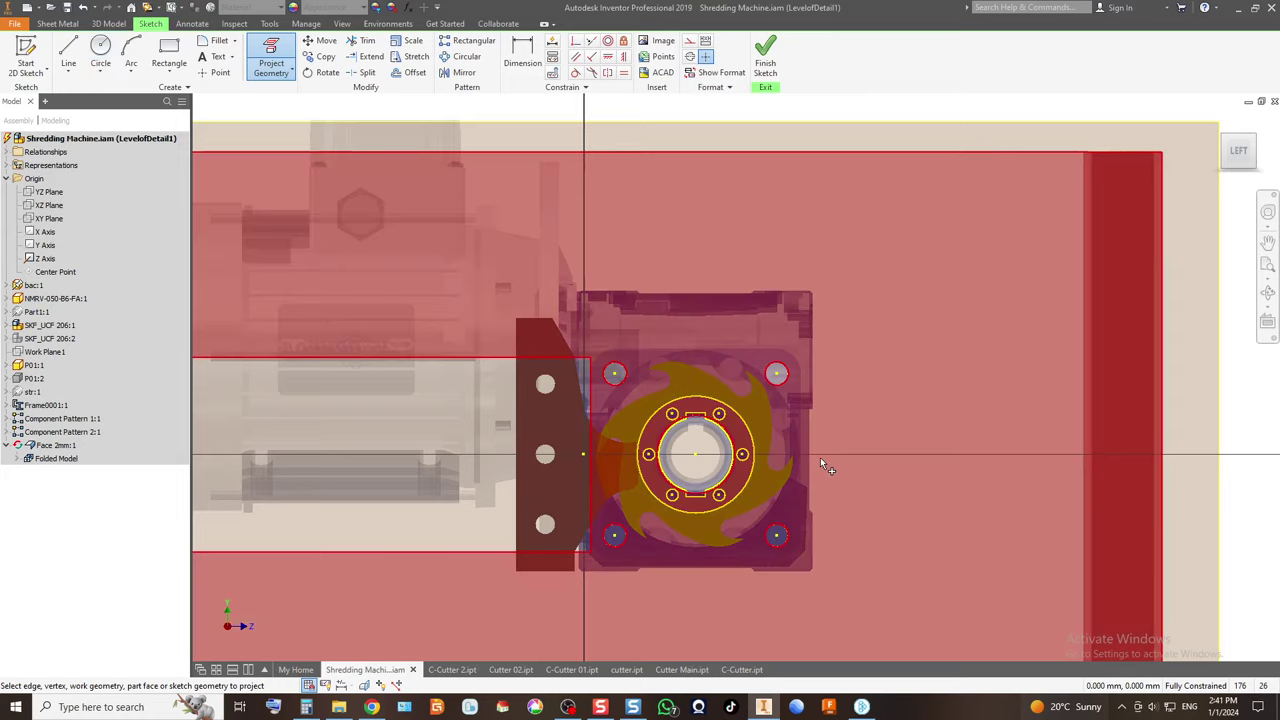
pyautogui.moveTo(842, 489)
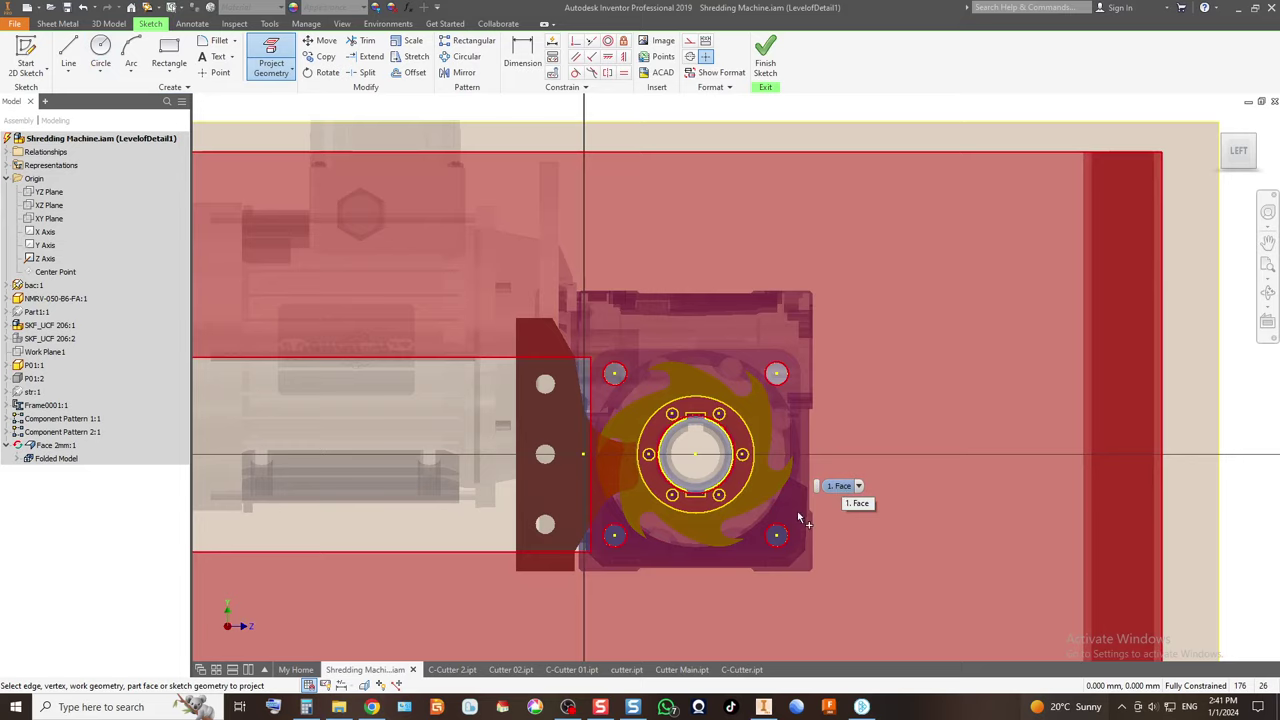
pyautogui.scroll(-2, 629, 516)
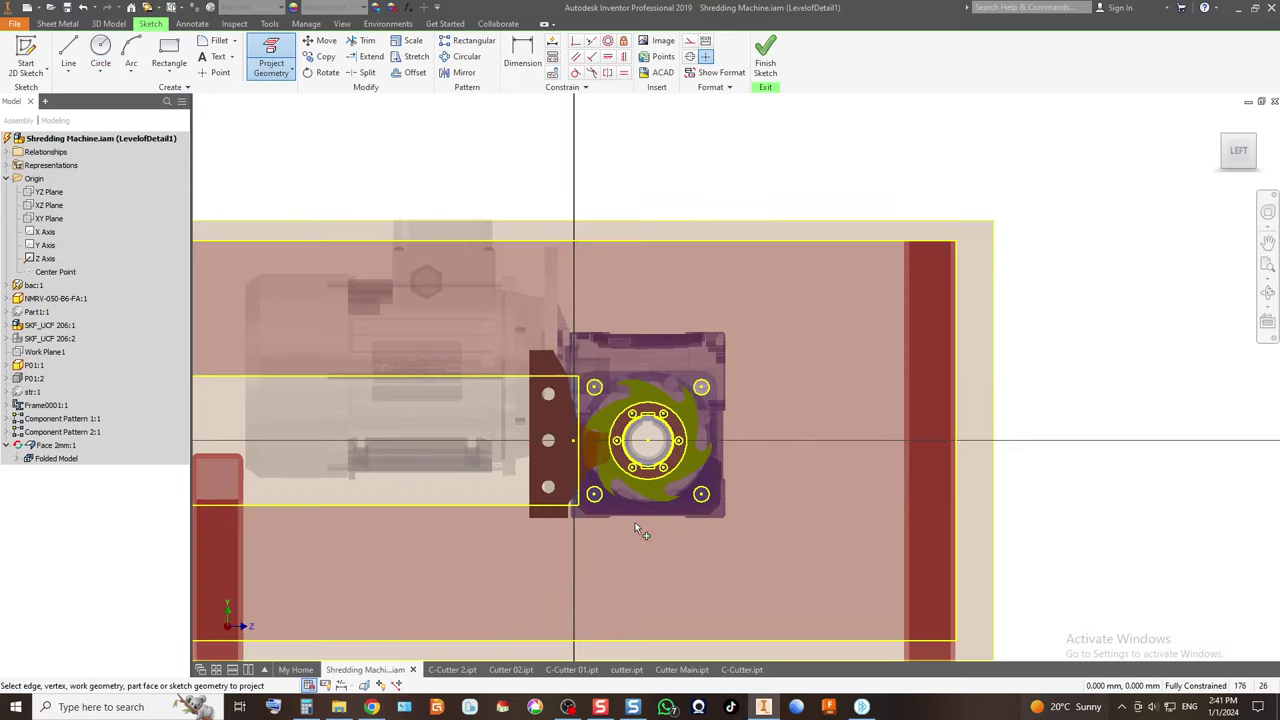
# Draw a bent two-segment line from the side plate's lower edge past the gearbox to its upper edge.
pyautogui.click(70, 56)
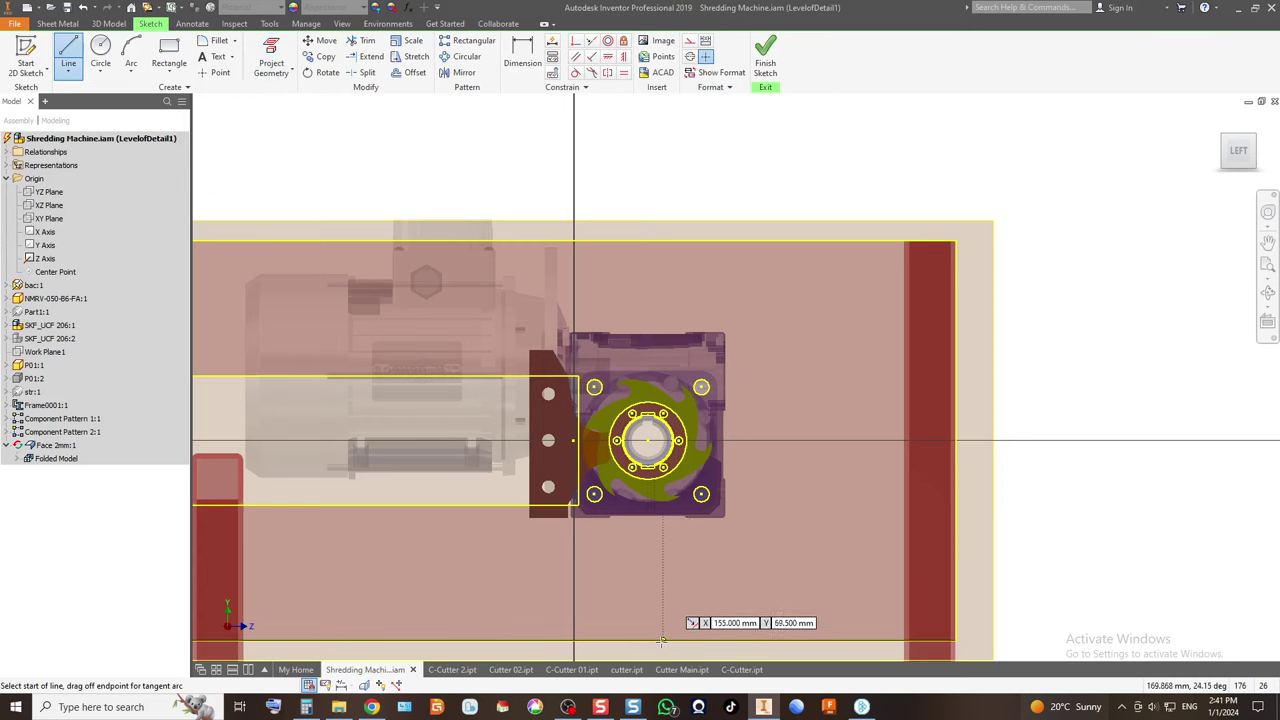
pyautogui.click(661, 640)
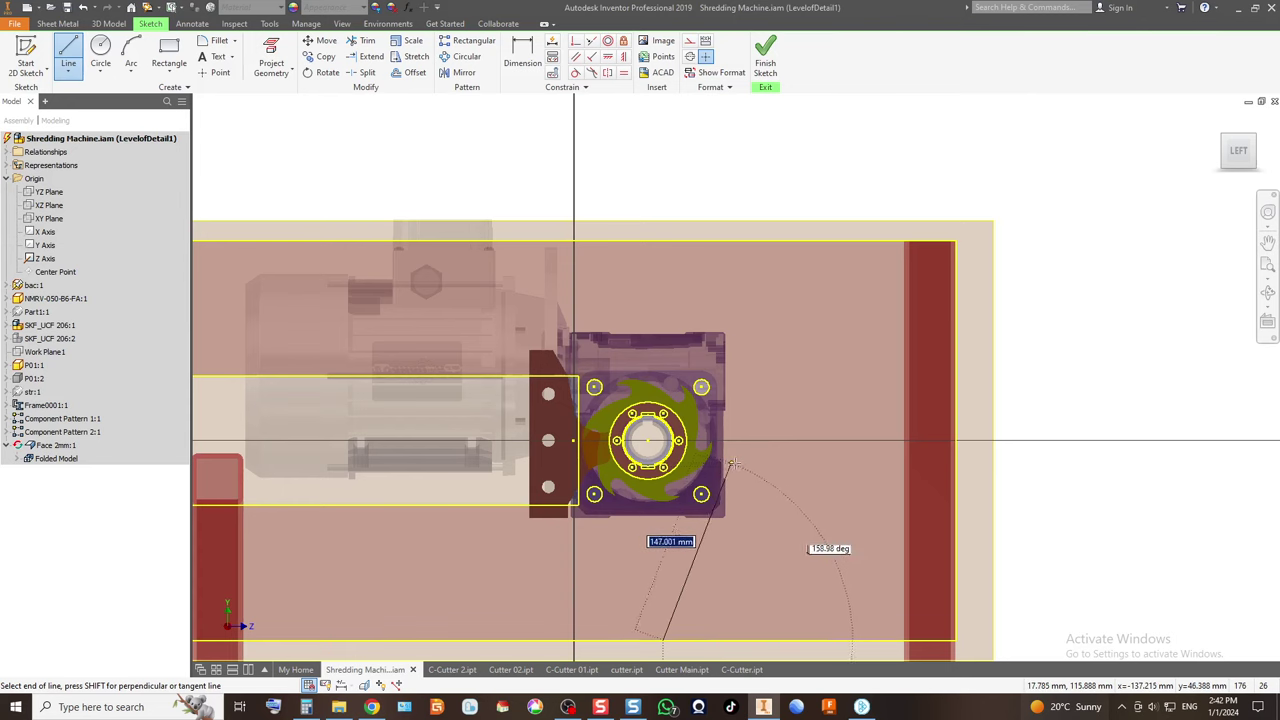
pyautogui.click(736, 481)
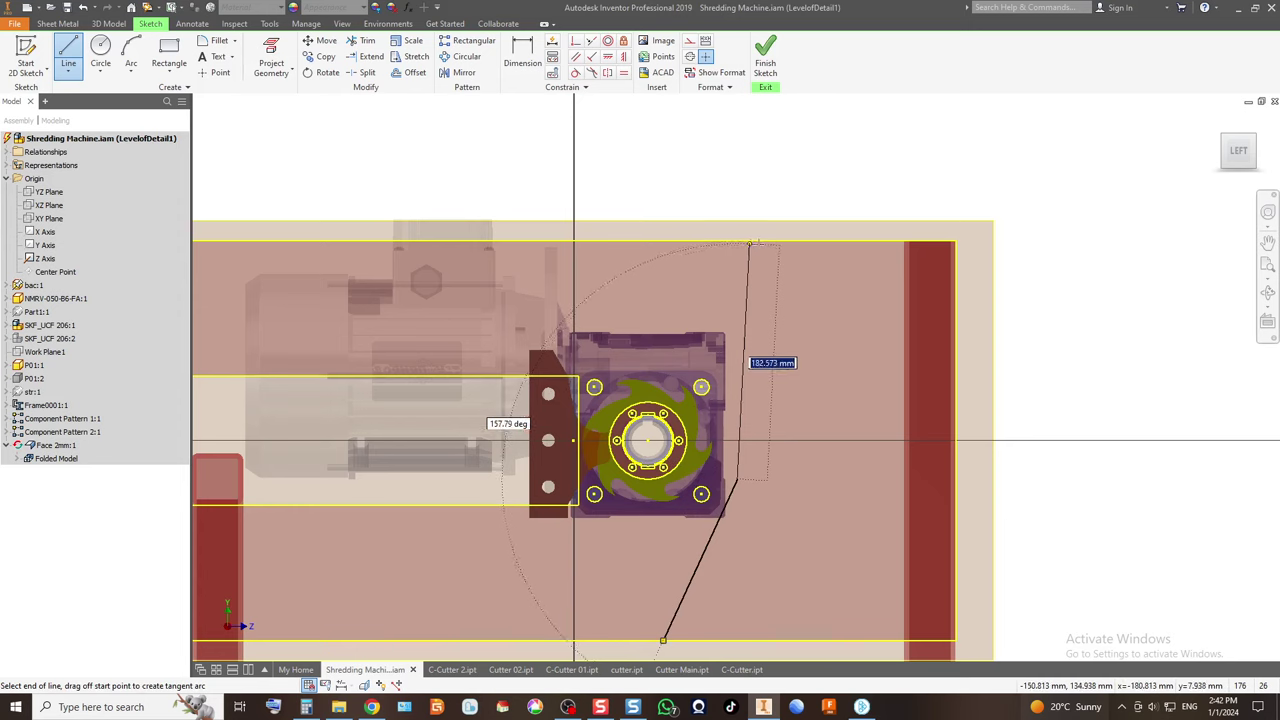
pyautogui.doubleClick(788, 241)
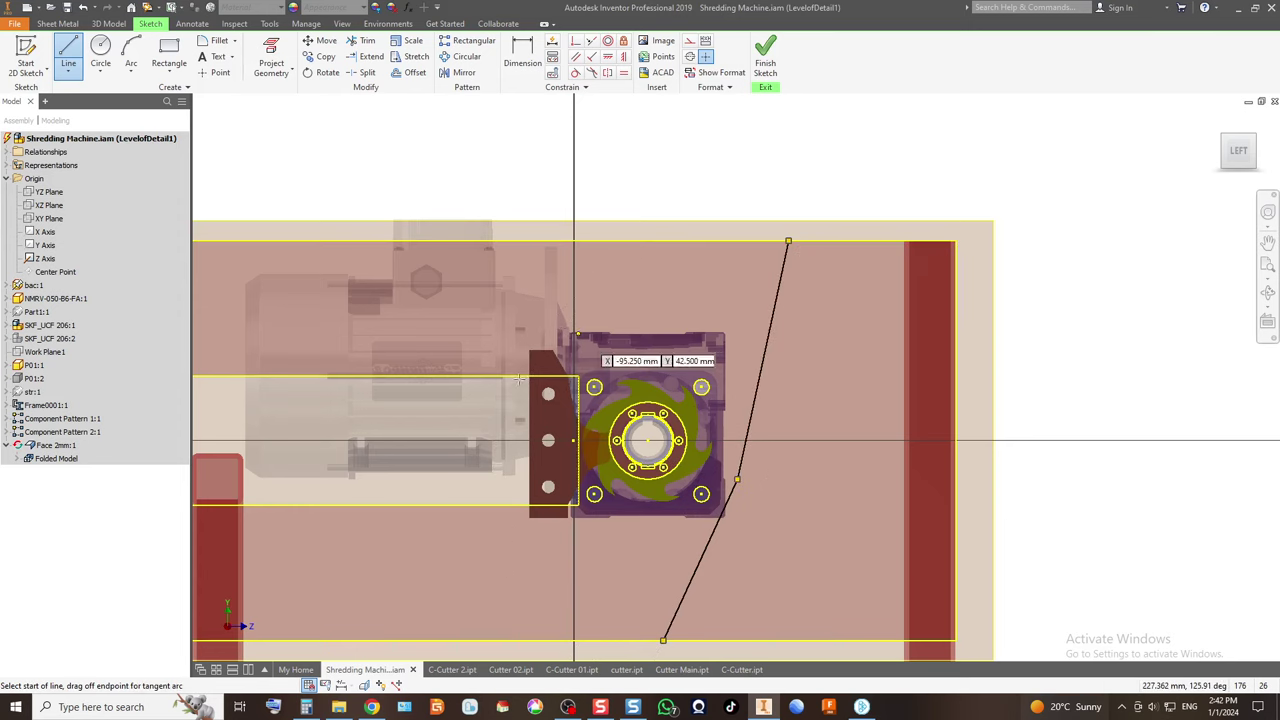
# Project the full face of the three-hole bracket beside the cutter into the sketch, including its outline and holes.
pyautogui.scroll(-3, 553, 375)
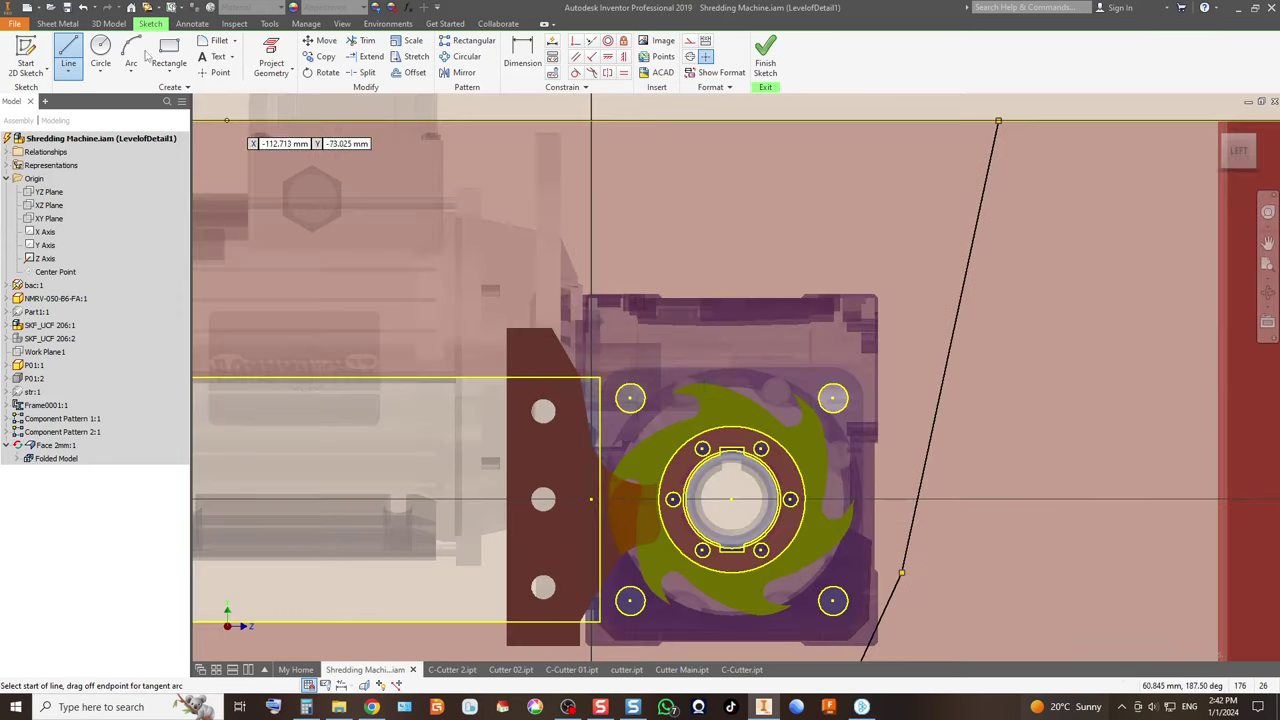
pyautogui.click(271, 62)
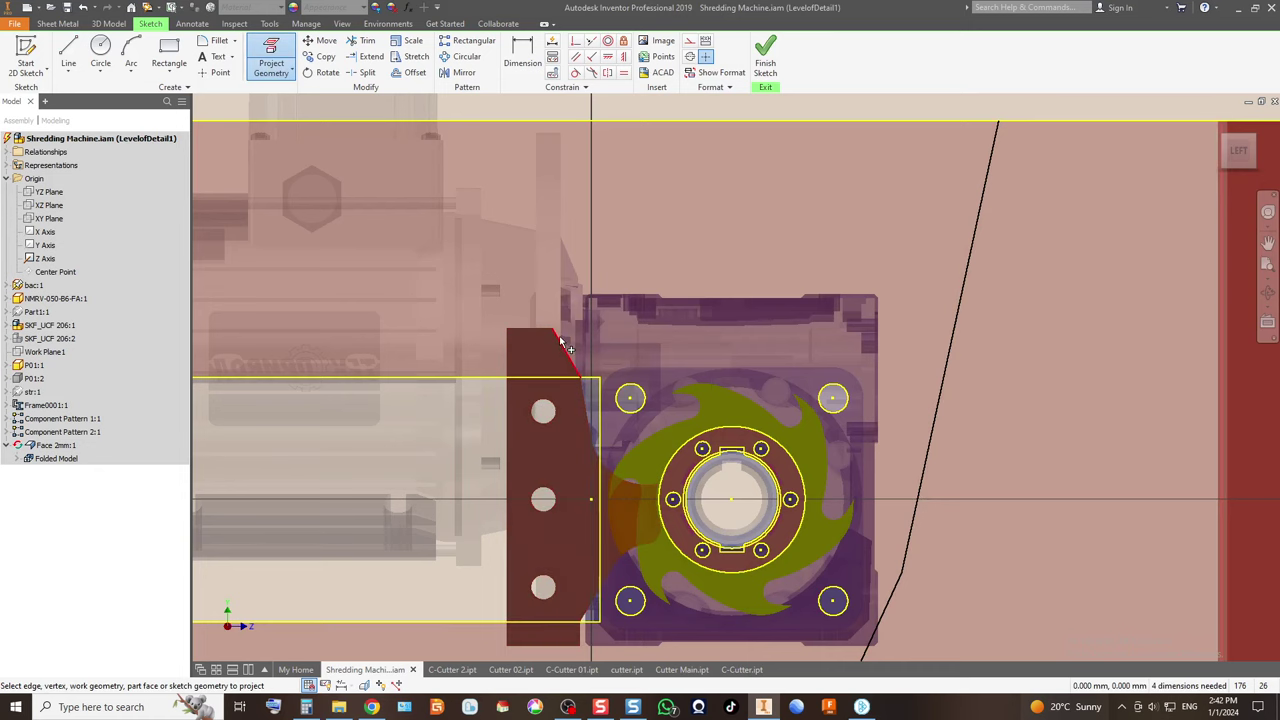
pyautogui.click(540, 362)
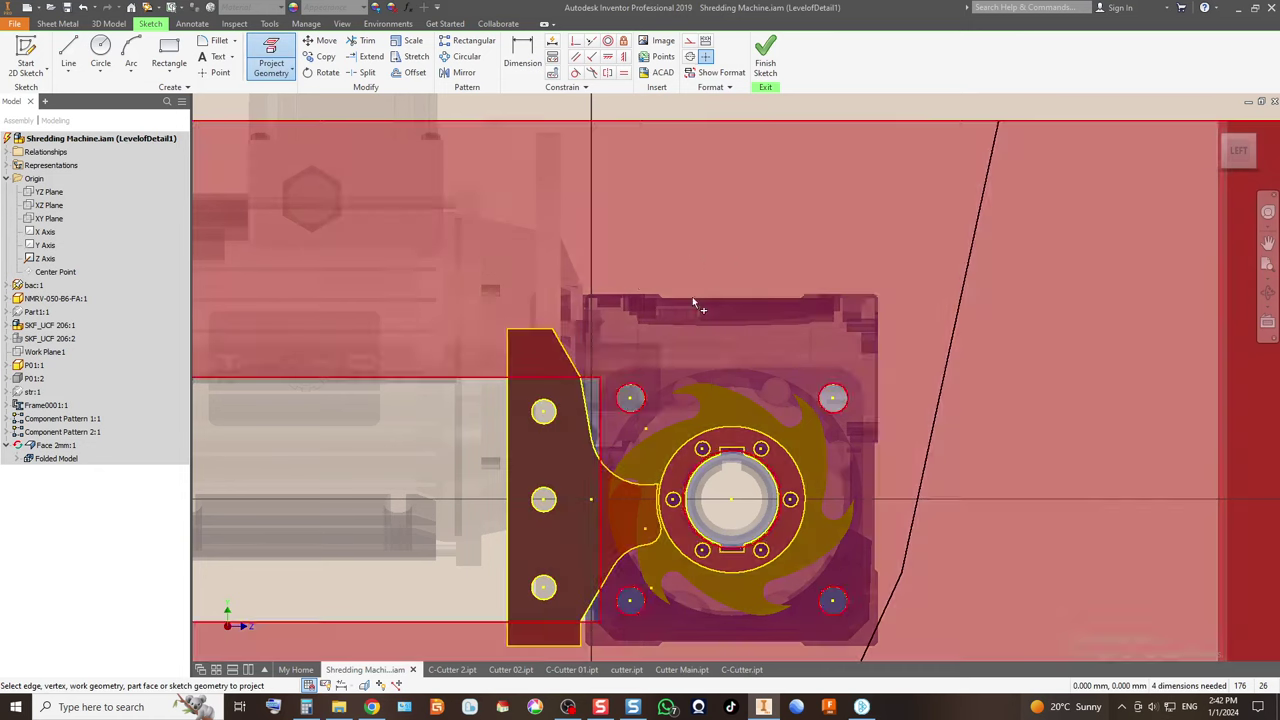
pyautogui.scroll(3, 632, 375)
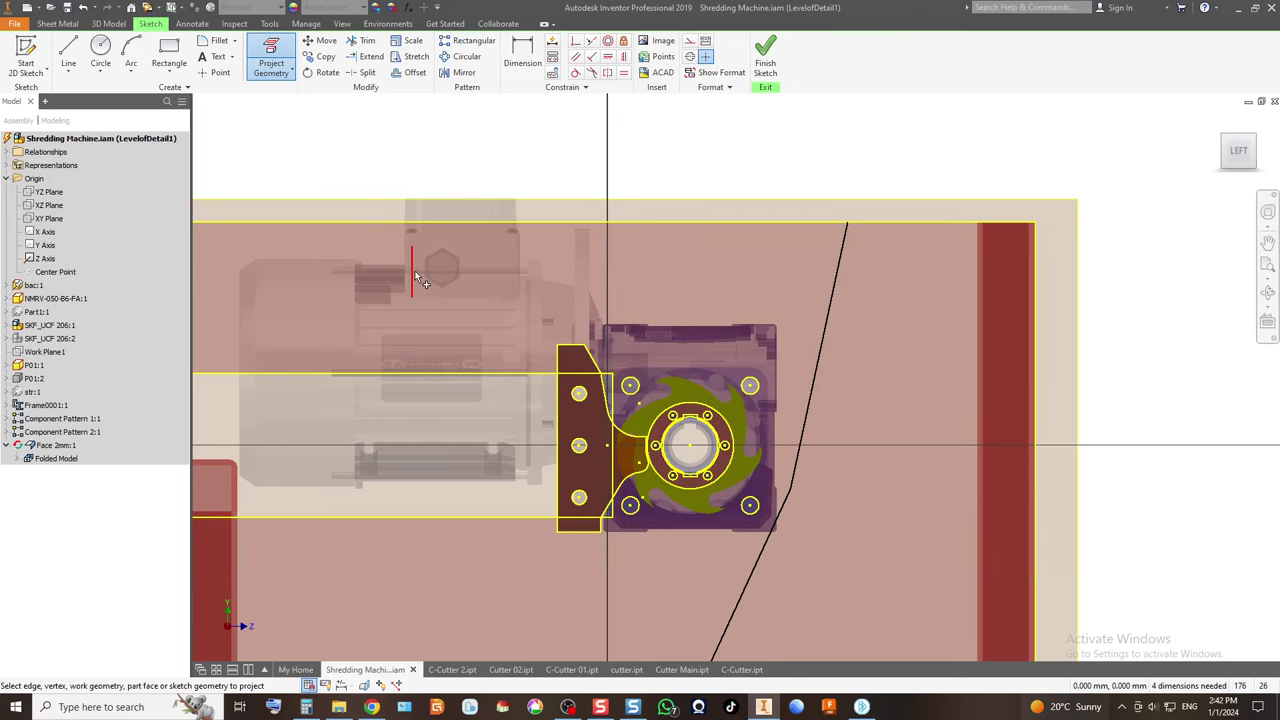
# Draw a vertical line 310 mm long between the side plate's lower and upper edges, just on the motor side of the three-hole bracket.
pyautogui.click(70, 50)
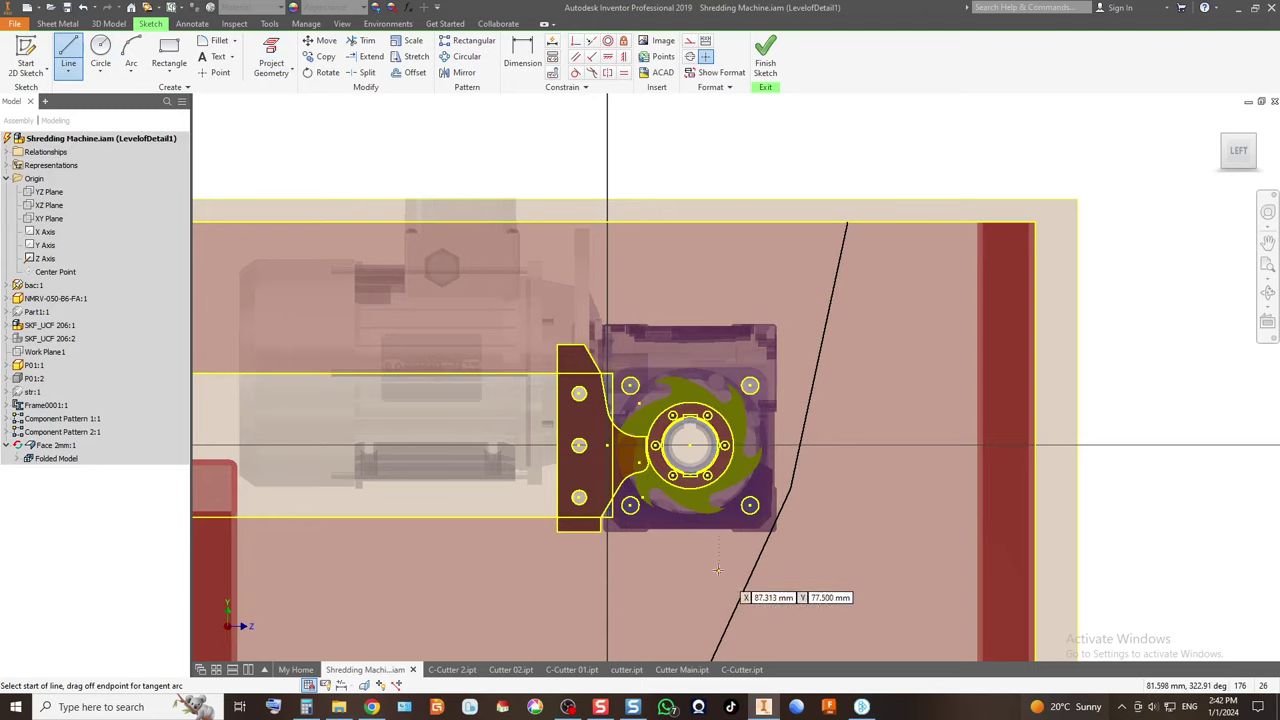
pyautogui.scroll(2, 604, 450)
pyautogui.click(572, 553)
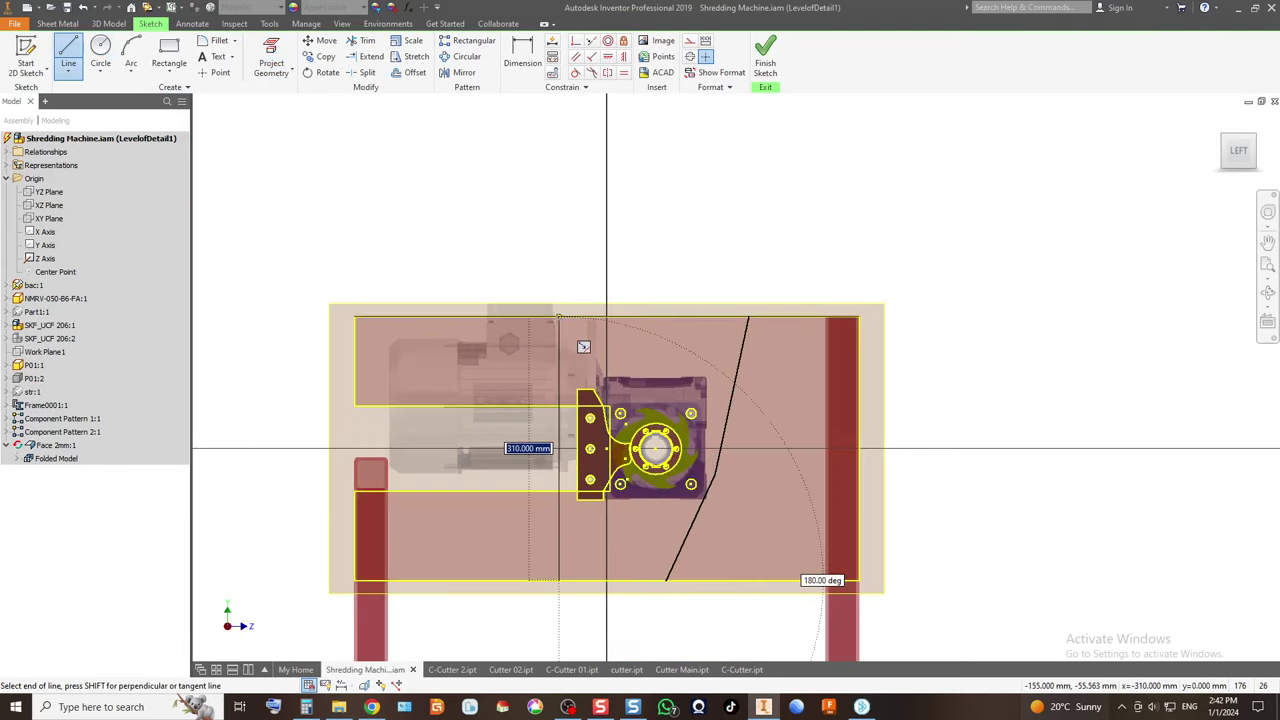
pyautogui.doubleClick(558, 318)
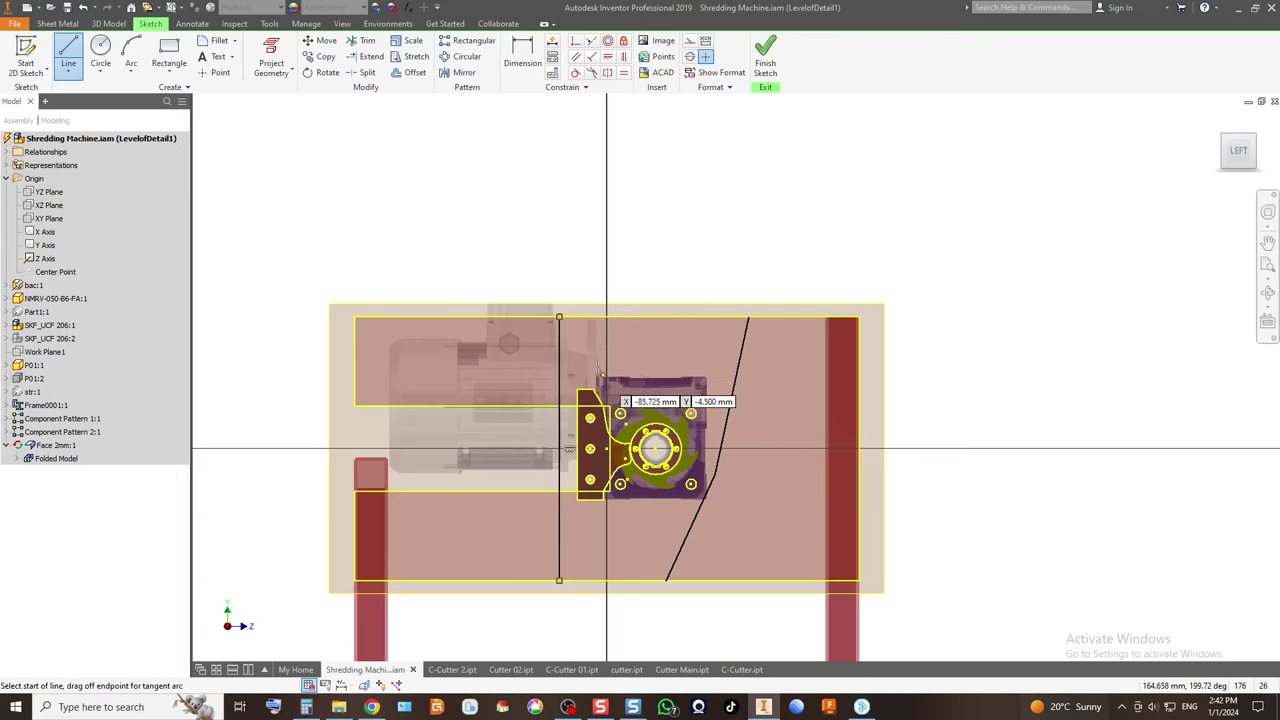
# Draw a rectangle from the vertical line's crossing with the motor cutout's upper edge to the cutout's lower inner corner.
pyautogui.scroll(-2, 505, 416)
pyautogui.scroll(1, 505, 416)
pyautogui.scroll(-2, 555, 553)
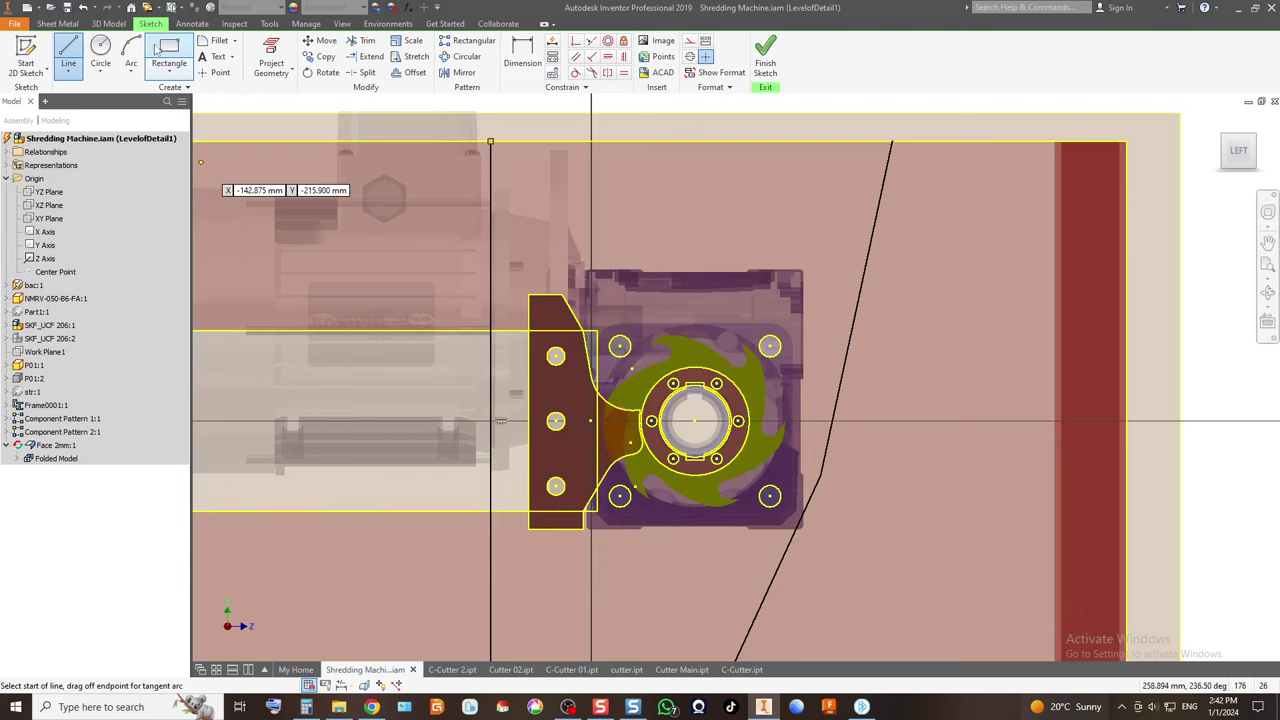
pyautogui.click(160, 50)
pyautogui.click(490, 330)
pyautogui.click(596, 512)
pyautogui.press('Escape')
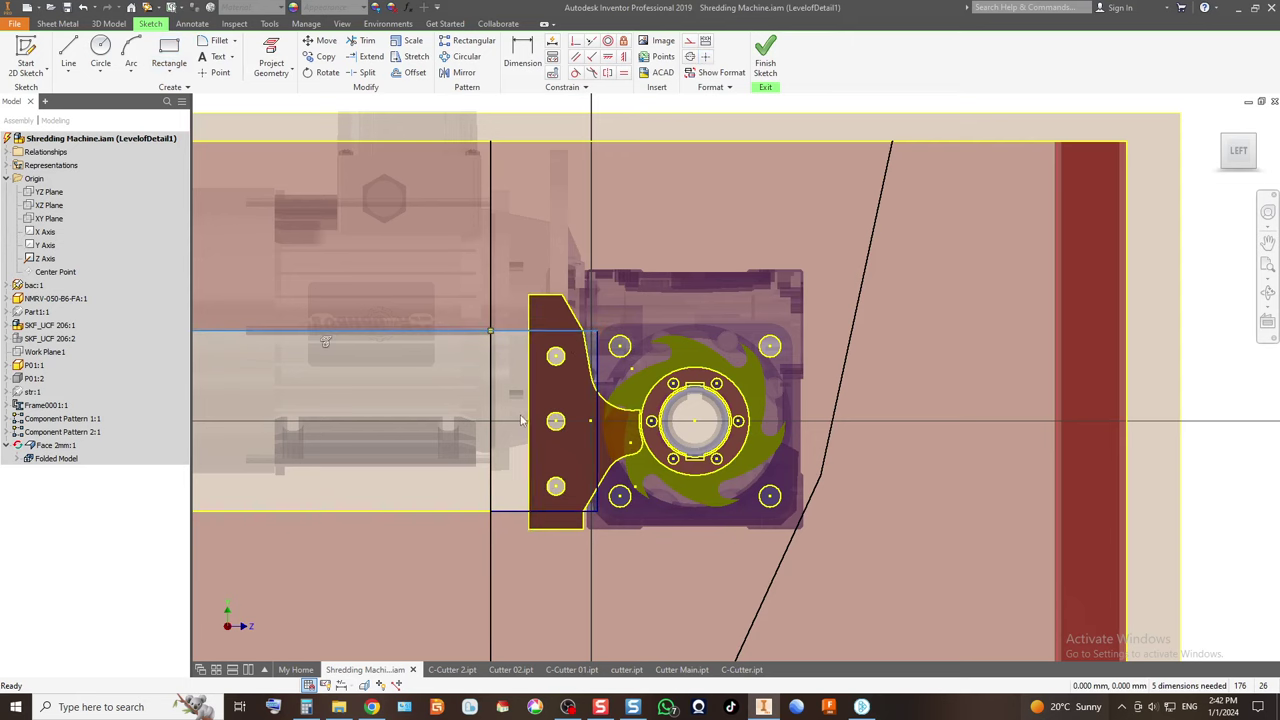
# Dimension the vertical line 10 mm from the adjacent straight edge of the three-hole bracket.
pyautogui.scroll(-2, 606, 437)
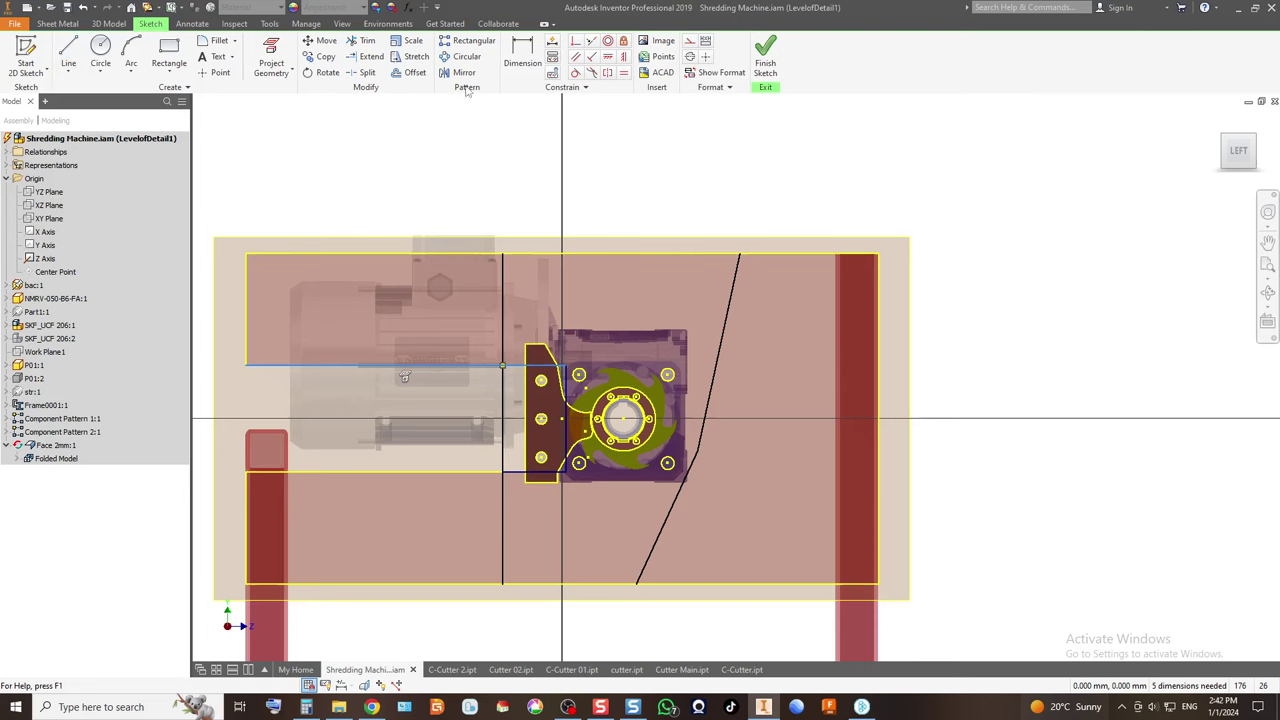
pyautogui.click(522, 55)
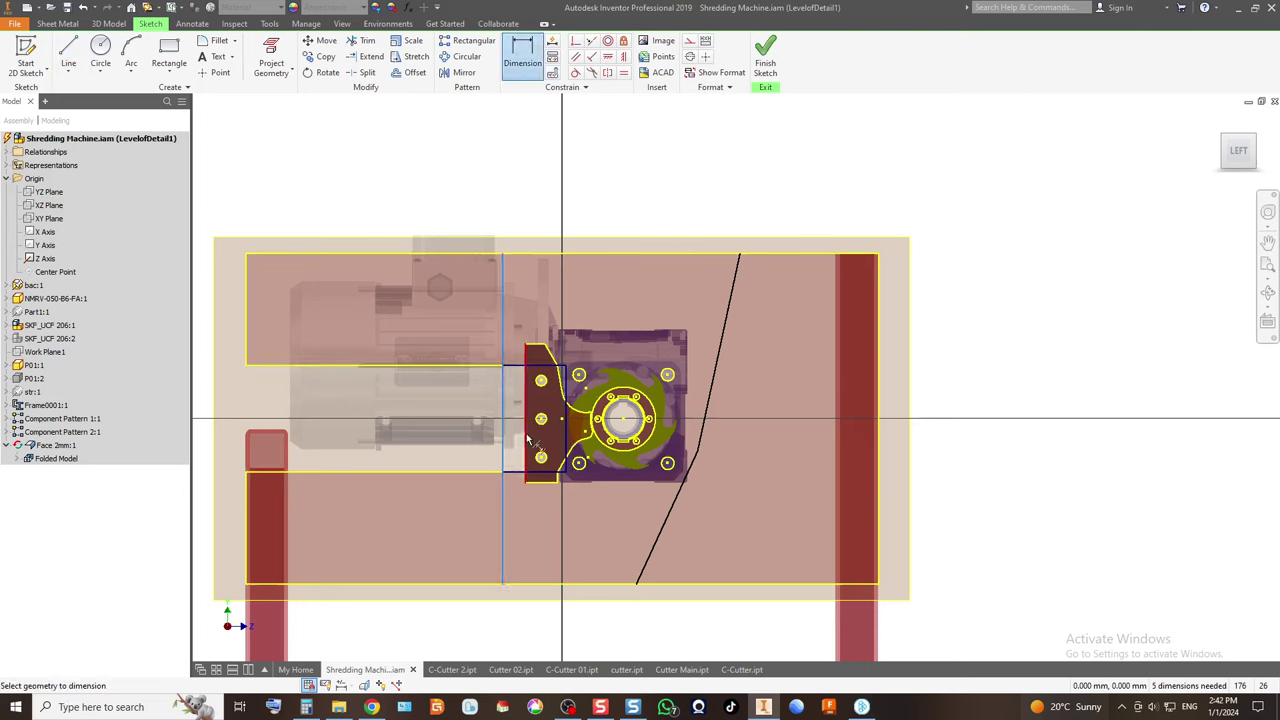
pyautogui.click(520, 308)
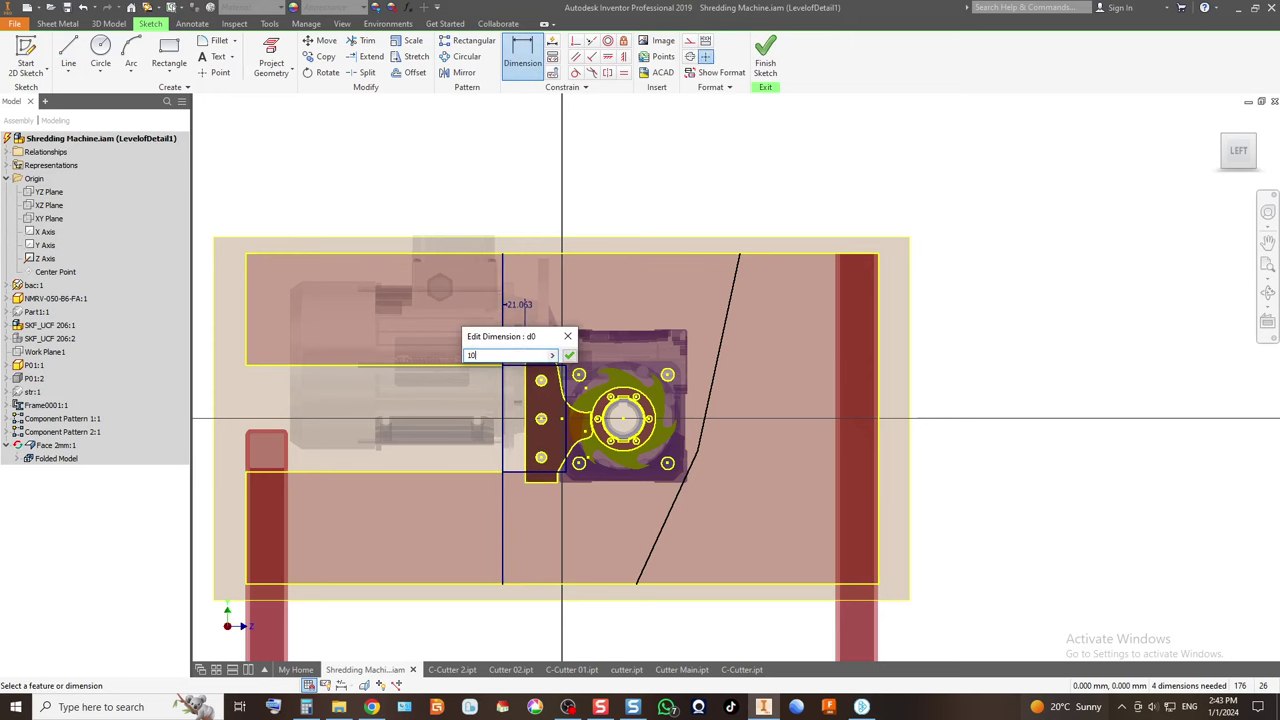
pyautogui.press('Return')
pyautogui.scroll(4, 520, 304)
pyautogui.scroll(-2, 476, 424)
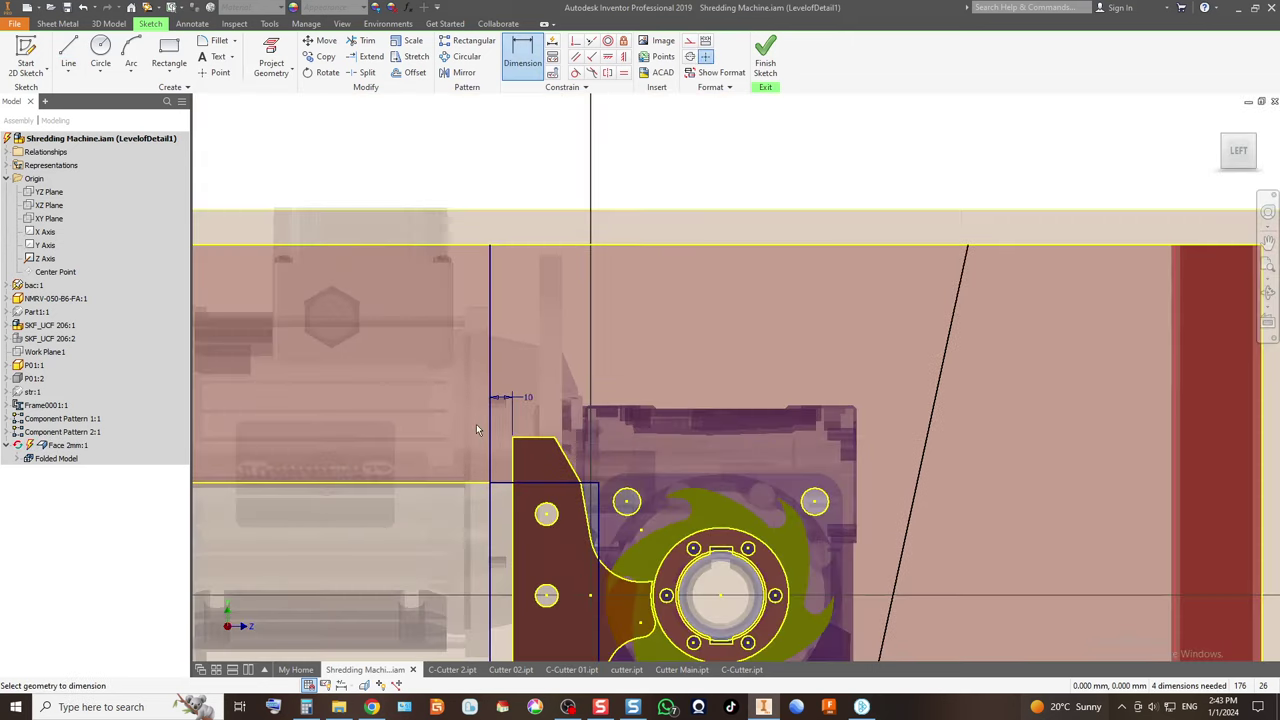
pyautogui.scroll(-2, 449, 371)
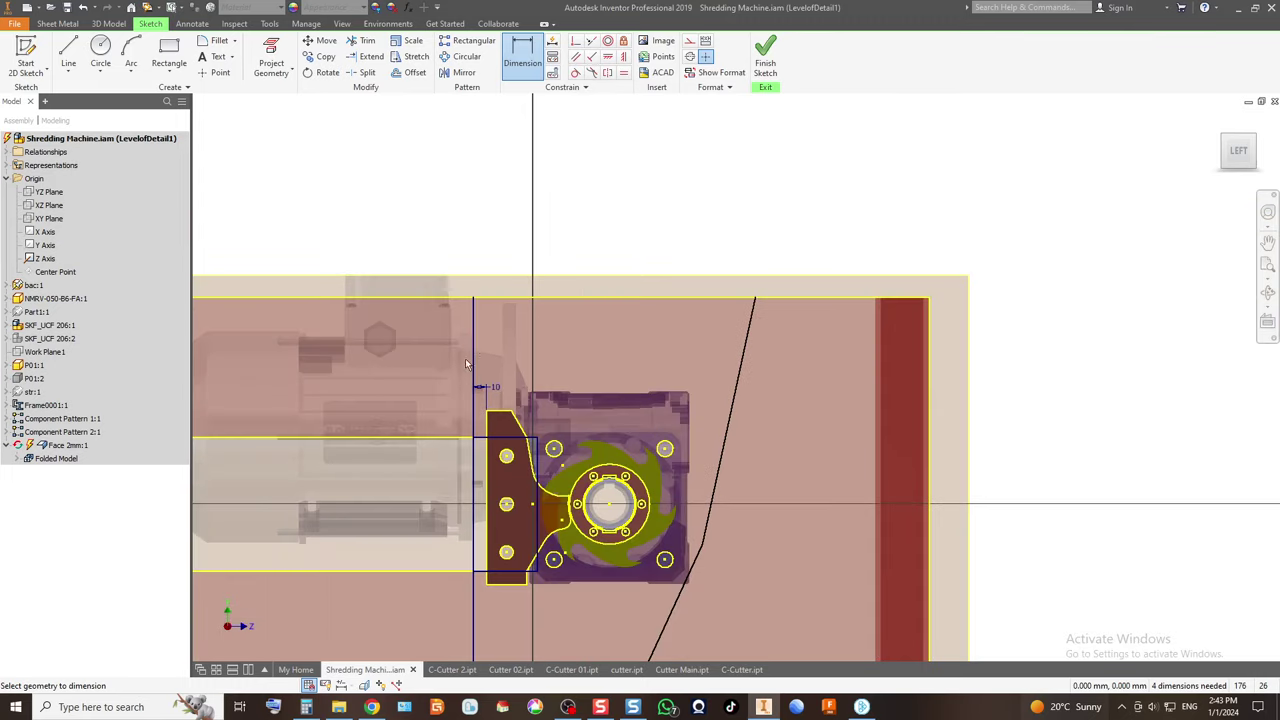
# Try a slanted line from the rectangle's upper corner on the vertical line to the side plate's upper edge, with an angle dimension between both lines.
pyautogui.click(68, 52)
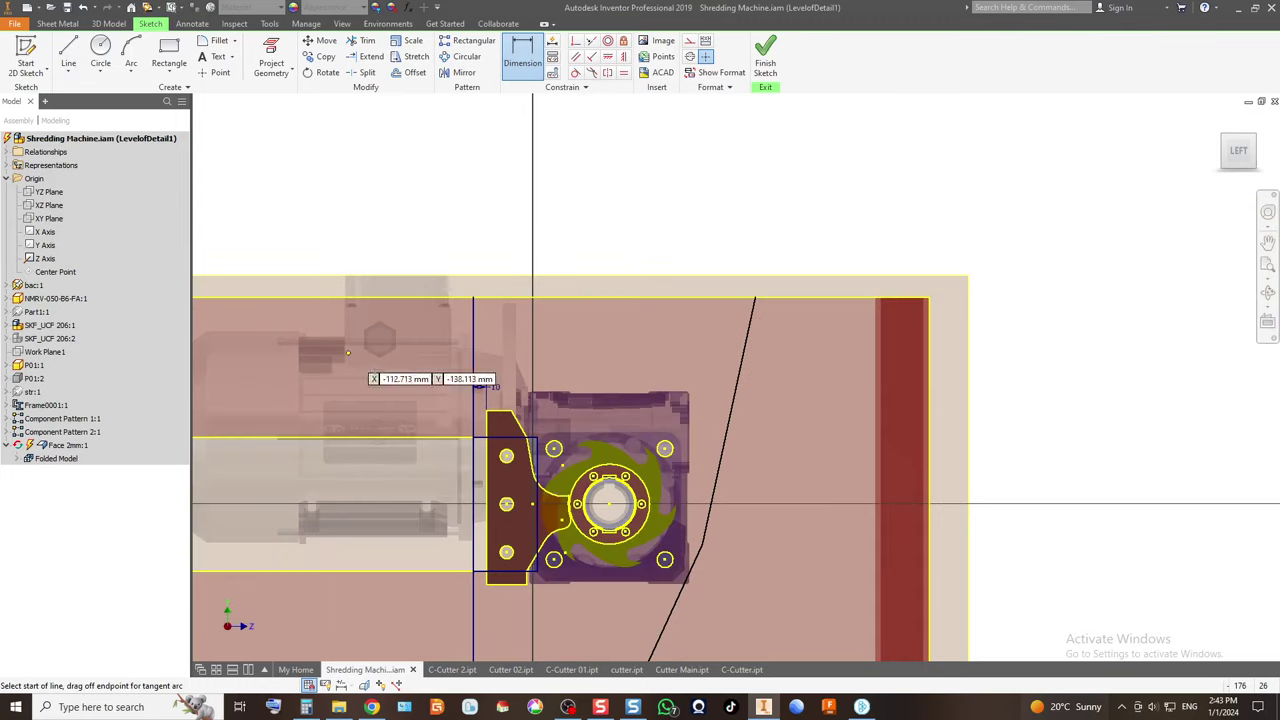
pyautogui.click(474, 437)
pyautogui.click(397, 296)
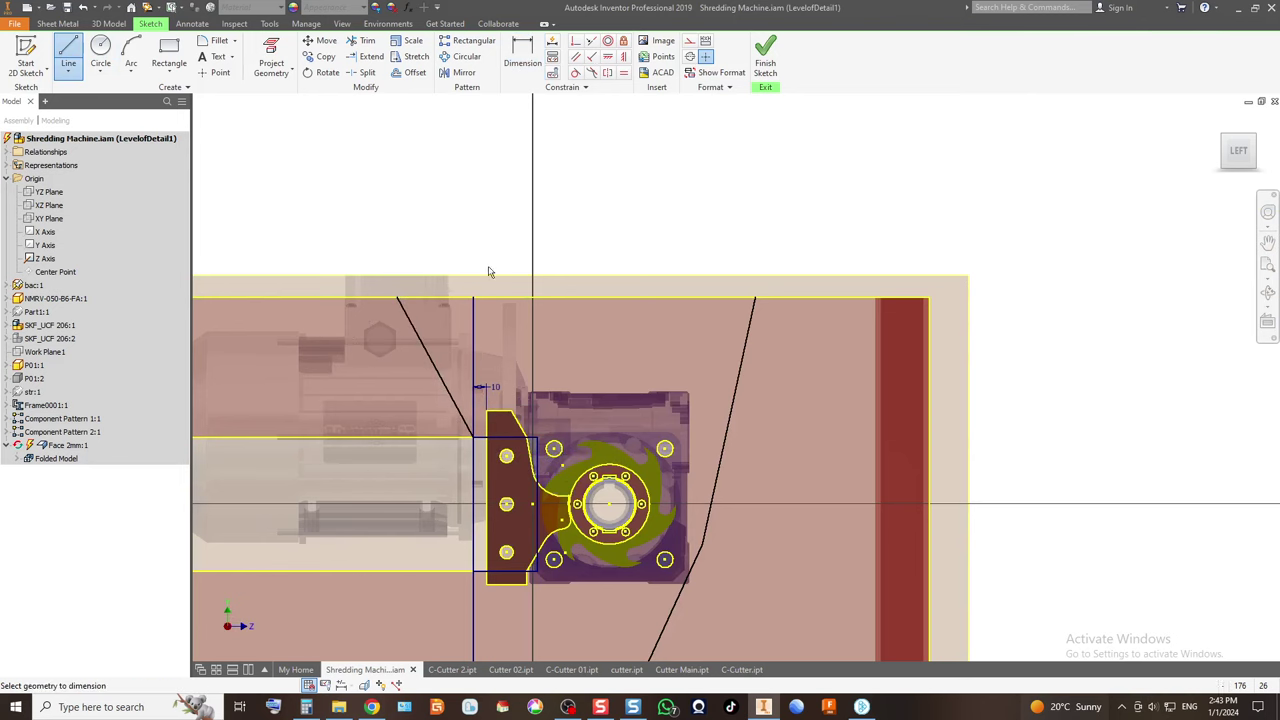
pyautogui.press('d')
pyautogui.click(432, 360)
pyautogui.click(474, 353)
pyautogui.click(438, 336)
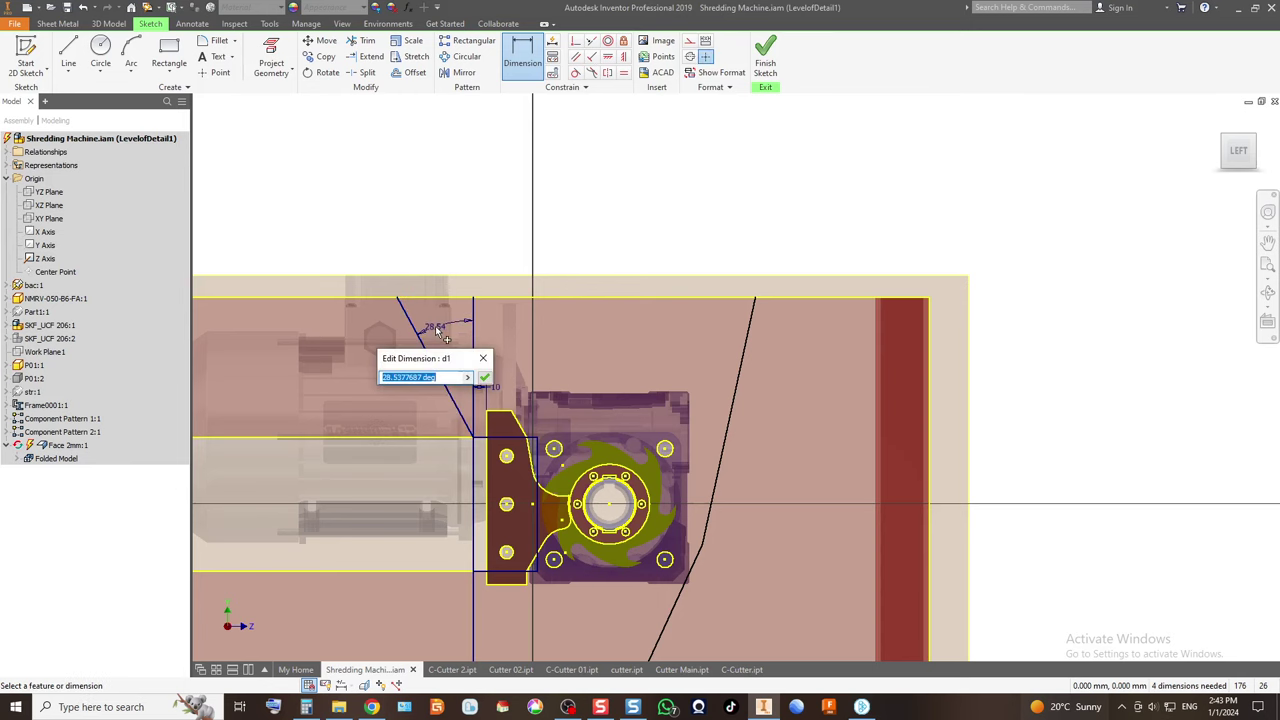
pyautogui.press('Return')
pyautogui.scroll(-2, 565, 360)
pyautogui.scroll(1, 540, 350)
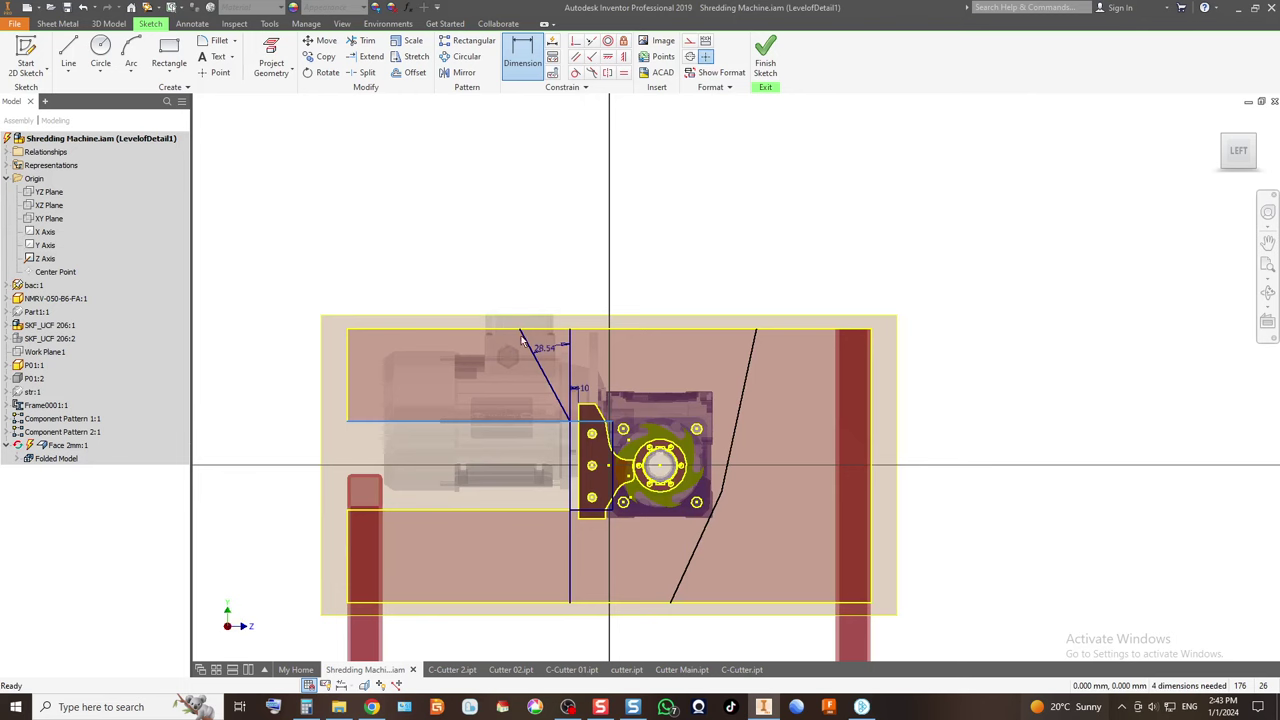
pyautogui.press('Escape')
pyautogui.press('Delete')
# Draw a slanted line from the rectangle's upper corner on the vertical line to a point above the side plate's motor-side upper corner.
pyautogui.click(68, 50)
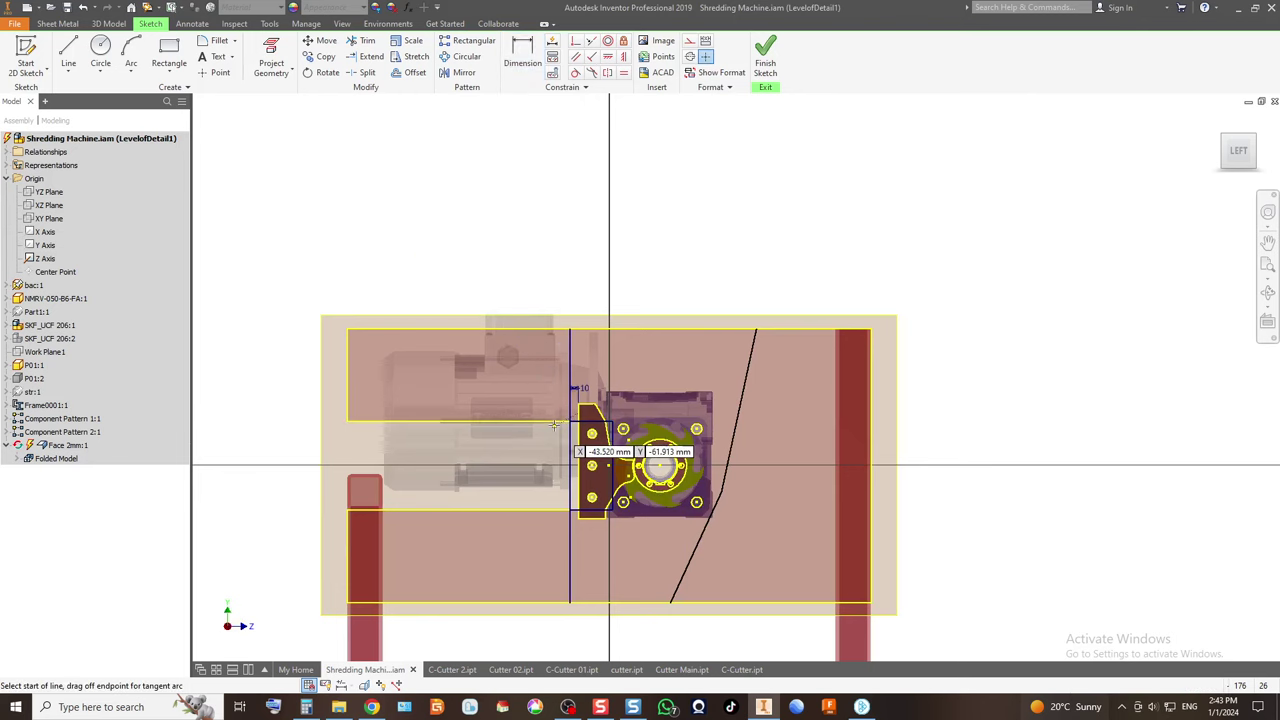
pyautogui.click(572, 421)
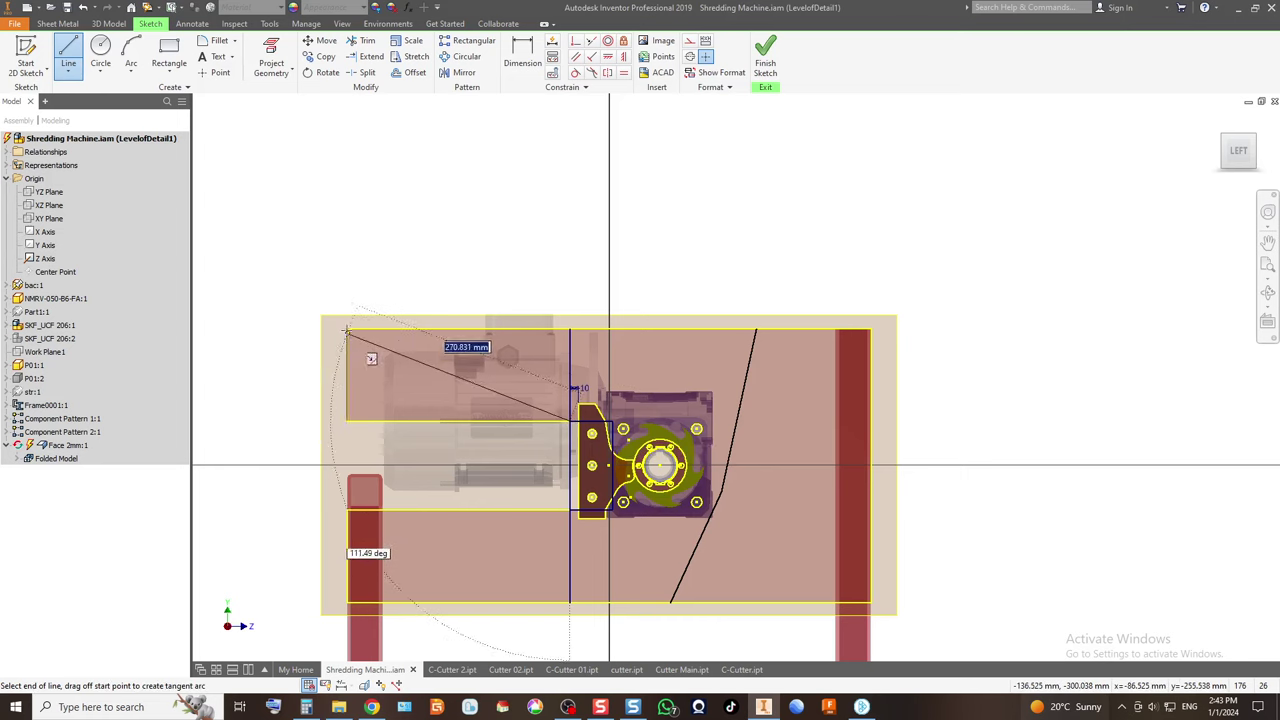
pyautogui.press('Escape')
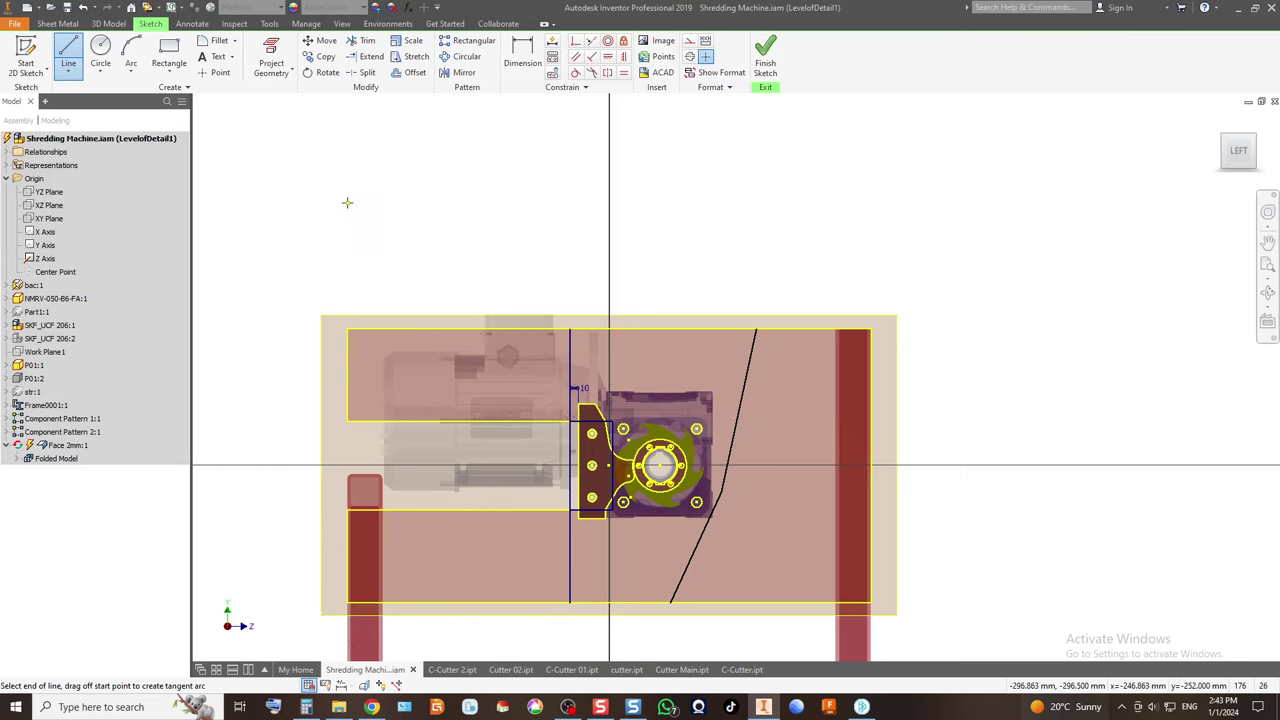
pyautogui.click(348, 204)
pyautogui.press('Escape')
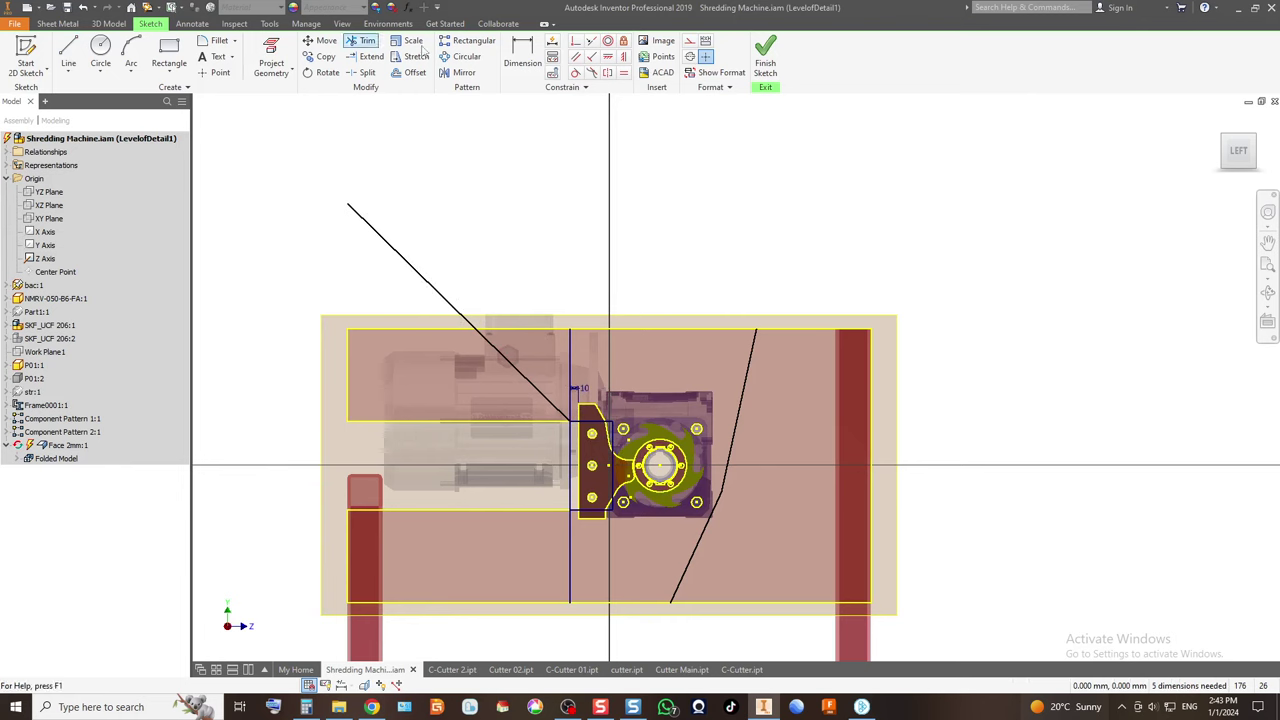
# Dimension the slanted line's free endpoint 200 mm above the side plate's motor-side upper corner.
pyautogui.click(522, 55)
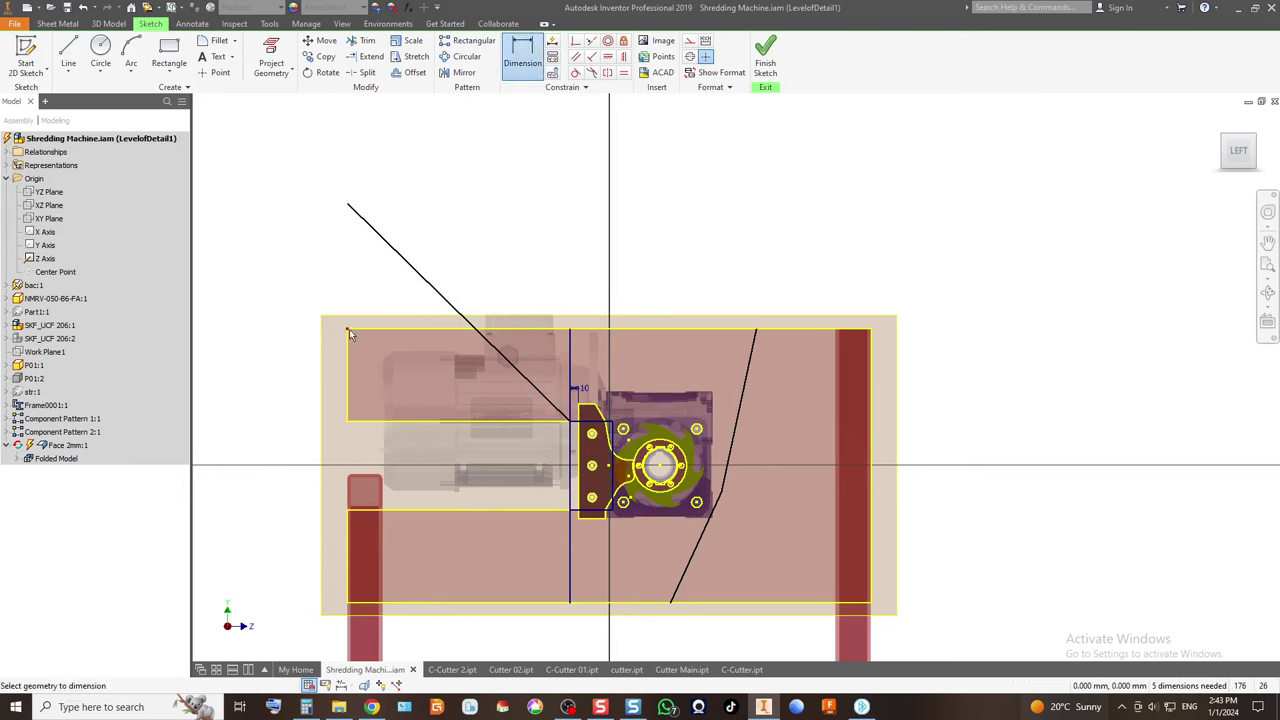
pyautogui.click(347, 207)
pyautogui.click(348, 328)
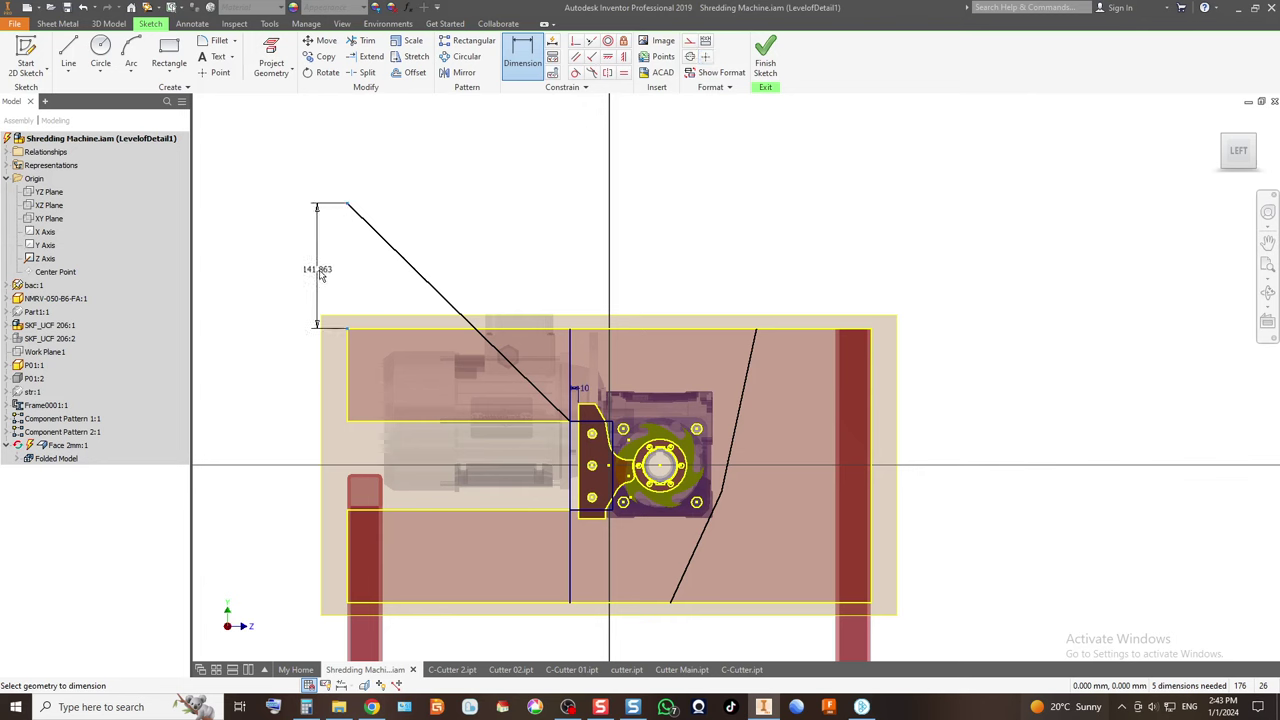
pyautogui.click(331, 277)
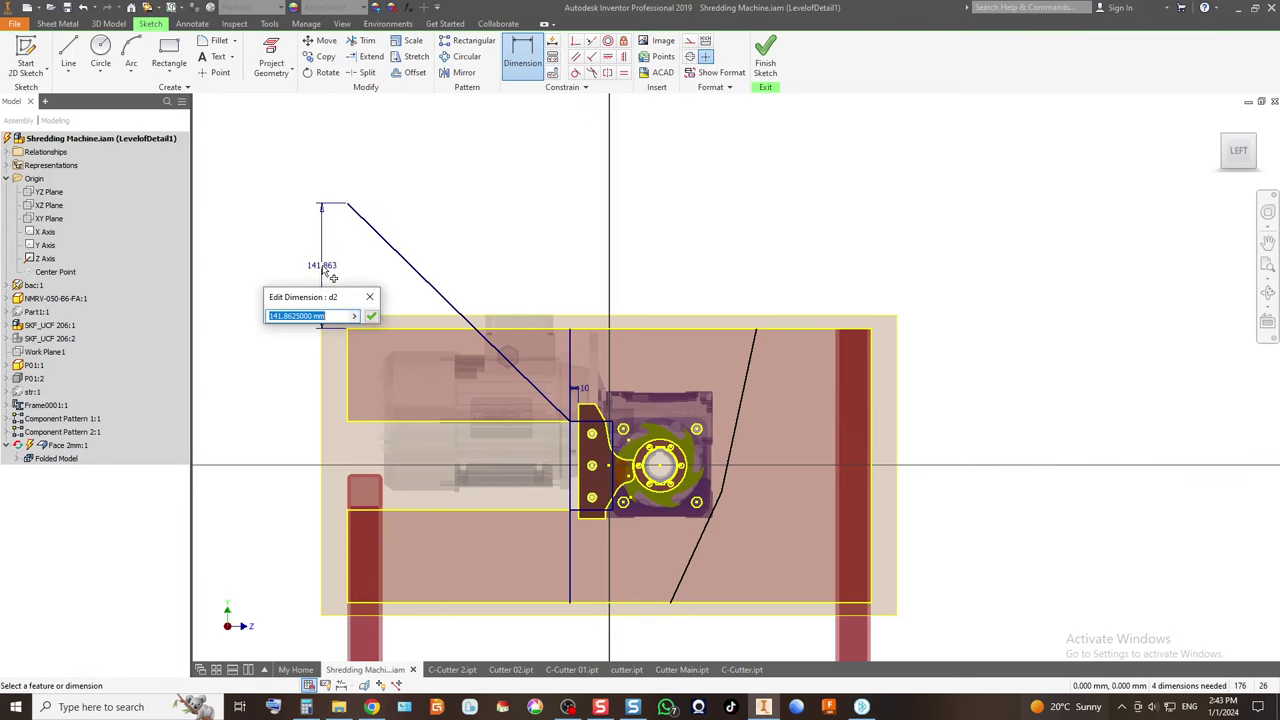
pyautogui.write('20')
pyautogui.press('Return')
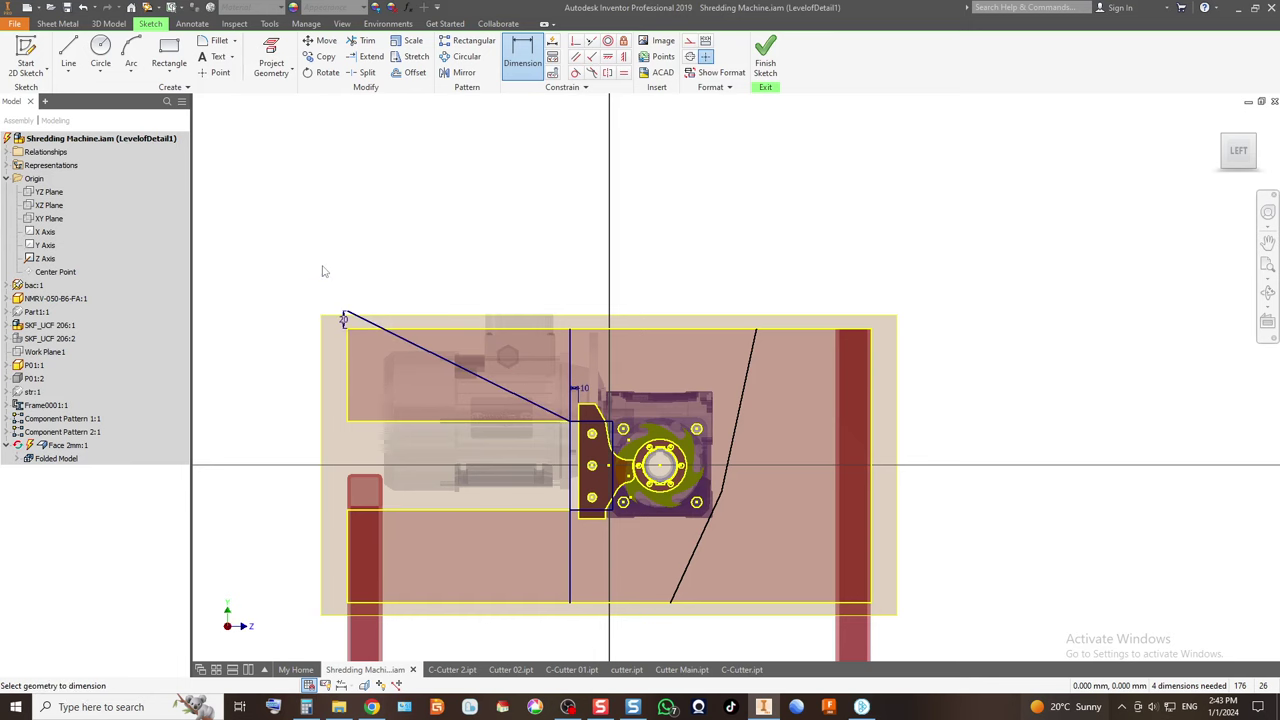
pyautogui.doubleClick(344, 320)
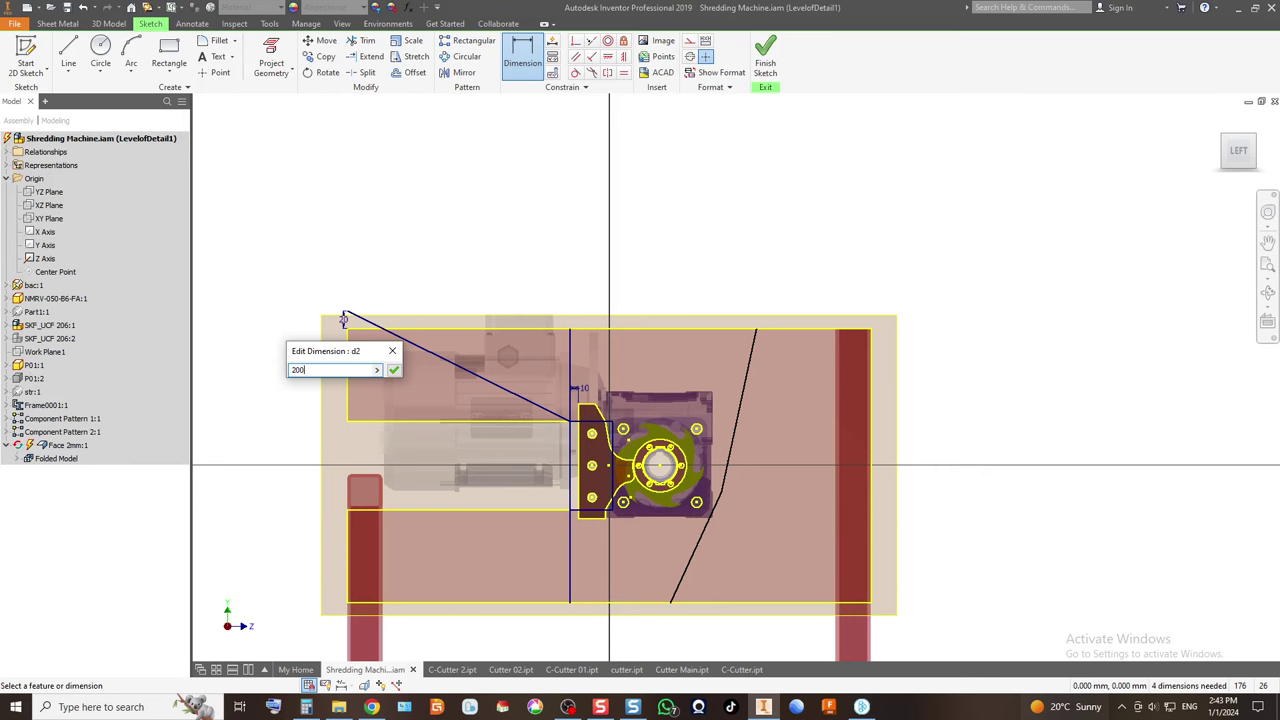
pyautogui.press('Return')
pyautogui.scroll(-5, 273, 479)
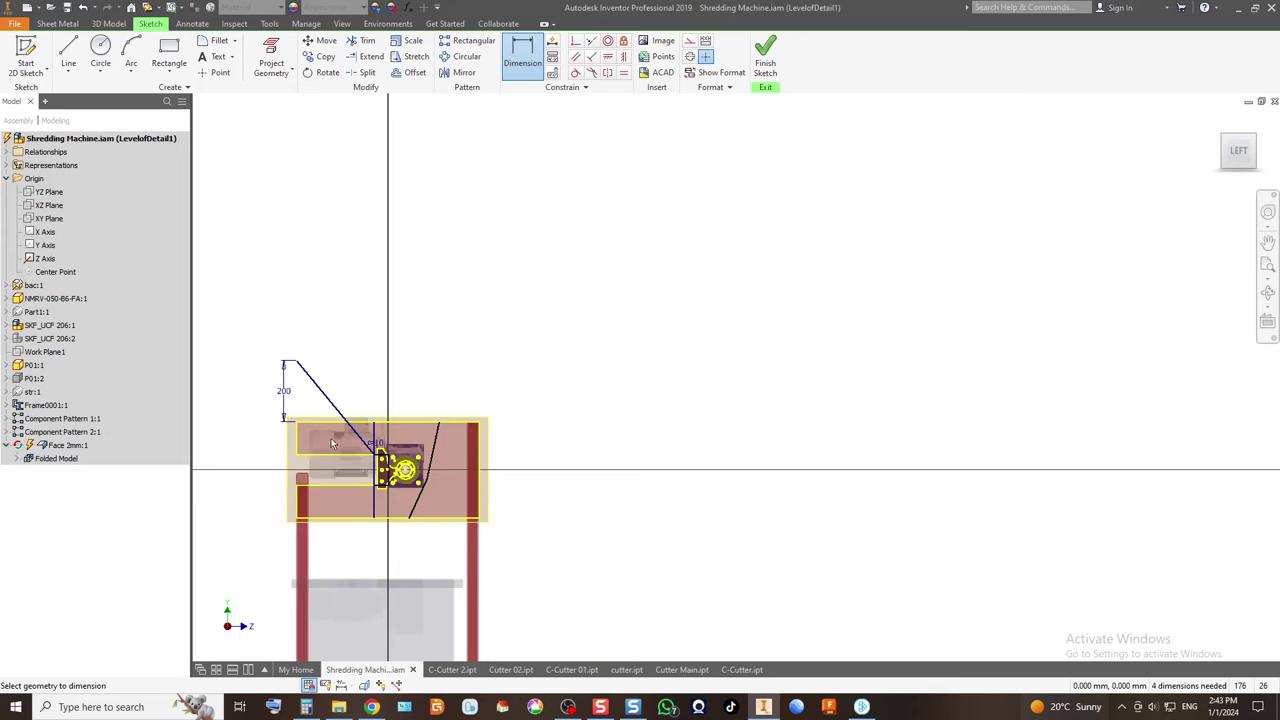
pyautogui.scroll(4, 317, 451)
pyautogui.moveTo(233, 389); pyautogui.dragTo(375, 339, button='middle')
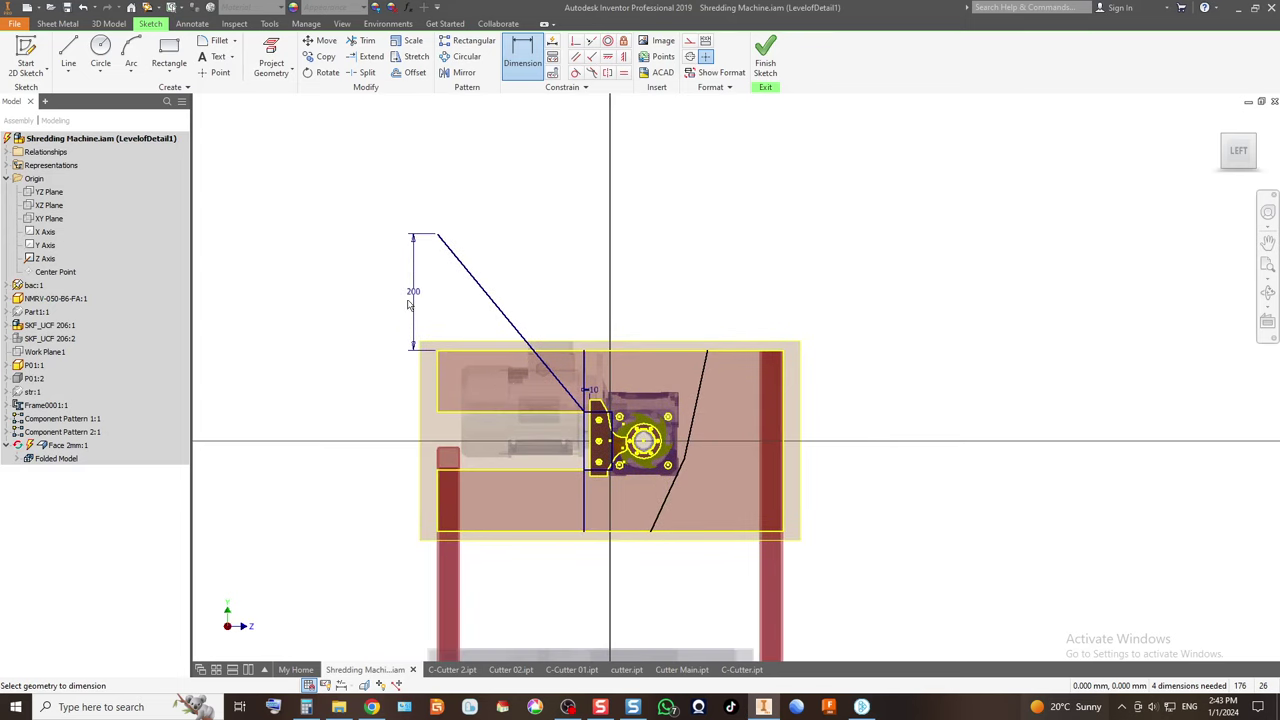
pyautogui.doubleClick(410, 300)
pyautogui.press('Escape')
pyautogui.press('Escape')
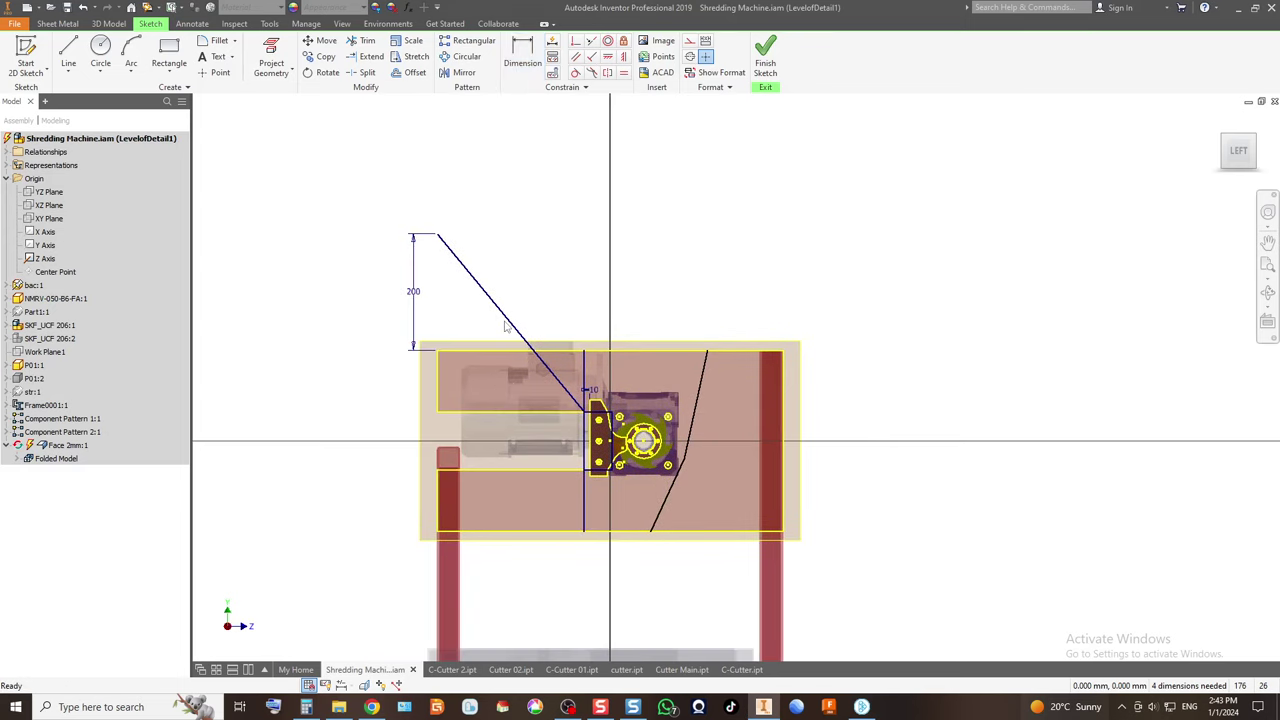
# Dimension the upper endpoint of the two-segment slanted line 100 mm from the side plate's vertical edge opposite the motor.
pyautogui.scroll(3, 506, 326)
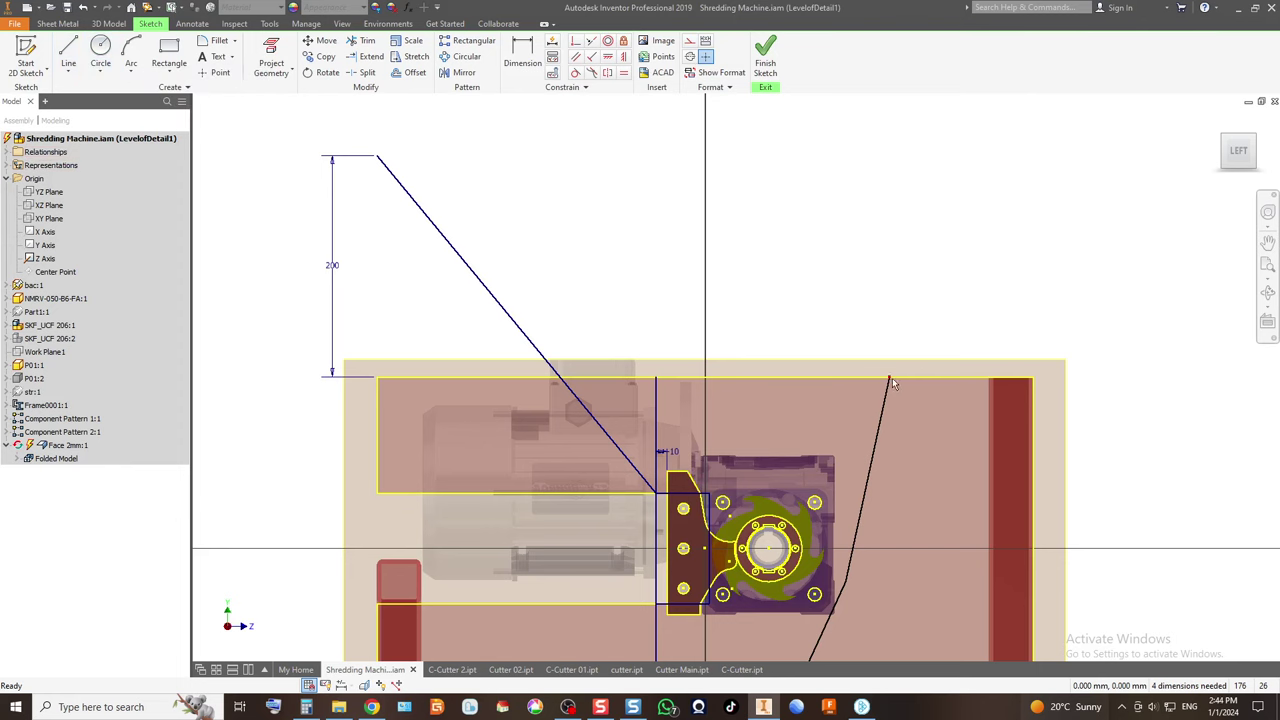
pyautogui.scroll(-3, 760, 394)
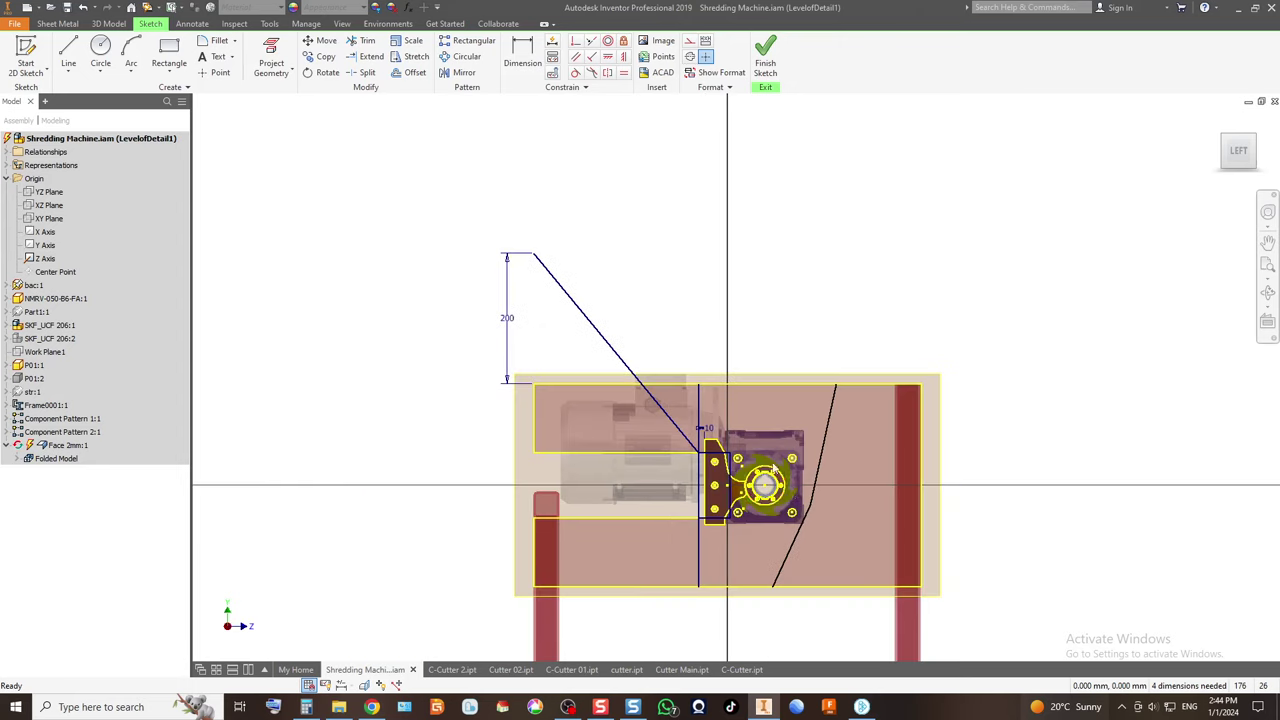
pyautogui.scroll(3, 797, 550)
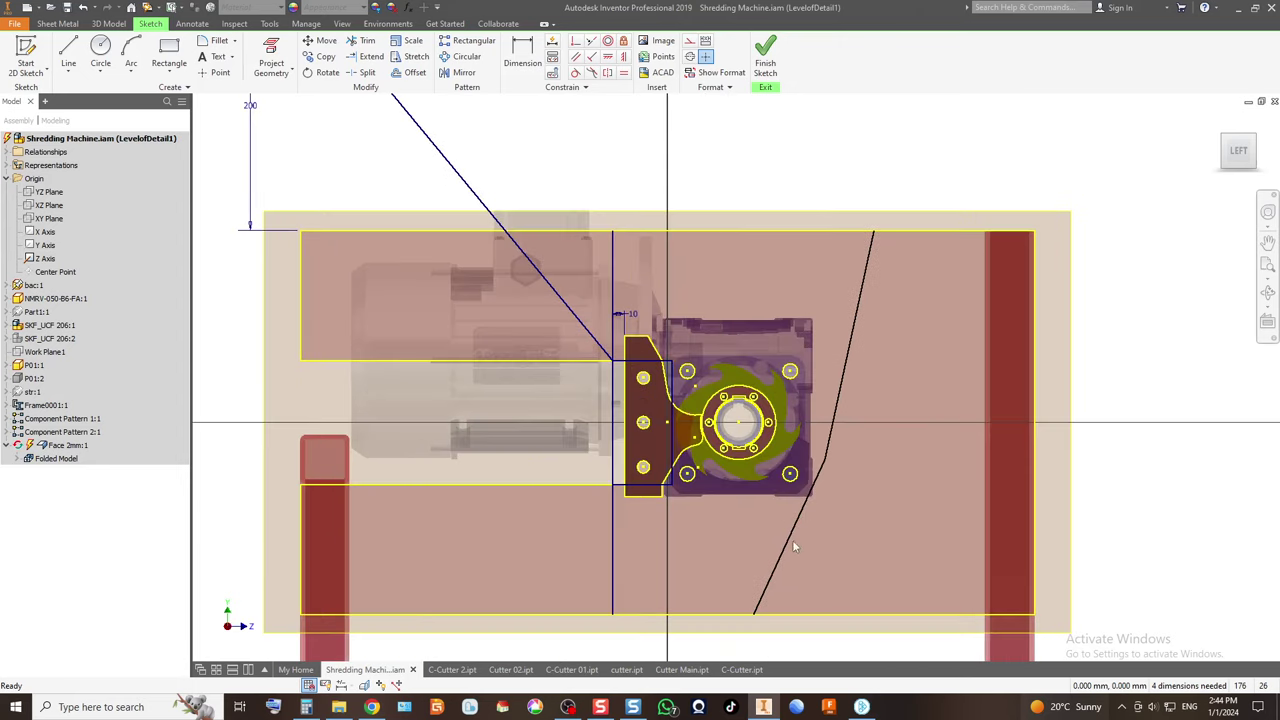
pyautogui.click(68, 52)
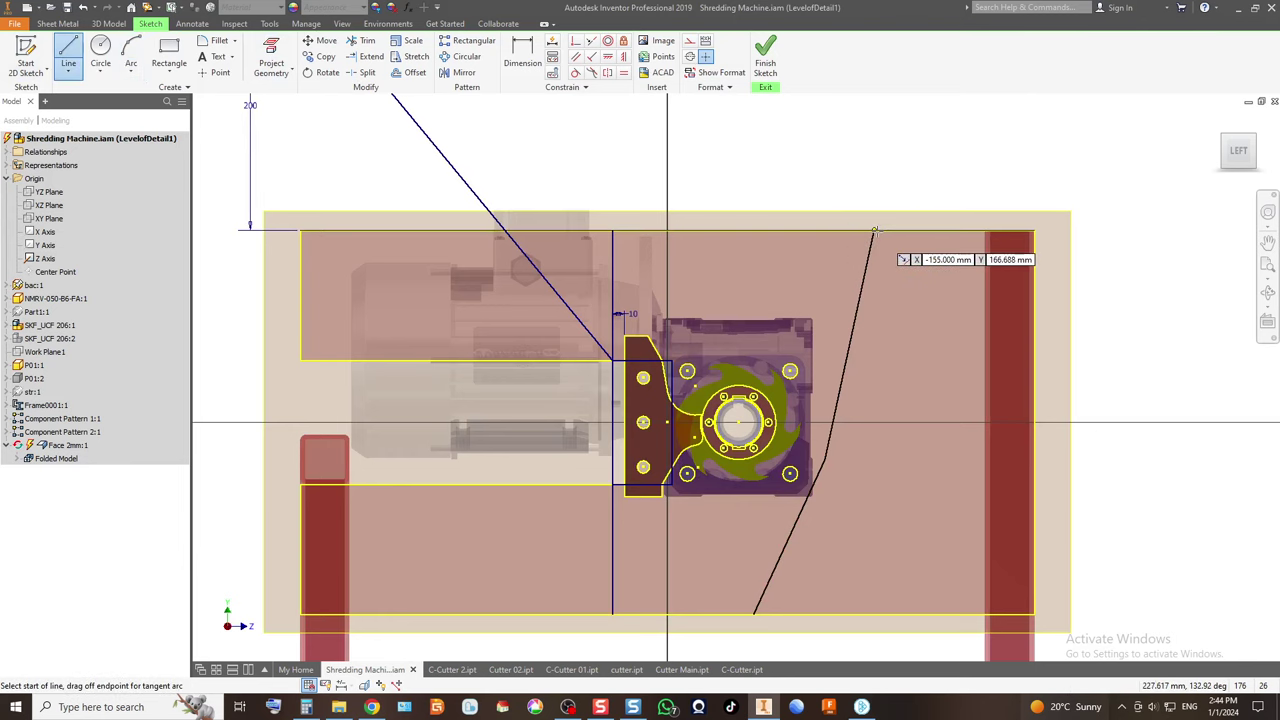
pyautogui.click(522, 55)
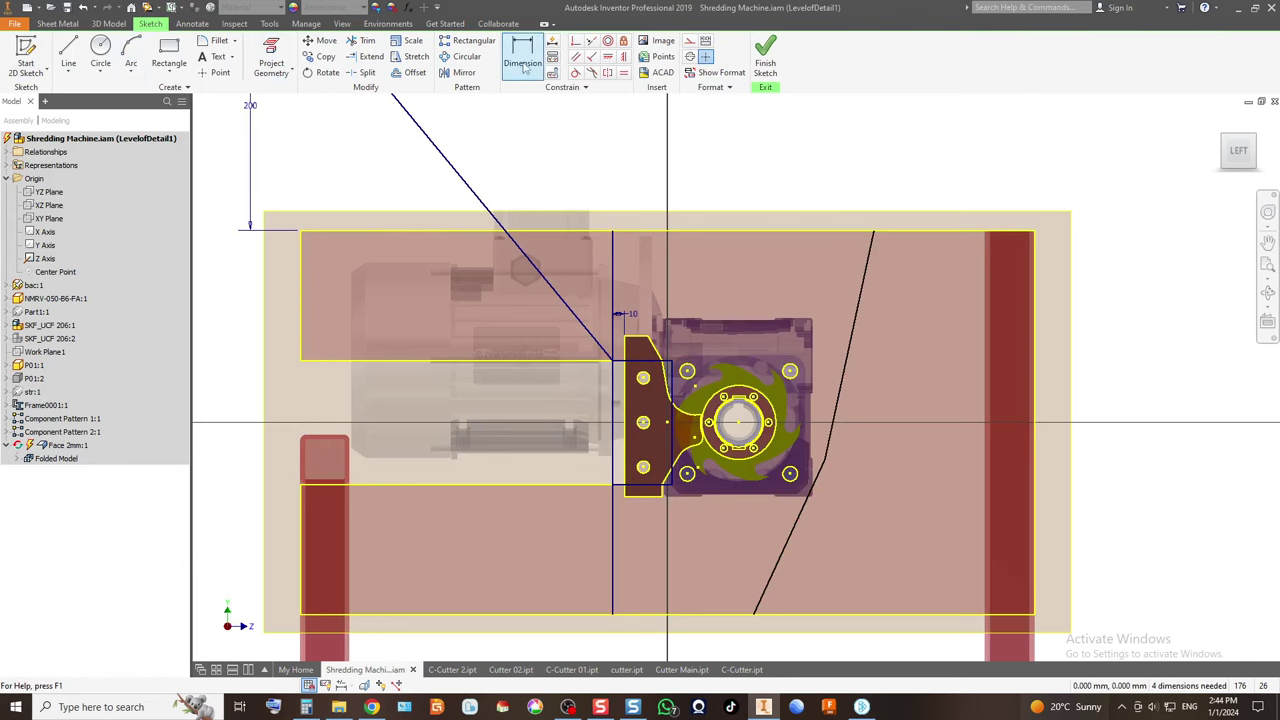
pyautogui.click(875, 232)
pyautogui.click(1033, 240)
pyautogui.click(946, 192)
pyautogui.write('1')
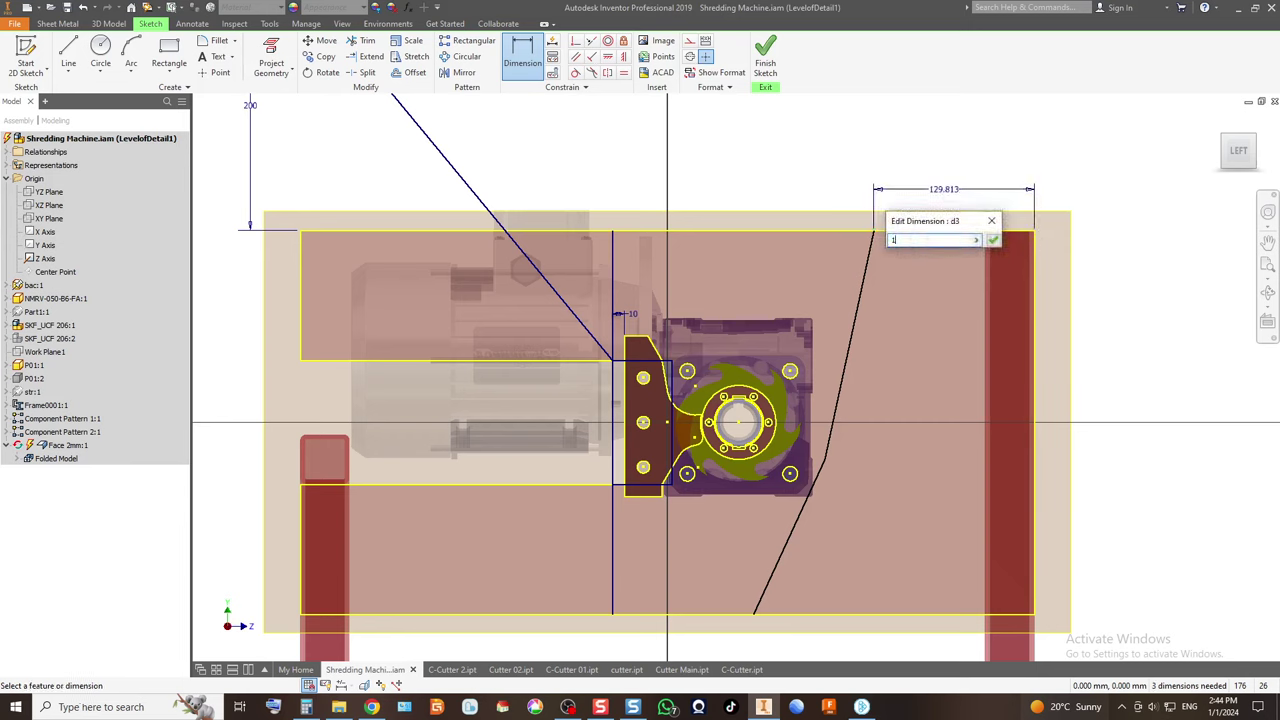
pyautogui.write('00')
pyautogui.press('Return')
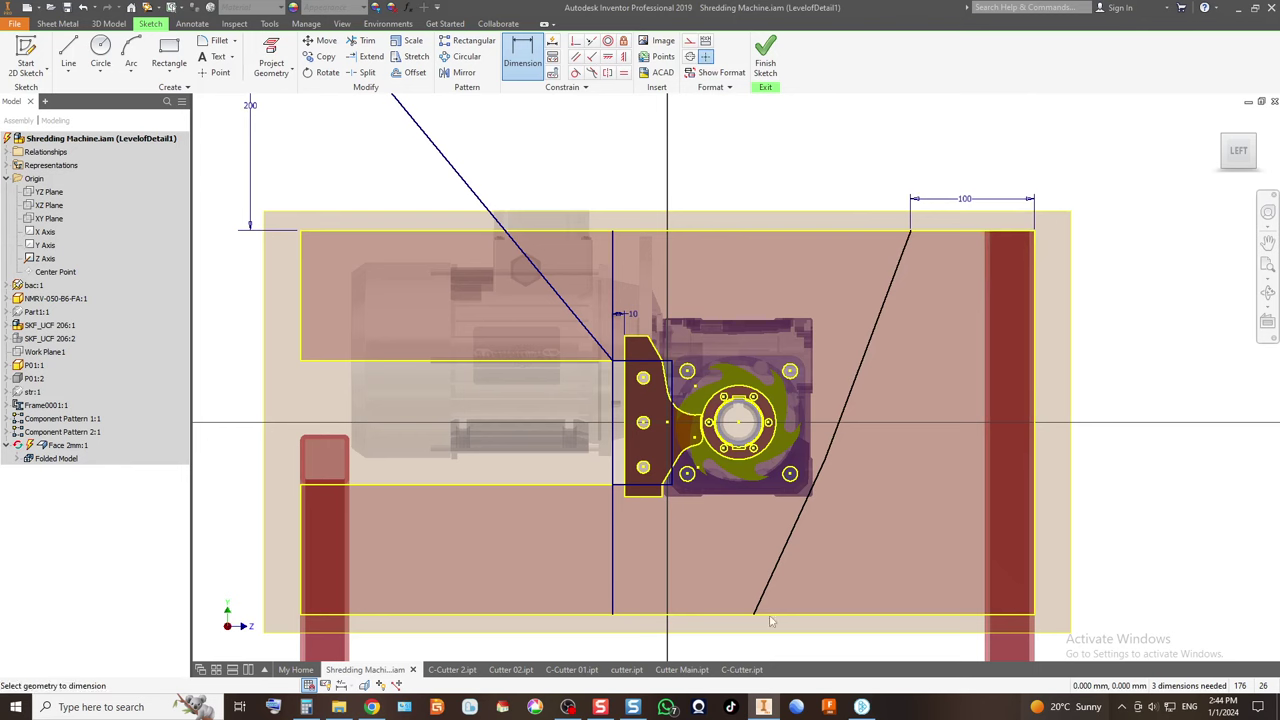
# Dimension the two-segment line's lower endpoint 200 mm from the side plate's same vertical edge.
pyautogui.click(1033, 615)
pyautogui.click(907, 580)
pyautogui.write('200')
pyautogui.press('Return')
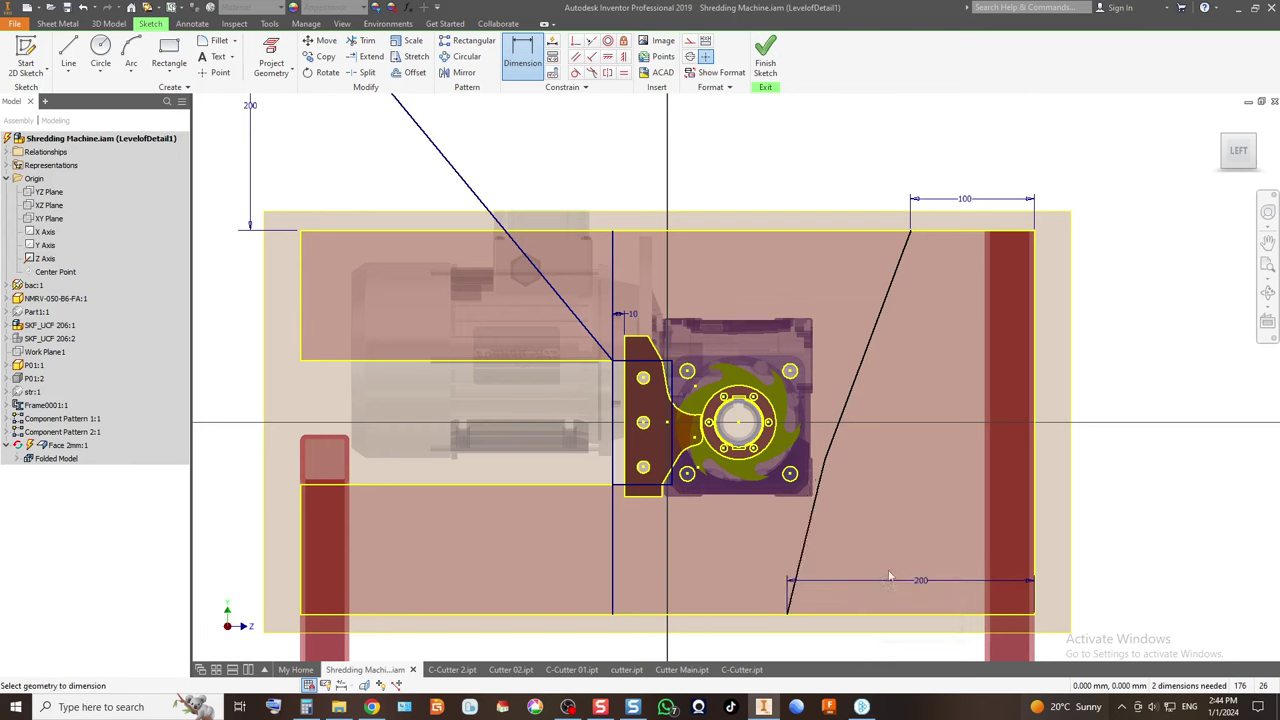
pyautogui.press('Escape')
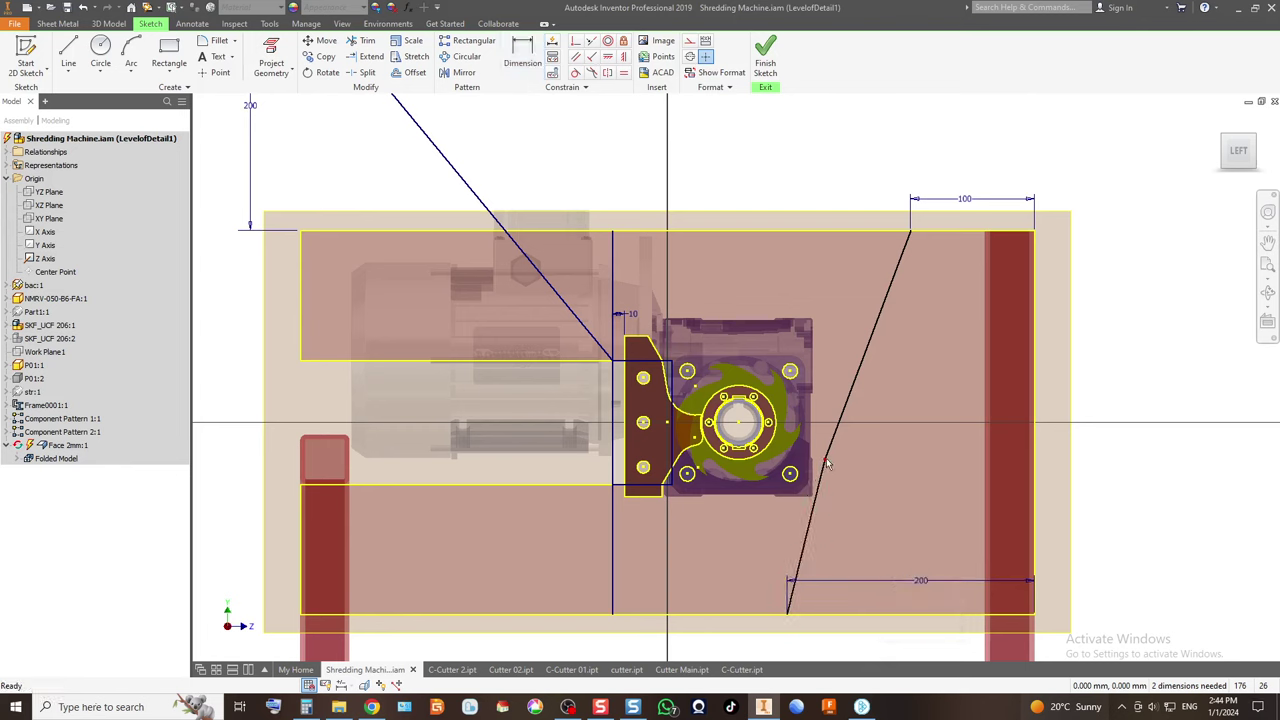
# Move the two-segment line's bend point outward from the cutters and set its upper segment 10 degrees from the side plate's vertical edge.
pyautogui.moveTo(826, 464)
pyautogui.mouseDown()
pyautogui.moveTo(871, 478)
pyautogui.moveTo(866, 466)
pyautogui.mouseUp()
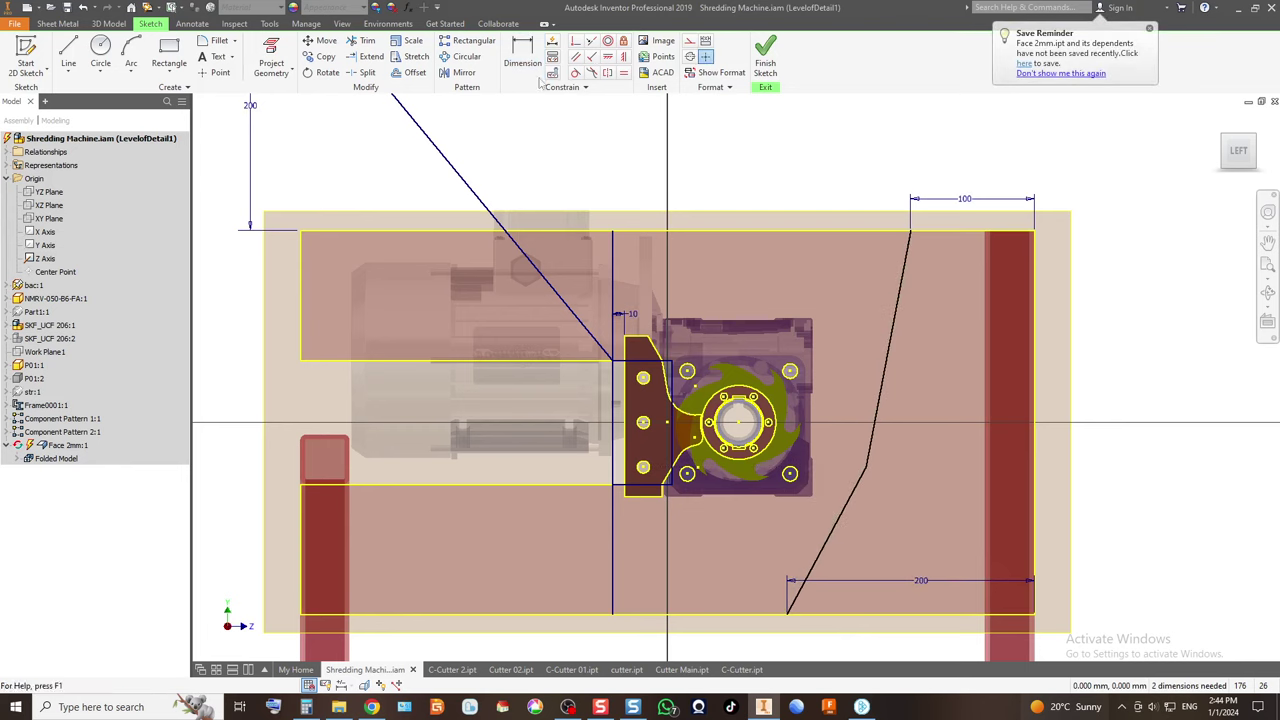
pyautogui.press('d')
pyautogui.click(893, 332)
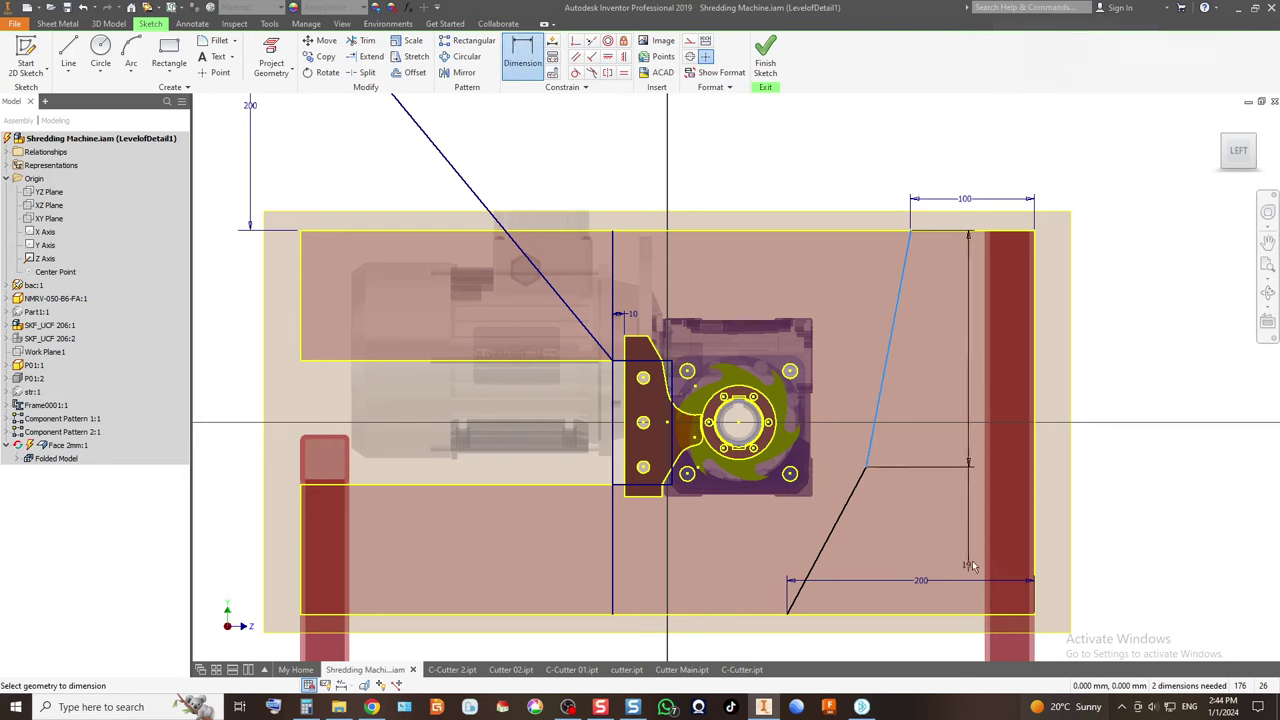
pyautogui.click(1038, 410)
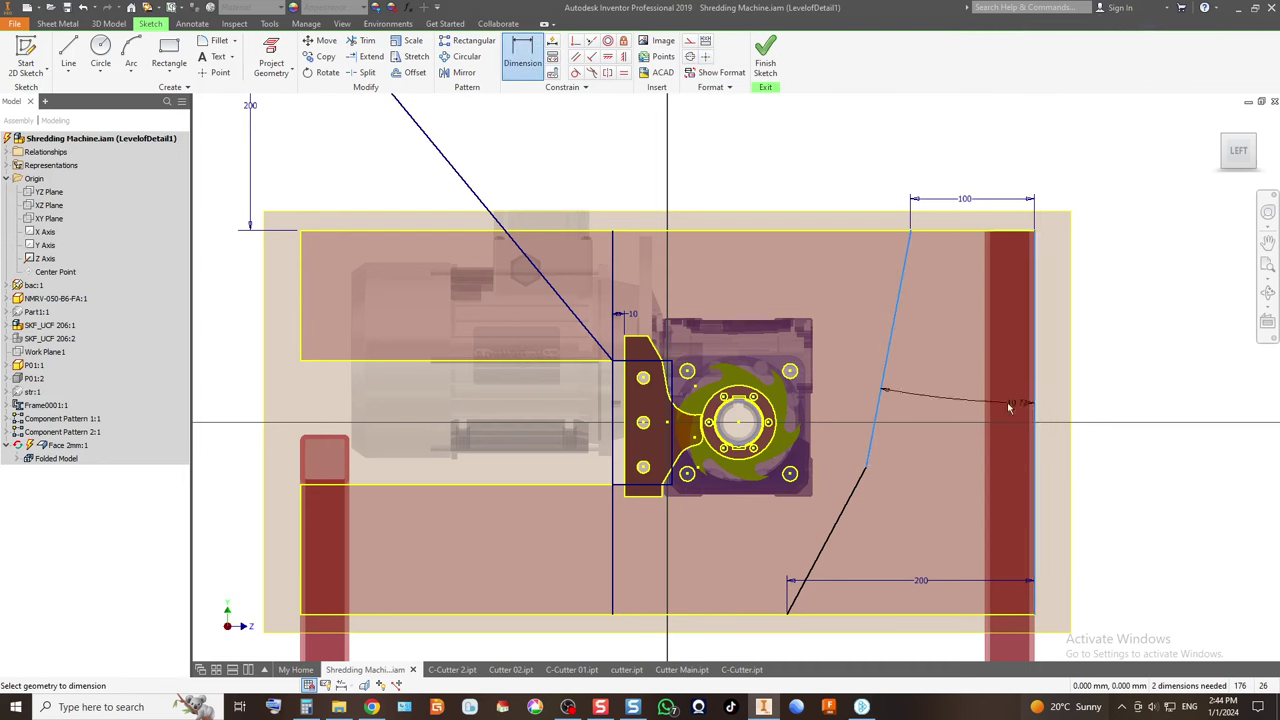
pyautogui.click(937, 406)
pyautogui.write('10')
pyautogui.press('Return')
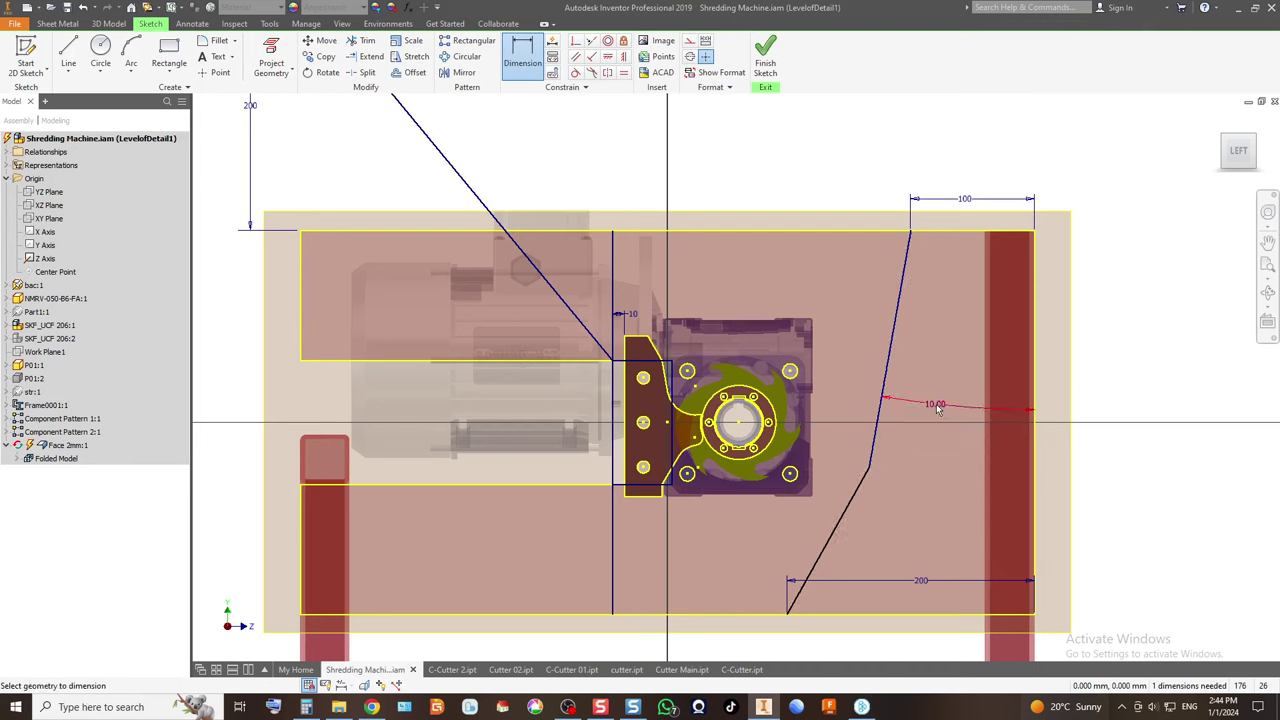
# Dimension the length of the two-segment line's lower segment as 100 mm.
pyautogui.click(845, 512)
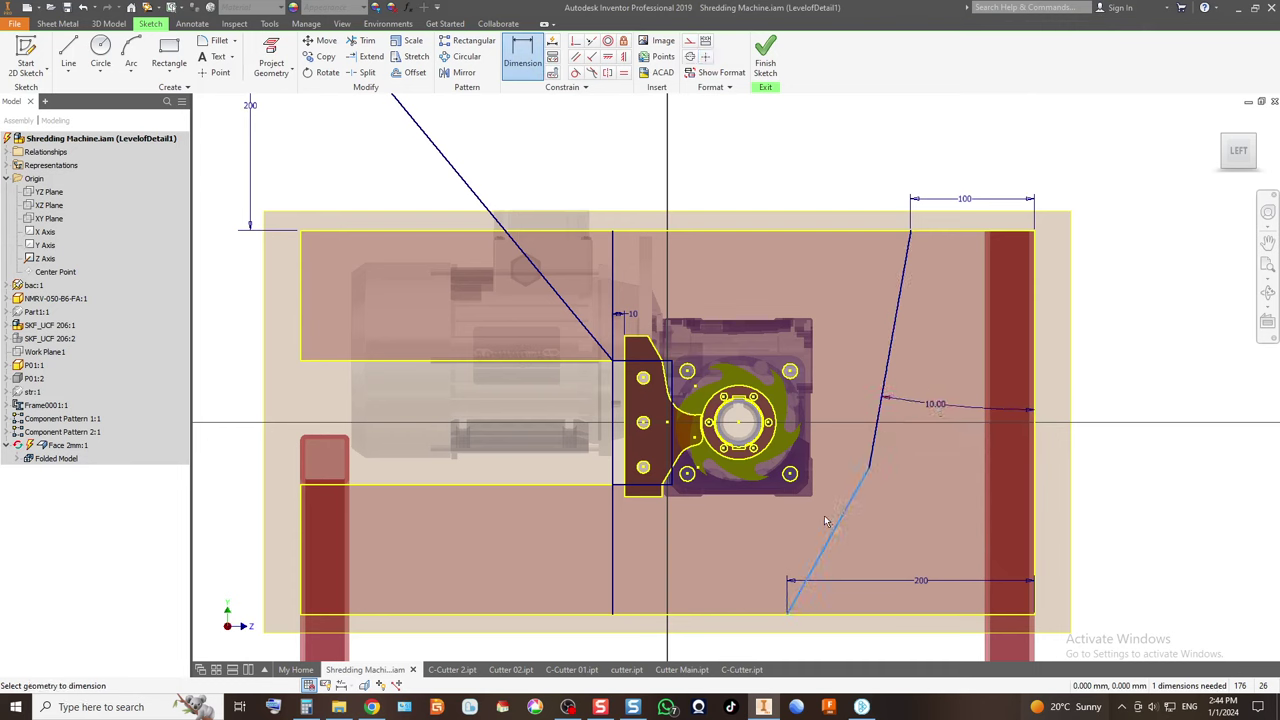
pyautogui.click(822, 527)
pyautogui.write('1')
pyautogui.press('Return')
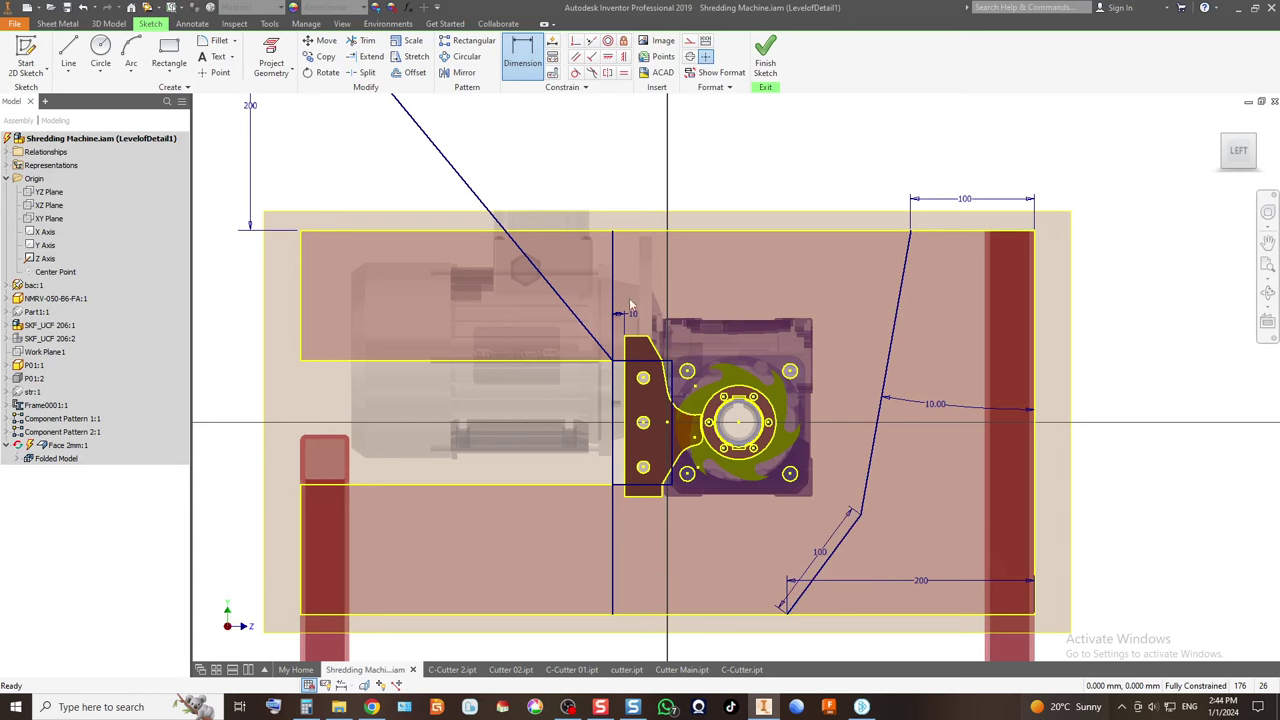
pyautogui.press('Escape')
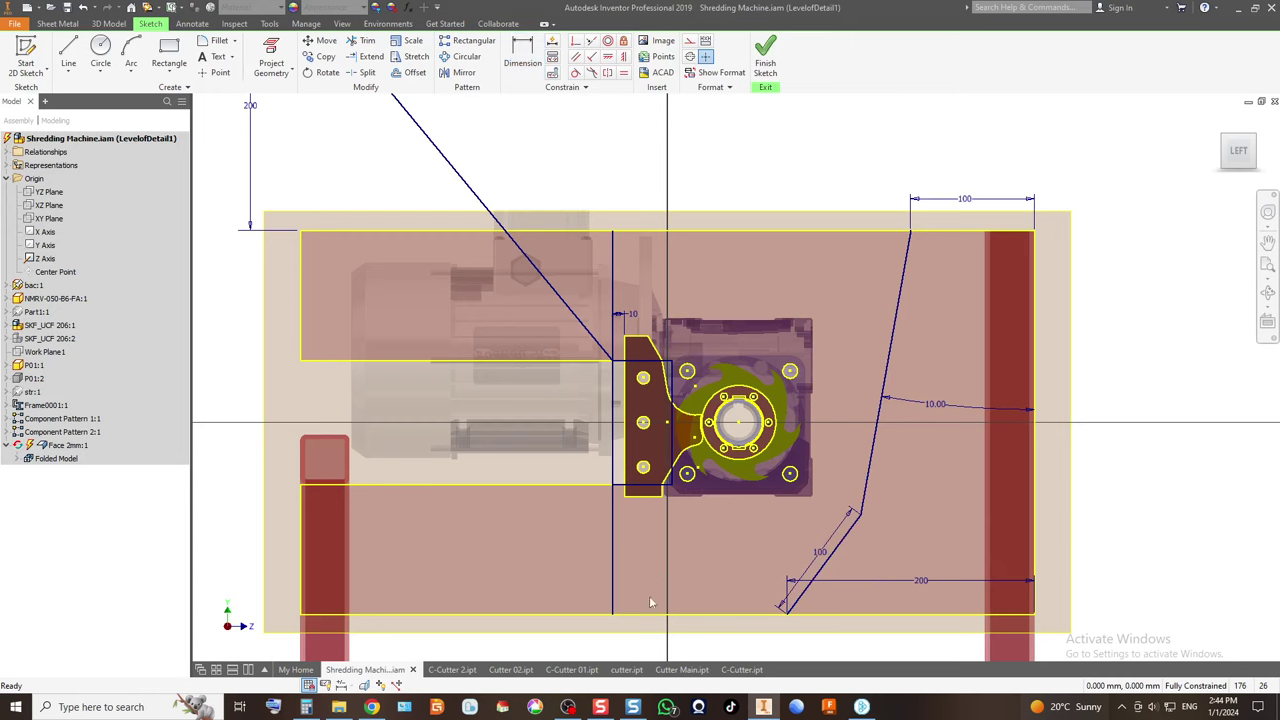
# Draw a line along the side plate's upper edge from the motor-side slanted line to the two-segment line's upper endpoint.
pyautogui.scroll(-3, 594, 483)
pyautogui.scroll(4, 621, 558)
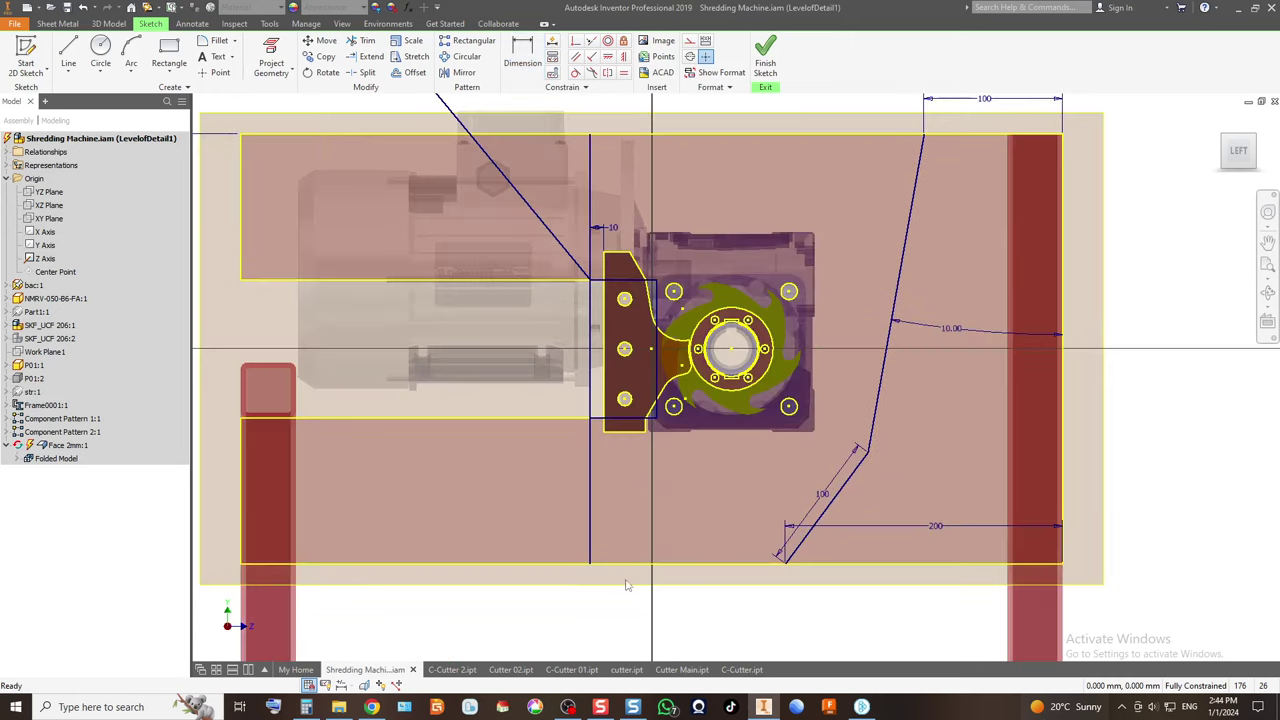
pyautogui.scroll(-2, 604, 481)
pyautogui.scroll(3, 682, 517)
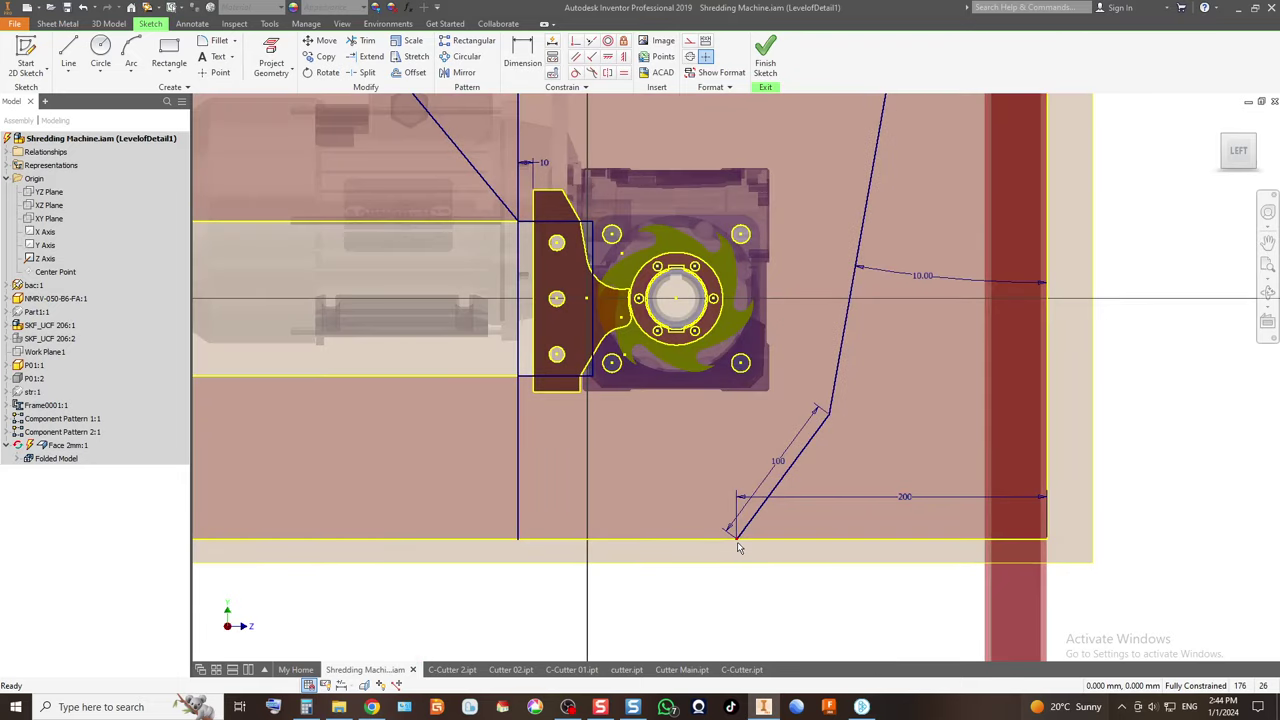
pyautogui.moveTo(760, 566)
pyautogui.scroll(-2, 656, 496)
pyautogui.moveTo(708, 273); pyautogui.dragTo(728, 346, button='middle')
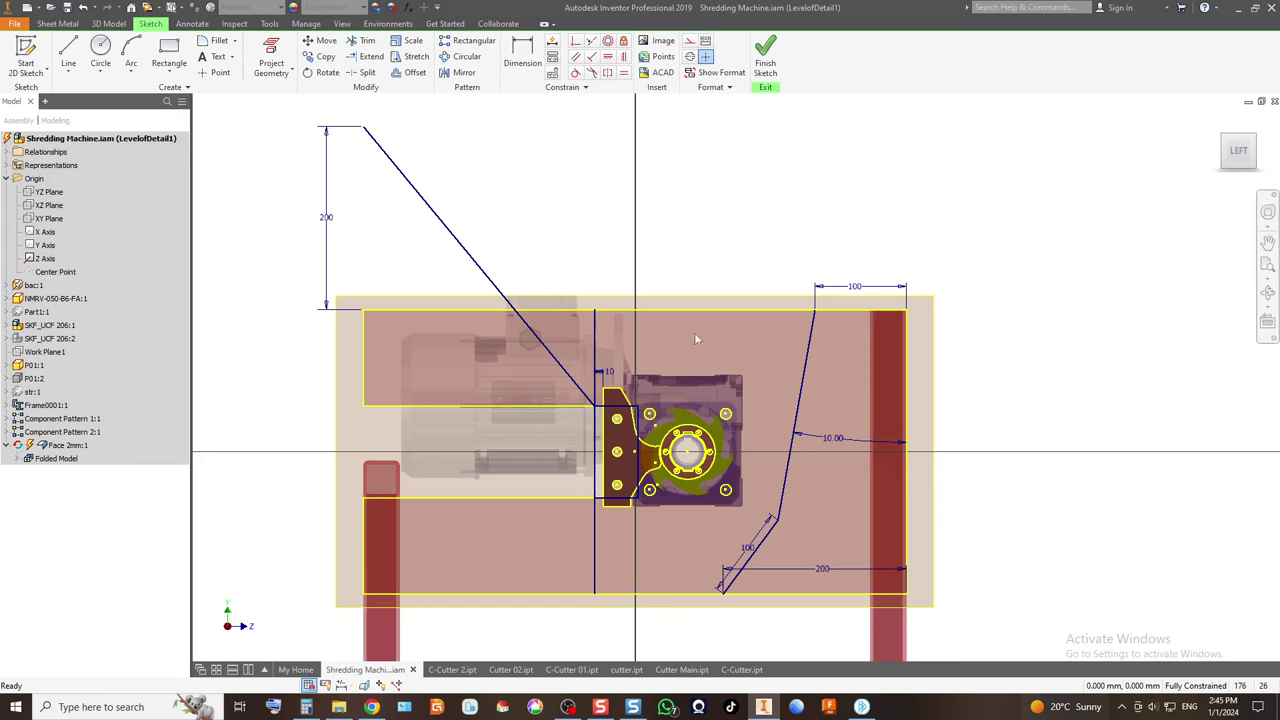
pyautogui.click(68, 50)
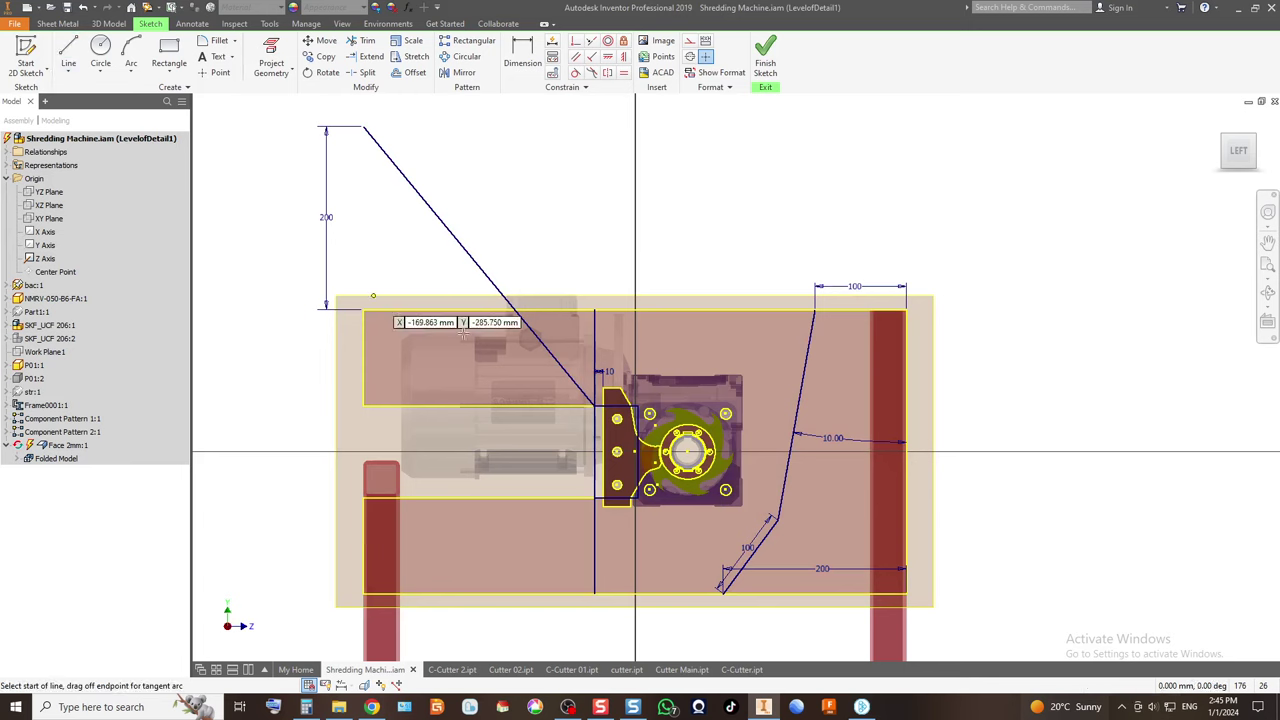
pyautogui.click(513, 309)
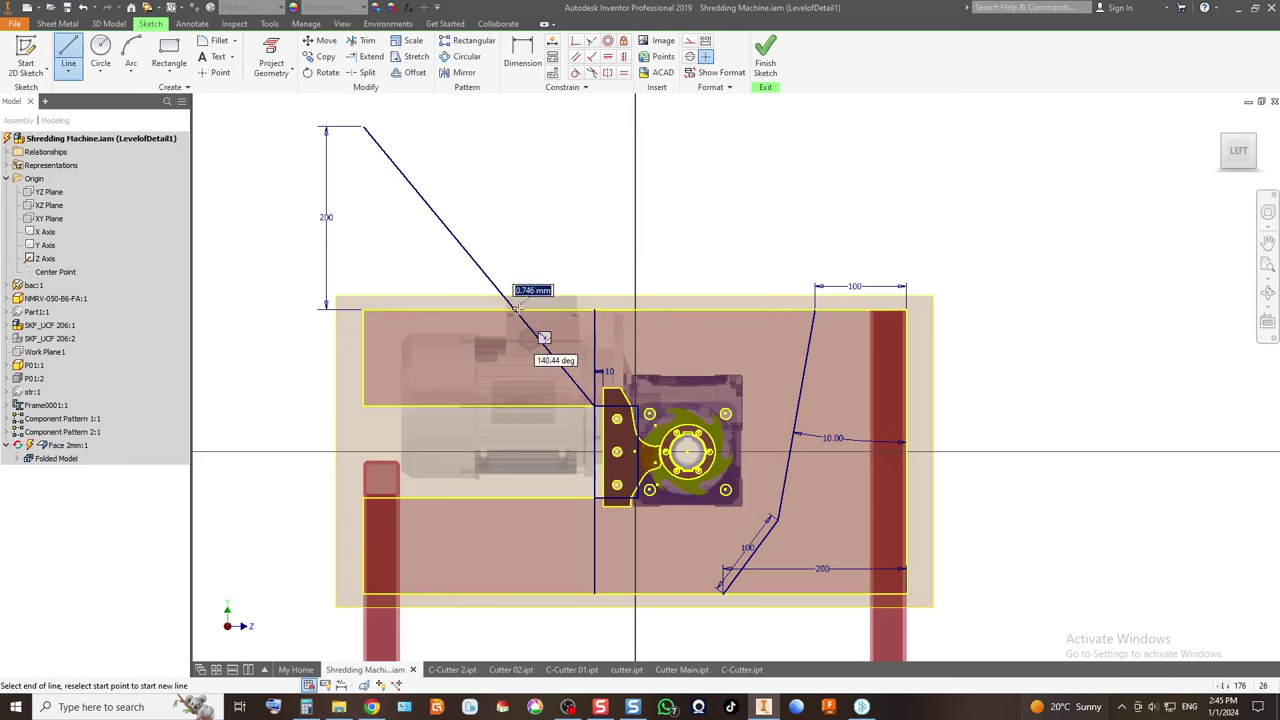
pyautogui.click(817, 304)
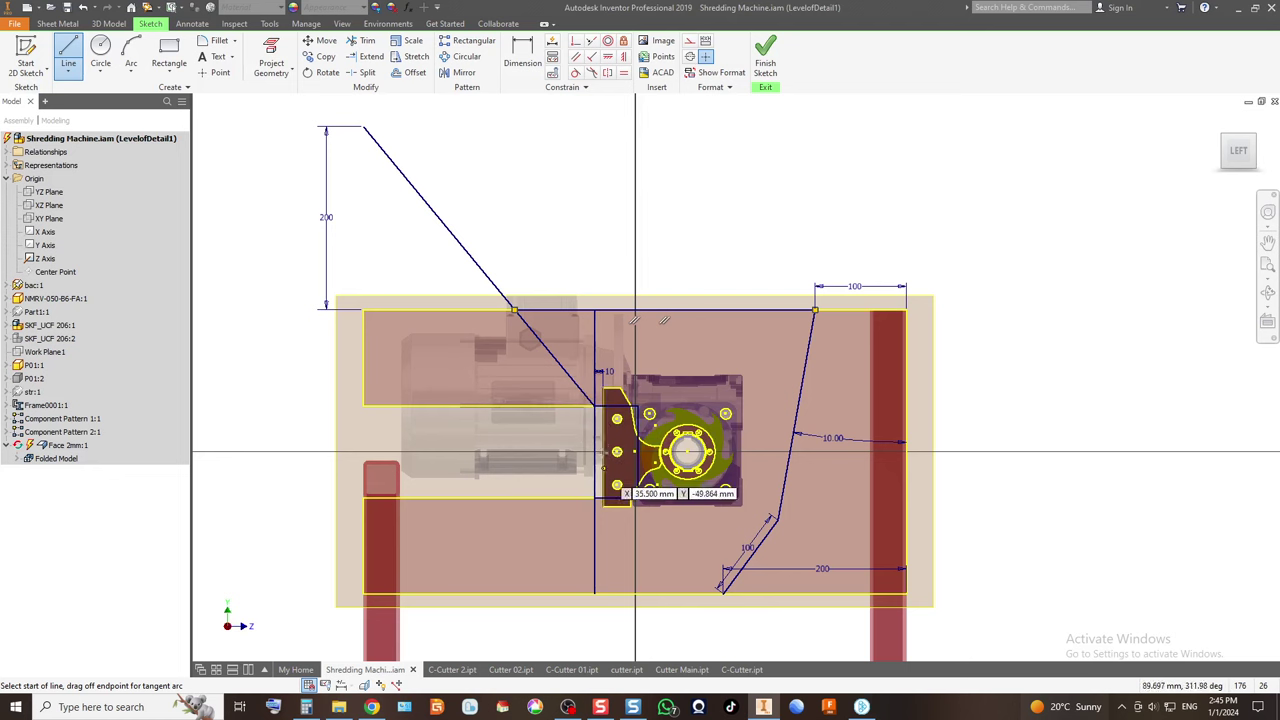
pyautogui.scroll(5, 600, 460)
pyautogui.scroll(-3, 505, 452)
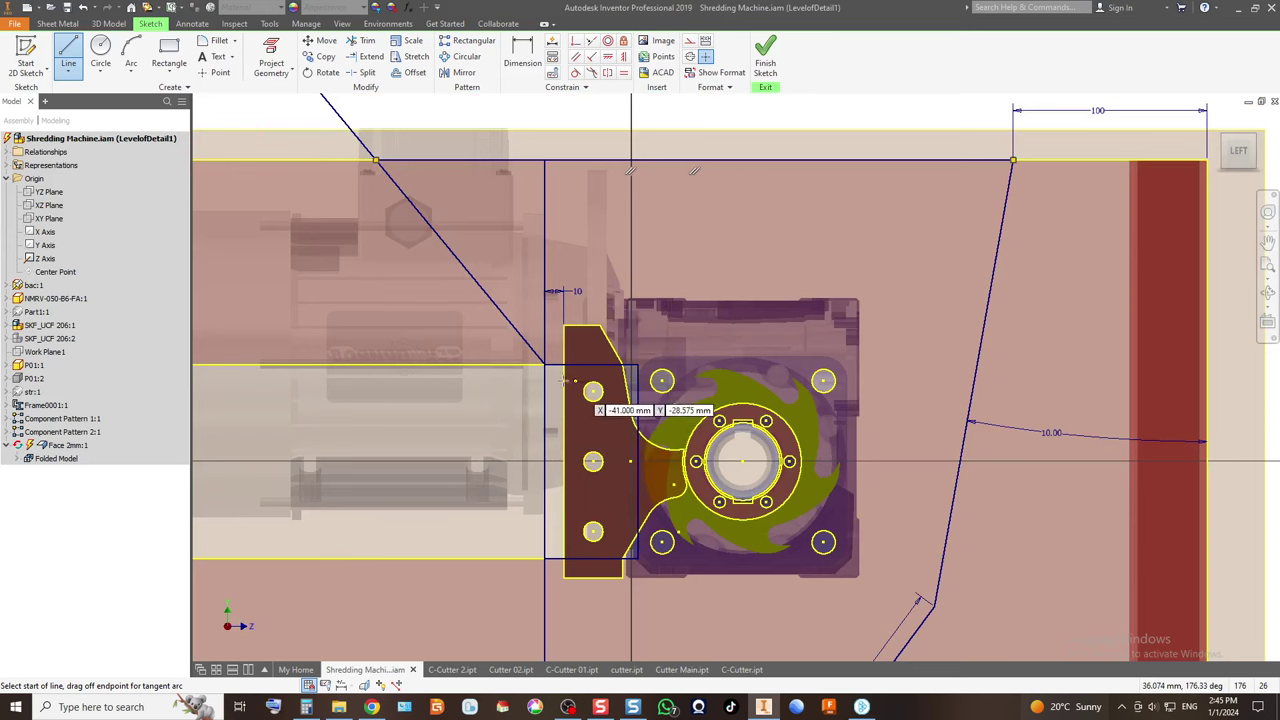
pyautogui.press('Escape')
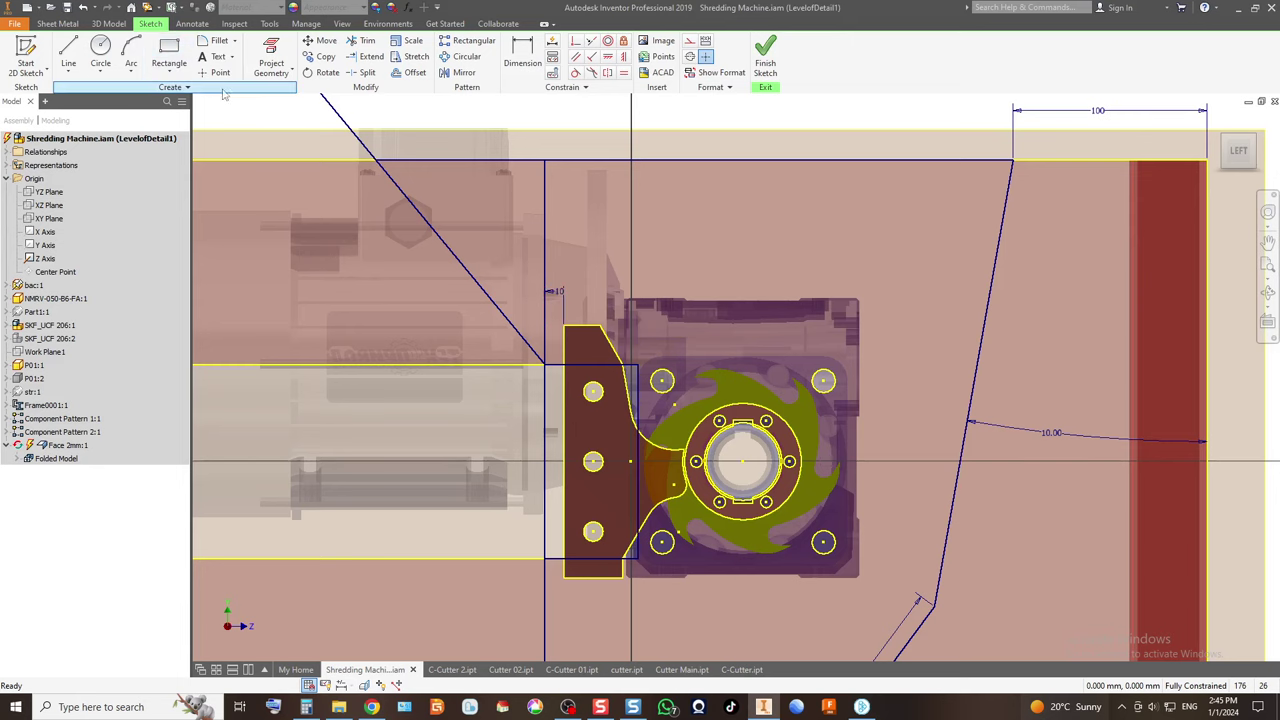
# Close the profile with a line along the side plate's lower edge between the vertical line and the two-segment line, and finish the sketch.
pyautogui.scroll(-3, 340, 218)
pyautogui.scroll(1, 356, 228)
pyautogui.press('l')
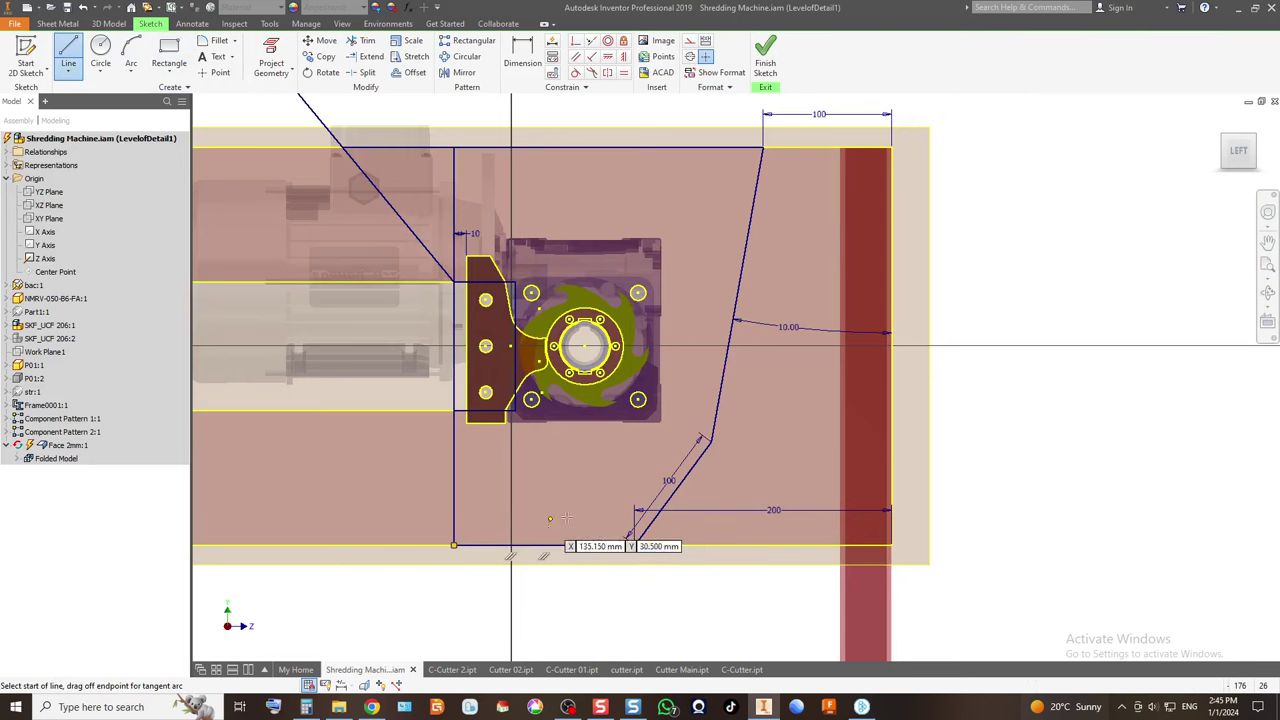
pyautogui.click(765, 55)
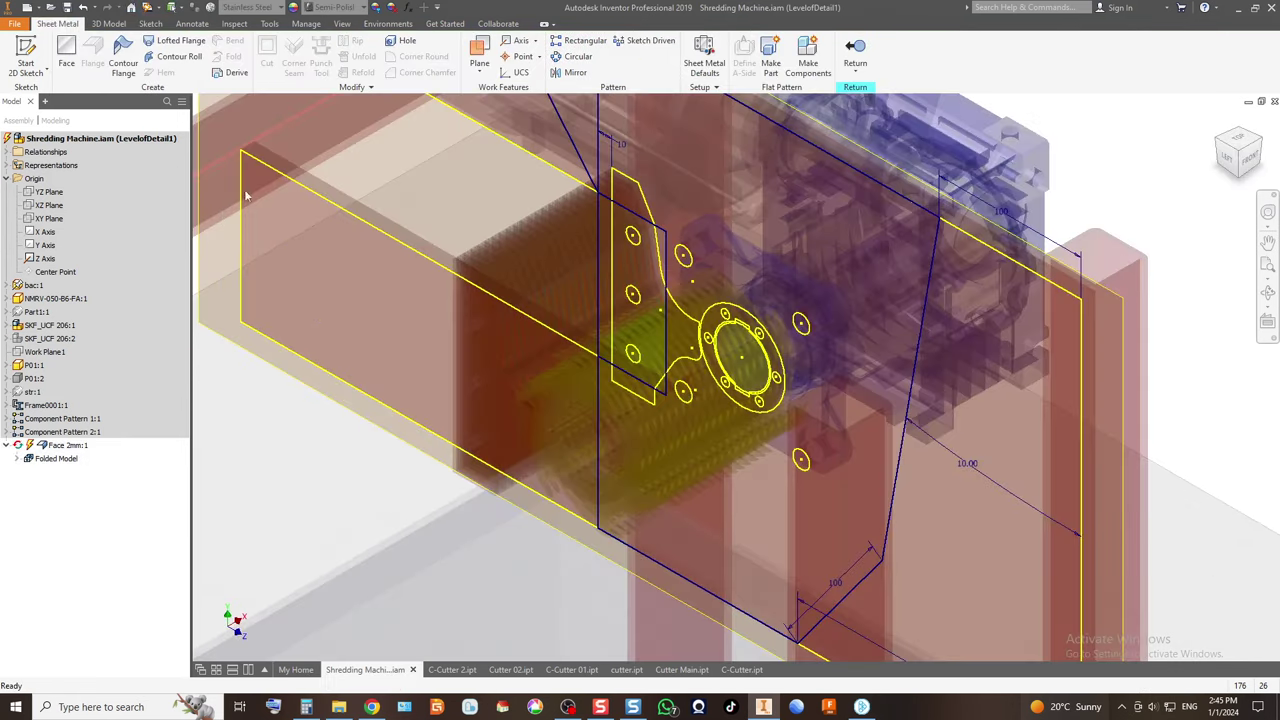
# Create a sheet metal face from the upper motor-side region and the region around the cutters up to the two-segment line, using the default rule.
pyautogui.click(66, 55)
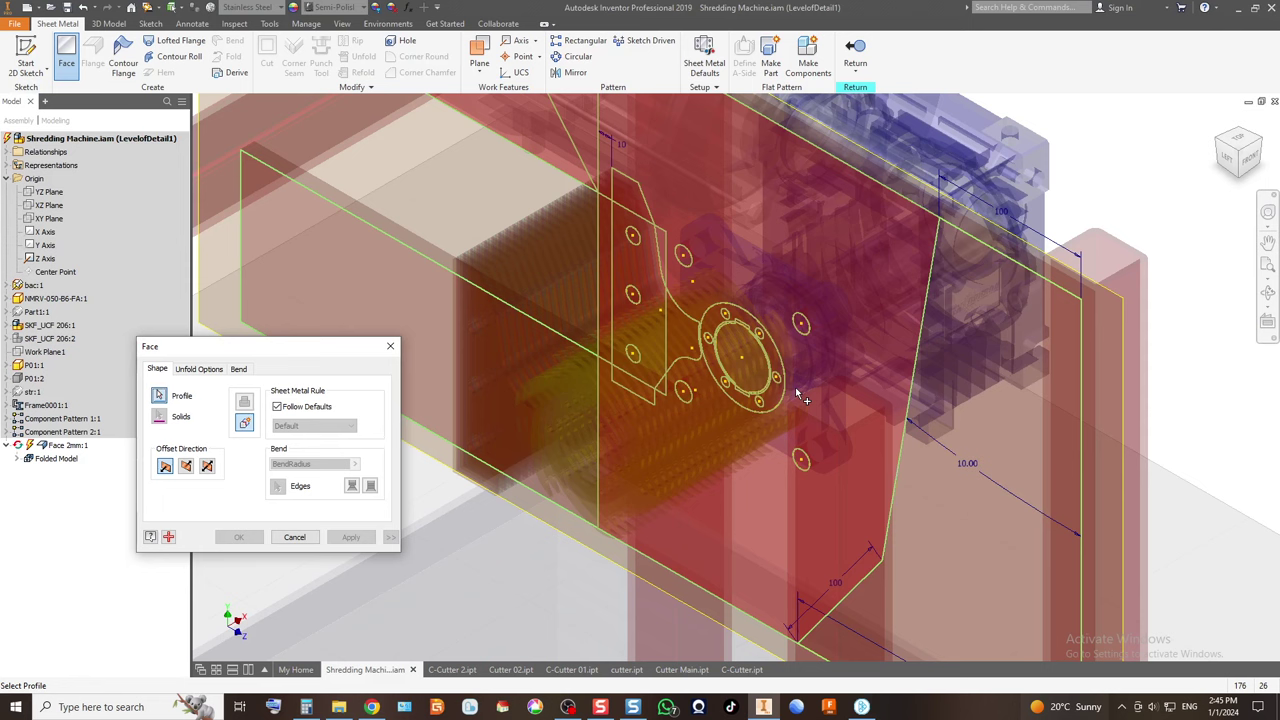
pyautogui.scroll(-3, 797, 395)
pyautogui.click(866, 323)
pyautogui.scroll(-3, 866, 323)
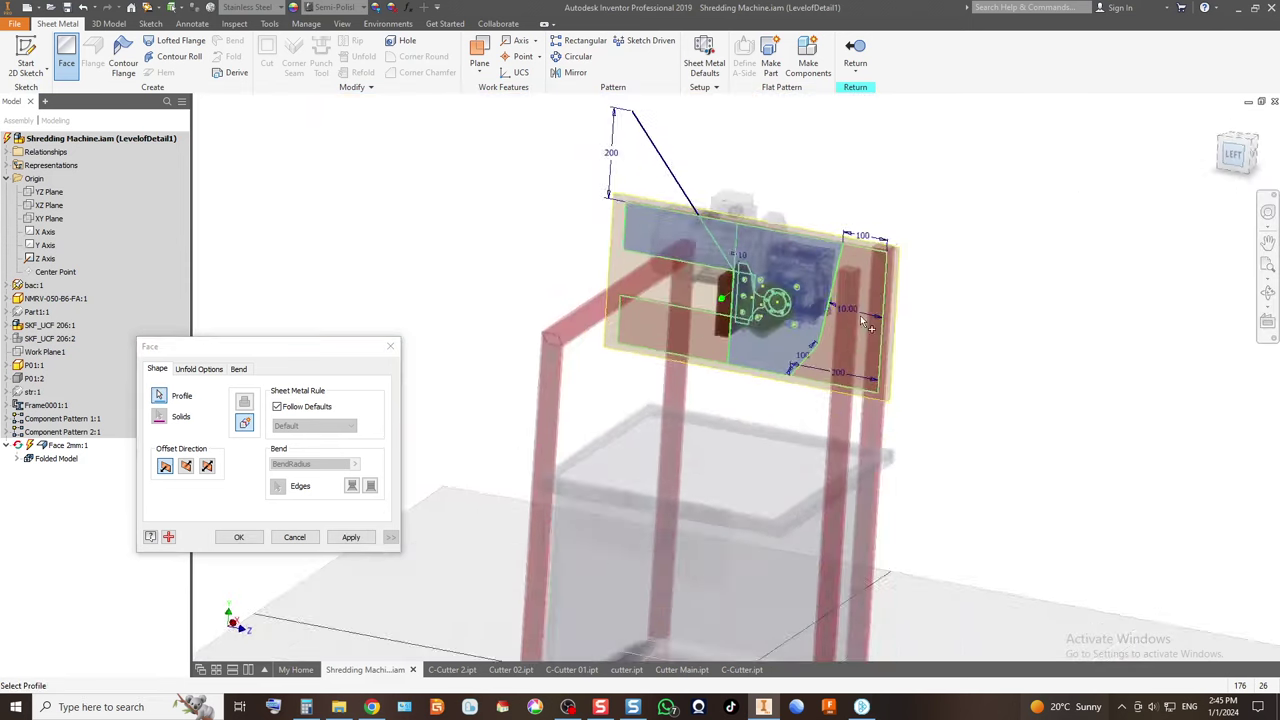
pyautogui.press('pageup')
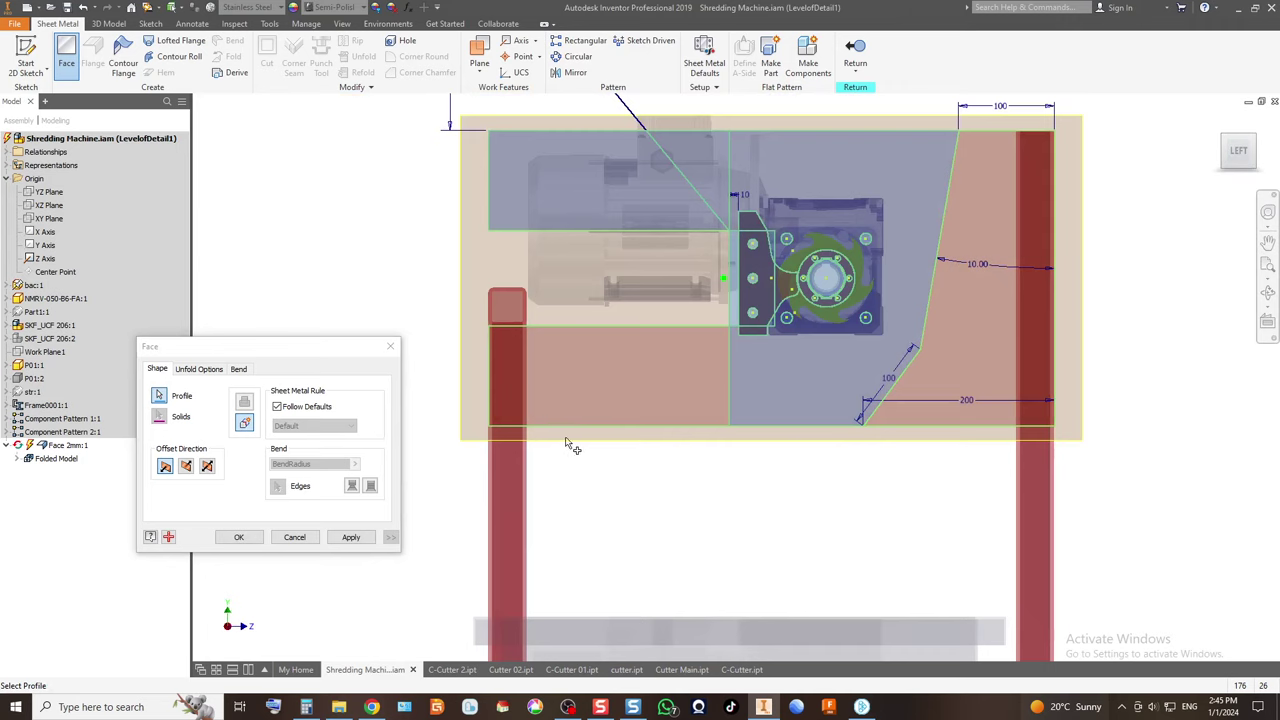
pyautogui.click(241, 538)
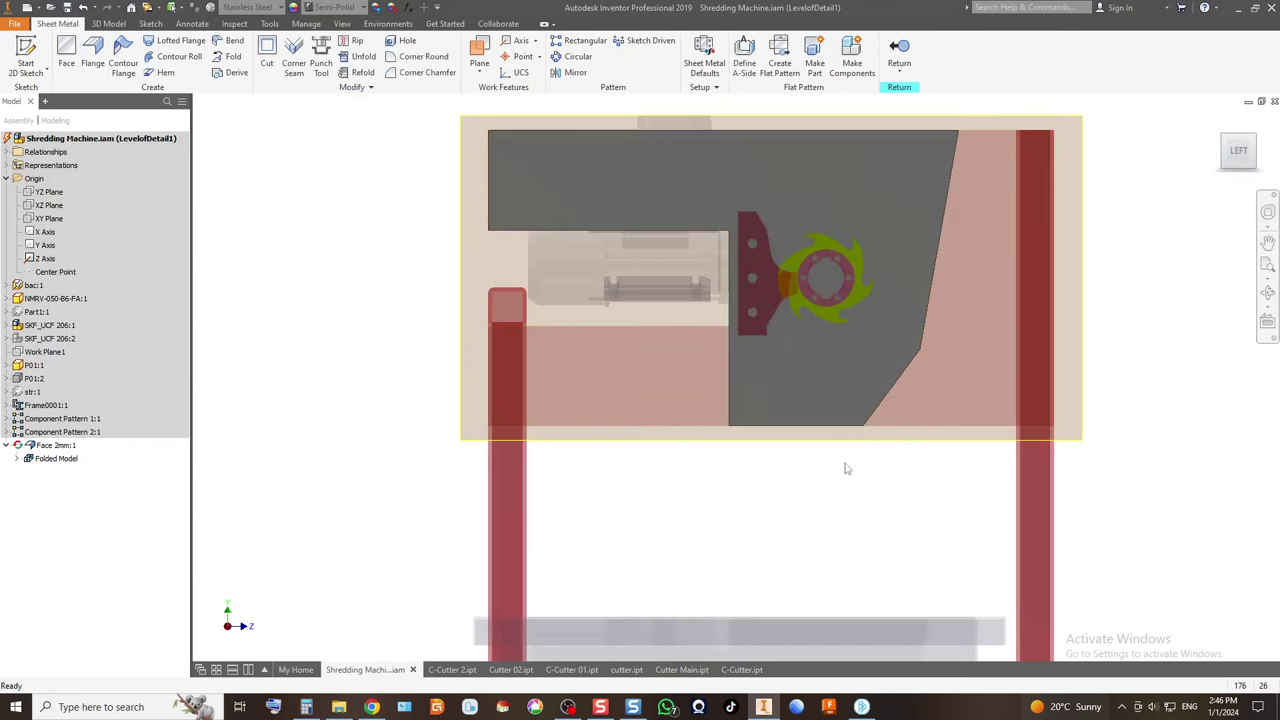
# Turn on the visibility of Sketch1 under Face1 in the Face 2mm part.
pyautogui.scroll(3, 845, 224)
pyautogui.scroll(-2, 675, 270)
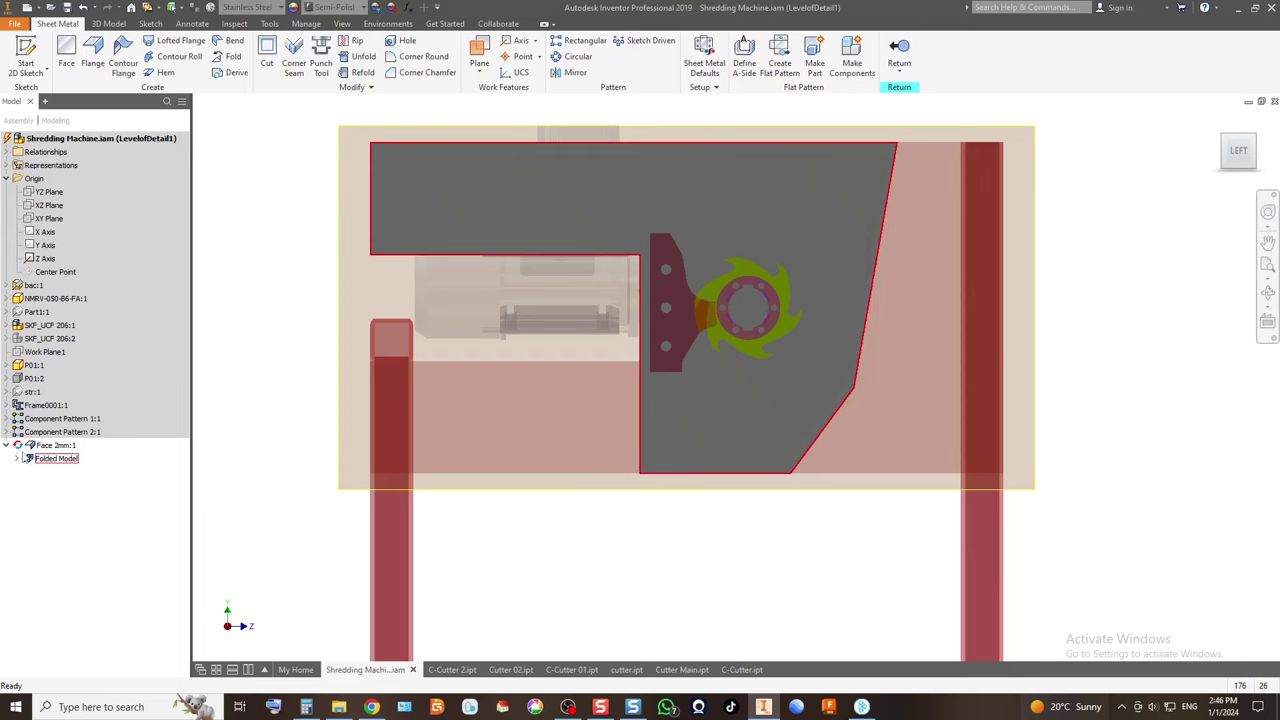
pyautogui.click(16, 458)
pyautogui.click(28, 525)
pyautogui.click(72, 539)
pyautogui.rightClick(72, 539)
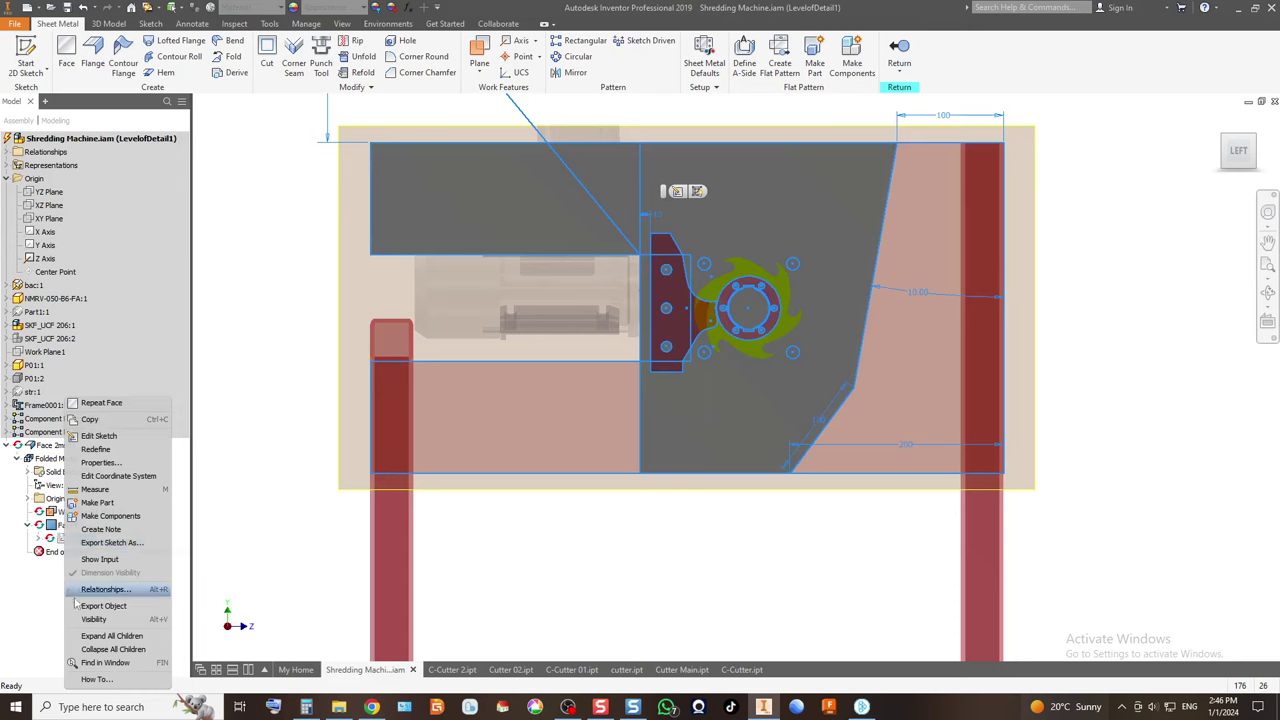
pyautogui.click(110, 624)
pyautogui.scroll(-2, 783, 428)
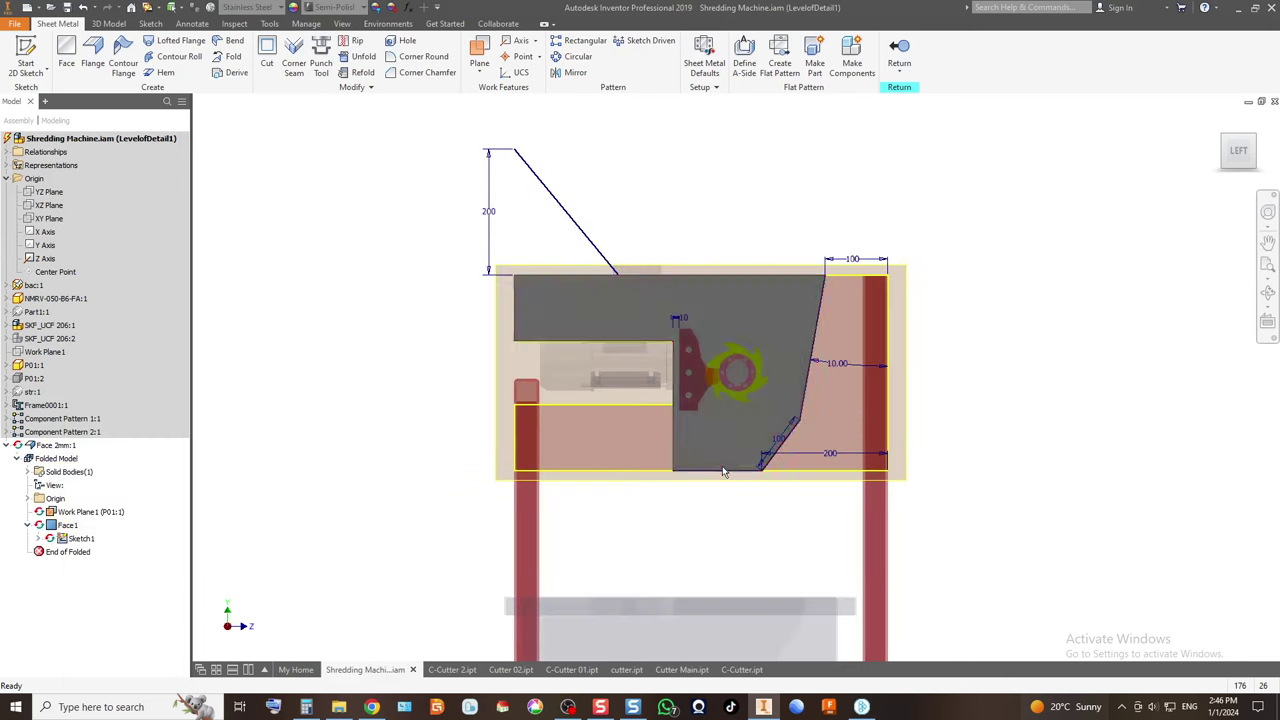
# Start a sketch on the face plate around the cutters and project the hub ring's outer circle into it.
pyautogui.scroll(3, 757, 318)
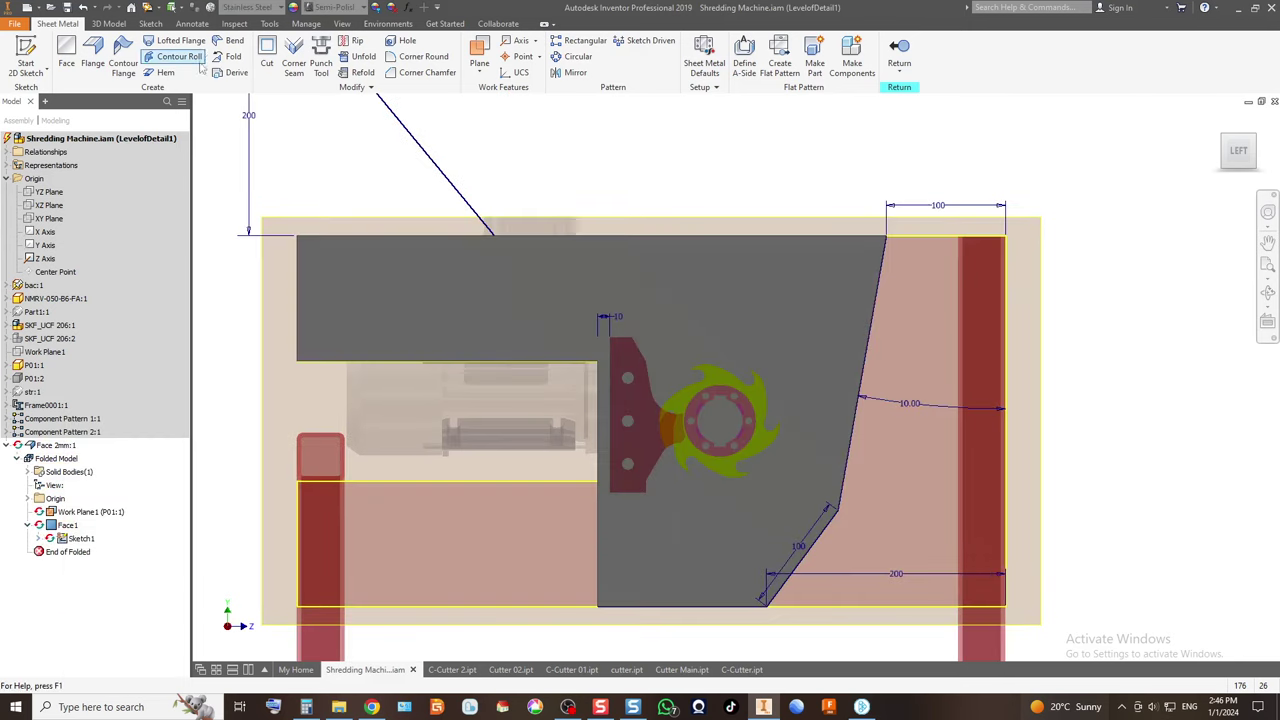
pyautogui.click(26, 52)
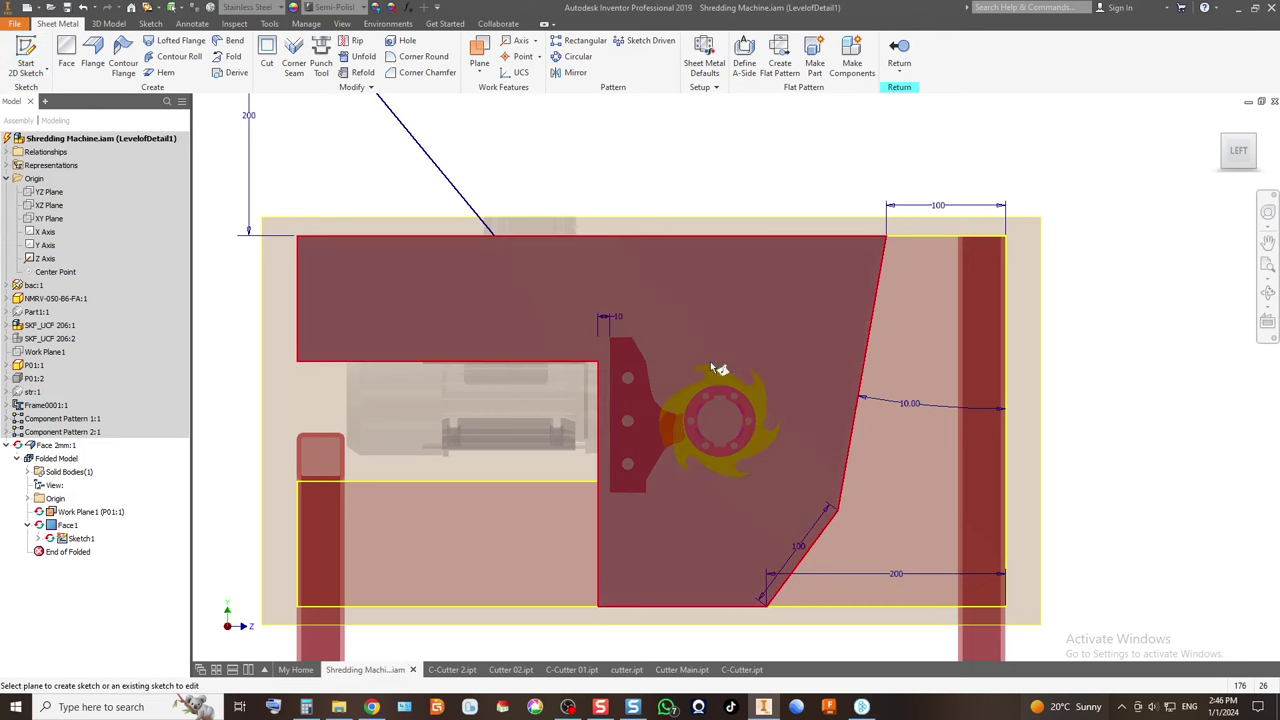
pyautogui.click(775, 331)
pyautogui.scroll(5, 871, 379)
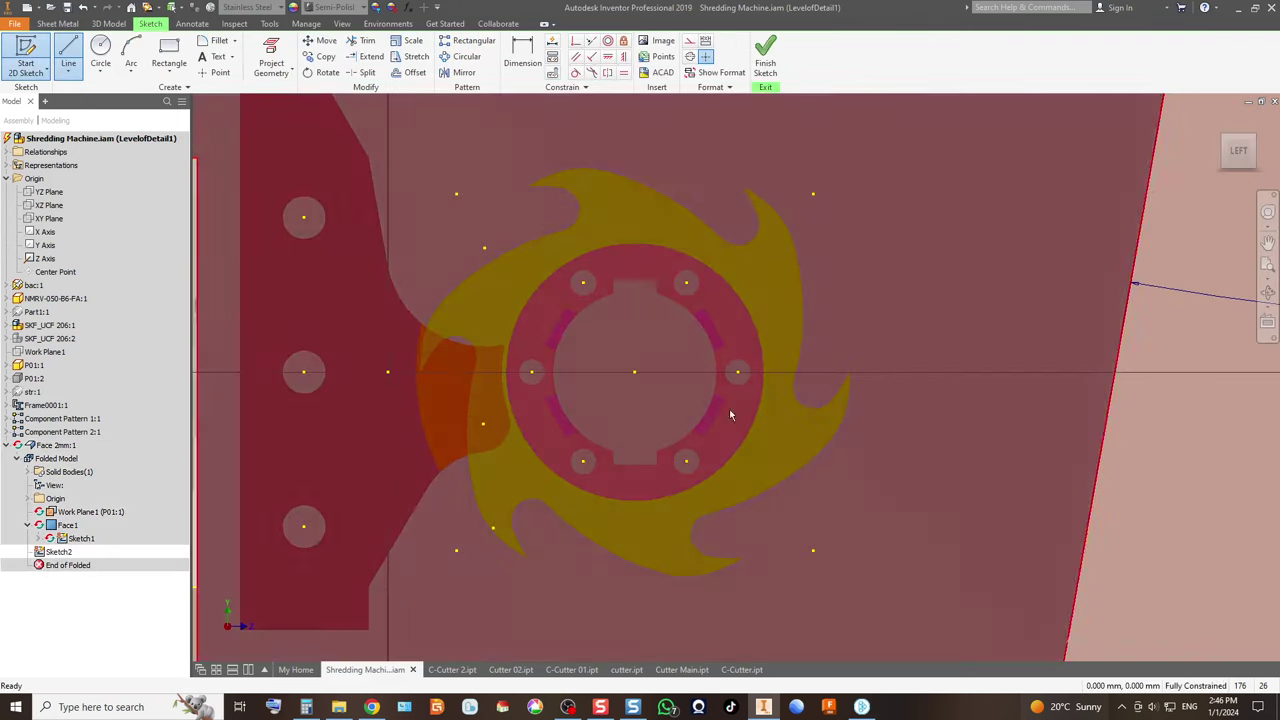
pyautogui.click(271, 52)
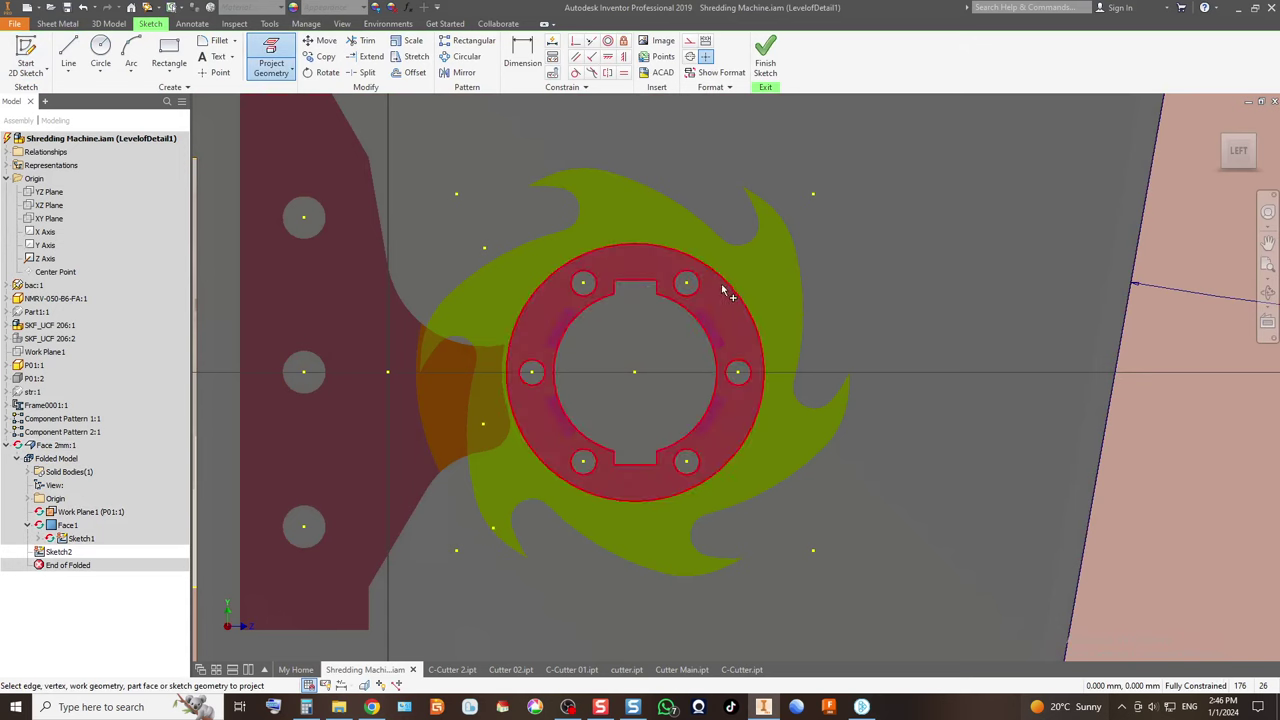
pyautogui.click(727, 289)
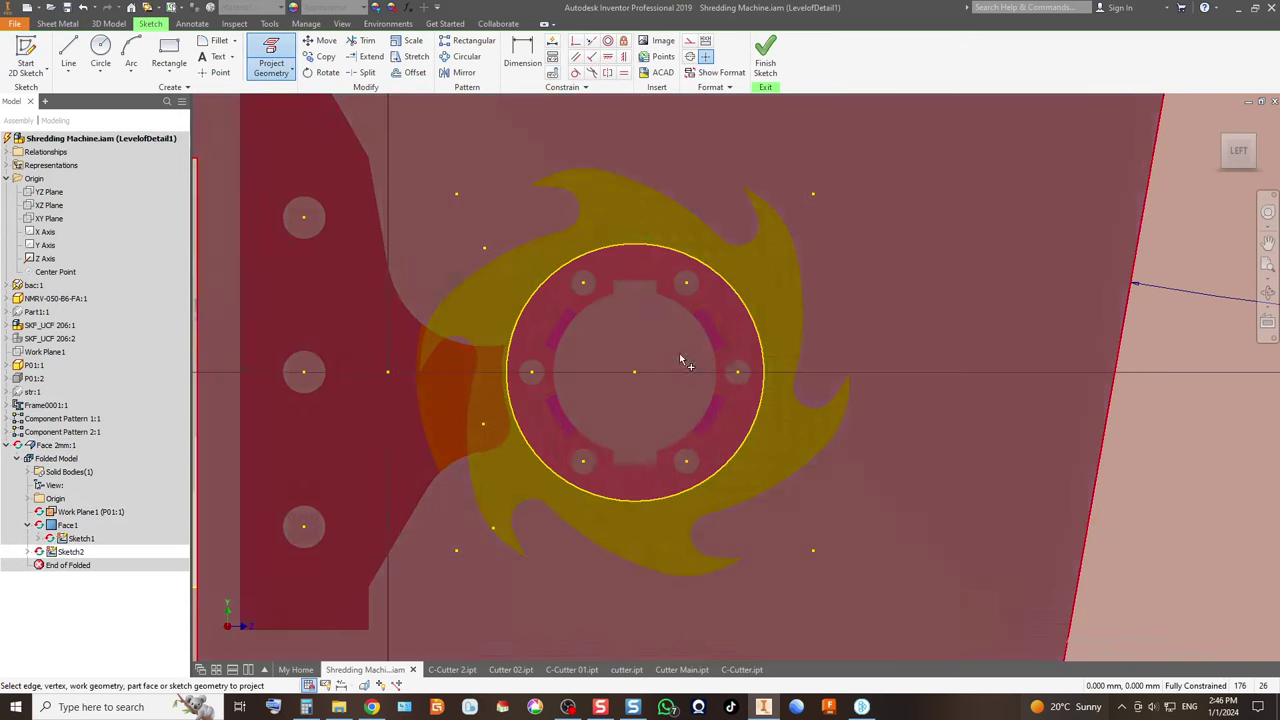
# Draw a 62 mm diameter circle centred on the projected hub ring circle.
pyautogui.click(101, 50)
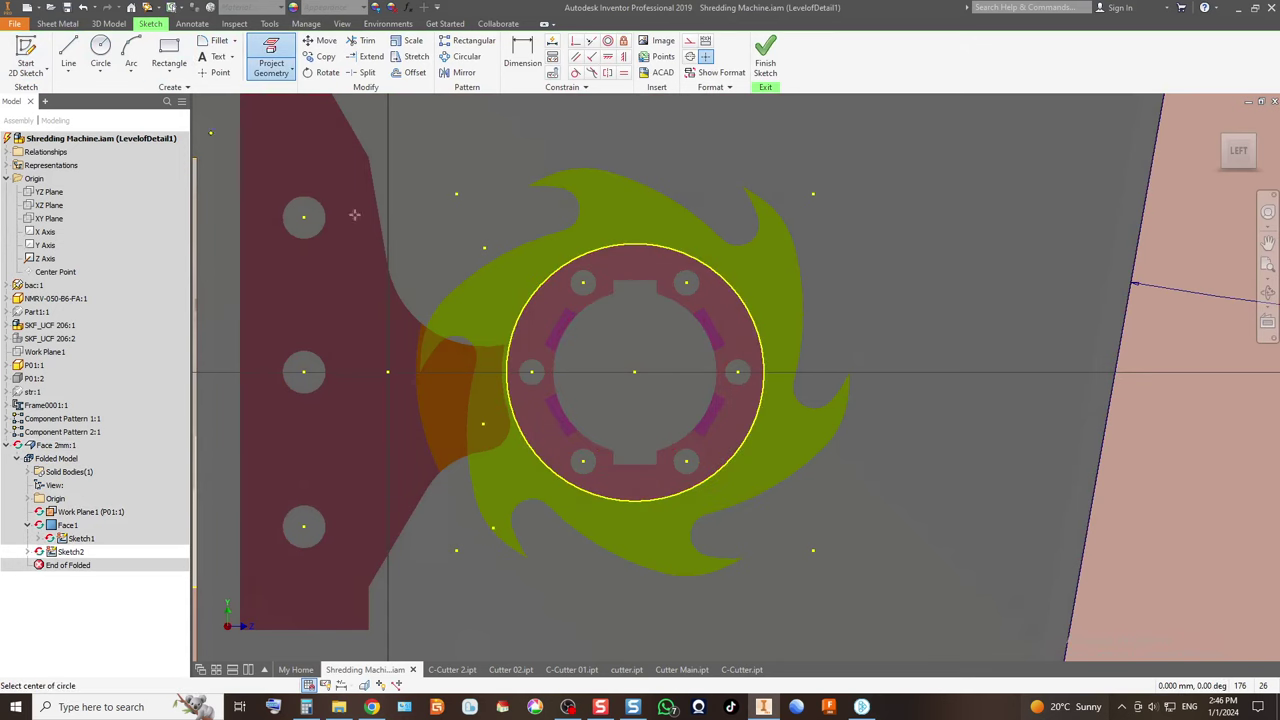
pyautogui.click(634, 373)
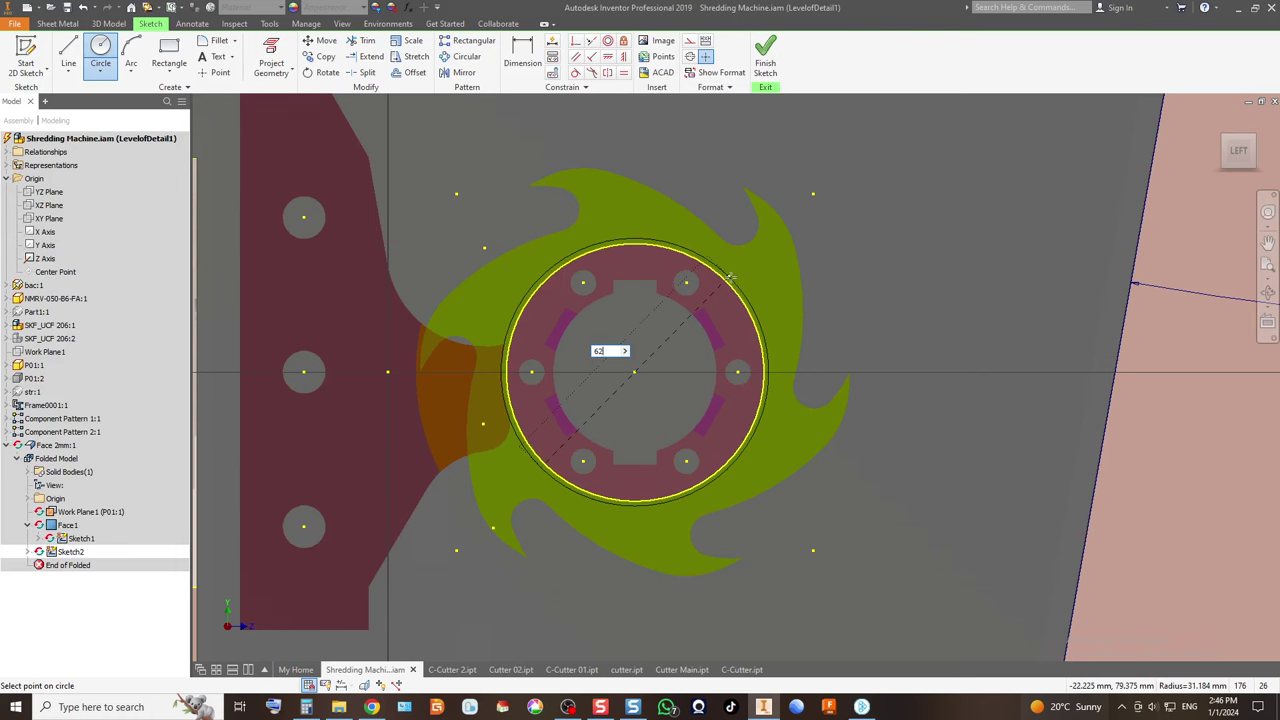
pyautogui.write('62')
pyautogui.press('Return')
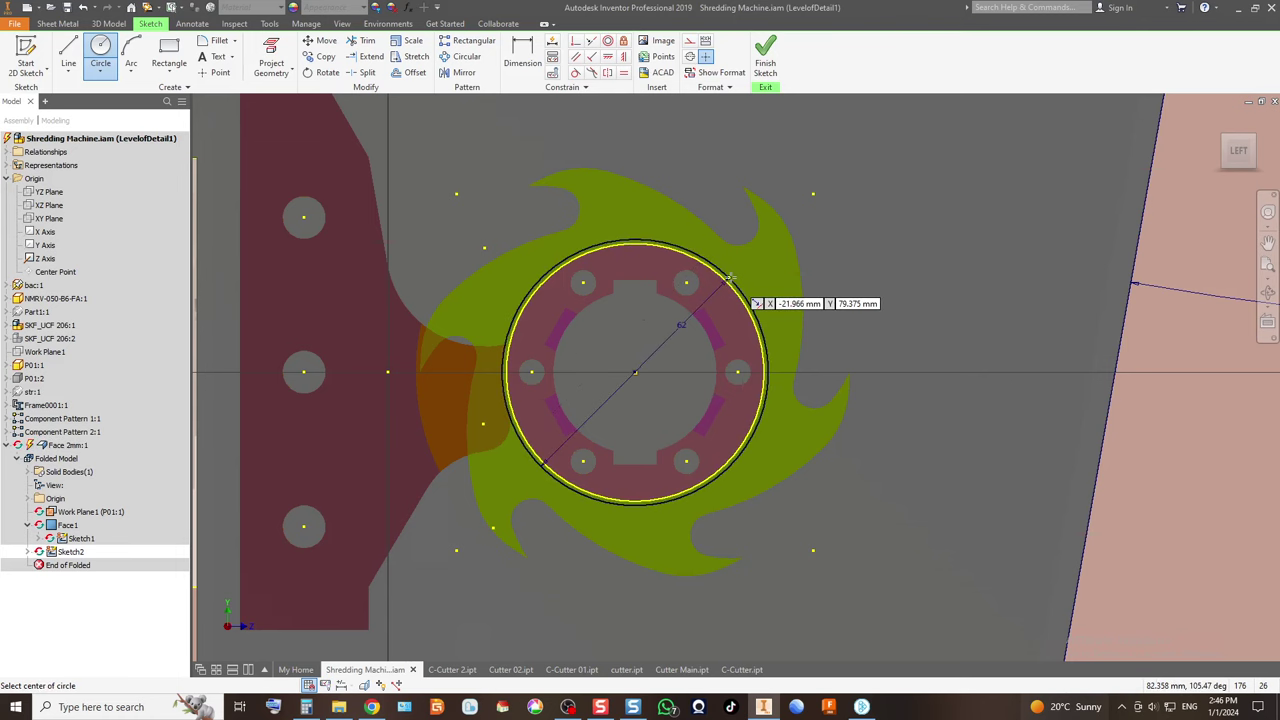
pyautogui.press('Escape')
# Set the circle's diameter to 64 mm and finish the sketch.
pyautogui.doubleClick(680, 338)
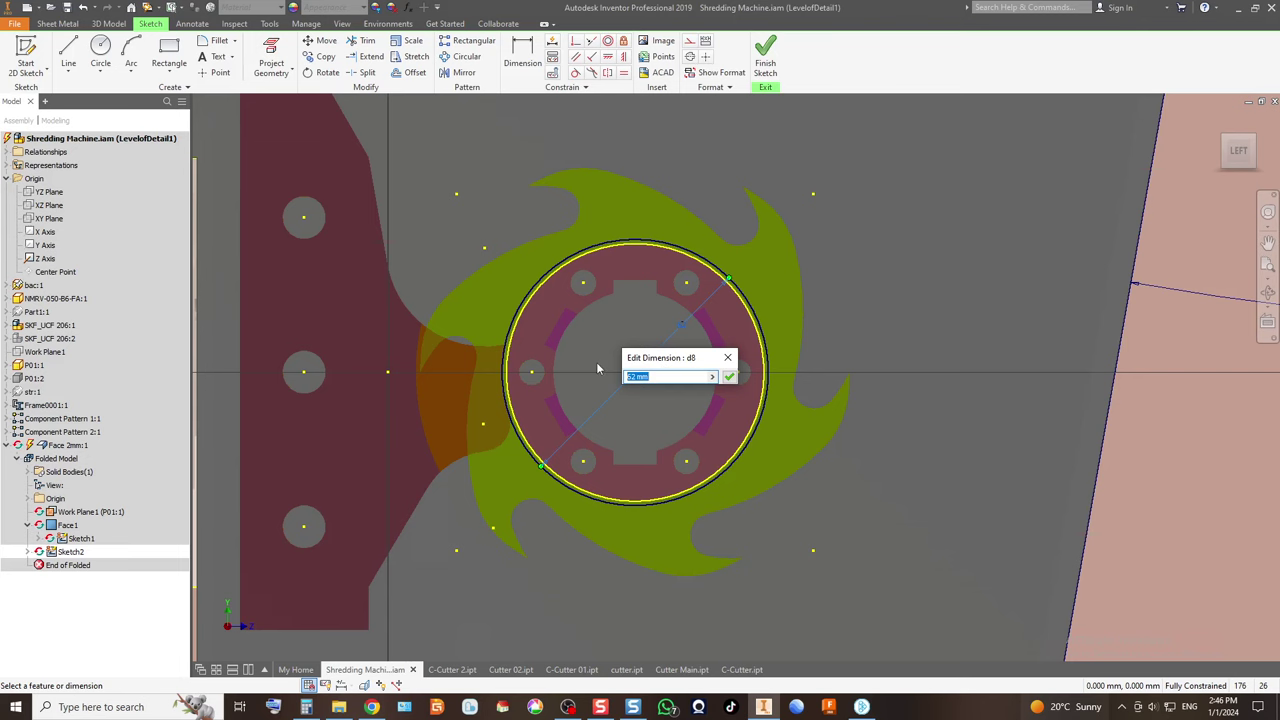
pyautogui.write('64')
pyautogui.press('Return')
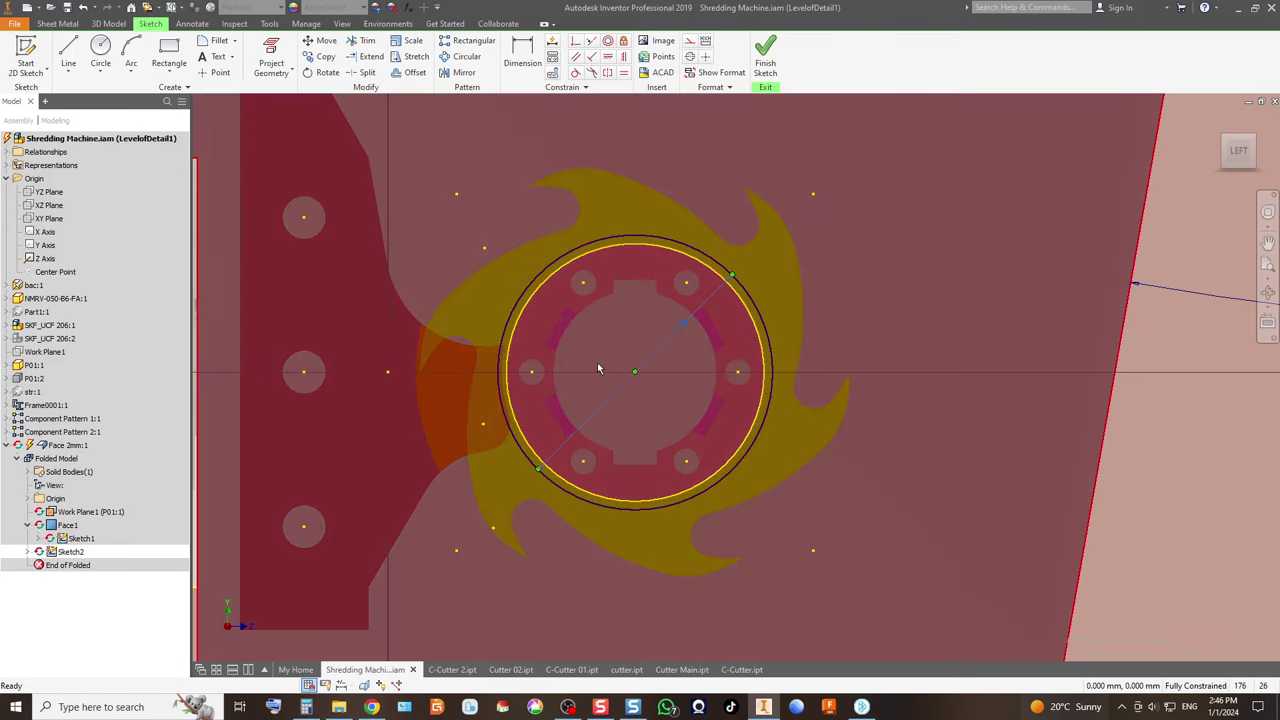
pyautogui.scroll(6, 690, 344)
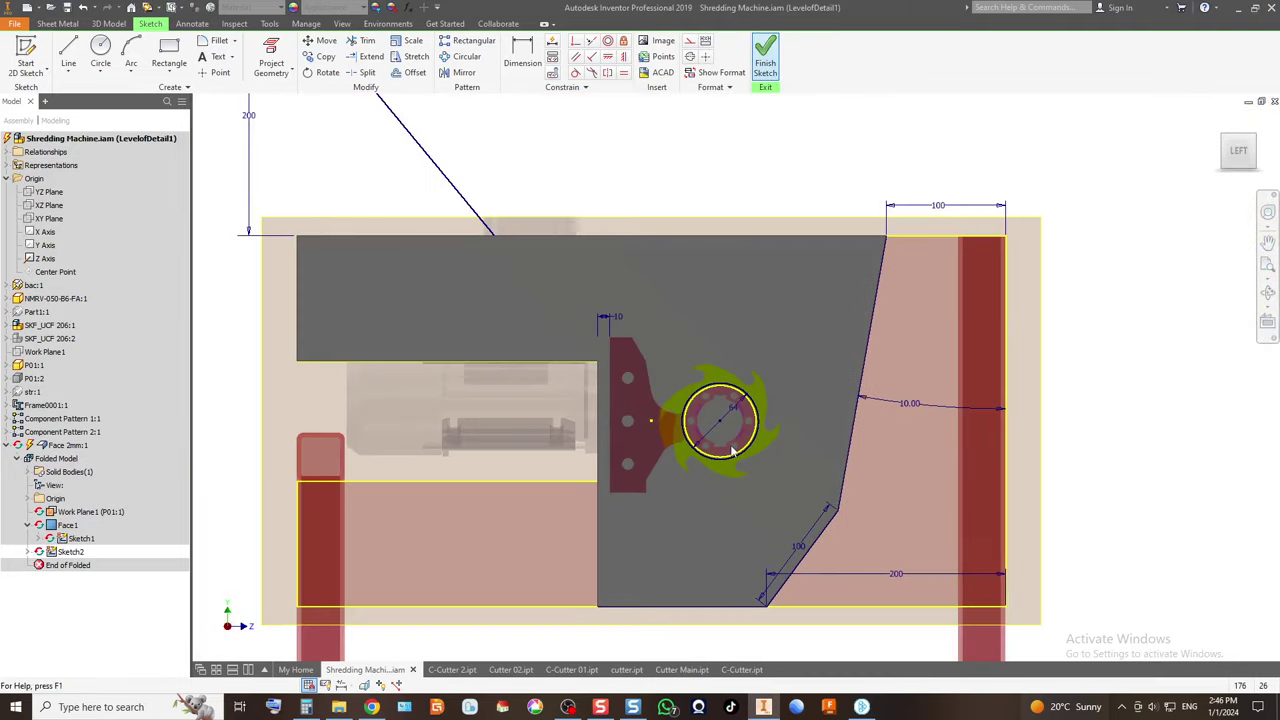
pyautogui.click(765, 55)
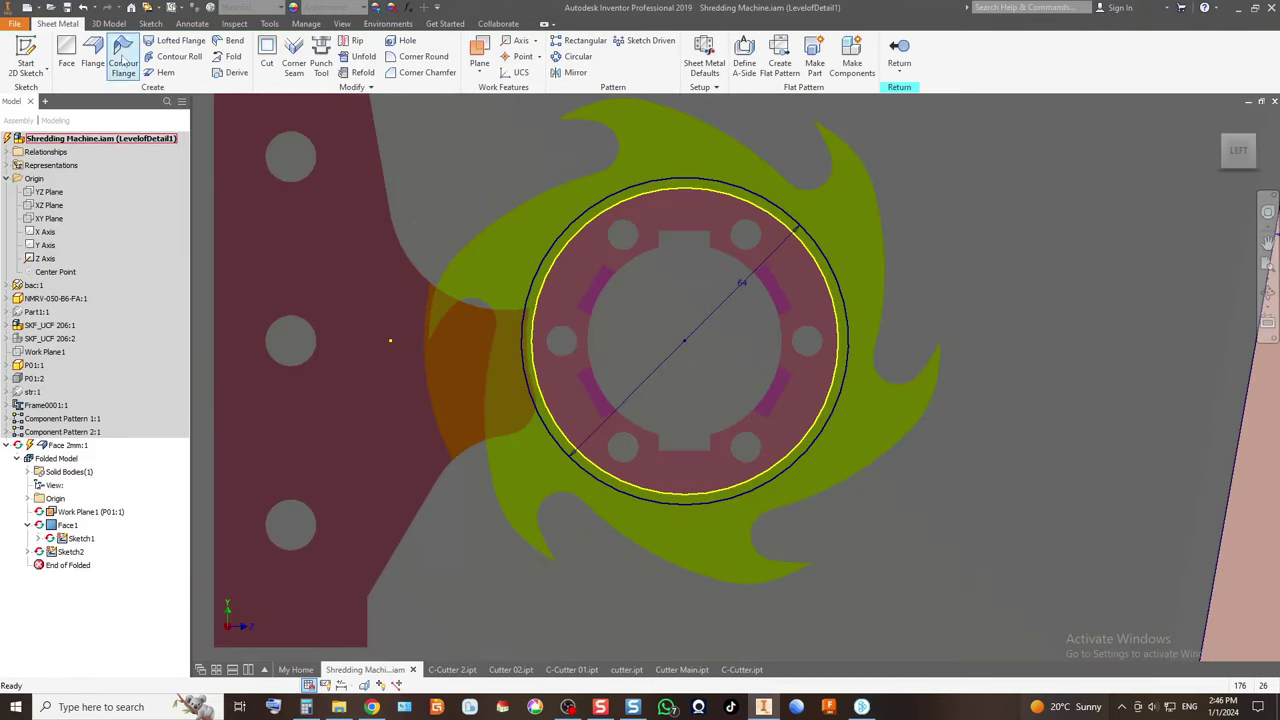
# Cut the round shaft opening out of the face plate to the Thickness distance, using the region inside the projected circle.
pyautogui.click(267, 55)
pyautogui.click(657, 366)
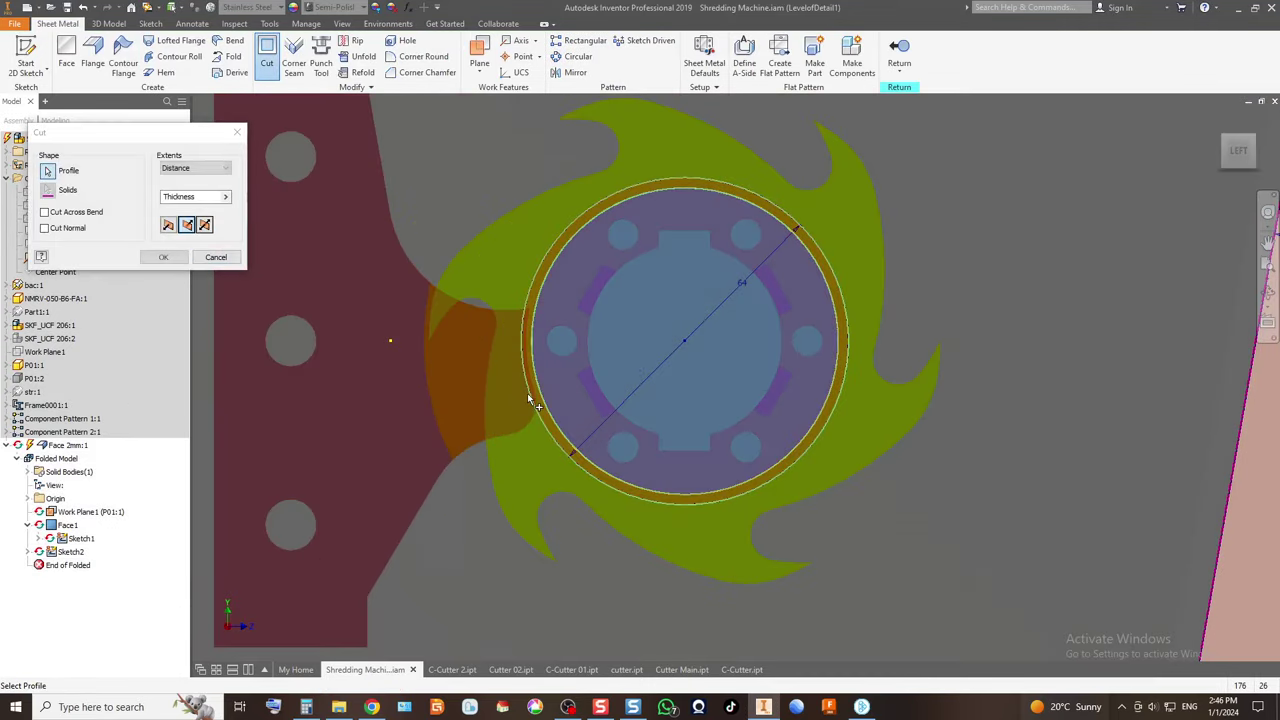
# Cut the 64 mm circle around the cutter shaft out of the plate by the sheet thickness.
pyautogui.click(163, 257)
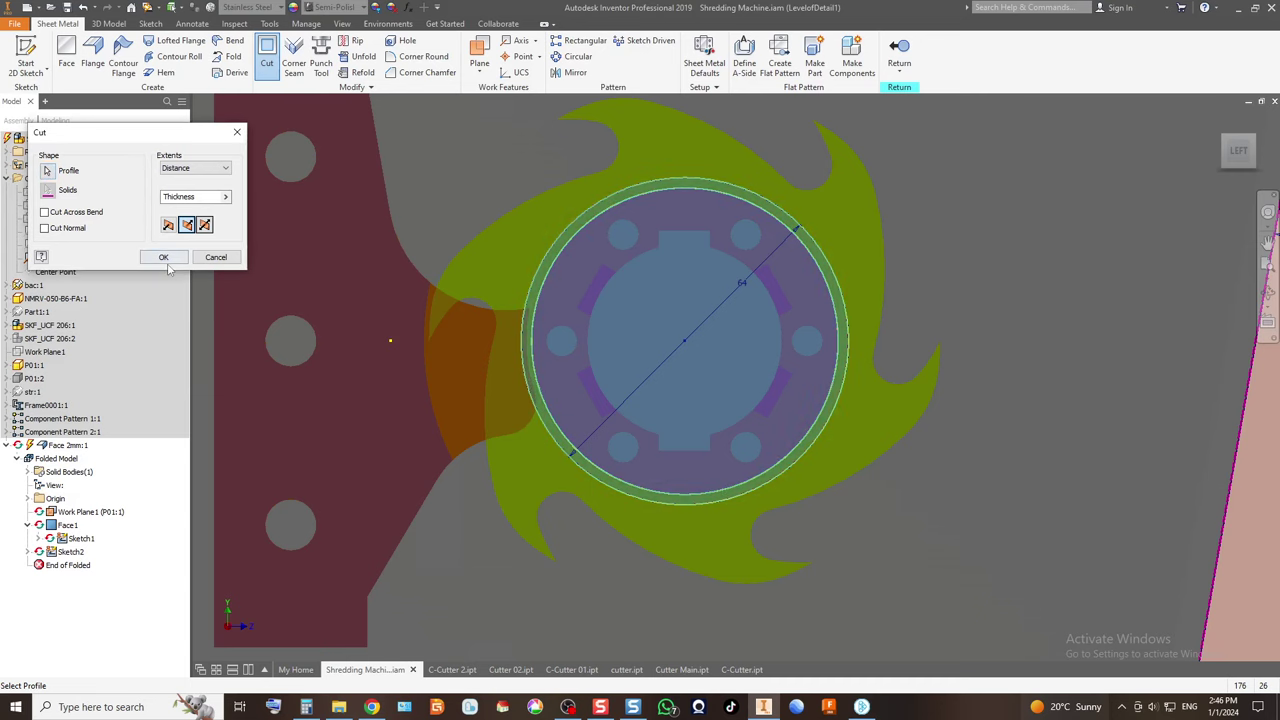
pyautogui.scroll(-5, 646, 434)
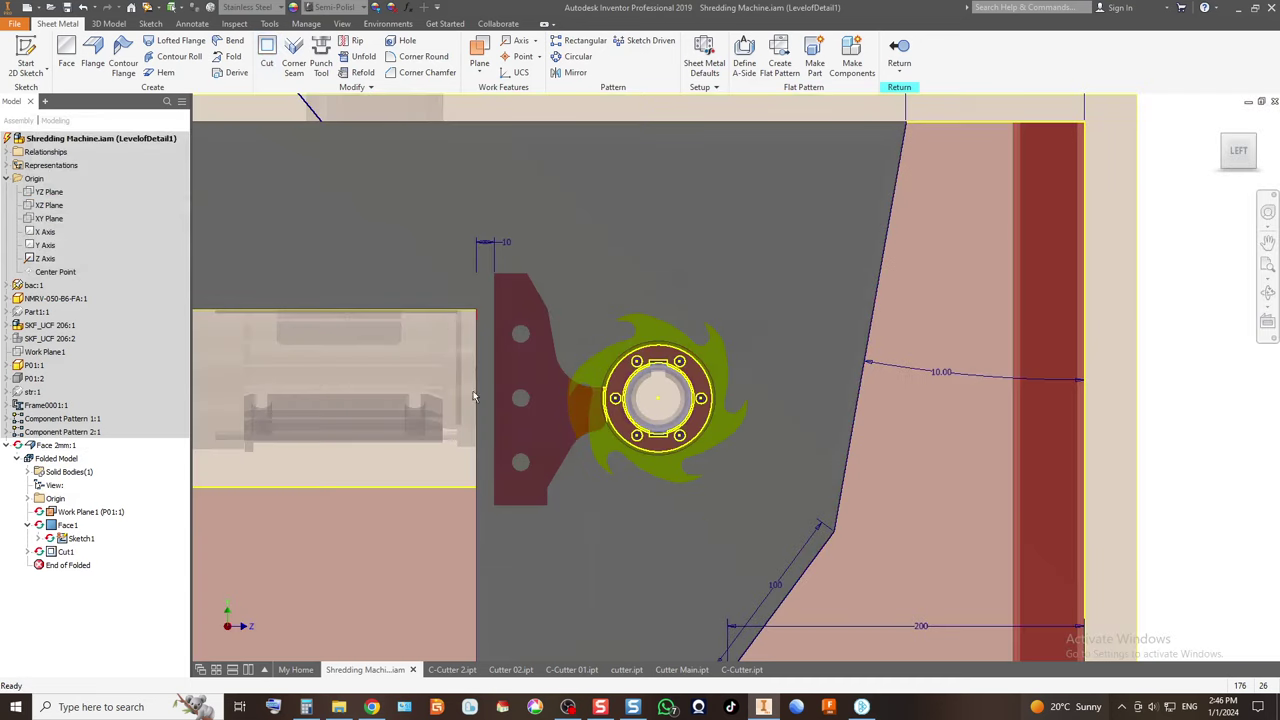
# Start a sketch on the plate face and project the slanted line running down to the plate's inner corner.
pyautogui.click(26, 52)
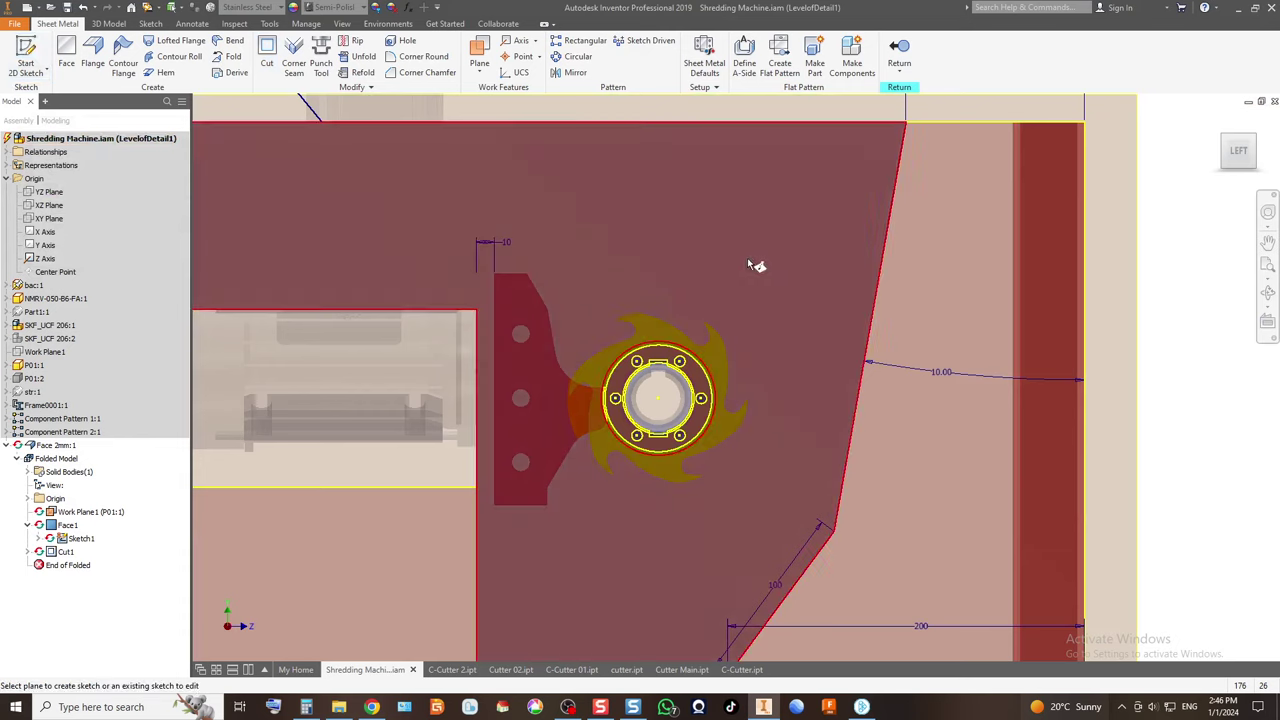
pyautogui.click(762, 264)
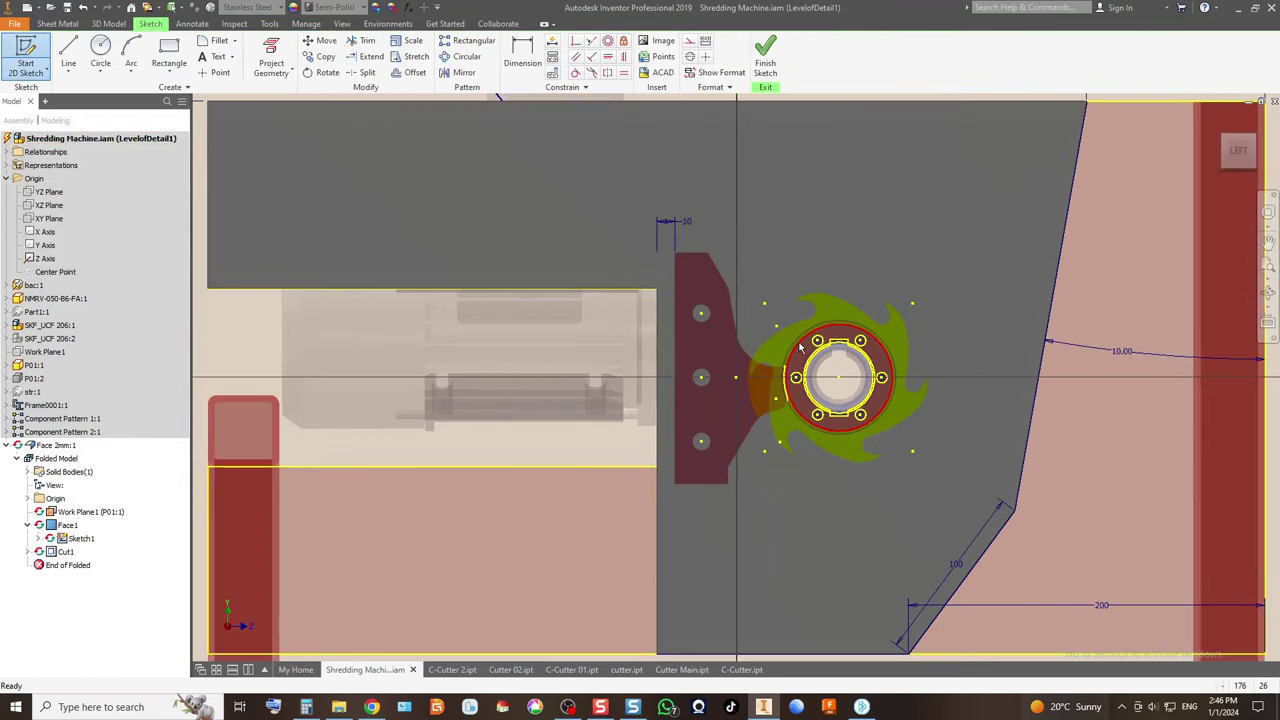
pyautogui.scroll(3, 662, 335)
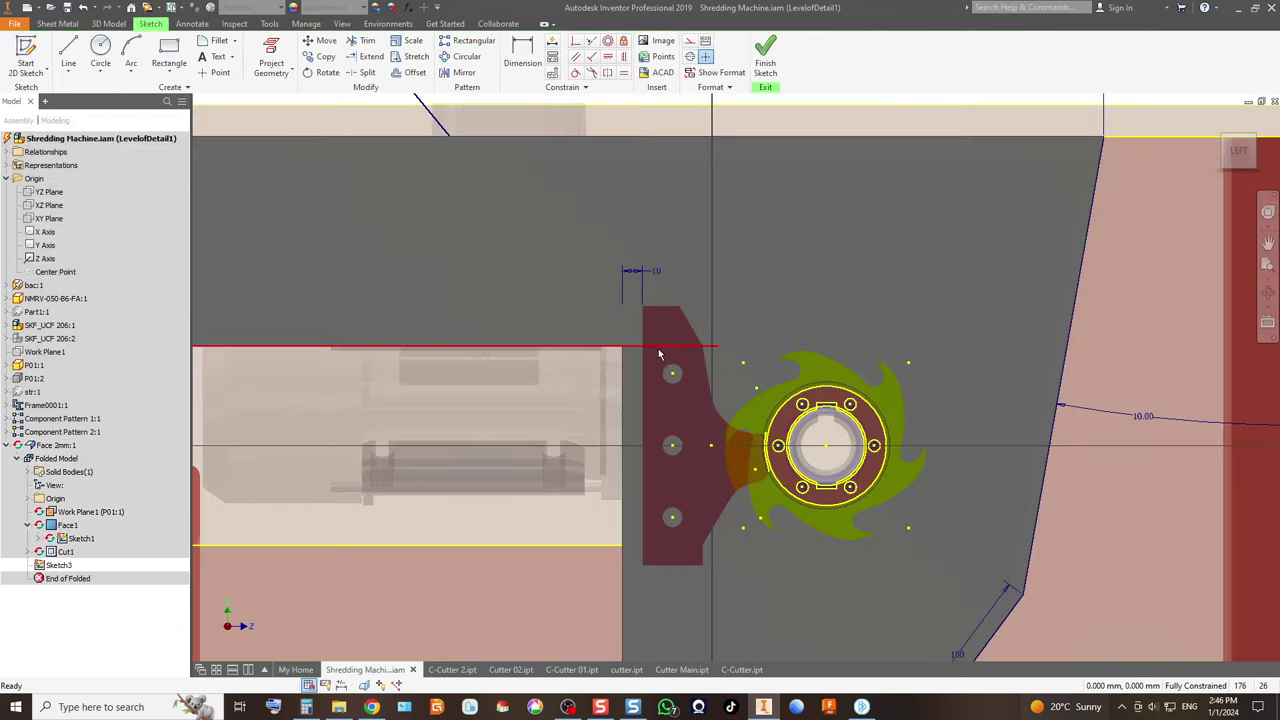
pyautogui.click(271, 60)
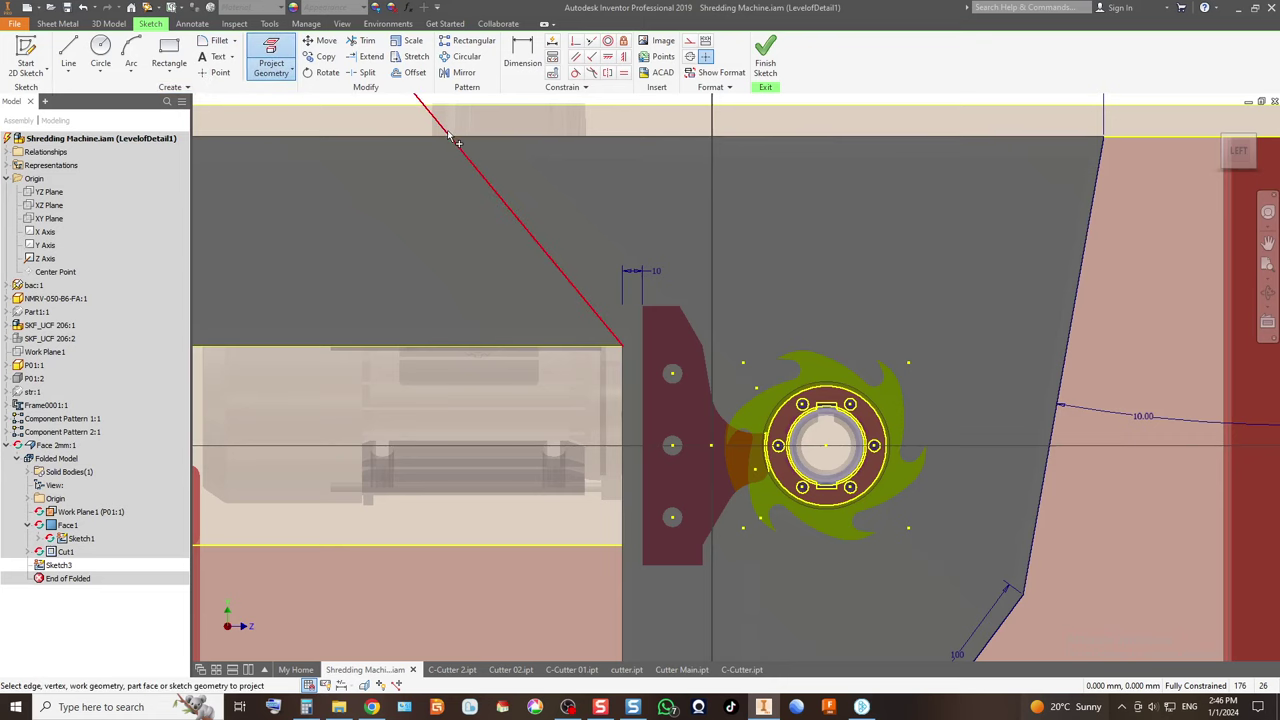
pyautogui.scroll(-4, 628, 440)
pyautogui.scroll(5, 450, 383)
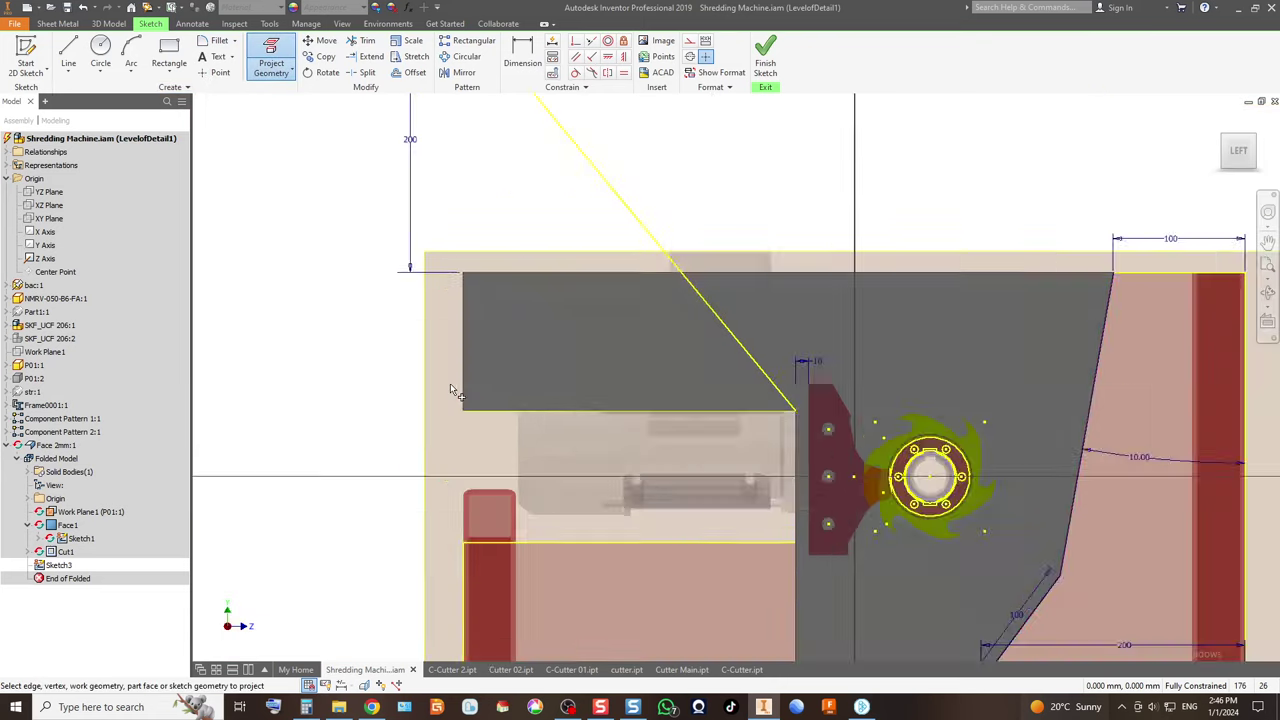
# Sketch a closed outline with lines around the plate's upper arm over the motor, bounded by the projected slanted line, and finish the sketch.
pyautogui.click(68, 55)
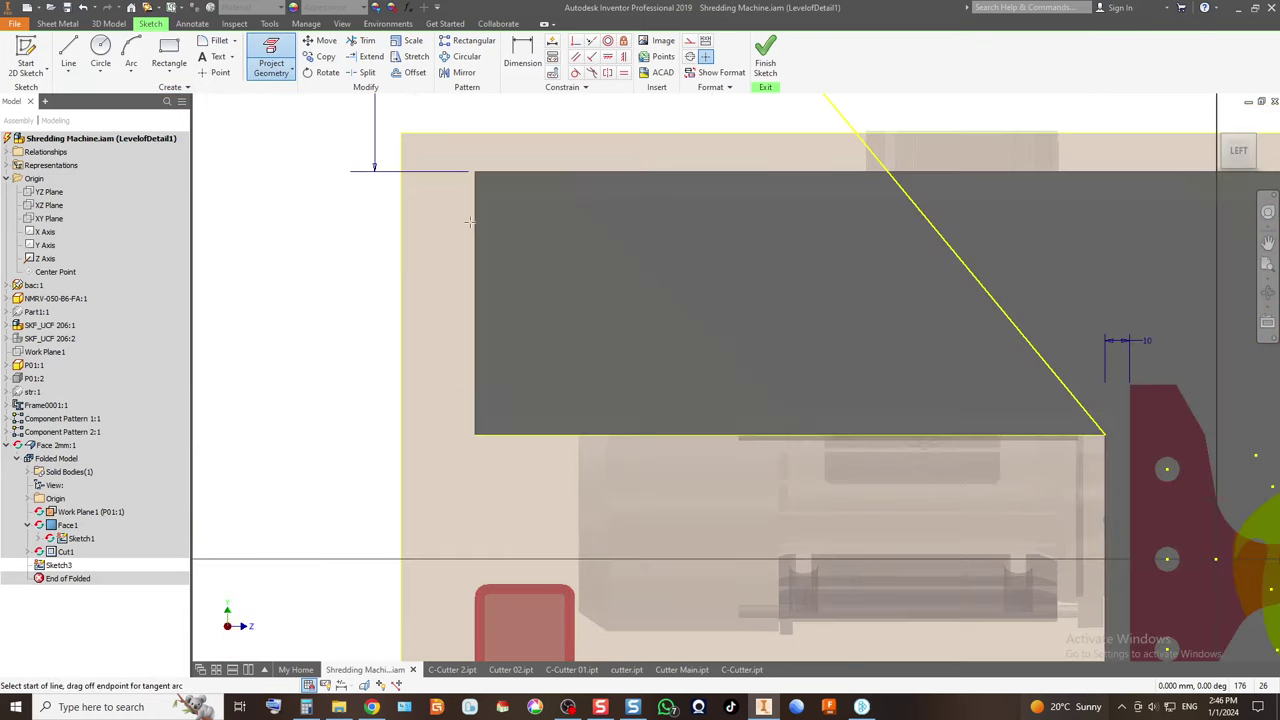
pyautogui.click(1105, 433)
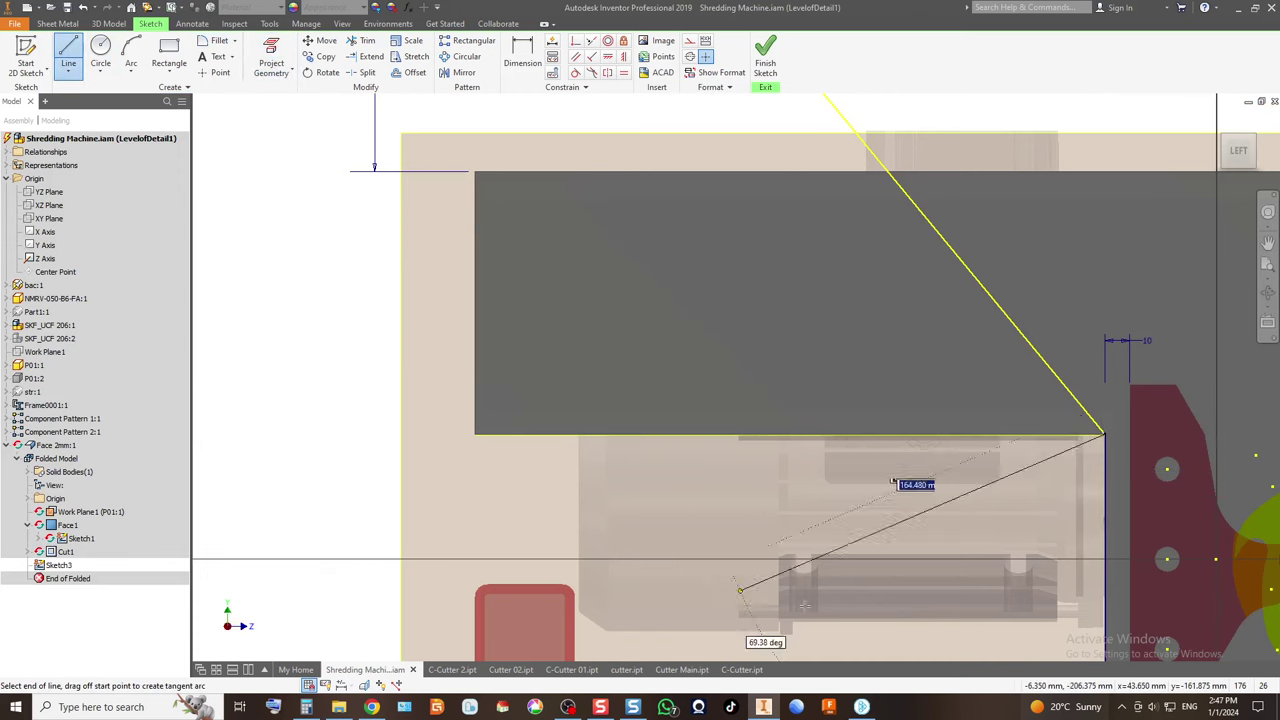
pyautogui.click(1022, 545)
pyautogui.click(251, 487)
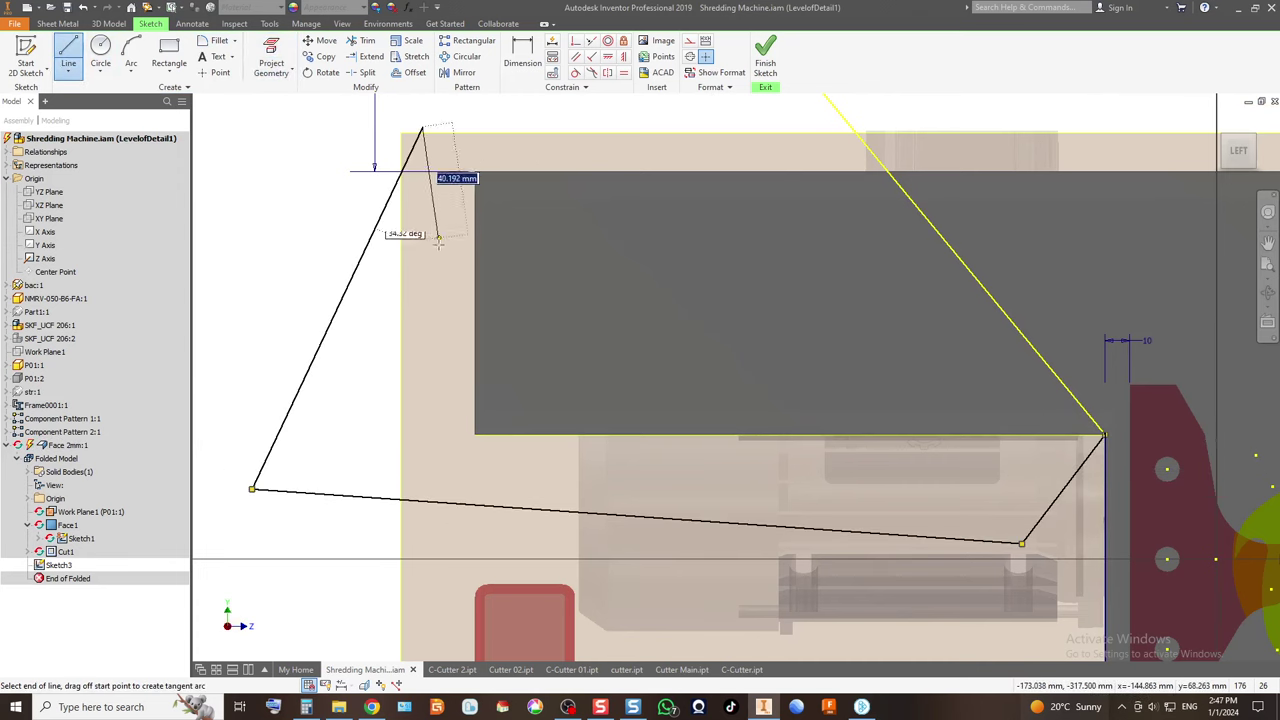
pyautogui.click(422, 129)
pyautogui.scroll(-2, 437, 245)
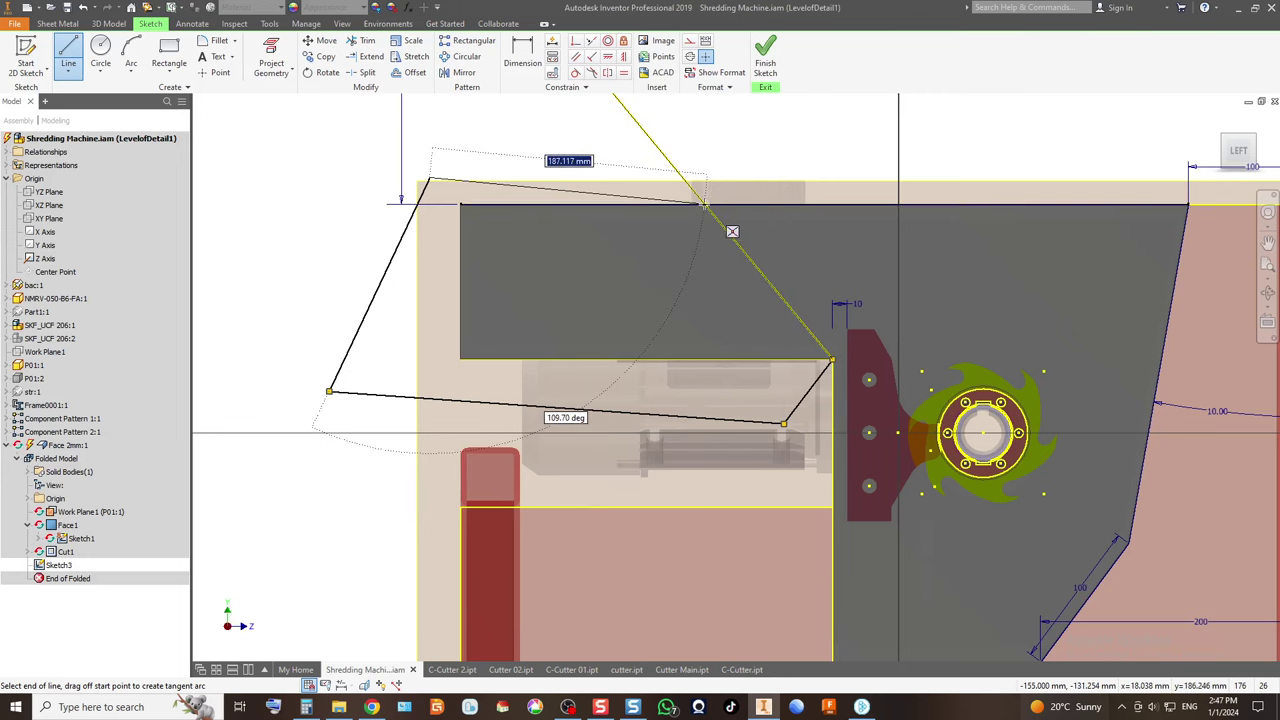
pyautogui.click(705, 205)
pyautogui.click(765, 60)
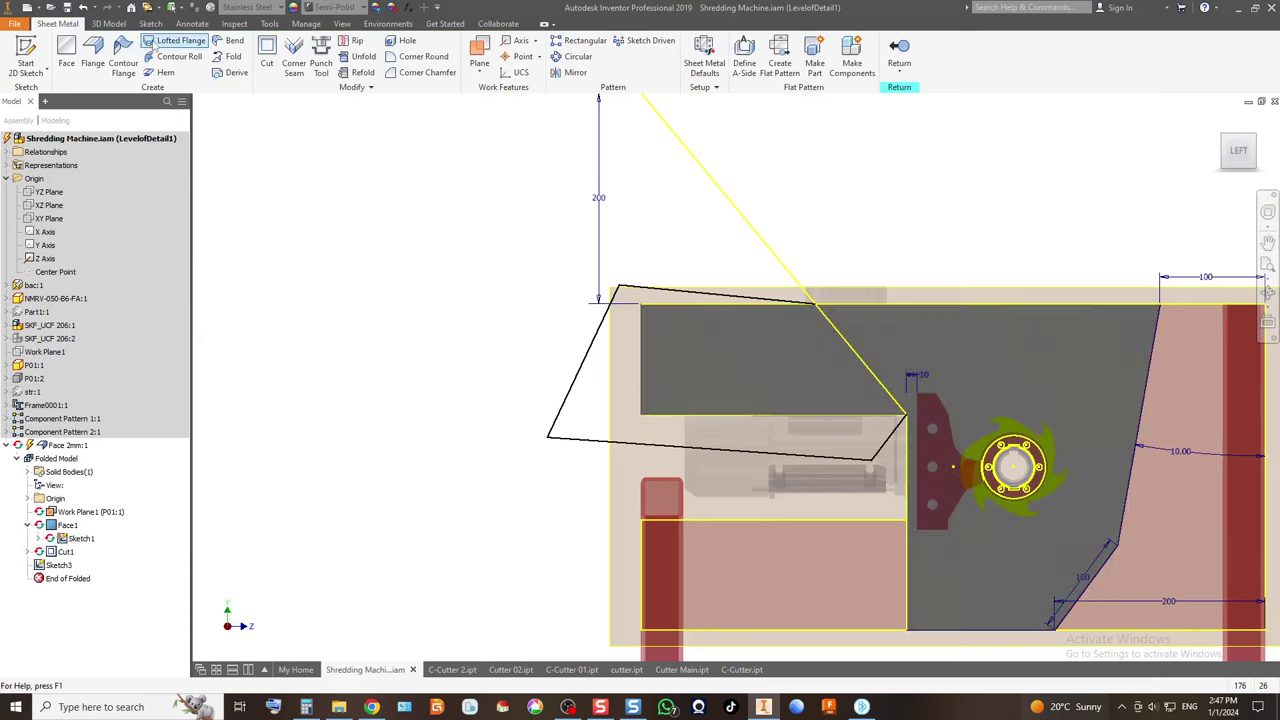
# Cut the outlined arm over the motor off the plate by the sheet thickness.
pyautogui.click(267, 55)
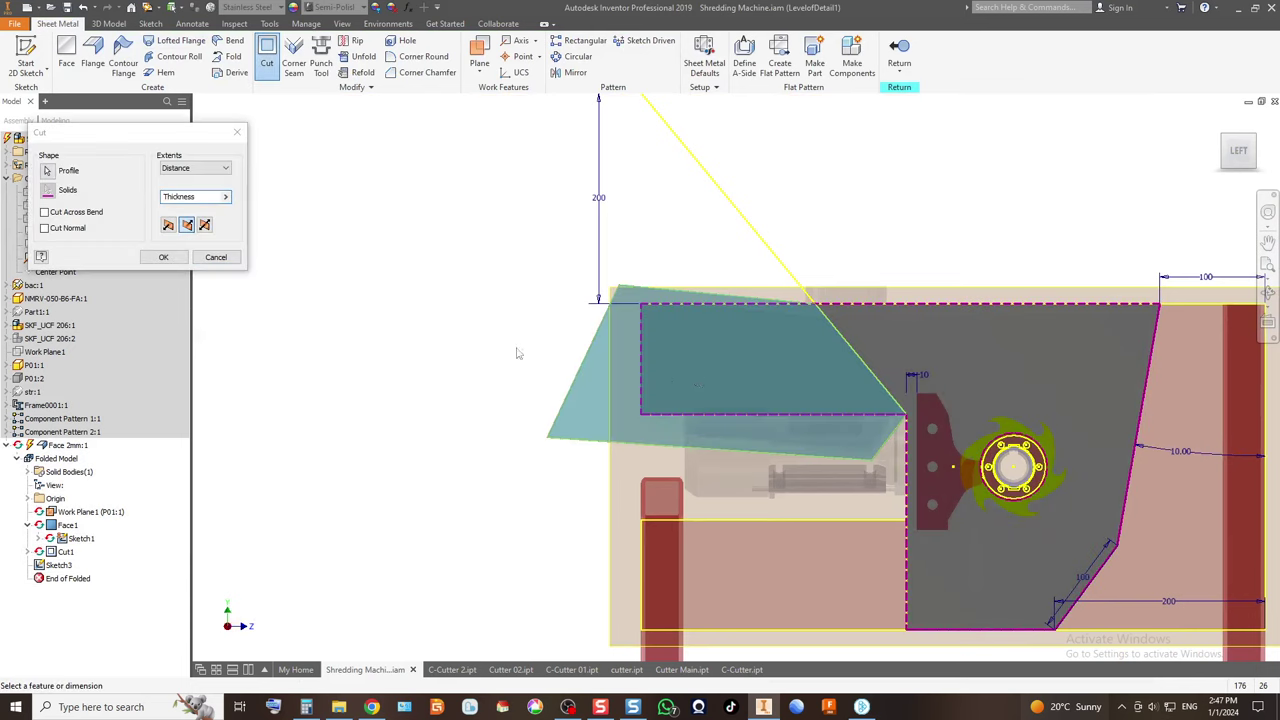
pyautogui.click(164, 258)
pyautogui.scroll(3, 965, 452)
pyautogui.moveTo(965, 452); pyautogui.dragTo(532, 411, button='middle')
pyautogui.scroll(-3, 535, 413)
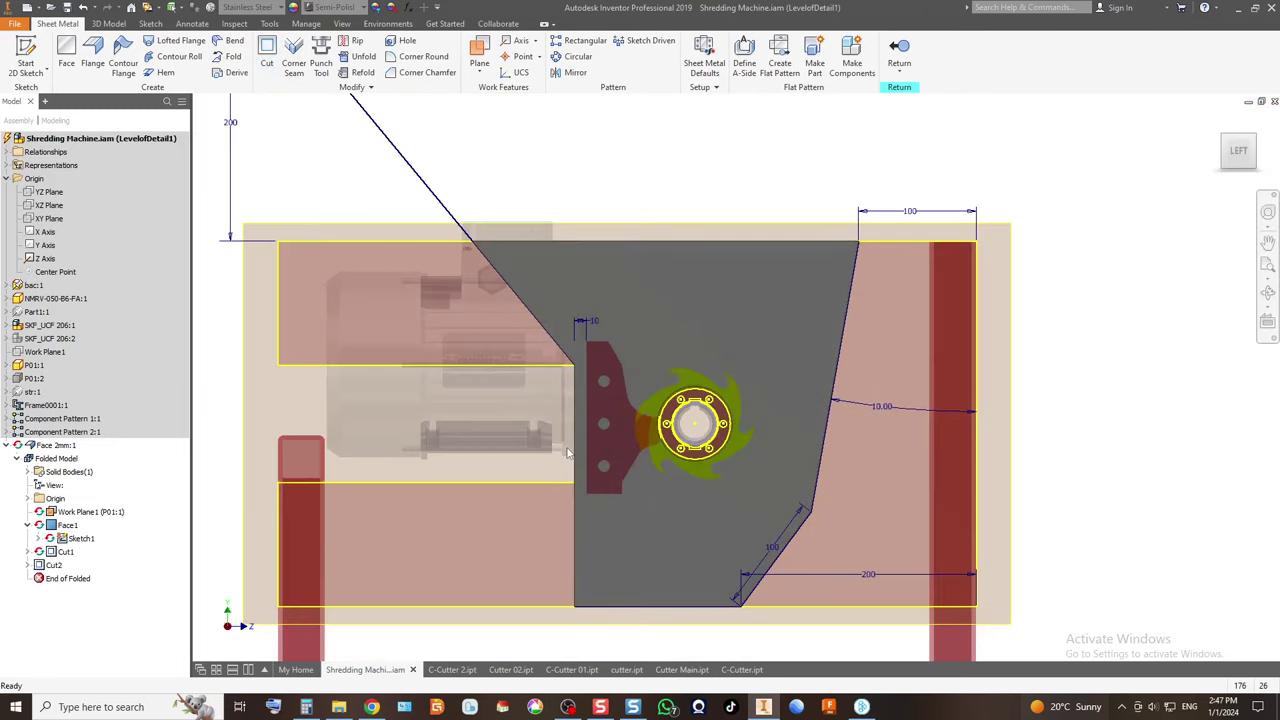
# Start a sketch on the trimmed plate face and project the three hole circles of the red fixed cutter.
pyautogui.scroll(3, 600, 435)
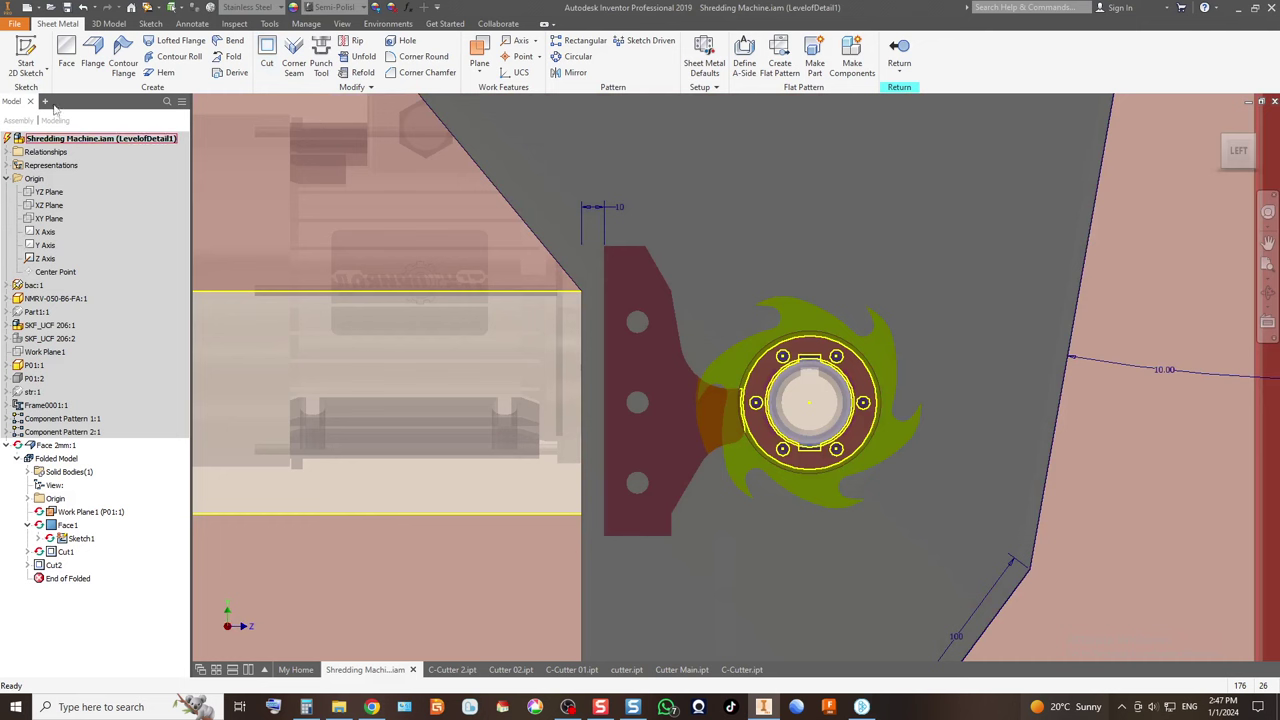
pyautogui.click(26, 55)
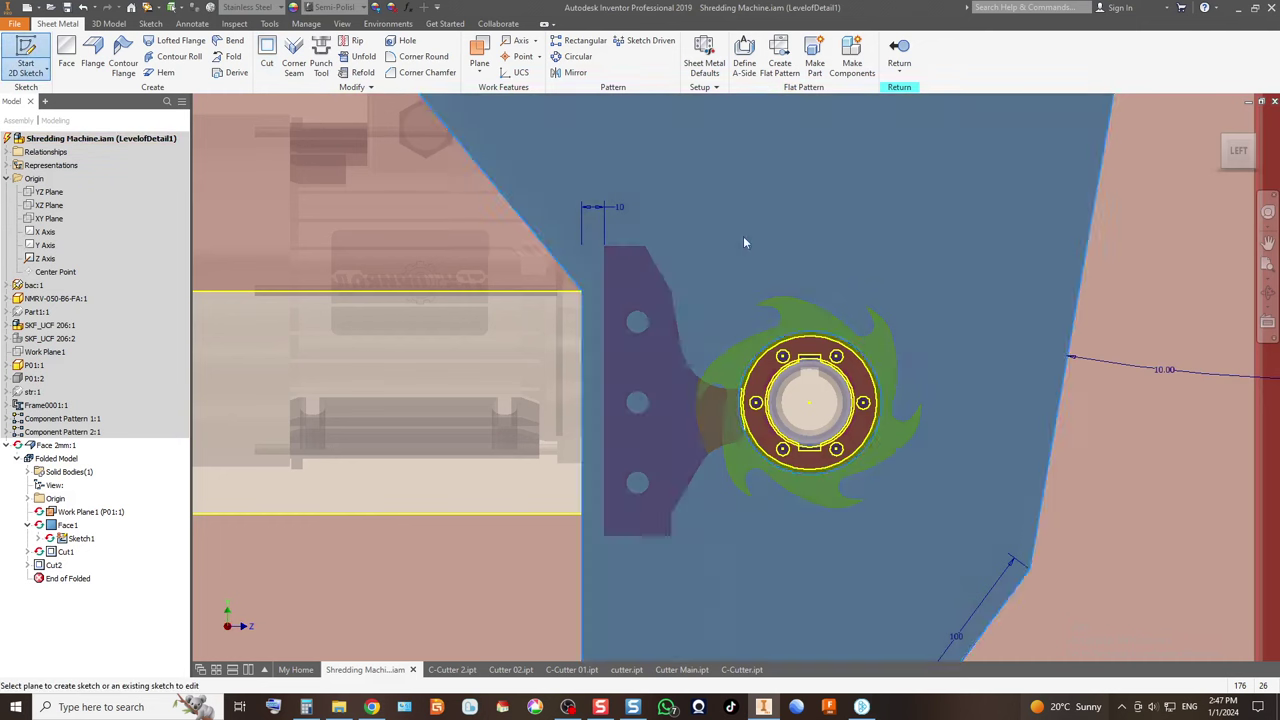
pyautogui.click(749, 240)
pyautogui.click(626, 447)
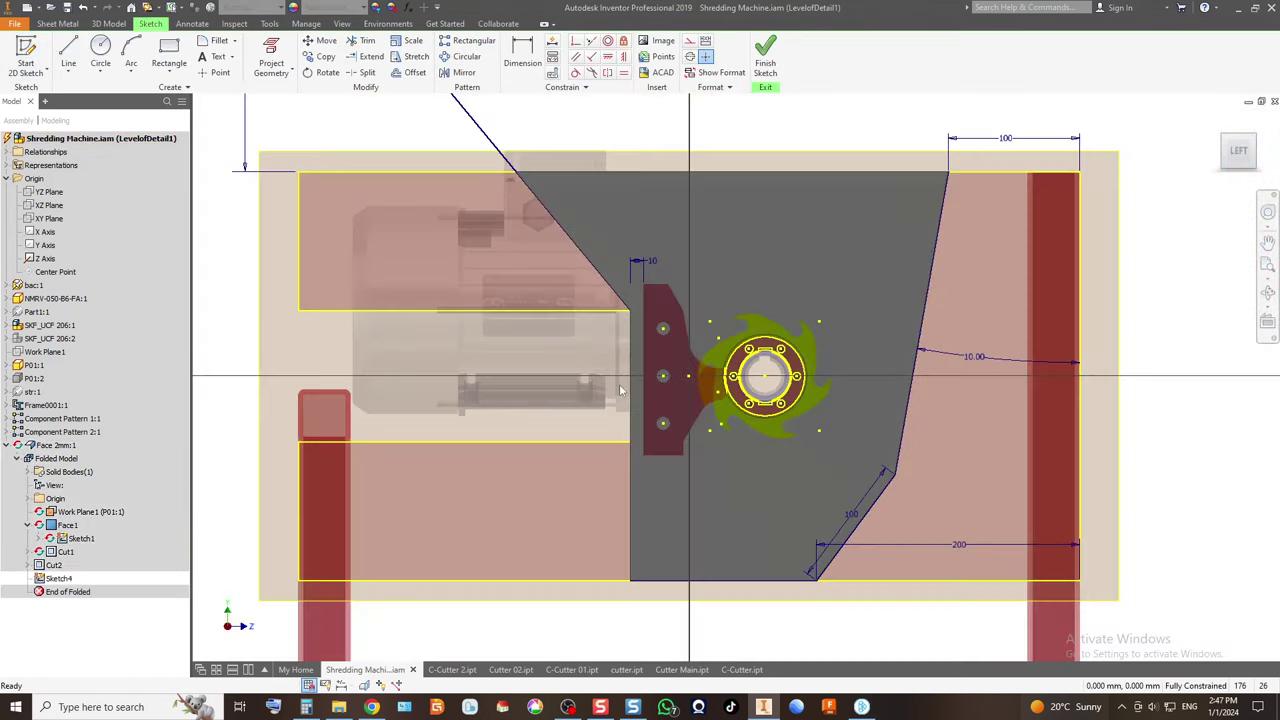
pyautogui.scroll(3, 655, 261)
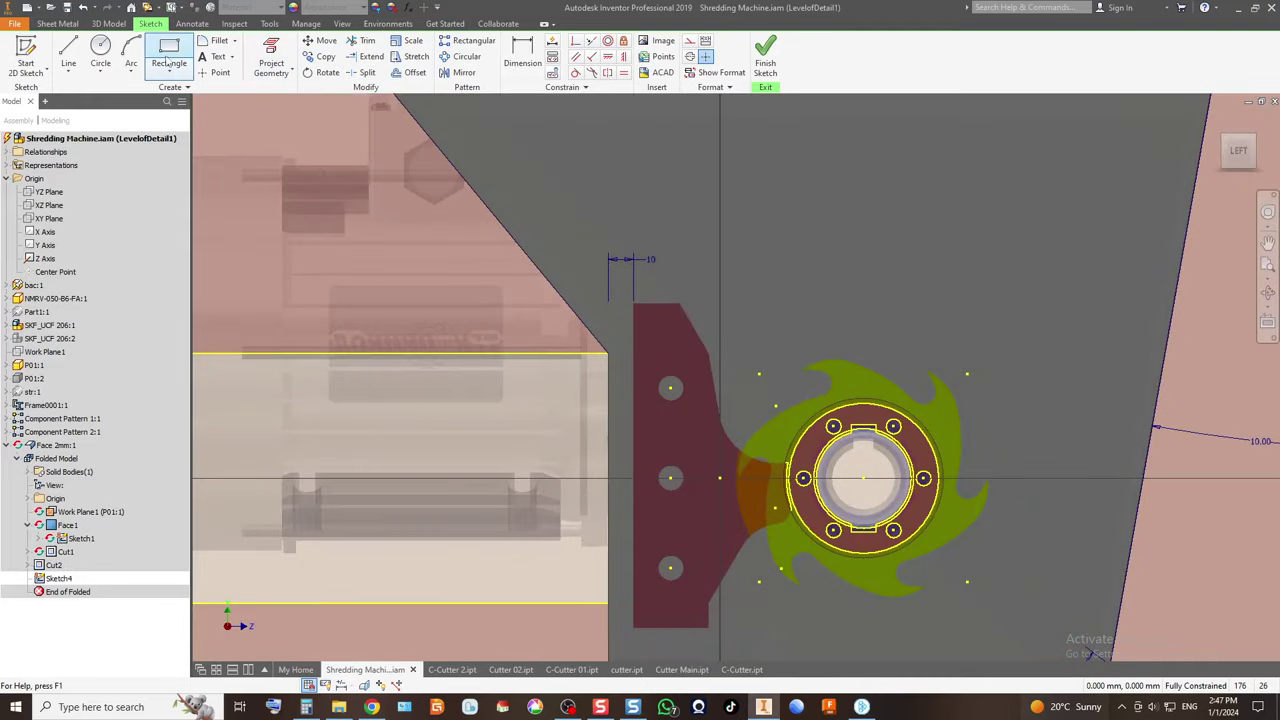
pyautogui.click(271, 60)
pyautogui.scroll(5, 601, 380)
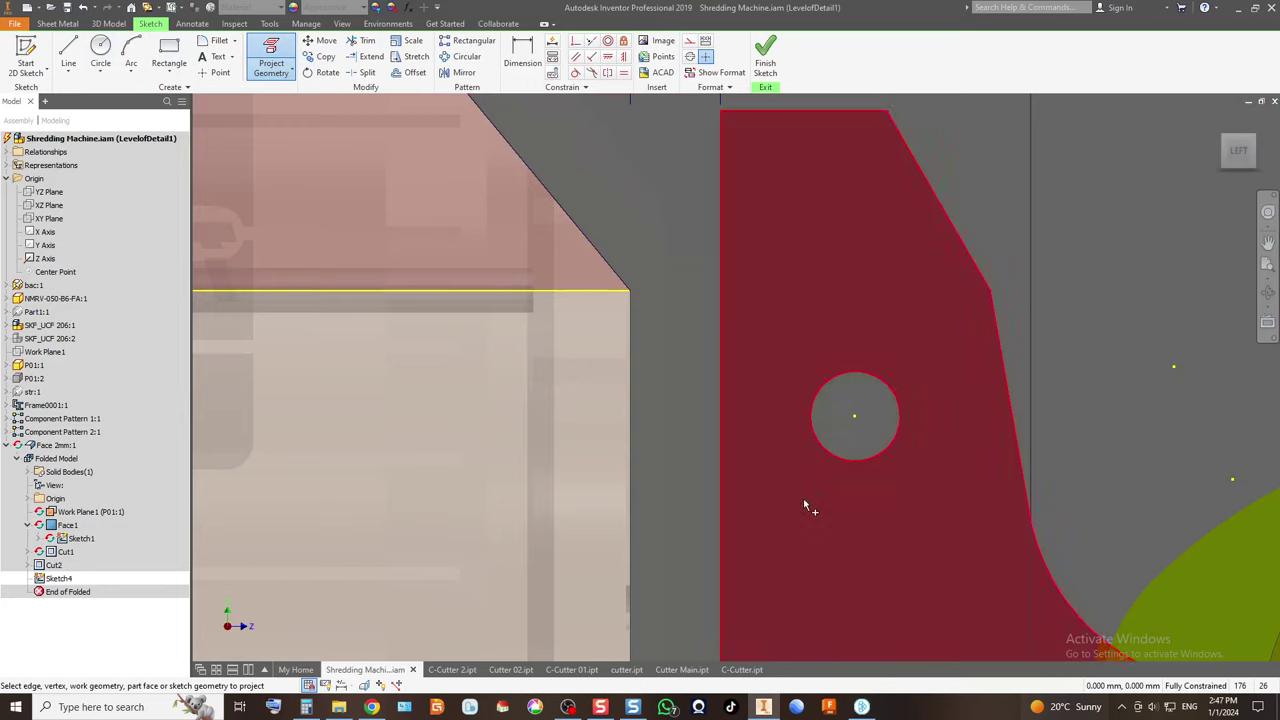
pyautogui.scroll(-2, 575, 375)
pyautogui.click(737, 411)
pyautogui.scroll(-3, 610, 352)
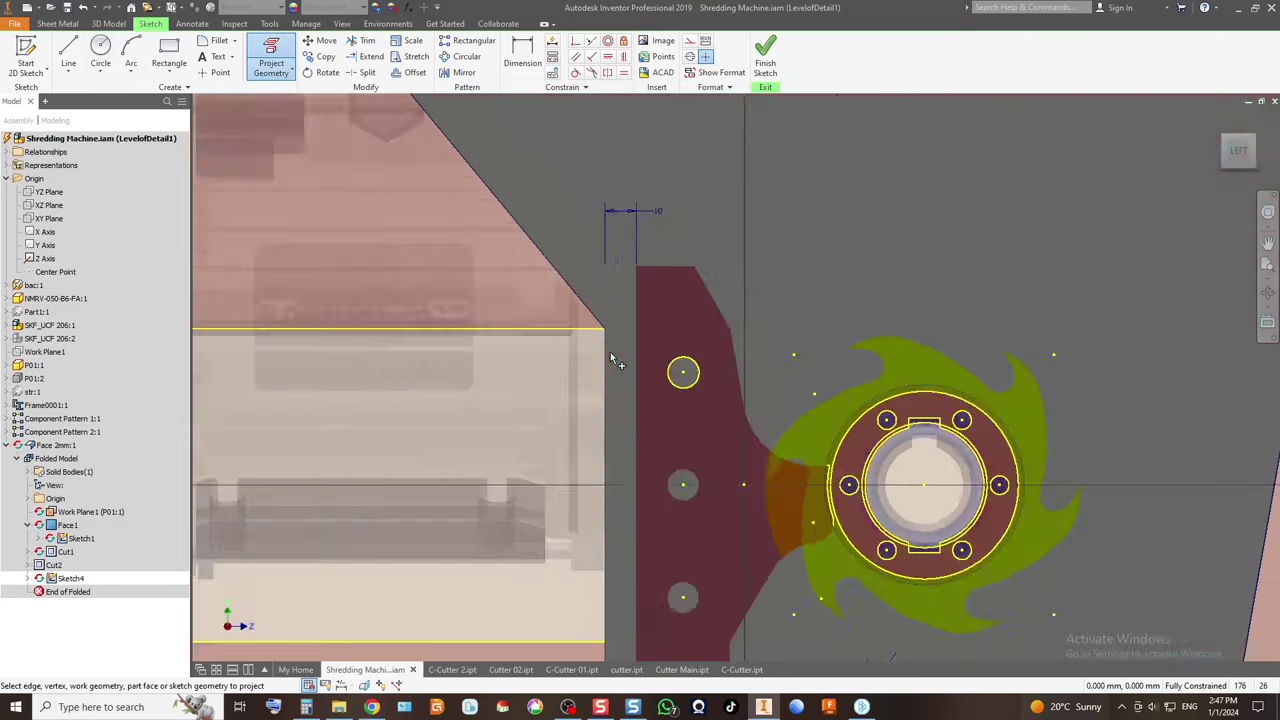
pyautogui.scroll(3, 655, 445)
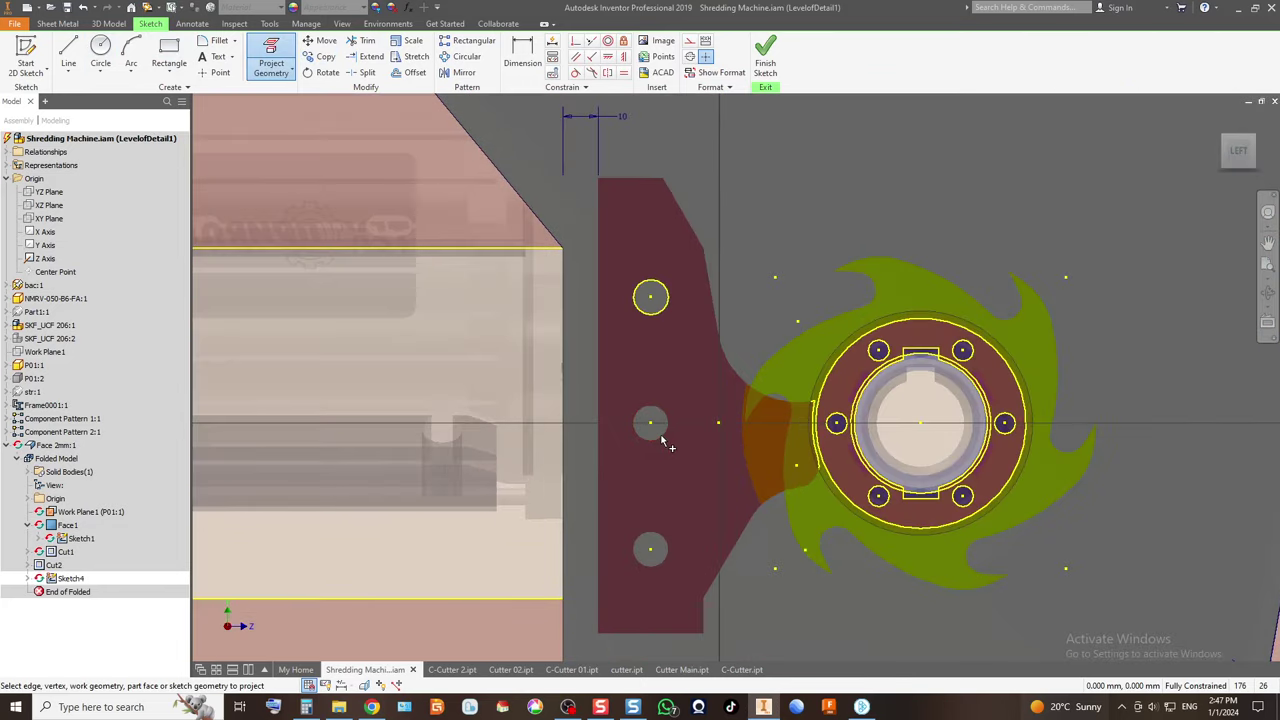
pyautogui.click(663, 437)
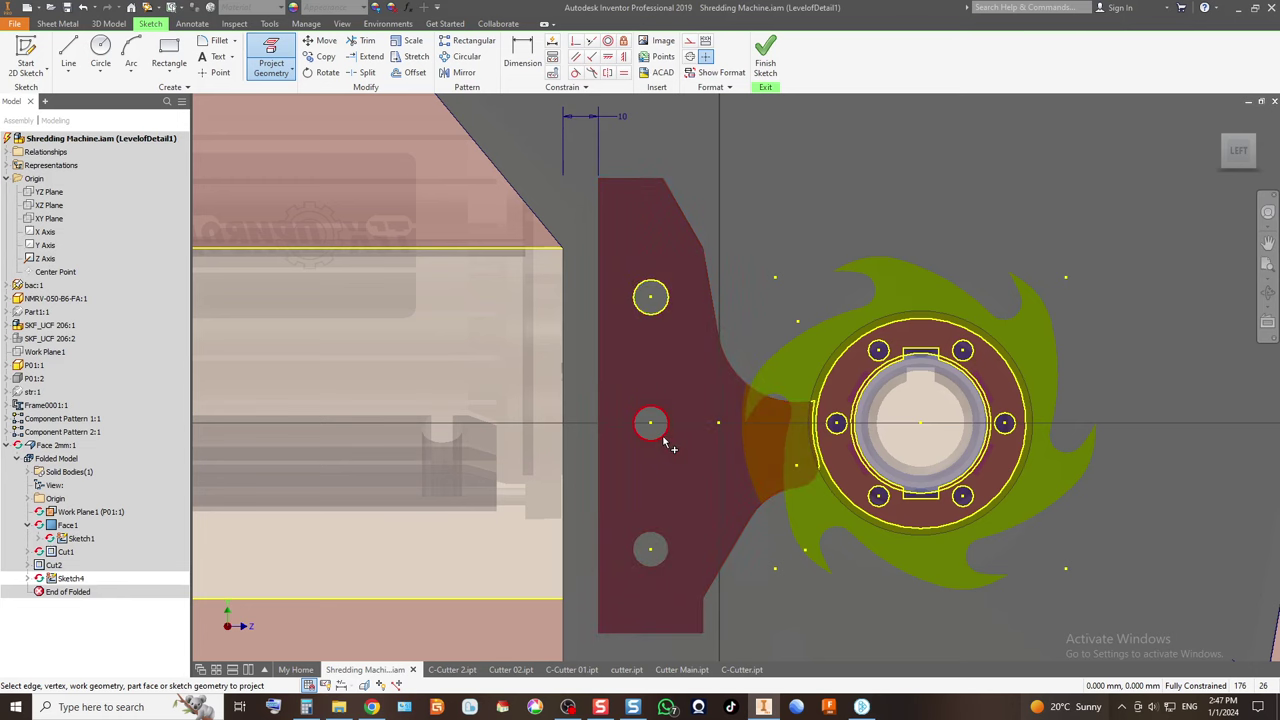
pyautogui.click(652, 546)
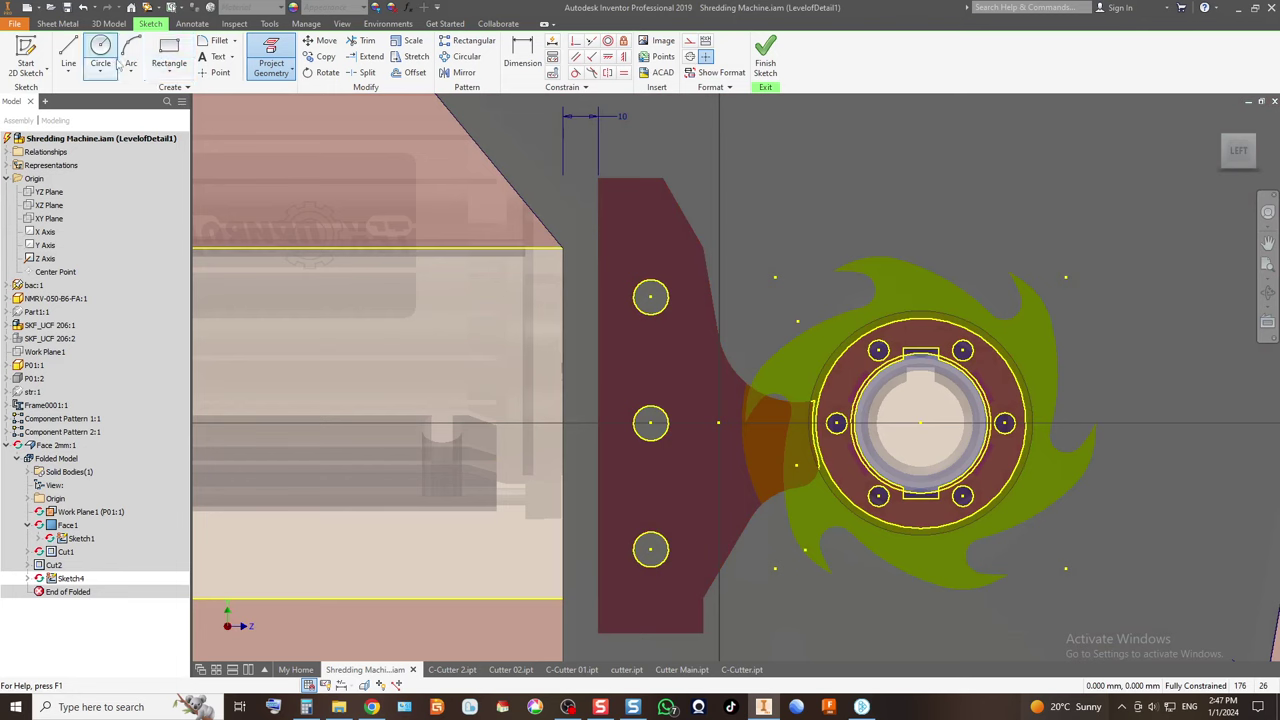
# Draw three horizontal centre-to-centre slots from the projected hole centres toward the motor, each about 12.25 mm between centres and 10 mm wide.
pyautogui.click(169, 68)
pyautogui.click(180, 201)
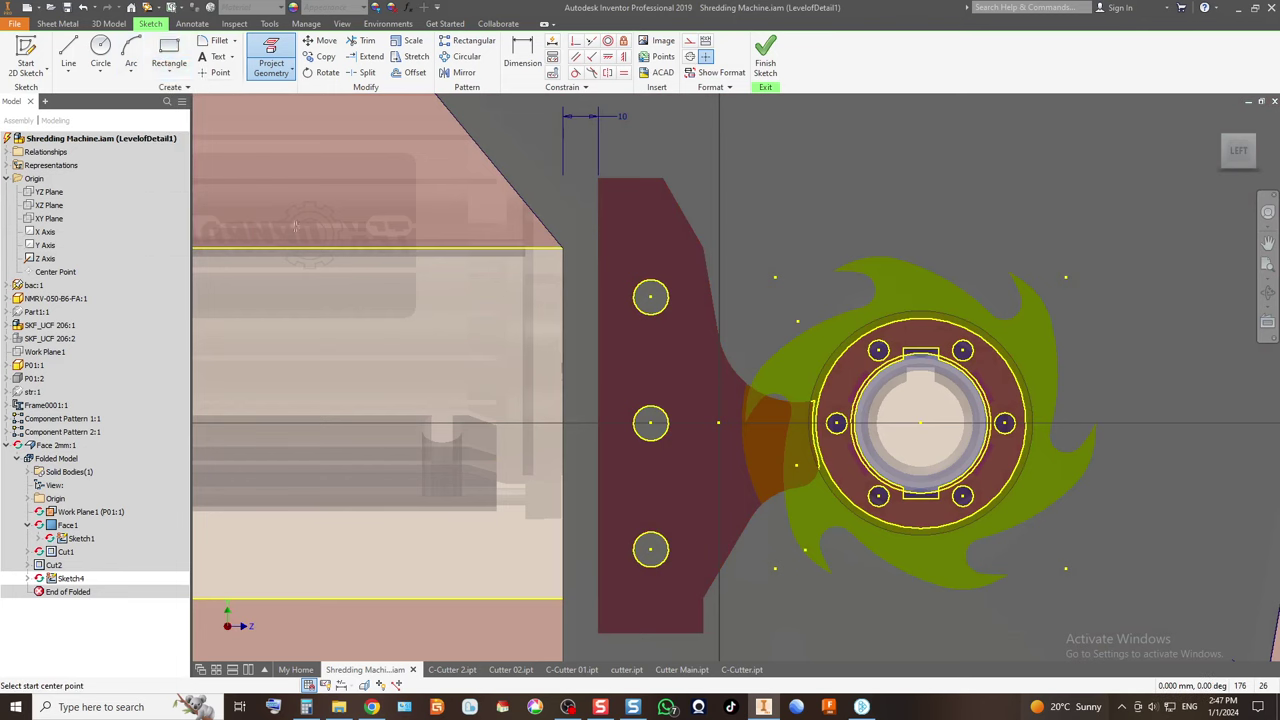
pyautogui.click(650, 297)
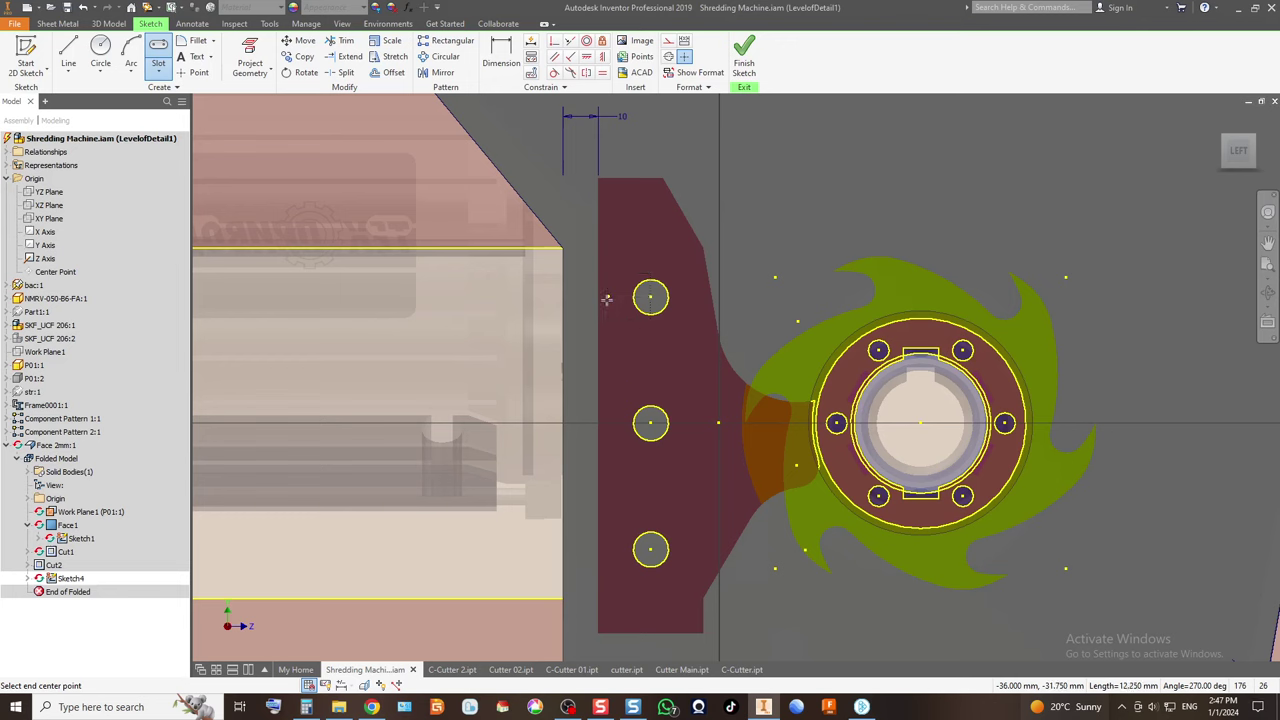
pyautogui.click(606, 298)
pyautogui.click(682, 338)
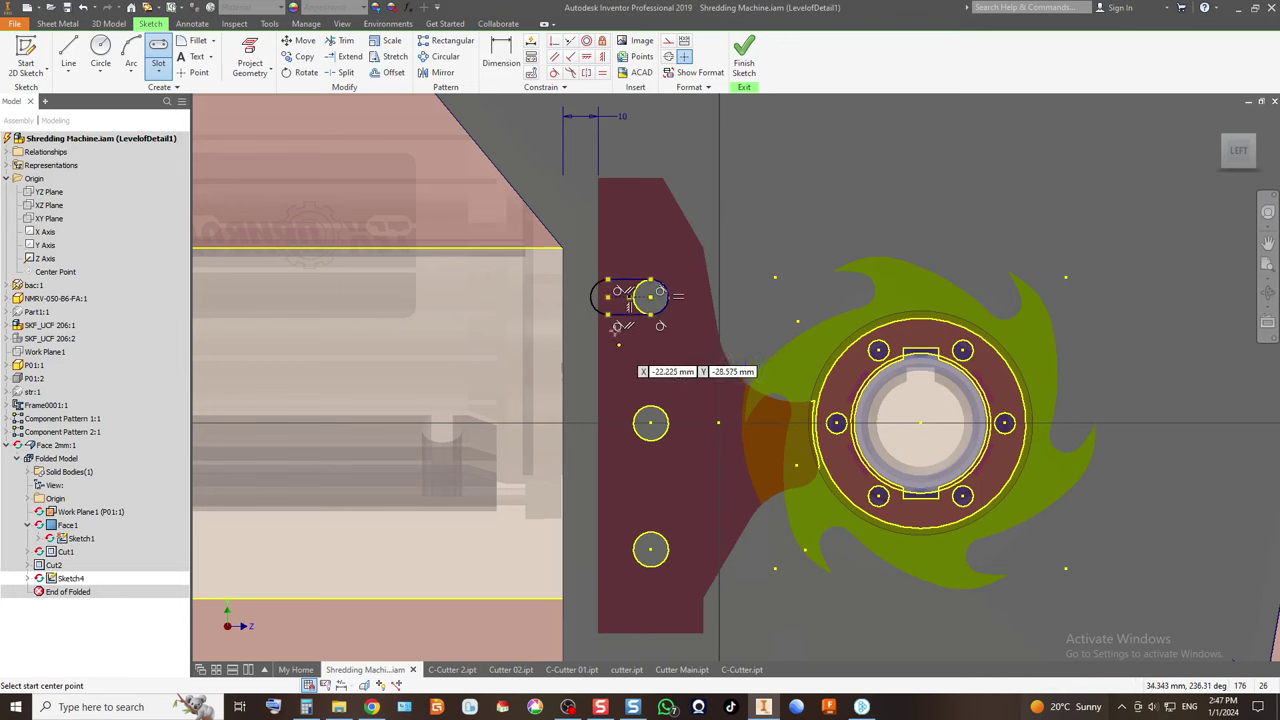
pyautogui.click(651, 423)
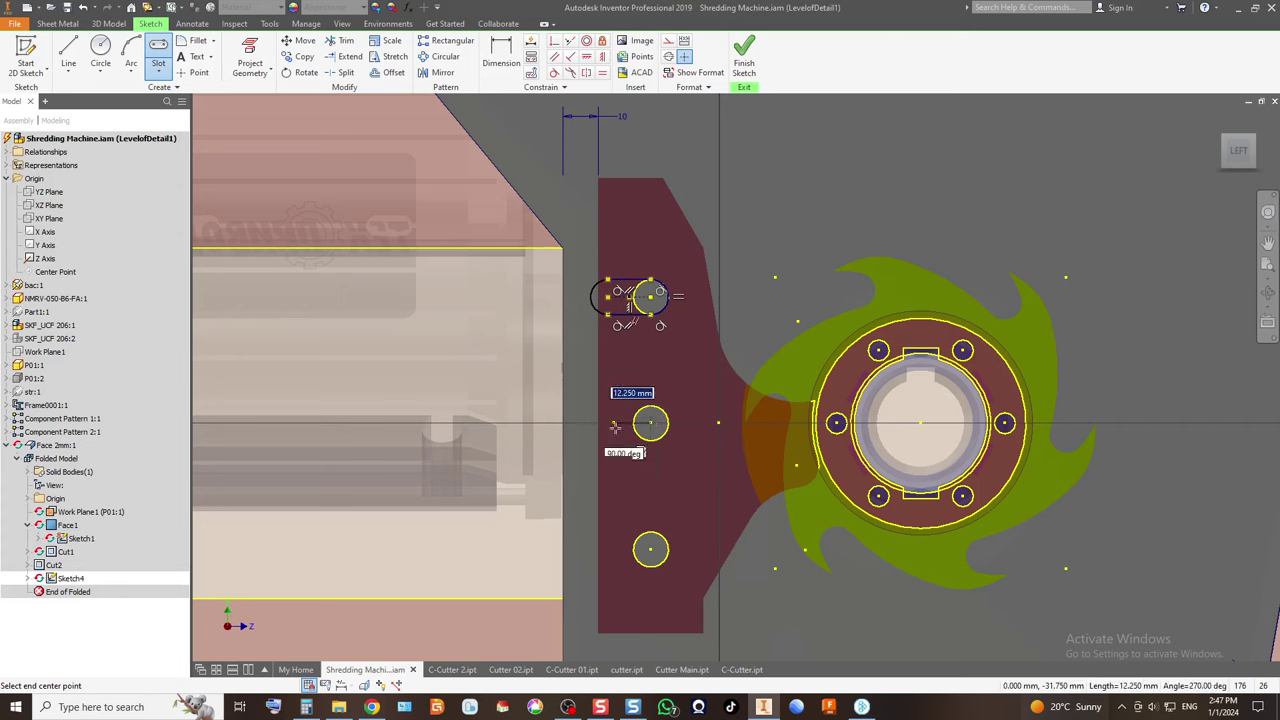
pyautogui.click(610, 422)
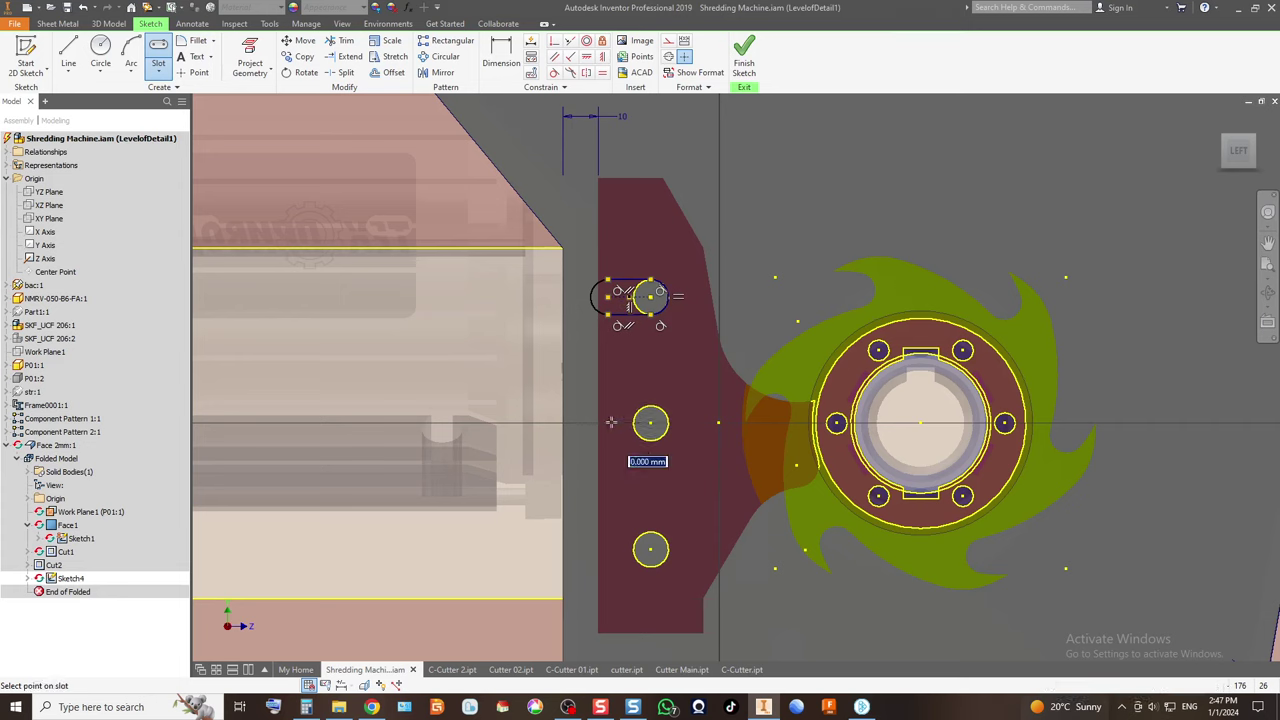
pyautogui.click(674, 464)
pyautogui.click(651, 549)
pyautogui.click(607, 549)
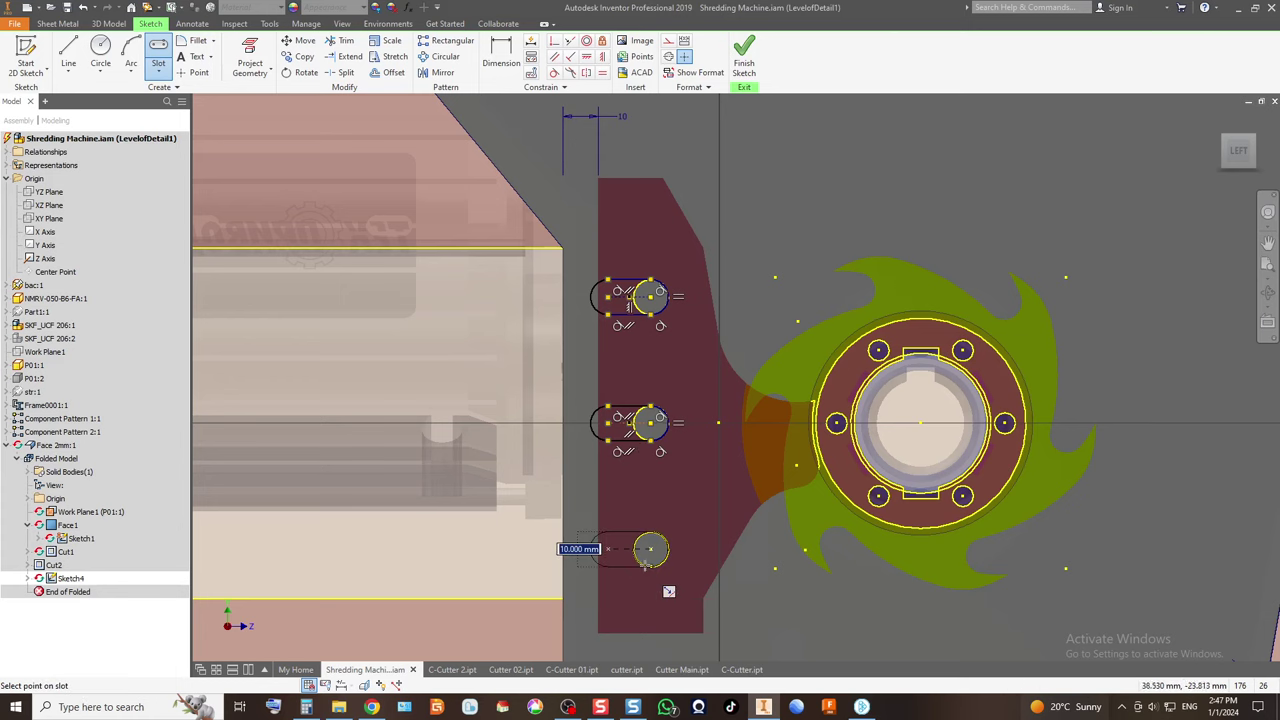
pyautogui.click(646, 563)
# Dimension the centre-to-centre length of all three slots to 10 mm.
pyautogui.click(501, 55)
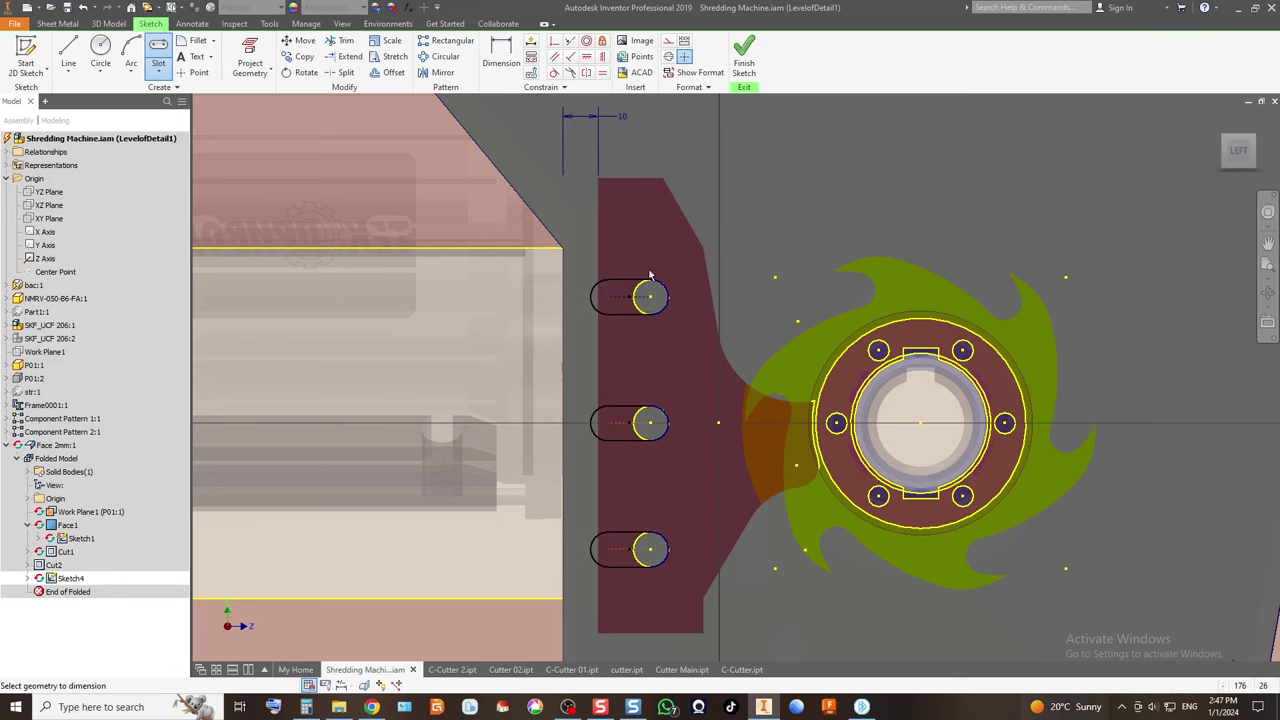
pyautogui.click(623, 348)
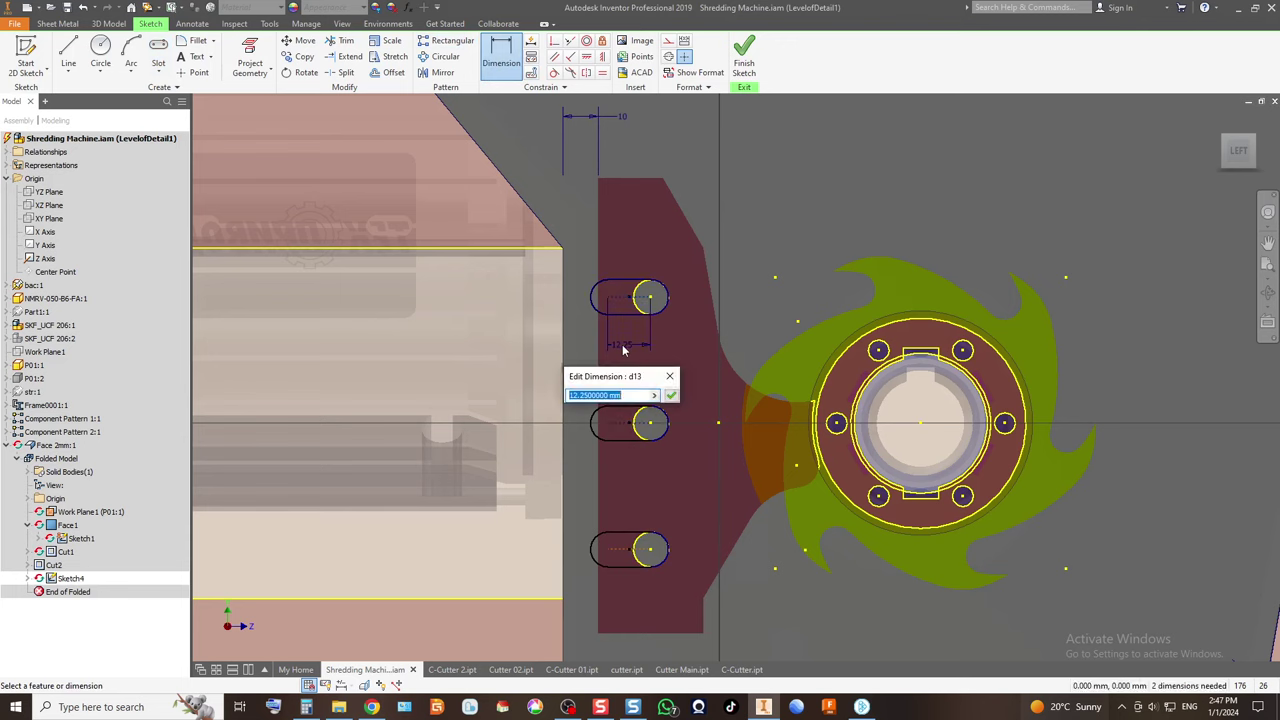
pyautogui.write('10')
pyautogui.press('Return')
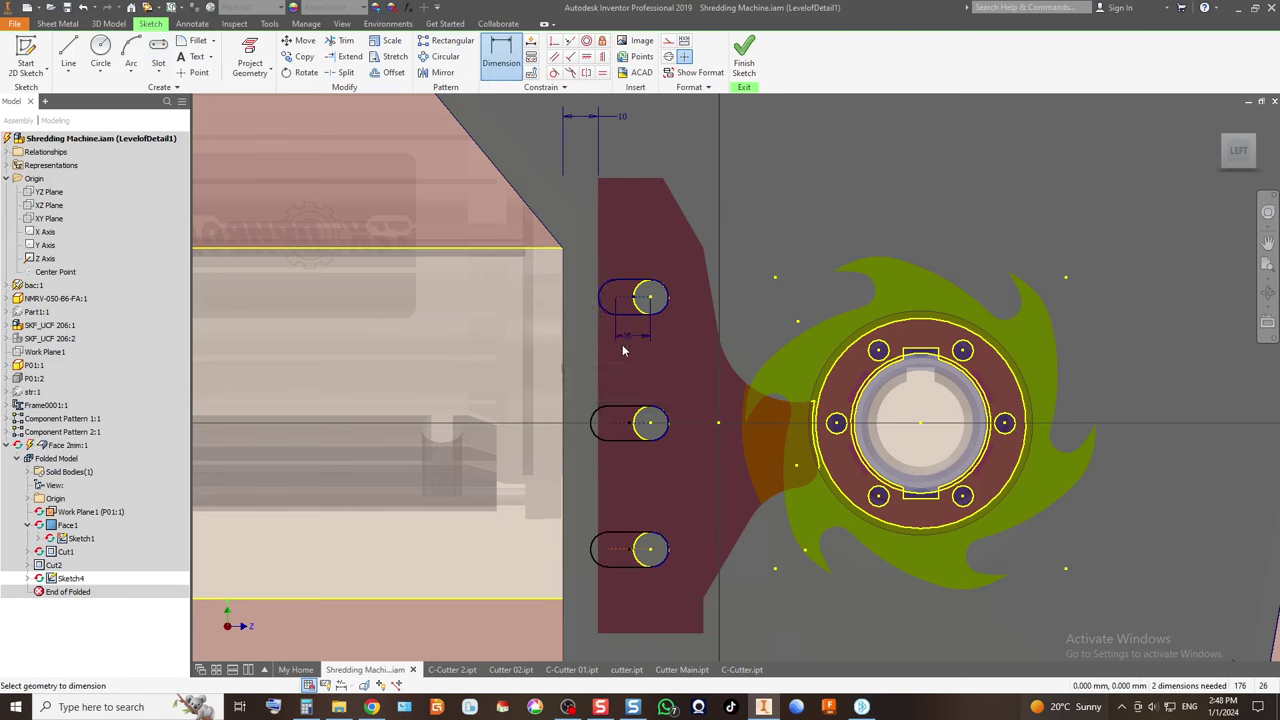
pyautogui.click(621, 433)
pyautogui.write('10')
pyautogui.press('Return')
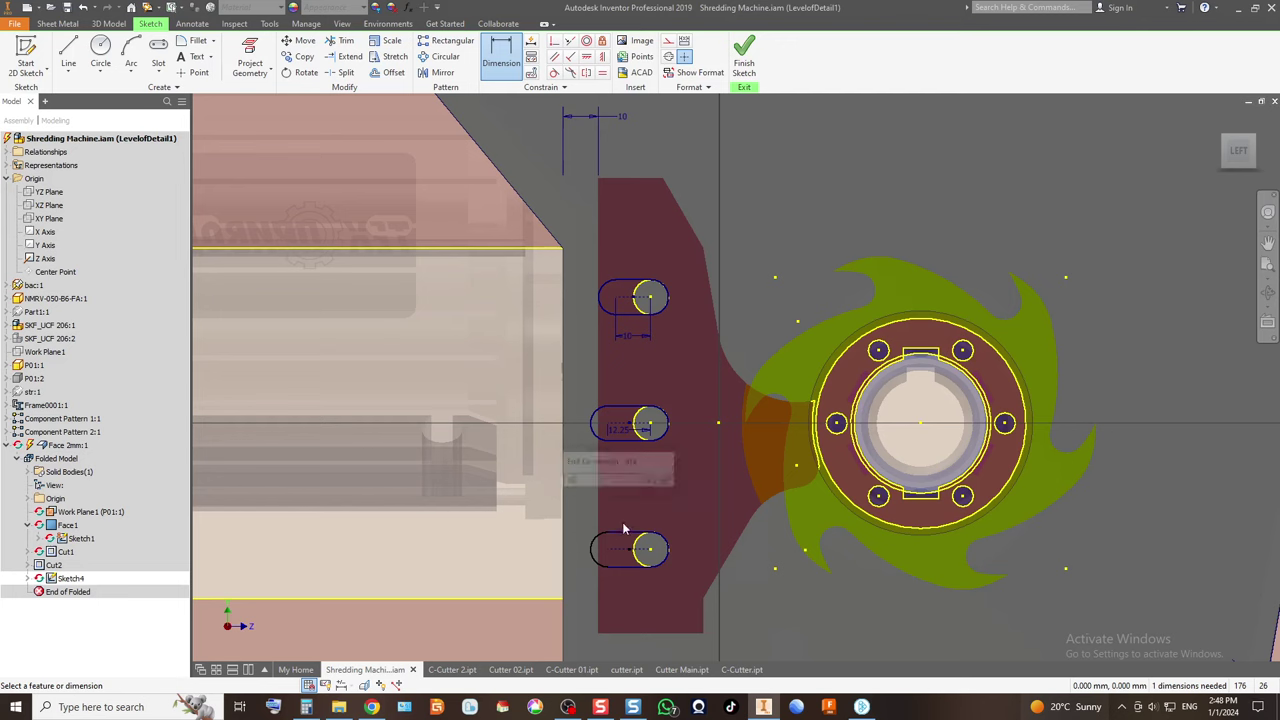
pyautogui.click(620, 563)
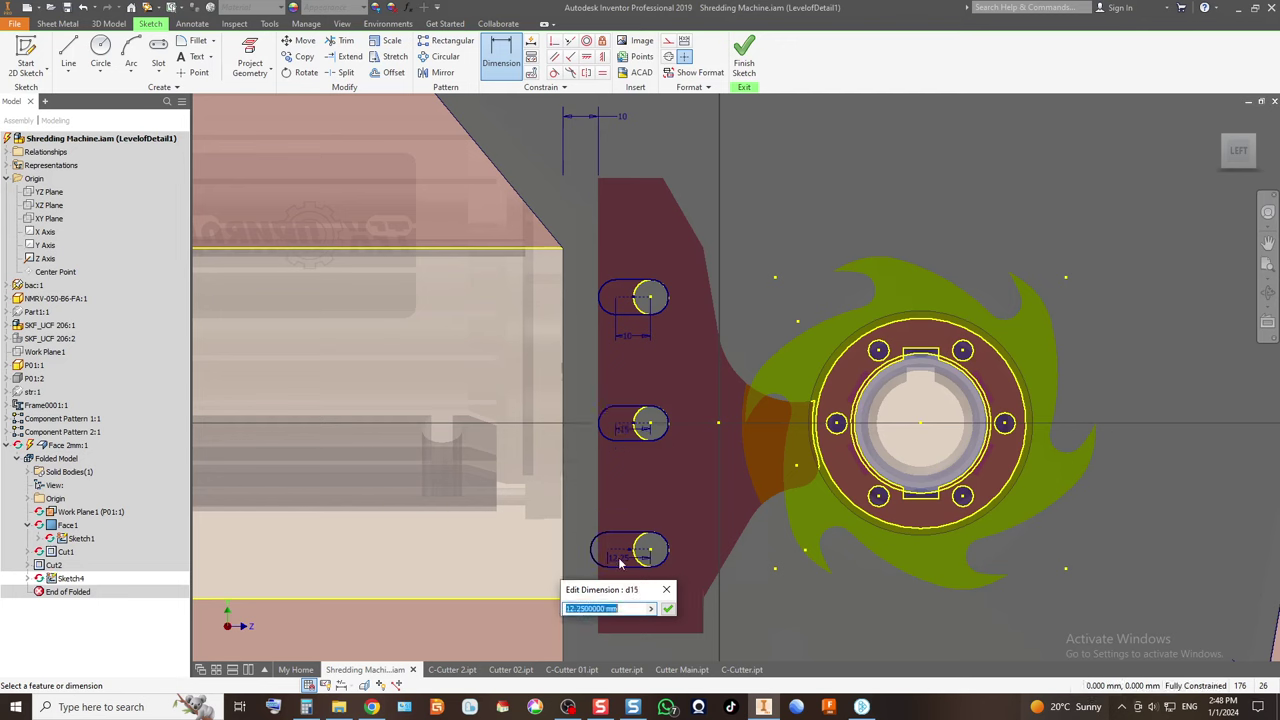
pyautogui.write('10')
pyautogui.press('Return')
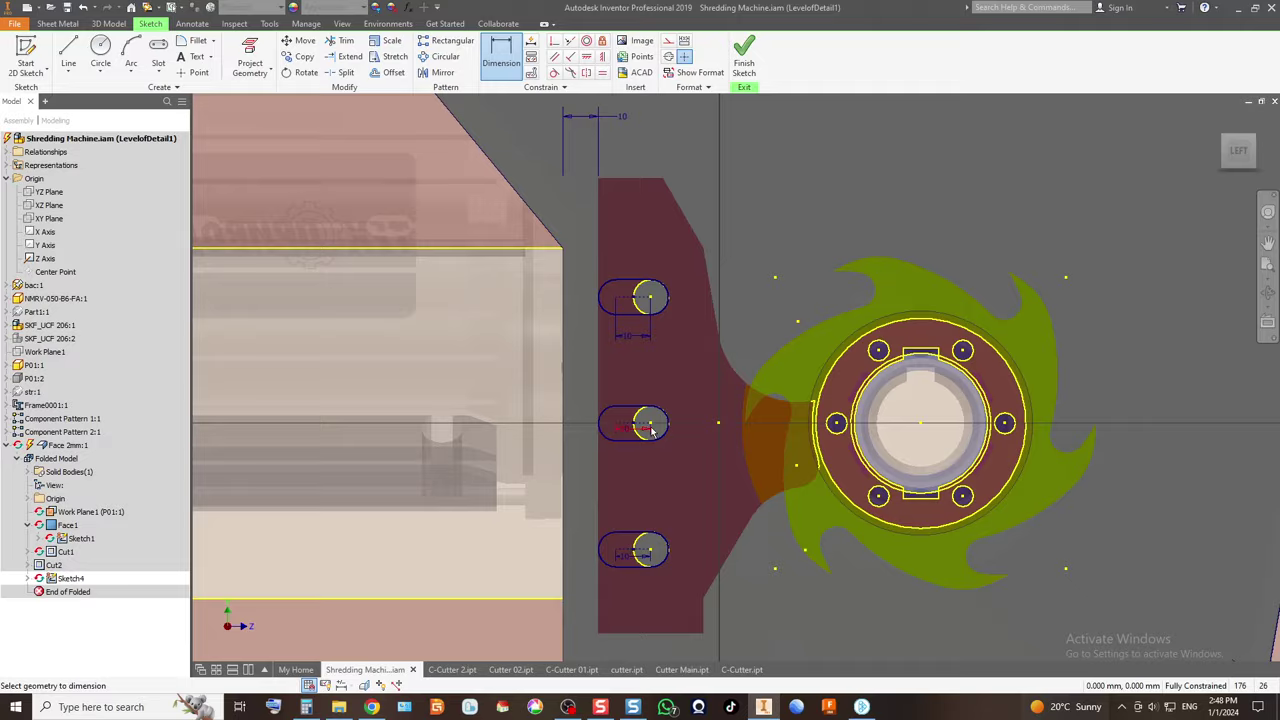
# Finish the sketch holding the three adjustment slots.
pyautogui.scroll(-3, 651, 428)
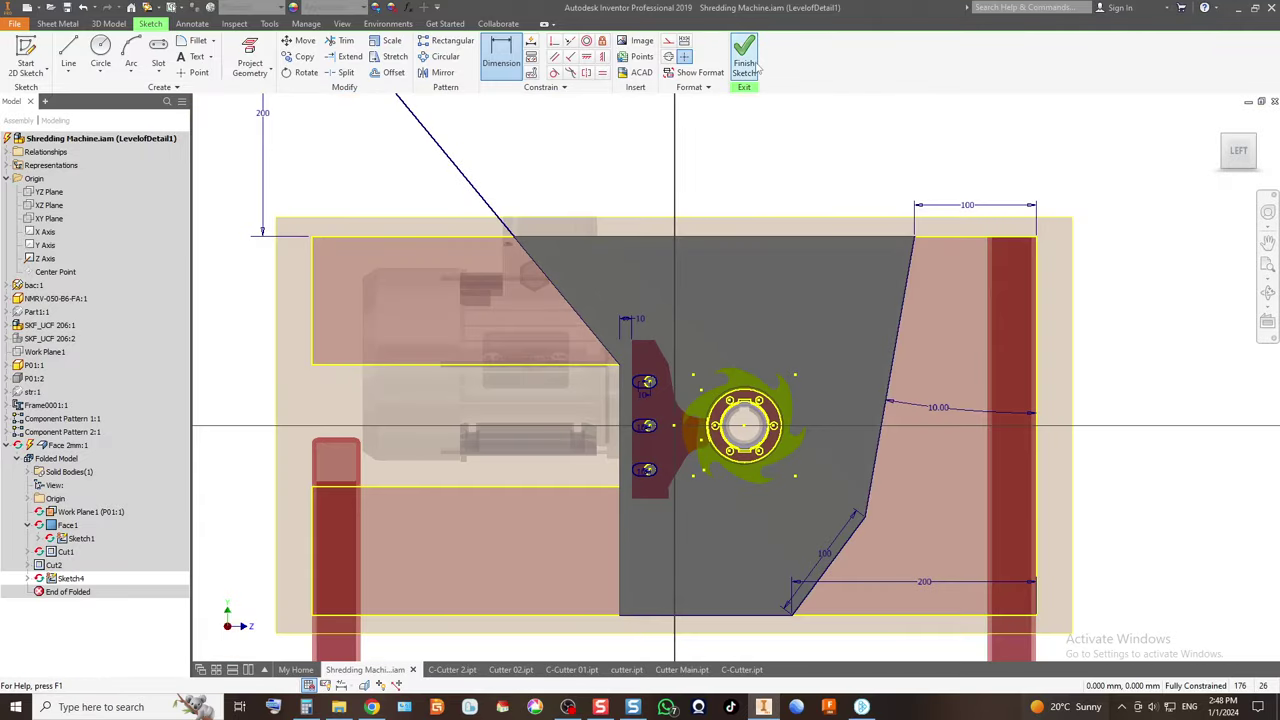
pyautogui.scroll(3, 637, 427)
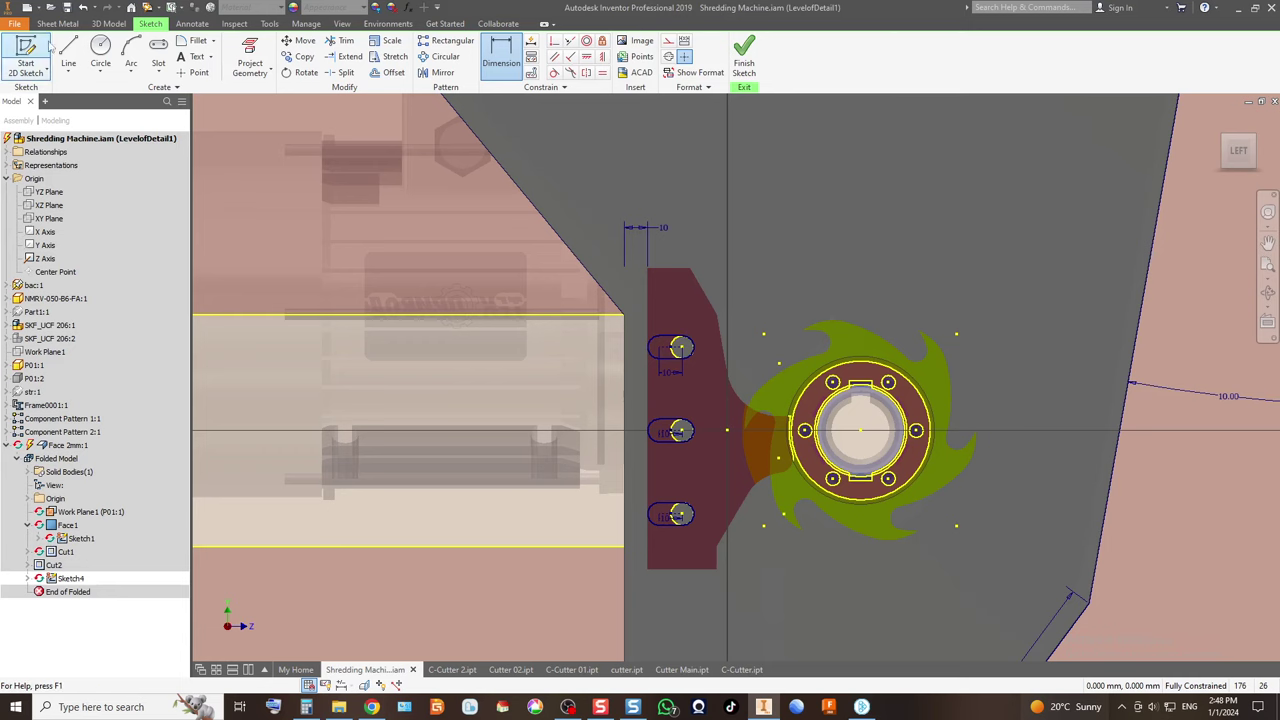
pyautogui.click(752, 58)
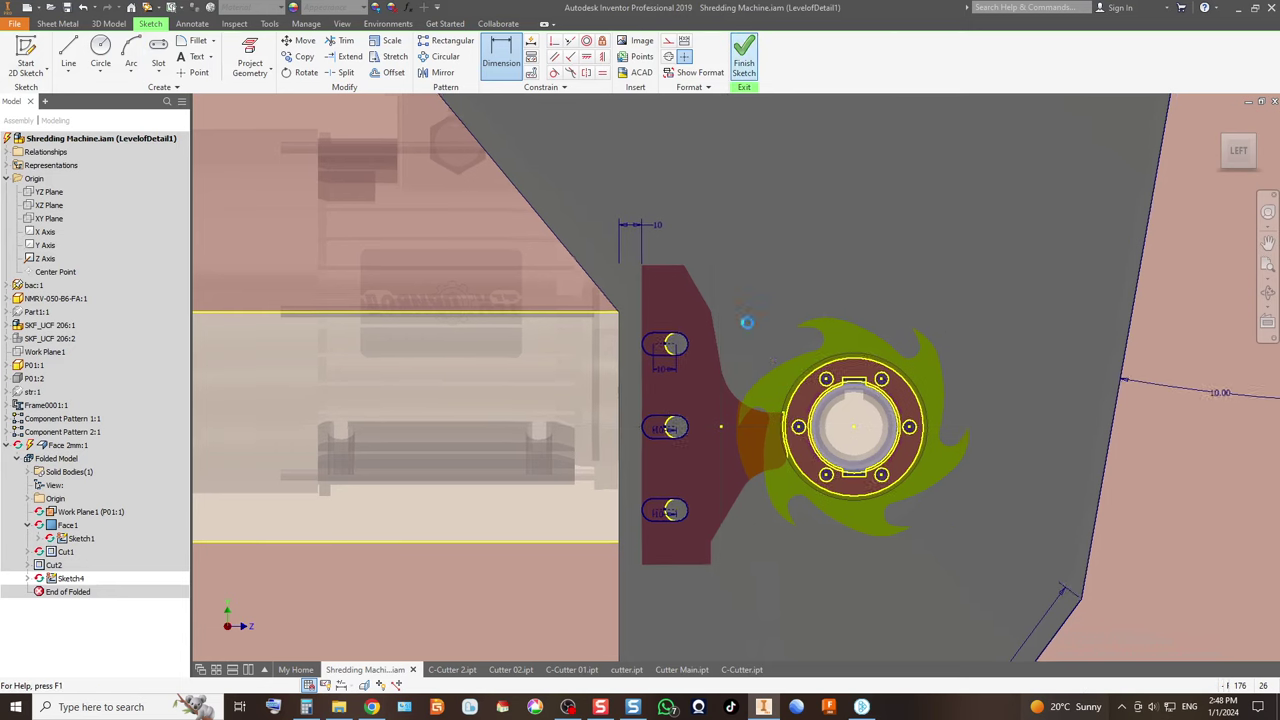
pyautogui.click(267, 55)
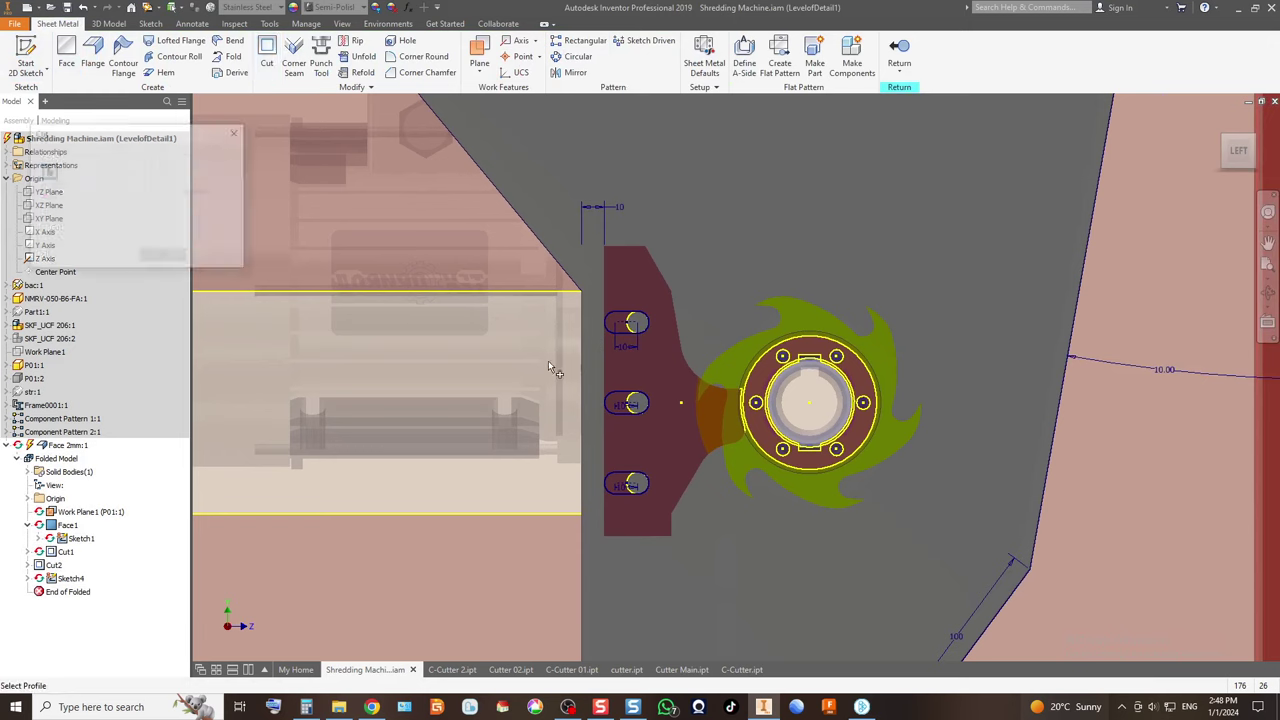
pyautogui.click(622, 328)
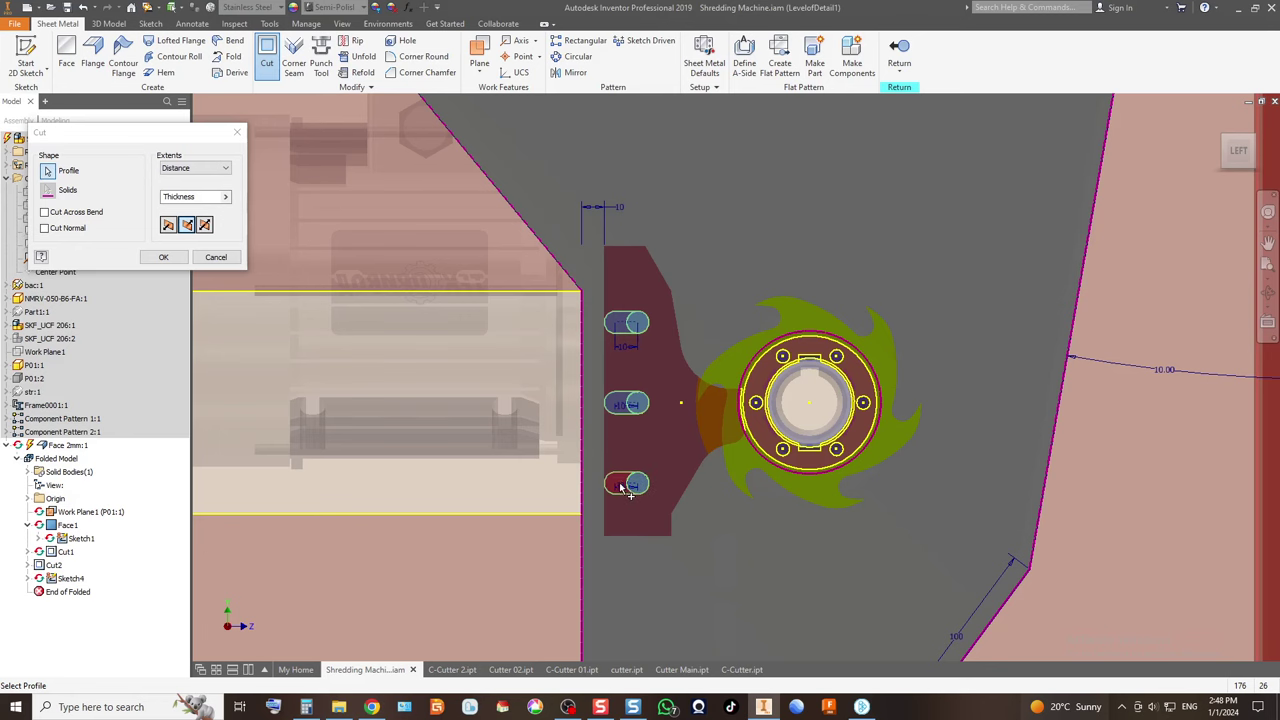
pyautogui.click(903, 52)
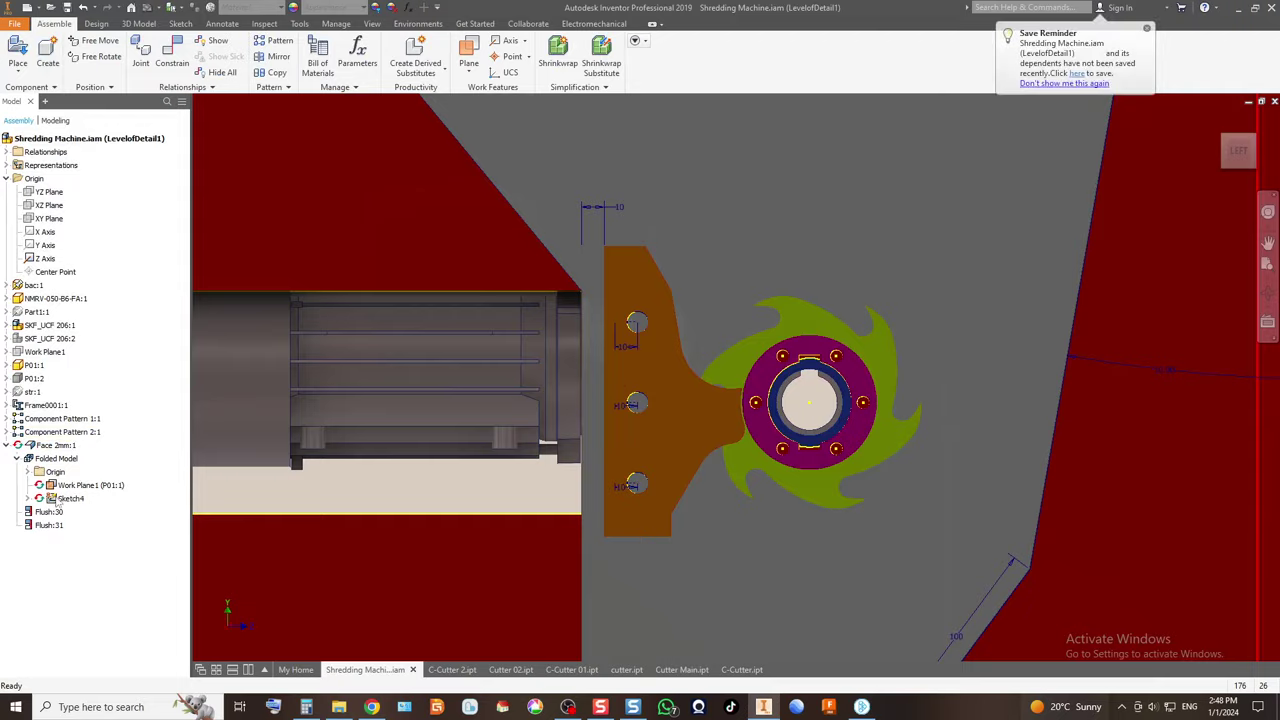
# Reopen the side plate, cut the three slot profiles with the extents set to All, and return to the assembly.
pyautogui.doubleClick(56, 457)
pyautogui.click(70, 565)
pyautogui.click(266, 55)
pyautogui.click(626, 328)
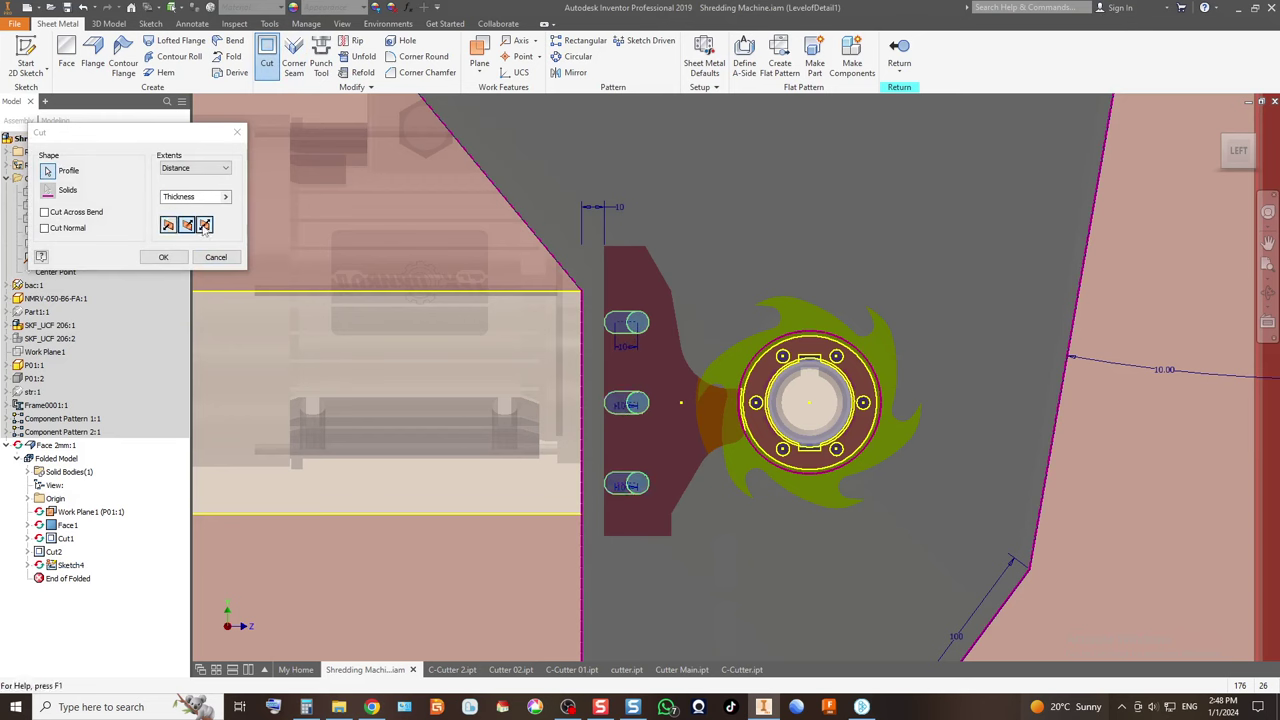
pyautogui.click(223, 196)
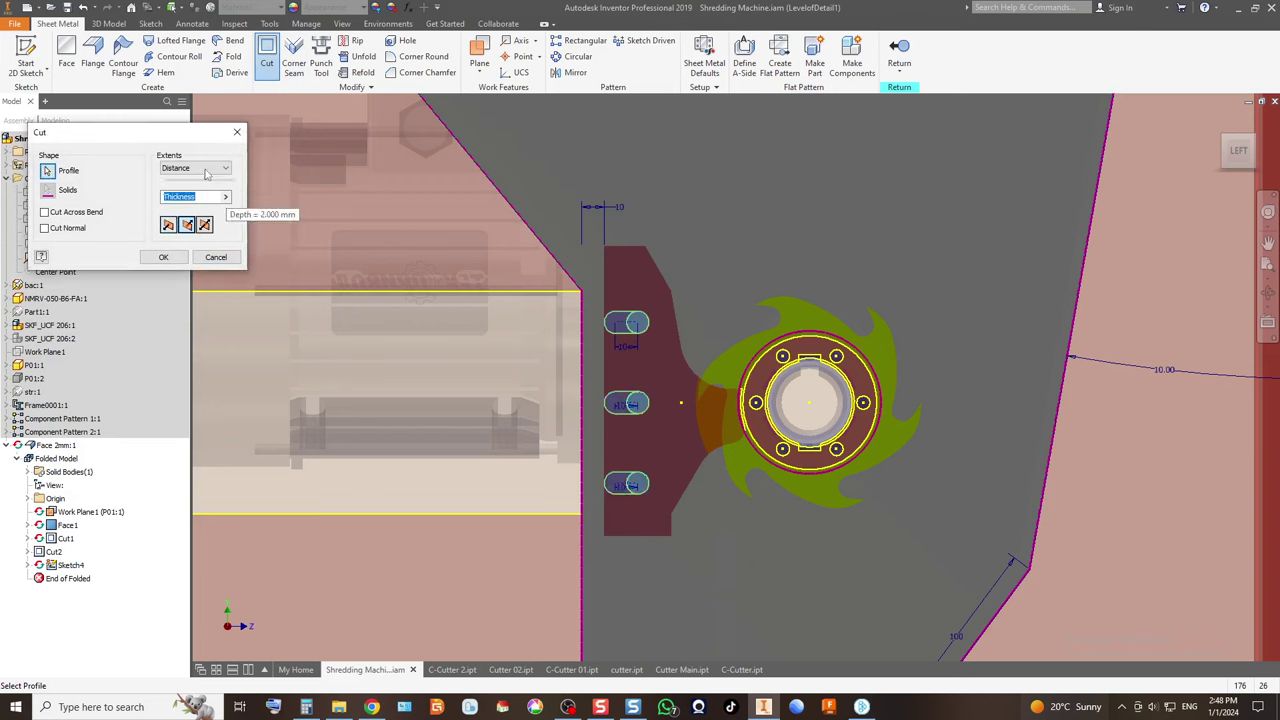
pyautogui.click(206, 172)
pyautogui.click(176, 214)
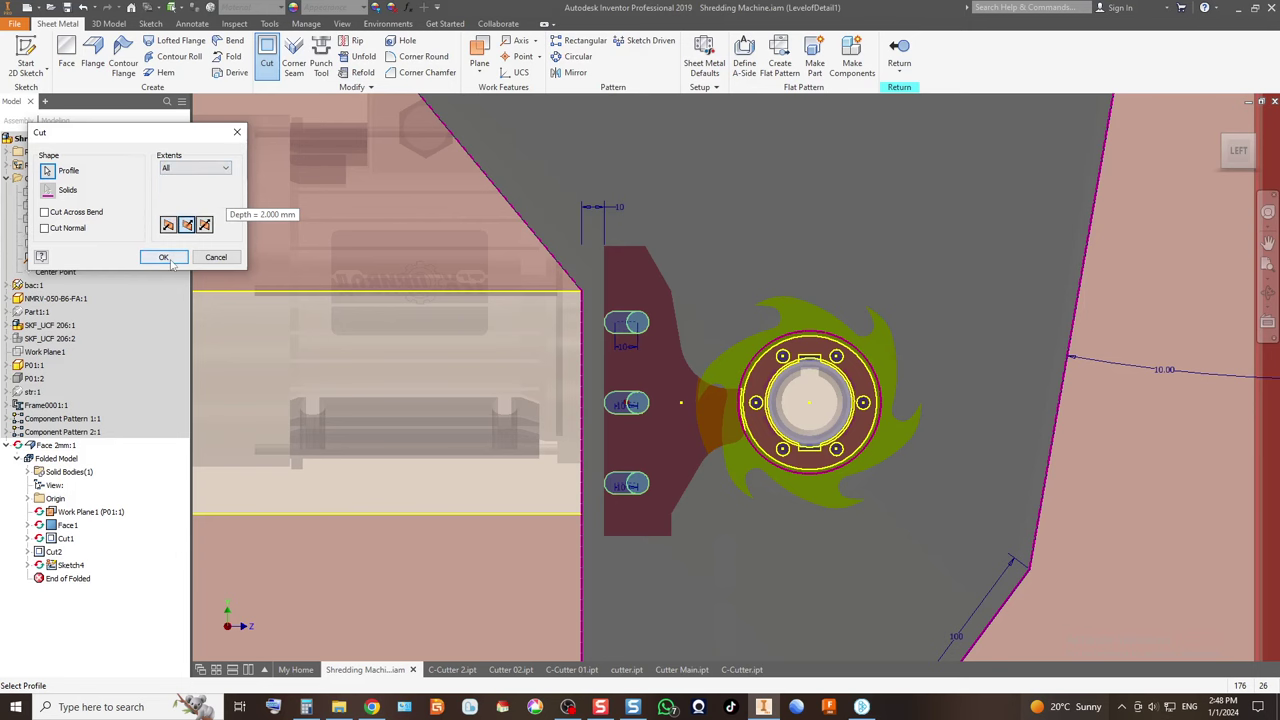
pyautogui.click(168, 258)
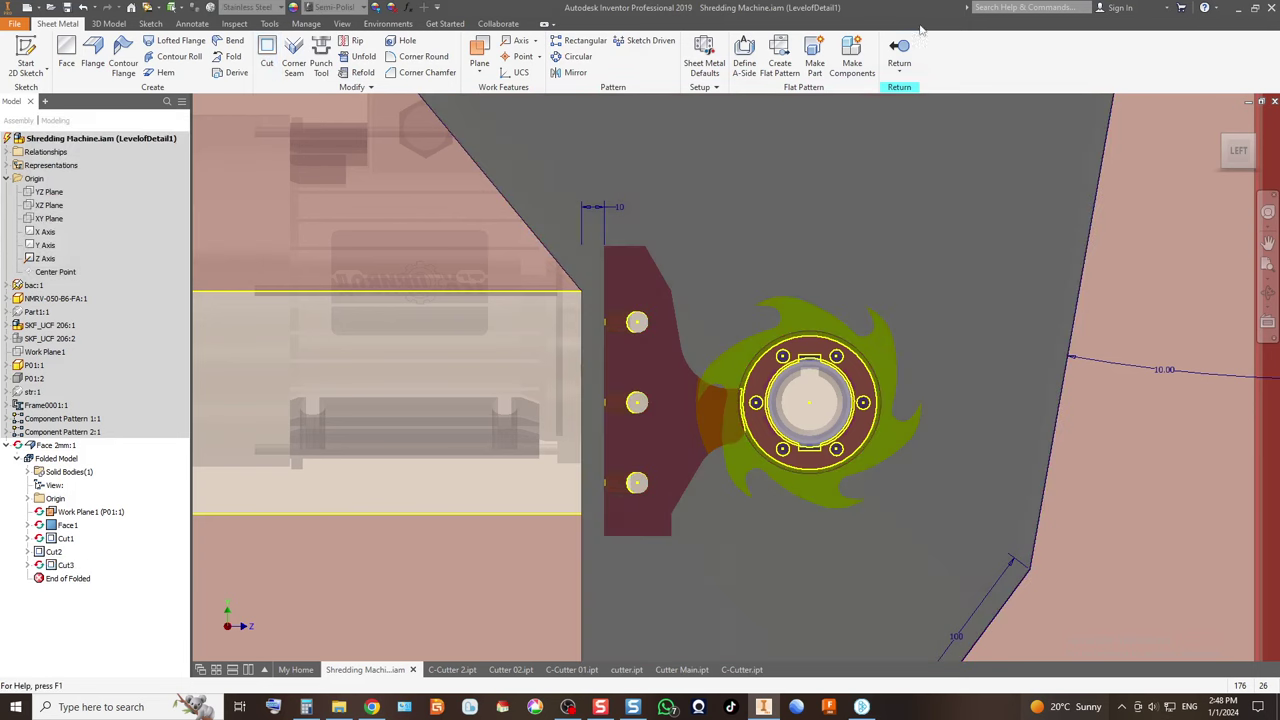
pyautogui.click(899, 52)
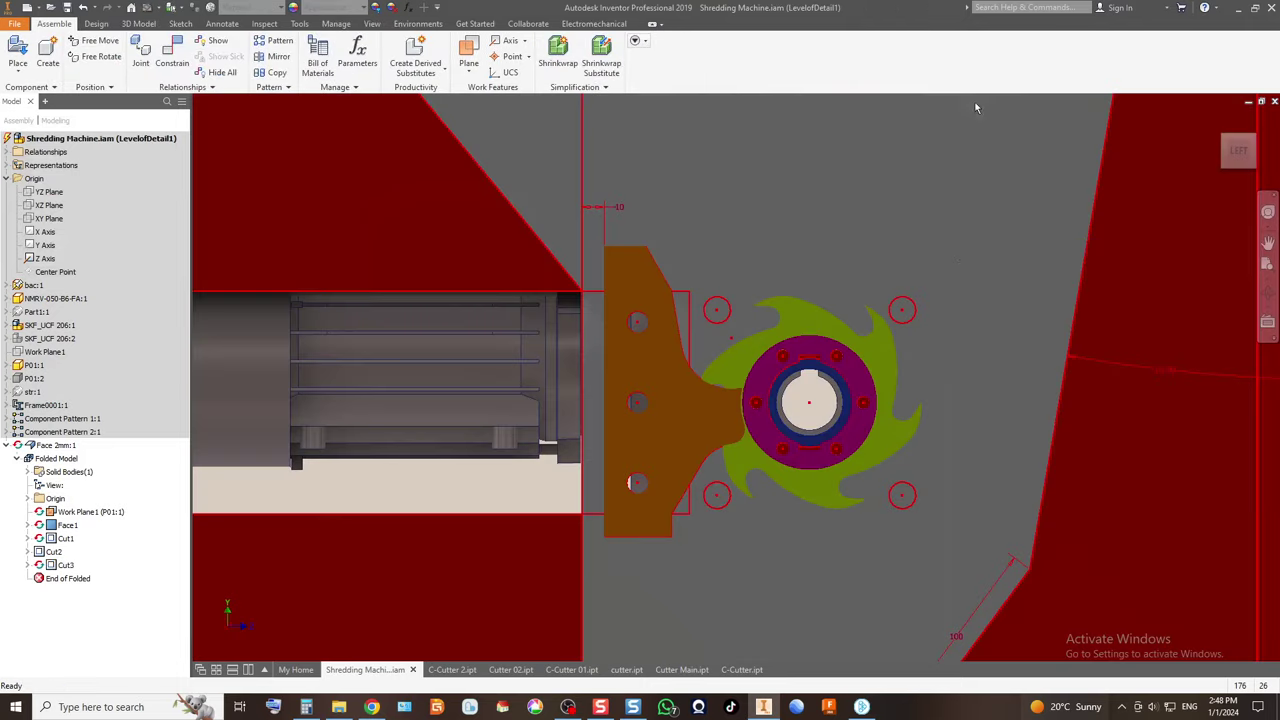
# Examine the cut slots and the trimmed plate against the fixed cutters, motor and frame from angled and straight side views.
pyautogui.click(1228, 143)
pyautogui.scroll(5, 724, 333)
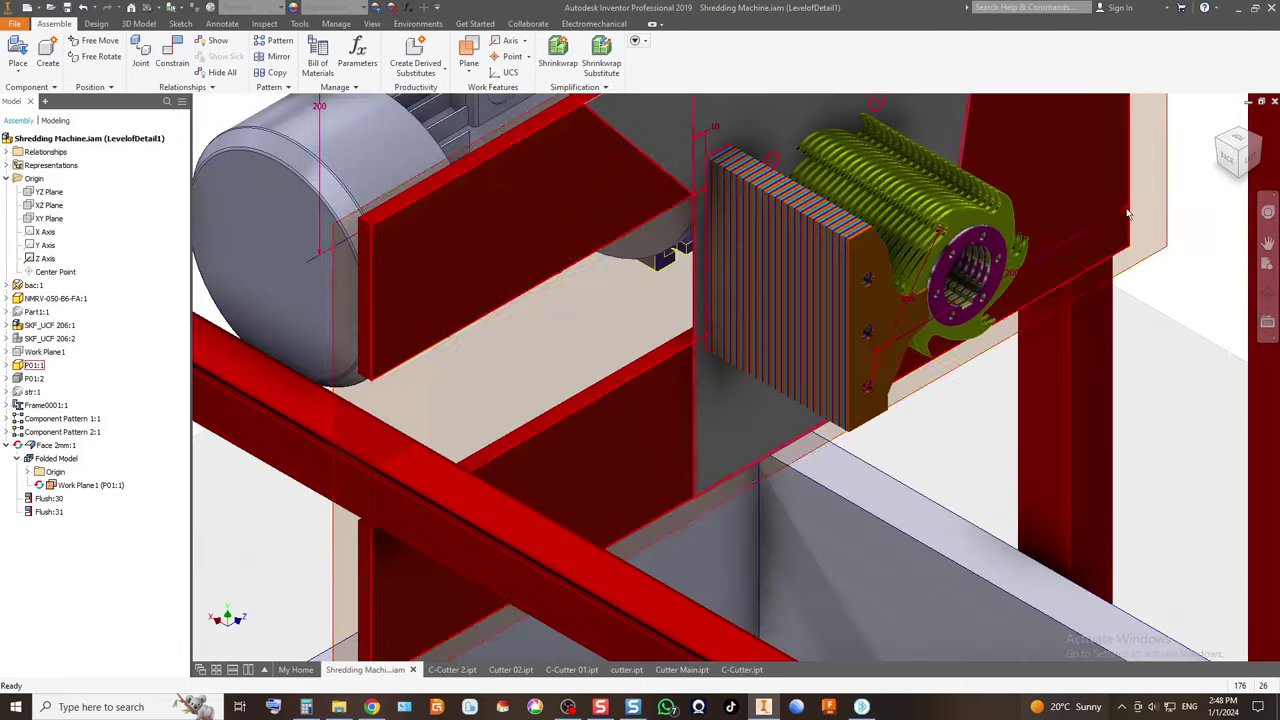
pyautogui.click(1218, 145)
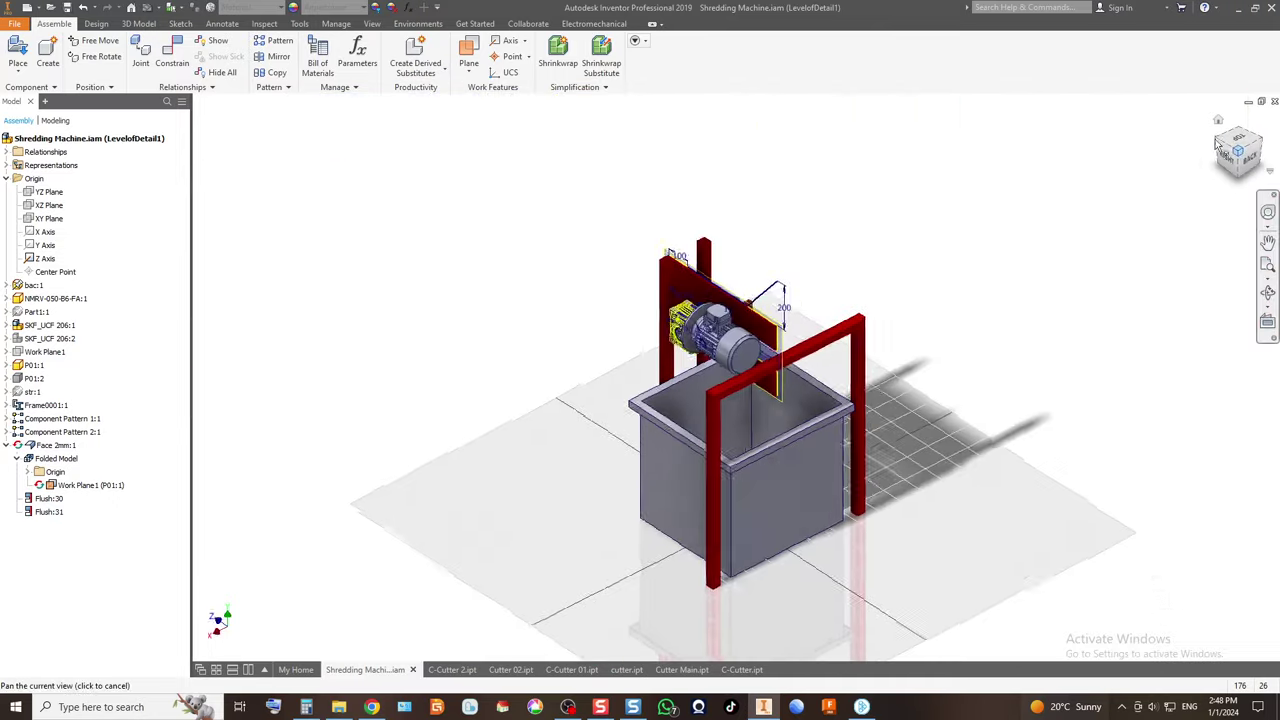
pyautogui.click(1240, 177)
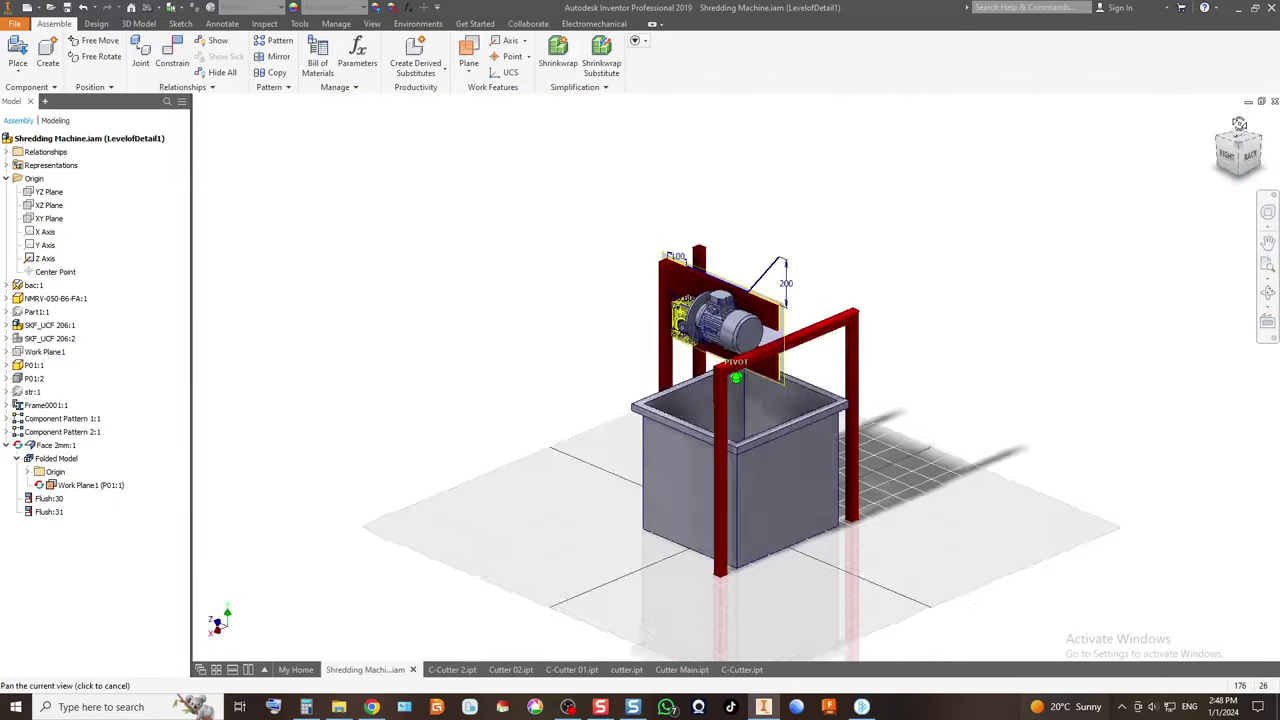
pyautogui.moveTo(1238, 152); pyautogui.dragTo(1270, 172)
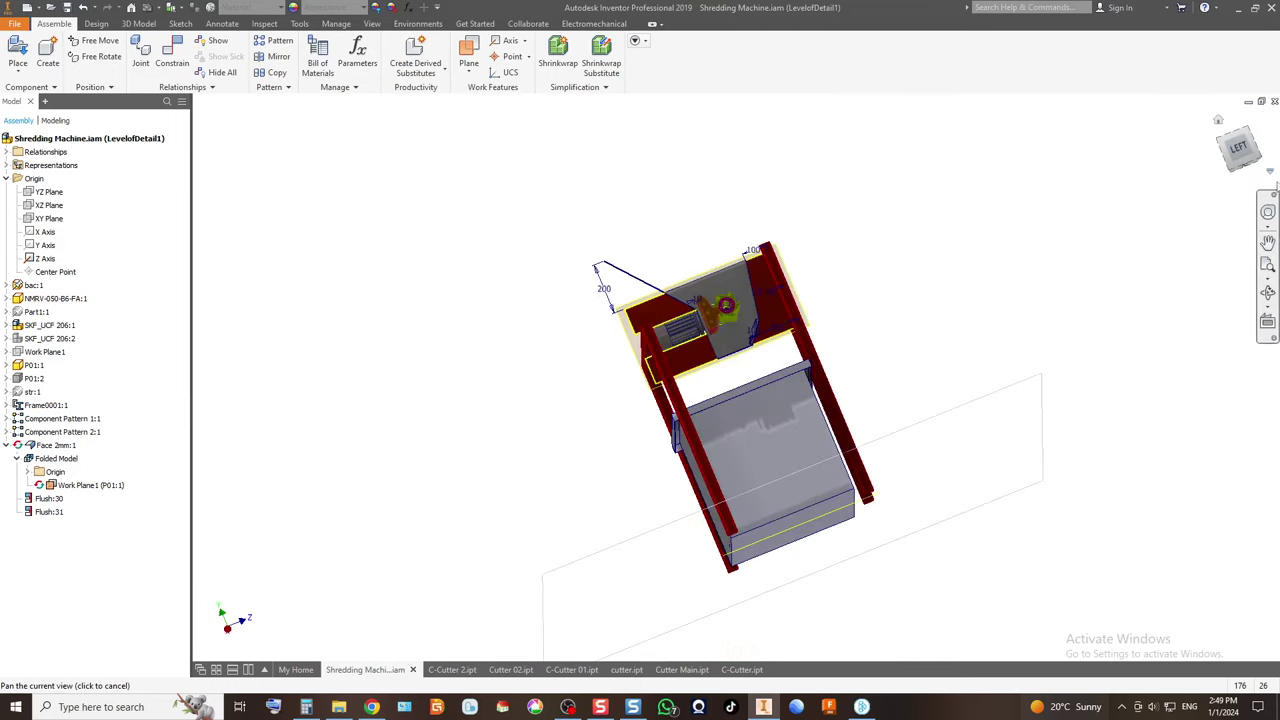
pyautogui.click(1240, 150)
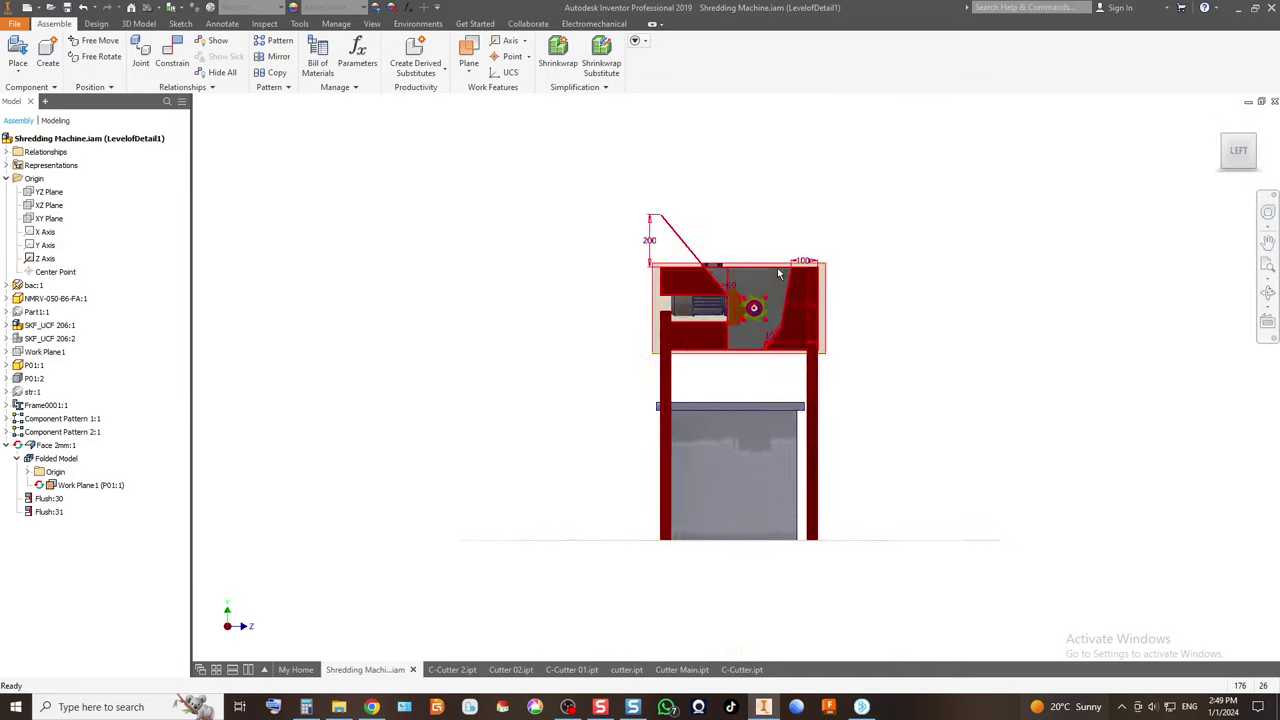
pyautogui.scroll(5, 514, 323)
pyautogui.scroll(4, 506, 470)
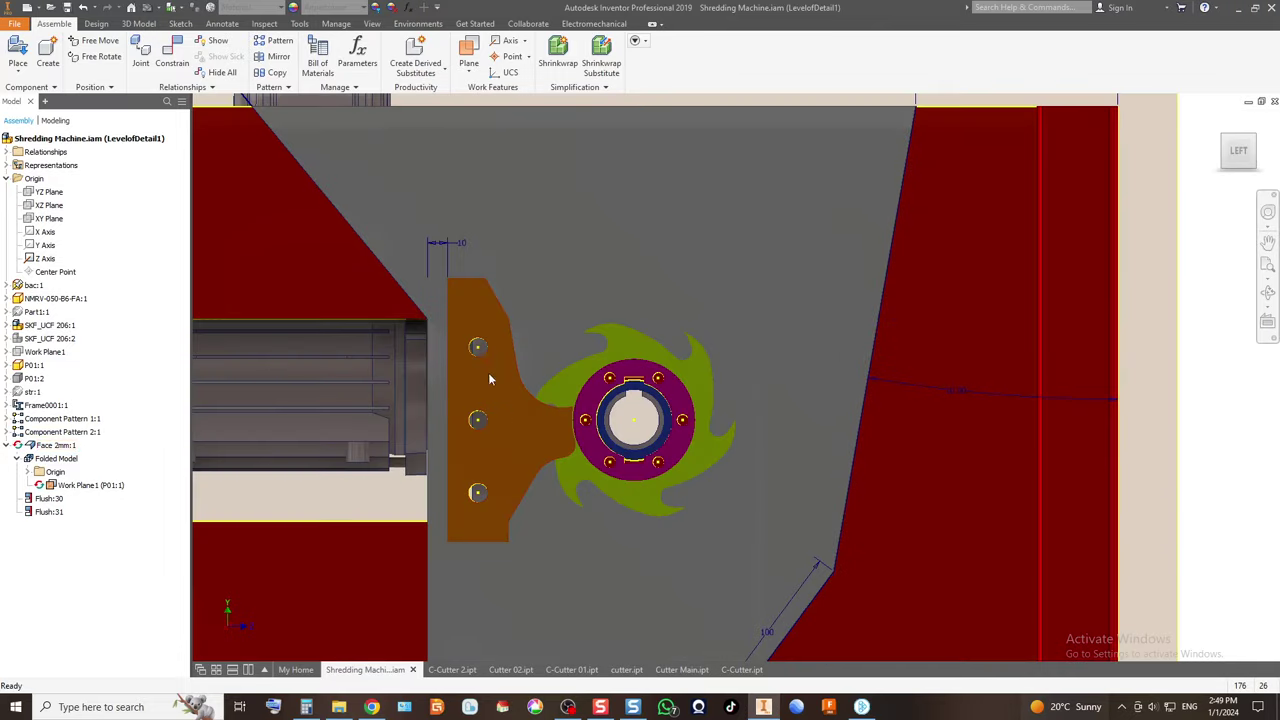
pyautogui.scroll(-3, 549, 442)
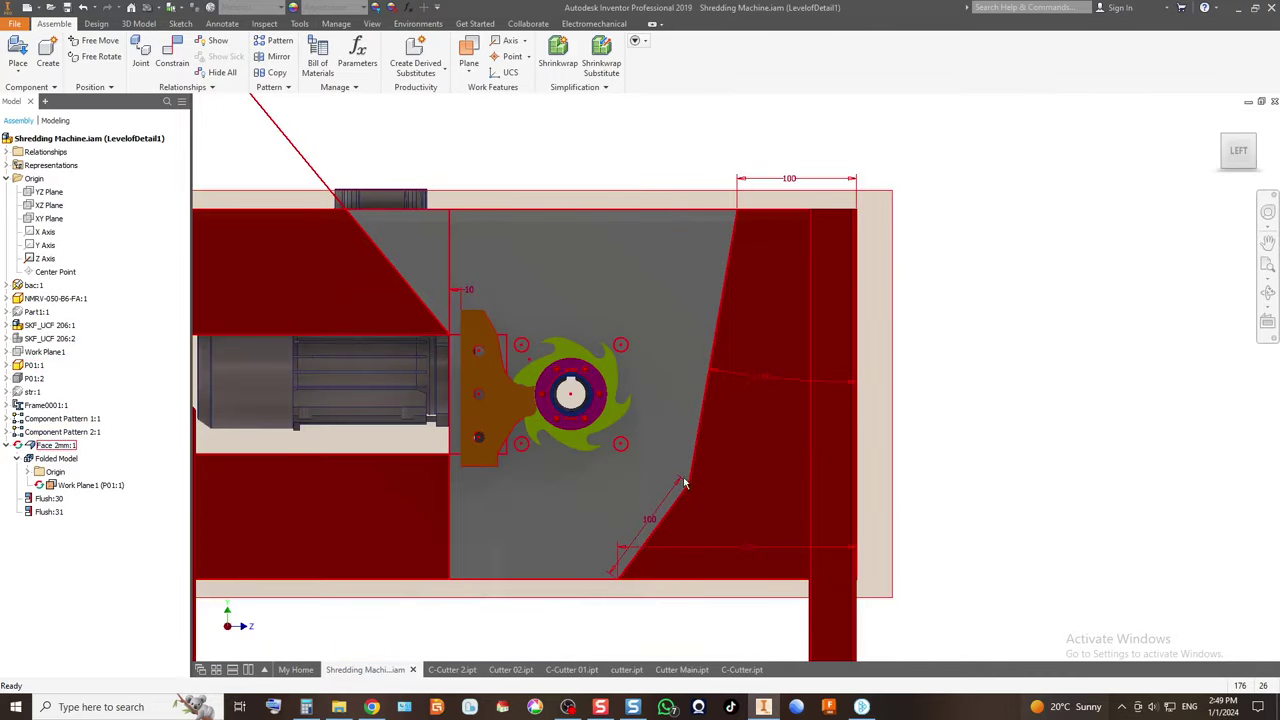
pyautogui.scroll(3, 420, 424)
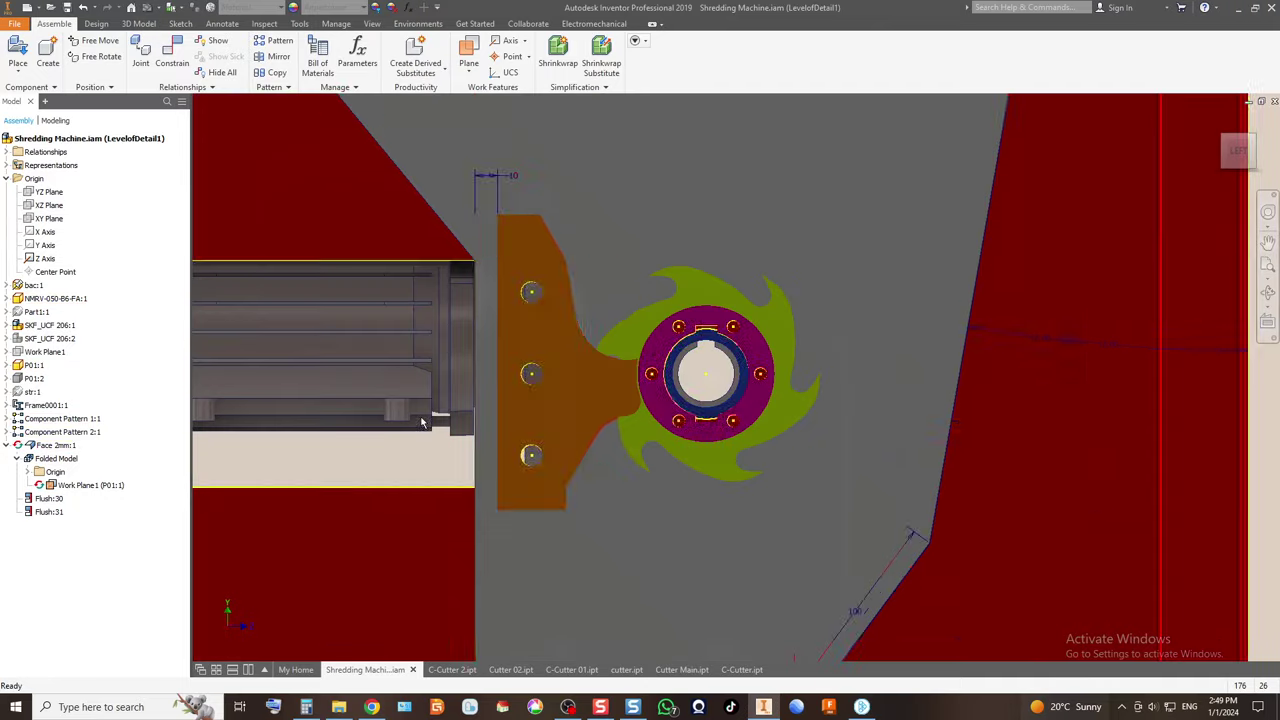
pyautogui.scroll(-3, 708, 285)
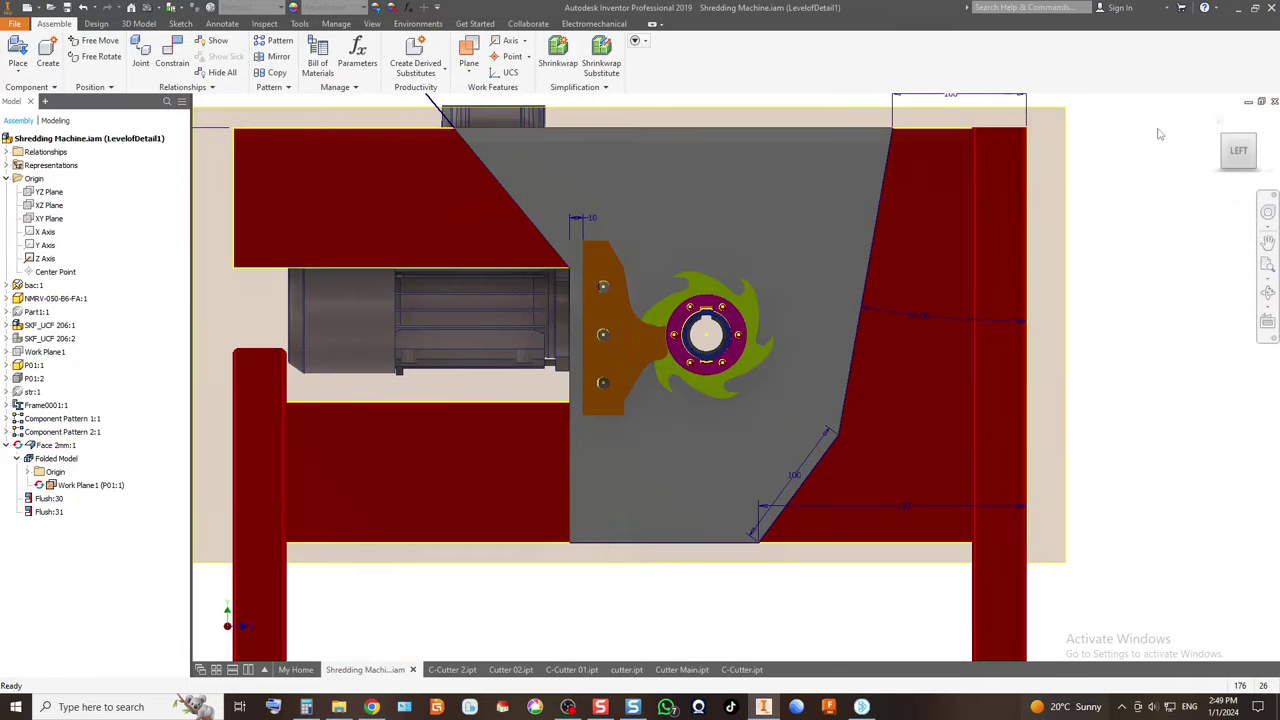
# Edit the side plate, start a sketch on its large flat face and hide the base face's sketch.
pyautogui.click(1227, 142)
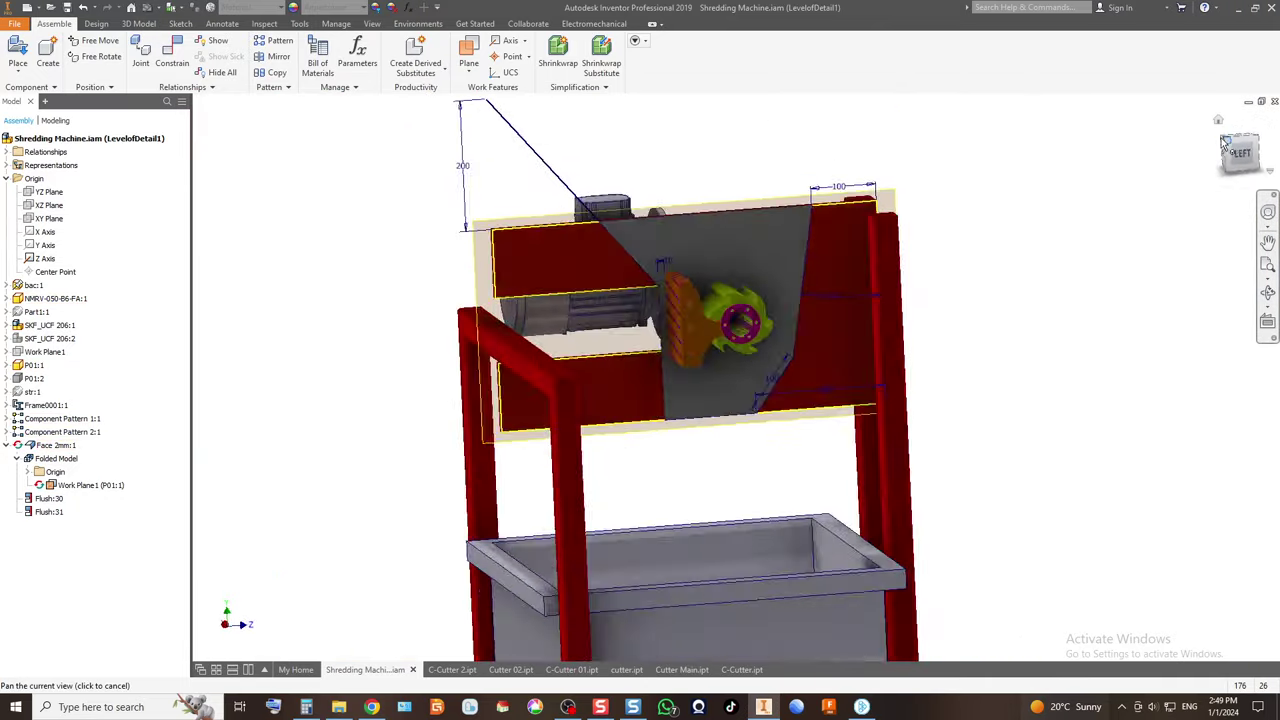
pyautogui.scroll(5, 728, 320)
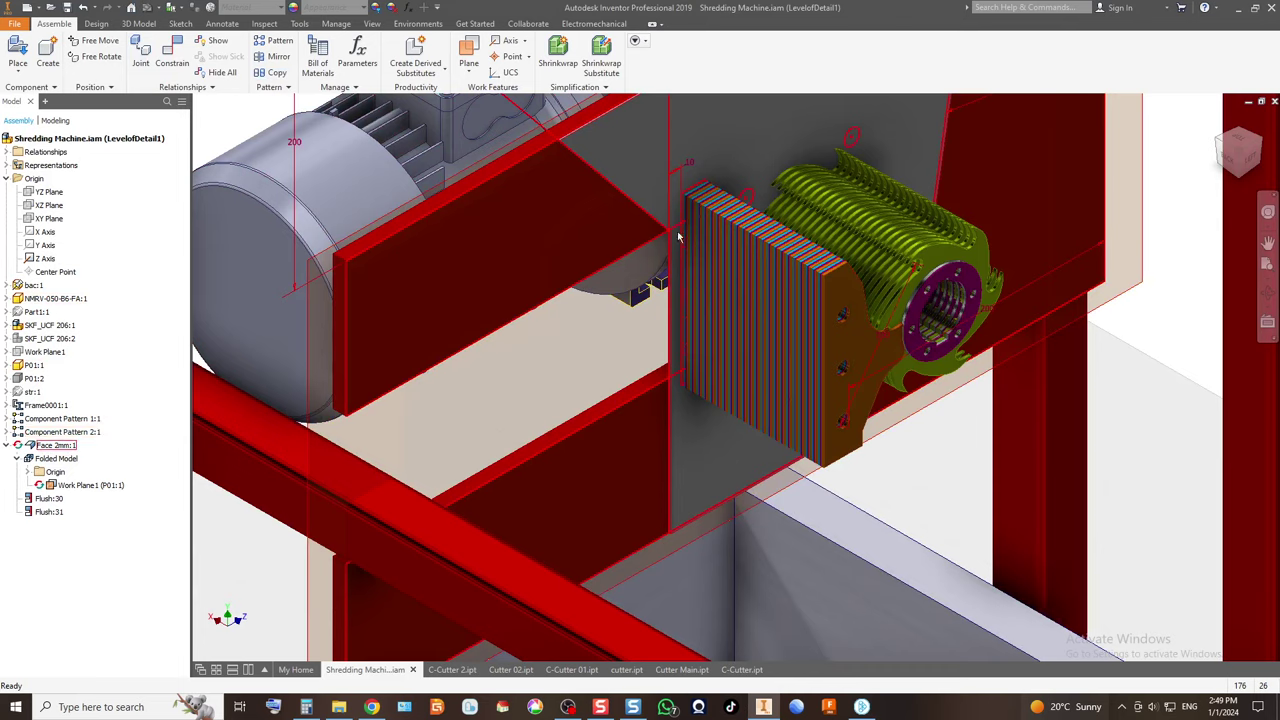
pyautogui.doubleClick(674, 183)
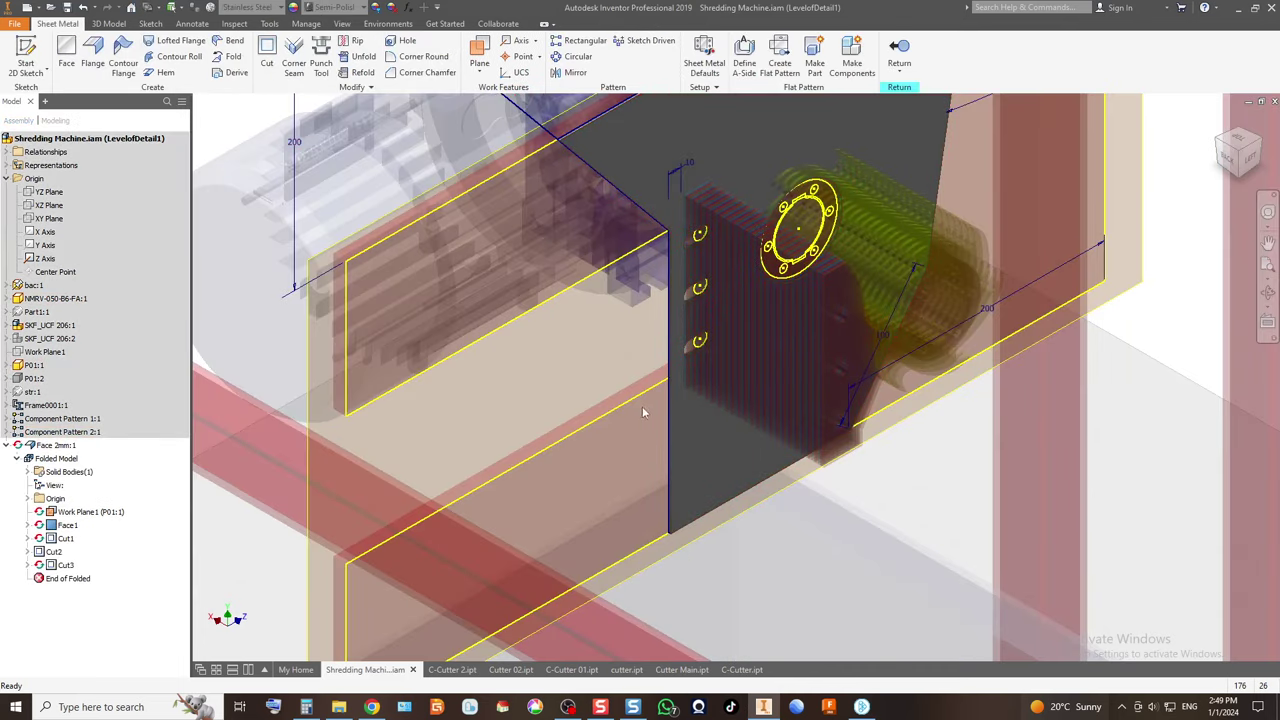
pyautogui.click(26, 55)
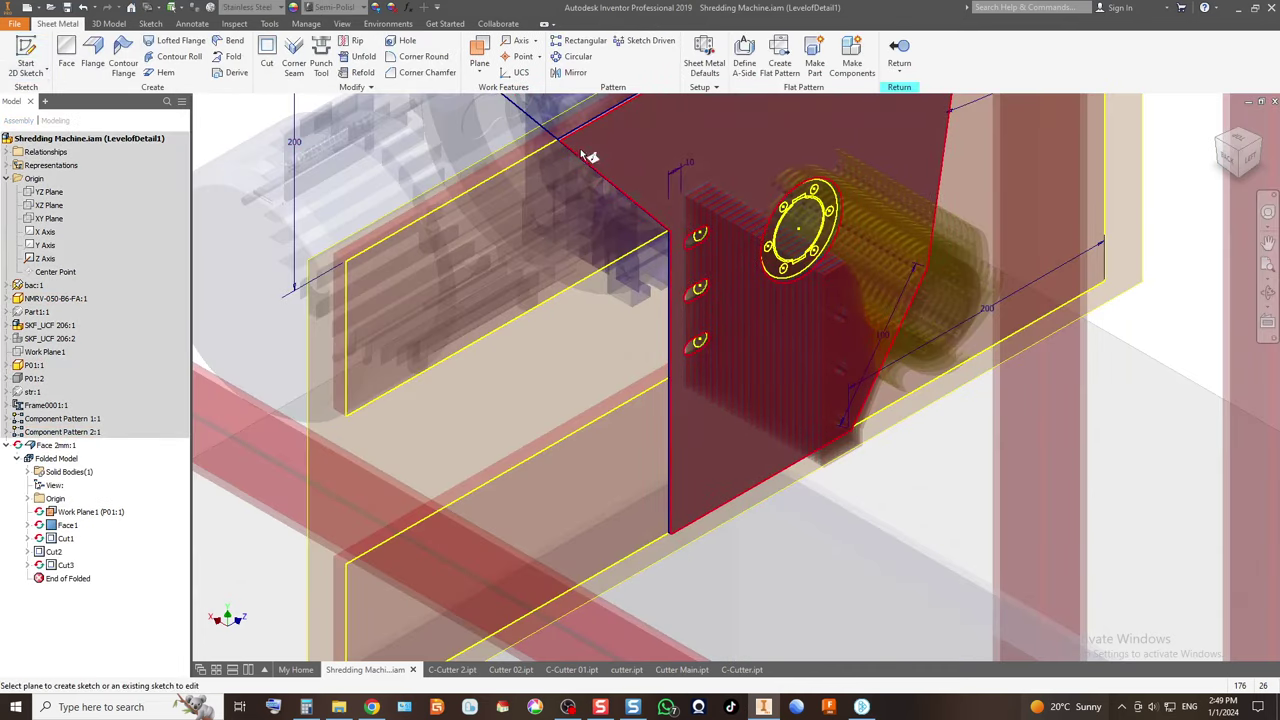
pyautogui.click(760, 470)
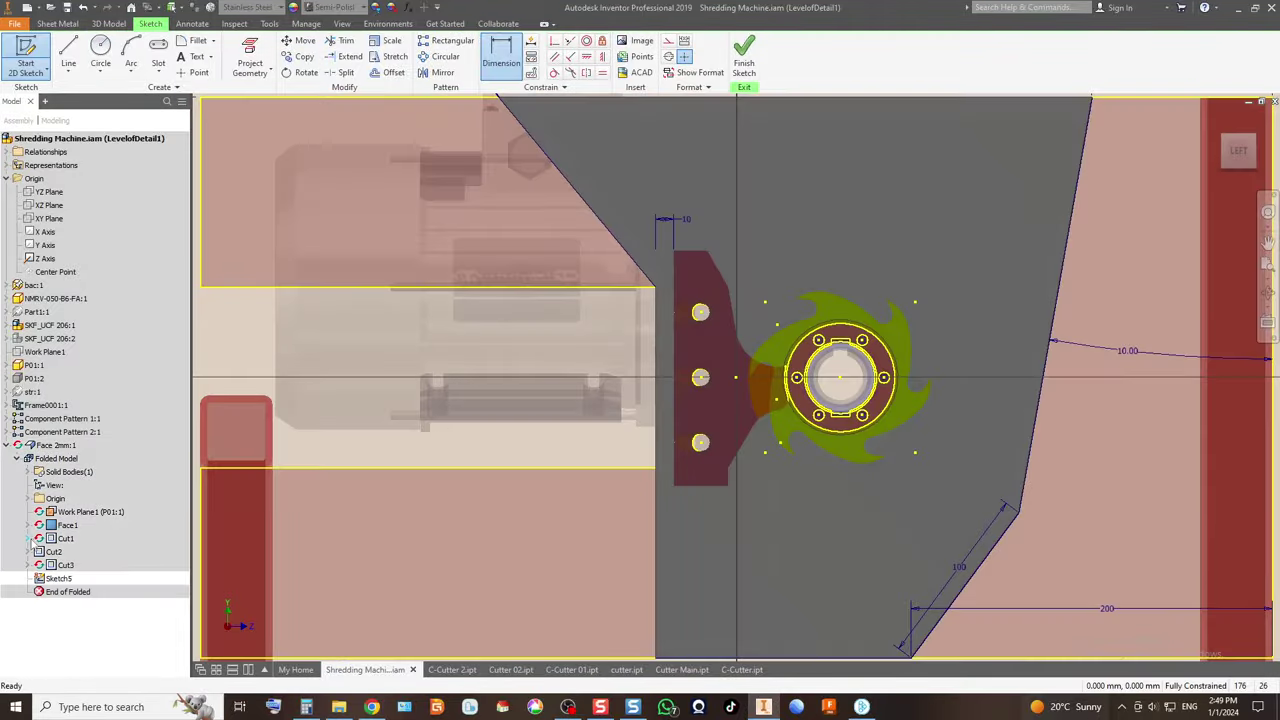
pyautogui.rightClick(70, 548)
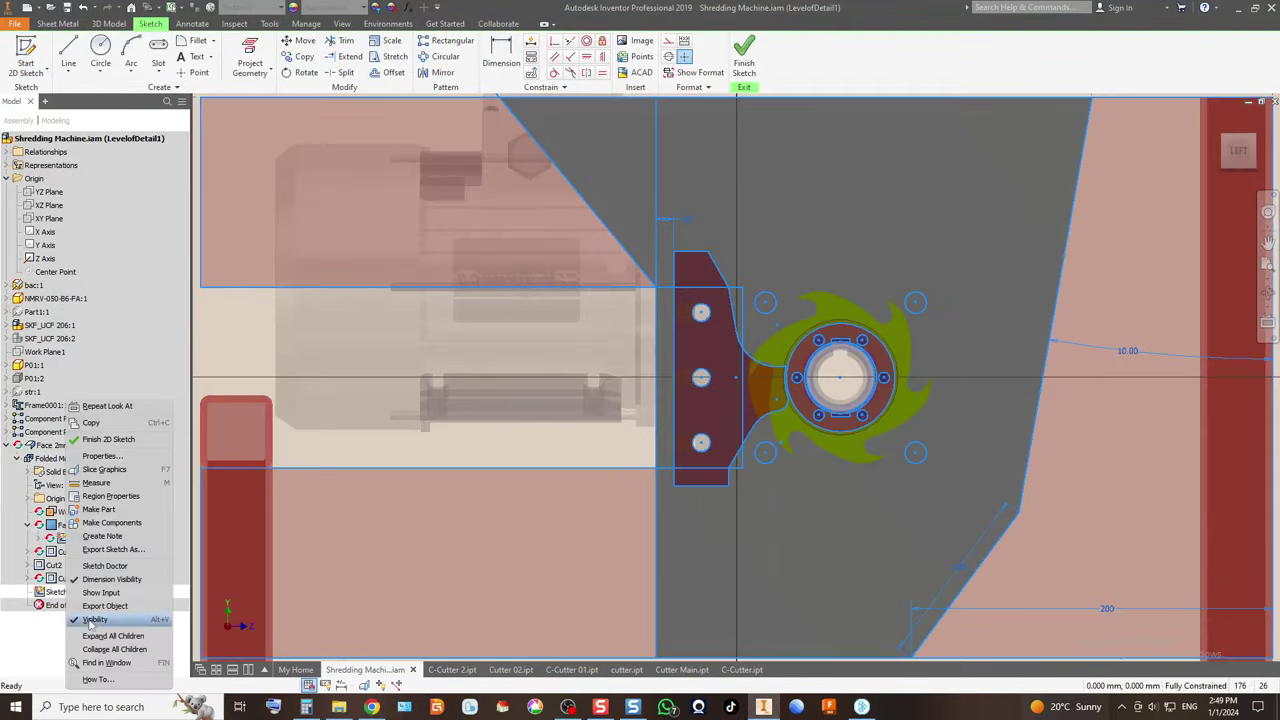
pyautogui.click(105, 612)
pyautogui.scroll(3, 718, 366)
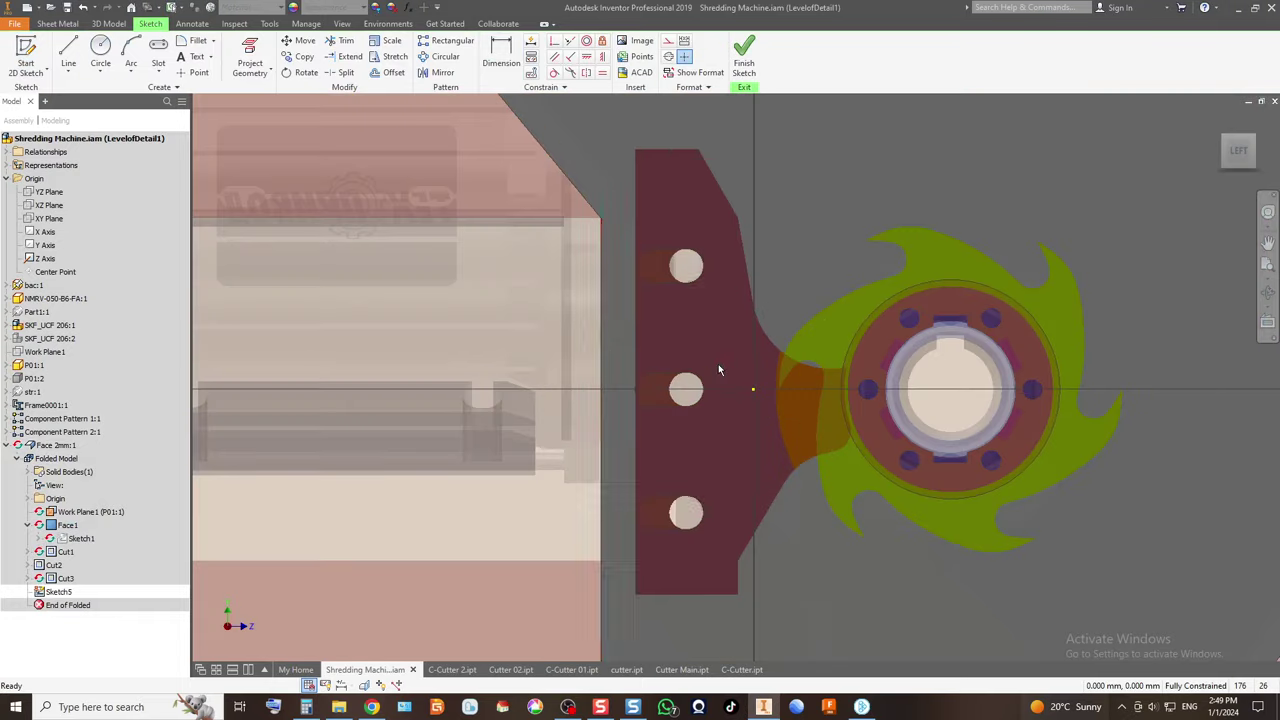
# Project the red motor plate's face outlines and draw a narrow rectangle along the side plate's vertical edge, inside the motor opening's height.
pyautogui.click(250, 60)
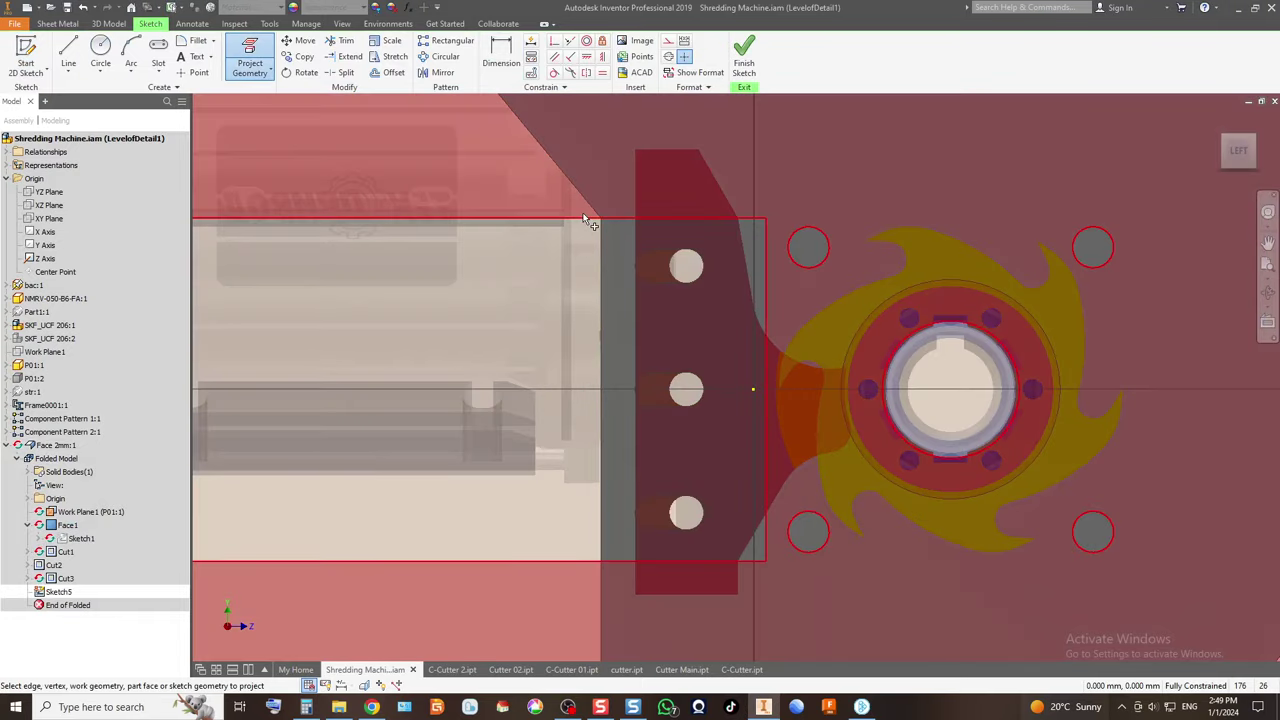
pyautogui.click(588, 220)
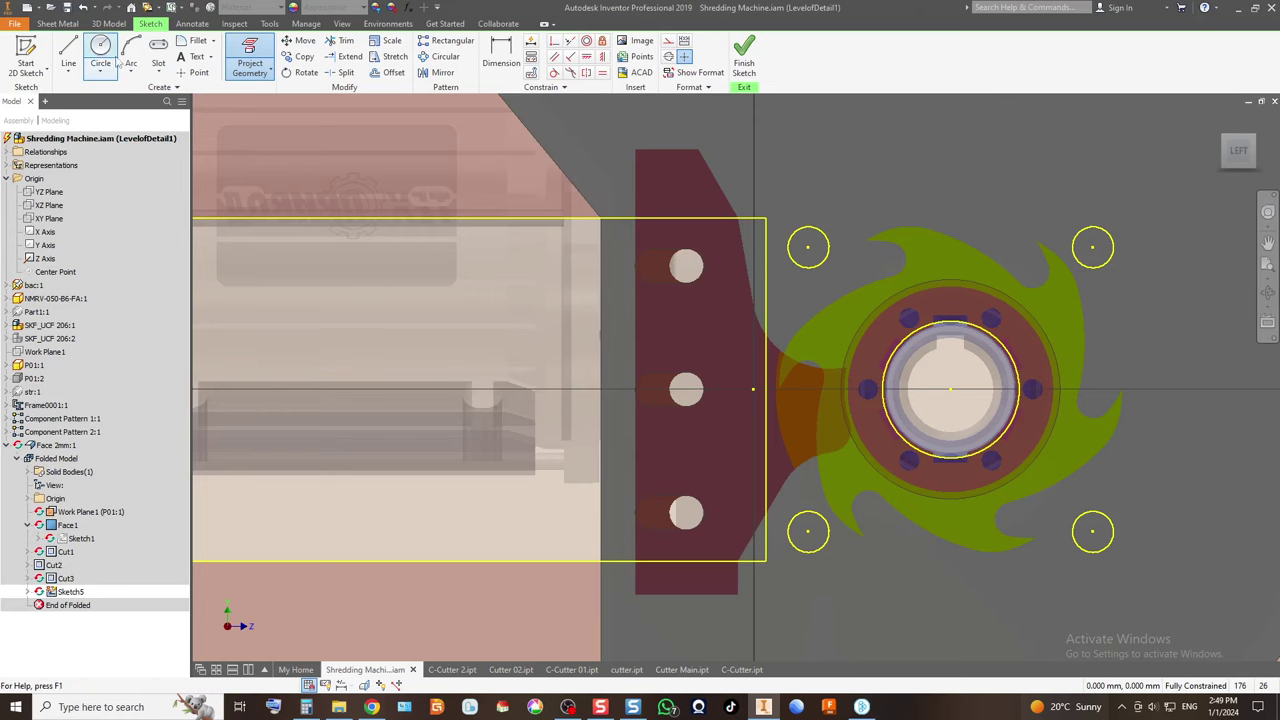
pyautogui.click(158, 70)
pyautogui.click(190, 100)
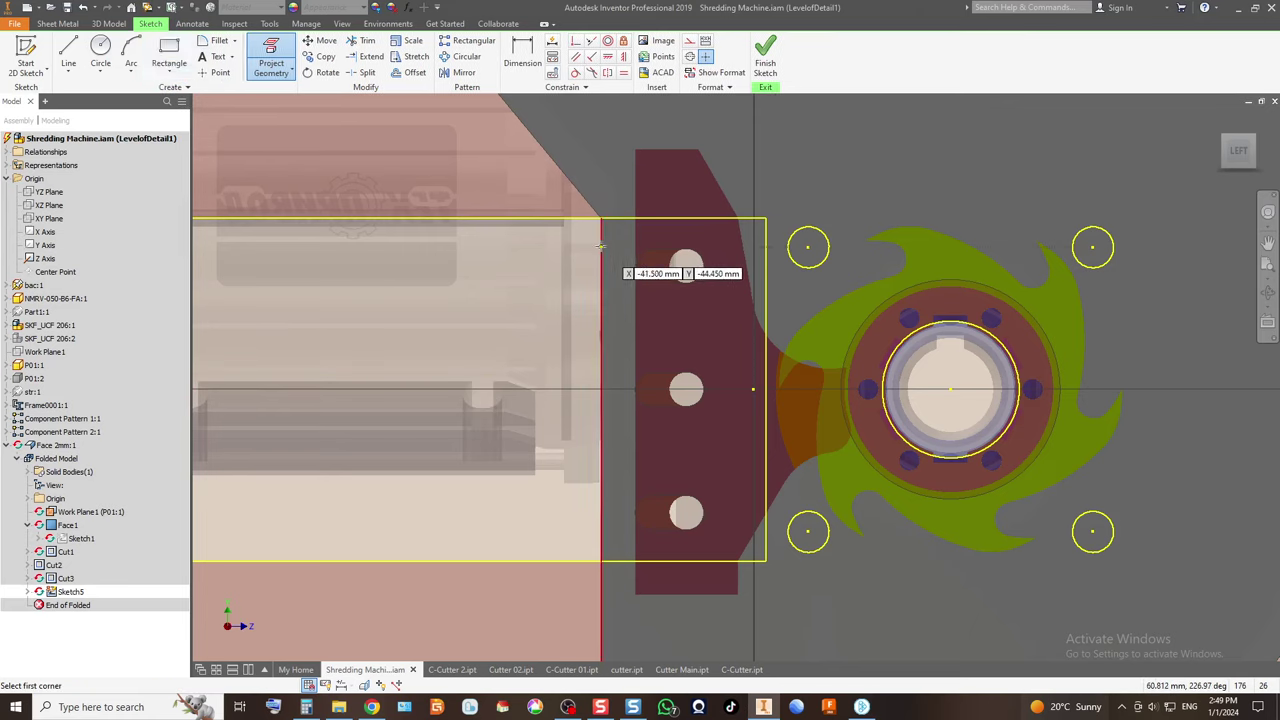
pyautogui.click(601, 230)
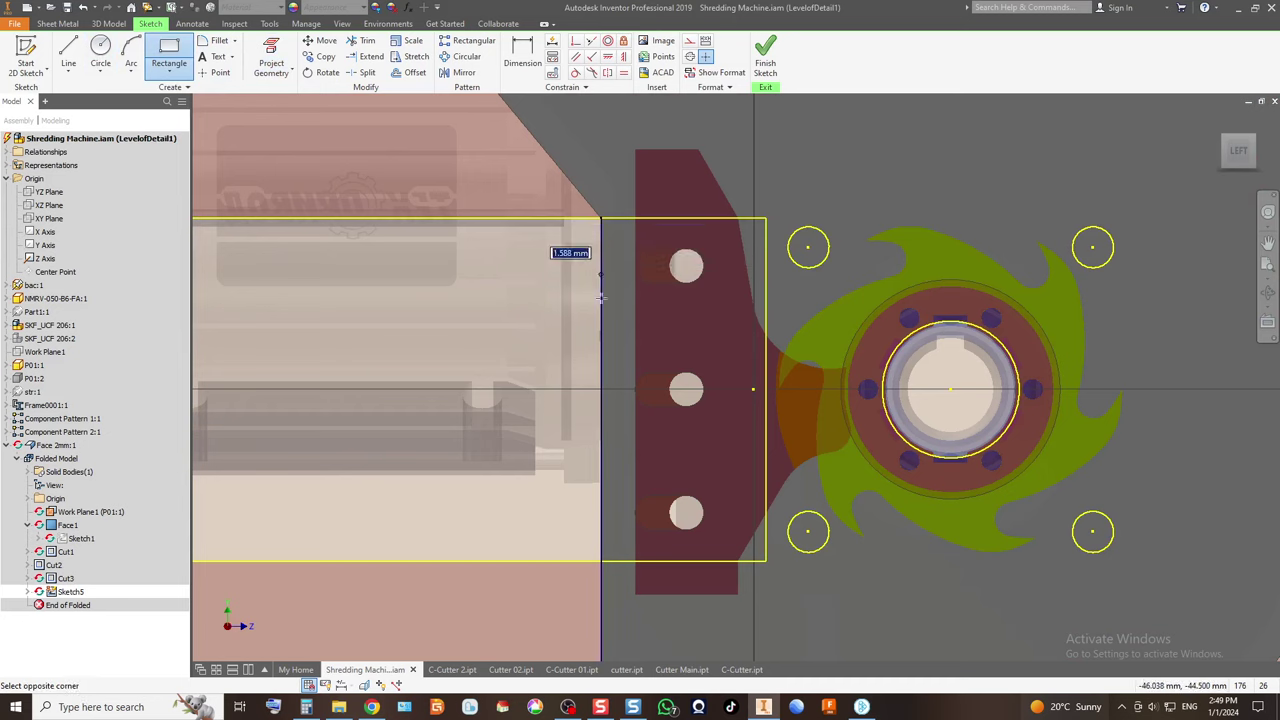
pyautogui.click(575, 556)
# Dimension the rectangle's width to 2 mm.
pyautogui.scroll(-5, 541, 175)
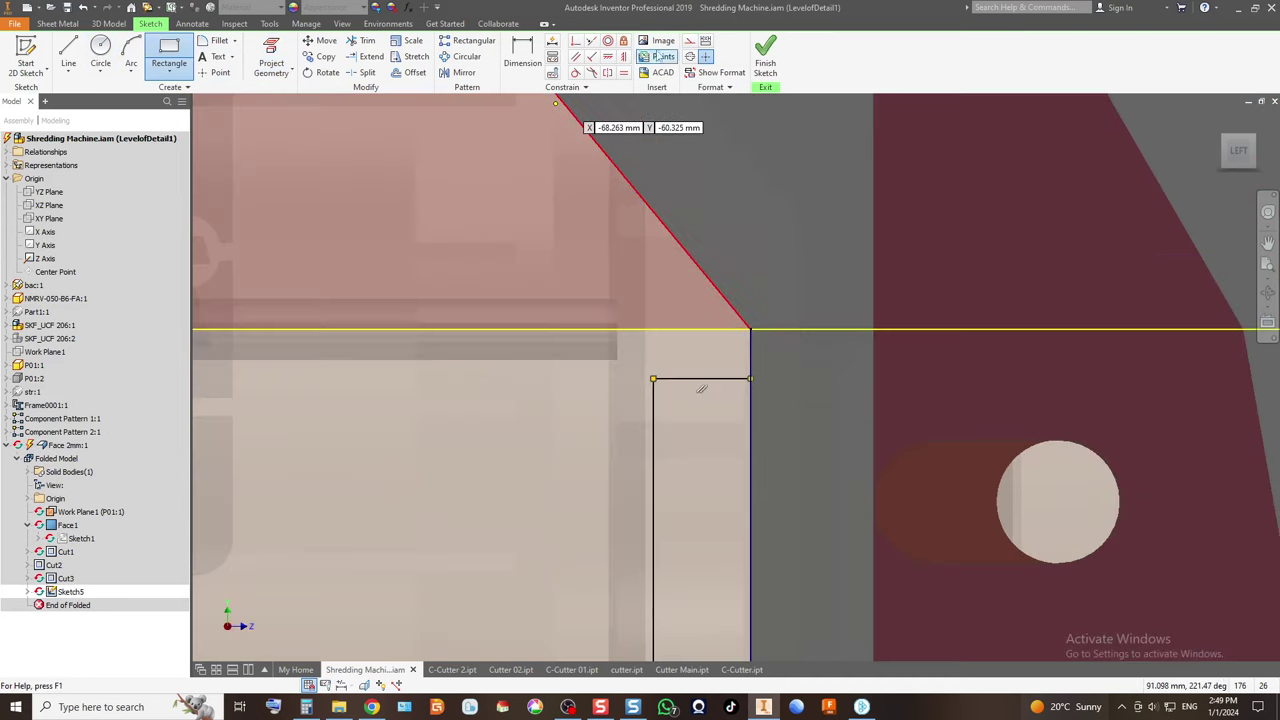
pyautogui.click(522, 55)
pyautogui.click(653, 447)
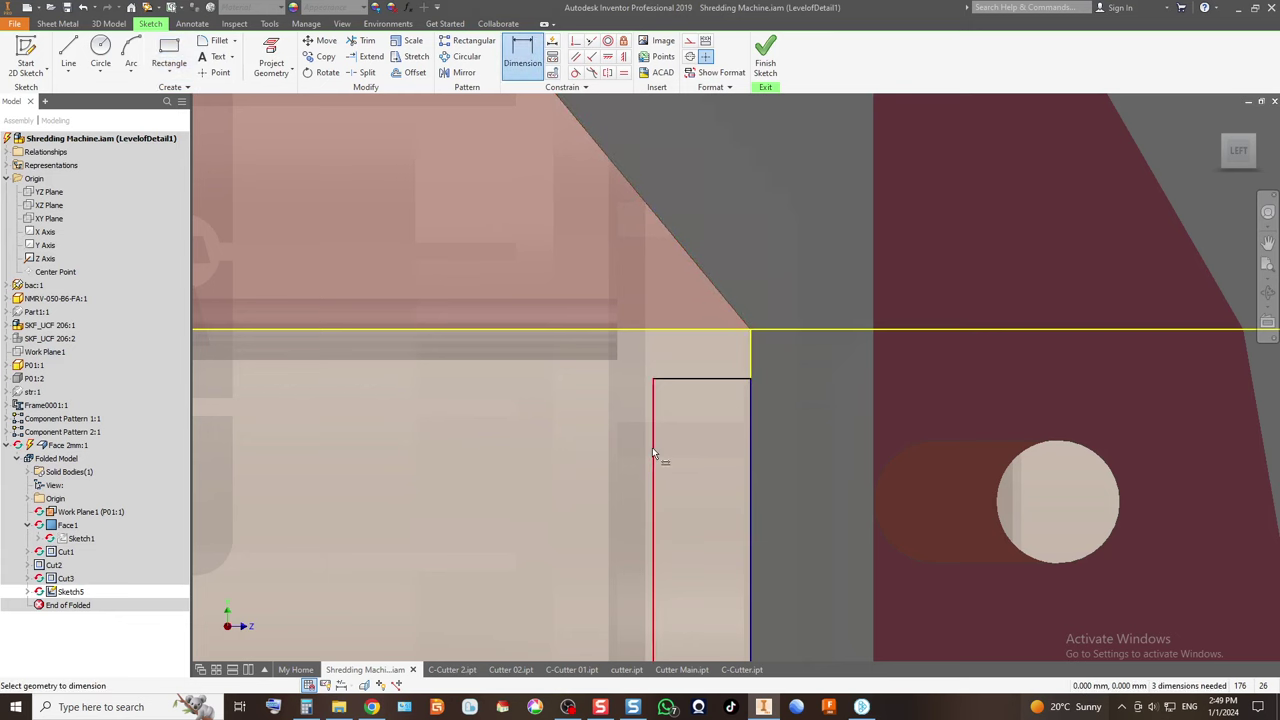
pyautogui.click(749, 447)
pyautogui.click(722, 447)
pyautogui.write('3')
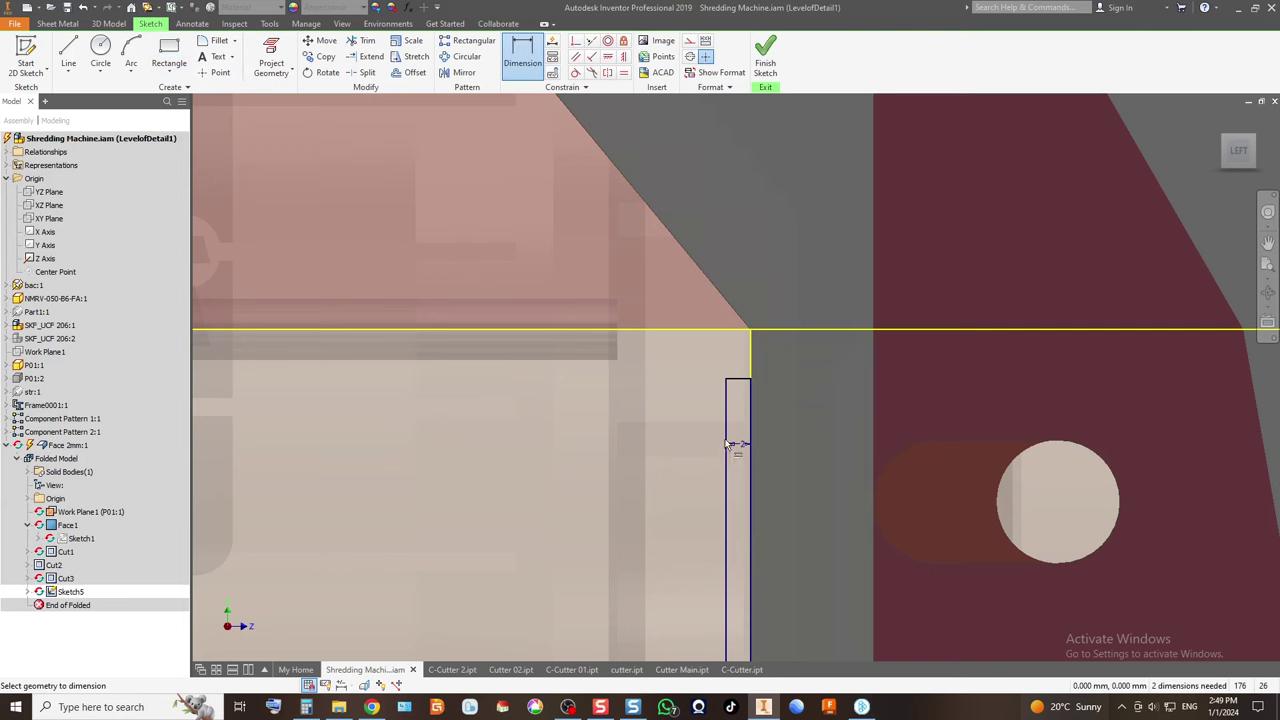
# Dimension the gap between the rectangle's upper edge and the motor opening's upper edge to 1 mm.
pyautogui.click(740, 376)
pyautogui.click(737, 331)
pyautogui.click(711, 346)
pyautogui.write('1')
pyautogui.press('Return')
pyautogui.scroll(4, 711, 346)
pyautogui.scroll(-5, 607, 516)
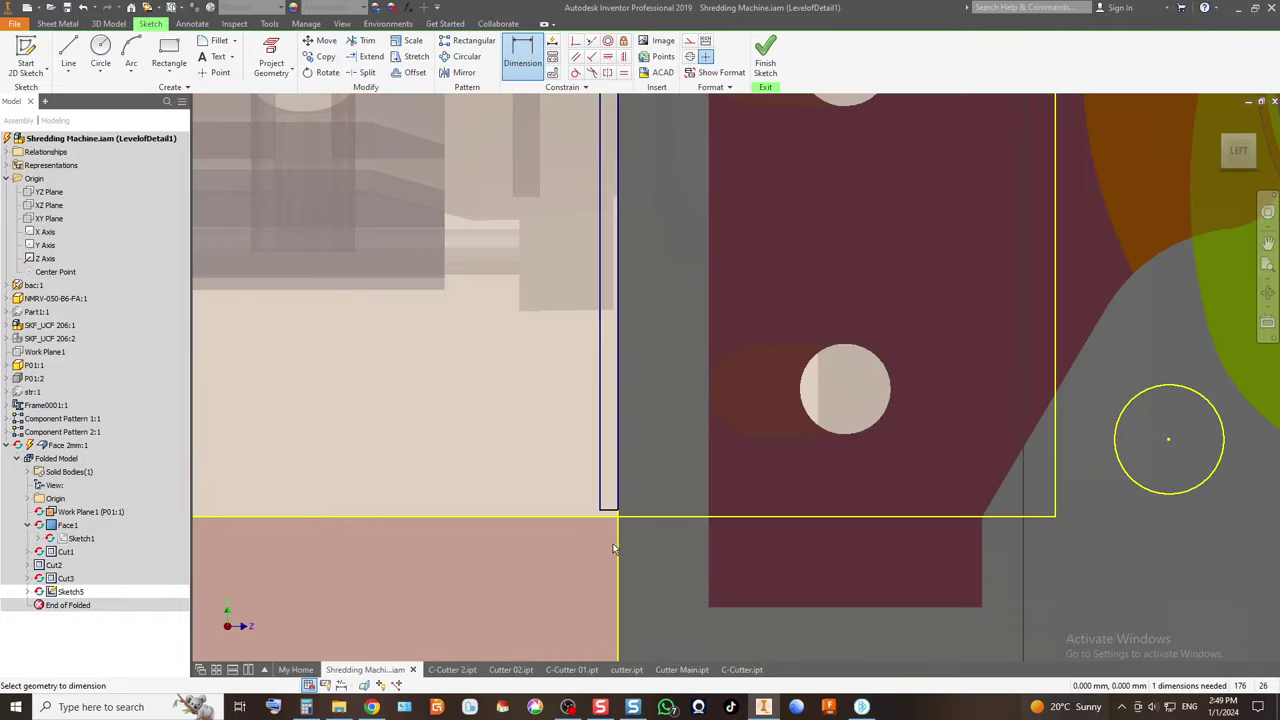
# Dimension the gap between the rectangle's lower edge and the motor opening's lower edge to 1 mm and finish the sketch.
pyautogui.click(612, 509)
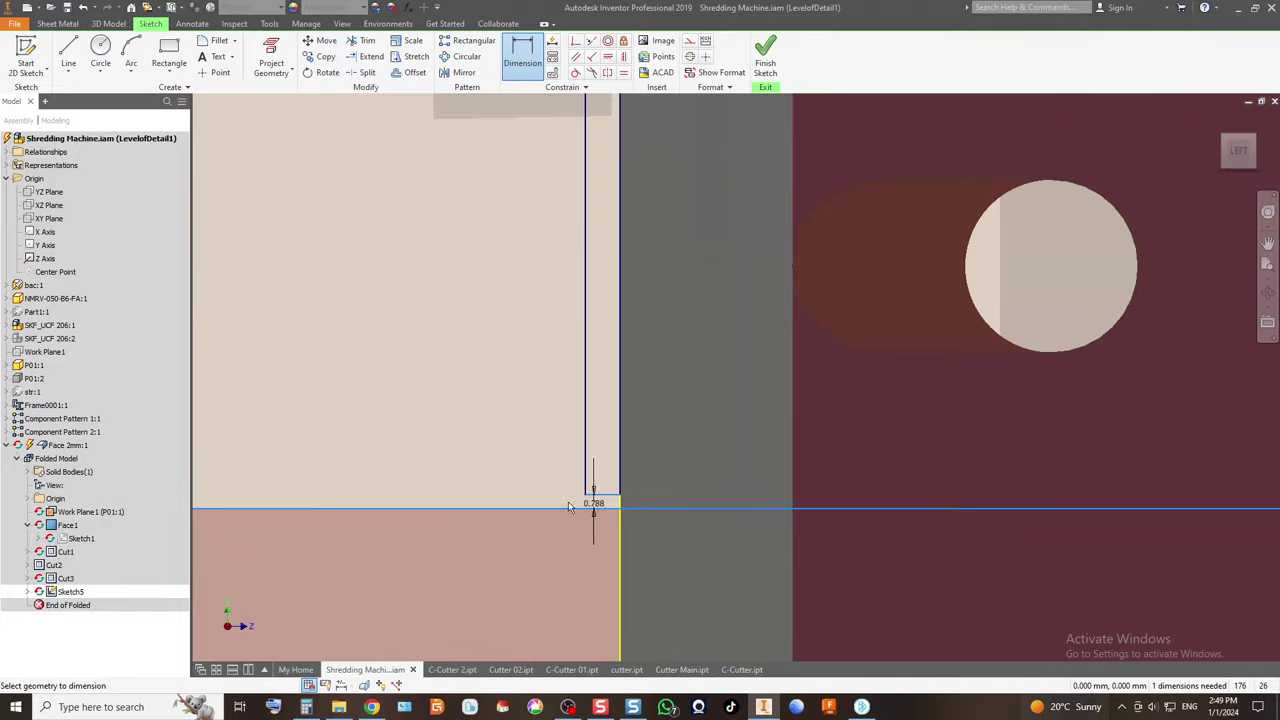
pyautogui.click(524, 472)
pyautogui.press('Return')
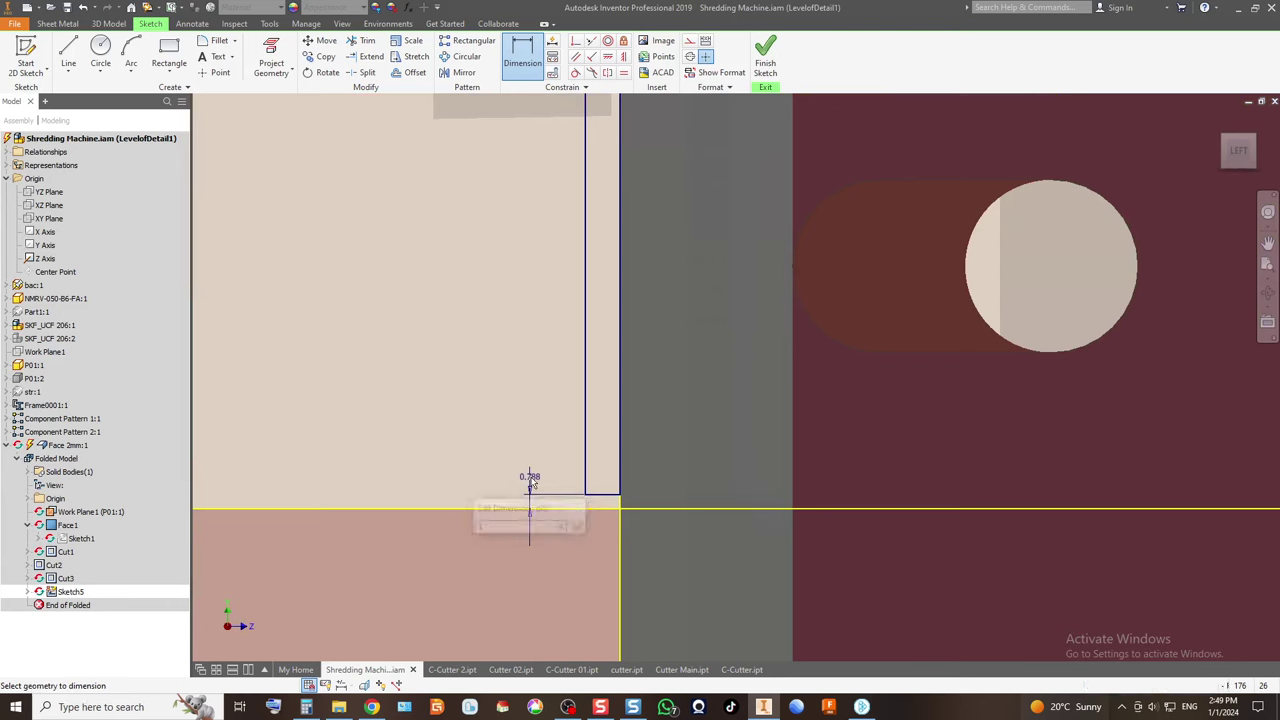
pyautogui.scroll(3, 529, 486)
pyautogui.click(765, 55)
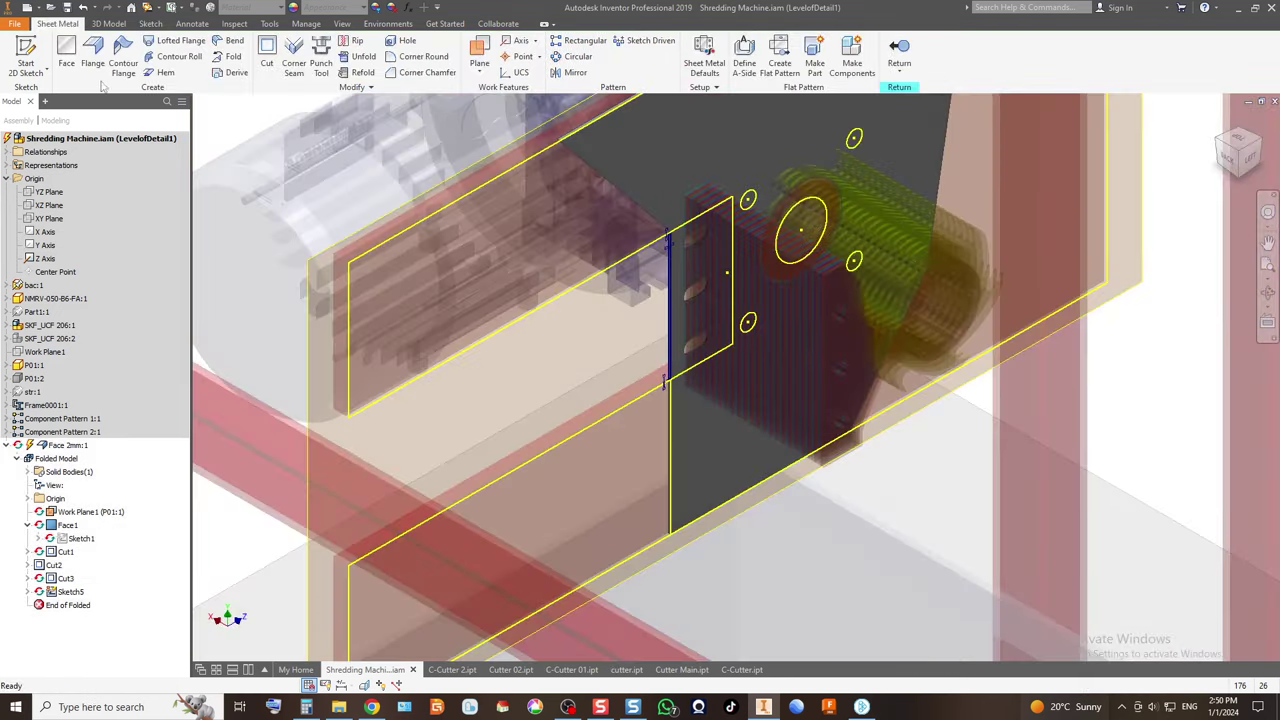
# Create a sheet metal face from the narrow rectangle, offset to the side that matches the side plate's thickness.
pyautogui.click(66, 55)
pyautogui.scroll(-3, 655, 250)
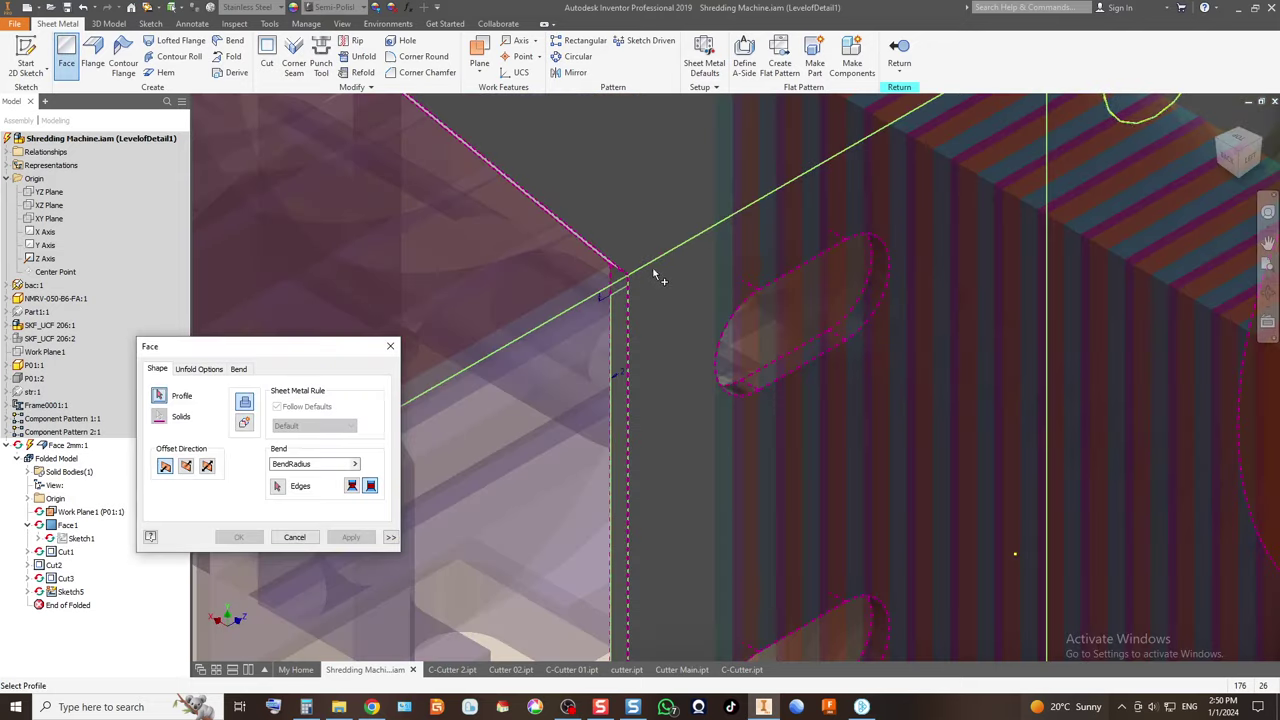
pyautogui.click(619, 310)
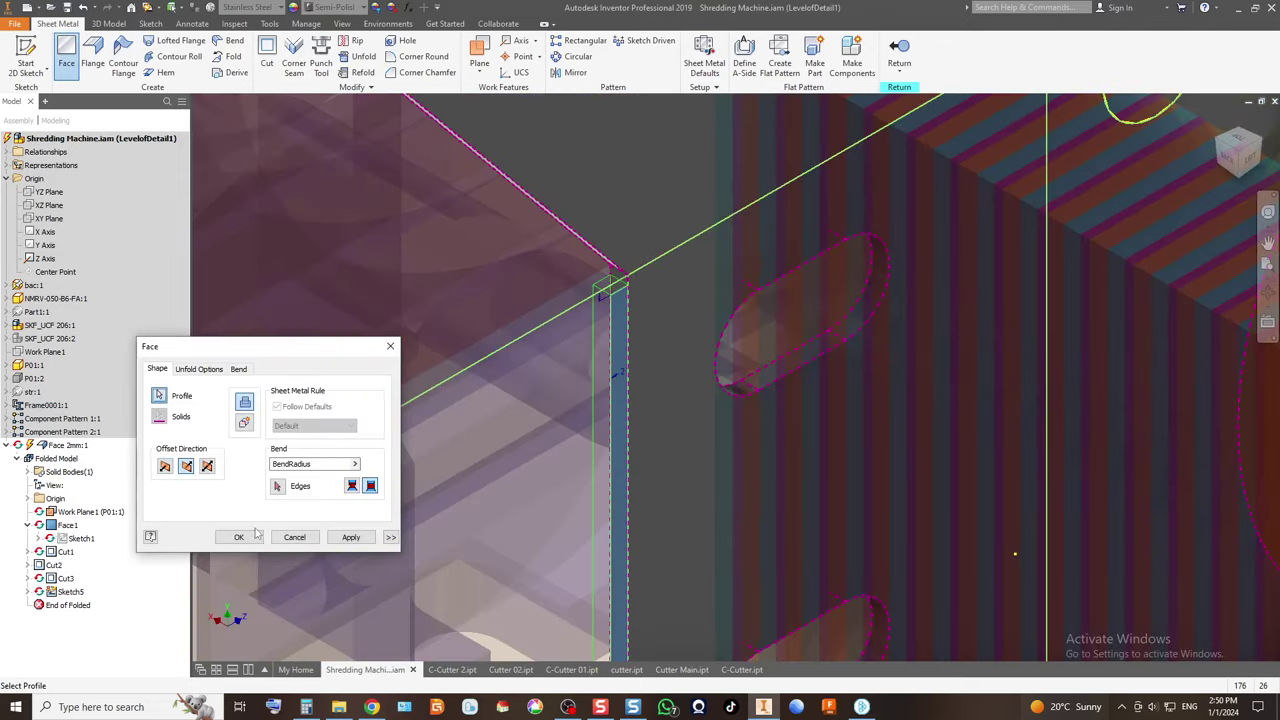
pyautogui.click(254, 536)
pyautogui.scroll(6, 540, 355)
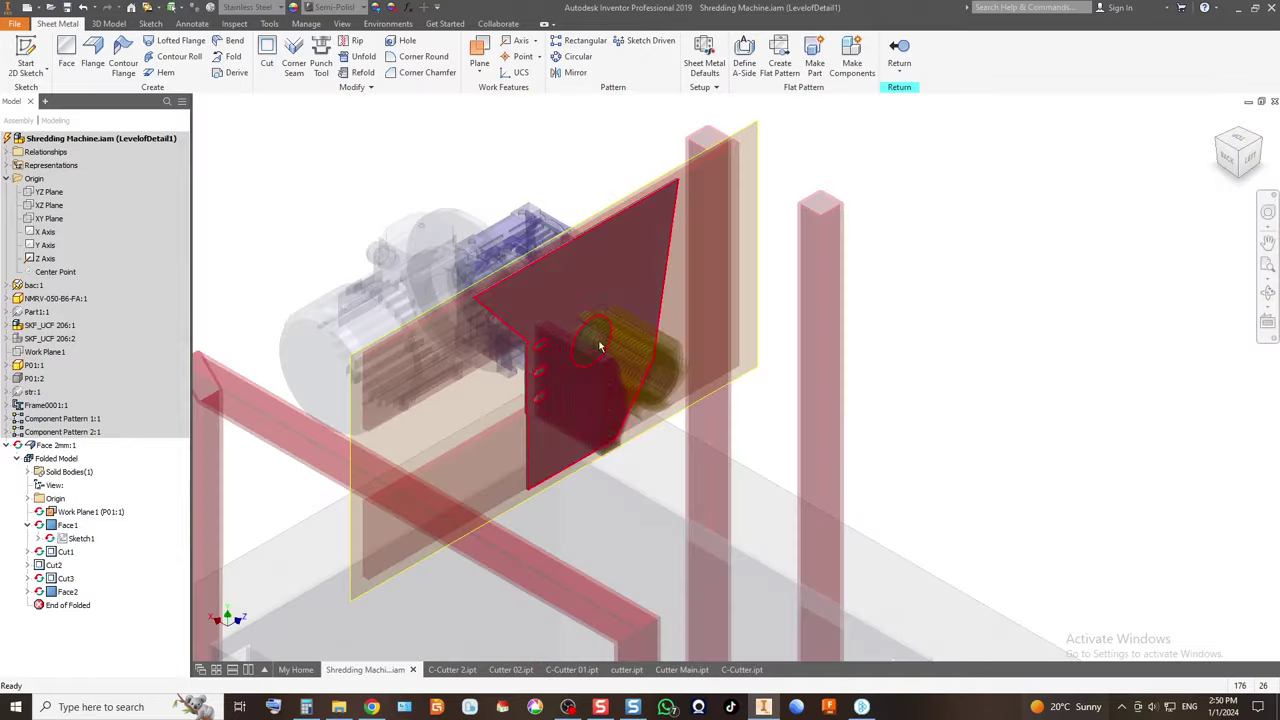
# Add a 20 mm flange at 90 degrees along the outer edge of the narrow tab at the motor opening.
pyautogui.scroll(-3, 662, 230)
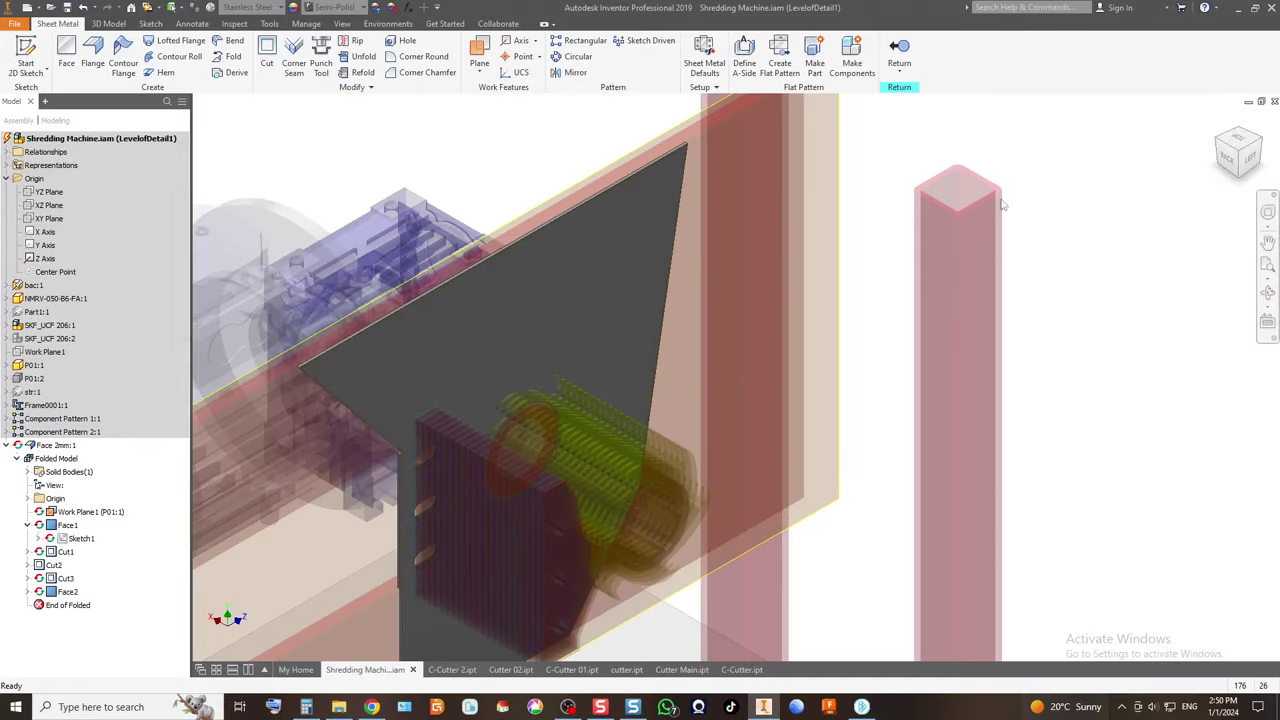
pyautogui.click(1260, 147)
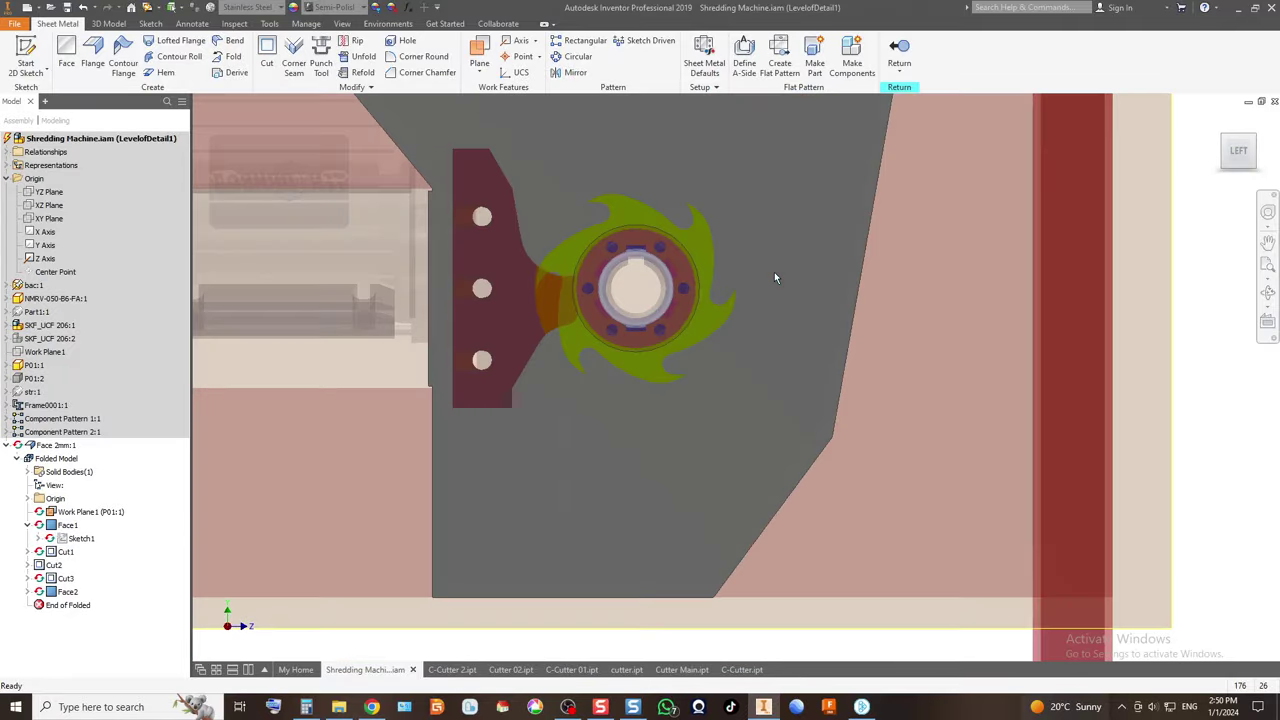
pyautogui.scroll(3, 774, 278)
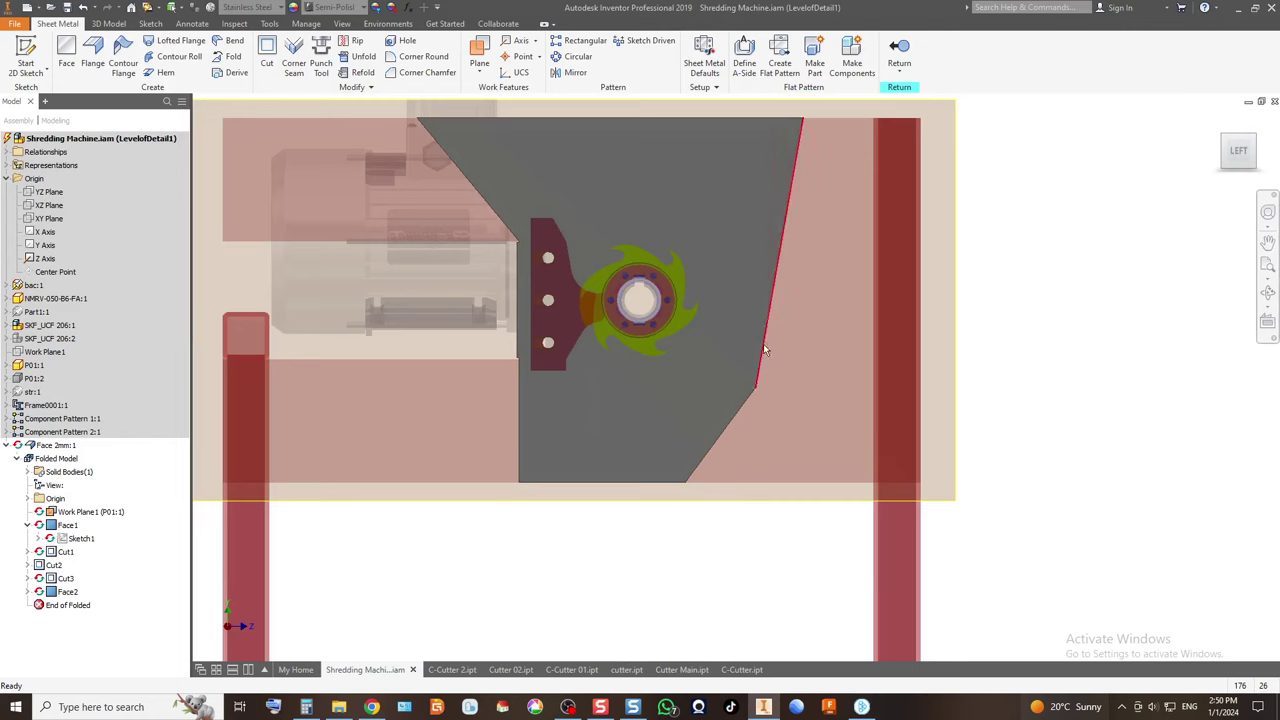
pyautogui.scroll(2, 709, 326)
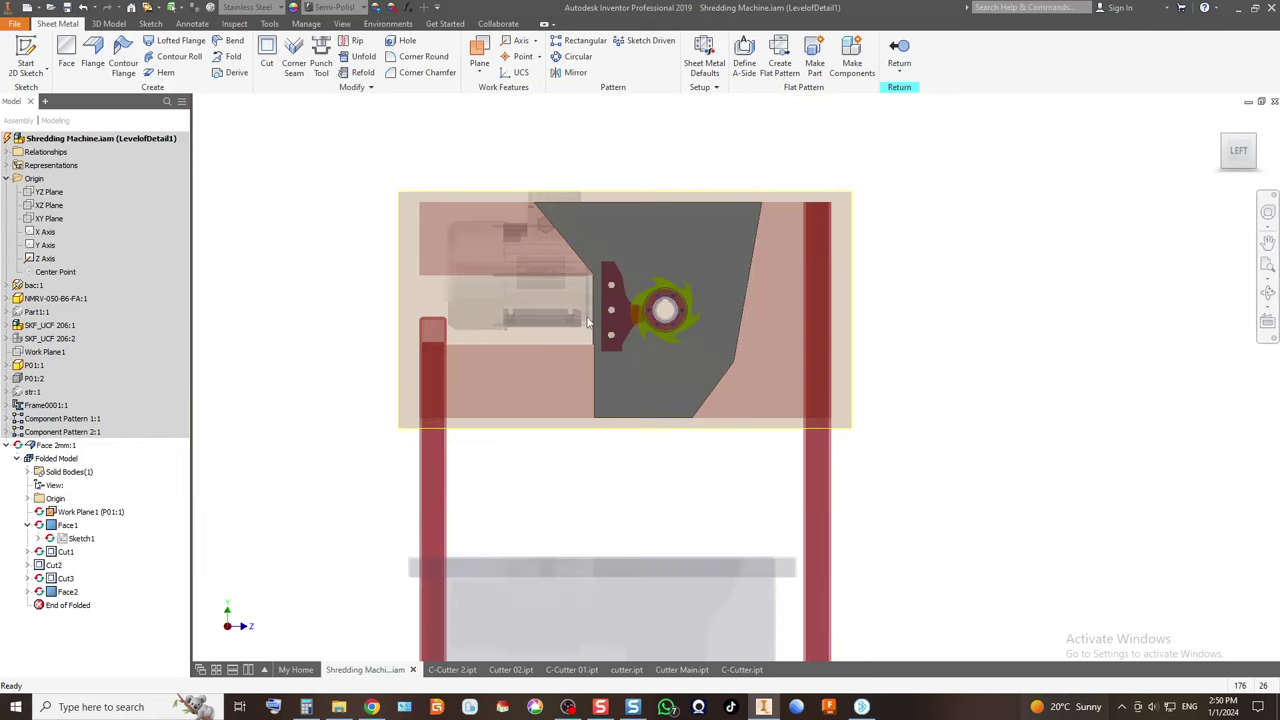
pyautogui.click(1226, 143)
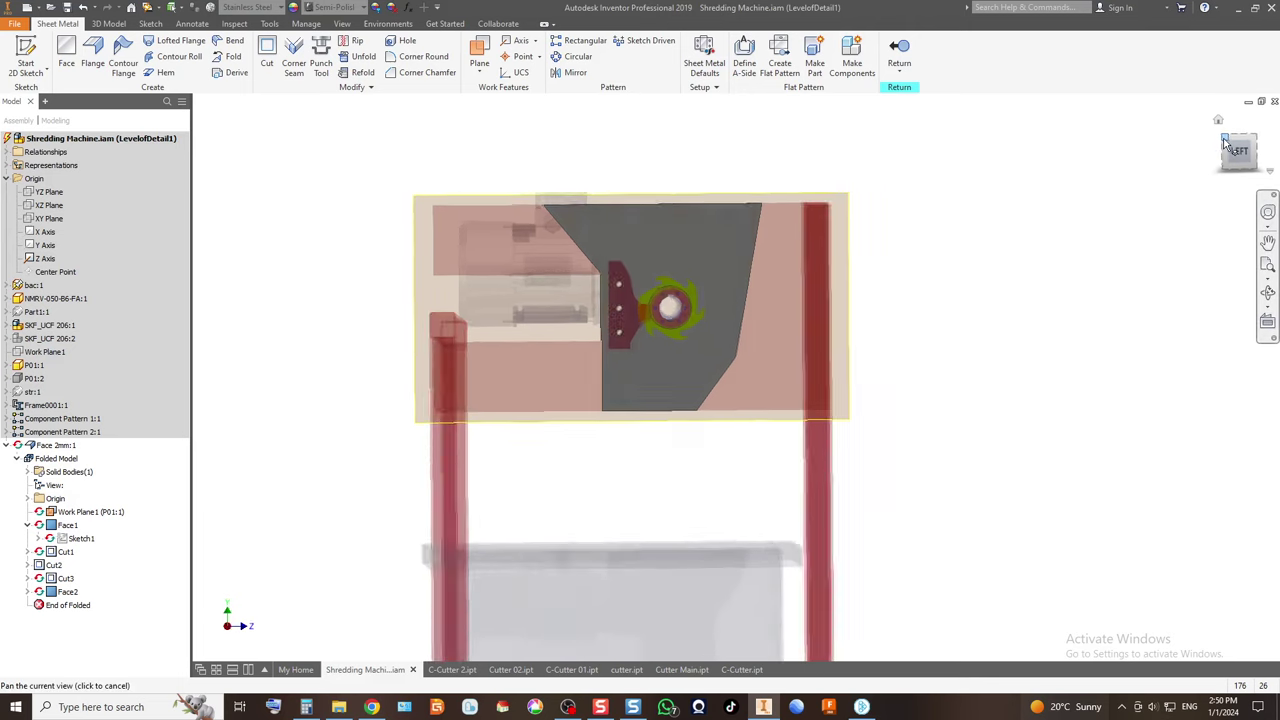
pyautogui.scroll(-5, 705, 305)
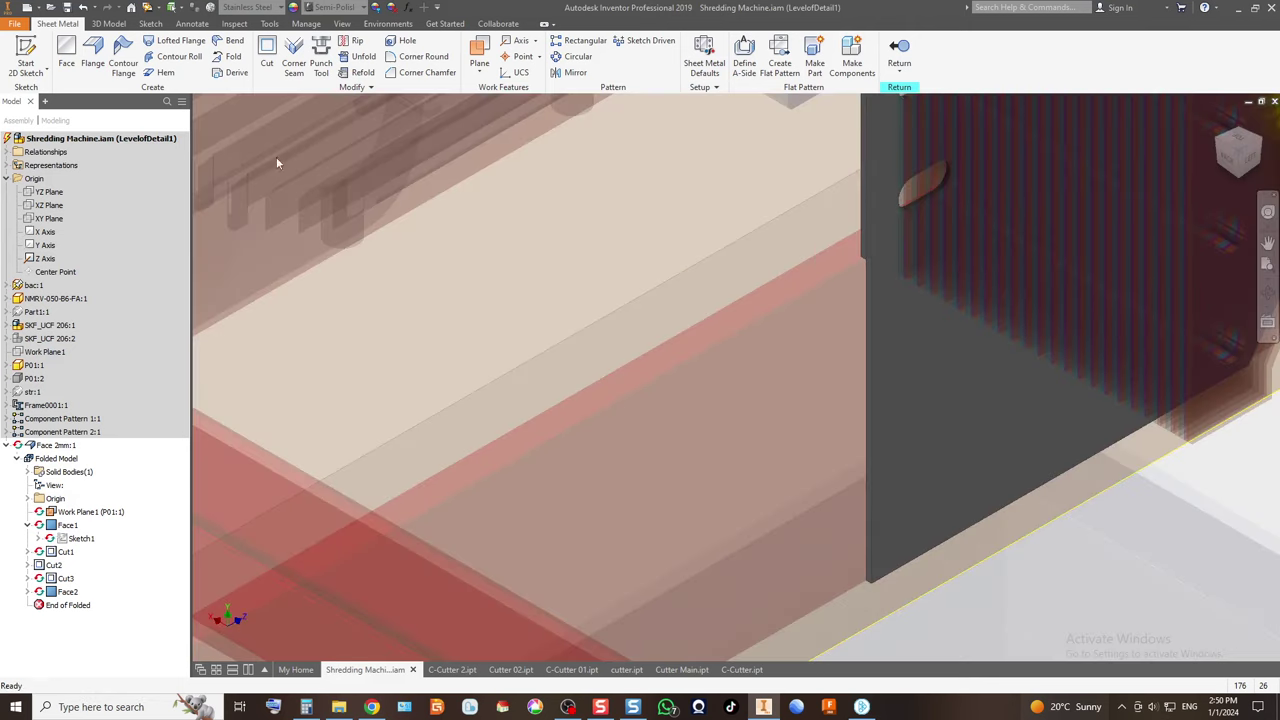
pyautogui.click(92, 55)
pyautogui.click(861, 220)
pyautogui.scroll(5, 709, 306)
pyautogui.click(332, 421)
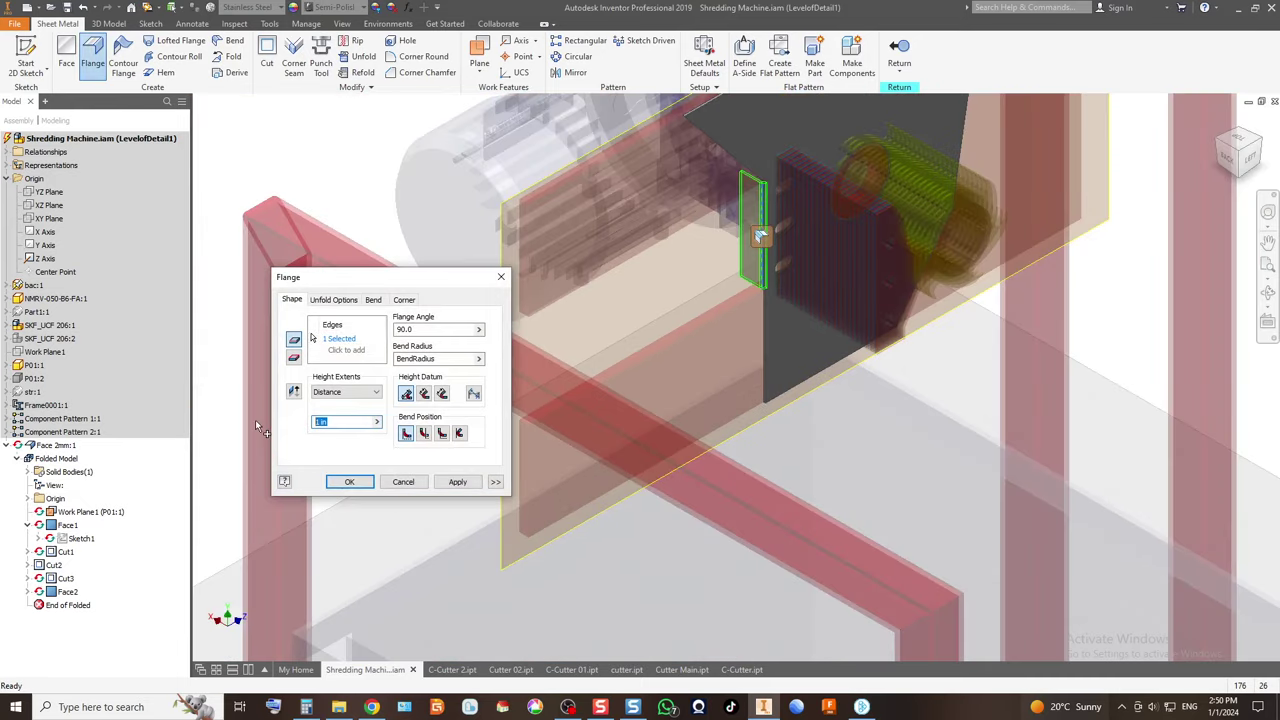
pyautogui.write('20')
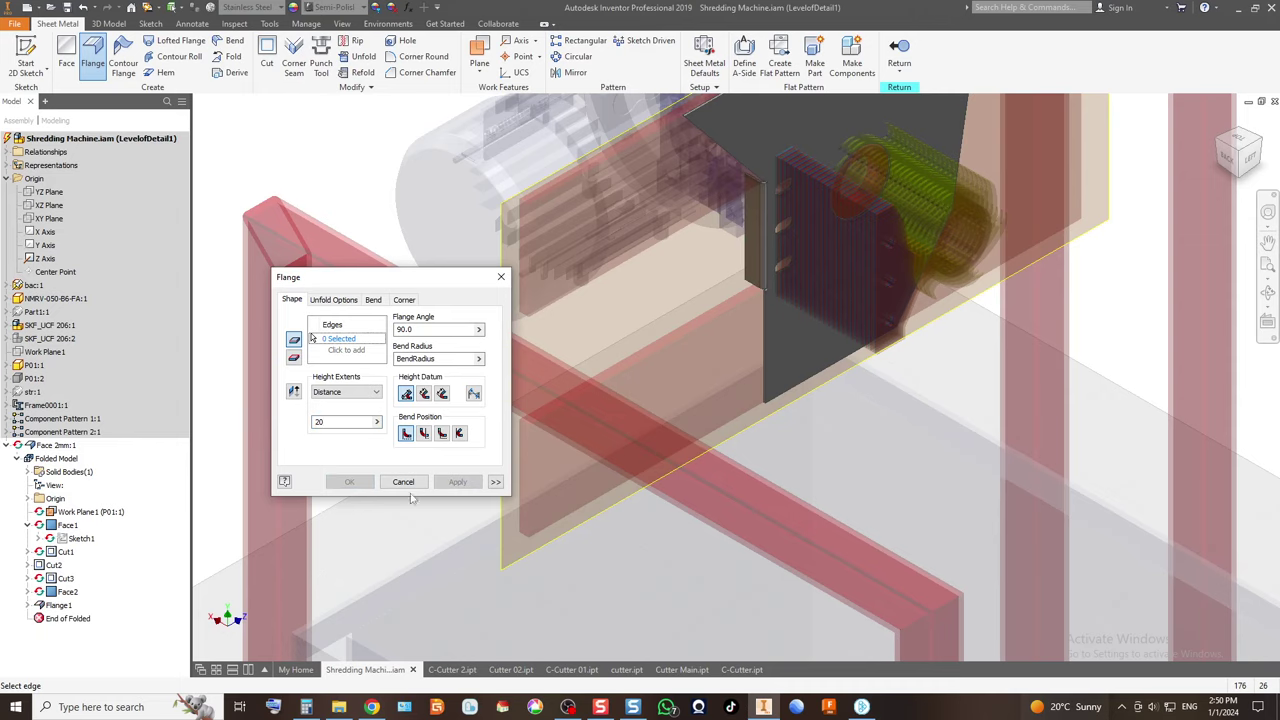
pyautogui.press('Return')
# Round the flange's upper and lower outer corners with a 0.25 in radius.
pyautogui.scroll(5, 737, 220)
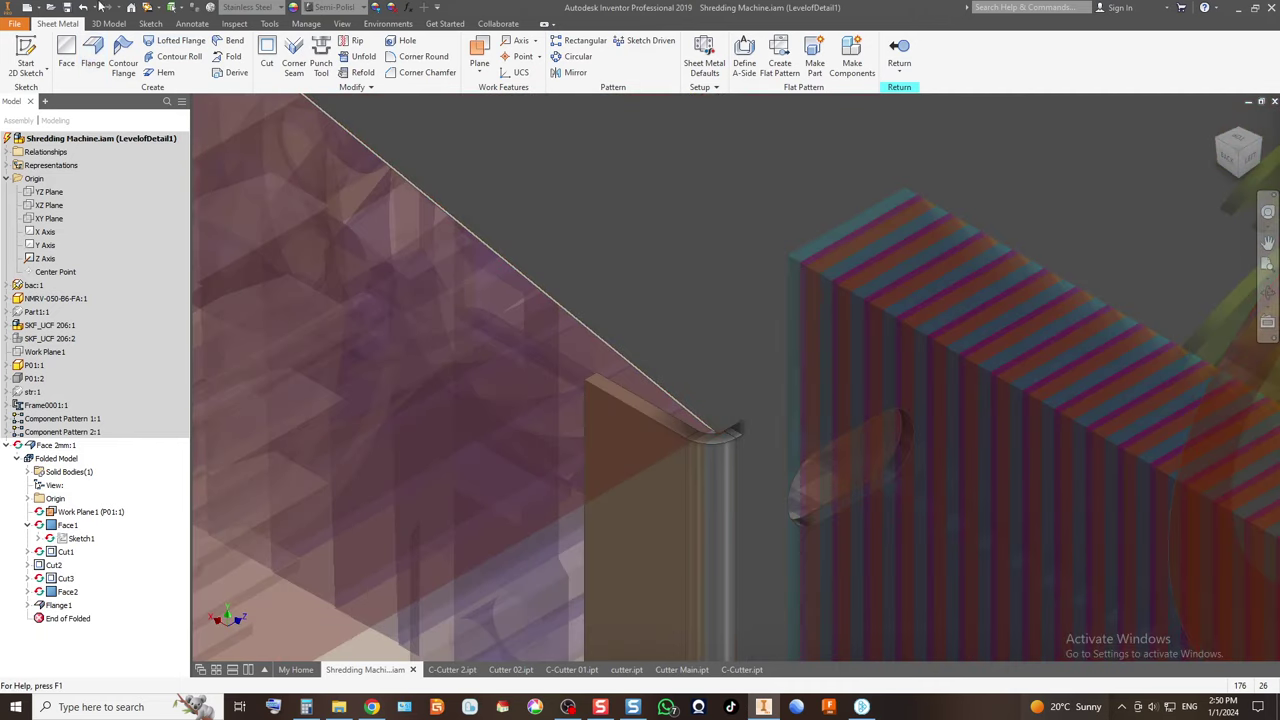
pyautogui.click(420, 56)
pyautogui.click(594, 380)
pyautogui.scroll(-5, 562, 496)
pyautogui.scroll(5, 567, 409)
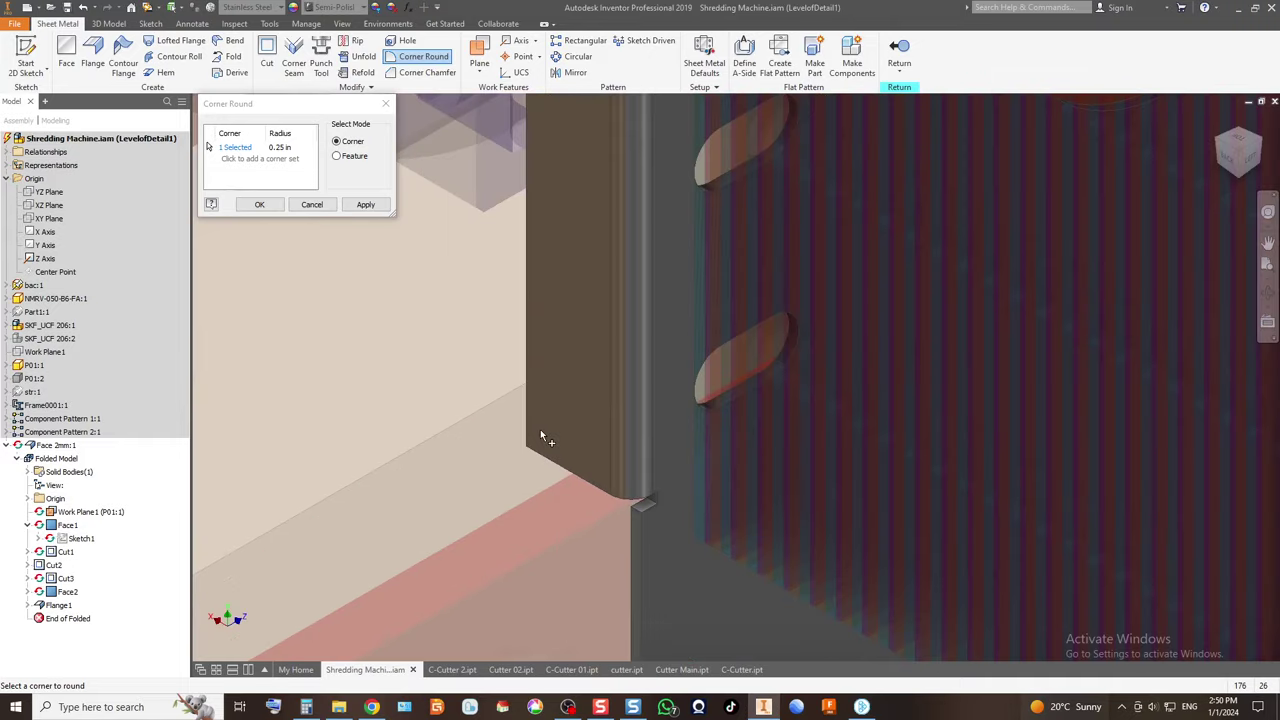
pyautogui.click(260, 205)
pyautogui.scroll(-5, 464, 470)
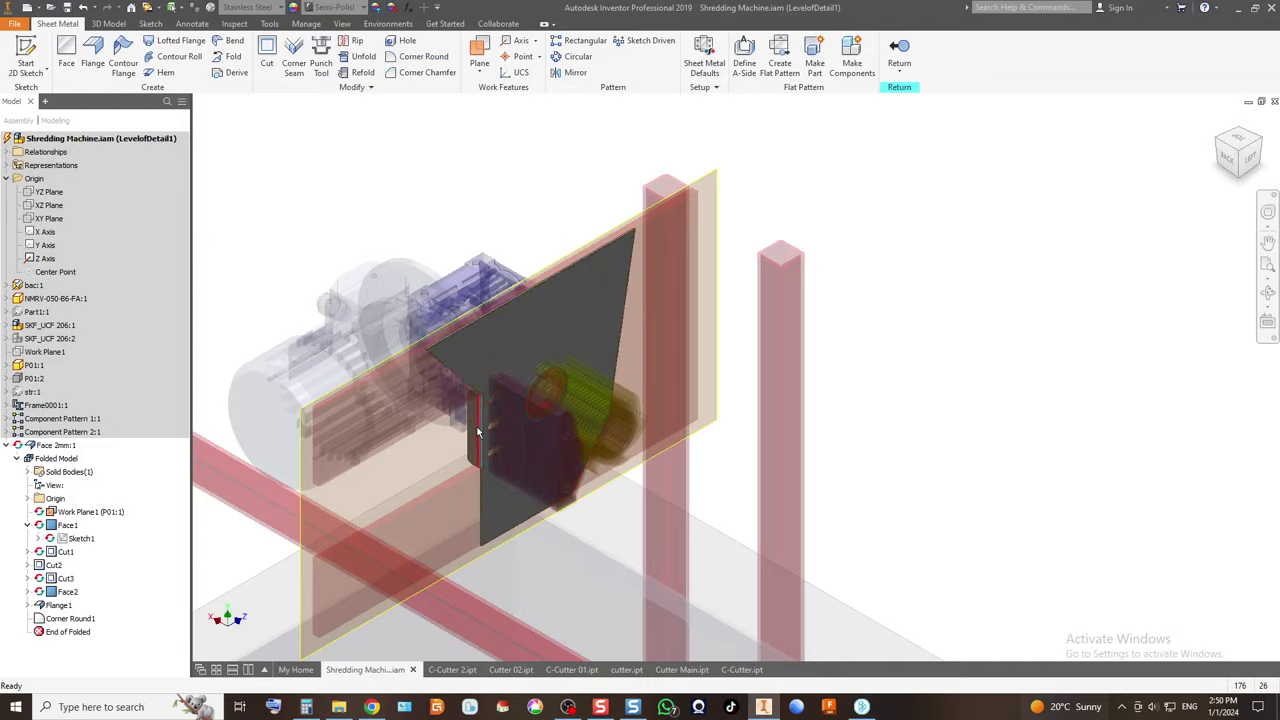
# Finish editing the side plate and return to the shredding machine assembly.
pyautogui.scroll(5, 478, 432)
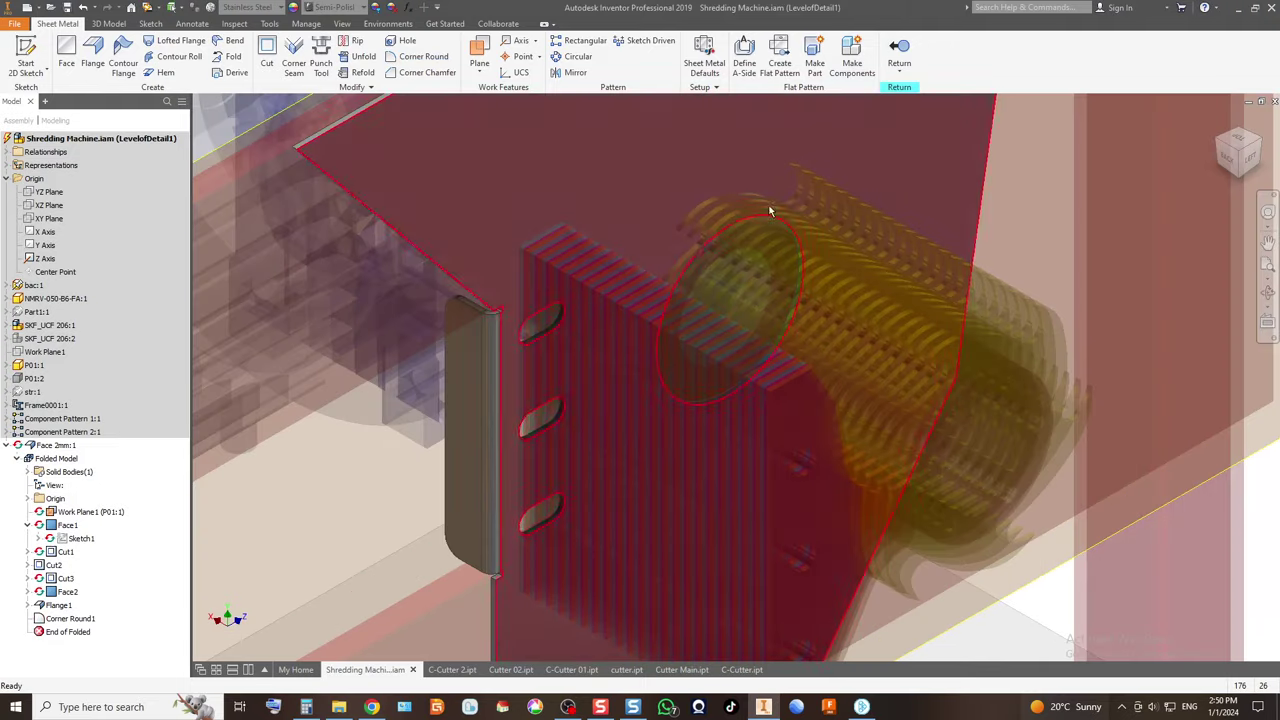
pyautogui.scroll(-5, 740, 160)
pyautogui.scroll(5, 707, 168)
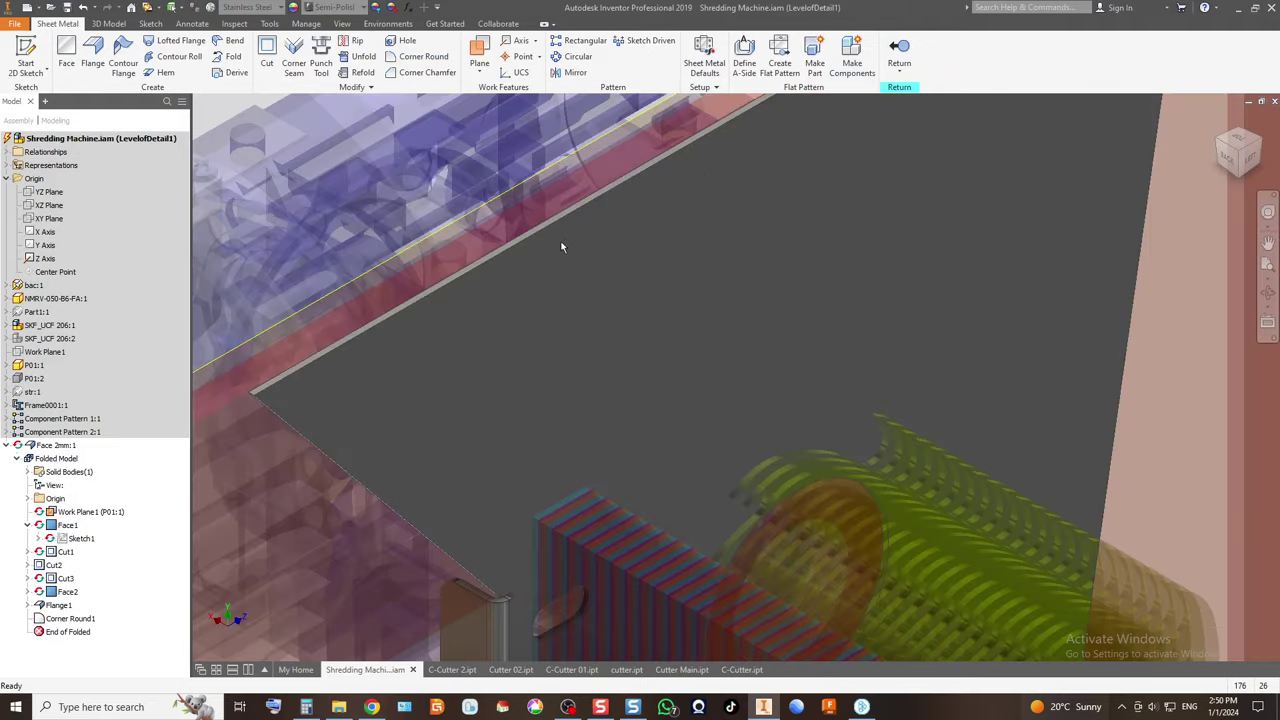
pyautogui.scroll(-3, 360, 320)
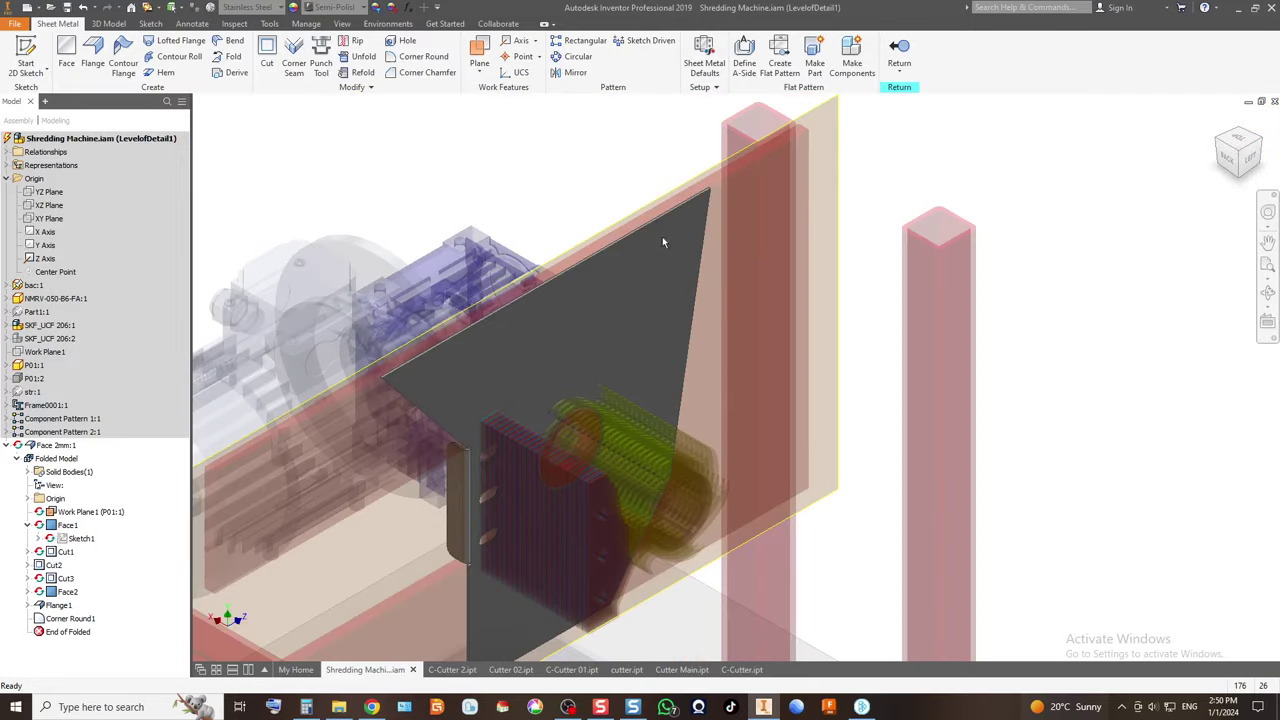
pyautogui.click(899, 50)
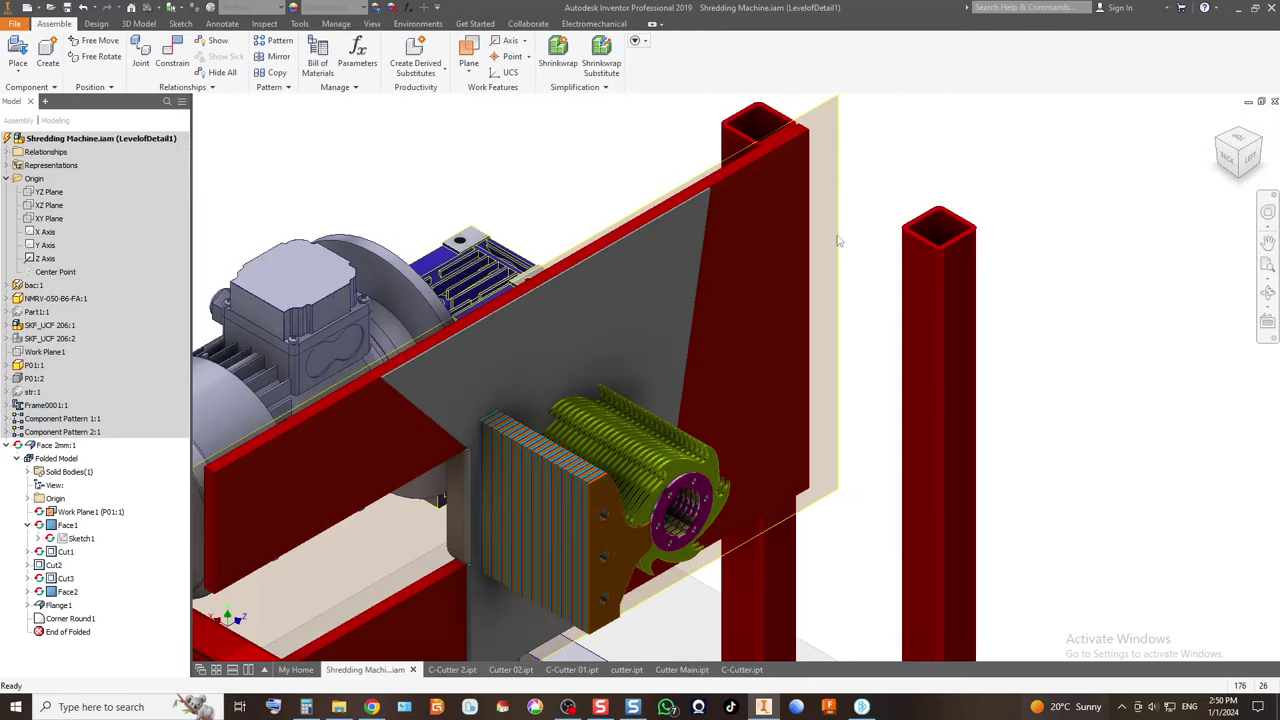
# Examine how the flanged side plate fits against the red motor plate, cutters and frame, from the side and in isometric view.
pyautogui.click(1256, 163)
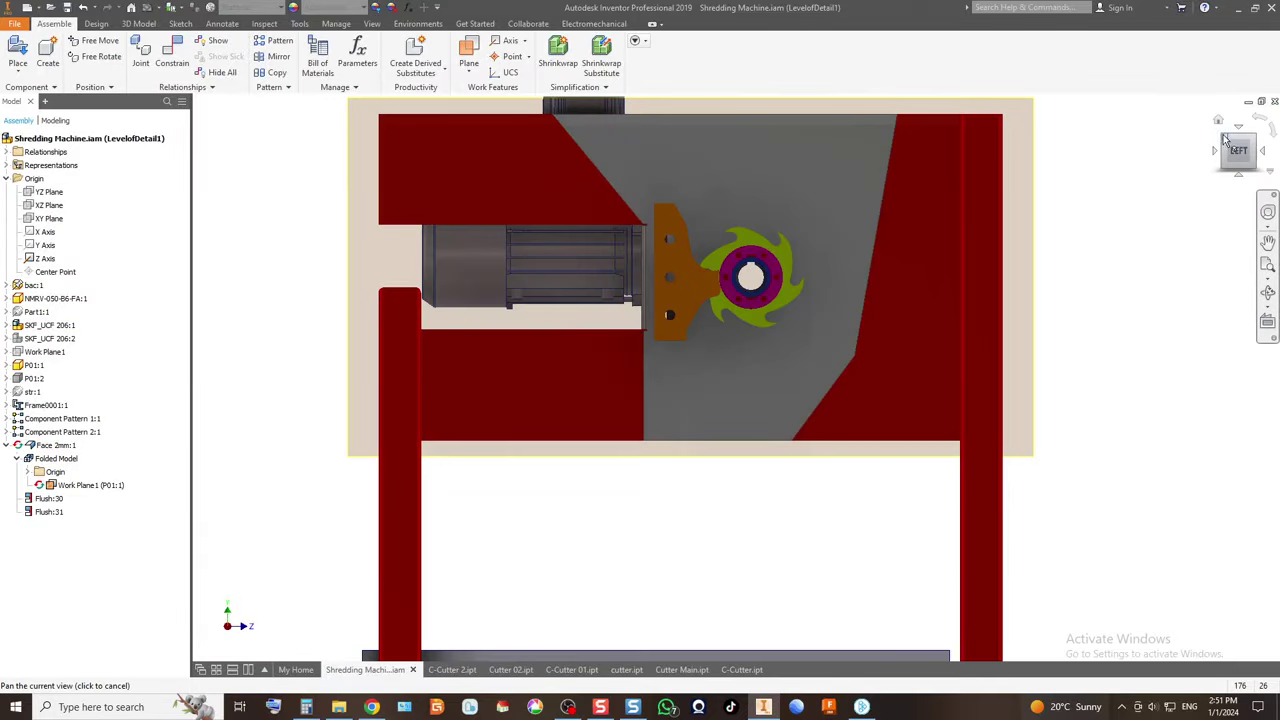
pyautogui.click(1255, 142)
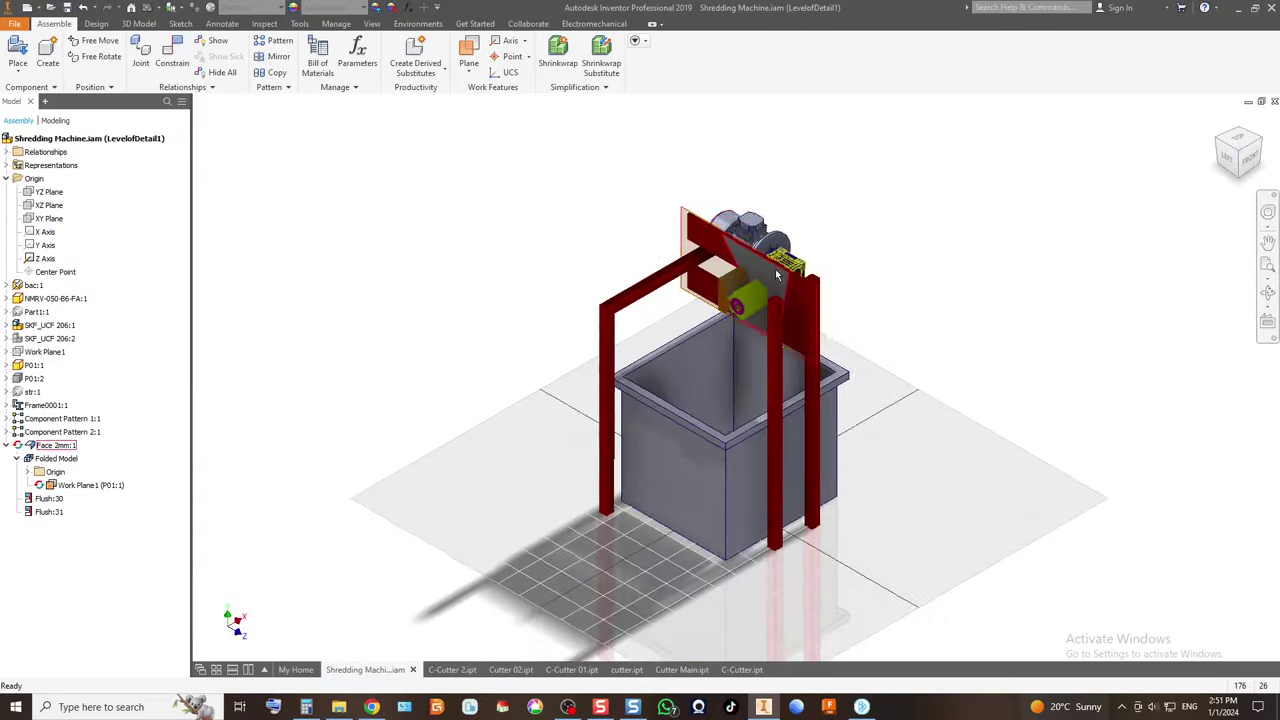
pyautogui.scroll(5, 640, 354)
pyautogui.scroll(-5, 638, 354)
pyautogui.scroll(4, 808, 360)
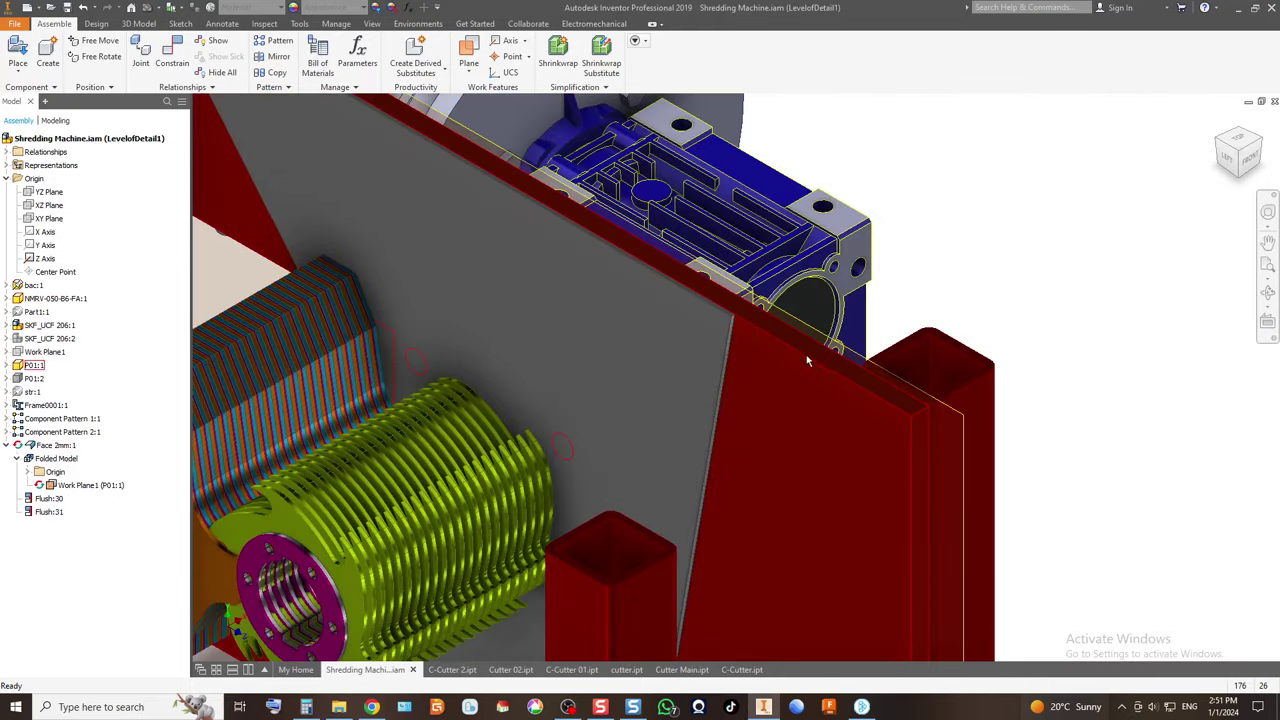
pyautogui.click(539, 312)
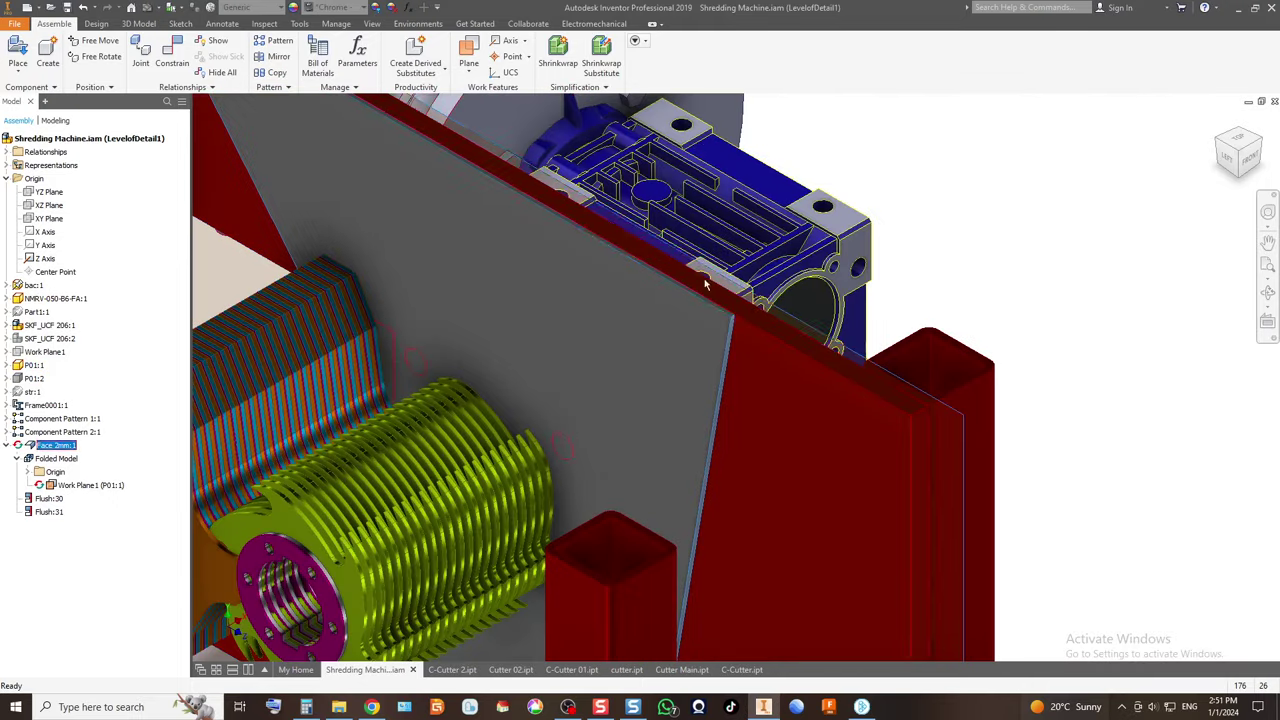
pyautogui.scroll(-2, 820, 248)
pyautogui.click(921, 245)
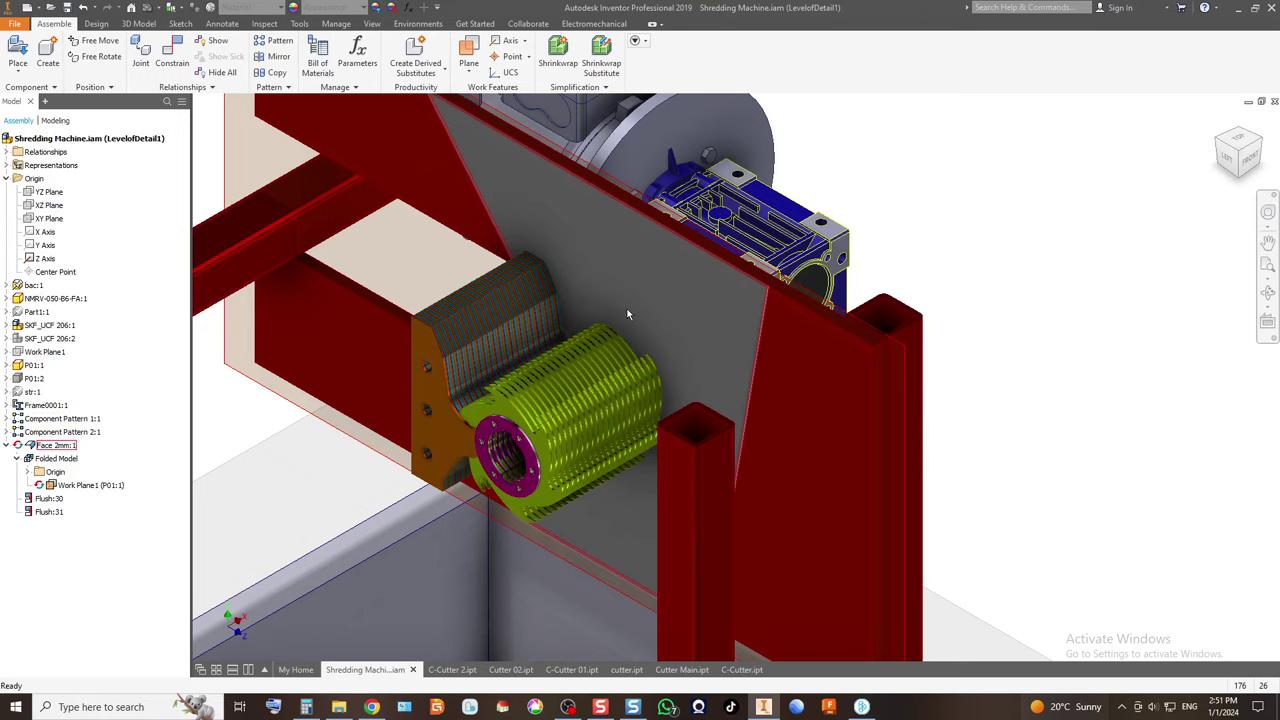
pyautogui.scroll(-2, 620, 308)
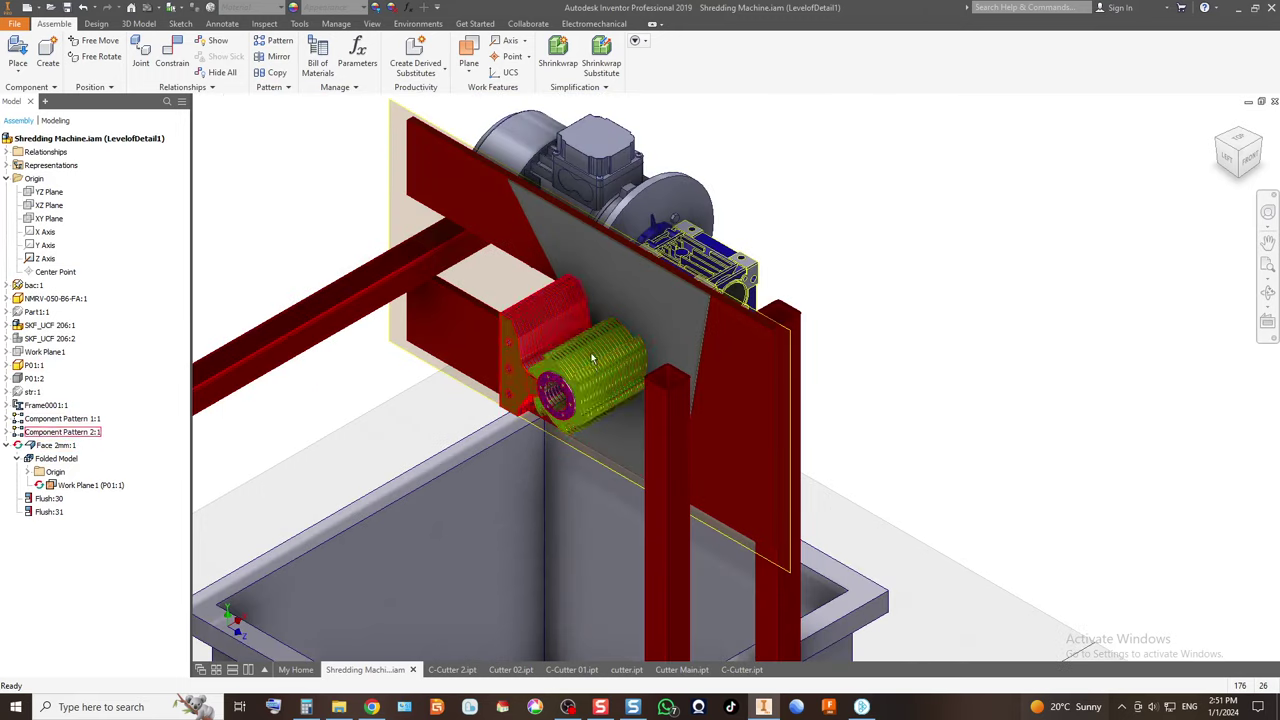
pyautogui.scroll(2, 593, 326)
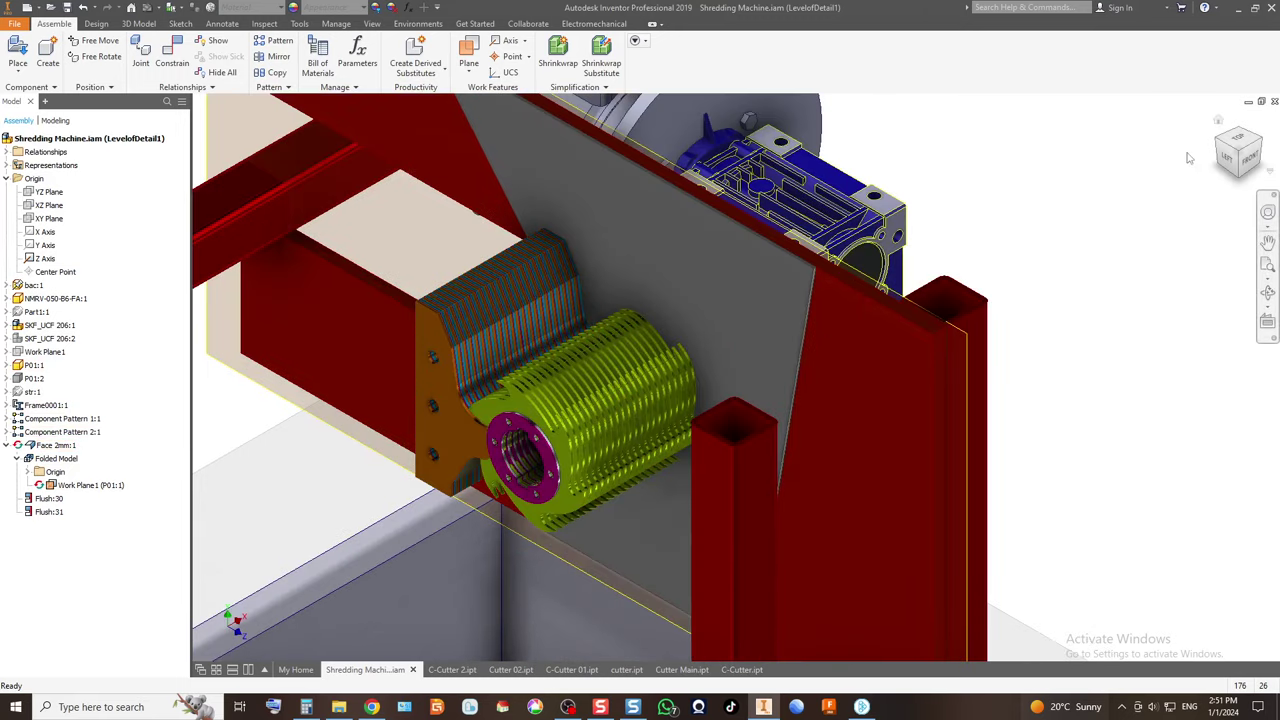
# Reopen the side plate for editing and project its face outlines into a new sketch on the large flat face.
pyautogui.click(1229, 161)
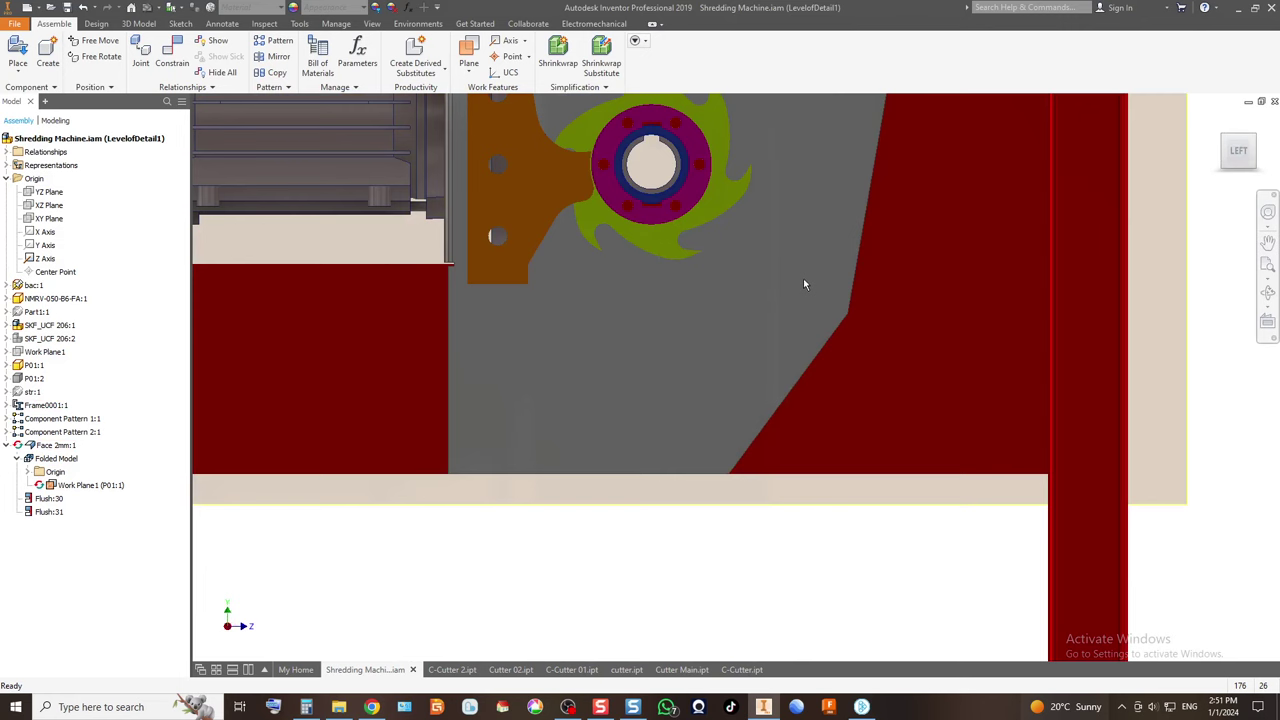
pyautogui.doubleClick(721, 339)
pyautogui.scroll(-4, 641, 358)
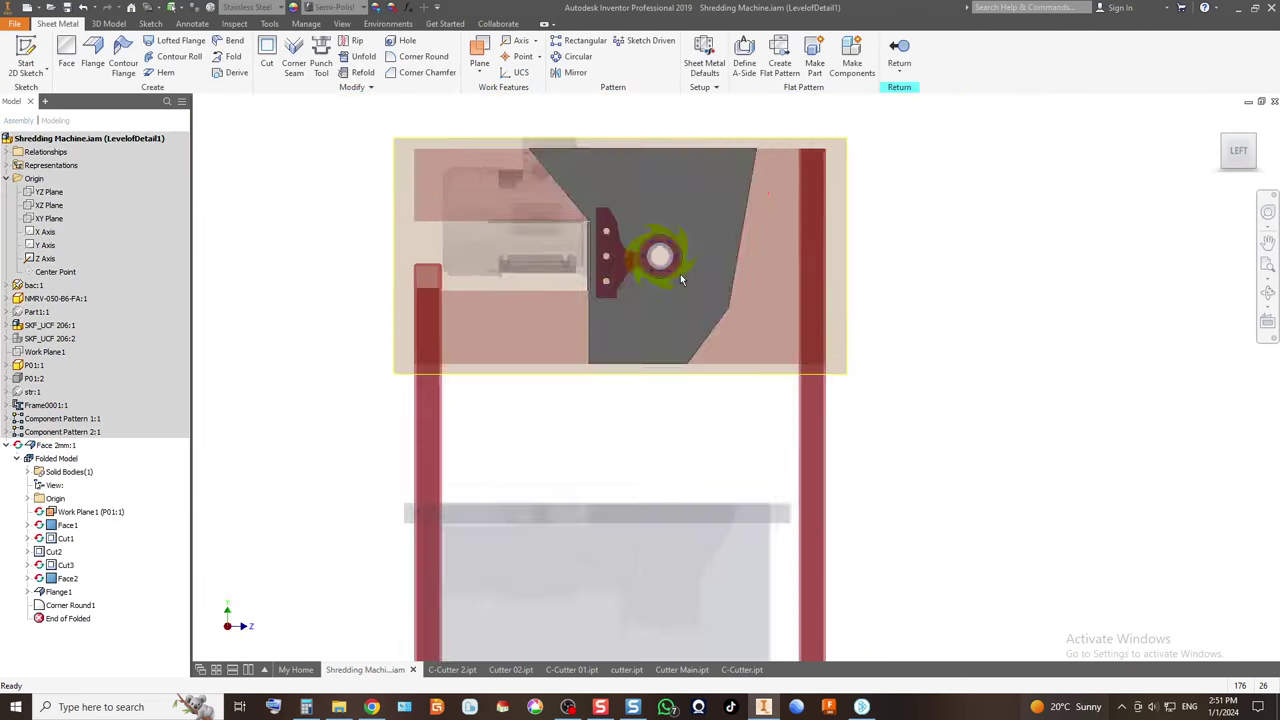
pyautogui.scroll(3, 684, 262)
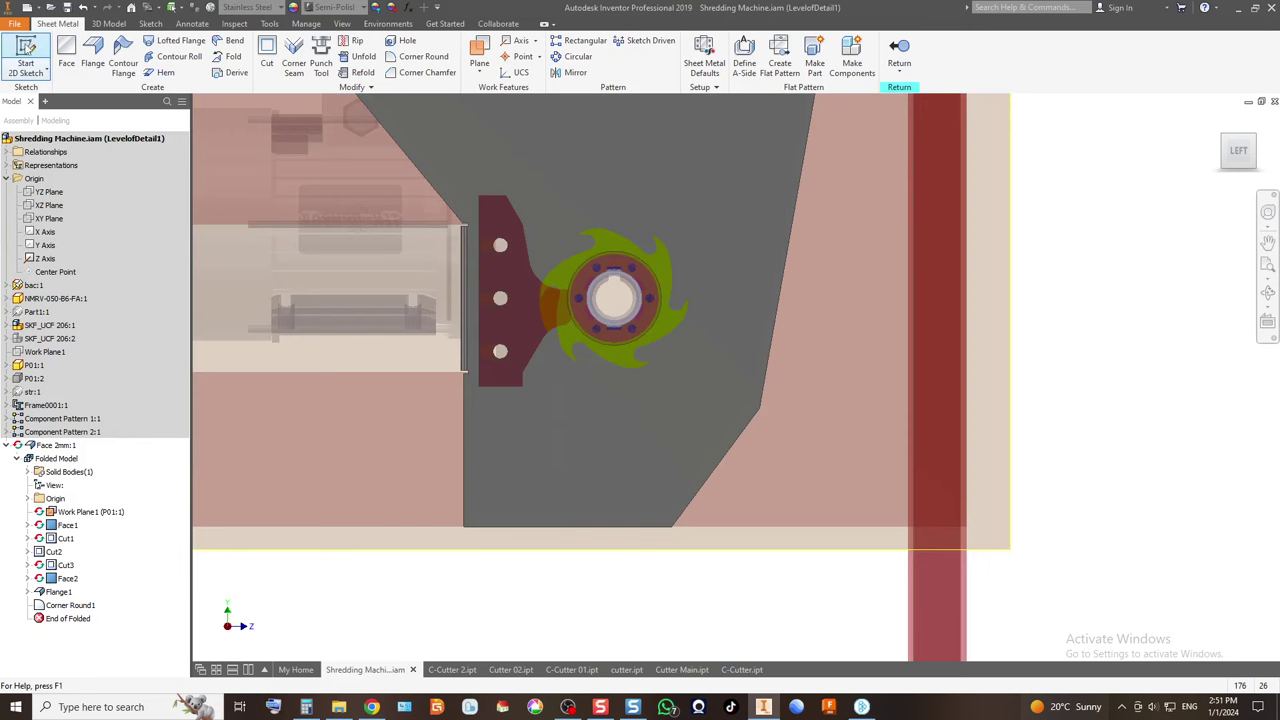
pyautogui.click(26, 52)
pyautogui.click(717, 274)
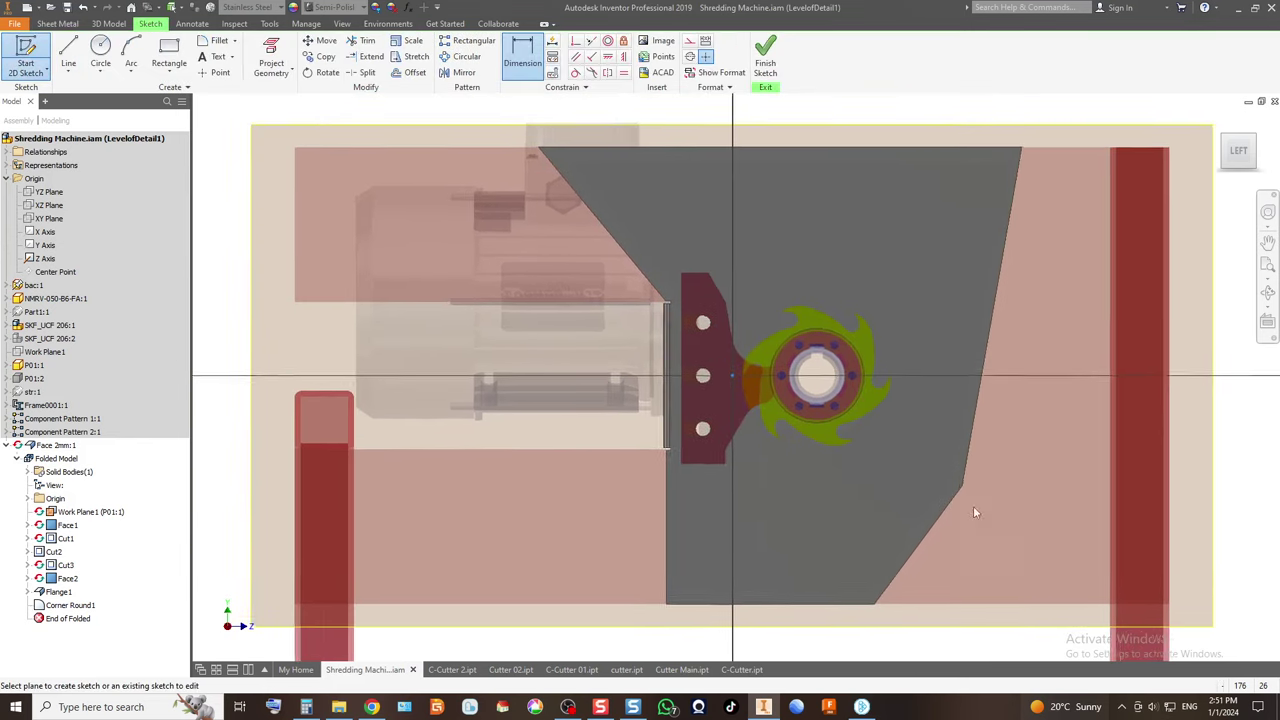
pyautogui.click(843, 515)
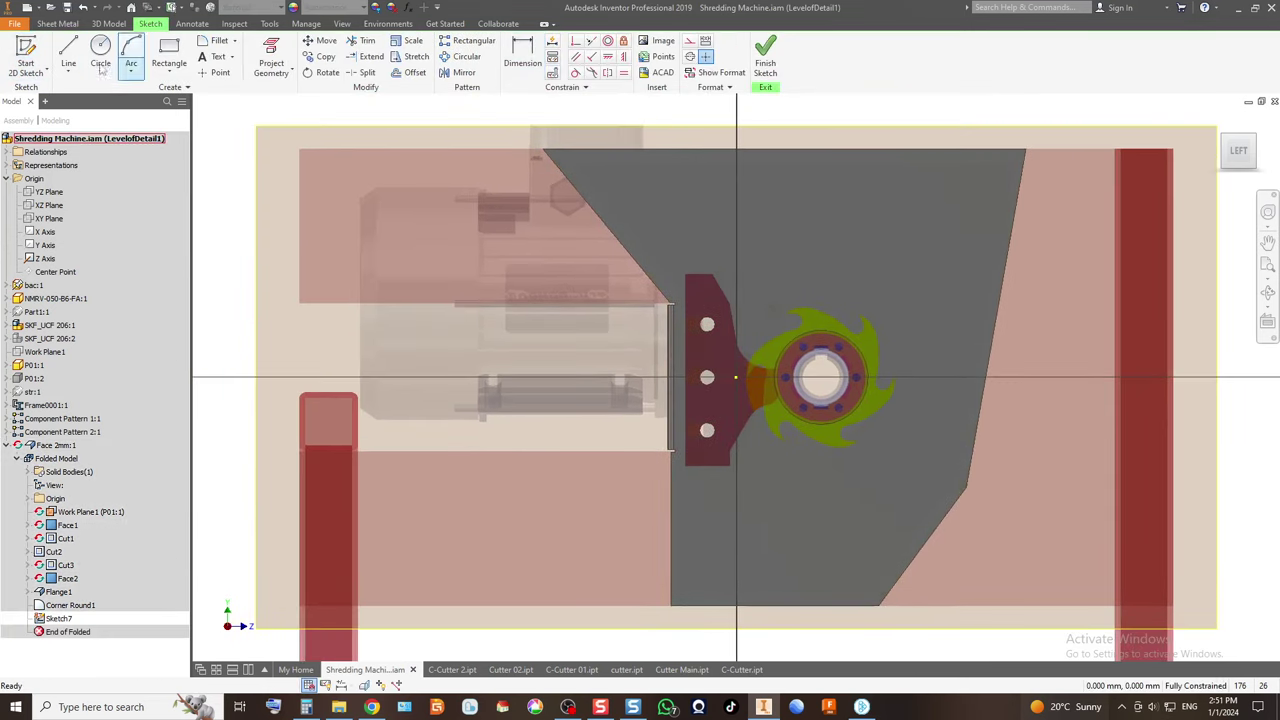
pyautogui.click(271, 60)
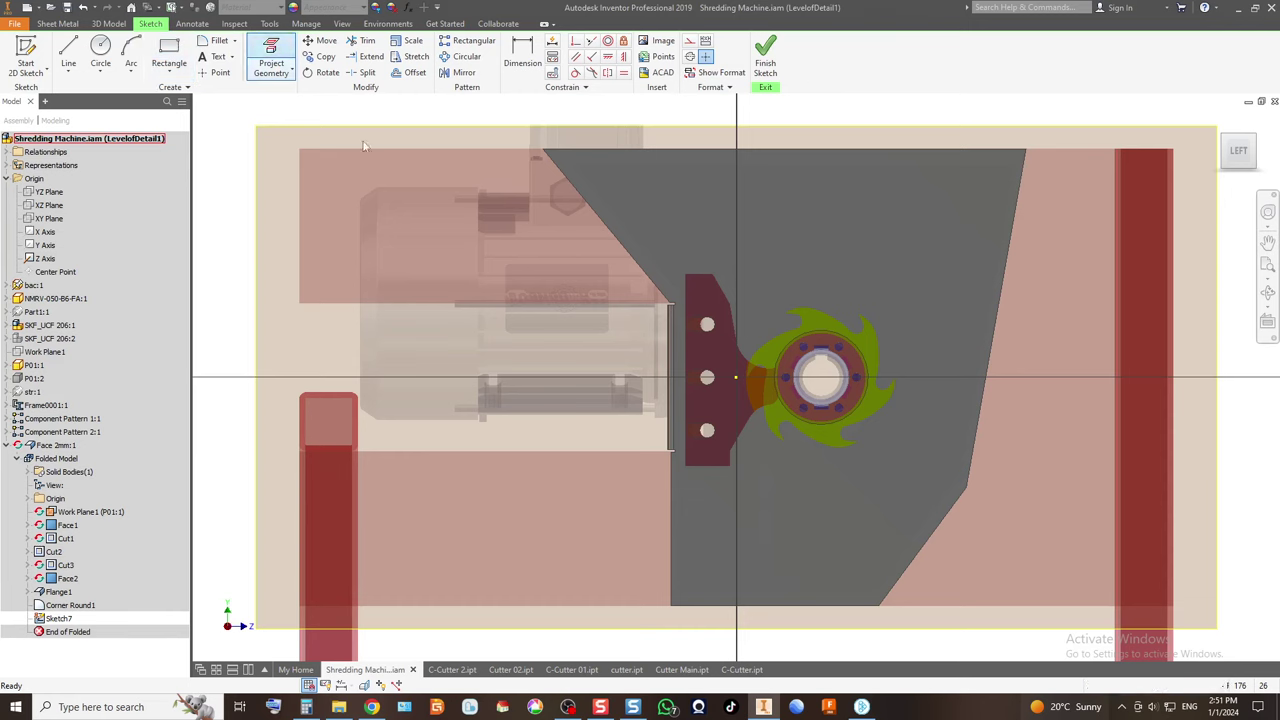
pyautogui.click(771, 544)
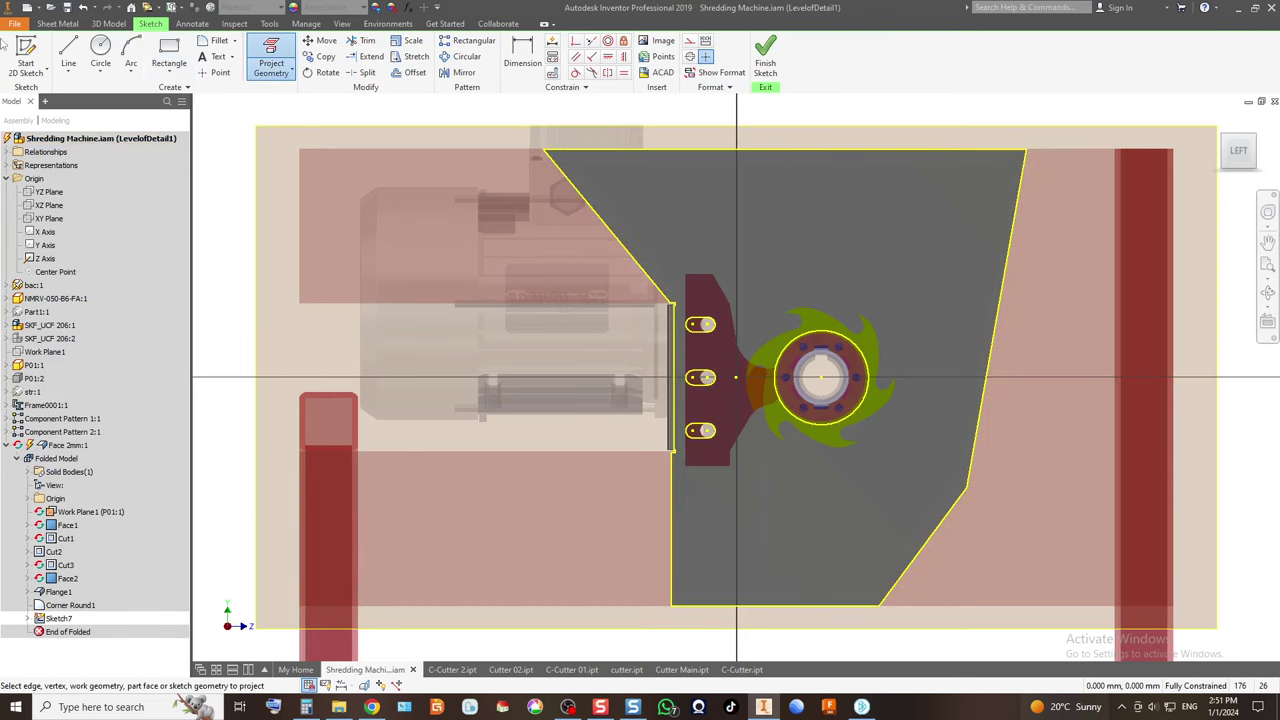
# Sketch a slanted line about 323 mm long from the plate's bottom edge to its top edge, passing outside the cutters, and finish the sketch.
pyautogui.click(68, 48)
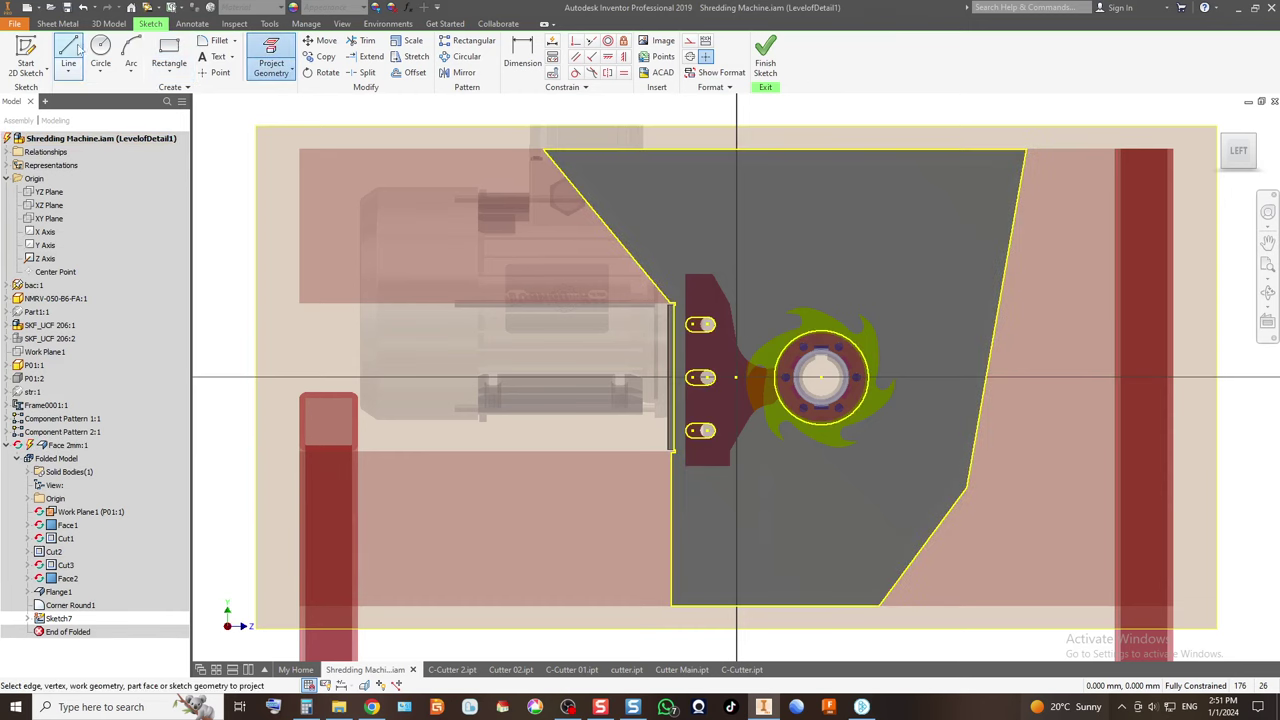
pyautogui.click(838, 604)
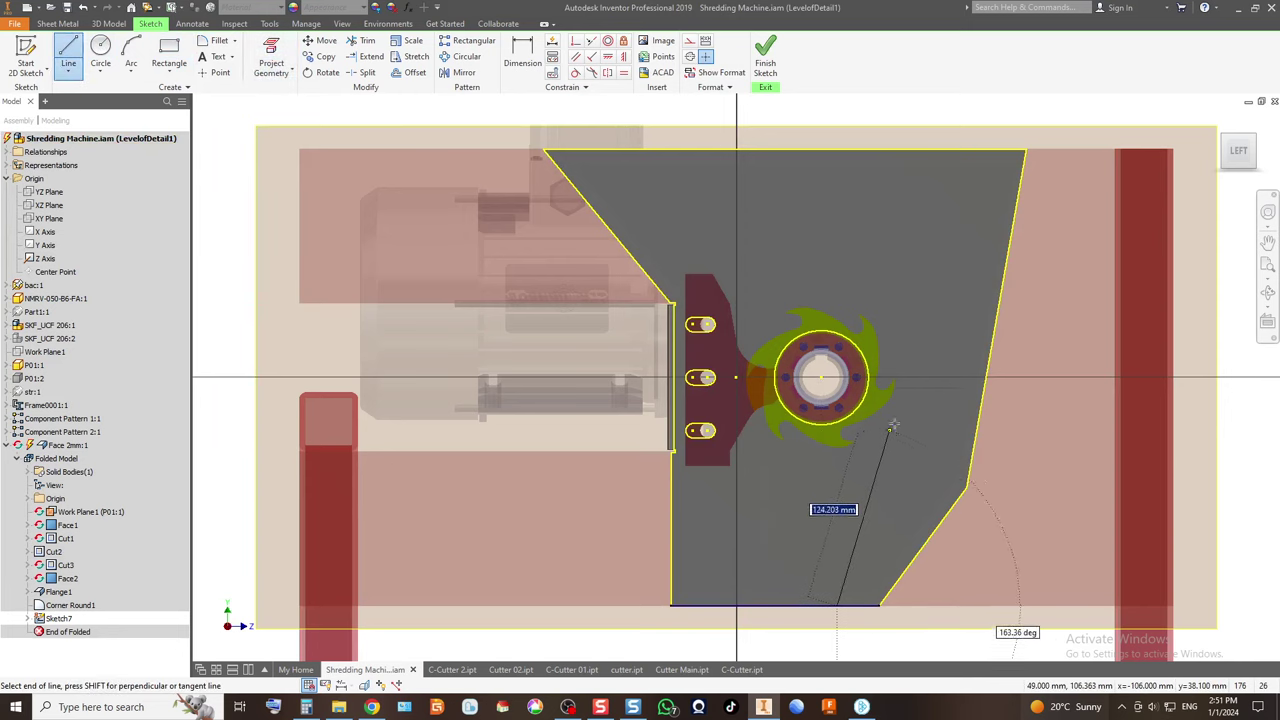
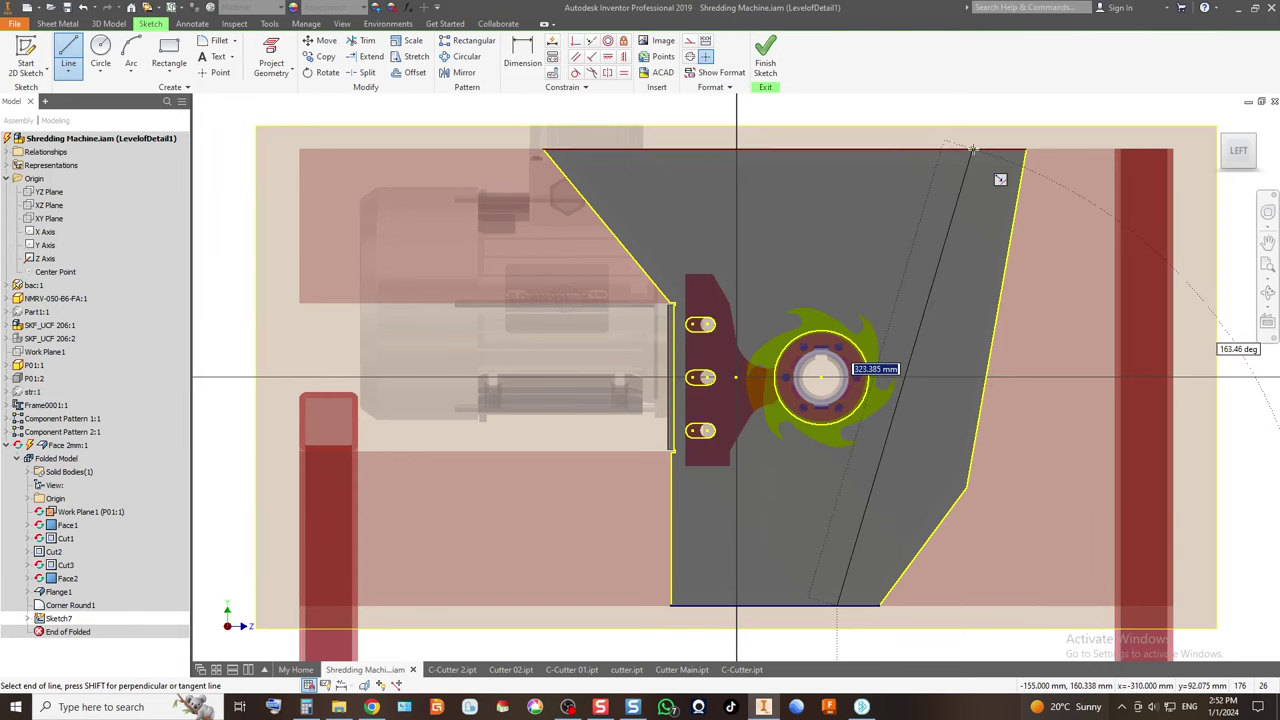
pyautogui.doubleClick(972, 148)
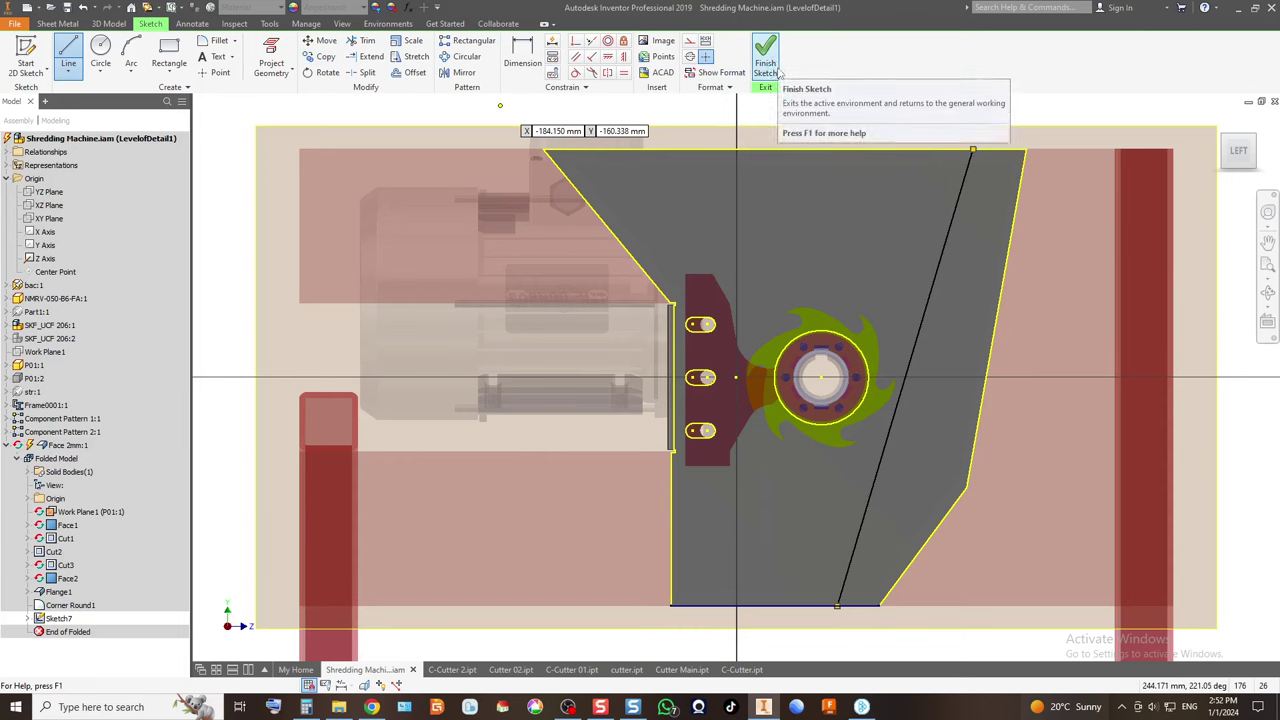
pyautogui.click(67, 58)
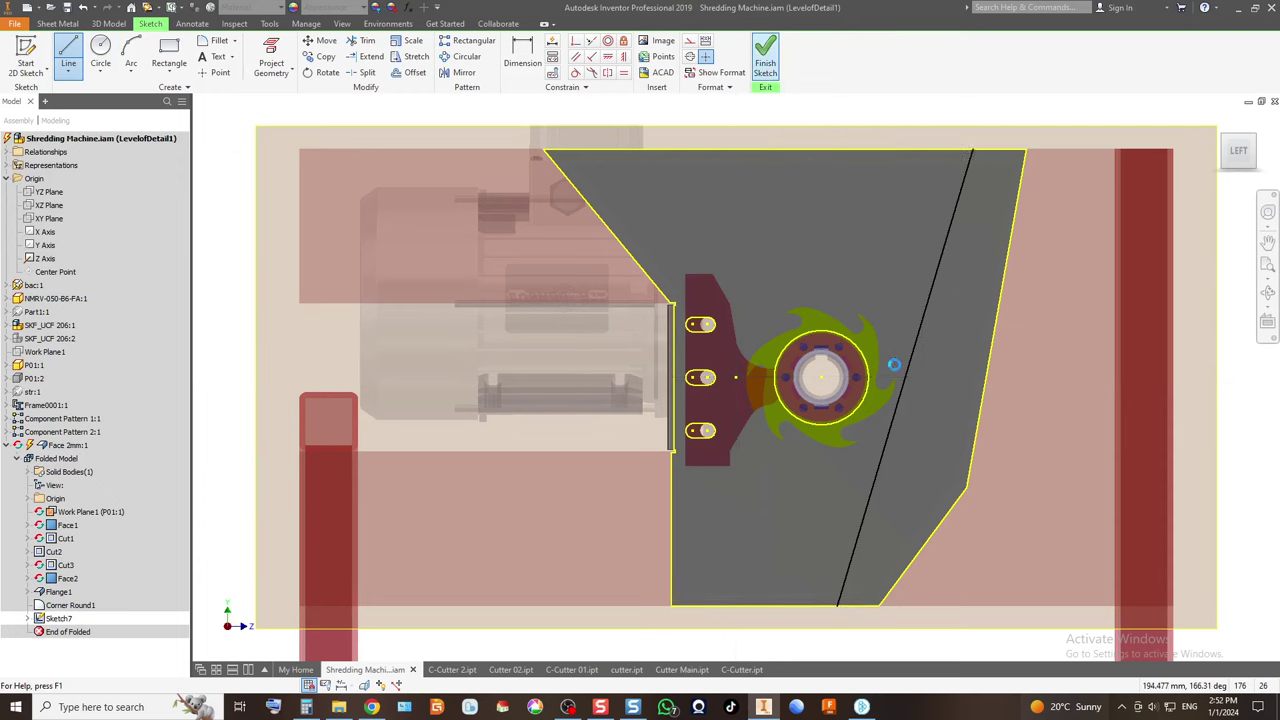
# Cut away the plate region outside the slanted line, through the sheet thickness.
pyautogui.moveTo(651, 383); pyautogui.dragTo(463, 311, button='middle')
pyautogui.click(267, 52)
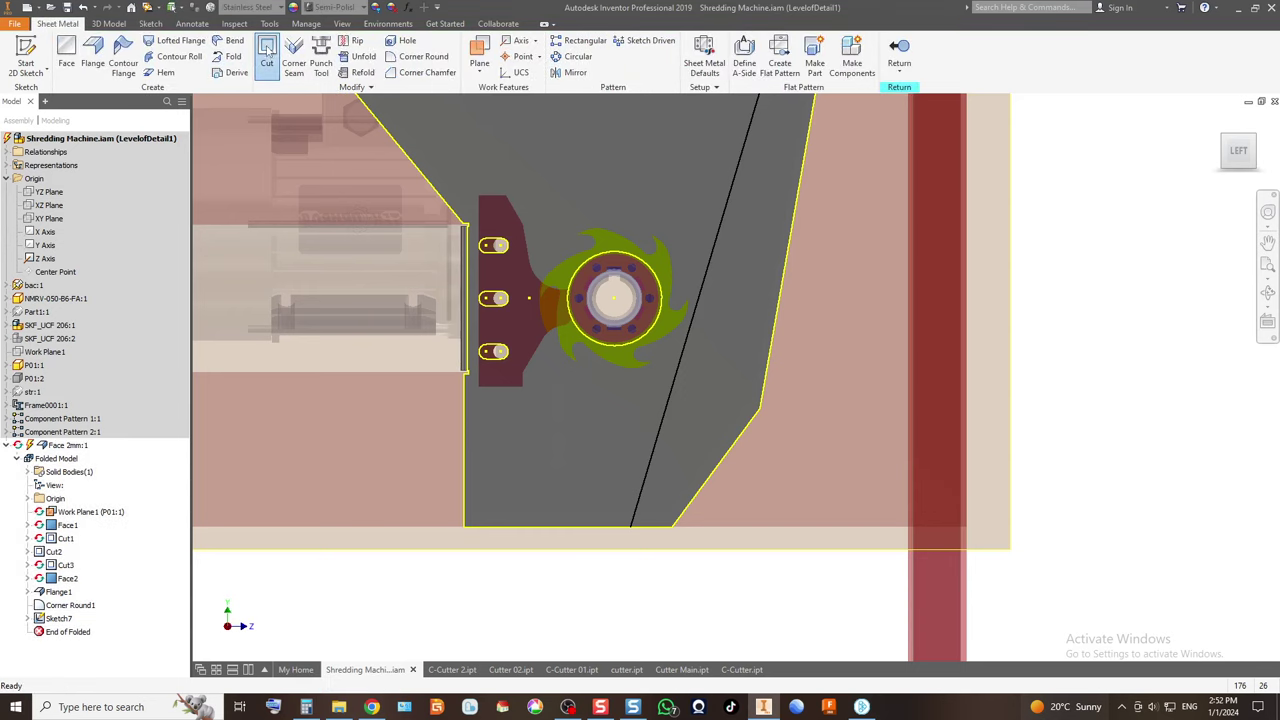
pyautogui.click(710, 351)
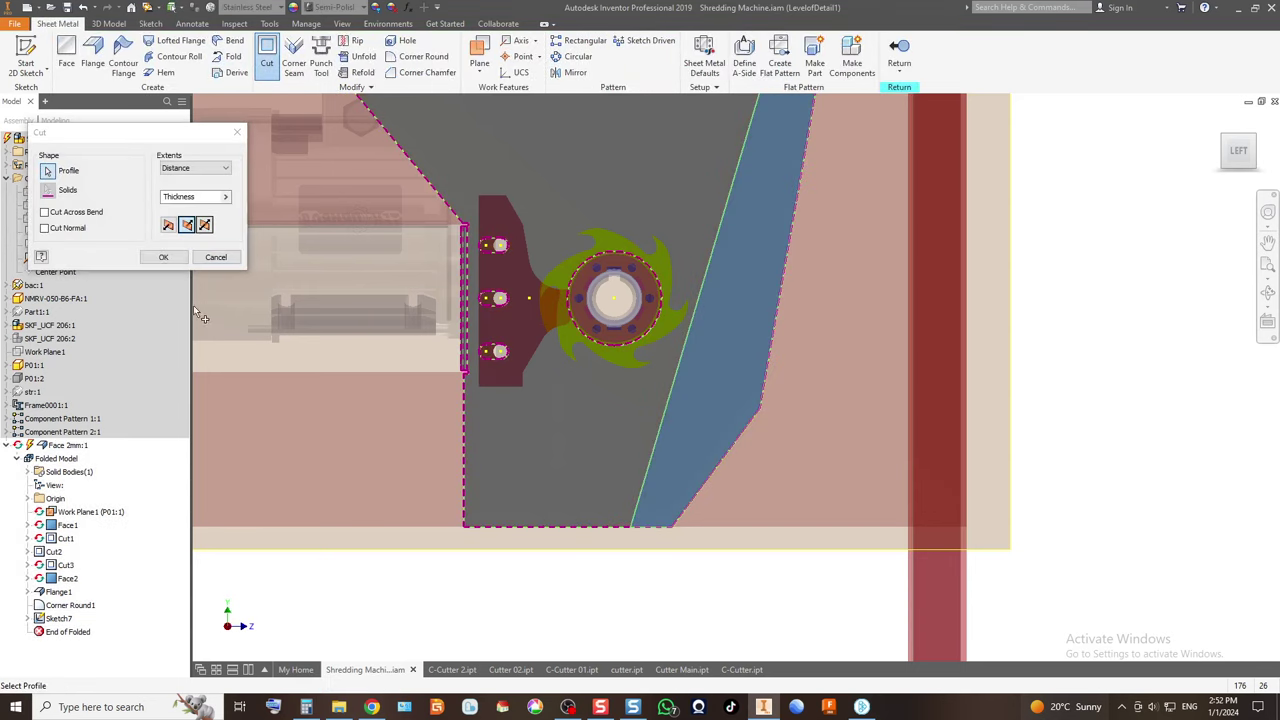
pyautogui.click(165, 258)
# Reopen the cut's sketch and dimension the slanted line from the shaft opening's centre, shifting the line farther out.
pyautogui.scroll(2, 748, 429)
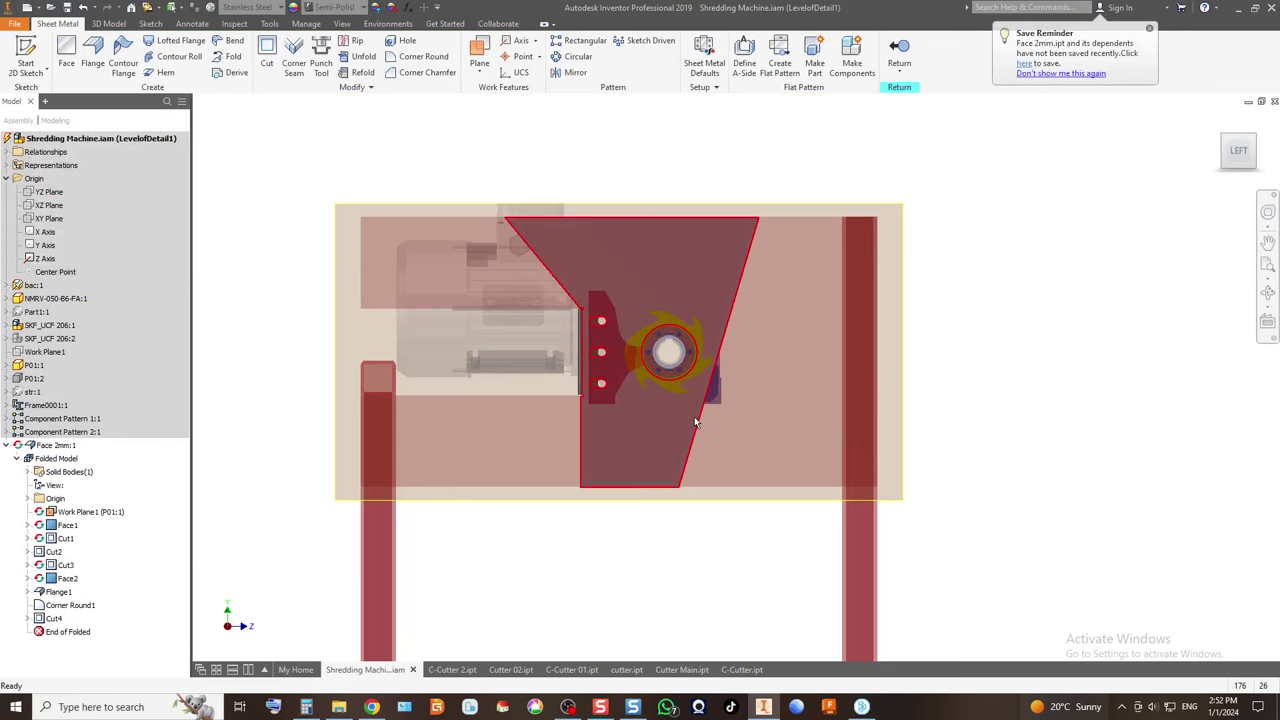
pyautogui.scroll(-3, 694, 420)
pyautogui.scroll(2, 780, 453)
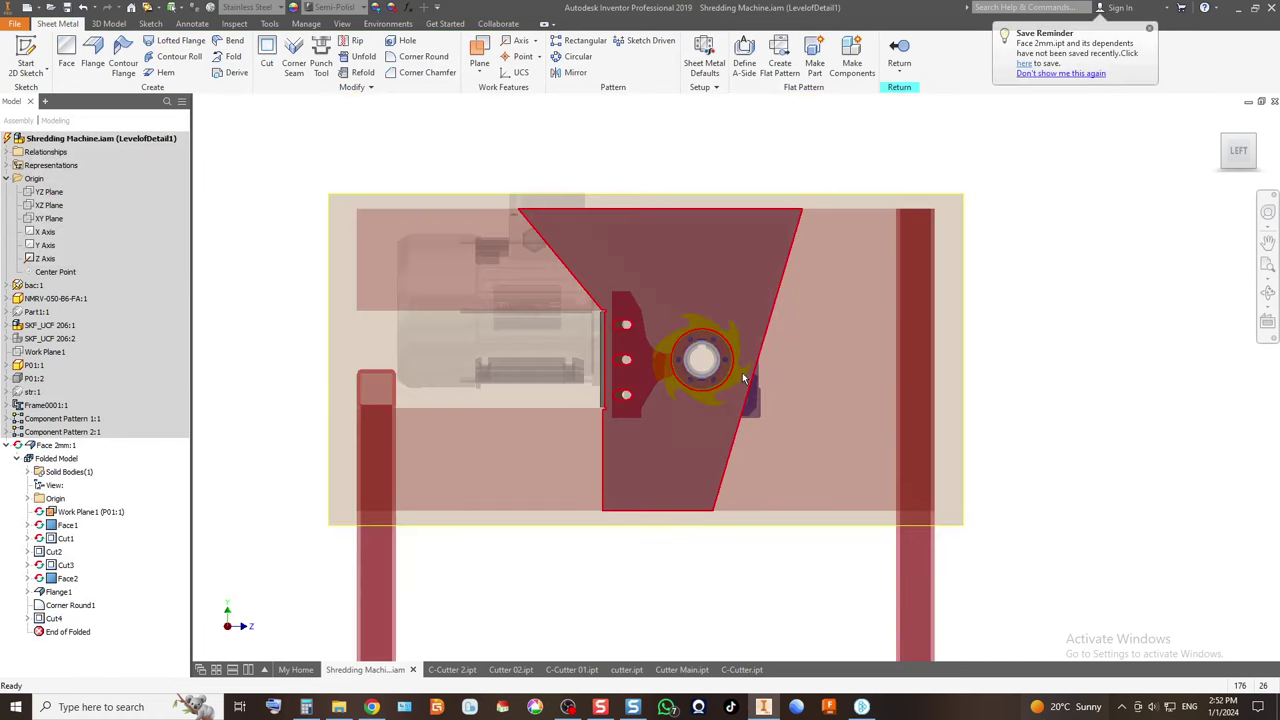
pyautogui.scroll(-3, 742, 372)
pyautogui.scroll(3, 823, 337)
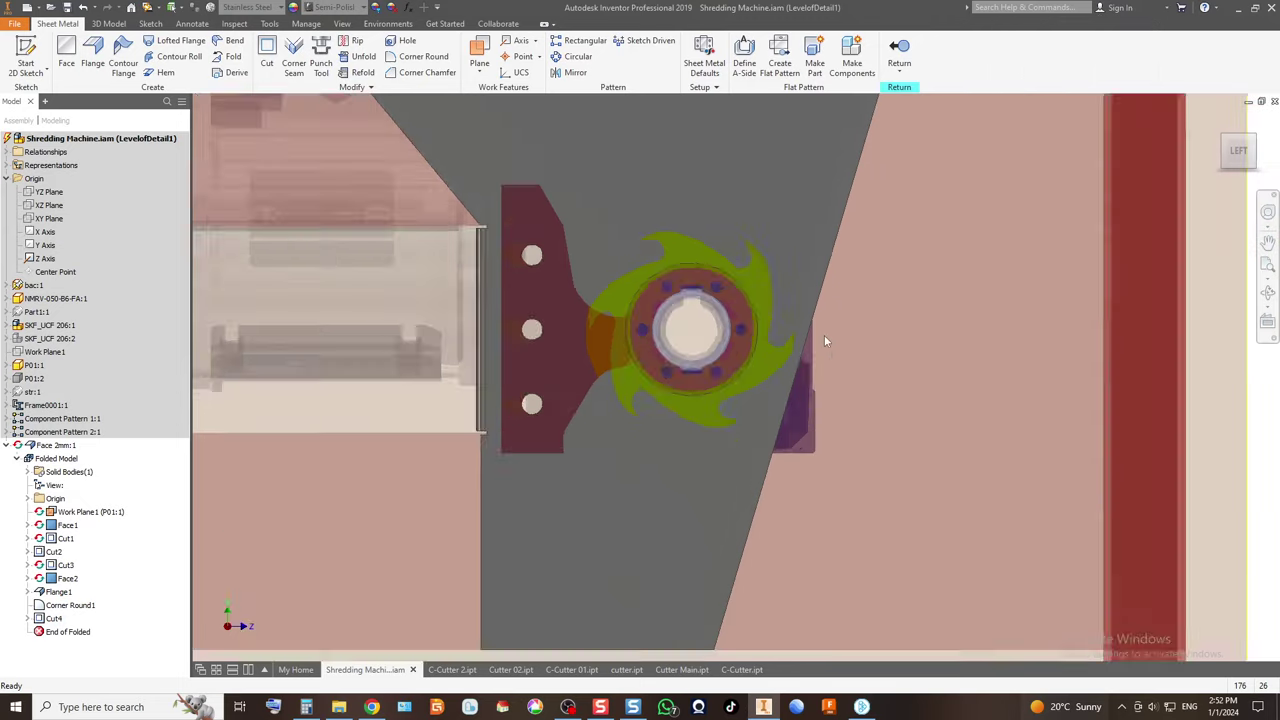
pyautogui.doubleClick(750, 450)
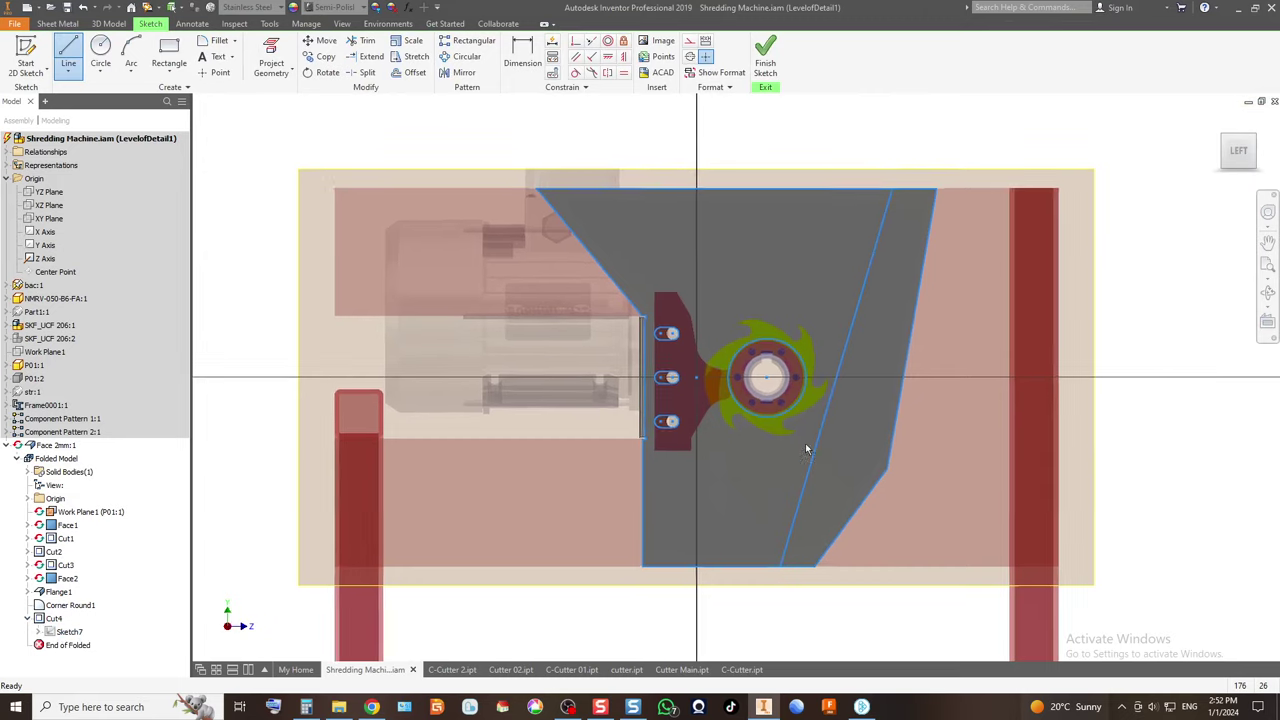
pyautogui.click(522, 55)
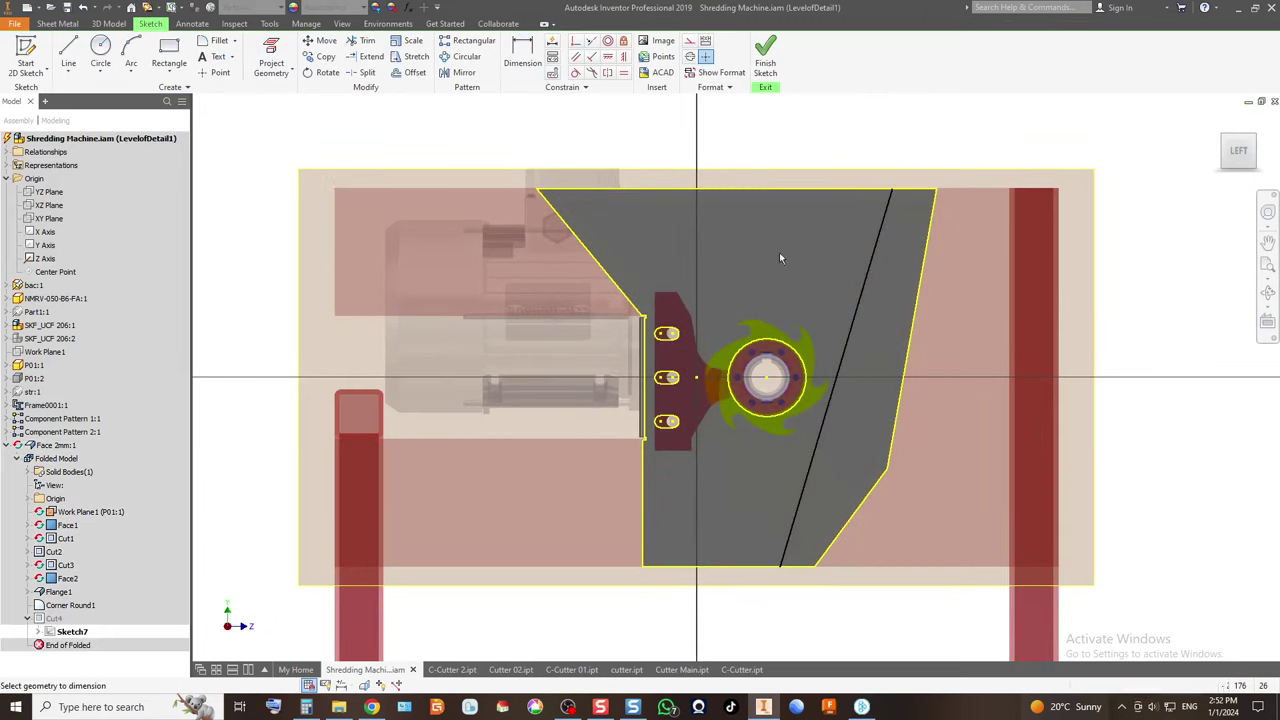
pyautogui.click(826, 421)
pyautogui.click(823, 374)
pyautogui.click(829, 366)
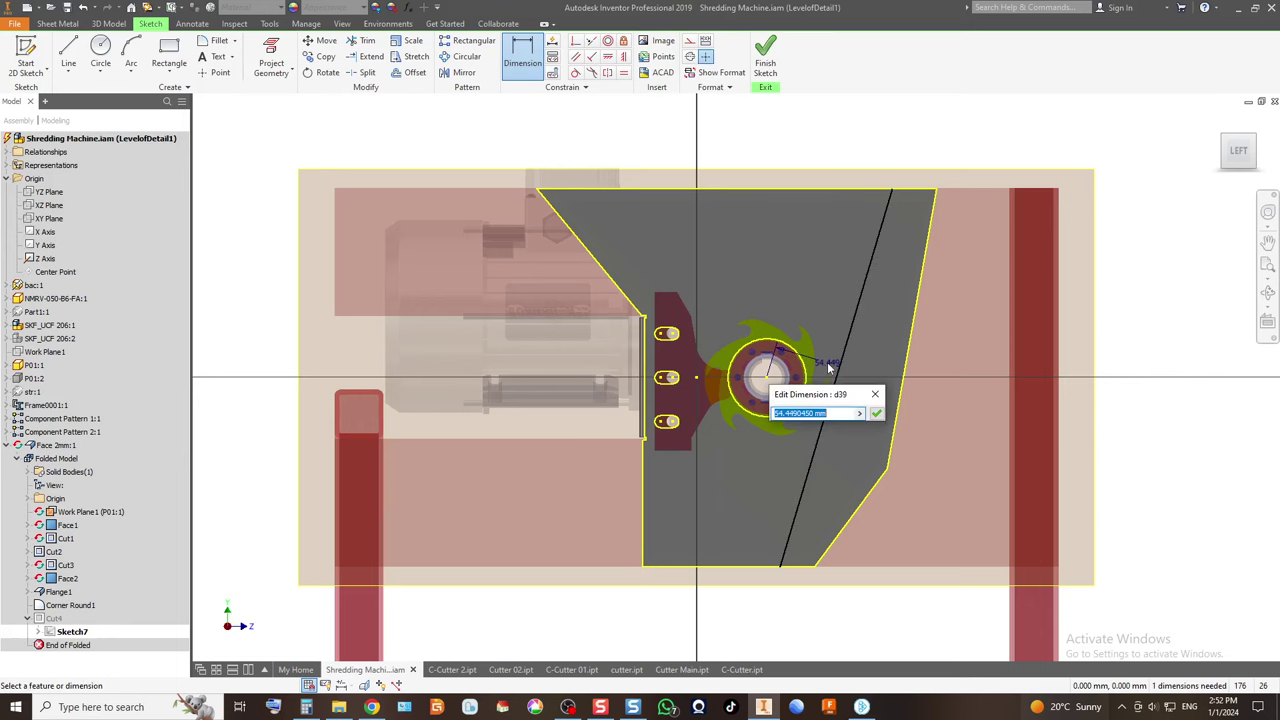
pyautogui.press('Return')
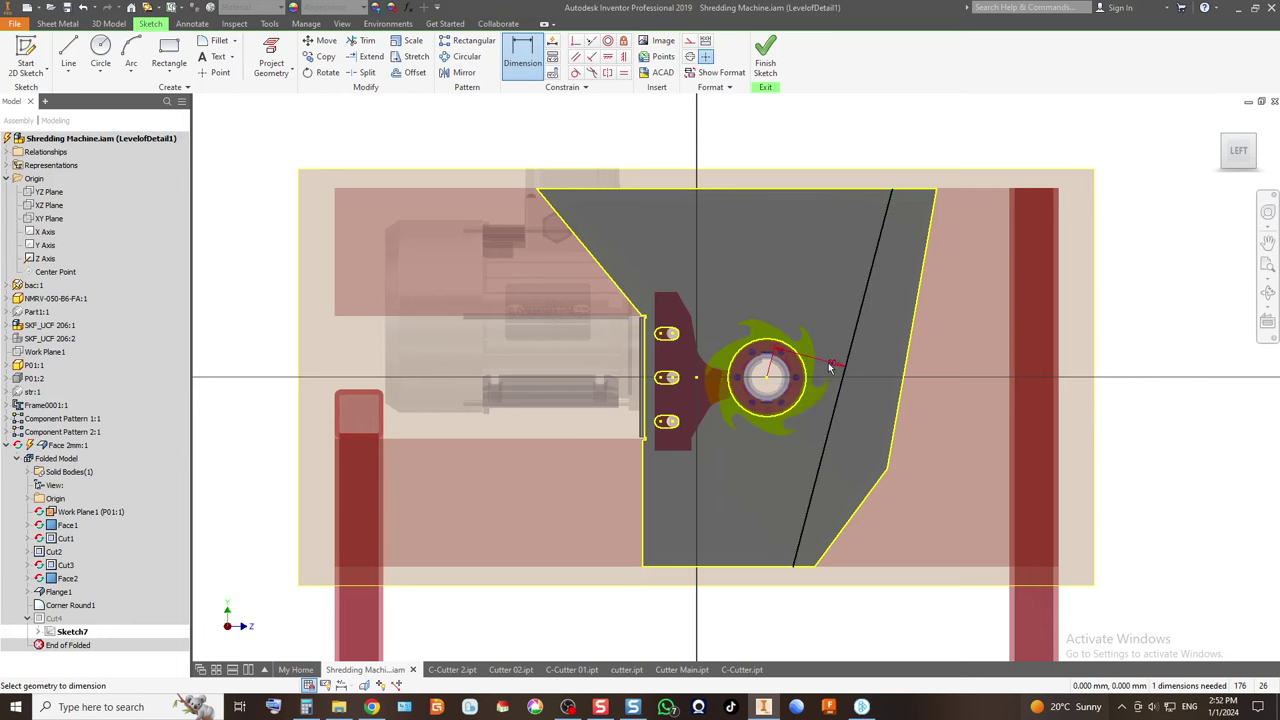
# Finish the cut's sketch and return to the shredding machine assembly.
pyautogui.click(765, 55)
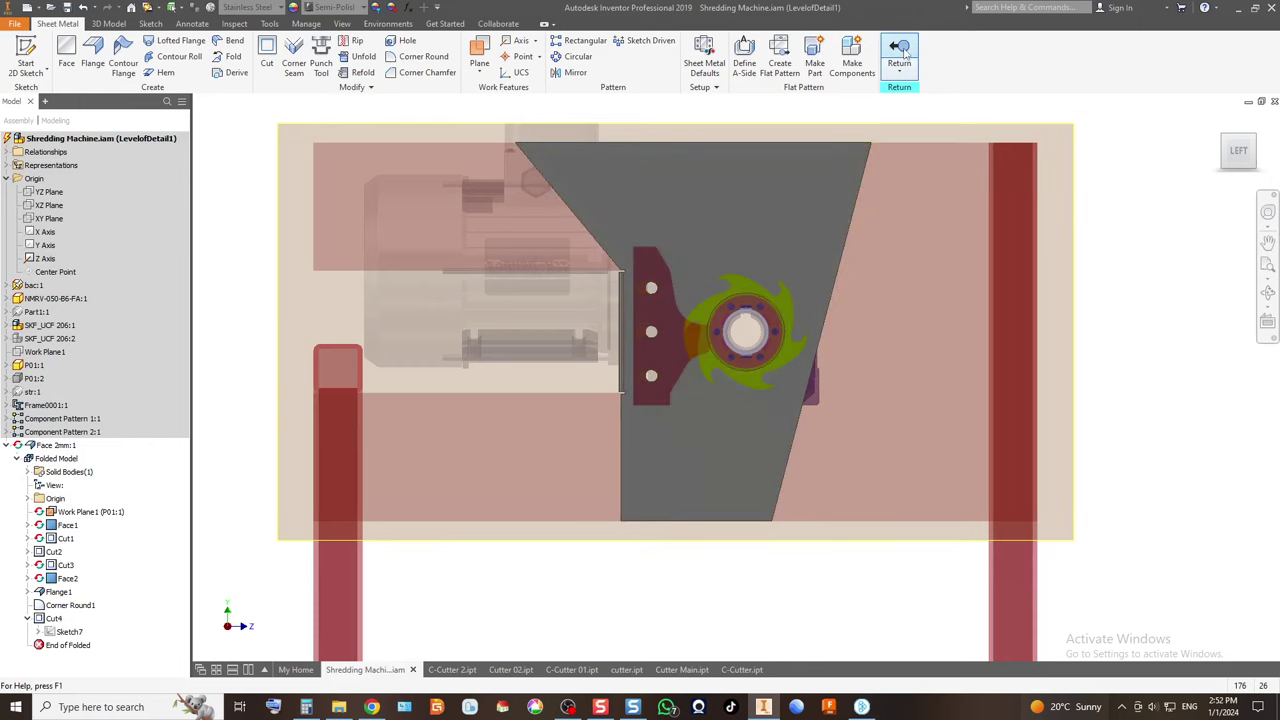
pyautogui.click(900, 52)
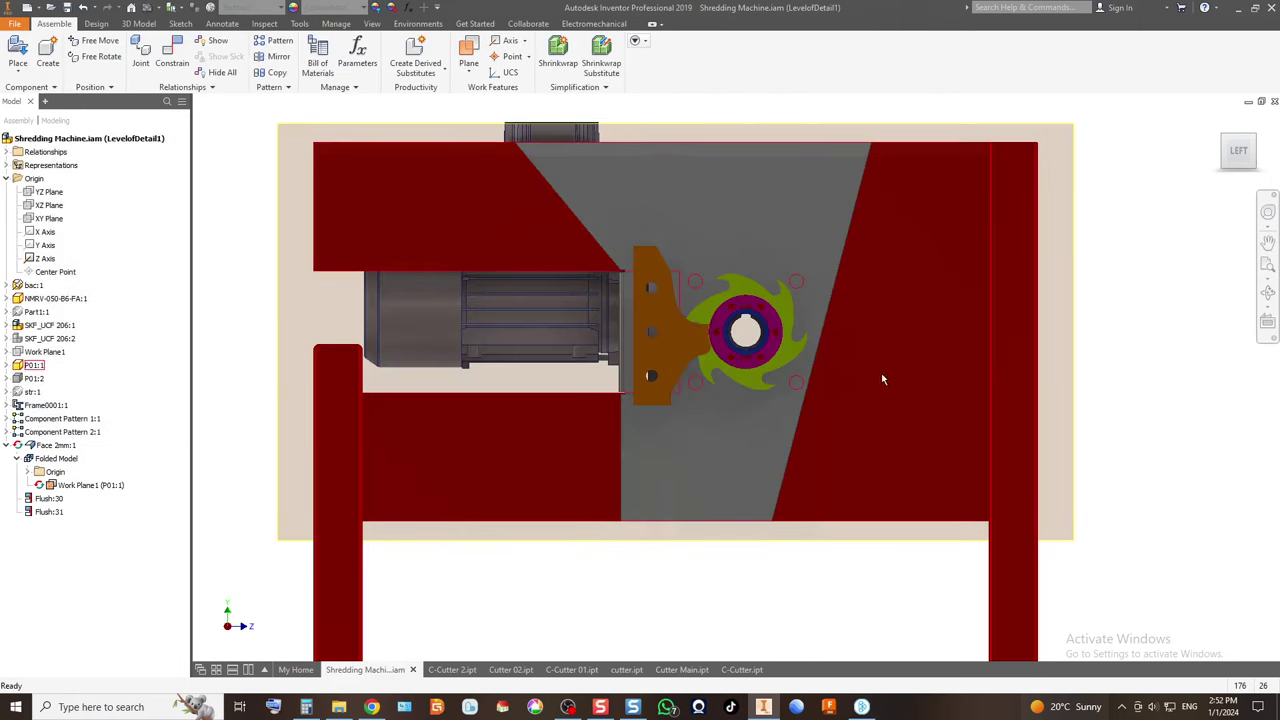
pyautogui.click(96, 23)
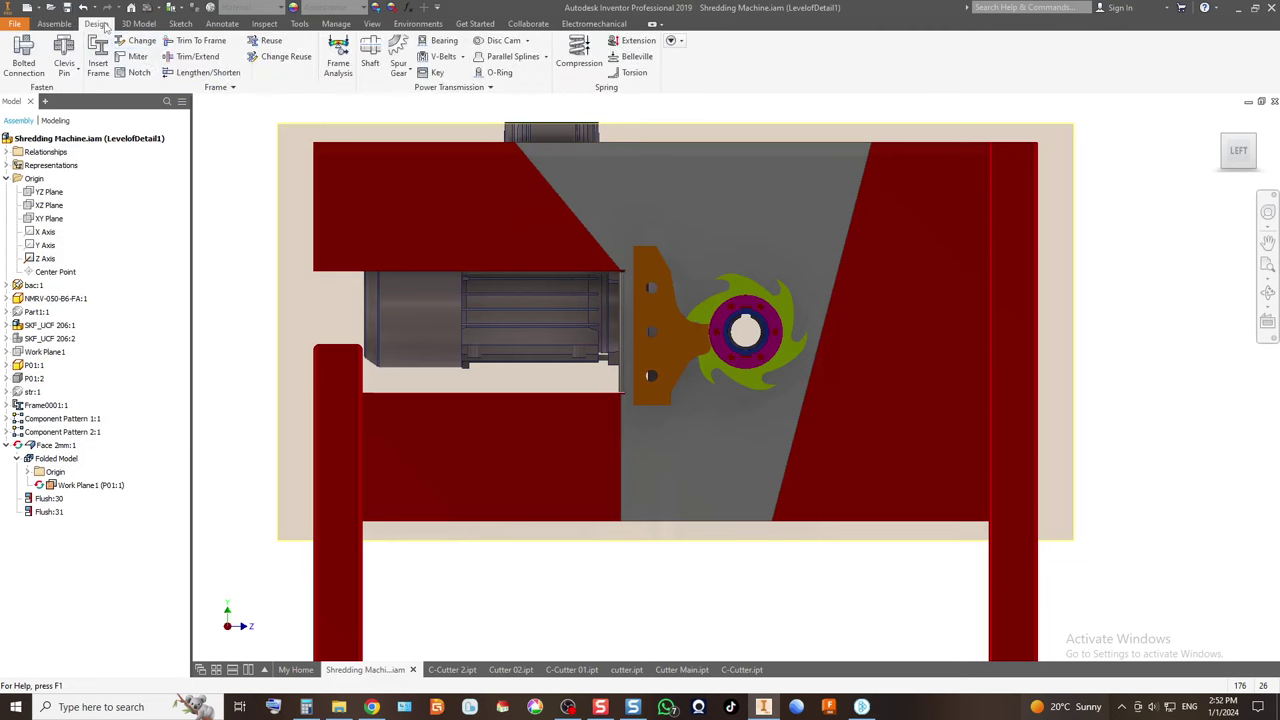
# Reopen the side plate for editing and add a 90° flange 30 mm high along its slanted edge.
pyautogui.doubleClick(759, 204)
pyautogui.click(92, 55)
pyautogui.click(820, 330)
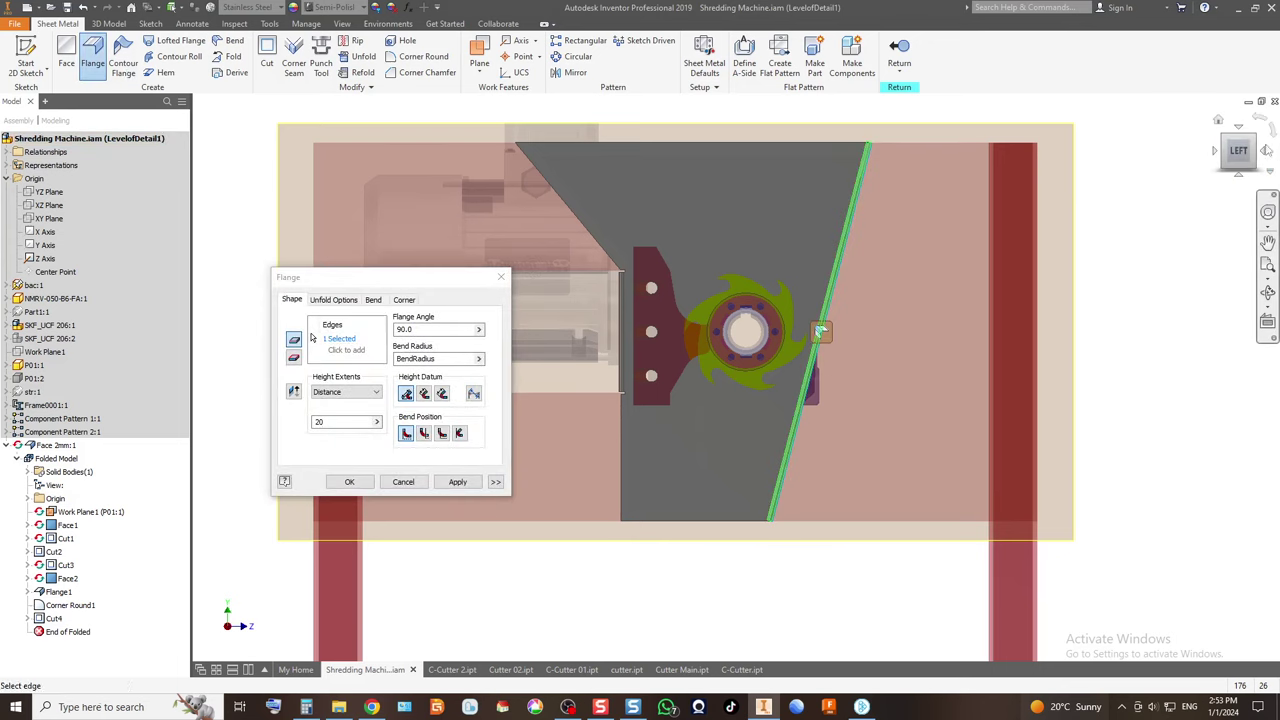
pyautogui.click(1218, 119)
pyautogui.scroll(-2, 887, 285)
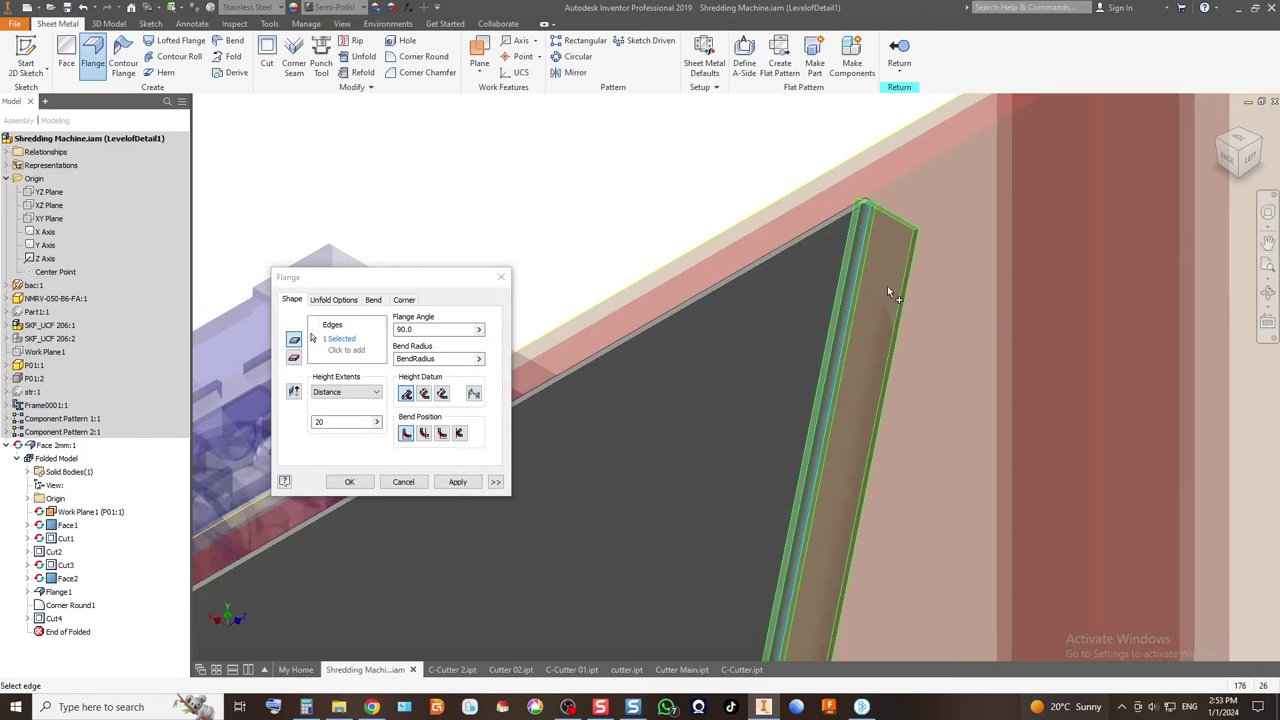
pyautogui.scroll(1, 816, 340)
pyautogui.scroll(2, 816, 340)
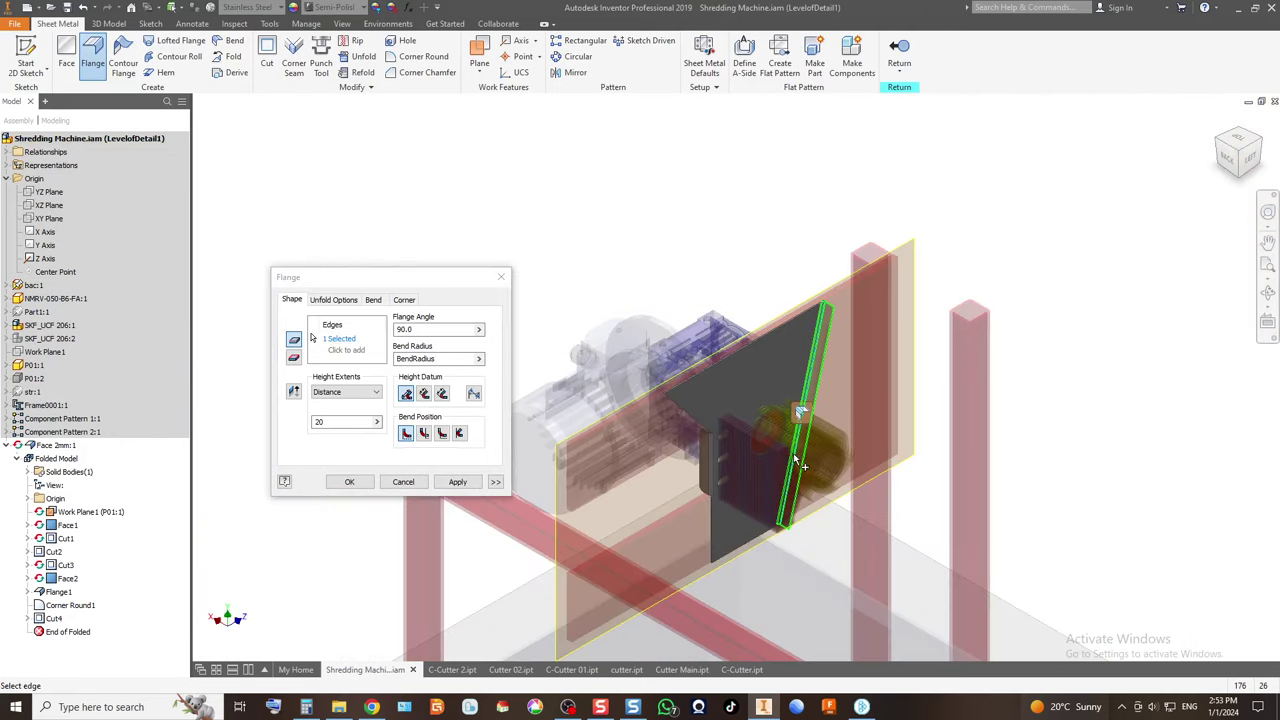
pyautogui.scroll(-2, 792, 460)
pyautogui.doubleClick(348, 422)
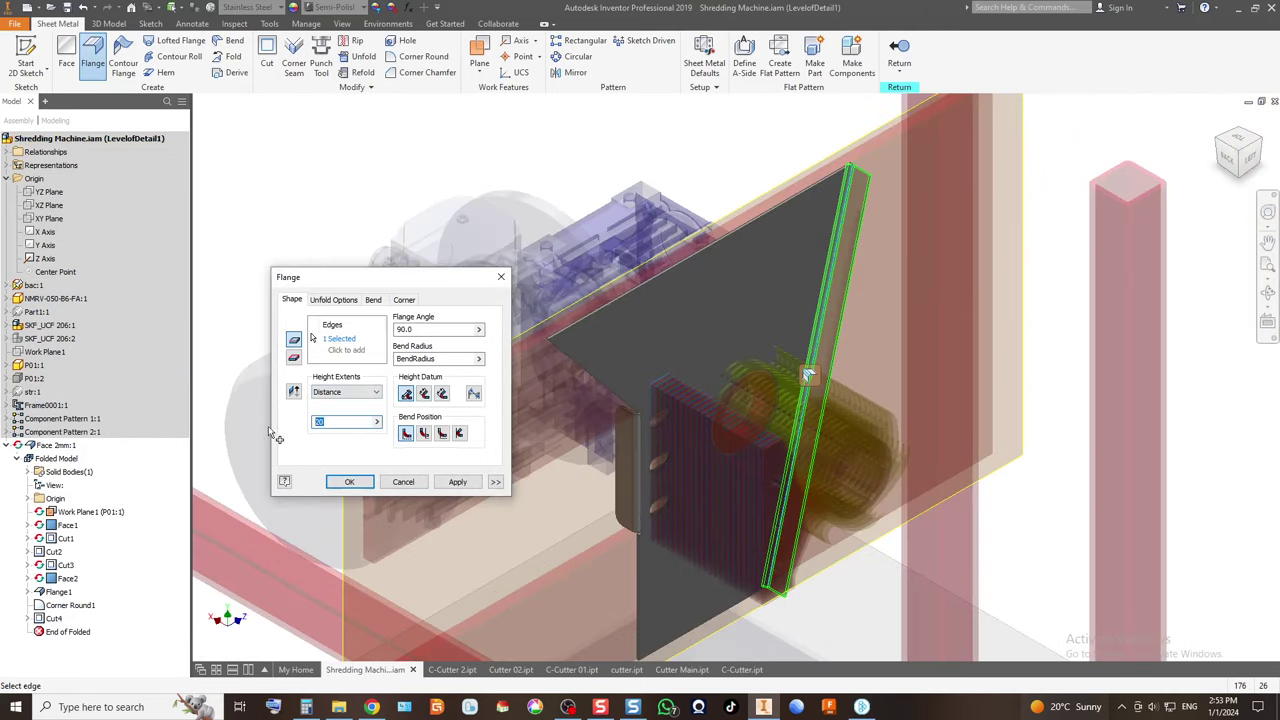
pyautogui.write('30')
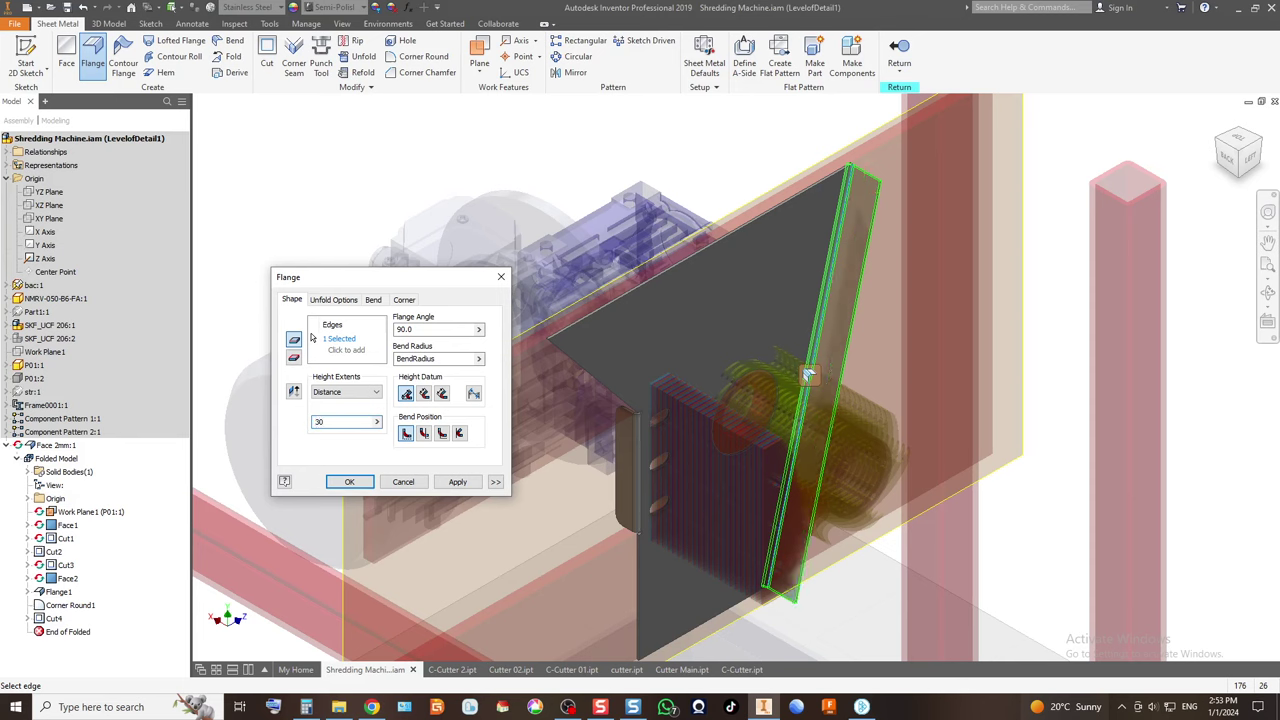
pyautogui.press('Return')
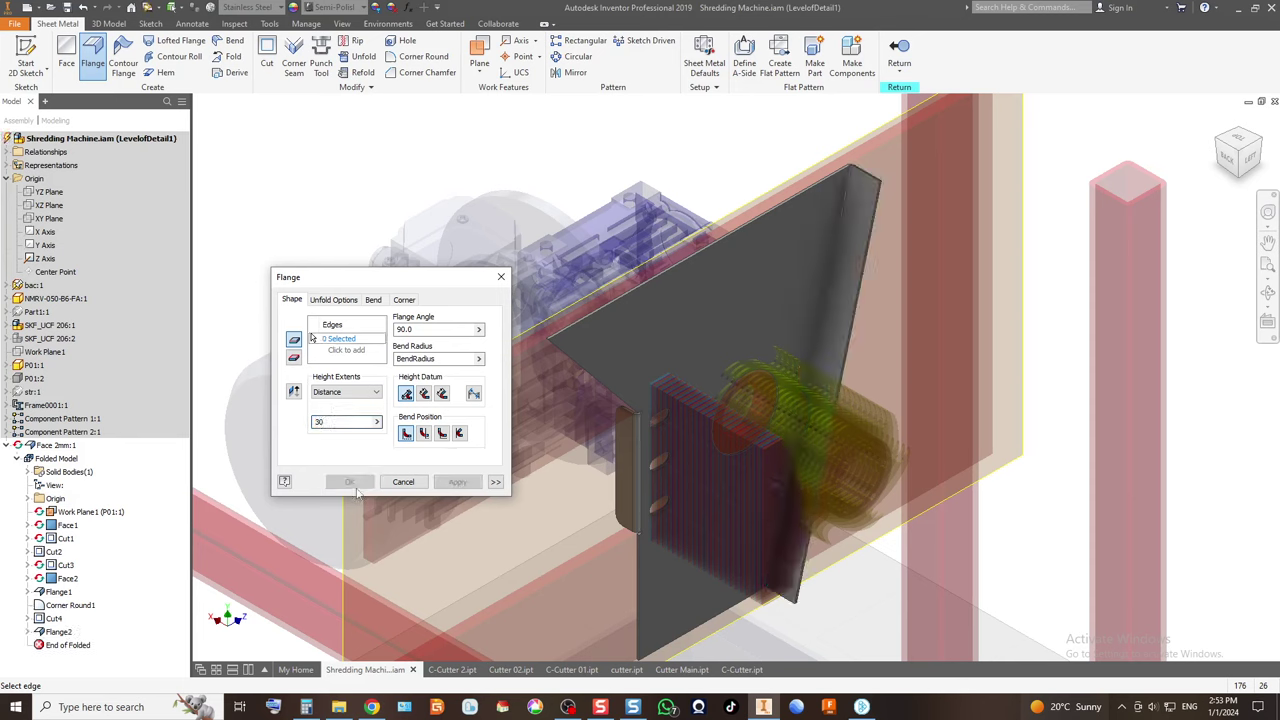
pyautogui.click(418, 482)
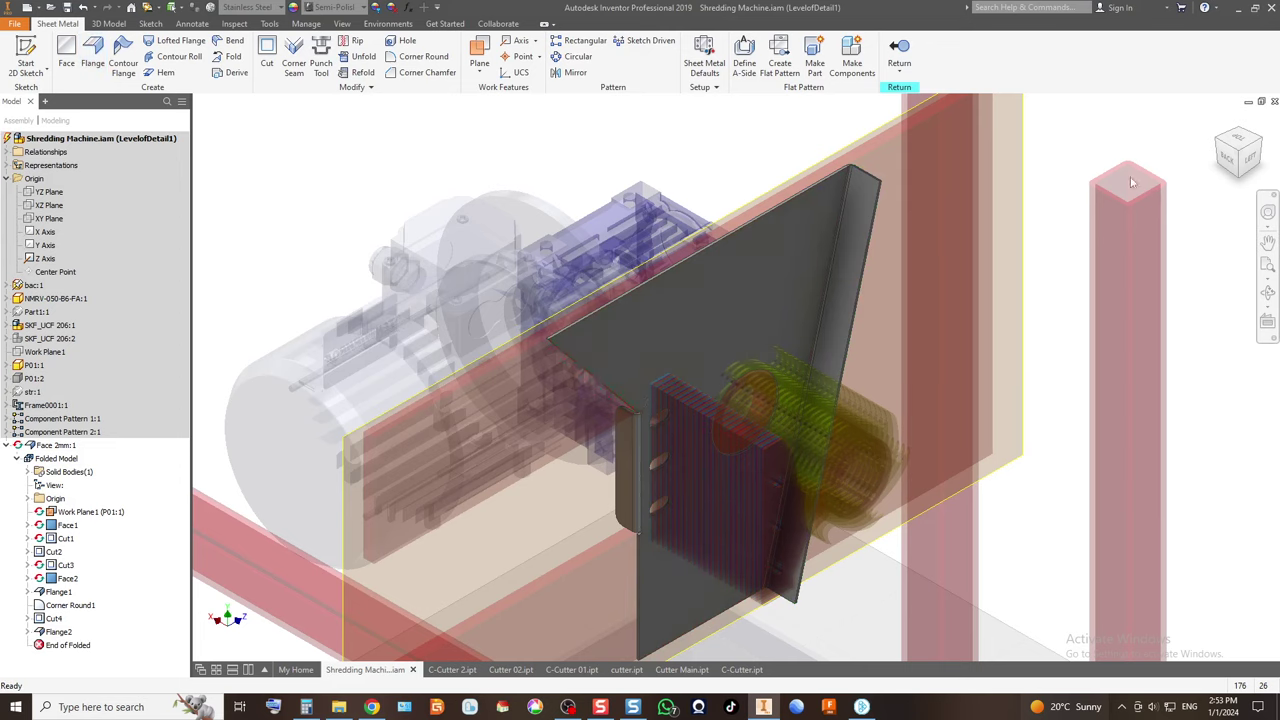
# Return to the shredding machine assembly and examine the slanted flange beside the cutters in isometric view.
pyautogui.click(1254, 162)
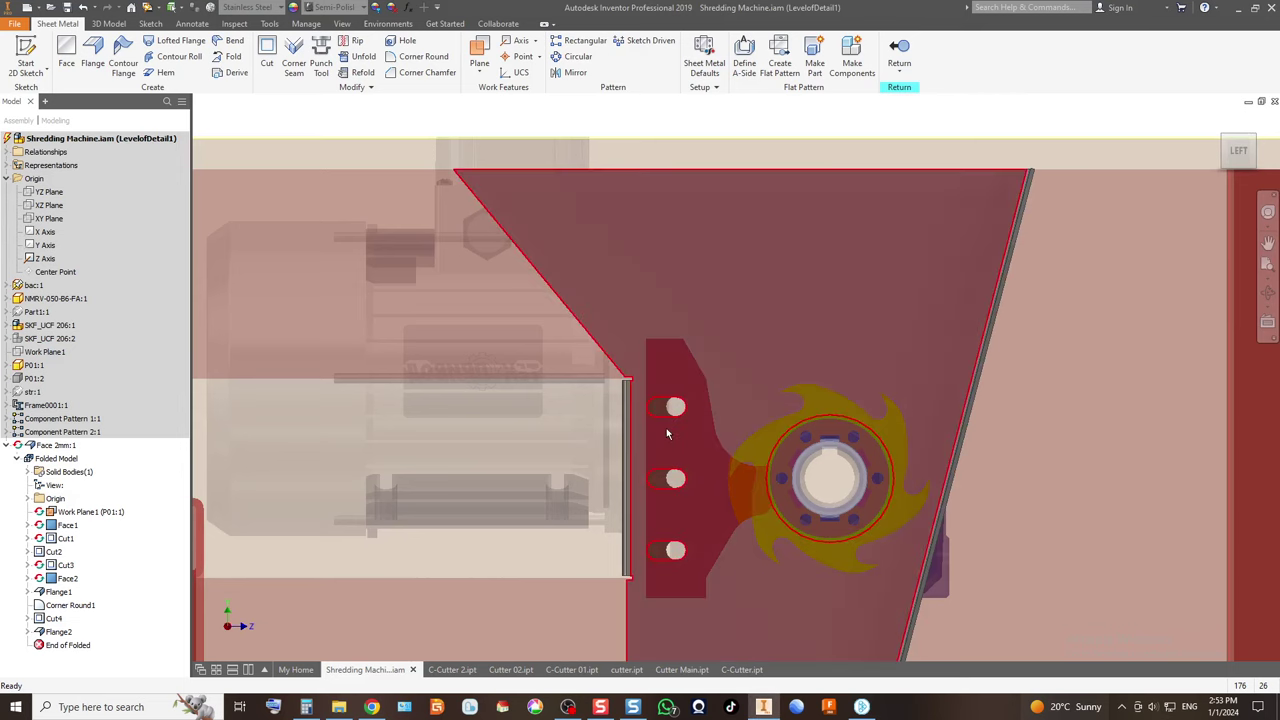
pyautogui.scroll(-3, 550, 330)
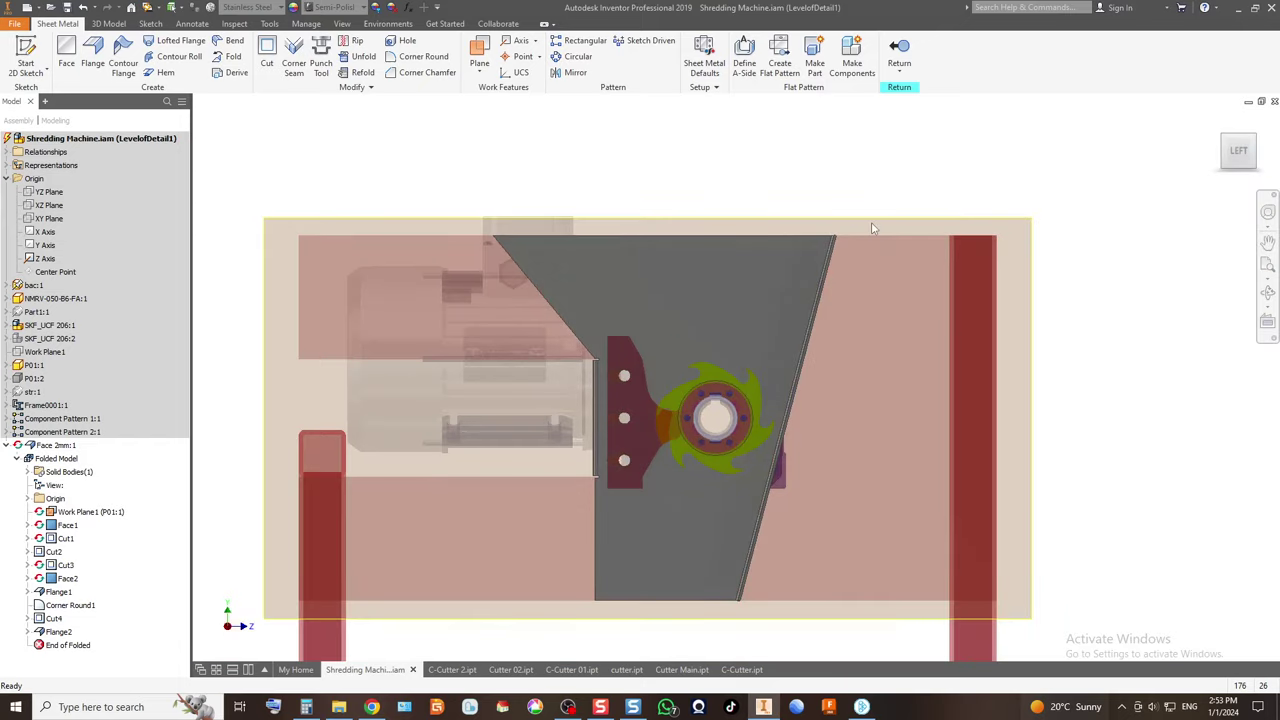
pyautogui.click(899, 52)
pyautogui.click(1224, 140)
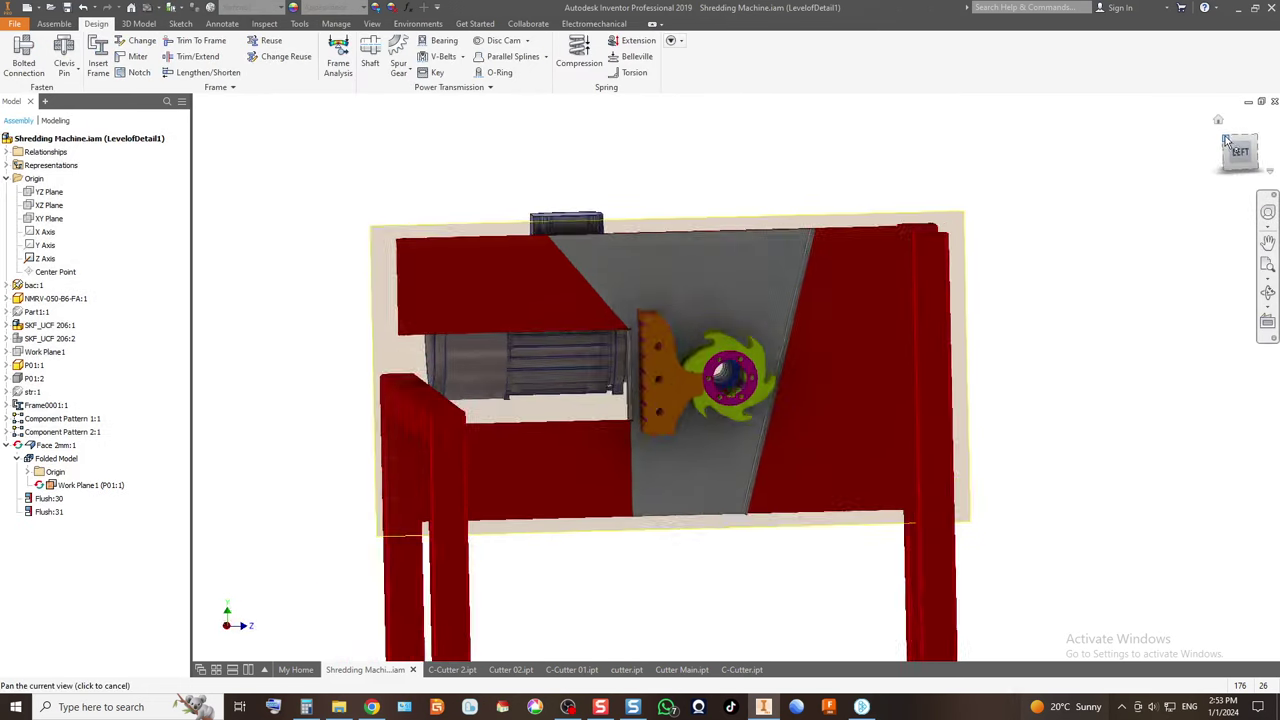
pyautogui.scroll(6, 750, 258)
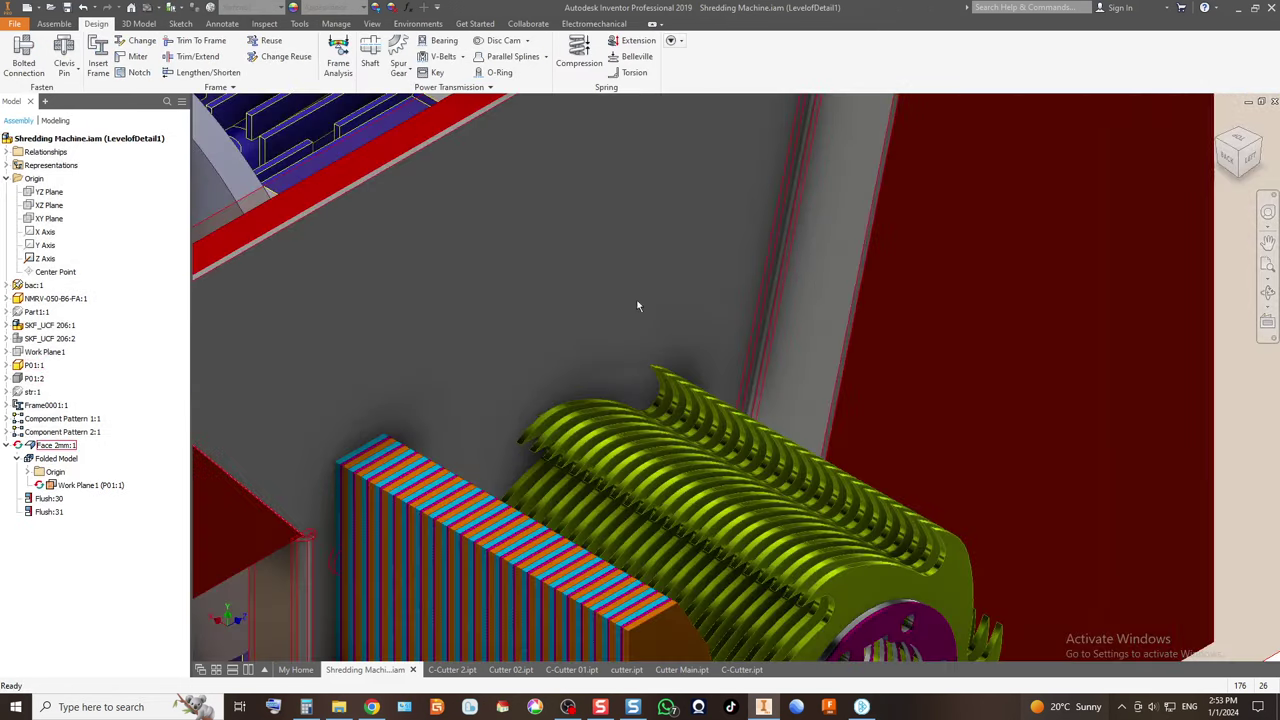
pyautogui.scroll(-2, 610, 285)
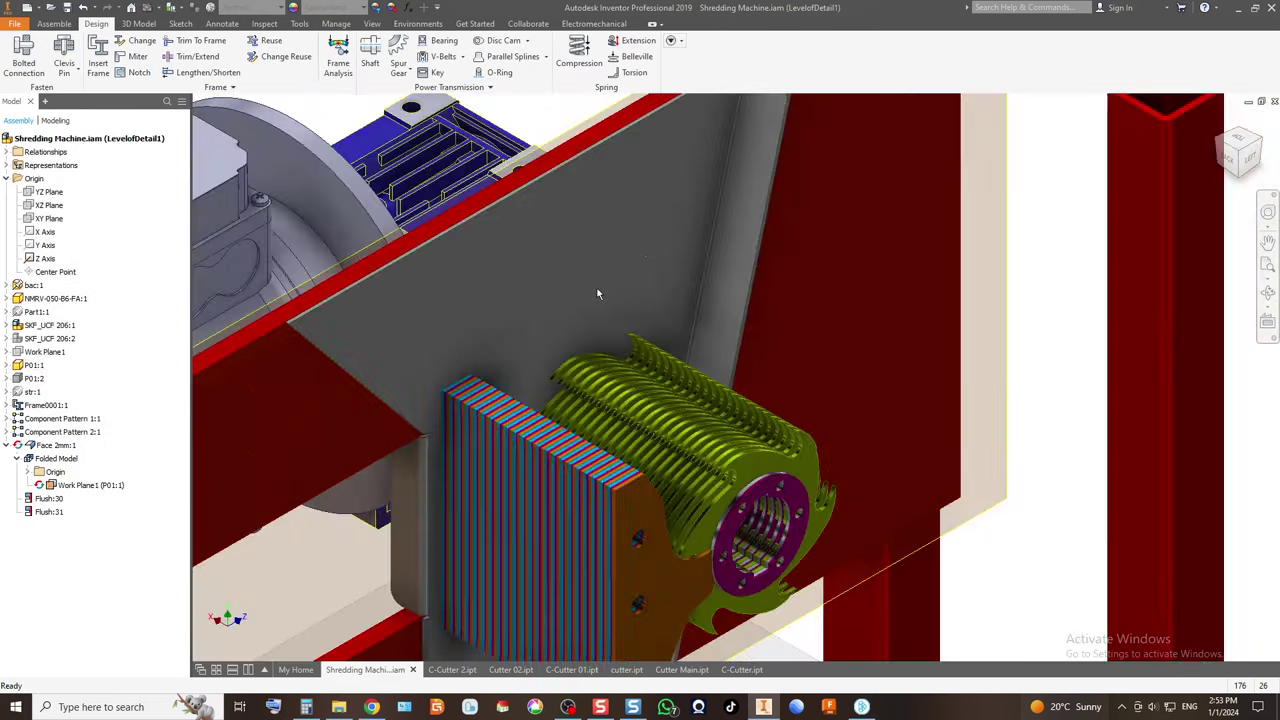
# Copy the cutters' yellow-green Chrome - Polished(3) appearance onto the side plate.
pyautogui.click(383, 7)
pyautogui.press('Escape')
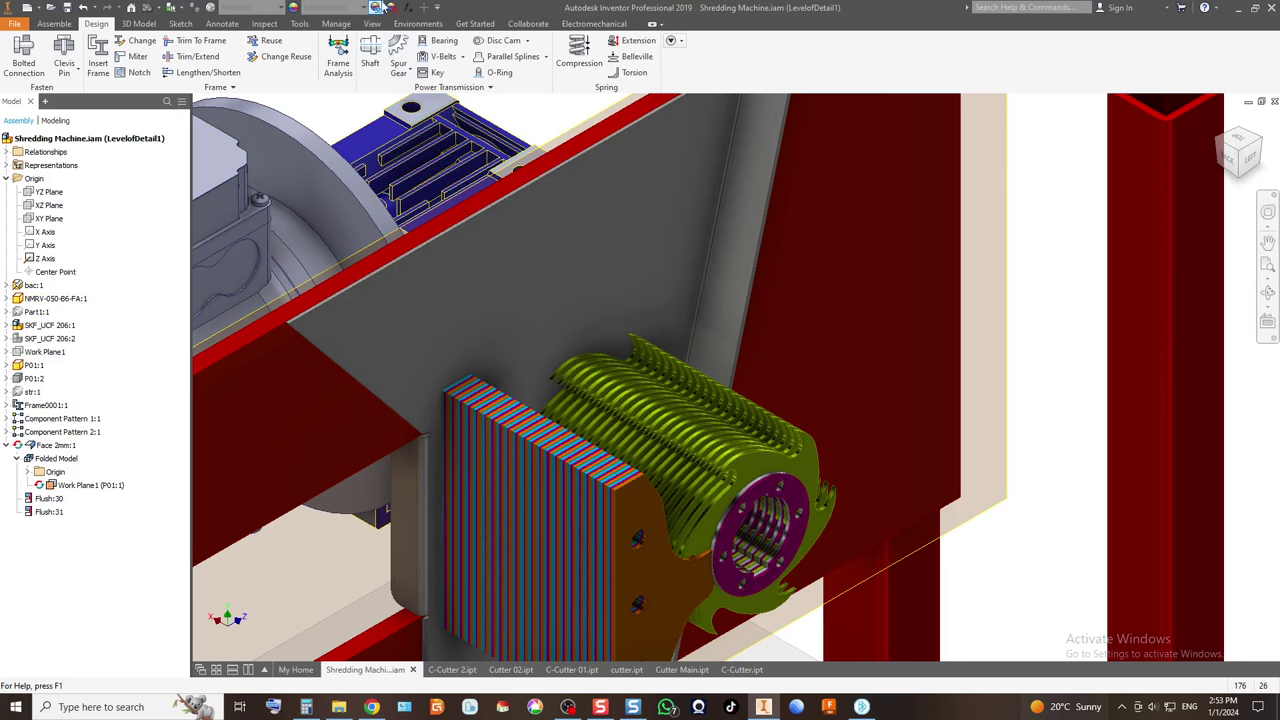
pyautogui.click(383, 7)
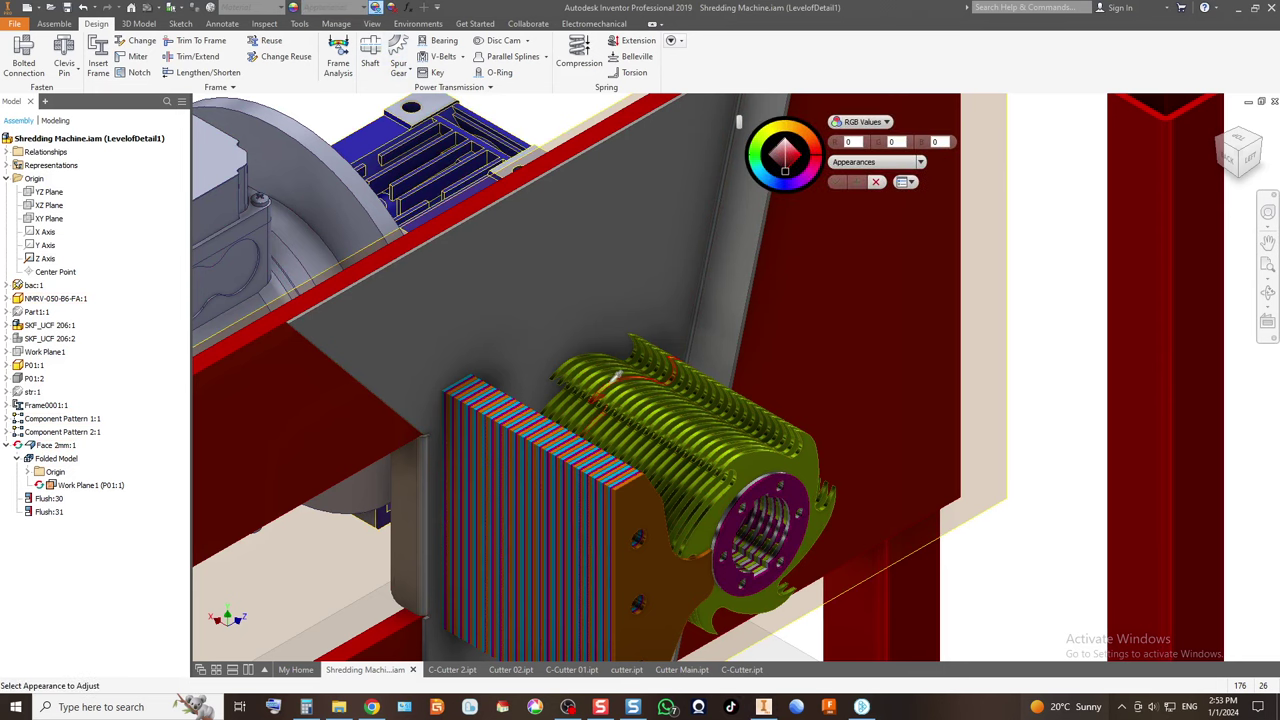
pyautogui.click(617, 378)
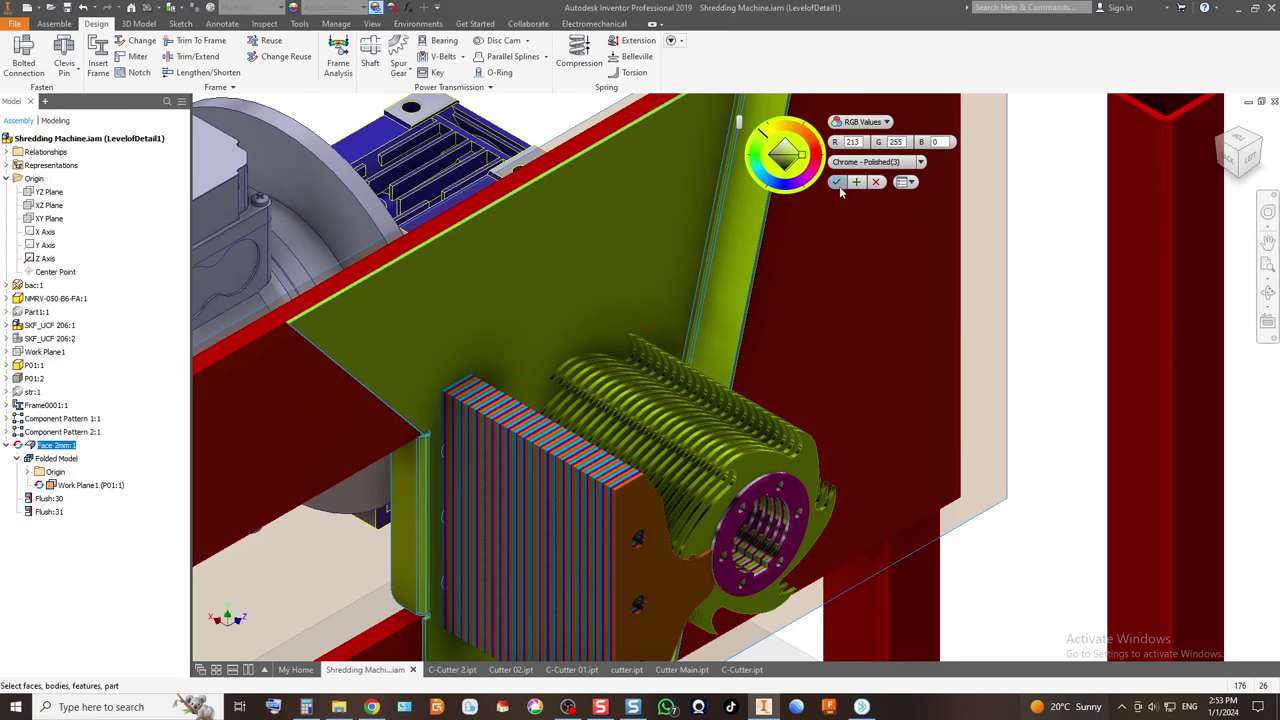
pyautogui.click(838, 182)
pyautogui.scroll(-5, 765, 361)
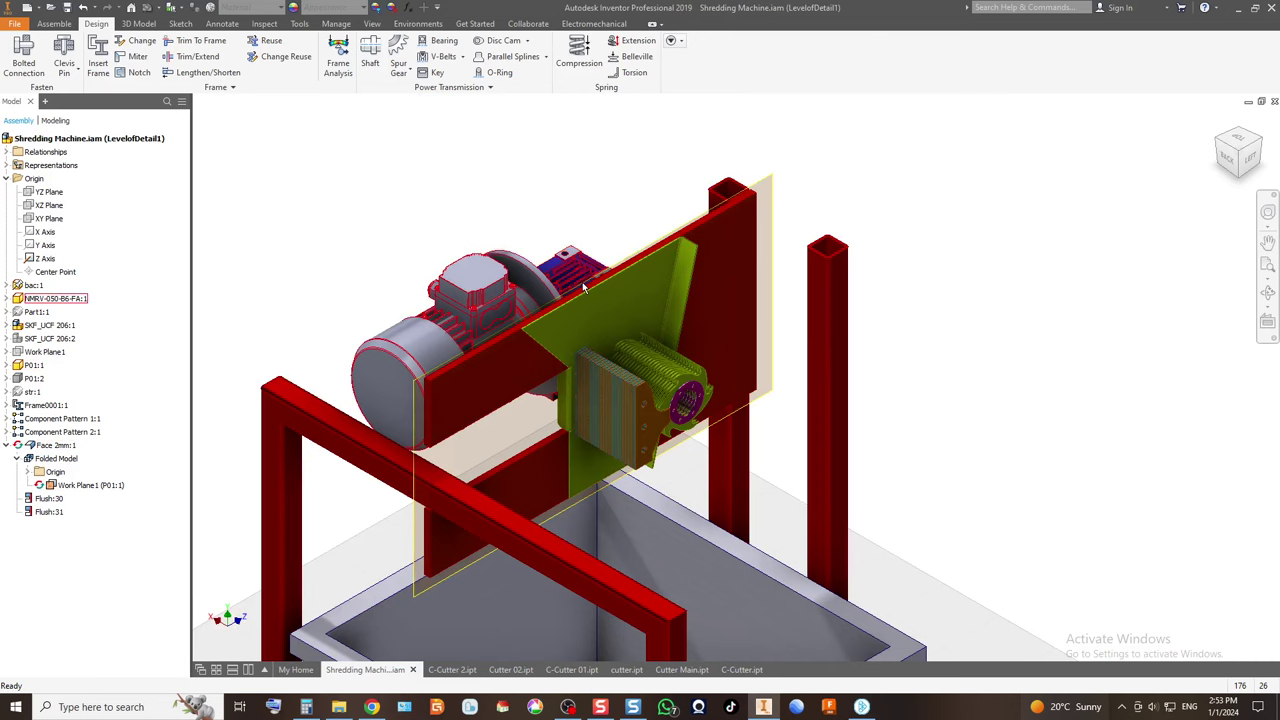
pyautogui.scroll(5, 672, 251)
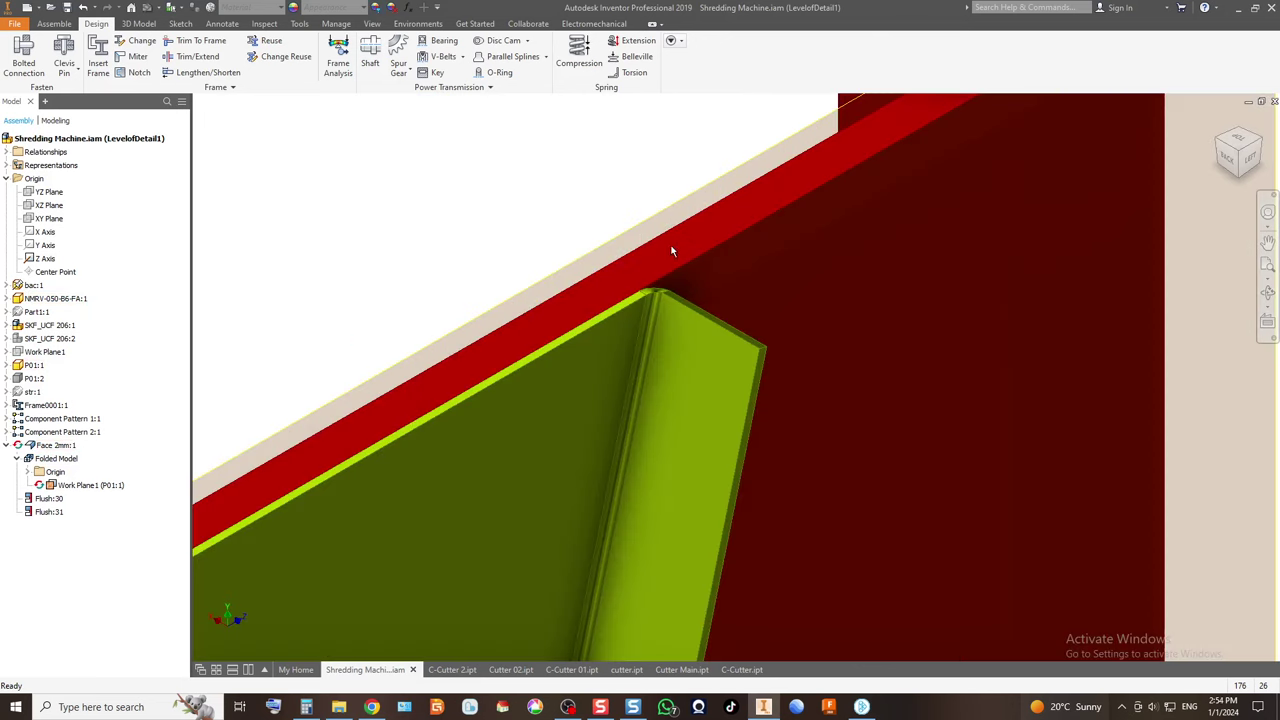
pyautogui.scroll(-6, 584, 350)
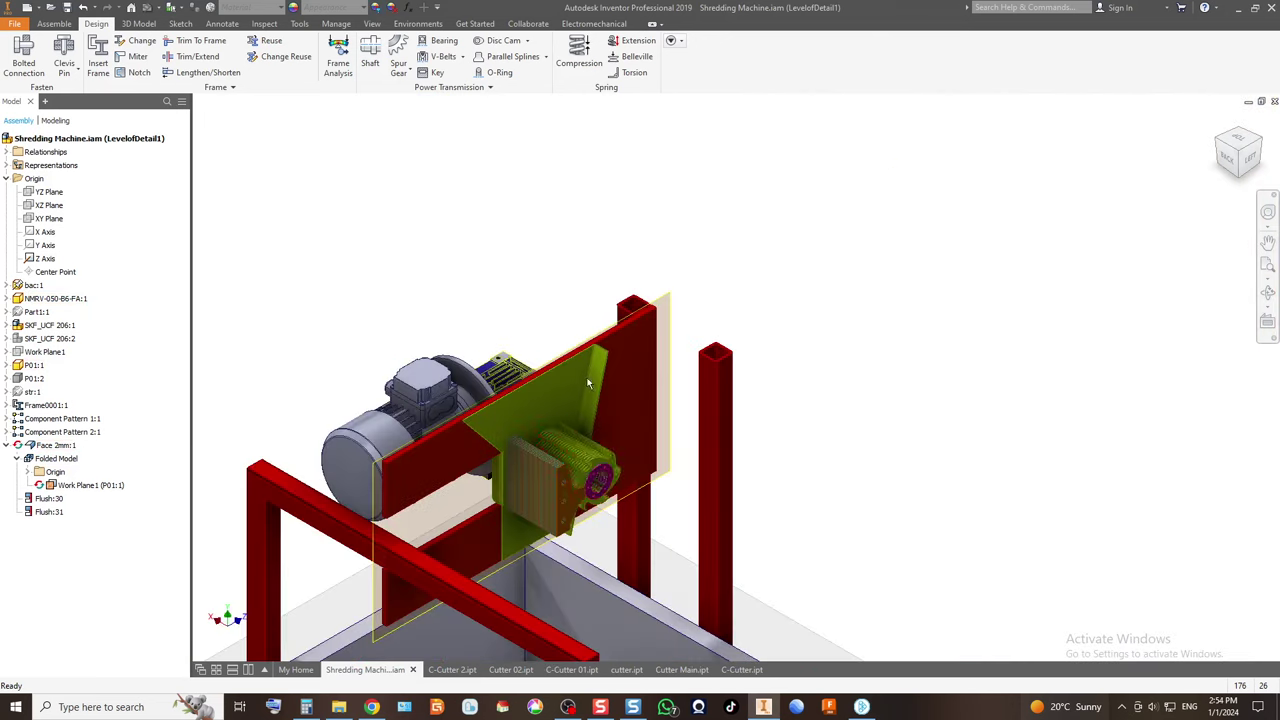
# Create a work plane offset 60 mm from the red mounting plate's face on the cutter side.
pyautogui.scroll(2, 556, 400)
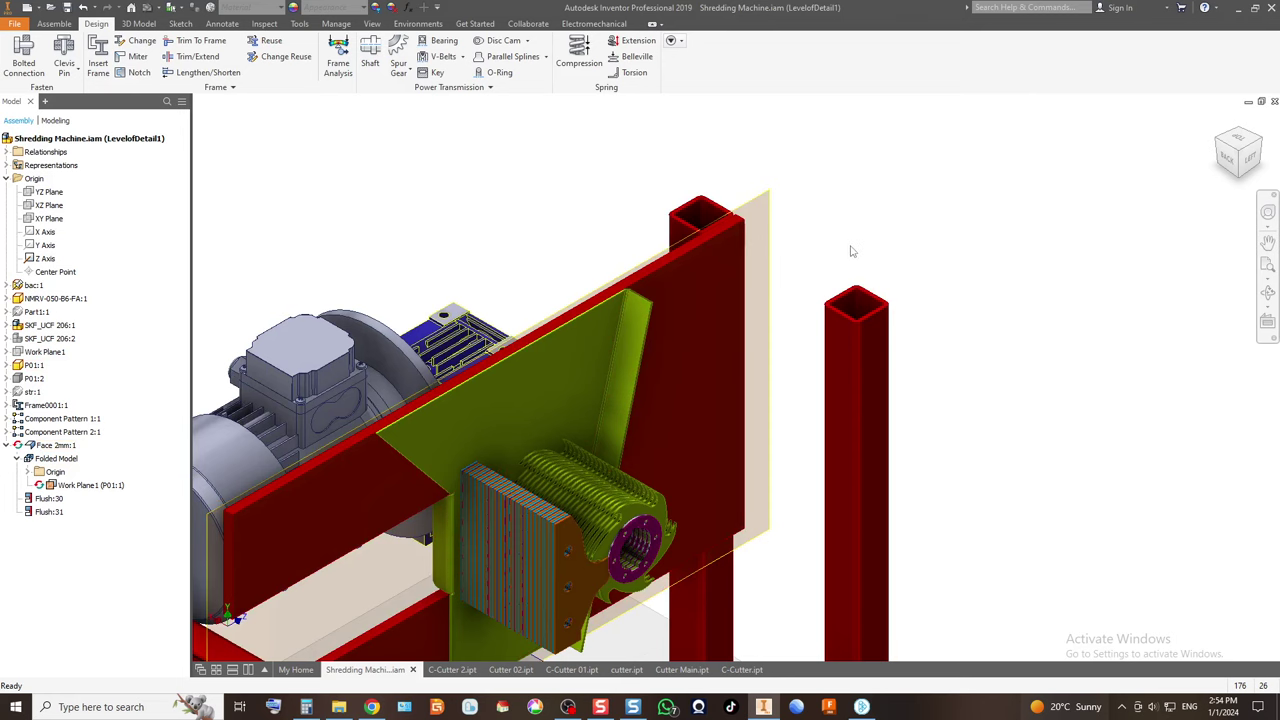
pyautogui.click(1229, 163)
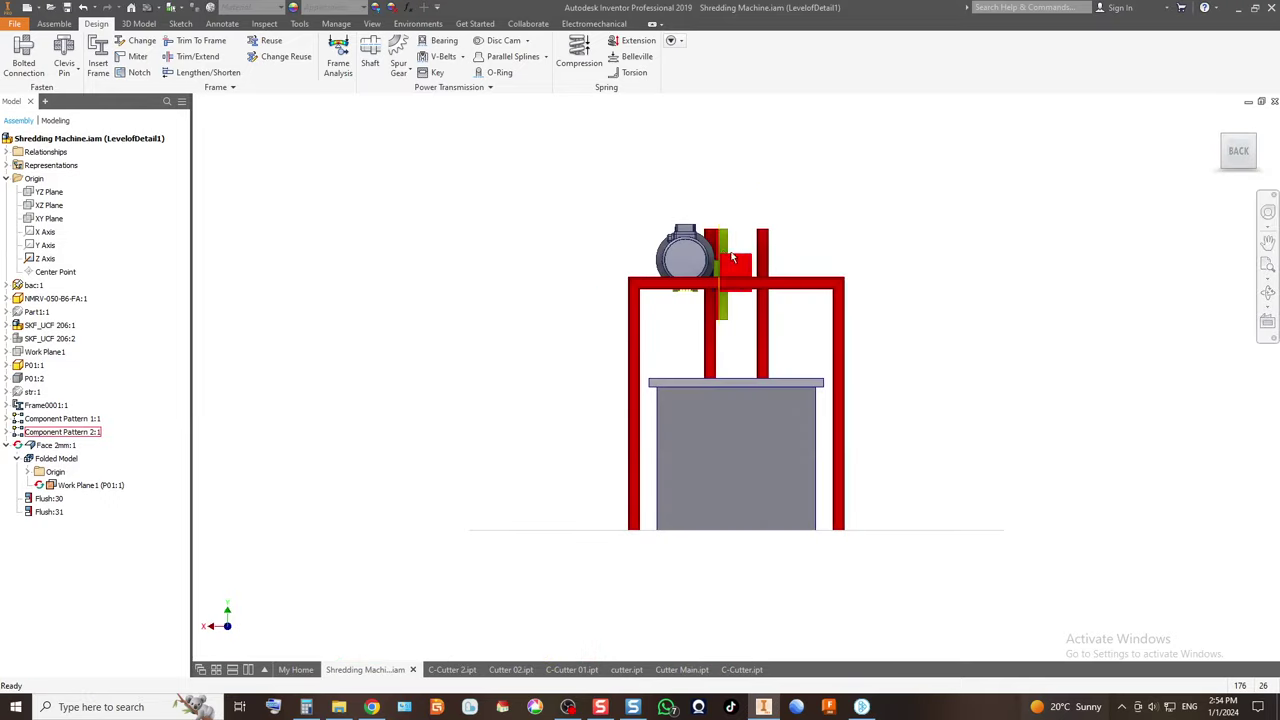
pyautogui.scroll(2, 725, 240)
pyautogui.scroll(-5, 725, 240)
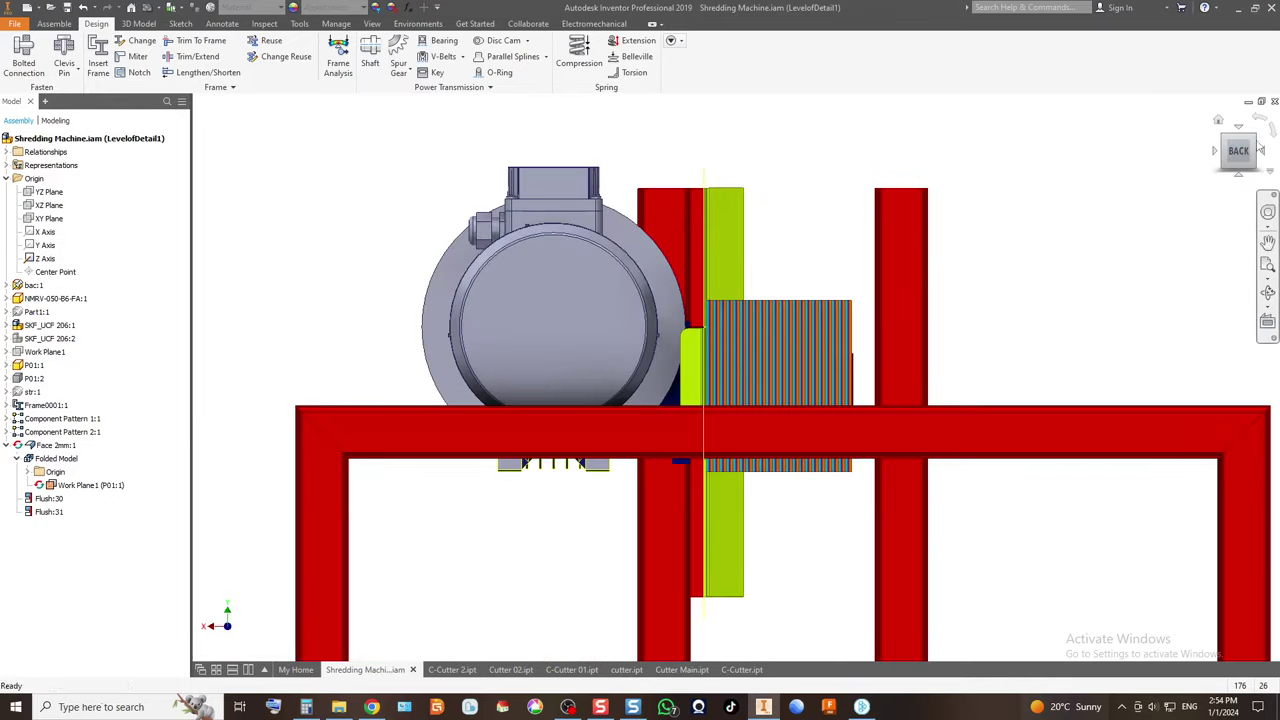
pyautogui.click(1258, 142)
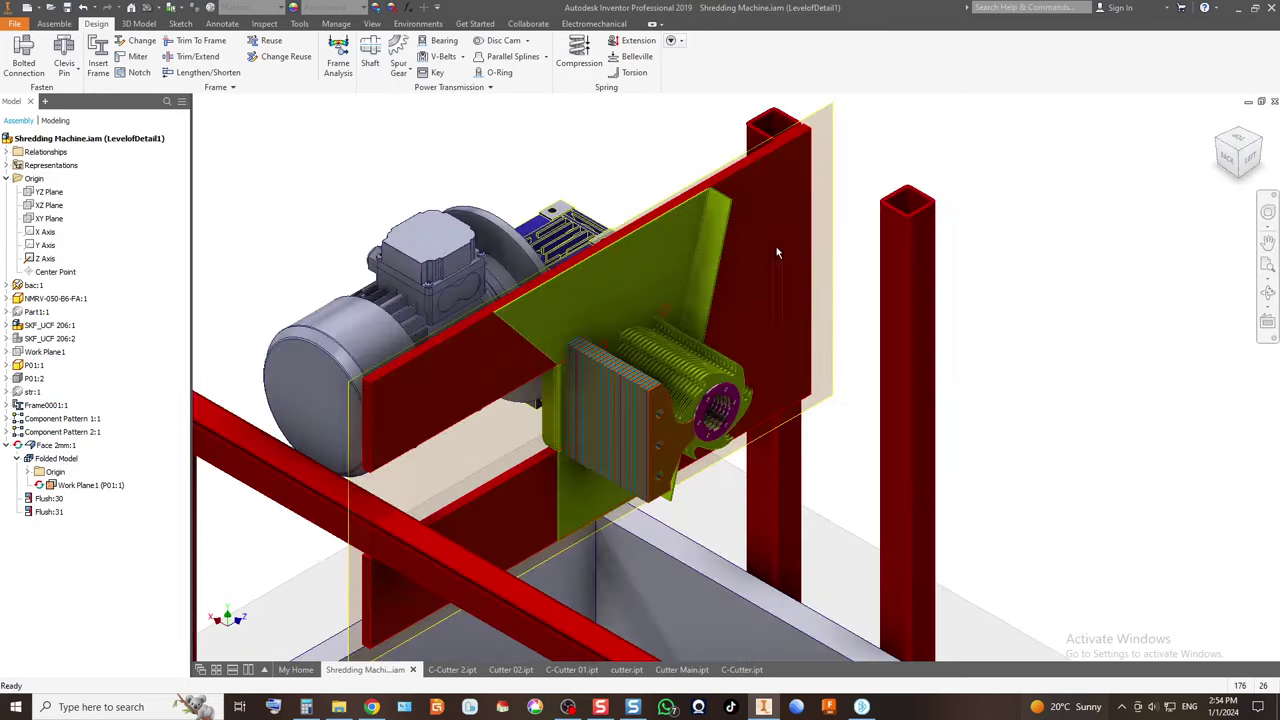
pyautogui.click(54, 23)
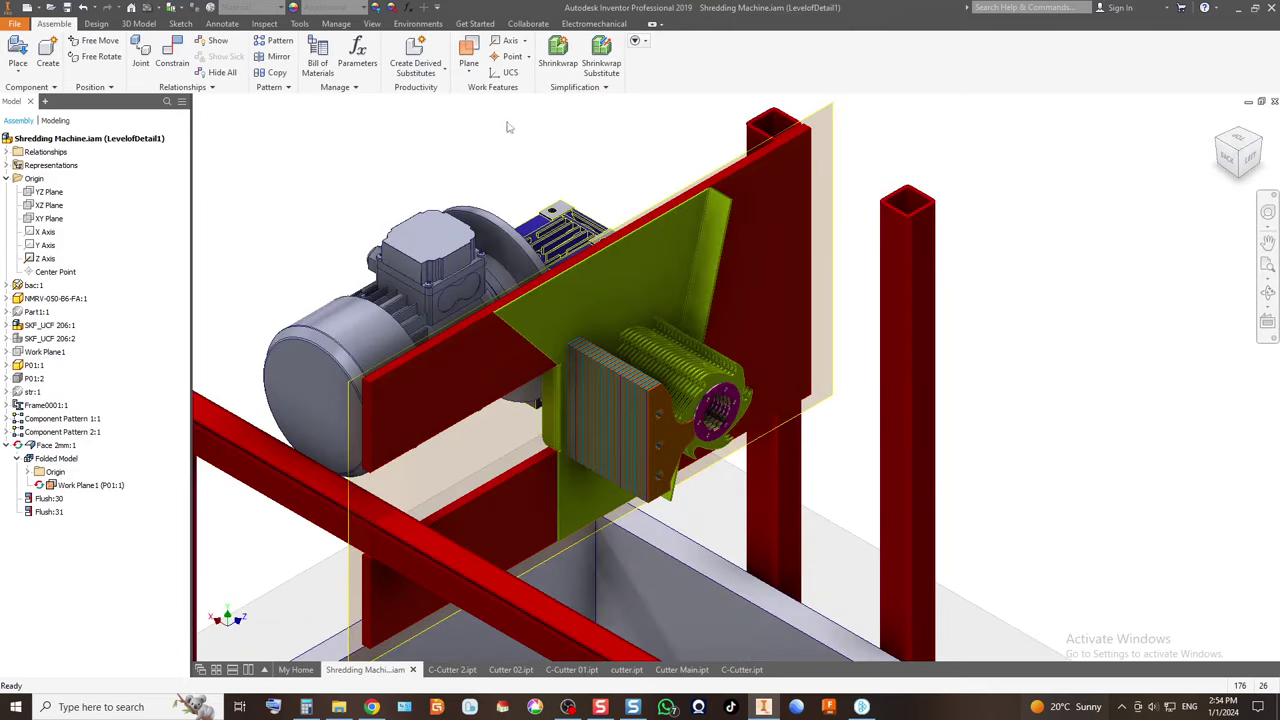
pyautogui.click(474, 66)
pyautogui.click(490, 128)
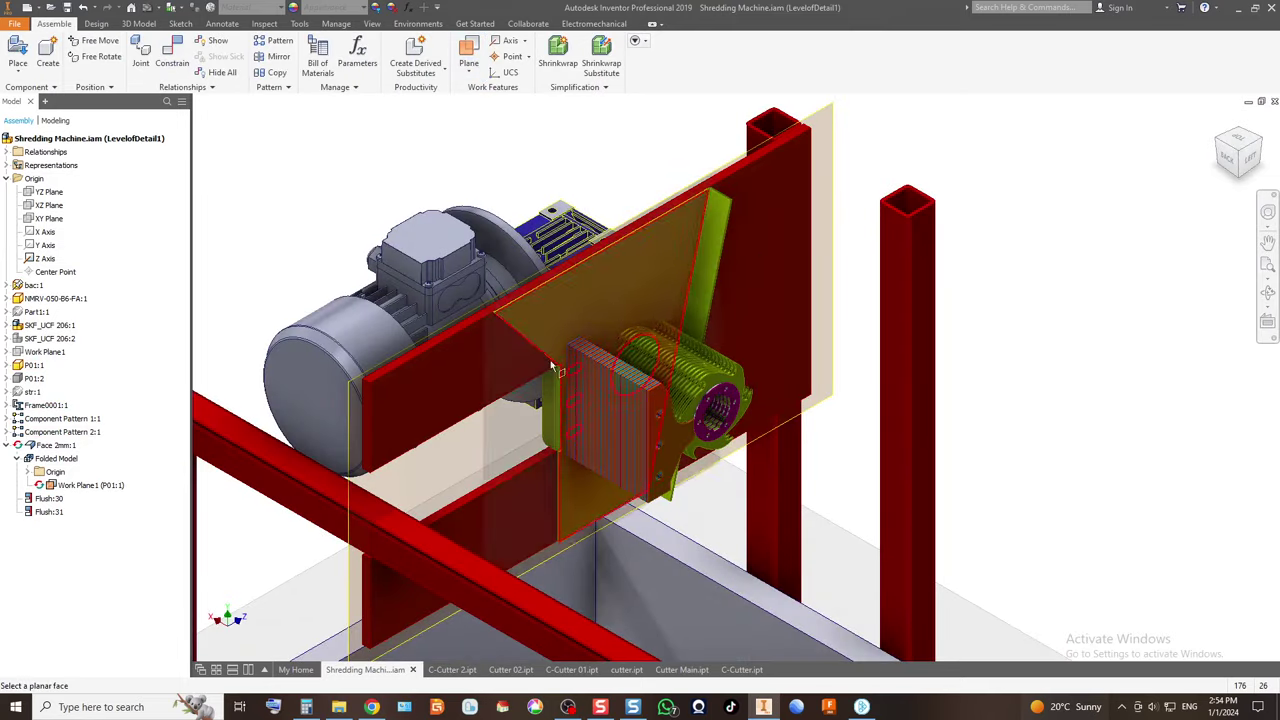
pyautogui.click(458, 399)
pyautogui.moveTo(614, 423); pyautogui.dragTo(636, 433)
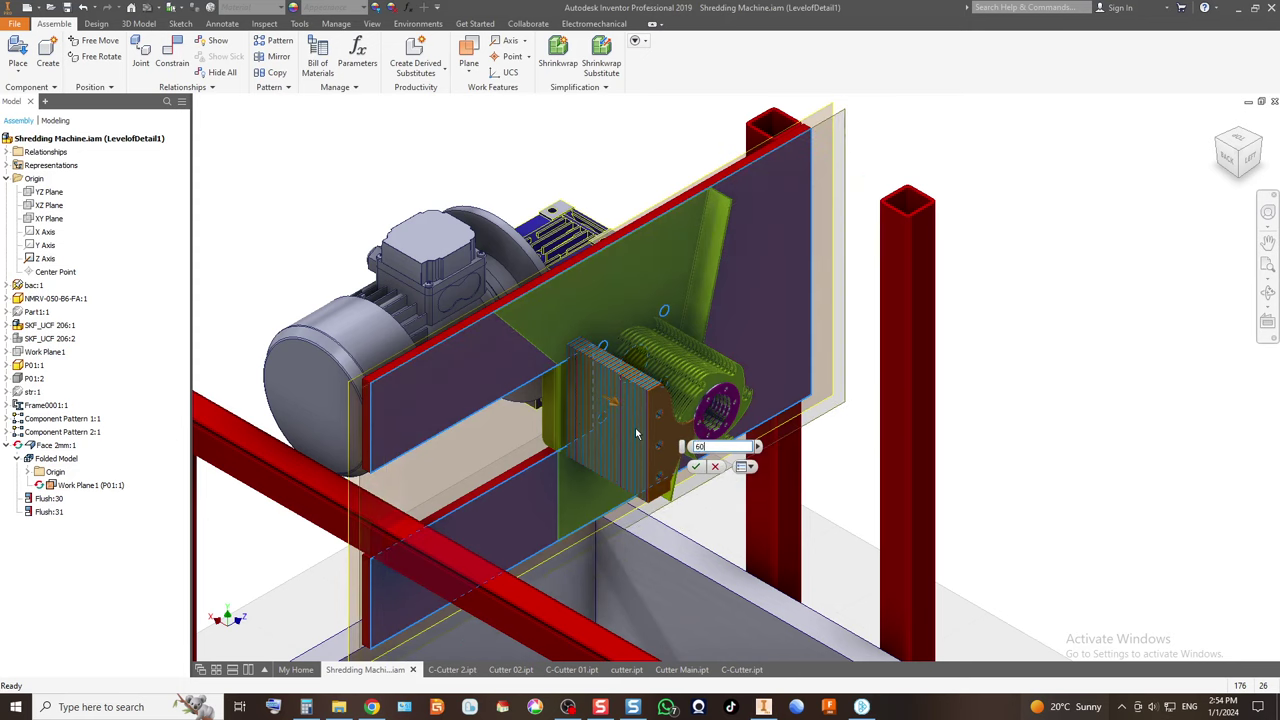
pyautogui.press('Return')
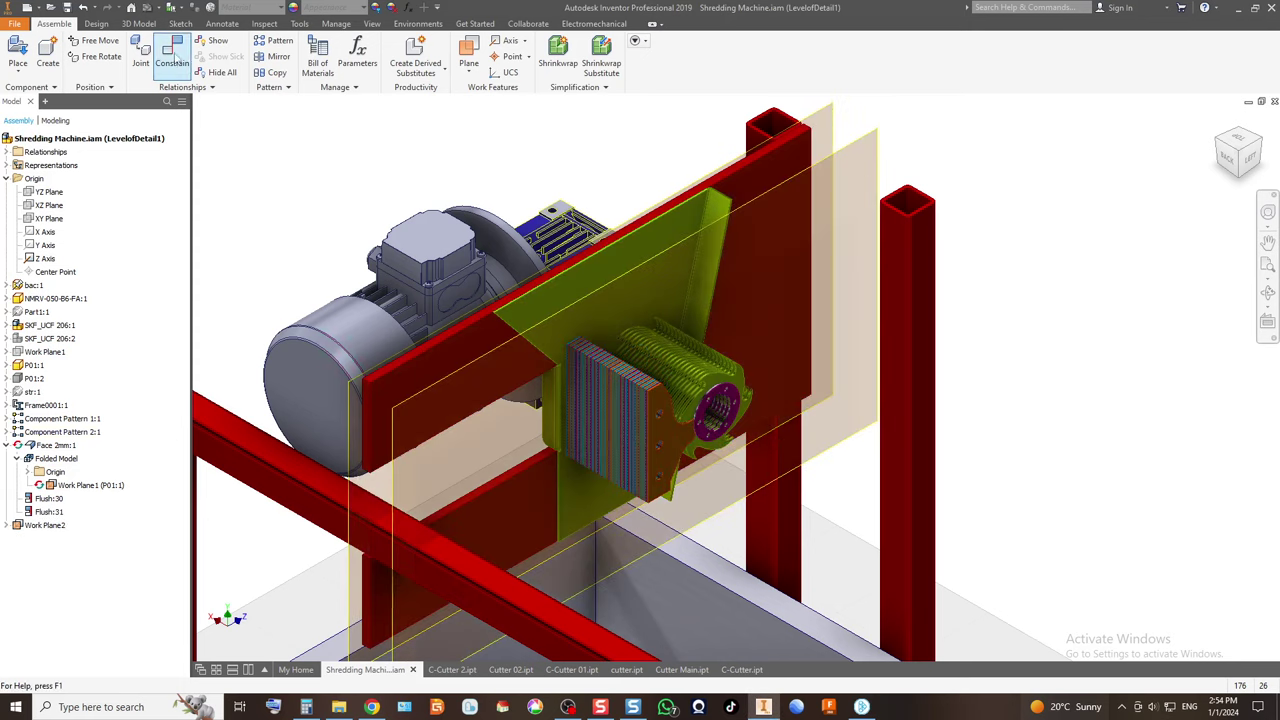
# Mirror the yellow-green side plate across the new offset work plane to the other end of the cutters.
pyautogui.click(273, 56)
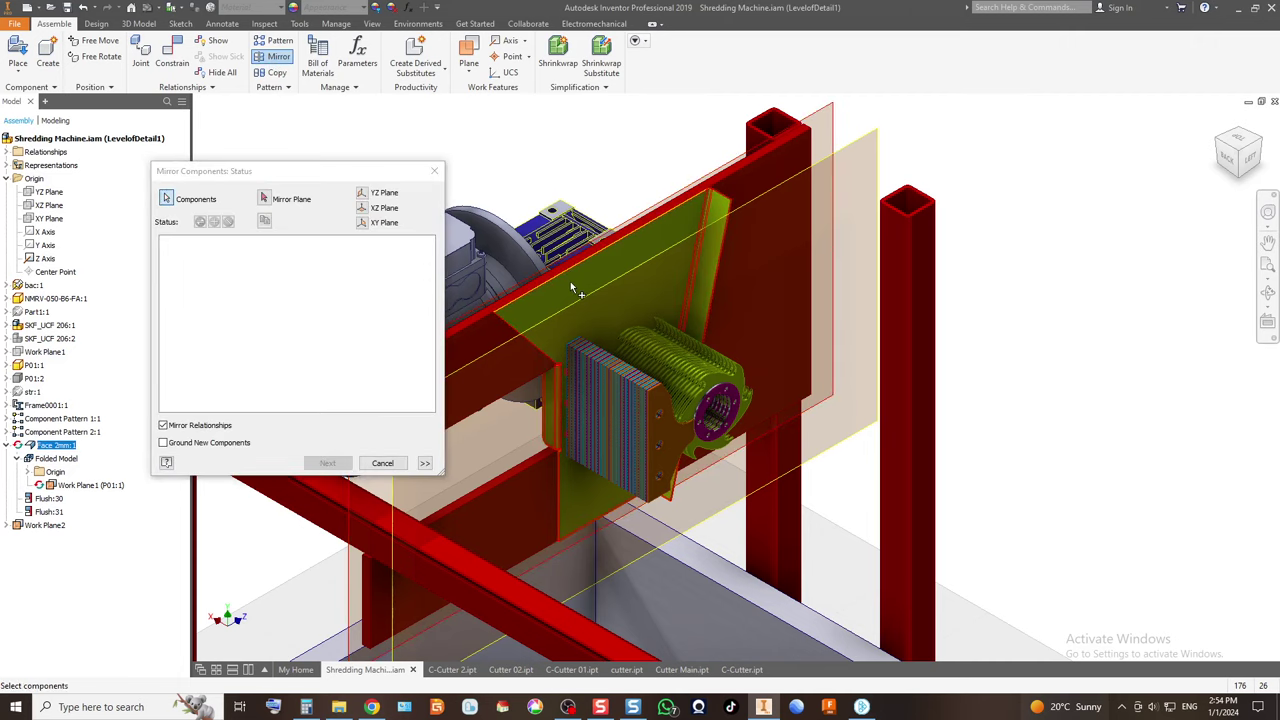
pyautogui.click(572, 289)
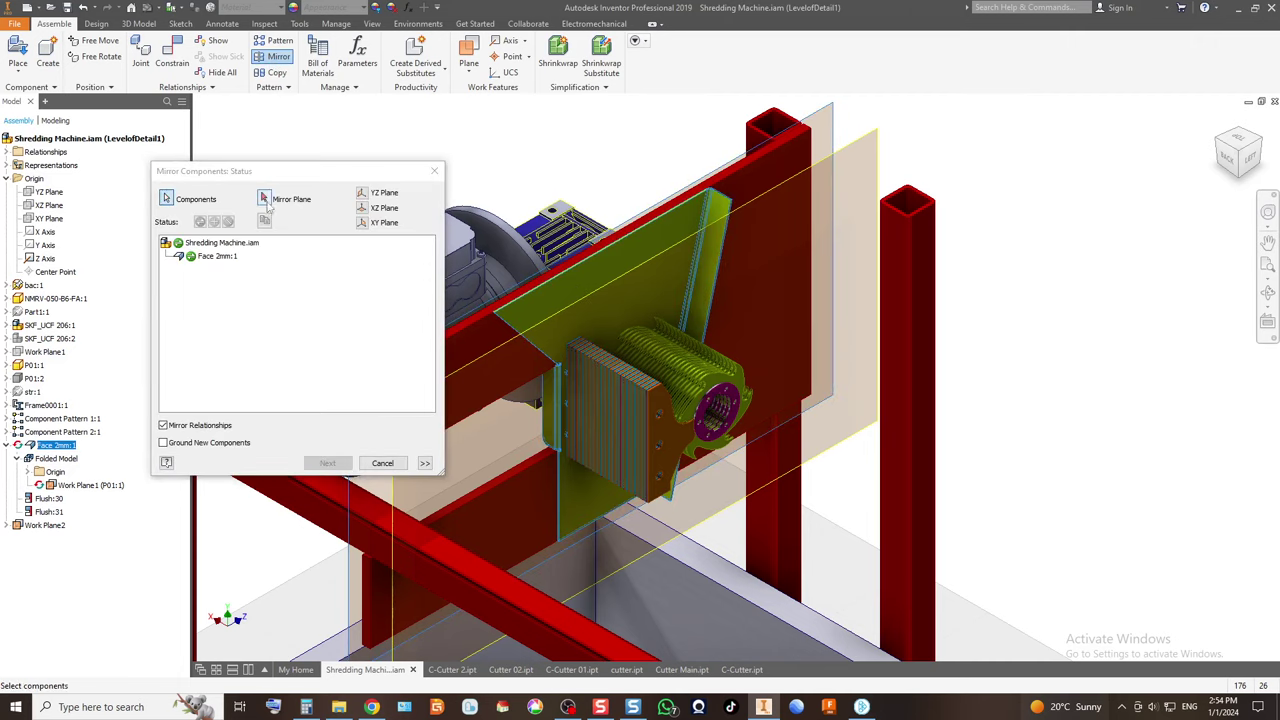
pyautogui.click(472, 364)
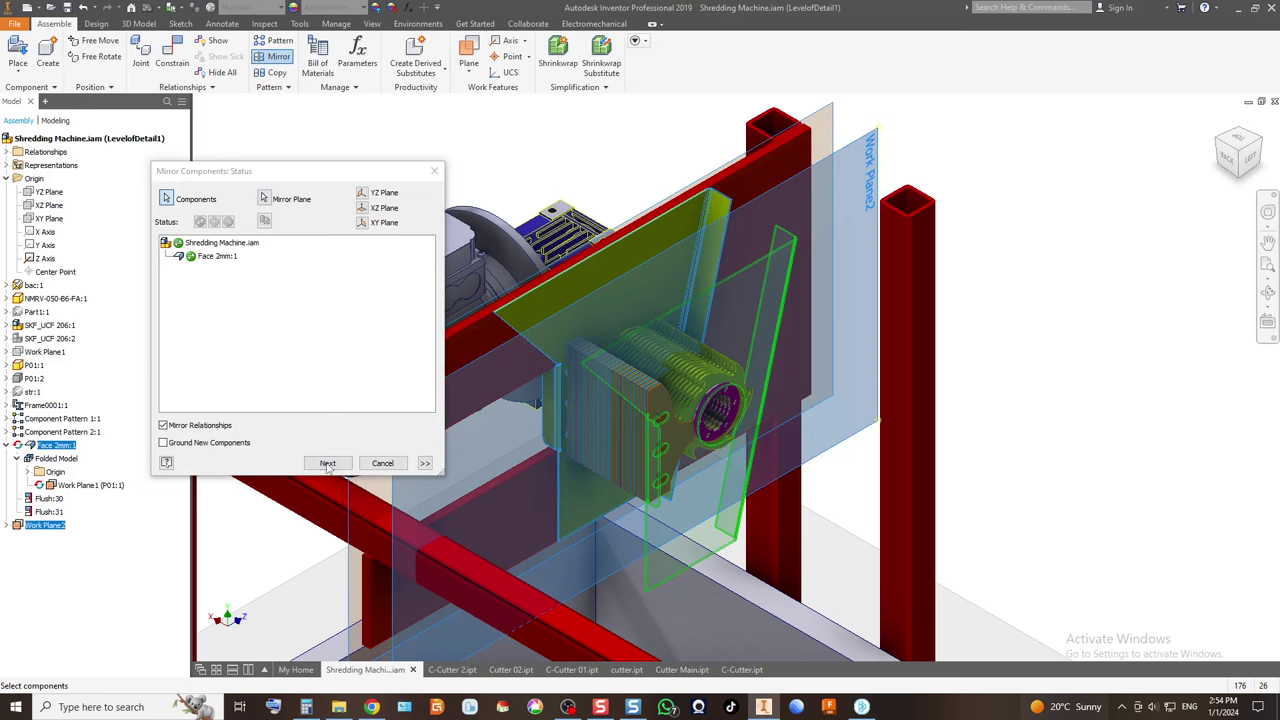
pyautogui.click(327, 463)
pyautogui.click(655, 280)
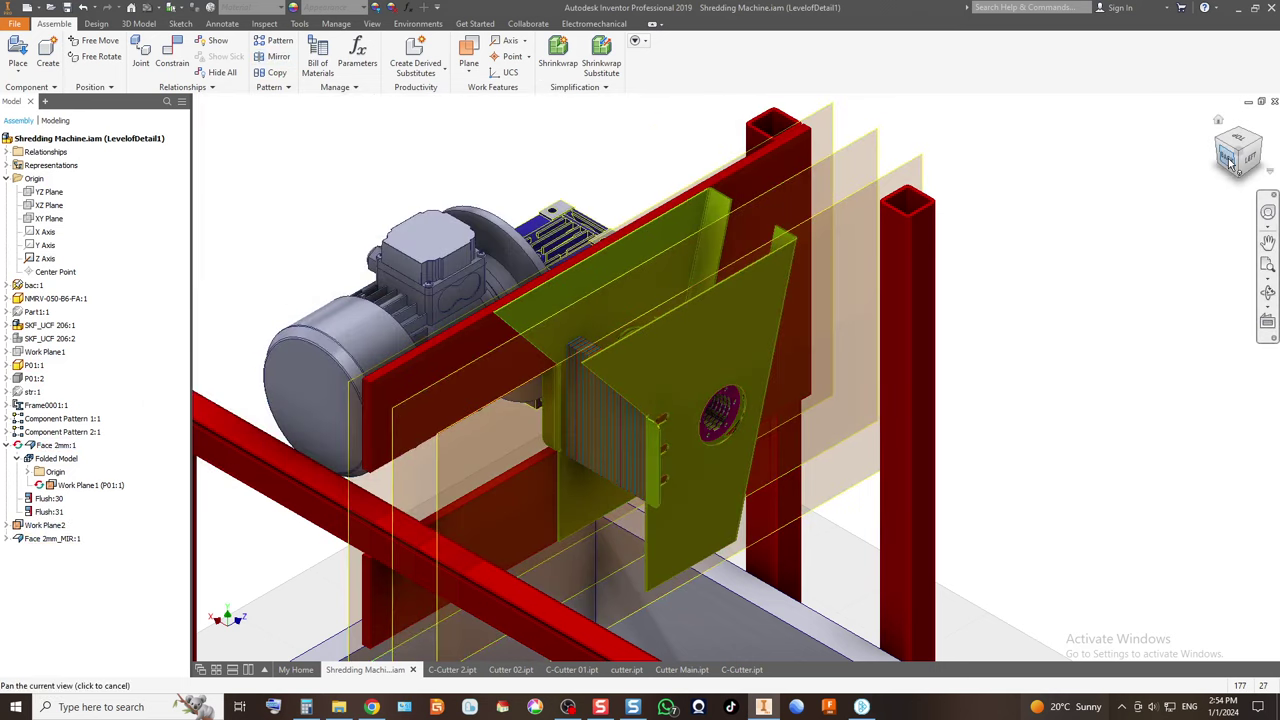
# Examine the mirrored side plate's fit around the cutters from the back and from opposite isometric views.
pyautogui.click(1231, 163)
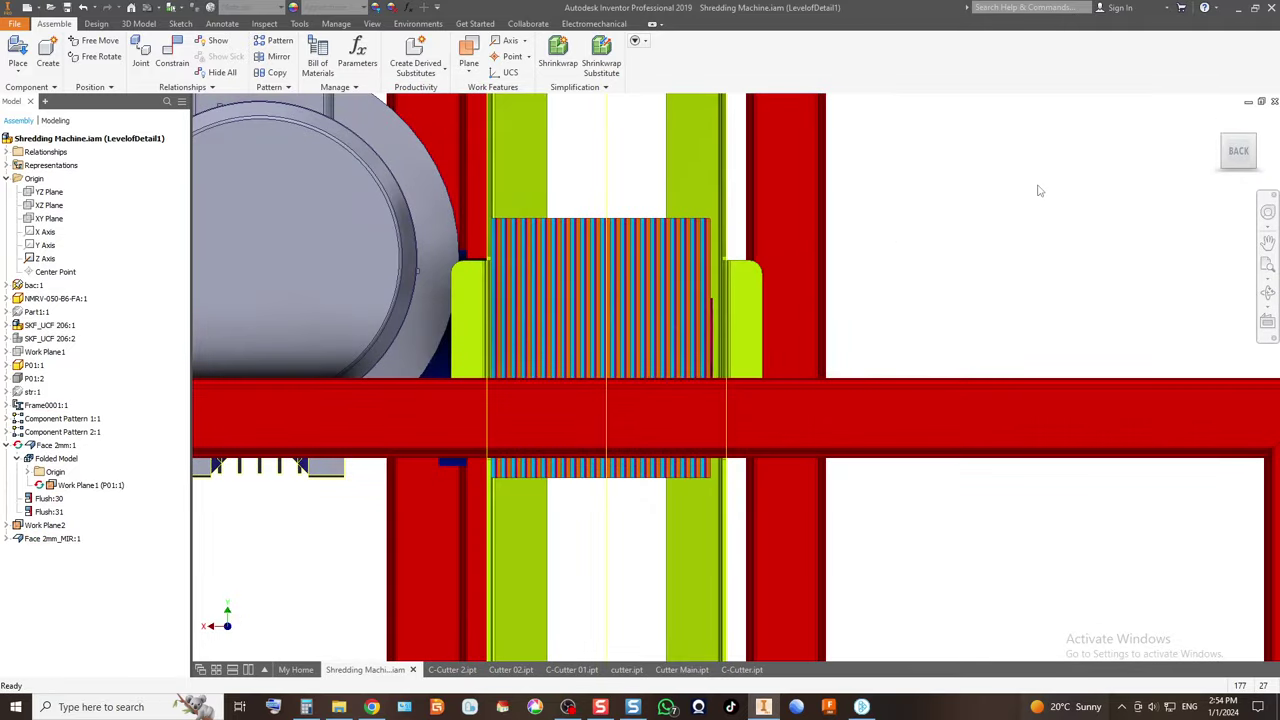
pyautogui.click(1262, 150)
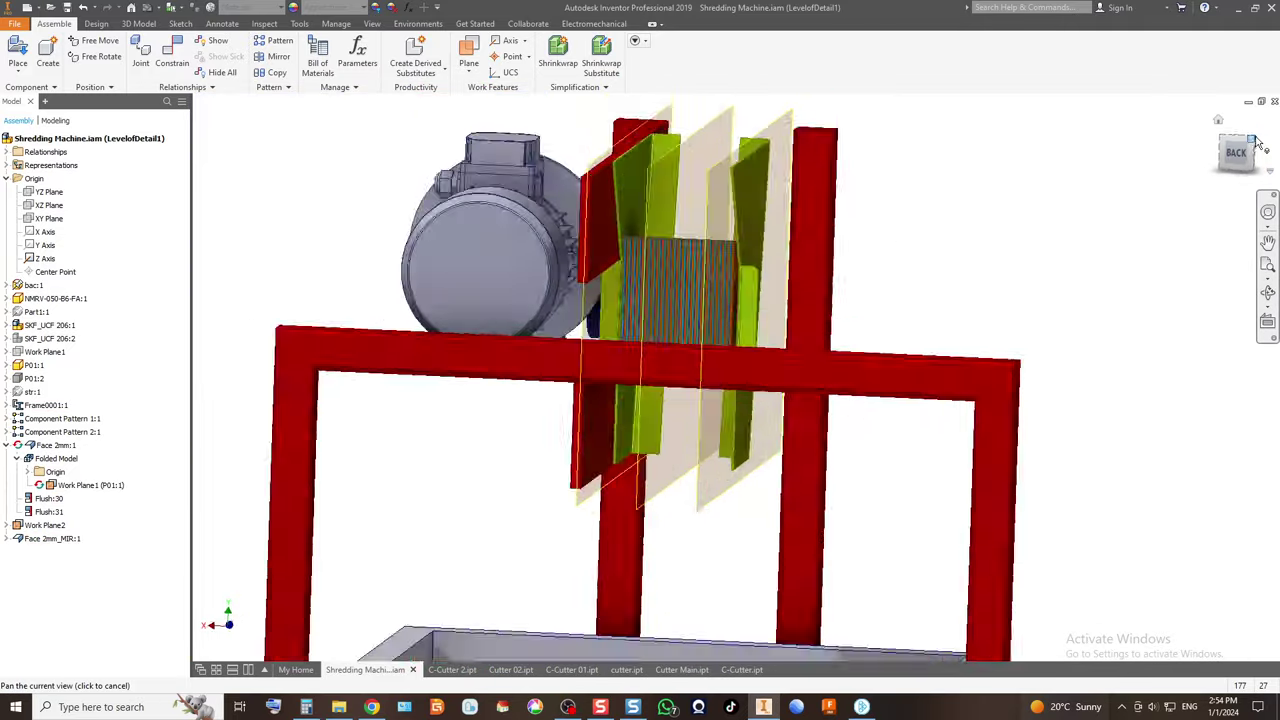
pyautogui.scroll(-5, 765, 252)
pyautogui.scroll(5, 765, 252)
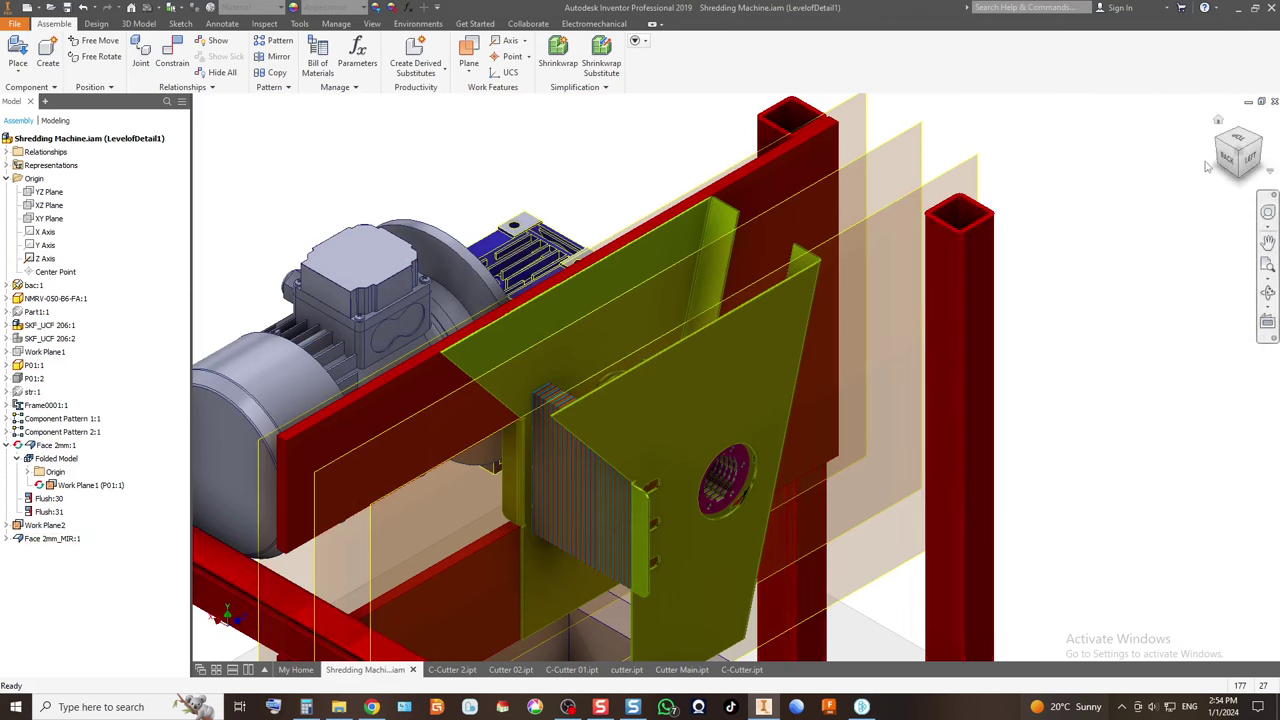
pyautogui.click(1266, 146)
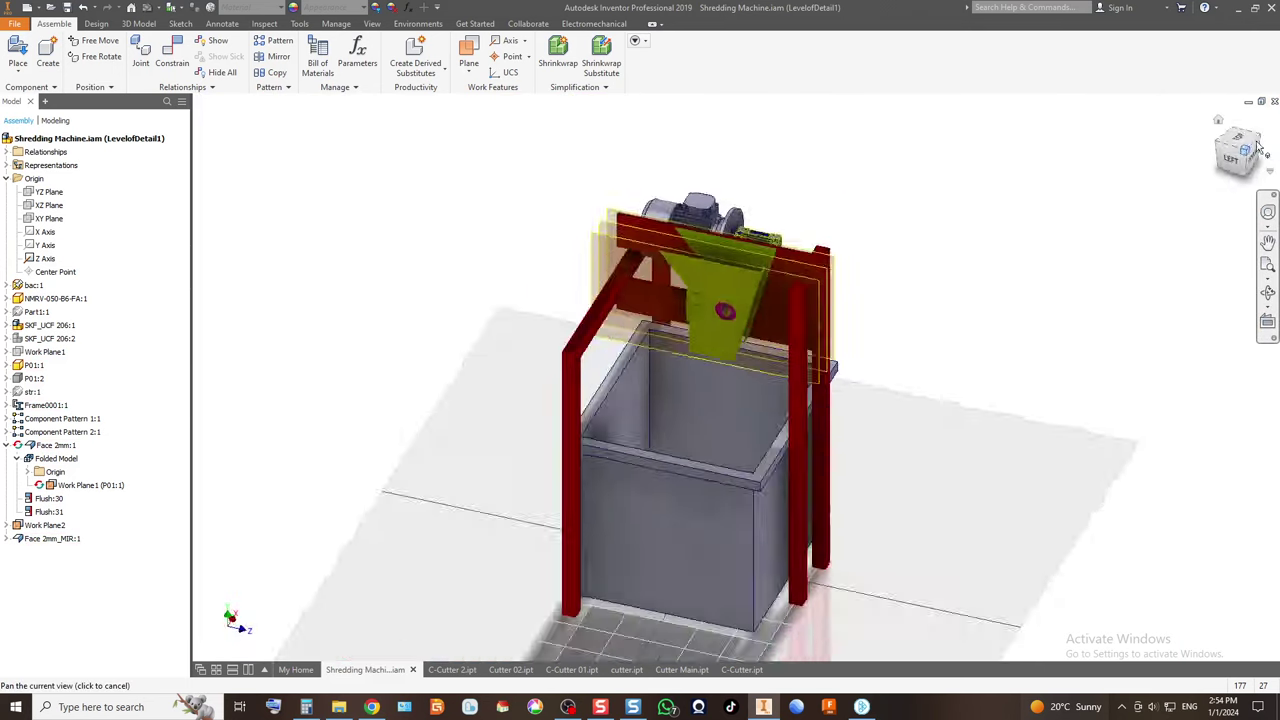
pyautogui.scroll(-5, 770, 281)
pyautogui.scroll(5, 770, 276)
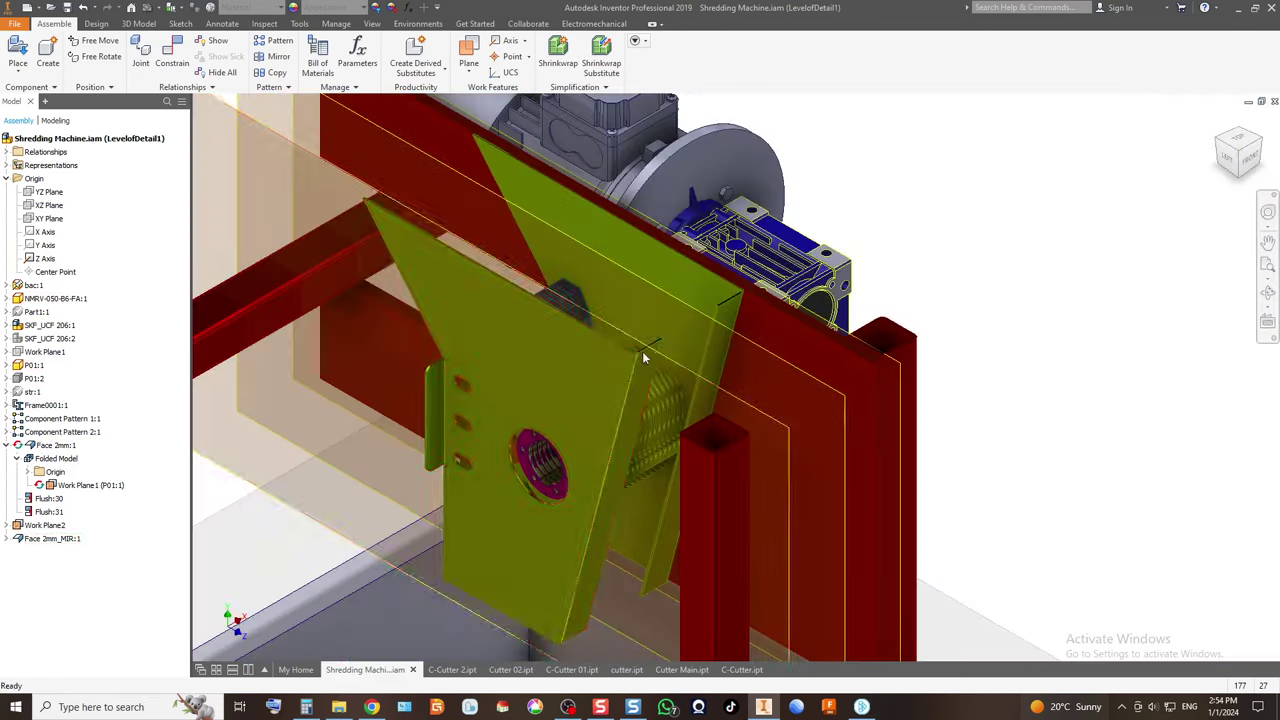
pyautogui.scroll(-5, 532, 486)
pyautogui.scroll(4, 534, 481)
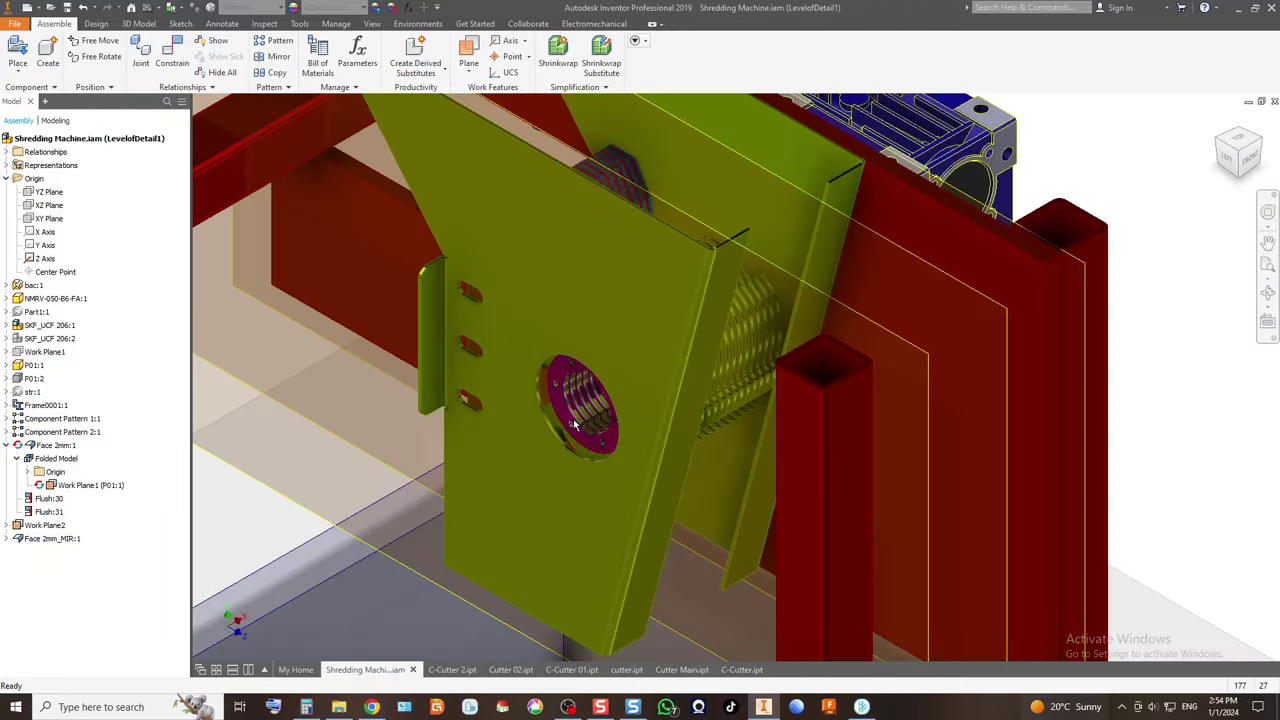
pyautogui.scroll(3, 620, 371)
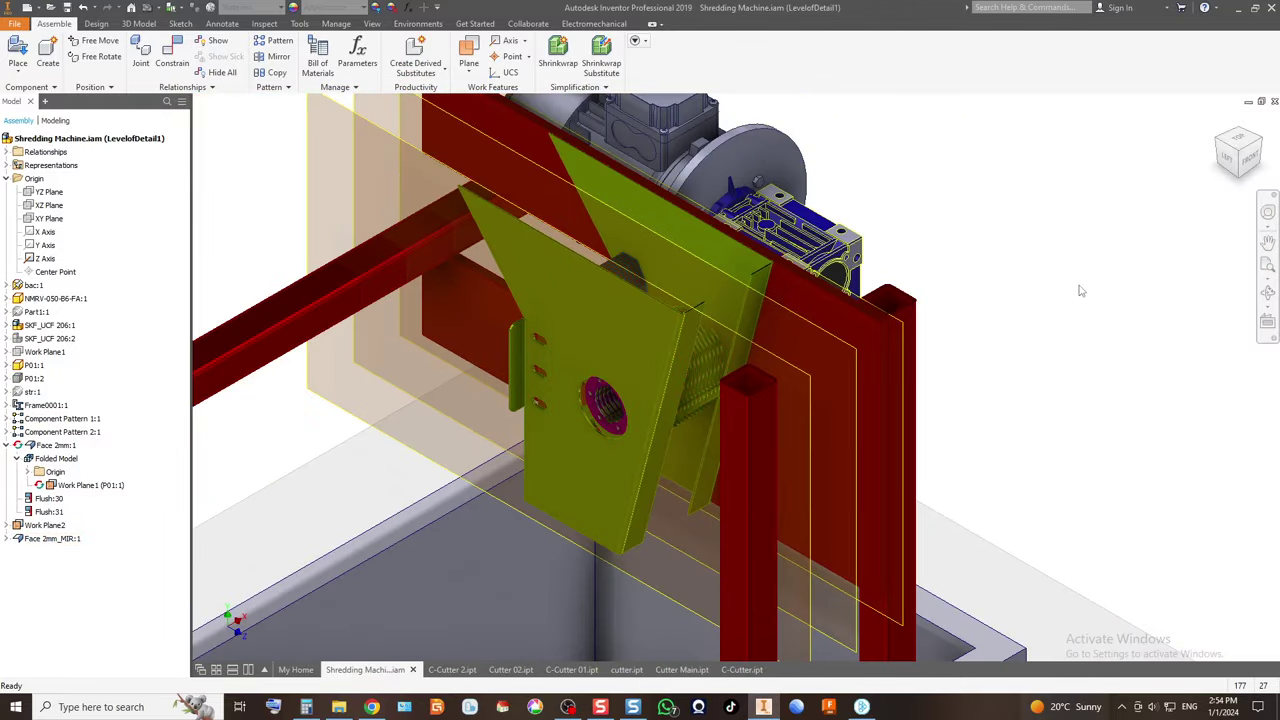
pyautogui.click(1222, 149)
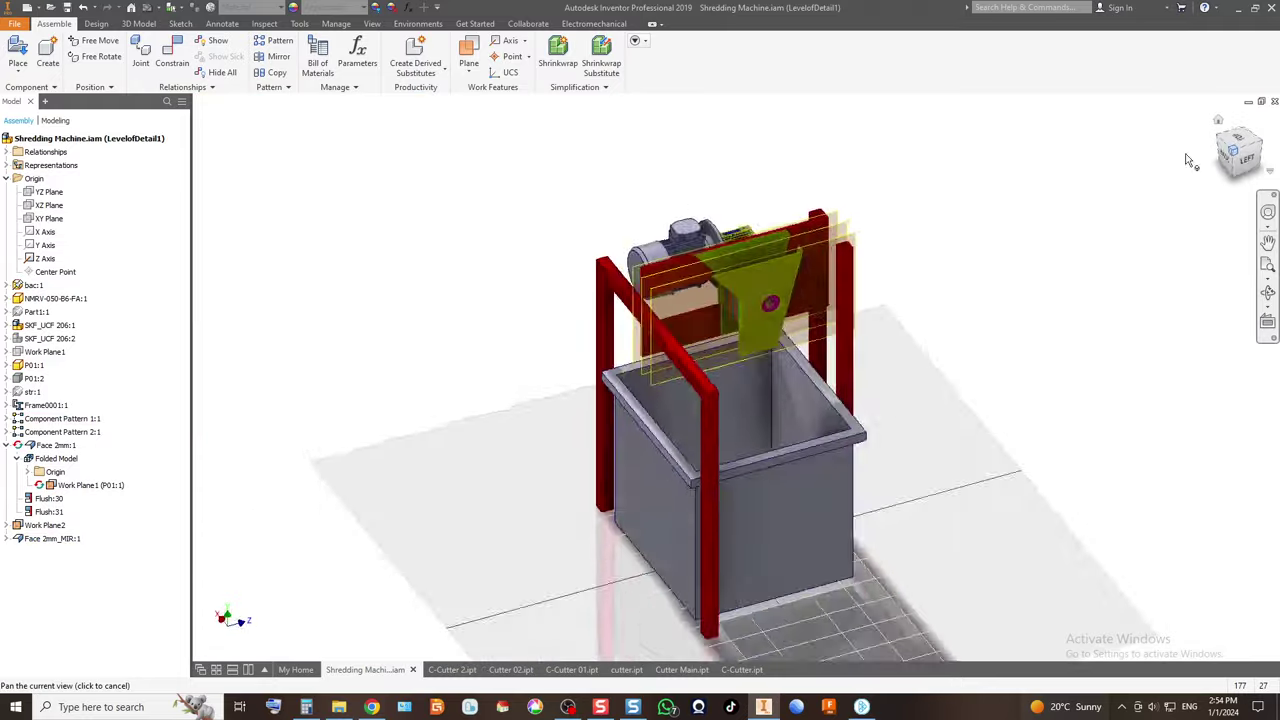
# Reopen the original side plate and add a 90° flange 30 mm high along the short slanted edge above the slotted openings.
pyautogui.scroll(-6, 731, 275)
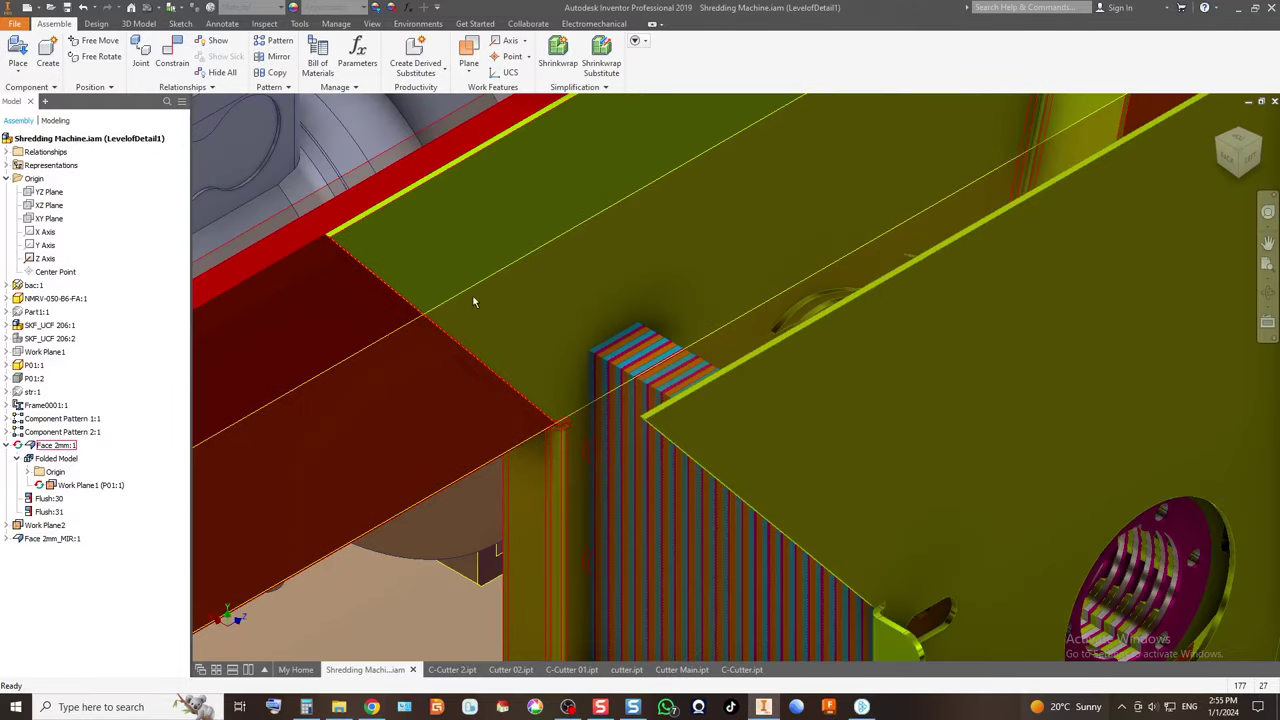
pyautogui.click(445, 208)
pyautogui.doubleClick(445, 208)
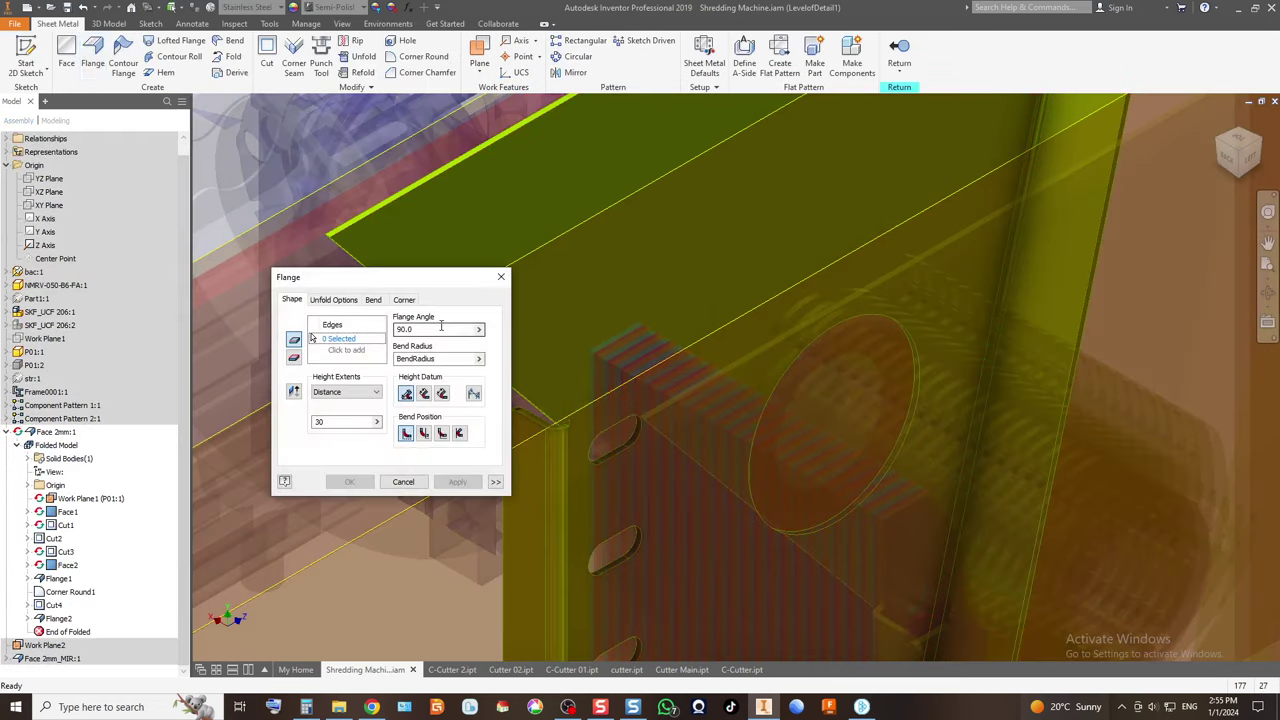
pyautogui.click(504, 273)
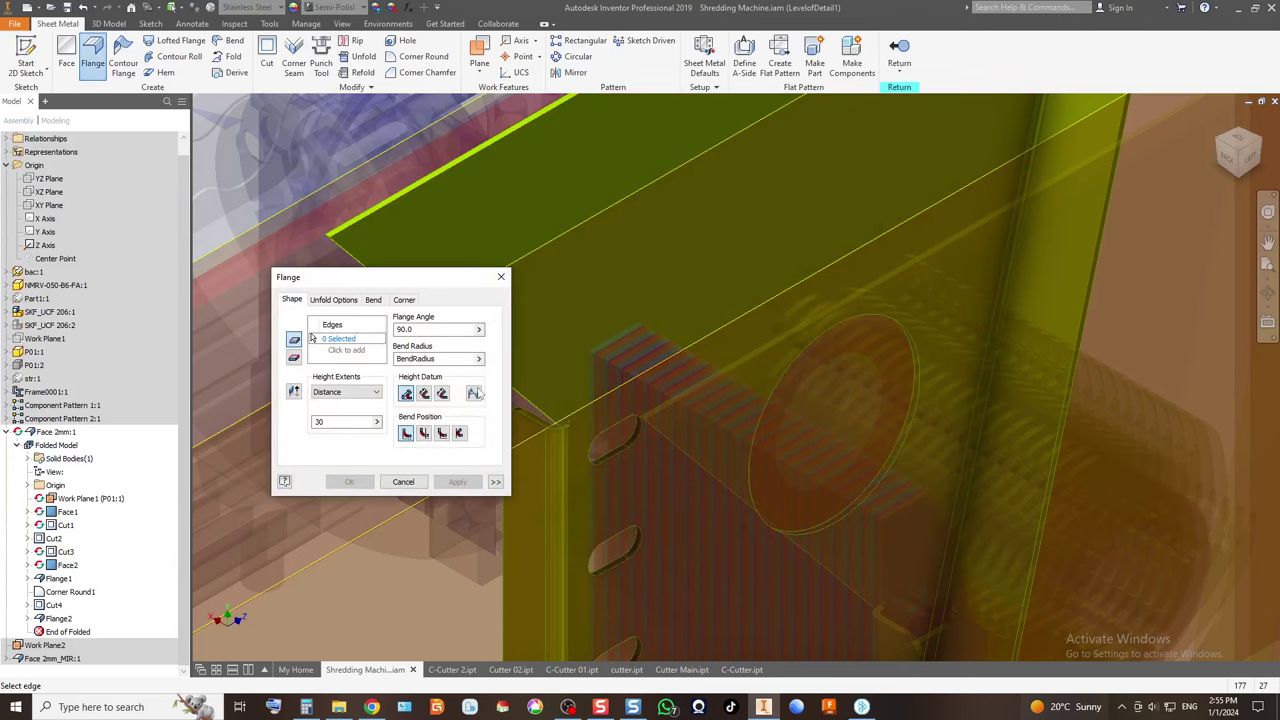
pyautogui.click(501, 276)
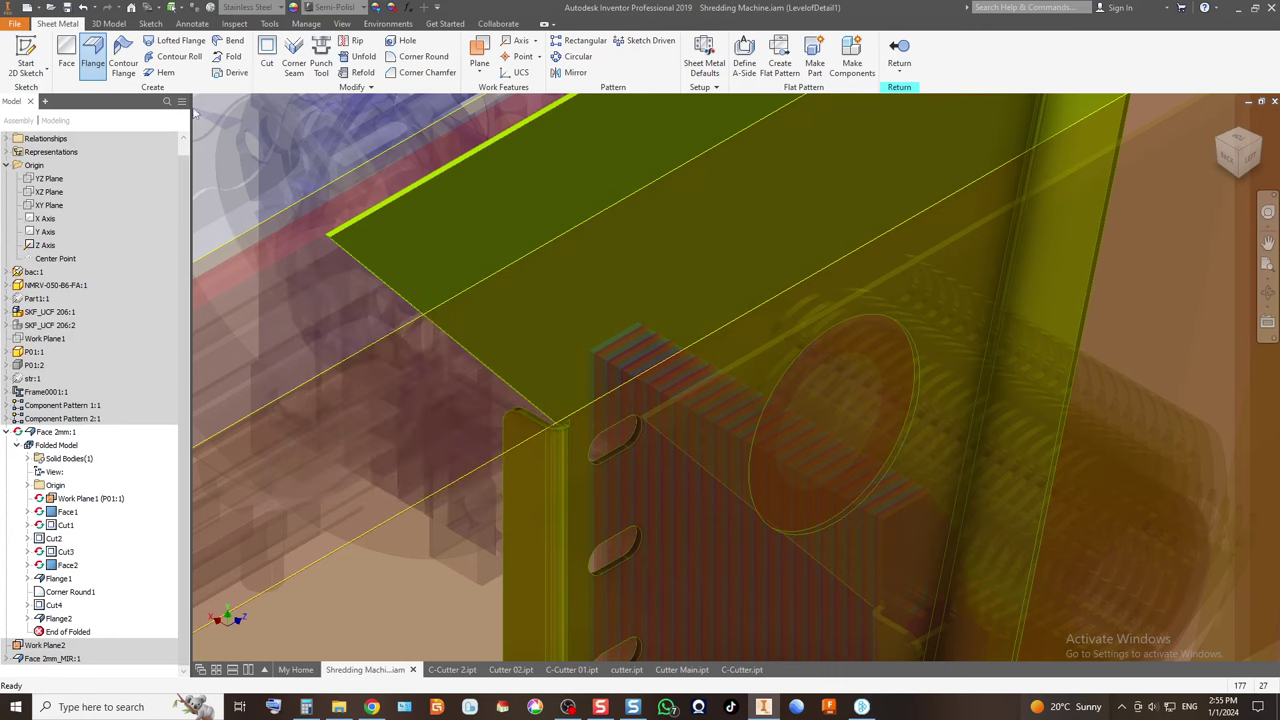
pyautogui.click(93, 55)
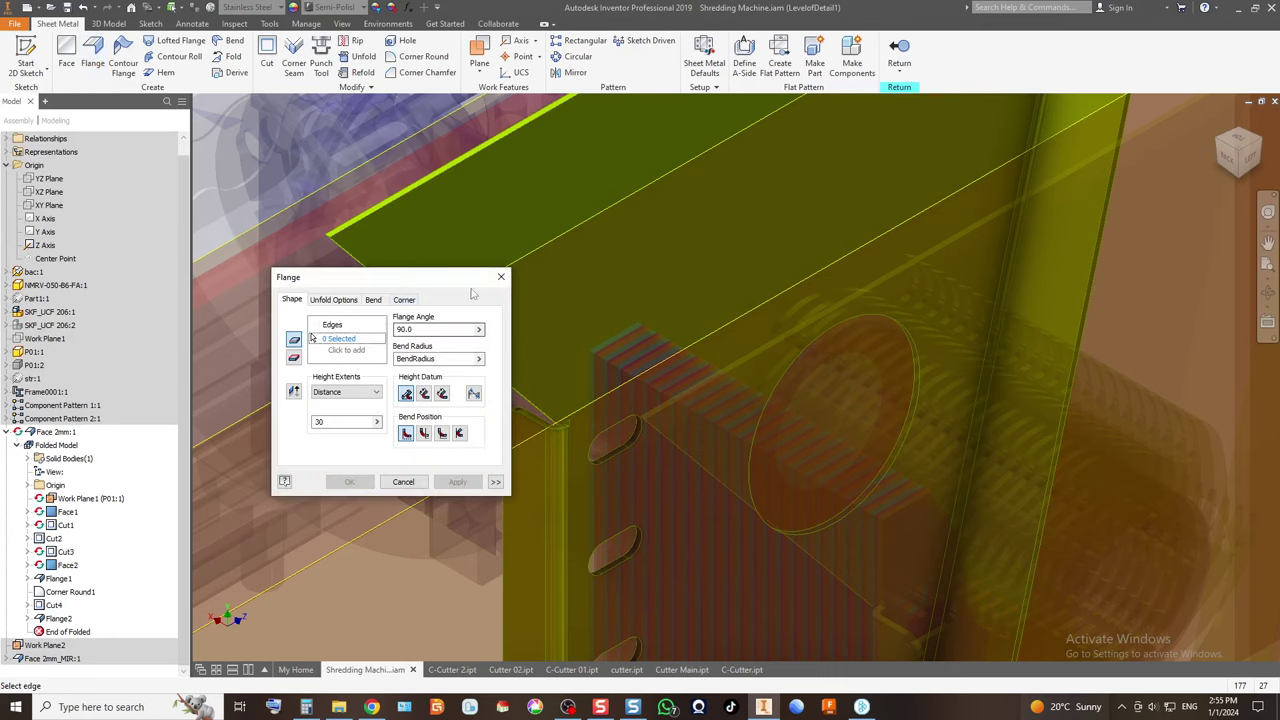
pyautogui.moveTo(466, 283); pyautogui.dragTo(318, 376)
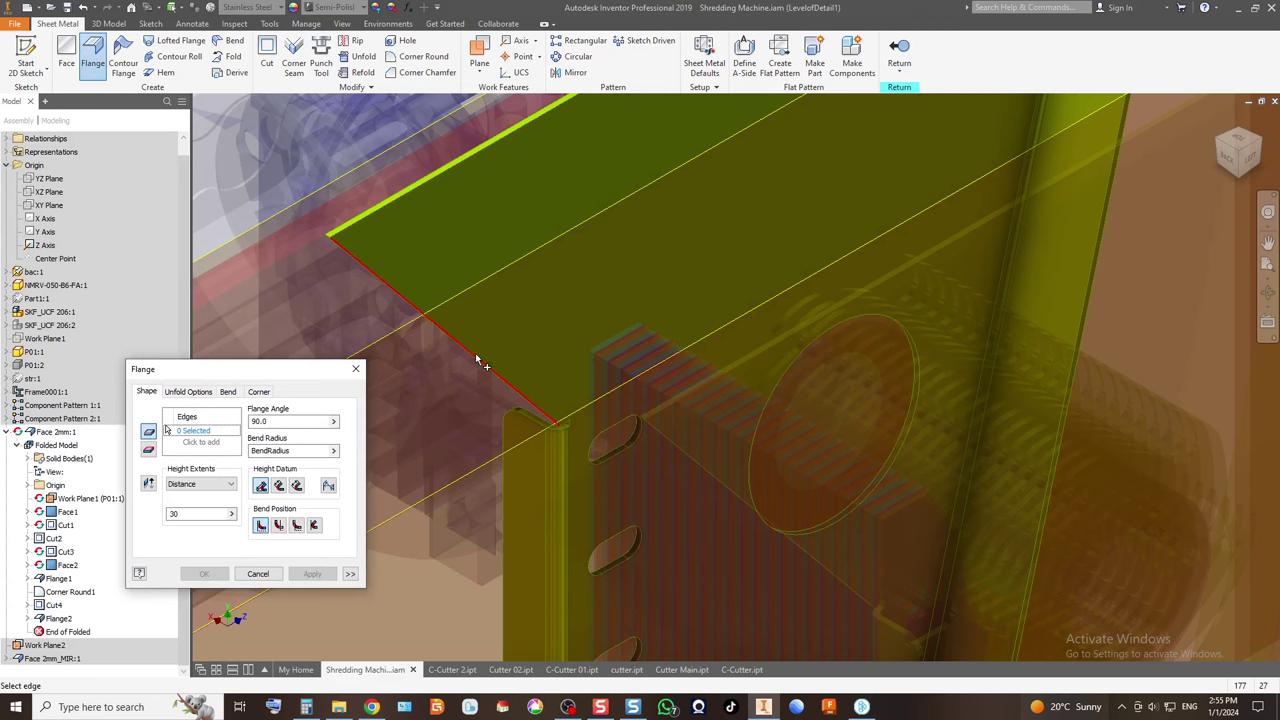
pyautogui.click(537, 388)
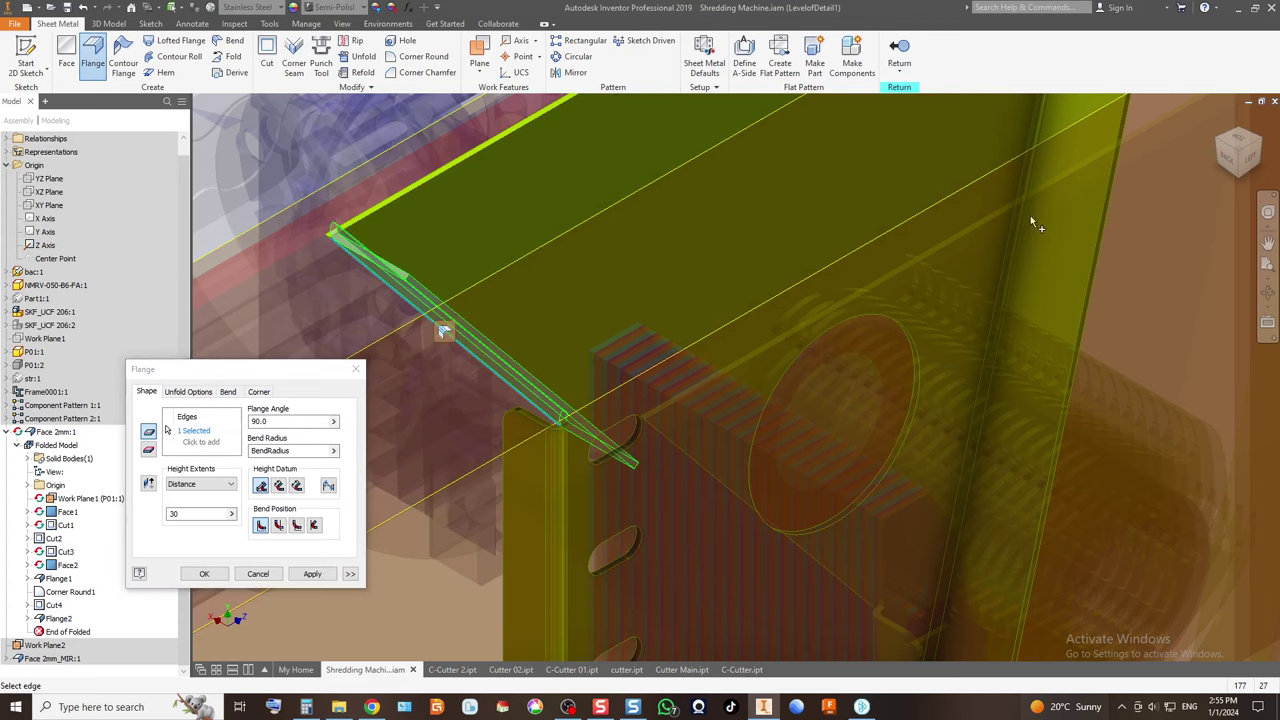
pyautogui.click(1250, 160)
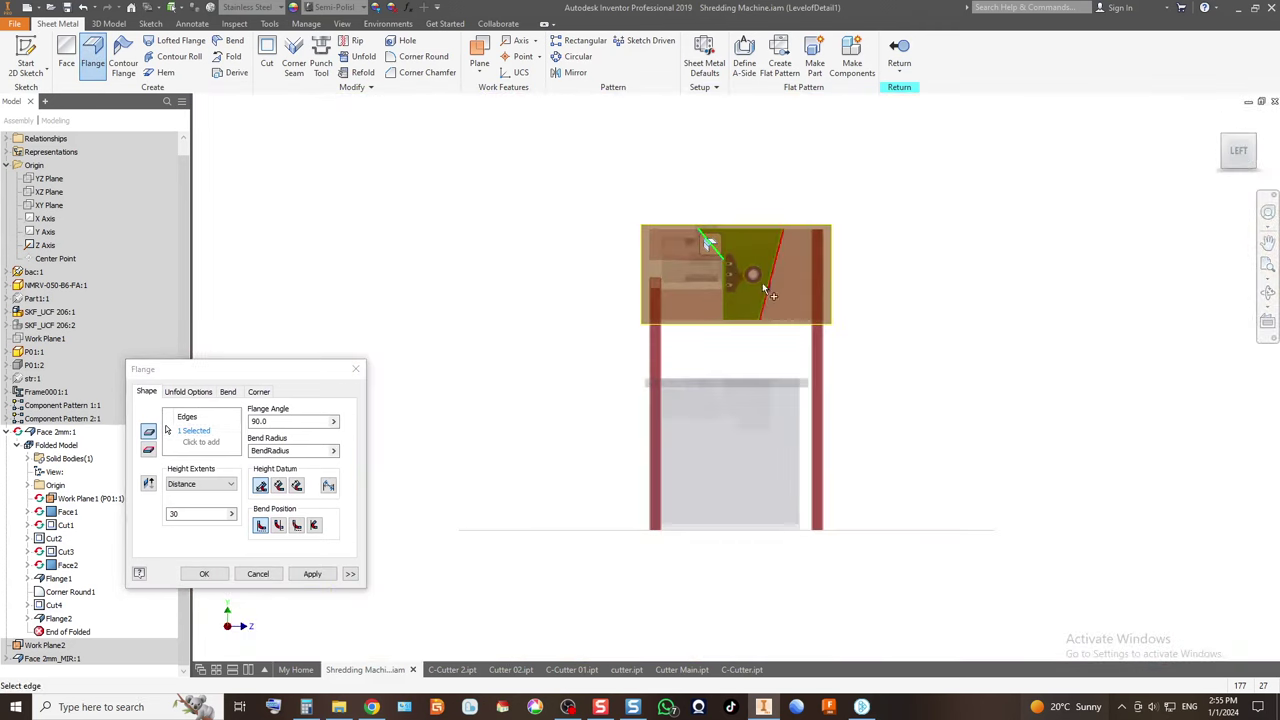
pyautogui.scroll(6, 740, 272)
pyautogui.scroll(-5, 574, 300)
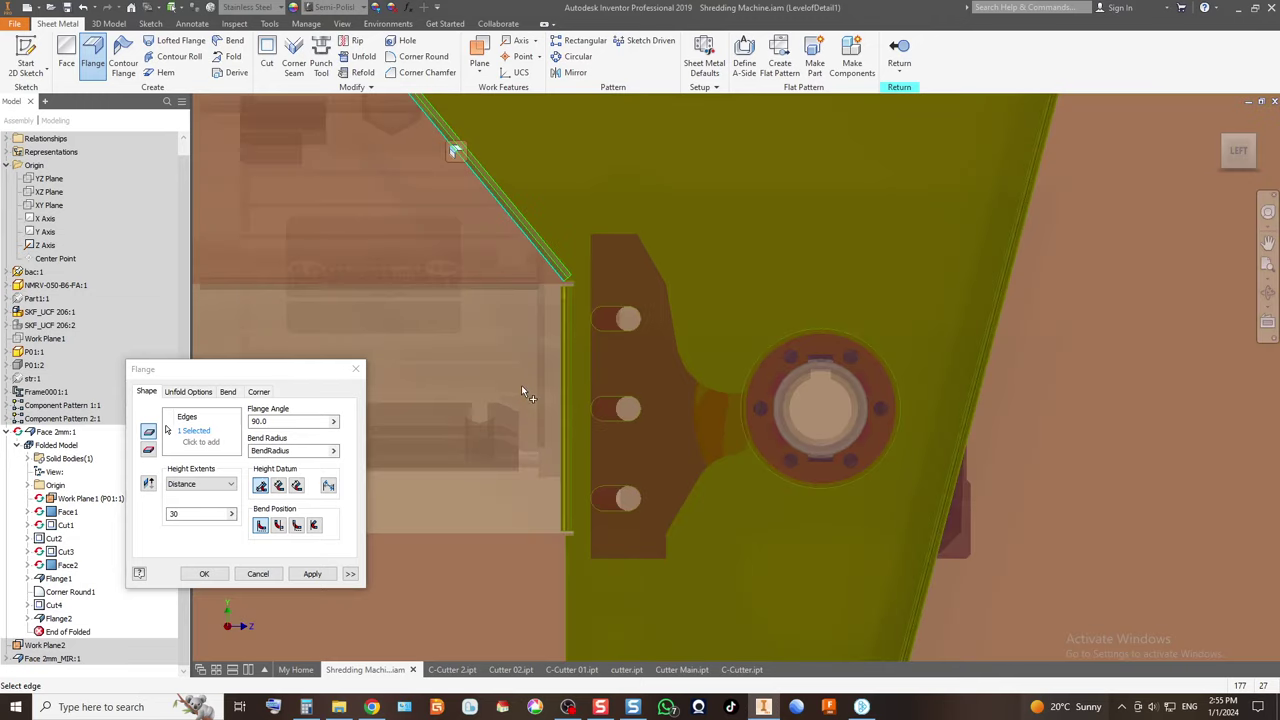
pyautogui.click(204, 574)
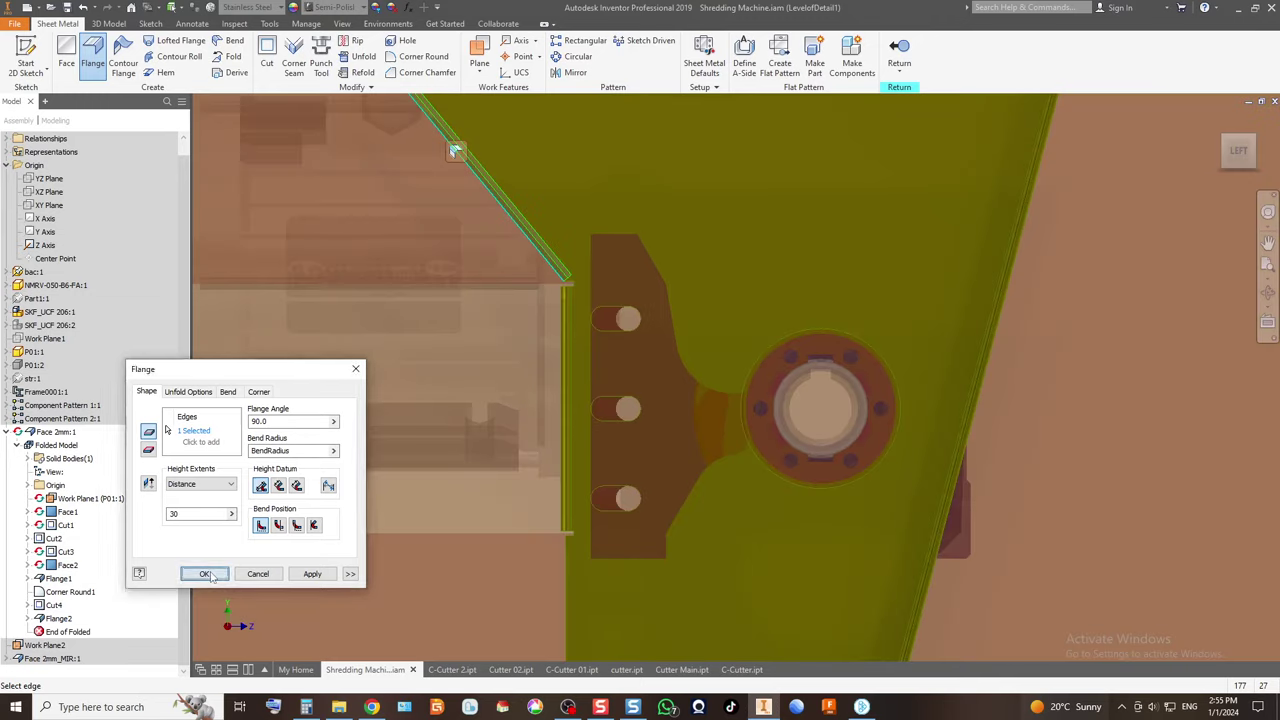
# Check the new flange in isometric view and return to the shredding machine assembly.
pyautogui.click(899, 48)
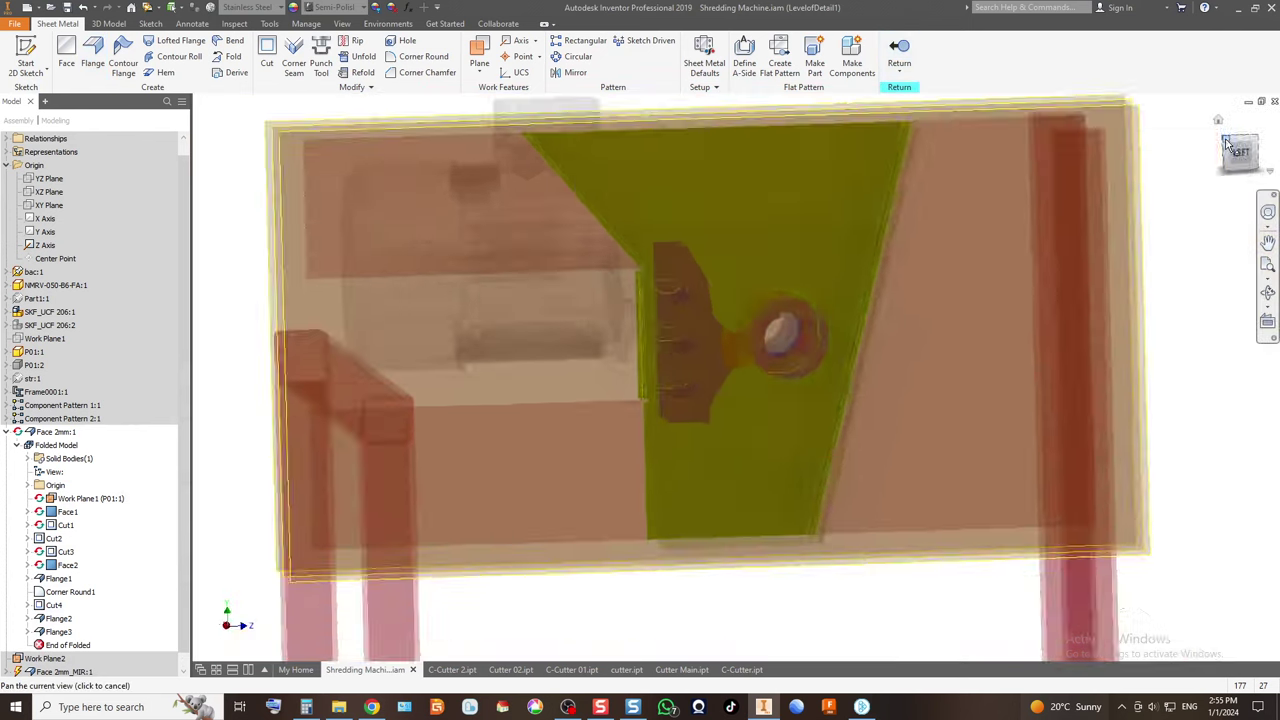
pyautogui.scroll(10, 718, 284)
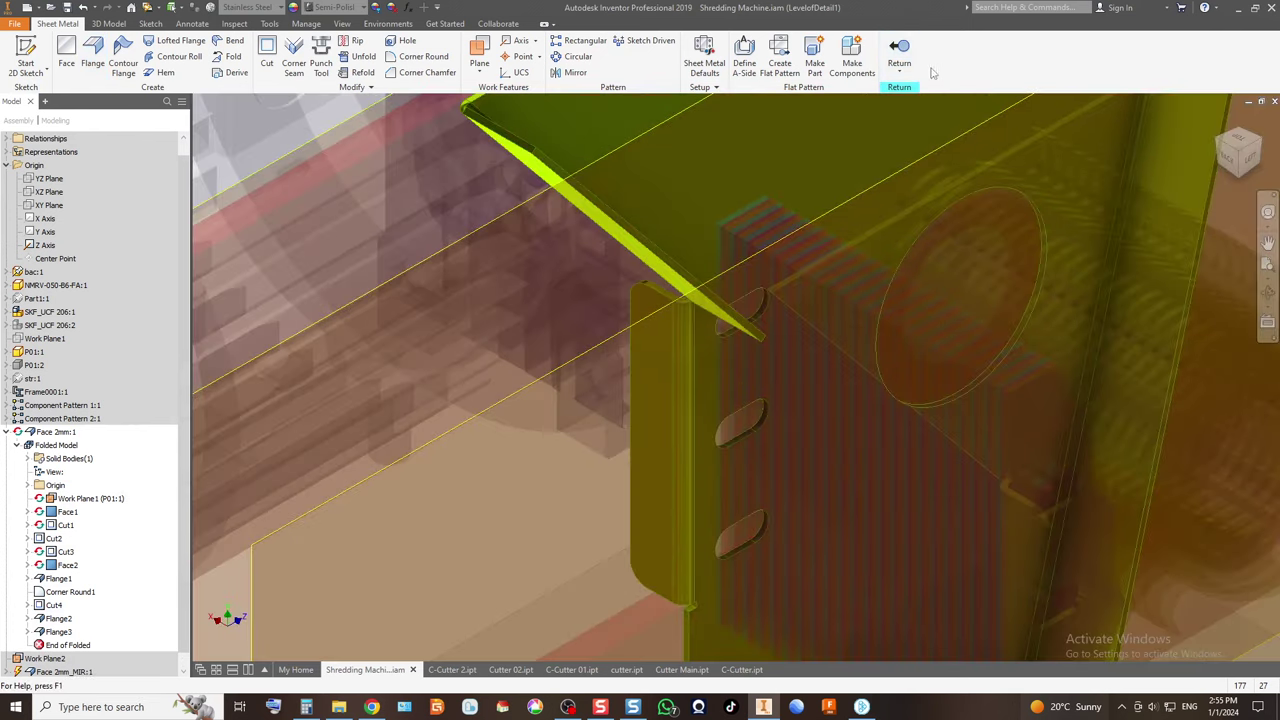
pyautogui.click(899, 48)
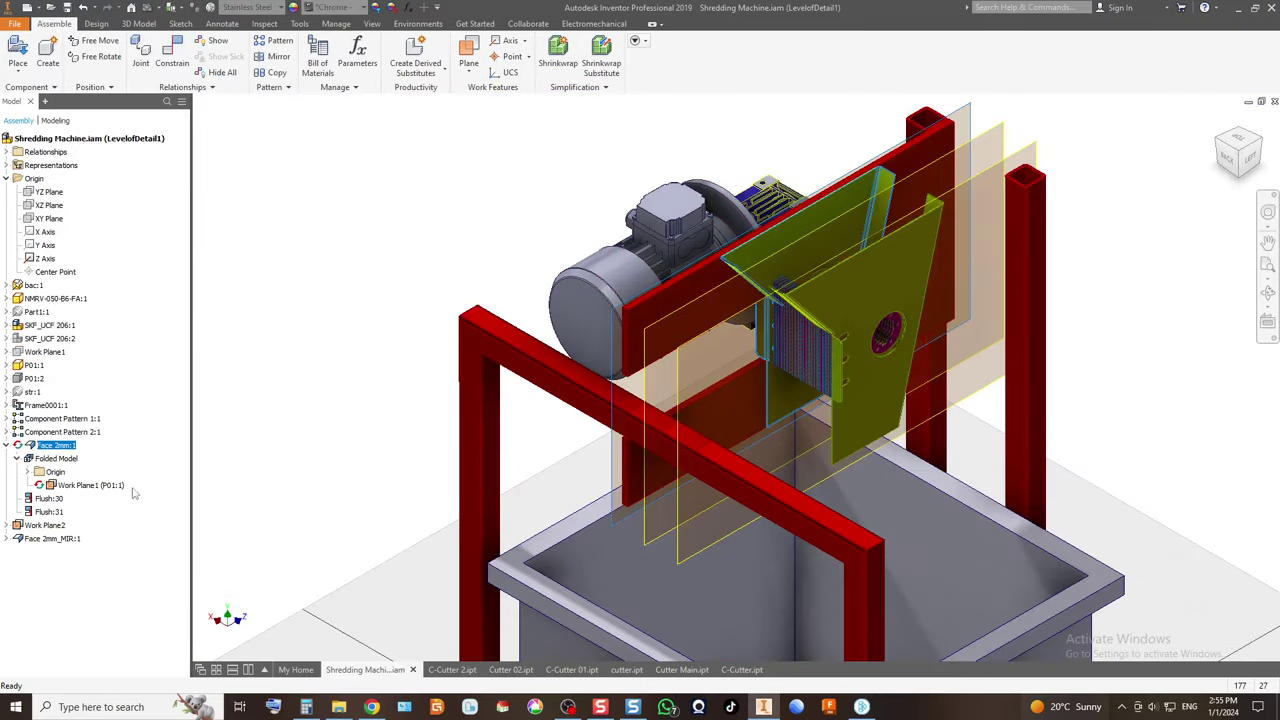
# Hide the work plane belonging to the original side plate.
pyautogui.click(82, 486)
pyautogui.rightClick(82, 486)
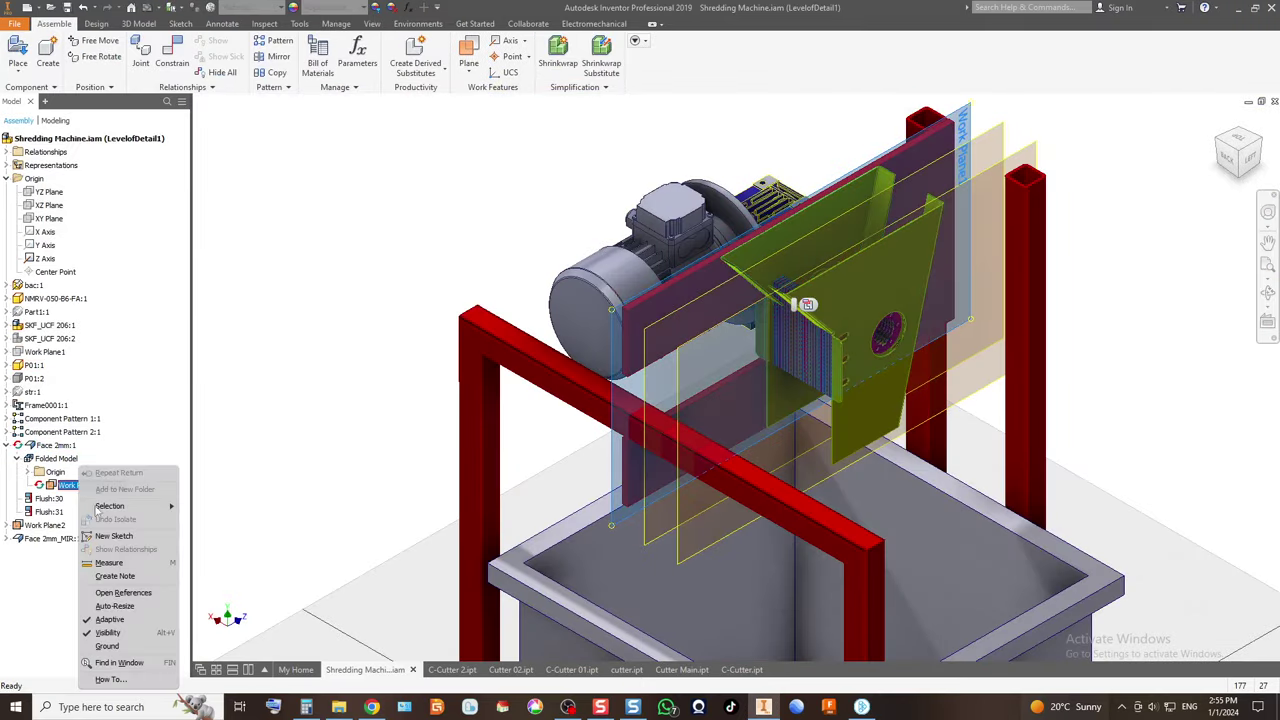
pyautogui.click(112, 623)
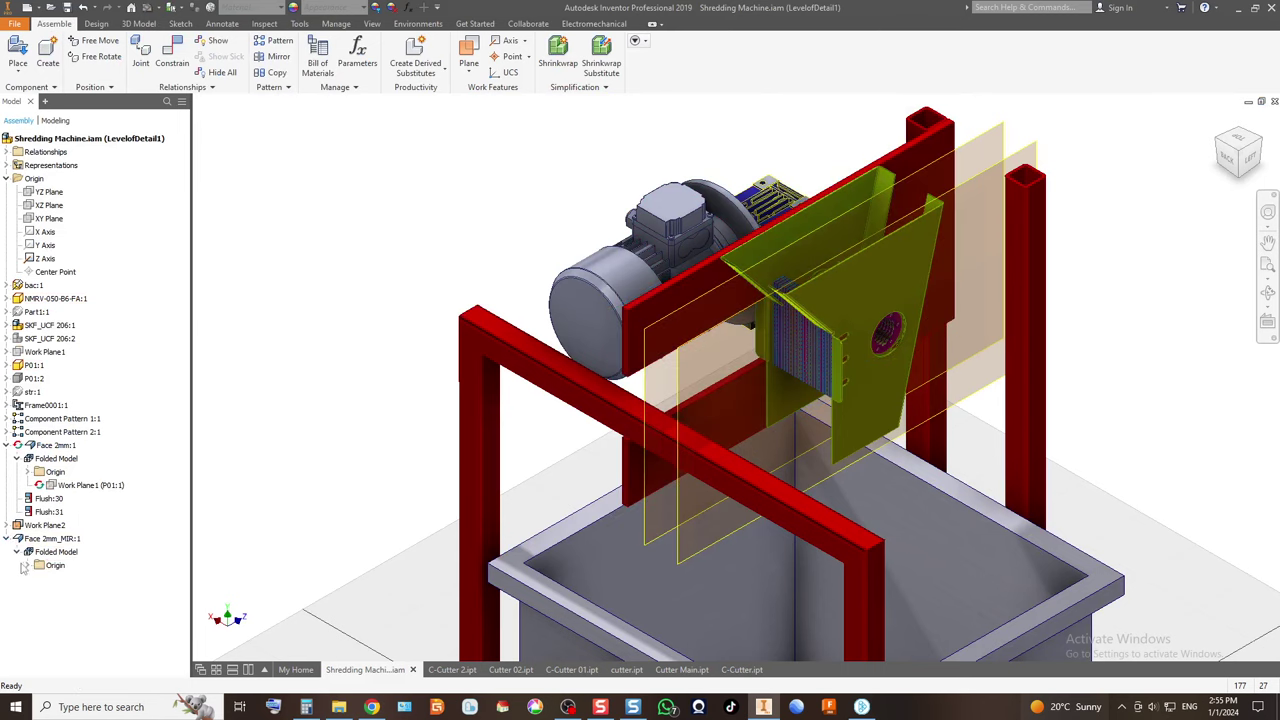
# Edit the mirrored side plate in place, hide its derived work plane and return to the shredding machine assembly.
pyautogui.click(24, 568)
pyautogui.doubleClick(56, 551)
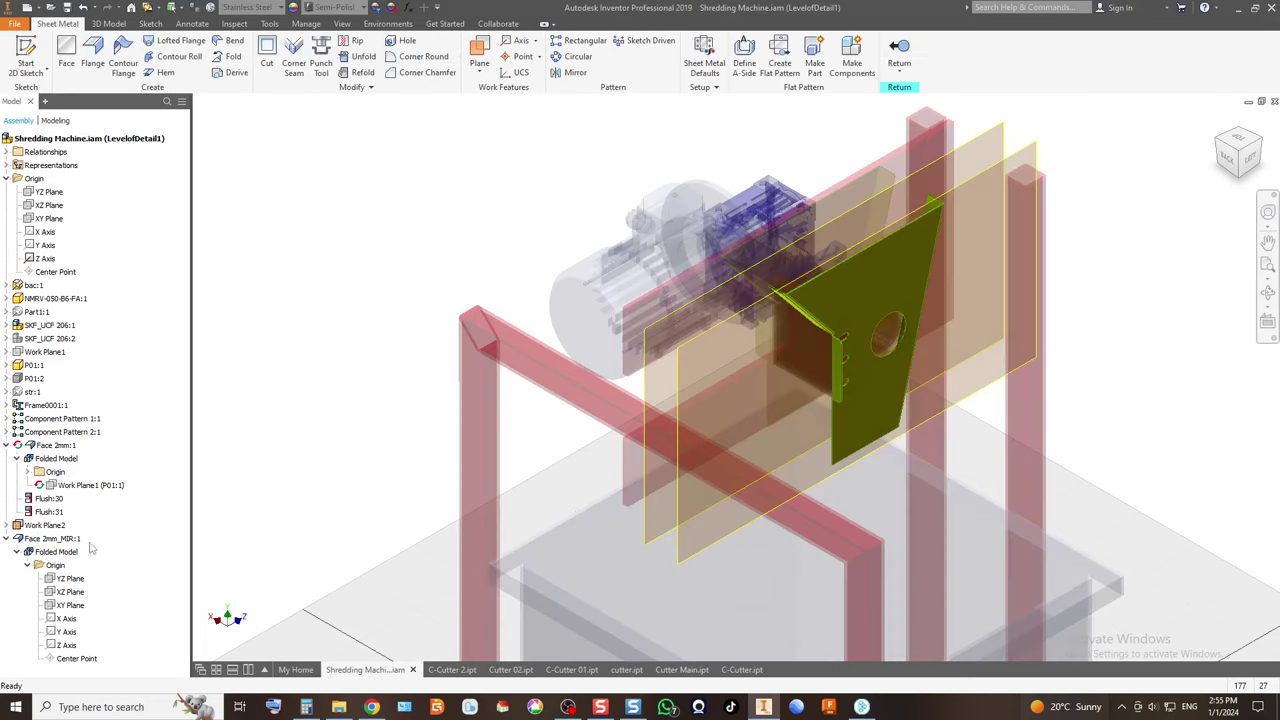
pyautogui.click(29, 645)
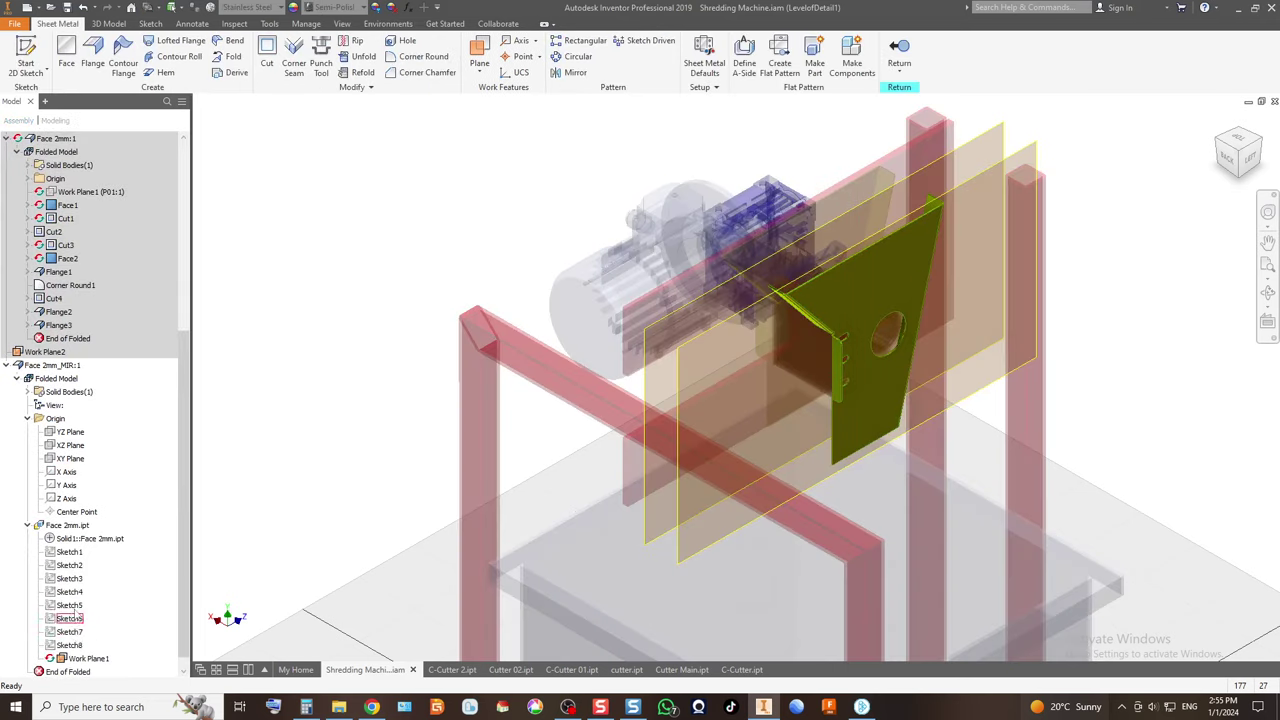
pyautogui.rightClick(68, 658)
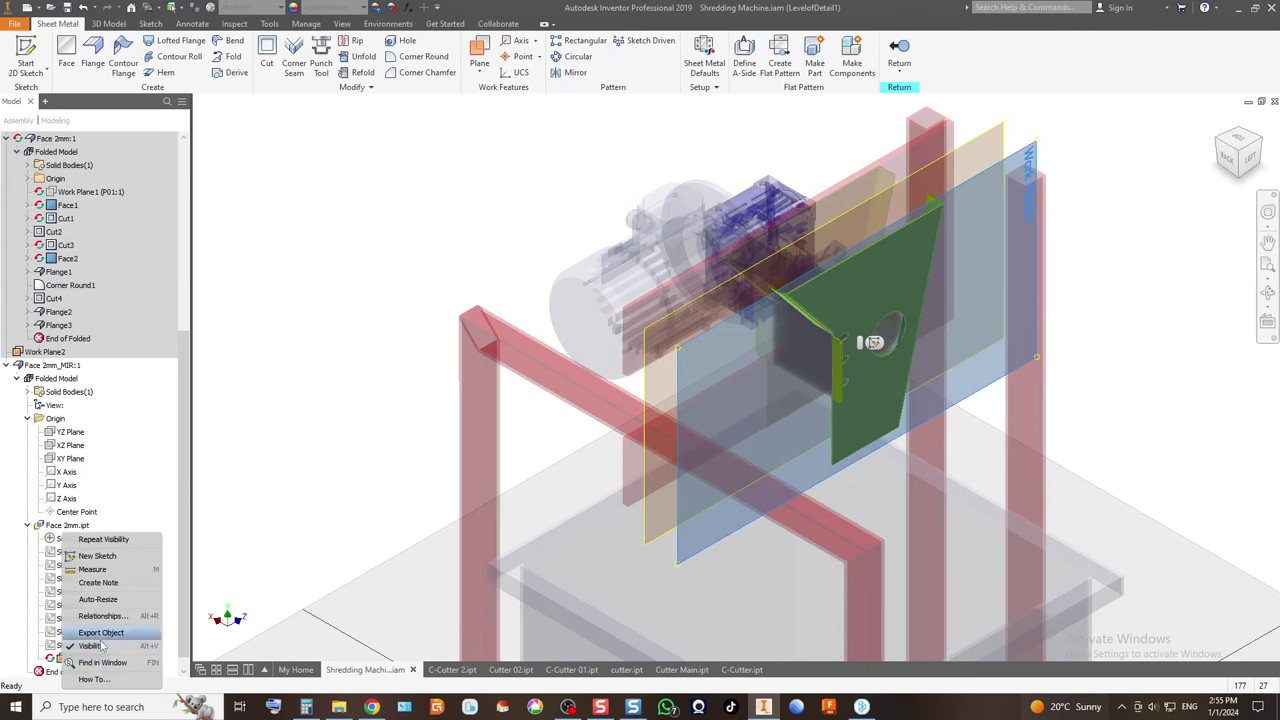
pyautogui.click(90, 646)
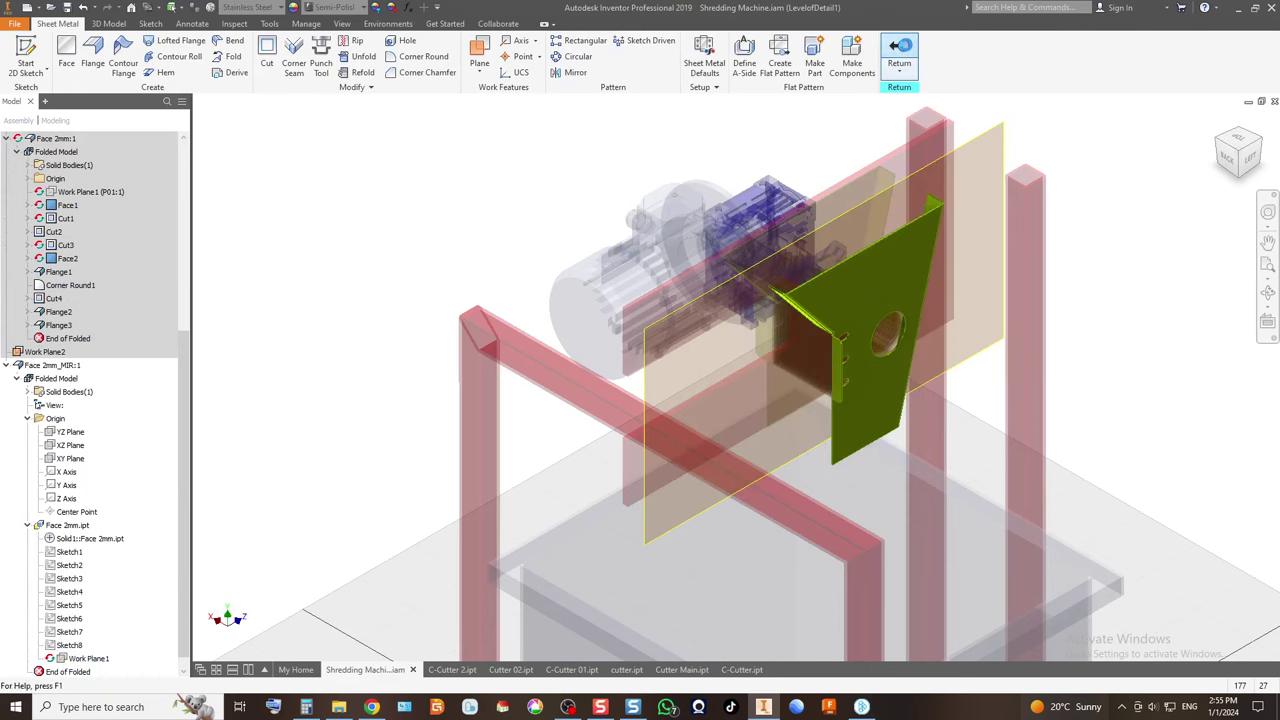
pyautogui.click(899, 50)
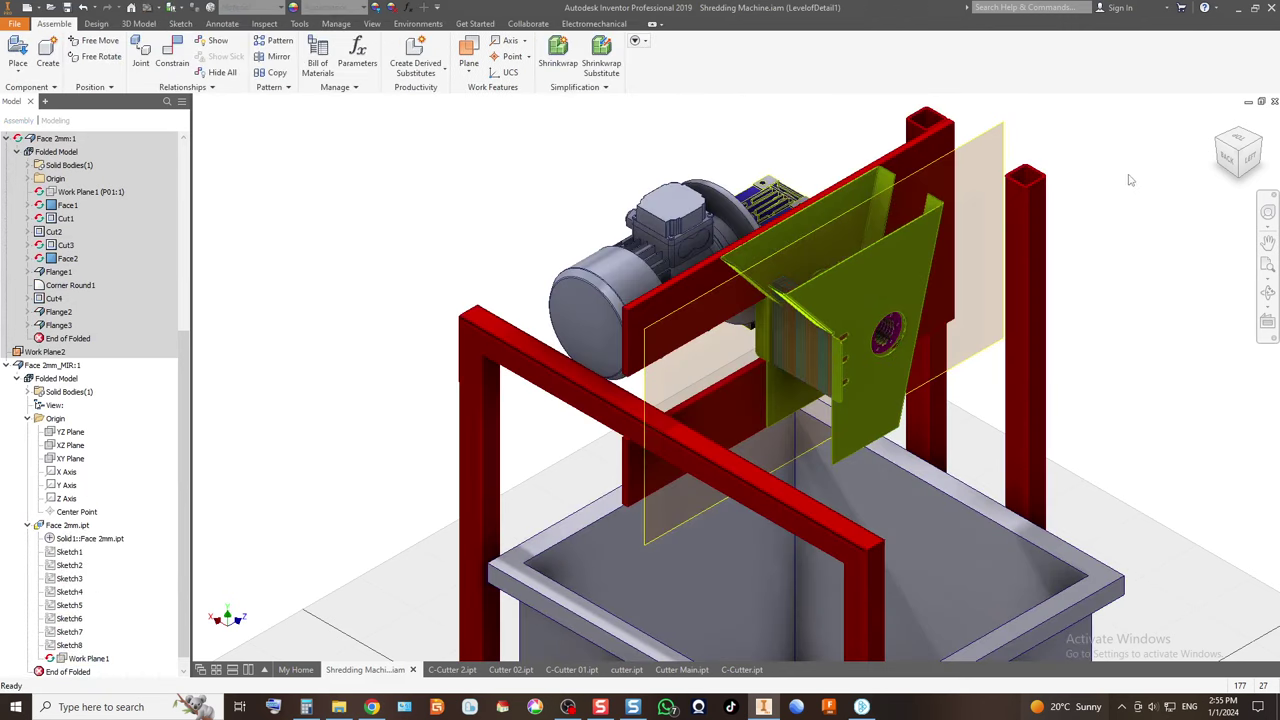
# Examine the fit of the two side plates and their flanges from the back and from opposite isometric views.
pyautogui.click(1235, 160)
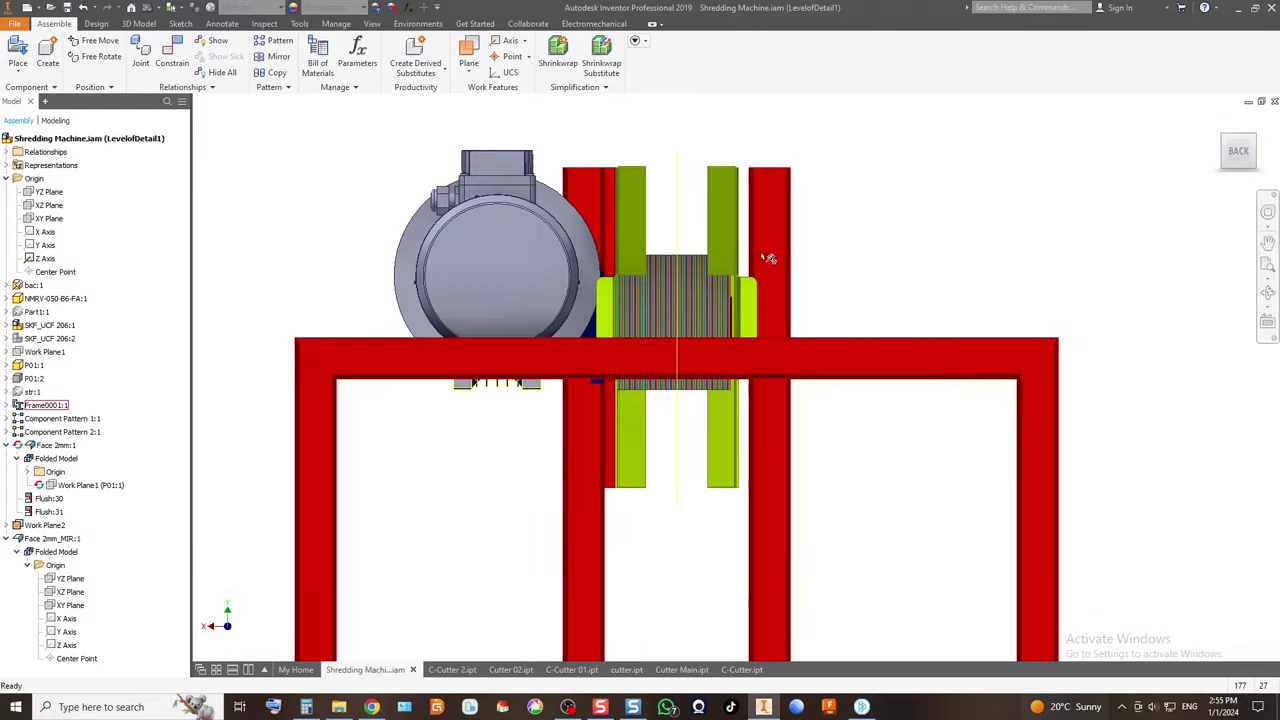
pyautogui.click(1262, 143)
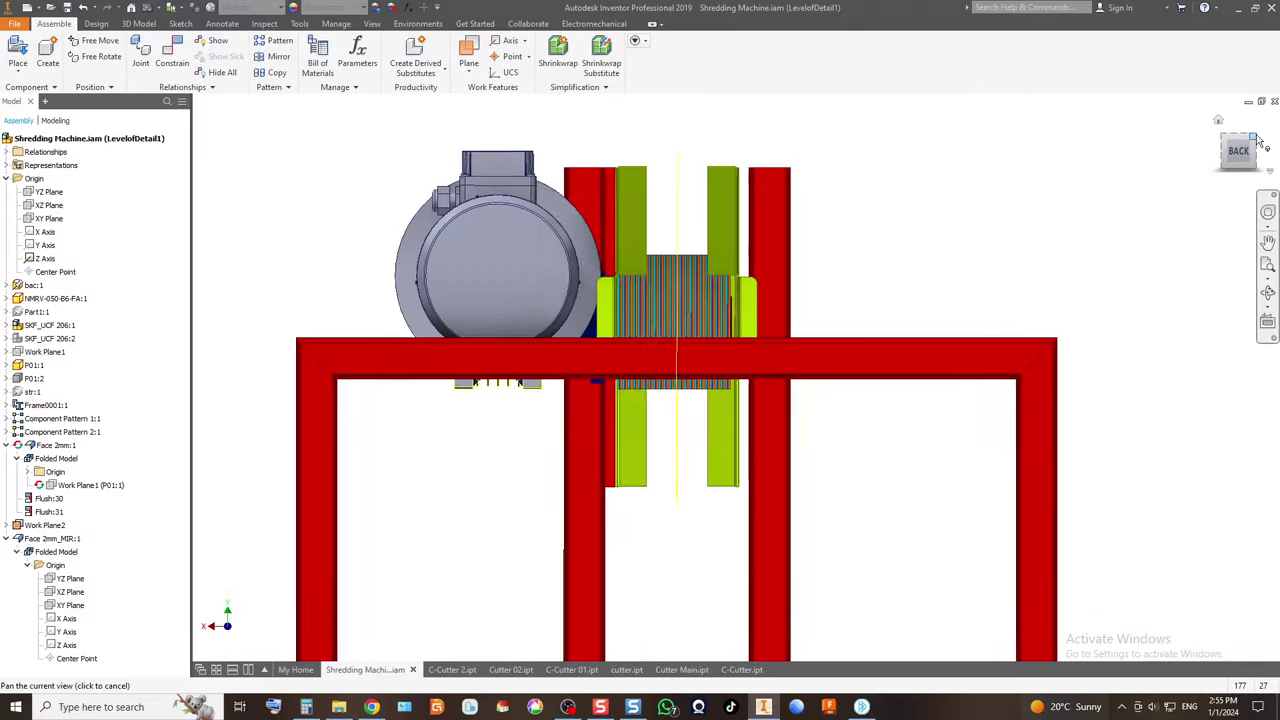
pyautogui.scroll(5, 769, 261)
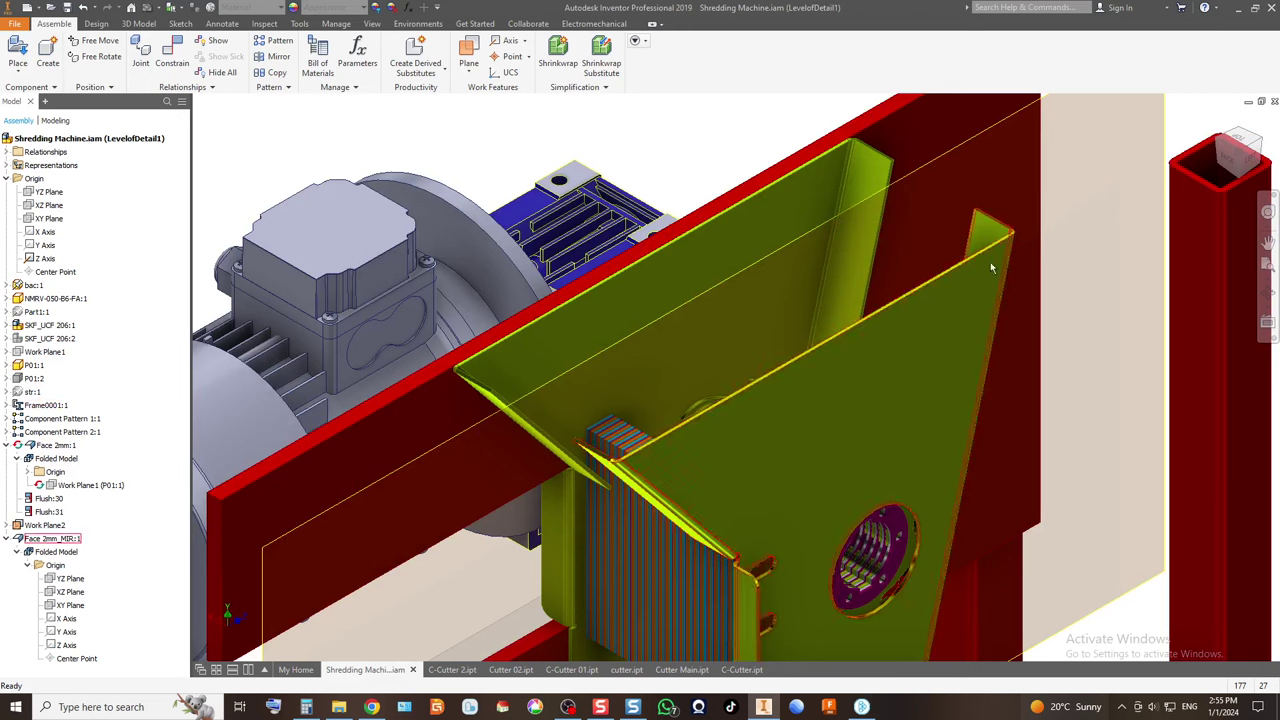
pyautogui.click(1266, 143)
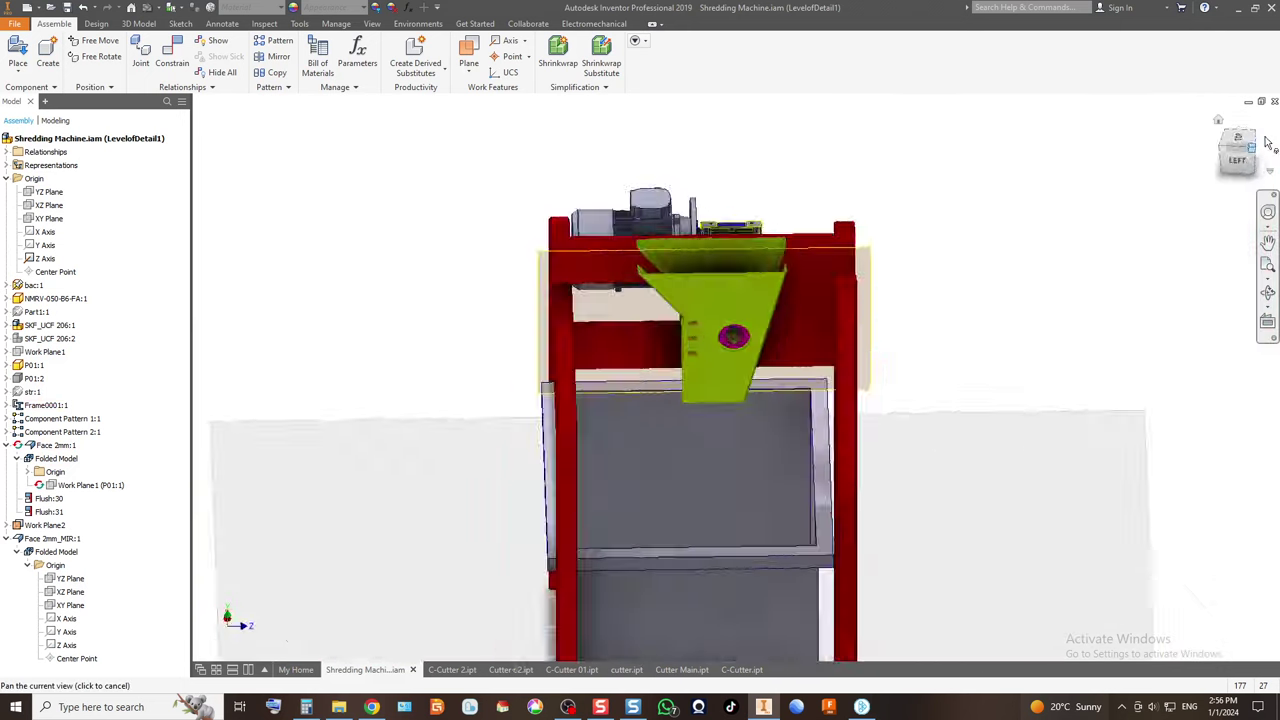
pyautogui.scroll(5, 772, 266)
pyautogui.scroll(-5, 499, 303)
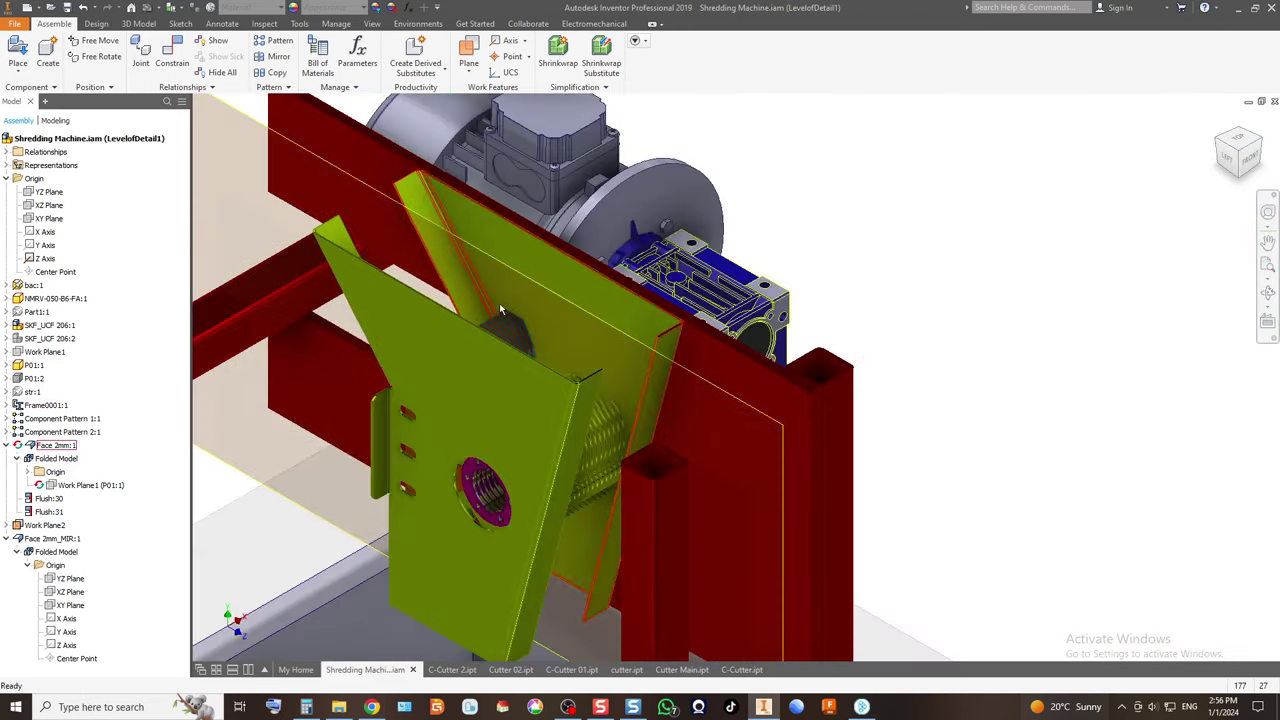
pyautogui.scroll(3, 655, 474)
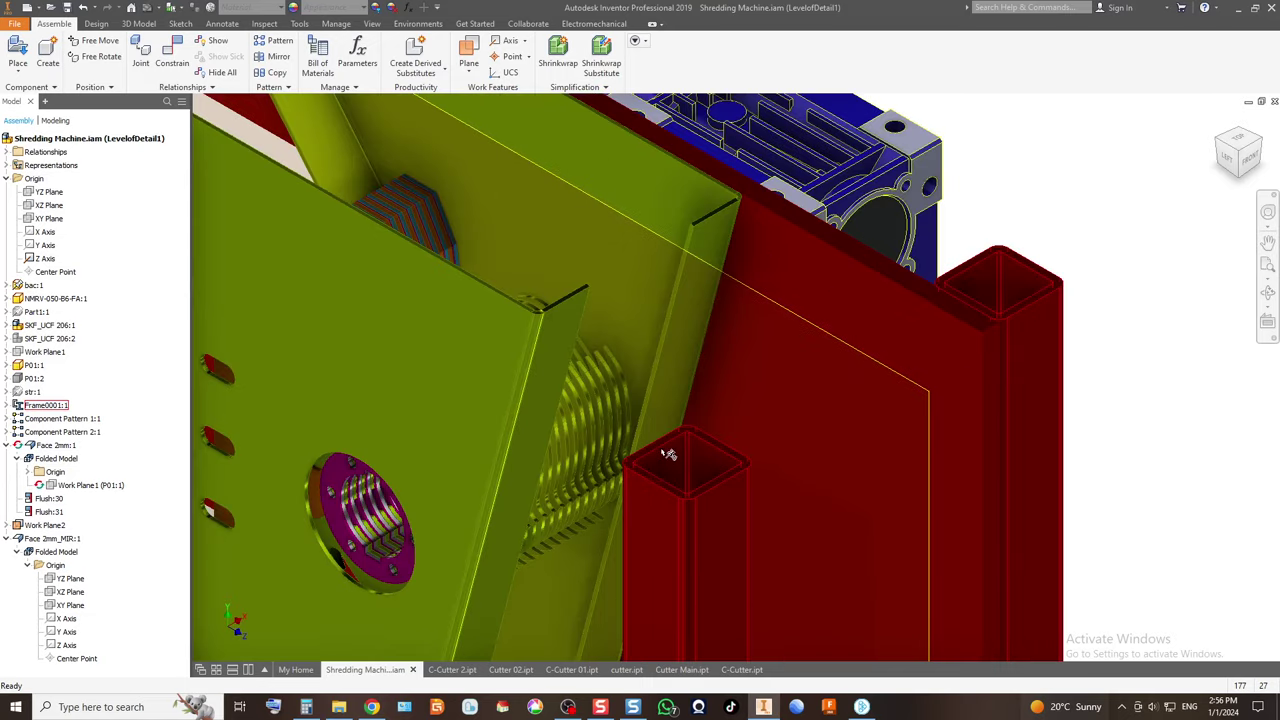
# Examine the spacing between cutters and side plates from above and behind, and the bearing opening and slots from the left.
pyautogui.moveTo(1220, 170)
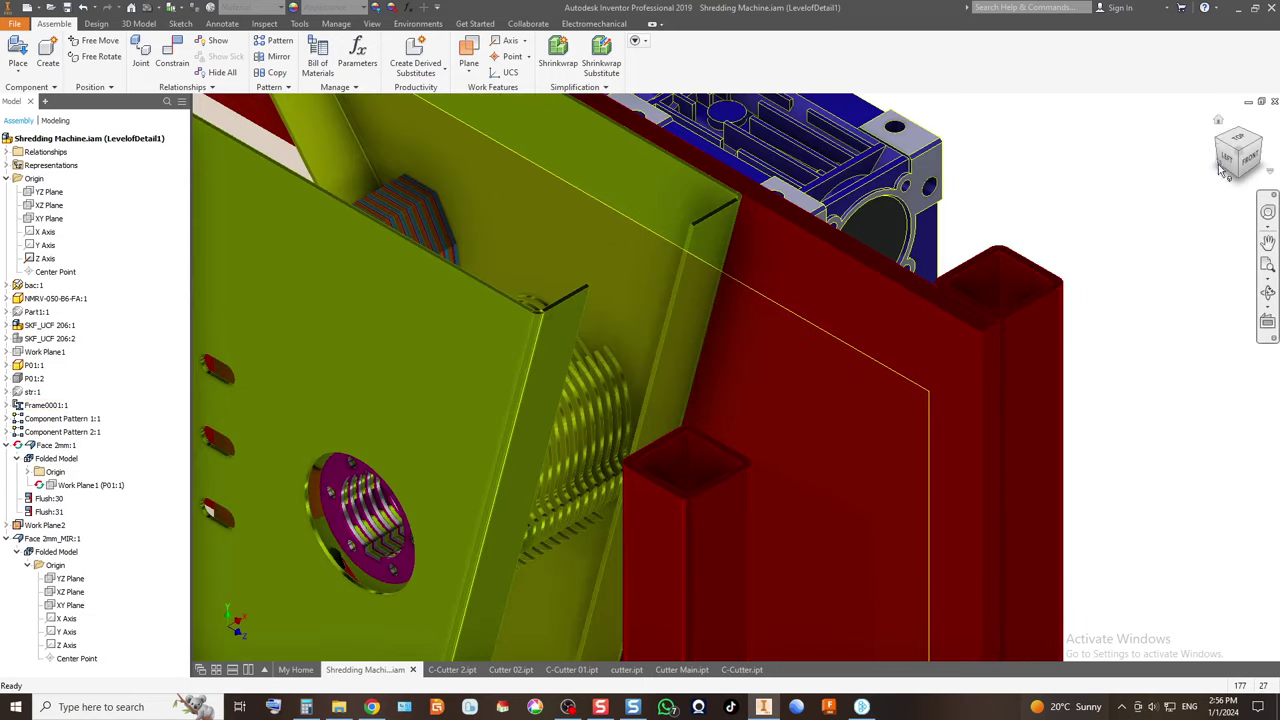
pyautogui.click(1222, 148)
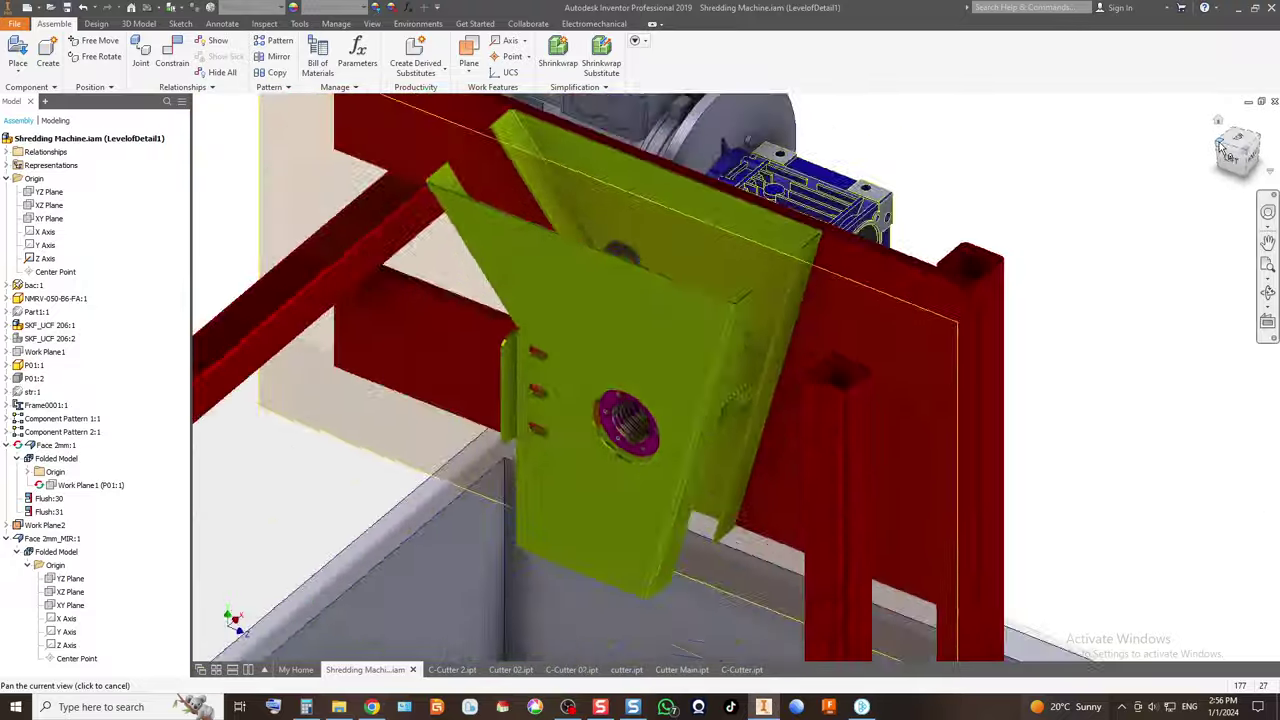
pyautogui.click(1222, 158)
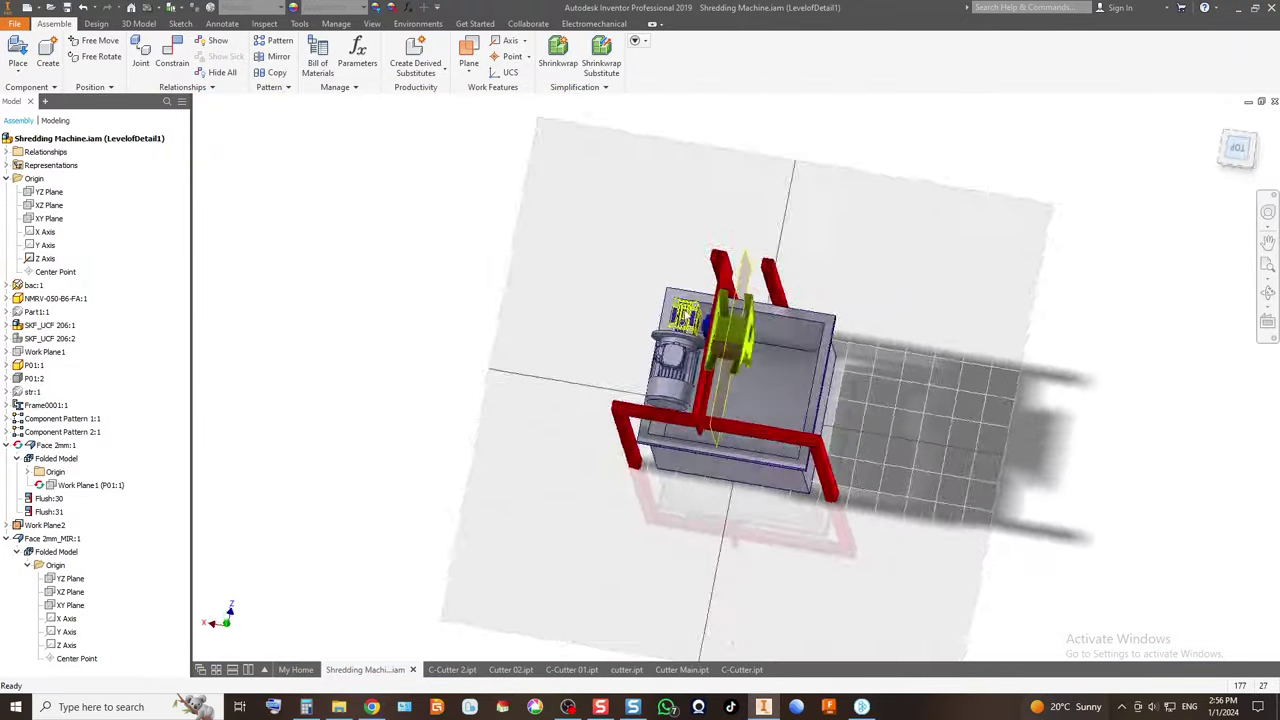
pyautogui.scroll(5, 742, 413)
pyautogui.scroll(-5, 517, 401)
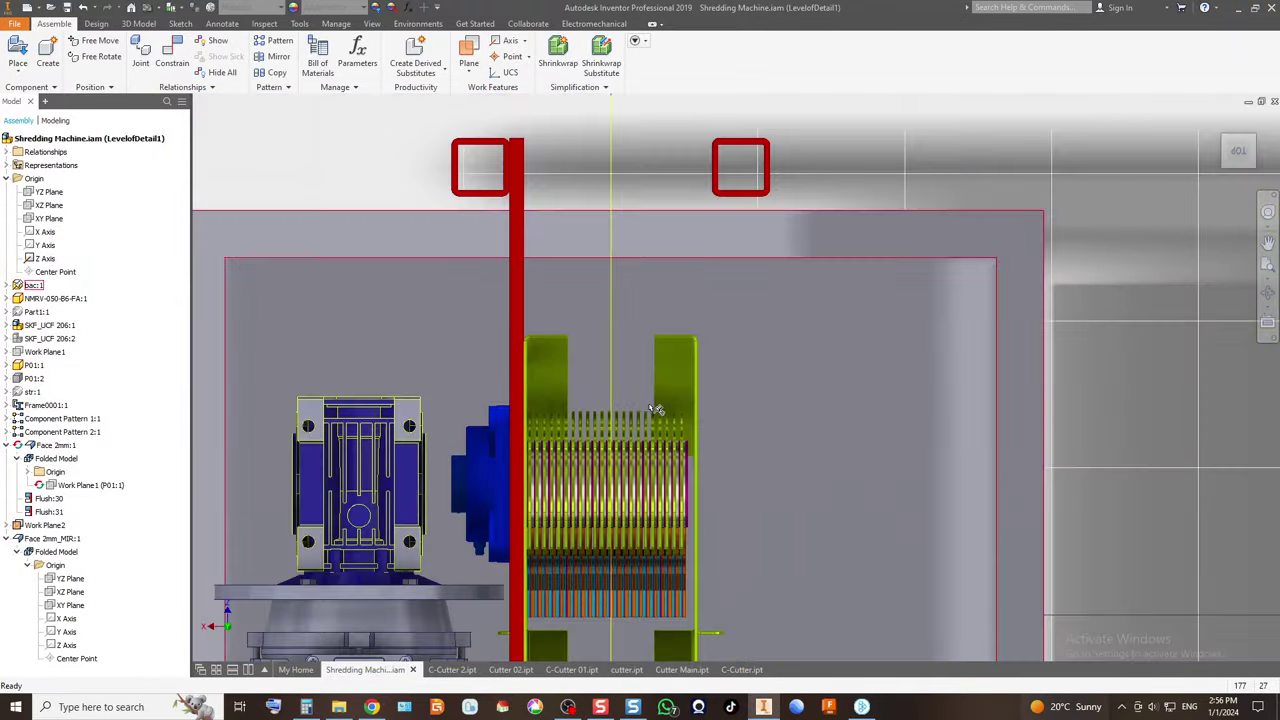
pyautogui.scroll(4, 499, 404)
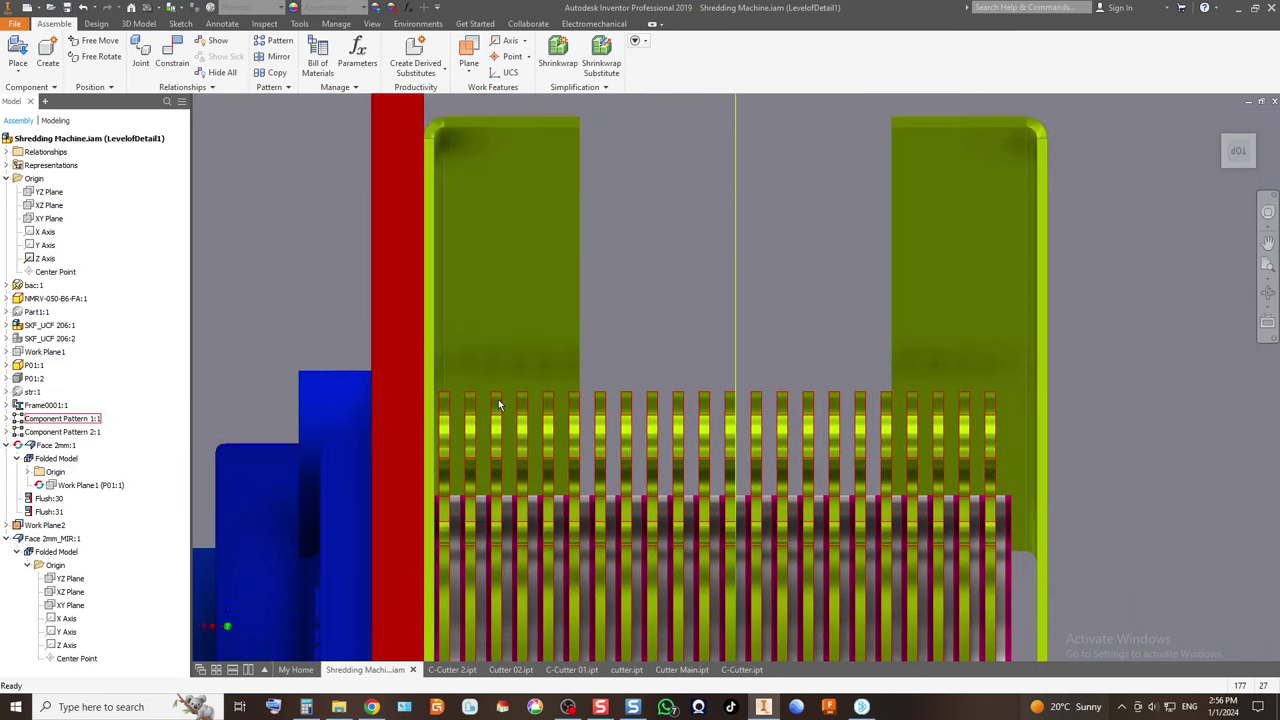
pyautogui.click(1240, 178)
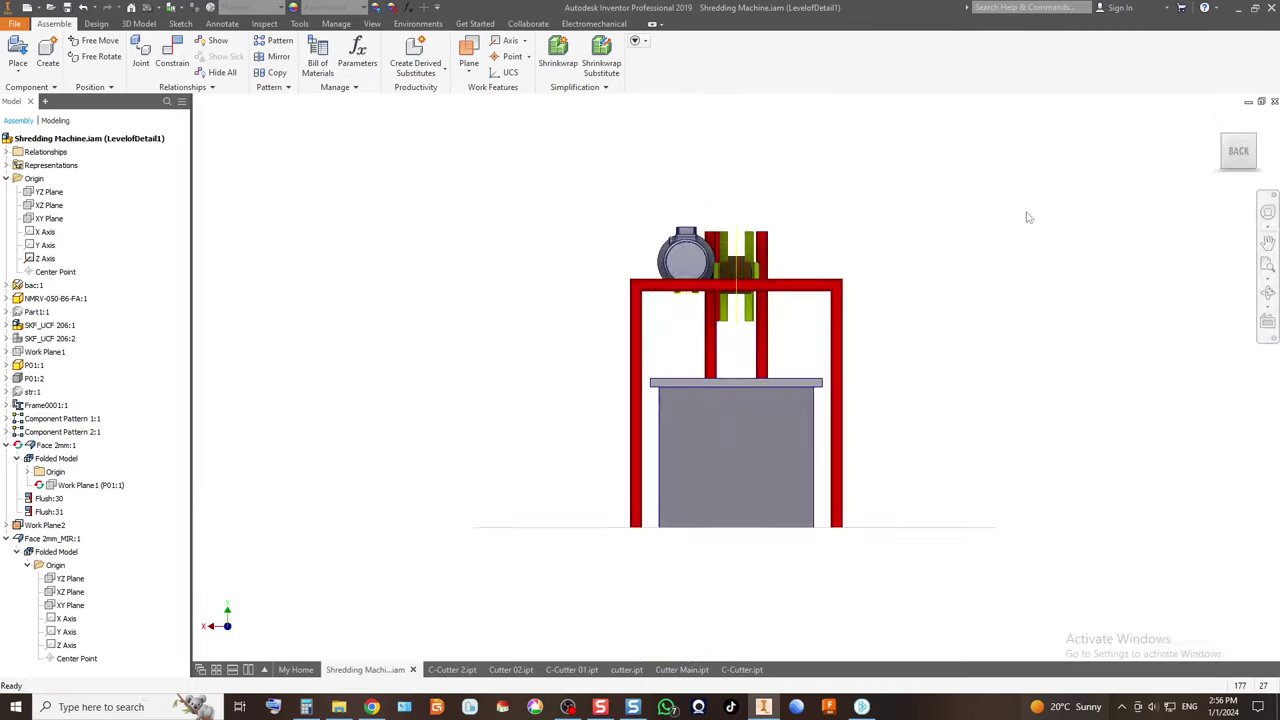
pyautogui.scroll(3, 932, 265)
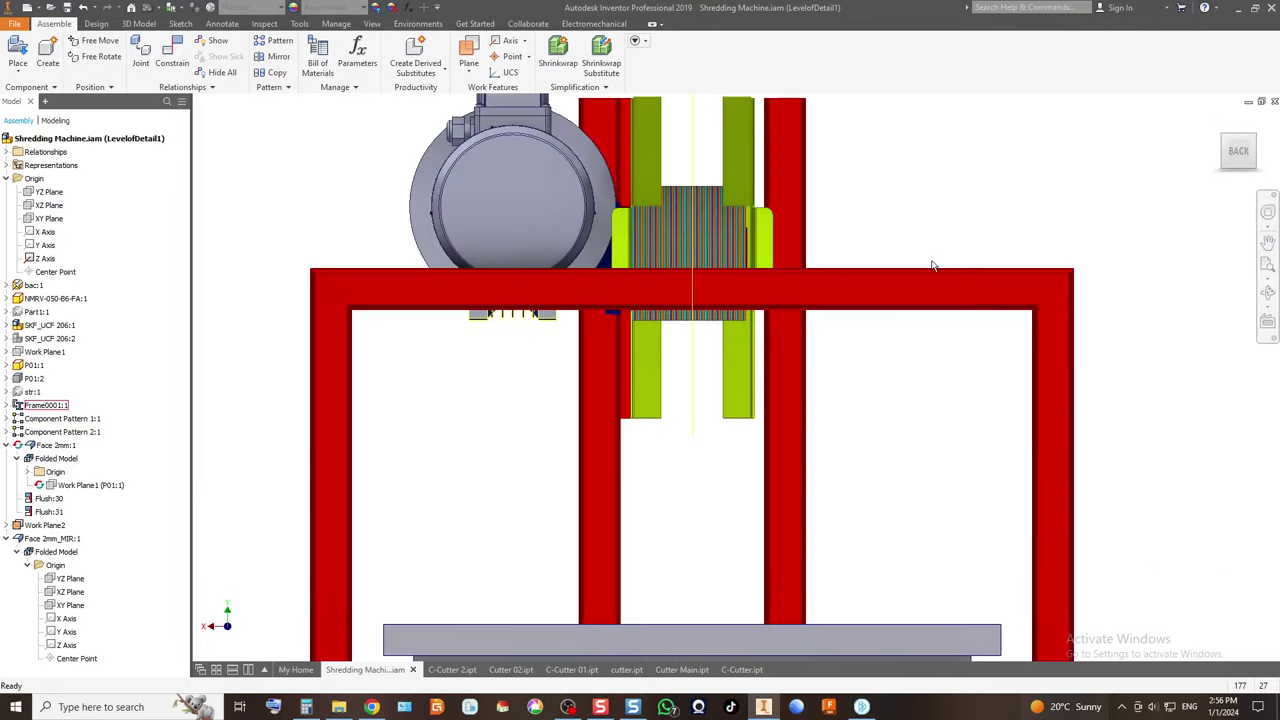
pyautogui.click(1258, 140)
pyautogui.click(1251, 167)
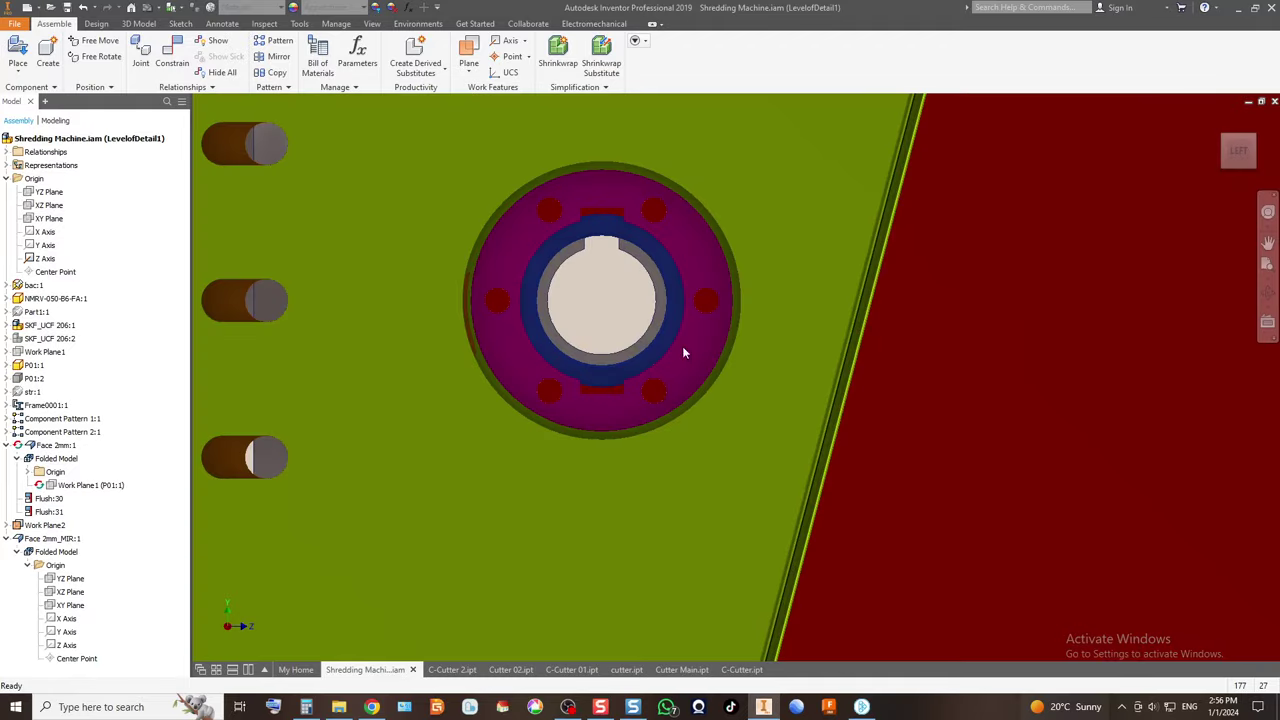
pyautogui.scroll(3, 684, 352)
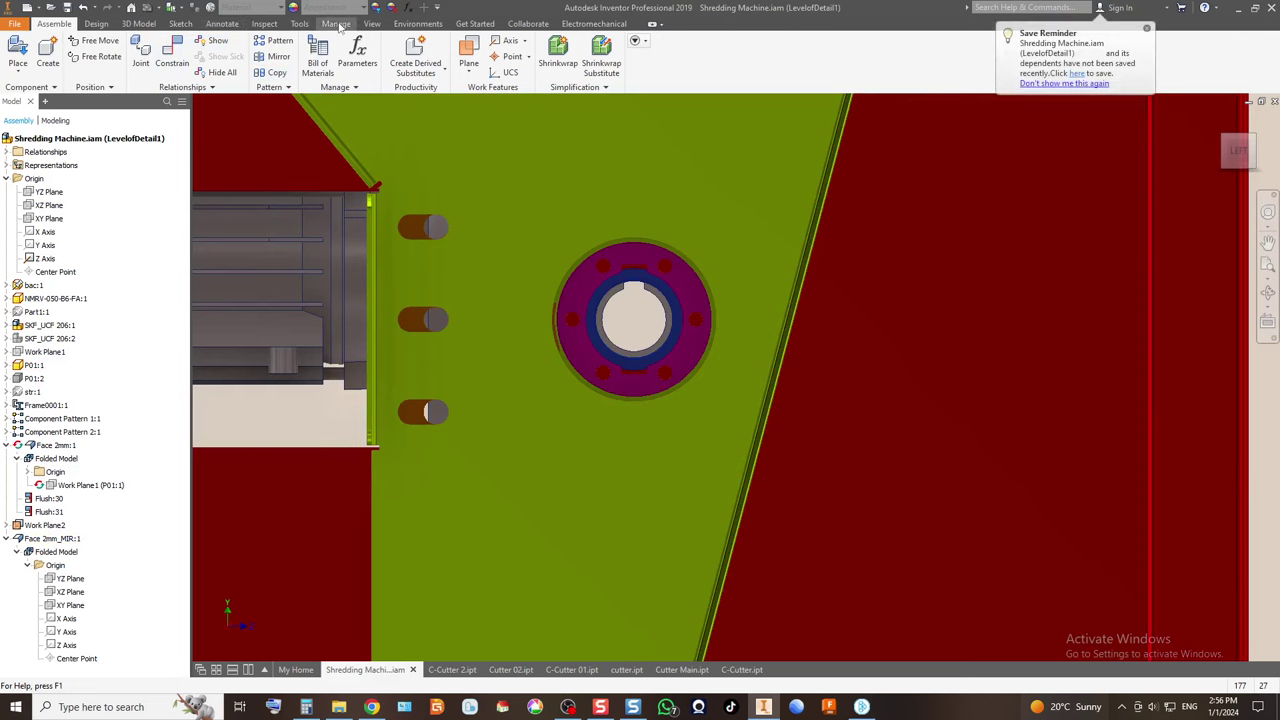
# Try the shaded visual style with hidden edges on the assembly and switch back to Shaded with Edges.
pyautogui.click(372, 24)
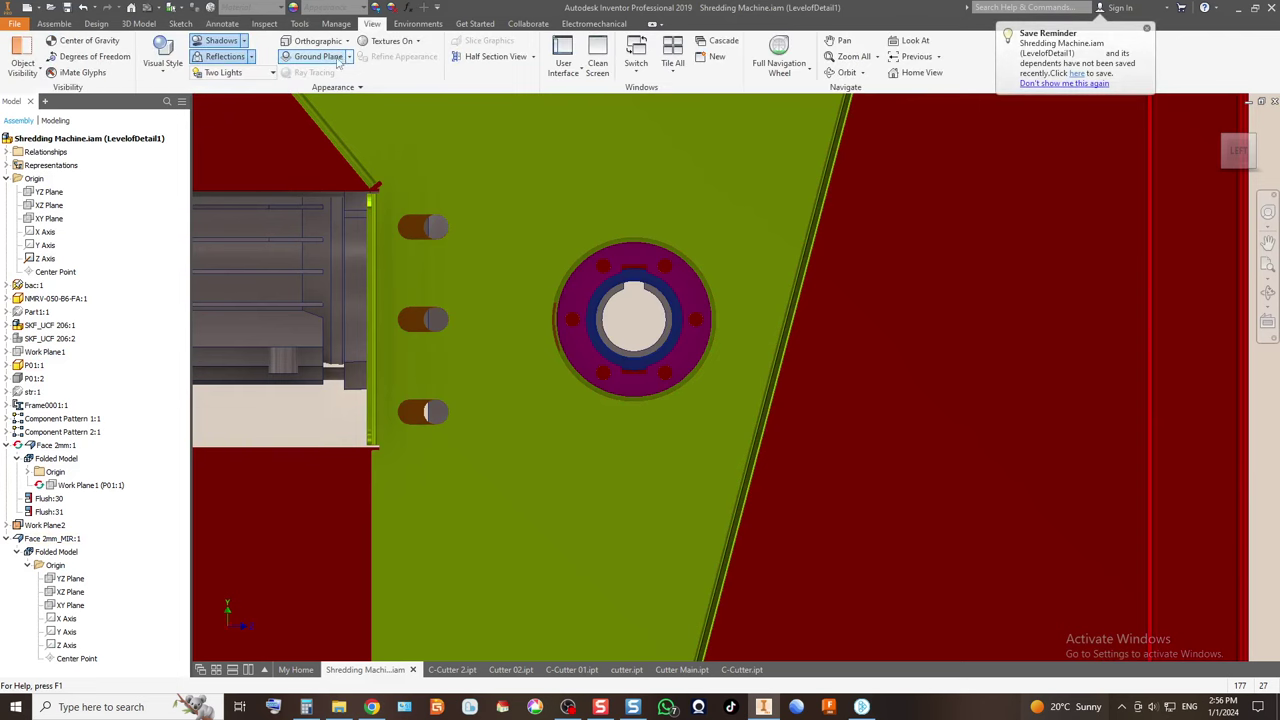
pyautogui.click(163, 58)
pyautogui.click(213, 174)
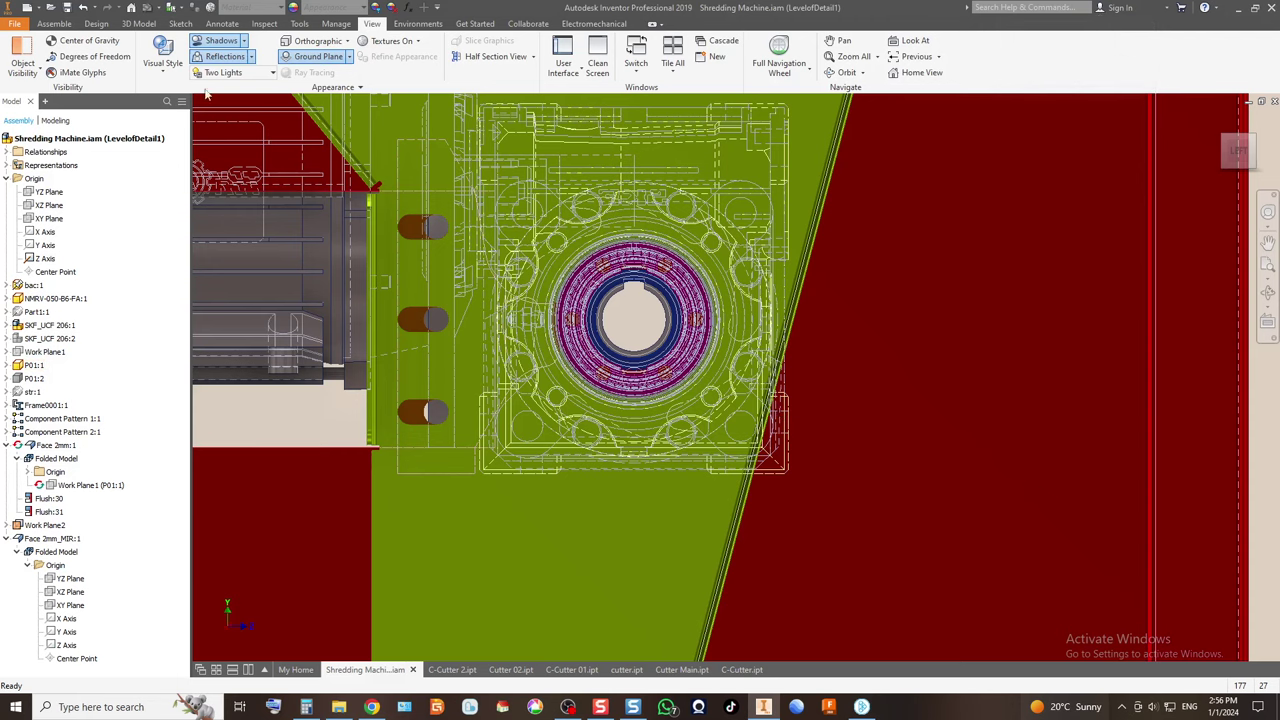
pyautogui.click(163, 58)
pyautogui.click(213, 113)
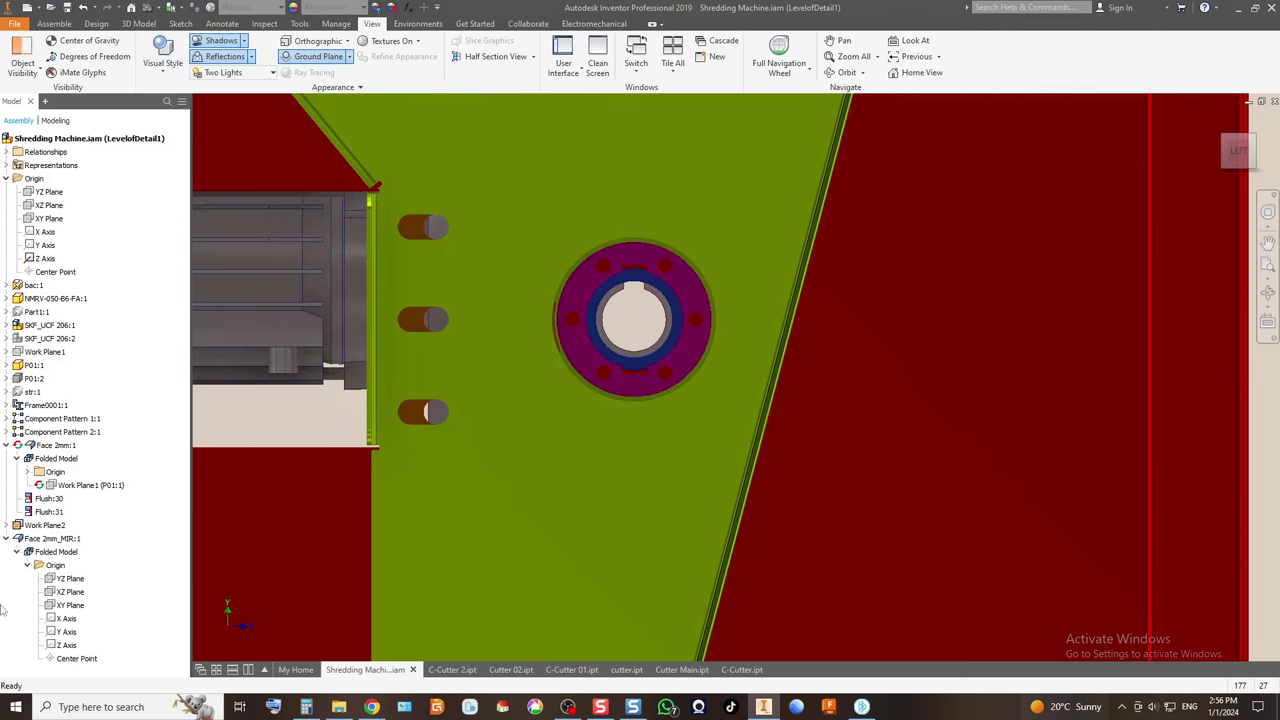
# Hide the mirrored side plate to expose the cutters behind it.
pyautogui.click(57, 539)
pyautogui.rightClick(57, 539)
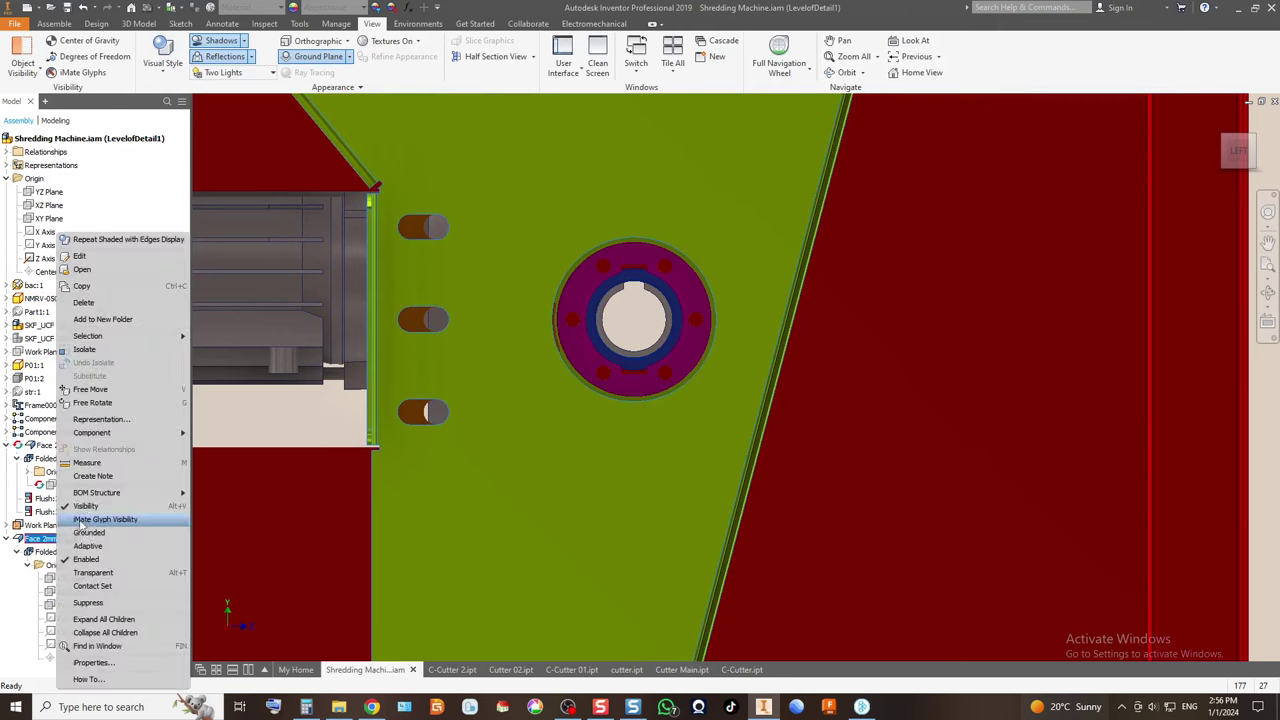
pyautogui.click(112, 508)
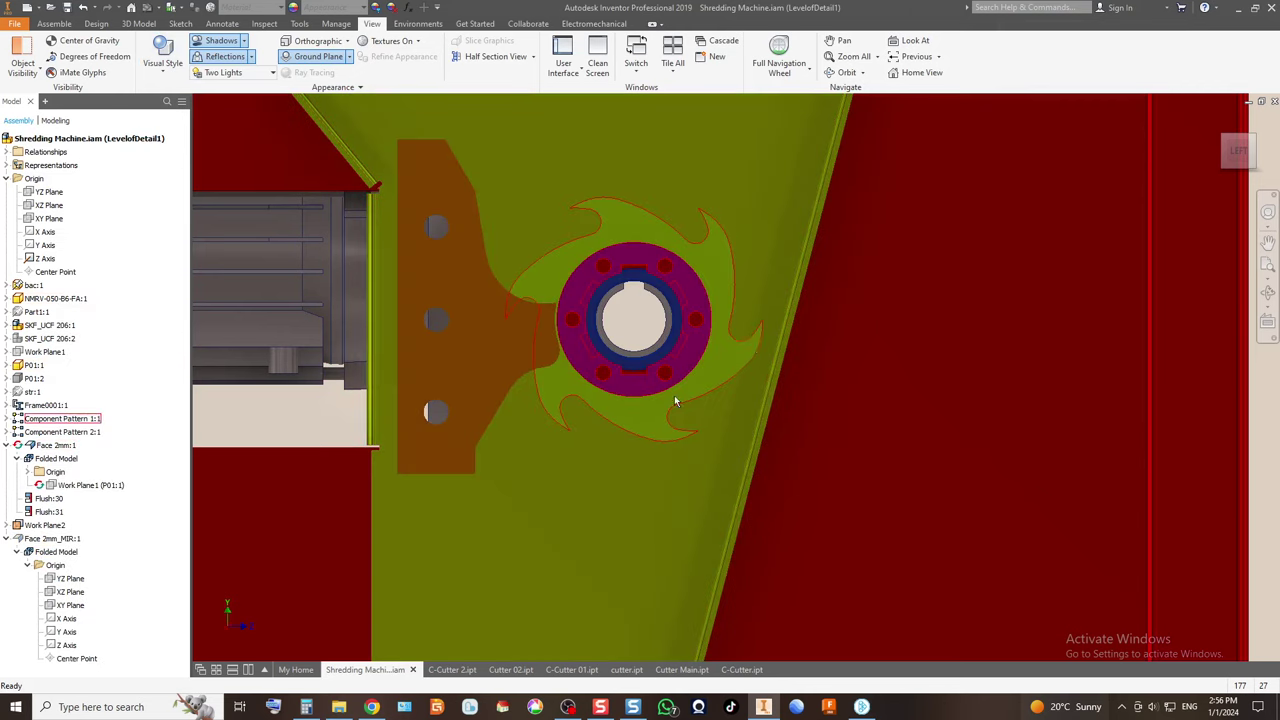
# Examine the clearance between the cutter teeth and the original side plate's long slanted flange.
pyautogui.scroll(5, 768, 324)
pyautogui.scroll(-2, 760, 425)
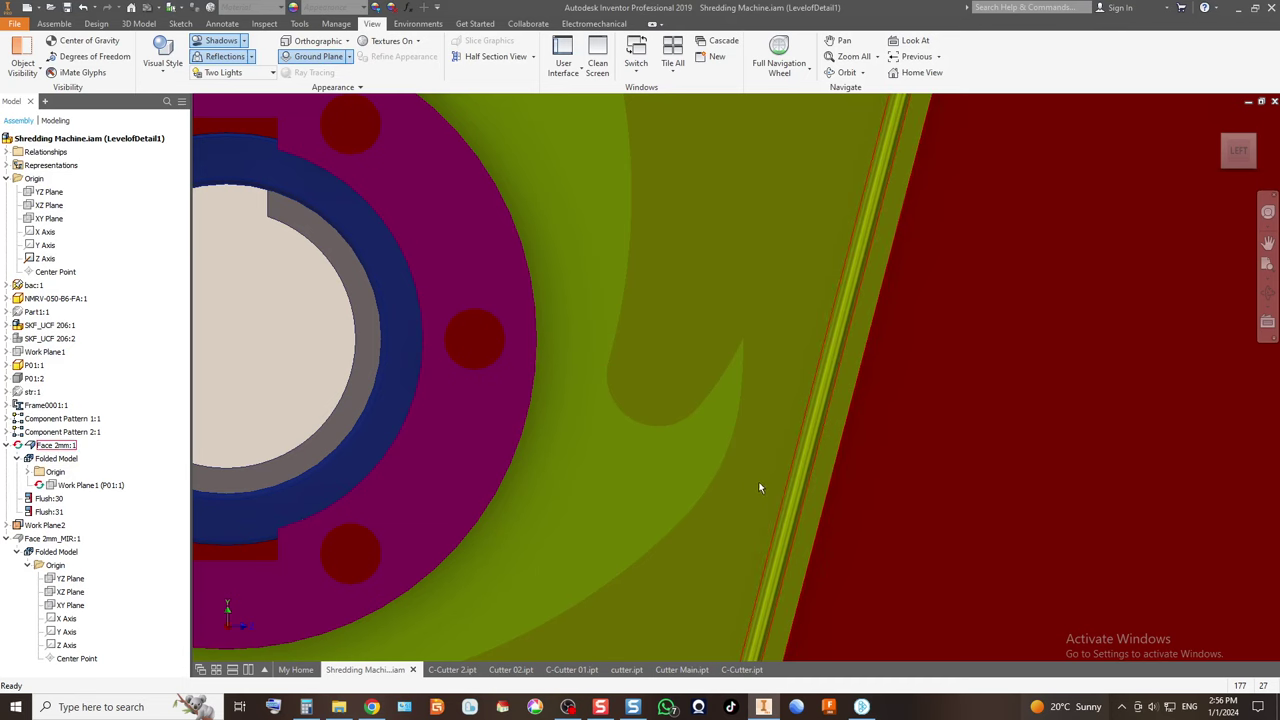
pyautogui.scroll(-3, 775, 420)
pyautogui.scroll(-3, 778, 408)
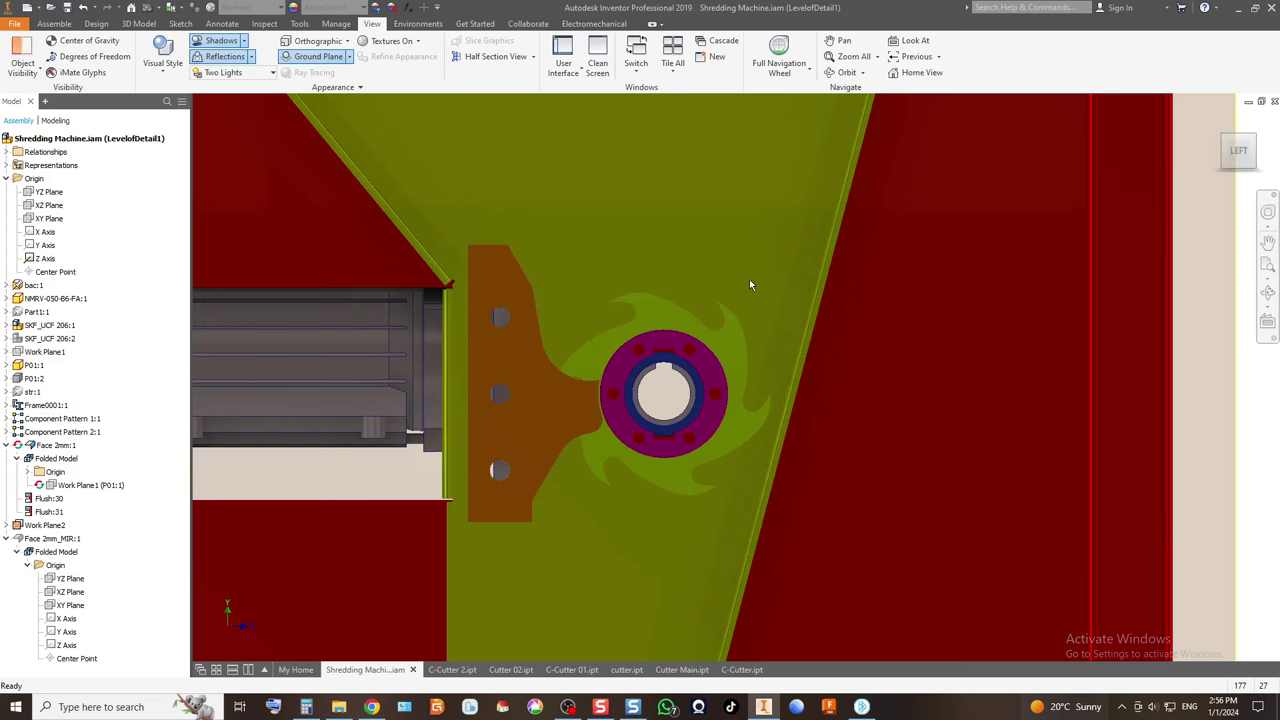
pyautogui.moveTo(771, 306)
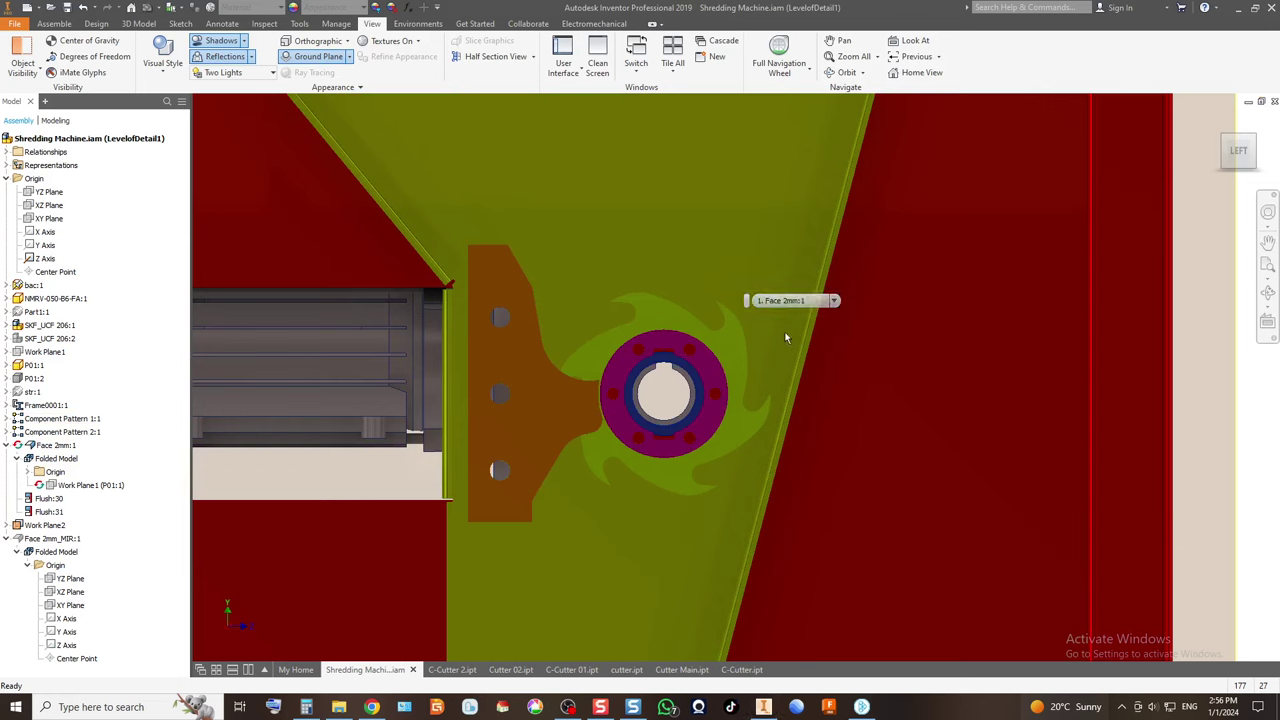
pyautogui.click(813, 274)
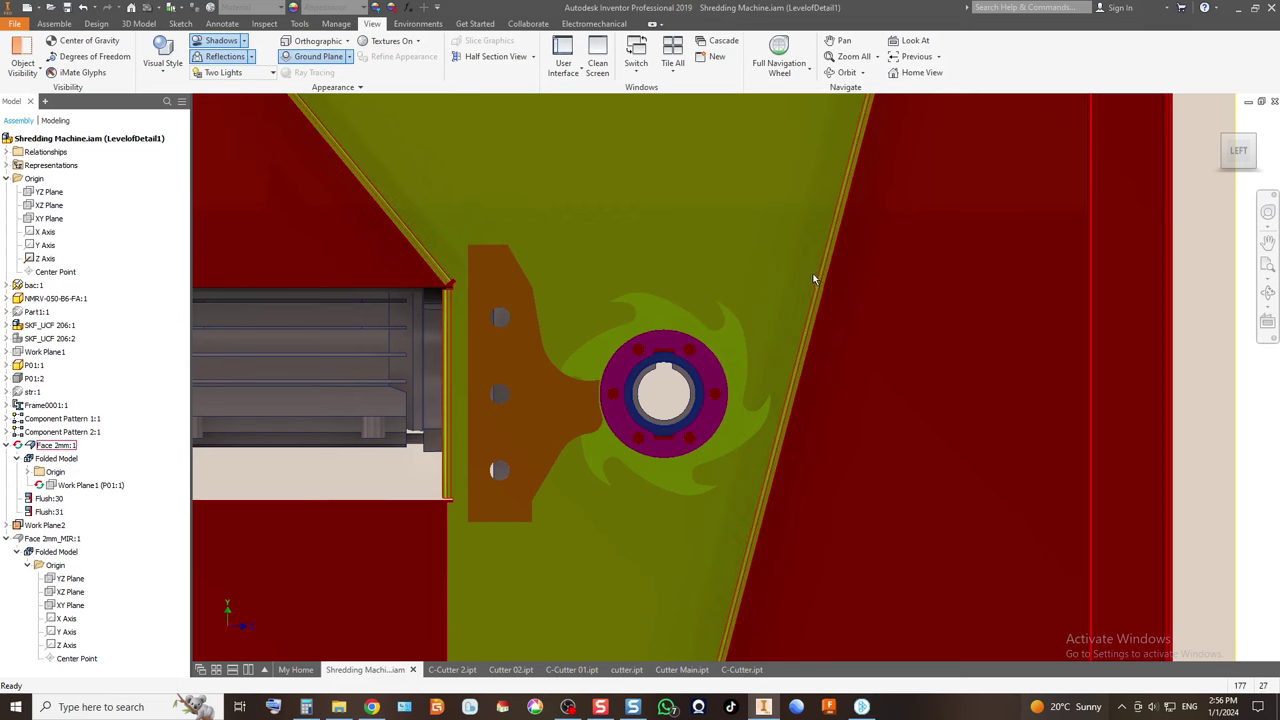
pyautogui.scroll(-5, 813, 274)
pyautogui.scroll(5, 757, 240)
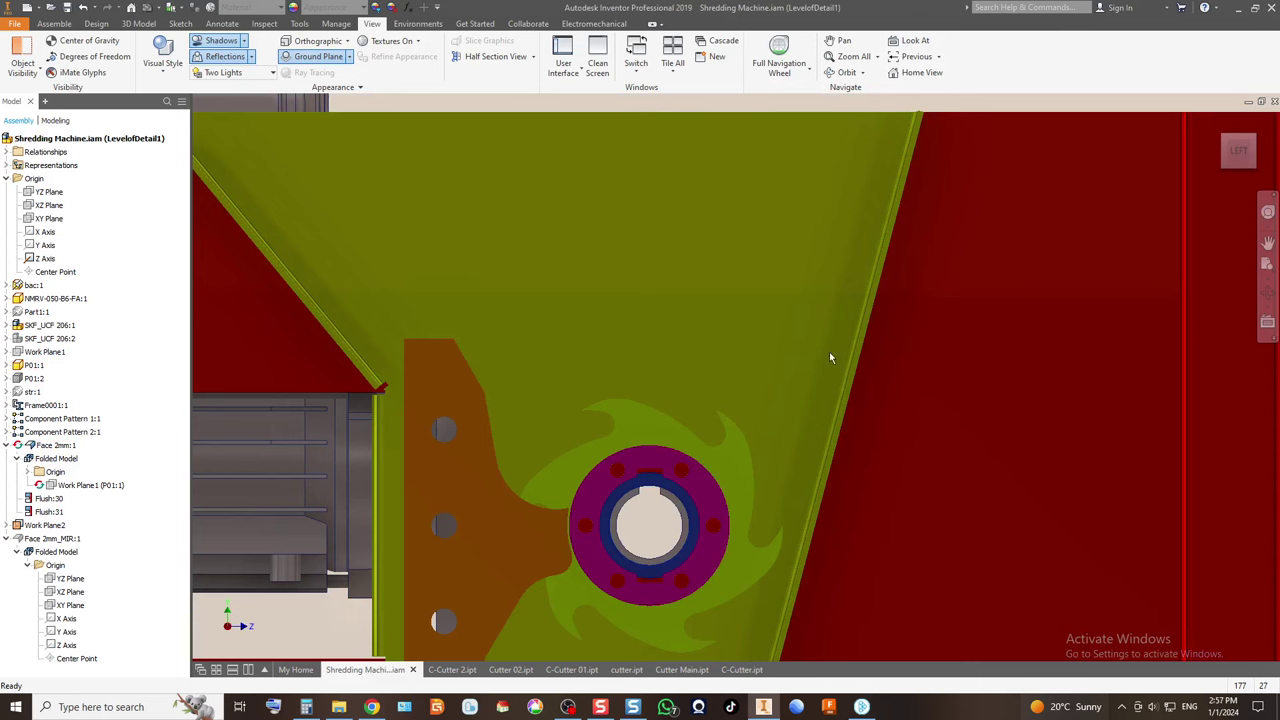
# Make the mirrored side plate visible again and view both plates around the cutters from the back.
pyautogui.click(1230, 141)
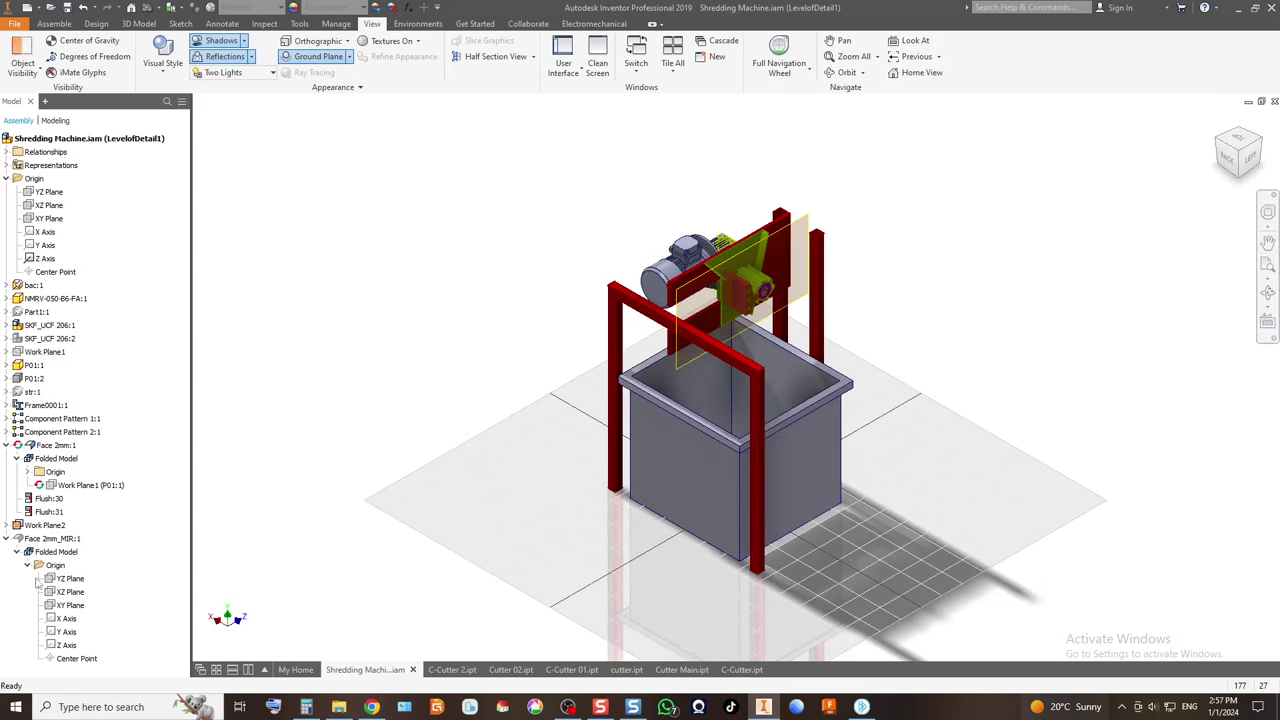
pyautogui.rightClick(62, 540)
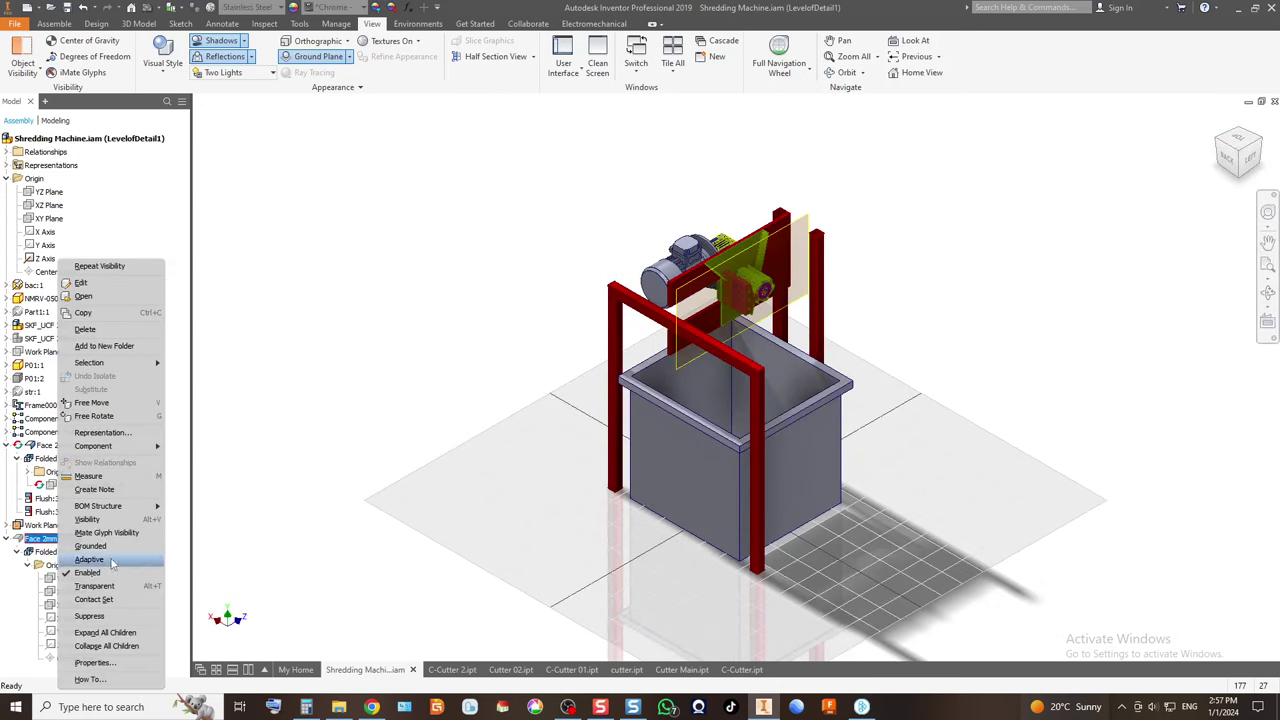
pyautogui.click(100, 528)
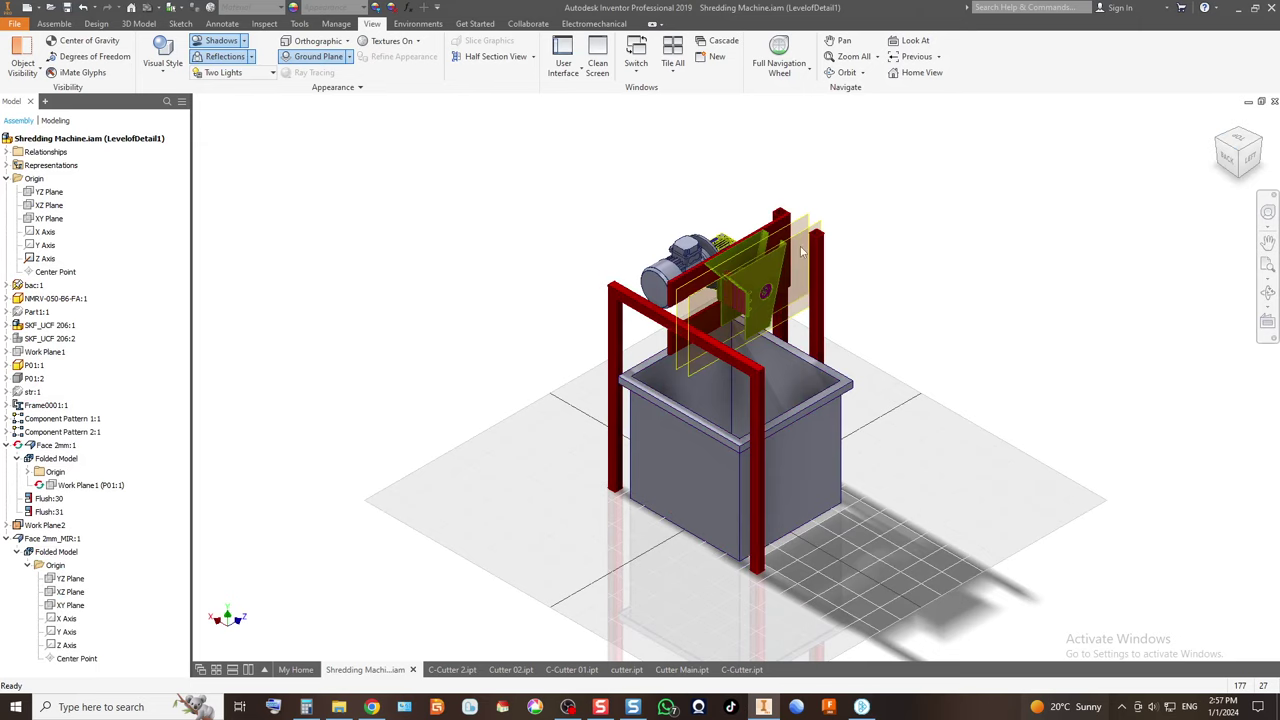
pyautogui.scroll(-5, 800, 250)
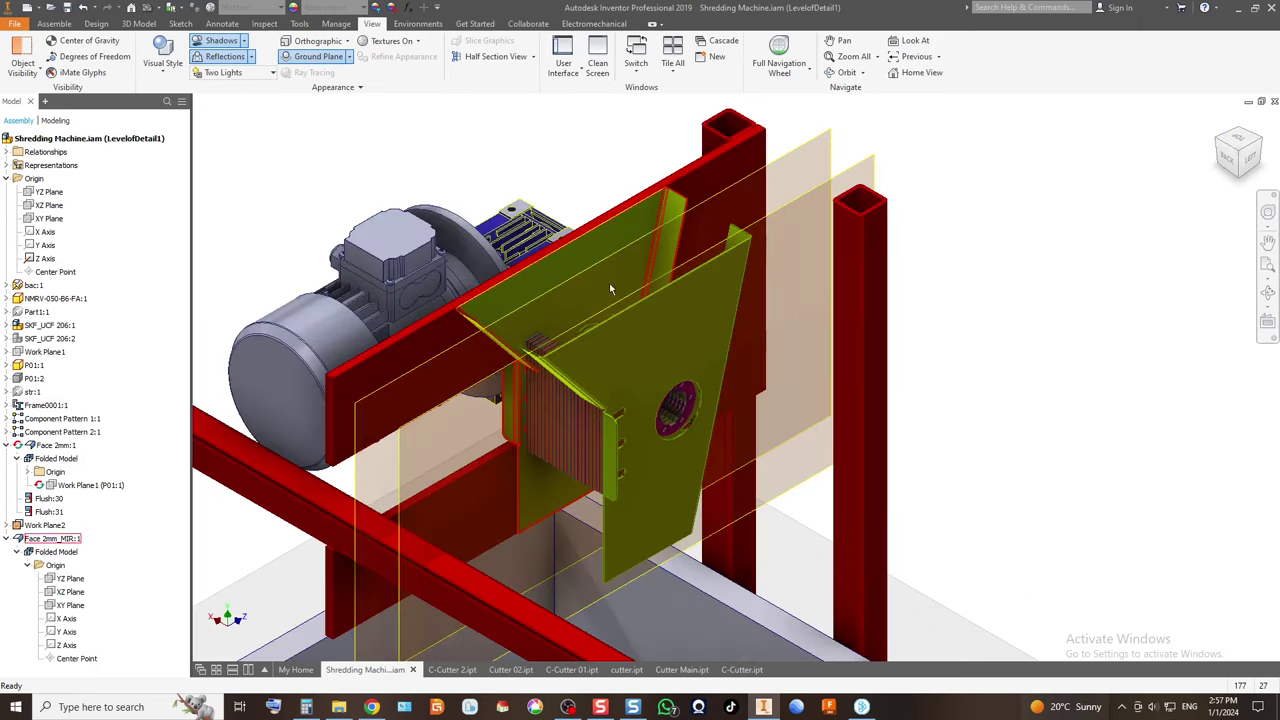
pyautogui.click(1236, 160)
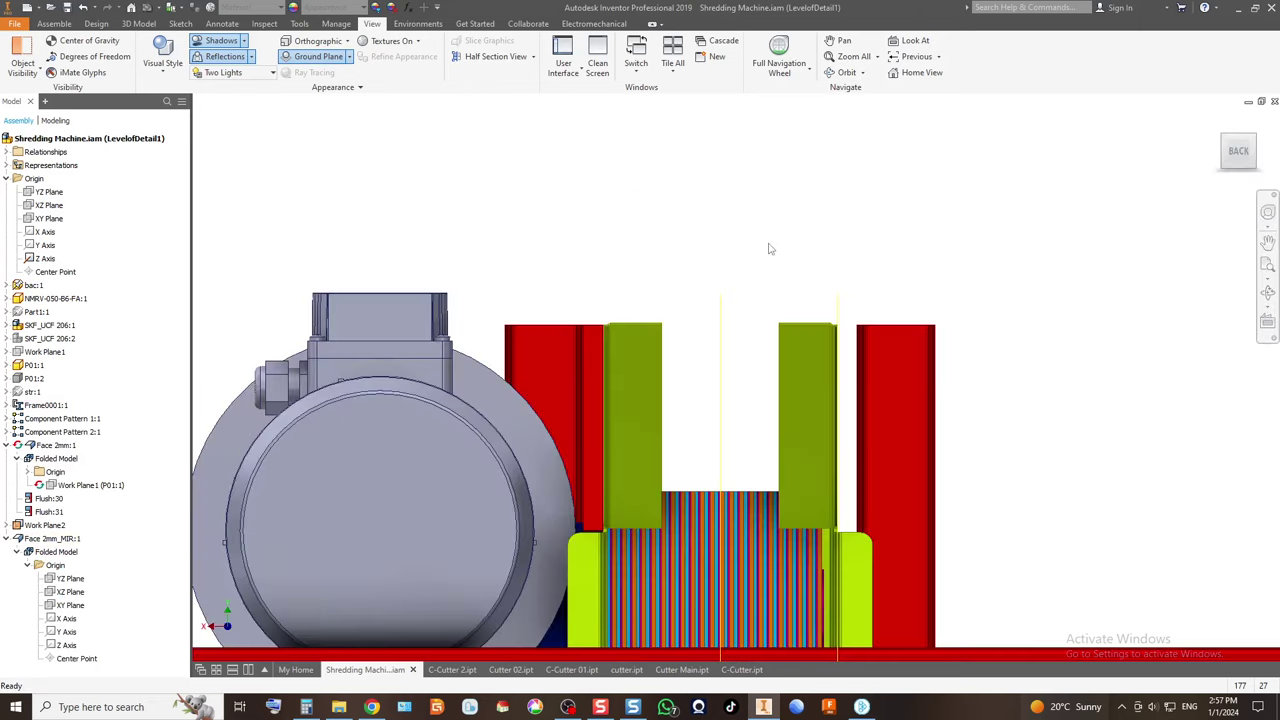
# Create an in-place part named "Ar 2" from the Standard.ipt template on the side plate's narrow flange face.
pyautogui.click(1255, 140)
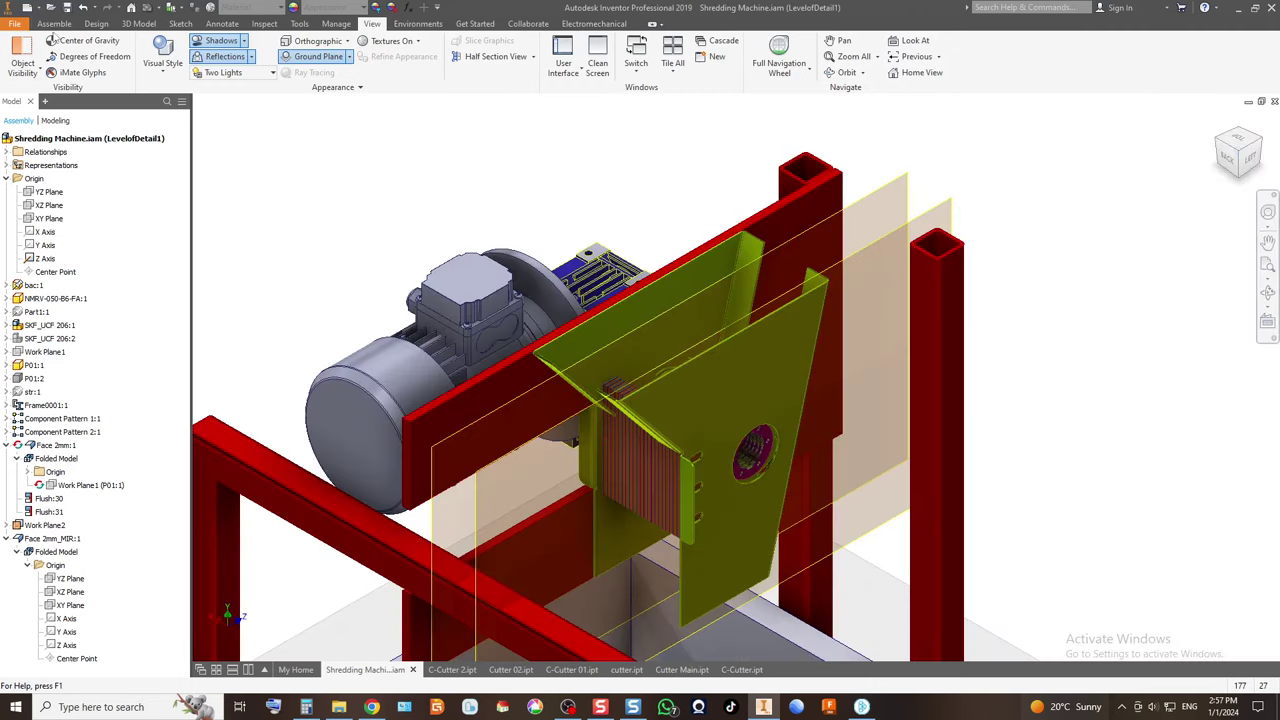
pyautogui.click(54, 23)
pyautogui.click(48, 55)
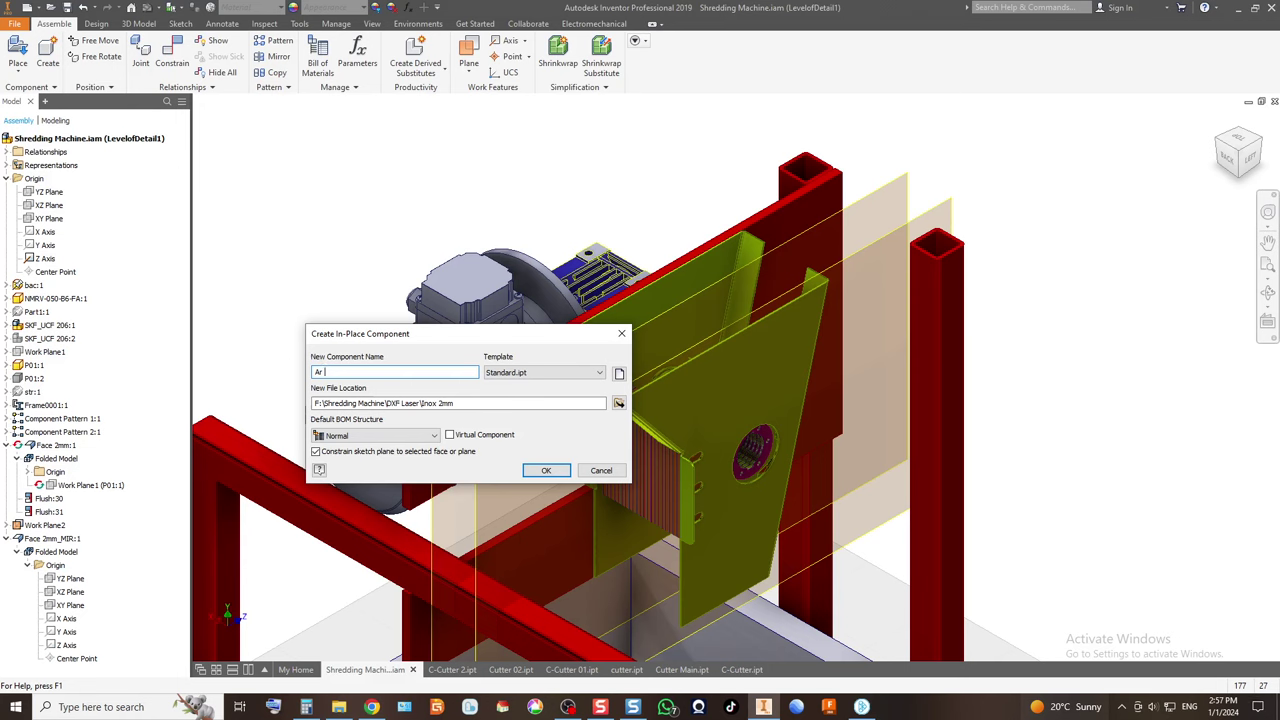
pyautogui.press('Return')
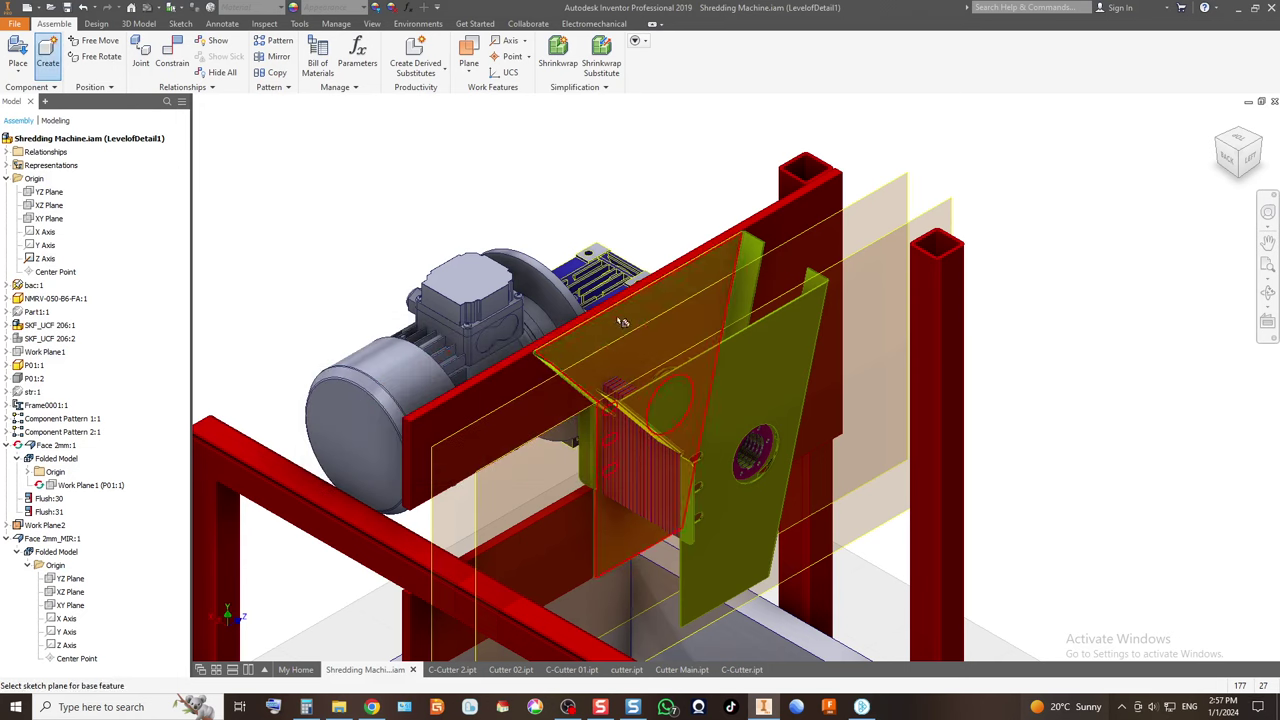
pyautogui.click(748, 258)
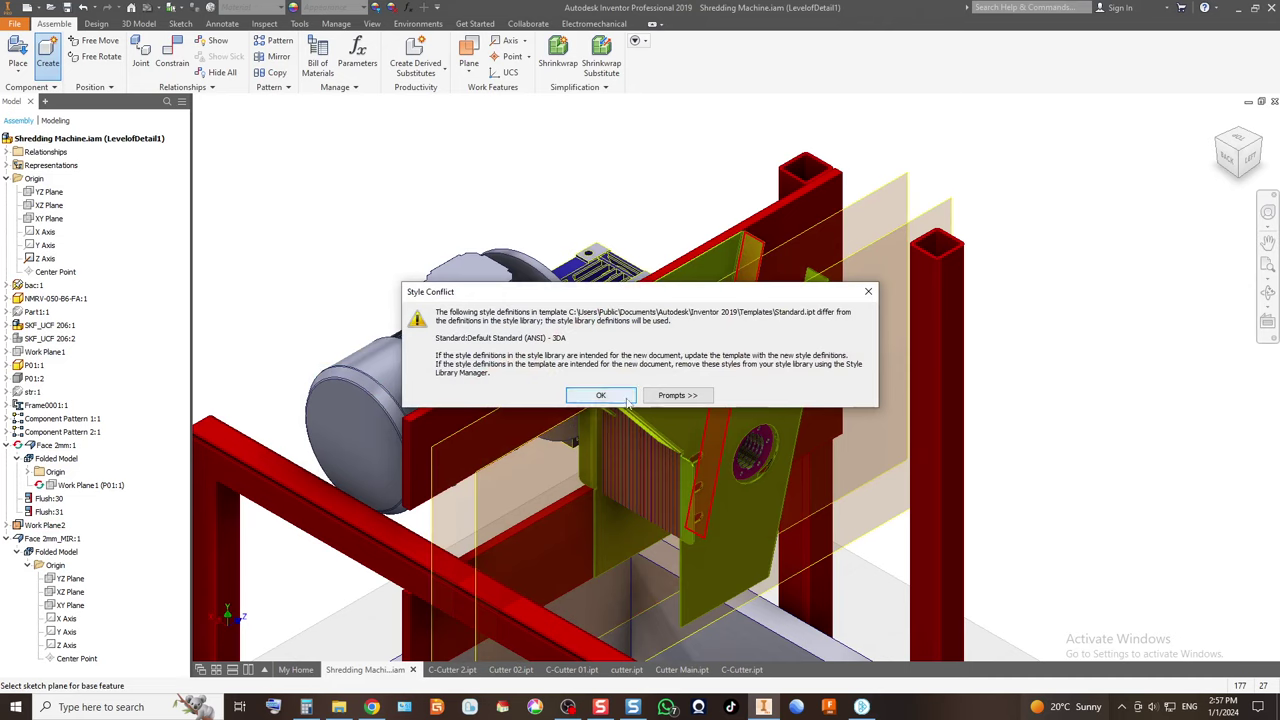
pyautogui.click(600, 395)
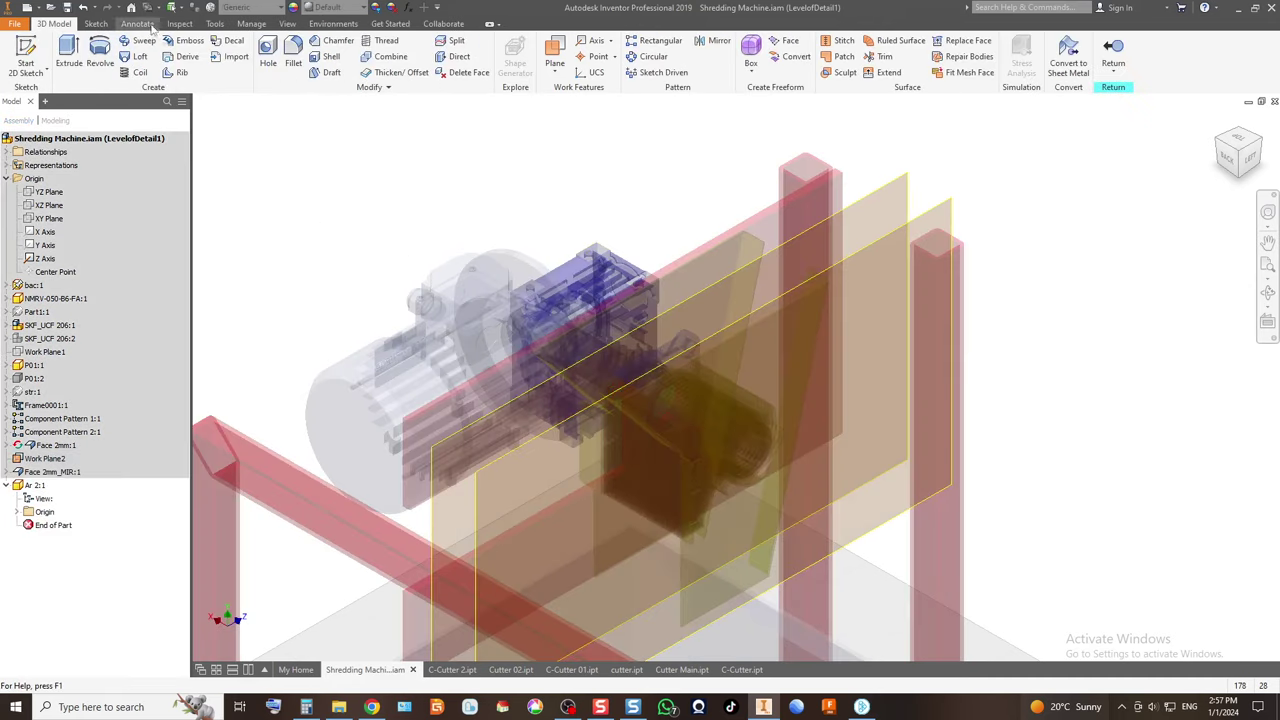
# Set the new part's document units to millimeter for length and kilogram for mass.
pyautogui.click(250, 24)
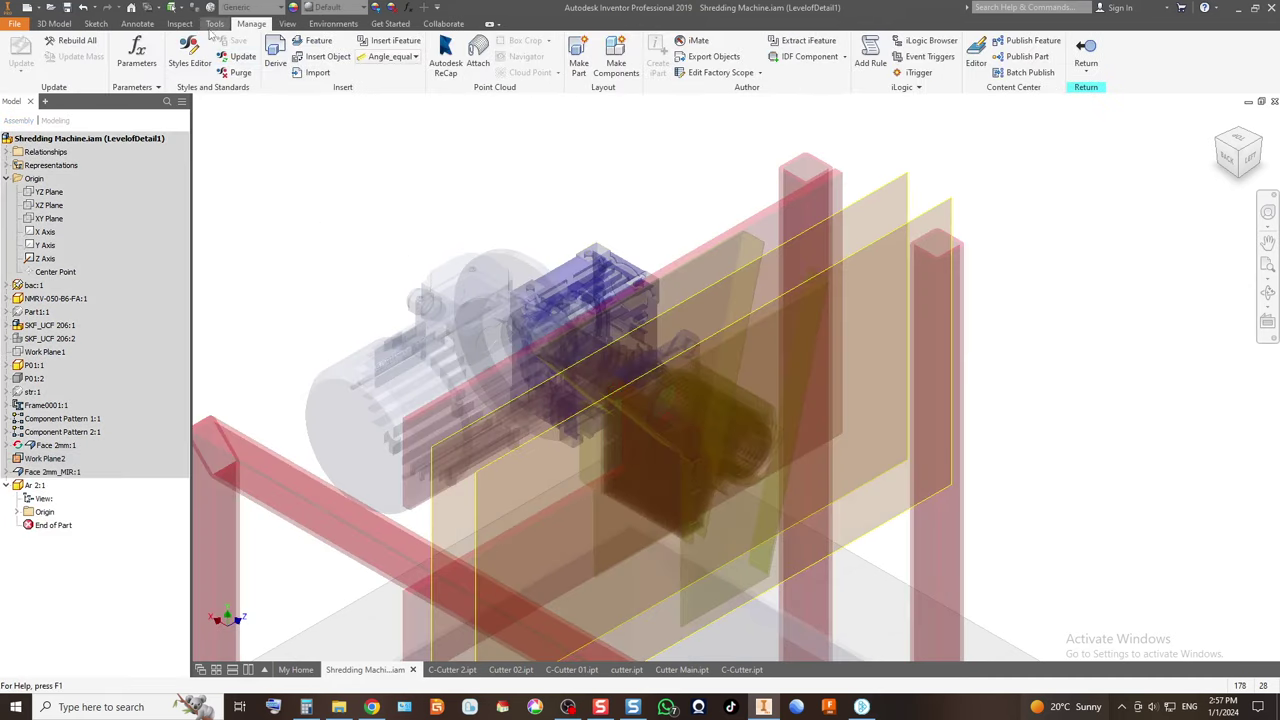
pyautogui.click(215, 24)
pyautogui.click(232, 66)
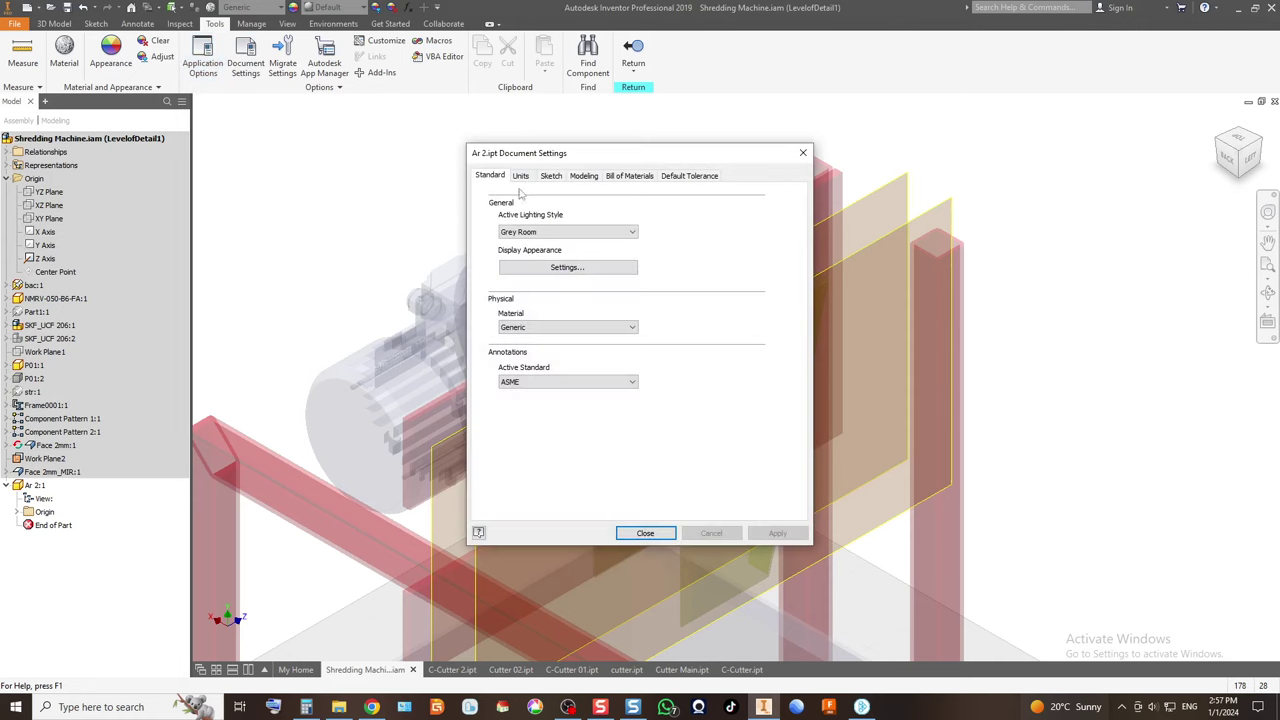
pyautogui.click(520, 175)
pyautogui.click(520, 225)
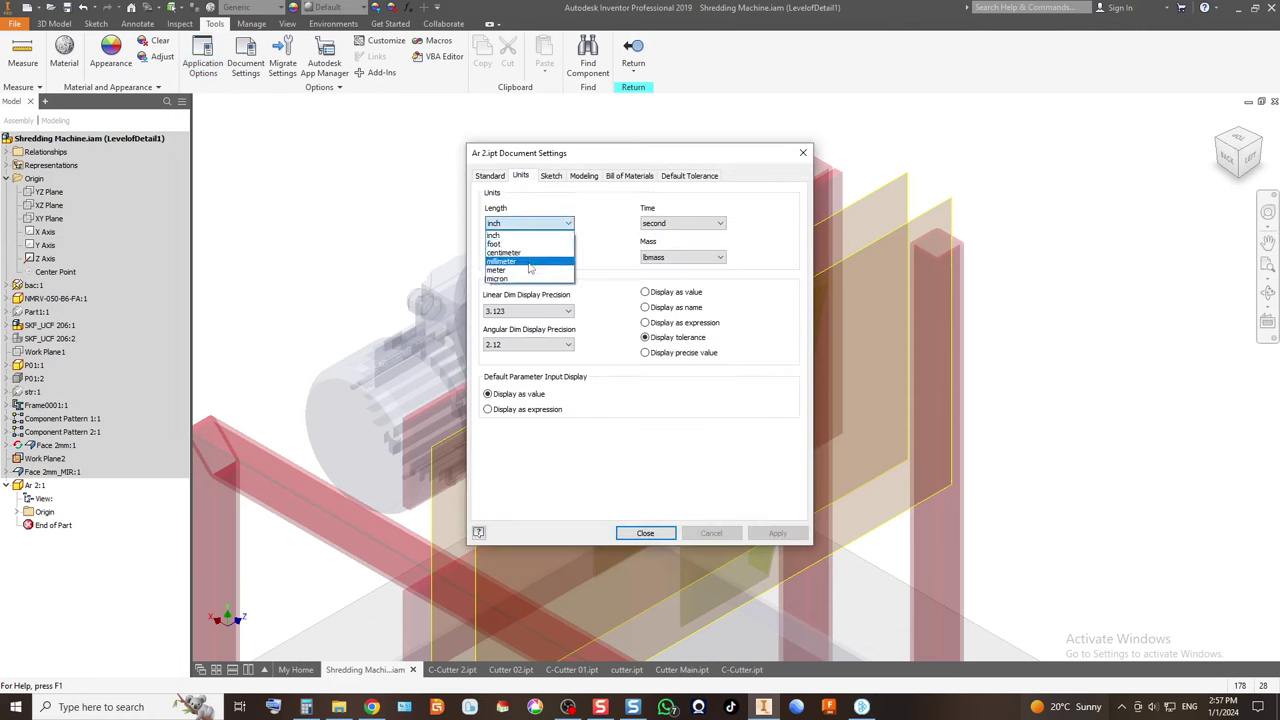
pyautogui.click(520, 242)
pyautogui.click(716, 258)
pyautogui.click(686, 290)
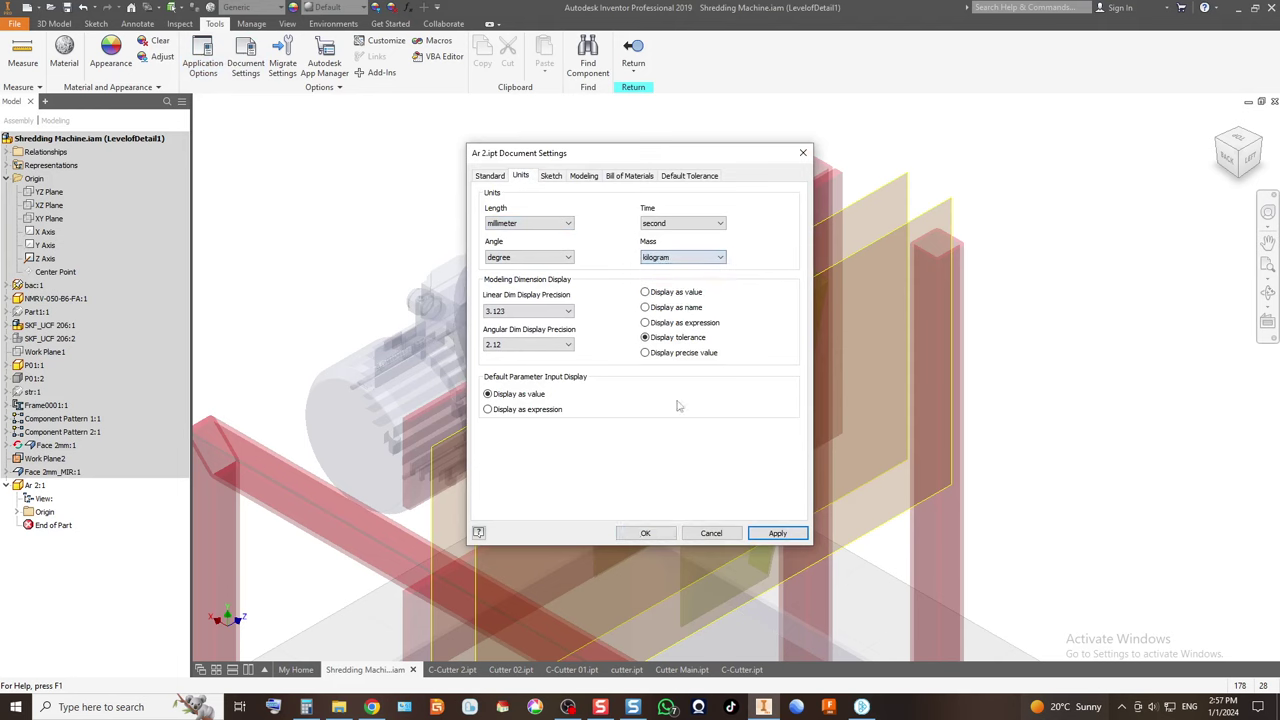
pyautogui.click(640, 535)
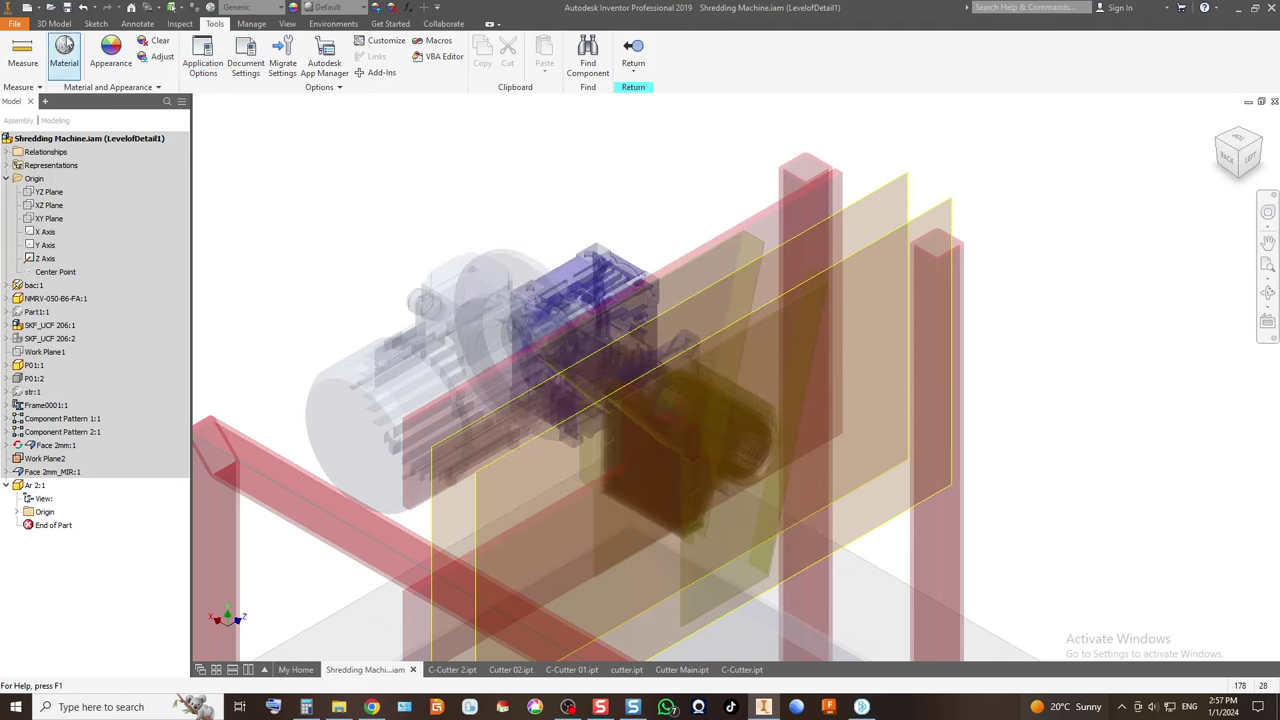
# Convert the Ar 2 part to a sheet metal part.
pyautogui.click(68, 24)
pyautogui.click(96, 24)
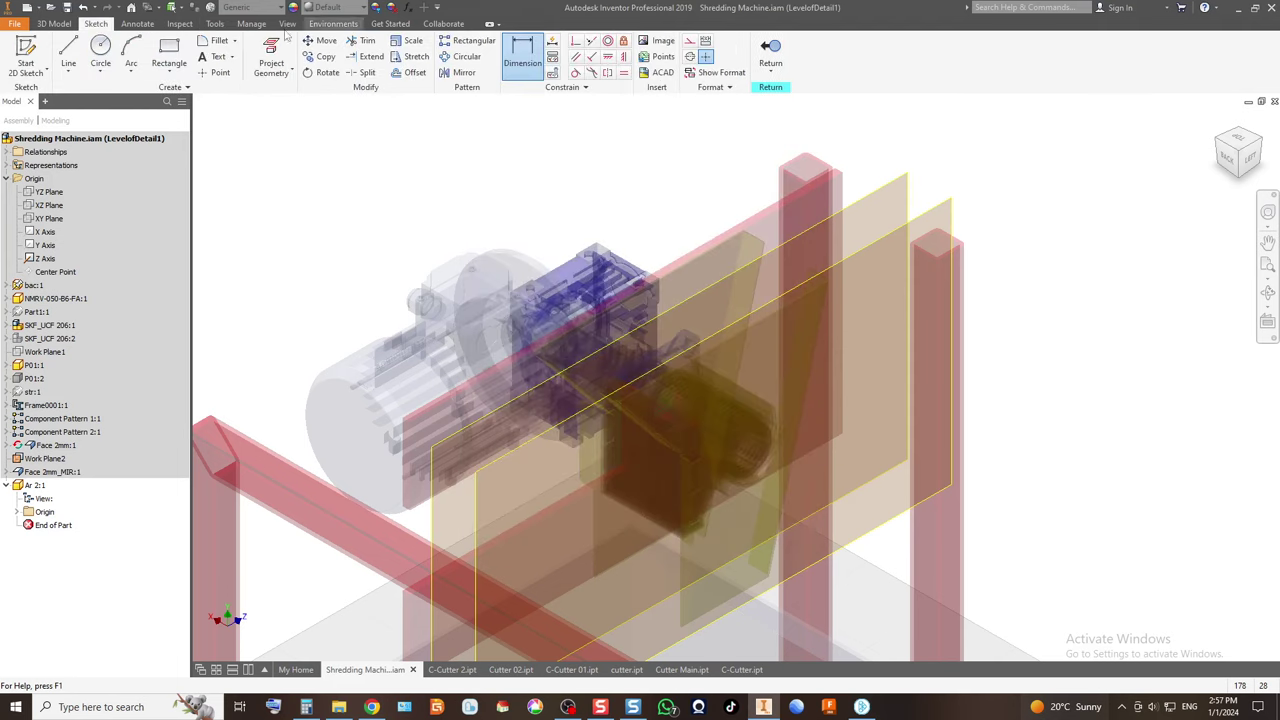
pyautogui.click(62, 24)
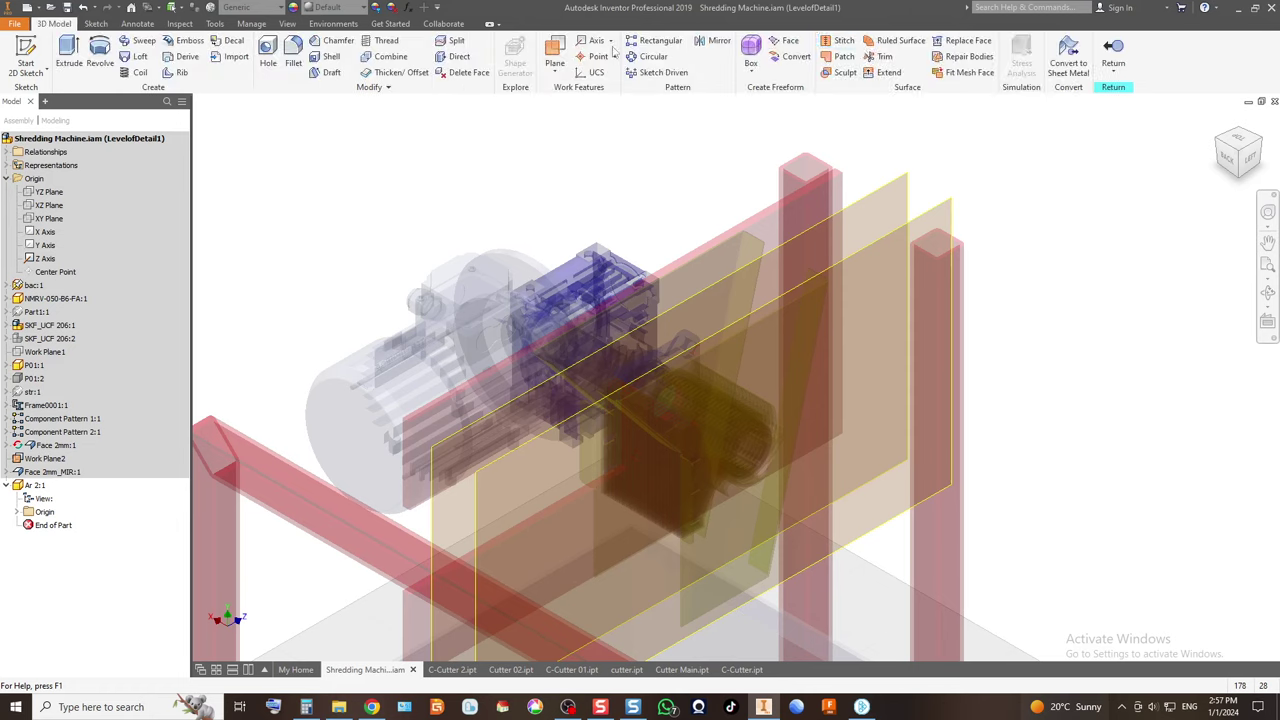
pyautogui.click(1065, 56)
# Override the rule thickness in the sheet metal defaults with 2 mm and set the material to Stainless Steel.
pyautogui.click(704, 58)
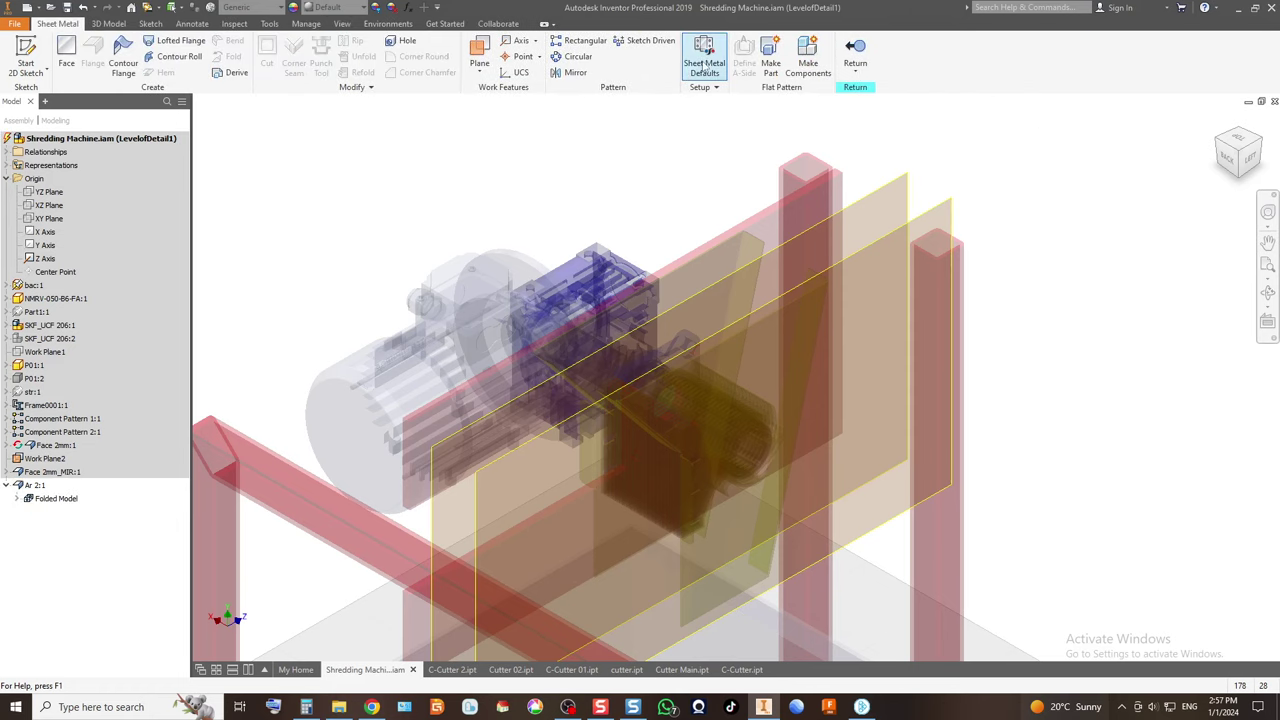
pyautogui.click(262, 169)
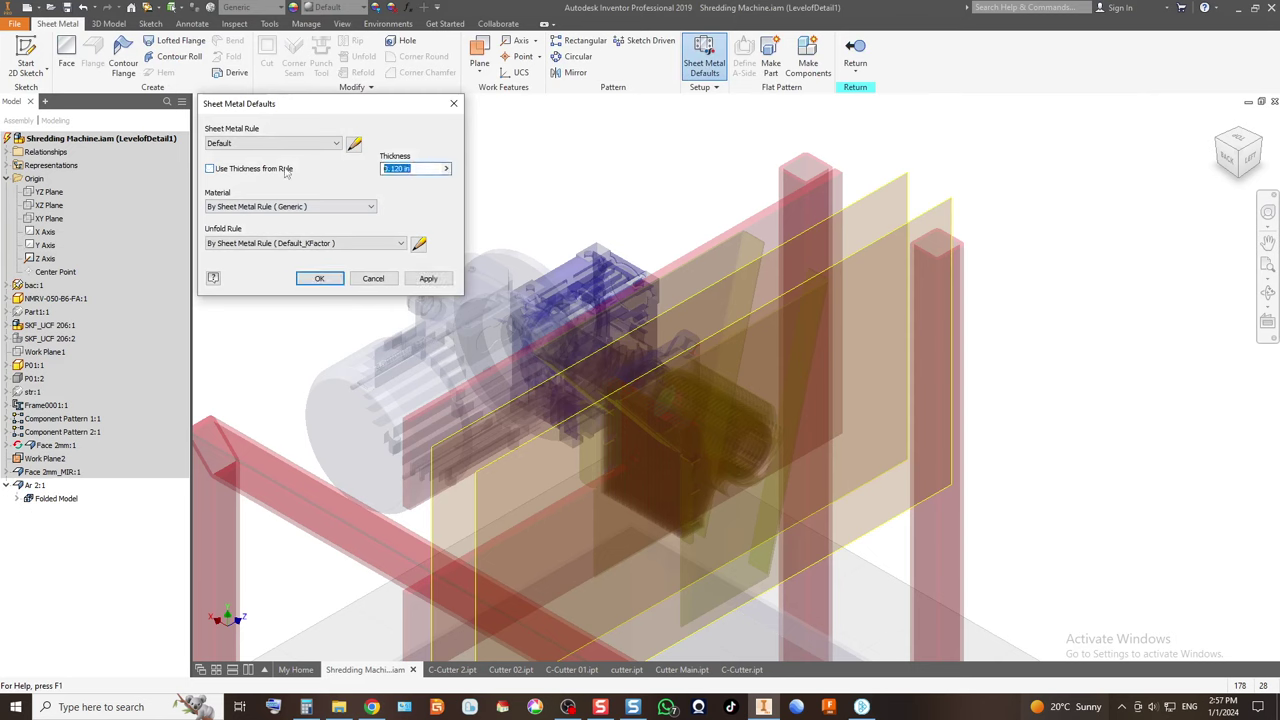
pyautogui.click(296, 245)
pyautogui.click(310, 207)
pyautogui.click(310, 207)
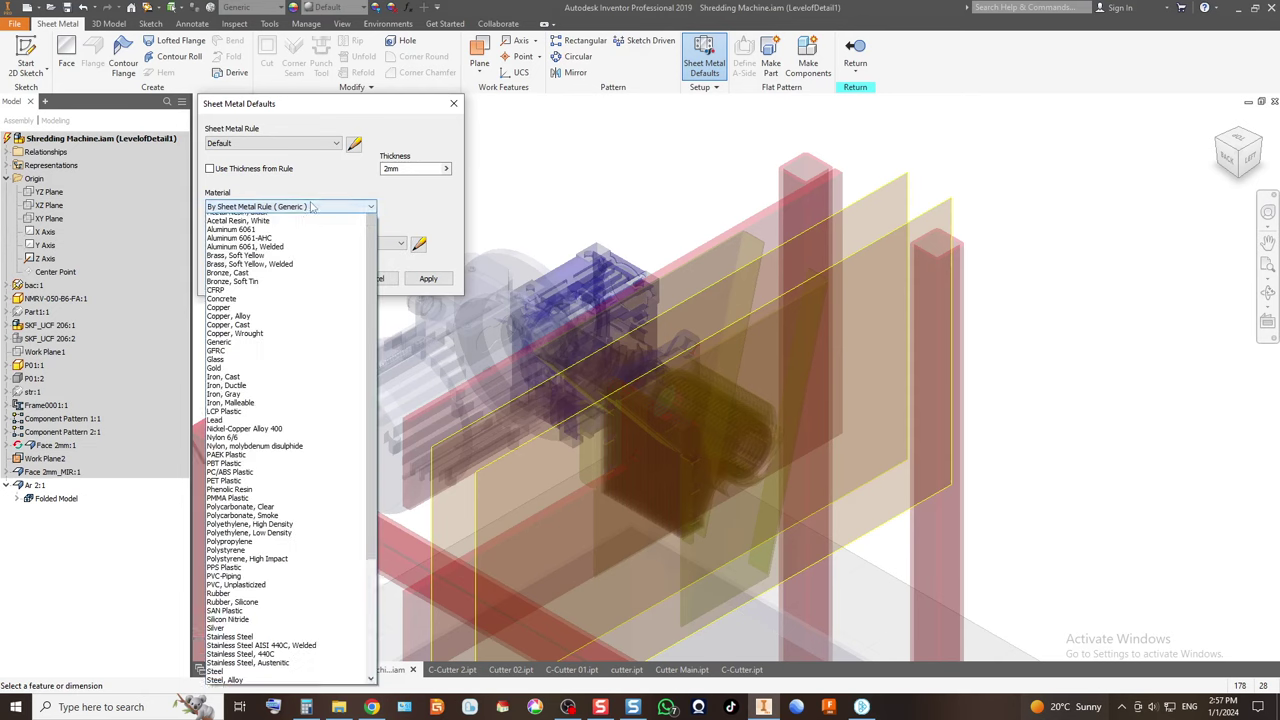
pyautogui.click(230, 661)
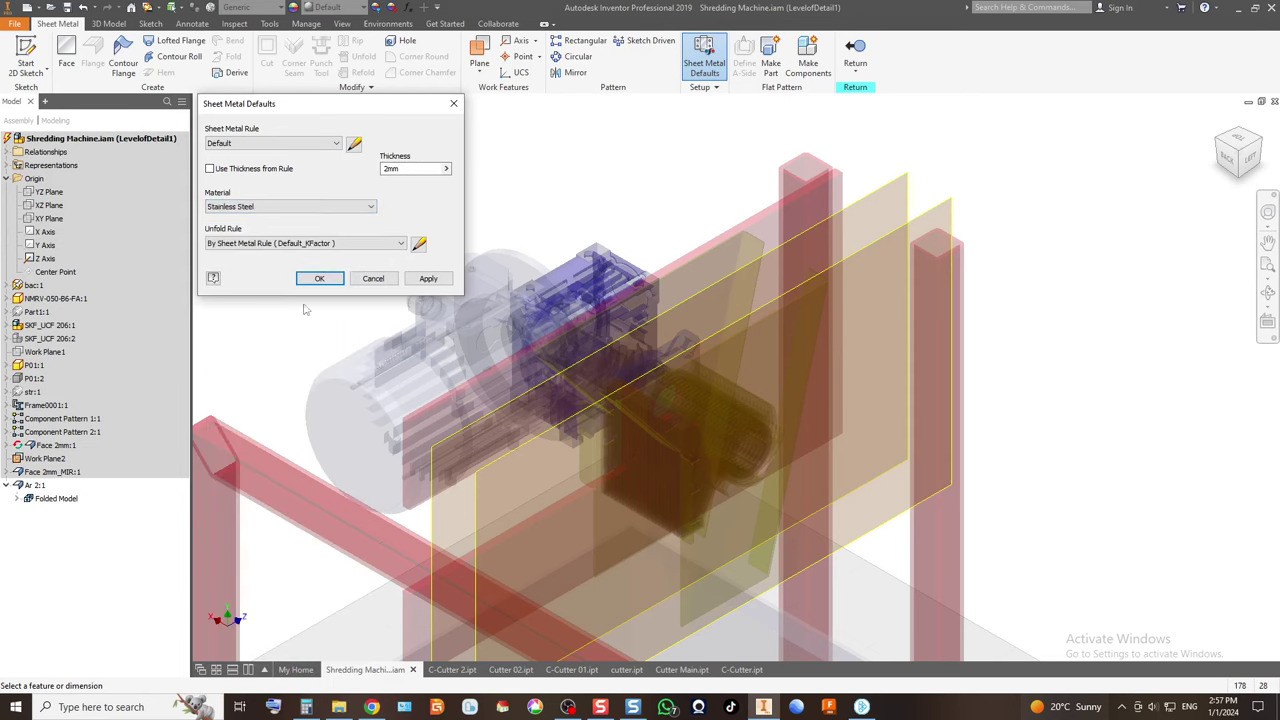
pyautogui.click(319, 280)
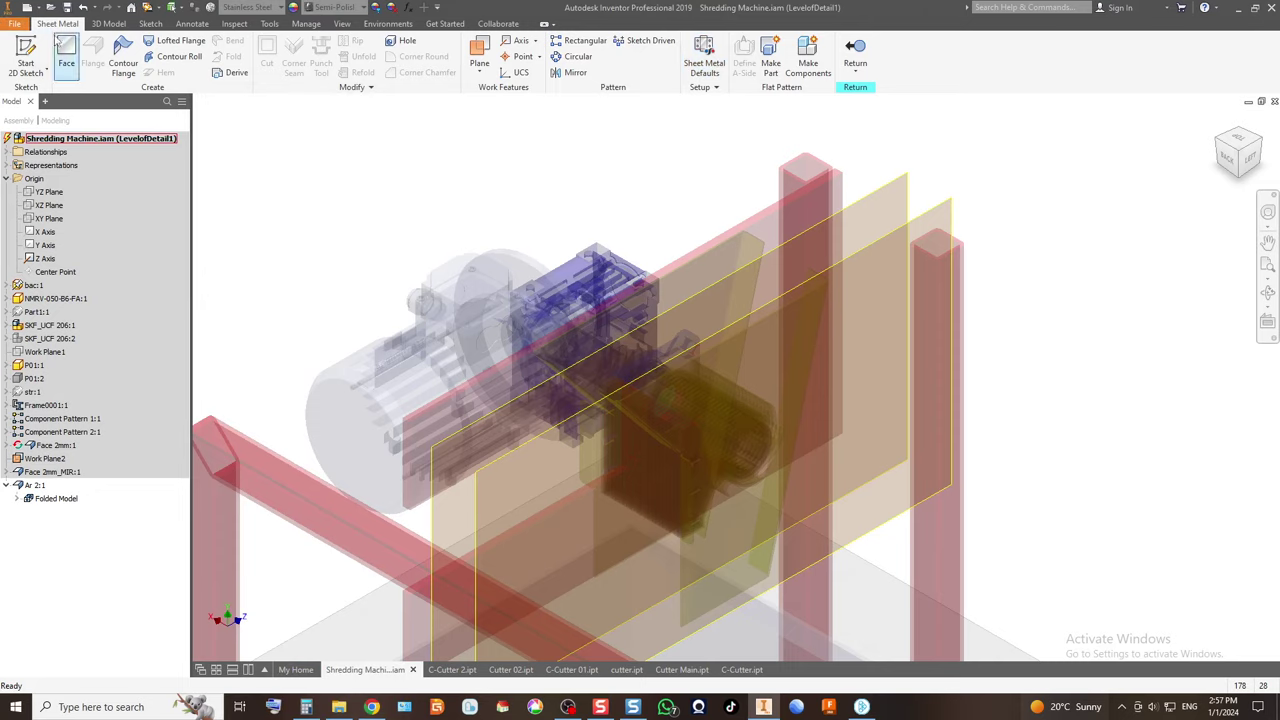
# Start a 2D sketch on the side plate's narrow flange face beside the cutters.
pyautogui.press('F6')
pyautogui.press('s')
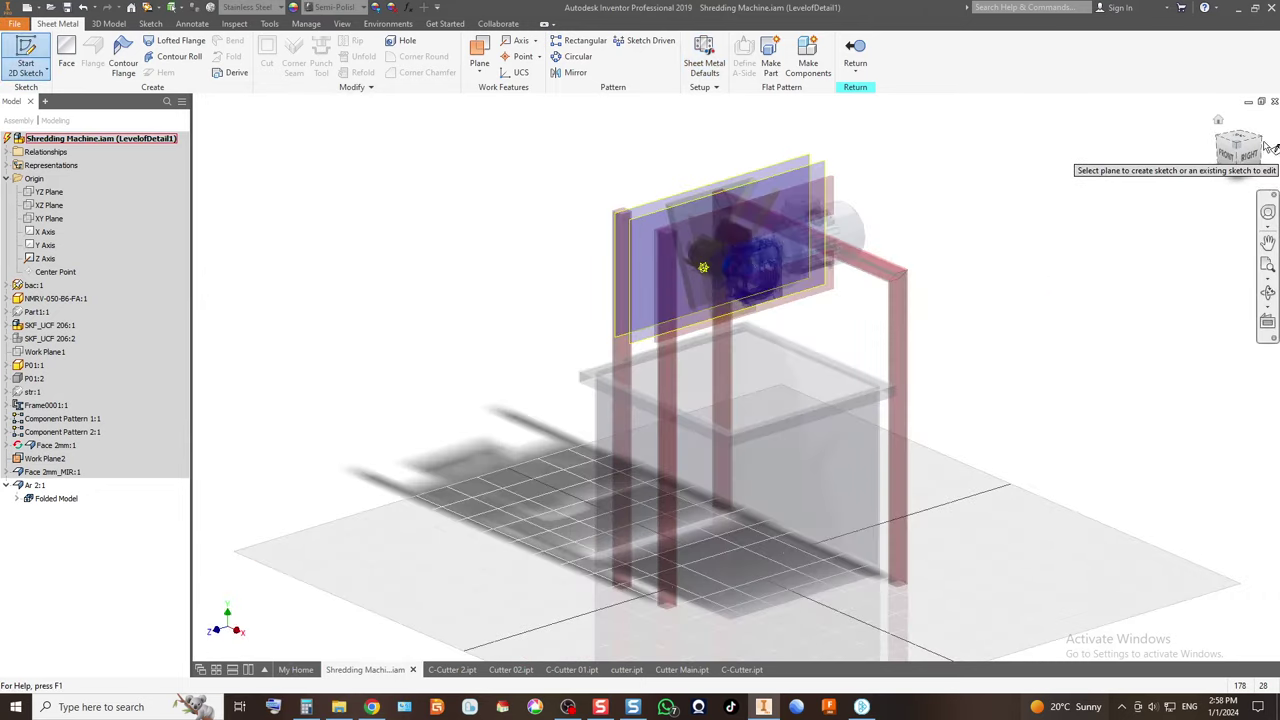
pyautogui.click(1268, 145)
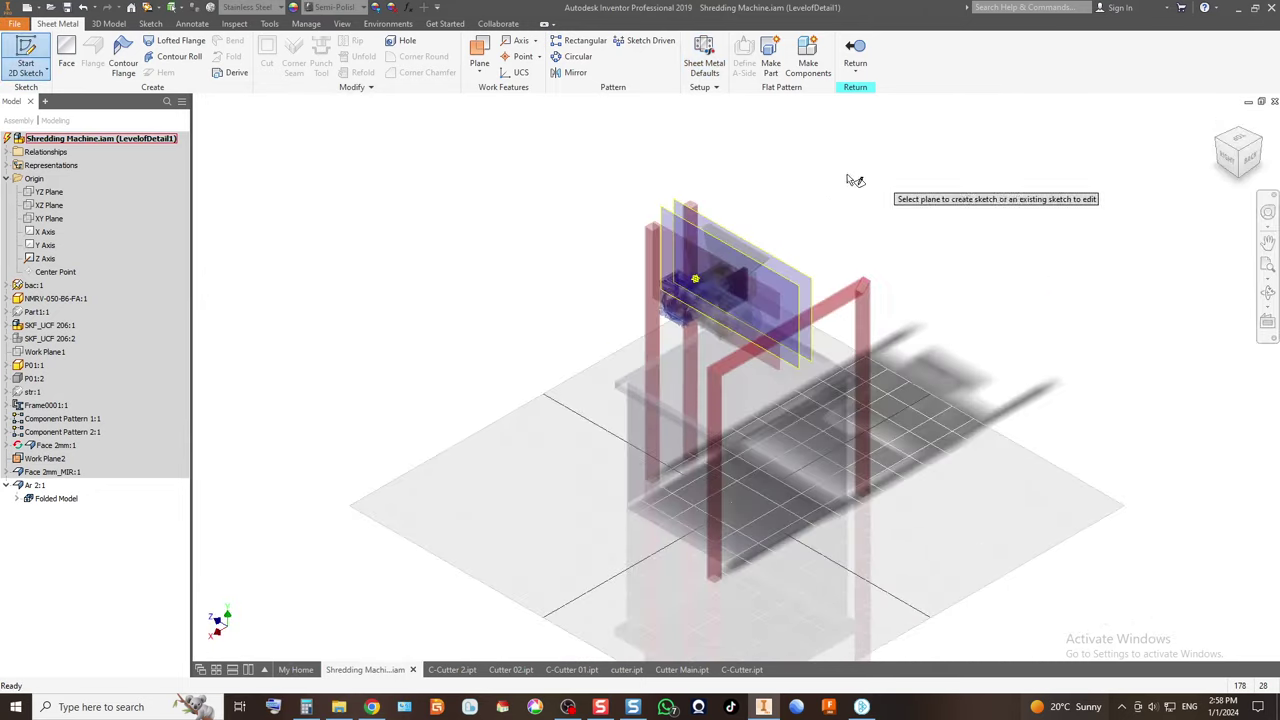
pyautogui.scroll(5, 703, 232)
pyautogui.click(704, 285)
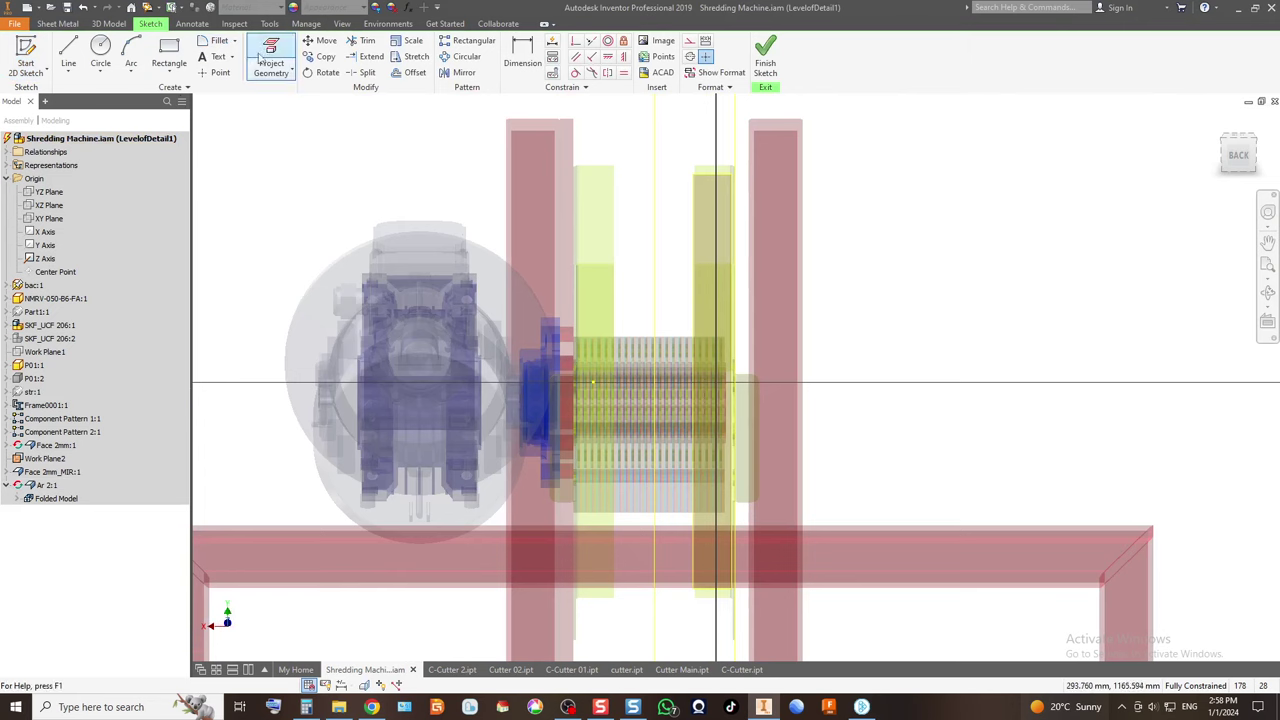
# Project the flange faces of both side plates and the top edge of a cutter into the sketch.
pyautogui.click(271, 62)
pyautogui.click(593, 190)
pyautogui.click(711, 191)
pyautogui.scroll(5, 655, 303)
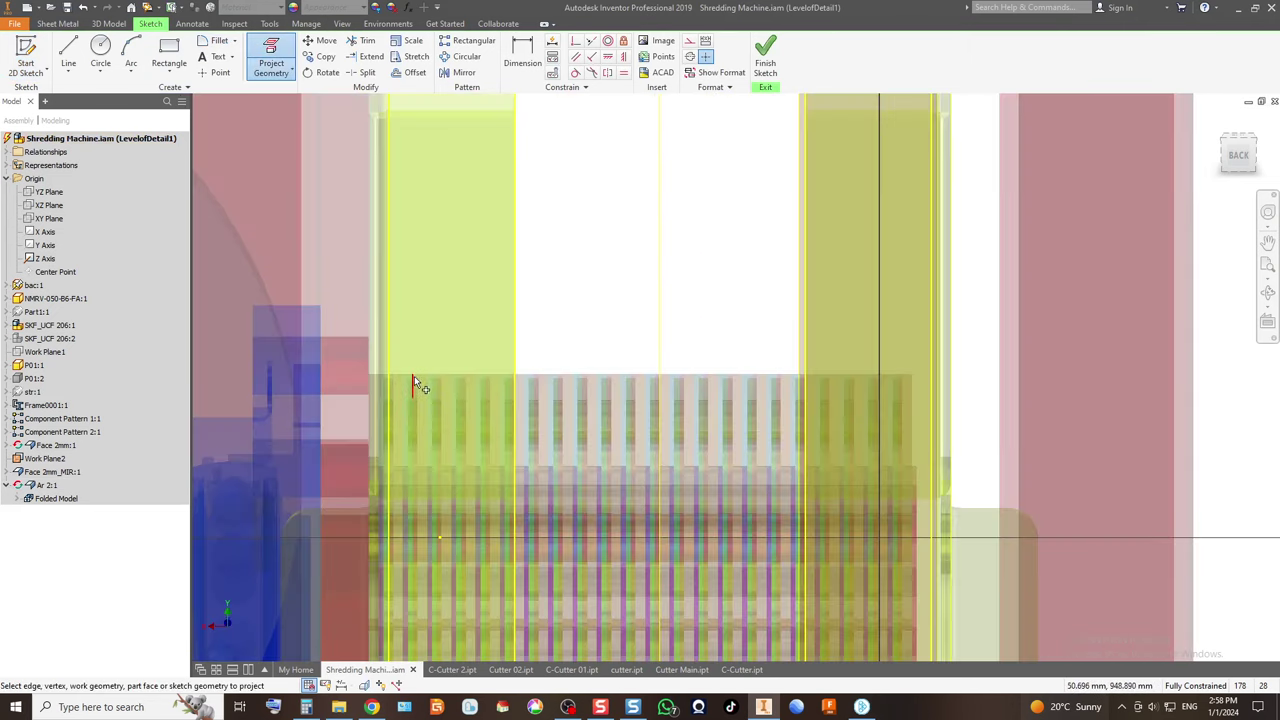
pyautogui.scroll(5, 410, 380)
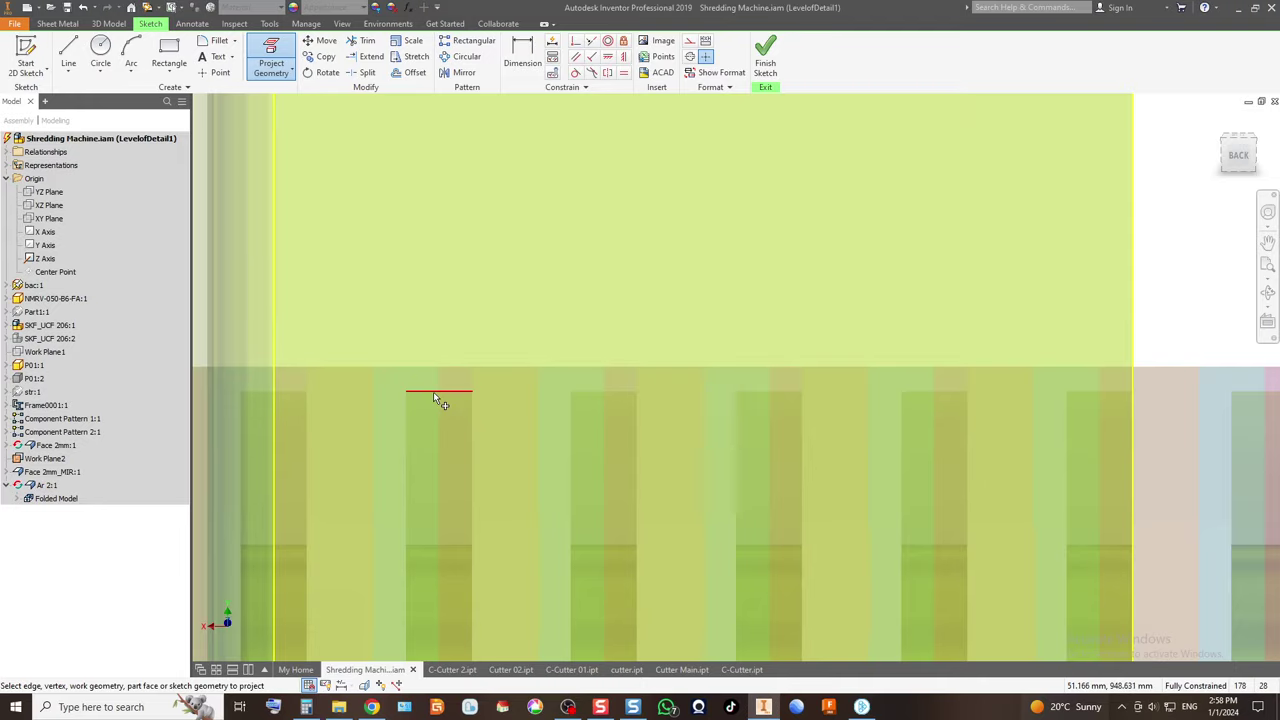
pyautogui.scroll(-3, 337, 283)
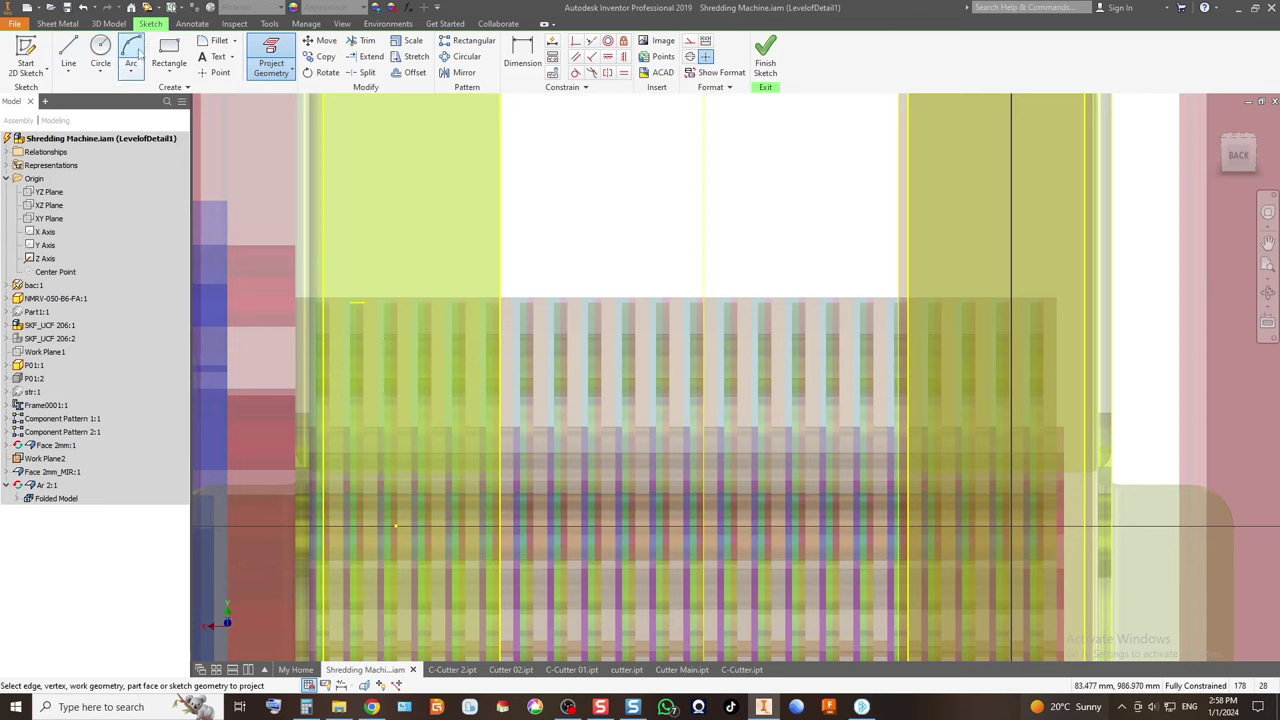
# Sketch a rectangle about 111 mm wide and 122 mm high above the cutters, spanning the outer edges of the two projected flanges.
pyautogui.click(162, 54)
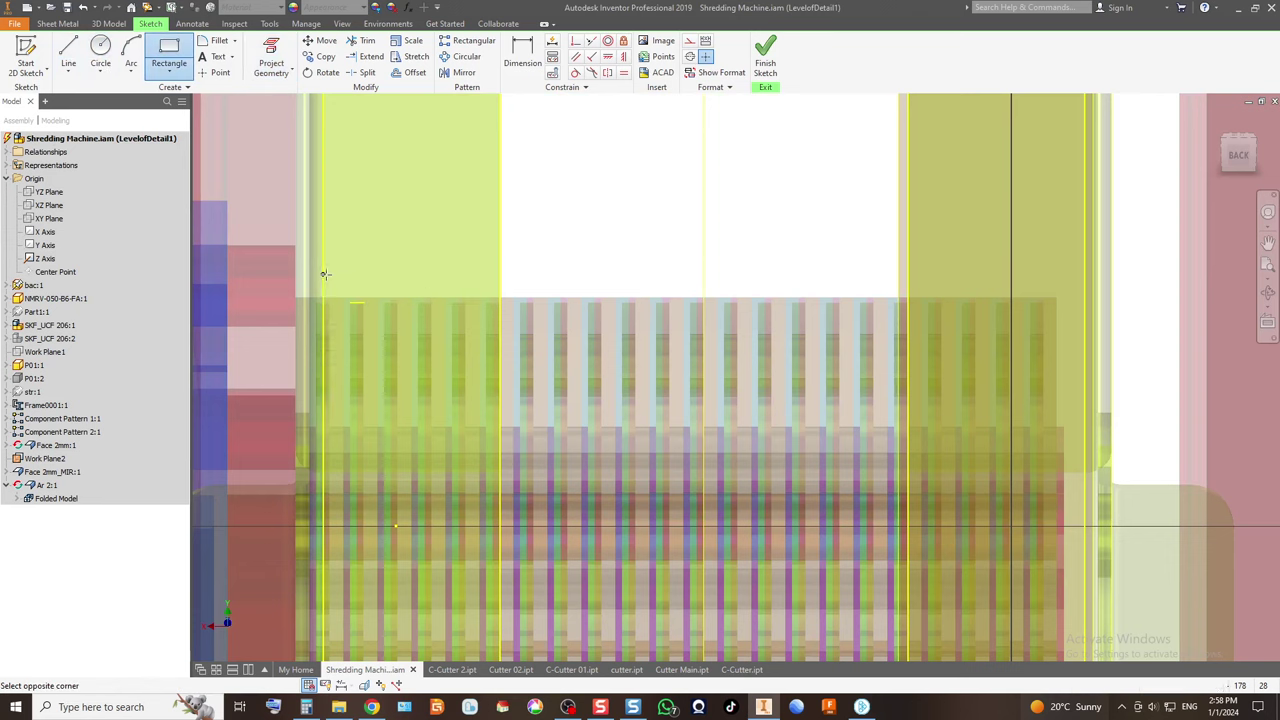
pyautogui.click(320, 272)
pyautogui.scroll(-4, 540, 385)
pyautogui.scroll(4, 651, 190)
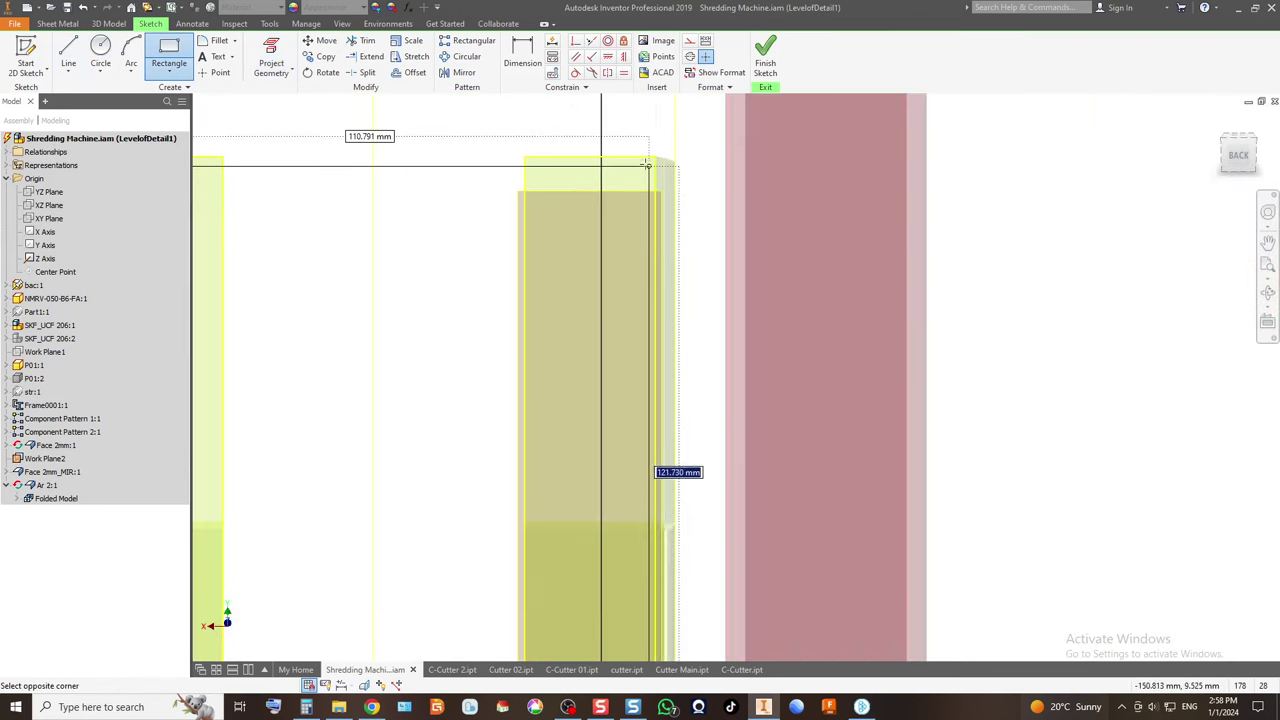
pyautogui.click(655, 158)
pyautogui.scroll(-3, 510, 420)
pyautogui.scroll(4, 495, 390)
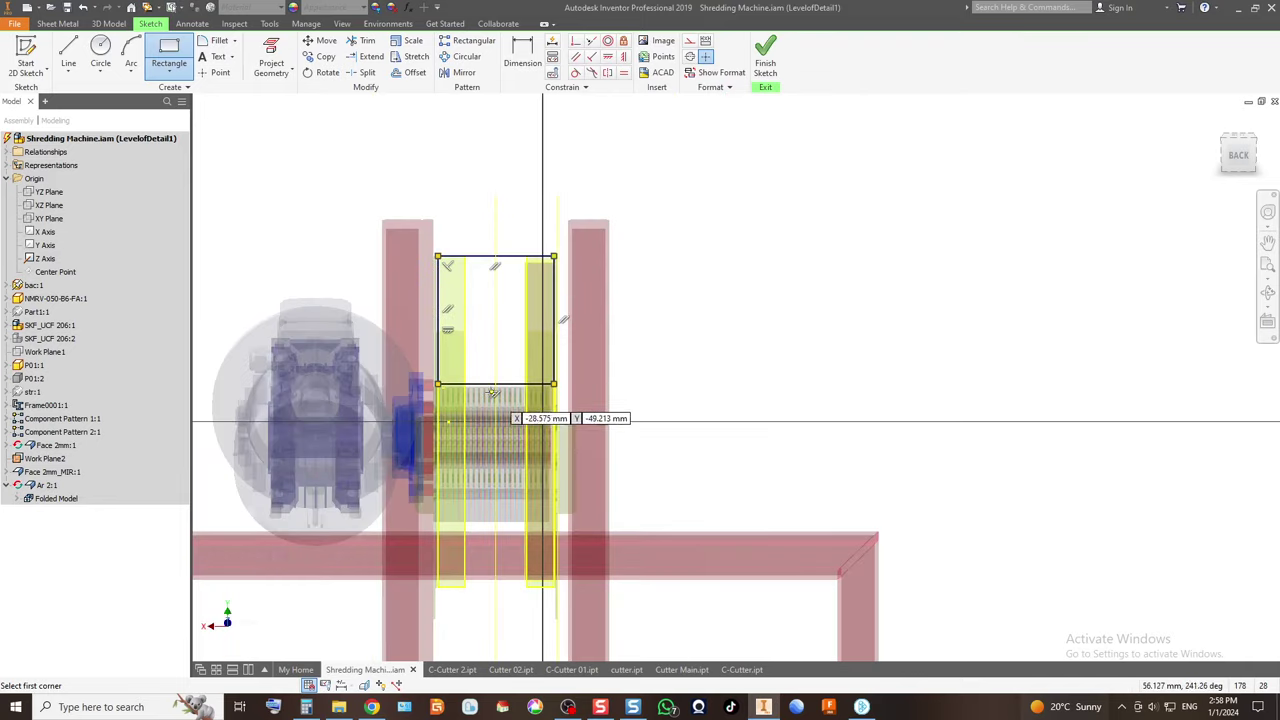
pyautogui.scroll(-2, 606, 343)
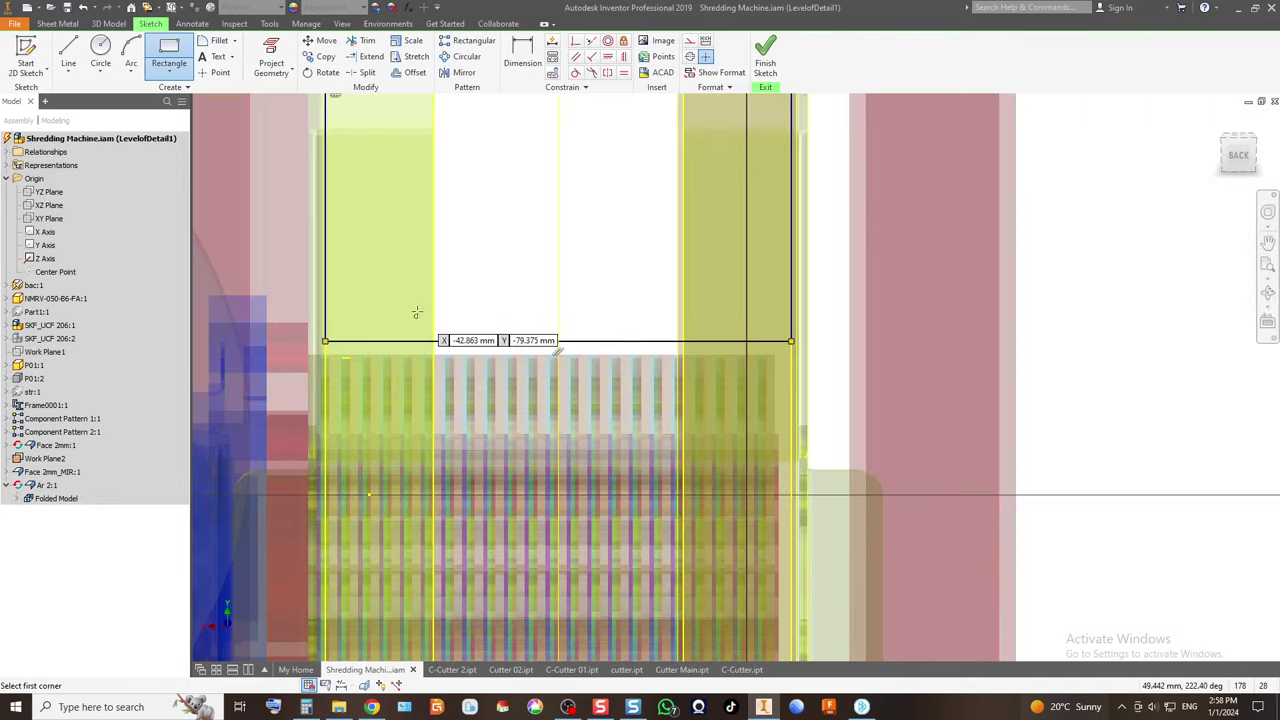
# Dimension the rectangle's lower edge 40 mm above the projected cutter edge and finish the sketch.
pyautogui.click(522, 58)
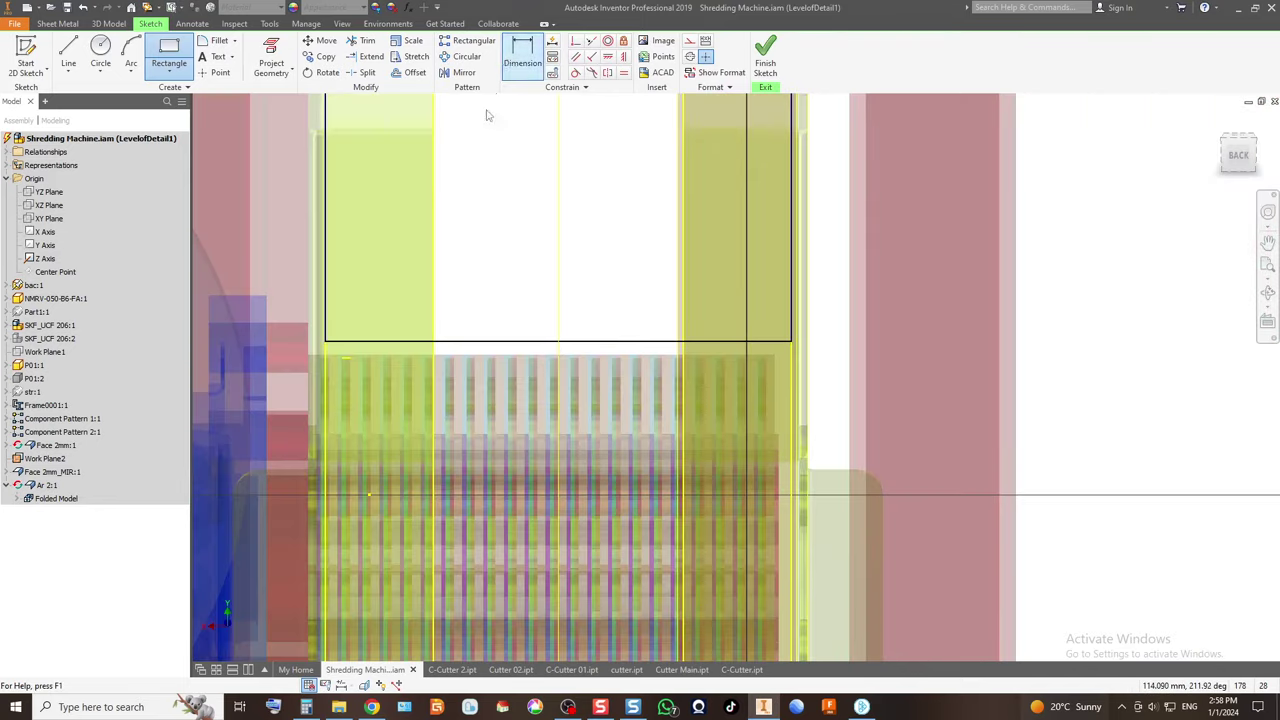
pyautogui.click(347, 359)
pyautogui.click(357, 344)
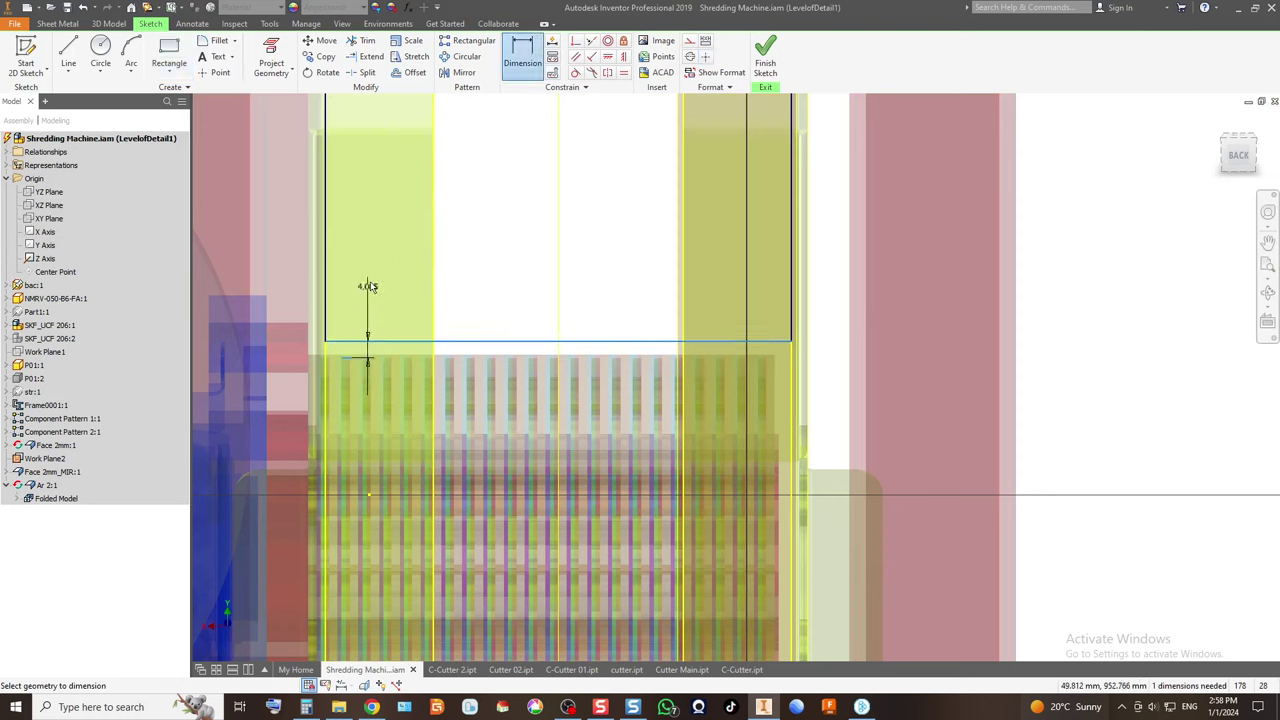
pyautogui.click(372, 284)
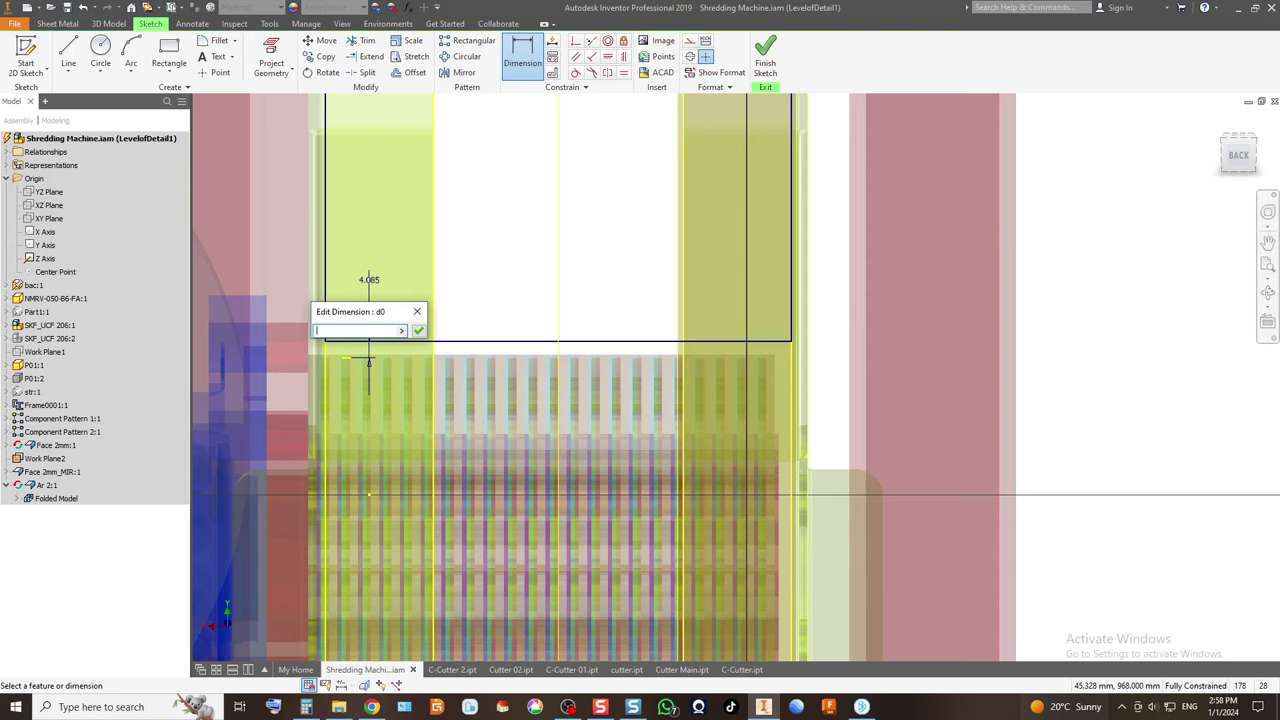
pyautogui.press('Return')
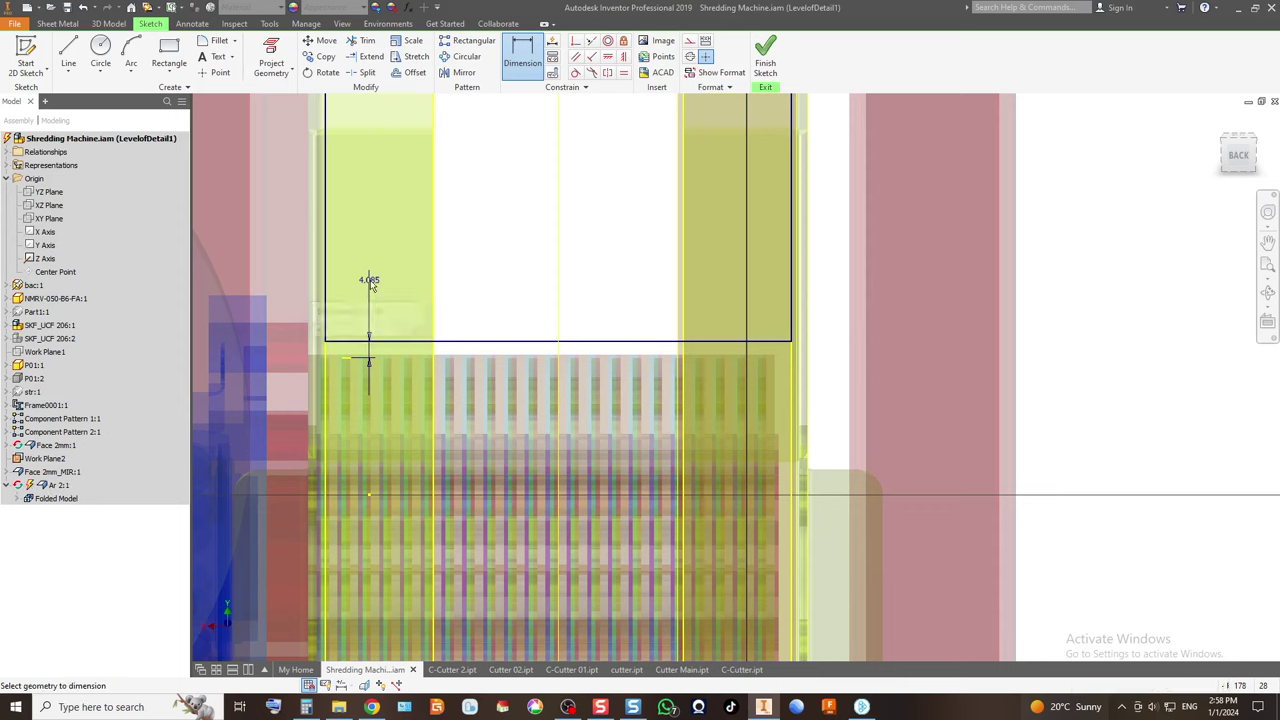
pyautogui.scroll(-5, 400, 345)
pyautogui.scroll(3, 408, 325)
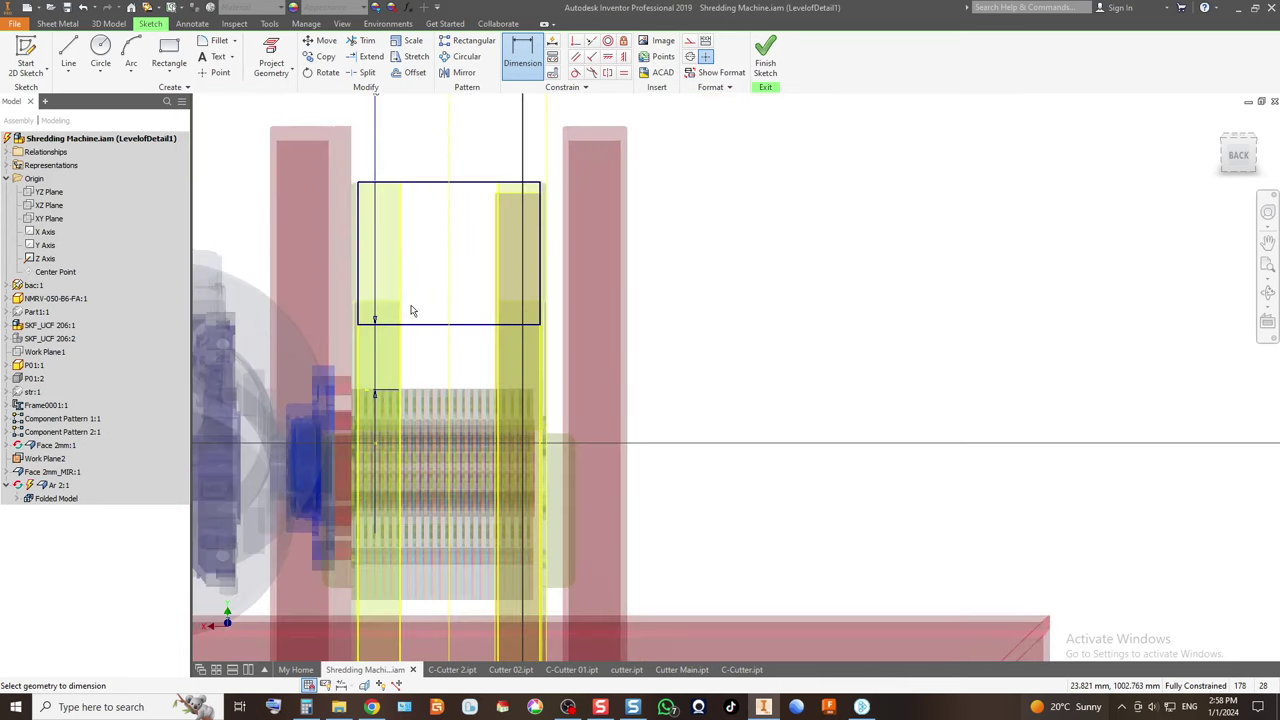
pyautogui.click(765, 58)
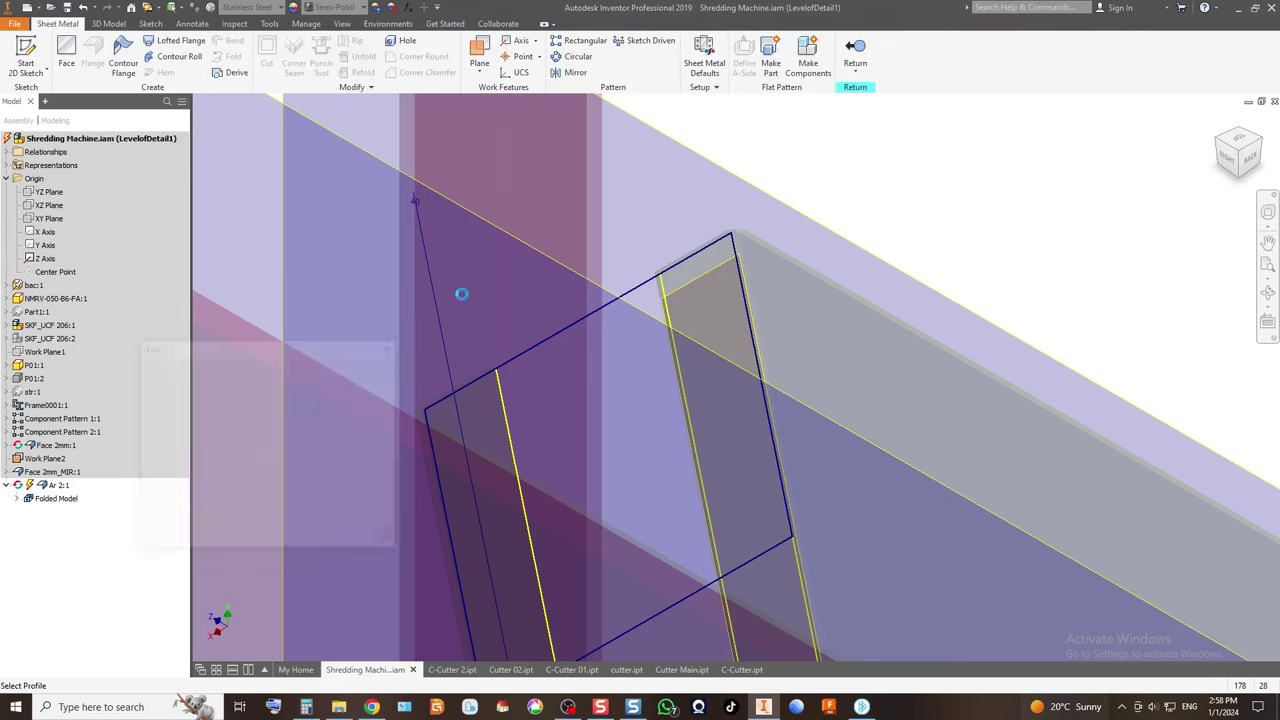
# Create a sheet metal face from the full rectangle profile, including the strips overlapping both side plate flanges.
pyautogui.click(727, 450)
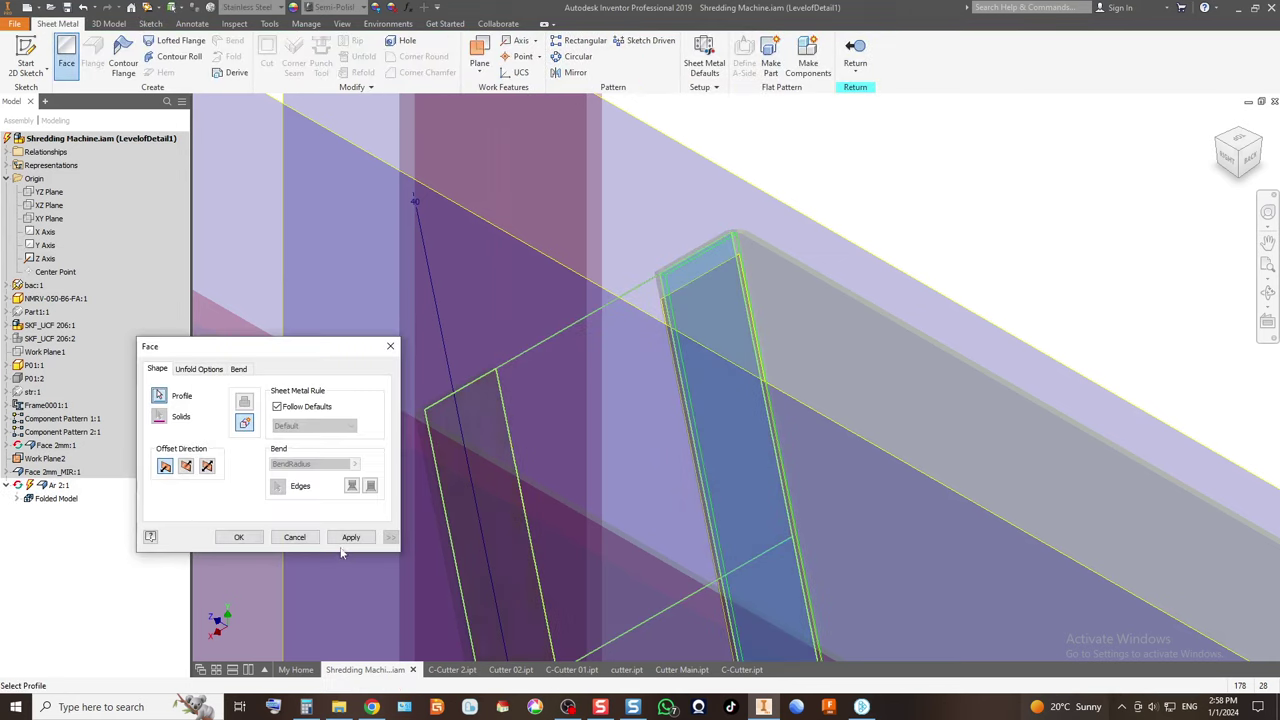
pyautogui.click(294, 537)
pyautogui.click(66, 55)
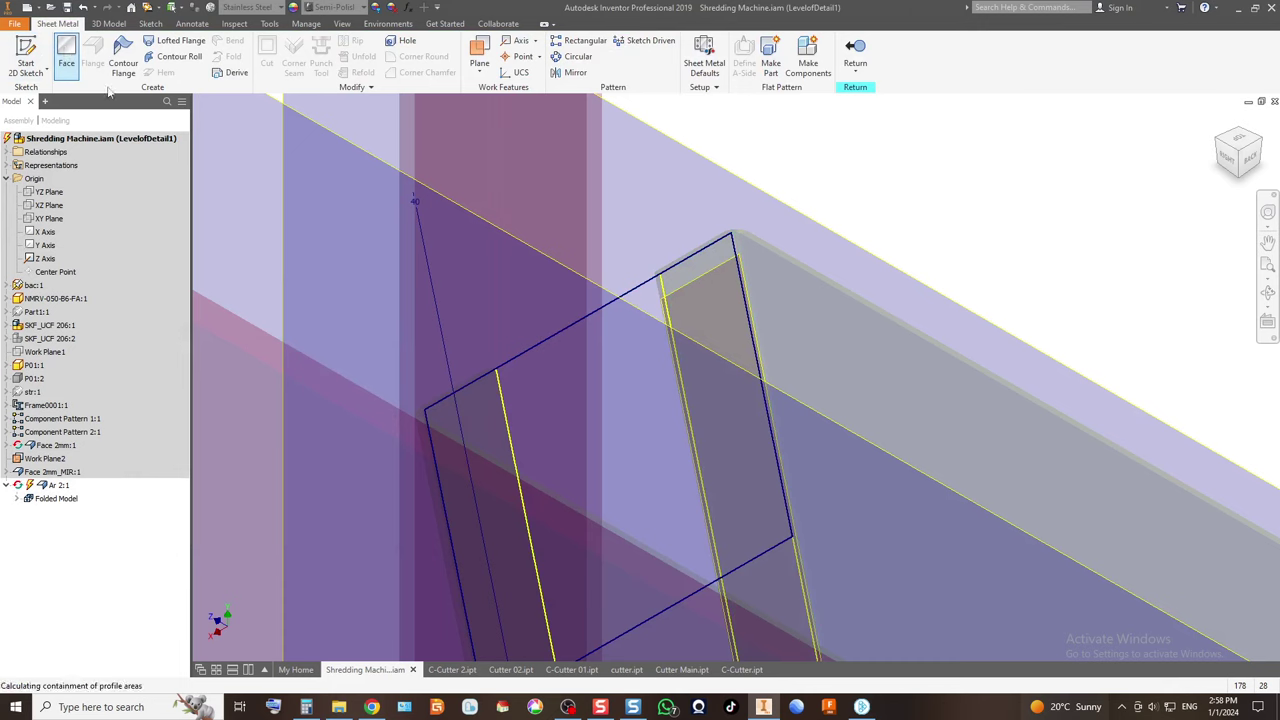
pyautogui.click(605, 341)
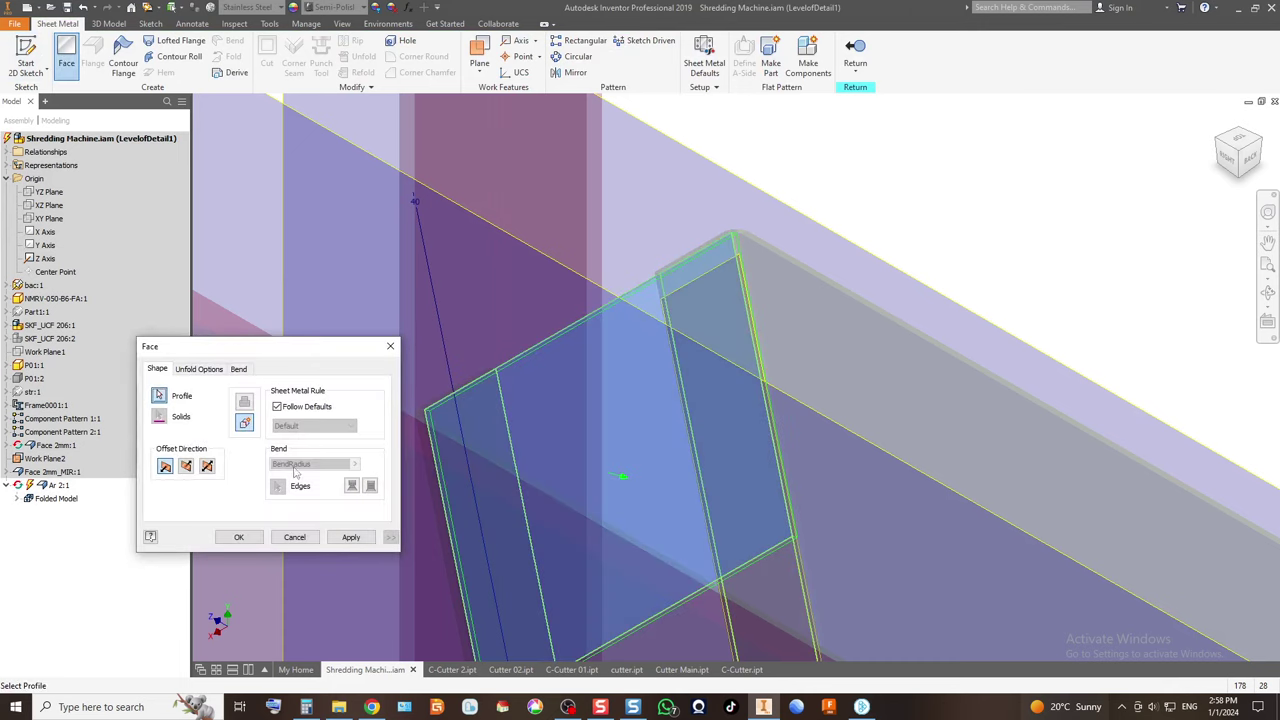
pyautogui.click(239, 537)
# Examine the new rear plate's position relative to the cutters and the sloped side plate flanges from both sides.
pyautogui.scroll(-5, 530, 296)
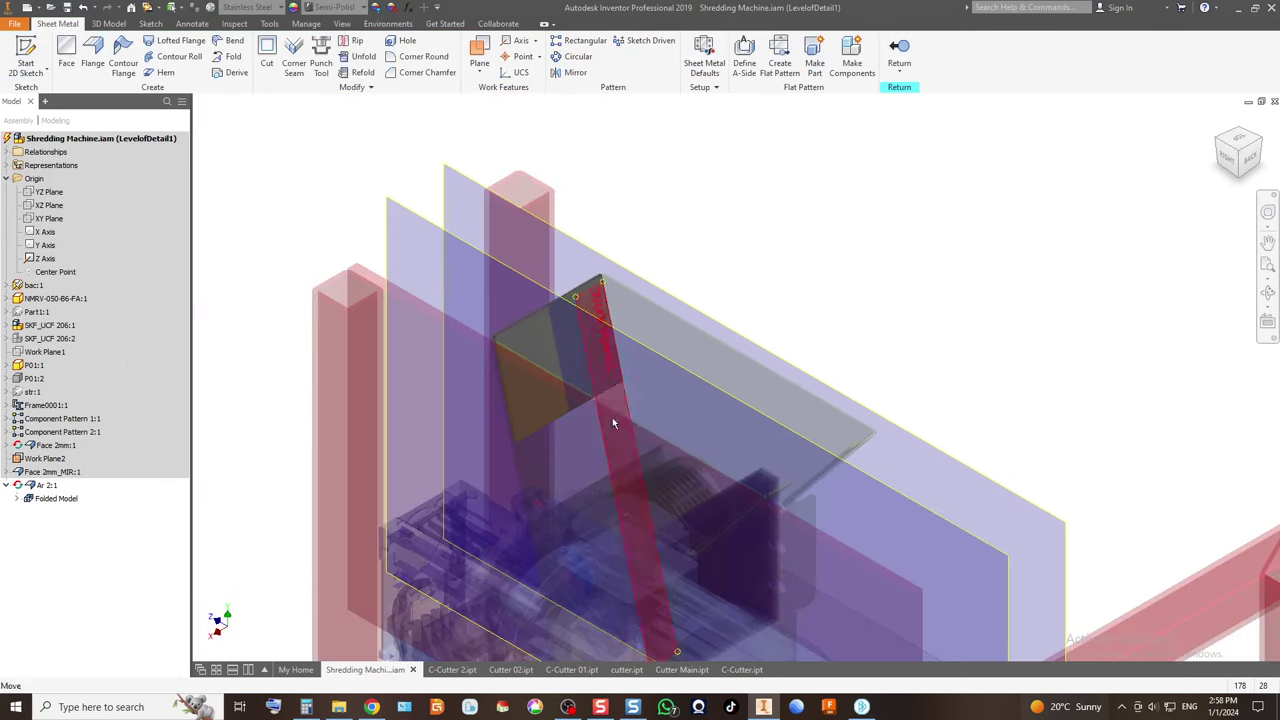
pyautogui.click(1226, 158)
pyautogui.scroll(6, 738, 243)
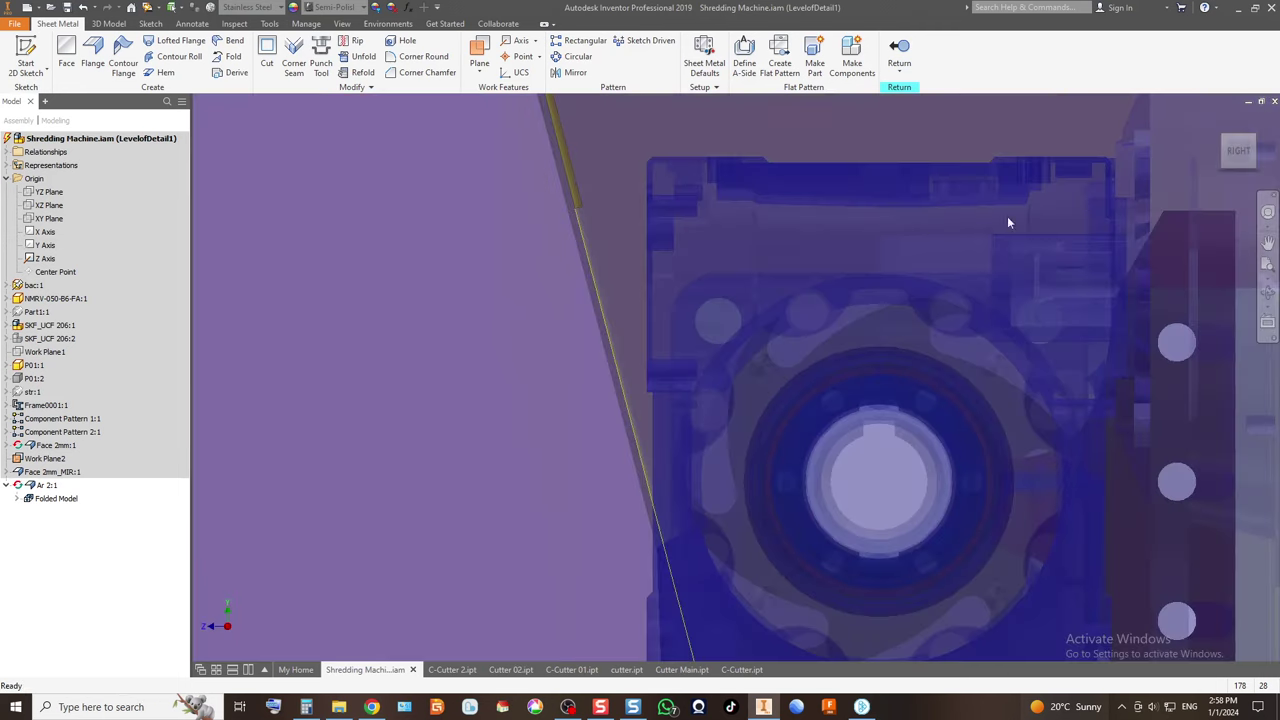
pyautogui.click(1217, 152)
pyautogui.click(1217, 152)
pyautogui.scroll(5, 787, 259)
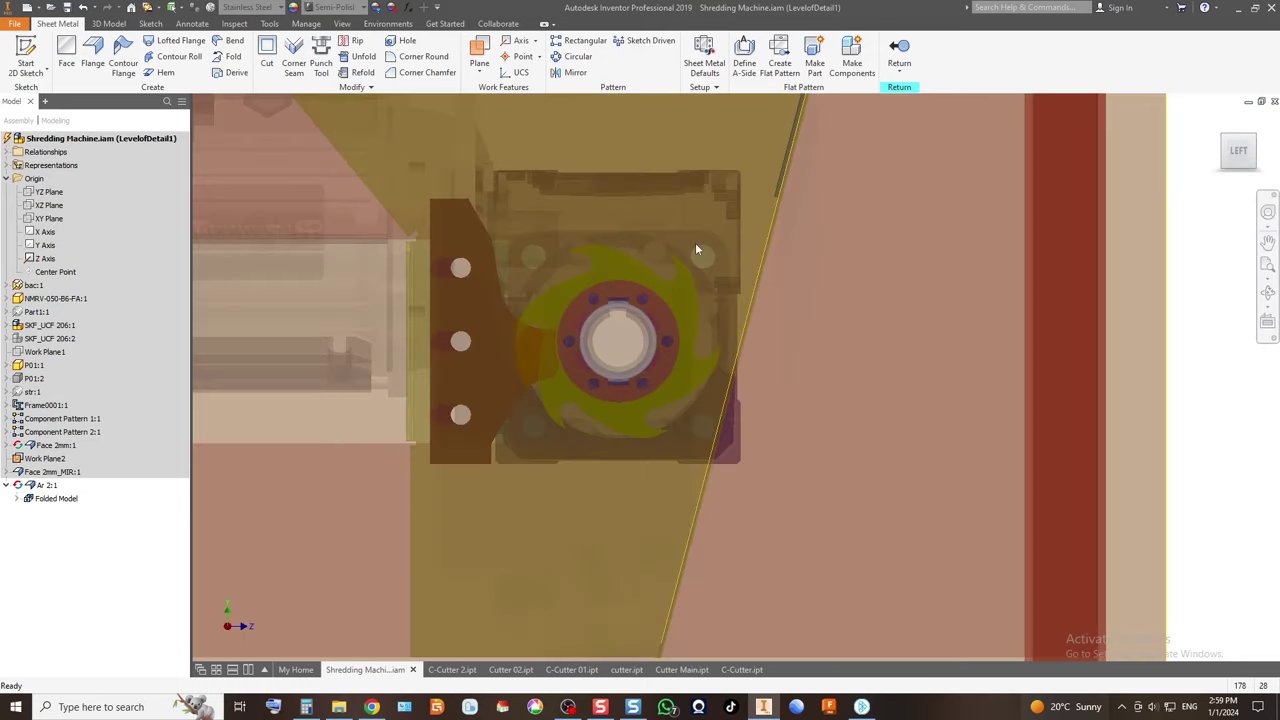
pyautogui.click(1225, 140)
pyautogui.scroll(5, 781, 273)
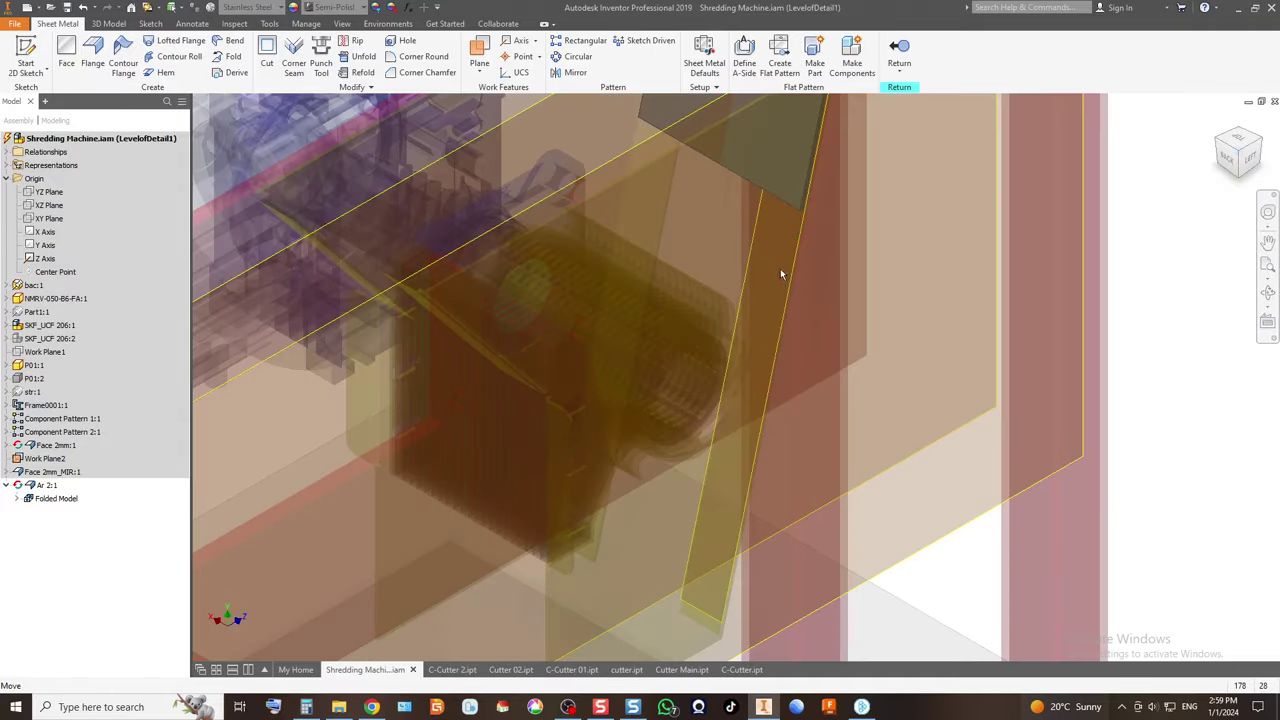
# Open the rear plate's face sketch for editing and delete the 40 mm dimension between the rectangle's lower edge and the cutter edge.
pyautogui.click(17, 498)
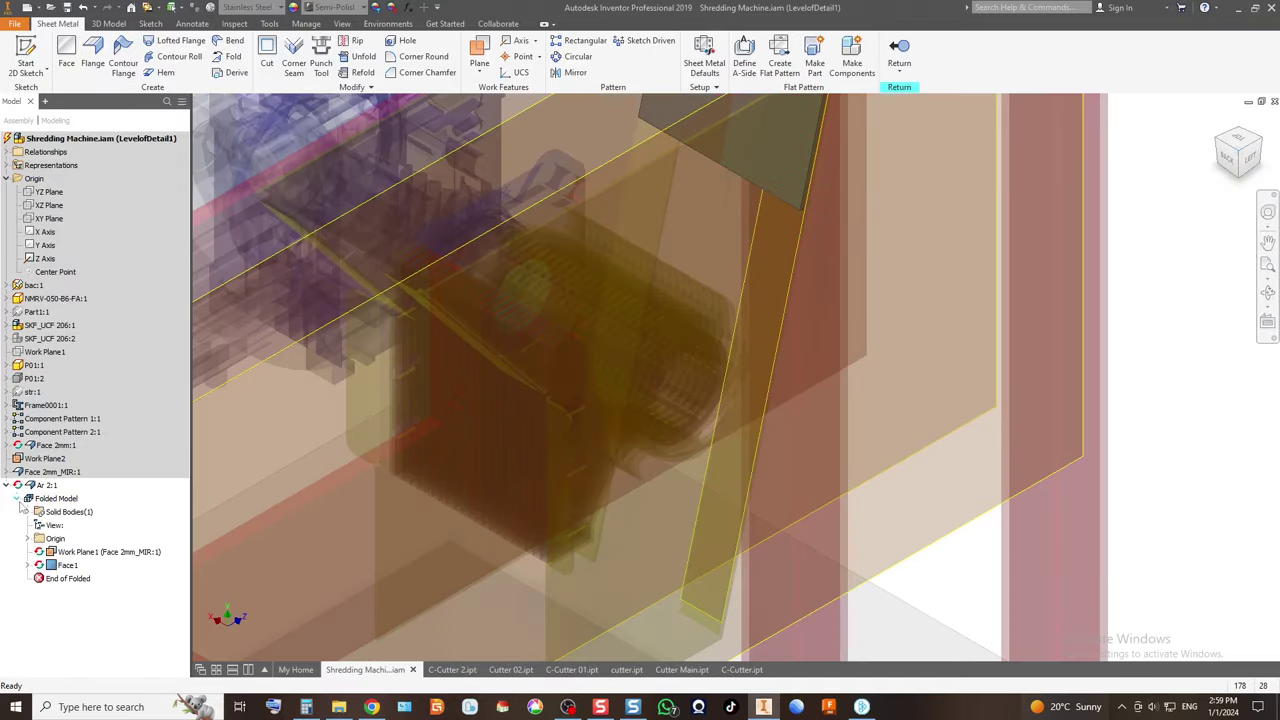
pyautogui.click(66, 565)
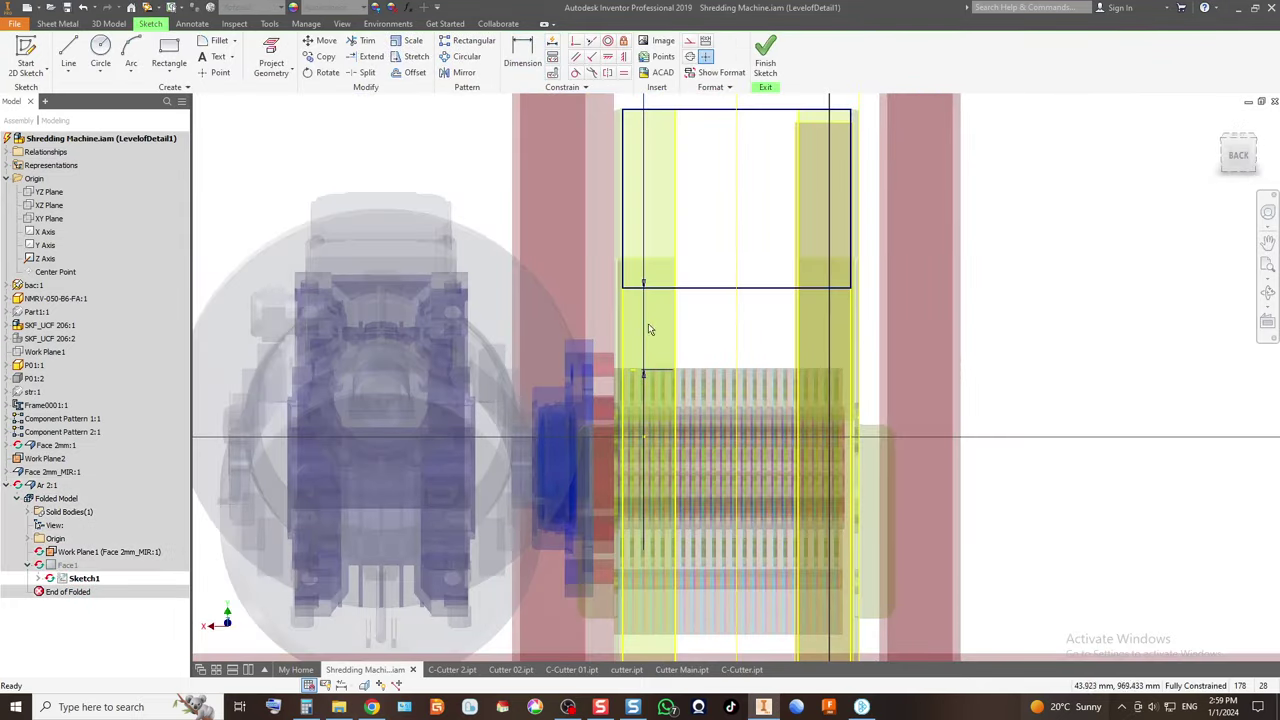
pyautogui.scroll(-5, 647, 354)
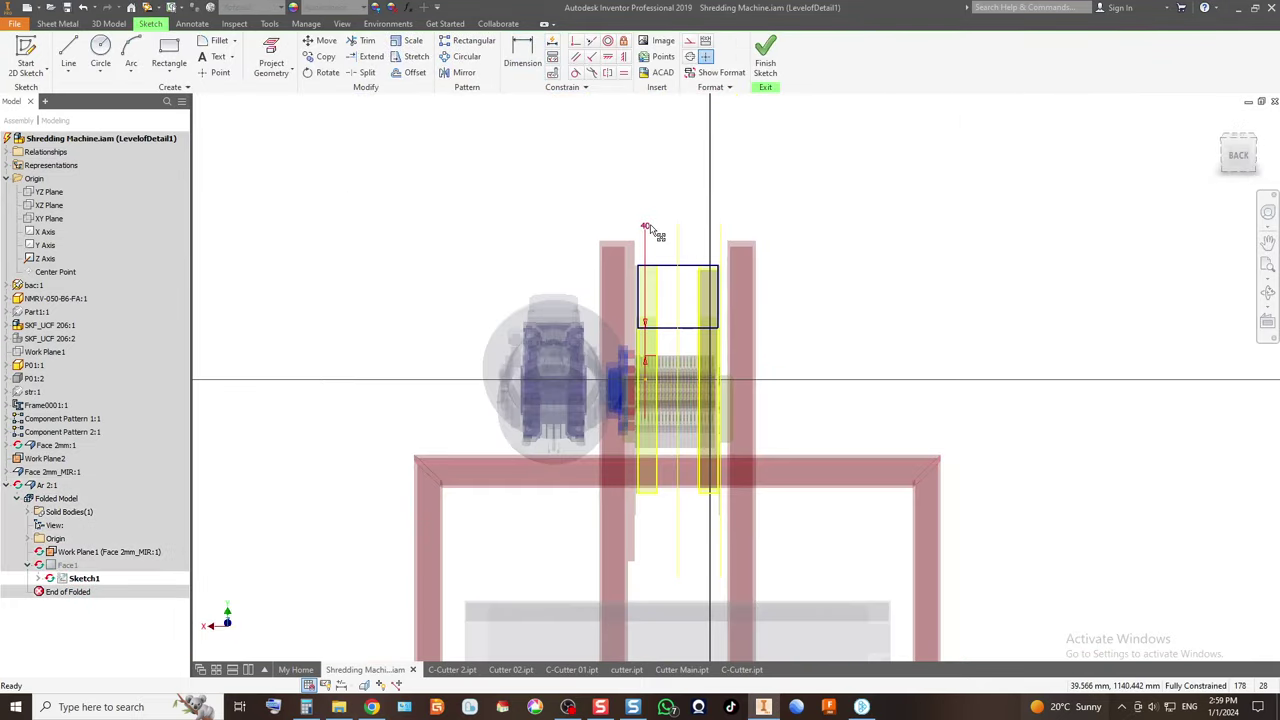
pyautogui.click(705, 56)
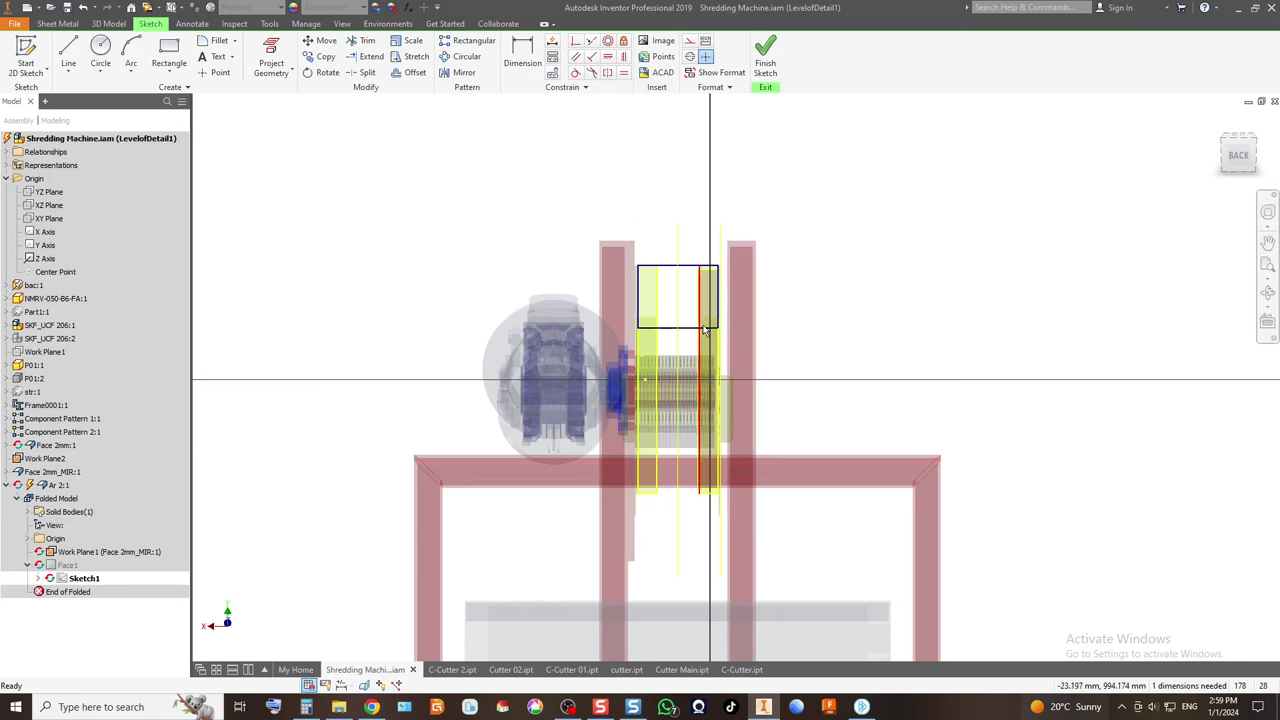
# Move the rectangle's lower edge freehand down along the flanges toward the cutters and check its position from the side.
pyautogui.press('F2')
pyautogui.click(1258, 148)
pyautogui.scroll(6, 787, 264)
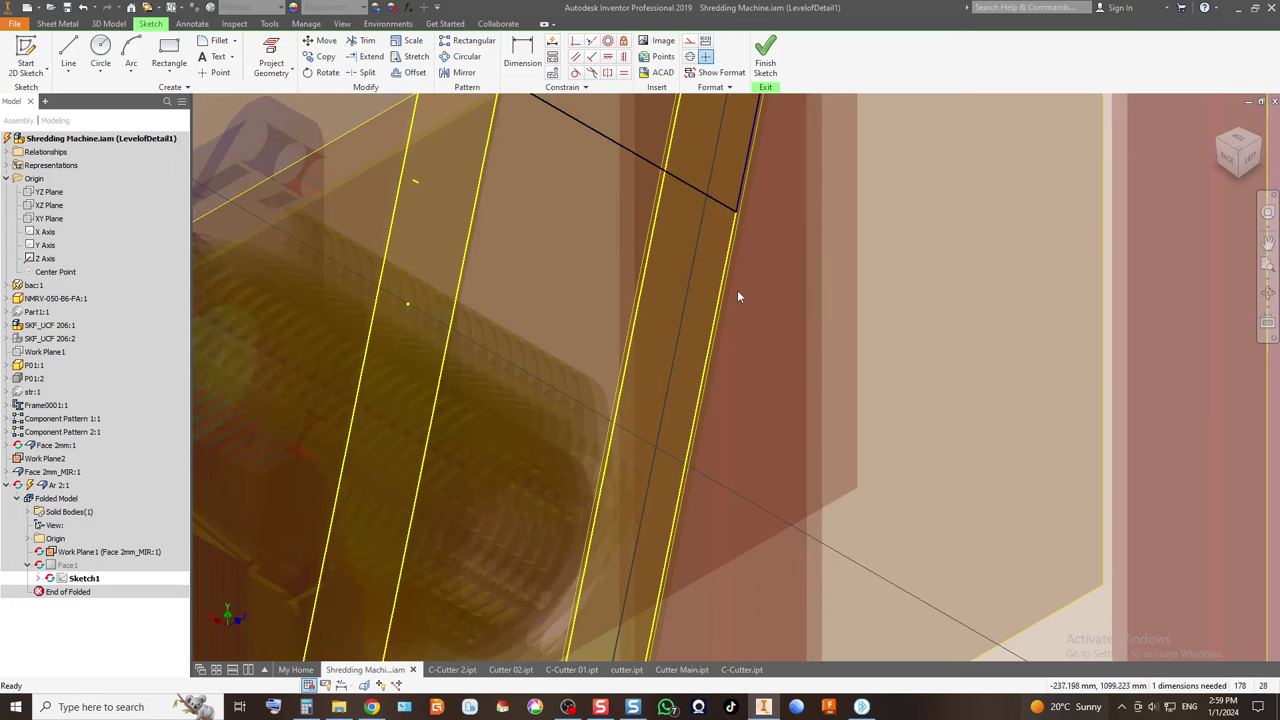
pyautogui.click(400, 178)
pyautogui.click(708, 352)
pyautogui.click(1255, 155)
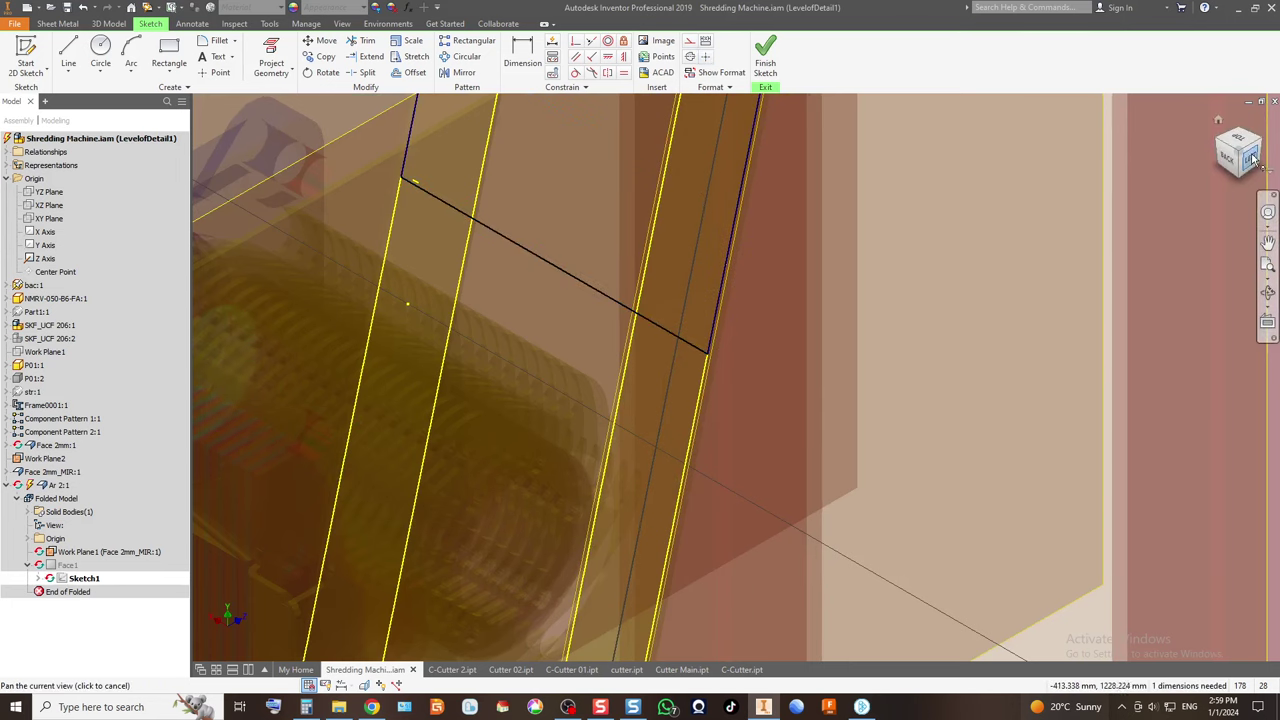
pyautogui.scroll(3, 773, 260)
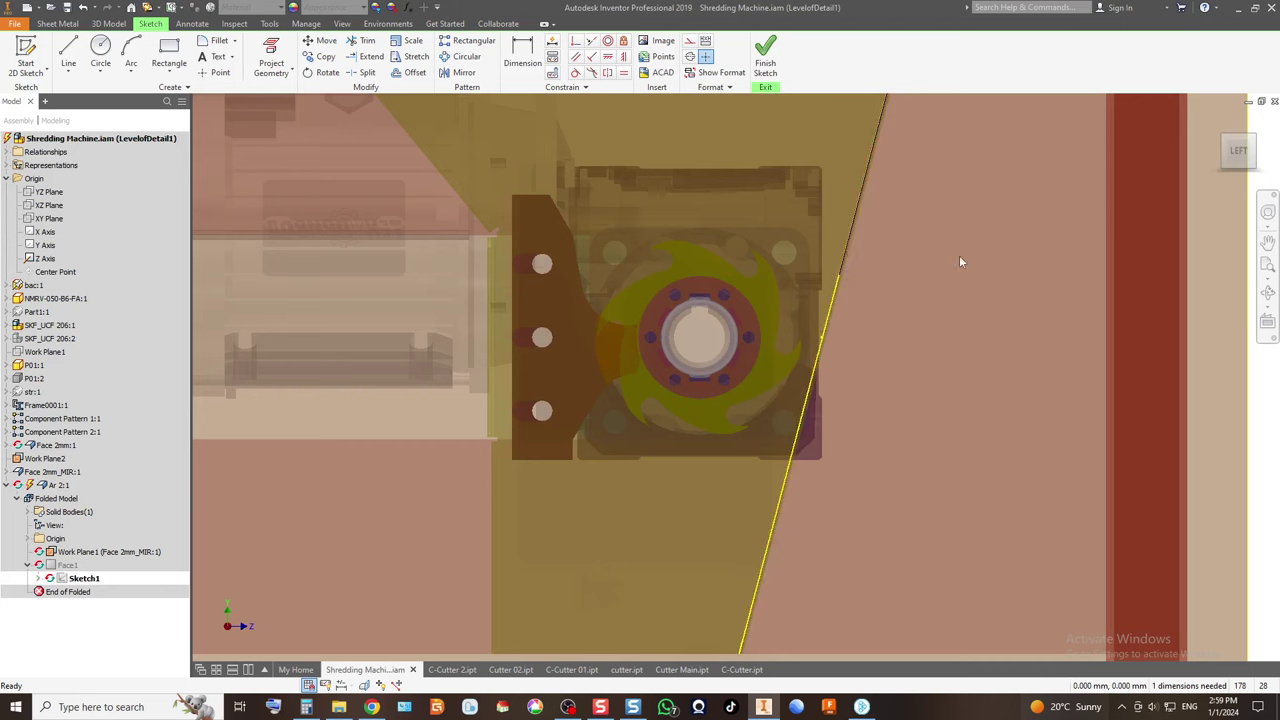
pyautogui.click(1222, 144)
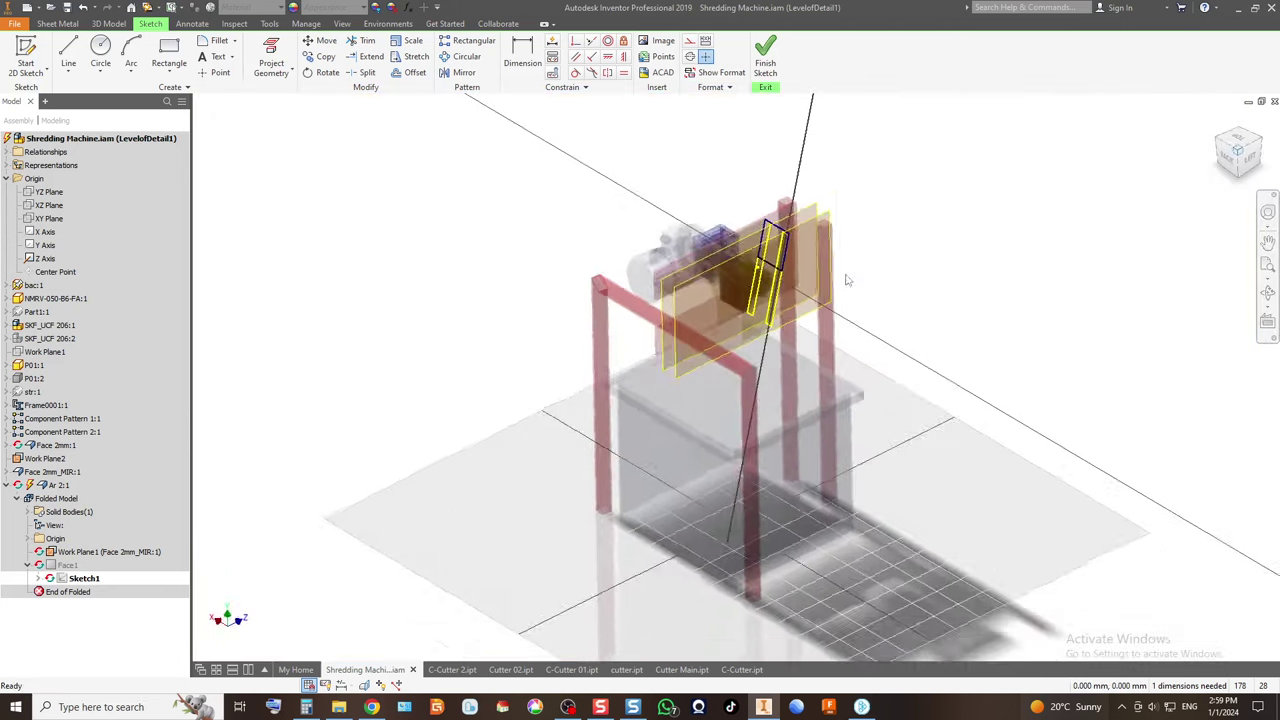
# Move the rectangle's lower edge freehand back up along the flanges and check its clearance to the cutters from the side.
pyautogui.scroll(5, 783, 268)
pyautogui.moveTo(779, 320)
pyautogui.mouseDown()
pyautogui.moveTo(795, 265)
pyautogui.moveTo(773, 333)
pyautogui.mouseUp()
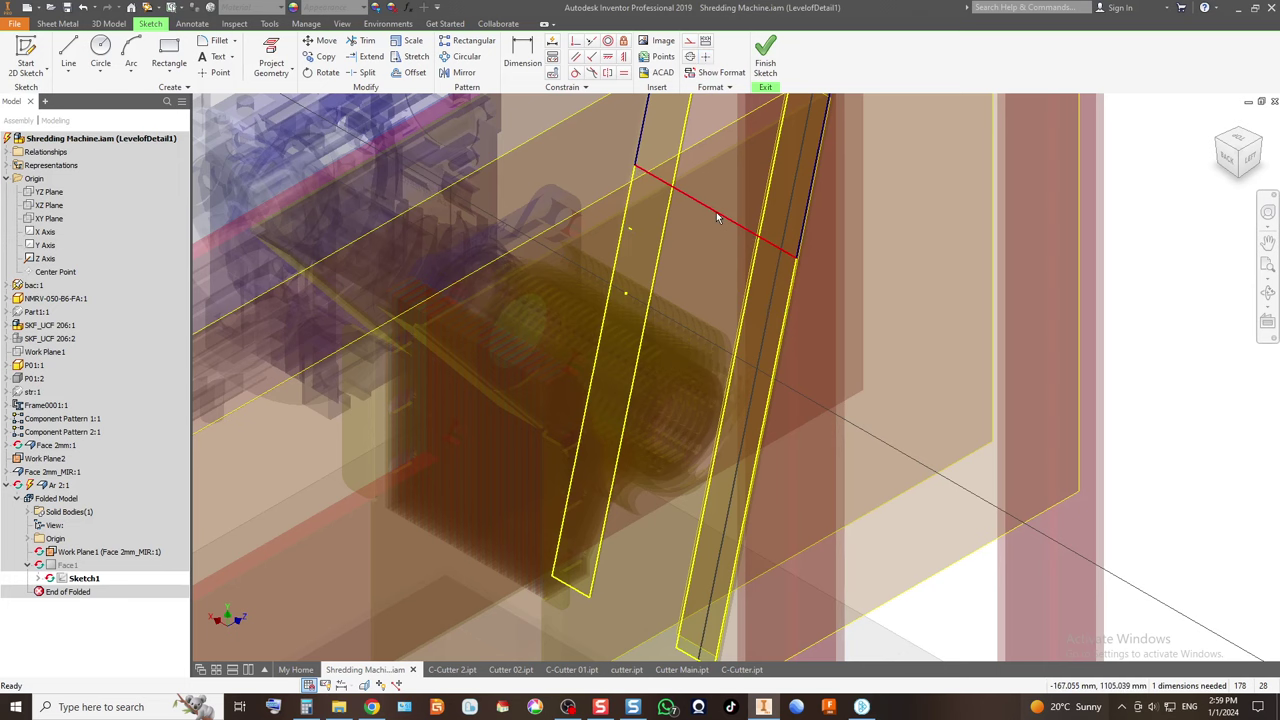
pyautogui.click(1247, 155)
pyautogui.scroll(3, 776, 258)
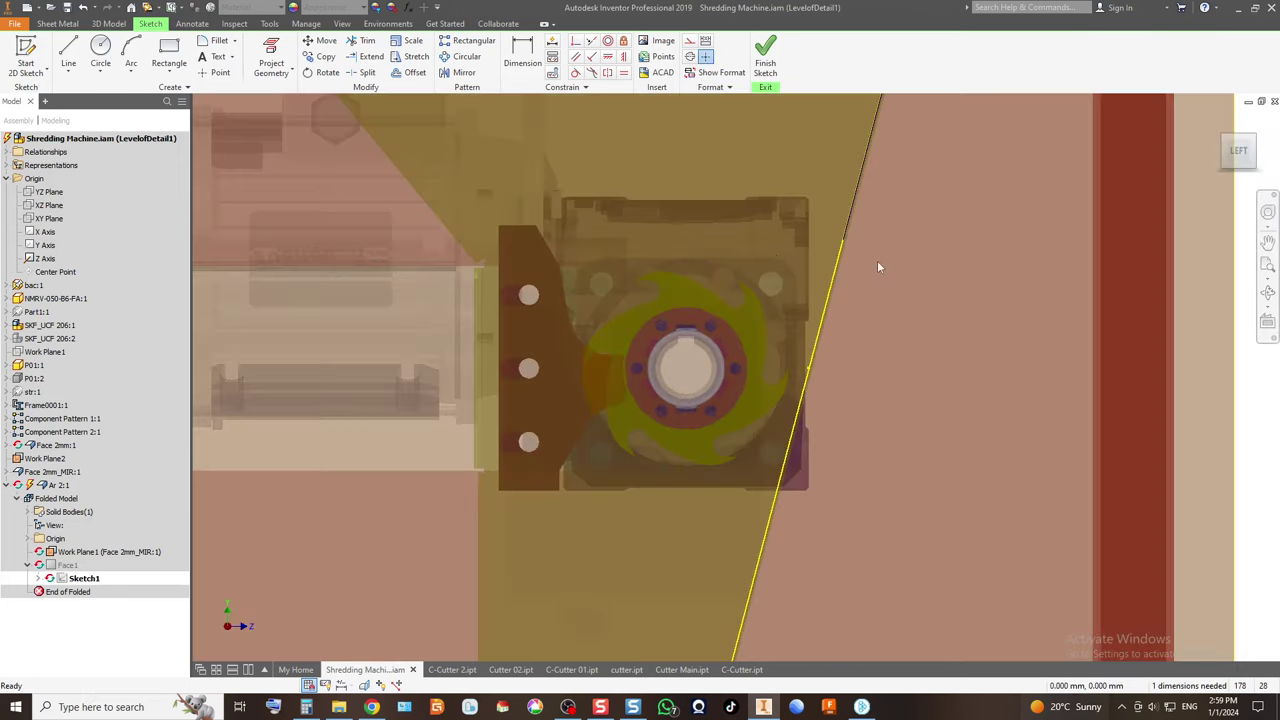
# Dimension the rectangle's lower edge 30 mm above the projected cutter edge and finish the sketch.
pyautogui.click(1218, 120)
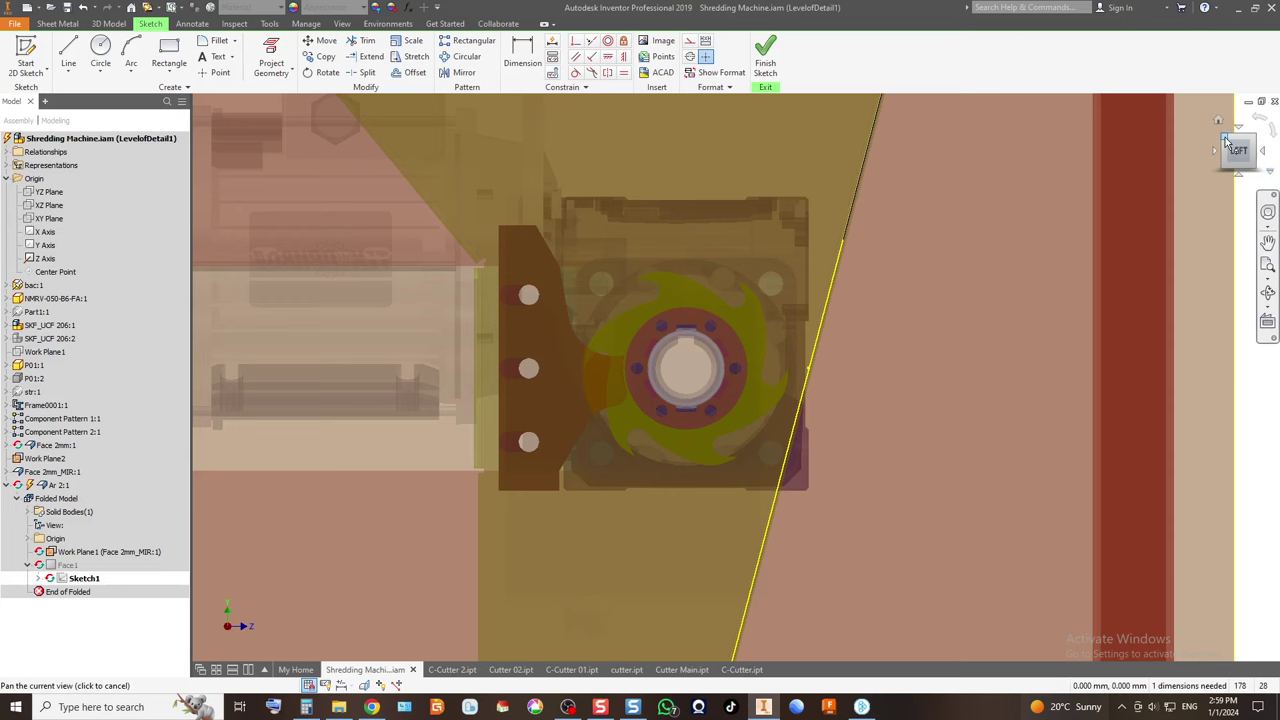
pyautogui.scroll(6, 746, 270)
pyautogui.scroll(2, 746, 270)
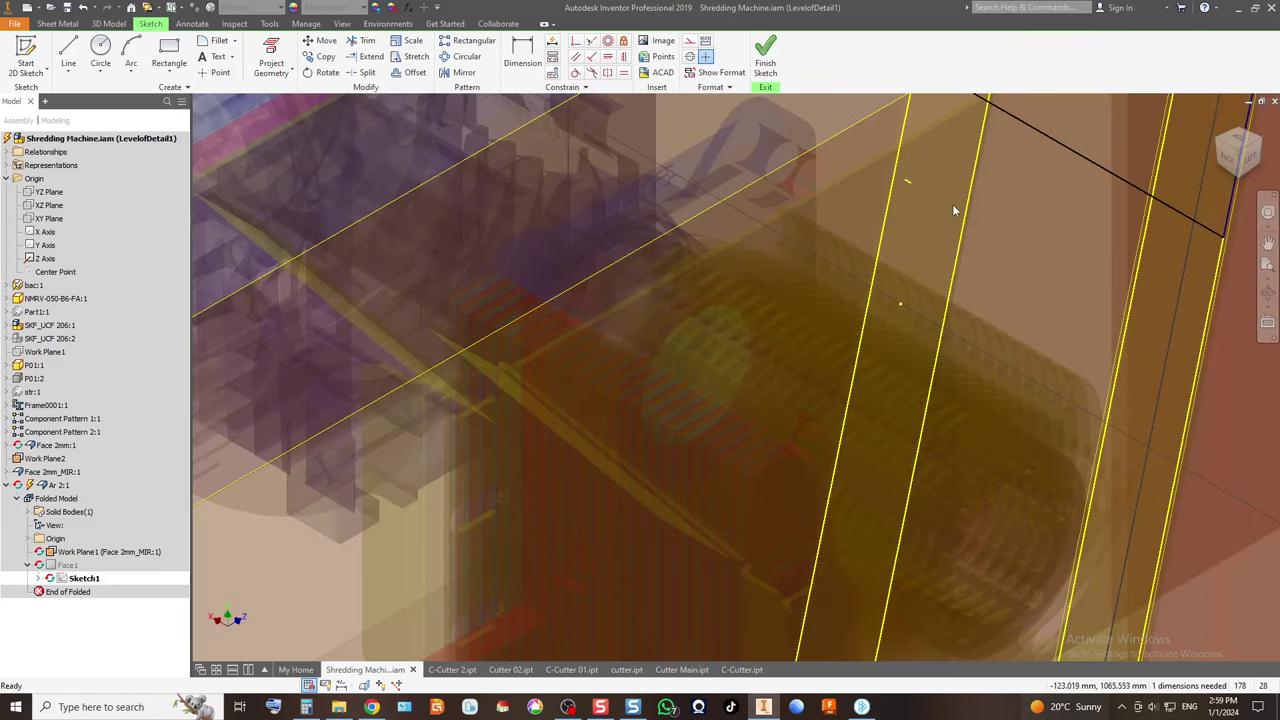
pyautogui.click(522, 55)
pyautogui.scroll(-3, 726, 376)
pyautogui.scroll(4, 768, 298)
pyautogui.click(766, 297)
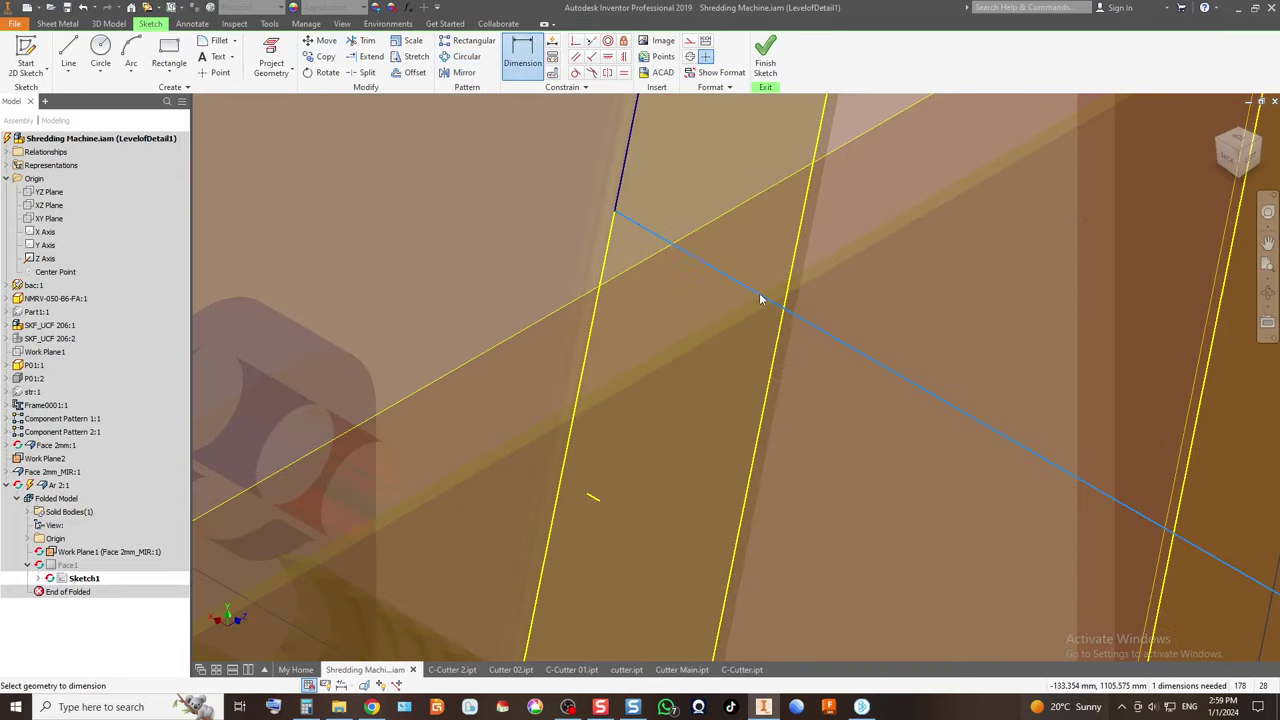
pyautogui.click(595, 500)
pyautogui.click(652, 429)
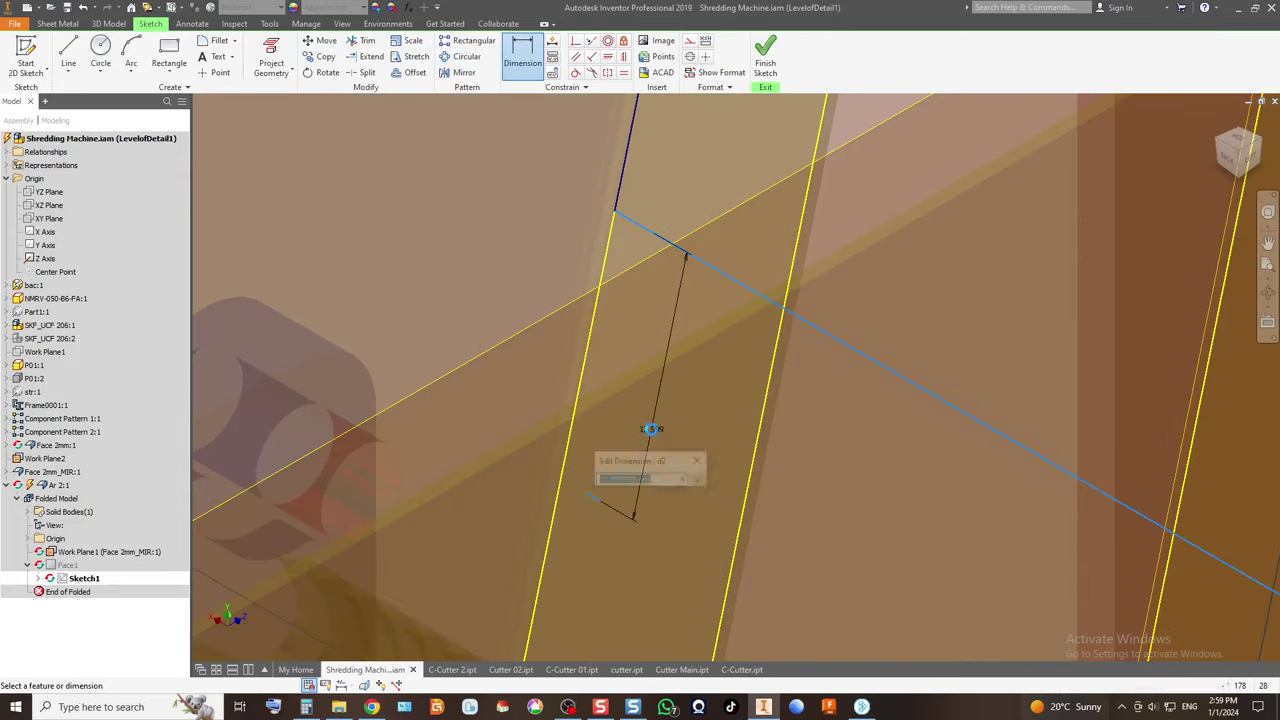
pyautogui.write('30')
pyautogui.press('Return')
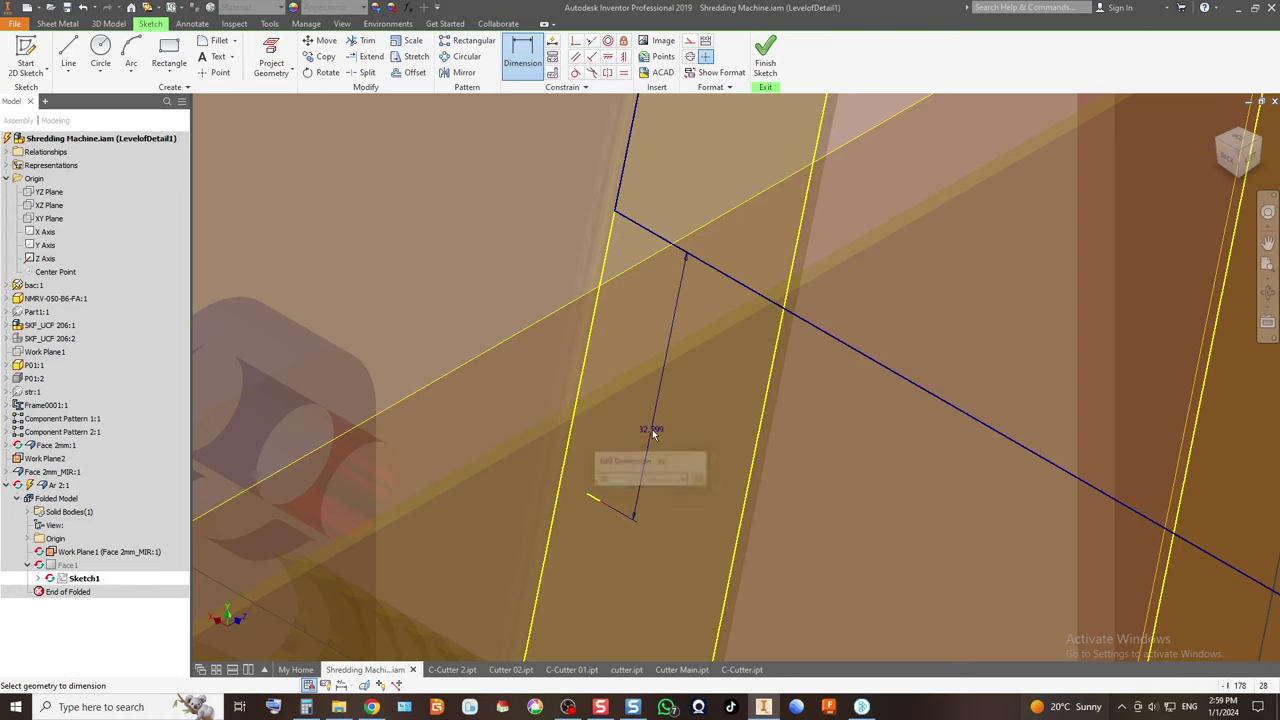
pyautogui.click(765, 55)
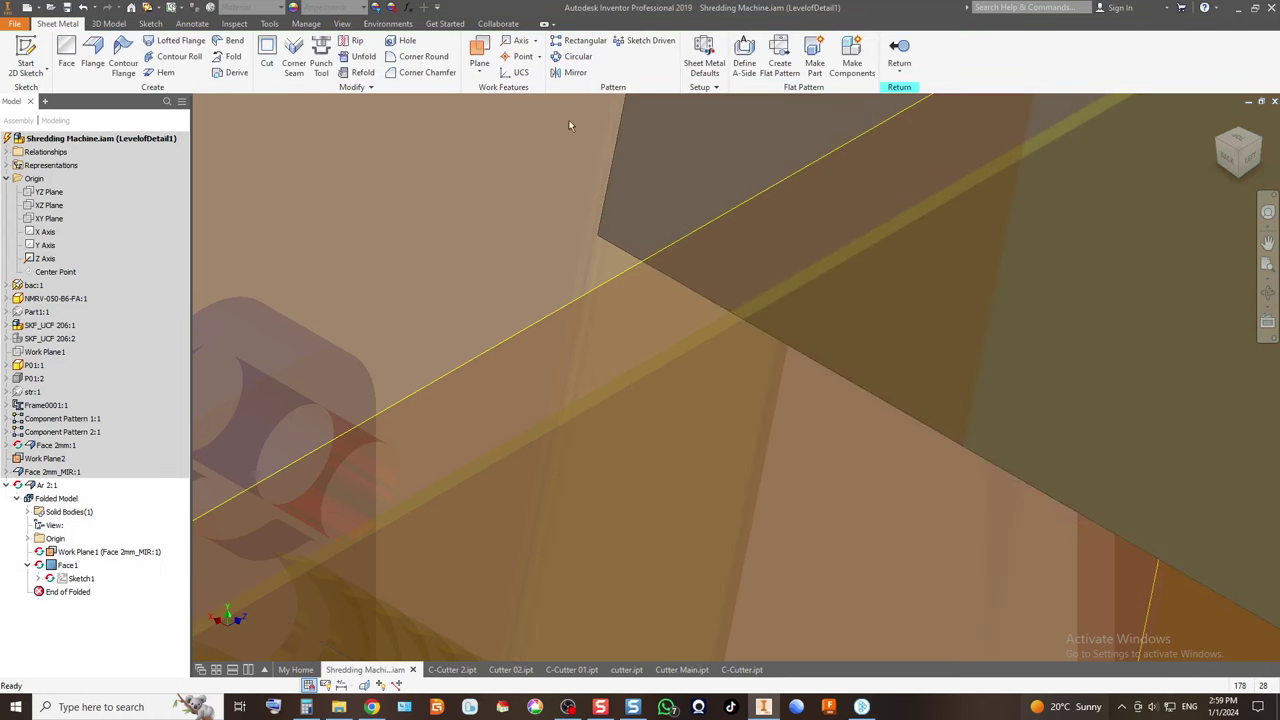
pyautogui.click(93, 55)
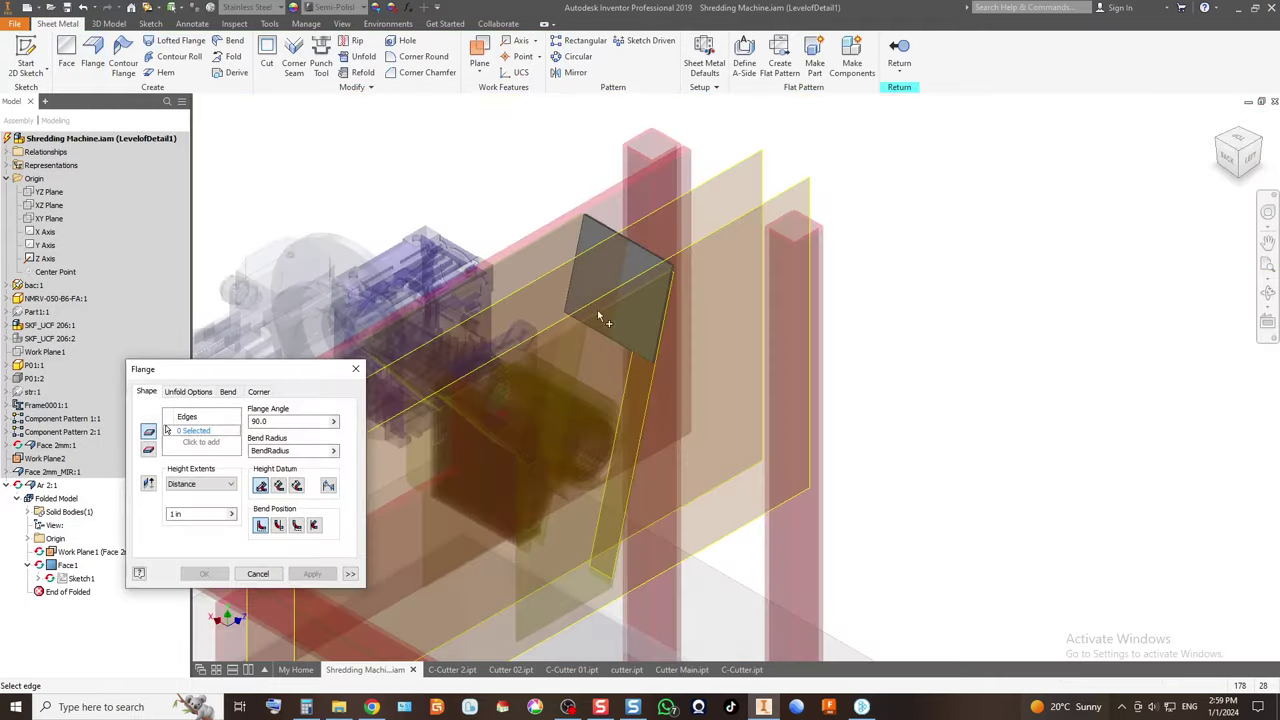
pyautogui.click(609, 343)
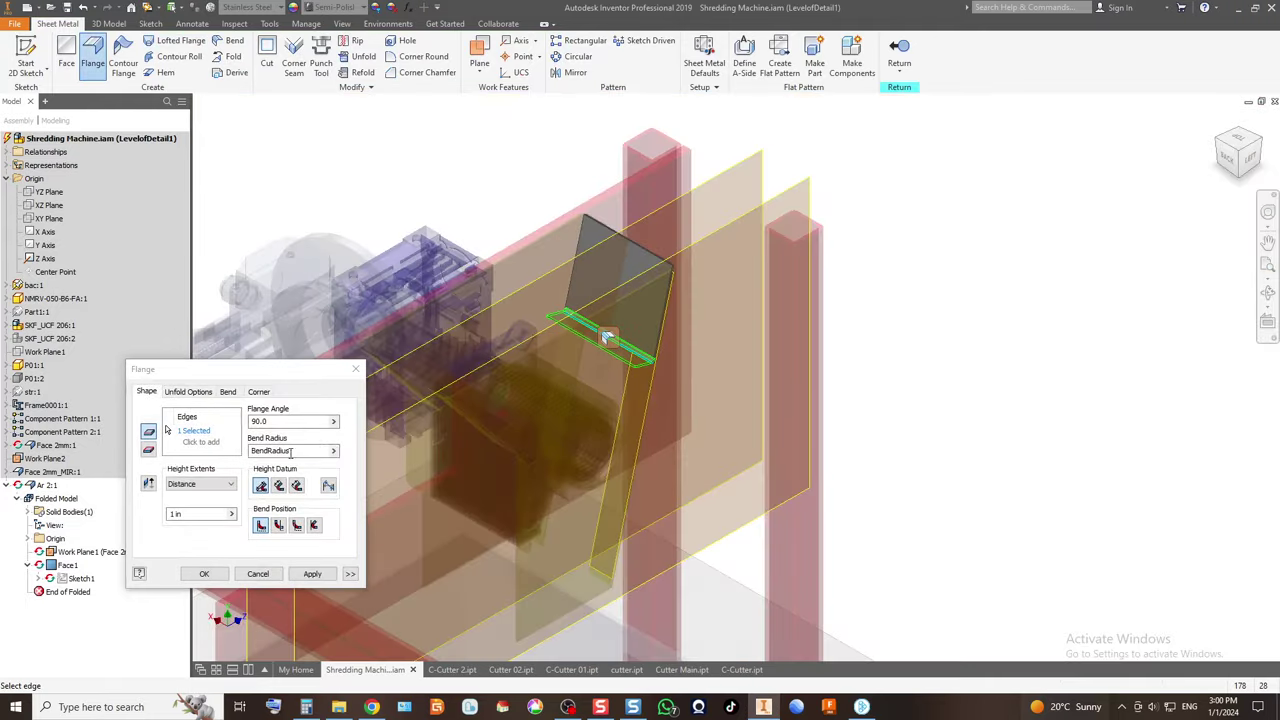
pyautogui.click(186, 514)
pyautogui.write('100')
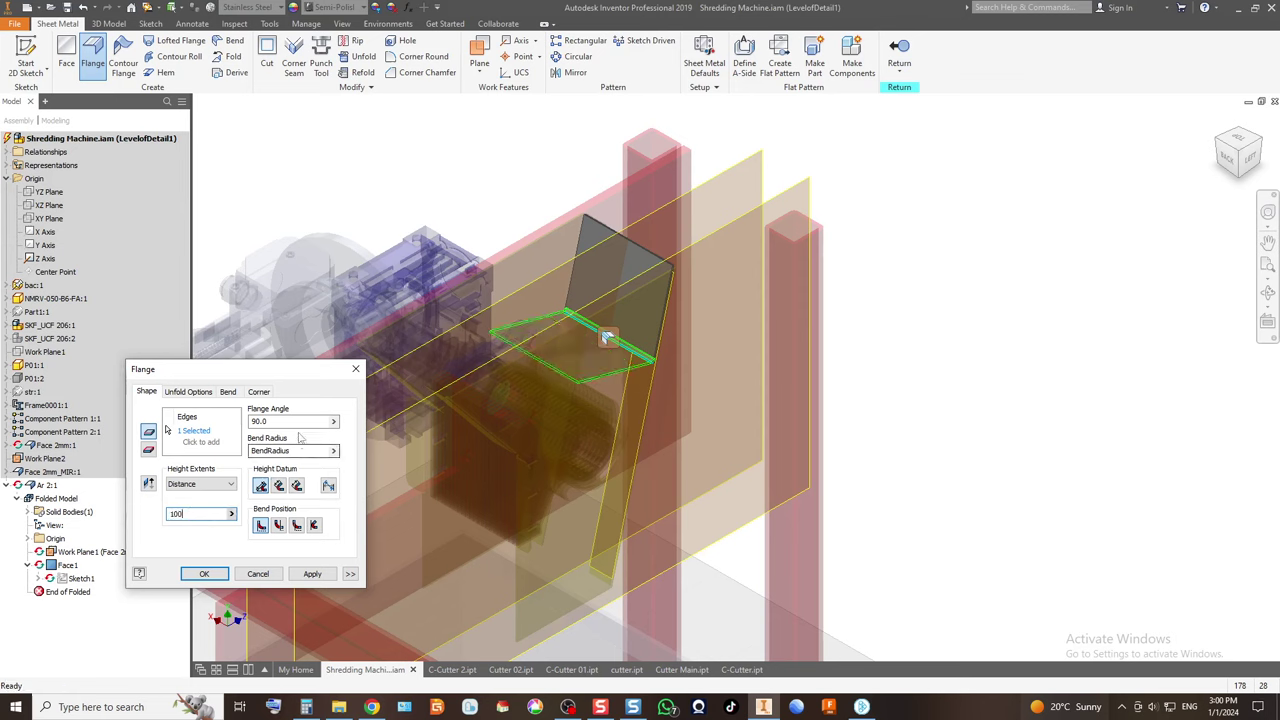
pyautogui.click(285, 421)
pyautogui.write('30')
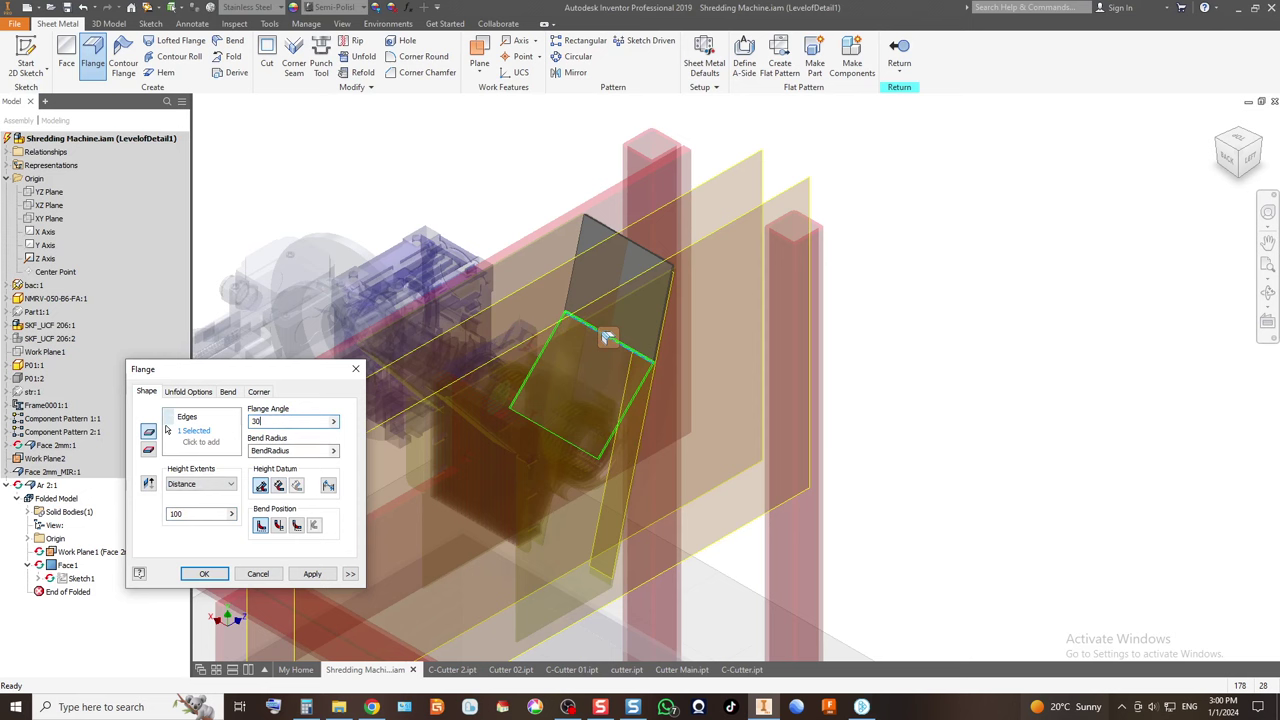
pyautogui.click(1250, 162)
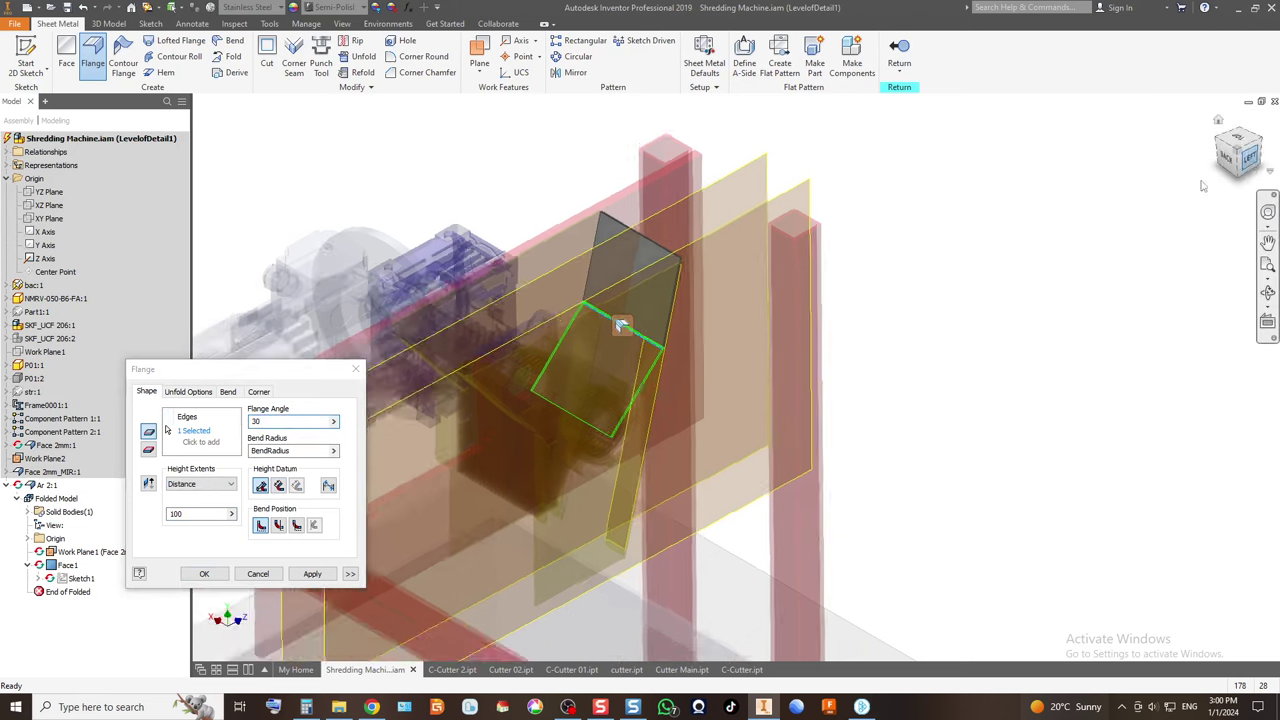
pyautogui.scroll(5, 770, 275)
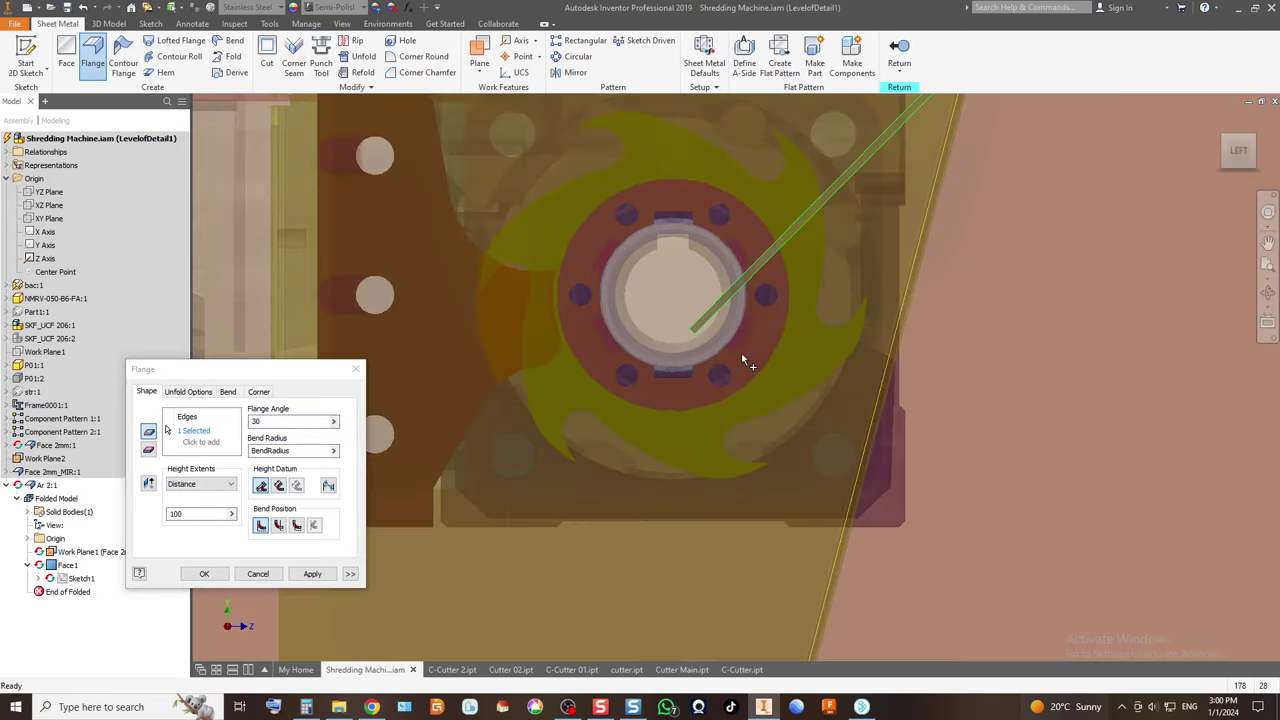
pyautogui.scroll(-3, 741, 353)
pyautogui.scroll(-2, 799, 463)
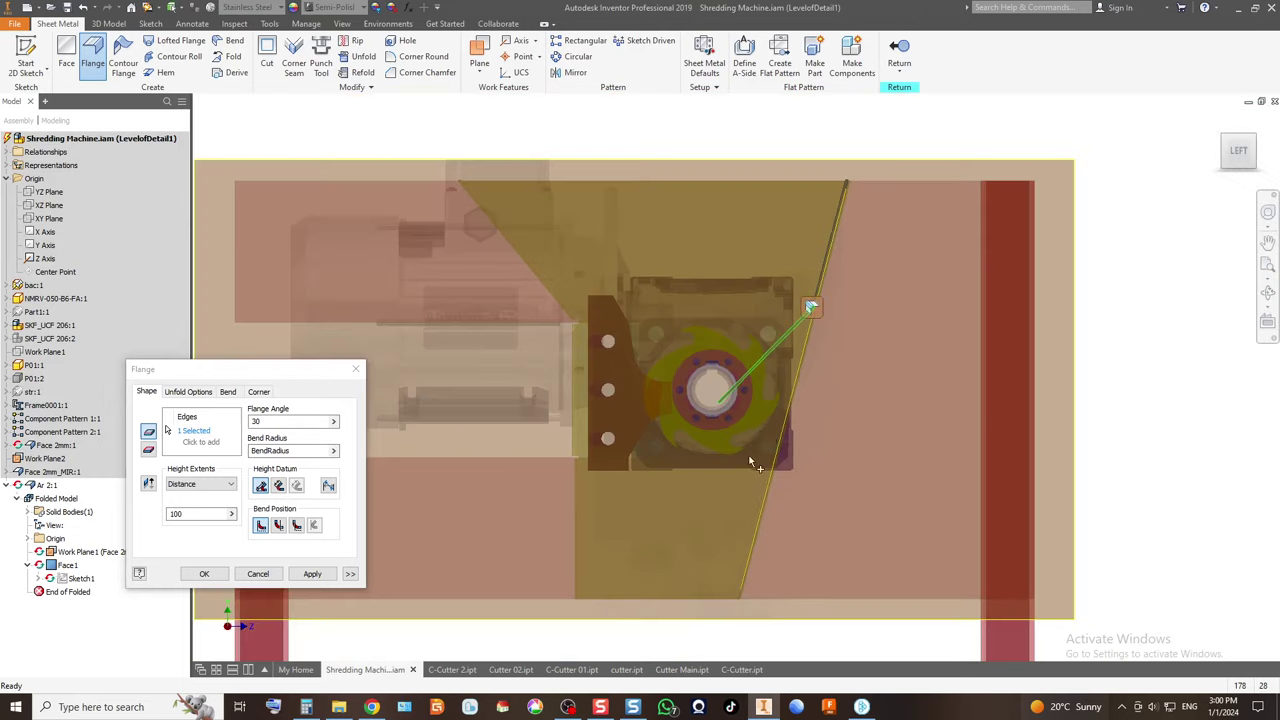
pyautogui.scroll(4, 784, 365)
pyautogui.scroll(-2, 778, 368)
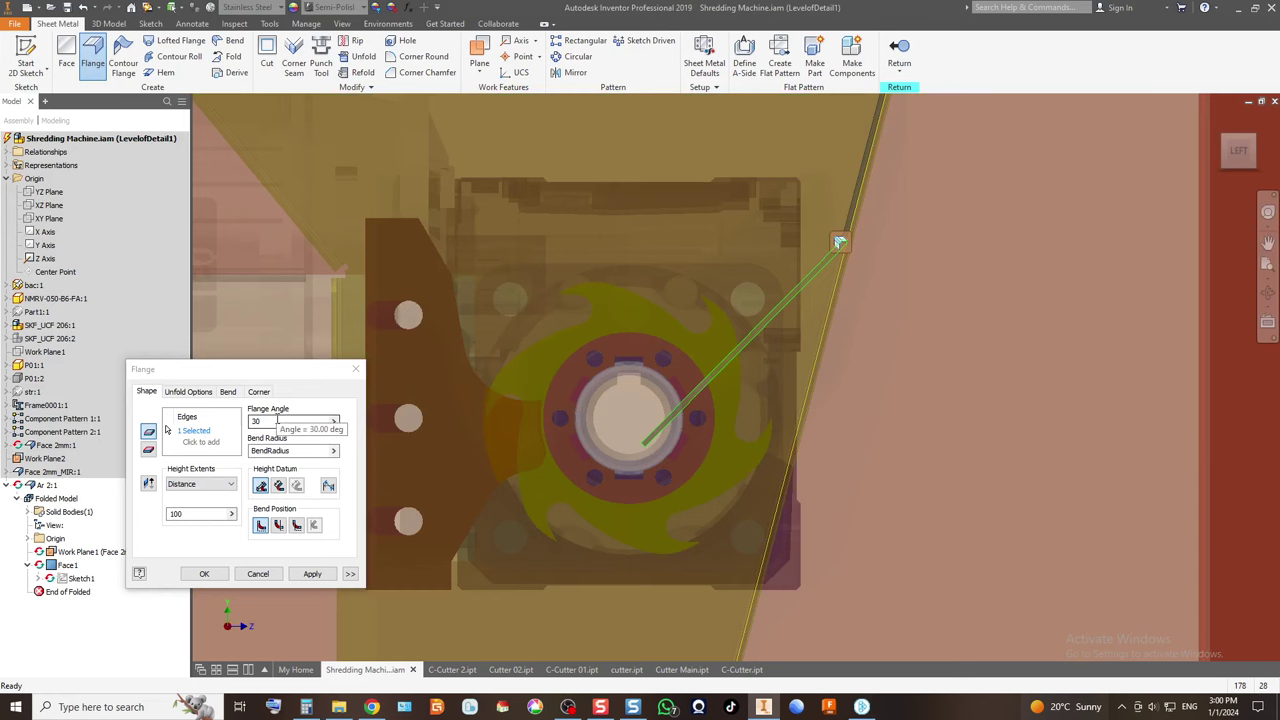
pyautogui.click(258, 573)
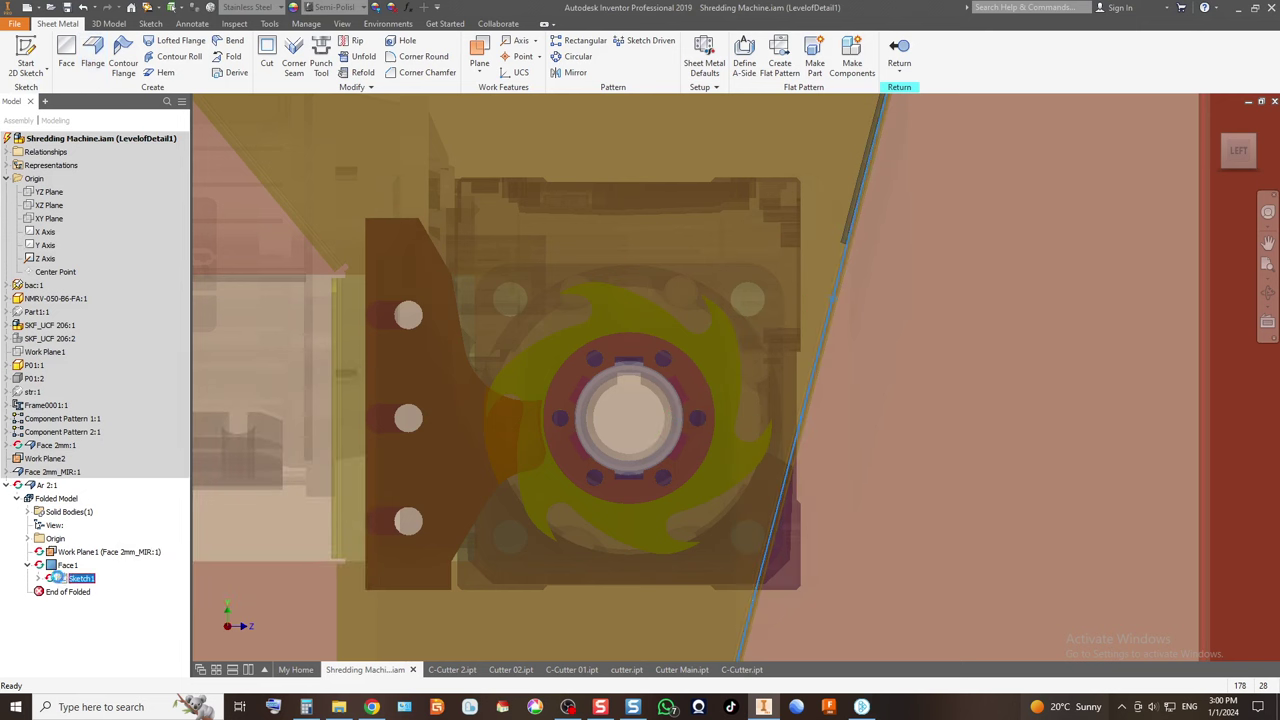
# Set the distance between the rectangle's lower edge and the projected cutter edge to 60 mm and finish the sketch.
pyautogui.doubleClick(80, 578)
pyautogui.press('Escape')
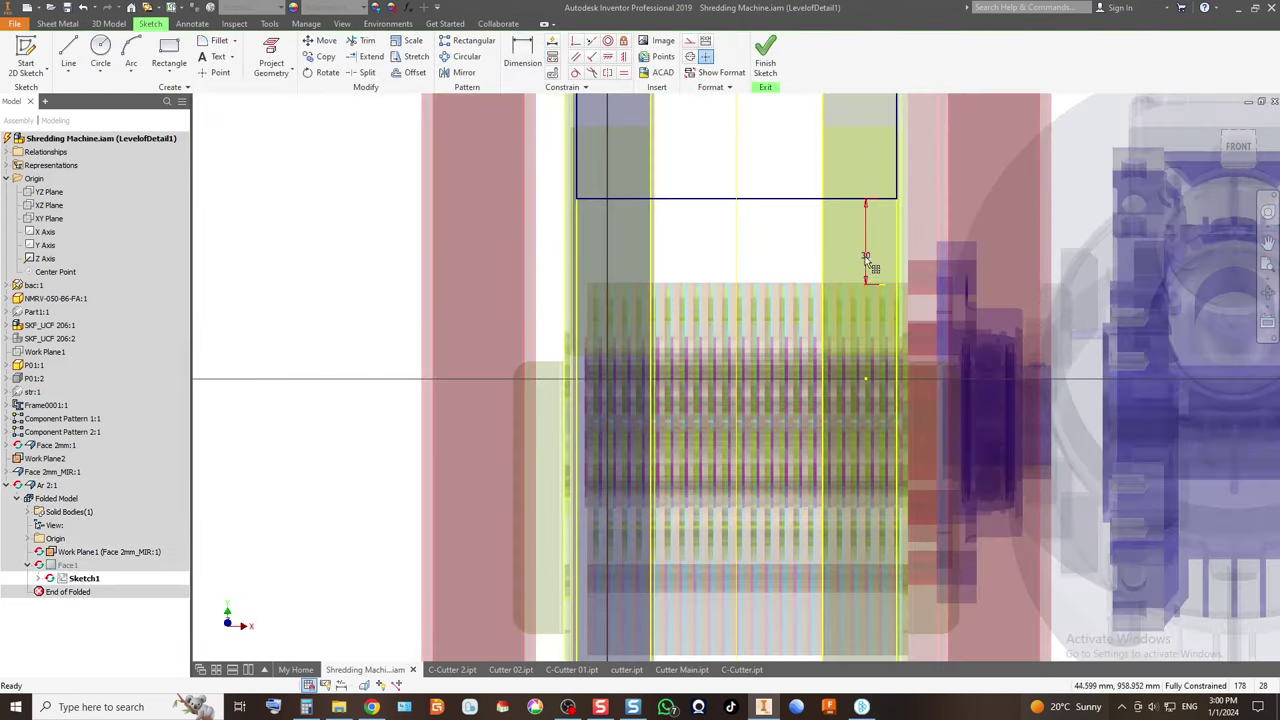
pyautogui.doubleClick(866, 260)
pyautogui.write('60')
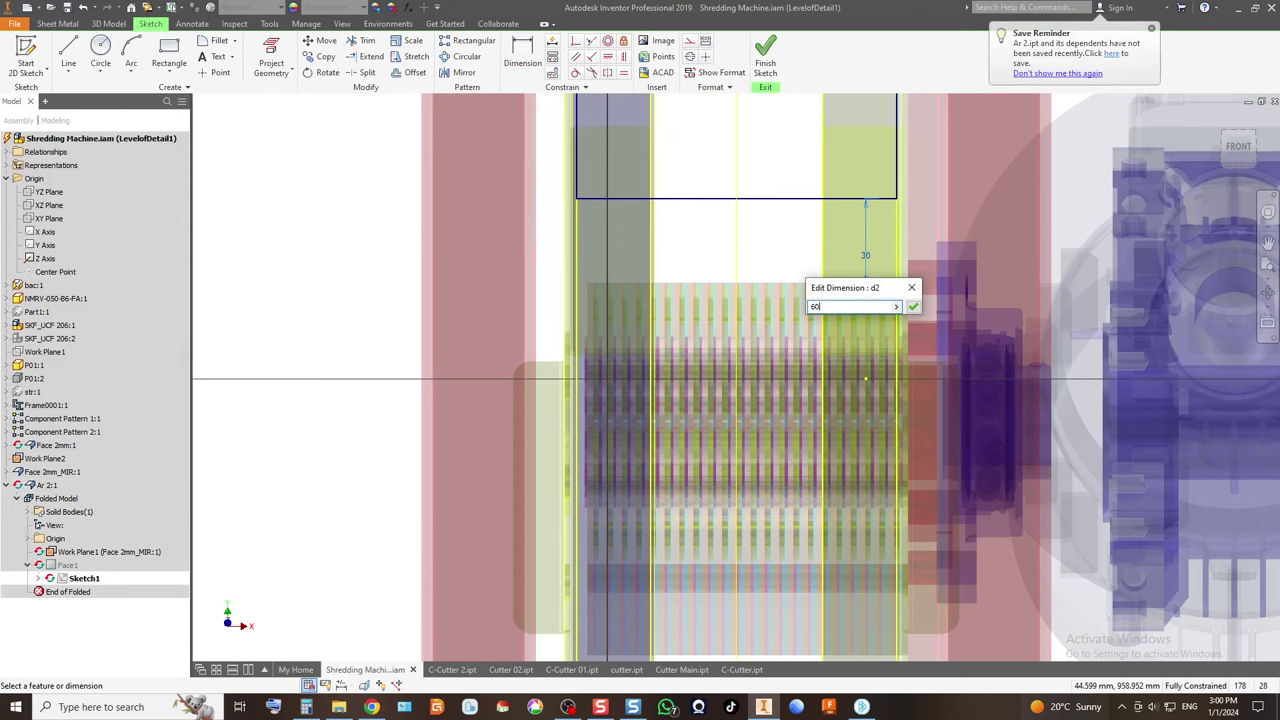
pyautogui.press('Return')
pyautogui.click(765, 63)
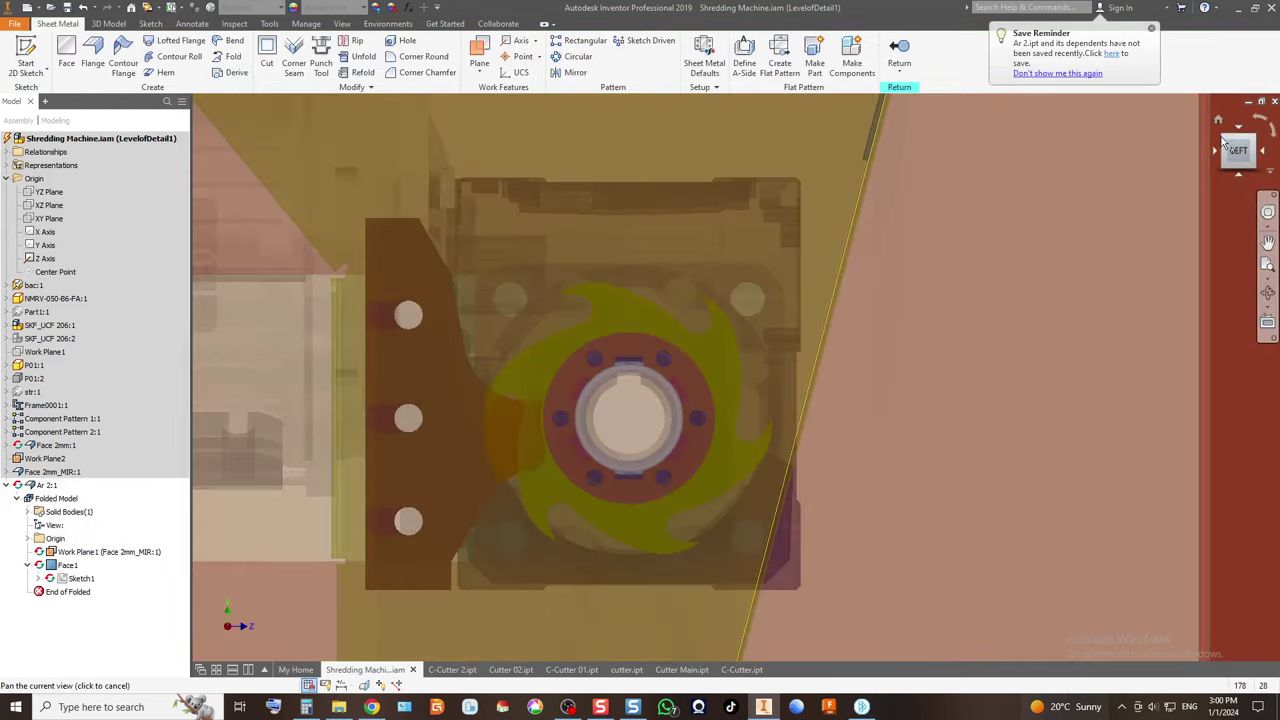
# Try a flange on the rear plate's lower edge at 45 degrees with heights of 60 and 80 mm.
pyautogui.click(1222, 142)
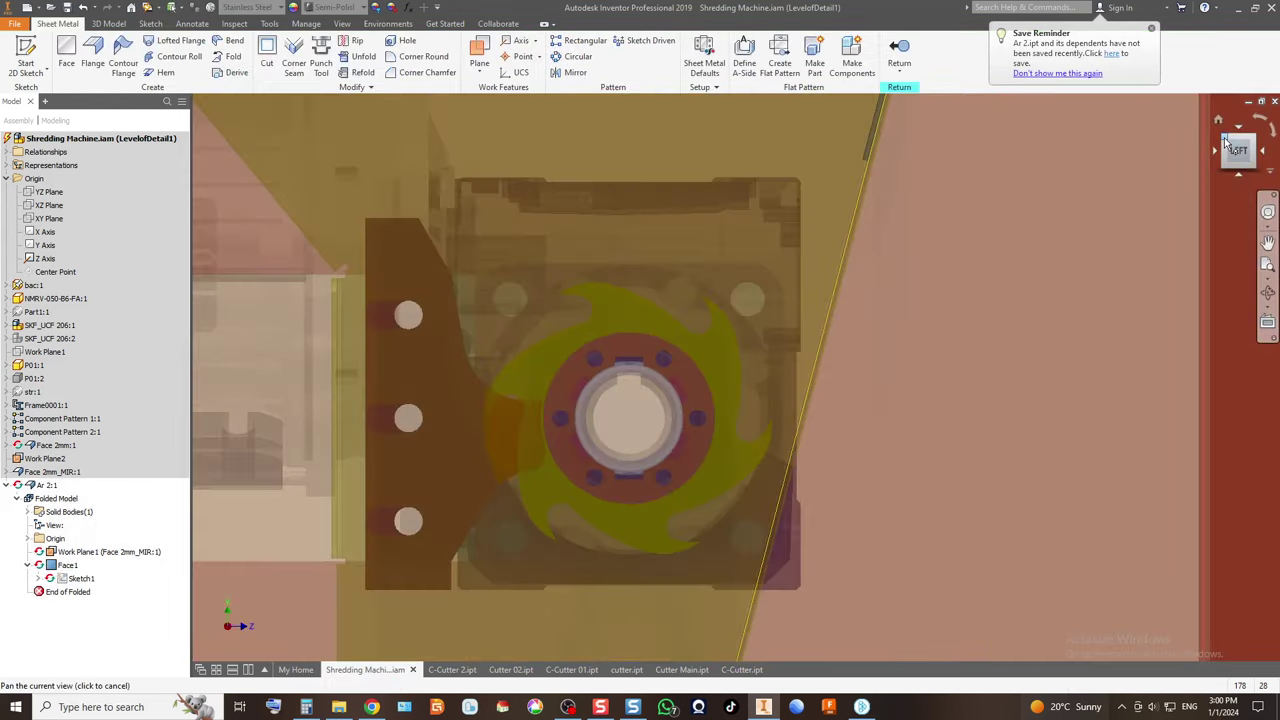
pyautogui.scroll(-5, 781, 245)
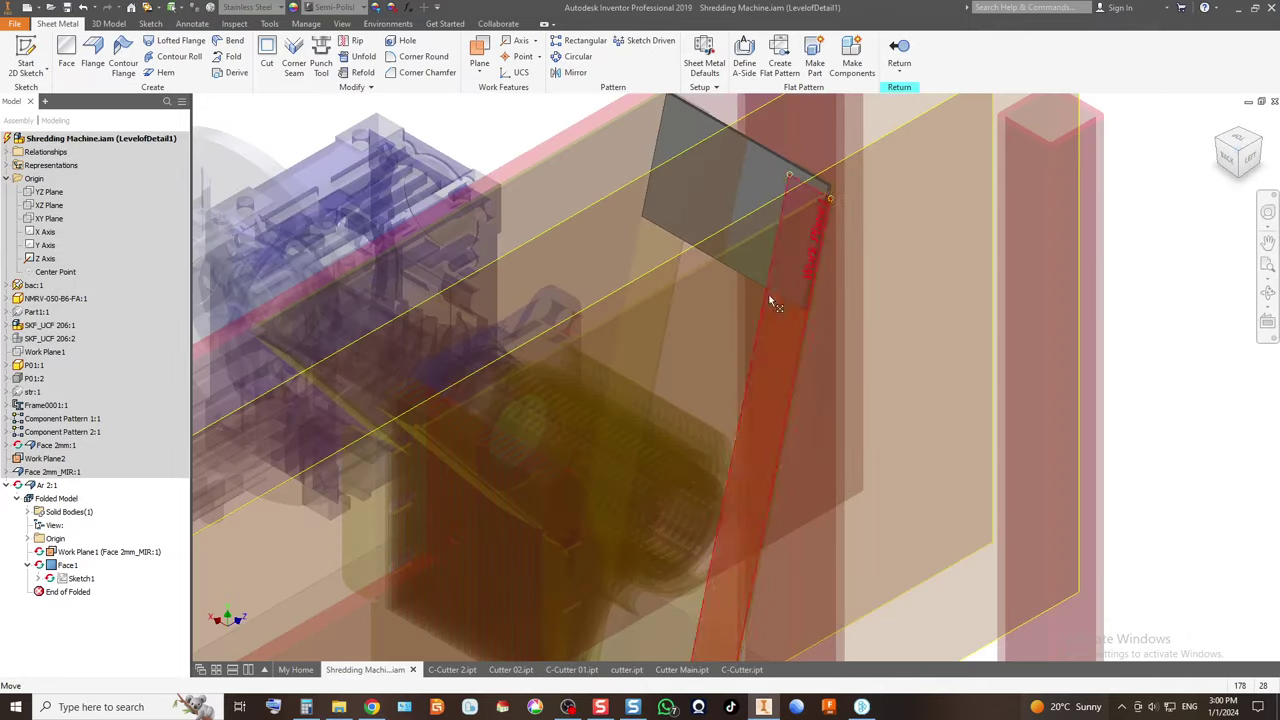
pyautogui.click(92, 63)
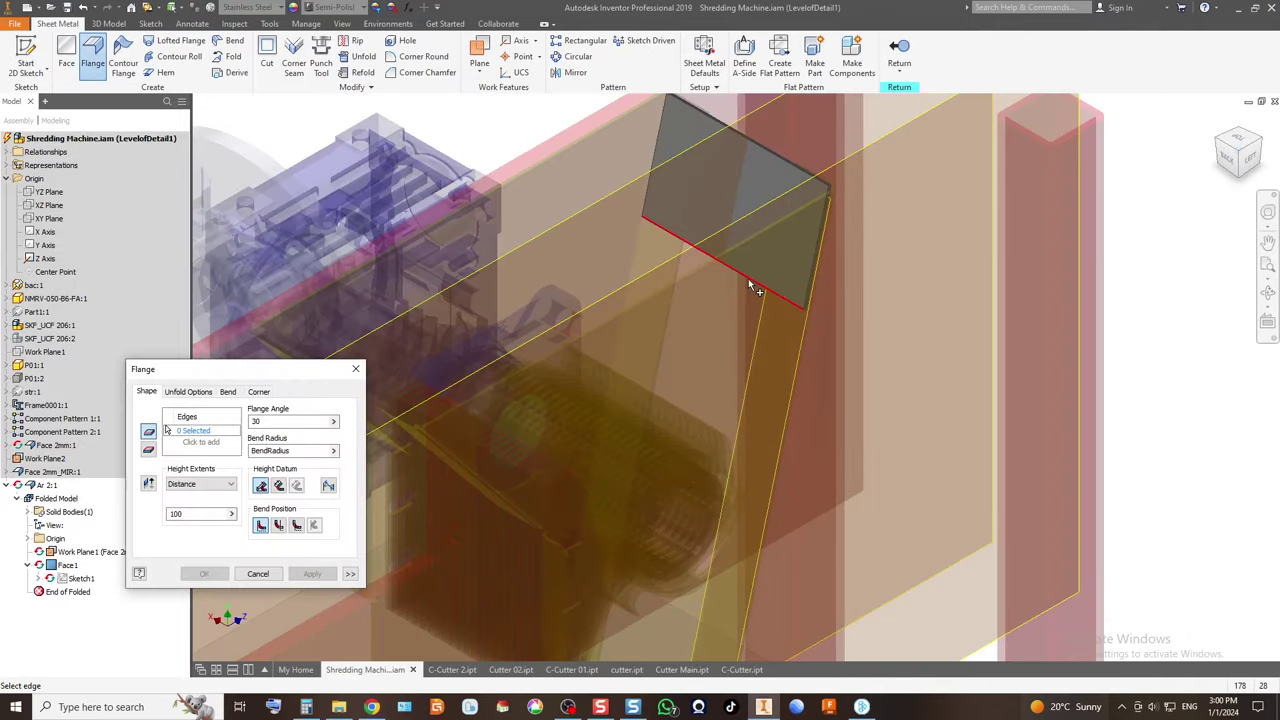
pyautogui.click(748, 278)
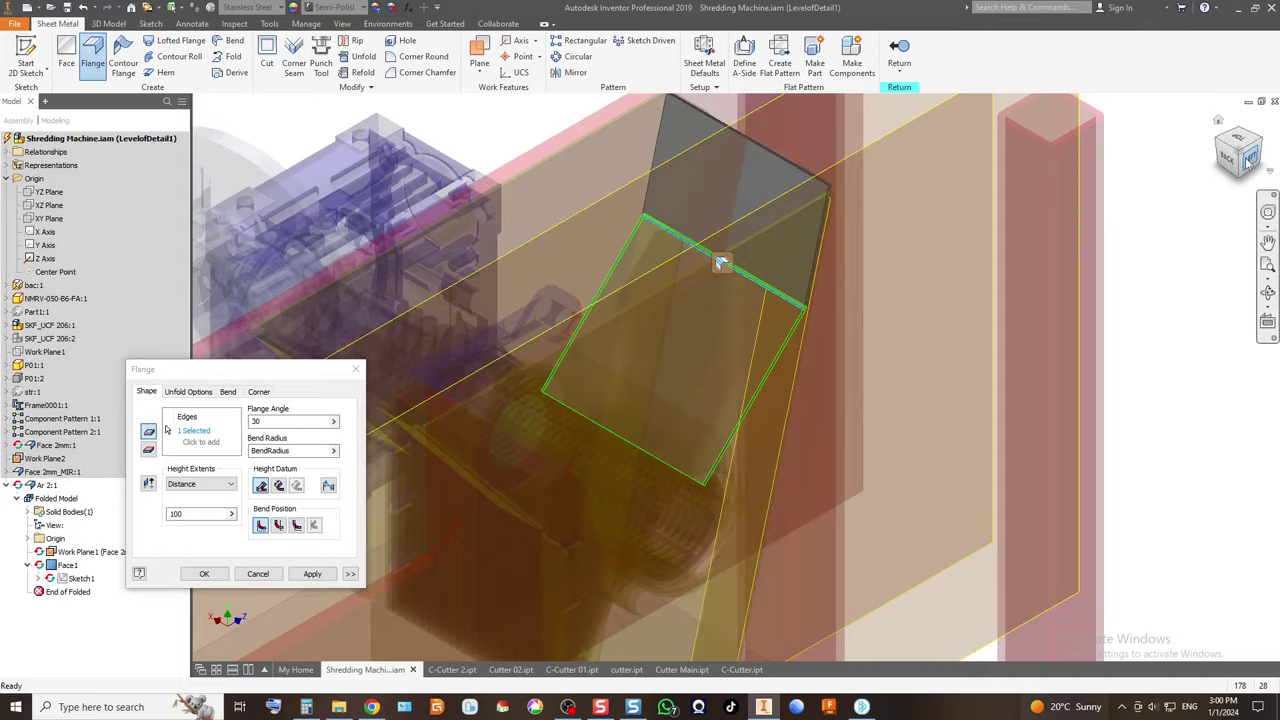
pyautogui.click(1249, 158)
pyautogui.scroll(-5, 790, 243)
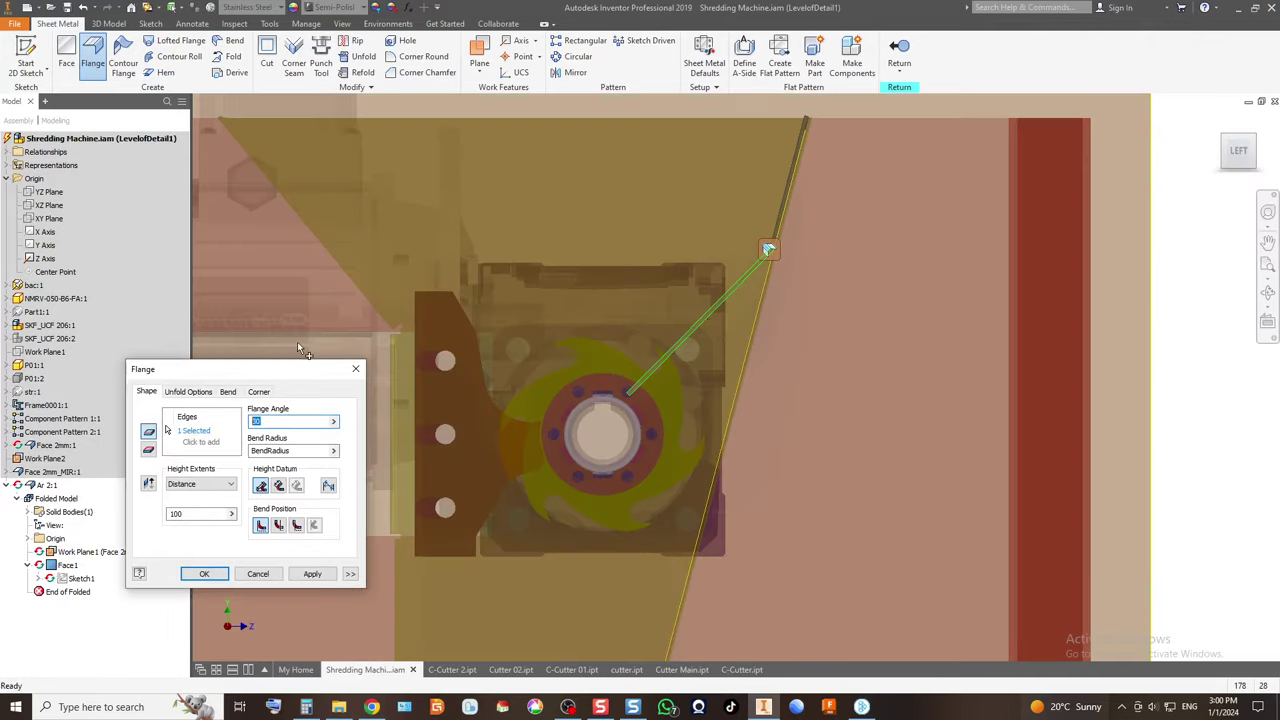
pyautogui.write('45')
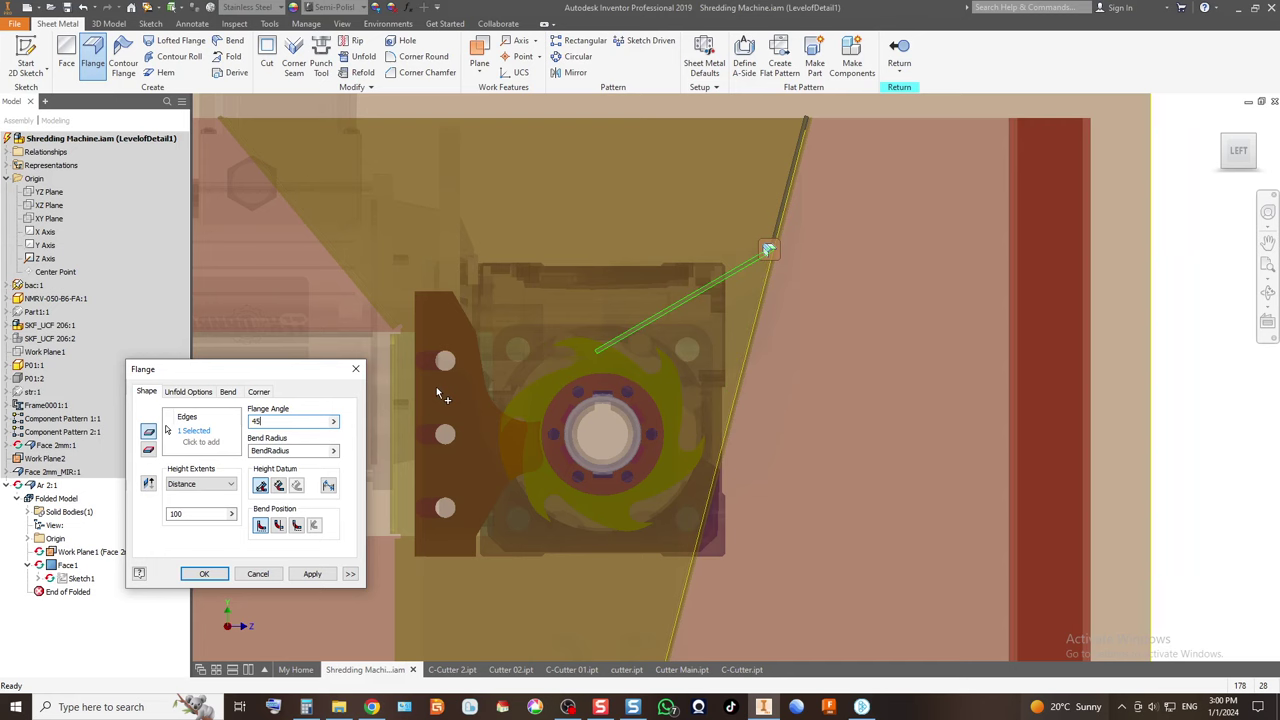
pyautogui.click(206, 516)
pyautogui.write('60')
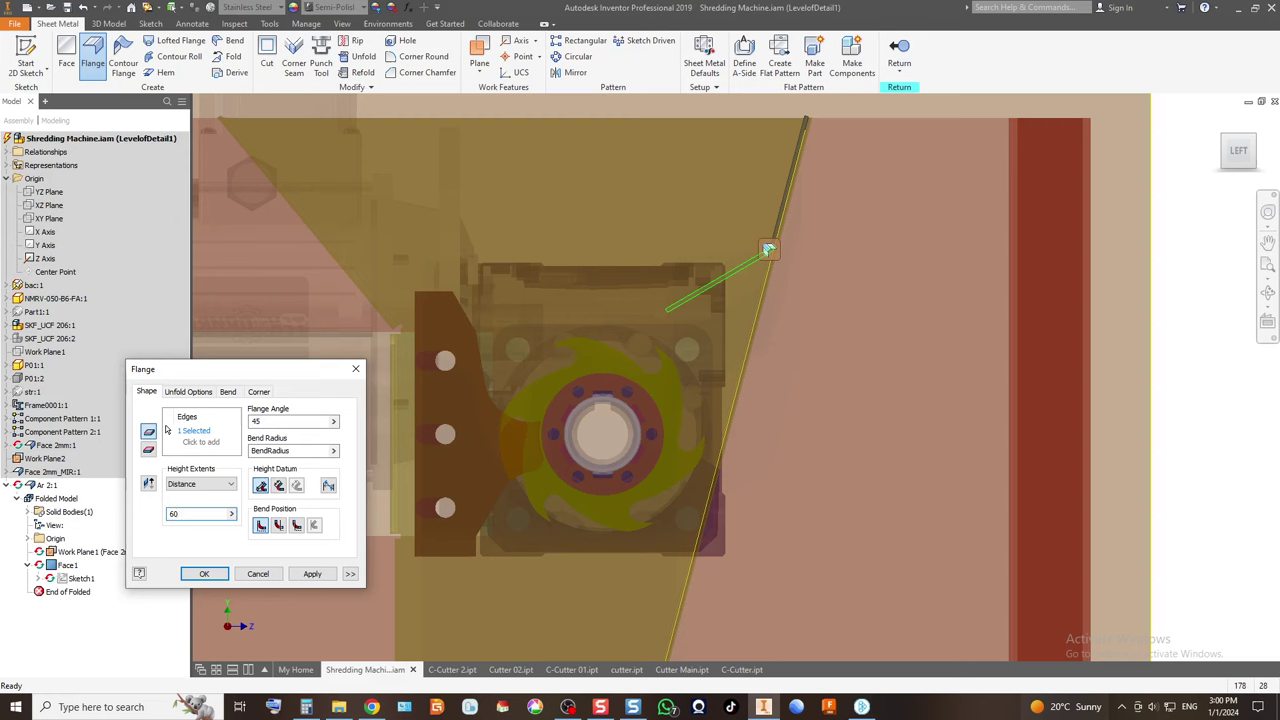
pyautogui.press('BackSpace')
pyautogui.write('80')
pyautogui.scroll(-5, 624, 340)
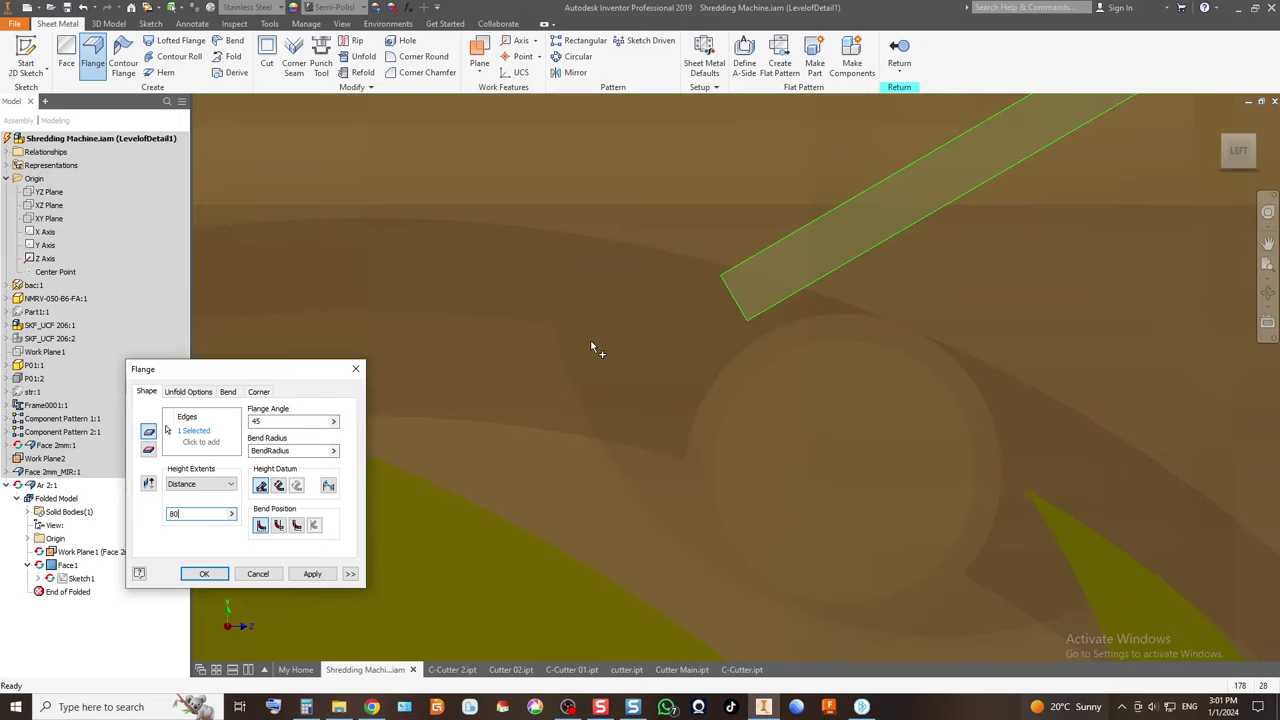
pyautogui.scroll(3, 592, 348)
pyautogui.scroll(2, 659, 331)
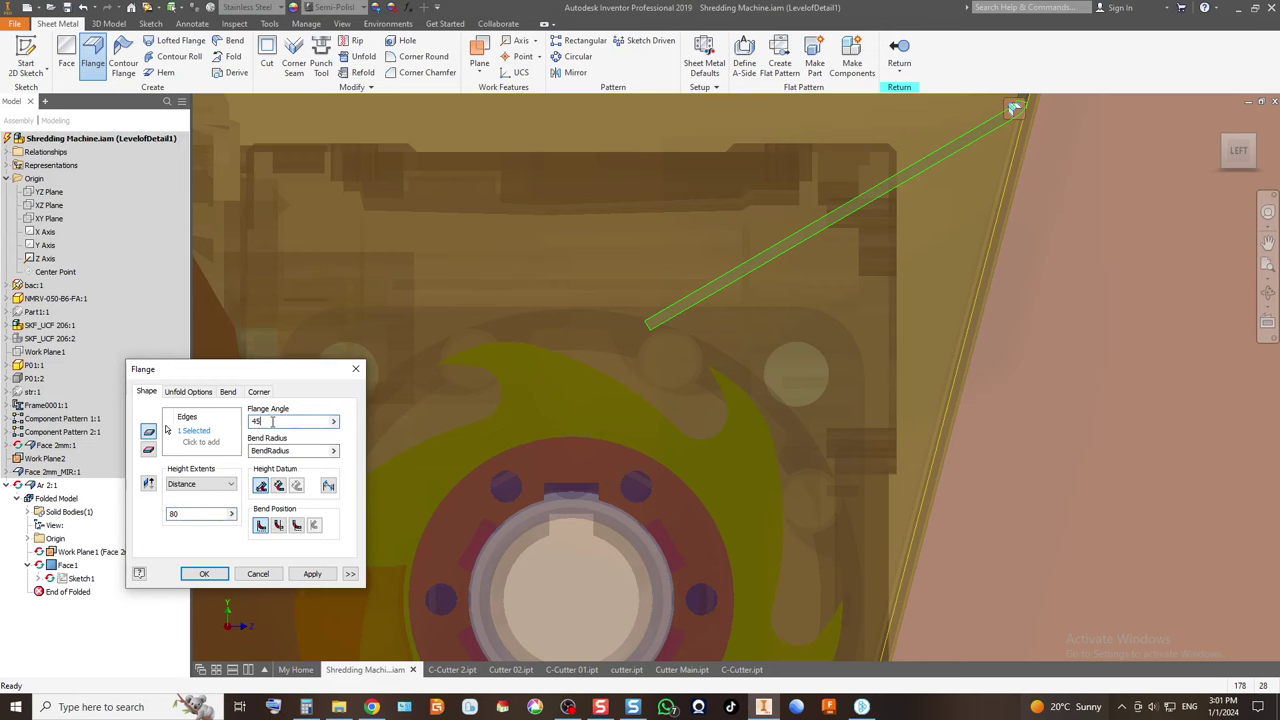
pyautogui.scroll(2, 588, 494)
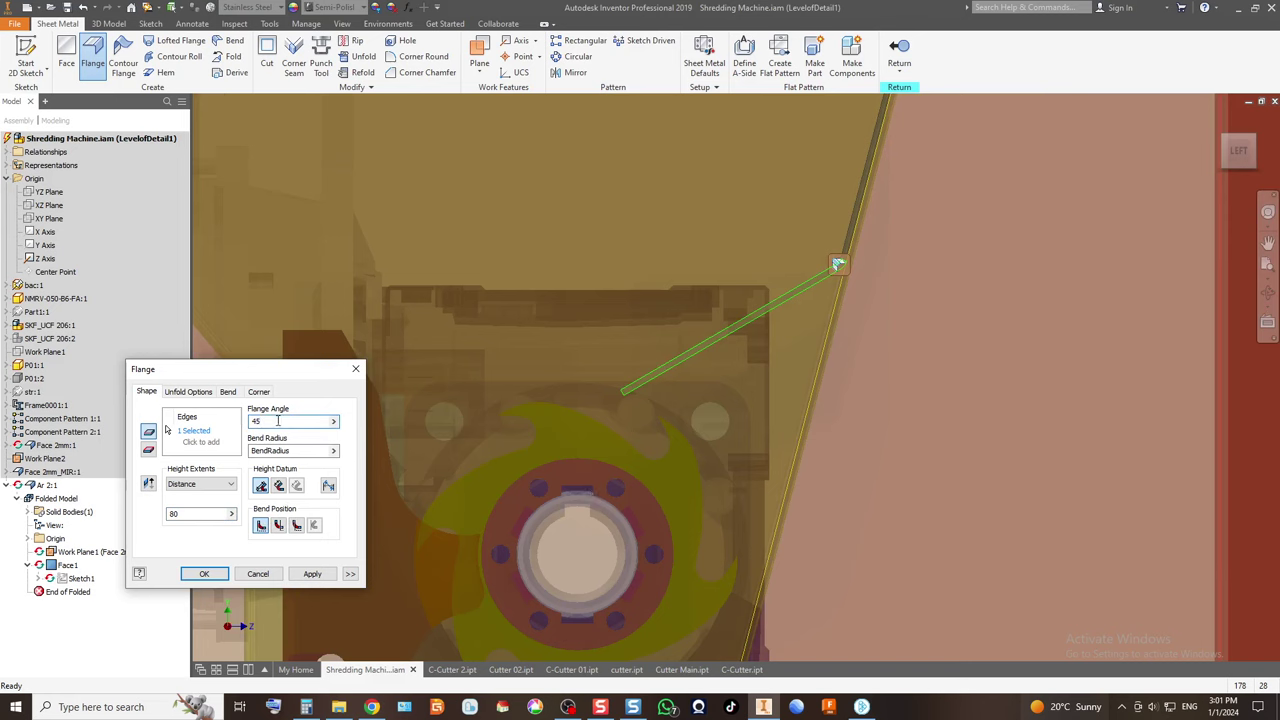
# Try a 50-degree flange angle with heights of 110 and 100 mm against the cutters, and cancel the flange.
pyautogui.moveTo(273, 421); pyautogui.dragTo(248, 428)
pyautogui.write('50')
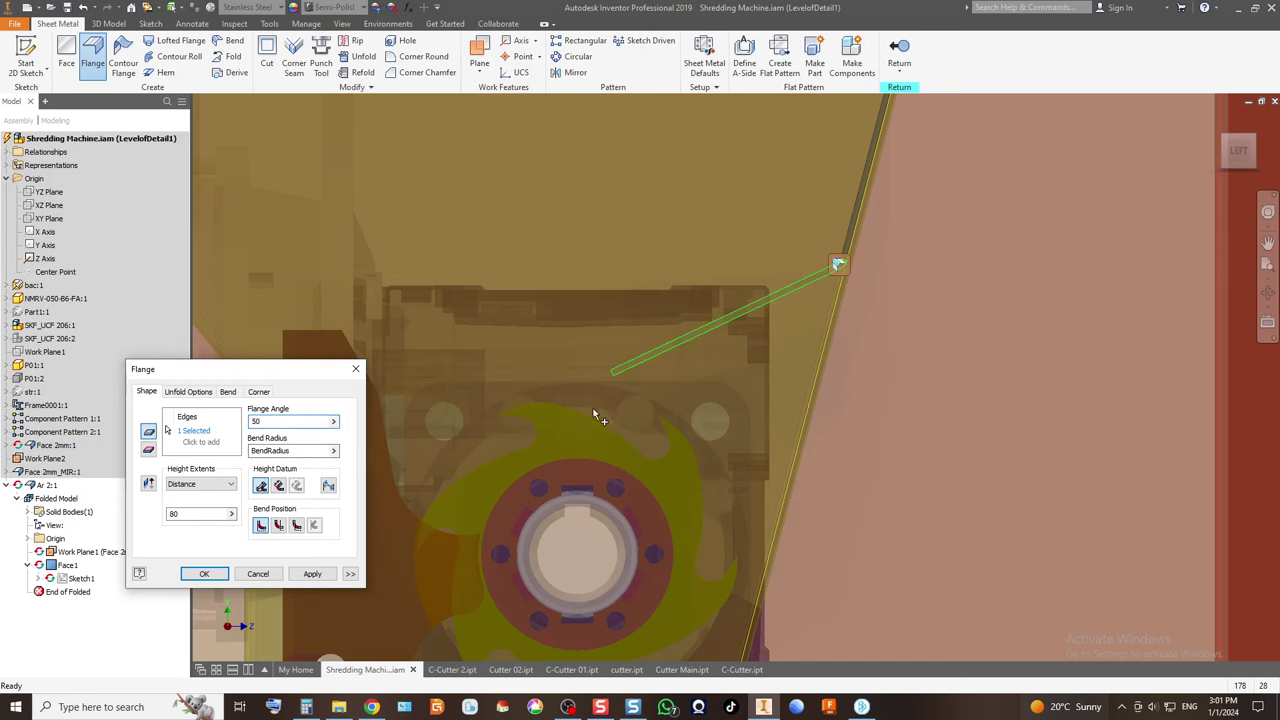
pyautogui.scroll(2, 597, 405)
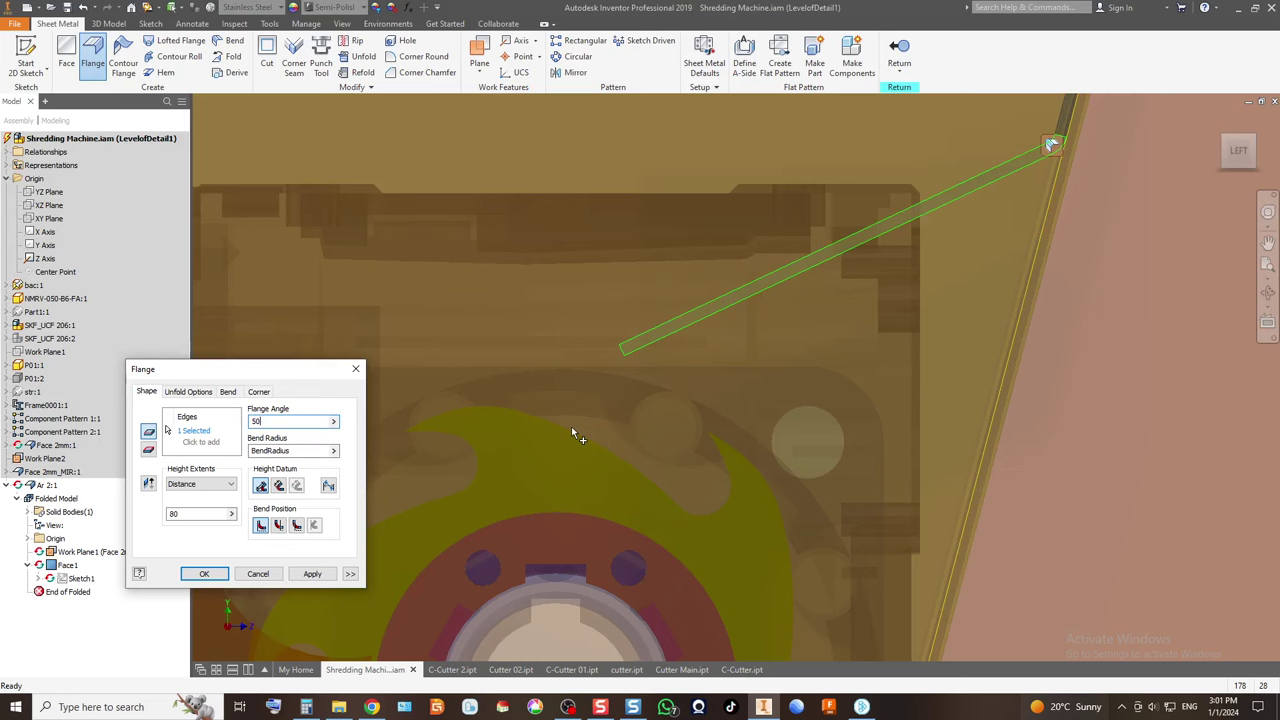
pyautogui.doubleClick(176, 513)
pyautogui.write('110')
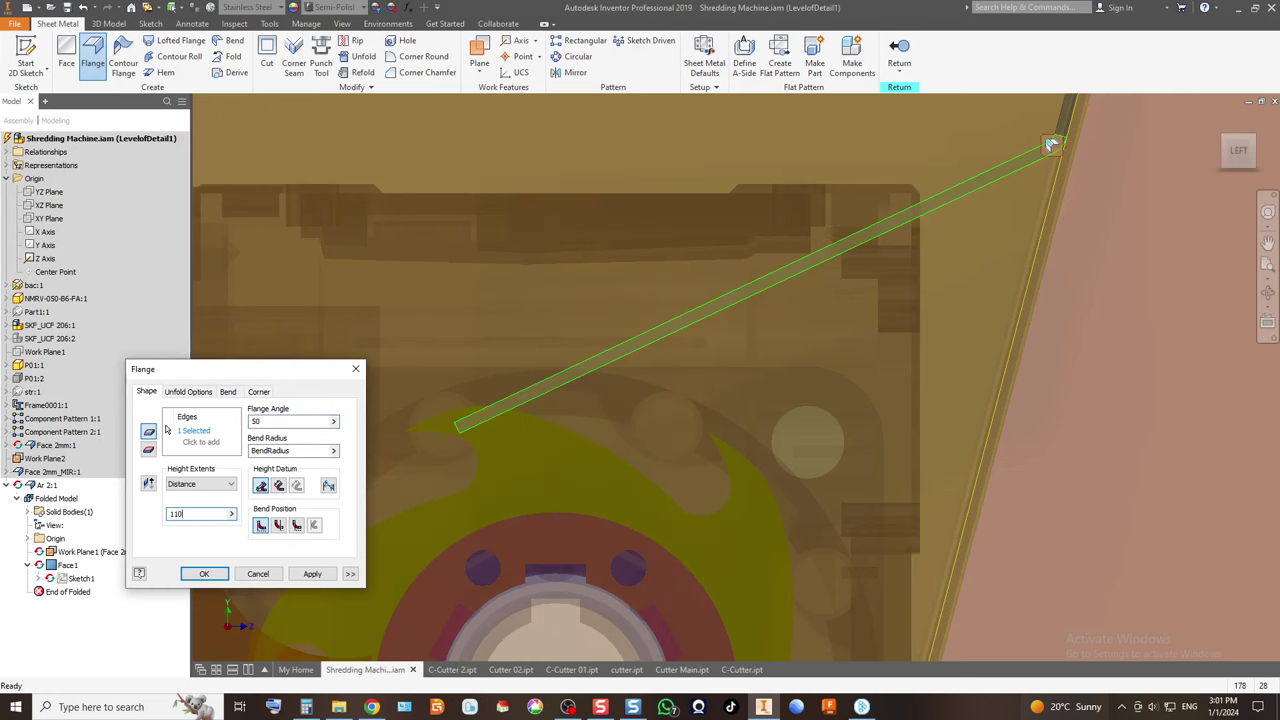
pyautogui.press('BackSpace')
pyautogui.press('BackSpace')
pyautogui.write('0')
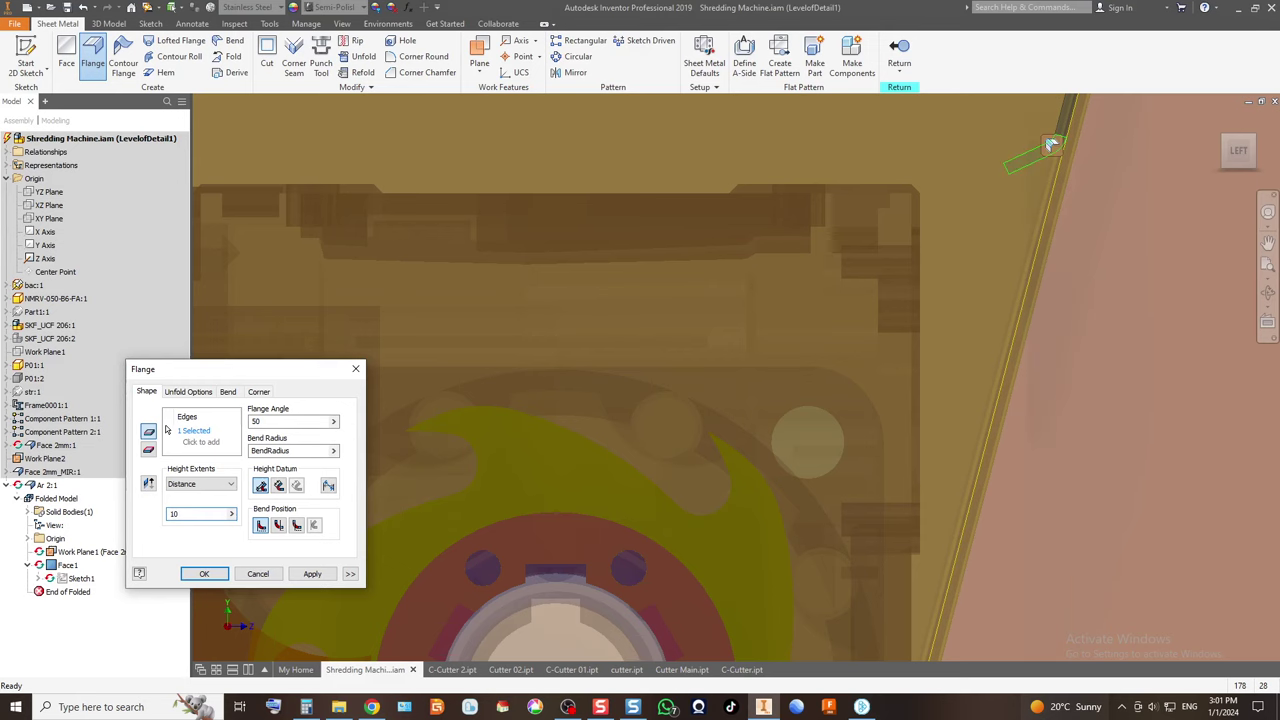
pyautogui.write('0')
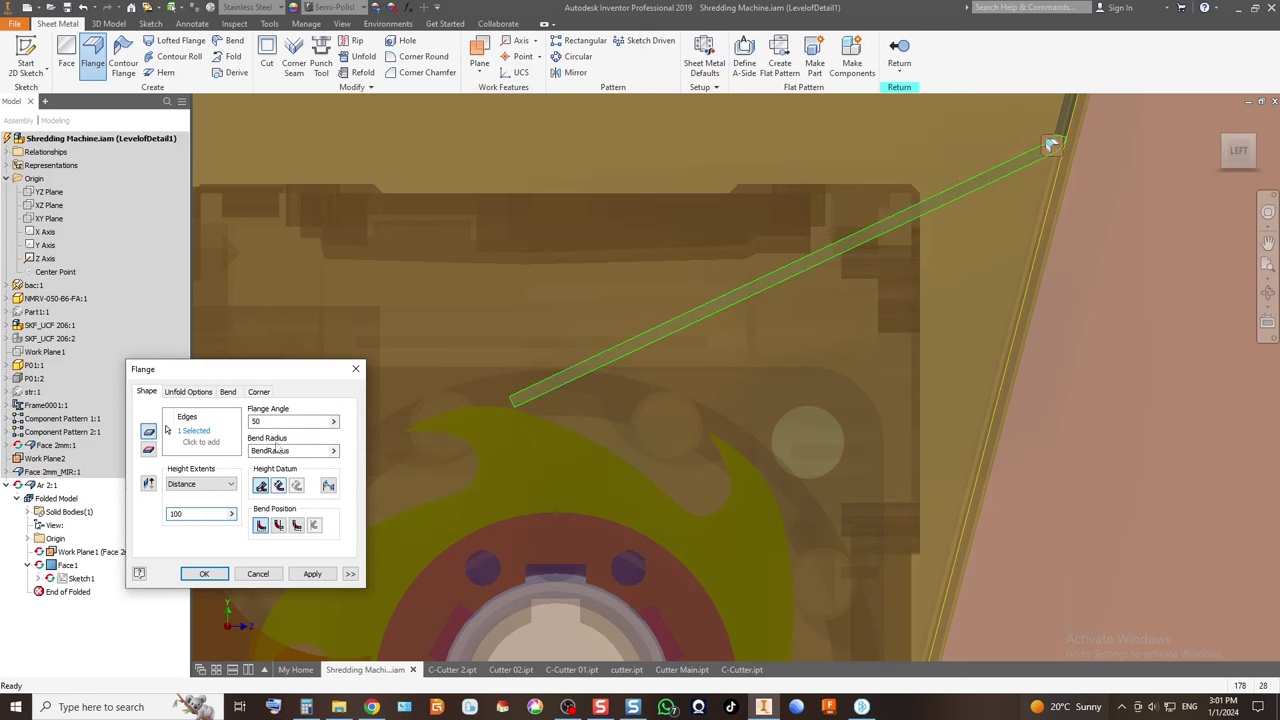
pyautogui.scroll(-1, 586, 479)
pyautogui.scroll(-1, 689, 455)
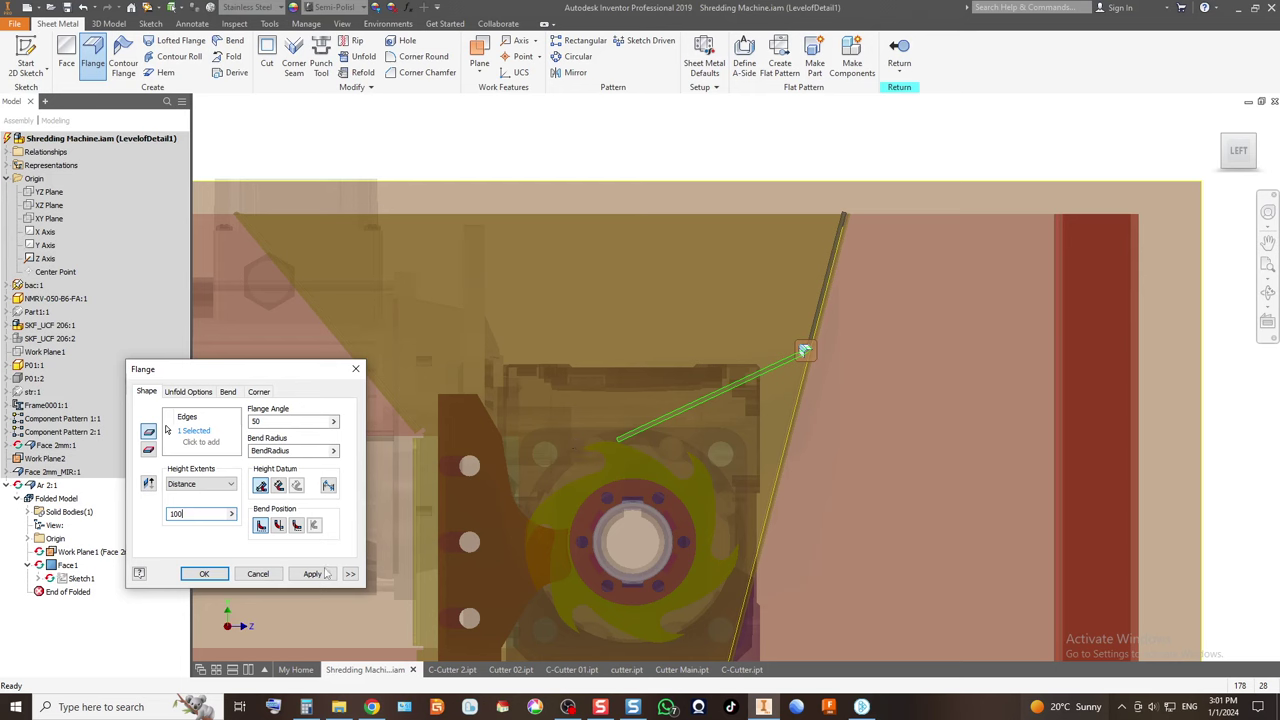
pyautogui.click(258, 573)
# Set the distance between the plate sketch's lower edge and the projected cutter edge to 80 mm and finish the sketch.
pyautogui.doubleClick(81, 578)
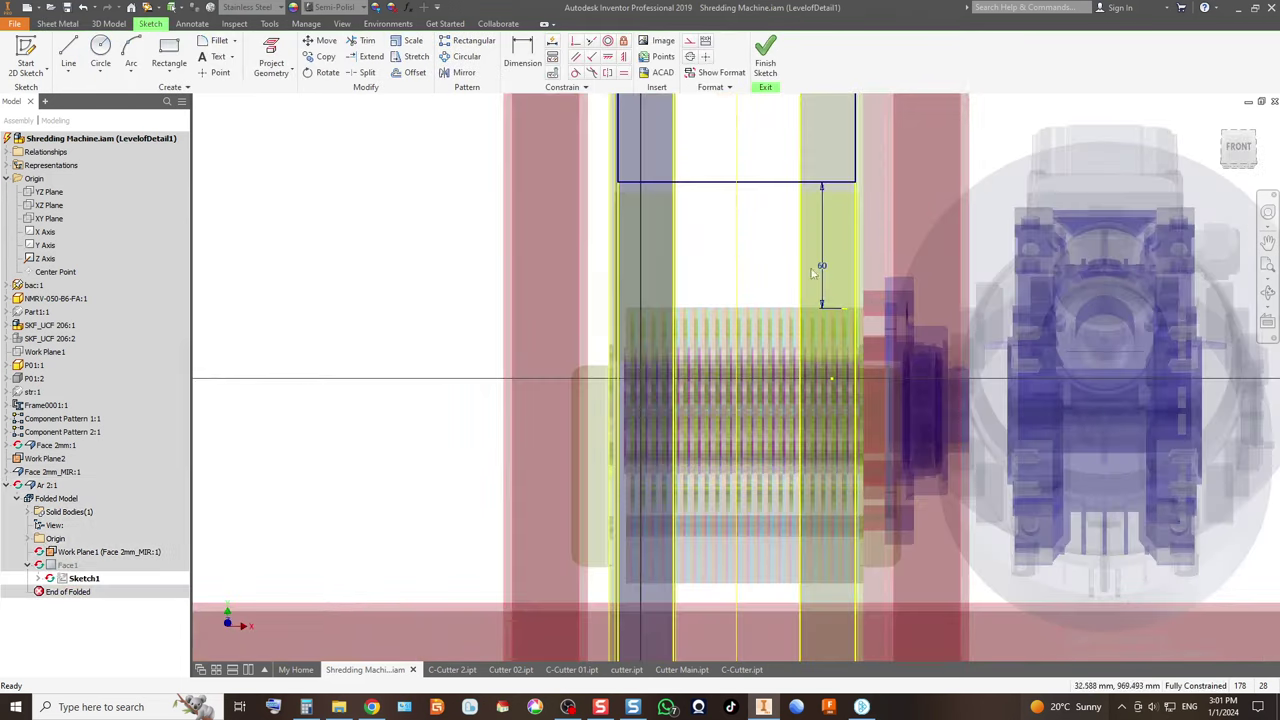
pyautogui.doubleClick(822, 270)
pyautogui.write('80')
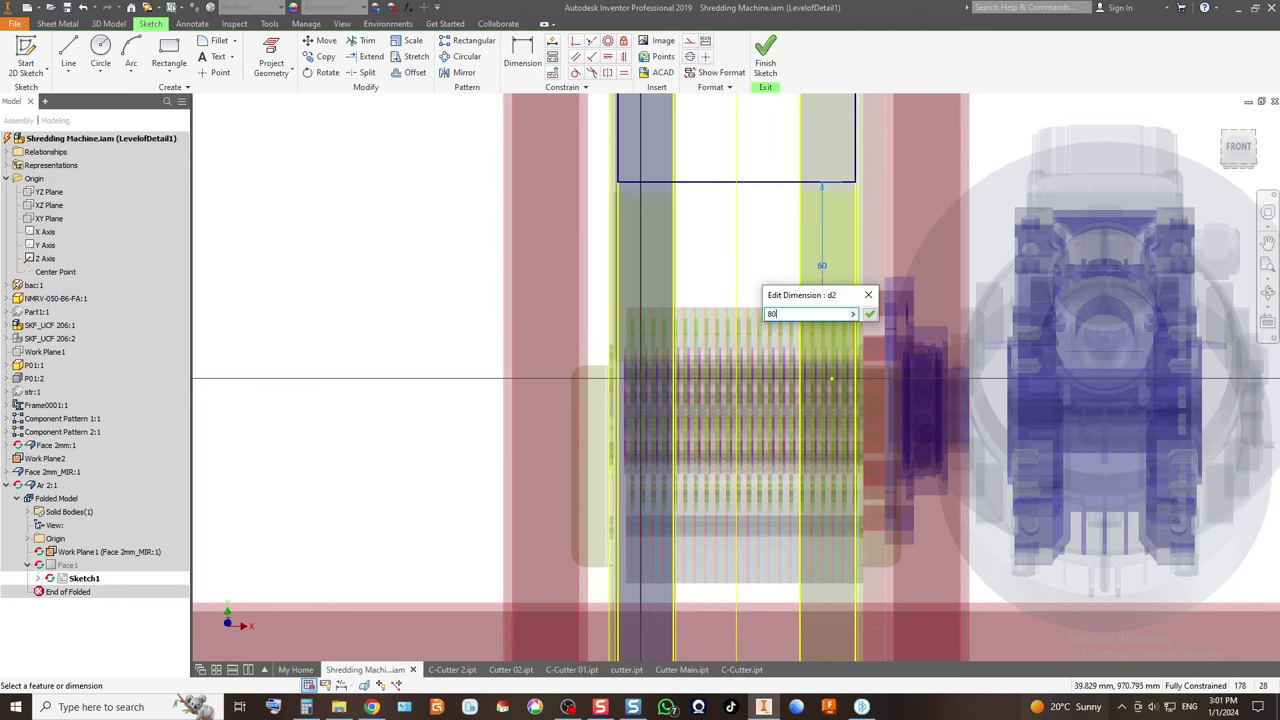
pyautogui.press('Return')
pyautogui.click(765, 50)
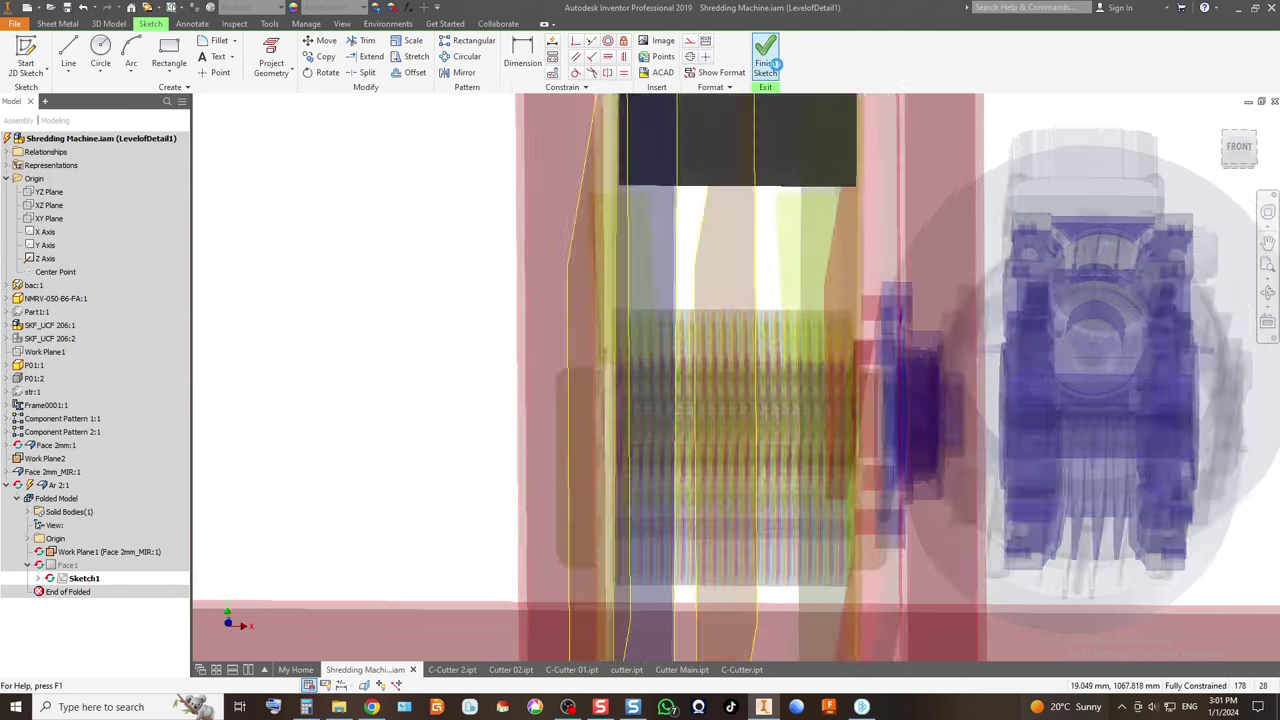
# Start a flange on the shortened rear plate's lower edge and set its angle to 45 degrees.
pyautogui.click(1224, 140)
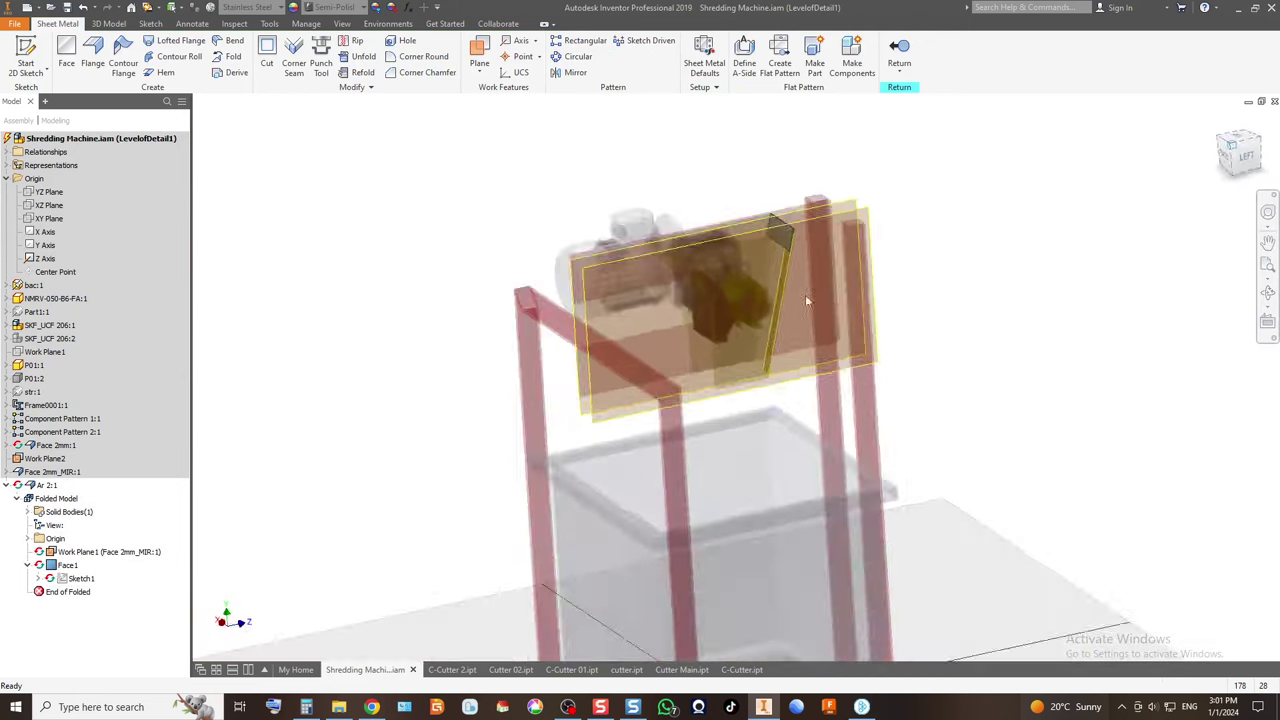
pyautogui.scroll(5, 745, 258)
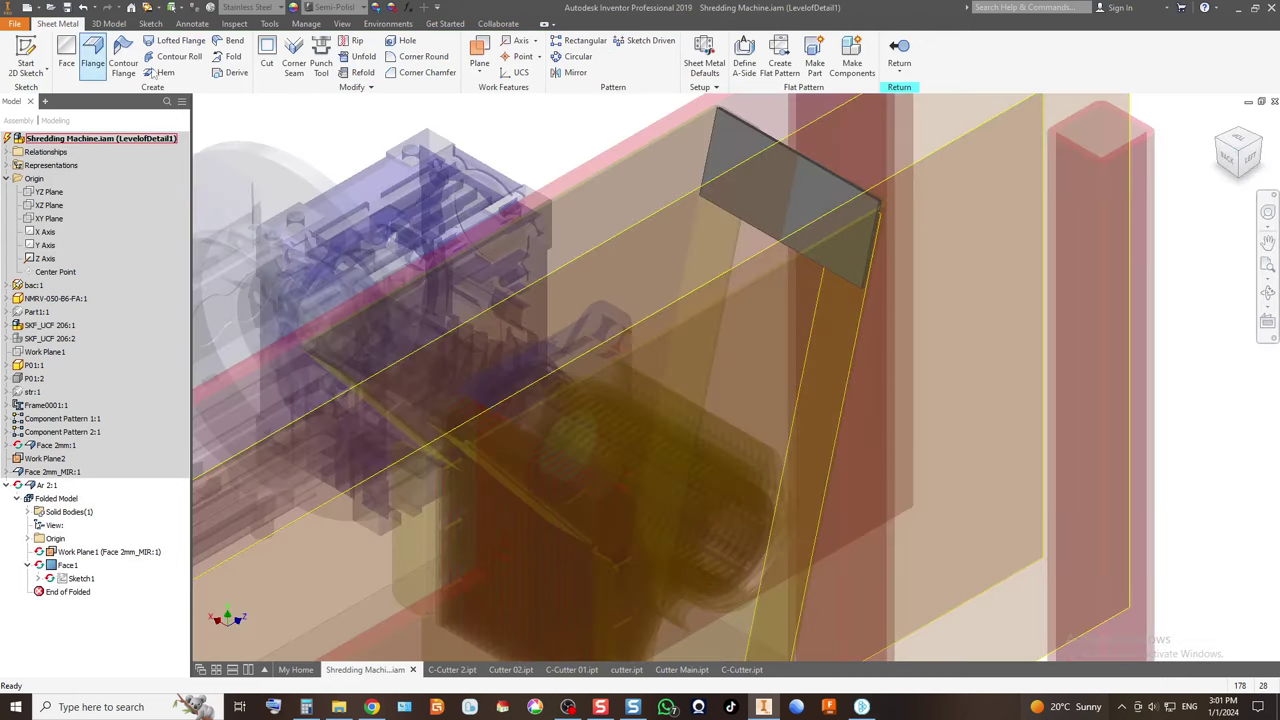
pyautogui.click(93, 55)
pyautogui.scroll(3, 848, 285)
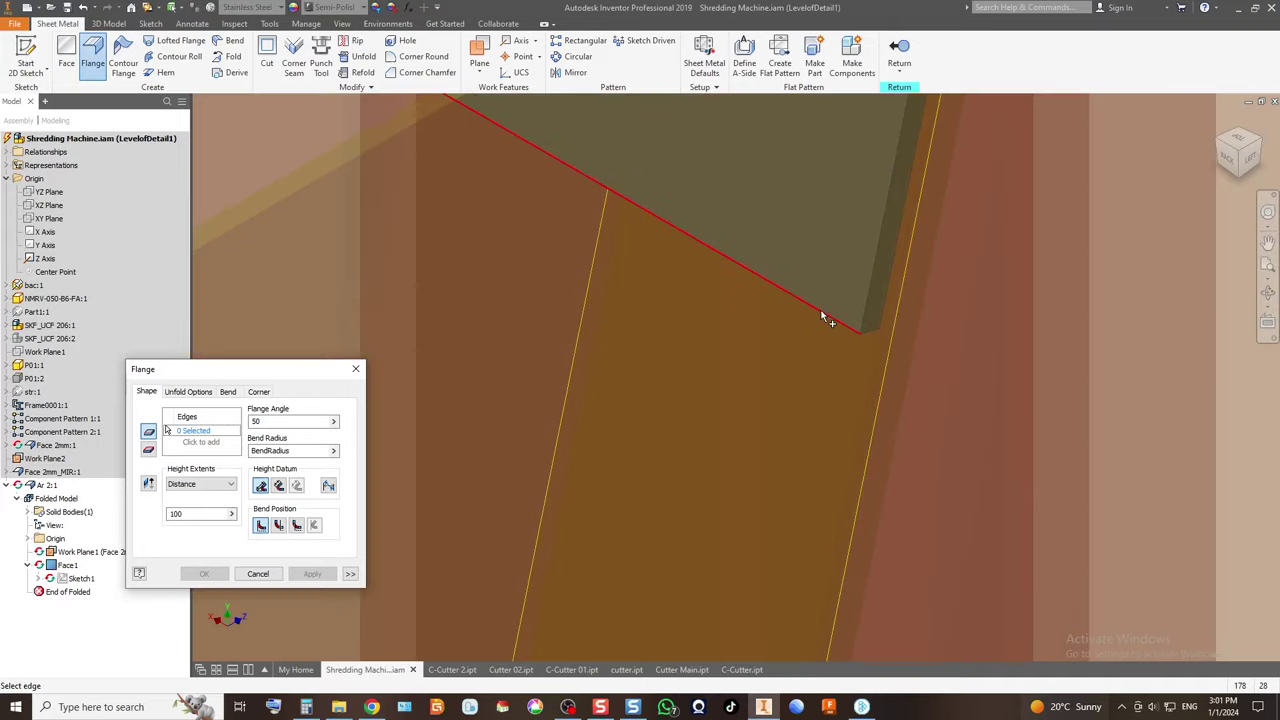
pyautogui.click(831, 316)
pyautogui.scroll(-5, 620, 340)
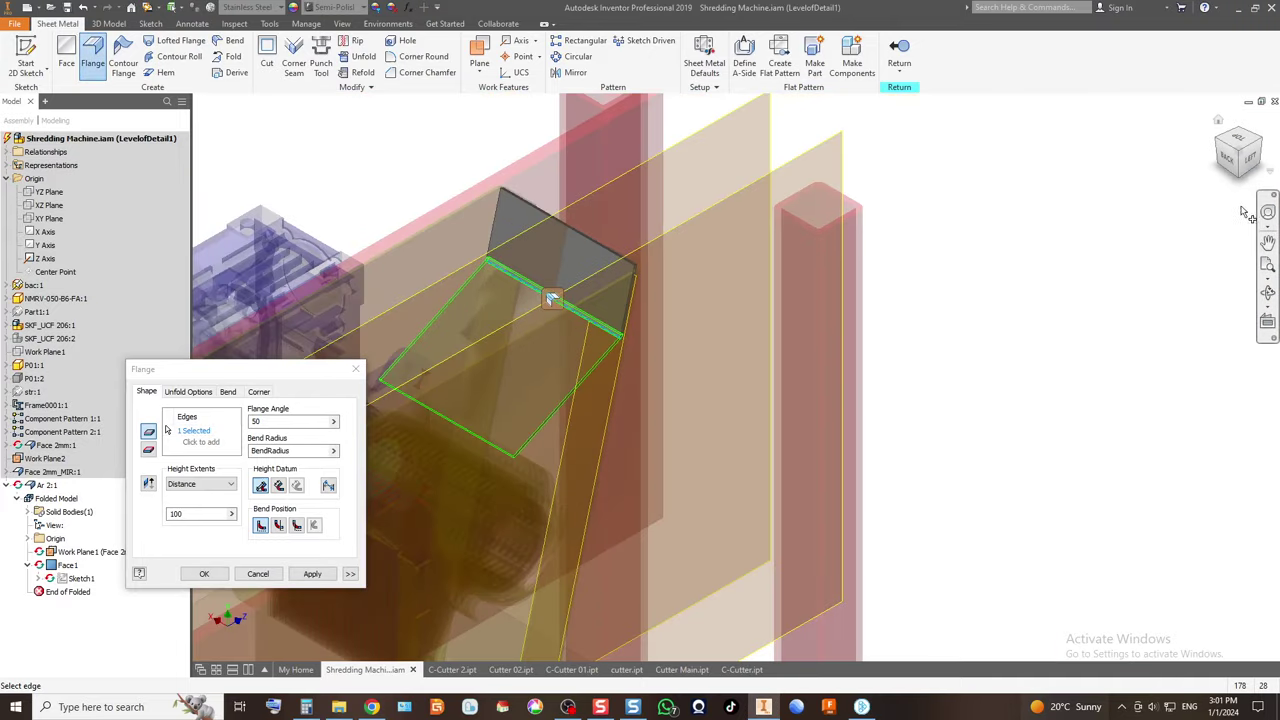
pyautogui.click(1248, 155)
pyautogui.scroll(5, 632, 340)
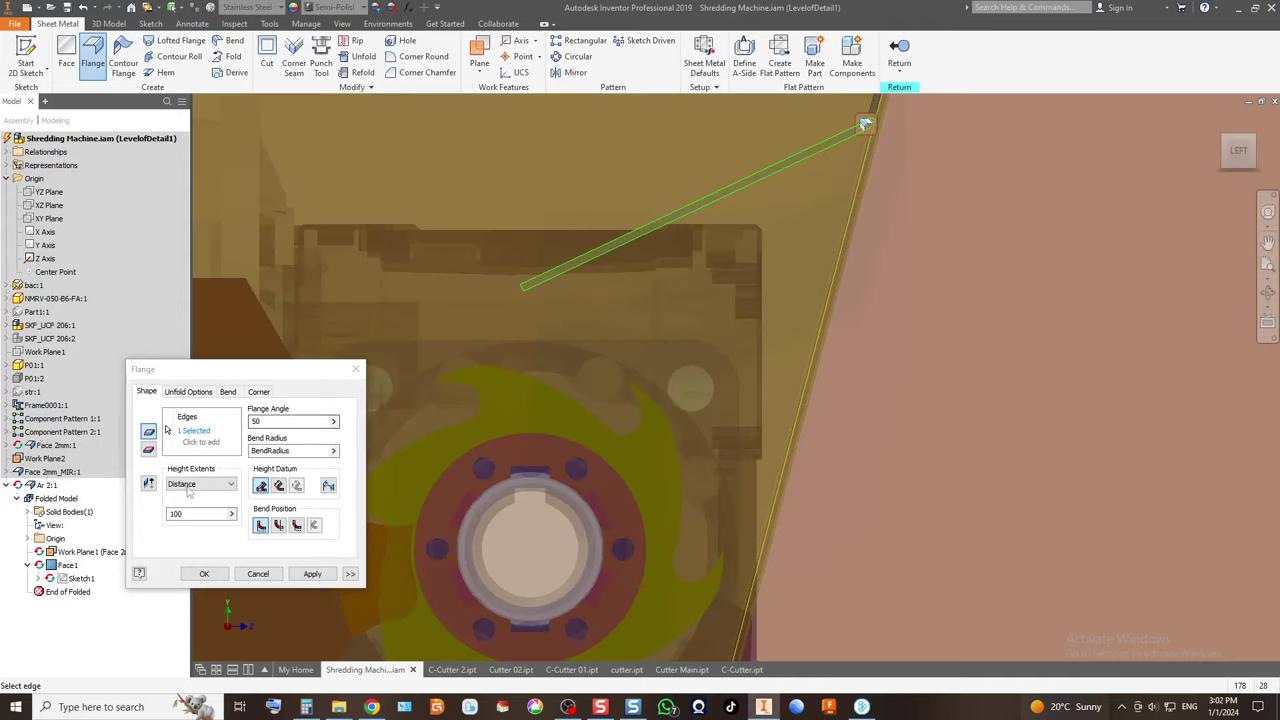
pyautogui.doubleClick(262, 421)
pyautogui.write('45')
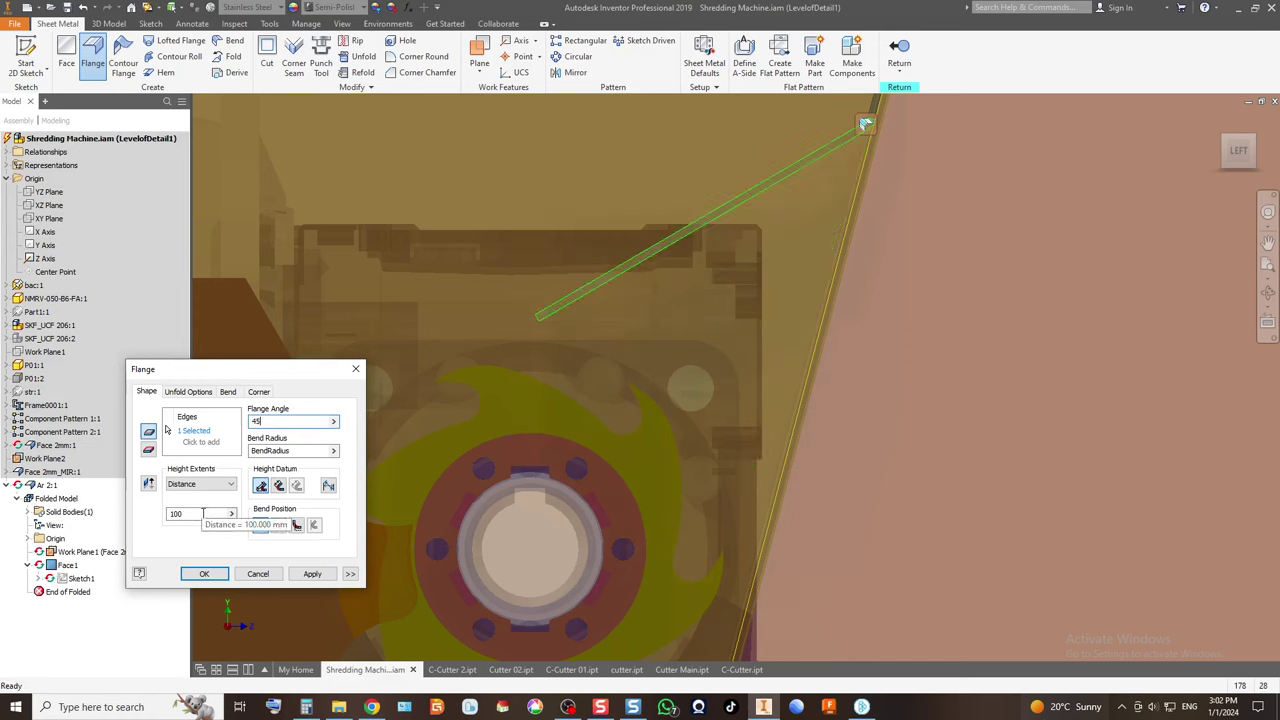
pyautogui.write('40')
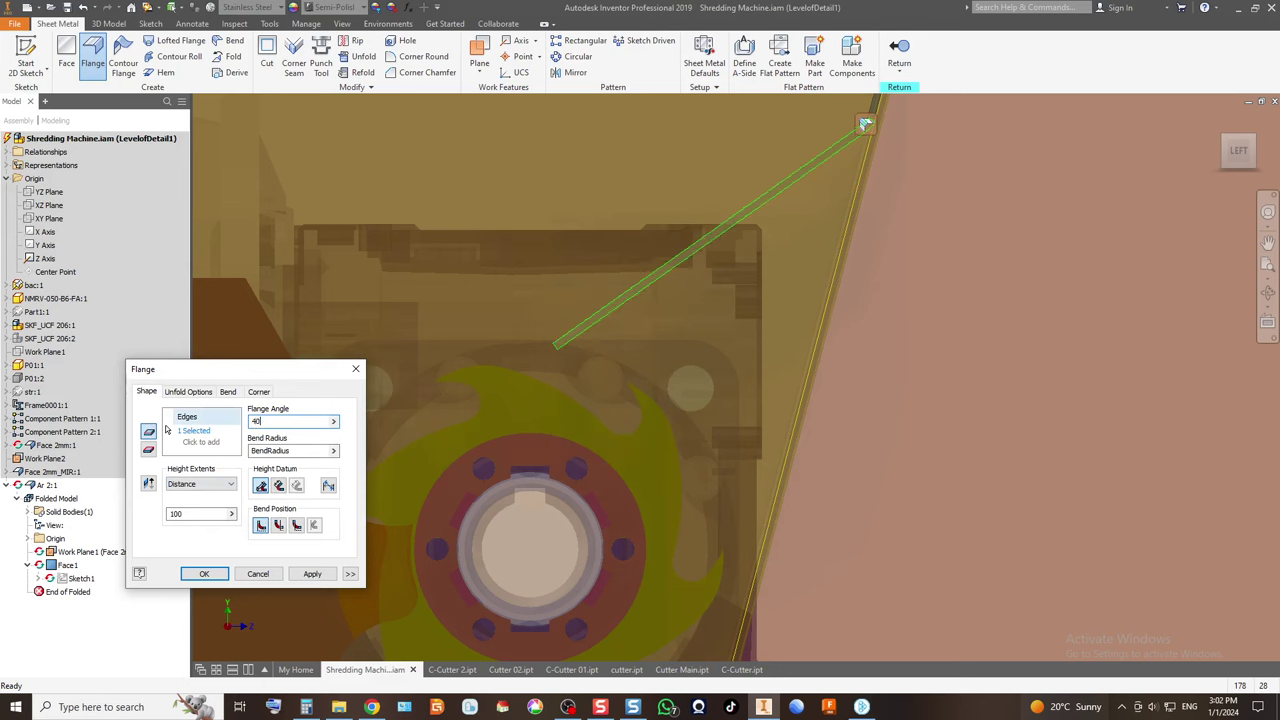
pyautogui.click(286, 423)
pyautogui.press('BackSpace')
pyautogui.write('5')
# Set the flange height to 110 mm and create the flange.
pyautogui.click(198, 513)
pyautogui.press('BackSpace')
pyautogui.press('BackSpace')
pyautogui.write('20')
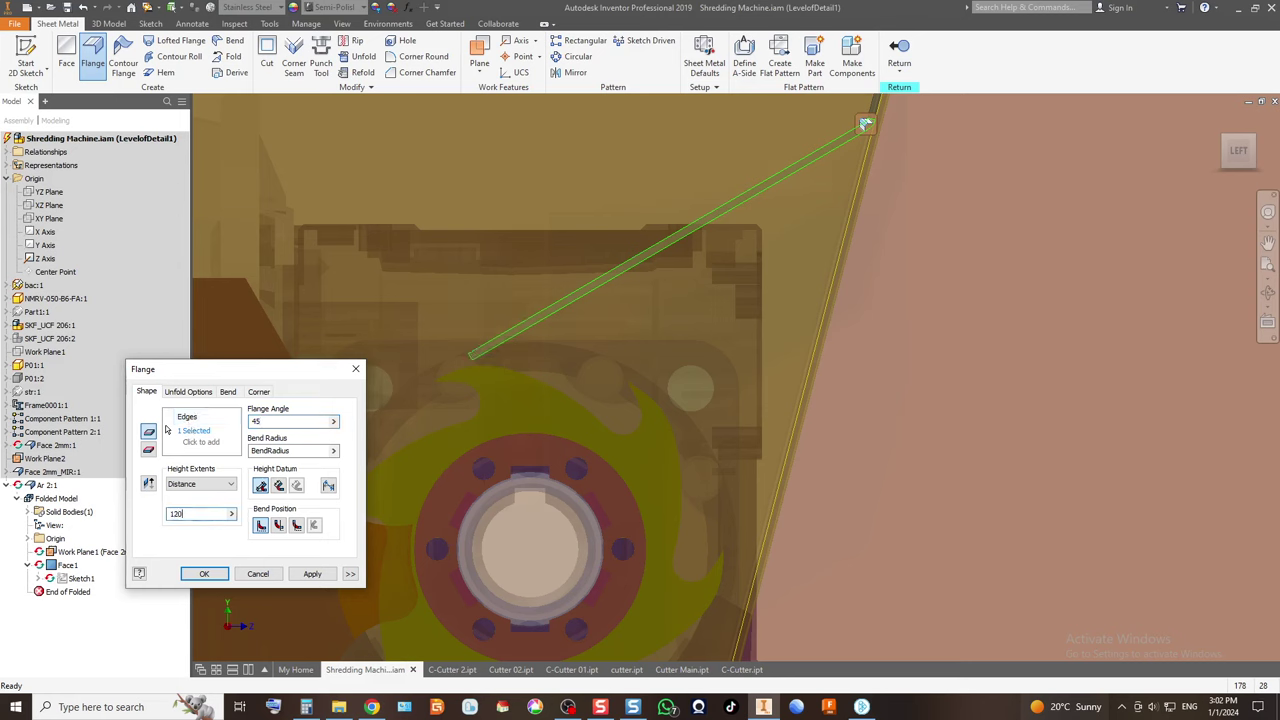
pyautogui.moveTo(188, 514); pyautogui.dragTo(177, 514)
pyautogui.write('10')
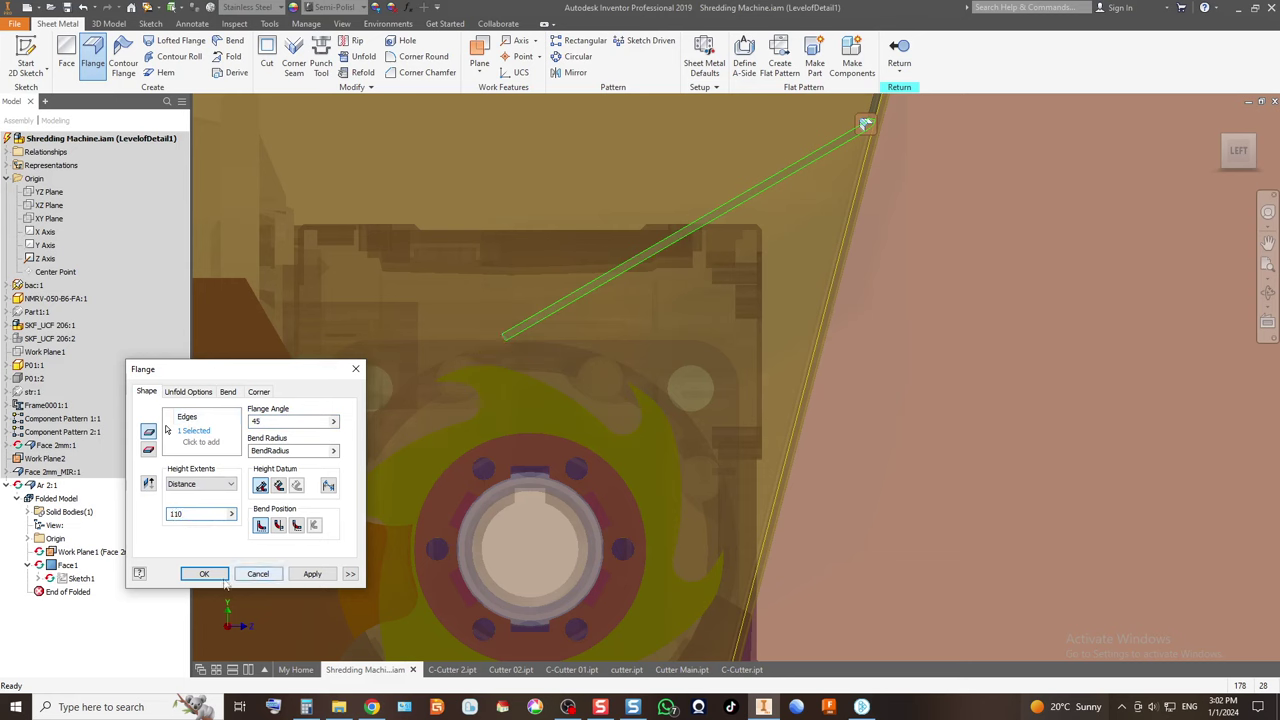
pyautogui.click(212, 574)
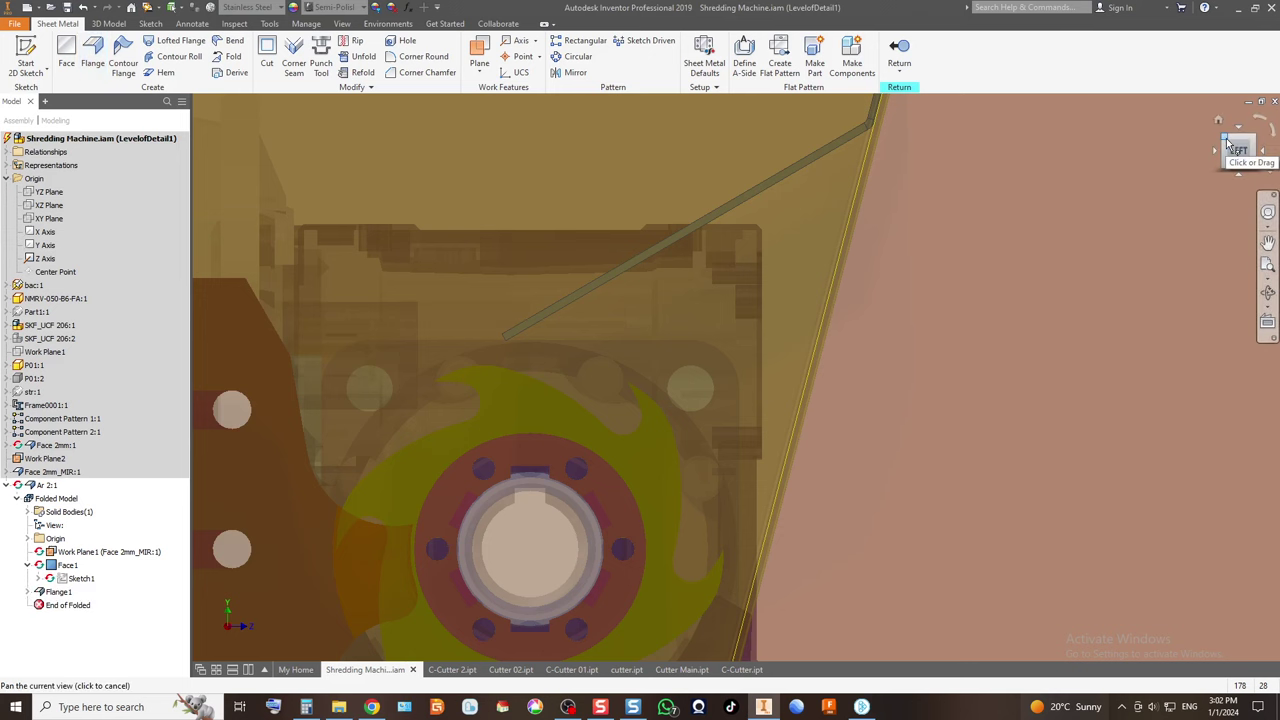
# Inspect the new flange and its clearance above the cutters in 3D and from the side, and return to the assembly.
pyautogui.click(1228, 143)
pyautogui.scroll(5, 781, 257)
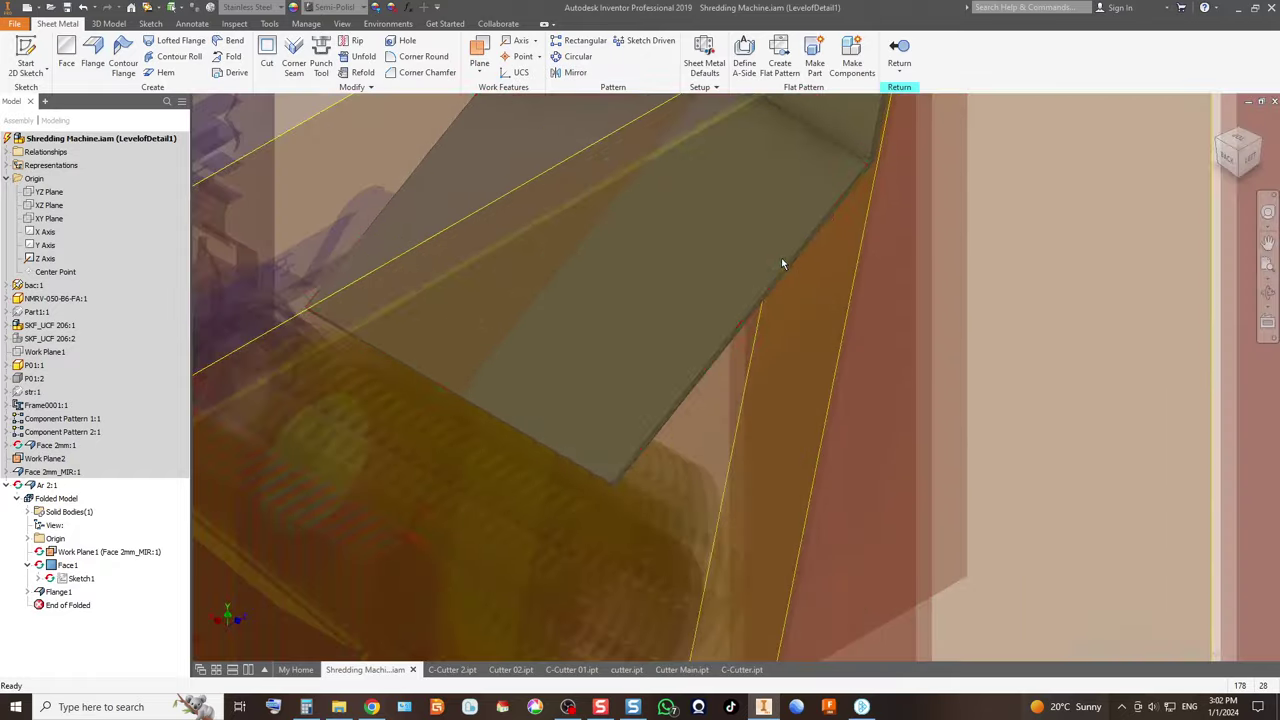
pyautogui.scroll(-5, 781, 257)
pyautogui.scroll(5, 775, 284)
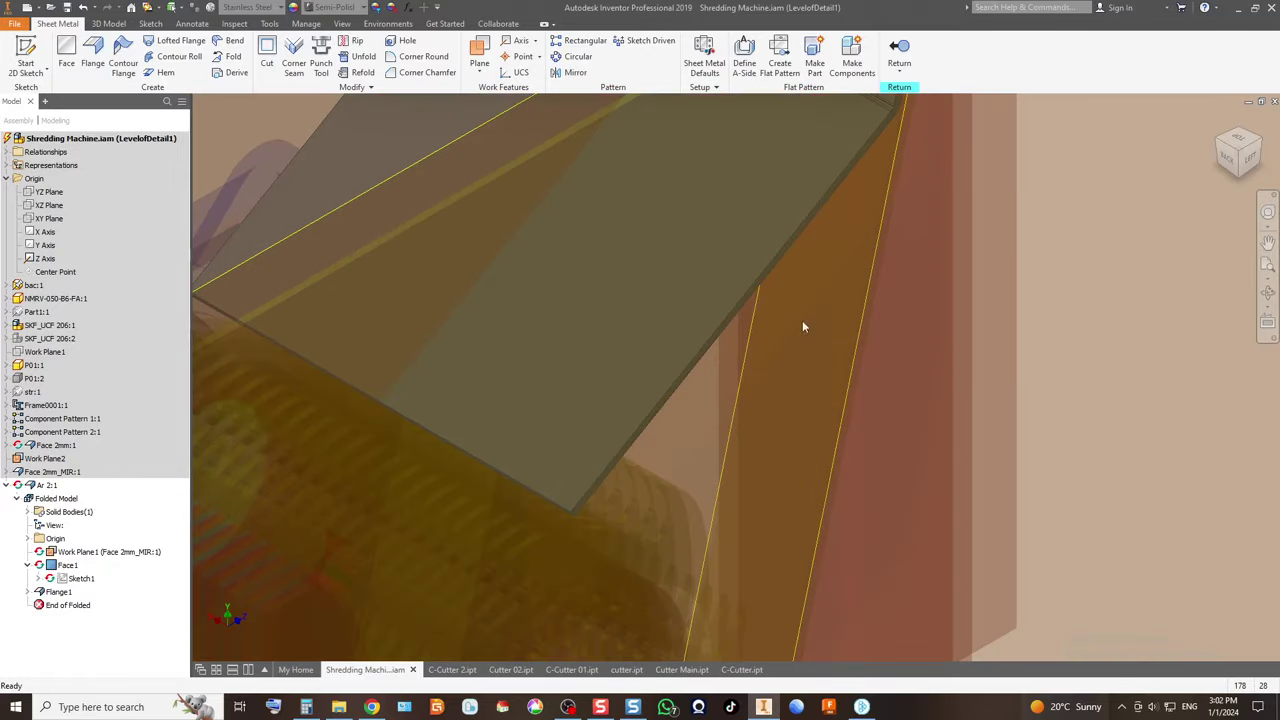
pyautogui.scroll(-5, 870, 300)
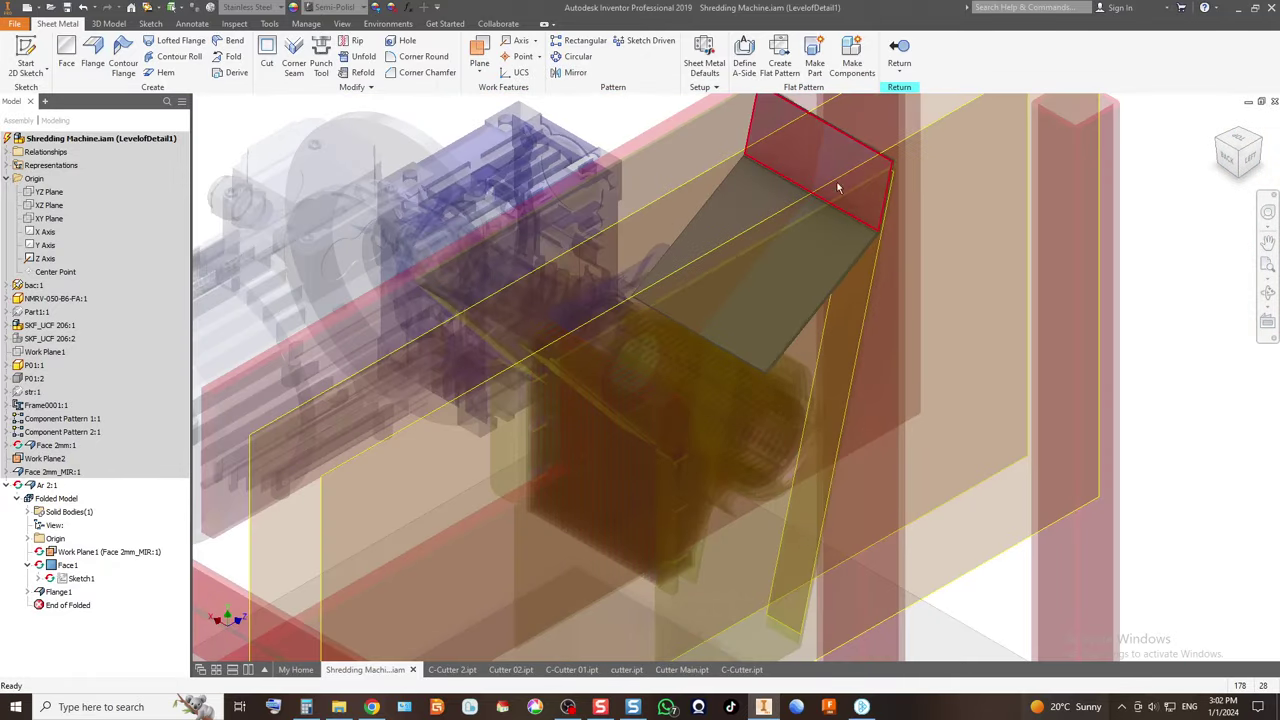
pyautogui.scroll(3, 838, 187)
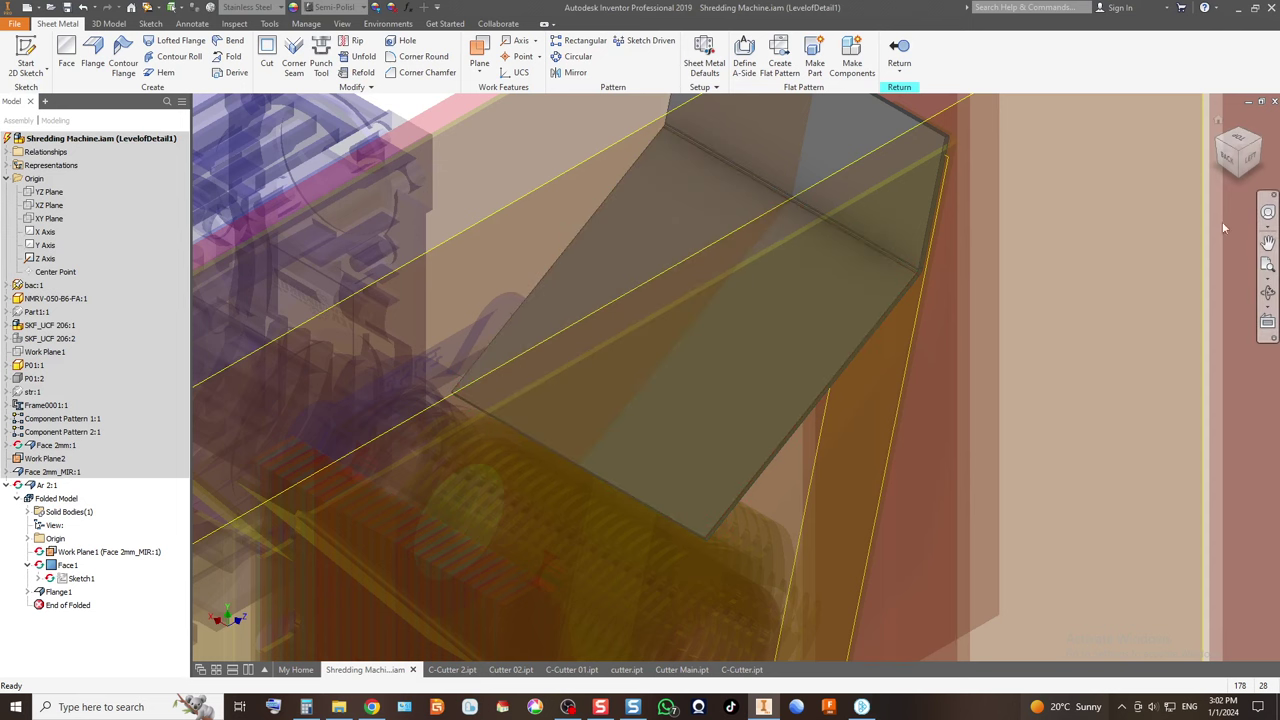
pyautogui.click(1250, 158)
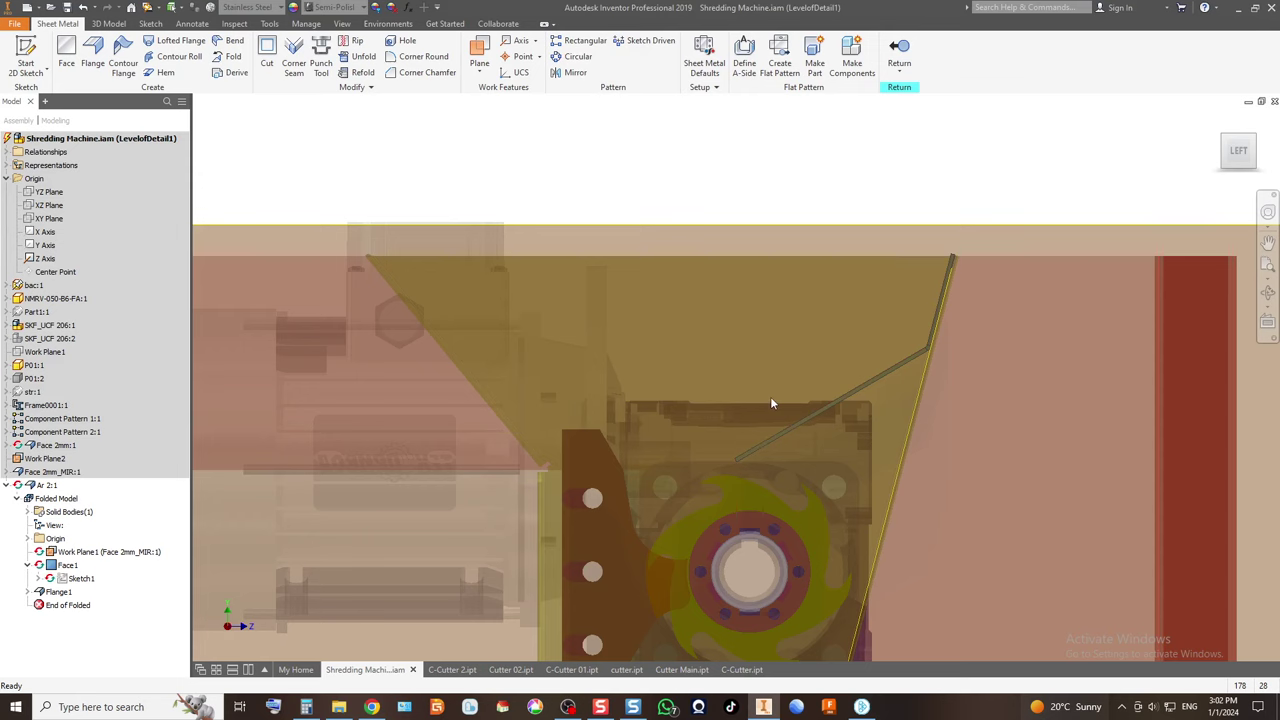
pyautogui.click(899, 52)
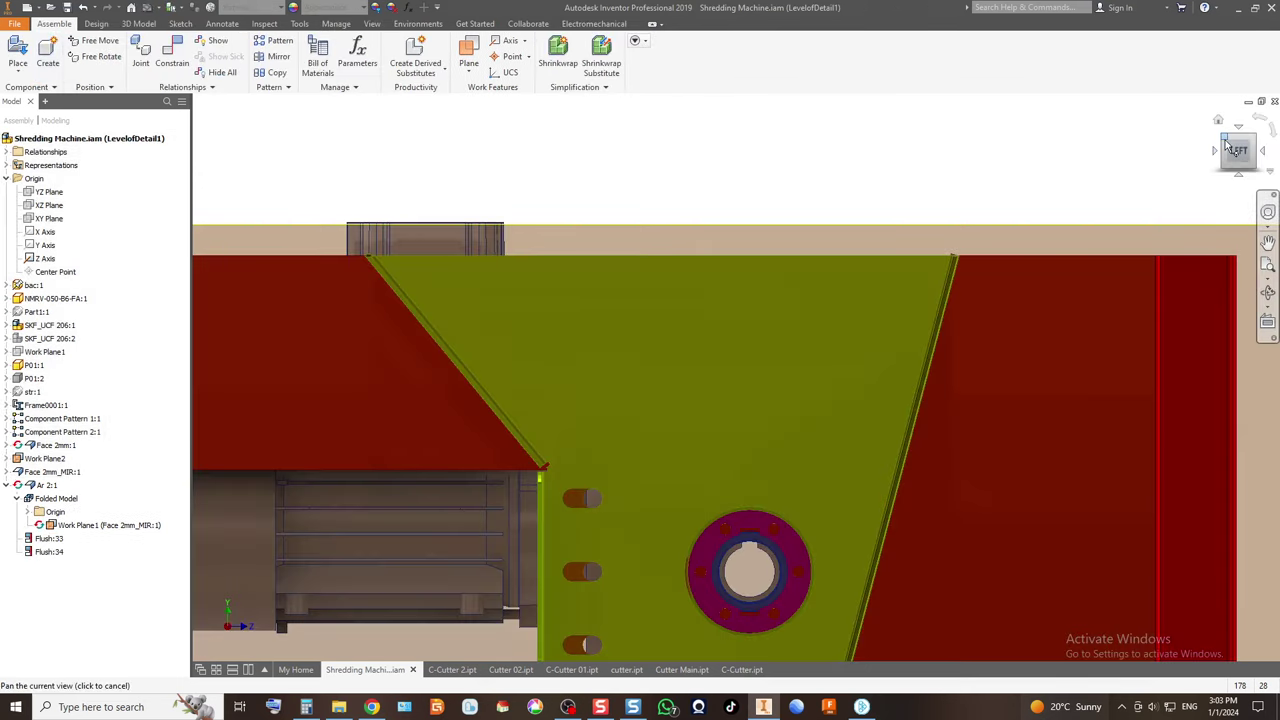
# Recolour the rear plate with its angled flange magenta, RGB 255, 0, 217, using the appearance adjustment.
pyautogui.click(1226, 140)
pyautogui.scroll(6, 762, 260)
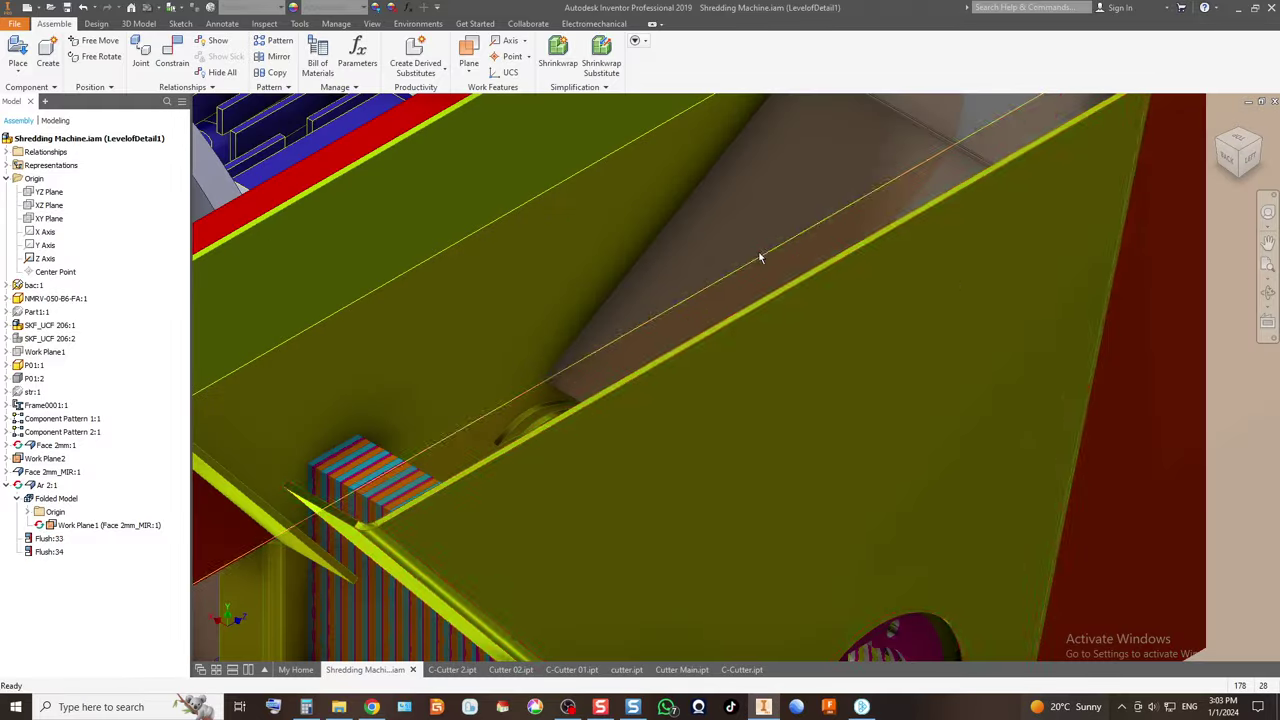
pyautogui.scroll(-3, 754, 340)
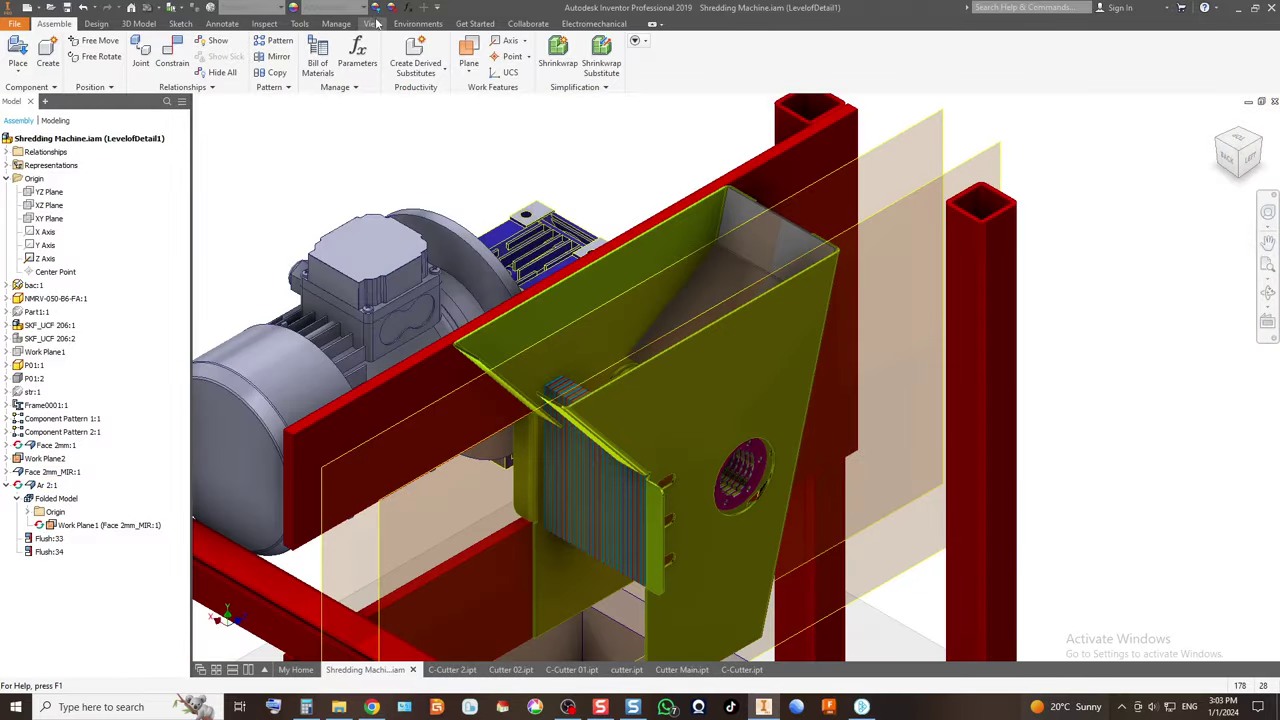
pyautogui.click(625, 268)
pyautogui.click(757, 245)
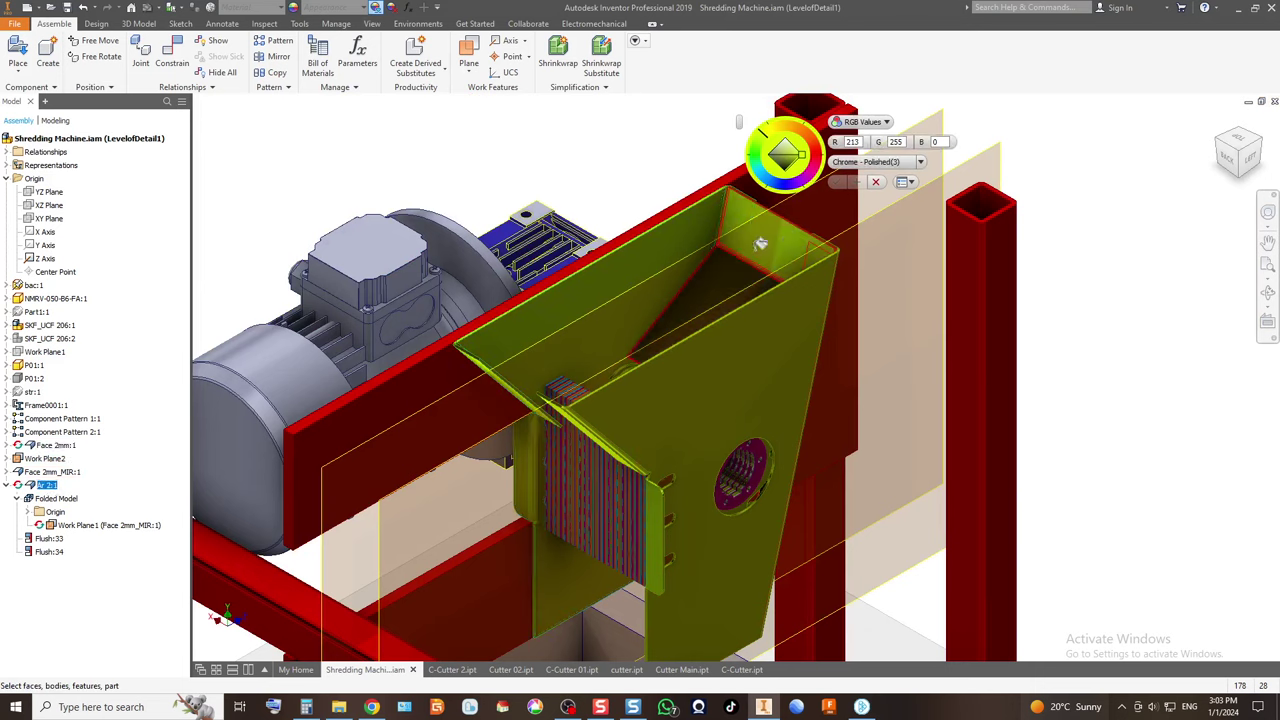
pyautogui.moveTo(762, 130); pyautogui.dragTo(817, 183)
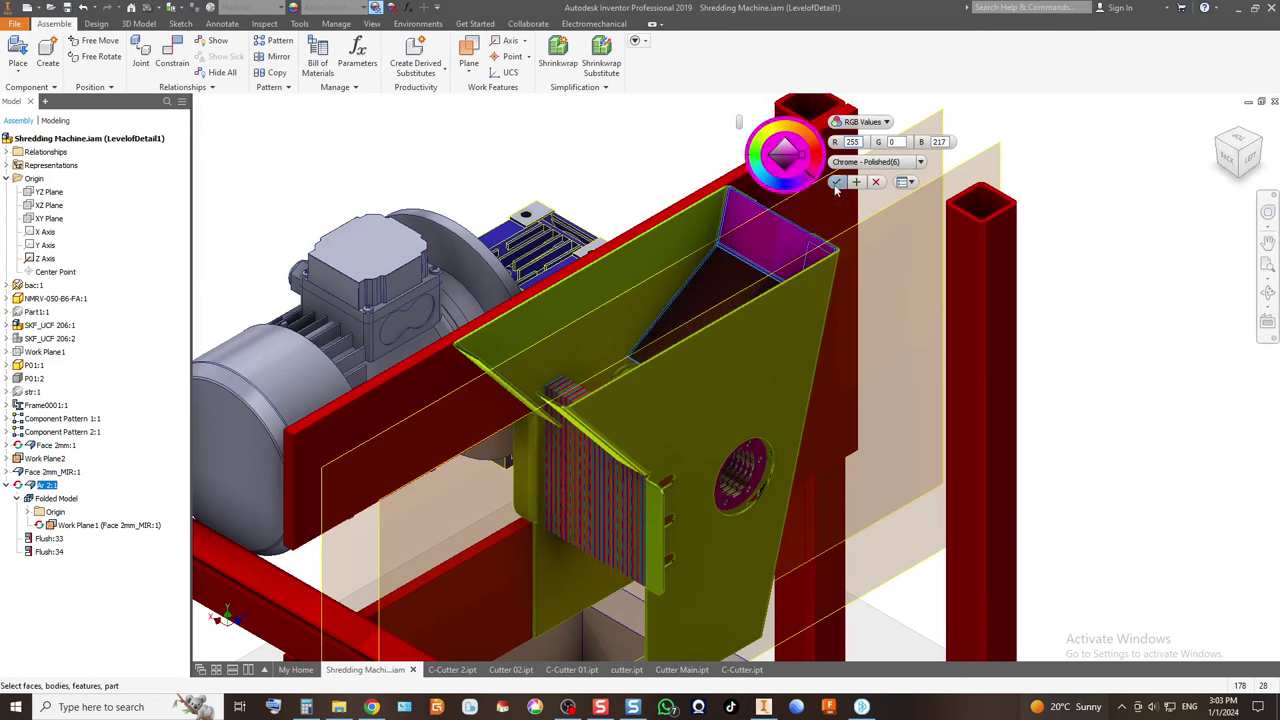
pyautogui.click(836, 182)
# Hide Work Plane1 inside the folded model of the rear plate Ar 2.
pyautogui.click(52, 471)
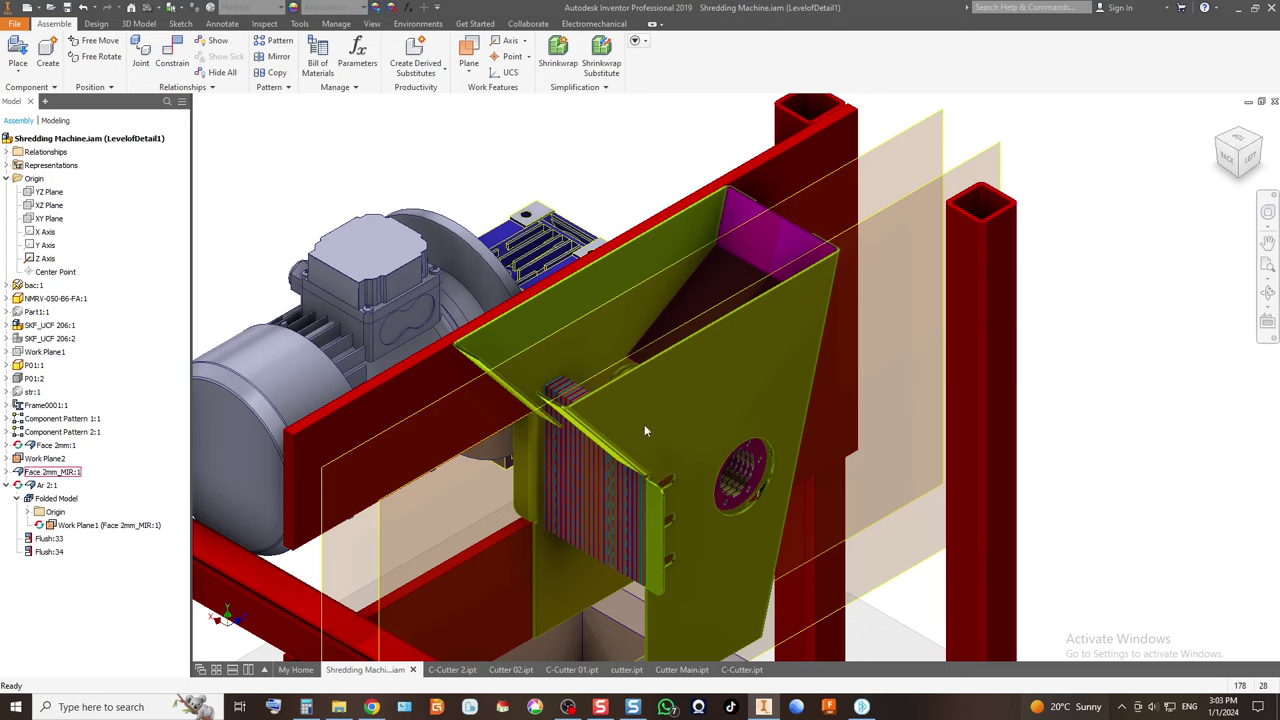
pyautogui.click(60, 525)
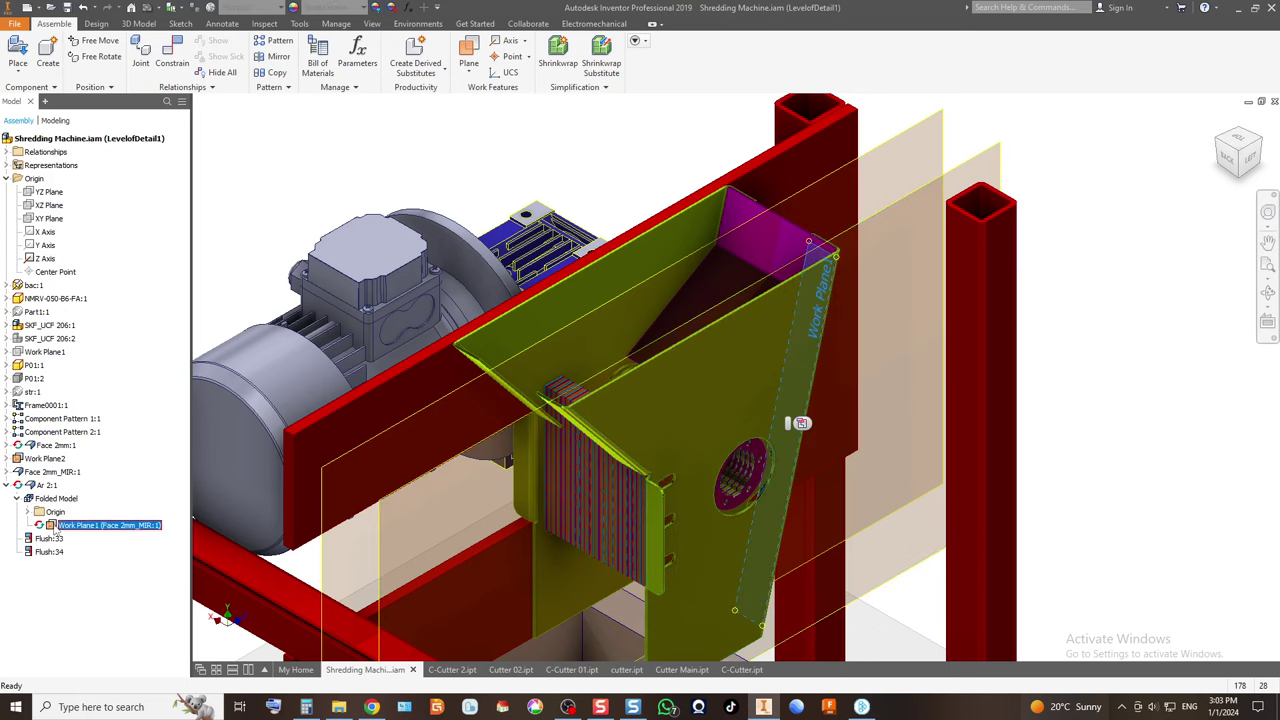
pyautogui.rightClick(55, 525)
pyautogui.click(90, 632)
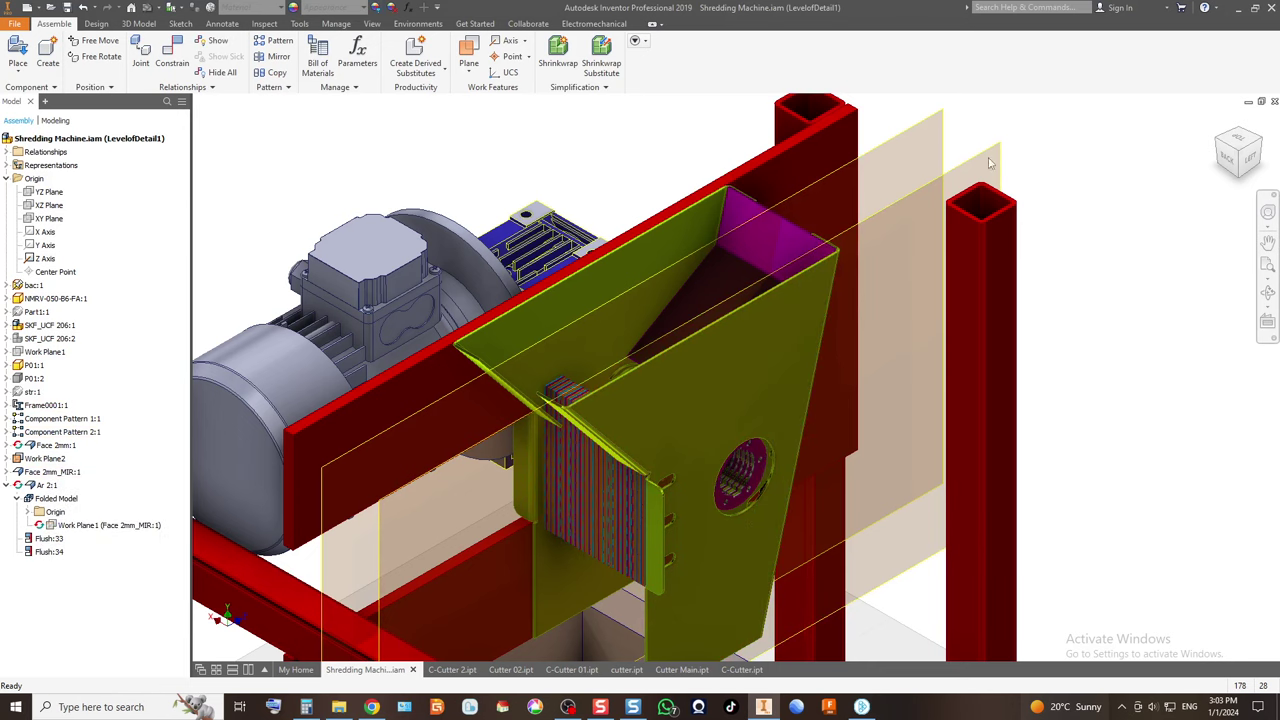
# Edit the mirrored side plate Face 2mm_MIR, hide the work plane derived from Face 2mm.ipt, and return to the assembly.
pyautogui.click(643, 391)
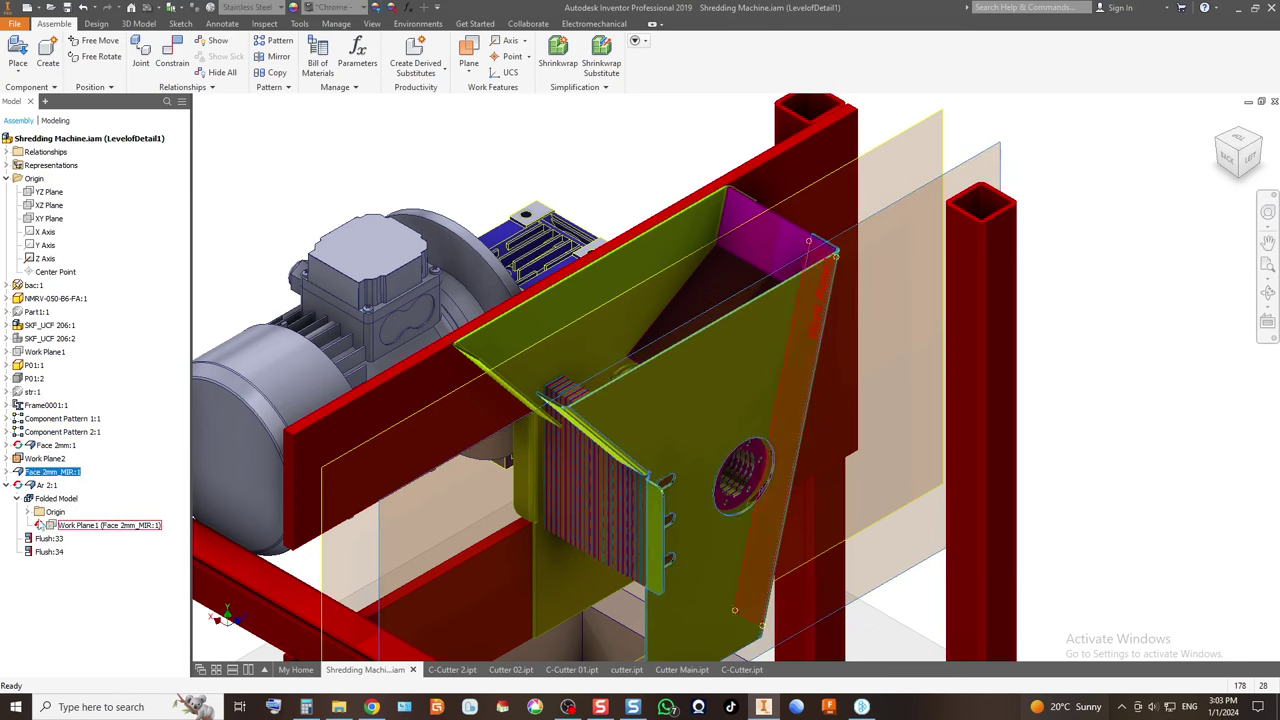
pyautogui.click(6, 471)
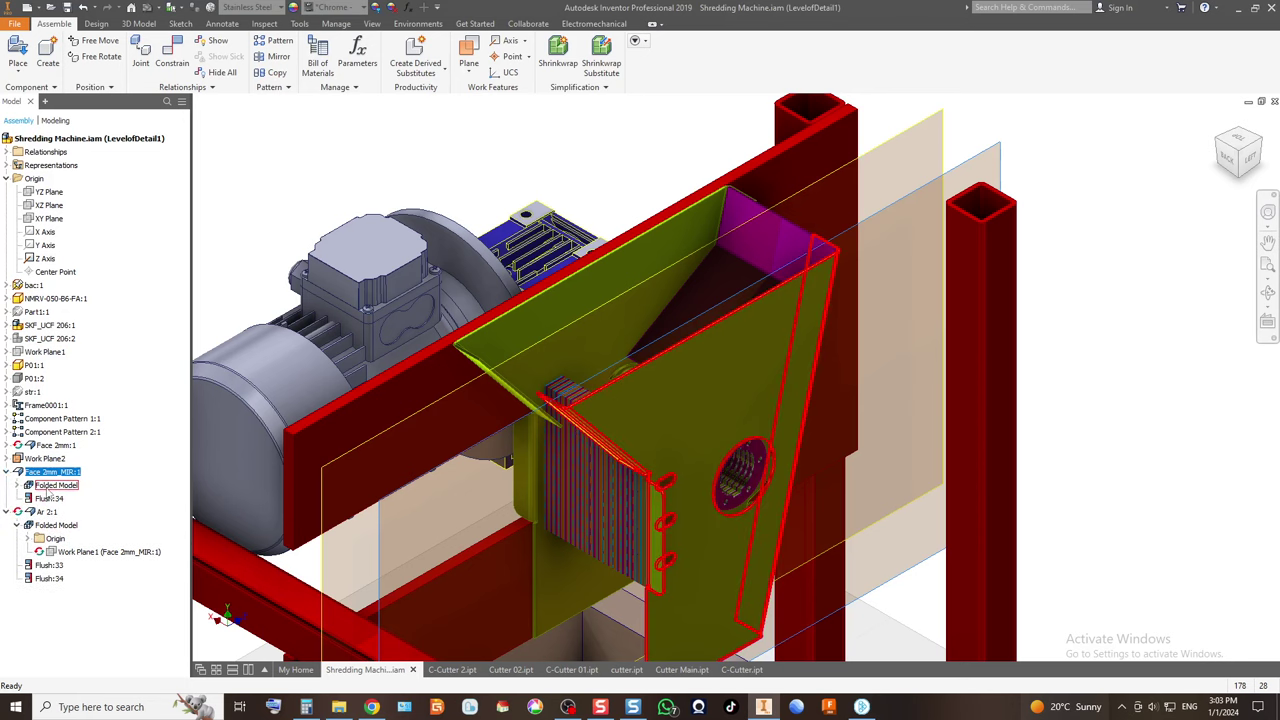
pyautogui.click(17, 485)
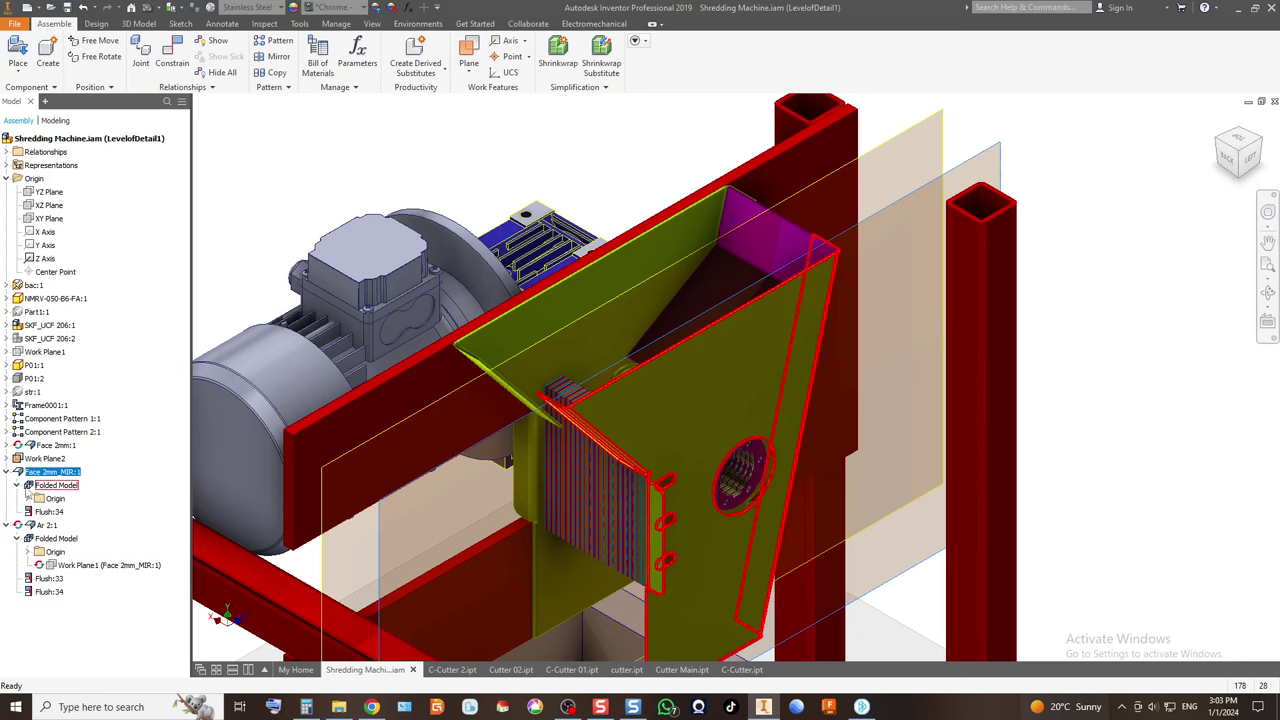
pyautogui.doubleClick(36, 474)
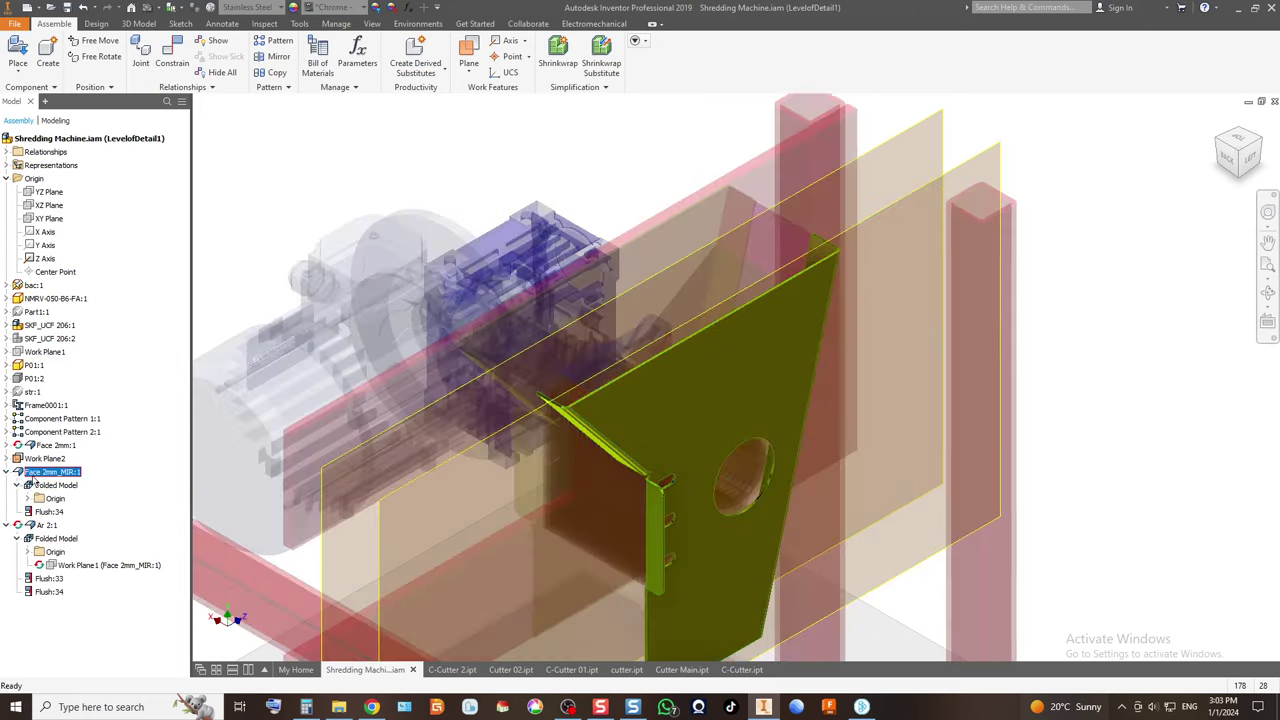
pyautogui.click(27, 525)
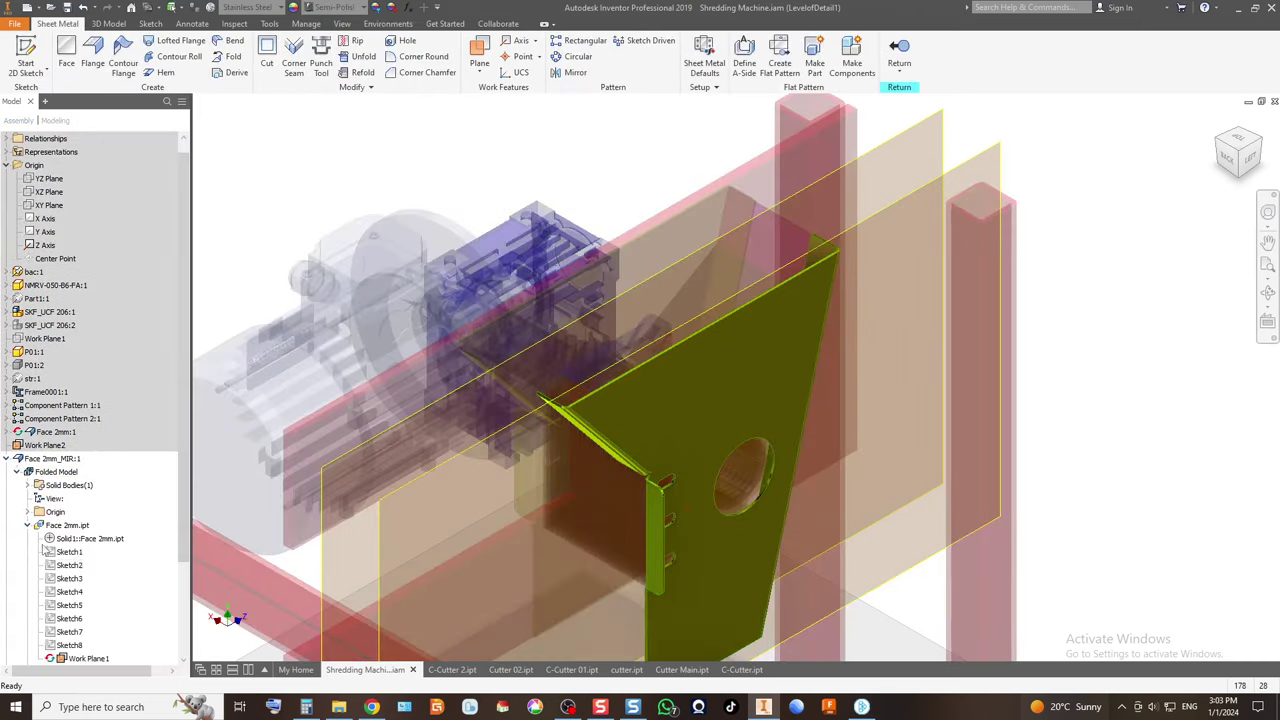
pyautogui.scroll(-2, 60, 560)
pyautogui.click(78, 580)
pyautogui.rightClick(84, 586)
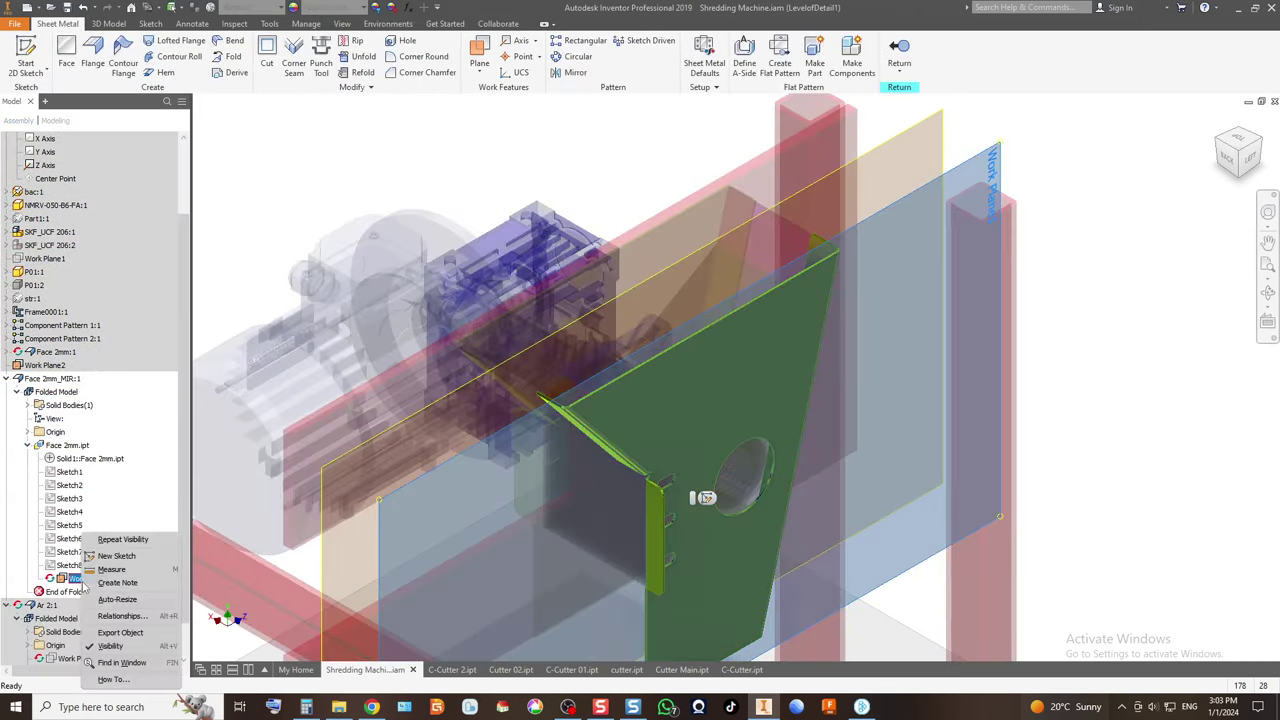
pyautogui.click(110, 645)
pyautogui.click(908, 58)
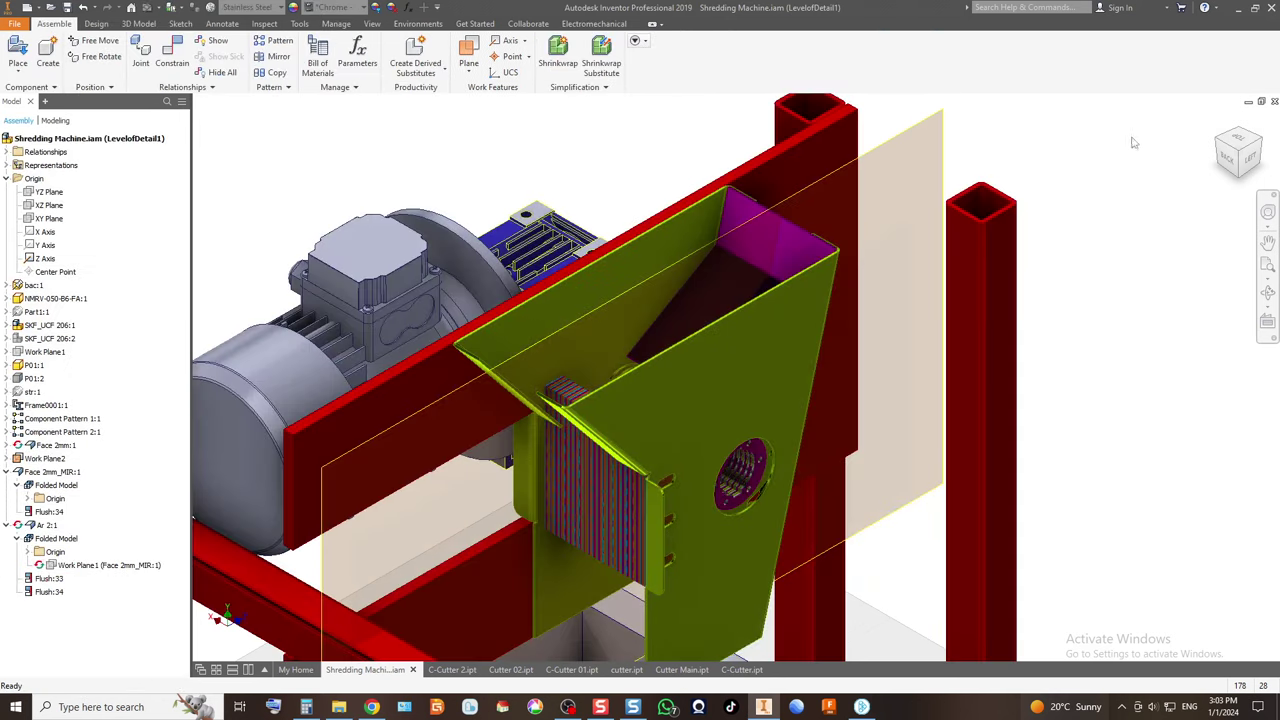
# Examine the magenta plate's fit between the two side plates from the back, in 3D and from above.
pyautogui.click(1230, 163)
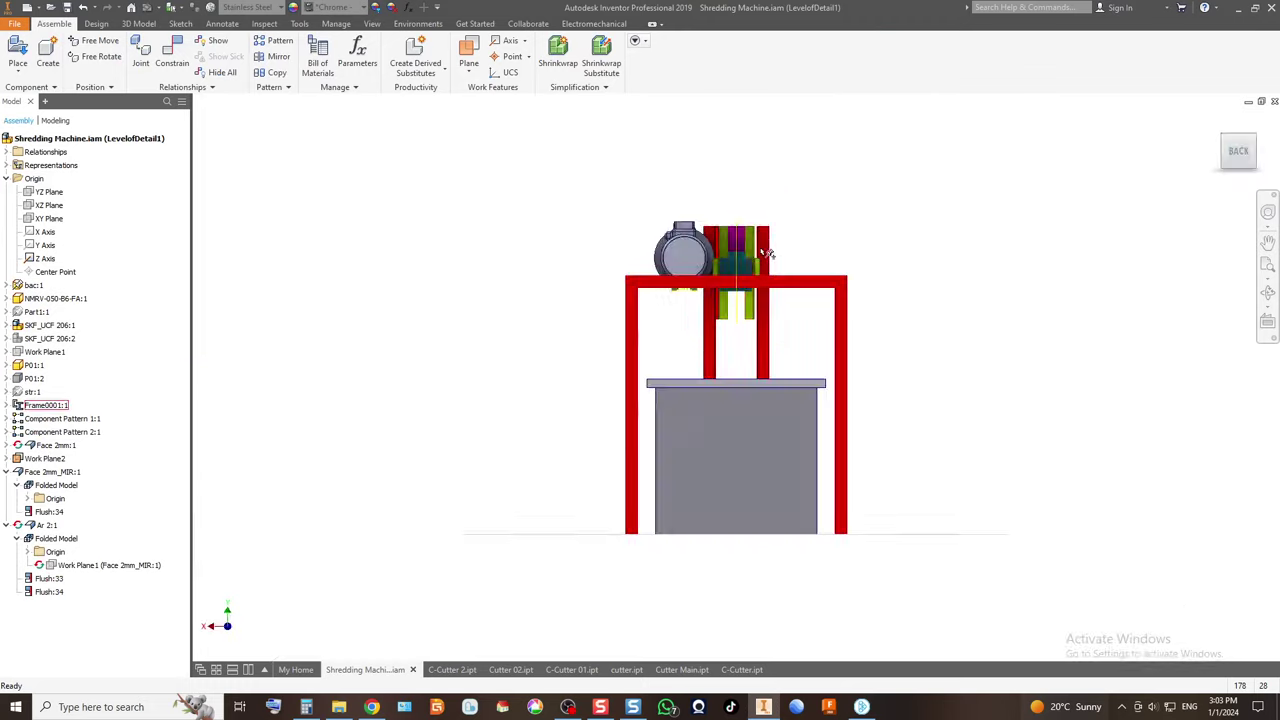
pyautogui.scroll(-5, 766, 254)
pyautogui.click(1256, 142)
pyautogui.scroll(-5, 763, 251)
pyautogui.scroll(1, 677, 286)
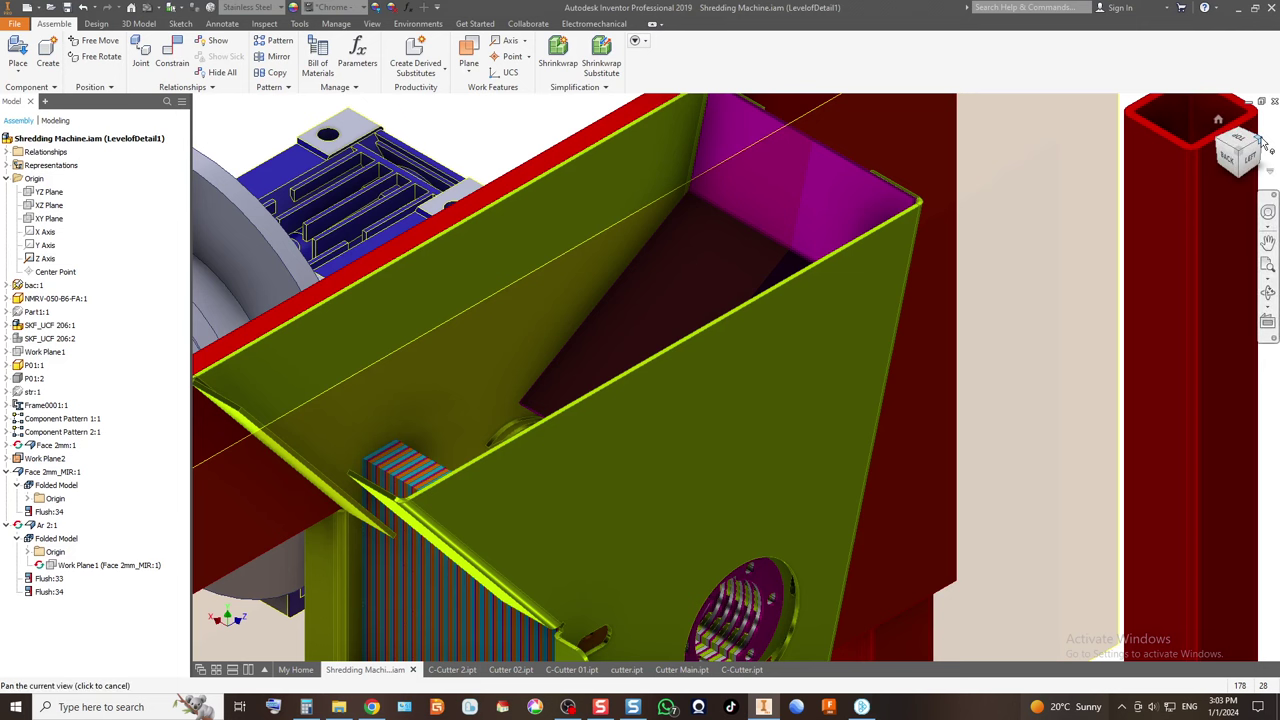
pyautogui.click(1218, 119)
pyautogui.scroll(-5, 773, 253)
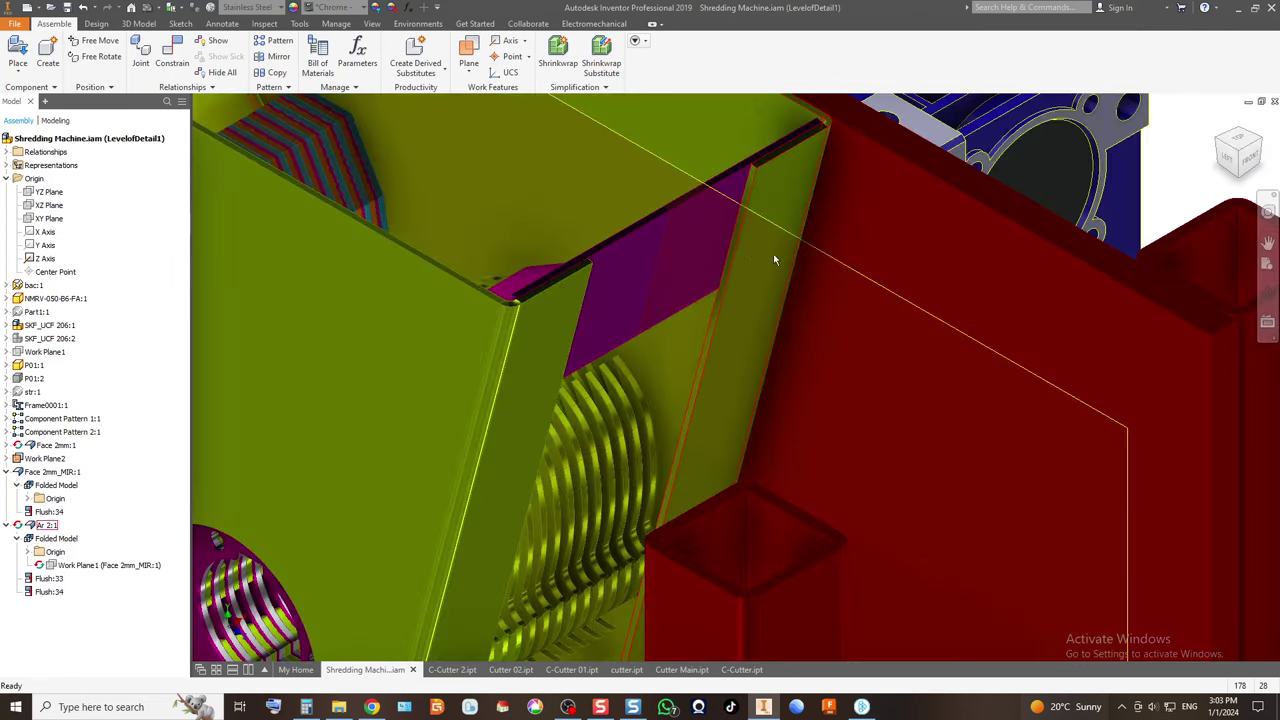
pyautogui.scroll(2, 773, 253)
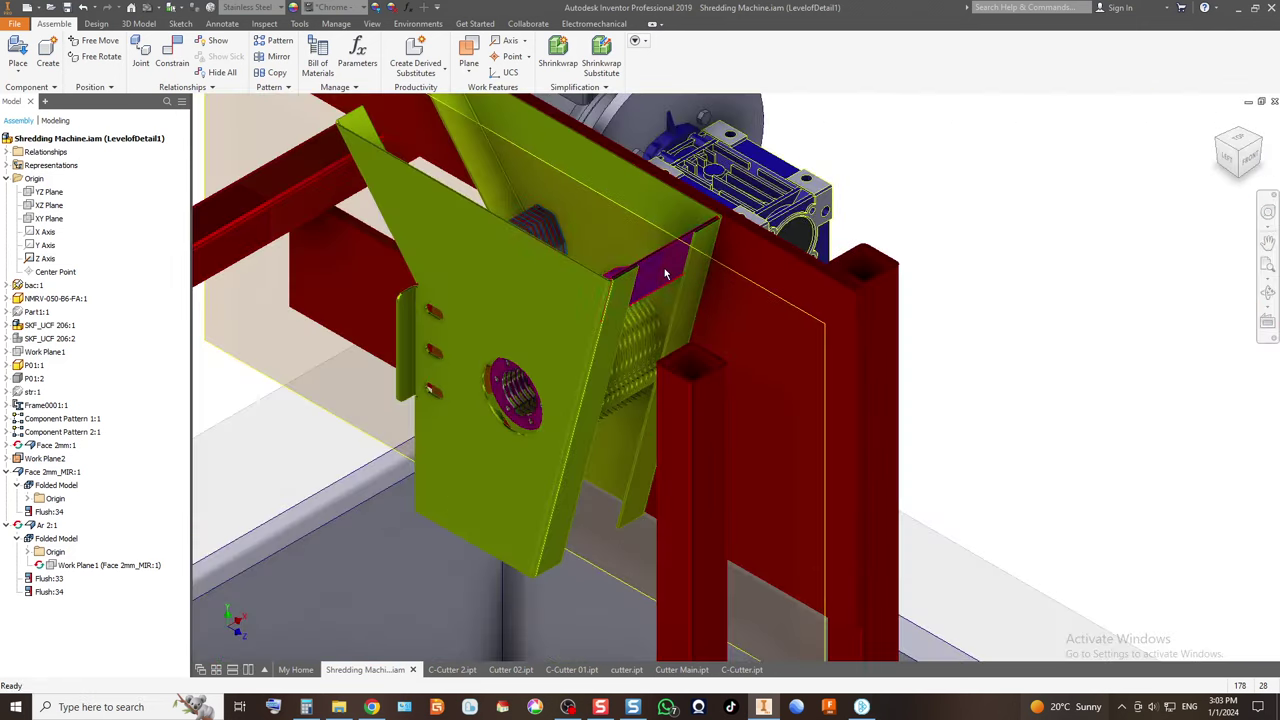
pyautogui.click(1245, 140)
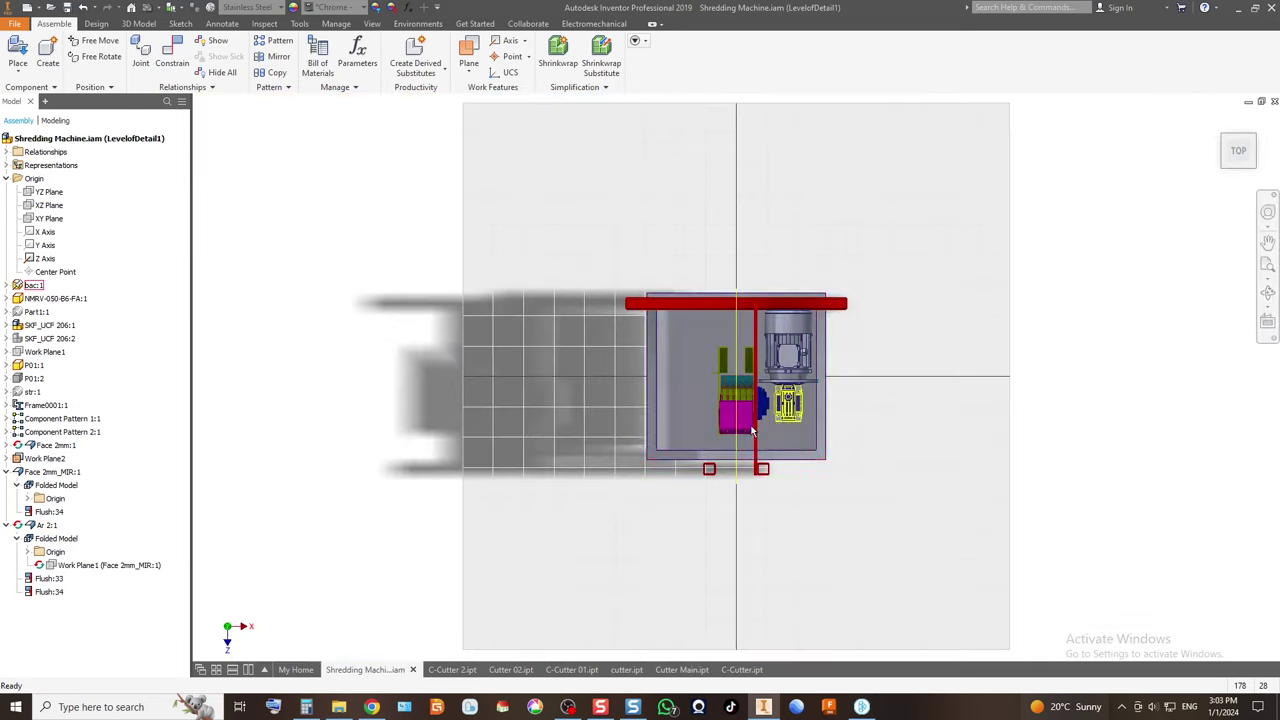
pyautogui.scroll(-6, 750, 443)
pyautogui.scroll(2, 655, 447)
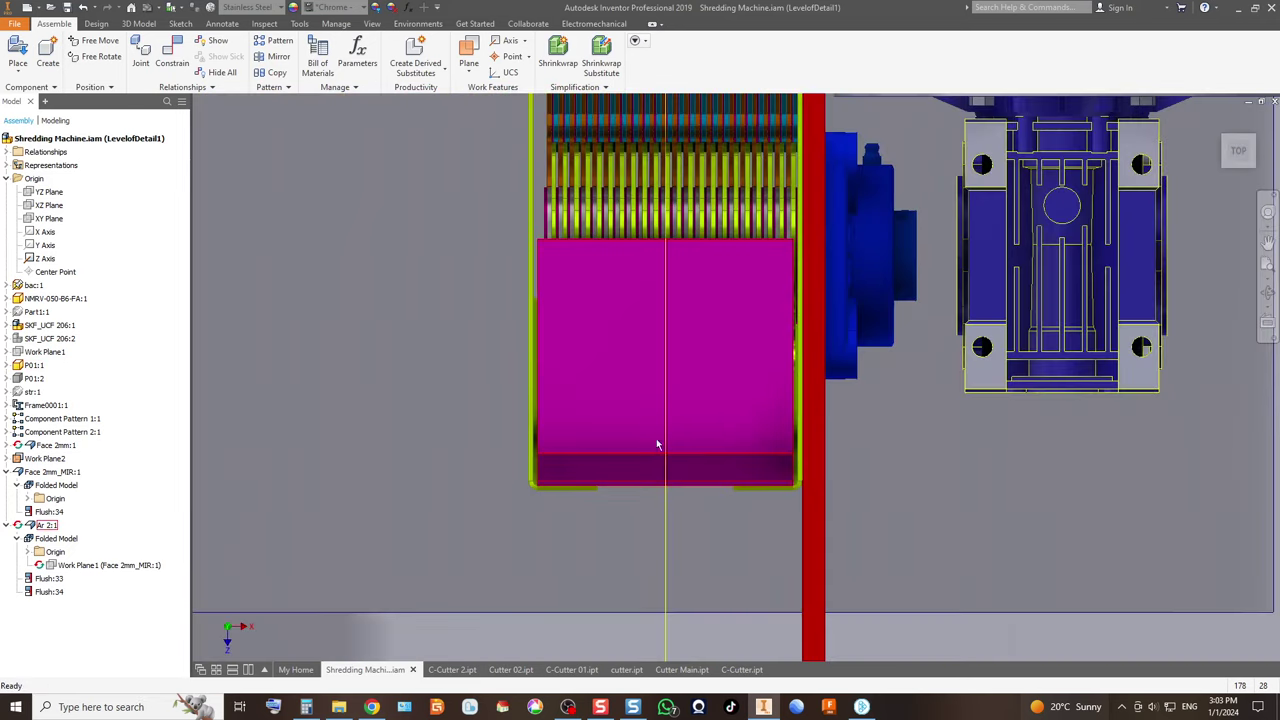
pyautogui.scroll(4, 659, 253)
pyautogui.scroll(-5, 656, 228)
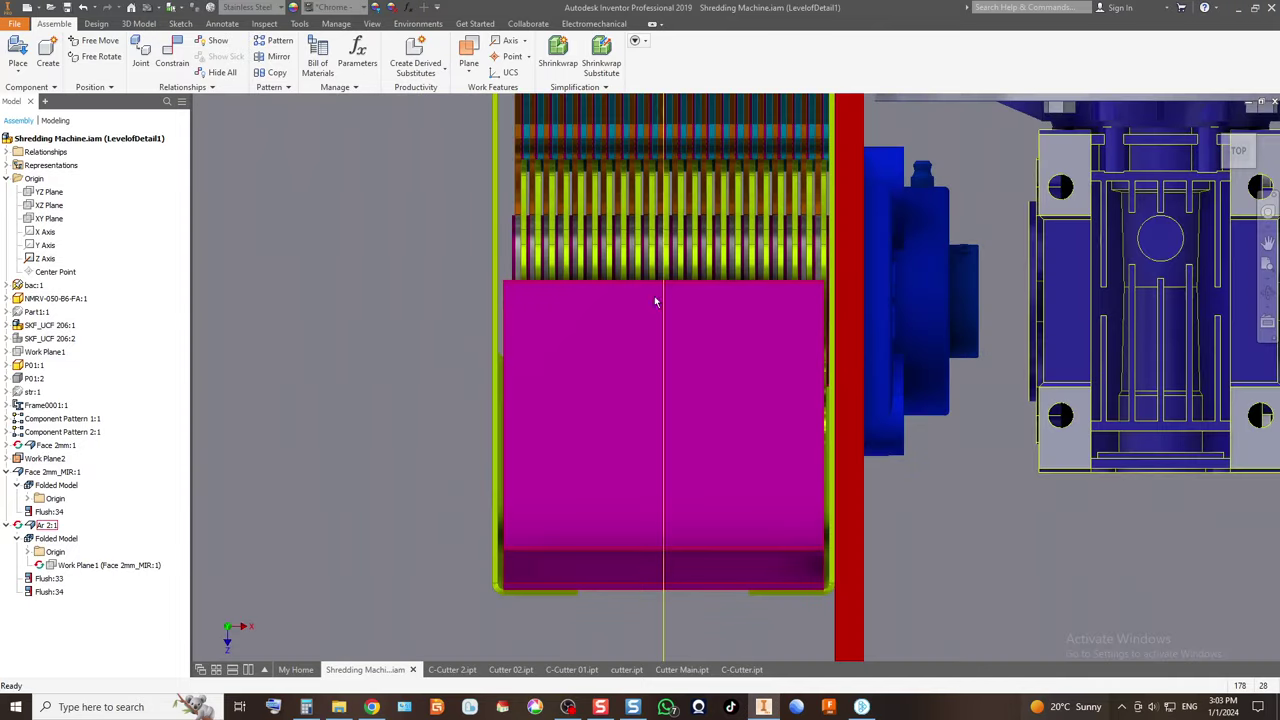
# Examine the open side of the housing around the fixed blades and bent side-plate edges in 3D and from the left.
pyautogui.click(1240, 178)
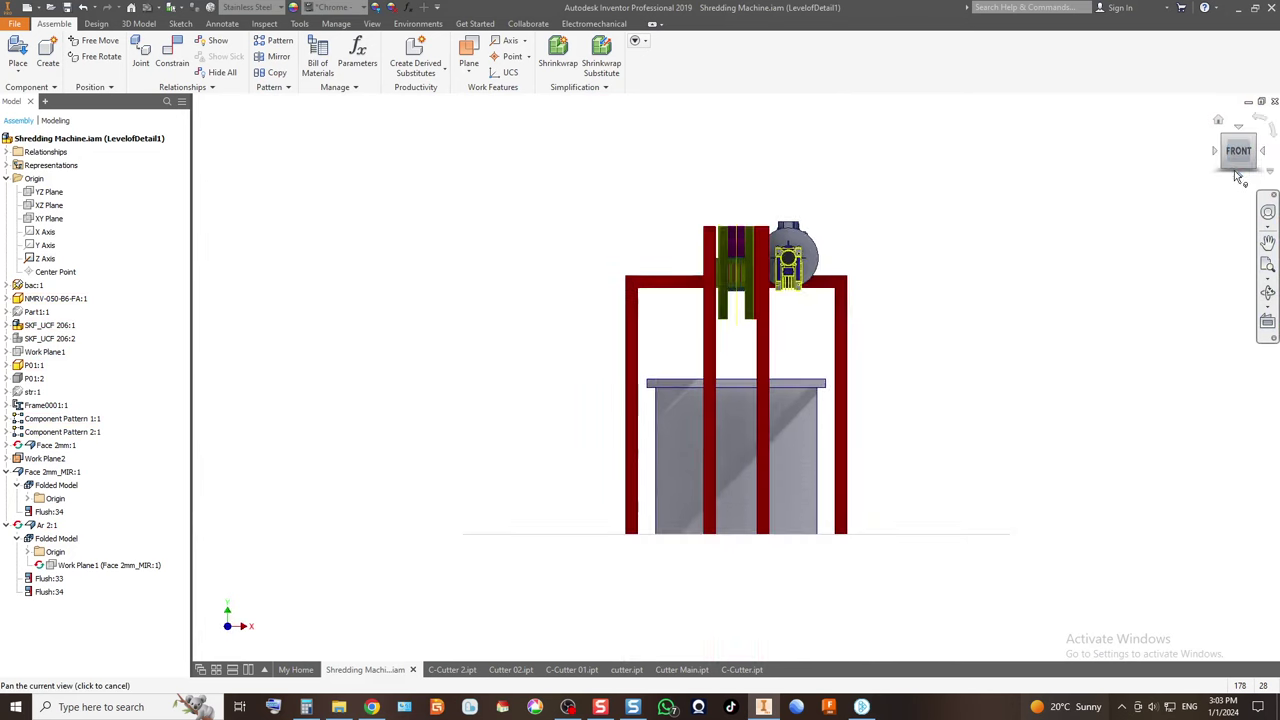
pyautogui.click(1224, 142)
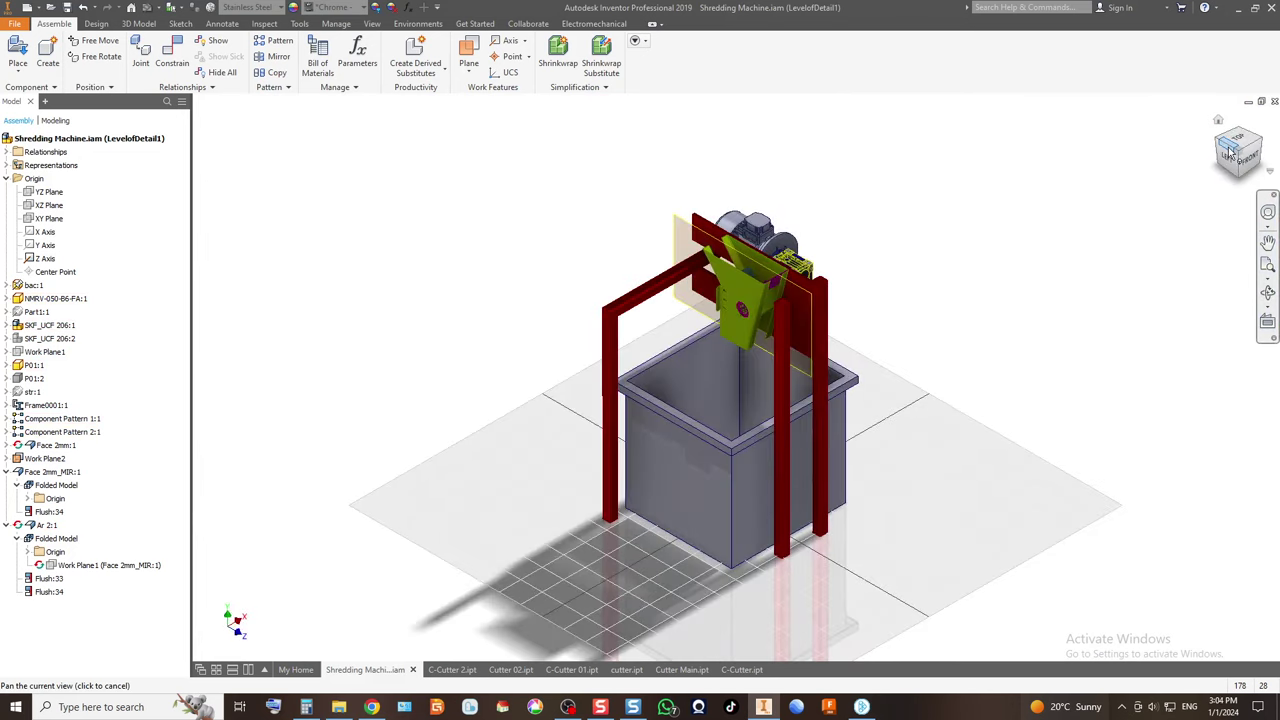
pyautogui.click(1218, 145)
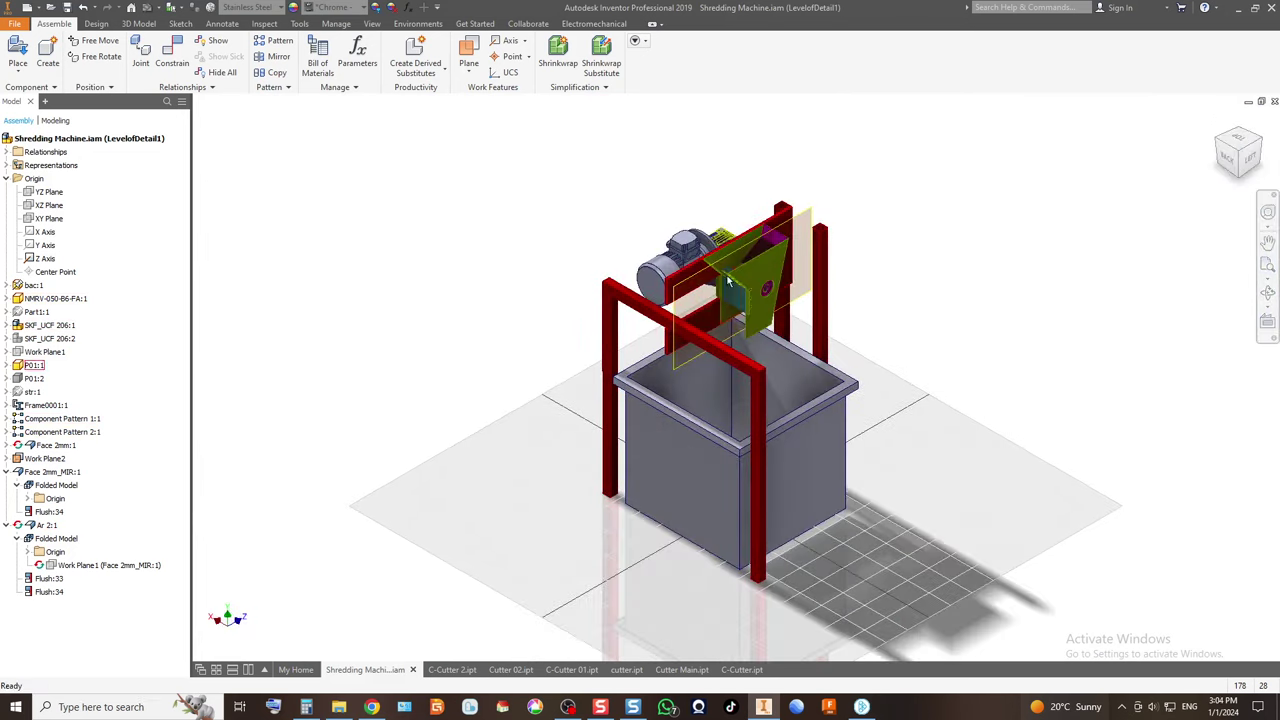
pyautogui.scroll(5, 745, 273)
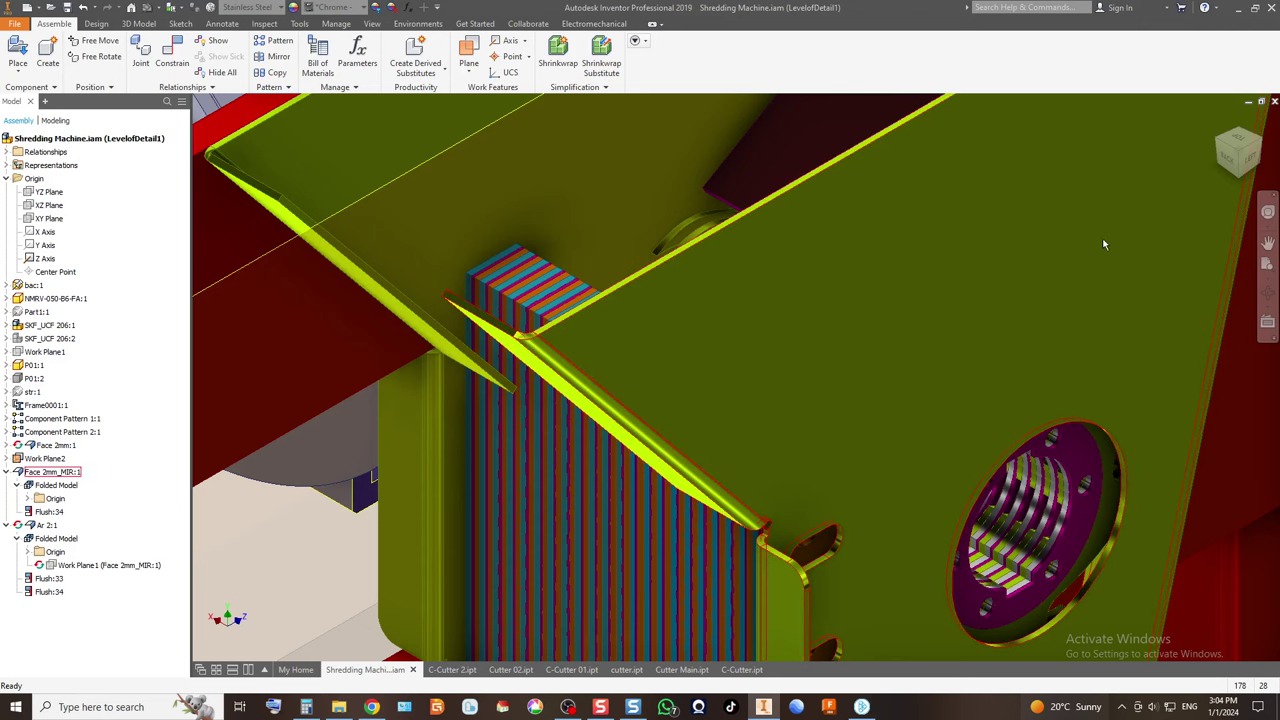
pyautogui.click(1248, 168)
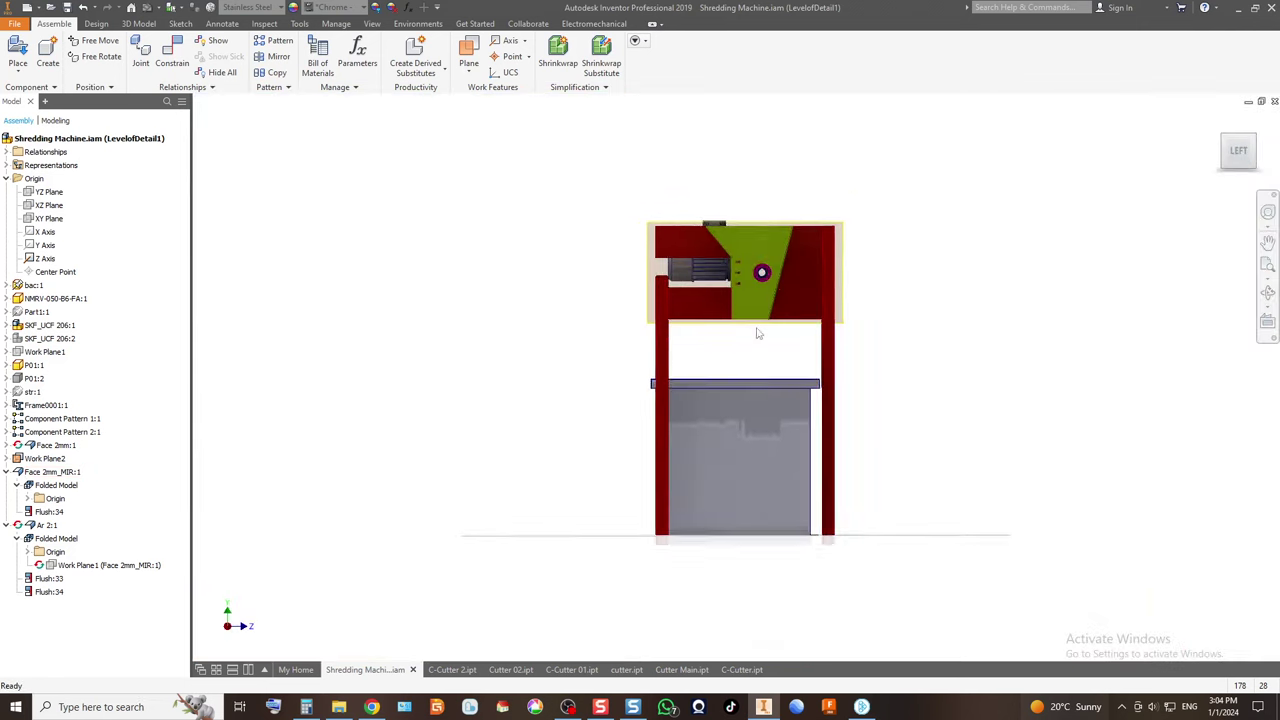
pyautogui.scroll(5, 763, 271)
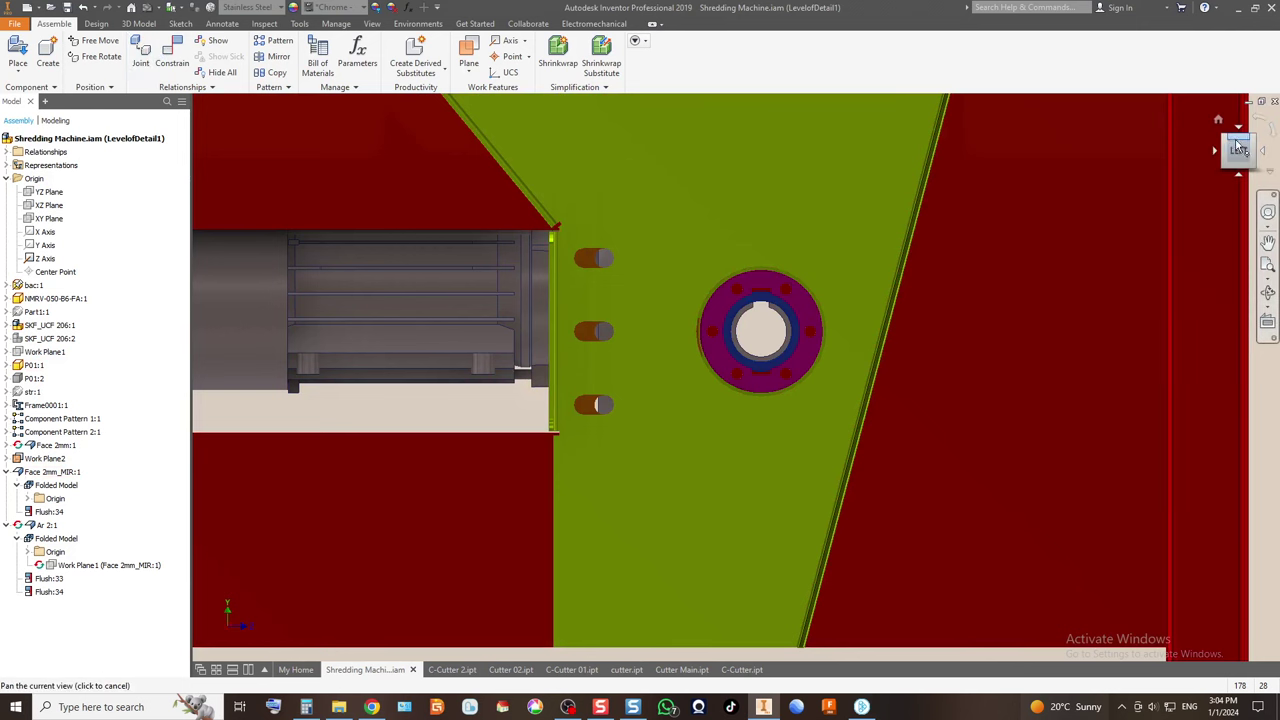
pyautogui.click(1233, 145)
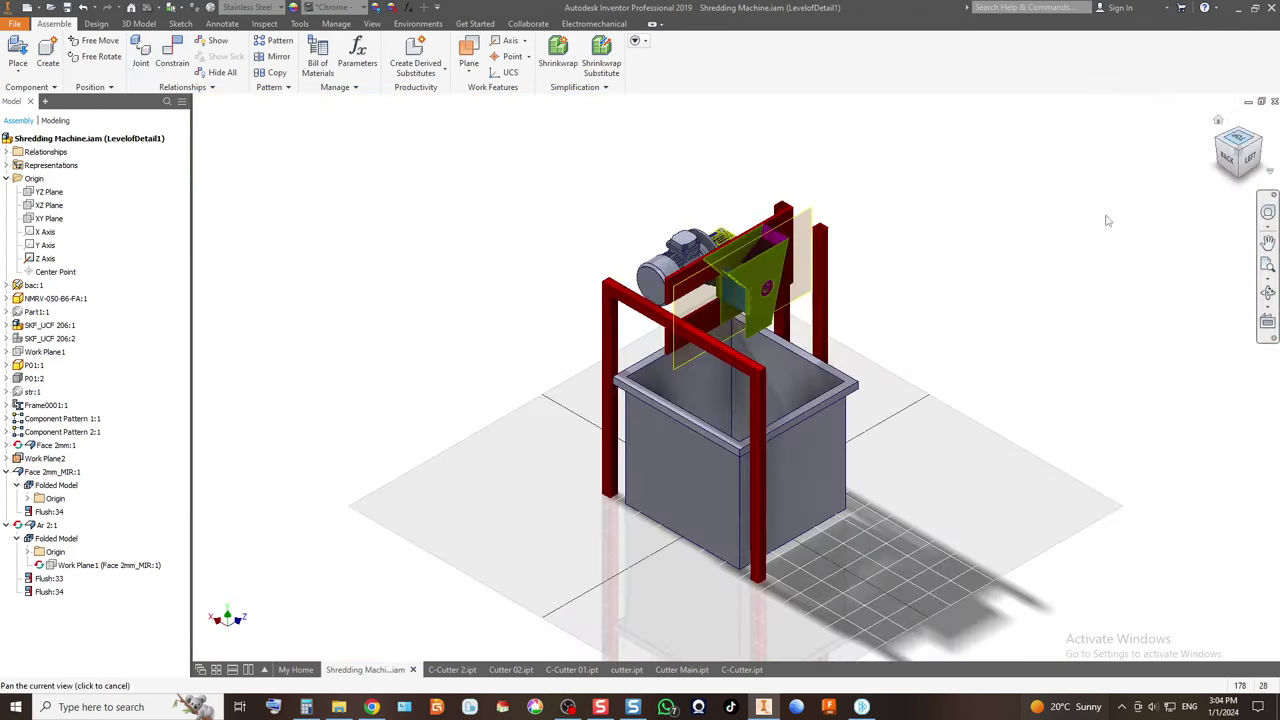
pyautogui.scroll(5, 736, 286)
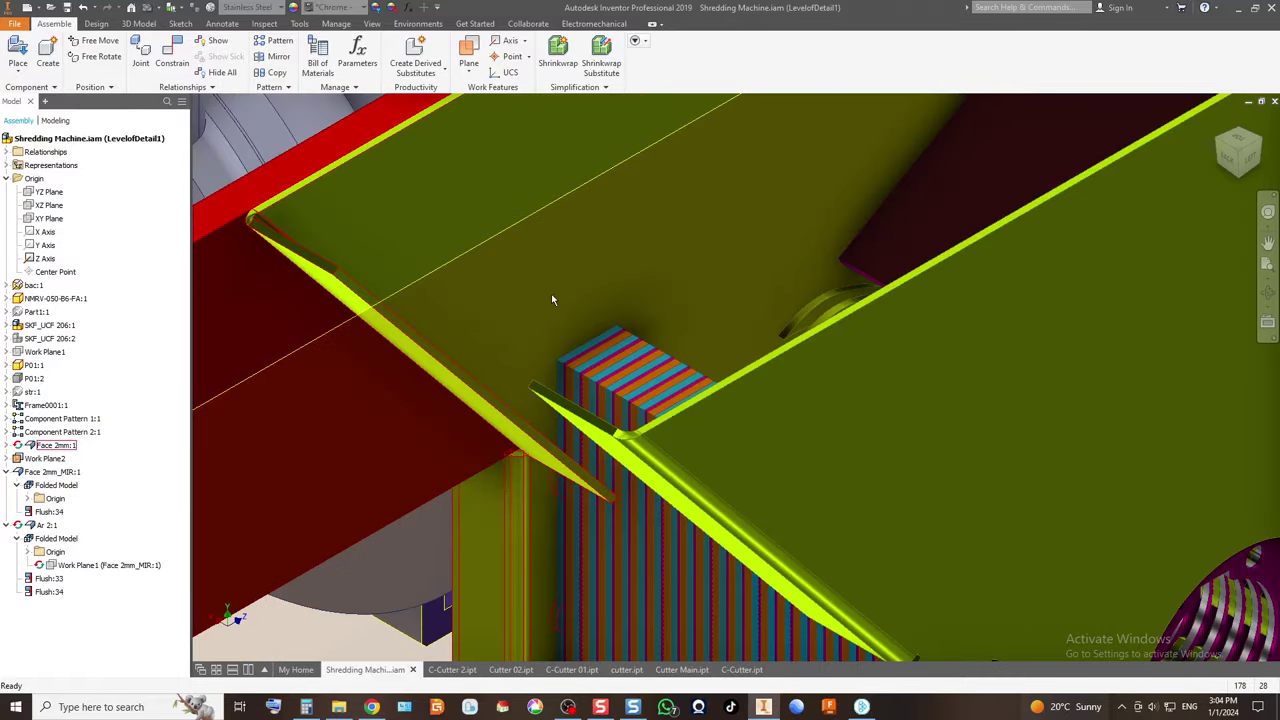
pyautogui.scroll(-2, 551, 299)
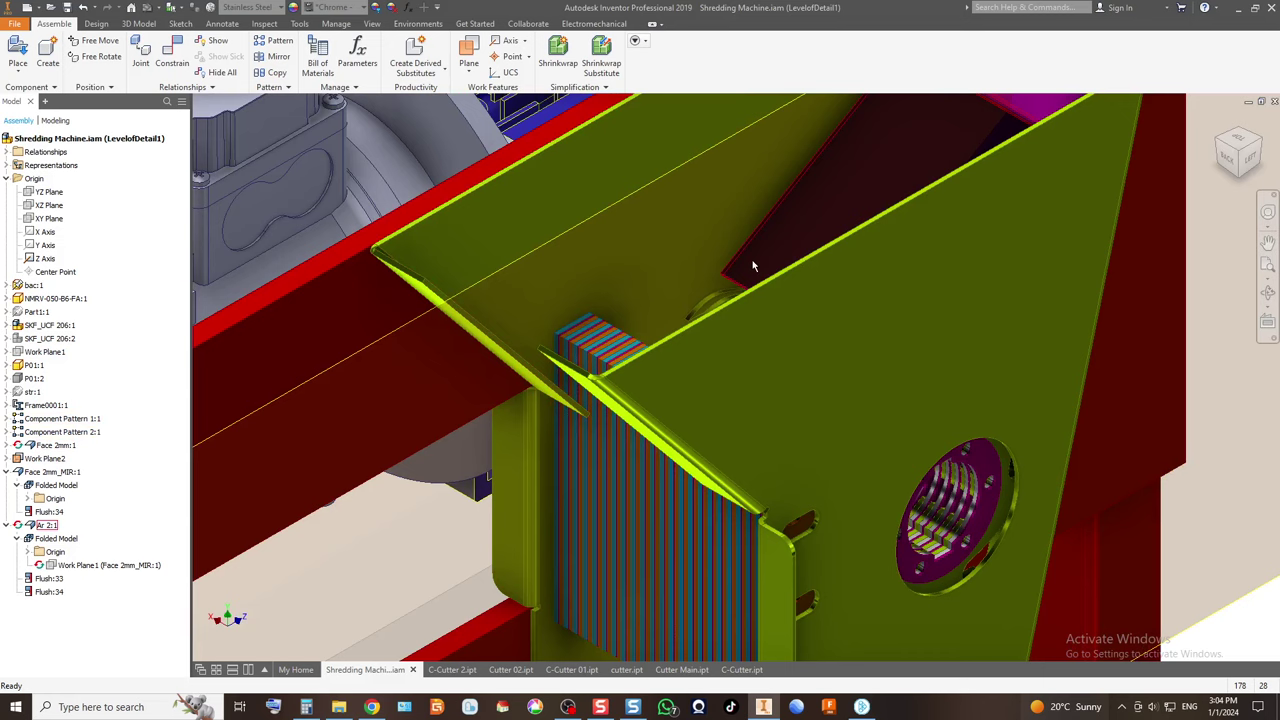
# Hide the mirrored side plate Face 2mm_MIR and check the angled flange's position above the cutters from the left.
pyautogui.moveTo(773, 286)
pyautogui.click(1250, 160)
pyautogui.scroll(5, 805, 243)
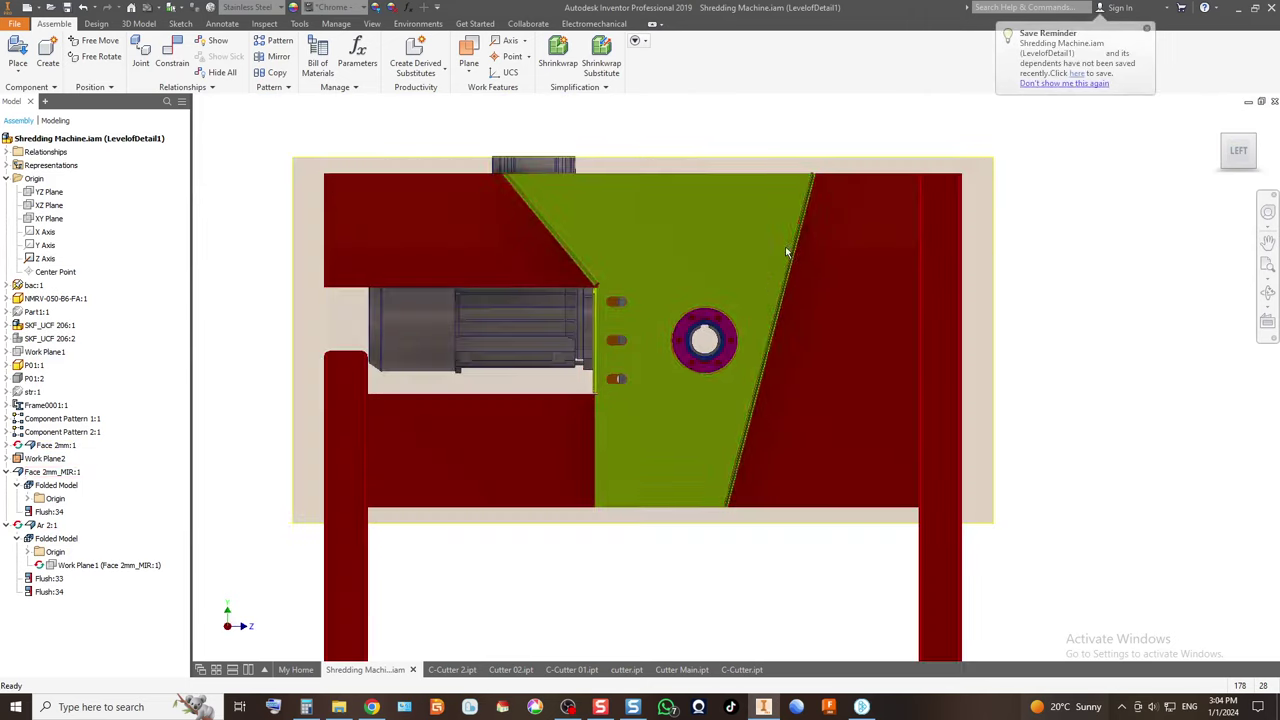
pyautogui.click(732, 254)
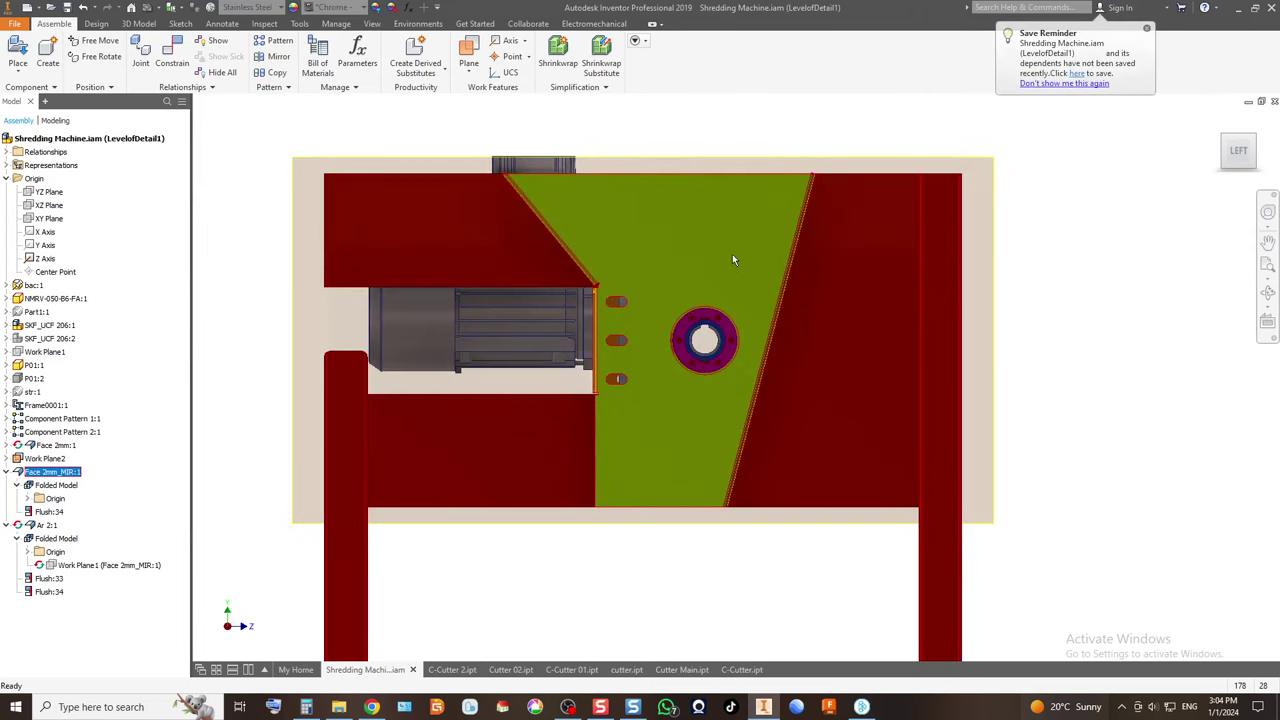
pyautogui.rightClick(68, 474)
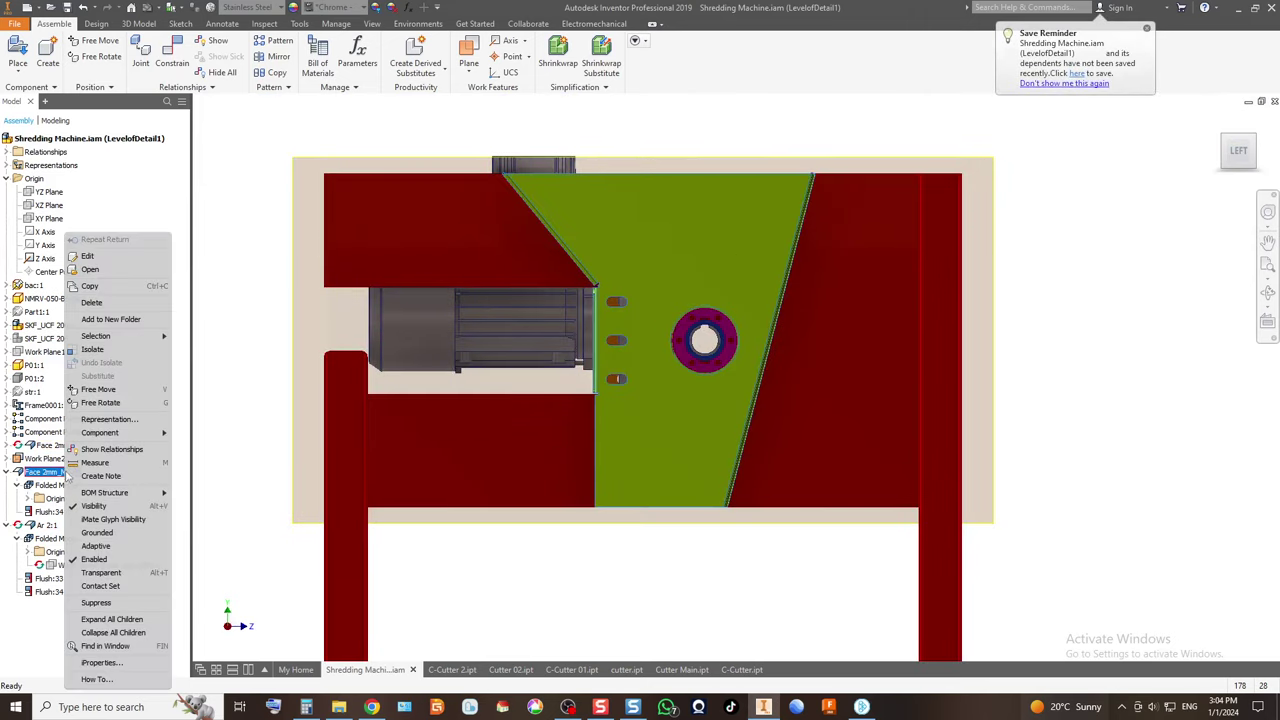
pyautogui.click(95, 506)
pyautogui.scroll(4, 711, 266)
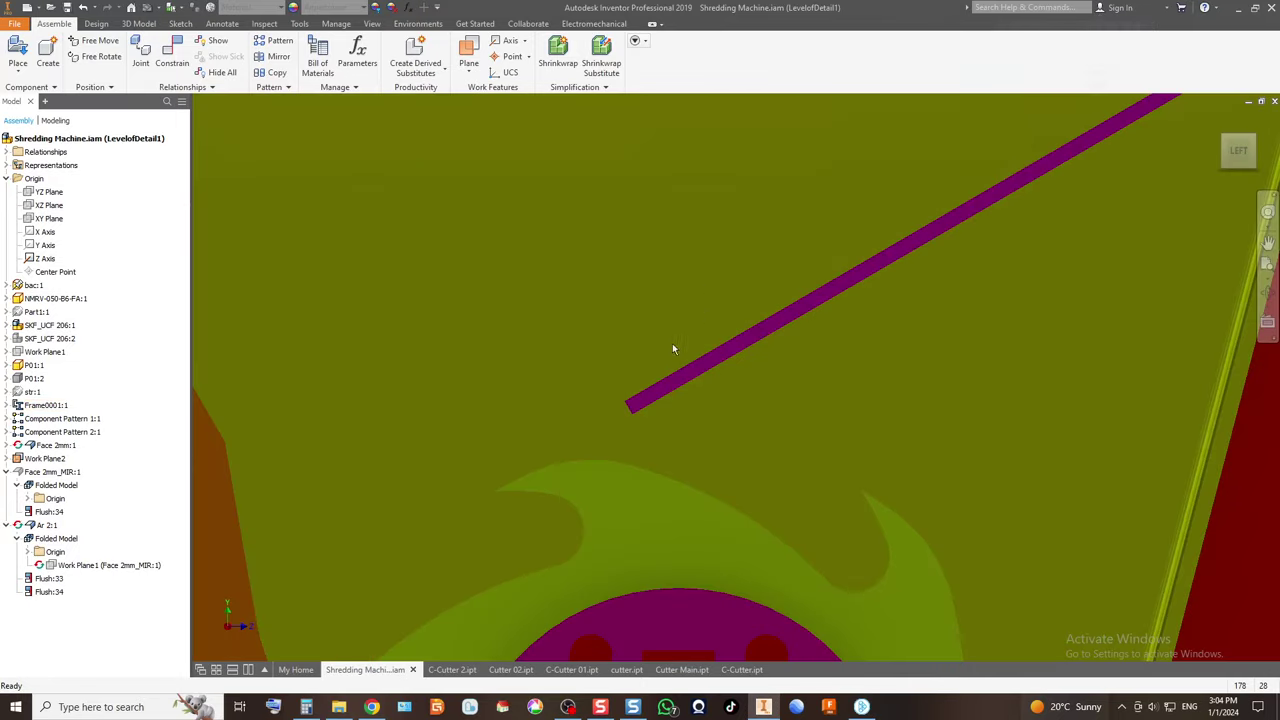
pyautogui.scroll(-2, 674, 349)
pyautogui.scroll(-2, 684, 385)
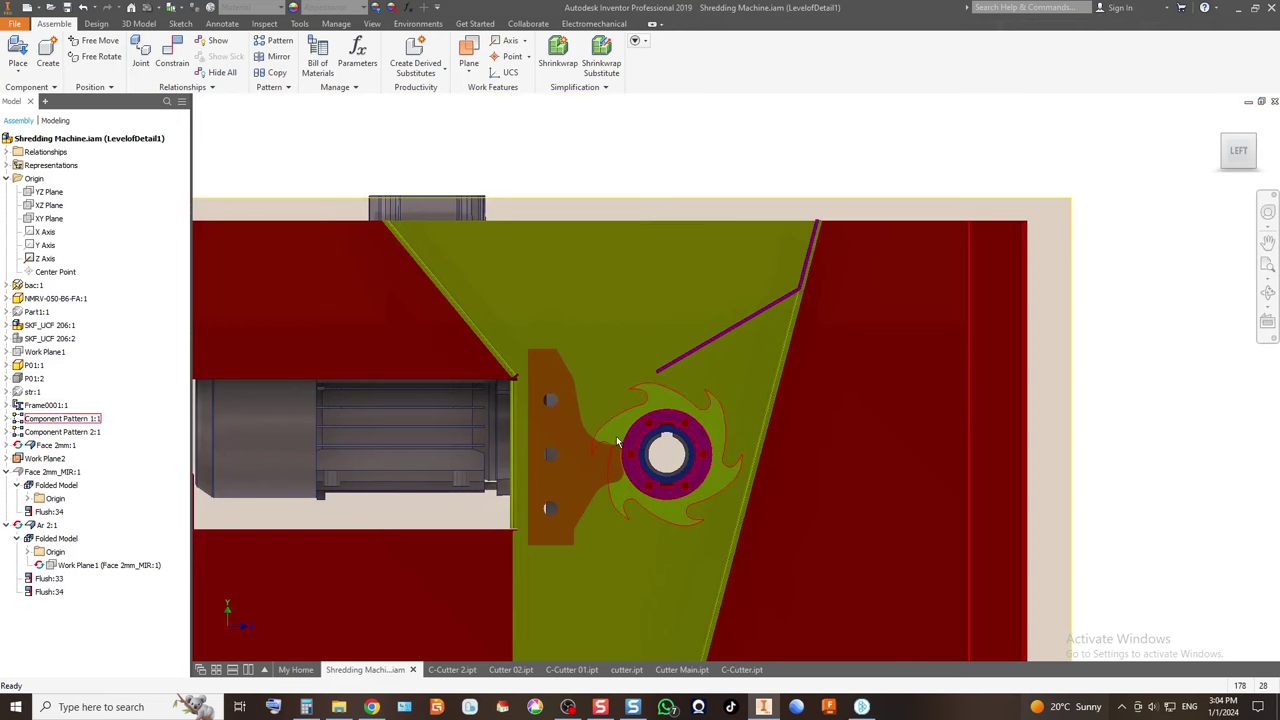
# Examine the open cutter housing and the angled flange above the cutters in 3D, from below and from the left.
pyautogui.scroll(-2, 617, 441)
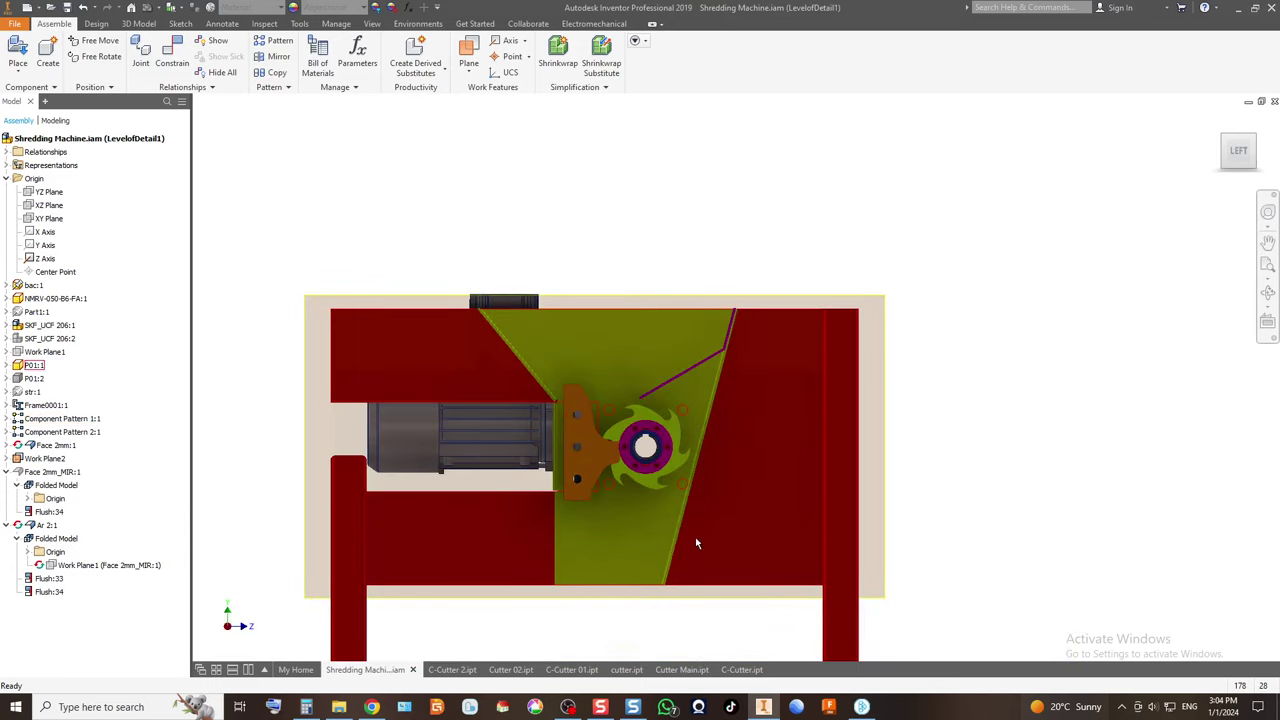
pyautogui.click(1223, 141)
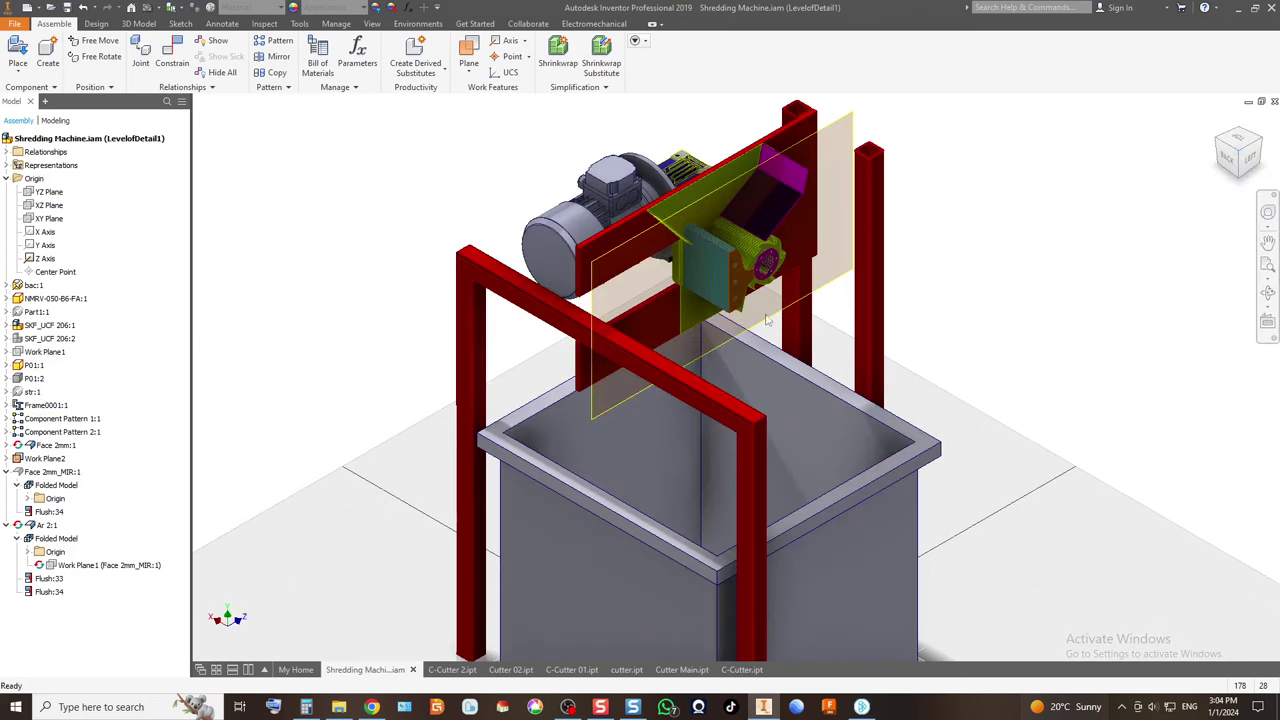
pyautogui.click(1238, 145)
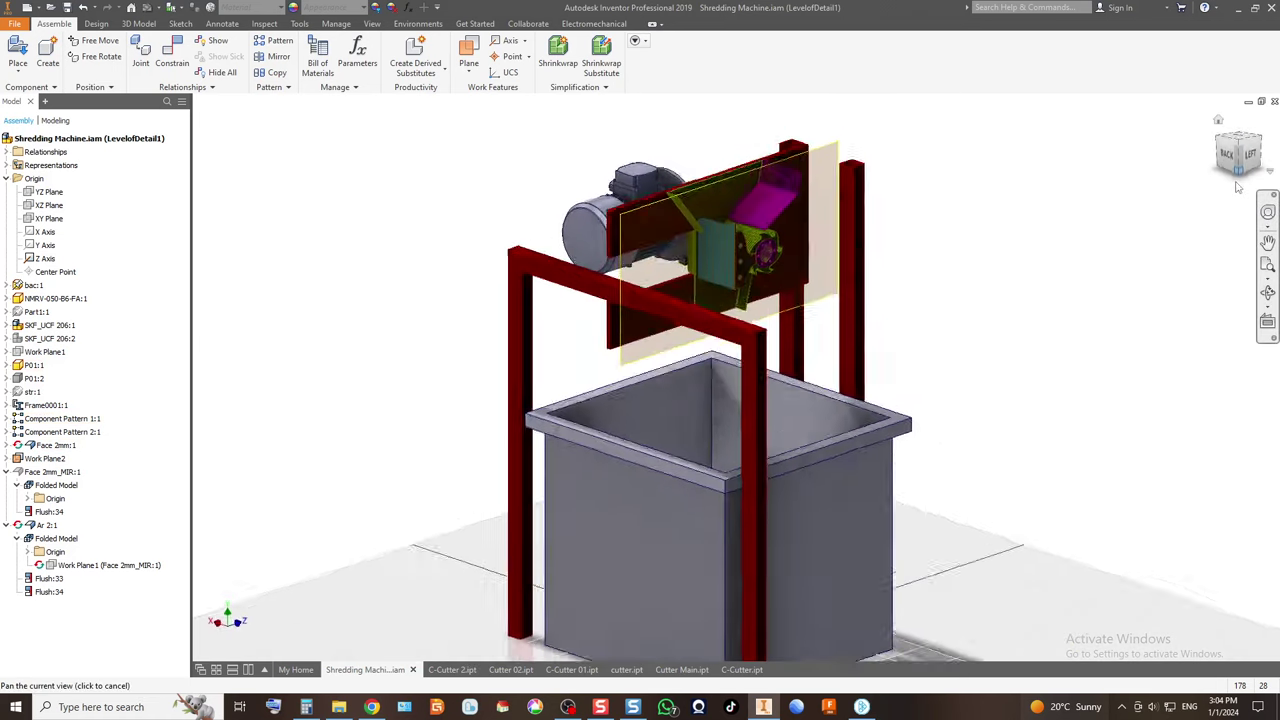
pyautogui.scroll(5, 841, 307)
pyautogui.click(1226, 152)
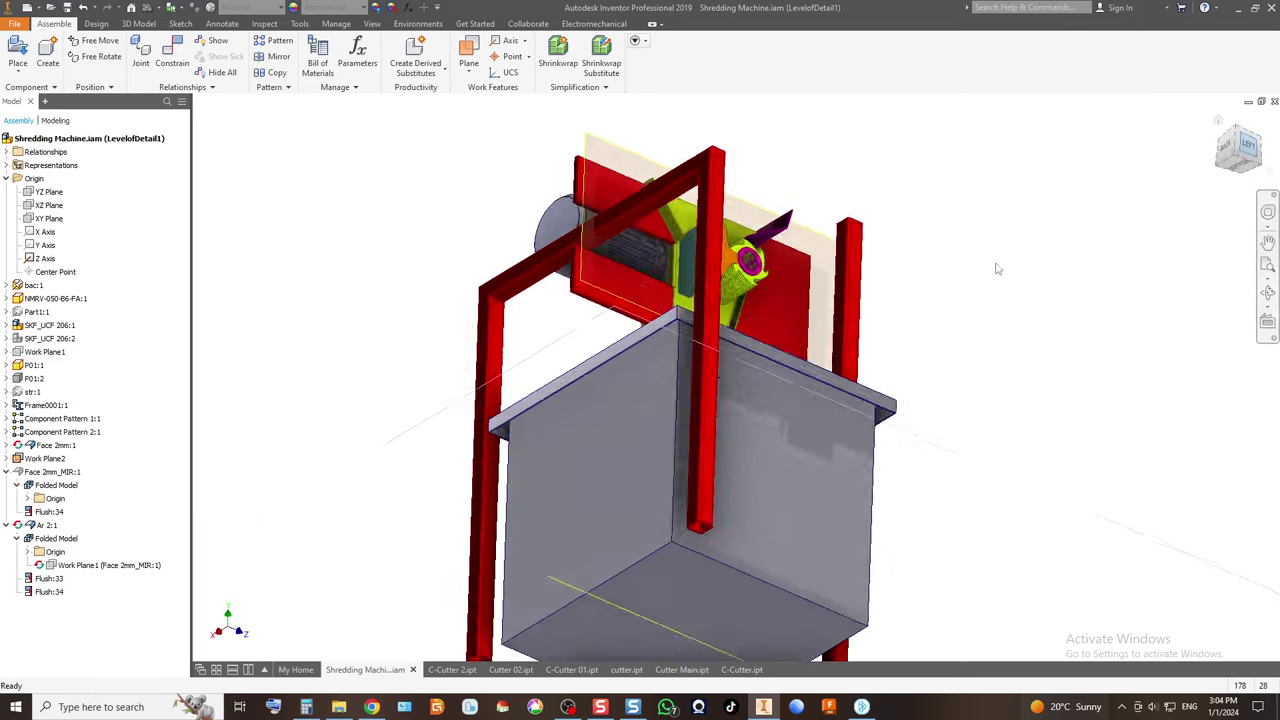
pyautogui.scroll(5, 766, 288)
pyautogui.scroll(-2, 767, 287)
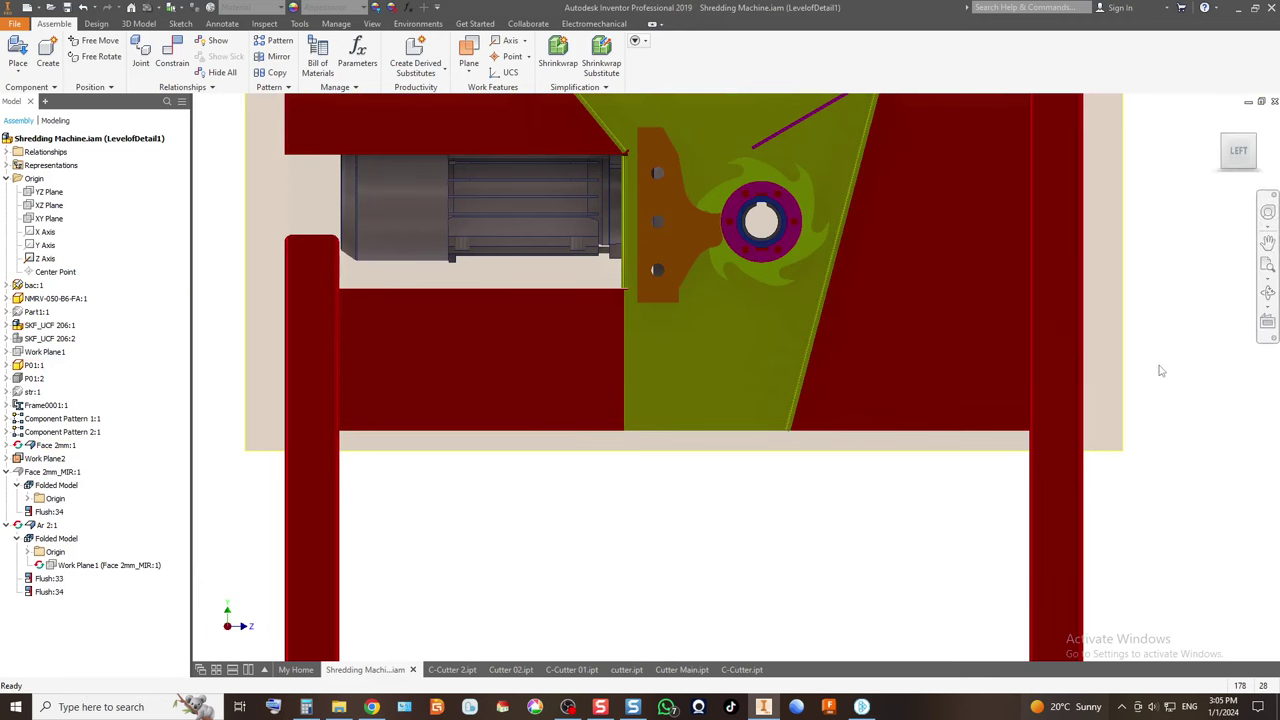
pyautogui.click(570, 707)
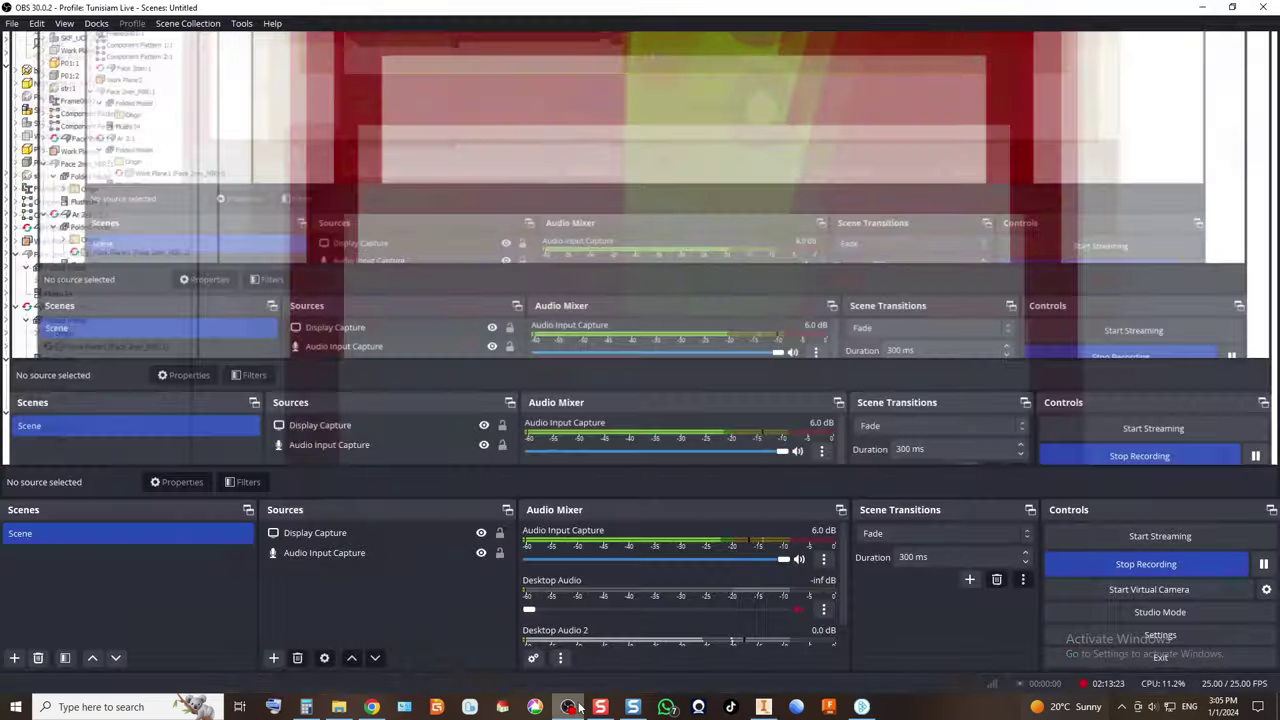
pyautogui.click(572, 707)
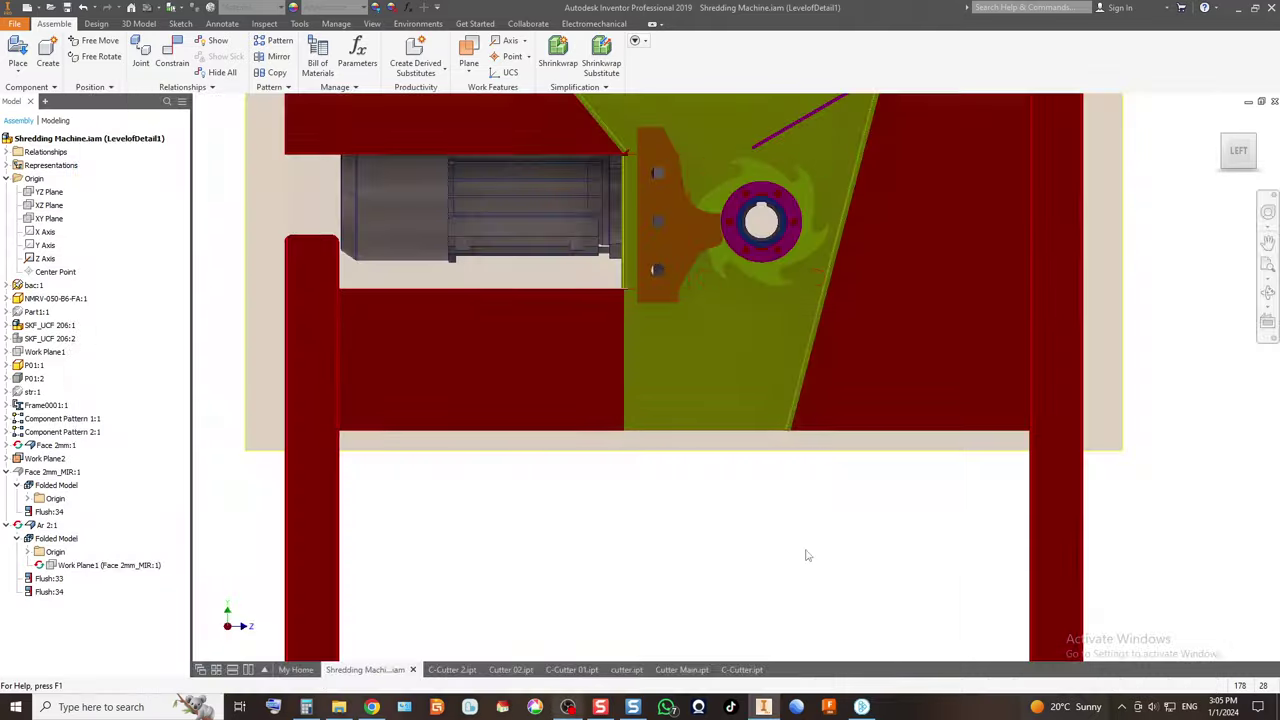
pyautogui.press('F6')
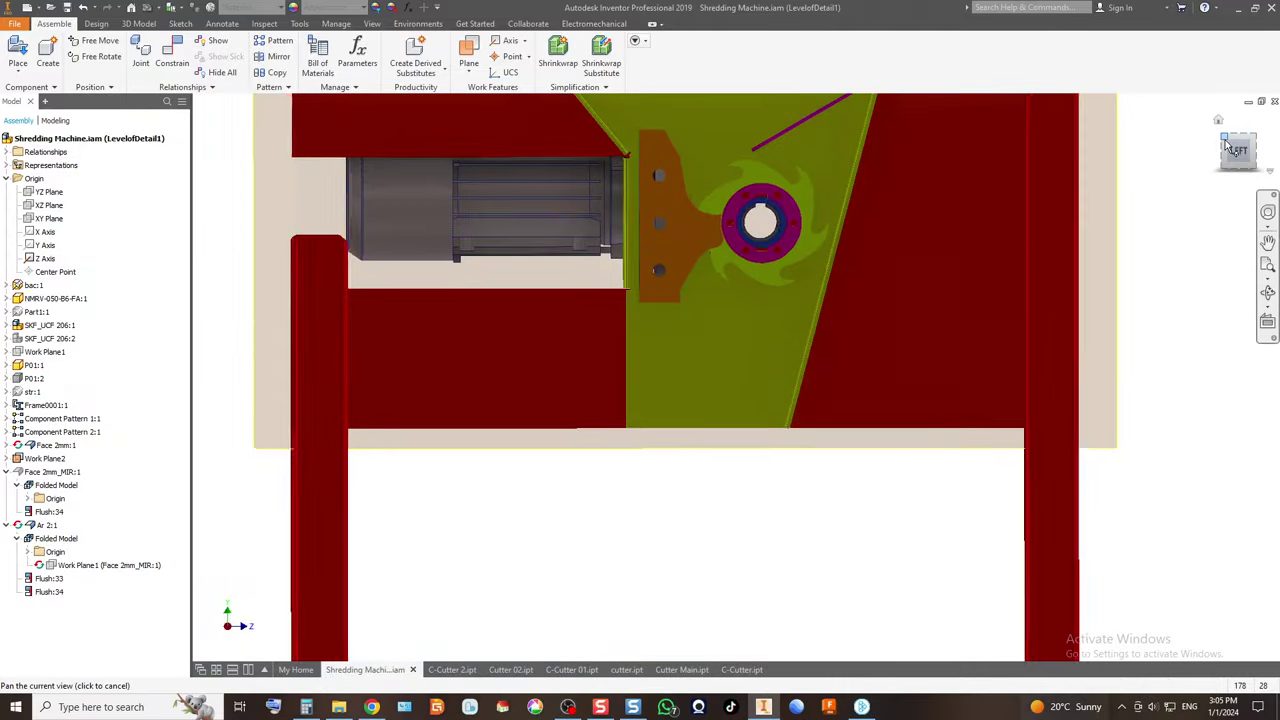
pyautogui.scroll(5, 784, 277)
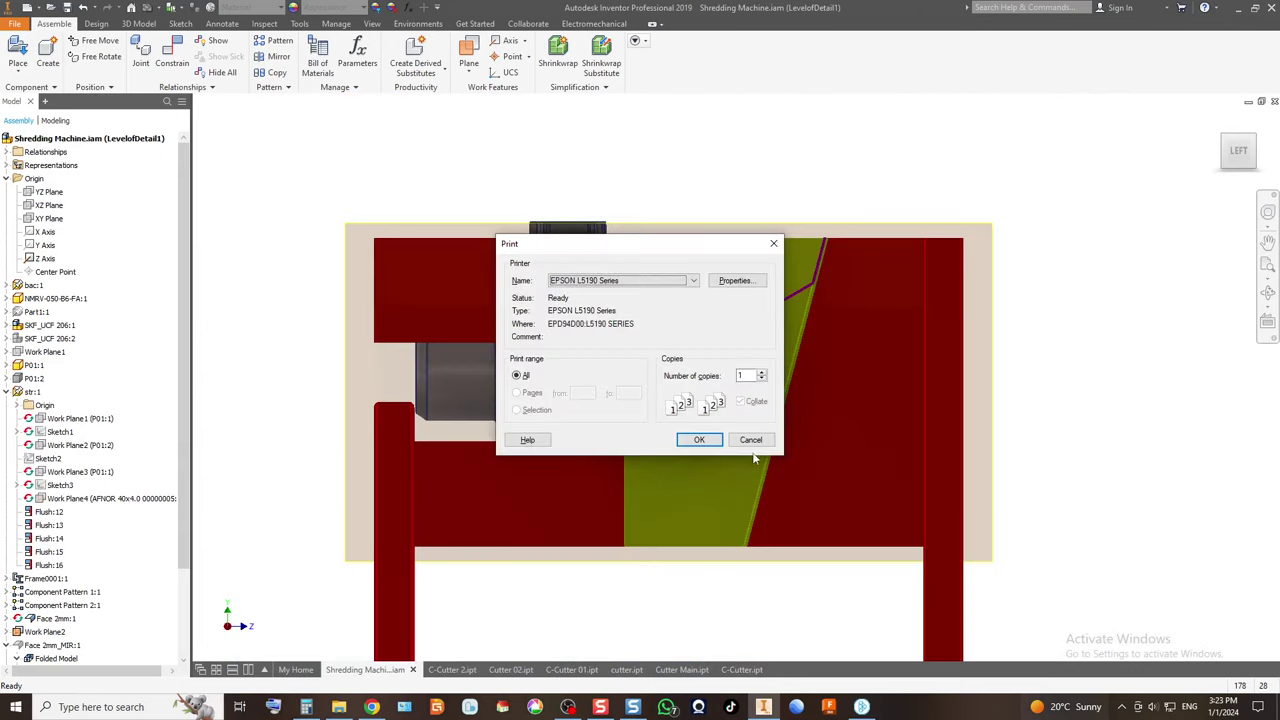
pyautogui.click(752, 440)
# Edit the magenta plate Ar 2 in place and view its flange above the cutters from the left.
pyautogui.scroll(-7, 742, 347)
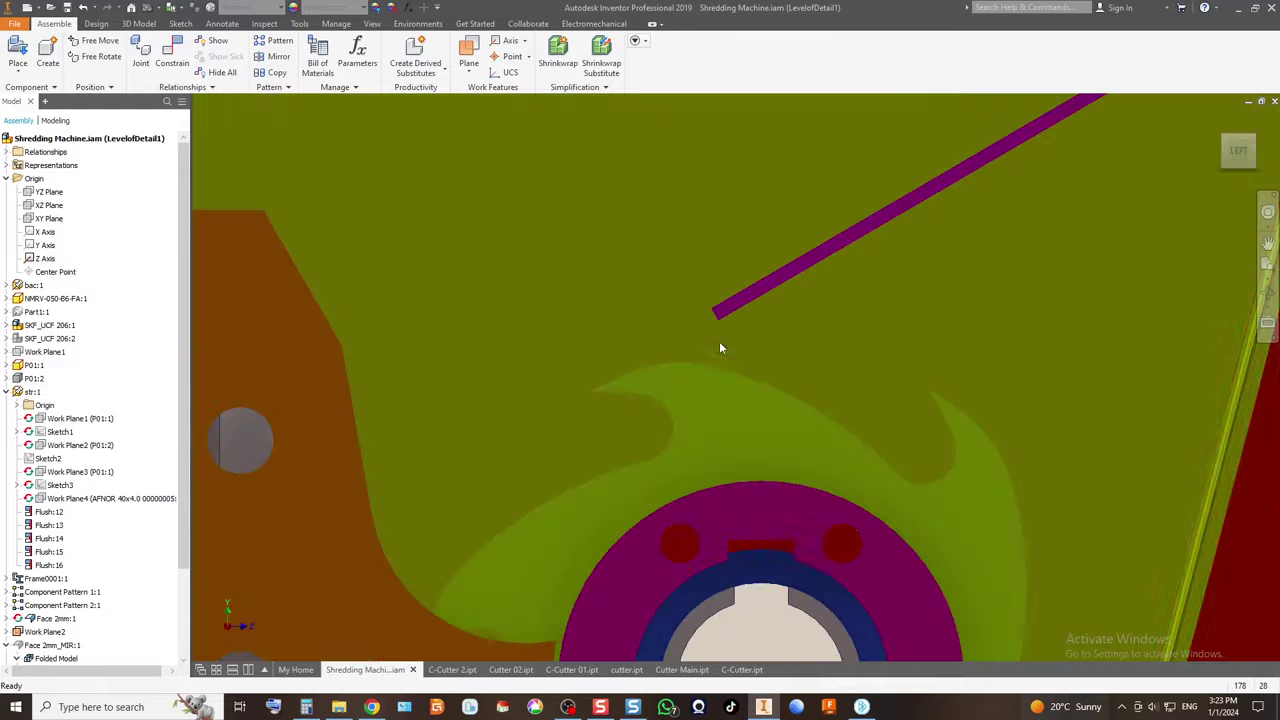
pyautogui.scroll(1, 740, 318)
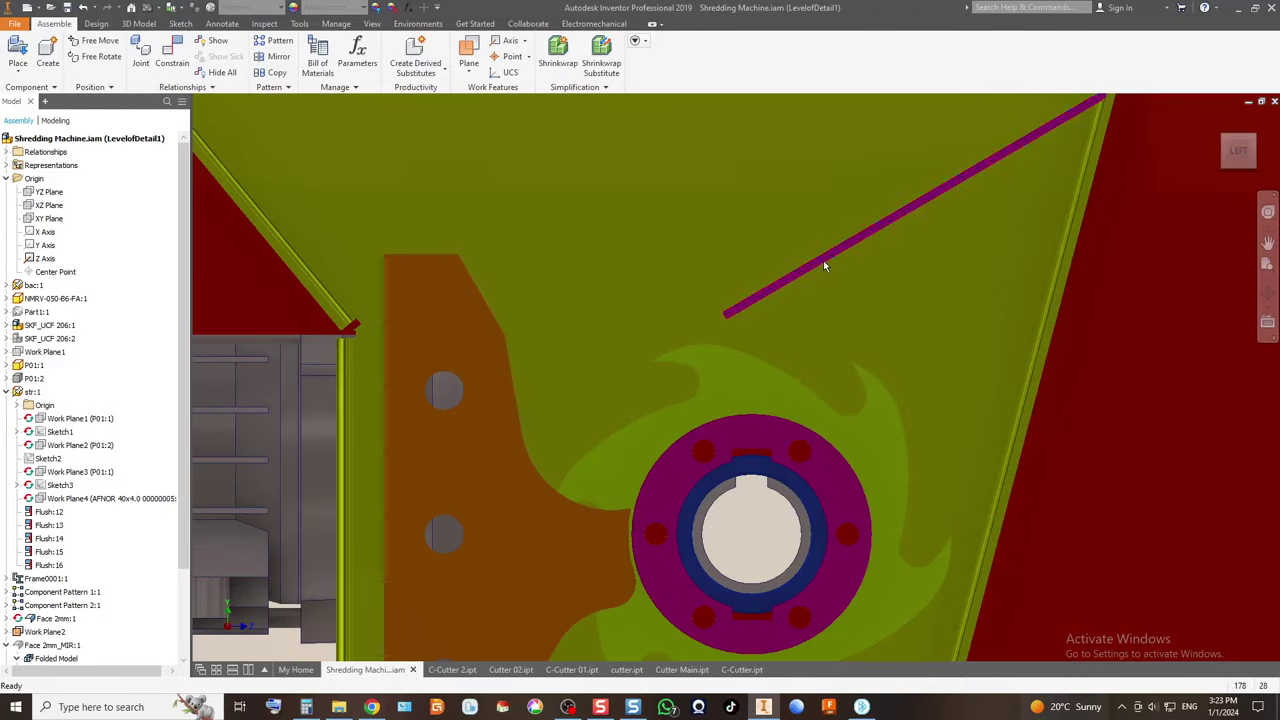
pyautogui.click(1224, 143)
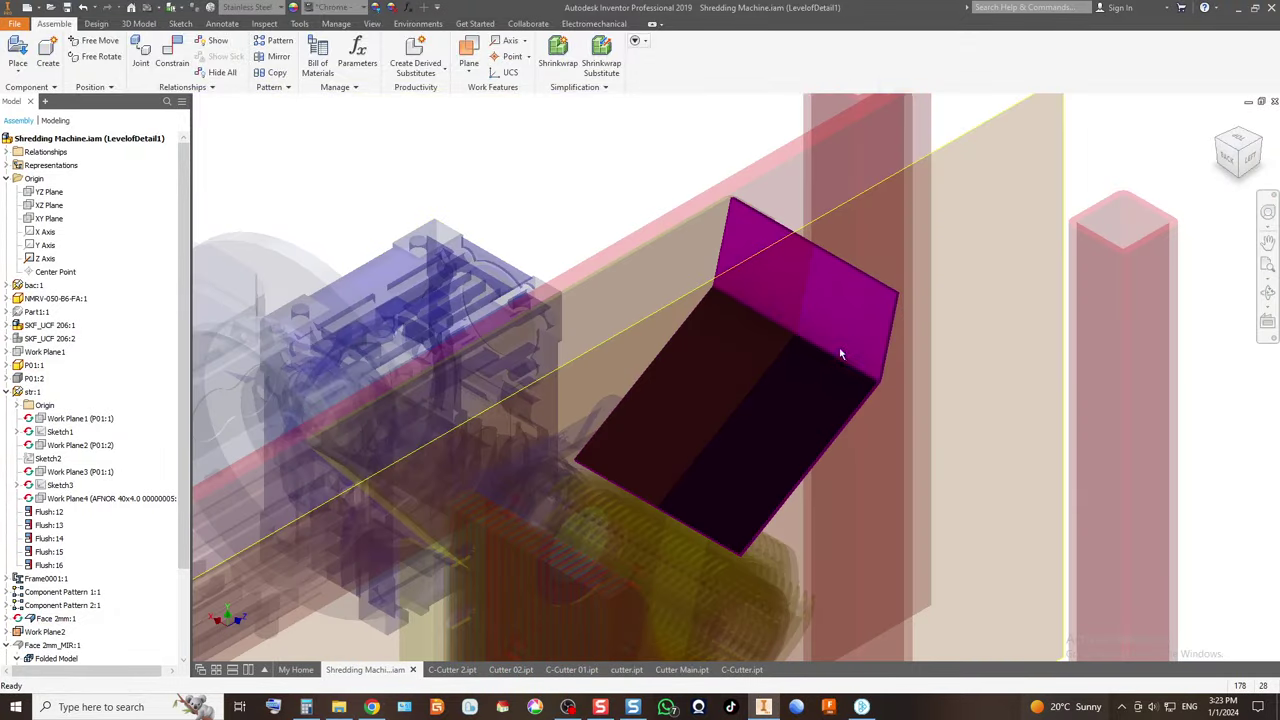
pyautogui.doubleClick(840, 354)
pyautogui.click(1252, 160)
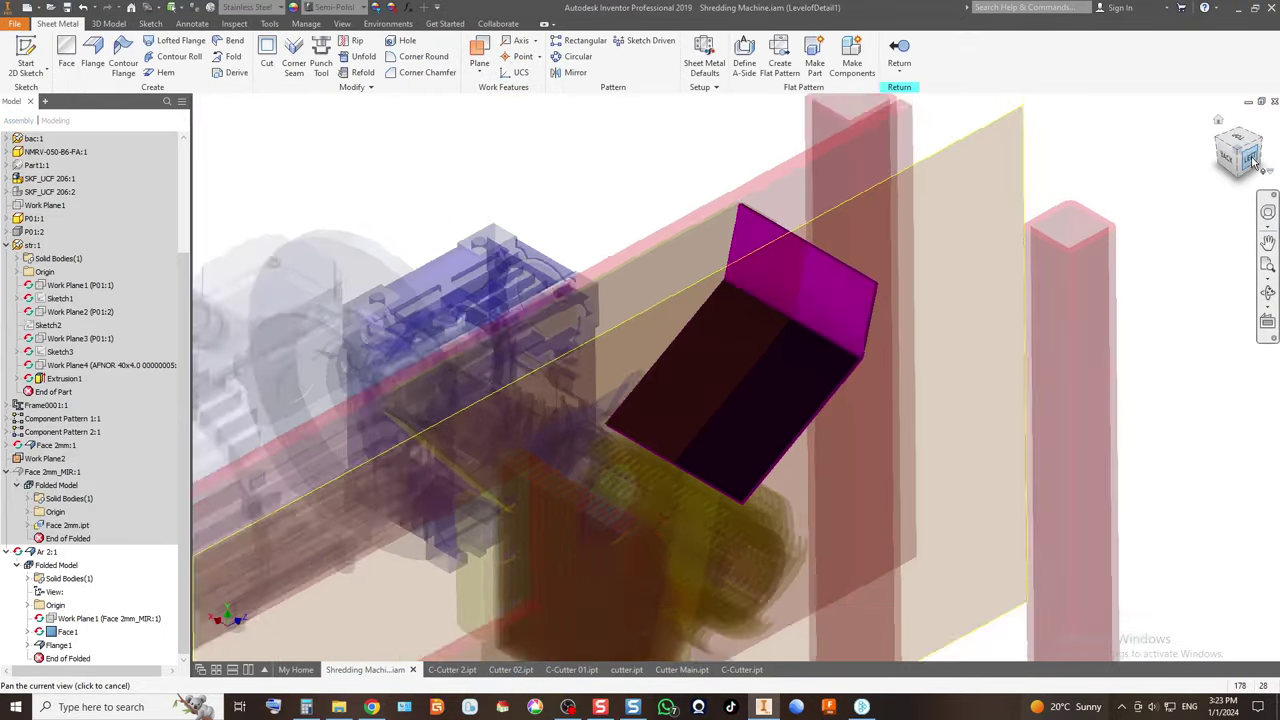
pyautogui.scroll(5, 770, 250)
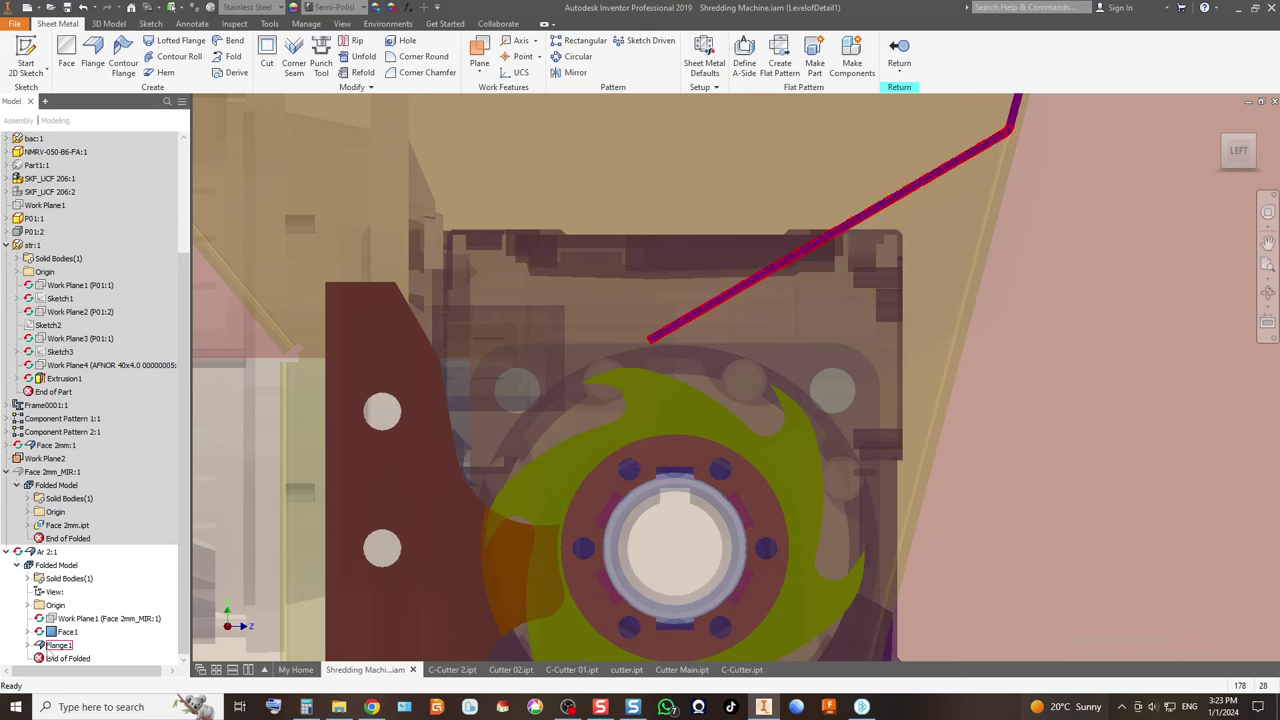
# Edit Flange1 of the plate, setting its height to 130 mm and its flange angle to 50 deg.
pyautogui.click(845, 225)
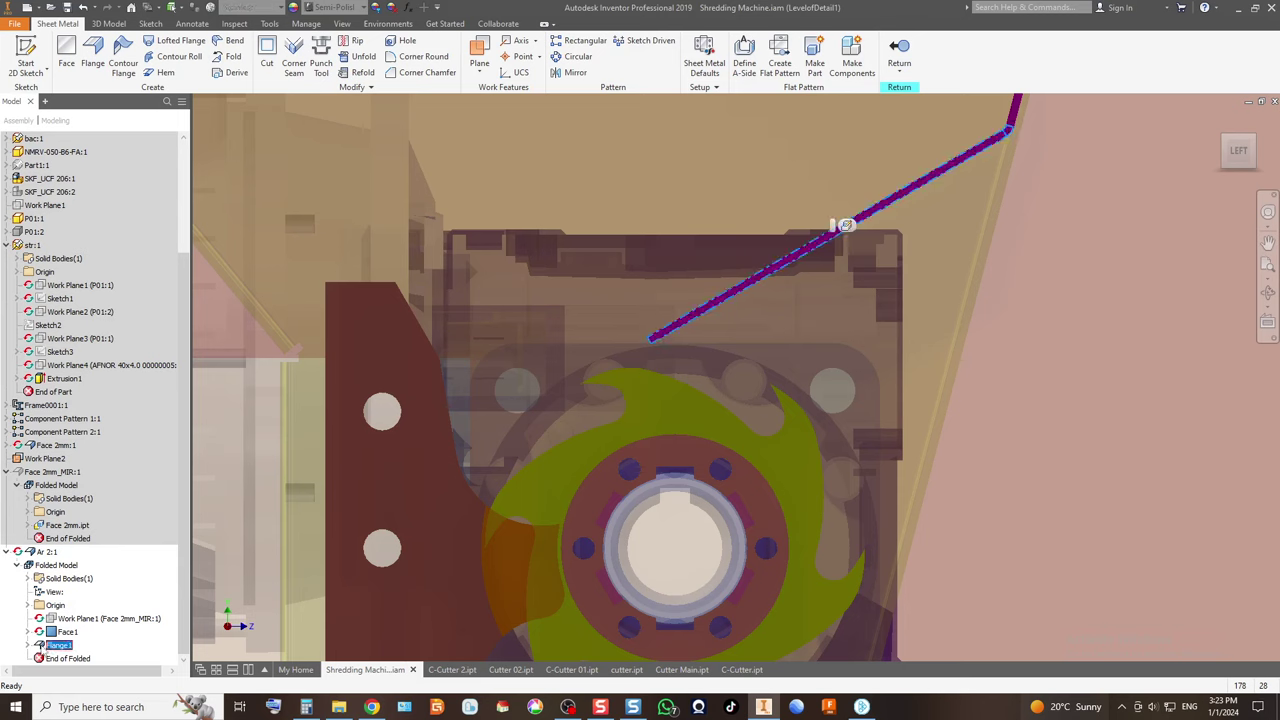
pyautogui.doubleClick(845, 225)
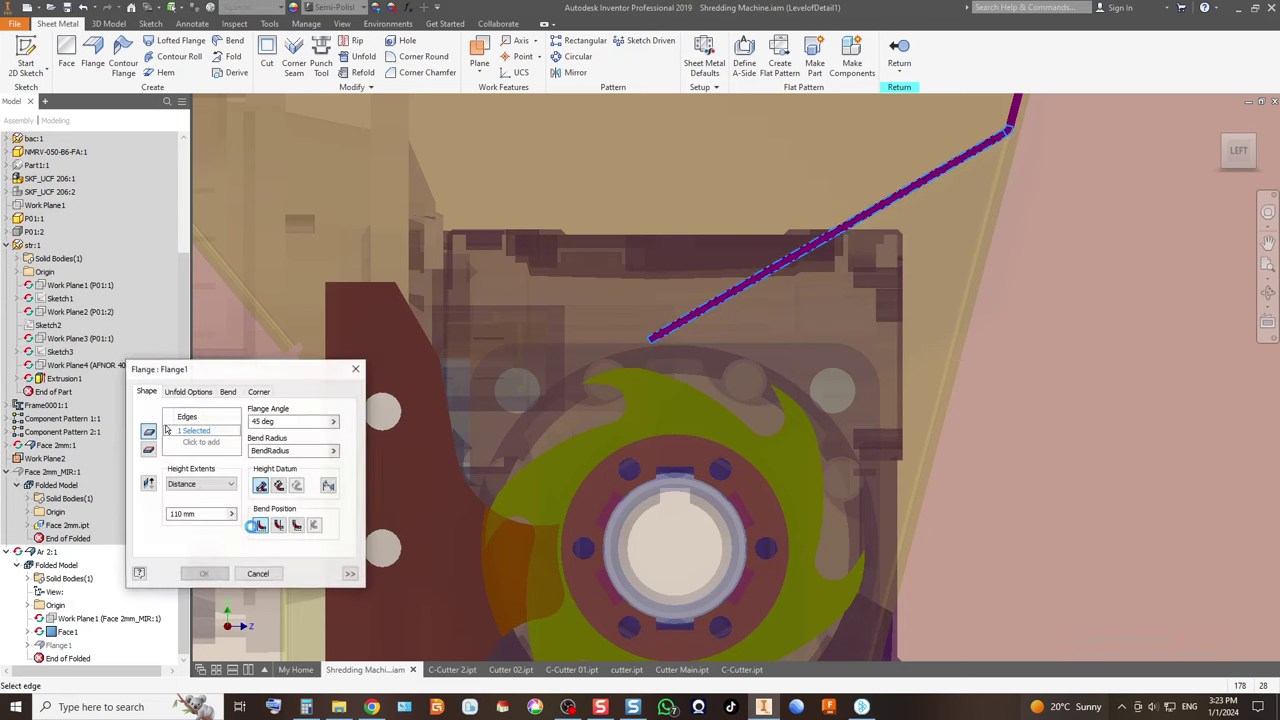
pyautogui.click(290, 422)
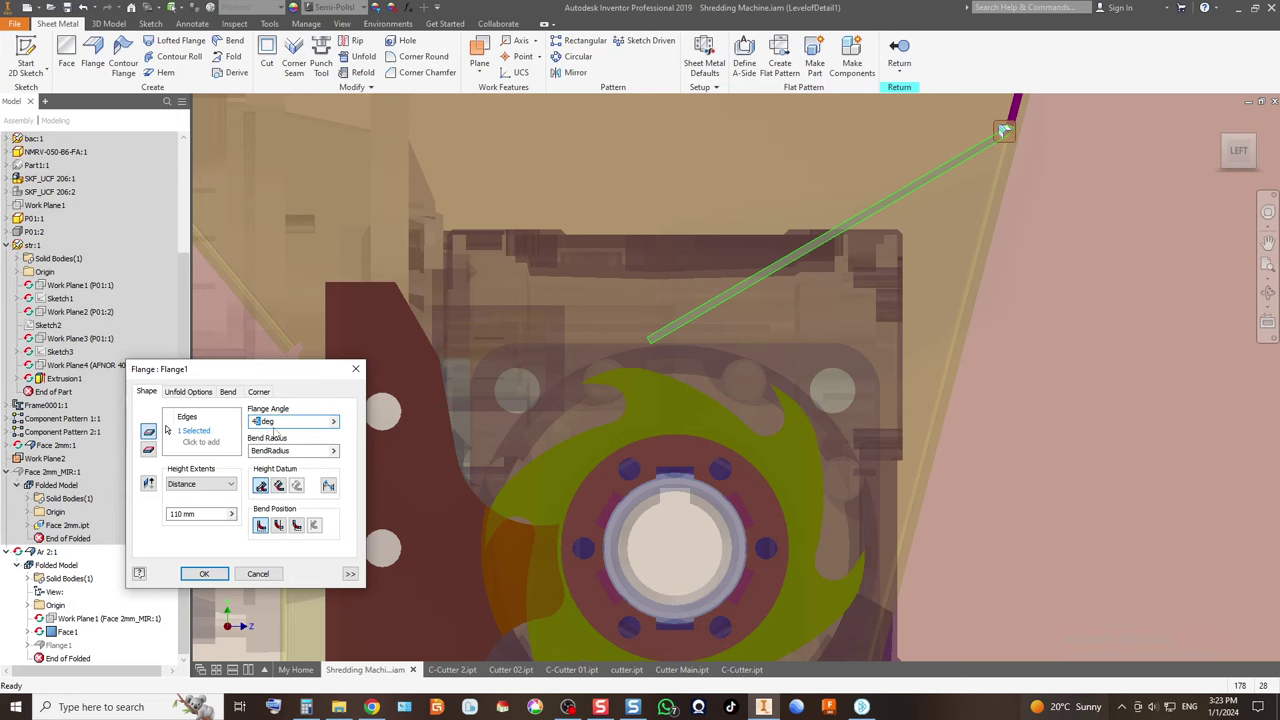
pyautogui.click(180, 513)
pyautogui.write('130')
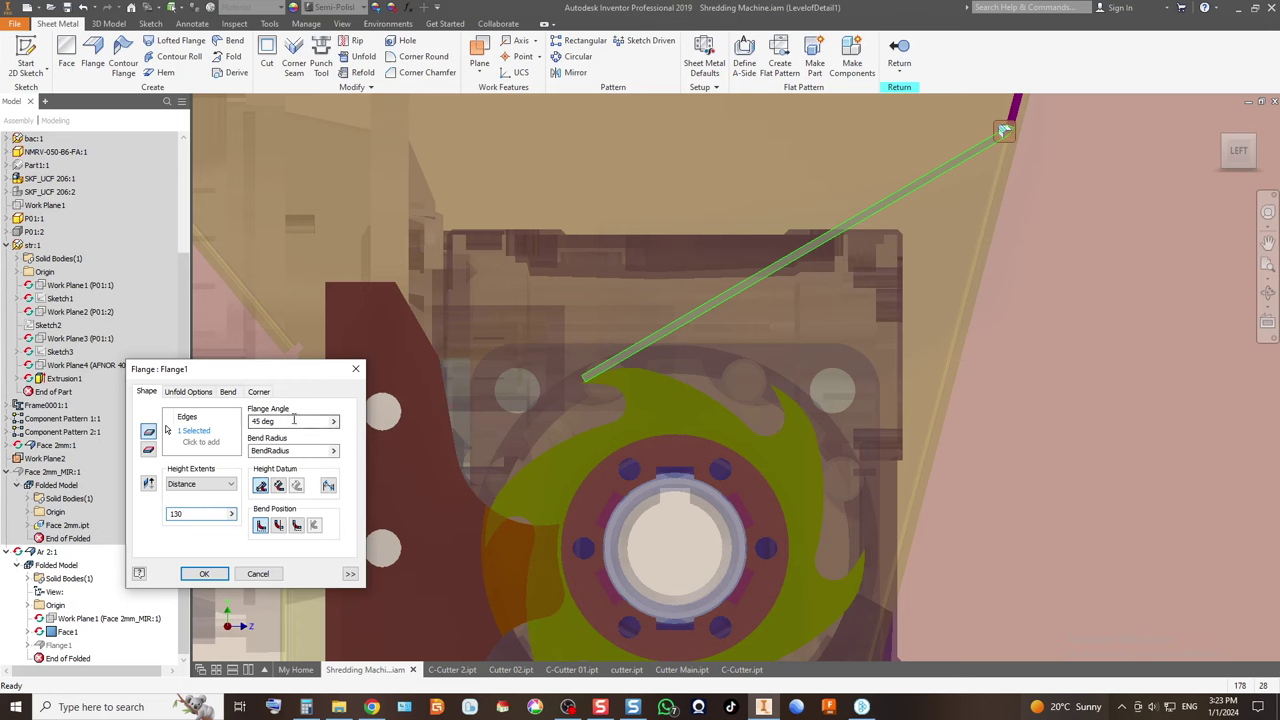
pyautogui.click(262, 422)
pyautogui.write('50')
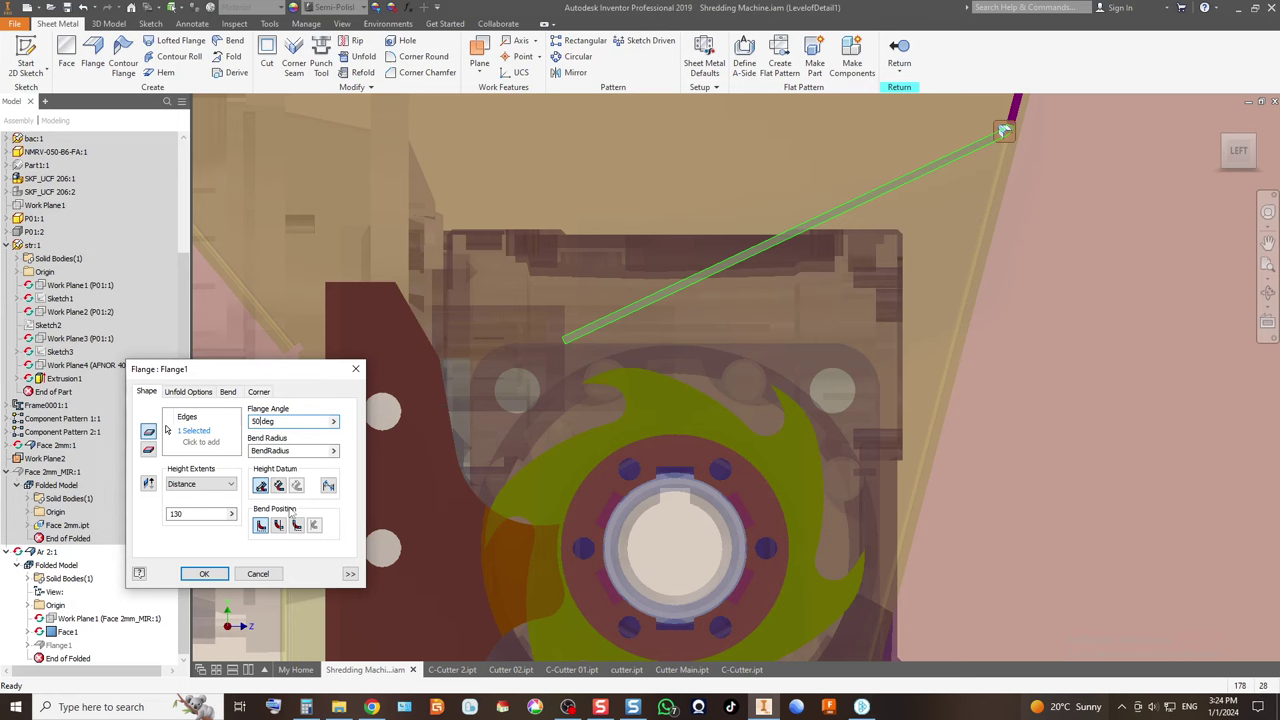
# Try a flange height of 150 mm and check its free end against the fixed blades.
pyautogui.doubleClick(193, 516)
pyautogui.write('150')
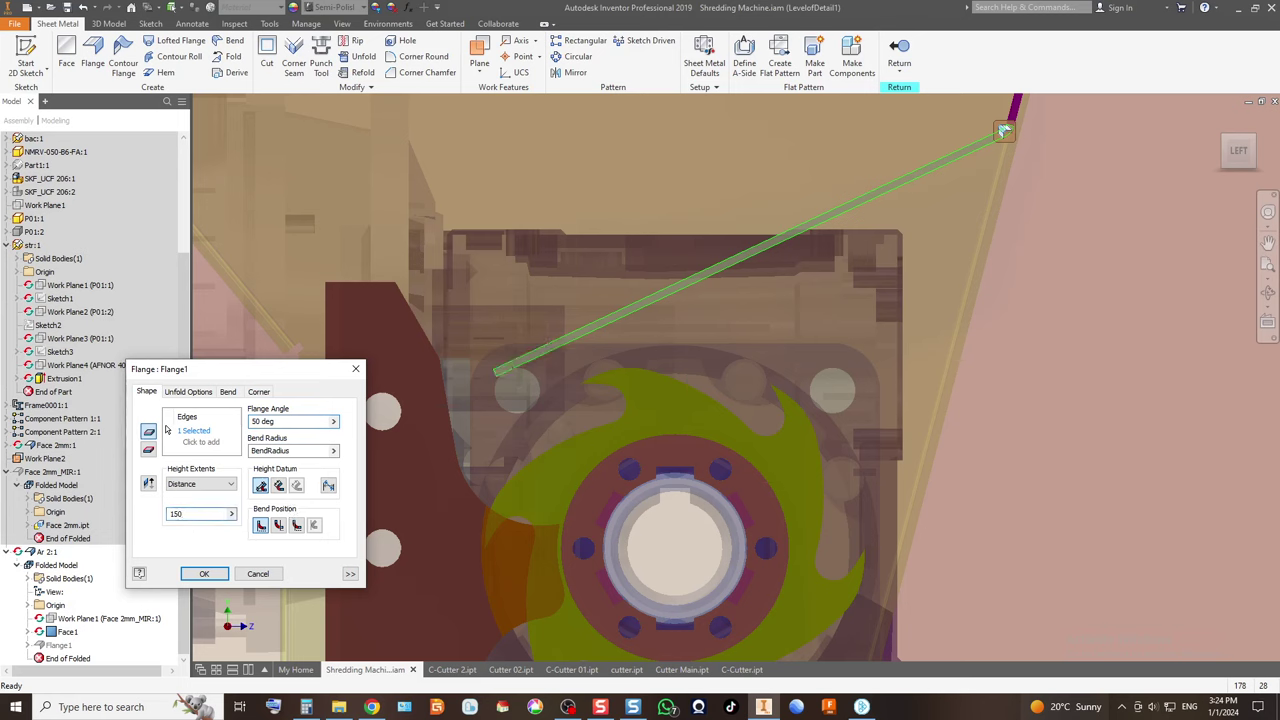
pyautogui.scroll(5, 446, 388)
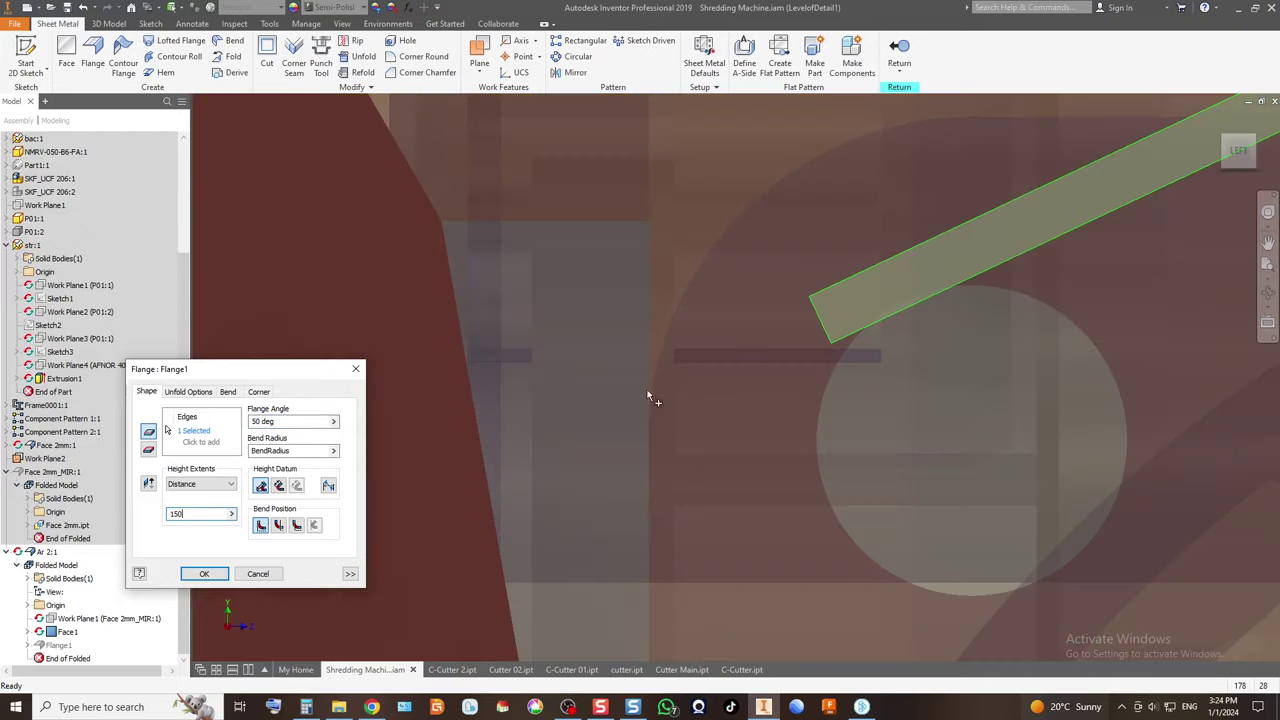
pyautogui.scroll(-3, 556, 408)
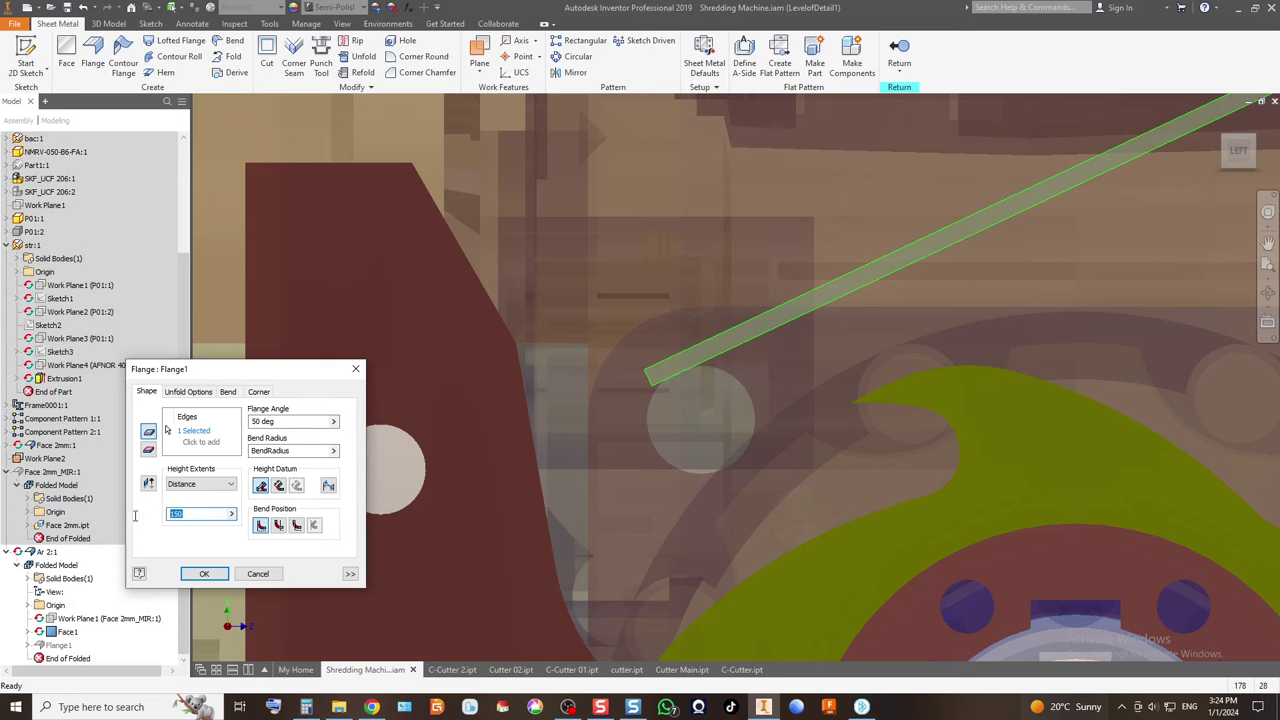
# Set the flange height to 135 mm, apply the change and return to the assembly.
pyautogui.write('13')
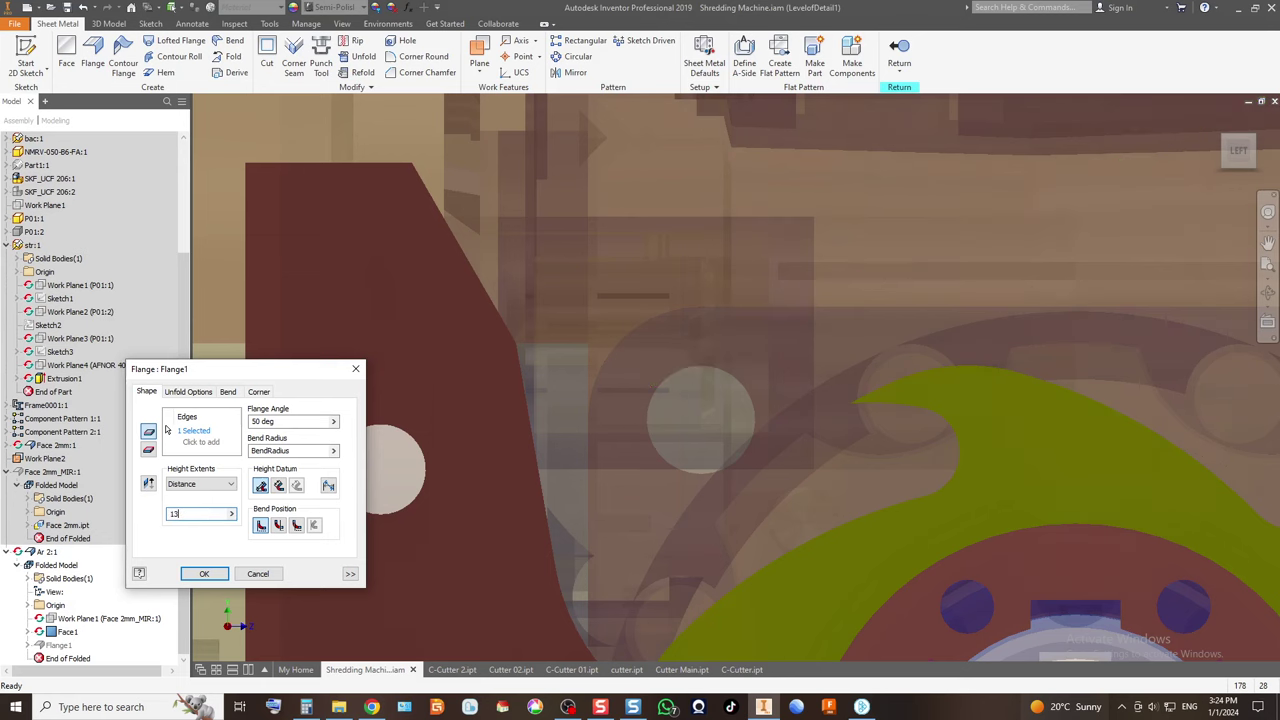
pyautogui.write('0')
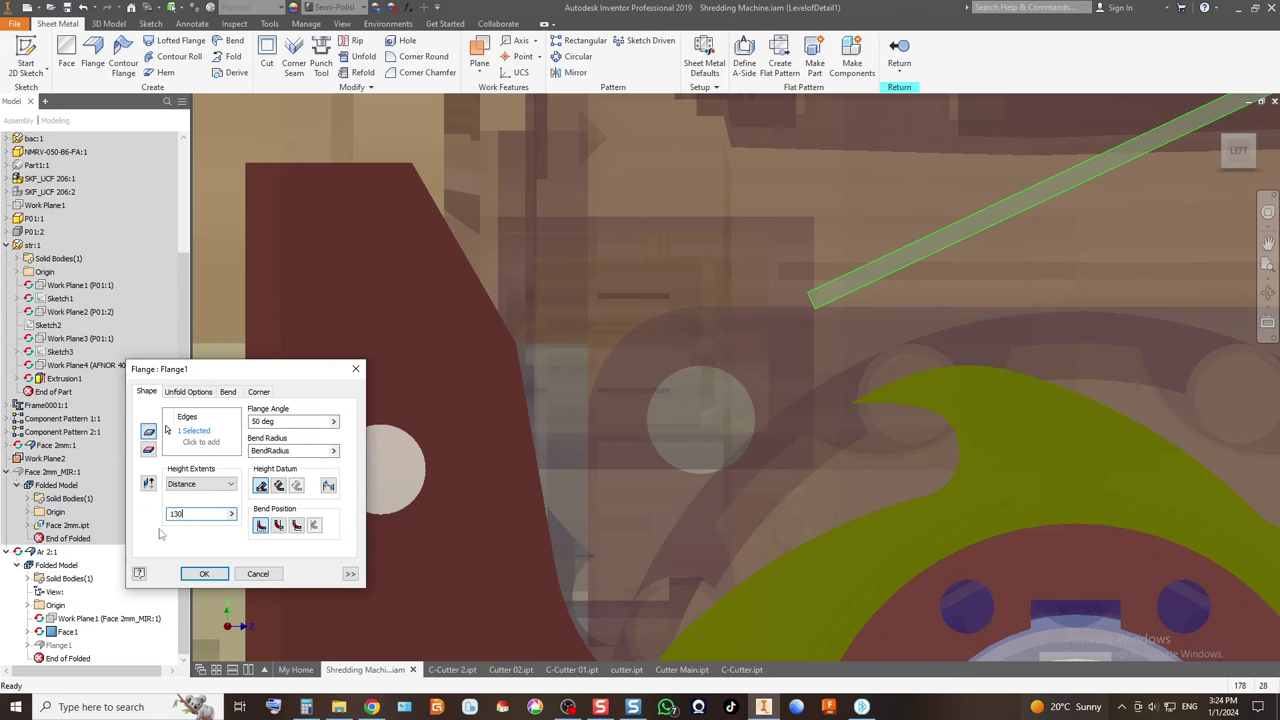
pyautogui.write('5')
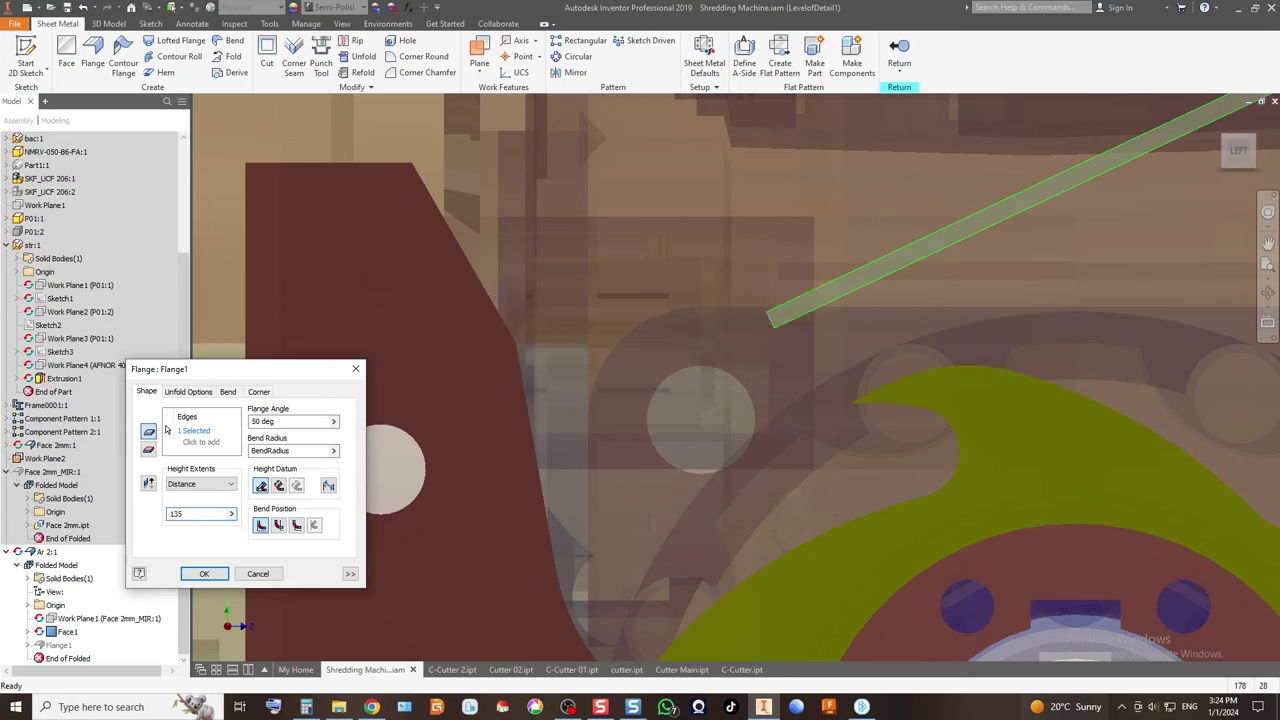
pyautogui.doubleClick(257, 422)
pyautogui.click(204, 573)
pyautogui.scroll(-3, 631, 406)
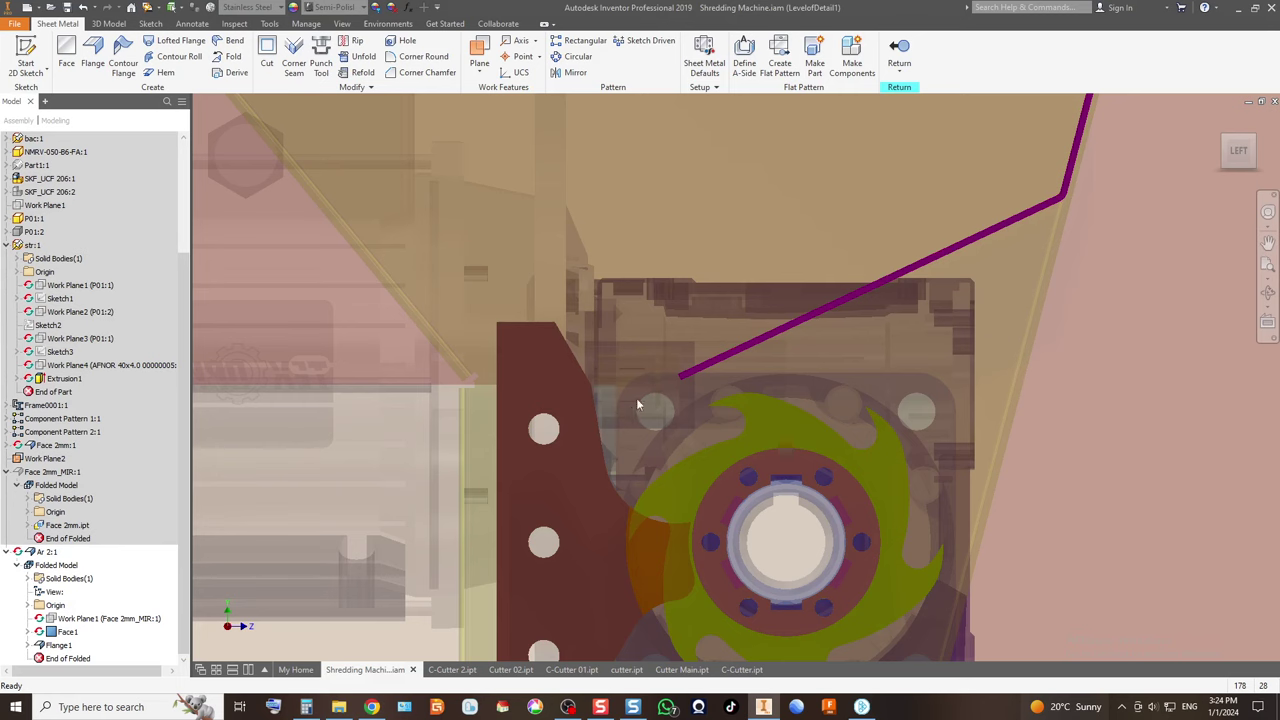
pyautogui.scroll(-3, 617, 432)
pyautogui.scroll(2, 657, 416)
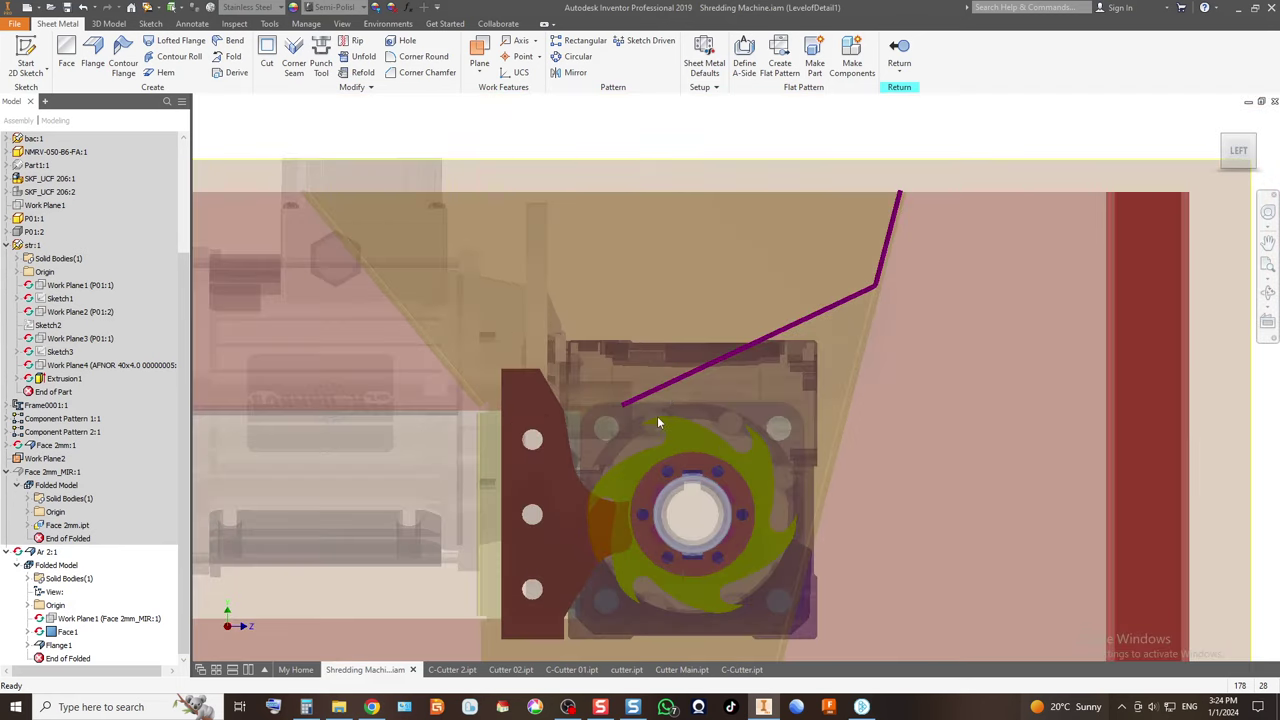
pyautogui.click(900, 52)
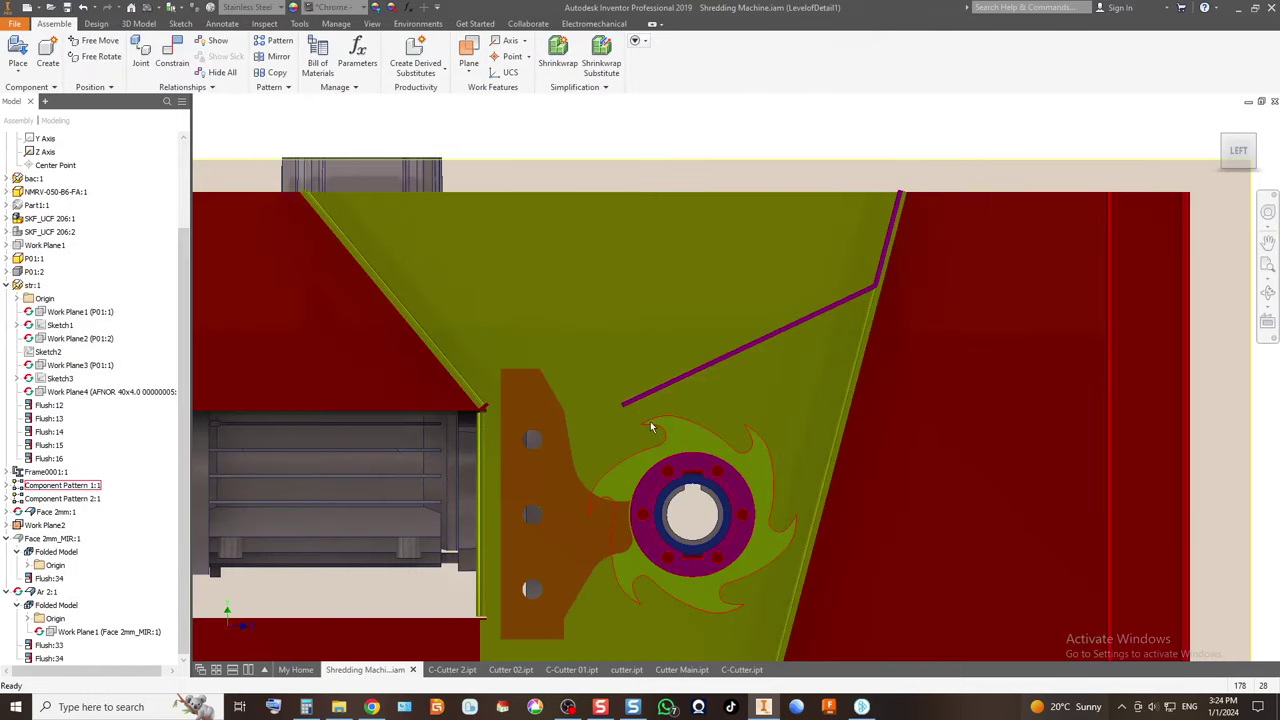
# Measure the gap between the flange's free lower edge and the corner of the fixed blades.
pyautogui.scroll(5, 648, 430)
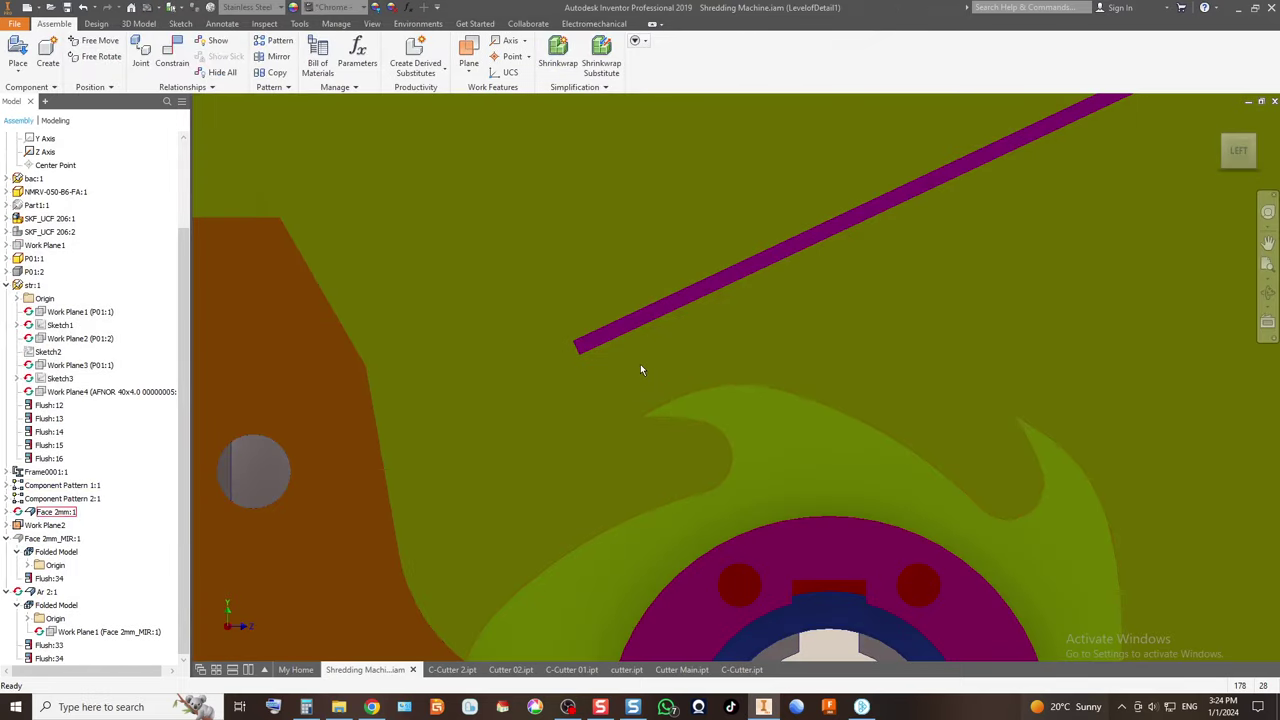
pyautogui.scroll(-4, 566, 390)
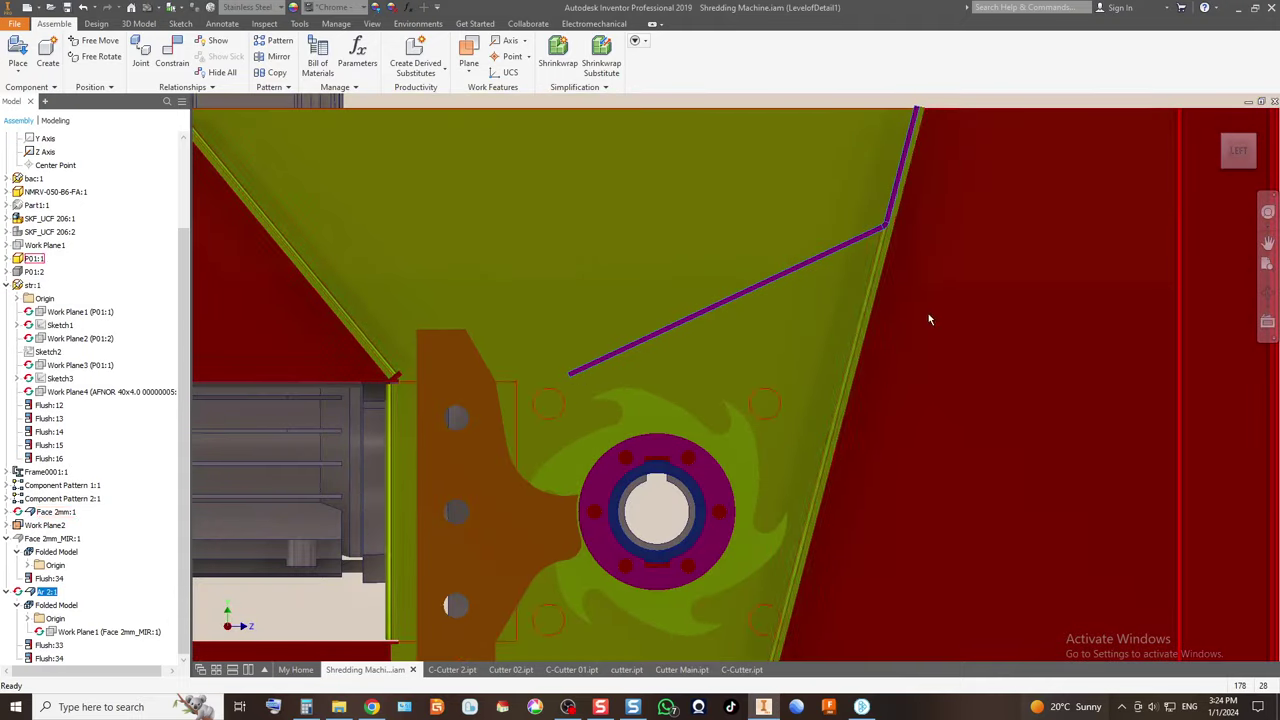
pyautogui.scroll(3, 500, 390)
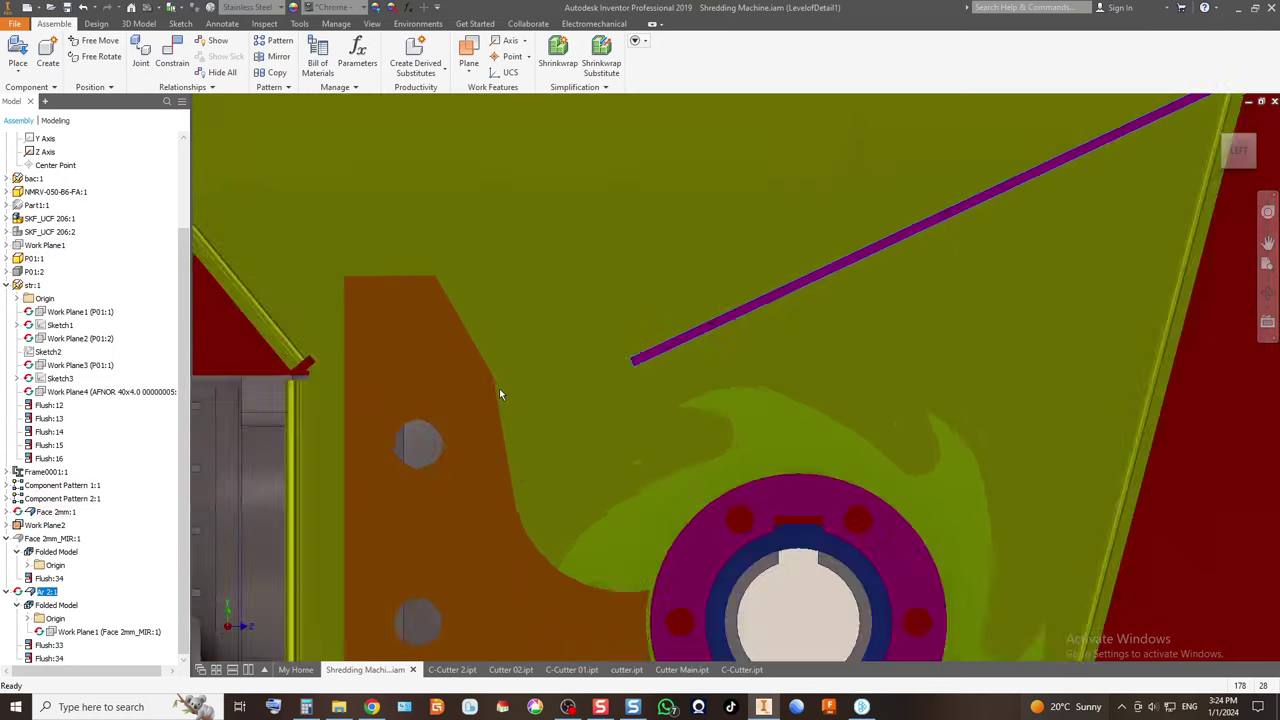
pyautogui.click(264, 23)
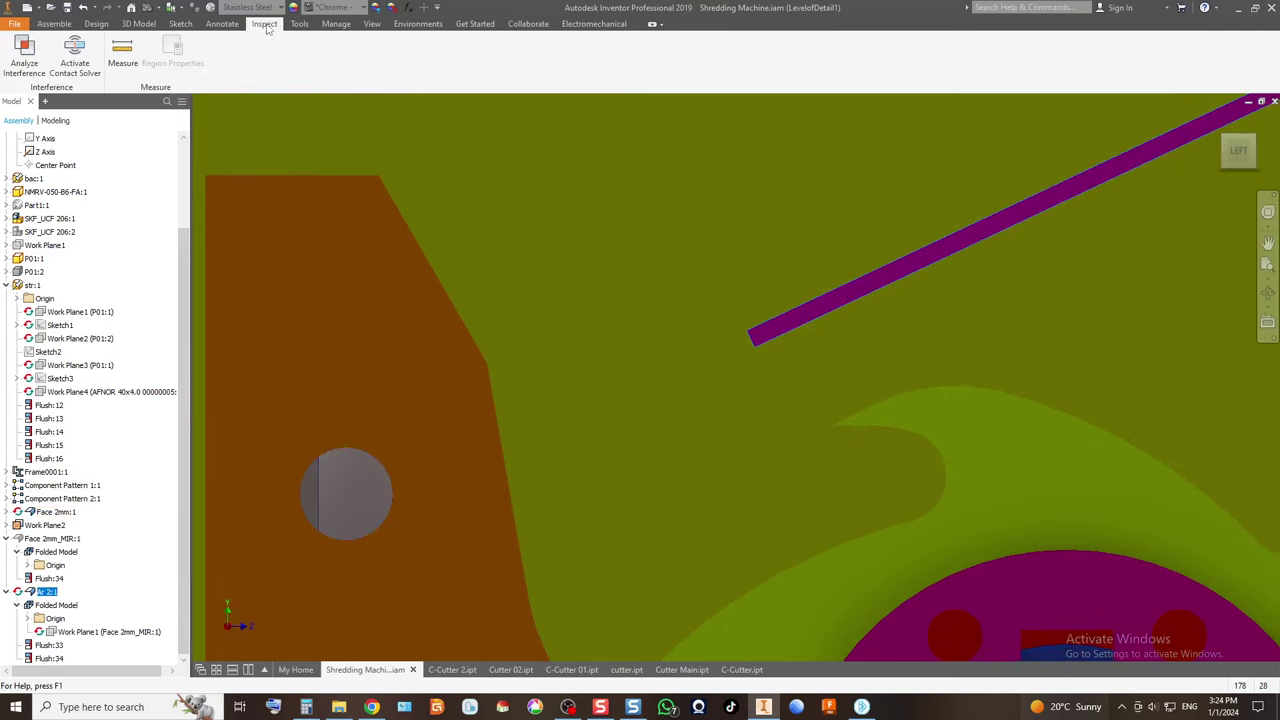
pyautogui.click(1218, 119)
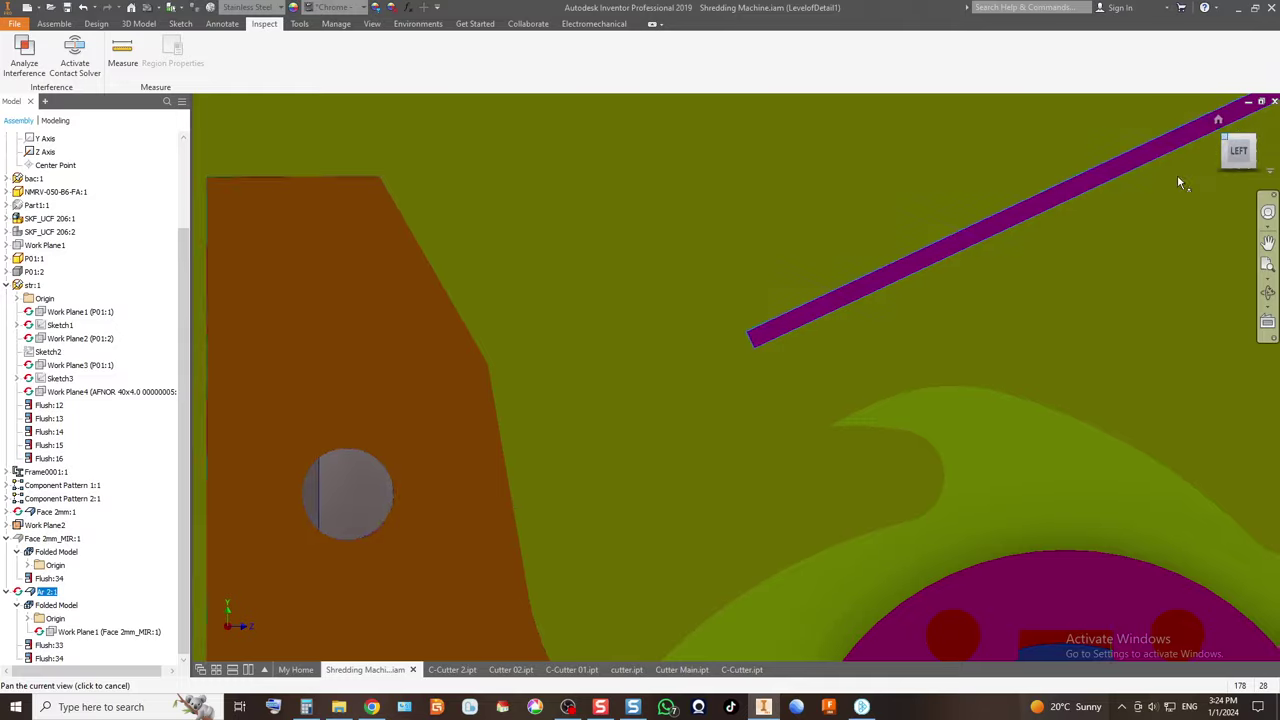
pyautogui.scroll(5, 712, 503)
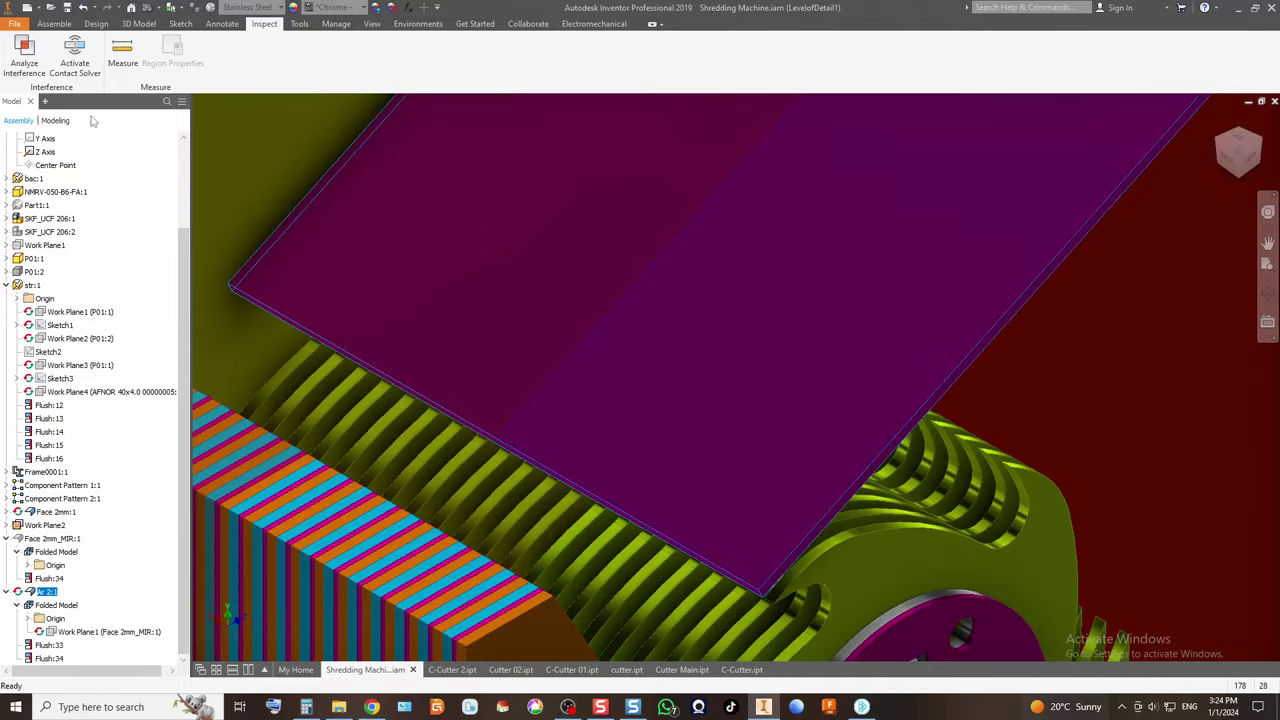
pyautogui.press('m')
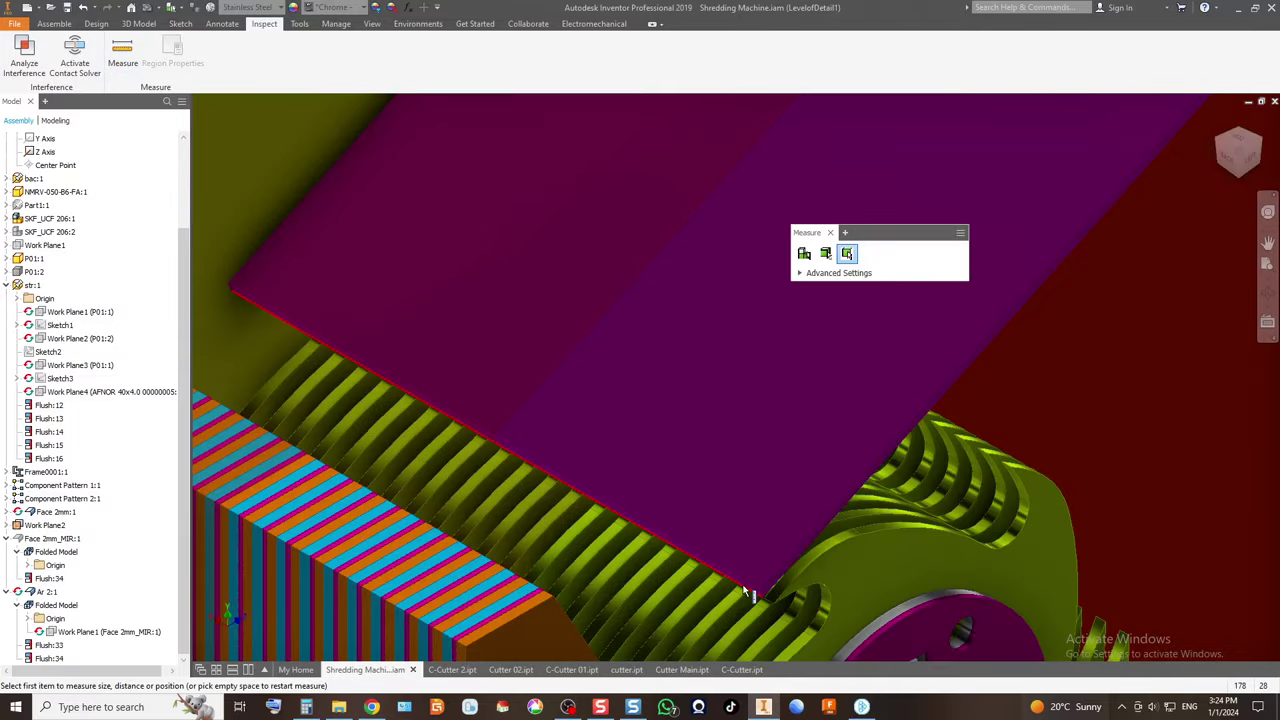
pyautogui.click(745, 592)
pyautogui.click(1256, 167)
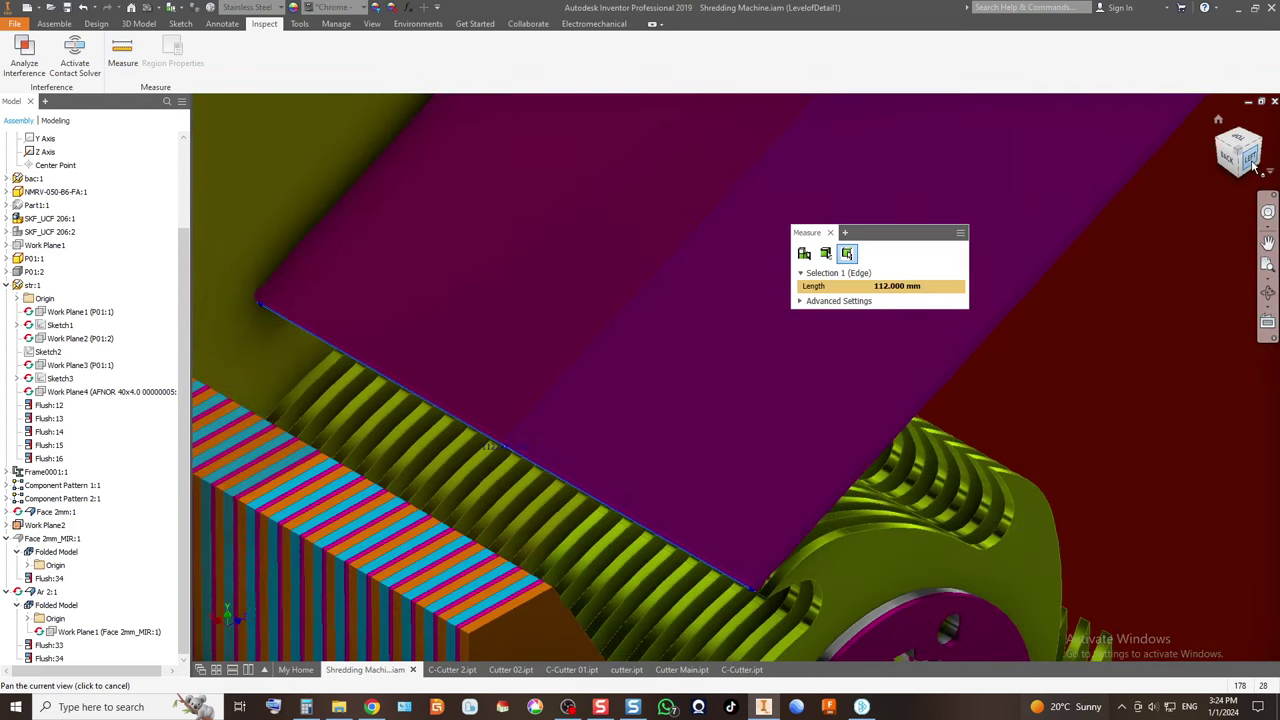
pyautogui.scroll(8, 503, 491)
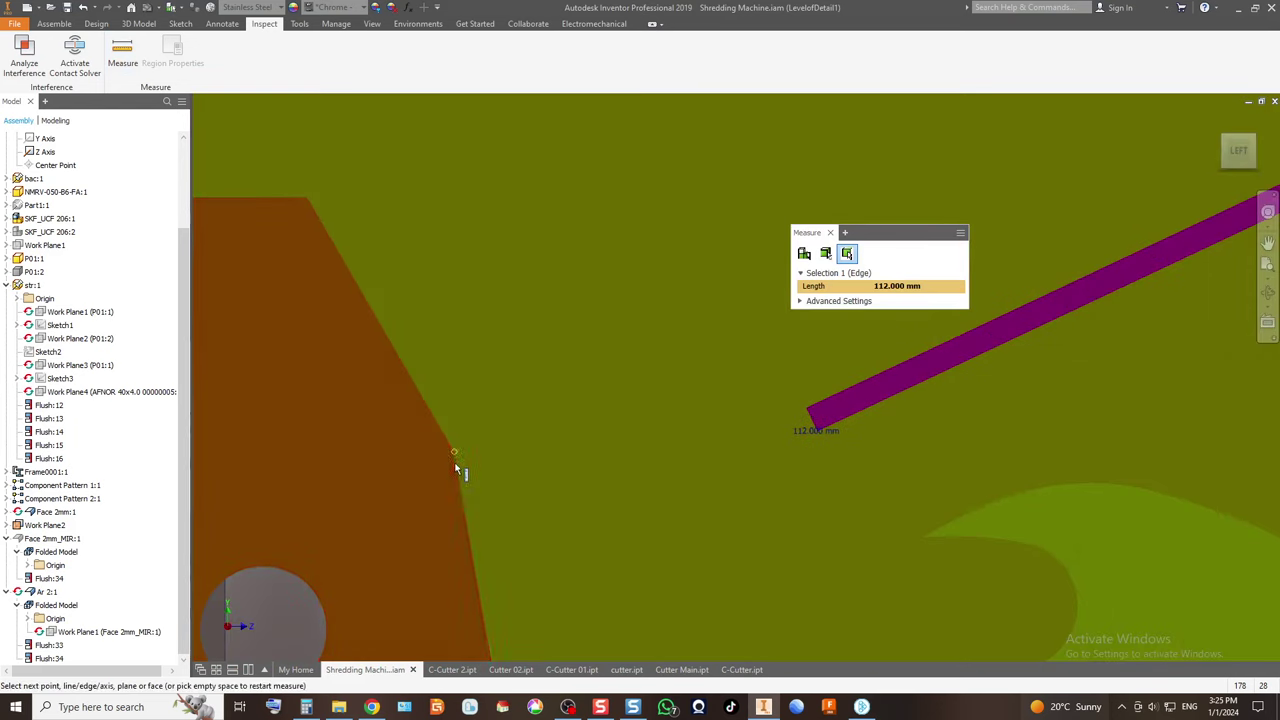
# Measure the distance between the sloped Ar 2 plate's lower edge and the slanted side edge of the cutter plate.
pyautogui.click(459, 472)
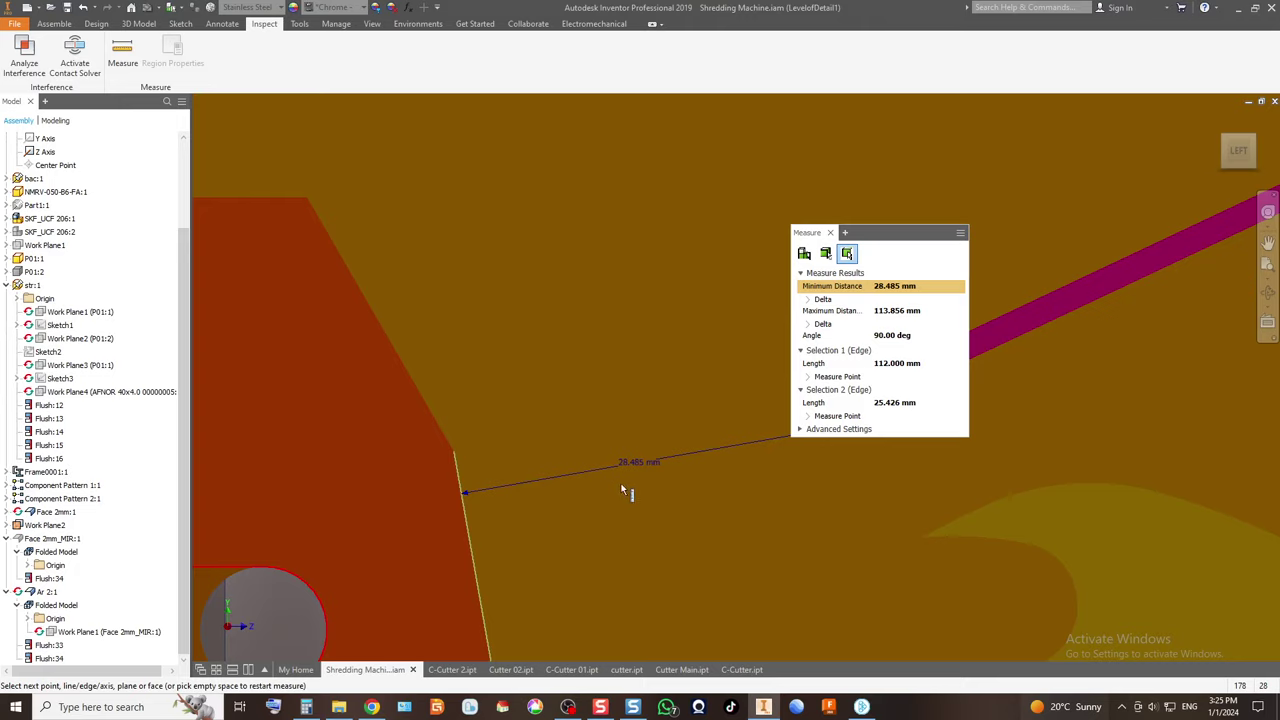
pyautogui.scroll(-4, 601, 470)
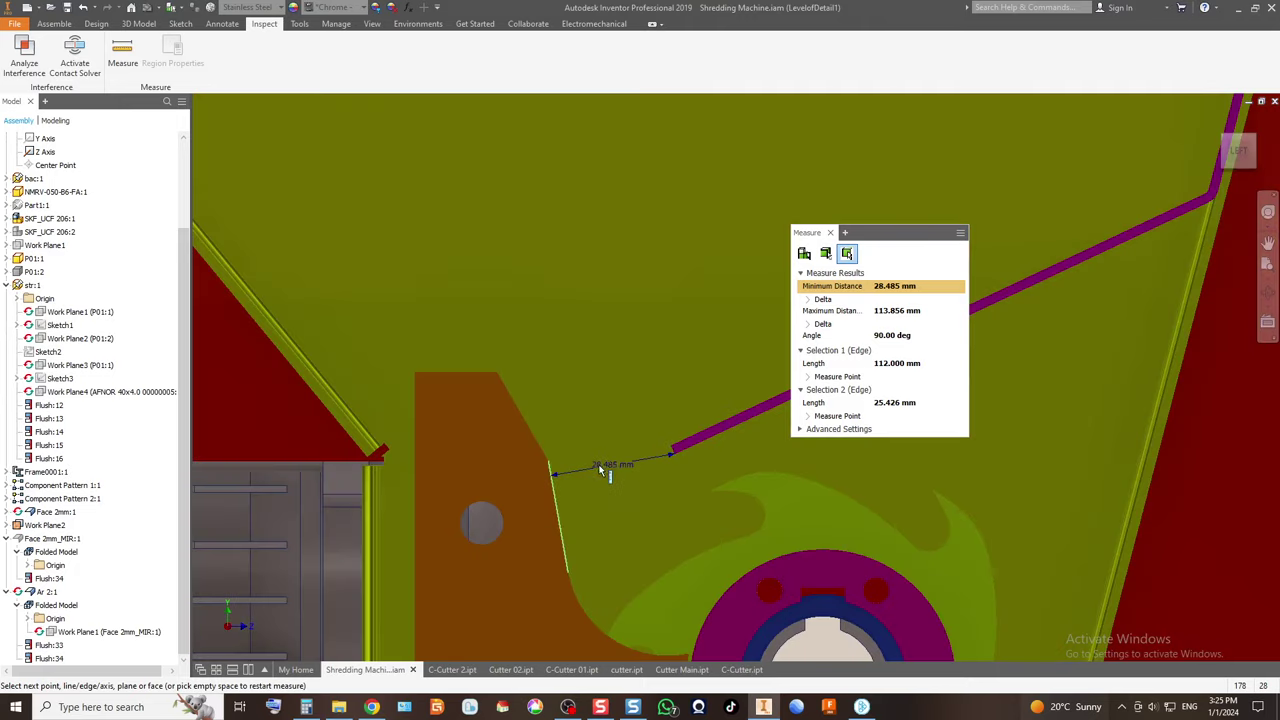
pyautogui.click(830, 233)
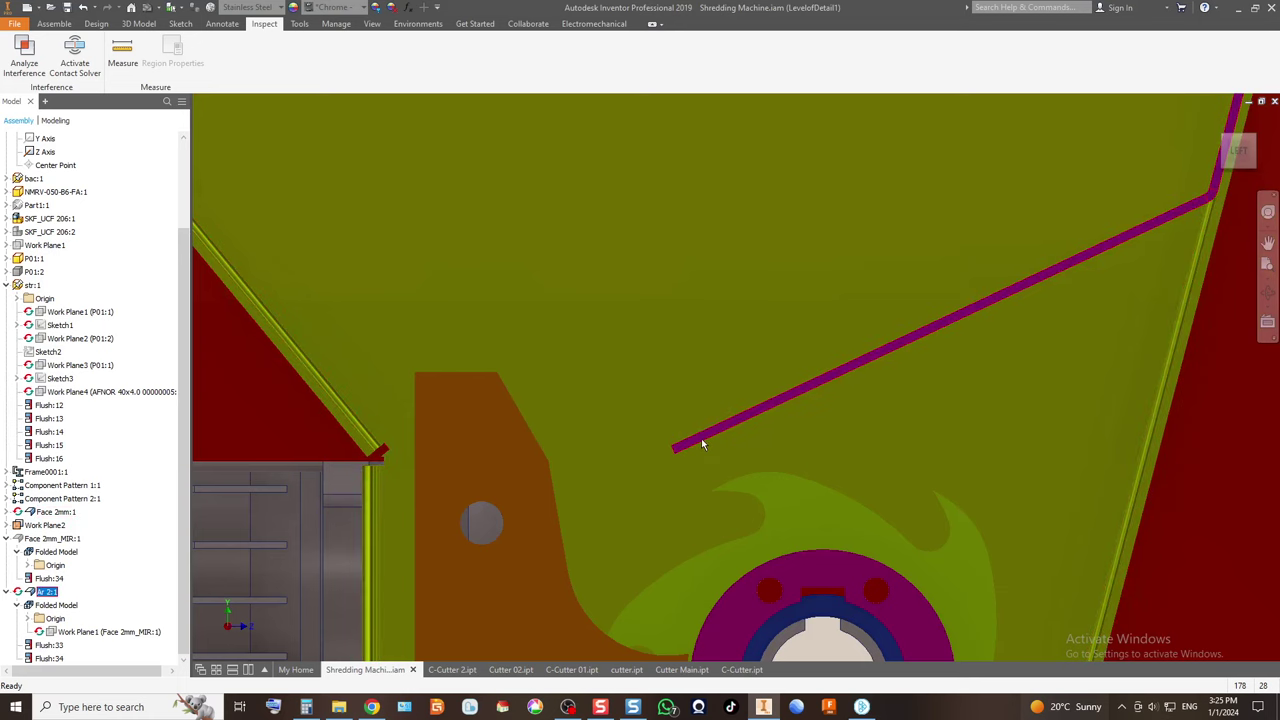
# Open the Face 2mm sheet metal part for in-place editing and delete the Flange3 feature from its sloped edge.
pyautogui.moveTo(701, 438)
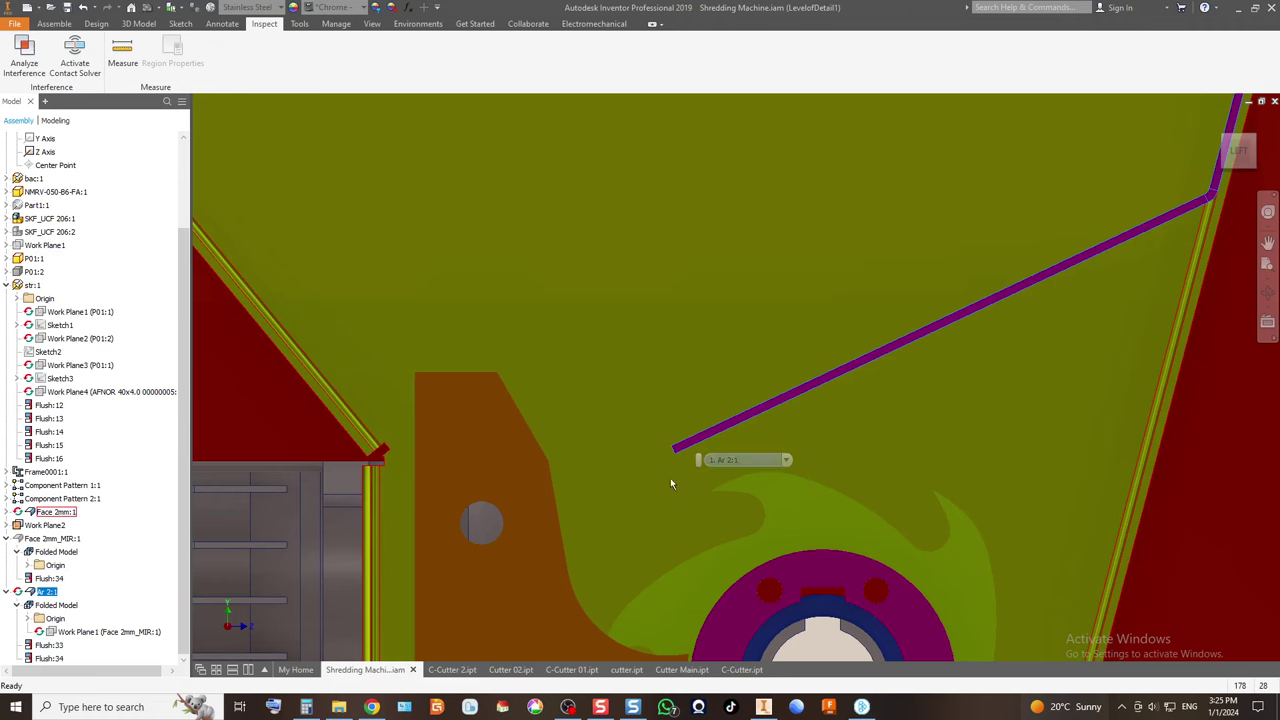
pyautogui.scroll(2, 632, 423)
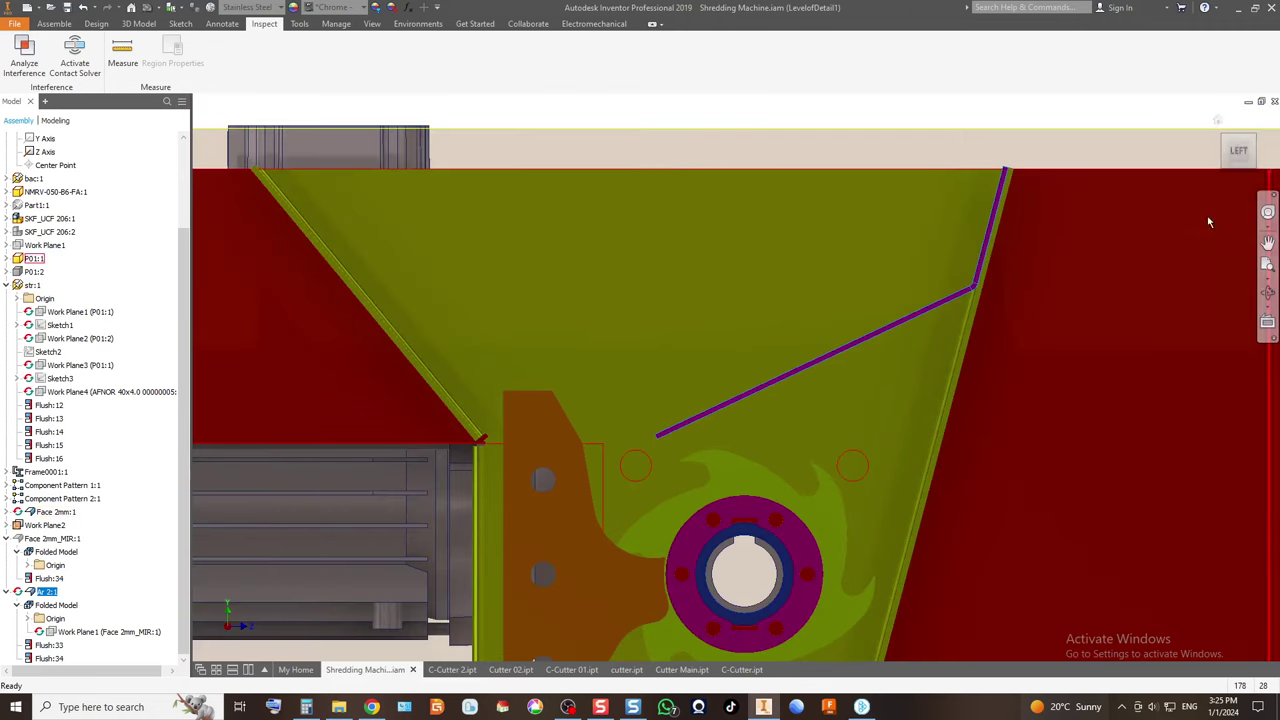
pyautogui.click(1226, 140)
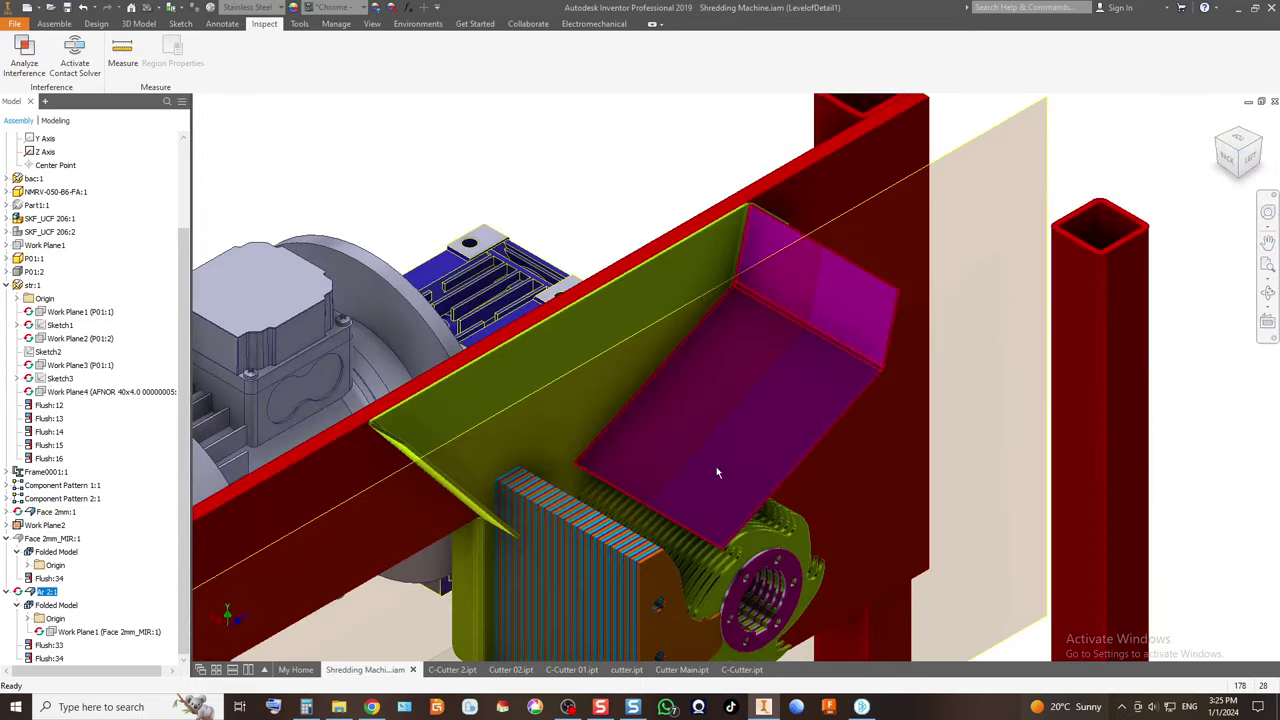
pyautogui.click(716, 470)
pyautogui.click(800, 243)
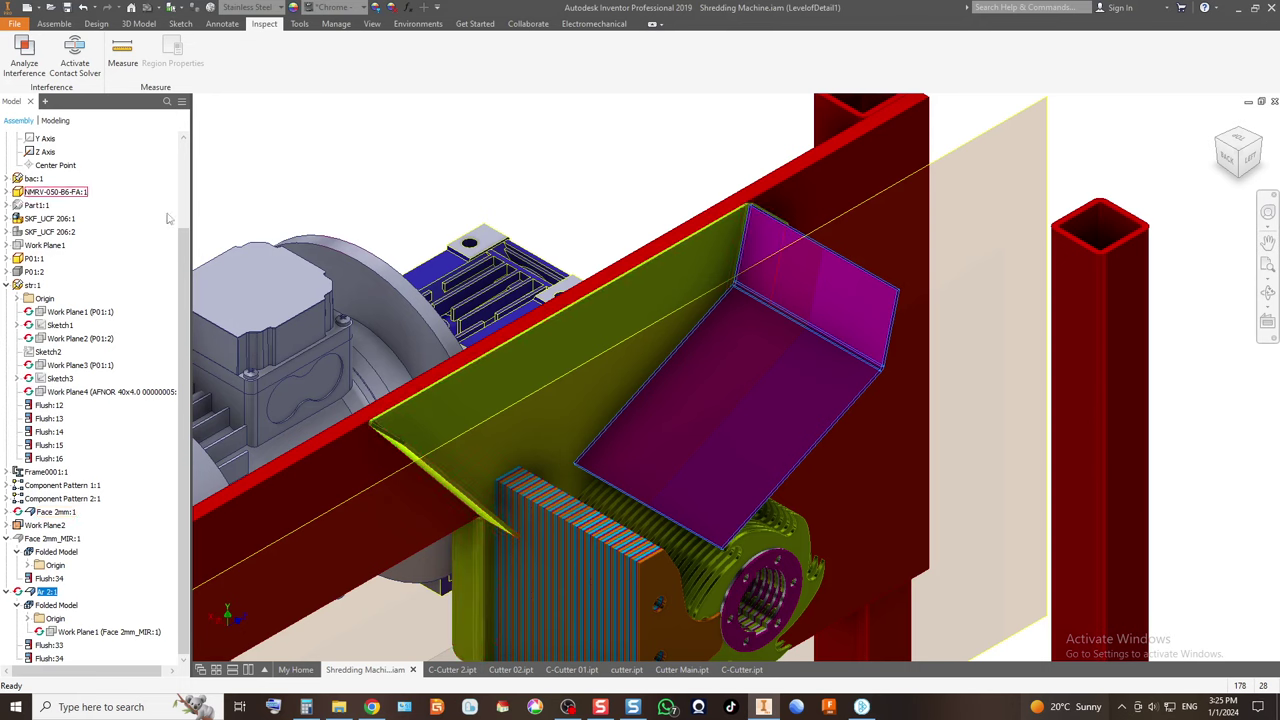
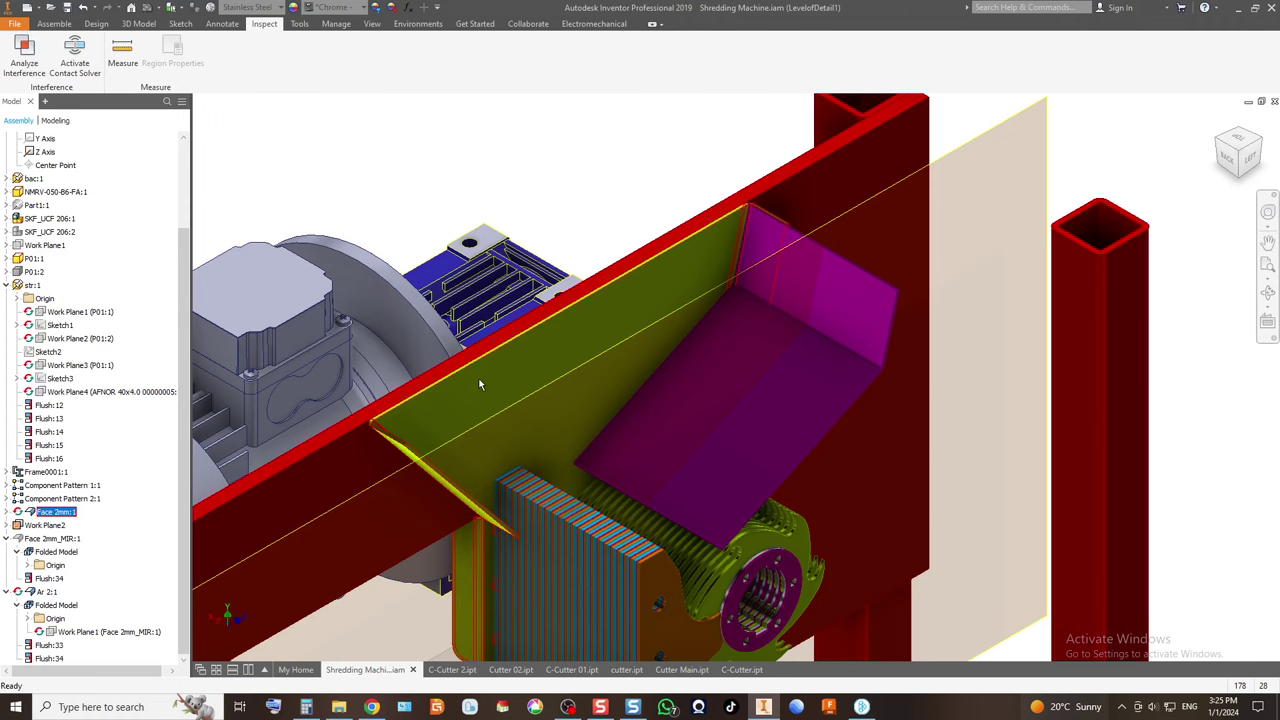
pyautogui.doubleClick(481, 383)
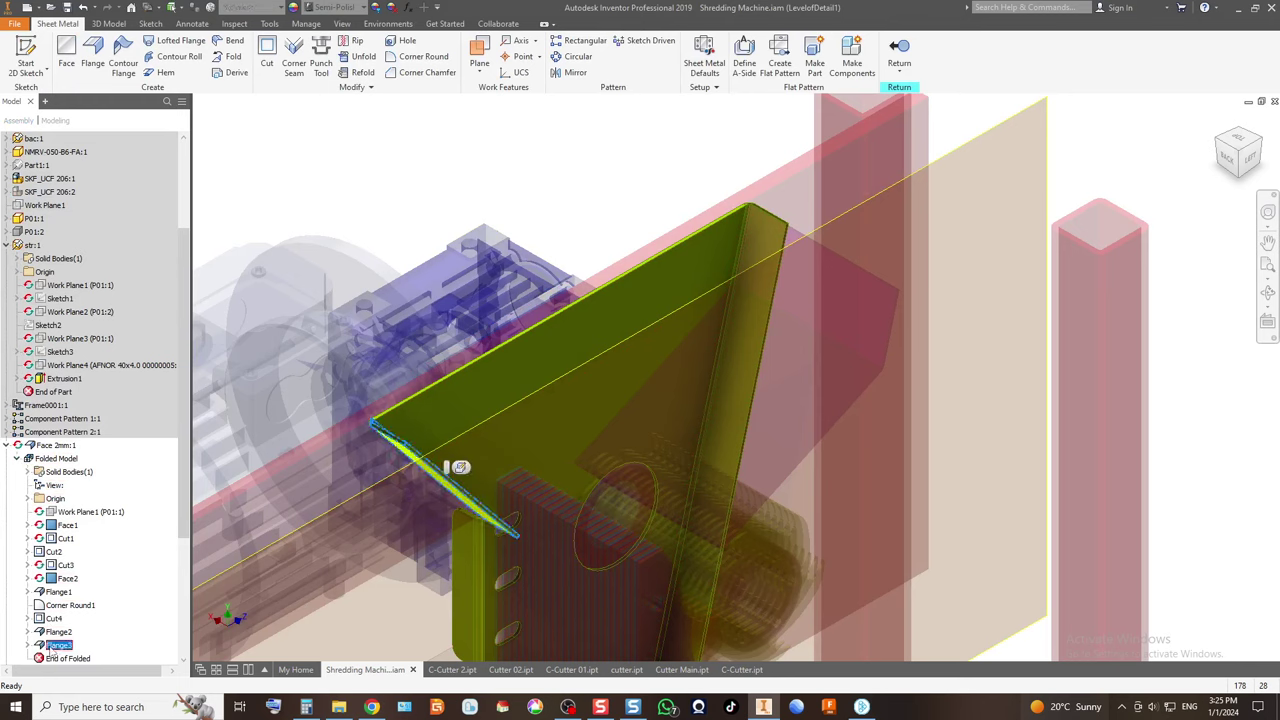
pyautogui.rightClick(55, 647)
pyautogui.click(88, 500)
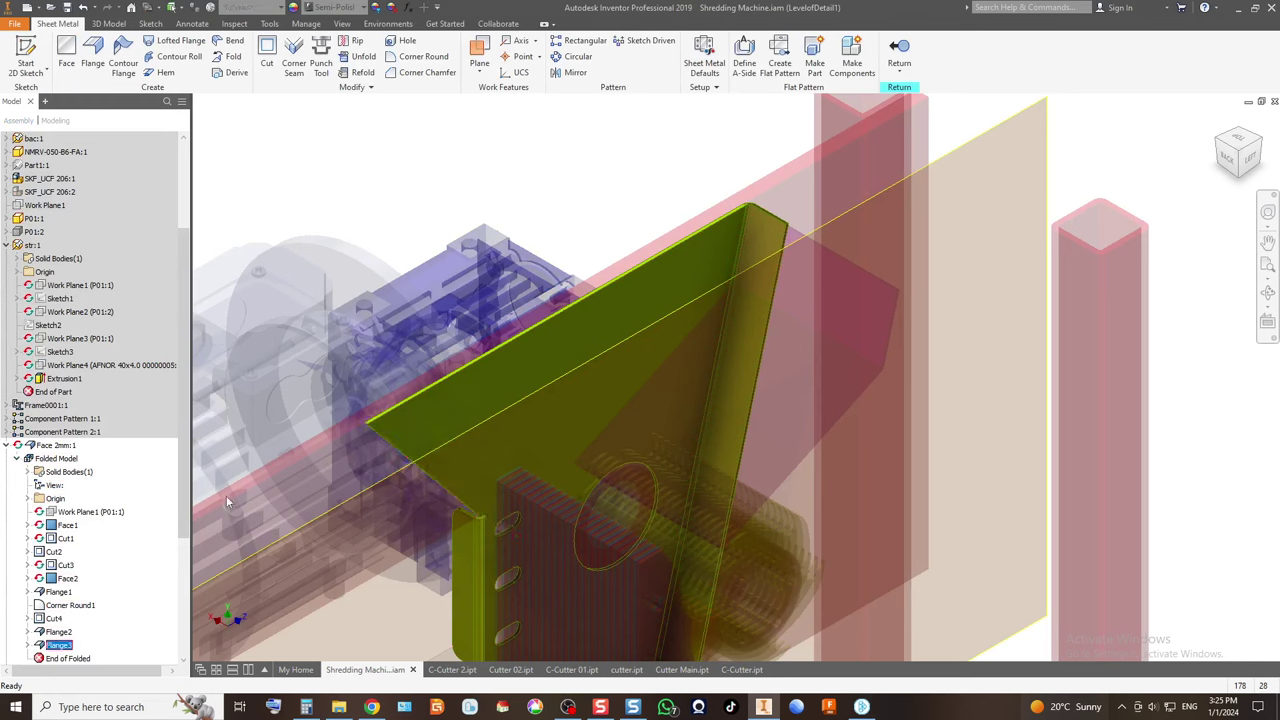
# Start a 2D sketch on the large side face of Face 2mm and project the cutter plate's upper slanted edge.
pyautogui.press('s')
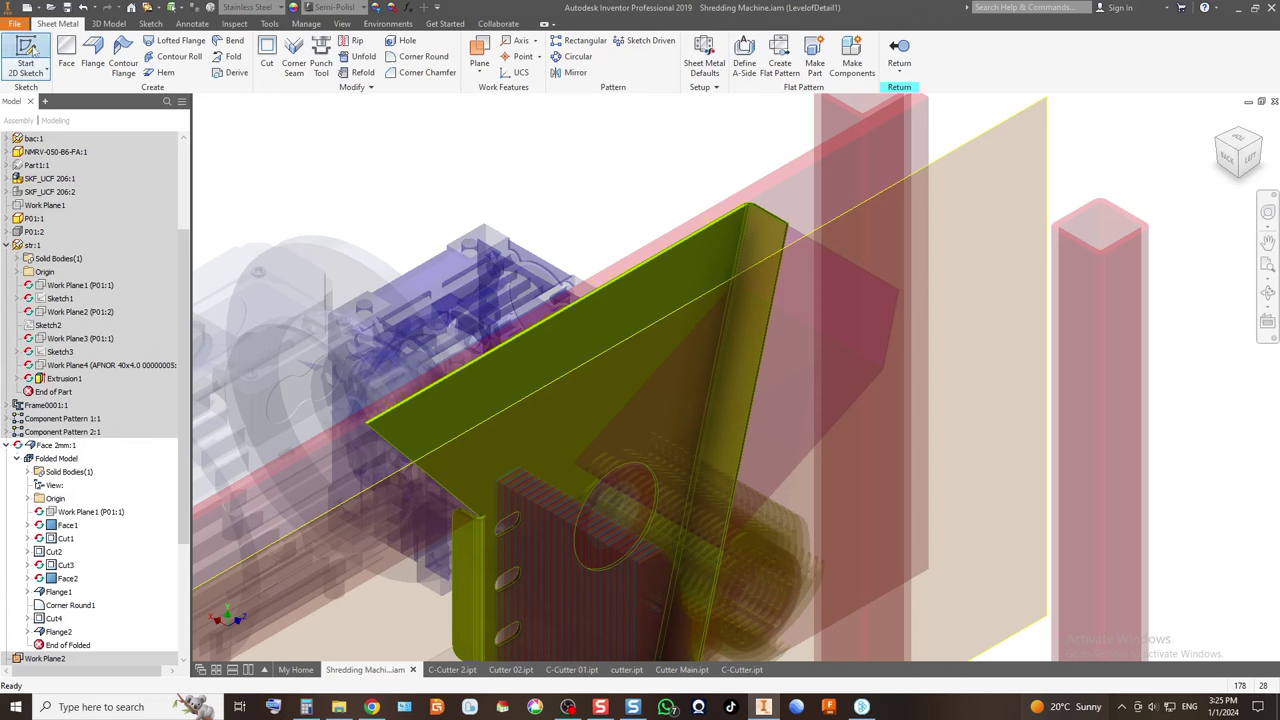
pyautogui.click(477, 392)
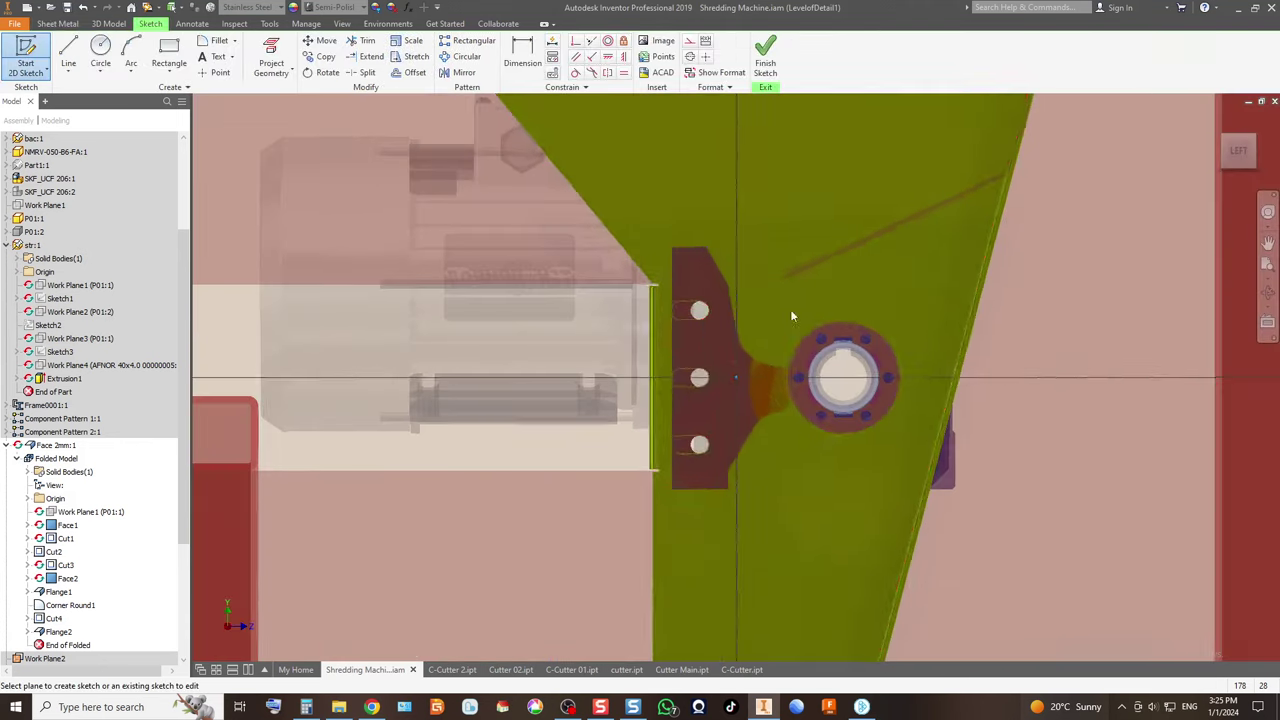
pyautogui.press('p')
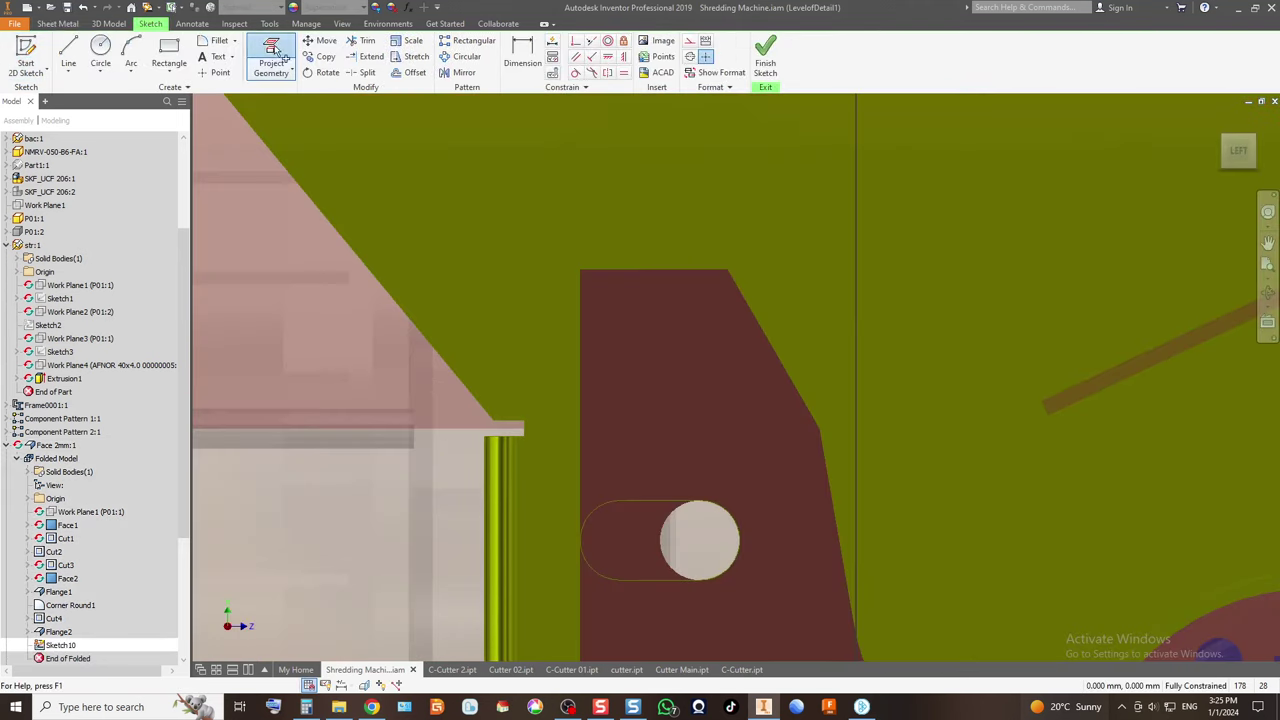
pyautogui.click(755, 318)
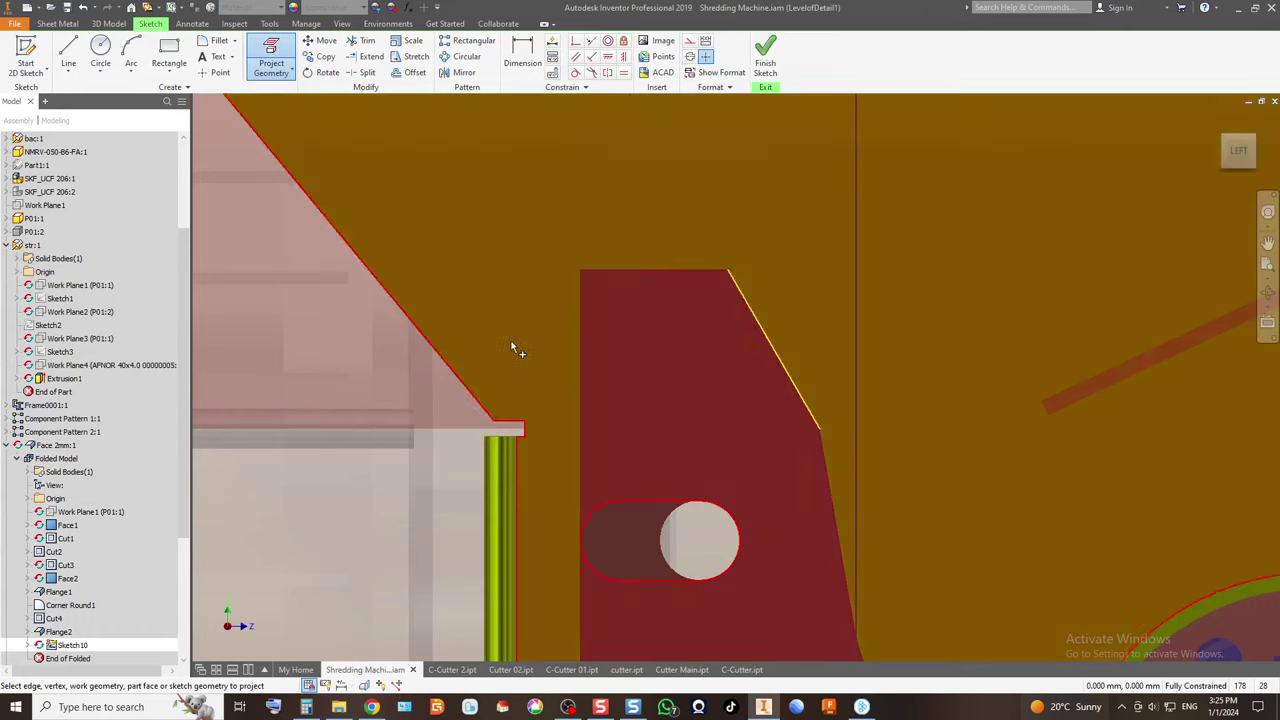
# Sketch a diagonal line from the cutter plate's upper slanted corner to the upper motor-side corner of the side face.
pyautogui.scroll(-3, 520, 330)
pyautogui.click(73, 44)
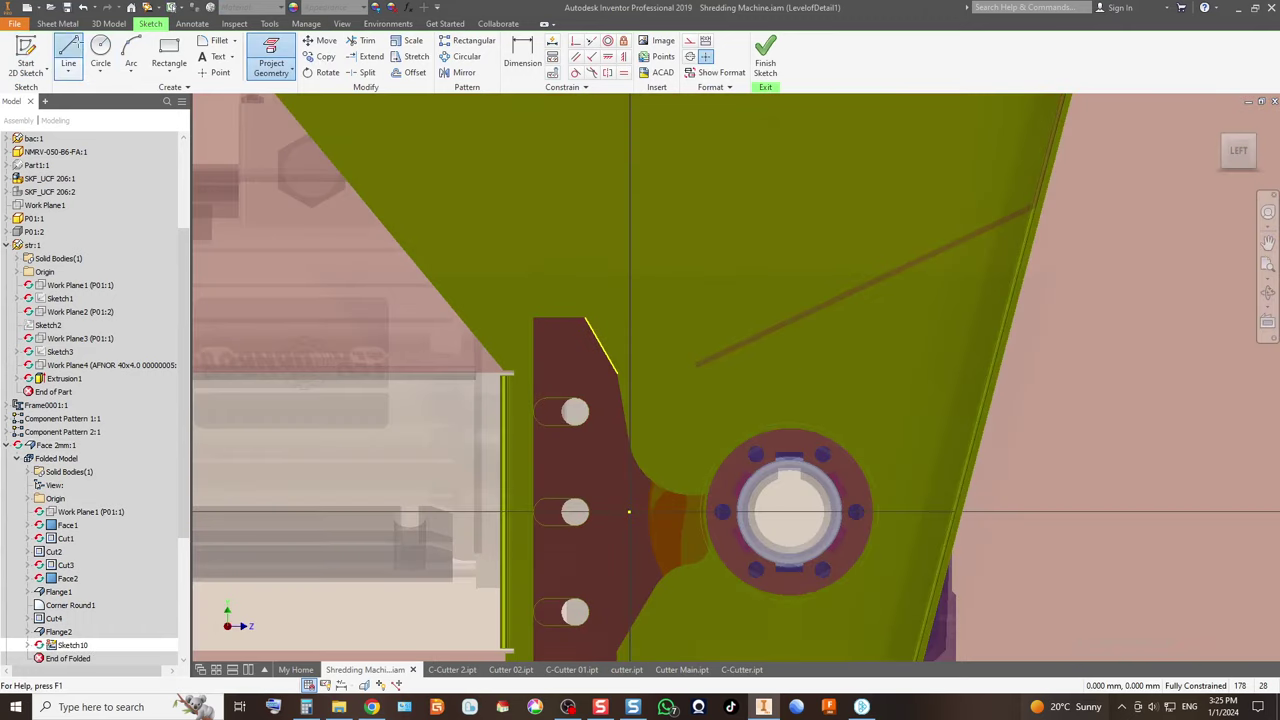
pyautogui.click(585, 318)
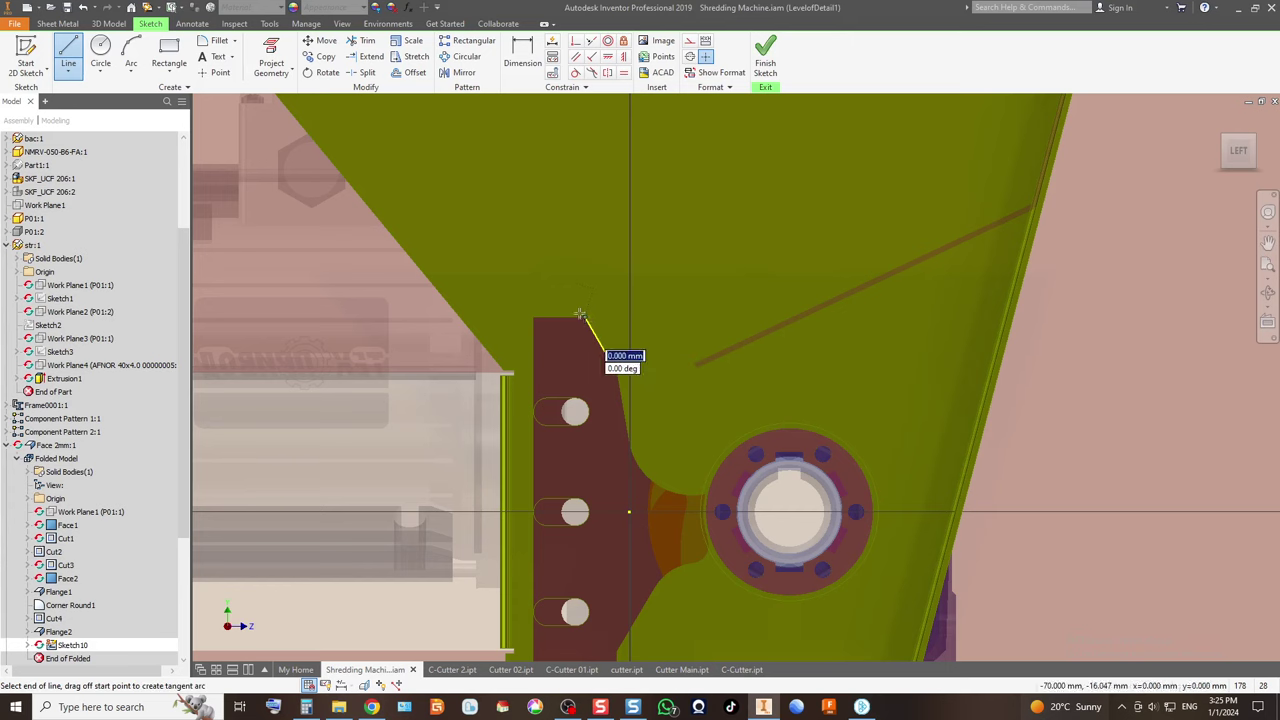
pyautogui.scroll(2, 501, 292)
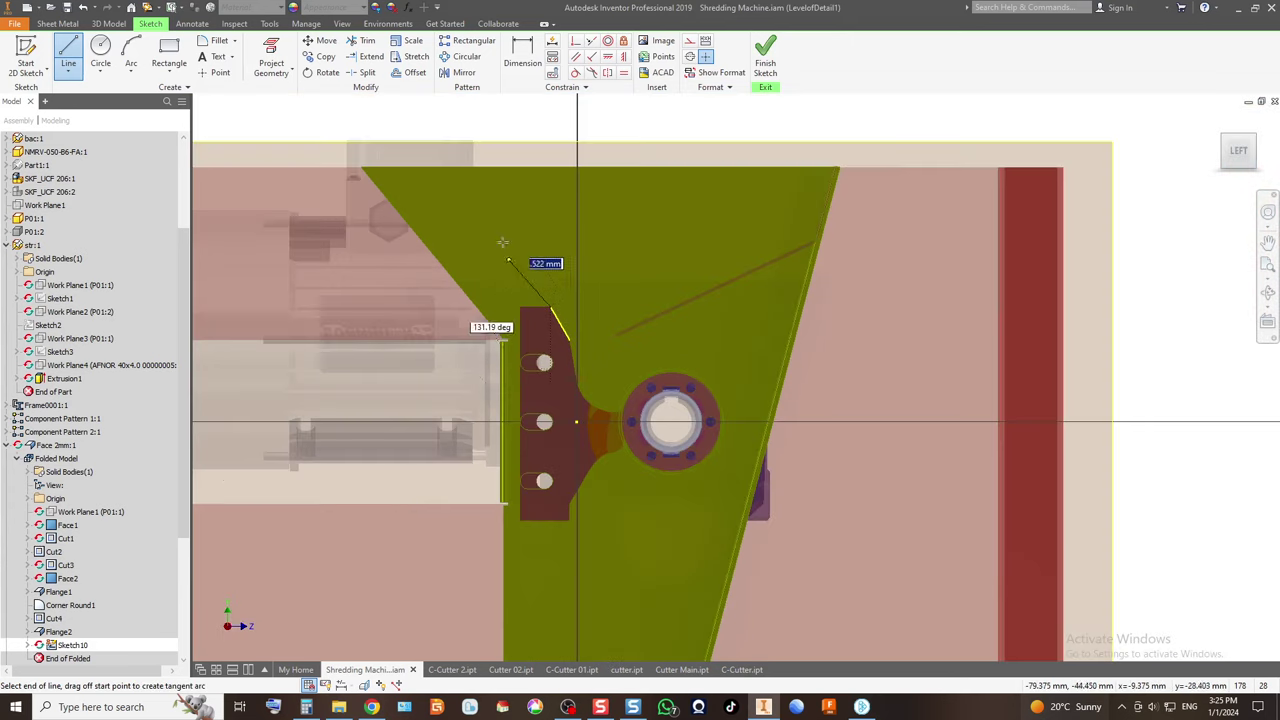
pyautogui.click(389, 189)
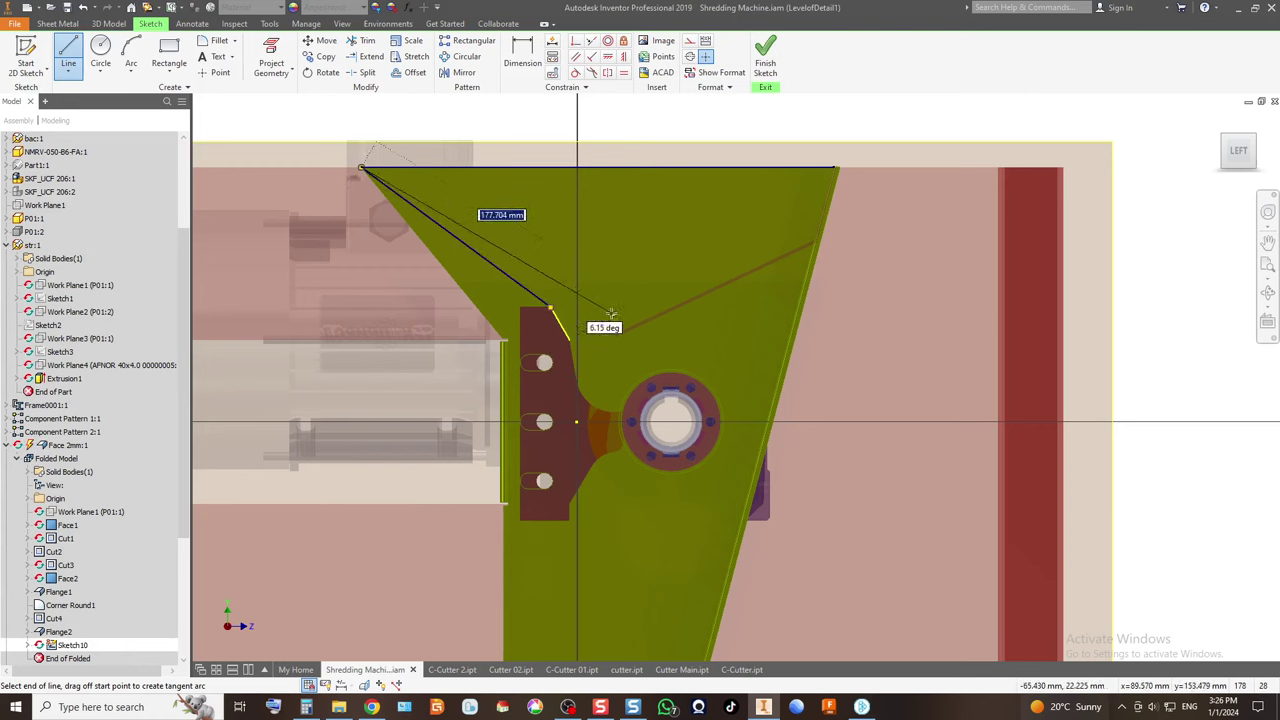
pyautogui.press('Escape')
pyautogui.press('Escape')
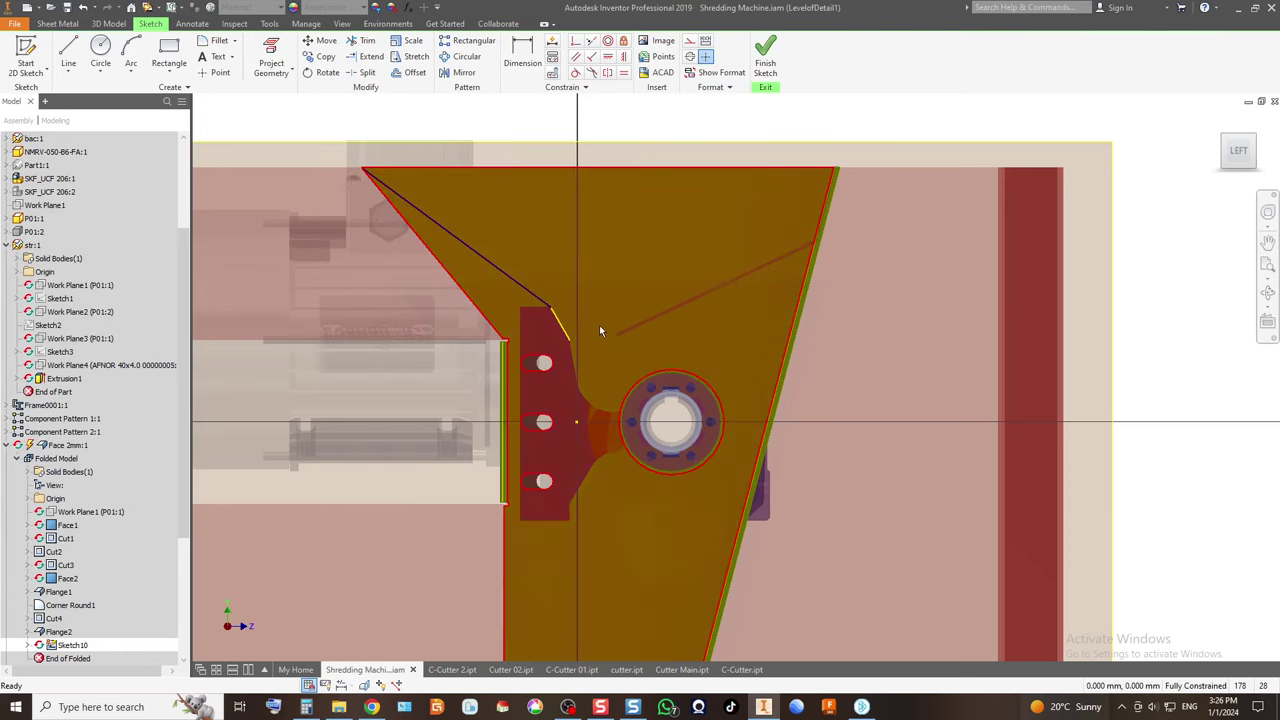
pyautogui.click(66, 48)
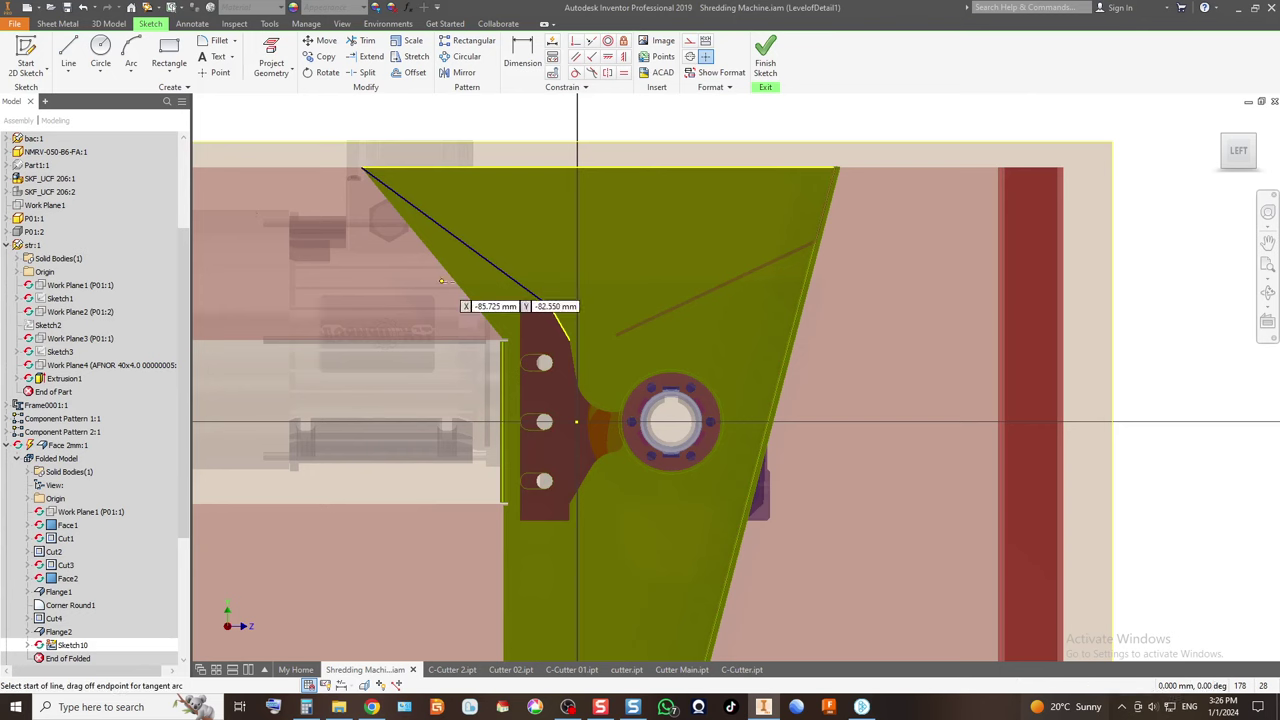
pyautogui.click(548, 307)
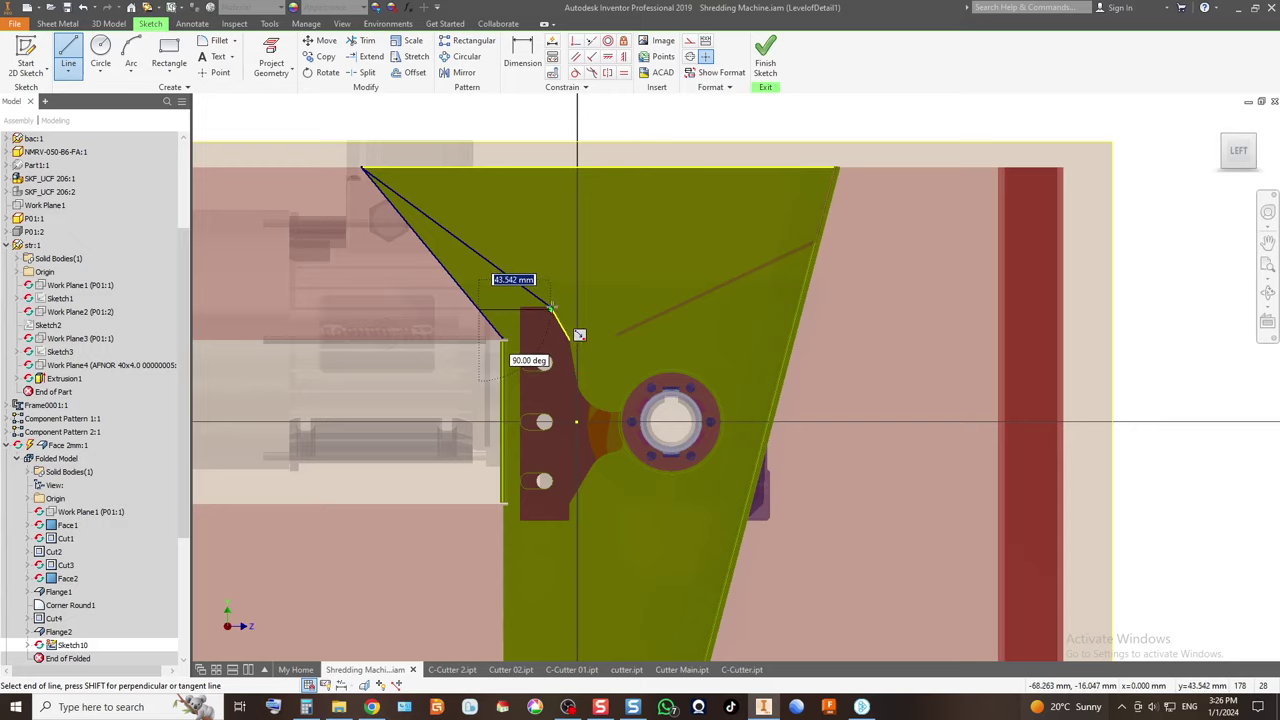
pyautogui.scroll(5, 525, 313)
pyautogui.press('Escape')
pyautogui.scroll(-3, 603, 371)
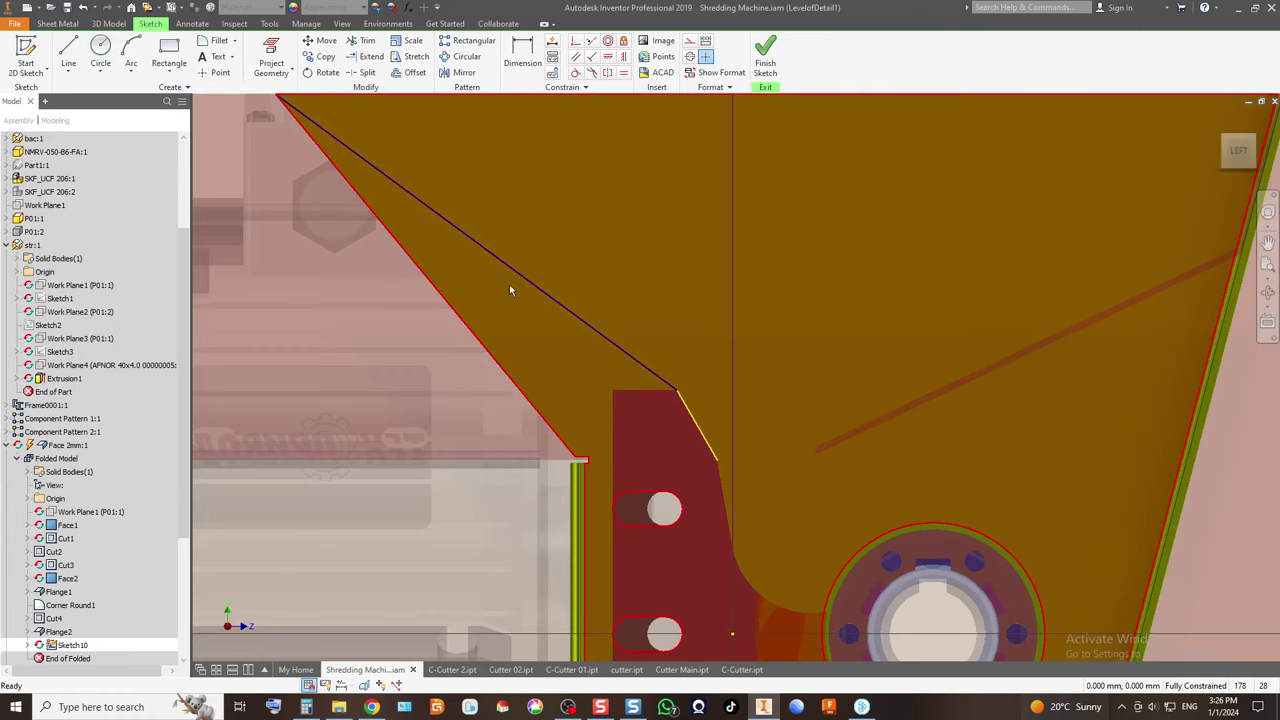
pyautogui.scroll(-2, 579, 360)
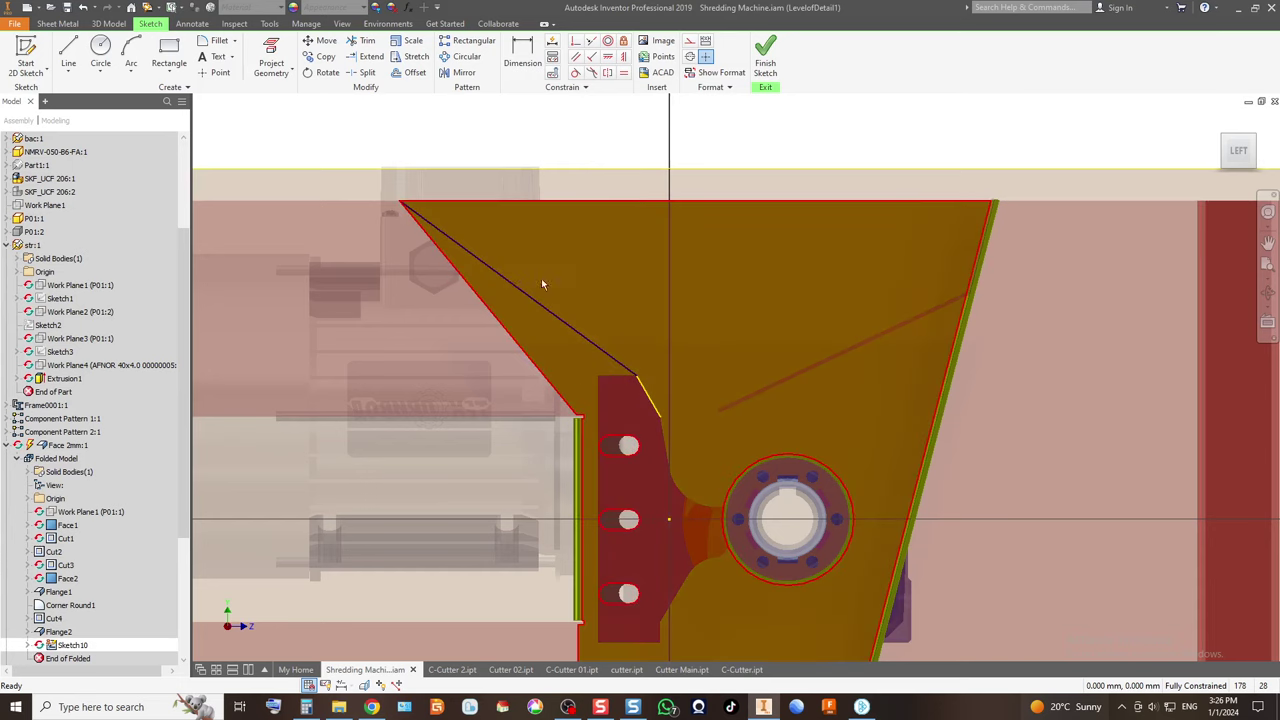
# Draw a short line from the lower part of the diagonal line to the face's sloped outer edge.
pyautogui.press('l')
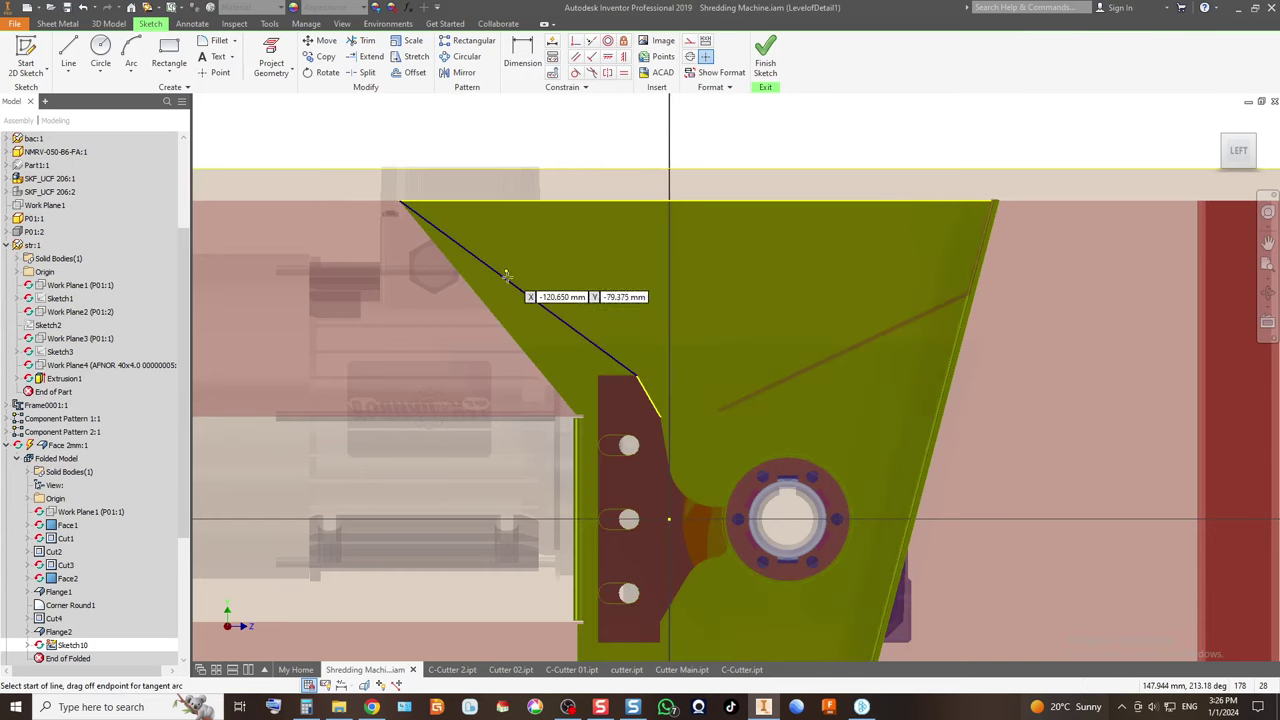
pyautogui.click(590, 343)
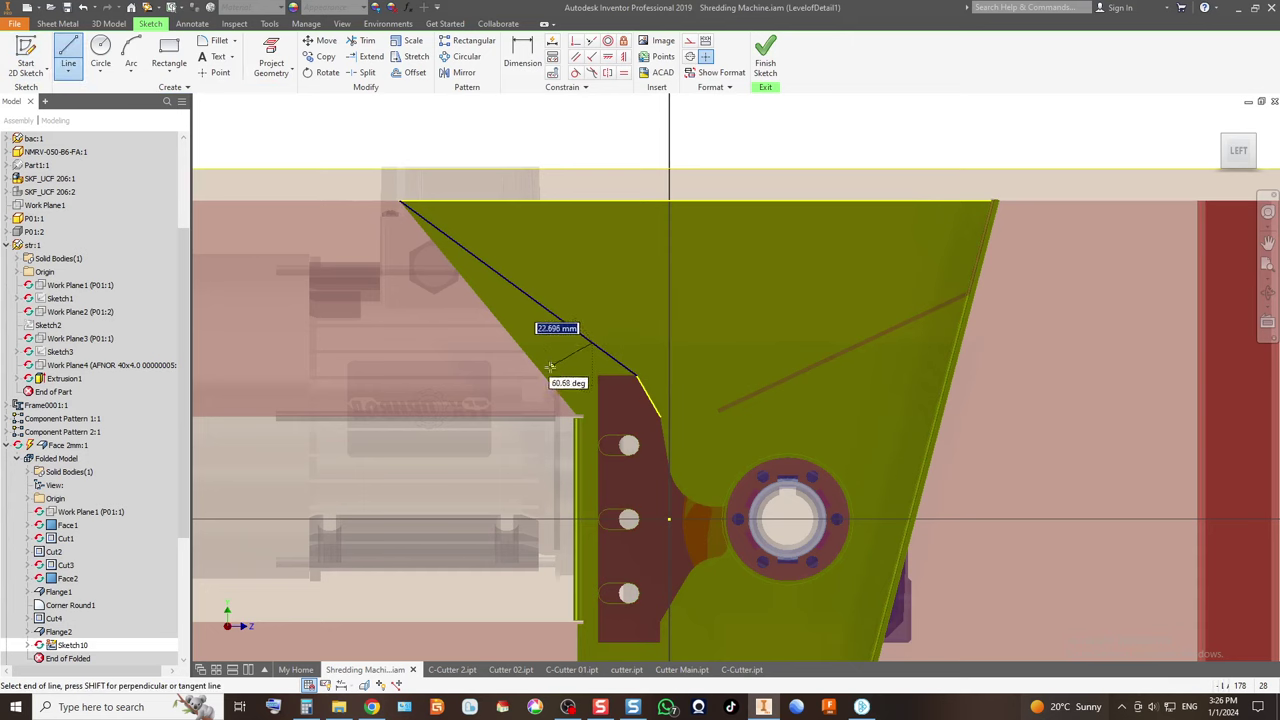
pyautogui.click(548, 380)
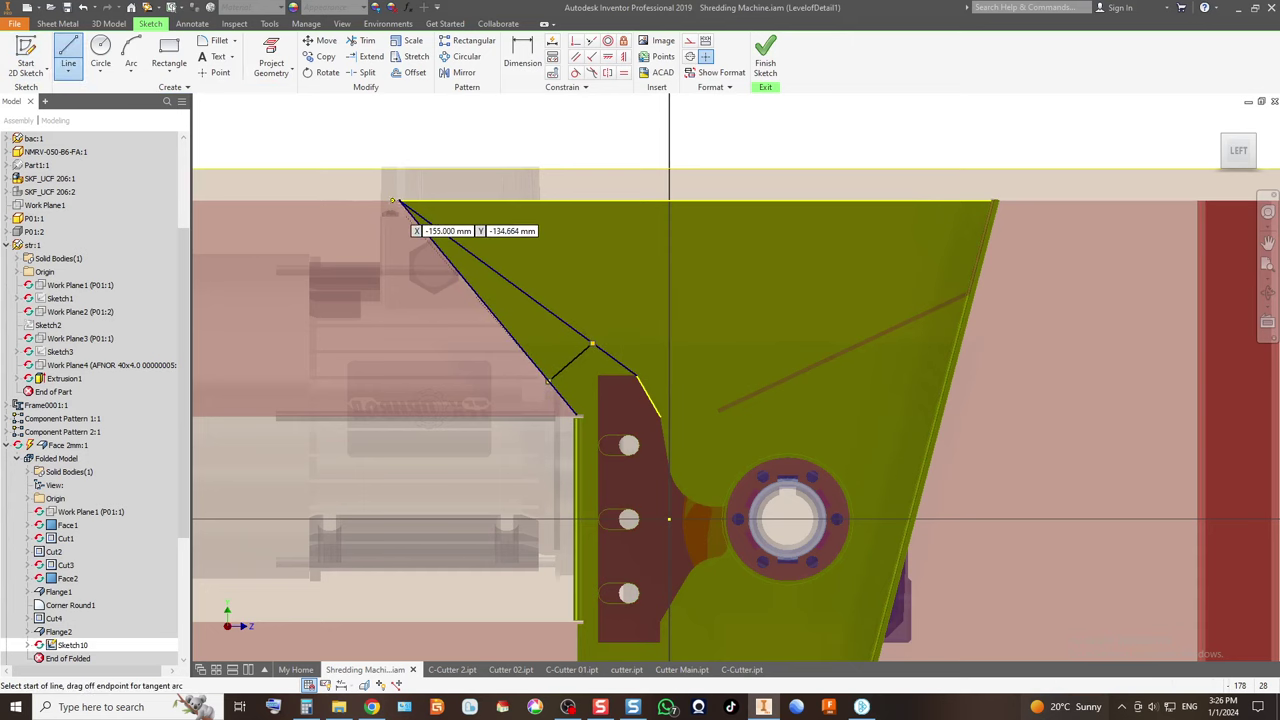
pyautogui.scroll(3, 623, 425)
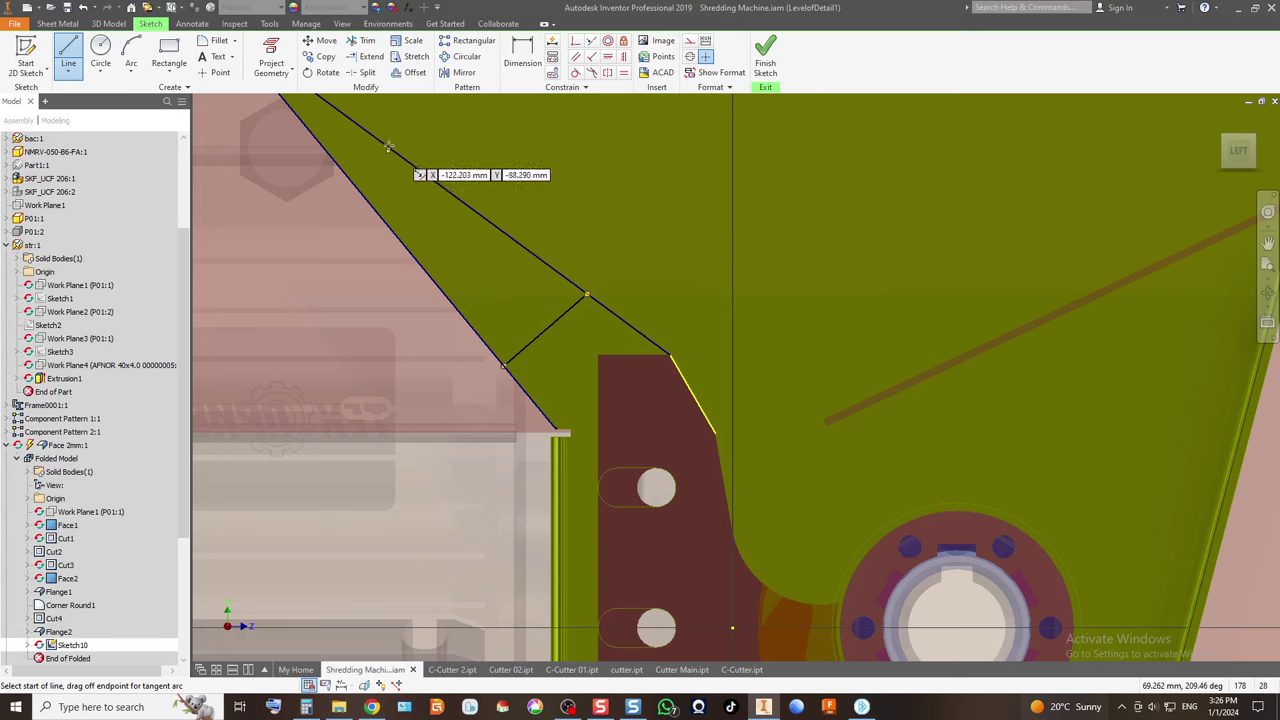
# Dimension the diagonal from the short line's junction to the cutter plate corner and set it to 25 mm.
pyautogui.click(522, 55)
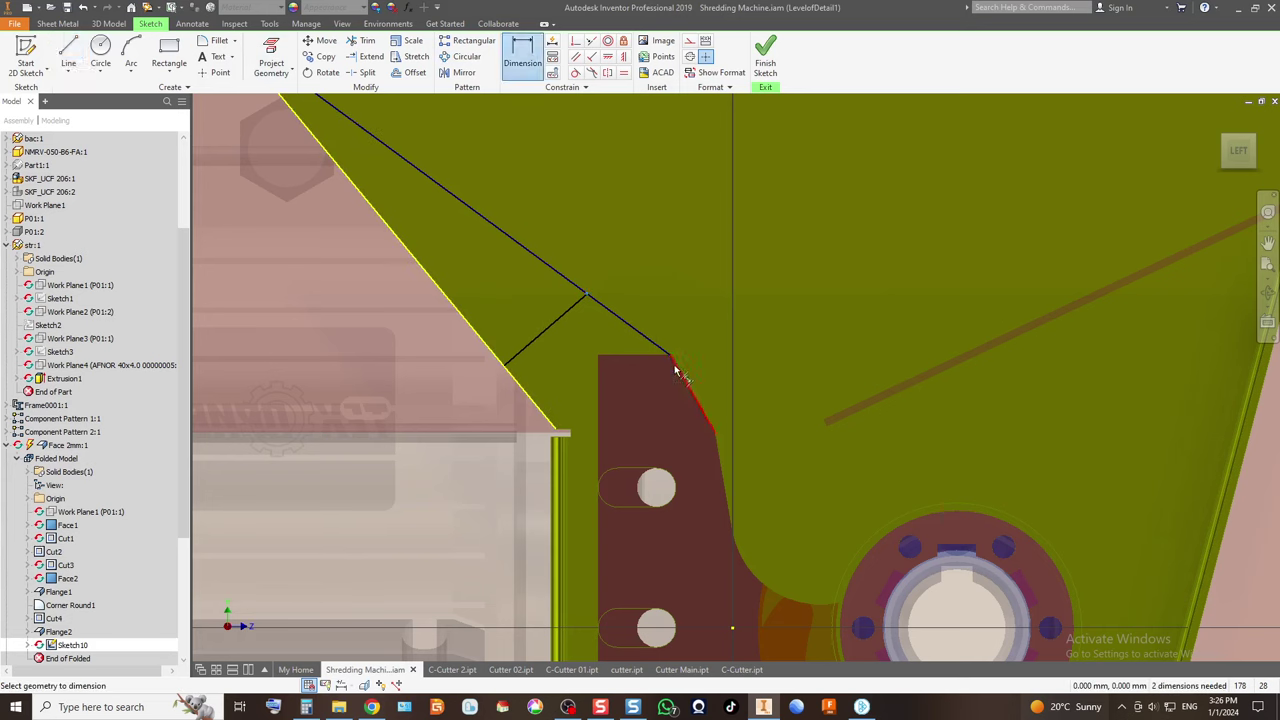
pyautogui.click(626, 318)
pyautogui.click(631, 313)
pyautogui.write('45')
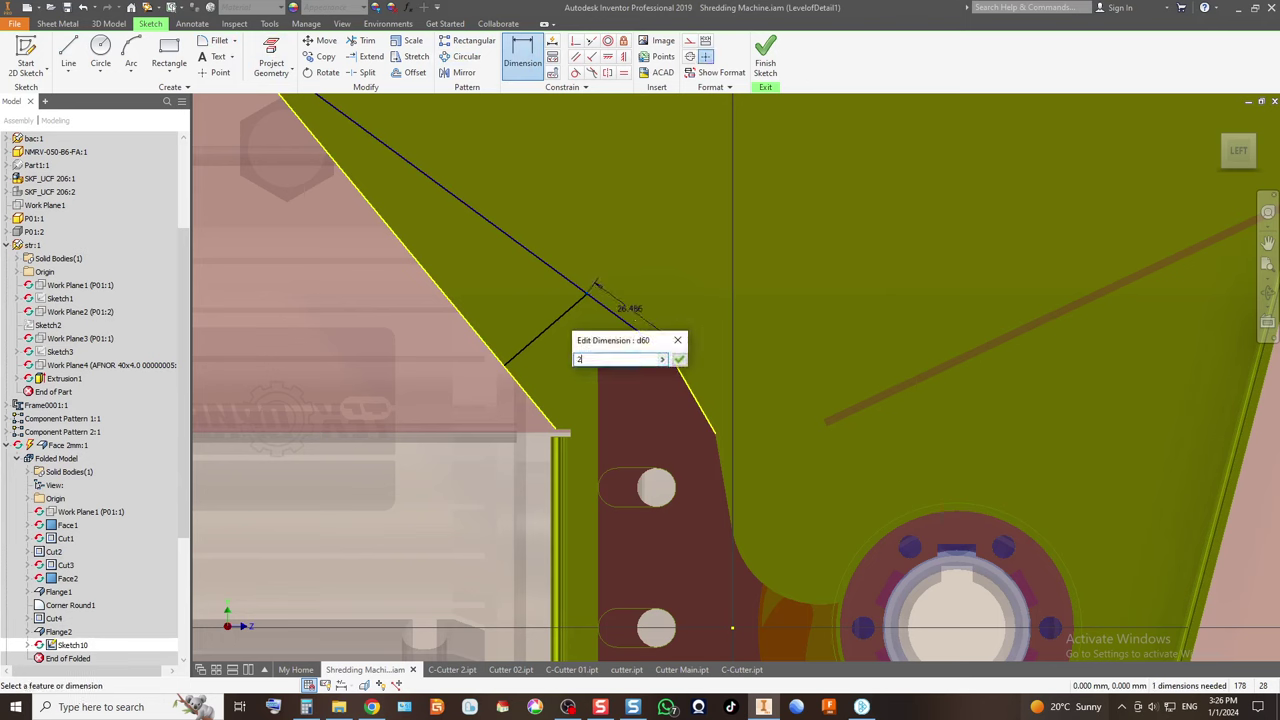
pyautogui.press('Return')
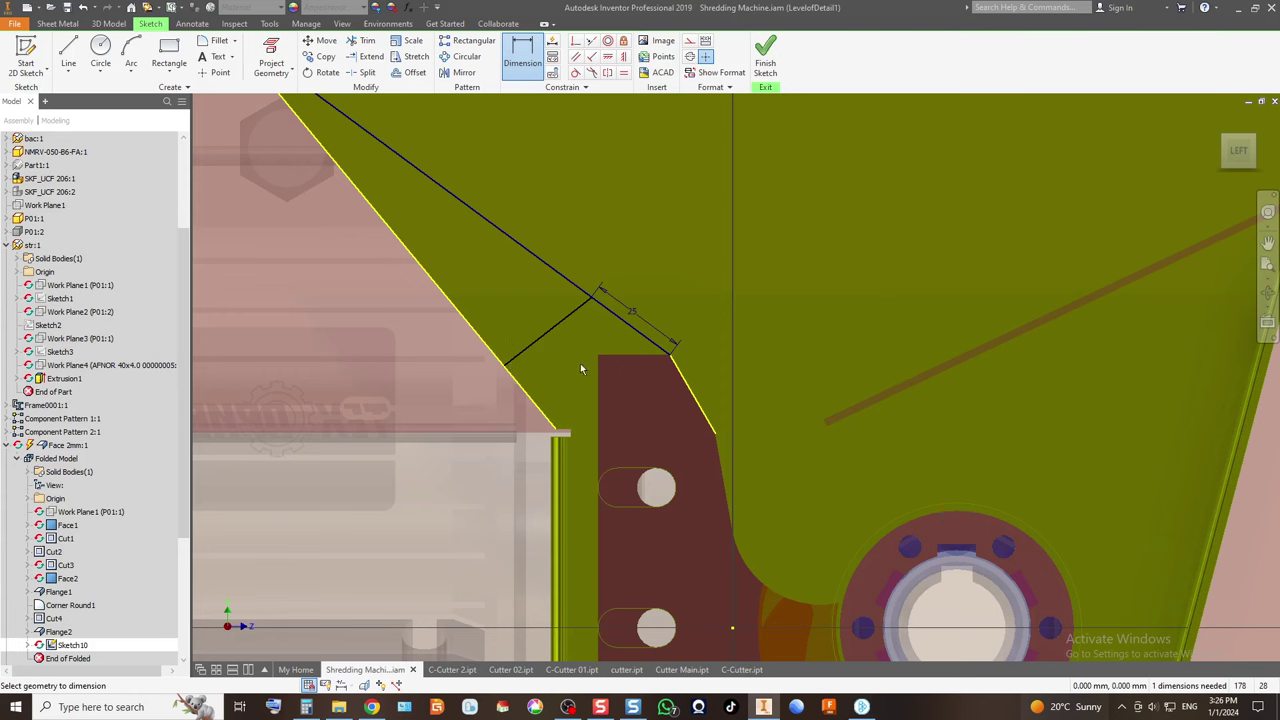
# Constrain the short line perpendicular to the diagonal line and finish the sketch.
pyautogui.scroll(-2, 569, 384)
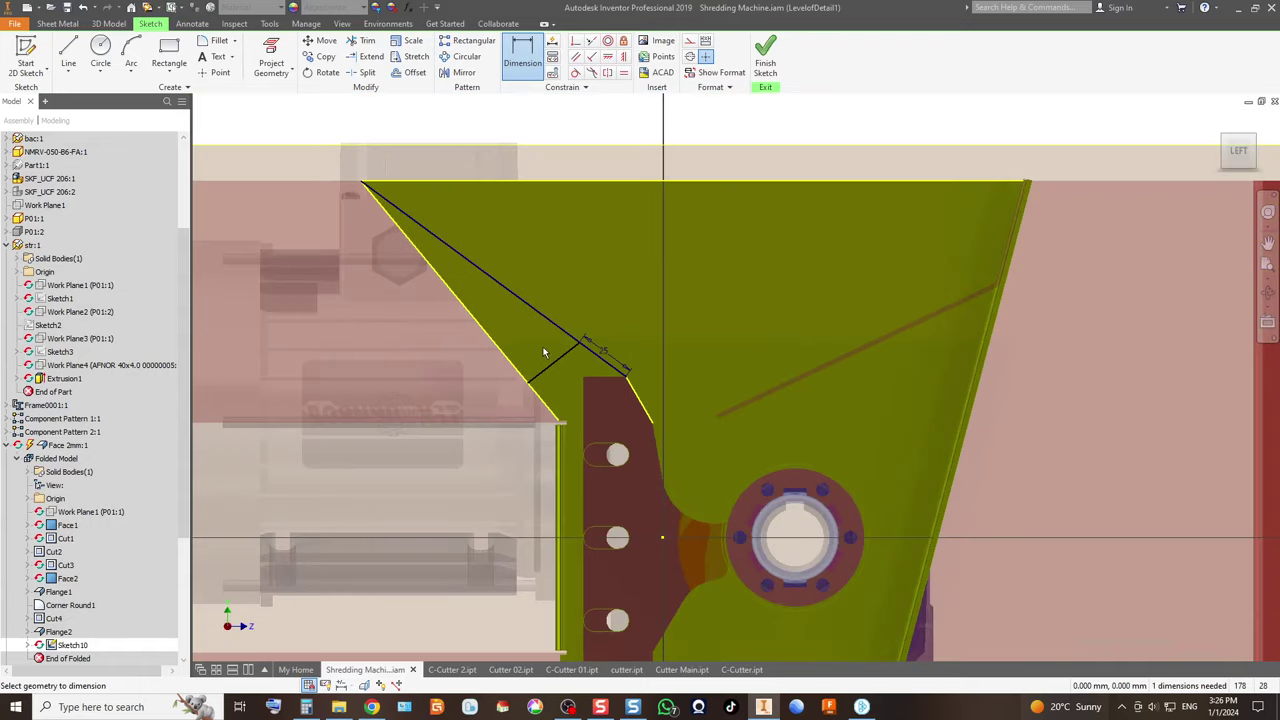
pyautogui.scroll(2, 543, 354)
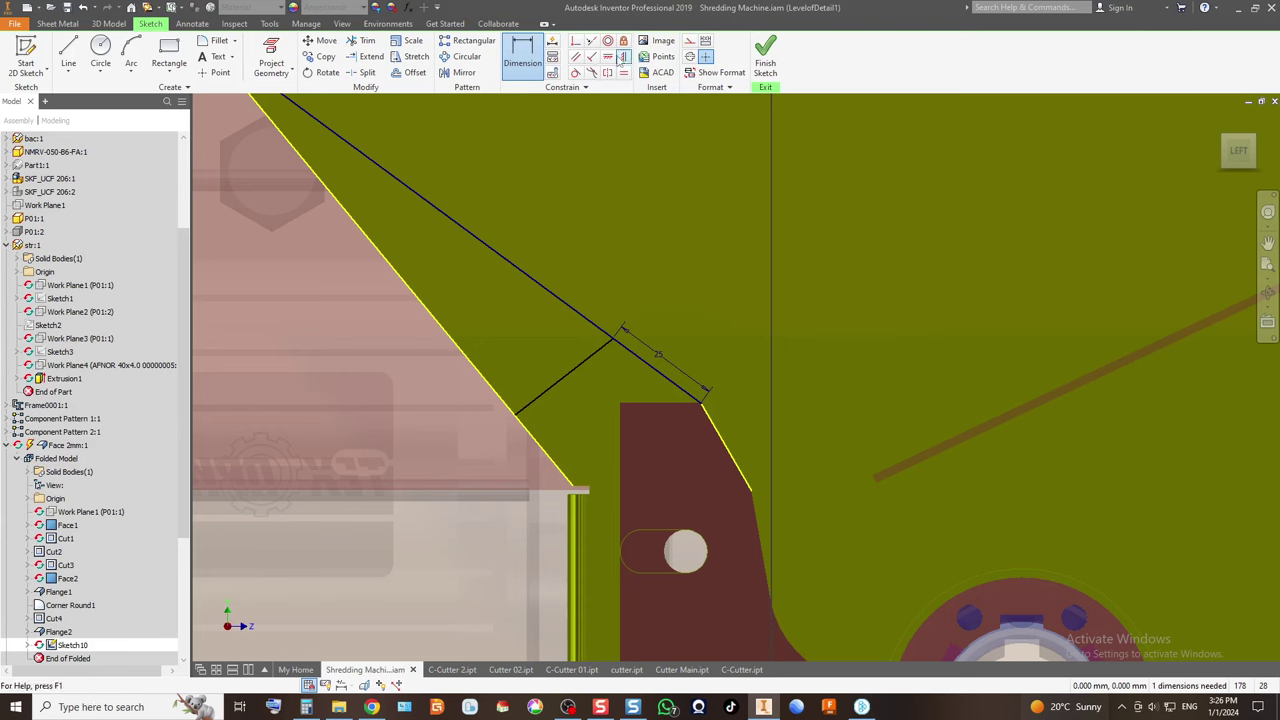
pyautogui.click(592, 56)
pyautogui.click(583, 364)
pyautogui.click(590, 318)
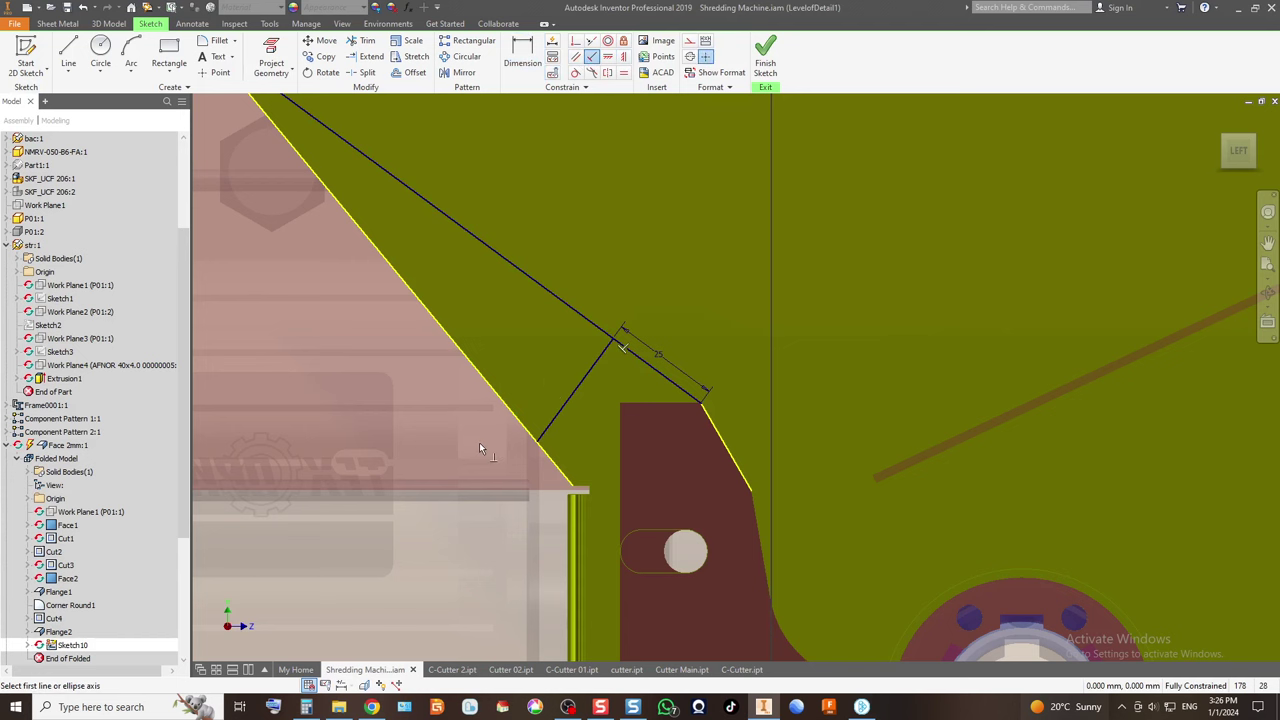
pyautogui.scroll(-5, 540, 400)
pyautogui.click(765, 58)
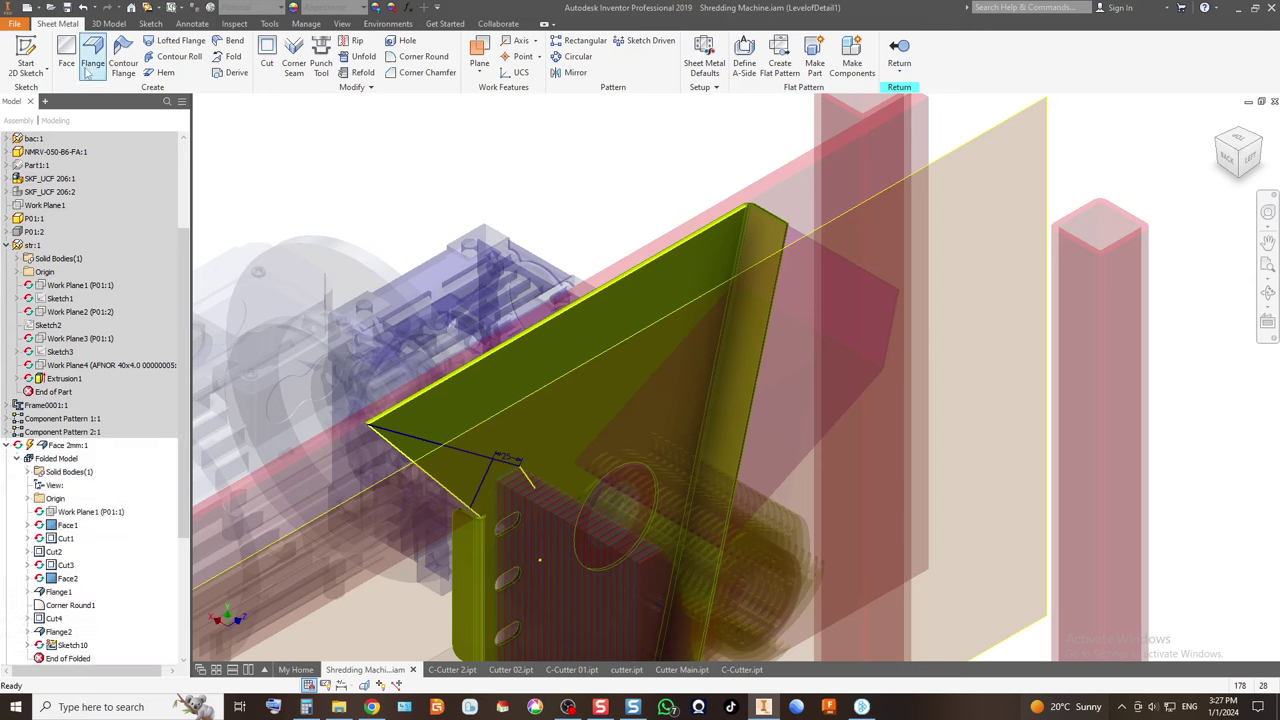
# Cut the sketched triangle out through the sheet thickness and add a 30 mm flange at 90° along the new sloped edge.
pyautogui.click(267, 58)
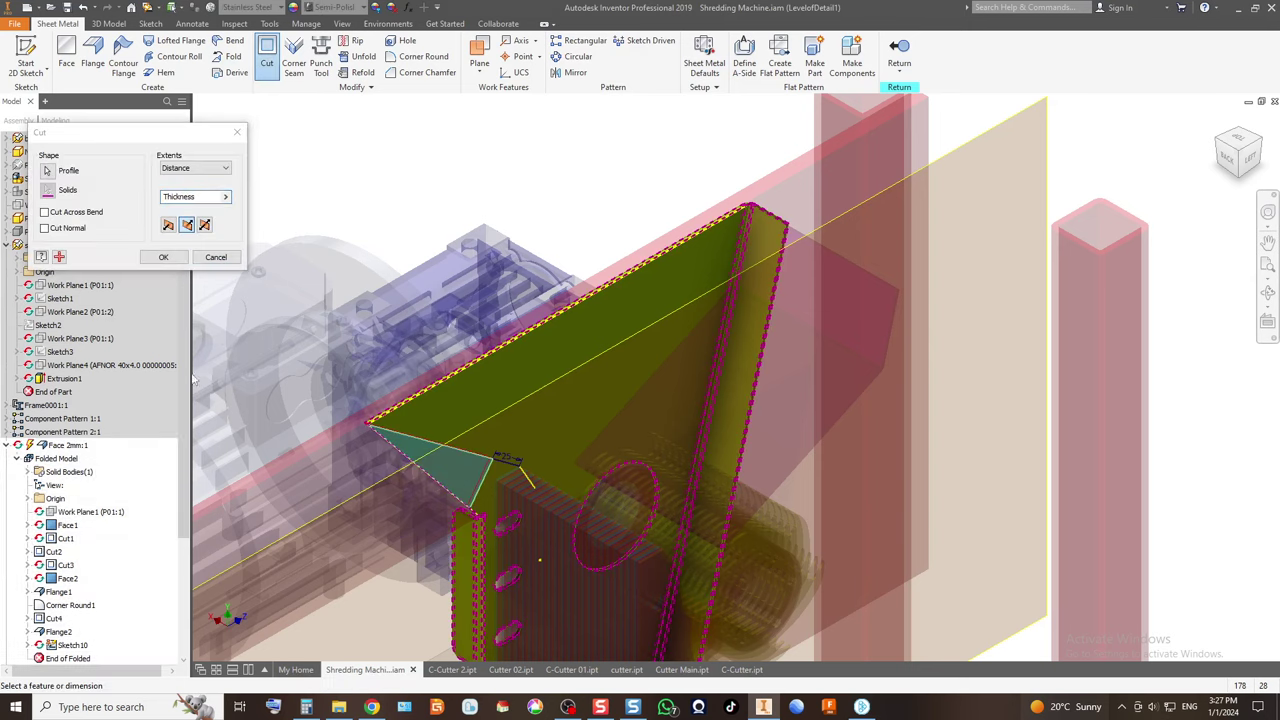
pyautogui.click(163, 257)
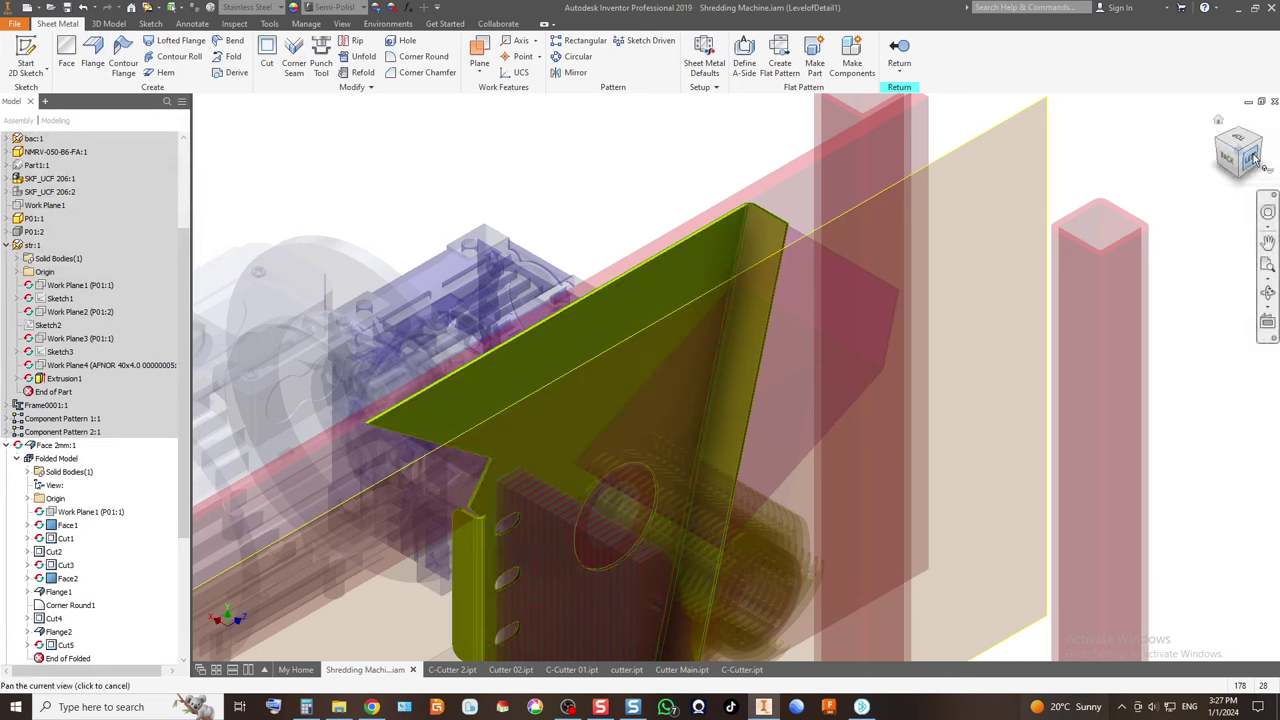
pyautogui.click(92, 66)
pyautogui.click(446, 450)
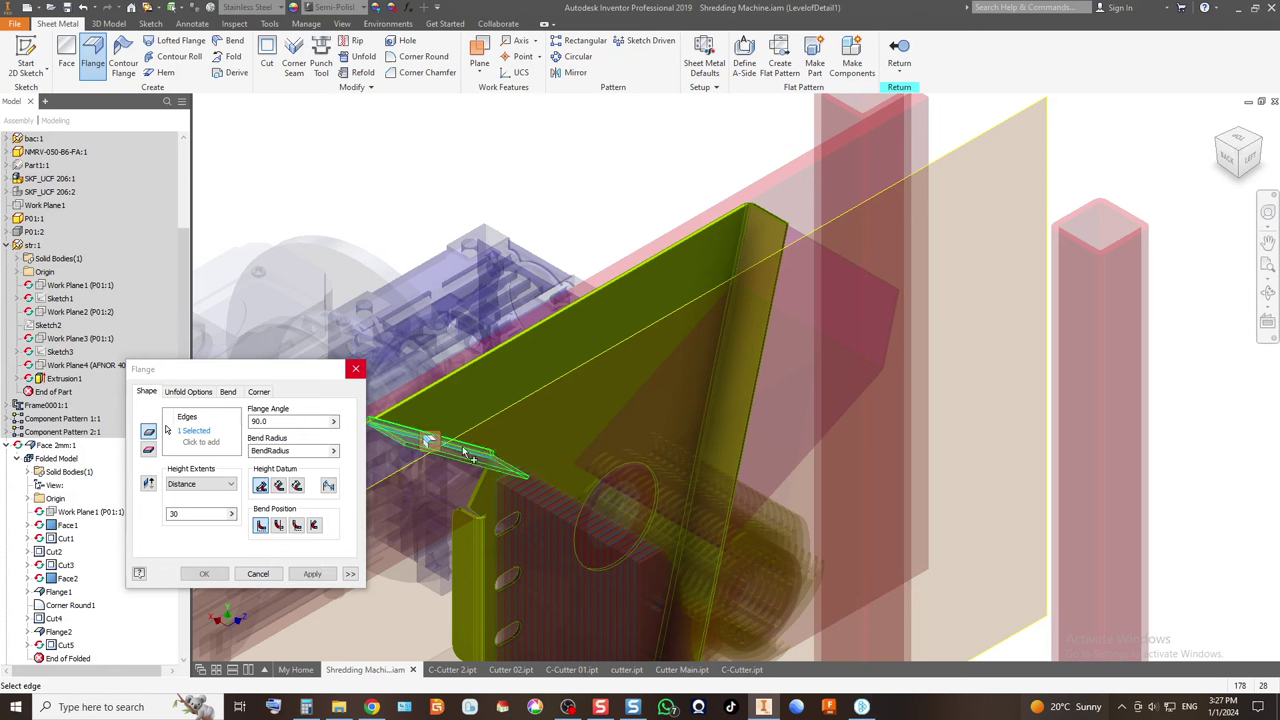
pyautogui.click(1252, 160)
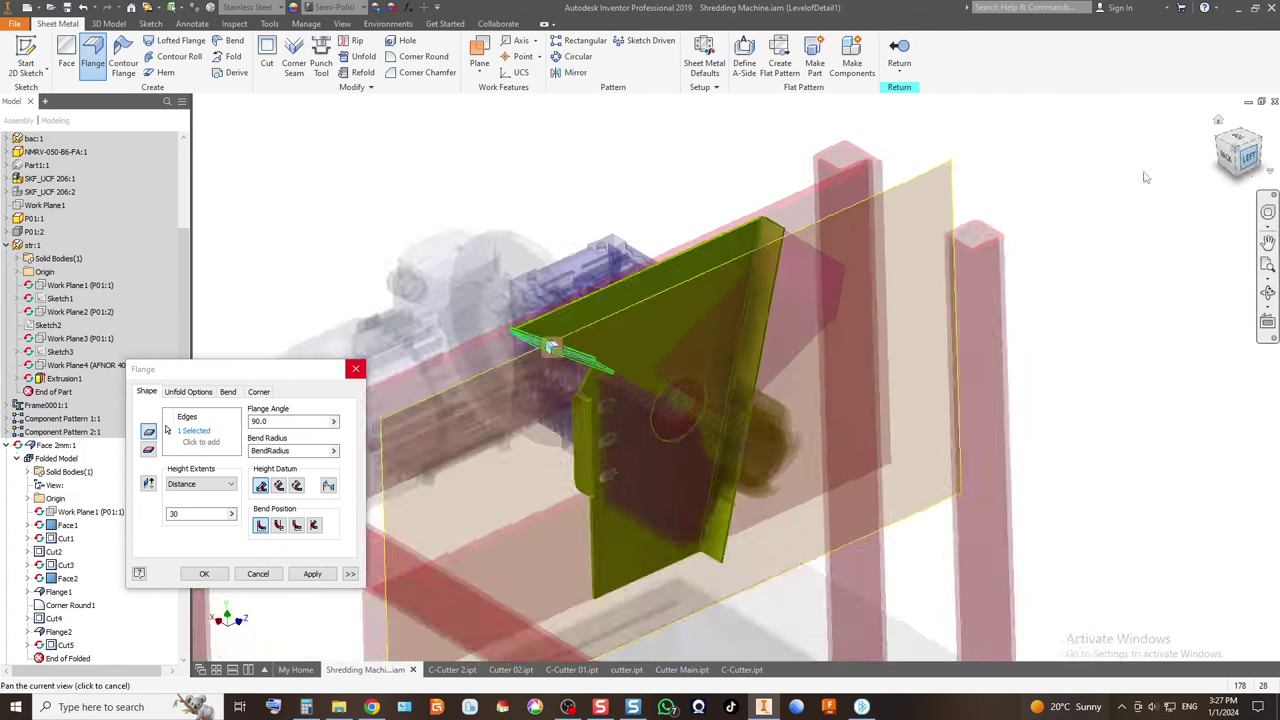
pyautogui.scroll(3, 733, 242)
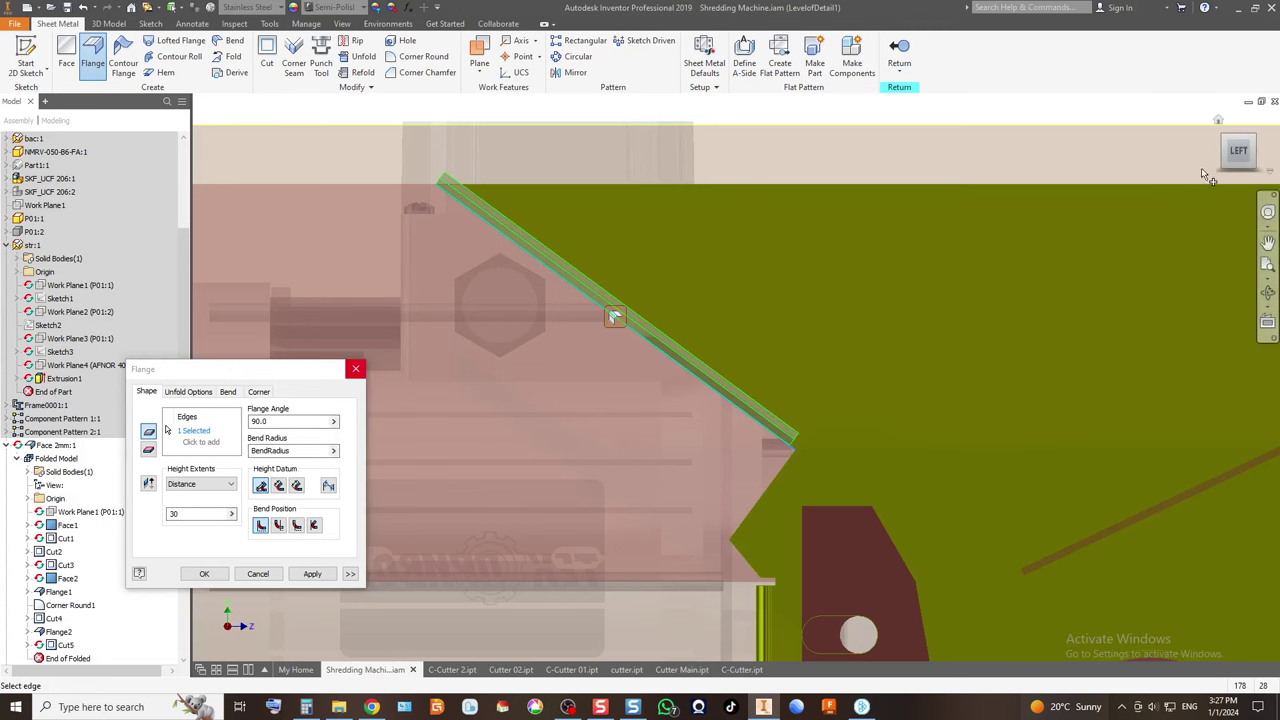
pyautogui.click(1253, 139)
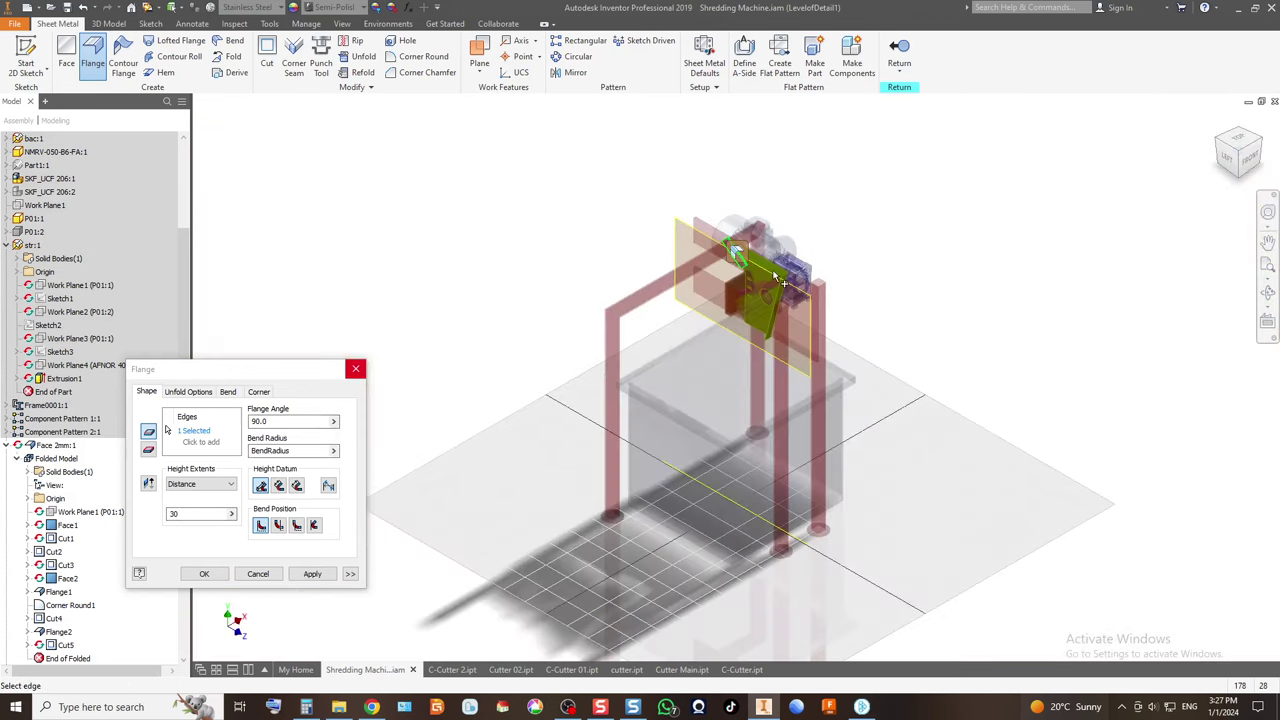
pyautogui.scroll(5, 751, 253)
pyautogui.scroll(-4, 566, 404)
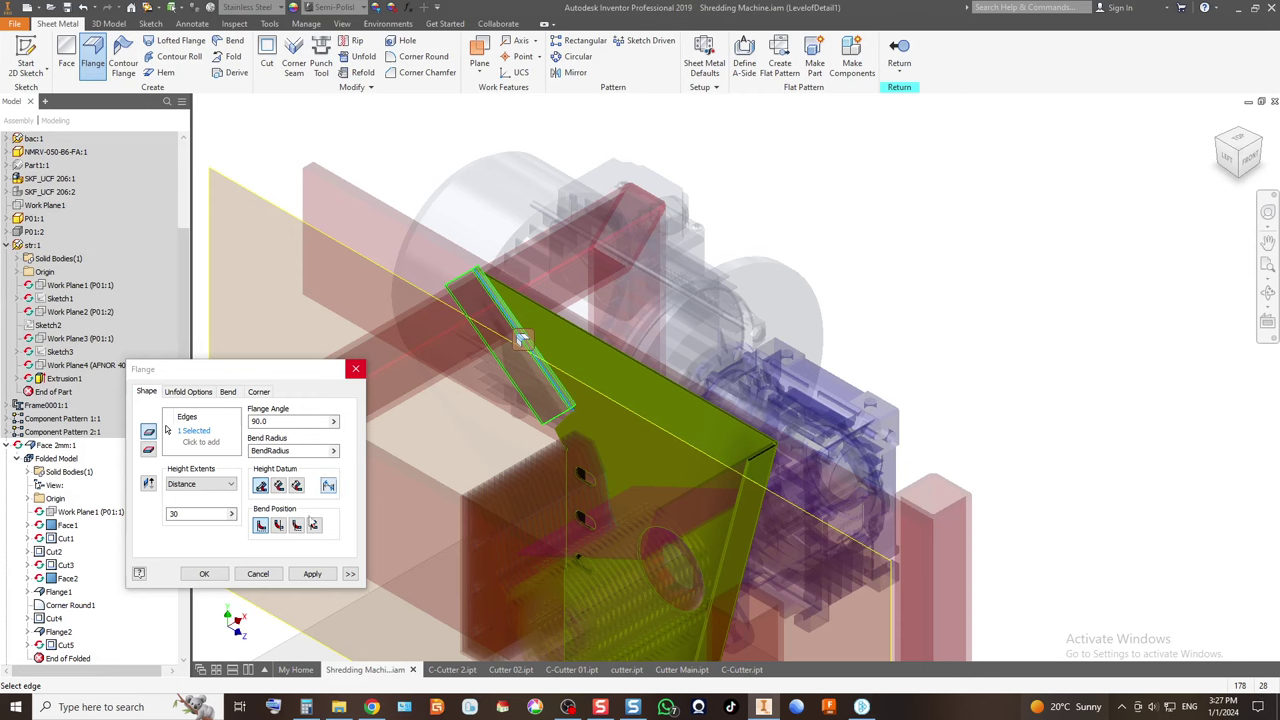
pyautogui.click(322, 578)
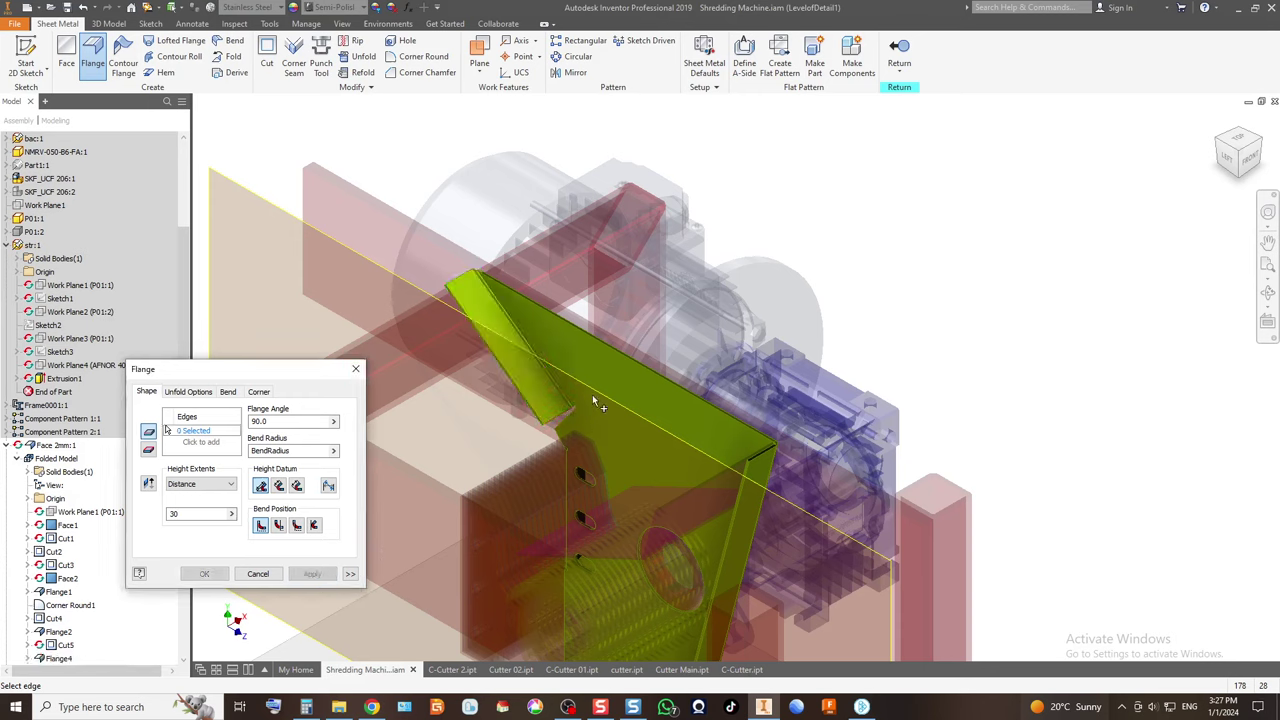
# Start another flange on the face's long top edge, extending toward the motor, and check its preview from the front.
pyautogui.scroll(5, 620, 347)
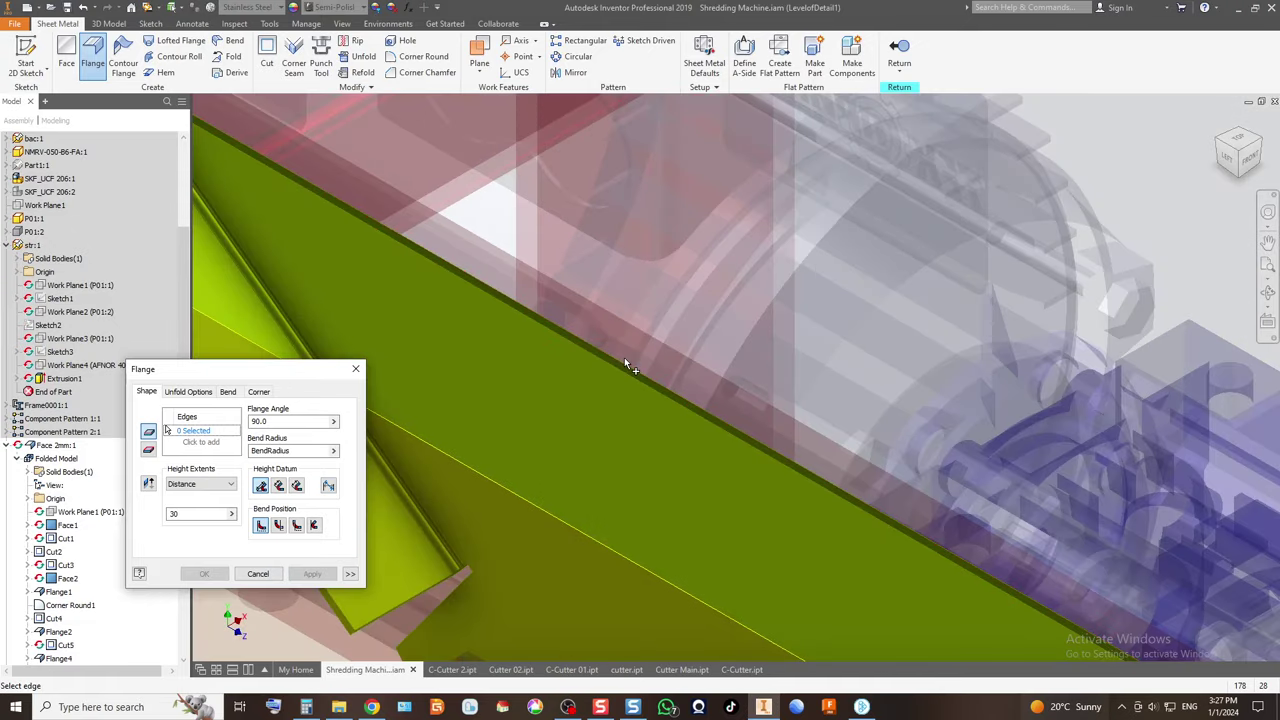
pyautogui.click(623, 367)
pyautogui.scroll(-2, 586, 364)
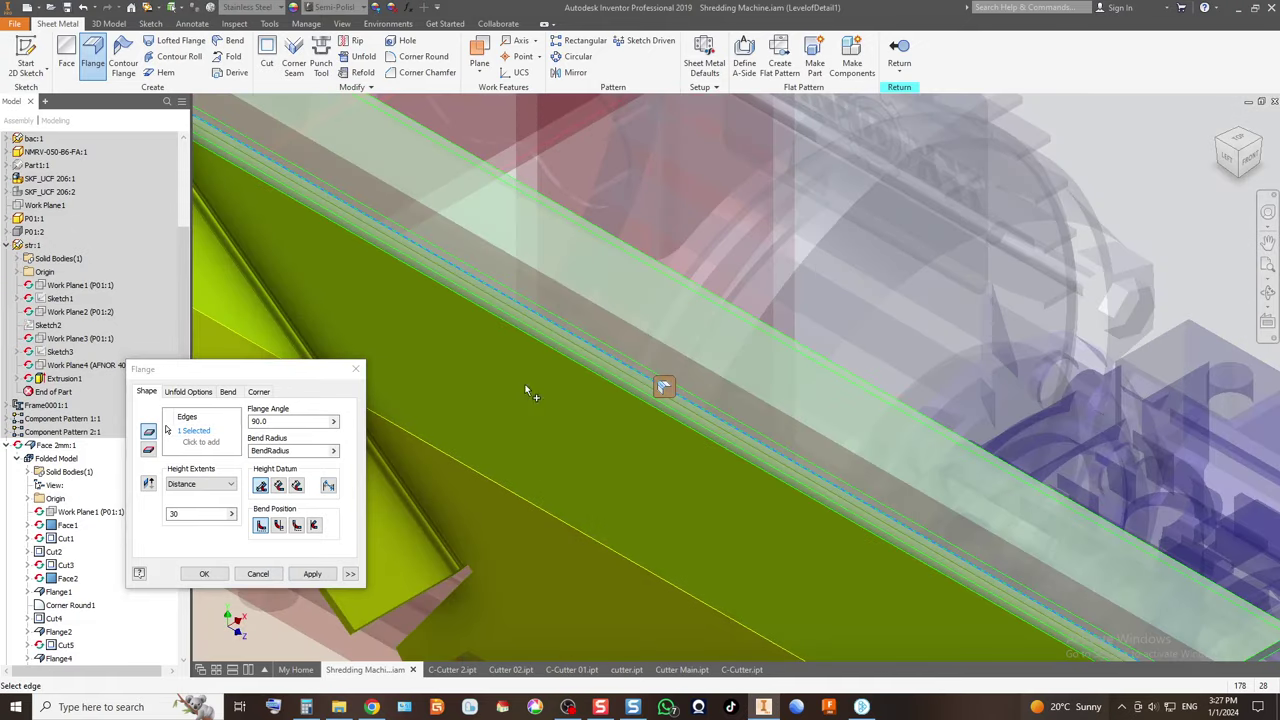
pyautogui.scroll(-3, 480, 413)
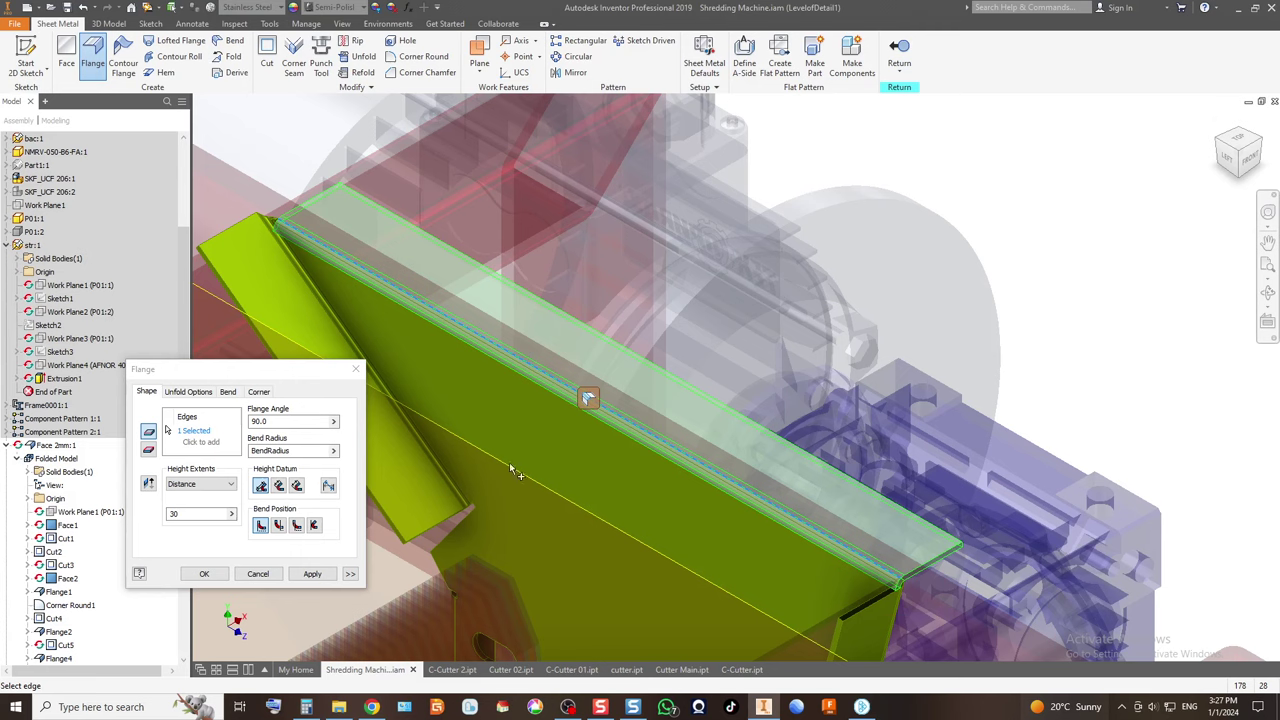
pyautogui.click(1252, 162)
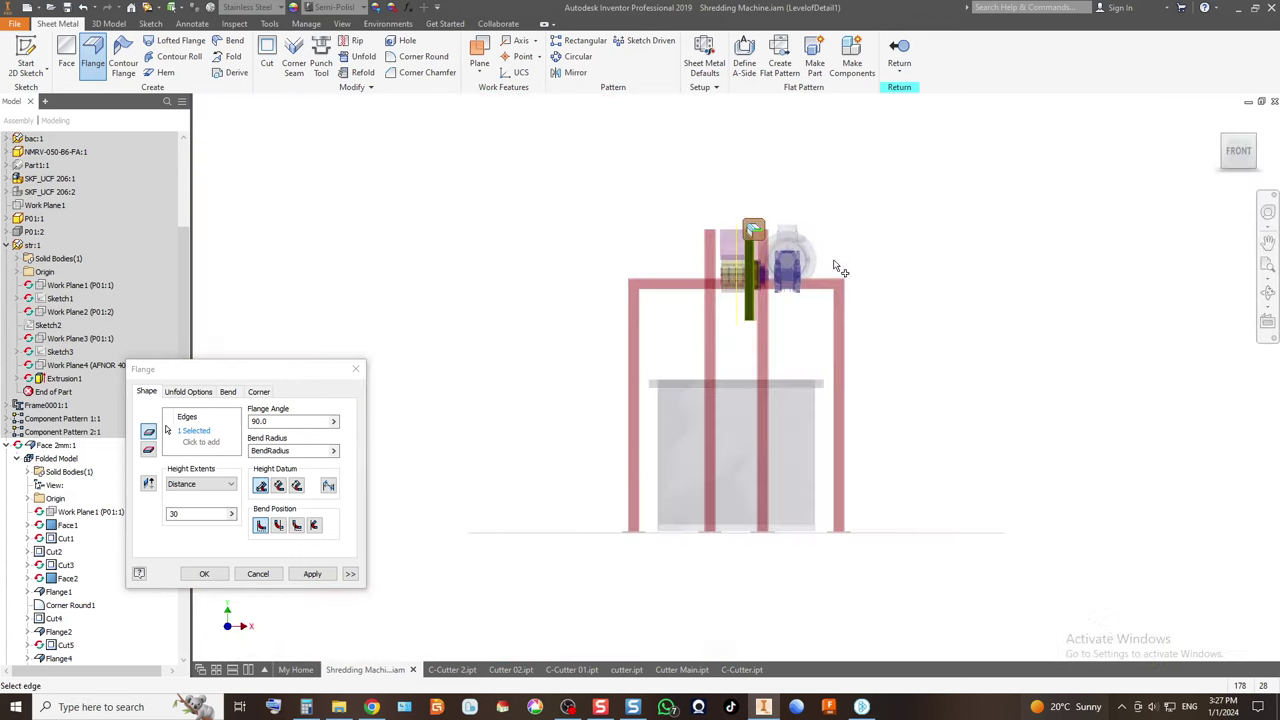
pyautogui.scroll(6, 800, 260)
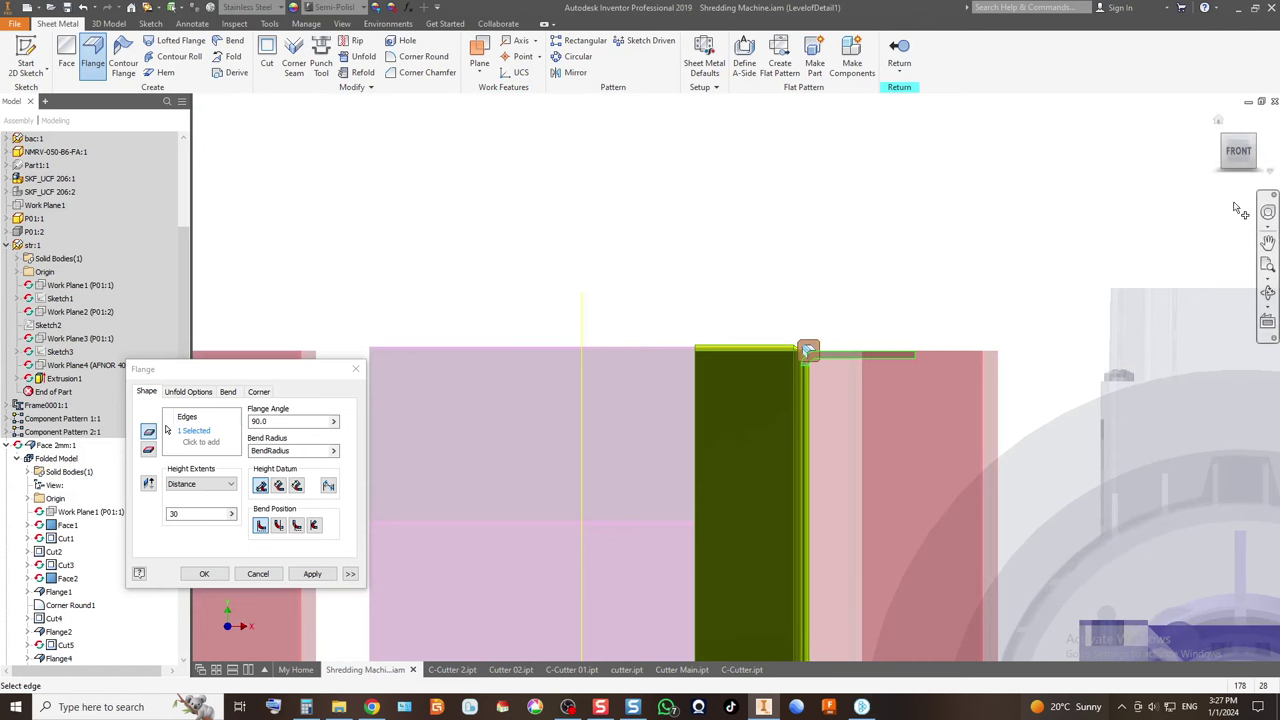
pyautogui.click(1228, 143)
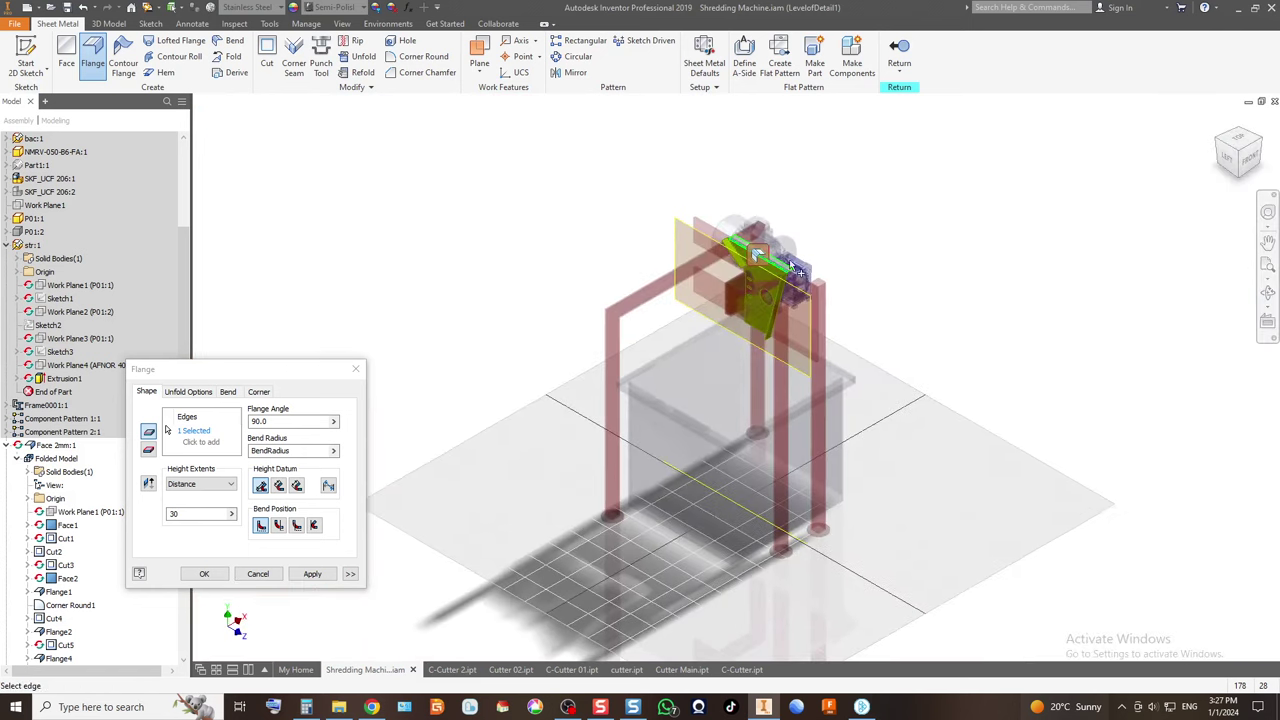
pyautogui.scroll(5, 787, 263)
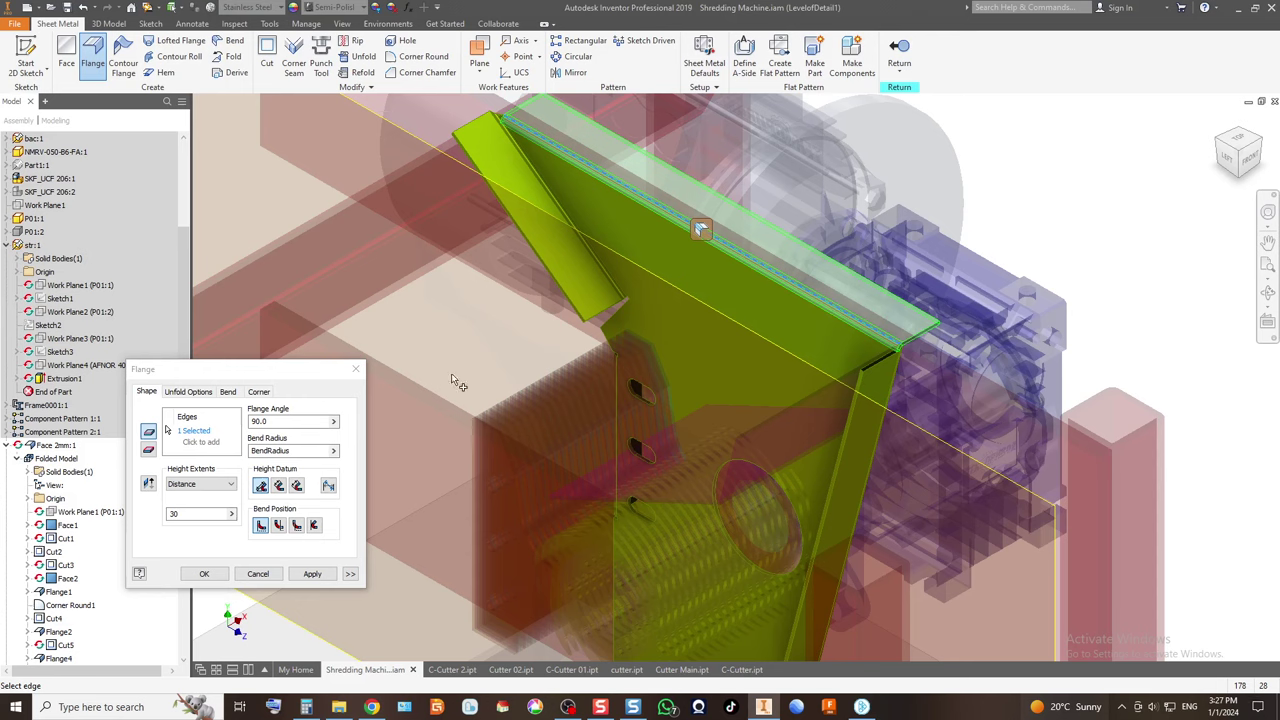
# Set the top-edge flange's height to 200 mm and check its reach over the motor from the front.
pyautogui.click(290, 421)
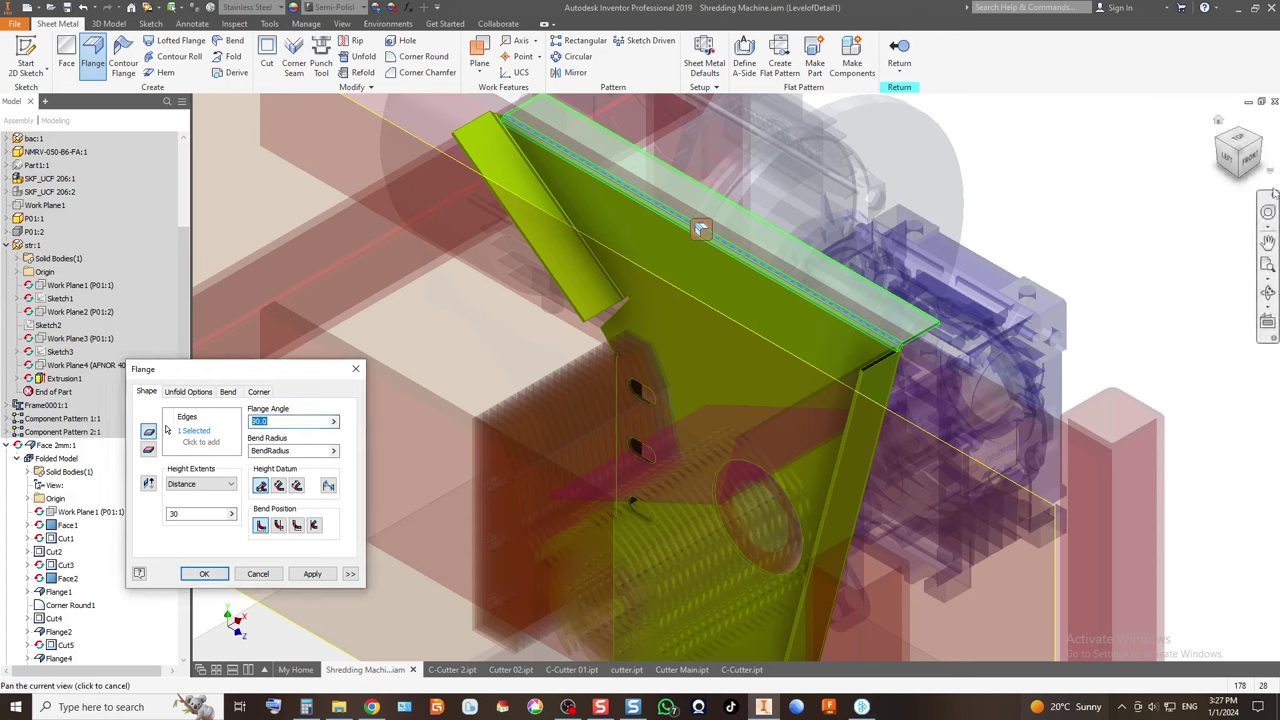
pyautogui.moveTo(214, 512); pyautogui.dragTo(172, 526)
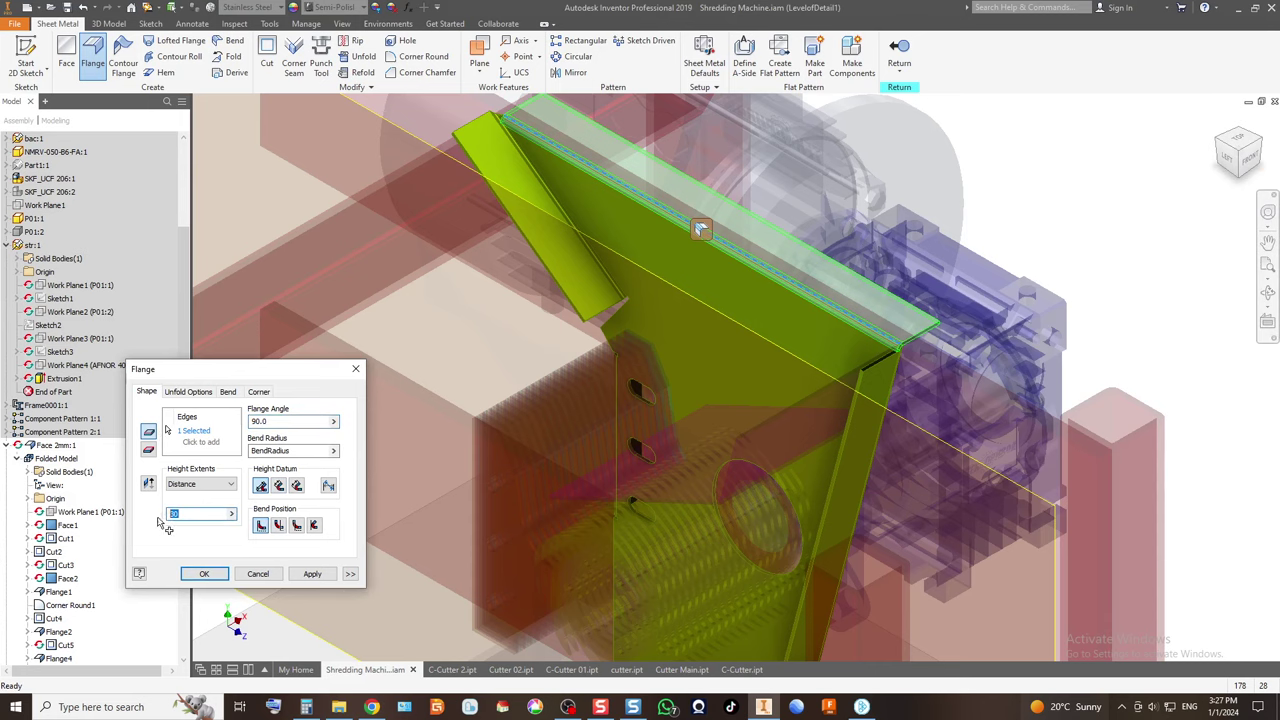
pyautogui.write('200')
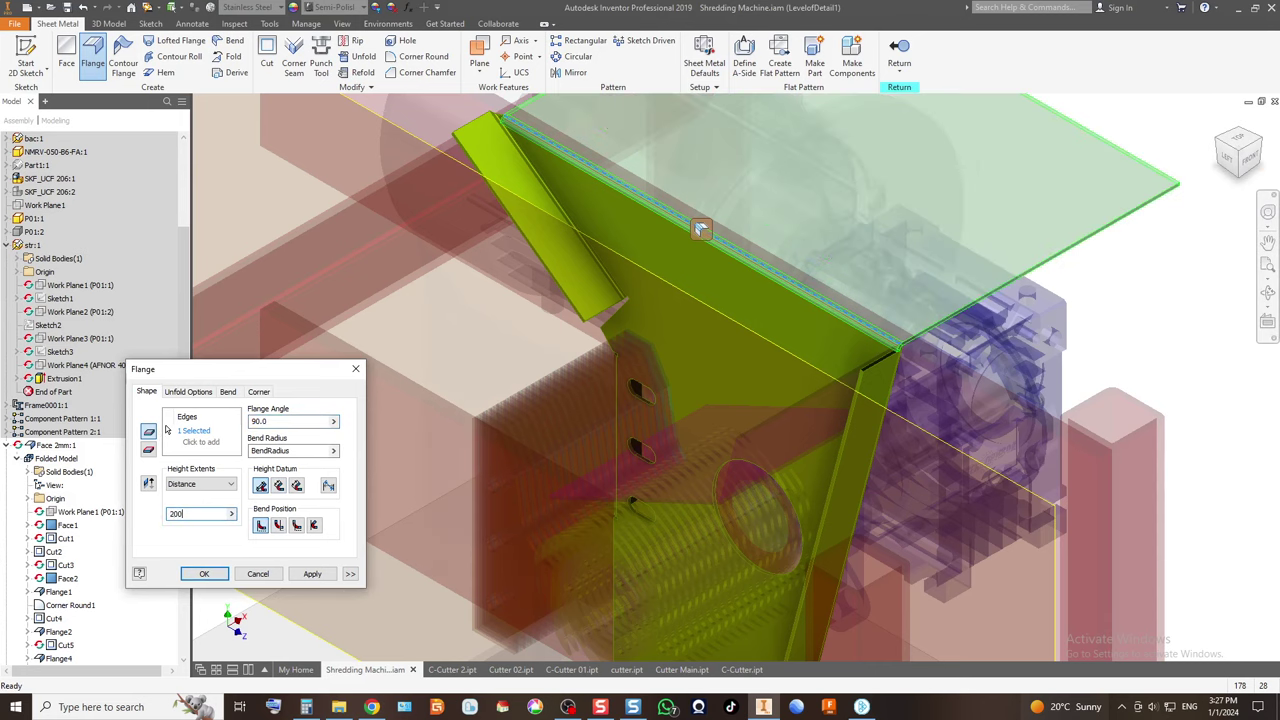
pyautogui.click(1250, 160)
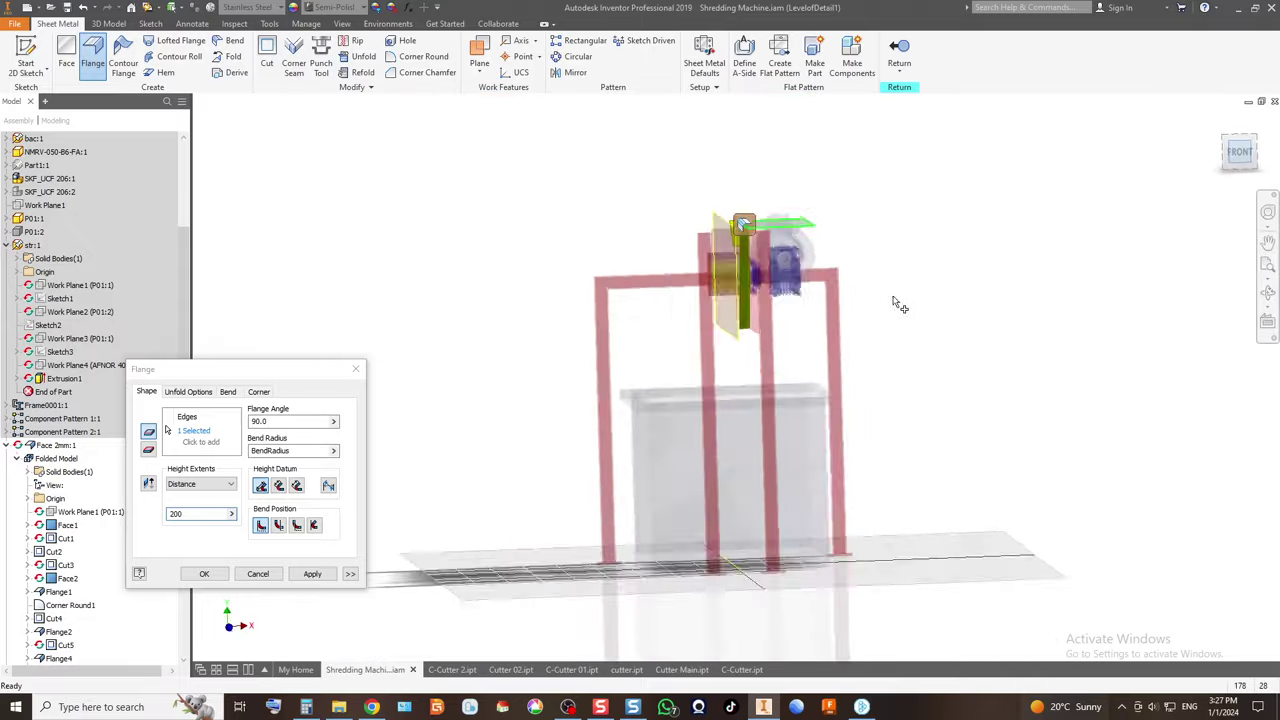
pyautogui.scroll(5, 780, 240)
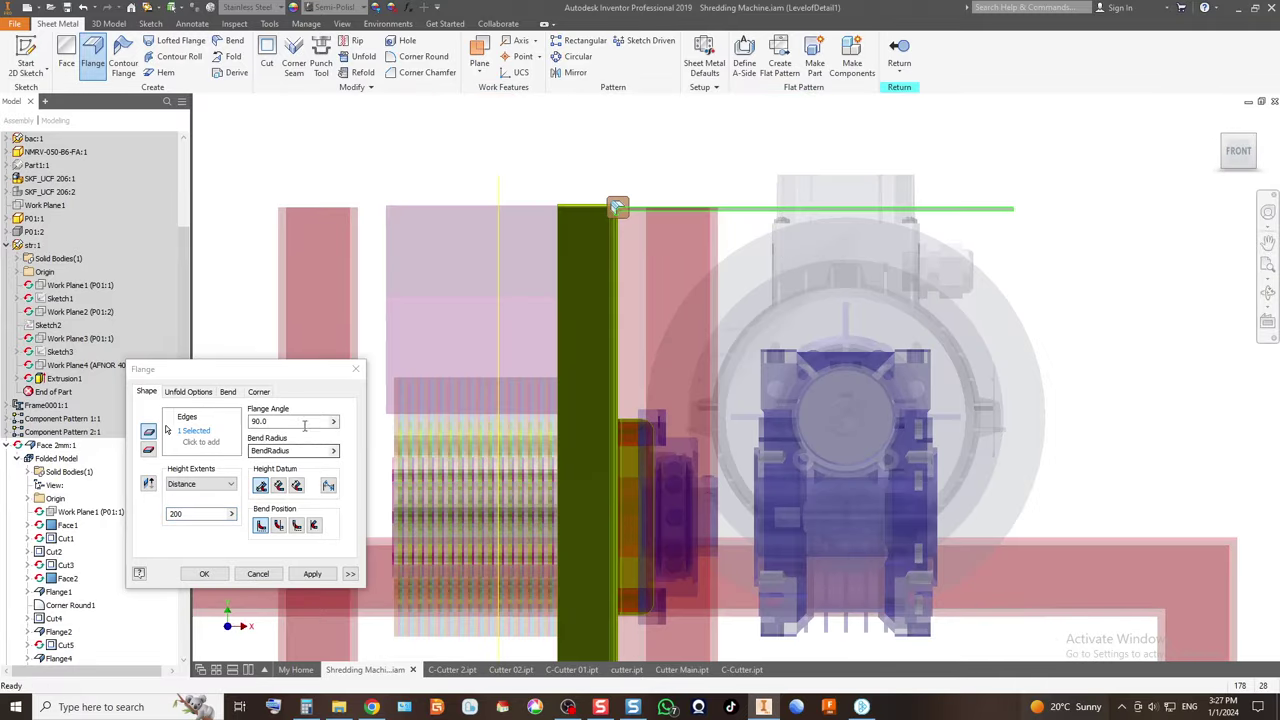
# Set the top-edge flange's angle to 45° and its height to 30 mm, and create it.
pyautogui.write('45')
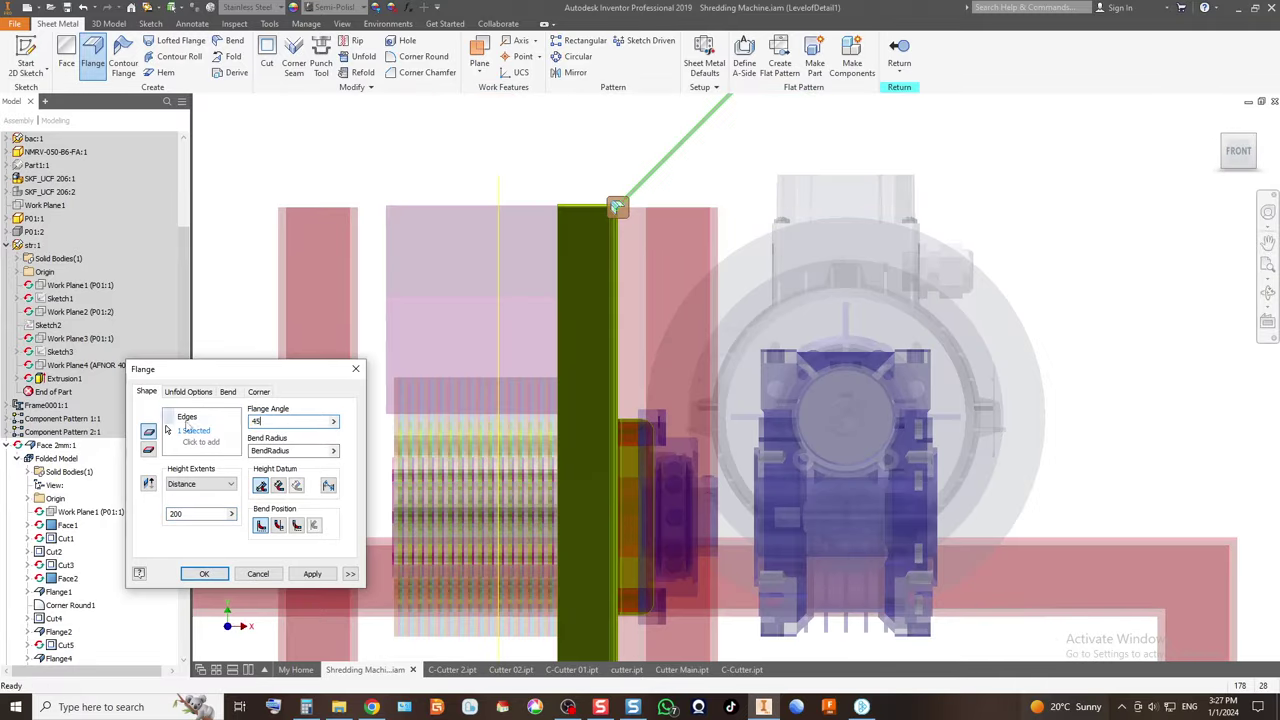
pyautogui.scroll(-3, 480, 549)
pyautogui.moveTo(525, 548); pyautogui.dragTo(722, 476, button='middle')
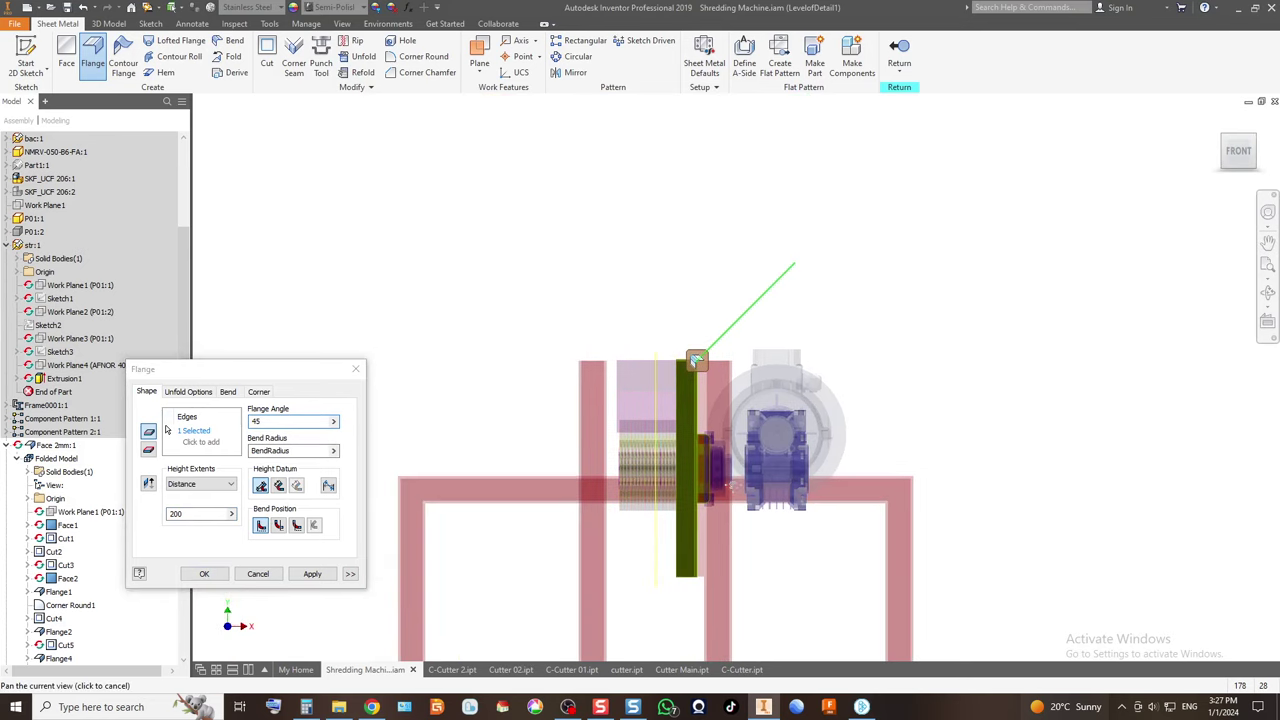
pyautogui.scroll(2, 740, 400)
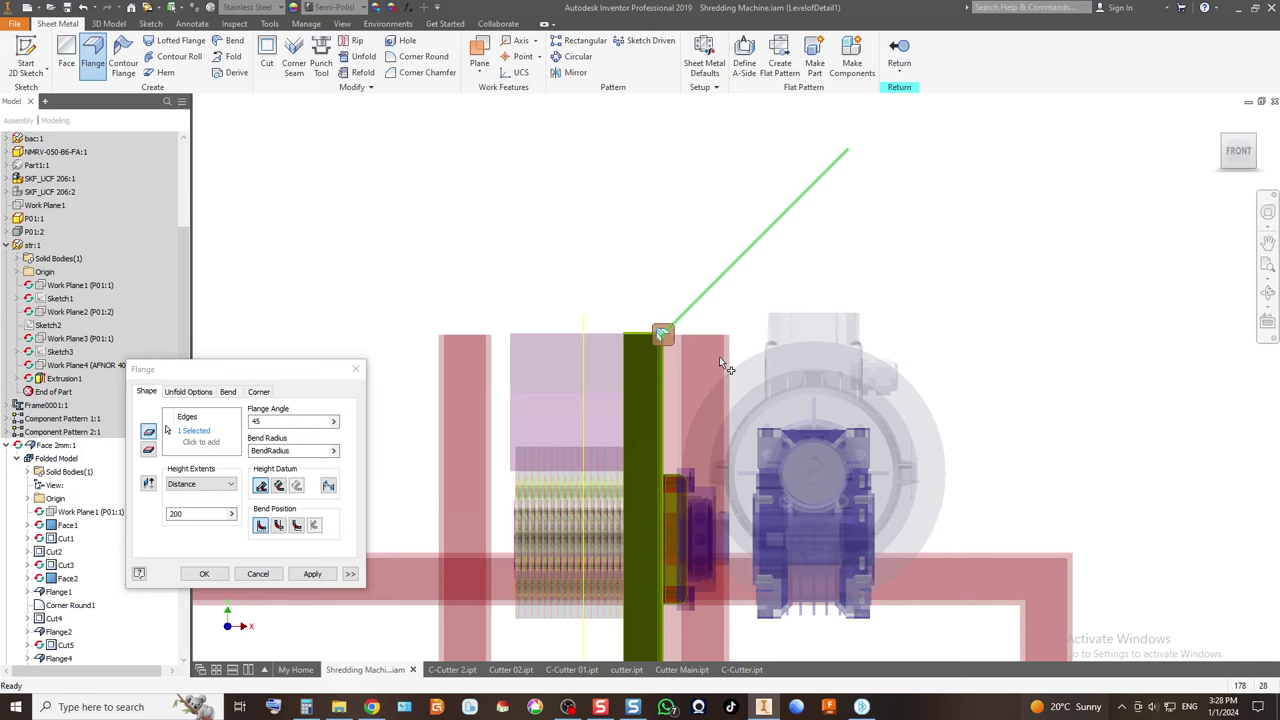
pyautogui.click(200, 514)
pyautogui.write('30')
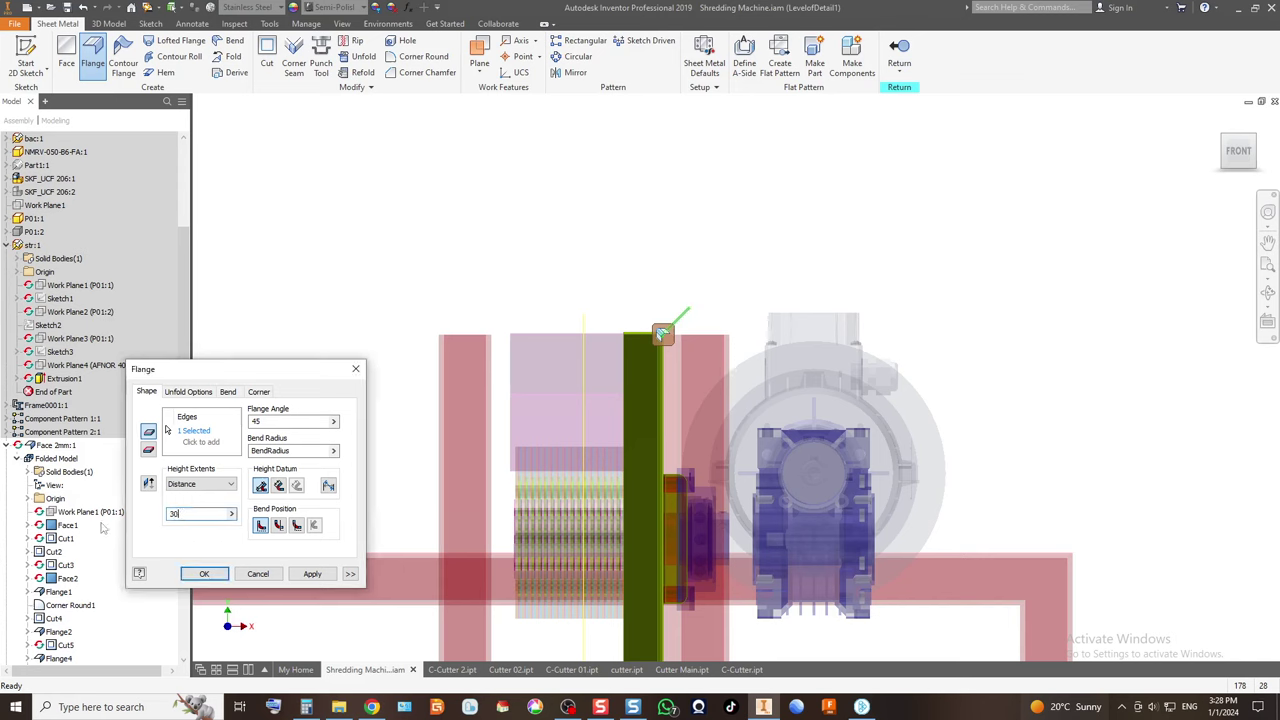
pyautogui.click(205, 574)
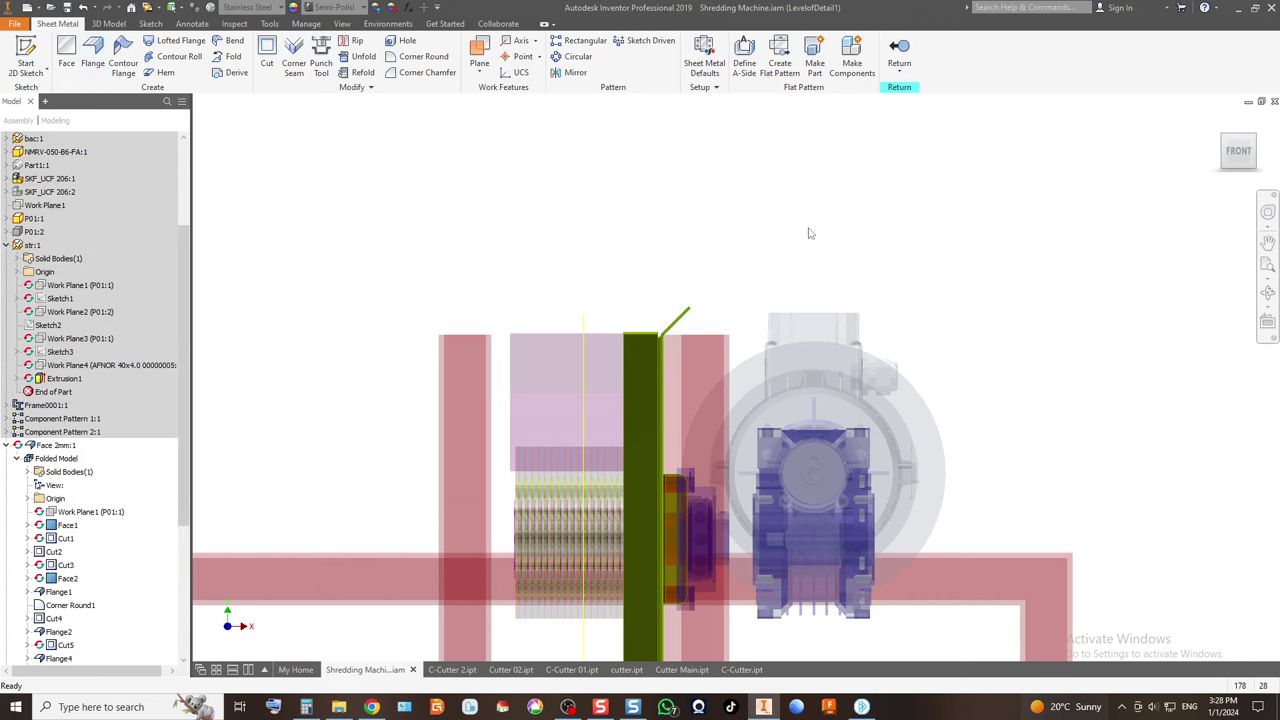
# Finish editing the side sheet in place, return to the assembly and open the Face 2mm part in its own window.
pyautogui.click(1222, 143)
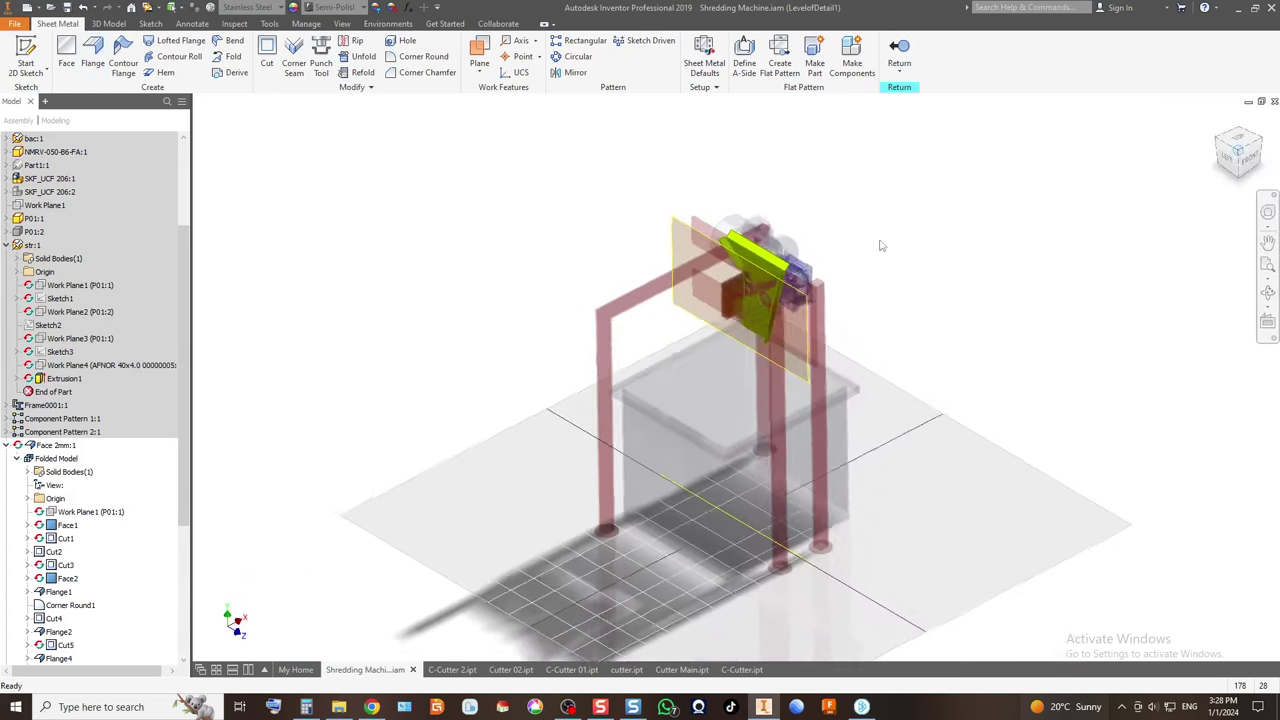
pyautogui.scroll(10, 737, 258)
pyautogui.scroll(-10, 737, 258)
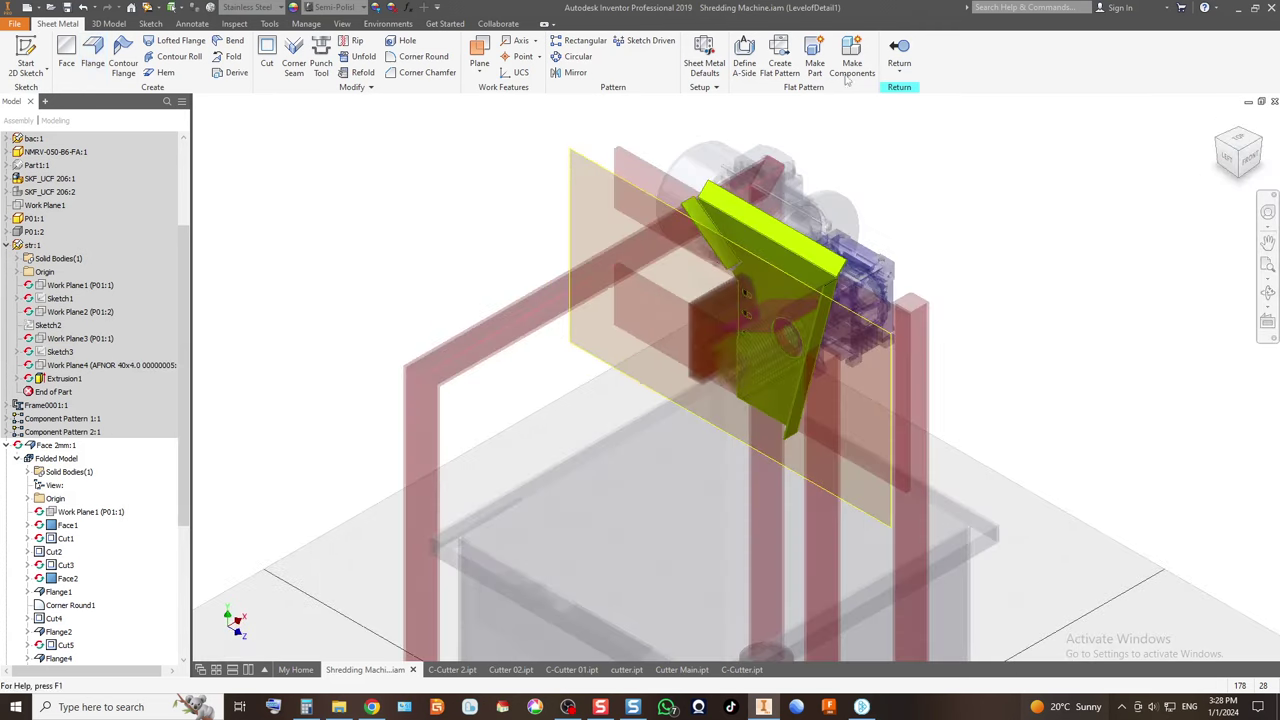
pyautogui.click(899, 52)
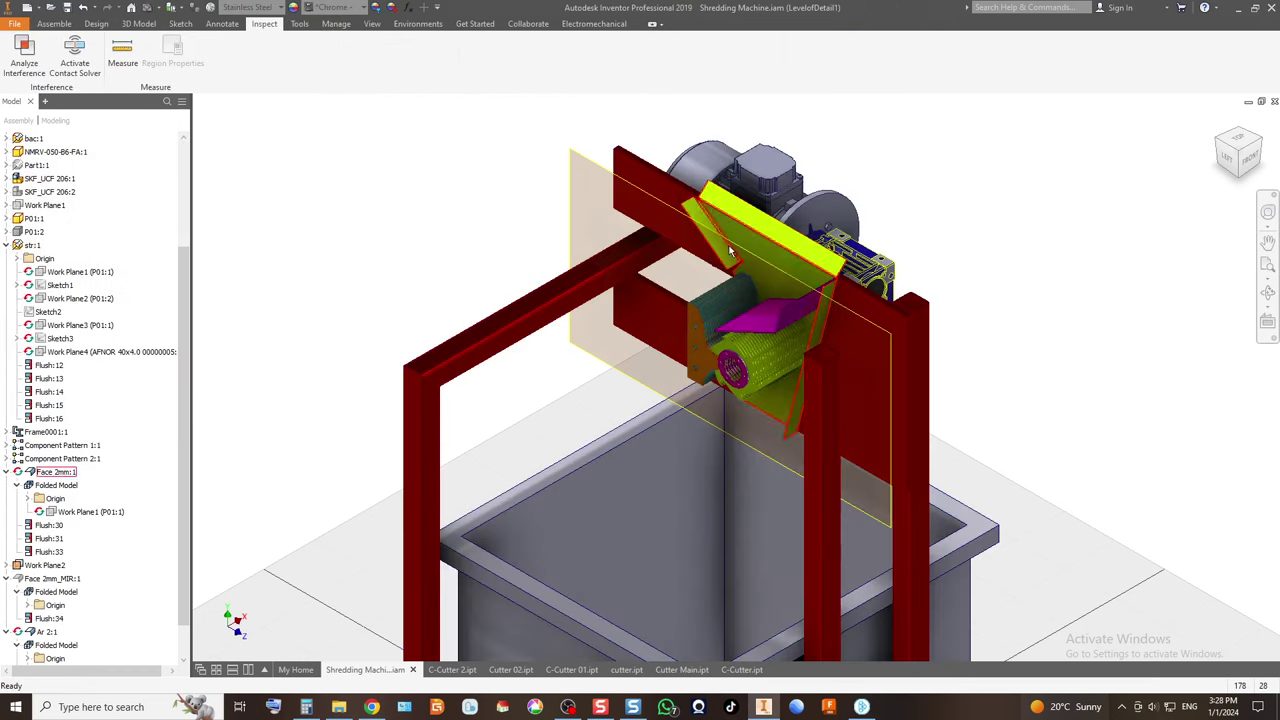
pyautogui.click(763, 234)
pyautogui.rightClick(763, 234)
pyautogui.press('Escape')
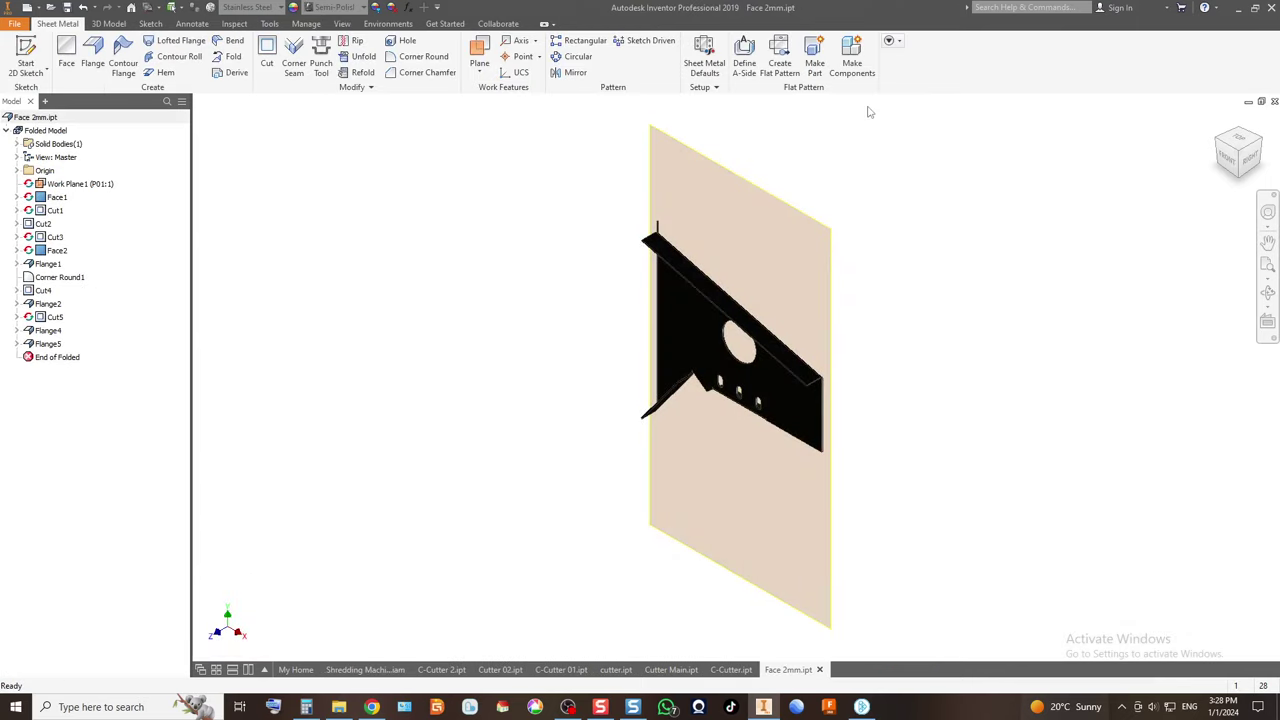
# Create the flat pattern of the Face 2mm part and close the part, saving its changes.
pyautogui.click(780, 58)
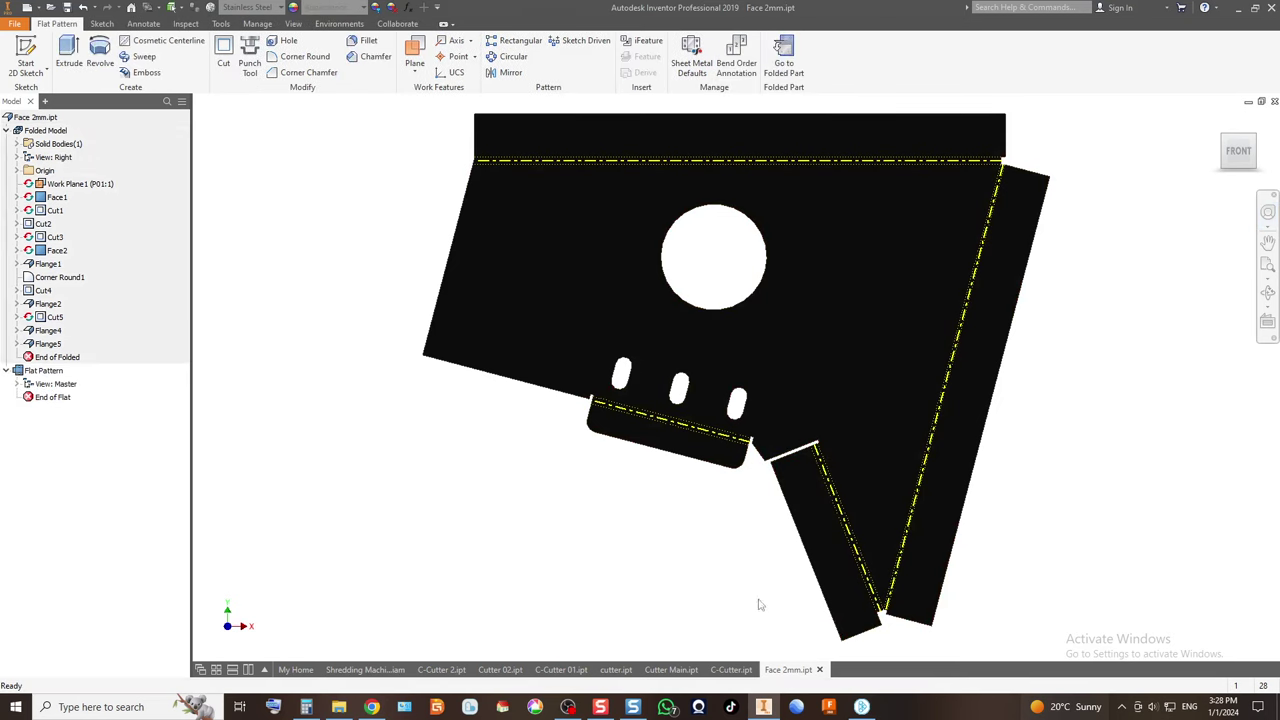
pyautogui.scroll(-3, 810, 342)
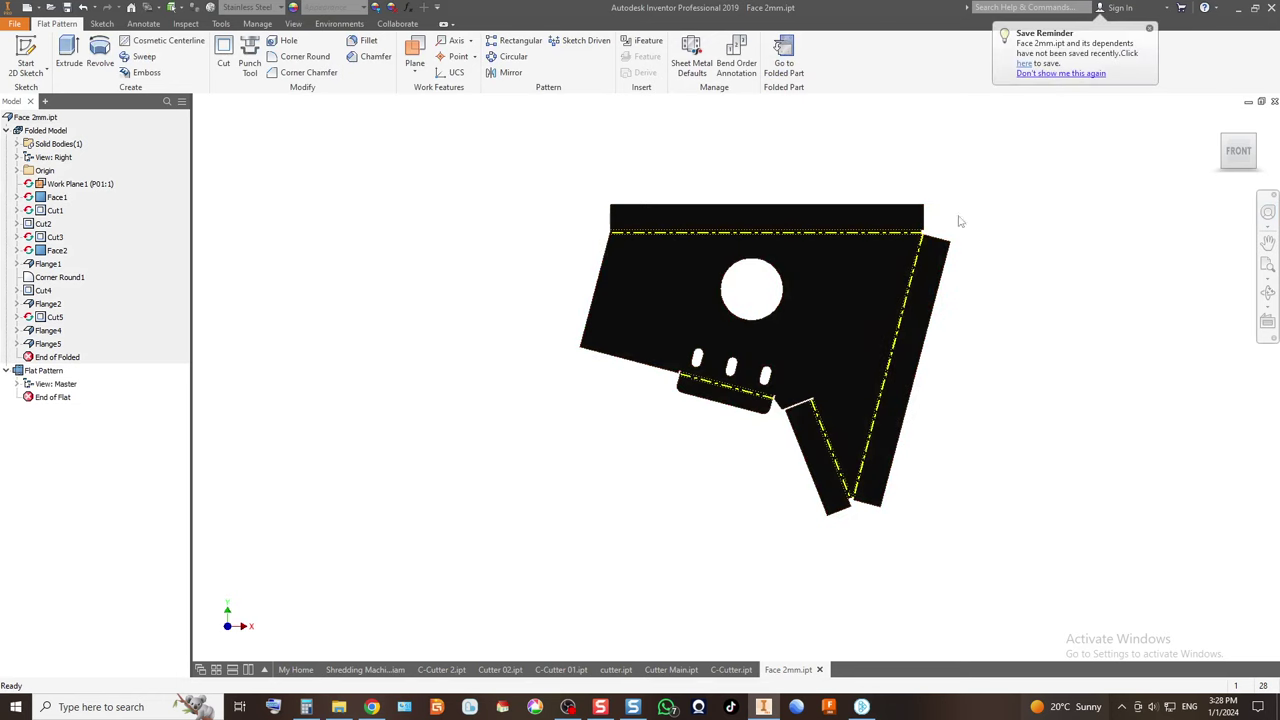
pyautogui.click(1274, 101)
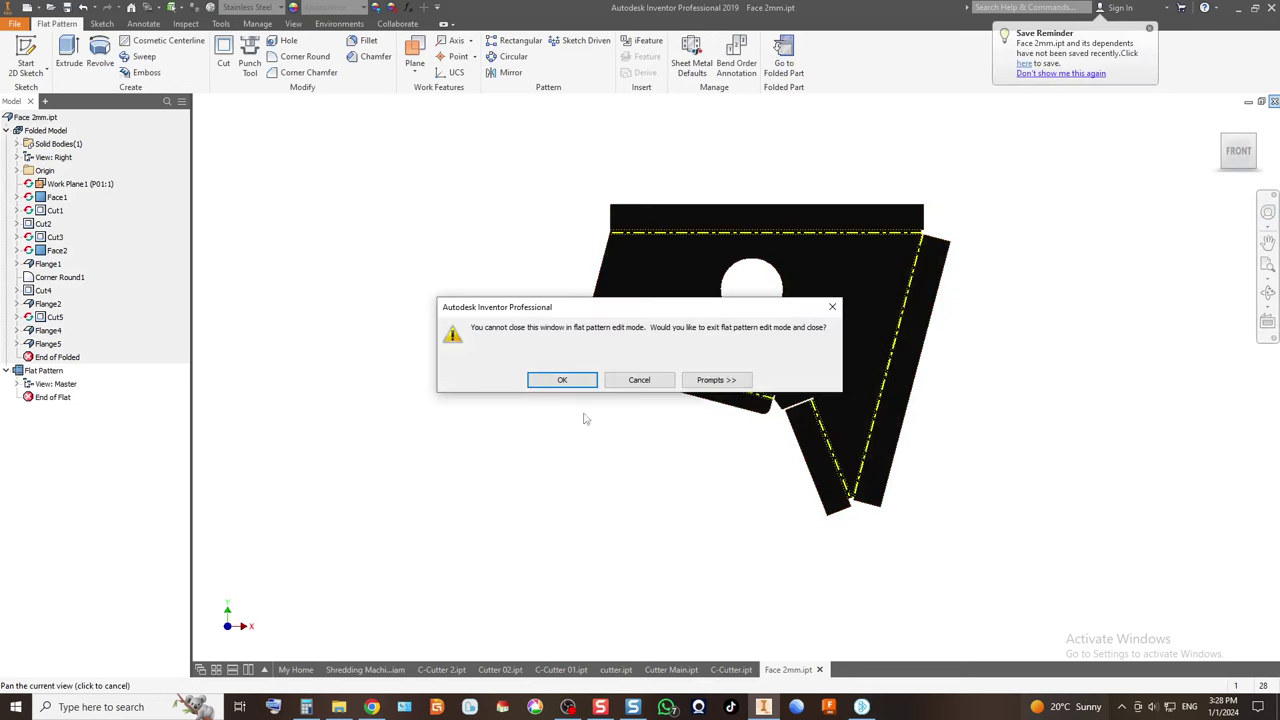
pyautogui.click(576, 378)
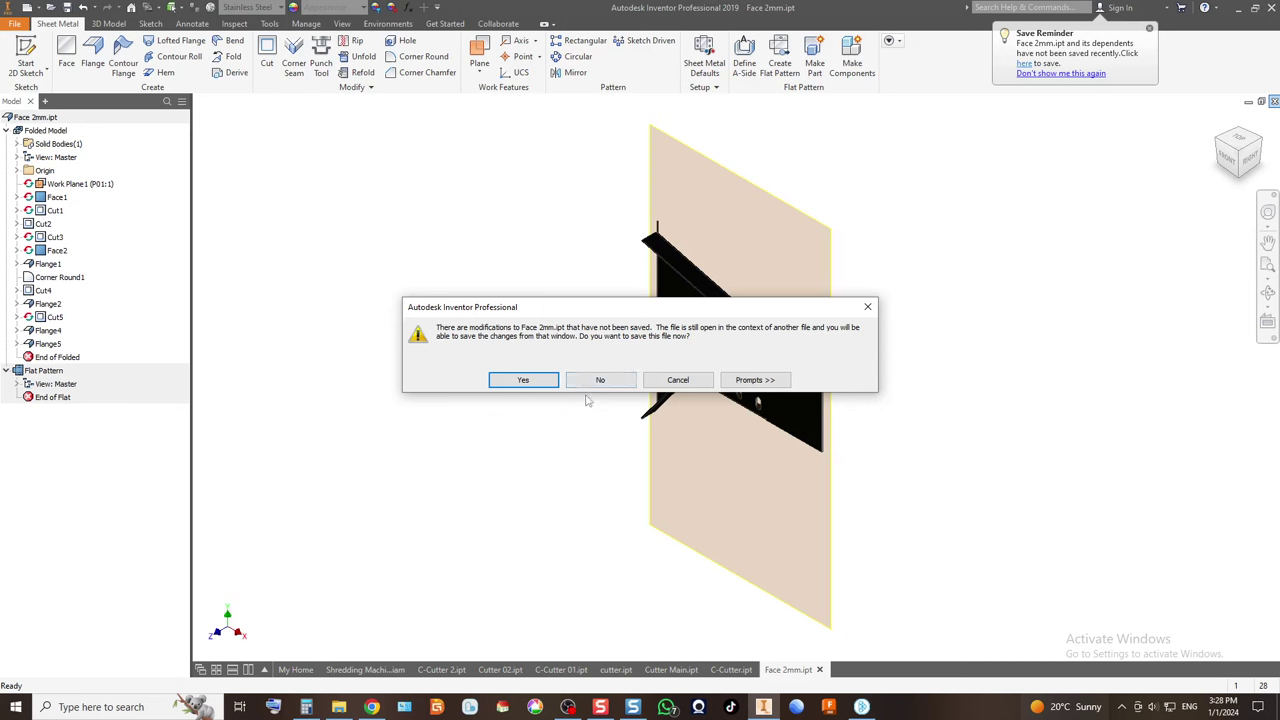
pyautogui.click(547, 385)
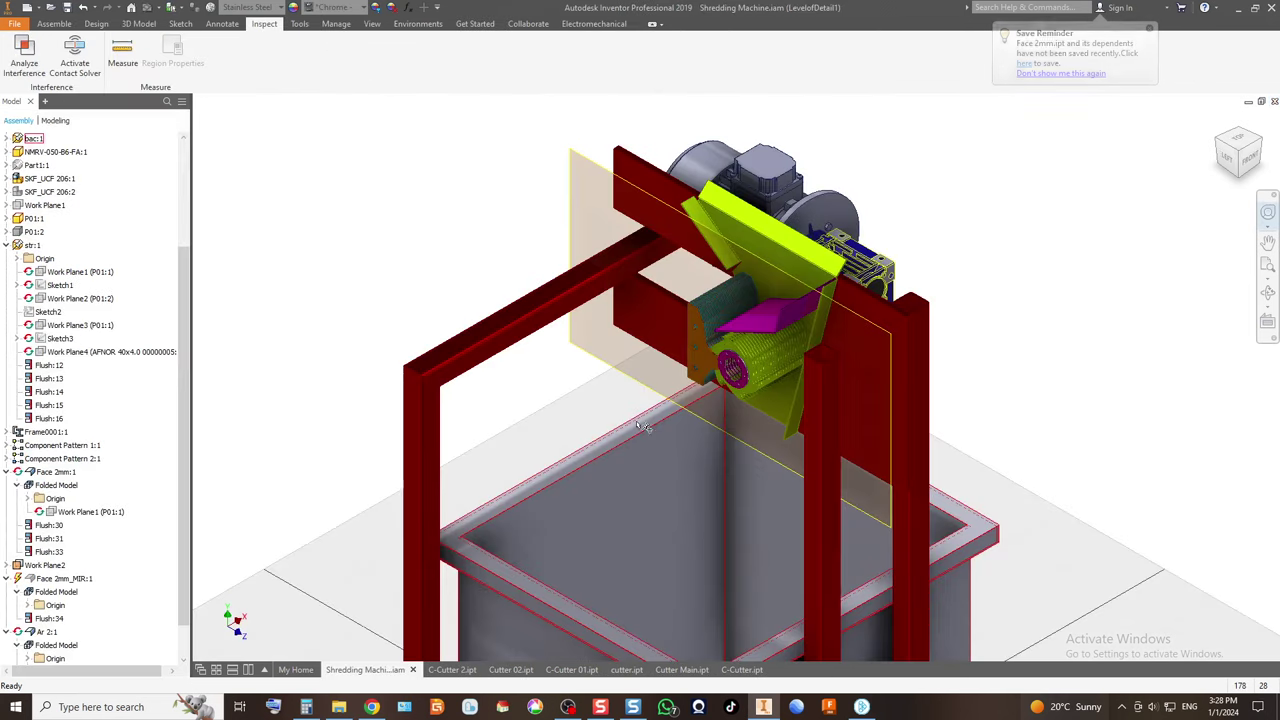
pyautogui.scroll(-5, 808, 322)
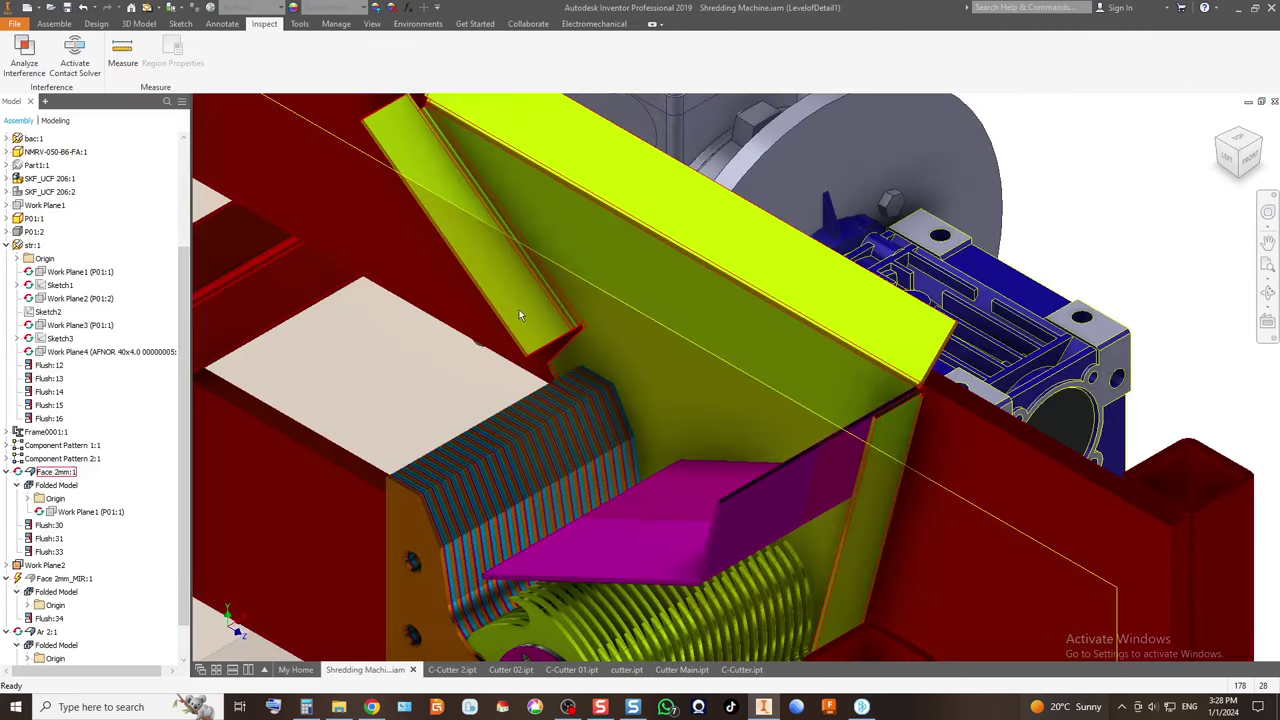
# Edit the Face 2mm side sheet in place and start a corner round on the two outer corners of its top flange.
pyautogui.scroll(3, 581, 325)
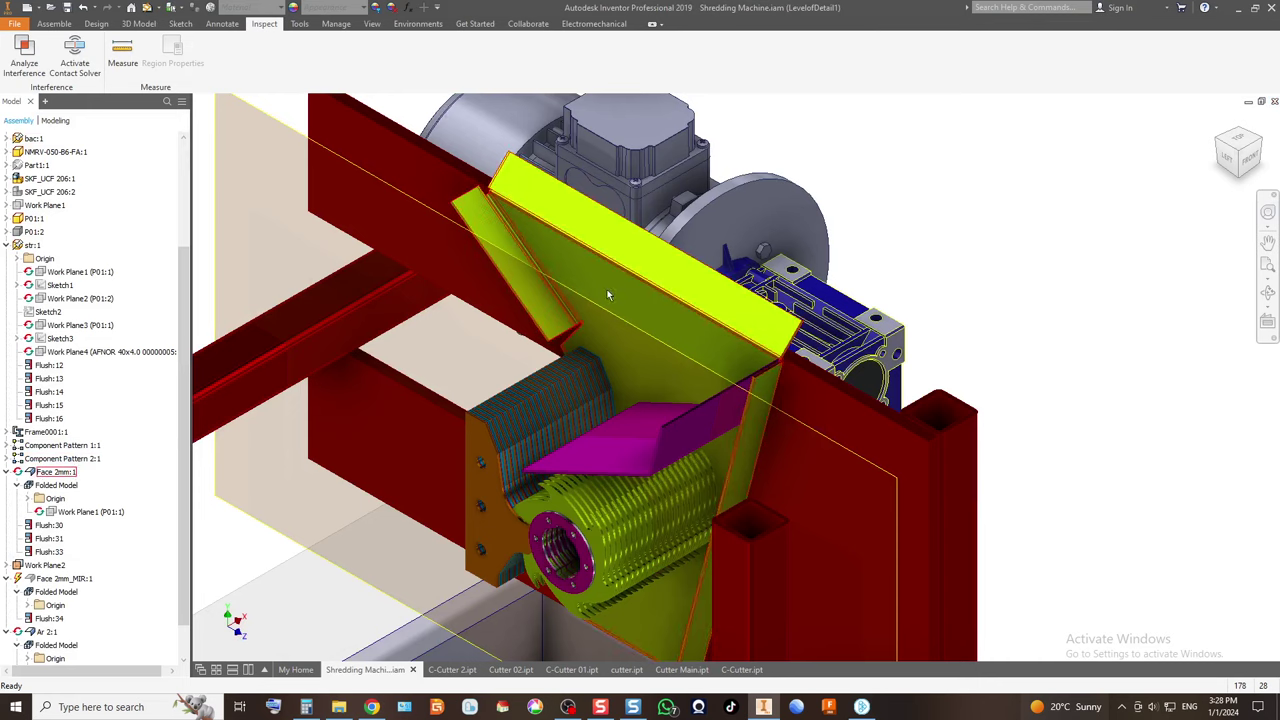
pyautogui.click(55, 24)
pyautogui.doubleClick(763, 284)
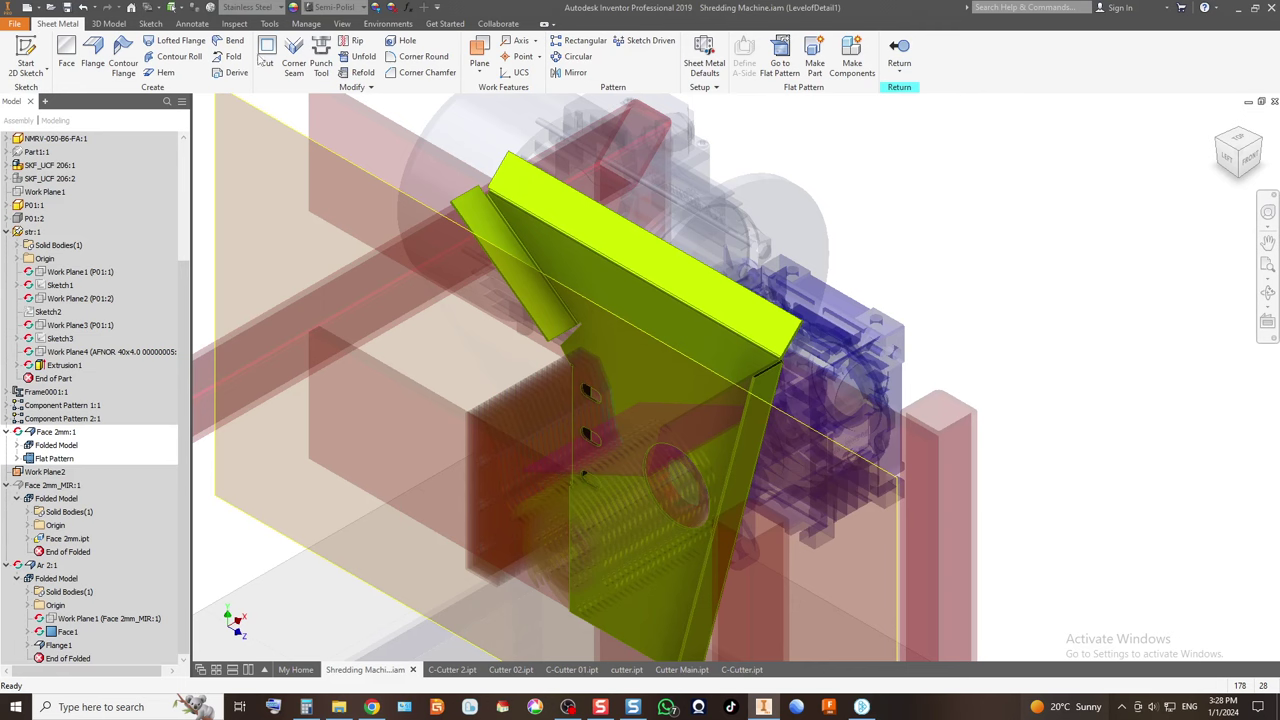
pyautogui.click(423, 56)
pyautogui.scroll(-5, 819, 317)
pyautogui.click(703, 340)
pyautogui.scroll(6, 700, 405)
pyautogui.scroll(-5, 548, 354)
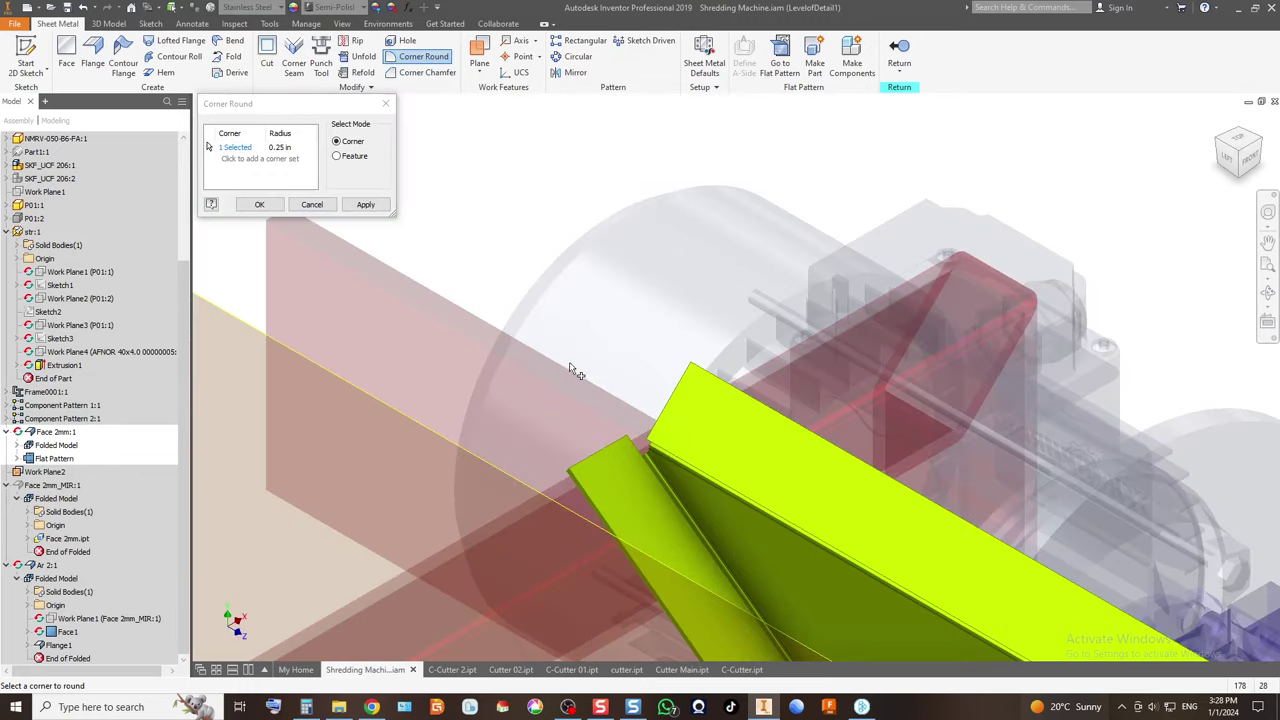
pyautogui.scroll(-4, 697, 367)
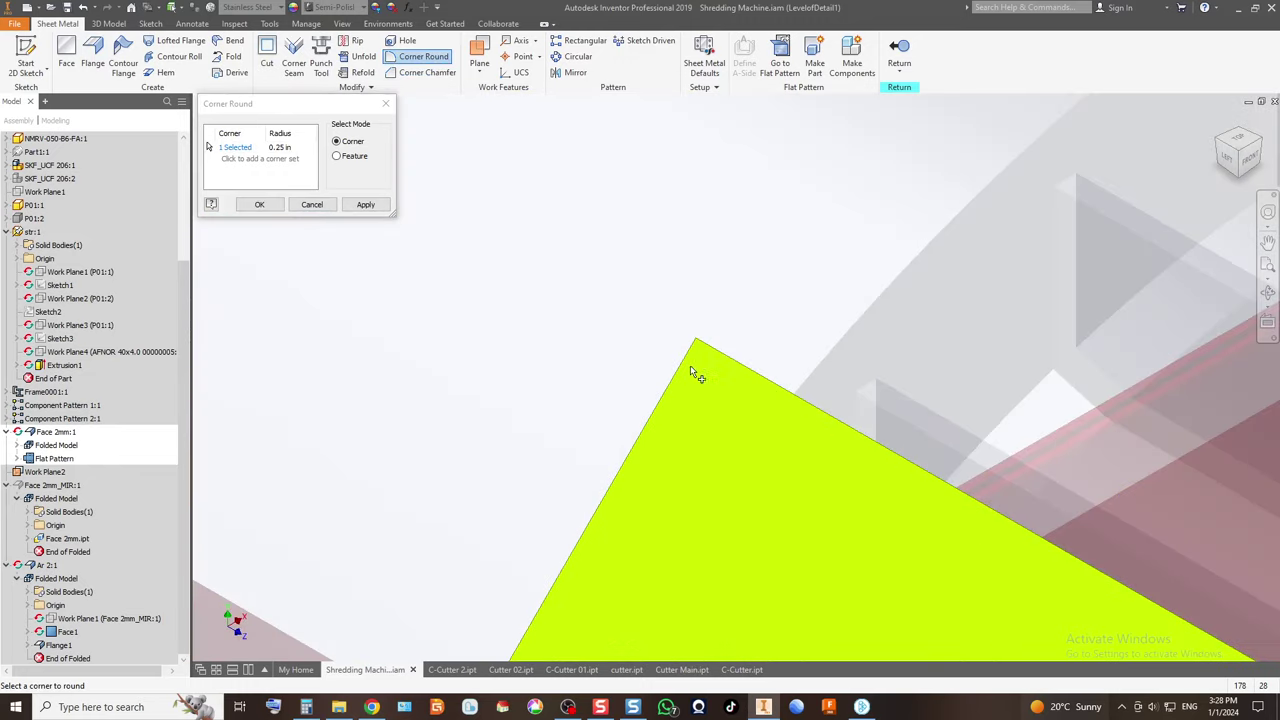
pyautogui.click(703, 345)
pyautogui.scroll(5, 690, 360)
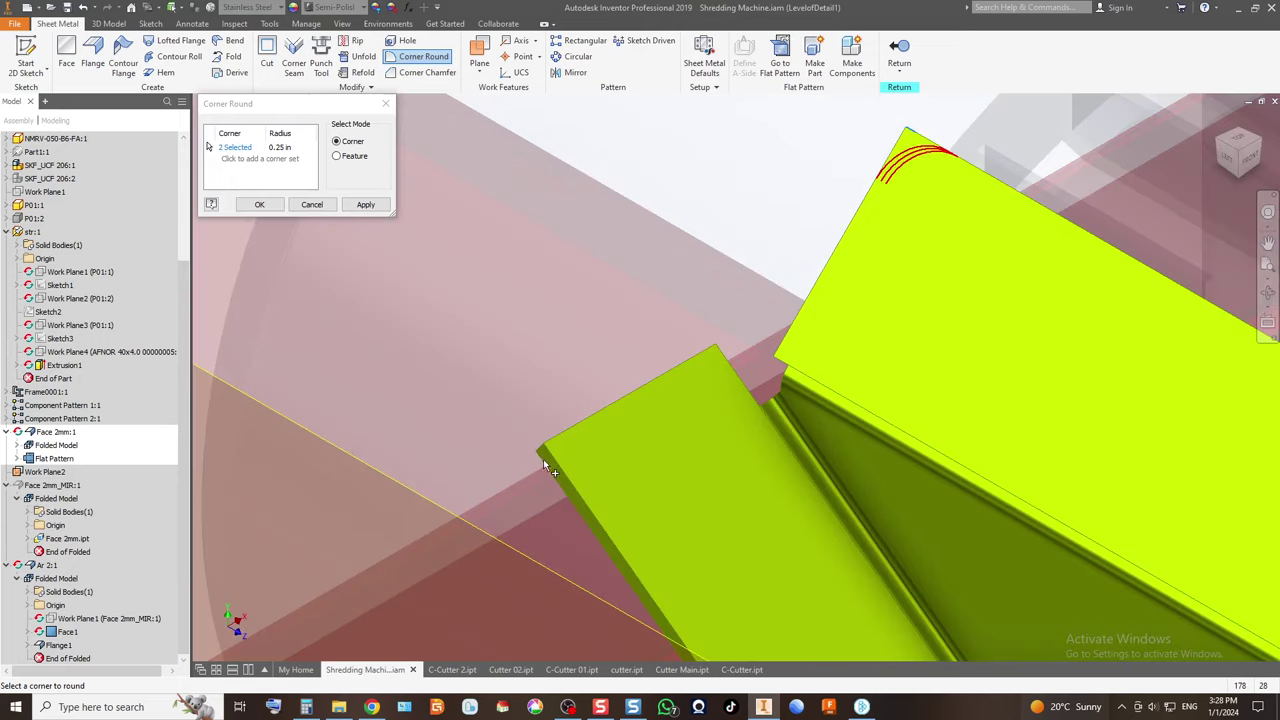
# Add the outer corners of the slanted side flange and of the long front flange to the corner round selection.
pyautogui.scroll(6, 515, 298)
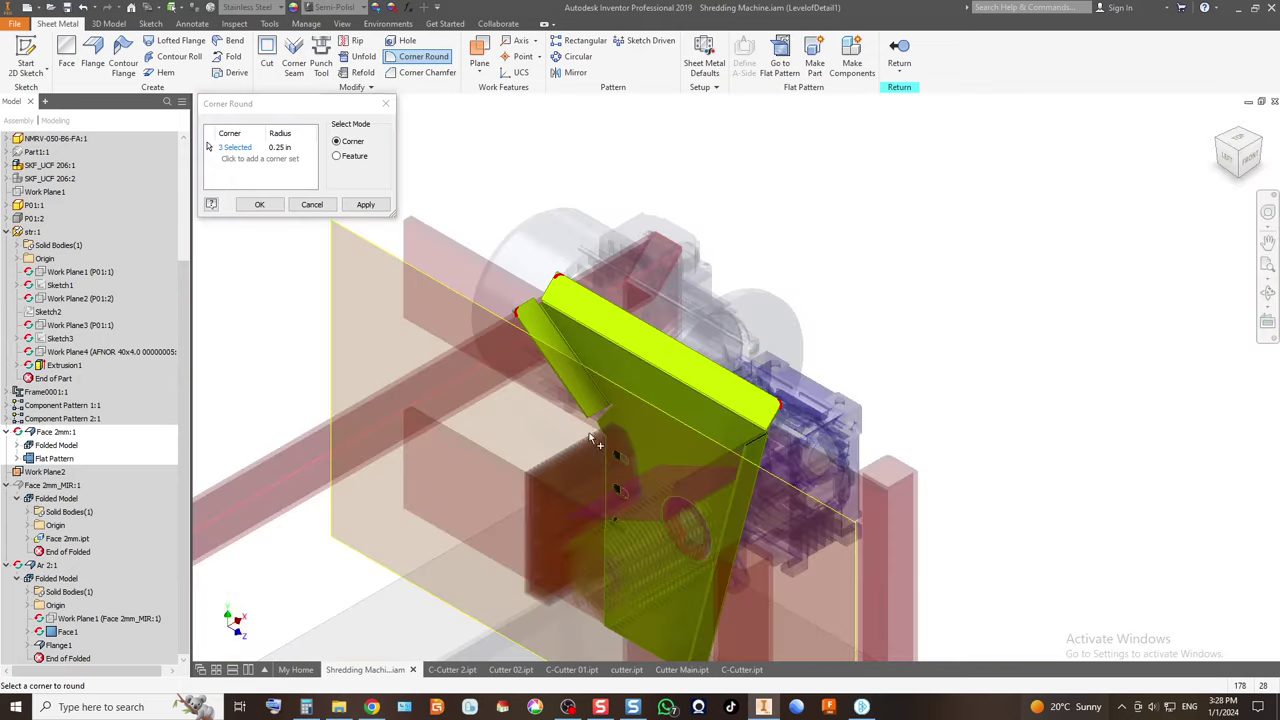
pyautogui.scroll(-6, 594, 452)
pyautogui.click(569, 363)
pyautogui.scroll(5, 517, 241)
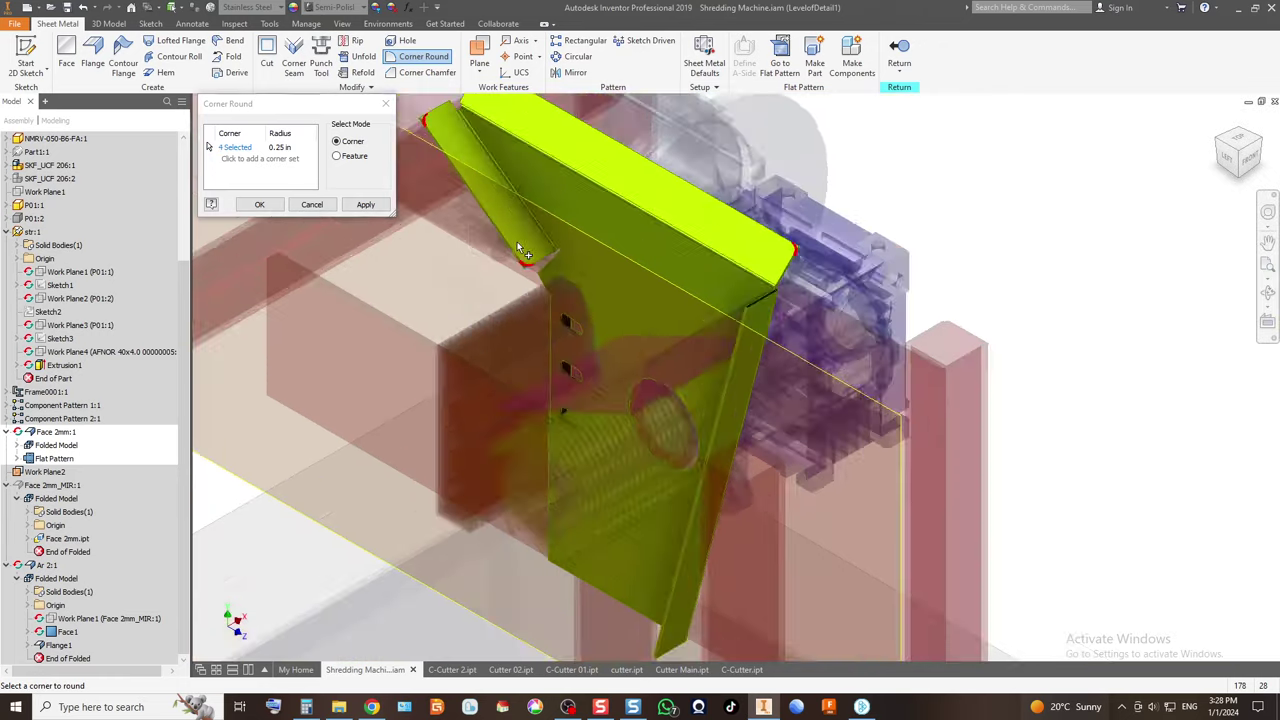
pyautogui.scroll(-2, 652, 287)
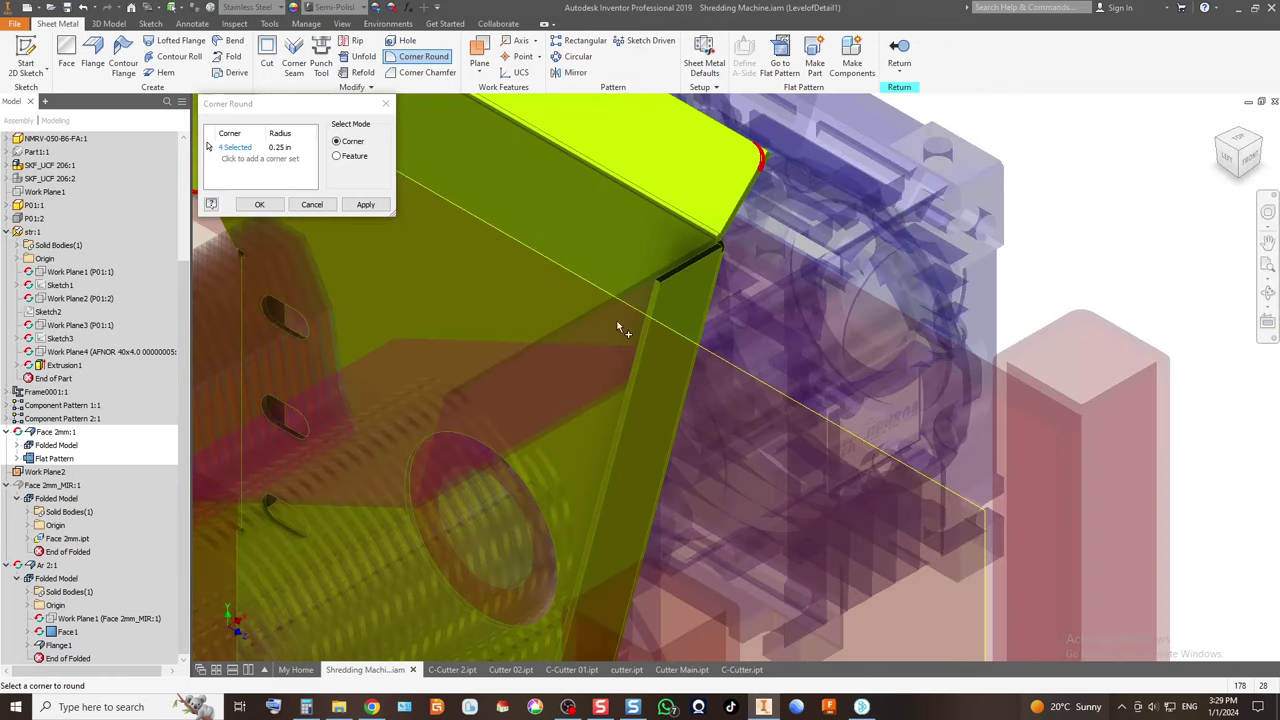
pyautogui.scroll(5, 638, 260)
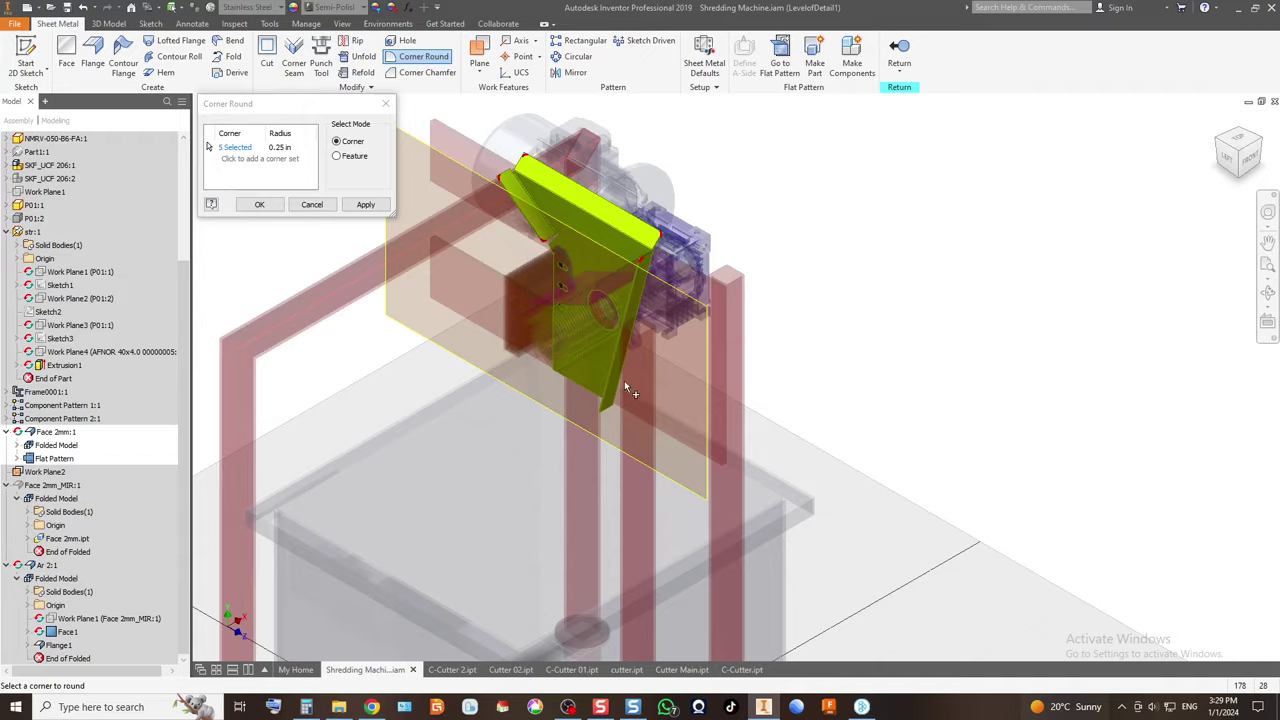
pyautogui.scroll(-5, 624, 380)
pyautogui.click(606, 442)
pyautogui.scroll(5, 596, 441)
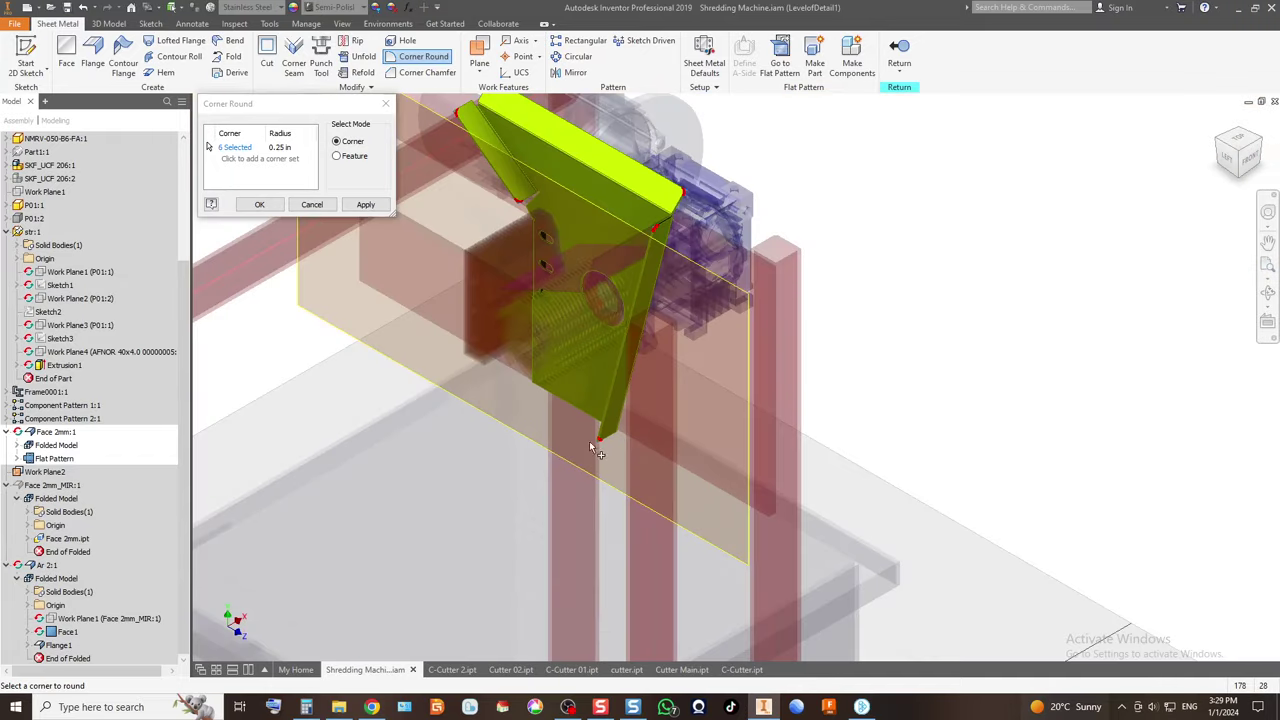
# Set the corner round radius to 5, create the rounds and return to the assembly.
pyautogui.click(281, 148)
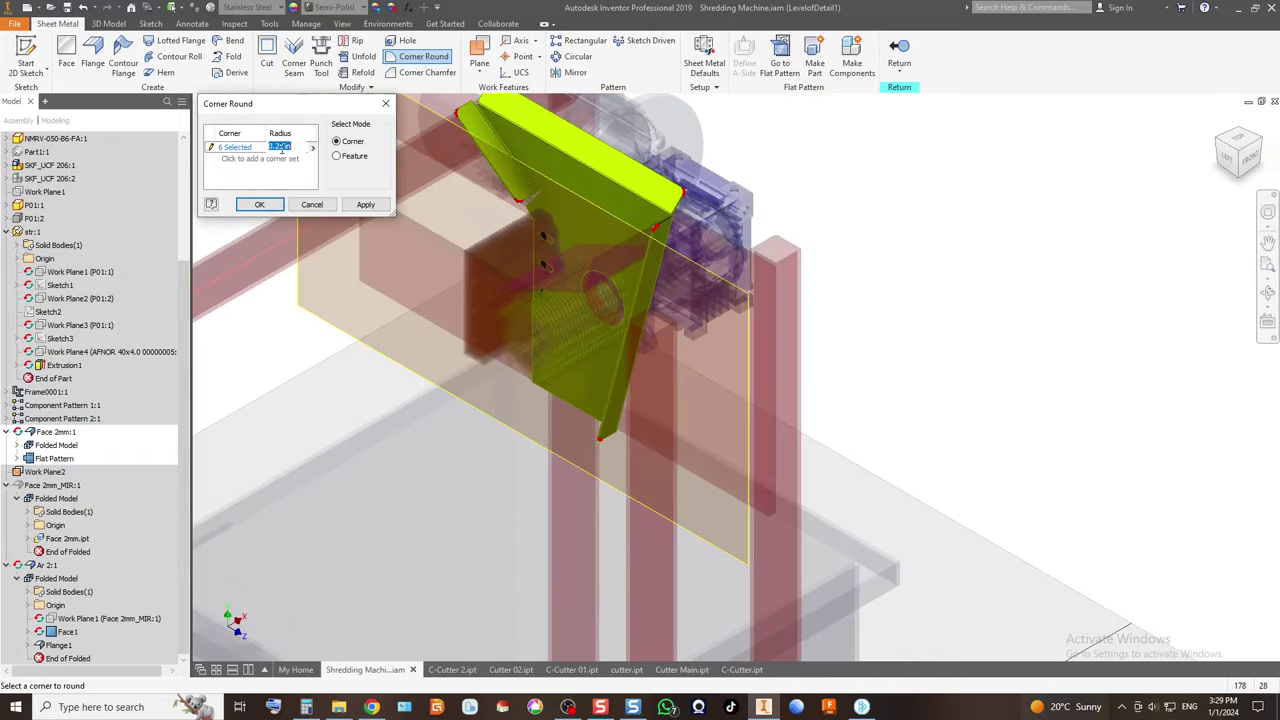
pyautogui.click(259, 204)
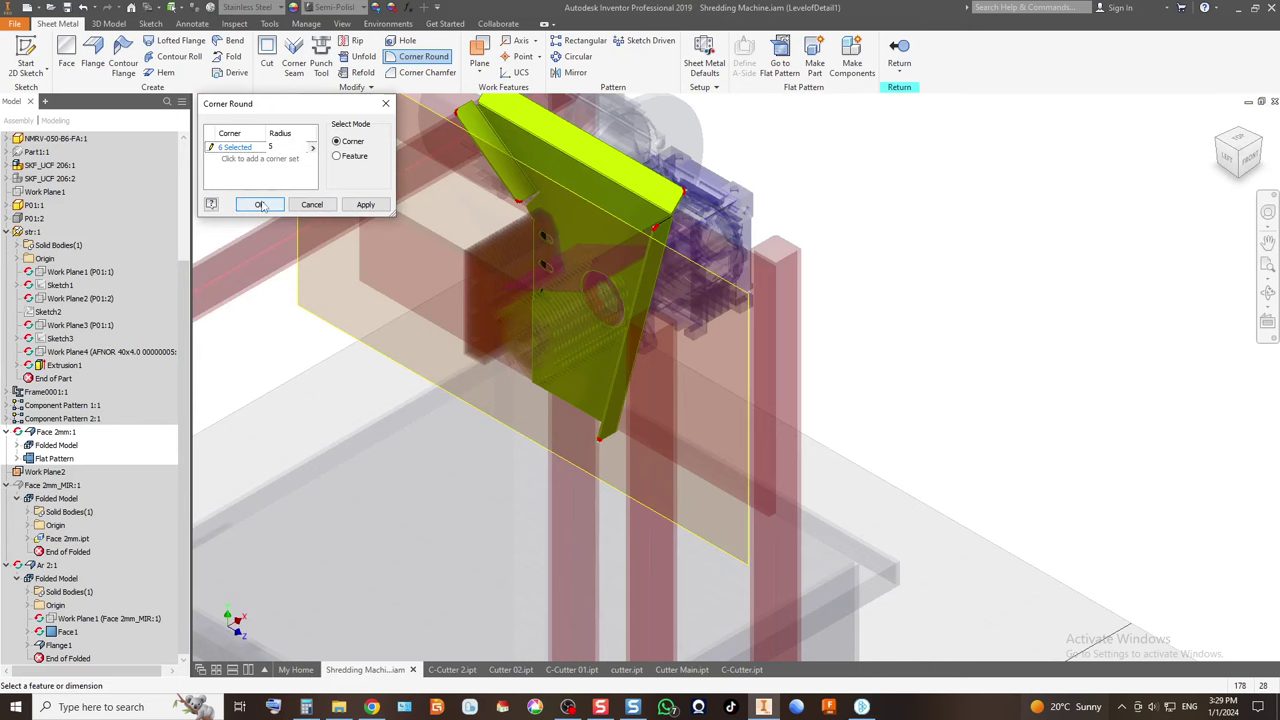
pyautogui.scroll(5, 640, 262)
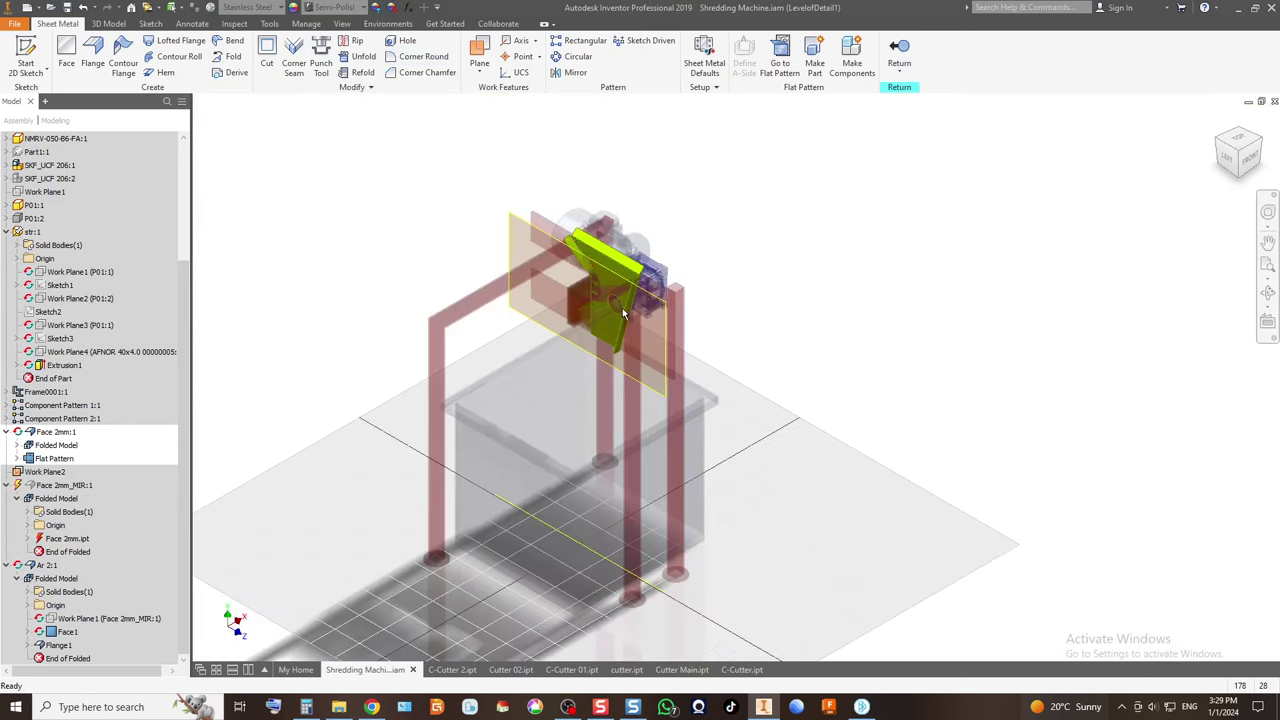
pyautogui.scroll(-5, 585, 250)
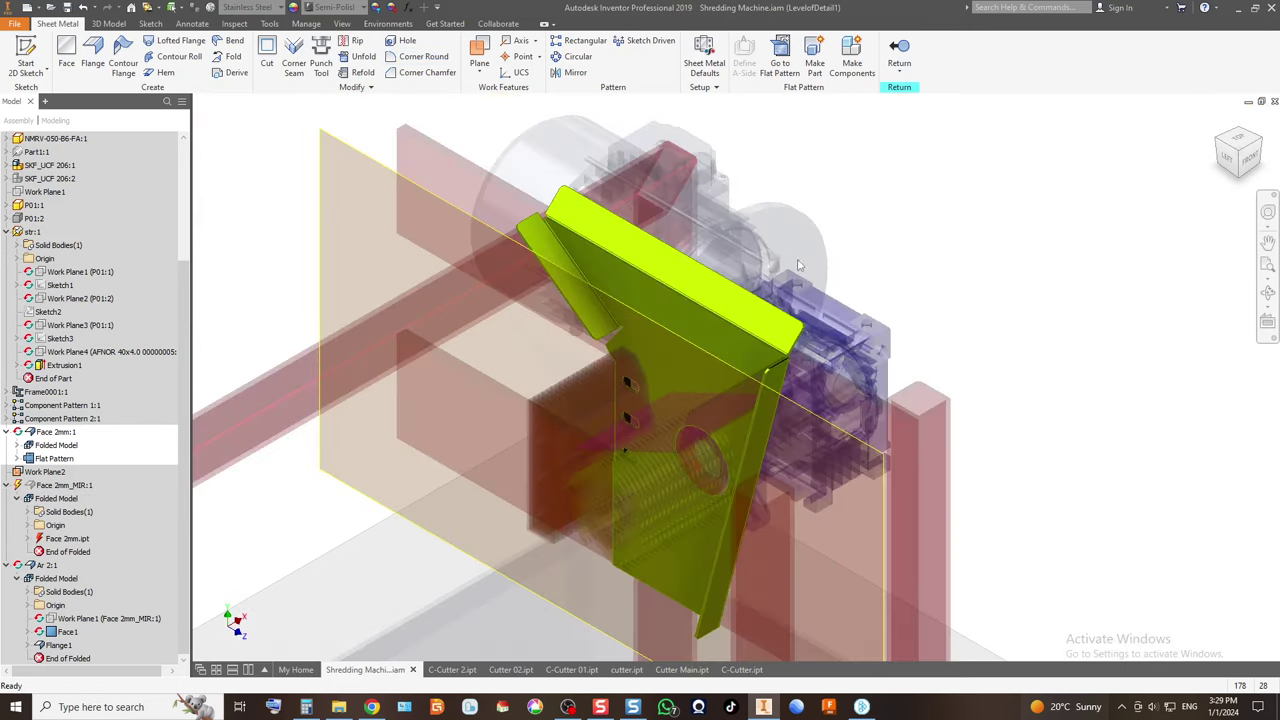
pyautogui.click(899, 50)
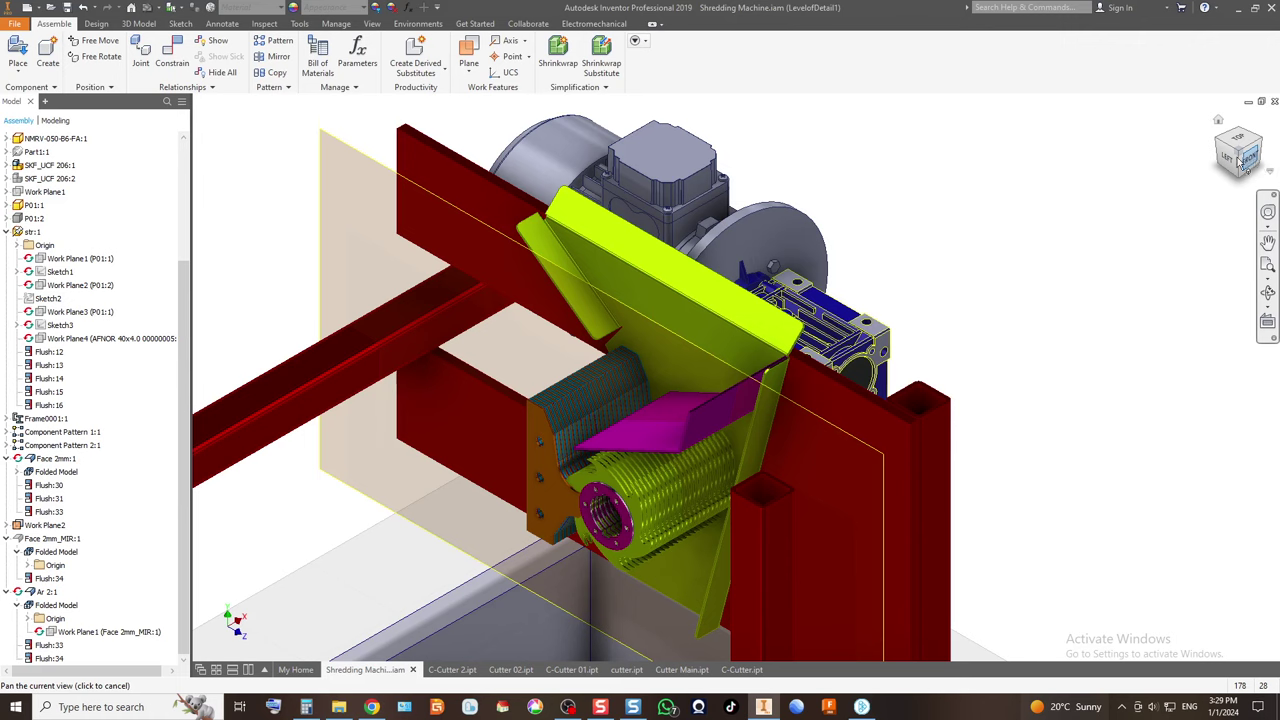
# Collapse the expanded component and origin nodes in the assembly's model tree.
pyautogui.scroll(3, 621, 300)
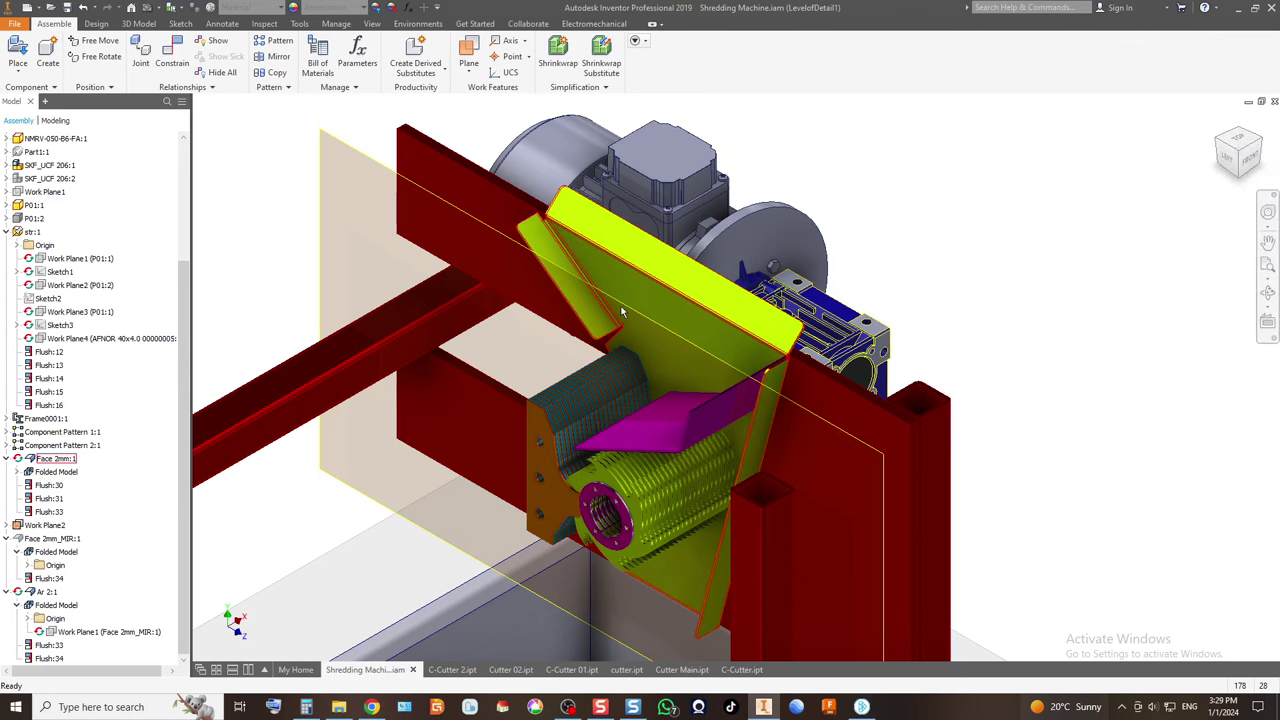
pyautogui.click(7, 458)
pyautogui.click(8, 540)
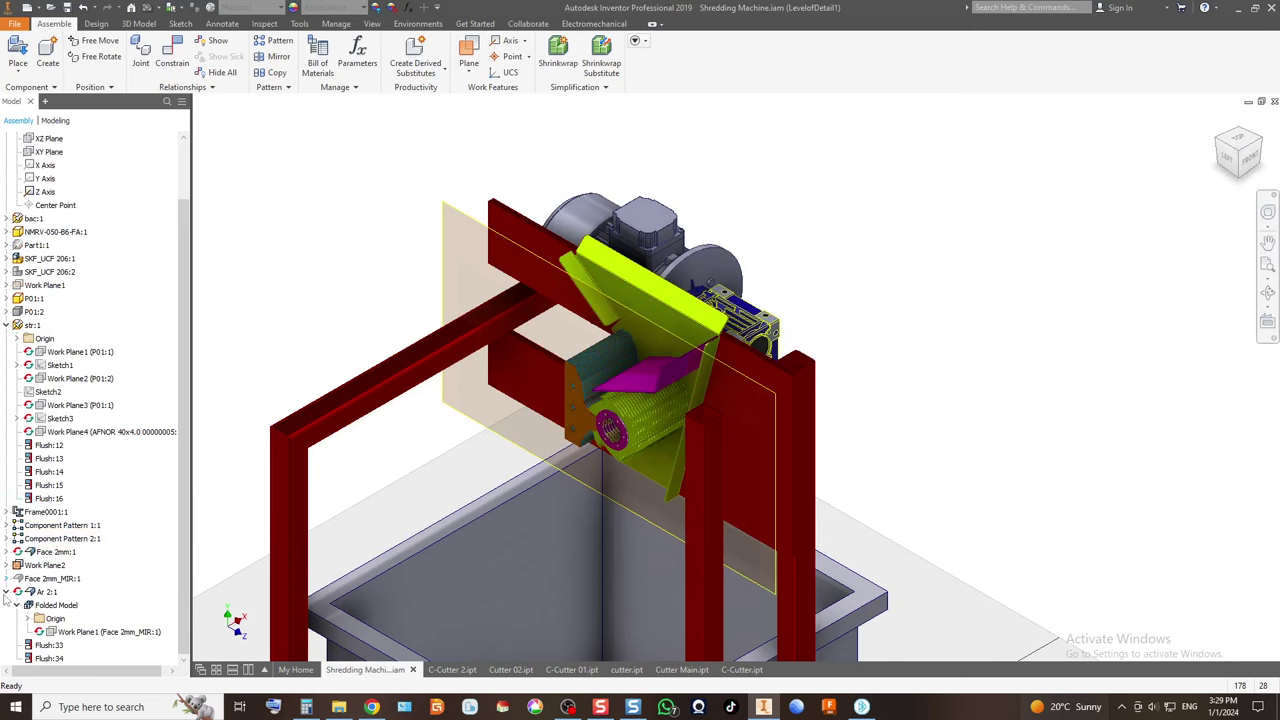
pyautogui.click(7, 592)
pyautogui.click(7, 392)
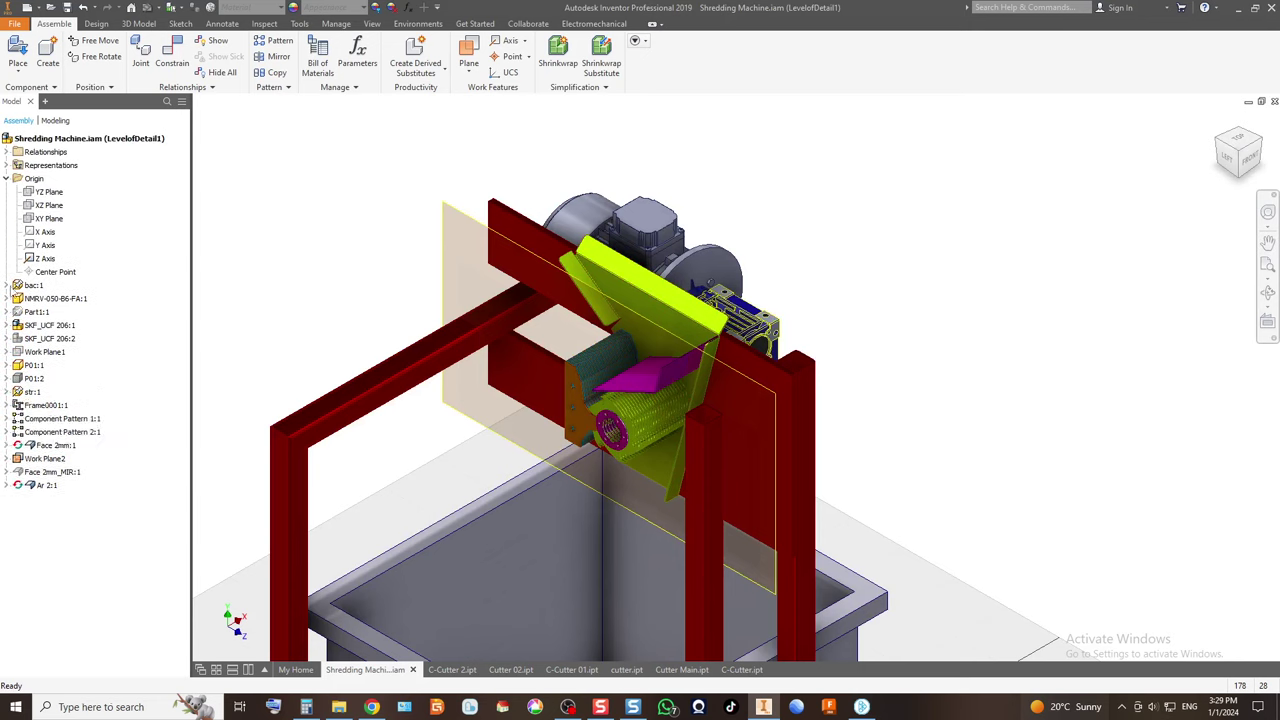
pyautogui.click(8, 178)
# Make the hidden mirrored side sheet Face 2mm_MIR:1 visible in the assembly.
pyautogui.click(50, 380)
pyautogui.rightClick(51, 385)
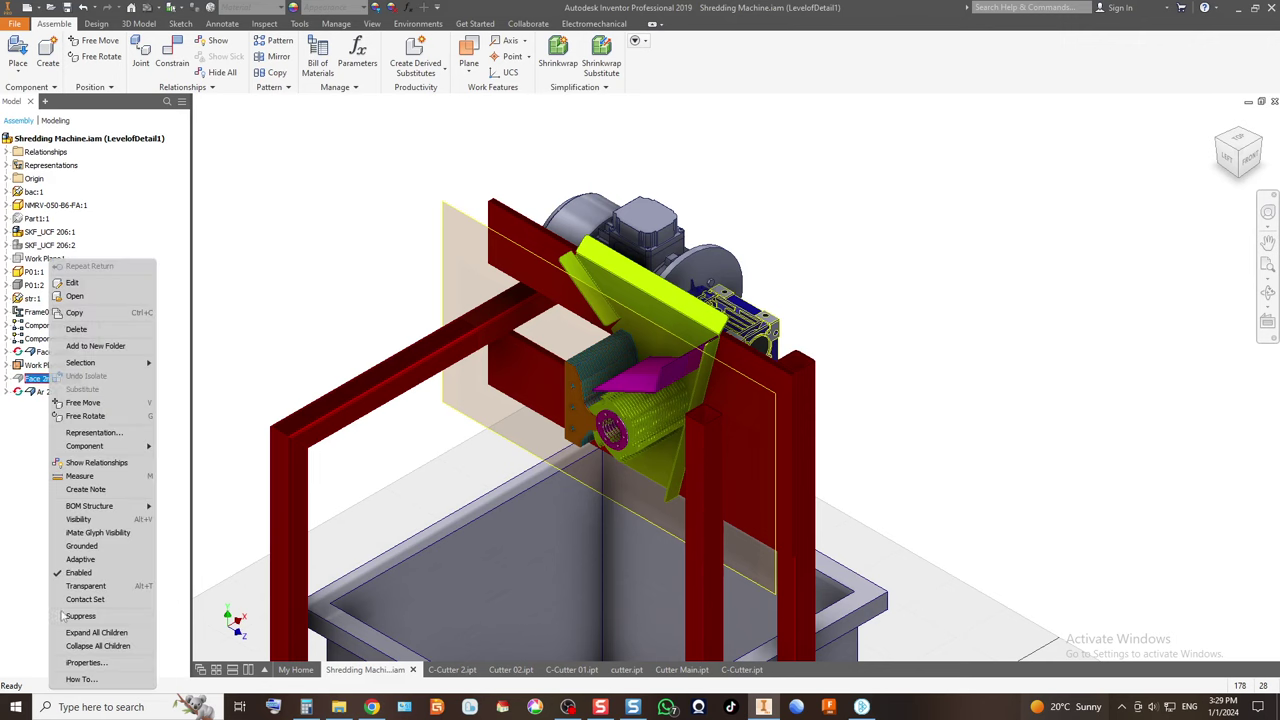
pyautogui.click(110, 549)
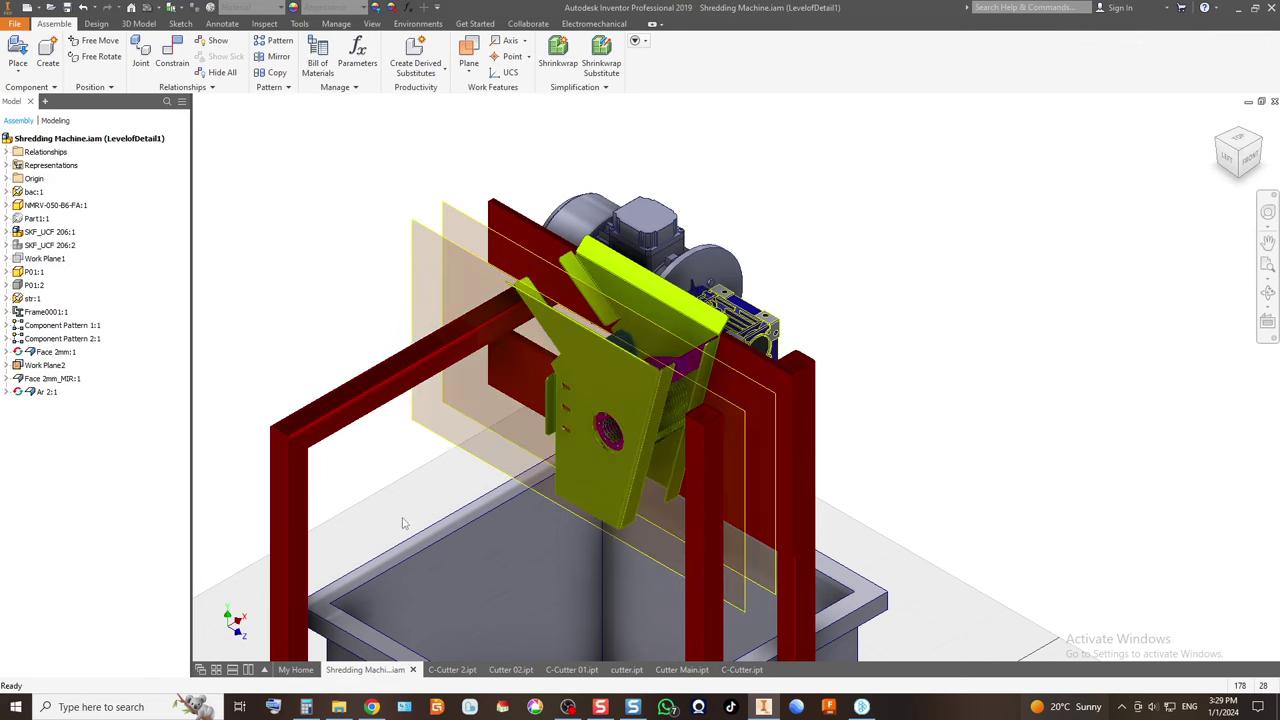
# Examine the flanges of both side sheets from the front and in an isometric view.
pyautogui.scroll(5, 665, 349)
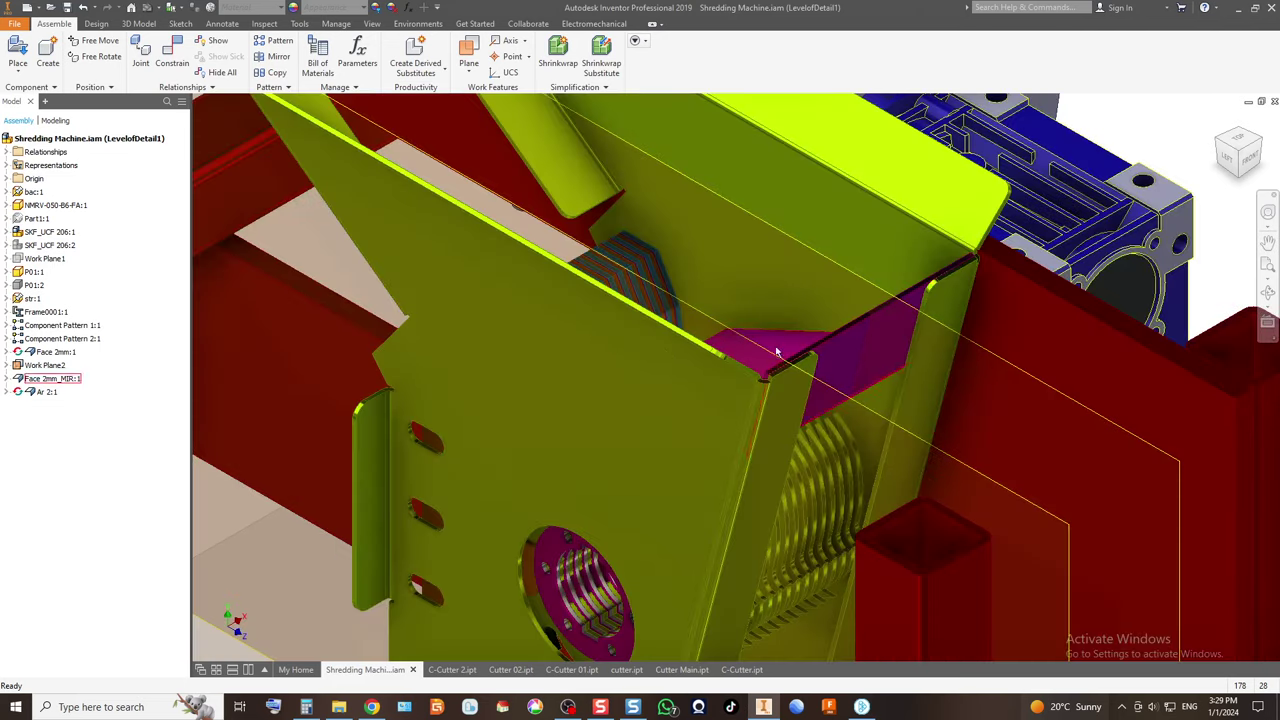
pyautogui.click(1254, 166)
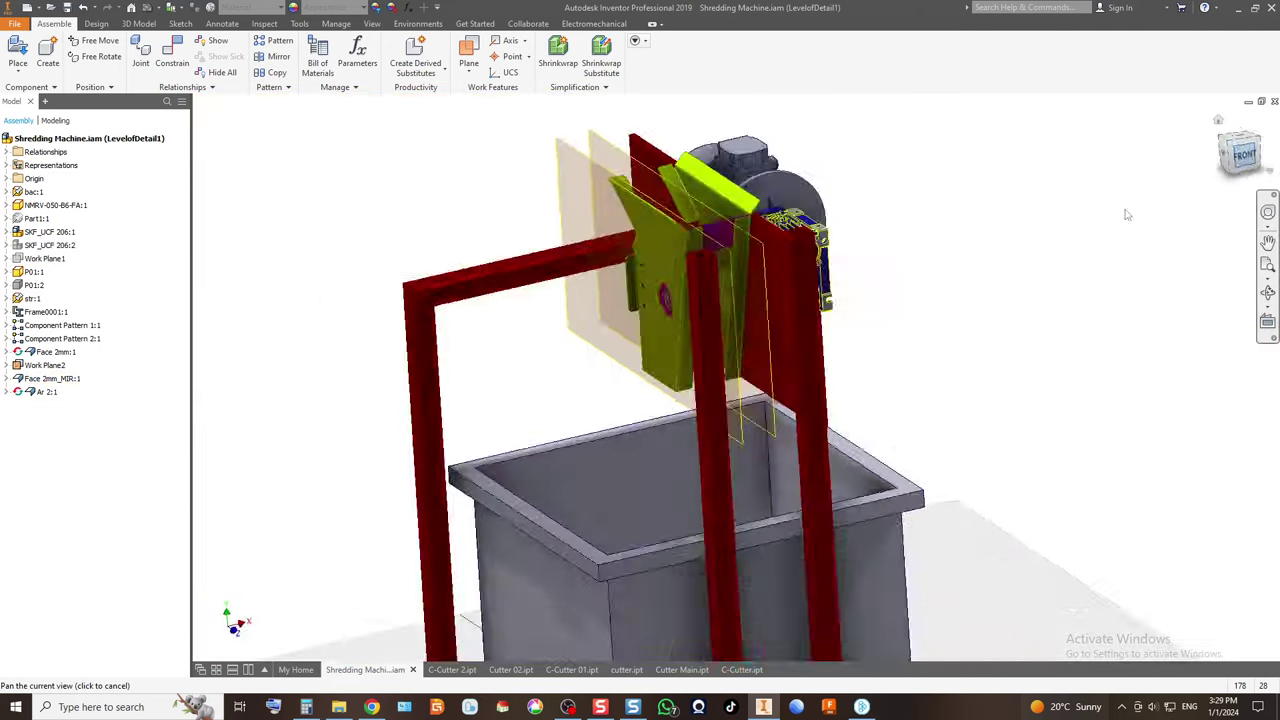
pyautogui.scroll(5, 758, 235)
pyautogui.scroll(-4, 760, 242)
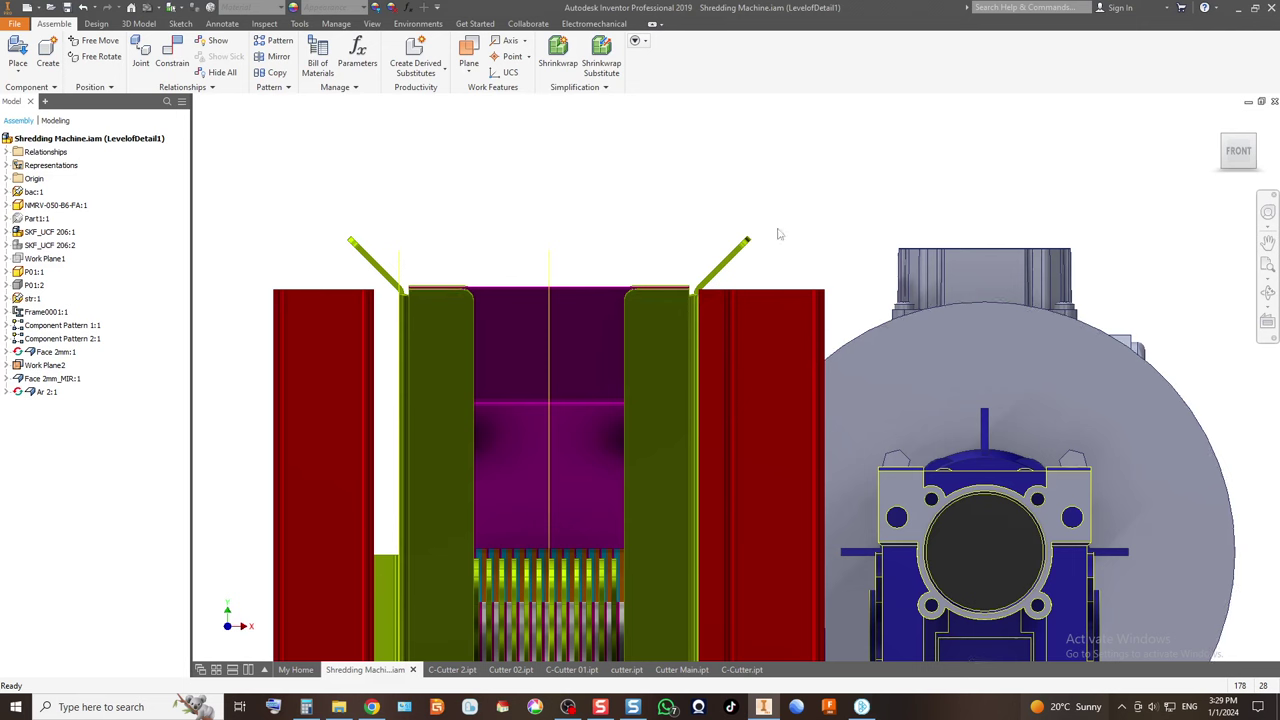
pyautogui.click(1228, 145)
pyautogui.scroll(4, 754, 264)
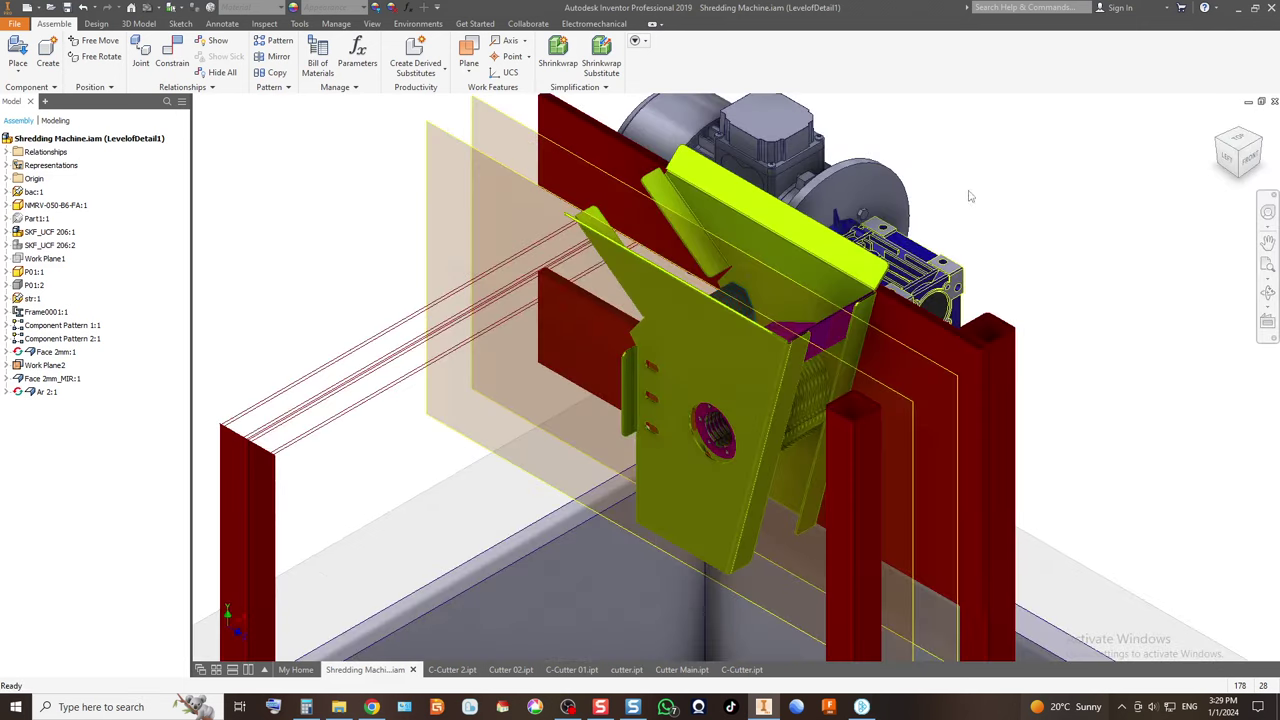
pyautogui.scroll(5, 728, 266)
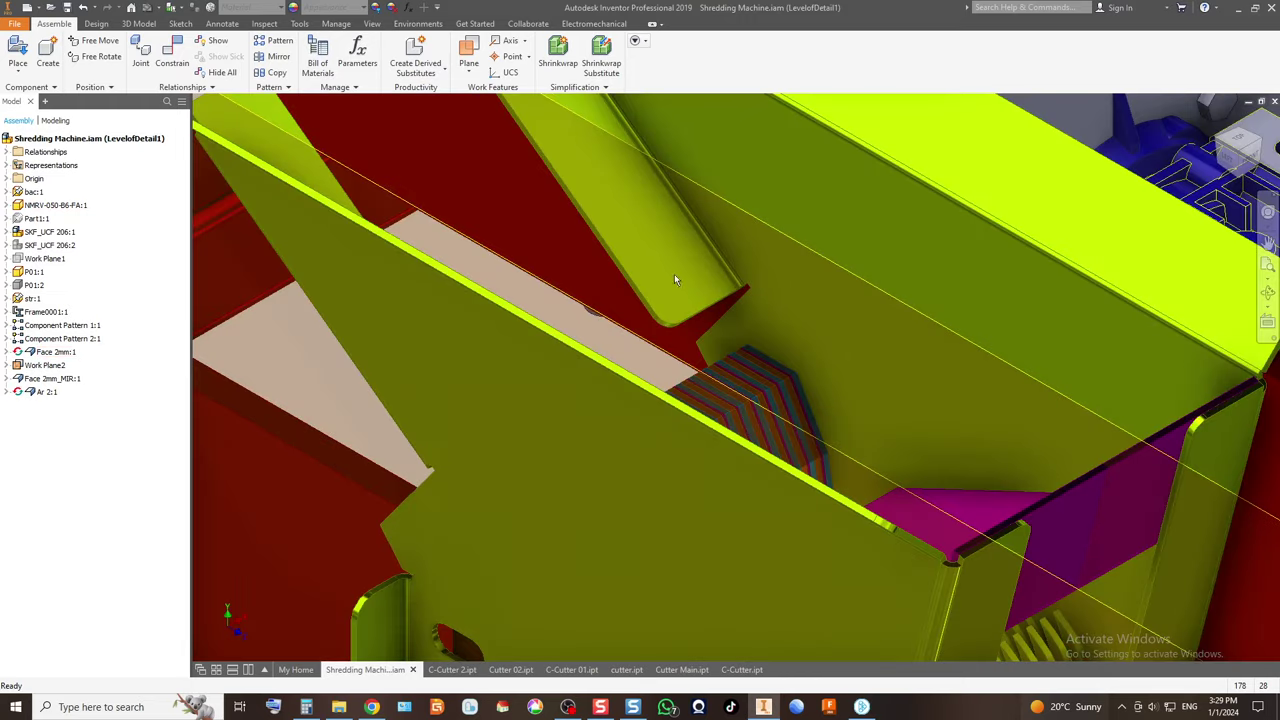
pyautogui.scroll(-3, 597, 298)
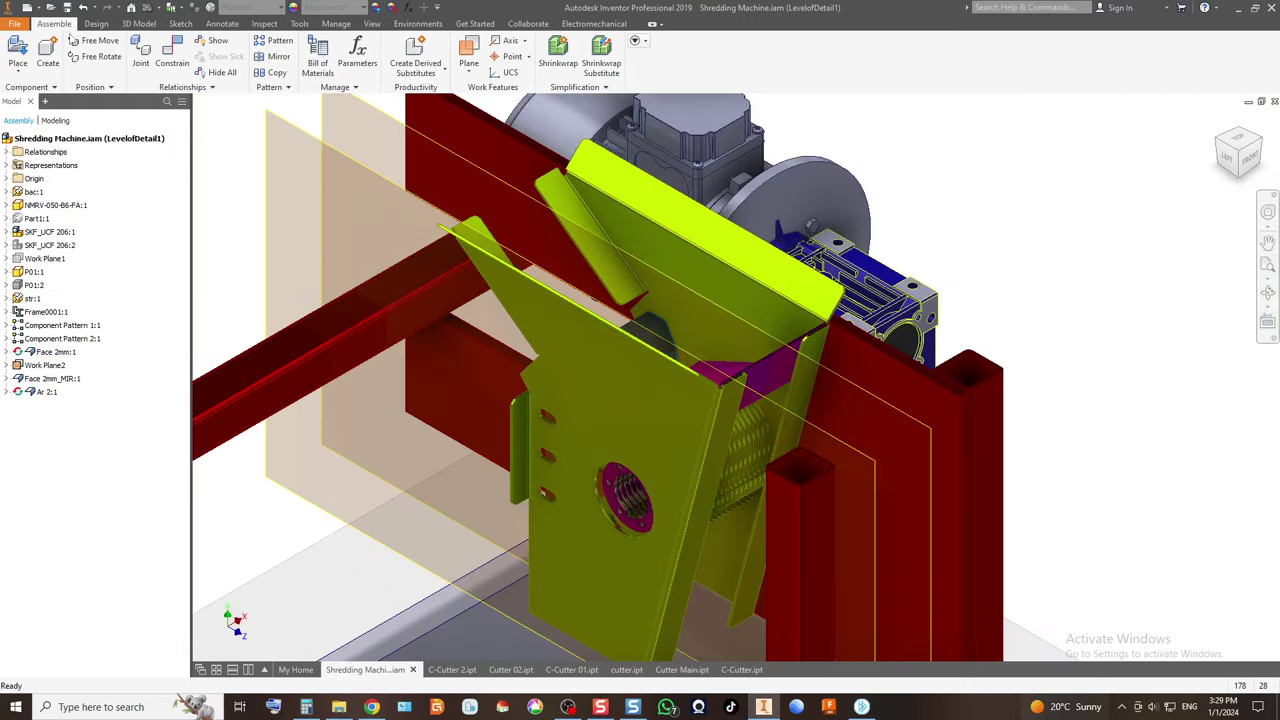
# Create an in-place component named "face 1mm Front" from the Standard.ipt template and place it in the assembly.
pyautogui.click(47, 52)
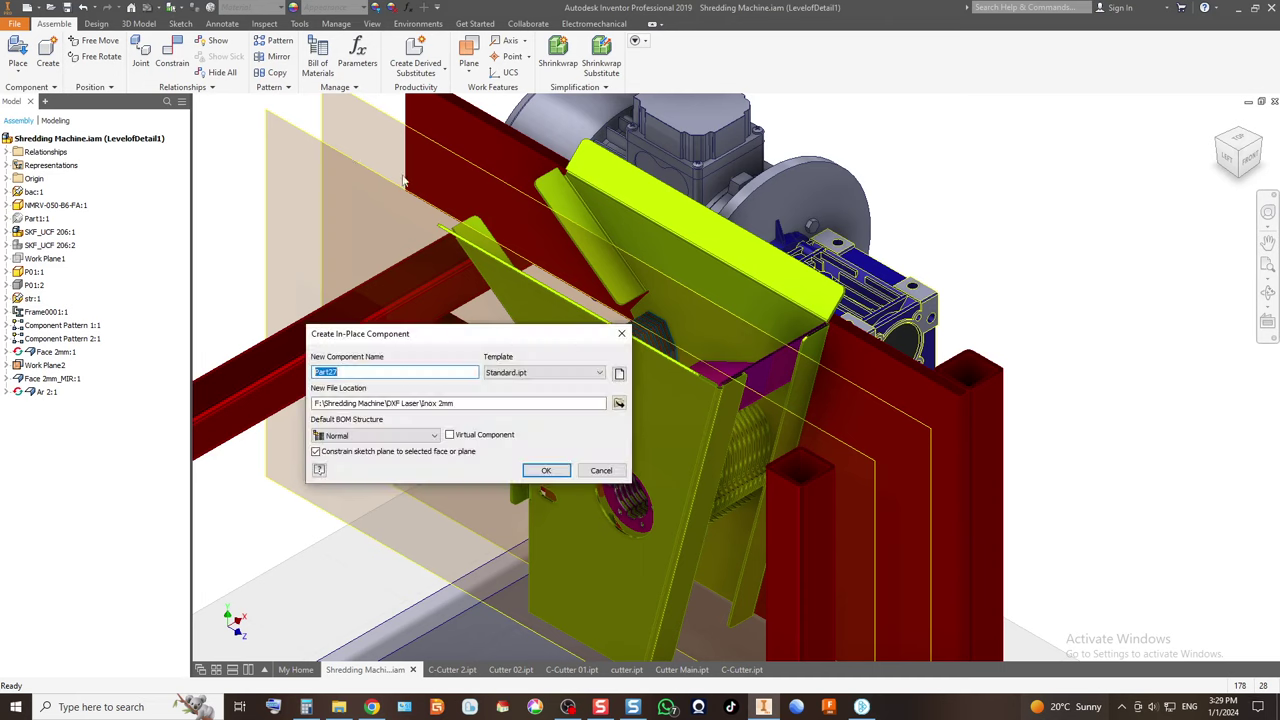
pyautogui.moveTo(509, 335); pyautogui.dragTo(745, 282)
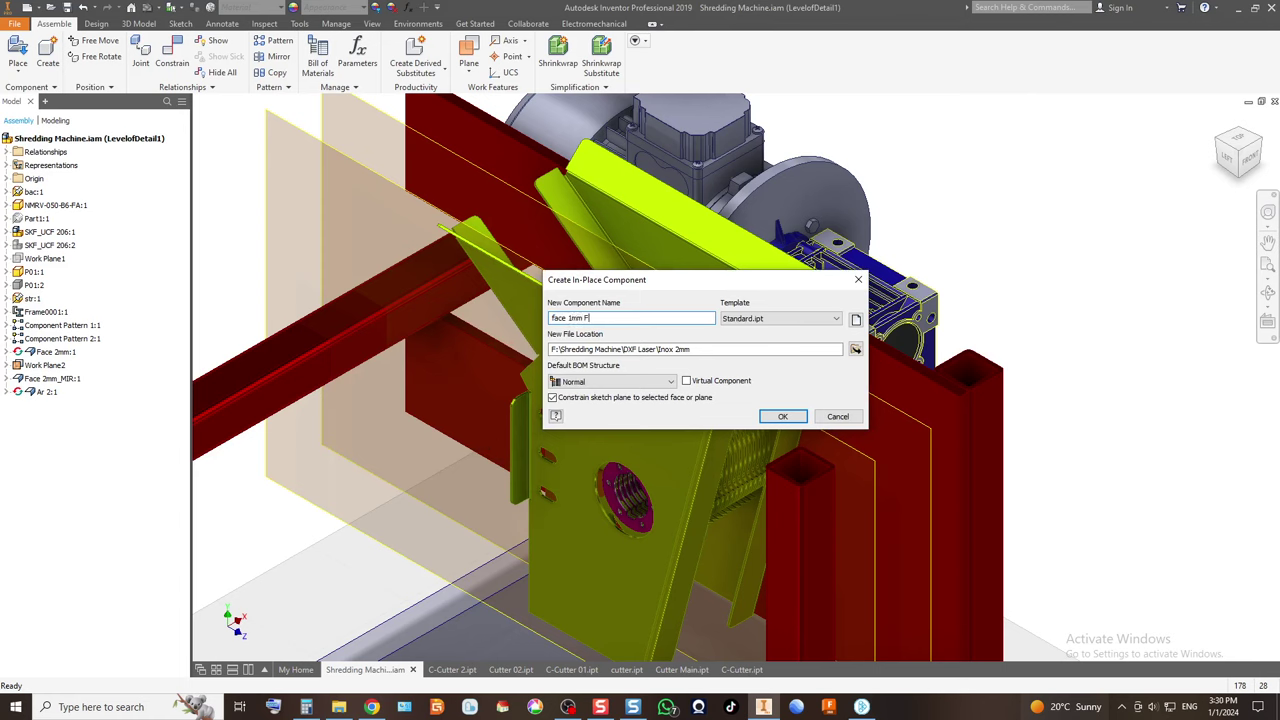
pyautogui.write('t')
pyautogui.press('Return')
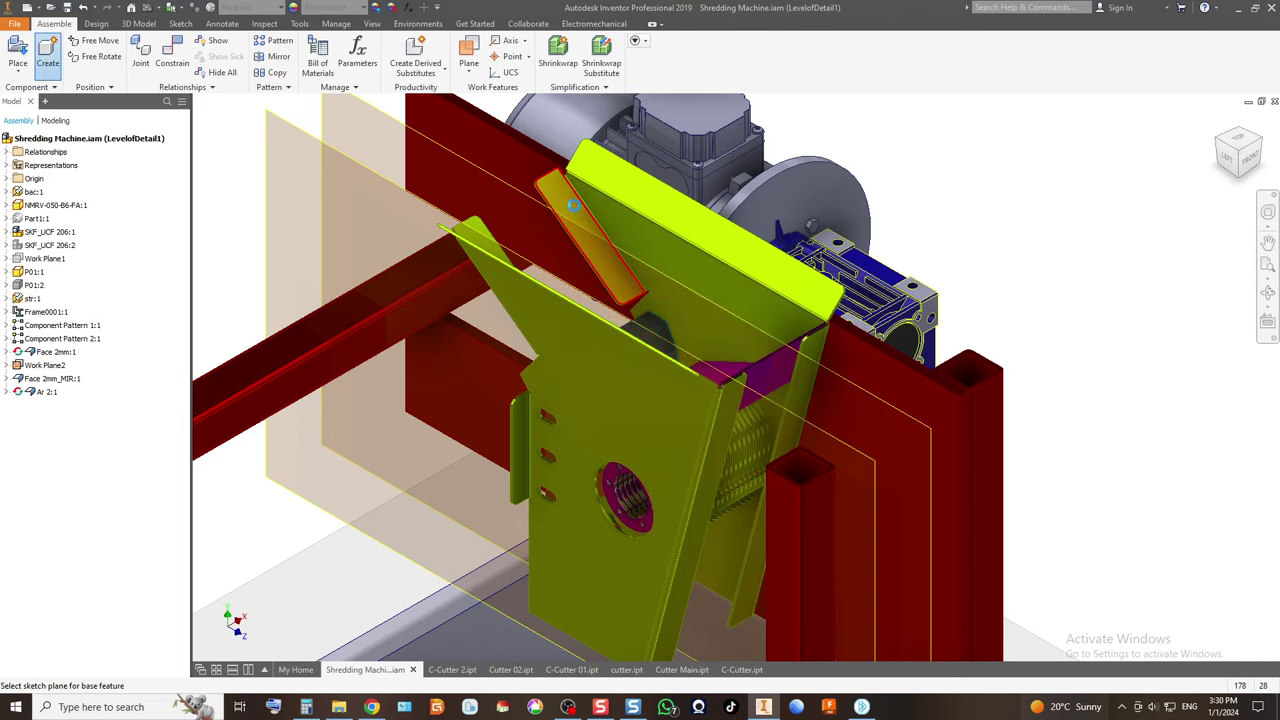
pyautogui.click(580, 210)
pyautogui.click(600, 395)
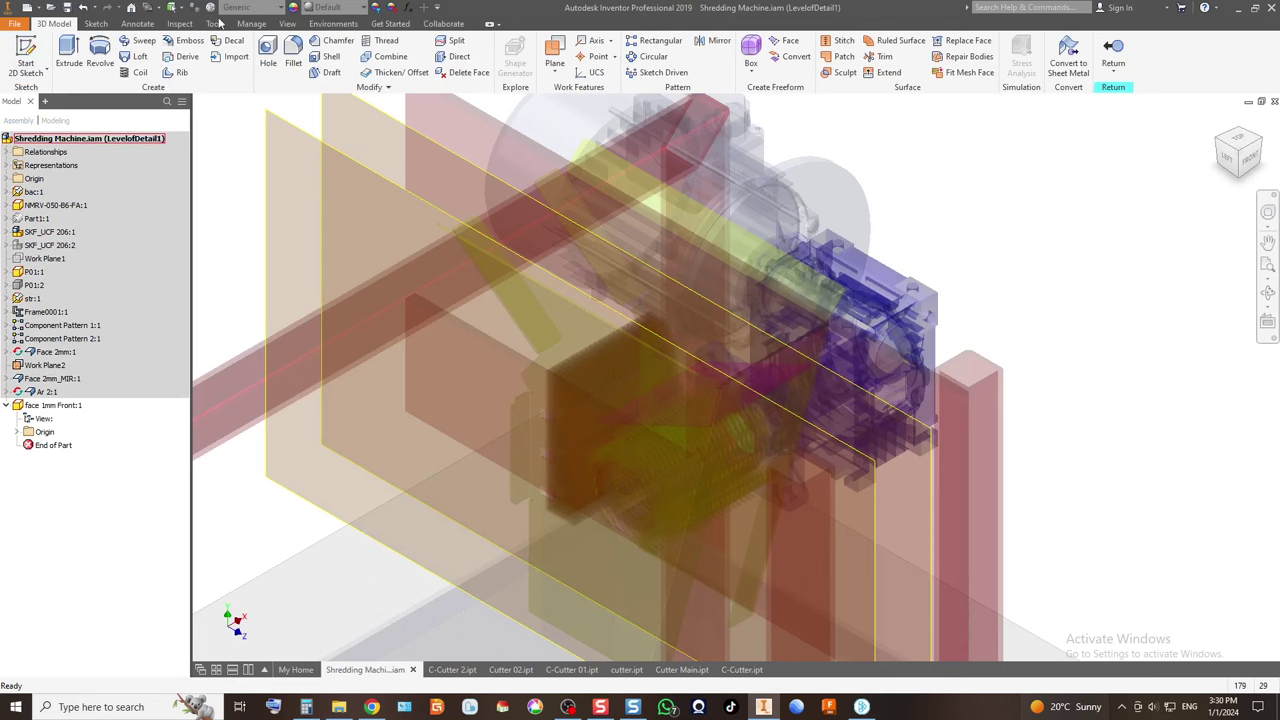
# Set the new front part's document units to millimeter for length and kilogram for mass.
pyautogui.click(216, 24)
pyautogui.click(245, 58)
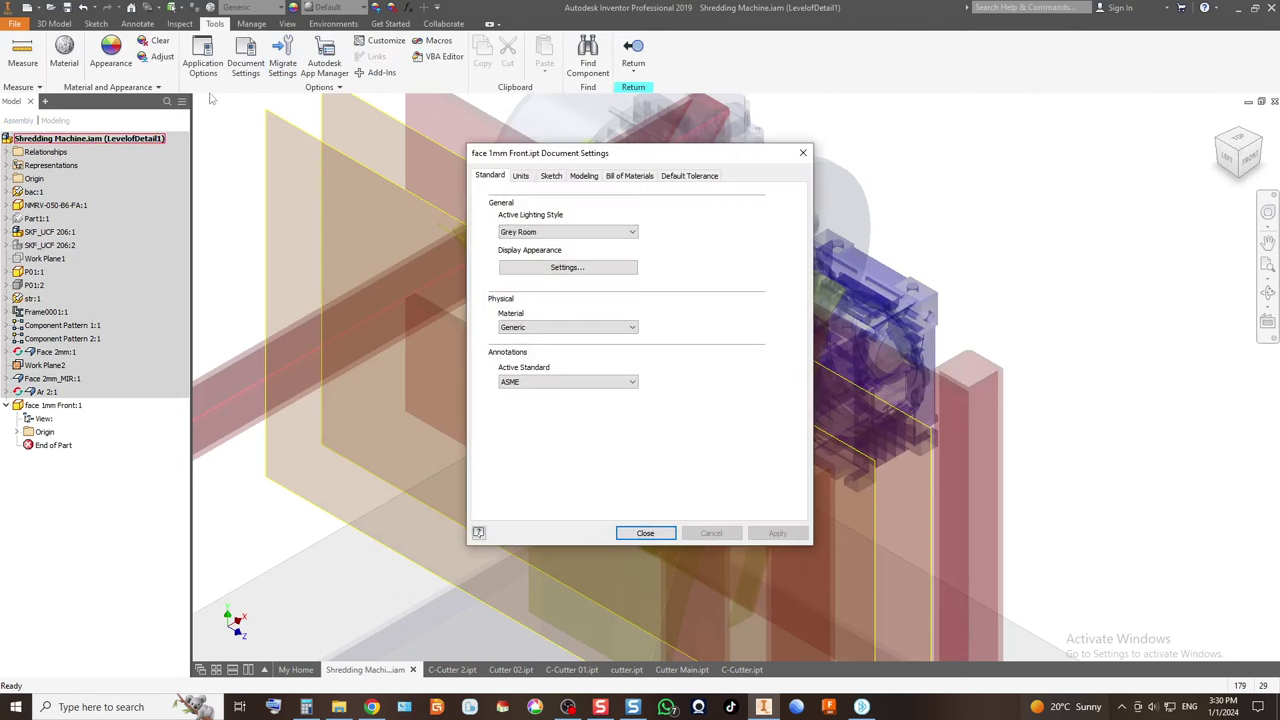
pyautogui.click(521, 176)
pyautogui.click(525, 224)
pyautogui.click(519, 262)
pyautogui.click(676, 258)
pyautogui.click(665, 288)
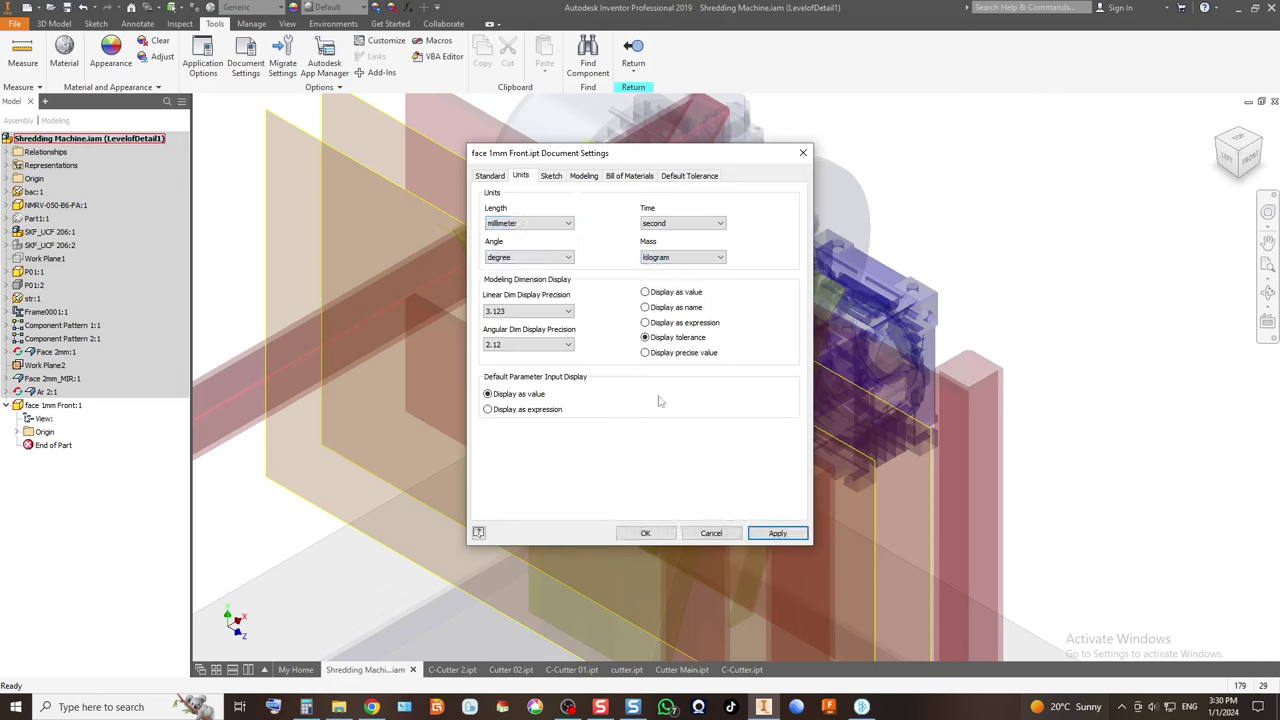
pyautogui.click(646, 533)
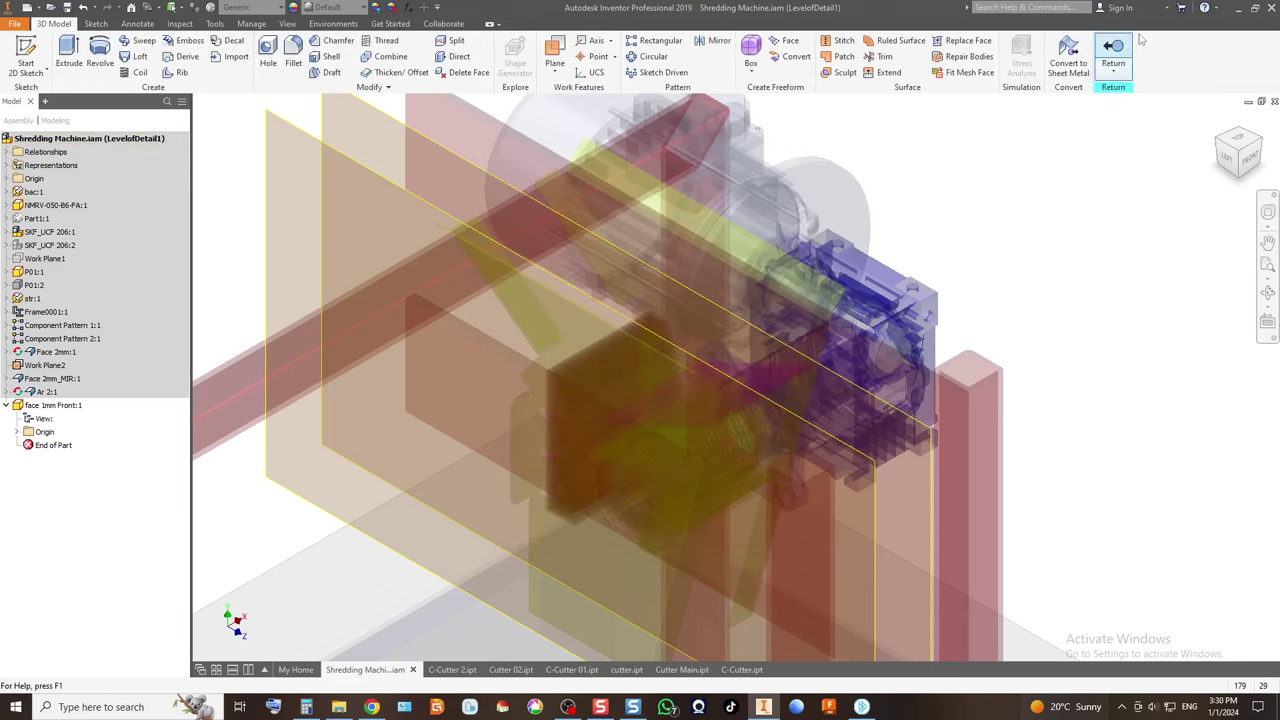
# Convert the front part to sheet metal and override its defaults with 1 mm thickness and Stainless Steel material.
pyautogui.click(1068, 58)
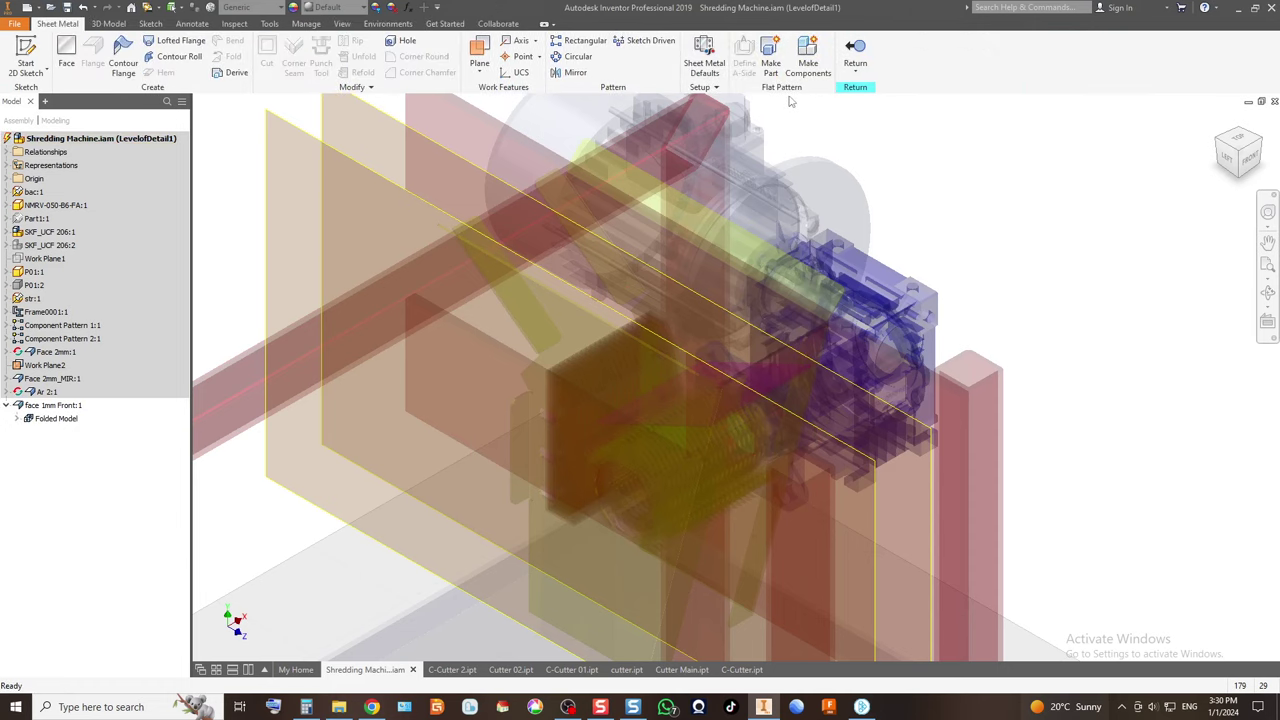
pyautogui.click(704, 58)
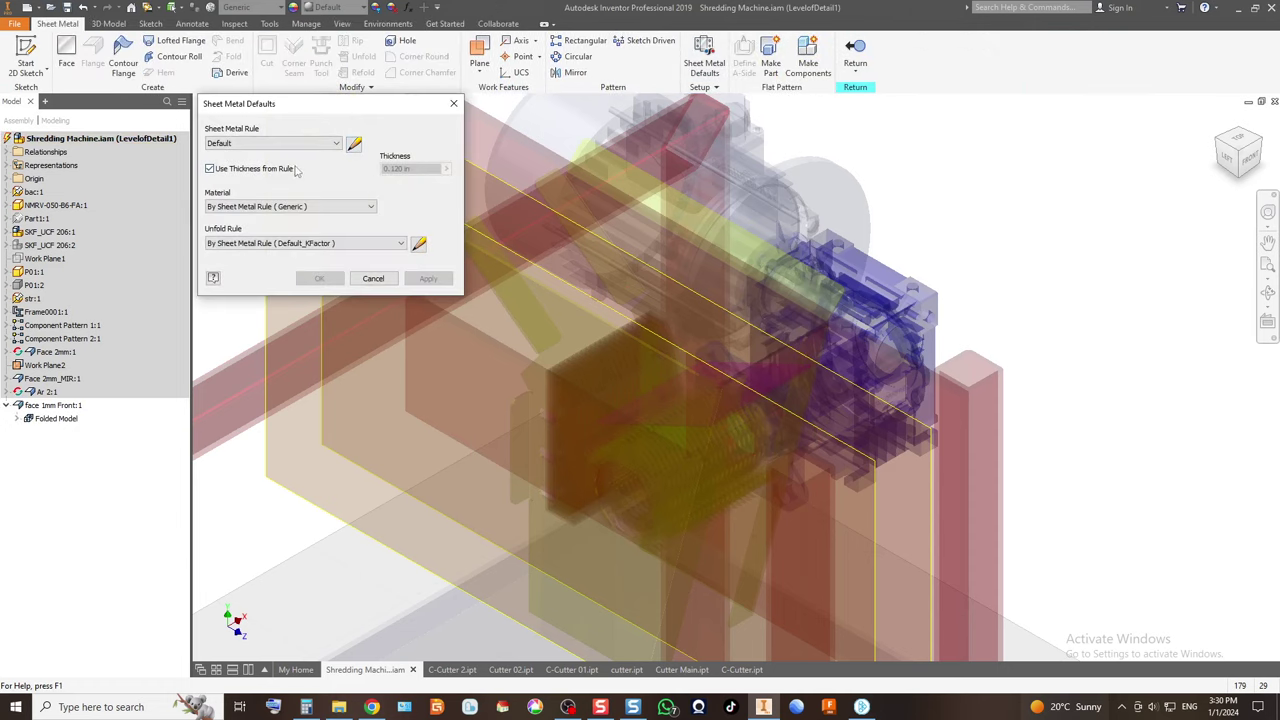
pyautogui.click(299, 169)
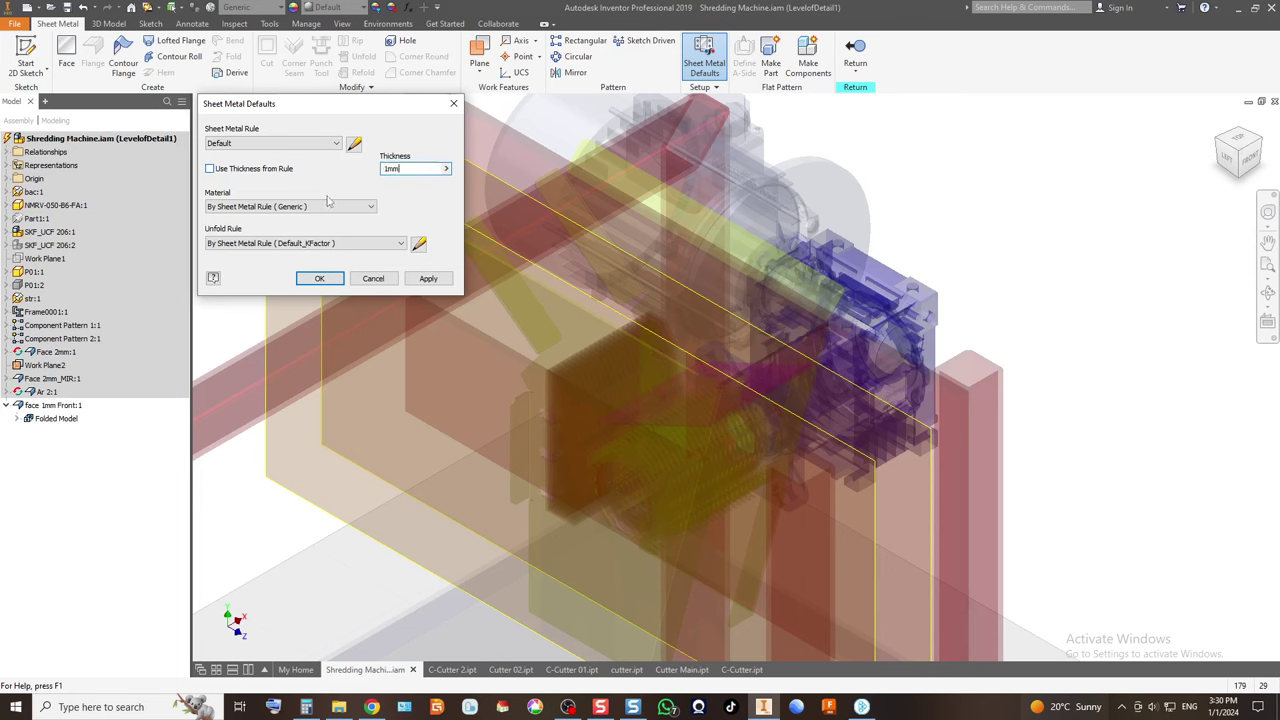
pyautogui.click(356, 208)
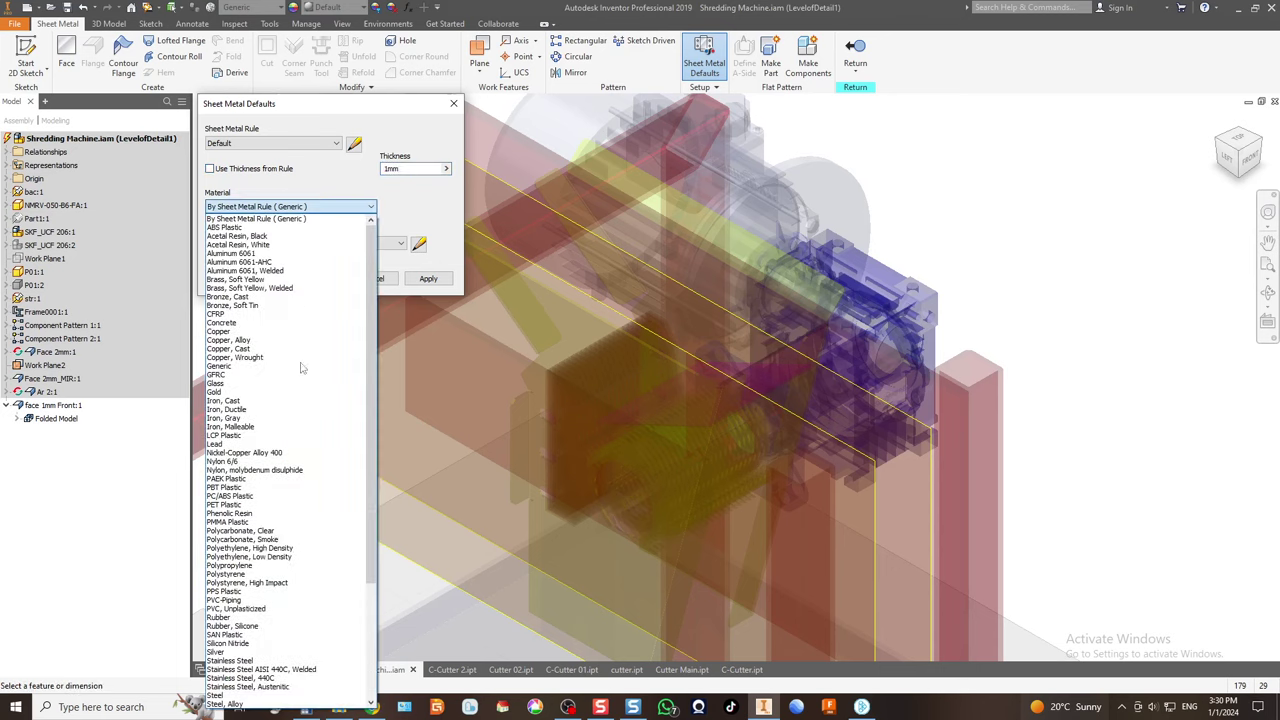
pyautogui.click(246, 668)
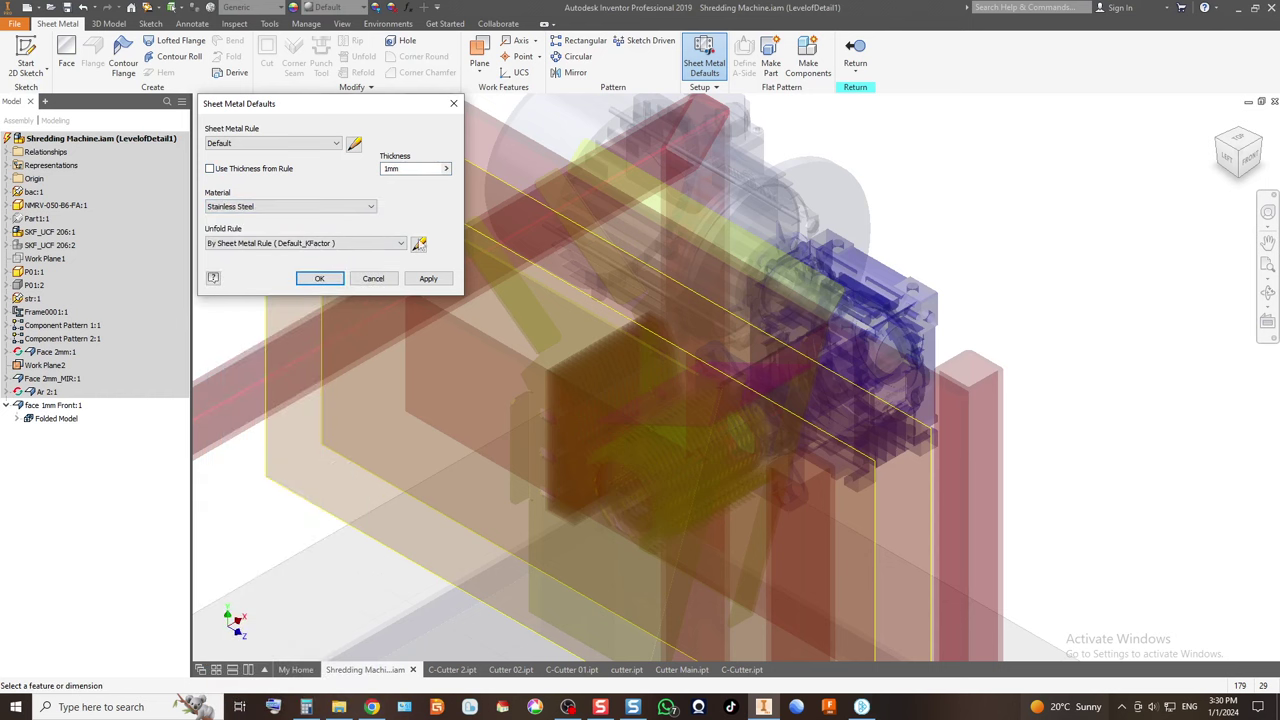
pyautogui.click(319, 281)
pyautogui.click(26, 60)
pyautogui.press('F6')
pyautogui.scroll(-5, 780, 170)
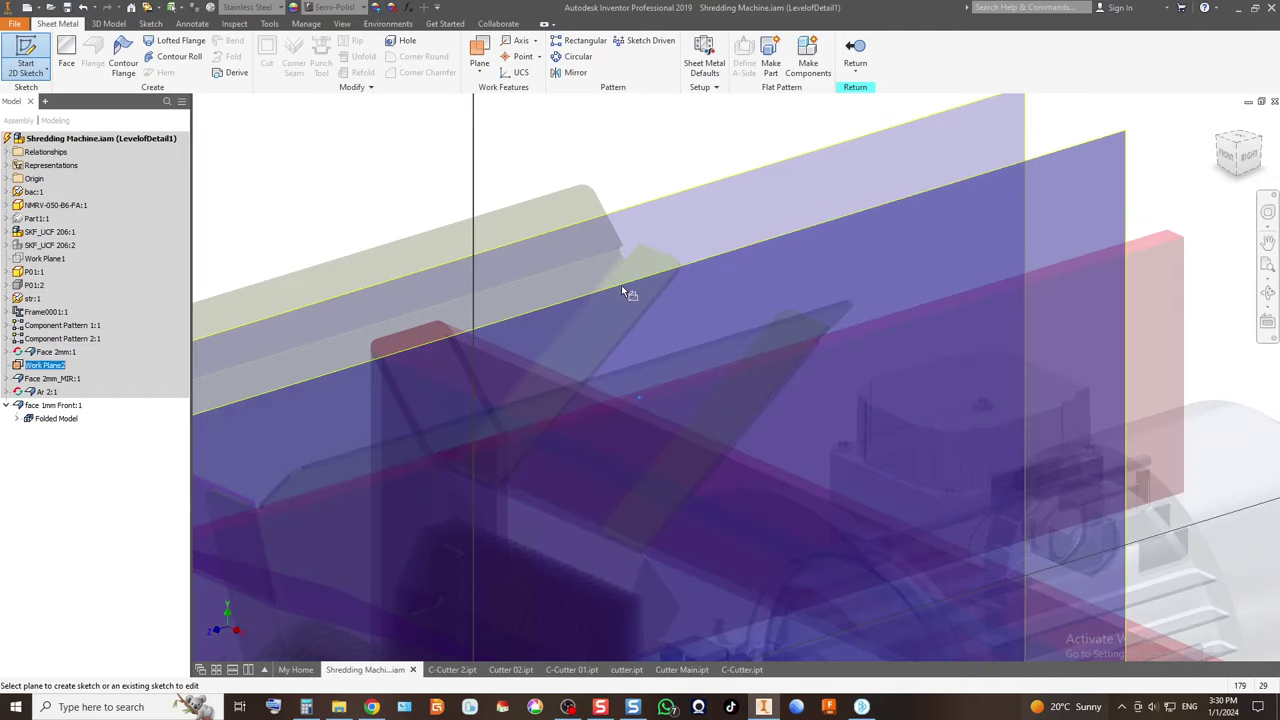
pyautogui.click(621, 285)
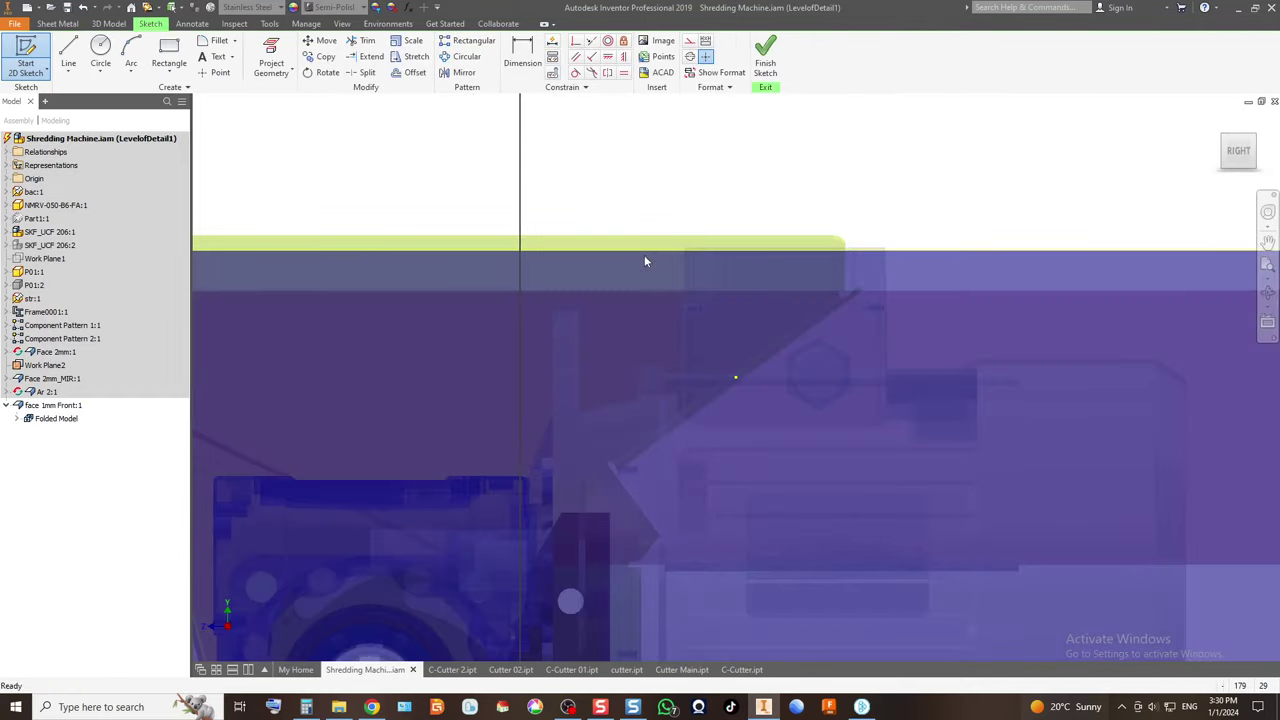
pyautogui.click(86, 8)
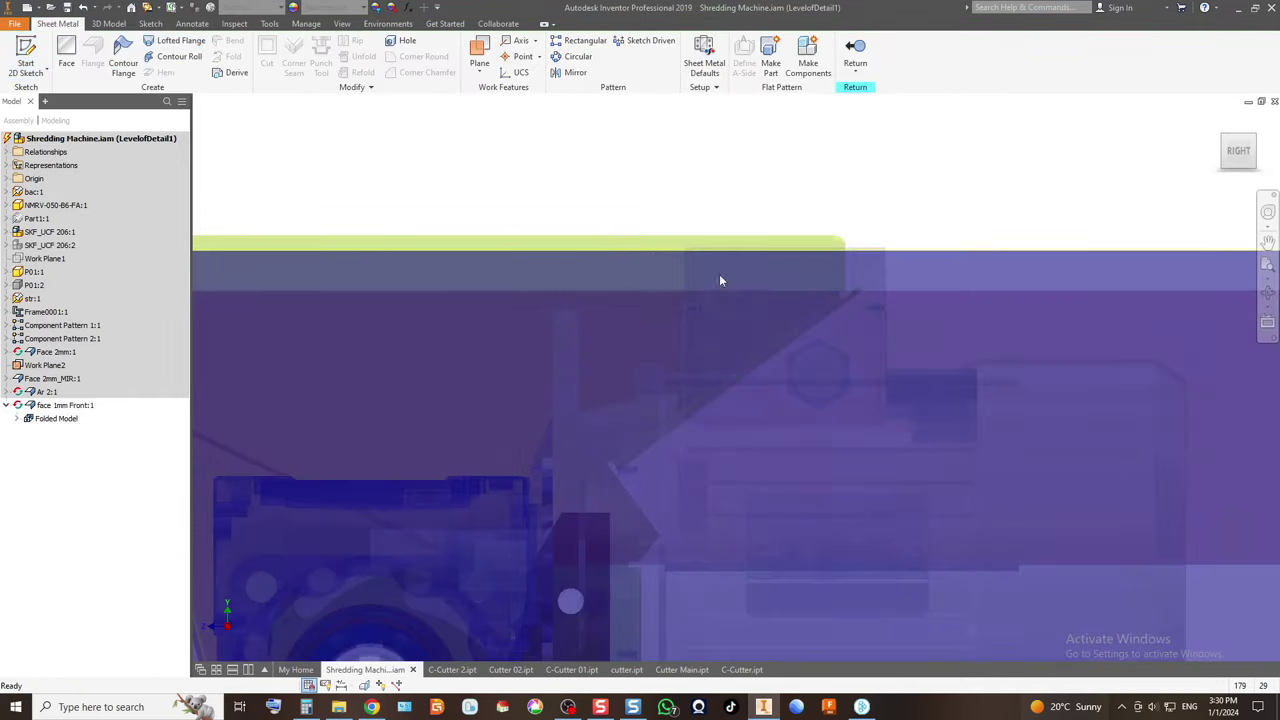
# Start a sketch on the sloping flange of the side sheet and project both facing flanges and the outlines at the cutter stack's ends.
pyautogui.click(1234, 146)
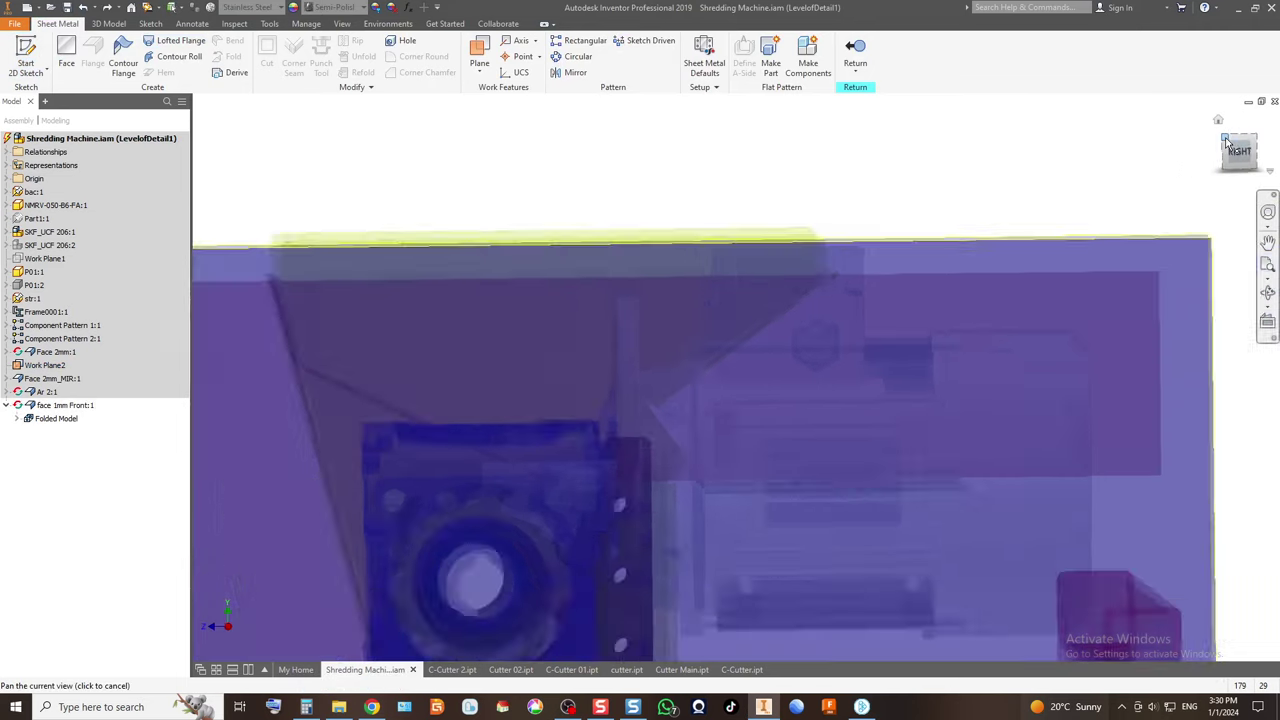
pyautogui.scroll(5, 720, 250)
pyautogui.click(26, 55)
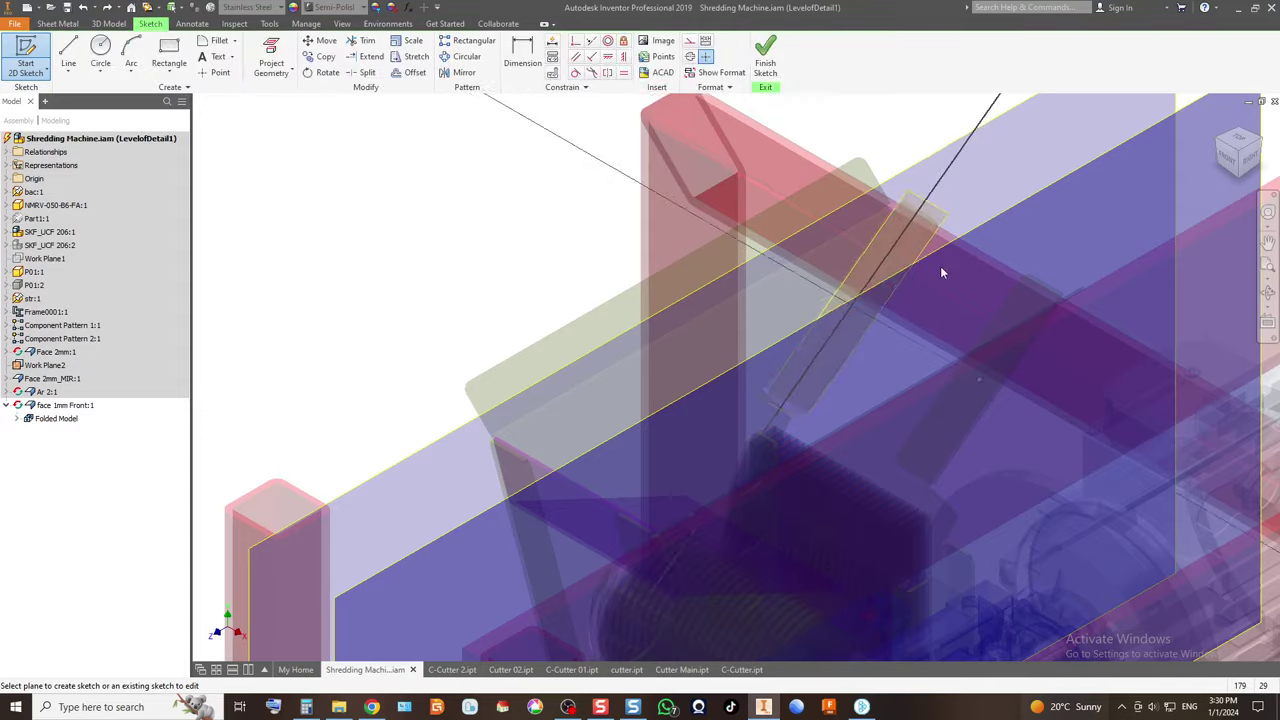
pyautogui.click(931, 264)
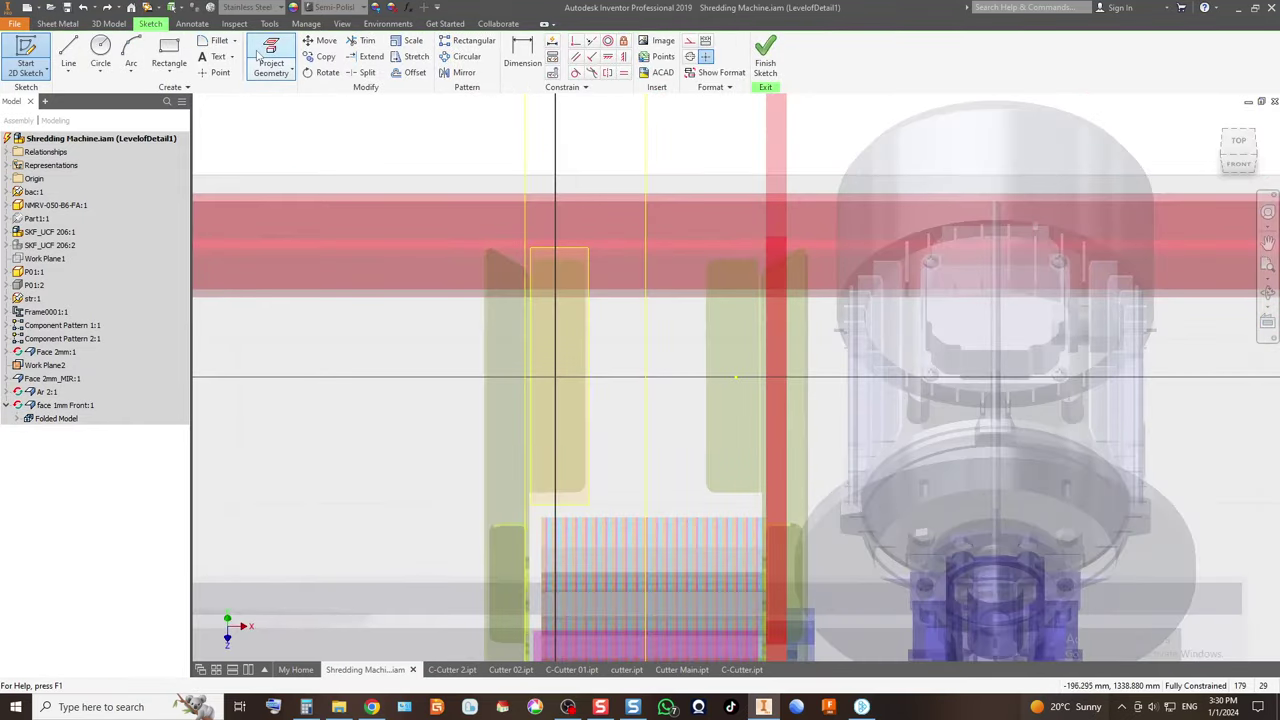
pyautogui.click(268, 60)
pyautogui.click(573, 358)
pyautogui.click(741, 355)
pyautogui.scroll(5, 546, 585)
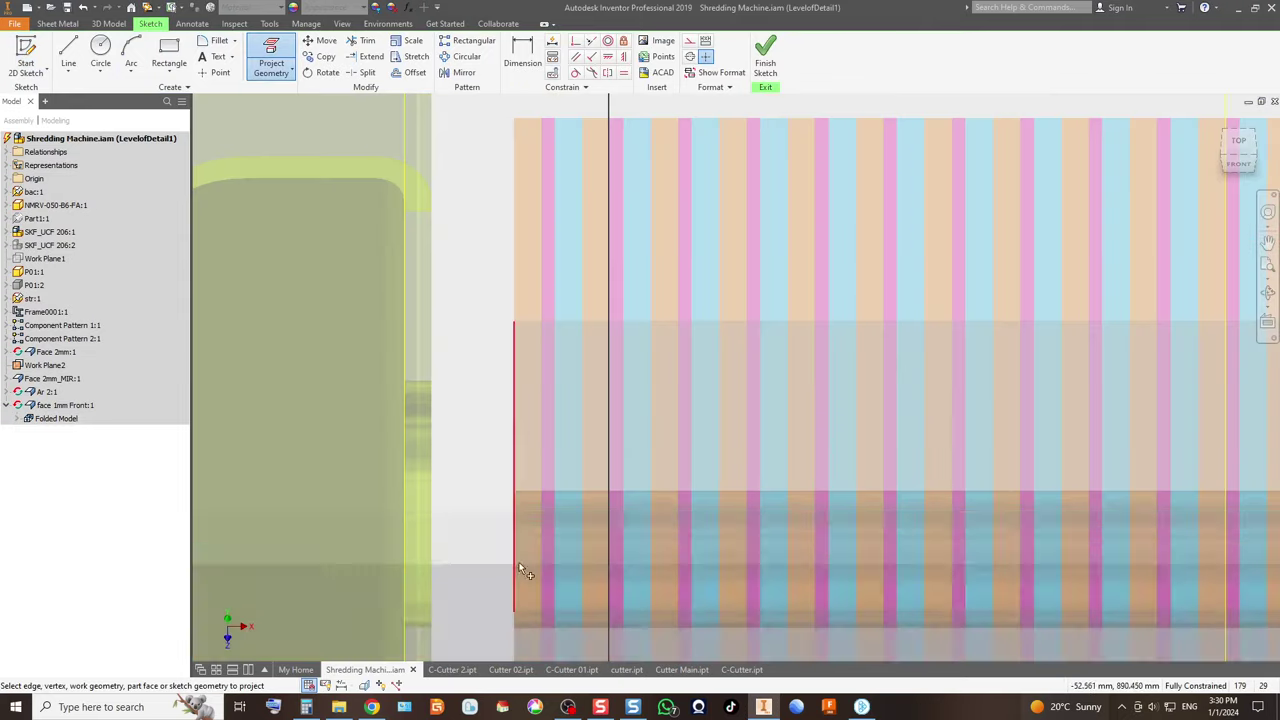
pyautogui.scroll(-5, 380, 374)
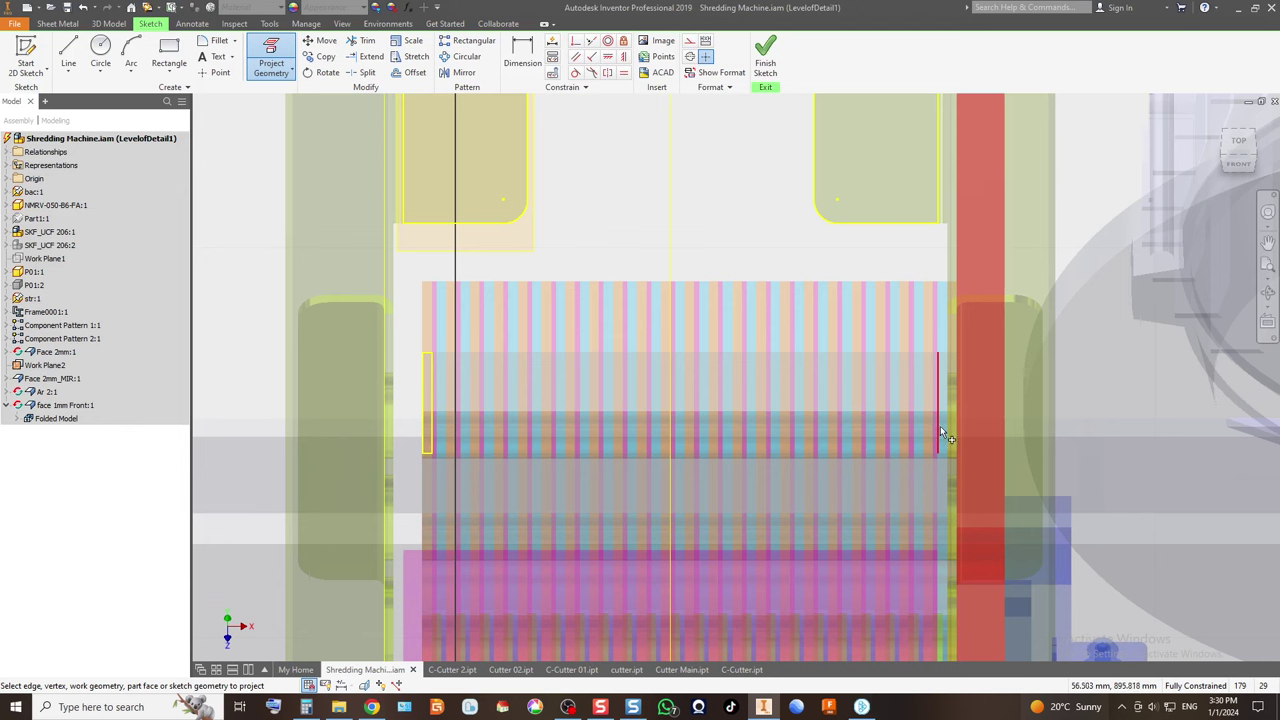
pyautogui.scroll(-3, 600, 460)
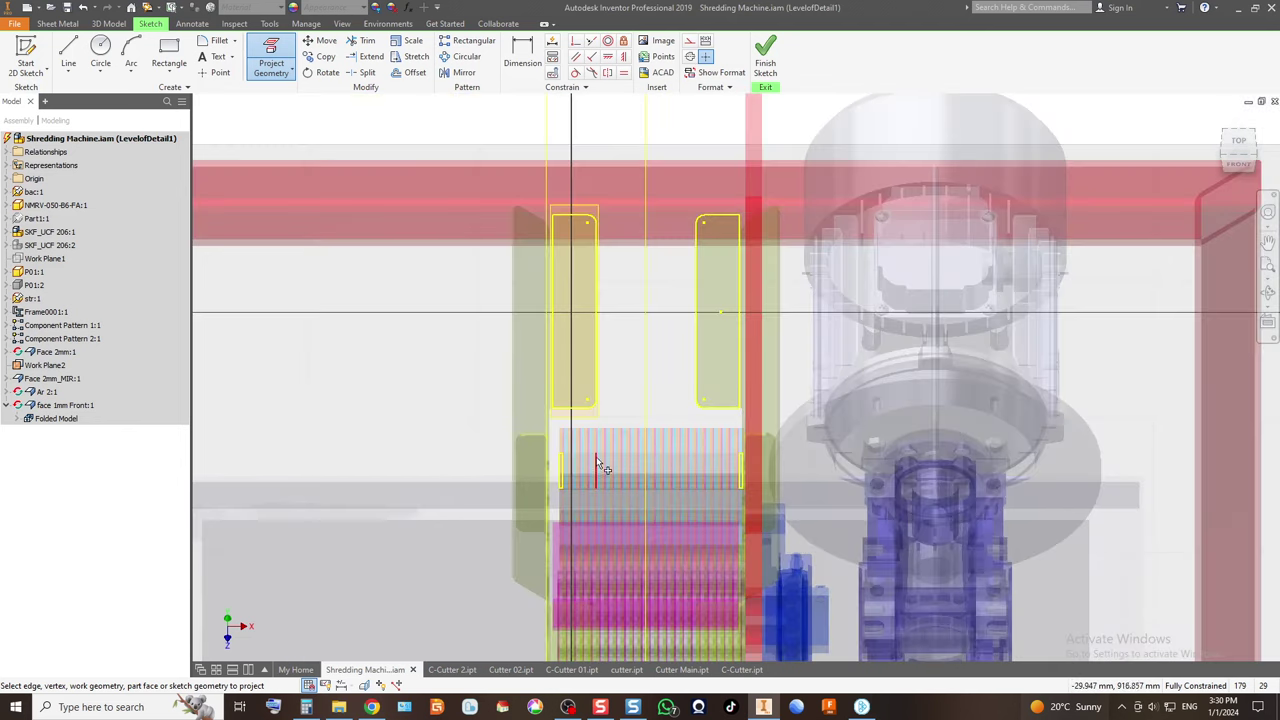
# Draw a rectangle from the outer upper corner of one projected flange across to the opposite flange and down past the projected cutter outlines.
pyautogui.scroll(4, 597, 452)
pyautogui.scroll(-3, 432, 415)
pyautogui.moveTo(432, 415)
pyautogui.mouseDown(button='middle')
pyautogui.moveTo(229, 335)
pyautogui.moveTo(430, 406)
pyautogui.moveTo(488, 446)
pyautogui.mouseUp(button='middle')
pyautogui.click(169, 55)
pyautogui.click(469, 186)
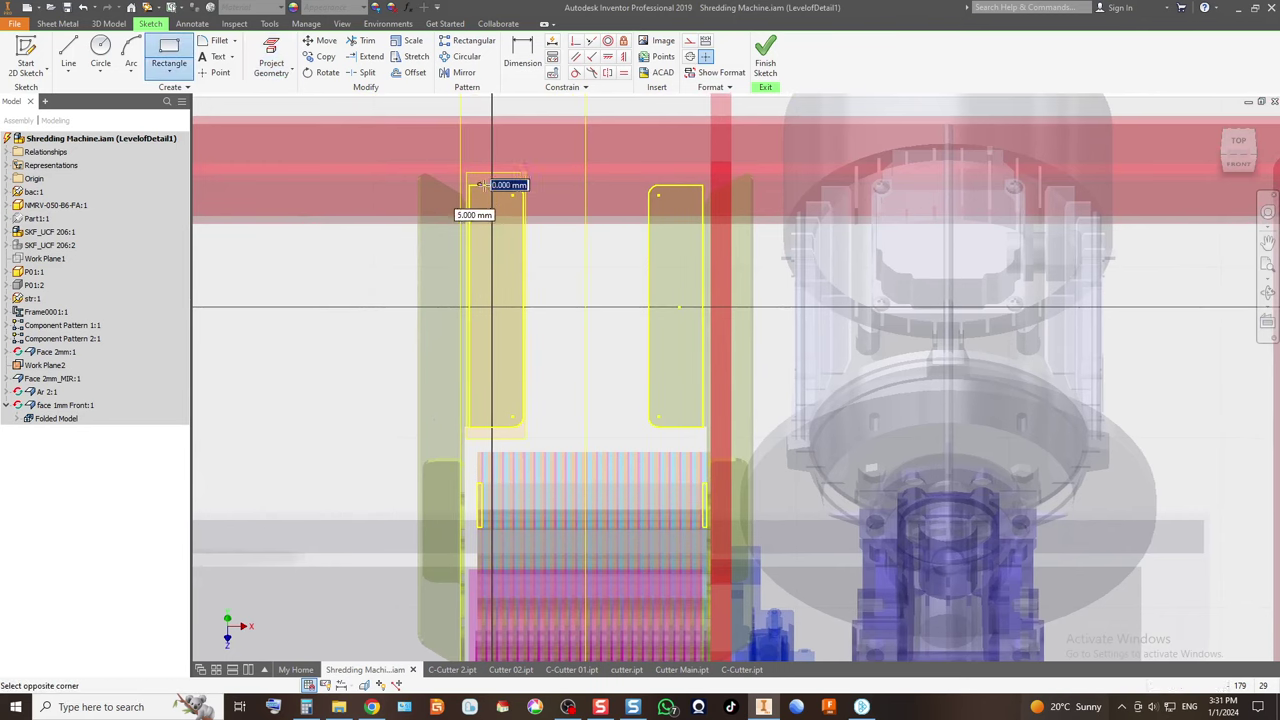
pyautogui.click(707, 535)
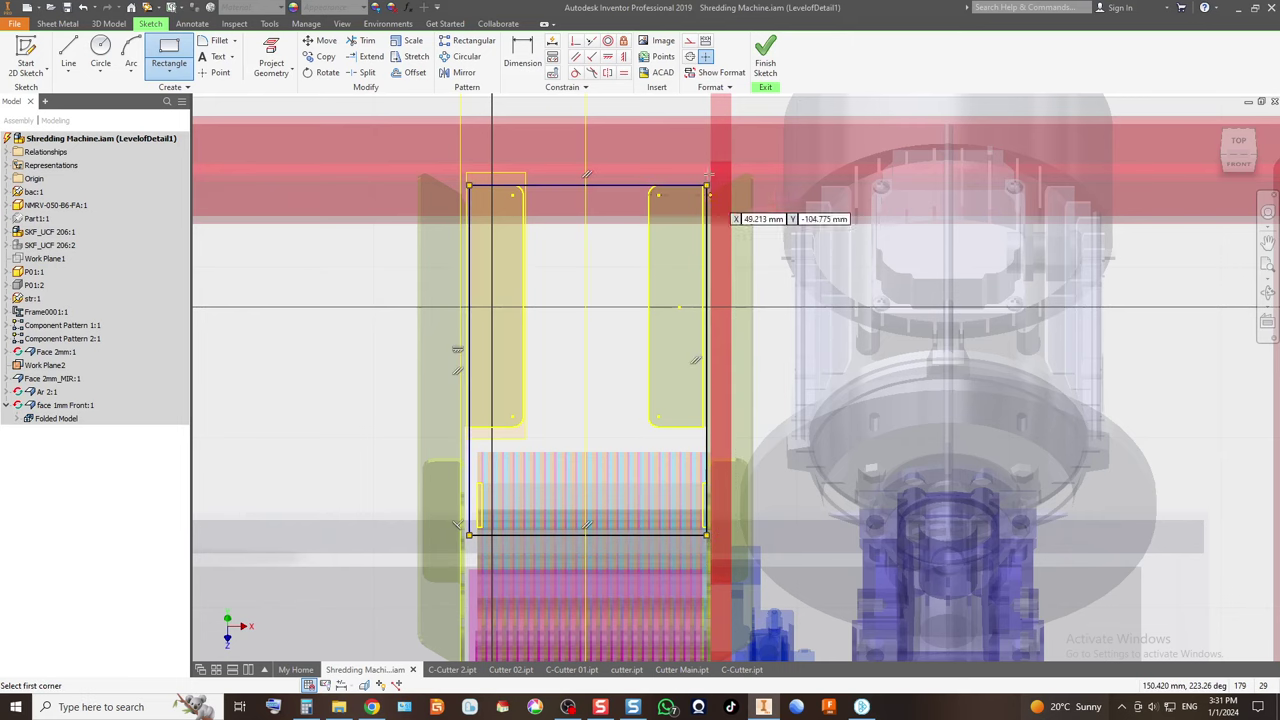
# Constrain the rectangle's upper corner to be coincident with the outer edge of the opposite projected flange.
pyautogui.scroll(5, 700, 190)
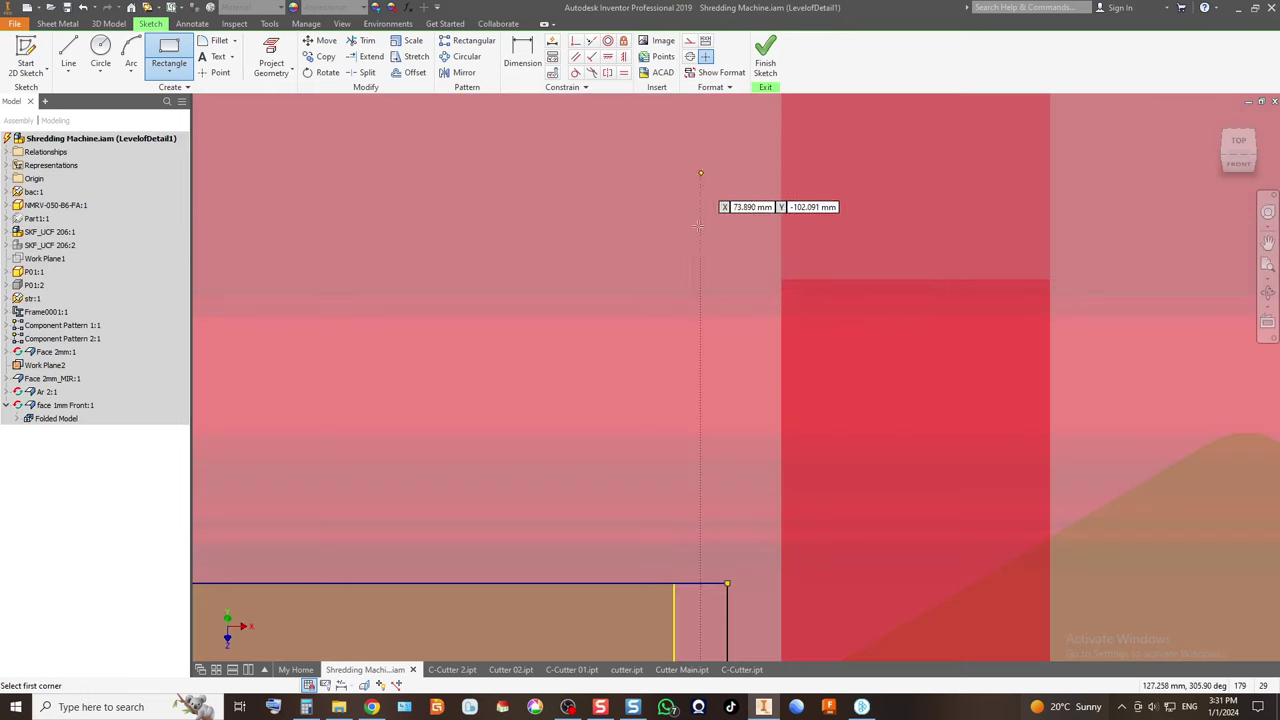
pyautogui.click(577, 43)
pyautogui.click(729, 585)
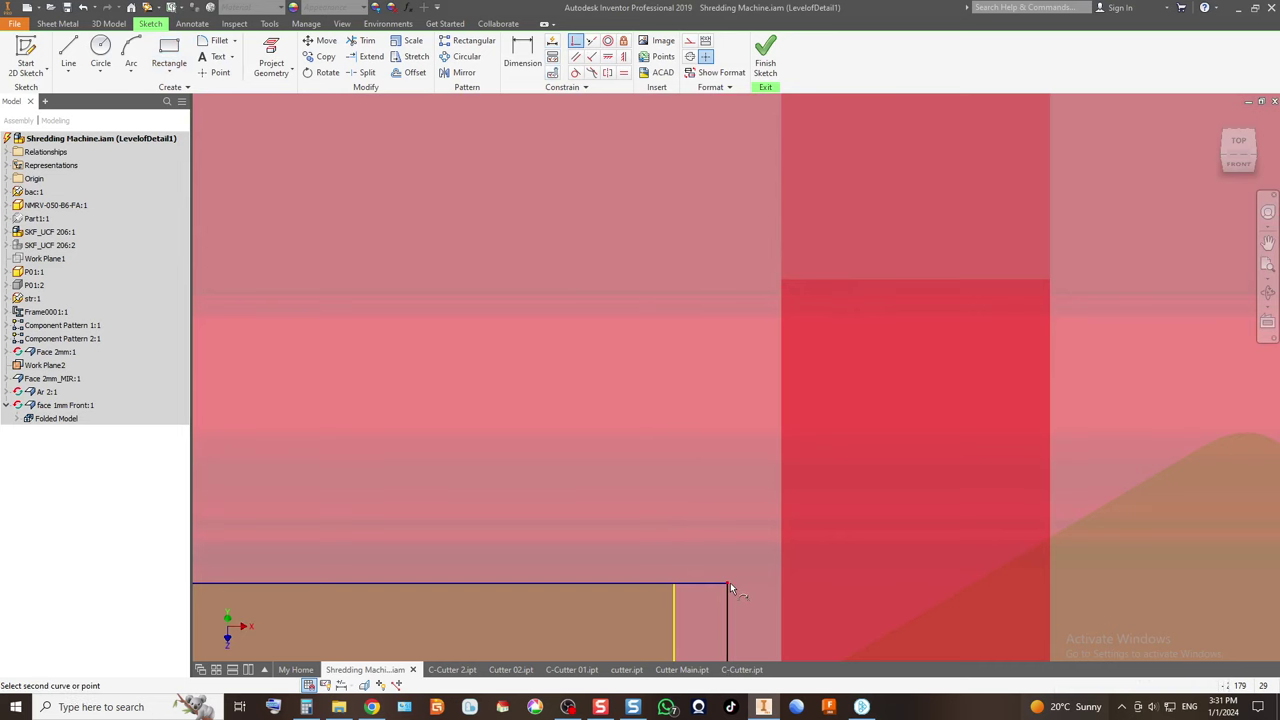
pyautogui.click(673, 585)
pyautogui.scroll(5, 679, 455)
pyautogui.scroll(-3, 590, 660)
pyautogui.moveTo(605, 586); pyautogui.dragTo(585, 396, button='middle')
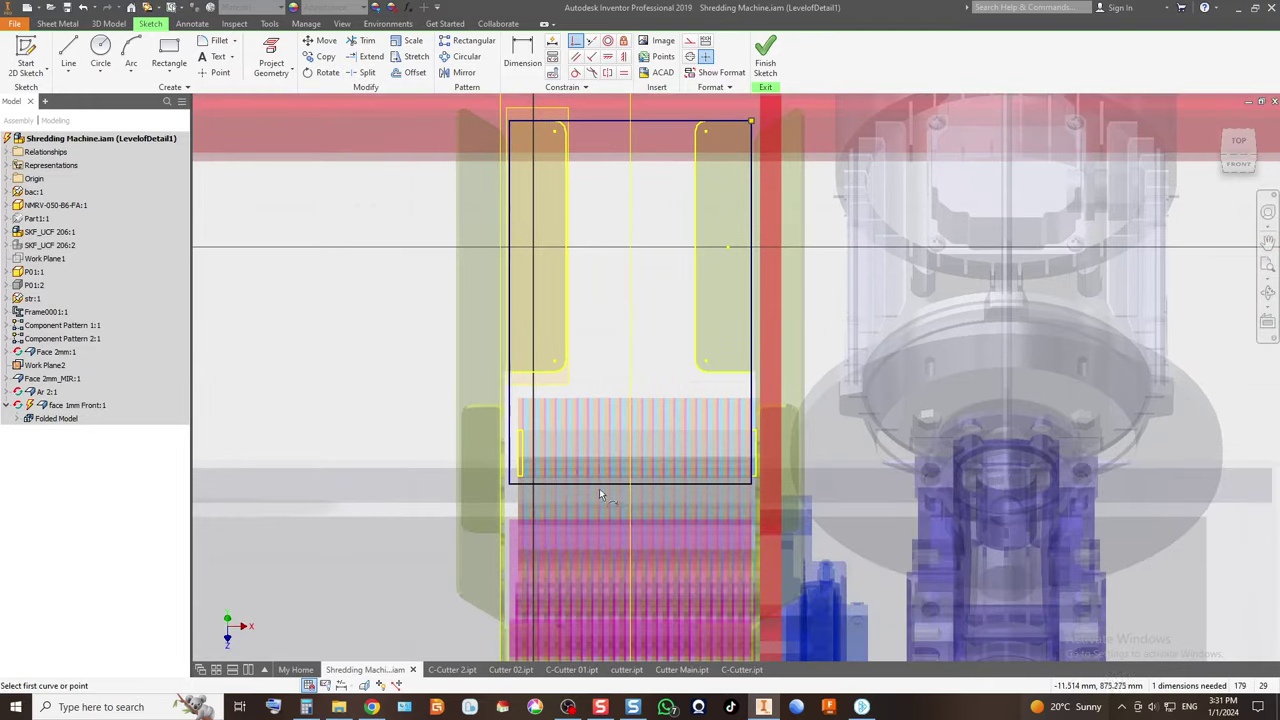
# Dimension the rectangle's lower edge from the end of the projected cutter outline and set the distance to 0.
pyautogui.scroll(-4, 609, 496)
pyautogui.click(517, 78)
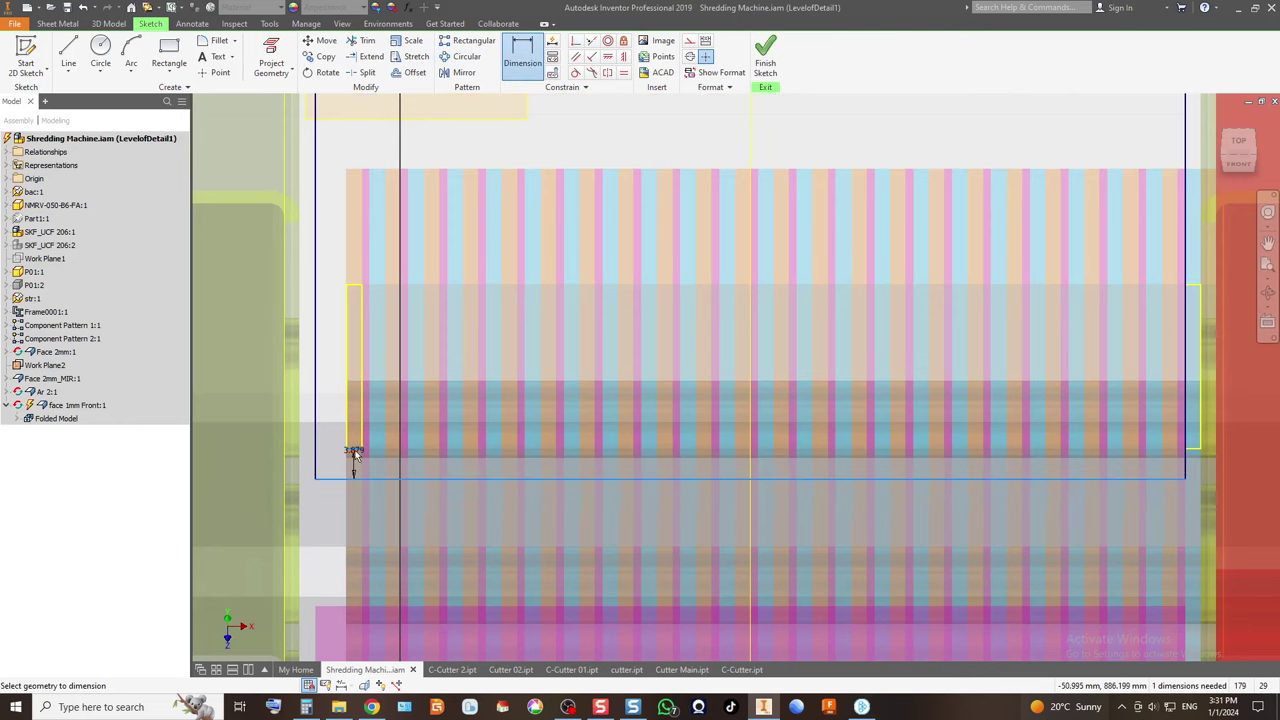
pyautogui.click(375, 466)
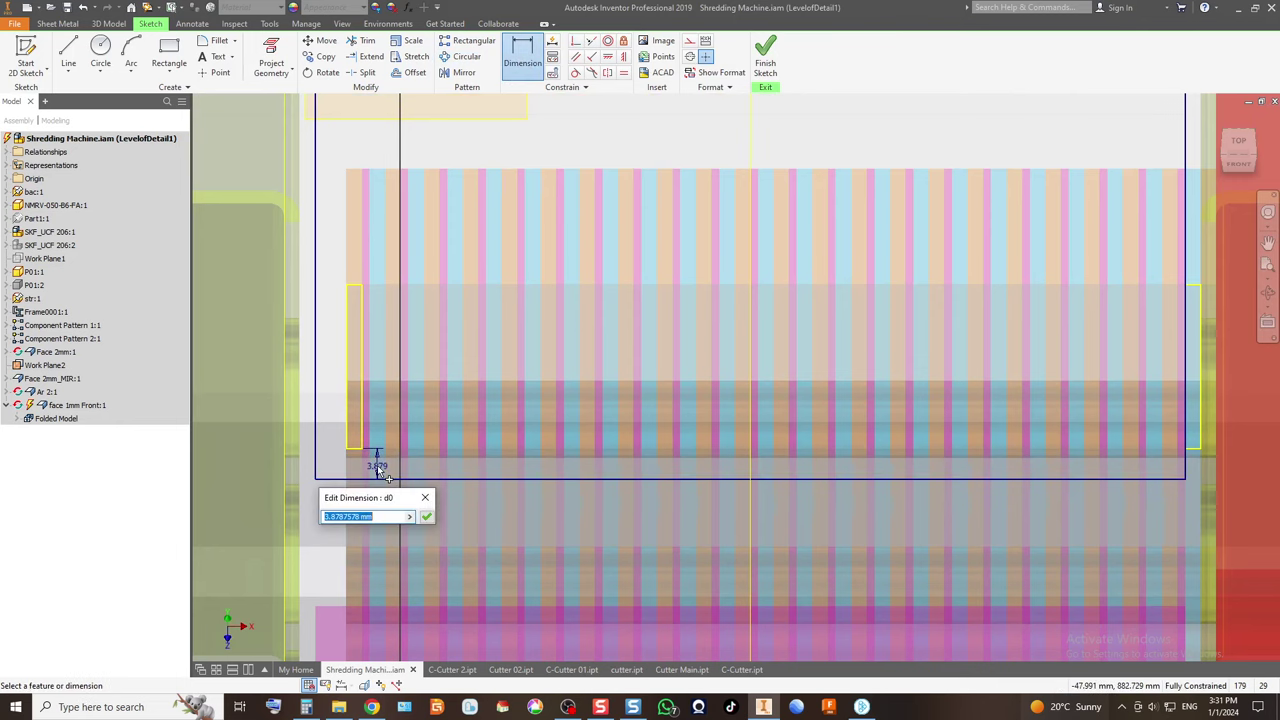
pyautogui.press('Return')
pyautogui.press('Escape')
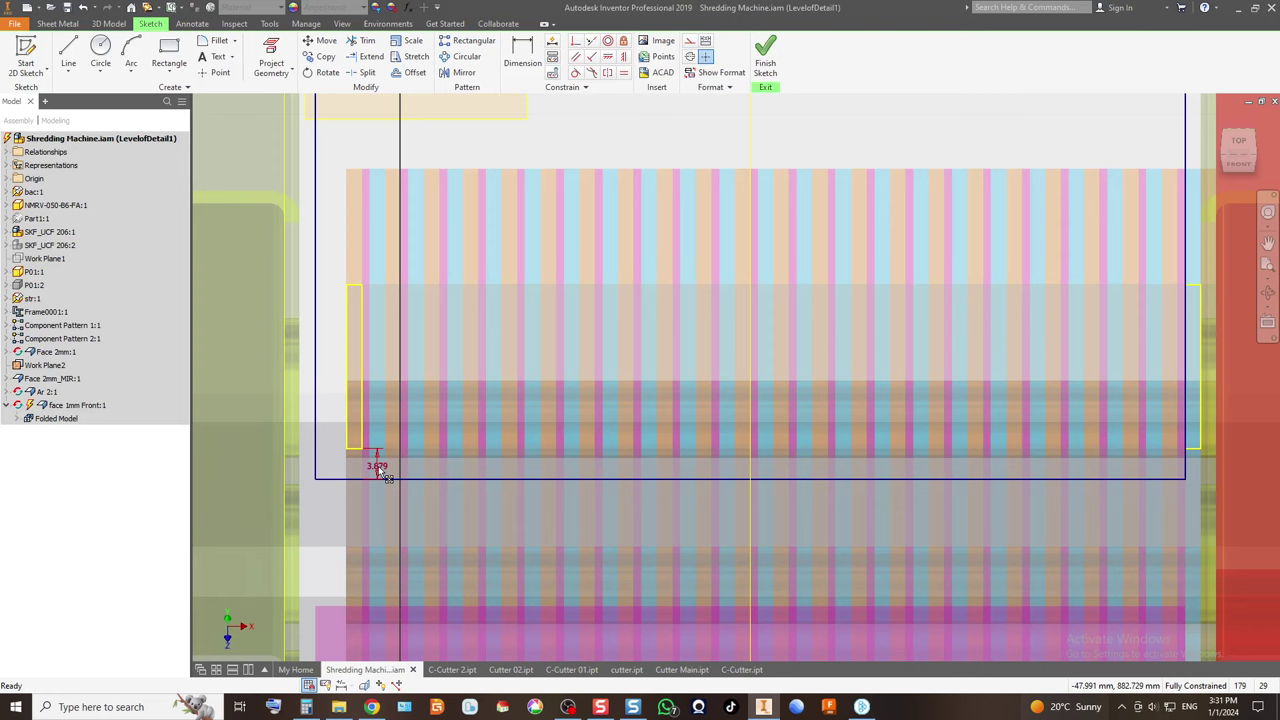
pyautogui.doubleClick(379, 463)
pyautogui.press('BackSpace')
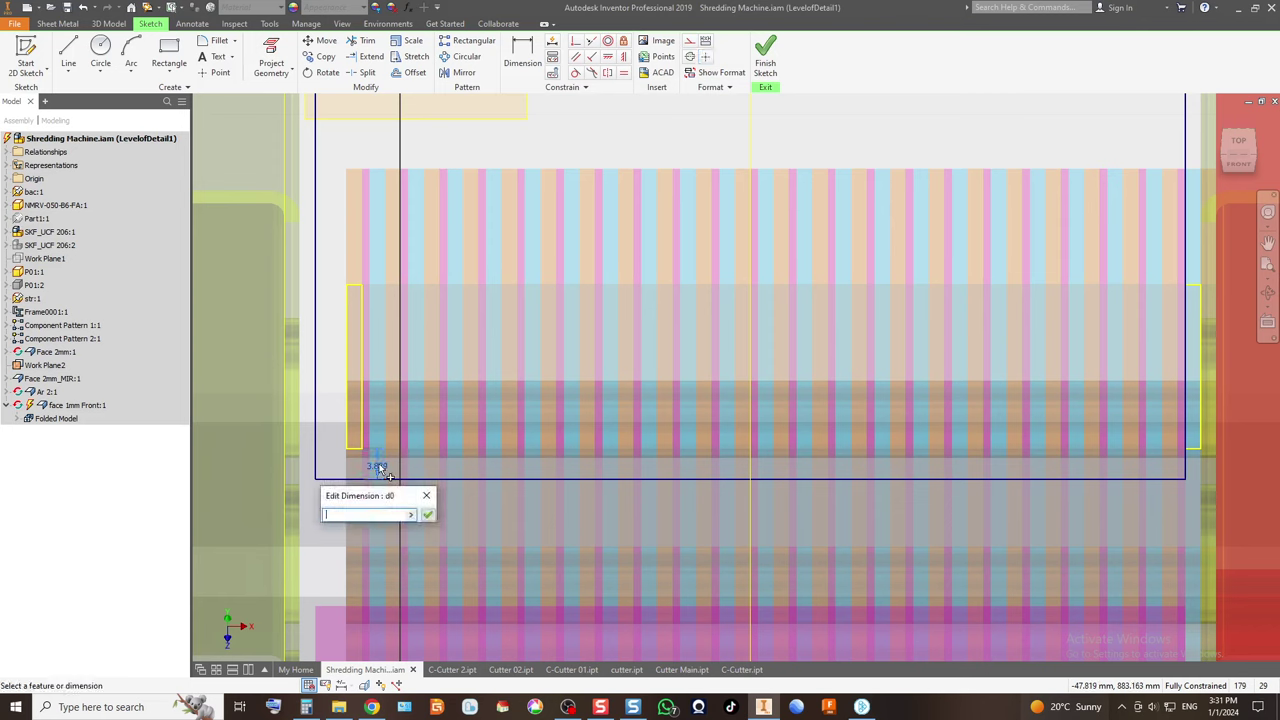
pyautogui.write('0')
pyautogui.press('Return')
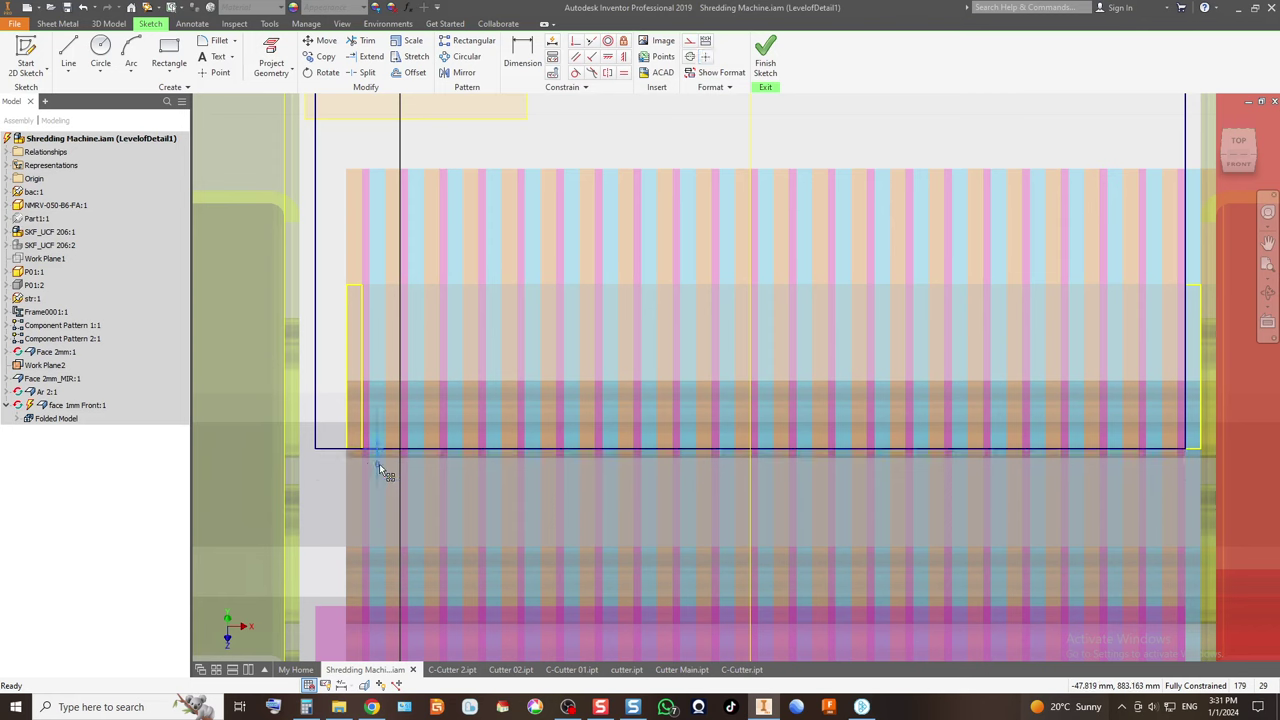
# Finish the sketch and create a sheet metal Face from the rectangle's regions, including both flange areas.
pyautogui.click(765, 55)
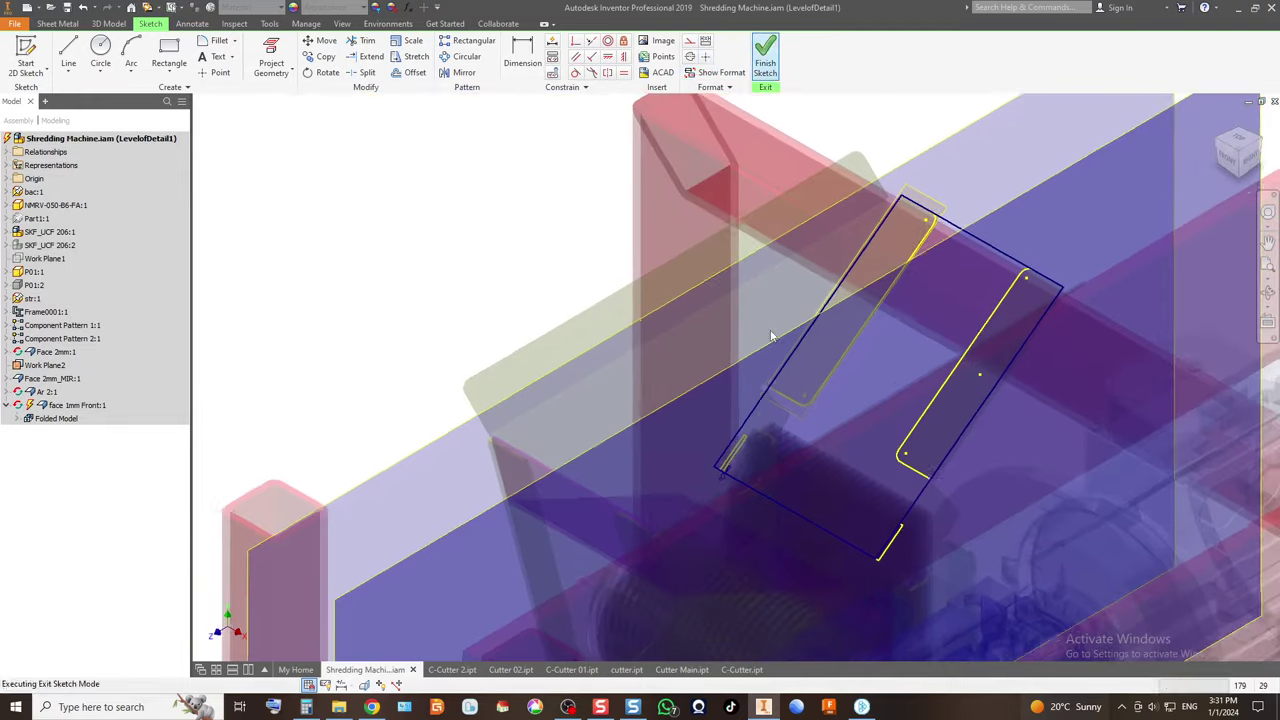
pyautogui.click(838, 407)
pyautogui.click(967, 402)
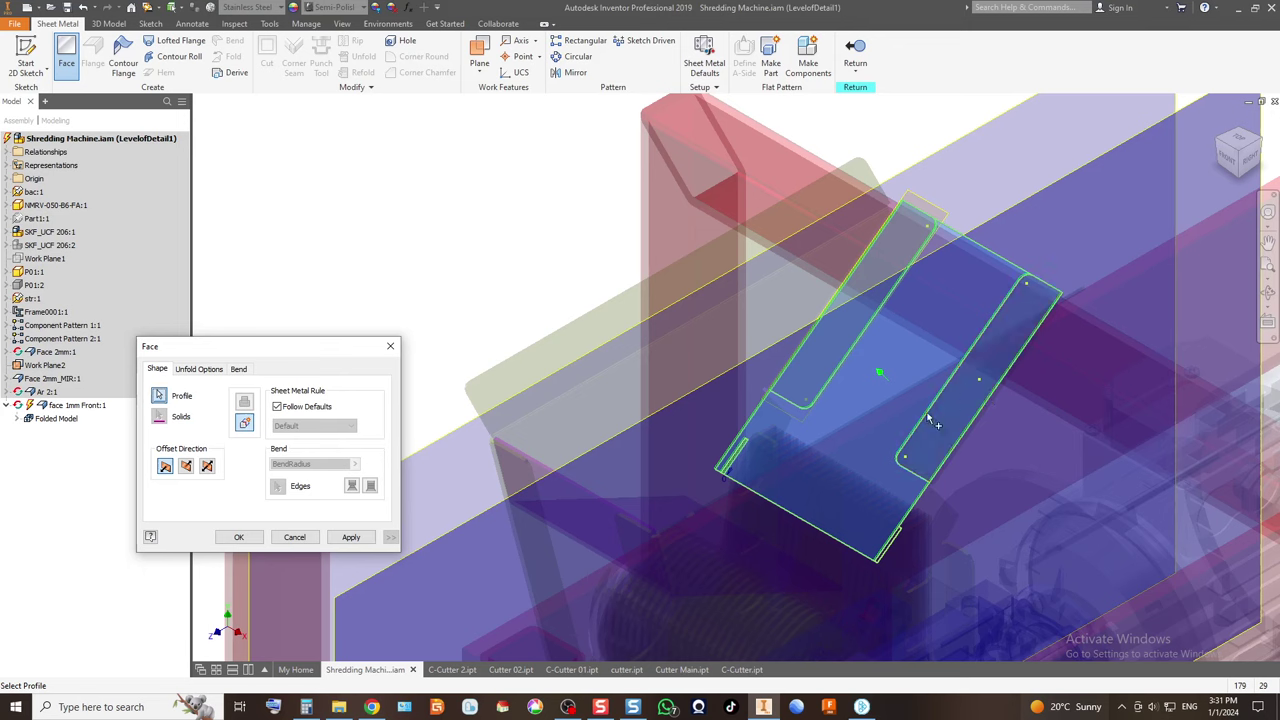
pyautogui.click(232, 538)
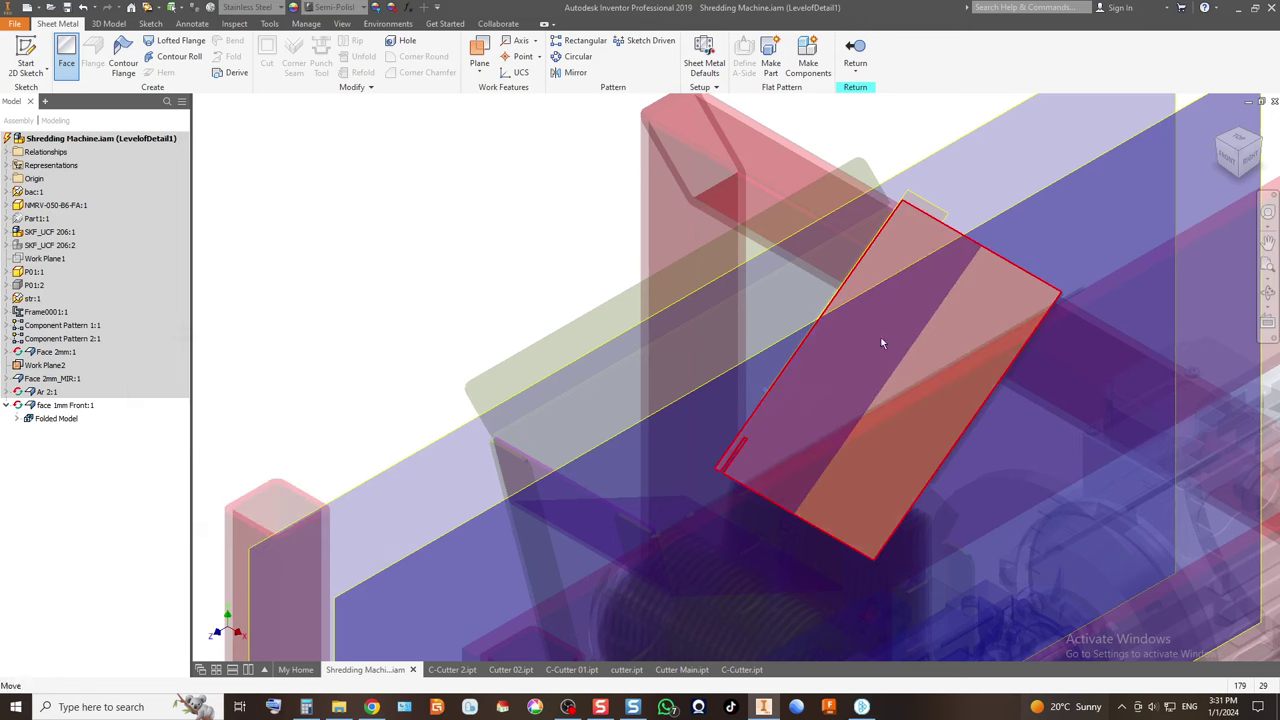
# Edit the Face feature to add the missing narrow profile region near the plate's lower corner.
pyautogui.scroll(5, 724, 450)
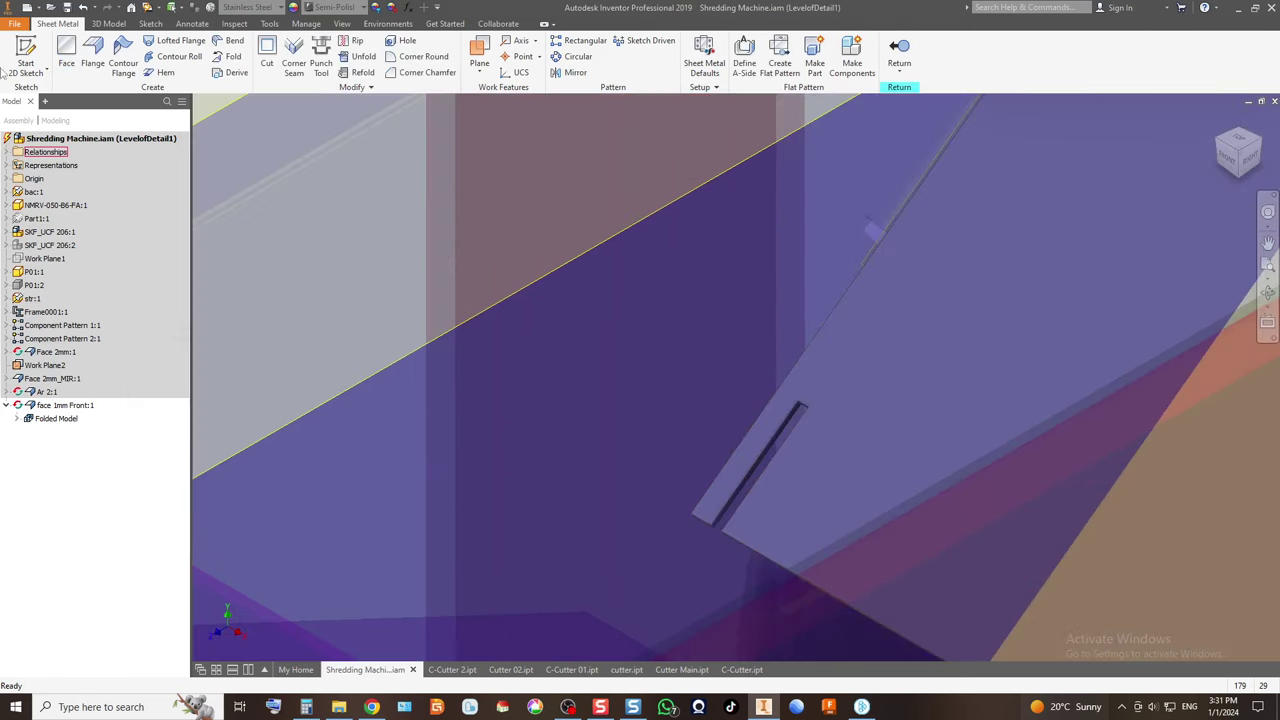
pyautogui.click(20, 418)
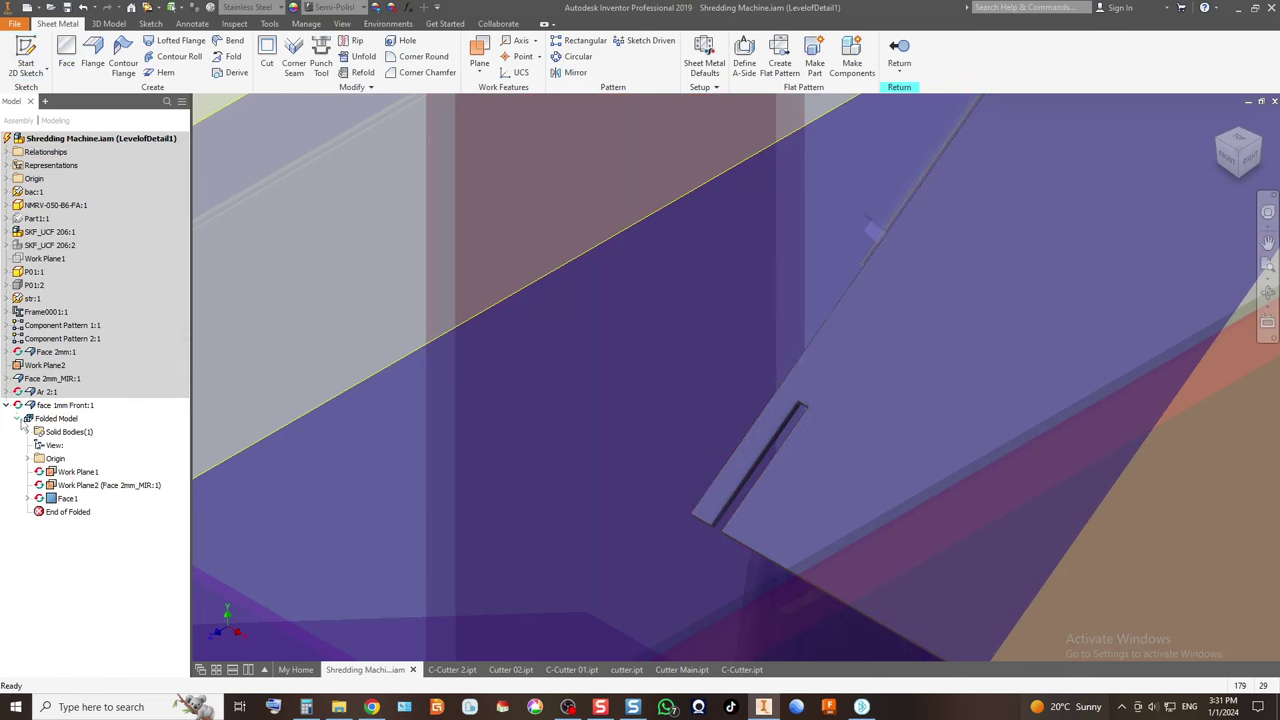
pyautogui.doubleClick(67, 498)
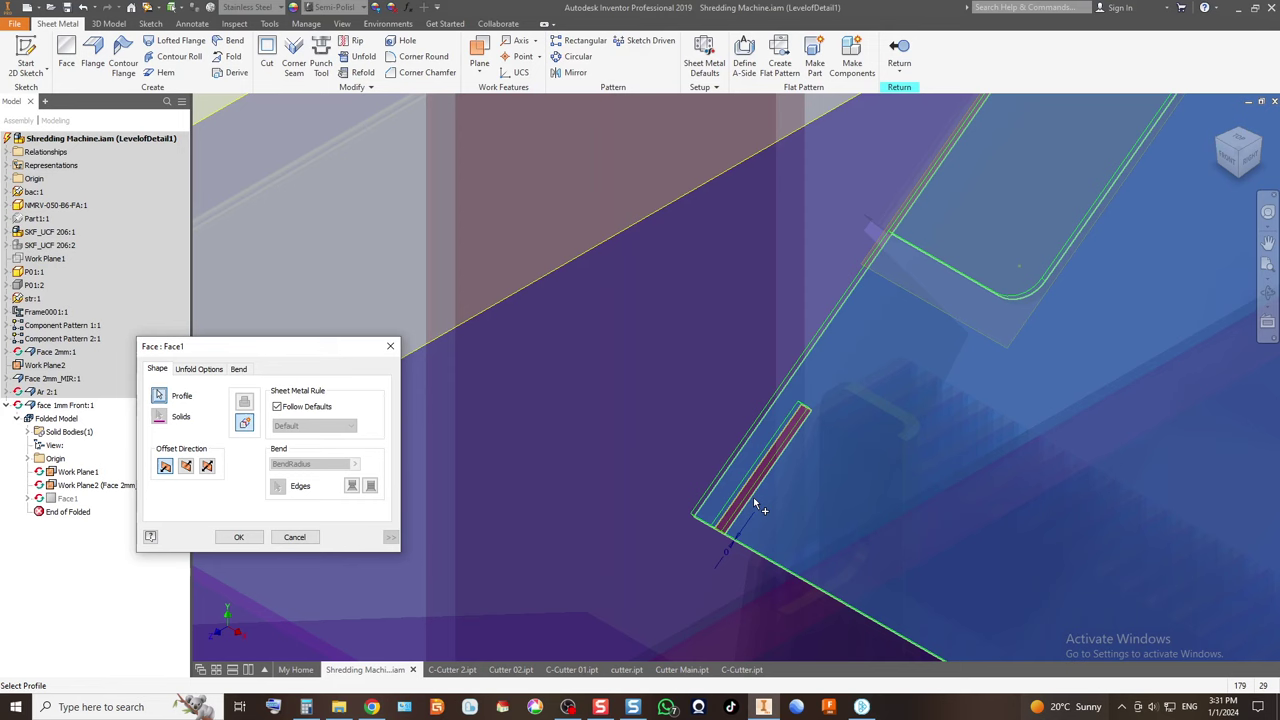
pyautogui.click(753, 497)
pyautogui.click(258, 538)
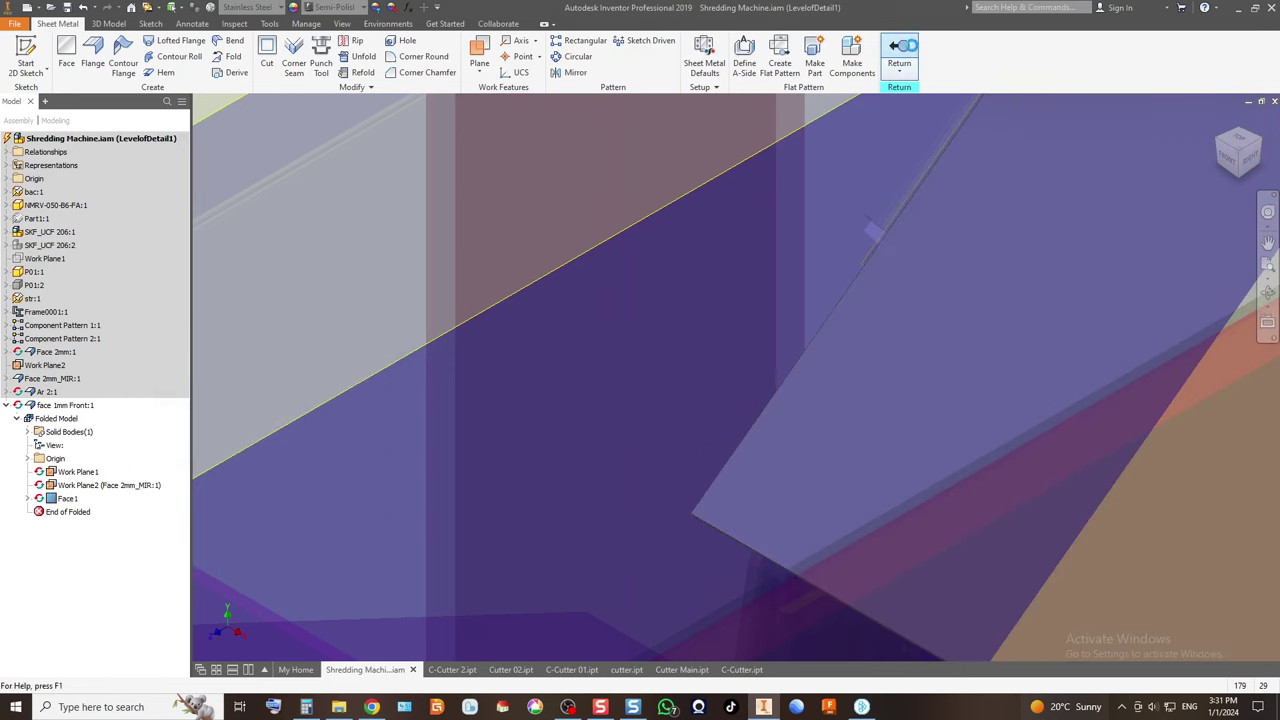
# Return to the assembly and examine the front plate between the side sheets from opposite isometric views.
pyautogui.click(899, 55)
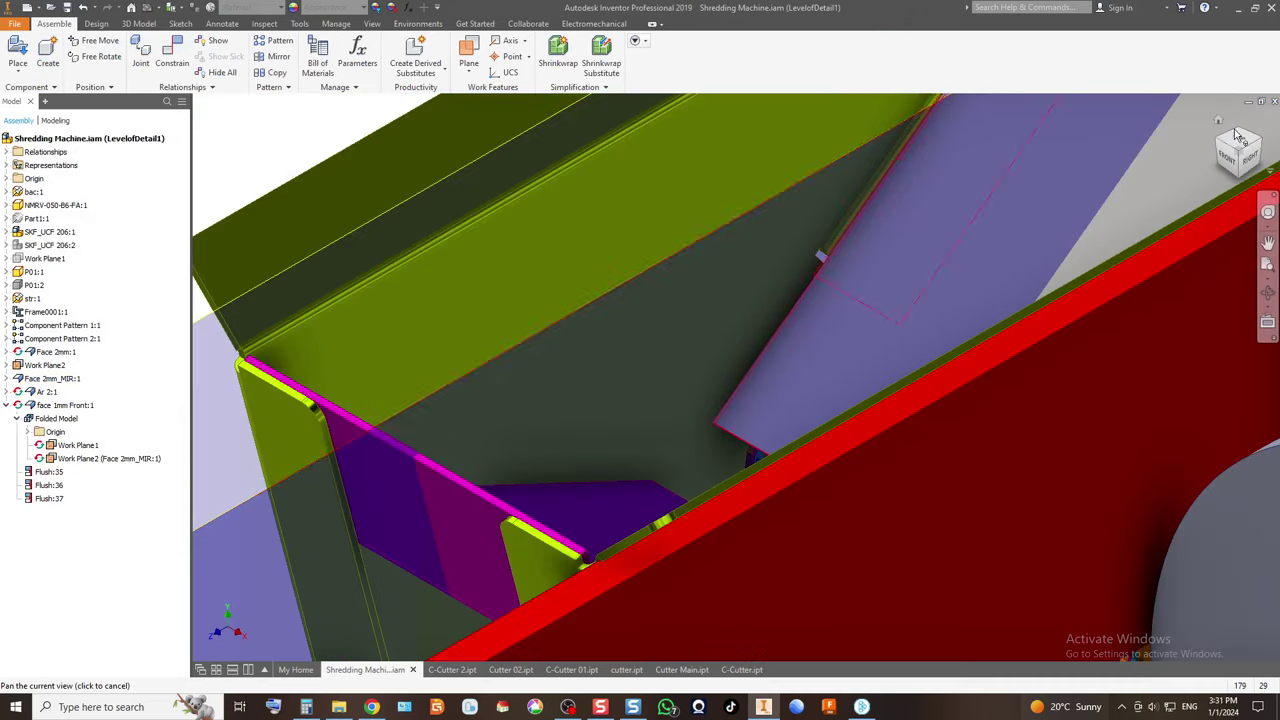
pyautogui.click(1227, 148)
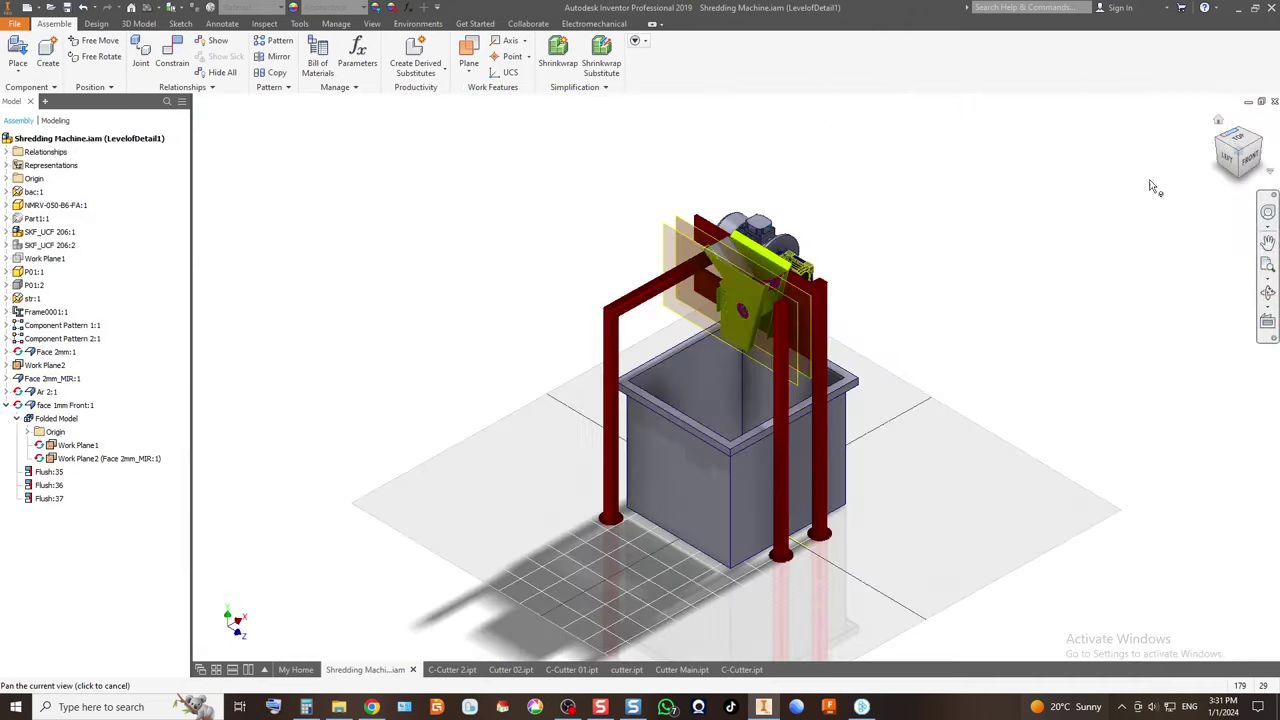
pyautogui.press('F5')
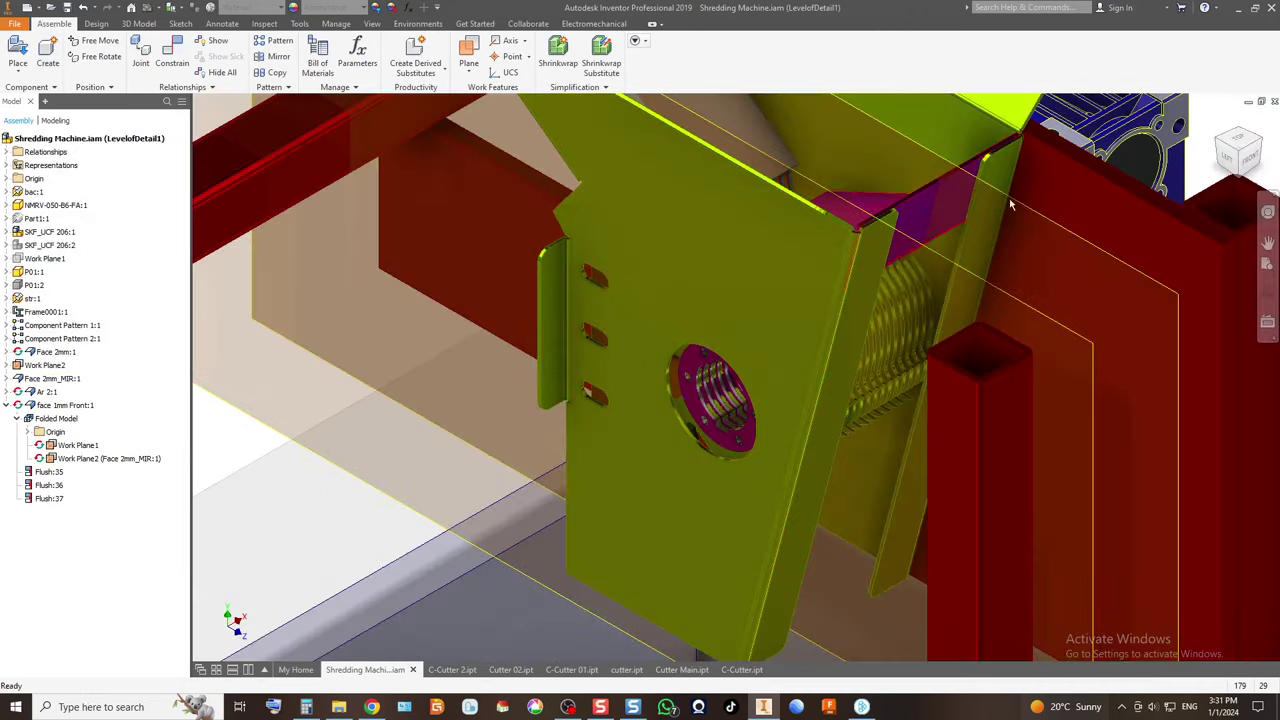
pyautogui.click(1262, 148)
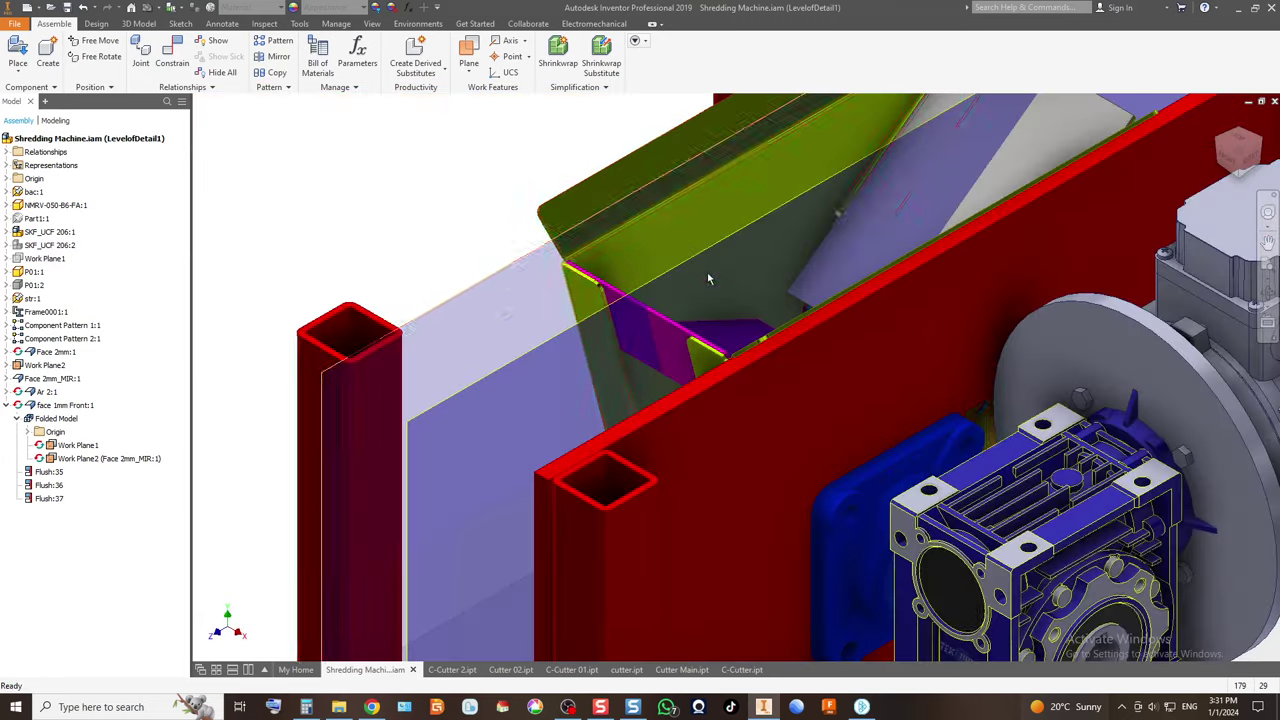
# Examine the gap between the front plate, the cutters and the side sheet from above.
pyautogui.click(1220, 148)
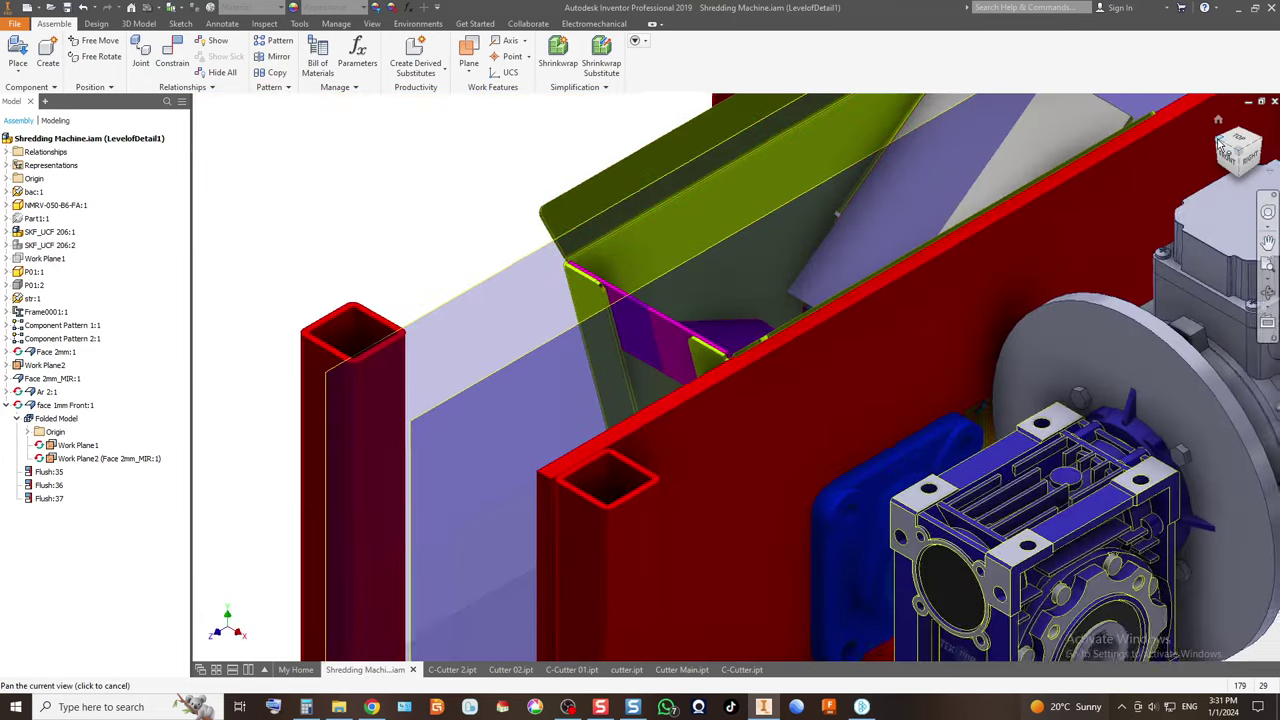
pyautogui.click(1218, 121)
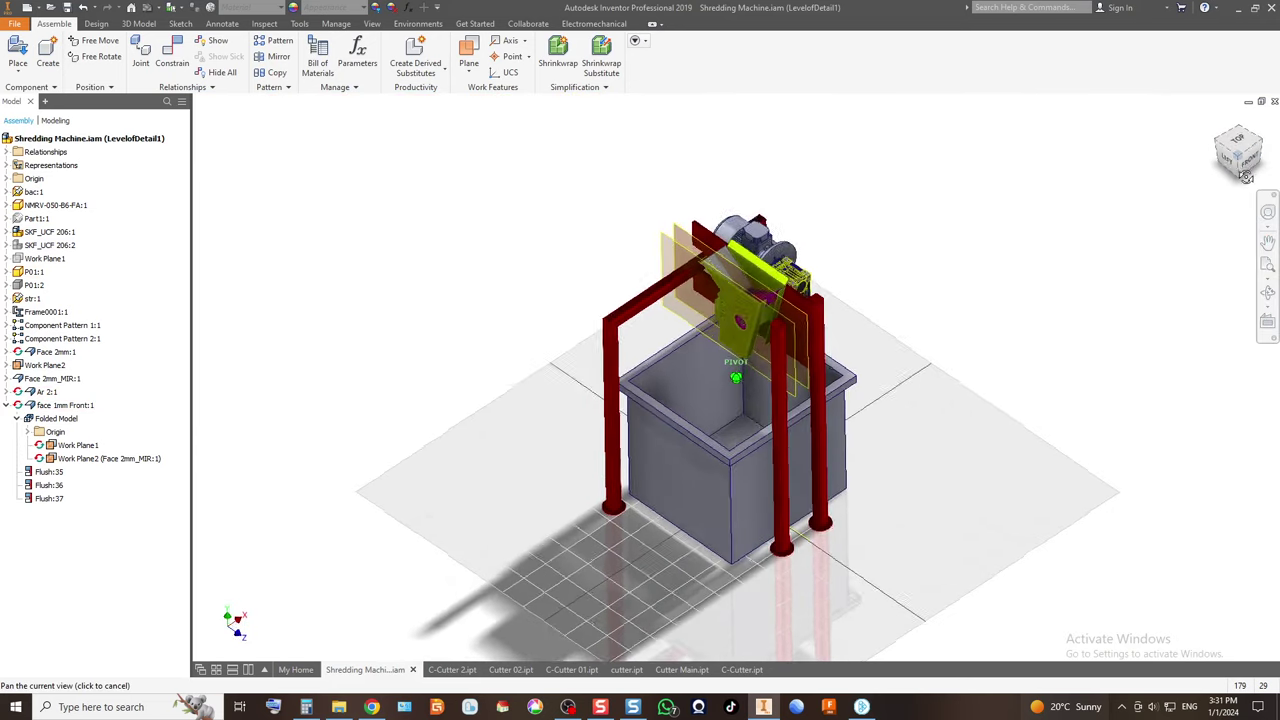
pyautogui.click(1240, 140)
pyautogui.scroll(10, 730, 386)
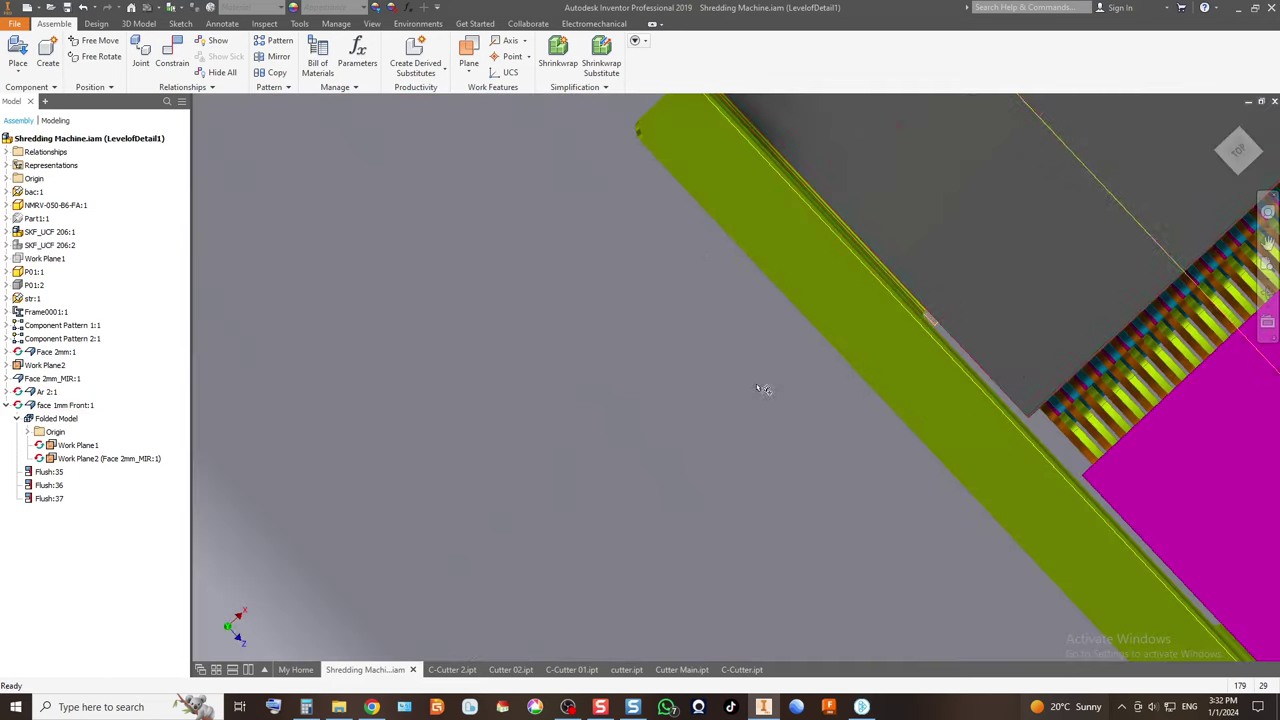
pyautogui.moveTo(1017, 376); pyautogui.dragTo(520, 380, button='middle')
pyautogui.scroll(3, 557, 391)
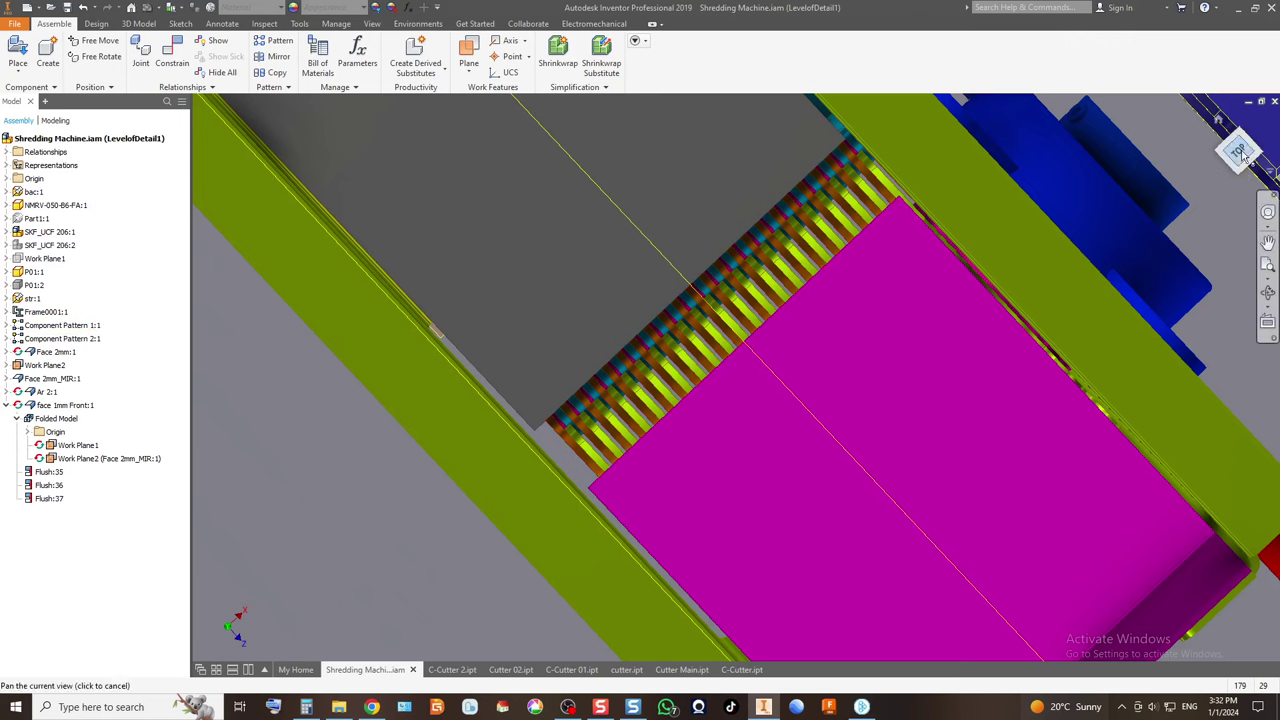
pyautogui.scroll(5, 630, 408)
pyautogui.scroll(-3, 648, 398)
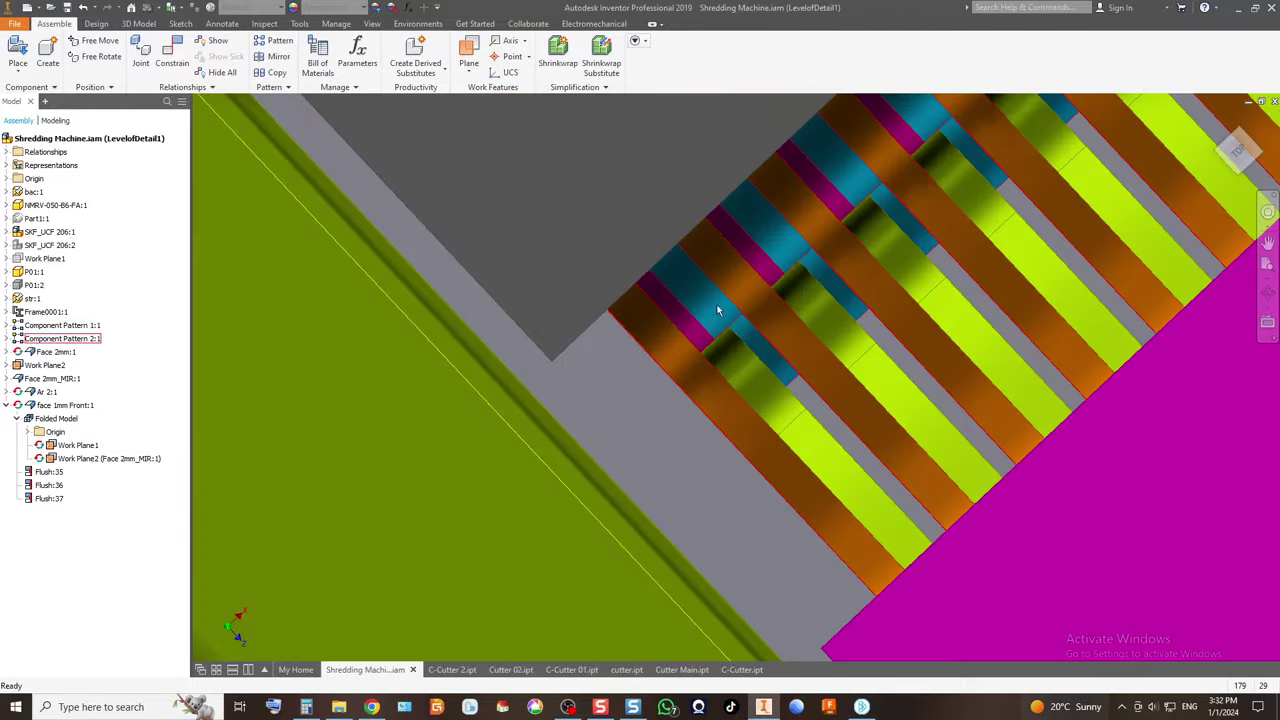
pyautogui.scroll(3, 666, 342)
pyautogui.scroll(-4, 740, 305)
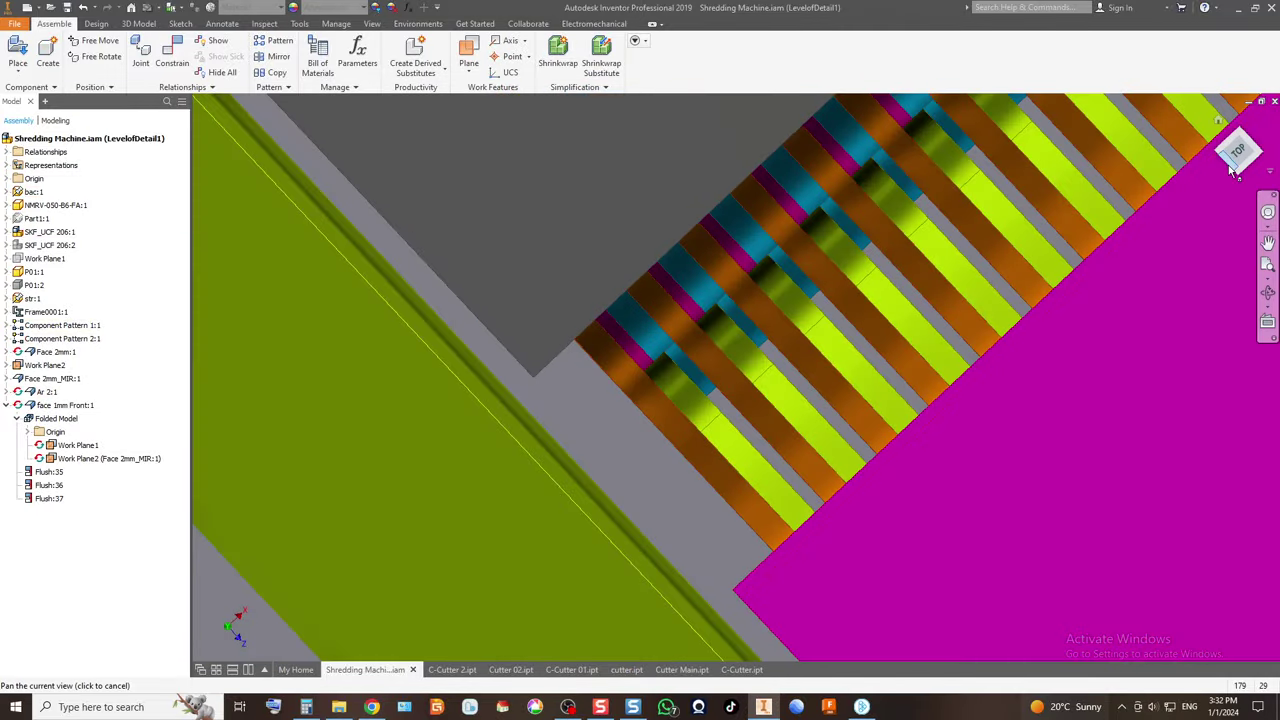
# Examine the hopper opening and front plate between the side sheets from the side and in isometric view.
pyautogui.click(1237, 158)
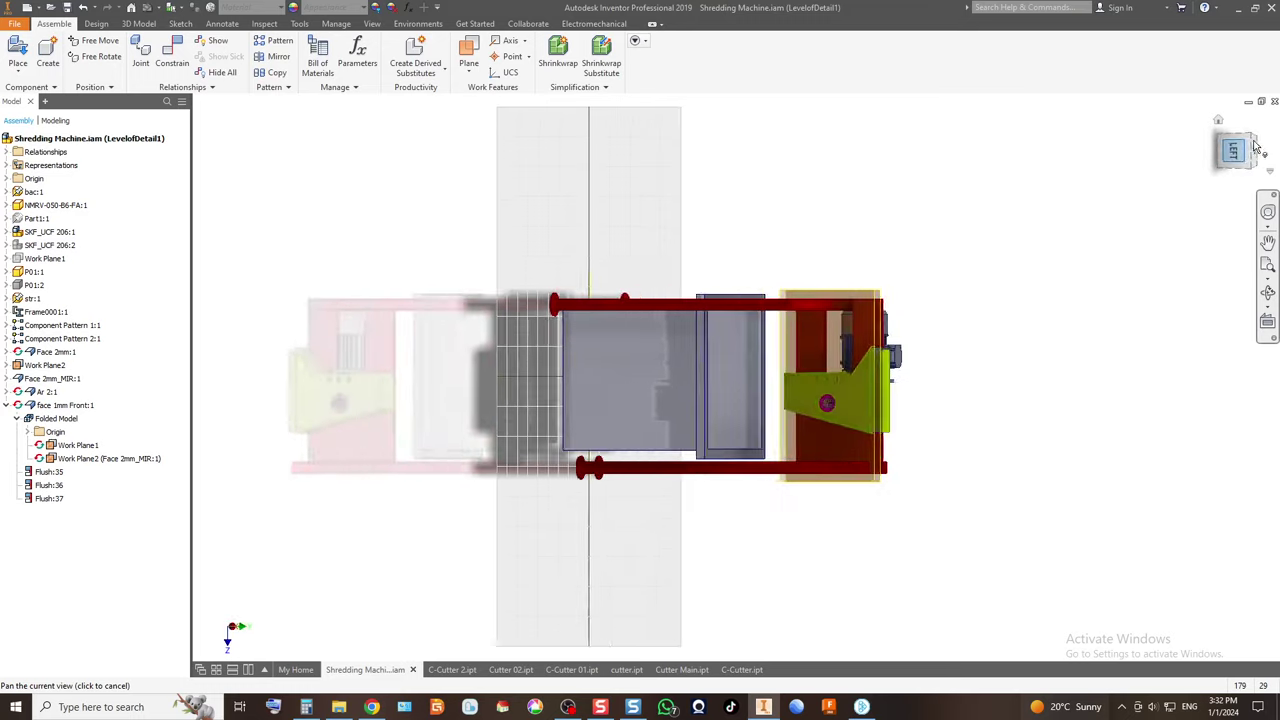
pyautogui.moveTo(1232, 158); pyautogui.dragTo(957, 264)
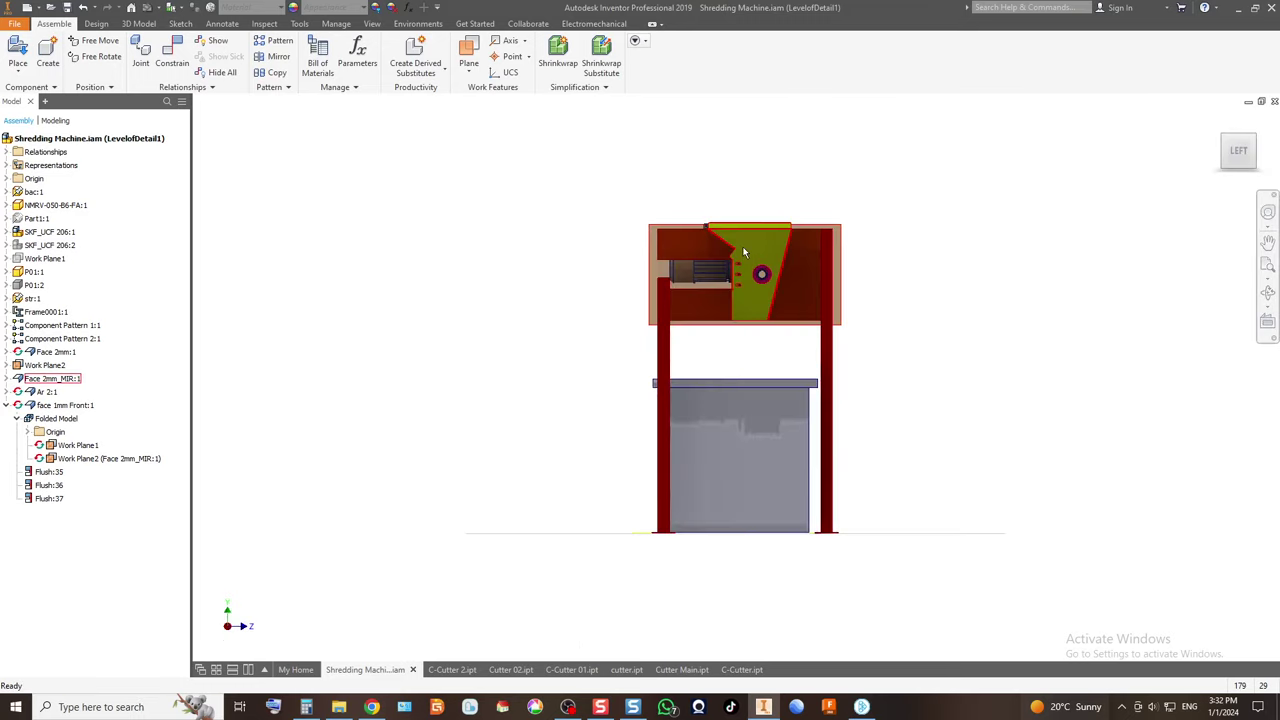
pyautogui.click(1258, 143)
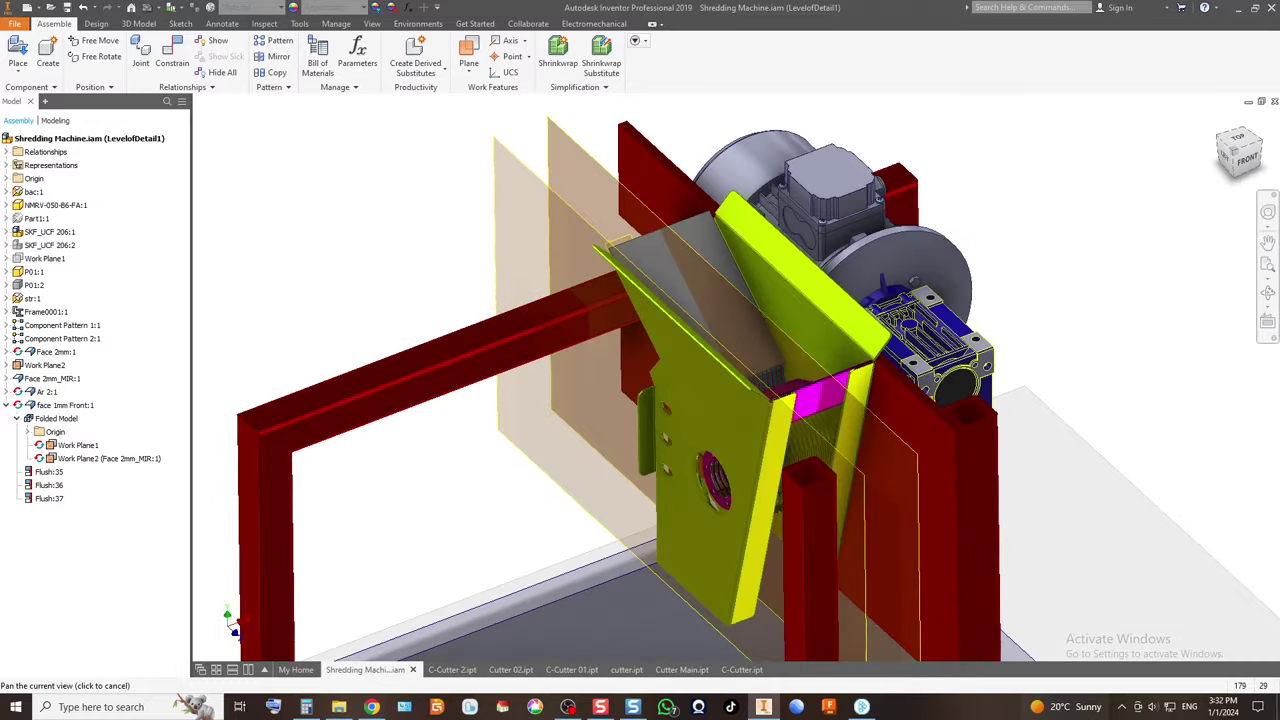
pyautogui.scroll(5, 778, 414)
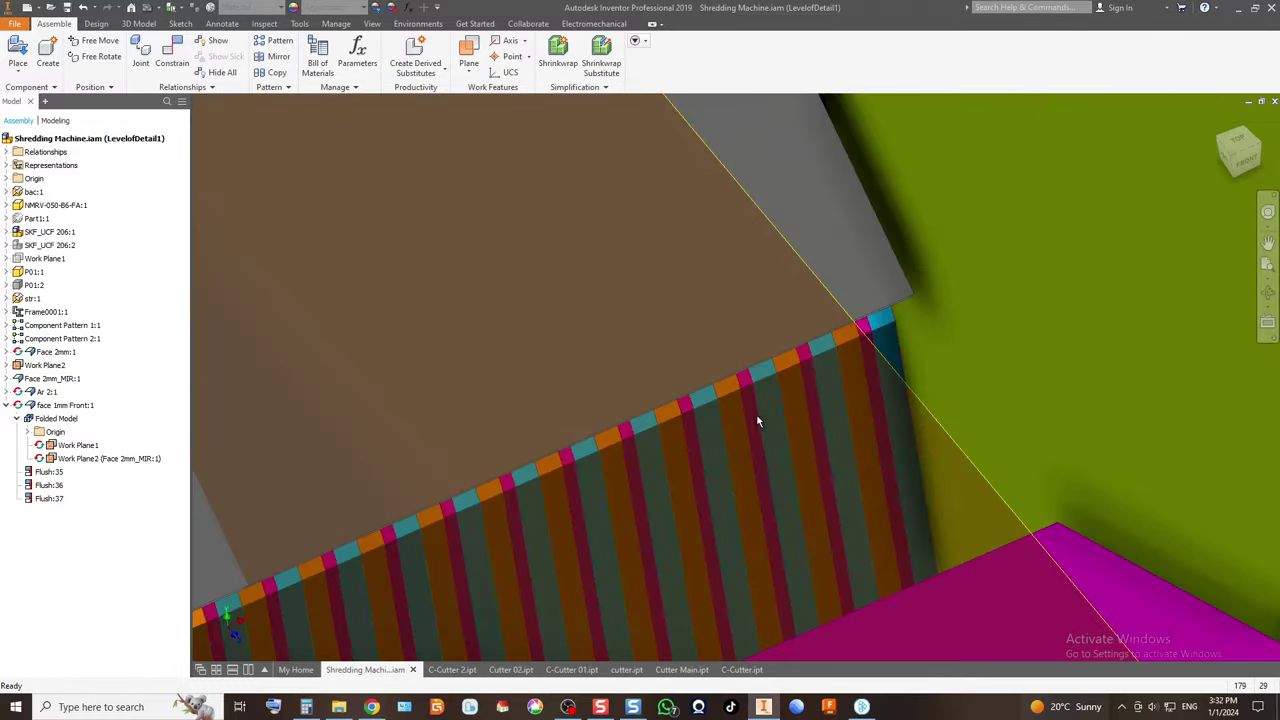
pyautogui.scroll(-5, 868, 324)
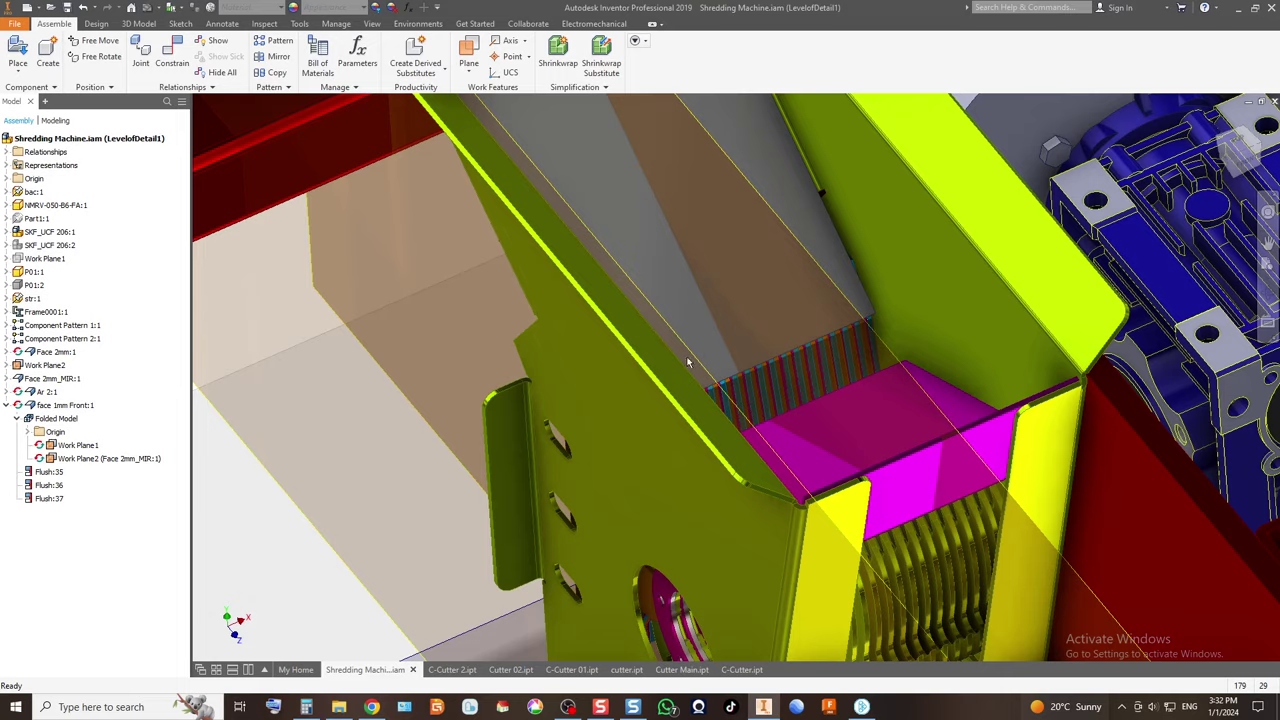
pyautogui.scroll(-3, 677, 379)
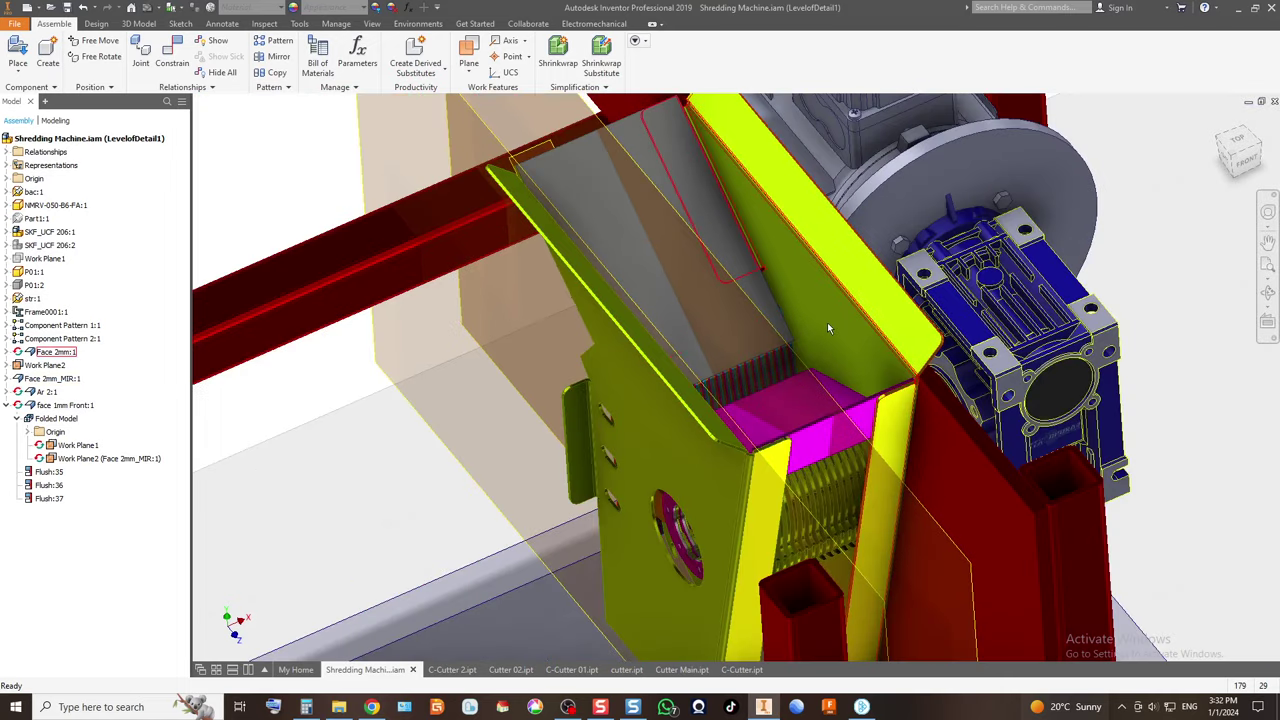
pyautogui.scroll(-2, 810, 312)
pyautogui.scroll(-4, 701, 240)
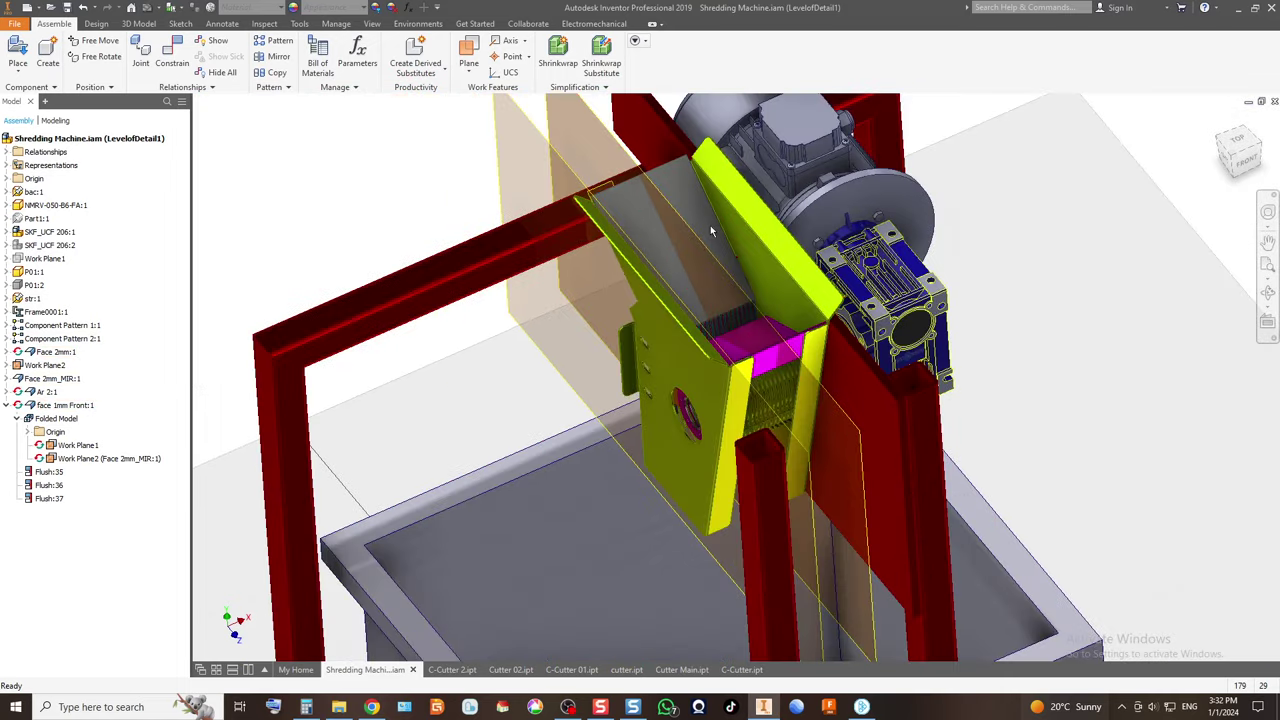
pyautogui.moveTo(742, 244); pyautogui.dragTo(757, 250)
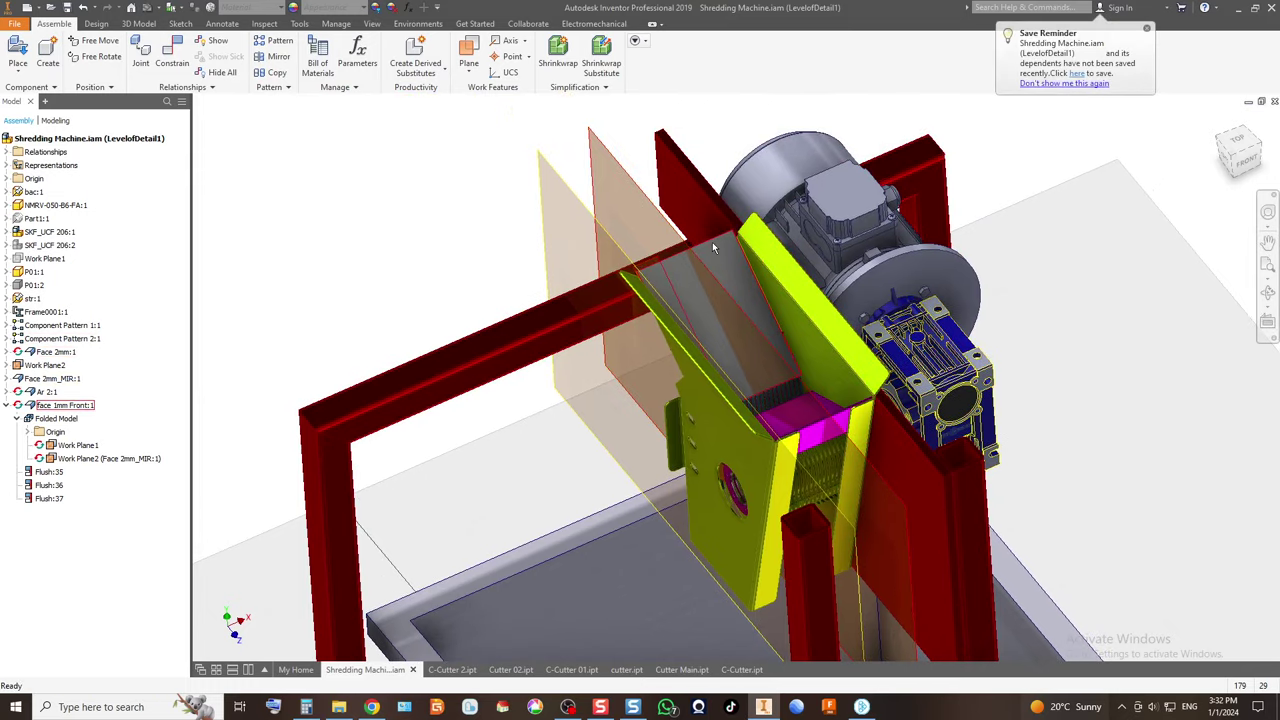
# Open the 1 mm front plate for in-place editing and start a Flange on its upper end edge.
pyautogui.click(712, 242)
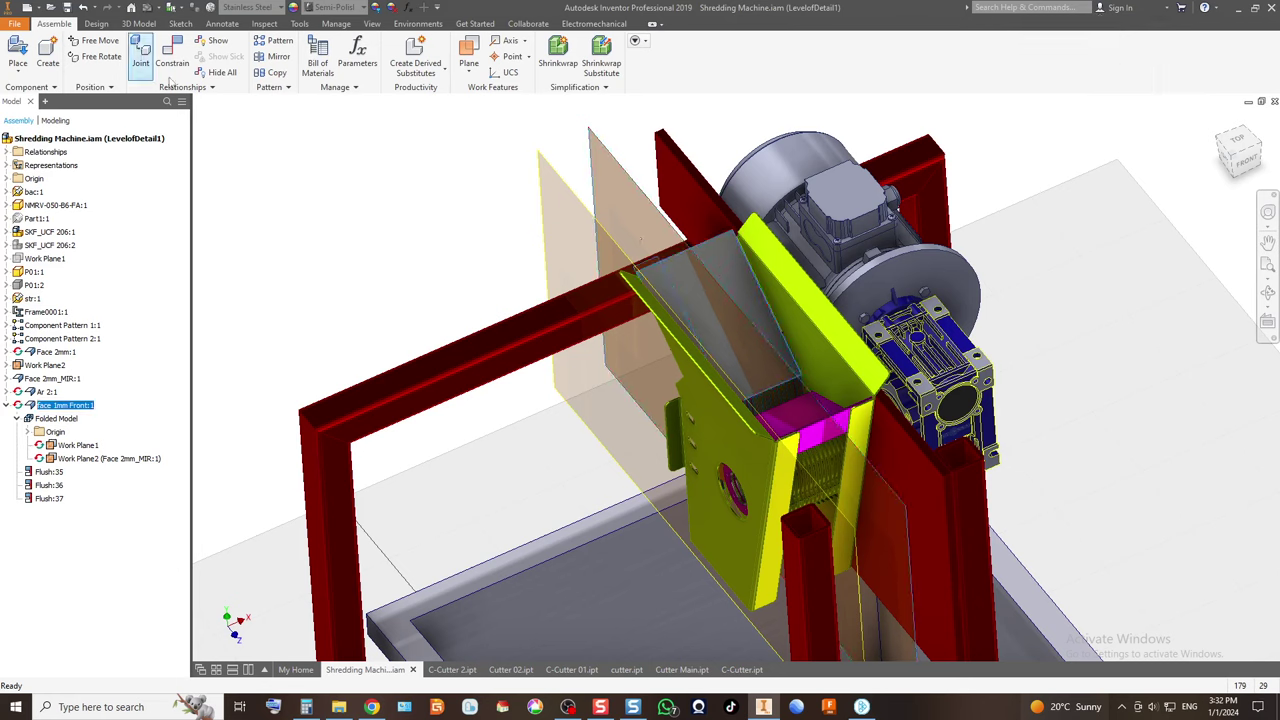
pyautogui.doubleClick(714, 254)
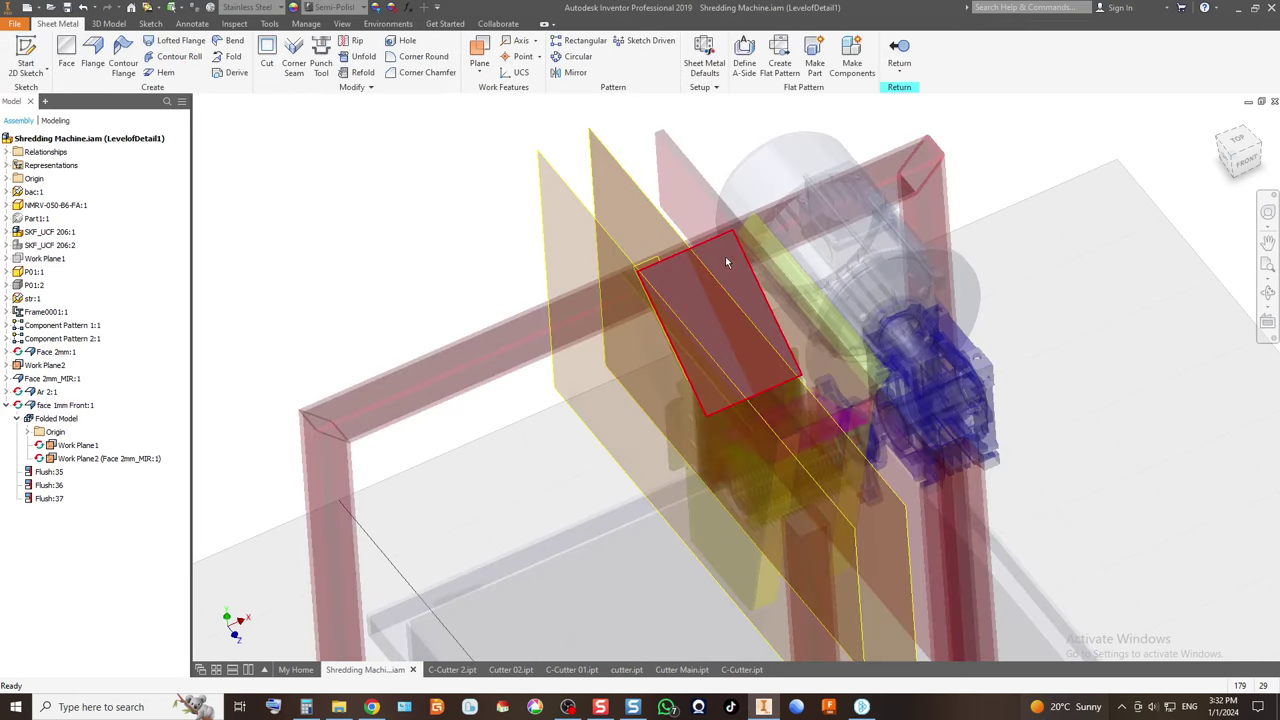
pyautogui.scroll(5, 681, 256)
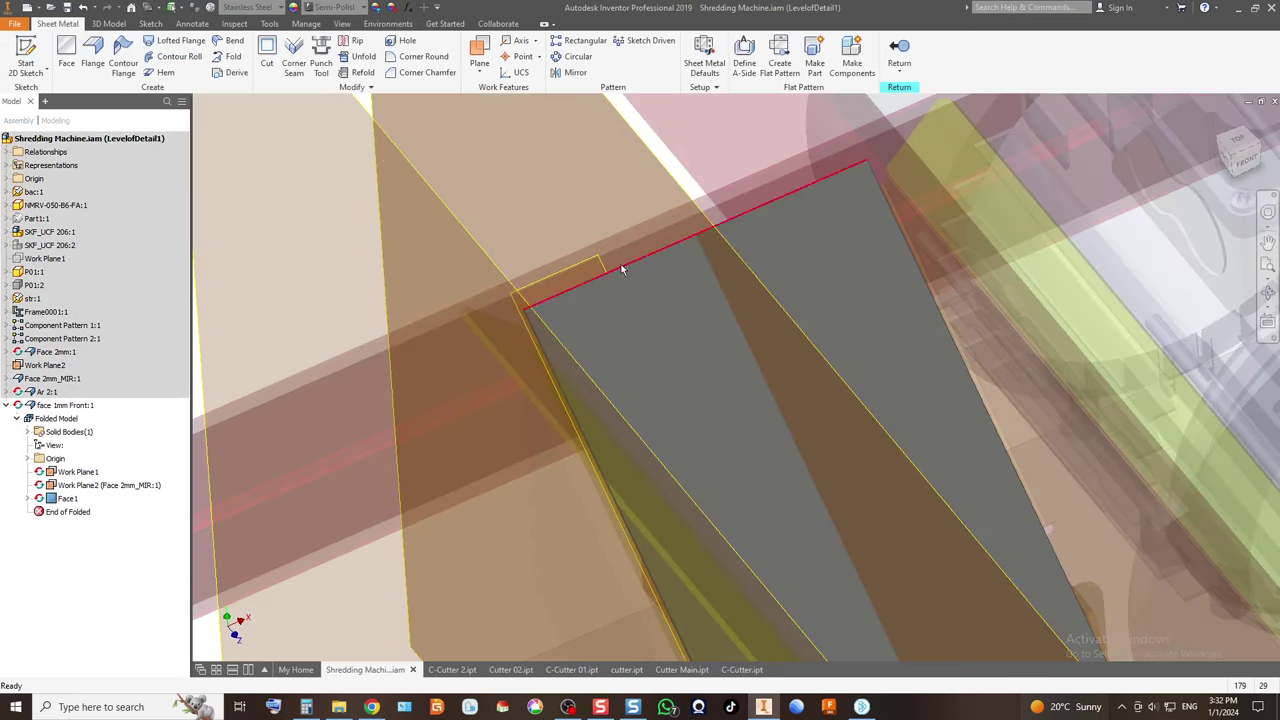
pyautogui.click(92, 55)
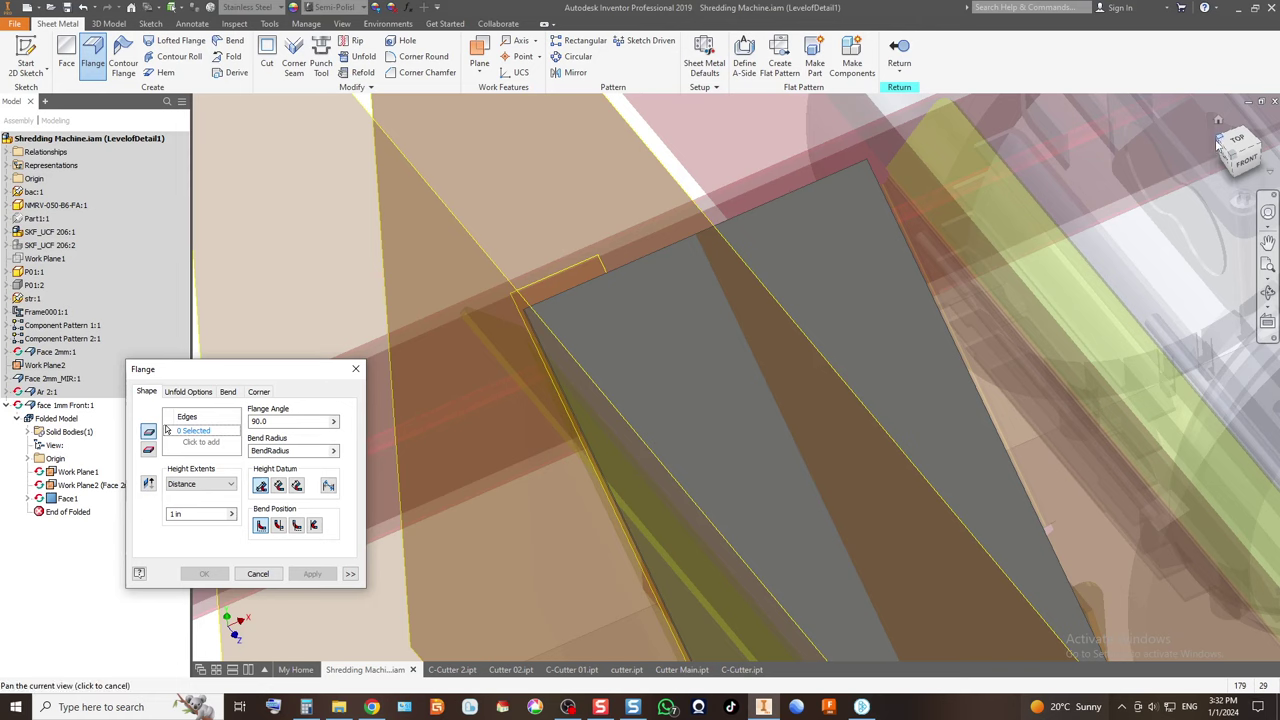
pyautogui.click(1218, 120)
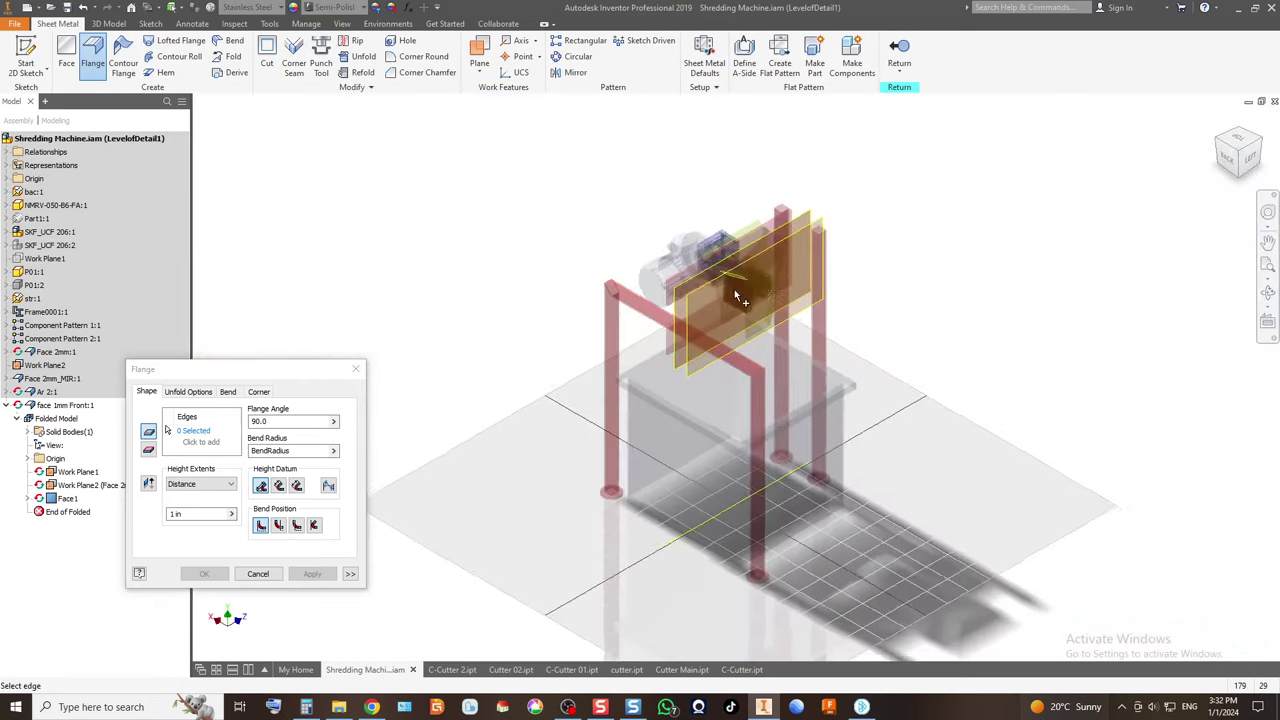
pyautogui.scroll(5, 723, 281)
pyautogui.scroll(-5, 665, 201)
pyautogui.scroll(3, 685, 124)
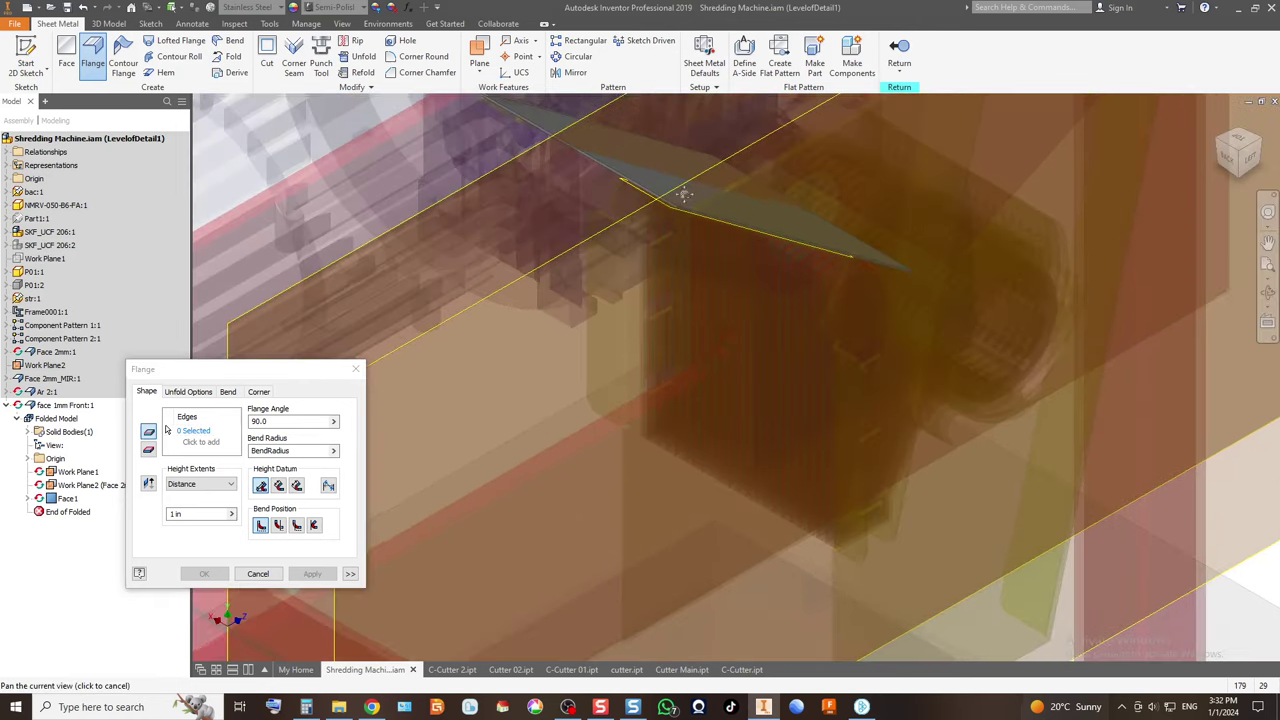
pyautogui.moveTo(685, 124); pyautogui.dragTo(639, 316, button='middle')
pyautogui.scroll(4, 591, 344)
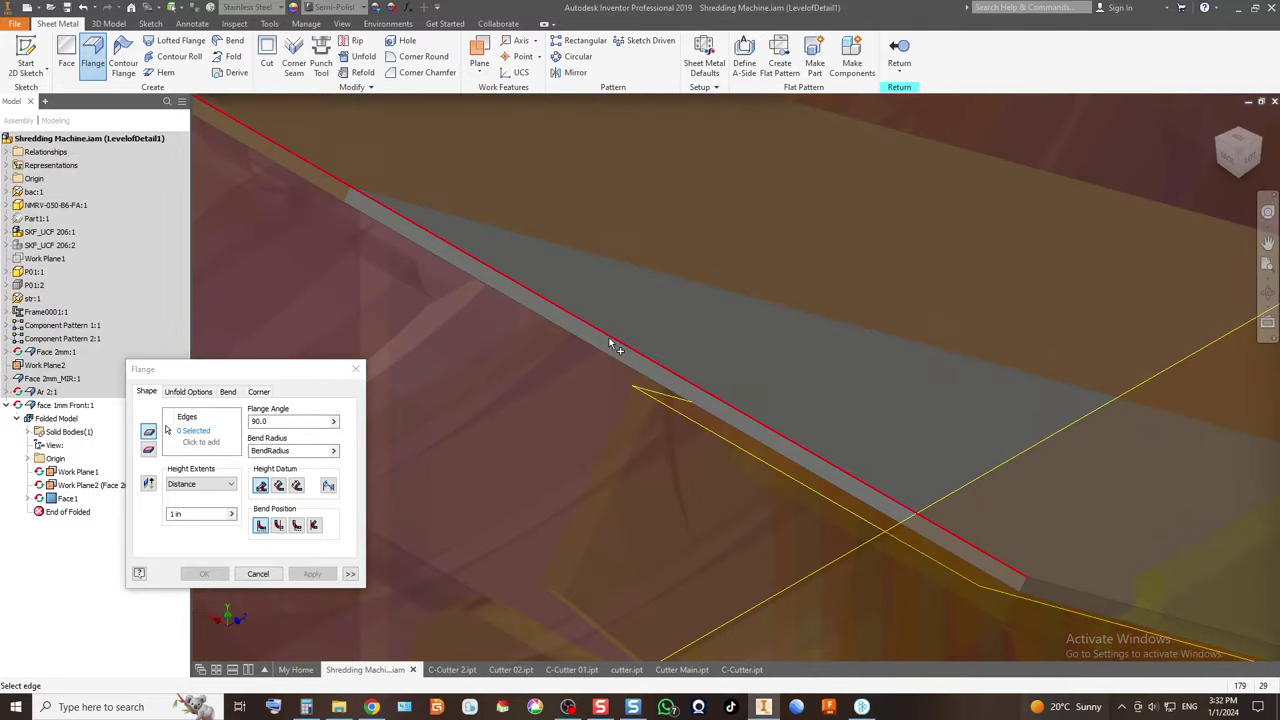
pyautogui.click(606, 342)
pyautogui.scroll(-5, 500, 385)
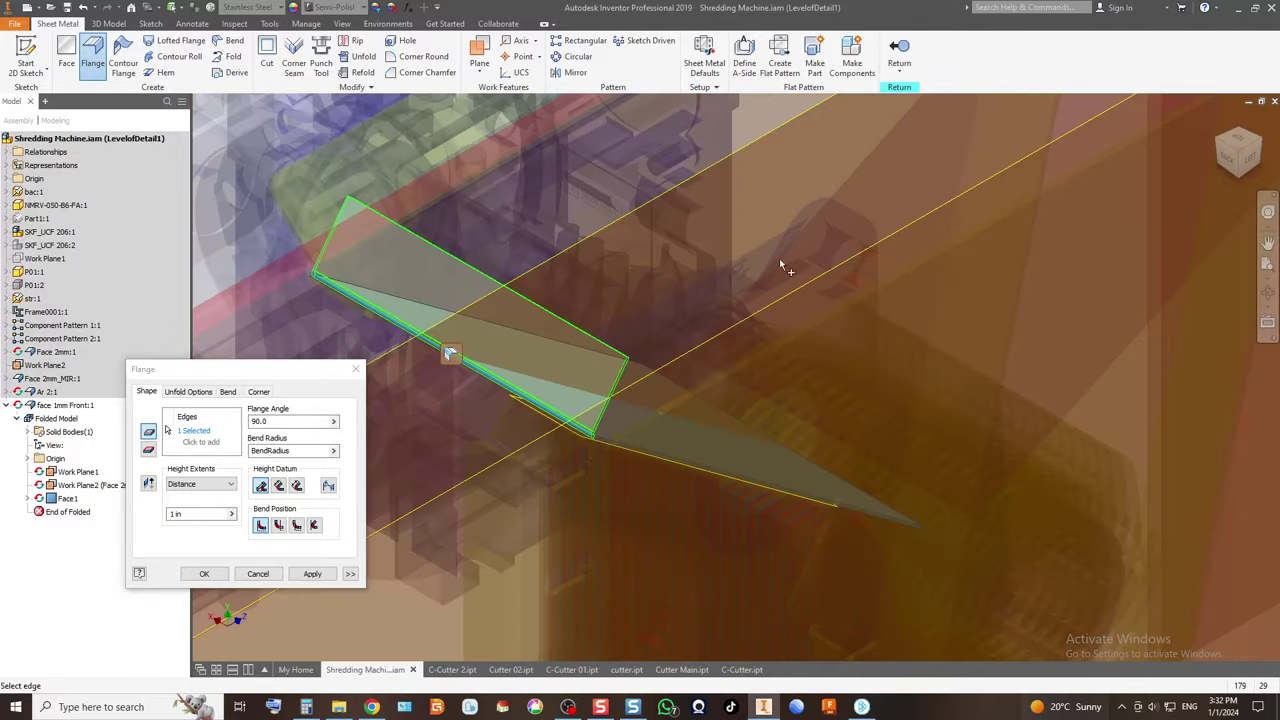
# Set the flange's height distance to 200 and its flange angle to 16 degrees.
pyautogui.click(1256, 163)
pyautogui.scroll(5, 770, 236)
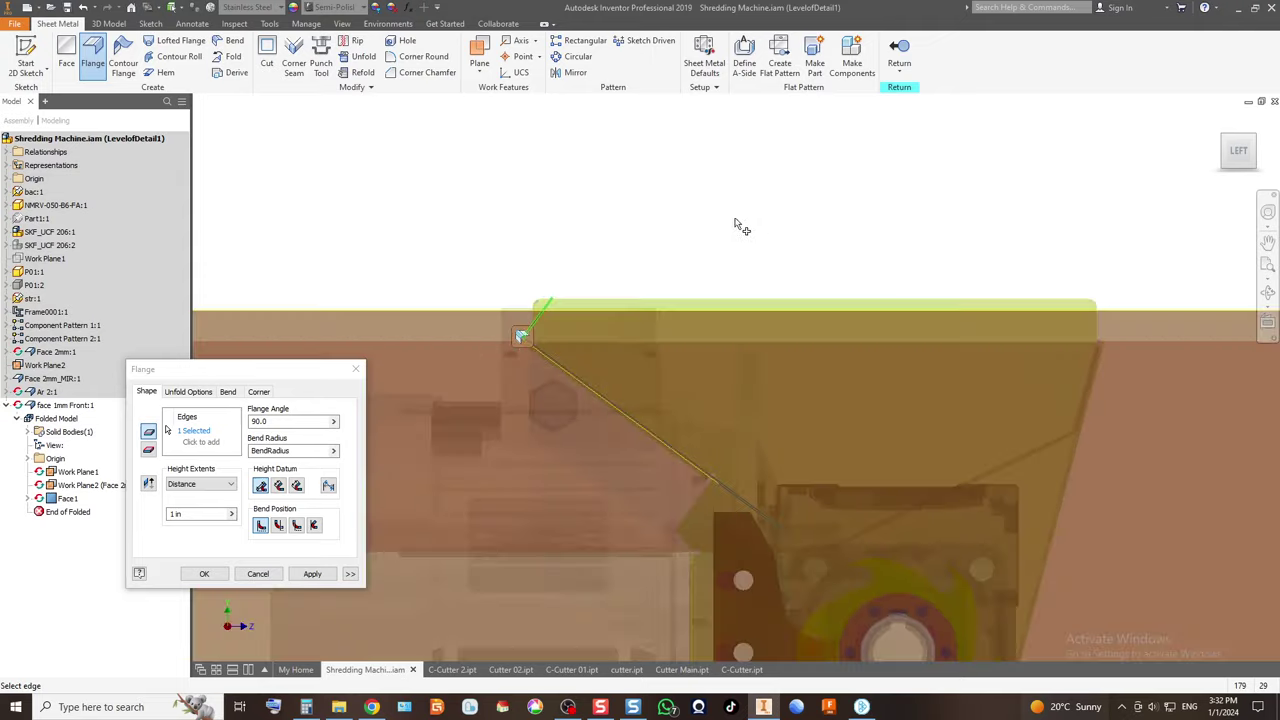
pyautogui.scroll(-3, 706, 358)
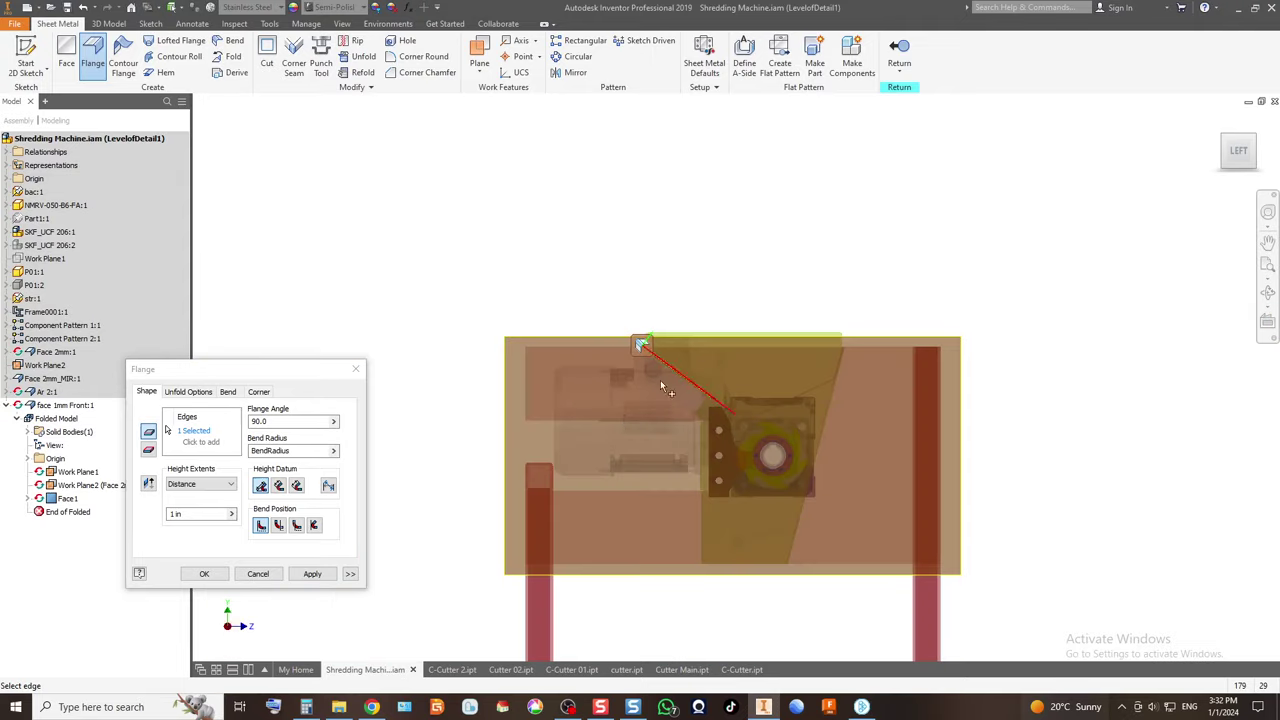
pyautogui.click(202, 514)
pyautogui.write('200')
pyautogui.press('Tab')
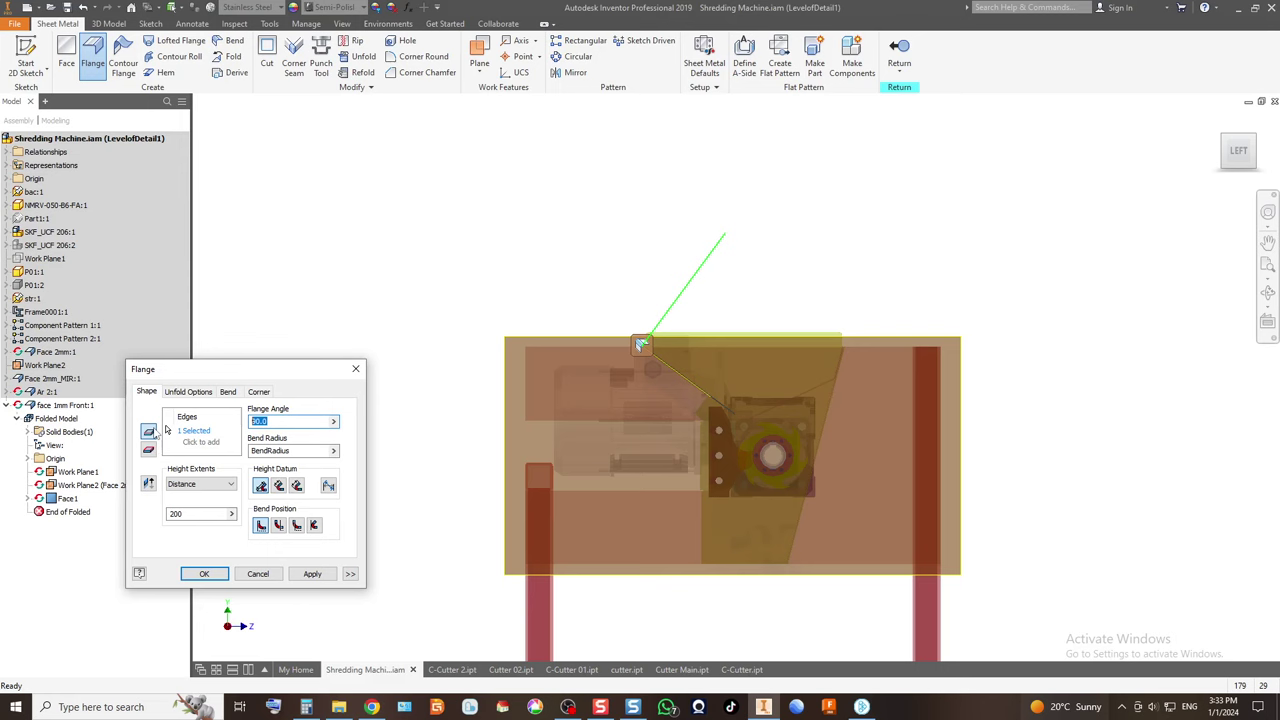
pyautogui.write('16')
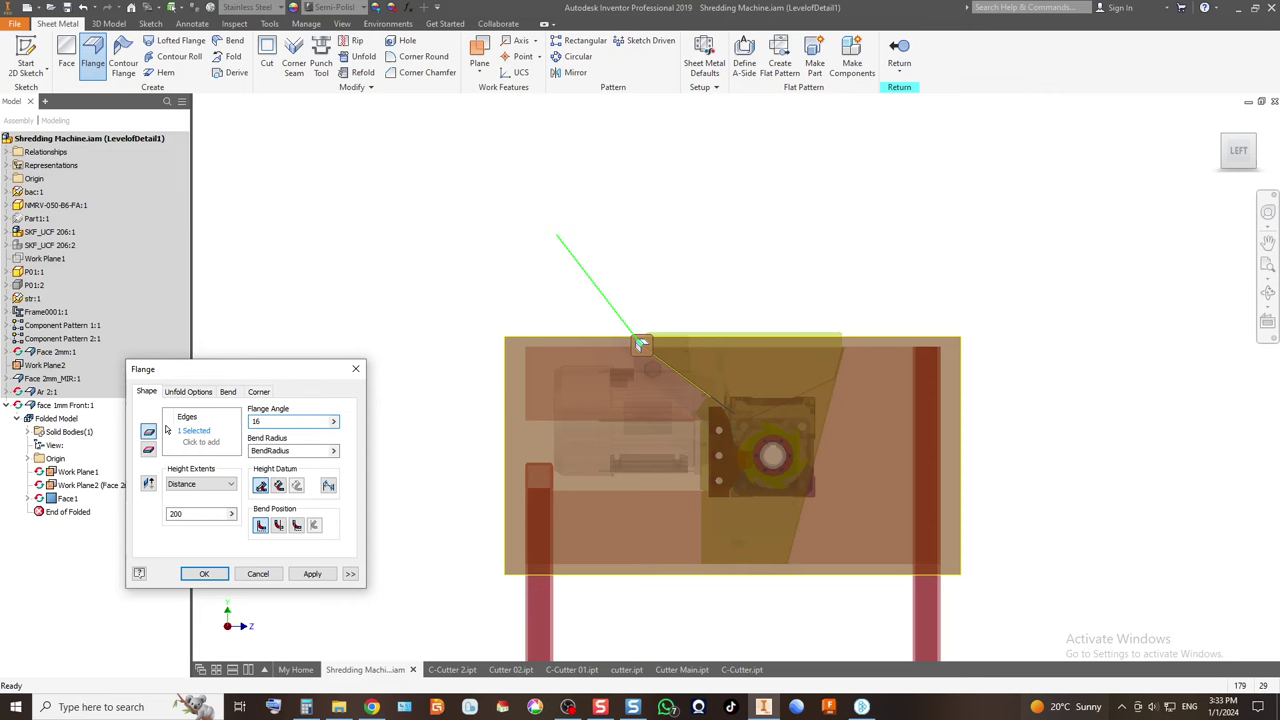
# Check the flange preview in isometric and side views, and create the single flange.
pyautogui.scroll(-2, 640, 330)
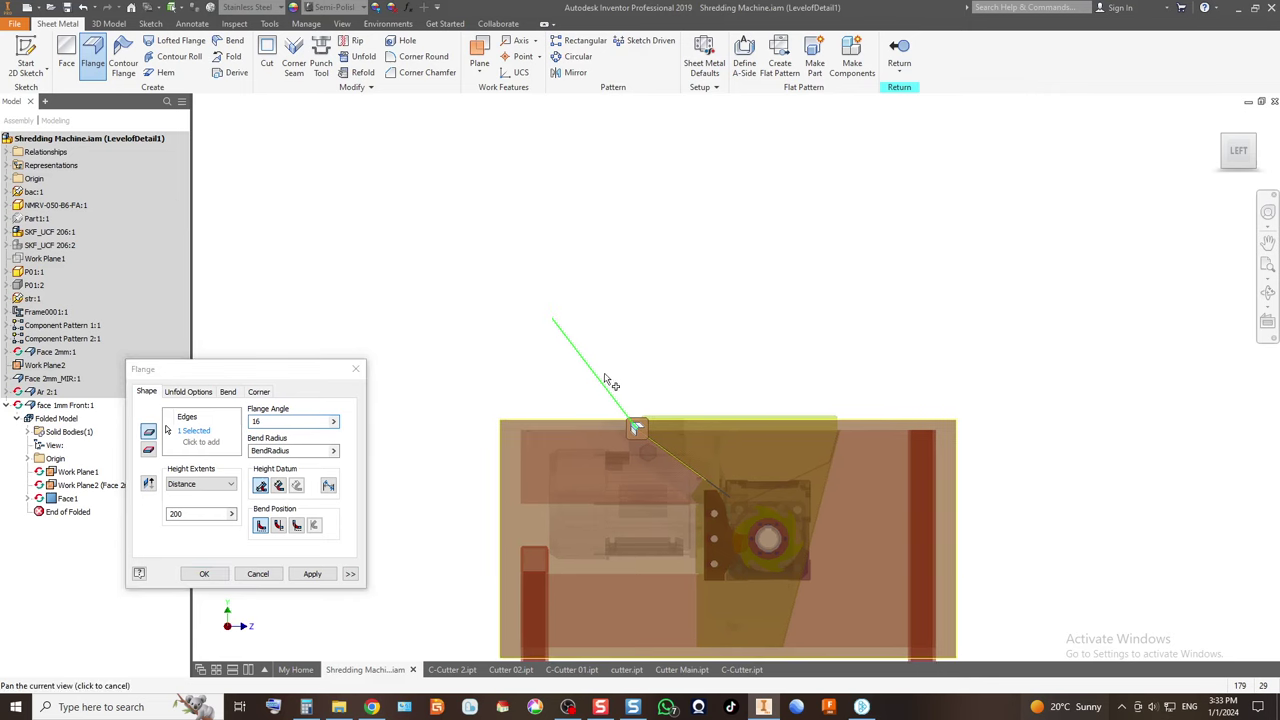
pyautogui.scroll(-2, 652, 350)
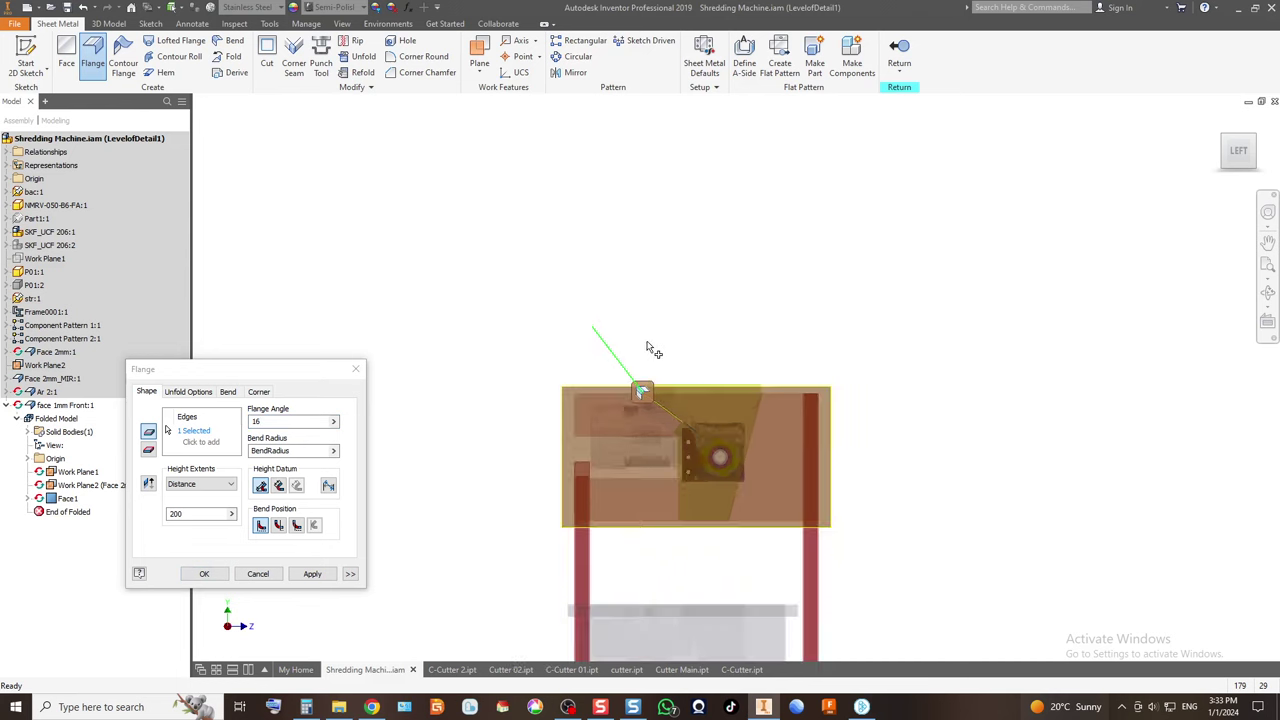
pyautogui.click(1222, 136)
pyautogui.scroll(4, 670, 293)
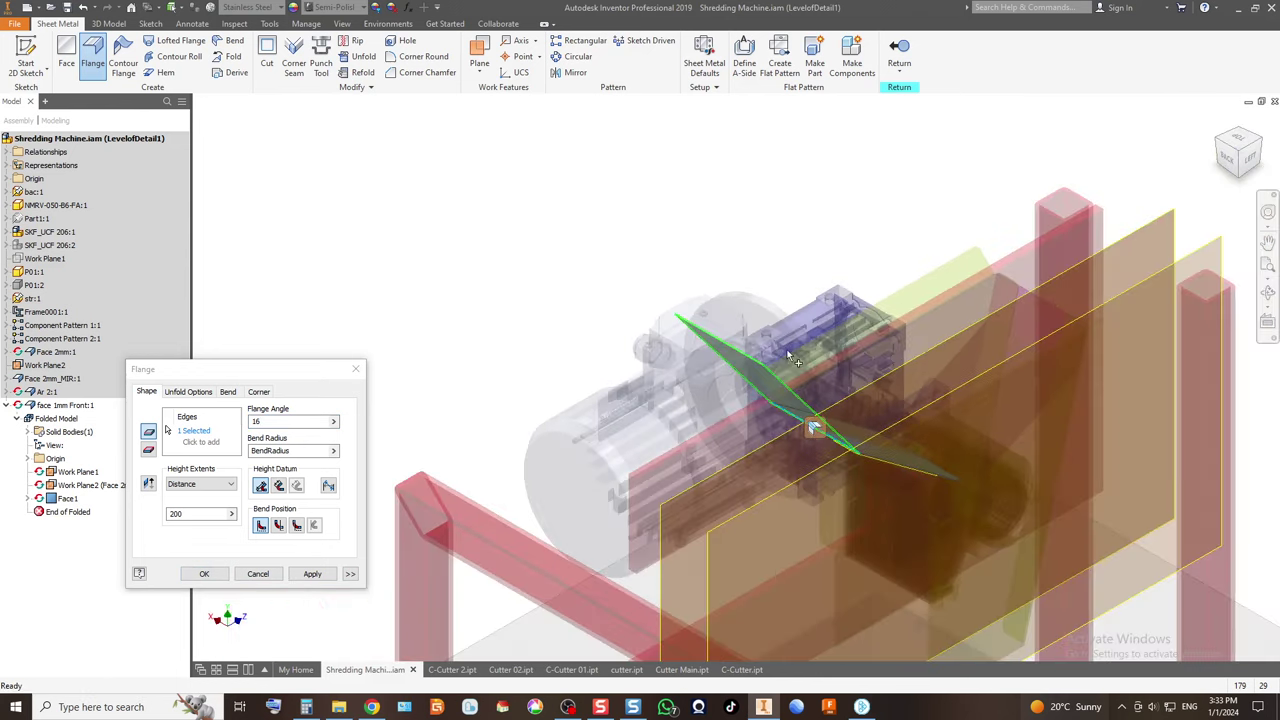
pyautogui.click(1250, 156)
pyautogui.scroll(3, 741, 250)
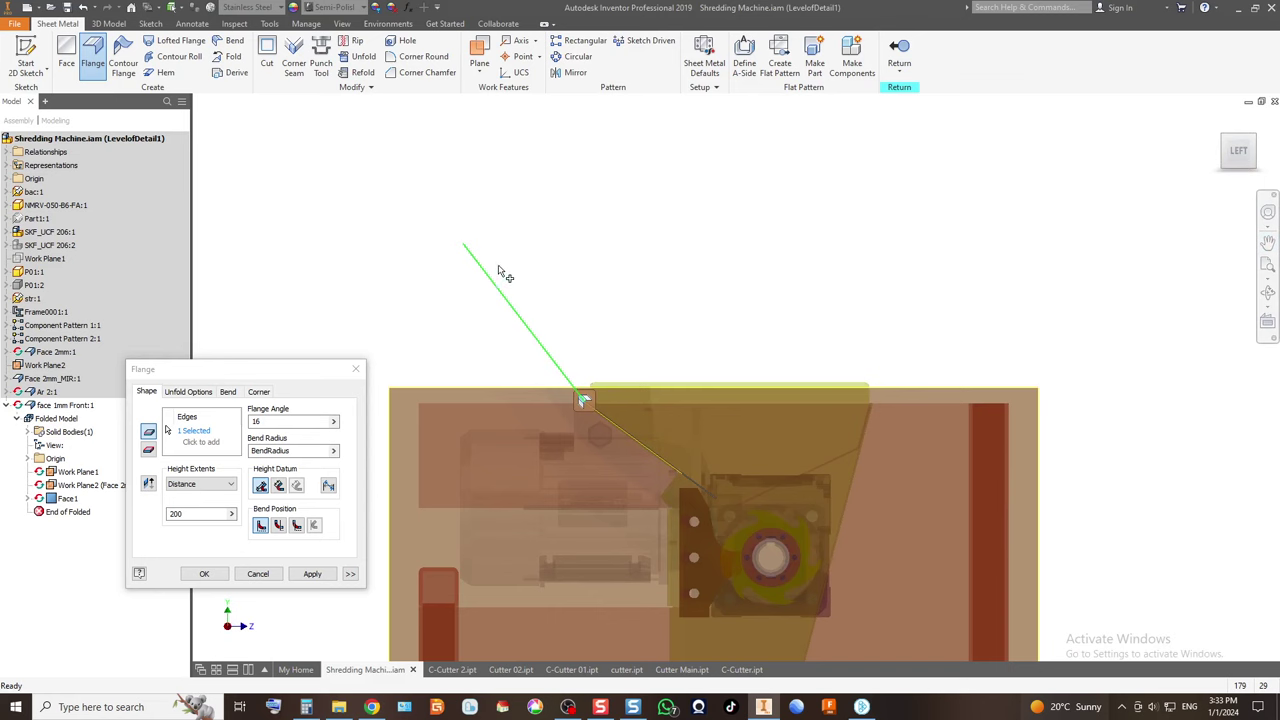
pyautogui.click(312, 574)
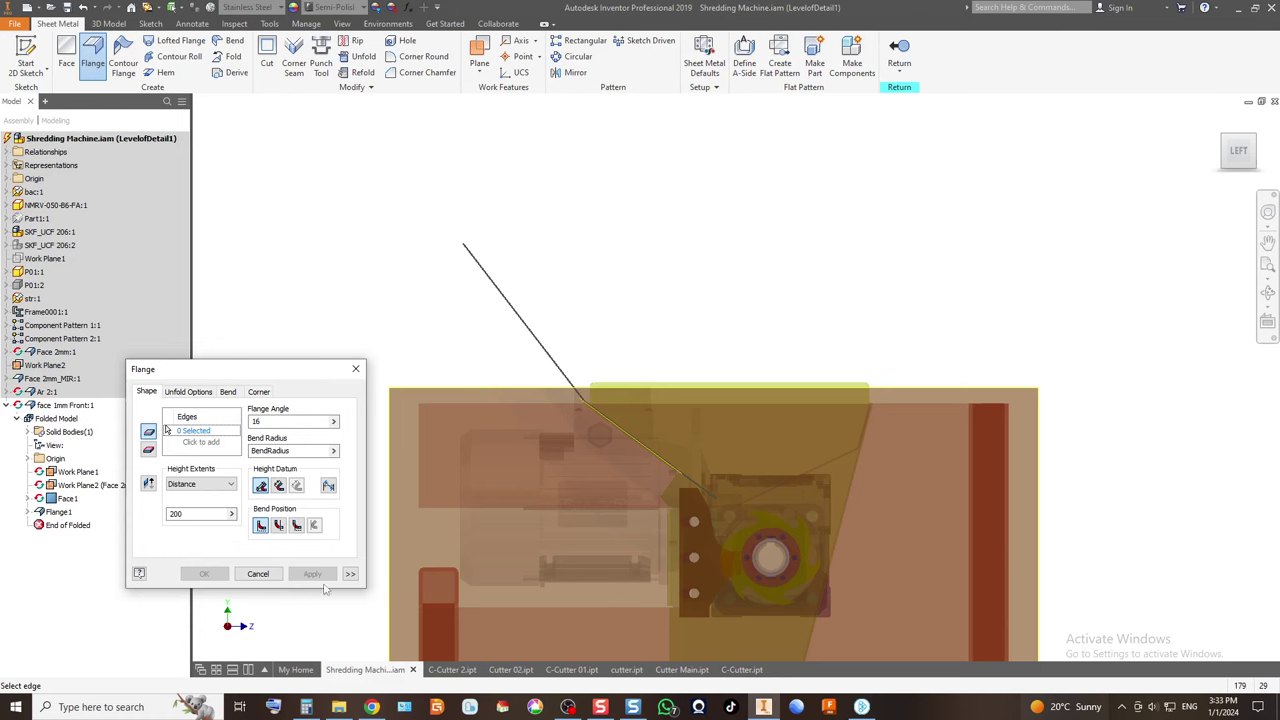
pyautogui.click(262, 576)
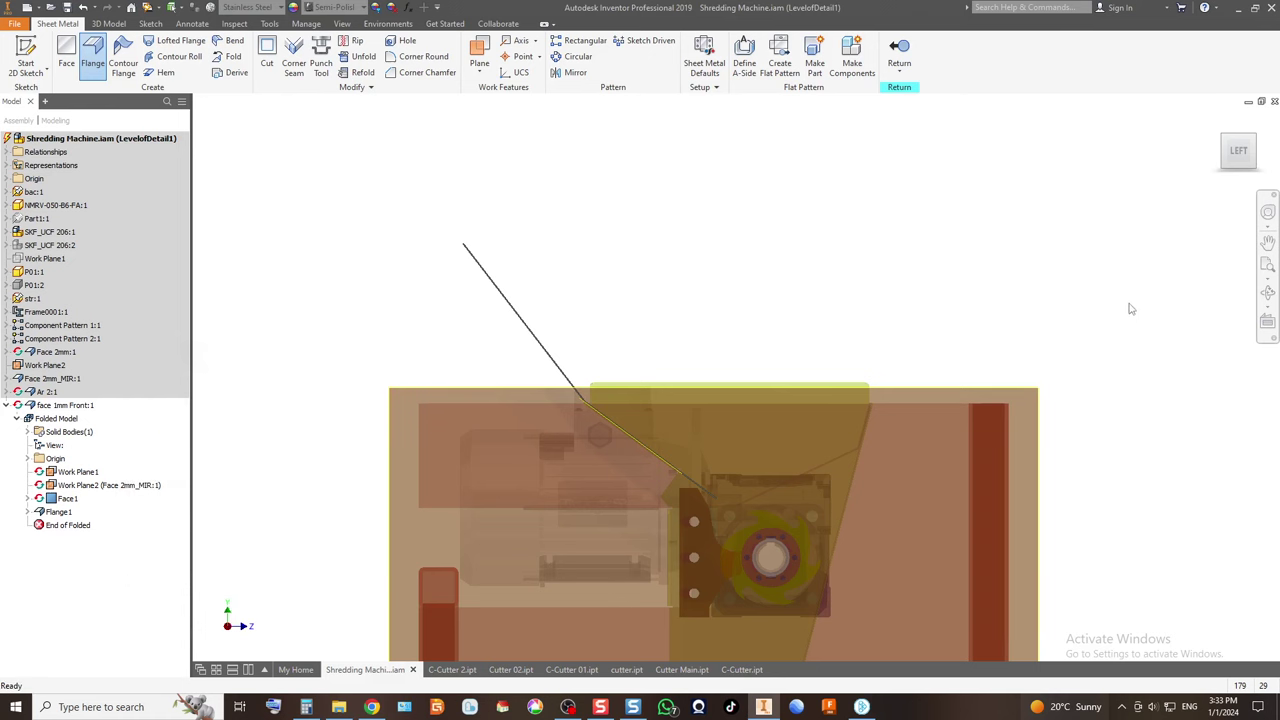
# Inspect the extended front plate in isometric view and return to the assembly.
pyautogui.click(1256, 140)
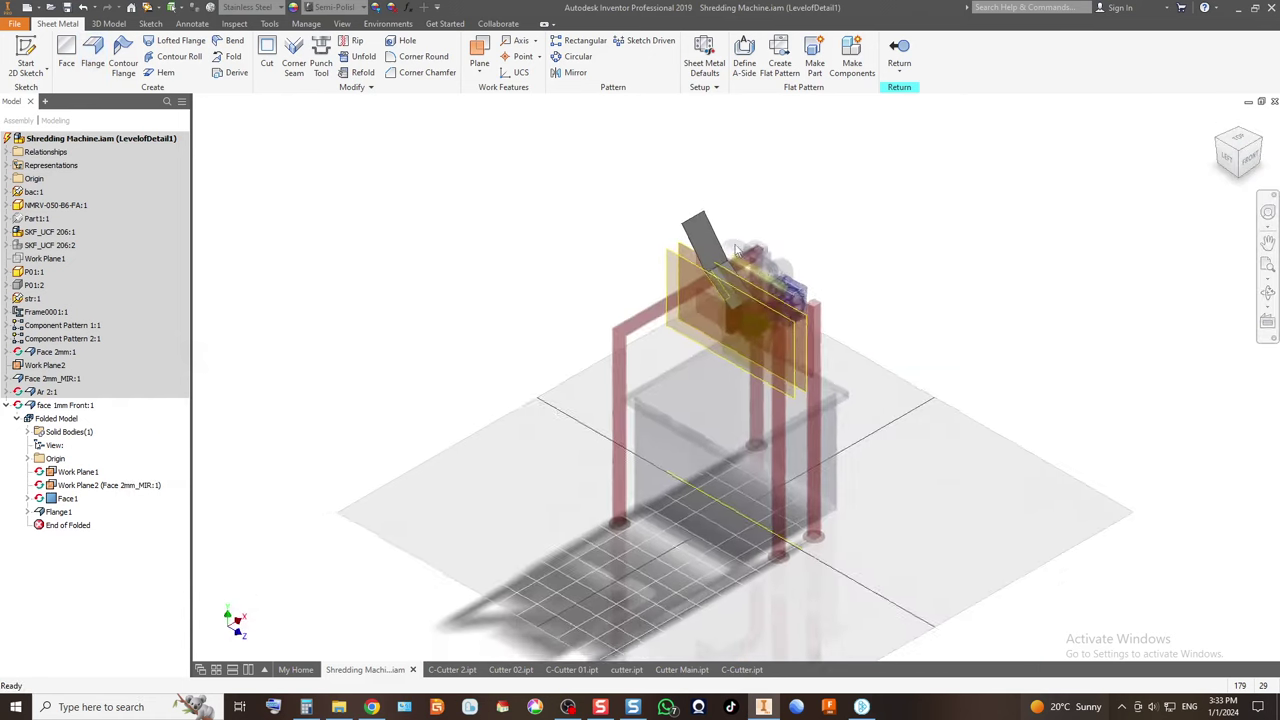
pyautogui.scroll(5, 567, 348)
pyautogui.scroll(-5, 440, 378)
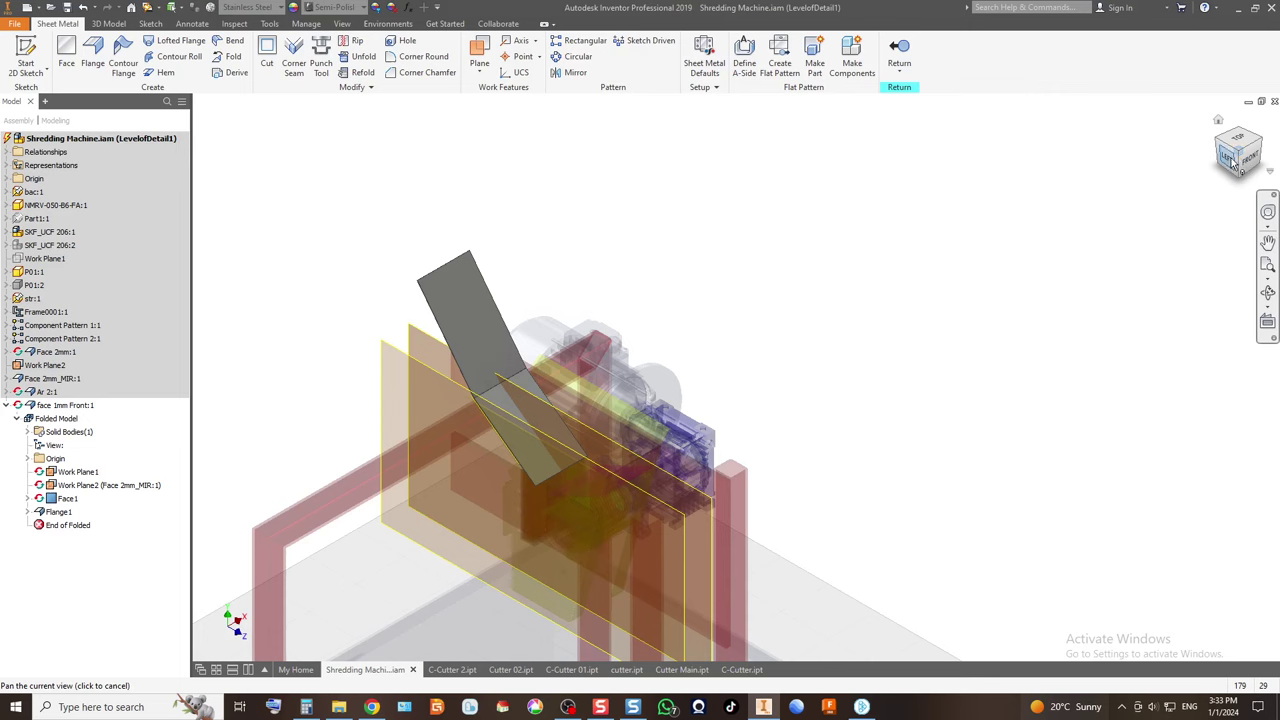
pyautogui.click(899, 52)
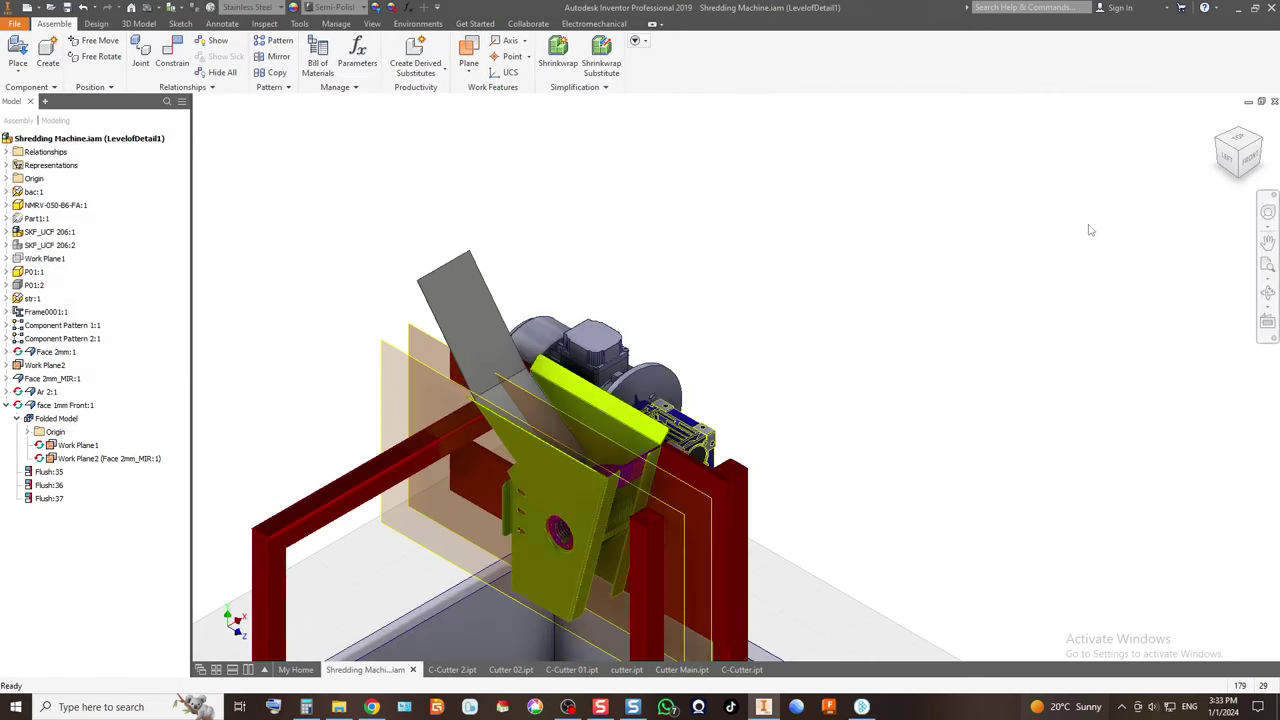
# Create the in-place part Fr Hooper from the Standard.ipt template on the angled upper flange face of the green housing plate.
pyautogui.scroll(4, 539, 323)
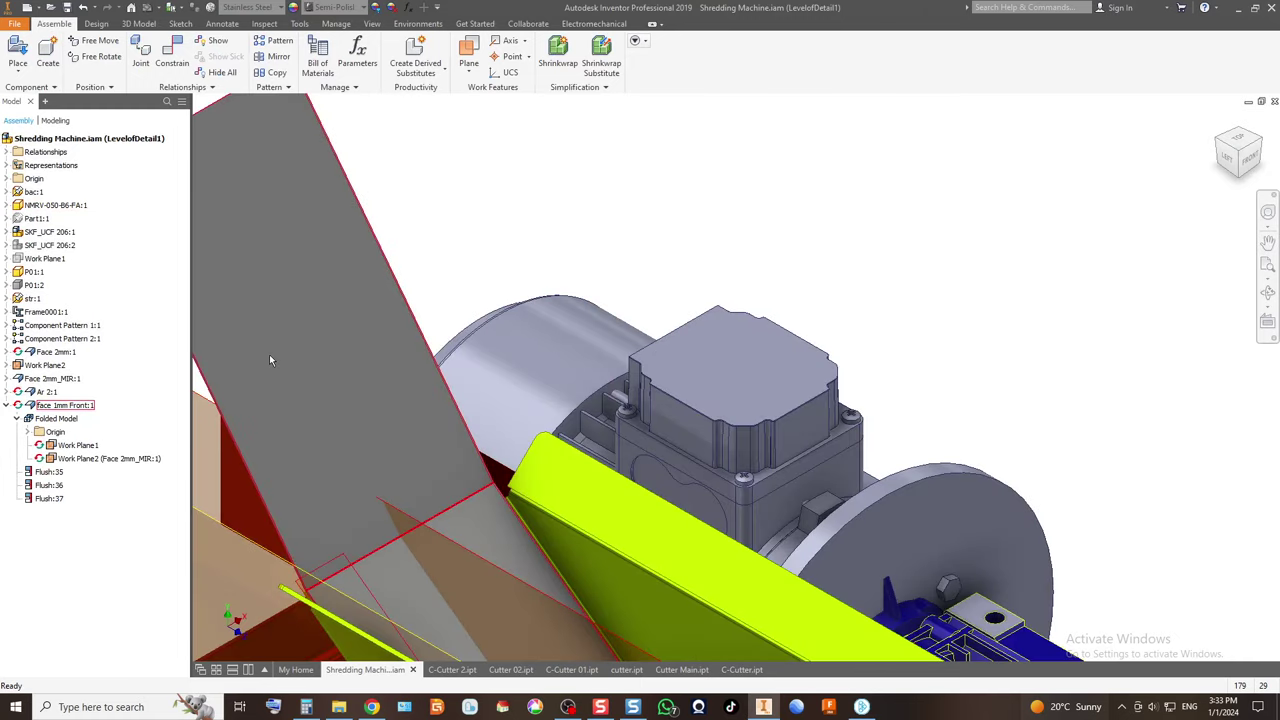
pyautogui.scroll(-3, 269, 354)
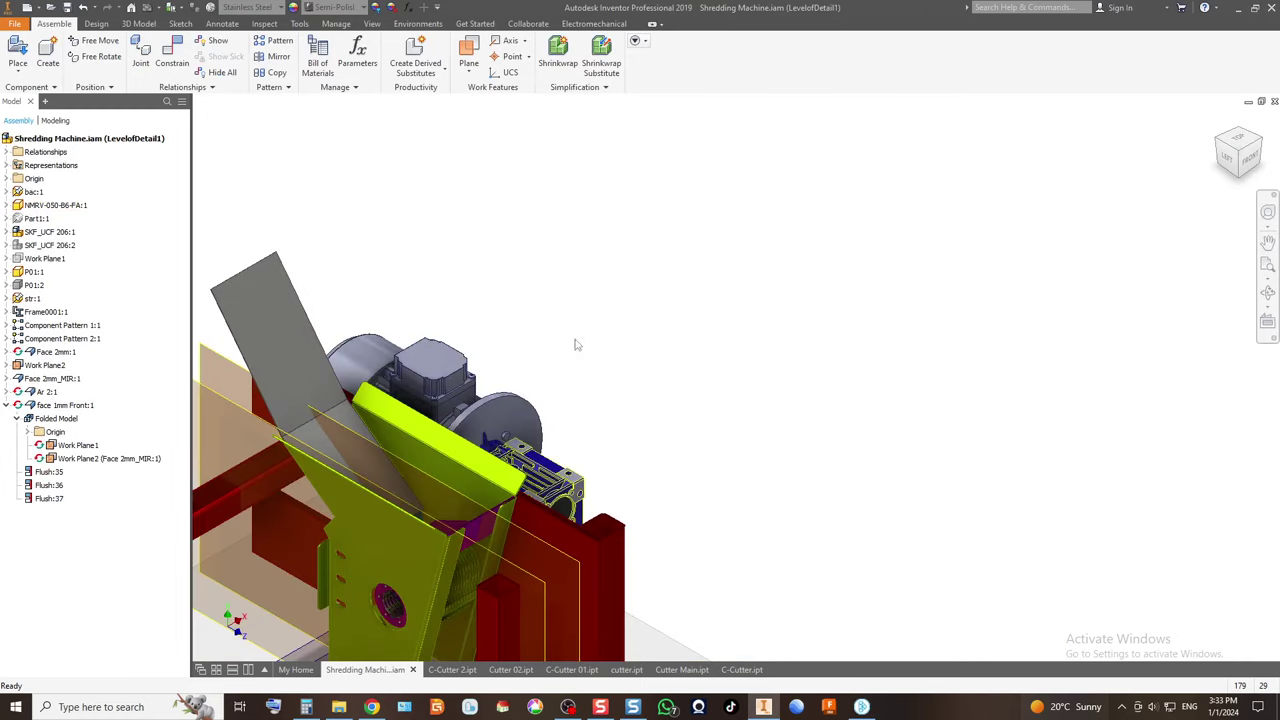
pyautogui.click(47, 55)
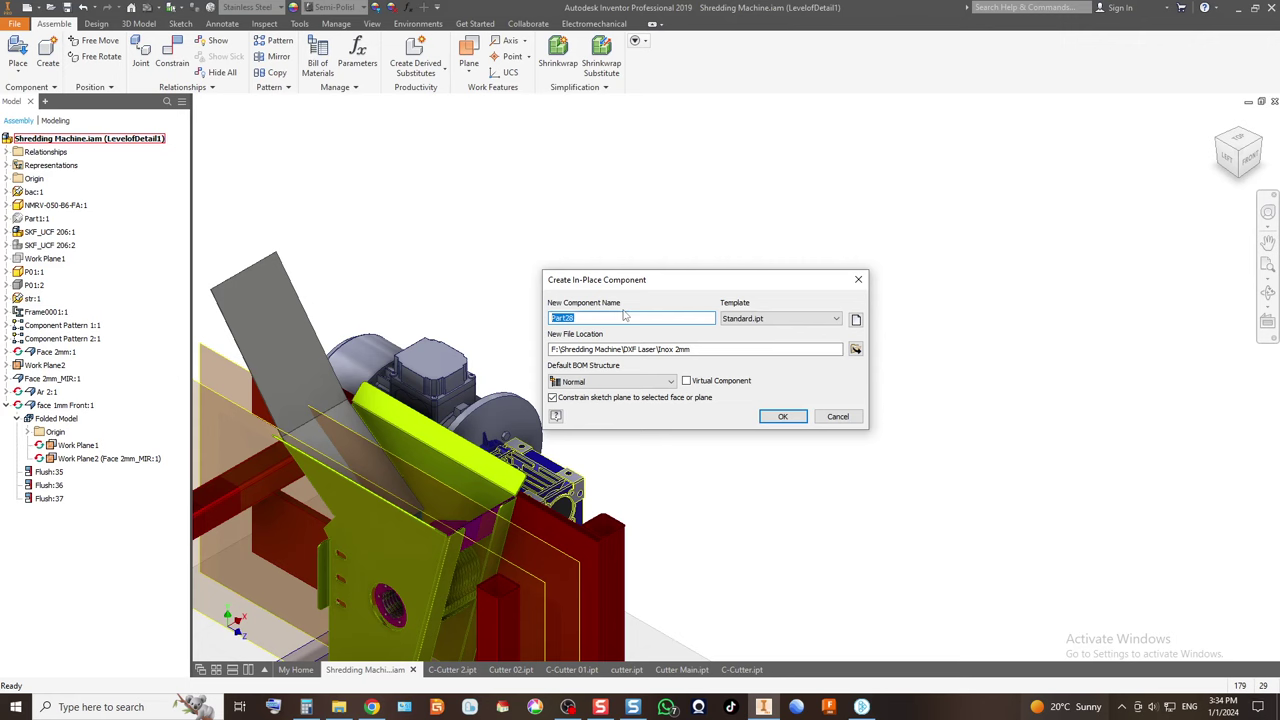
pyautogui.write('Fr Hooper')
pyautogui.click(782, 418)
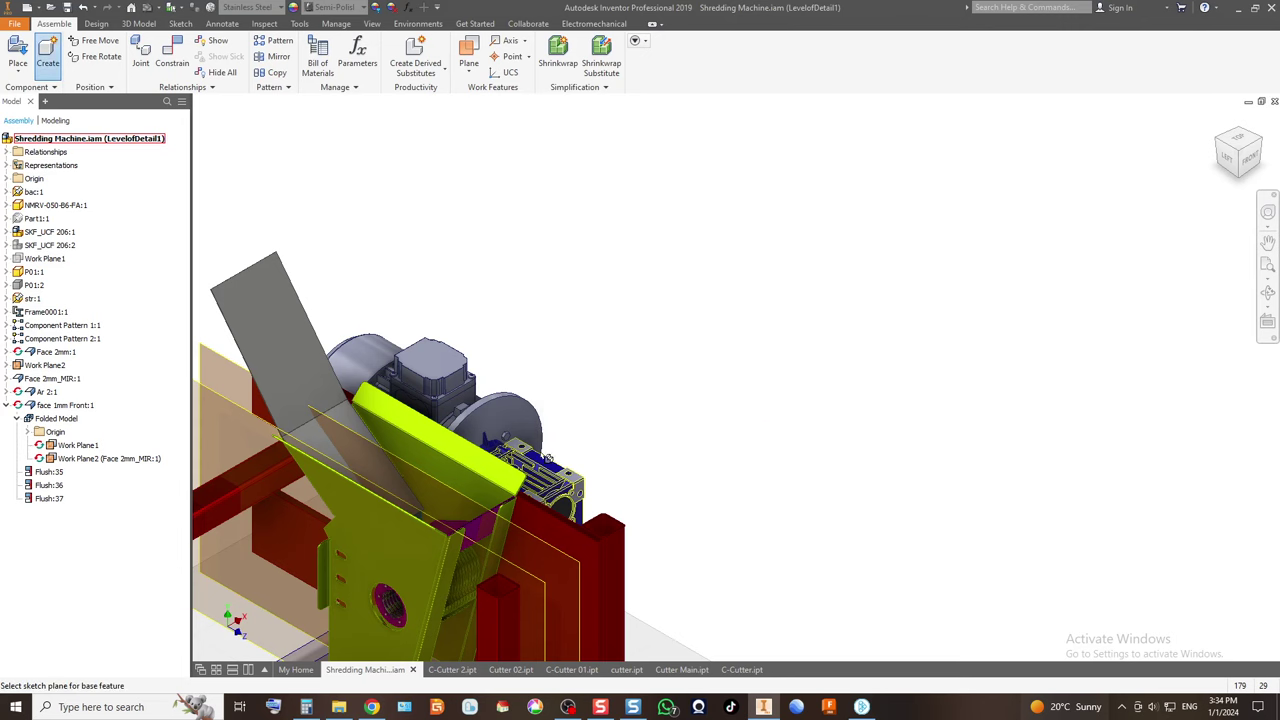
pyautogui.click(472, 460)
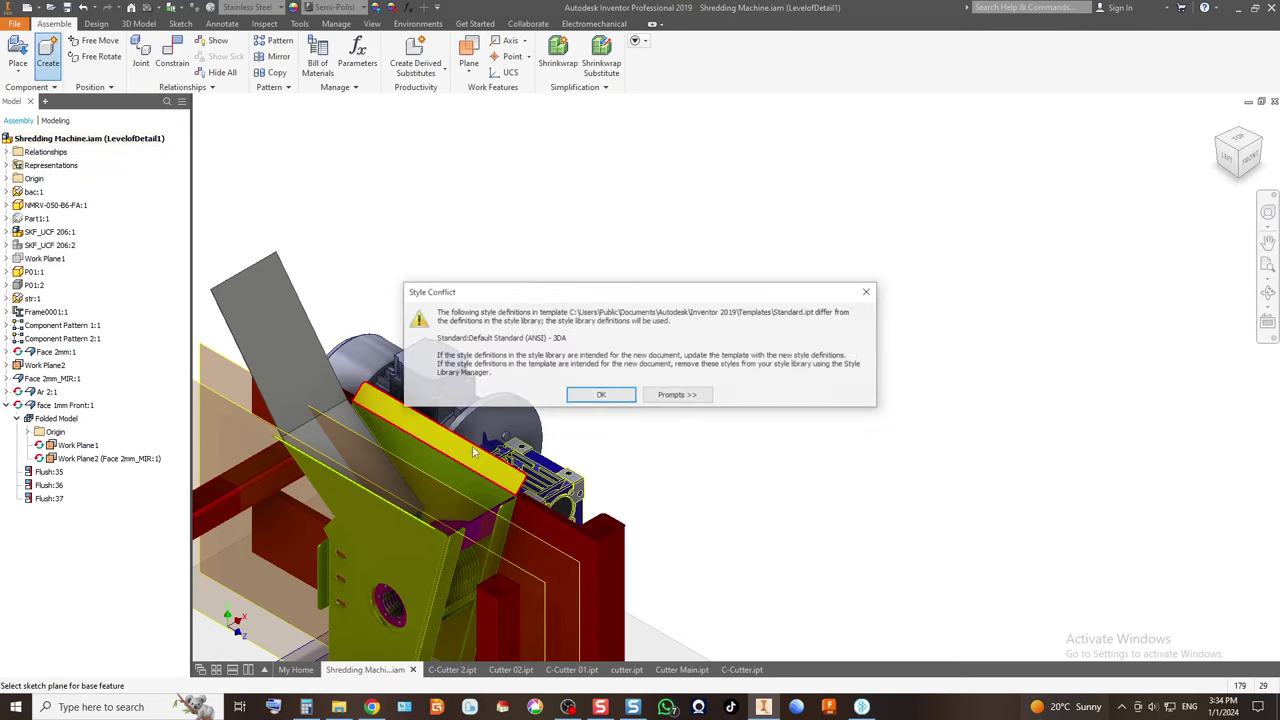
pyautogui.click(600, 398)
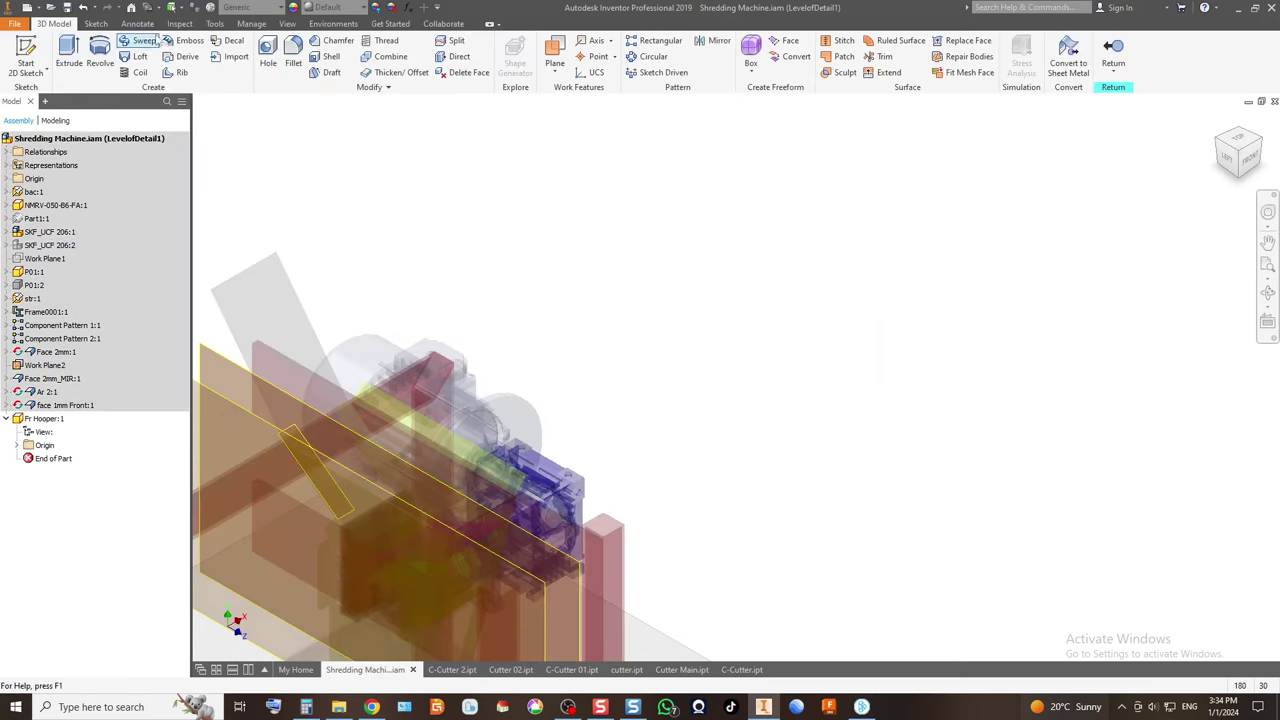
# Convert the new part to sheet metal and set its document units to millimeter and kilogram.
pyautogui.click(1066, 66)
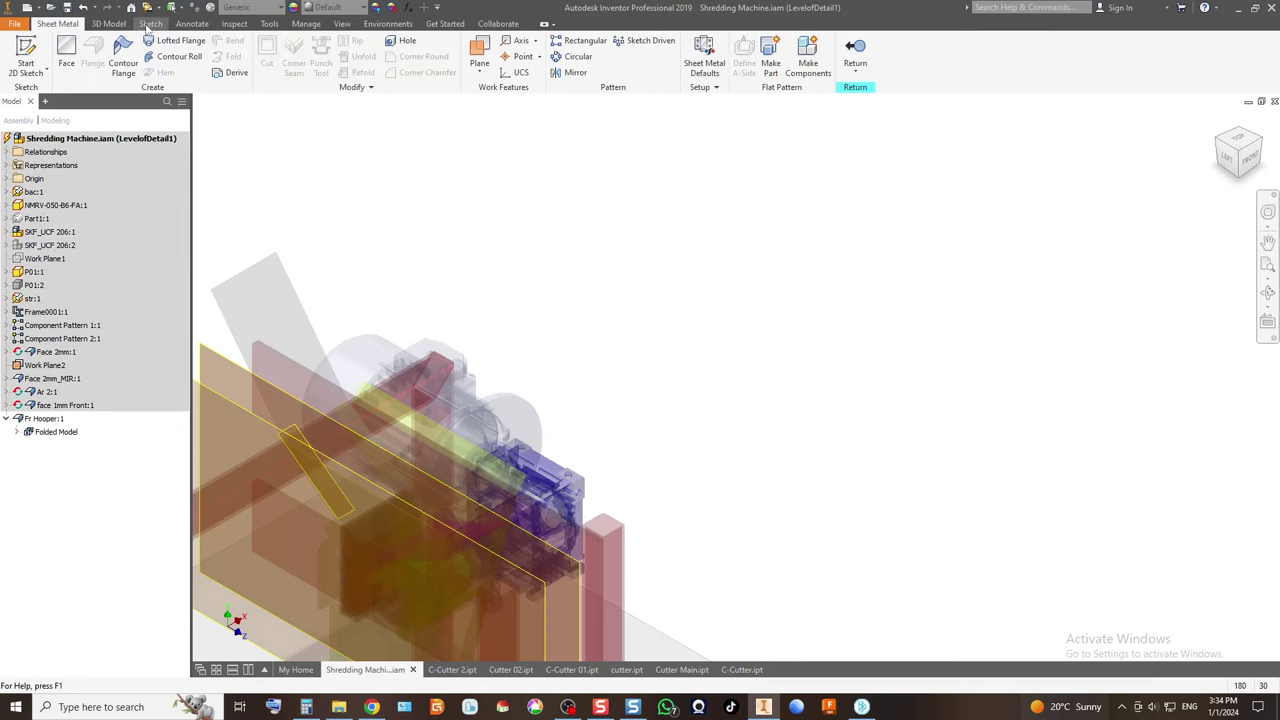
pyautogui.click(108, 23)
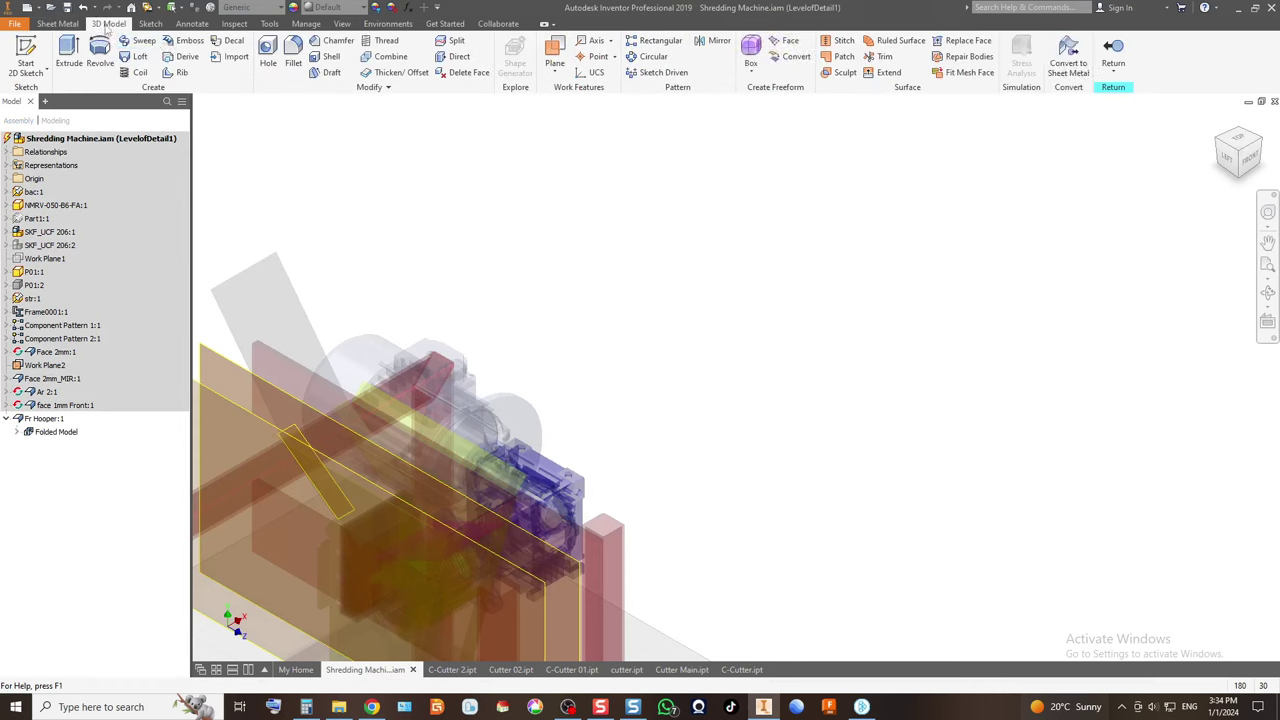
pyautogui.click(269, 23)
pyautogui.click(245, 62)
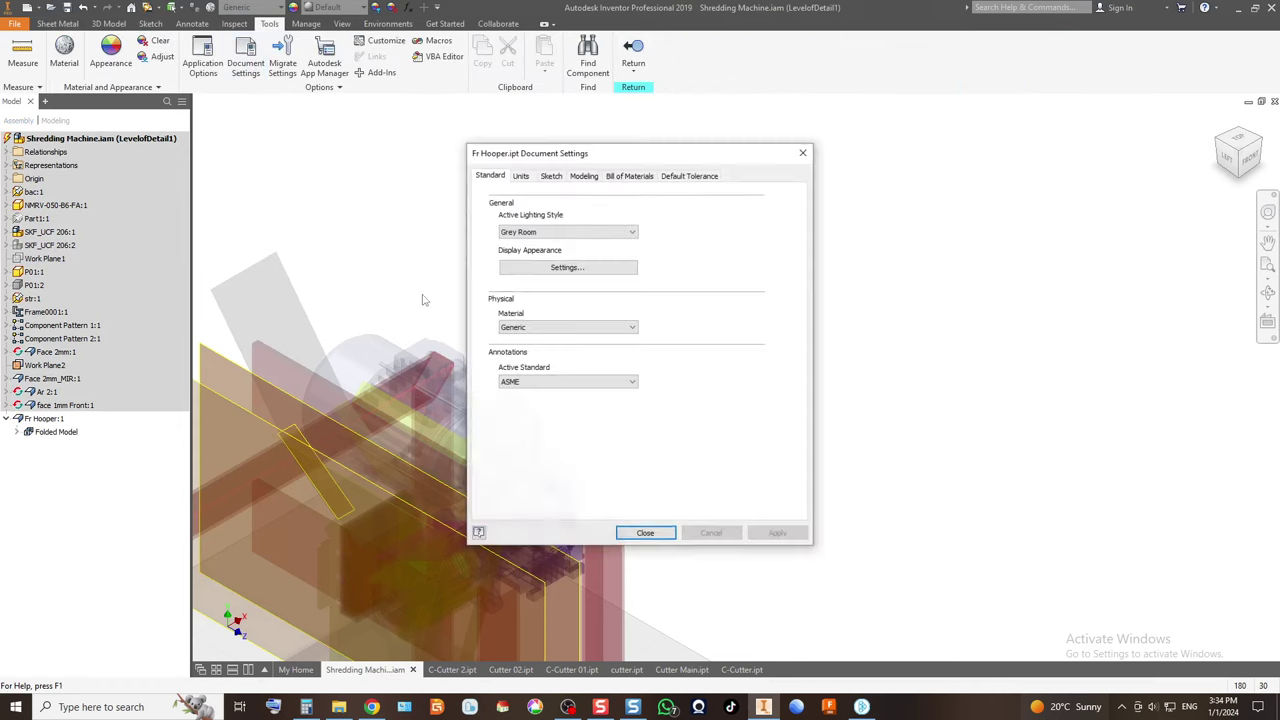
pyautogui.click(521, 177)
pyautogui.click(529, 223)
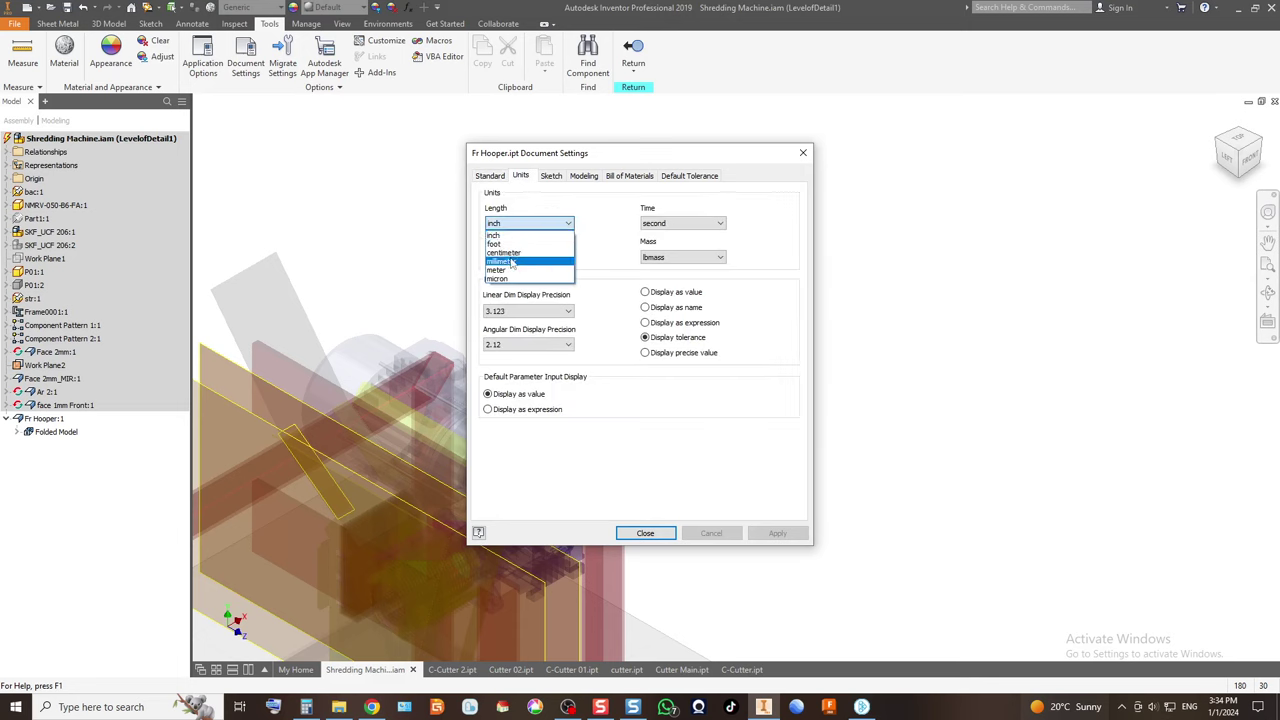
pyautogui.click(525, 257)
pyautogui.click(666, 258)
pyautogui.click(665, 294)
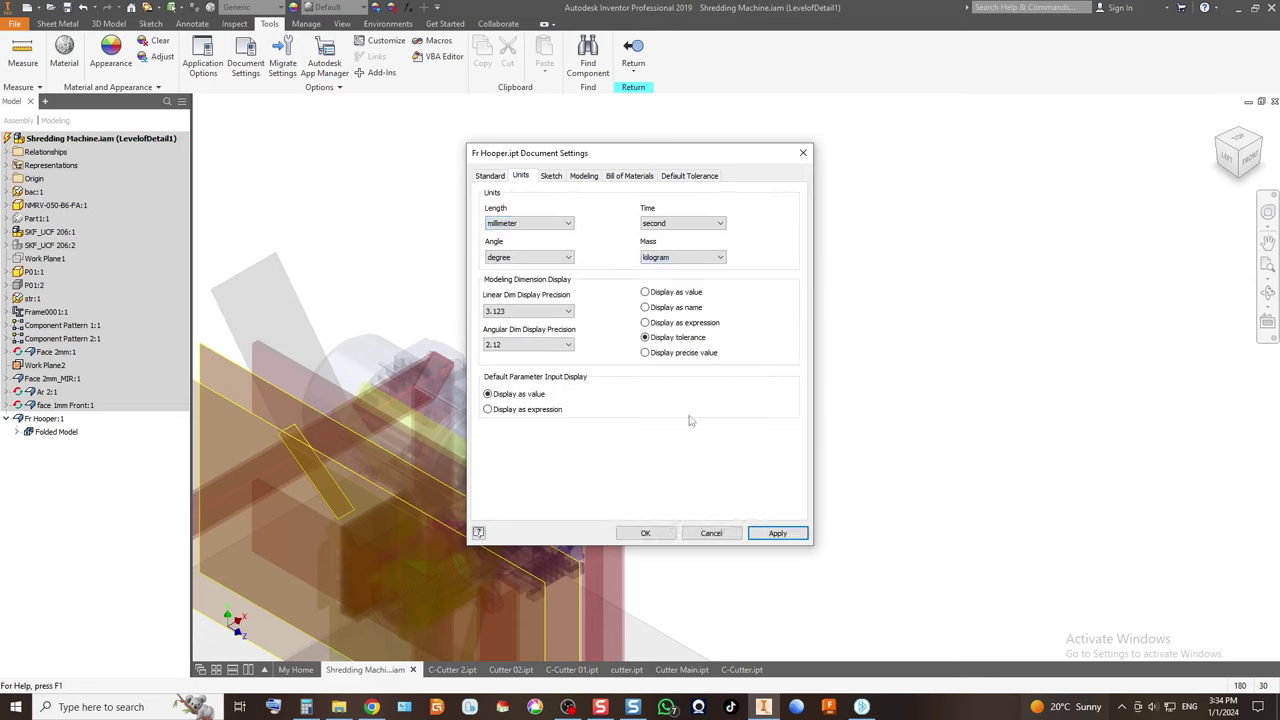
pyautogui.click(648, 532)
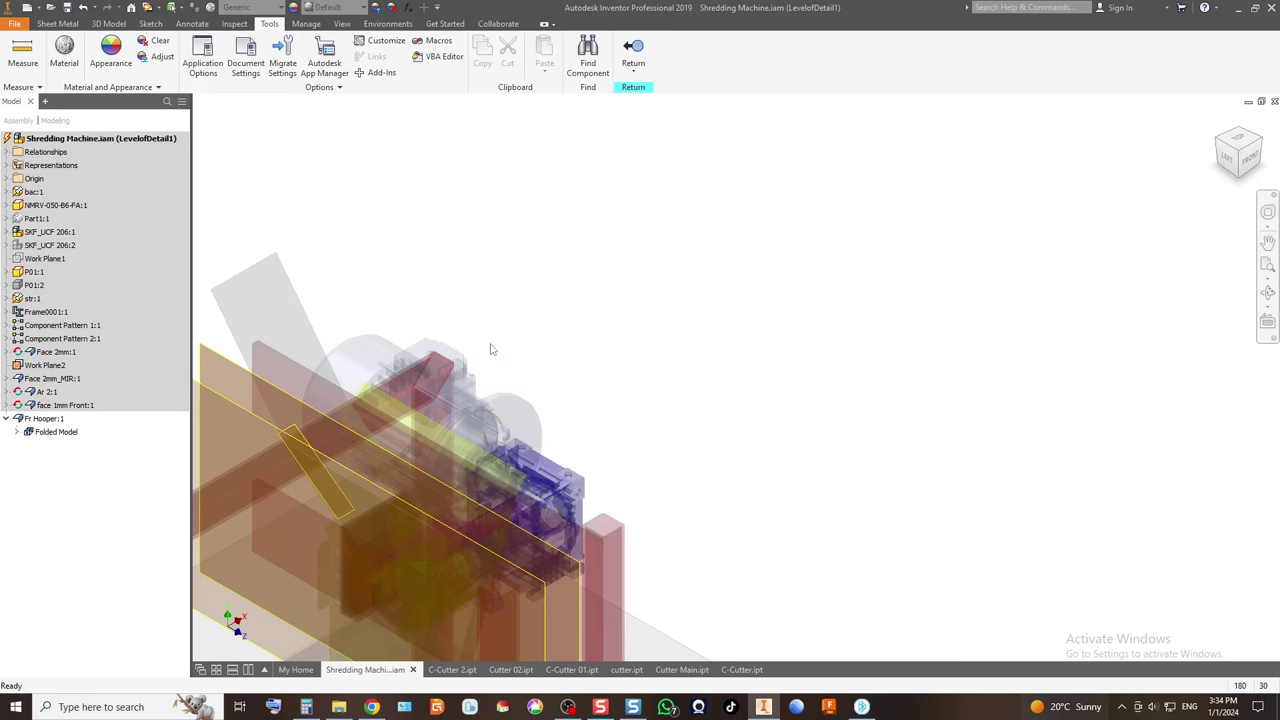
# Start a 2D sketch on the green housing plate's angled upper flange face and project the face's outline.
pyautogui.click(57, 23)
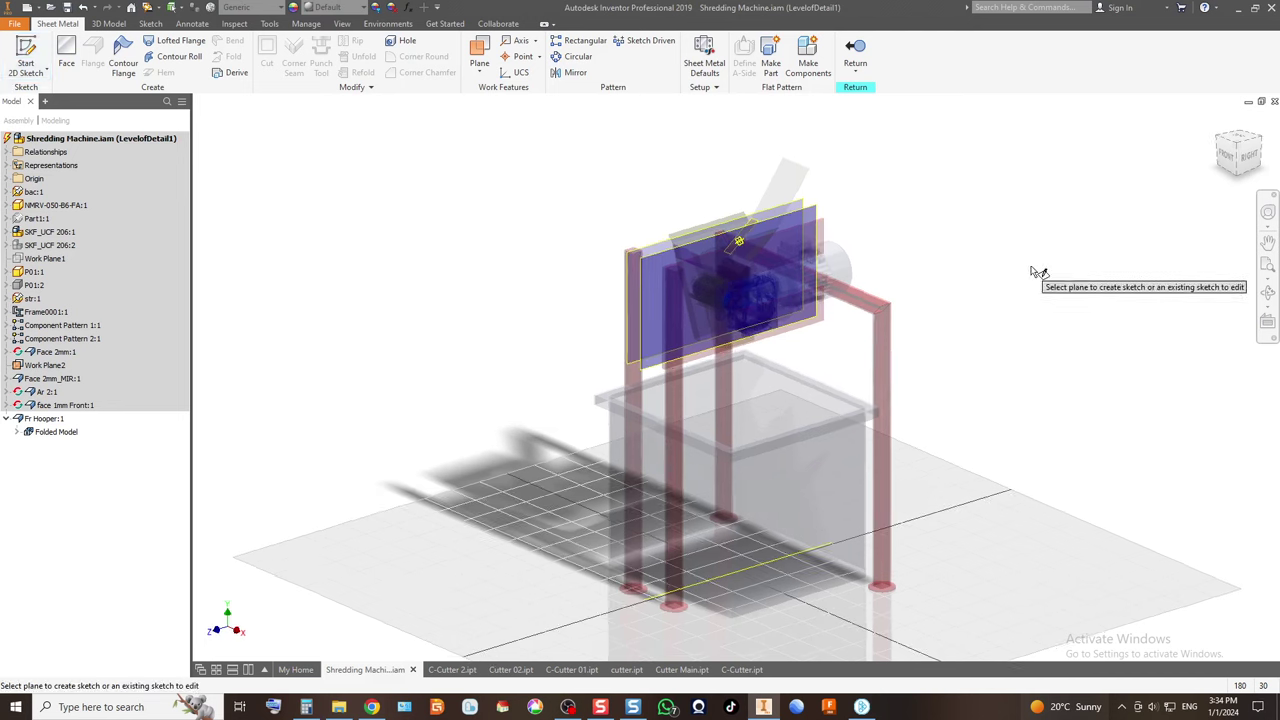
pyautogui.click(1220, 143)
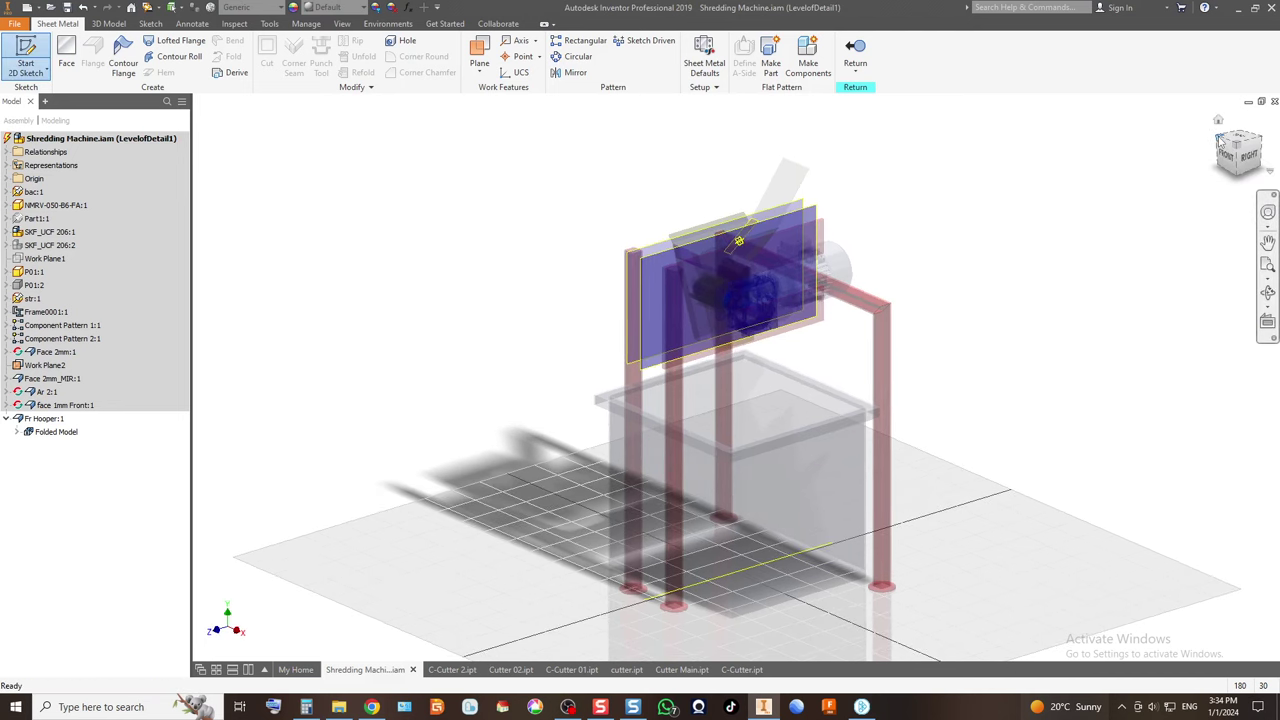
pyautogui.scroll(5, 742, 290)
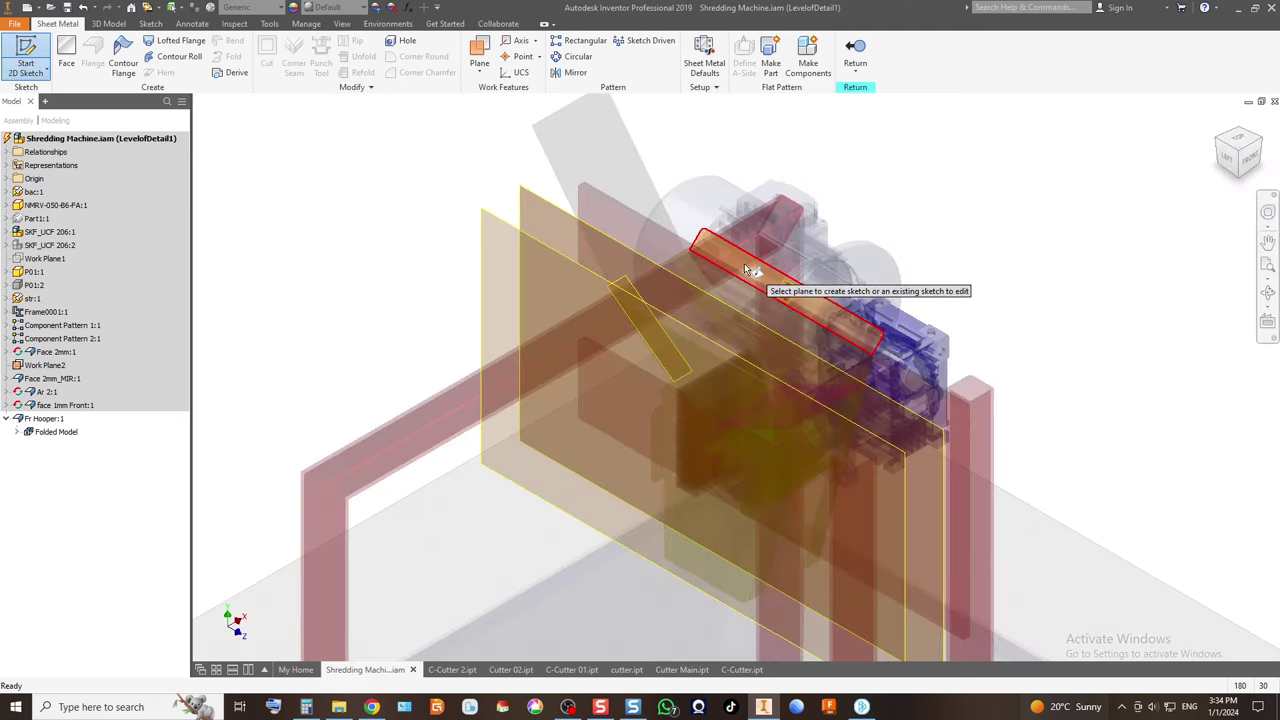
pyautogui.click(743, 263)
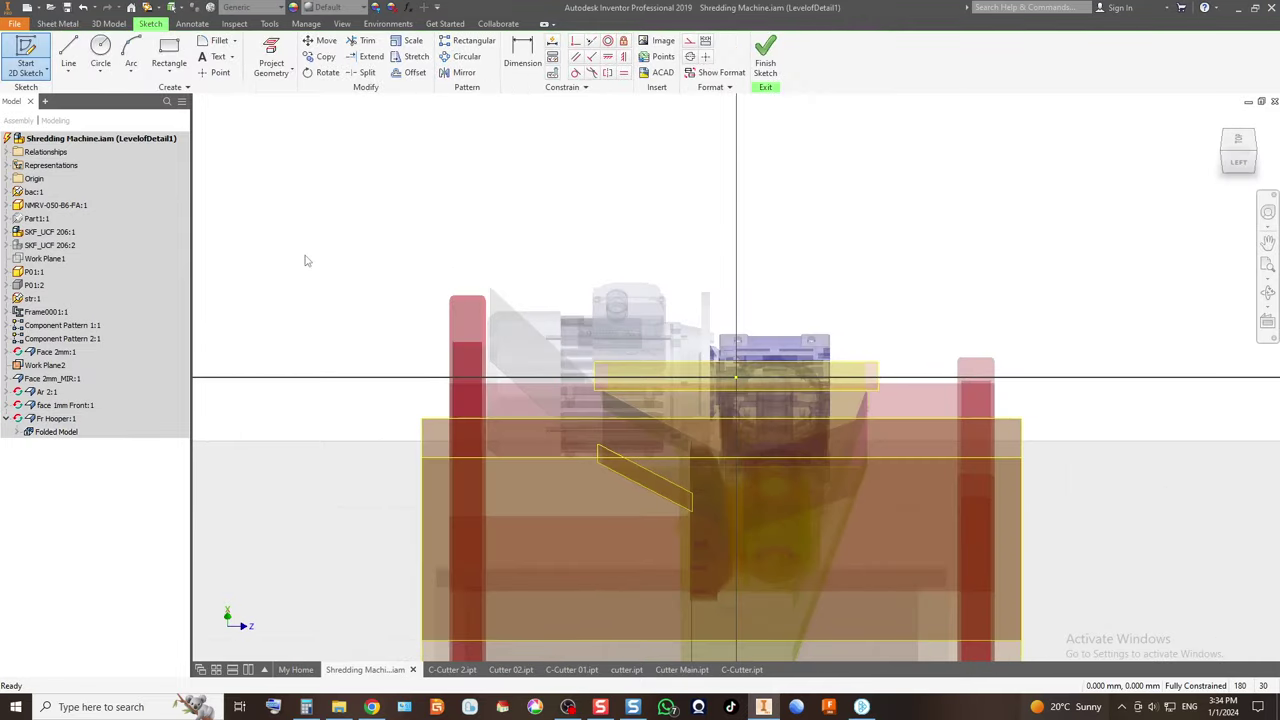
pyautogui.click(271, 60)
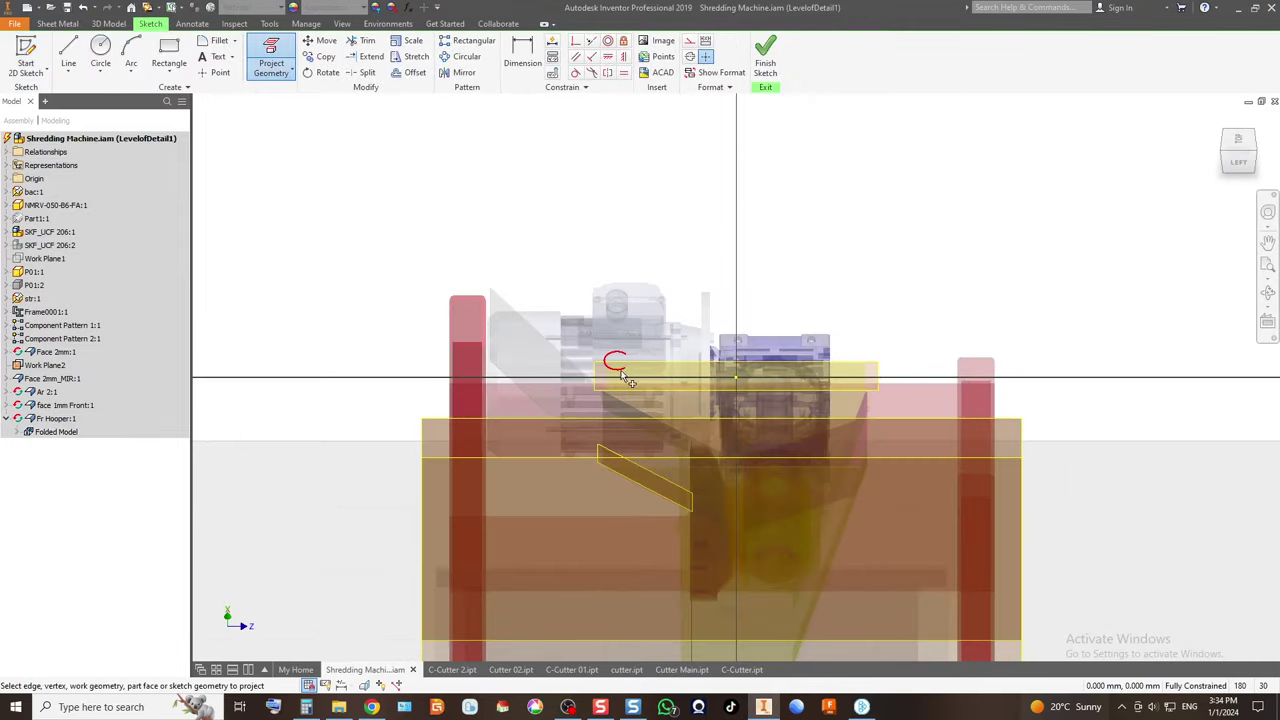
pyautogui.scroll(3, 620, 380)
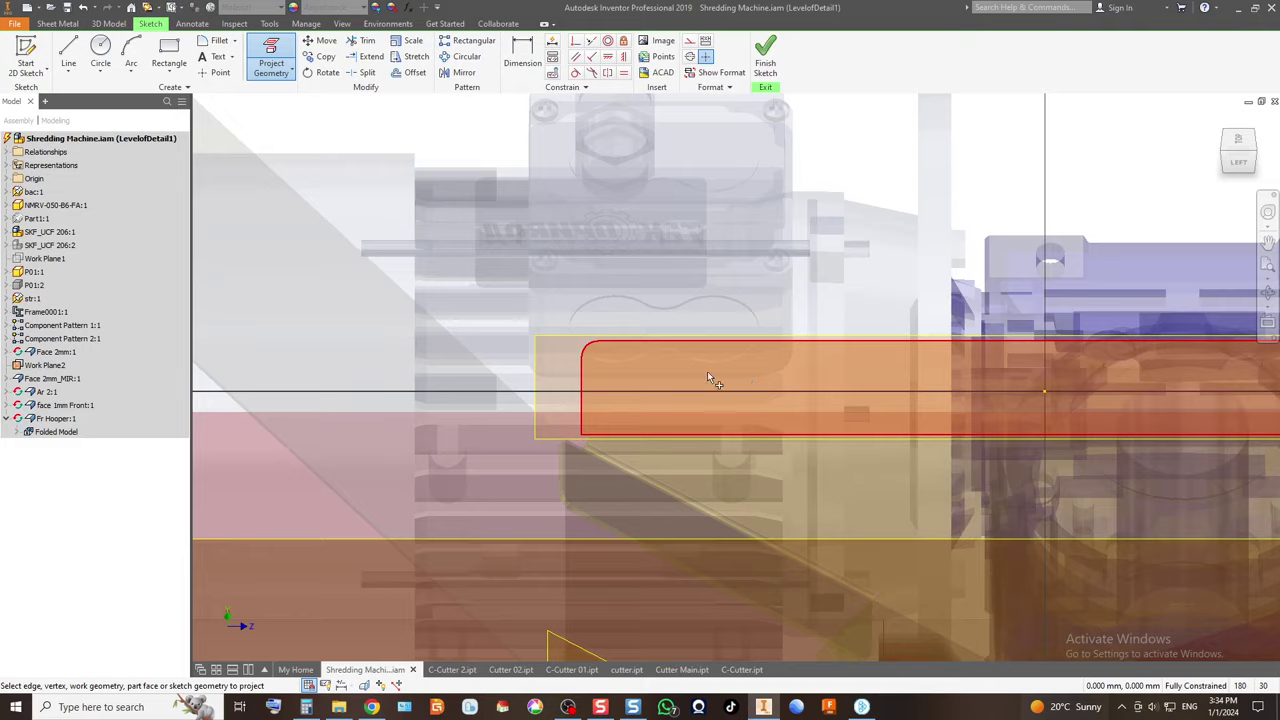
pyautogui.scroll(-2, 752, 380)
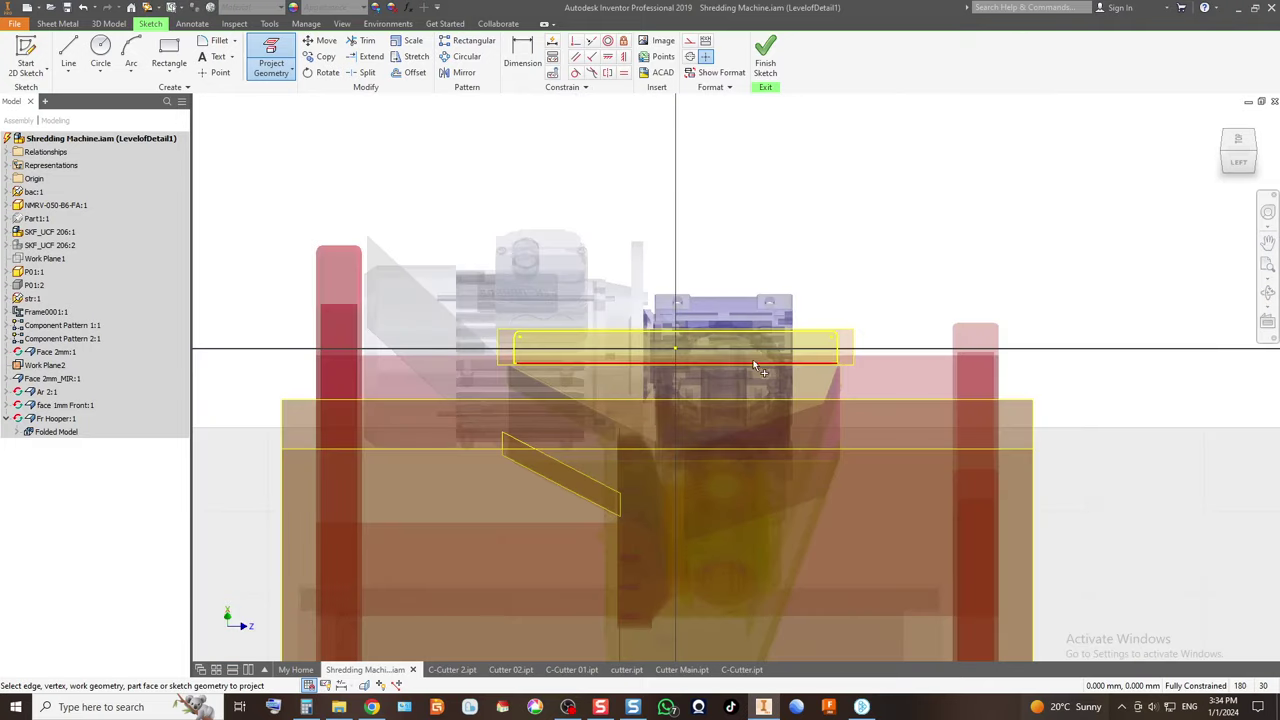
pyautogui.moveTo(753, 357); pyautogui.dragTo(671, 448, button='middle')
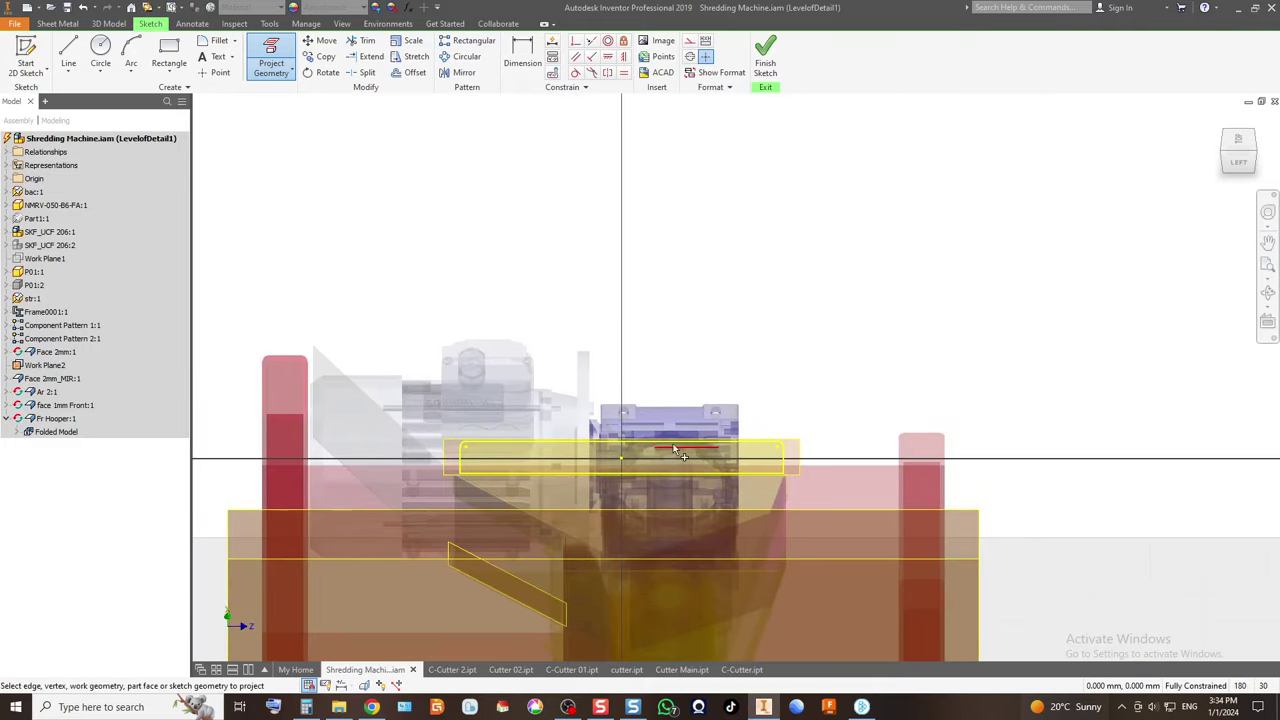
pyautogui.scroll(3, 461, 470)
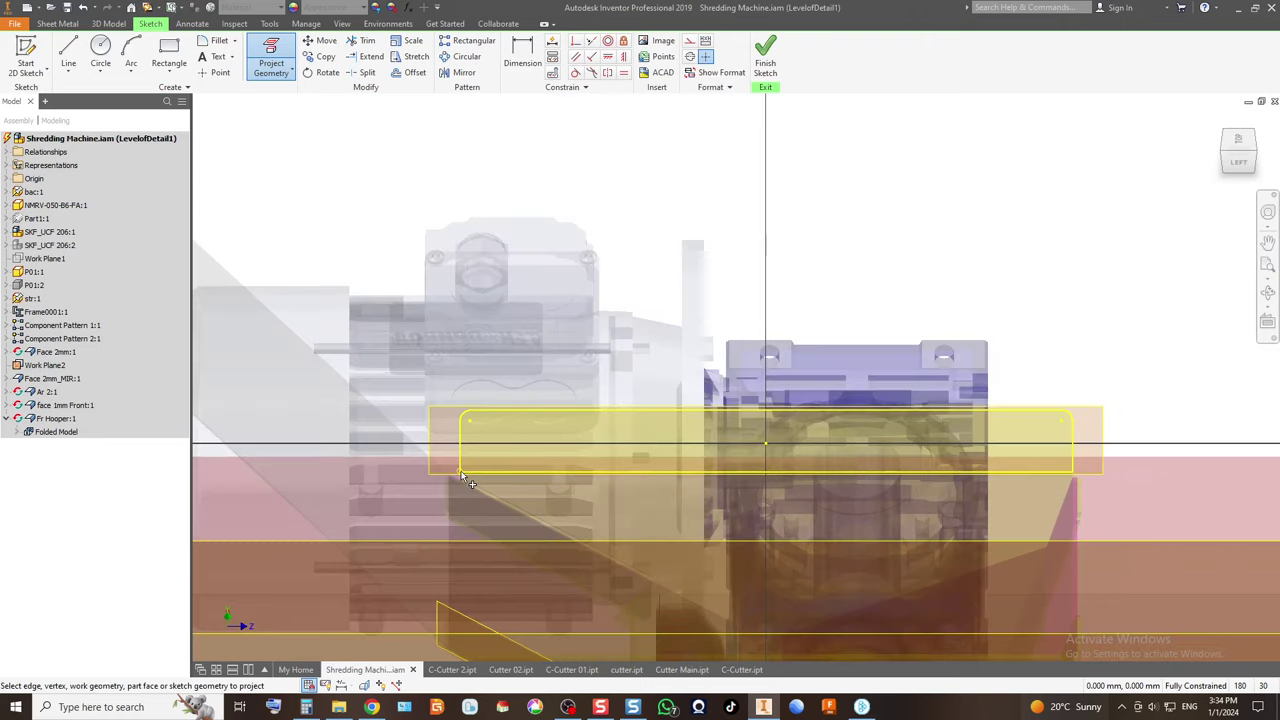
pyautogui.scroll(-2, 452, 475)
pyautogui.scroll(3, 449, 475)
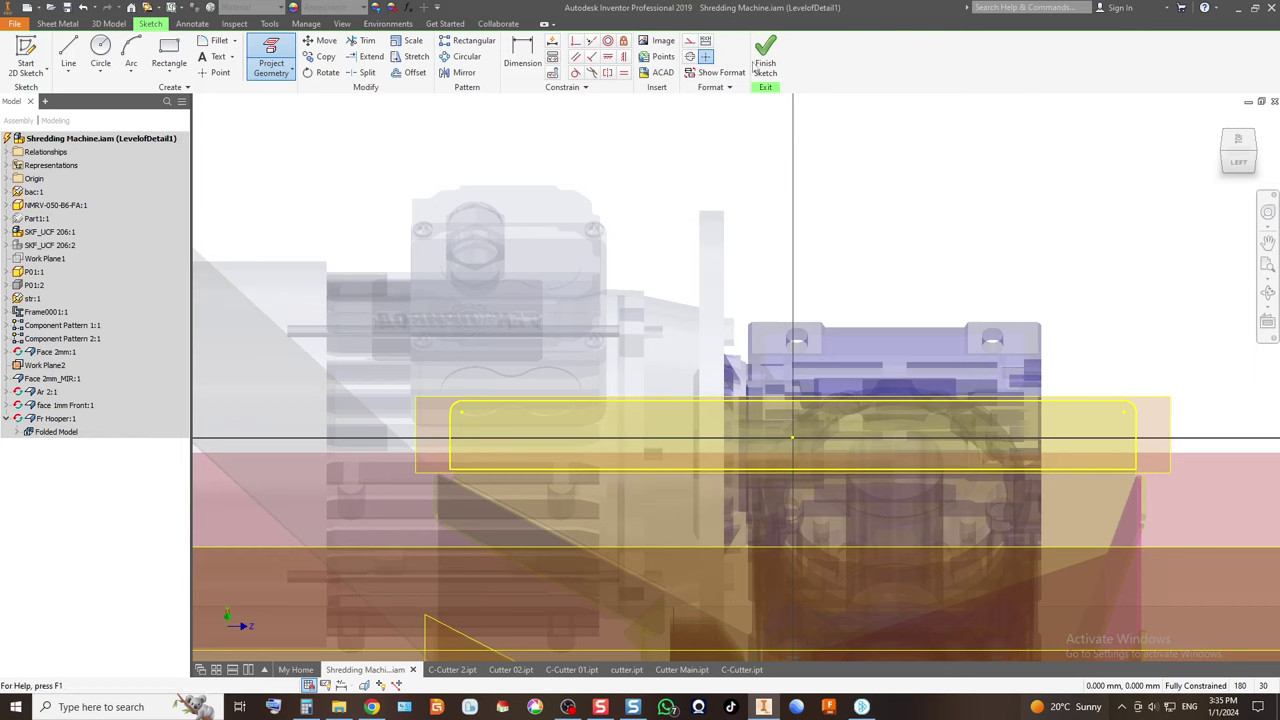
pyautogui.scroll(-3, 450, 467)
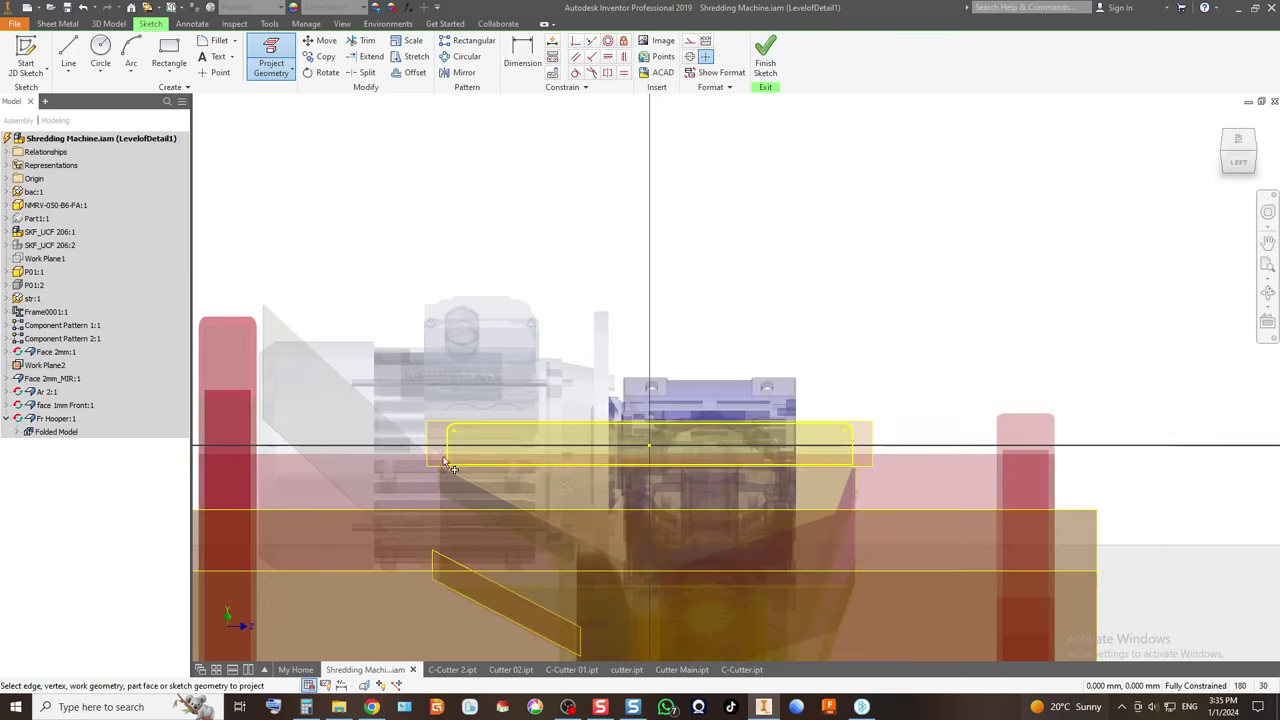
# Sketch three connected lines forming an upward-widening hopper outline between the two lower corners of the projected flange face.
pyautogui.click(70, 50)
pyautogui.click(447, 463)
pyautogui.click(231, 177)
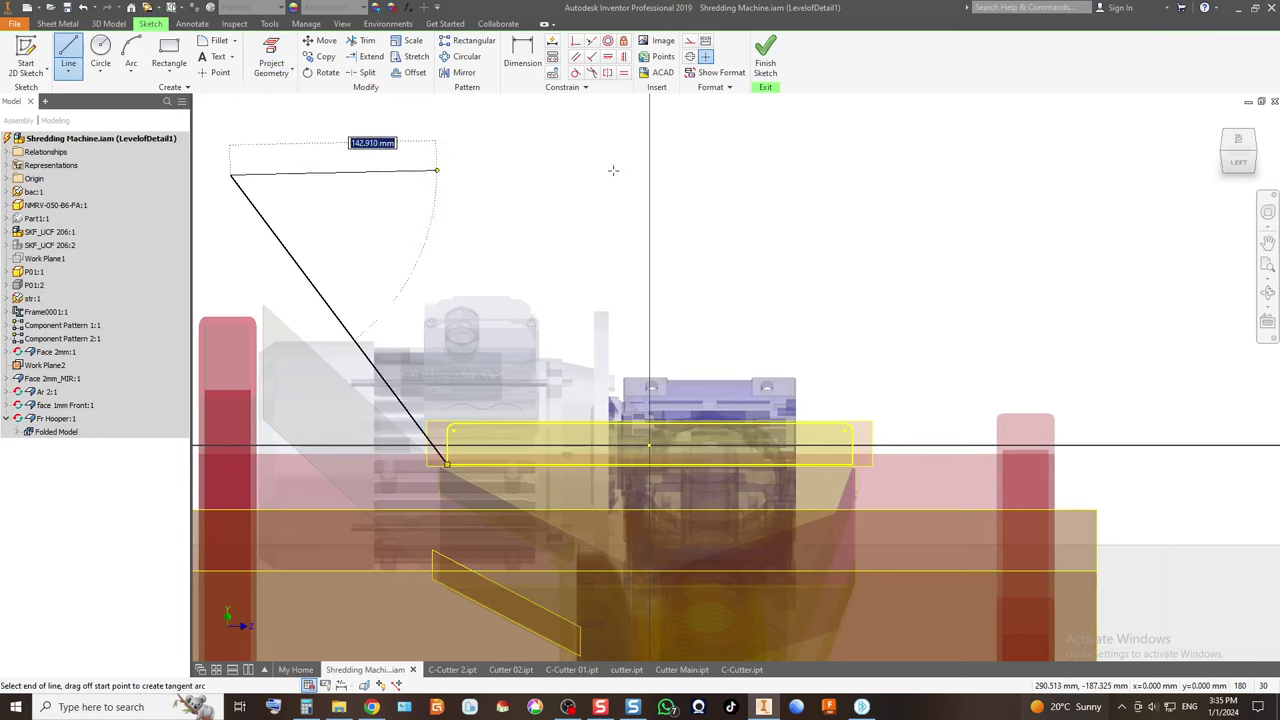
pyautogui.click(1075, 160)
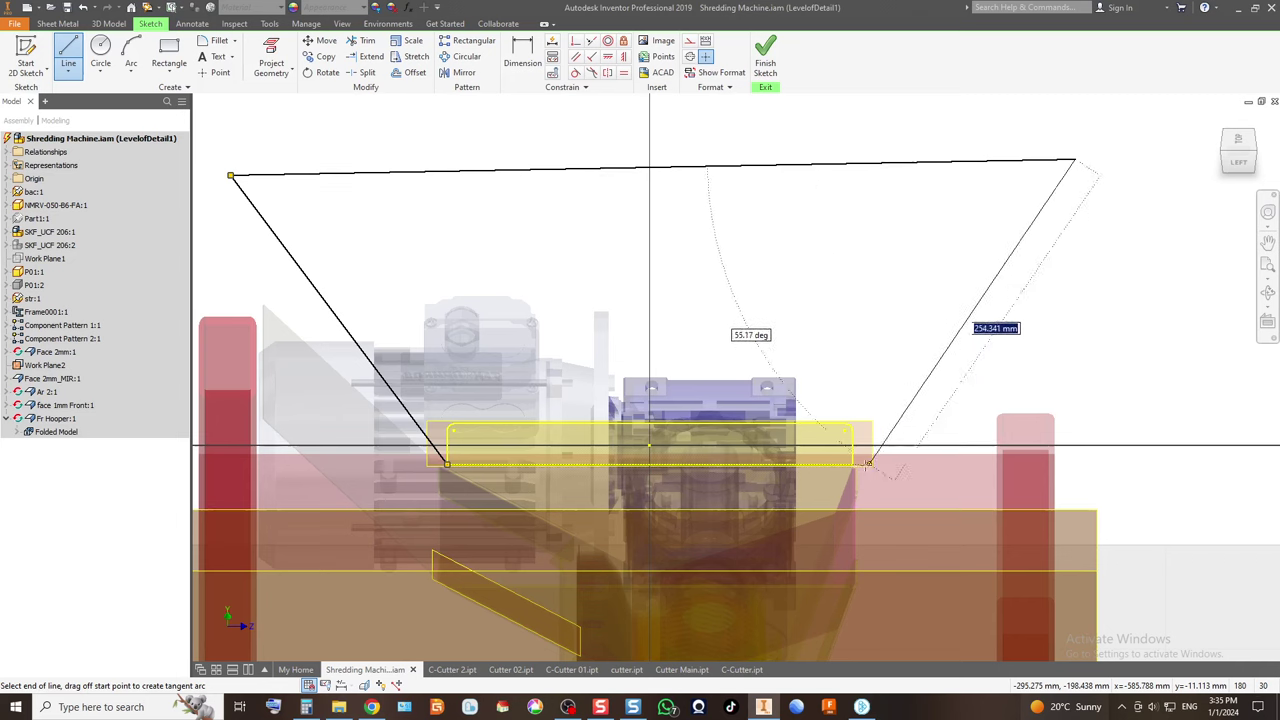
pyautogui.click(882, 492)
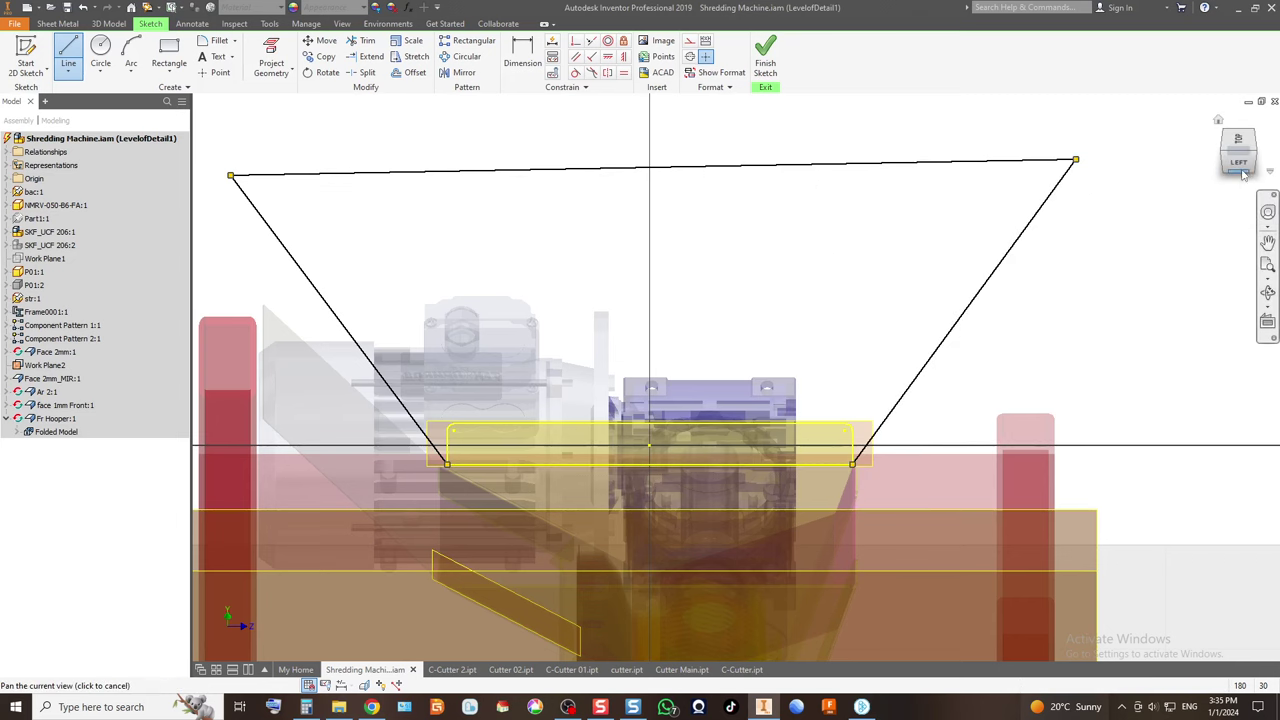
# In the left view, reshape the hopper outline by moving its upper right corner higher and slightly inward.
pyautogui.click(1243, 173)
pyautogui.scroll(5, 800, 237)
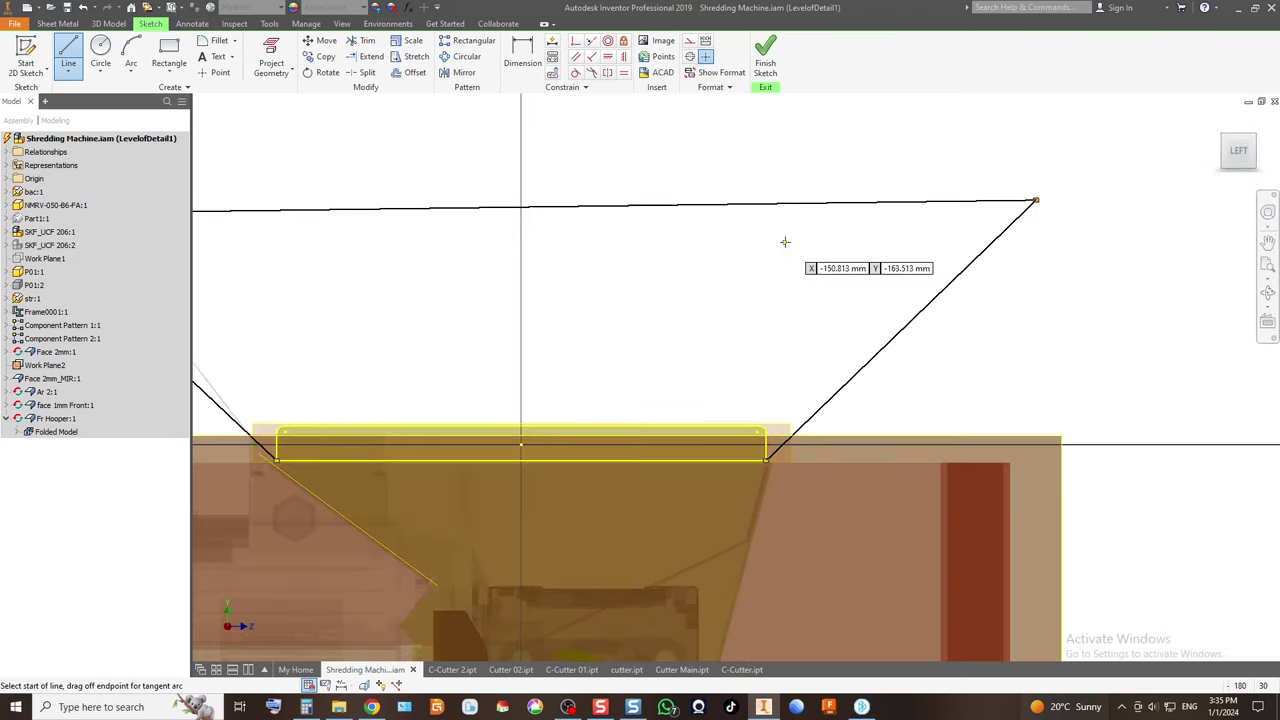
pyautogui.press('Escape')
pyautogui.moveTo(1036, 202)
pyautogui.mouseDown()
pyautogui.moveTo(1034, 170)
pyautogui.moveTo(980, 131)
pyautogui.moveTo(945, 158)
pyautogui.moveTo(988, 104)
pyautogui.mouseUp()
pyautogui.scroll(-2, 960, 291)
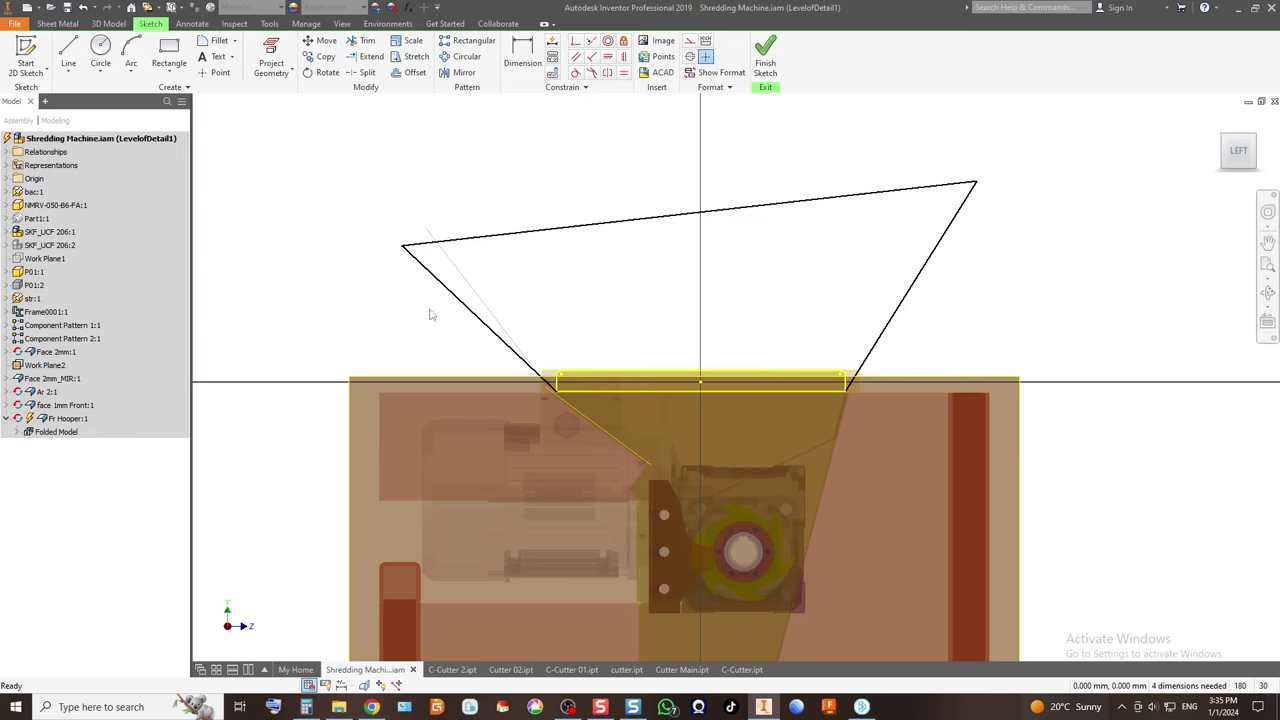
# Try to project the front plate's angled chute flange into the hopper sketch, and undo the projection.
pyautogui.scroll(2, 443, 237)
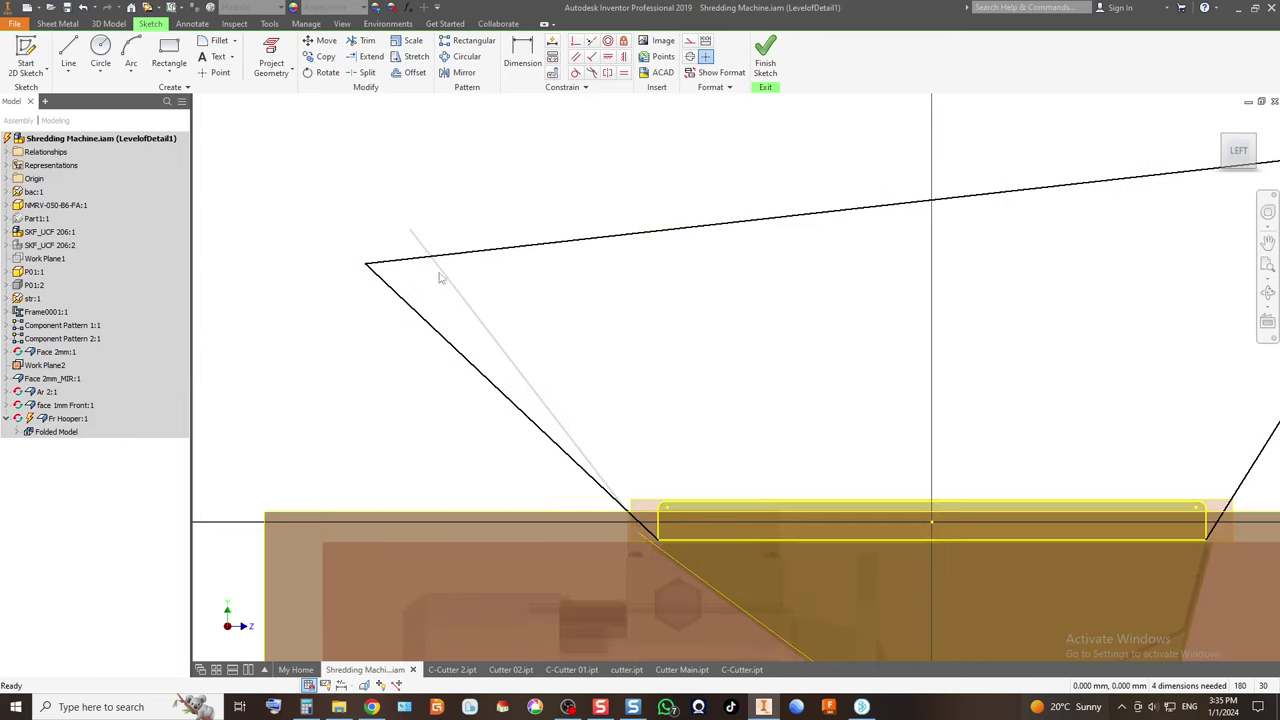
pyautogui.click(271, 58)
pyautogui.click(542, 404)
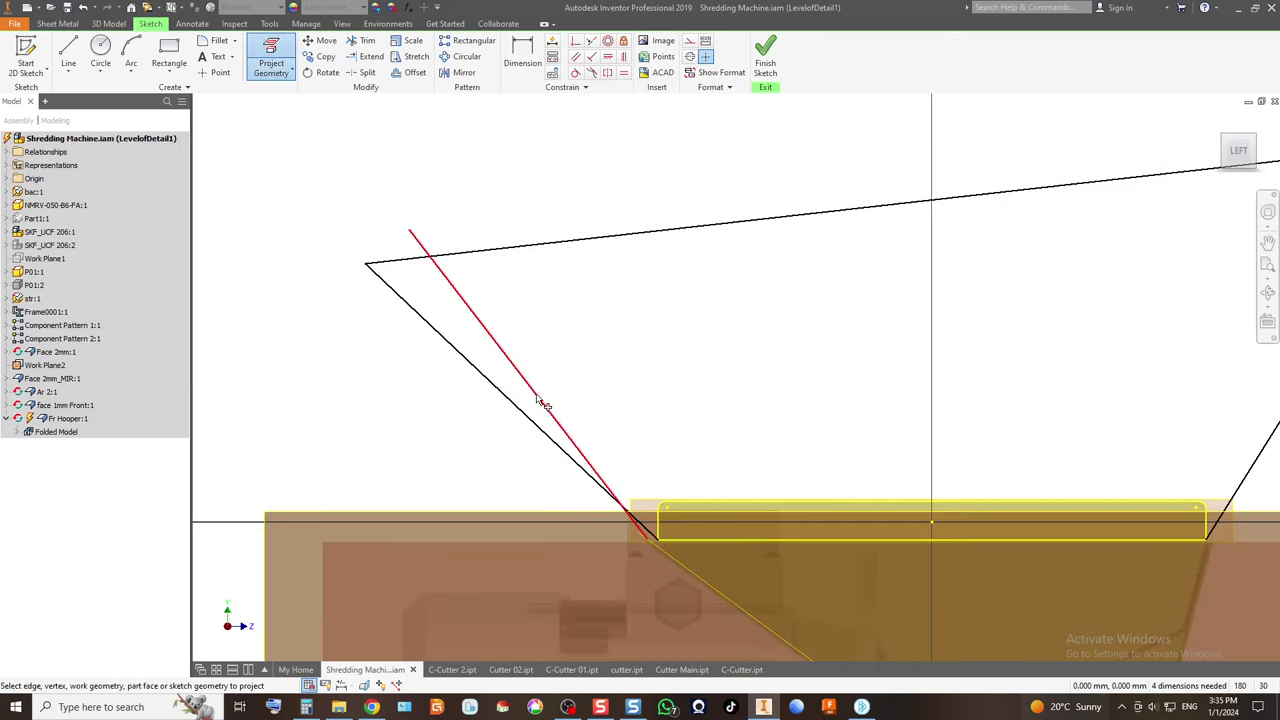
pyautogui.click(542, 401)
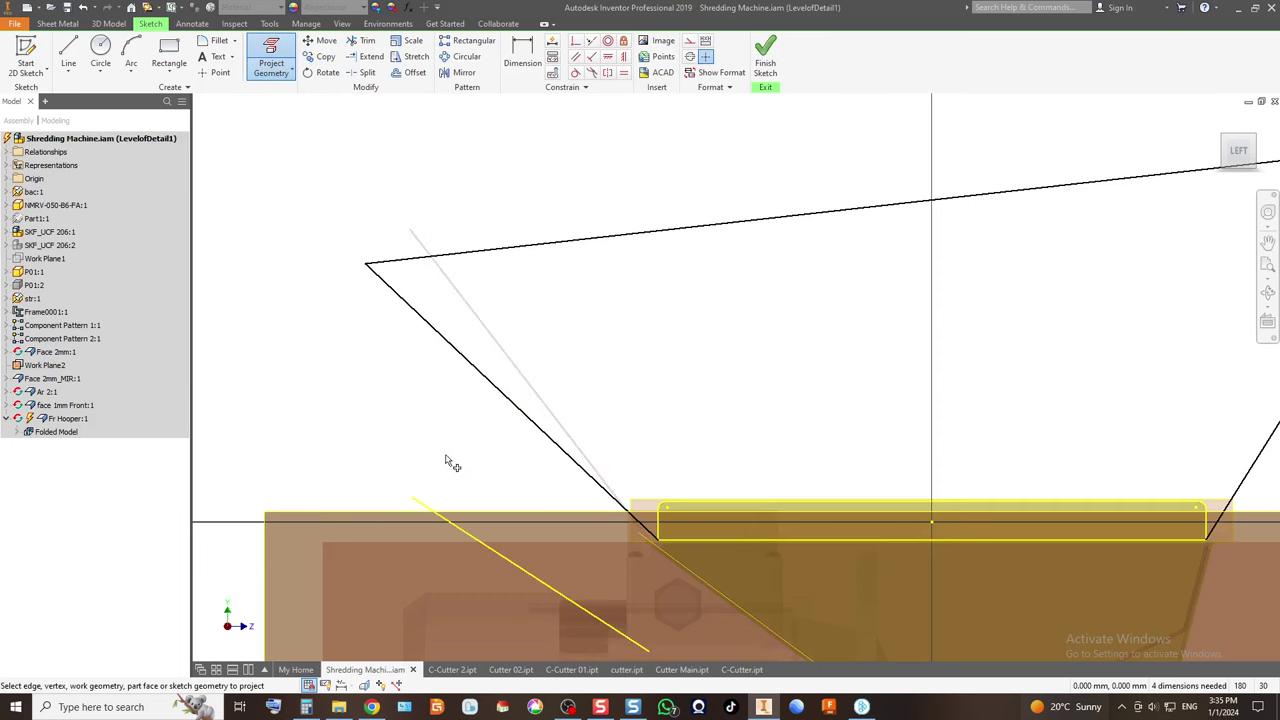
pyautogui.scroll(4, 506, 503)
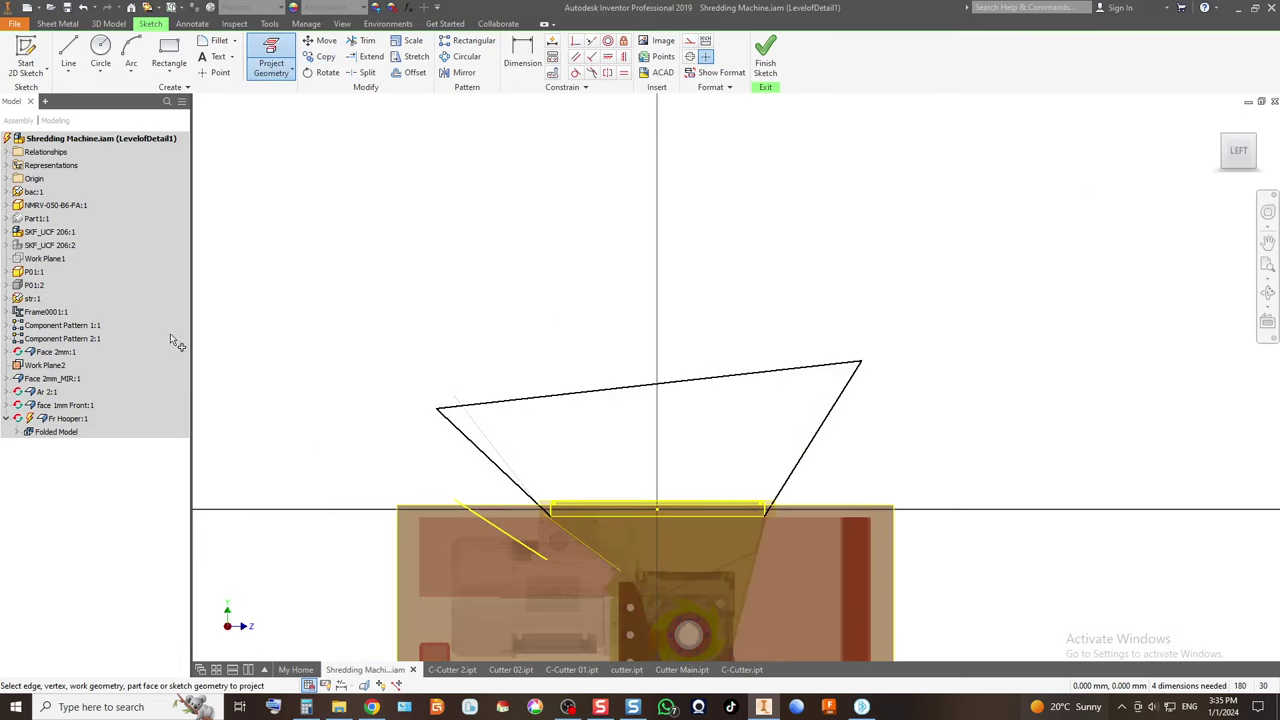
pyautogui.click(83, 8)
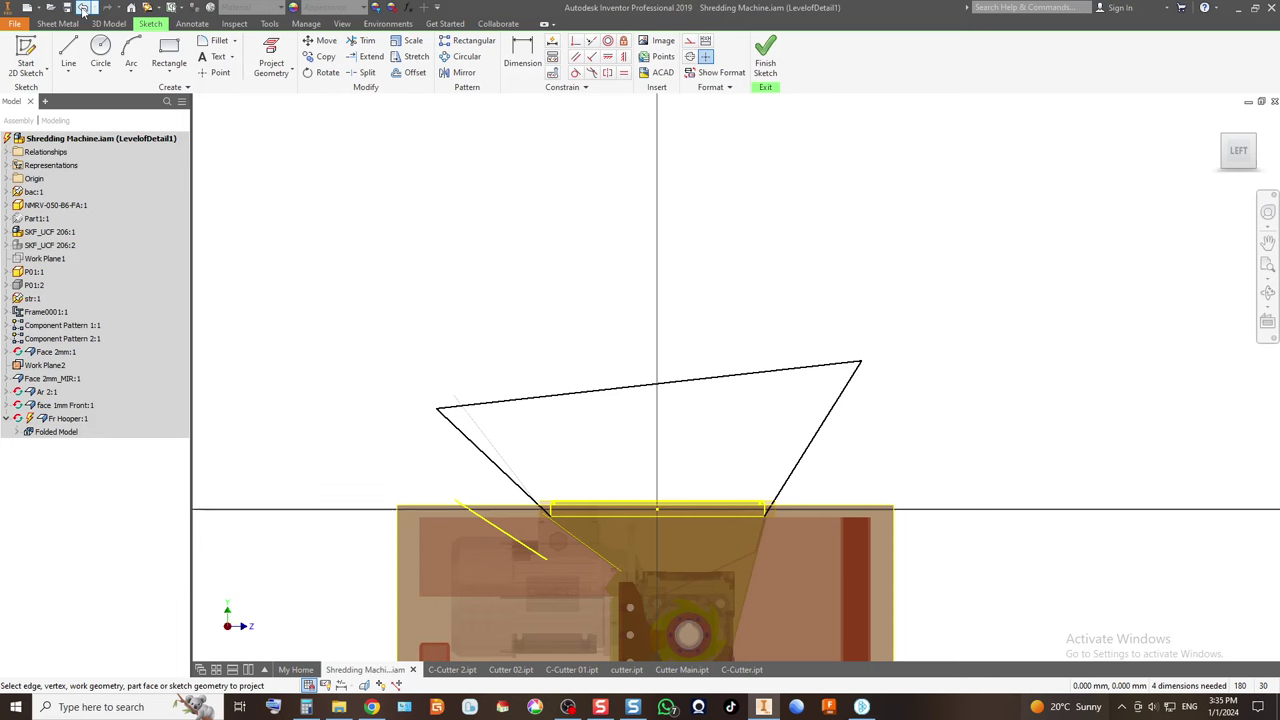
# Move the hopper outline's upper left corner next to the upper end of the front plate's chute flange.
pyautogui.scroll(-5, 477, 403)
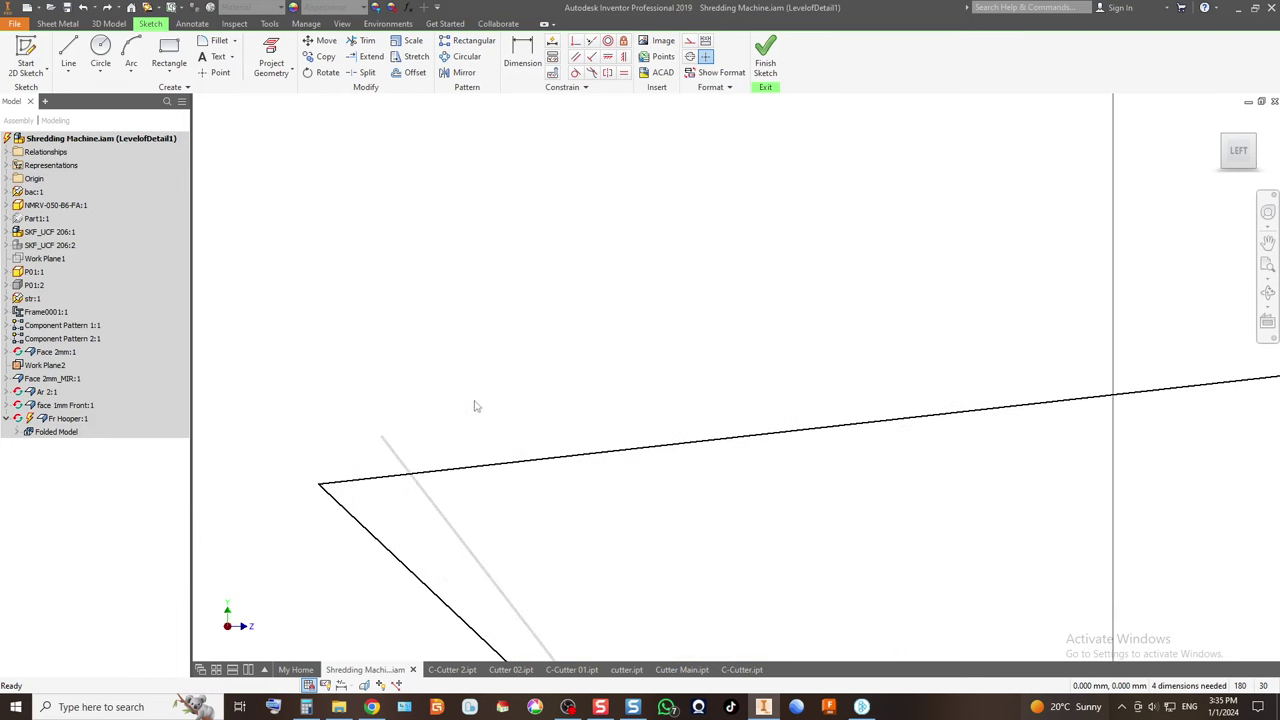
pyautogui.moveTo(318, 488)
pyautogui.mouseDown()
pyautogui.moveTo(383, 423)
pyautogui.moveTo(340, 423)
pyautogui.moveTo(371, 435)
pyautogui.mouseUp()
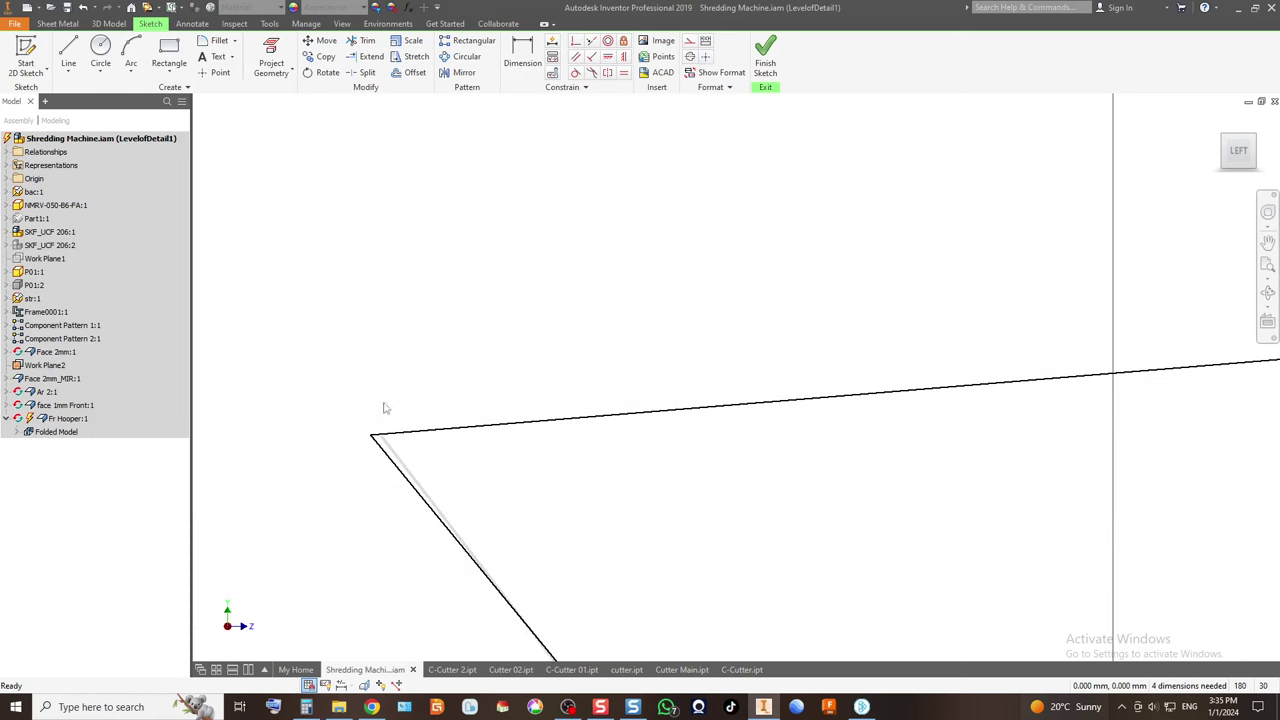
# Examine where the hopper outline's lower right corner meets the projected flange and the plate beneath it.
pyautogui.scroll(-5, 390, 383)
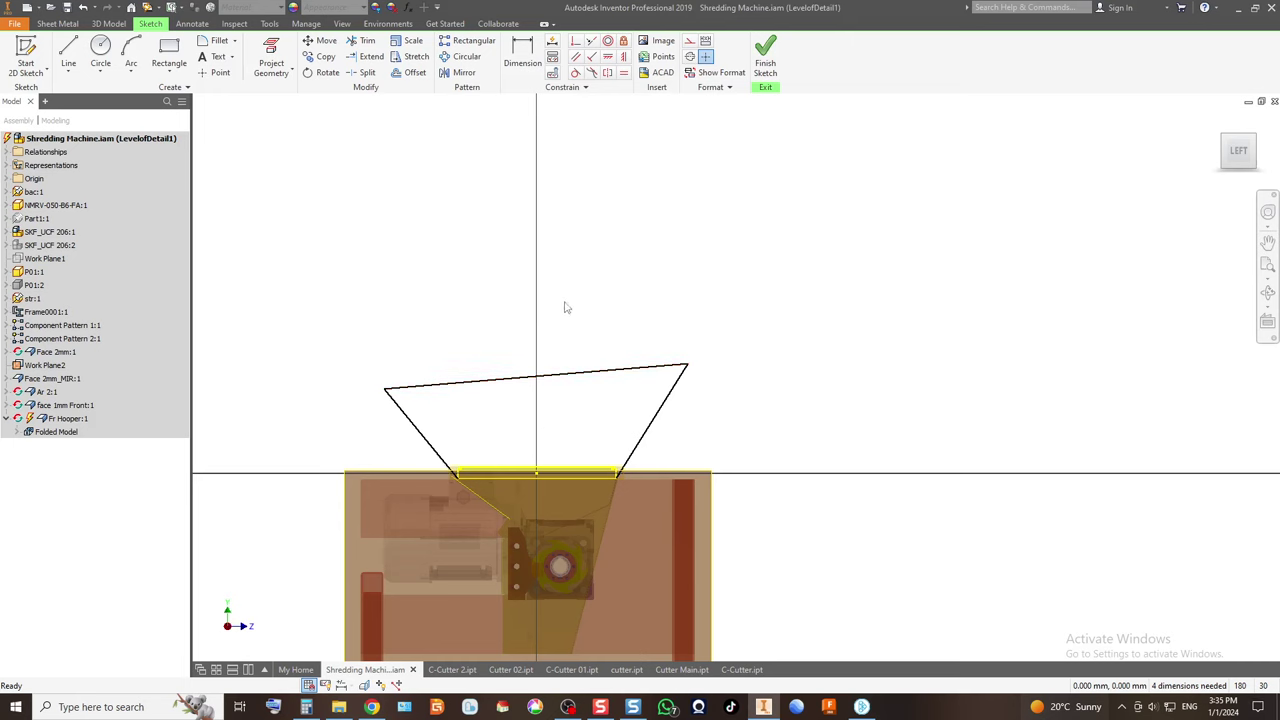
pyautogui.click(522, 55)
pyautogui.scroll(5, 645, 506)
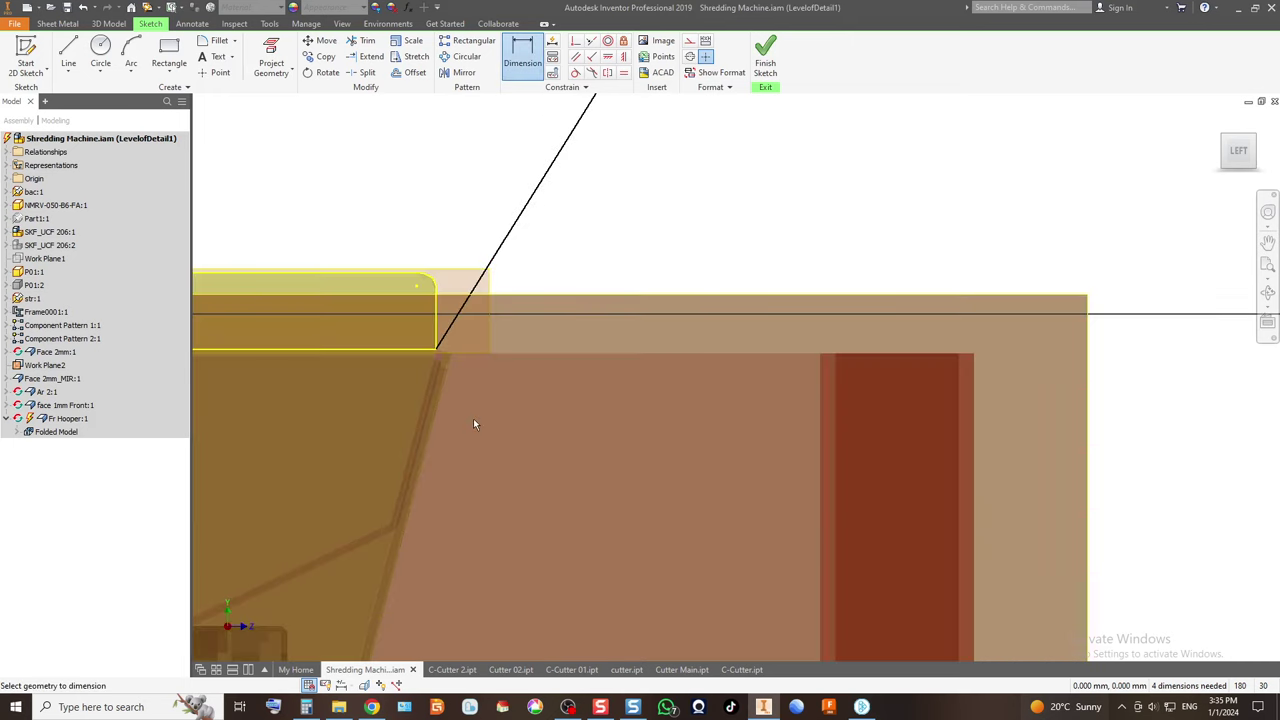
pyautogui.scroll(2, 437, 348)
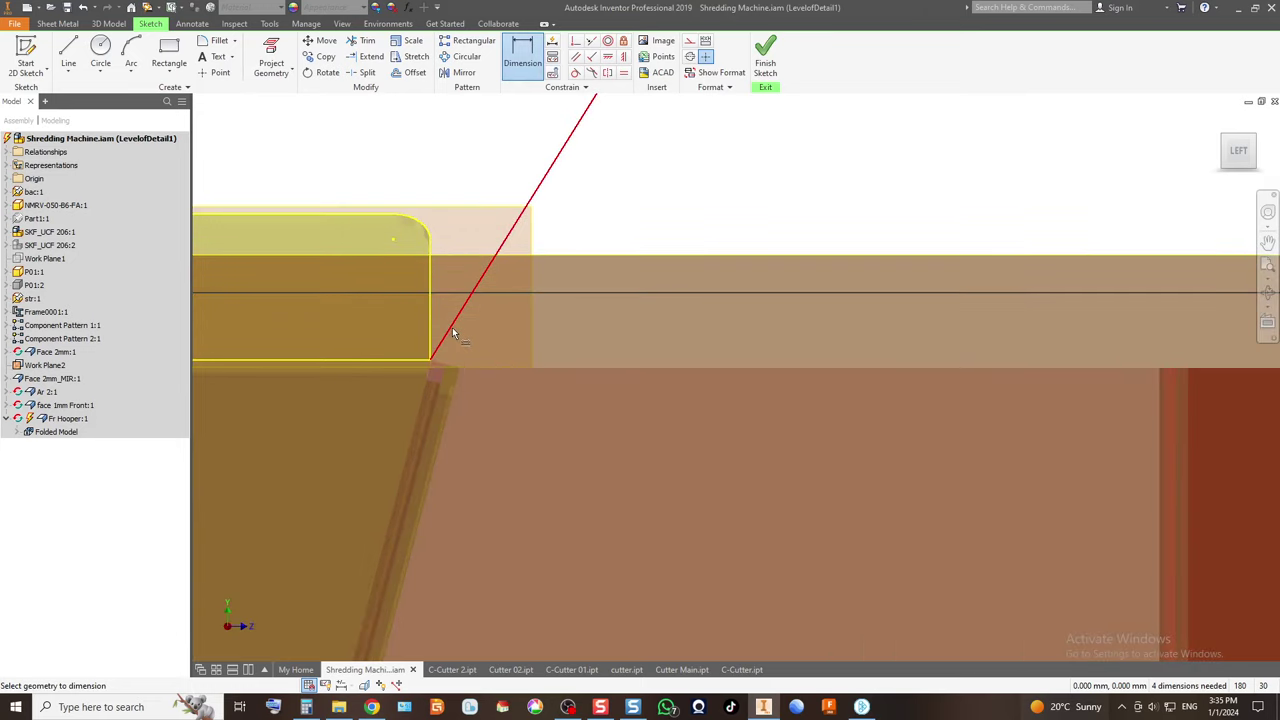
pyautogui.scroll(-3, 452, 327)
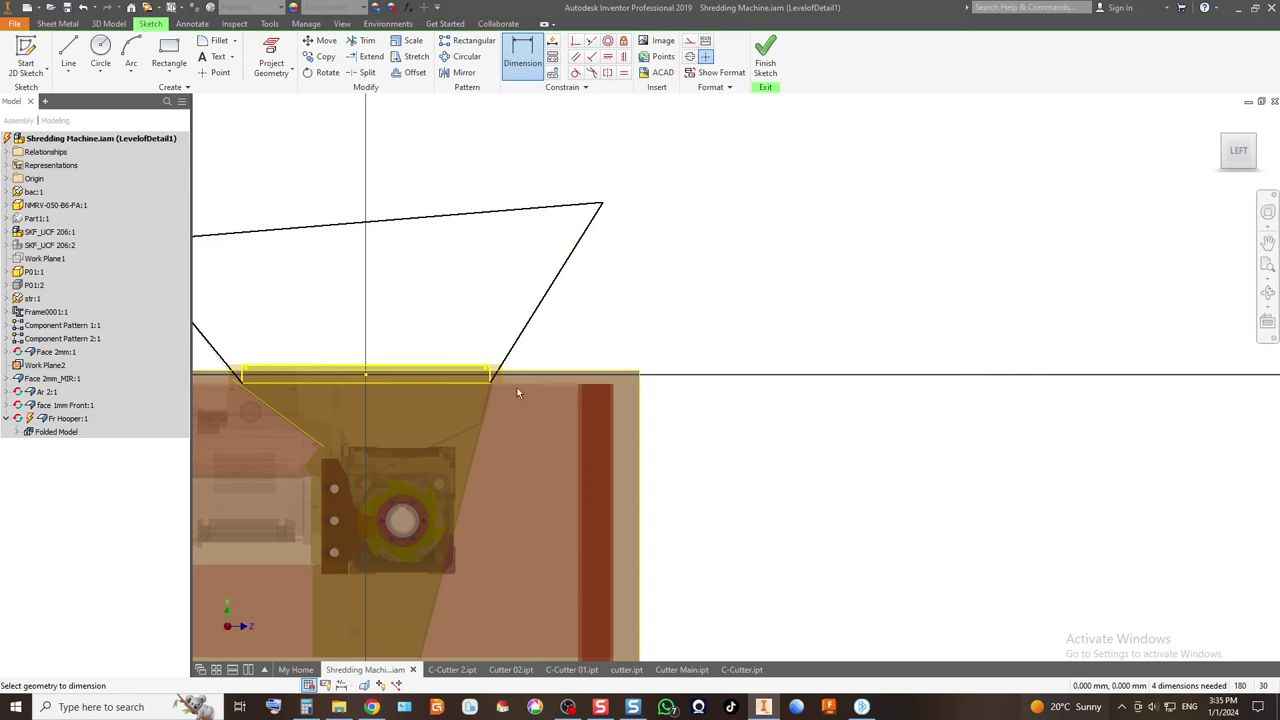
pyautogui.scroll(3, 505, 387)
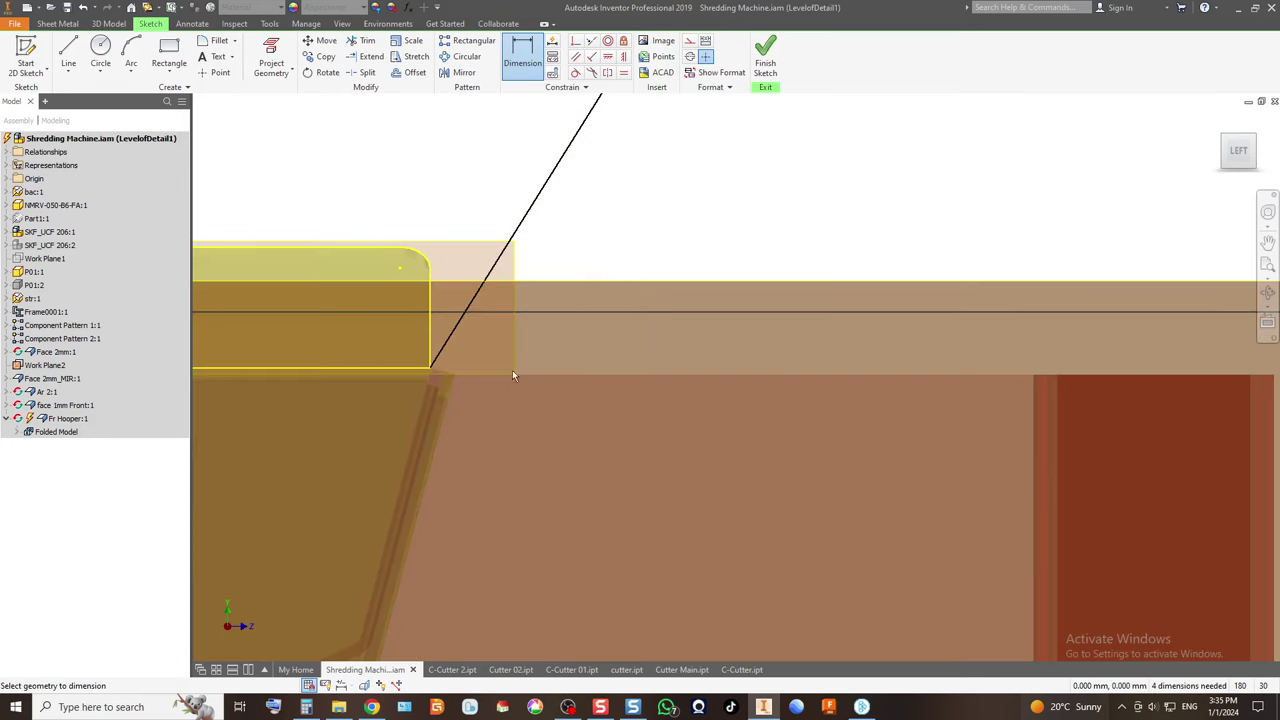
pyautogui.scroll(-3, 502, 400)
pyautogui.scroll(3, 480, 396)
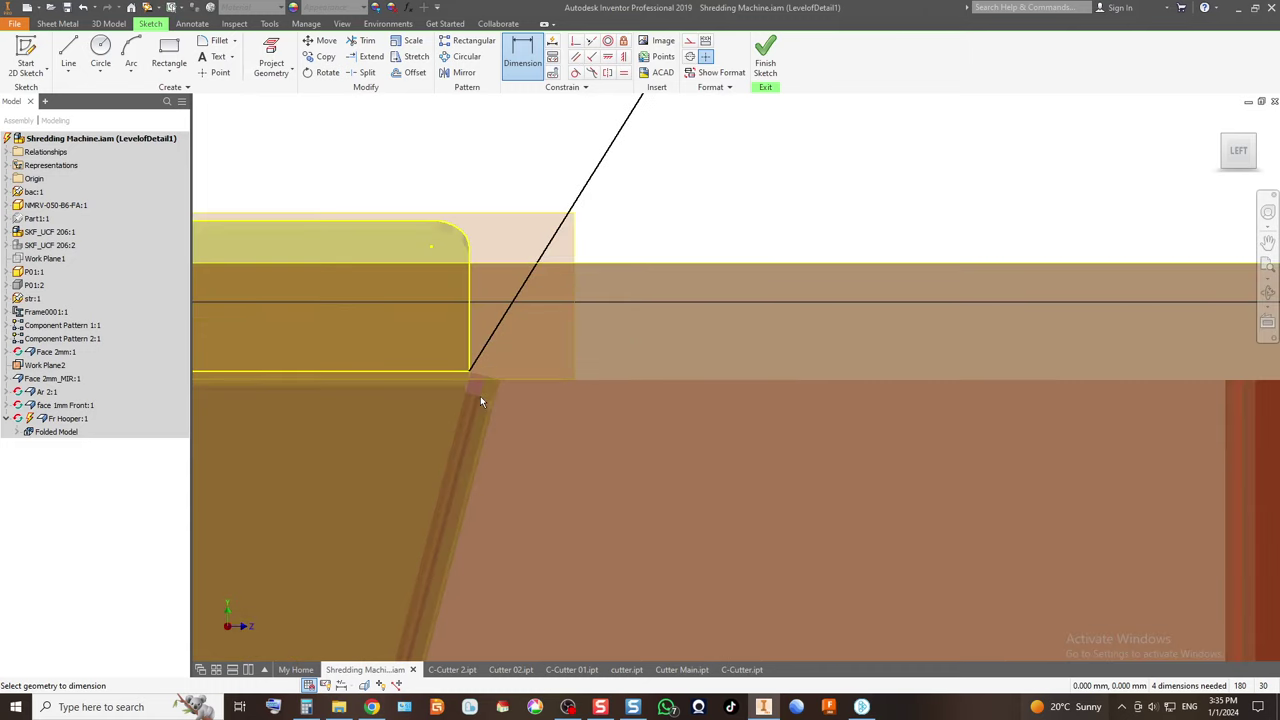
# Finish the hopper sketch and create a sheet metal face from its closed outline, following the default sheet metal rule.
pyautogui.click(765, 55)
pyautogui.scroll(-4, 633, 474)
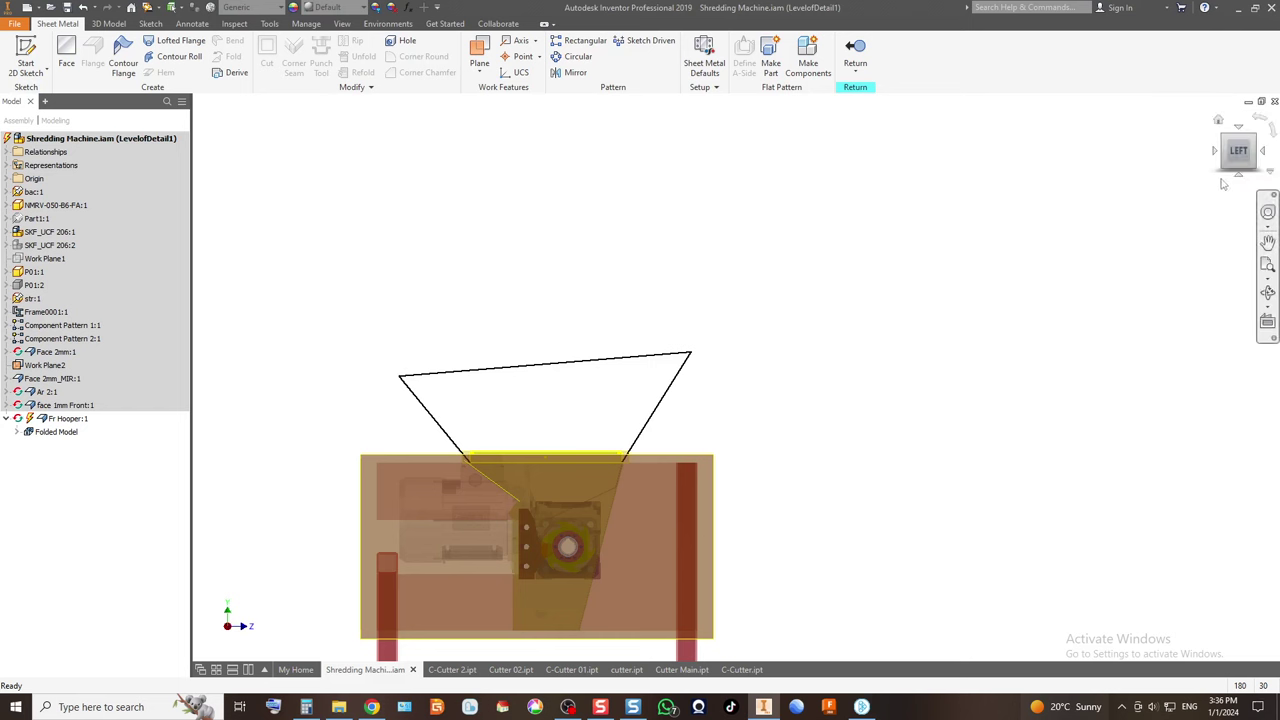
pyautogui.click(1255, 143)
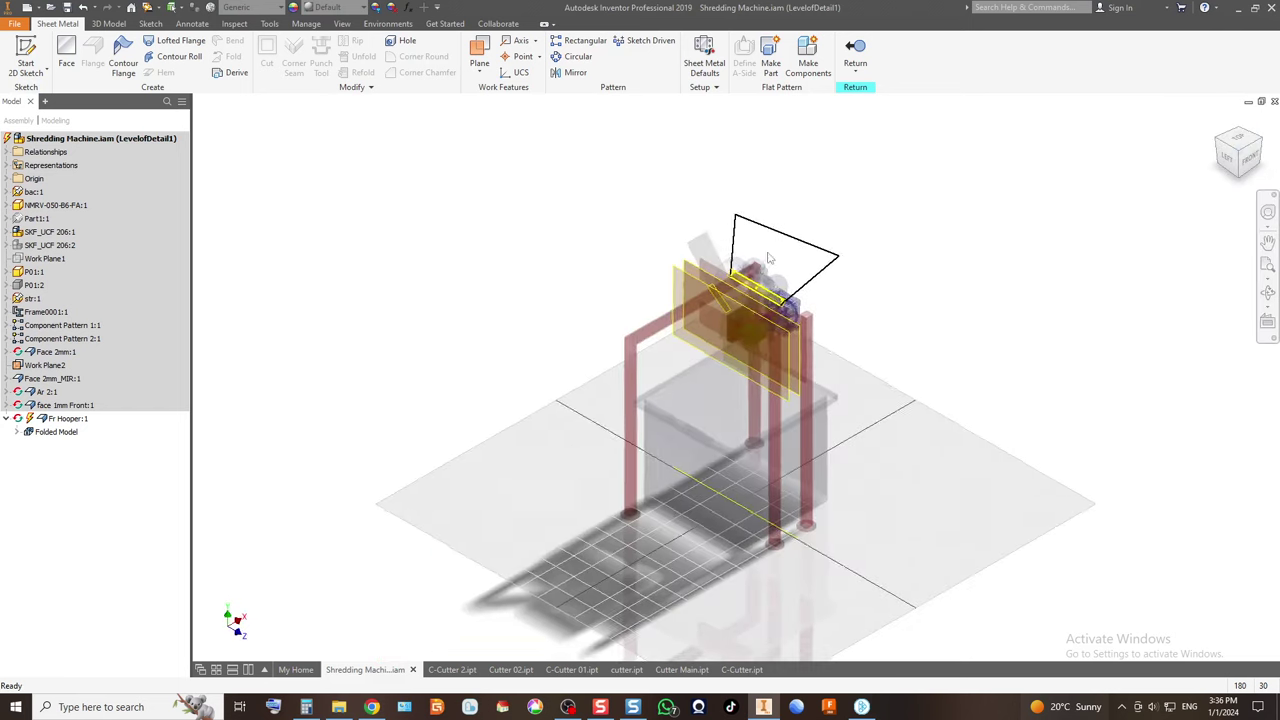
pyautogui.scroll(5, 769, 263)
pyautogui.click(66, 55)
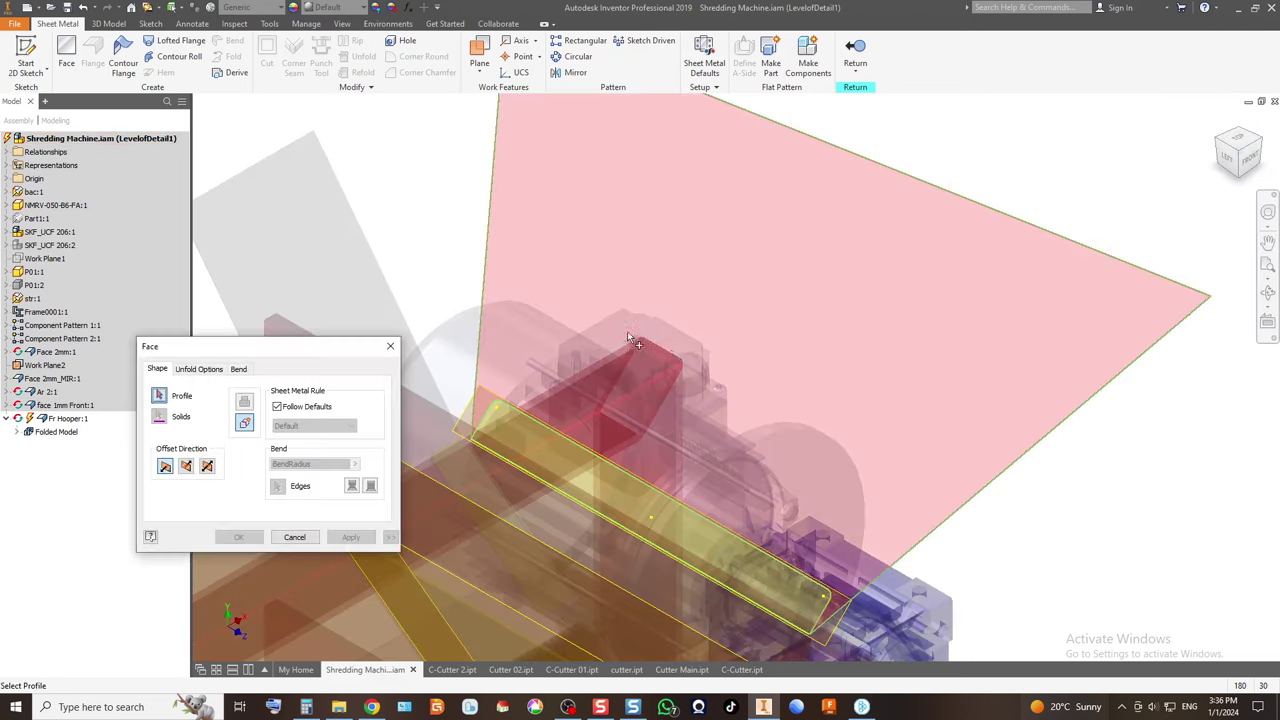
pyautogui.click(557, 456)
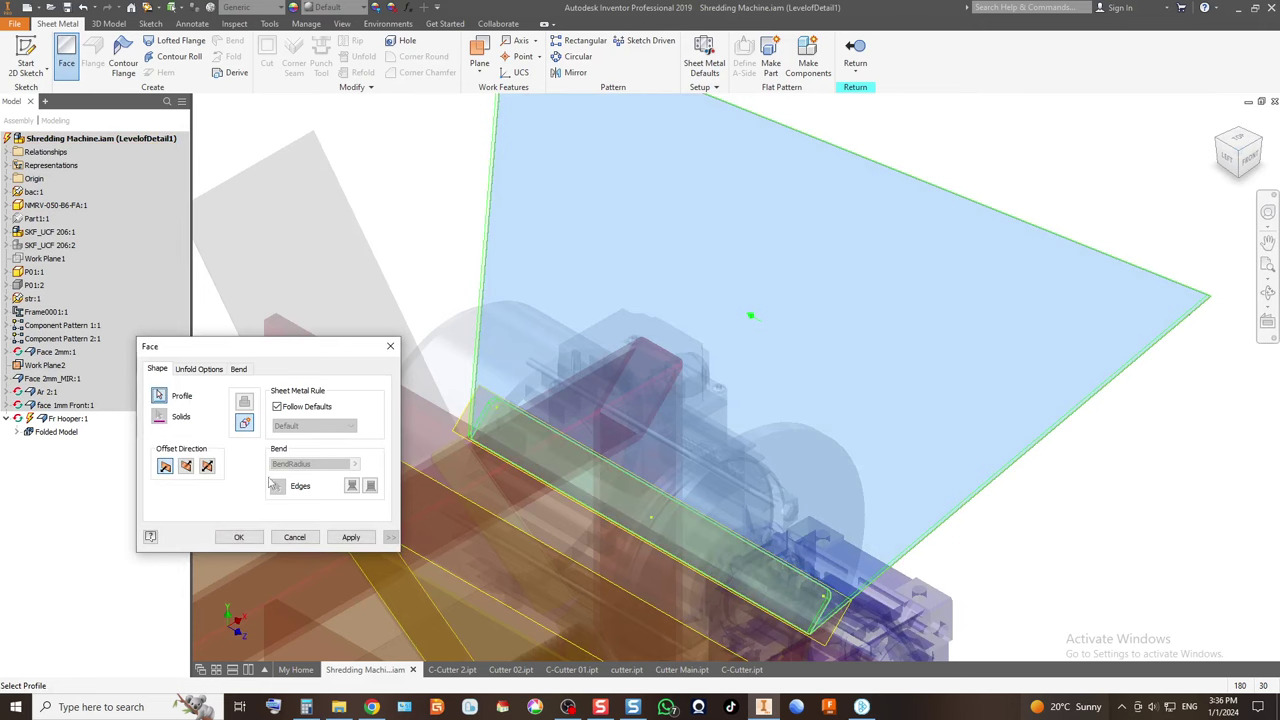
pyautogui.click(245, 538)
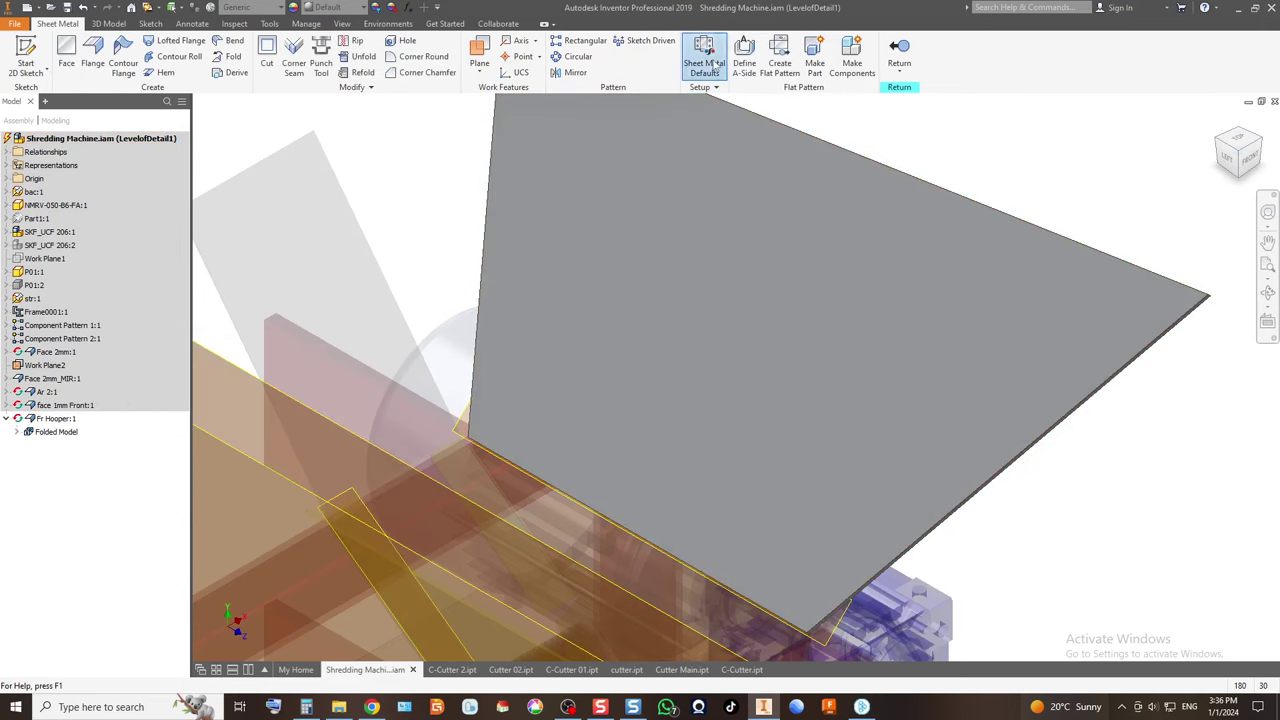
# In Fr Hooper's sheet metal defaults, stop using the rule's thickness and set the thickness to 1 mm.
pyautogui.click(282, 171)
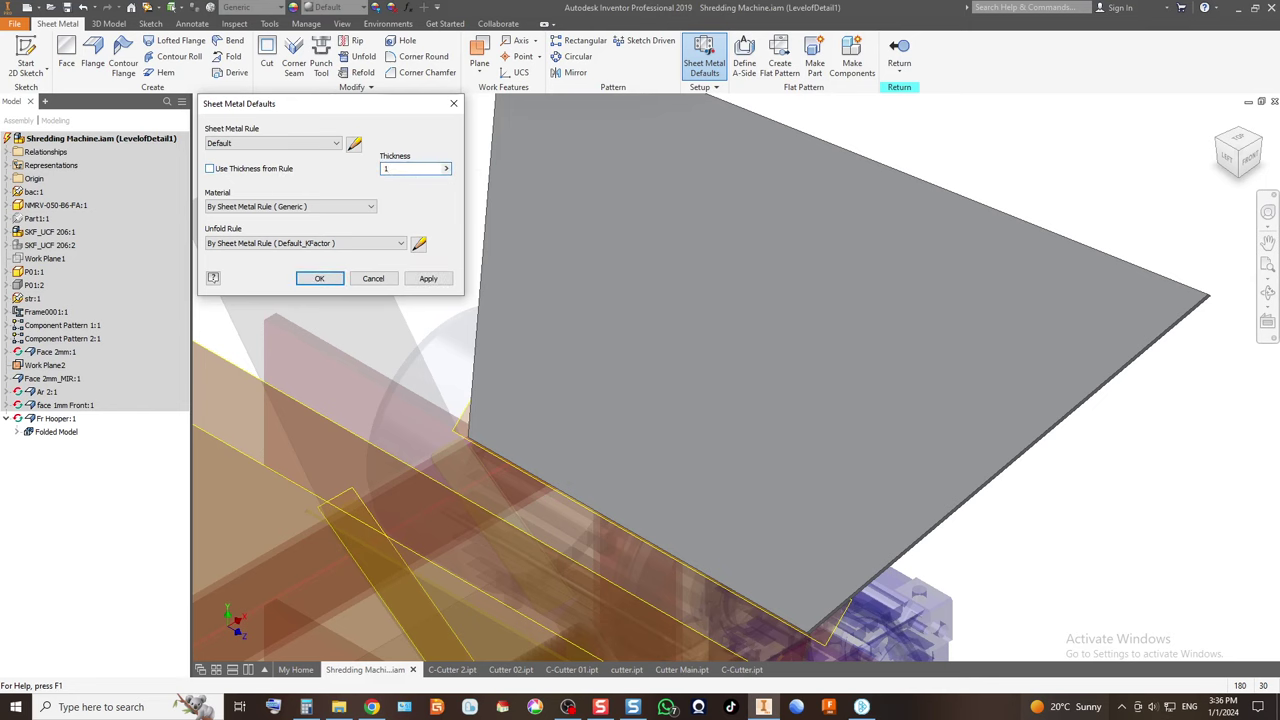
pyautogui.click(317, 281)
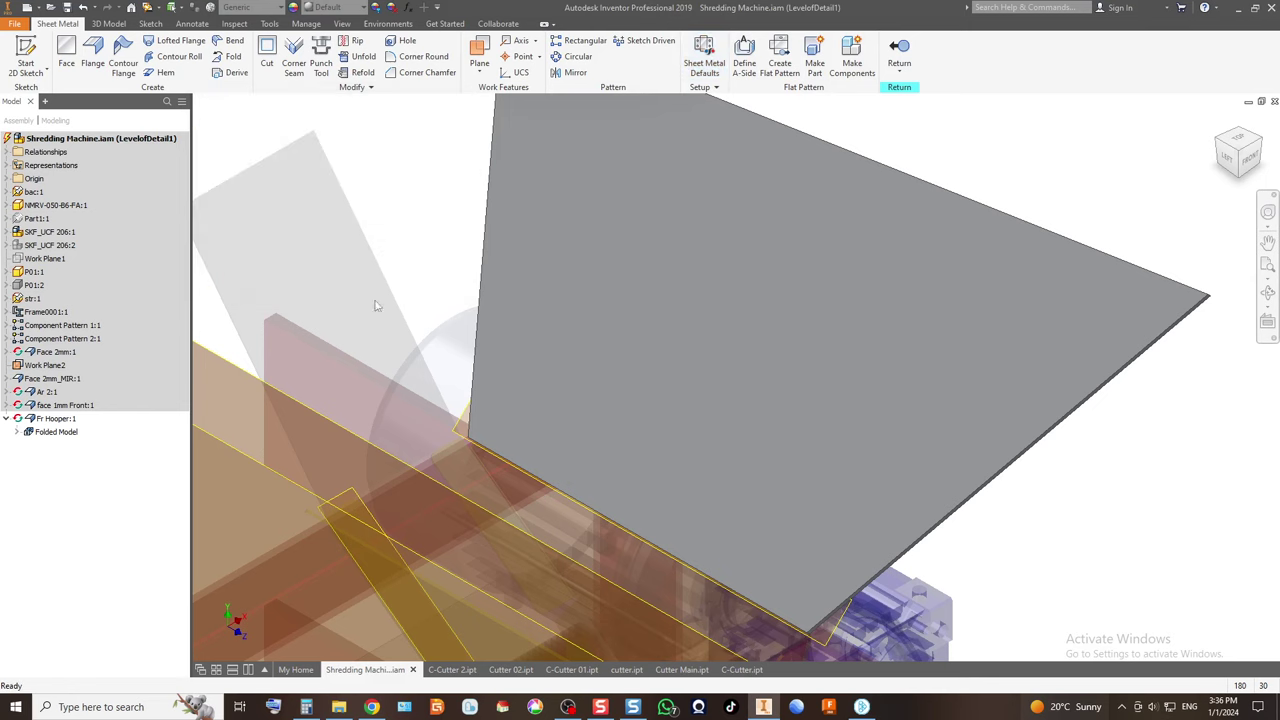
pyautogui.click(17, 431)
pyautogui.click(66, 55)
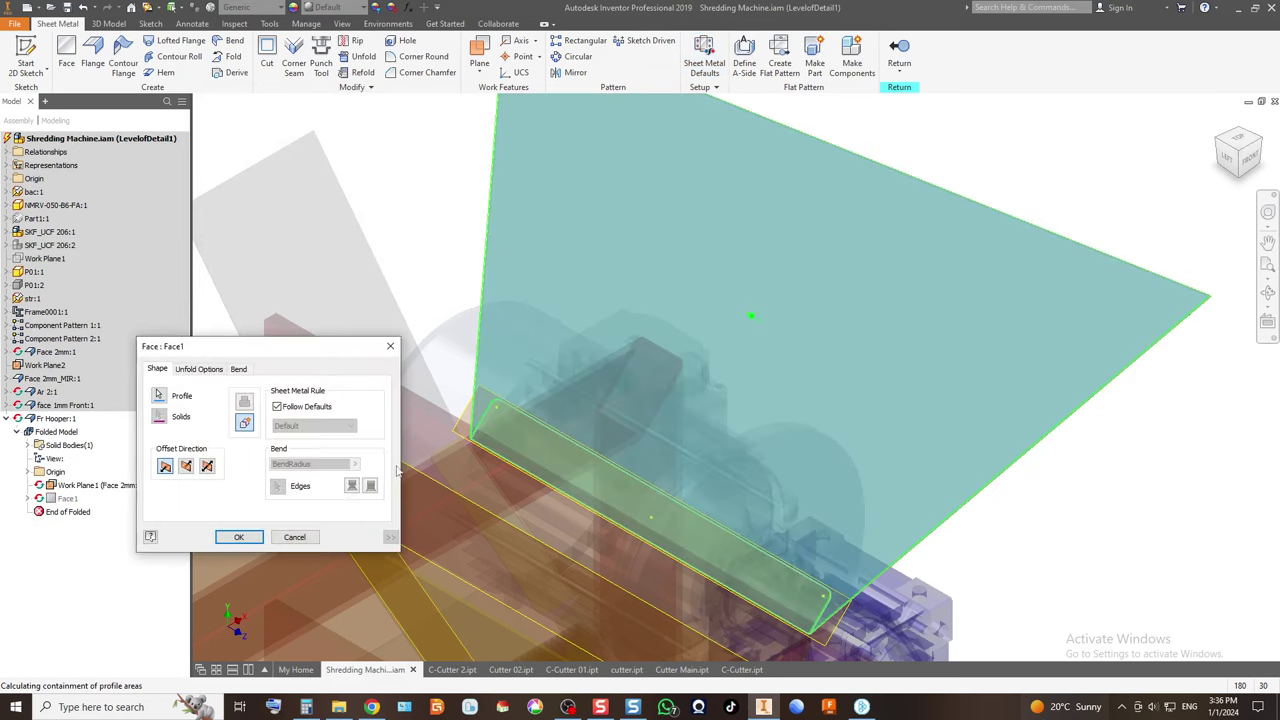
pyautogui.click(290, 537)
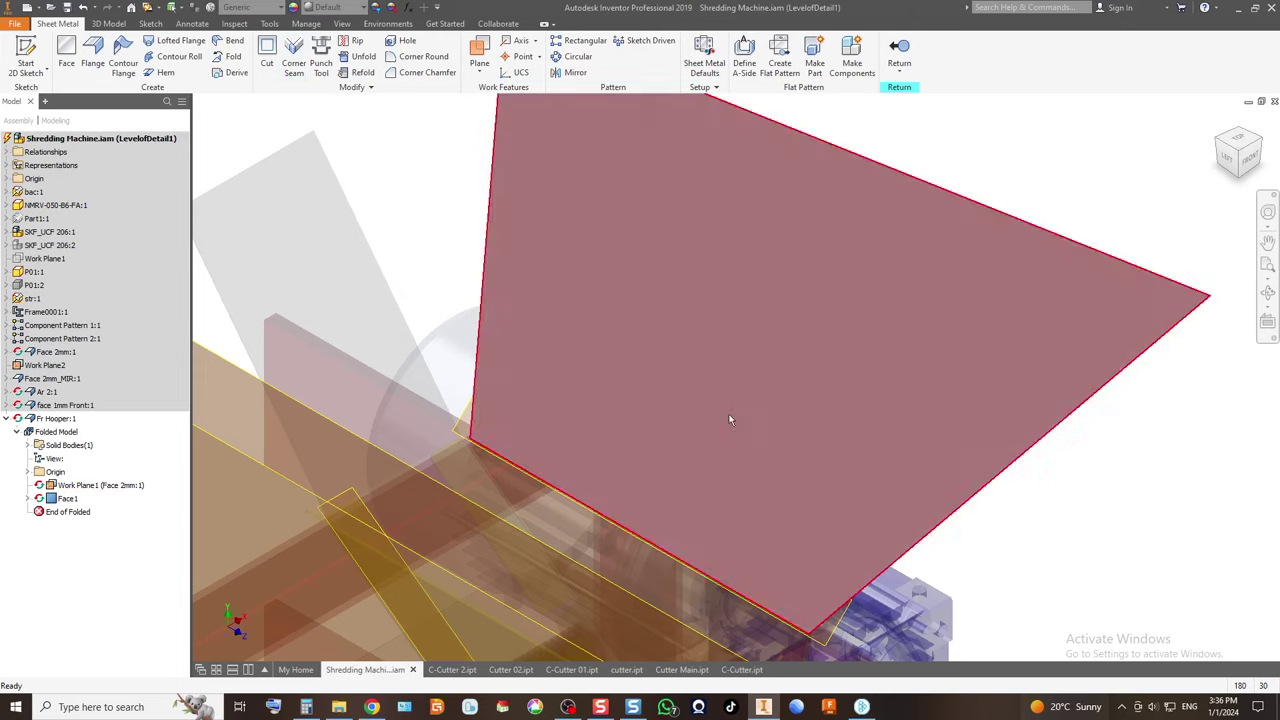
# Finish editing the Fr Hooper part and return to the Shredding Machine assembly.
pyautogui.scroll(5, 713, 449)
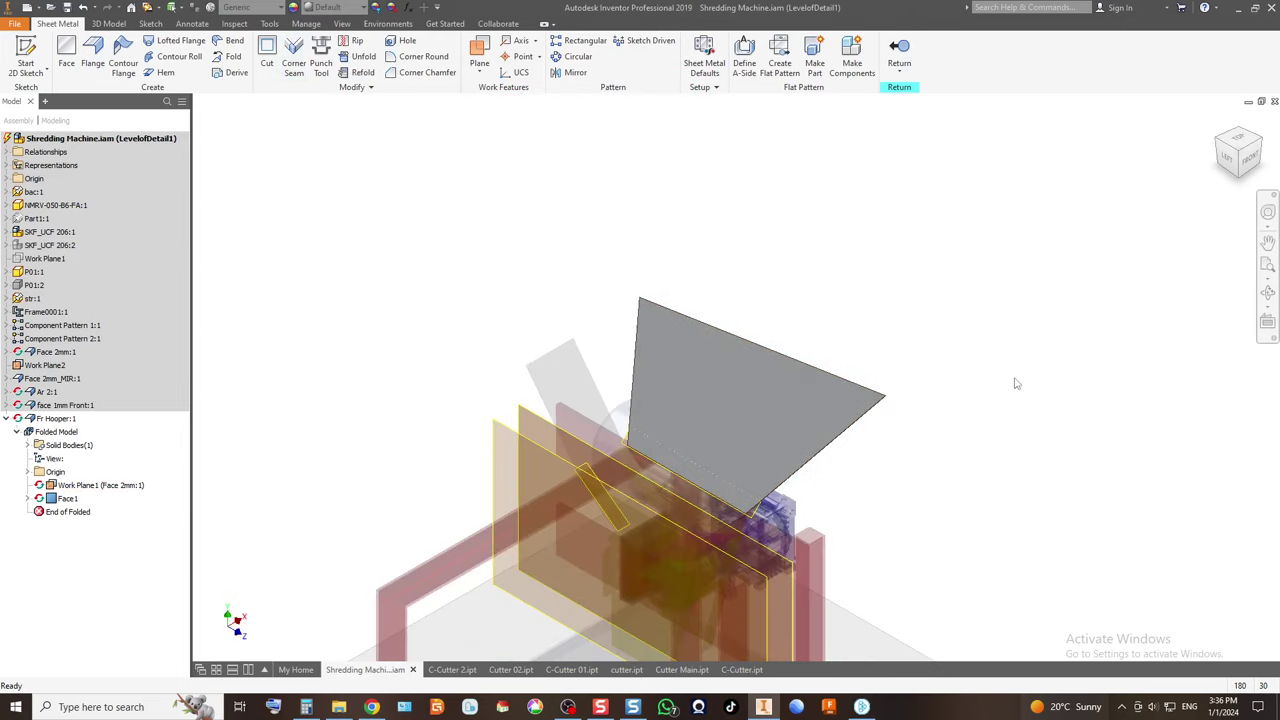
pyautogui.click(899, 50)
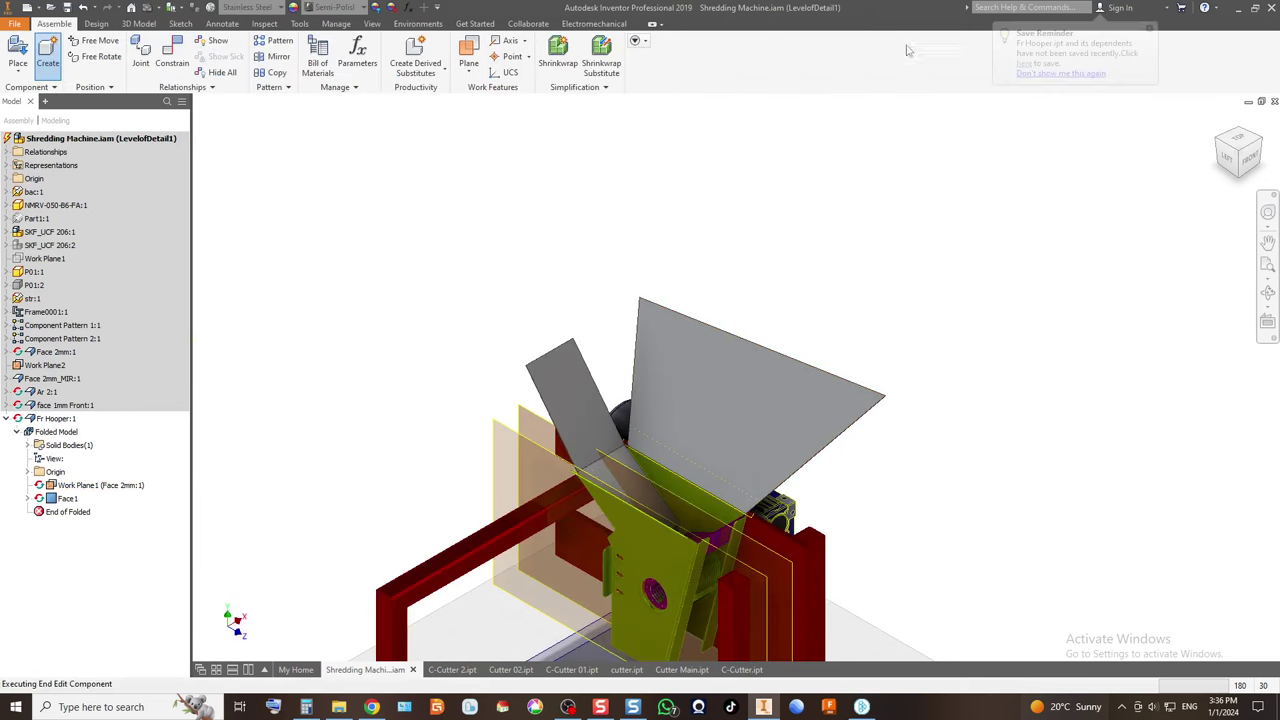
# Examine both lower corners of the hopper plate where it meets the side plate's flange and the front plate's chute.
pyautogui.scroll(-5, 637, 463)
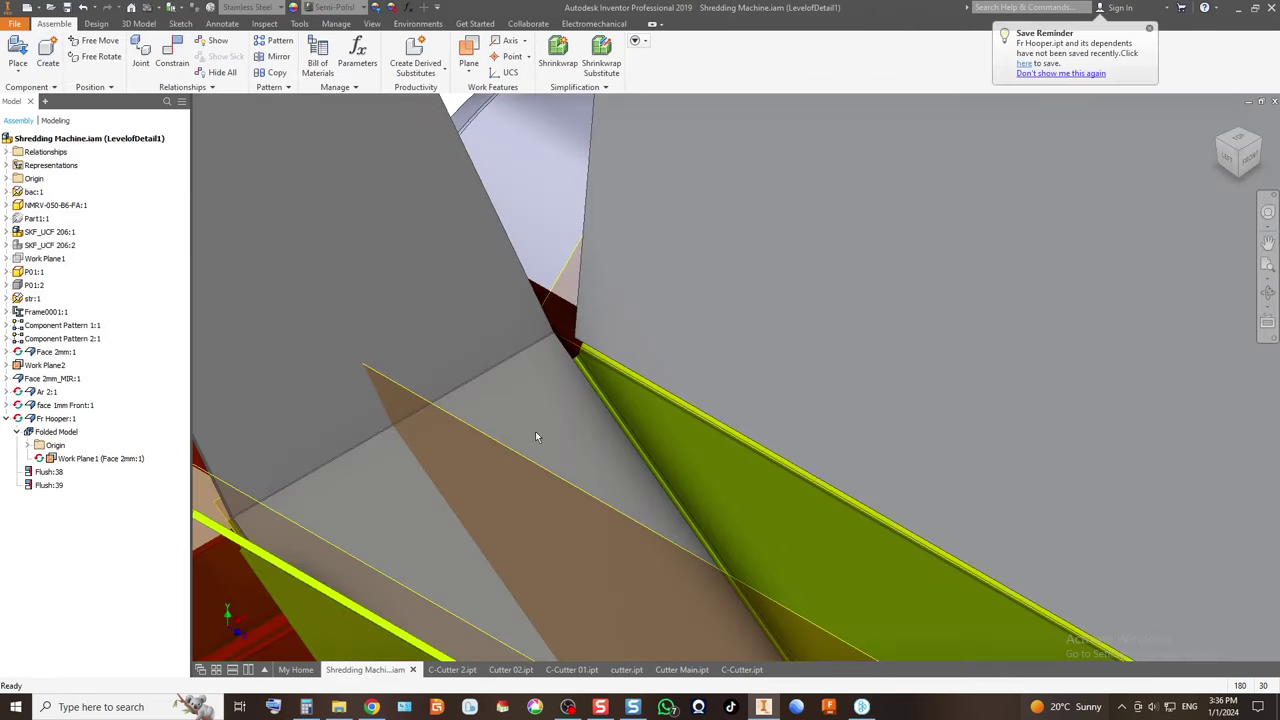
pyautogui.scroll(-2, 546, 386)
pyautogui.scroll(8, 546, 386)
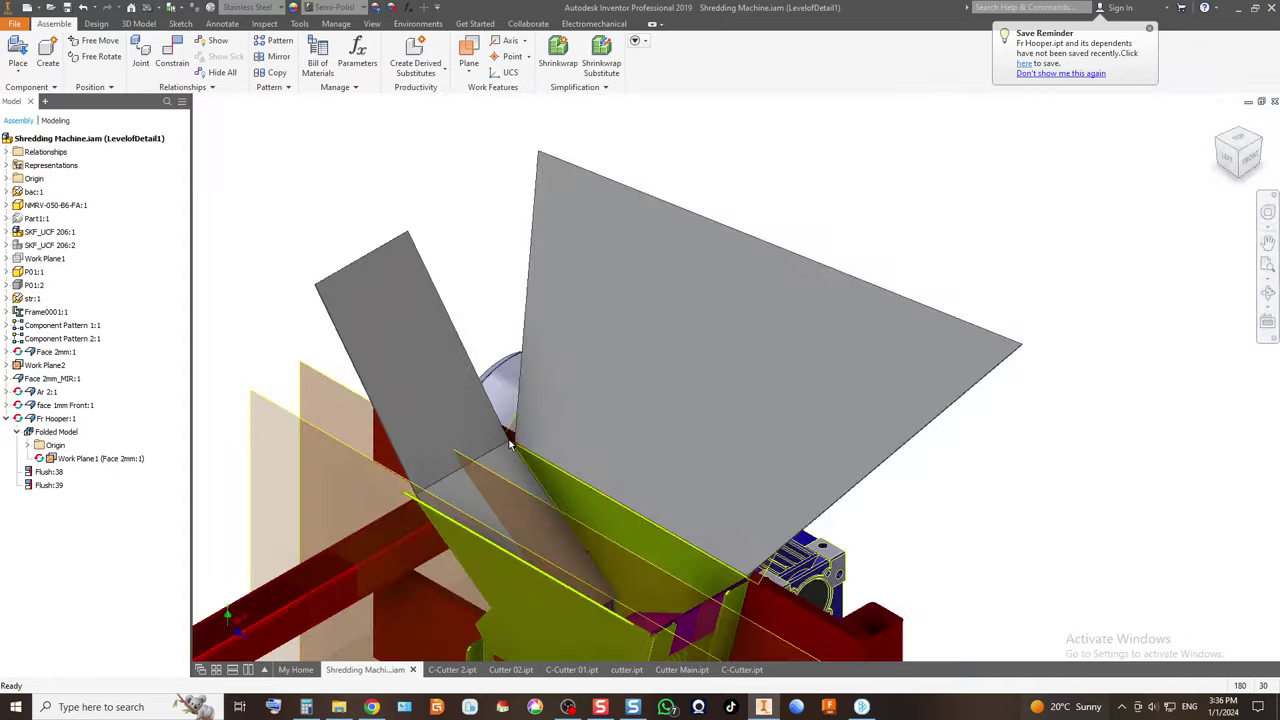
pyautogui.scroll(-4, 938, 505)
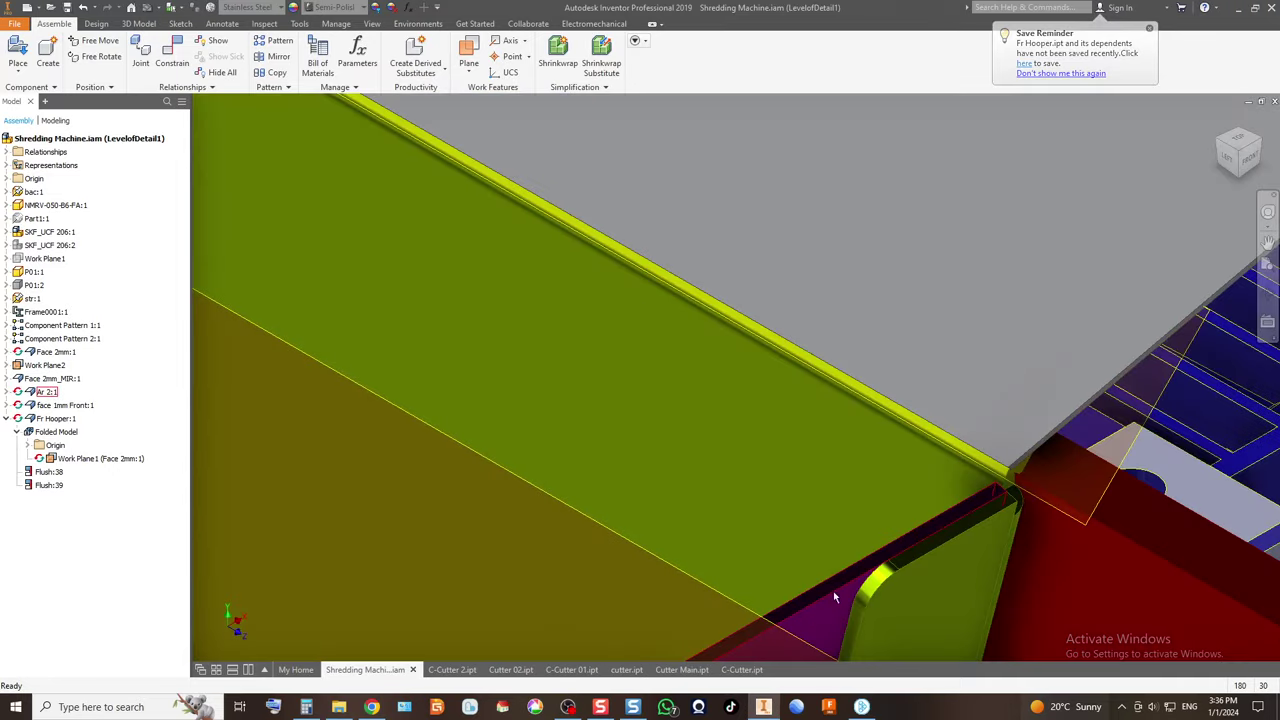
pyautogui.scroll(2, 930, 512)
pyautogui.scroll(-2, 930, 512)
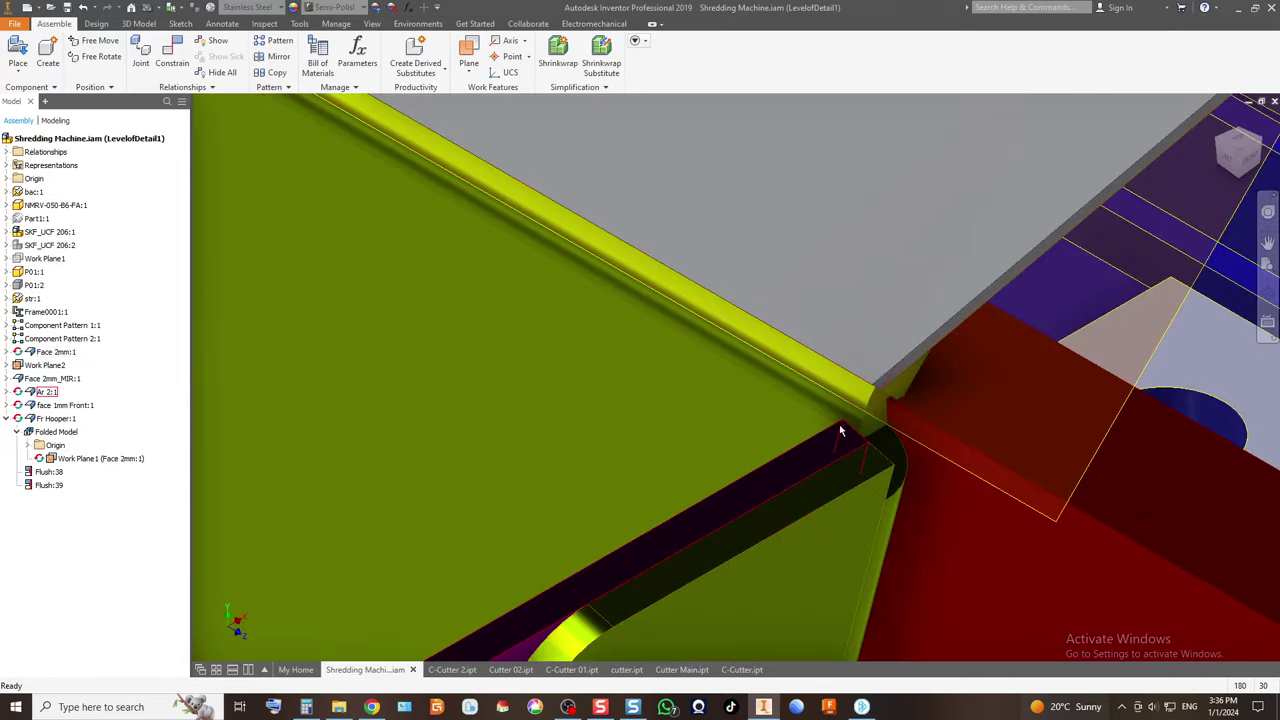
pyautogui.scroll(5, 812, 457)
pyautogui.scroll(3, 637, 393)
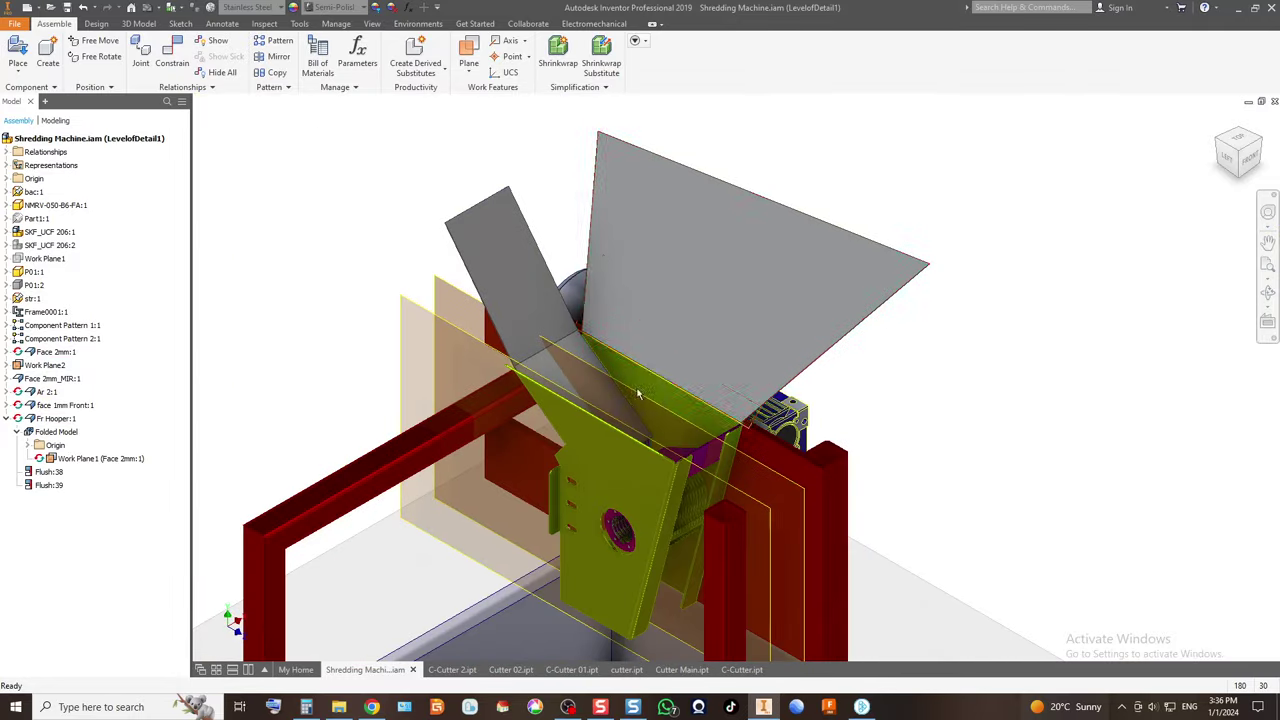
pyautogui.scroll(-4, 557, 301)
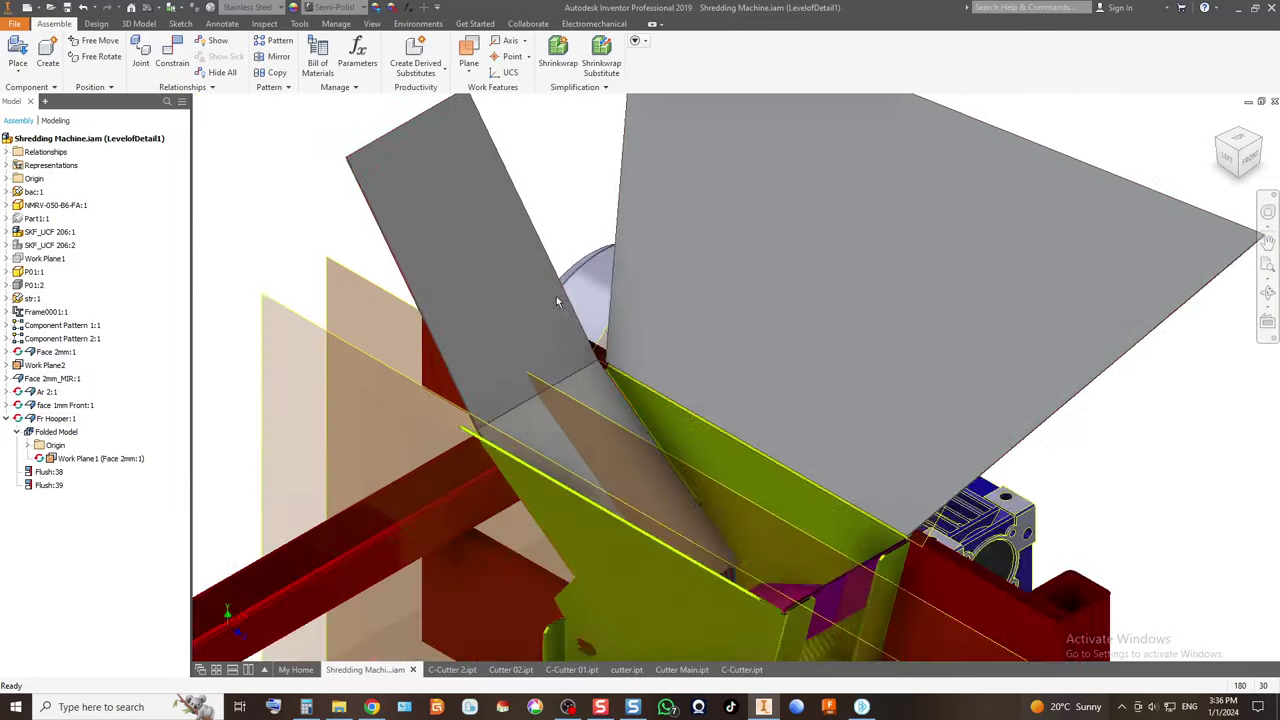
pyautogui.scroll(-2, 557, 301)
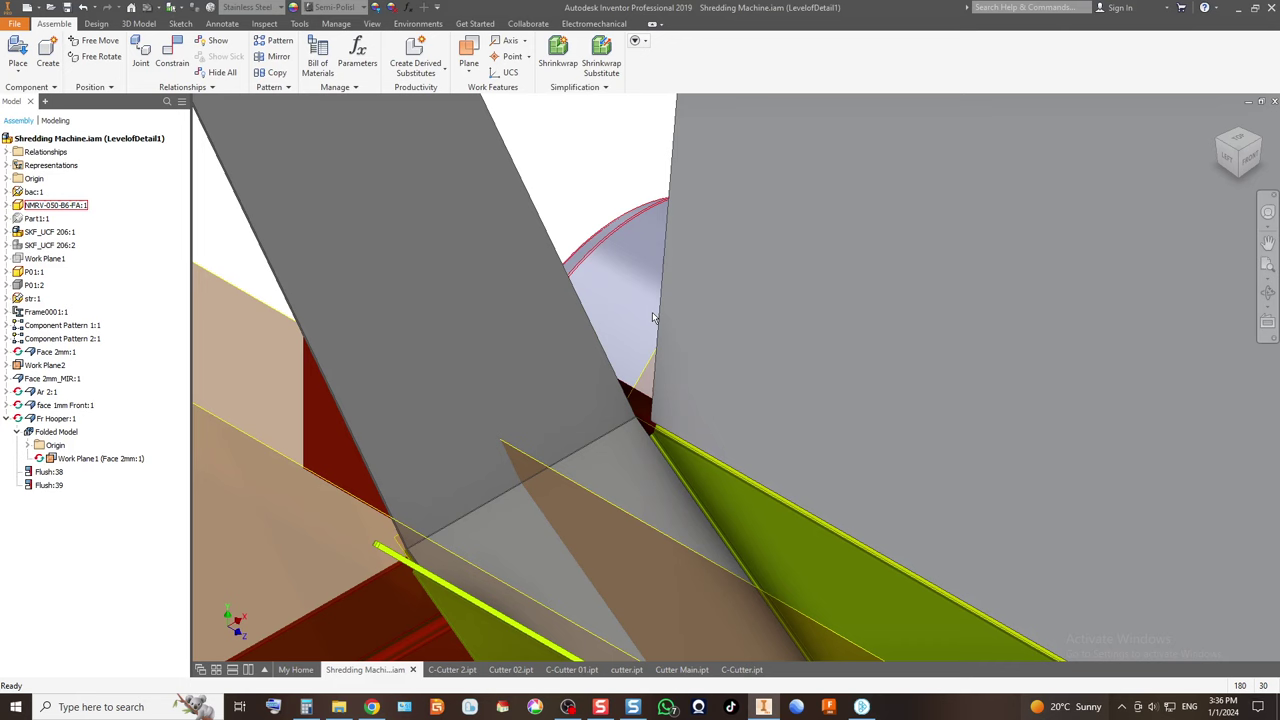
pyautogui.scroll(3, 552, 387)
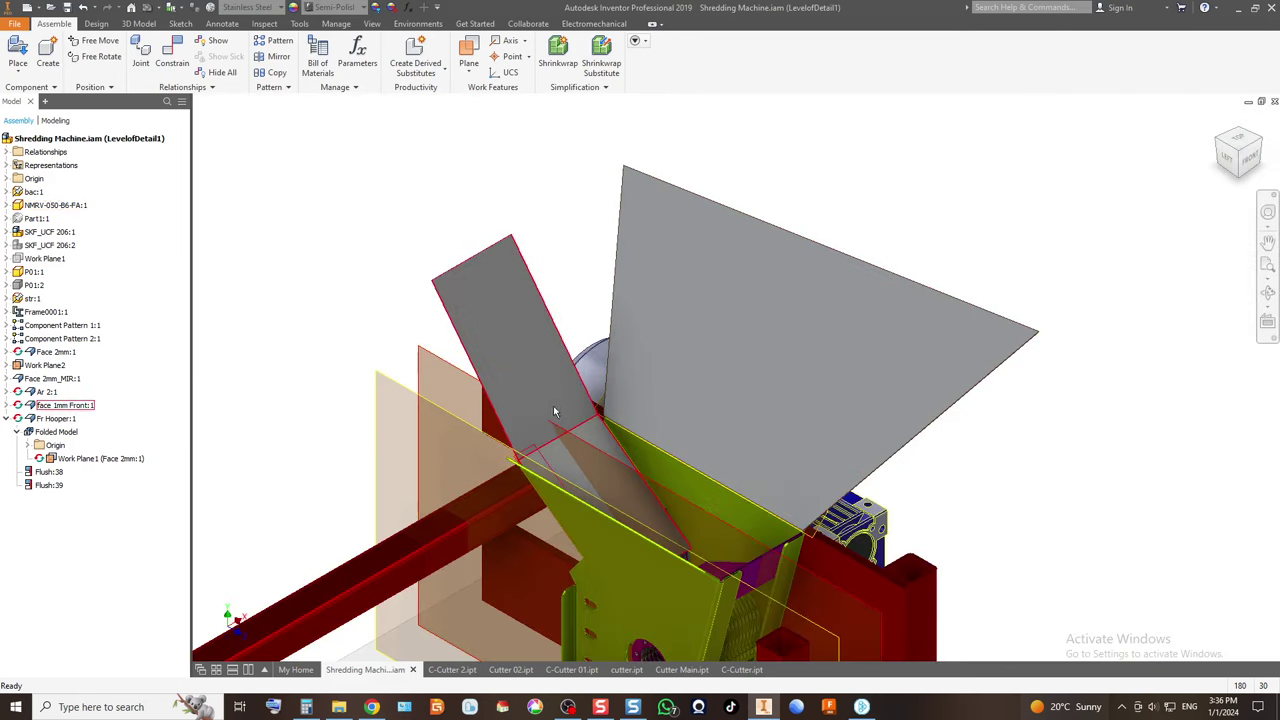
# Compare the hopper plate with the front plate's angled chute flange in the left, isometric and top views.
pyautogui.click(1228, 160)
pyautogui.scroll(5, 745, 270)
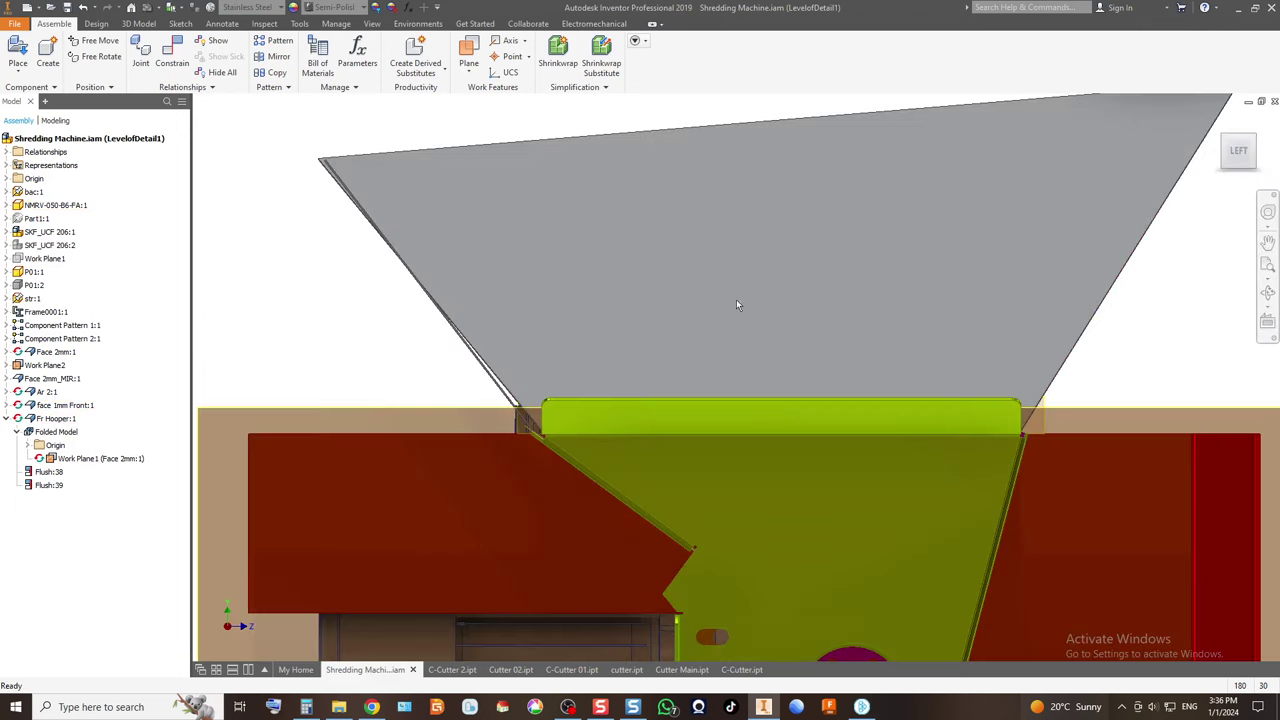
pyautogui.scroll(-2, 693, 330)
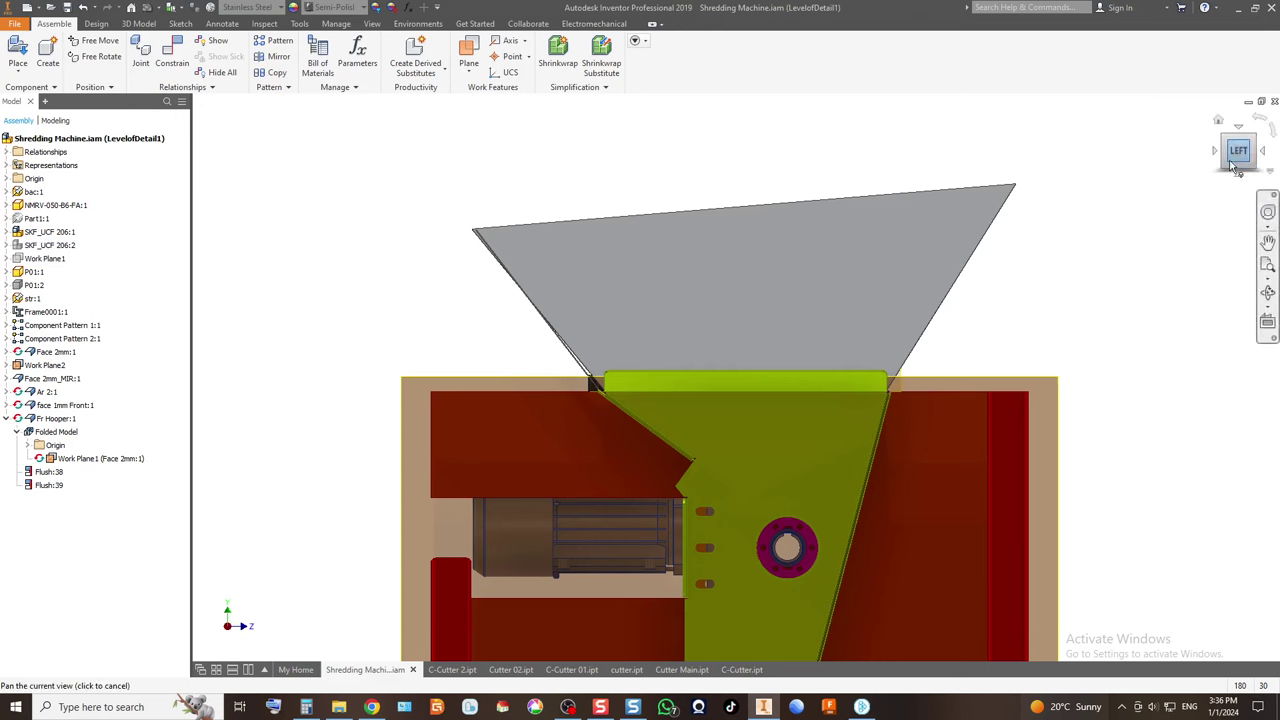
pyautogui.click(1258, 143)
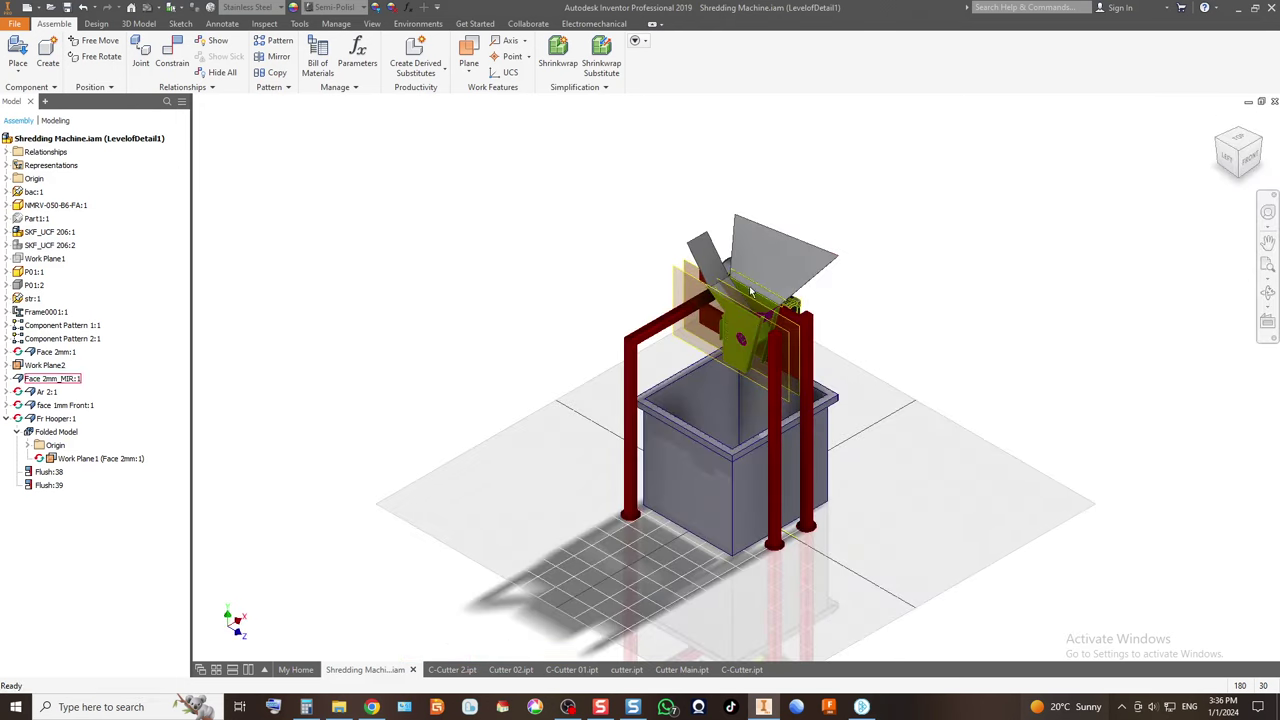
pyautogui.scroll(5, 752, 288)
pyautogui.scroll(-3, 562, 318)
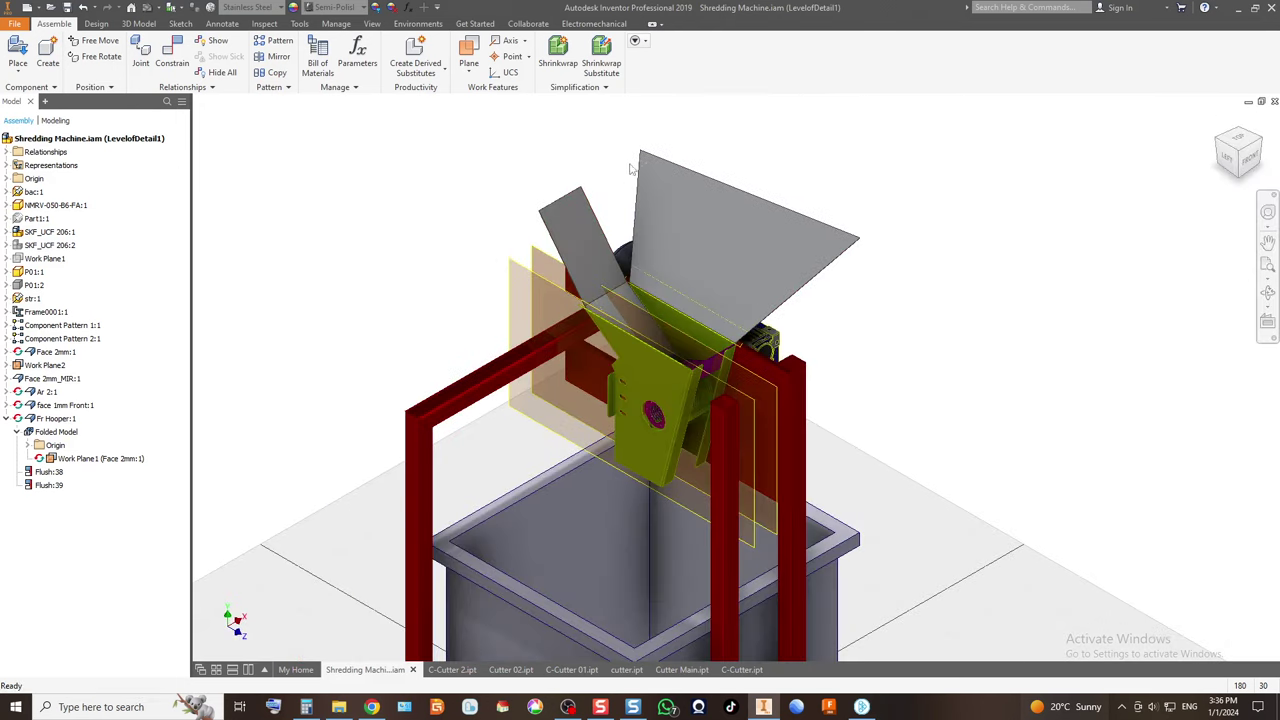
pyautogui.scroll(5, 600, 280)
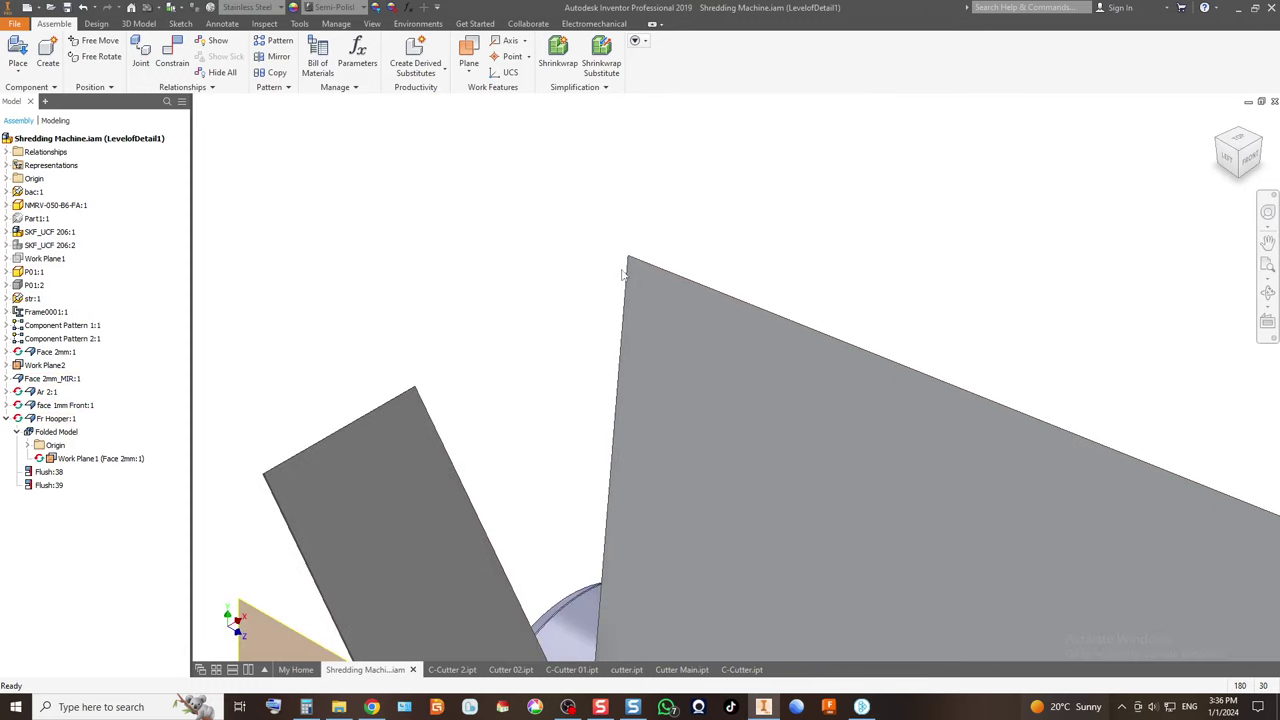
pyautogui.scroll(-3, 552, 315)
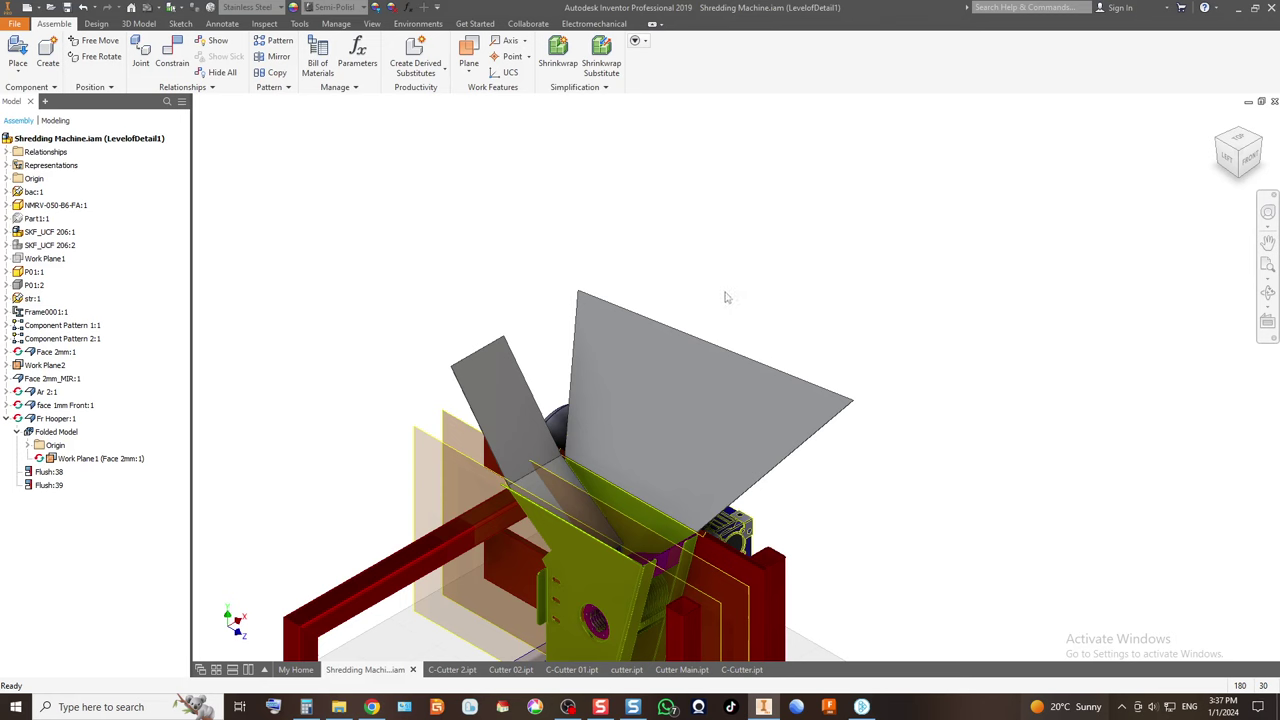
pyautogui.scroll(5, 551, 490)
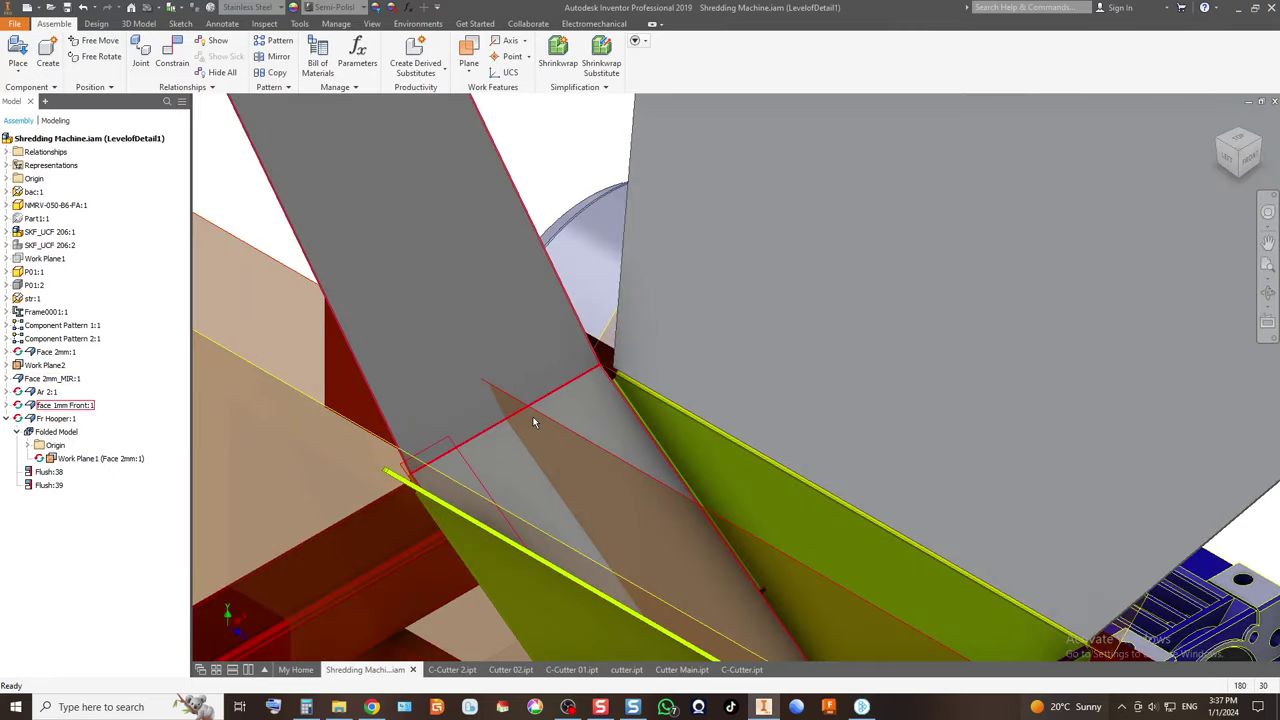
pyautogui.moveTo(555, 443)
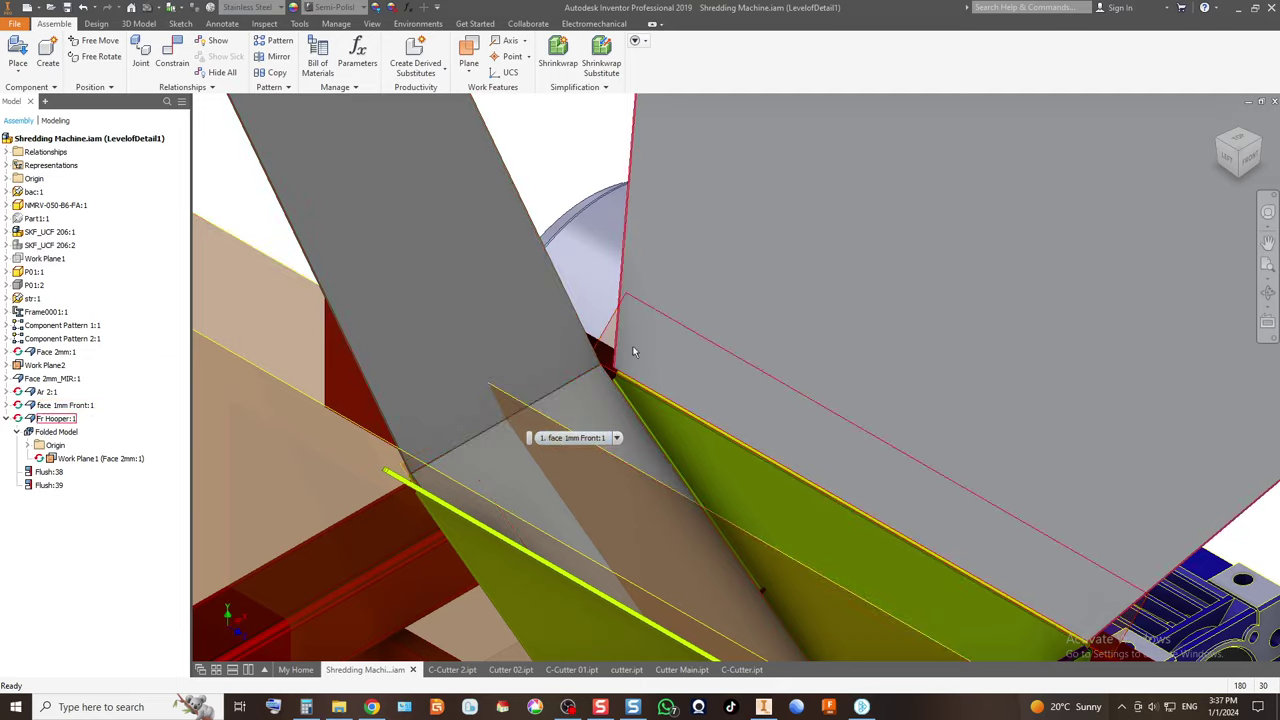
pyautogui.scroll(-5, 593, 380)
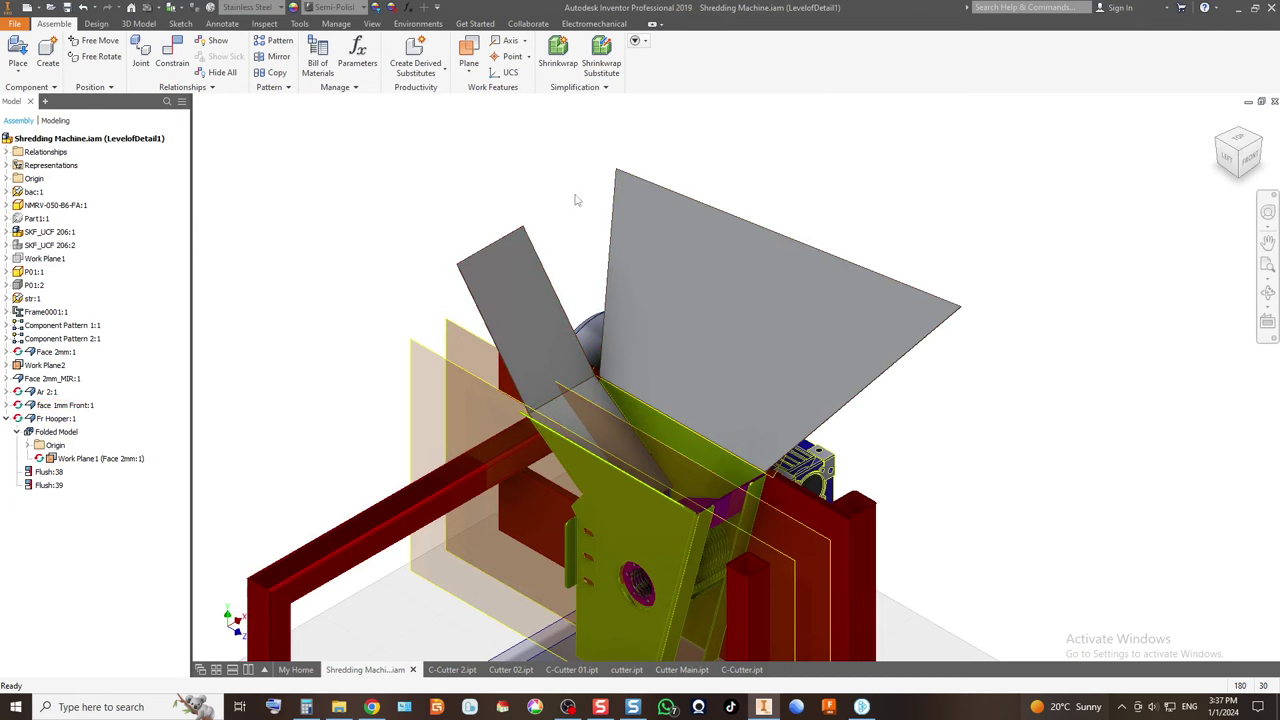
pyautogui.click(1238, 142)
pyautogui.scroll(5, 743, 355)
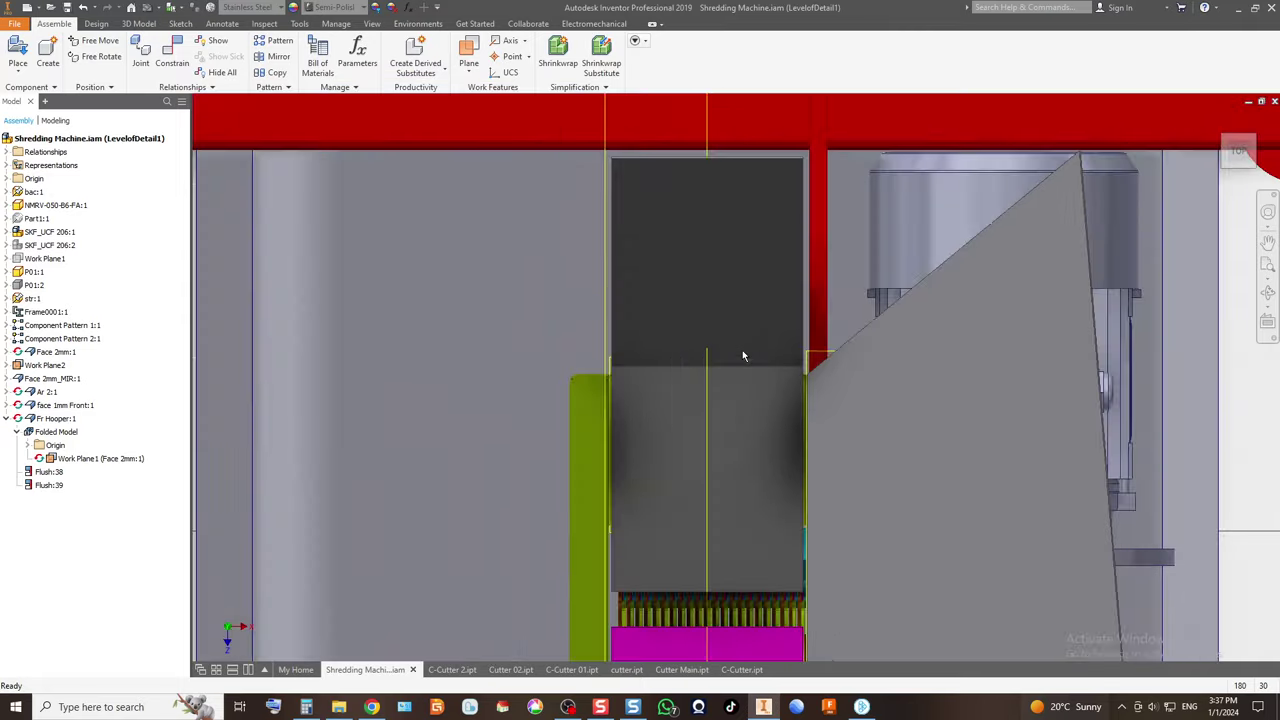
# Examine in the top and front views how the hopper plate lines up with the side plate's angled flange.
pyautogui.scroll(-3, 600, 340)
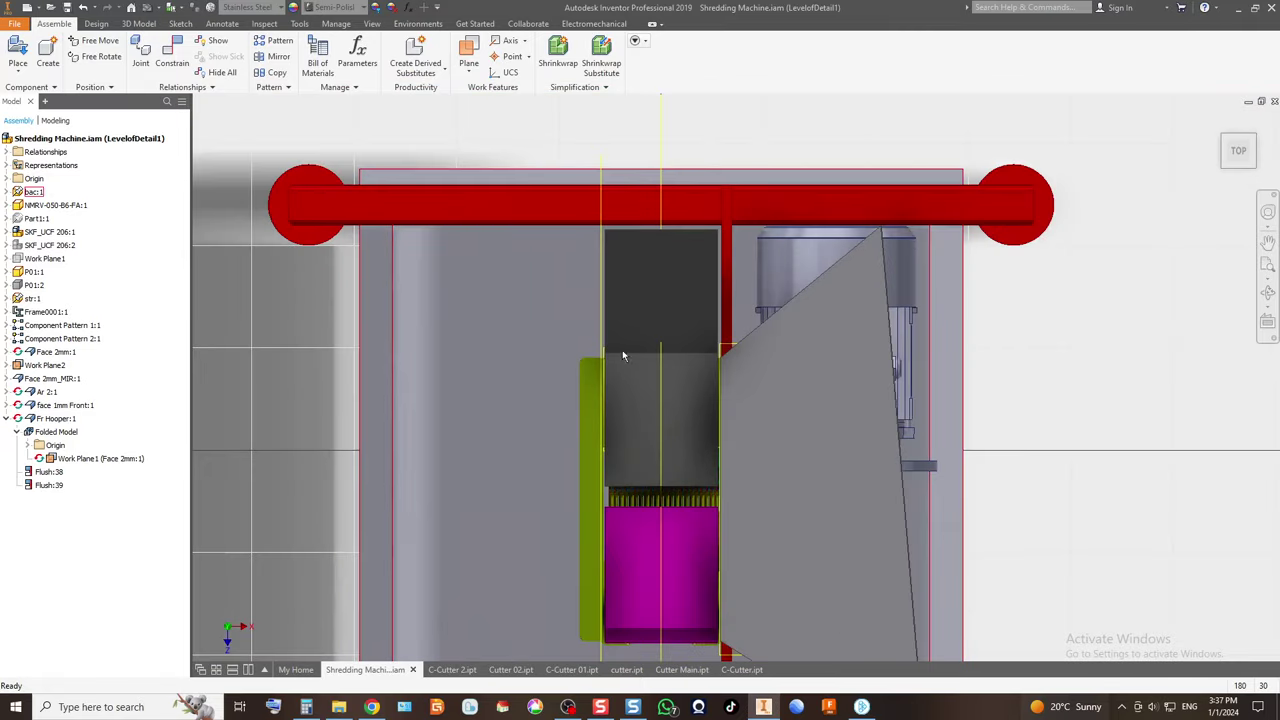
pyautogui.click(1240, 178)
pyautogui.scroll(5, 705, 315)
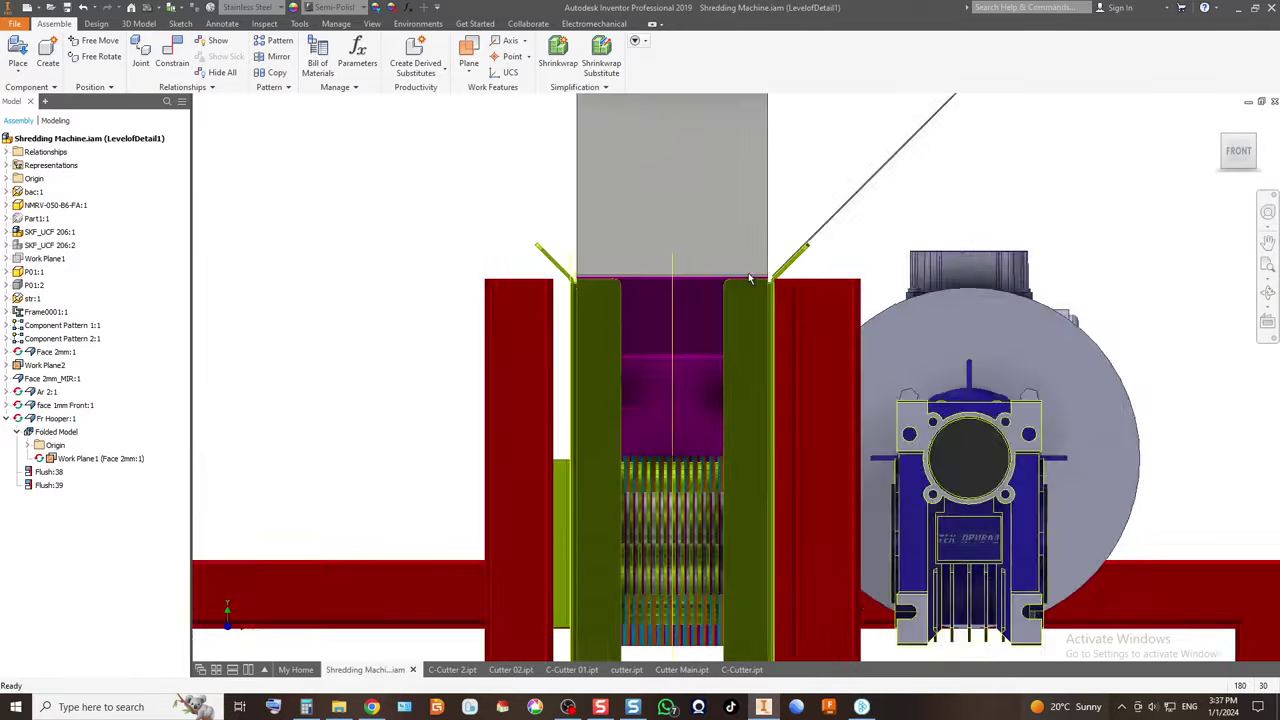
pyautogui.scroll(-2, 710, 314)
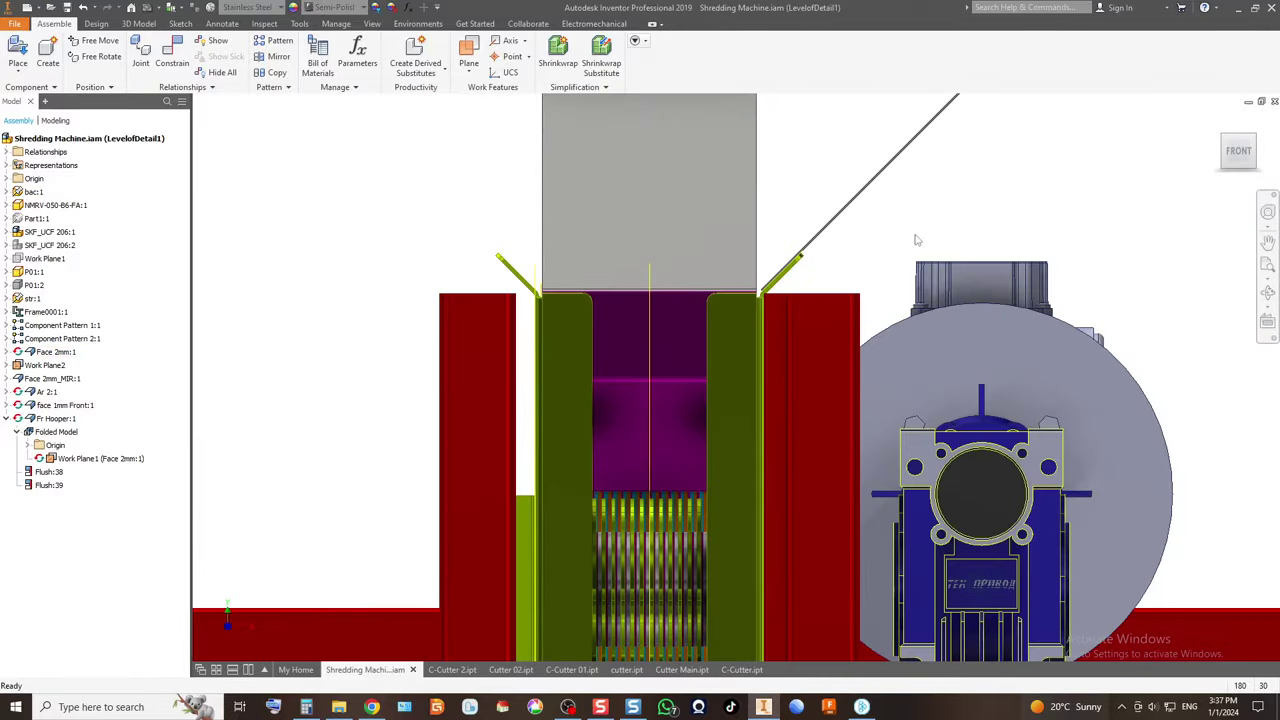
# Inspect the hopper plate's lower corners, the housing's open front and the gap beside the feed chute in the isometric view.
pyautogui.click(1226, 140)
pyautogui.scroll(3, 762, 288)
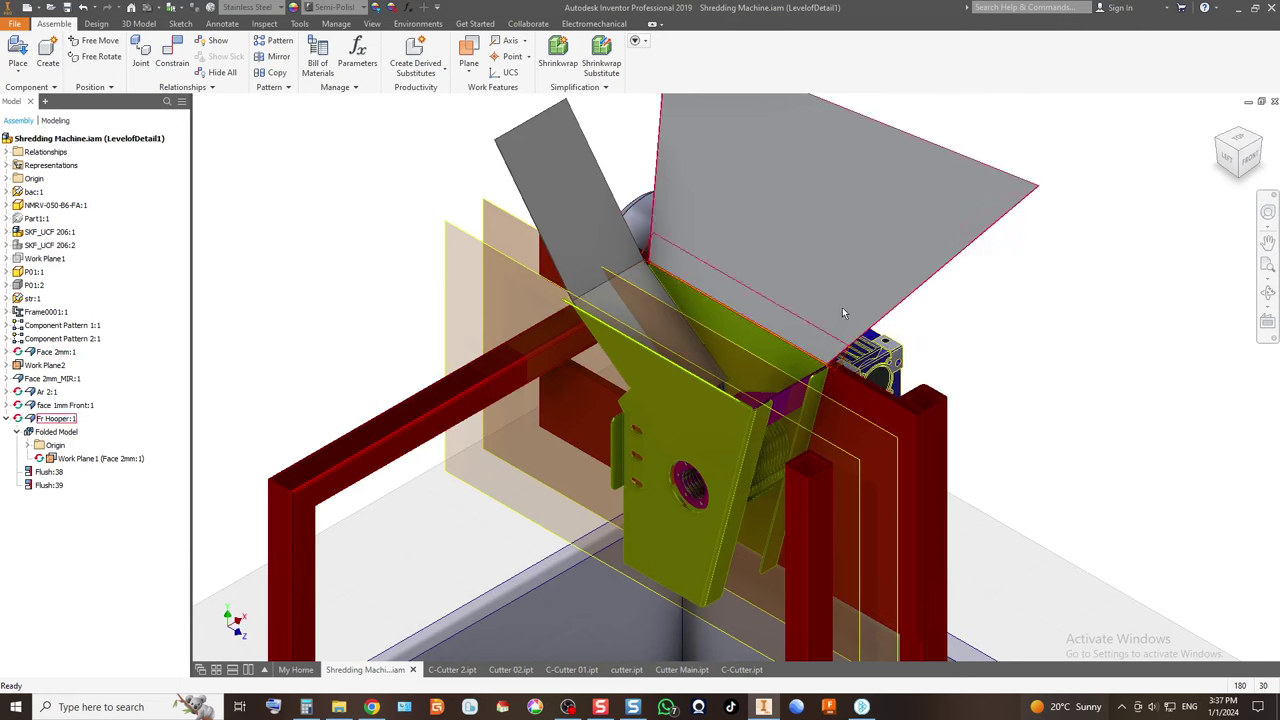
pyautogui.moveTo(842, 311)
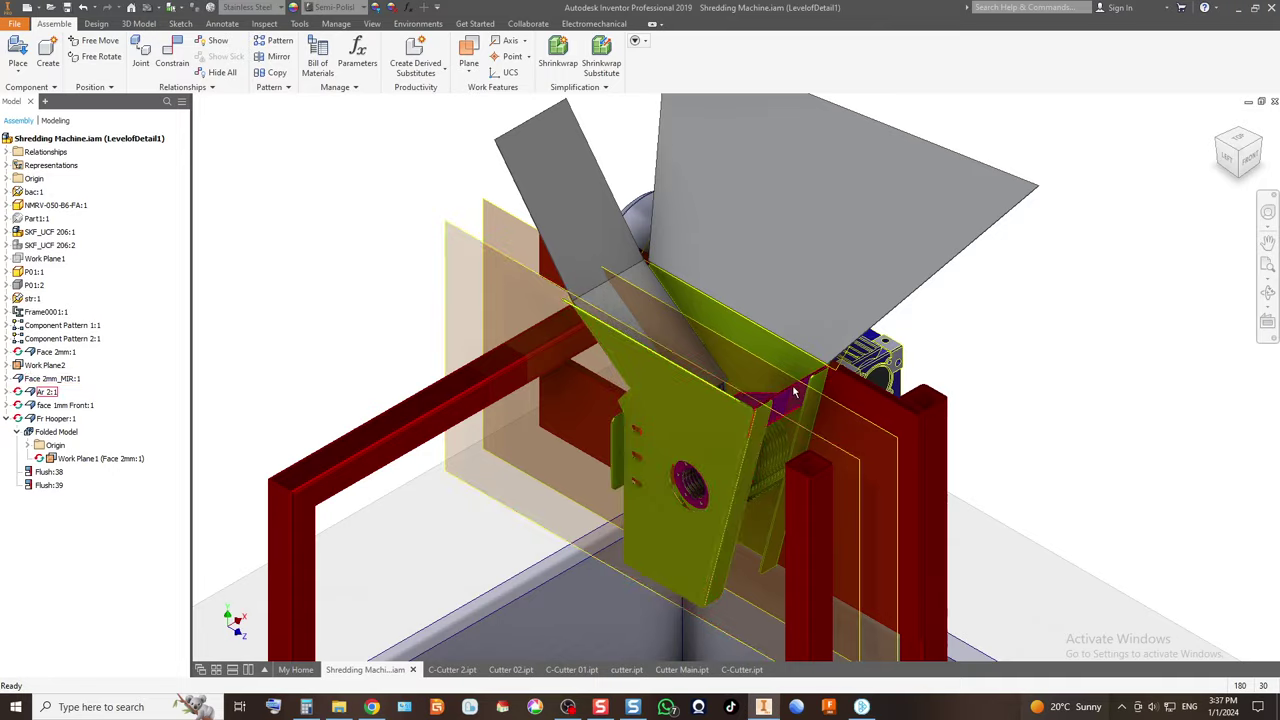
pyautogui.scroll(5, 595, 554)
pyautogui.scroll(-3, 642, 440)
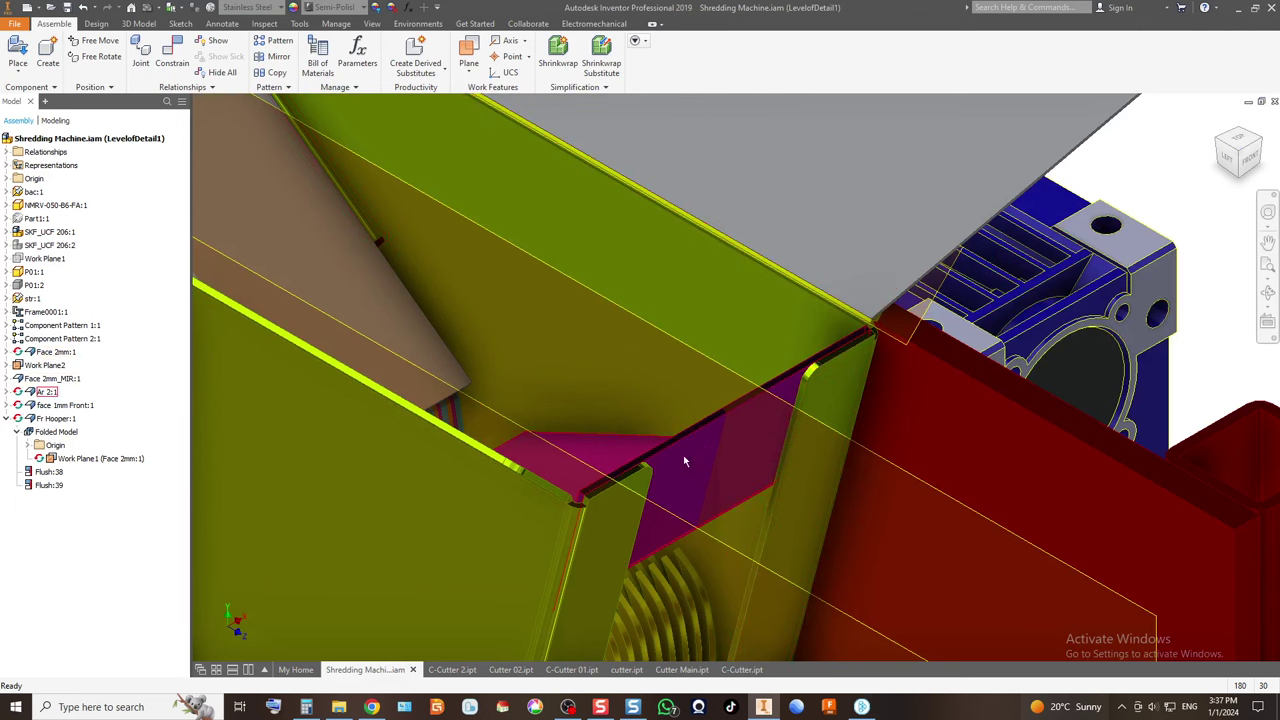
pyautogui.scroll(-5, 703, 444)
pyautogui.scroll(5, 684, 402)
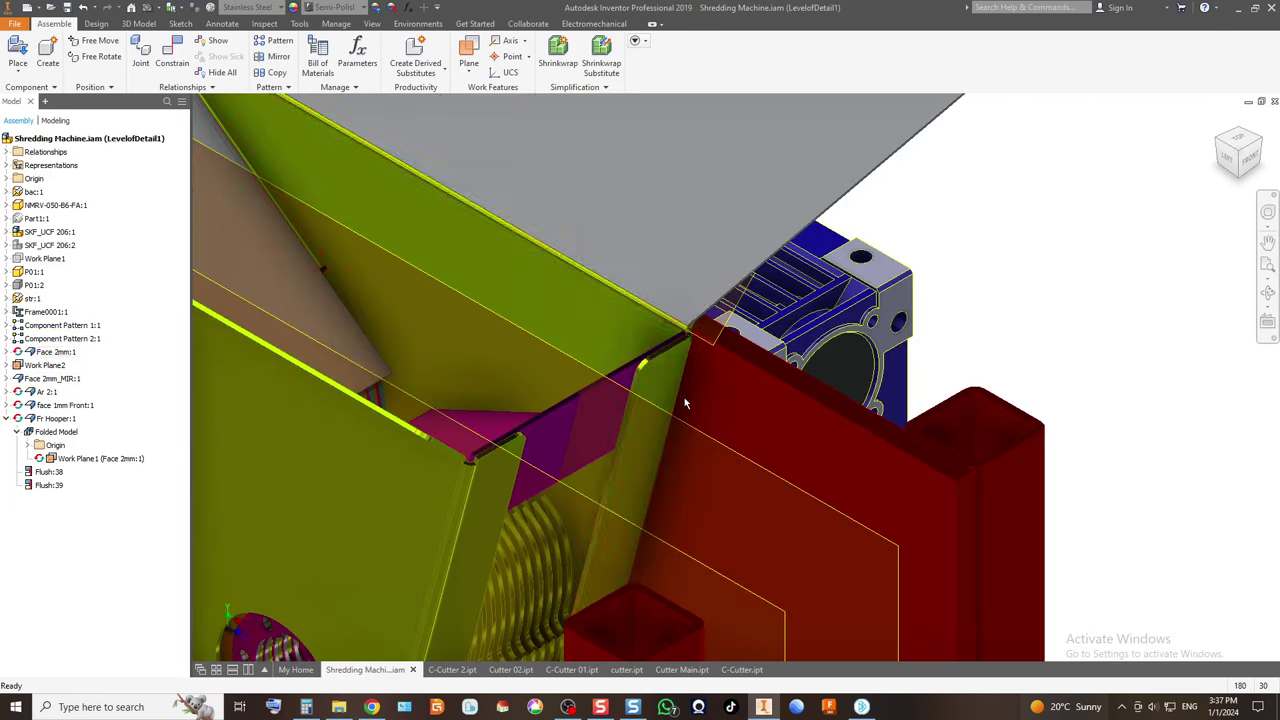
pyautogui.scroll(-1, 588, 368)
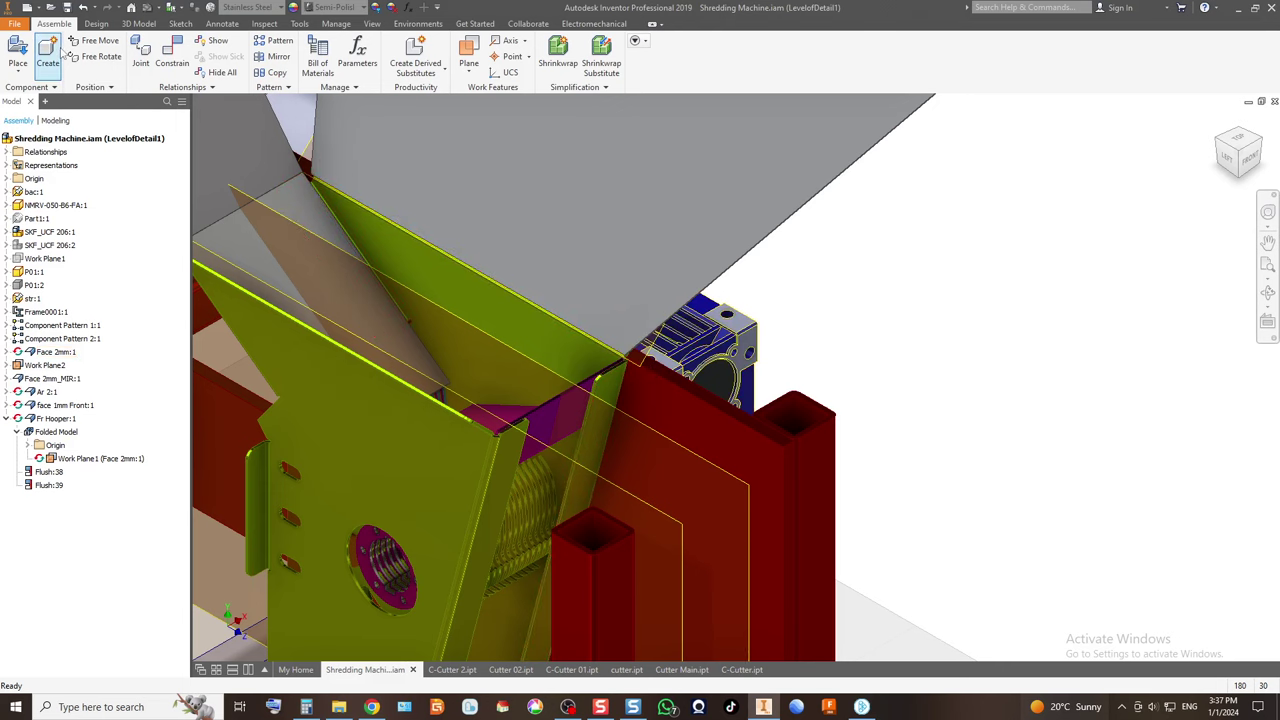
pyautogui.scroll(-4, 530, 345)
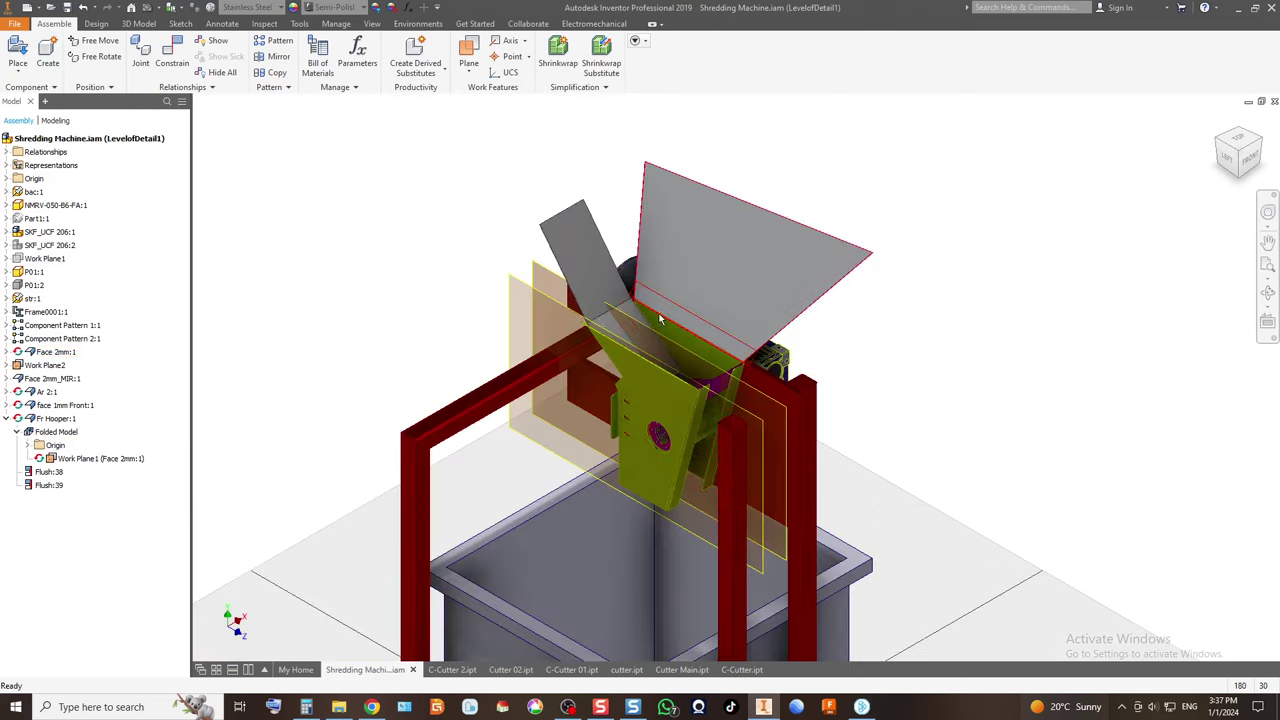
pyautogui.scroll(4, 530, 345)
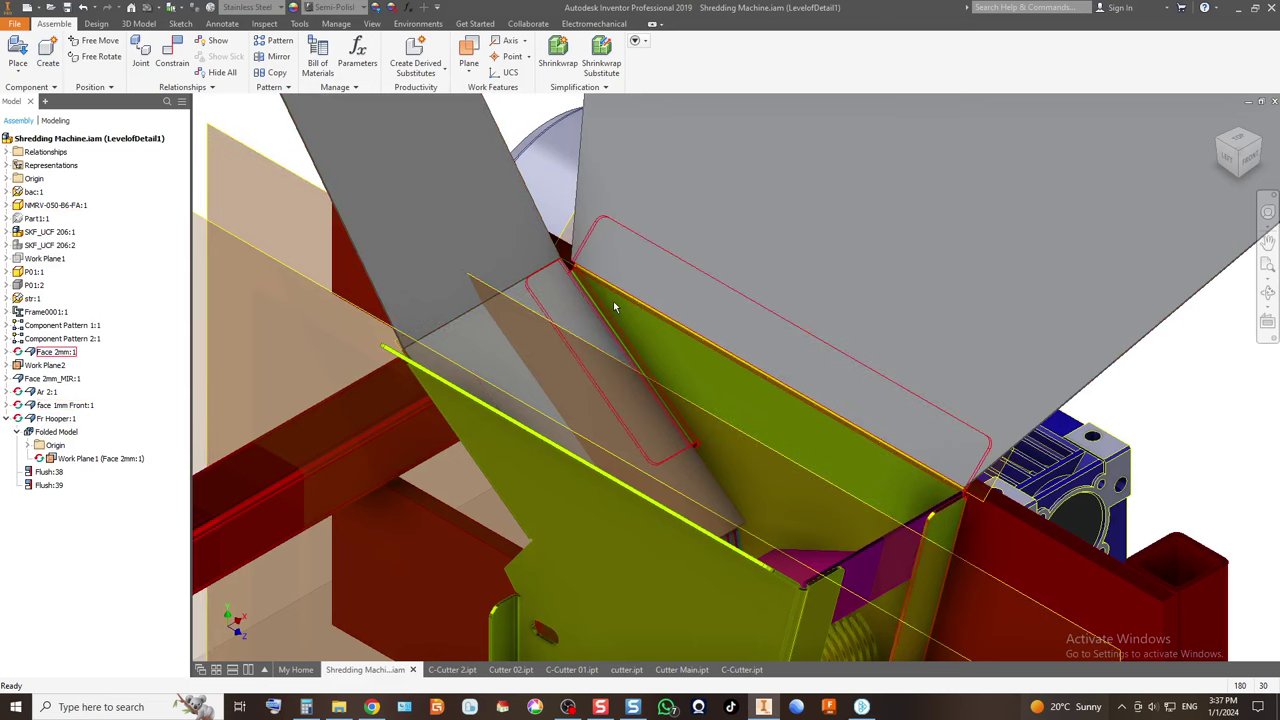
pyautogui.scroll(-2, 602, 350)
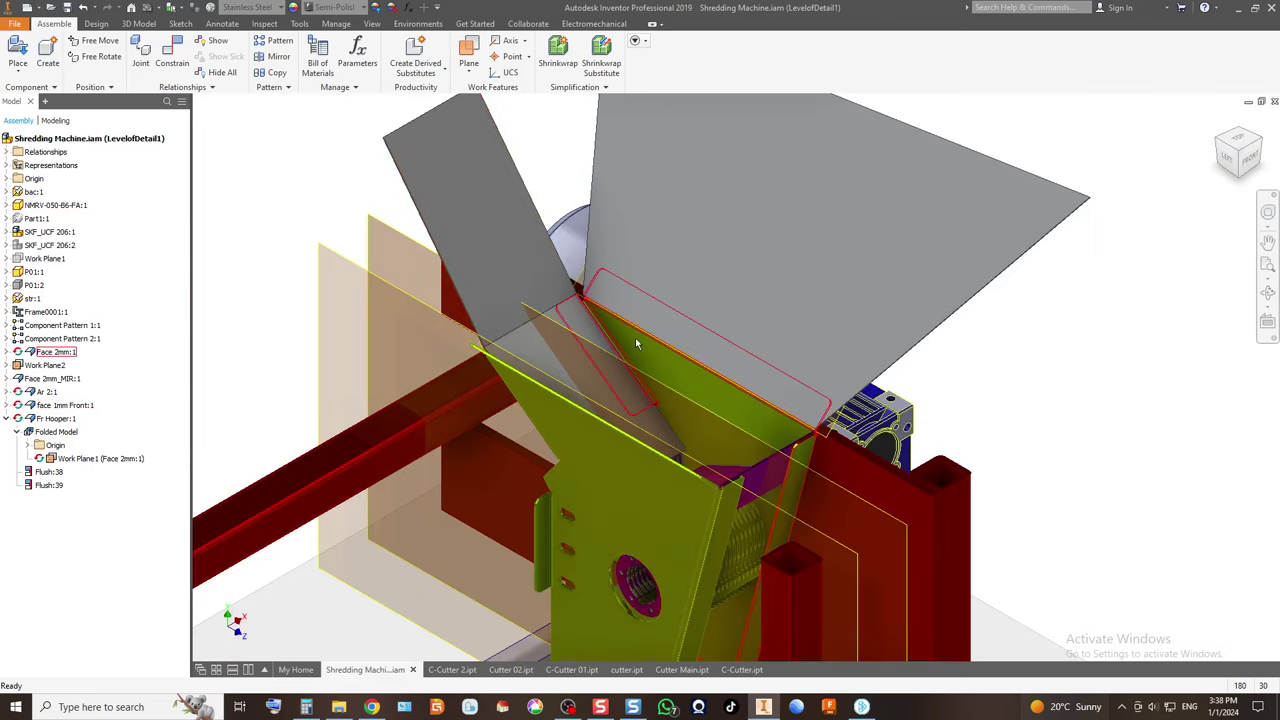
pyautogui.moveTo(495, 82); pyautogui.dragTo(515, 251, button='middle')
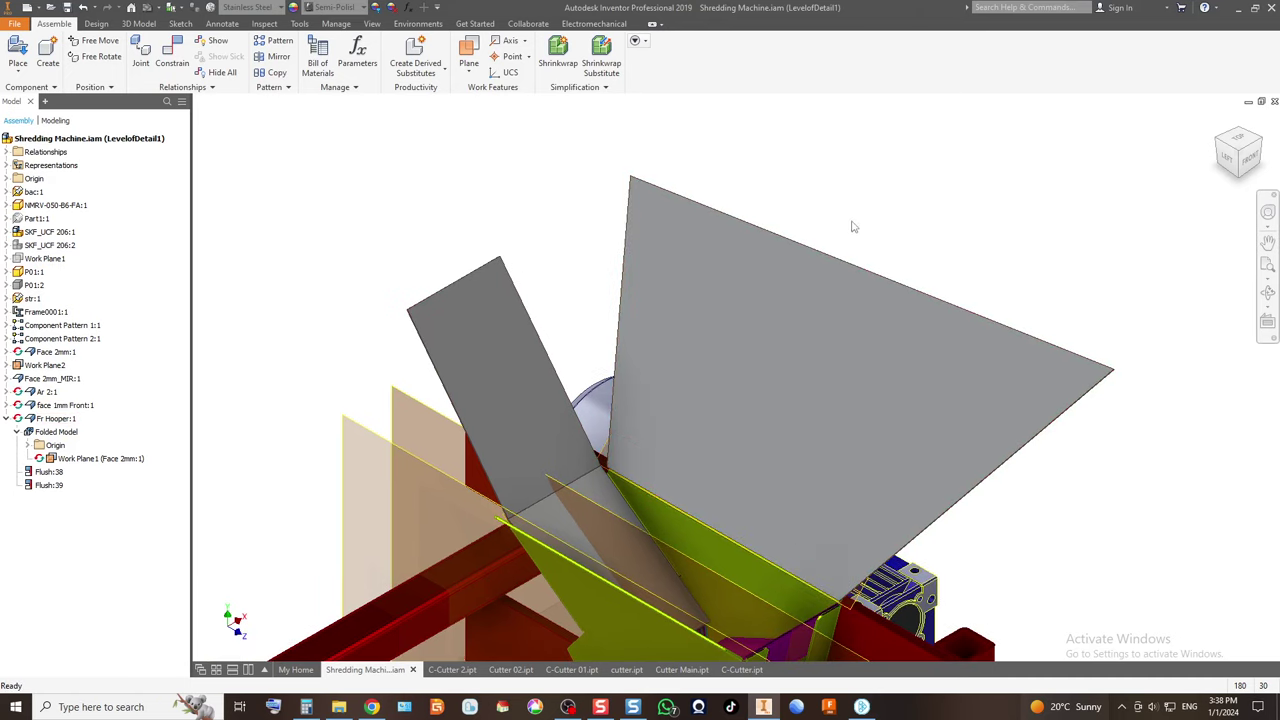
# Measure the narrow face along the hopper plate's upper edge.
pyautogui.click(263, 29)
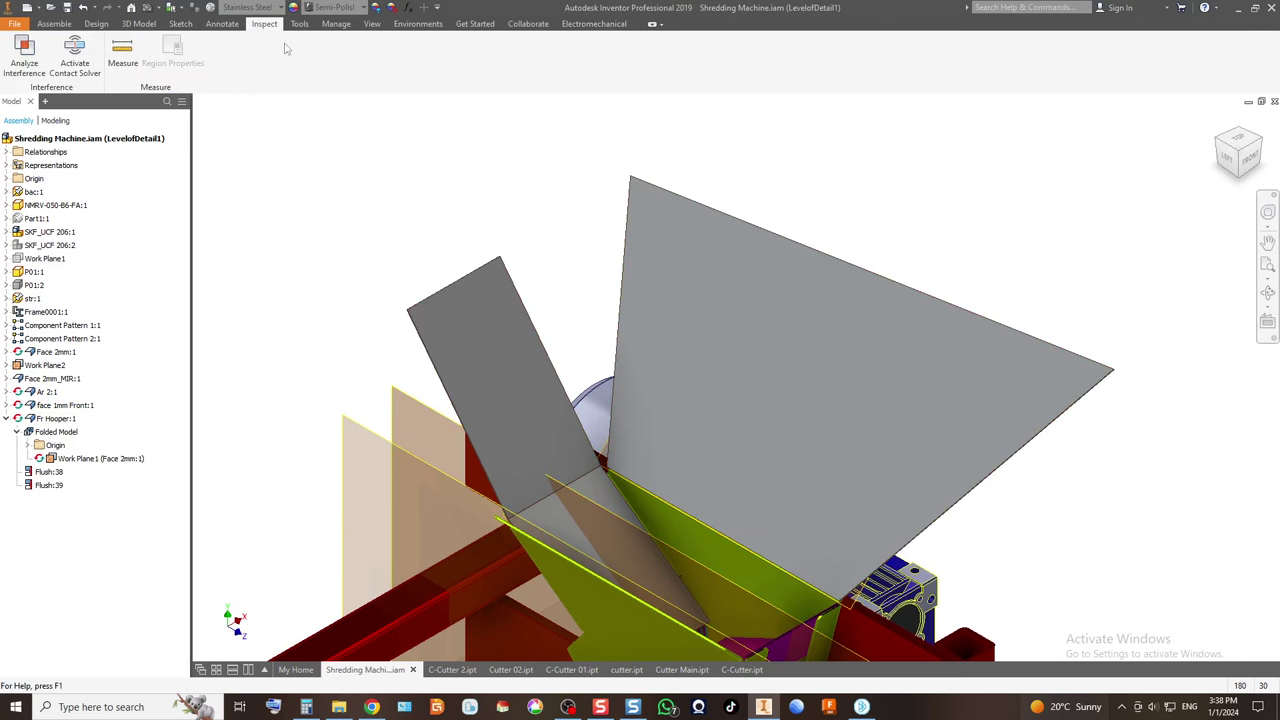
pyautogui.click(832, 253)
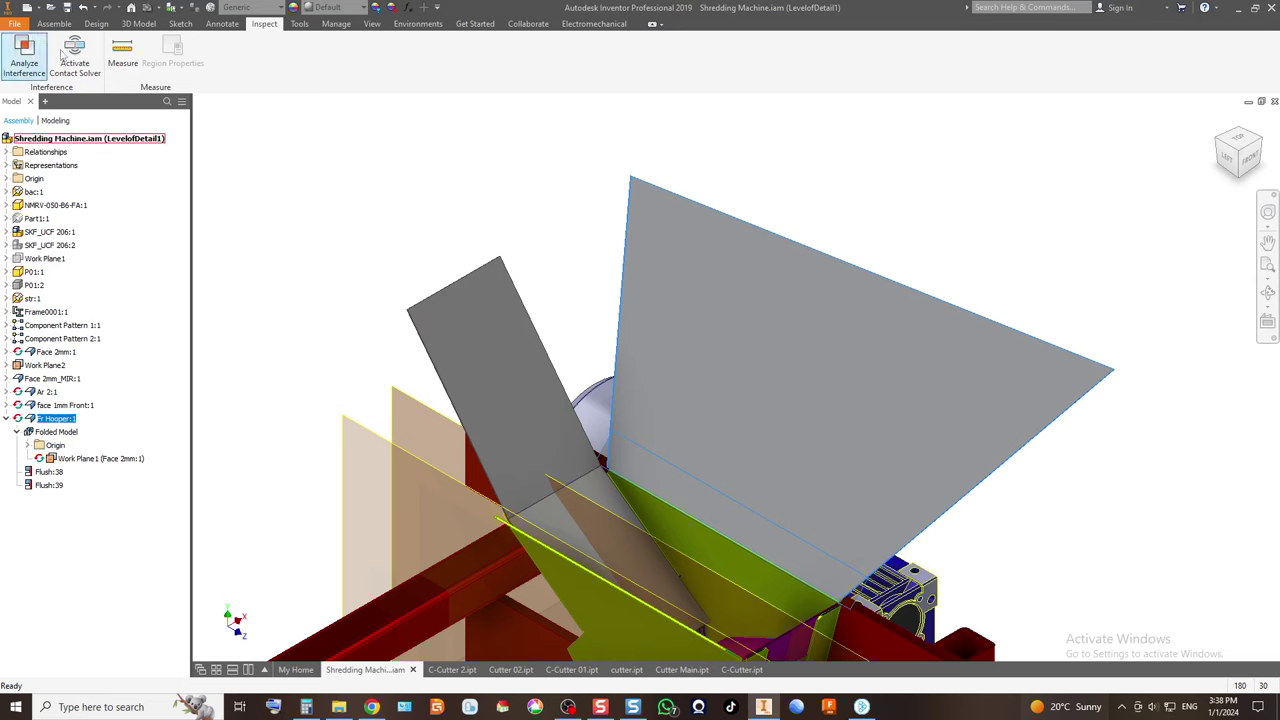
pyautogui.click(120, 55)
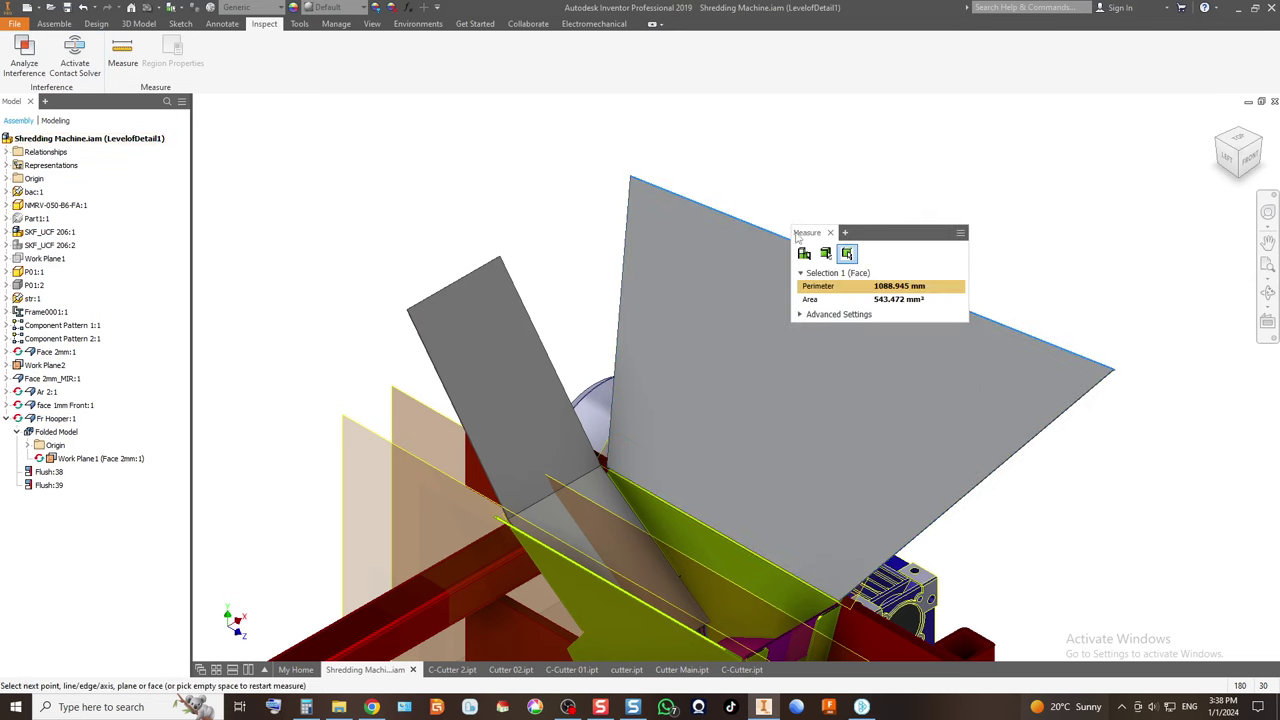
pyautogui.click(829, 233)
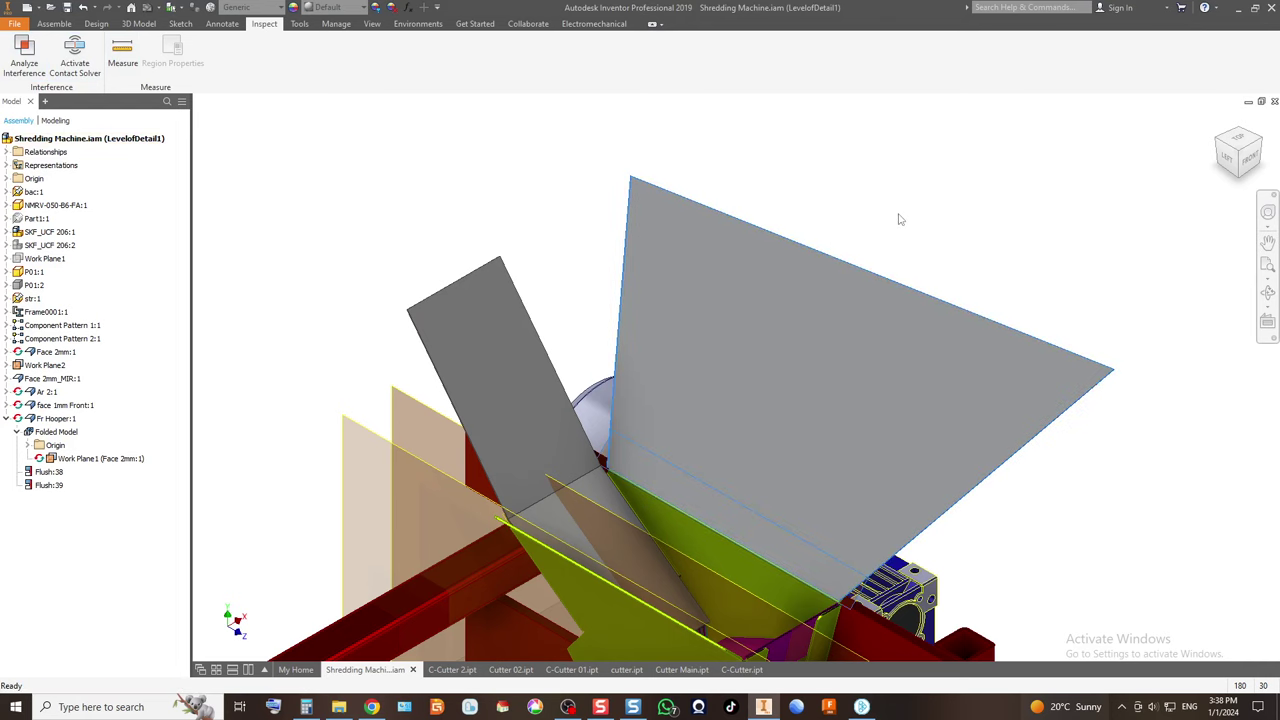
# Open the Fr Hooper part for editing in place and open Sketch1 under its Face1 feature.
pyautogui.click(816, 344)
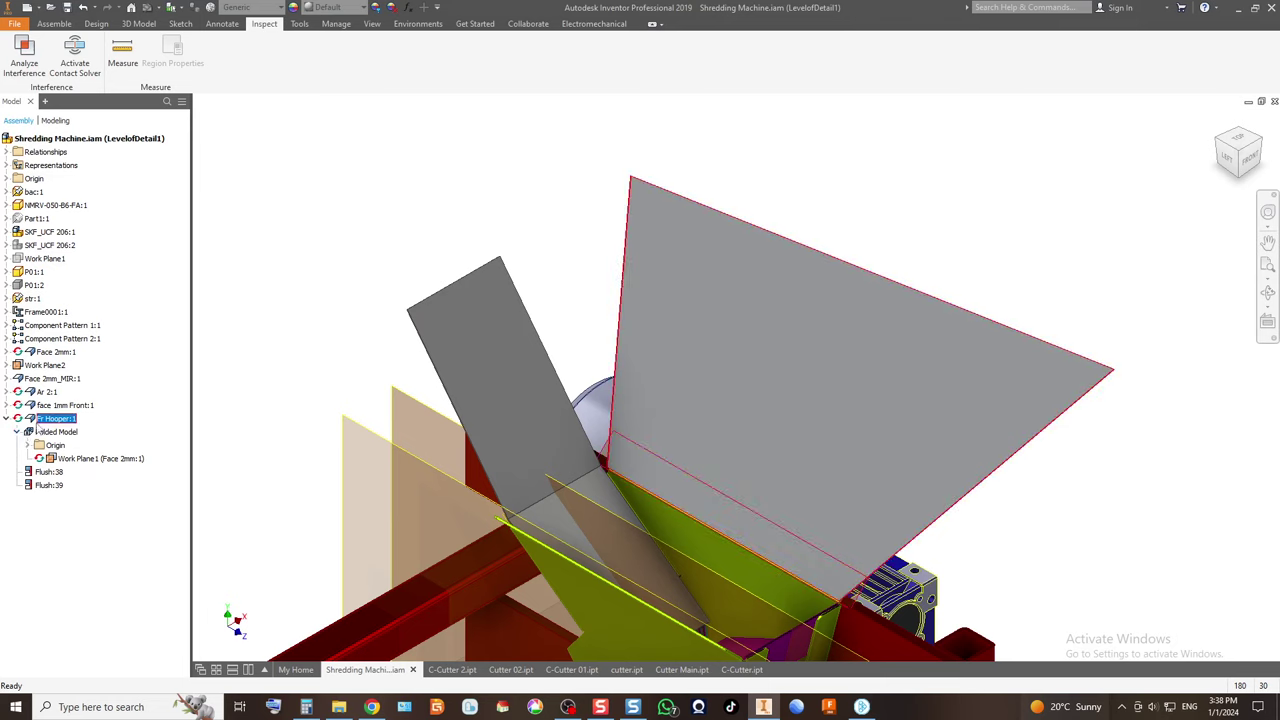
pyautogui.doubleClick(46, 421)
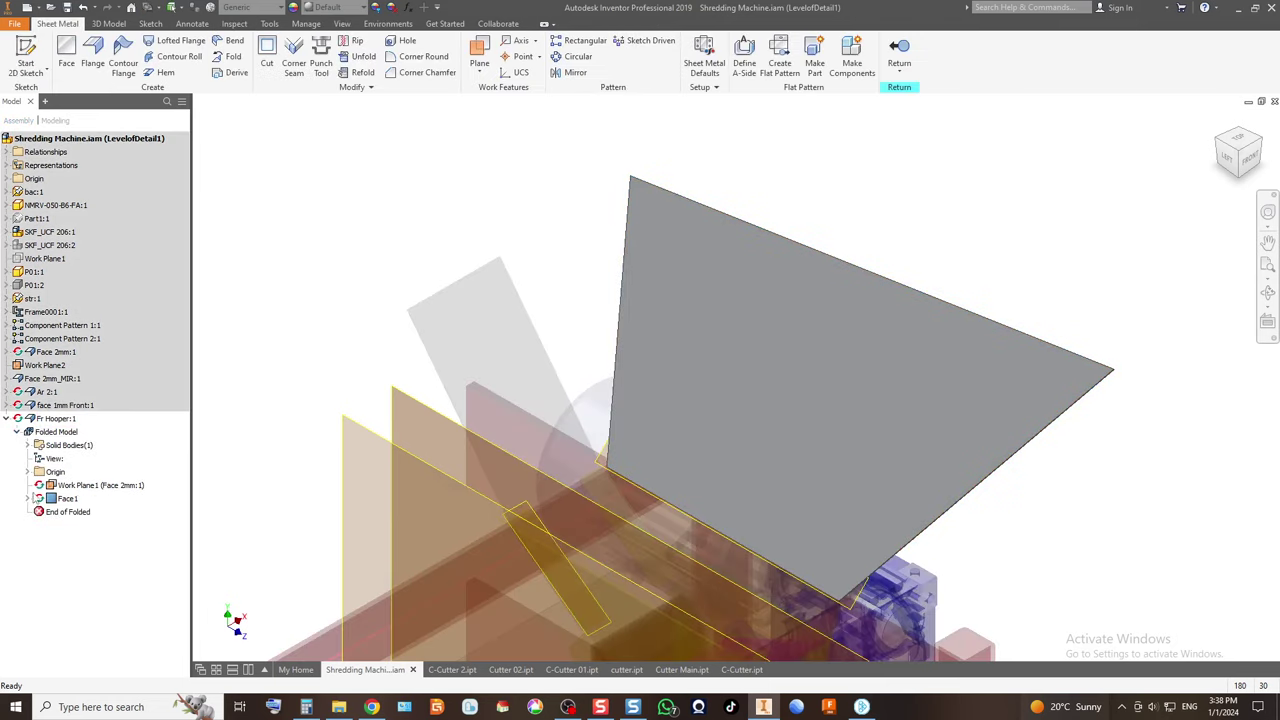
pyautogui.click(838, 392)
pyautogui.click(28, 498)
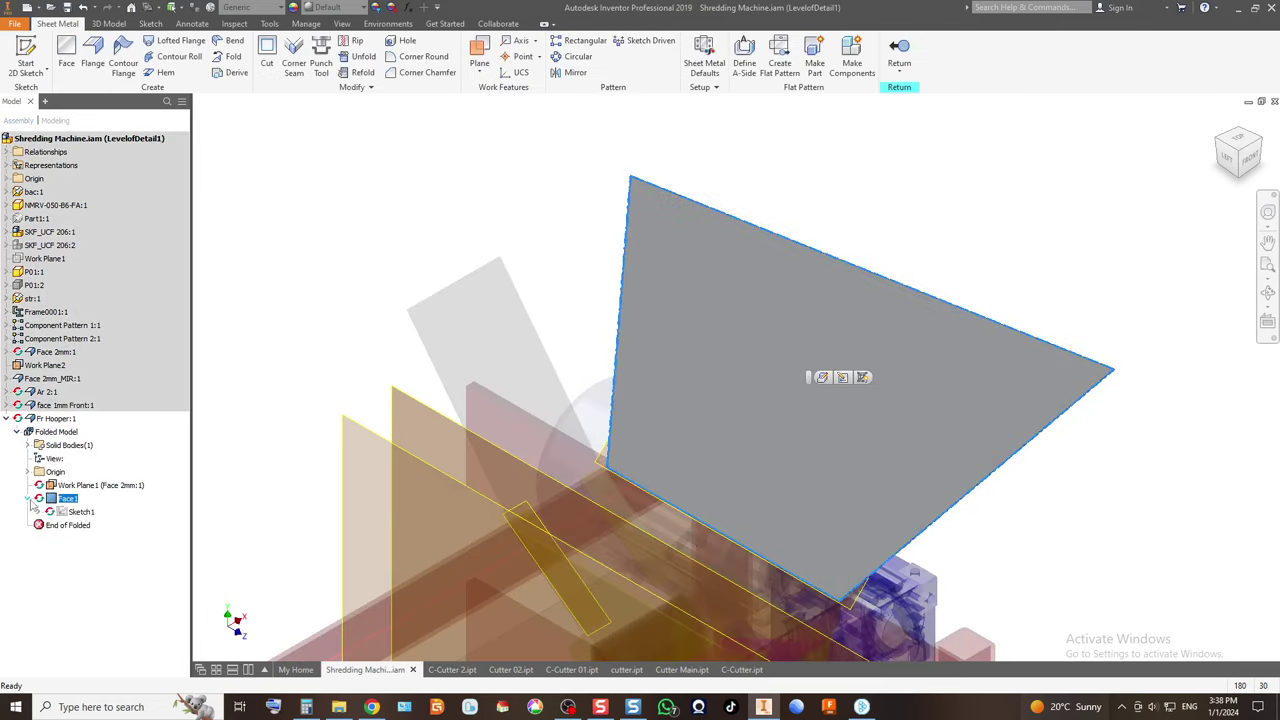
pyautogui.doubleClick(64, 512)
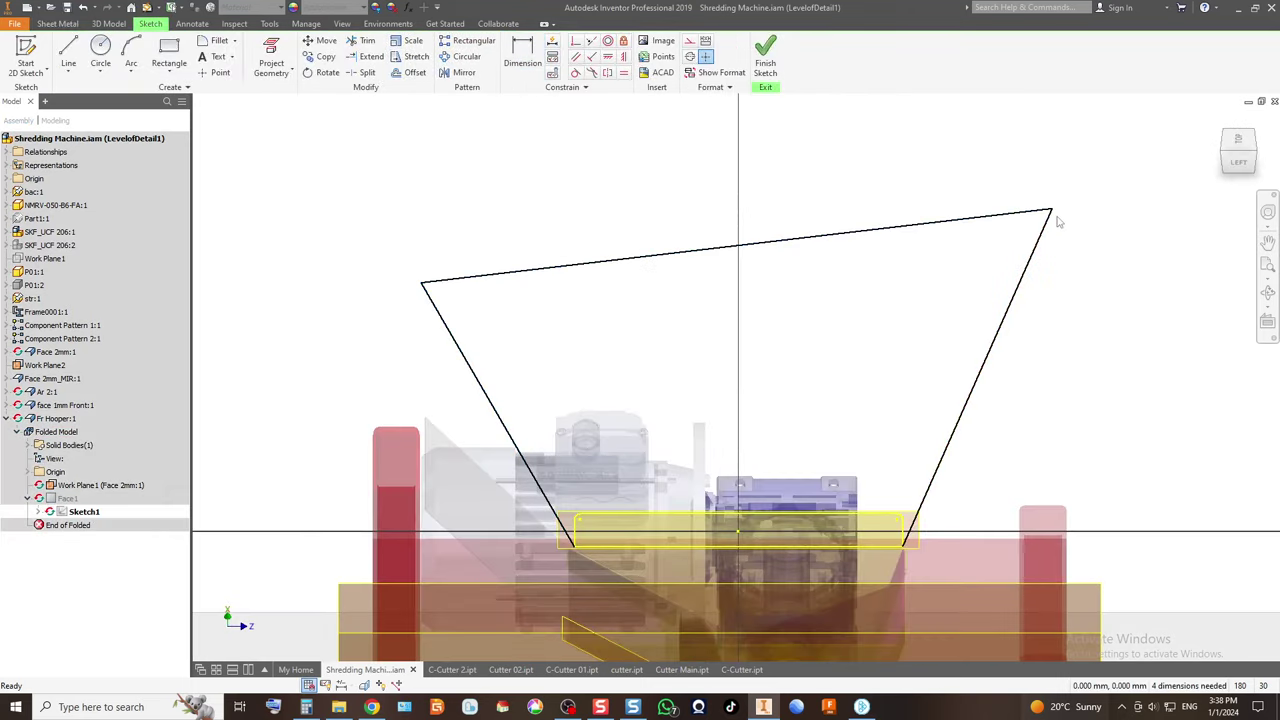
# Lower both upper corners of the hopper plate's profile freehand, moving the front corner slightly inward, and finish the sketch.
pyautogui.click(1053, 213)
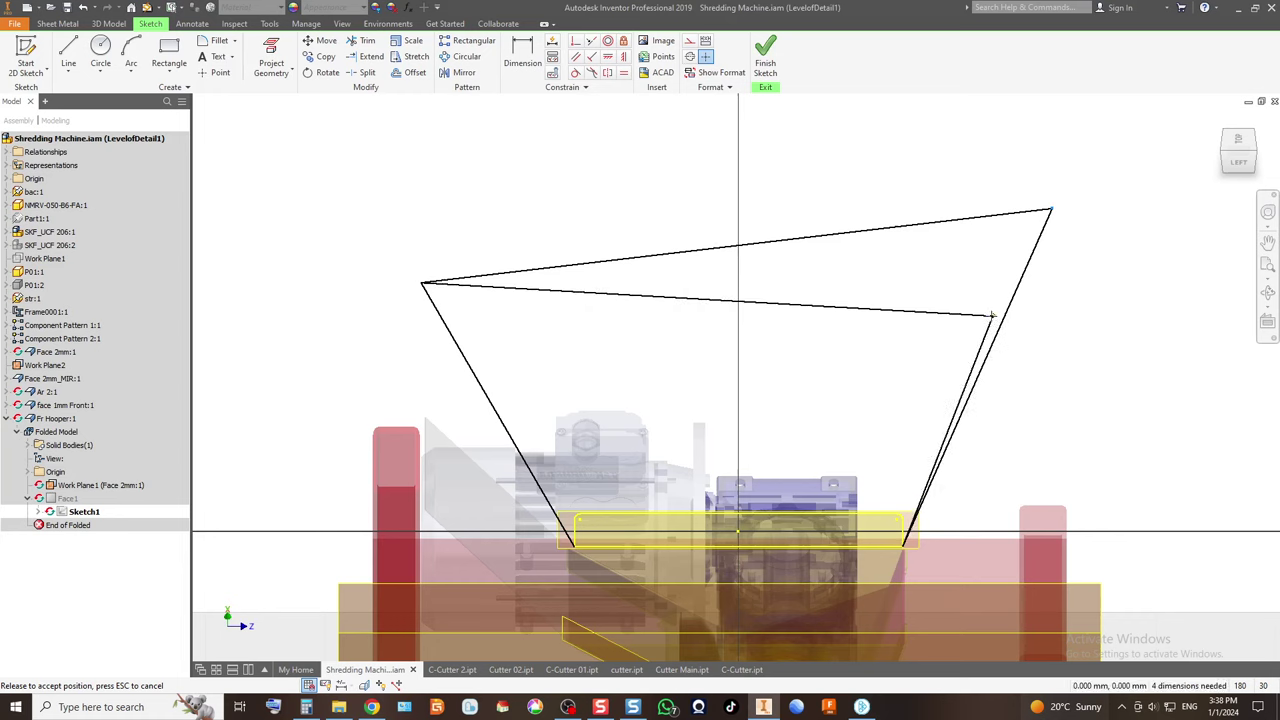
pyautogui.press('Escape')
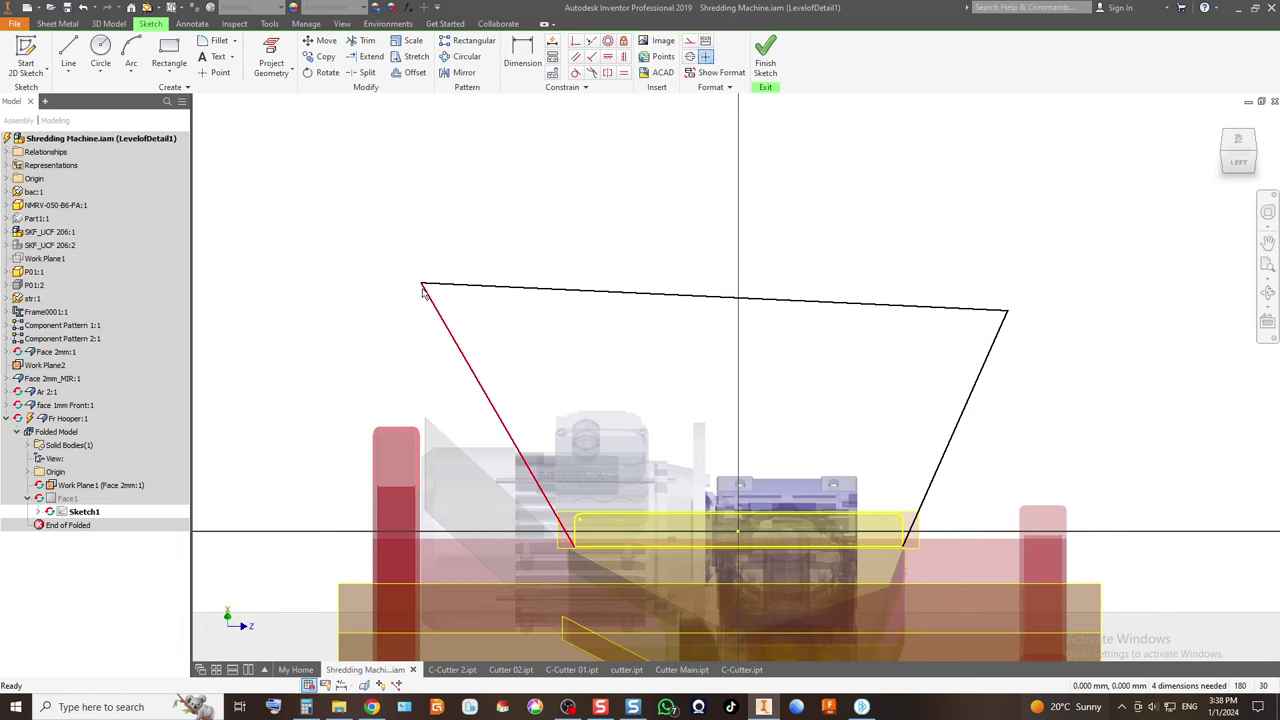
pyautogui.click(424, 311)
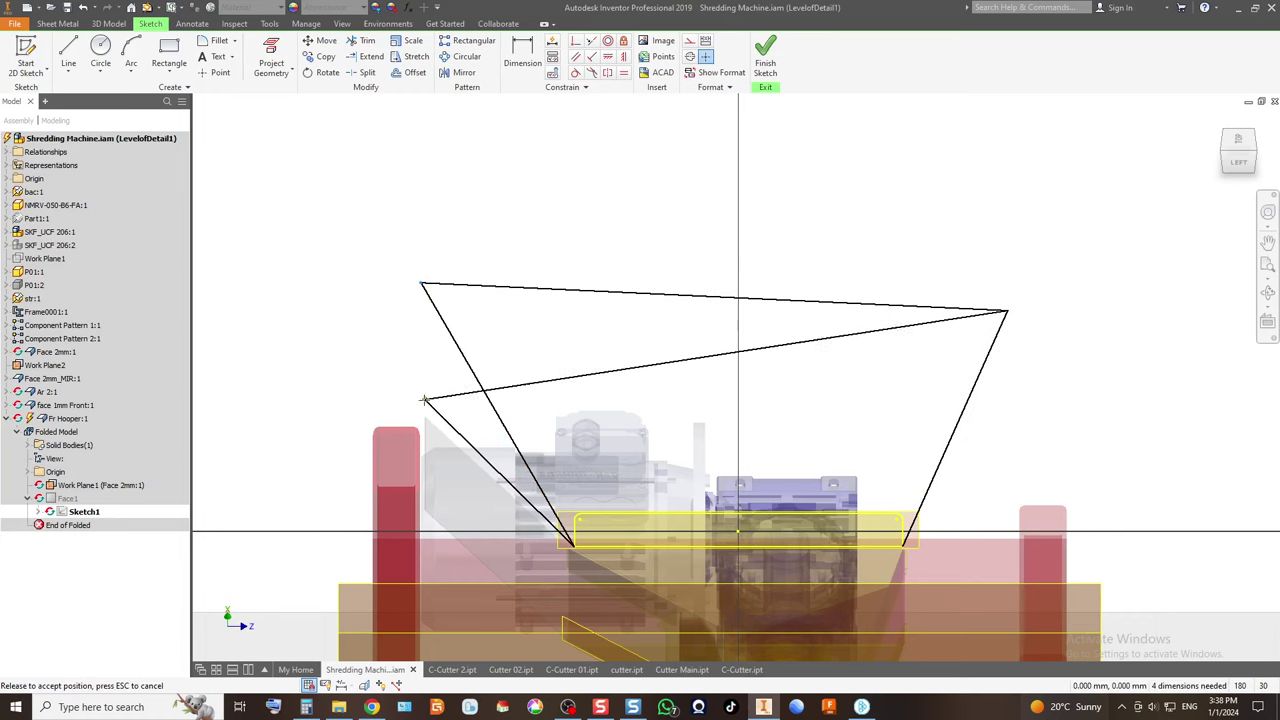
pyautogui.click(421, 405)
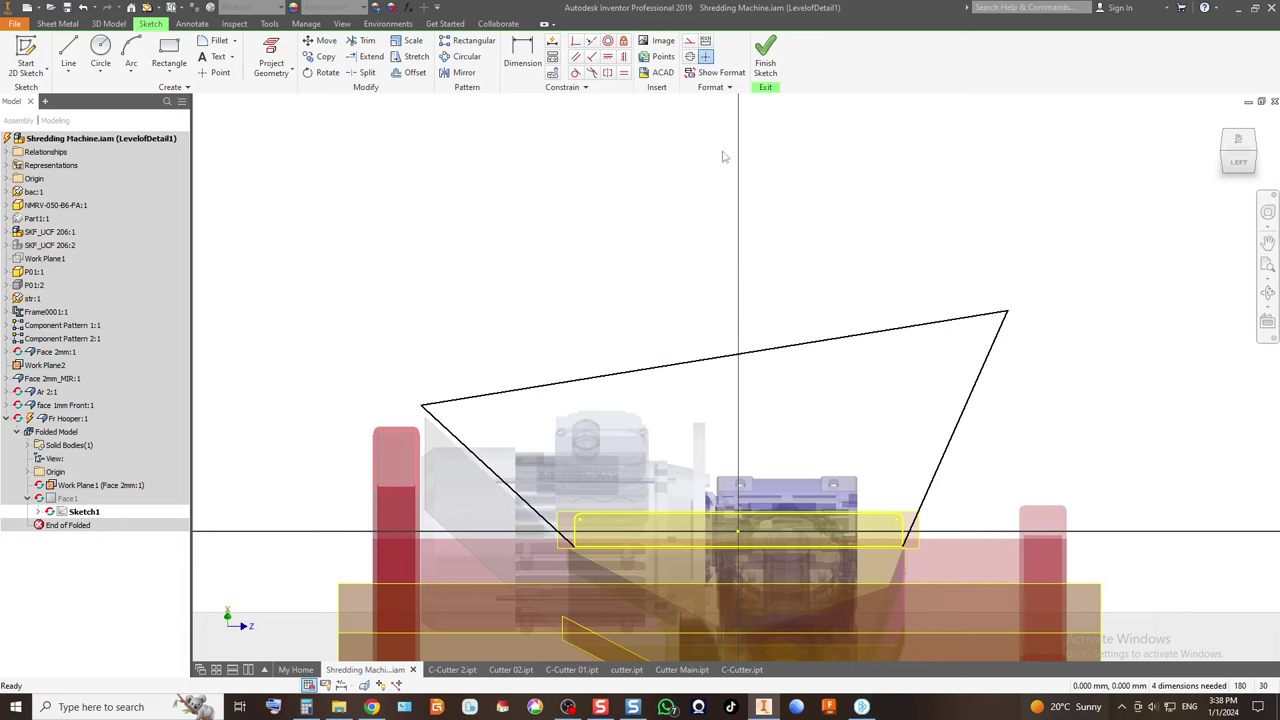
pyautogui.click(765, 52)
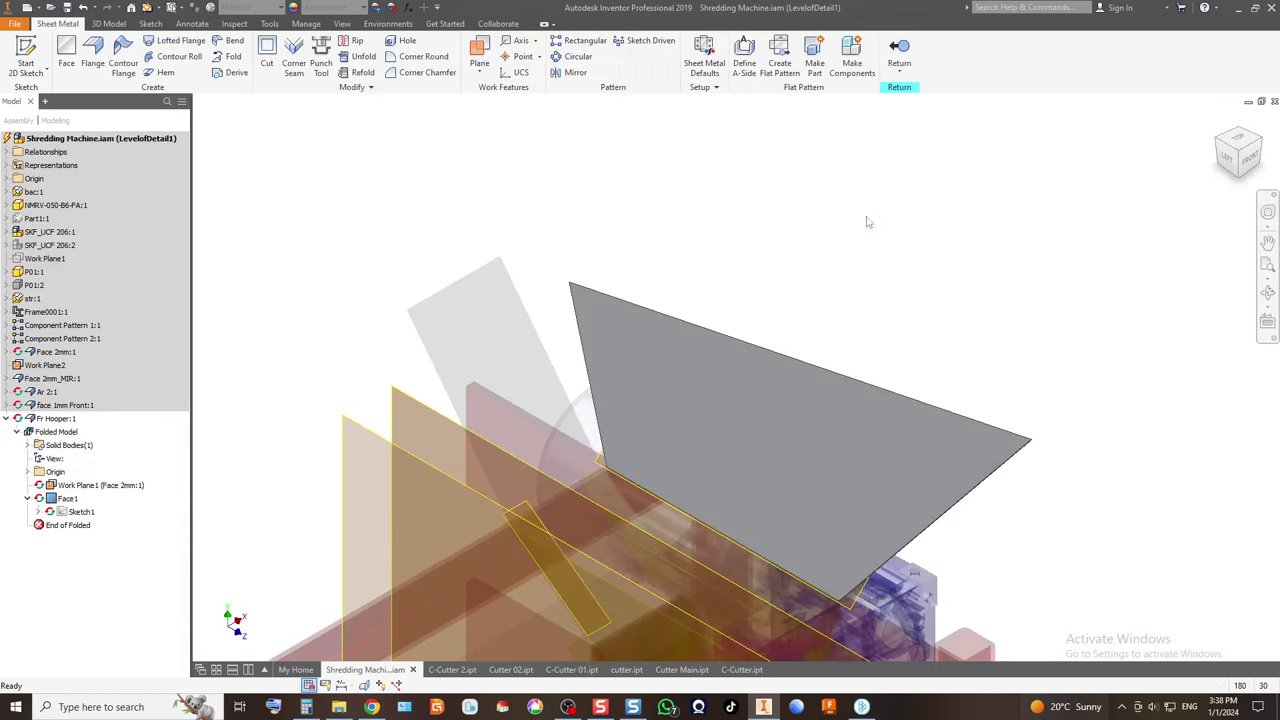
# Examine the reshaped hopper plate in the left view and in the isometric views from the back and front.
pyautogui.click(1236, 163)
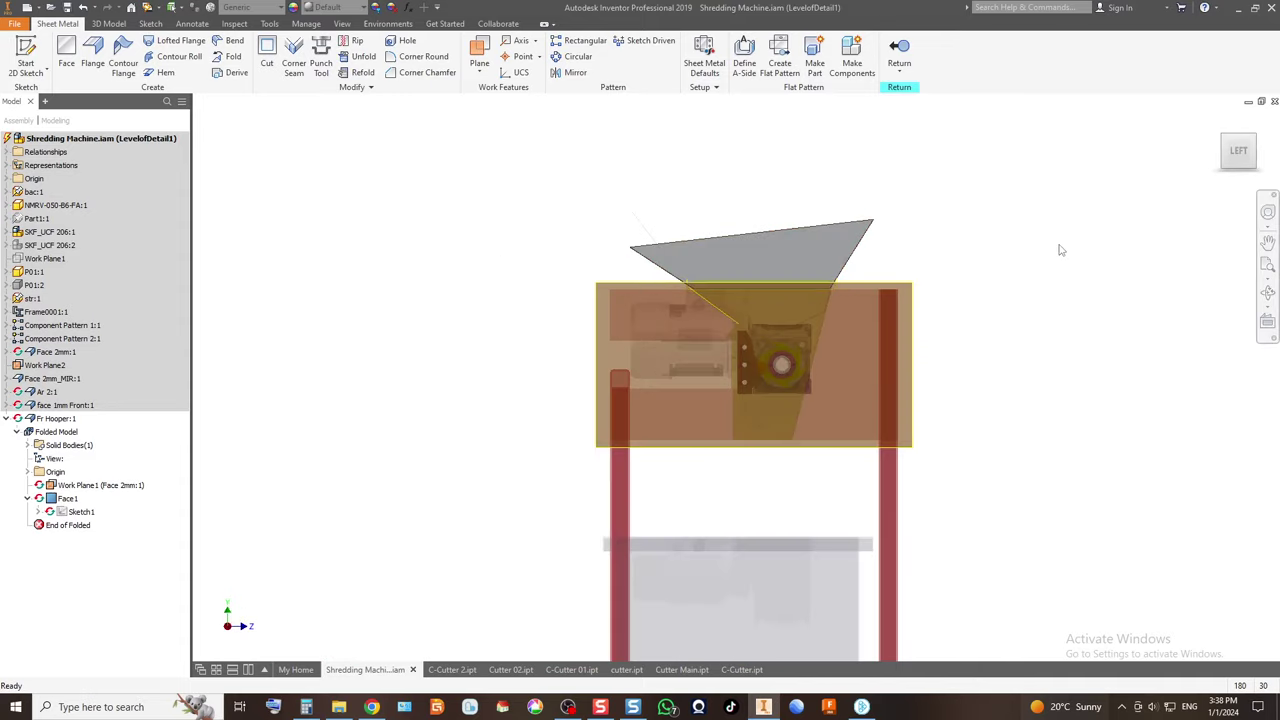
pyautogui.click(1228, 143)
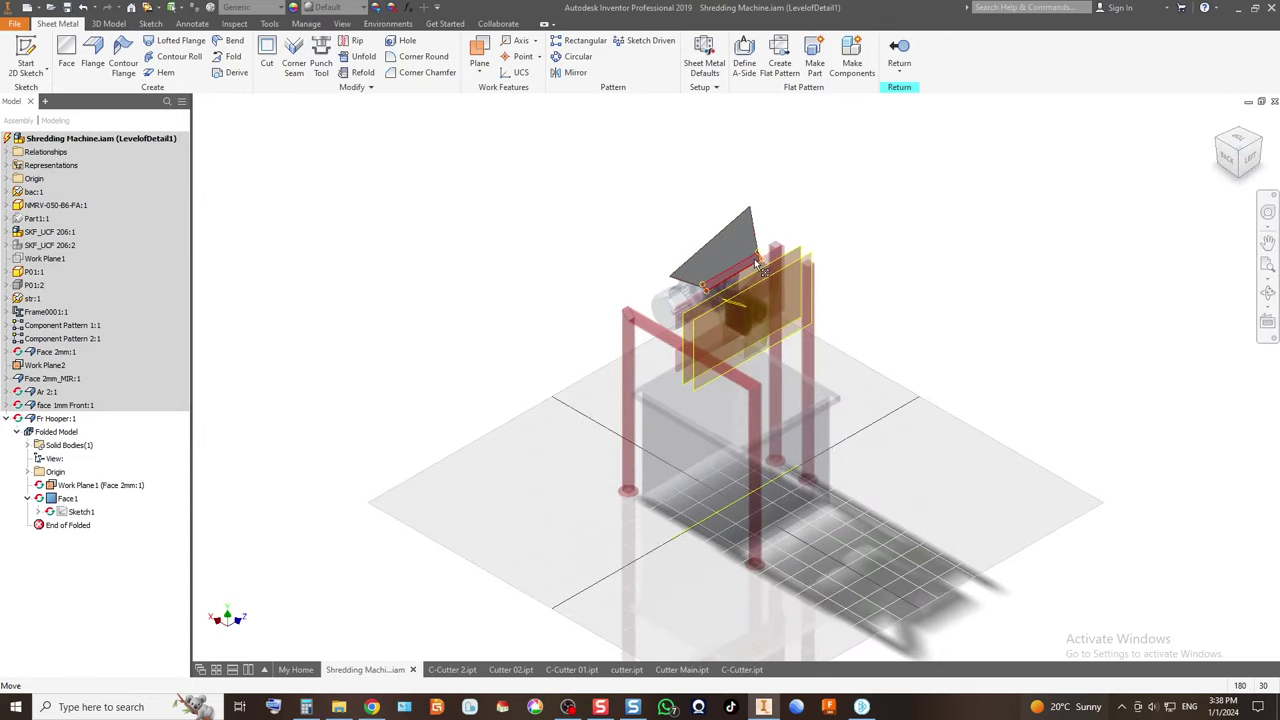
pyautogui.scroll(-5, 754, 258)
pyautogui.scroll(5, 755, 262)
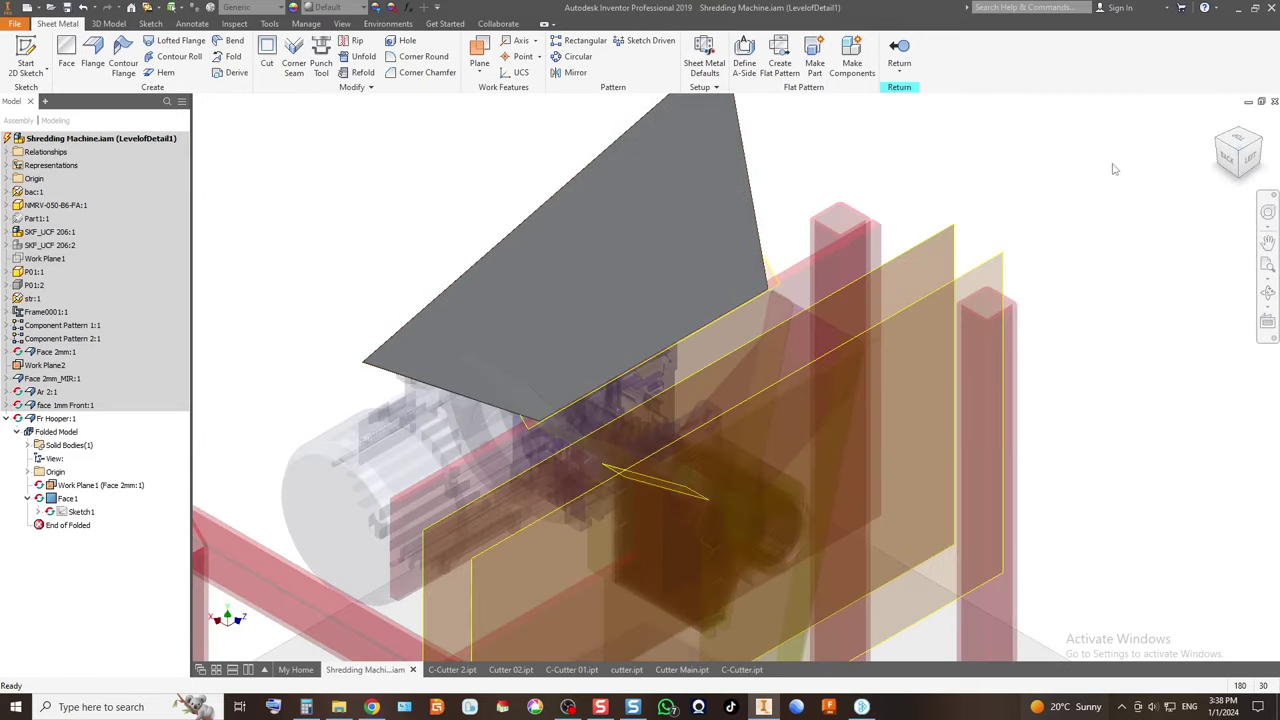
pyautogui.click(1265, 145)
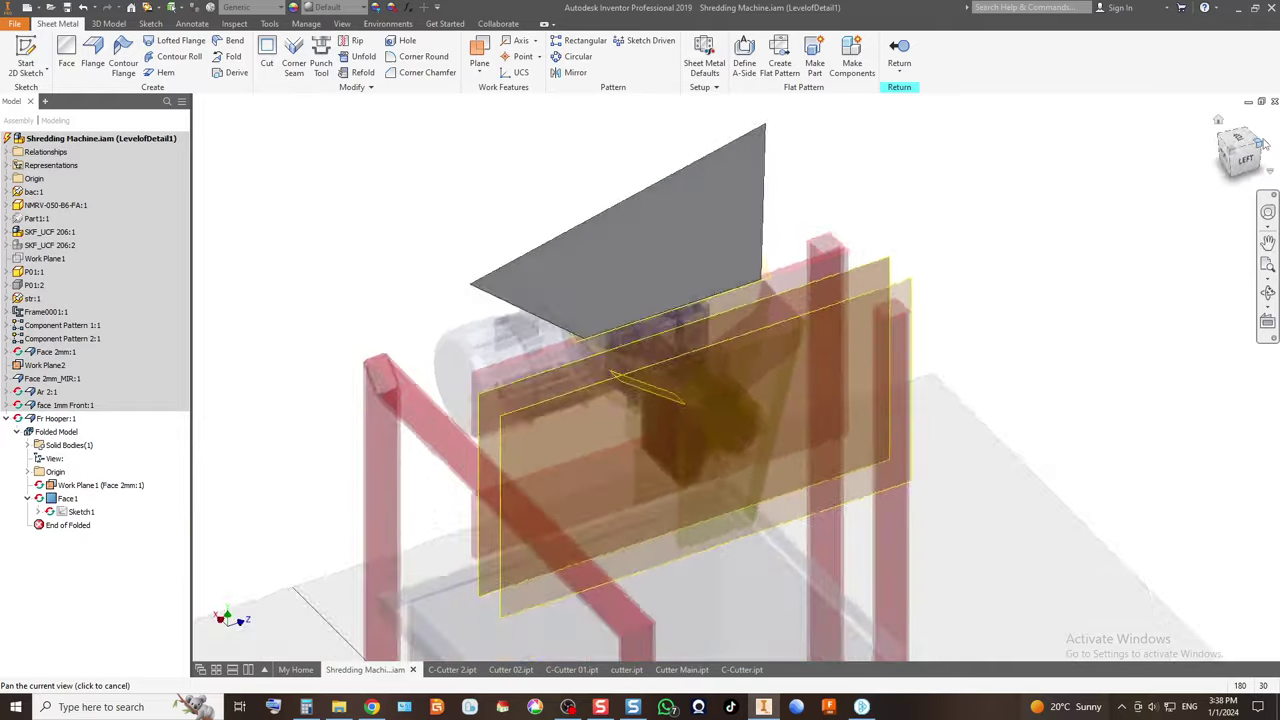
pyautogui.scroll(-5, 694, 366)
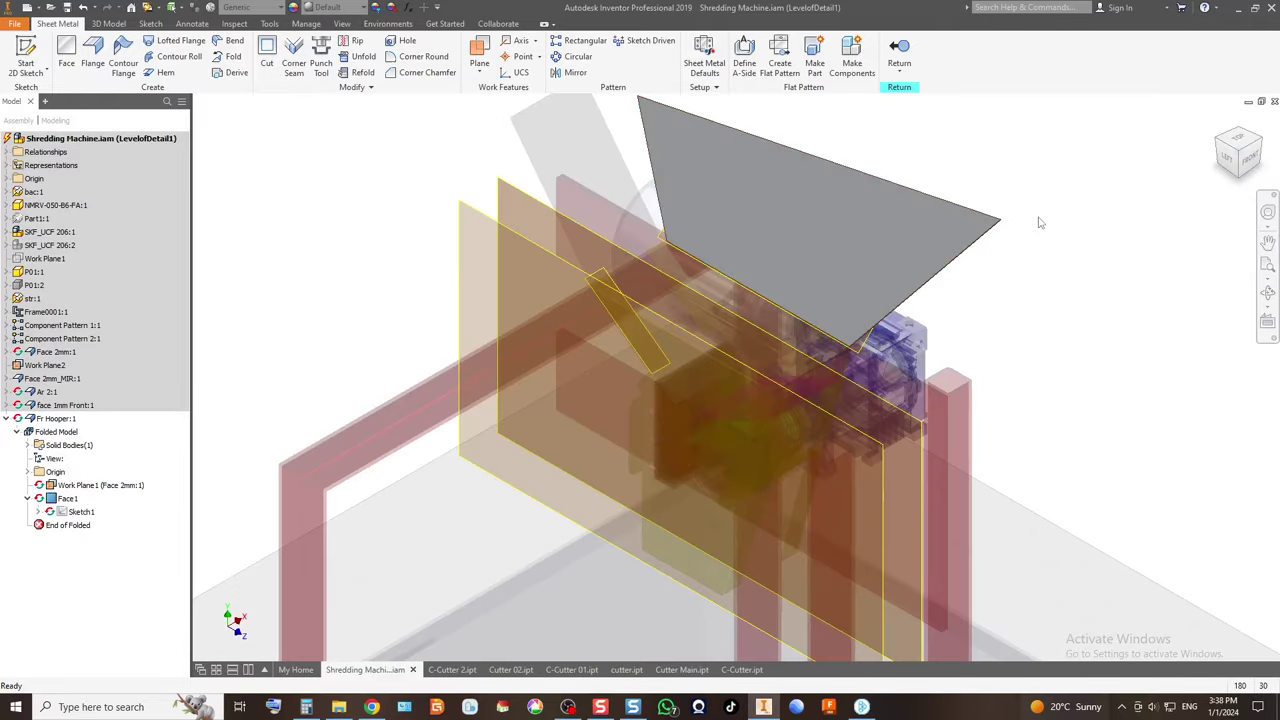
# Compare the reshaped hopper plate's slope and height with the flange and feed chute in the front, left and isometric views.
pyautogui.click(1245, 152)
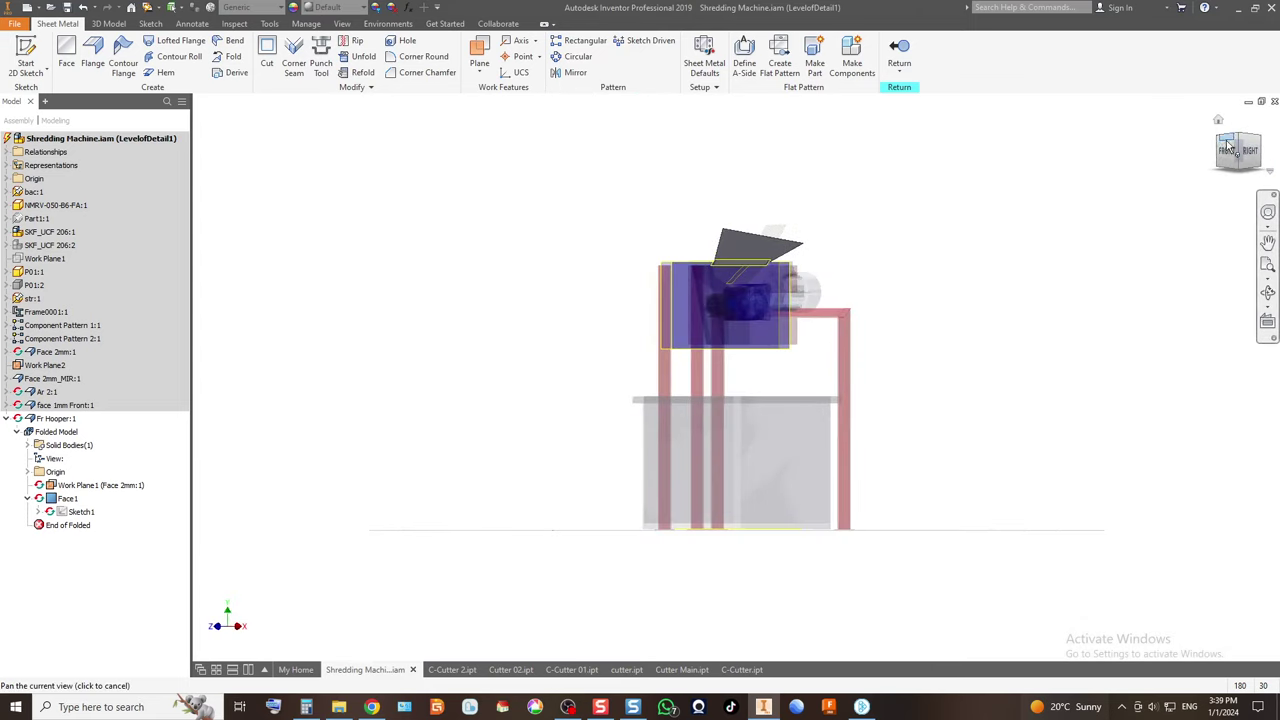
pyautogui.click(1227, 152)
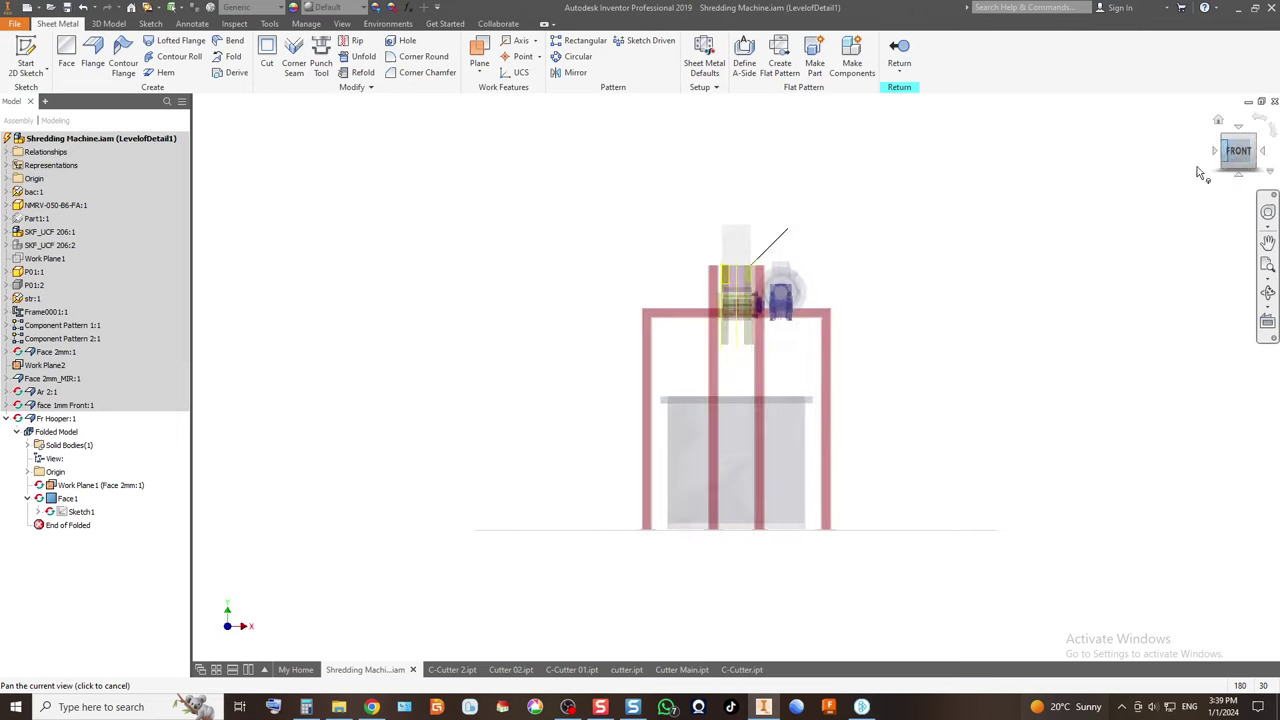
pyautogui.scroll(-5, 754, 261)
pyautogui.scroll(3, 754, 261)
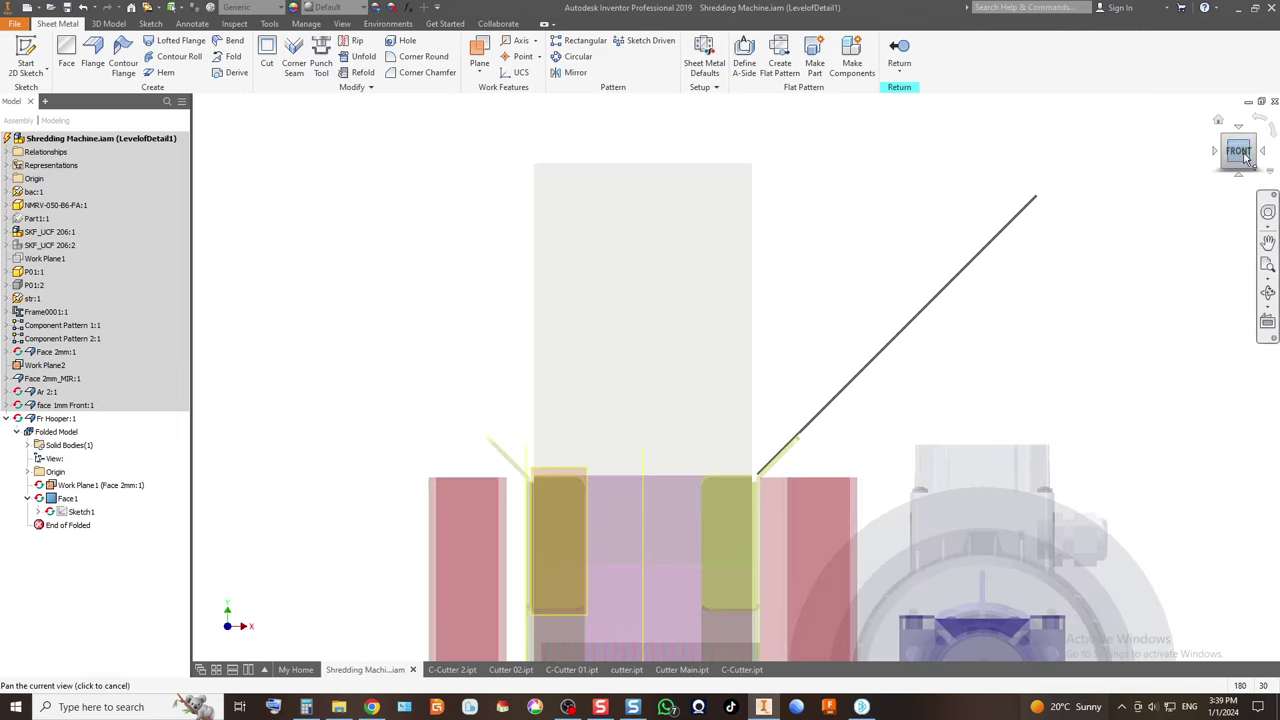
pyautogui.click(1216, 152)
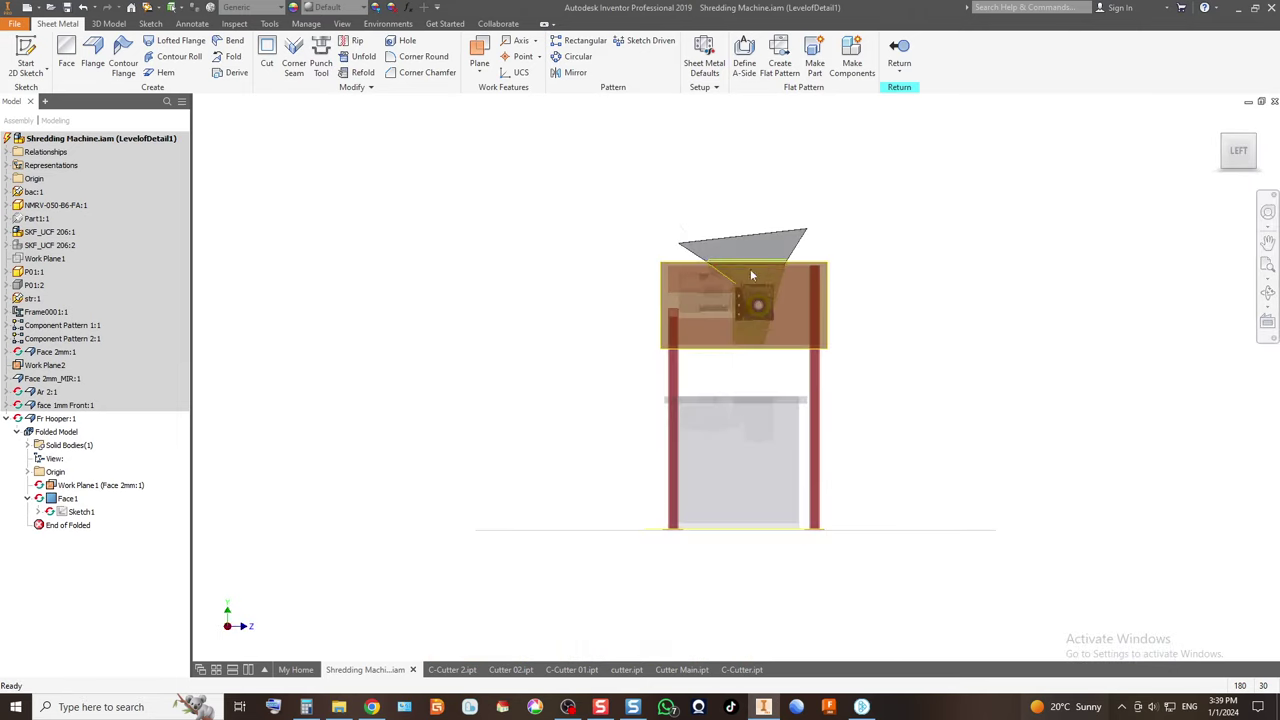
pyautogui.click(1260, 146)
pyautogui.scroll(5, 768, 270)
pyautogui.scroll(-3, 768, 274)
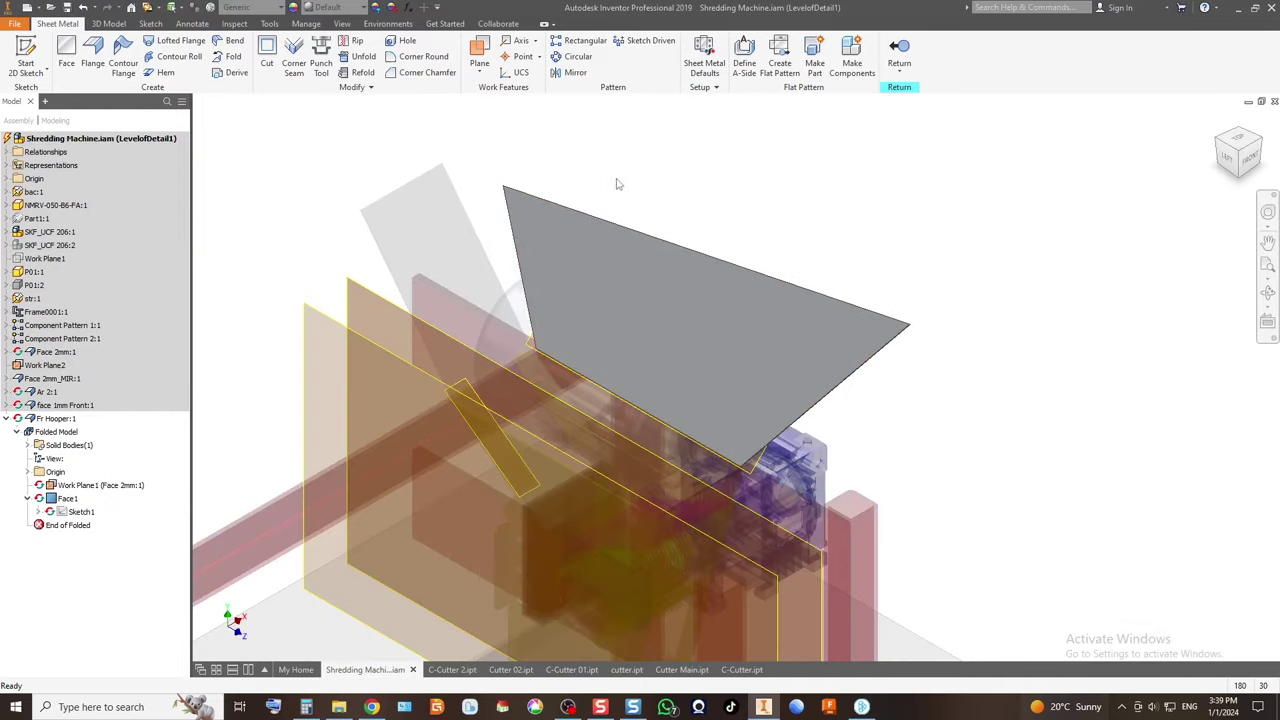
# Return from the hopper plate to the assembly and open the face 1mm Front part for editing in place.
pyautogui.click(899, 55)
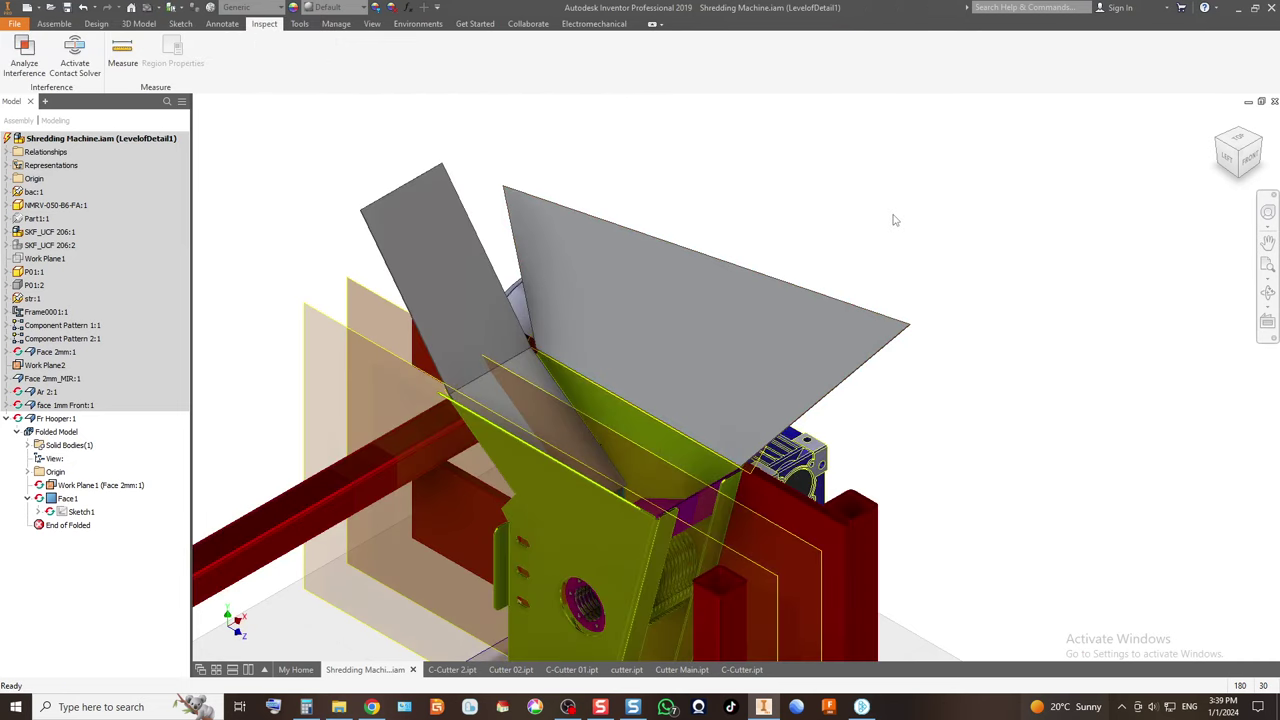
pyautogui.click(451, 301)
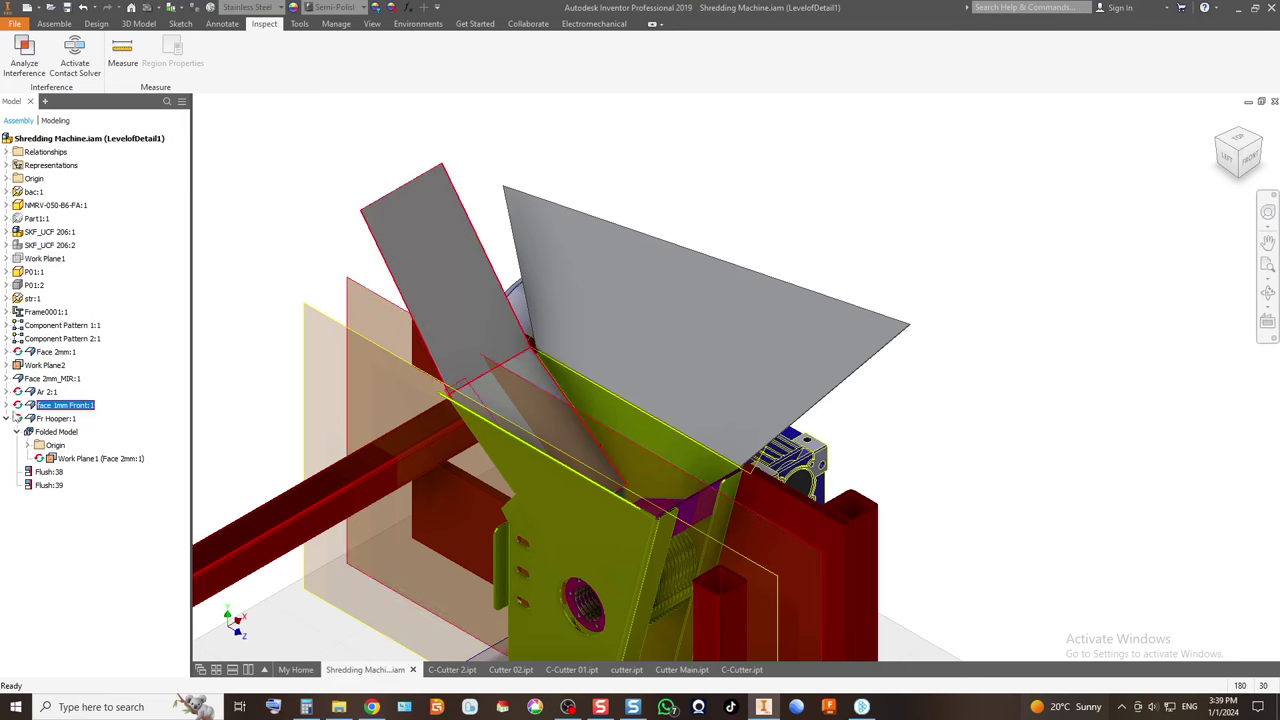
pyautogui.click(7, 405)
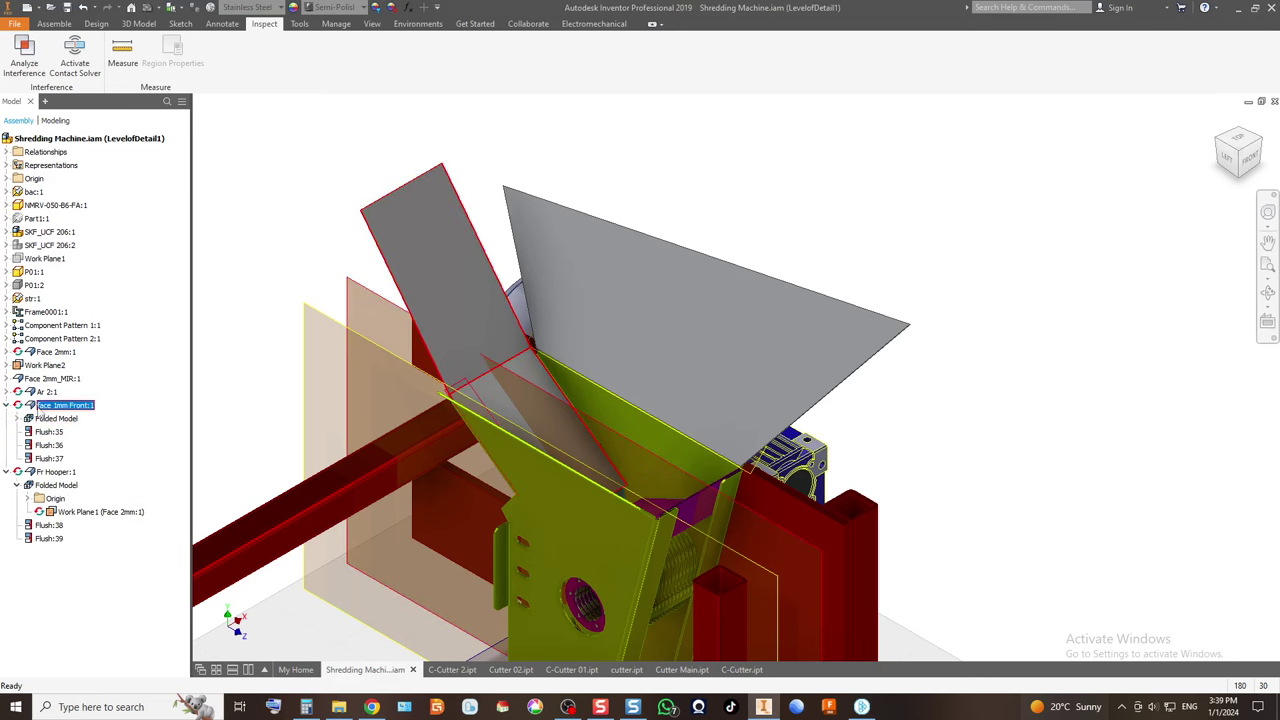
pyautogui.doubleClick(33, 407)
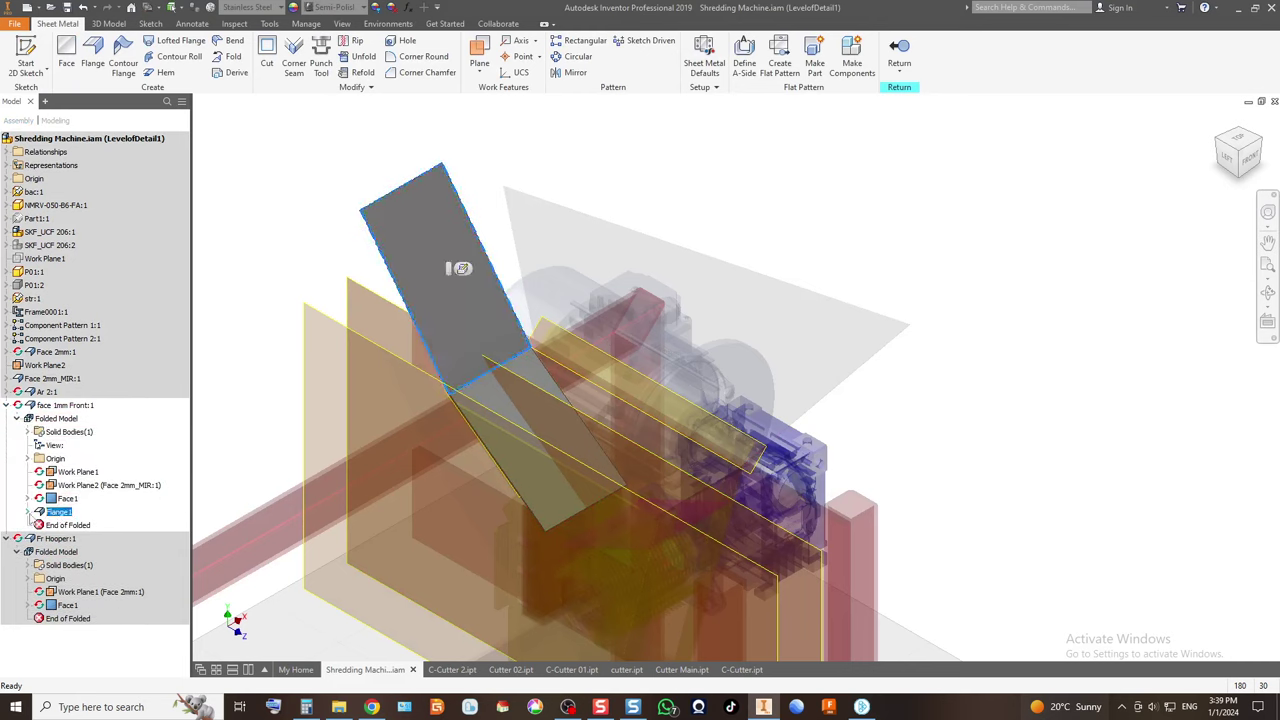
# Set the height of Flange1 on the face 1mm Front part to 120 mm and return to the assembly.
pyautogui.doubleClick(59, 512)
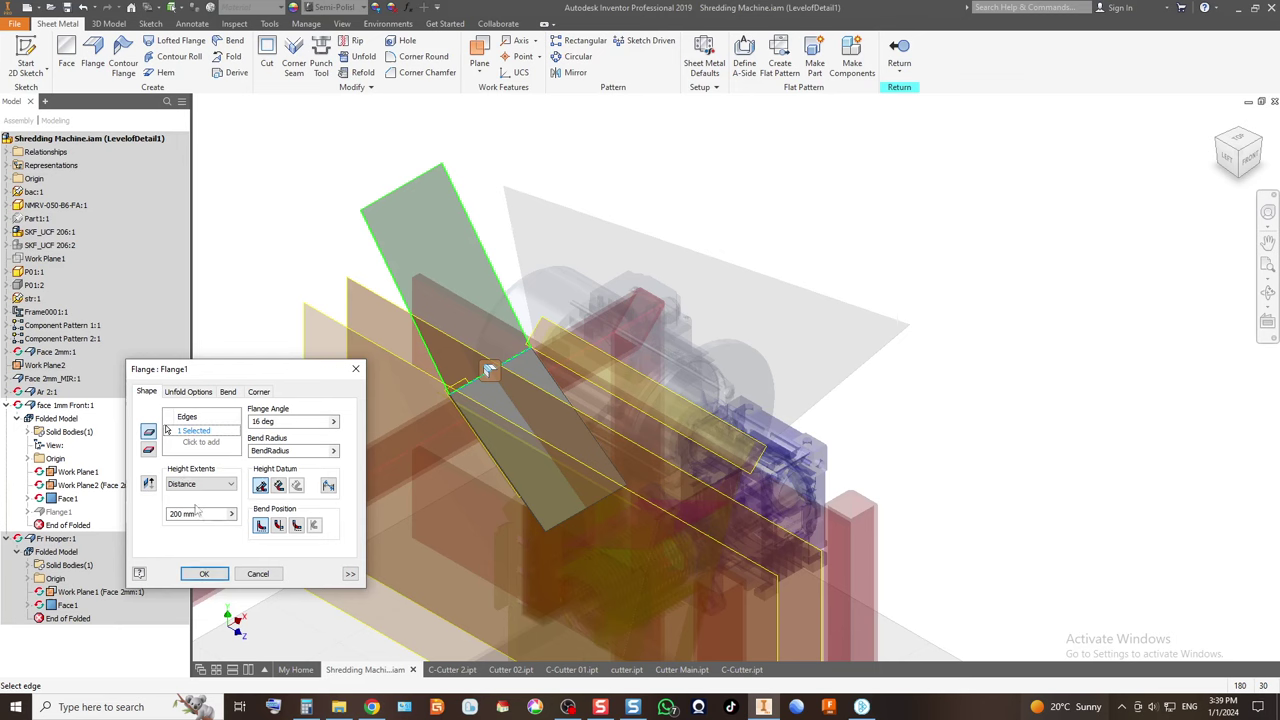
pyautogui.doubleClick(198, 515)
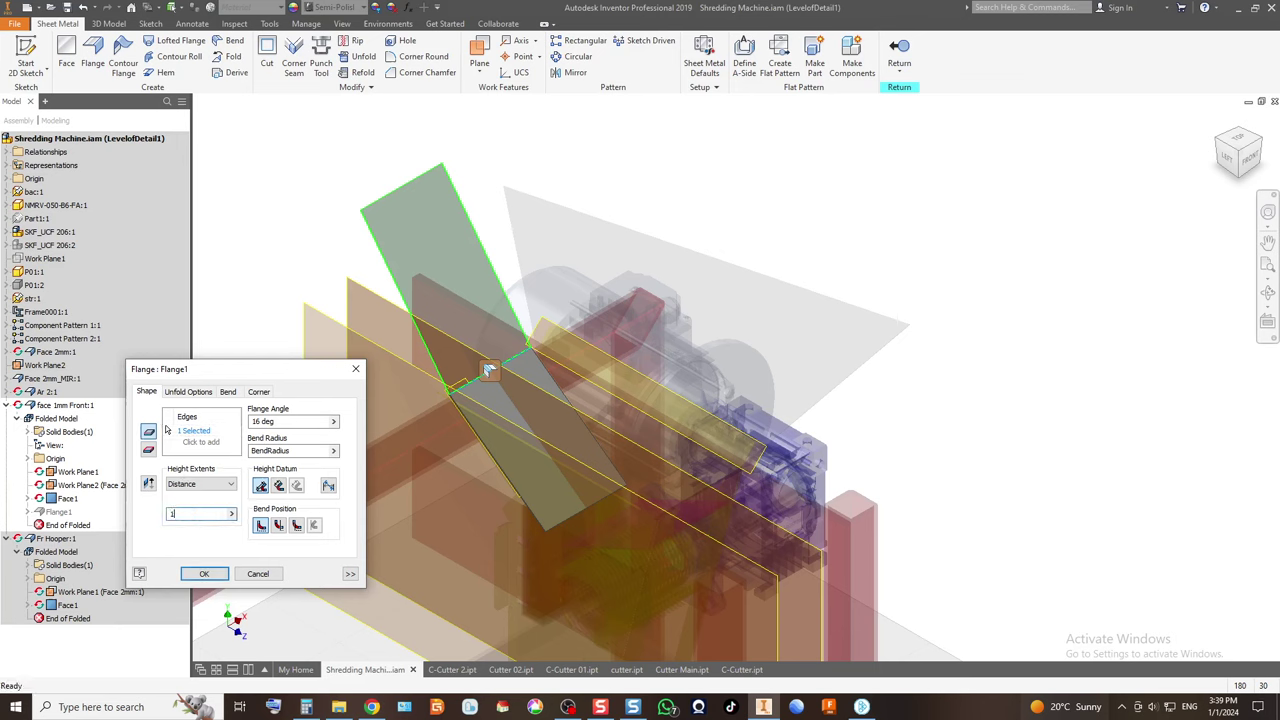
pyautogui.write('150')
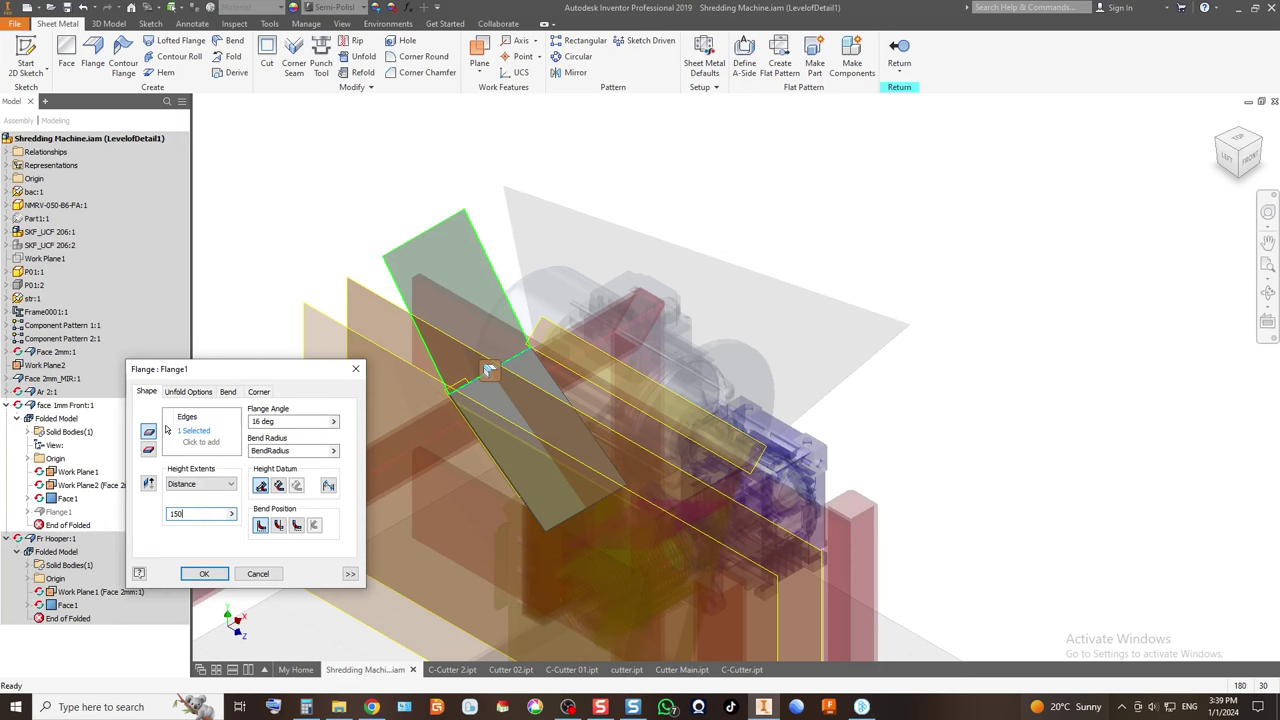
pyautogui.press('BackSpace')
pyautogui.press('BackSpace')
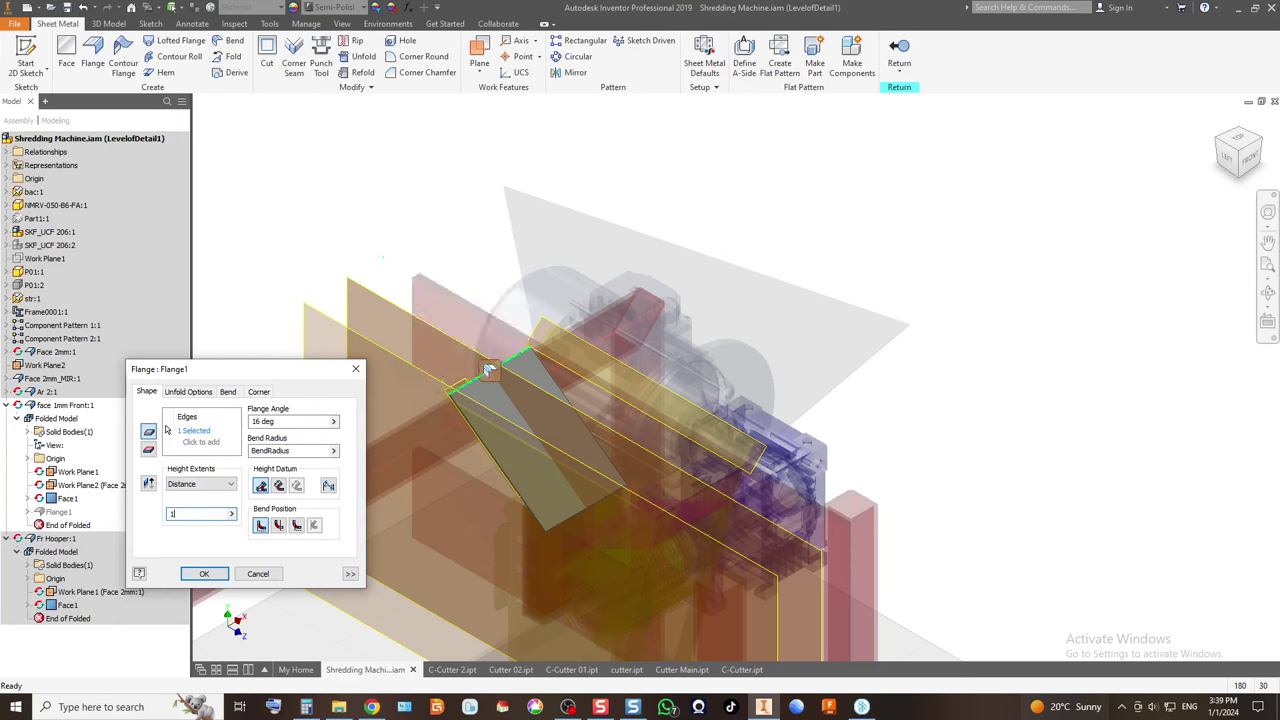
pyautogui.write('20')
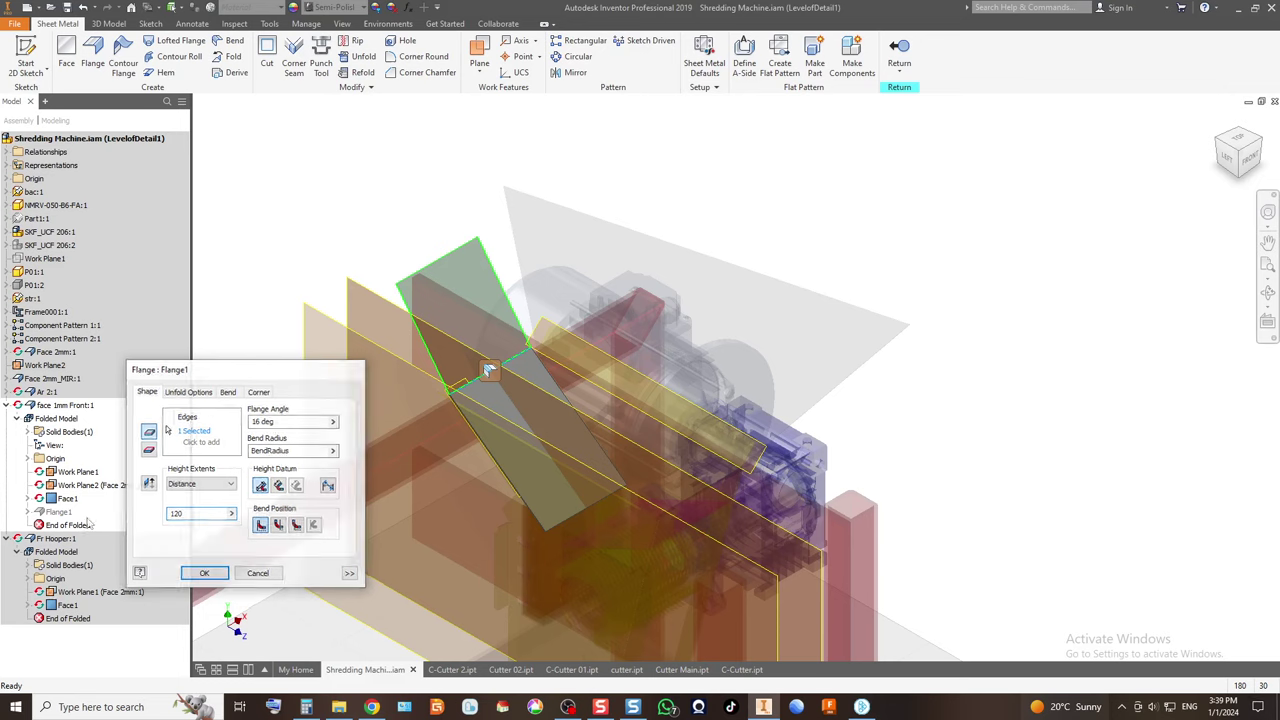
pyautogui.press('Return')
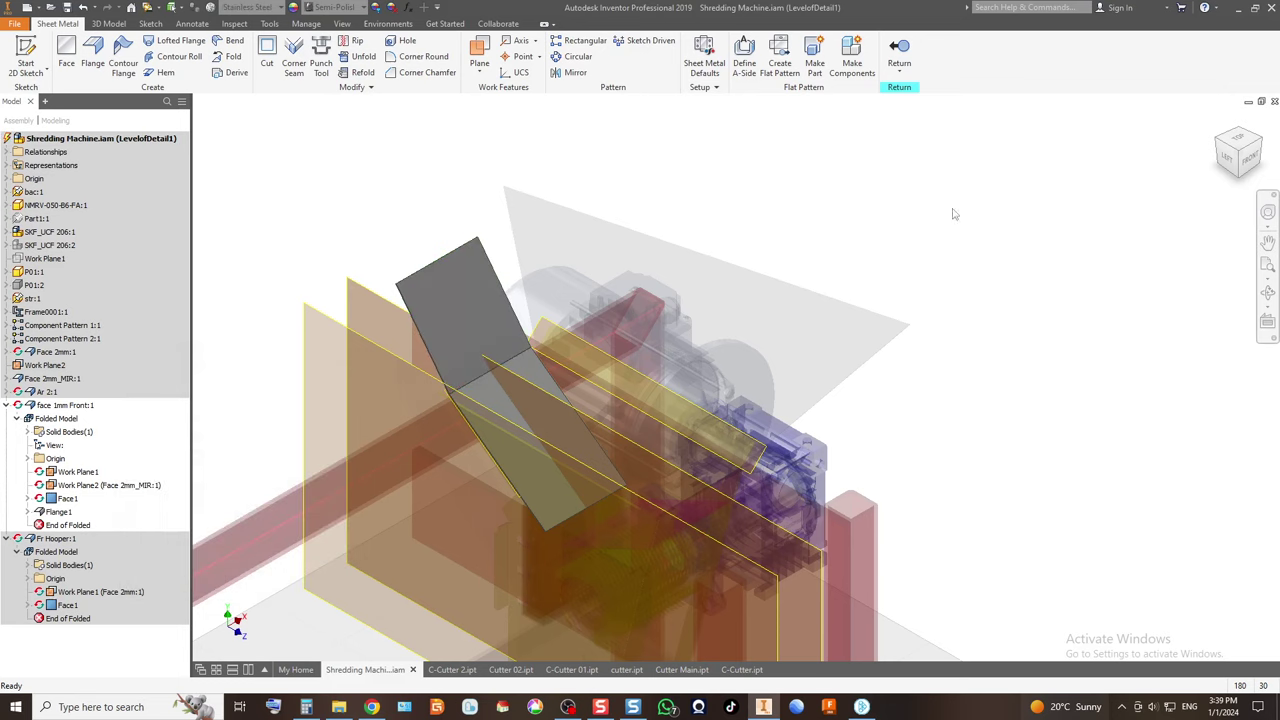
pyautogui.click(899, 52)
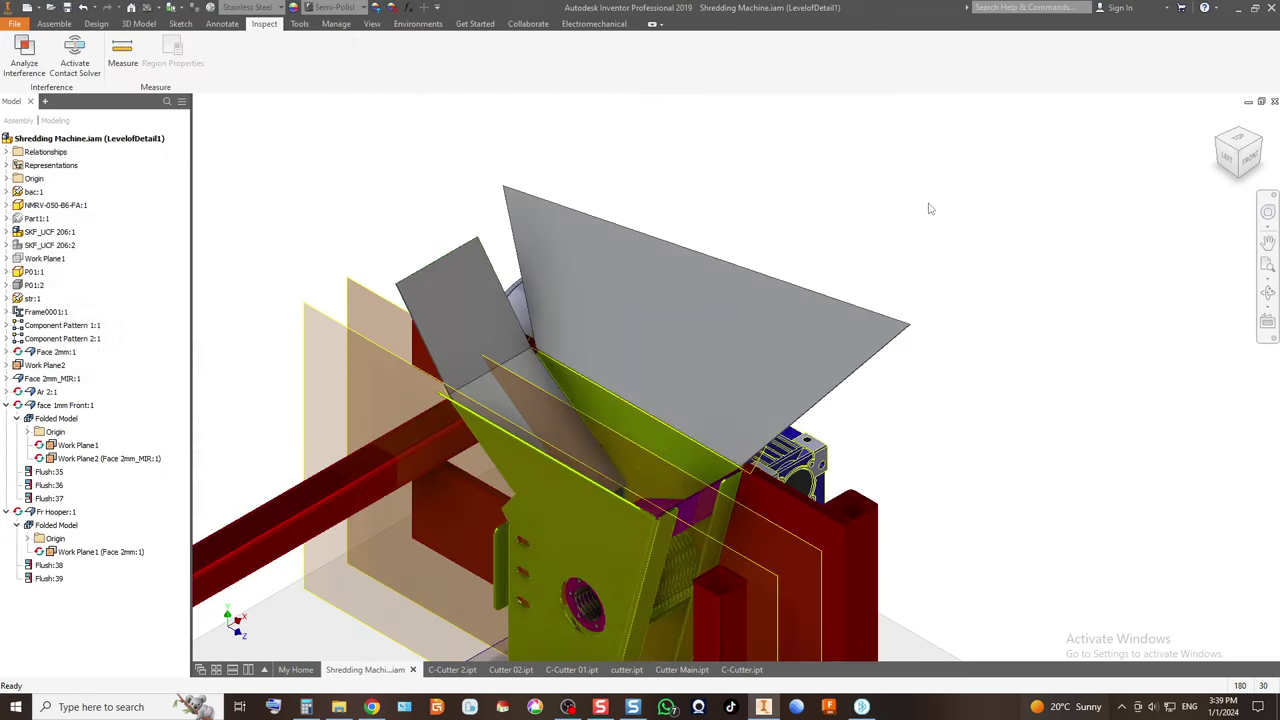
# Mirror the Fr Hooper plate across Work Plane1 of the face 1mm Front part, inserting the mirrored part in the assembly.
pyautogui.click(1228, 162)
pyautogui.scroll(5, 768, 258)
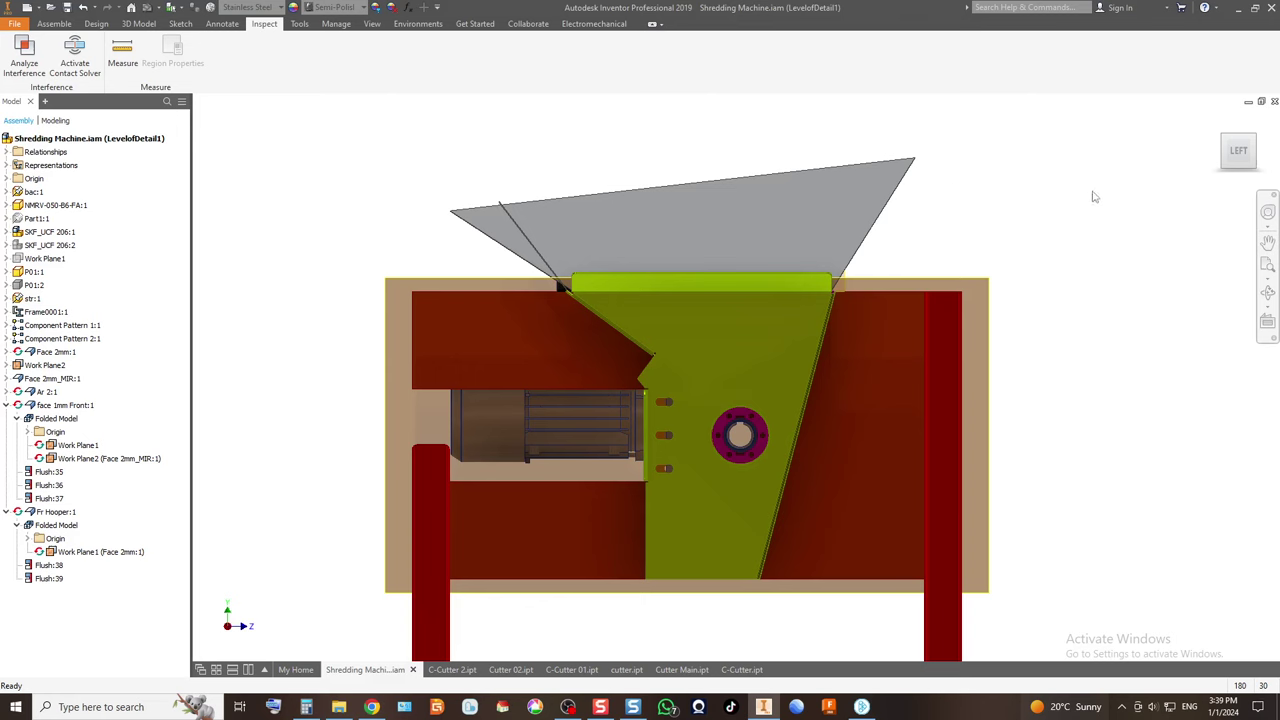
pyautogui.click(1224, 136)
pyautogui.scroll(6, 762, 250)
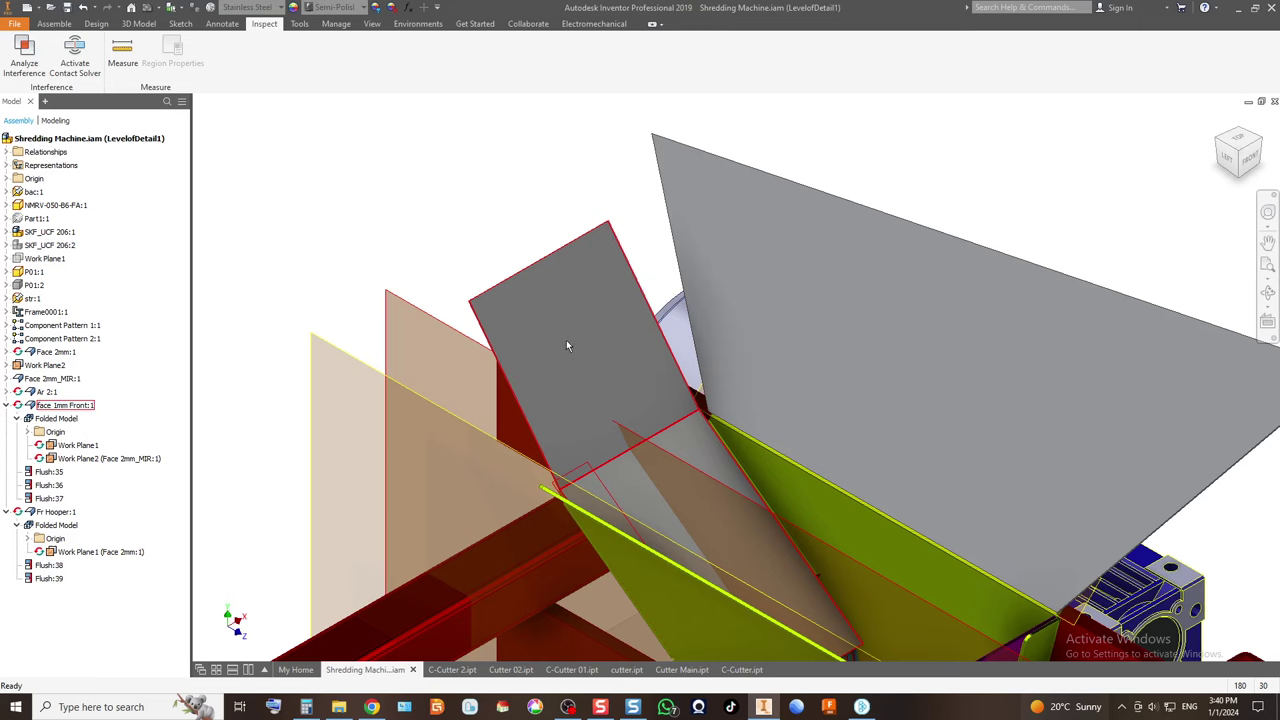
pyautogui.scroll(-2, 717, 293)
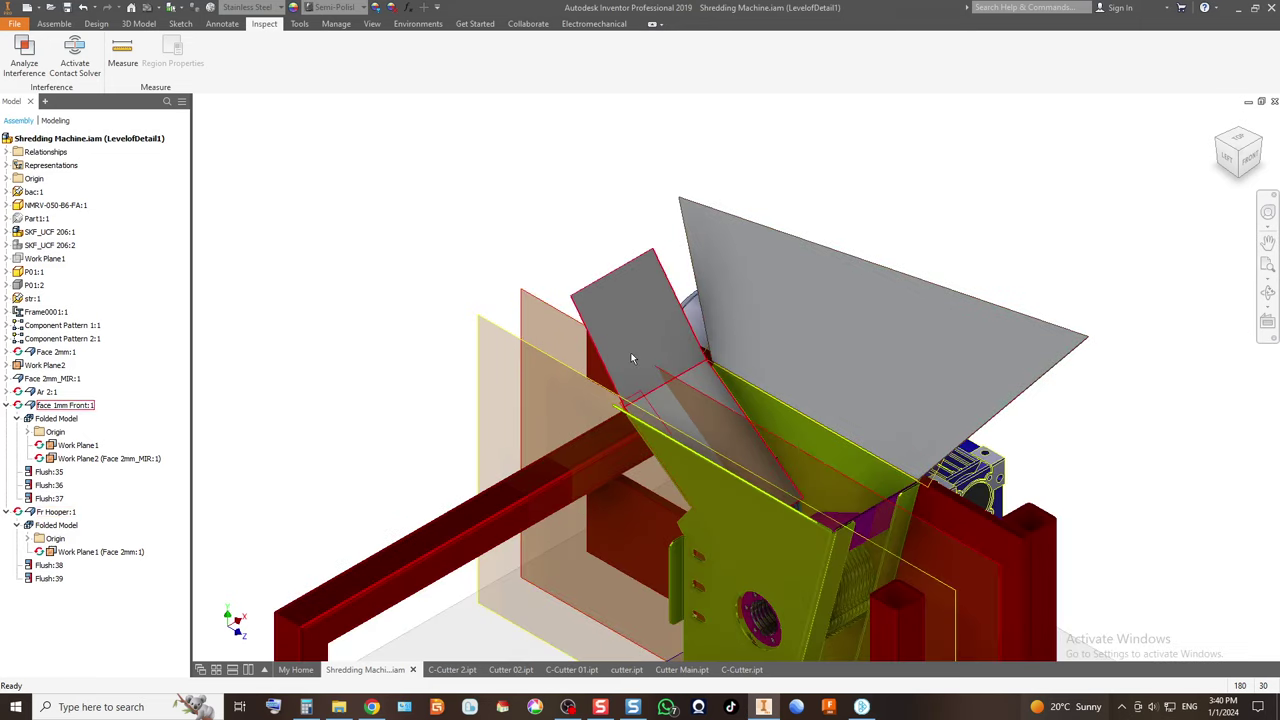
pyautogui.click(906, 318)
pyautogui.click(54, 23)
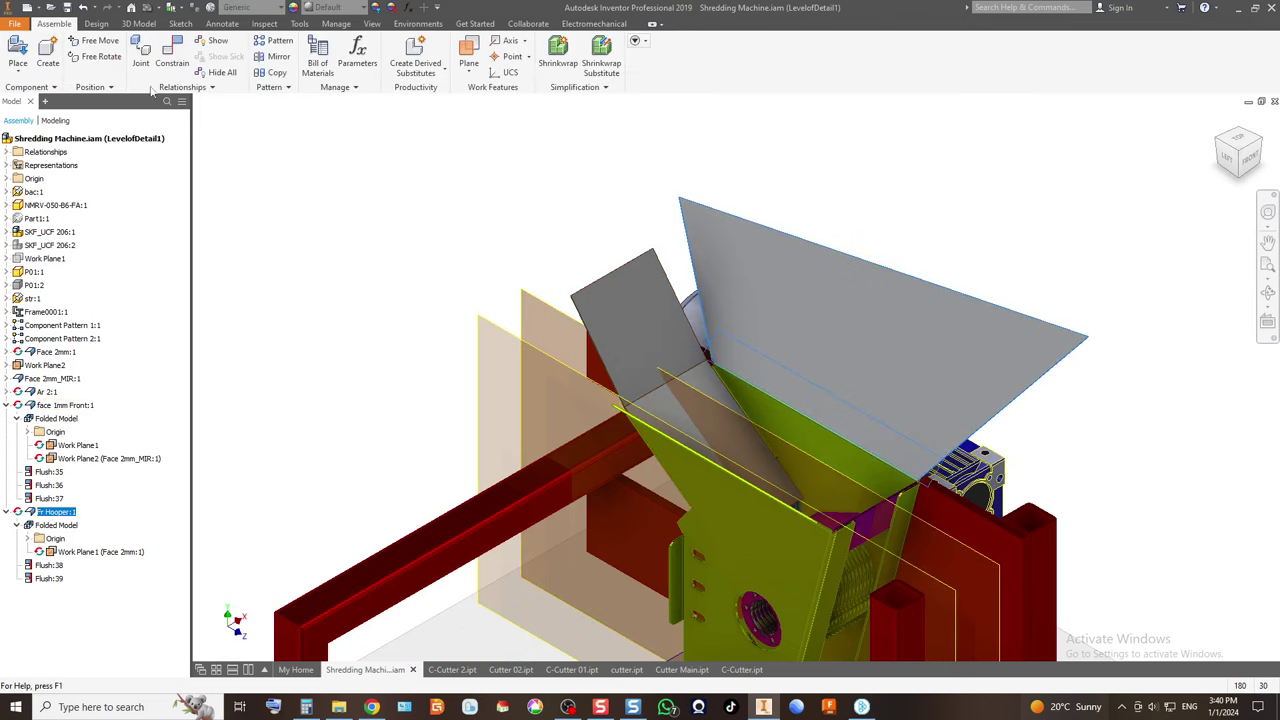
pyautogui.click(273, 56)
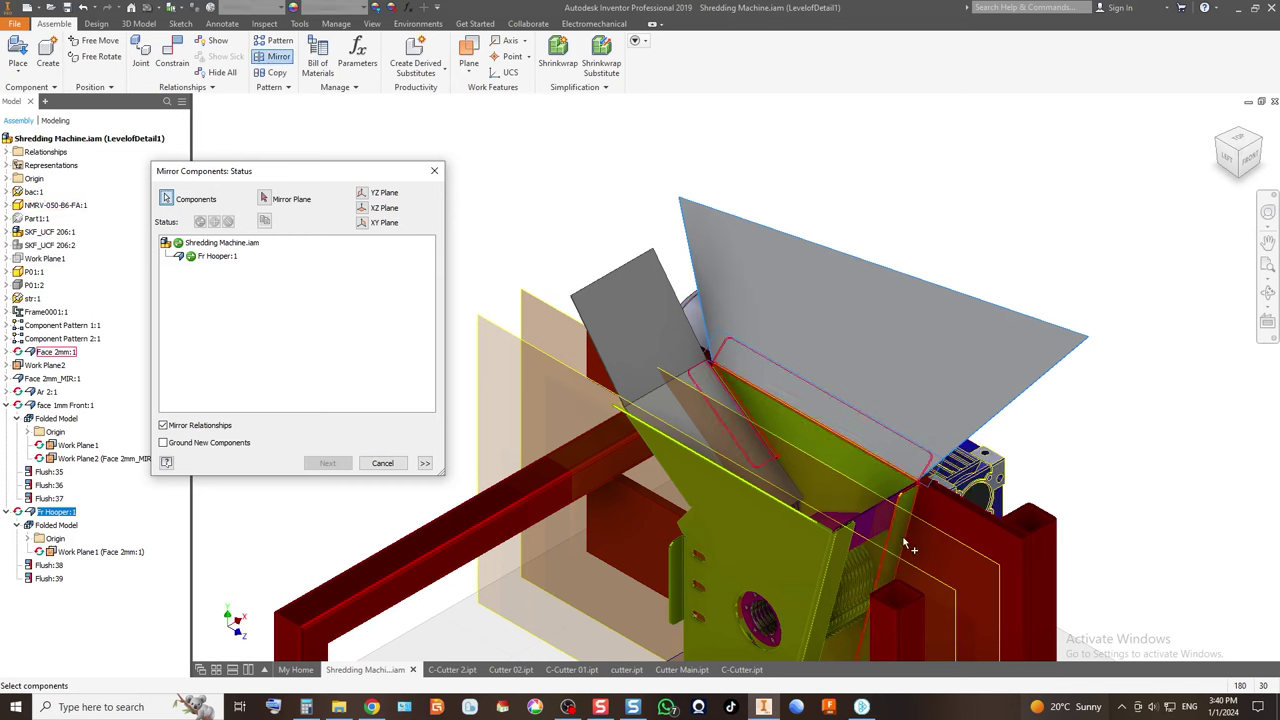
pyautogui.click(263, 199)
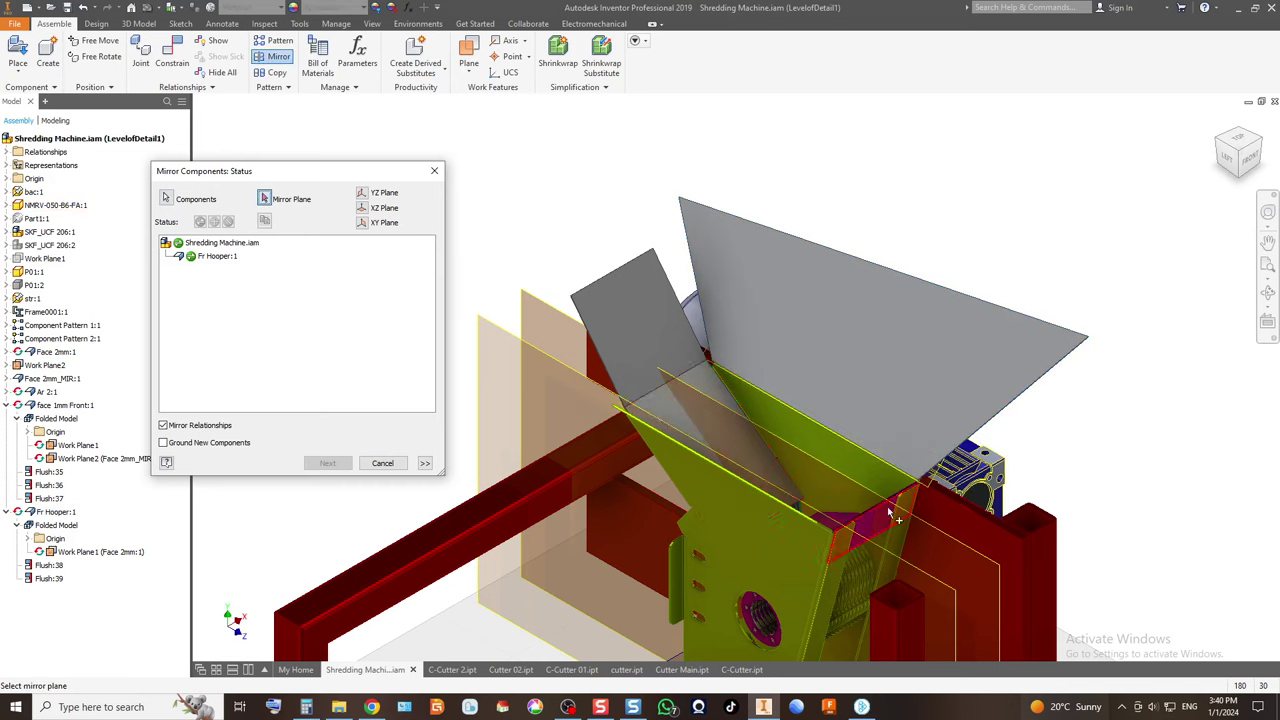
pyautogui.click(943, 537)
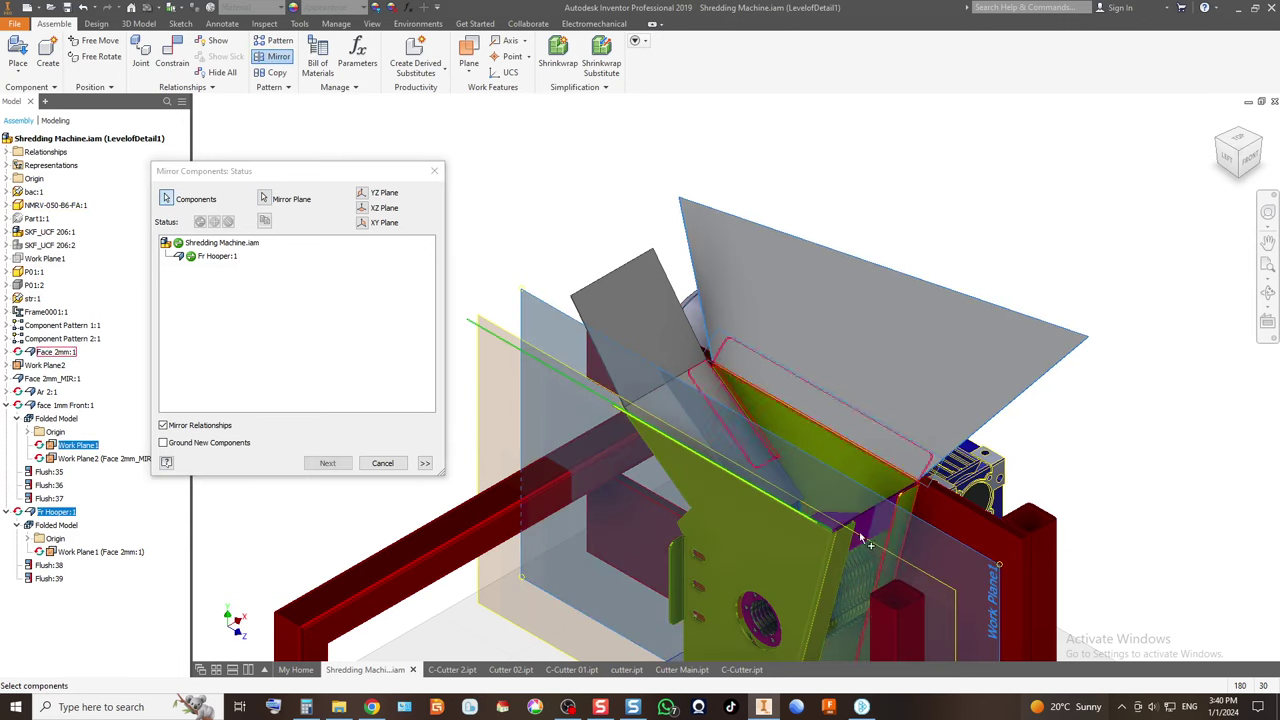
pyautogui.click(328, 464)
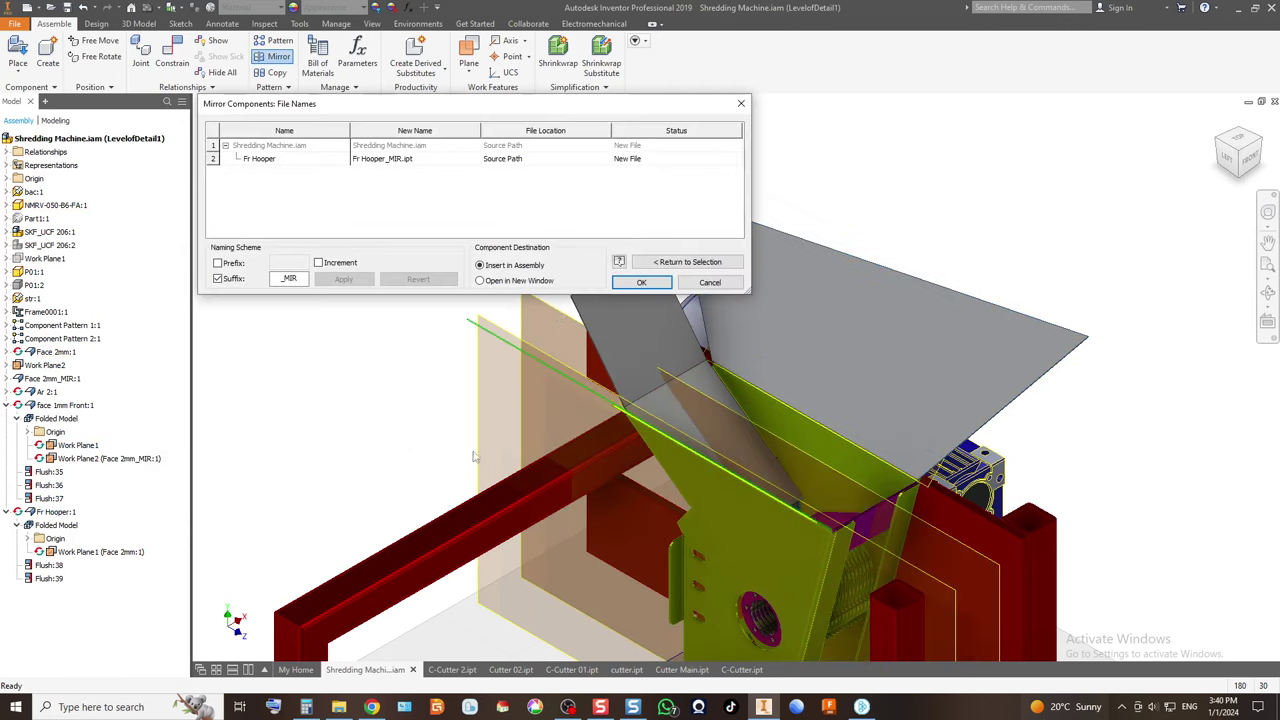
pyautogui.click(621, 285)
# Examine how the two mirrored hopper plates line up with the feed chute flange in the front, left, isometric and top-front views.
pyautogui.click(1228, 174)
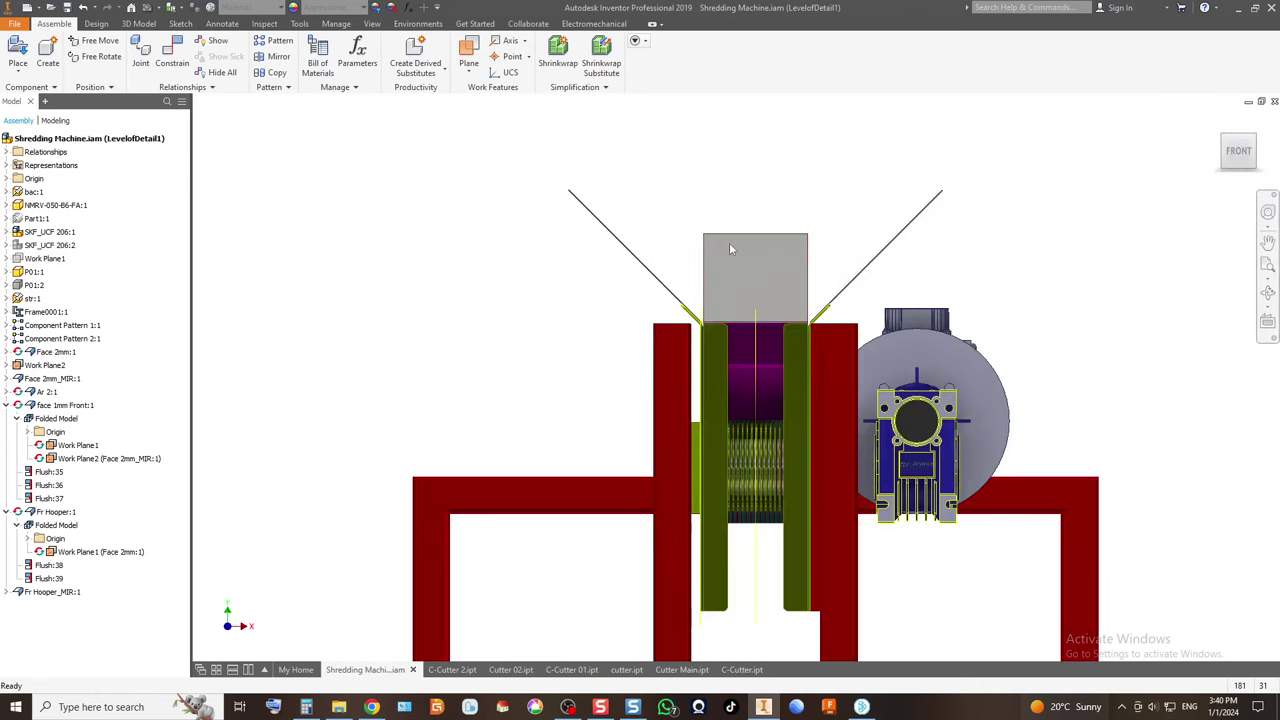
pyautogui.click(1221, 151)
pyautogui.scroll(5, 736, 236)
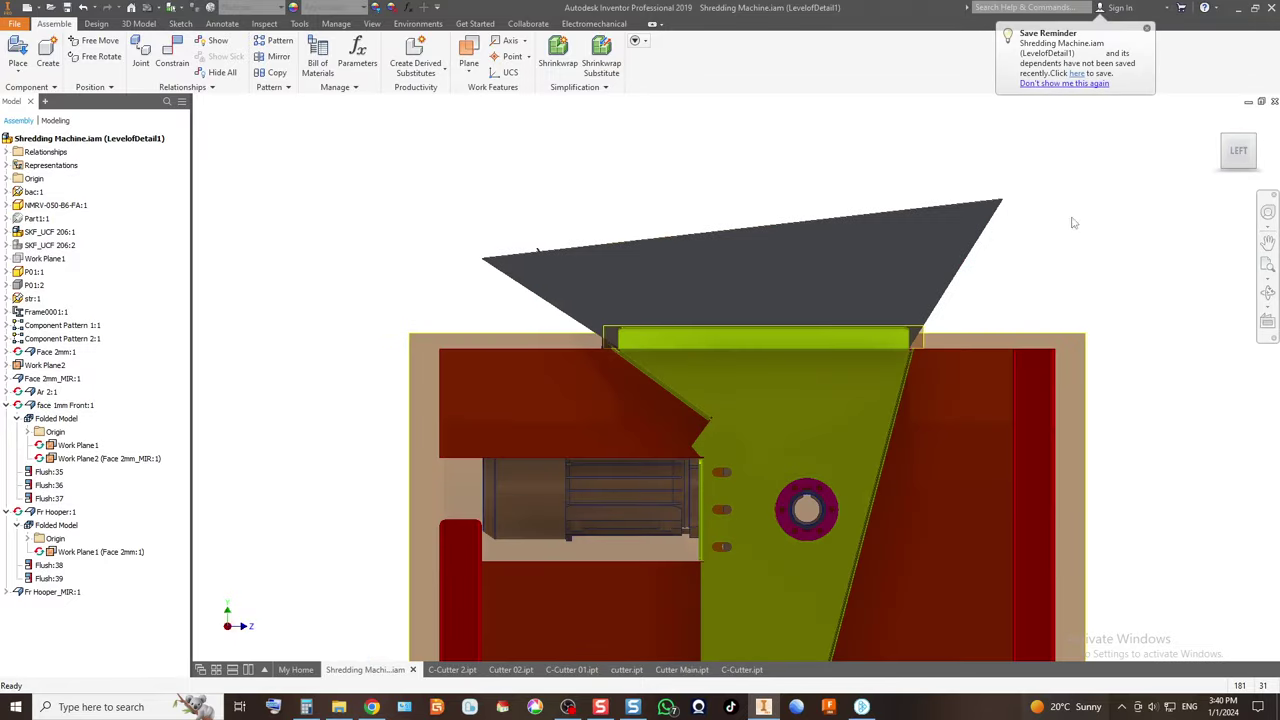
pyautogui.moveTo(1258, 142)
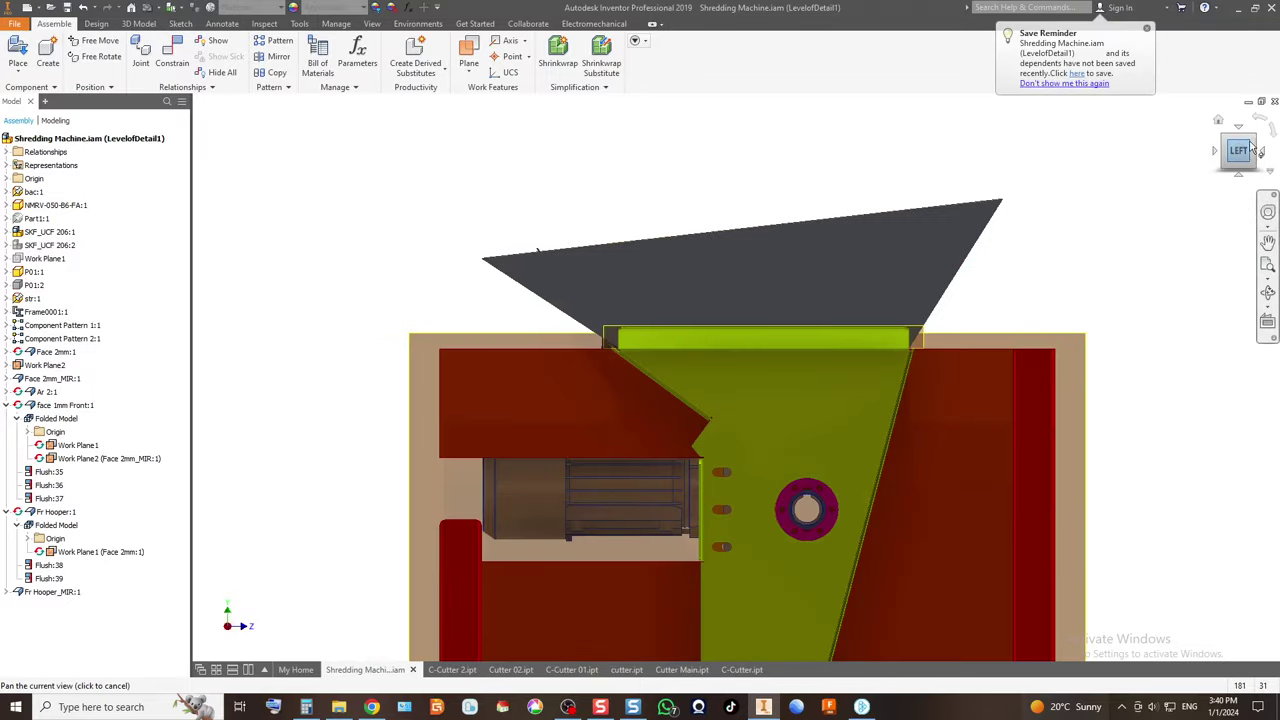
pyautogui.click(1259, 143)
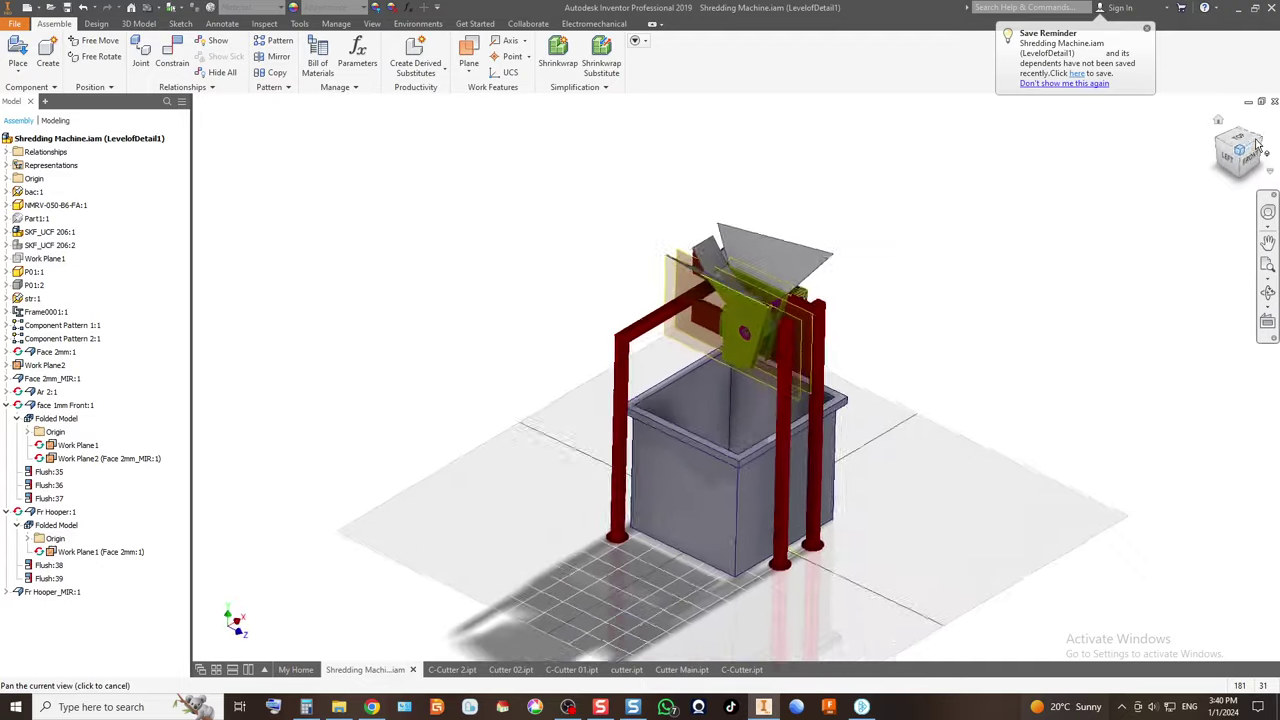
pyautogui.click(1245, 158)
pyautogui.scroll(5, 727, 259)
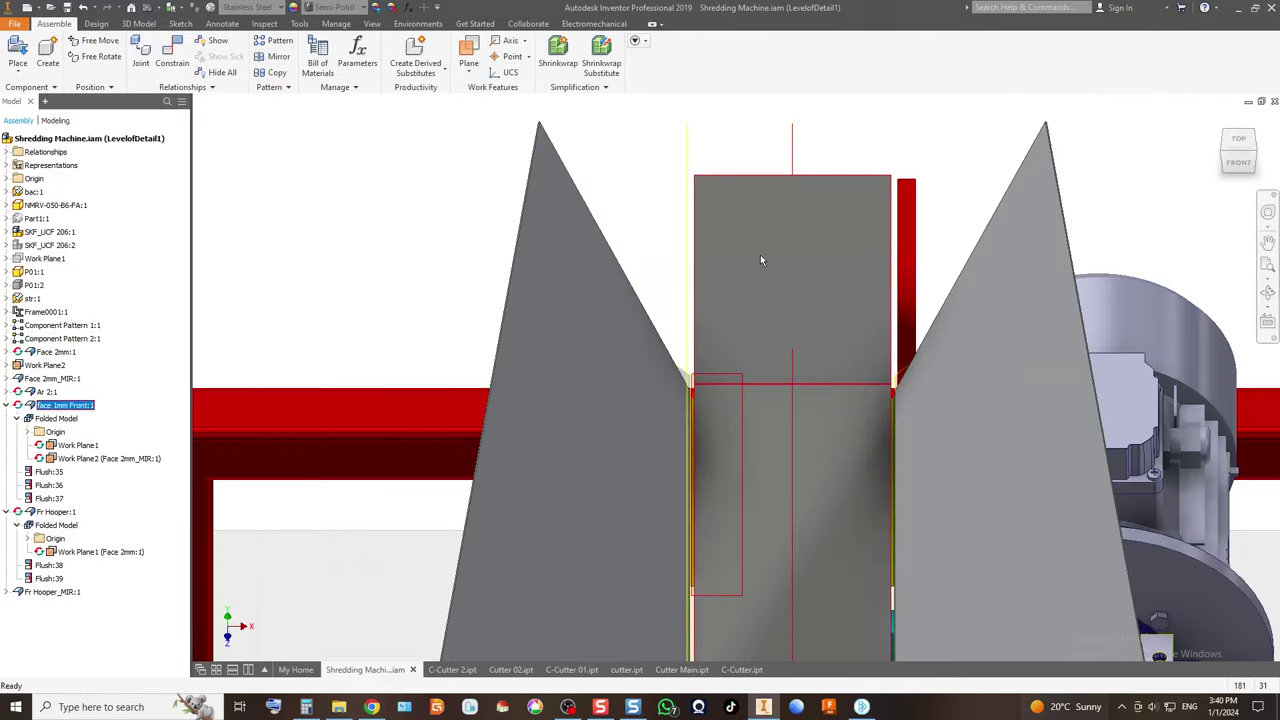
# In the face 1mm Front part, start a sketch on the flange face and project the outlines of both hopper plates into it.
pyautogui.doubleClick(760, 258)
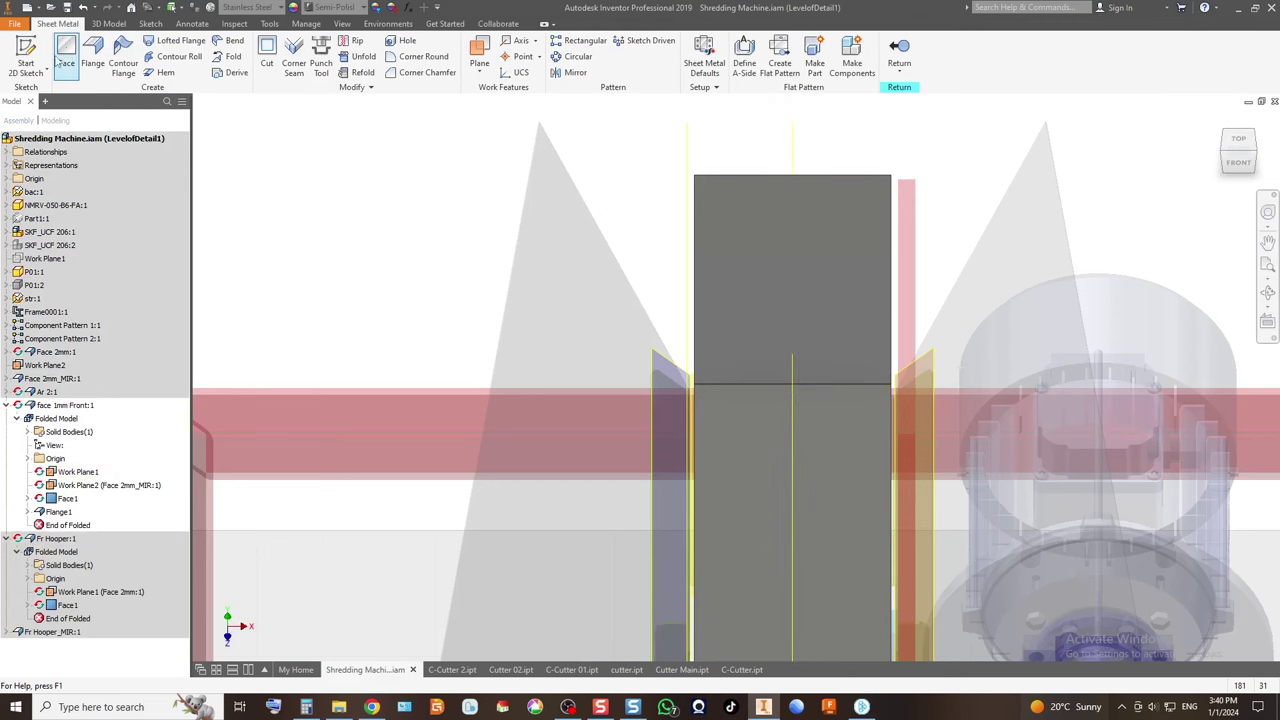
pyautogui.click(26, 62)
pyautogui.click(808, 237)
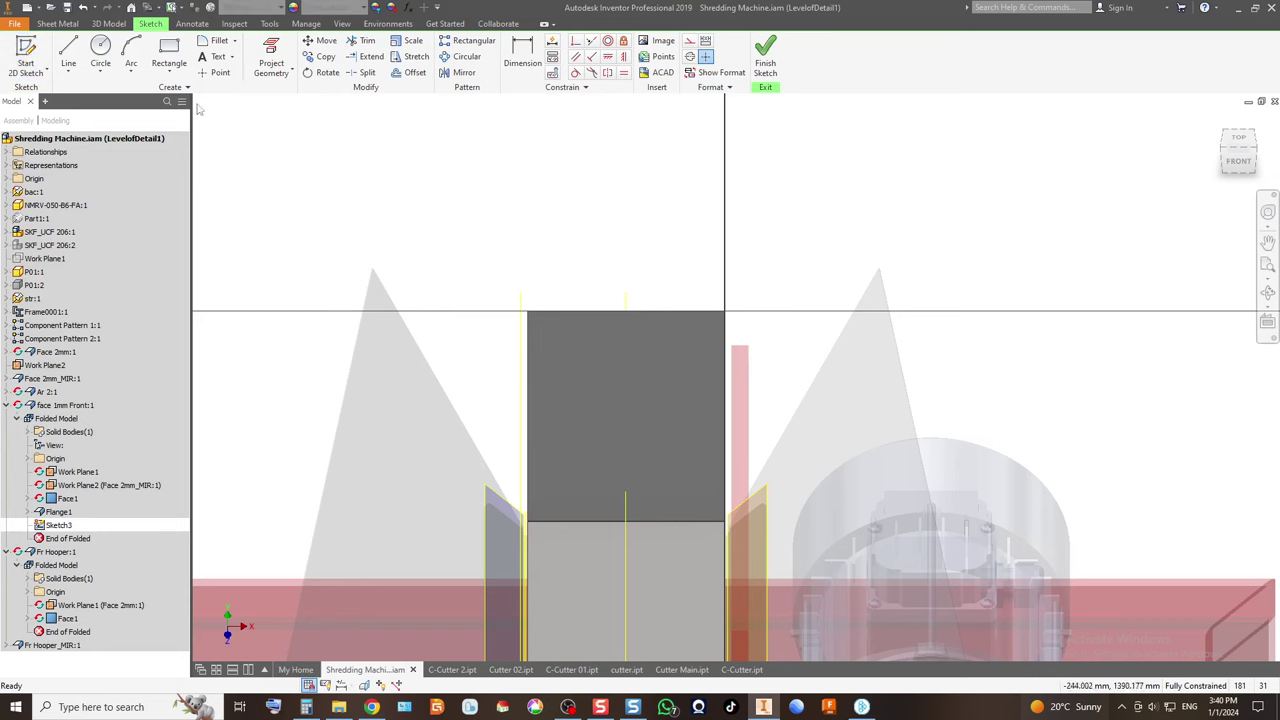
pyautogui.click(271, 55)
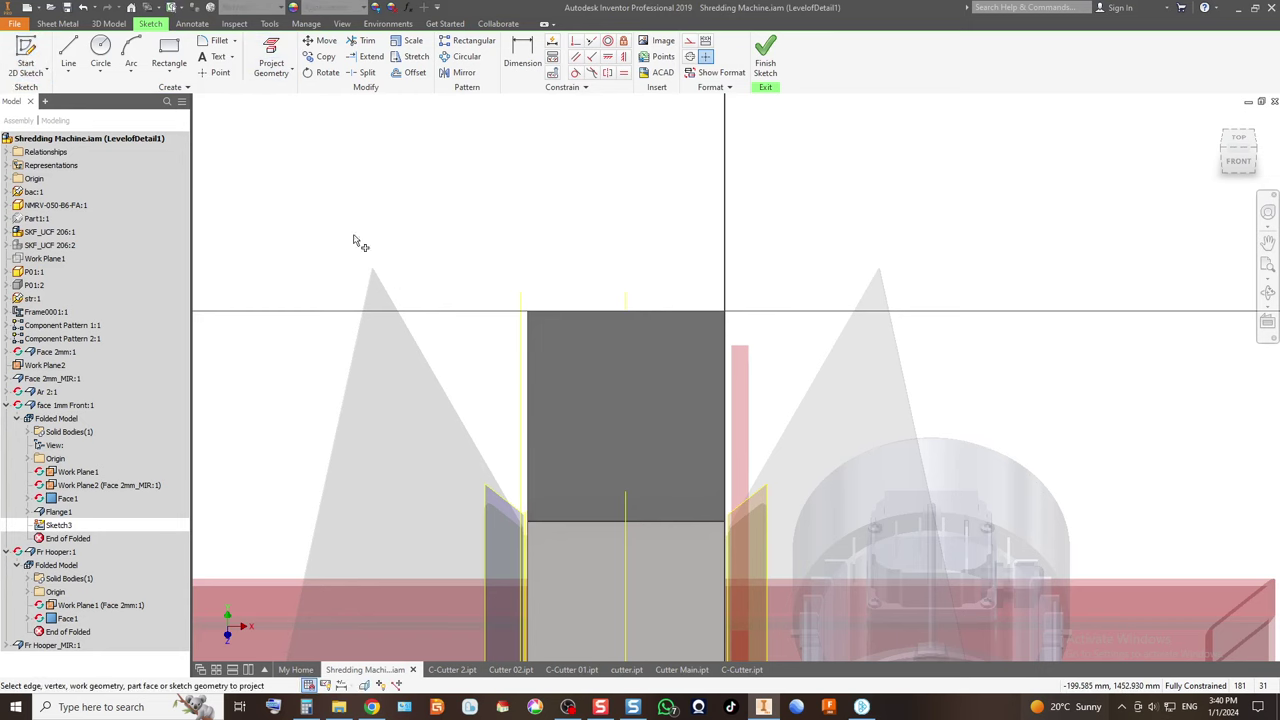
pyautogui.click(380, 327)
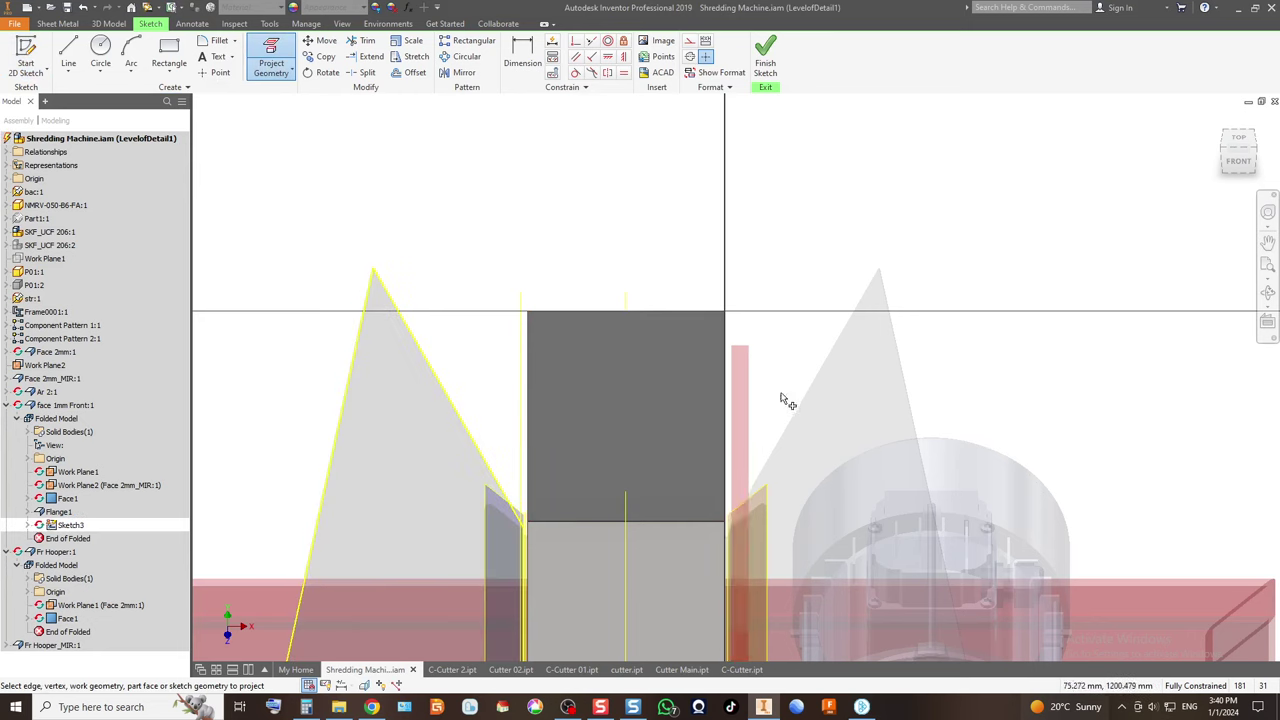
pyautogui.click(861, 389)
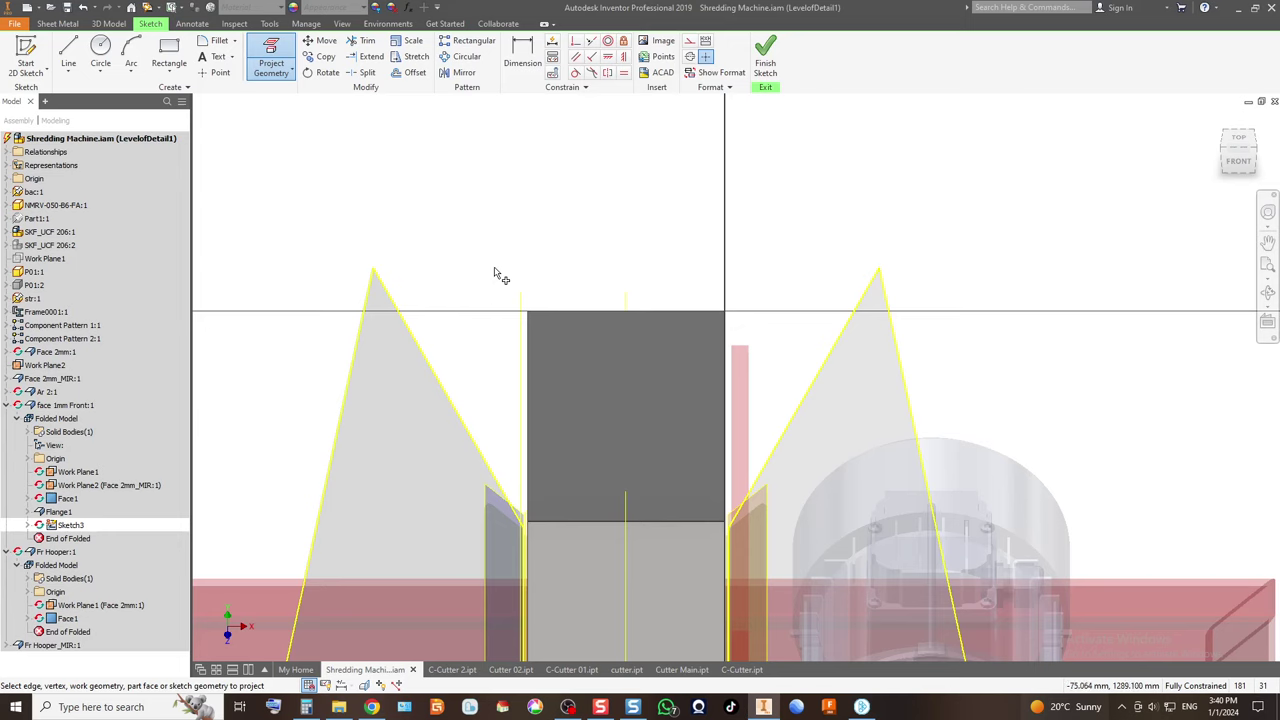
# Draw a three-point arc between the upper corners of the two projected hopper plates, passing through the middle of the flange's upper edge.
pyautogui.moveTo(494, 274); pyautogui.dragTo(524, 283, button='middle')
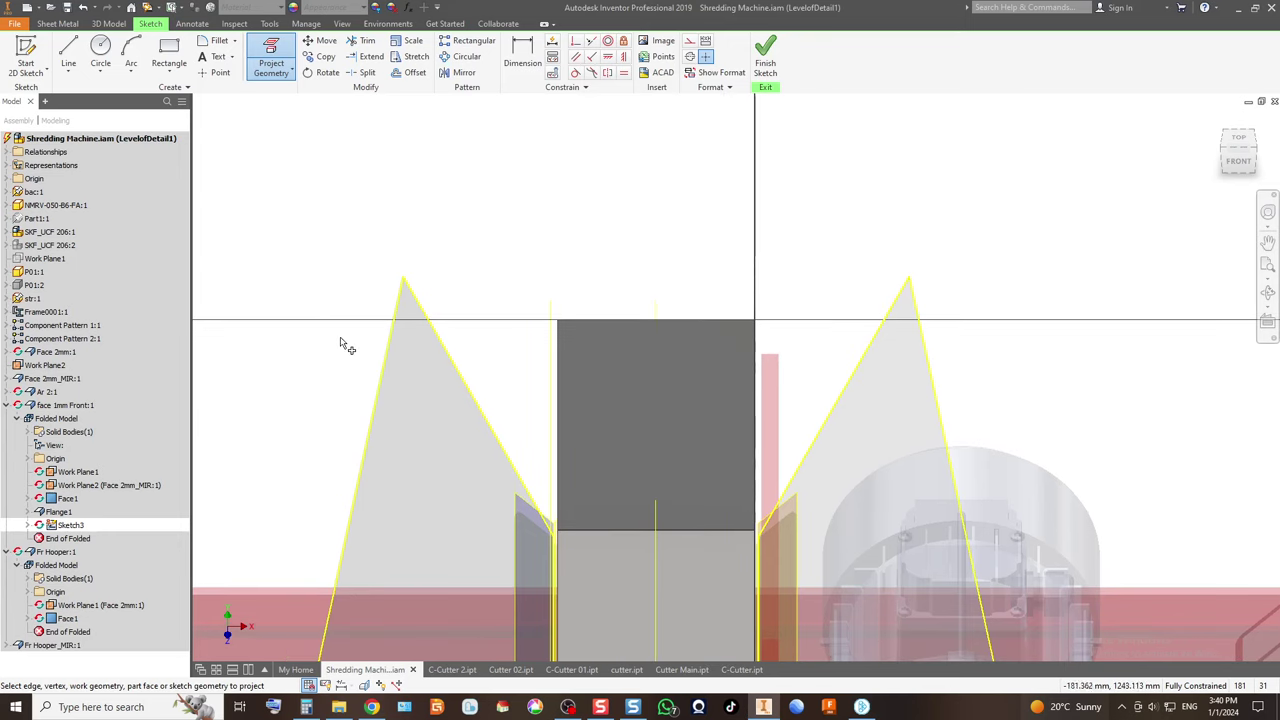
pyautogui.press('a')
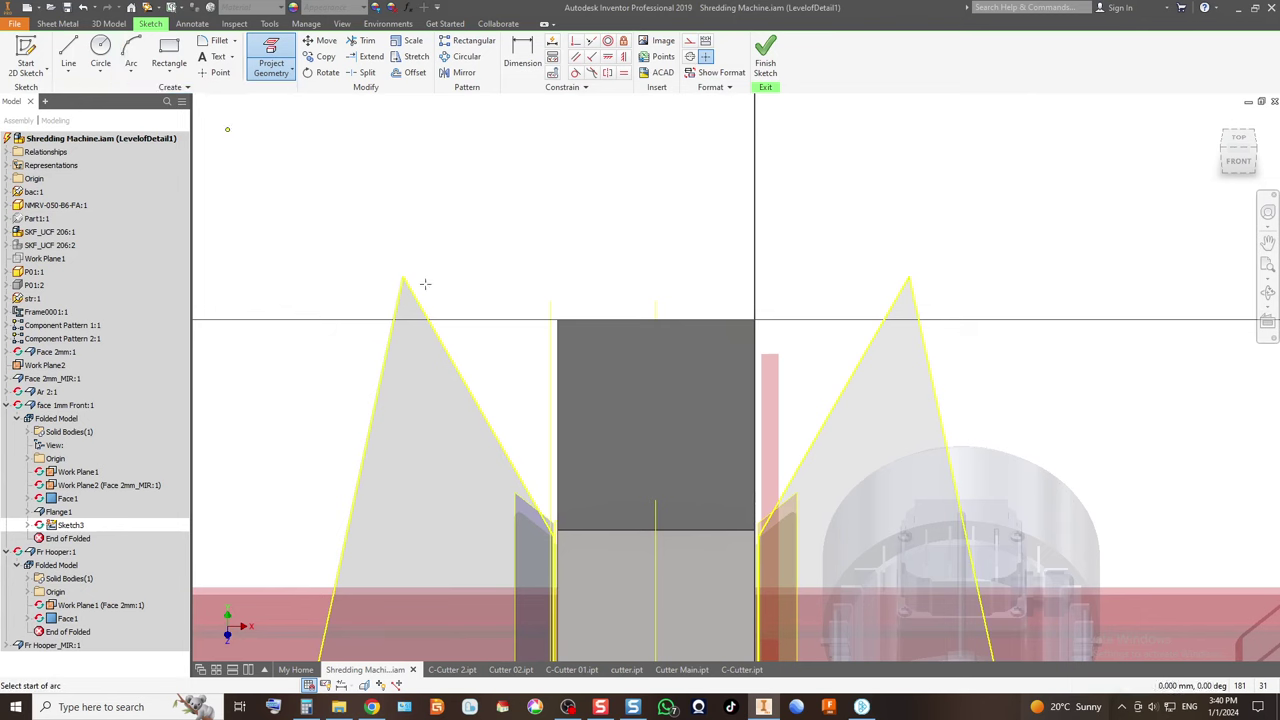
pyautogui.click(403, 277)
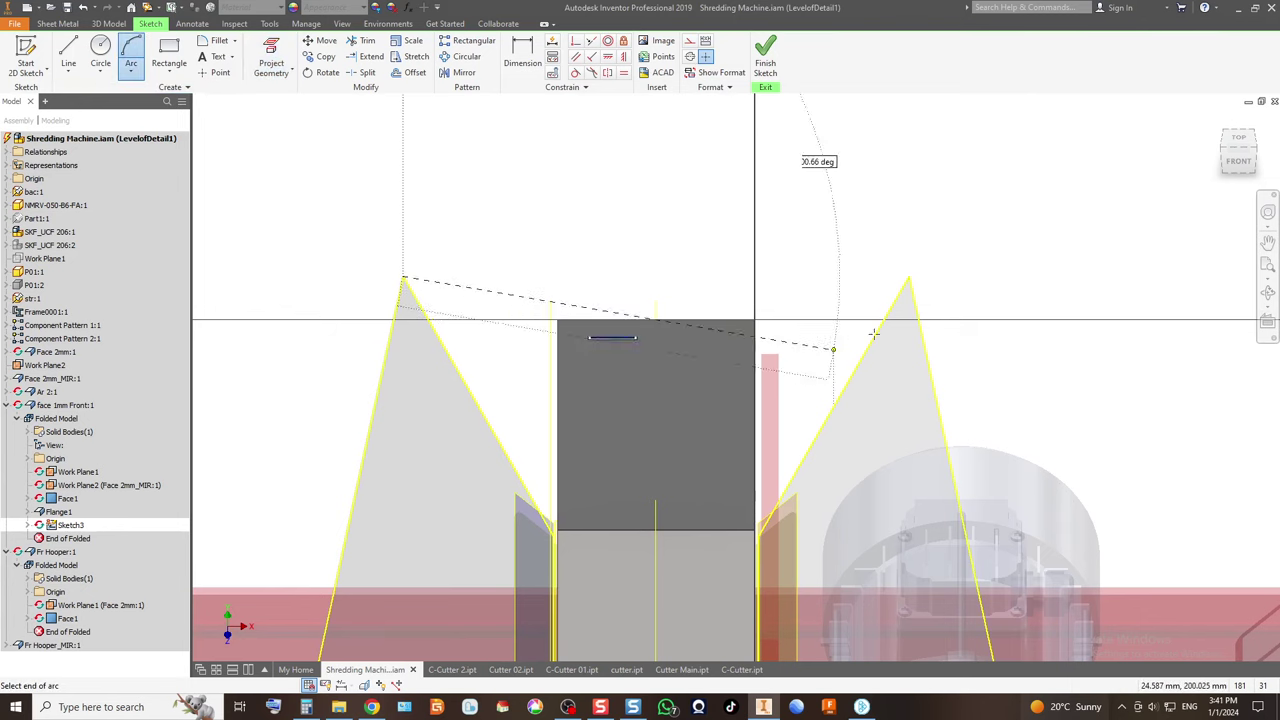
pyautogui.click(908, 277)
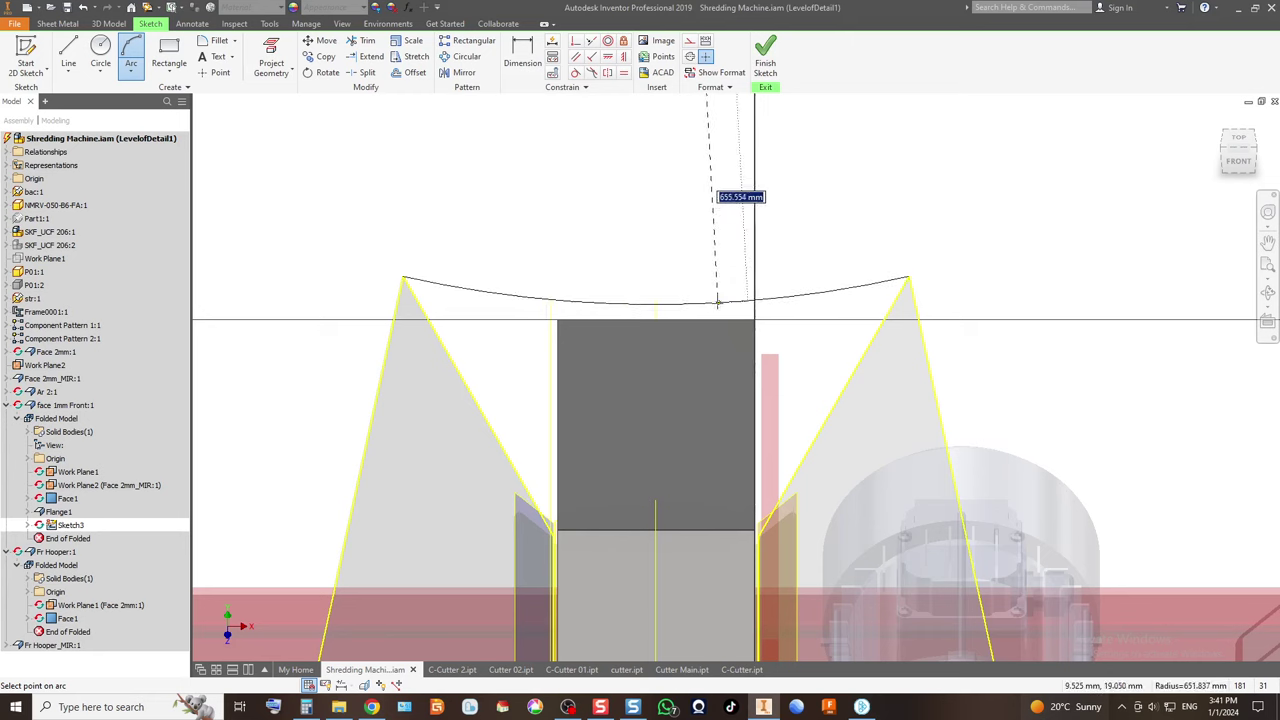
pyautogui.click(654, 317)
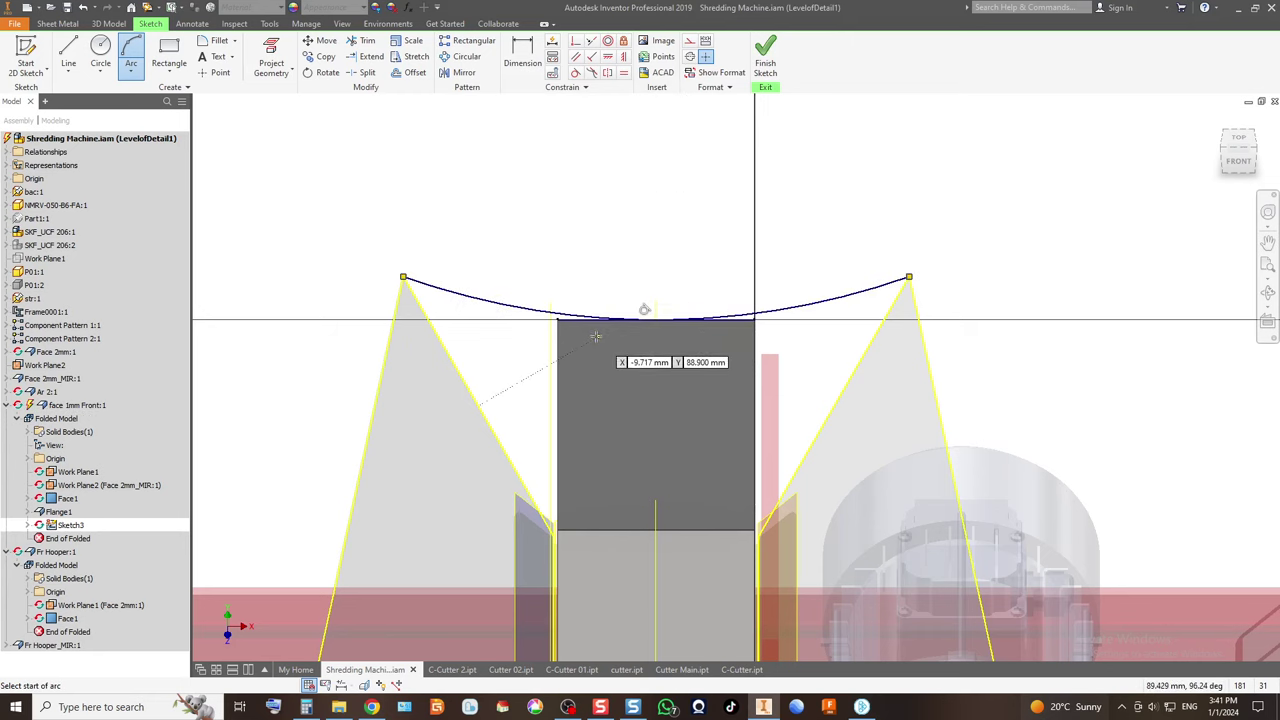
pyautogui.scroll(5, 560, 512)
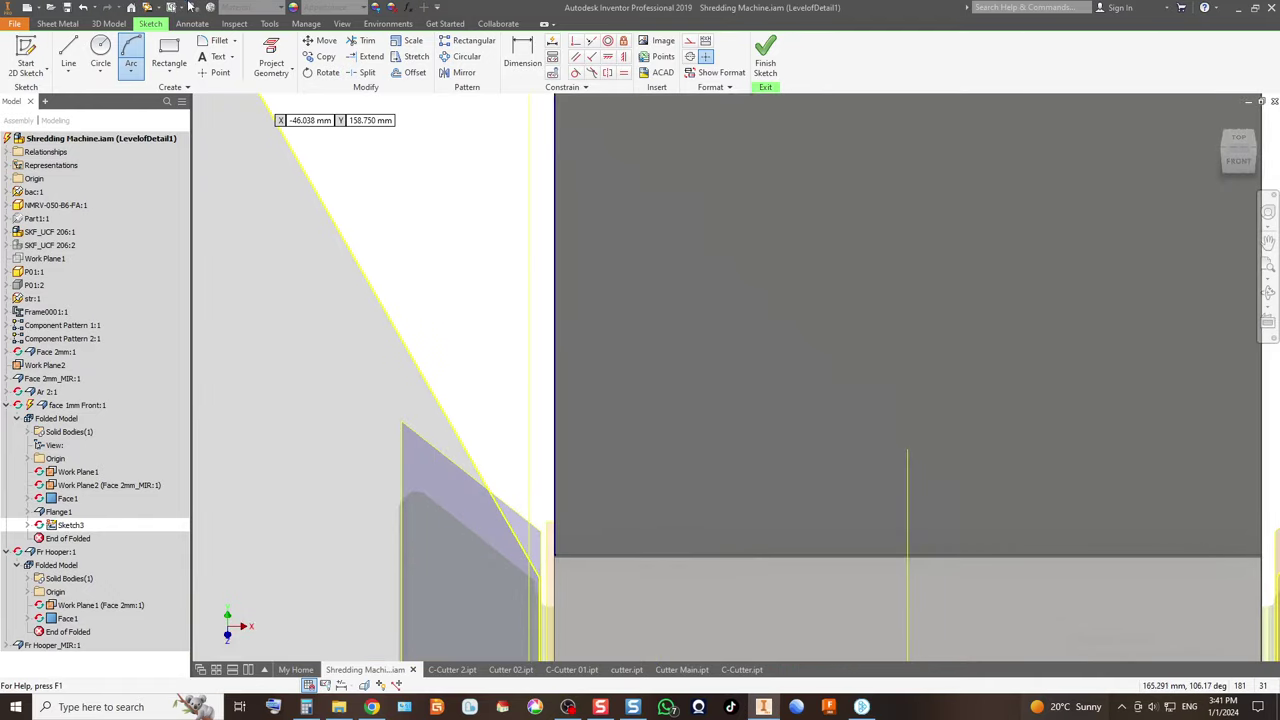
# Project the outline of the front plate's rectangular flange face into the sketch.
pyautogui.click(69, 52)
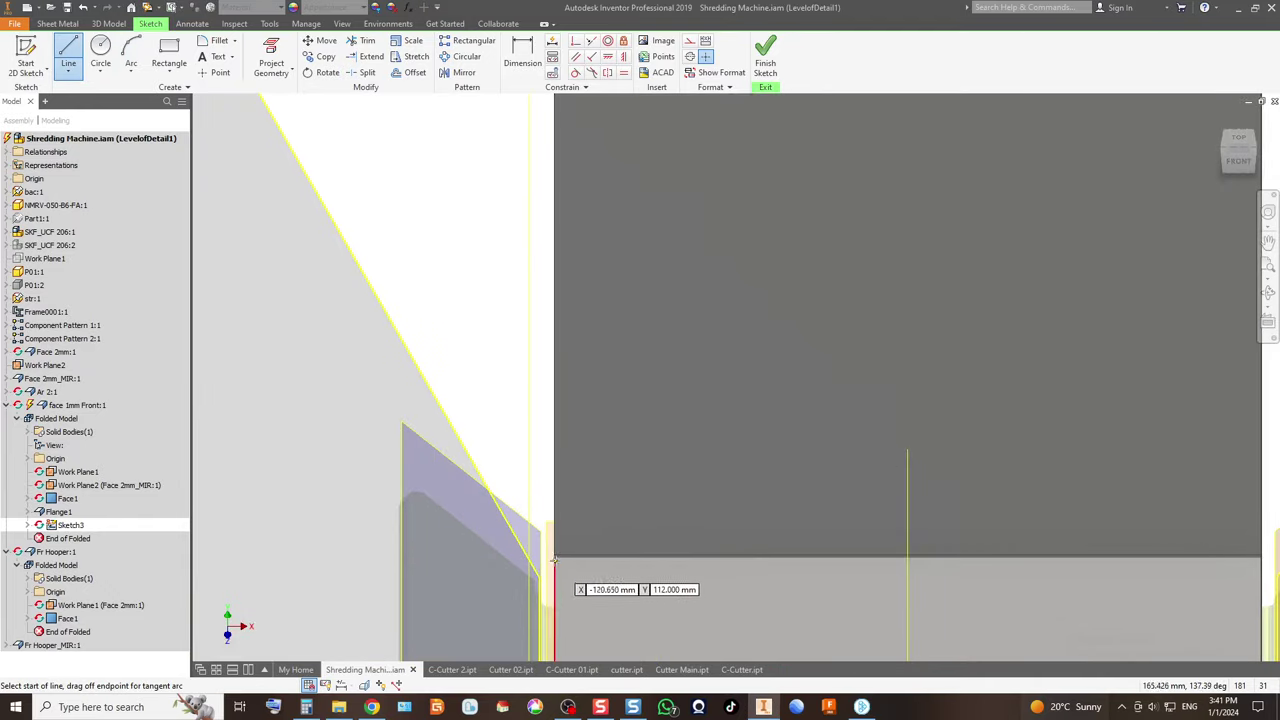
pyautogui.click(271, 60)
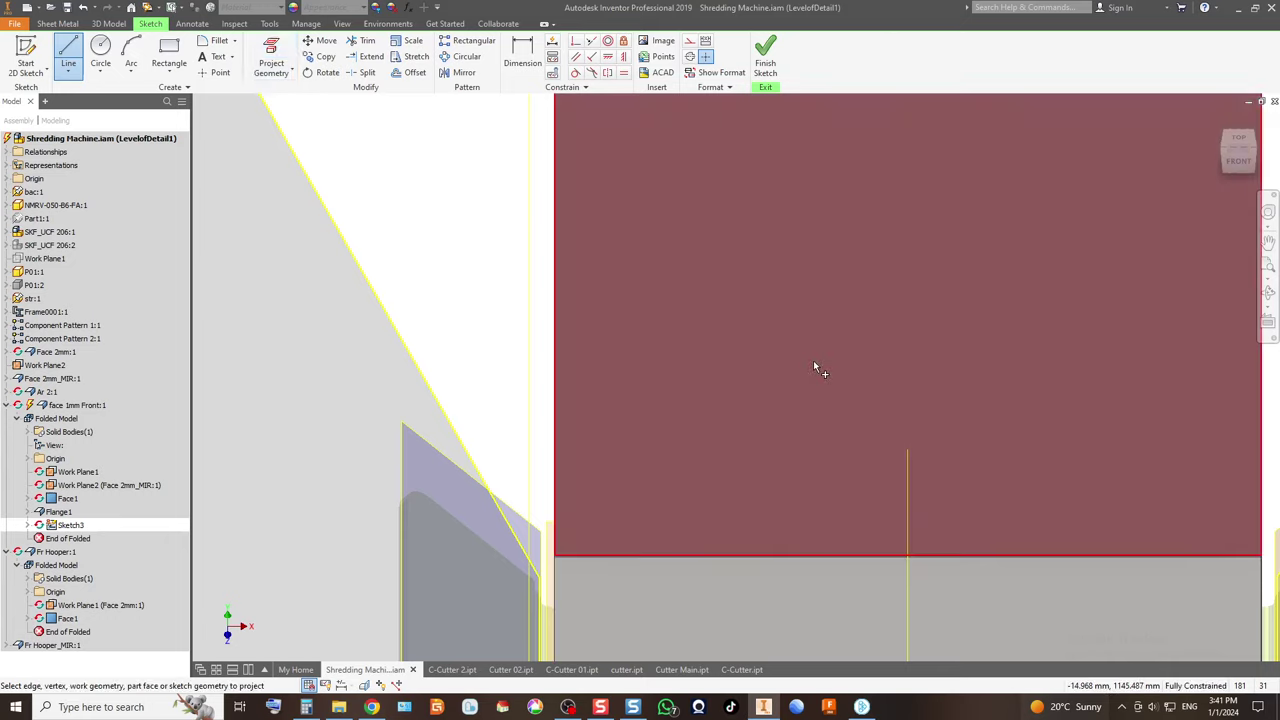
pyautogui.click(813, 360)
pyautogui.scroll(-5, 505, 487)
pyautogui.scroll(4, 594, 520)
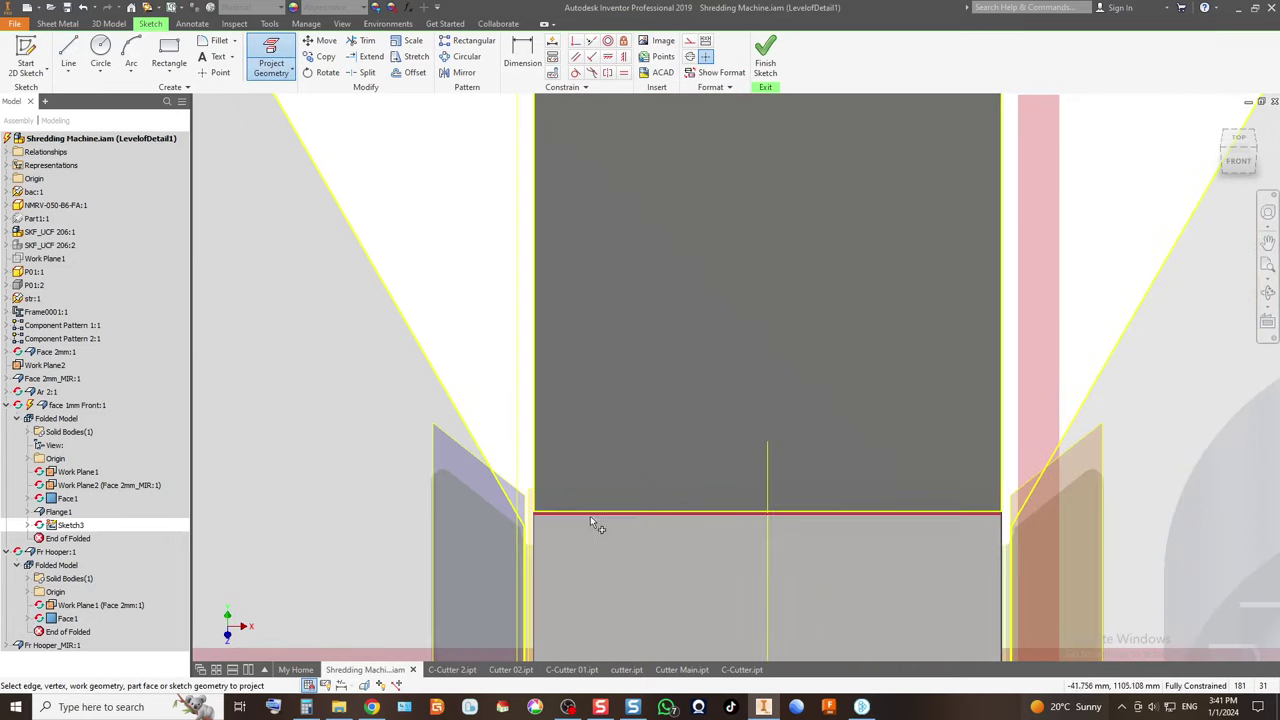
# Draw short horizontal lines from the flange's two lower corners outward to the projected hopper plate edges.
pyautogui.click(68, 52)
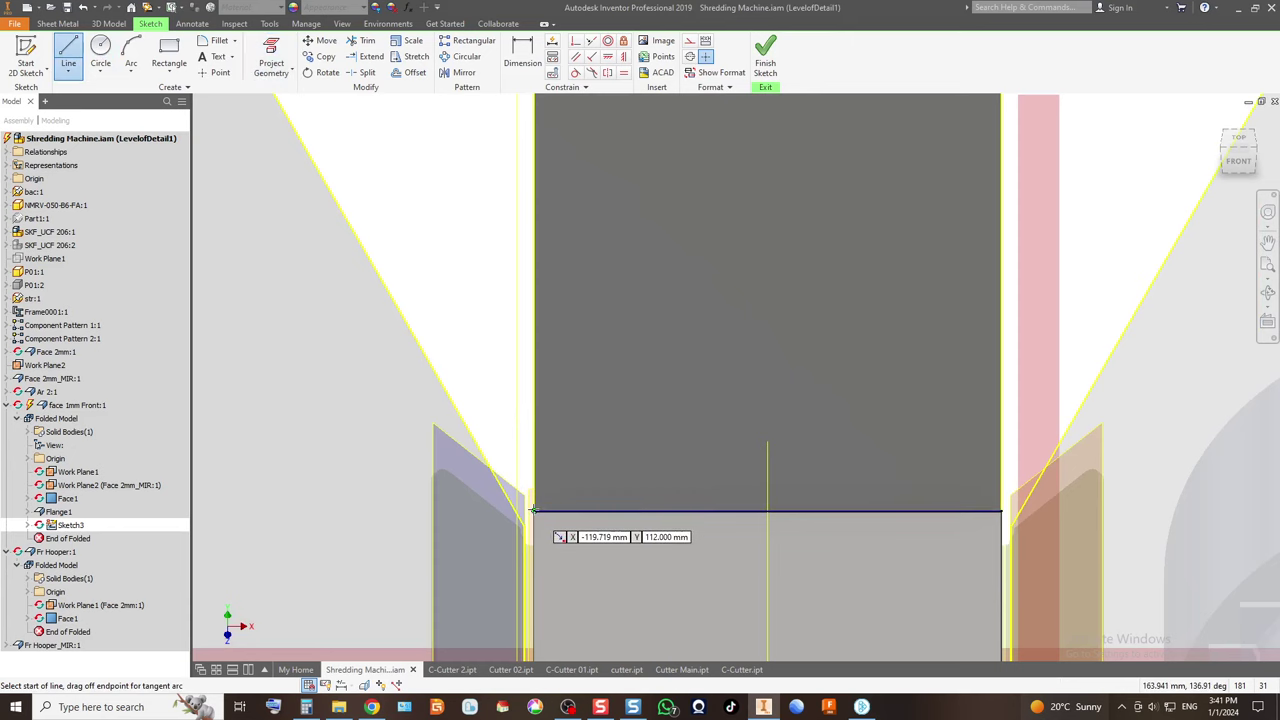
pyautogui.scroll(4, 533, 511)
pyautogui.click(614, 438)
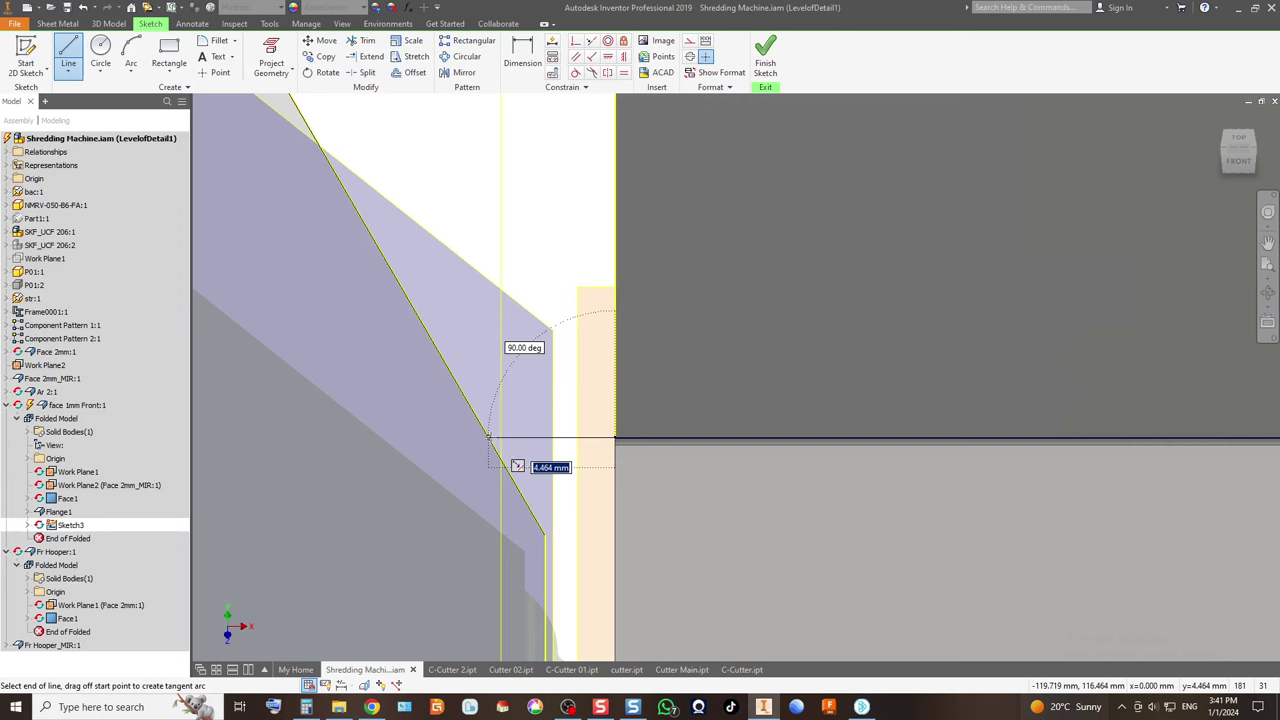
pyautogui.doubleClick(488, 437)
pyautogui.scroll(-4, 488, 440)
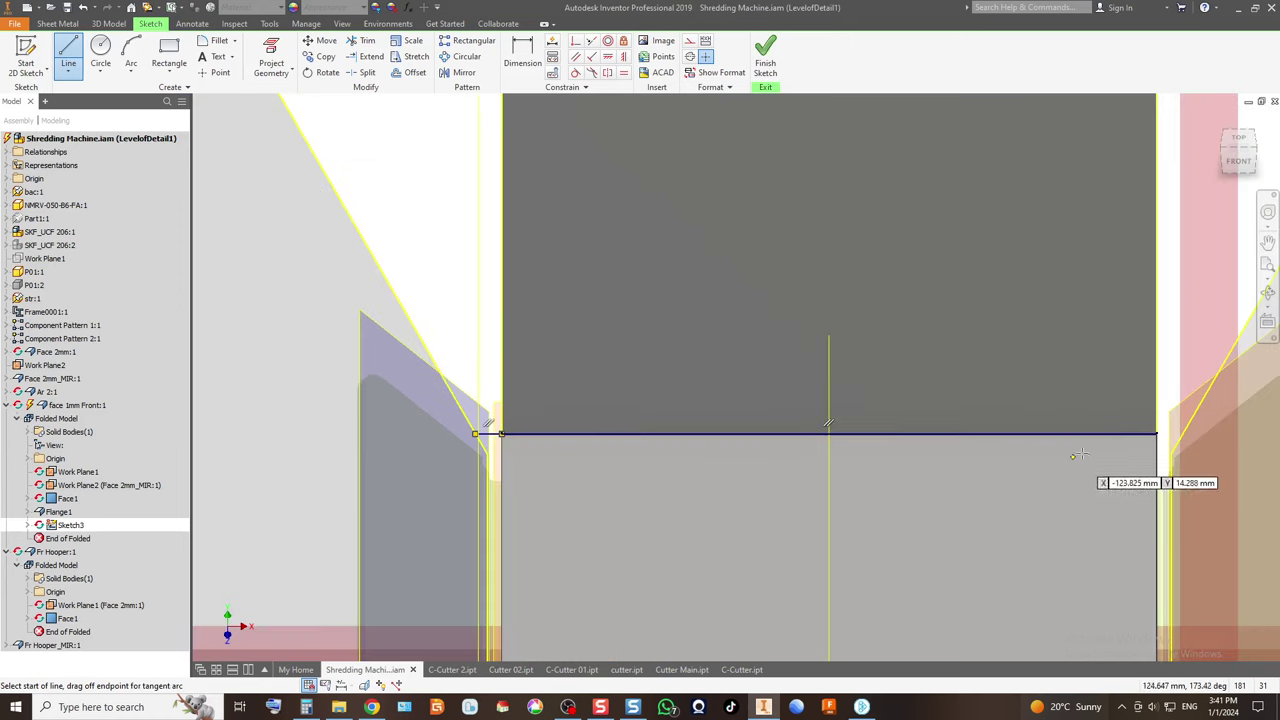
pyautogui.scroll(3, 1152, 438)
pyautogui.click(1167, 411)
pyautogui.scroll(-4, 971, 449)
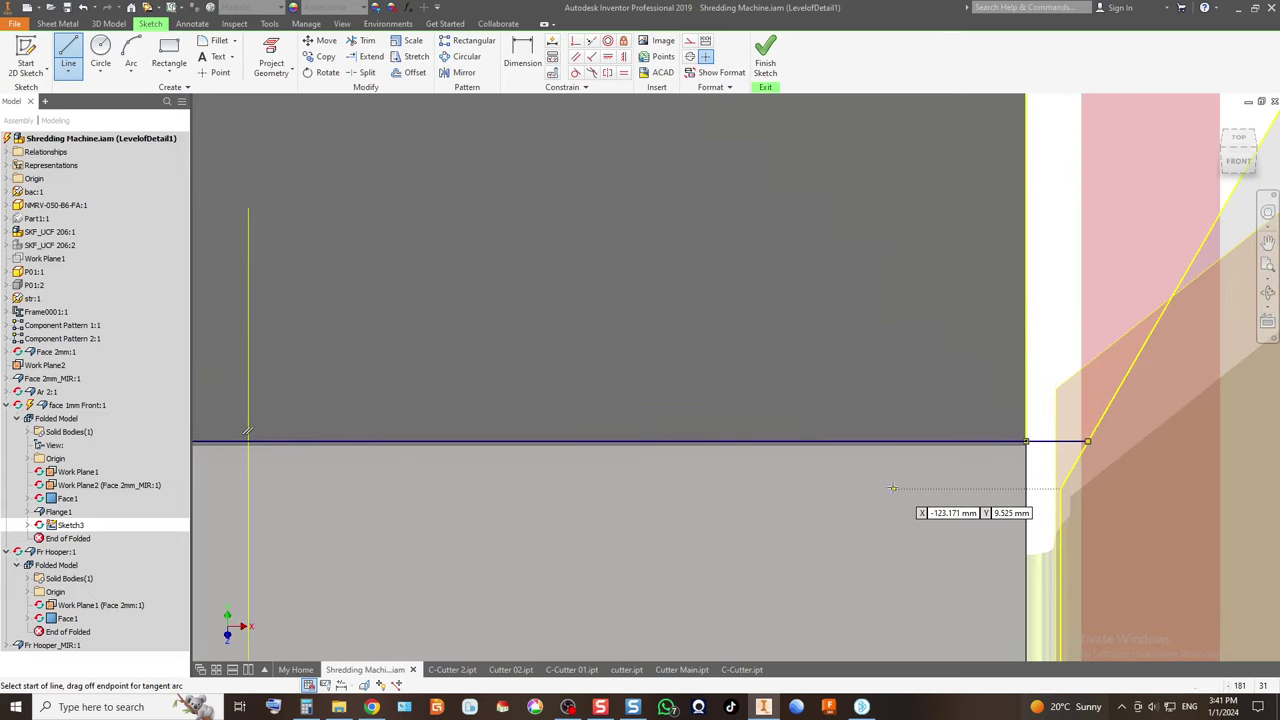
pyautogui.scroll(-5, 900, 490)
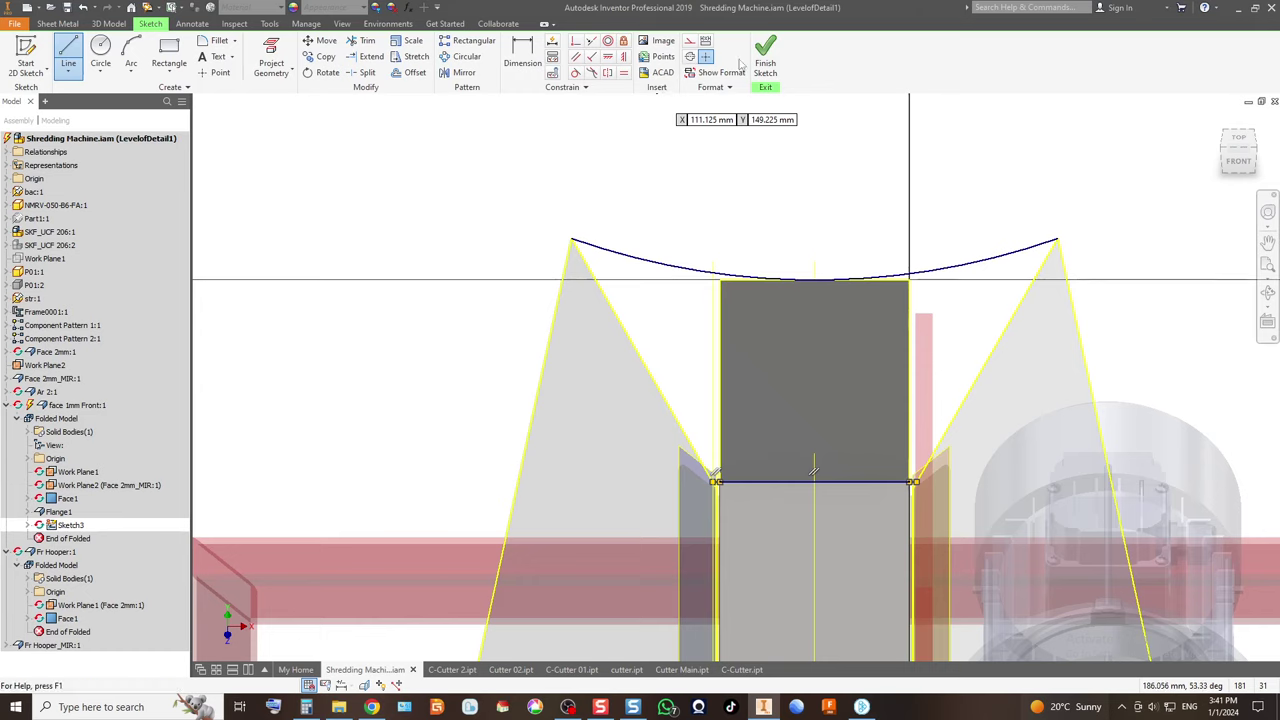
# Finish the sketch and try to create a sheet metal Face from the flange rectangle and the two areas beside it.
pyautogui.rightClick(814, 470)
pyautogui.click(900, 277)
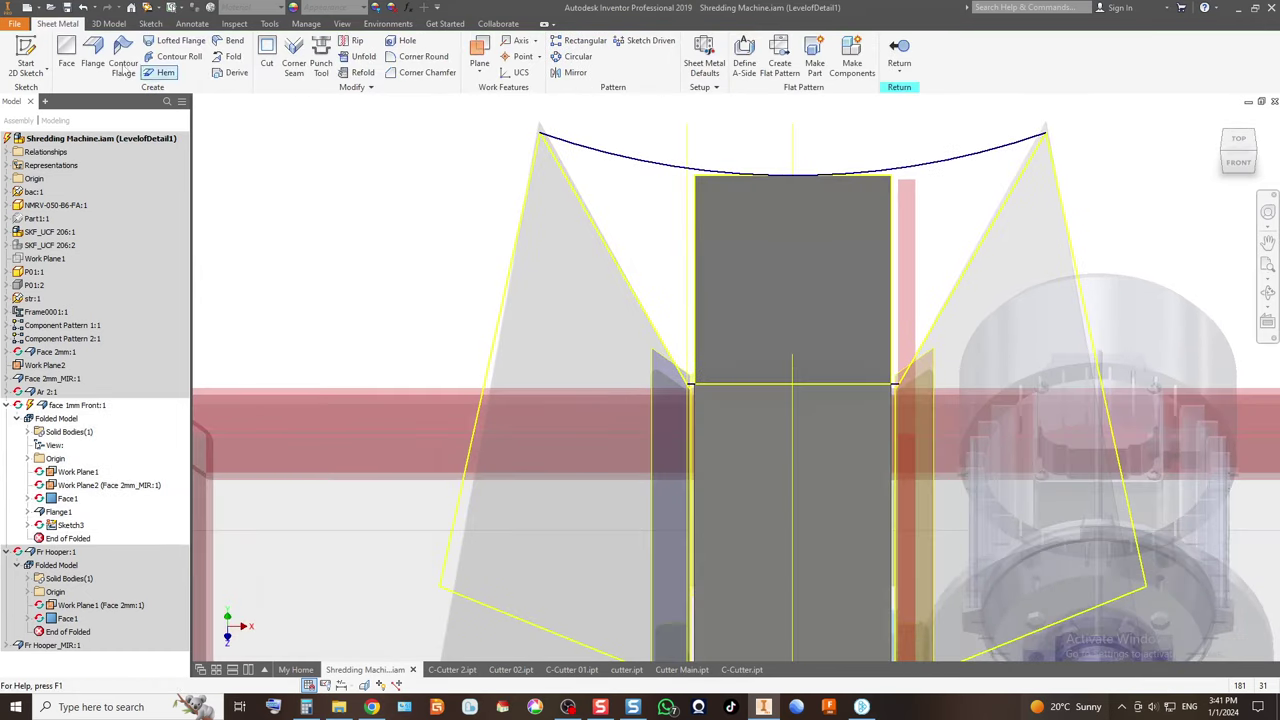
pyautogui.click(65, 60)
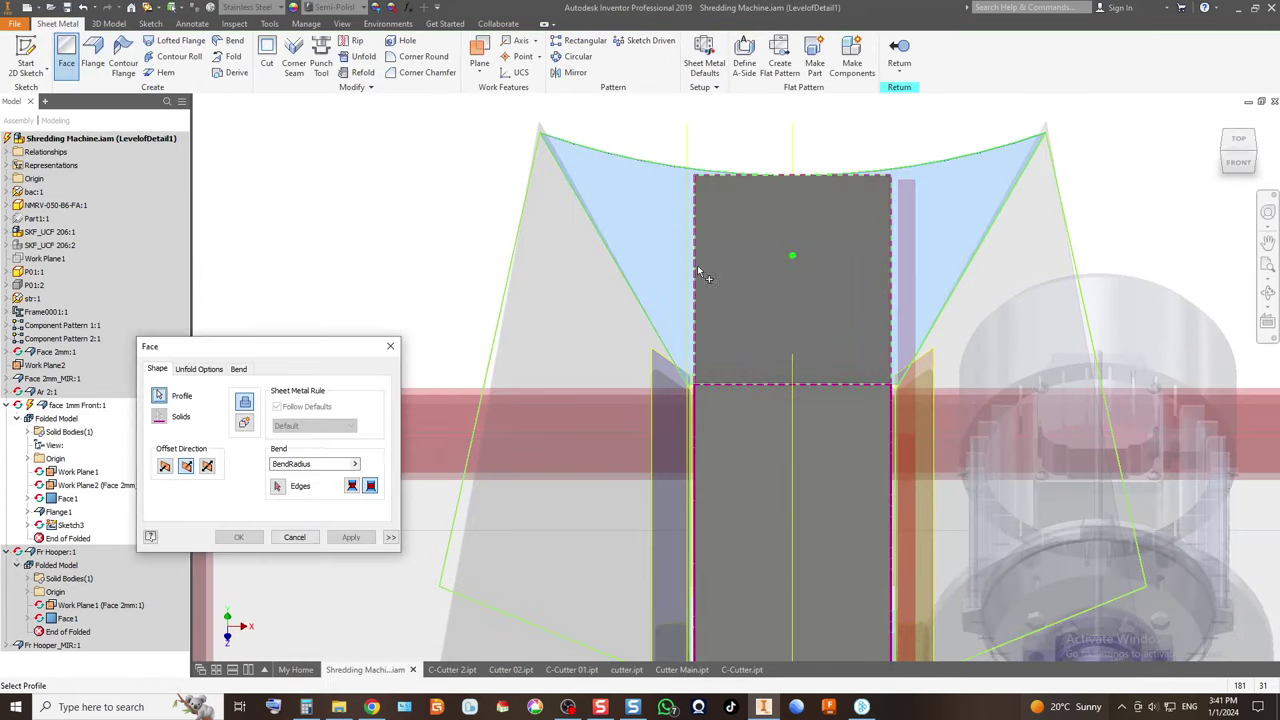
pyautogui.click(772, 262)
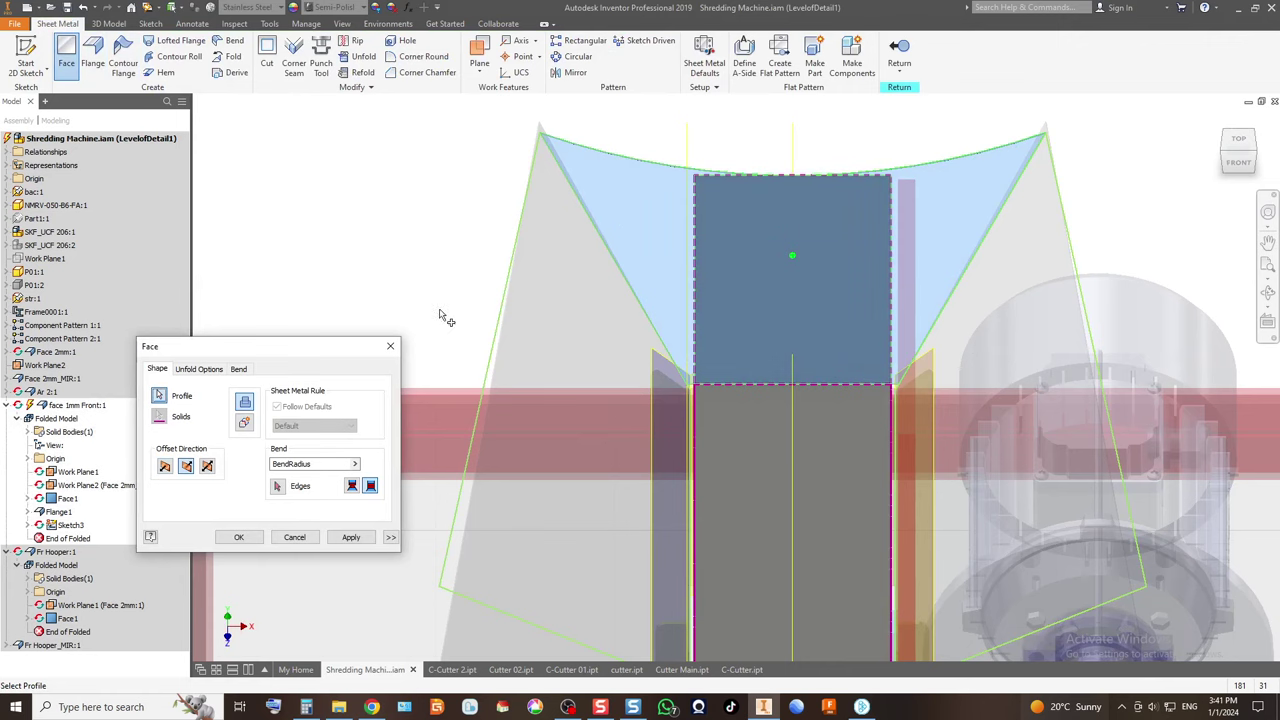
pyautogui.click(240, 537)
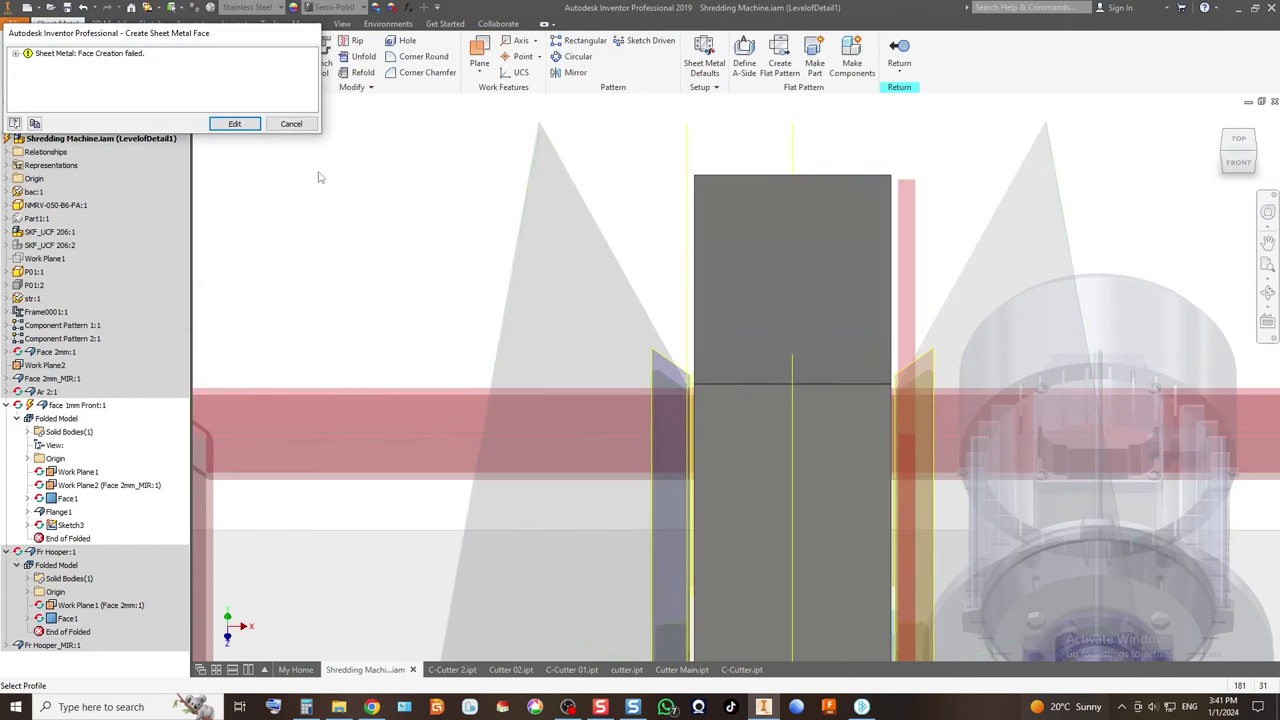
pyautogui.click(291, 124)
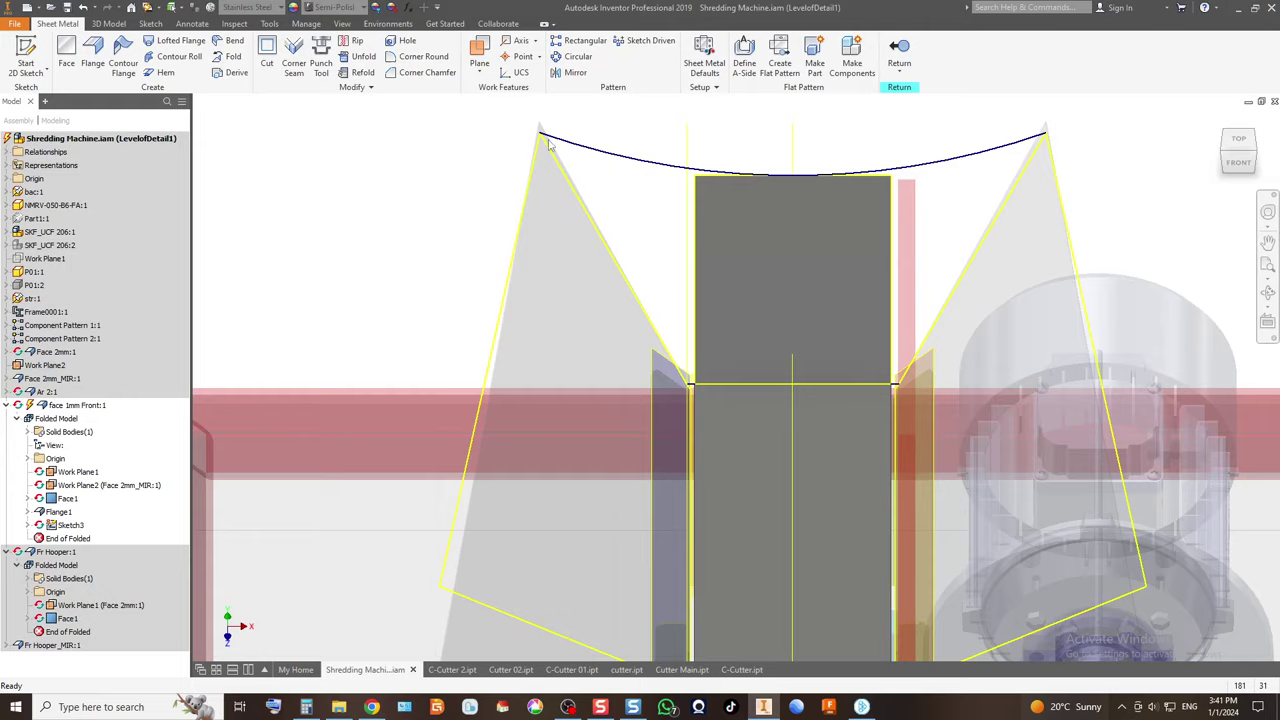
# Examine the sketch at the hopper plate's upper corner and the flange's lower corner to check how the lines meet.
pyautogui.scroll(5, 500, 153)
pyautogui.scroll(-3, 505, 213)
pyautogui.scroll(2, 505, 177)
pyautogui.scroll(-1, 442, 210)
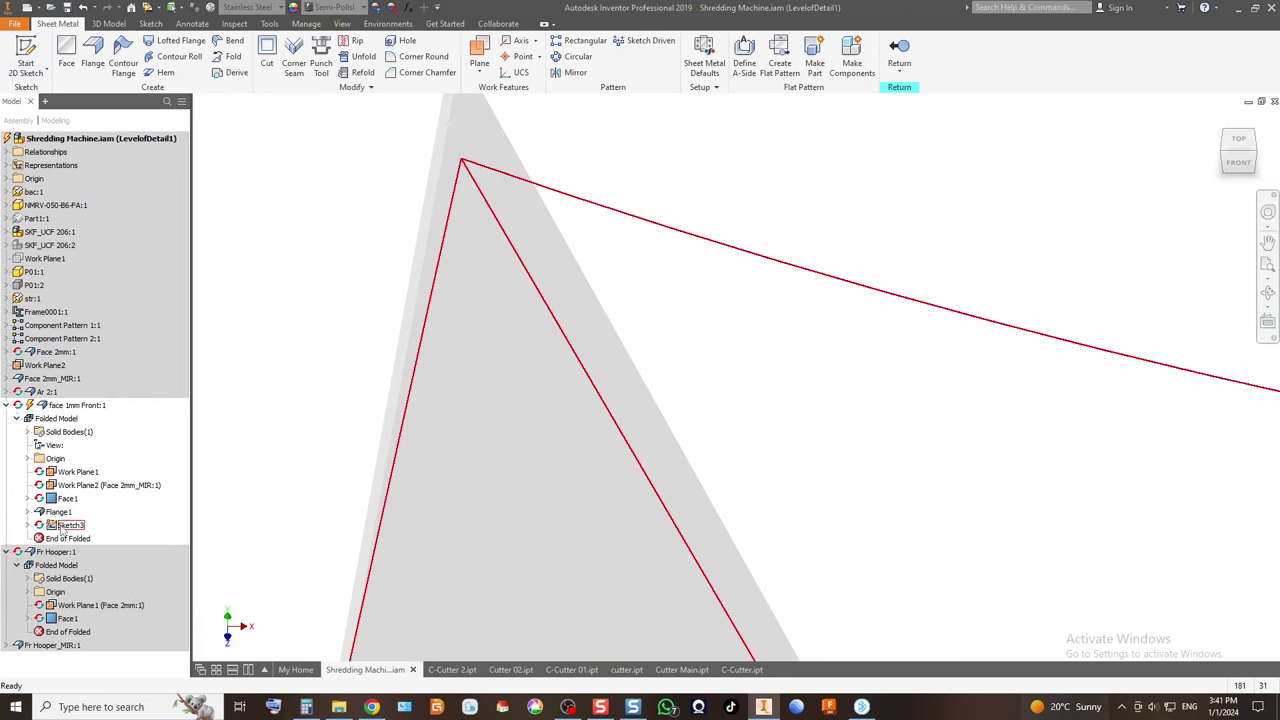
pyautogui.scroll(-4, 449, 491)
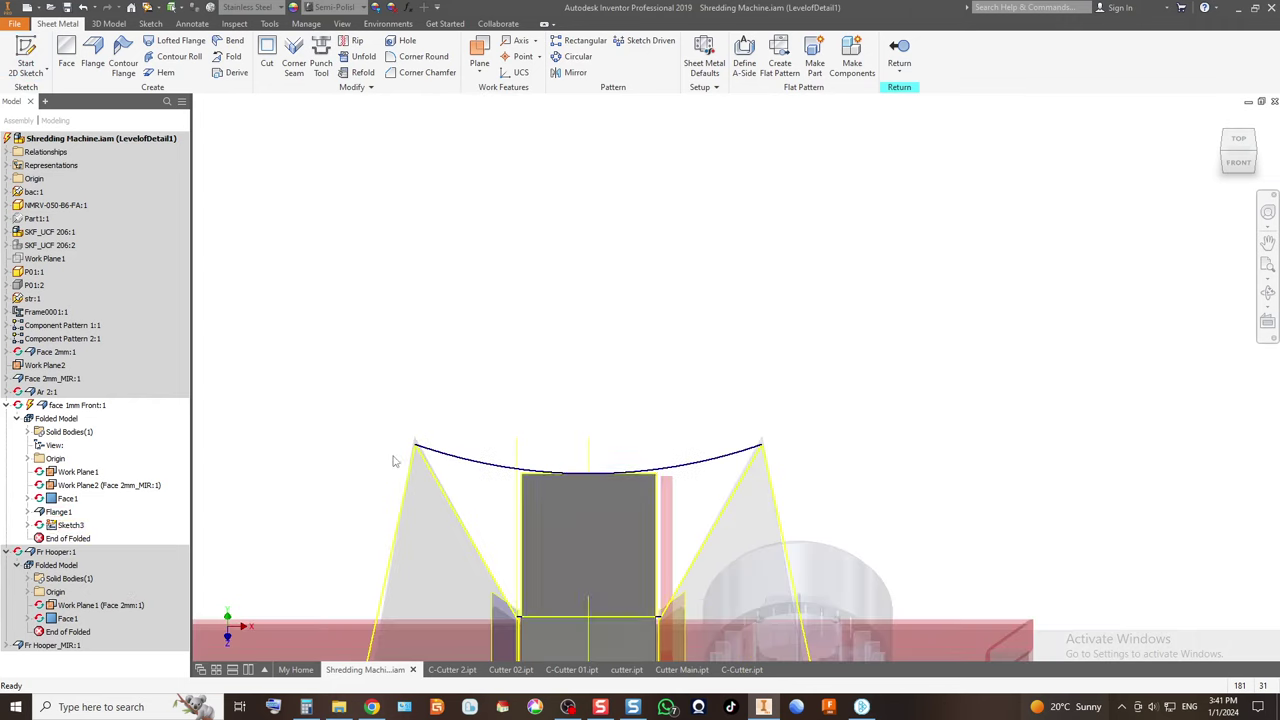
pyautogui.scroll(5, 670, 527)
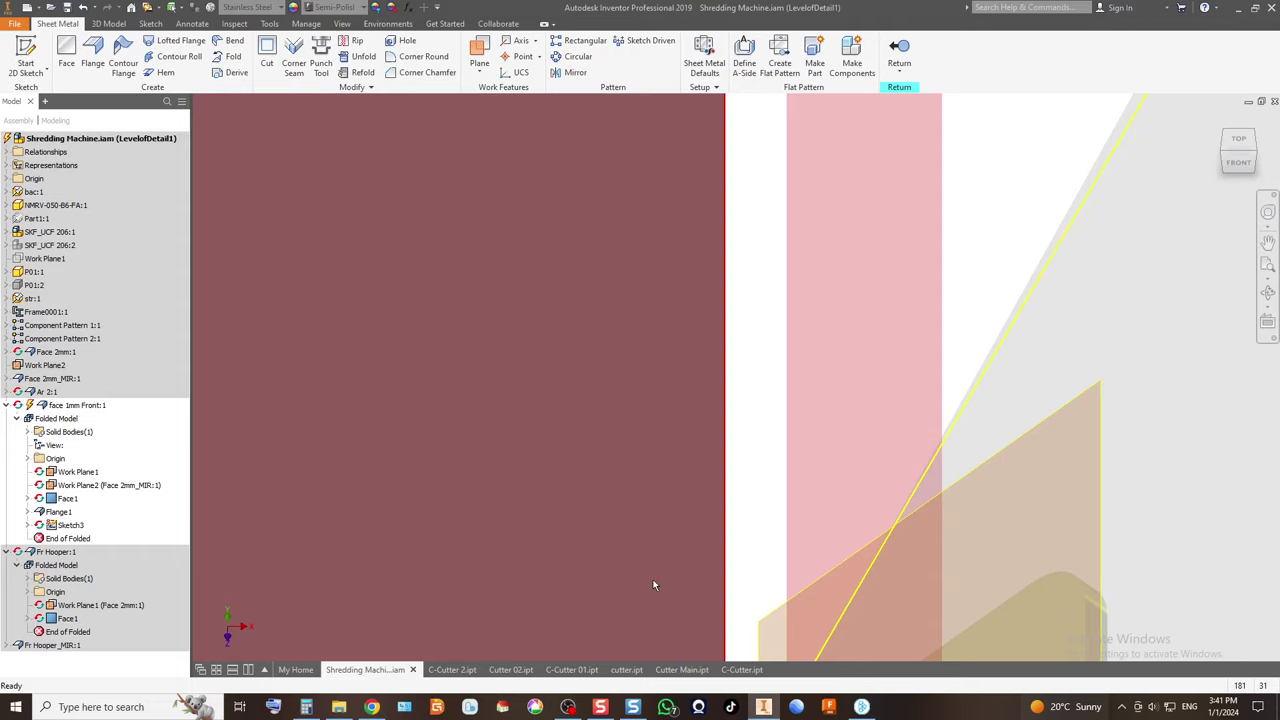
pyautogui.scroll(-1, 640, 400)
pyautogui.scroll(5, 740, 470)
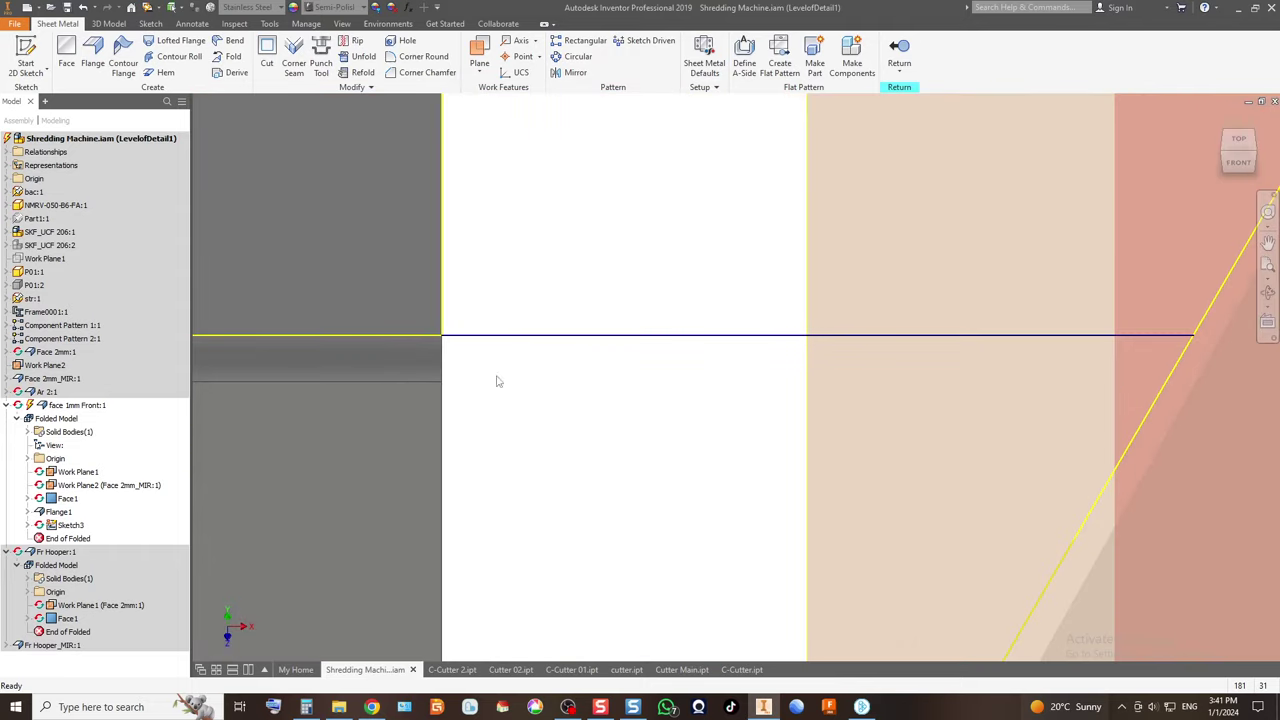
pyautogui.scroll(-2, 525, 408)
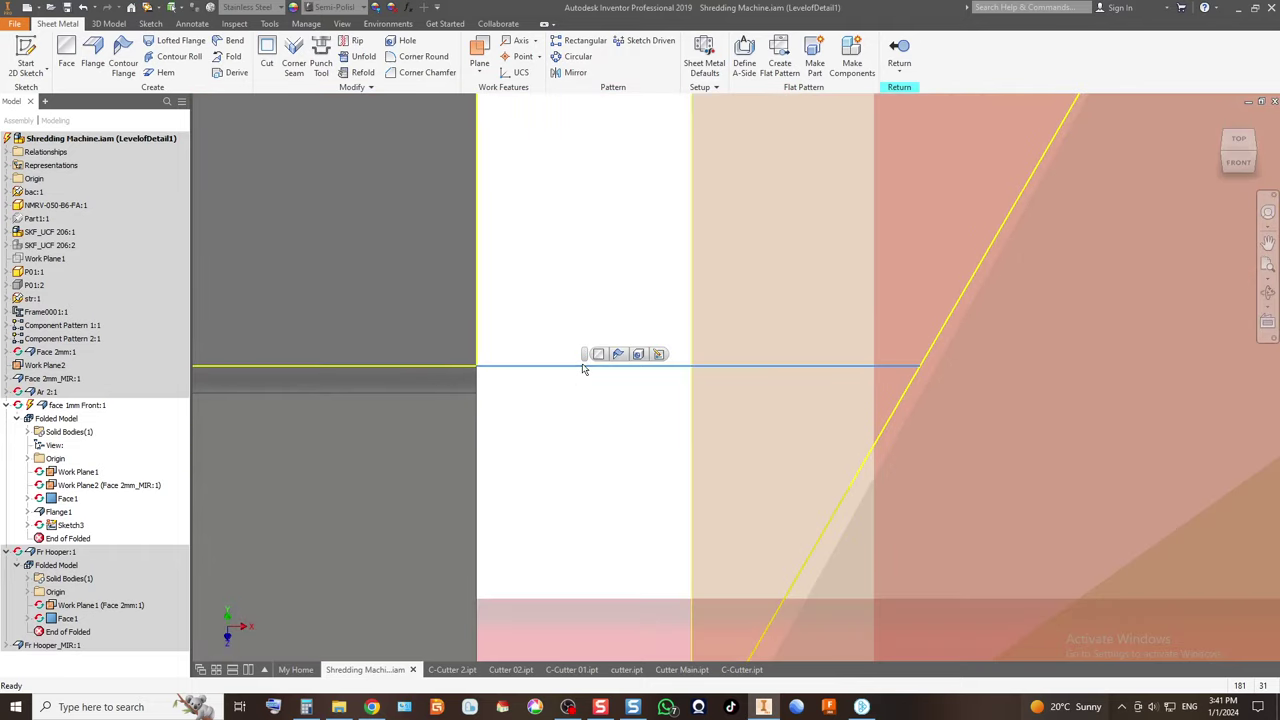
pyautogui.scroll(-2, 514, 437)
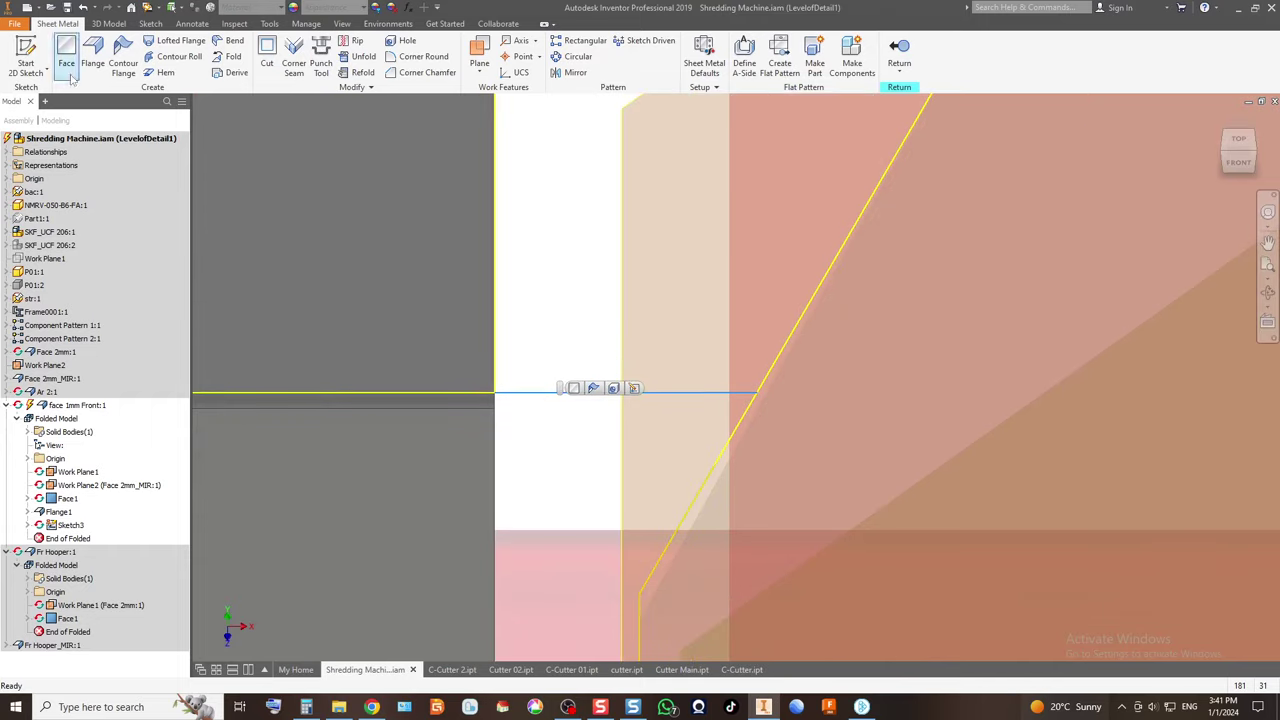
# Reopen the flange sketch for editing and remove the two short horizontal lines at the flange's lower corners.
pyautogui.click(66, 530)
pyautogui.press('s')
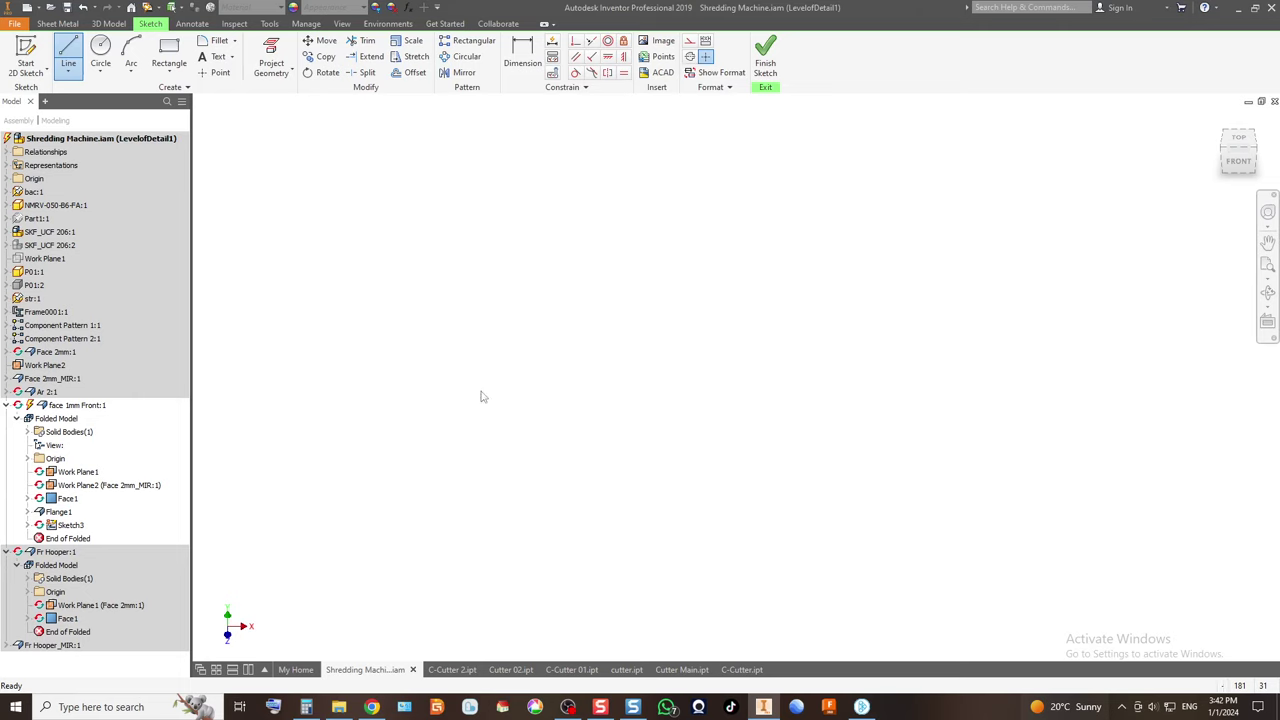
pyautogui.scroll(5, 482, 410)
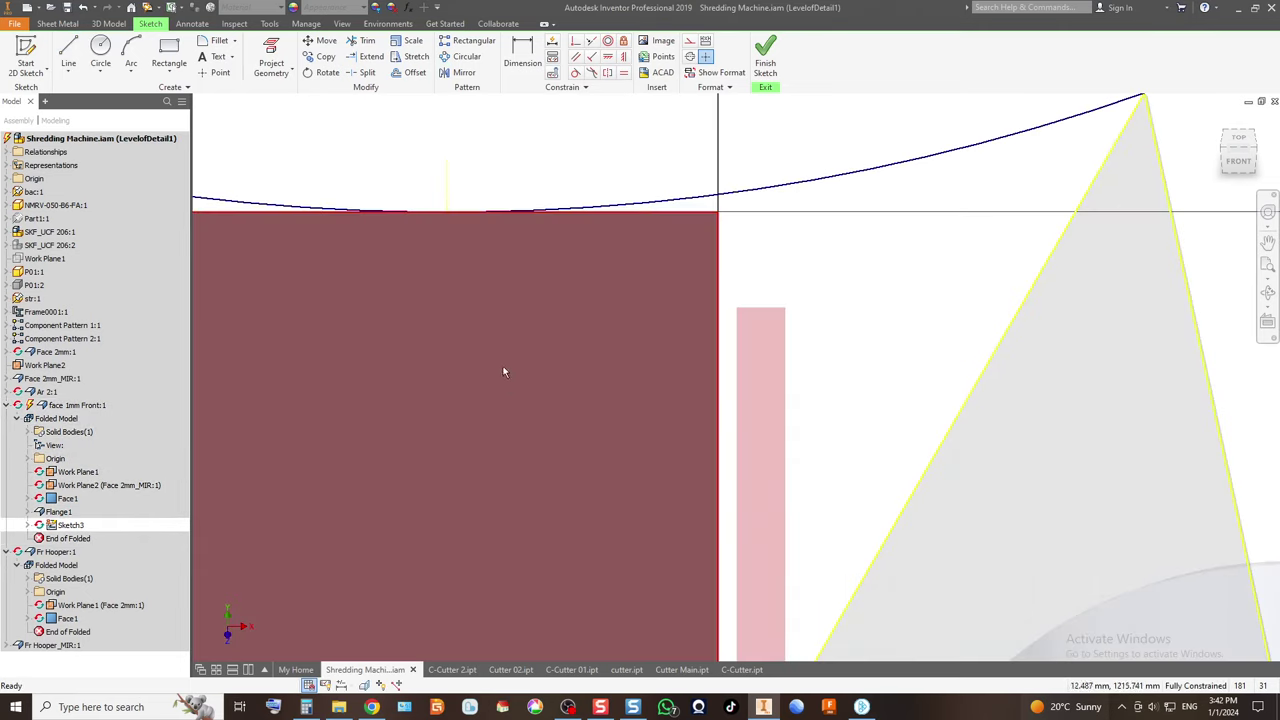
pyautogui.scroll(-2, 505, 374)
pyautogui.press('F2')
pyautogui.scroll(5, 602, 494)
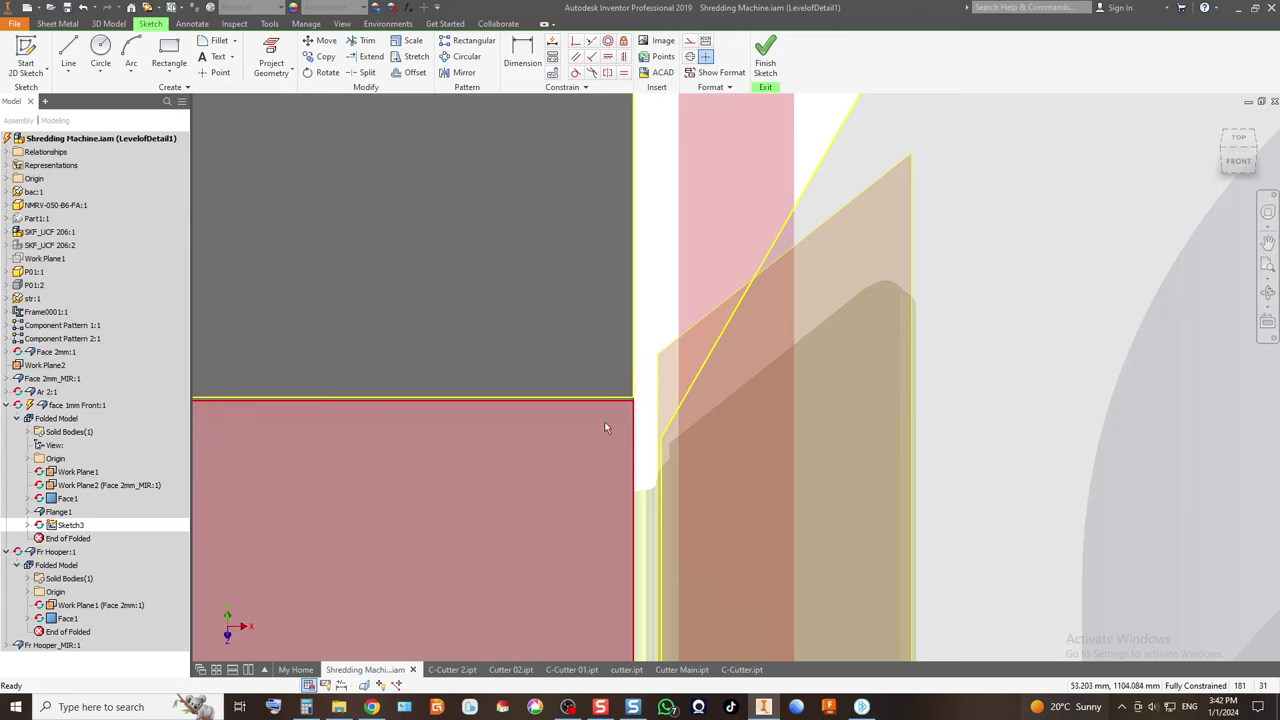
pyautogui.scroll(-3, 597, 420)
pyautogui.press('F2')
pyautogui.moveTo(543, 444); pyautogui.dragTo(747, 451)
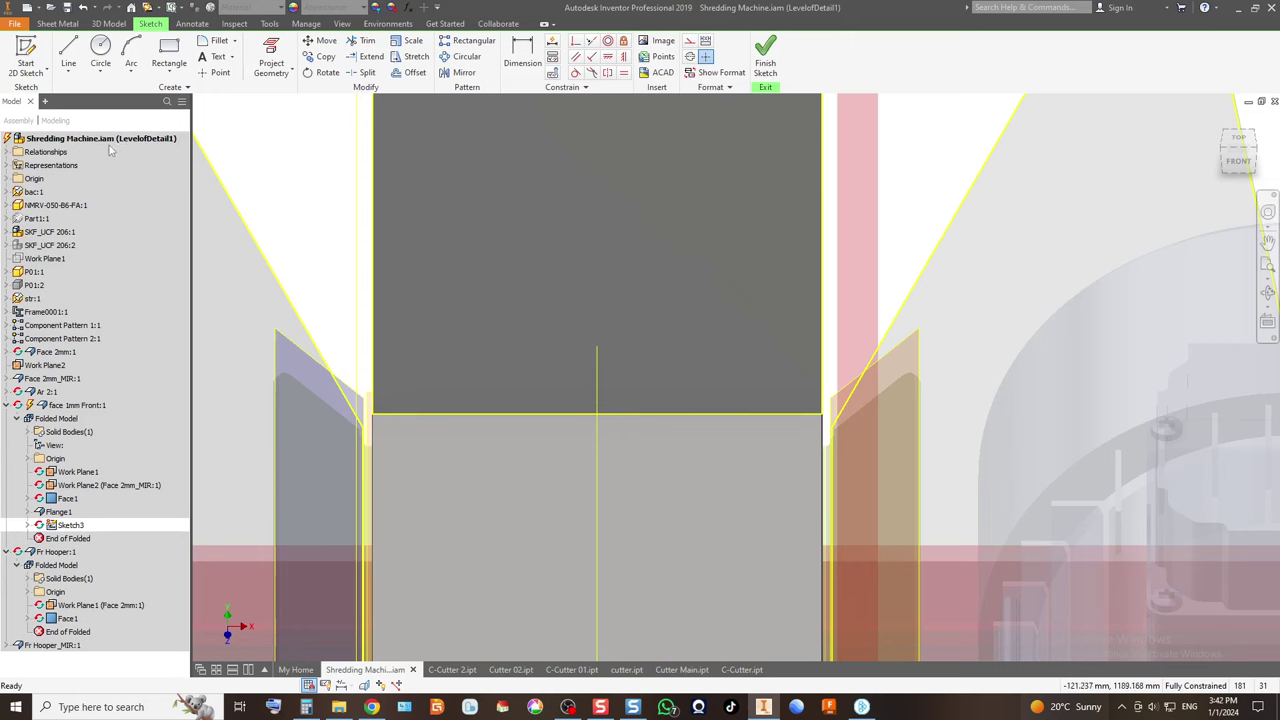
# Draw a horizontal line from the flange's left edge to the projected hopper edge and dimension its height above the flange's lower edge.
pyautogui.click(68, 55)
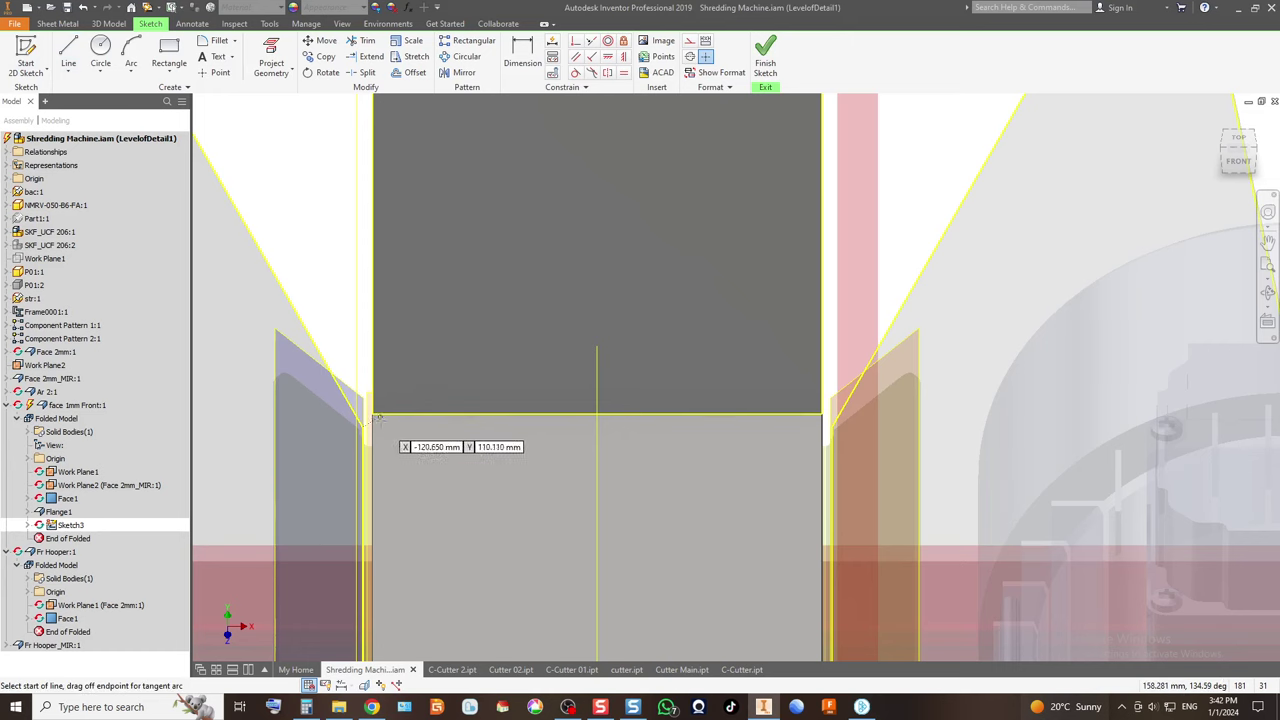
pyautogui.scroll(3, 360, 418)
pyautogui.click(440, 365)
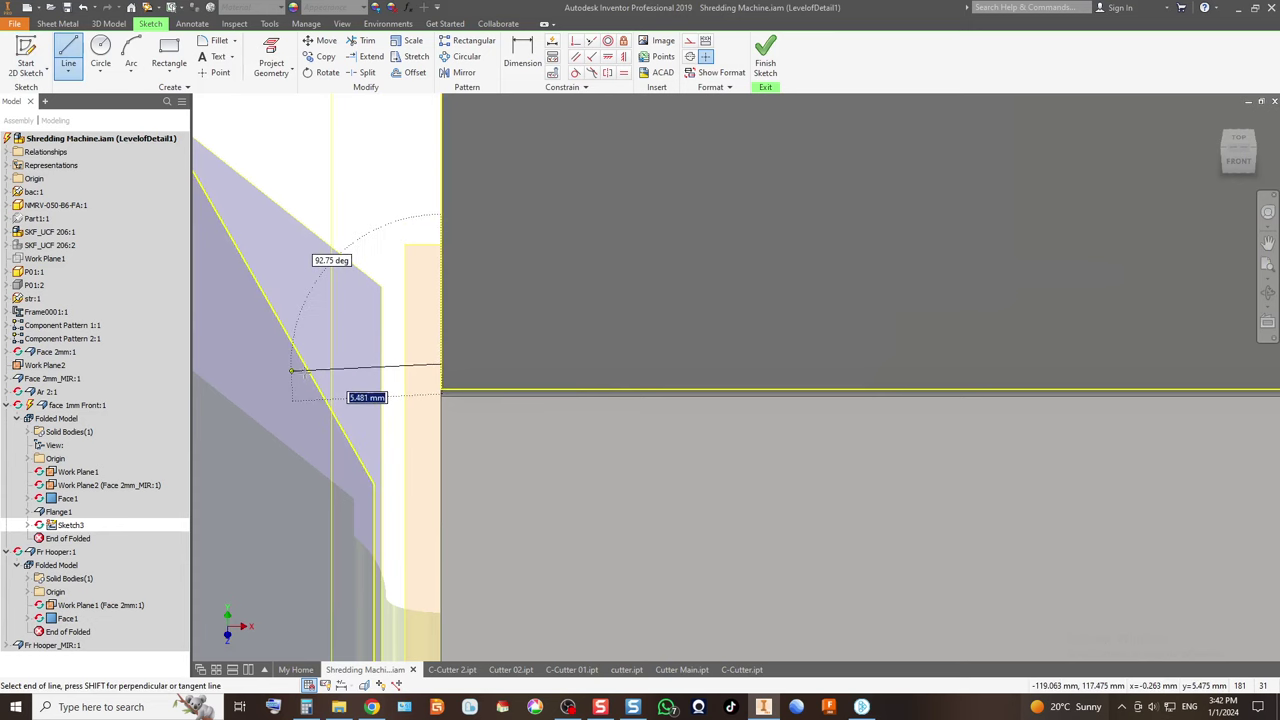
pyautogui.click(305, 363)
pyautogui.press('d')
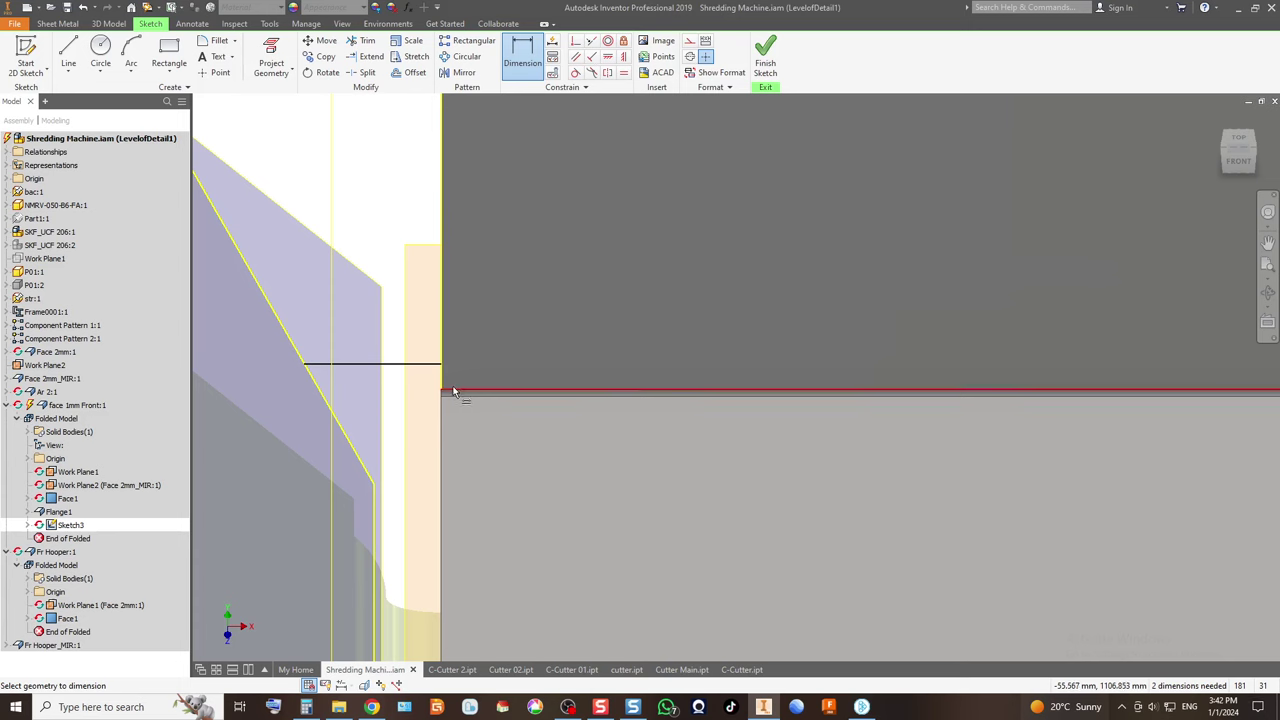
pyautogui.click(478, 366)
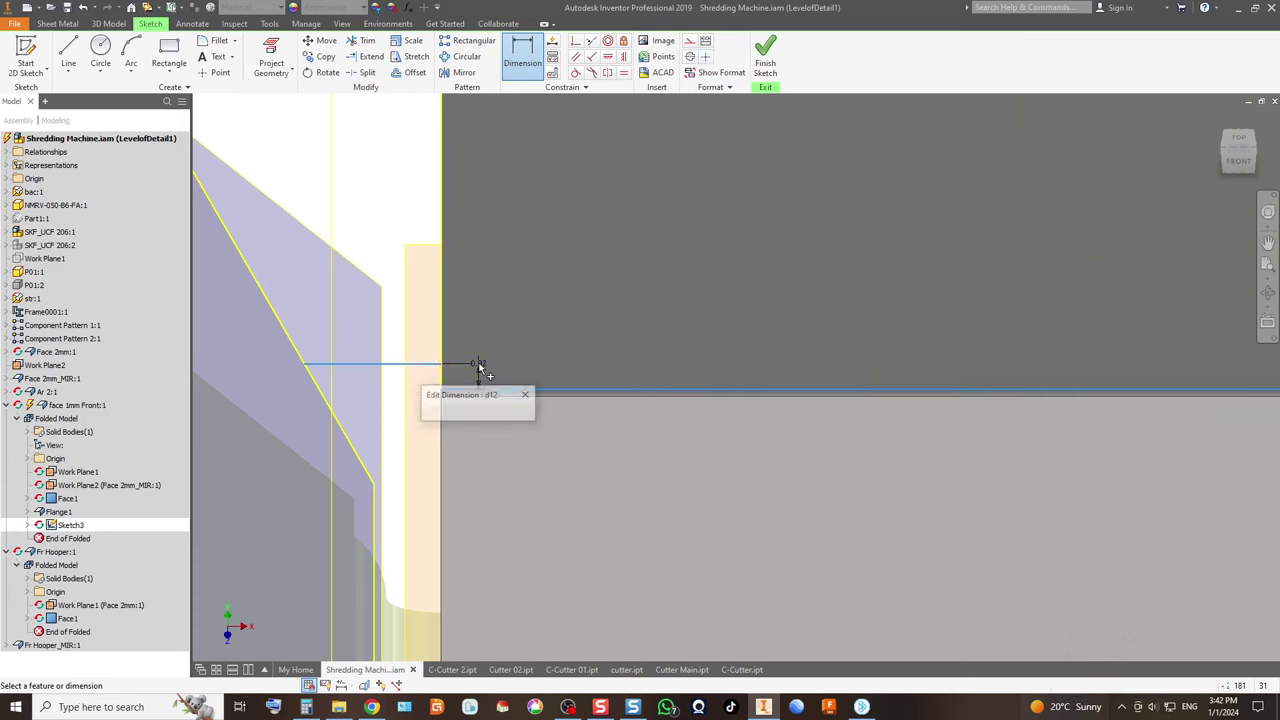
pyautogui.press('Return')
# Draw a matching horizontal line from the flange's right edge past the hopper edge, dimensioned 1 mm above the flange's lower edge.
pyautogui.scroll(3, 783, 391)
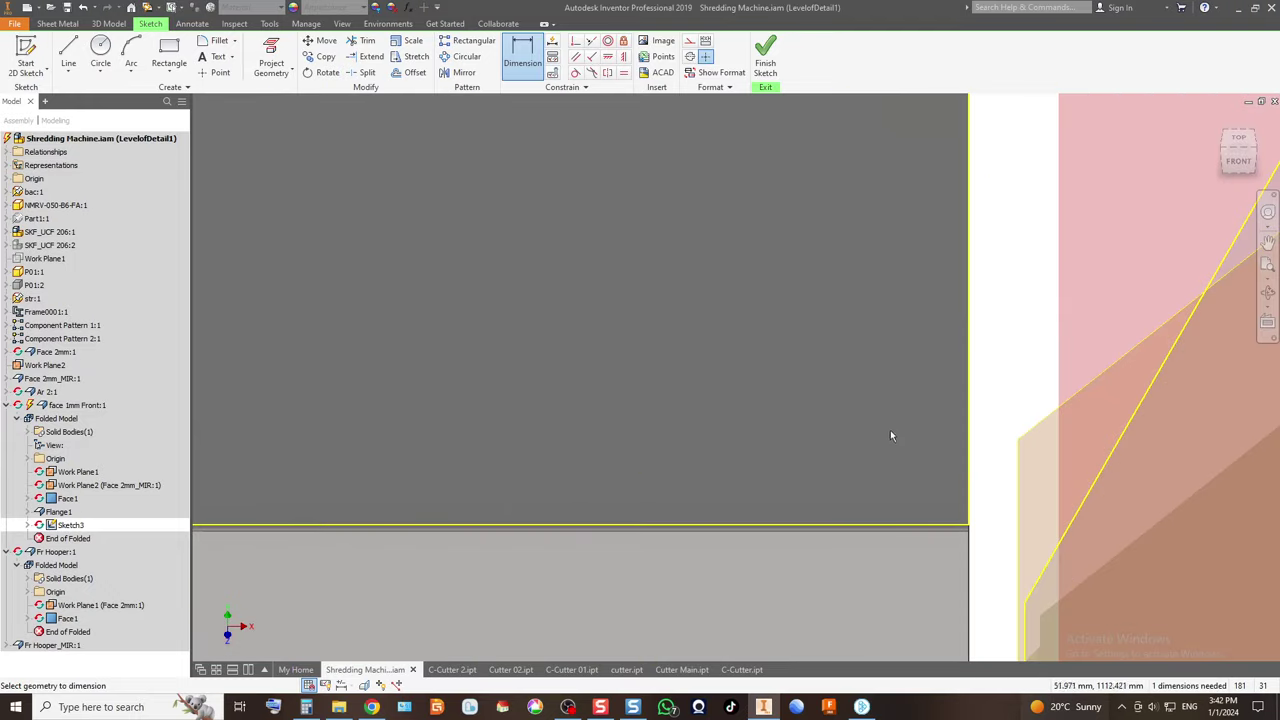
pyautogui.press('l')
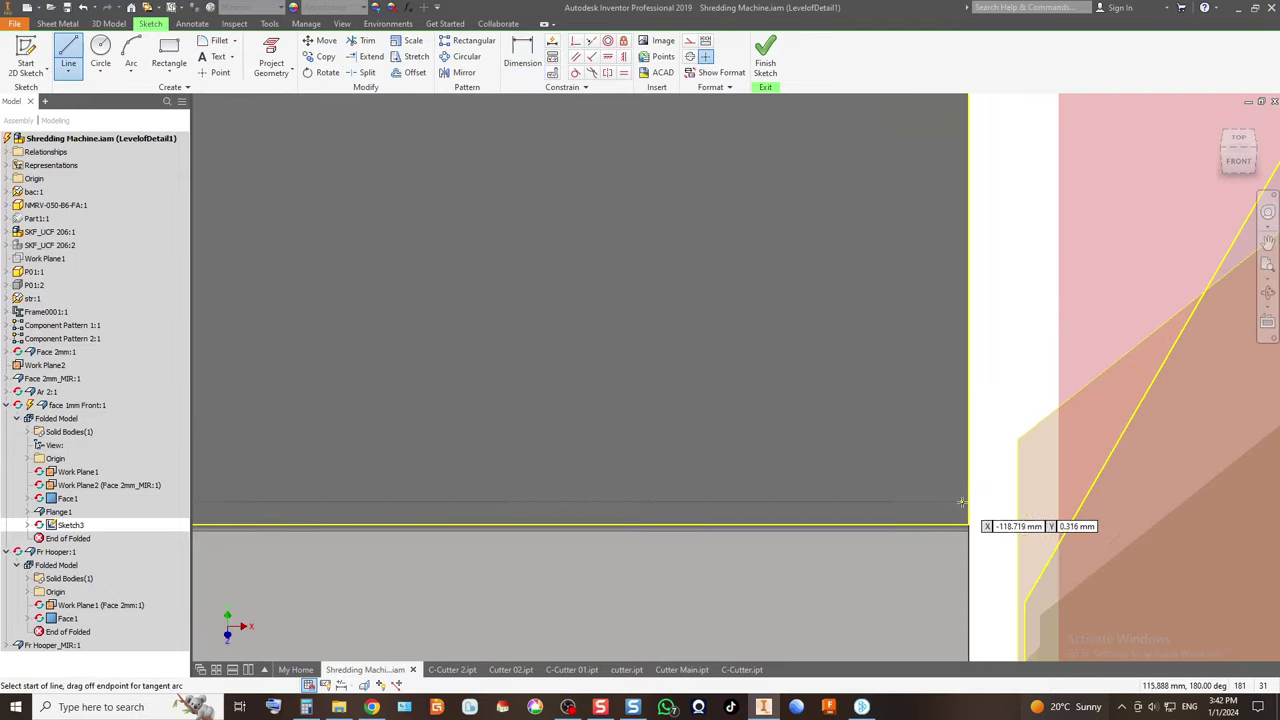
pyautogui.click(968, 501)
pyautogui.click(1119, 501)
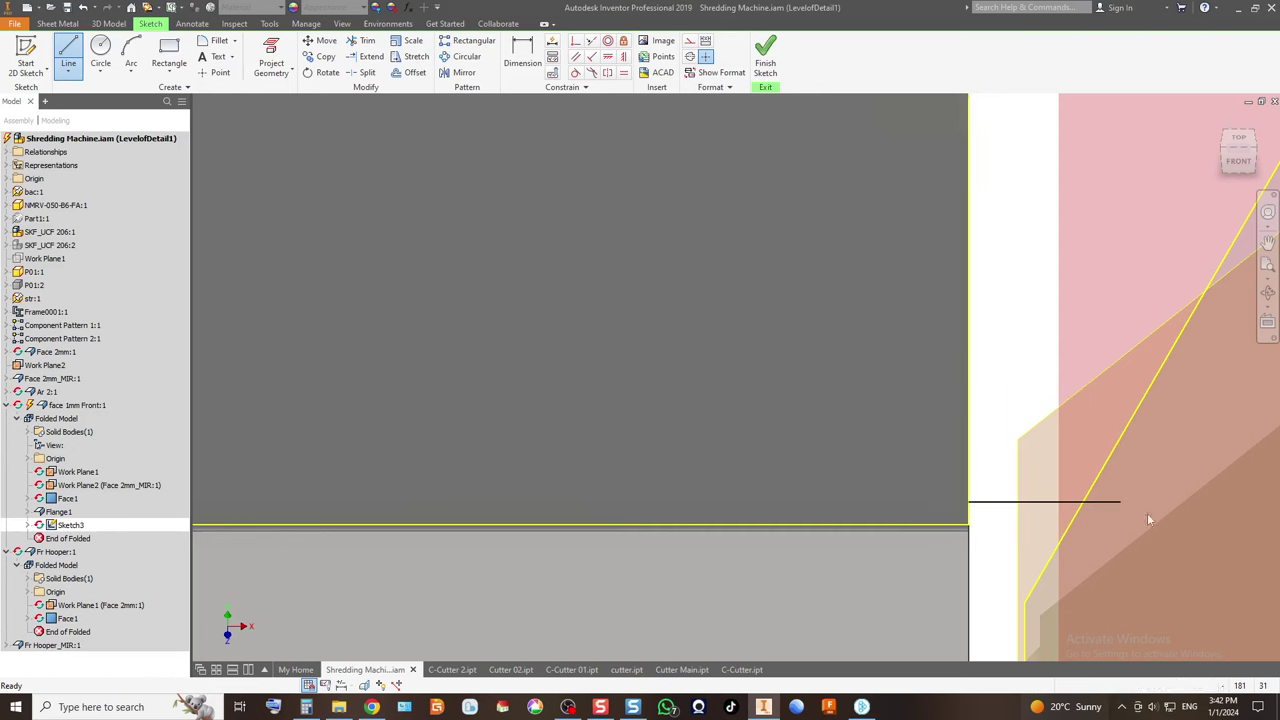
pyautogui.press('Escape')
pyautogui.press('d')
pyautogui.click(960, 528)
pyautogui.click(994, 515)
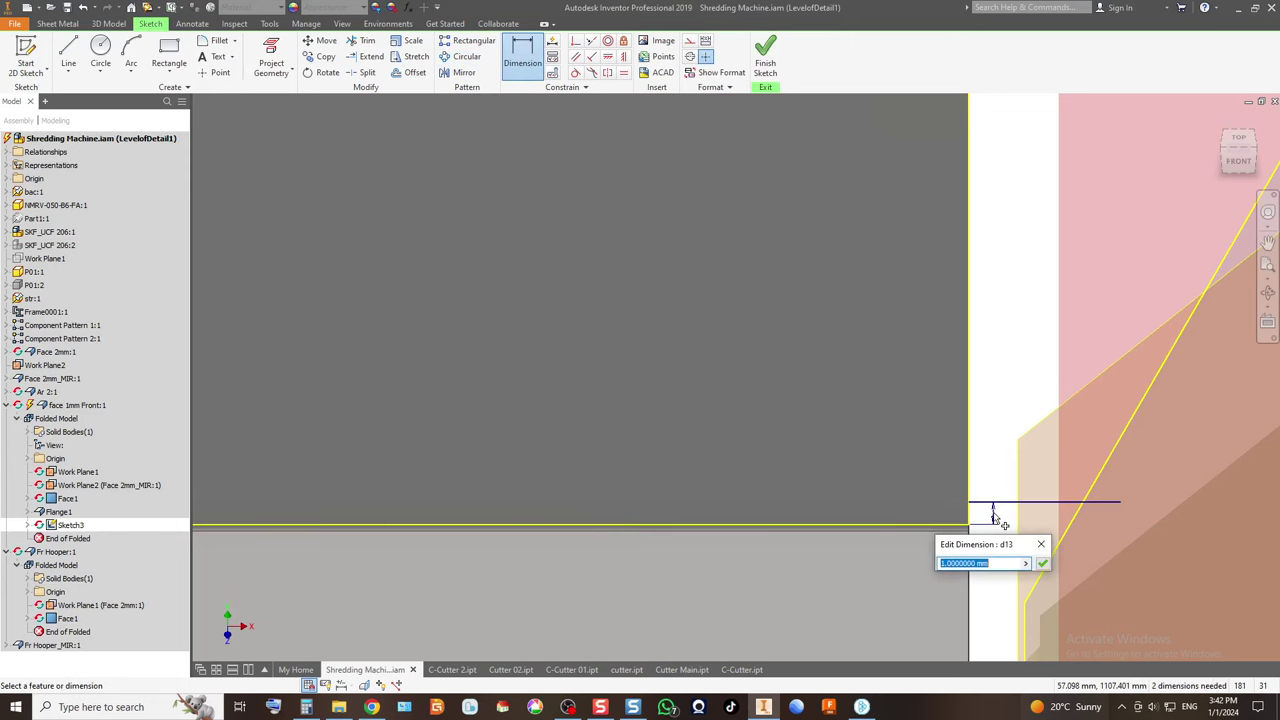
pyautogui.press('Return')
# Draw a slanted line from the outer end of the right horizontal line up to the top arc's right endpoint.
pyautogui.scroll(-5, 957, 513)
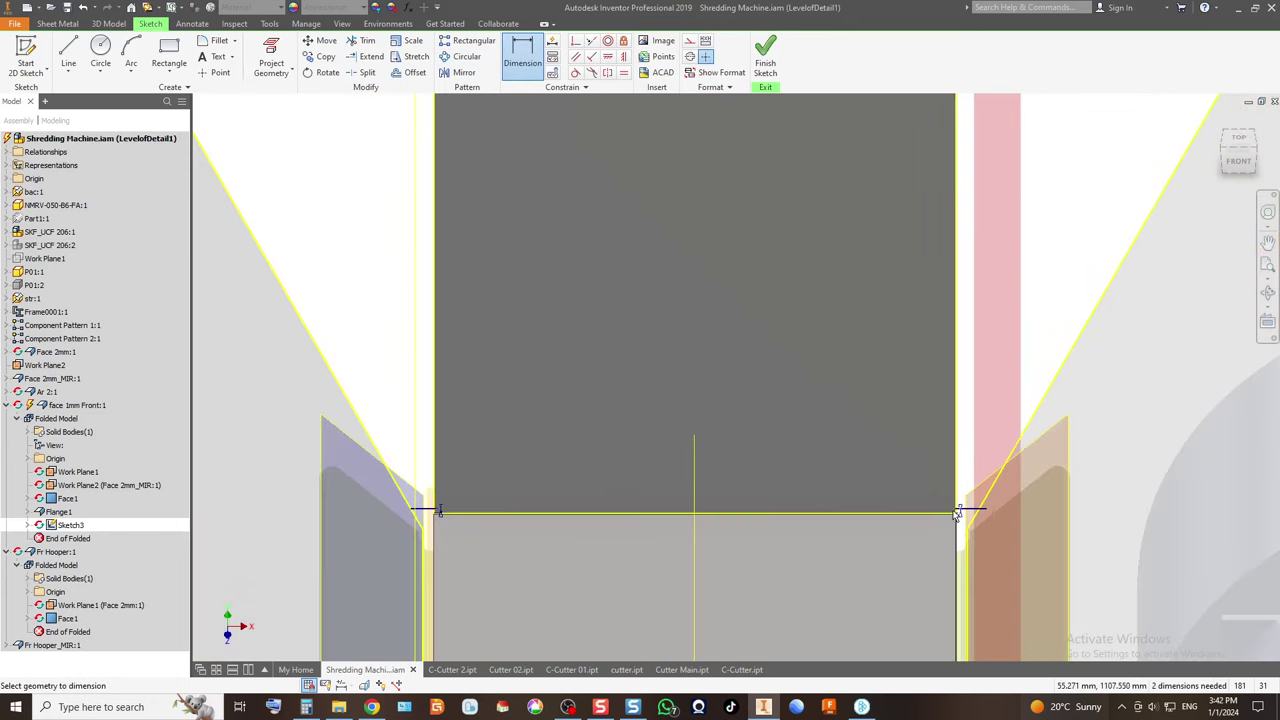
pyautogui.click(70, 52)
pyautogui.scroll(4, 962, 508)
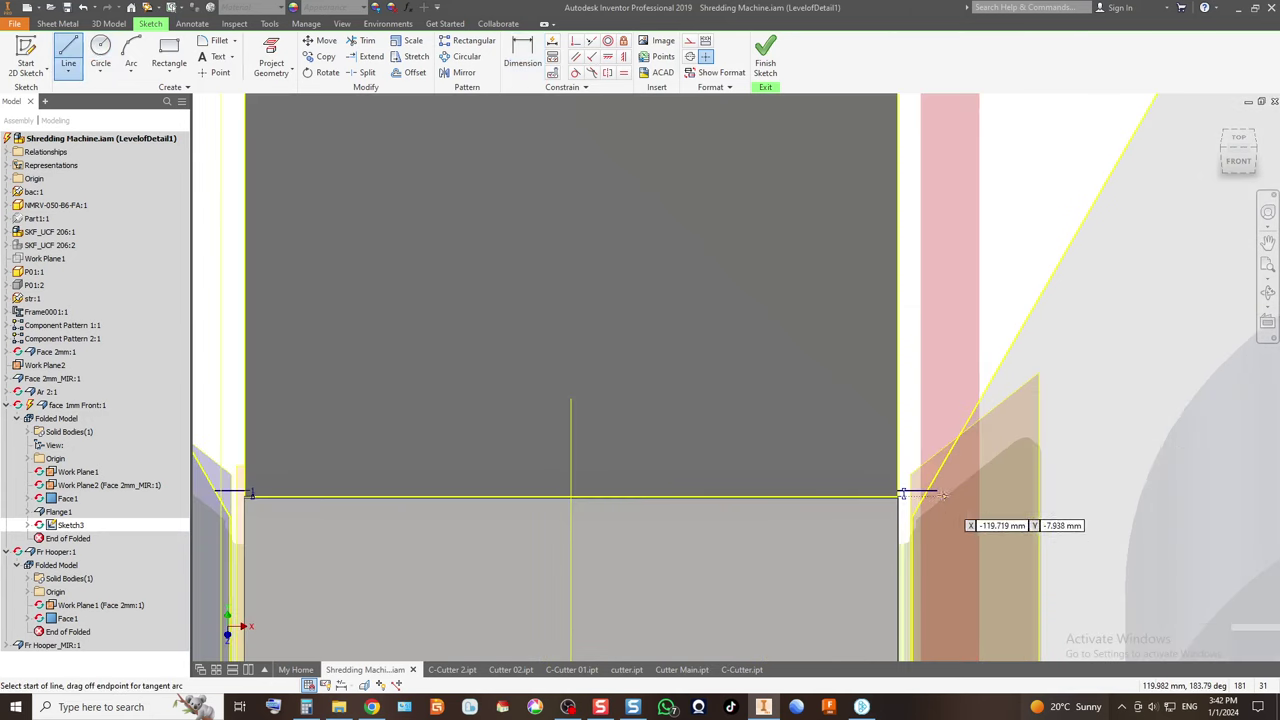
pyautogui.click(902, 494)
pyautogui.scroll(-3, 905, 494)
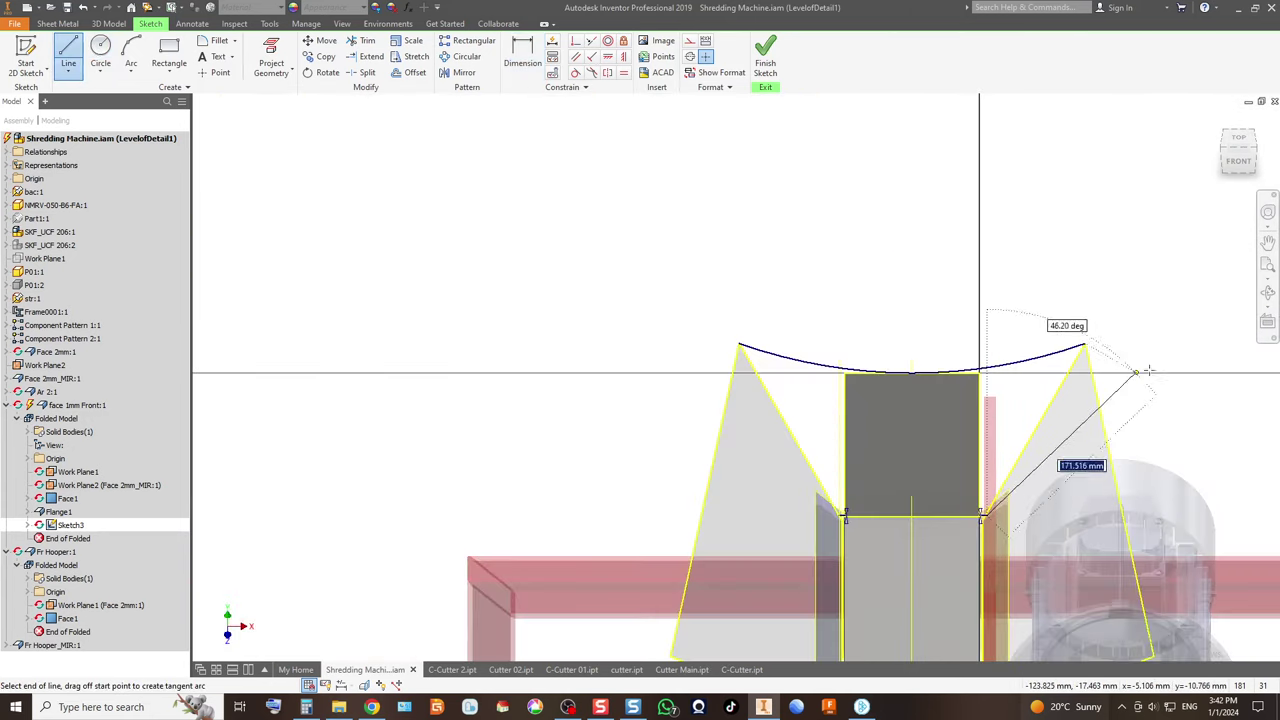
pyautogui.scroll(5, 1090, 352)
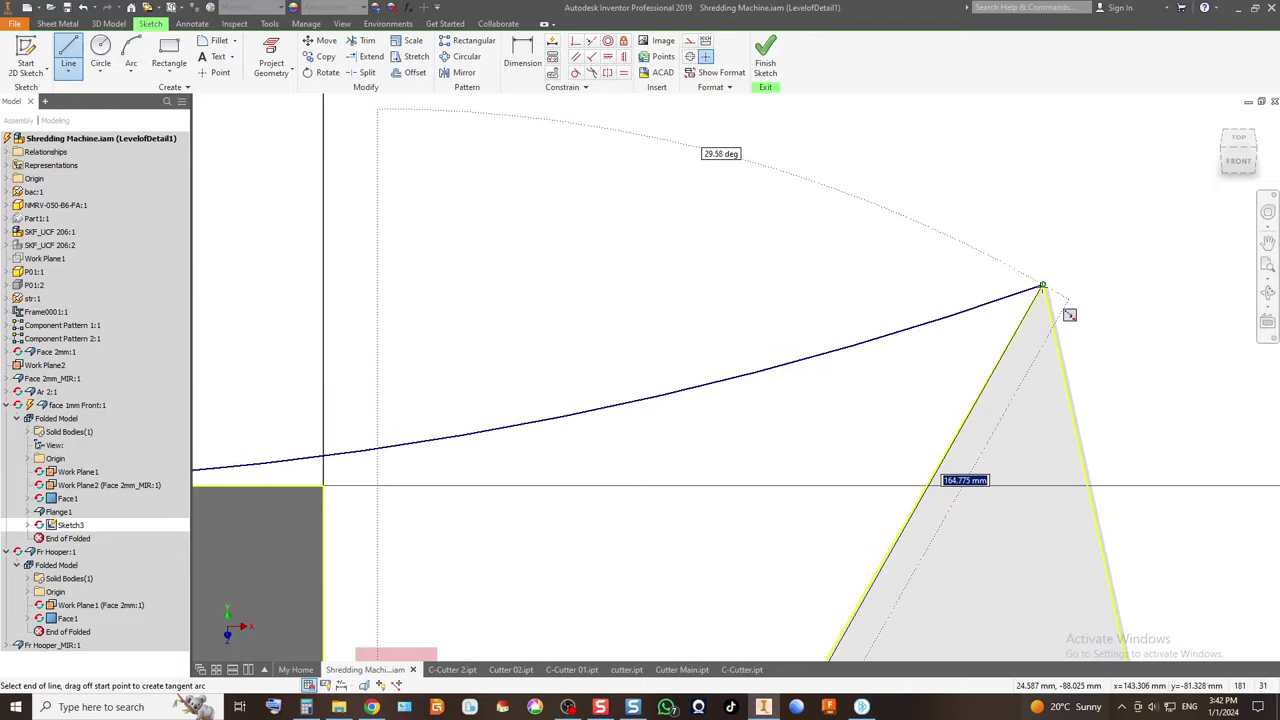
pyautogui.doubleClick(1043, 287)
pyautogui.scroll(-5, 1045, 372)
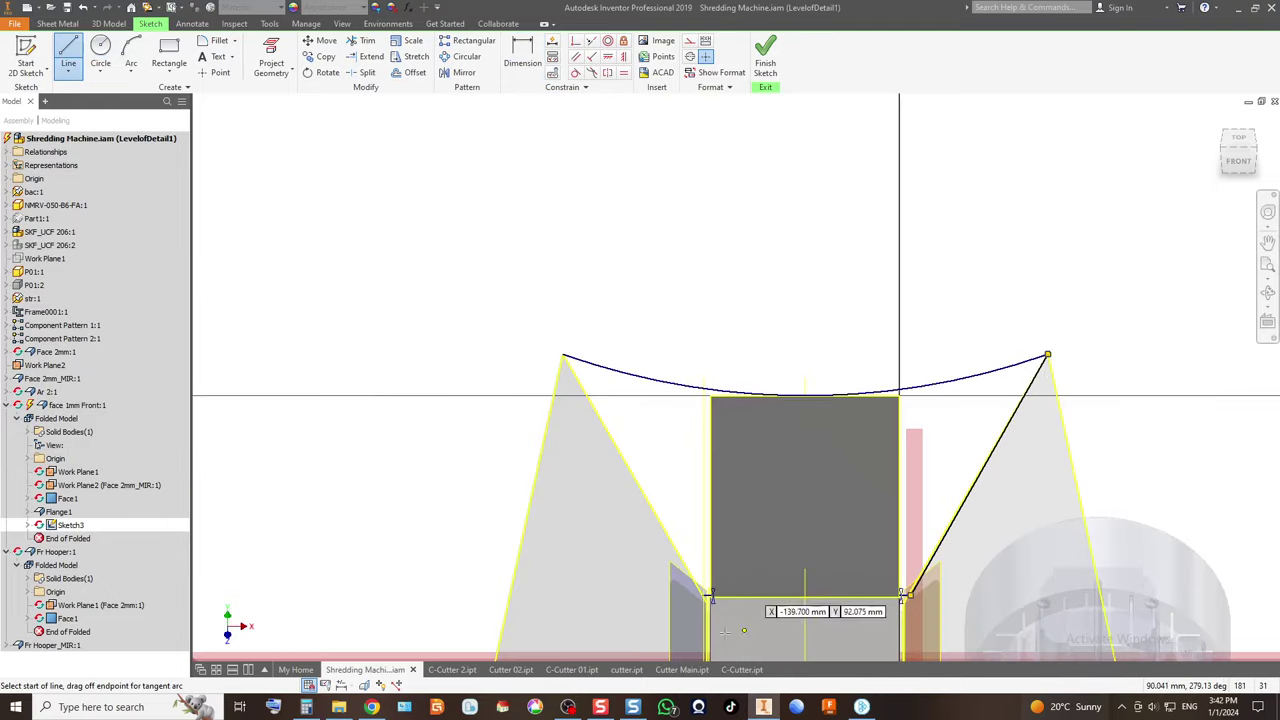
# Draw the matching slanted line from the left horizontal line's outer end to the top arc's left endpoint.
pyautogui.scroll(8, 702, 622)
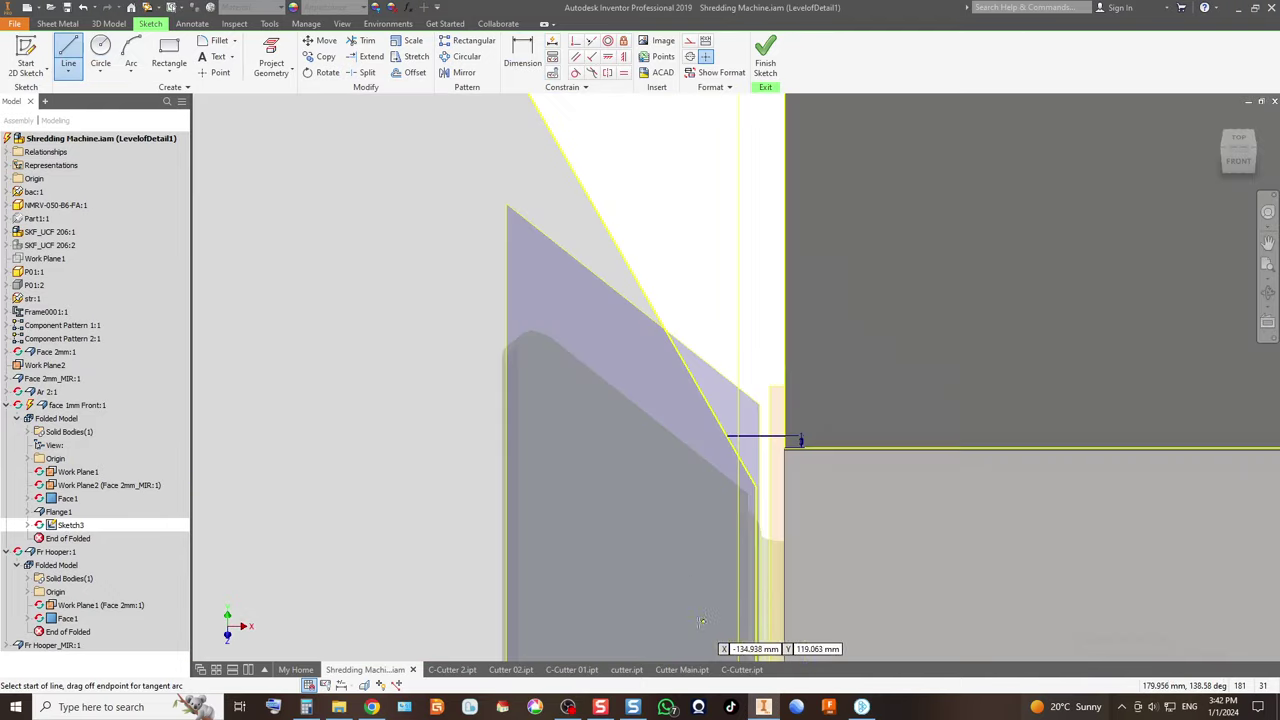
pyautogui.click(726, 436)
pyautogui.scroll(-3, 726, 436)
pyautogui.doubleClick(535, 140)
# Make the lower right corner of the profile coincident with the projected slanted edge of the hopper side plate.
pyautogui.scroll(5, 1043, 489)
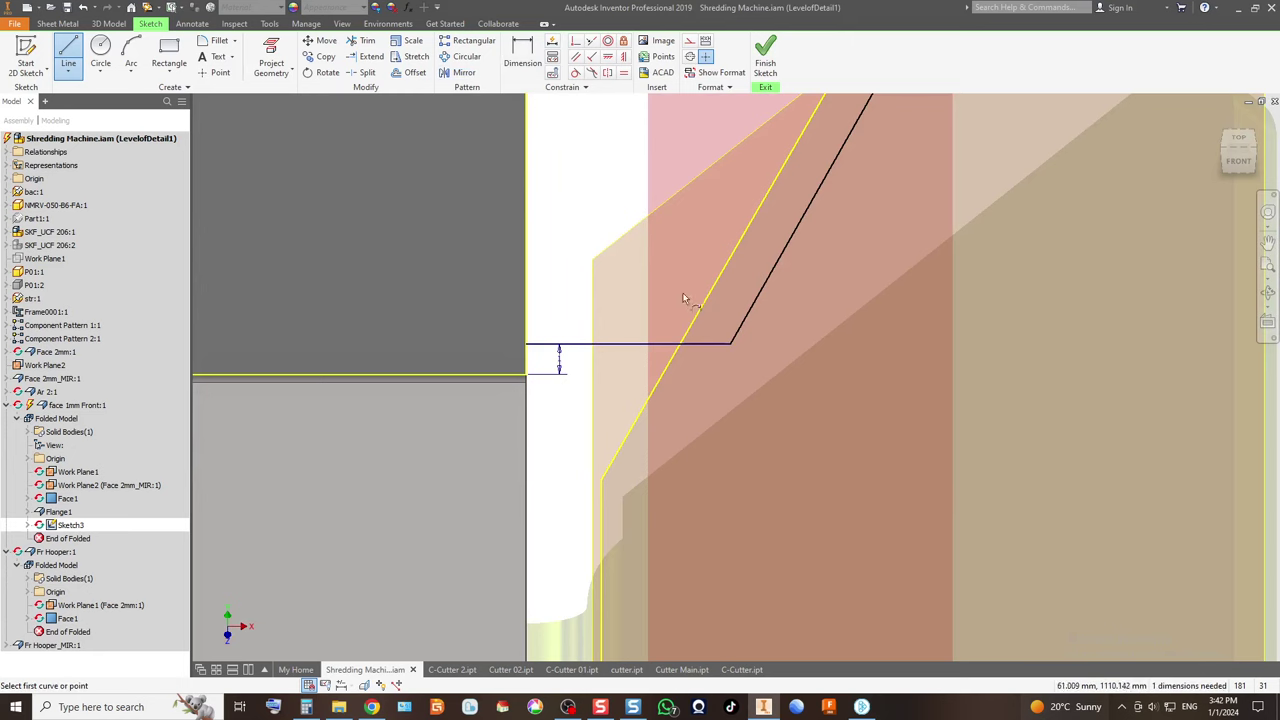
pyautogui.click(733, 347)
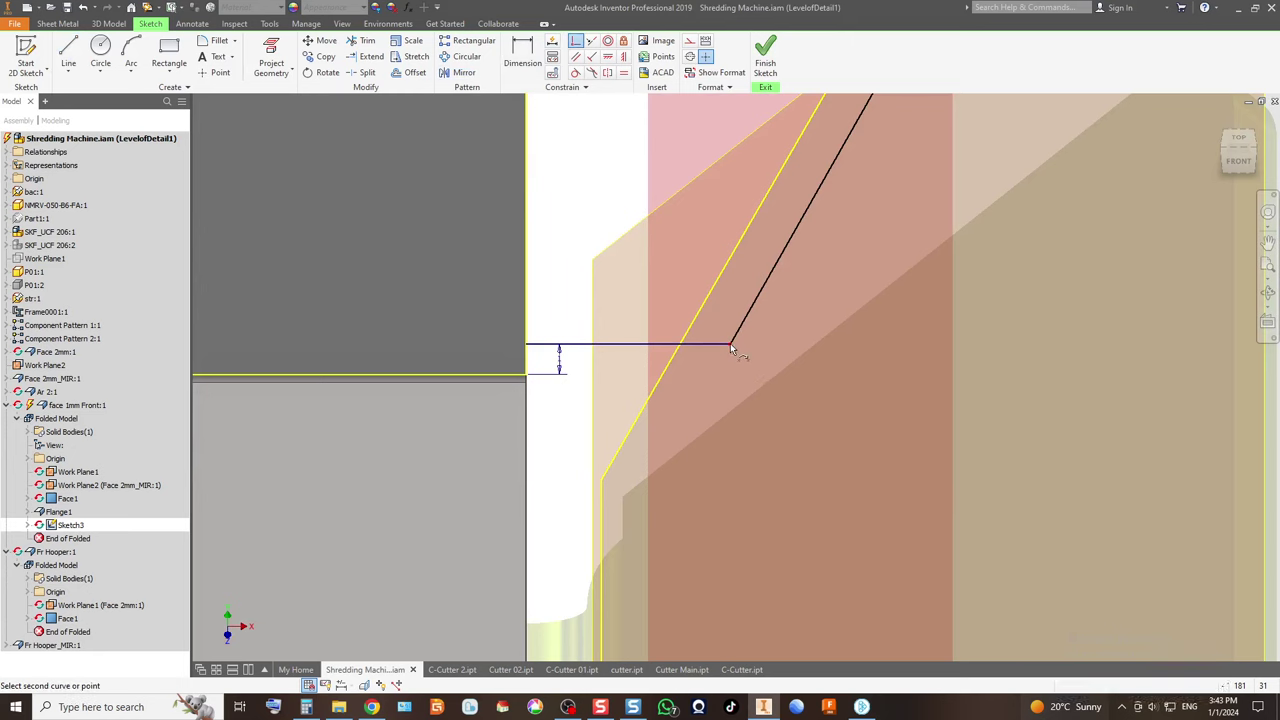
pyautogui.click(688, 340)
pyautogui.click(682, 366)
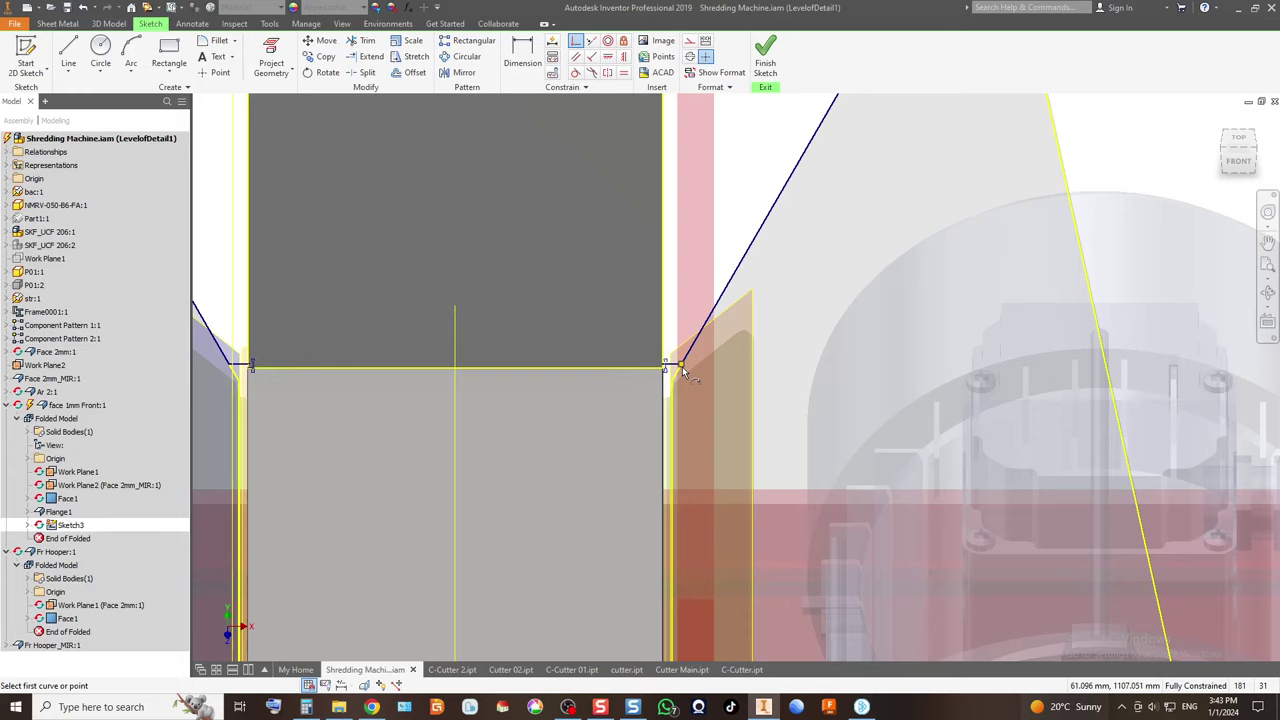
# Finish the sketch and create a sheet metal face from the flared profile around the flange.
pyautogui.scroll(5, 291, 412)
pyautogui.moveTo(321, 373)
pyautogui.mouseDown(button='middle')
pyautogui.moveTo(321, 410)
pyautogui.moveTo(395, 437)
pyautogui.mouseUp(button='middle')
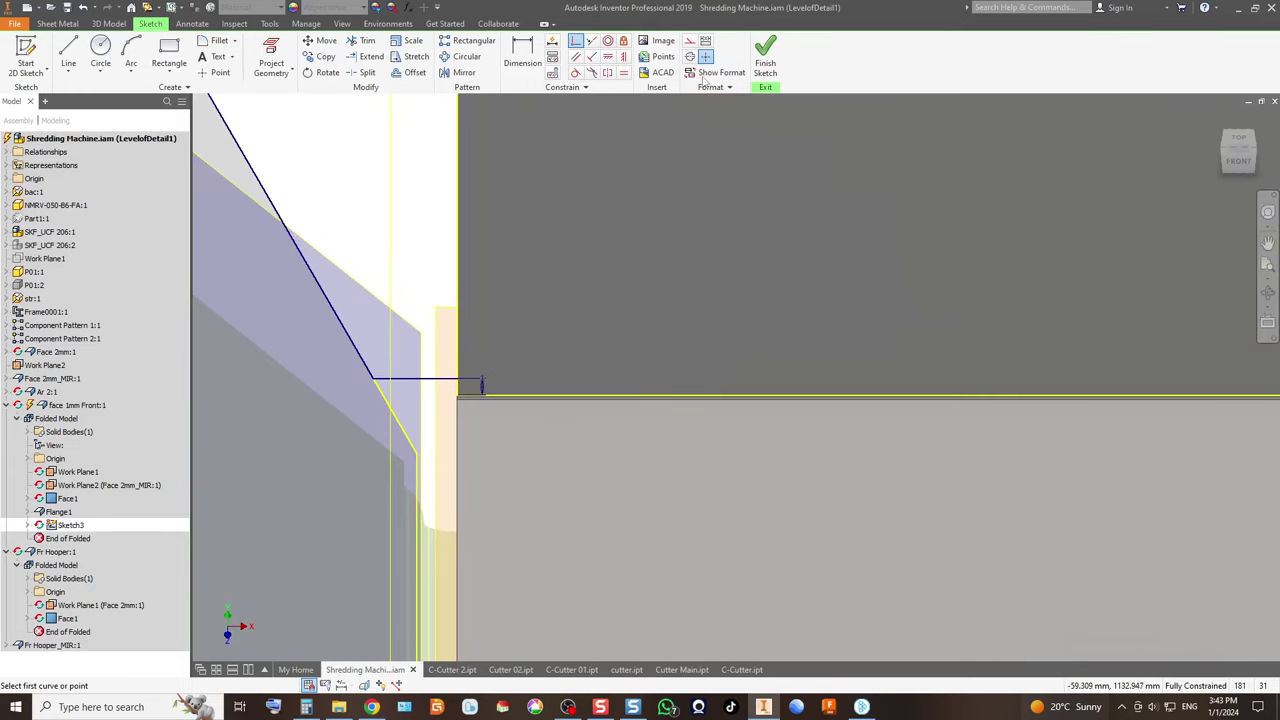
pyautogui.click(766, 62)
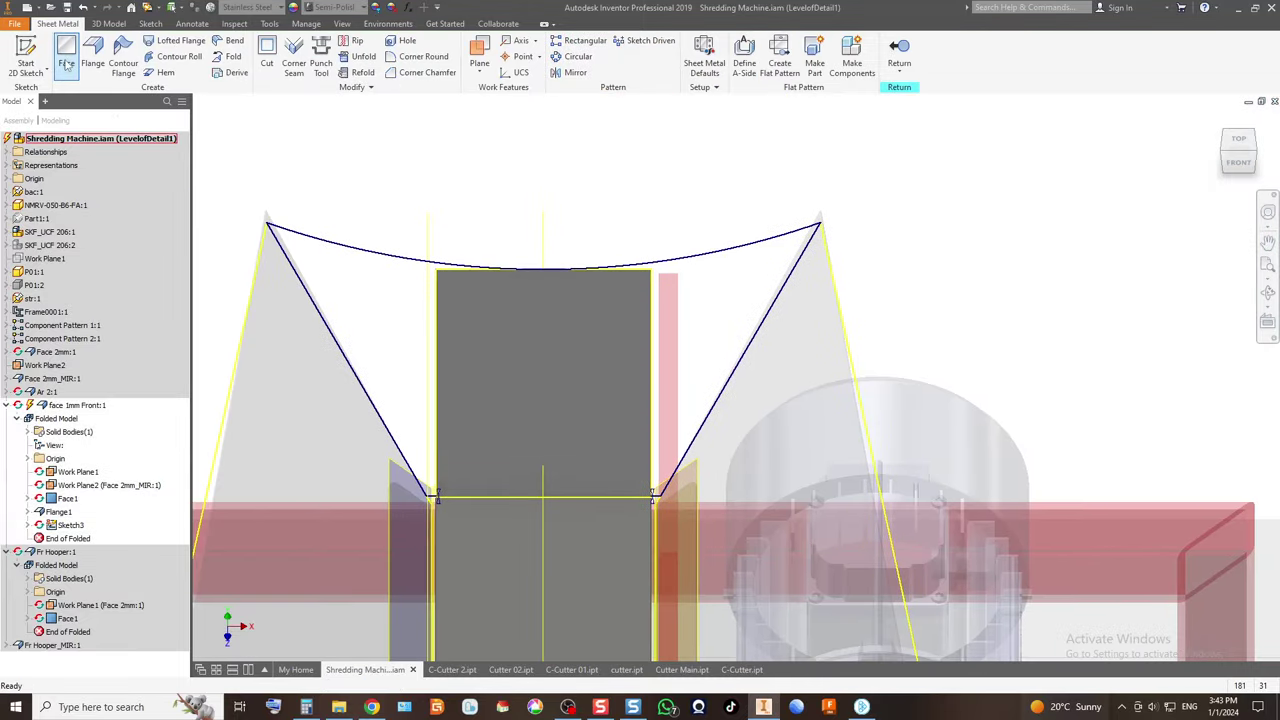
pyautogui.click(66, 63)
pyautogui.click(560, 470)
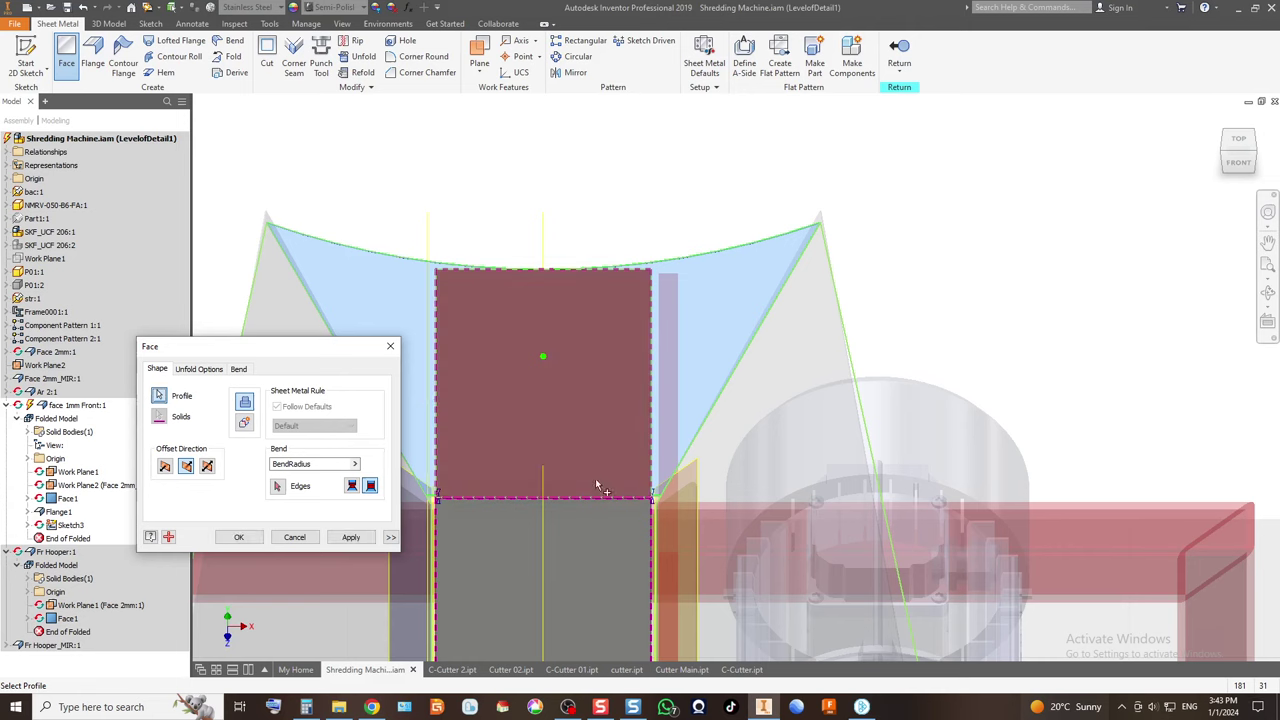
pyautogui.click(238, 537)
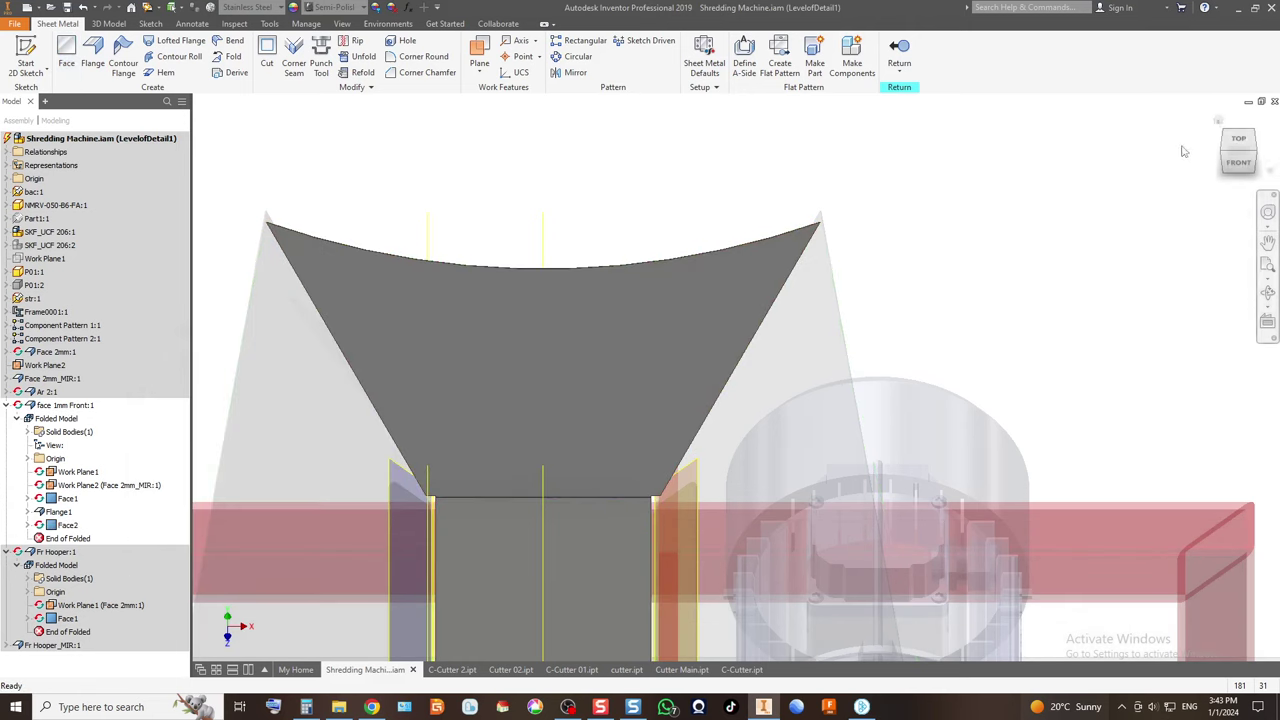
# Examine the extended front plate from the front, from the left side and in an isometric view.
pyautogui.click(1238, 163)
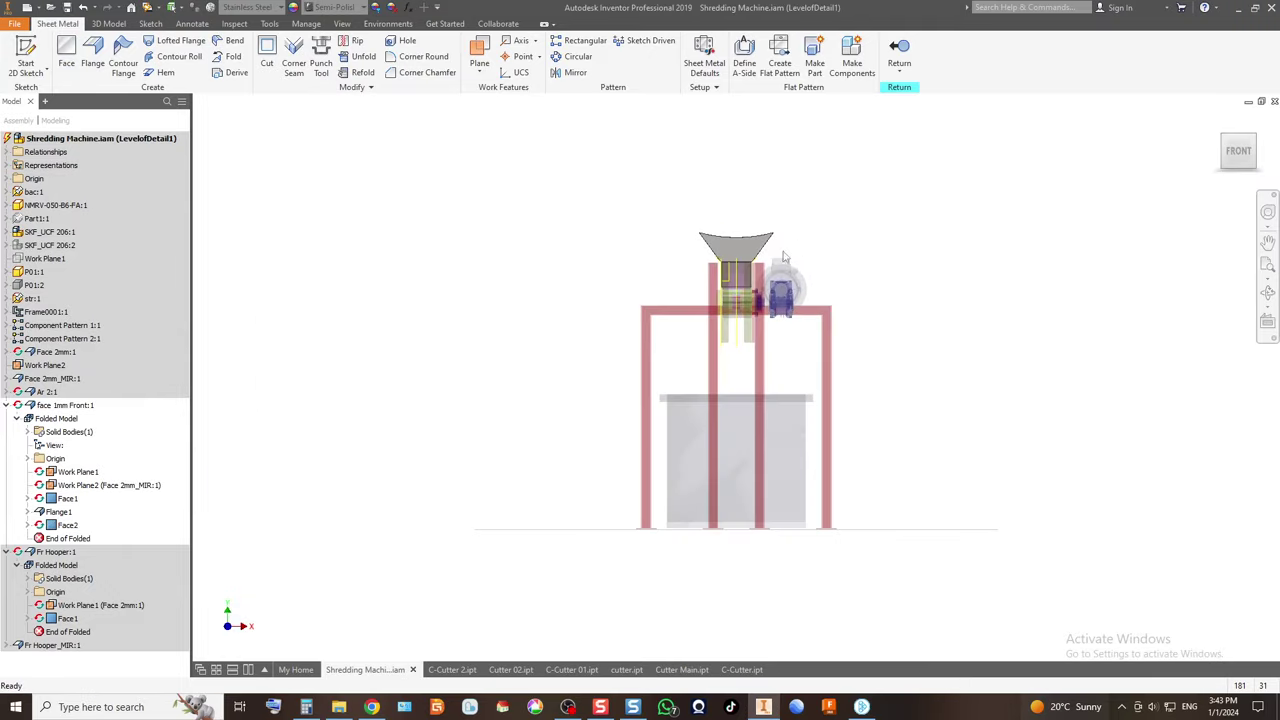
pyautogui.scroll(-5, 760, 255)
pyautogui.click(1214, 152)
pyautogui.scroll(-4, 701, 255)
pyautogui.scroll(2, 545, 240)
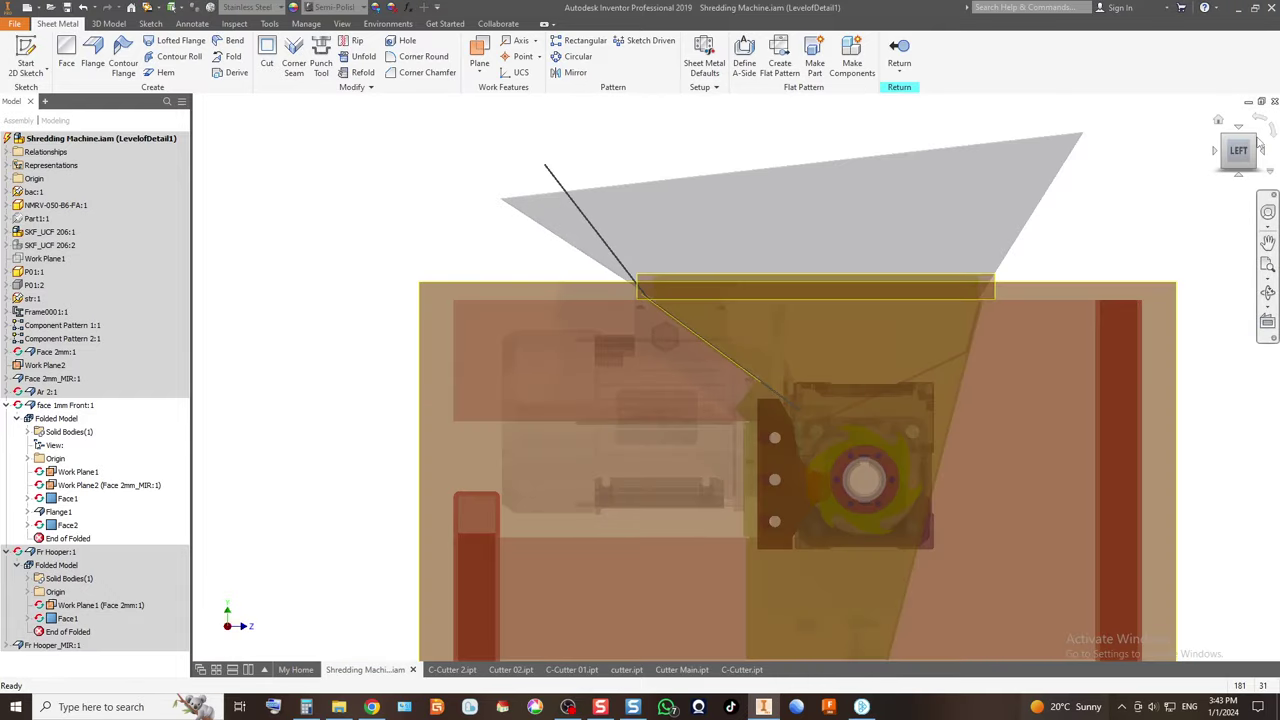
pyautogui.click(1253, 141)
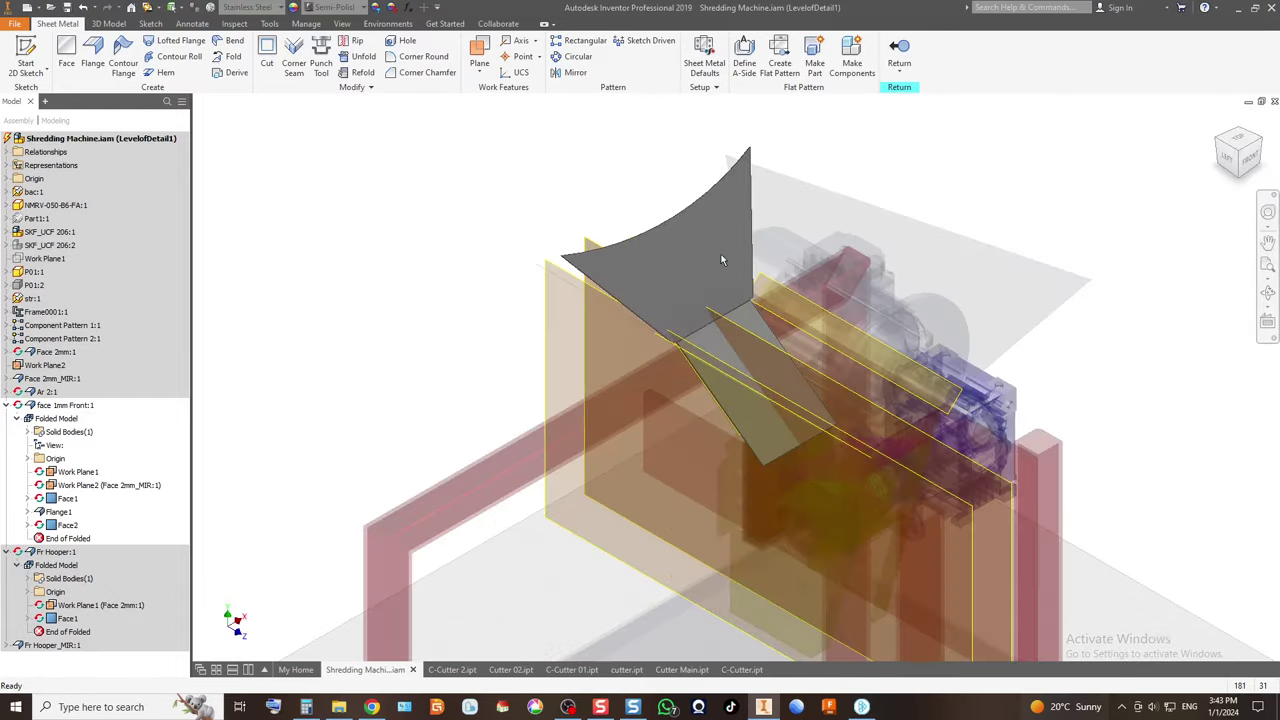
# Return to the assembly and examine how the front plate meets the Fr Hooper side plates at the corners and from the front.
pyautogui.click(899, 55)
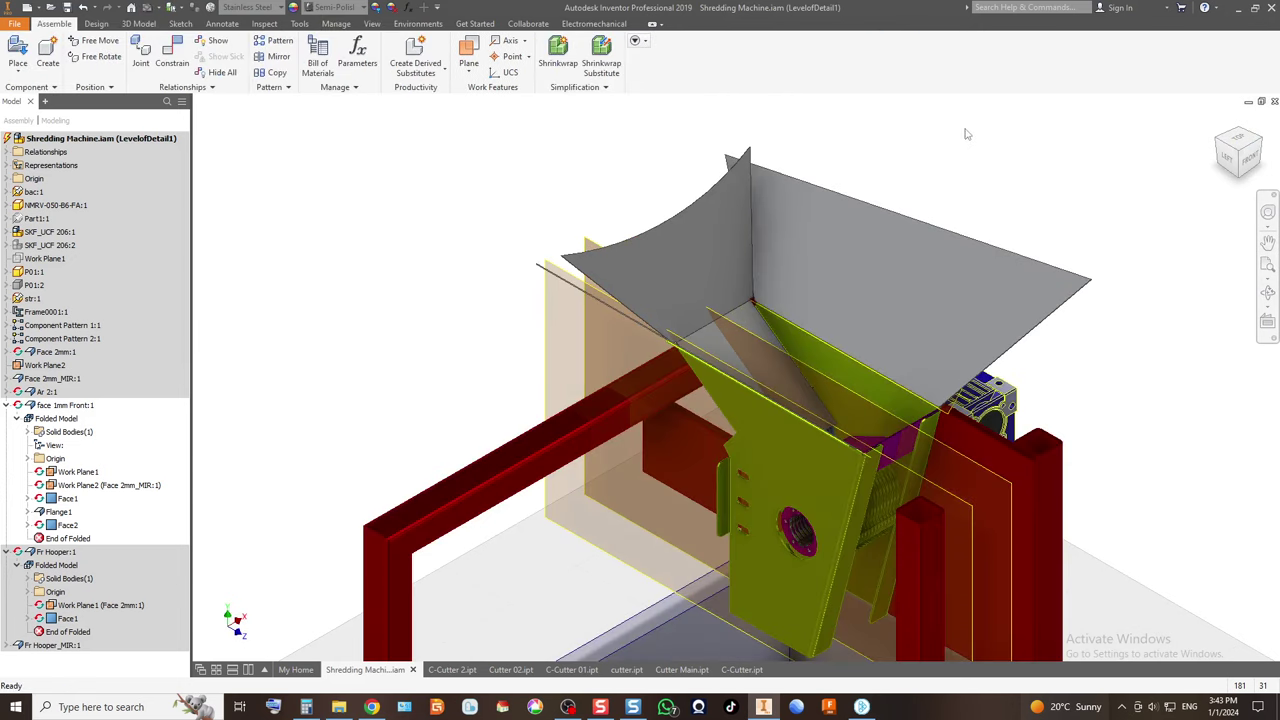
pyautogui.scroll(-5, 640, 280)
pyautogui.scroll(4, 631, 294)
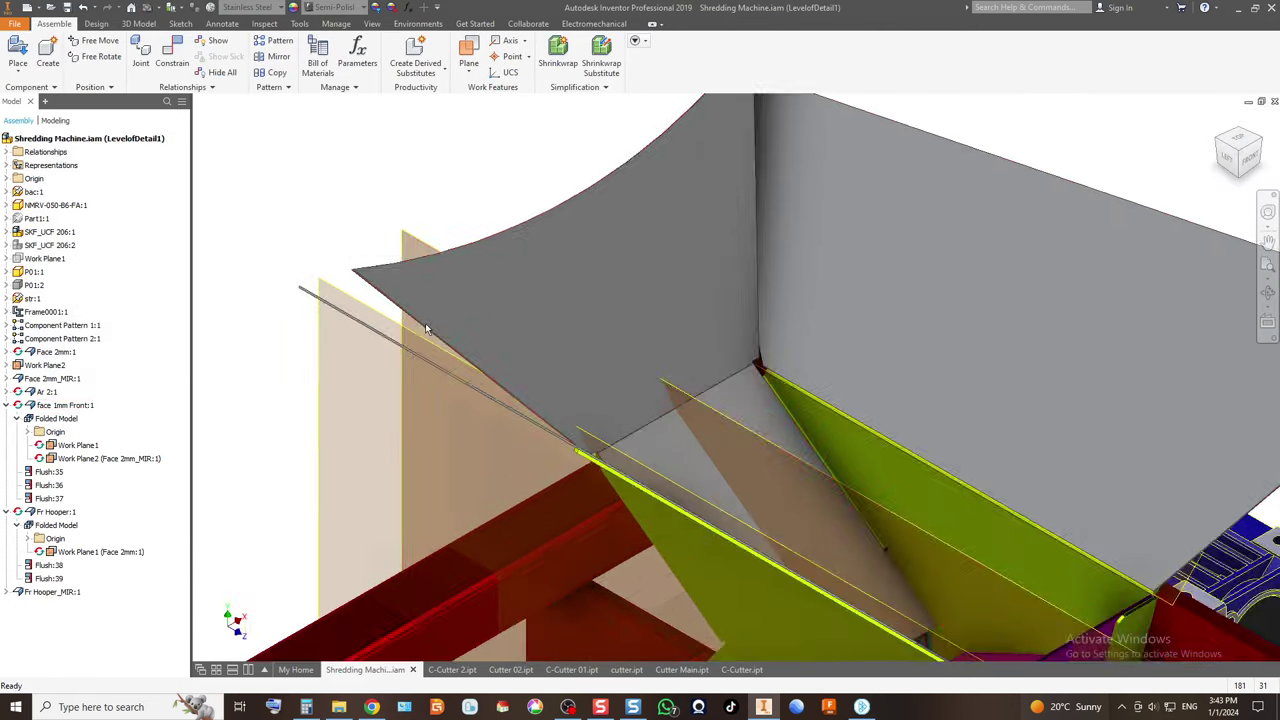
pyautogui.scroll(-6, 639, 306)
pyautogui.click(620, 340)
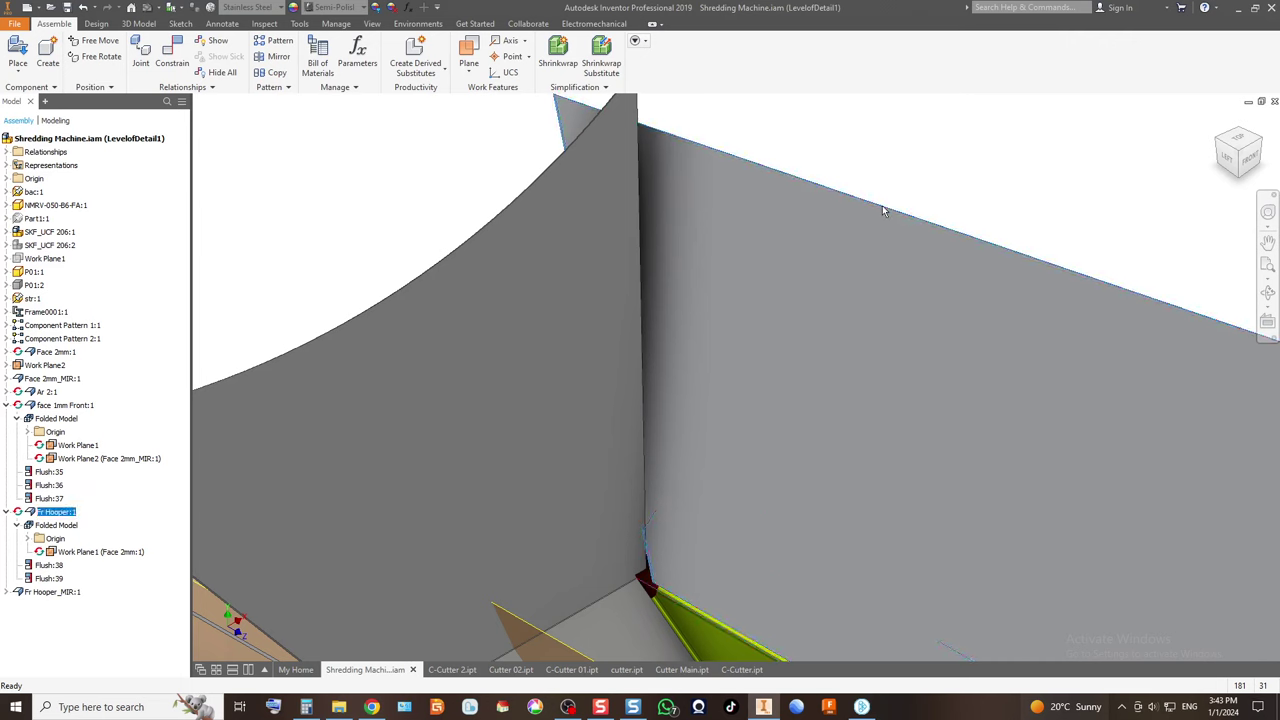
pyautogui.click(1253, 163)
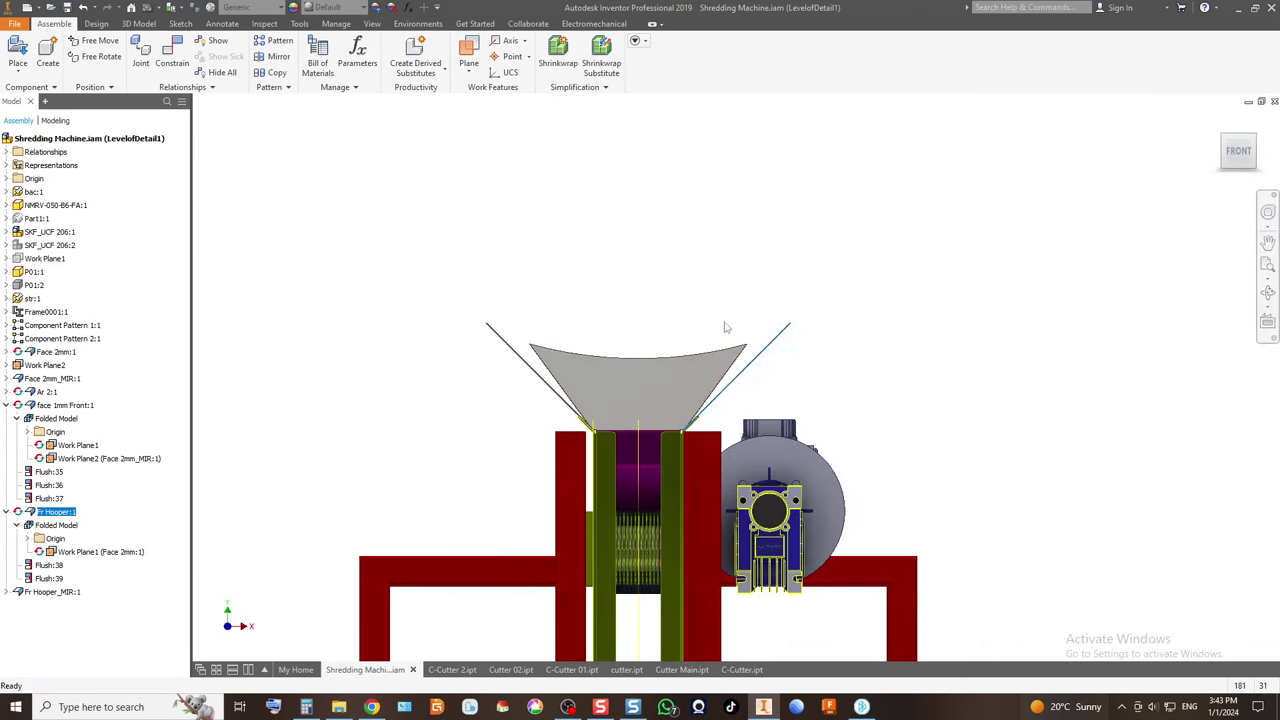
pyautogui.scroll(-3, 678, 402)
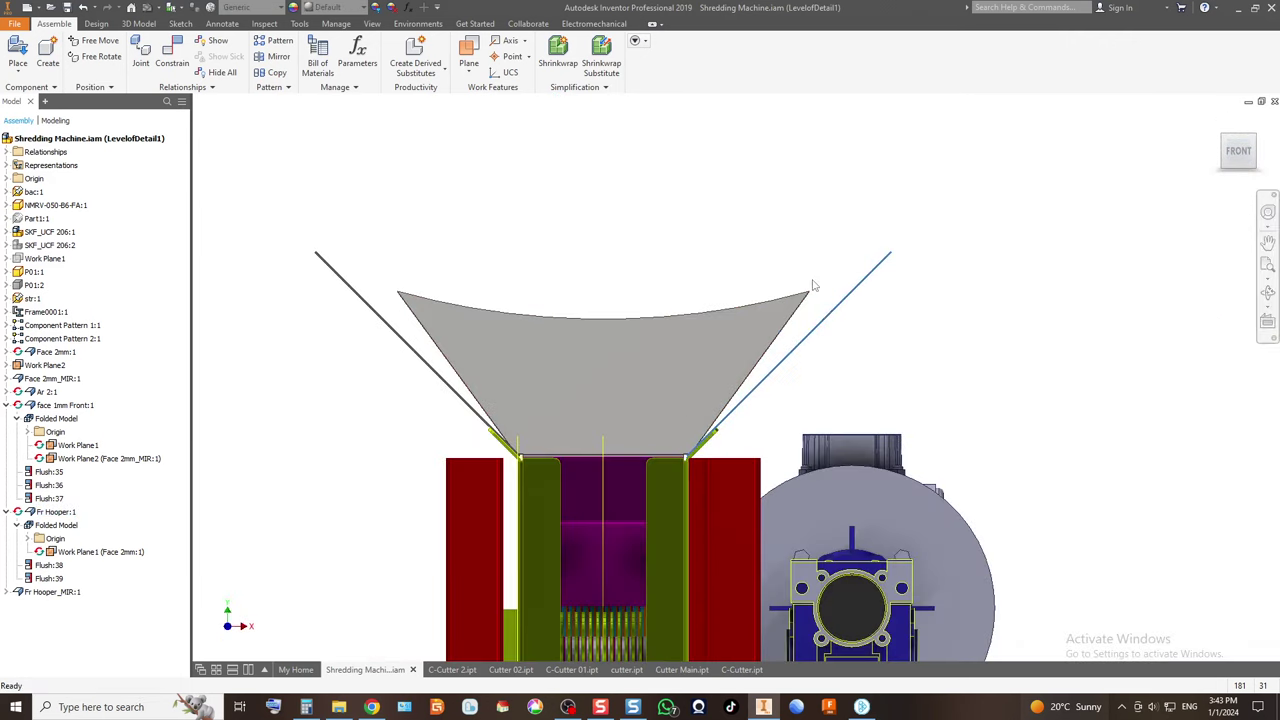
pyautogui.click(1224, 140)
pyautogui.scroll(-5, 736, 248)
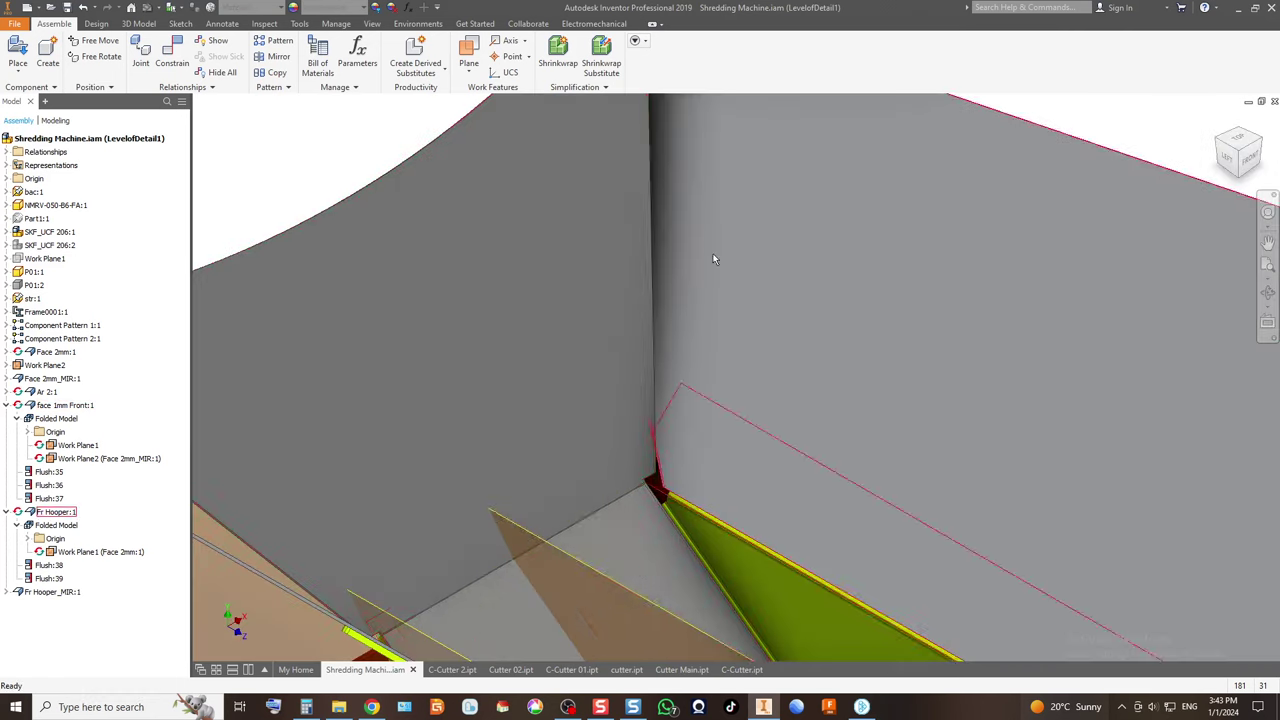
pyautogui.scroll(5, 502, 342)
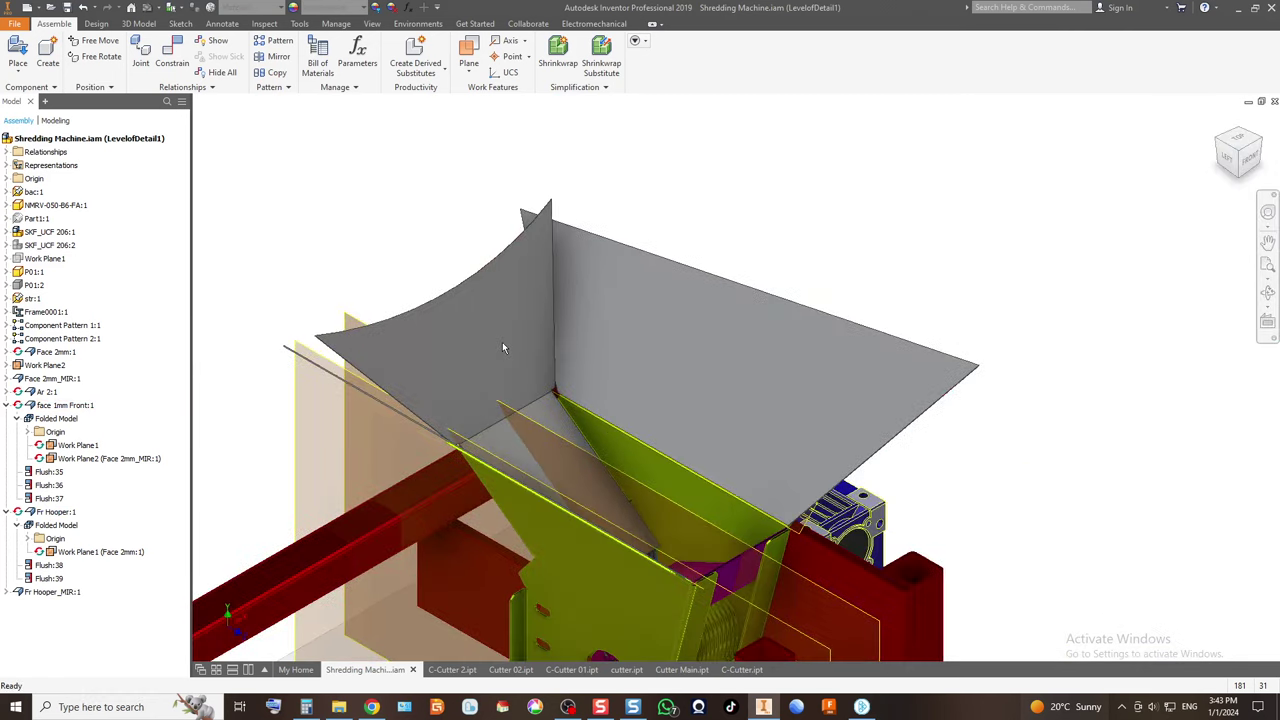
# Open the face 1mm Front part in place and reopen Sketch3 of its flared face for editing.
pyautogui.click(464, 378)
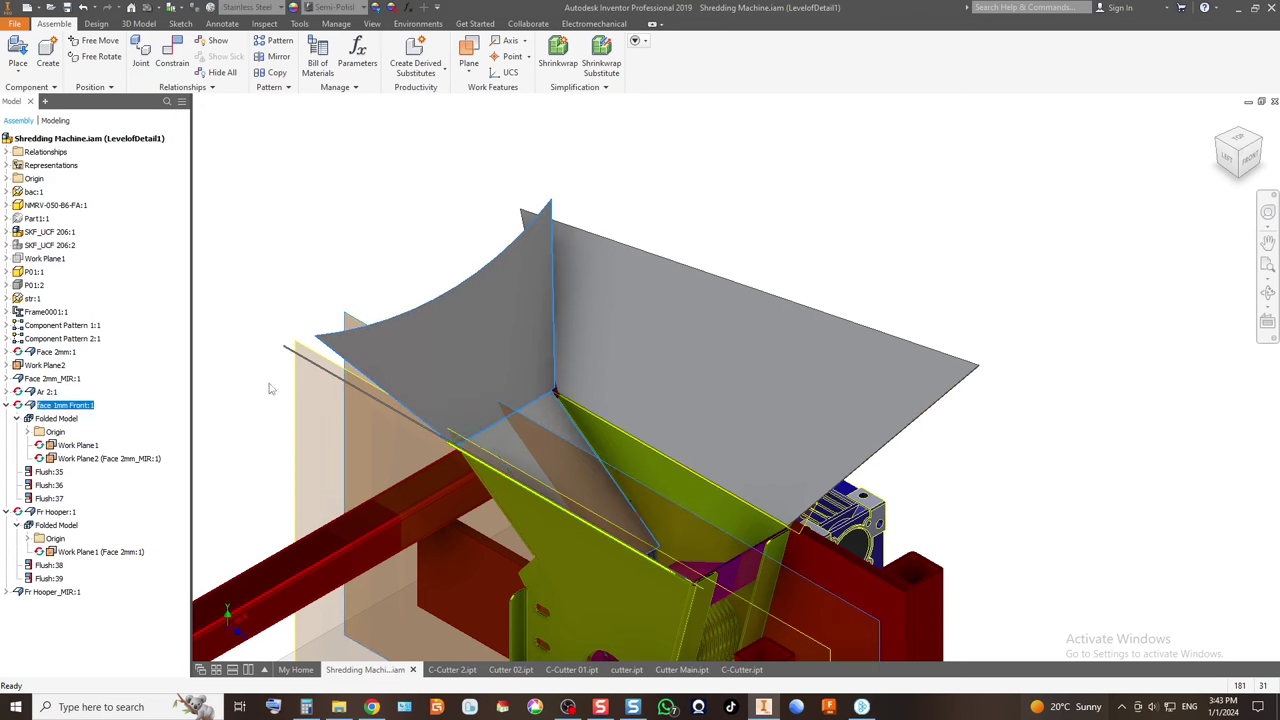
pyautogui.doubleClick(443, 345)
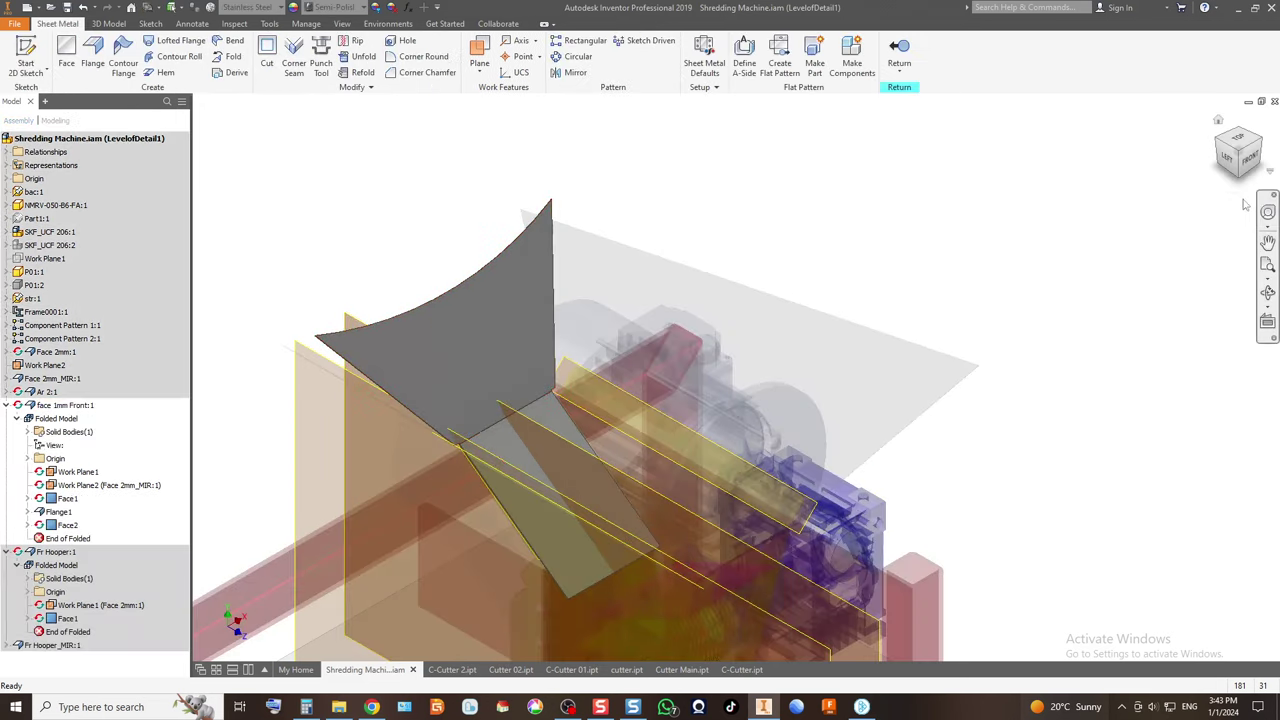
pyautogui.click(1251, 165)
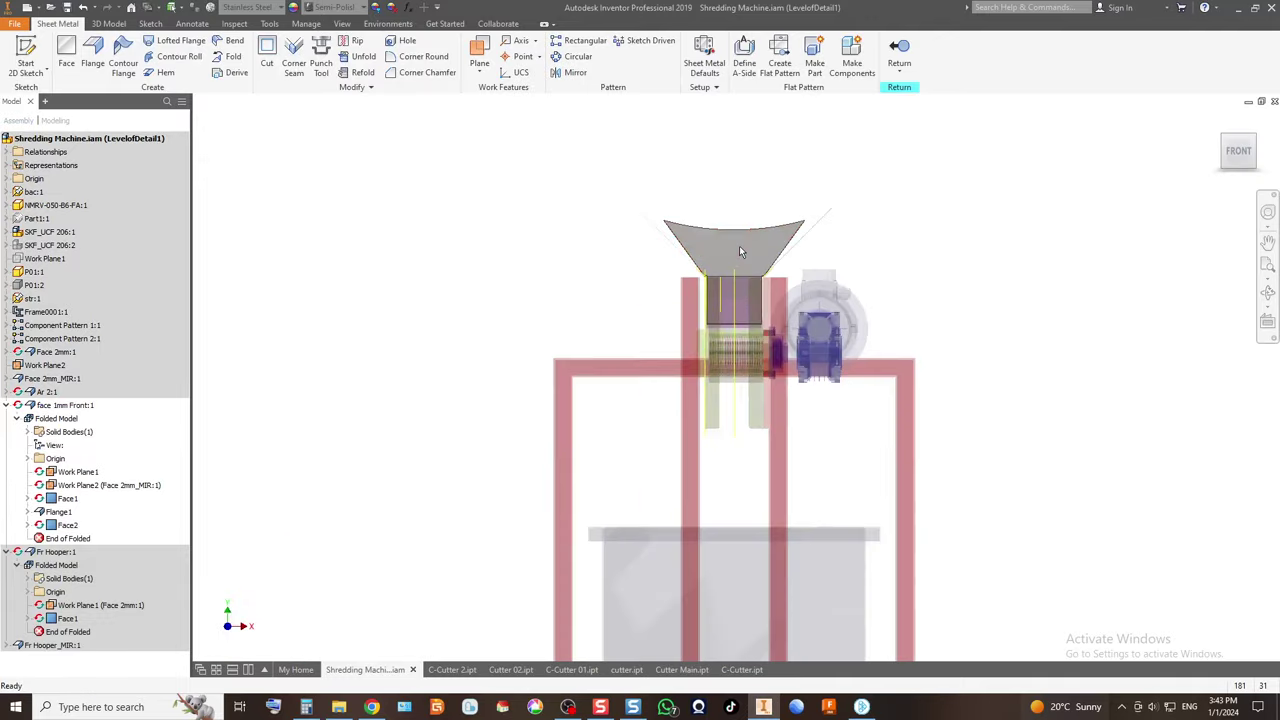
pyautogui.scroll(5, 739, 247)
pyautogui.click(62, 526)
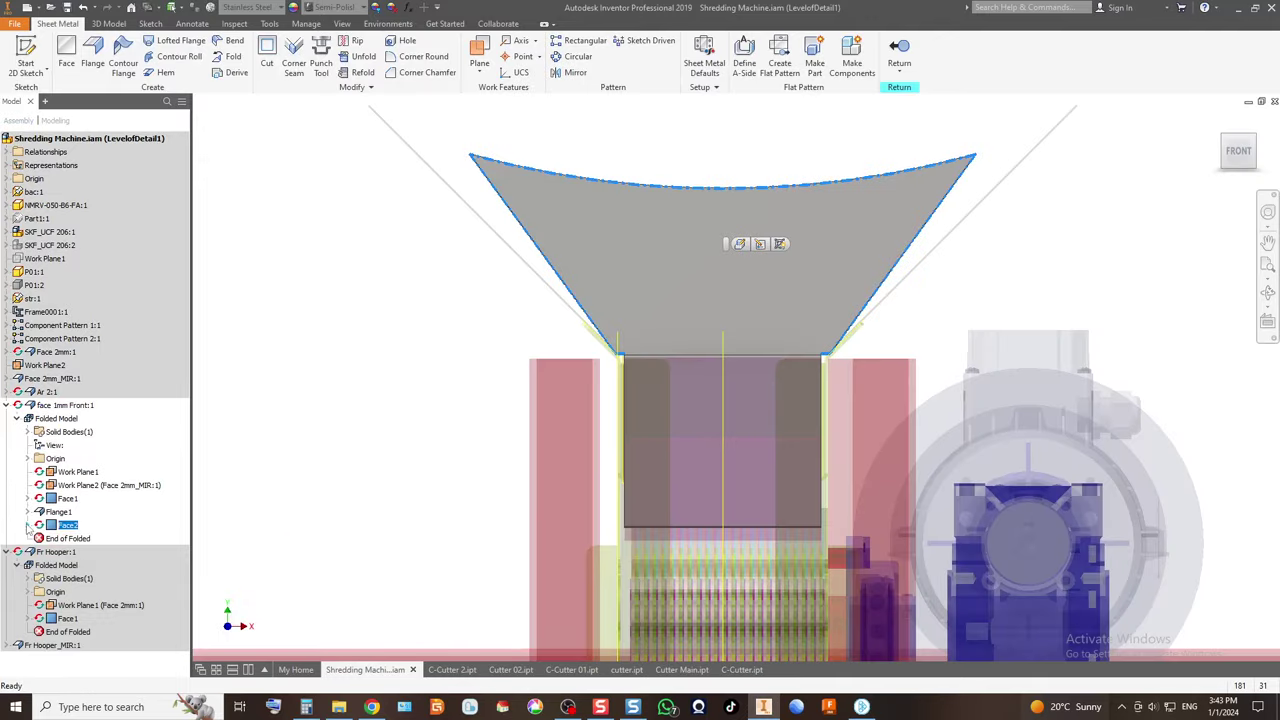
pyautogui.click(28, 525)
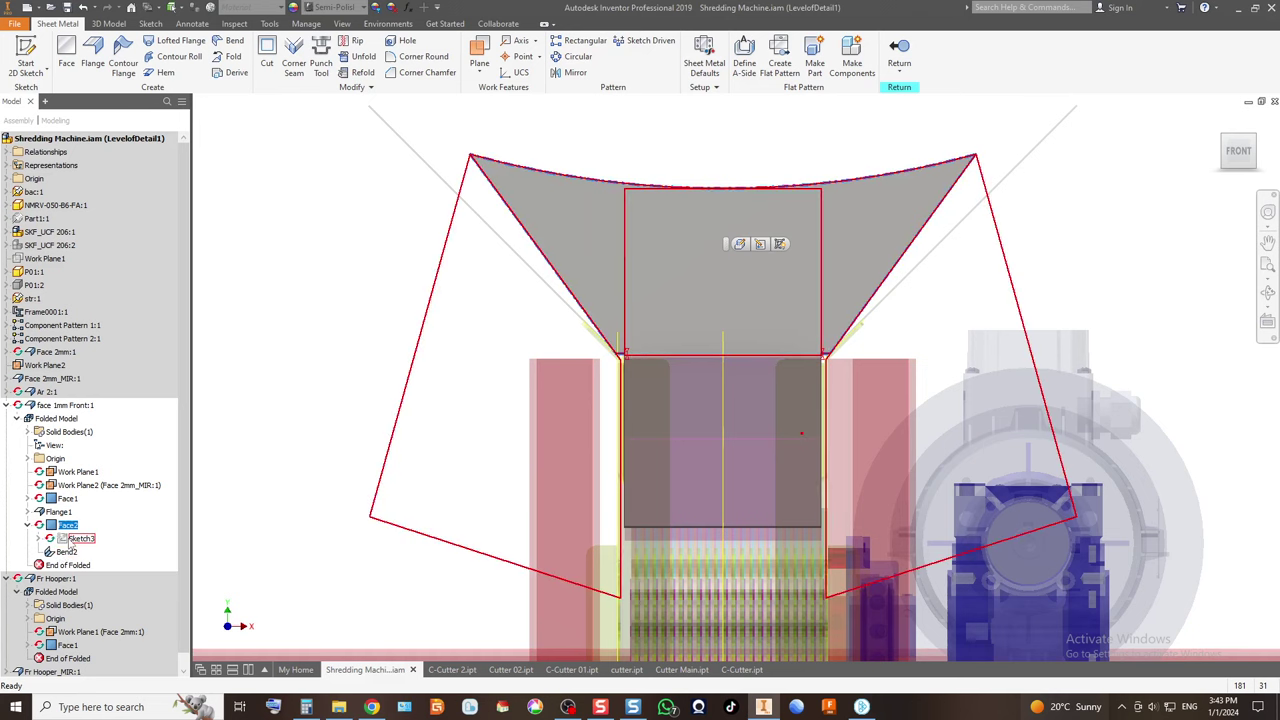
pyautogui.doubleClick(62, 540)
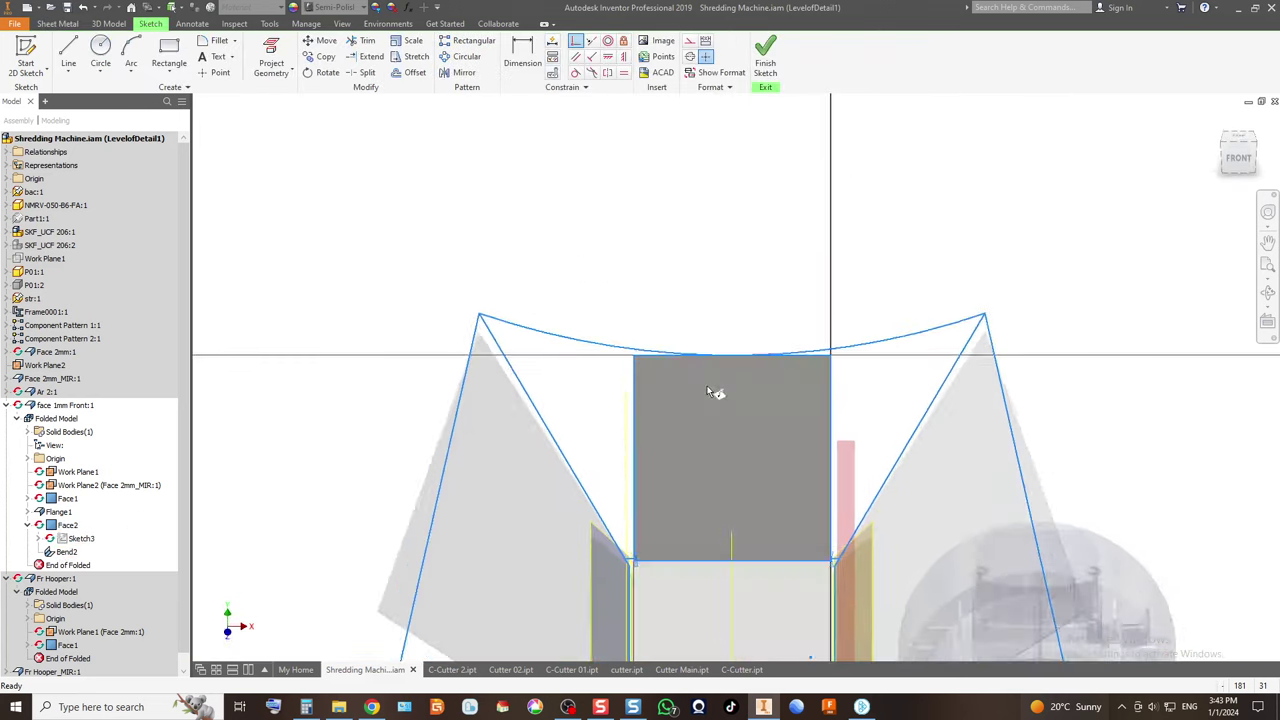
pyautogui.scroll(4, 605, 542)
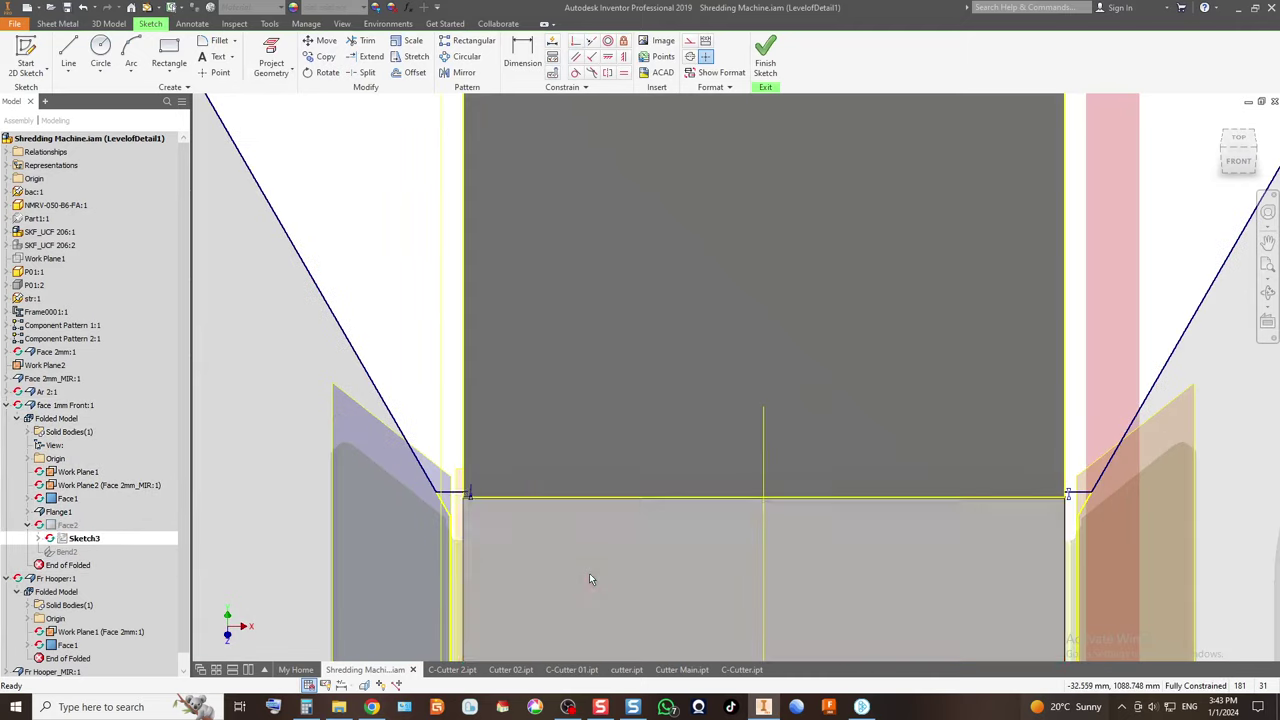
# Draw a rectangle about 402 mm wide enclosing the flared profile, from above the arc down to the short horizontal lines.
pyautogui.scroll(-2, 590, 575)
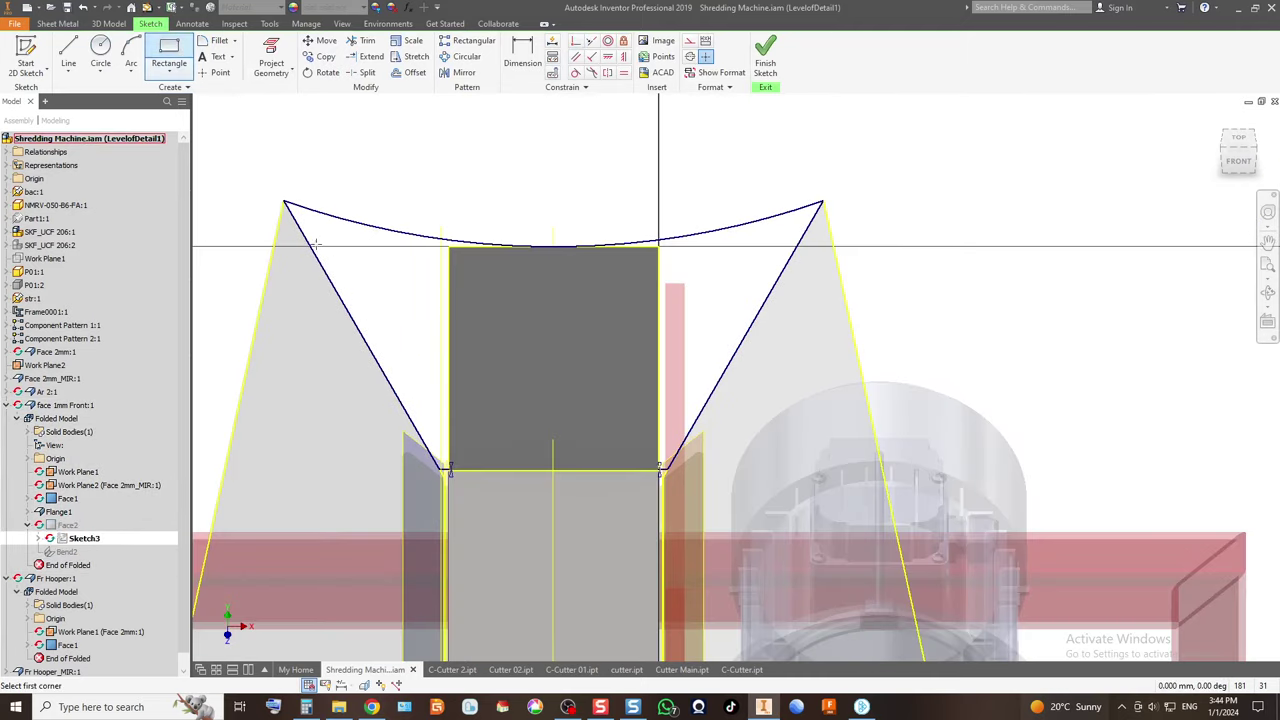
pyautogui.scroll(-3, 547, 394)
pyautogui.click(314, 234)
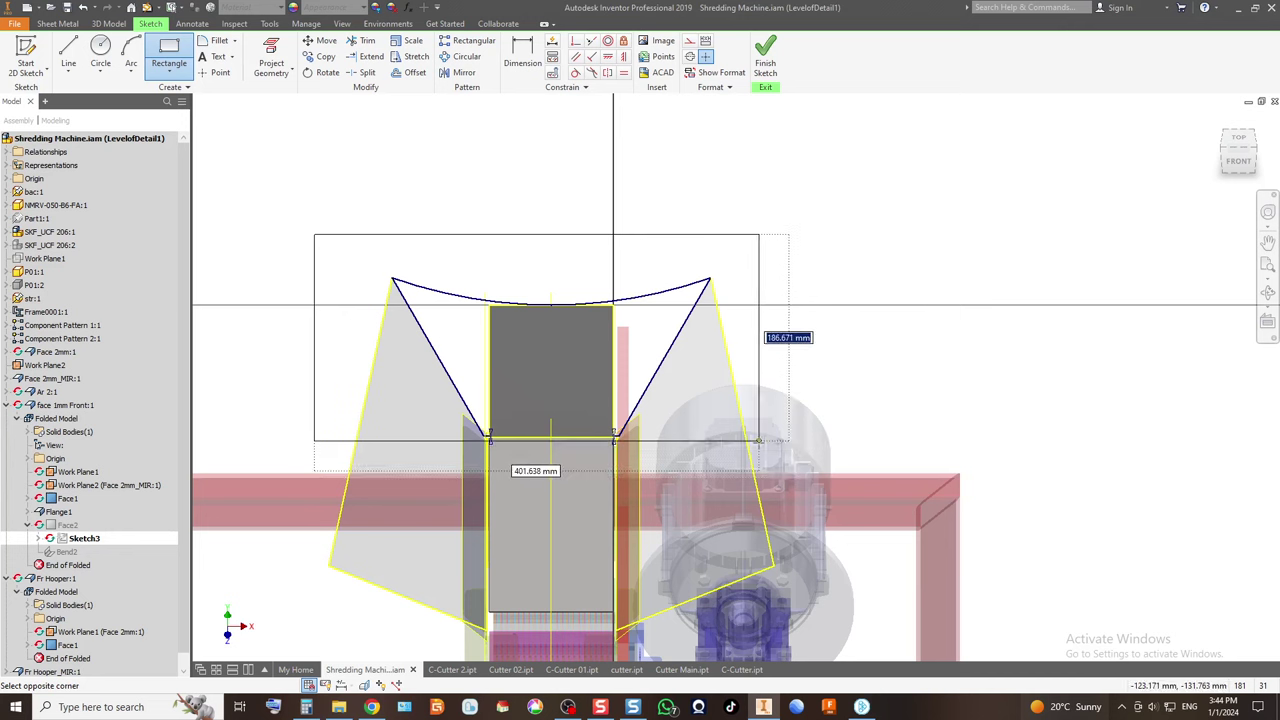
pyautogui.click(759, 436)
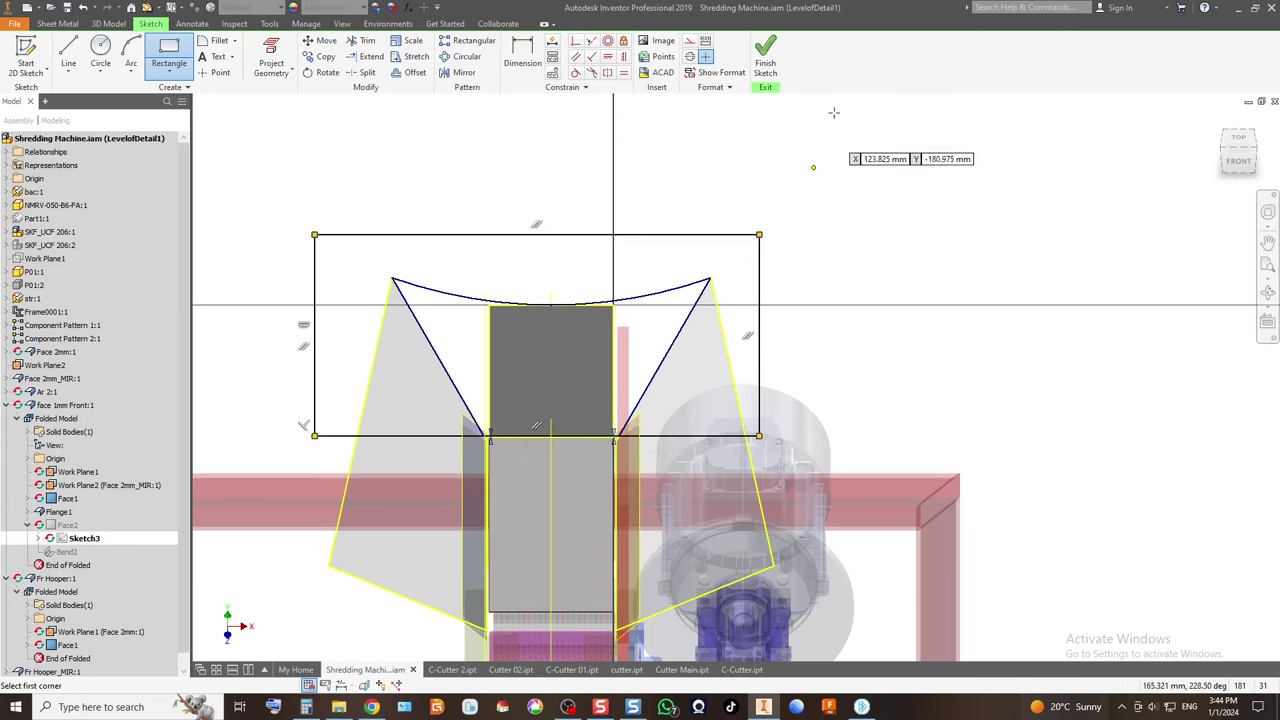
# Finish the sketch and redefine Face2 to include the rectangle area surrounding the flared profile, making the front face a full rectangle.
pyautogui.click(765, 58)
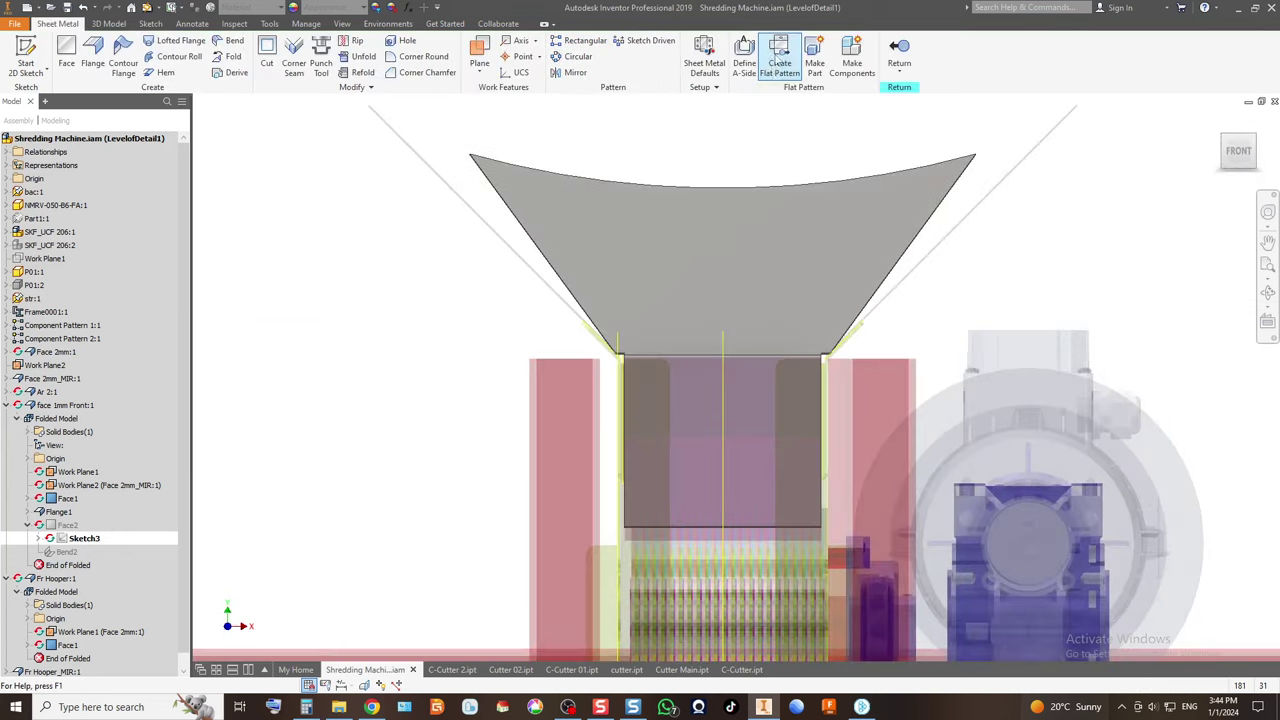
pyautogui.doubleClick(67, 525)
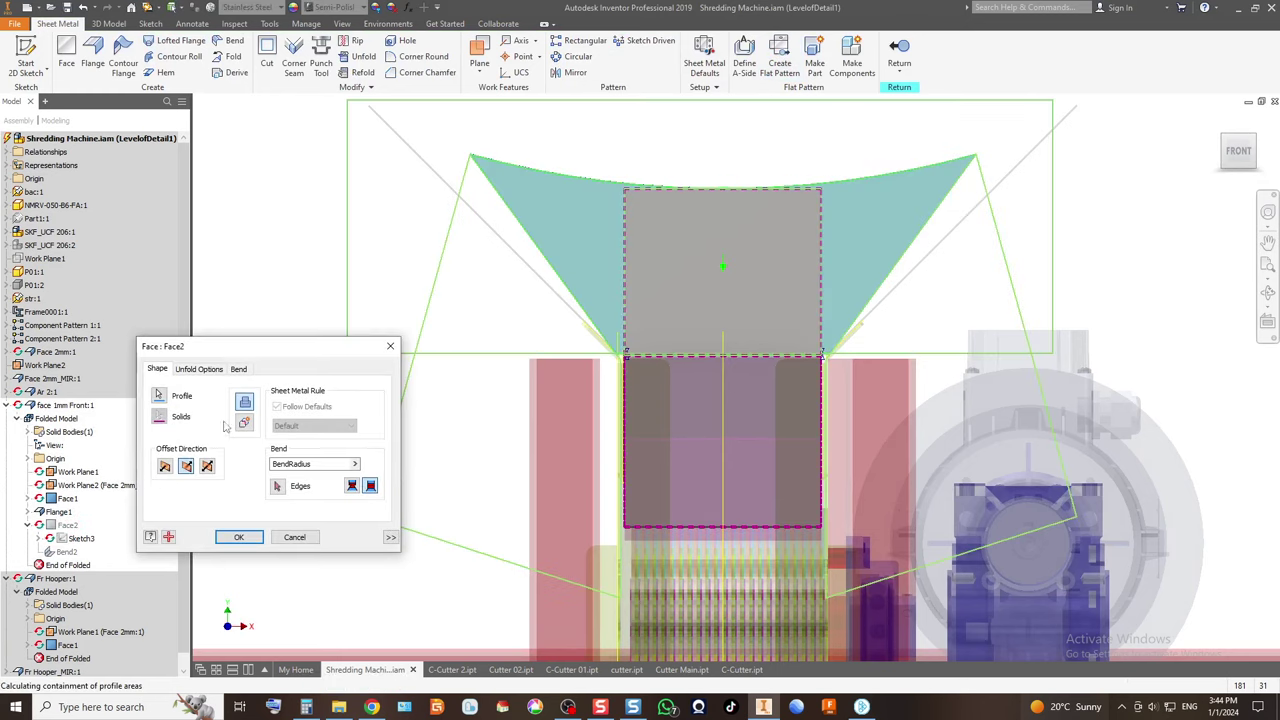
pyautogui.click(386, 226)
pyautogui.click(250, 540)
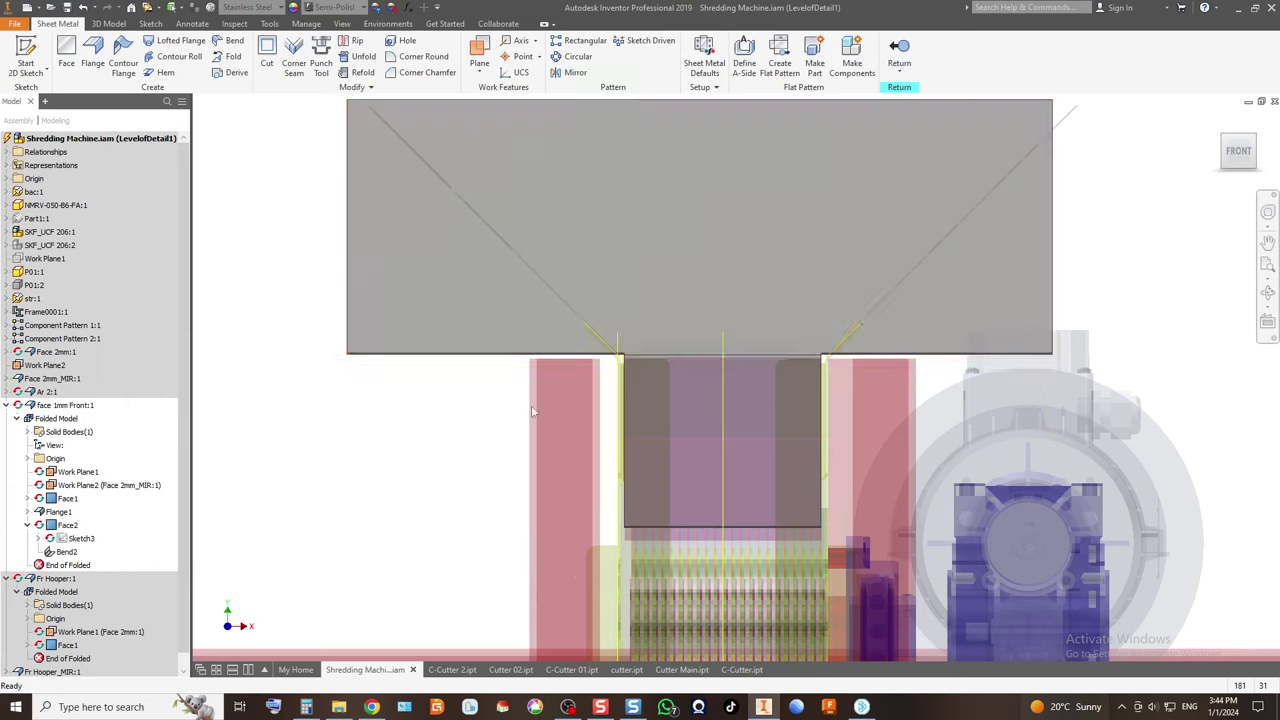
# Return to the assembly and examine from an isometric view how the rectangular front plate crosses the Fr Hooper side plates.
pyautogui.click(899, 50)
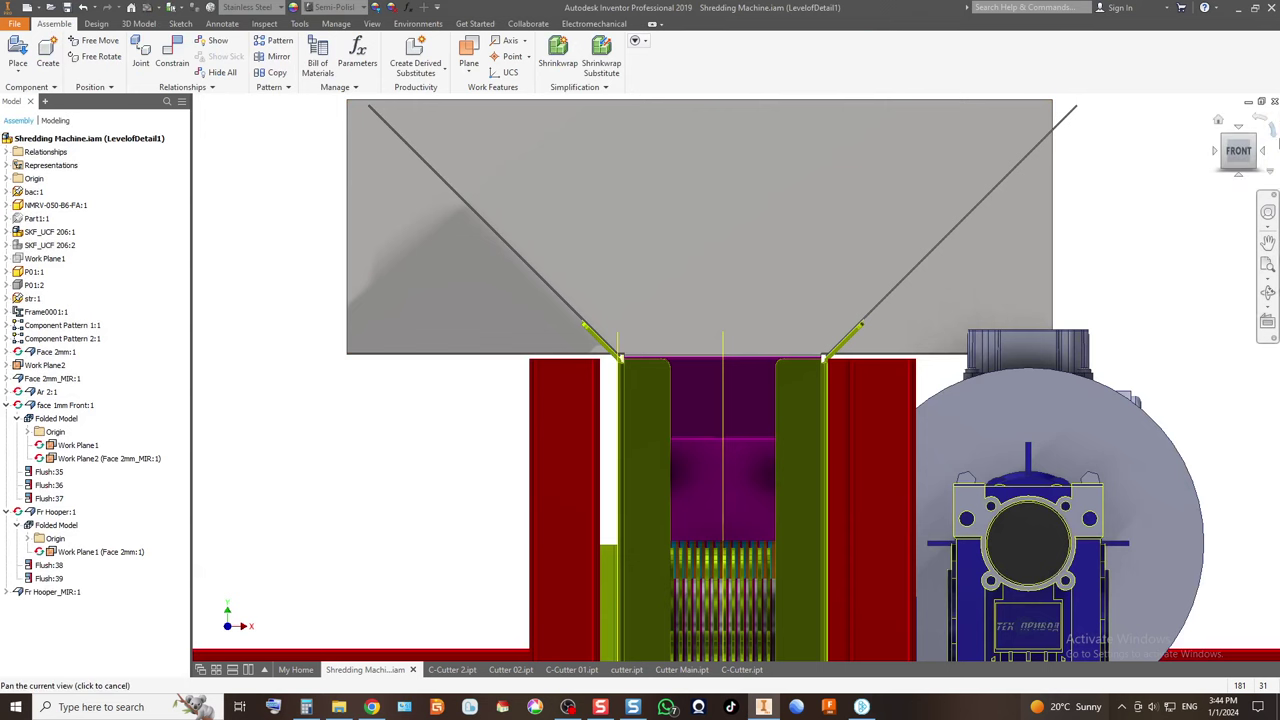
pyautogui.click(1226, 140)
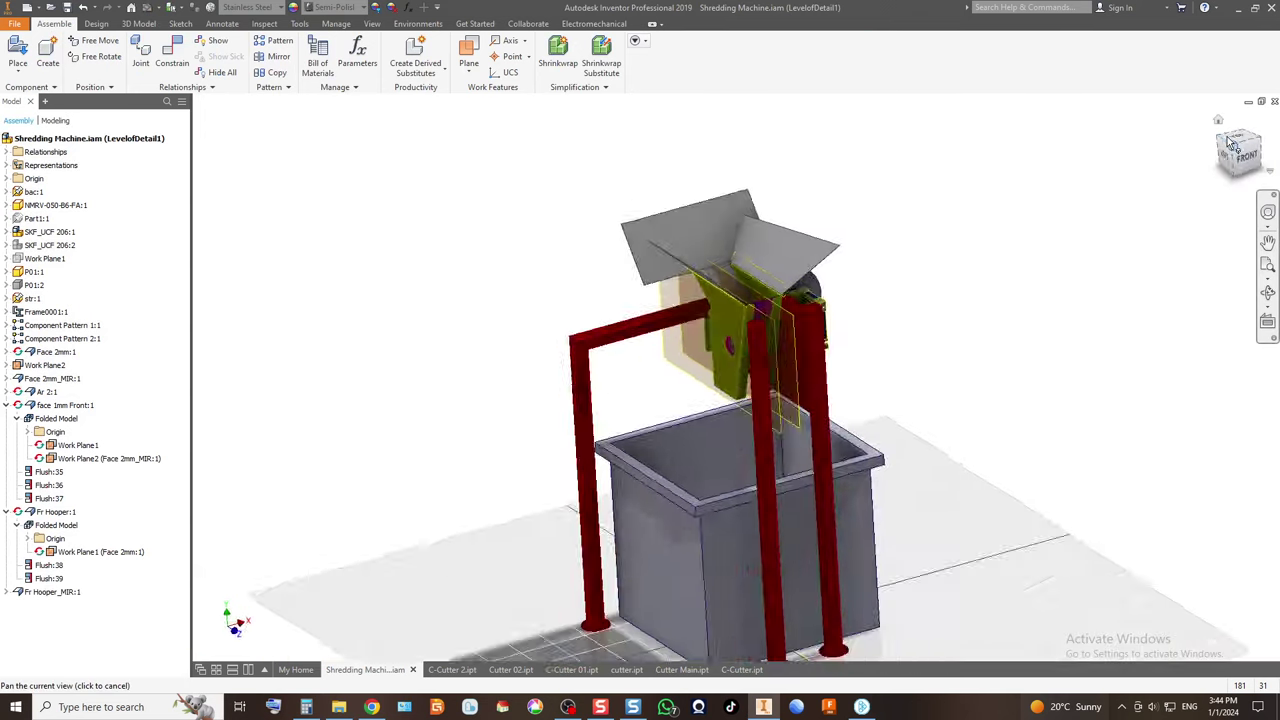
pyautogui.scroll(5, 716, 263)
pyautogui.scroll(3, 759, 237)
pyautogui.scroll(-4, 765, 295)
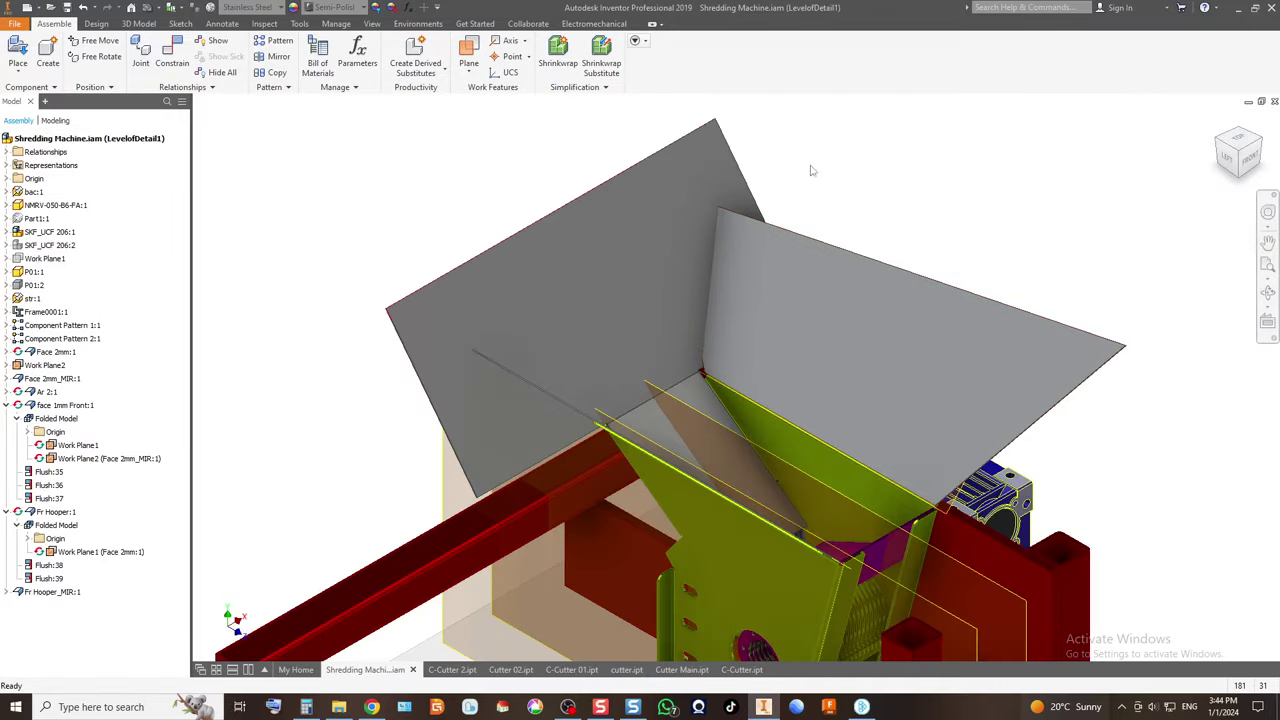
pyautogui.scroll(5, 671, 186)
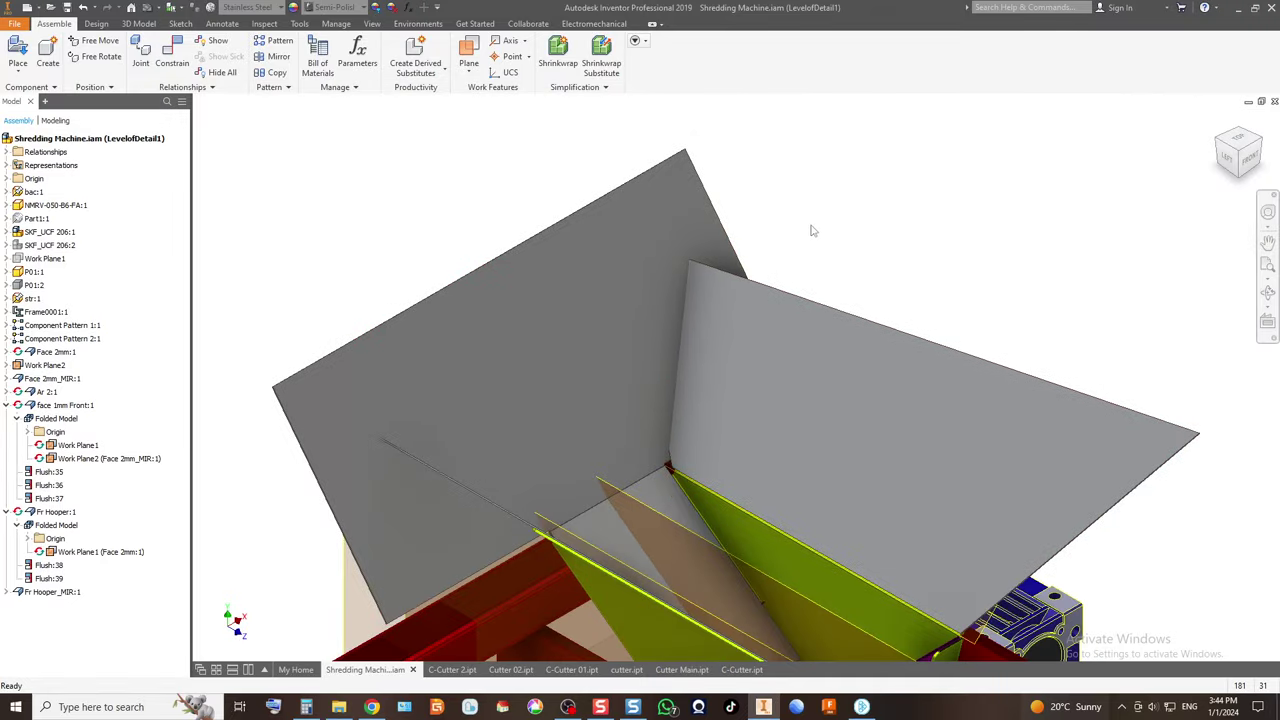
# Open the face 1mm Front part in place for editing from its rectangular flared face.
pyautogui.click(491, 388)
pyautogui.click(437, 203)
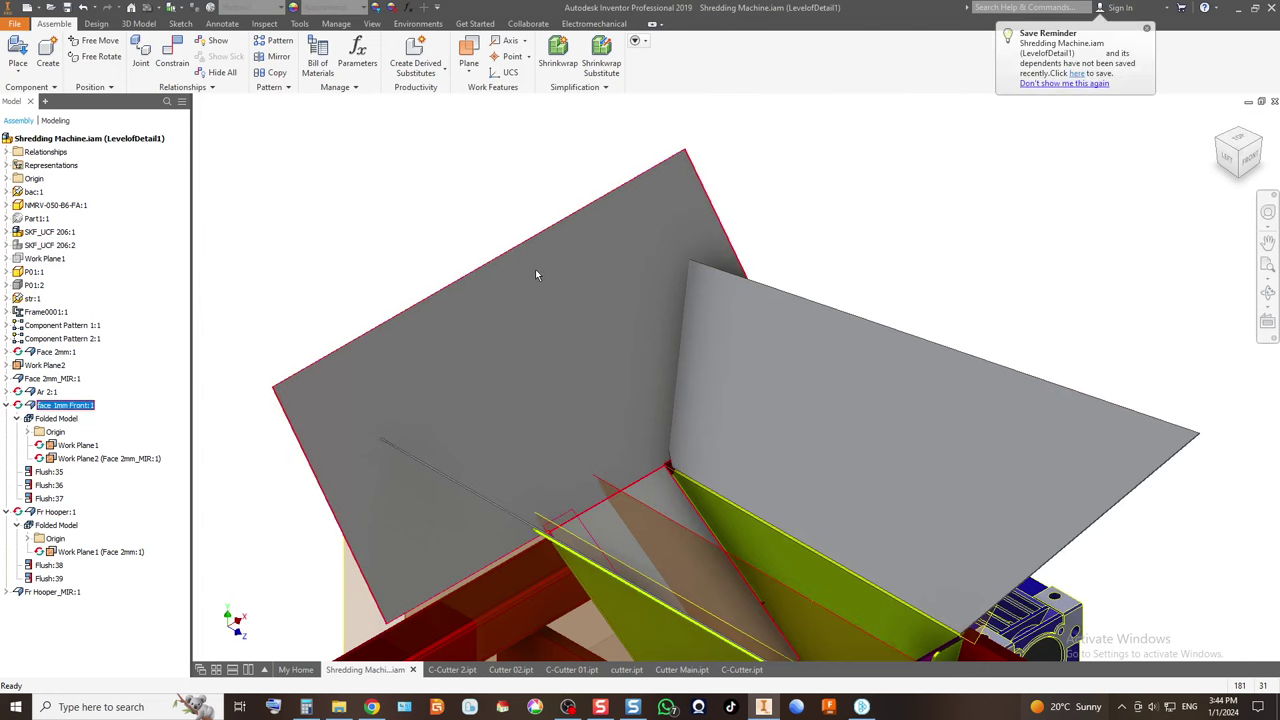
pyautogui.doubleClick(536, 272)
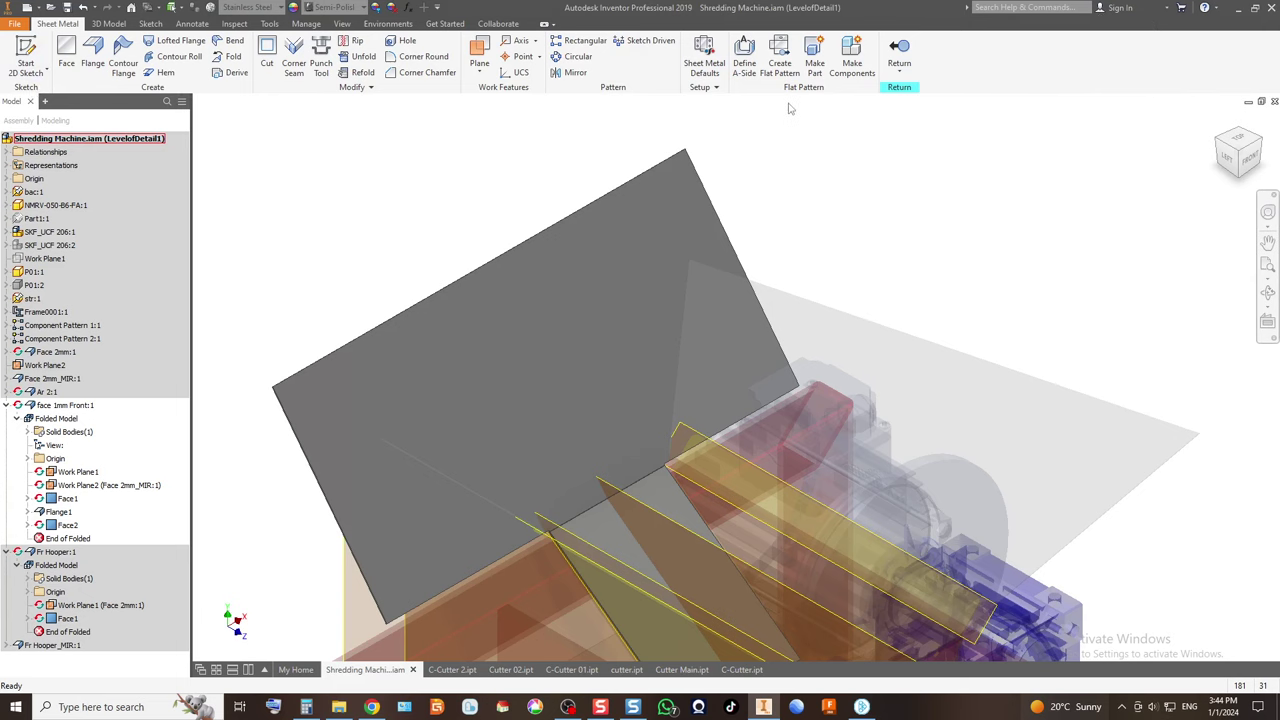
pyautogui.click(105, 26)
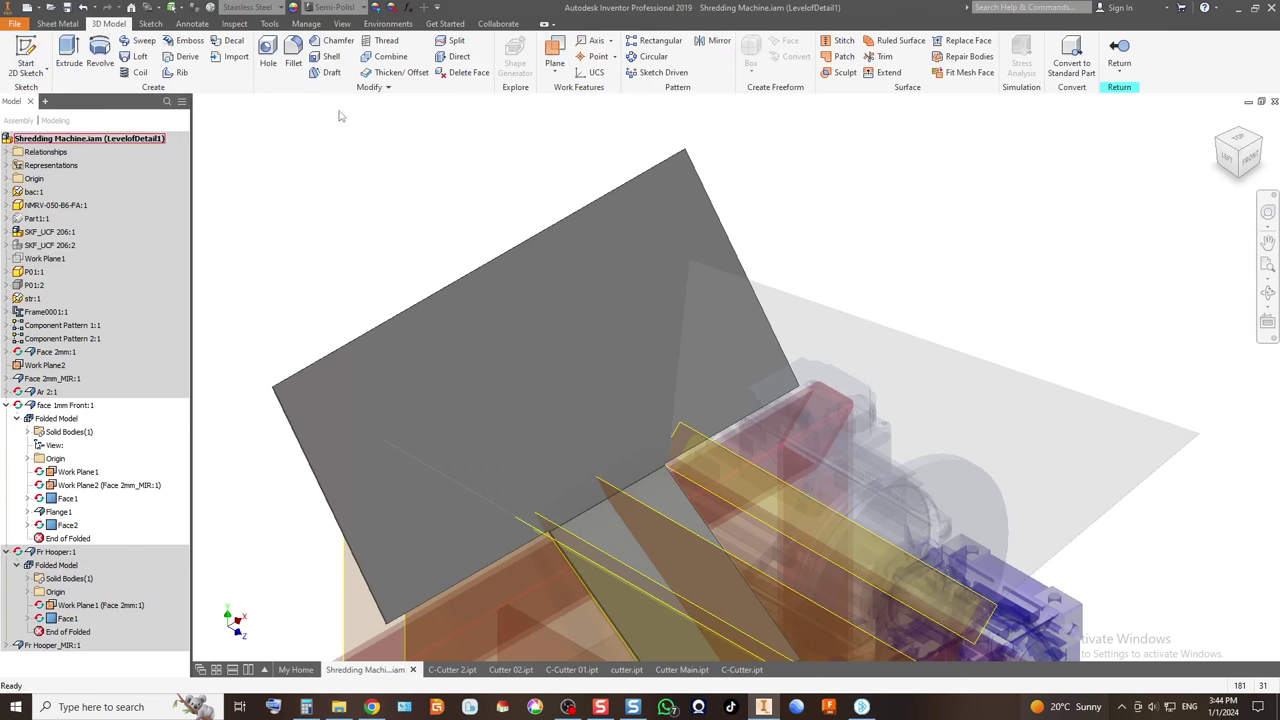
pyautogui.click(386, 58)
pyautogui.click(686, 381)
pyautogui.click(57, 23)
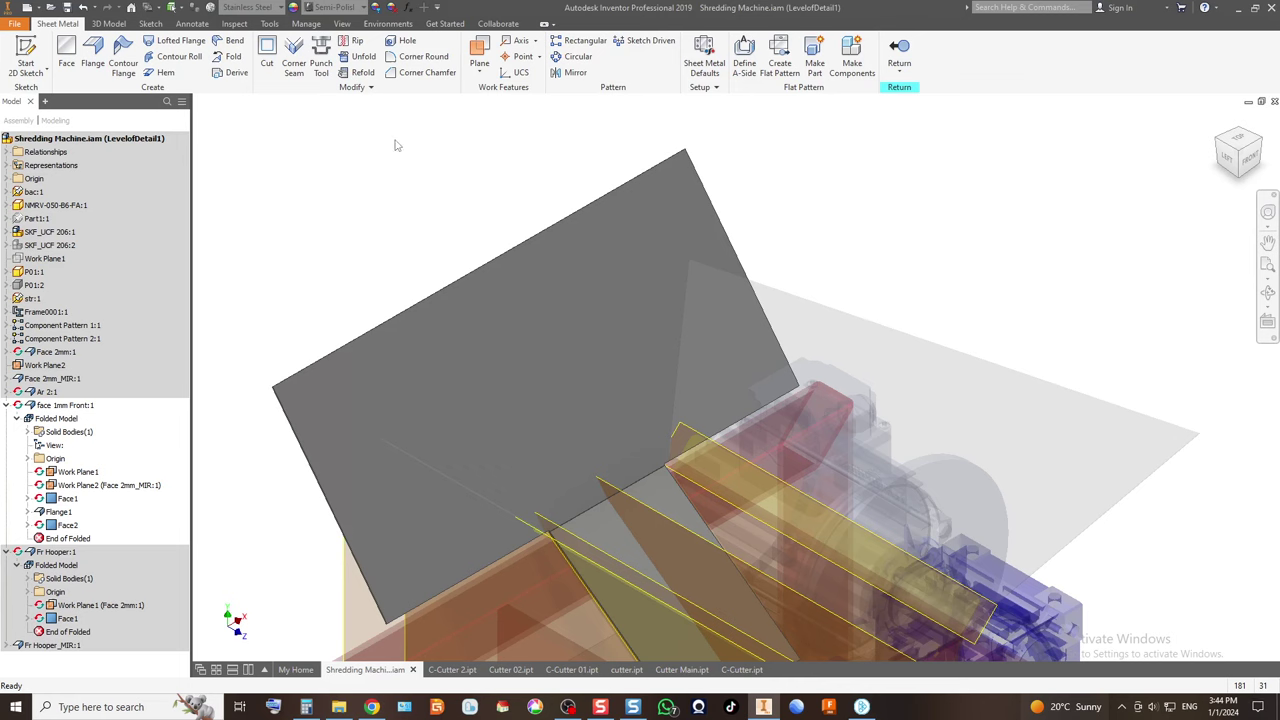
pyautogui.click(27, 47)
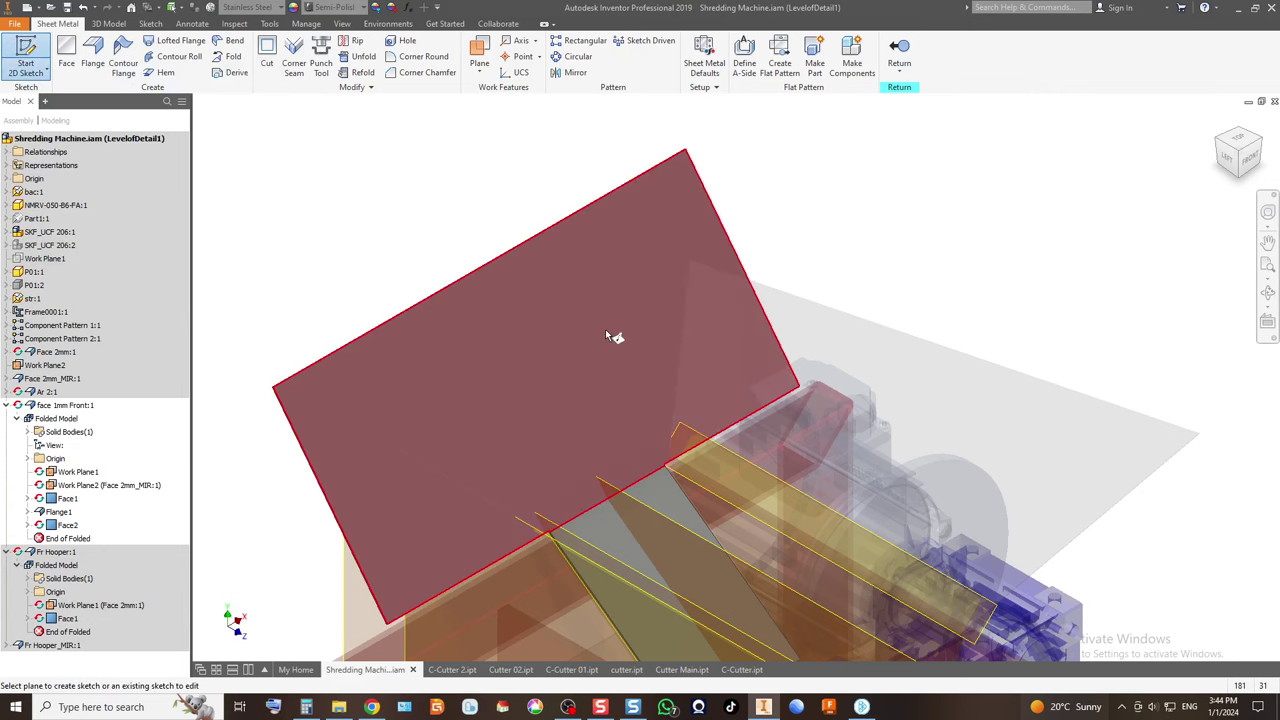
pyautogui.moveTo(628, 355)
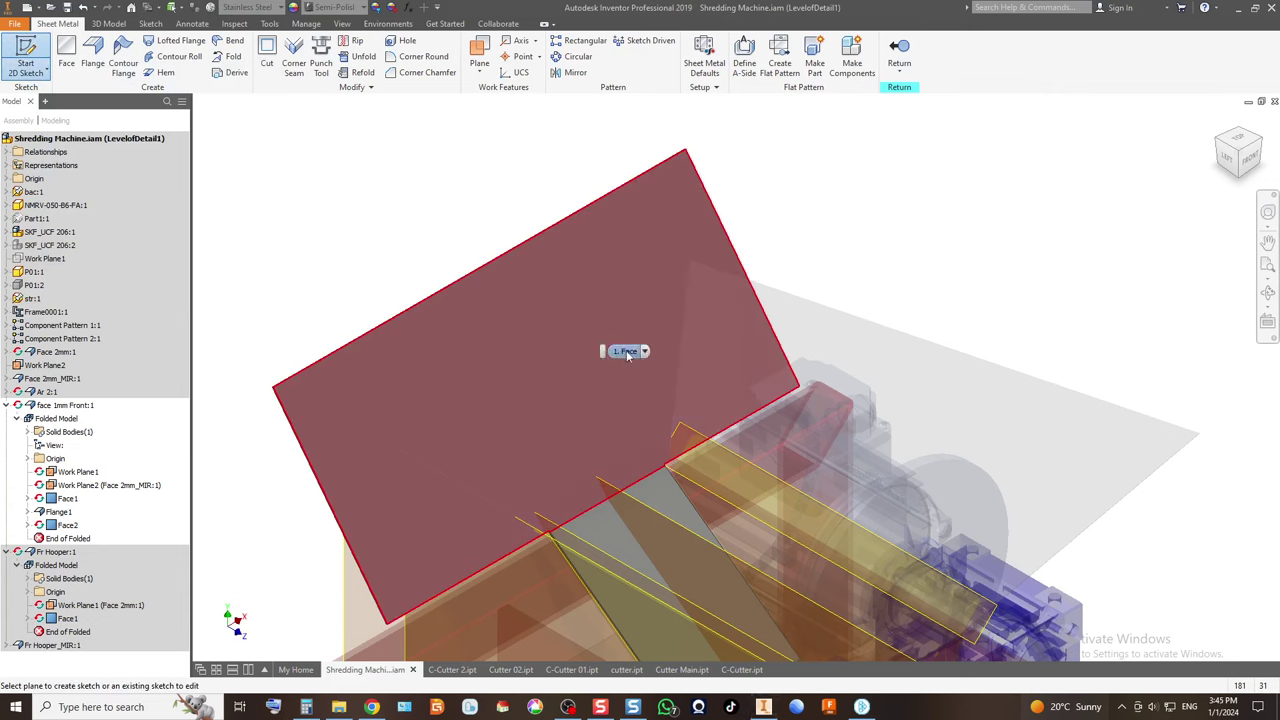
pyautogui.press('Escape')
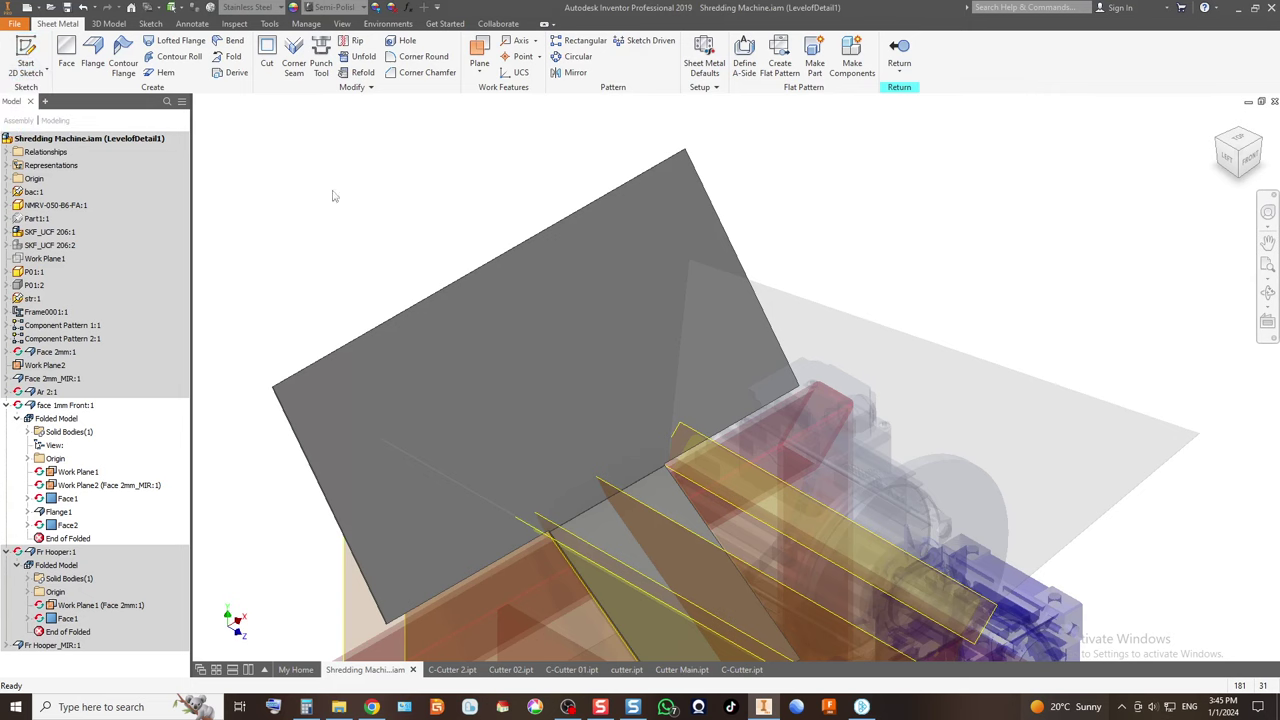
# Start a 3D sketch in the front sheet part and try to create an intersection curve from its large tilted face.
pyautogui.press('s')
pyautogui.click(577, 309)
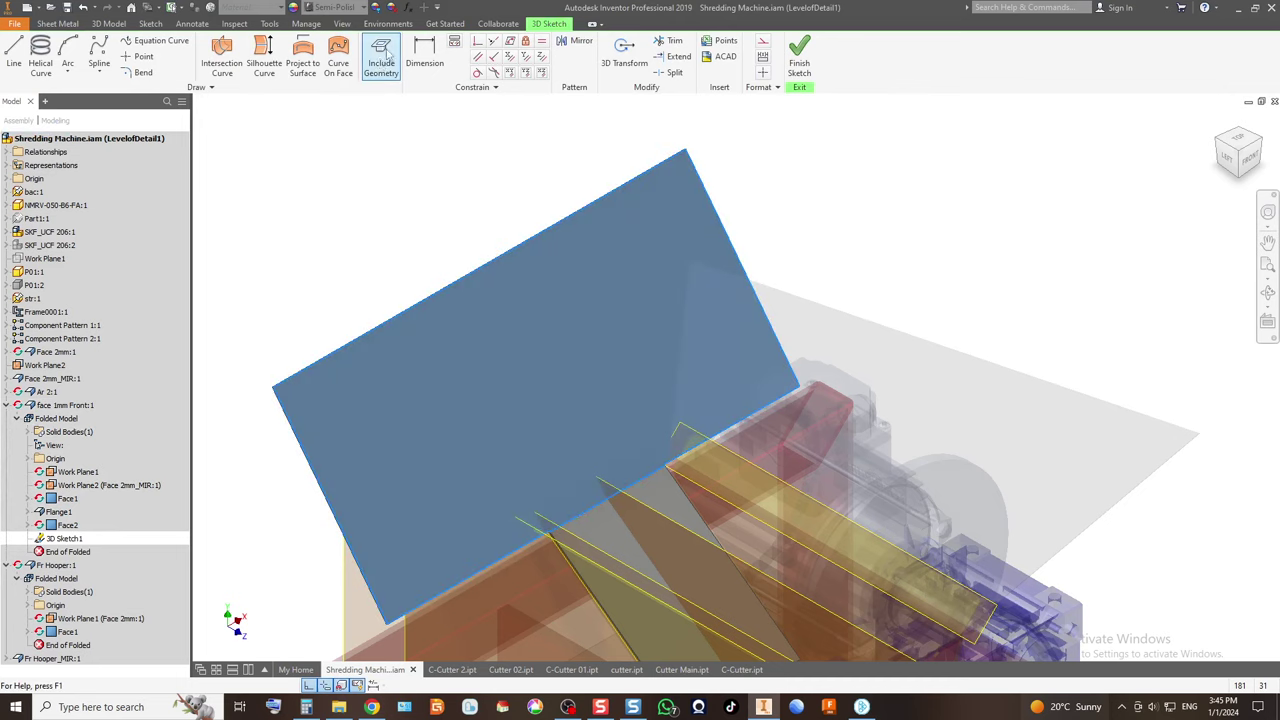
pyautogui.click(224, 58)
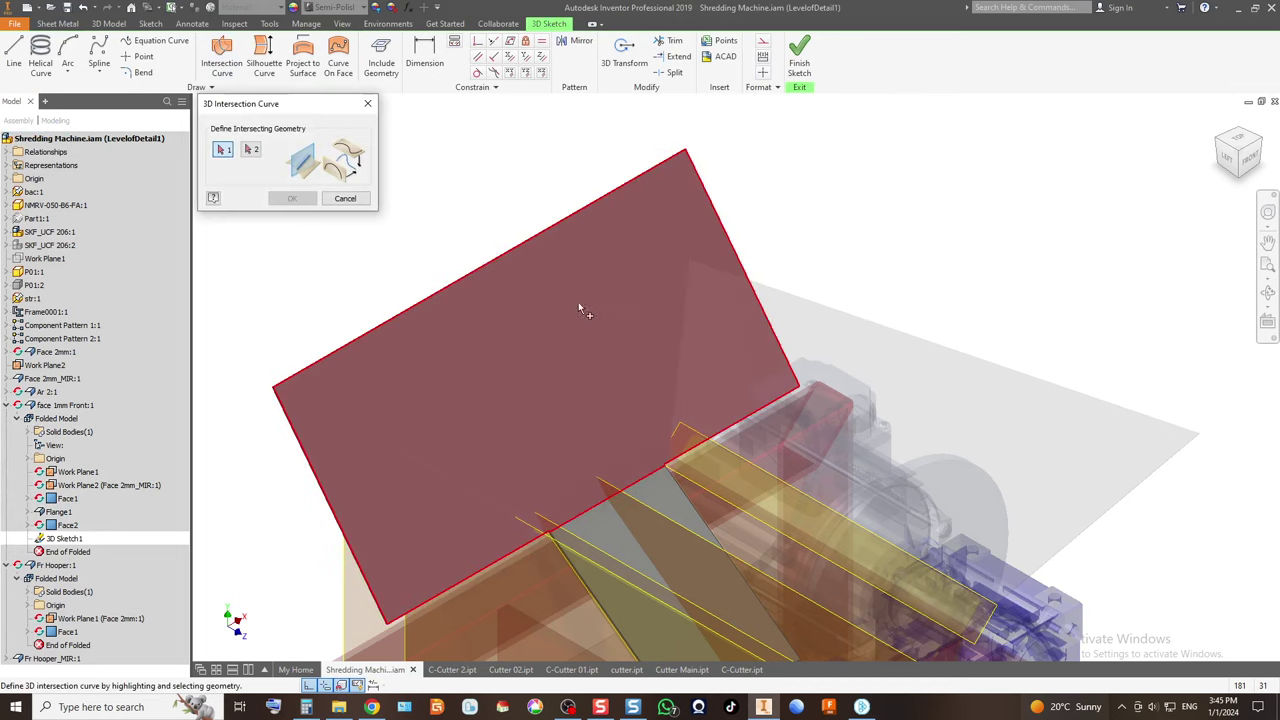
pyautogui.click(745, 360)
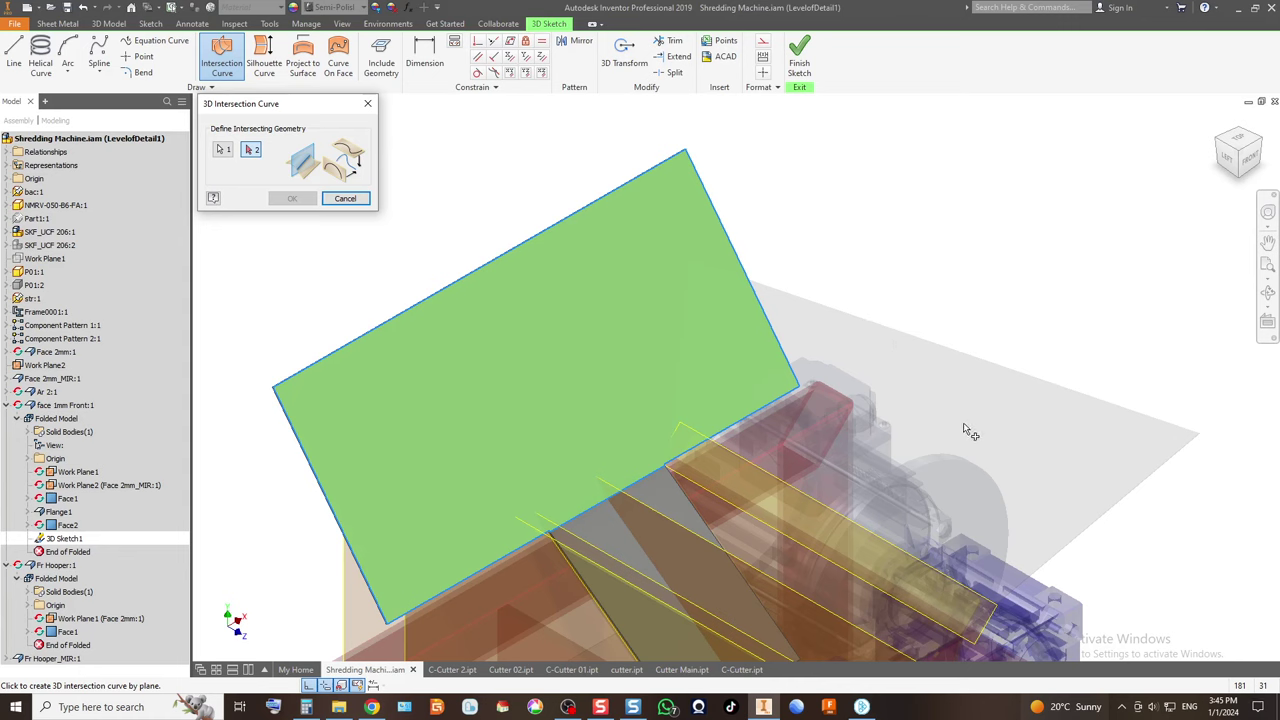
pyautogui.click(358, 203)
# Include the upper edge of the neighbouring Fr Hooper plate as geometry in the 3D sketch.
pyautogui.click(380, 52)
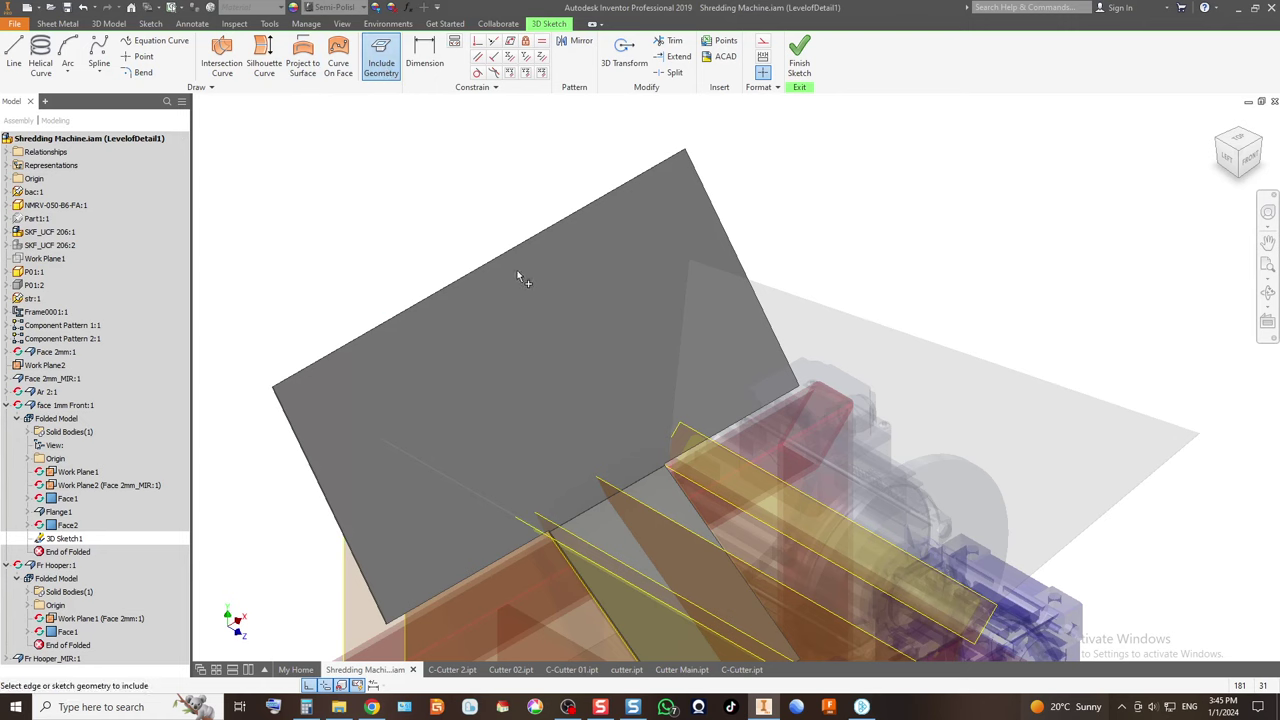
pyautogui.click(716, 283)
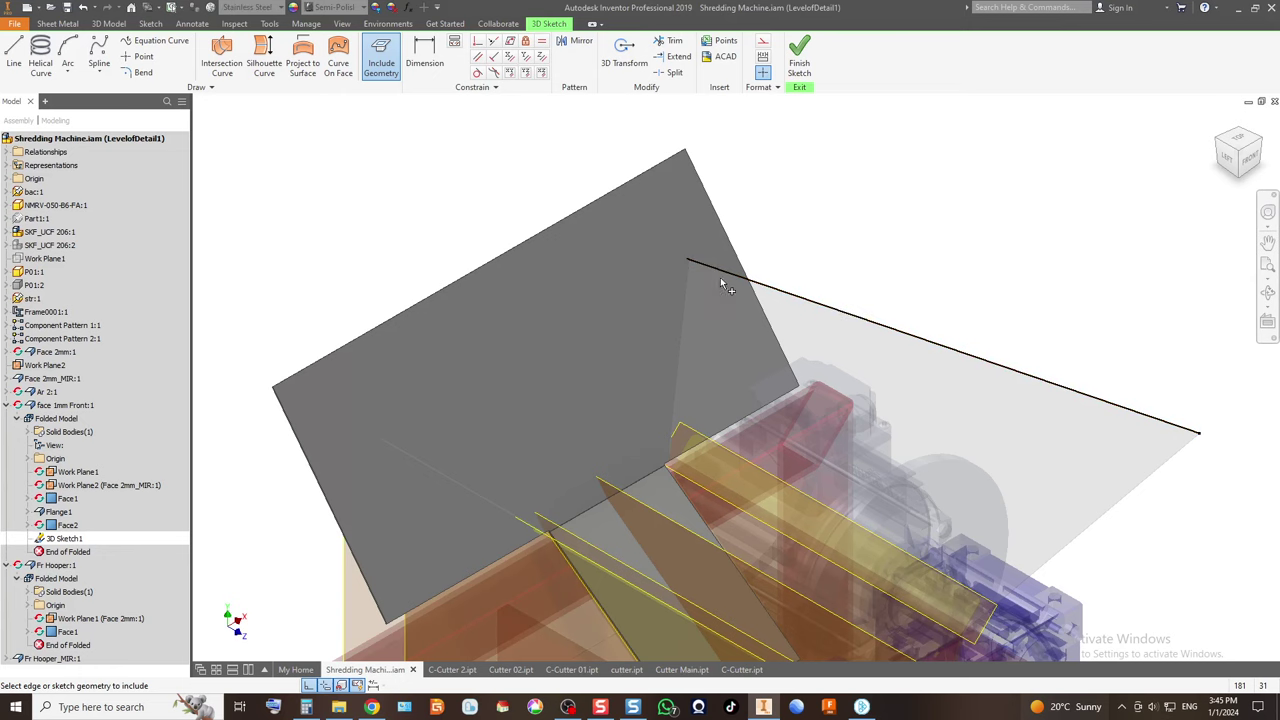
pyautogui.scroll(-3, 679, 256)
pyautogui.scroll(3, 548, 244)
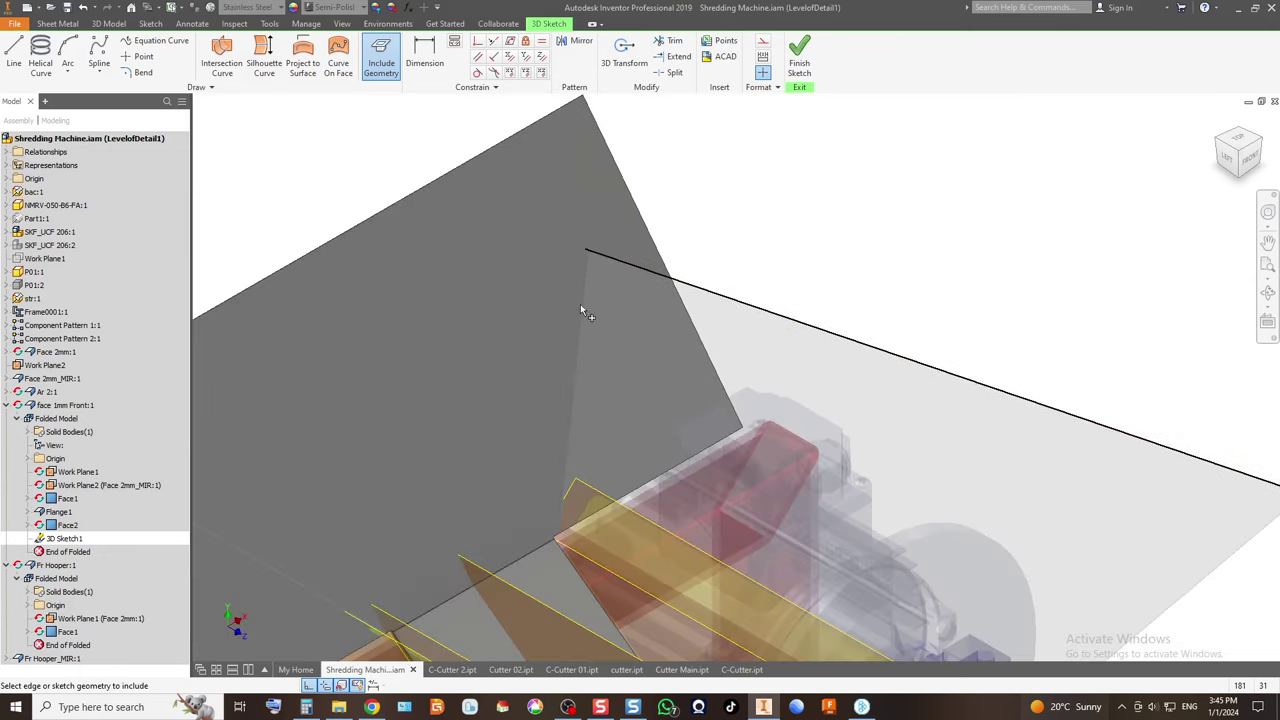
pyautogui.press('Escape')
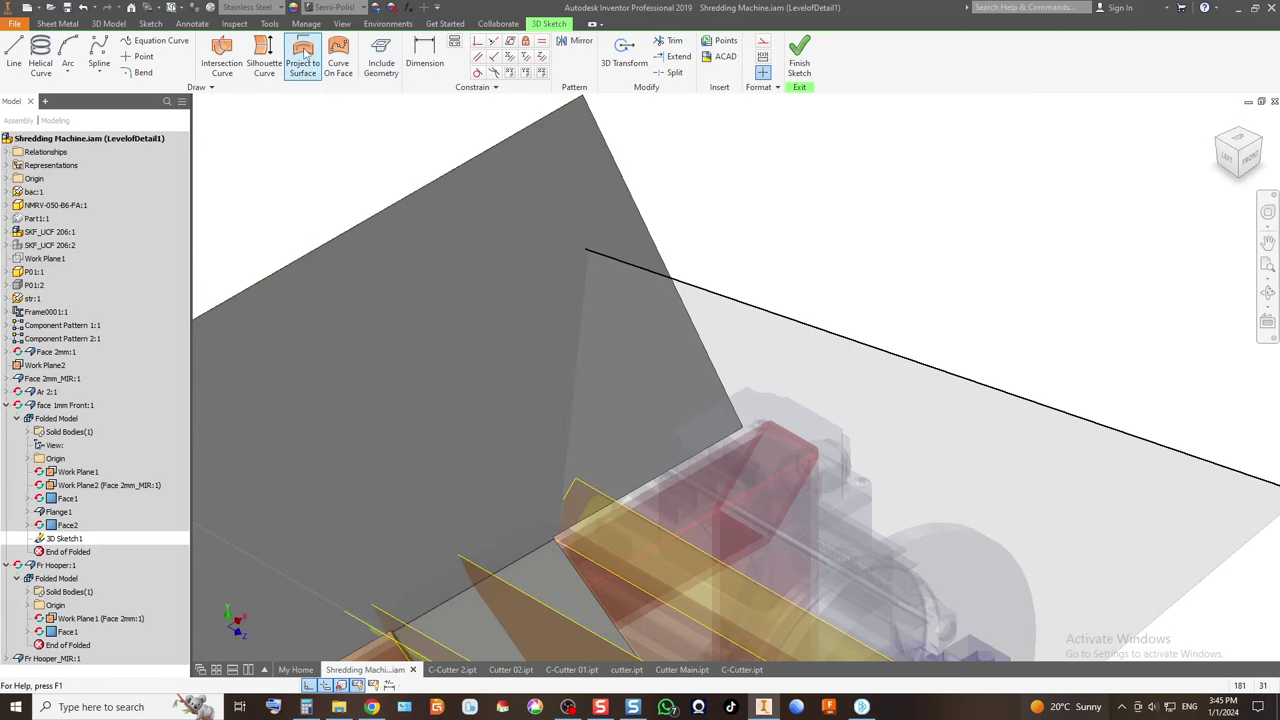
pyautogui.click(303, 58)
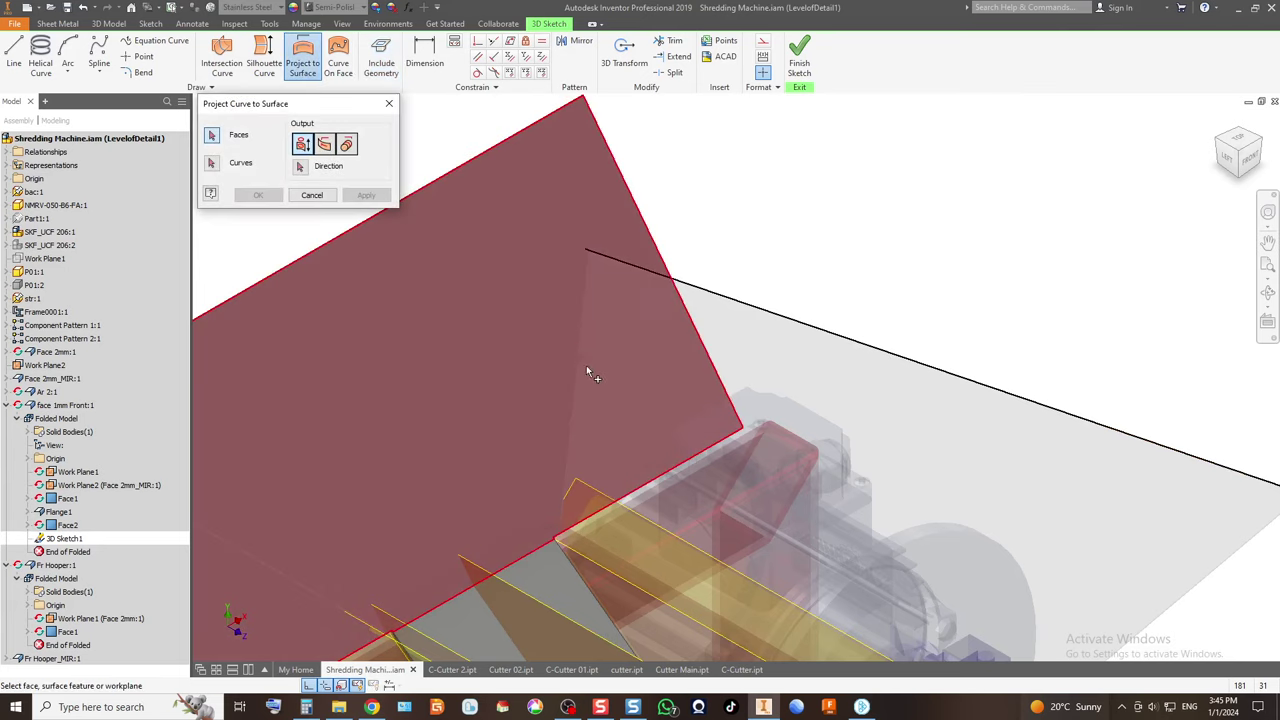
pyautogui.click(389, 104)
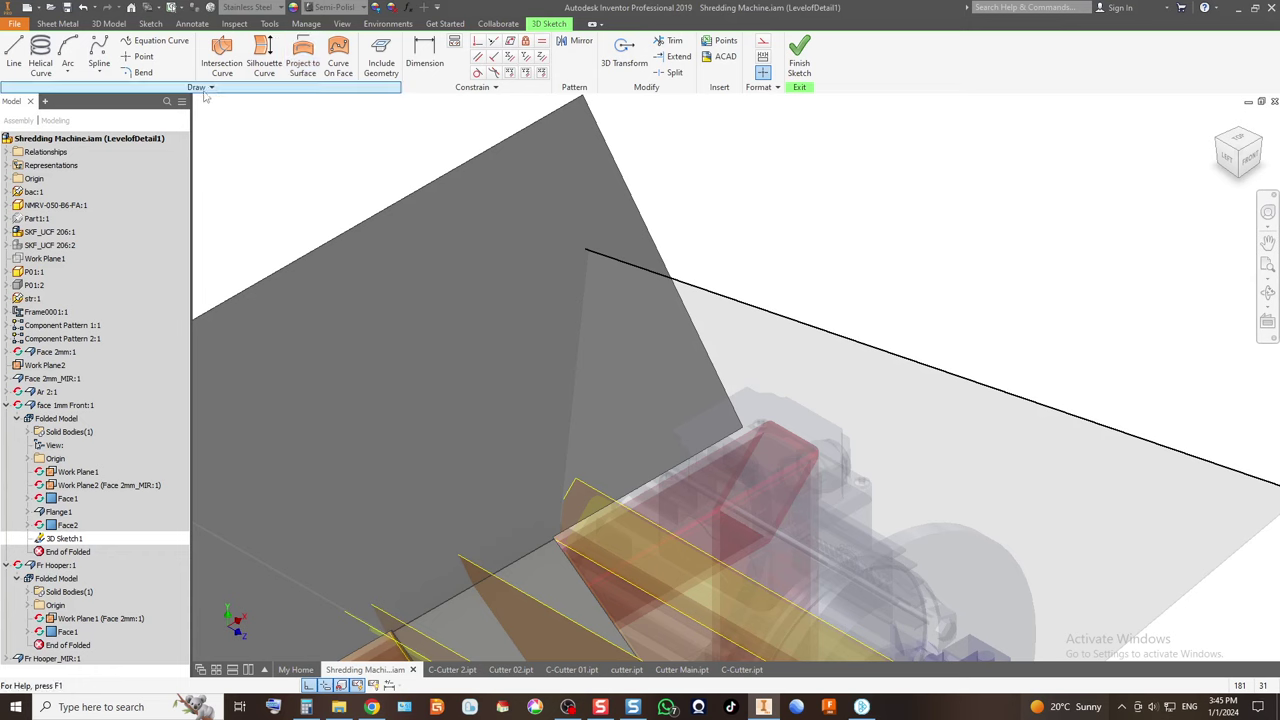
pyautogui.click(222, 58)
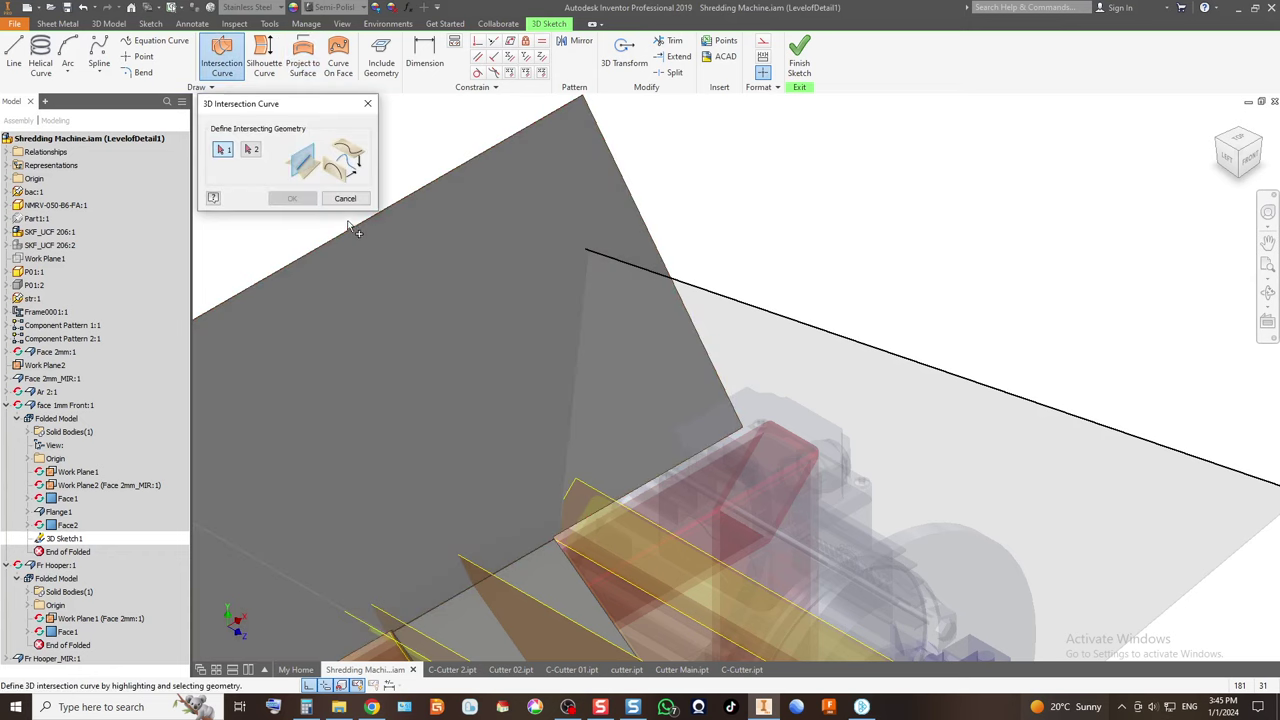
pyautogui.click(344, 198)
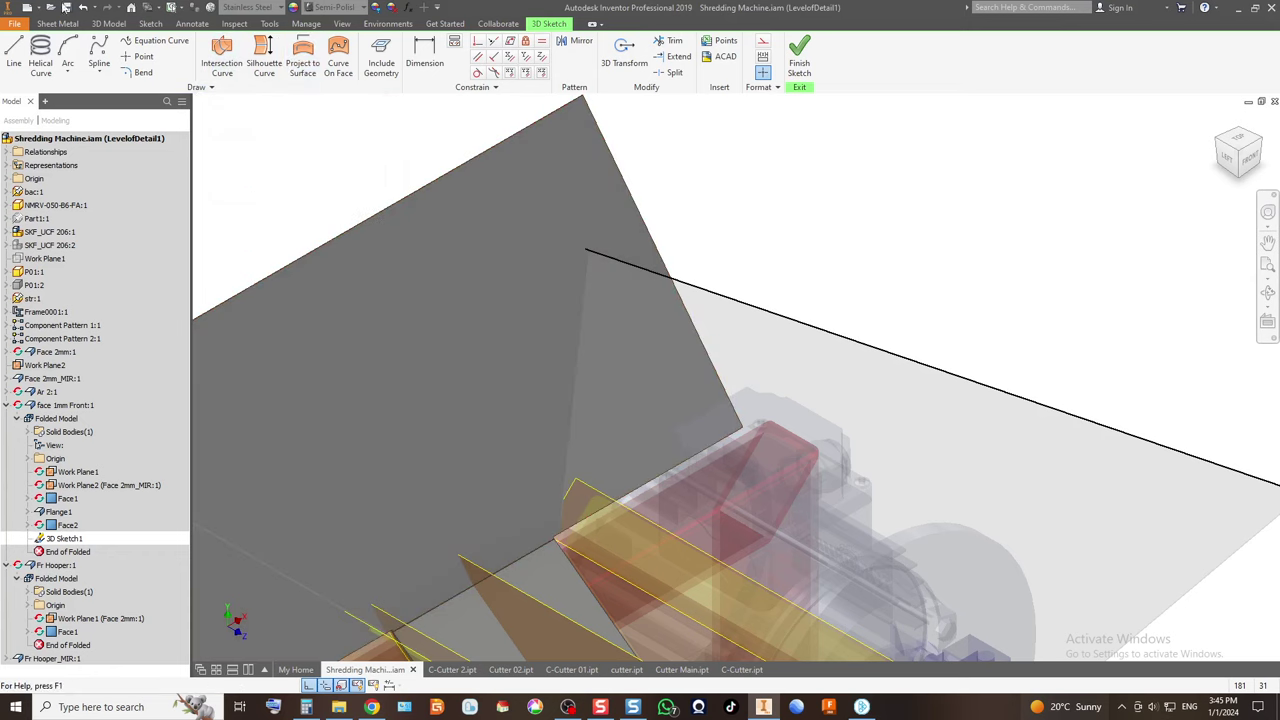
# Undo the included edge and the 3D sketch in the front sheet part.
pyautogui.click(84, 7)
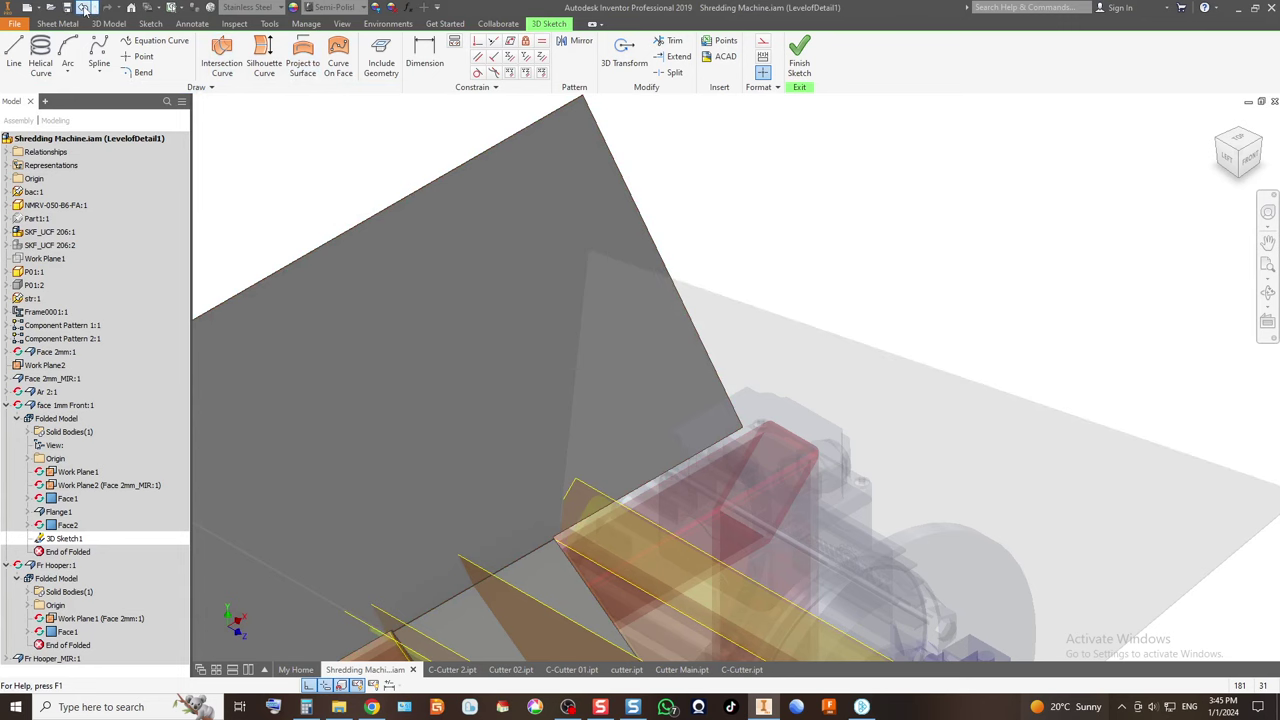
pyautogui.click(84, 7)
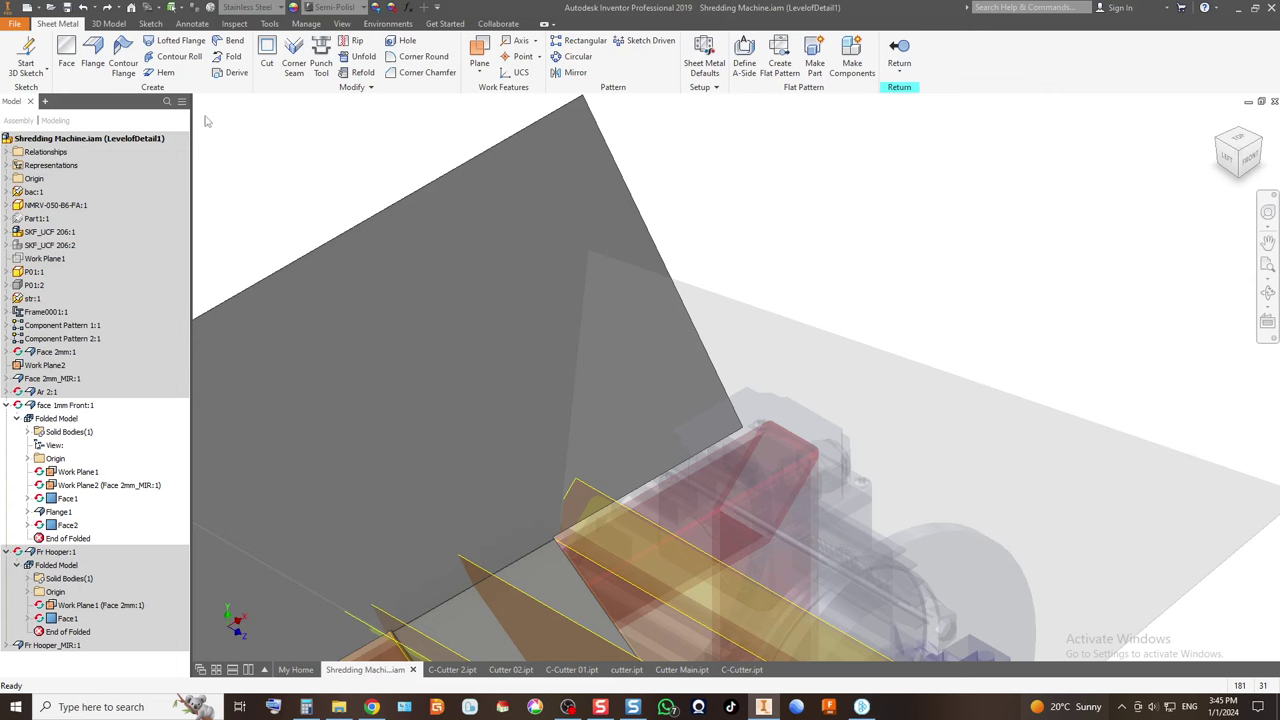
pyautogui.click(30, 68)
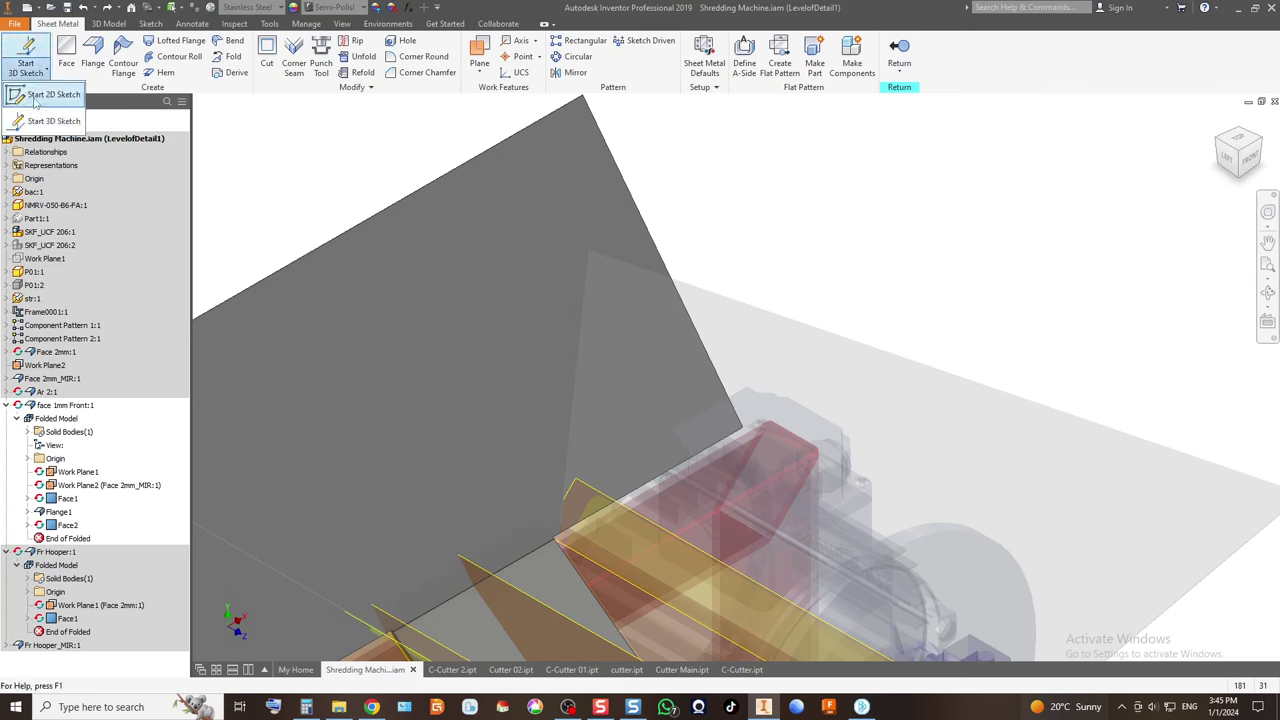
pyautogui.click(40, 95)
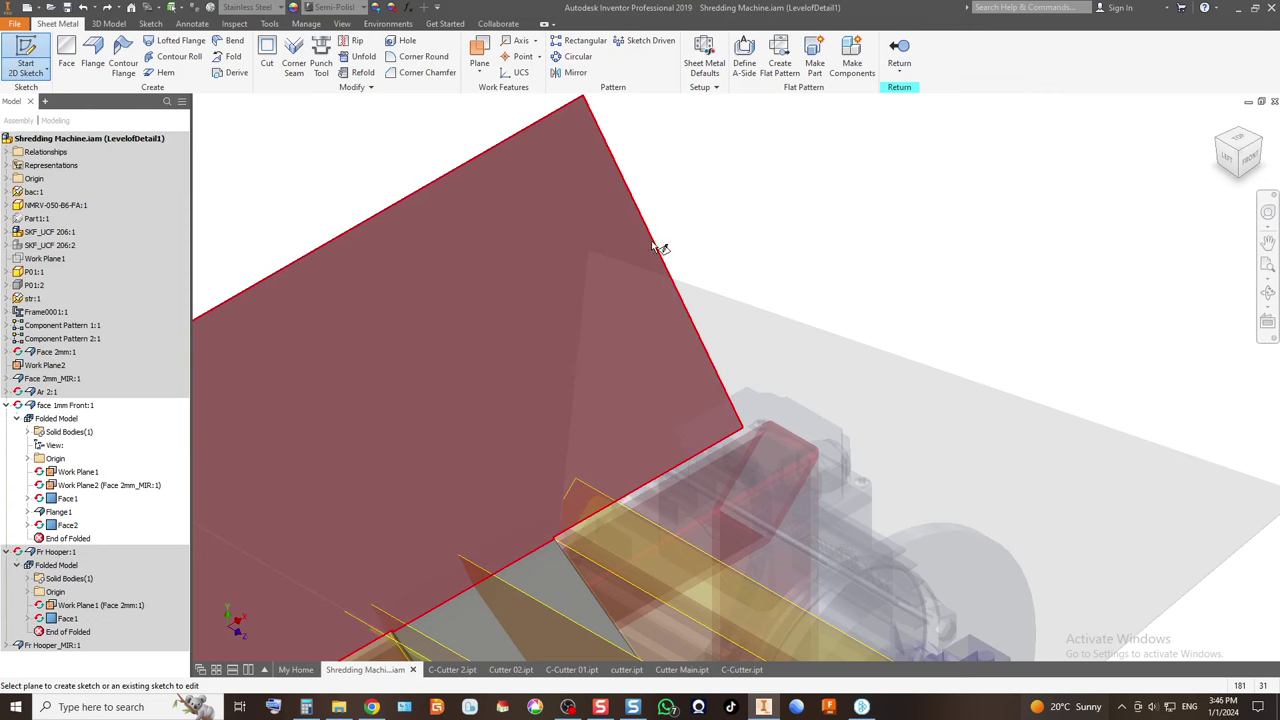
# Switch in-place editing to the Fr Hooper plate and start a 2D sketch on the thin side face of the front sheet.
pyautogui.click(901, 50)
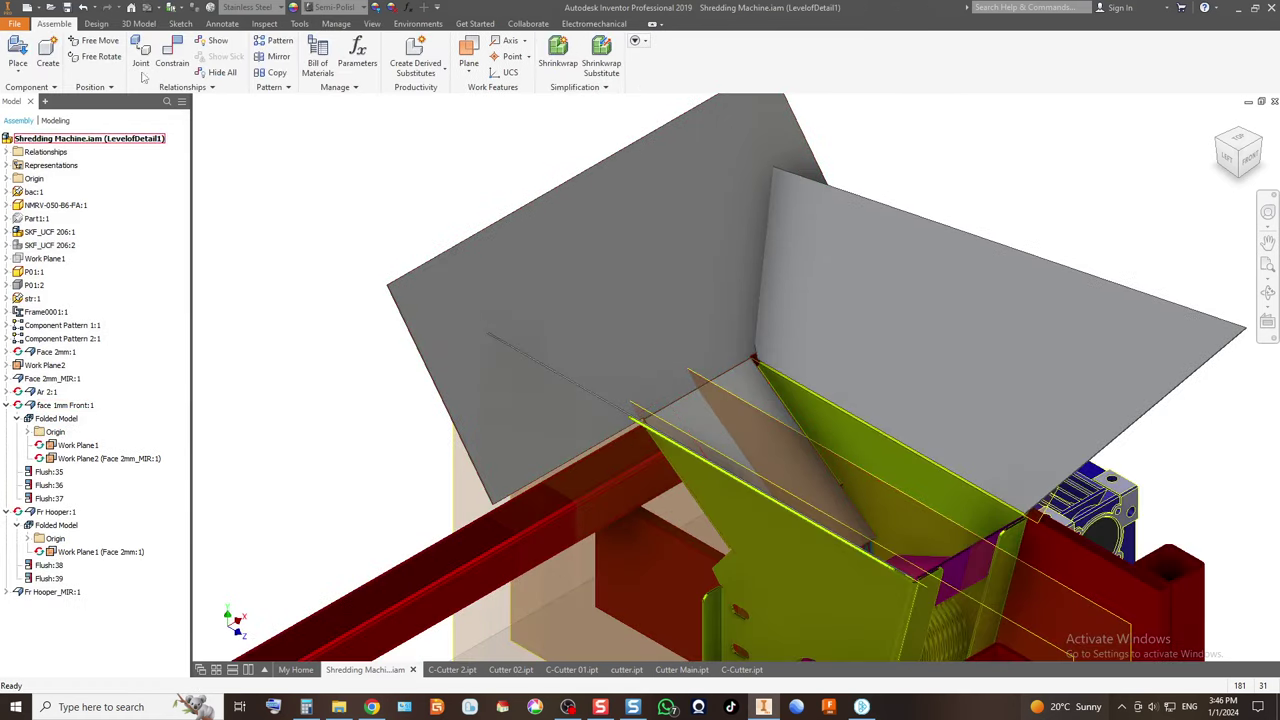
pyautogui.doubleClick(936, 296)
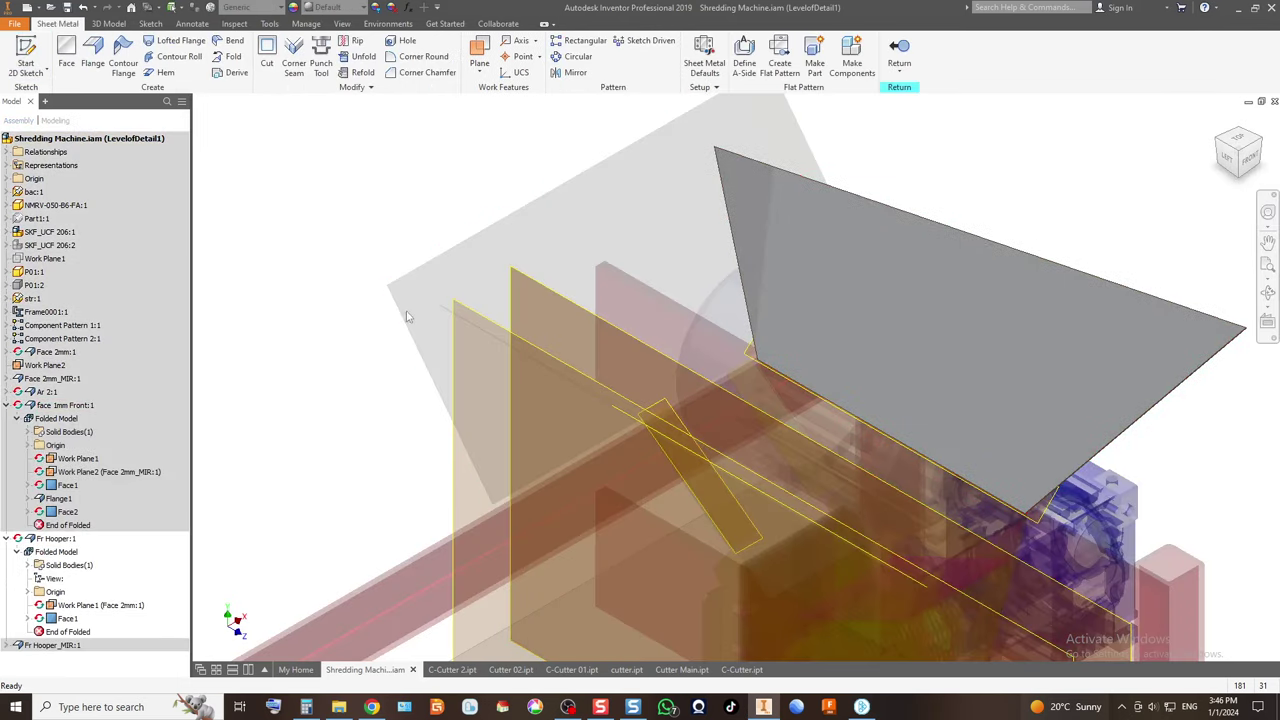
pyautogui.click(26, 56)
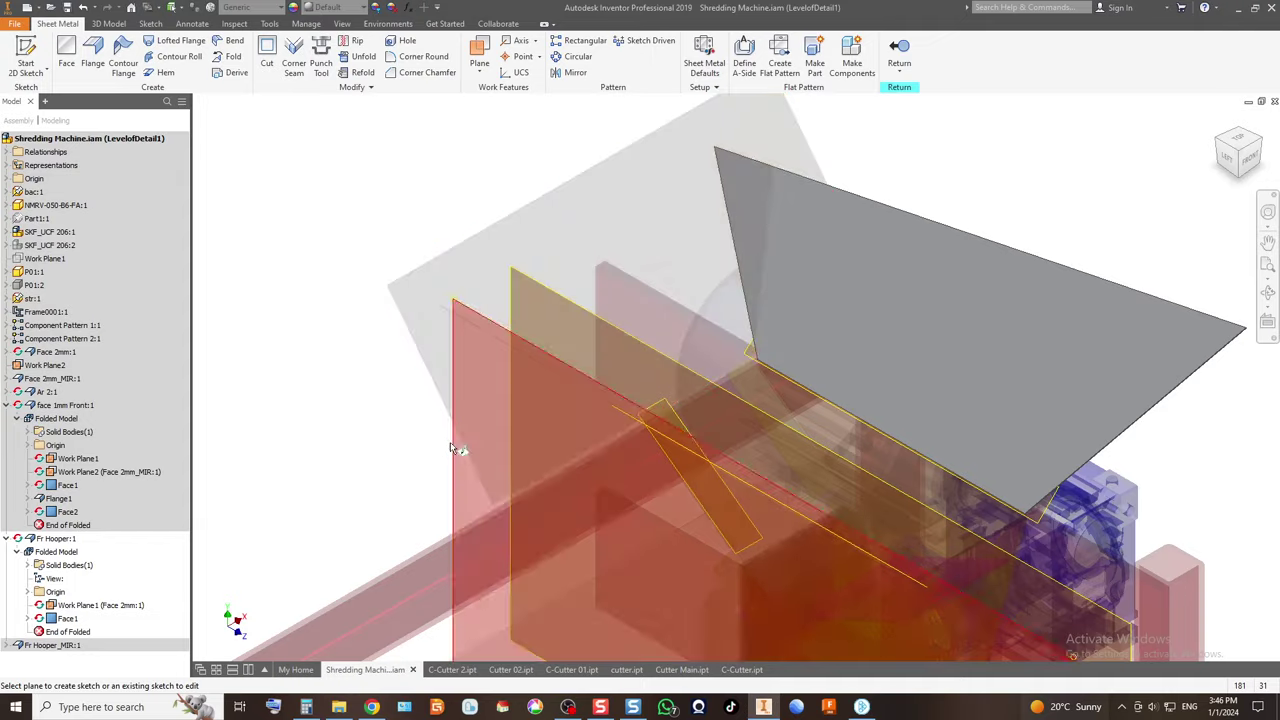
pyautogui.scroll(3, 500, 475)
pyautogui.scroll(3, 423, 330)
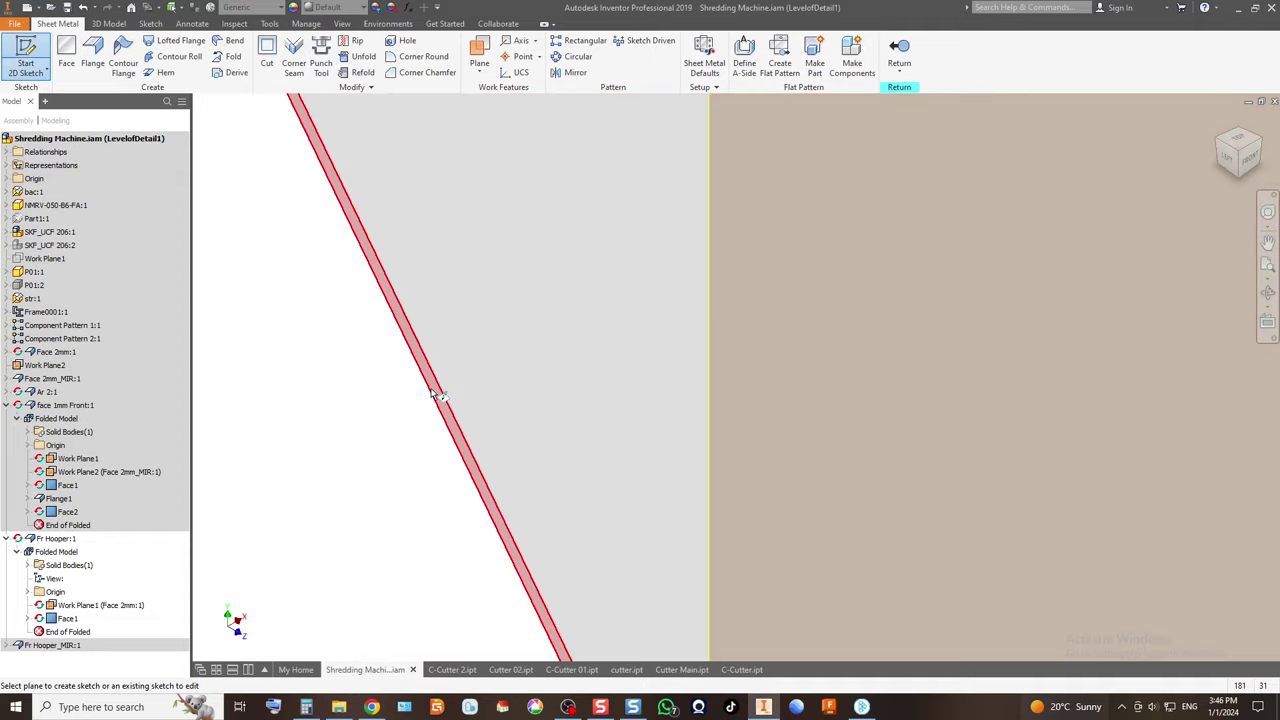
pyautogui.click(432, 392)
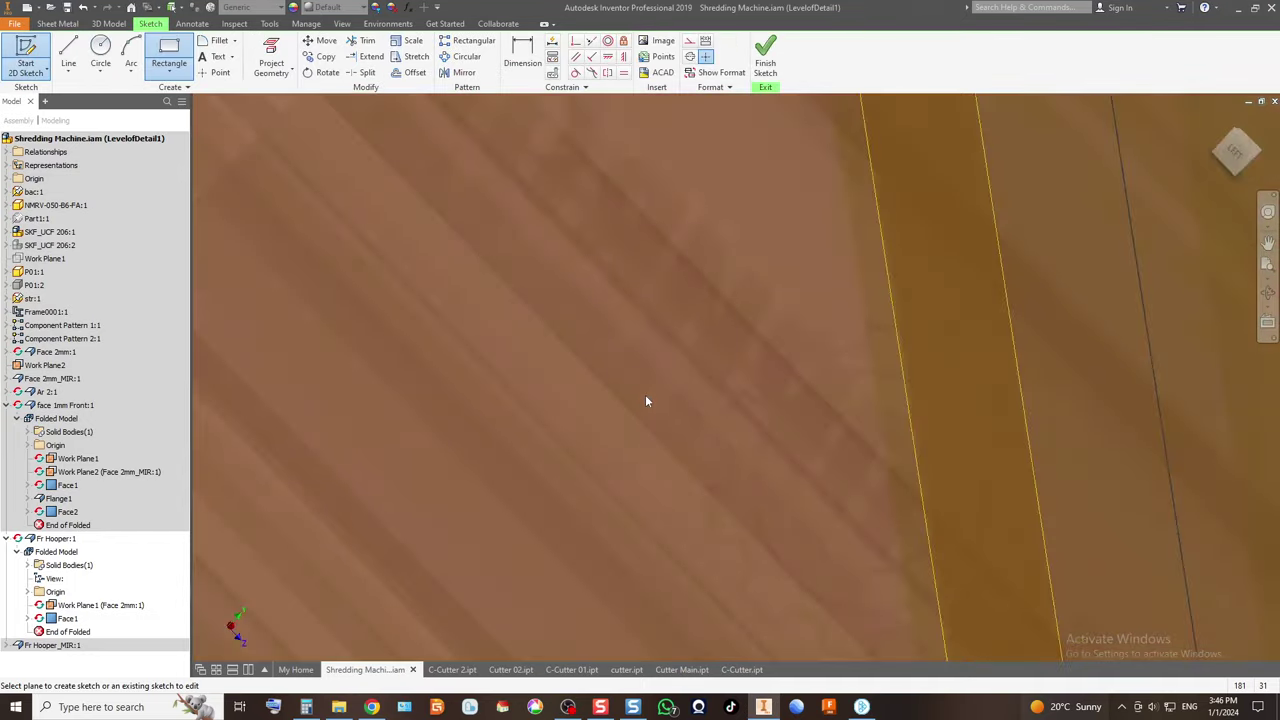
pyautogui.click(646, 403)
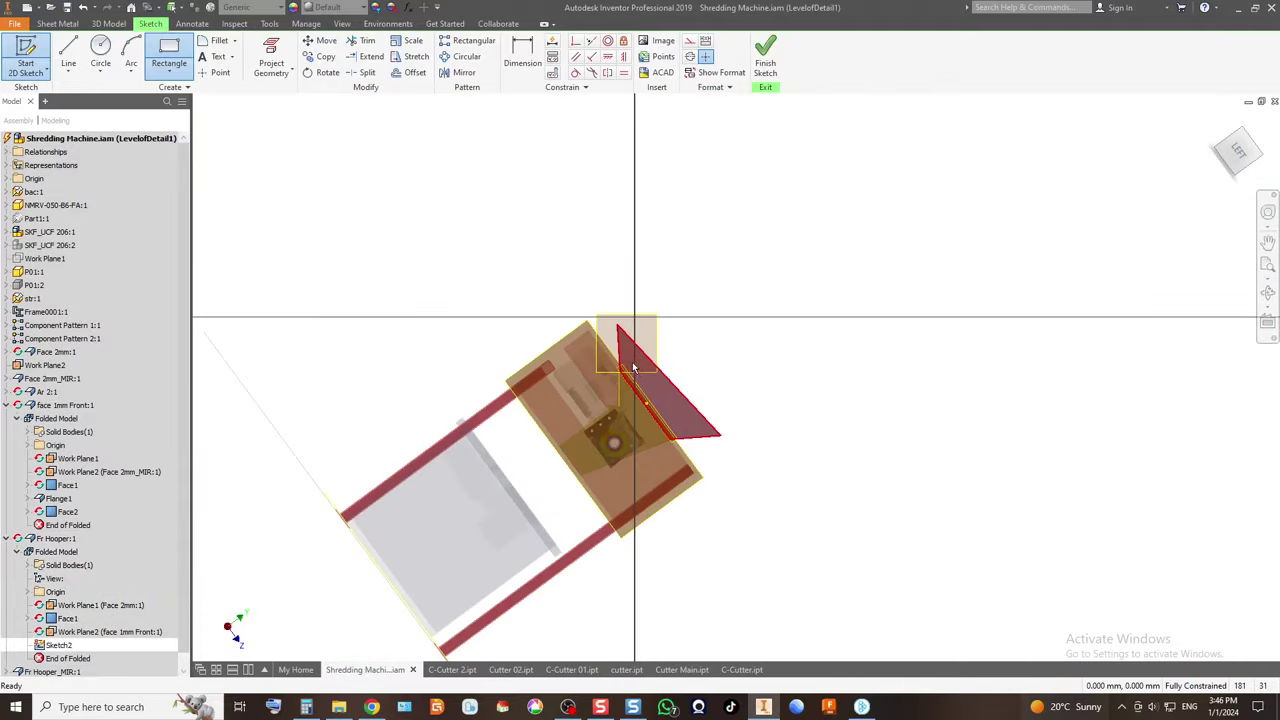
# Project the front sheet's thin slanted side face into the 2D sketch.
pyautogui.scroll(5, 636, 369)
pyautogui.scroll(-2, 516, 438)
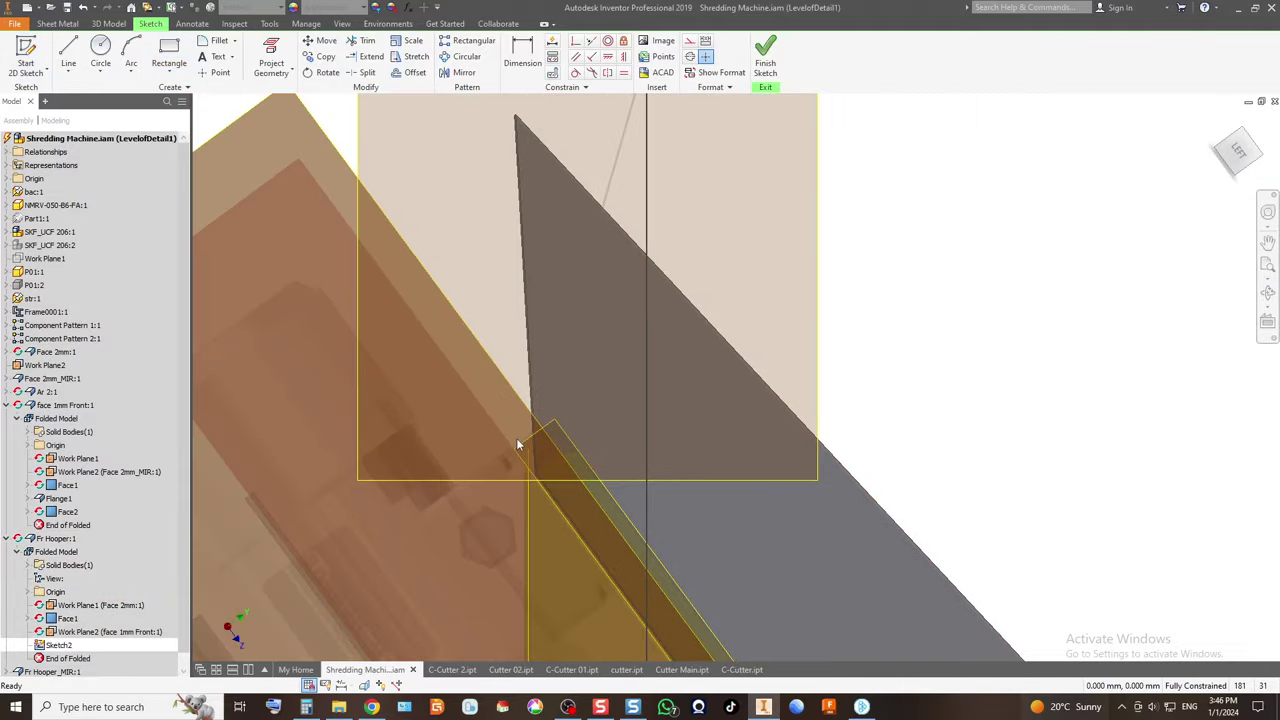
pyautogui.scroll(-2, 600, 240)
pyautogui.scroll(3, 603, 222)
pyautogui.press('p')
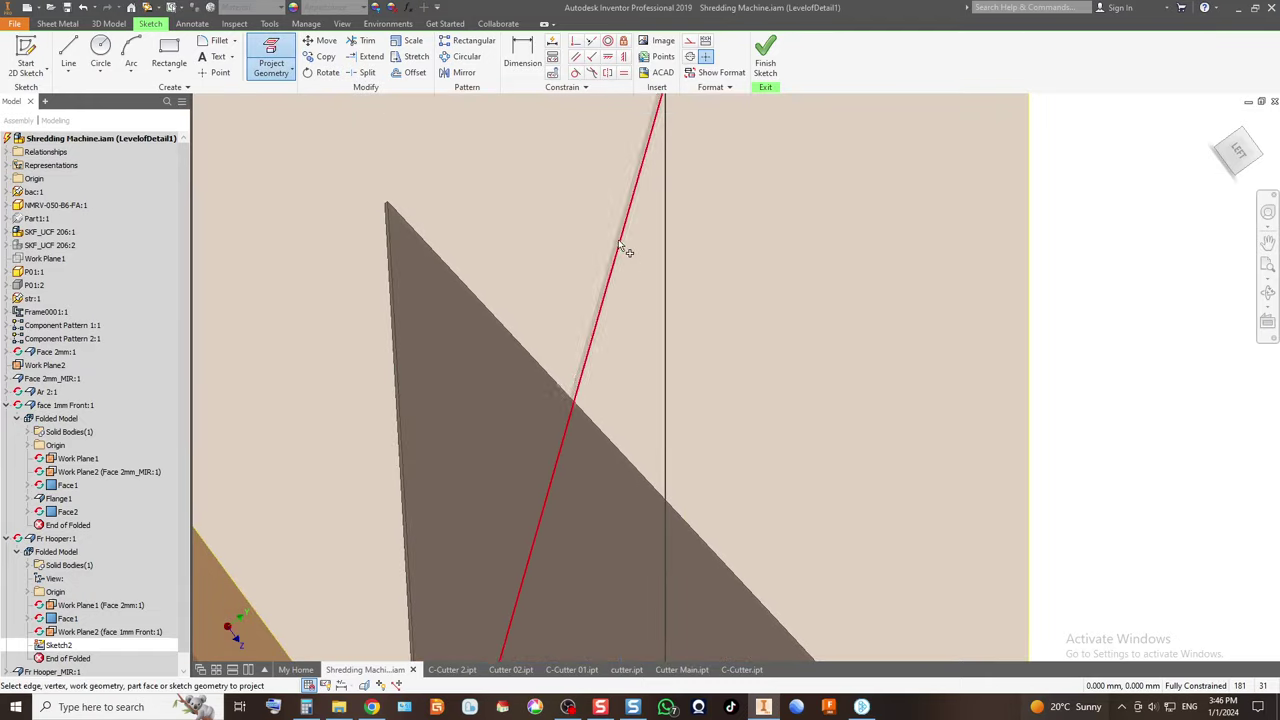
pyautogui.scroll(2, 613, 245)
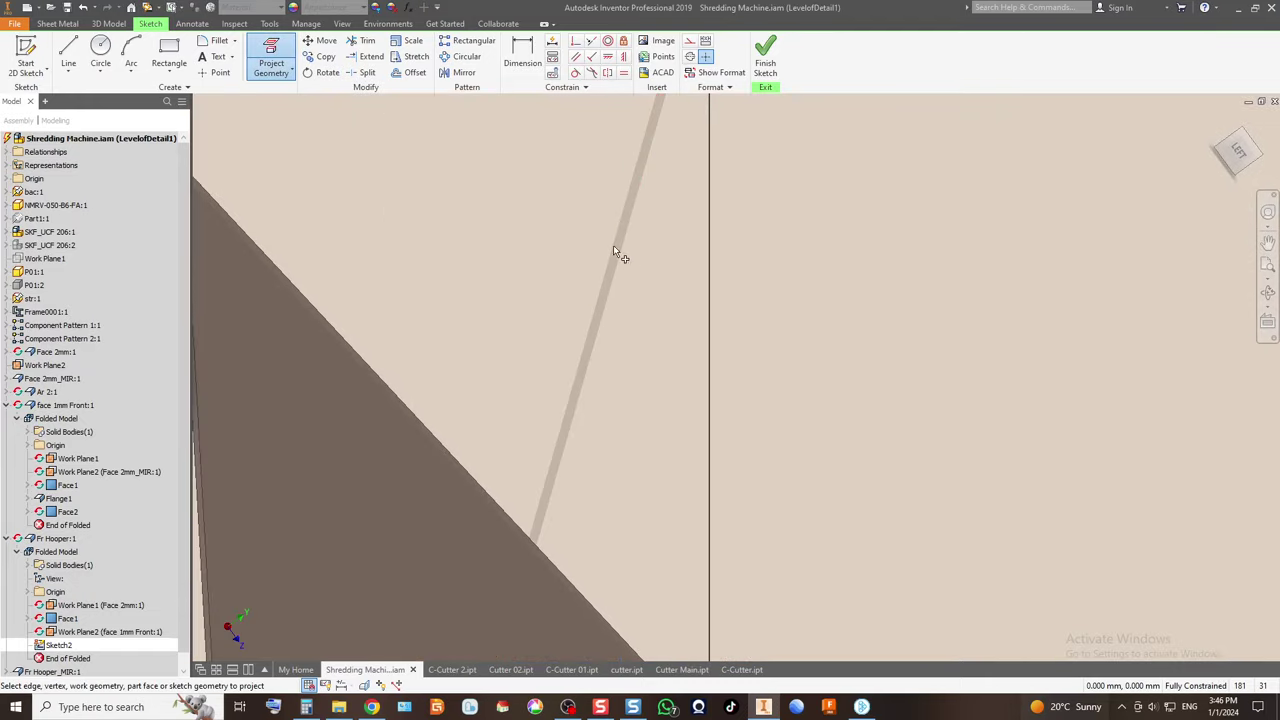
pyautogui.click(607, 305)
pyautogui.scroll(-3, 588, 302)
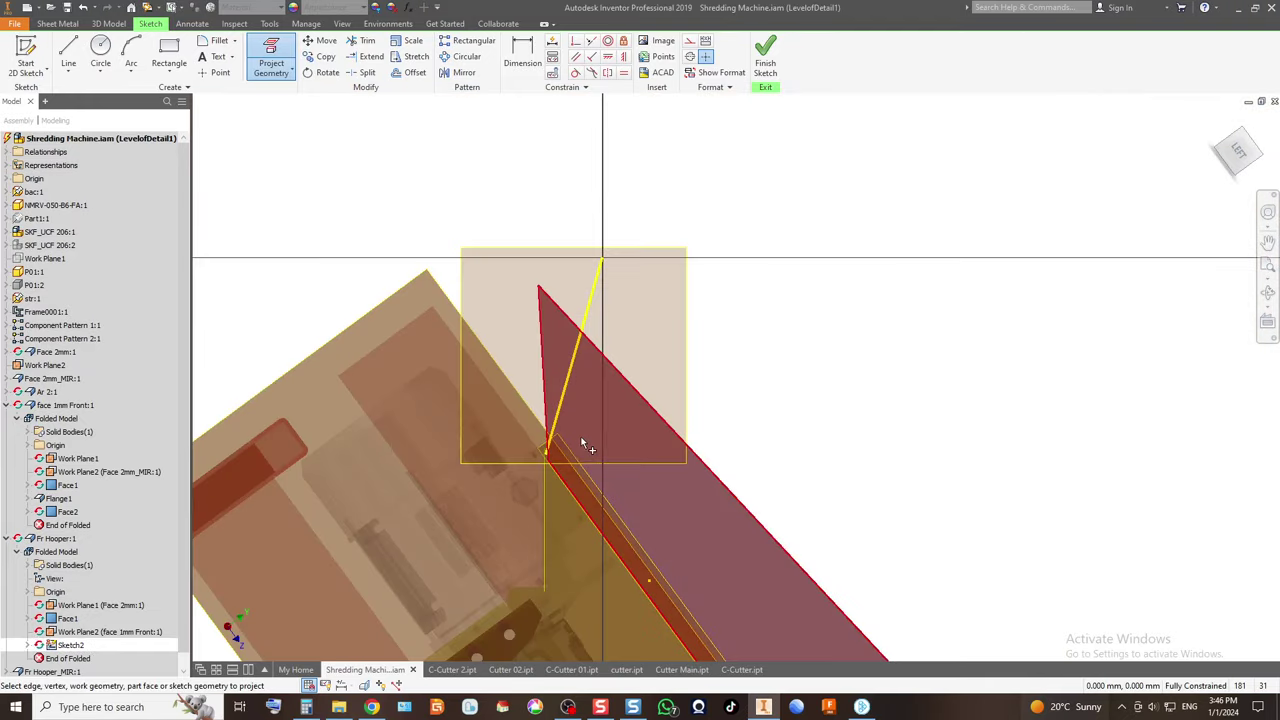
# Draw a closed line profile outside the projected side face, joining its upper and lower ends, and finish the sketch.
pyautogui.click(68, 55)
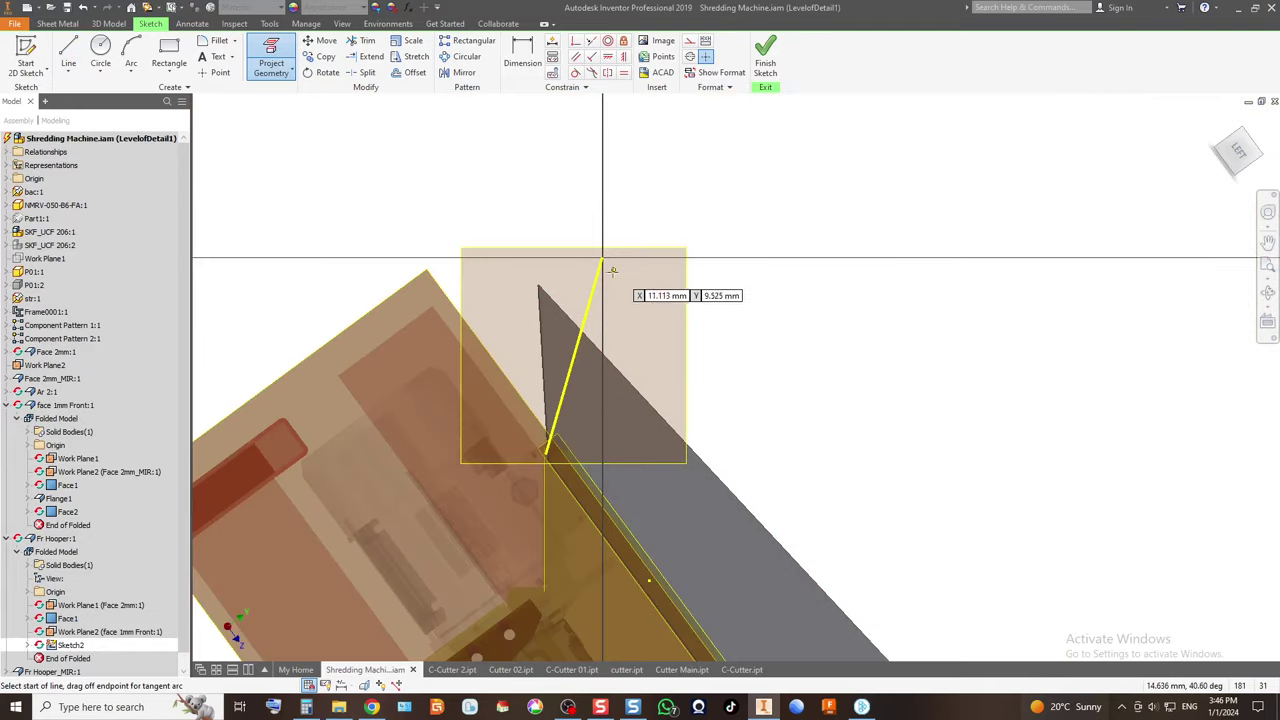
pyautogui.scroll(3, 606, 268)
pyautogui.click(580, 219)
pyautogui.scroll(-10, 260, 317)
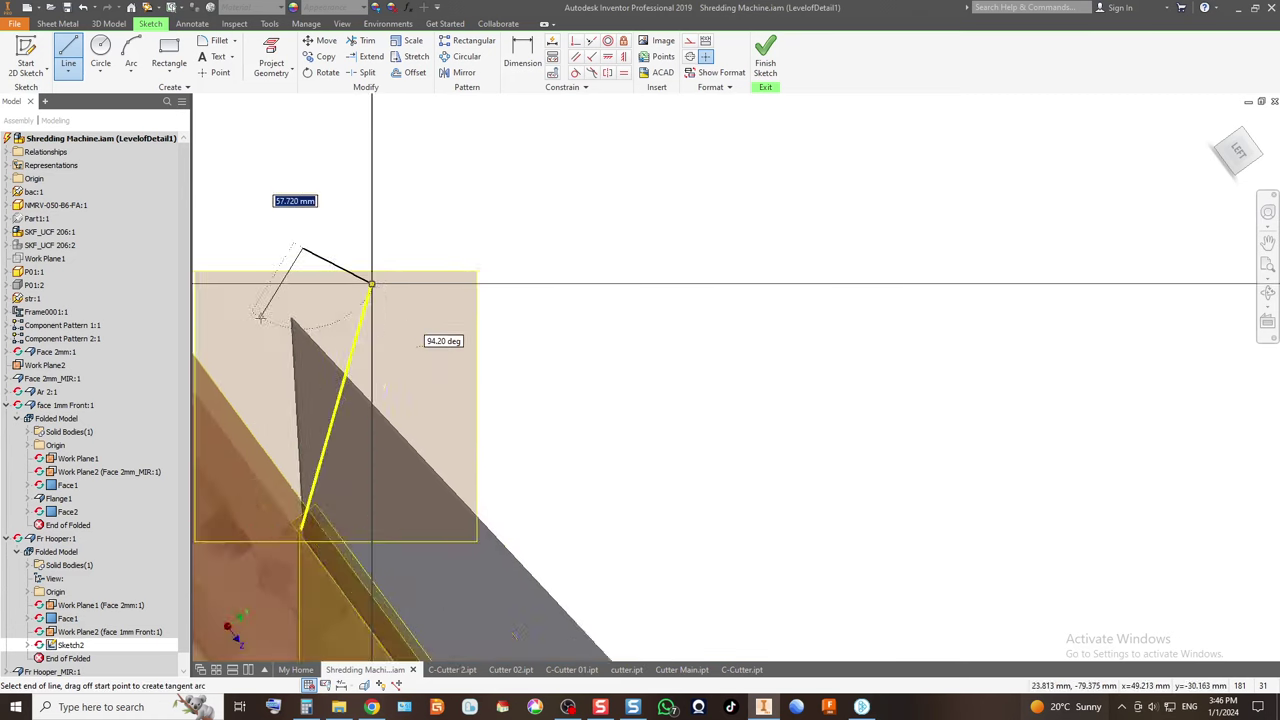
pyautogui.scroll(10, 232, 368)
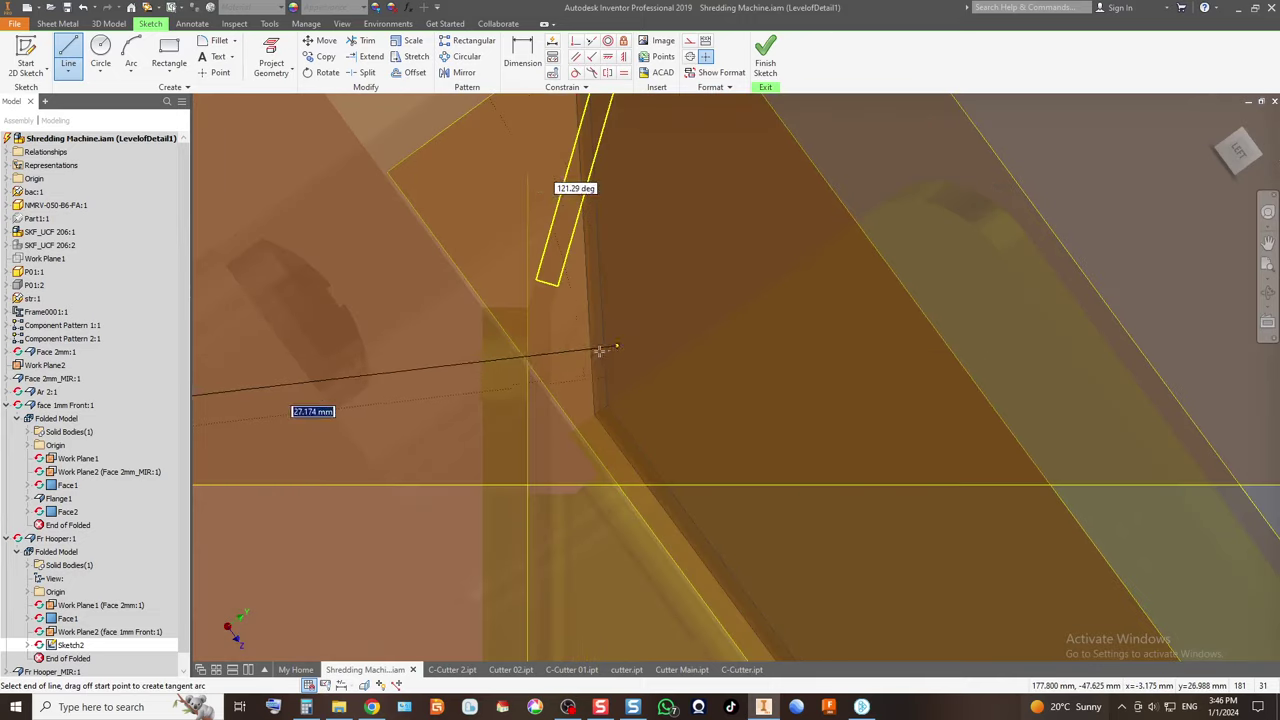
pyautogui.click(556, 287)
pyautogui.scroll(-5, 556, 400)
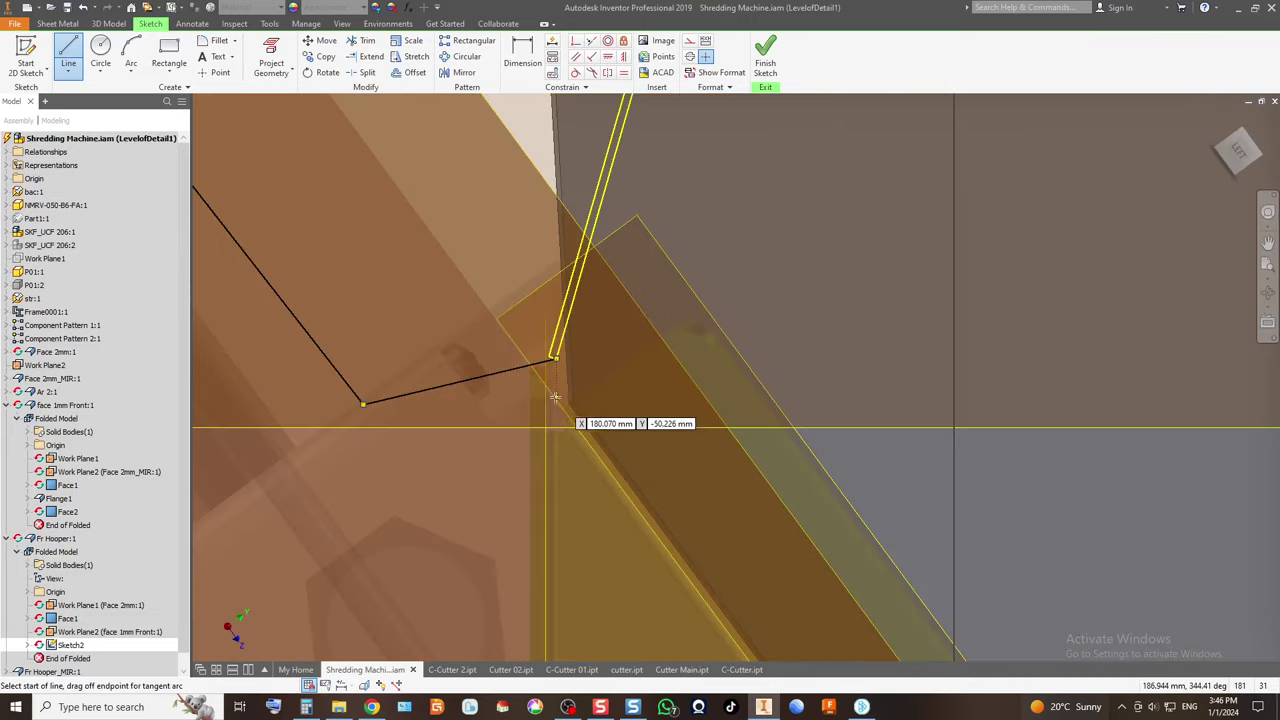
pyautogui.click(765, 62)
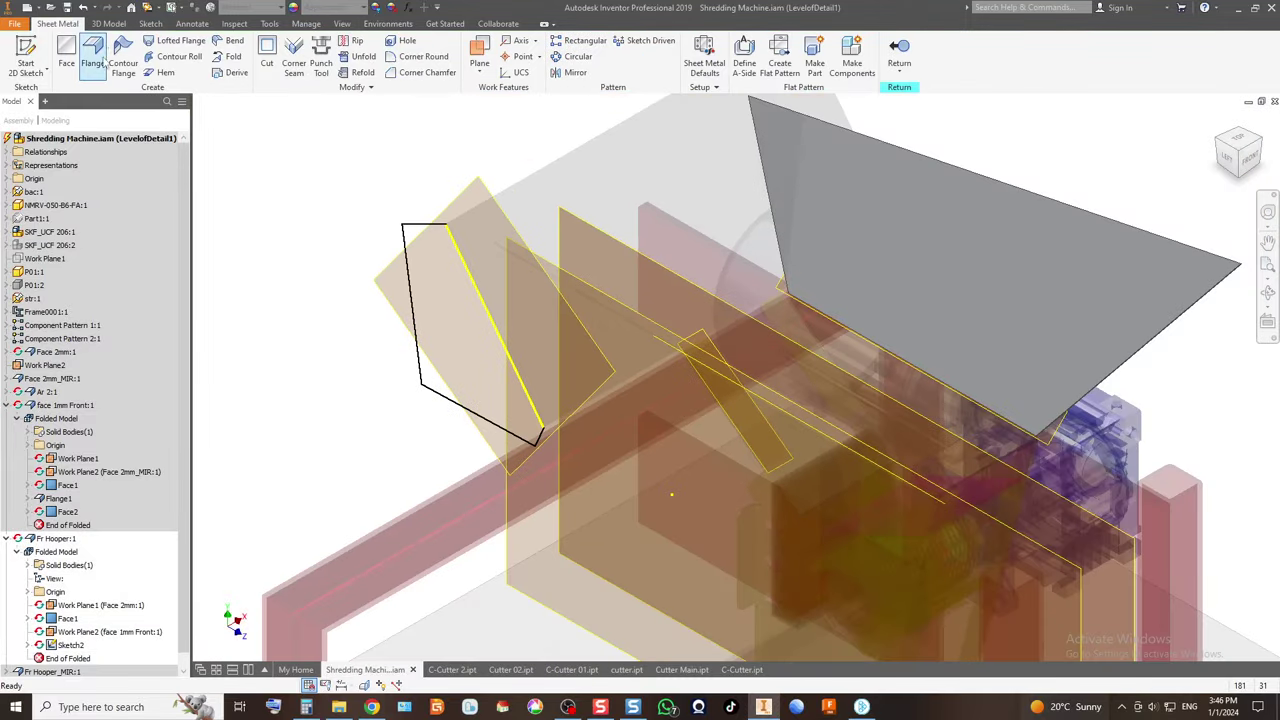
# Extrude-cut the Fr Hooper plate with the sketched profile, extents All and symmetric in both directions, and return to the assembly.
pyautogui.click(108, 23)
pyautogui.click(72, 56)
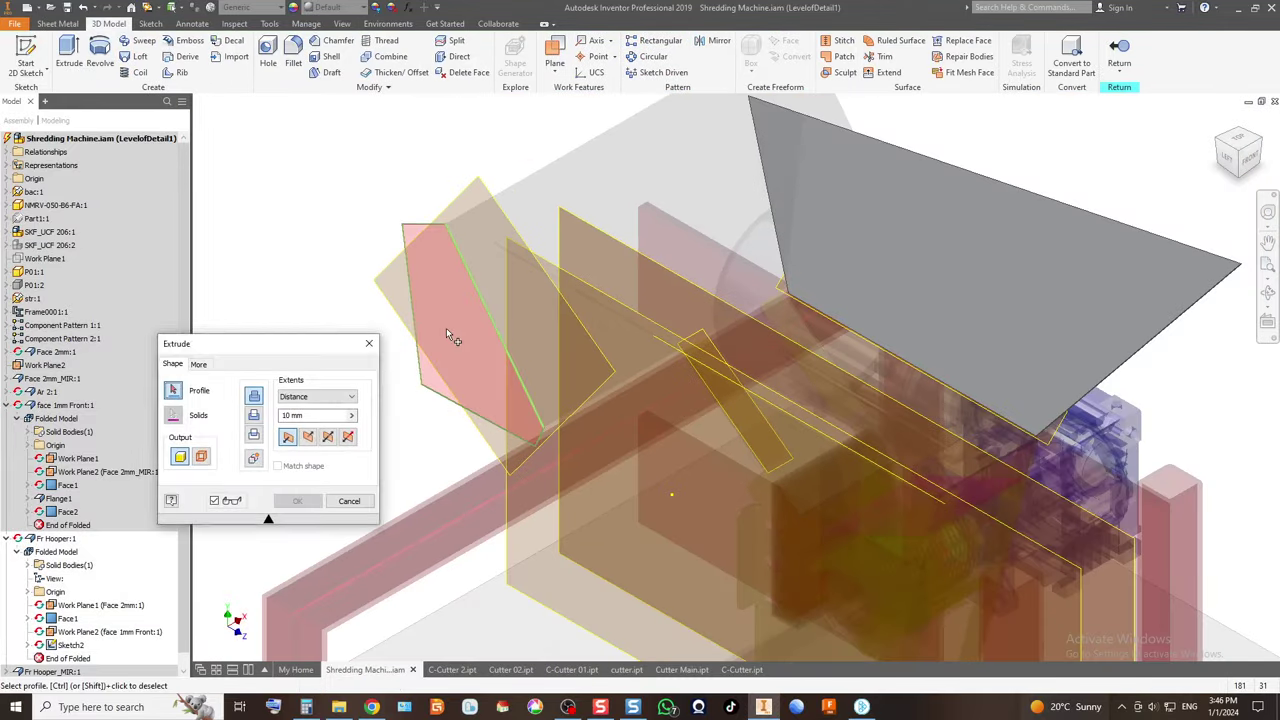
pyautogui.click(448, 328)
pyautogui.scroll(5, 448, 246)
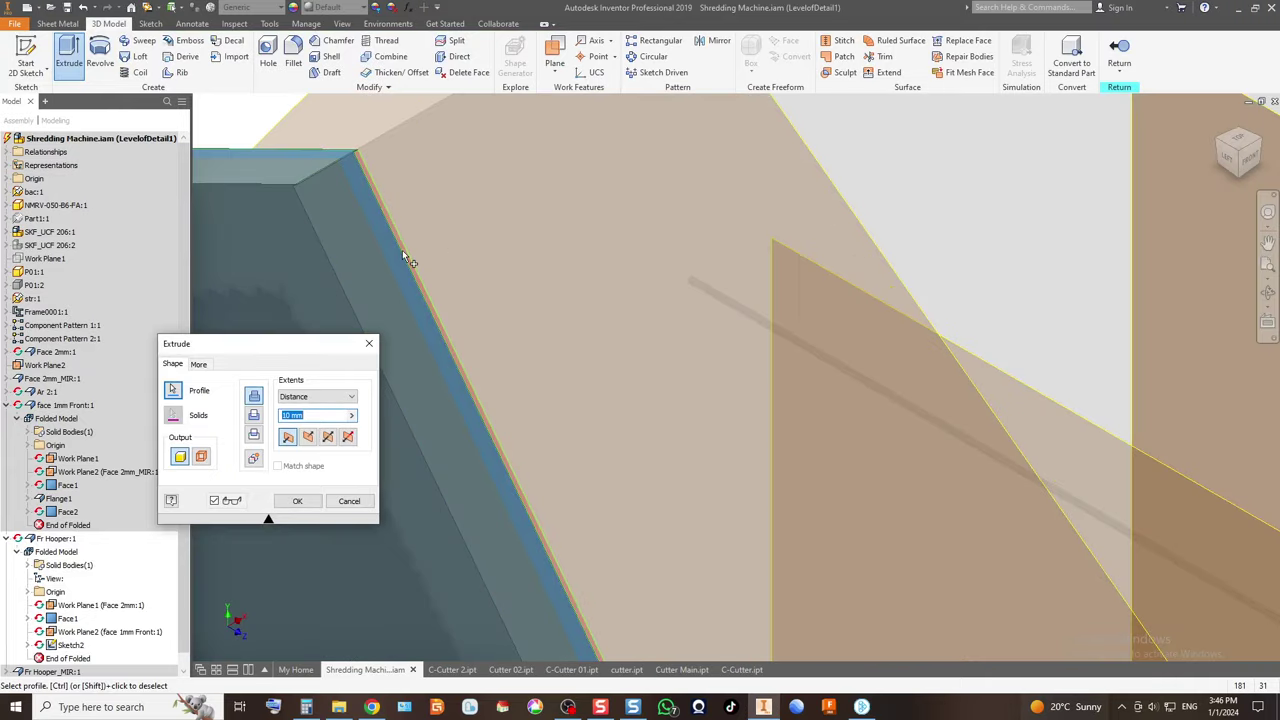
pyautogui.click(254, 415)
pyautogui.click(308, 401)
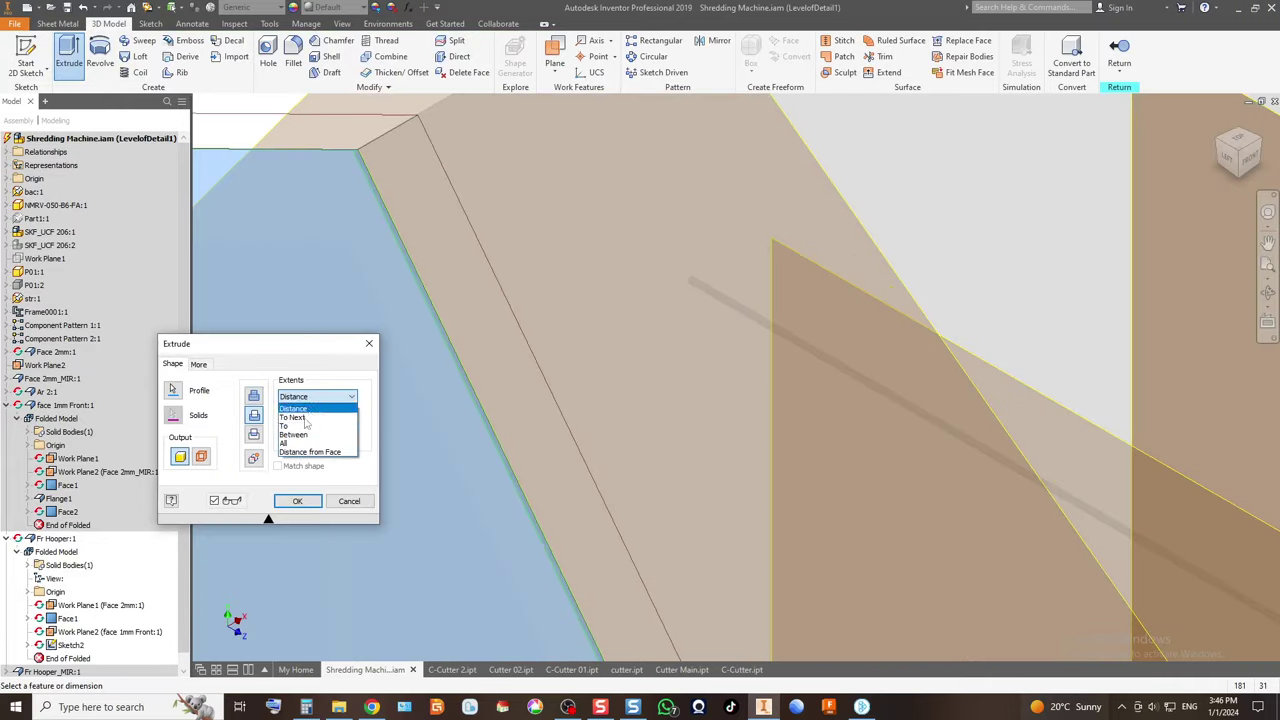
pyautogui.click(313, 440)
pyautogui.click(328, 438)
pyautogui.scroll(-5, 580, 350)
pyautogui.click(288, 500)
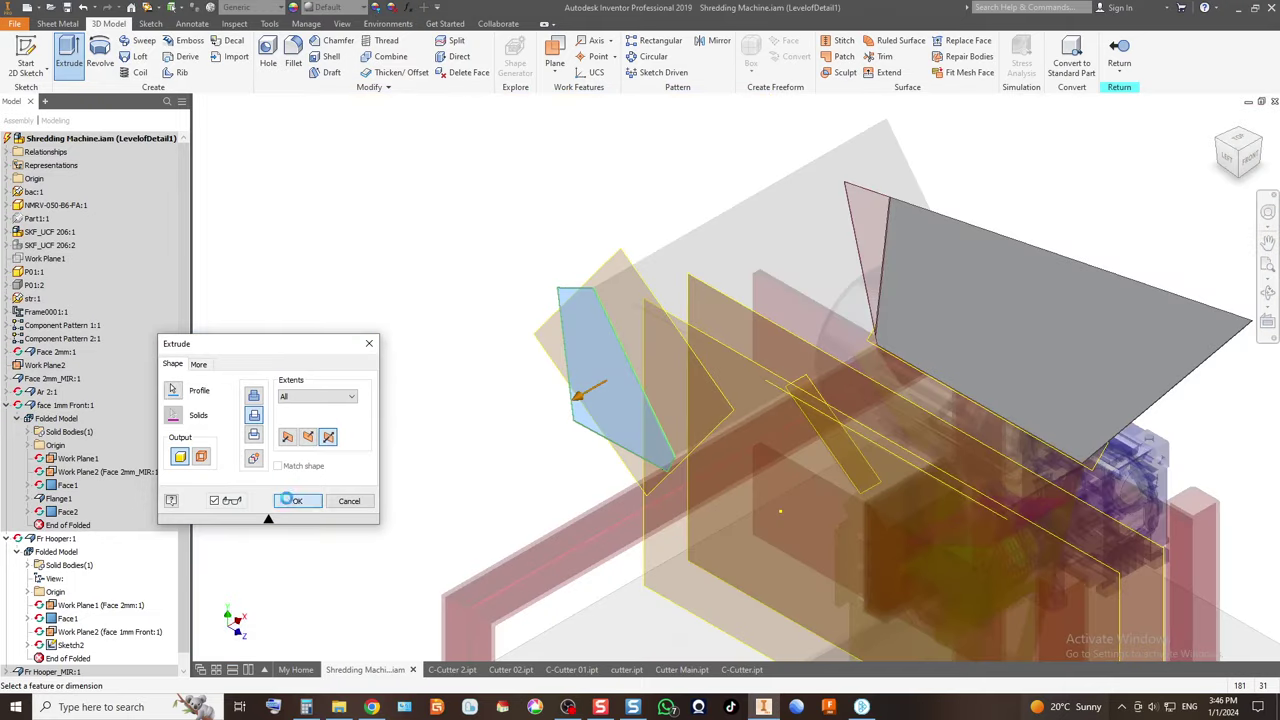
pyautogui.click(1119, 45)
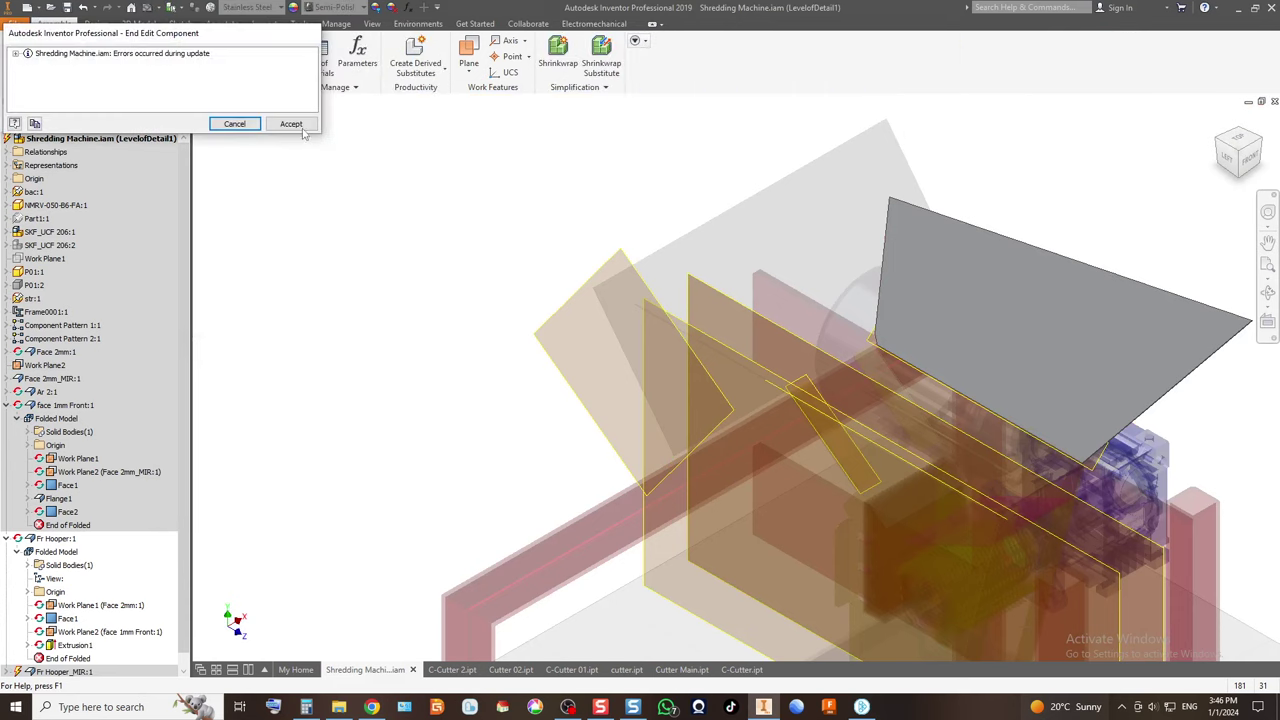
pyautogui.click(291, 124)
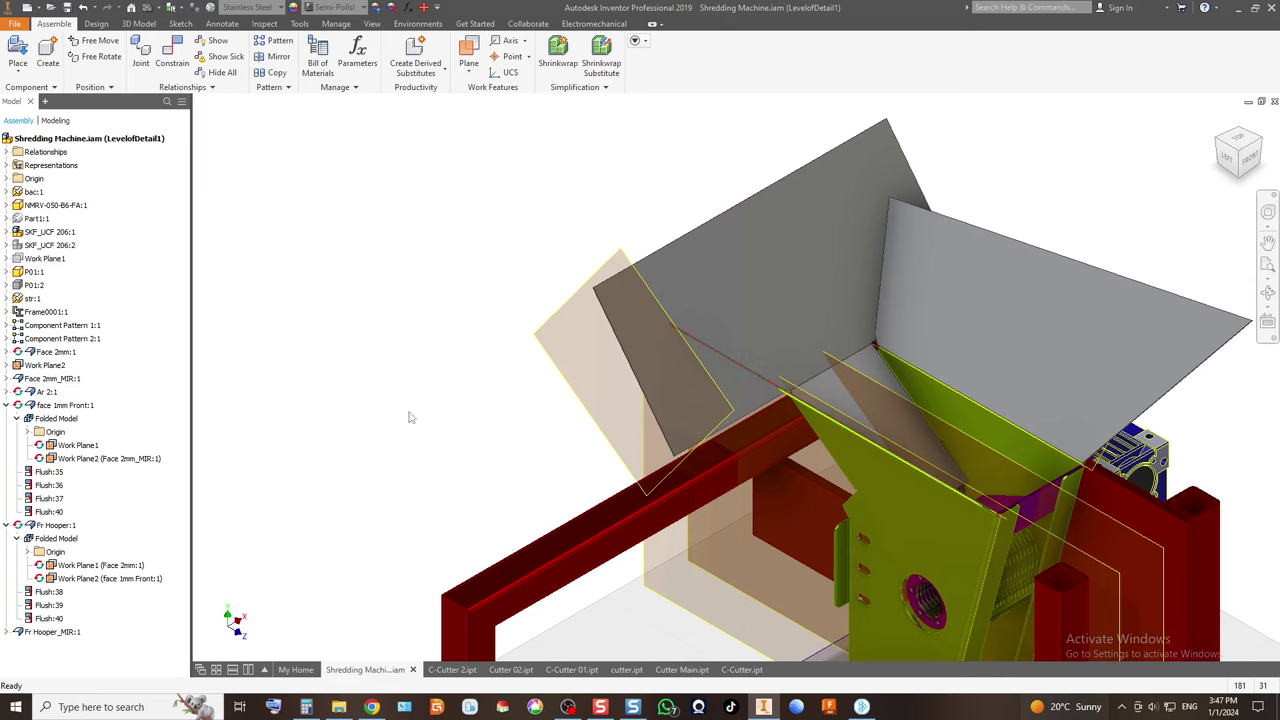
# Delete the mirrored Fr Hooper_MIR part from the assembly and save all the pending files.
pyautogui.click(51, 634)
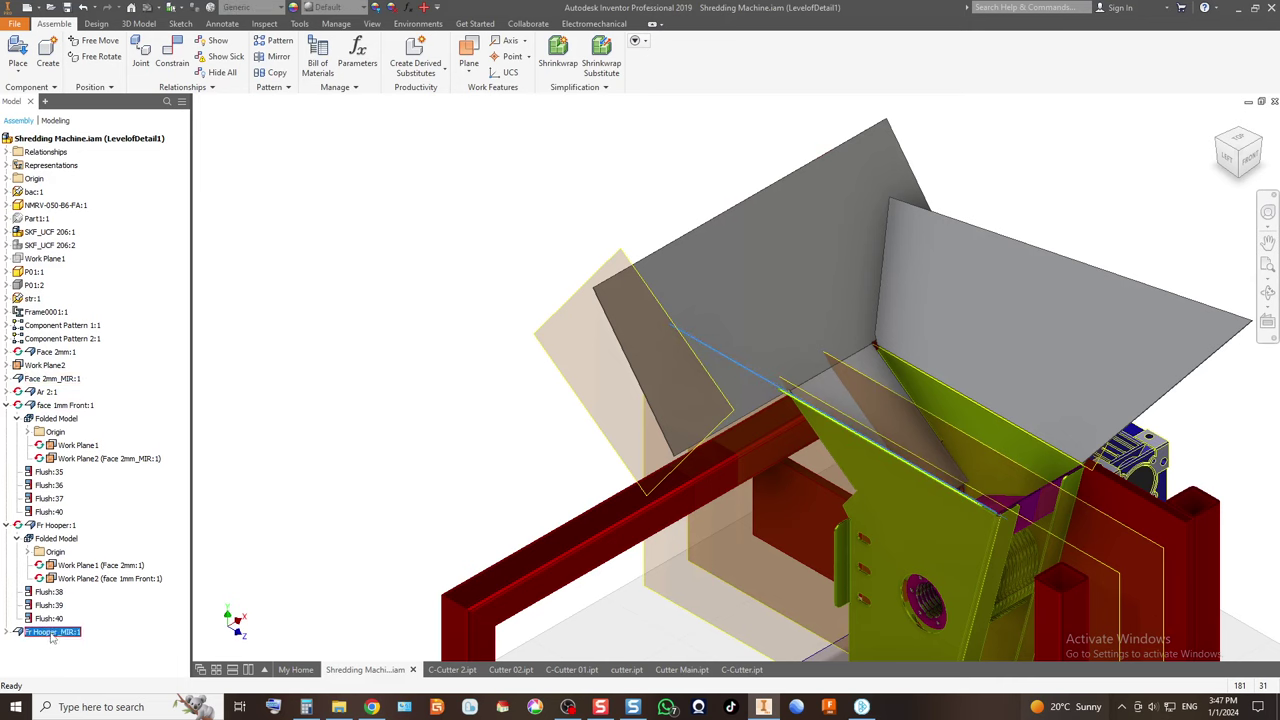
pyautogui.rightClick(51, 636)
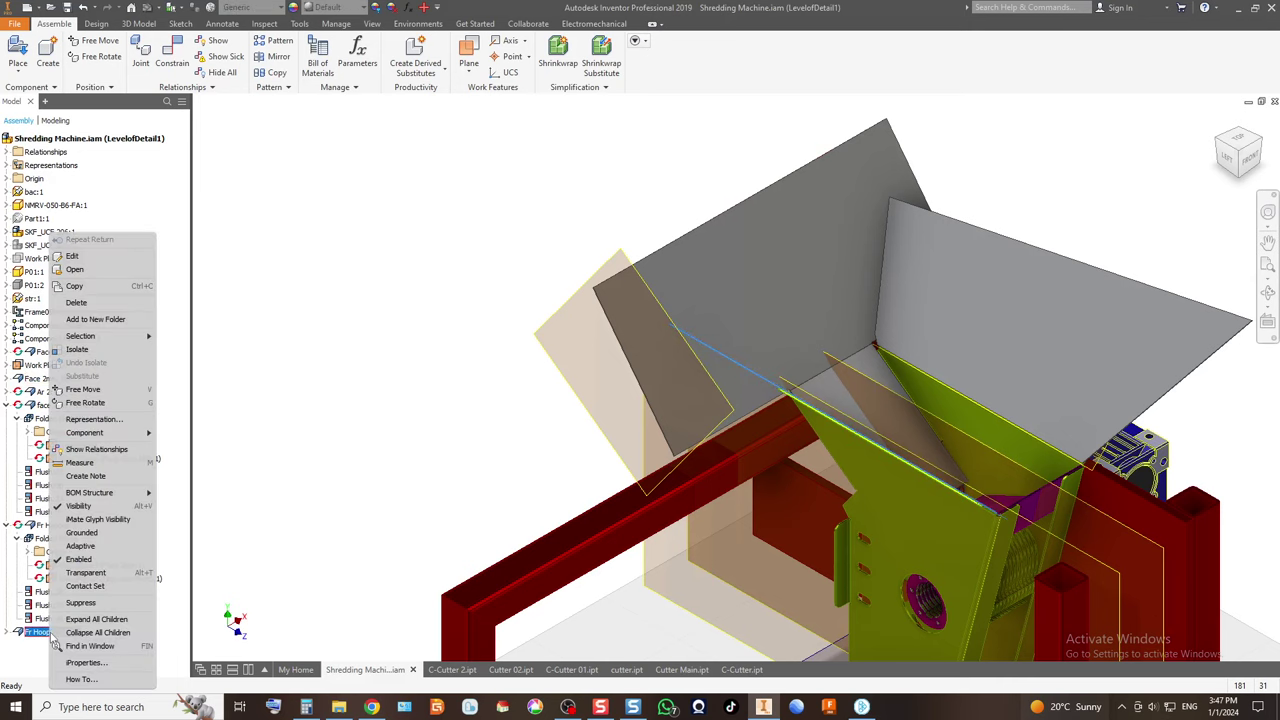
pyautogui.click(82, 303)
pyautogui.click(550, 386)
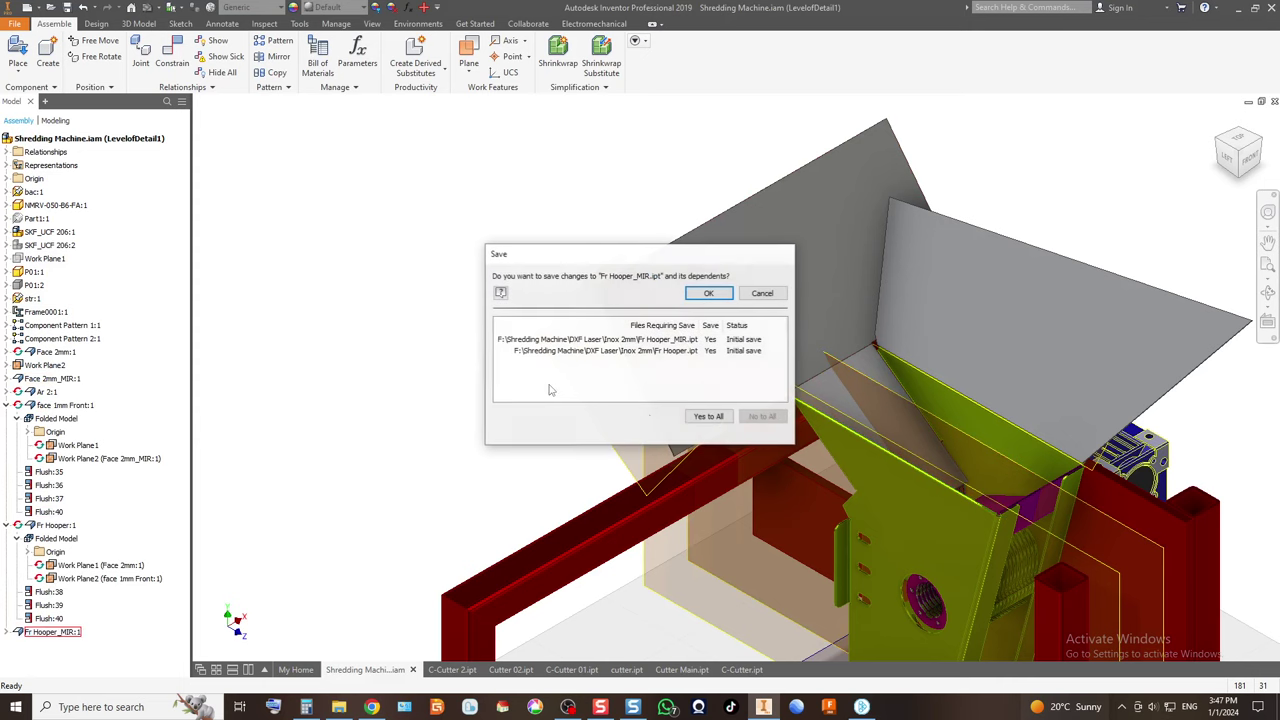
pyautogui.click(709, 417)
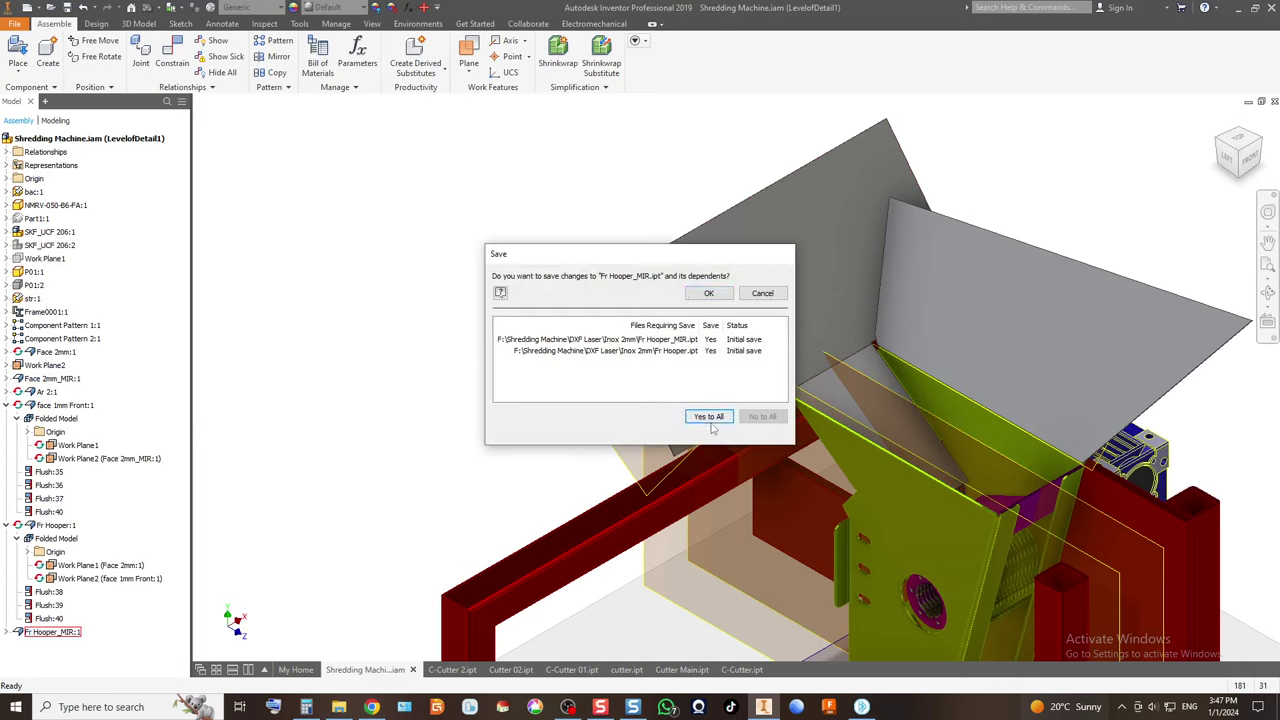
pyautogui.click(709, 417)
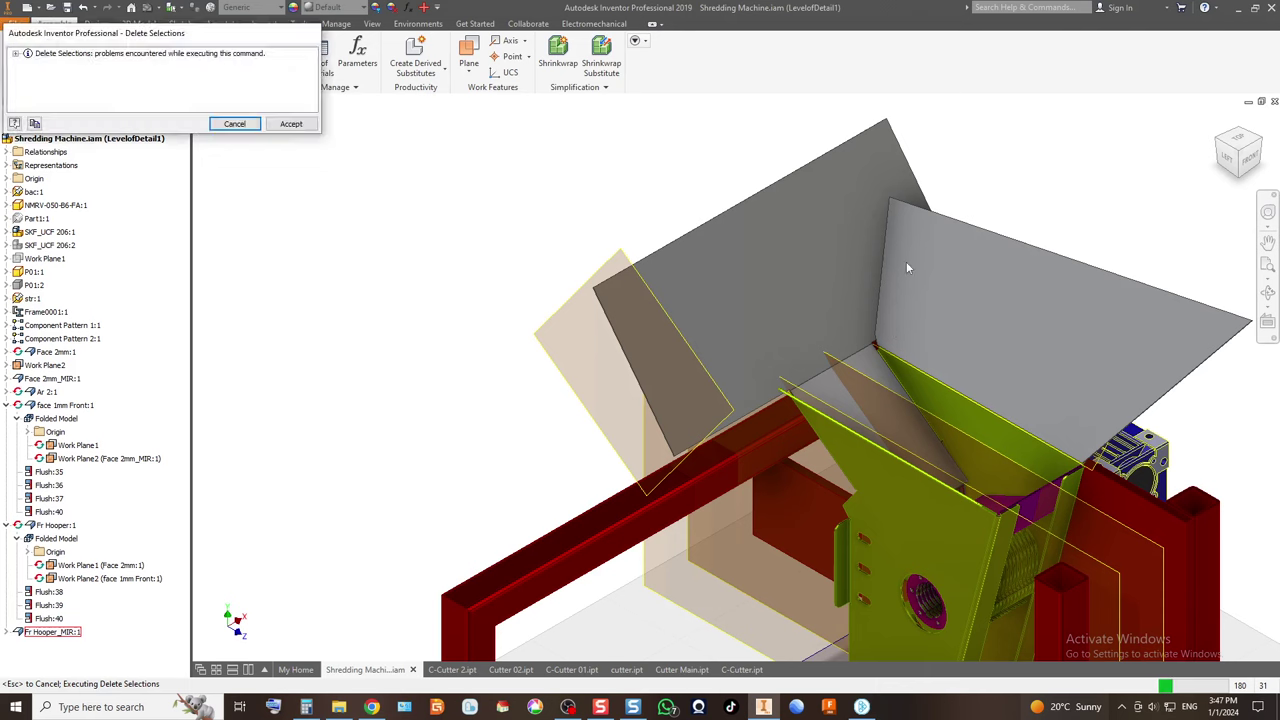
pyautogui.click(290, 124)
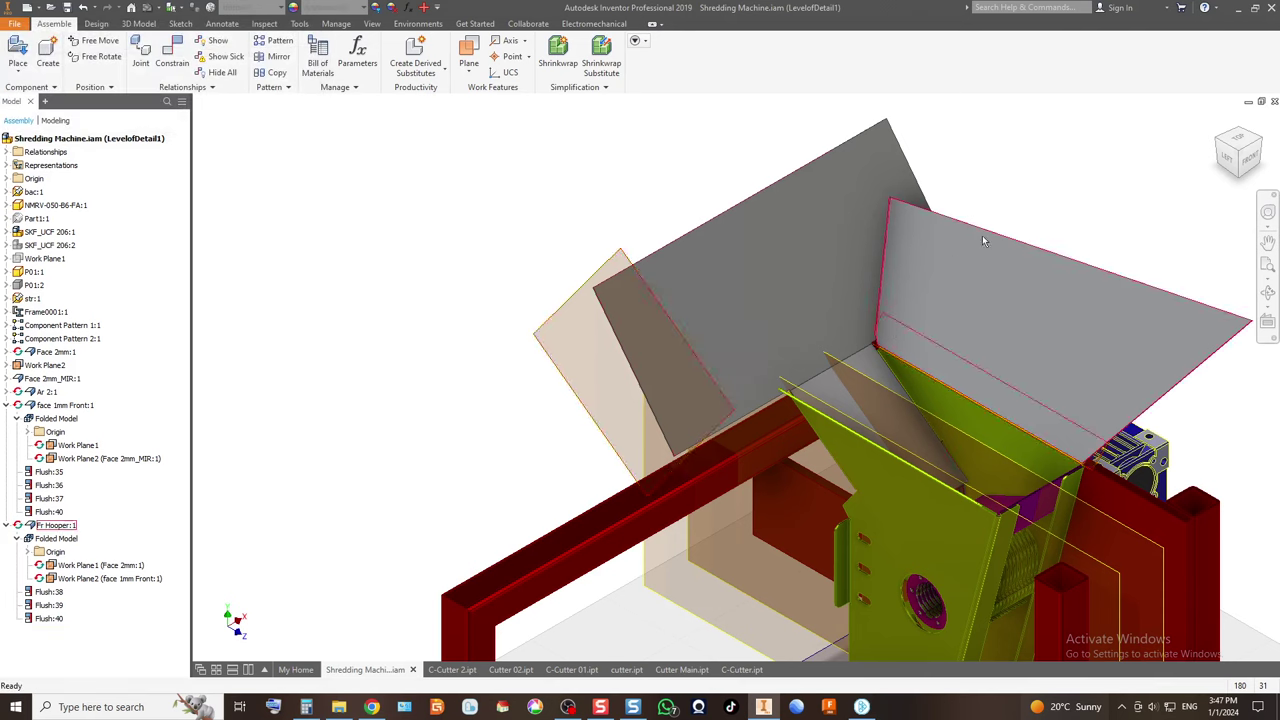
# Examine how the trimmed Fr Hooper plate meets the tilted front sheet from the front, home and right views.
pyautogui.click(1250, 158)
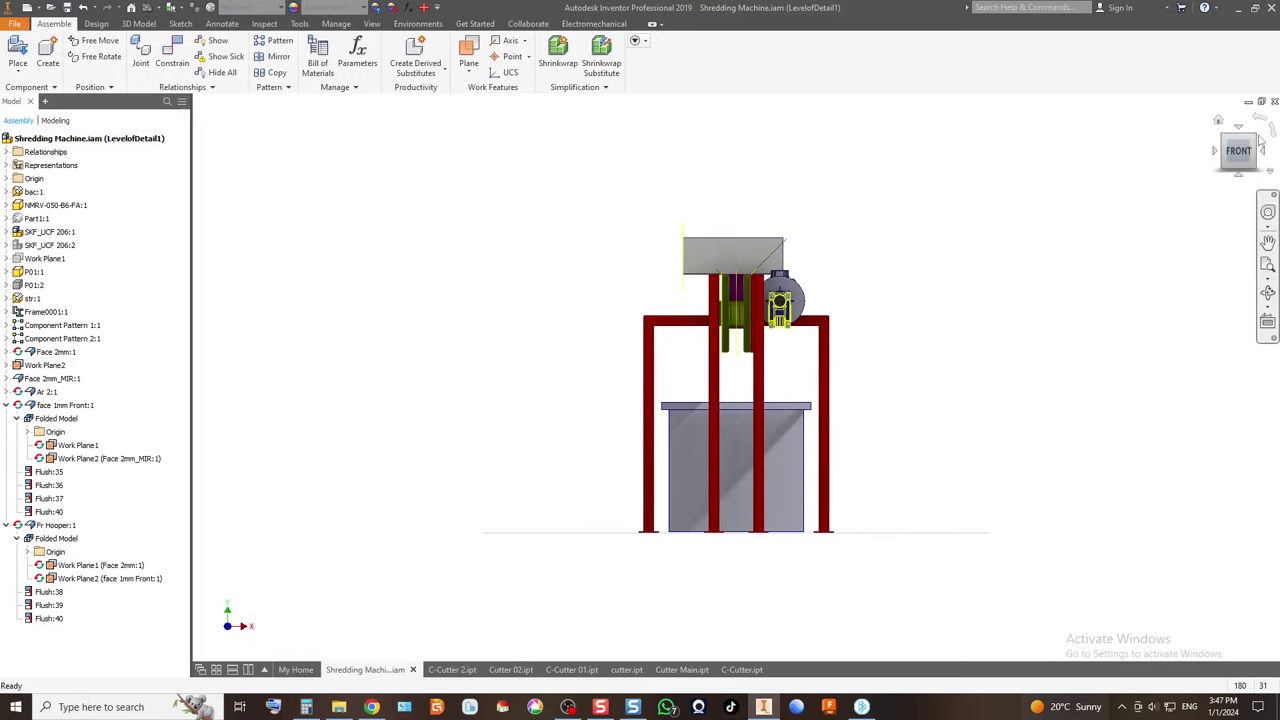
pyautogui.moveTo(1248, 150); pyautogui.dragTo(1190, 168)
pyautogui.click(1218, 120)
pyautogui.scroll(-6, 660, 446)
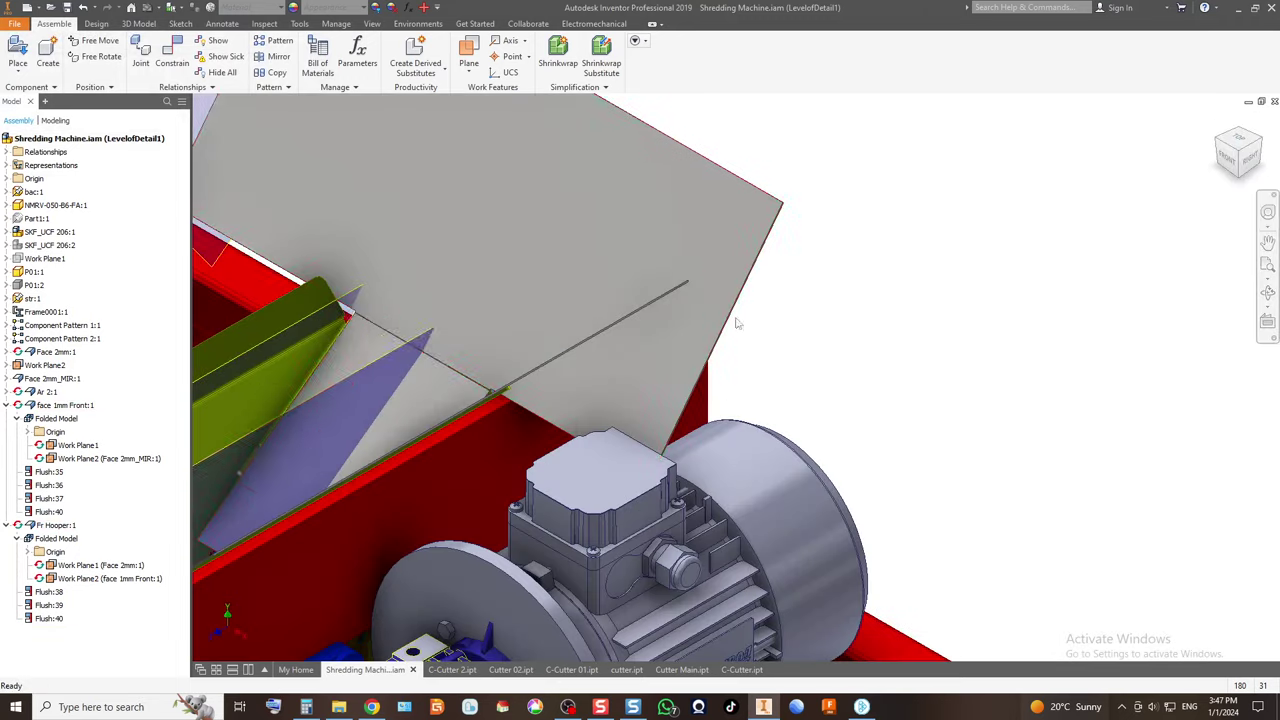
pyautogui.scroll(-2, 691, 370)
pyautogui.scroll(5, 576, 416)
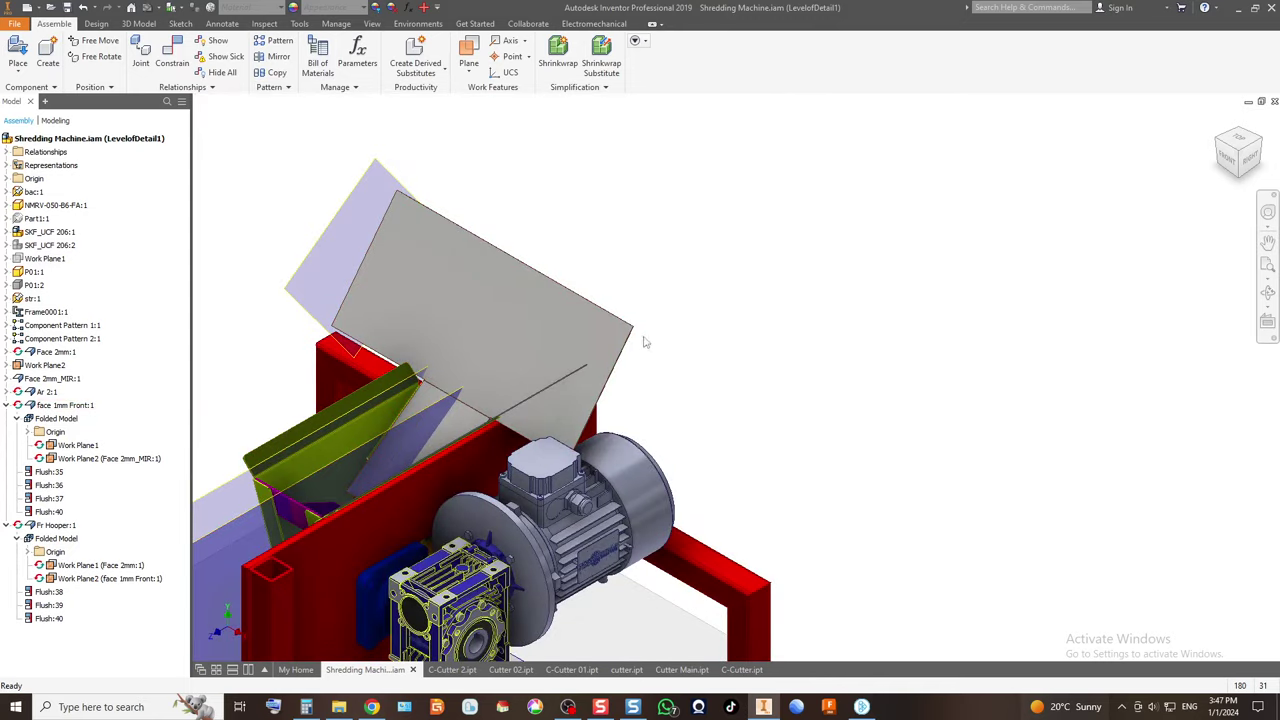
pyautogui.click(1248, 160)
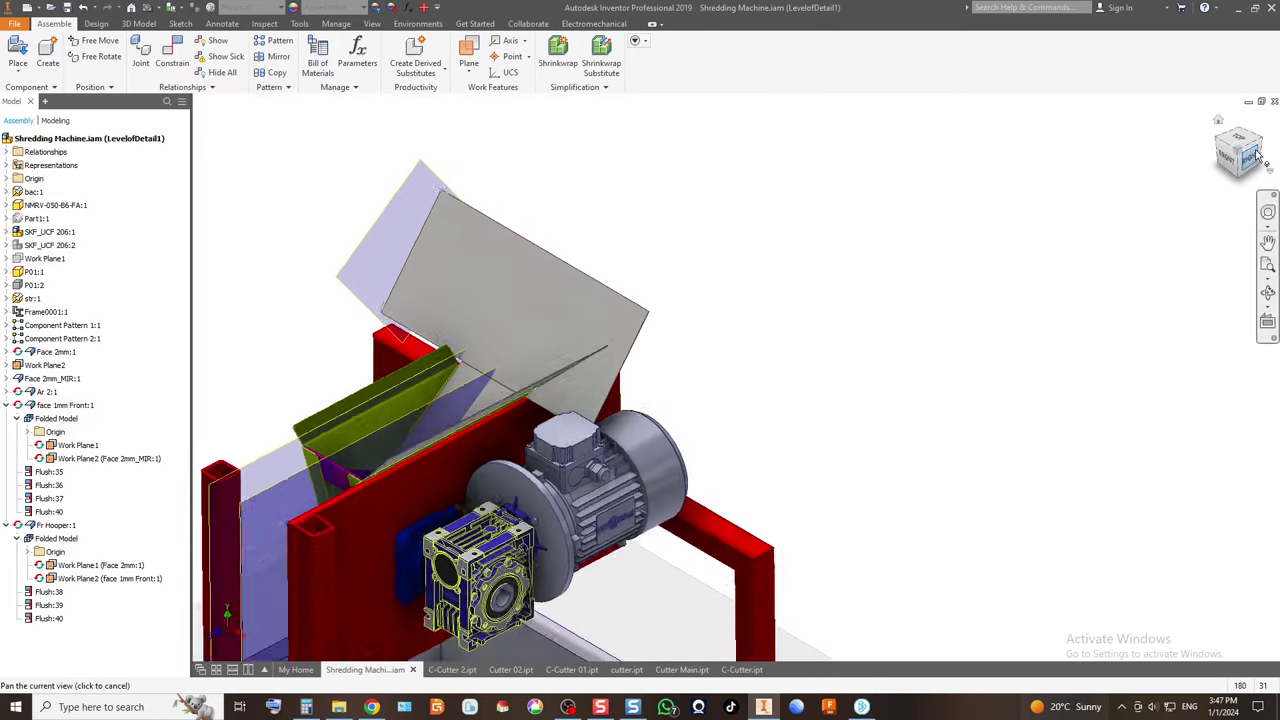
pyautogui.scroll(-4, 760, 265)
pyautogui.scroll(2, 759, 250)
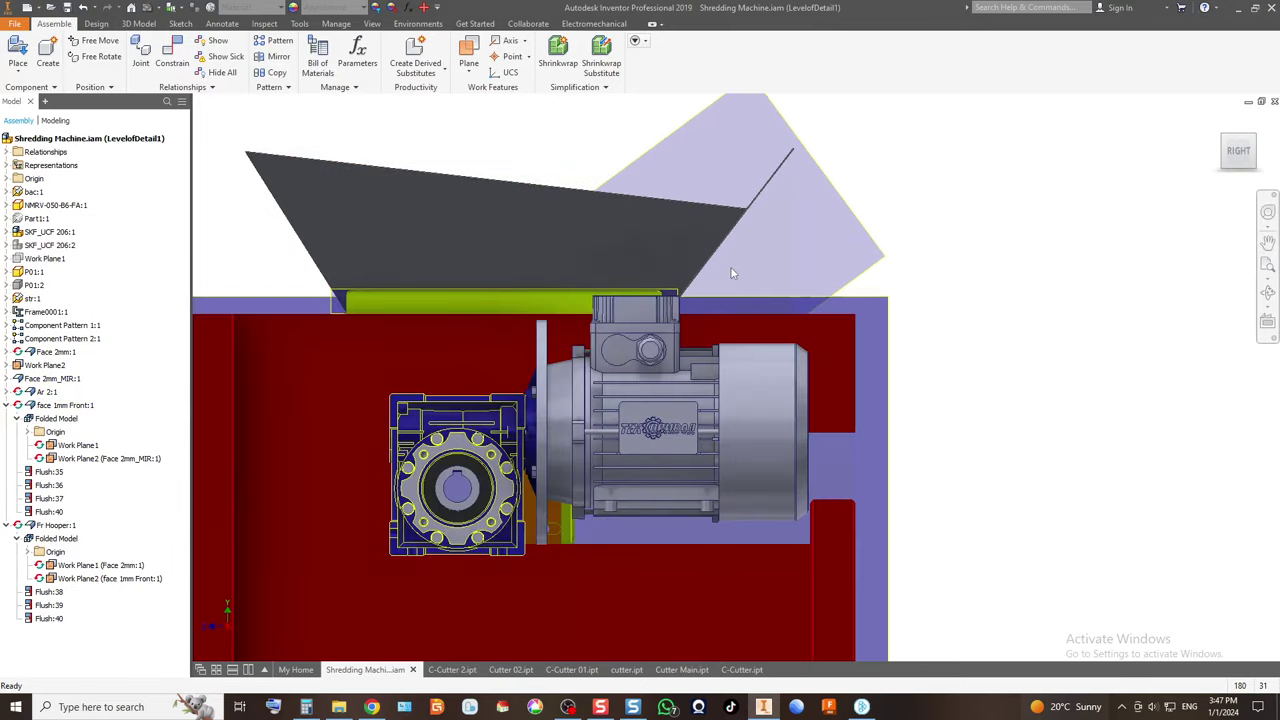
pyautogui.click(1226, 143)
pyautogui.scroll(-5, 778, 256)
pyautogui.scroll(3, 798, 310)
pyautogui.scroll(3, 798, 310)
# Edit the face 1mm Front sheet in place and start a 2D sketch on the thin slanted edge face of the Fr Hooper plate.
pyautogui.doubleClick(820, 234)
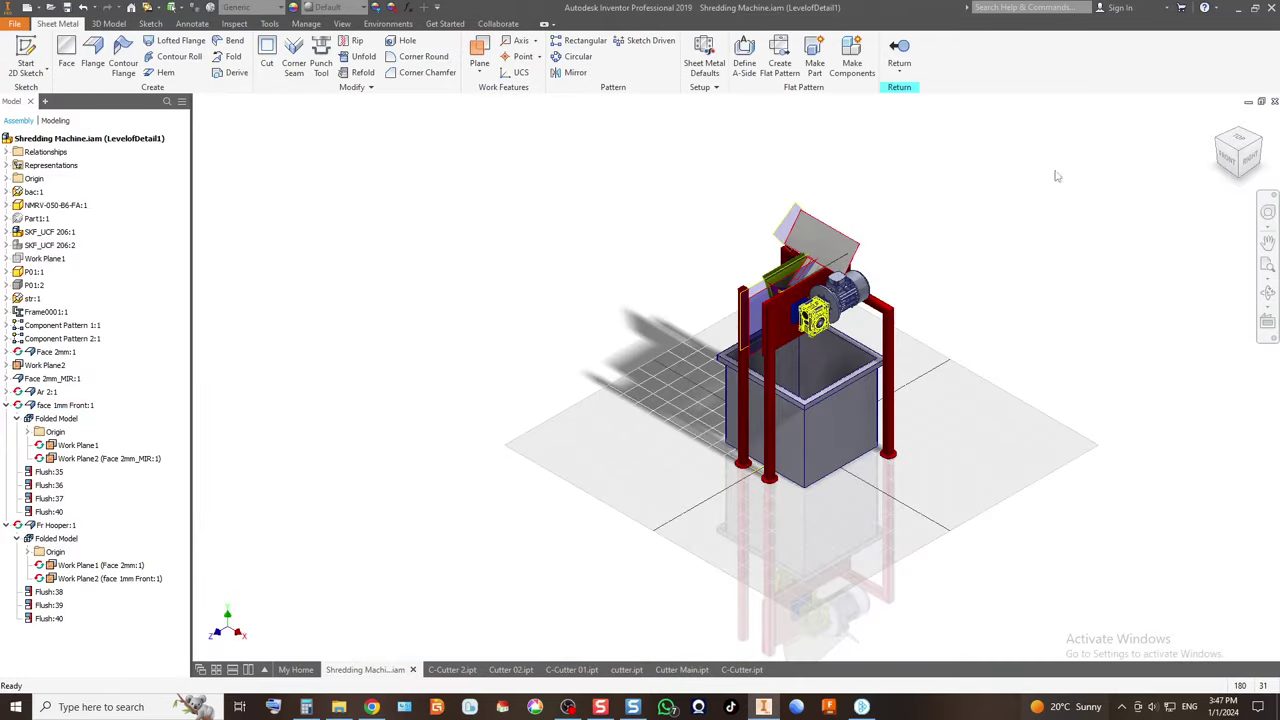
pyautogui.click(1230, 160)
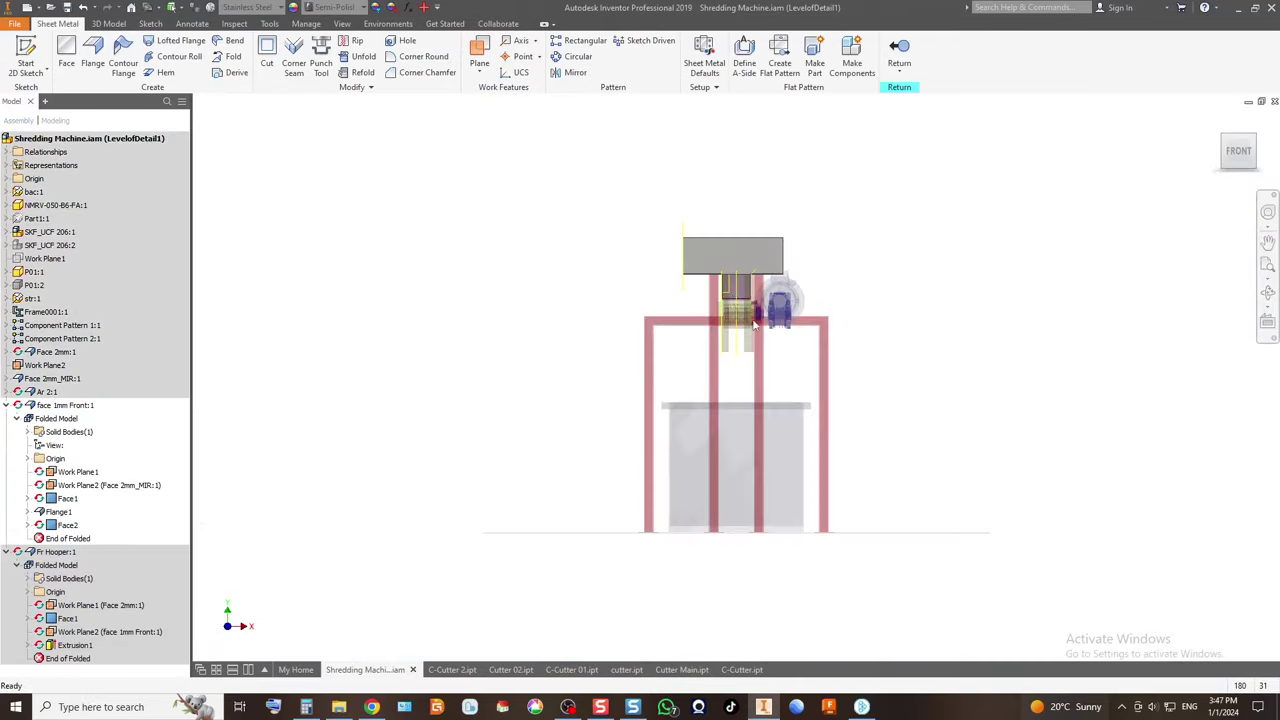
pyautogui.scroll(-6, 800, 290)
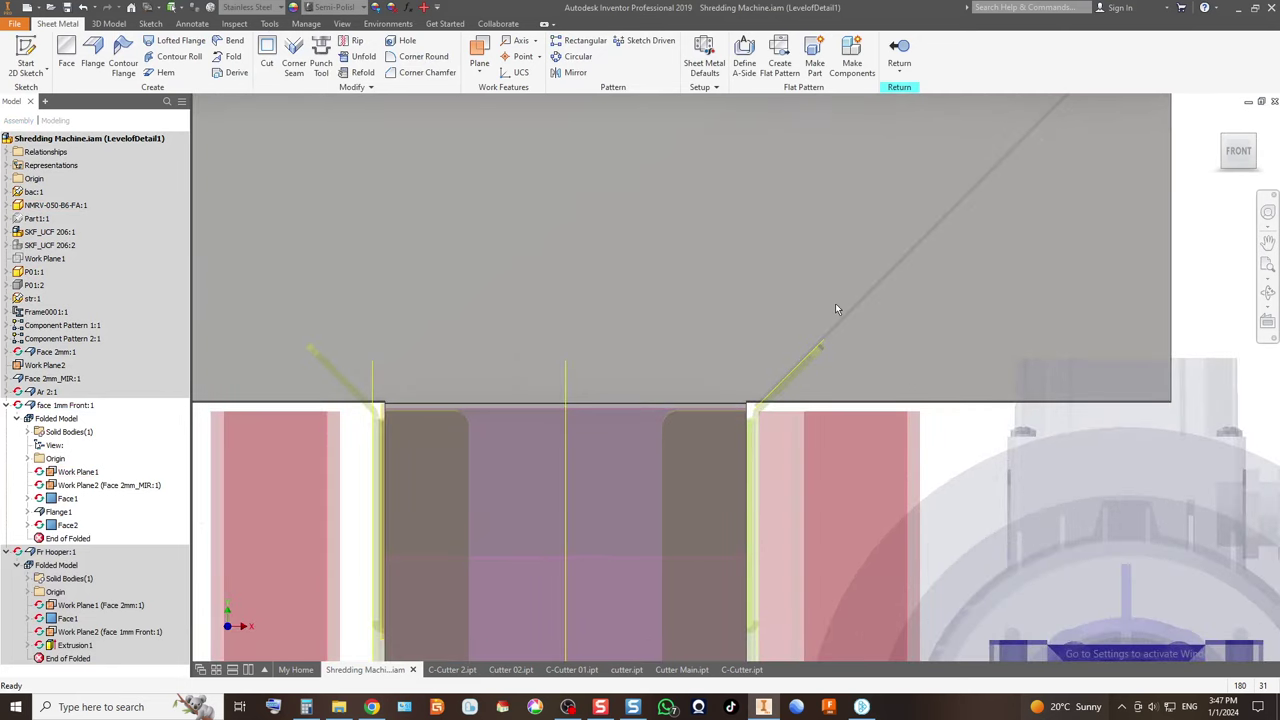
pyautogui.click(26, 55)
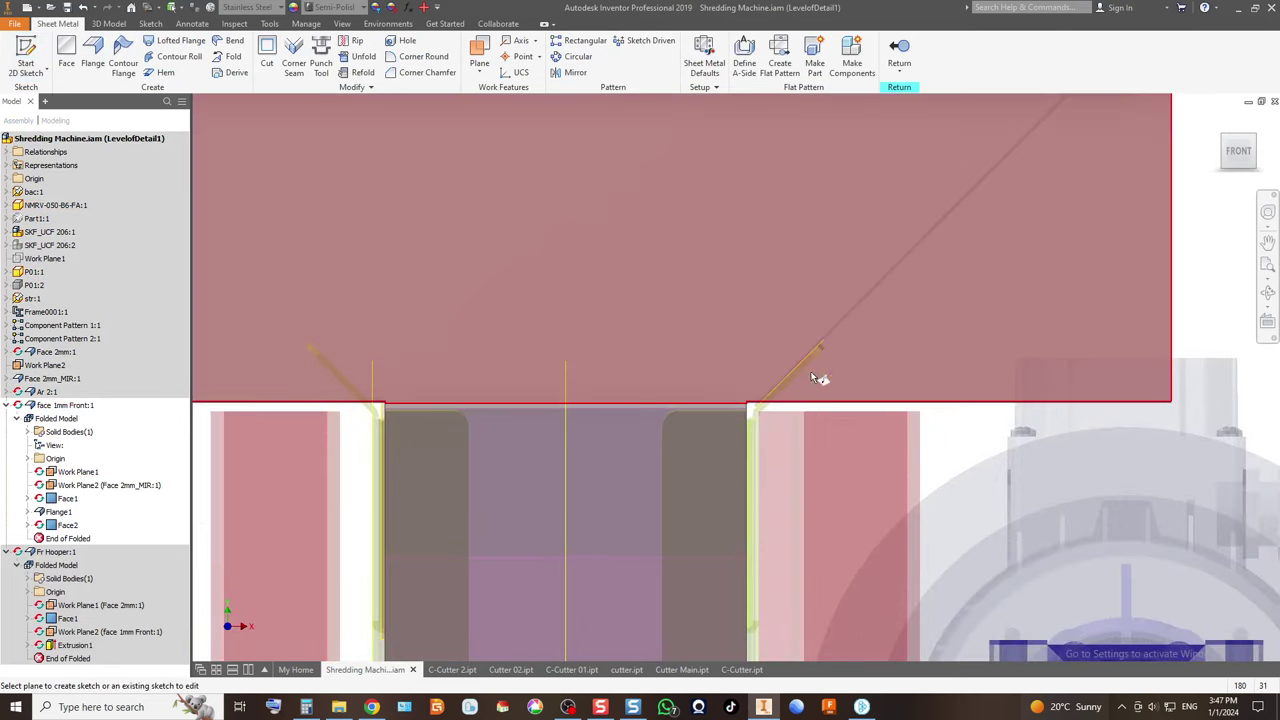
pyautogui.scroll(6, 616, 478)
pyautogui.scroll(-6, 697, 418)
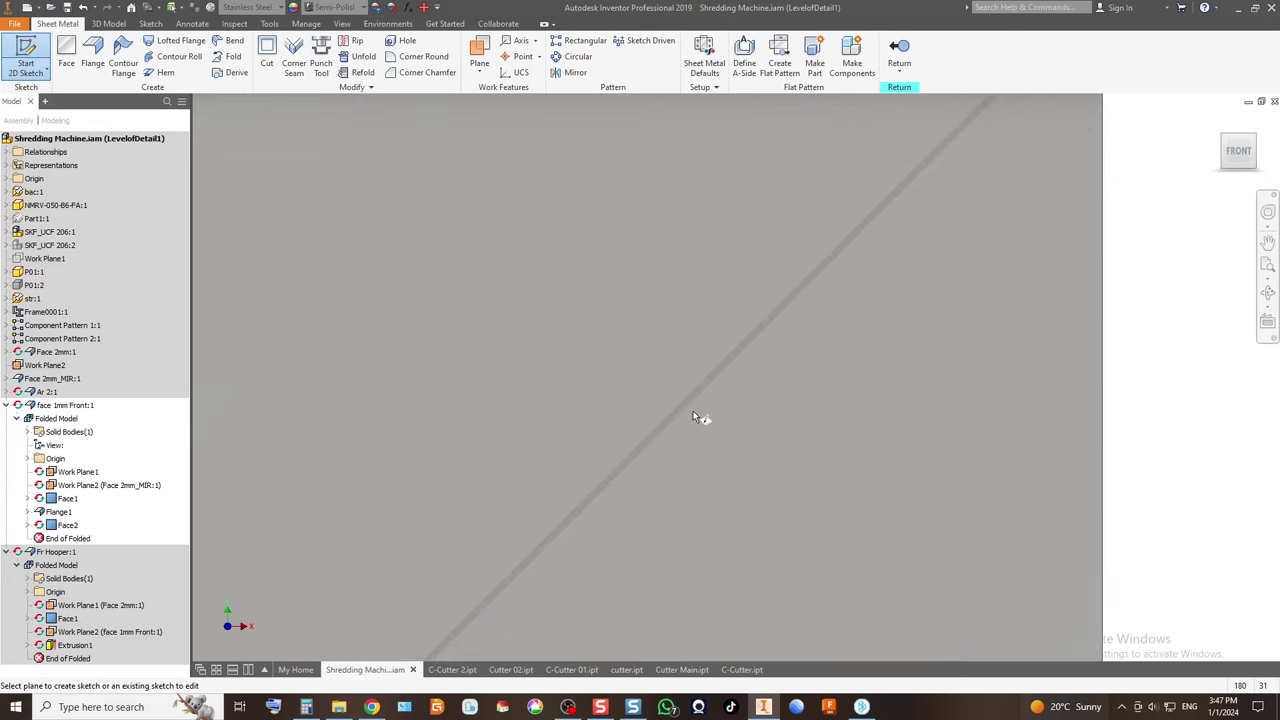
pyautogui.scroll(5, 639, 418)
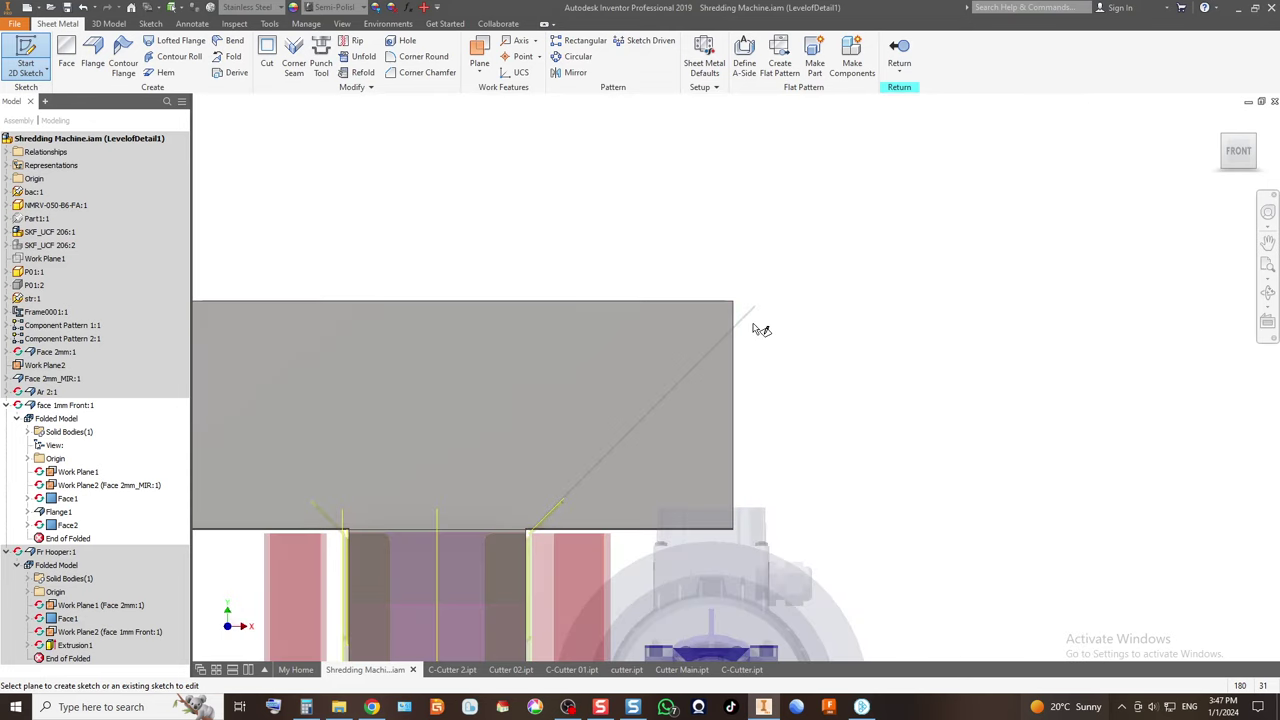
pyautogui.scroll(-5, 740, 348)
pyautogui.click(790, 236)
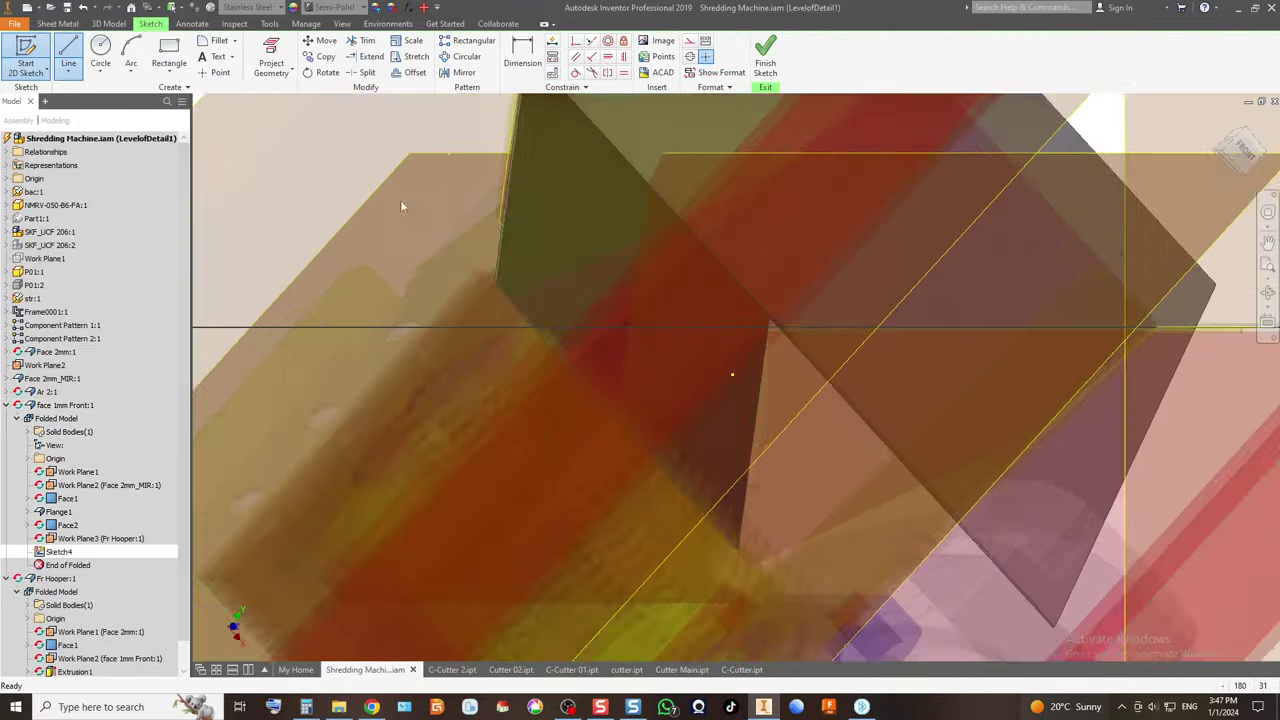
# Project the Fr Hooper plate's thin slanted edge face into the front sheet's sketch.
pyautogui.press('p')
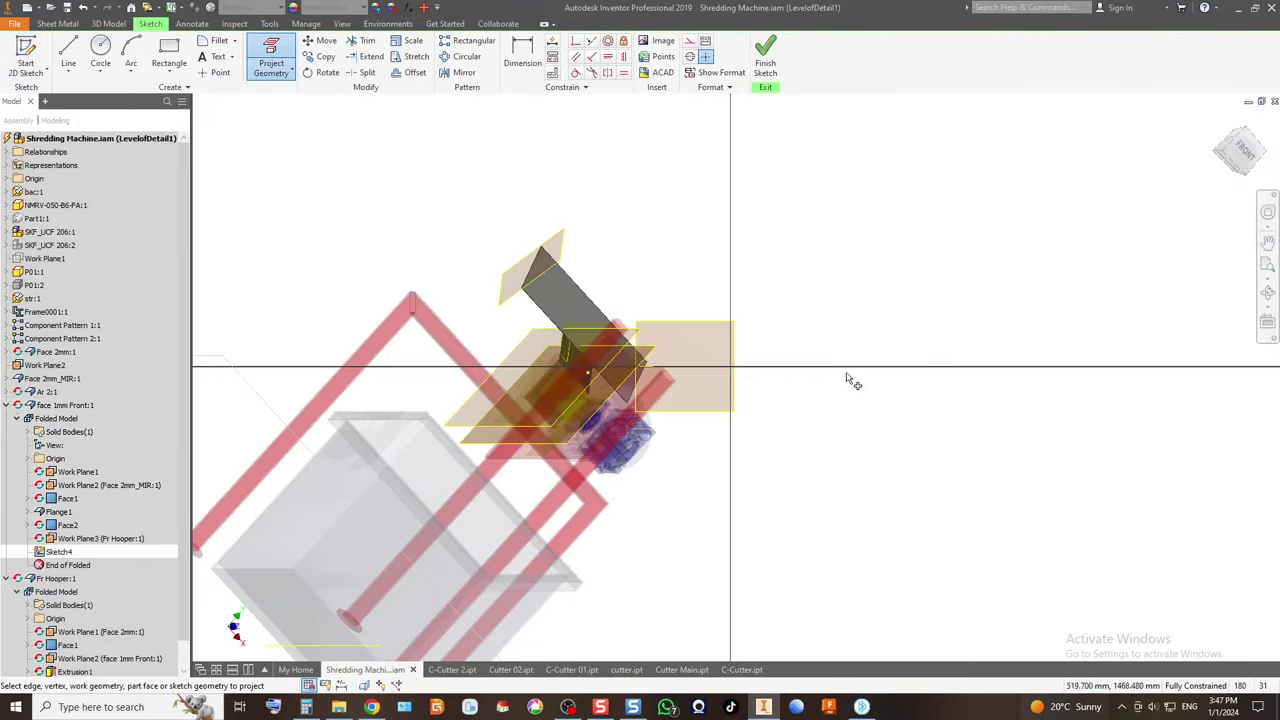
pyautogui.scroll(3, 647, 378)
pyautogui.scroll(-2, 795, 420)
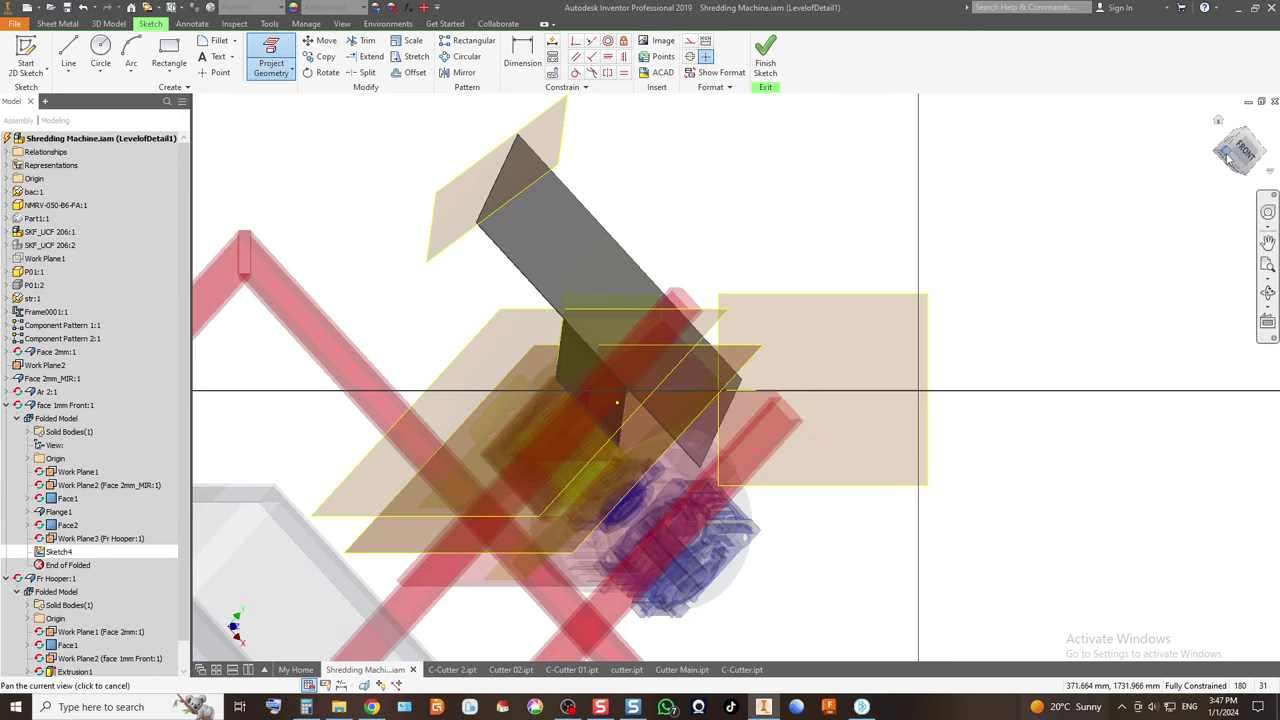
pyautogui.moveTo(1228, 158)
pyautogui.mouseDown()
pyautogui.moveTo(199, 155)
pyautogui.moveTo(1165, 235)
pyautogui.moveTo(1146, 211)
pyautogui.mouseUp()
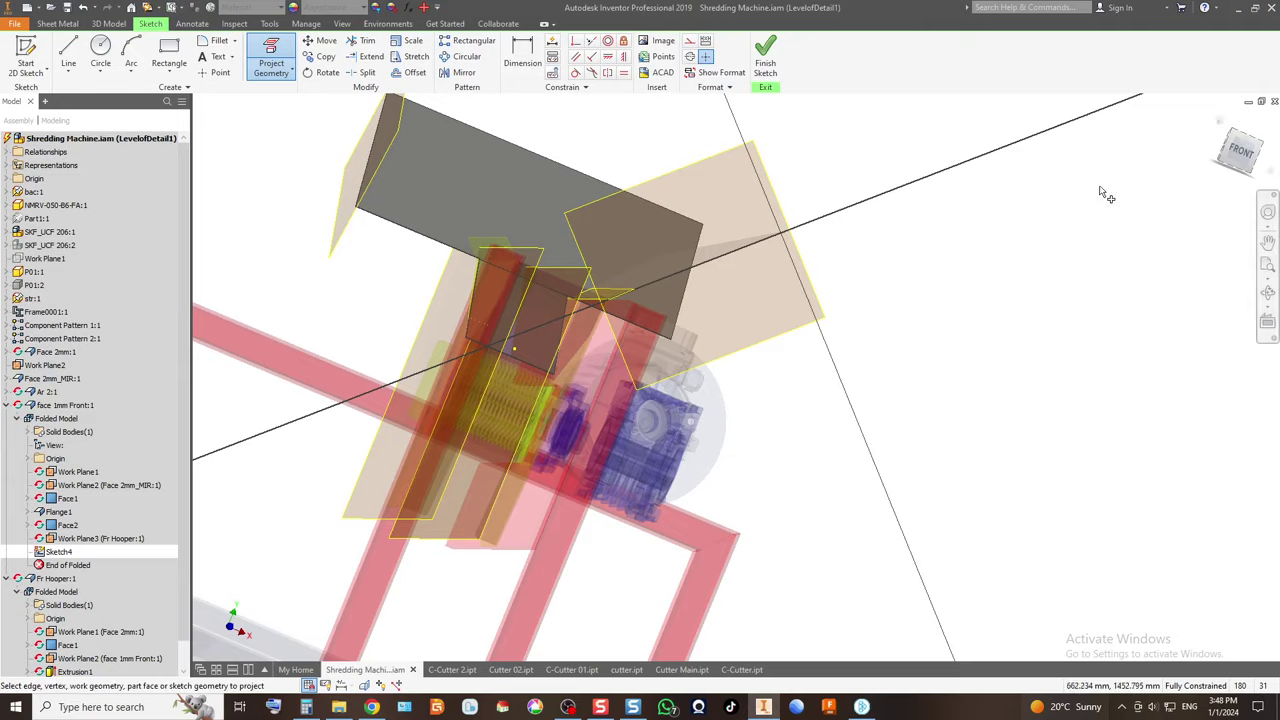
pyautogui.scroll(5, 770, 243)
pyautogui.click(862, 186)
pyautogui.scroll(-5, 831, 231)
pyautogui.scroll(1, 843, 309)
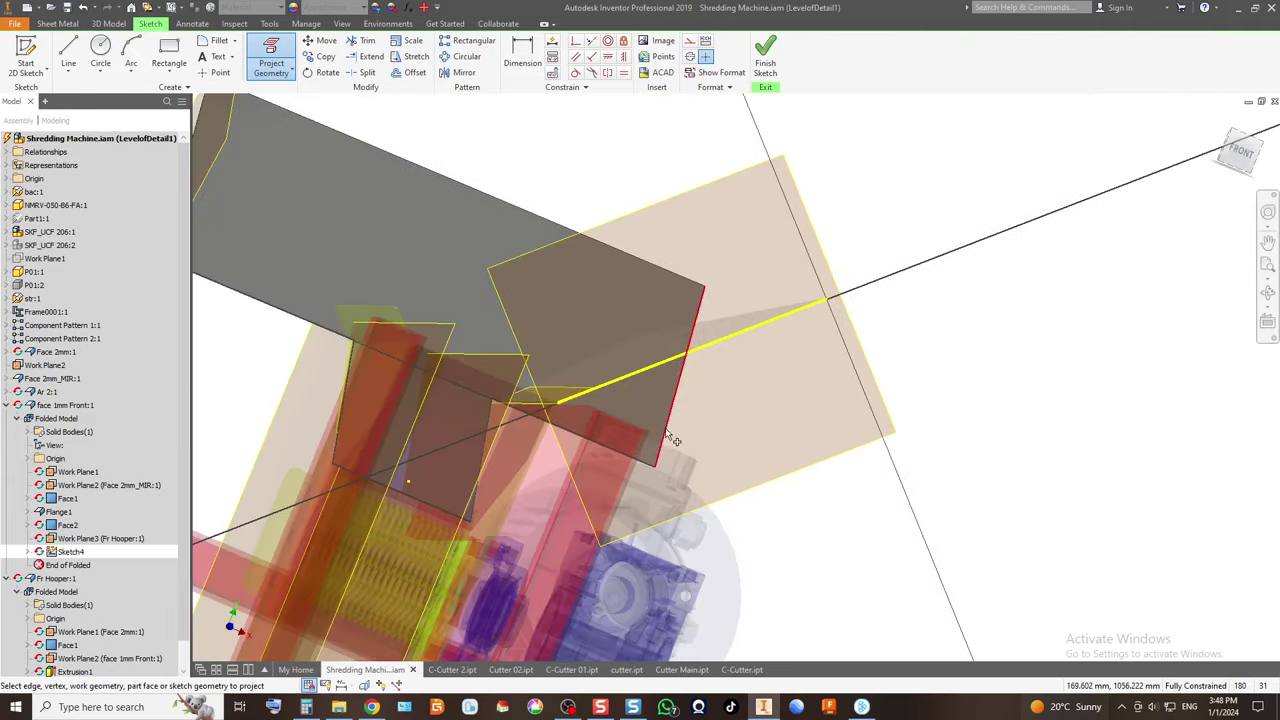
# Draw a four-segment line profile on the outer side of the projected face, joining its lower and upper ends, and finish the sketch.
pyautogui.scroll(2, 716, 426)
pyautogui.click(68, 52)
pyautogui.click(476, 377)
pyautogui.click(411, 592)
pyautogui.click(1081, 491)
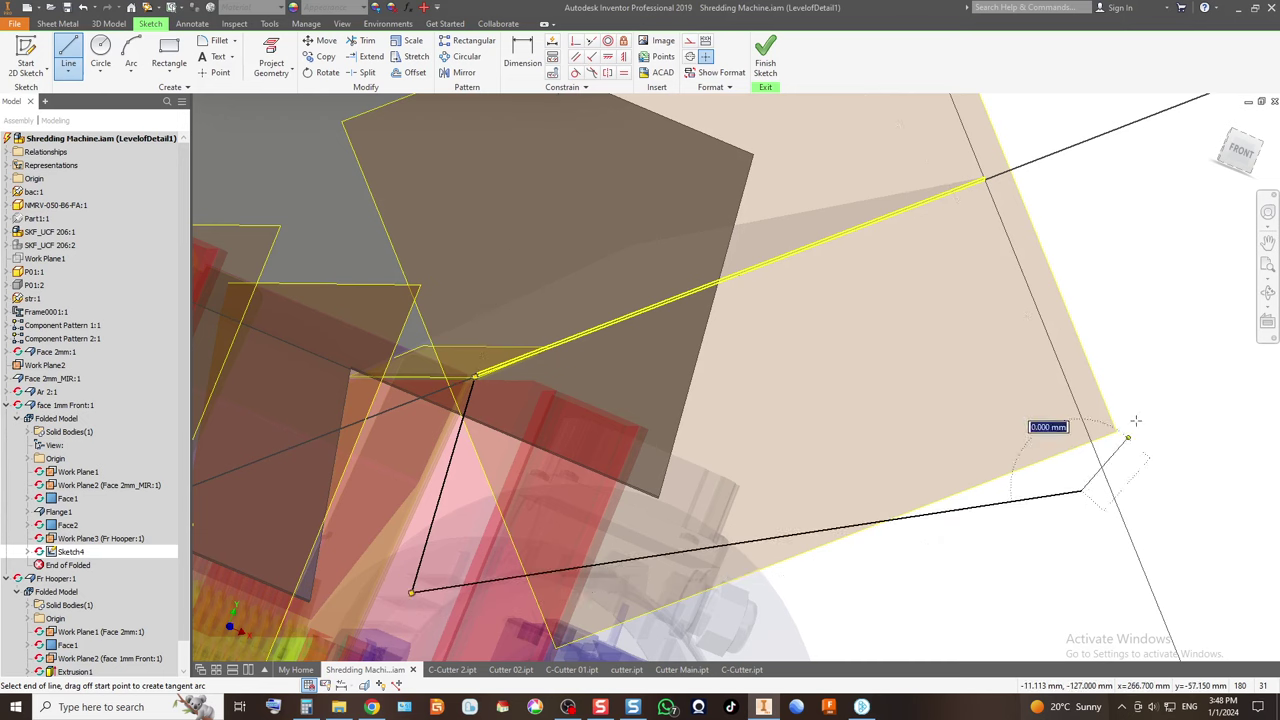
pyautogui.click(1167, 122)
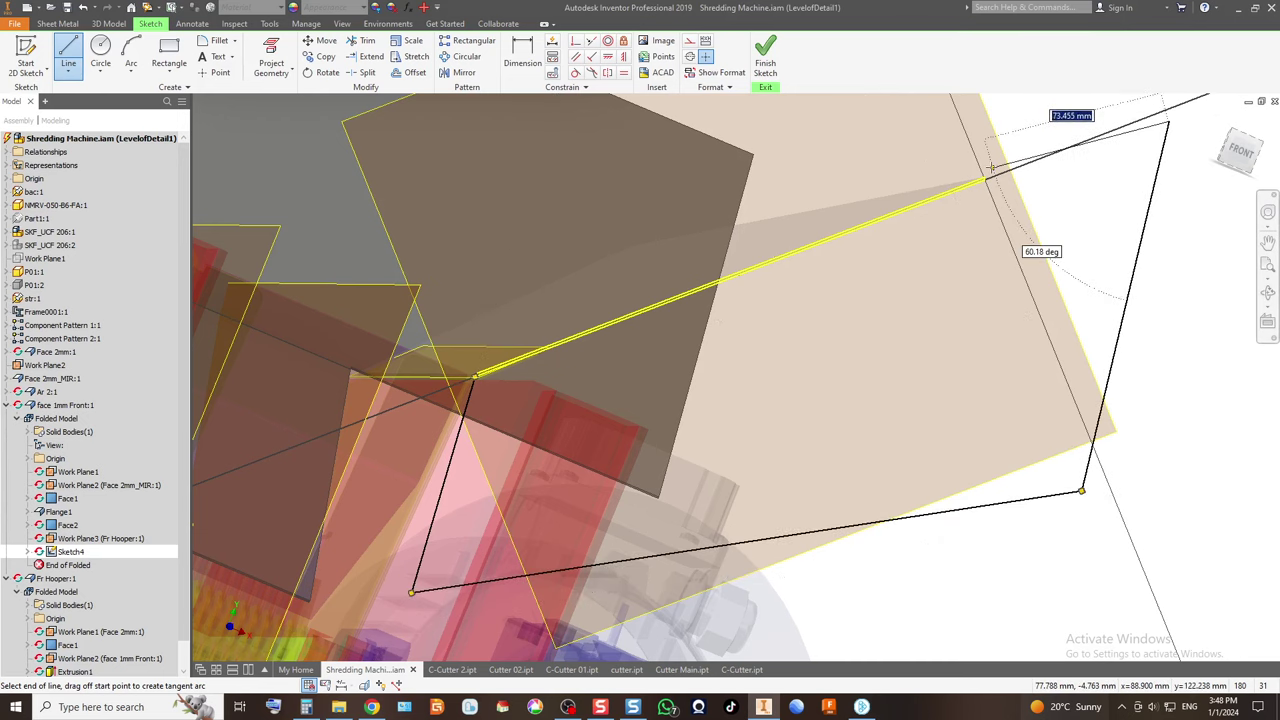
pyautogui.scroll(3, 988, 175)
pyautogui.click(941, 236)
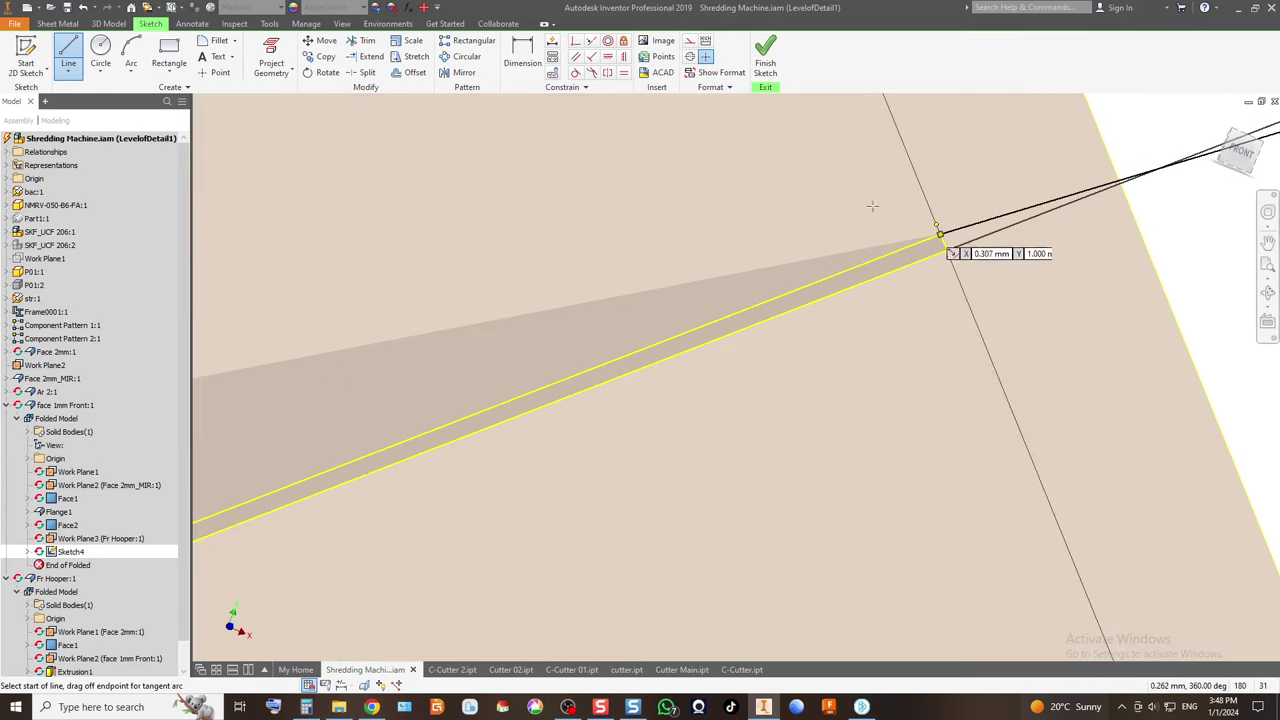
pyautogui.click(765, 55)
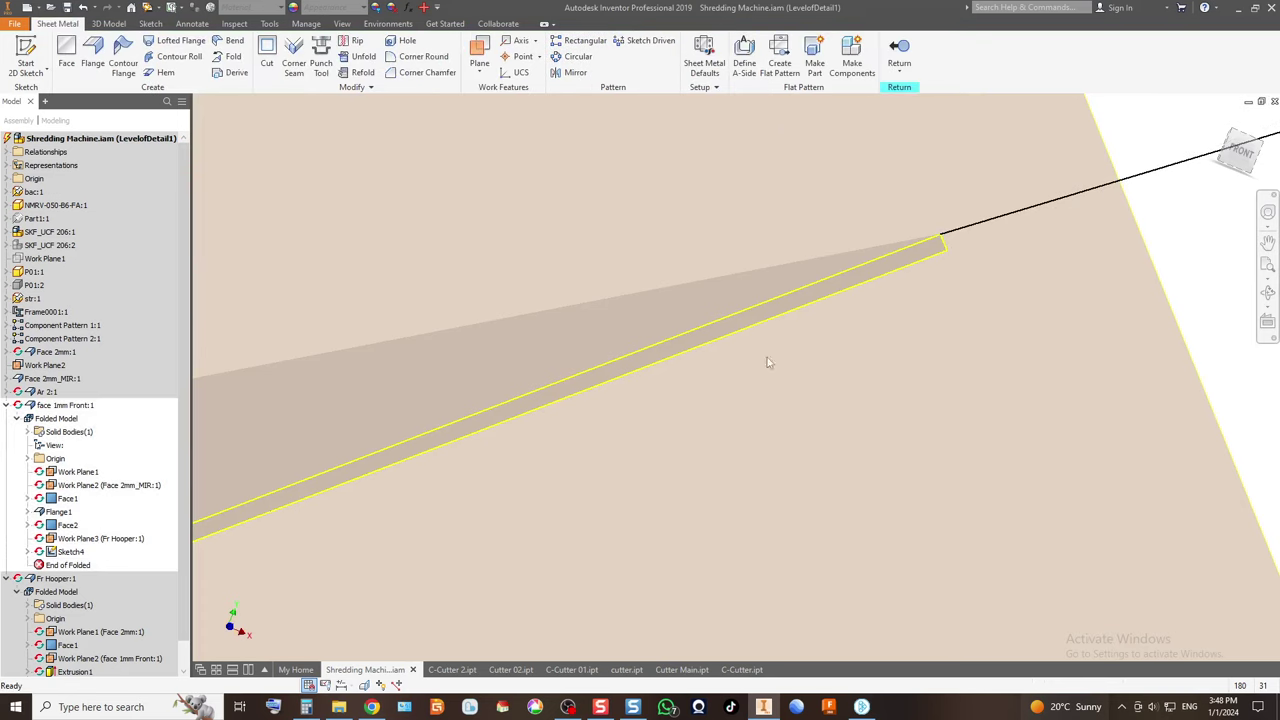
# Extrude the four-segment profile as a cut through the front sheet with the extents set to All.
pyautogui.scroll(-5, 779, 356)
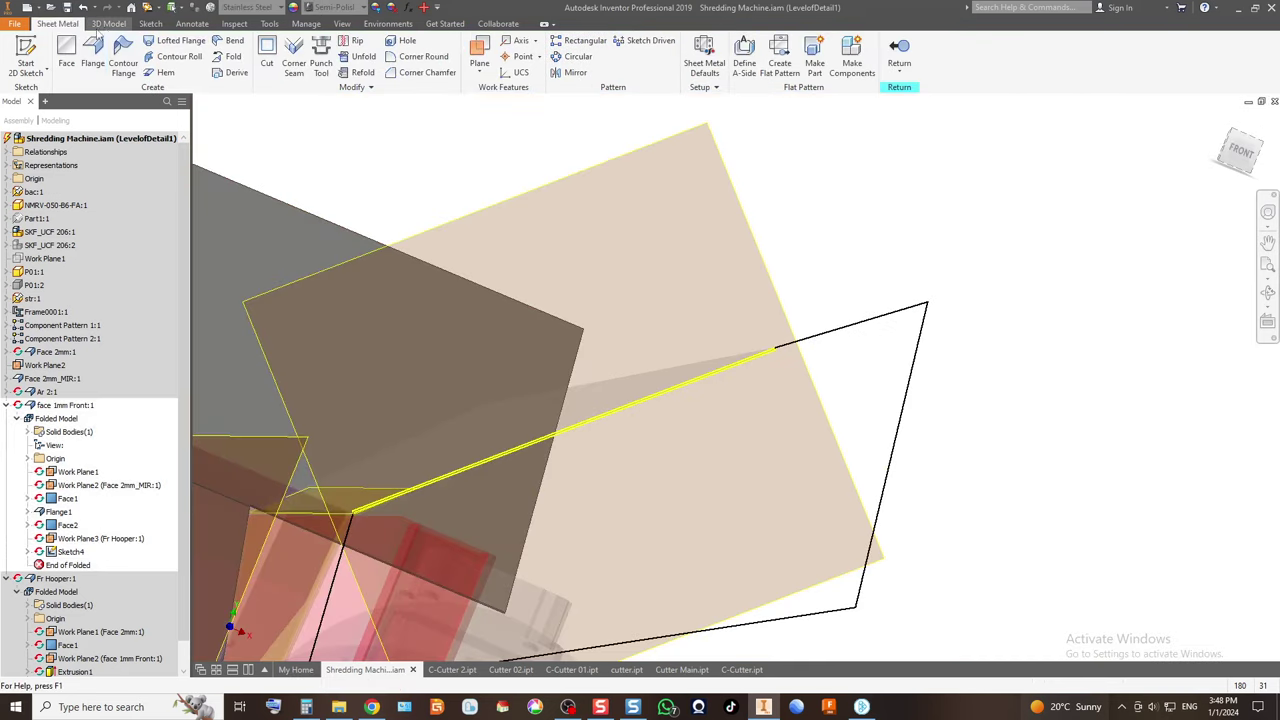
pyautogui.click(108, 23)
pyautogui.click(68, 55)
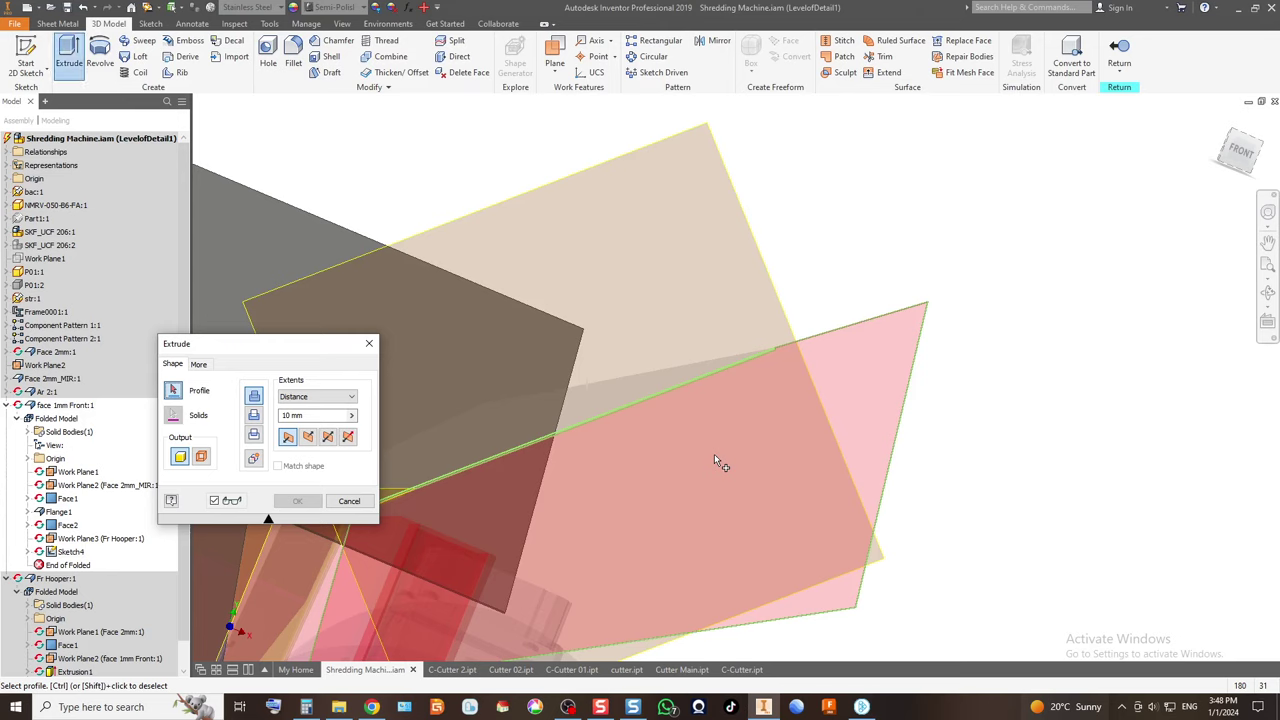
pyautogui.scroll(4, 740, 380)
pyautogui.scroll(-1, 752, 362)
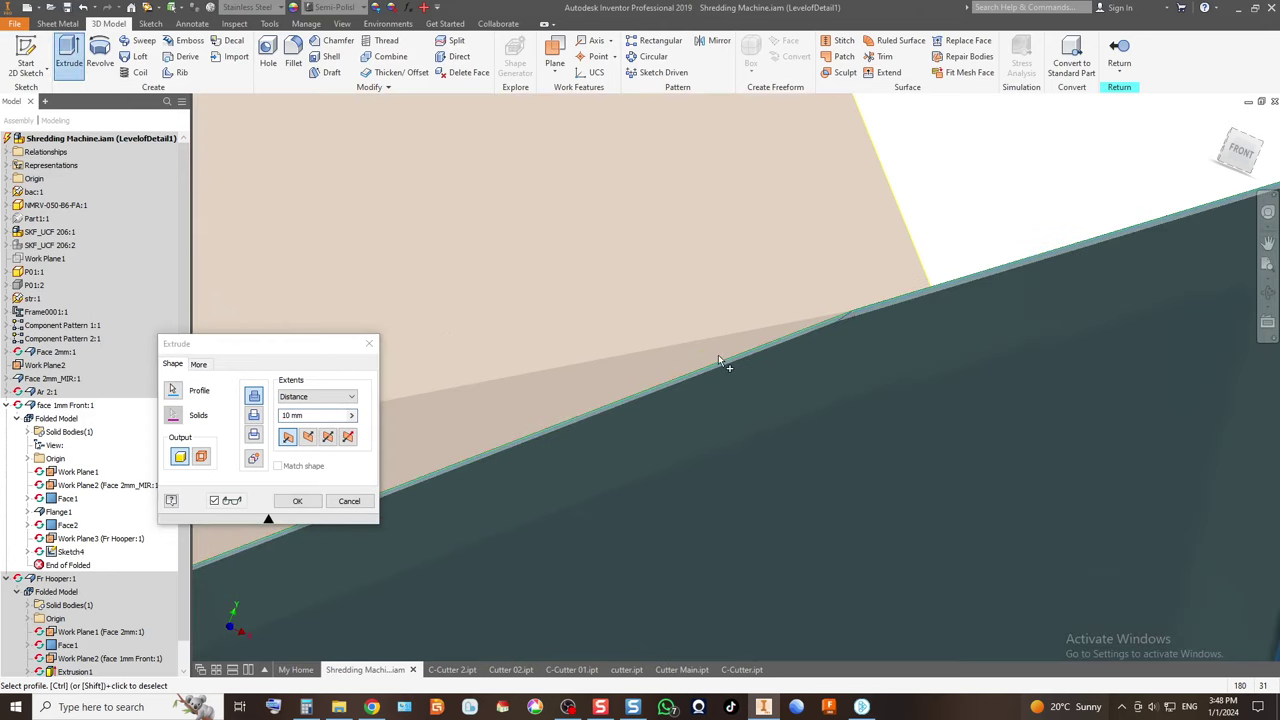
pyautogui.scroll(-3, 560, 390)
pyautogui.click(255, 430)
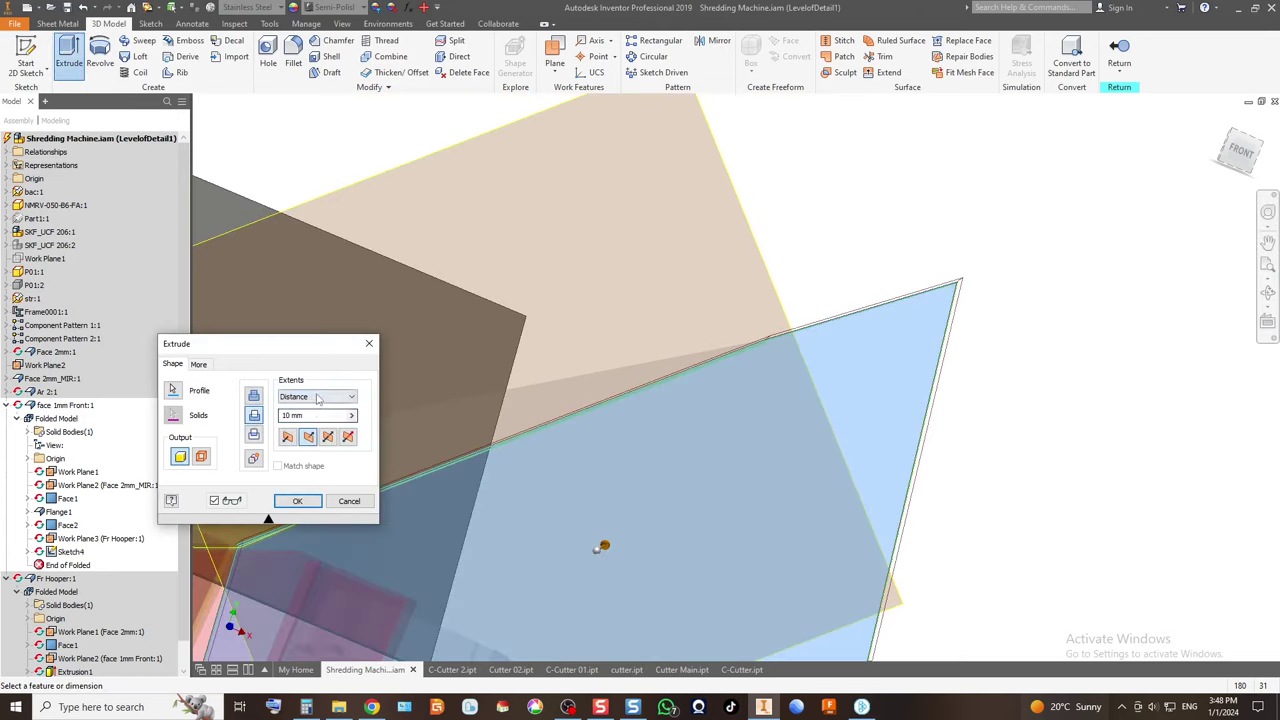
pyautogui.click(317, 396)
pyautogui.click(300, 443)
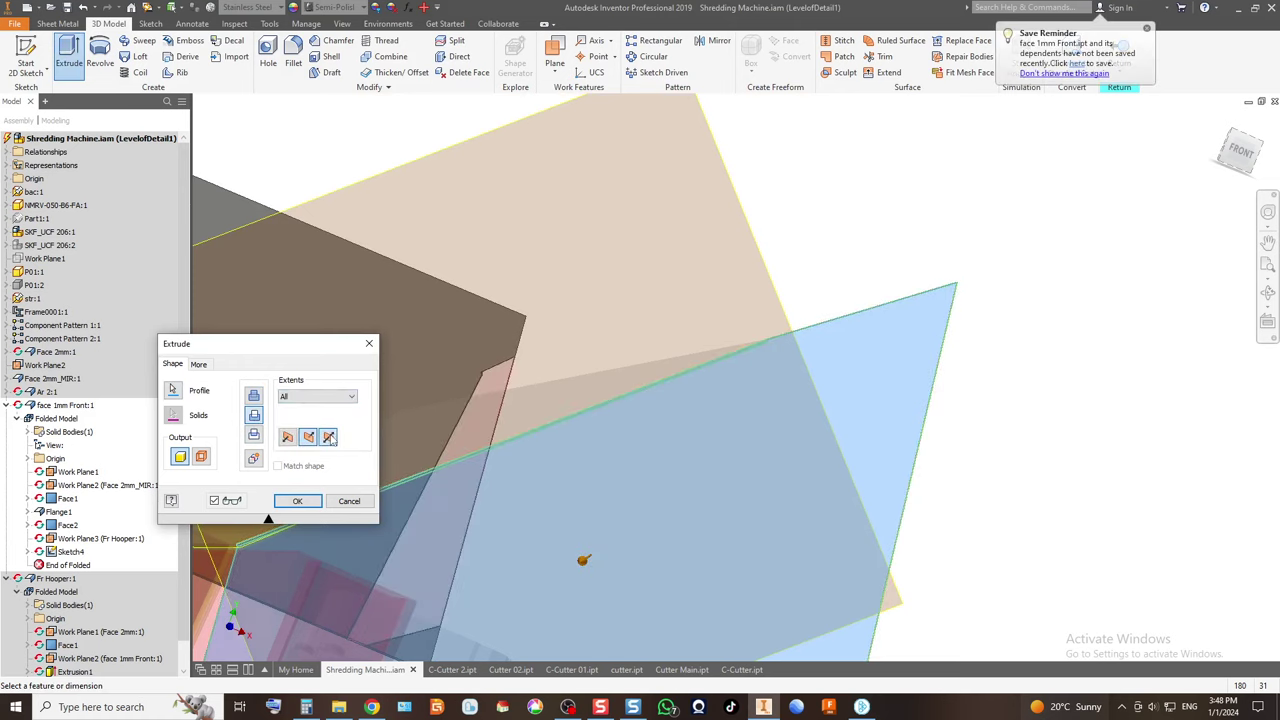
pyautogui.click(298, 502)
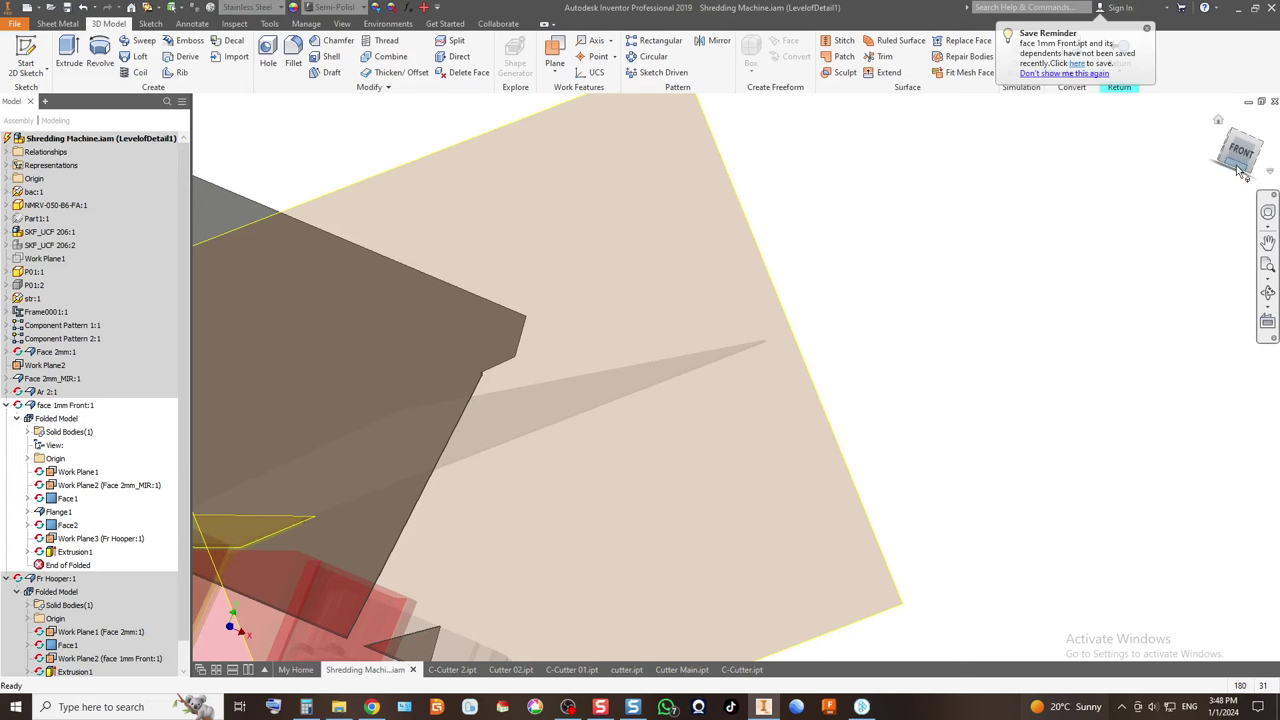
# Check the cut from the front view and delete the front sheet's Extrusion1 together with its consumed sketch.
pyautogui.scroll(-5, 635, 343)
pyautogui.scroll(5, 688, 335)
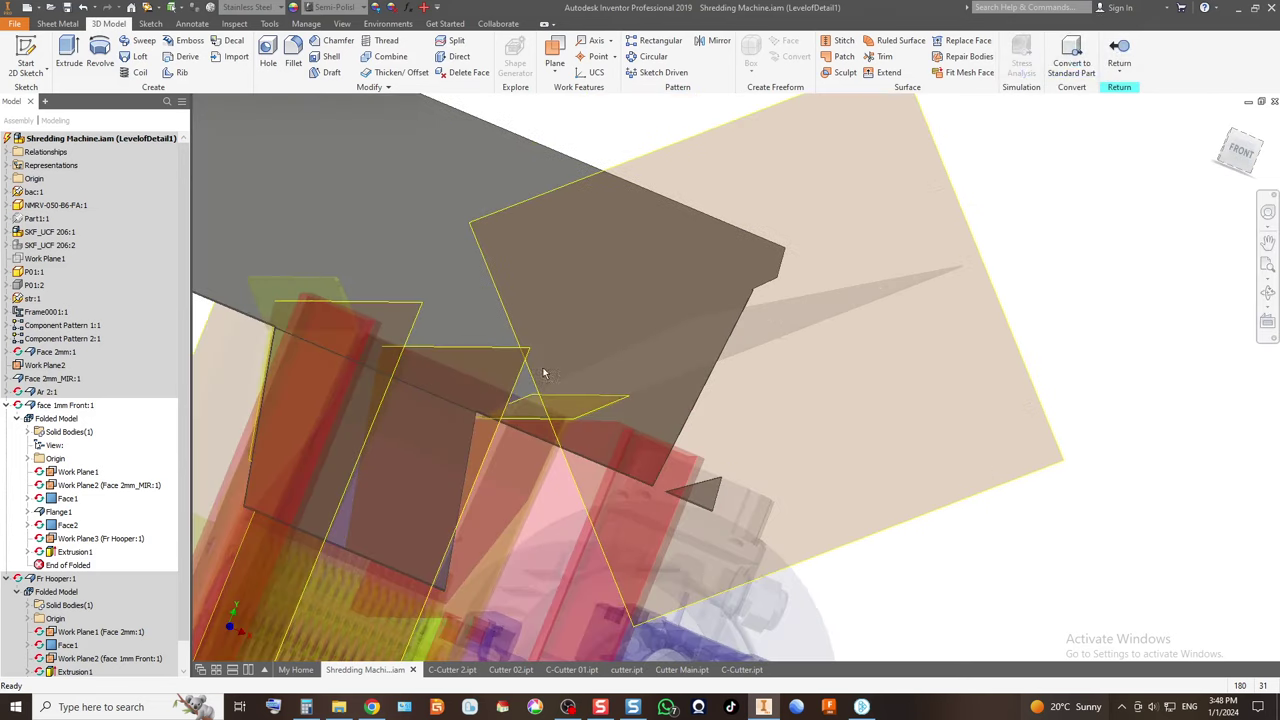
pyautogui.click(1242, 152)
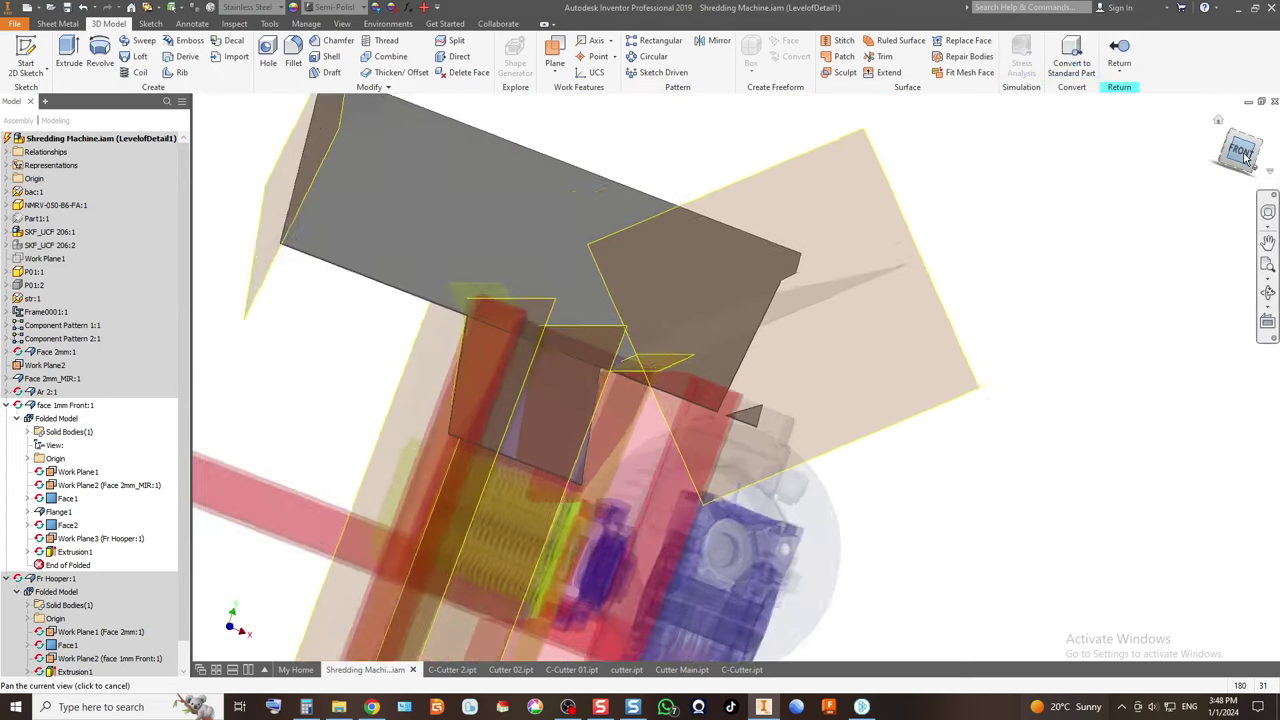
pyautogui.scroll(5, 875, 311)
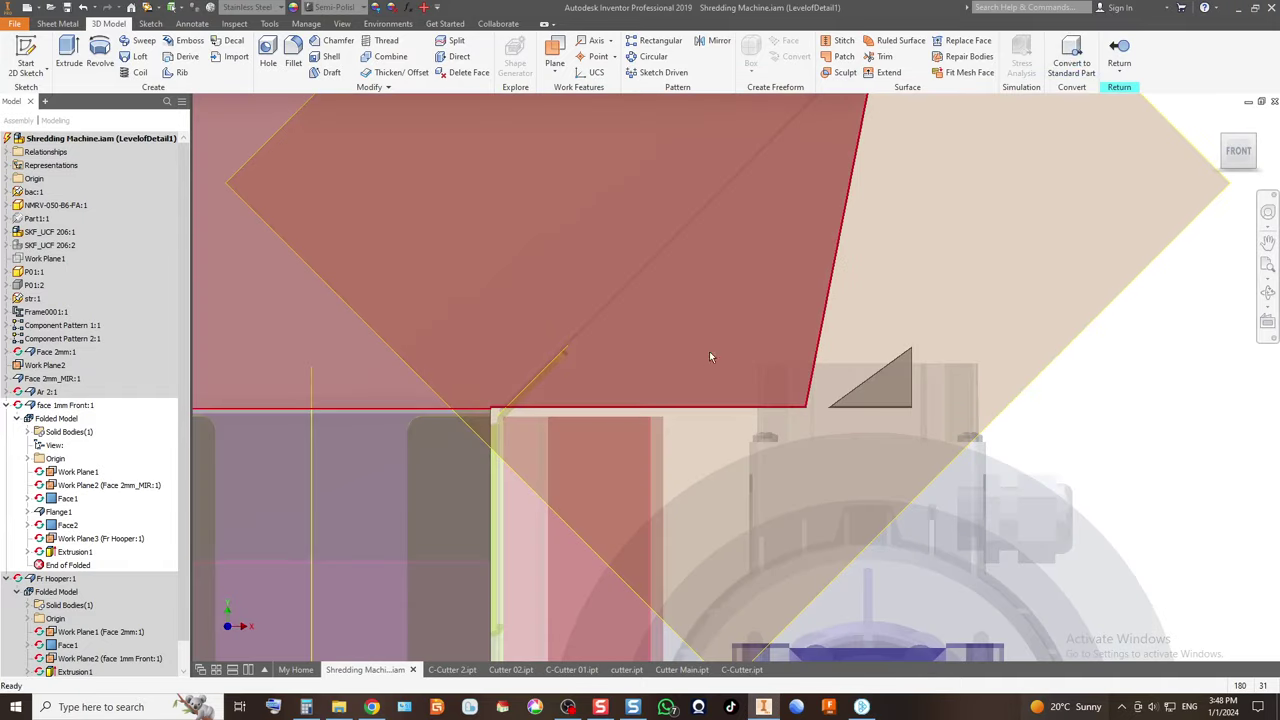
pyautogui.scroll(-2, 695, 361)
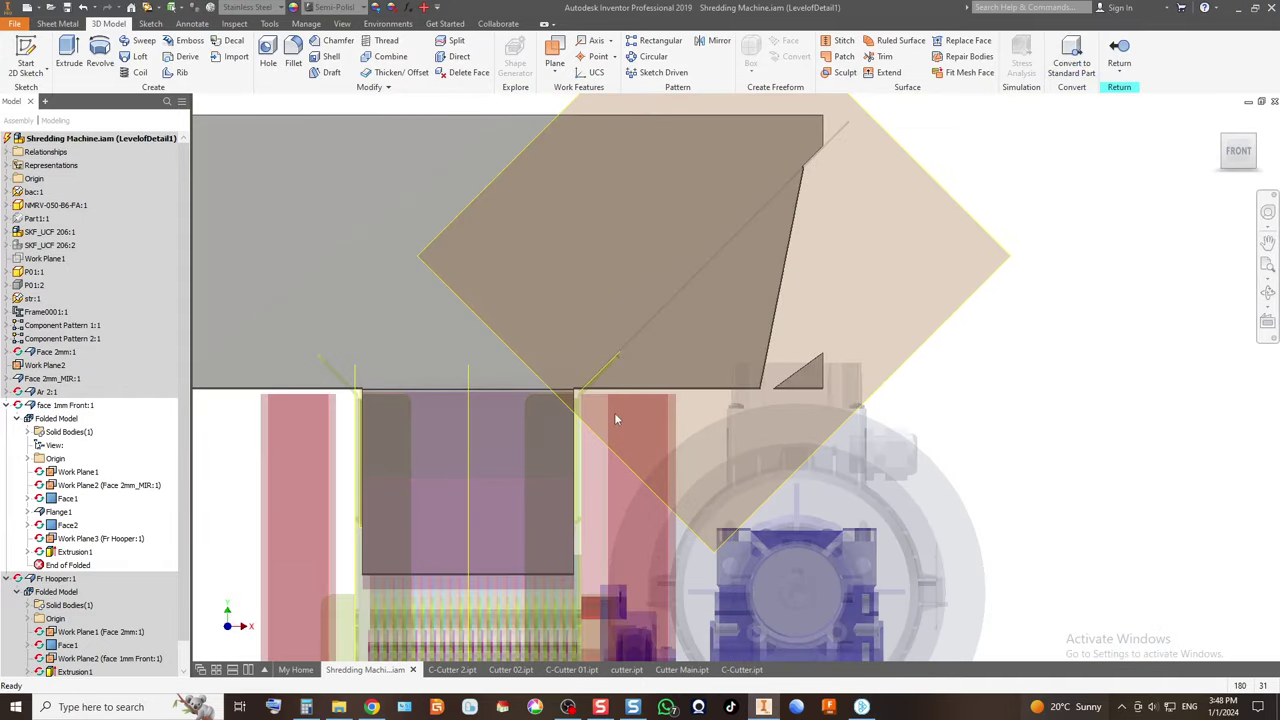
pyautogui.click(70, 552)
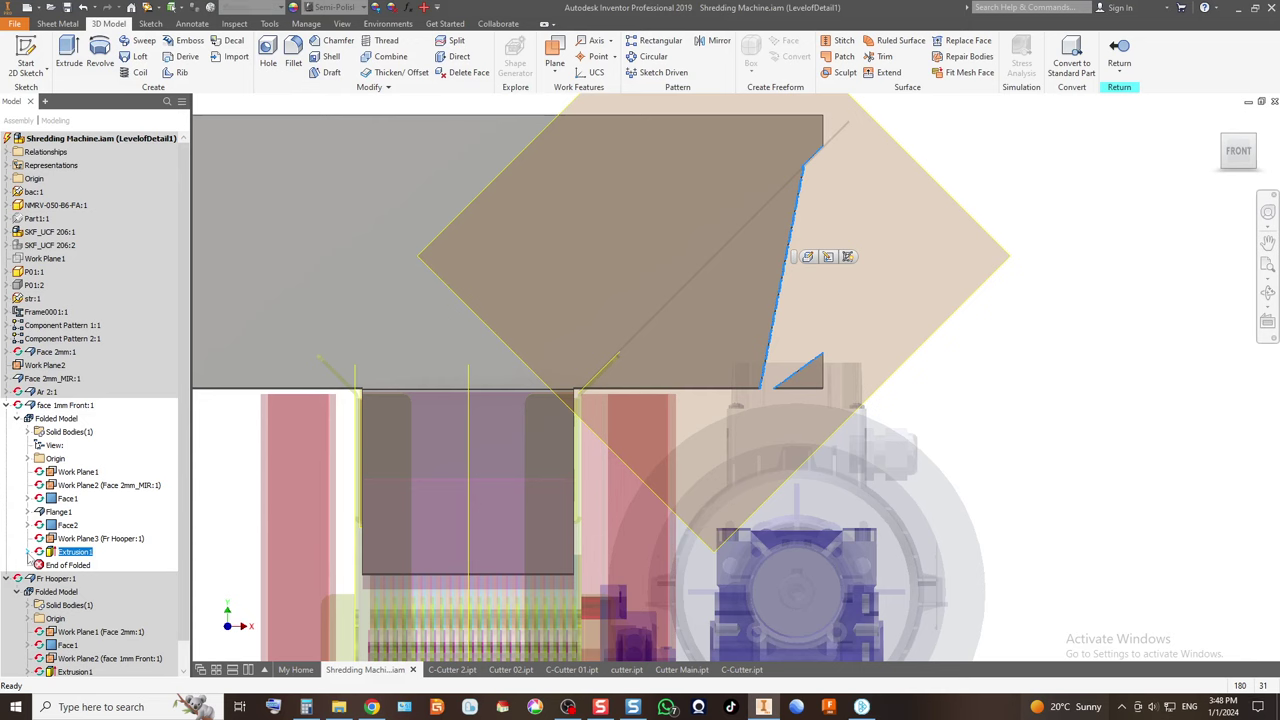
pyautogui.click(28, 552)
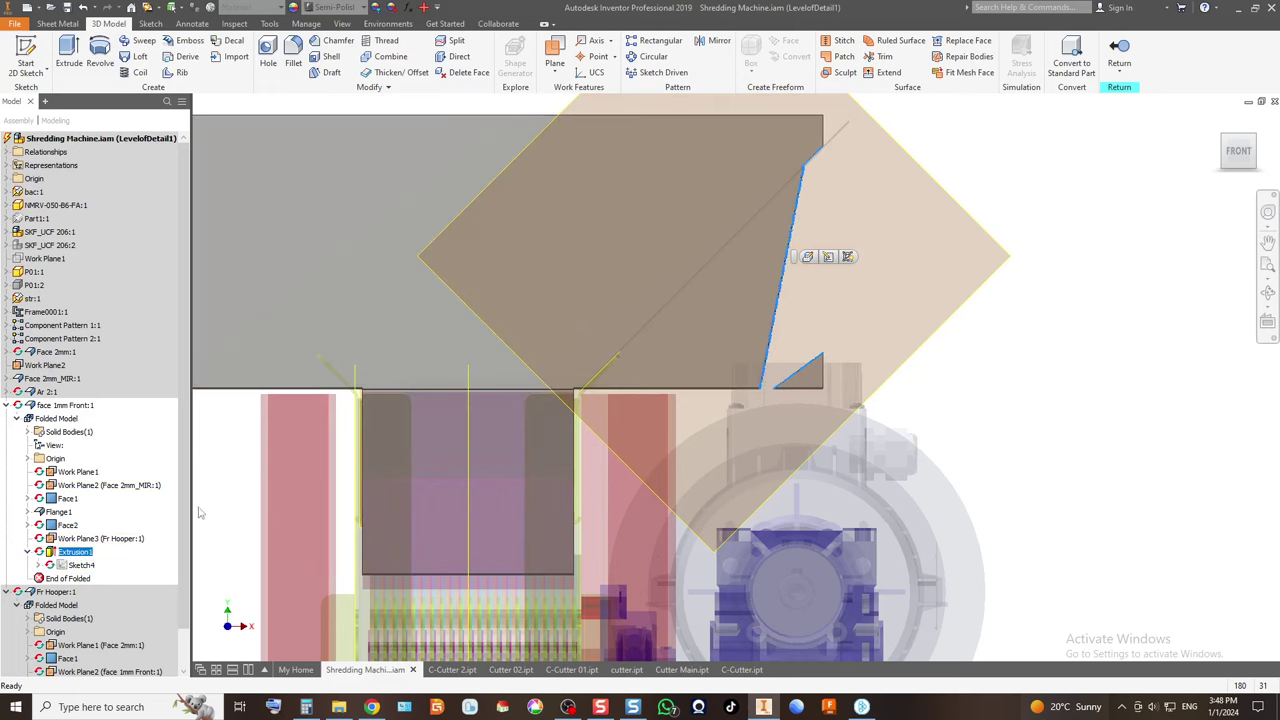
pyautogui.rightClick(86, 552)
pyautogui.click(110, 472)
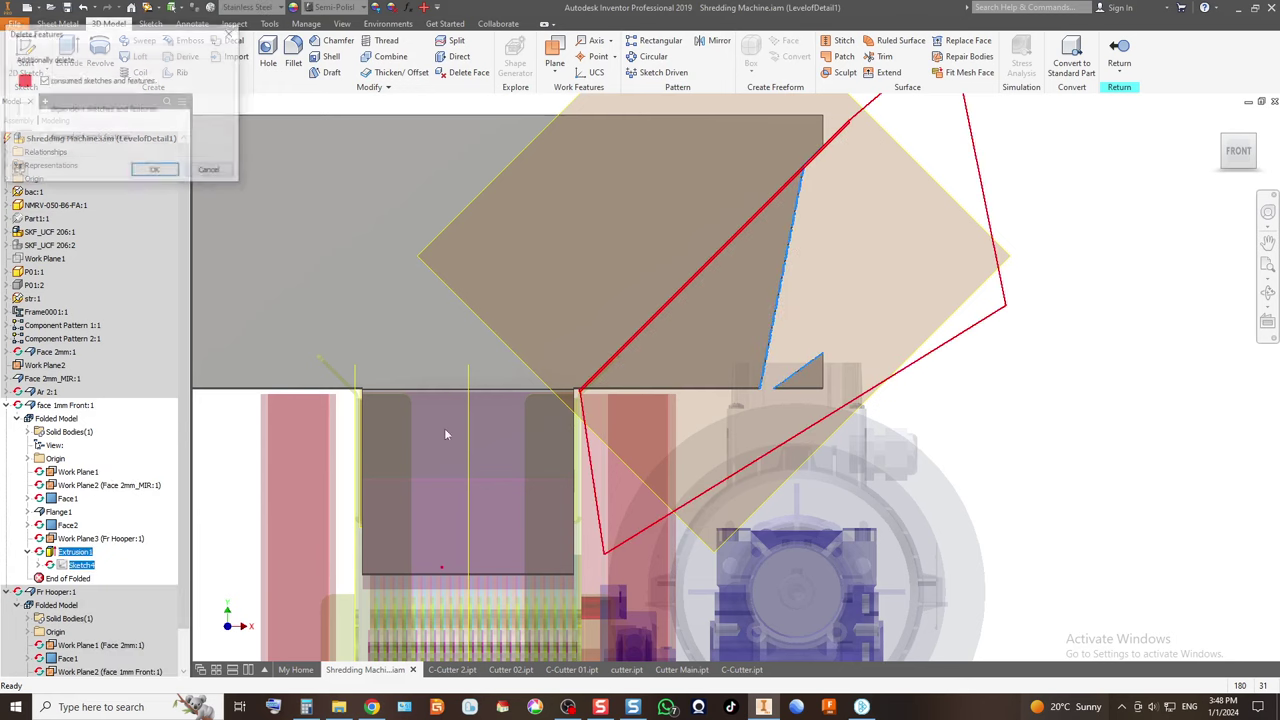
pyautogui.click(153, 172)
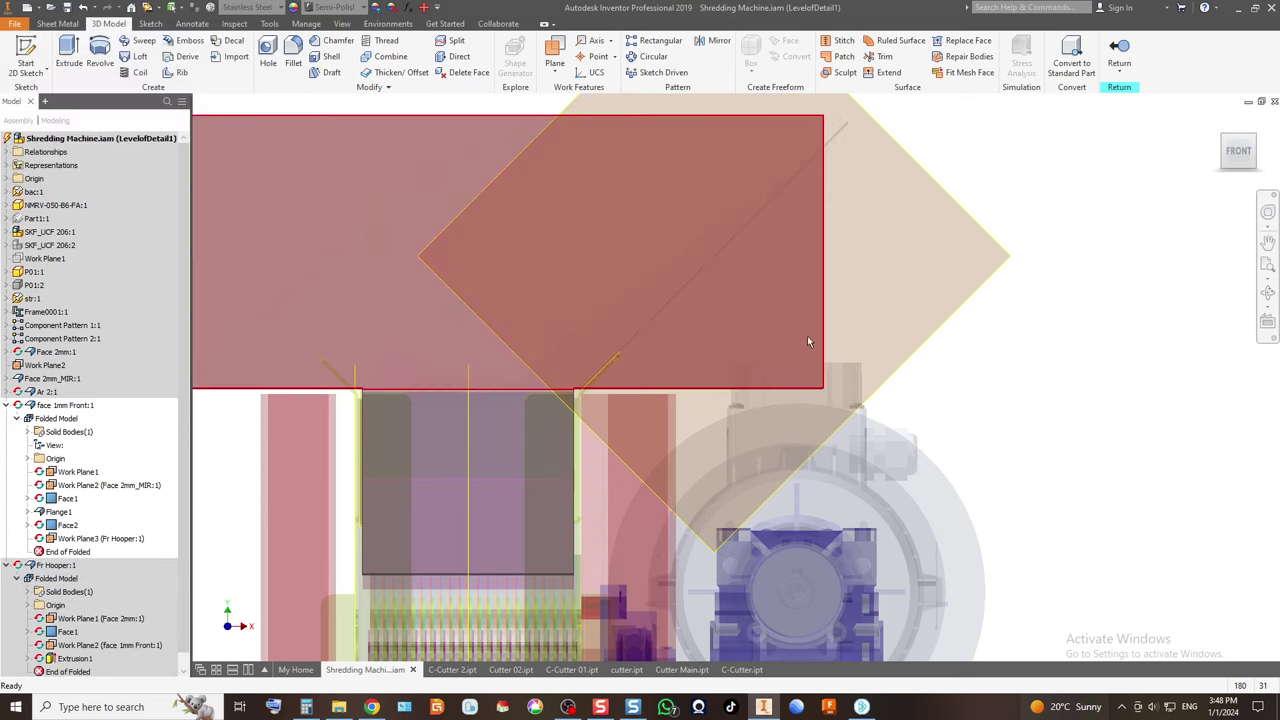
pyautogui.click(1264, 153)
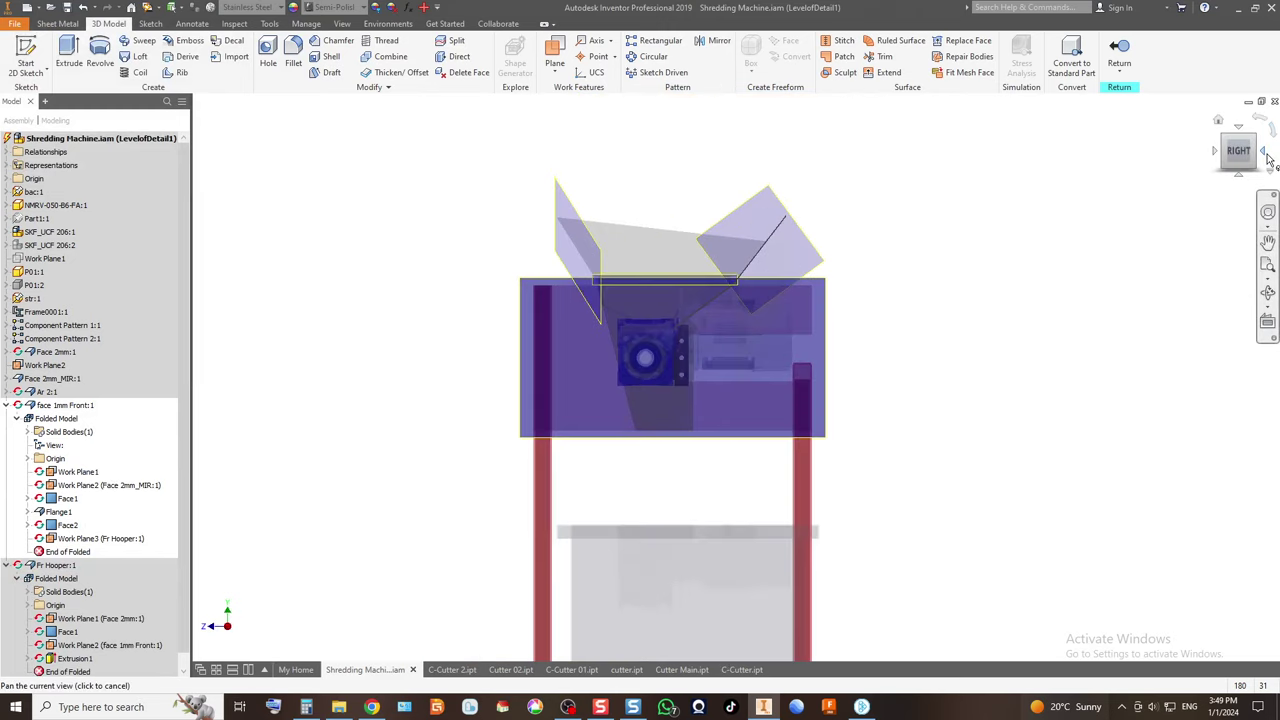
pyautogui.click(1266, 155)
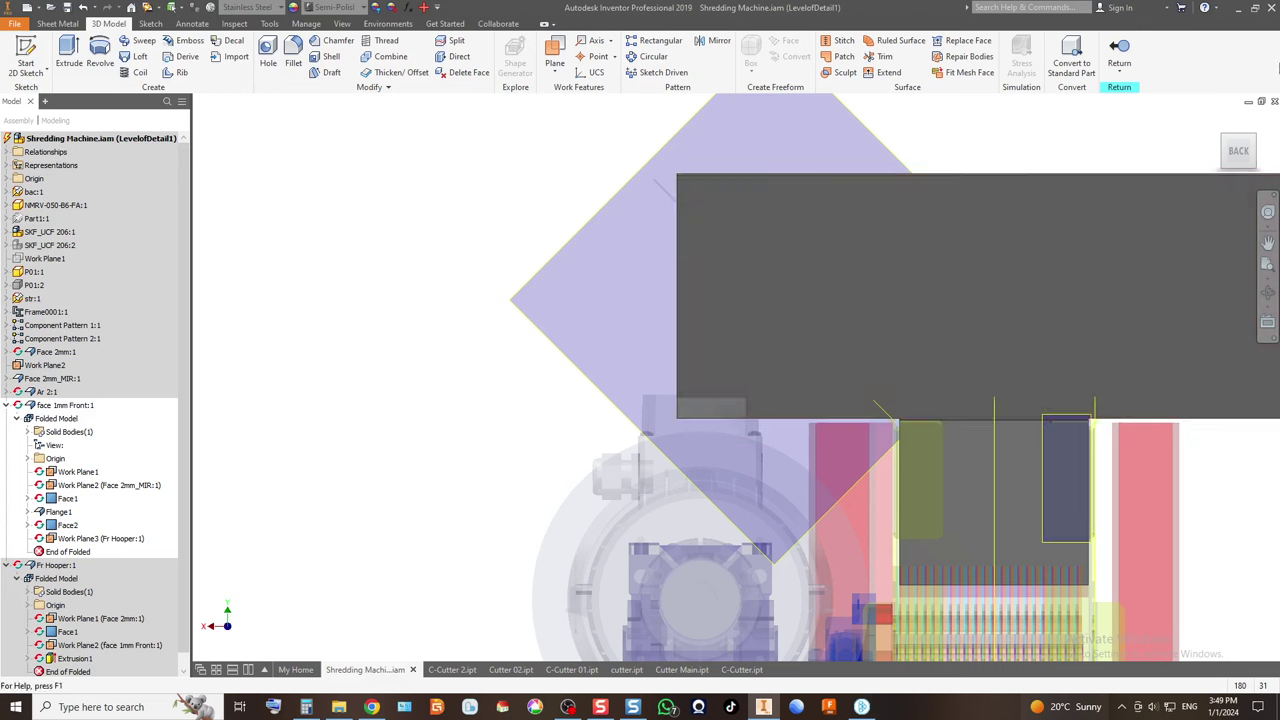
pyautogui.click(1225, 141)
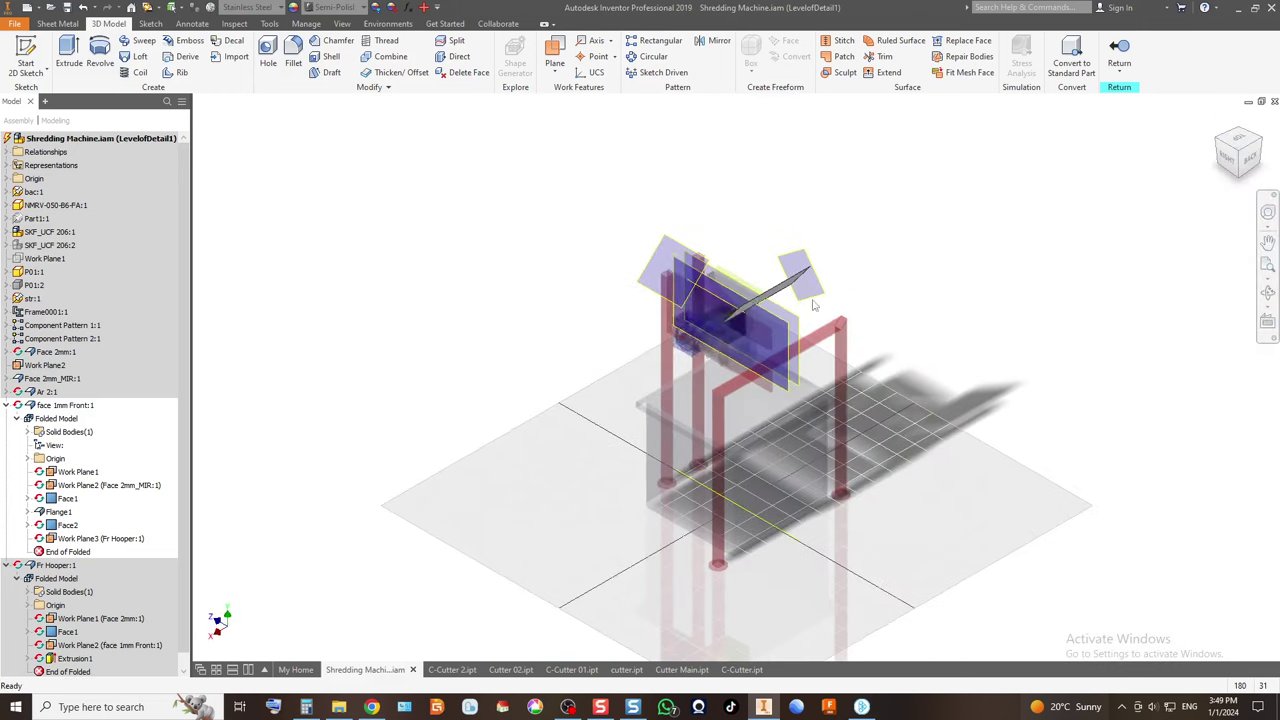
pyautogui.scroll(5, 740, 312)
pyautogui.scroll(2, 396, 225)
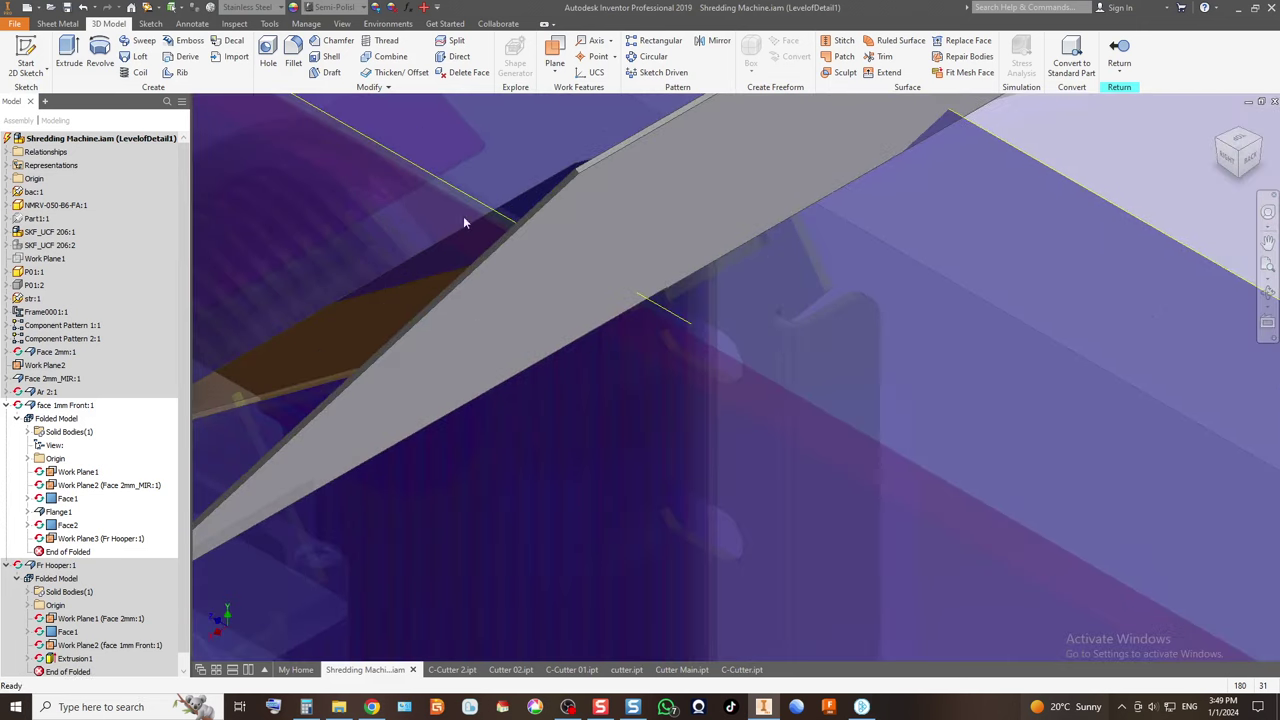
pyautogui.click(46, 54)
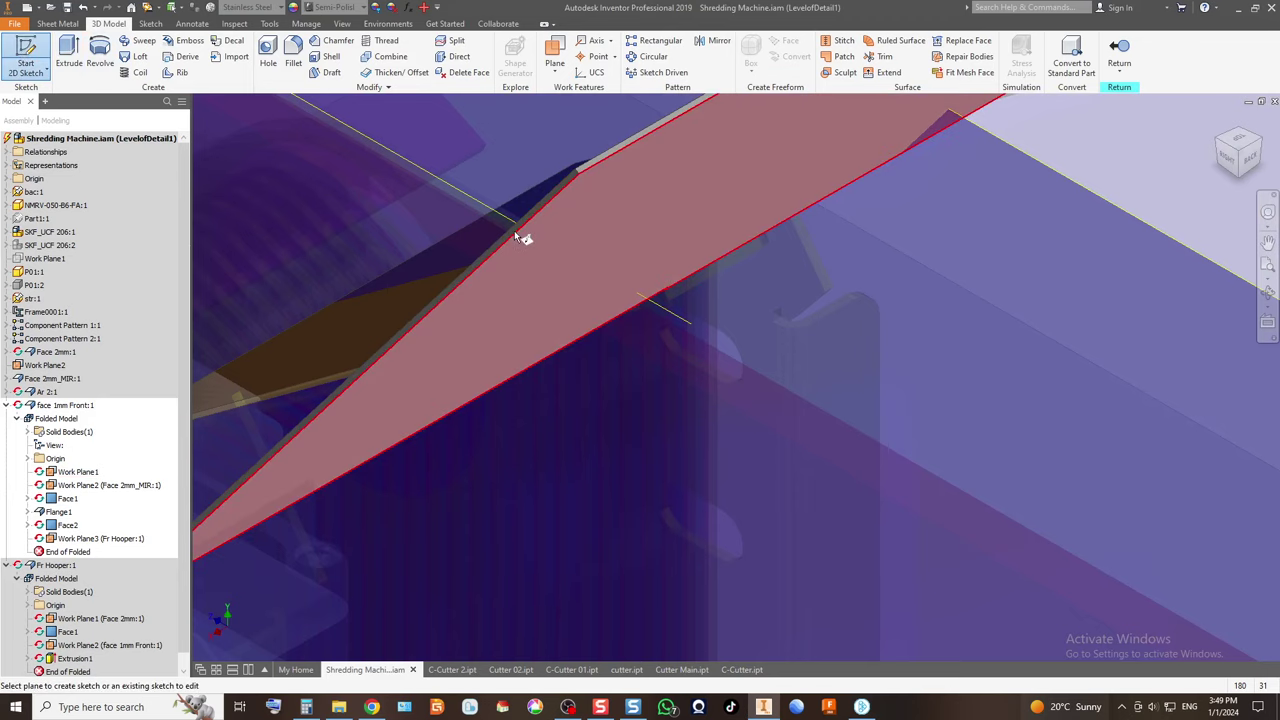
pyautogui.scroll(-8, 471, 331)
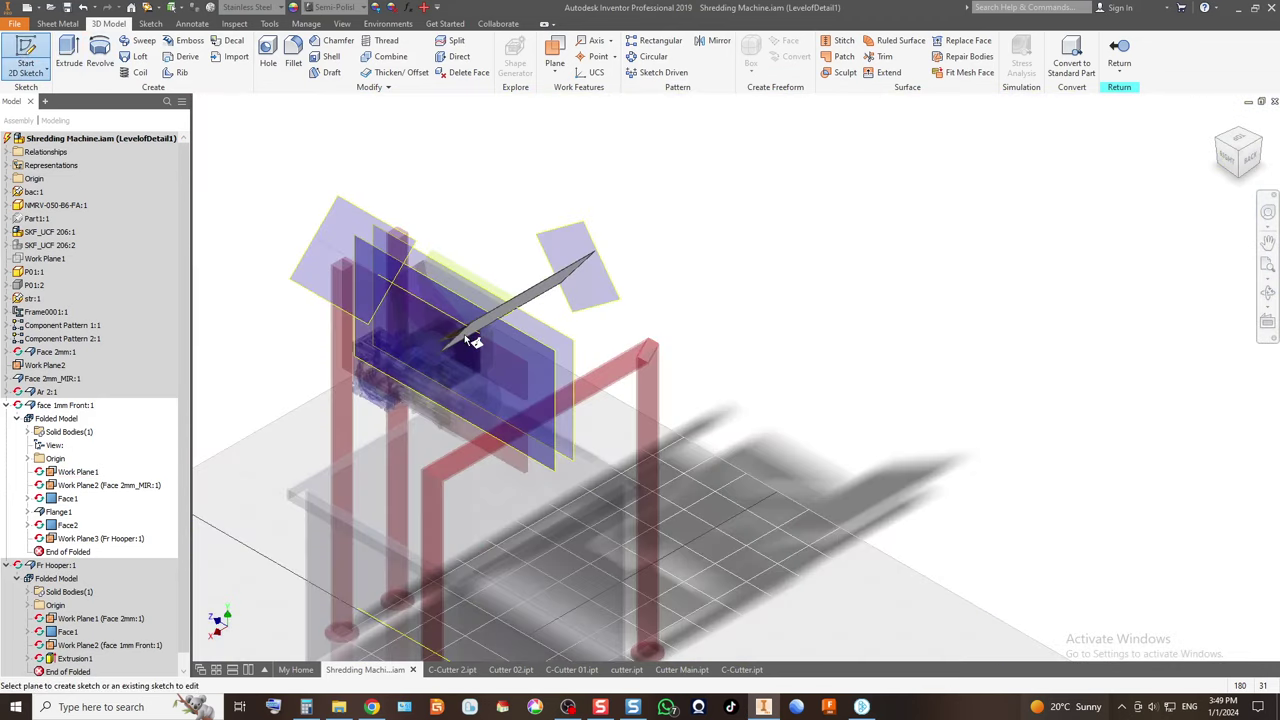
pyautogui.moveTo(1241, 156); pyautogui.dragTo(1045, 151)
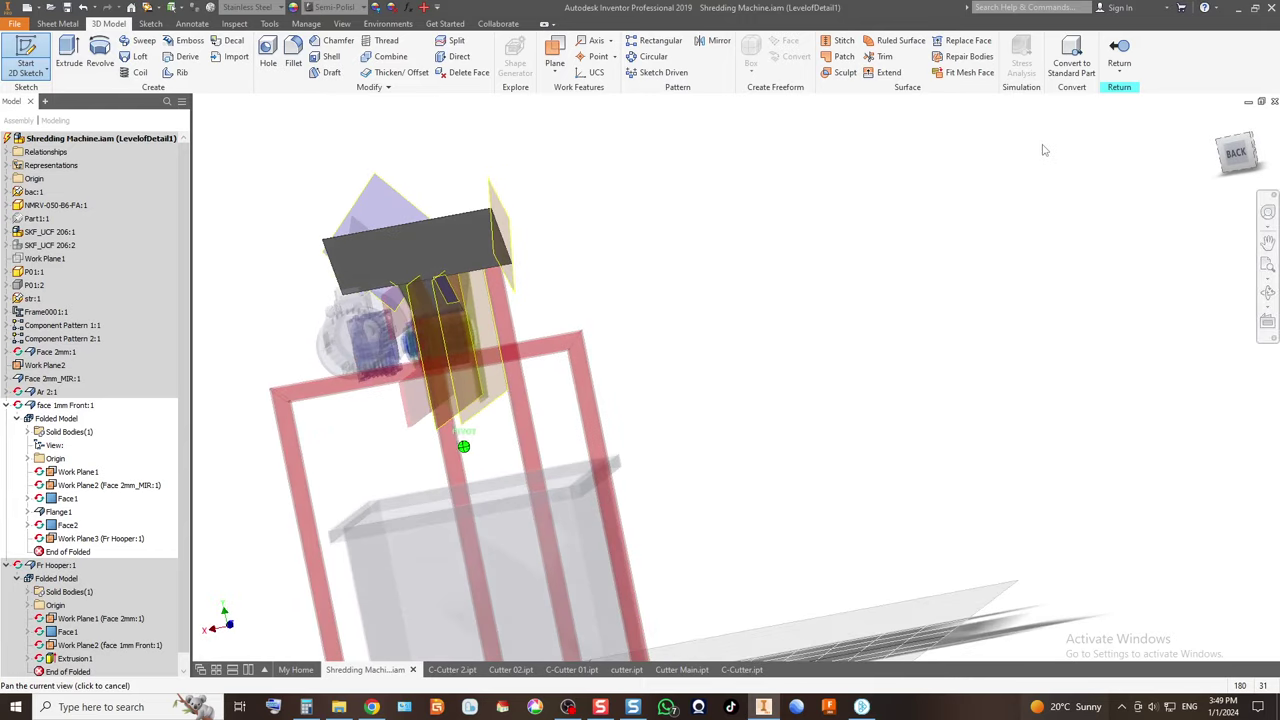
pyautogui.scroll(5, 350, 279)
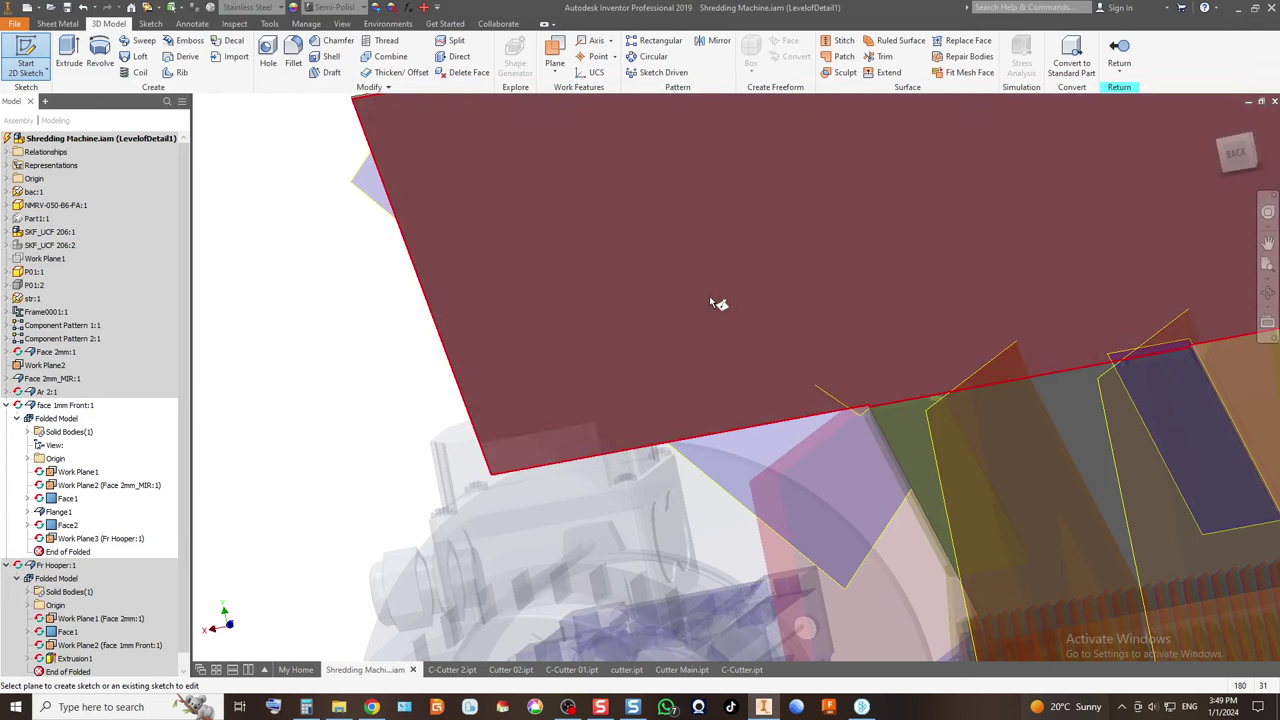
pyautogui.scroll(-5, 550, 357)
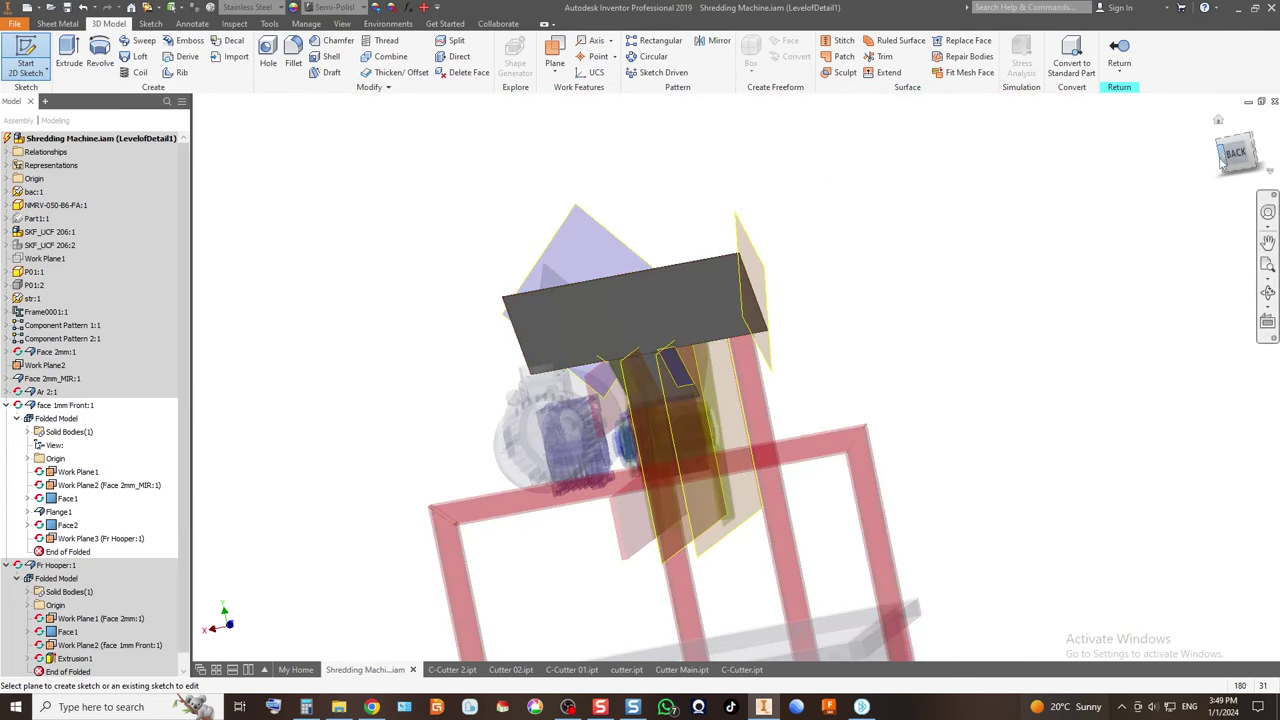
pyautogui.moveTo(1221, 145)
pyautogui.mouseDown()
pyautogui.moveTo(229, 143)
pyautogui.moveTo(277, 152)
pyautogui.mouseUp()
pyautogui.scroll(5, 640, 330)
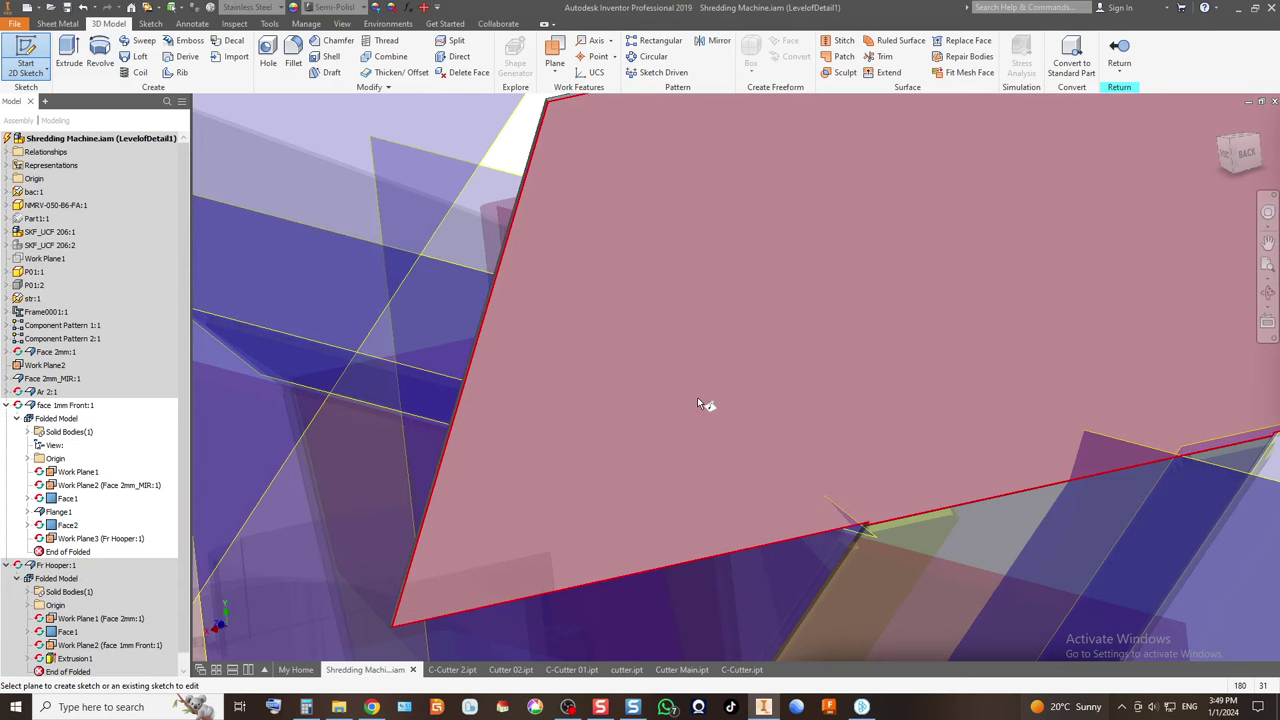
pyautogui.press('Escape')
# Start a 2D sketch on the large flat face of the Fr Hooper plate from the right view and project that face's outline.
pyautogui.press('Home')
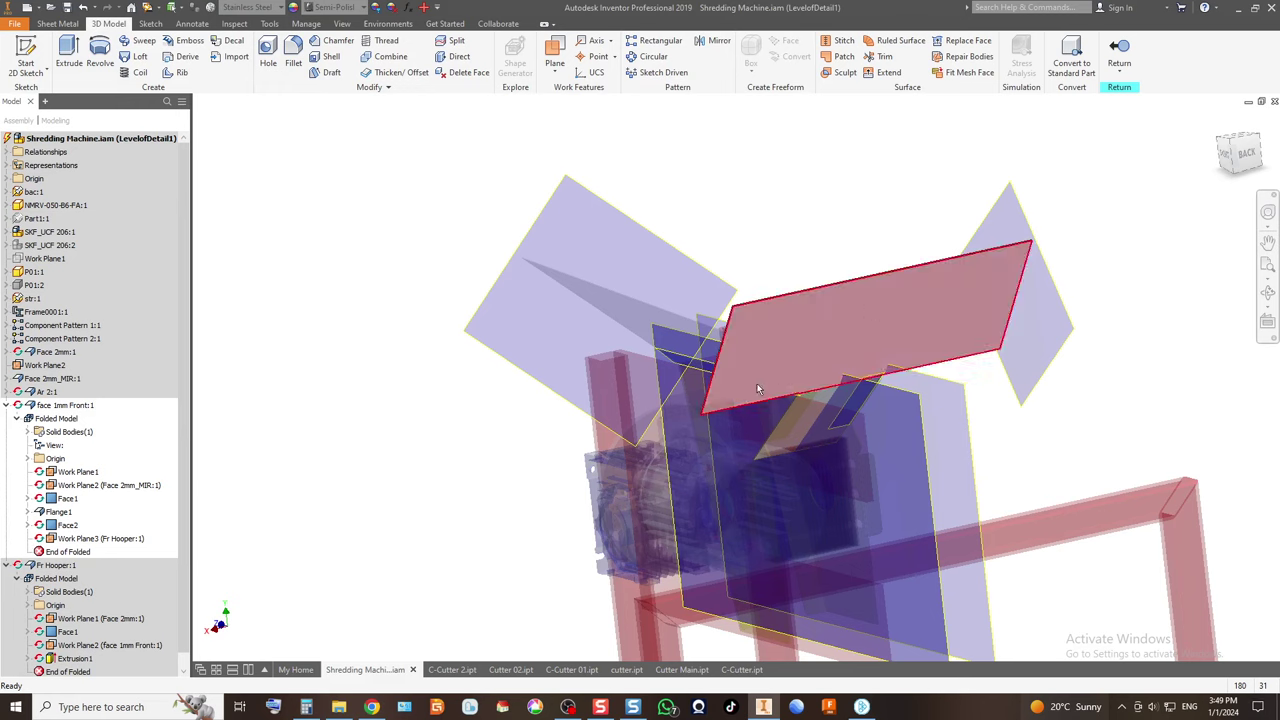
pyautogui.click(1247, 155)
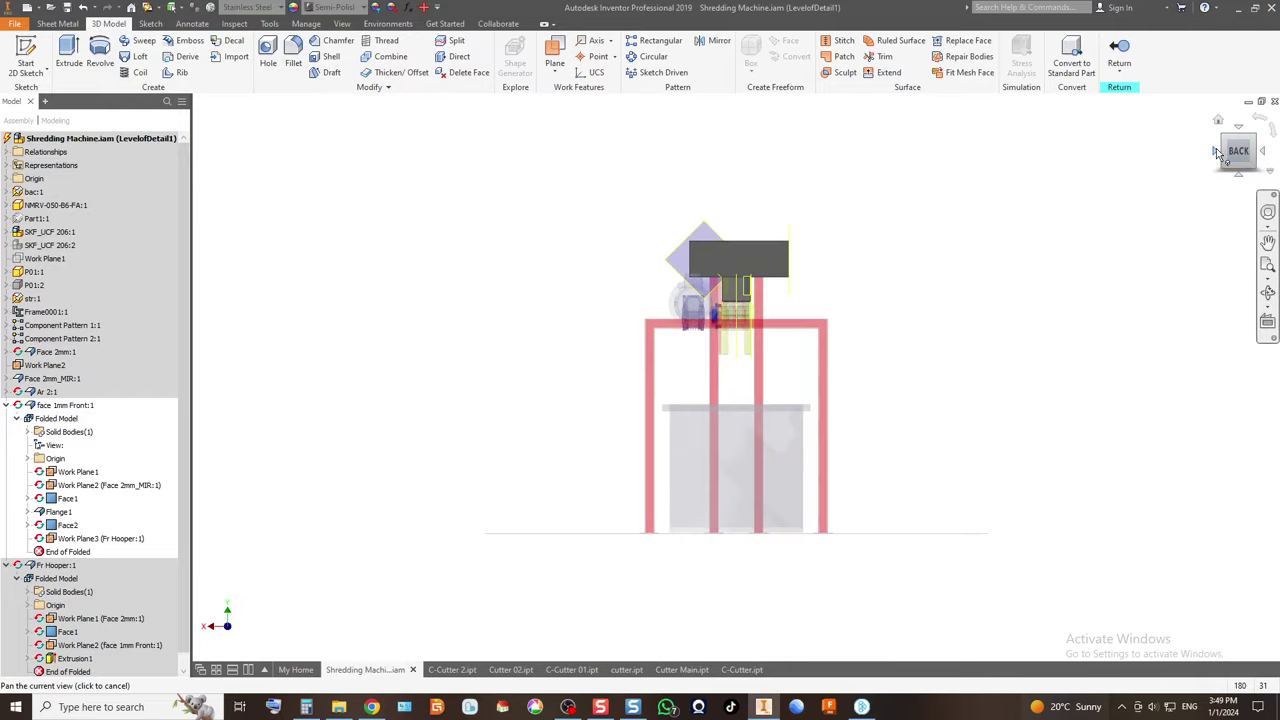
pyautogui.click(1218, 152)
pyautogui.scroll(-5, 752, 261)
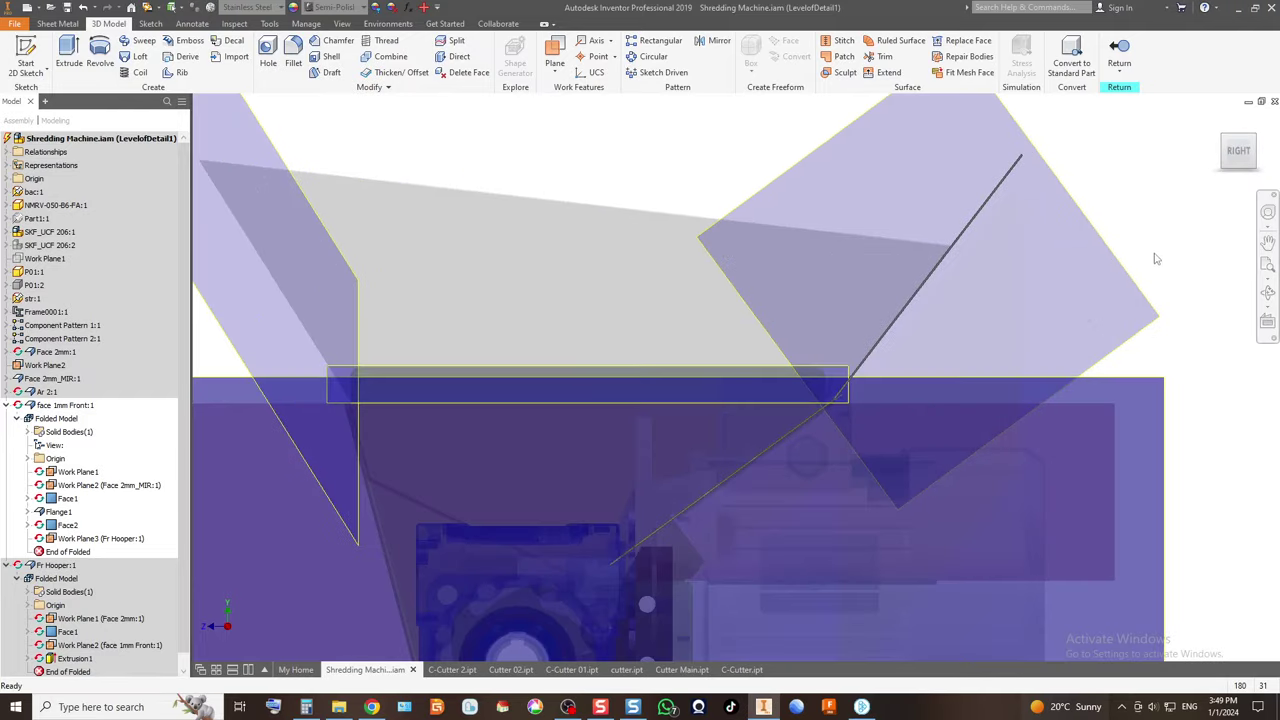
pyautogui.click(26, 55)
pyautogui.click(795, 306)
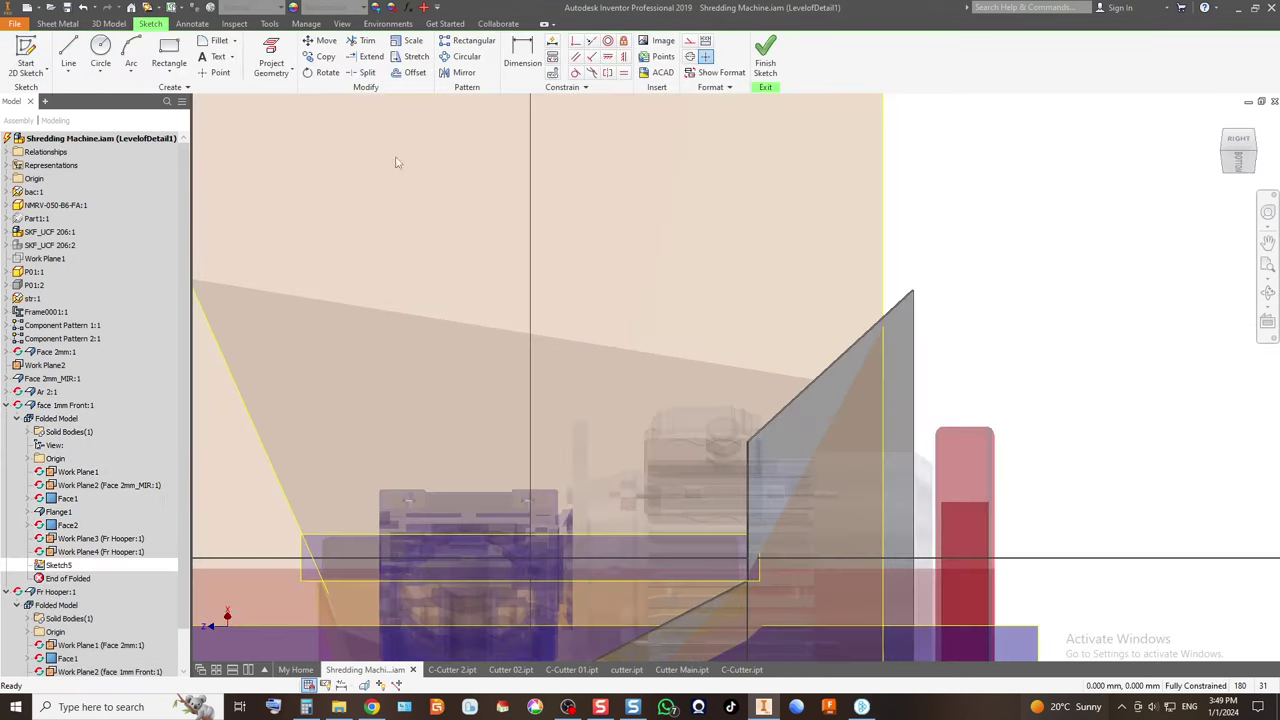
pyautogui.press('p')
pyautogui.click(673, 397)
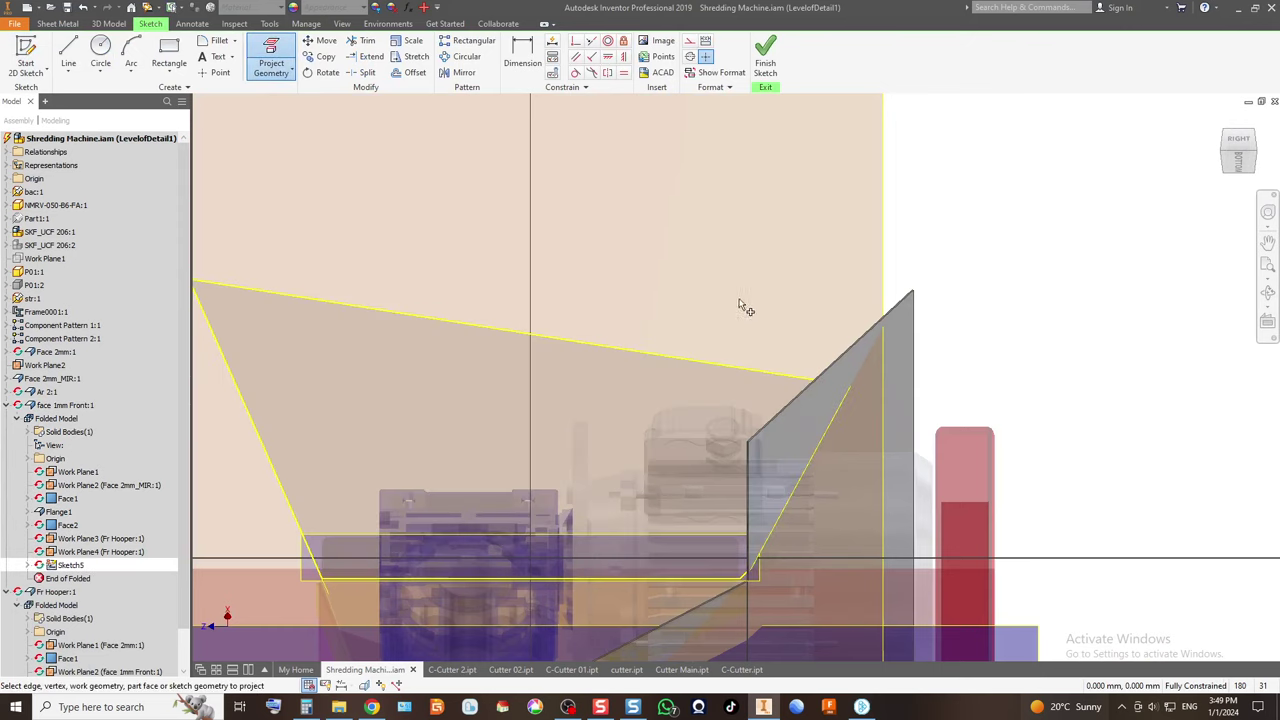
# Draw a rectangle enclosing the tilted front sheet and overlapping the front-sheet end of the projected outline, and finish the sketch.
pyautogui.scroll(-3, 757, 308)
pyautogui.click(167, 50)
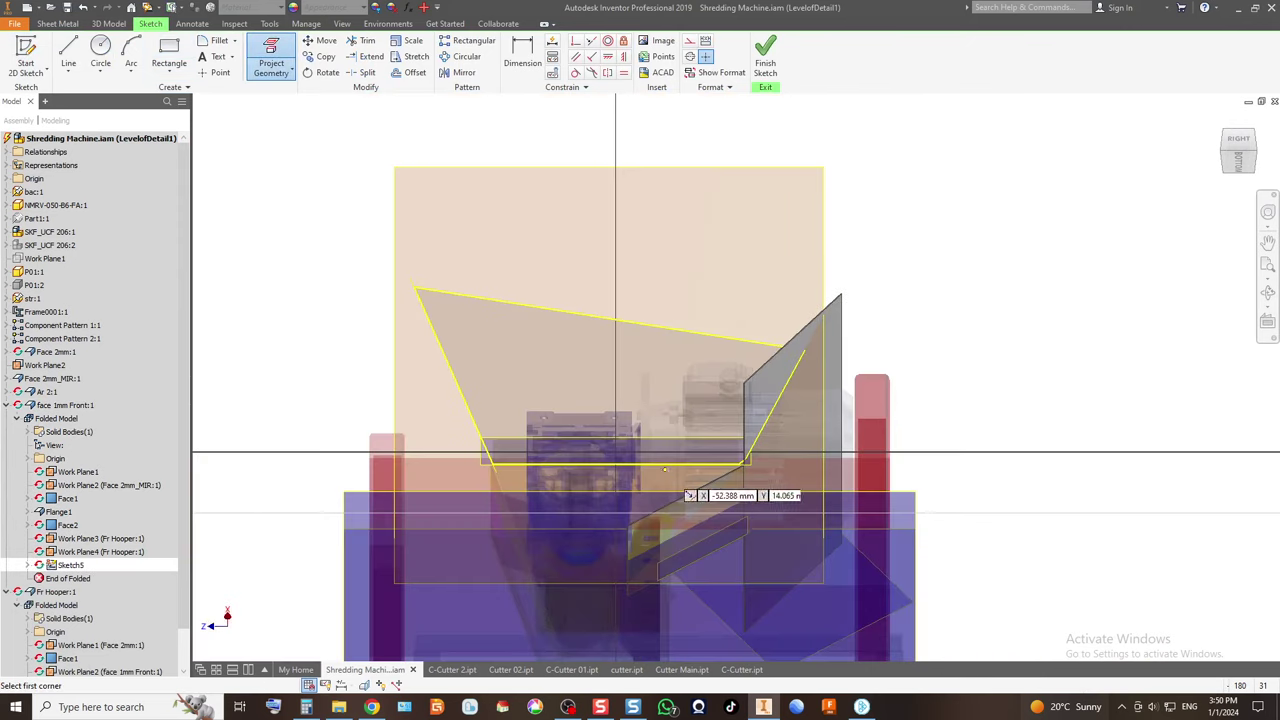
pyautogui.click(670, 555)
pyautogui.click(992, 188)
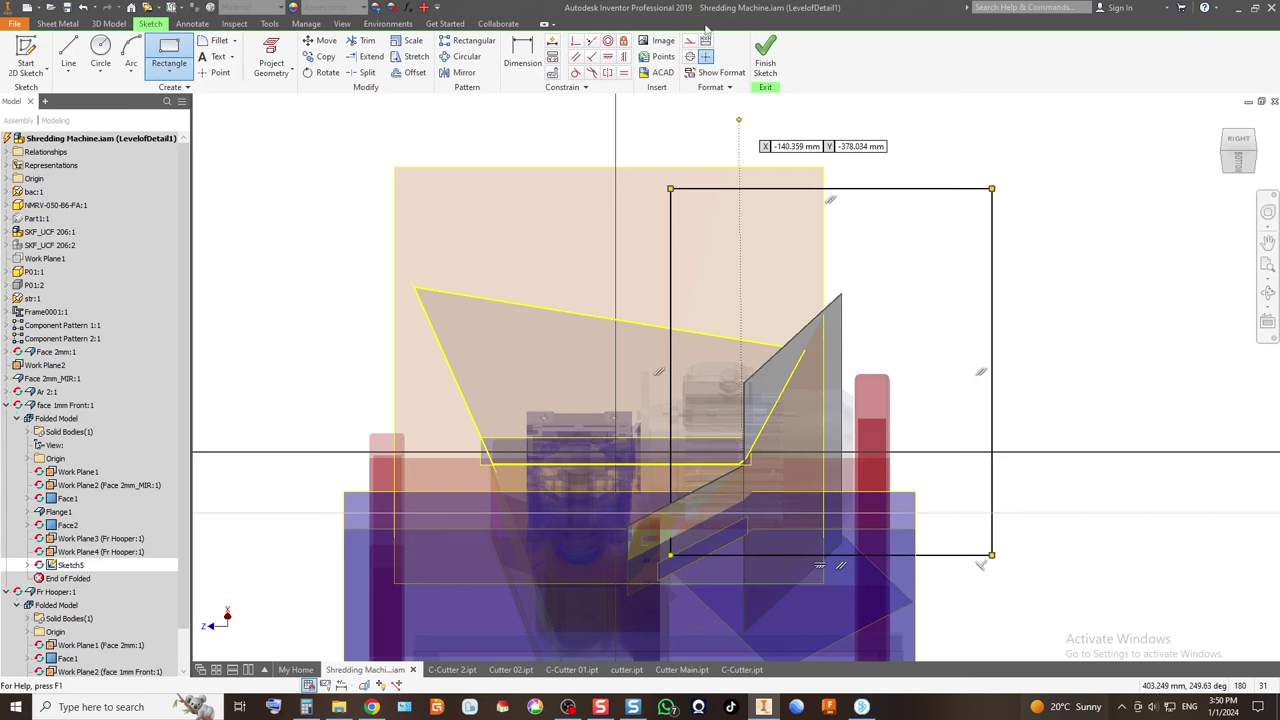
pyautogui.click(765, 55)
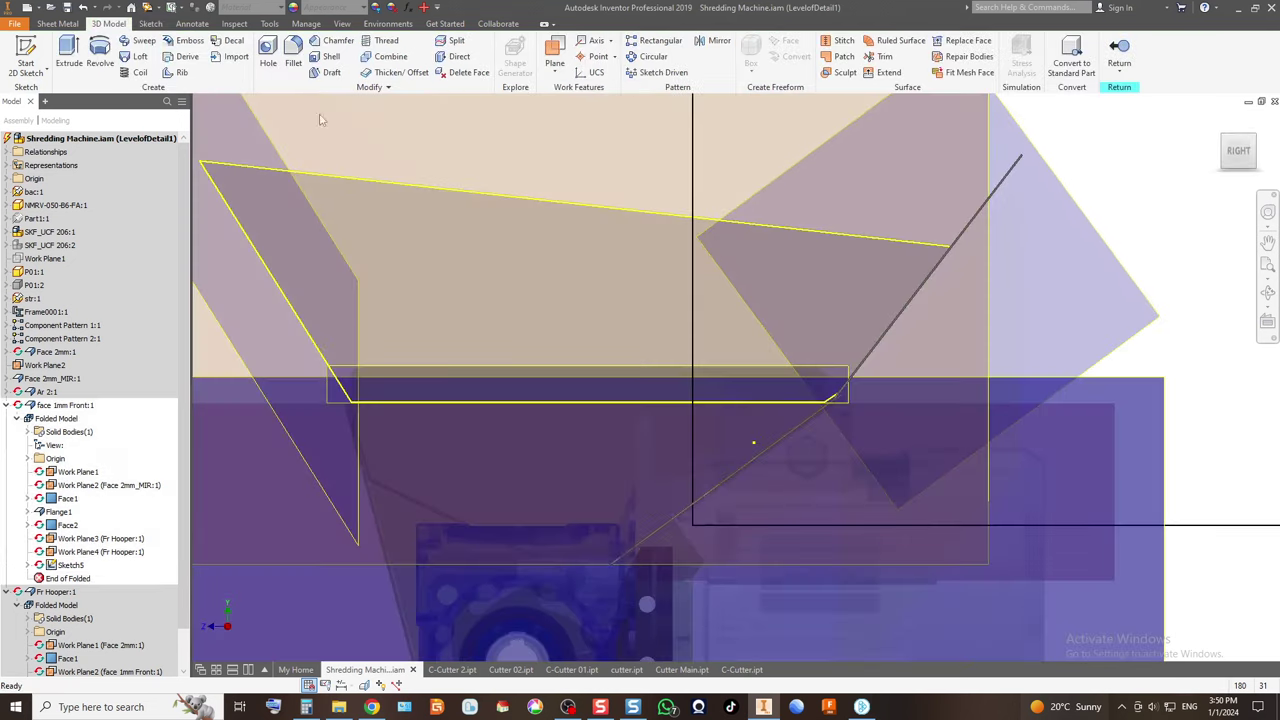
# Set up a cut extrusion from the rectangle's region outside the projected Fr Hooper outline and the adjoining region inside it.
pyautogui.click(68, 55)
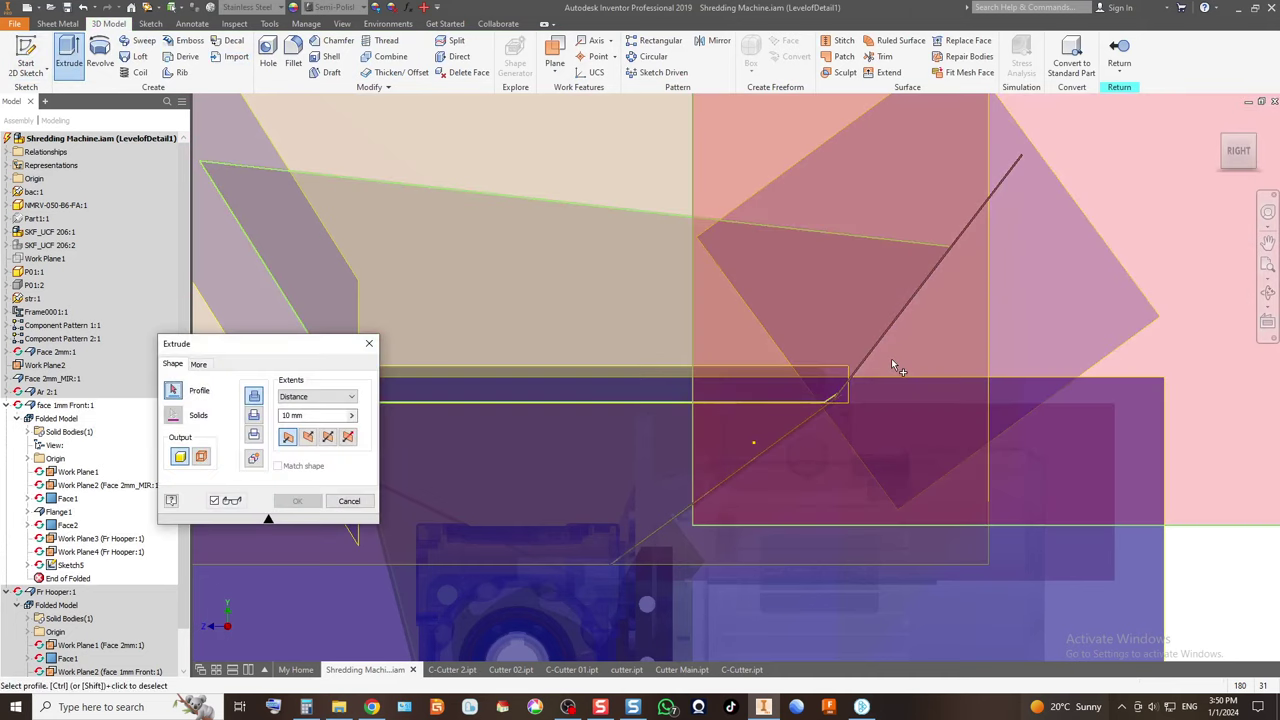
pyautogui.click(893, 365)
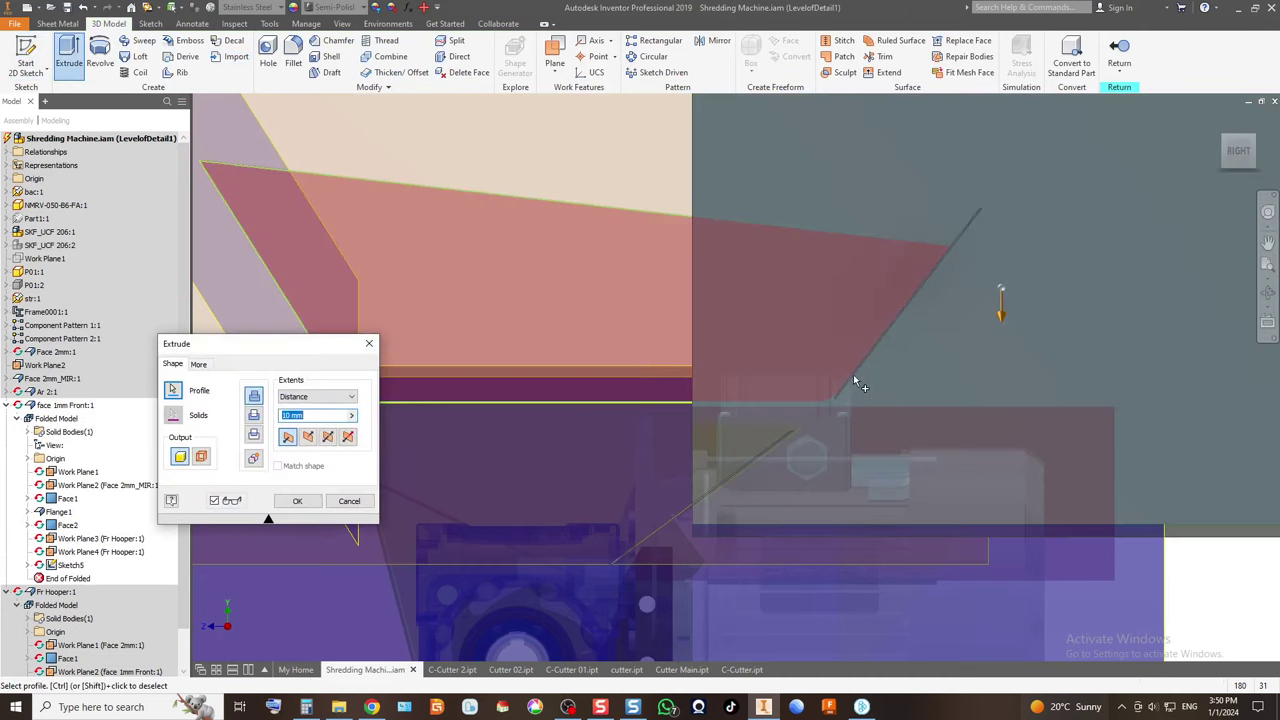
pyautogui.scroll(-2, 840, 395)
pyautogui.click(838, 397)
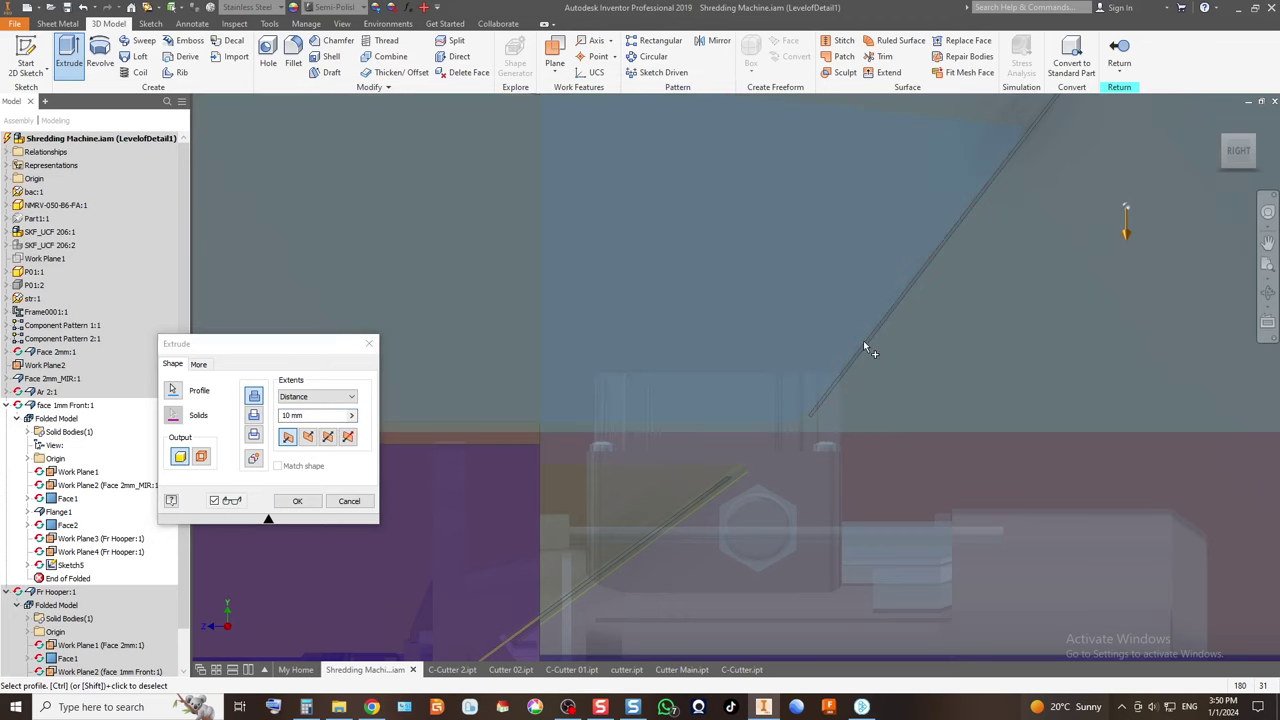
pyautogui.scroll(3, 696, 433)
pyautogui.scroll(-1, 754, 353)
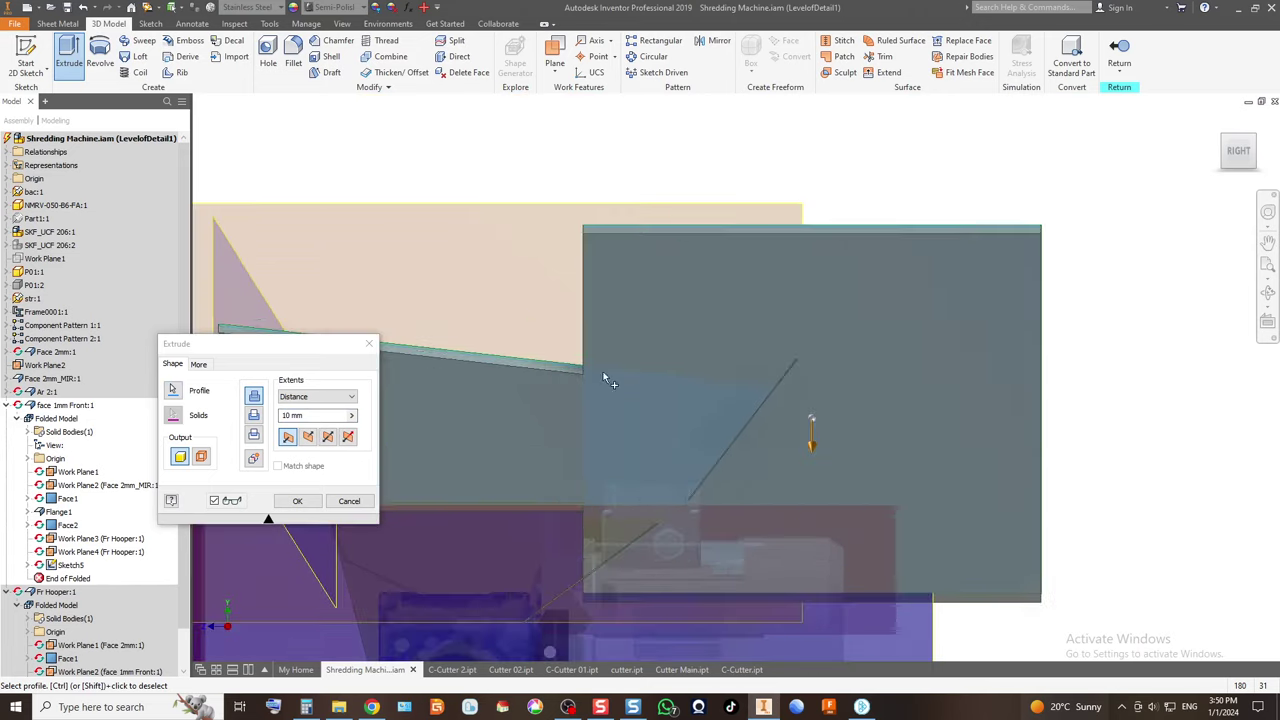
pyautogui.click(248, 427)
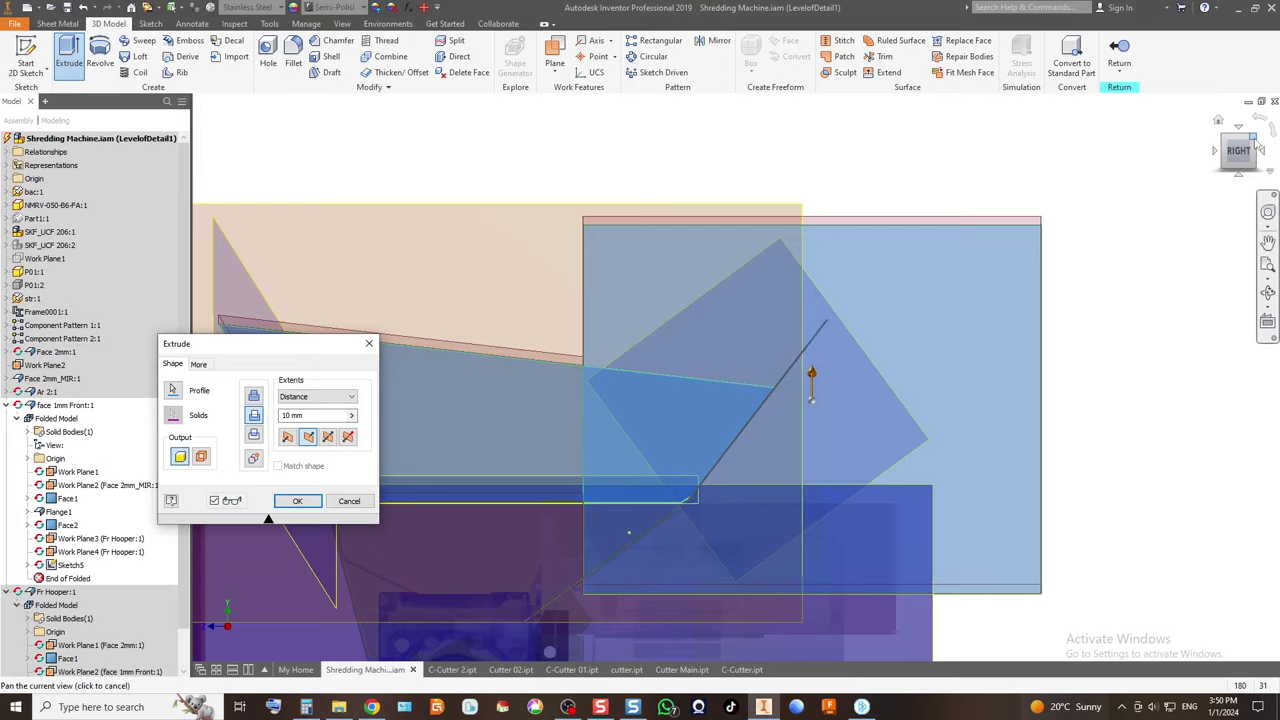
# Set the cut's extents to All, flip it to the first direction, and create it through the front sheet.
pyautogui.click(1258, 148)
pyautogui.scroll(-5, 684, 388)
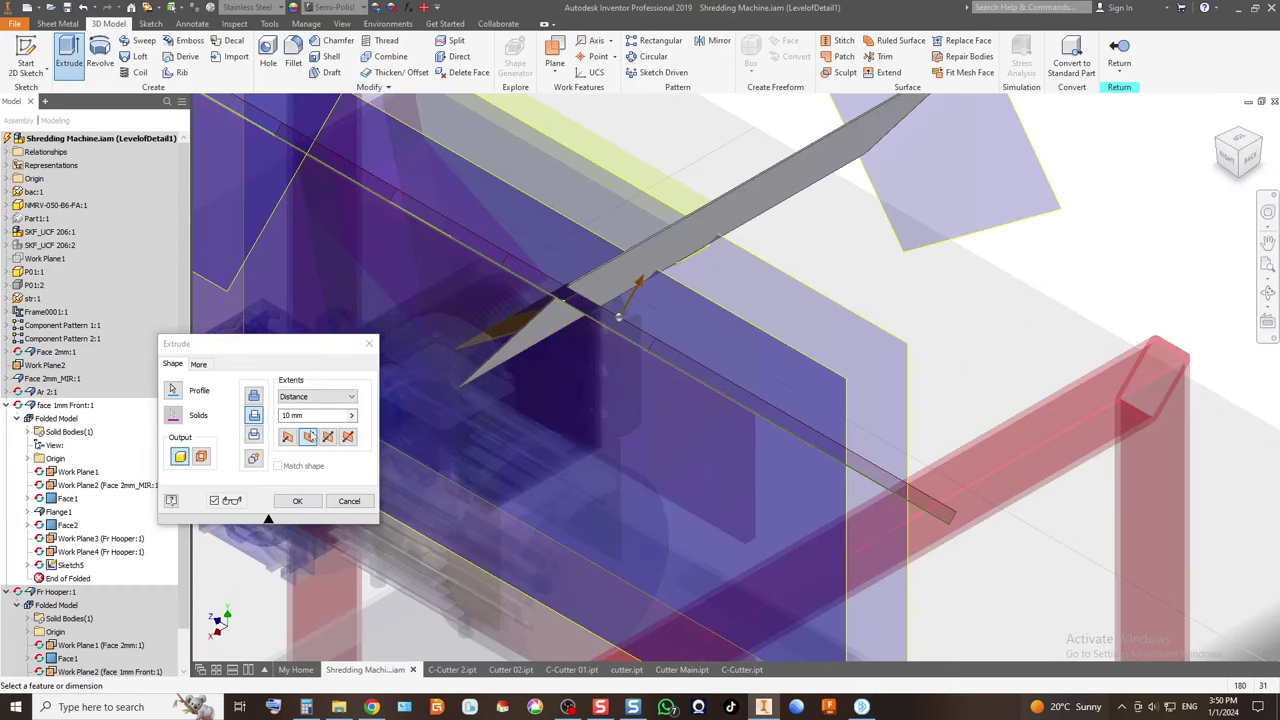
pyautogui.click(289, 440)
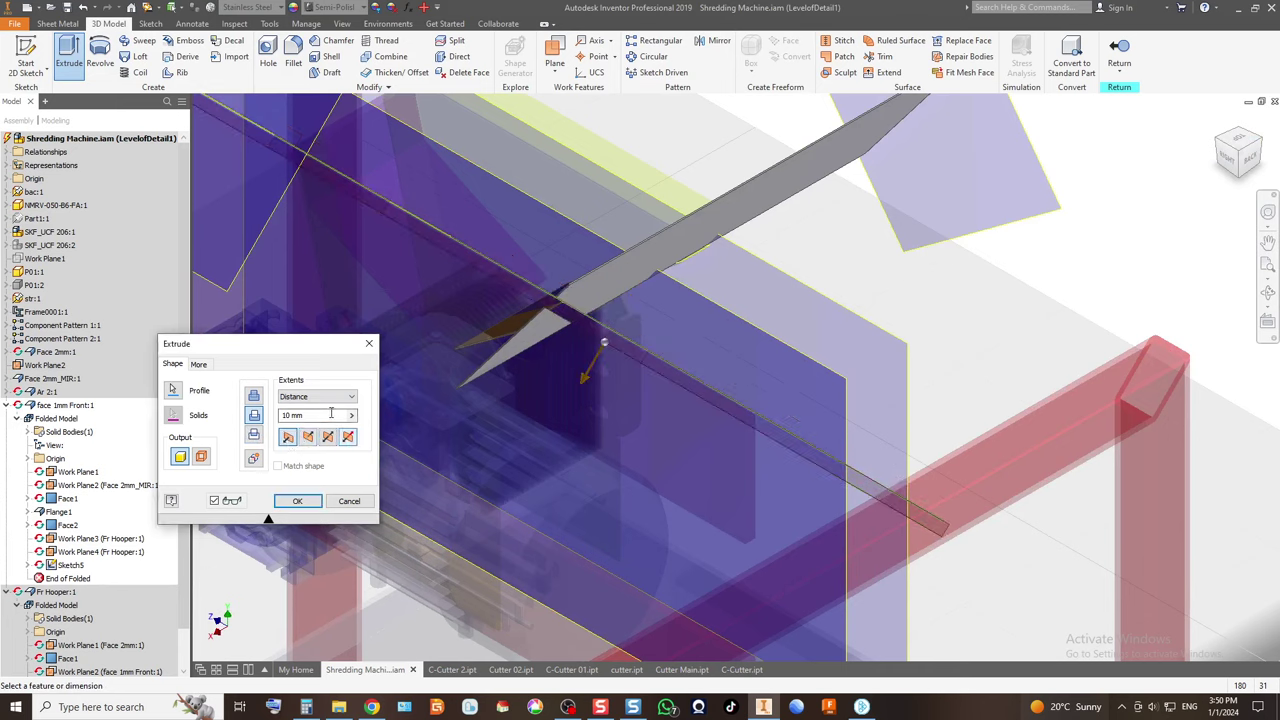
pyautogui.click(335, 397)
pyautogui.click(345, 449)
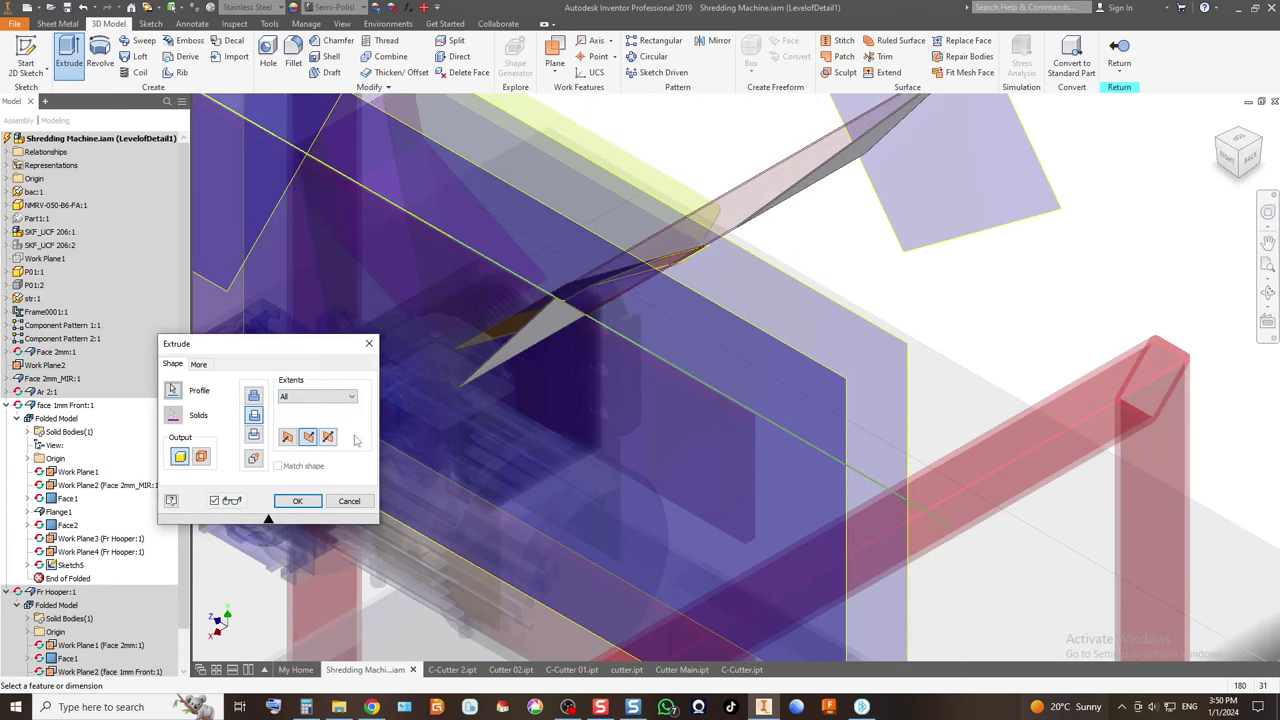
pyautogui.click(288, 438)
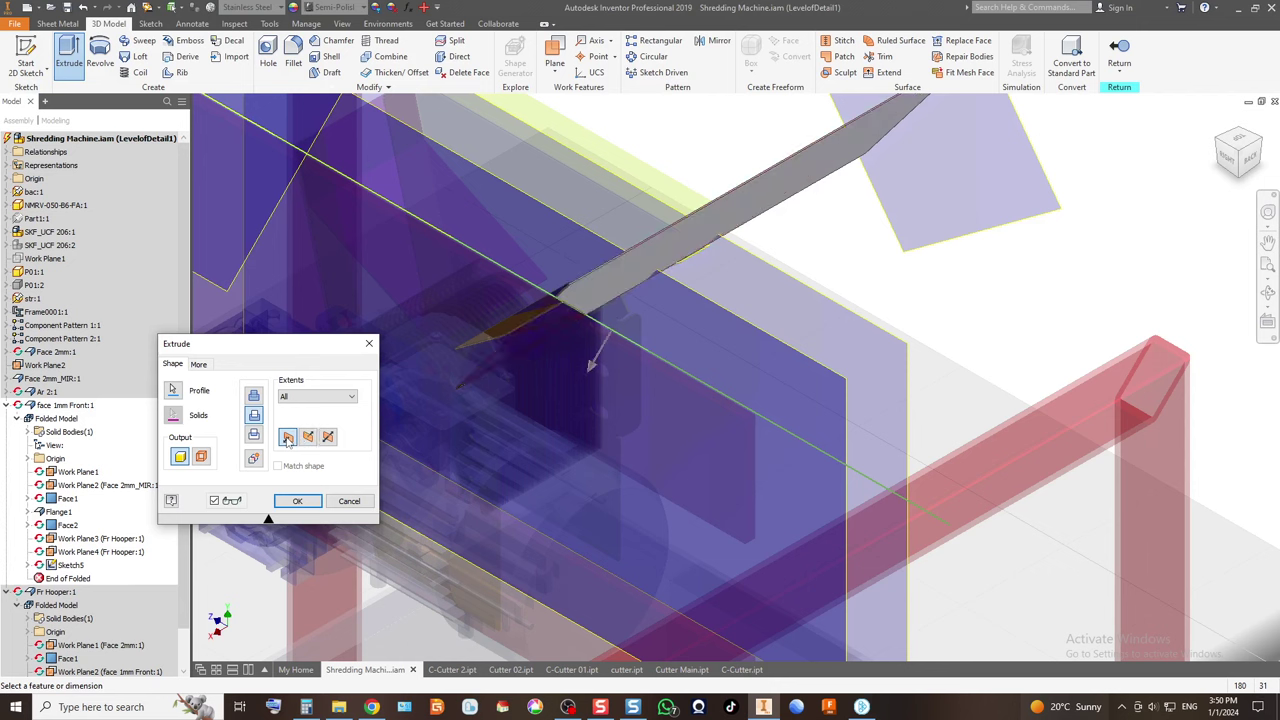
pyautogui.click(293, 503)
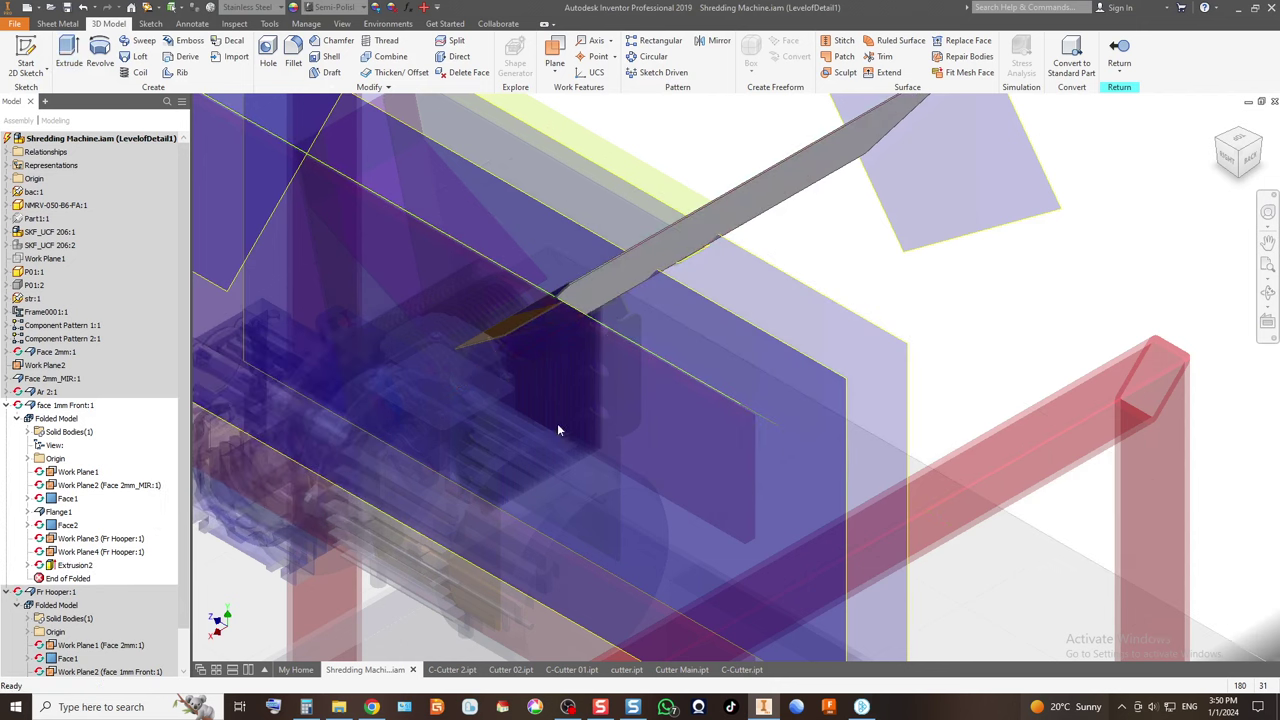
# Check the trimmed front sheet from the right and front views, and return to the top-level assembly.
pyautogui.click(1226, 158)
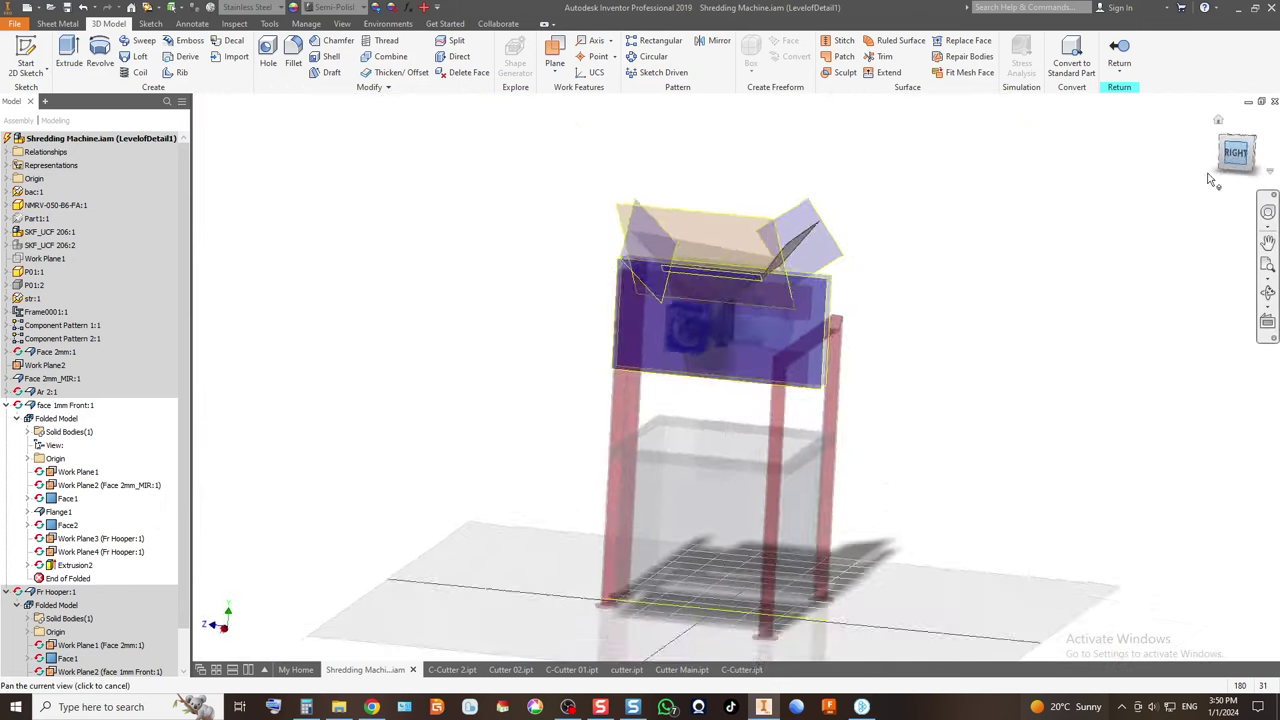
pyautogui.scroll(5, 775, 287)
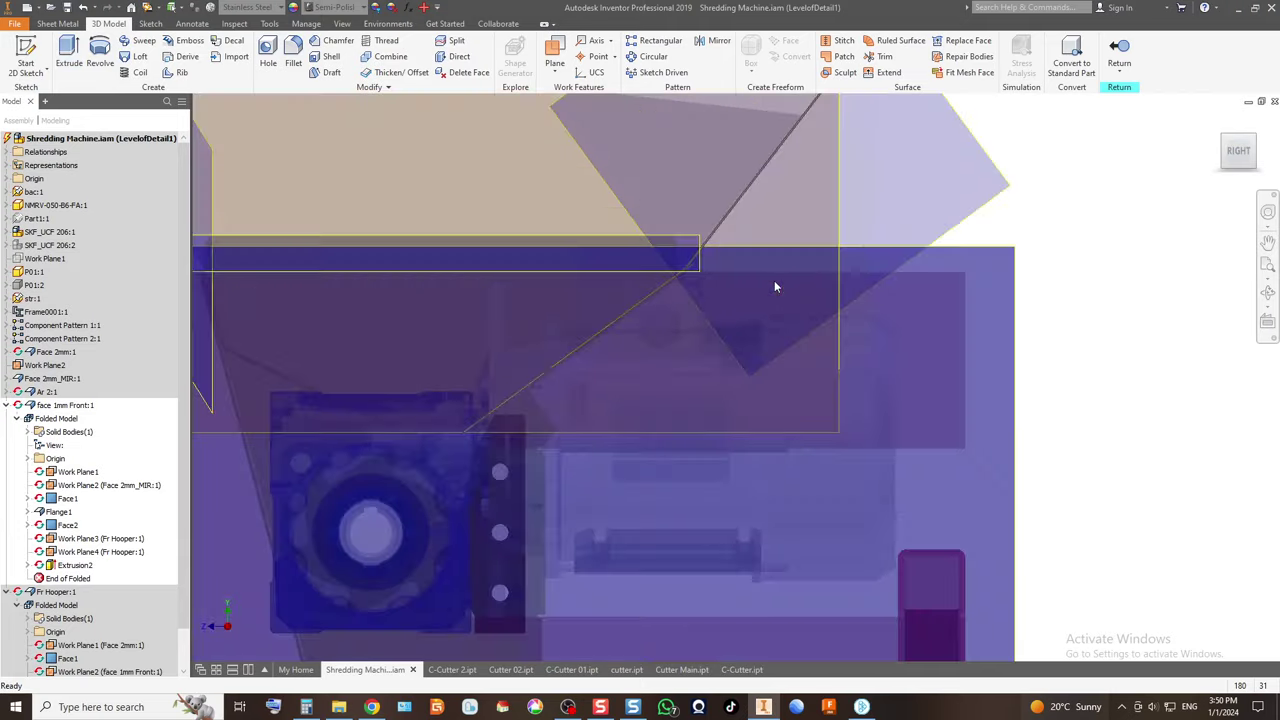
pyautogui.click(1218, 155)
pyautogui.scroll(4, 800, 276)
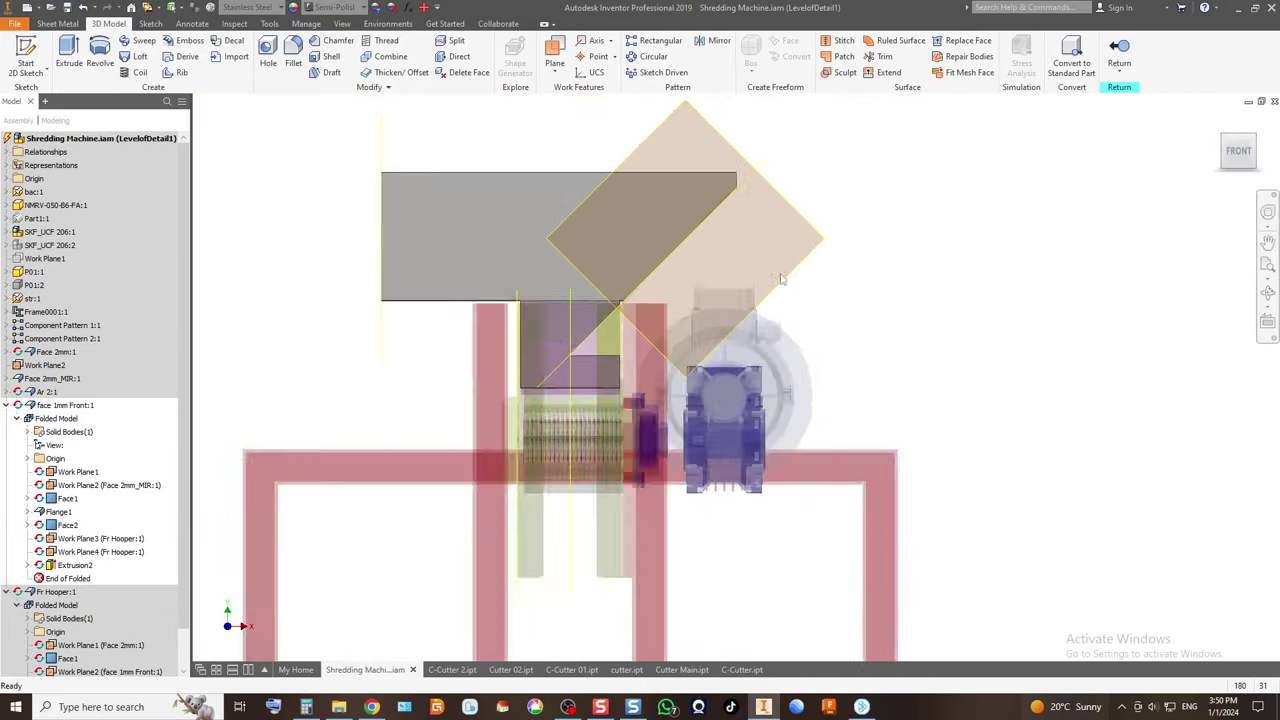
pyautogui.scroll(-2, 802, 320)
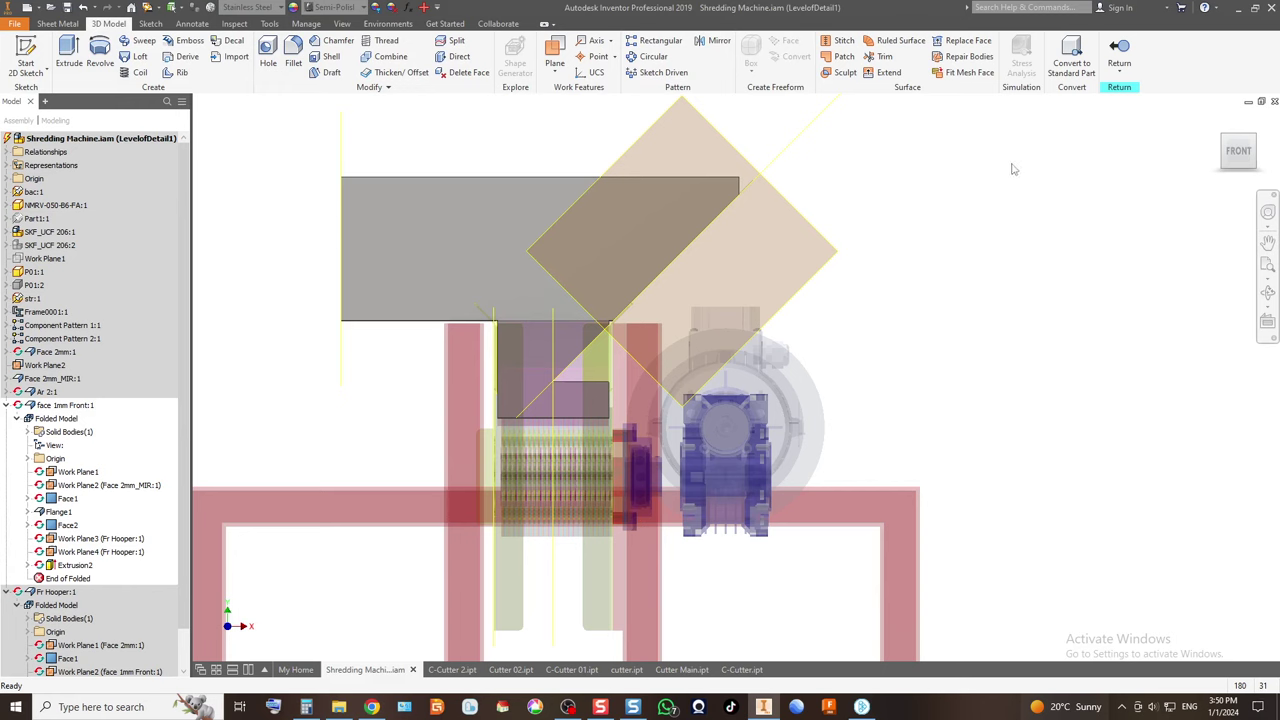
pyautogui.click(1119, 55)
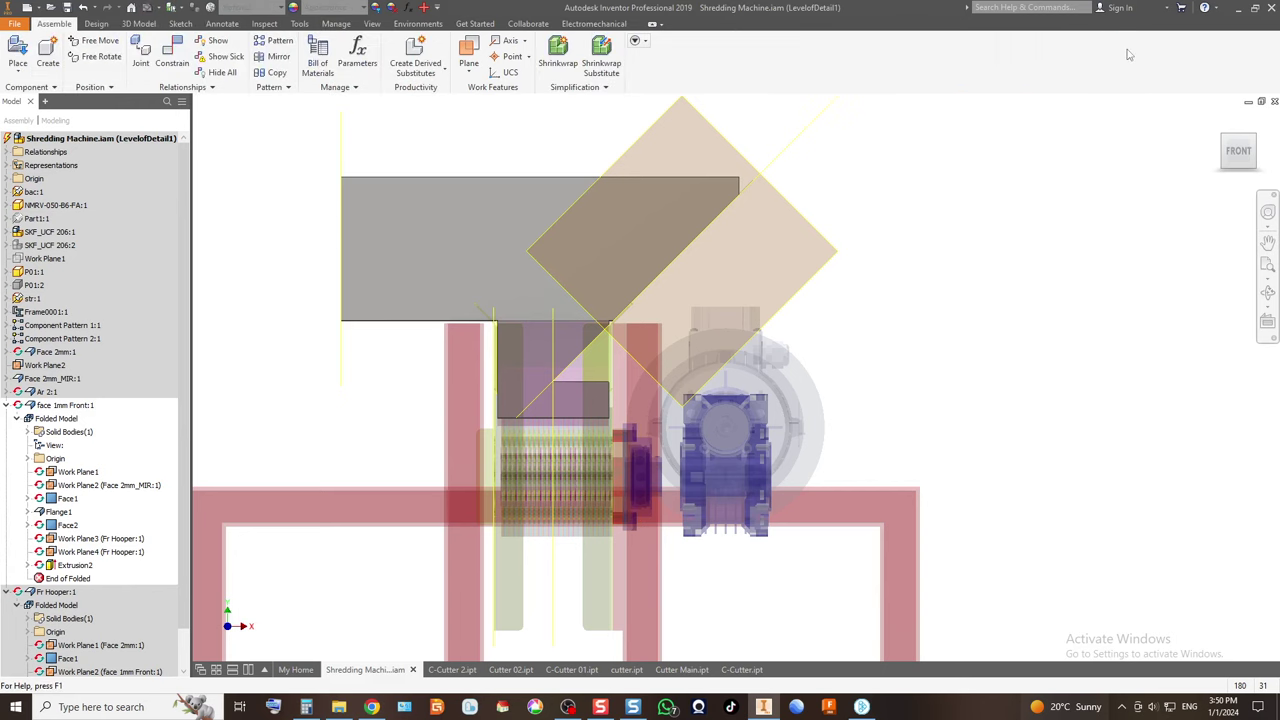
pyautogui.click(290, 124)
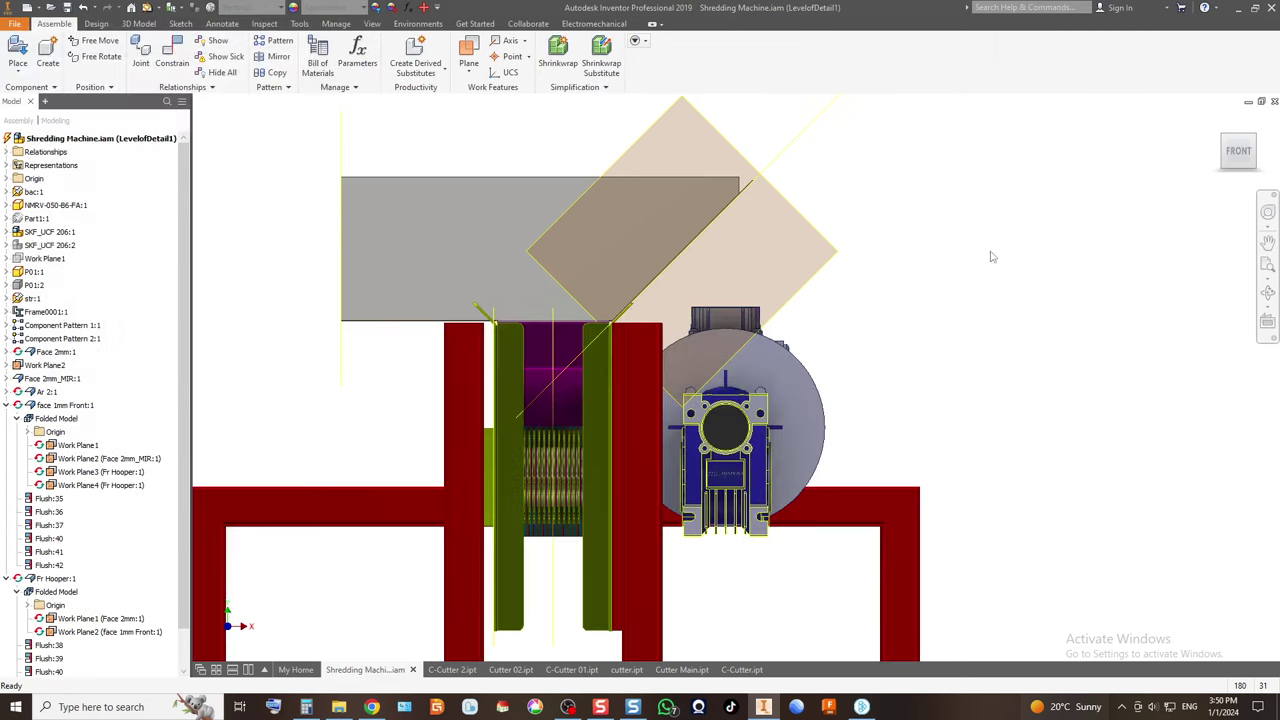
# Turn off adaptivity for the Fr Hooper and face 1mm Front components.
pyautogui.click(1226, 142)
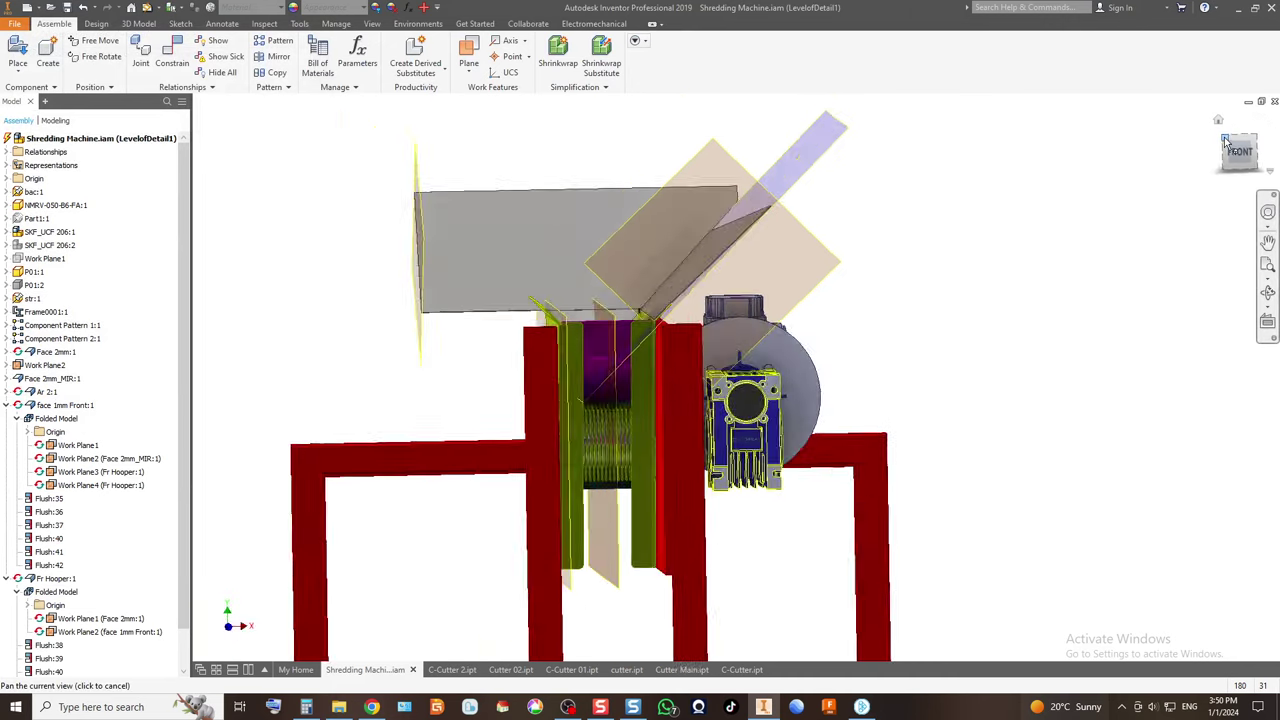
pyautogui.scroll(-5, 887, 283)
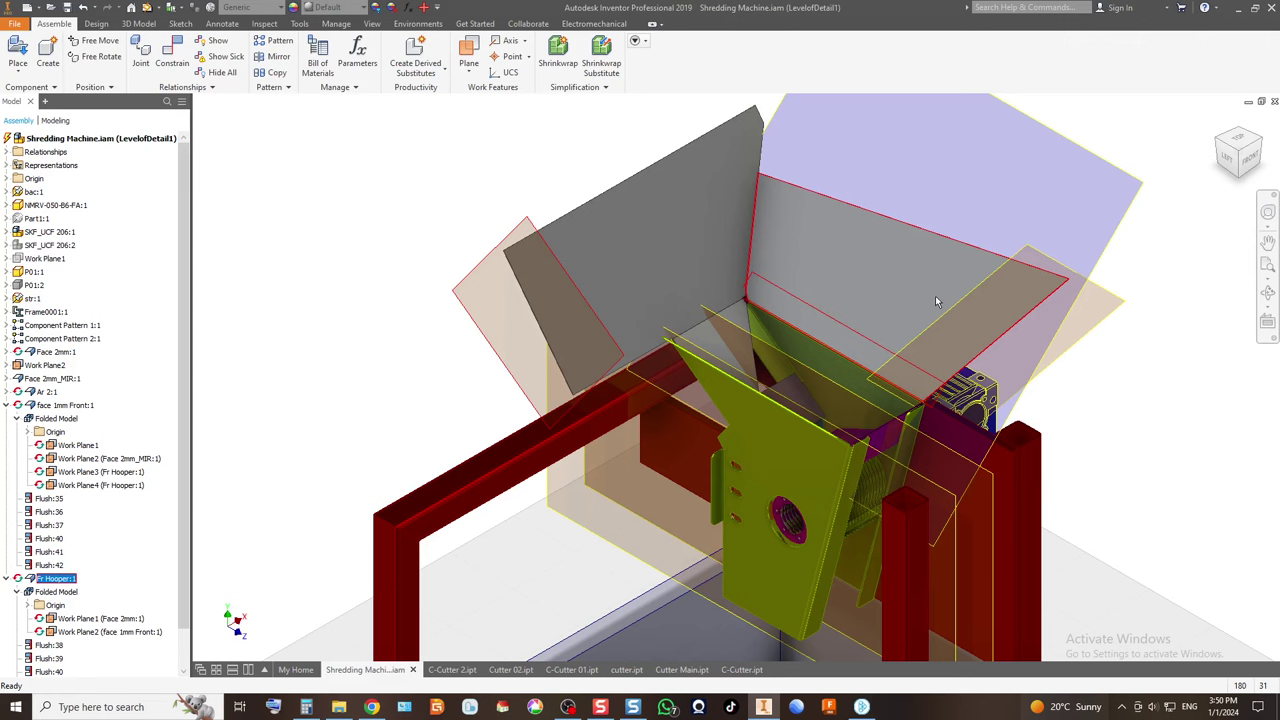
pyautogui.rightClick(62, 586)
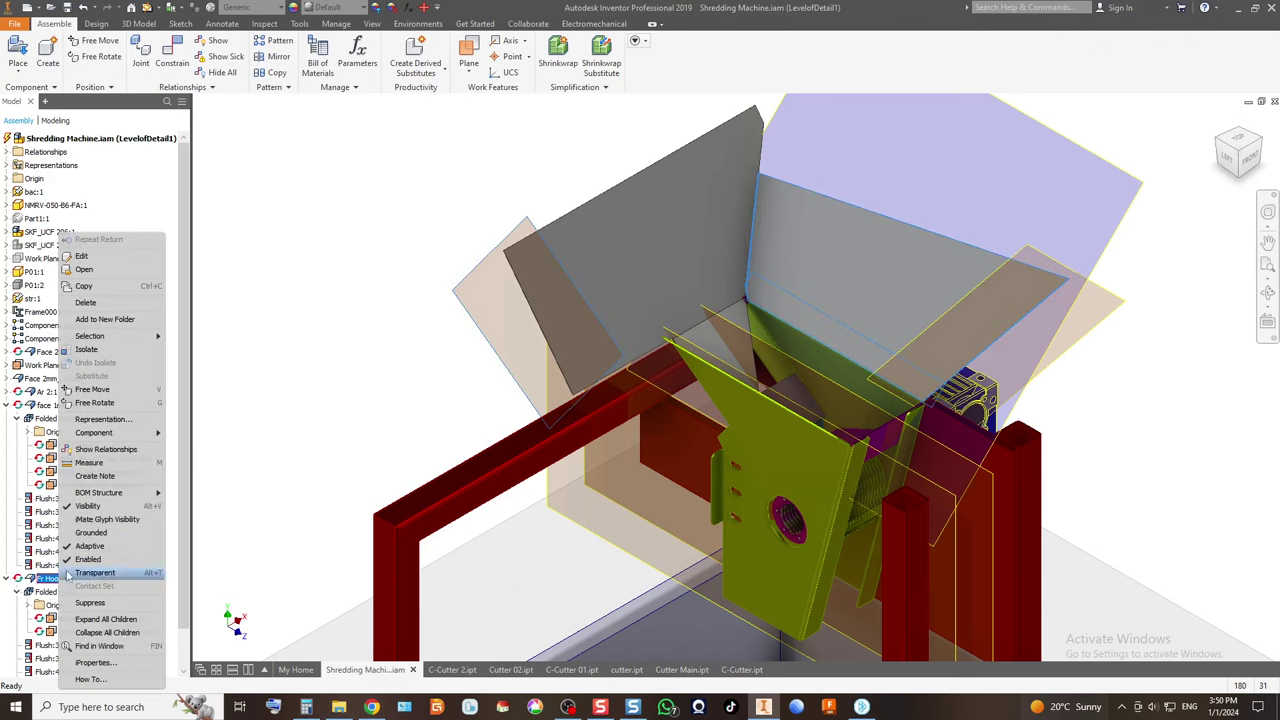
pyautogui.click(90, 546)
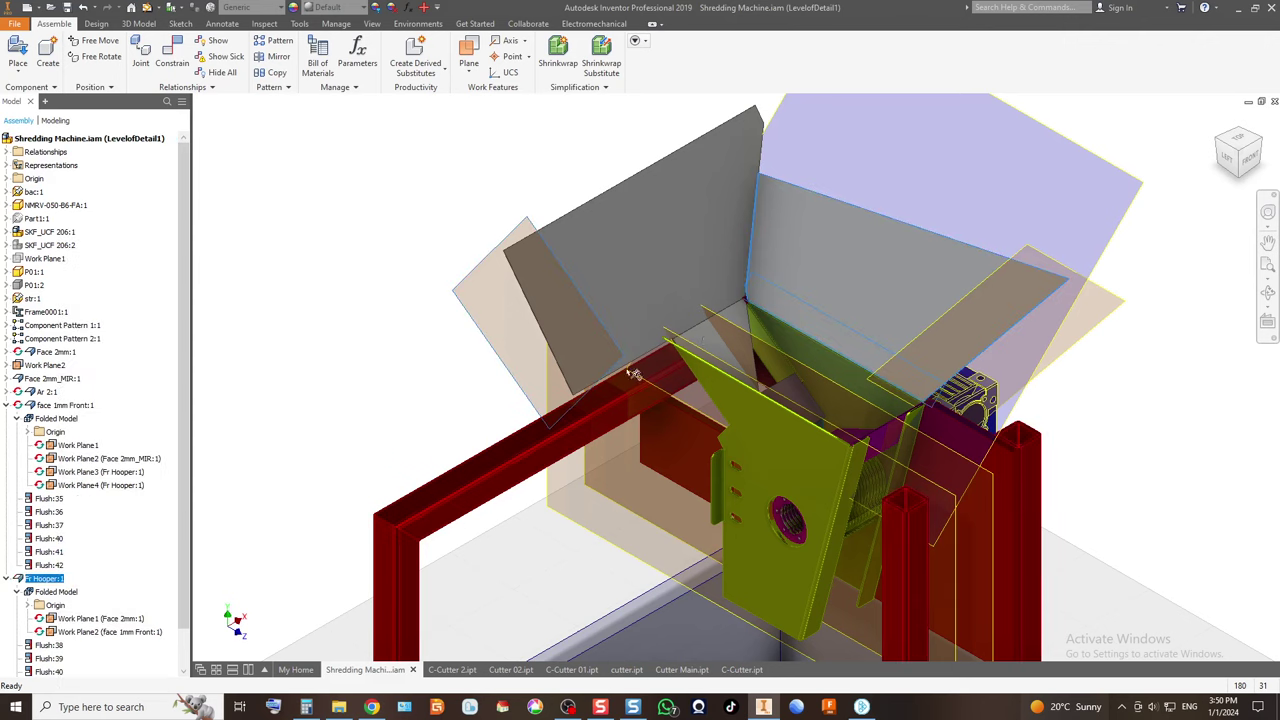
pyautogui.click(639, 226)
pyautogui.rightClick(639, 226)
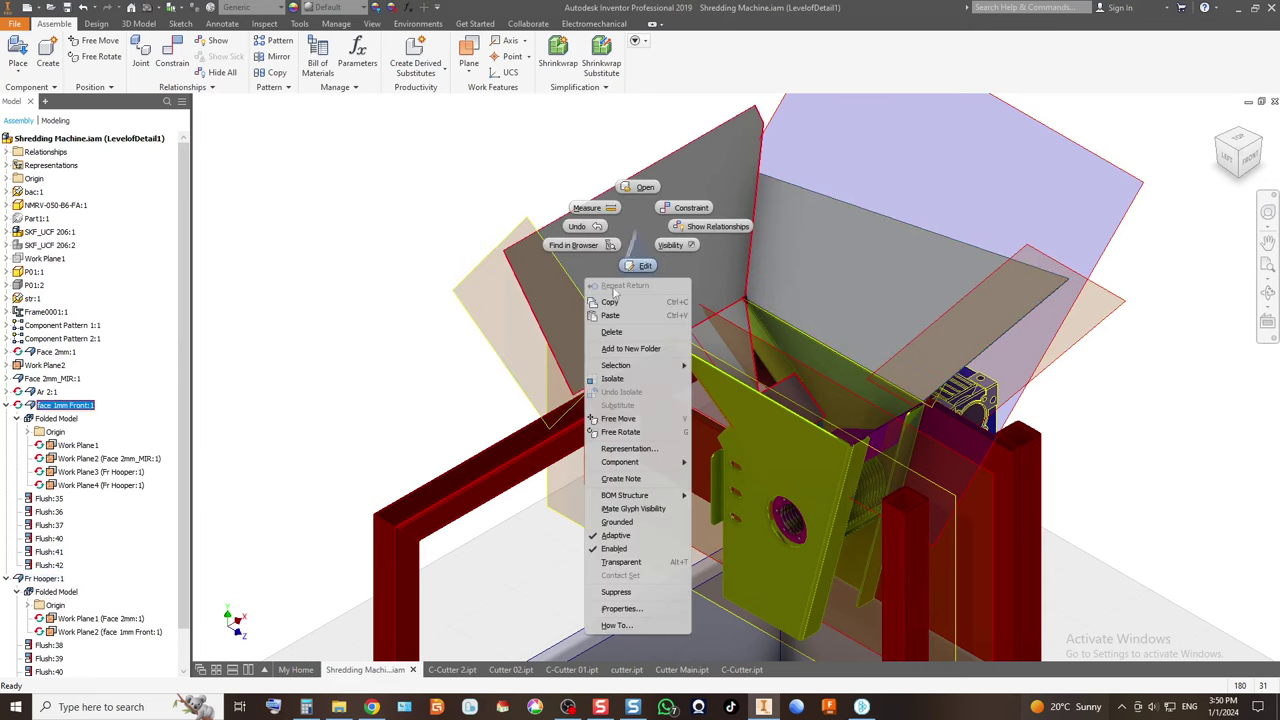
pyautogui.click(614, 534)
# Examine the hopper's lower corner and turn off adaptivity for the Ar 2 component.
pyautogui.scroll(3, 772, 376)
pyautogui.scroll(3, 772, 376)
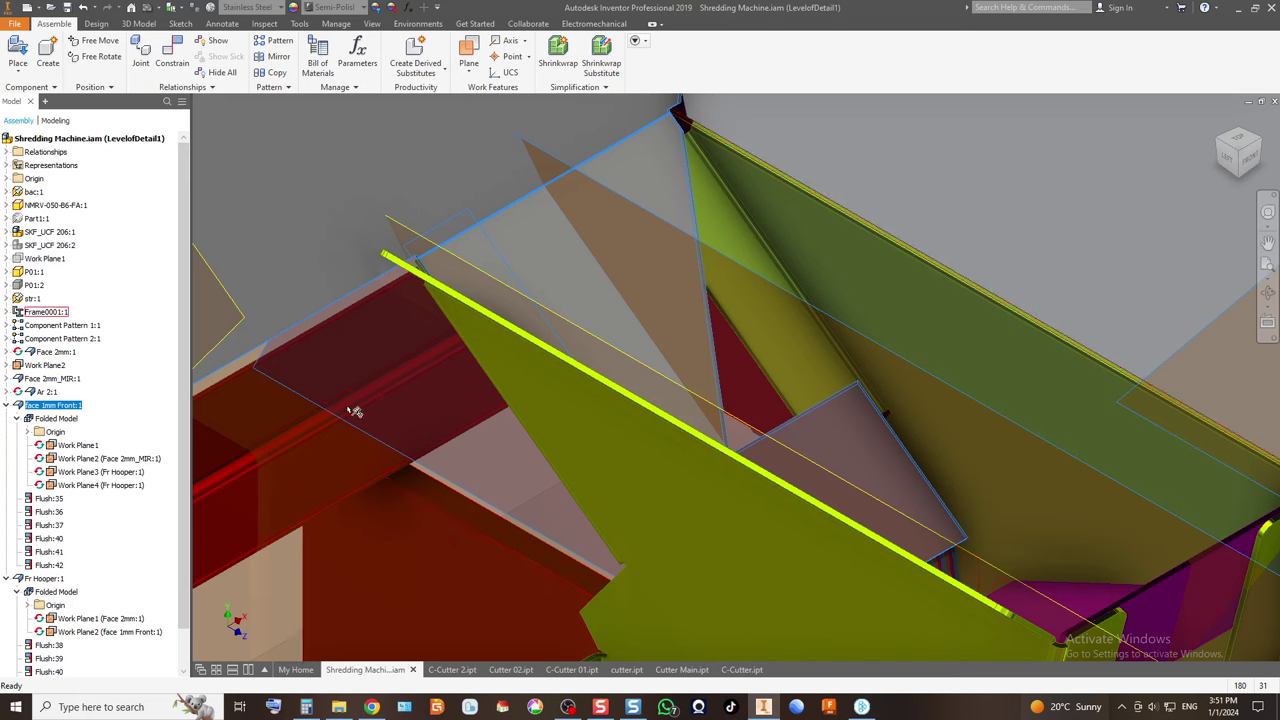
pyautogui.scroll(5, 685, 293)
pyautogui.scroll(-5, 606, 372)
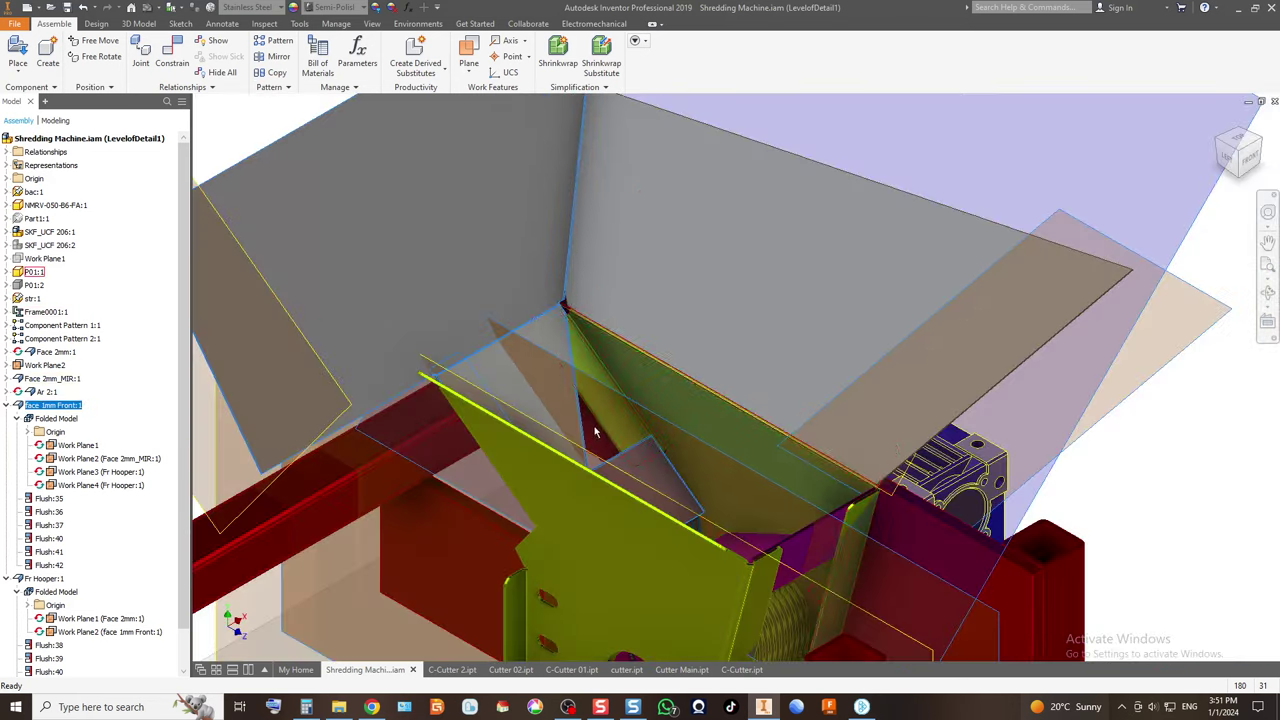
pyautogui.scroll(5, 593, 425)
pyautogui.scroll(-3, 665, 519)
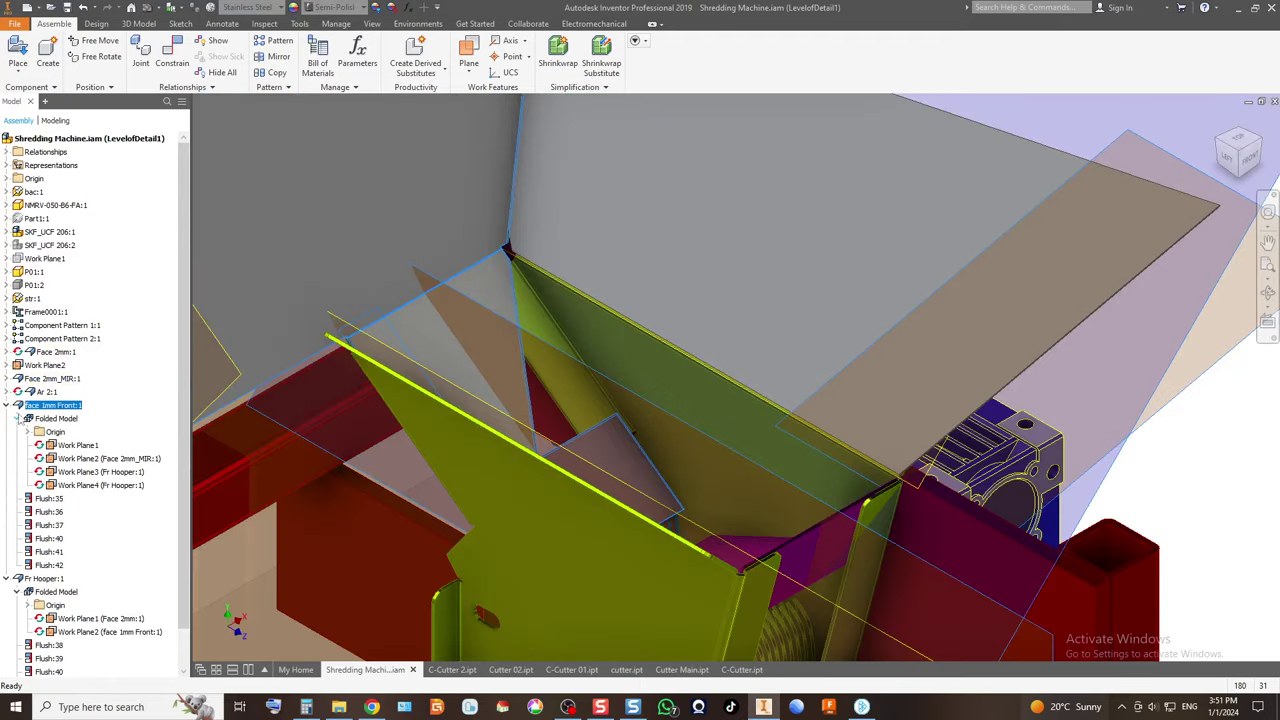
pyautogui.rightClick(40, 392)
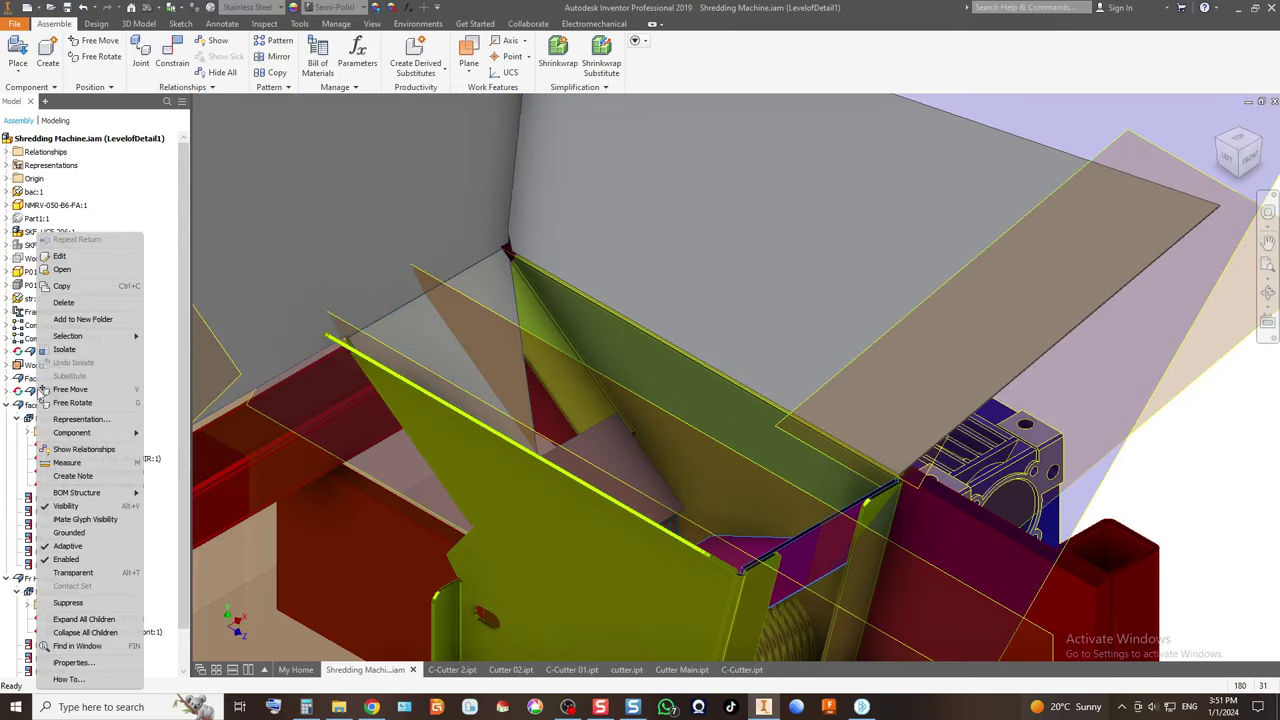
pyautogui.click(68, 547)
pyautogui.scroll(-5, 502, 310)
pyautogui.click(935, 212)
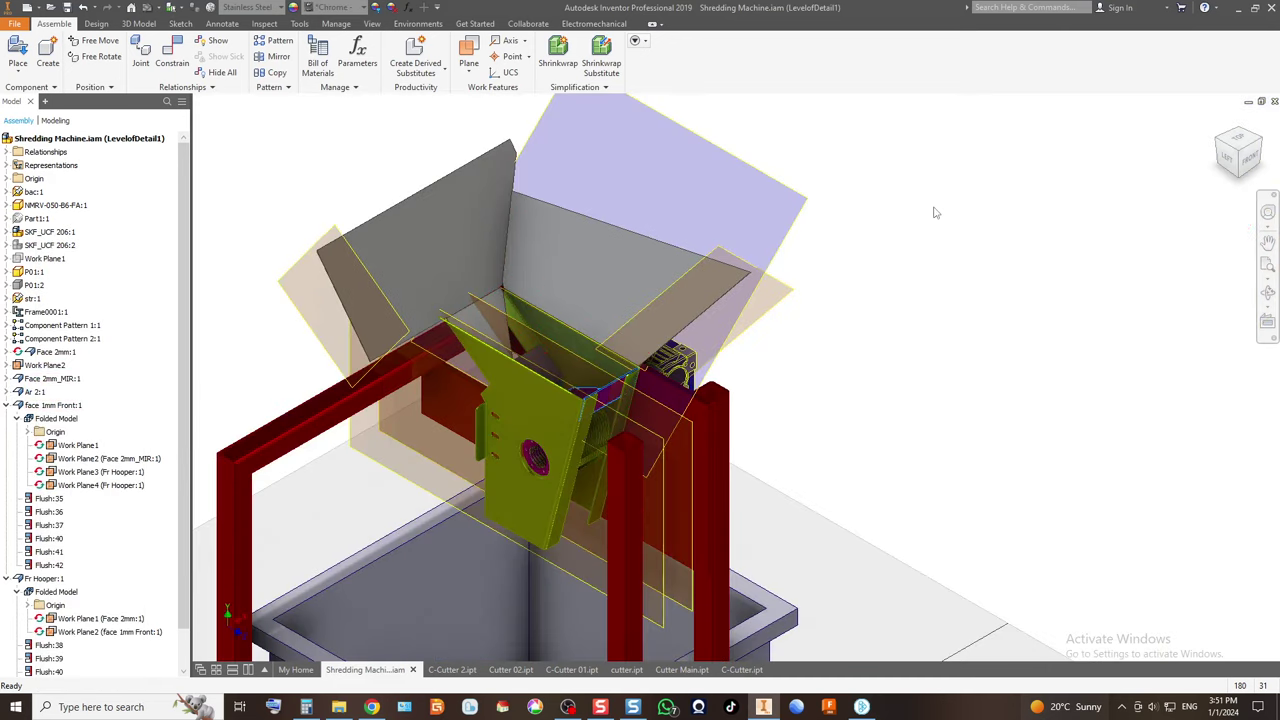
# Examine the fit between the hopper's front sheet and the Fr Hooper plate from isometric and front views.
pyautogui.click(1263, 148)
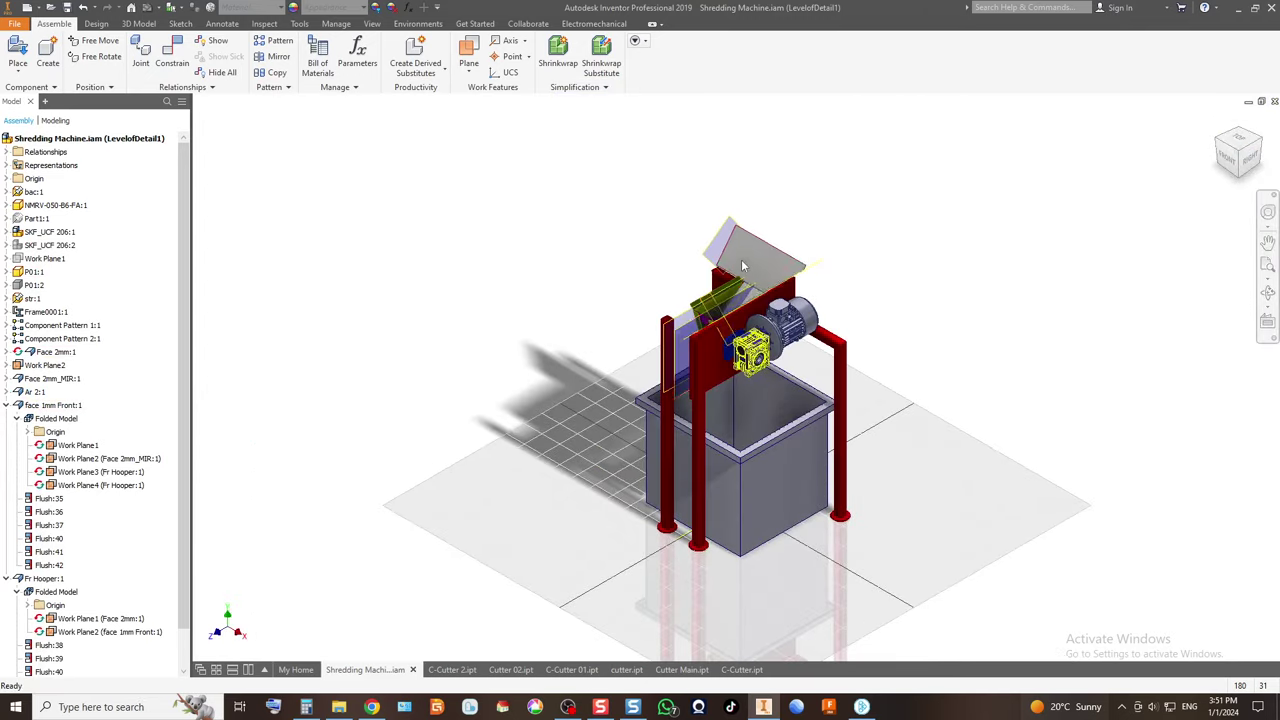
pyautogui.scroll(5, 761, 282)
pyautogui.scroll(-5, 809, 314)
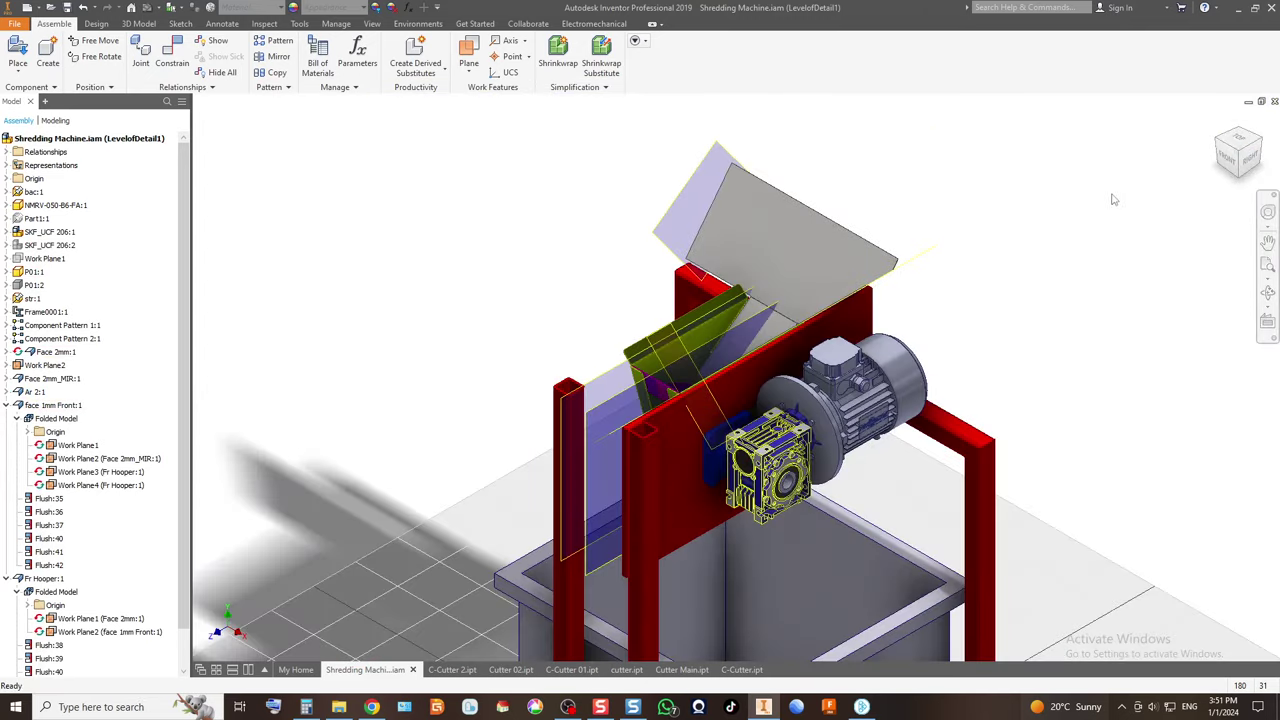
pyautogui.click(1231, 160)
pyautogui.scroll(5, 761, 270)
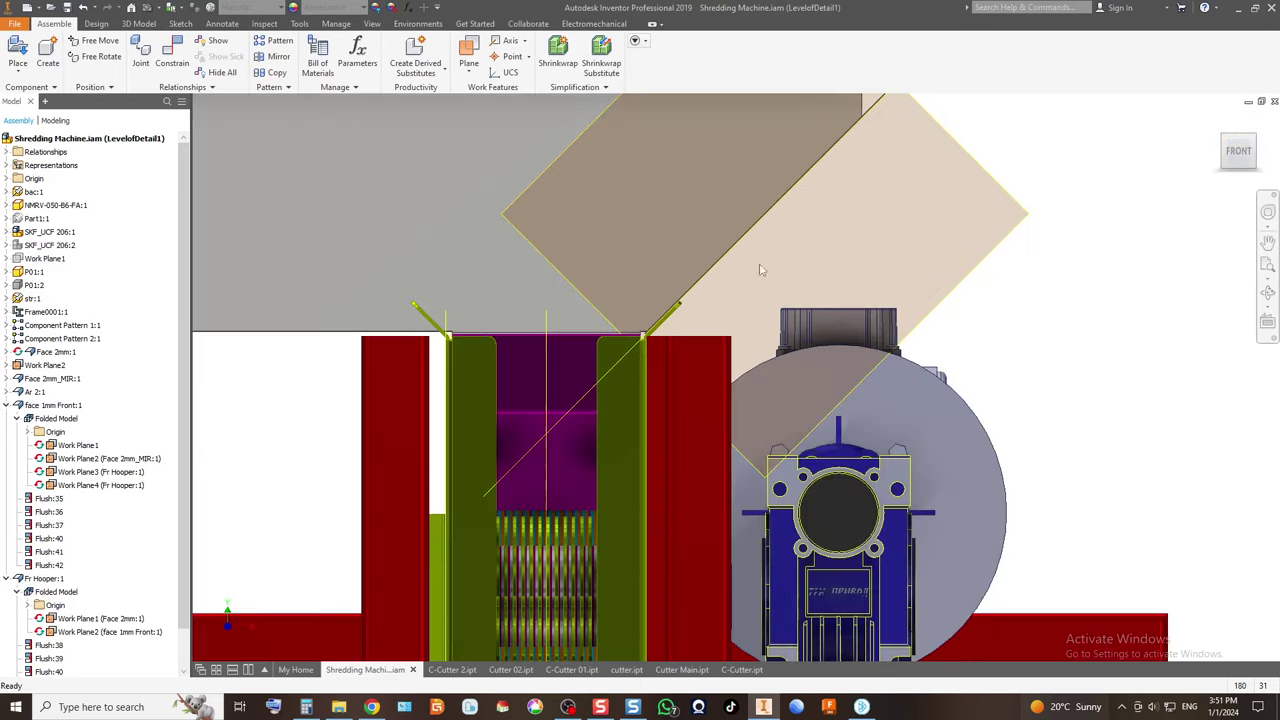
pyautogui.click(1225, 140)
pyautogui.scroll(5, 743, 262)
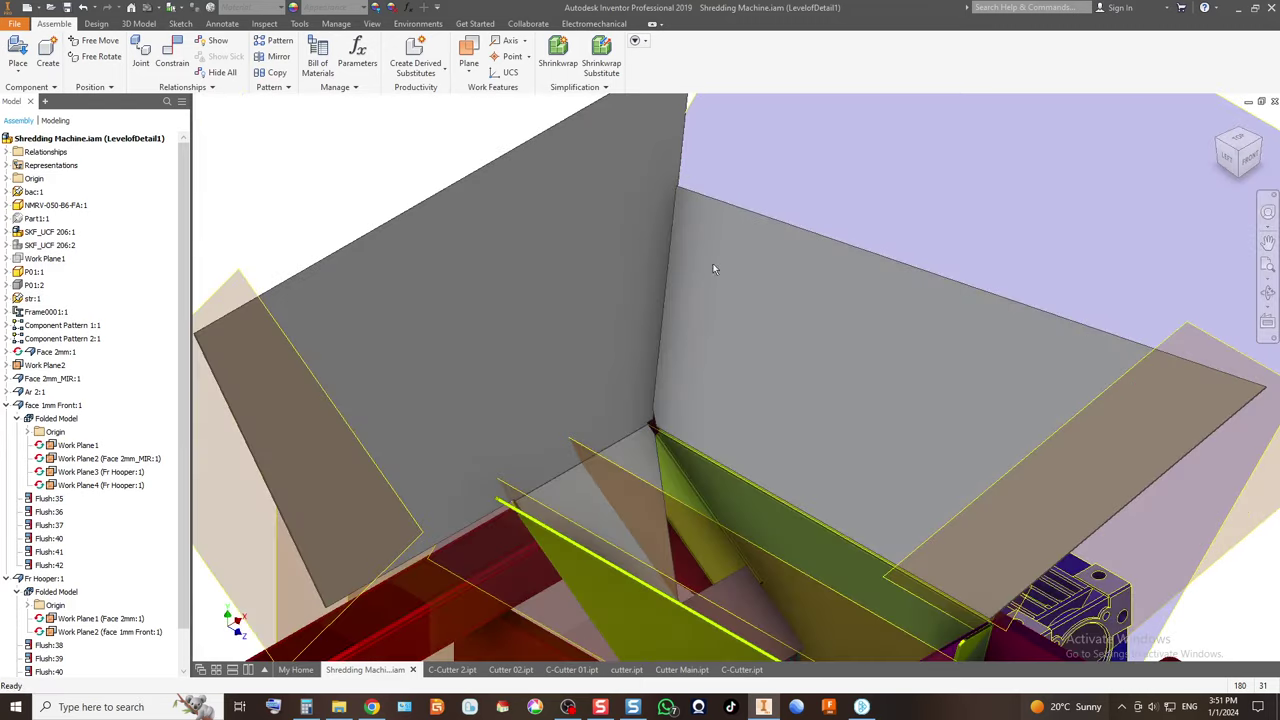
pyautogui.scroll(-3, 595, 257)
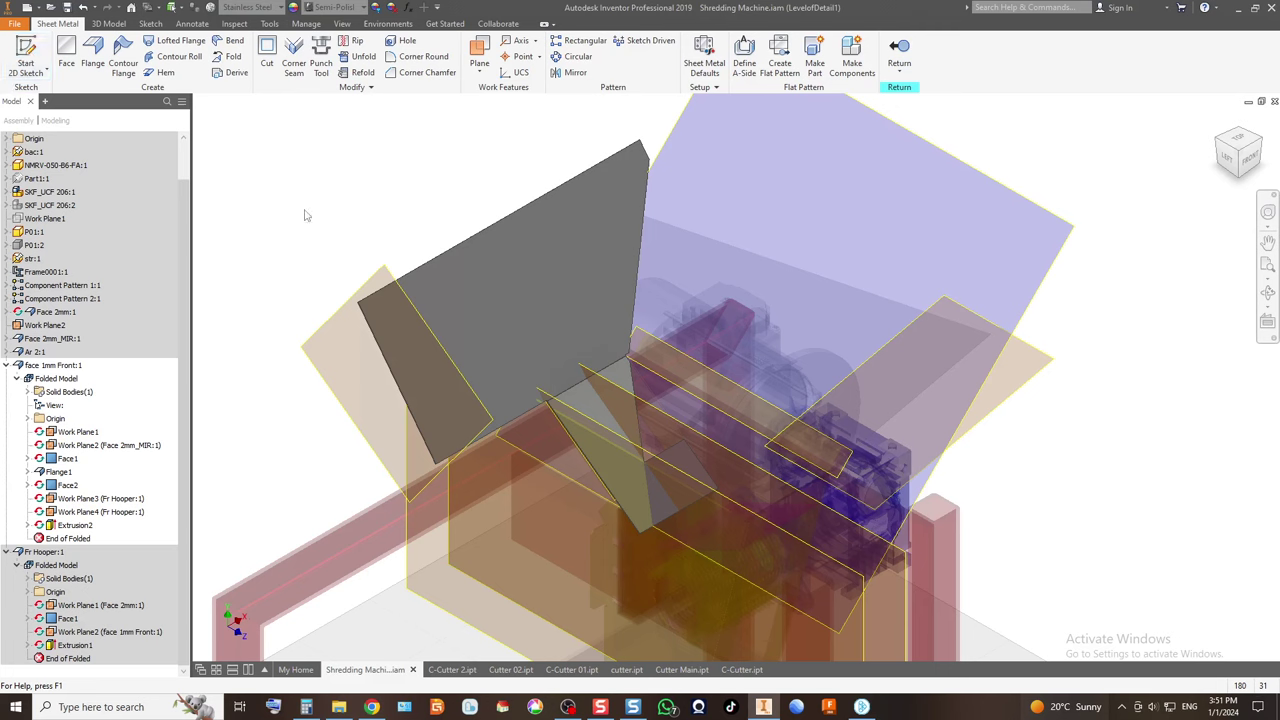
# Edit face 1mm Front in place, start a 2D sketch on its lower sloping flange, and project that face's outline.
pyautogui.click(606, 399)
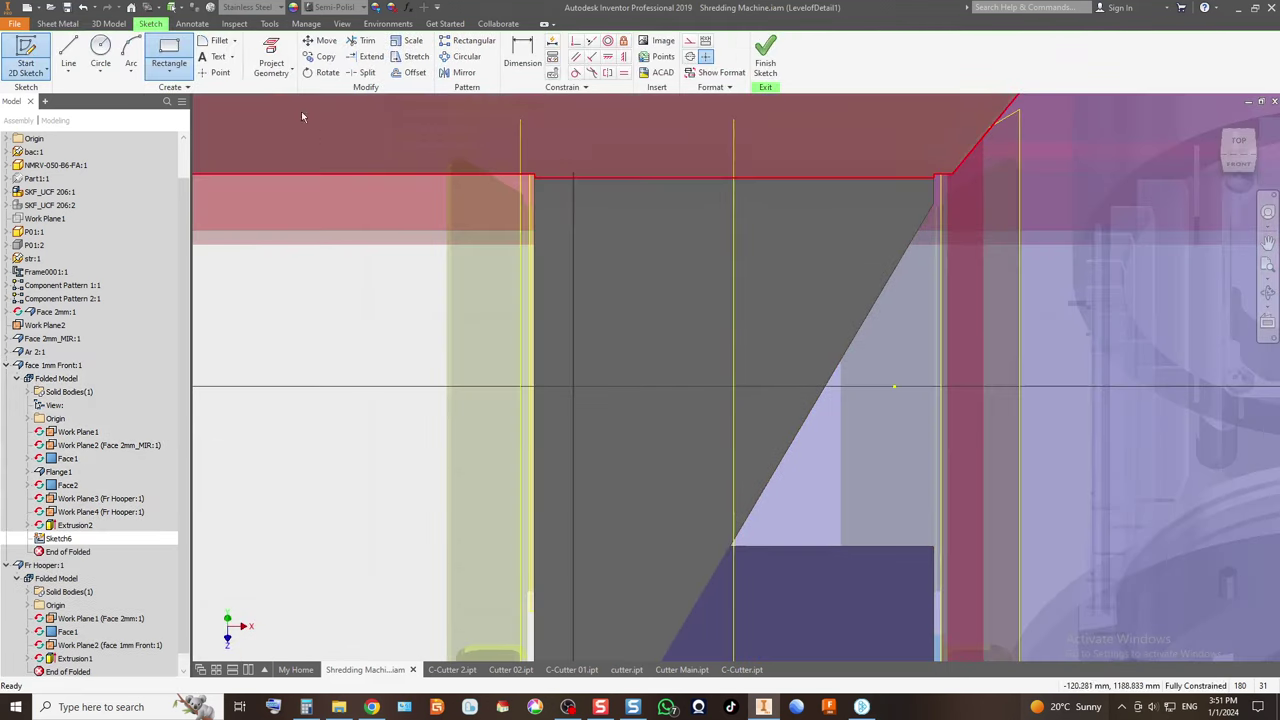
pyautogui.click(271, 62)
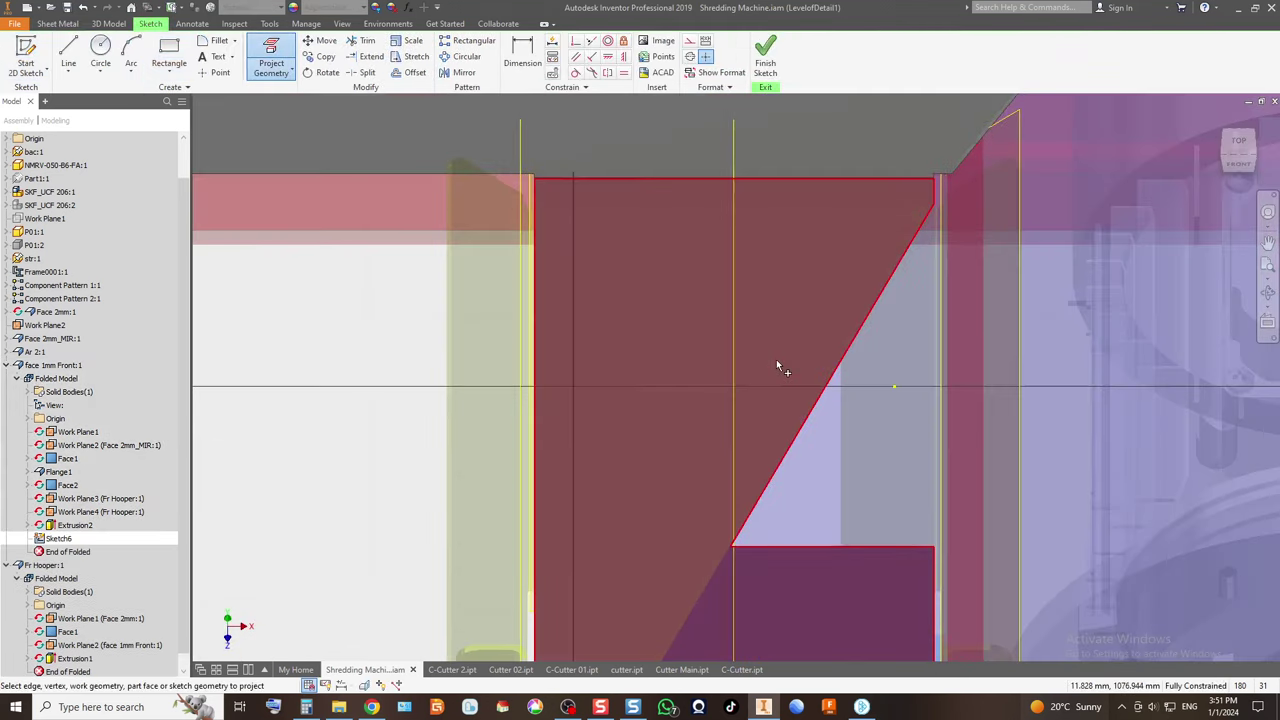
pyautogui.click(777, 362)
# Draw a rectangle over the projected flange outline, from its upper-left corner to its lower-right corner.
pyautogui.click(170, 56)
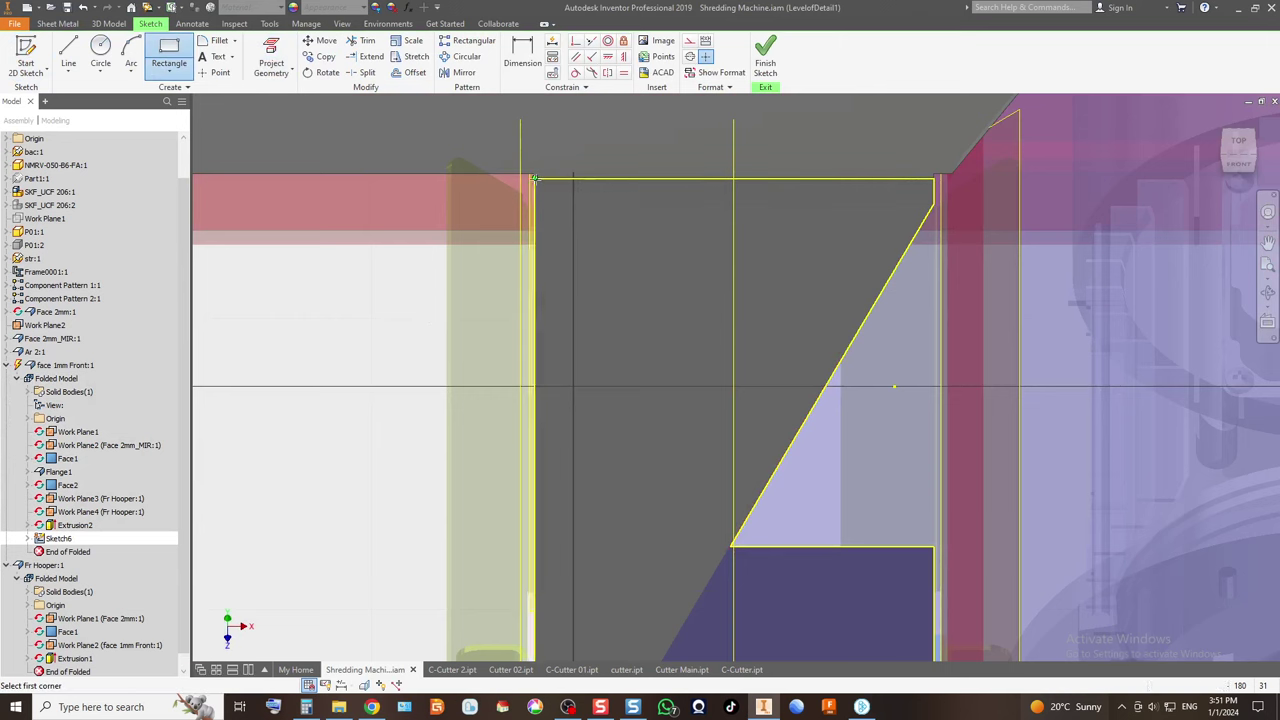
pyautogui.click(533, 178)
pyautogui.scroll(-3, 565, 235)
pyautogui.scroll(4, 657, 357)
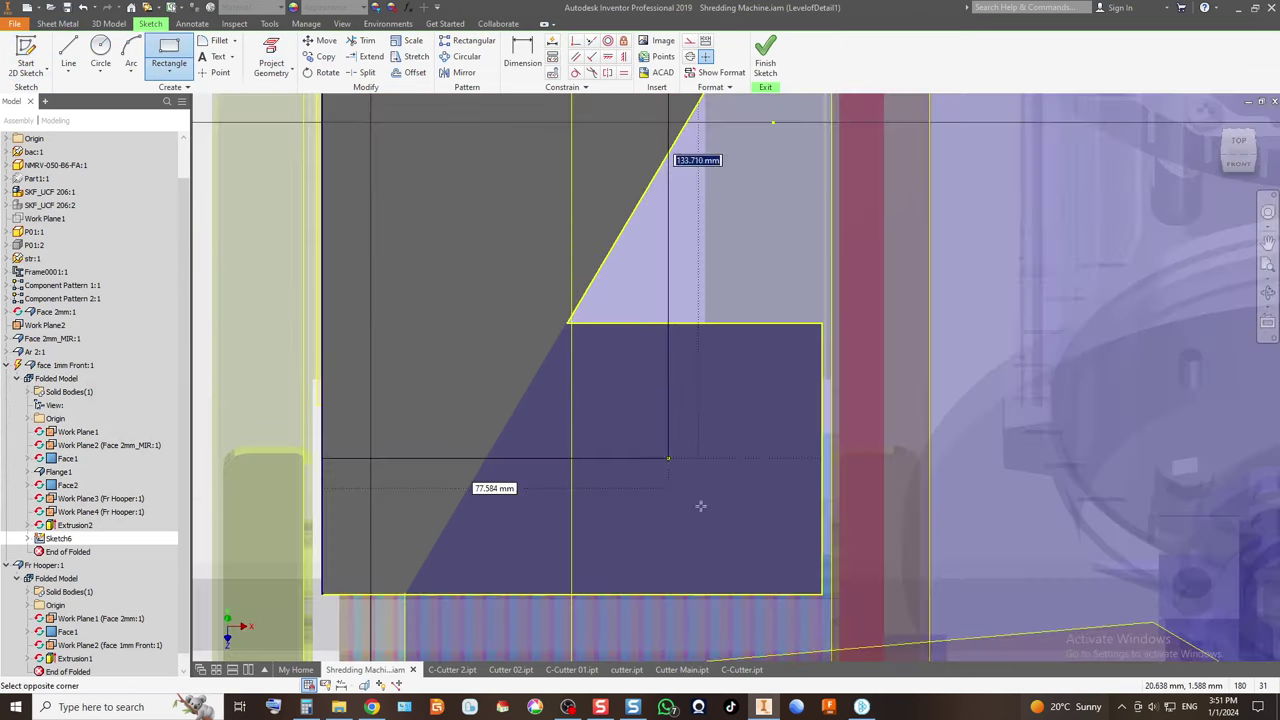
pyautogui.click(843, 621)
pyautogui.scroll(-3, 633, 472)
pyautogui.scroll(-2, 633, 472)
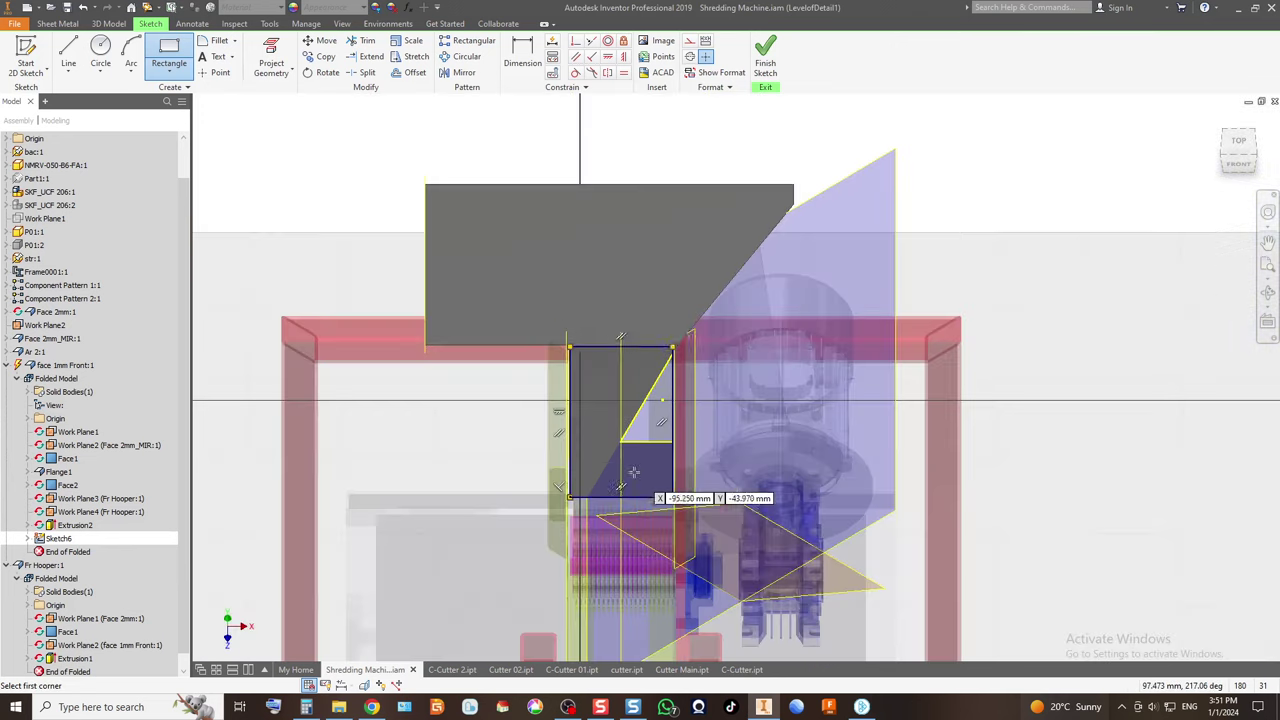
pyautogui.scroll(5, 600, 366)
pyautogui.scroll(2, 515, 312)
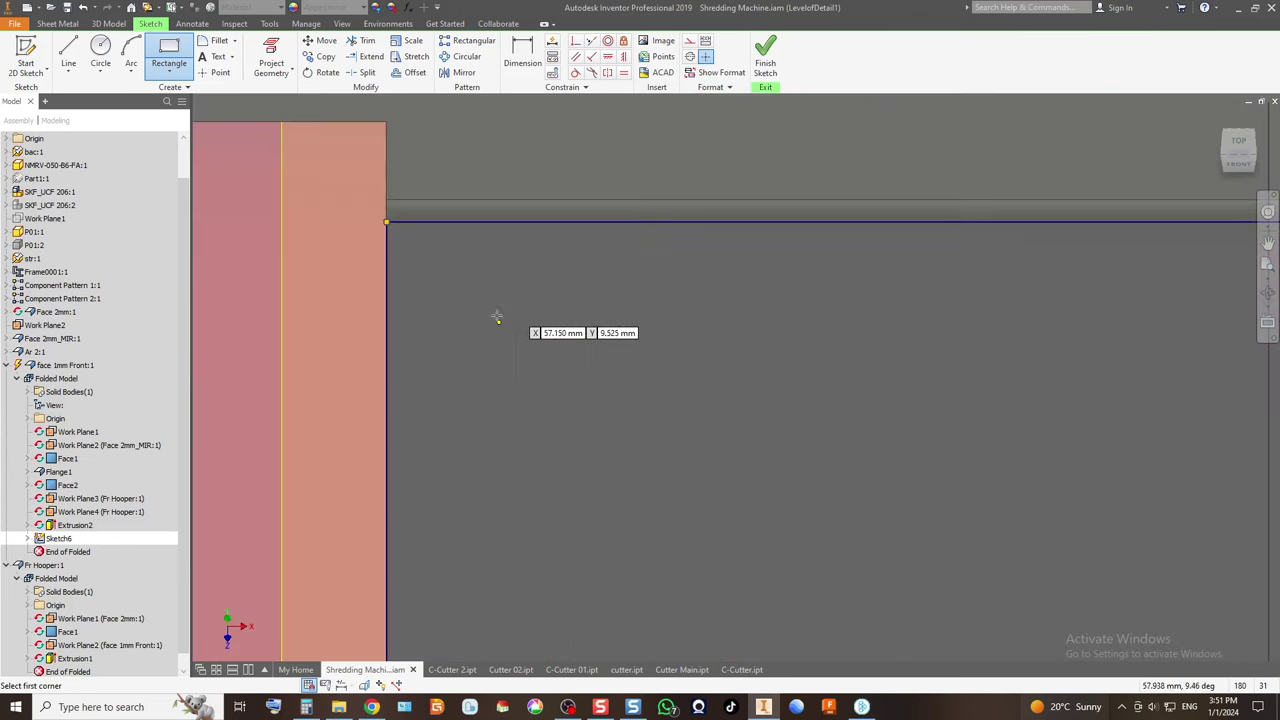
pyautogui.scroll(-4, 400, 270)
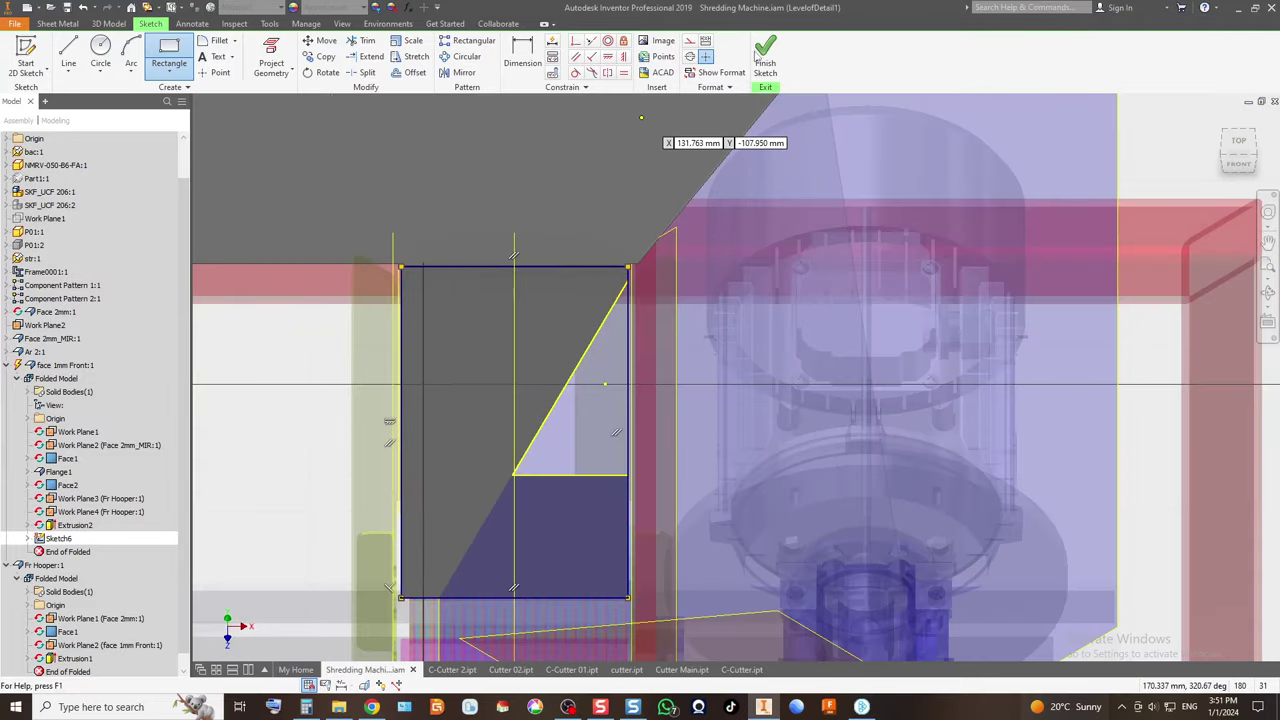
# Finish the sketch and create a sheet metal Face from all areas of the rectangle to fill out the lower flange.
pyautogui.click(766, 60)
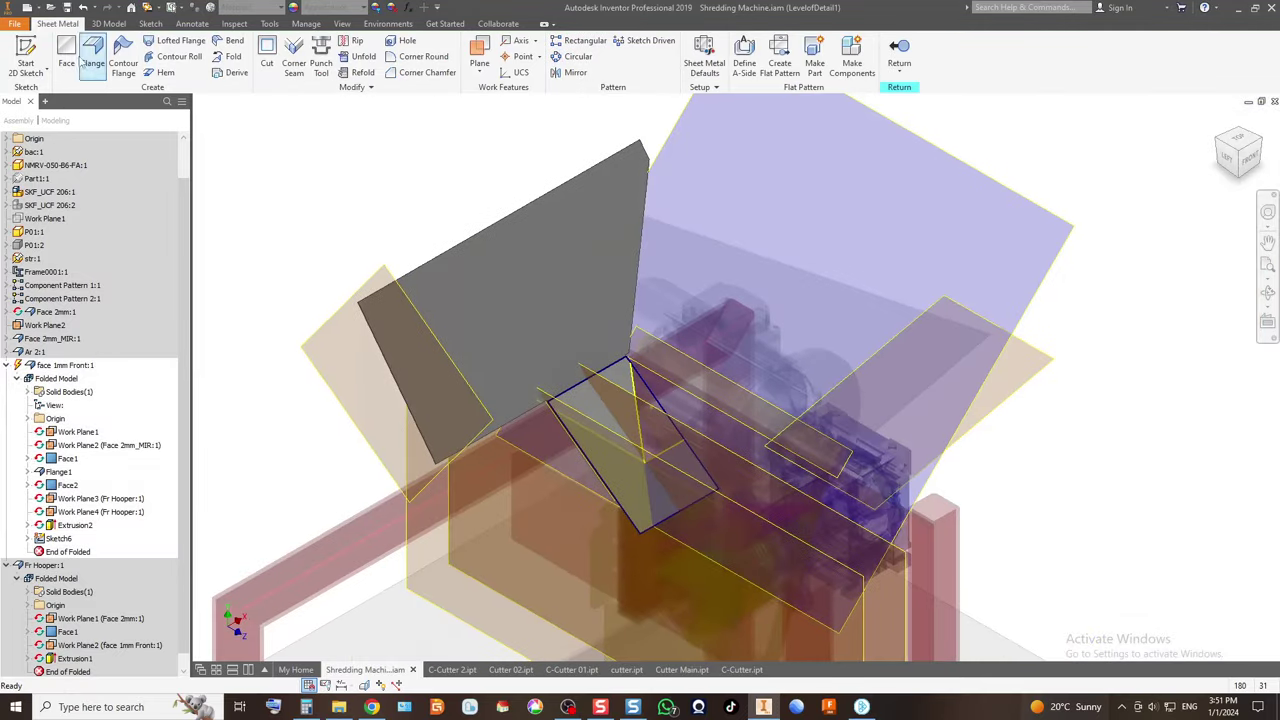
pyautogui.click(624, 449)
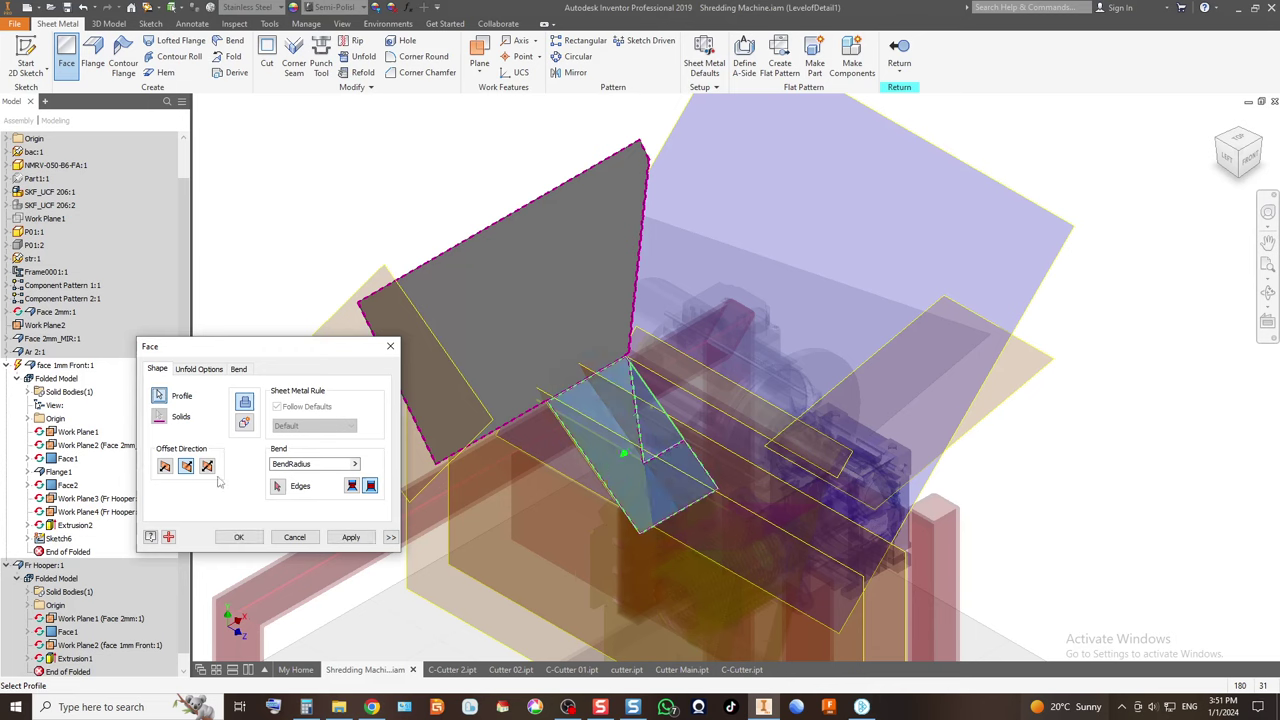
pyautogui.click(257, 541)
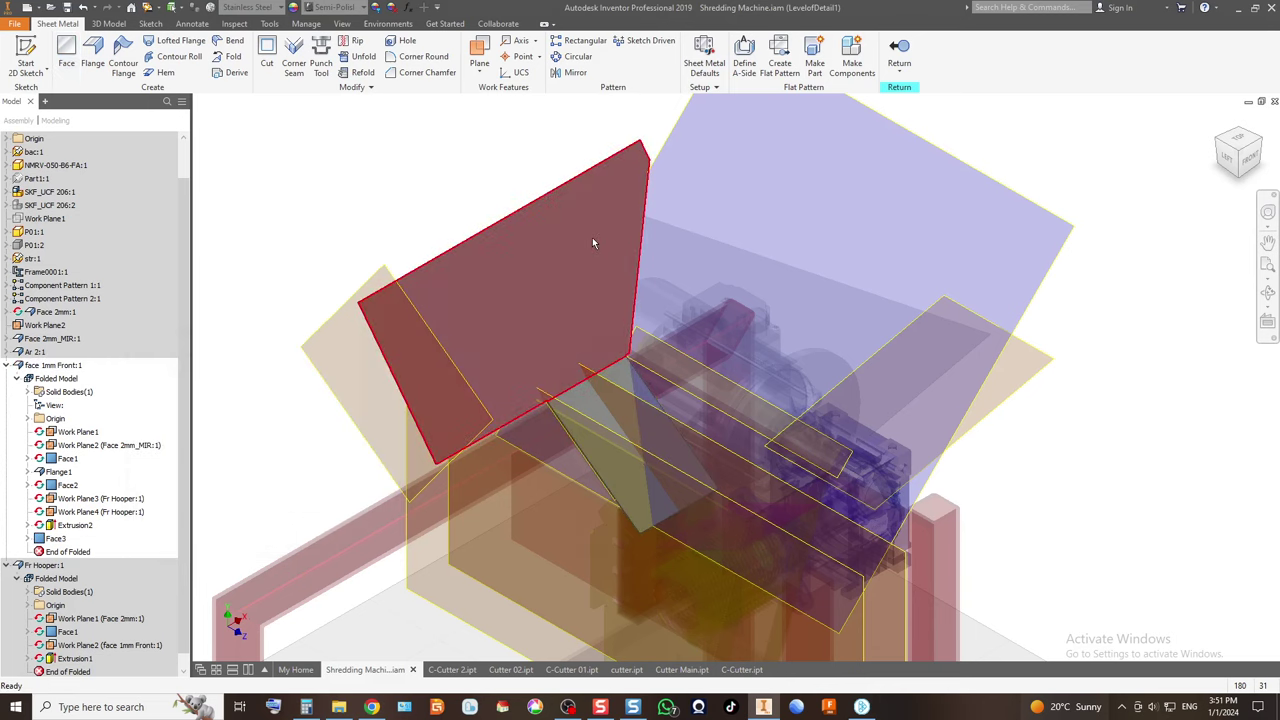
# Start a 2D sketch on the large upper face of face 1mm Front and project that face's outline.
pyautogui.click(28, 58)
pyautogui.click(541, 272)
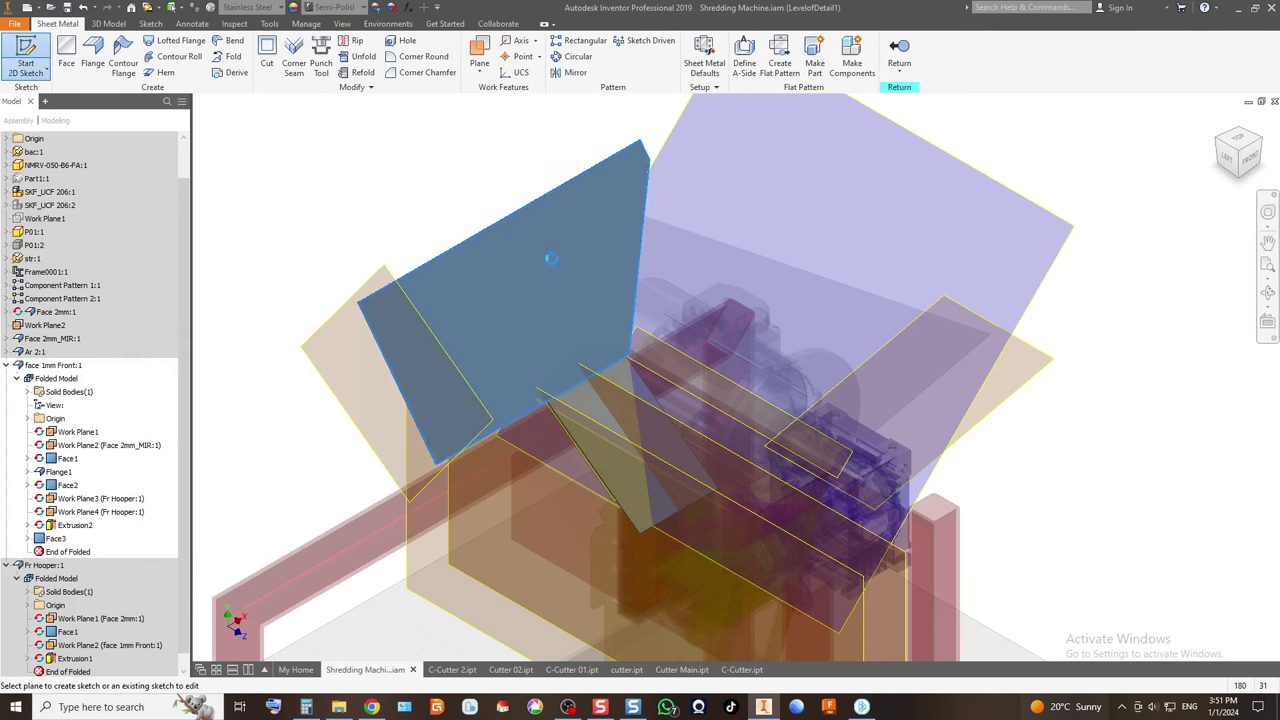
pyautogui.scroll(3, 775, 272)
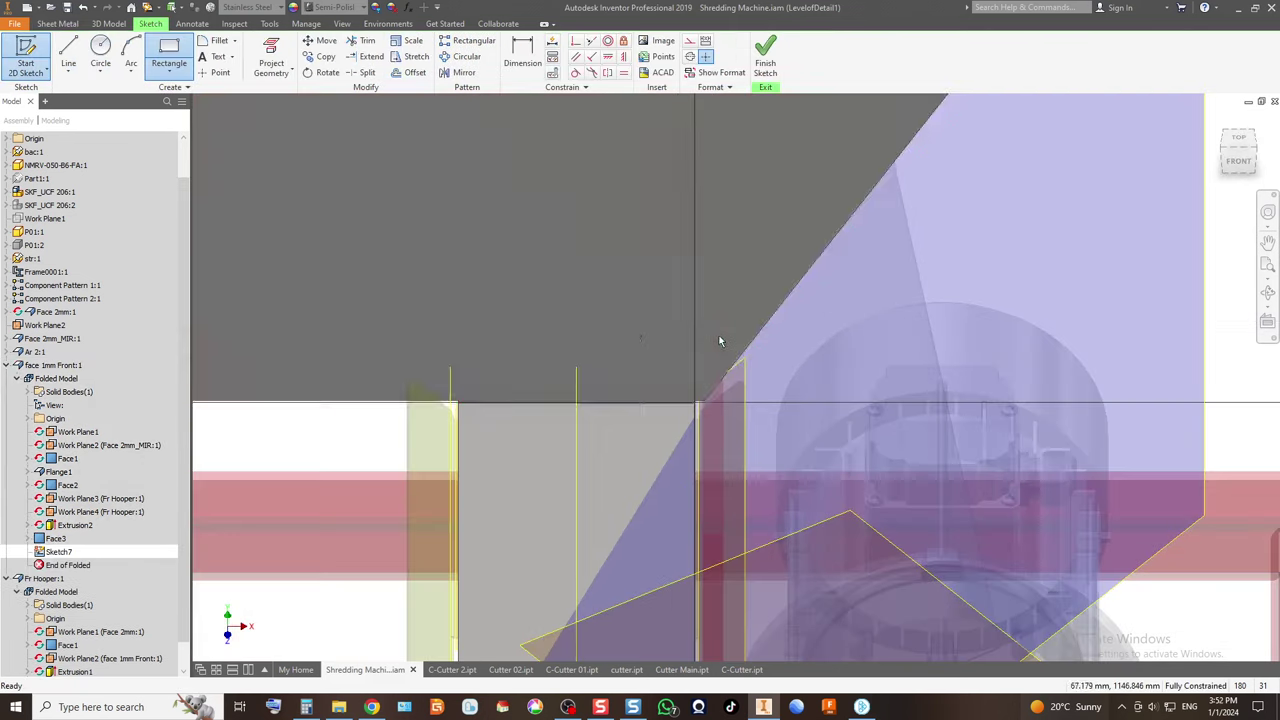
pyautogui.moveTo(549, 271)
pyautogui.mouseDown(button='middle')
pyautogui.moveTo(845, 393)
pyautogui.moveTo(717, 395)
pyautogui.mouseUp(button='middle')
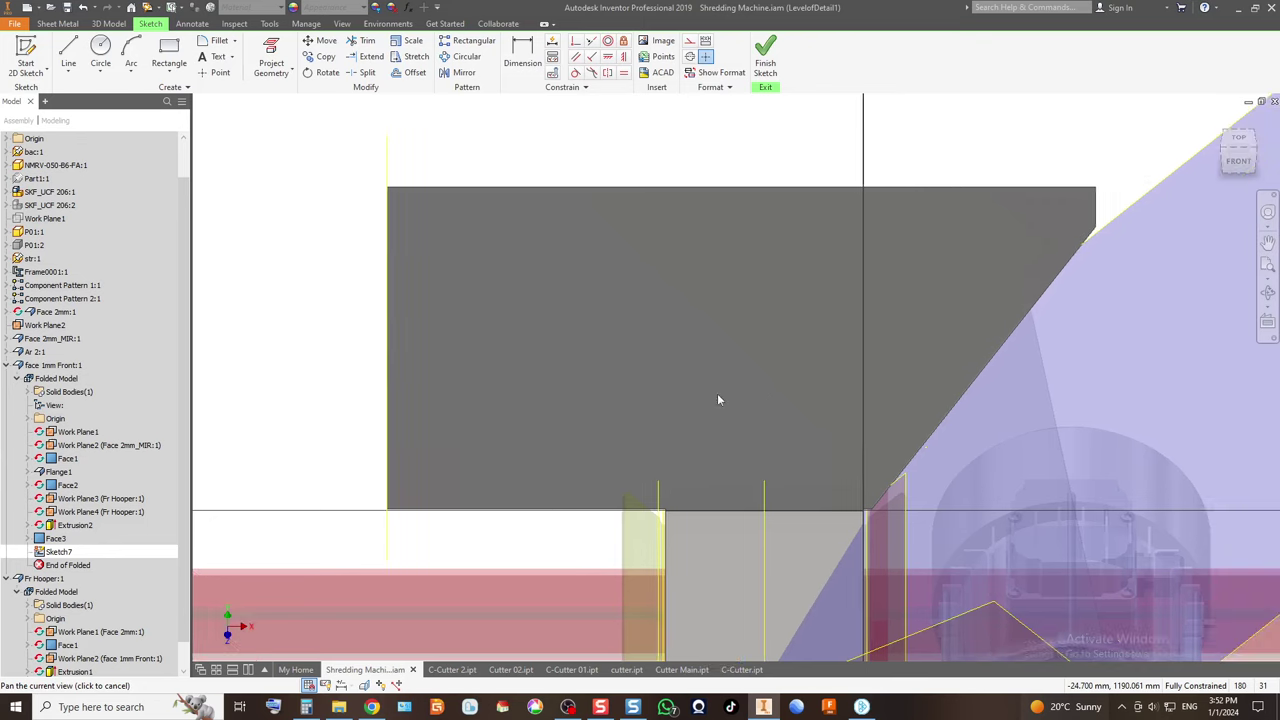
pyautogui.click(275, 55)
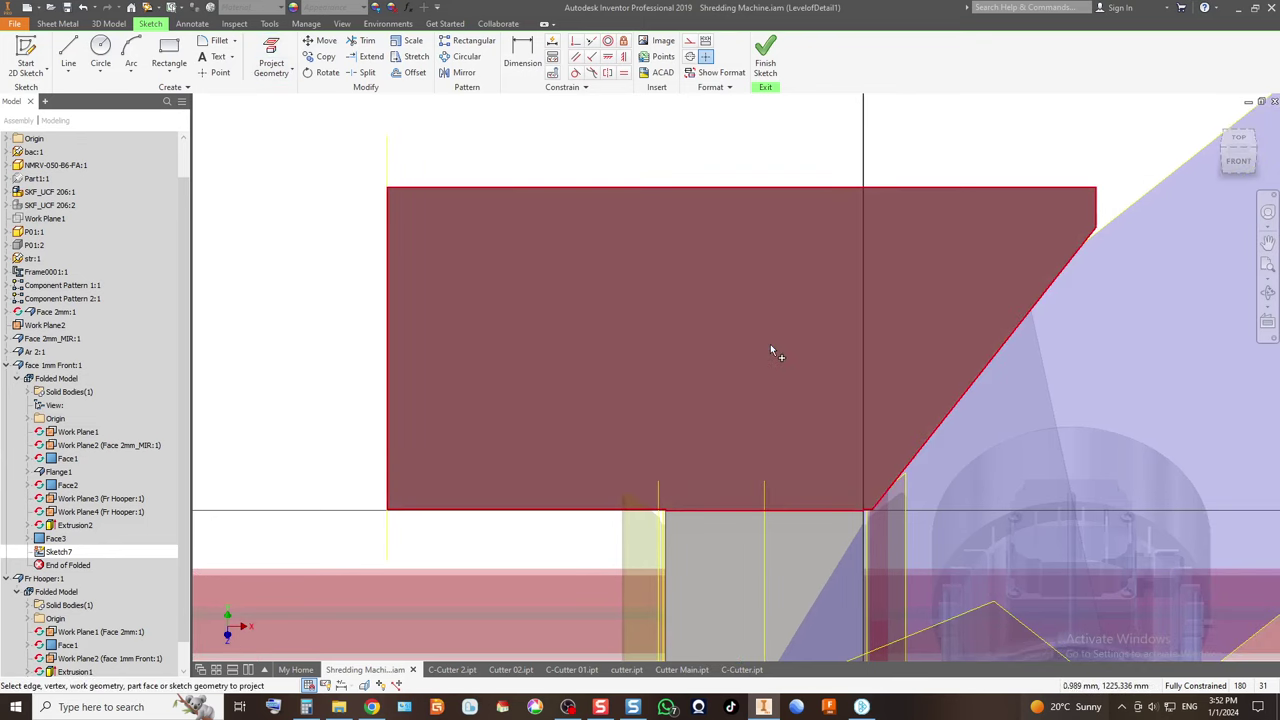
pyautogui.click(770, 344)
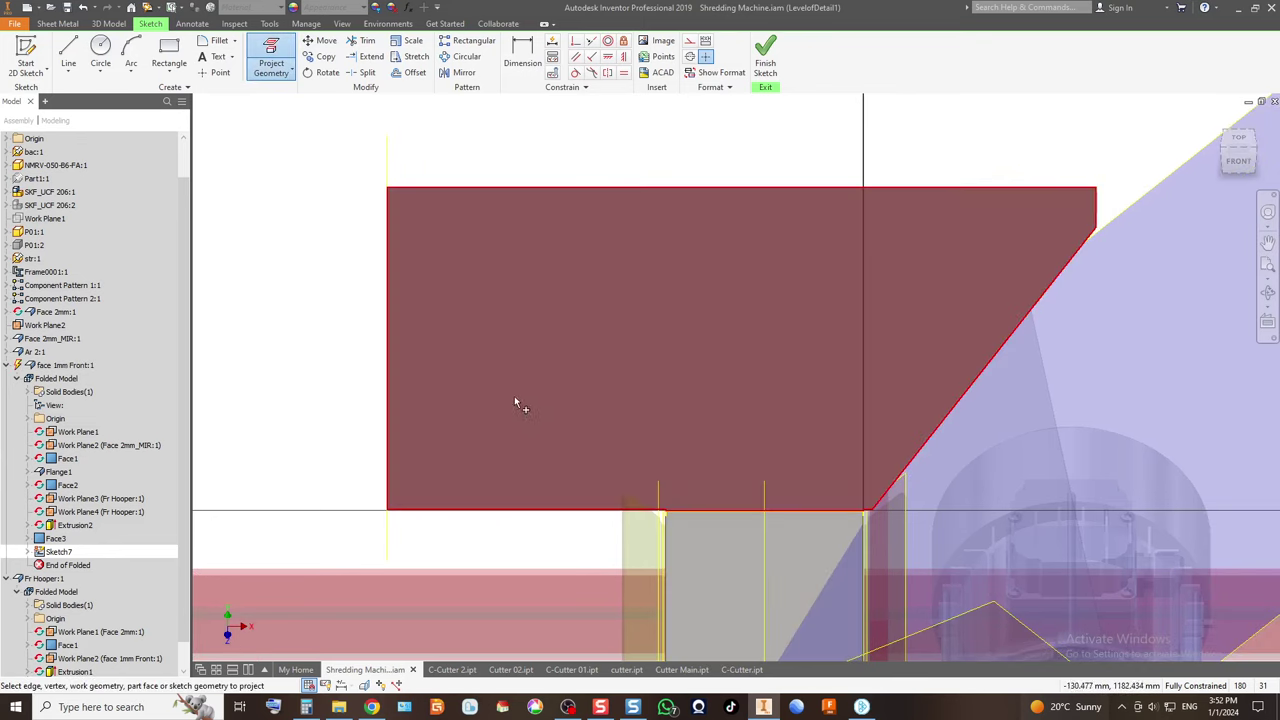
# Draw a vertical line about 231 mm long from the midpoint of the flange's bend edge up past the sheet's upper edge.
pyautogui.press('l')
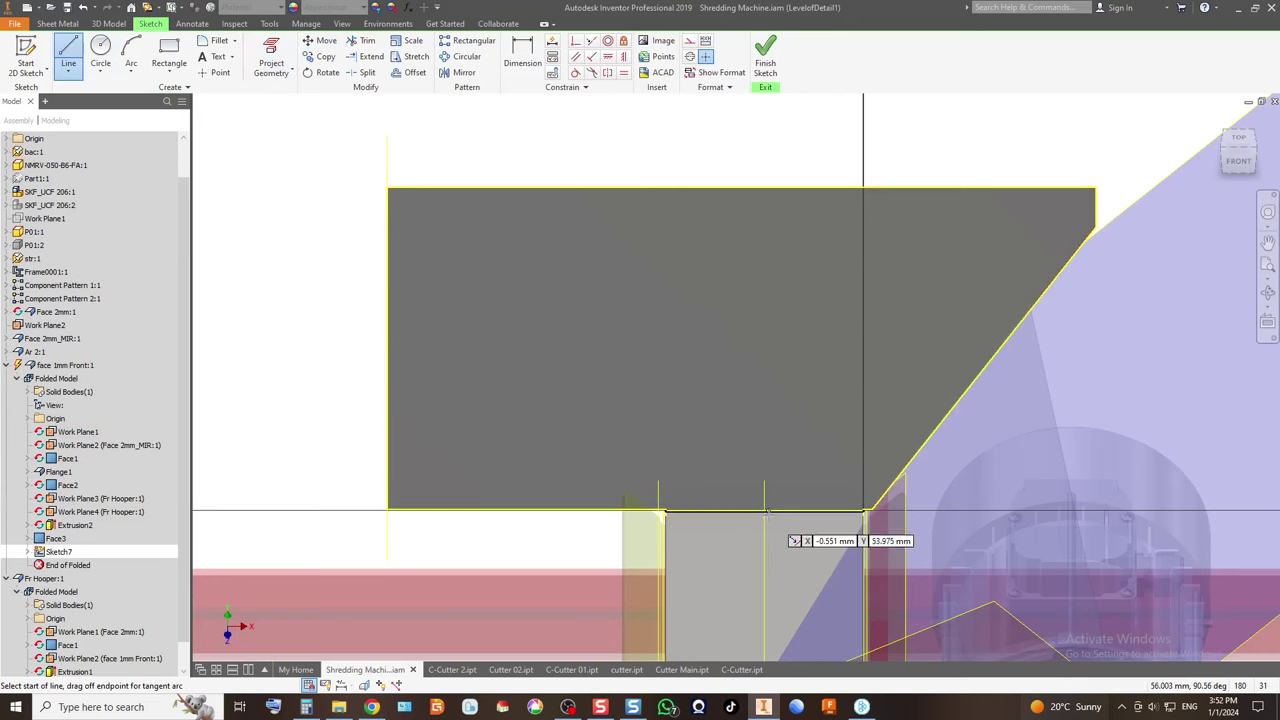
pyautogui.click(764, 512)
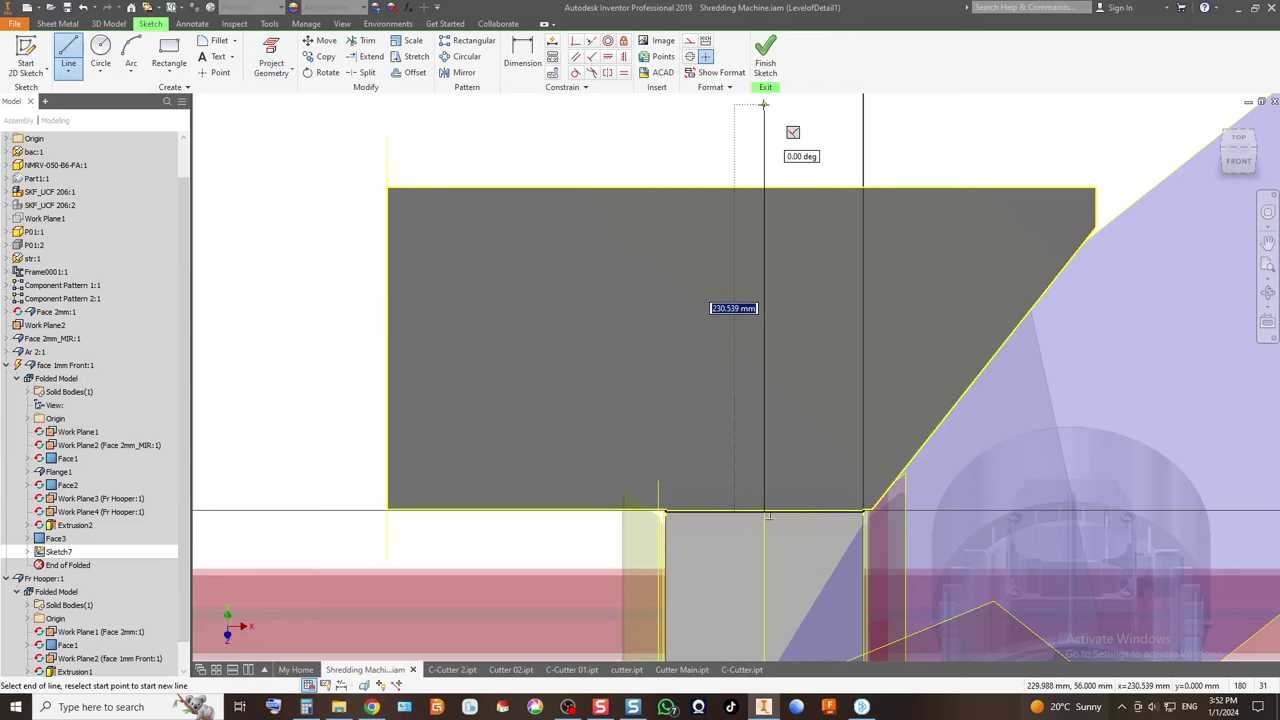
pyautogui.click(765, 229)
pyautogui.press('Escape')
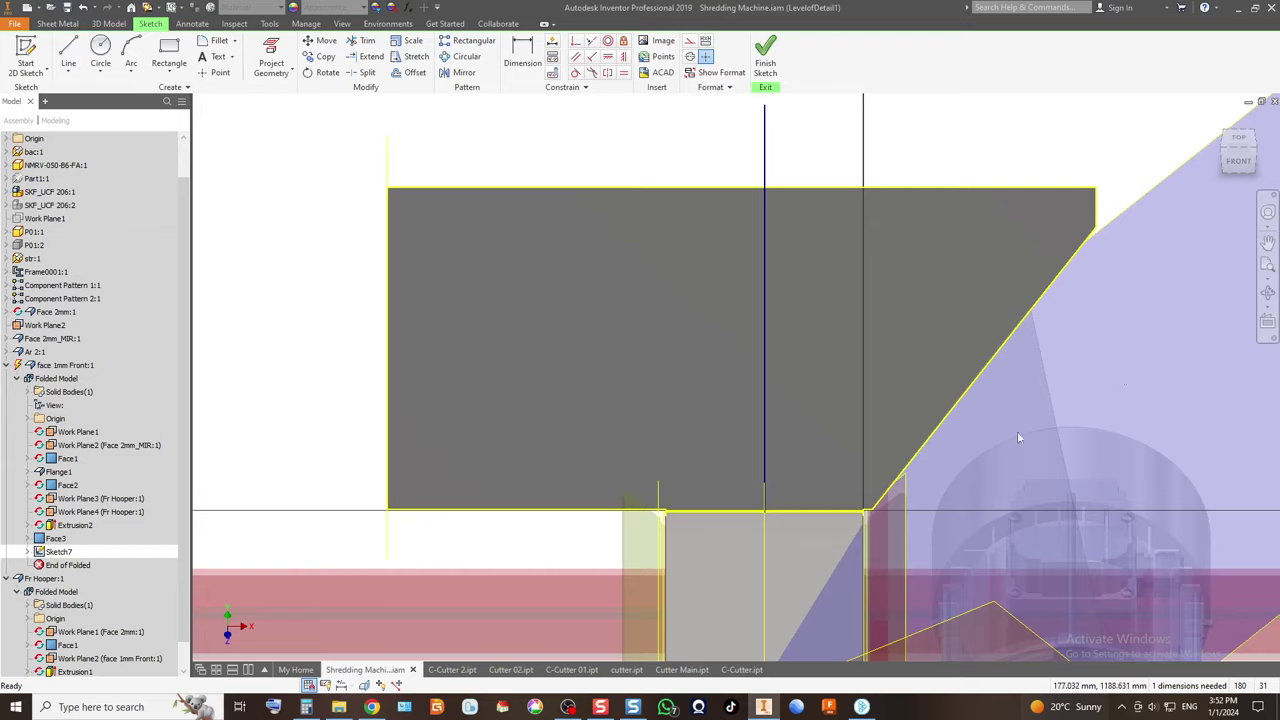
# Draw a line just inside the sheet's sloping edge, from its lower end up to the short vertical edge.
pyautogui.scroll(3, 874, 516)
pyautogui.scroll(2, 874, 516)
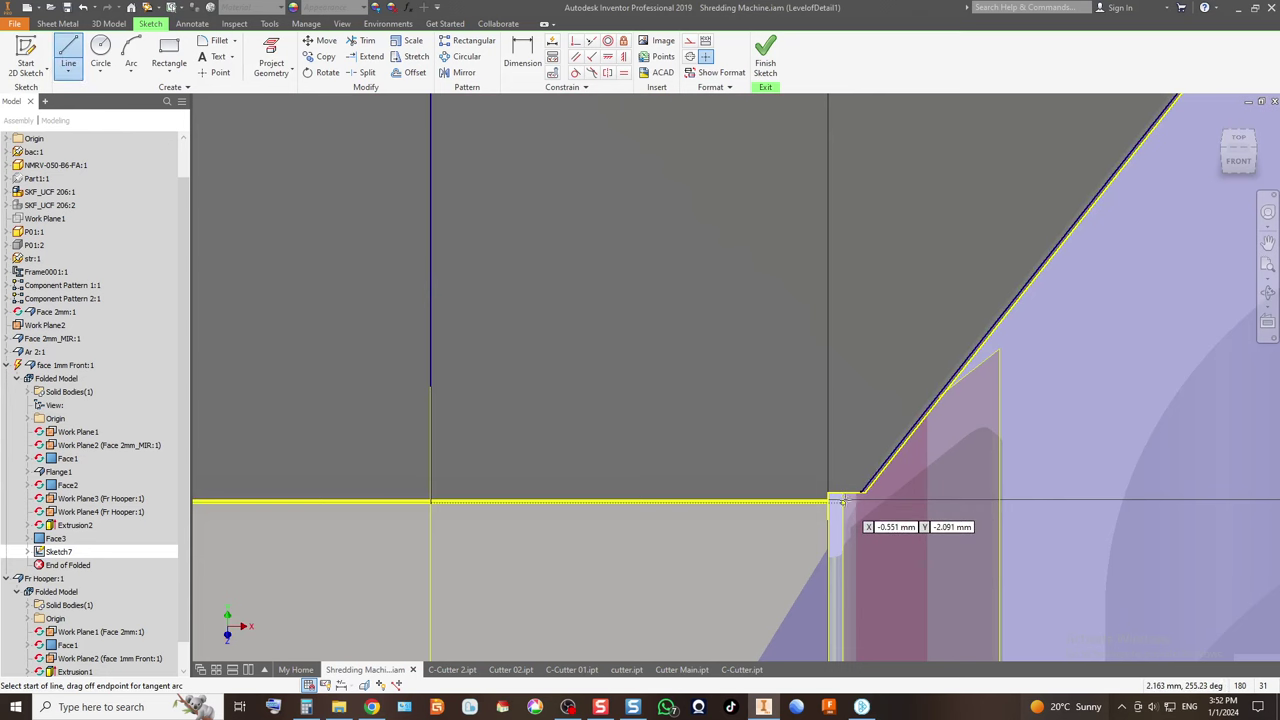
pyautogui.click(860, 492)
pyautogui.scroll(-4, 905, 400)
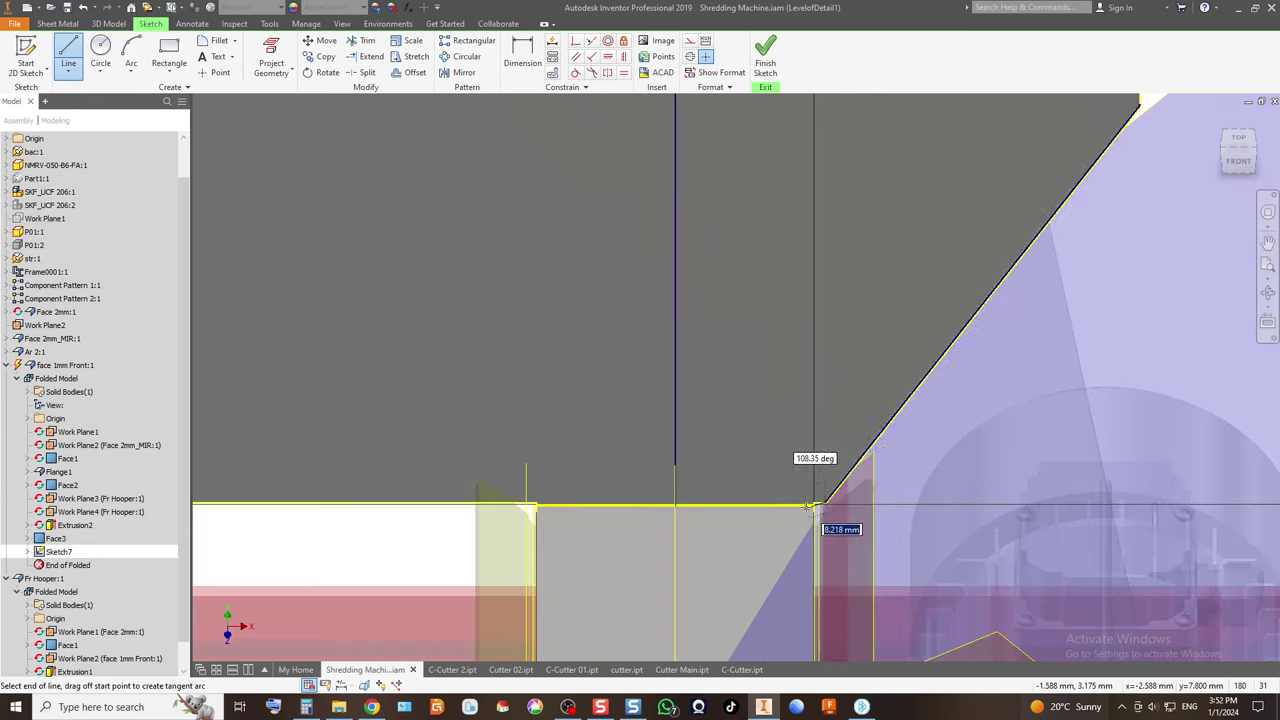
pyautogui.scroll(5, 922, 369)
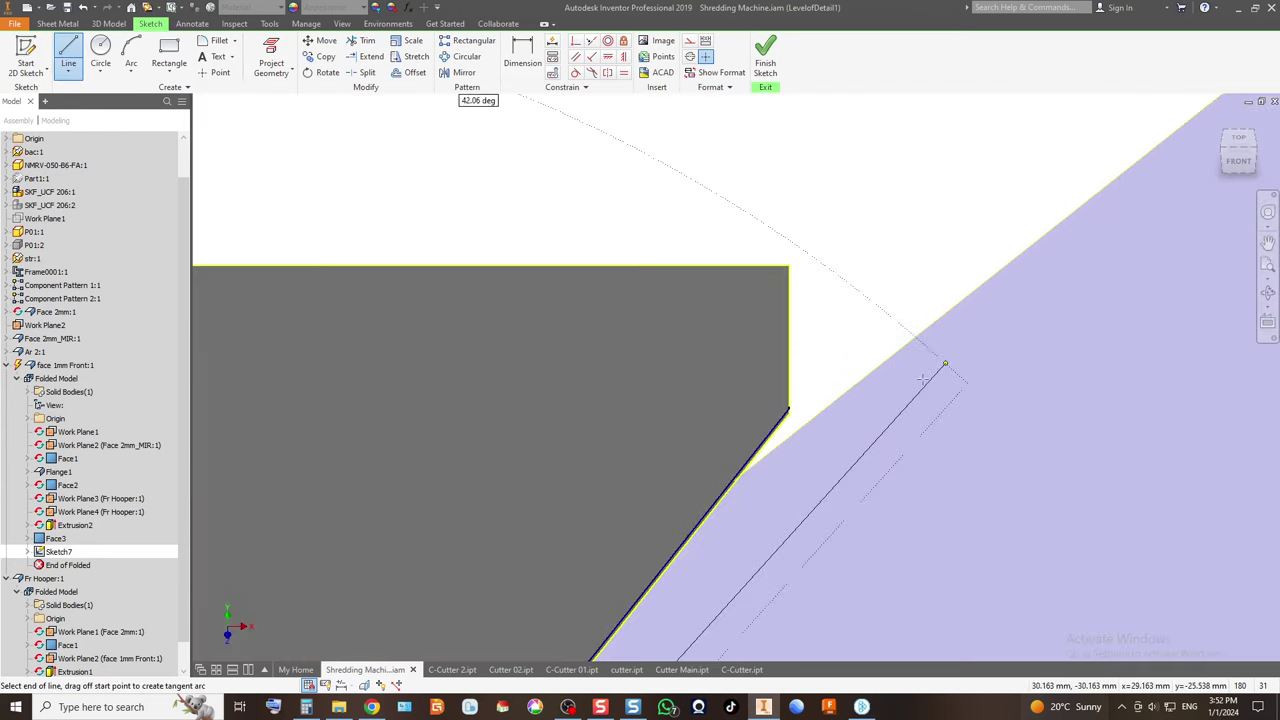
pyautogui.click(786, 398)
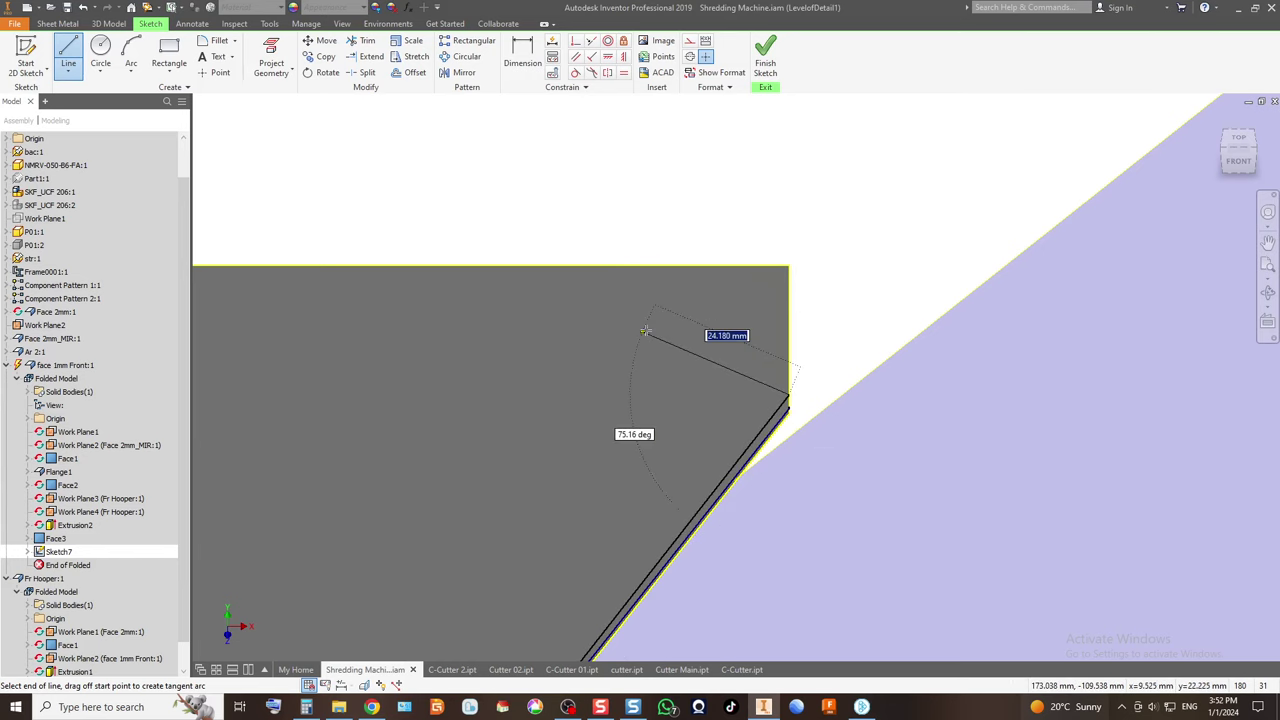
# Dimension the distance between the new sloping line and the sheet's projected sloping edge as 0.2 mm.
pyautogui.click(528, 60)
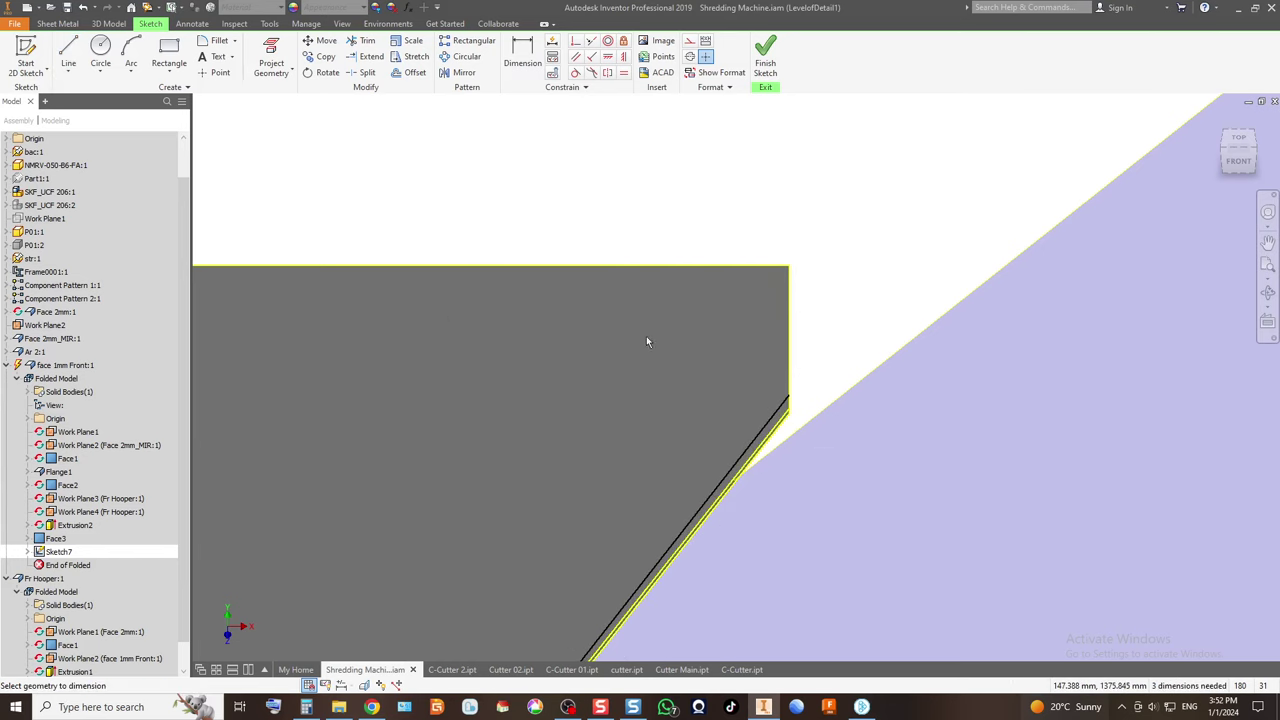
pyautogui.click(750, 460)
pyautogui.scroll(3, 760, 440)
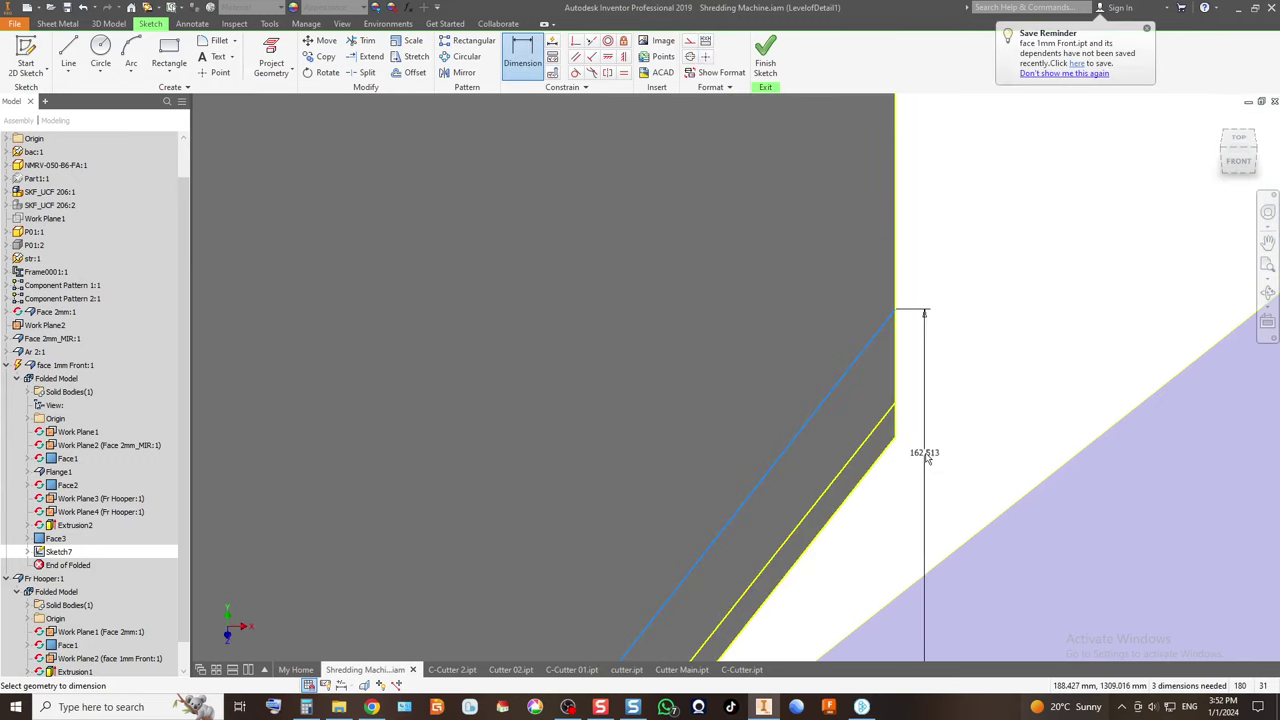
pyautogui.click(869, 406)
pyautogui.write('0.')
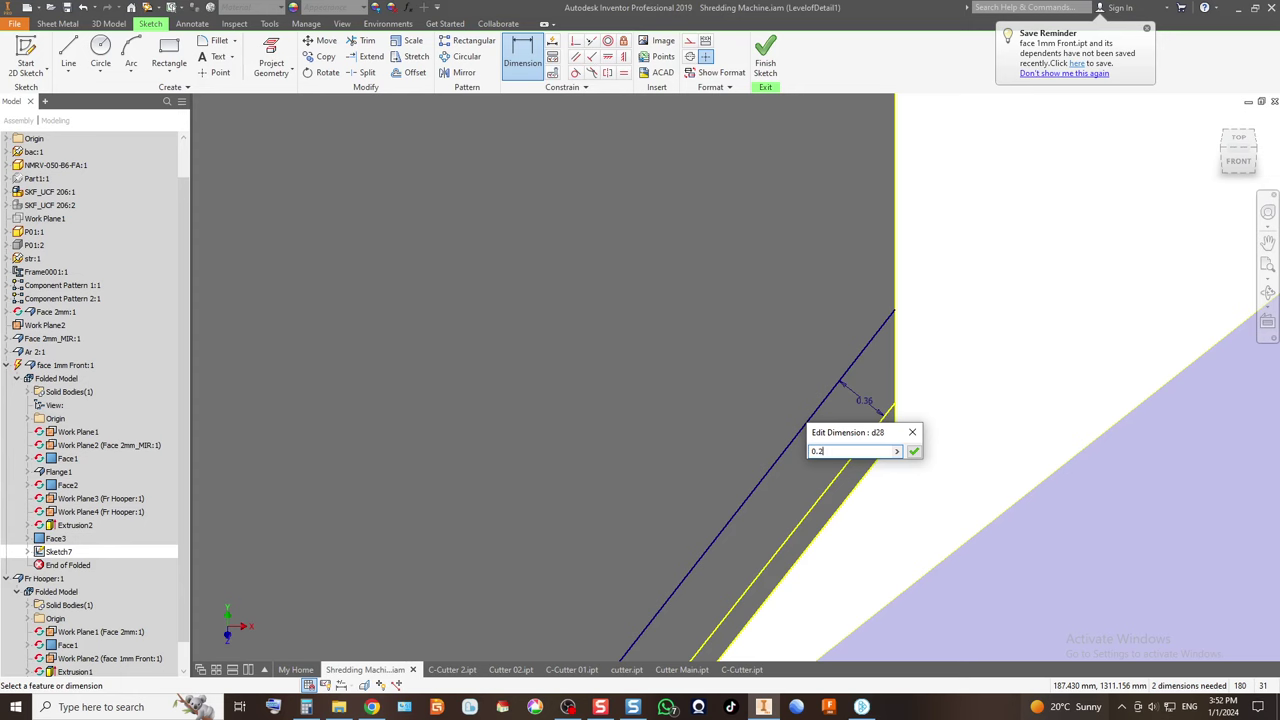
pyautogui.write('2')
pyautogui.press('Return')
pyautogui.scroll(-3, 940, 327)
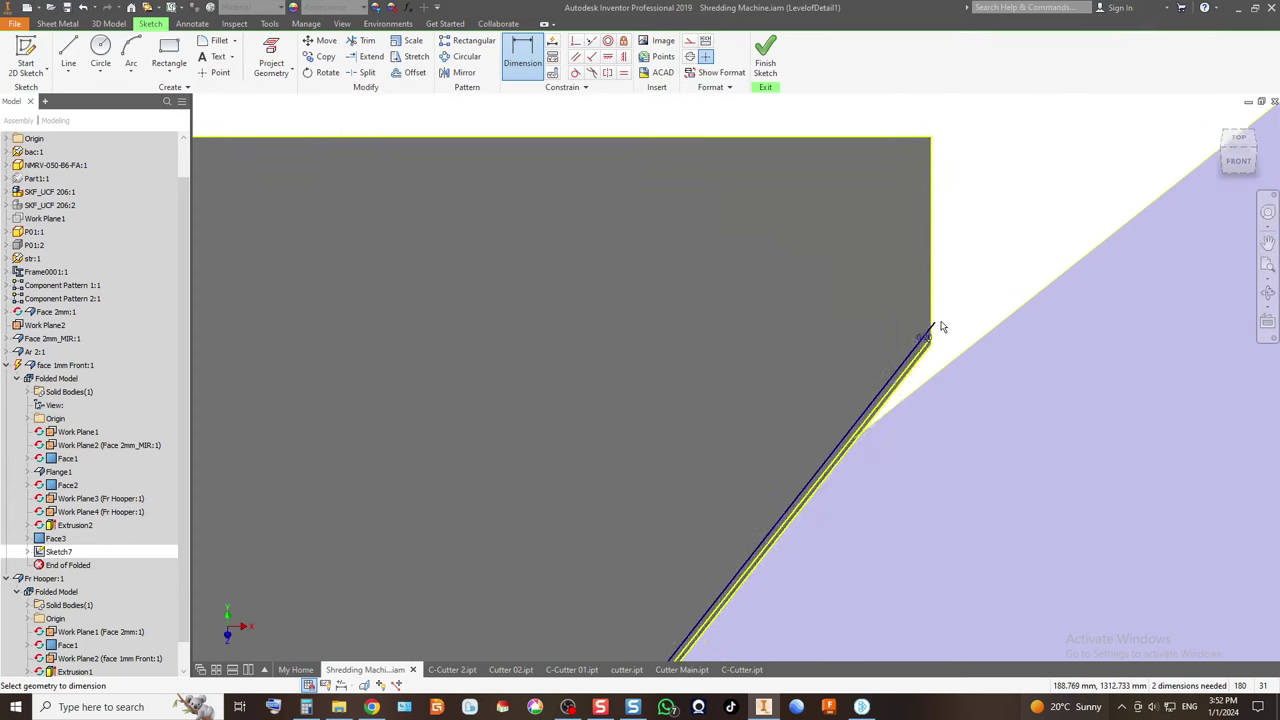
# Draw connected lines outside the sheet from the sloping line's lower end around to its upper end, closing a cut profile.
pyautogui.scroll(5, 700, 620)
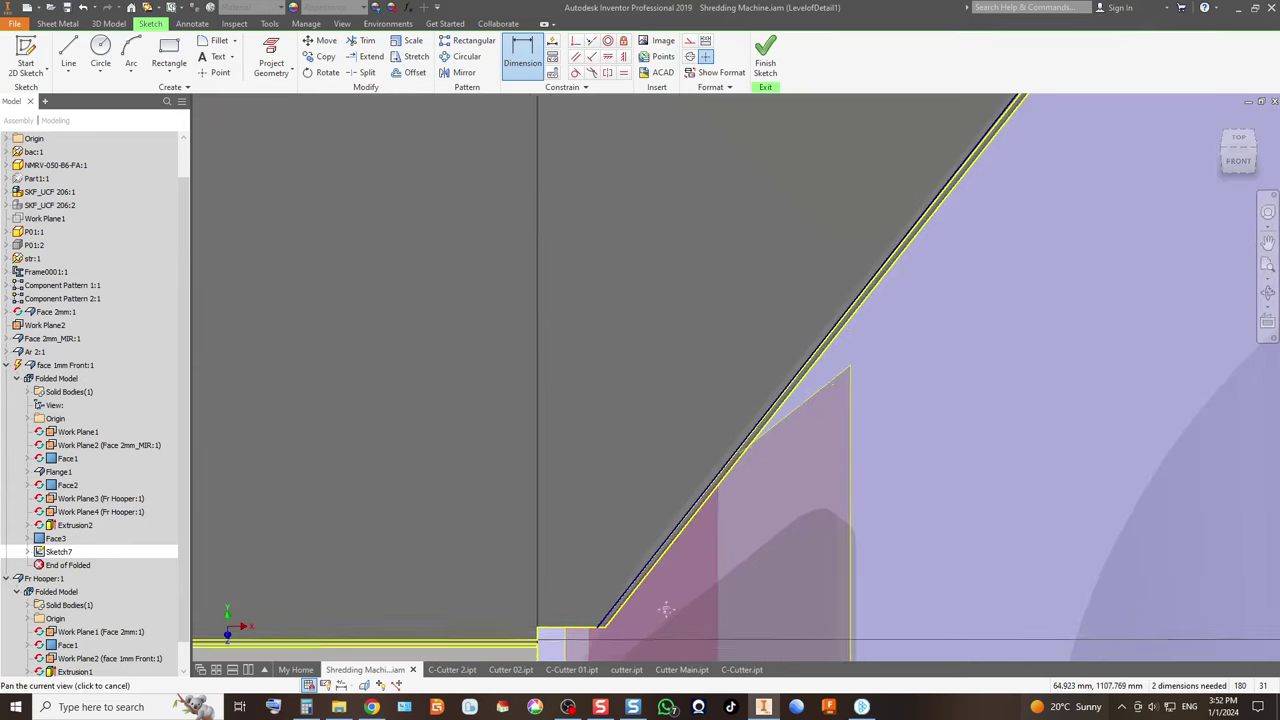
pyautogui.scroll(-3, 610, 590)
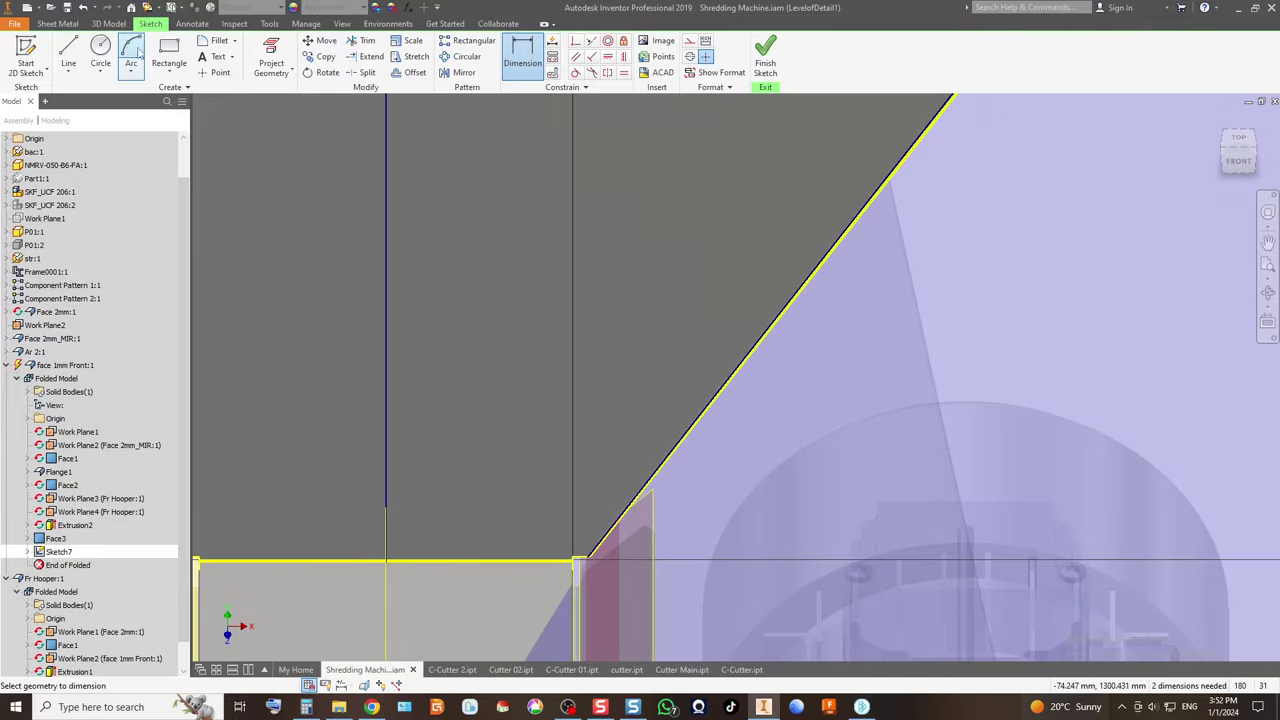
pyautogui.scroll(4, 602, 590)
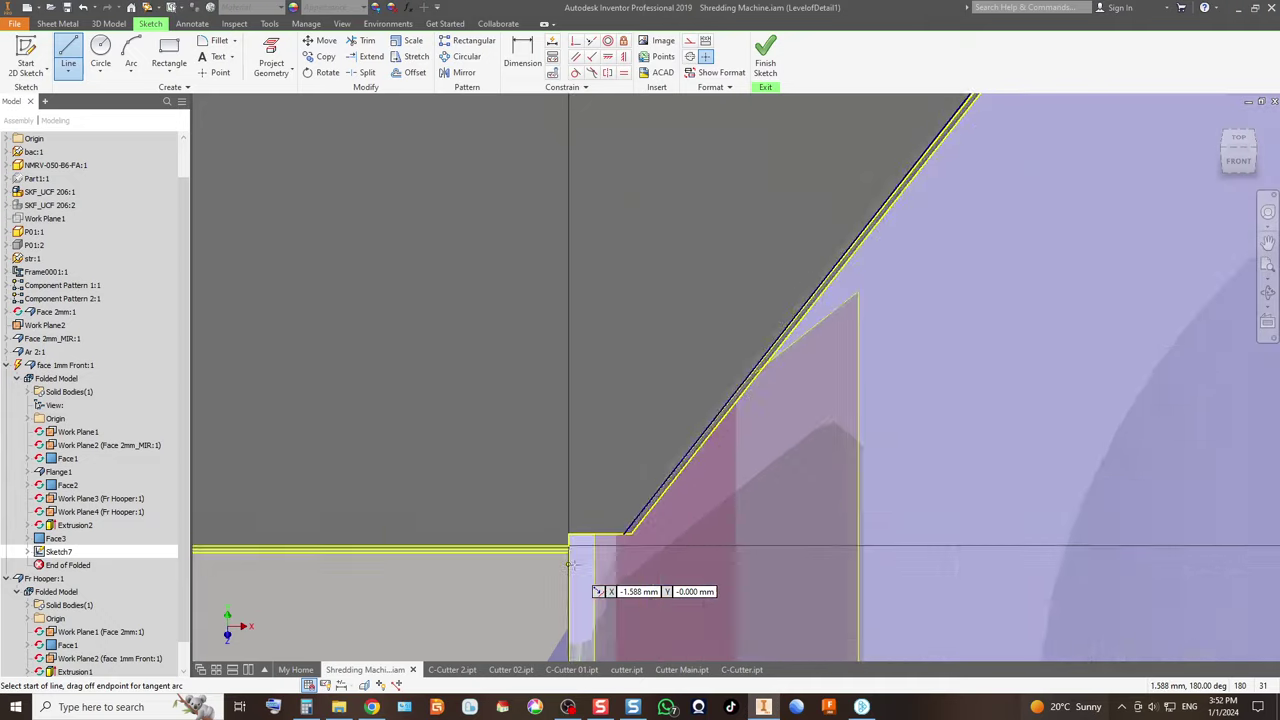
pyautogui.click(668, 505)
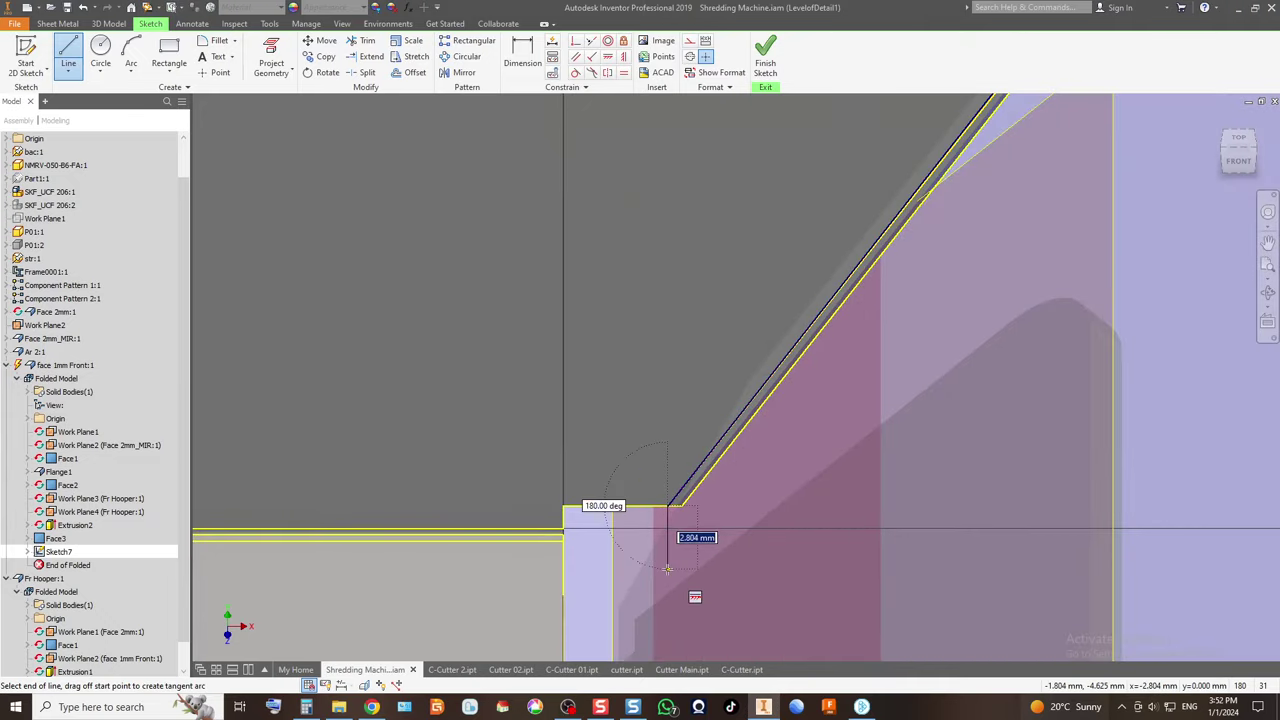
pyautogui.scroll(-5, 886, 598)
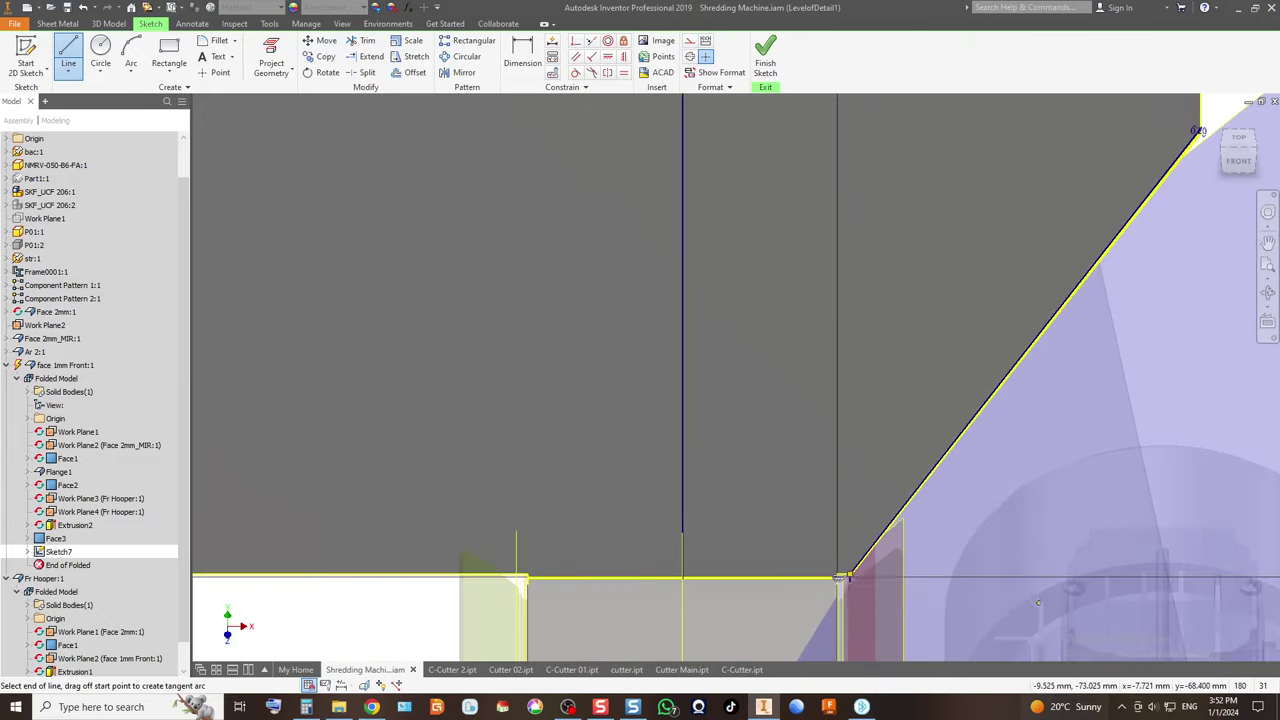
pyautogui.scroll(-3, 975, 503)
pyautogui.scroll(5, 975, 503)
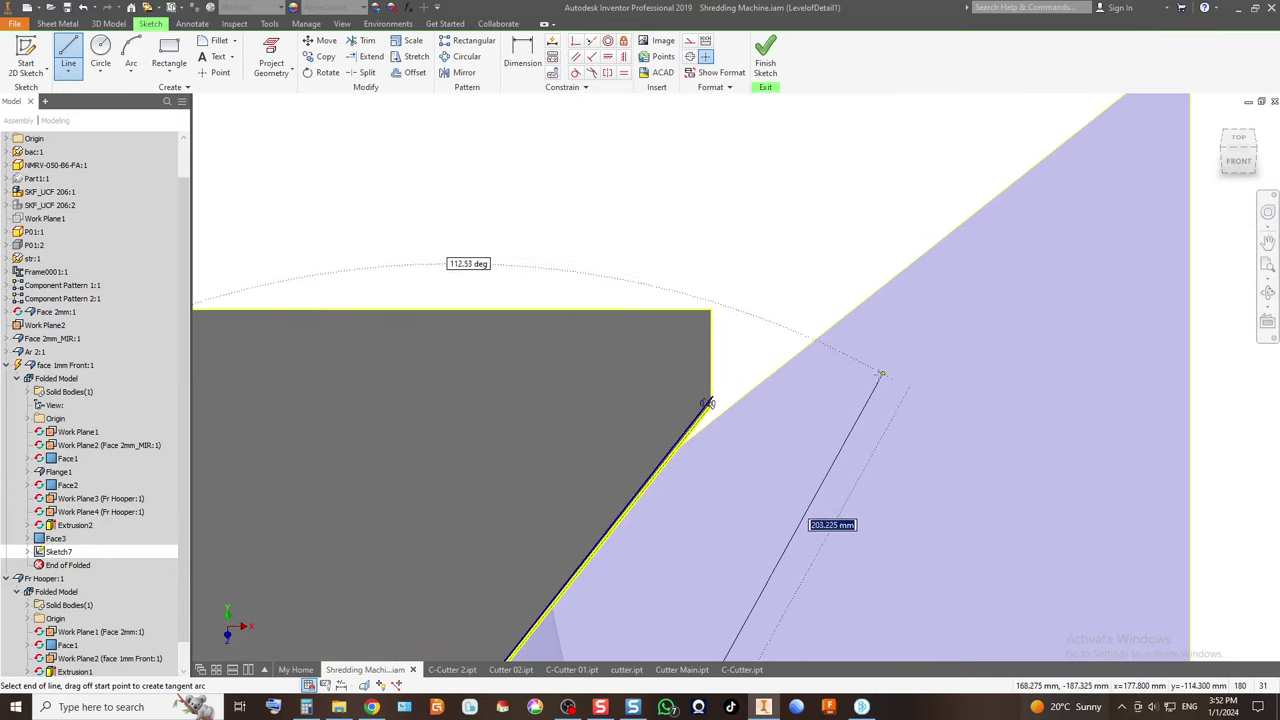
pyautogui.scroll(4, 705, 403)
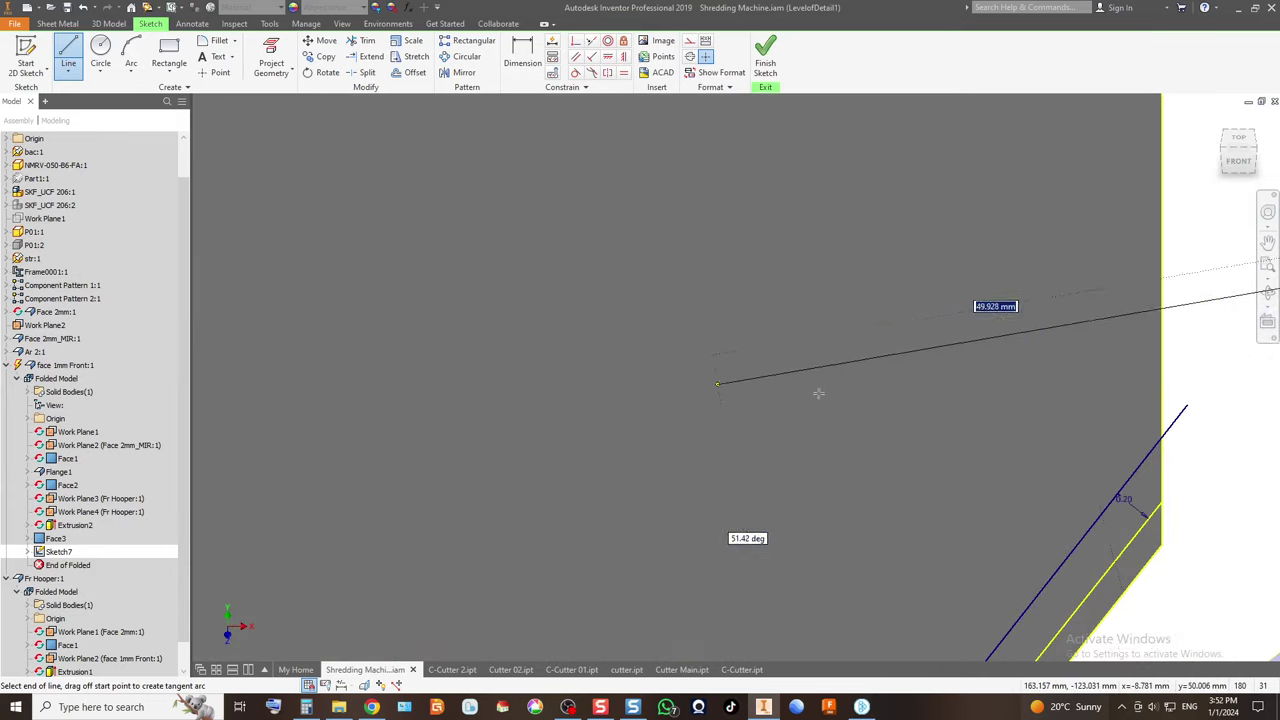
pyautogui.click(1186, 407)
pyautogui.scroll(-3, 910, 364)
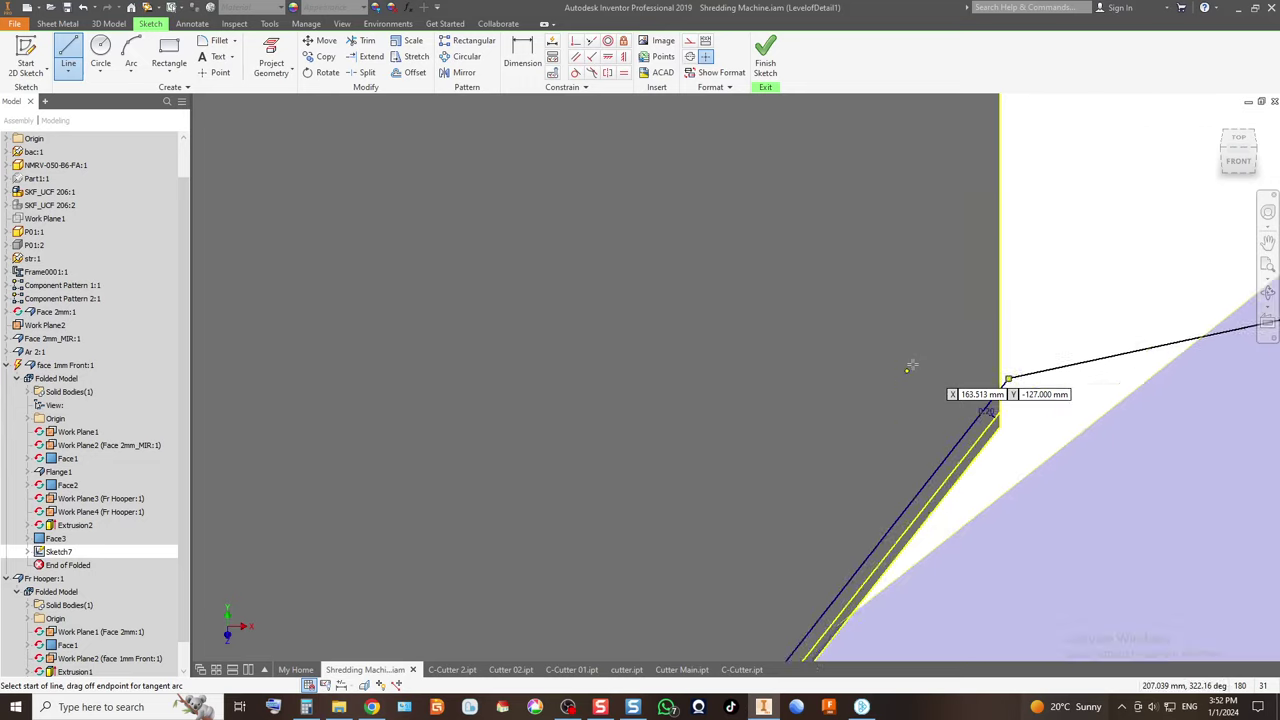
pyautogui.scroll(-3, 915, 366)
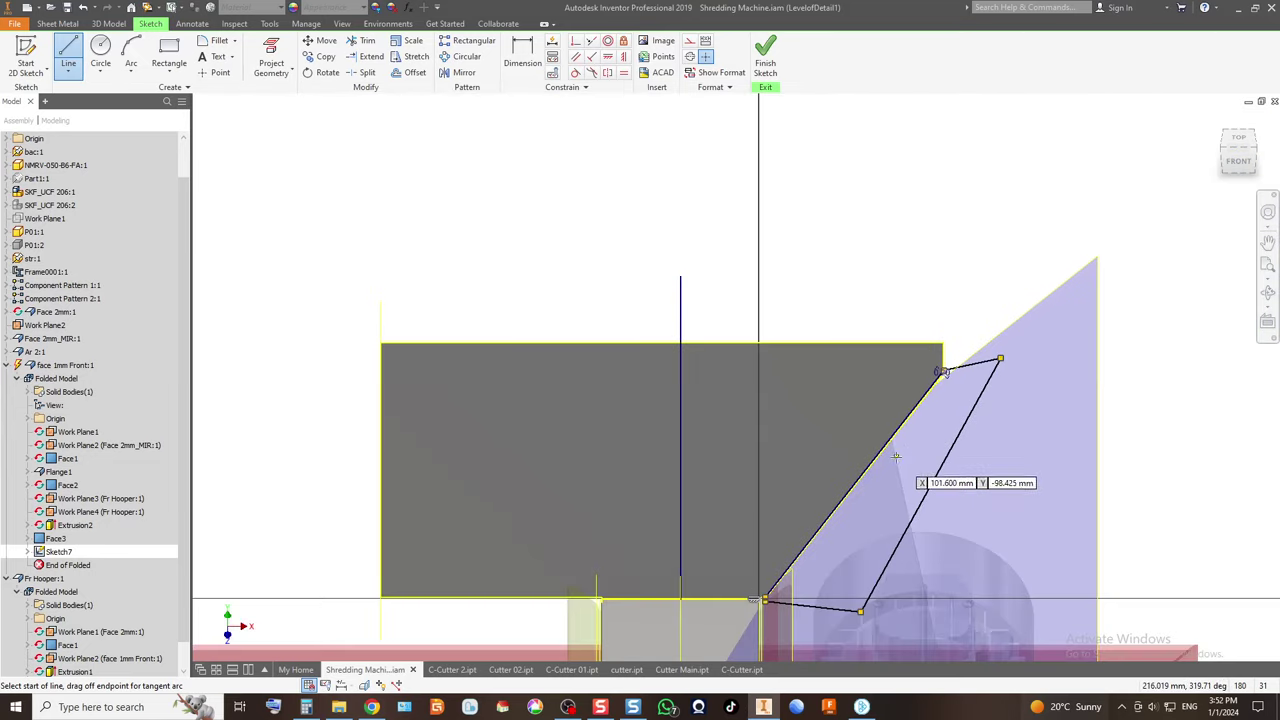
pyautogui.scroll(3, 940, 372)
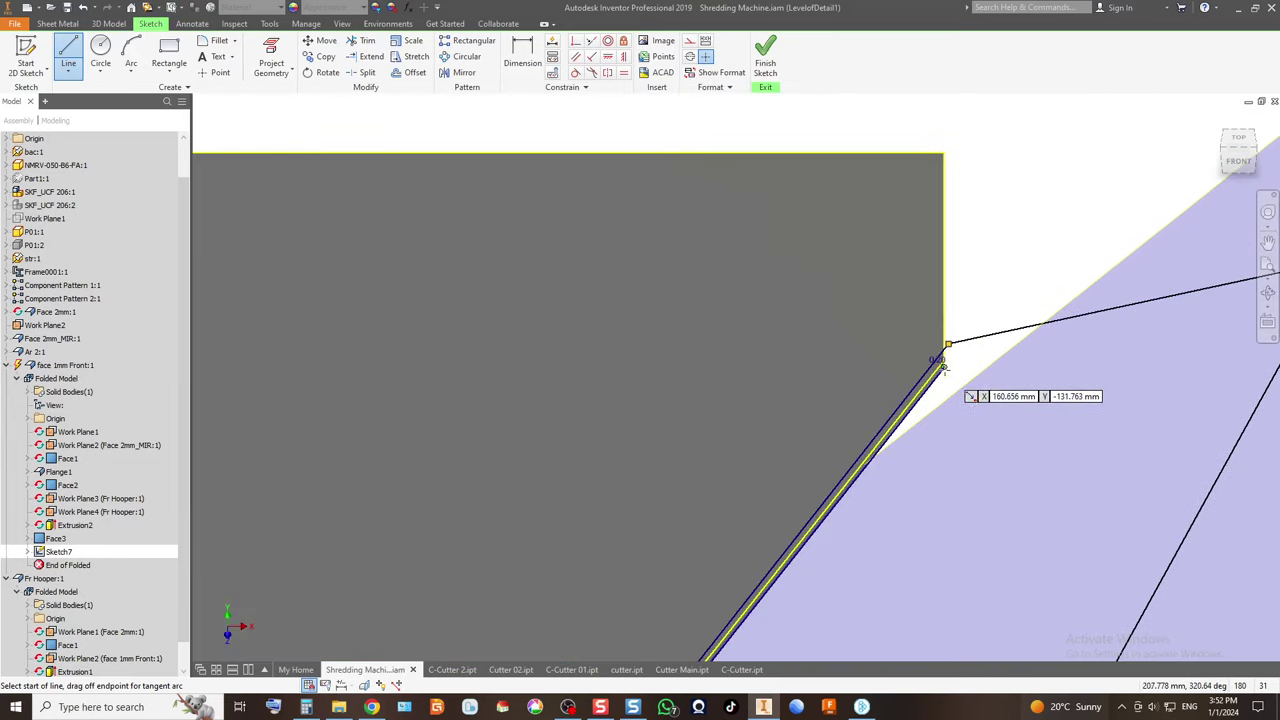
pyautogui.scroll(1, 943, 372)
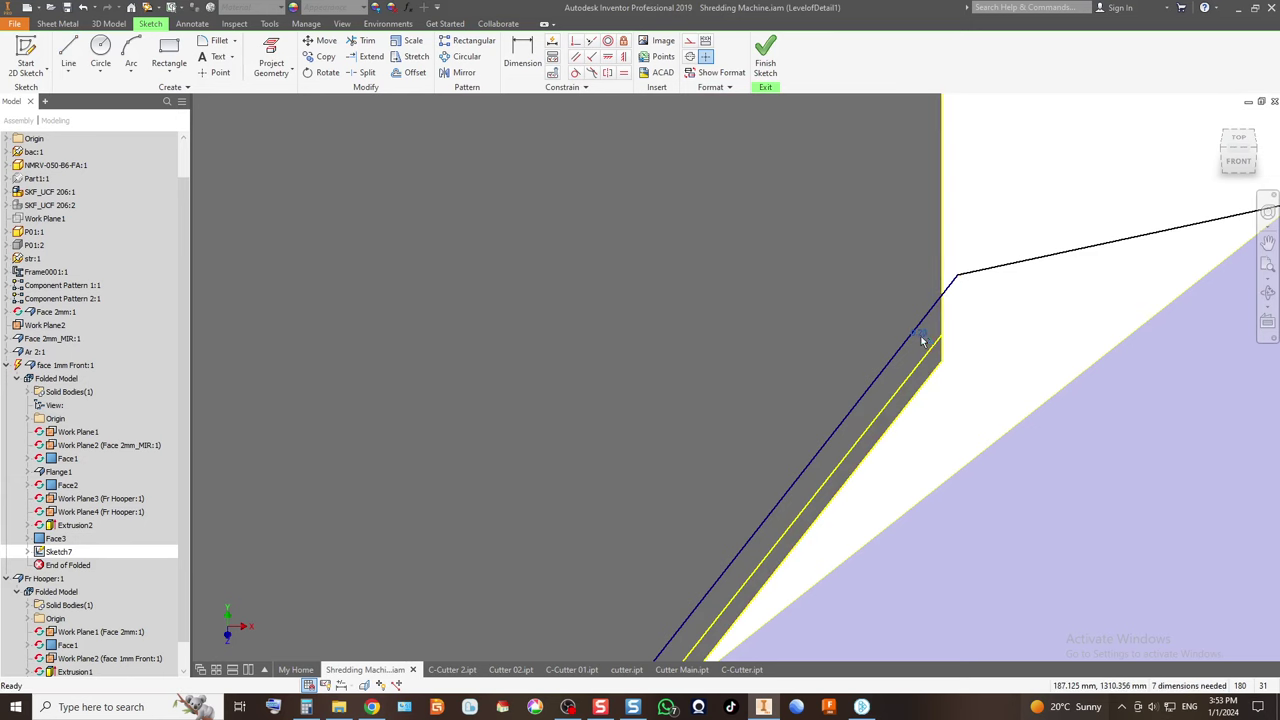
# Change the distance between the new sloping line and the sheet's projected sloping edge to 0.1 mm.
pyautogui.press('Escape')
pyautogui.doubleClick(922, 338)
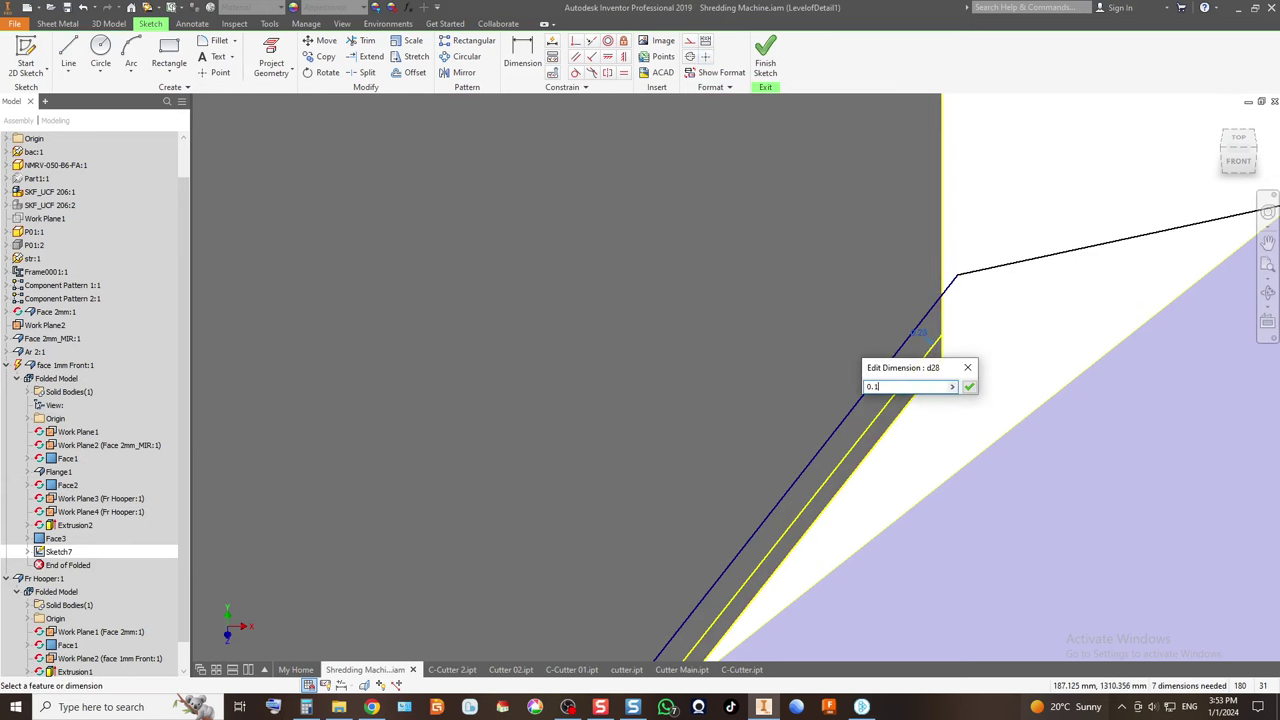
pyautogui.press('Return')
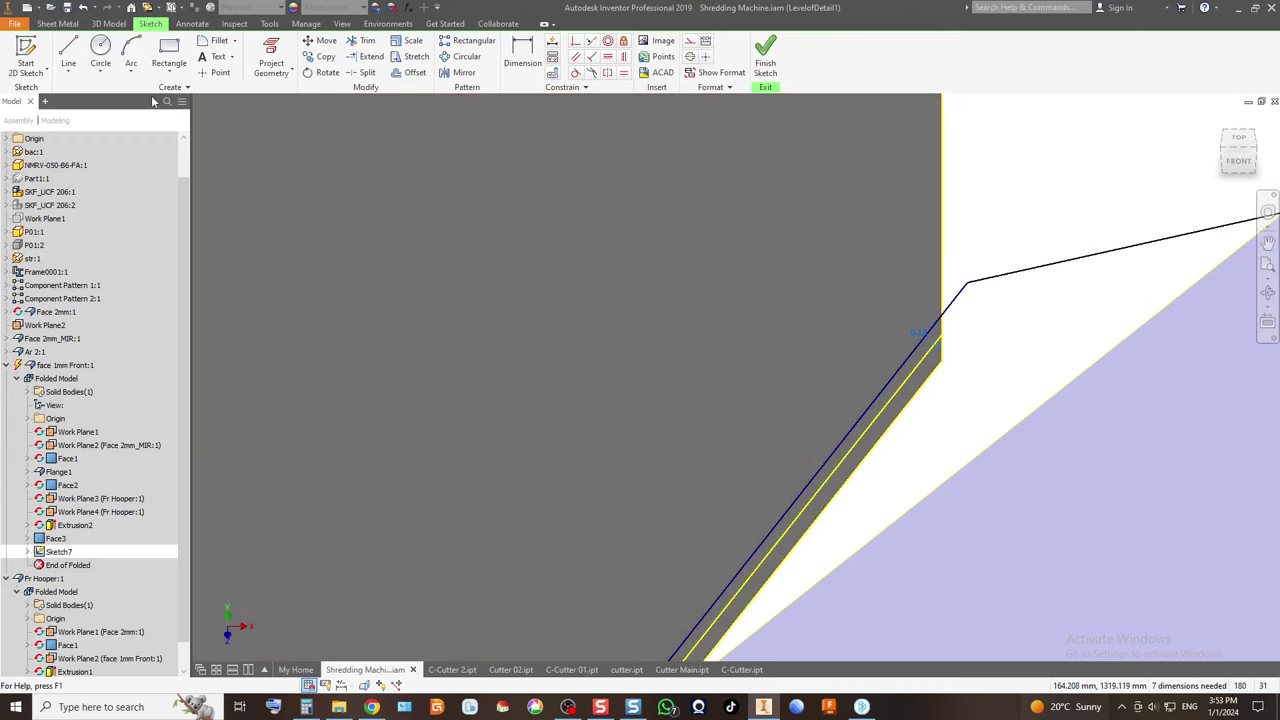
# Mirror the whole cut profile across the vertical centre line onto the other side of the sheet.
pyautogui.scroll(3, 697, 242)
pyautogui.scroll(5, 827, 230)
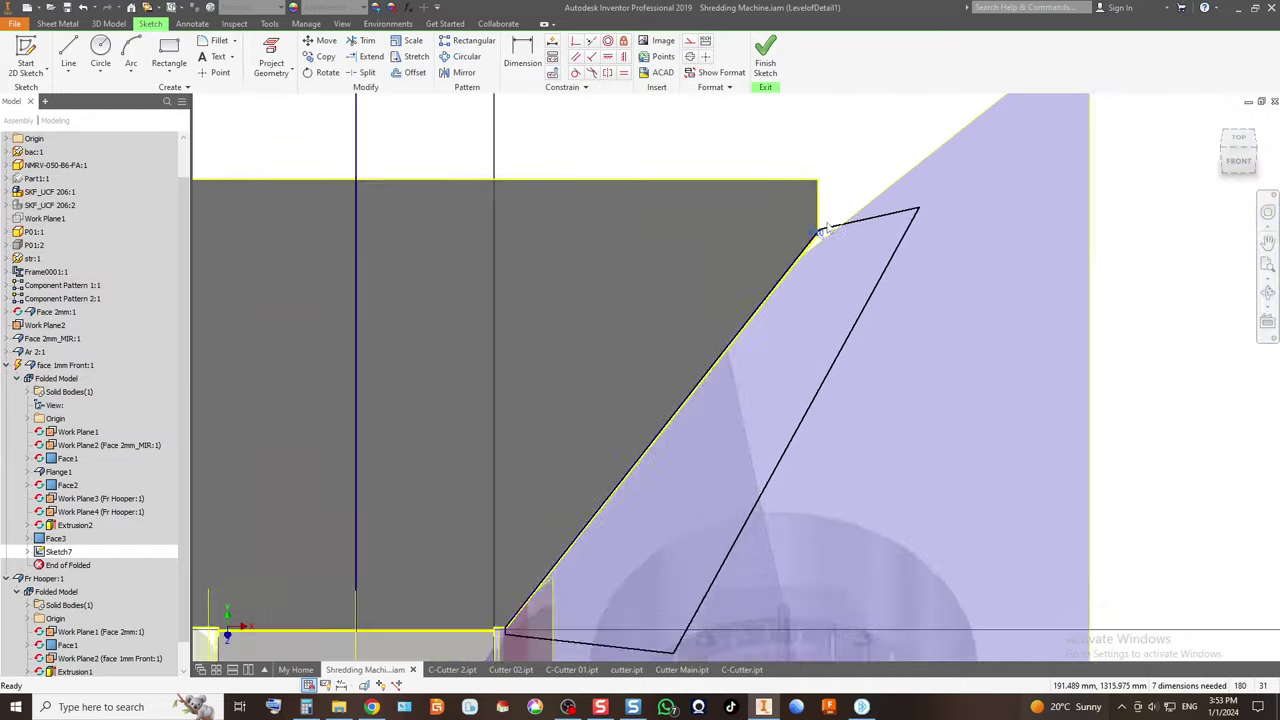
pyautogui.moveTo(624, 158); pyautogui.dragTo(1009, 547)
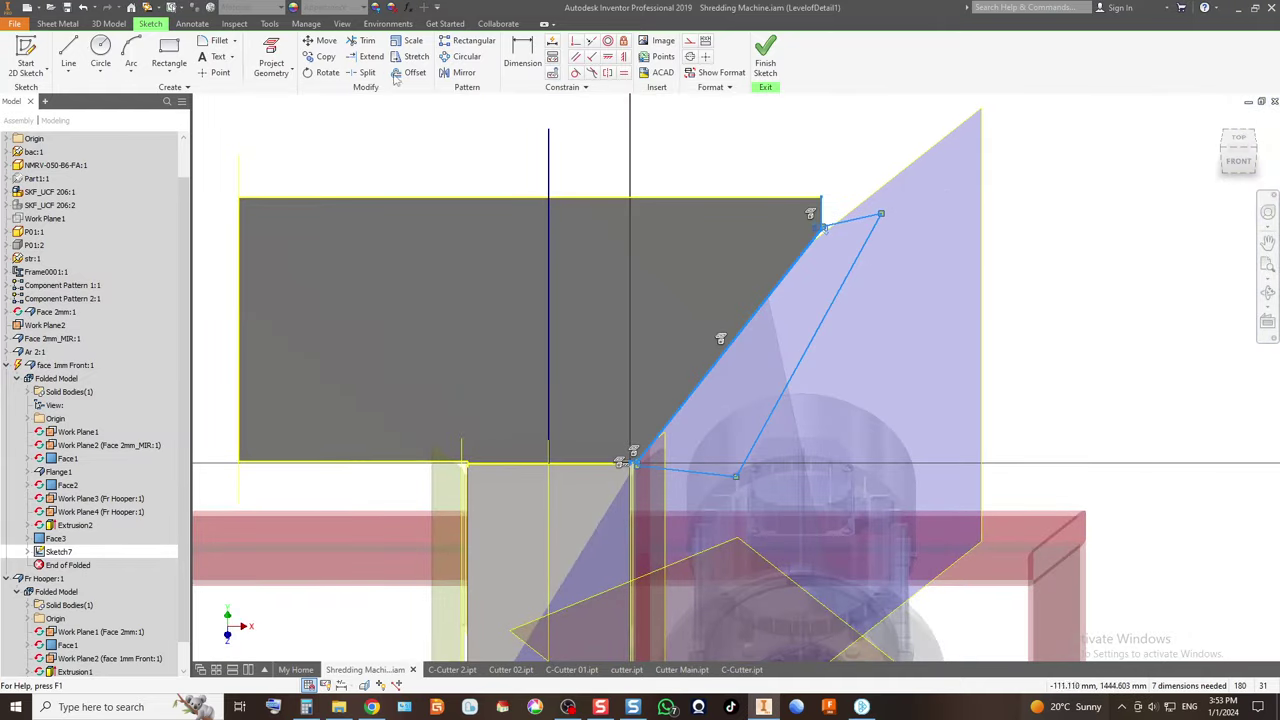
pyautogui.click(457, 73)
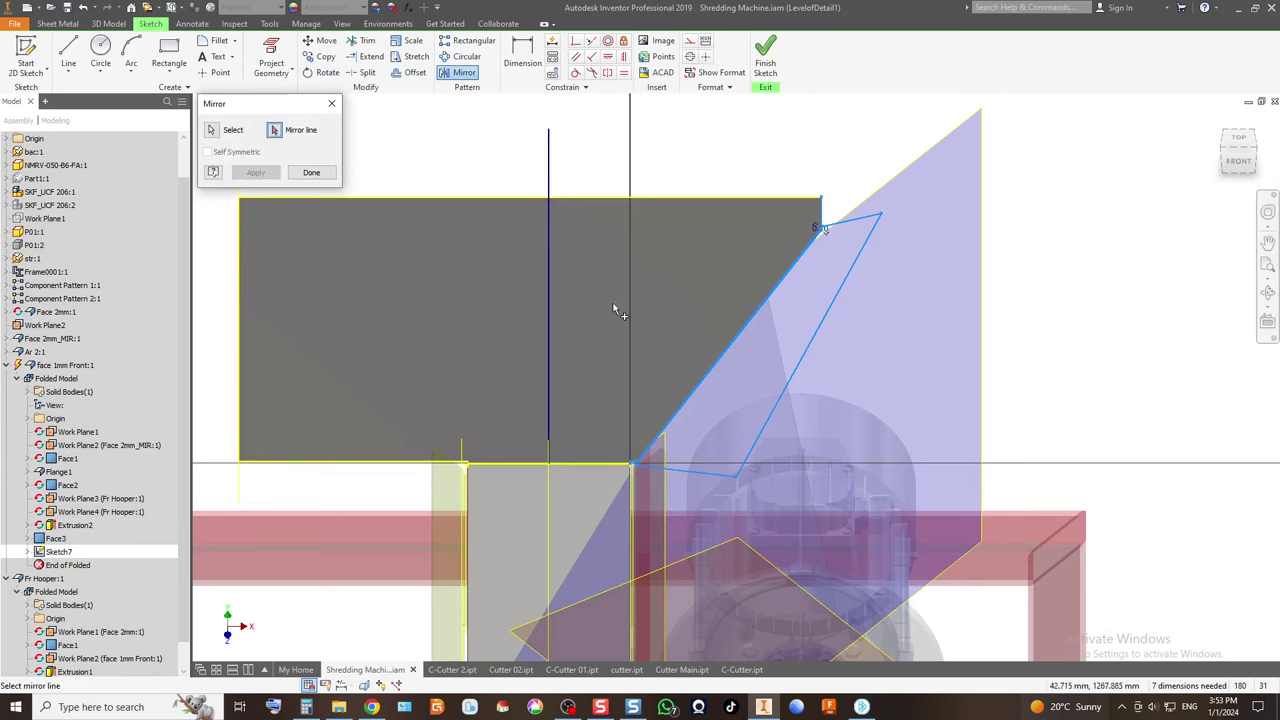
pyautogui.click(550, 308)
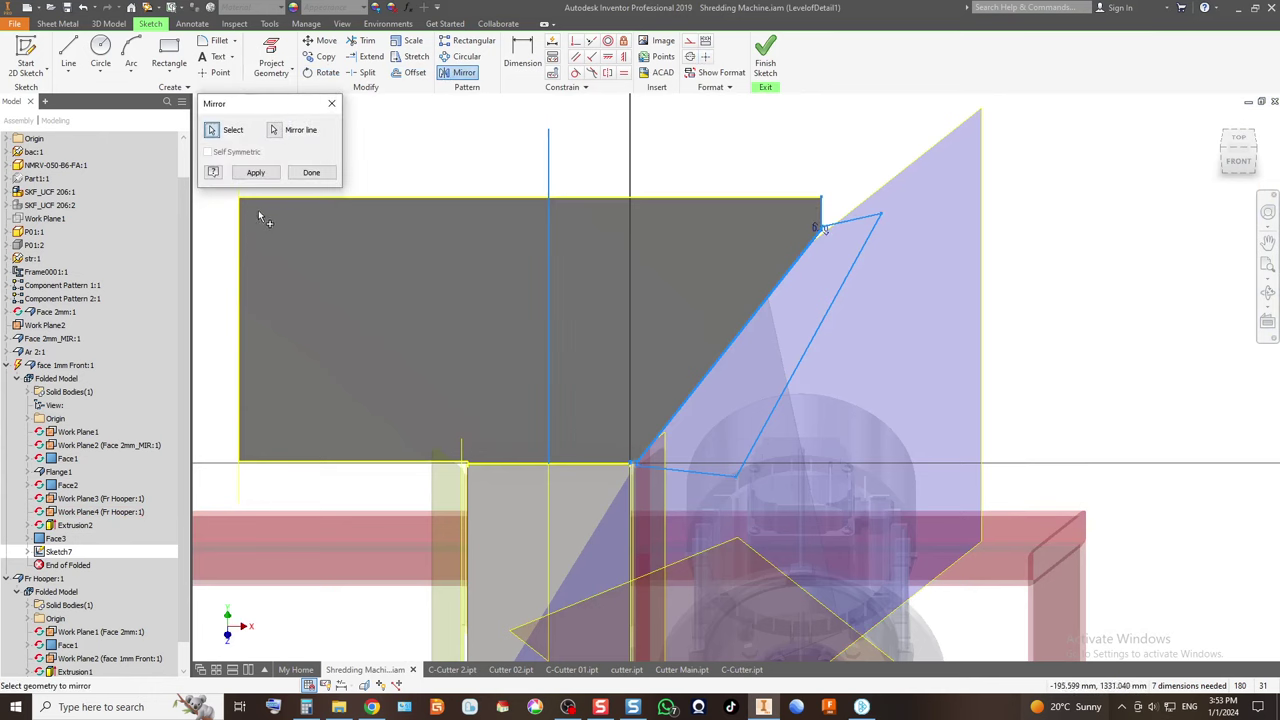
pyautogui.click(252, 172)
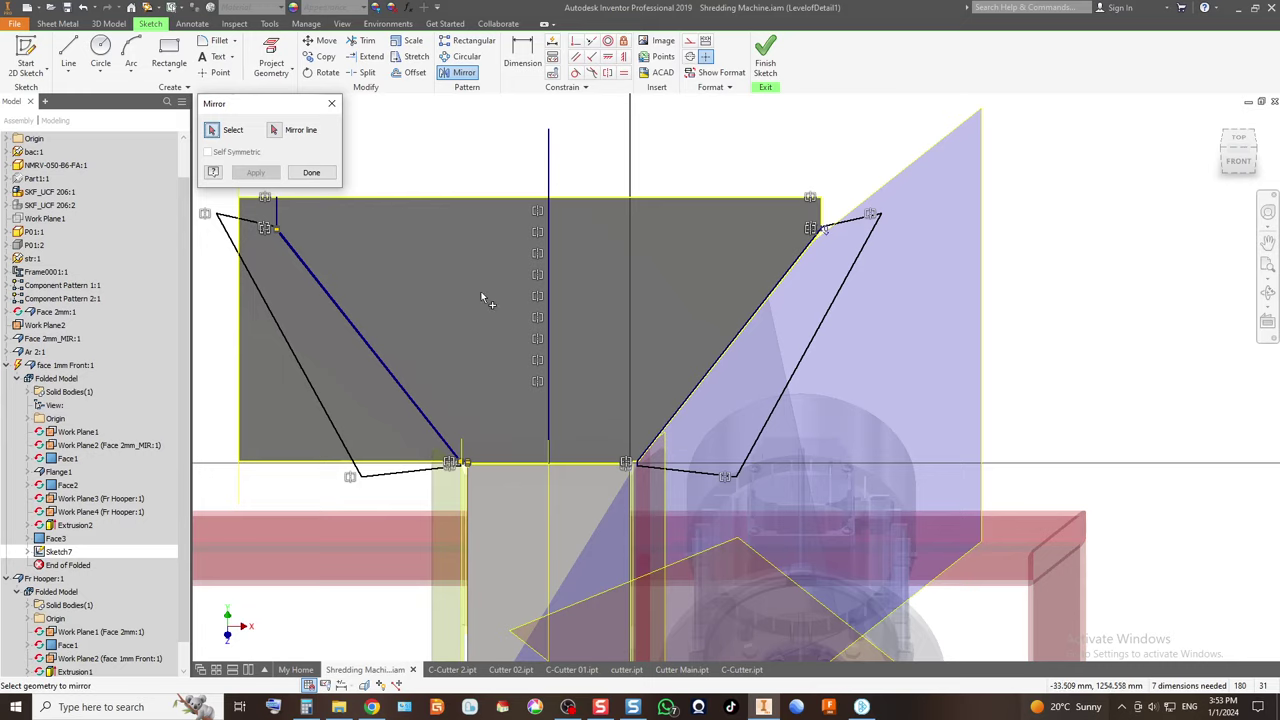
pyautogui.moveTo(449, 286); pyautogui.dragTo(694, 291, button='middle')
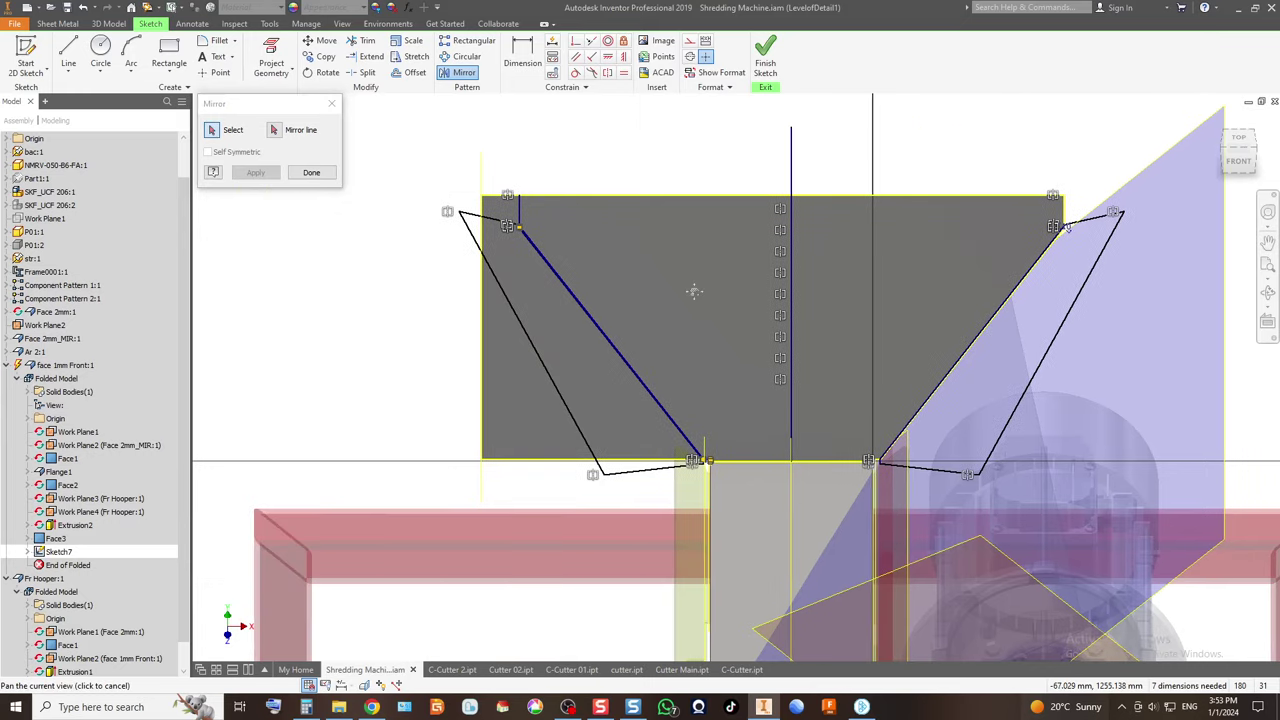
pyautogui.click(332, 104)
pyautogui.click(164, 56)
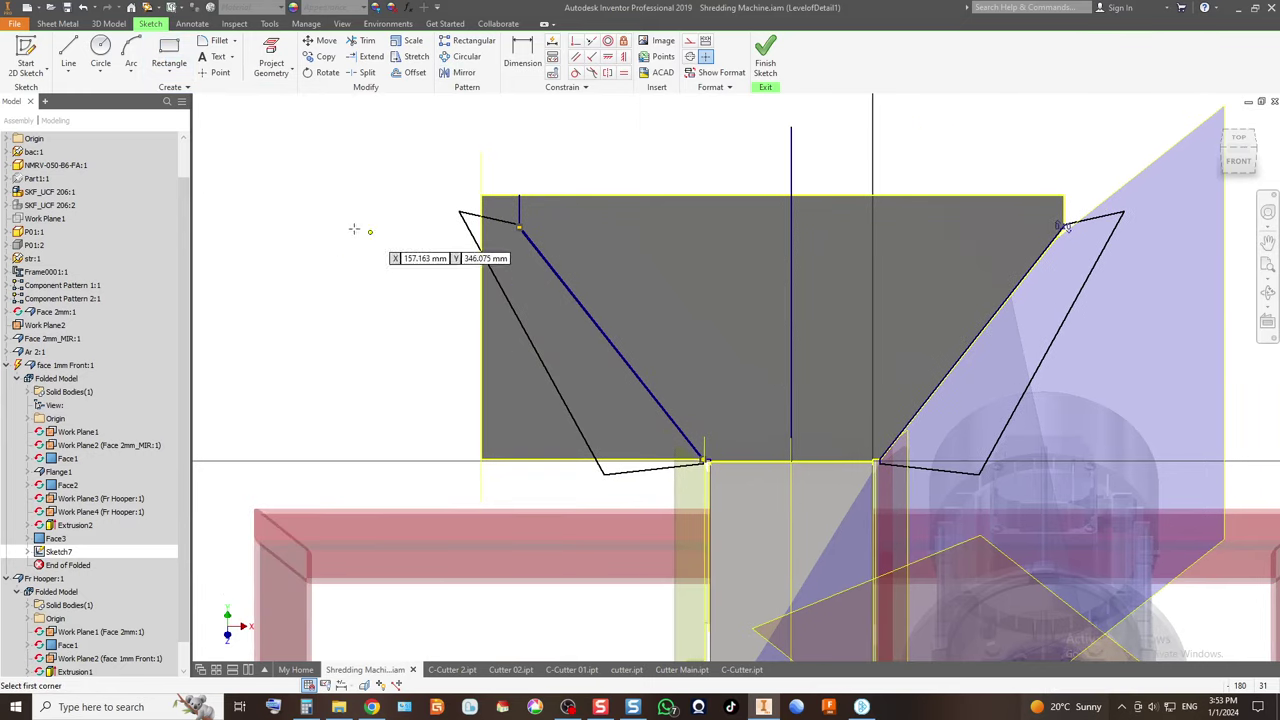
pyautogui.click(356, 217)
pyautogui.click(512, 524)
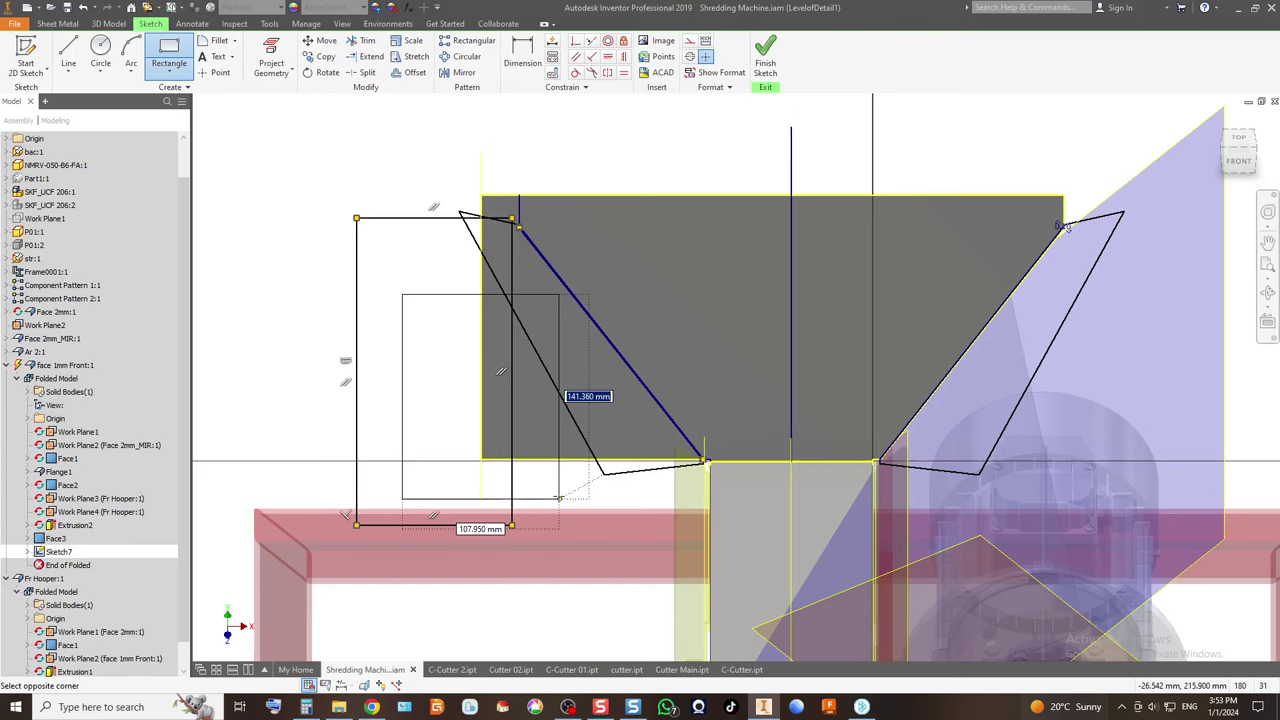
pyautogui.press('Escape')
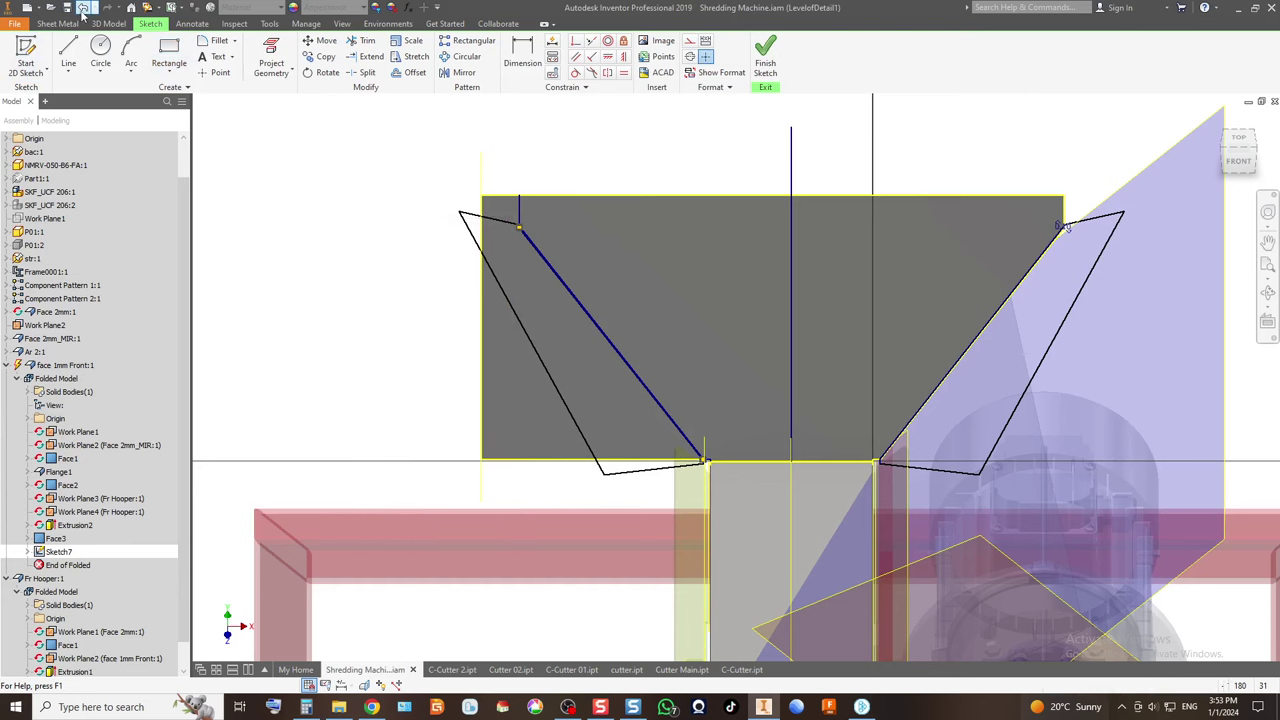
# Enlarge the mirrored profile with connected lines running outside the sheet's lower corner to the sloping line's lower end, and delete its former outer line.
pyautogui.click(68, 52)
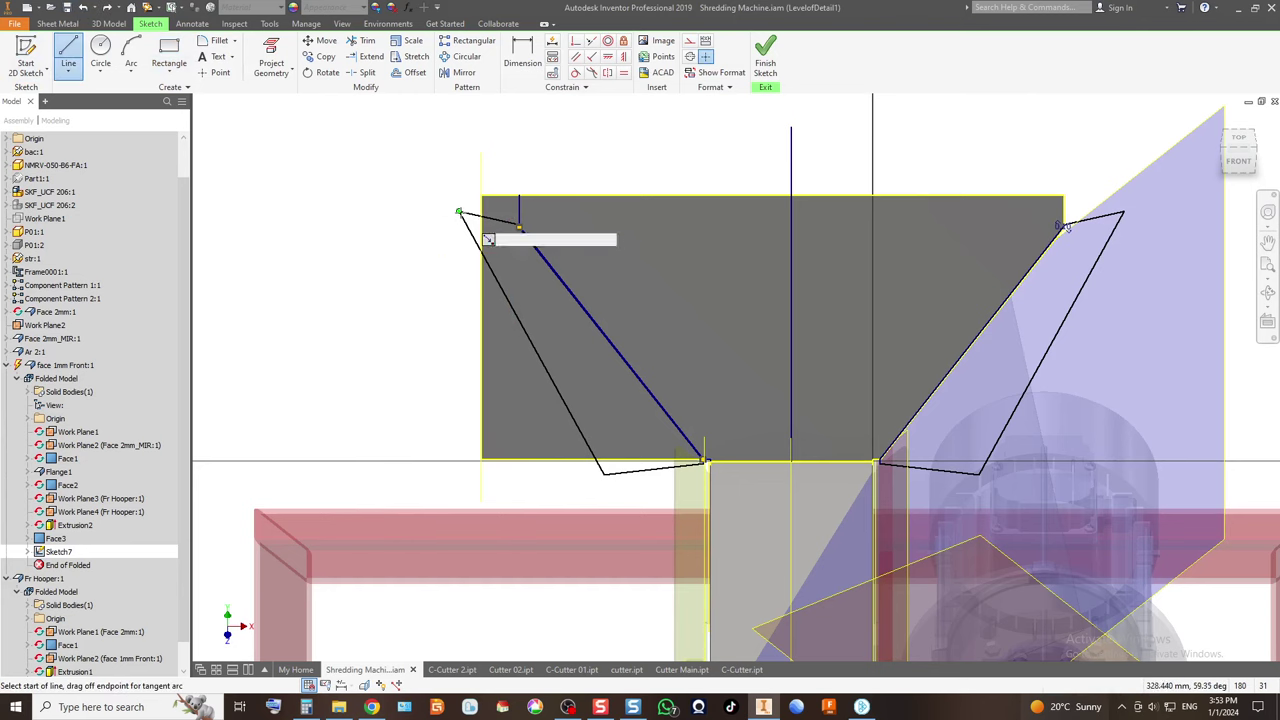
pyautogui.click(459, 212)
pyautogui.click(443, 543)
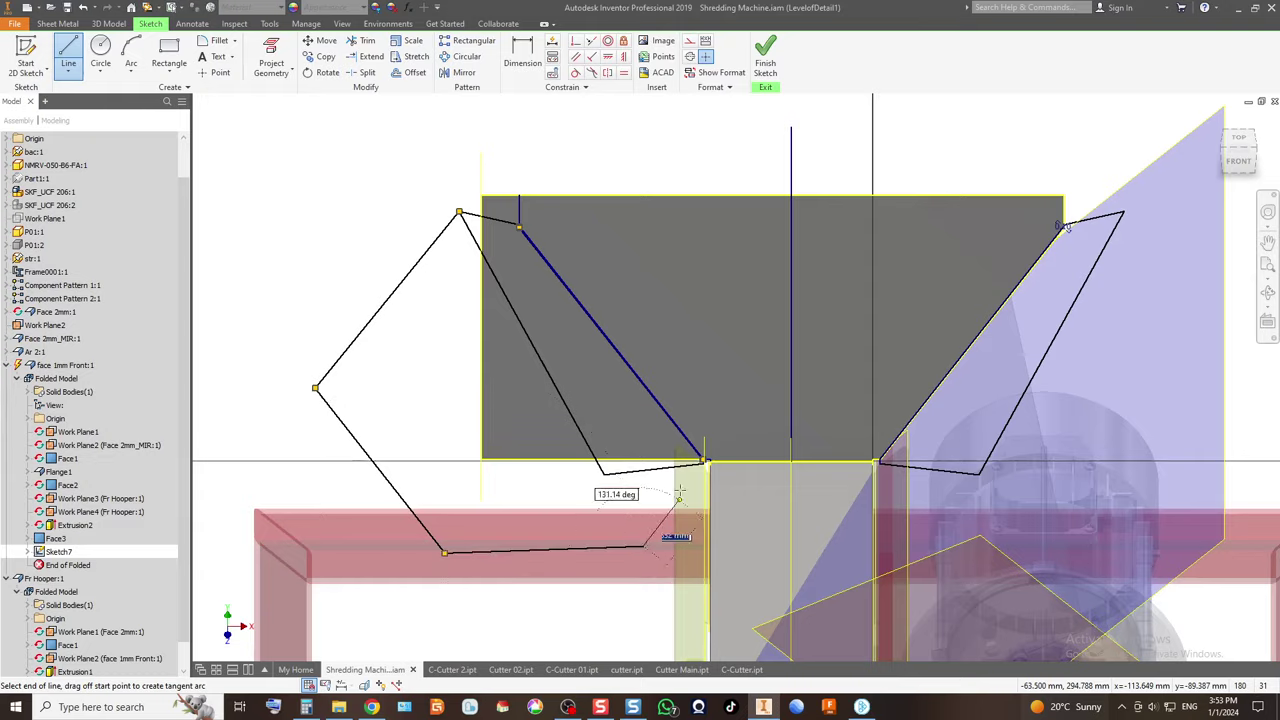
pyautogui.click(700, 500)
pyautogui.scroll(3, 700, 500)
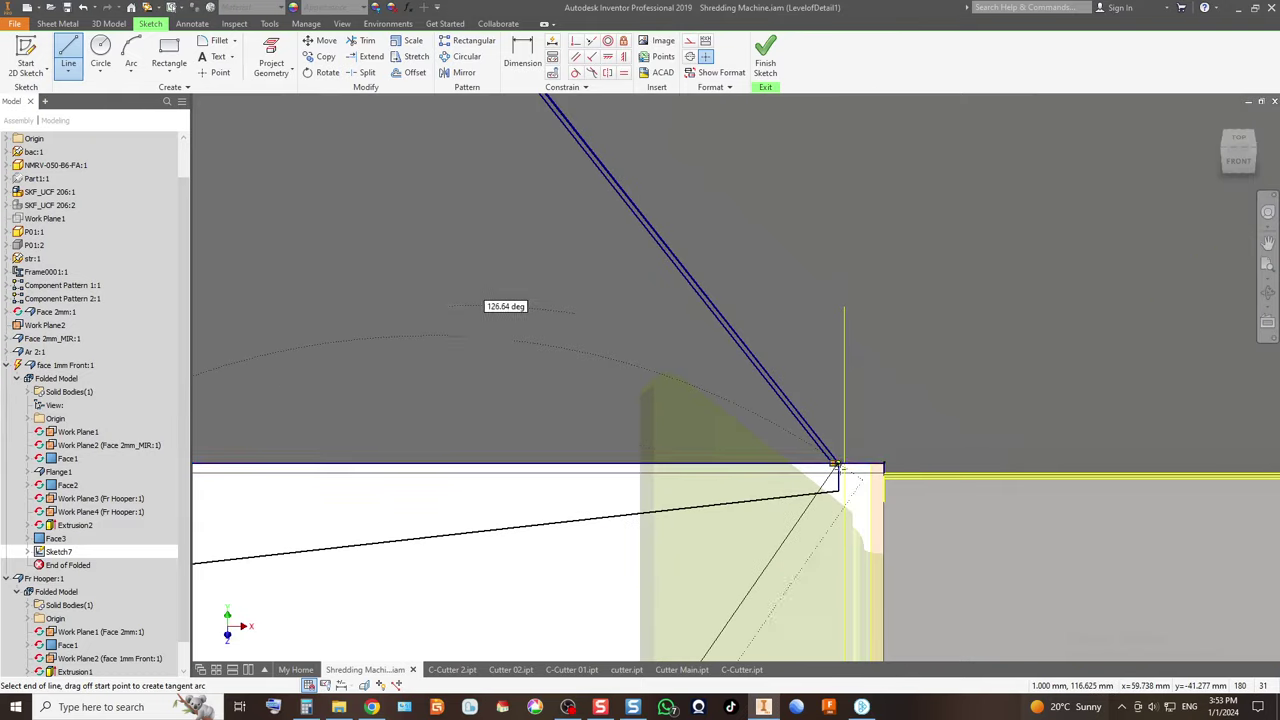
pyautogui.scroll(3, 838, 462)
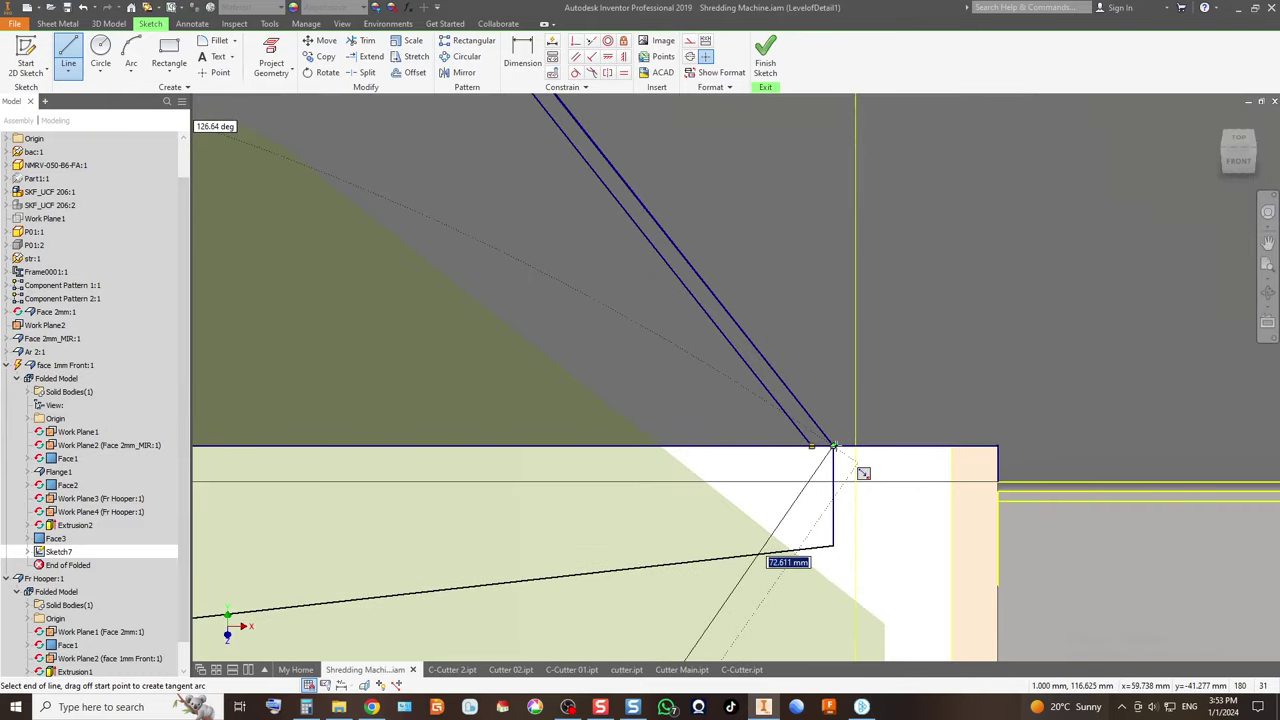
pyautogui.click(860, 568)
pyautogui.scroll(-5, 700, 460)
pyautogui.press('Escape')
pyautogui.click(600, 425)
pyautogui.press('Delete')
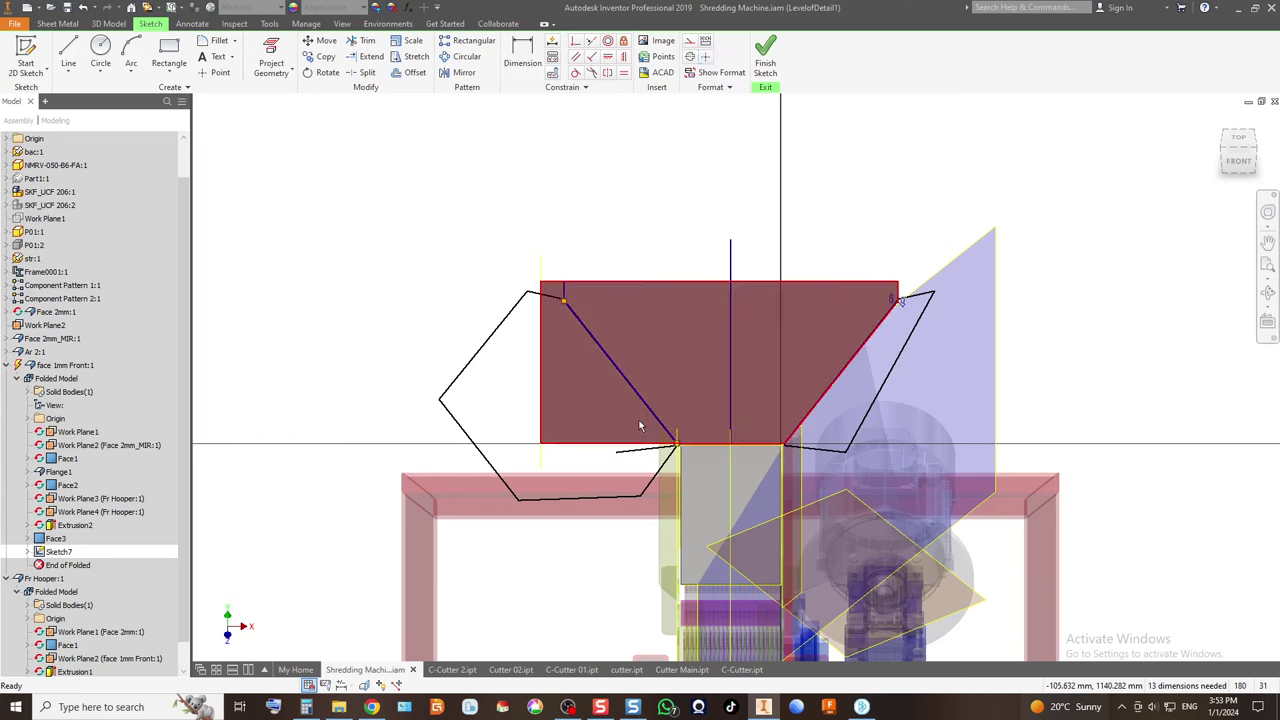
# Finish the sketch and cut both side profiles from the front sheet through its Thickness.
pyautogui.click(766, 55)
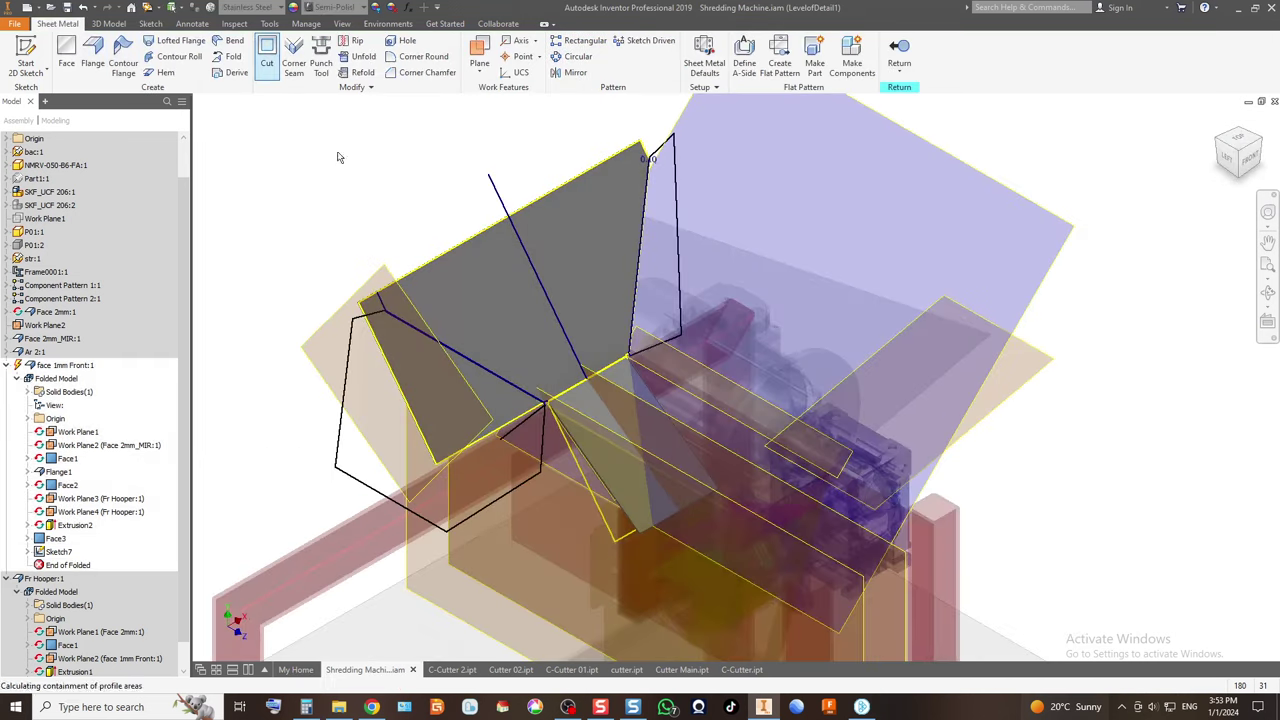
pyautogui.click(278, 62)
pyautogui.click(473, 408)
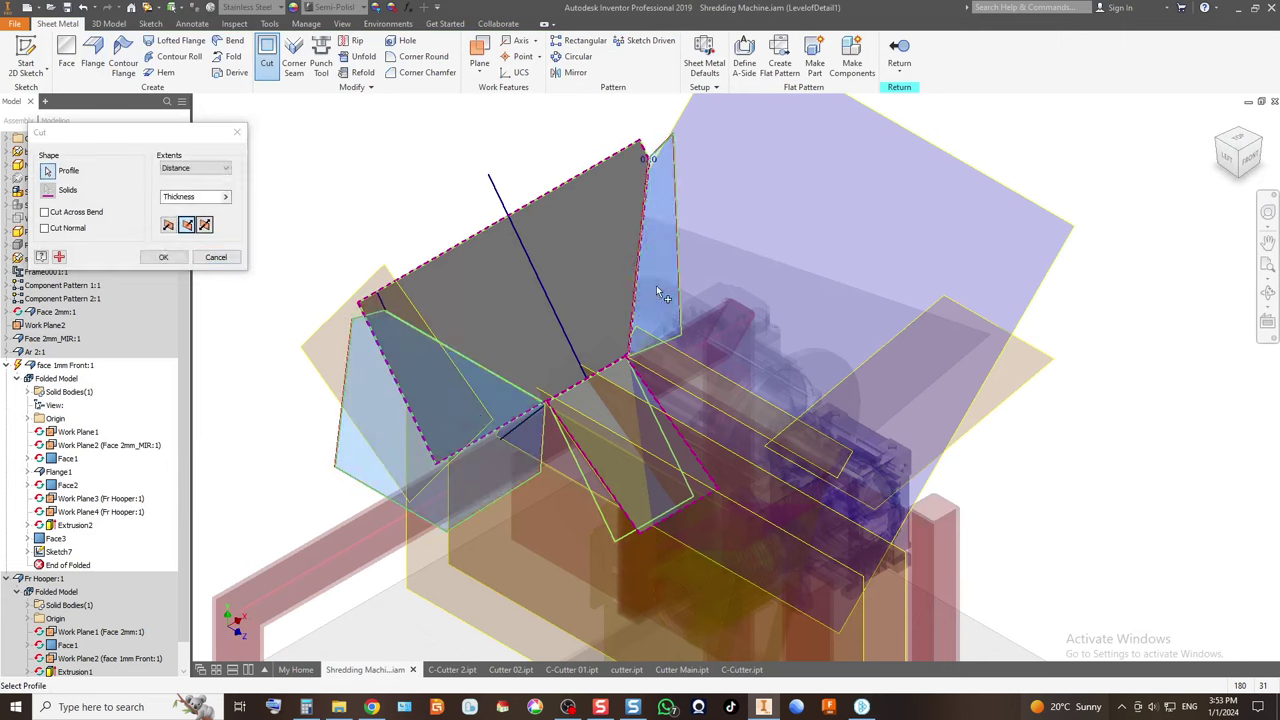
pyautogui.click(174, 257)
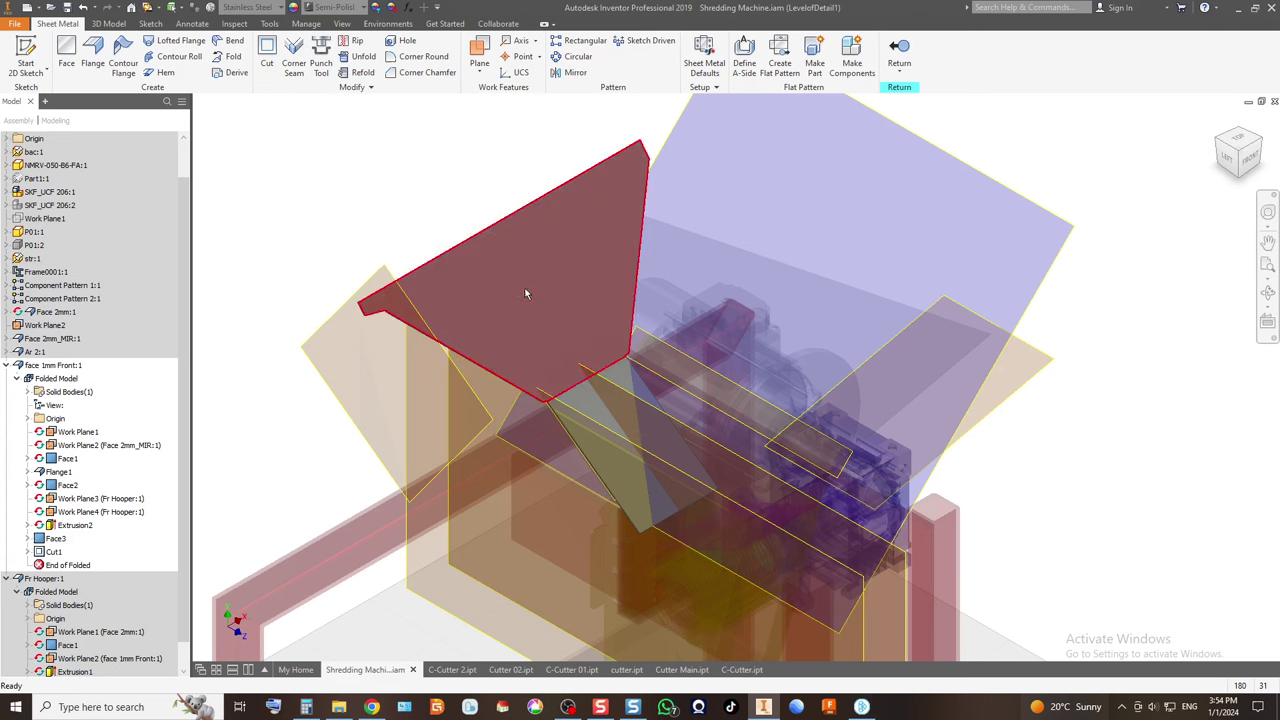
# Start a new sketch on the trimmed front face and project the face's outline into it.
pyautogui.click(517, 283)
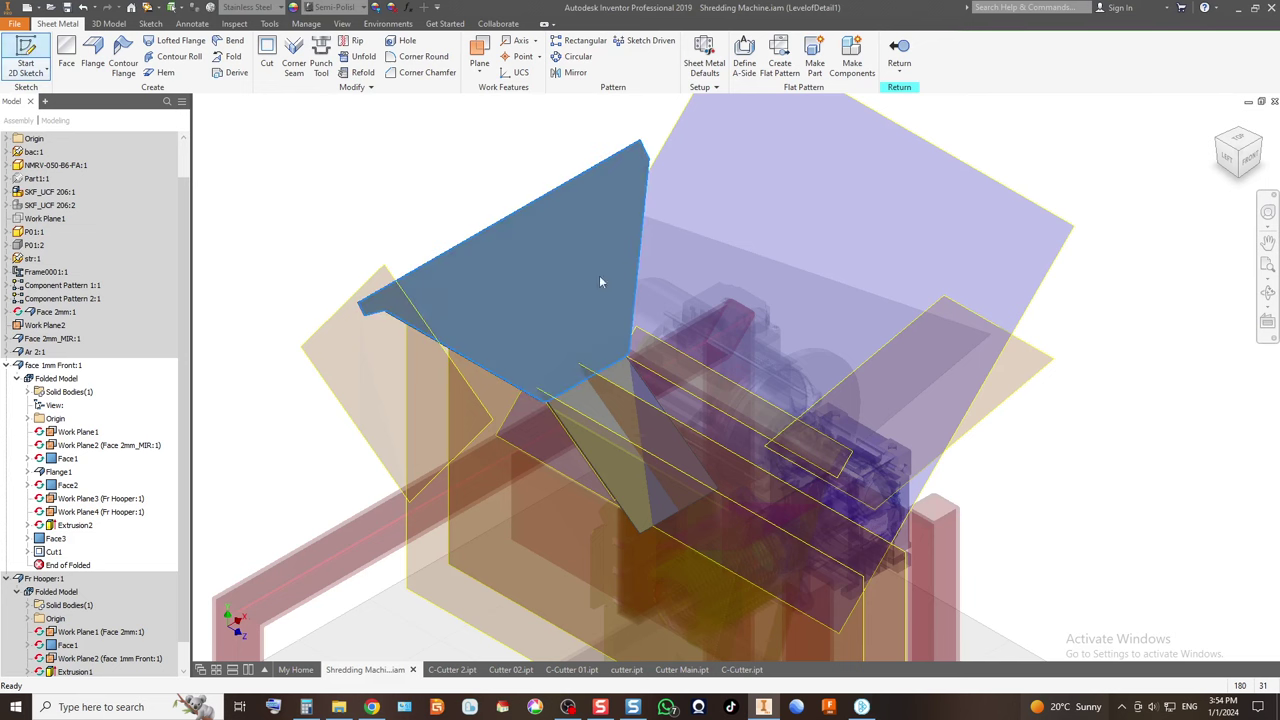
pyautogui.press('s')
pyautogui.scroll(4, 650, 254)
pyautogui.scroll(-4, 405, 228)
pyautogui.scroll(3, 401, 225)
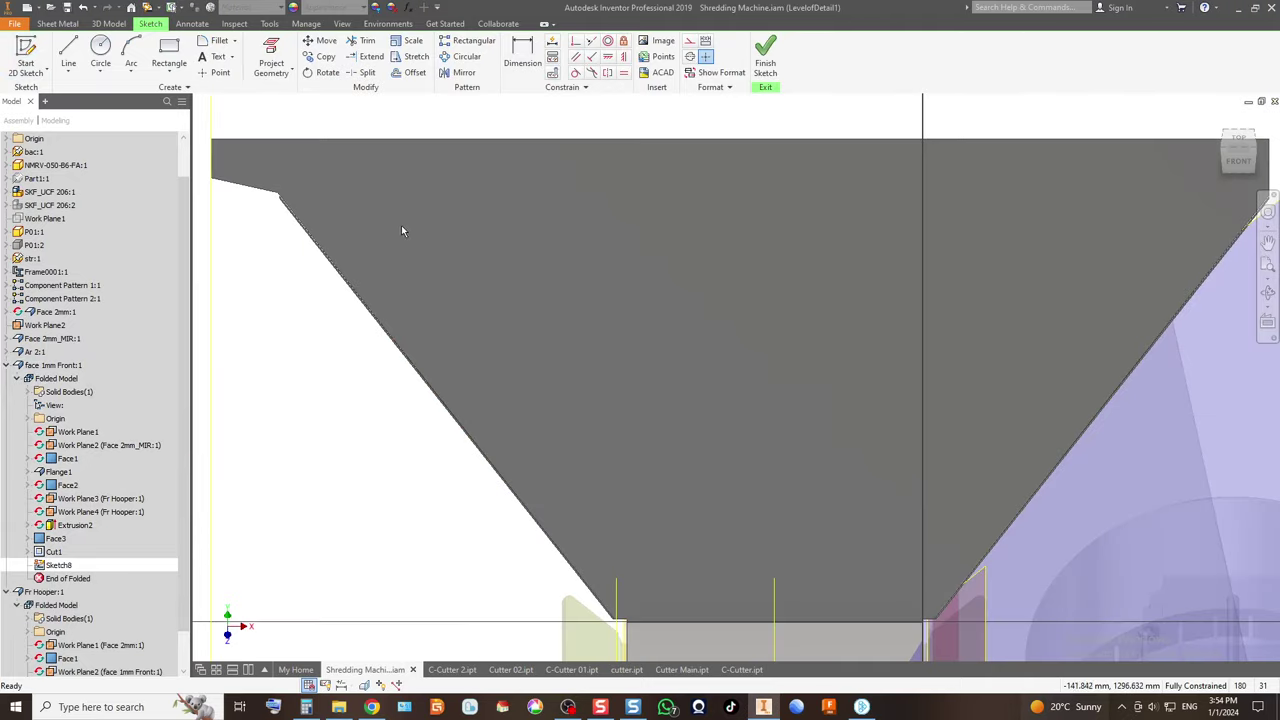
pyautogui.scroll(-3, 290, 200)
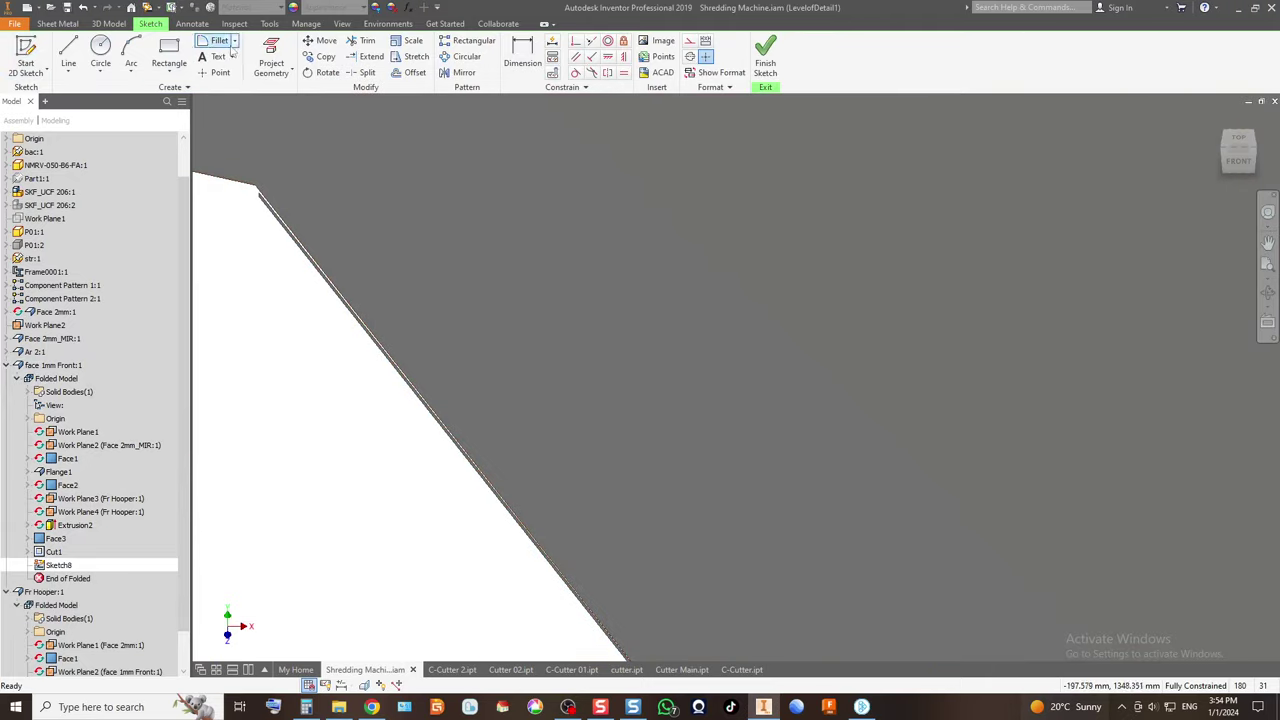
pyautogui.press('p')
pyautogui.scroll(-2, 272, 250)
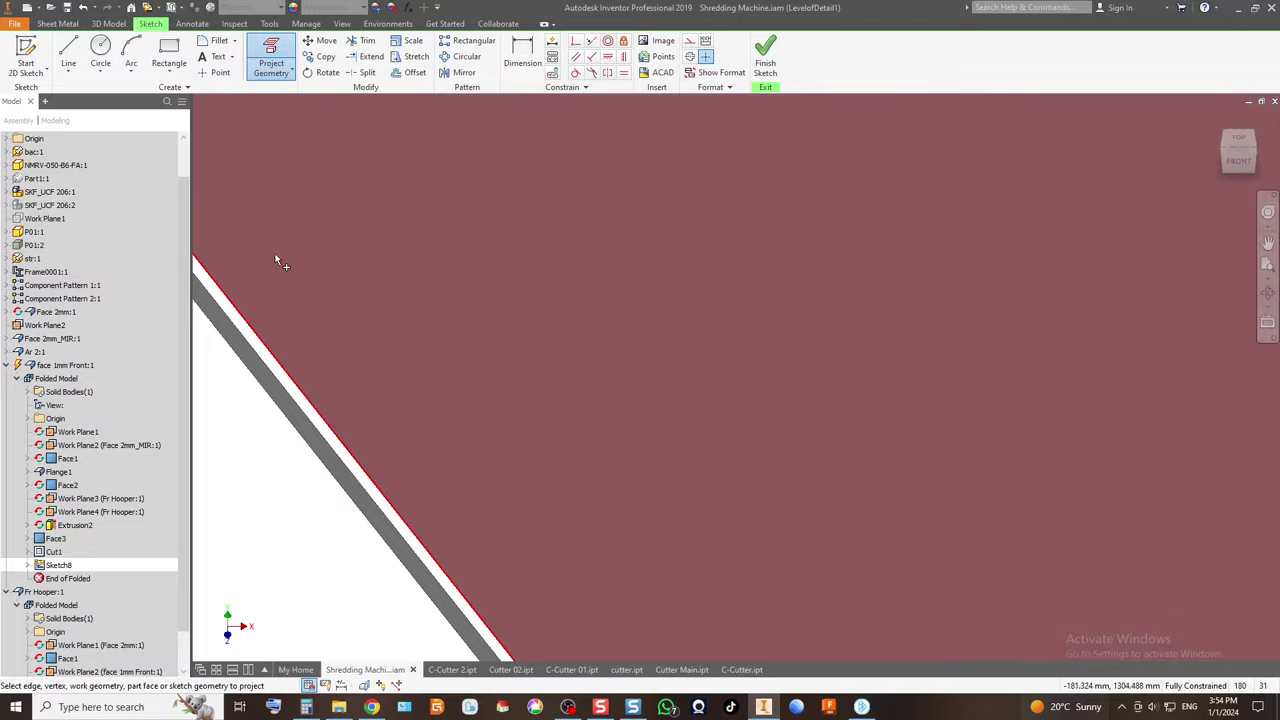
pyautogui.moveTo(272, 250); pyautogui.dragTo(515, 305, button='middle')
# Examine the mirrored sloping edge of the trimmed sheet from its upper corner down to the bend.
pyautogui.scroll(5, 383, 305)
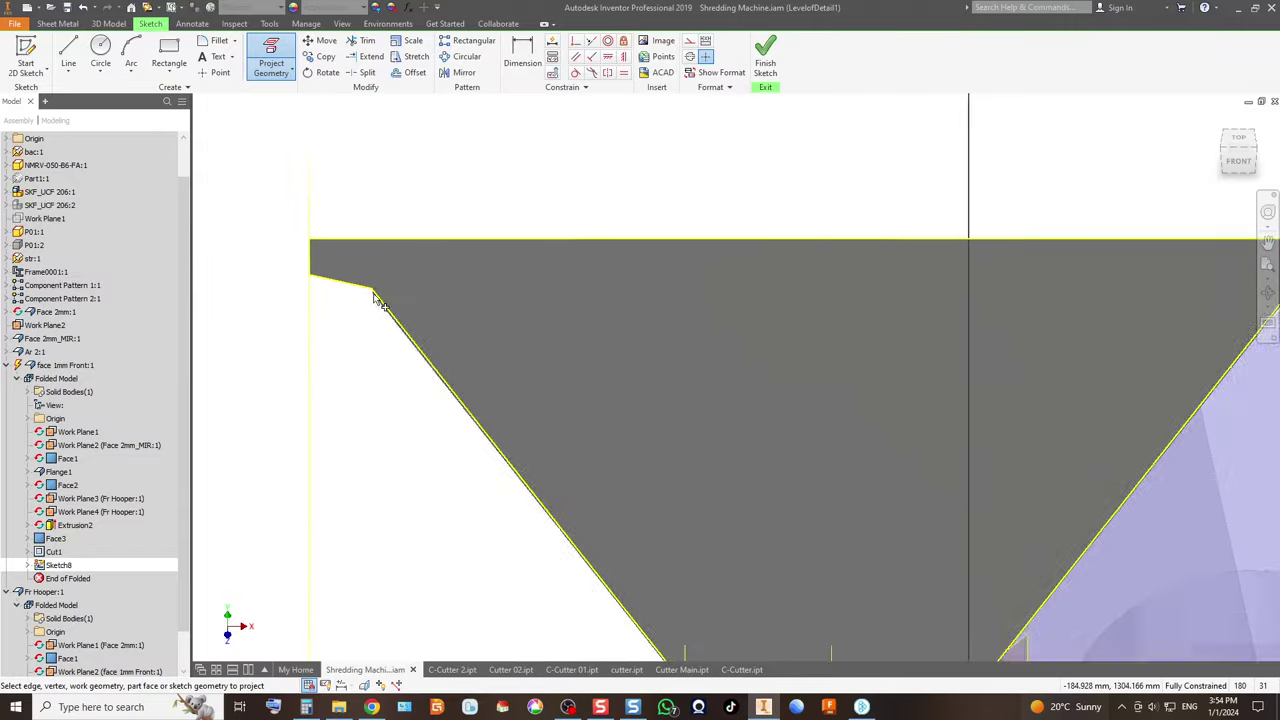
pyautogui.scroll(-3, 430, 418)
pyautogui.scroll(4, 505, 465)
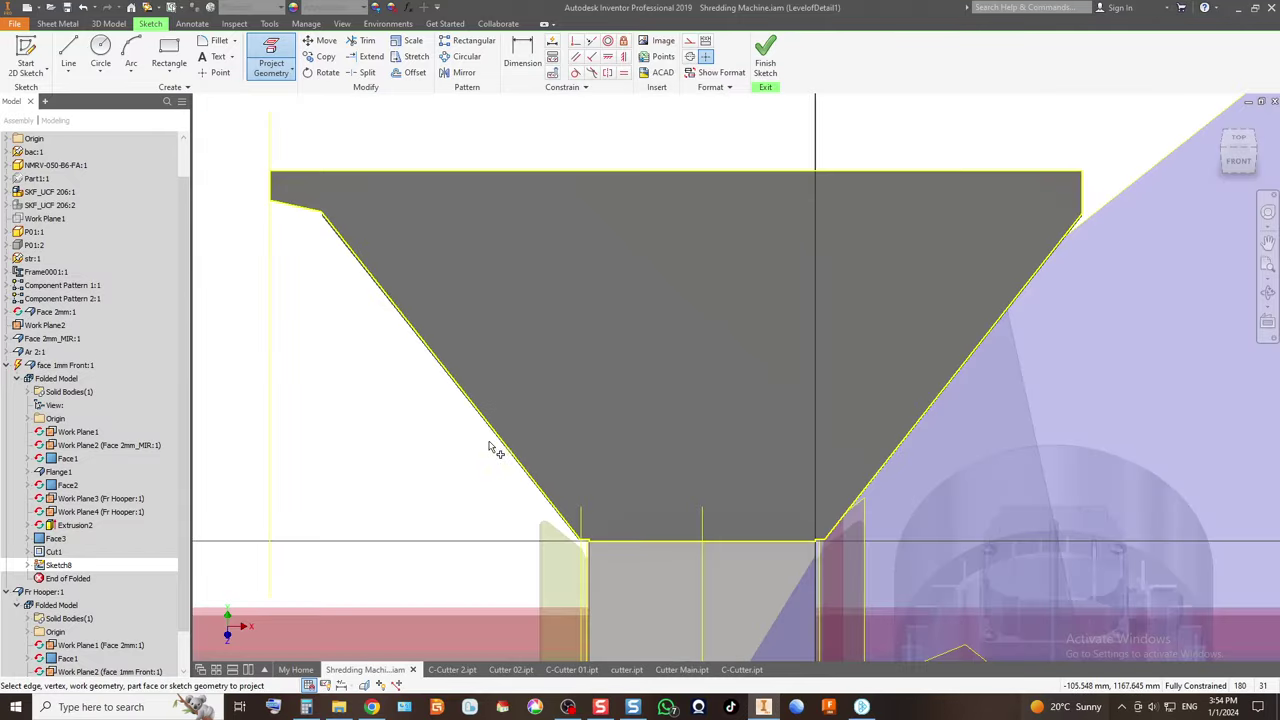
pyautogui.scroll(-3, 400, 283)
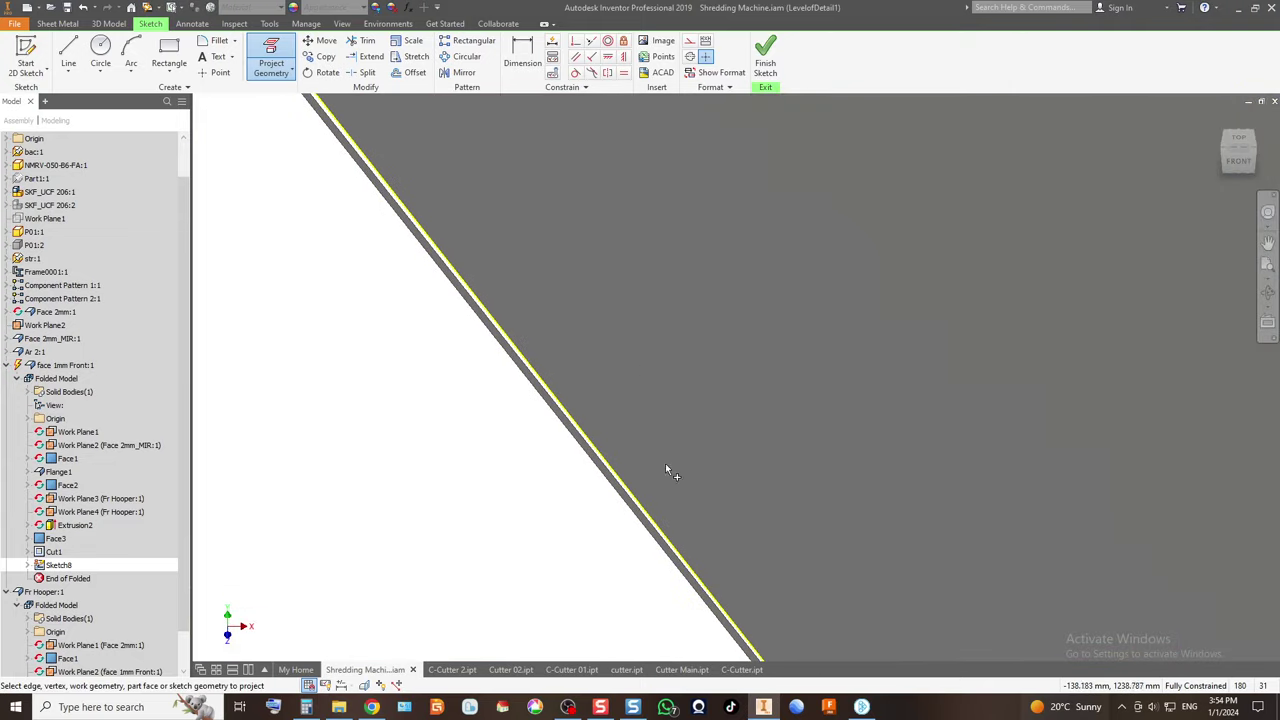
pyautogui.scroll(3, 671, 471)
pyautogui.scroll(3, 652, 466)
pyautogui.scroll(-5, 691, 434)
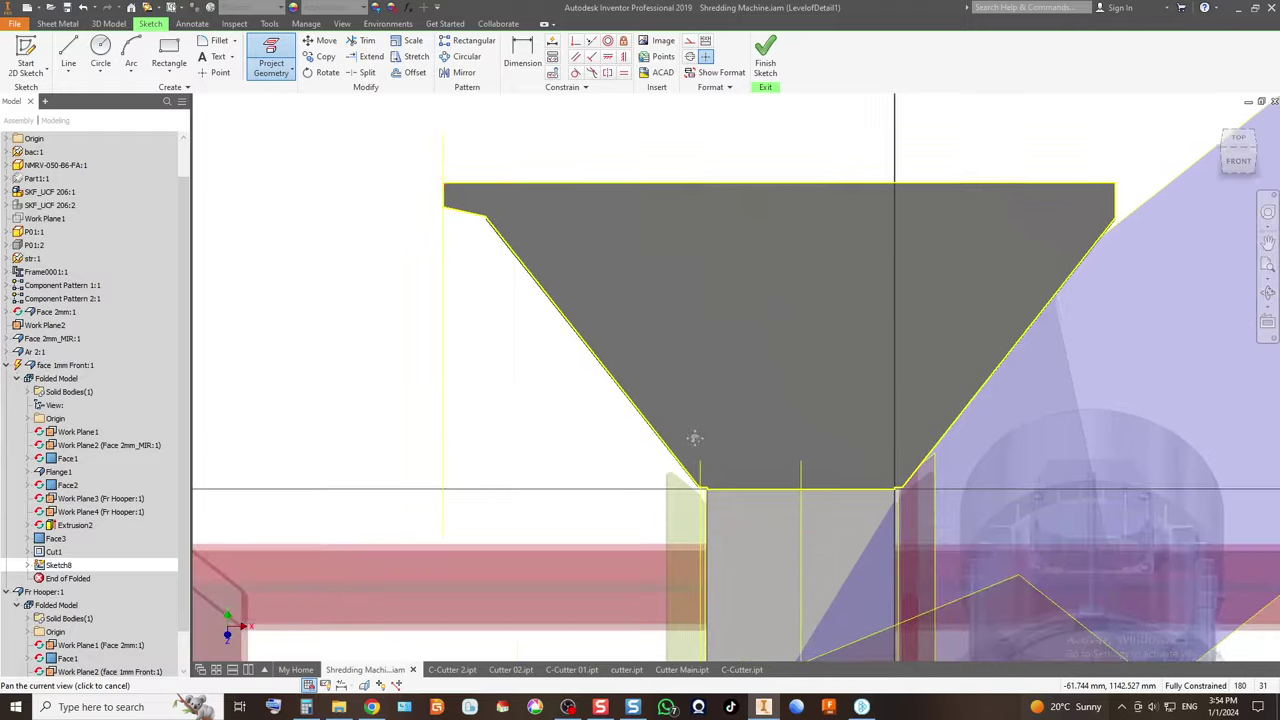
pyautogui.scroll(-3, 690, 478)
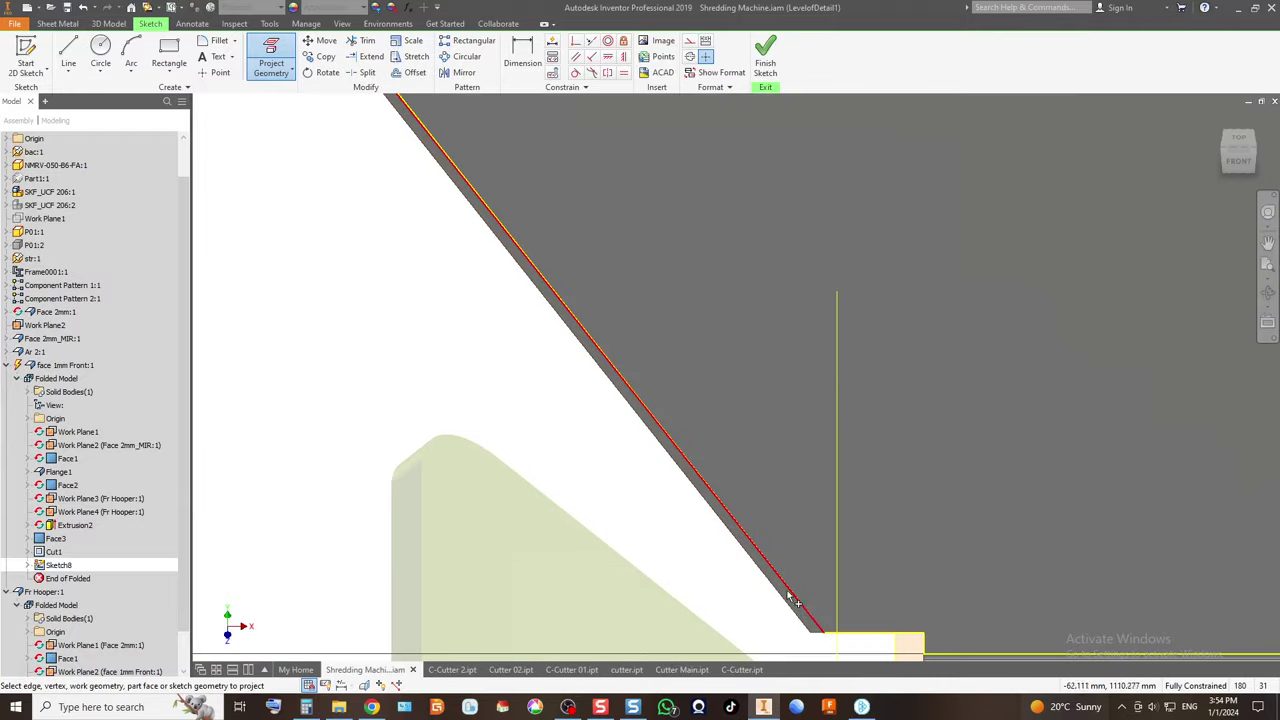
pyautogui.scroll(2, 793, 611)
pyautogui.scroll(-5, 675, 516)
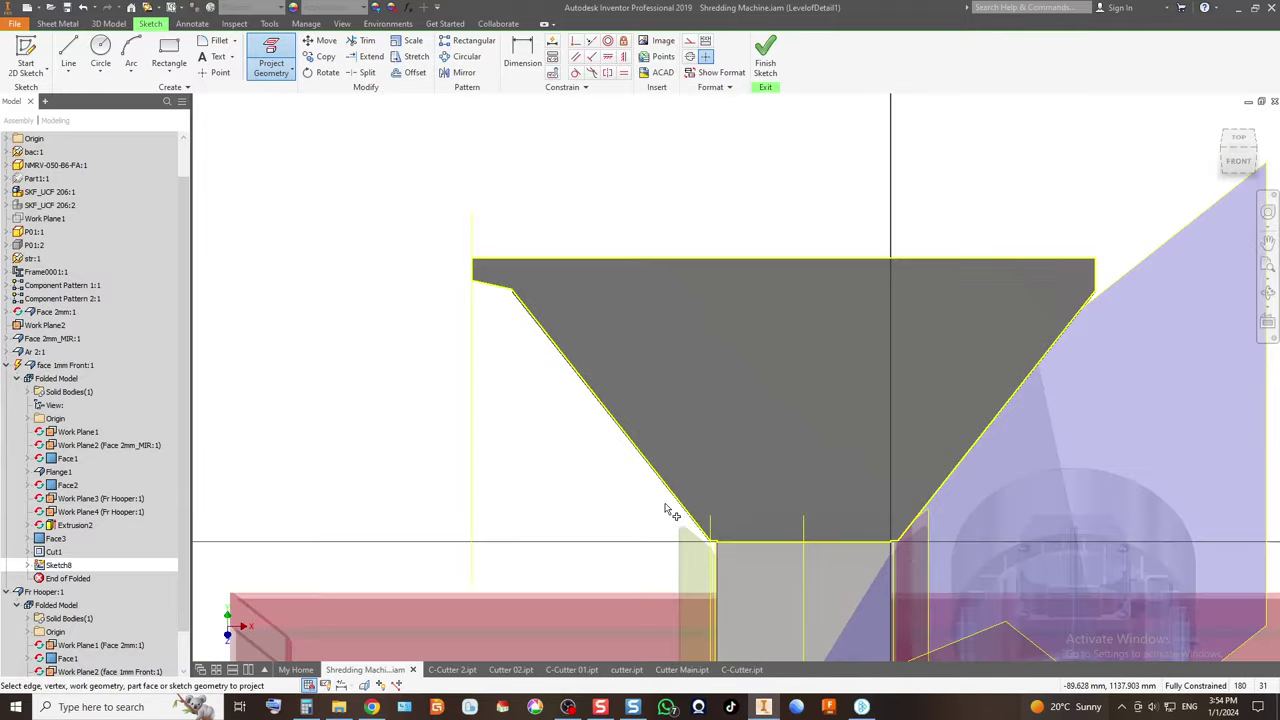
pyautogui.scroll(5, 510, 298)
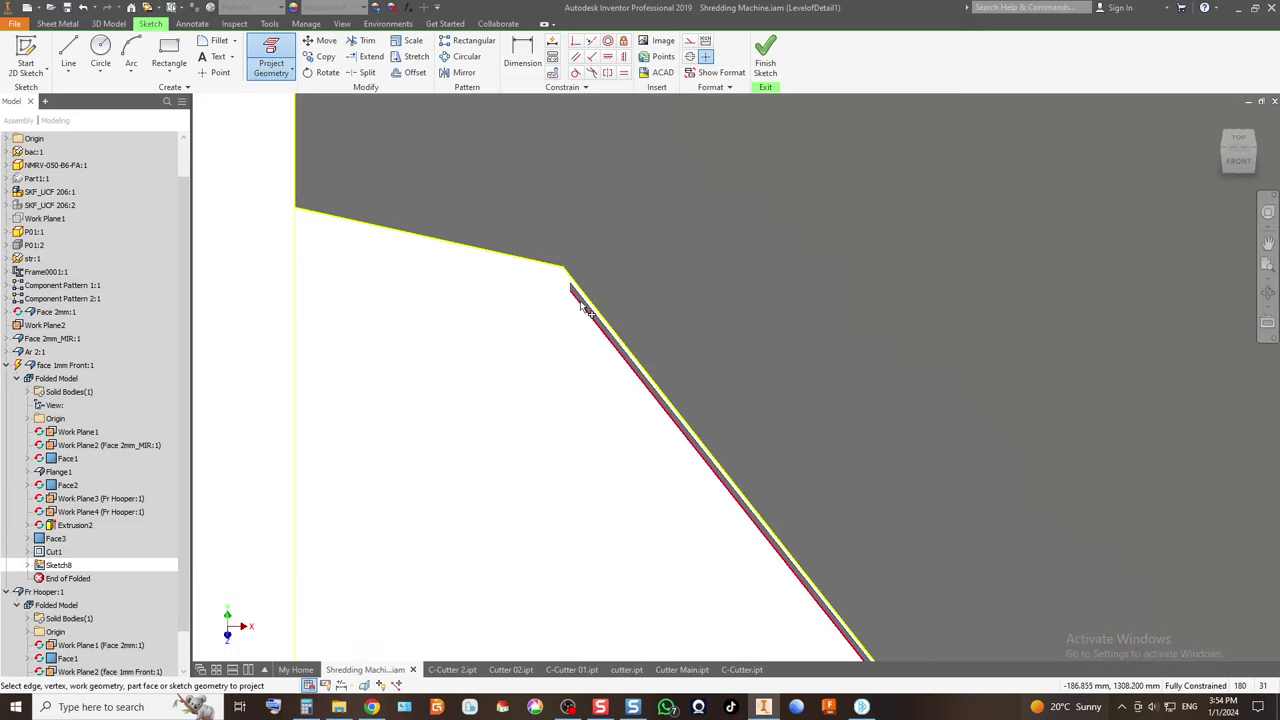
pyautogui.scroll(5, 582, 282)
pyautogui.scroll(-2, 390, 290)
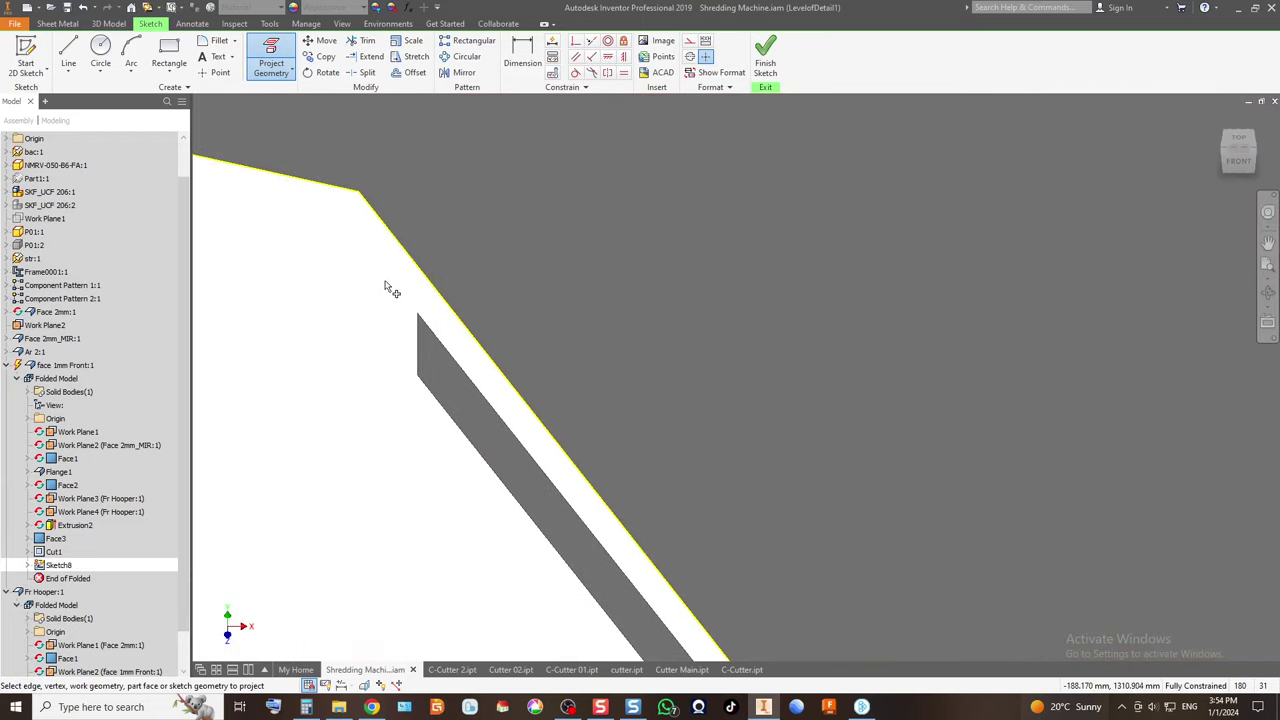
pyautogui.scroll(-3, 386, 289)
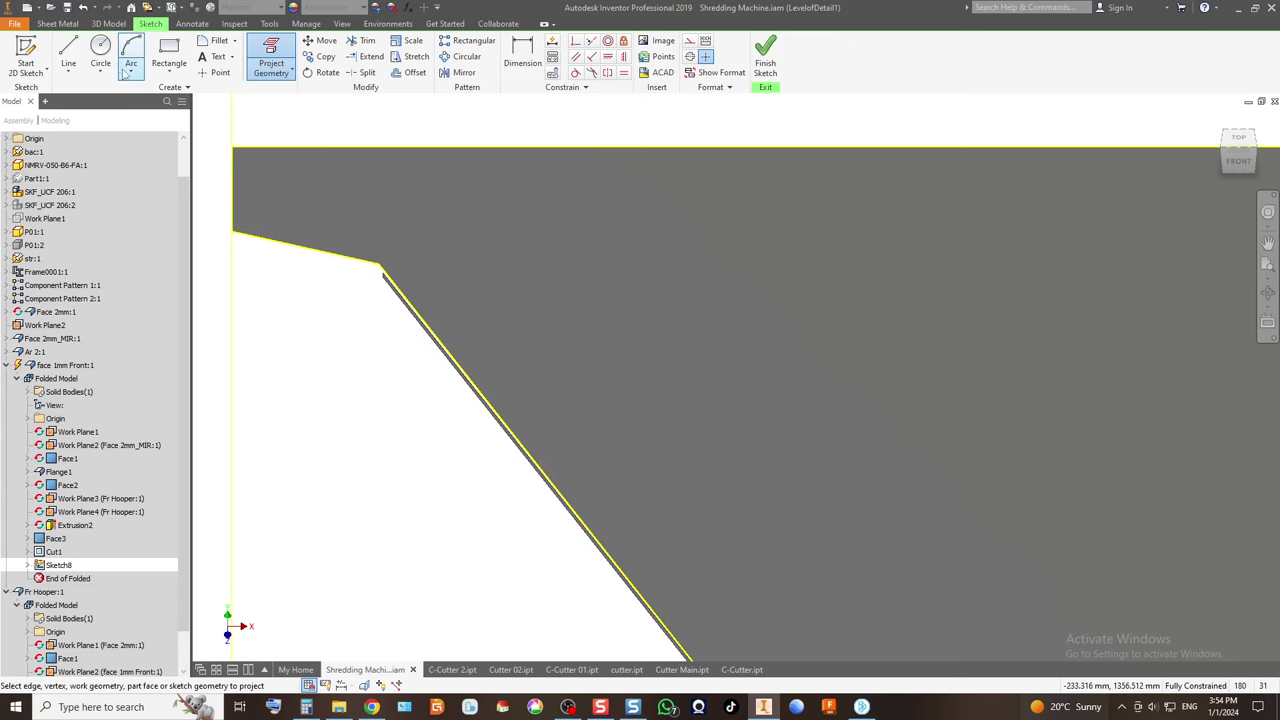
pyautogui.scroll(-3, 356, 283)
# Draw a rectangle covering the sheet's upper strip, from outside its uncut upper corner to the lower end of the opposite short vertical edge.
pyautogui.click(950, 279)
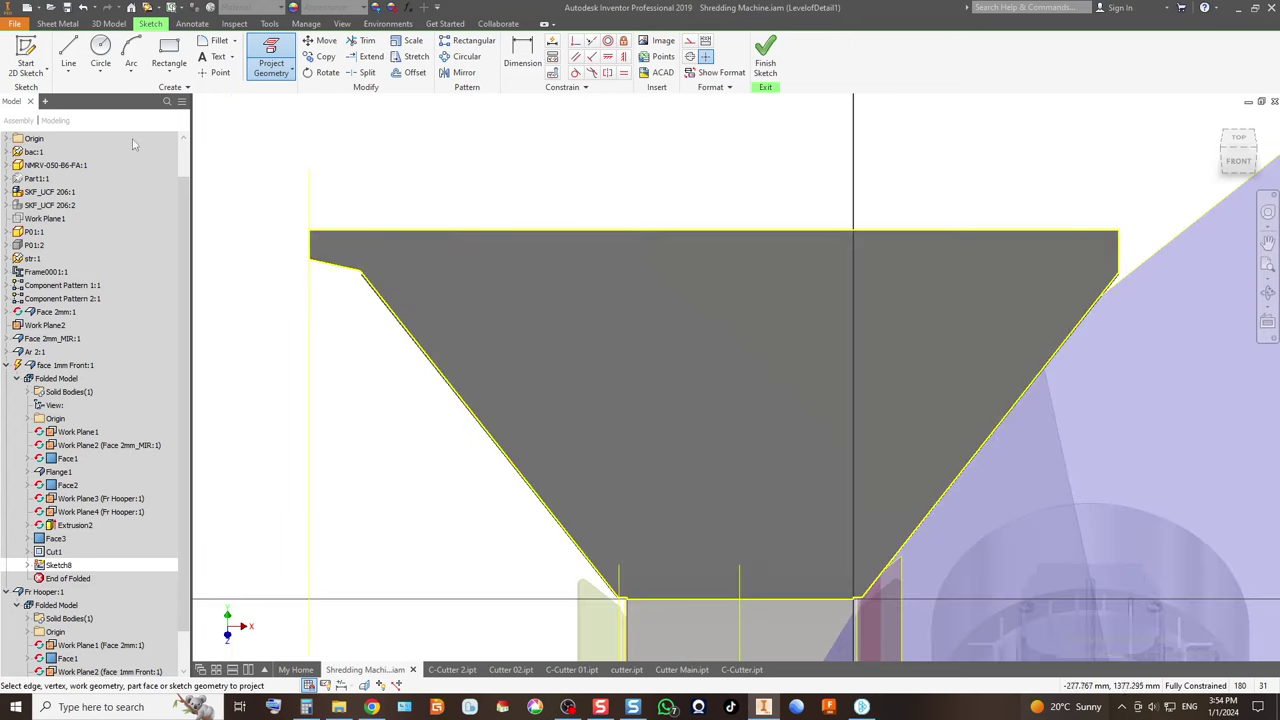
pyautogui.click(169, 45)
pyautogui.click(229, 160)
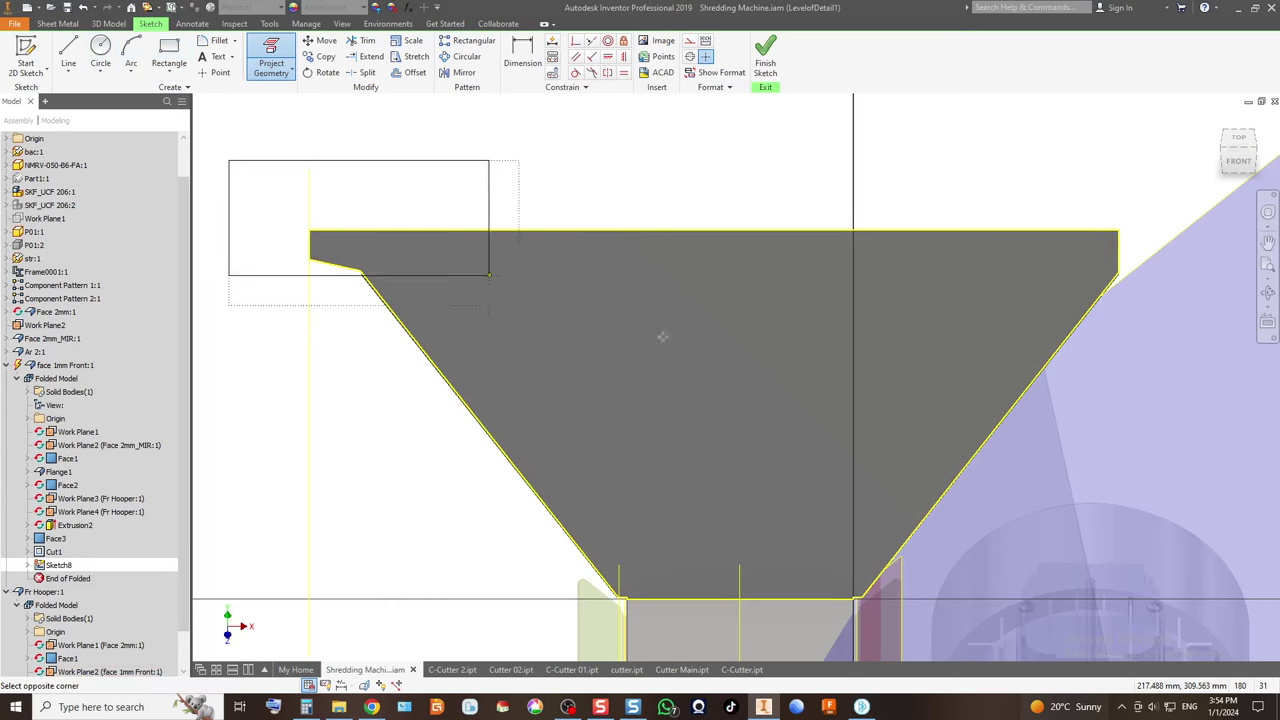
pyautogui.click(1148, 299)
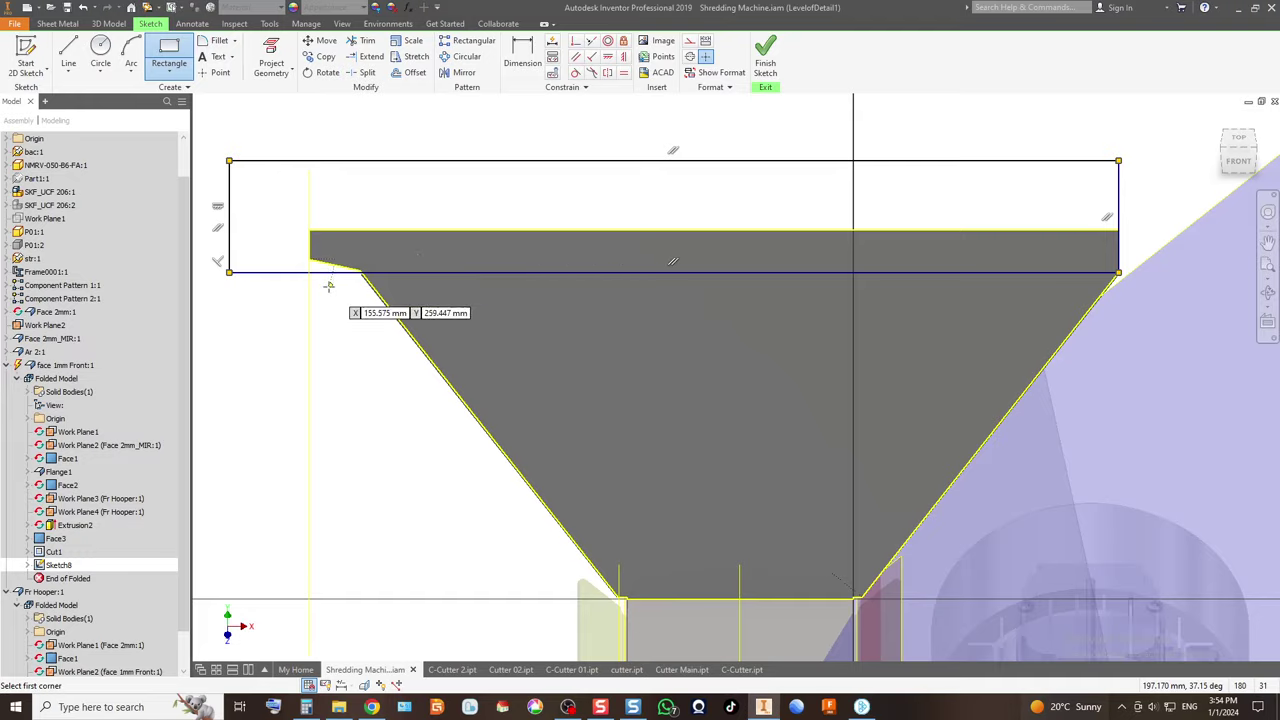
# Draw lines outside the sheet's uncut sloping edge, from the rectangle's crossing with that edge down to the bend and back to the rectangle's outer lower corner.
pyautogui.scroll(5, 380, 277)
pyautogui.scroll(-5, 383, 277)
pyautogui.press('l')
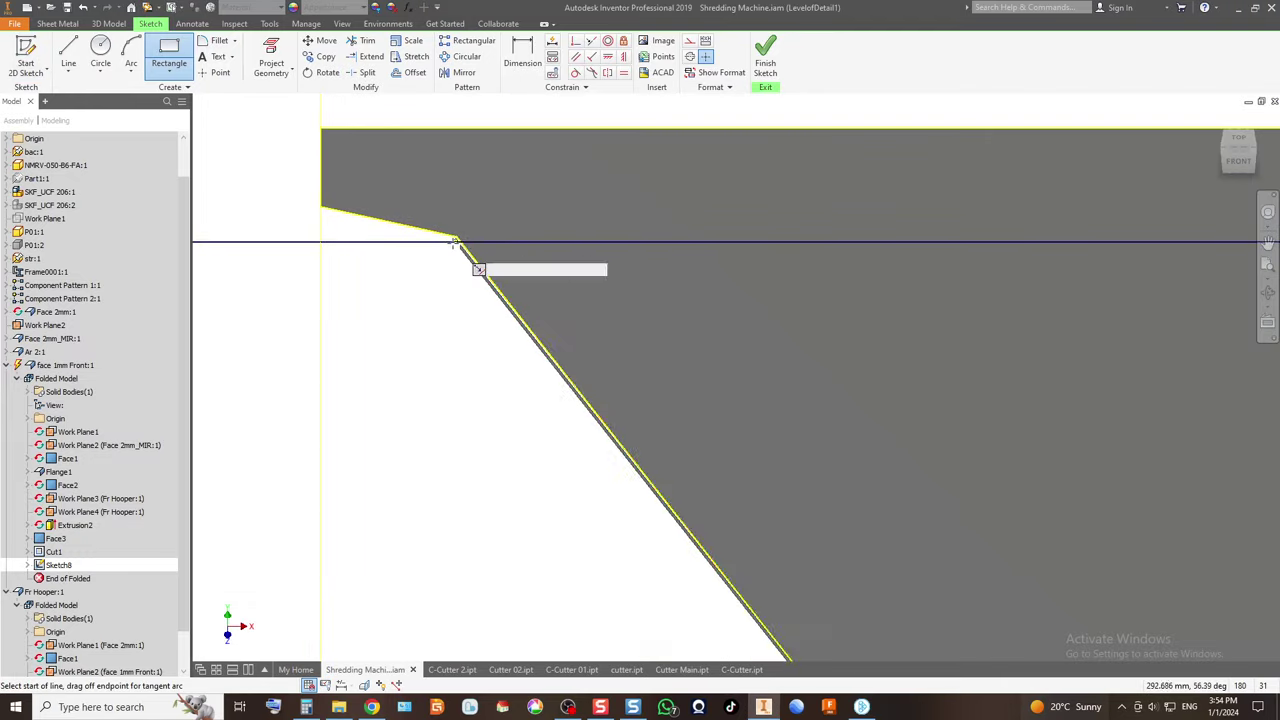
pyautogui.scroll(3, 466, 243)
pyautogui.click(506, 230)
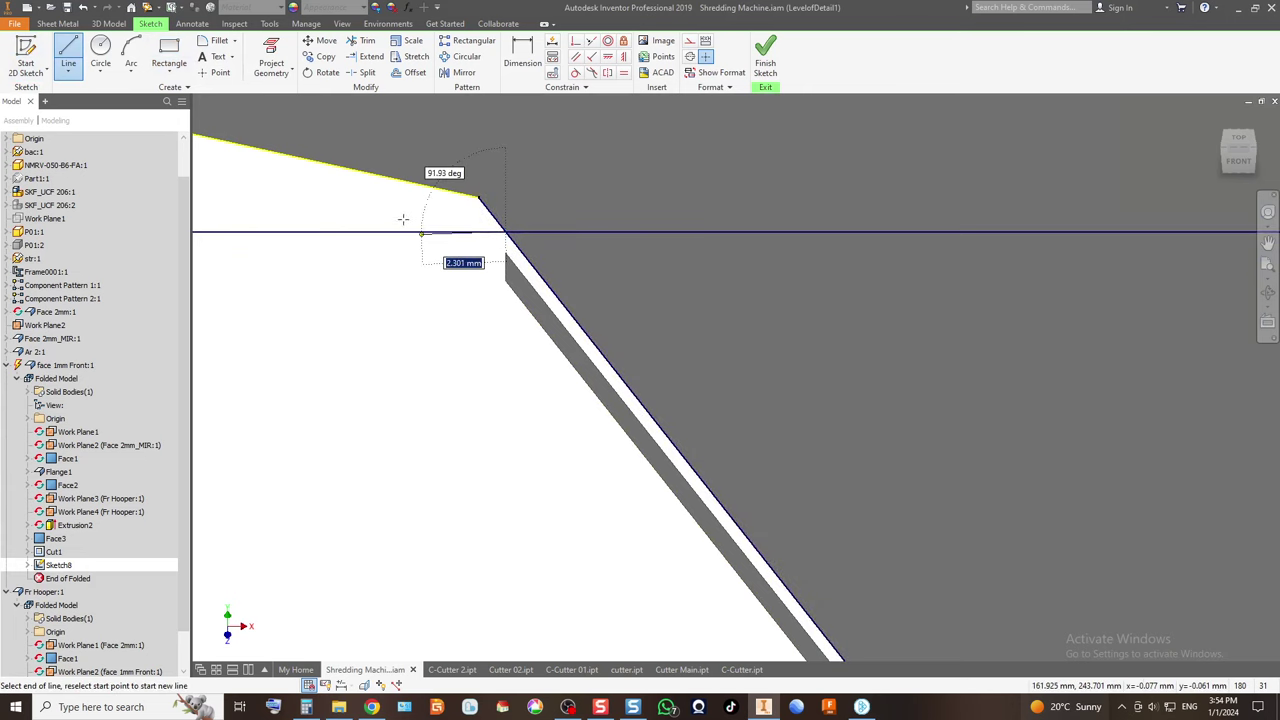
pyautogui.scroll(-4, 402, 222)
pyautogui.scroll(4, 521, 370)
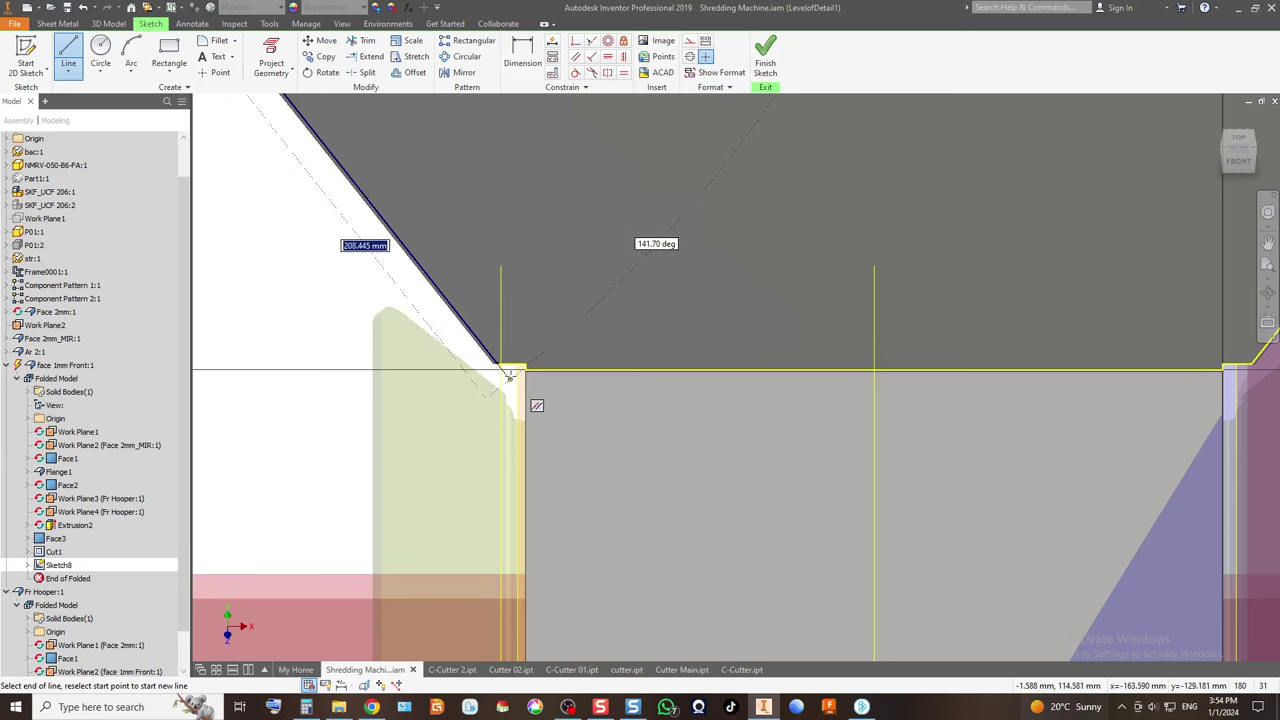
pyautogui.click(509, 376)
pyautogui.scroll(-3, 400, 372)
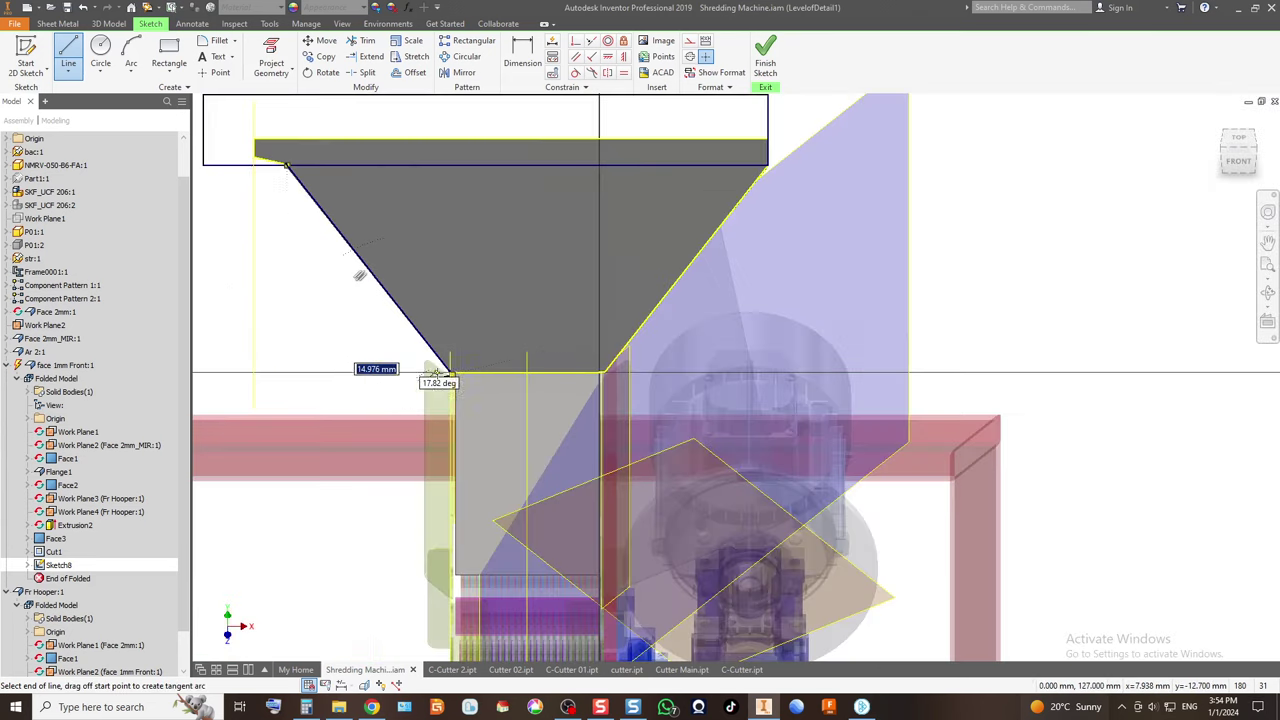
pyautogui.click(203, 165)
# Finish the sketch and cut the upper strip and adjoining side profile from the front sheet through its Thickness.
pyautogui.click(765, 68)
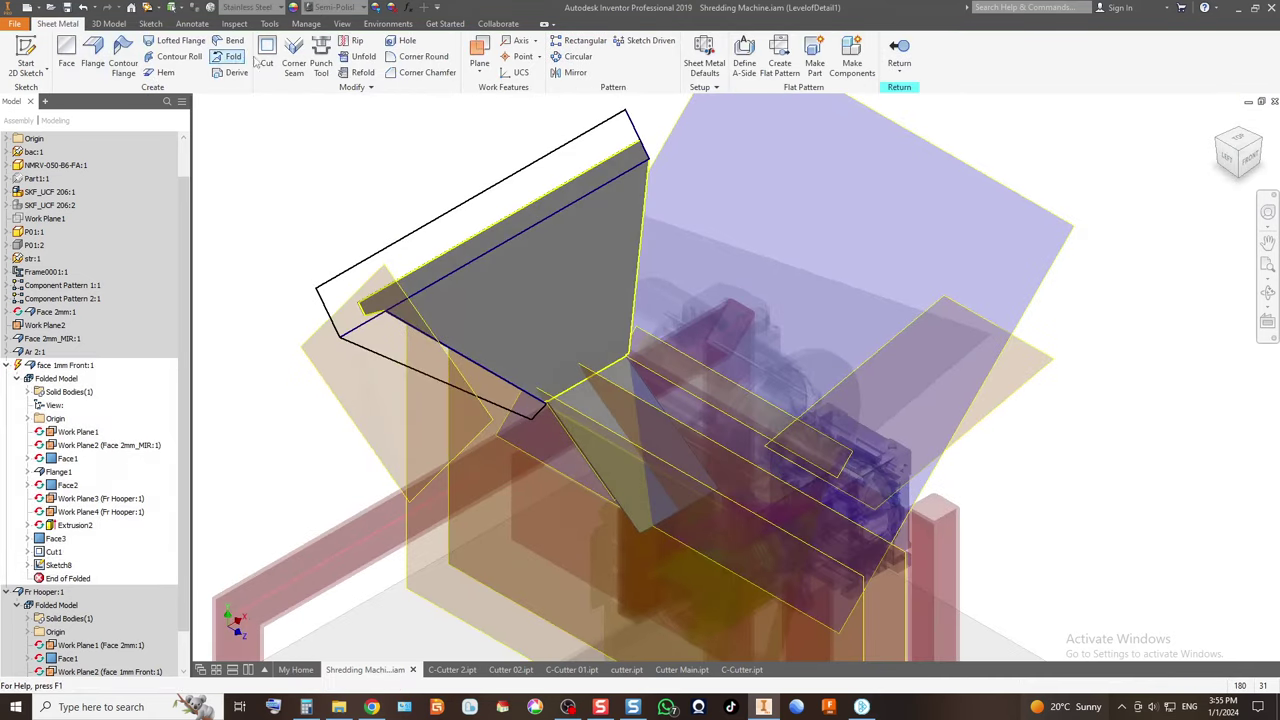
pyautogui.click(266, 62)
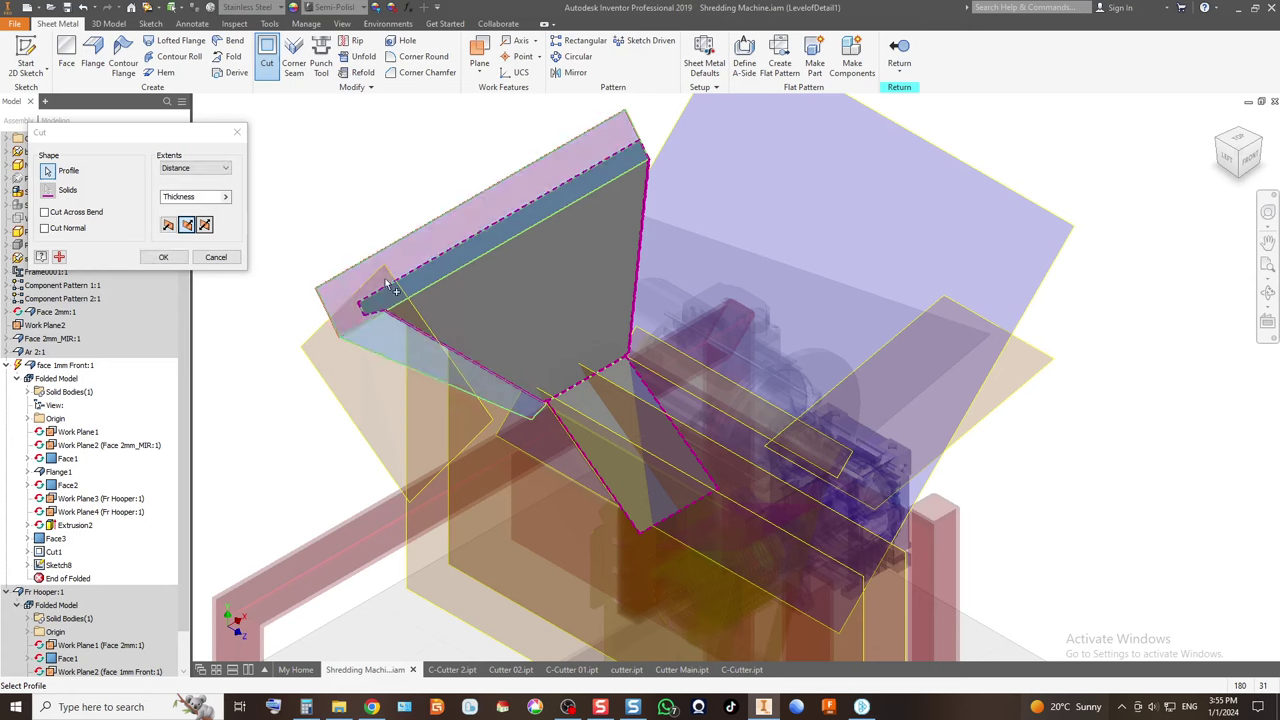
pyautogui.click(163, 257)
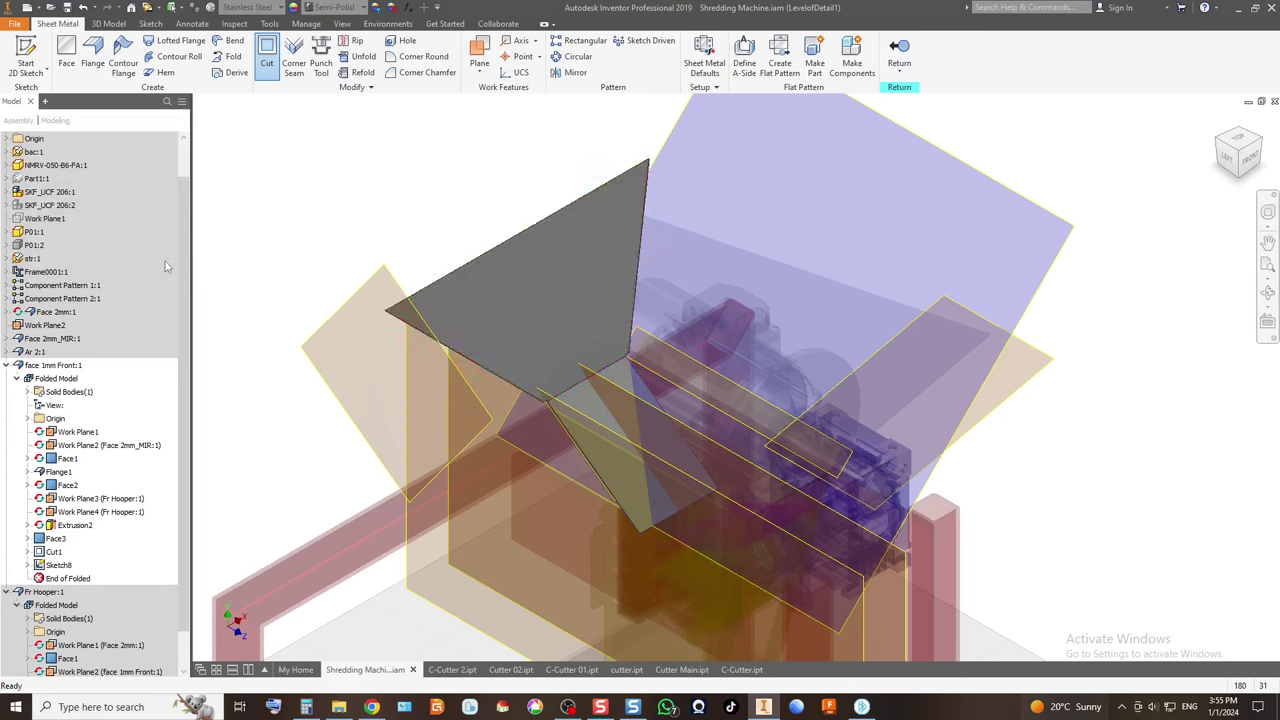
# Examine the trimmed front sheet's upper corner up close and, in front view, its lower bend corner.
pyautogui.scroll(5, 632, 213)
pyautogui.scroll(2, 632, 188)
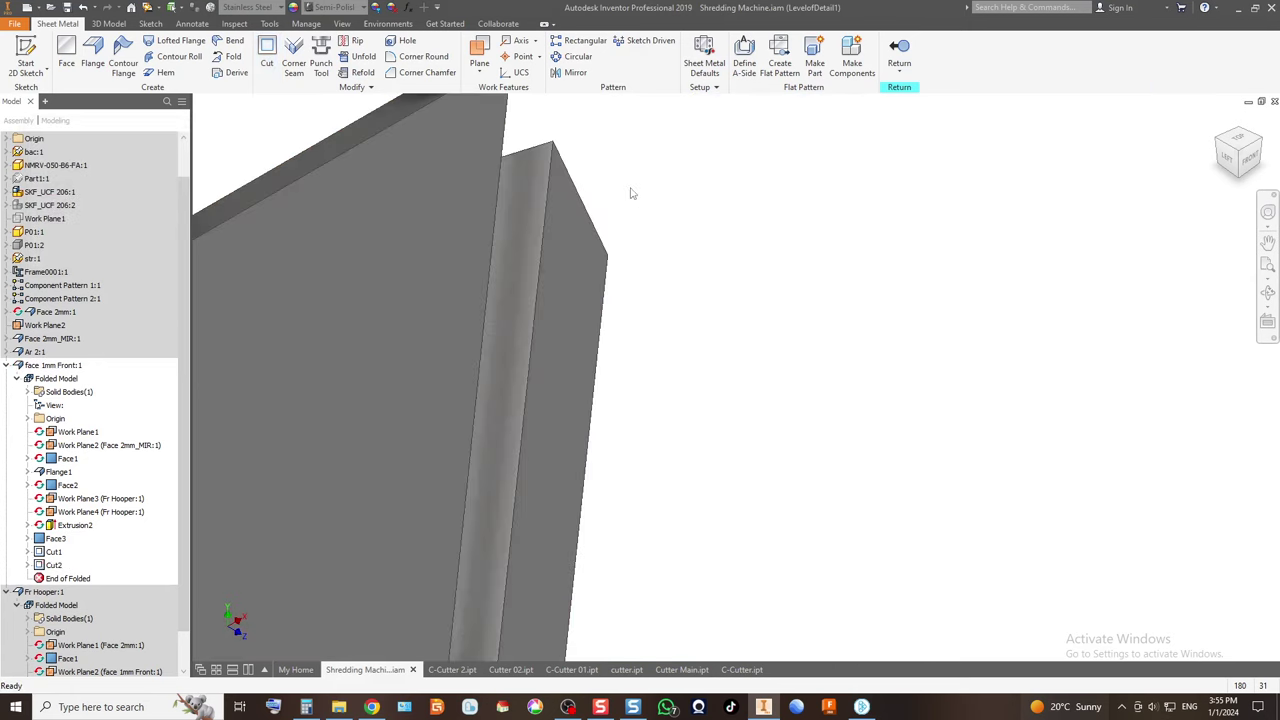
pyautogui.scroll(-3, 610, 247)
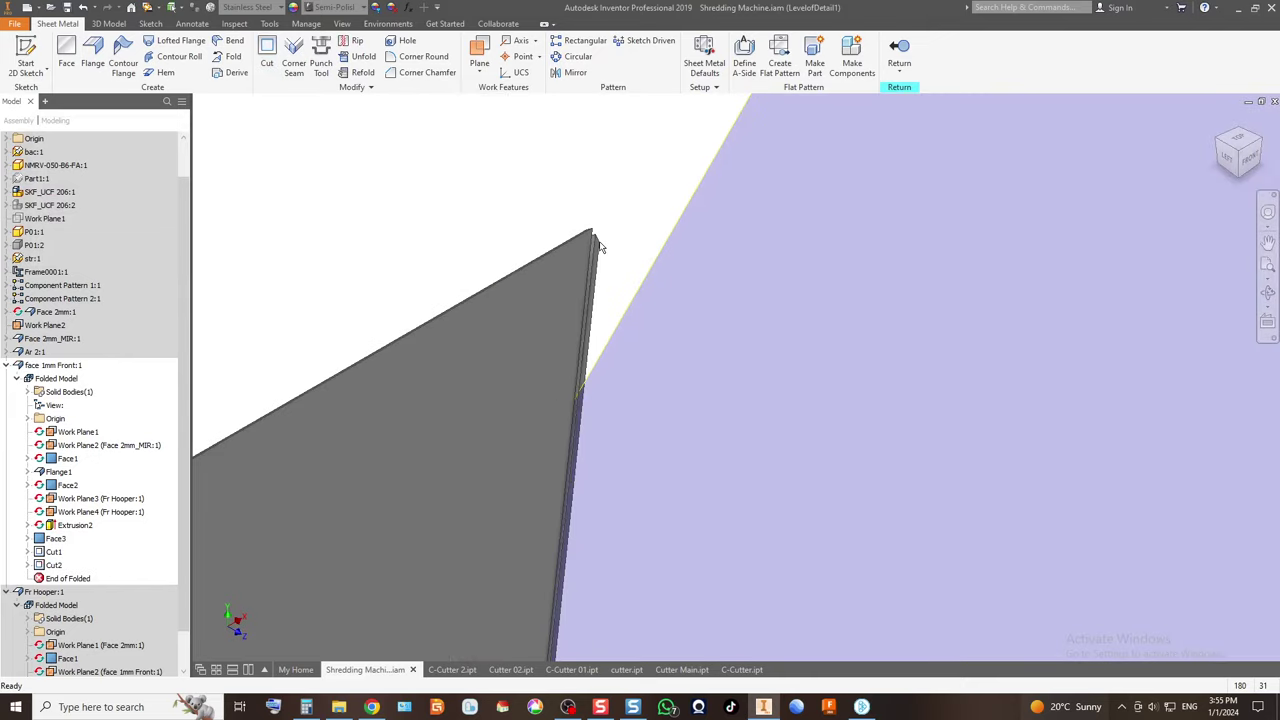
pyautogui.scroll(1, 600, 247)
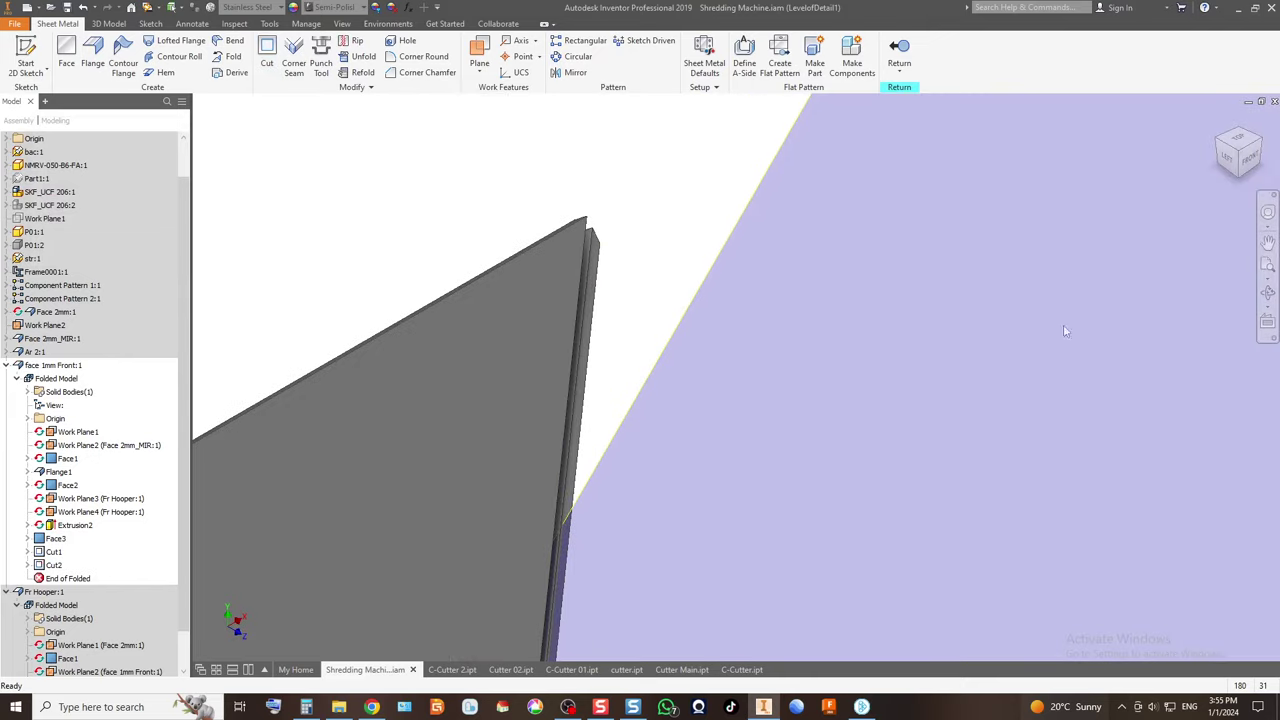
pyautogui.click(1249, 157)
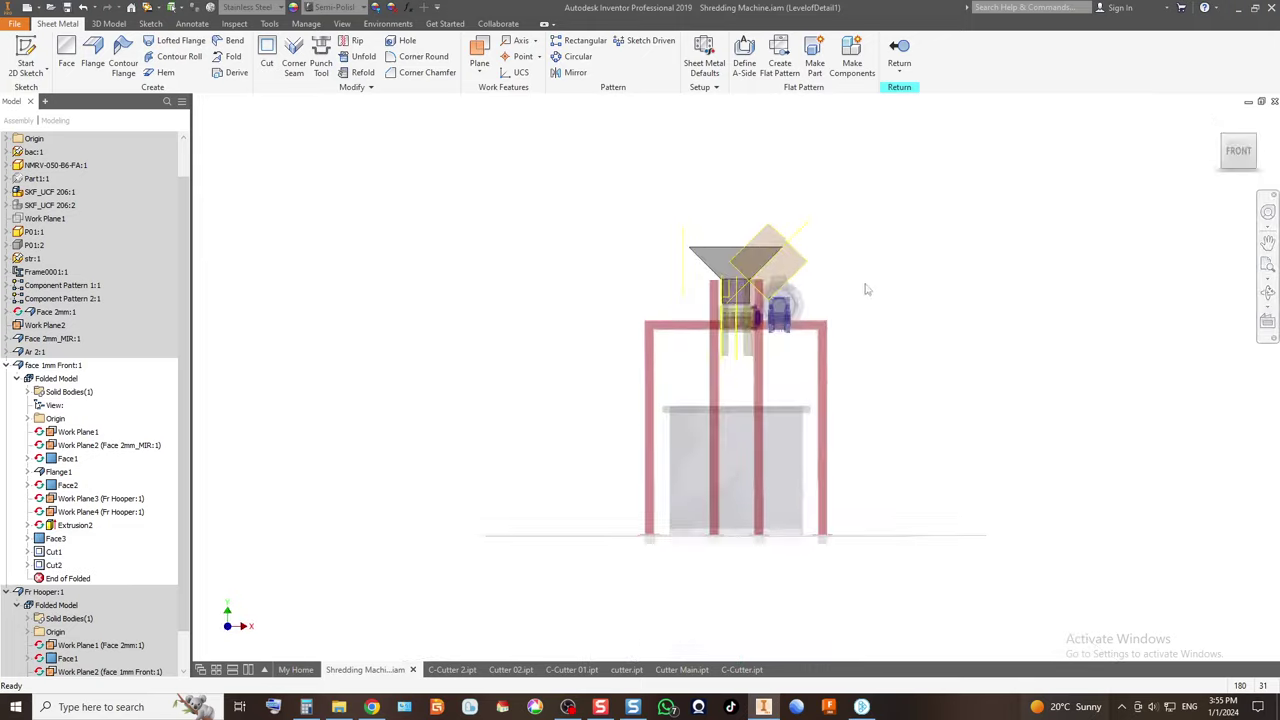
pyautogui.scroll(4, 697, 272)
pyautogui.scroll(-2, 1017, 366)
pyautogui.scroll(5, 1125, 428)
pyautogui.scroll(-3, 886, 493)
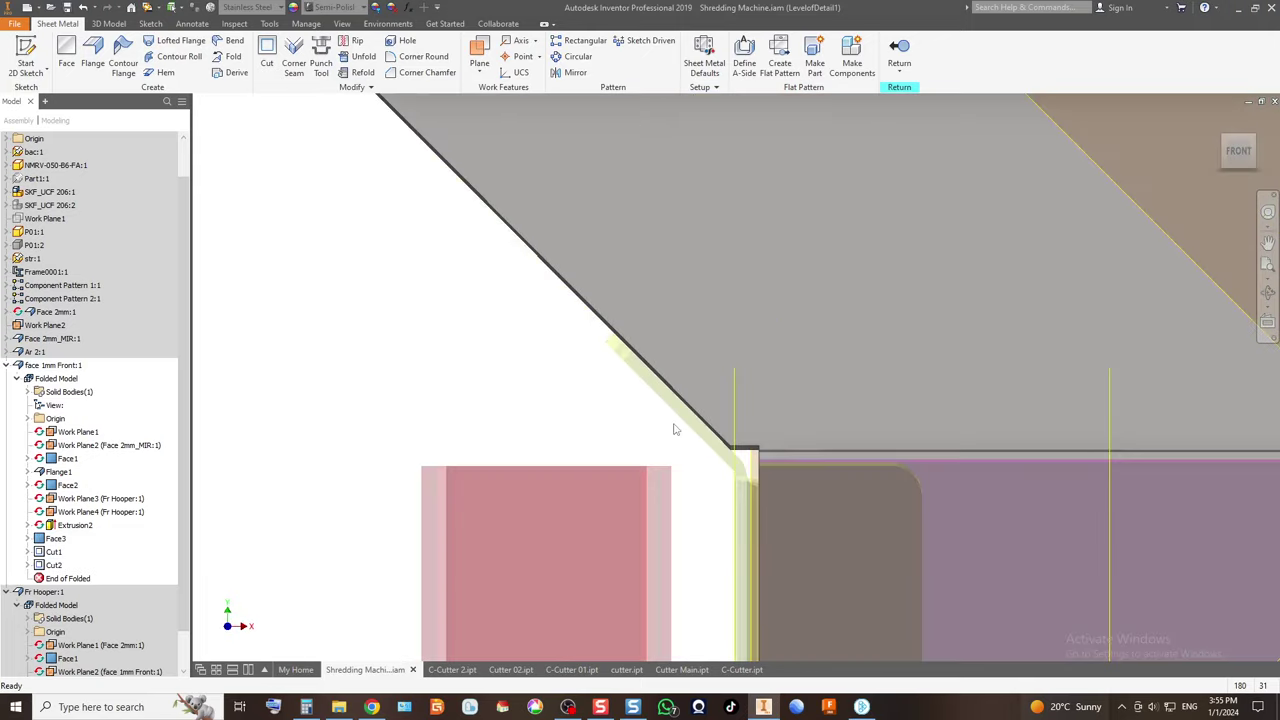
# Examine the sloping edge on the motor side, from the bend corner by the side flange up to the sheet's upper corner.
pyautogui.scroll(4, 892, 405)
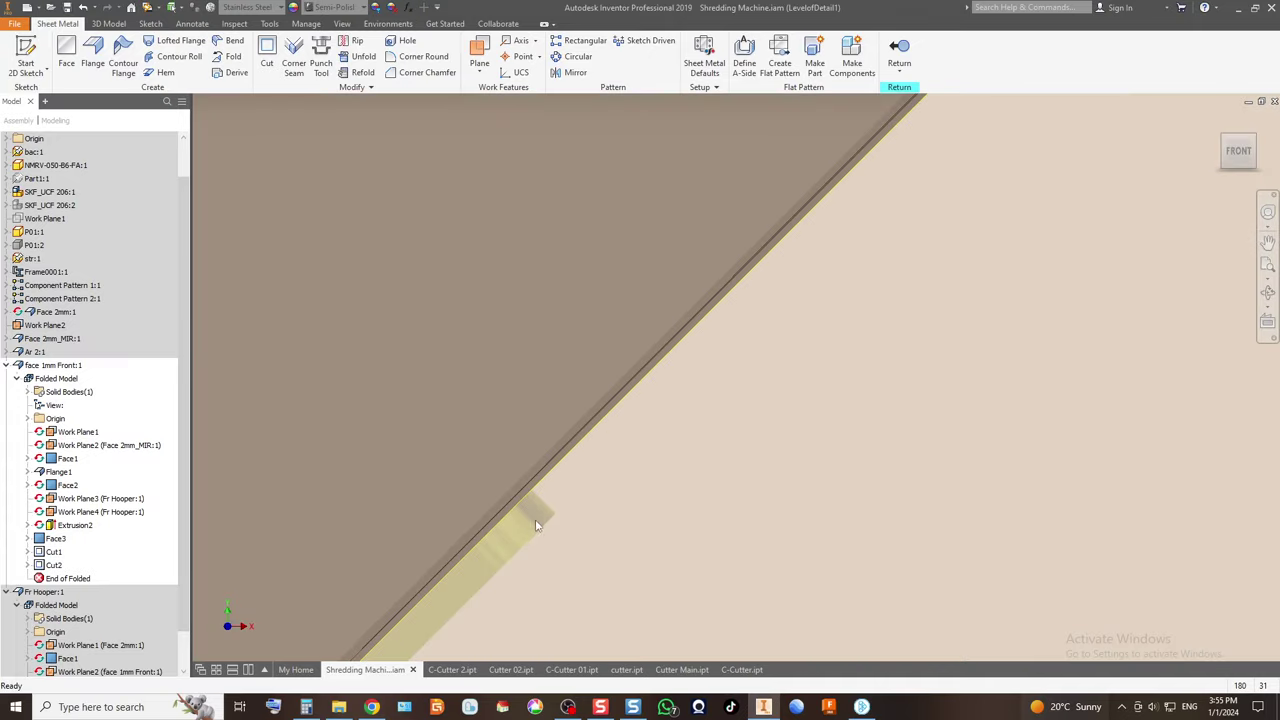
pyautogui.scroll(4, 506, 514)
pyautogui.scroll(-4, 582, 398)
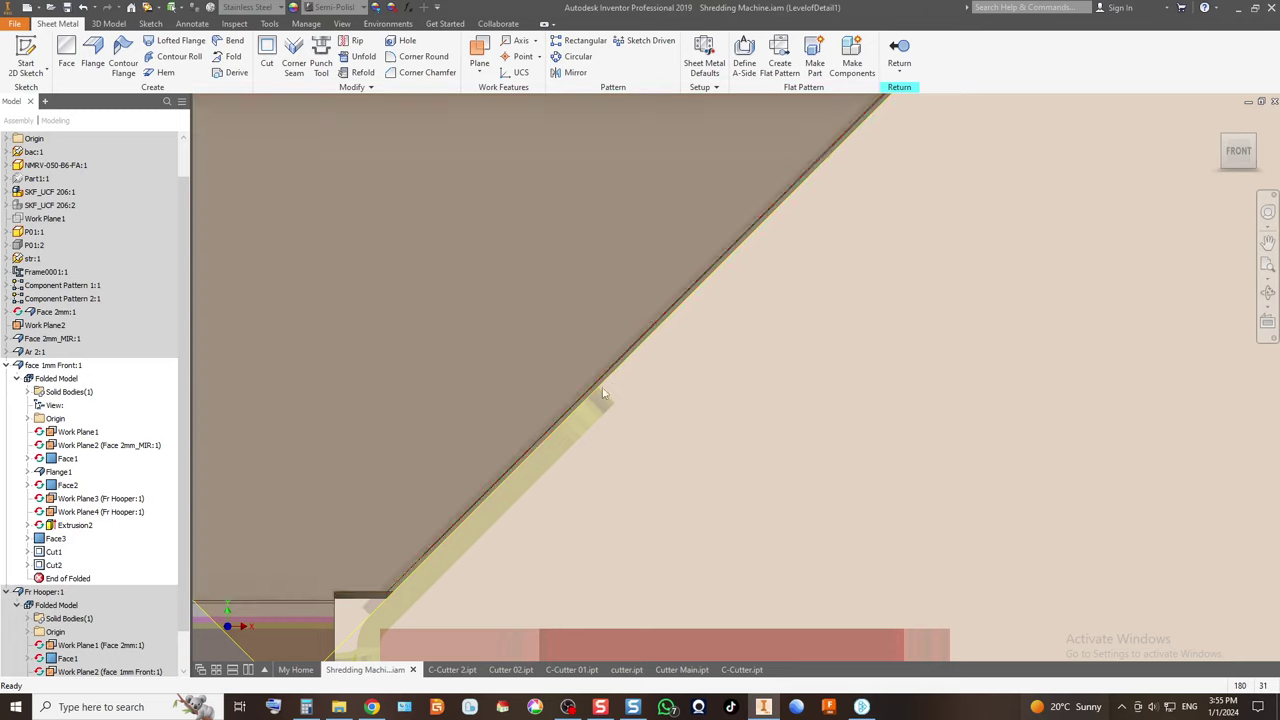
pyautogui.scroll(2, 393, 609)
pyautogui.scroll(2, 362, 544)
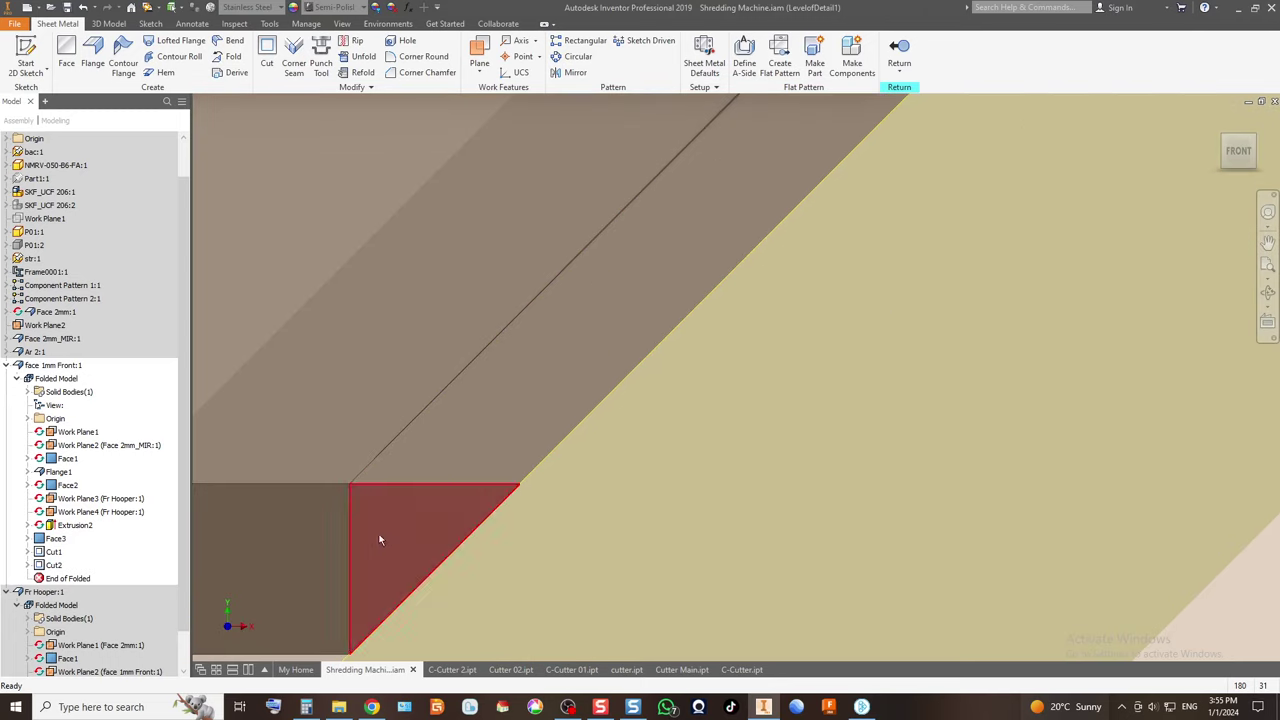
pyautogui.scroll(-2, 455, 413)
pyautogui.scroll(2, 400, 461)
pyautogui.scroll(-2, 513, 416)
pyautogui.scroll(3, 517, 416)
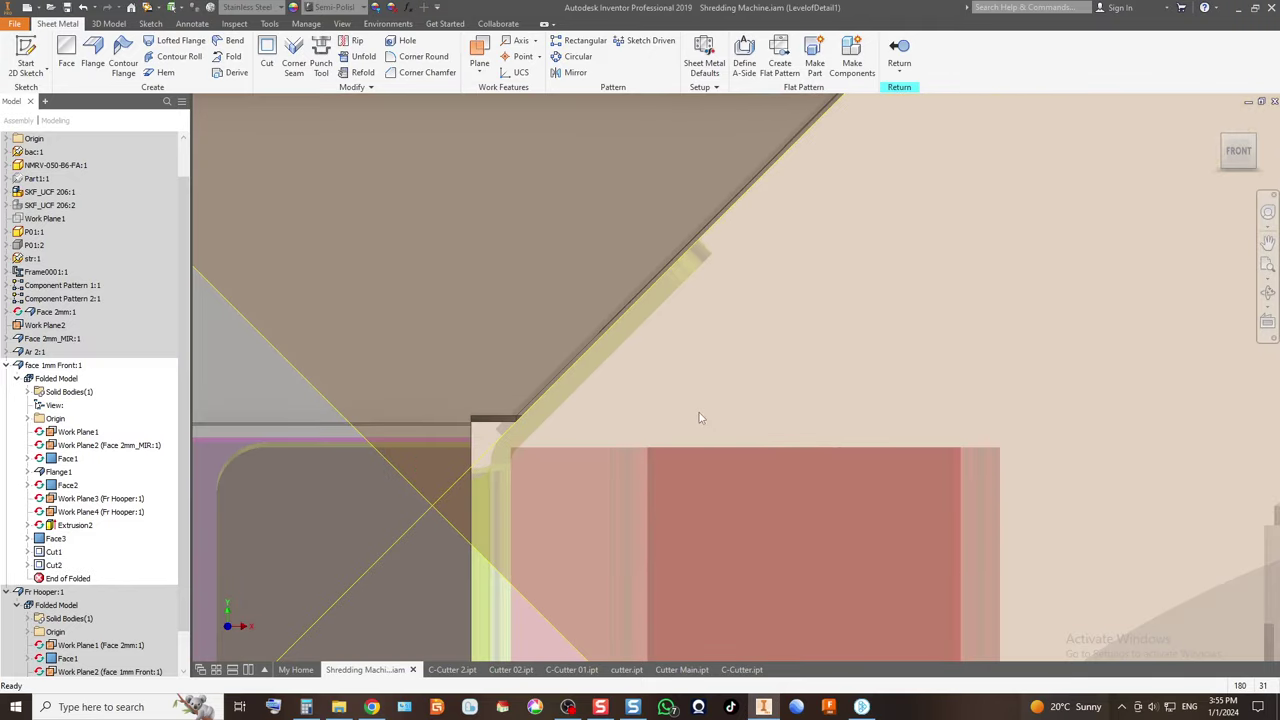
pyautogui.scroll(-3, 733, 365)
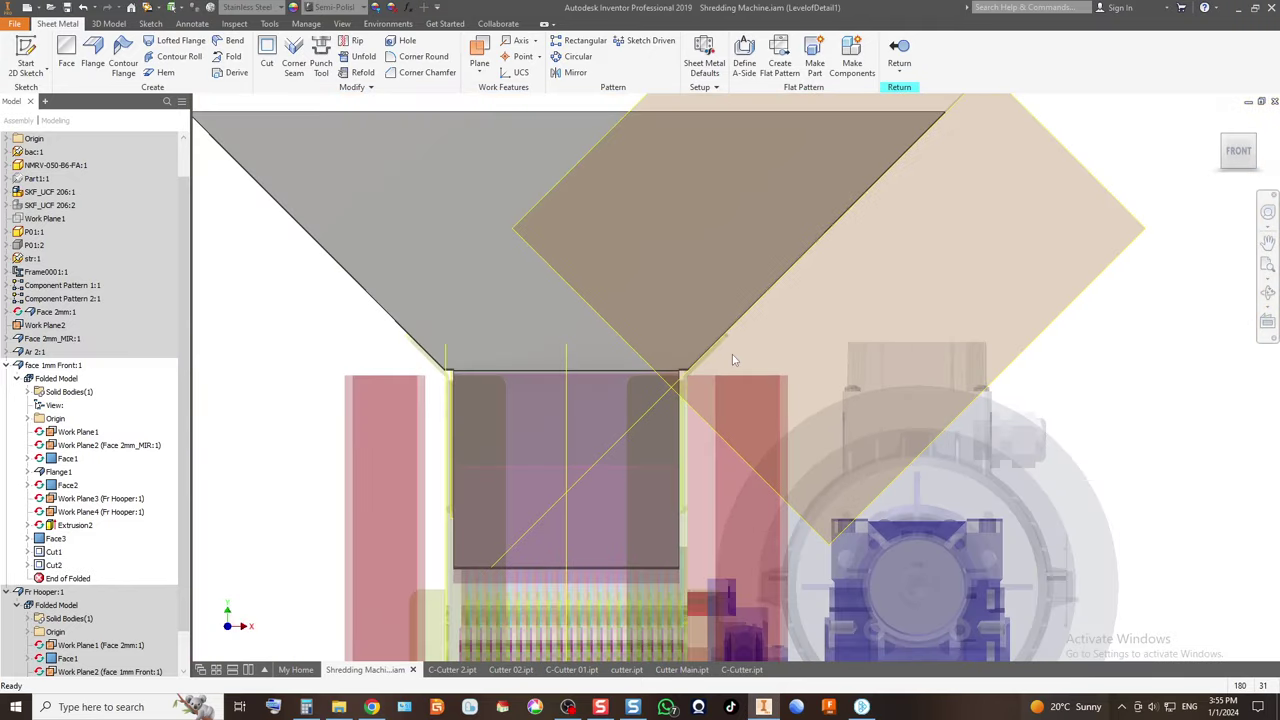
pyautogui.scroll(5, 946, 112)
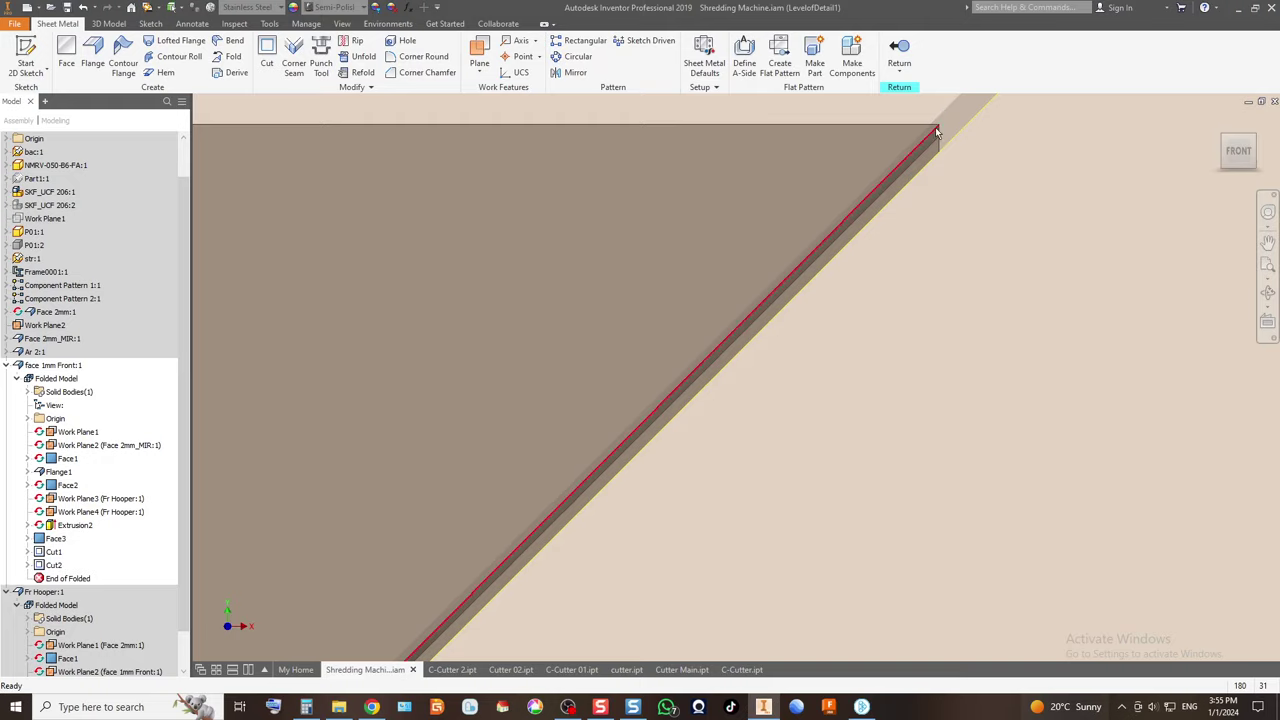
pyautogui.scroll(-2, 889, 346)
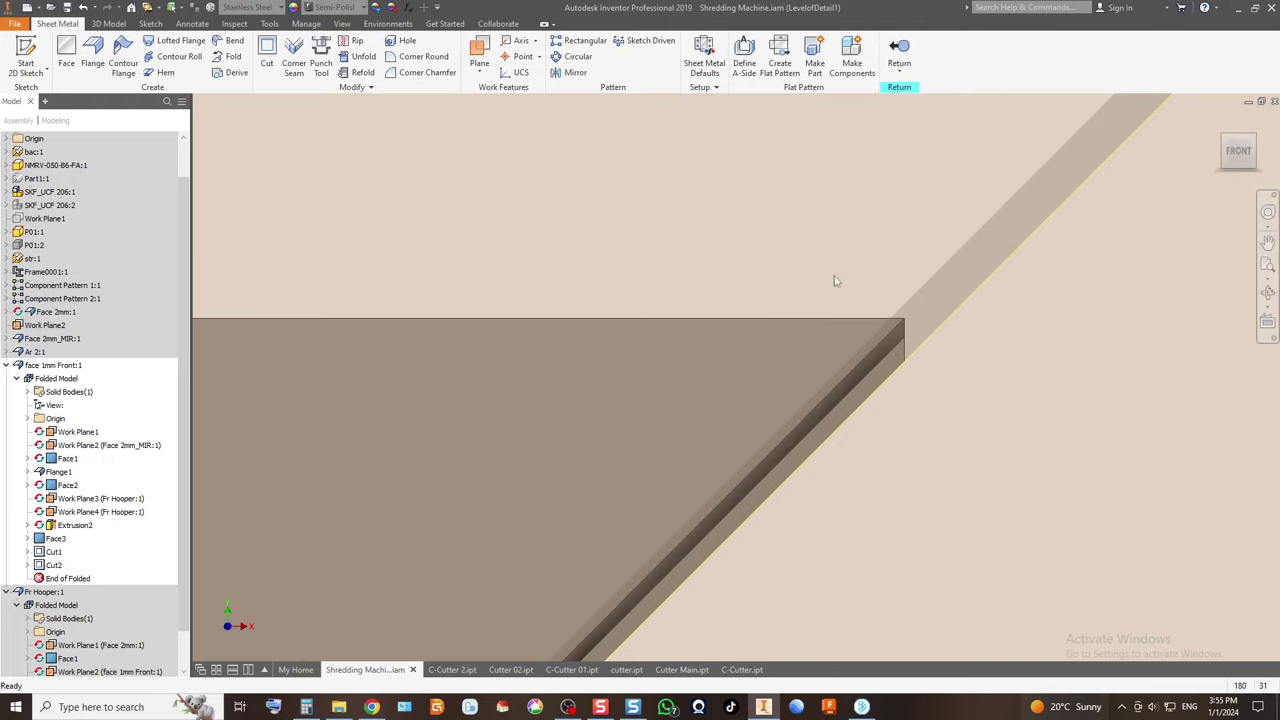
pyautogui.scroll(-2, 829, 289)
# Start a new sketch on the front sheet's sloping face and project the face's outline into it.
pyautogui.click(671, 334)
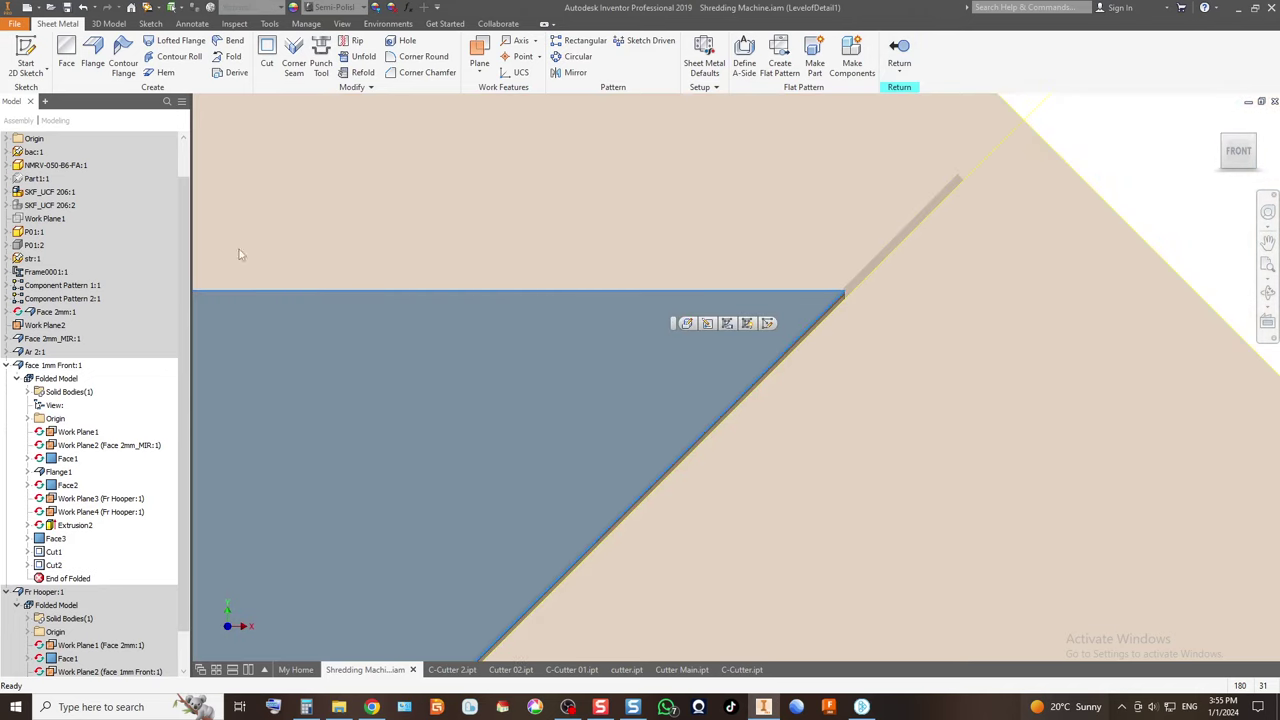
pyautogui.press('s')
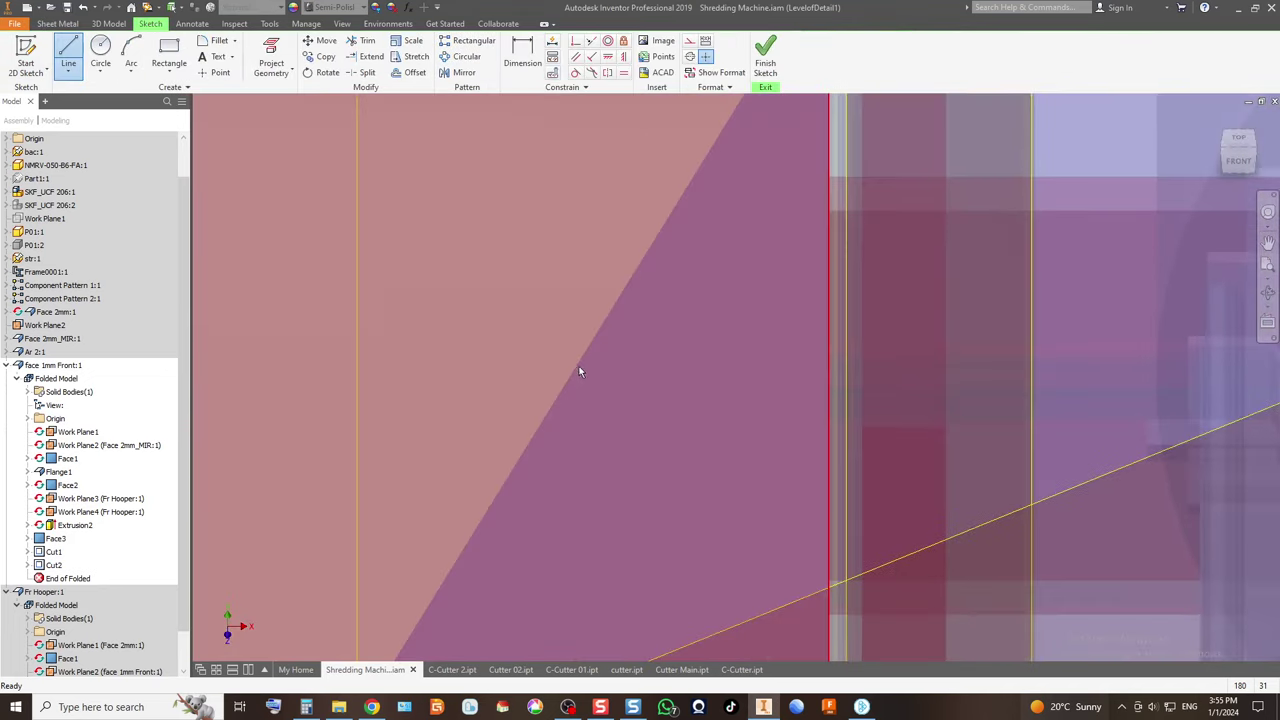
pyautogui.press('Escape')
pyautogui.scroll(4, 585, 312)
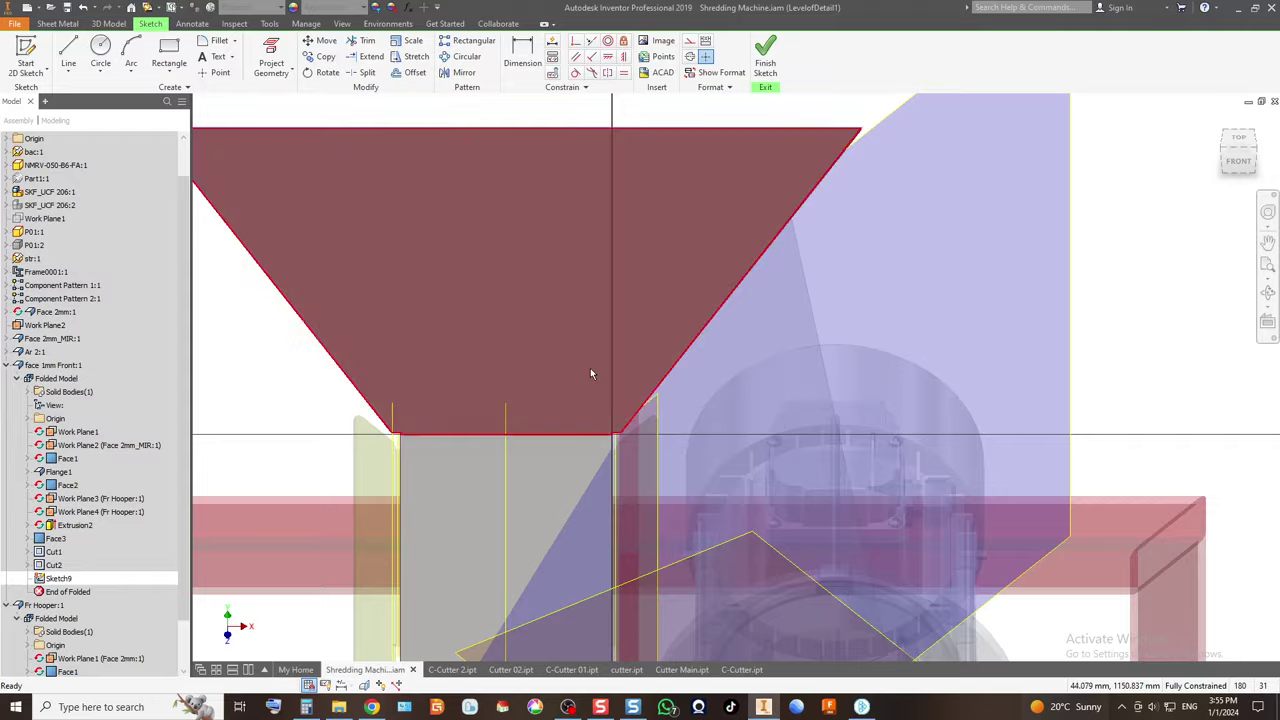
pyautogui.scroll(5, 591, 371)
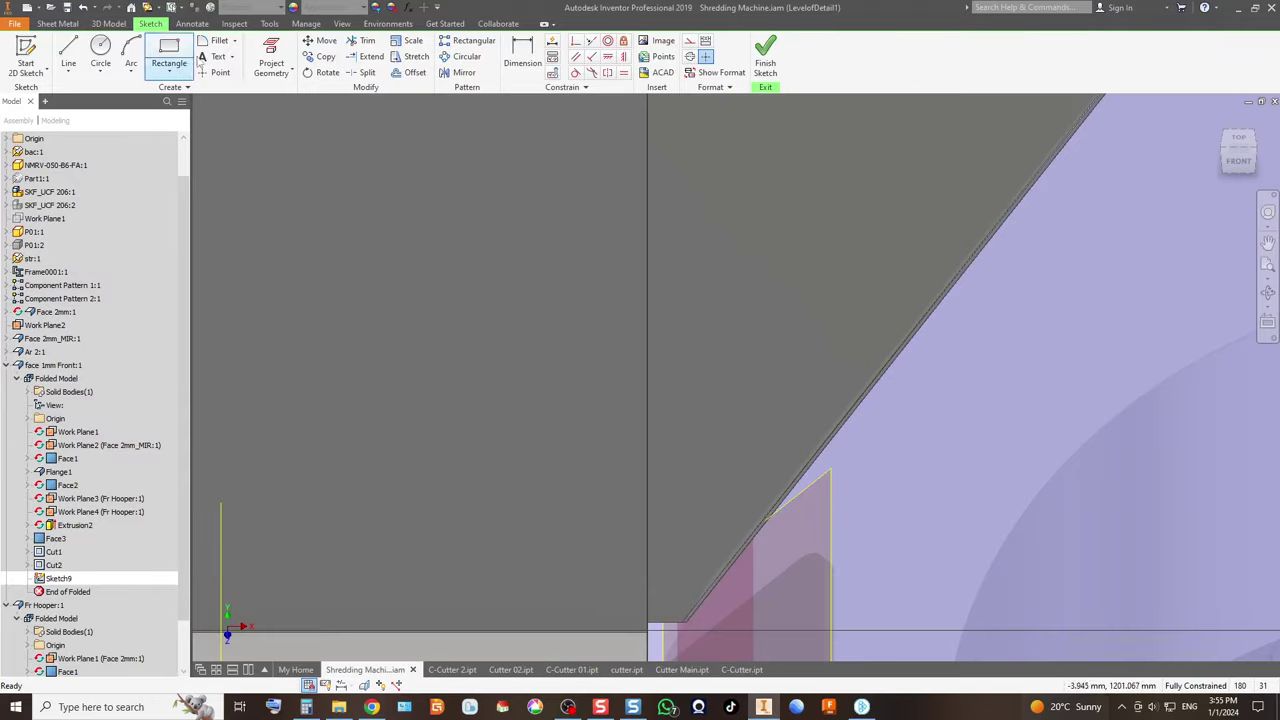
pyautogui.click(271, 60)
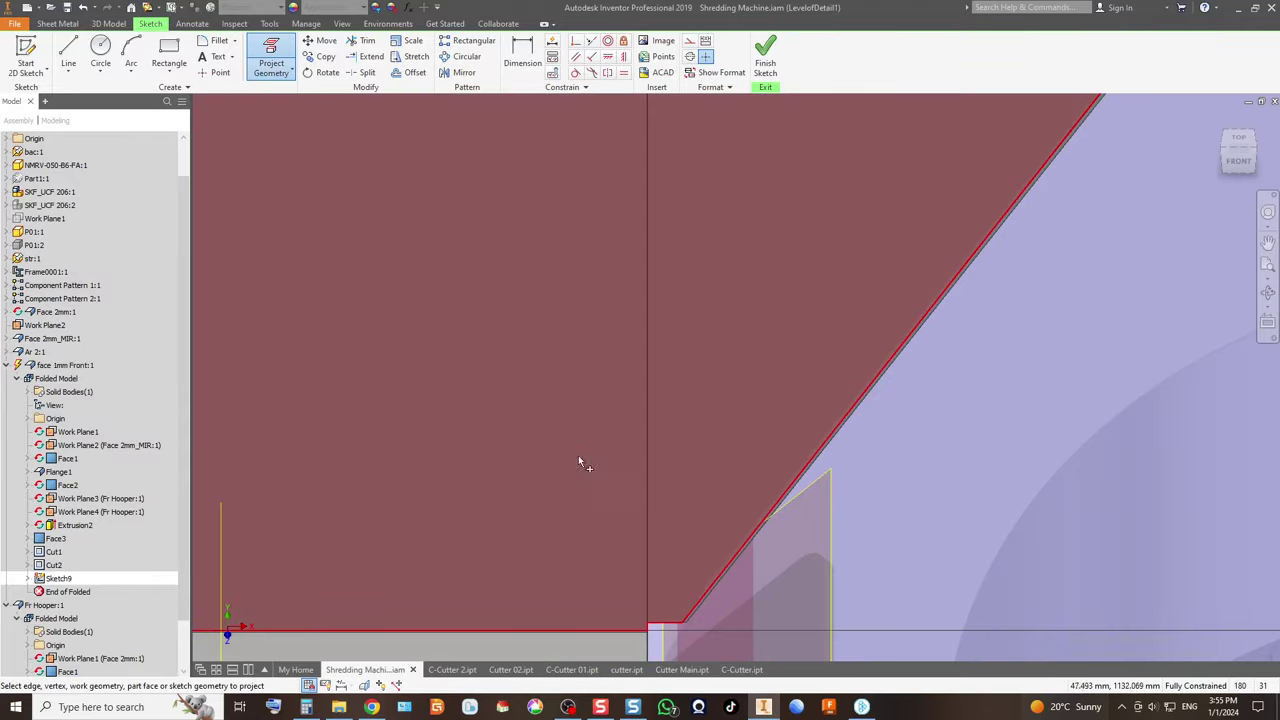
pyautogui.scroll(-5, 620, 540)
pyautogui.scroll(6, 531, 380)
# Draw a line chain outside the motor-side sloping edge, from the bend corner around to the sheet's upper corner, closing a cut profile.
pyautogui.press('l')
pyautogui.click(532, 398)
pyautogui.click(533, 457)
pyautogui.scroll(-3, 813, 403)
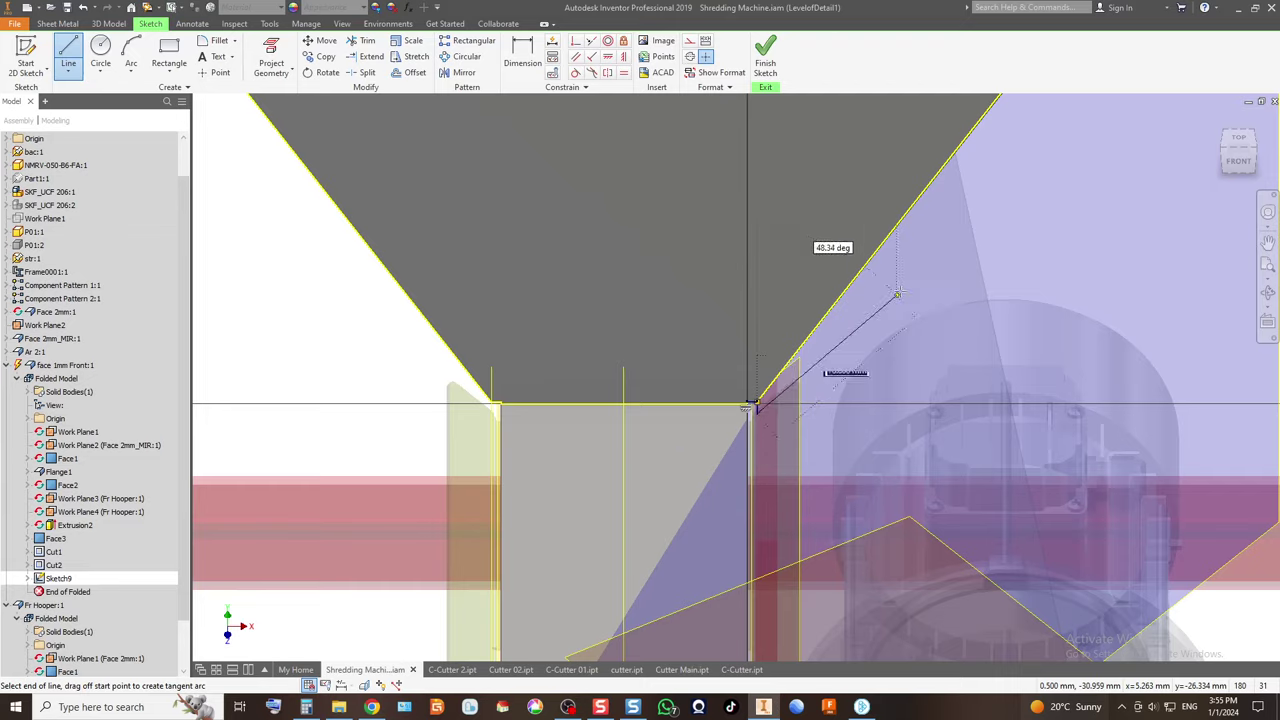
pyautogui.scroll(-3, 970, 286)
pyautogui.scroll(8, 705, 305)
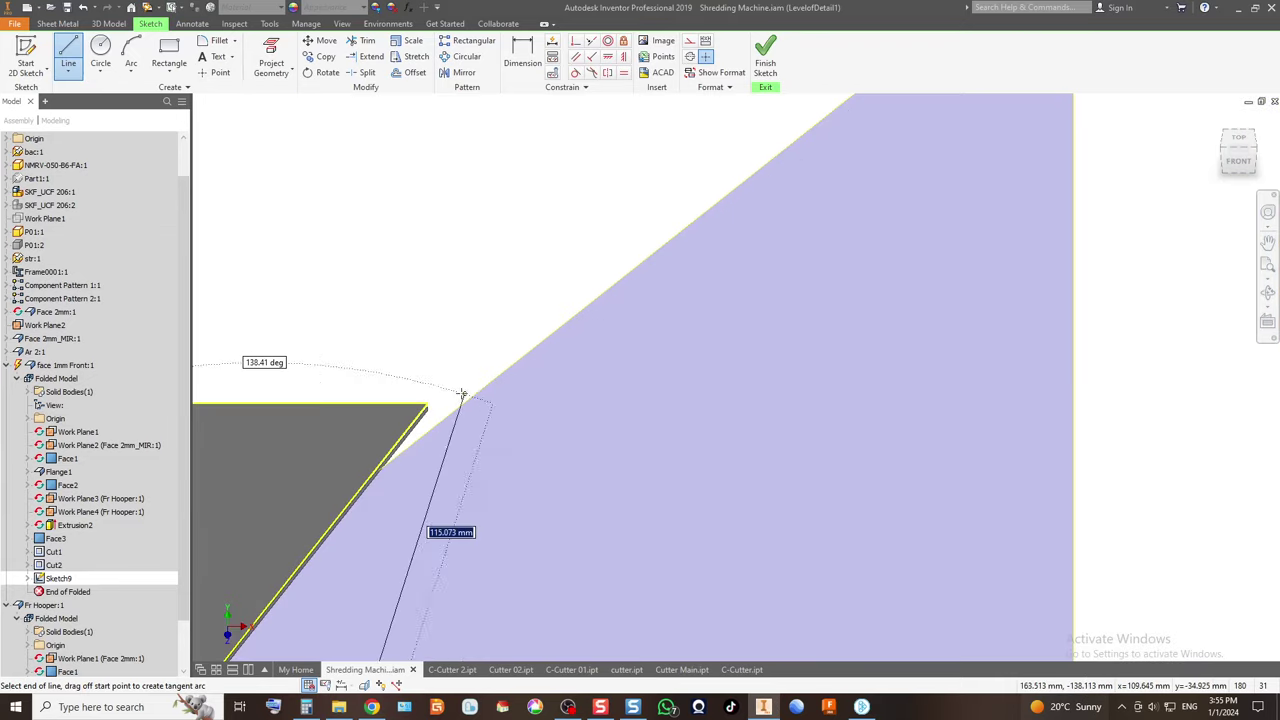
pyautogui.click(438, 398)
pyautogui.click(338, 425)
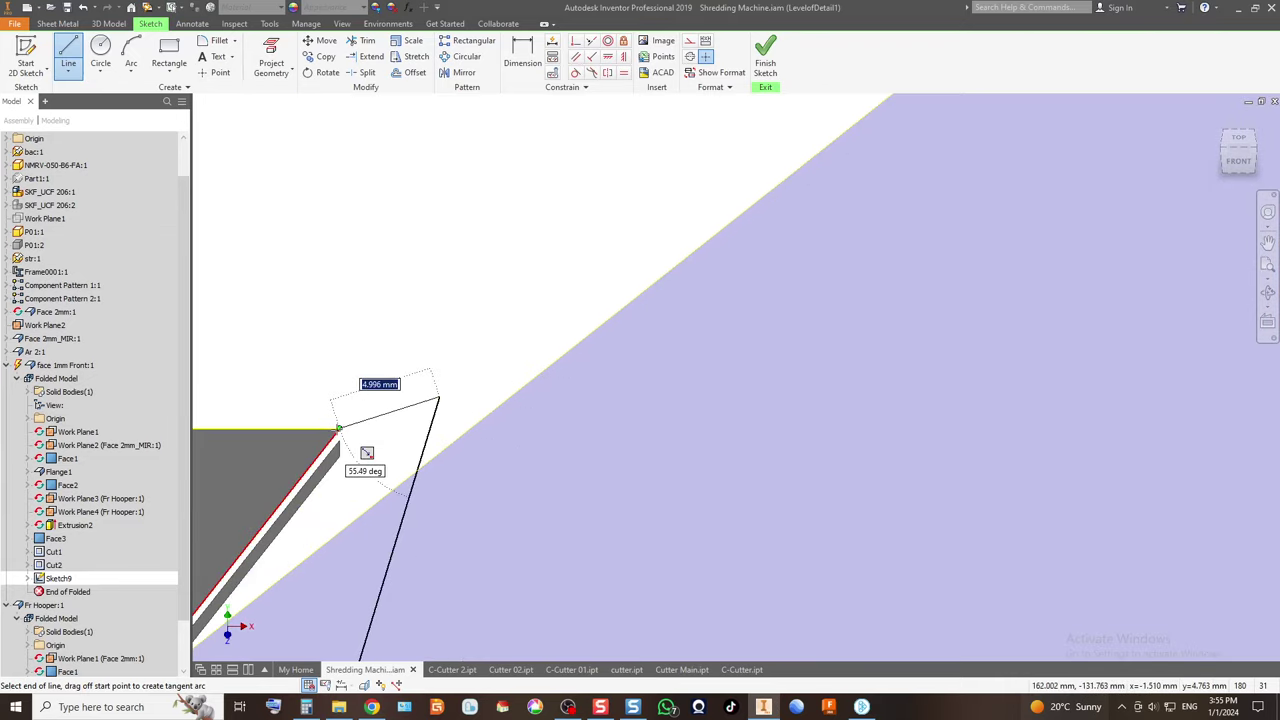
# Finish the sketch and cut the narrow profile along the motor-side sloping edge from the front sheet.
pyautogui.click(765, 60)
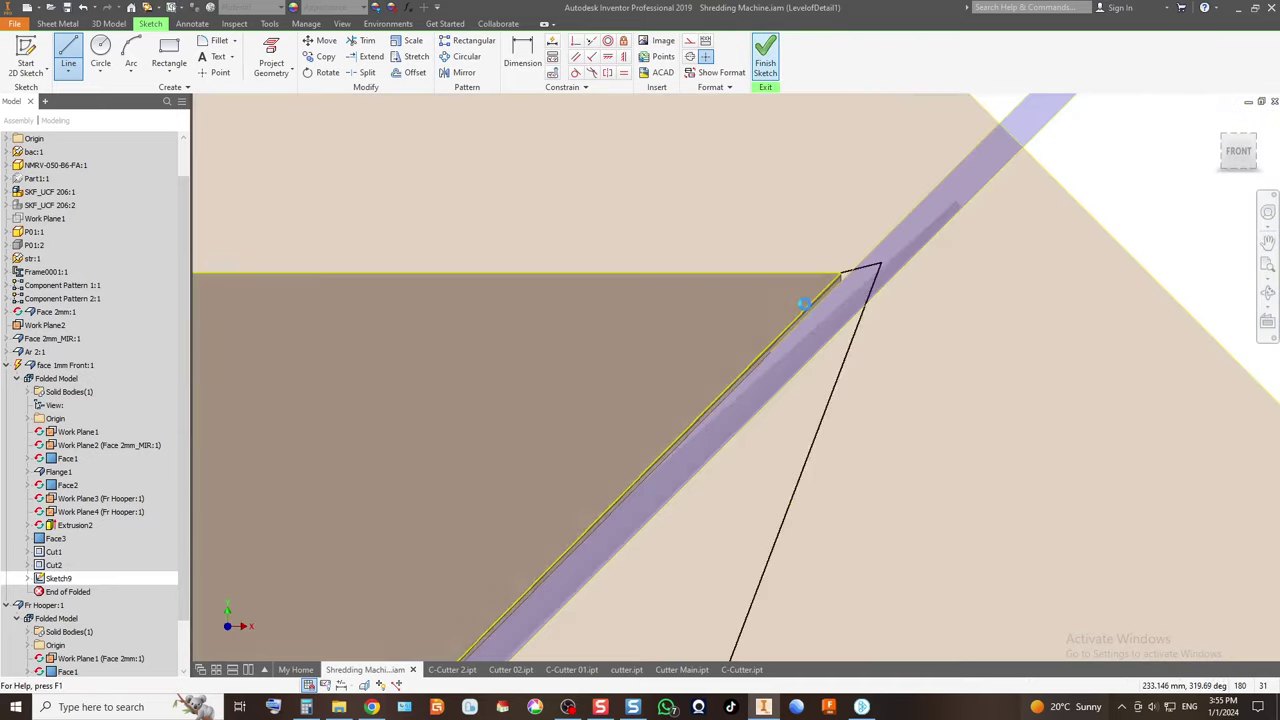
pyautogui.click(267, 52)
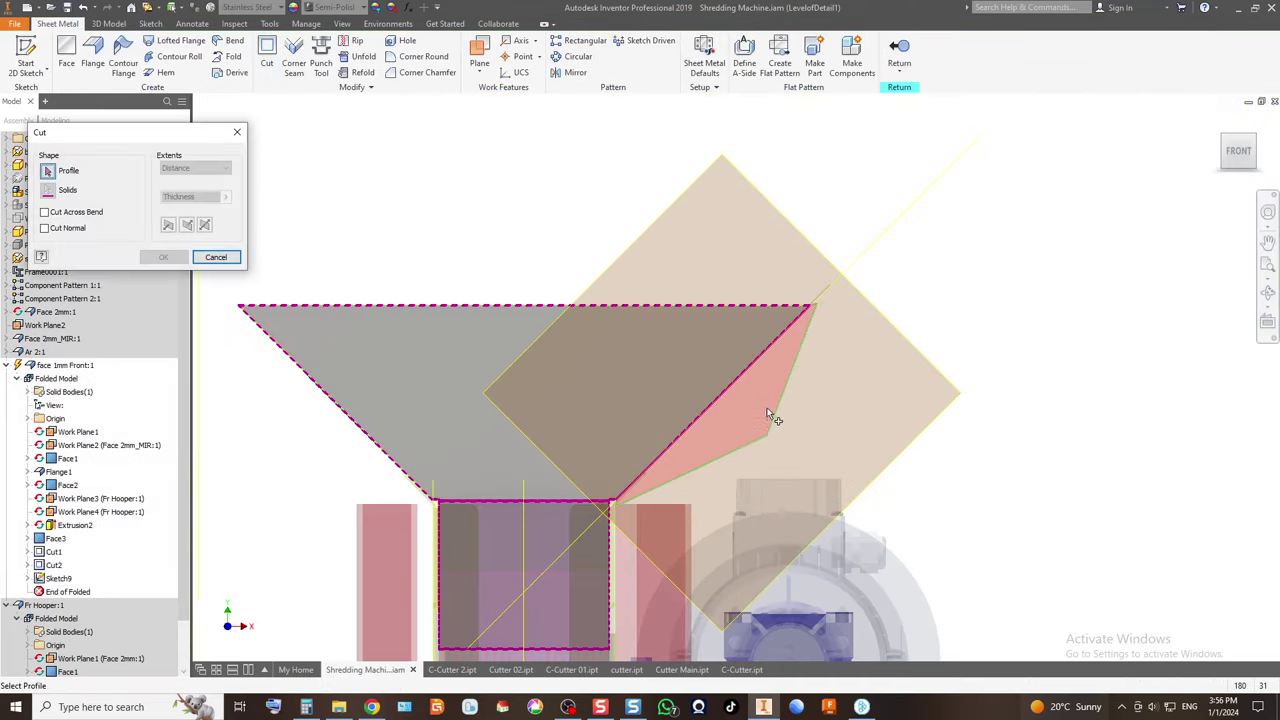
pyautogui.click(763, 410)
pyautogui.click(163, 257)
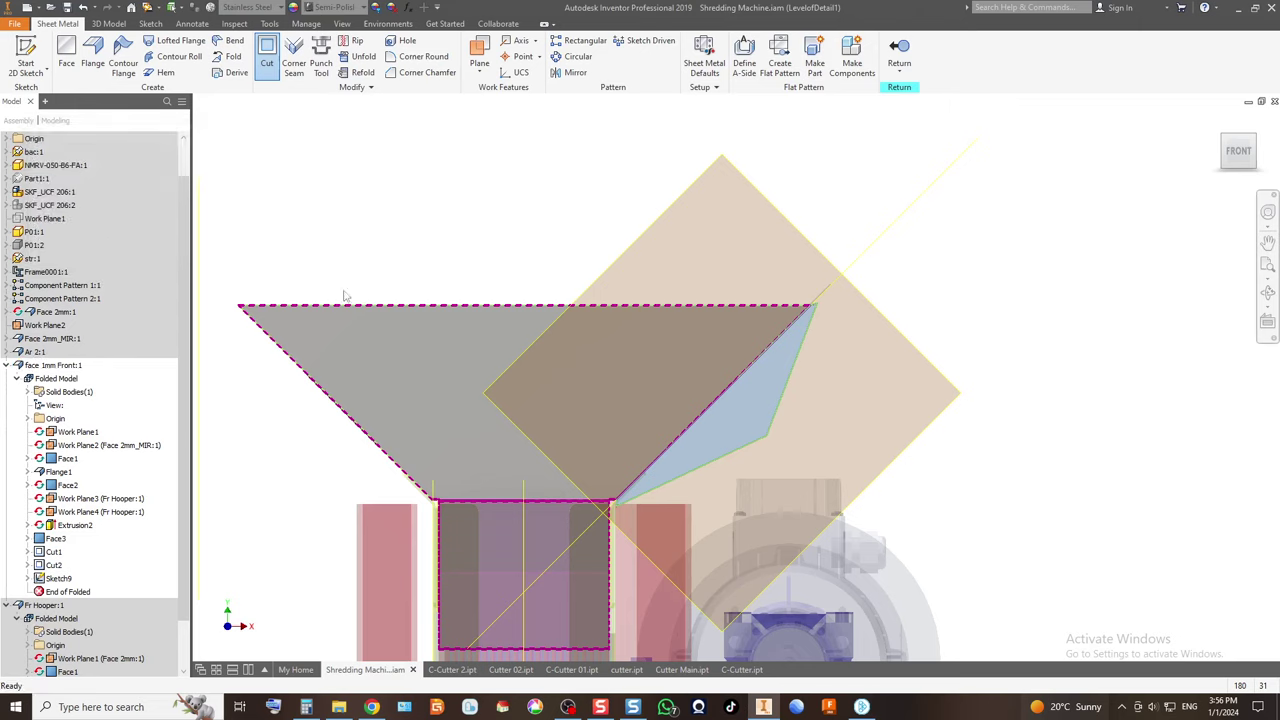
# Return to the assembly and open the hopper's front sheet as a separate part document.
pyautogui.scroll(5, 642, 492)
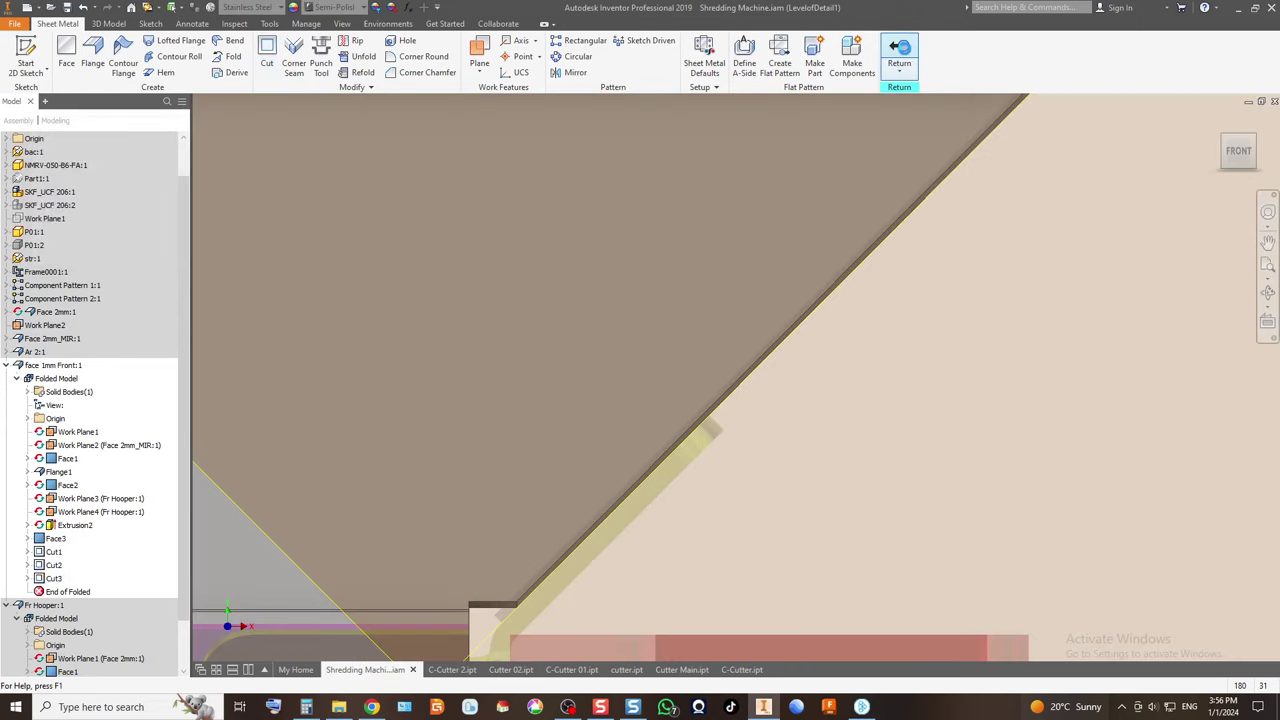
pyautogui.click(899, 52)
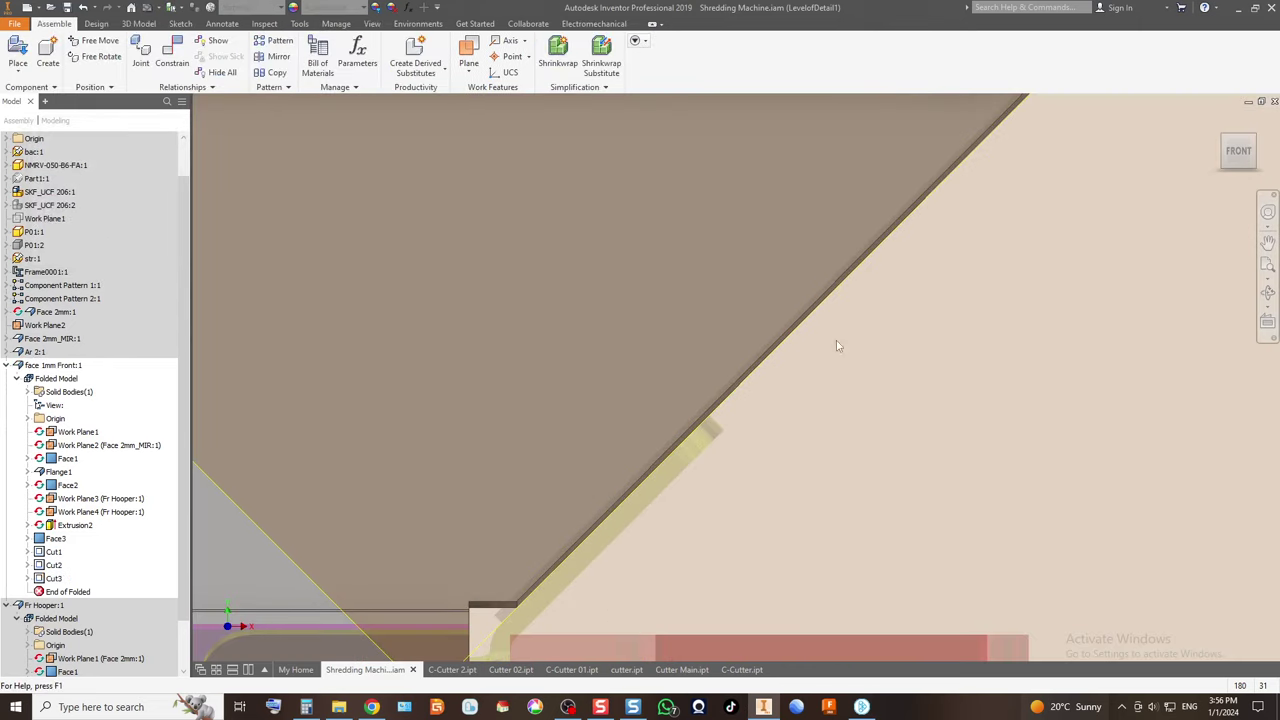
pyautogui.click(290, 123)
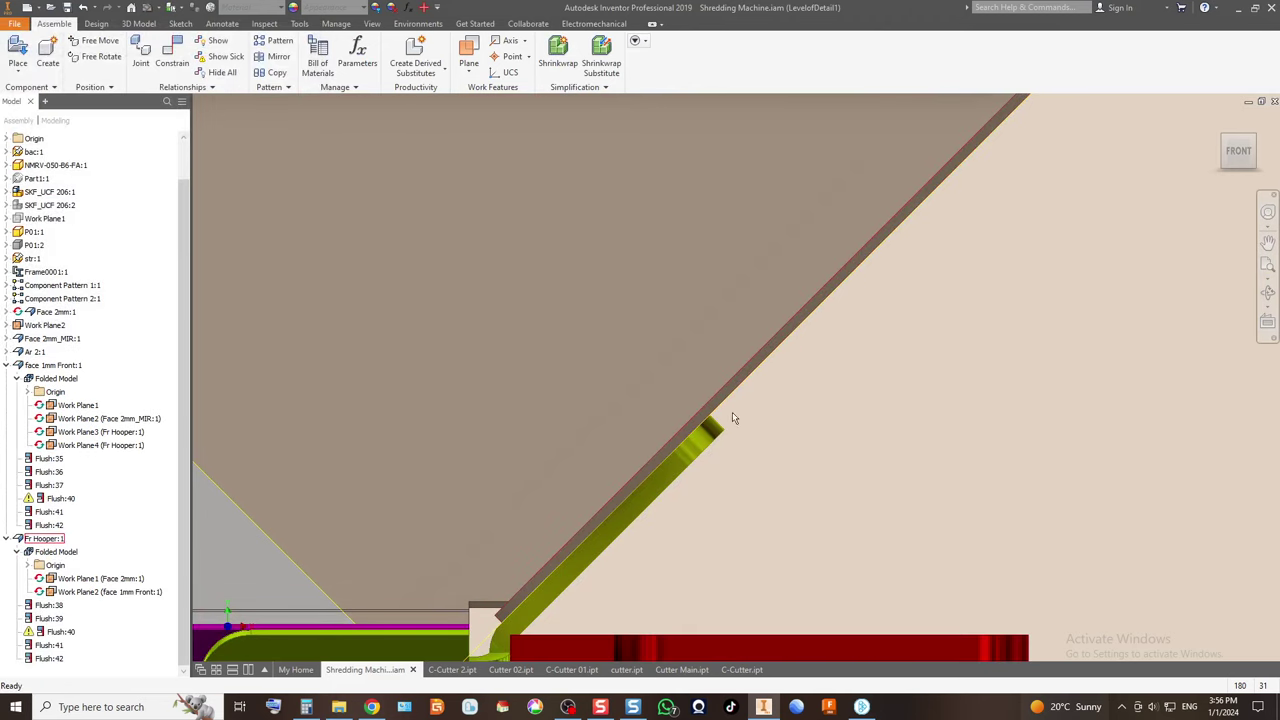
pyautogui.scroll(-5, 718, 391)
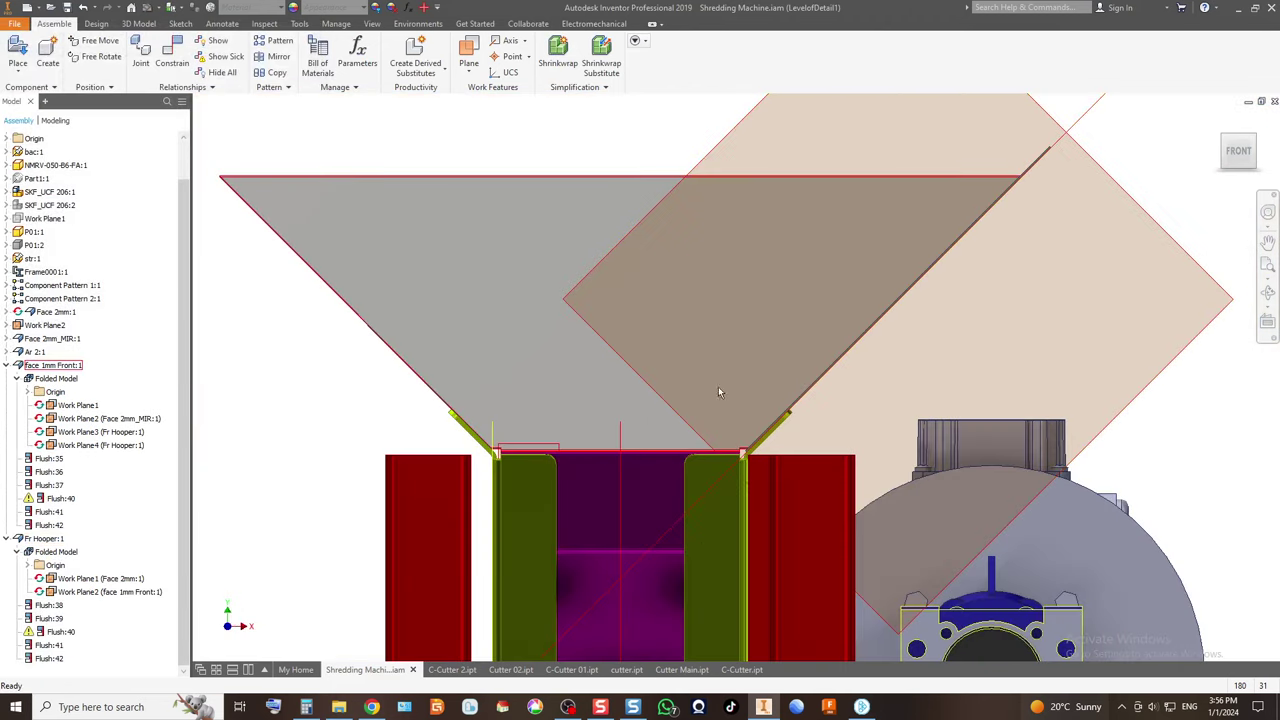
pyautogui.rightClick(743, 330)
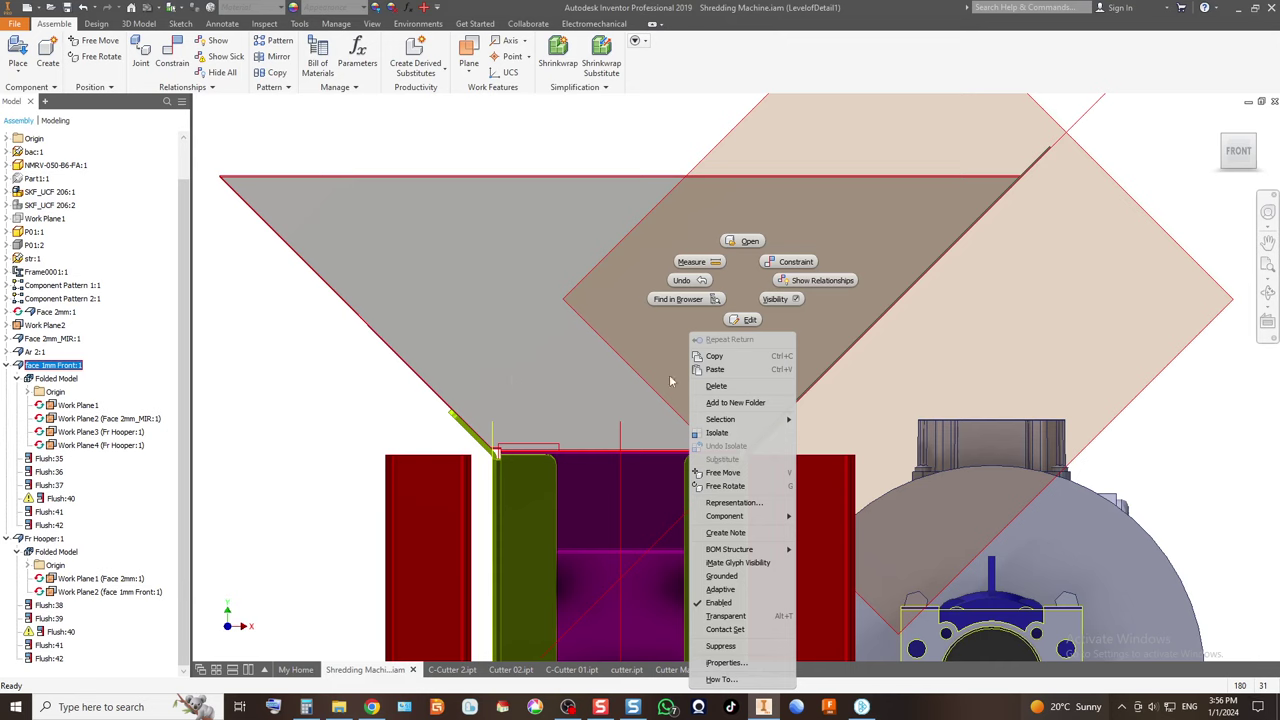
pyautogui.click(742, 241)
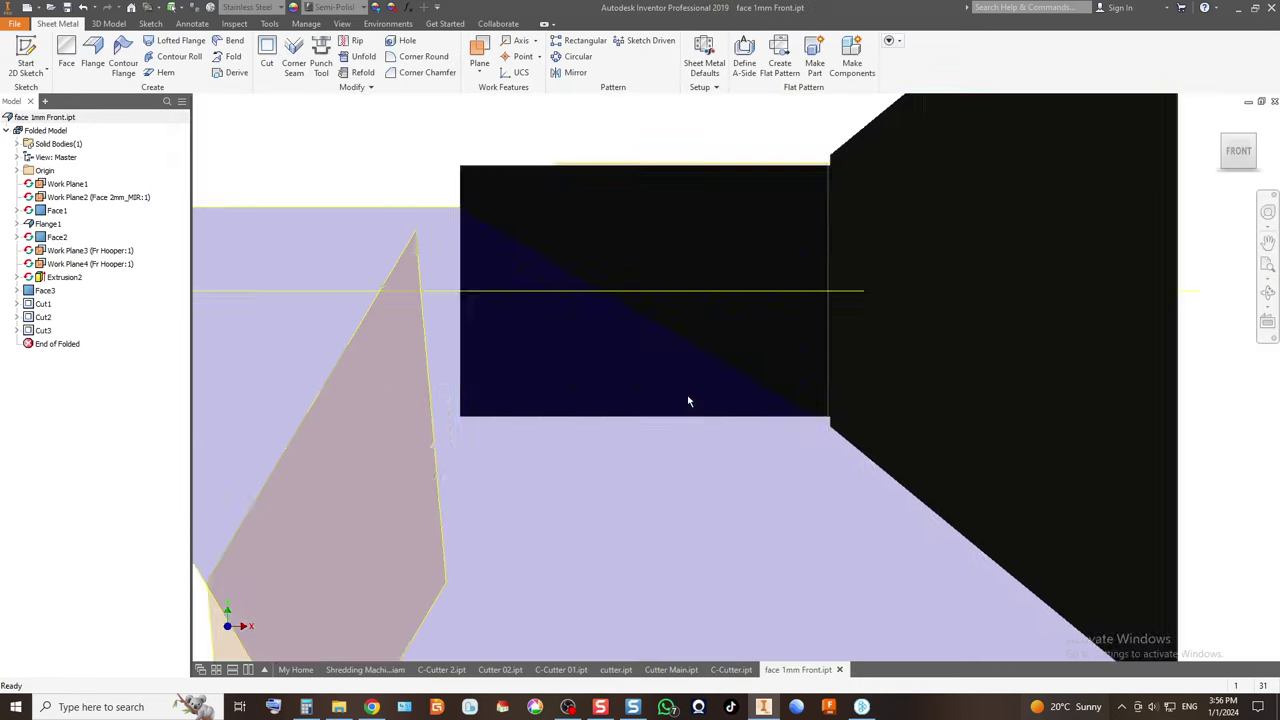
# Review the front sheet's sheet metal defaults, create its flat pattern and return to the folded part.
pyautogui.scroll(-4, 688, 401)
pyautogui.click(706, 60)
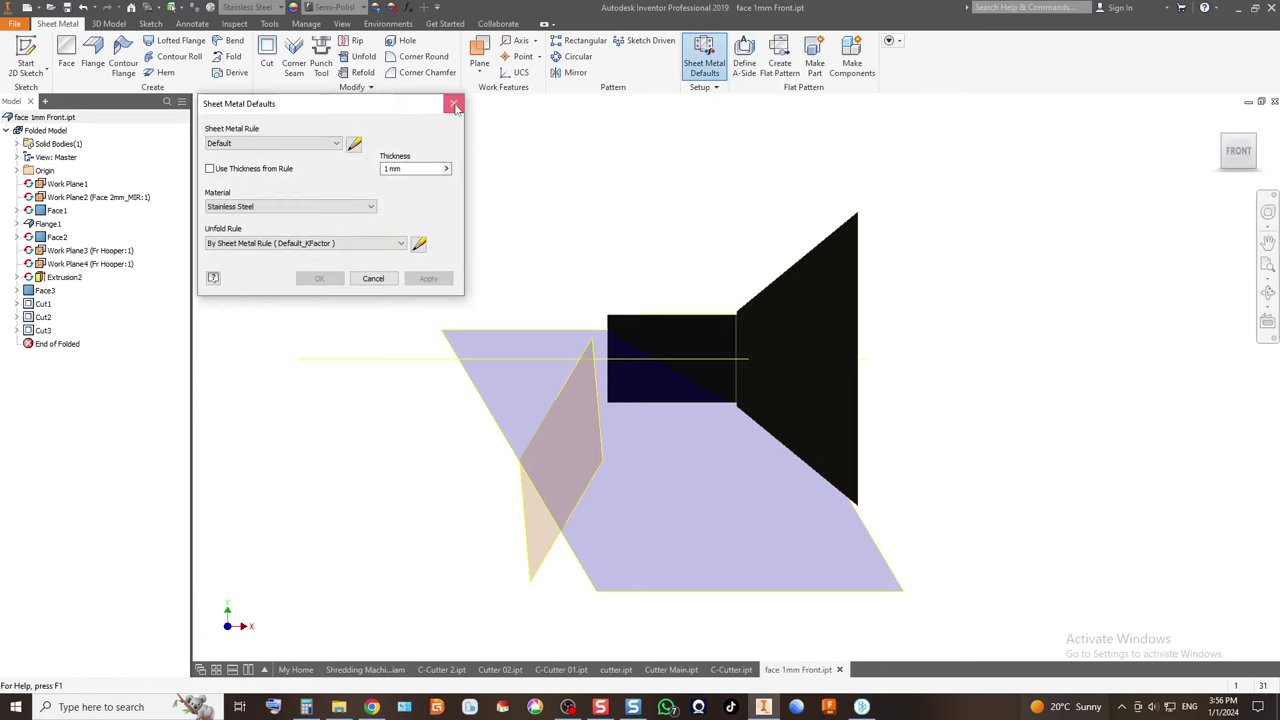
pyautogui.click(454, 104)
pyautogui.click(780, 64)
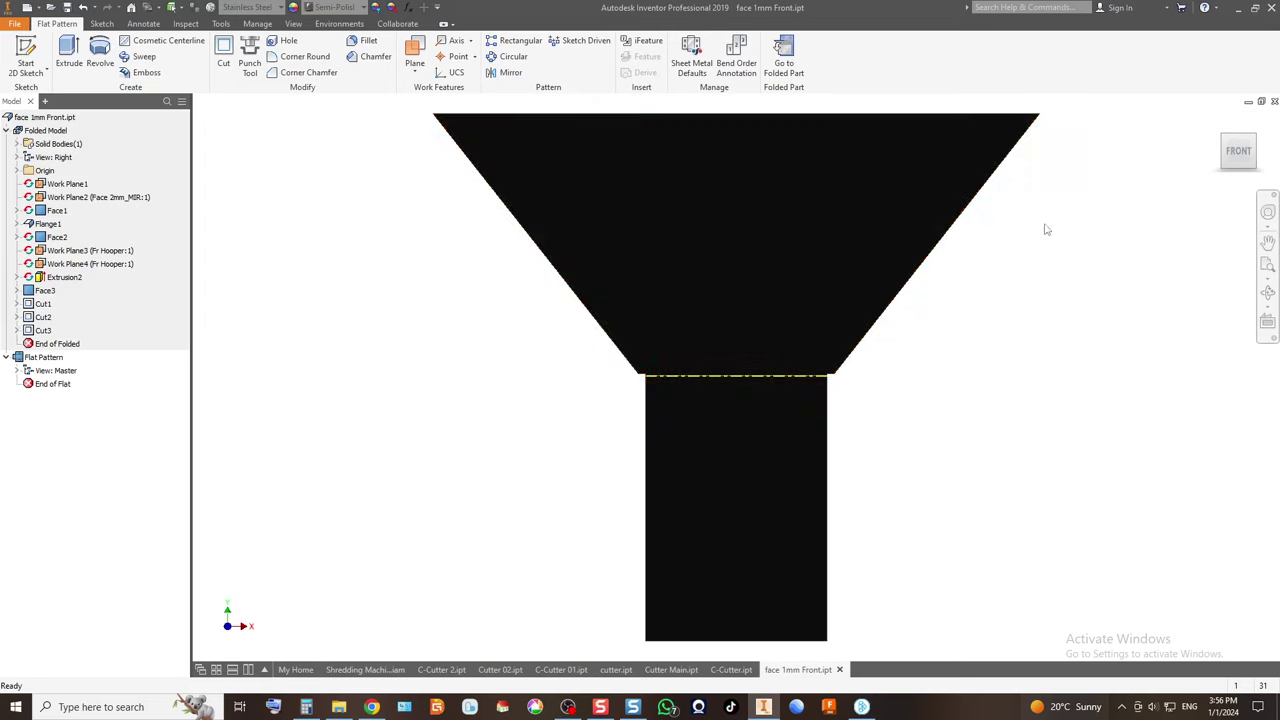
pyautogui.scroll(3, 989, 171)
pyautogui.scroll(-1, 985, 176)
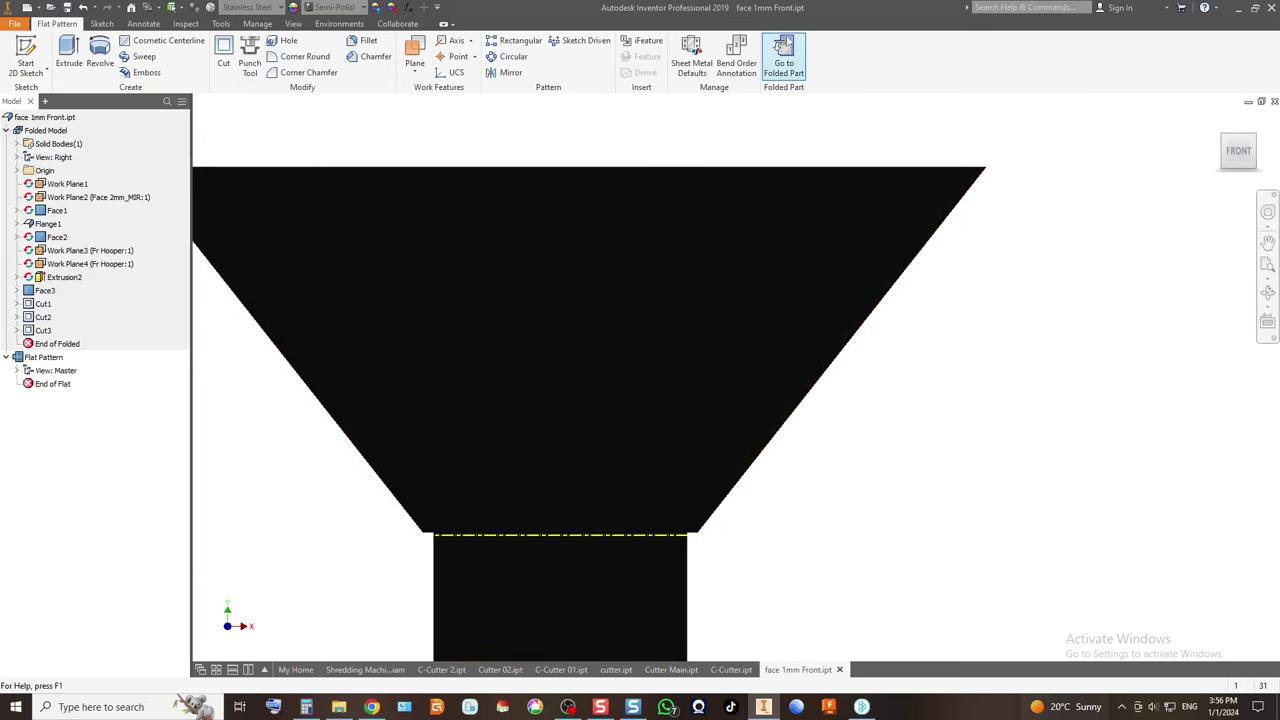
pyautogui.click(785, 60)
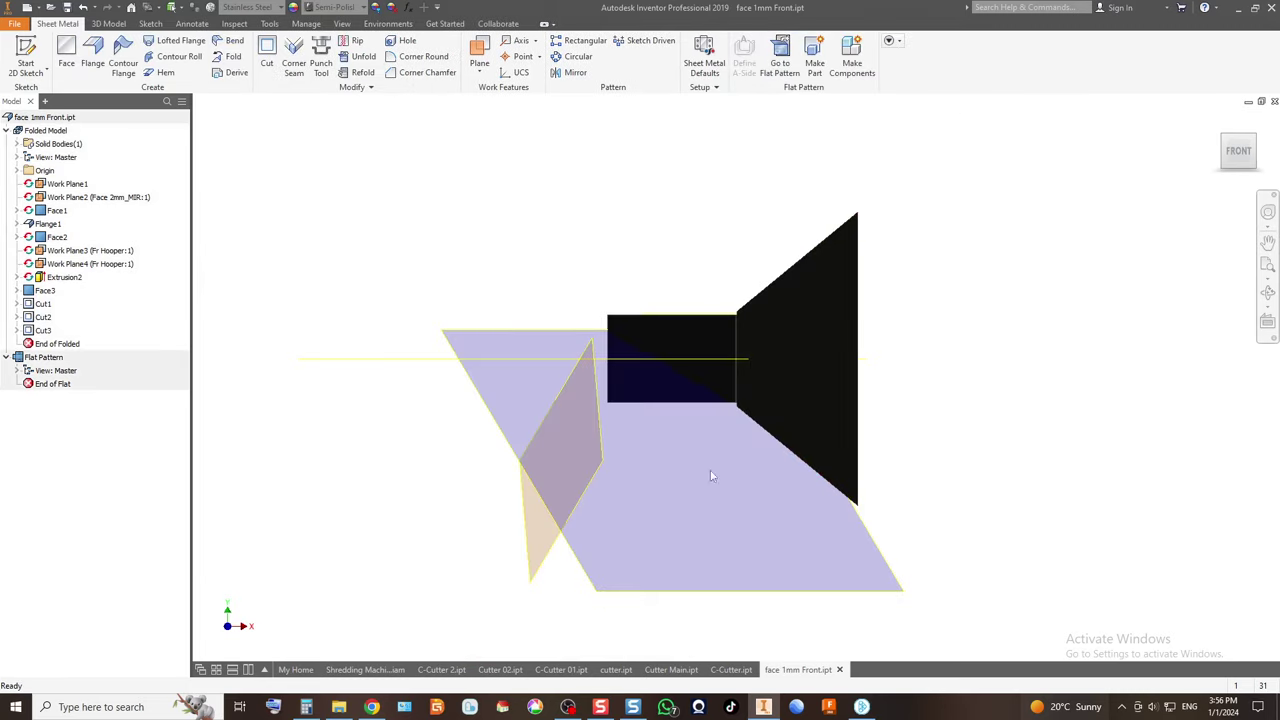
# Save and close the front sheet's document and close all the open cutter part documents, keeping only the Shredding Machine assembly.
pyautogui.click(839, 671)
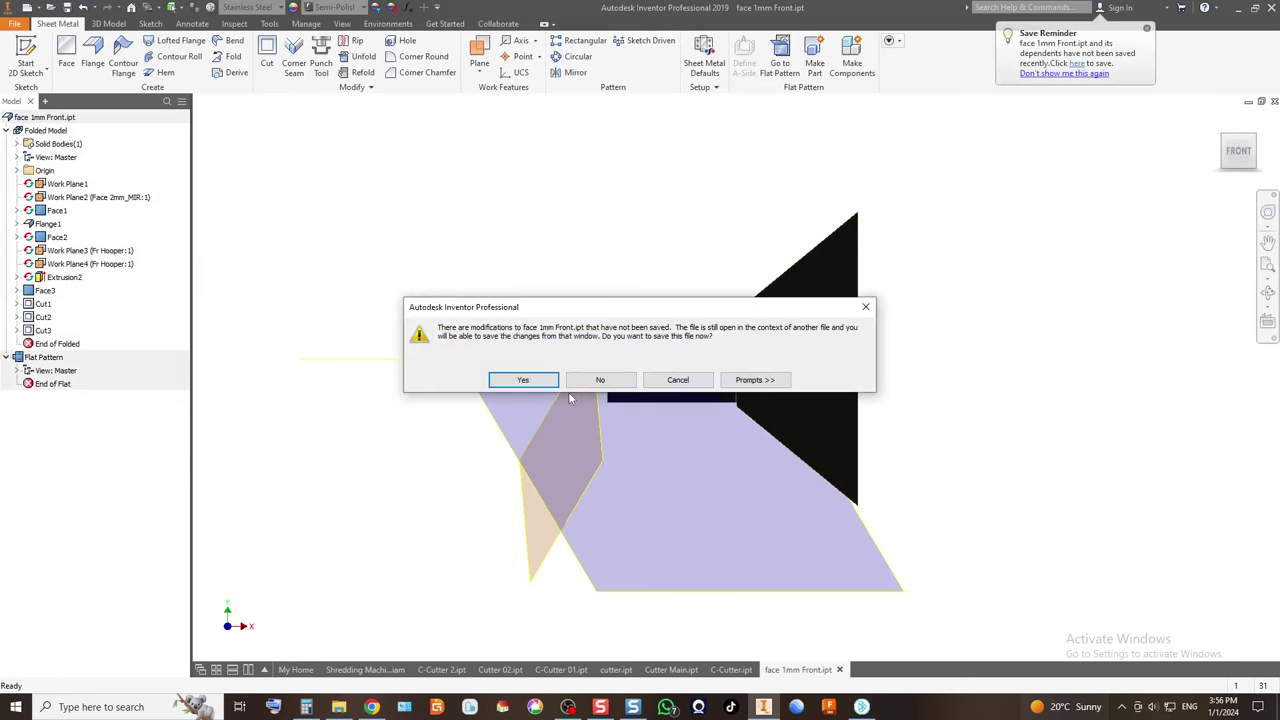
pyautogui.click(523, 385)
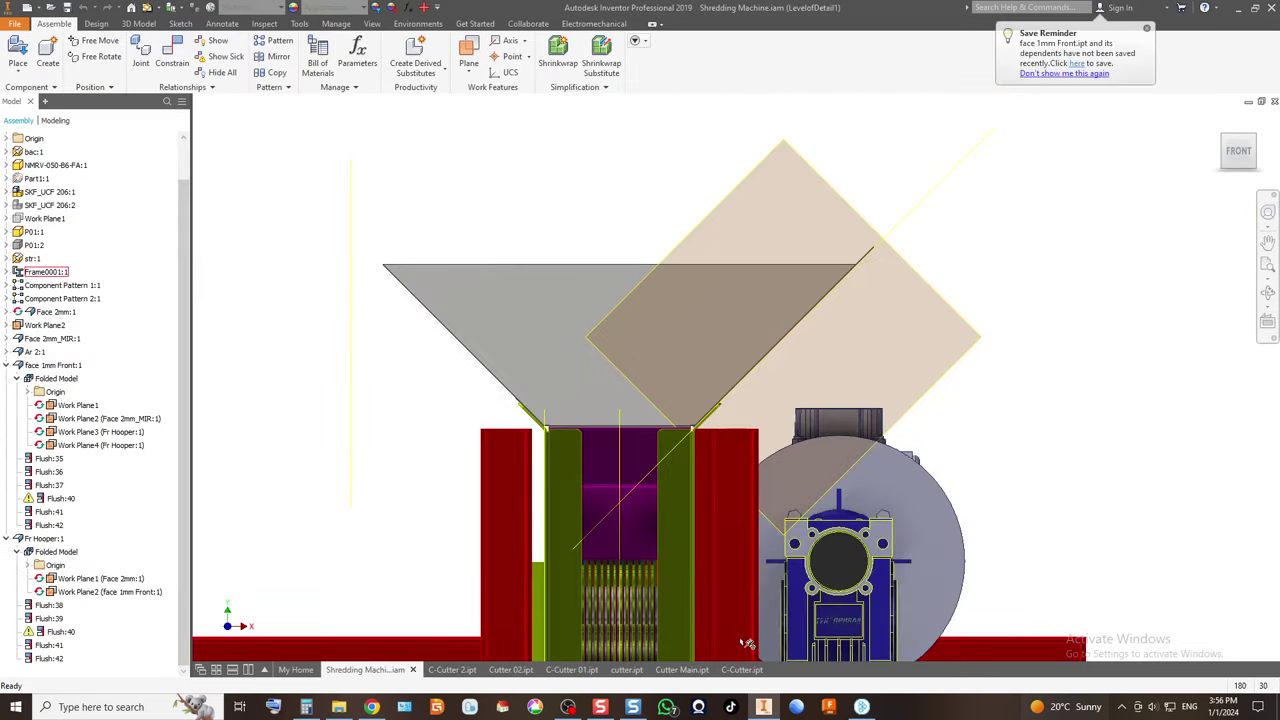
pyautogui.click(742, 671)
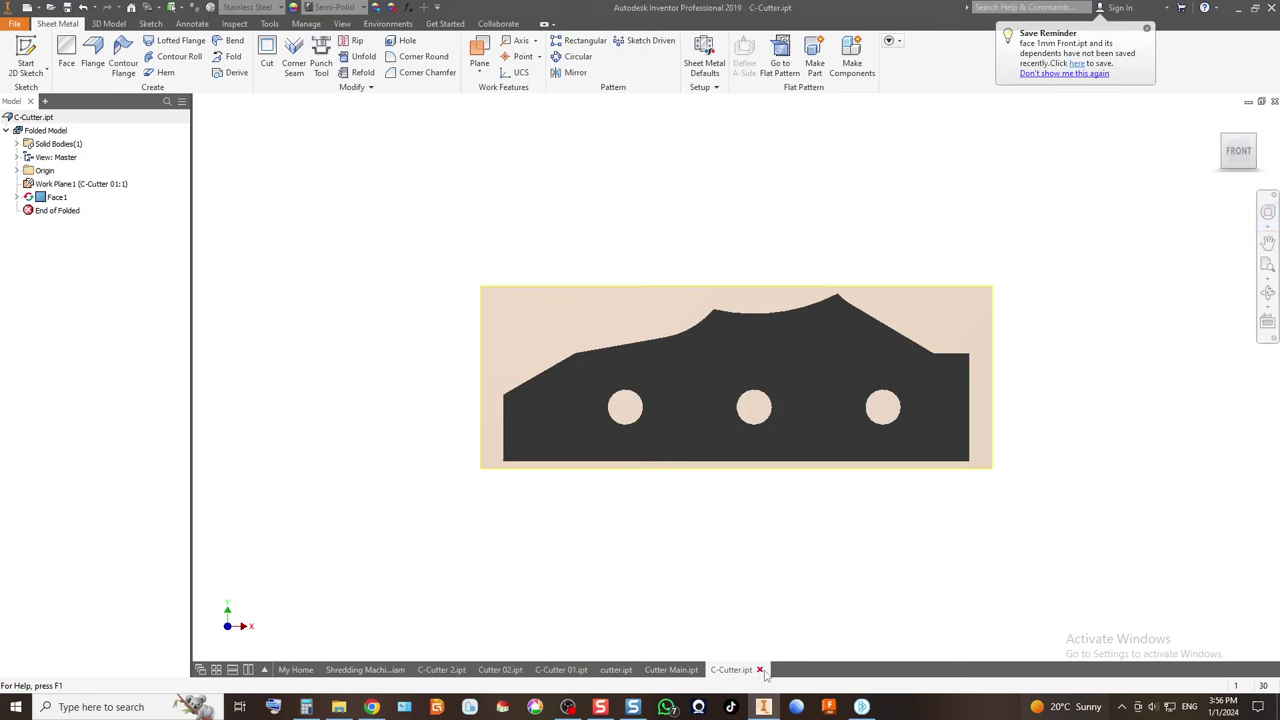
pyautogui.click(760, 670)
pyautogui.click(685, 670)
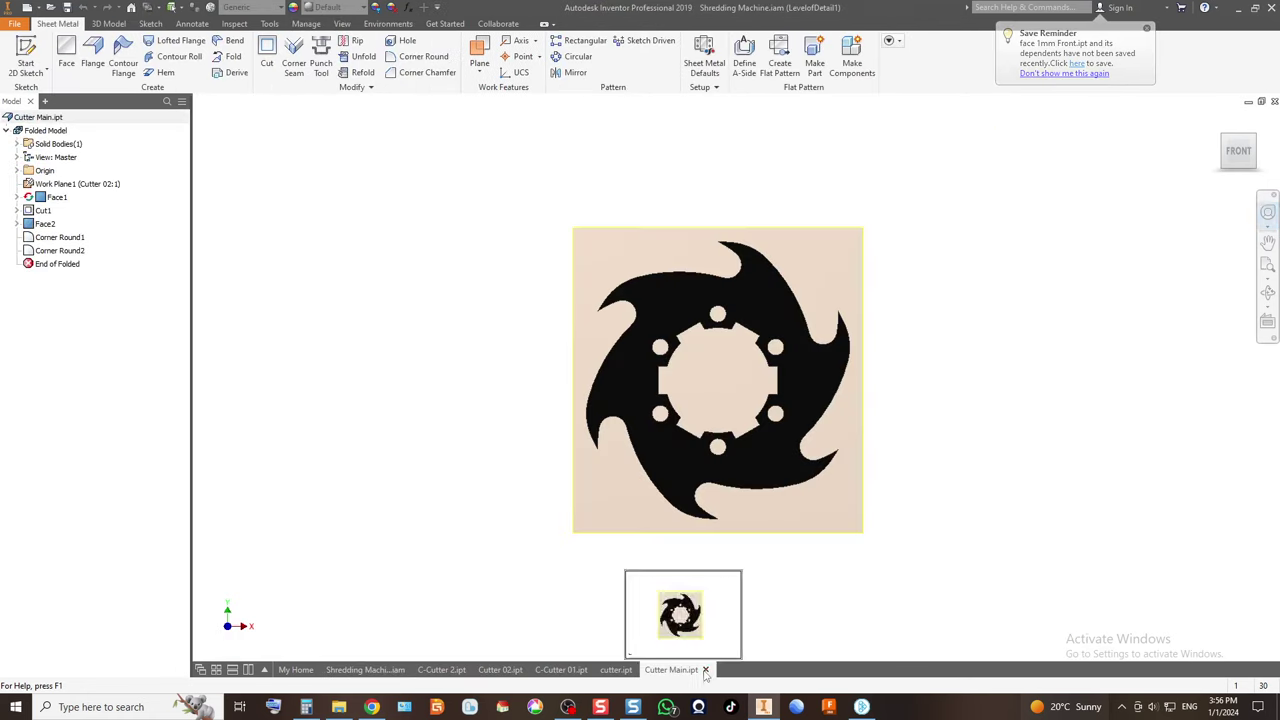
pyautogui.click(706, 671)
pyautogui.click(643, 671)
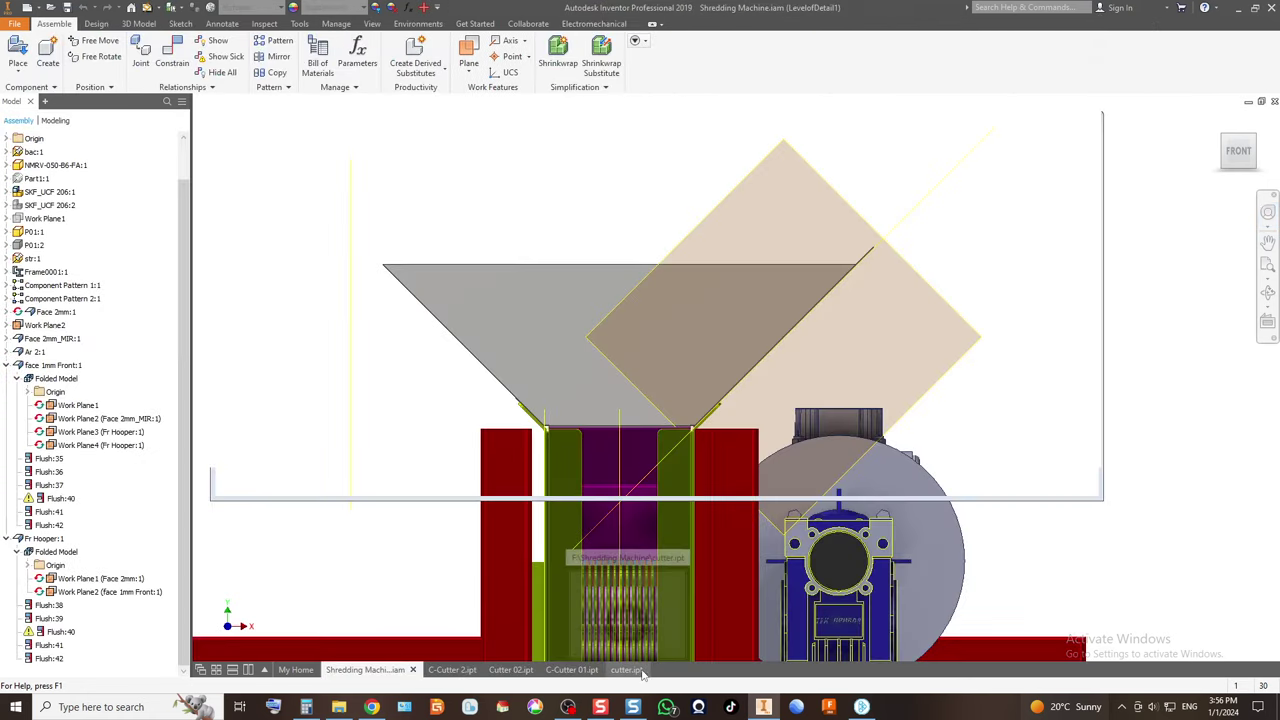
pyautogui.click(641, 670)
pyautogui.click(588, 671)
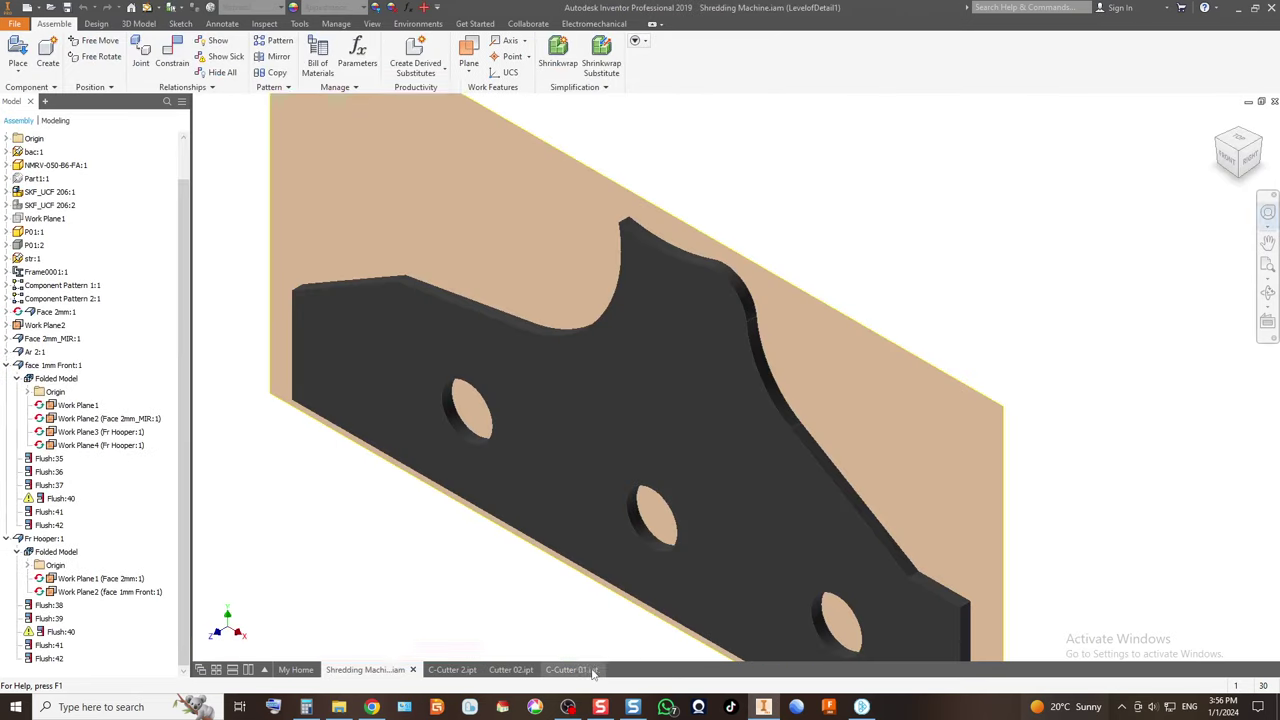
pyautogui.click(594, 670)
pyautogui.click(530, 671)
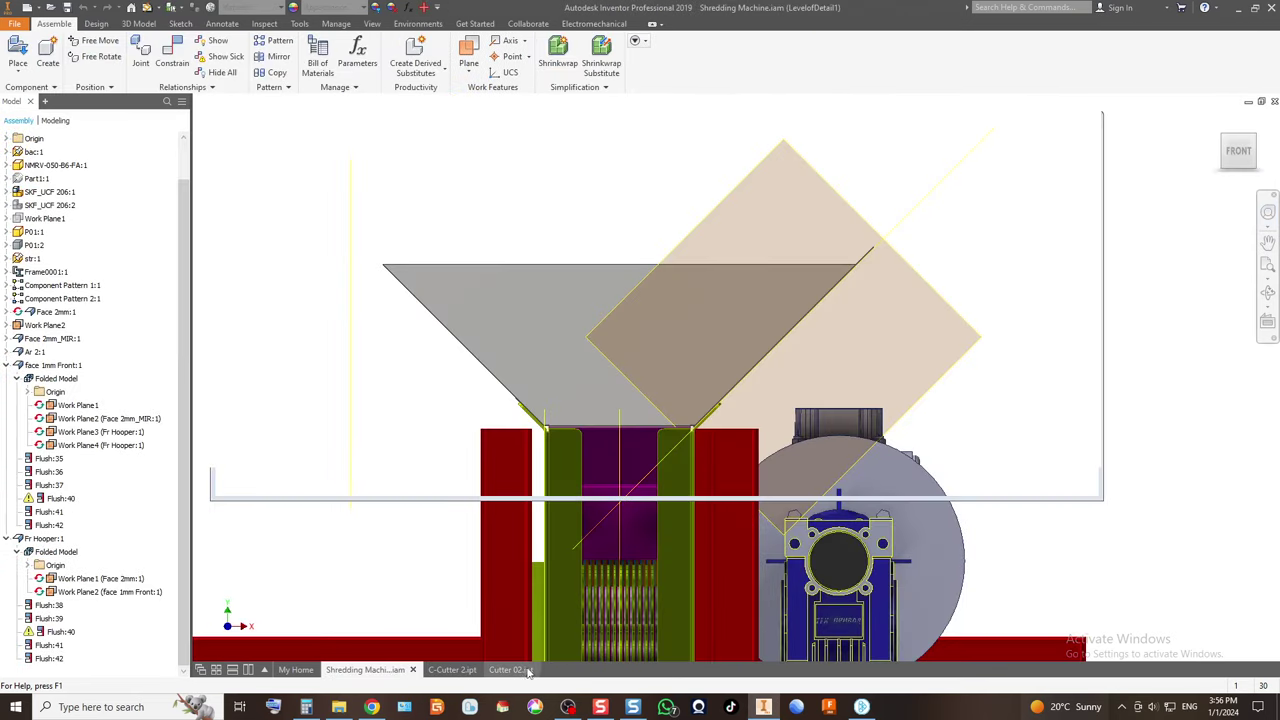
pyautogui.click(530, 670)
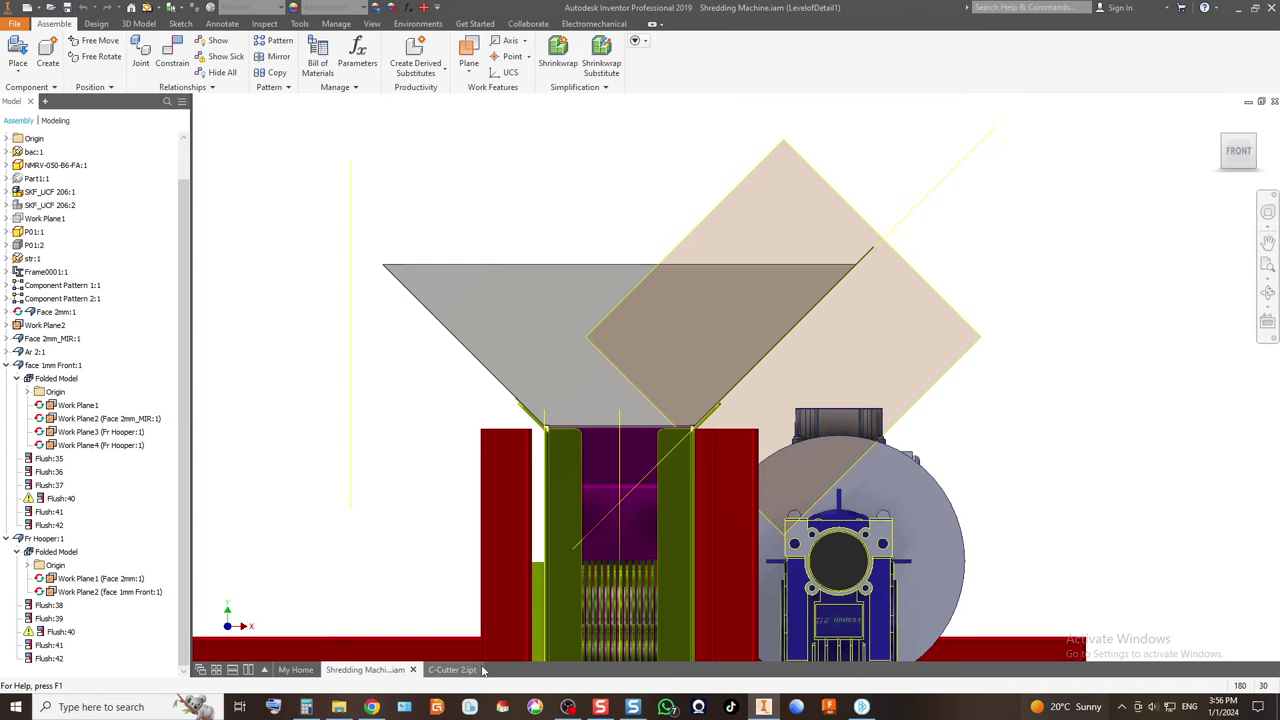
pyautogui.click(465, 670)
pyautogui.click(475, 670)
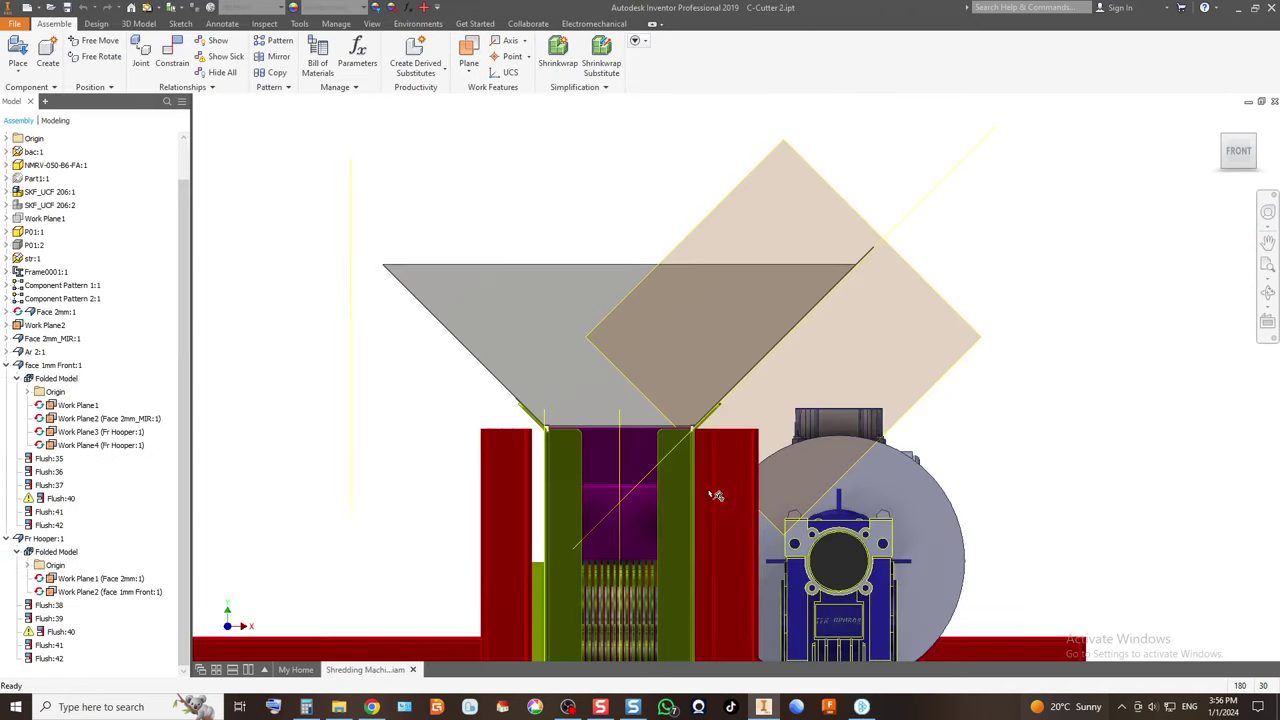
# Delete the failing flush constraint Flush:40 between the front sheet and the Fr Hooper sheet.
pyautogui.click(1224, 143)
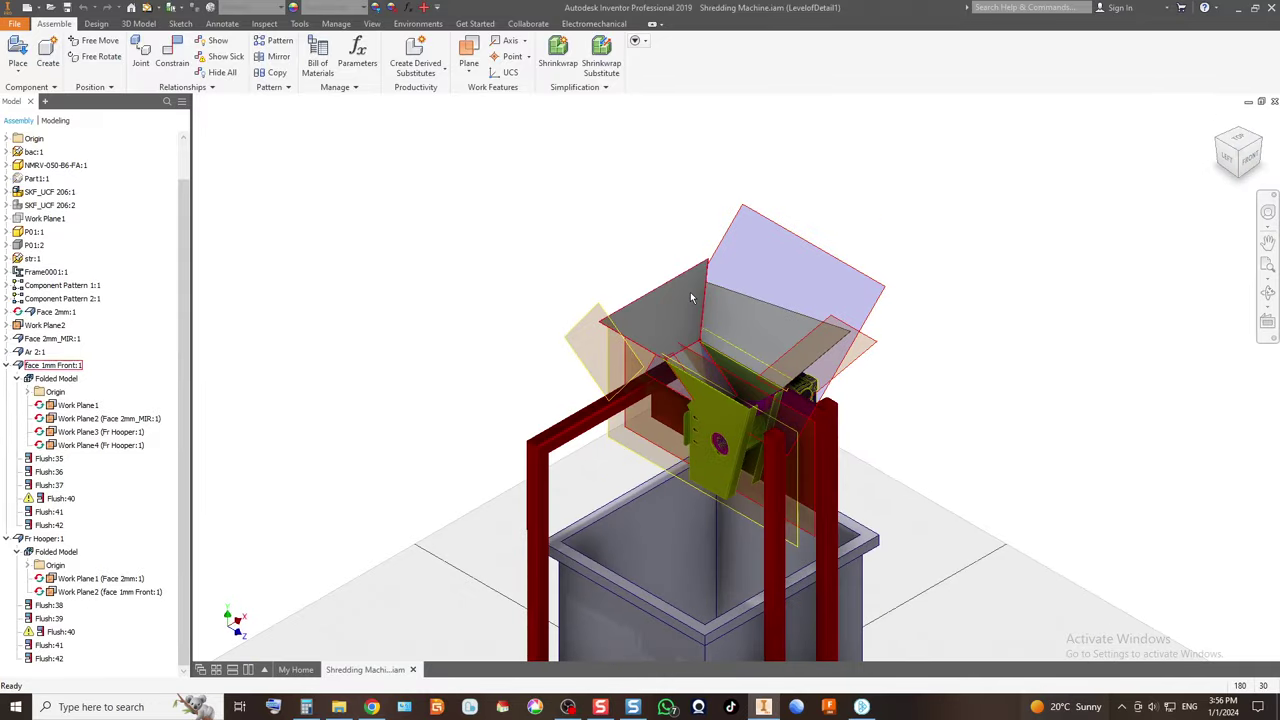
pyautogui.scroll(5, 697, 294)
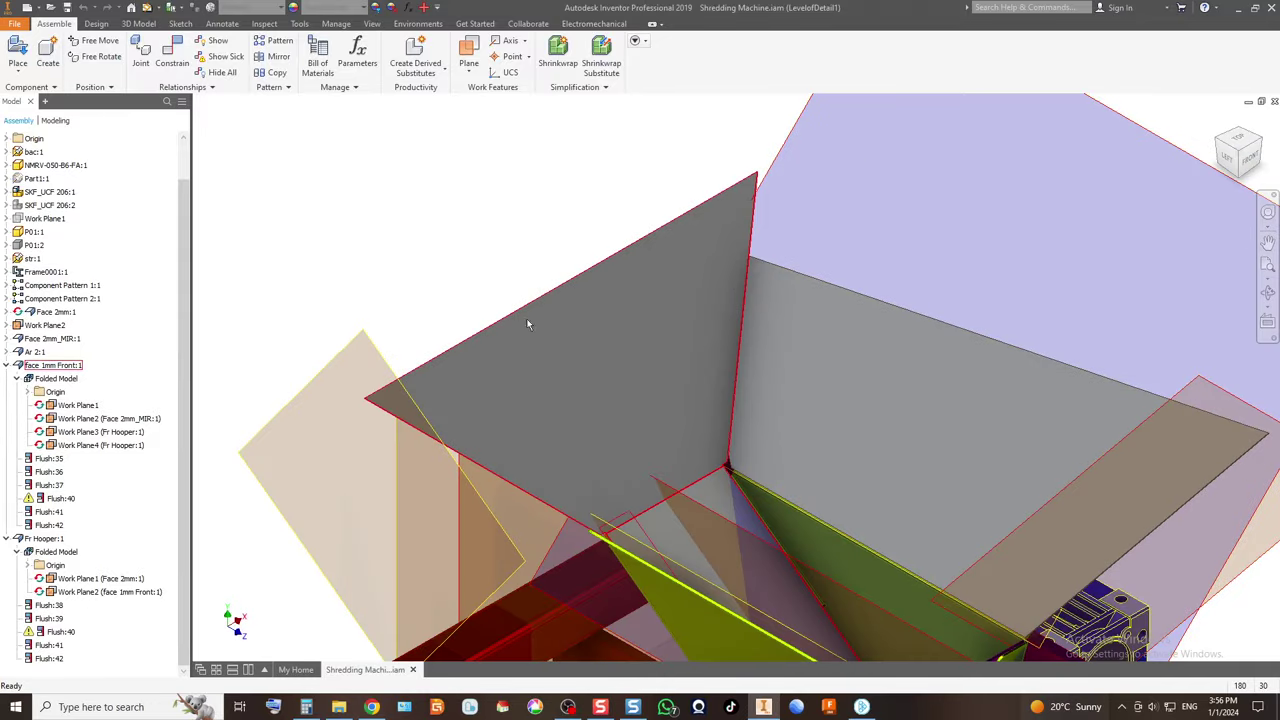
pyautogui.scroll(-3, 558, 258)
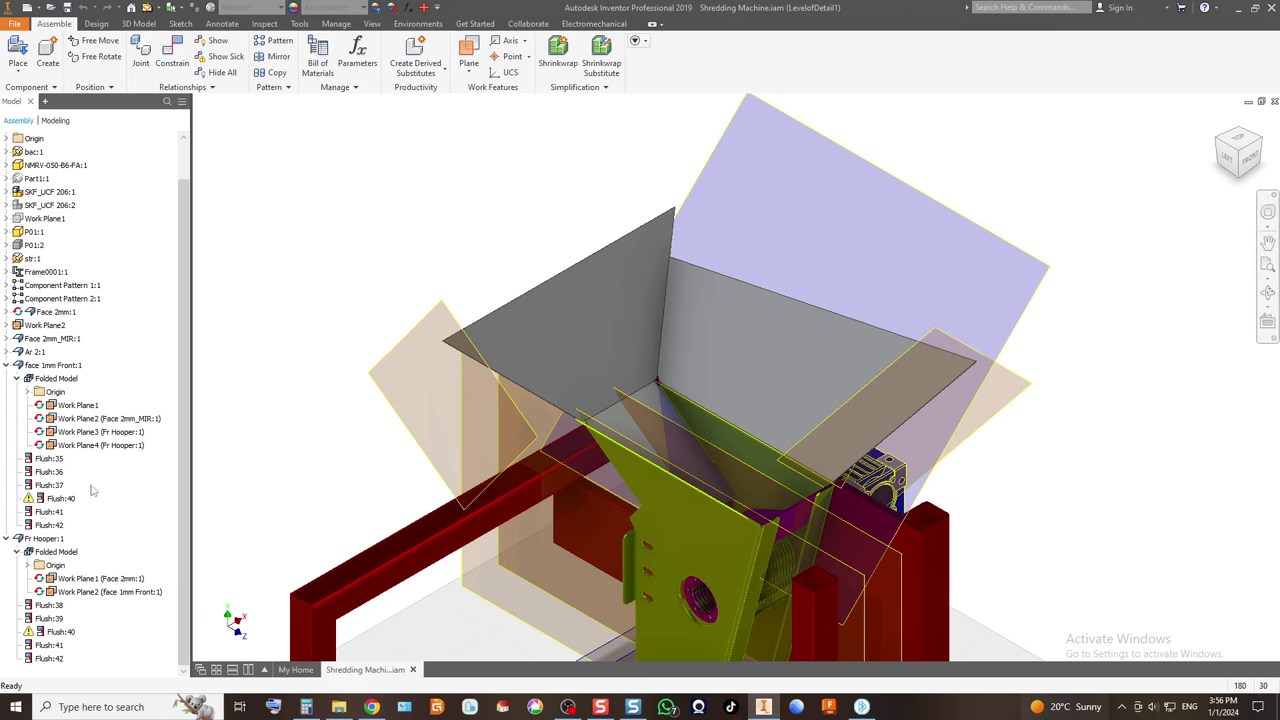
pyautogui.rightClick(48, 505)
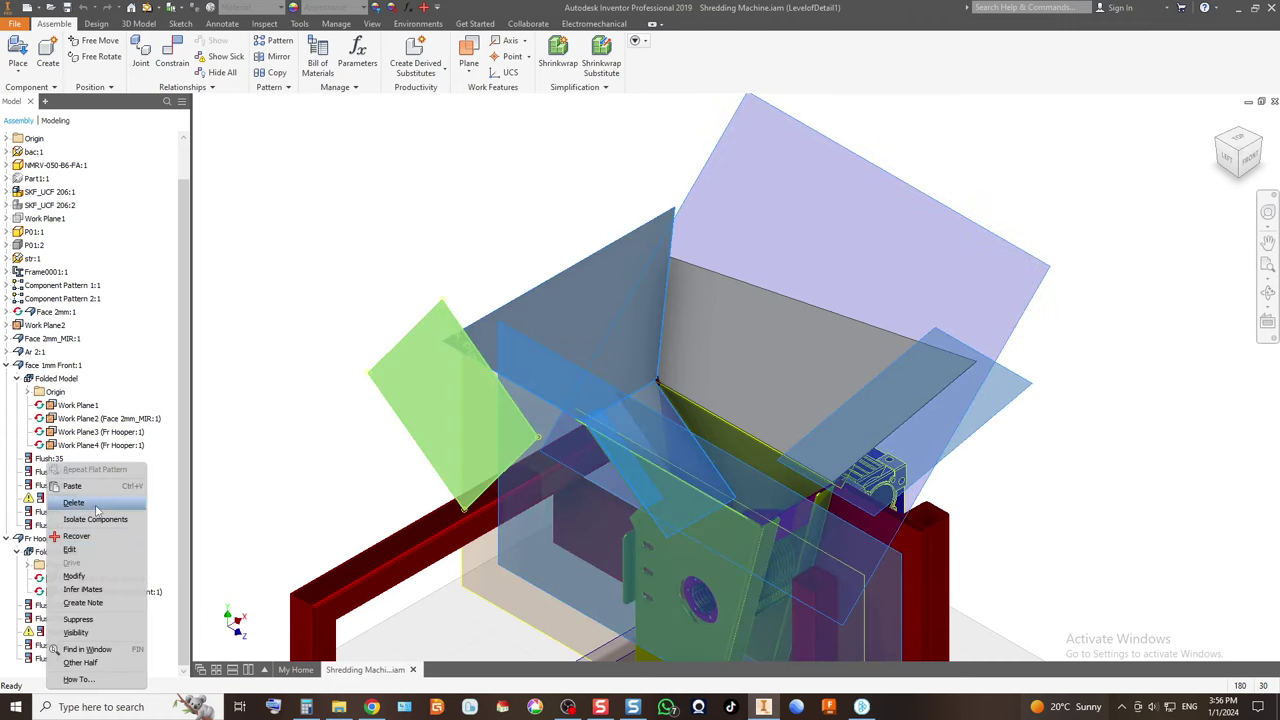
pyautogui.click(90, 503)
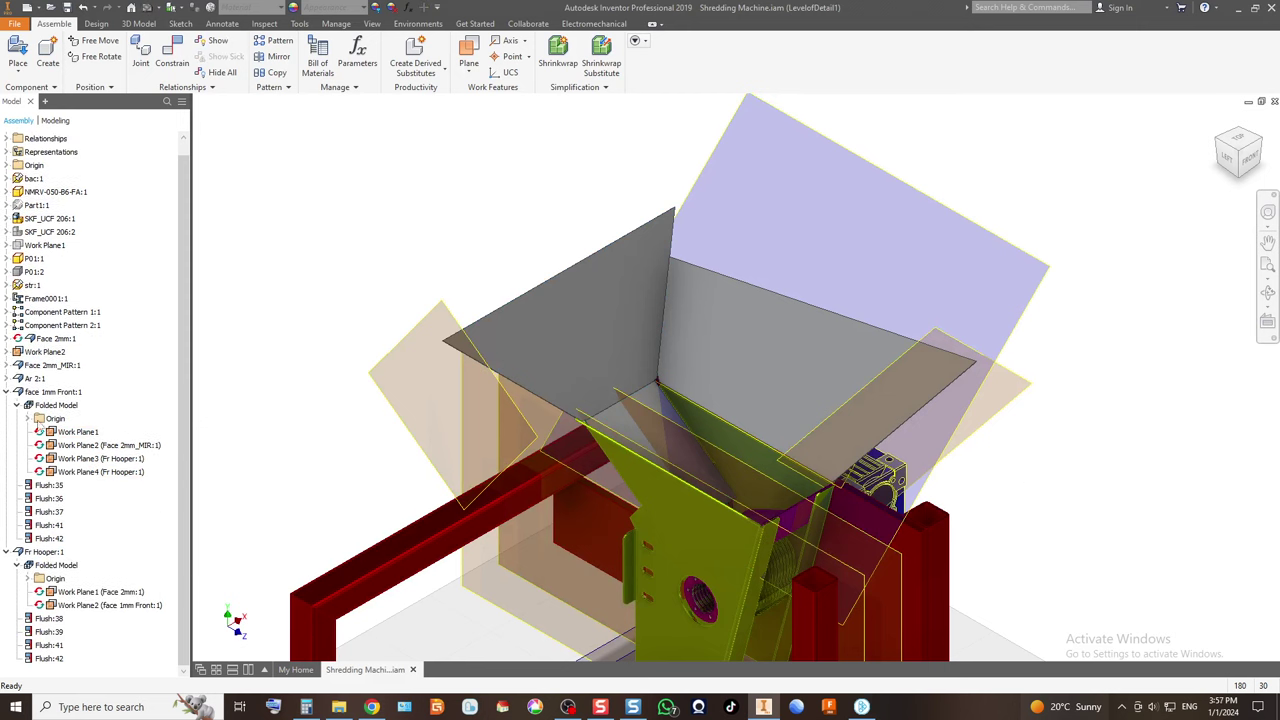
# Hide the four work planes of the face 1mm Front sheet and the two work planes of the Fr Hooper sheet.
pyautogui.click(75, 432)
pyautogui.keyDown('shift'); pyautogui.click(85, 471); pyautogui.keyUp('shift')
pyautogui.rightClick(85, 471)
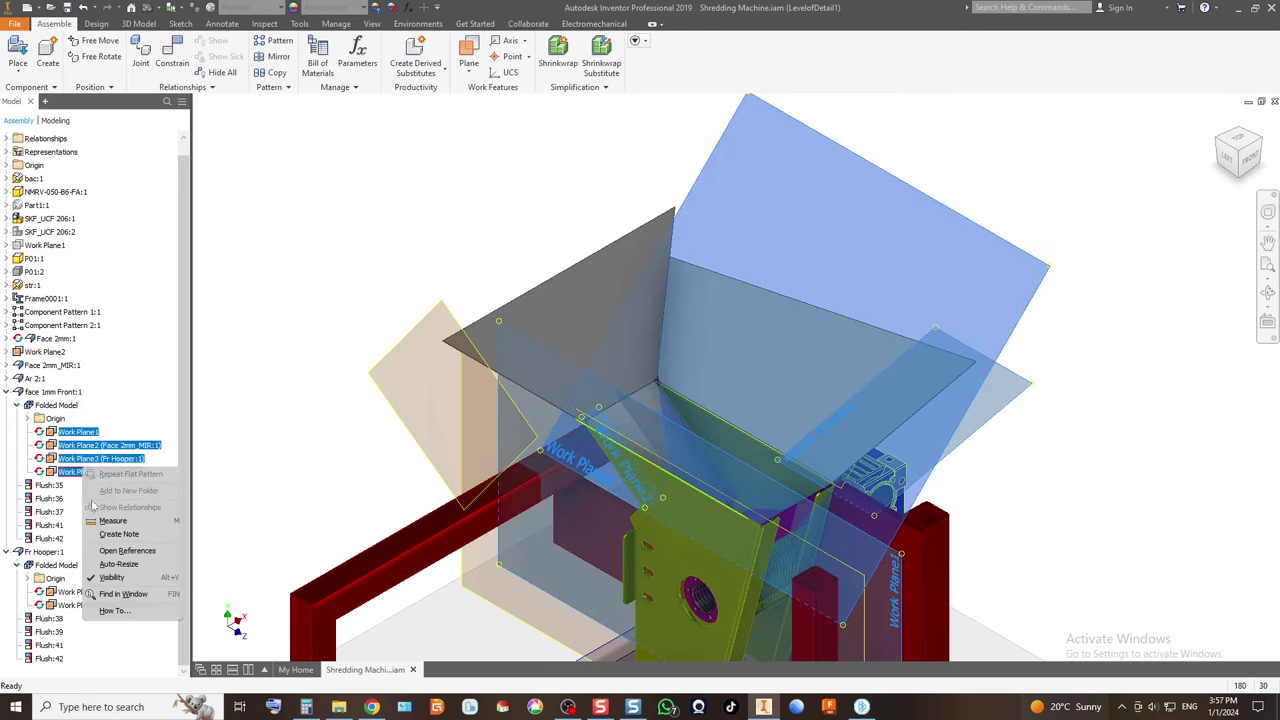
pyautogui.click(113, 579)
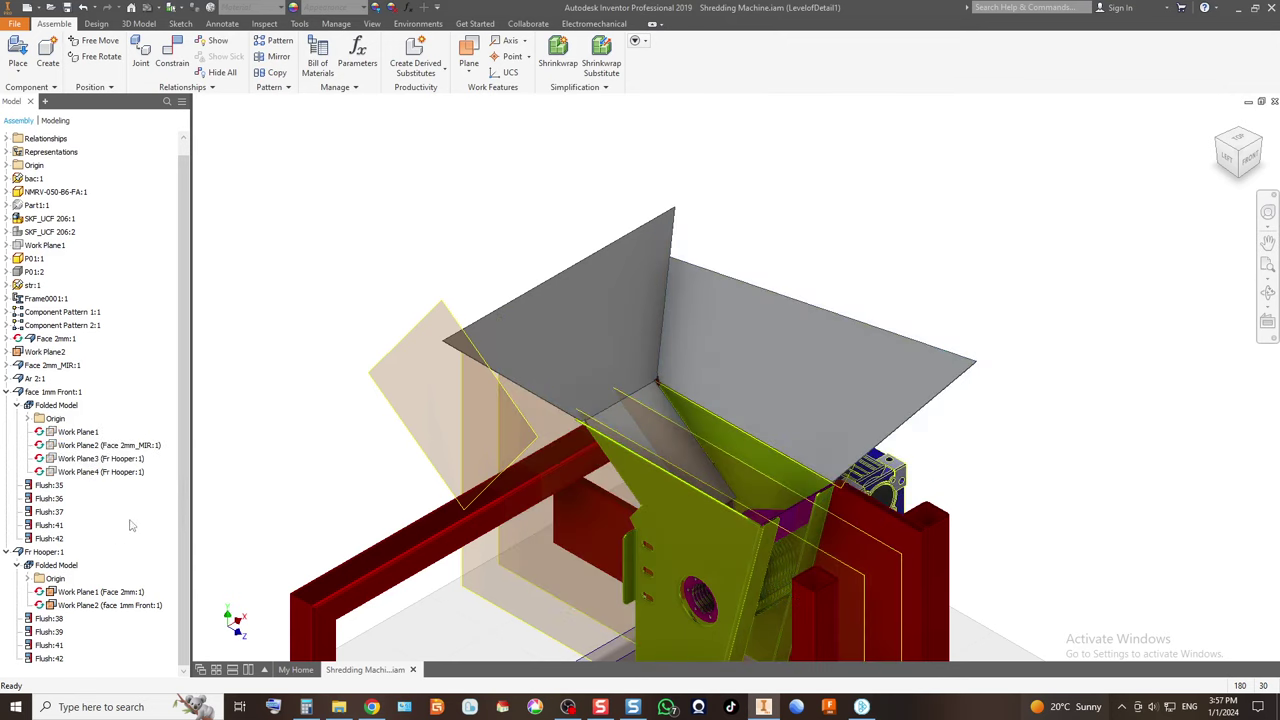
pyautogui.click(90, 592)
pyautogui.keyDown('shift'); pyautogui.click(90, 605); pyautogui.keyUp('shift')
pyautogui.rightClick(100, 605)
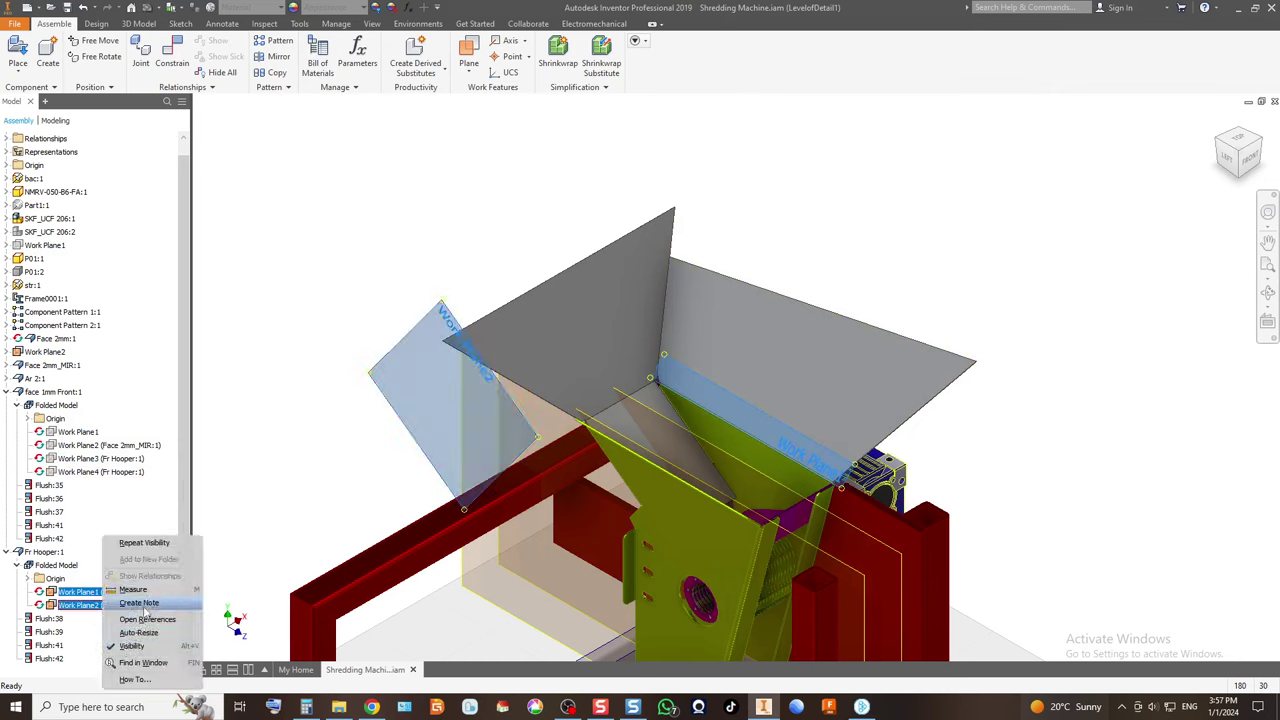
pyautogui.click(132, 646)
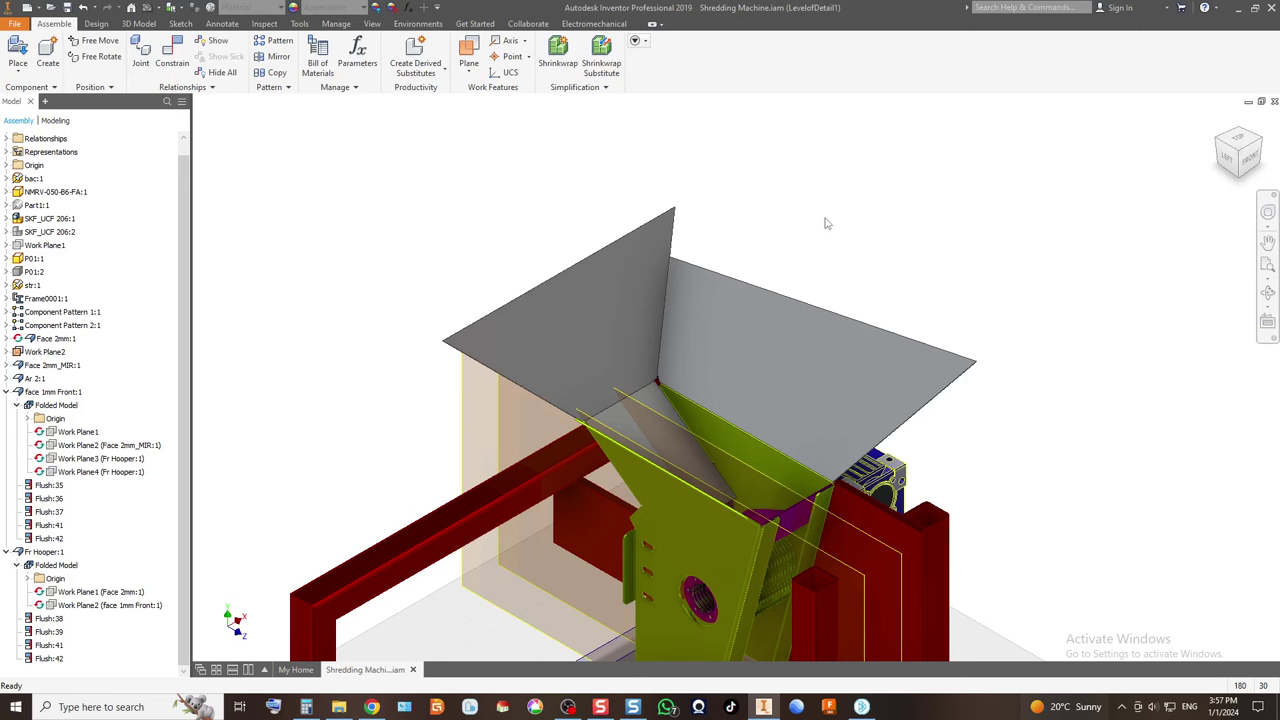
# Examine the hopper from the front, at the corner where its two sheets meet, and from the motor side.
pyautogui.click(1252, 158)
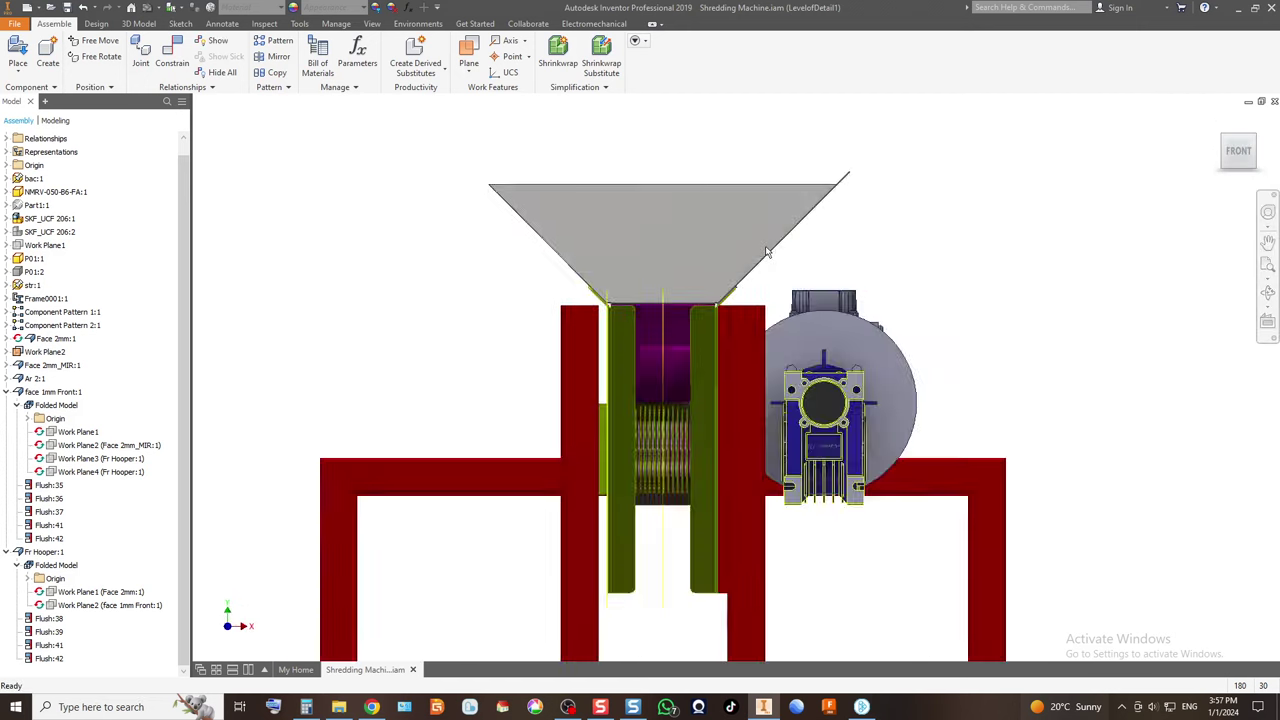
pyautogui.click(1227, 141)
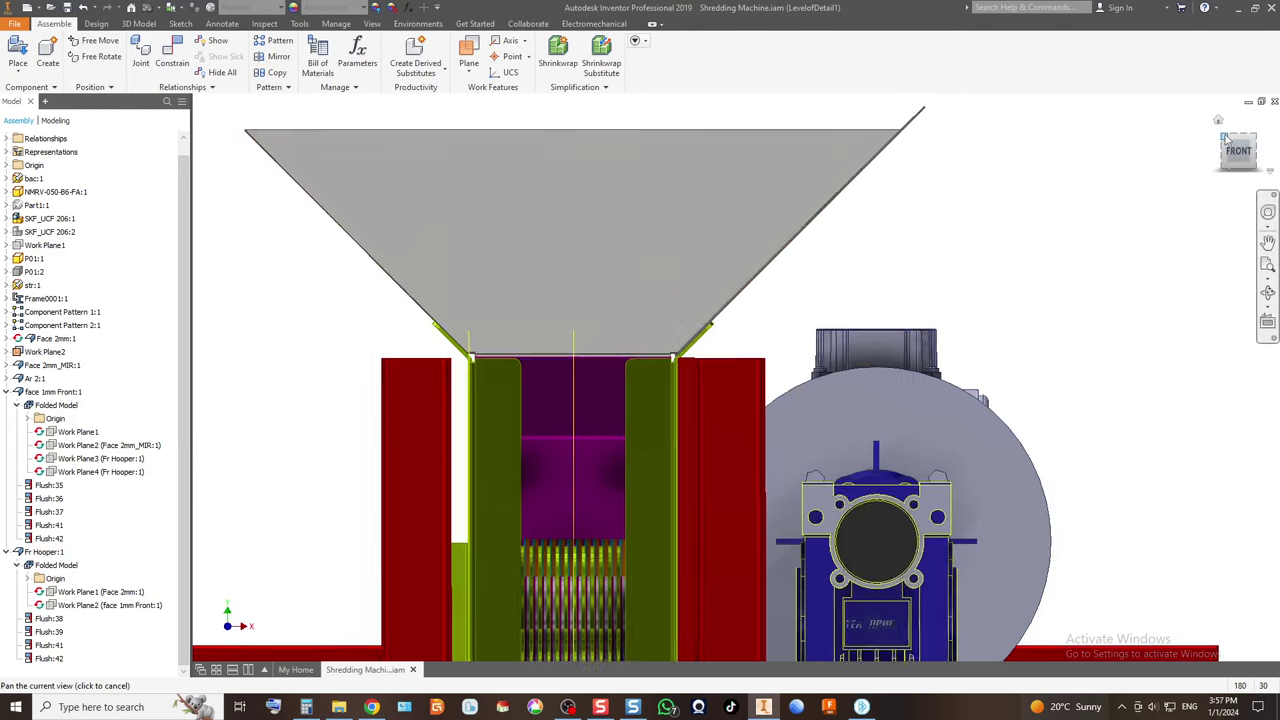
pyautogui.scroll(4, 760, 235)
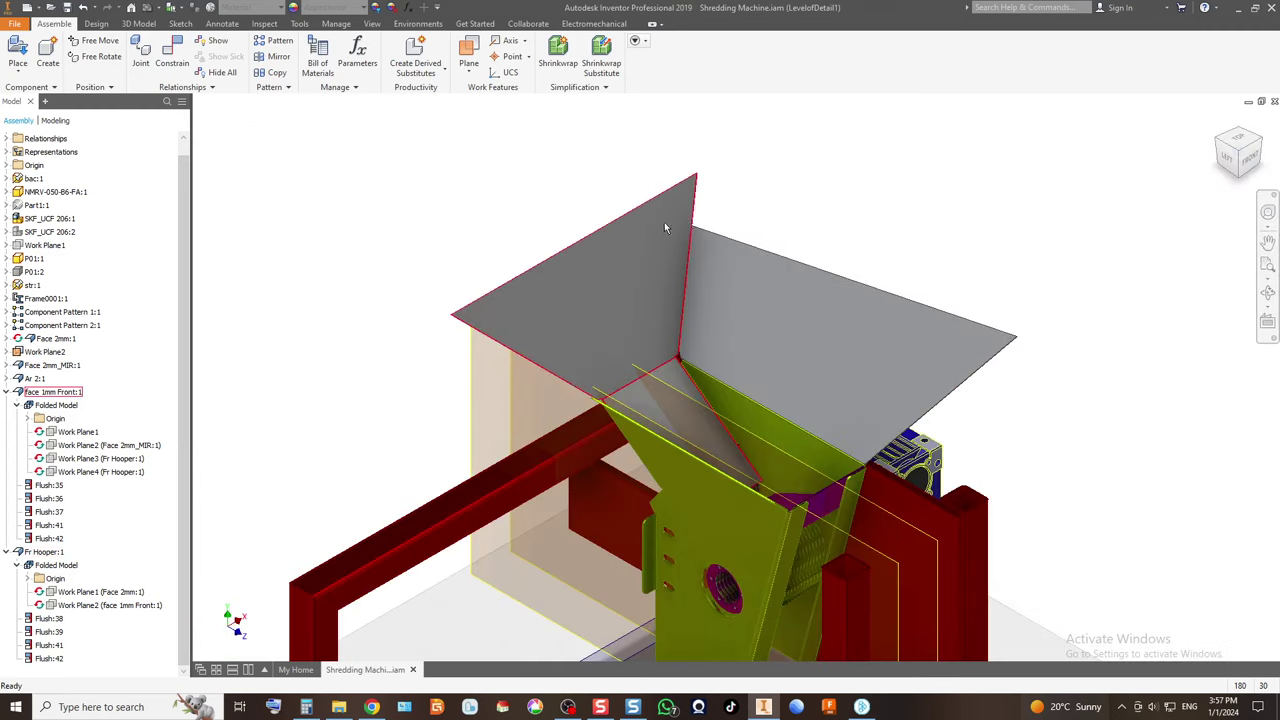
pyautogui.scroll(5, 664, 228)
pyautogui.scroll(3, 767, 341)
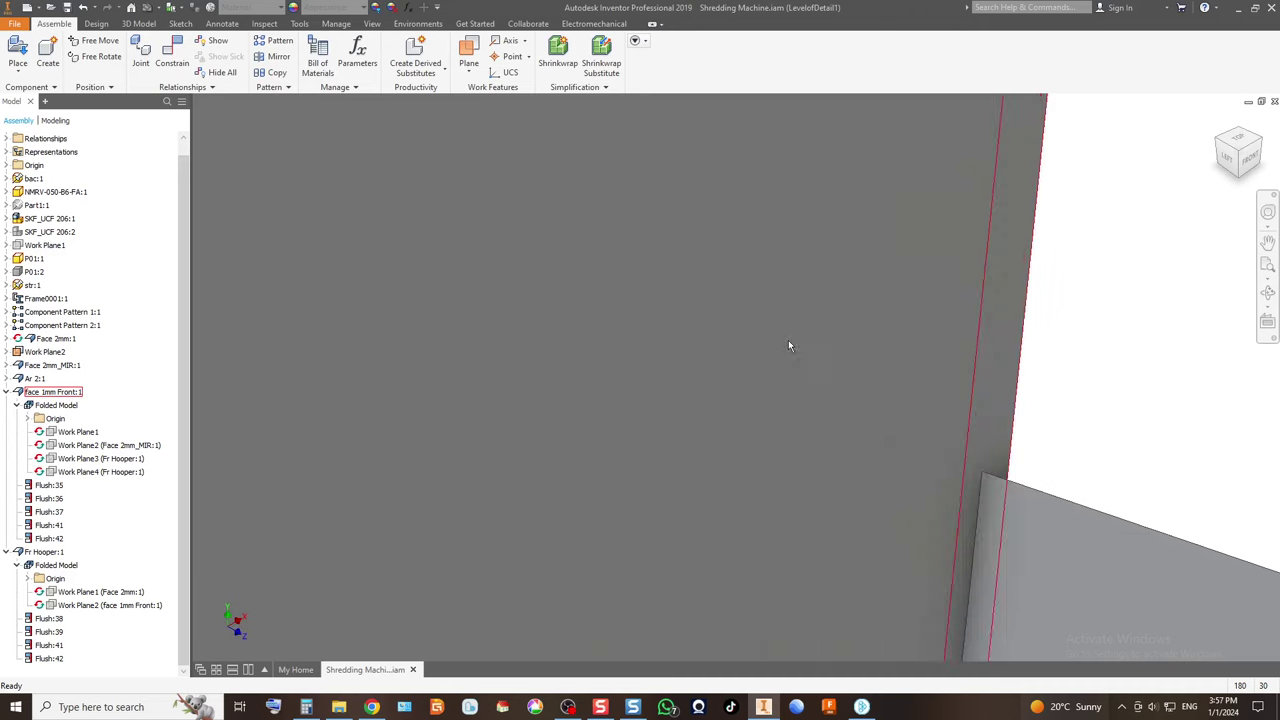
pyautogui.scroll(-6, 615, 252)
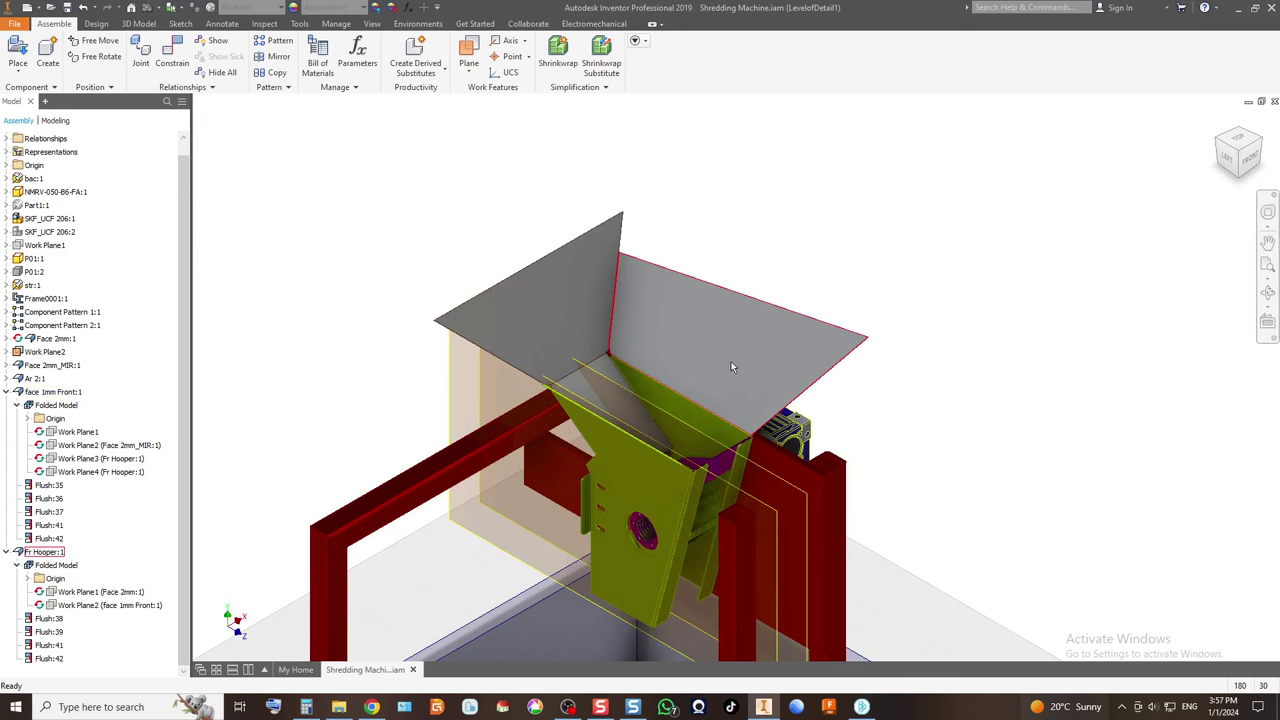
pyautogui.click(1265, 147)
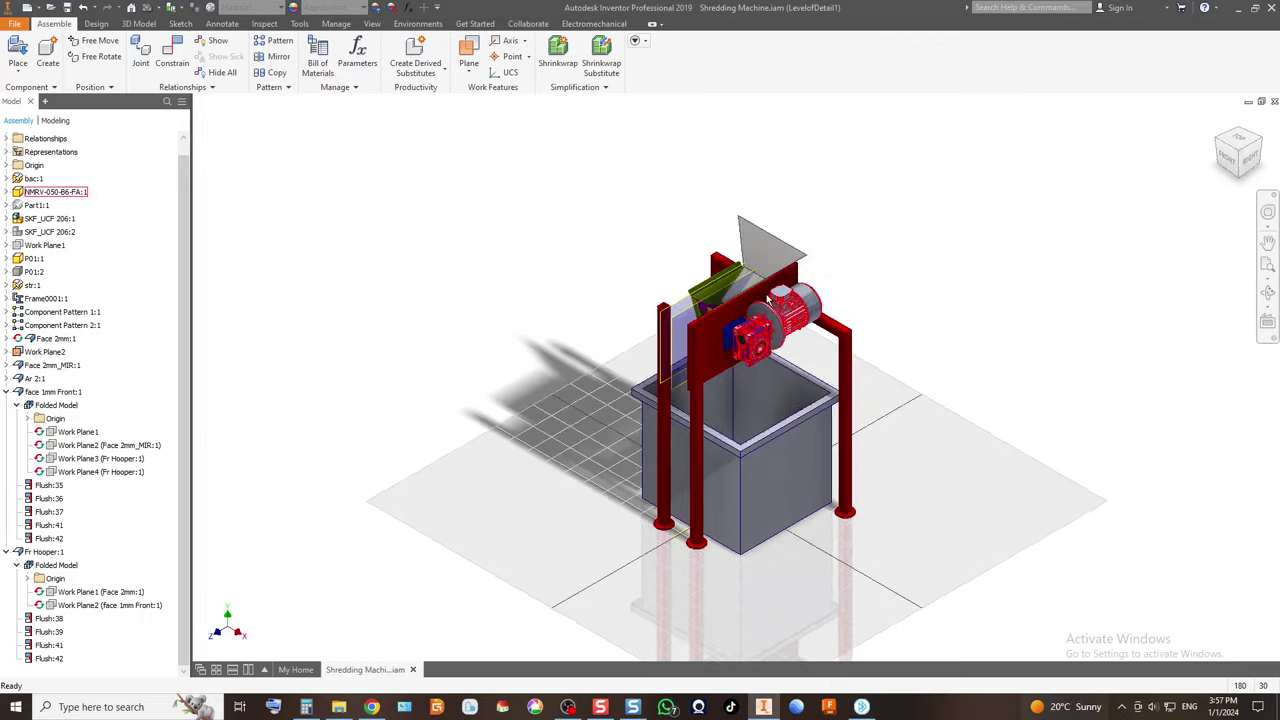
pyautogui.scroll(10, 767, 300)
pyautogui.scroll(-5, 767, 300)
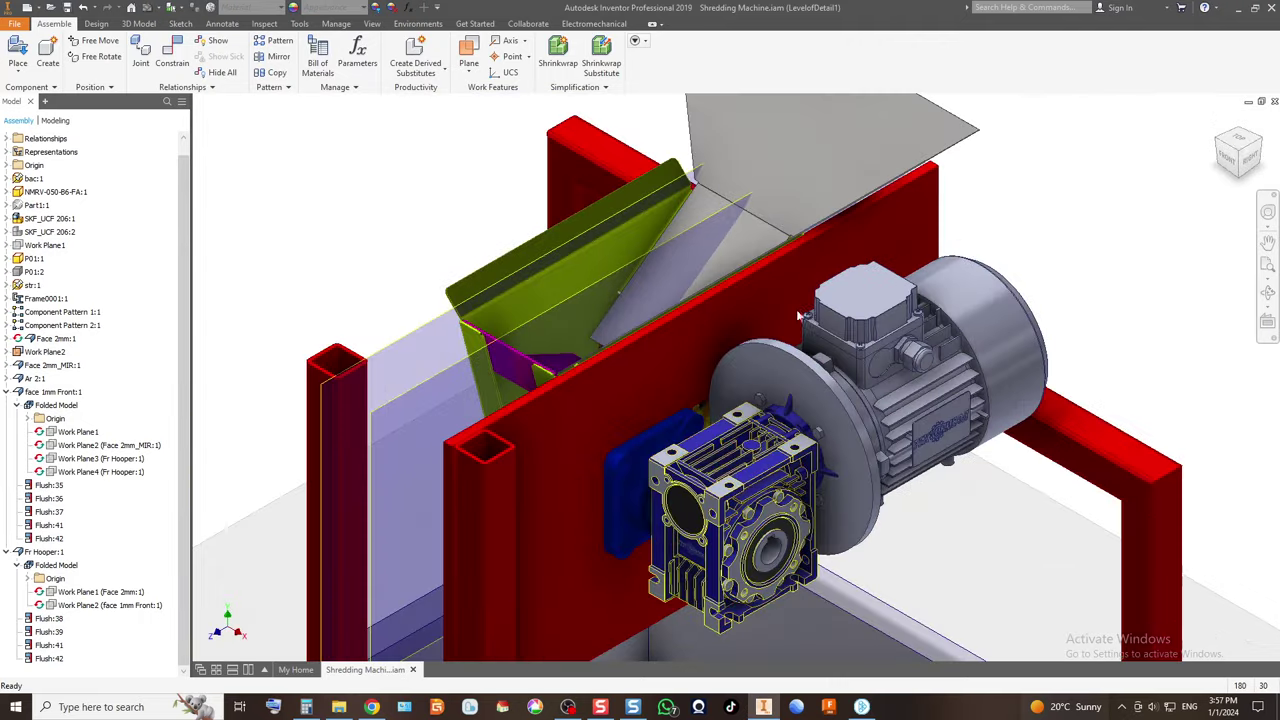
# Open the Fr Hooper sheet for in-place editing within the assembly.
pyautogui.click(1217, 147)
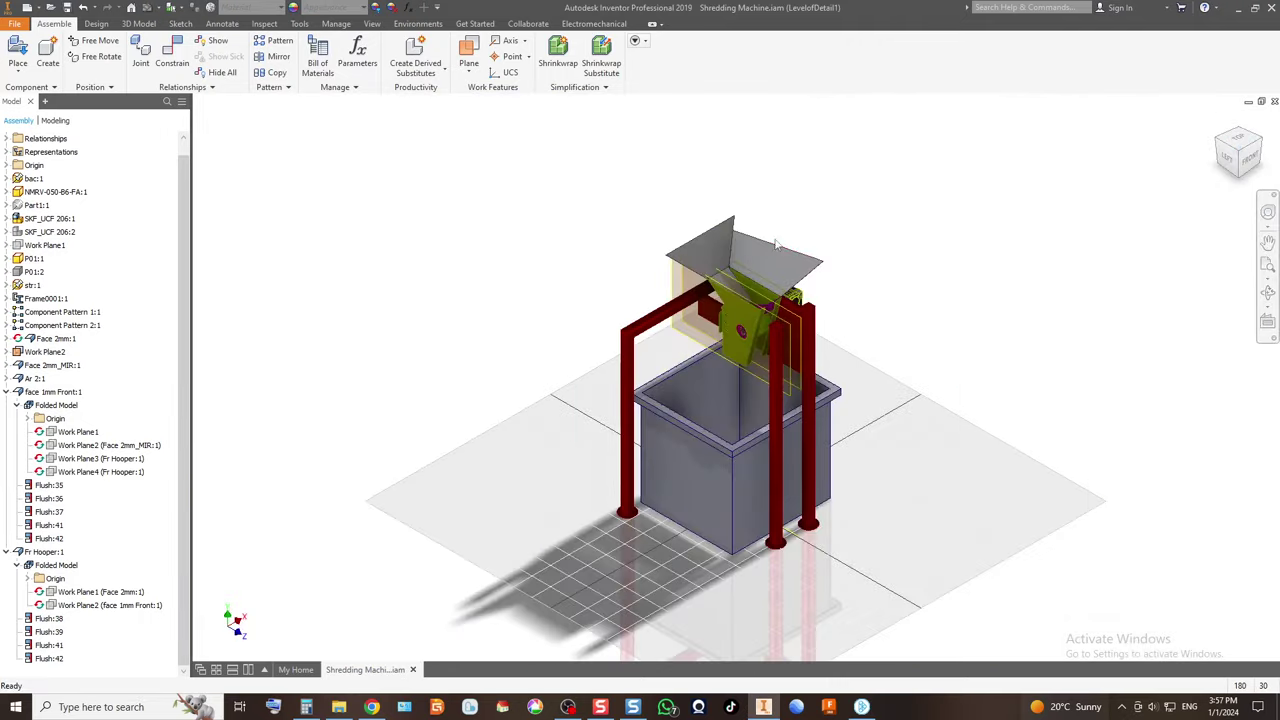
pyautogui.doubleClick(770, 267)
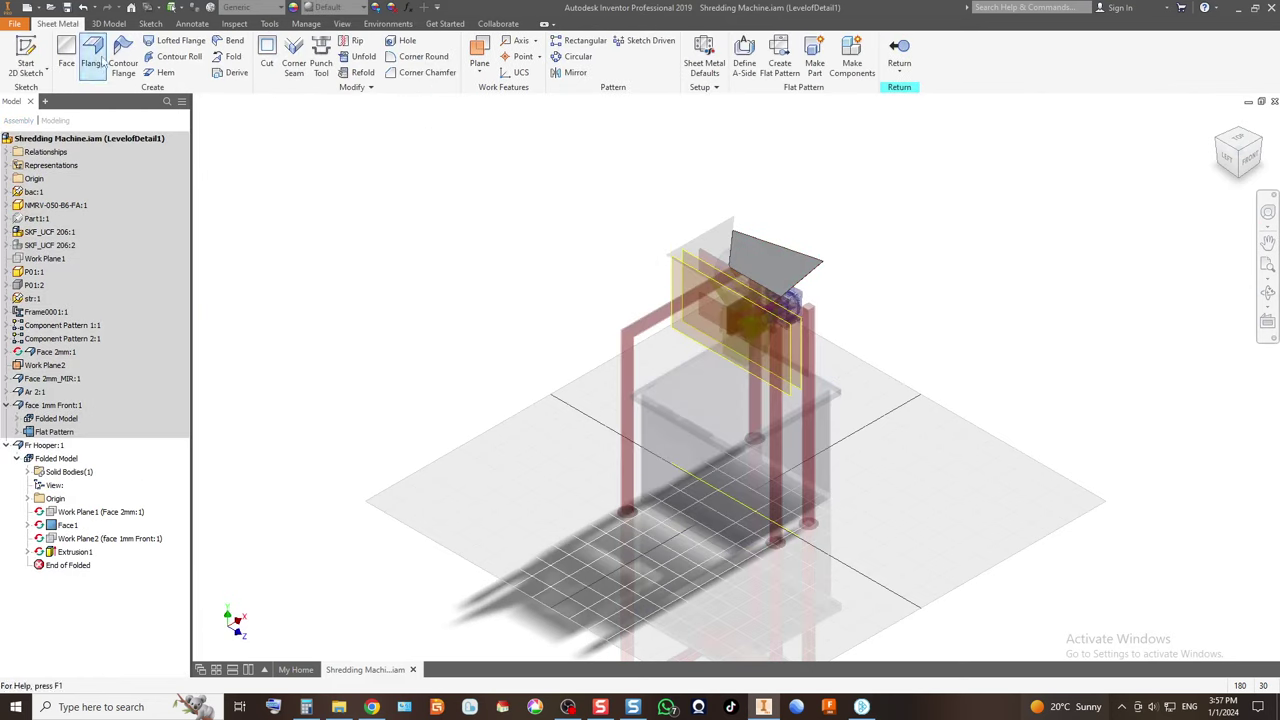
pyautogui.click(93, 60)
pyautogui.keyDown('shift'); pyautogui.moveTo(167, 430); pyautogui.dragTo(700, 320, button='middle'); pyautogui.keyUp('shift')
pyautogui.scroll(5, 688, 322)
pyautogui.scroll(6, 612, 356)
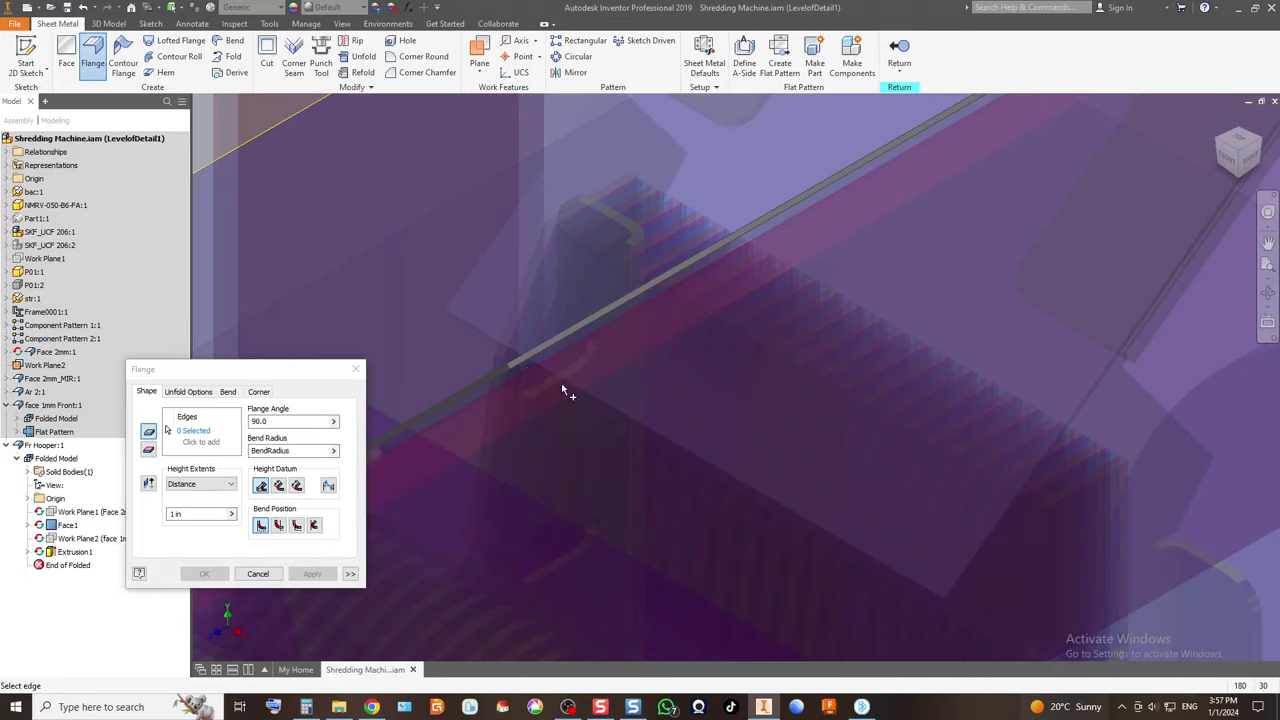
pyautogui.click(496, 343)
pyautogui.scroll(-3, 748, 307)
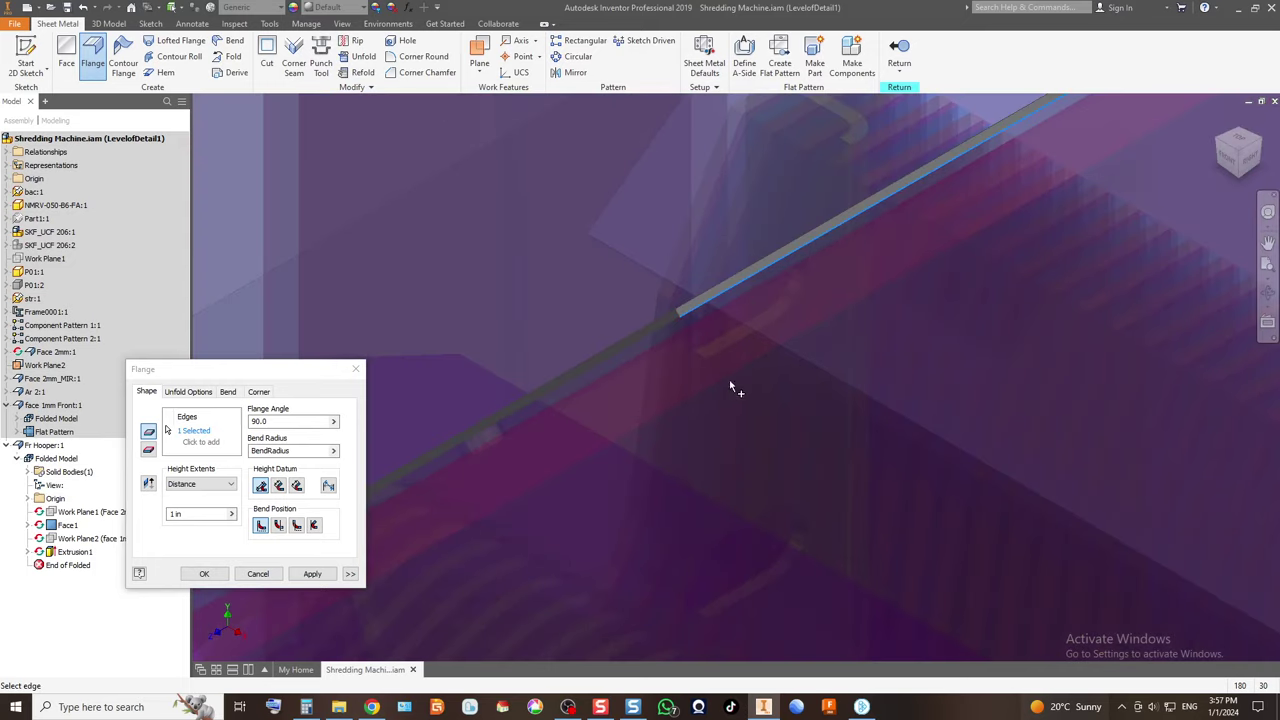
pyautogui.scroll(-3, 712, 390)
pyautogui.press('F2')
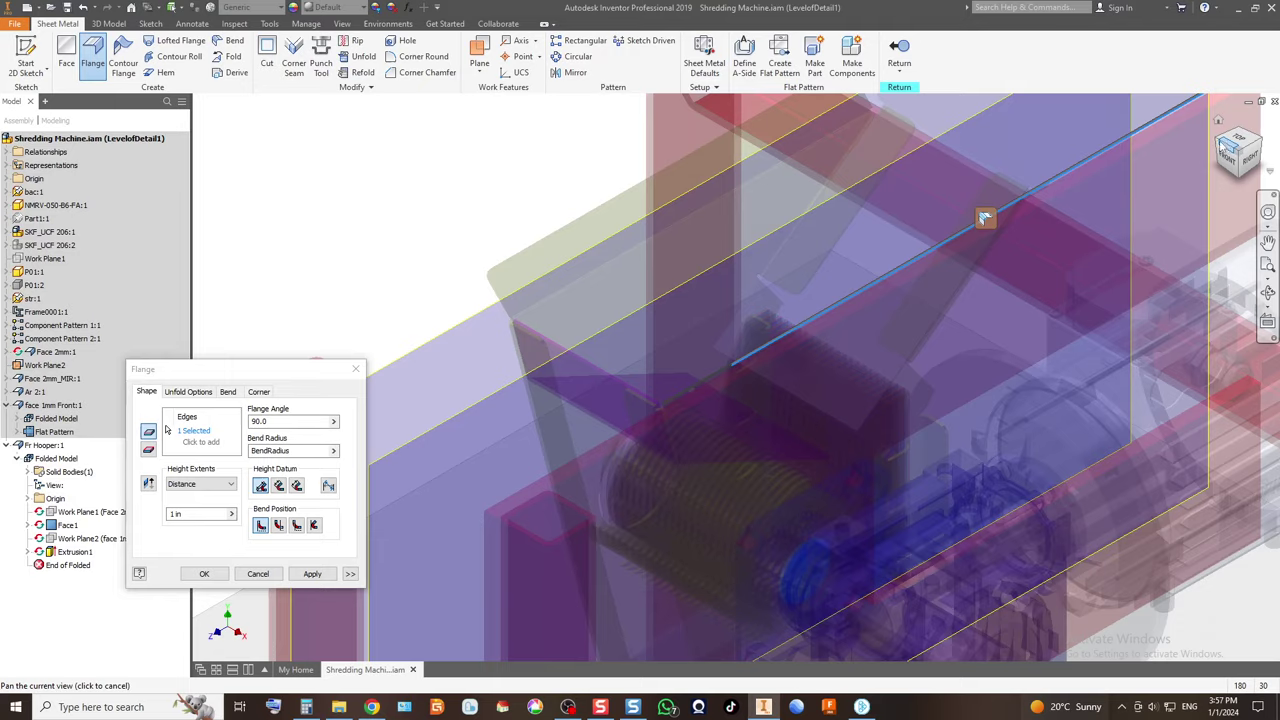
pyautogui.click(1218, 121)
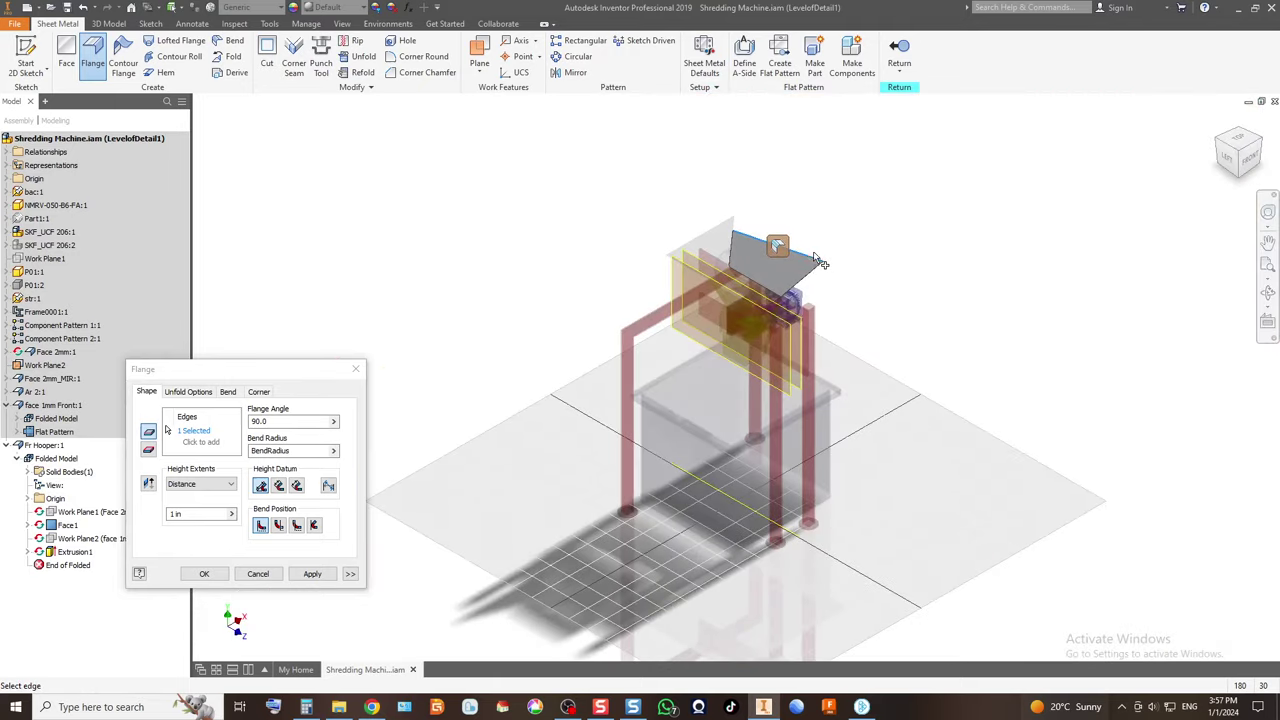
pyautogui.scroll(5, 818, 262)
pyautogui.scroll(-1, 775, 413)
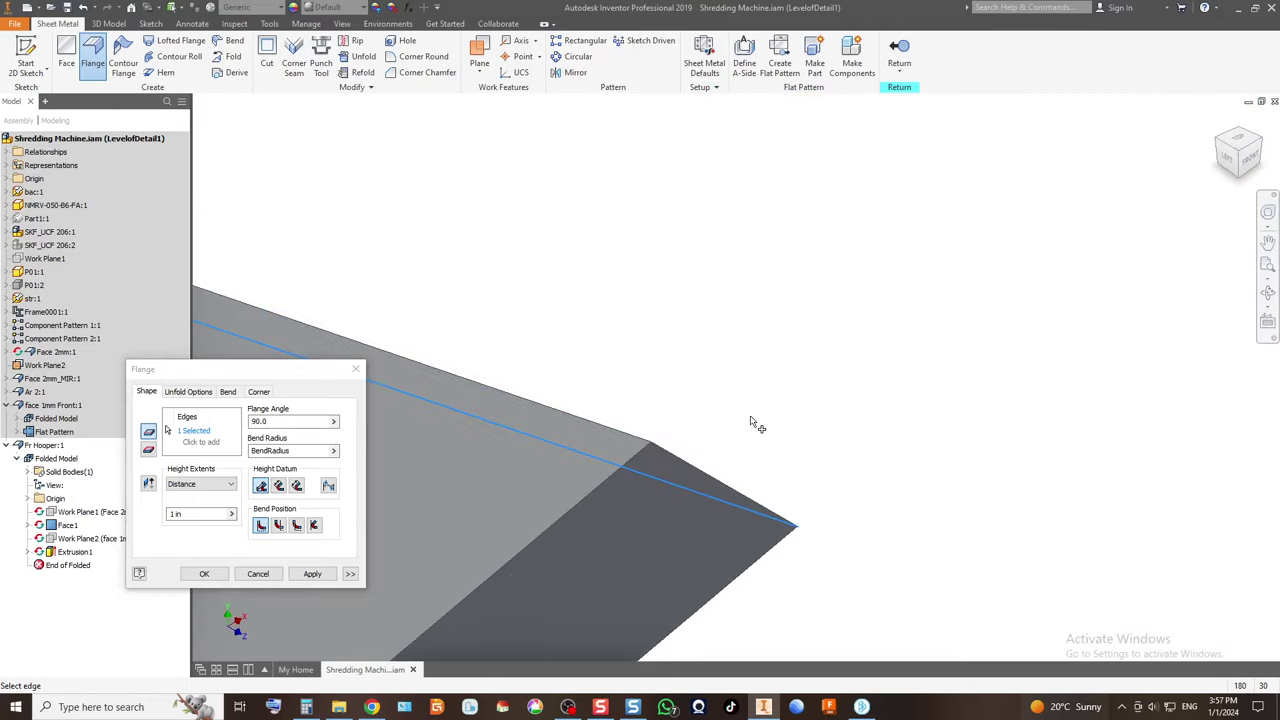
pyautogui.click(259, 576)
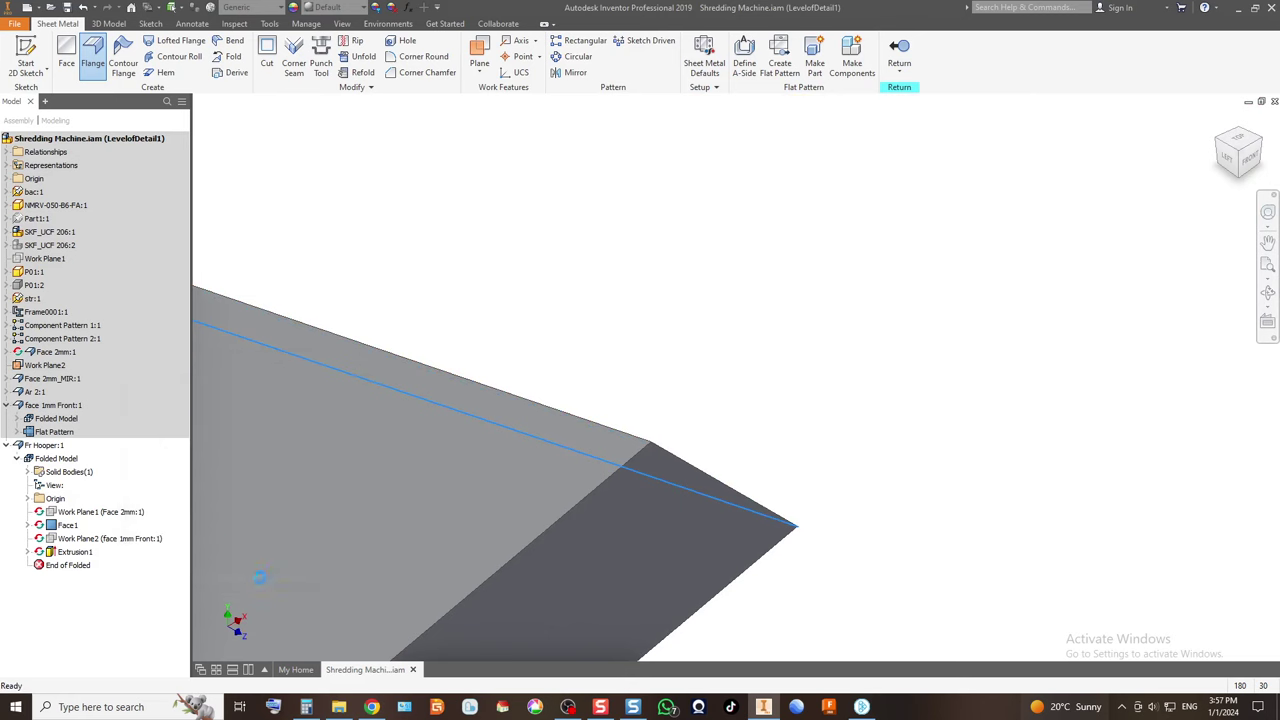
# Start a 2D sketch on the large sloping face of the Fr Hooper sheet.
pyautogui.scroll(2, 943, 320)
pyautogui.click(716, 373)
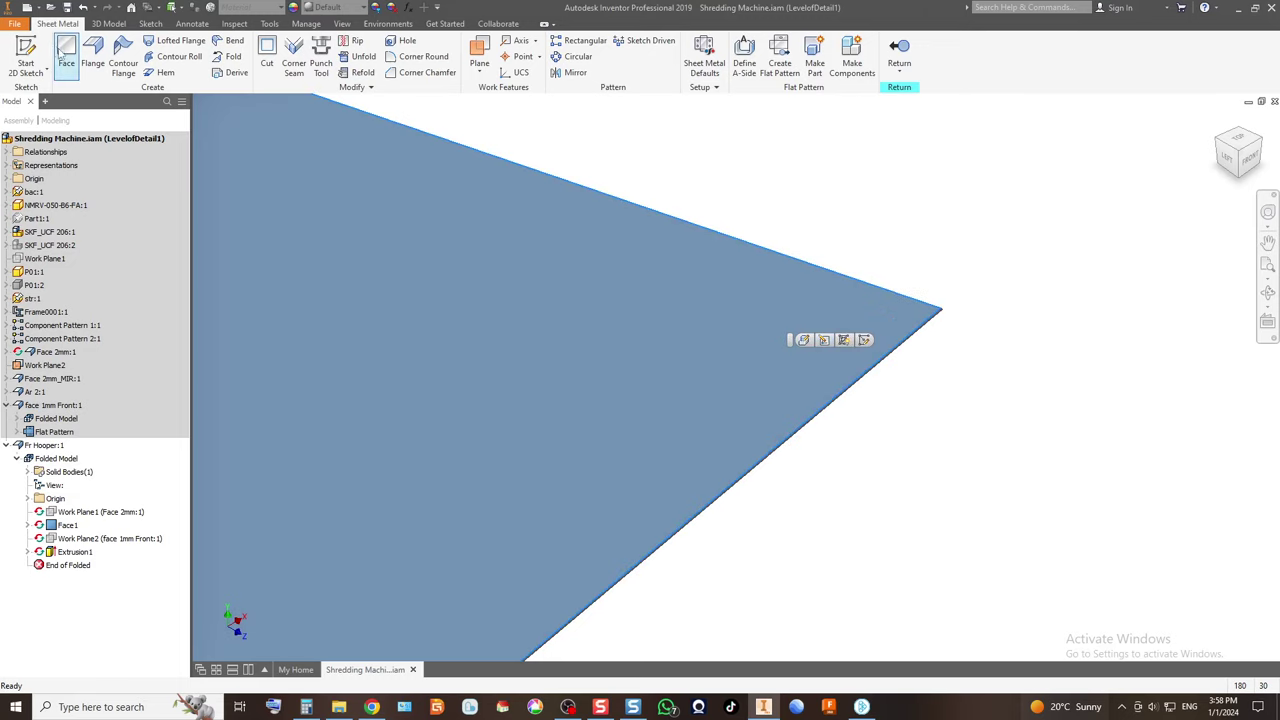
pyautogui.click(26, 55)
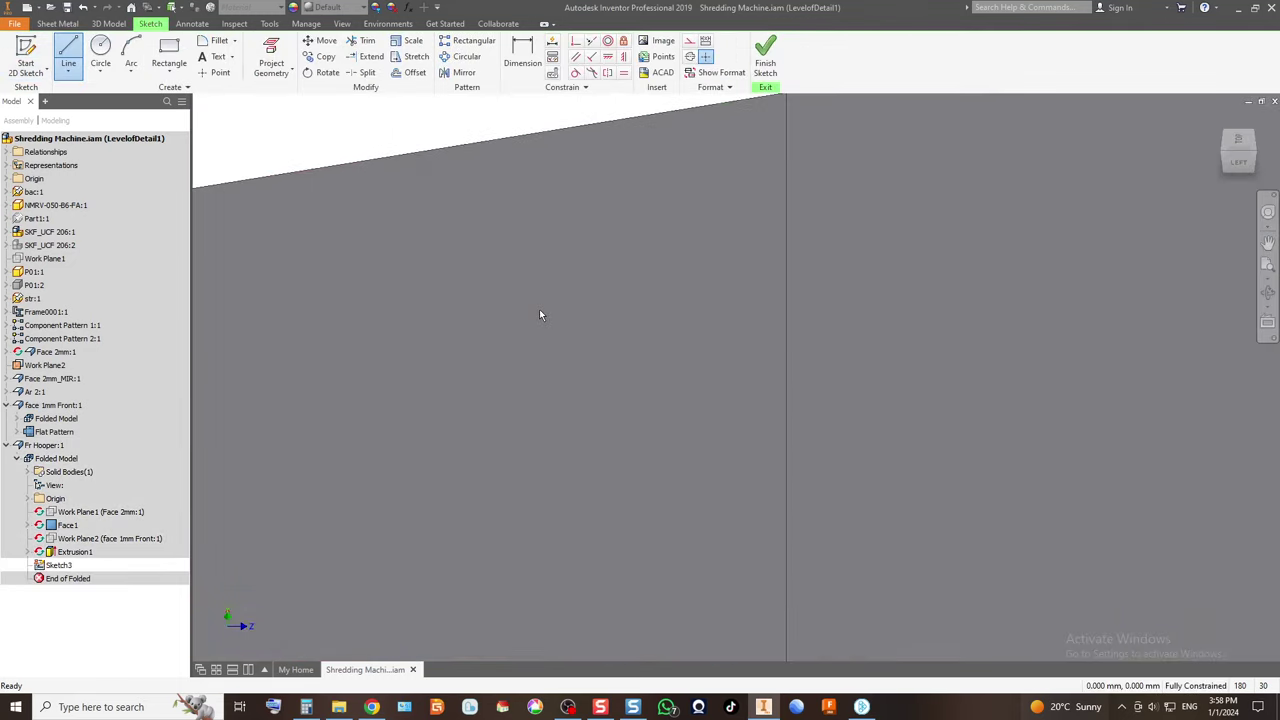
pyautogui.press('Escape')
pyautogui.click(271, 55)
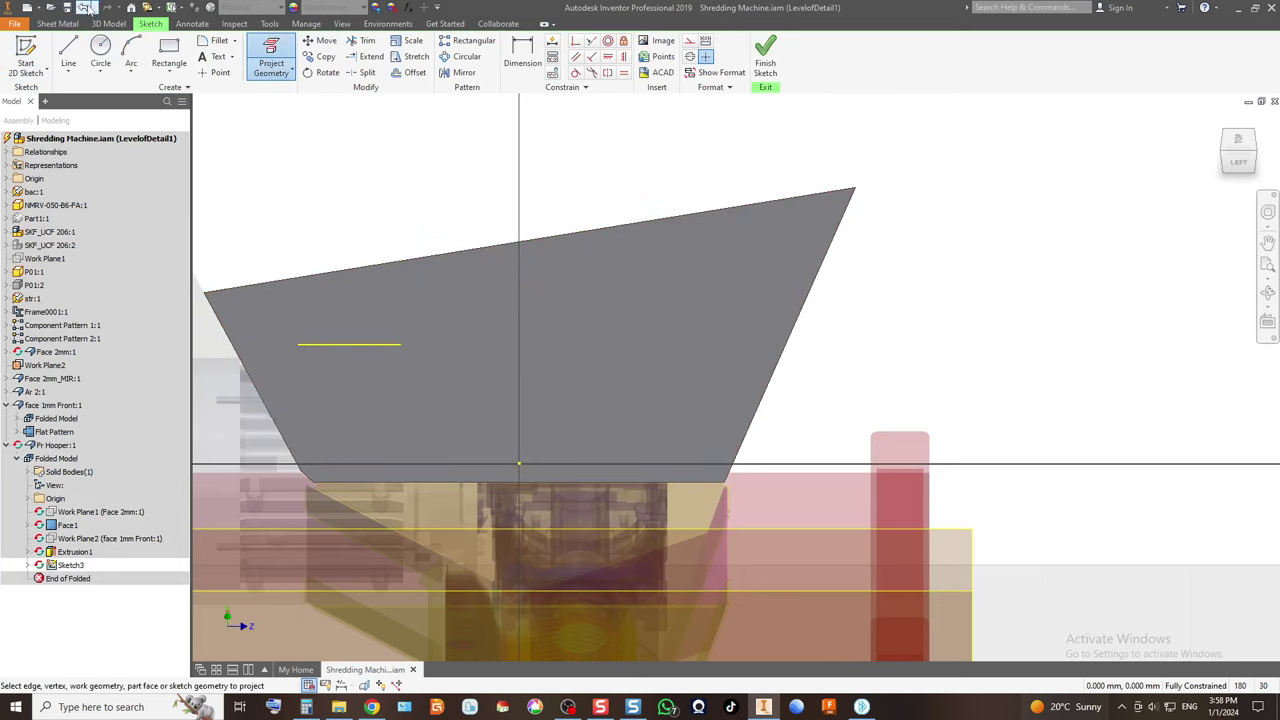
pyautogui.click(86, 8)
pyautogui.click(86, 8)
pyautogui.click(397, 305)
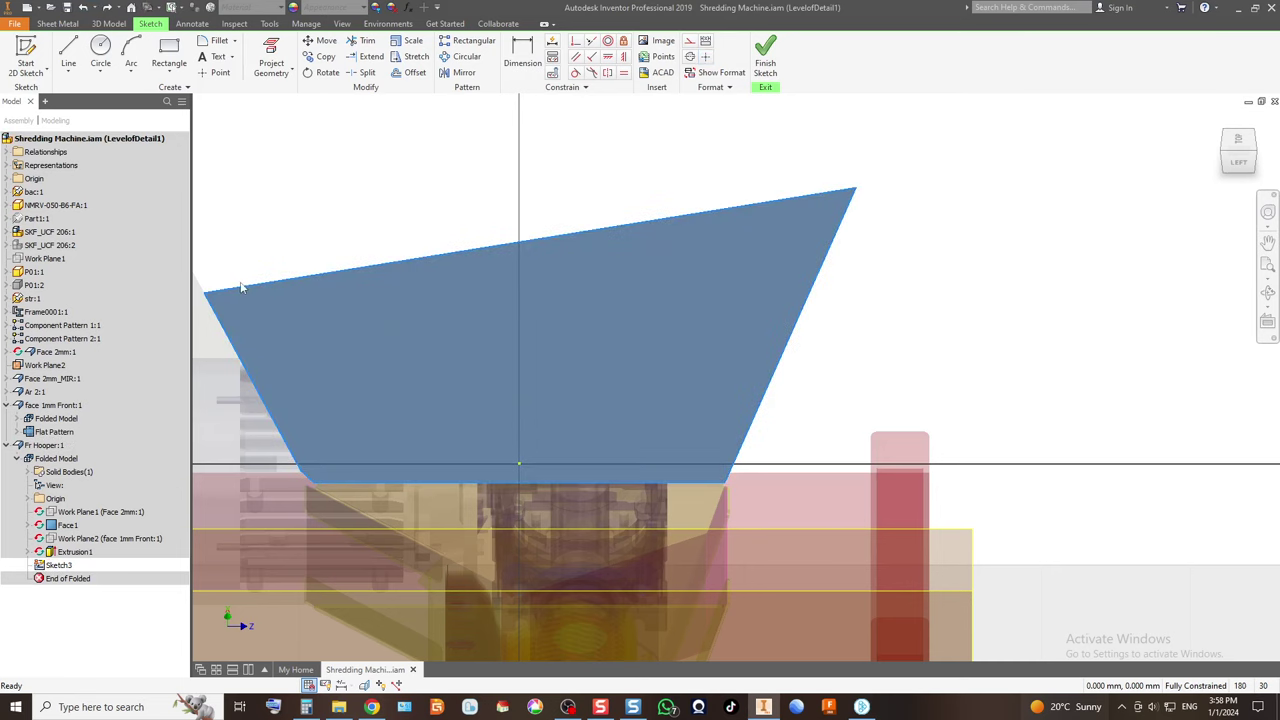
pyautogui.scroll(6, 245, 288)
pyautogui.scroll(-5, 321, 315)
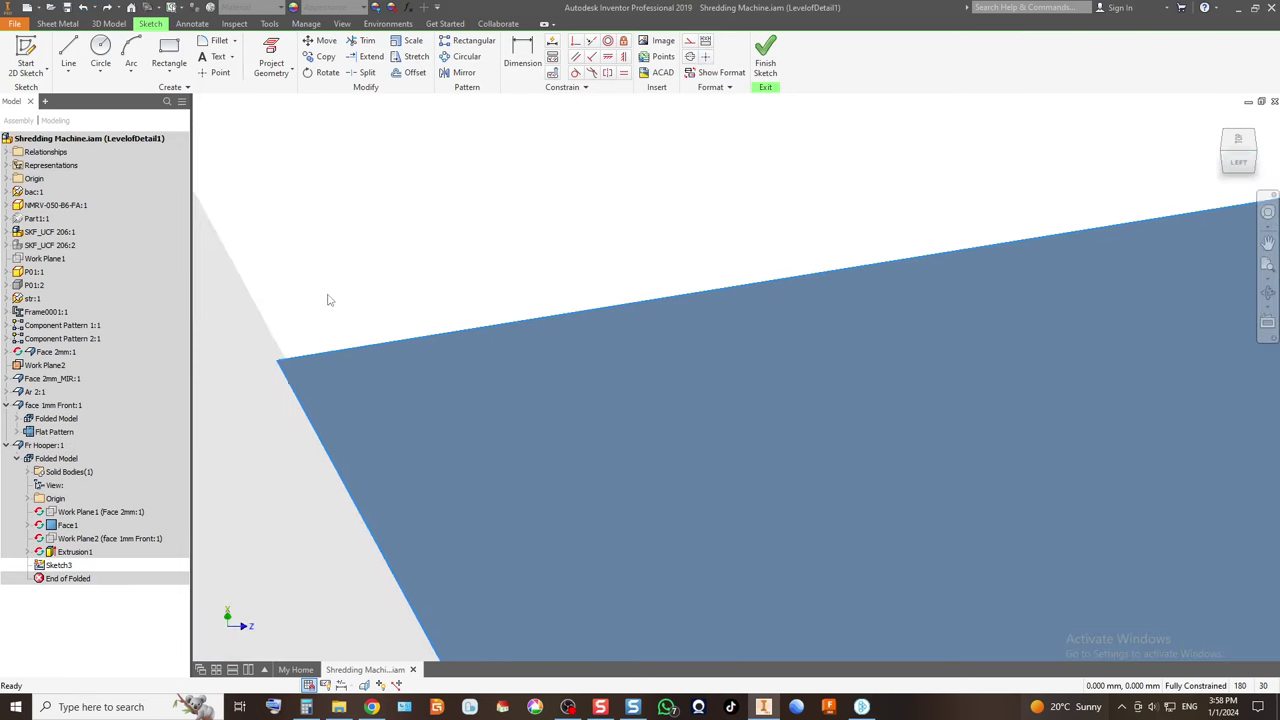
pyautogui.click(764, 55)
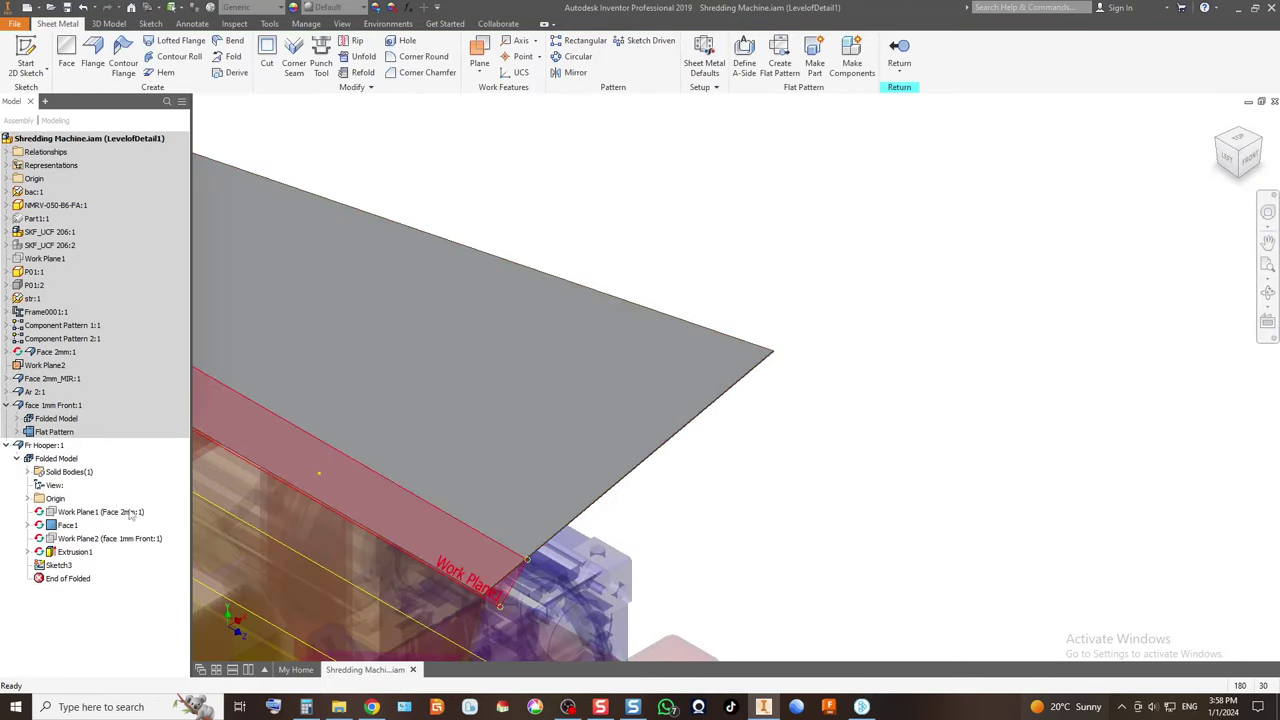
pyautogui.click(57, 565)
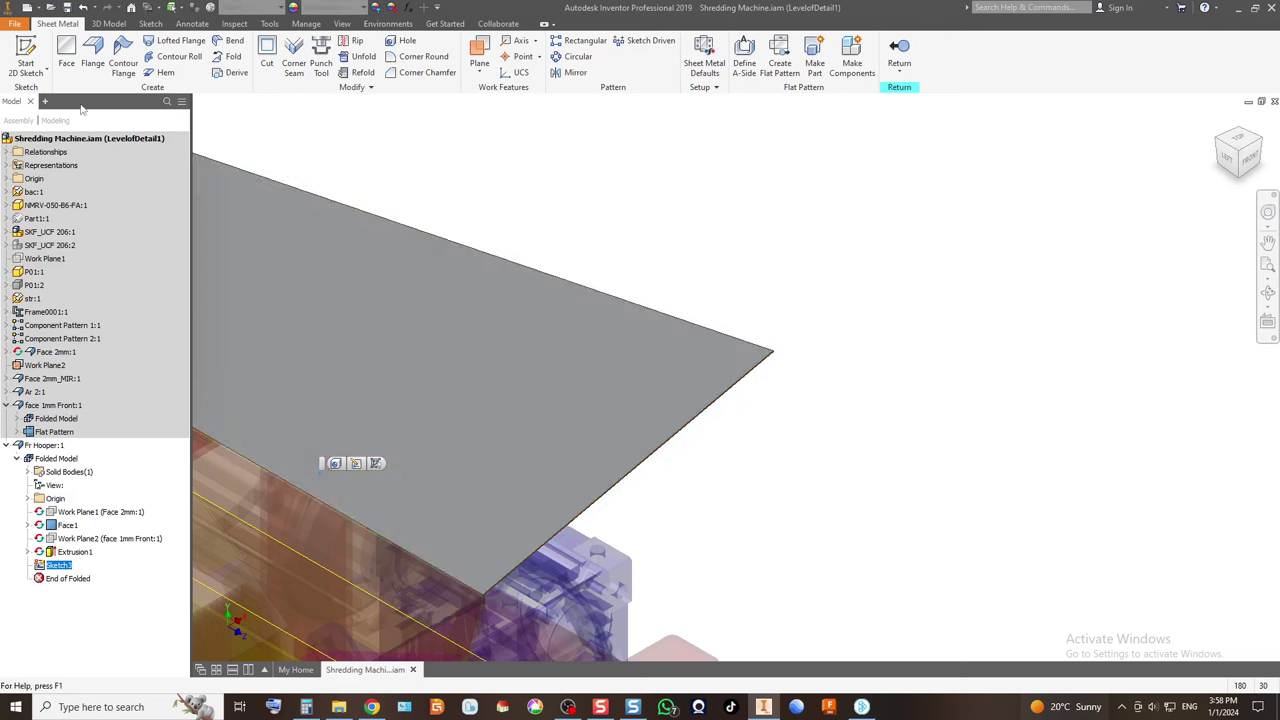
pyautogui.click(67, 66)
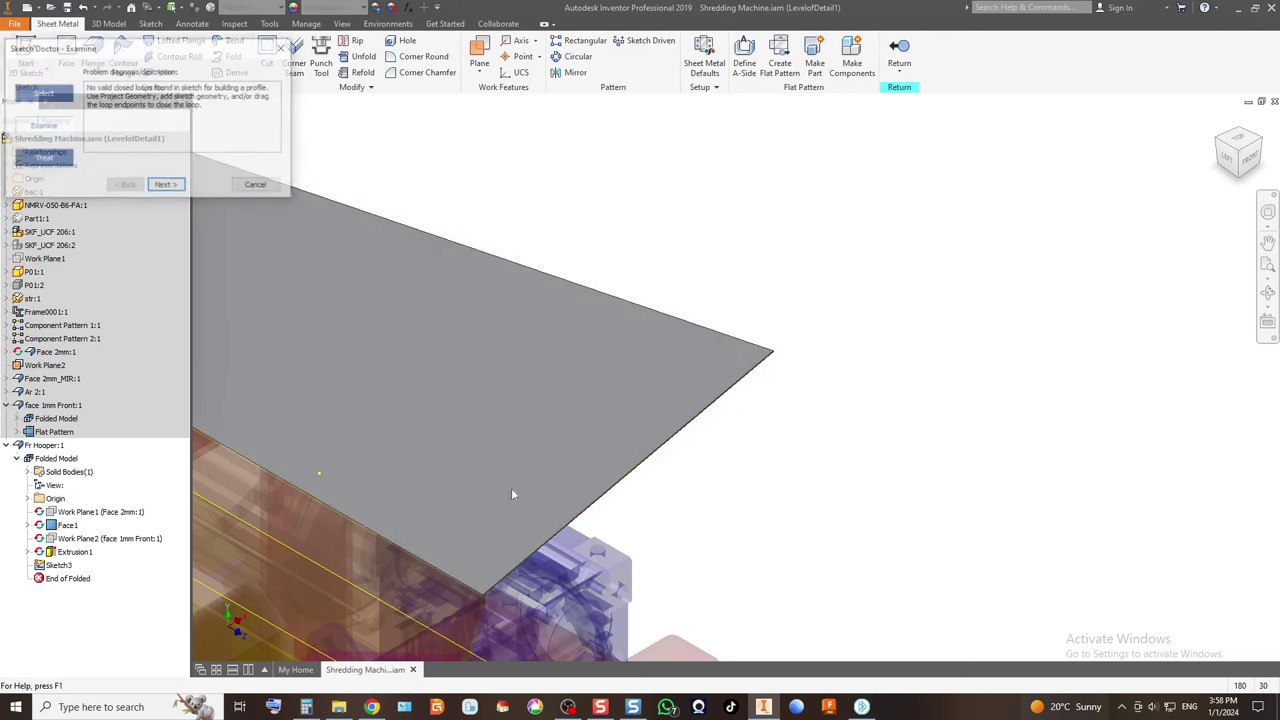
pyautogui.click(279, 191)
# Project the Fr Hooper sheet's outline into its empty sketch and create a sheet metal Face from that profile.
pyautogui.doubleClick(57, 565)
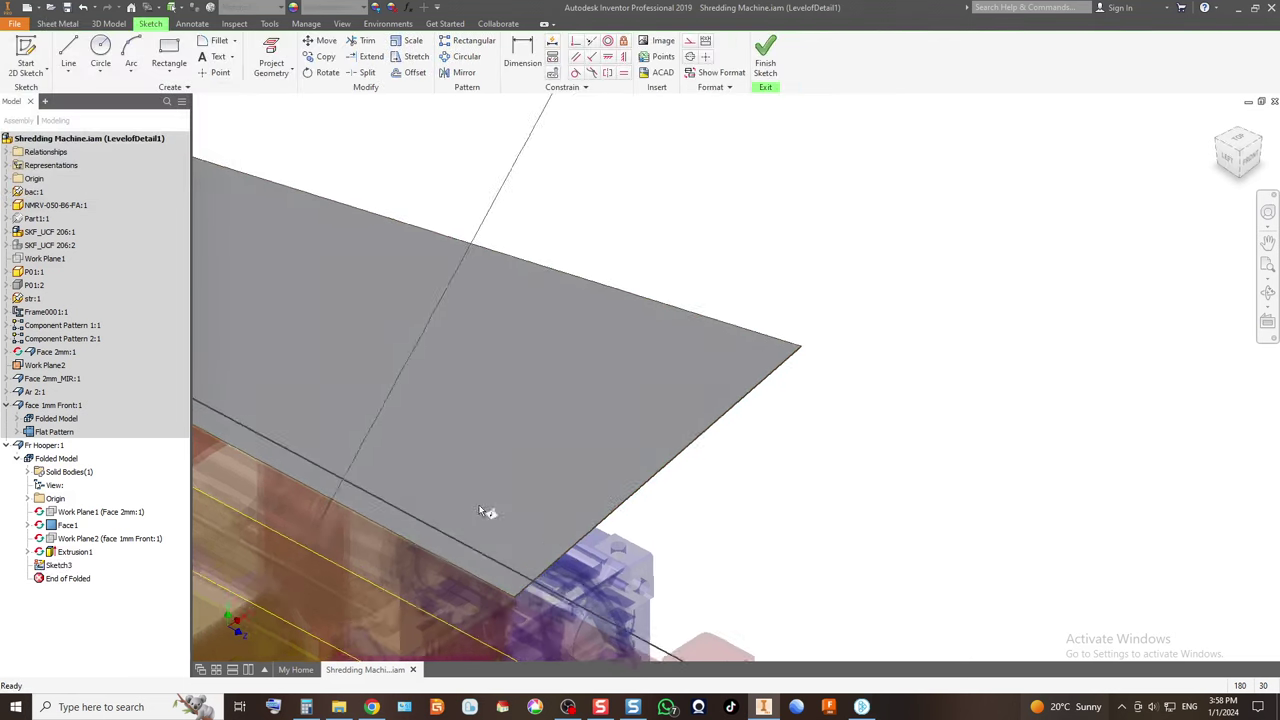
pyautogui.scroll(5, 550, 395)
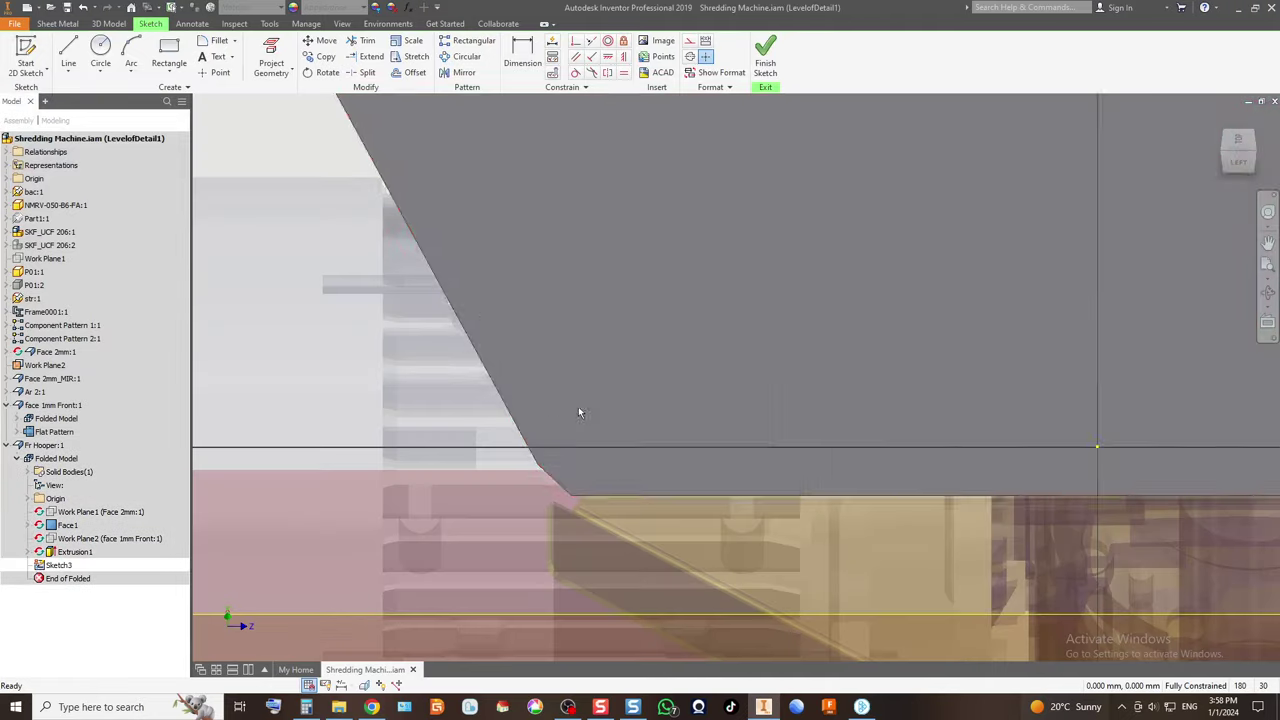
pyautogui.click(271, 56)
pyautogui.scroll(-5, 600, 207)
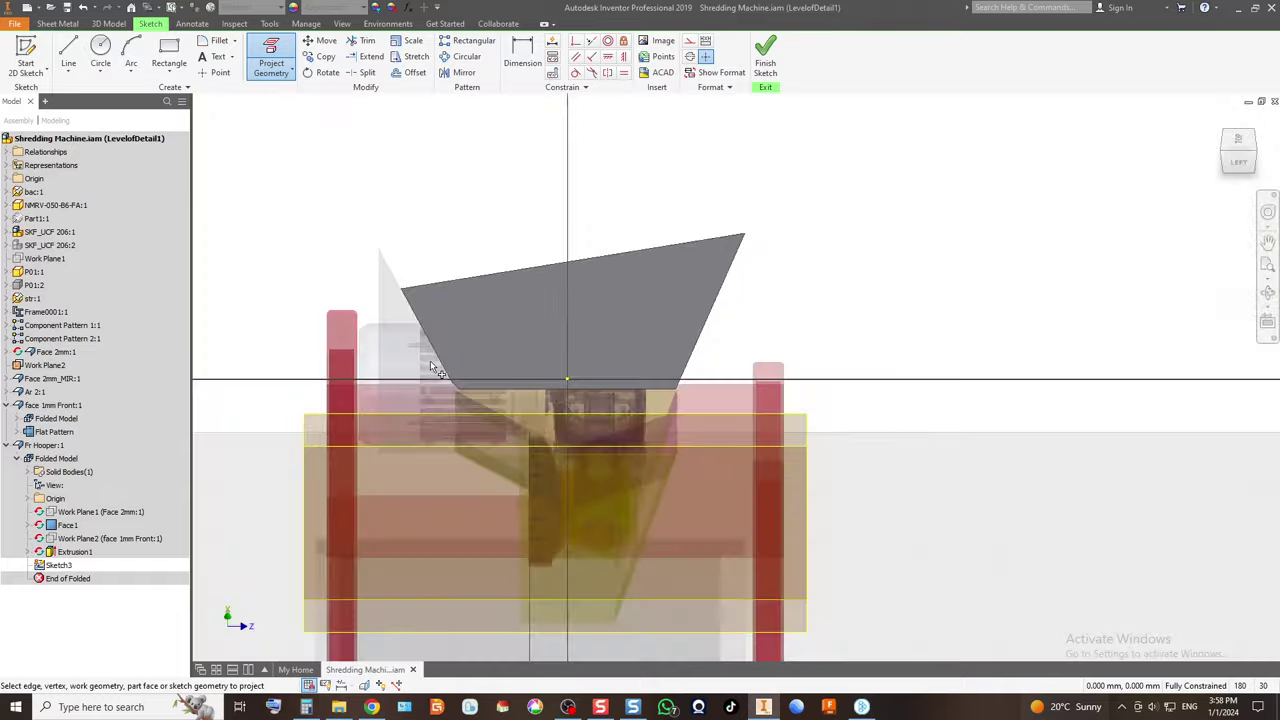
pyautogui.click(530, 279)
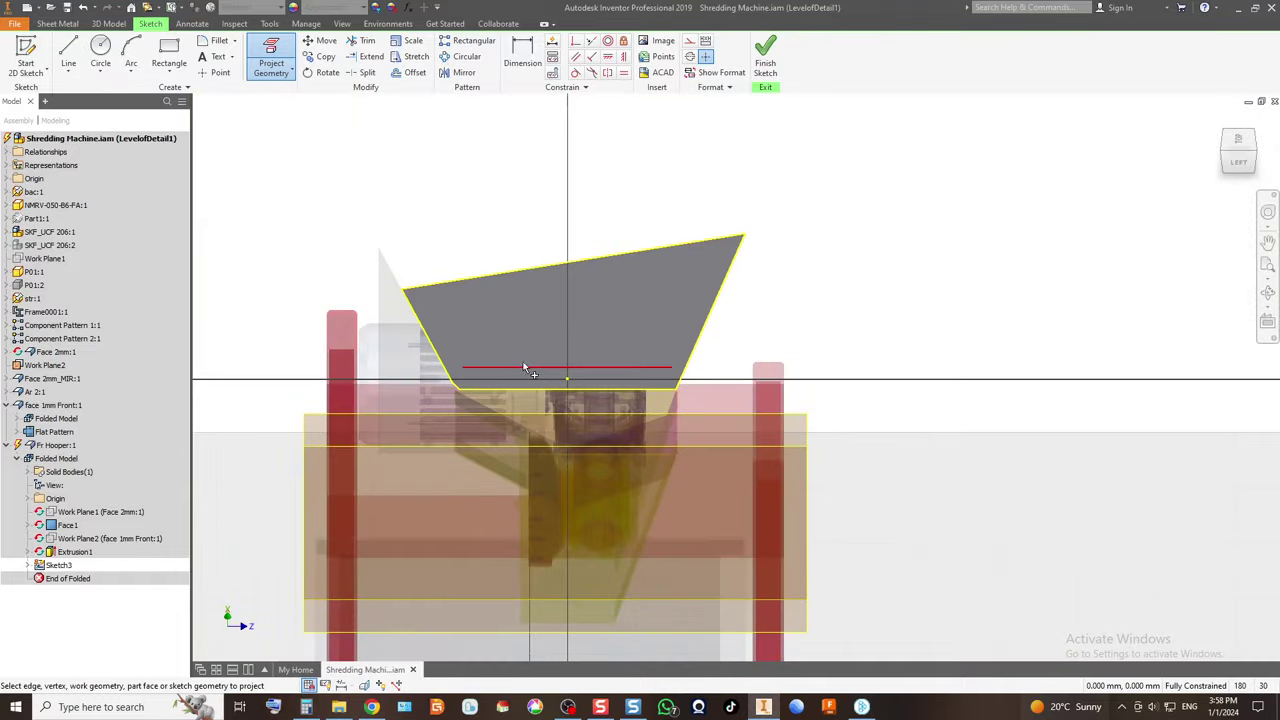
pyautogui.scroll(5, 500, 382)
pyautogui.scroll(-3, 574, 423)
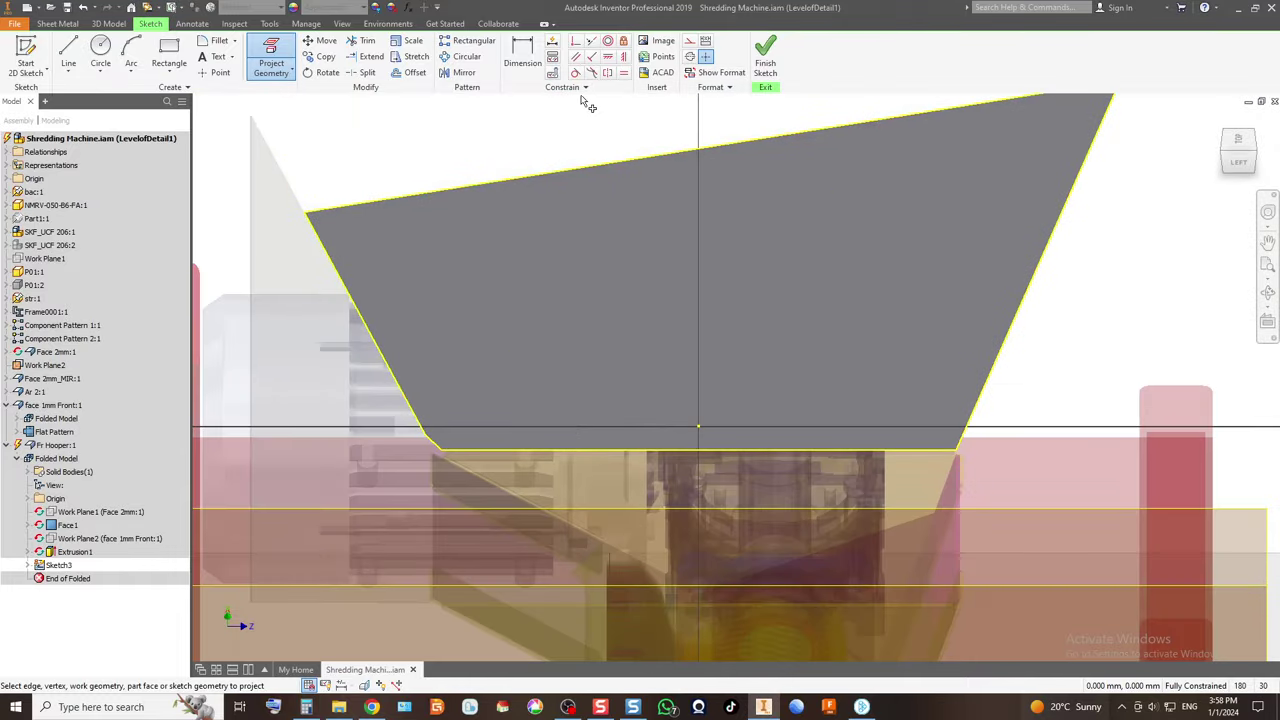
pyautogui.click(765, 58)
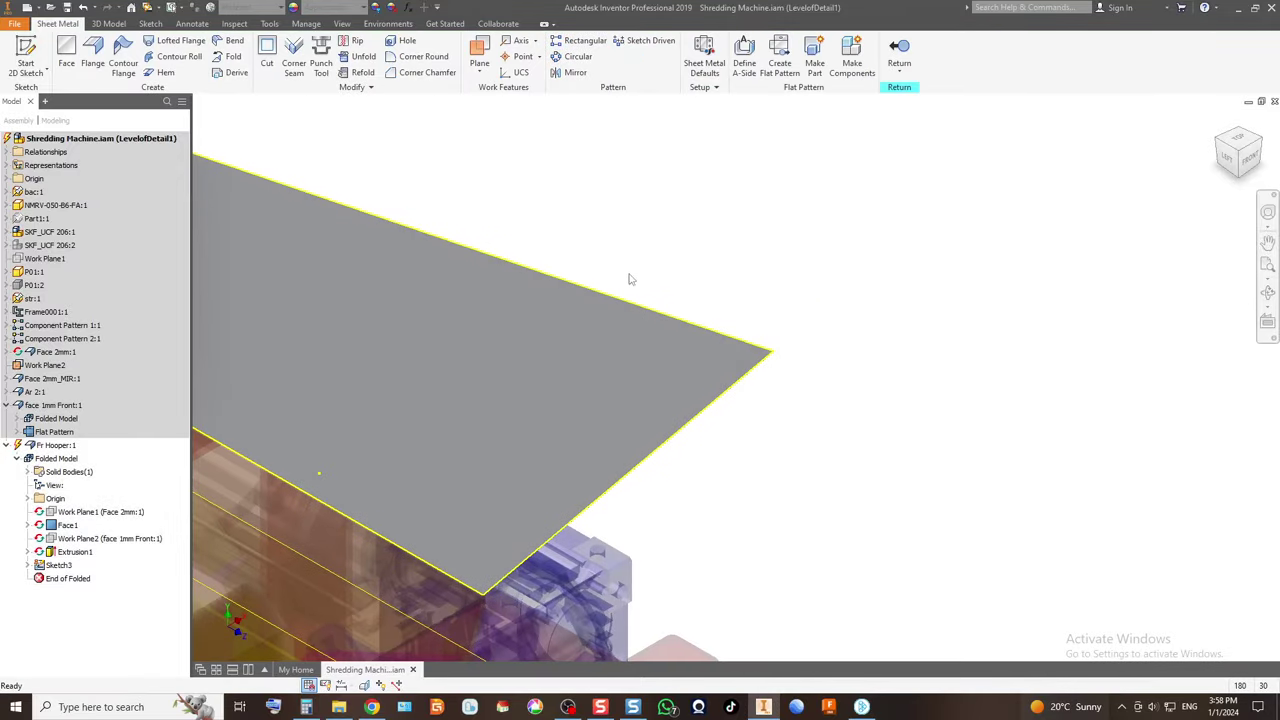
pyautogui.click(66, 55)
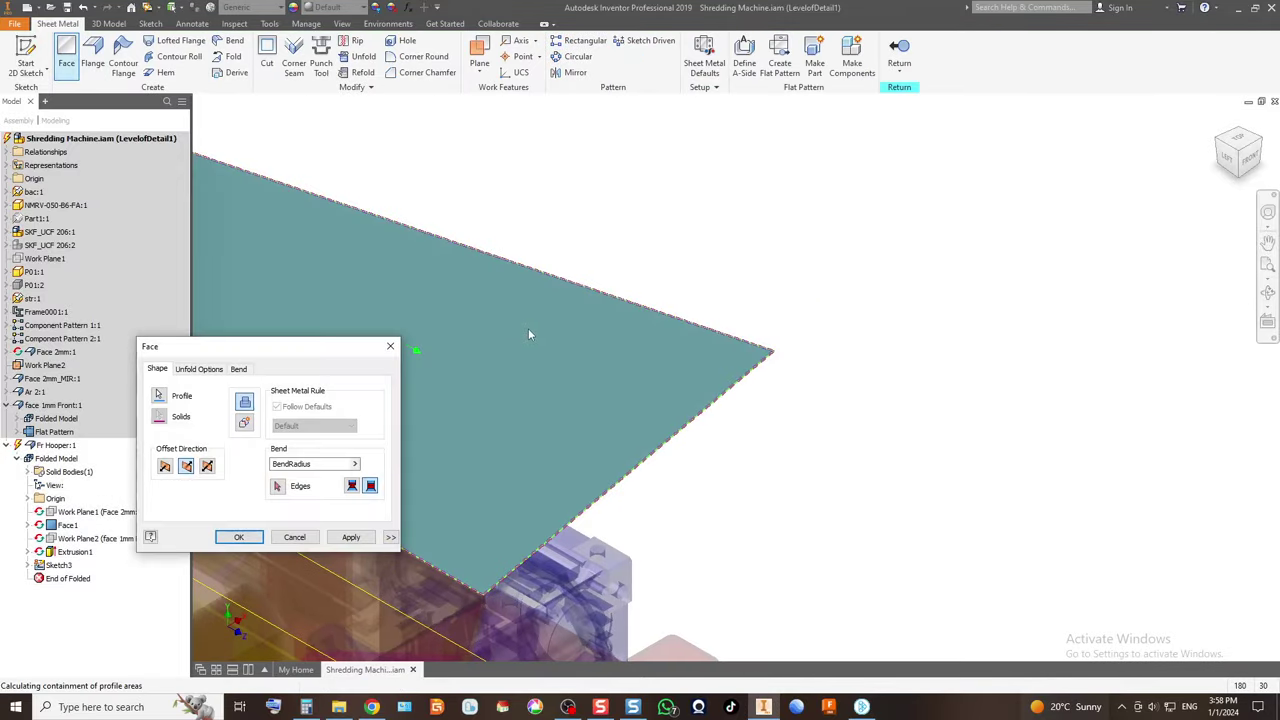
pyautogui.click(239, 537)
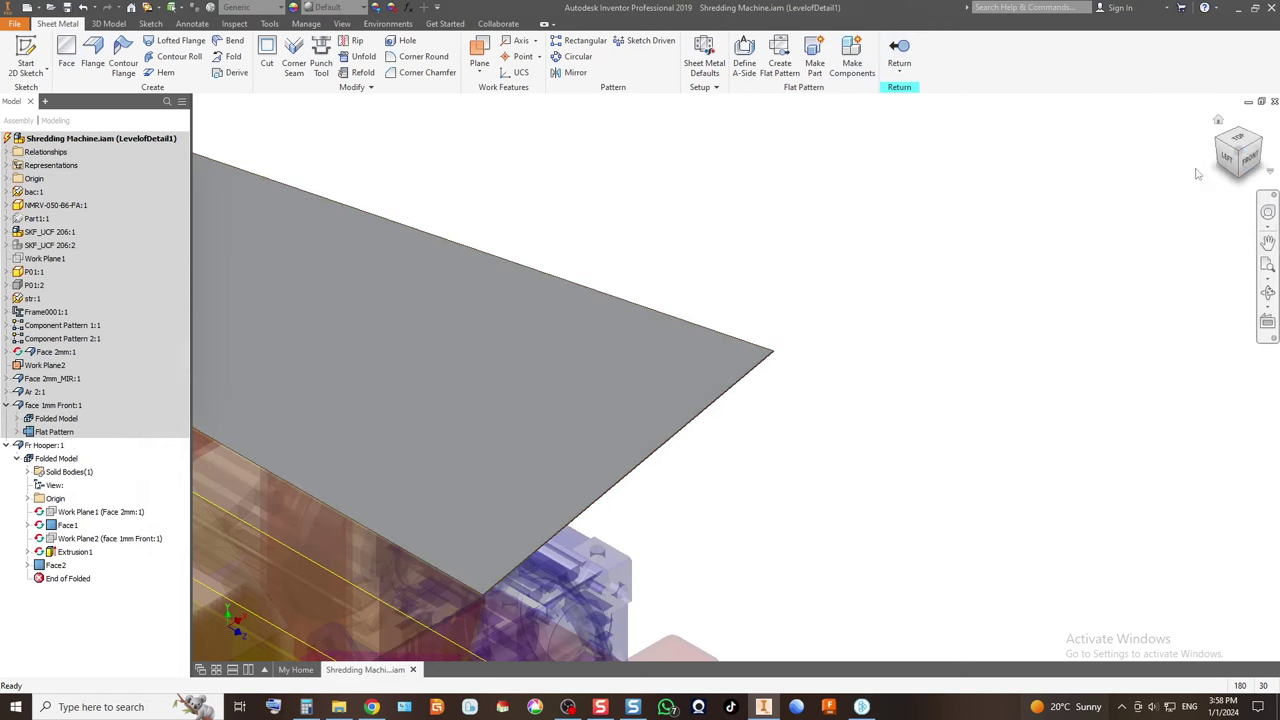
# Add a 20 mm flange at 90° along the outer upper edge of the Fr Hooper sheet.
pyautogui.click(1266, 143)
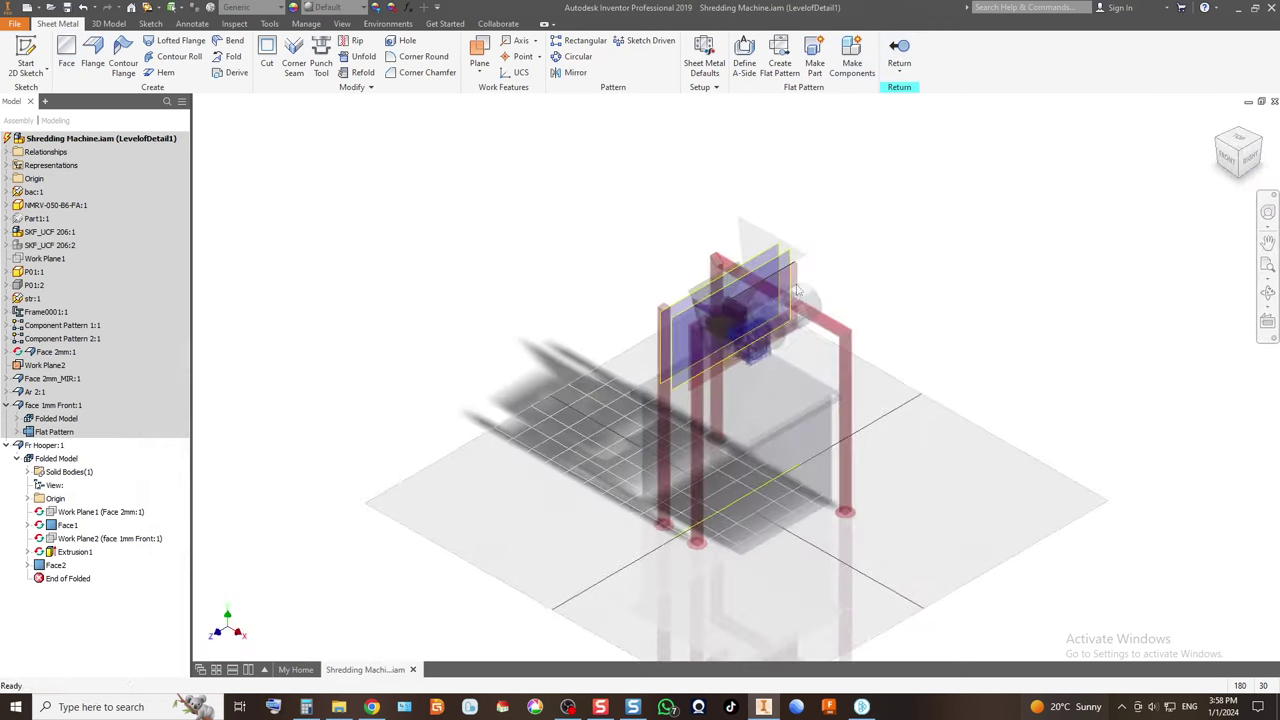
pyautogui.scroll(-8, 737, 300)
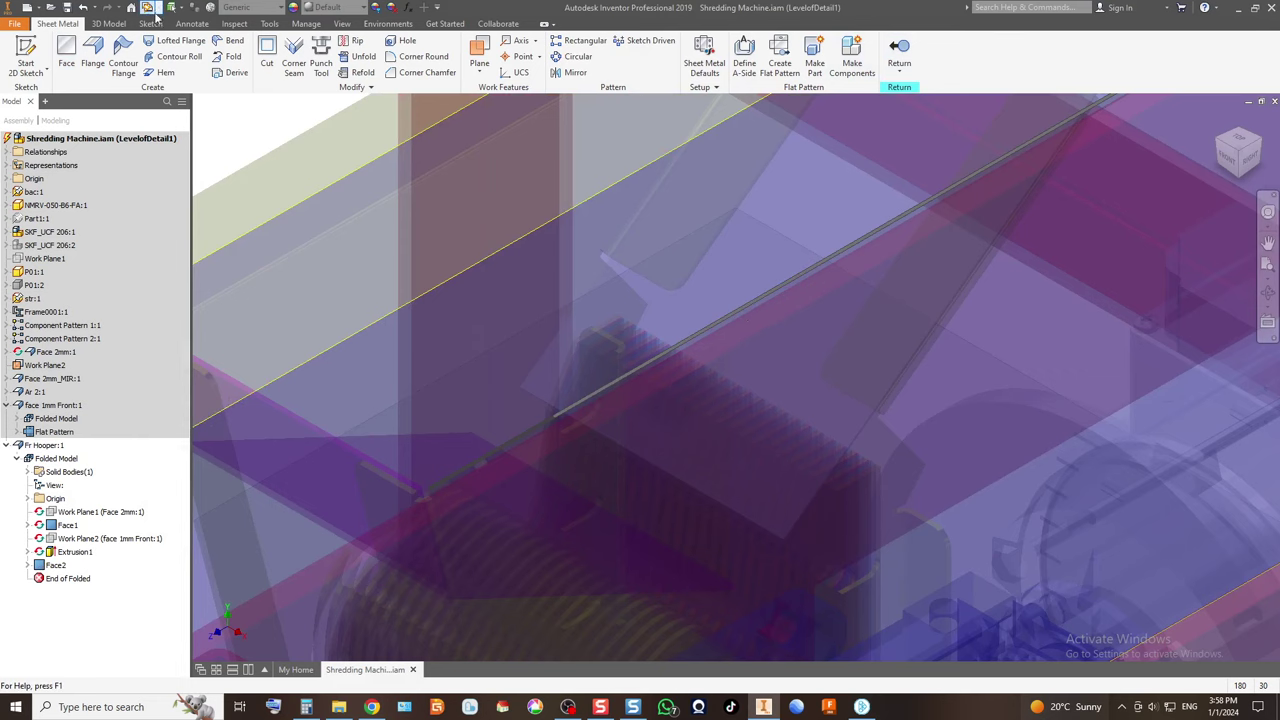
pyautogui.click(92, 55)
pyautogui.click(566, 422)
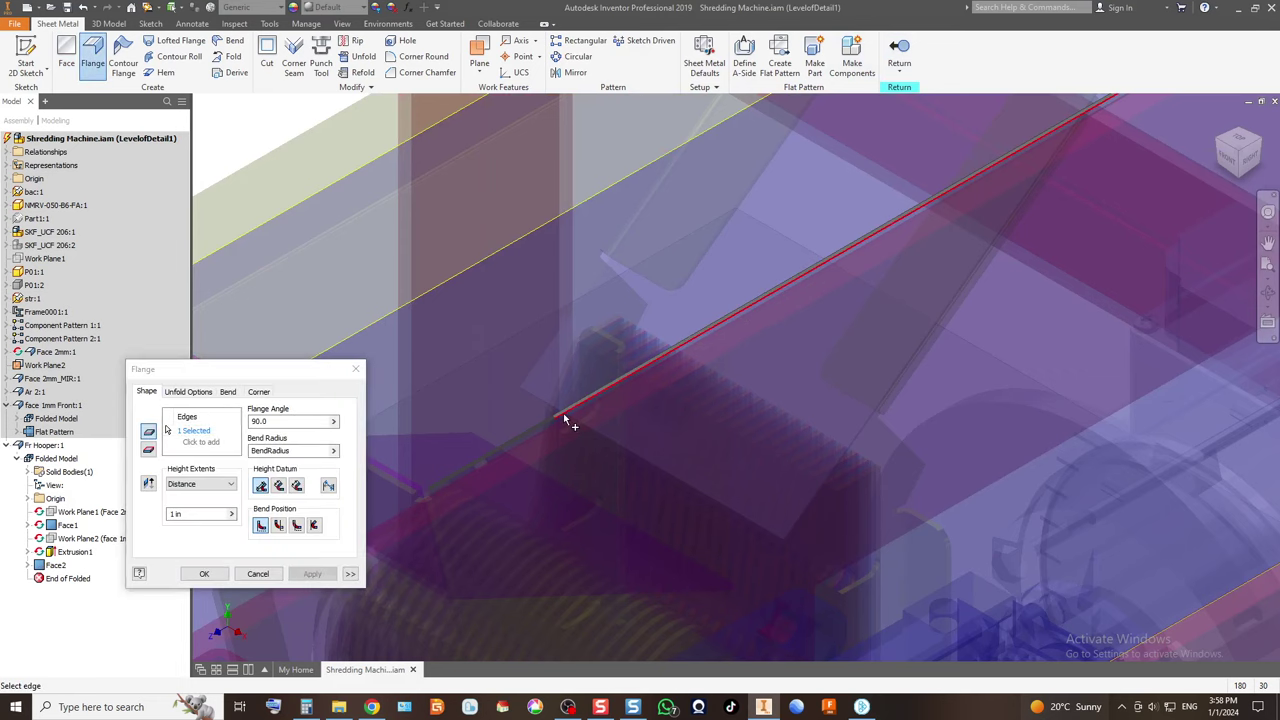
pyautogui.click(1226, 157)
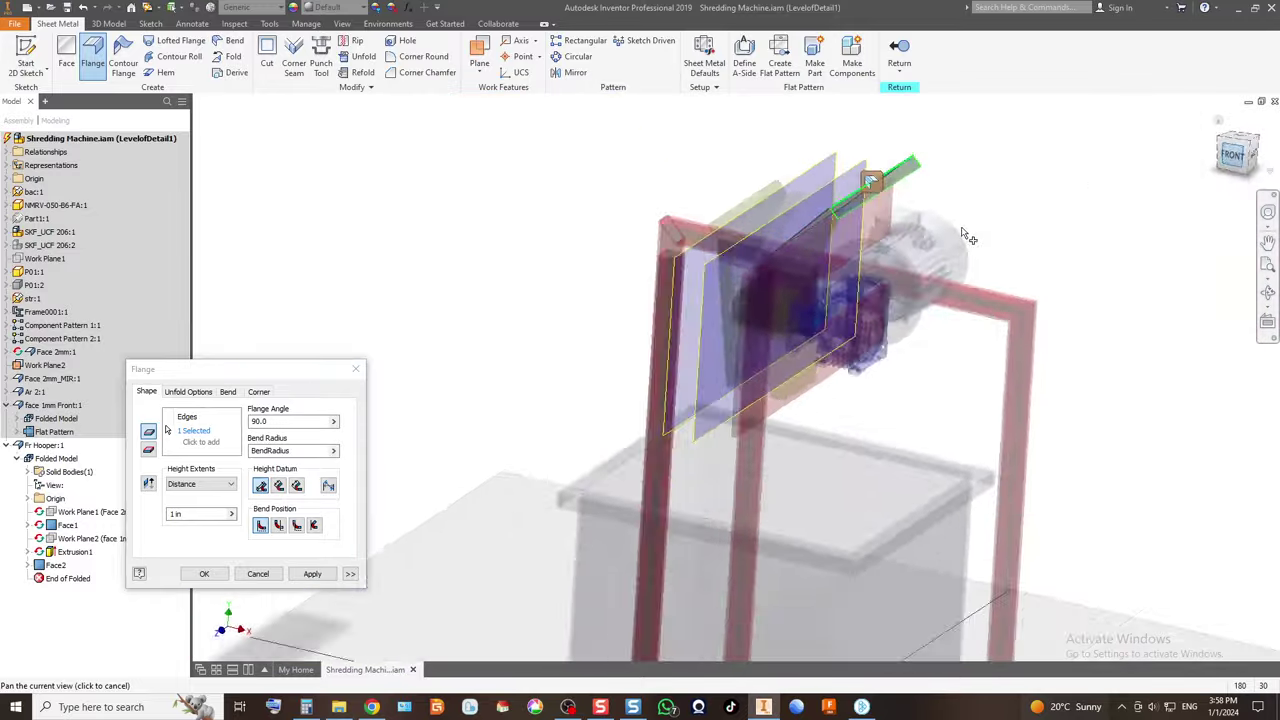
pyautogui.scroll(5, 800, 240)
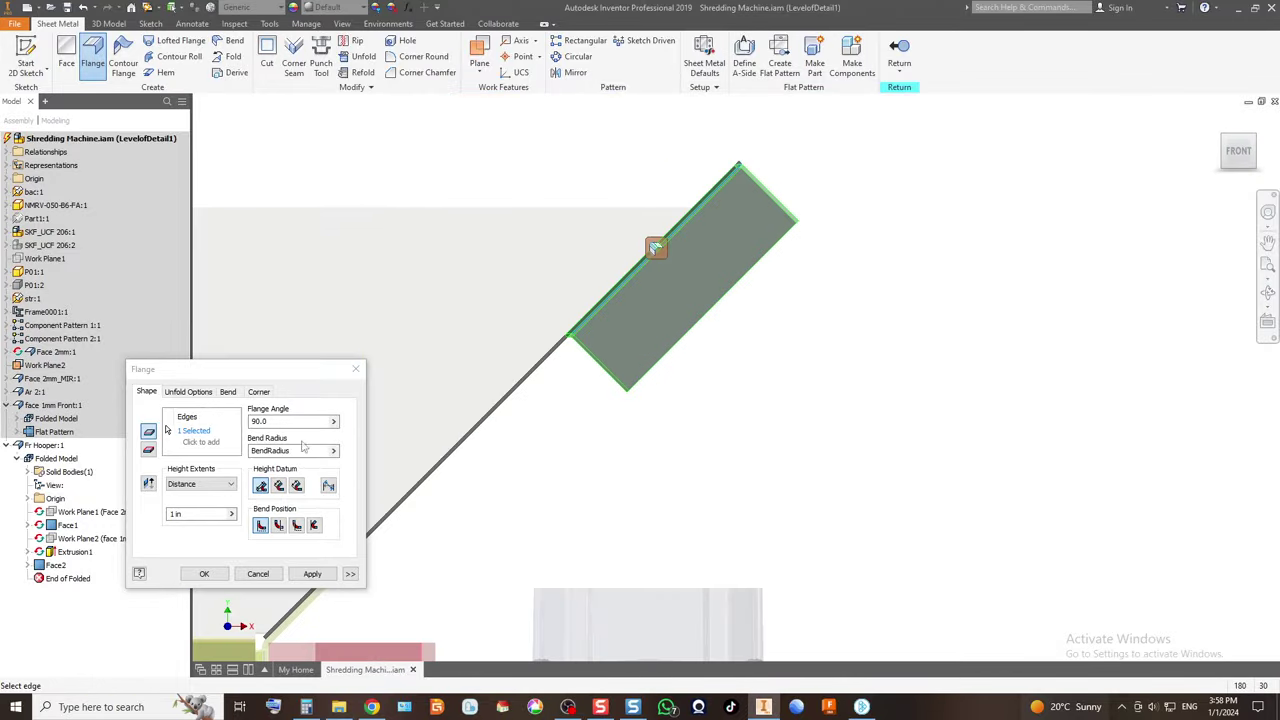
pyautogui.click(200, 516)
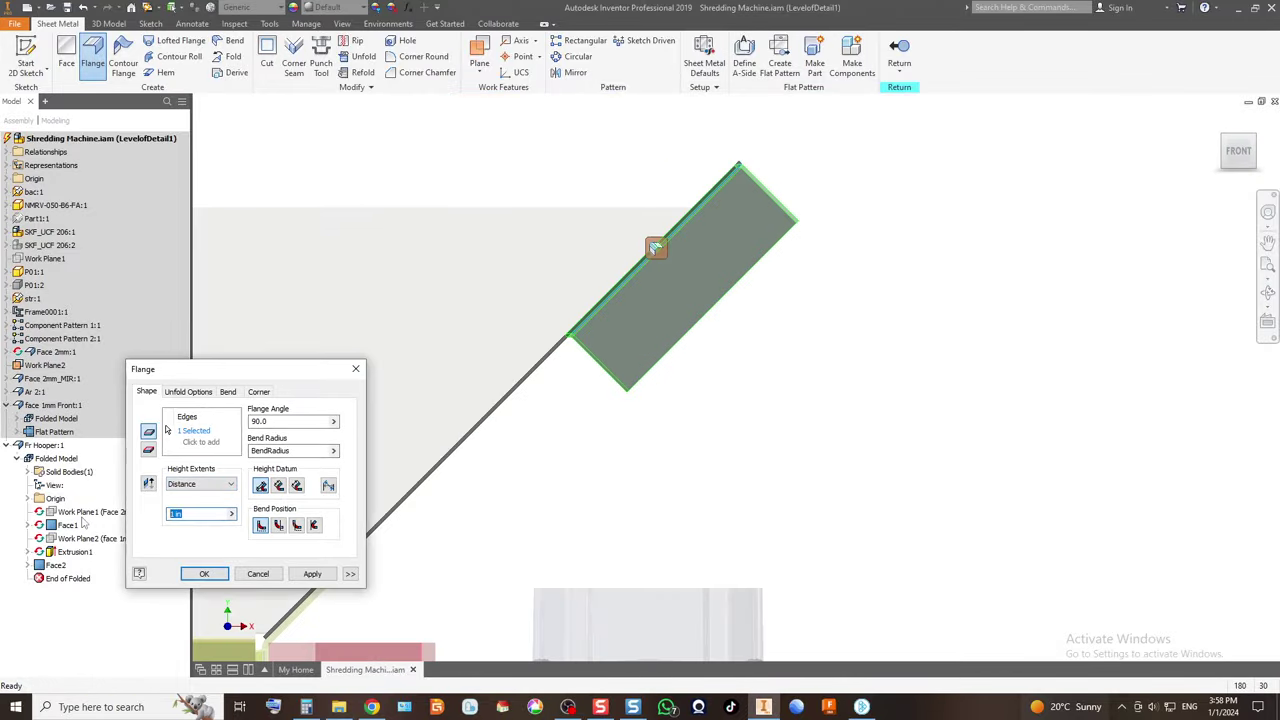
pyautogui.write('20')
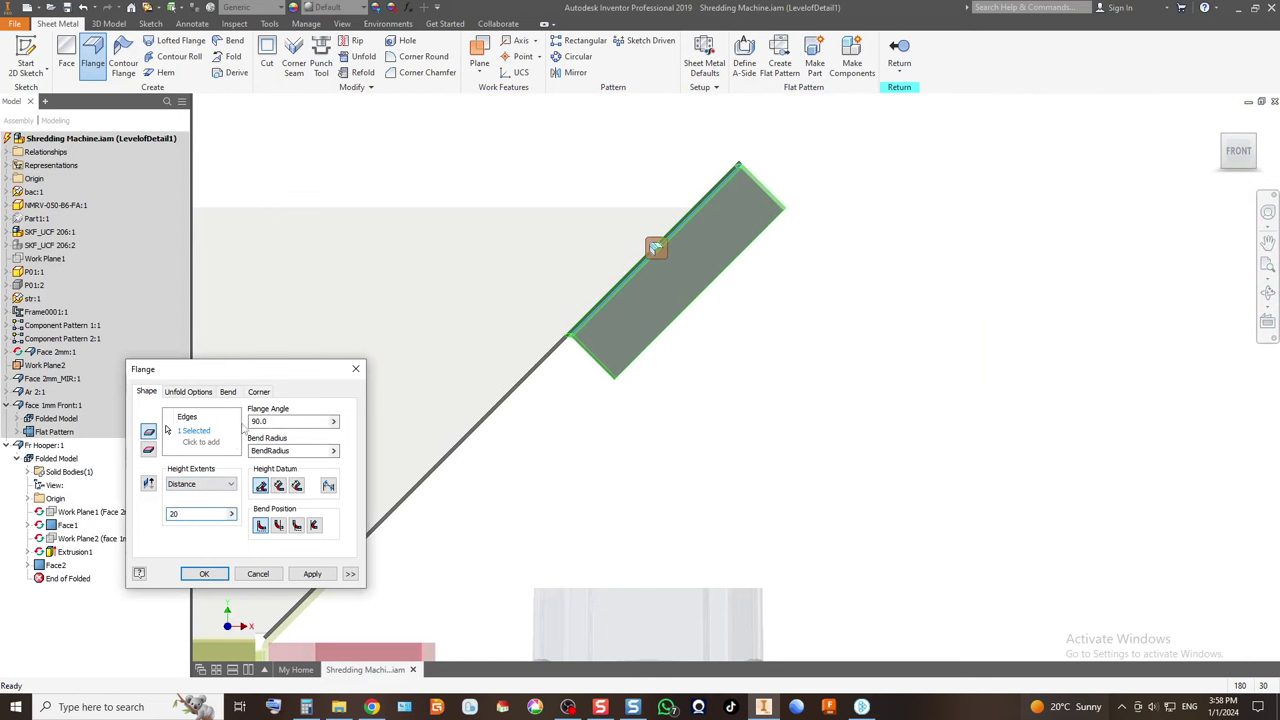
pyautogui.click(1228, 143)
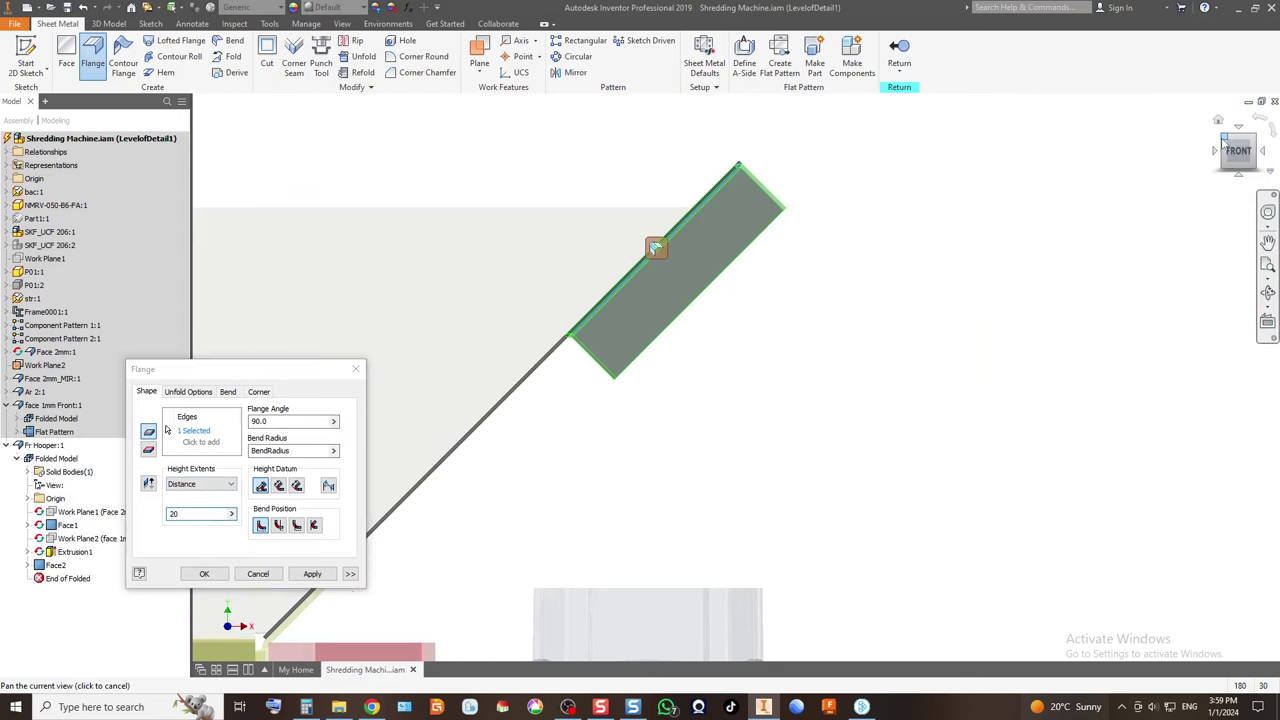
pyautogui.scroll(-5, 810, 265)
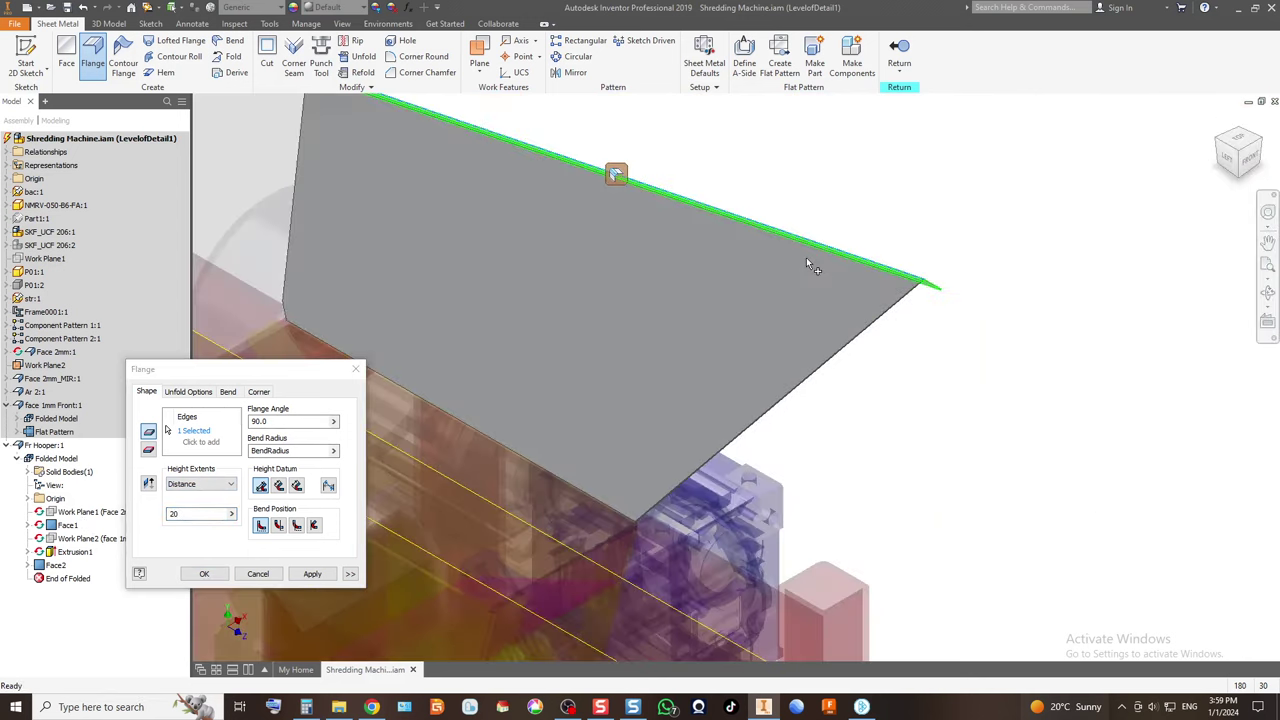
pyautogui.click(220, 577)
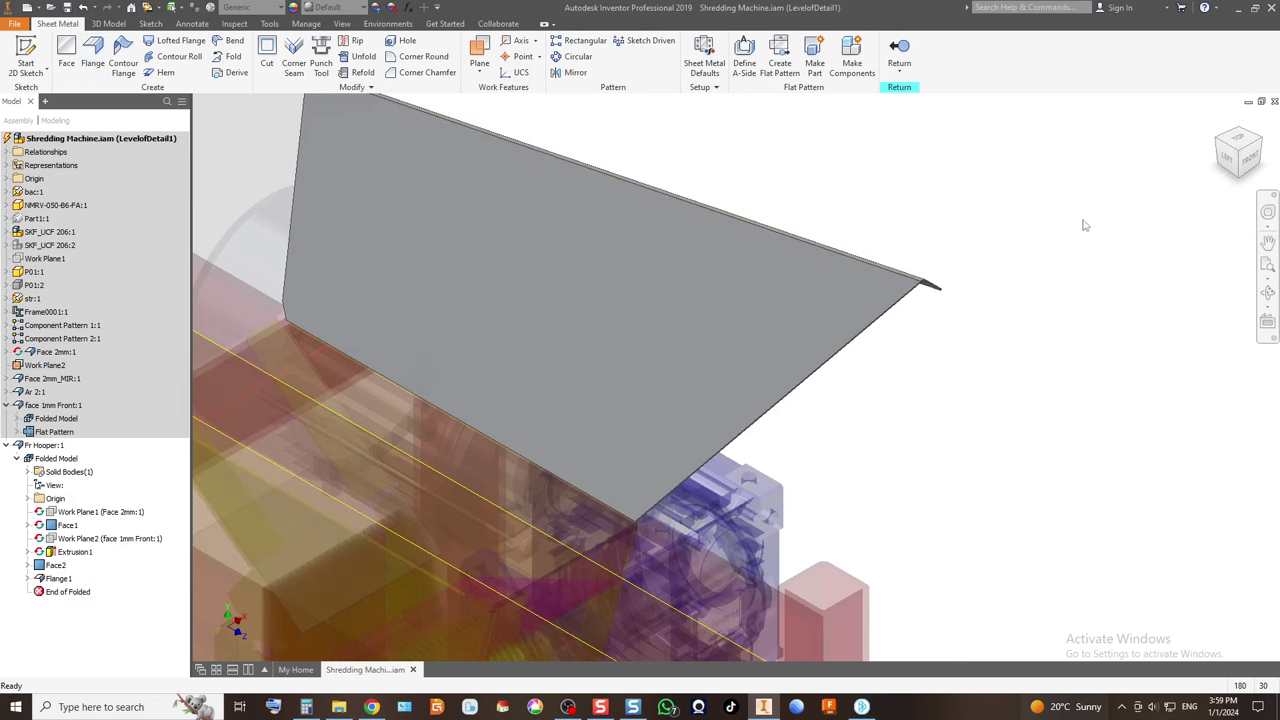
pyautogui.click(1263, 148)
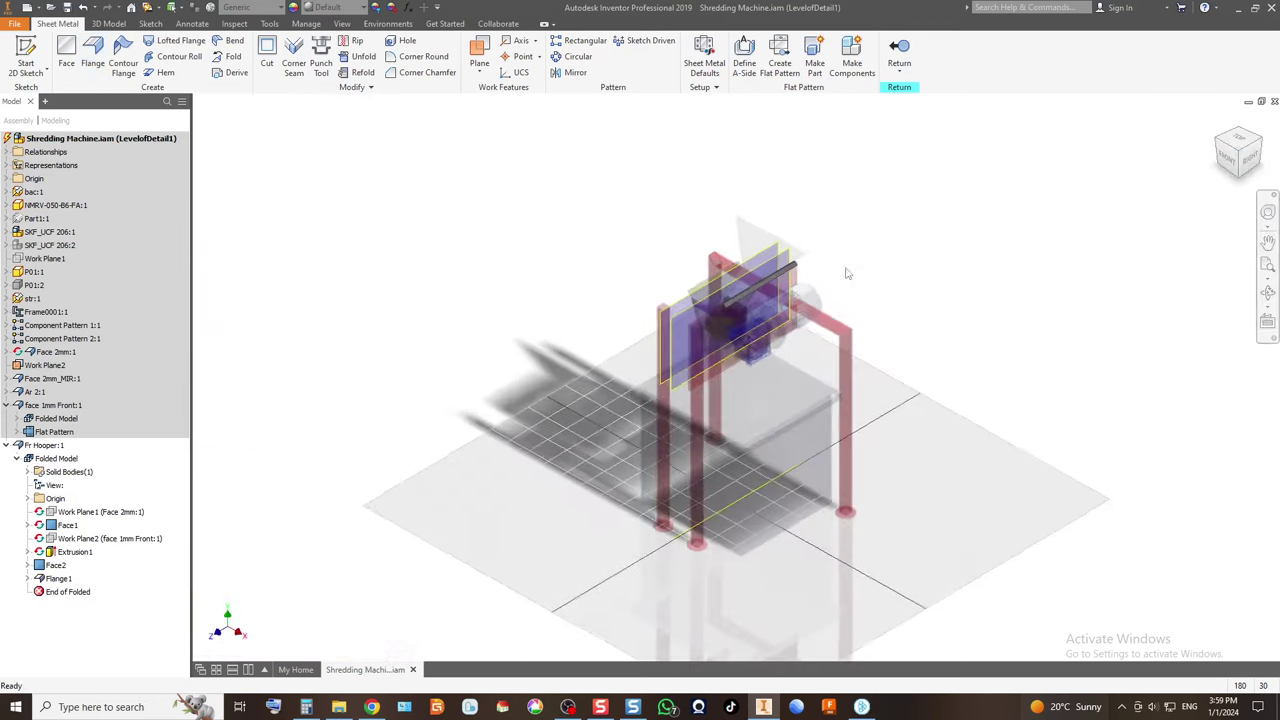
# Finish editing the Fr Hooper sheet and return to the Shredding Machine assembly.
pyautogui.scroll(-5, 729, 300)
pyautogui.scroll(5, 687, 332)
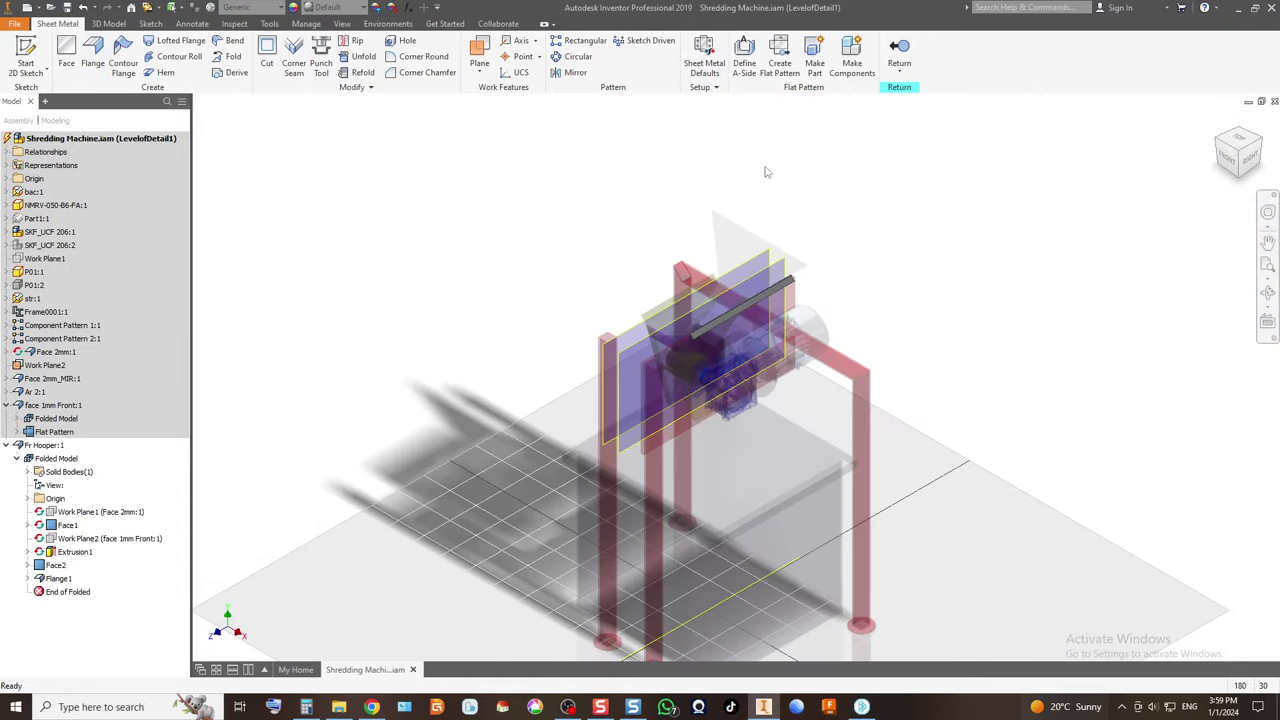
pyautogui.click(899, 55)
pyautogui.scroll(-5, 766, 295)
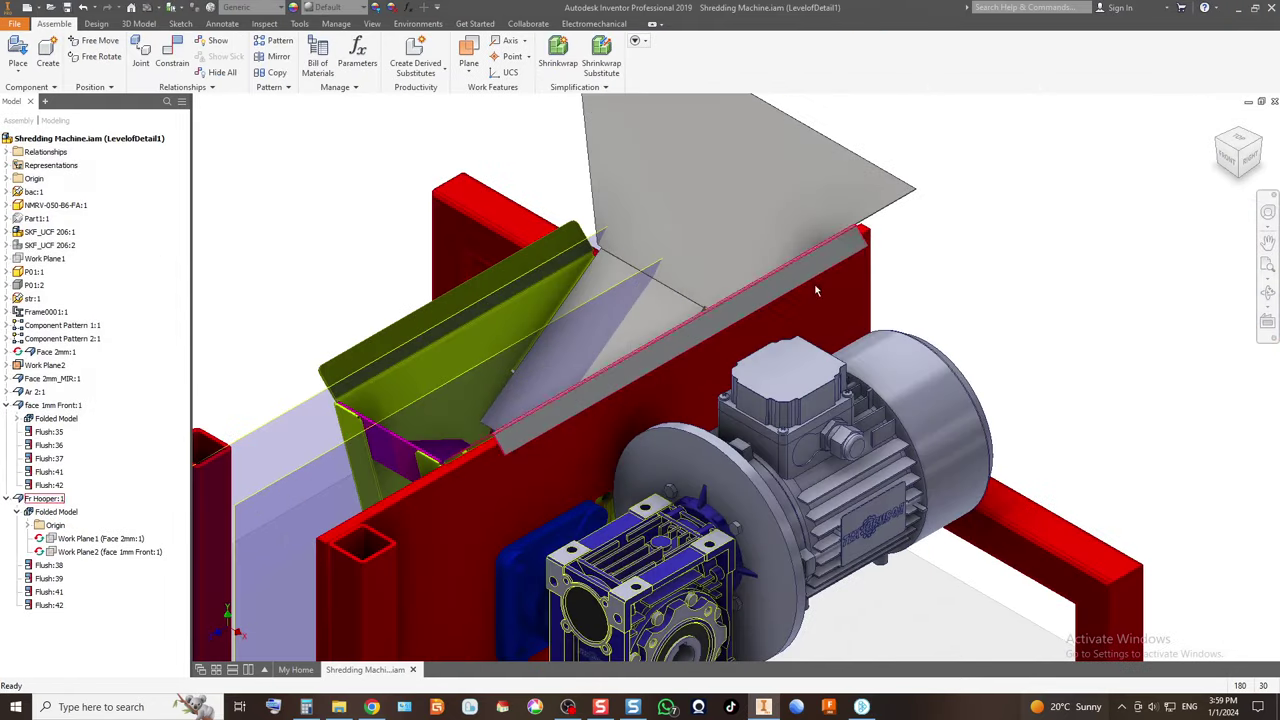
# Reopen the Fr Hooper sheet for in-place editing and round both free corners of its flange with a 20 mm radius.
pyautogui.doubleClick(651, 343)
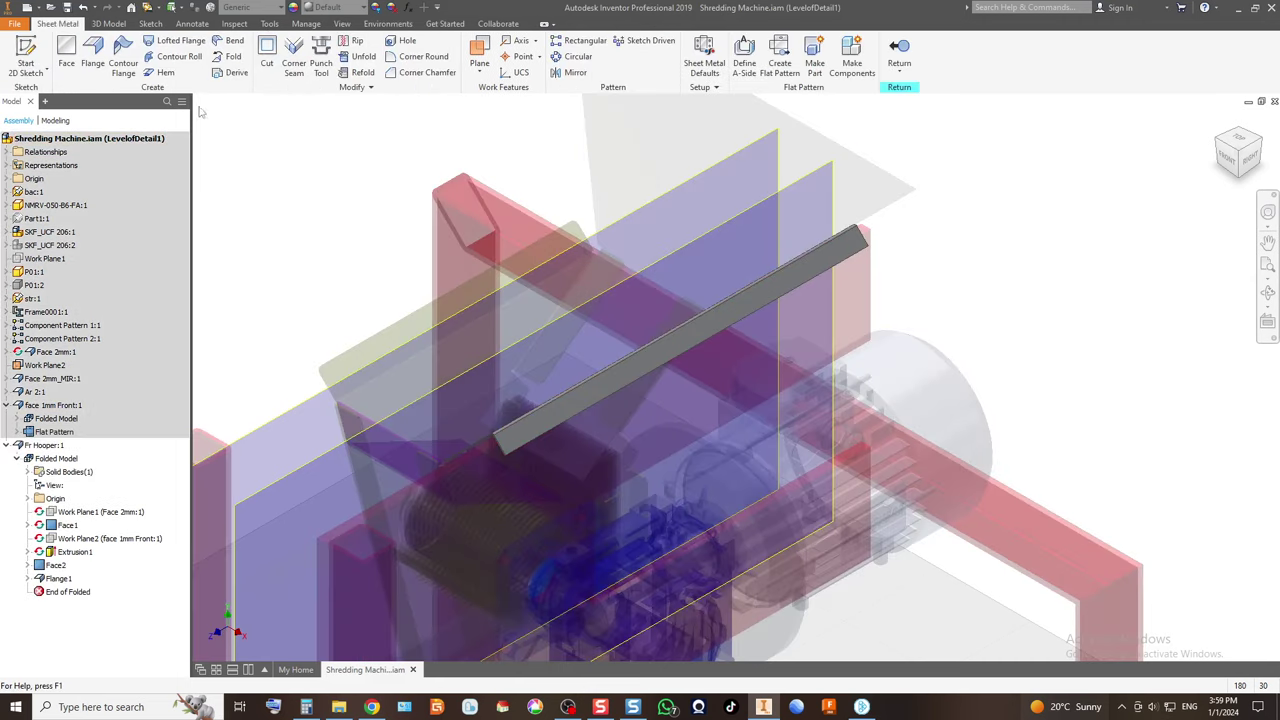
pyautogui.click(410, 57)
pyautogui.scroll(-5, 509, 466)
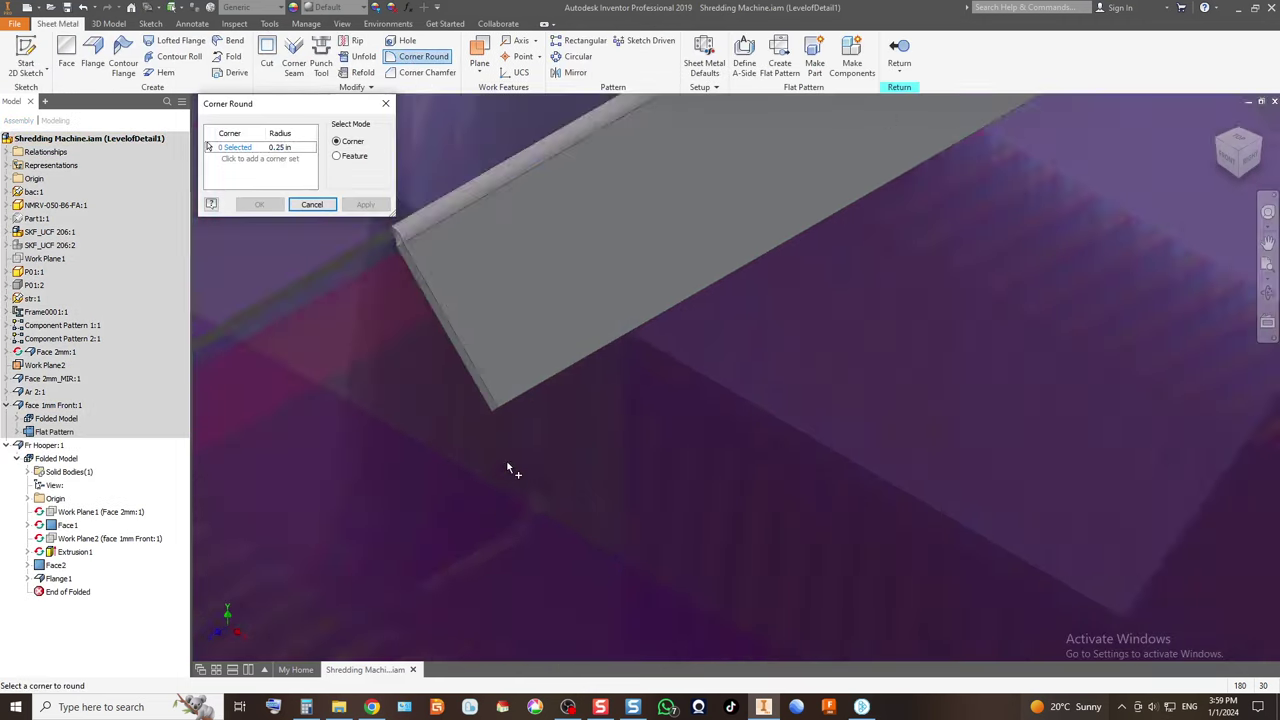
pyautogui.click(487, 368)
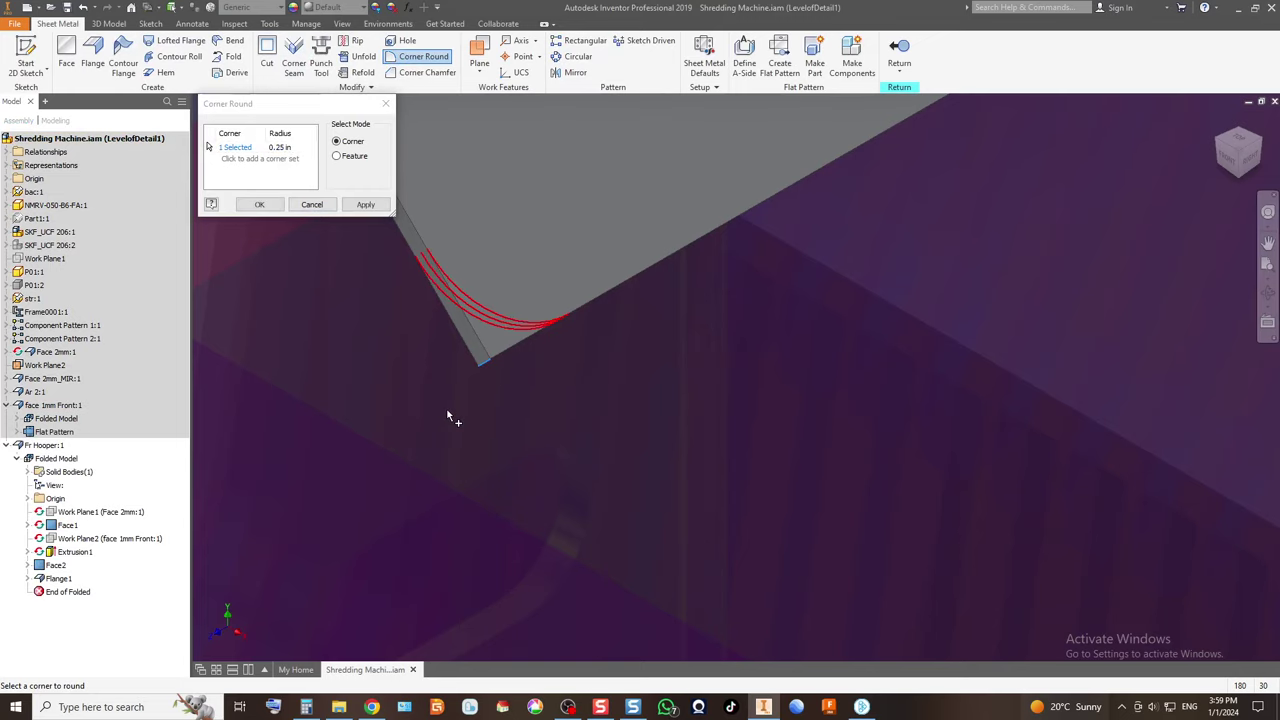
pyautogui.scroll(5, 449, 420)
pyautogui.scroll(-5, 884, 159)
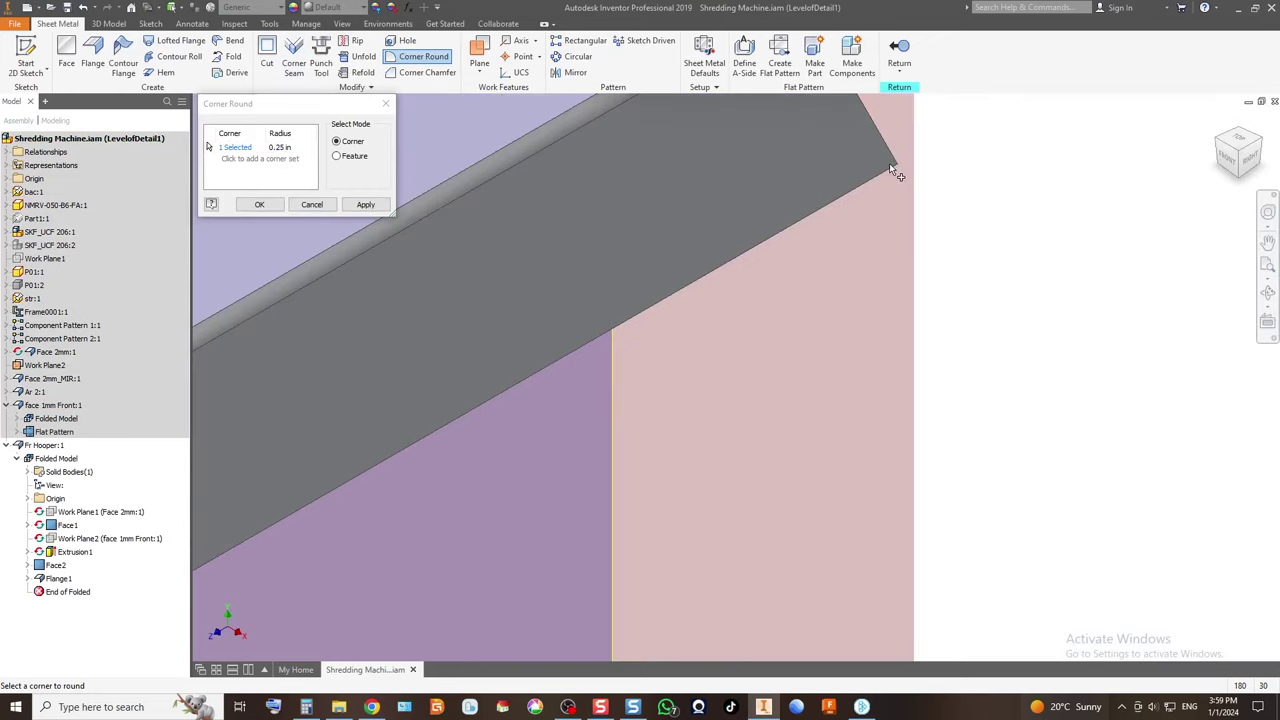
pyautogui.click(284, 147)
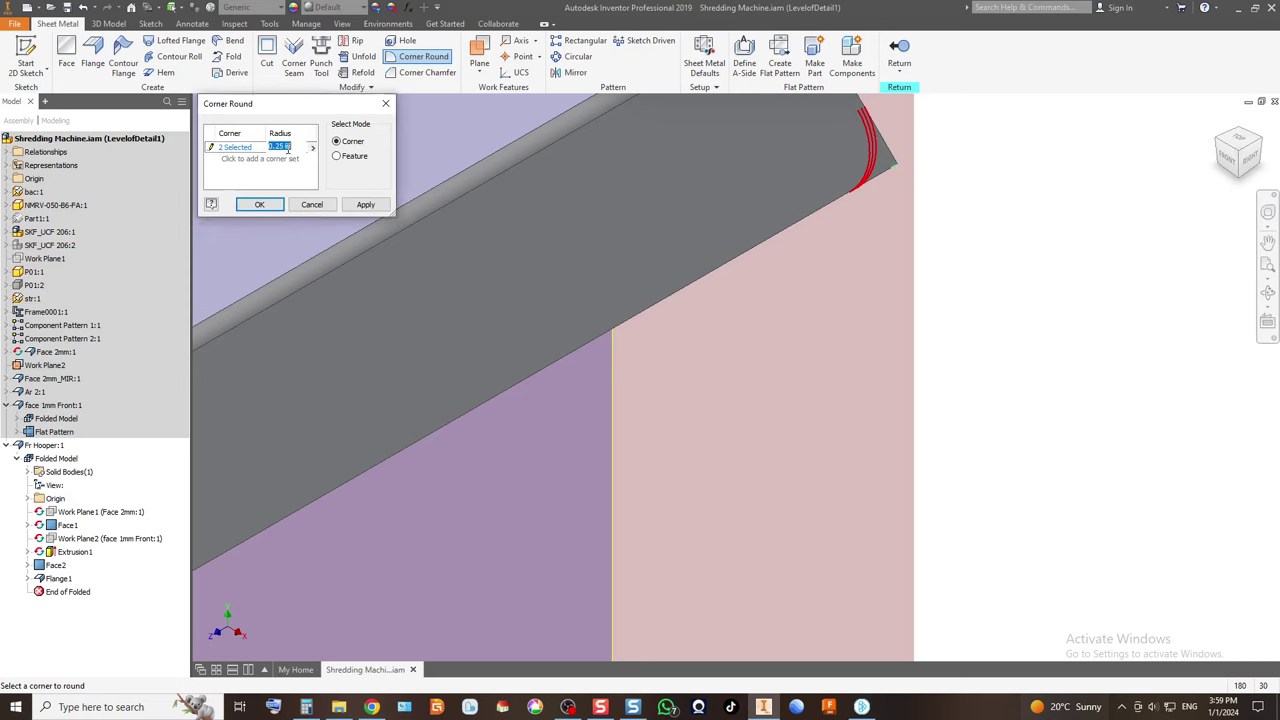
pyautogui.write('20')
pyautogui.click(258, 205)
pyautogui.scroll(5, 718, 360)
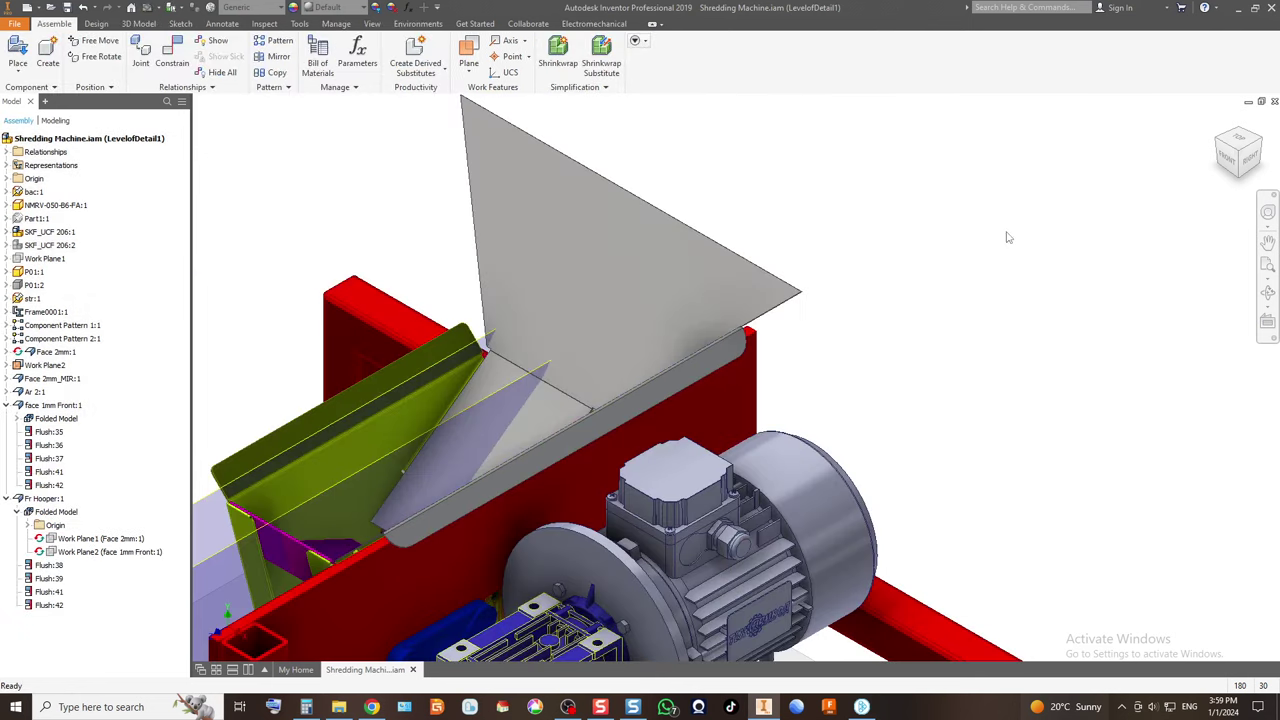
# Examine the hopper from both sides, checking the rounded flange and the joint between the Fr Hooper and front sheets.
pyautogui.click(1218, 146)
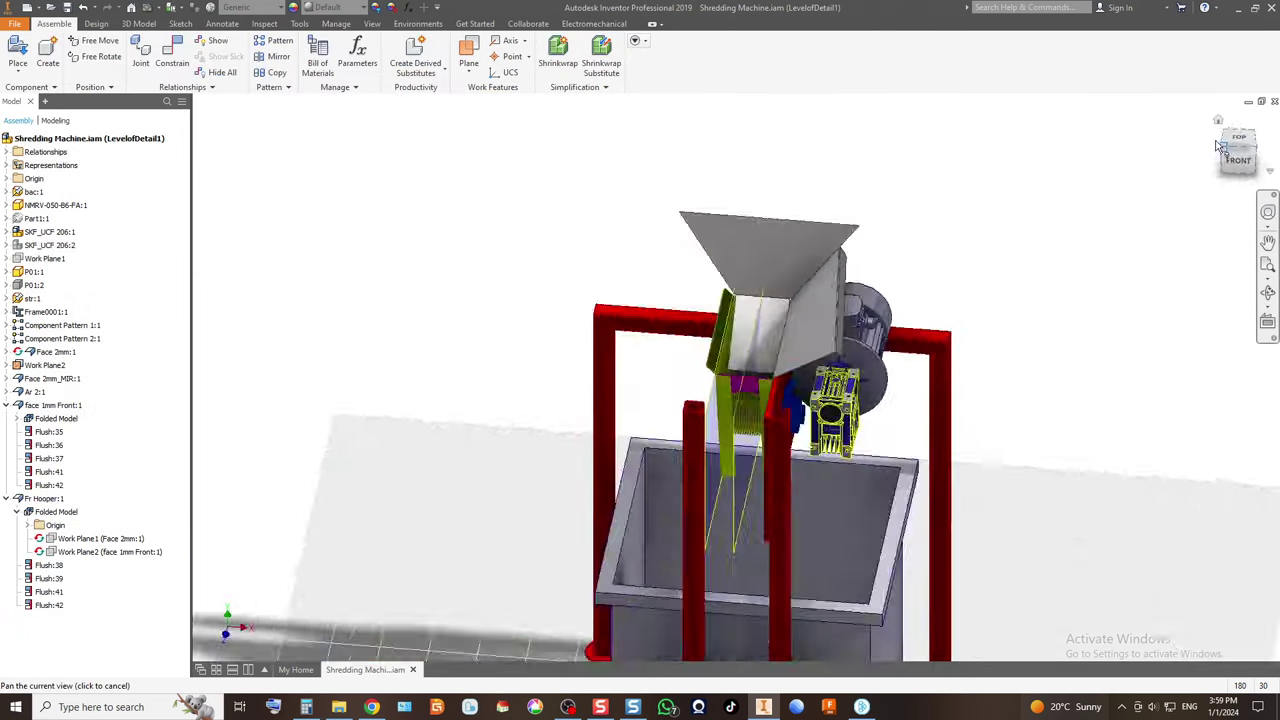
pyautogui.scroll(-6, 788, 254)
pyautogui.scroll(8, 621, 195)
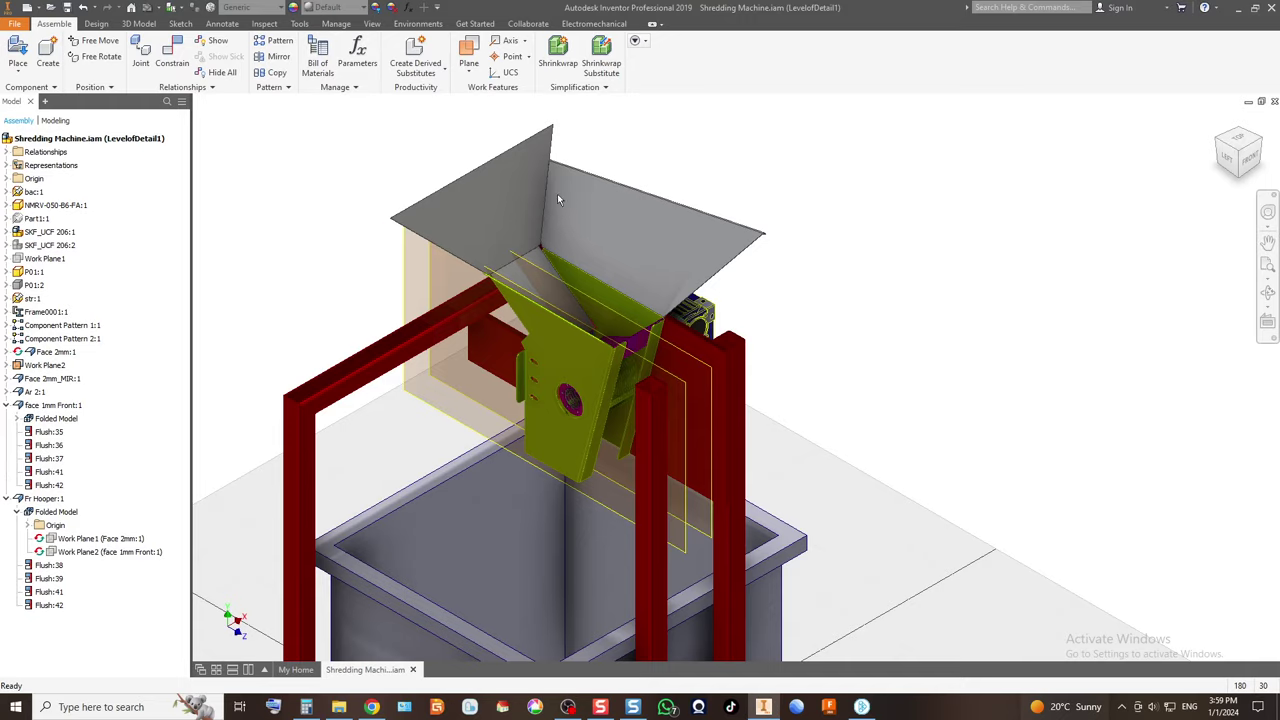
pyautogui.scroll(-8, 525, 159)
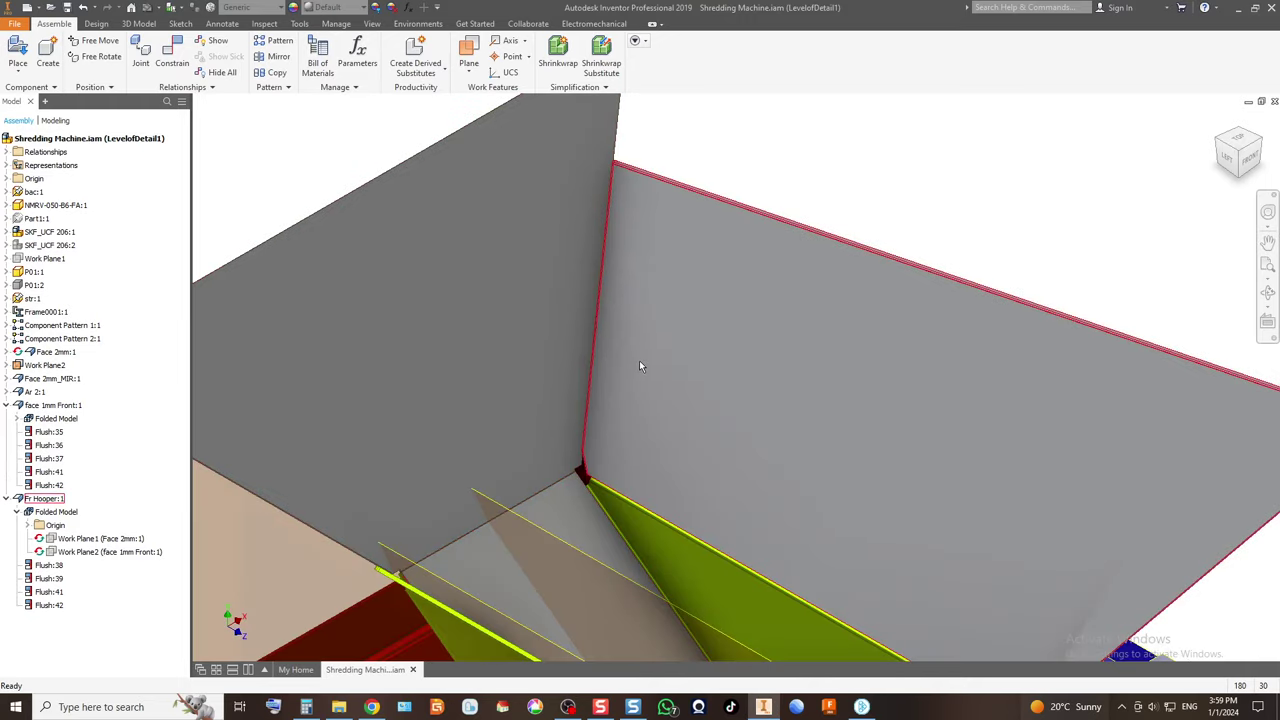
pyautogui.scroll(3, 700, 268)
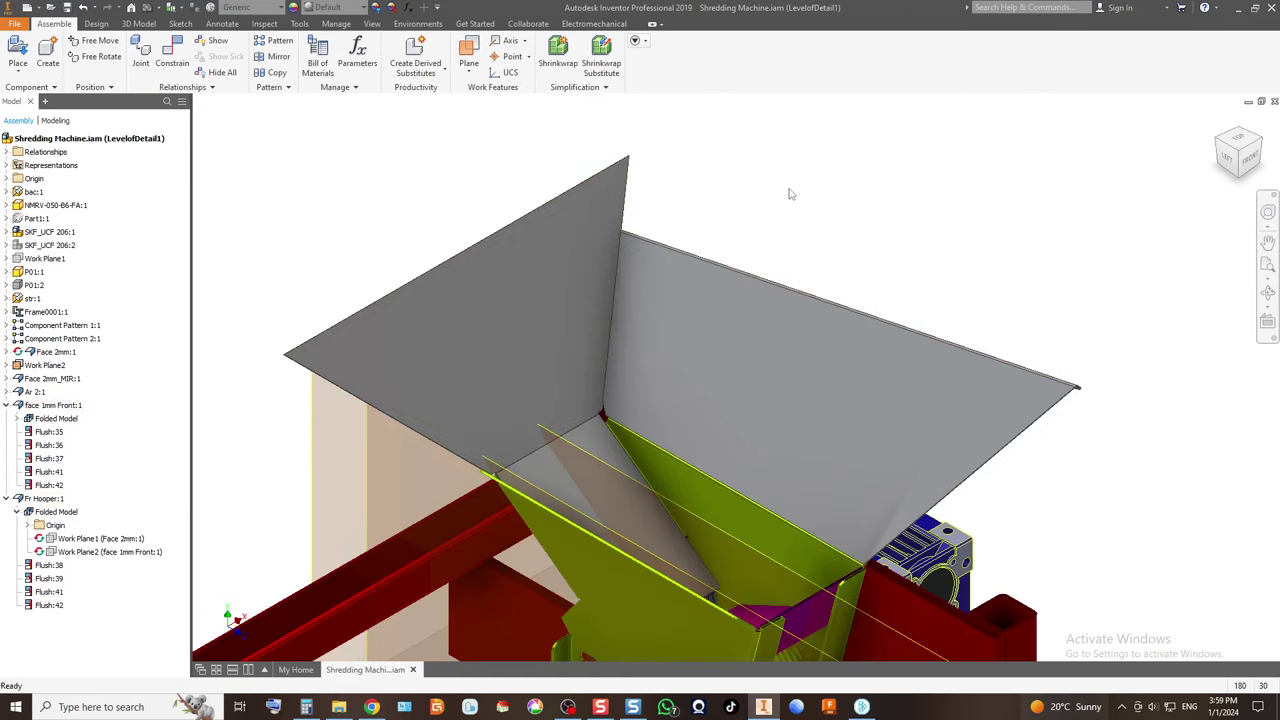
pyautogui.click(1261, 147)
pyautogui.scroll(-5, 668, 360)
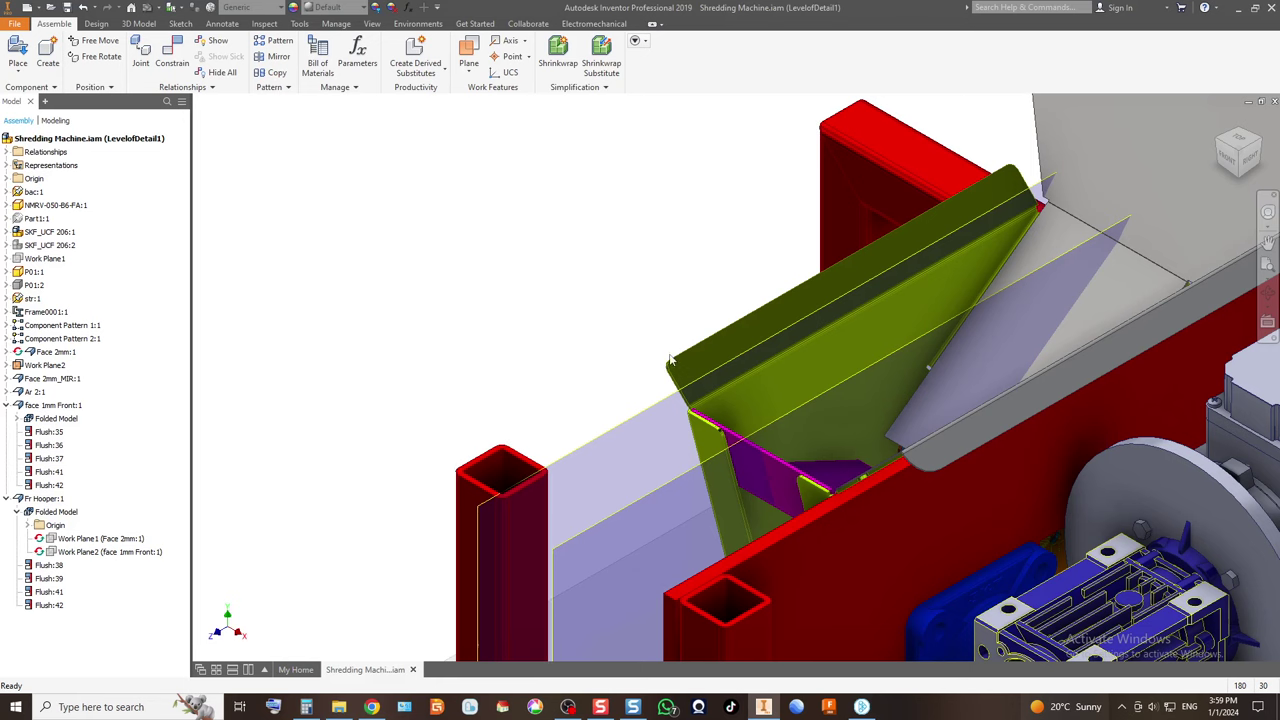
pyautogui.scroll(3, 440, 408)
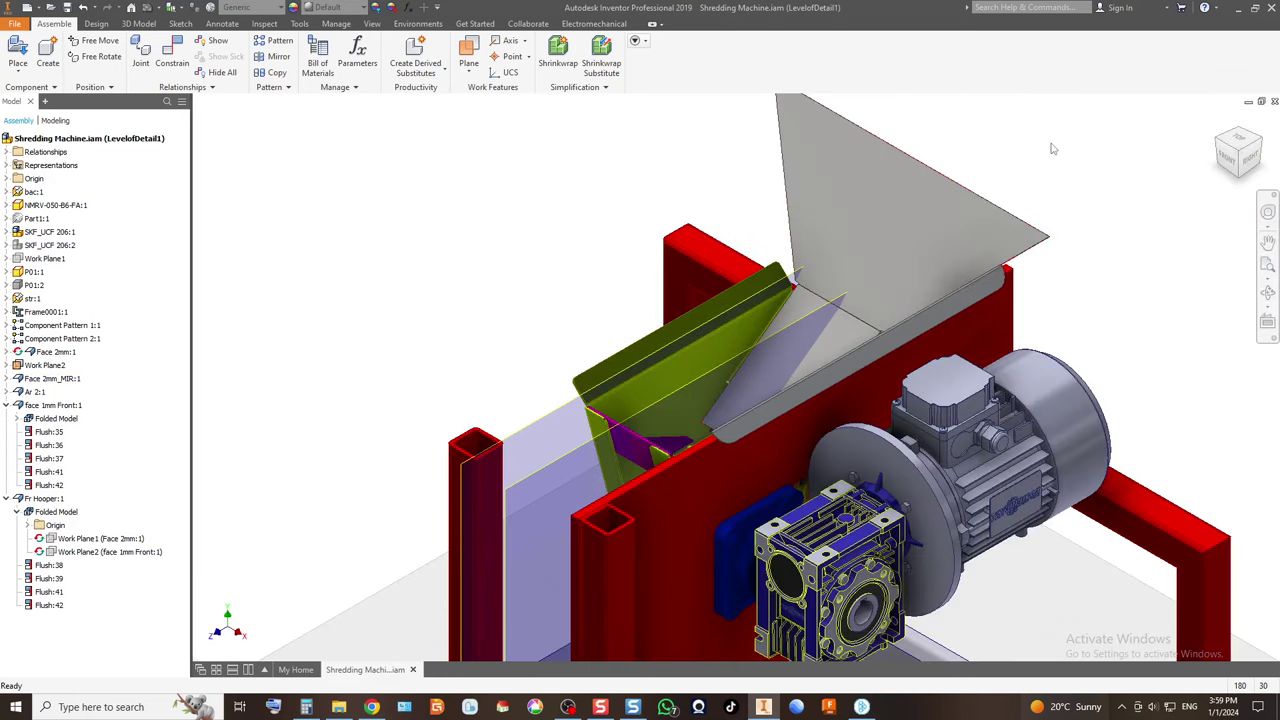
pyautogui.click(1220, 145)
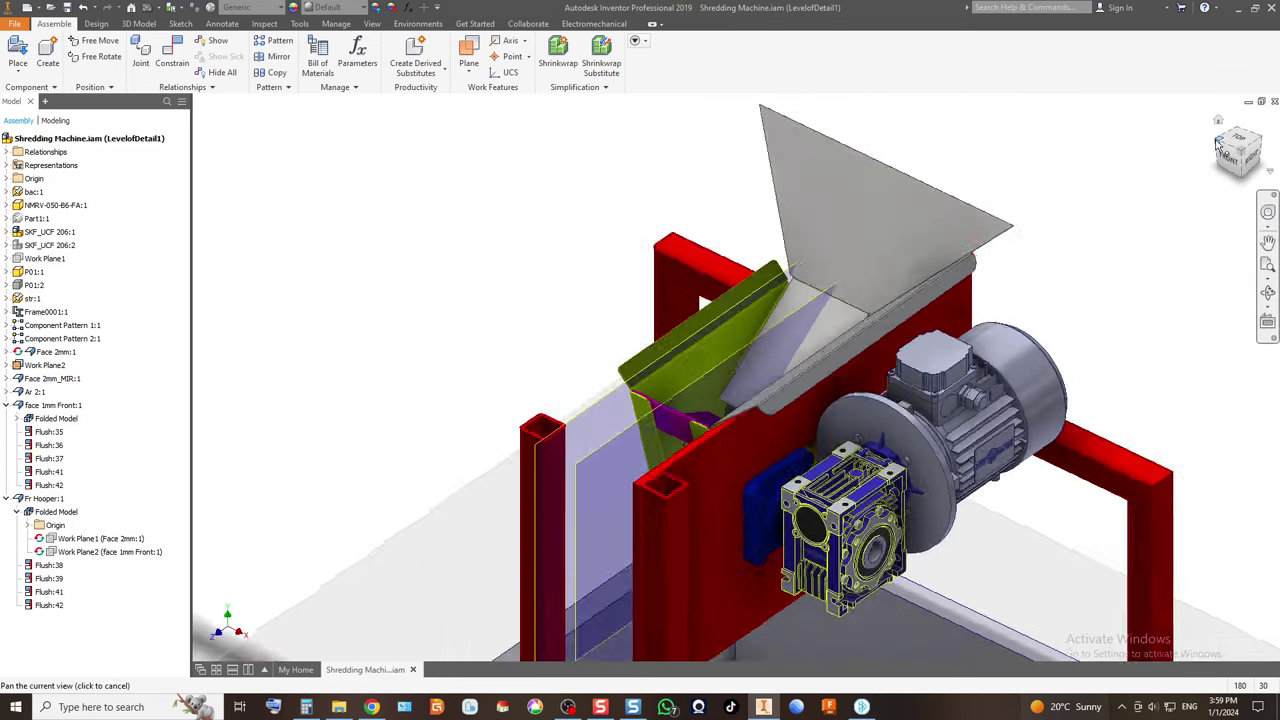
pyautogui.scroll(-5, 858, 316)
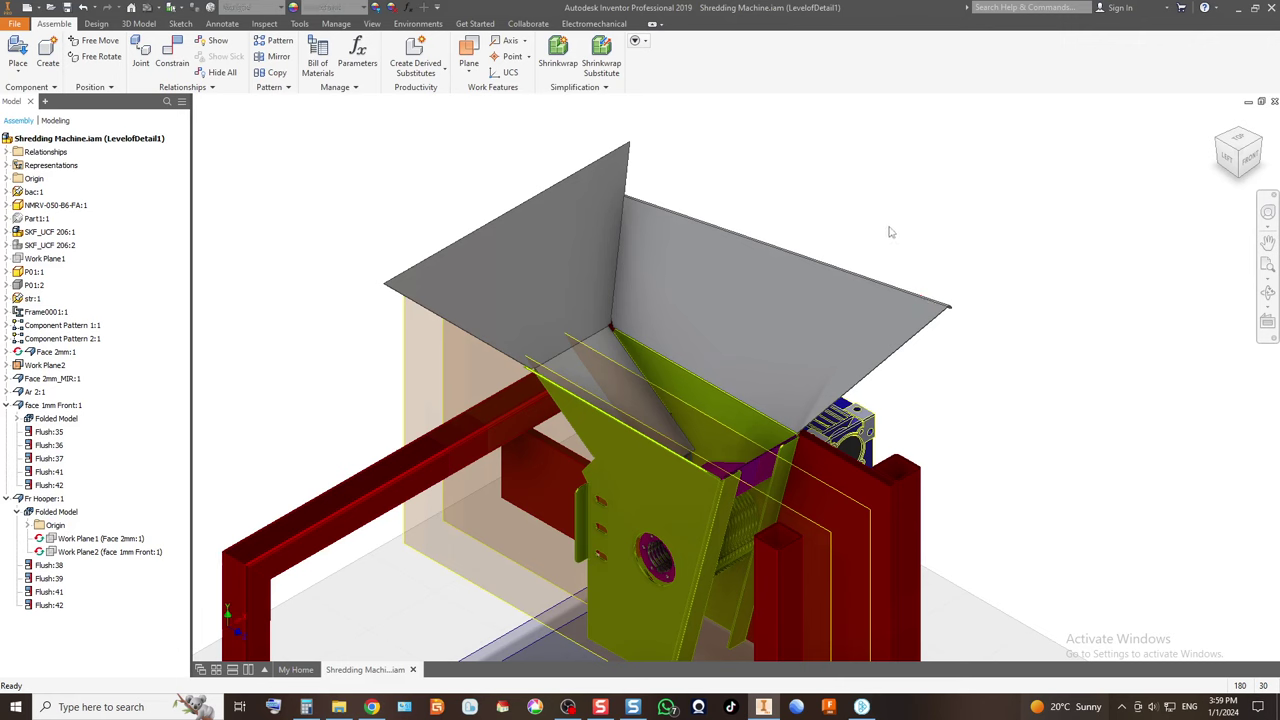
pyautogui.click(700, 309)
pyautogui.scroll(5, 623, 217)
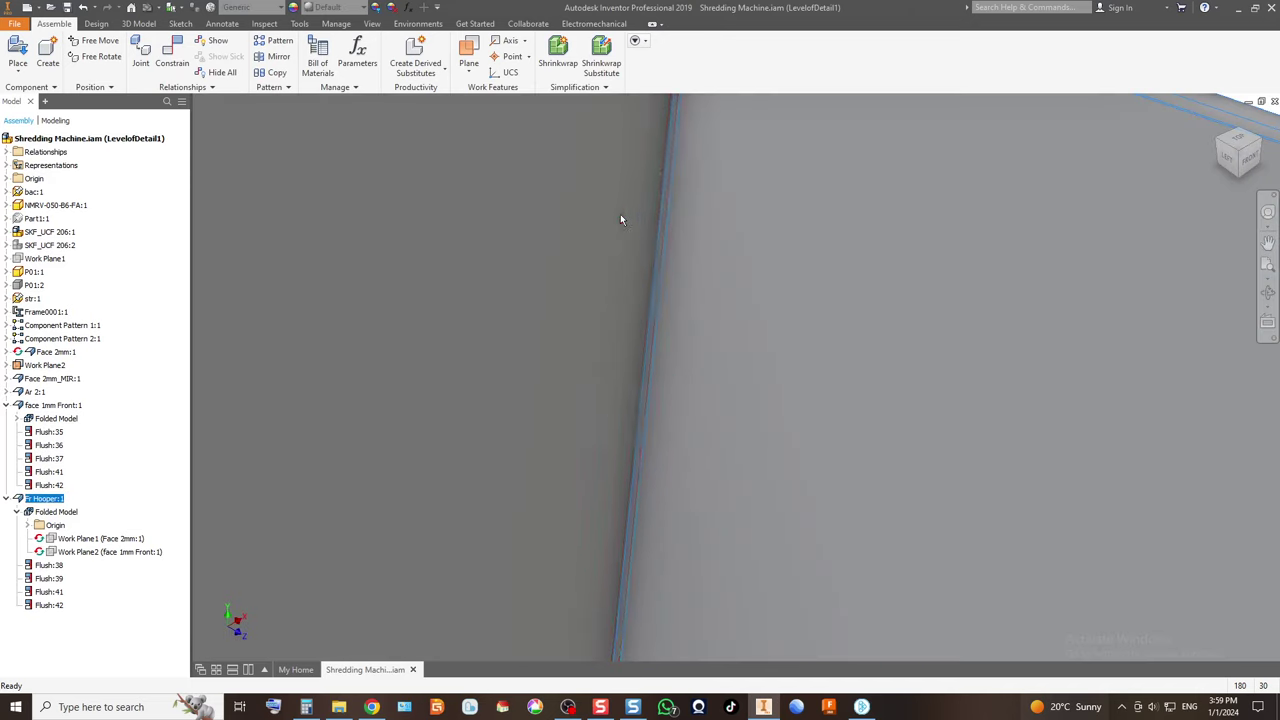
pyautogui.scroll(-3, 623, 265)
pyautogui.click(680, 177)
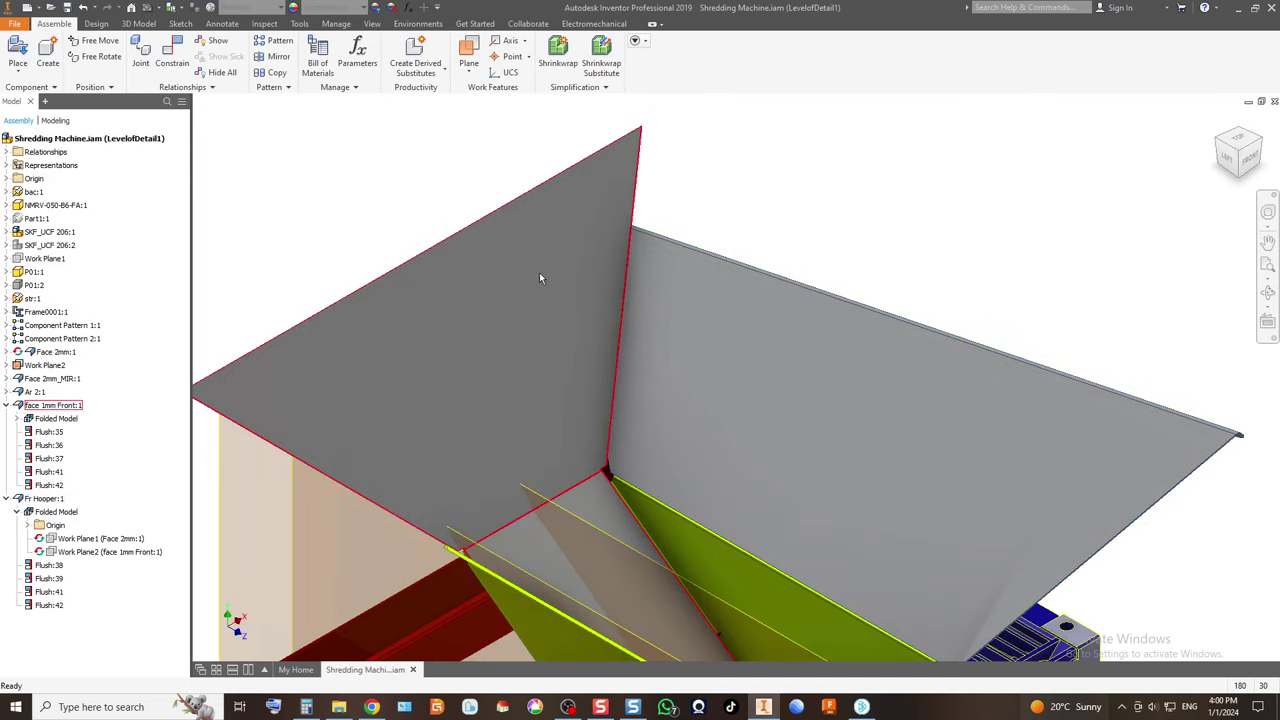
# Mirror the Fr Hooper sheet about Work Plane2, inserting the mirrored copy in the assembly.
pyautogui.click(824, 304)
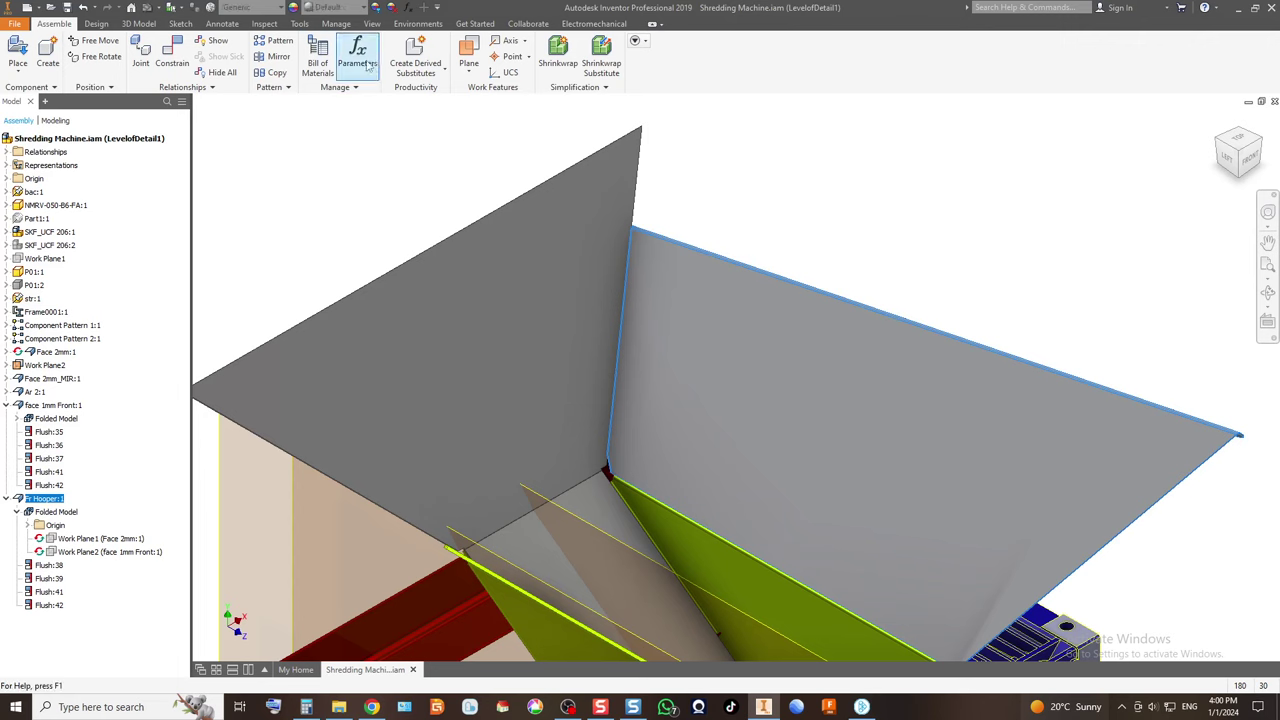
pyautogui.click(273, 56)
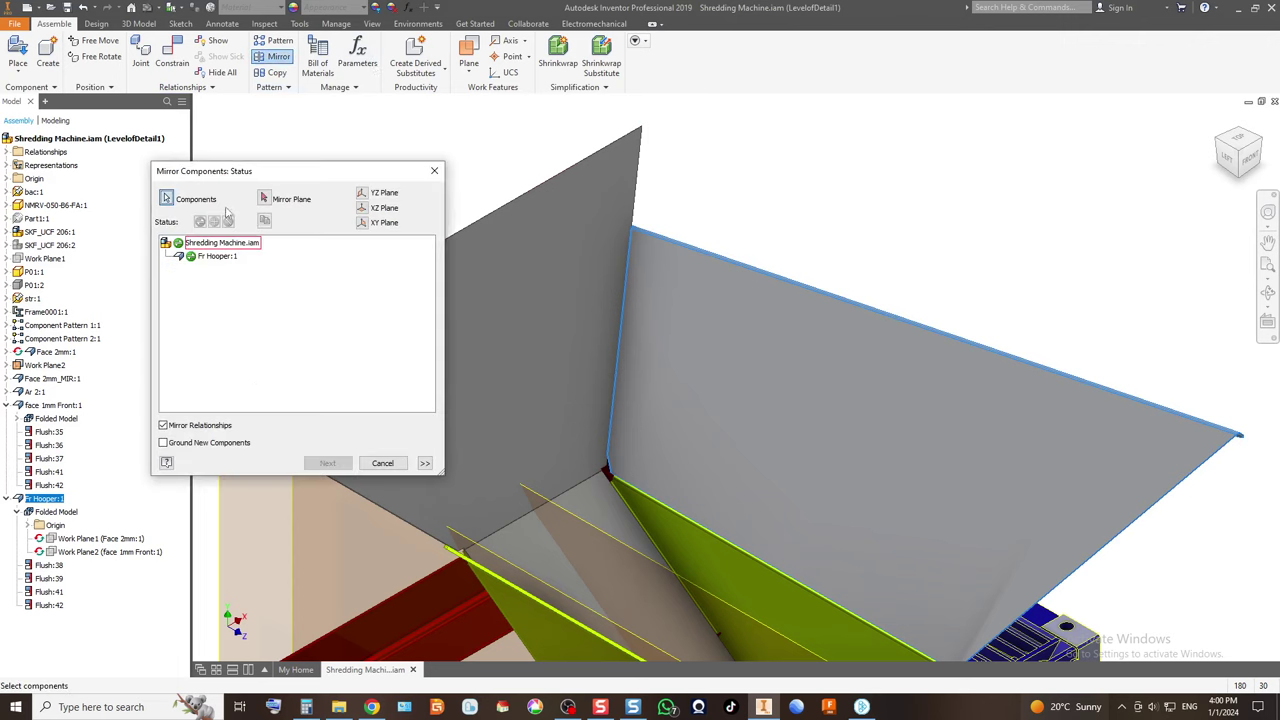
pyautogui.click(652, 562)
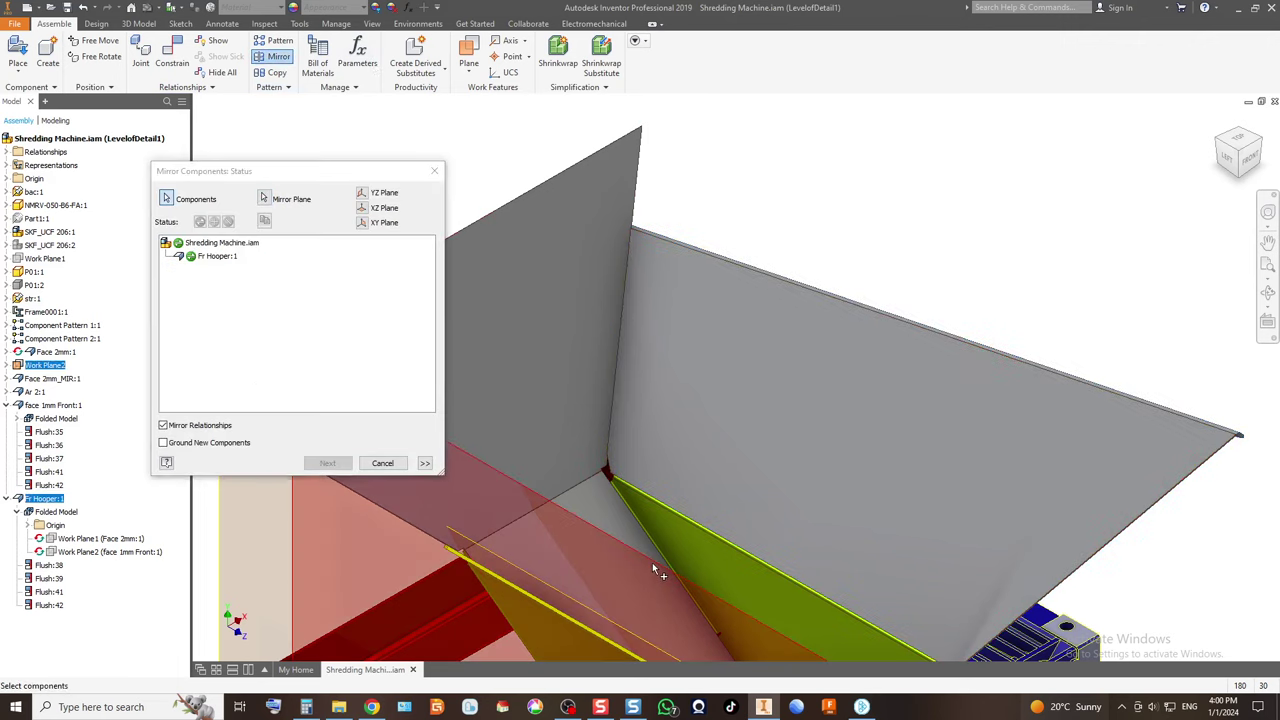
pyautogui.click(327, 463)
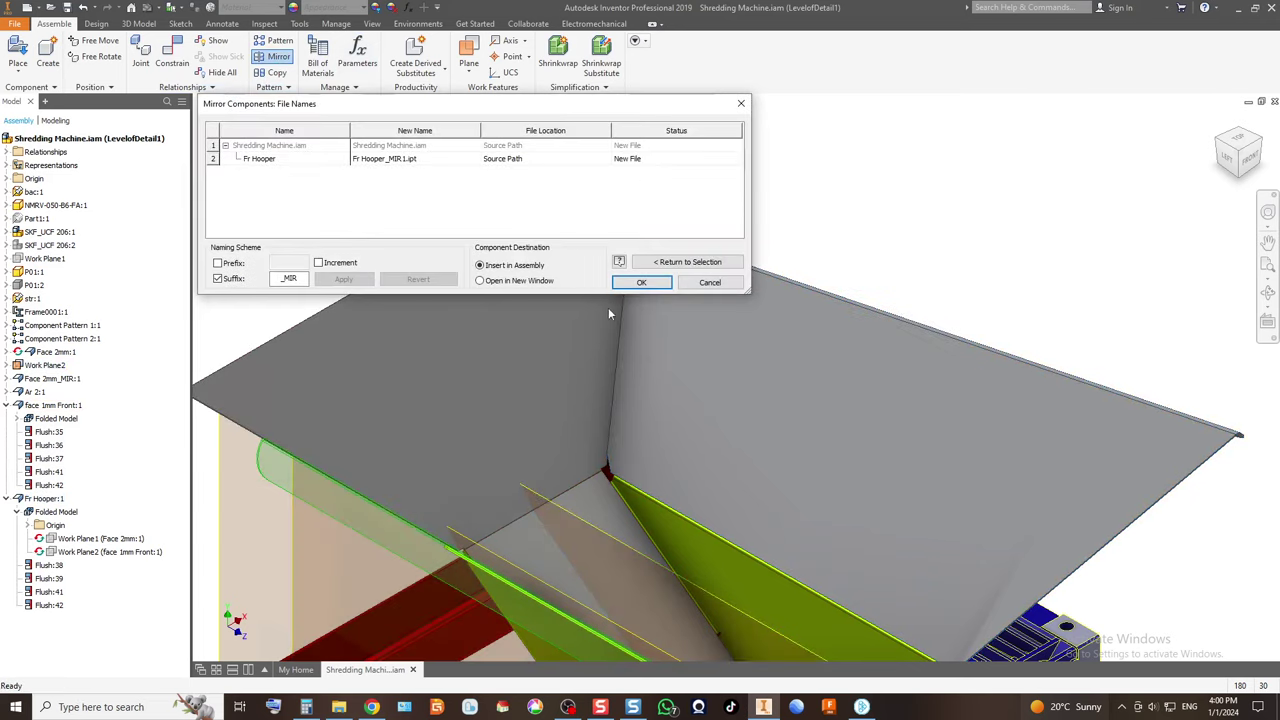
pyautogui.click(641, 283)
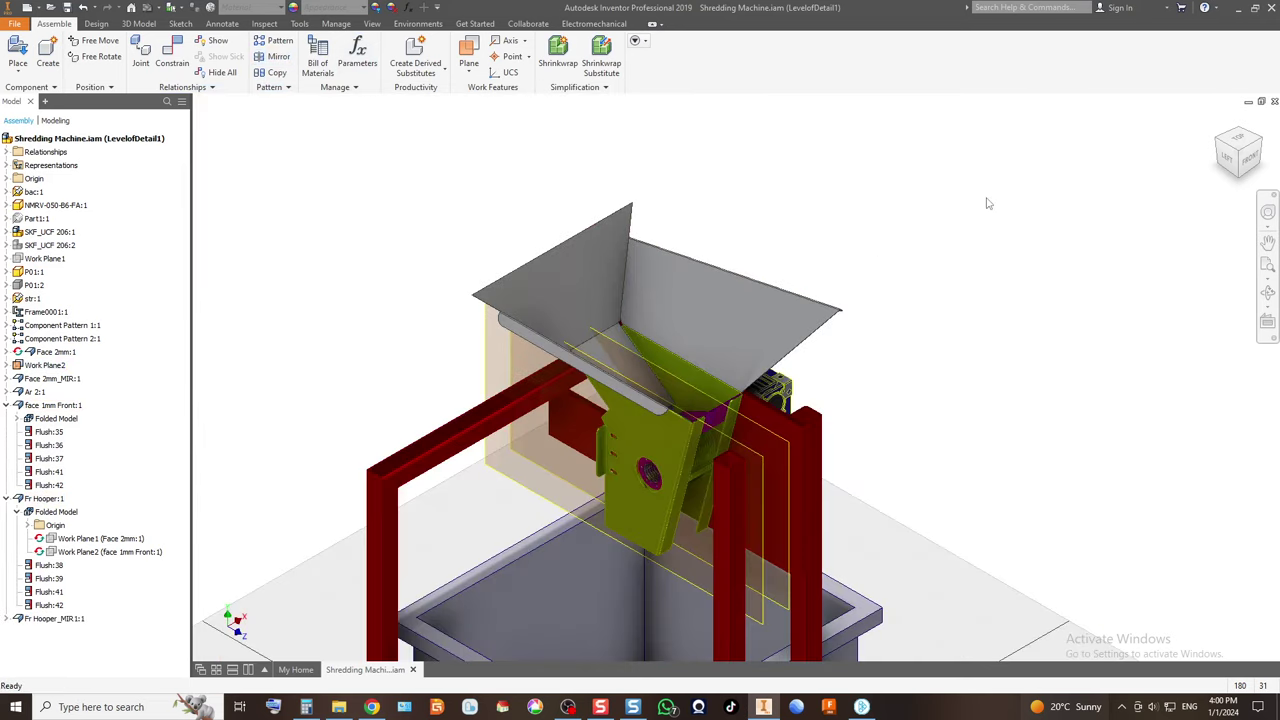
# Open the face 1mm Front sheet for in-place editing and start a 2D sketch on its sloping trapezoidal face.
pyautogui.click(1256, 160)
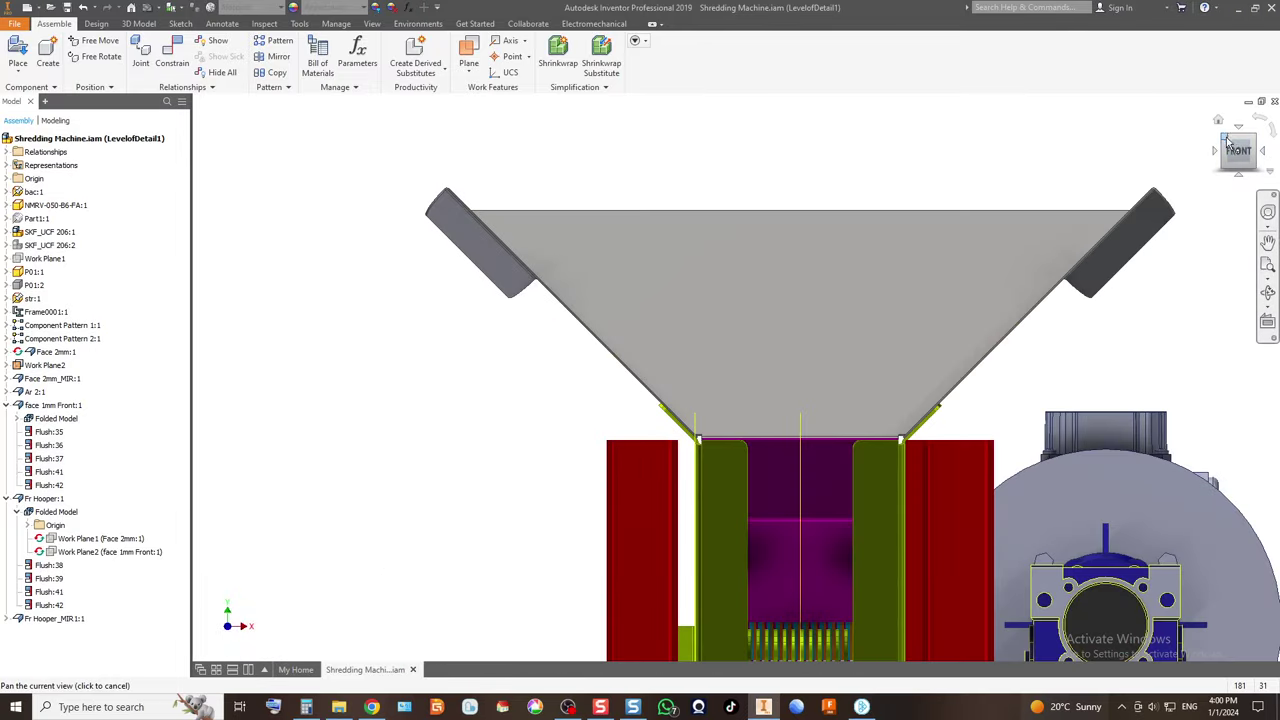
pyautogui.click(1256, 140)
pyautogui.scroll(5, 800, 258)
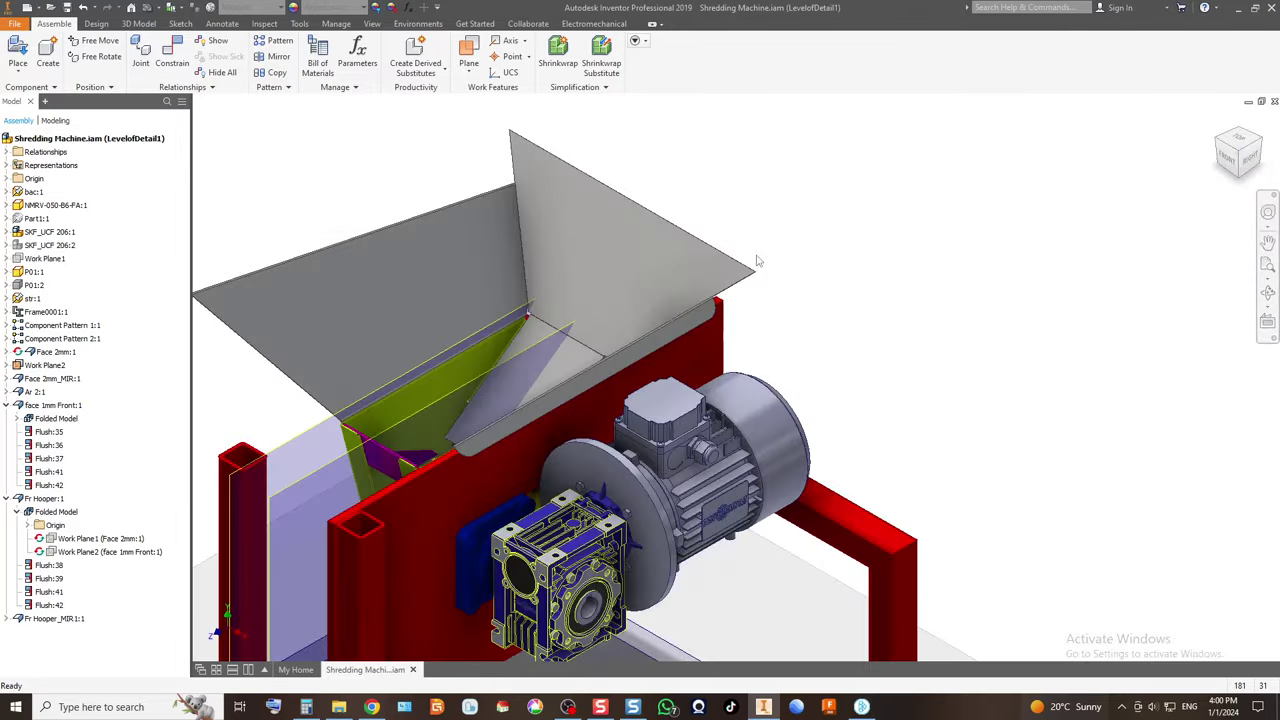
pyautogui.doubleClick(593, 226)
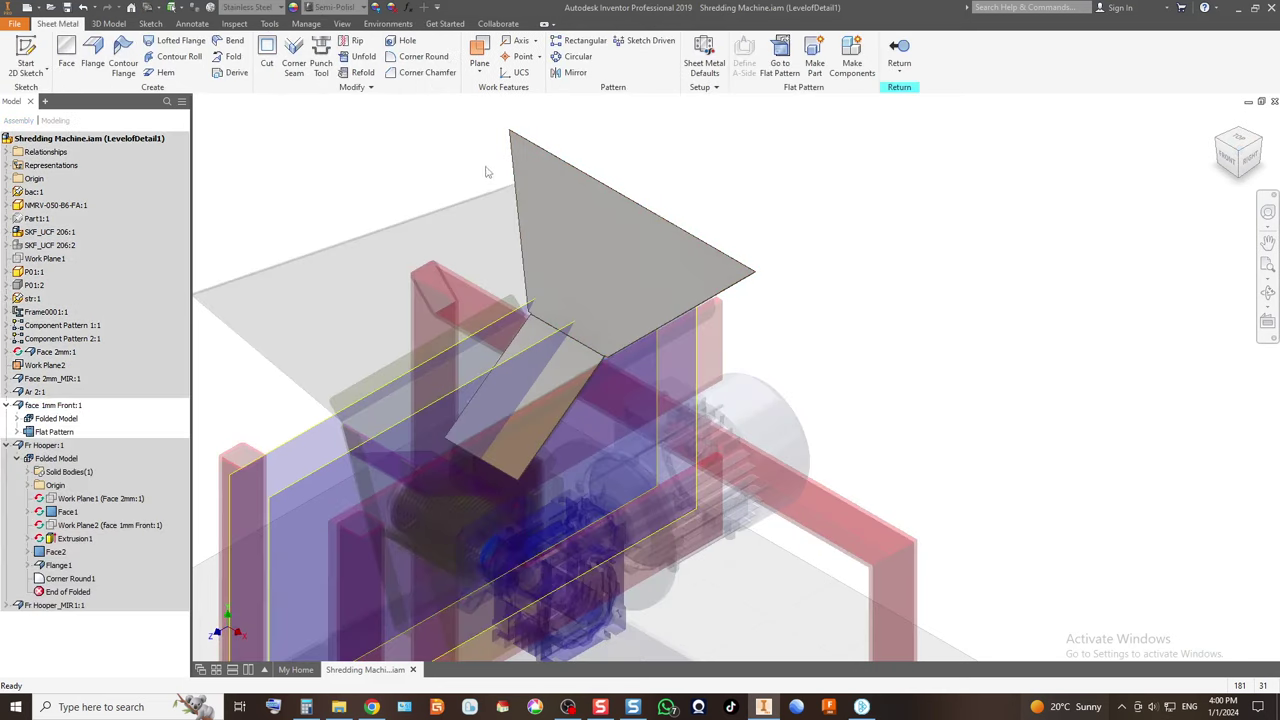
pyautogui.scroll(5, 502, 178)
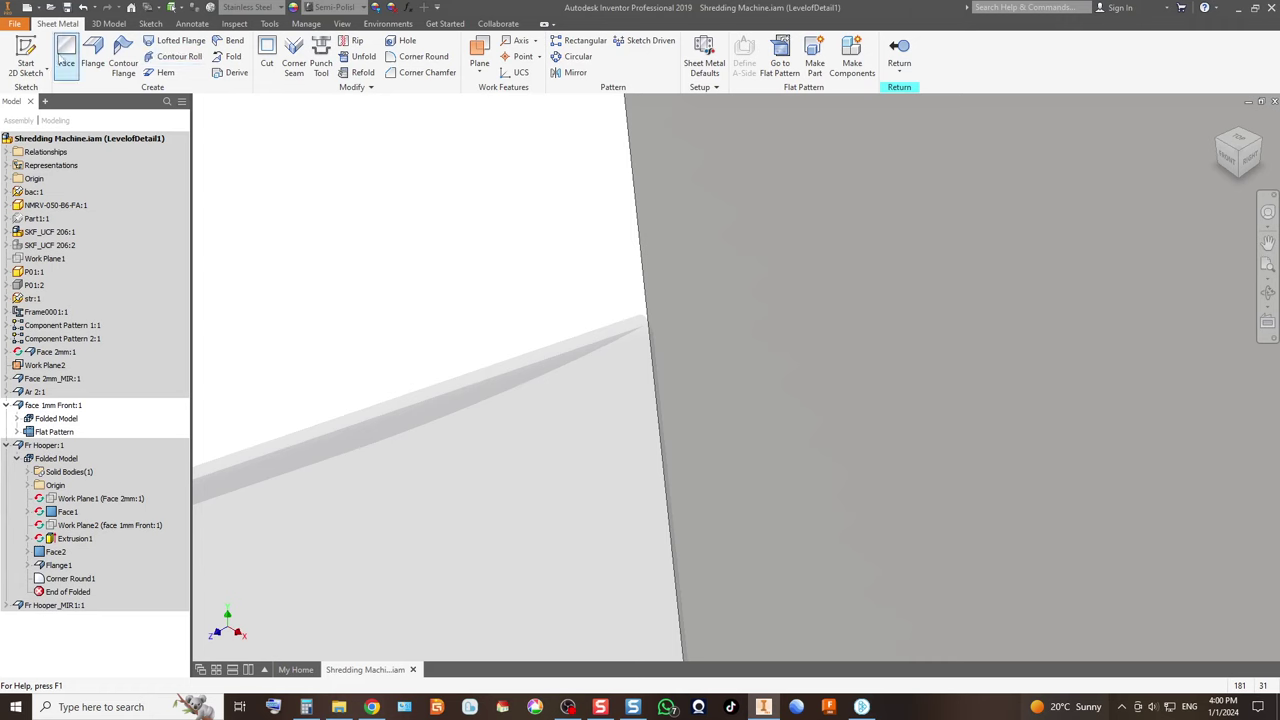
pyautogui.click(26, 55)
pyautogui.click(775, 254)
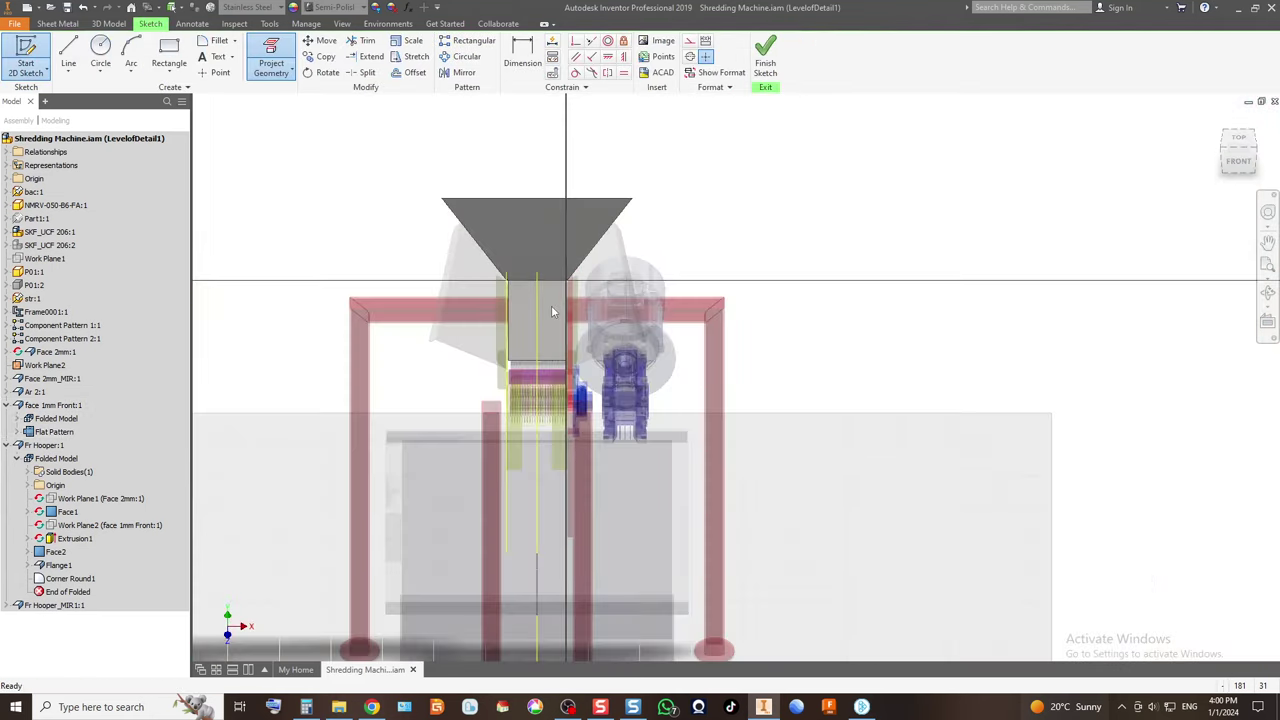
# Project the short upper end edges of both side hopper sheets into the front sheet's sketch.
pyautogui.scroll(-5, 604, 240)
pyautogui.scroll(-3, 700, 329)
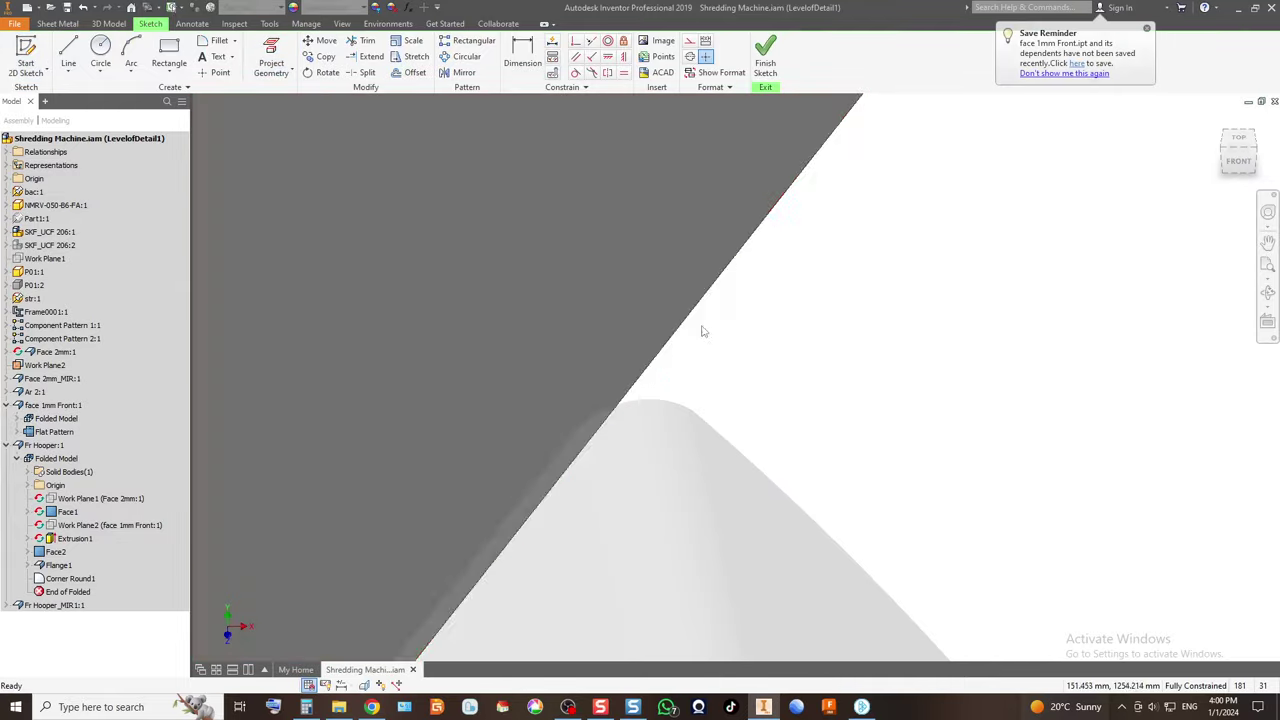
pyautogui.click(271, 60)
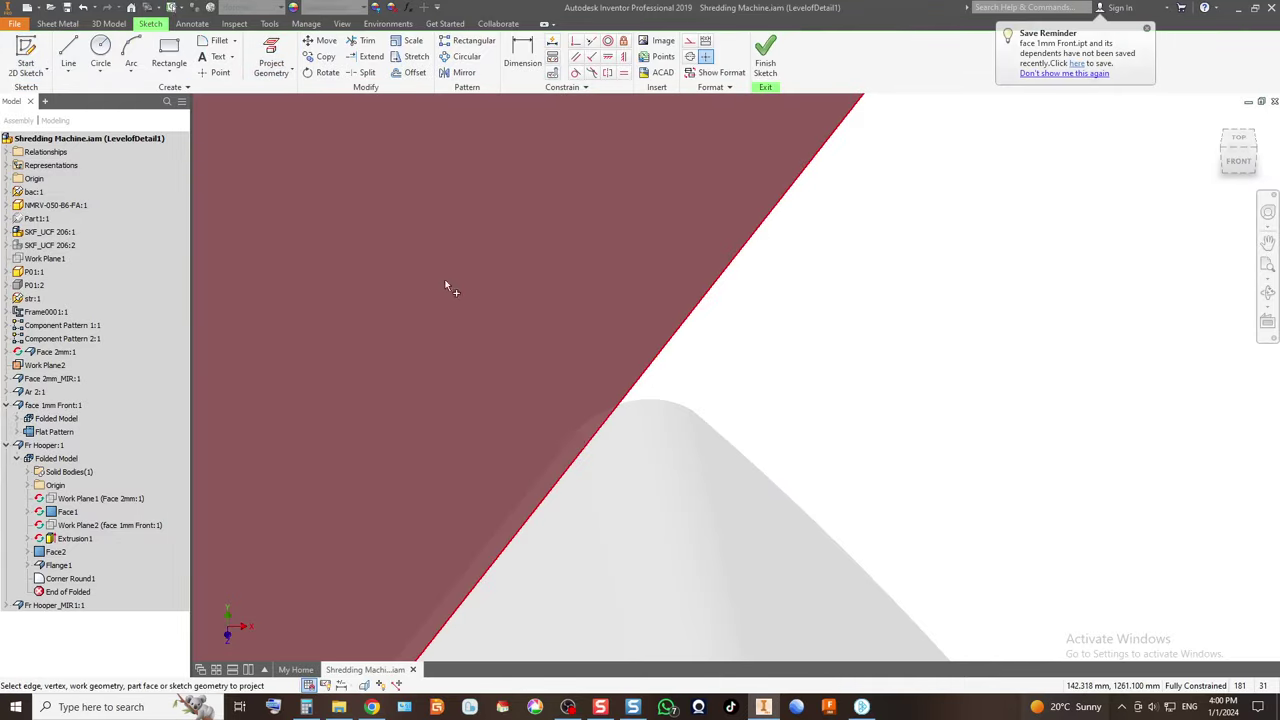
pyautogui.click(577, 432)
pyautogui.scroll(4, 720, 386)
pyautogui.scroll(3, 471, 373)
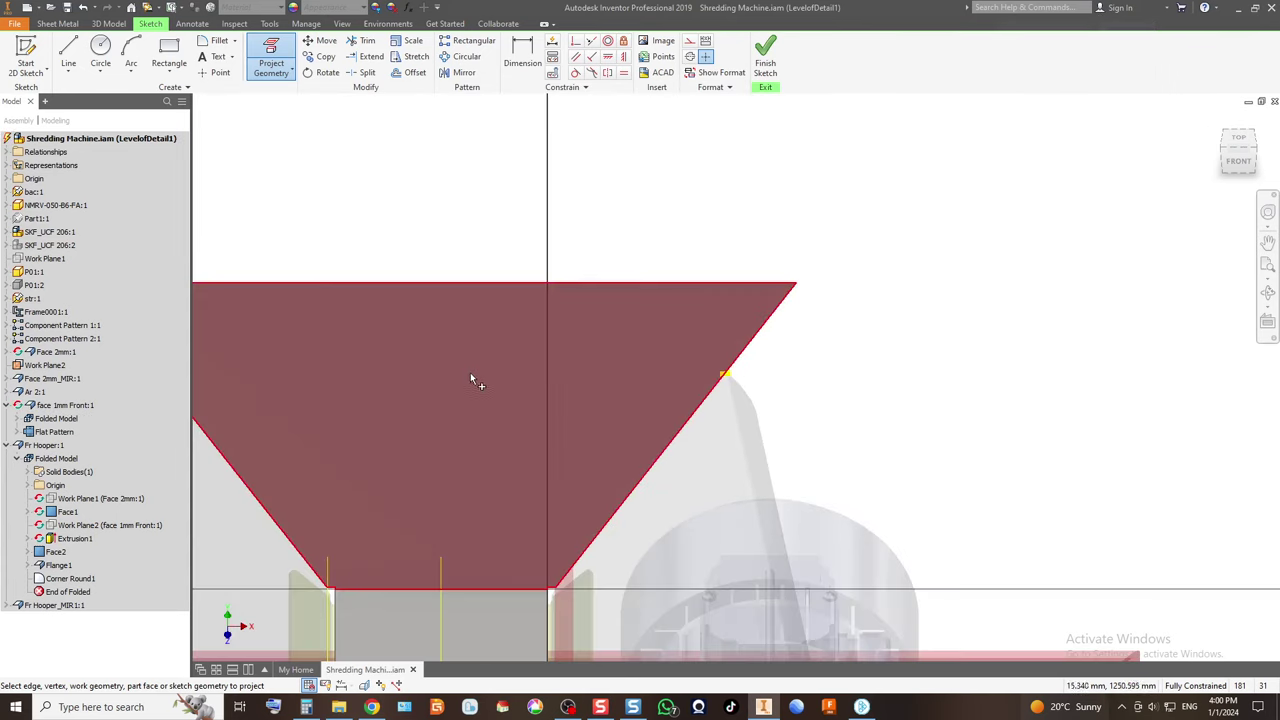
pyautogui.scroll(-5, 300, 380)
pyautogui.moveTo(350, 418); pyautogui.dragTo(302, 308, button='middle')
pyautogui.click(302, 308)
pyautogui.scroll(5, 366, 295)
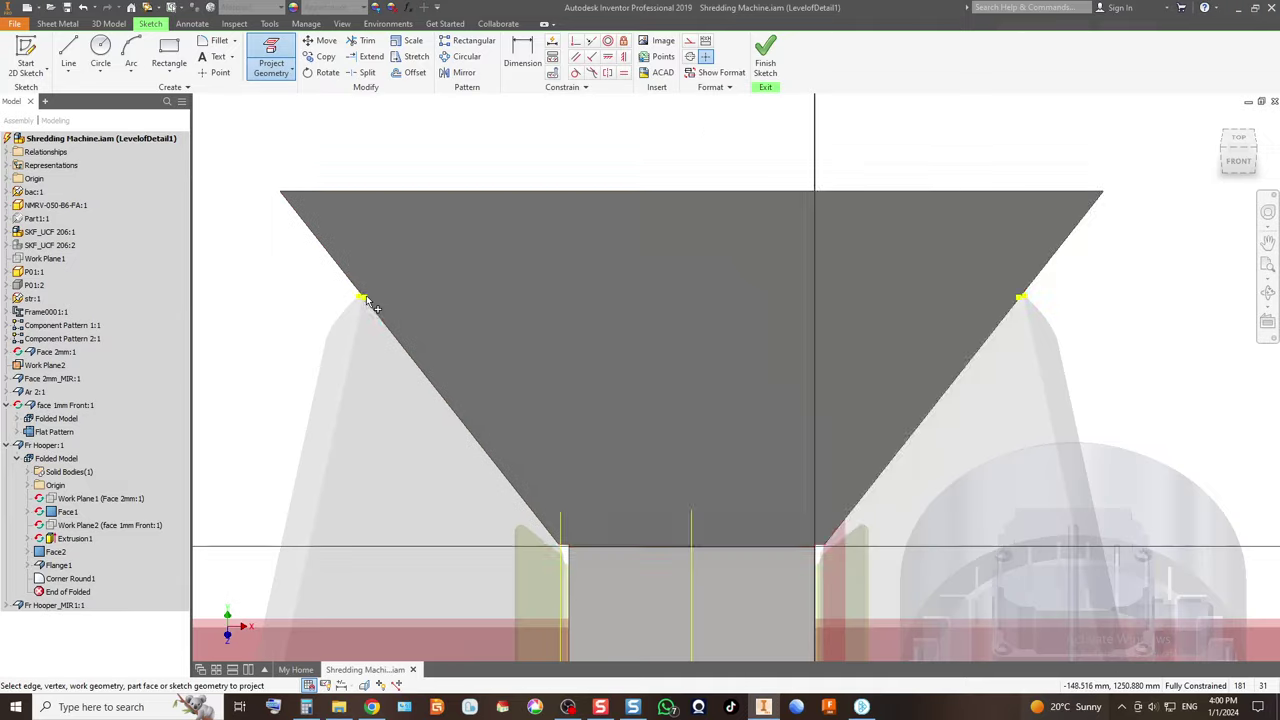
pyautogui.click(68, 52)
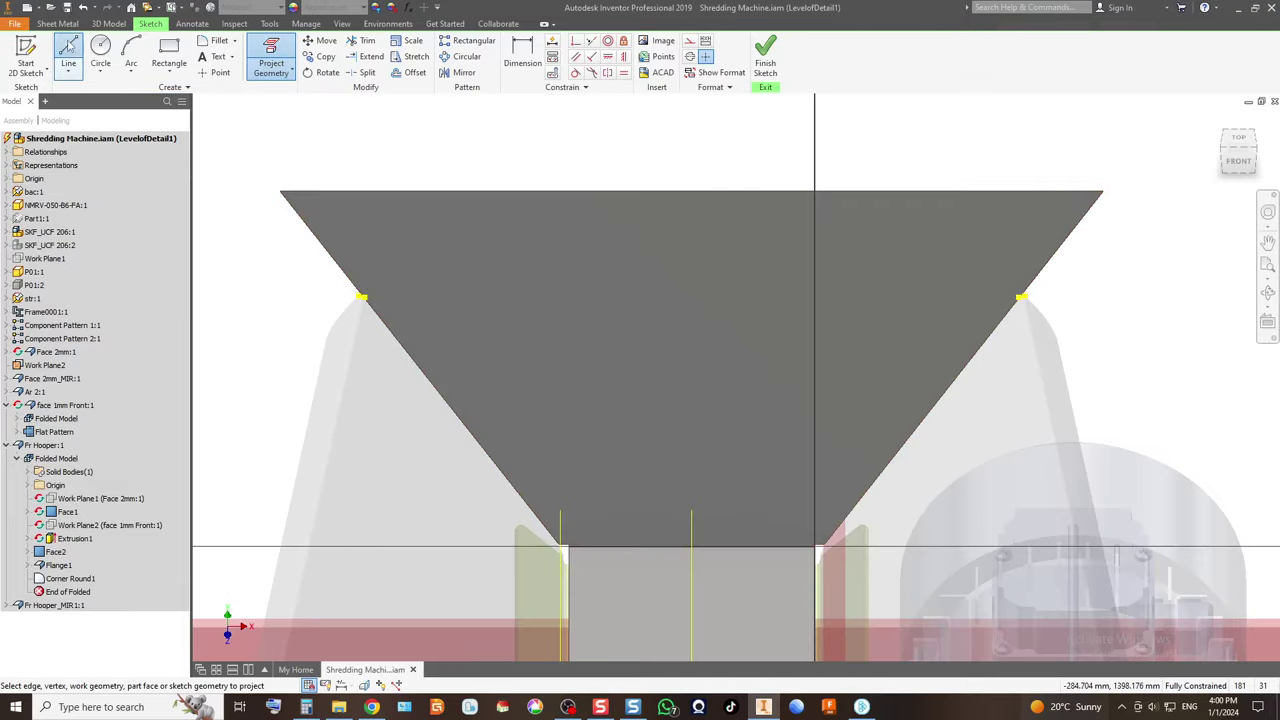
pyautogui.scroll(-3, 370, 296)
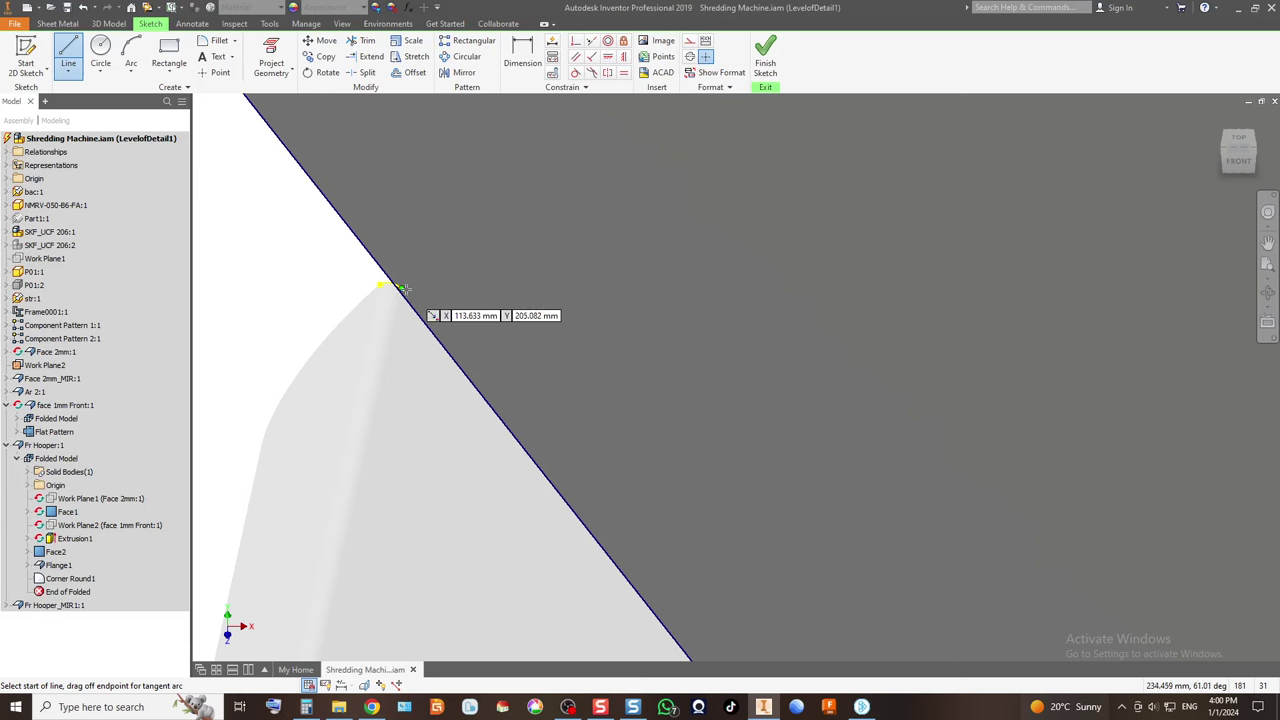
pyautogui.click(401, 288)
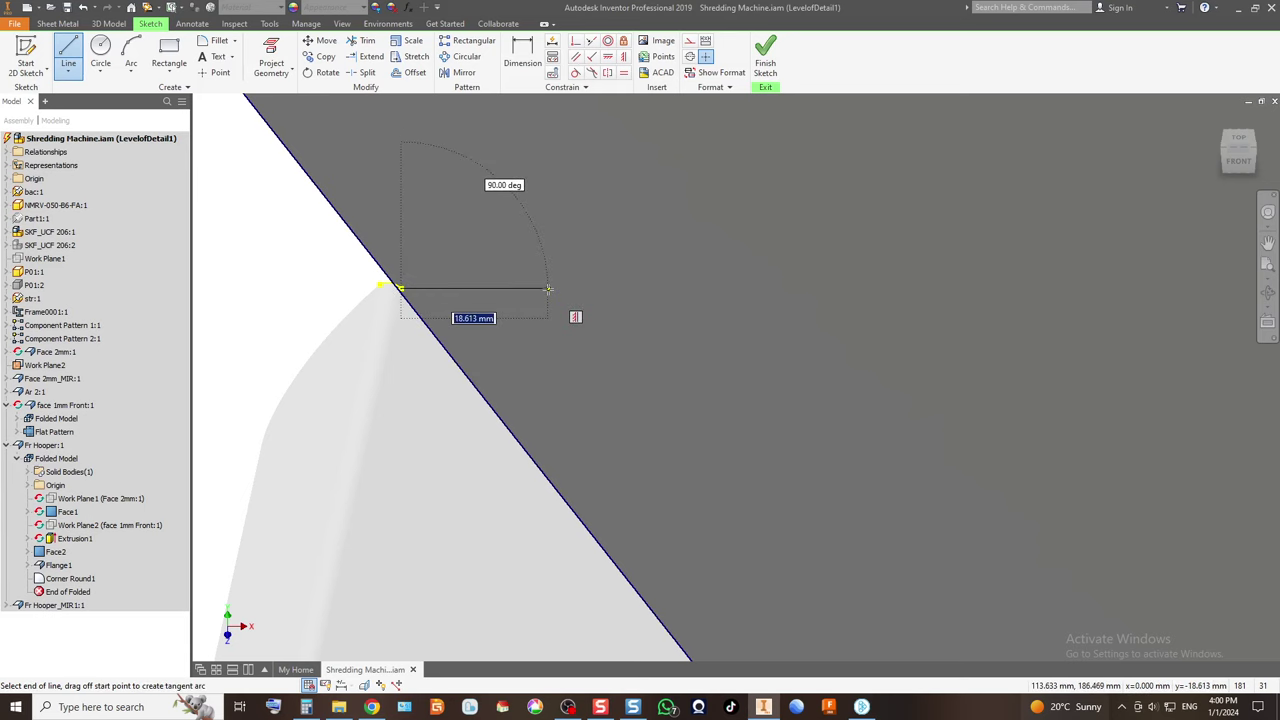
# Sketch a rectangle covering the front sheet's upper part and make its lower edge coincident with the projected side-sheet edge's endpoint.
pyautogui.click(169, 55)
pyautogui.scroll(5, 302, 215)
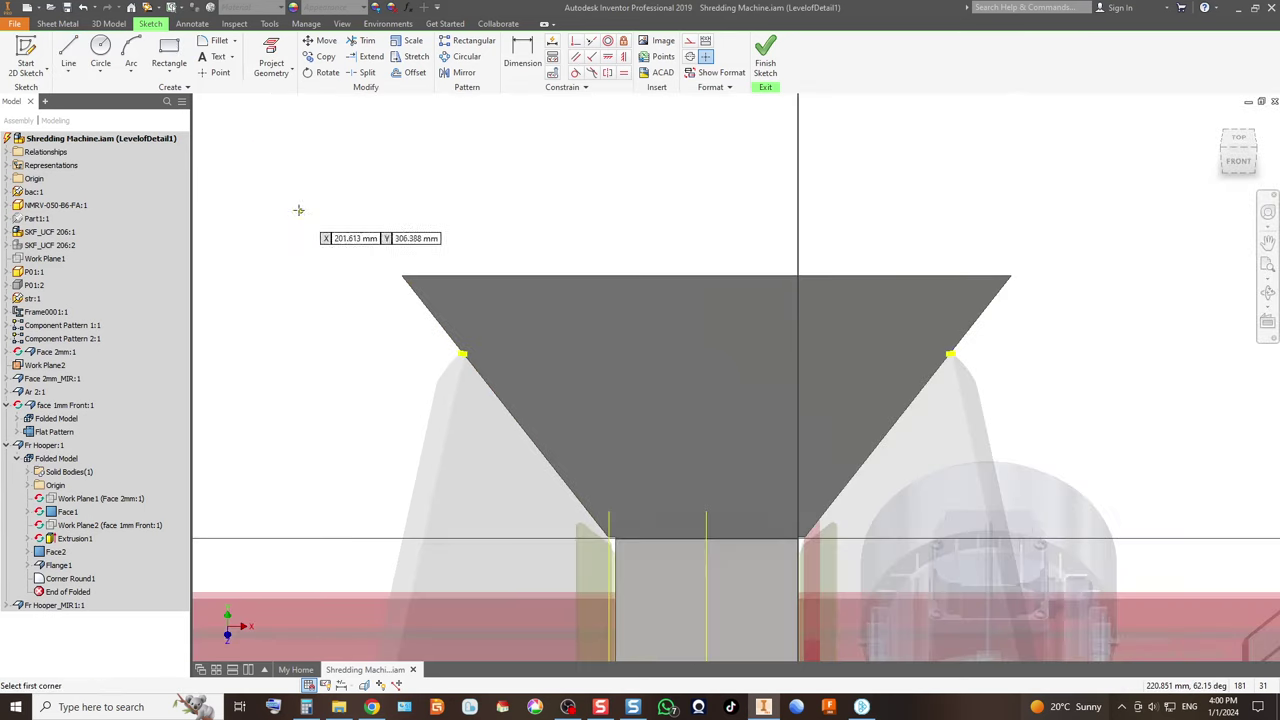
pyautogui.click(290, 167)
pyautogui.click(1034, 353)
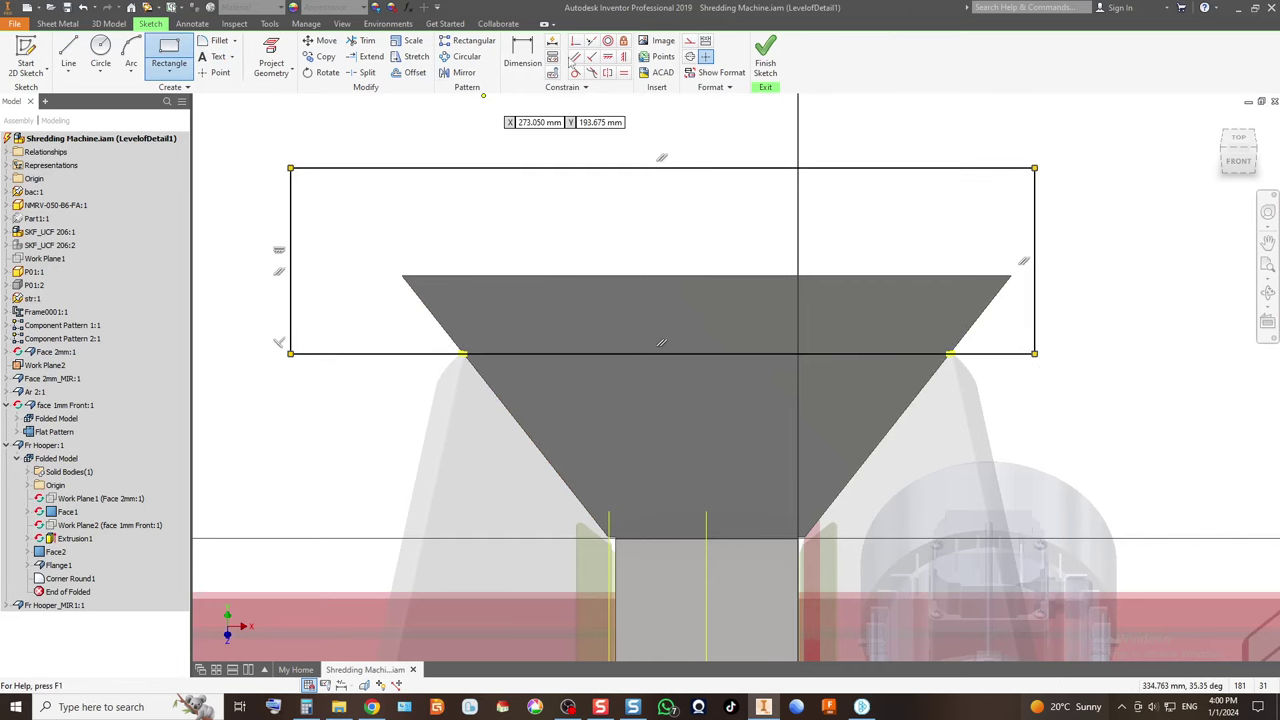
pyautogui.click(576, 42)
pyautogui.scroll(-5, 940, 355)
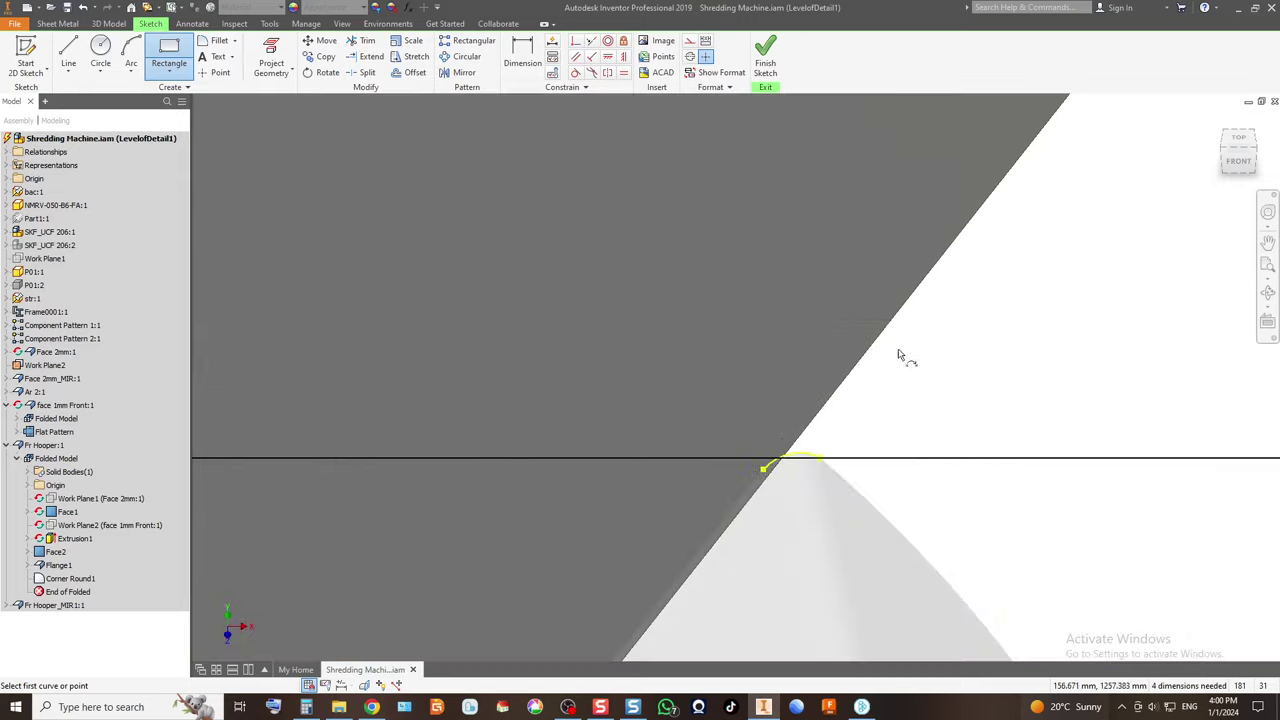
pyautogui.click(764, 461)
pyautogui.click(764, 468)
pyautogui.scroll(5, 816, 325)
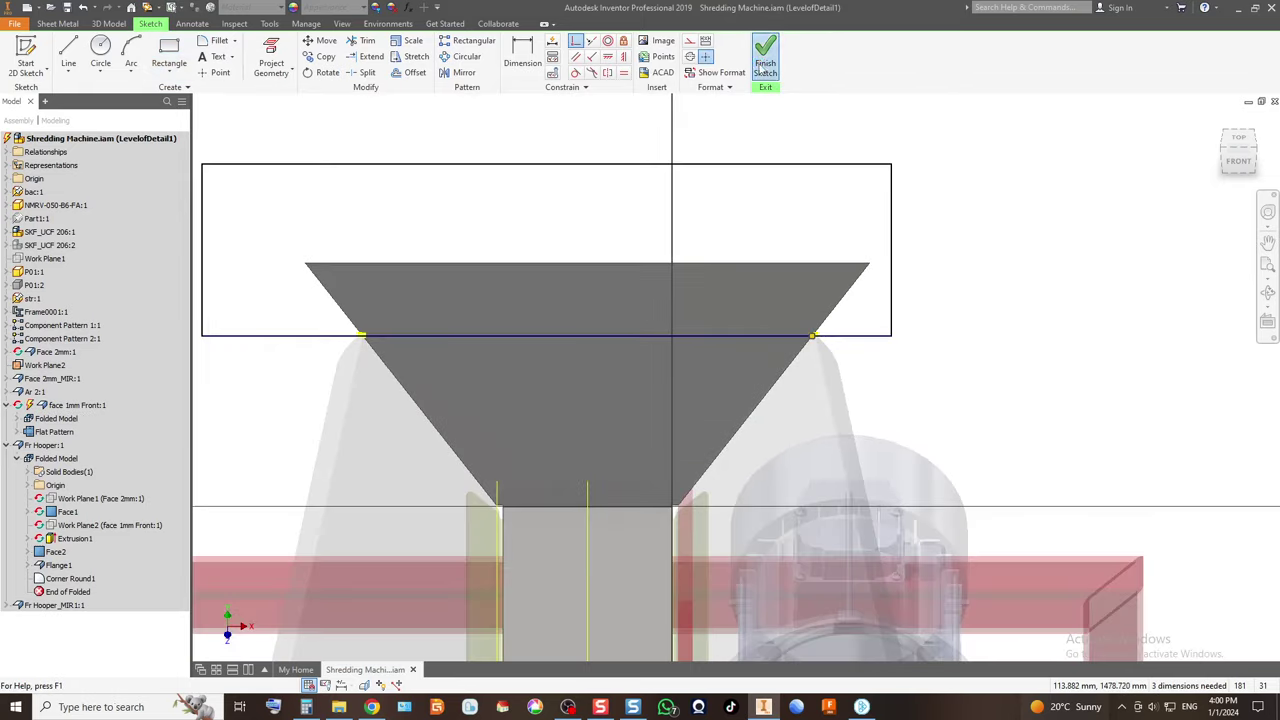
# Finish the sketch, cut away the front sheet's upper part with the rectangle at Thickness distance, and return to the assembly.
pyautogui.click(765, 66)
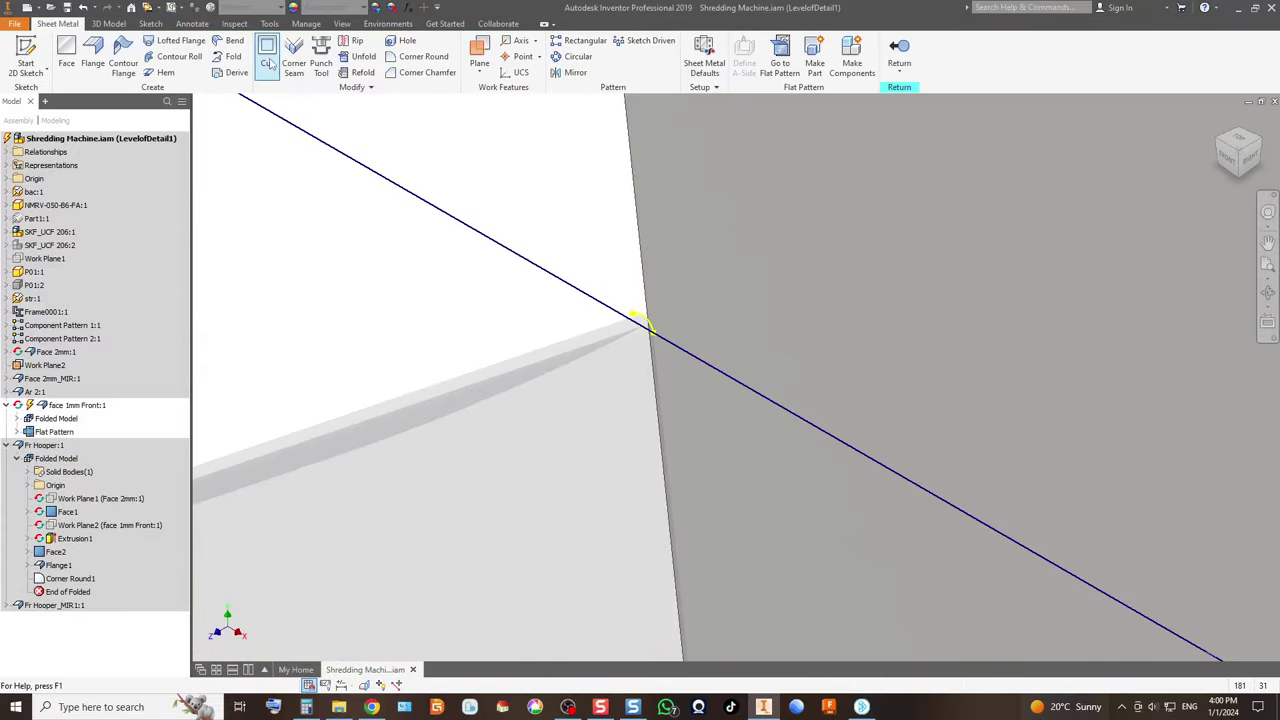
pyautogui.click(267, 62)
pyautogui.scroll(5, 920, 320)
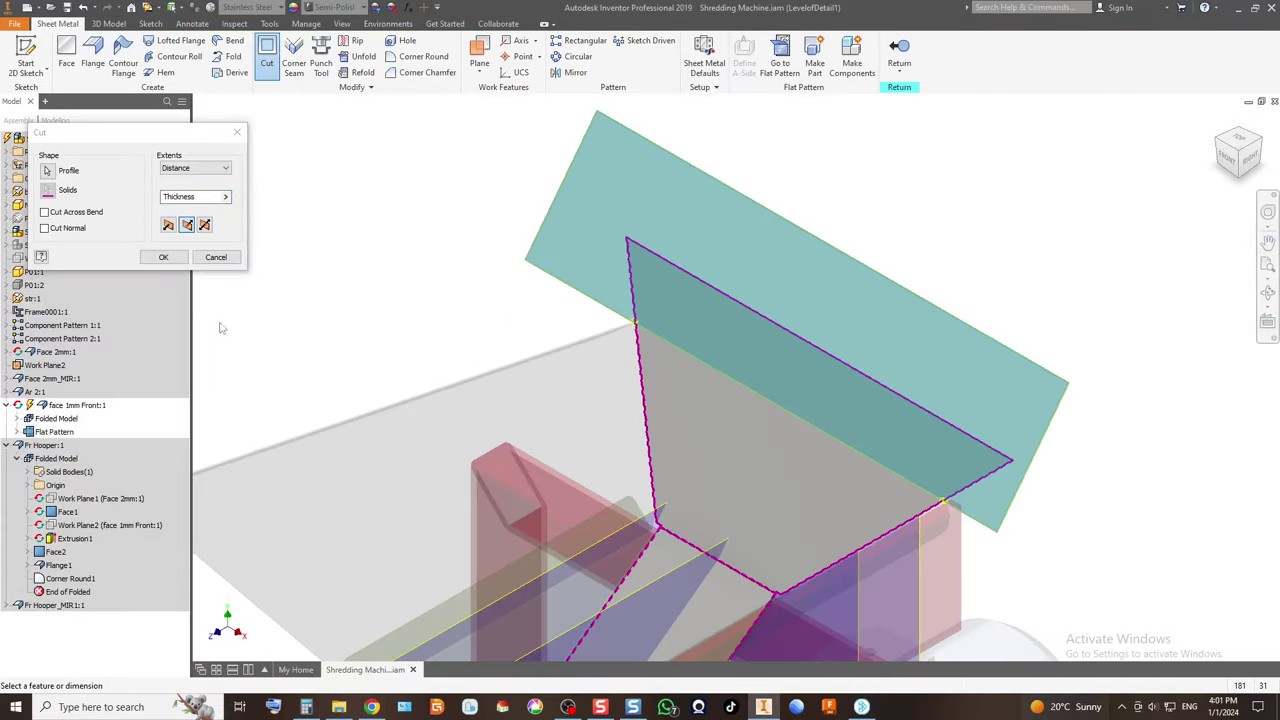
pyautogui.click(165, 259)
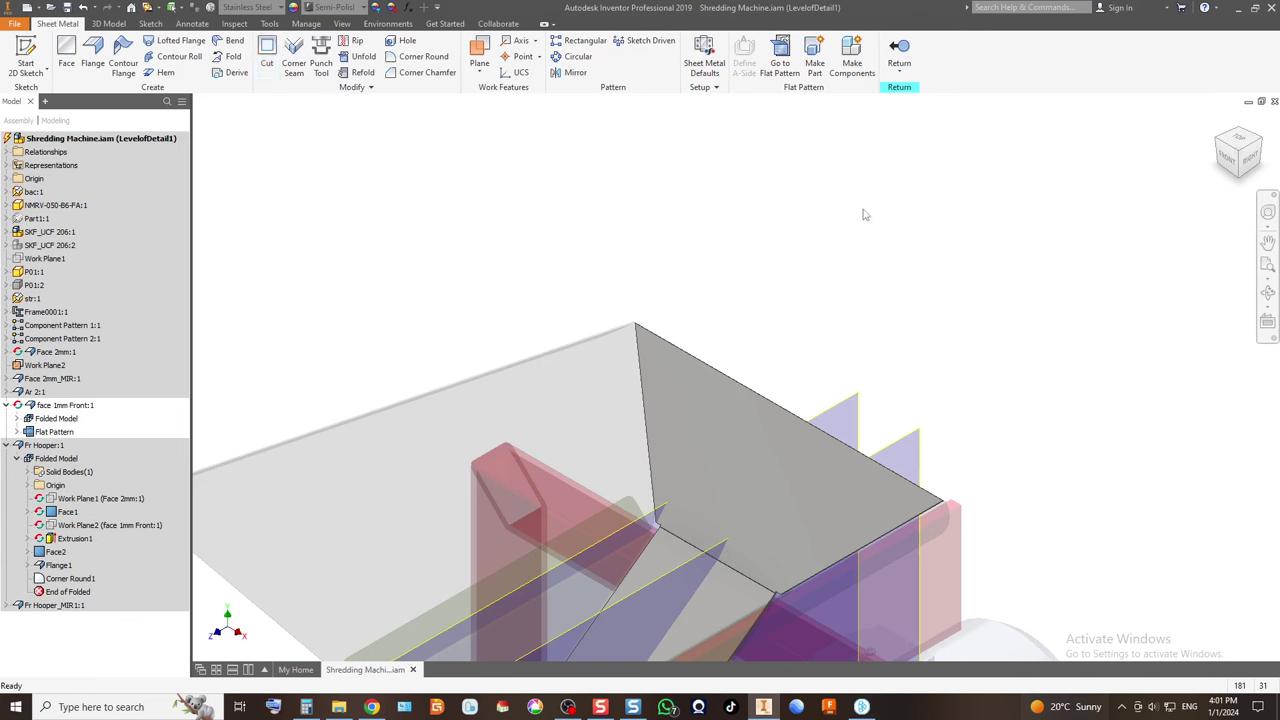
pyautogui.click(899, 50)
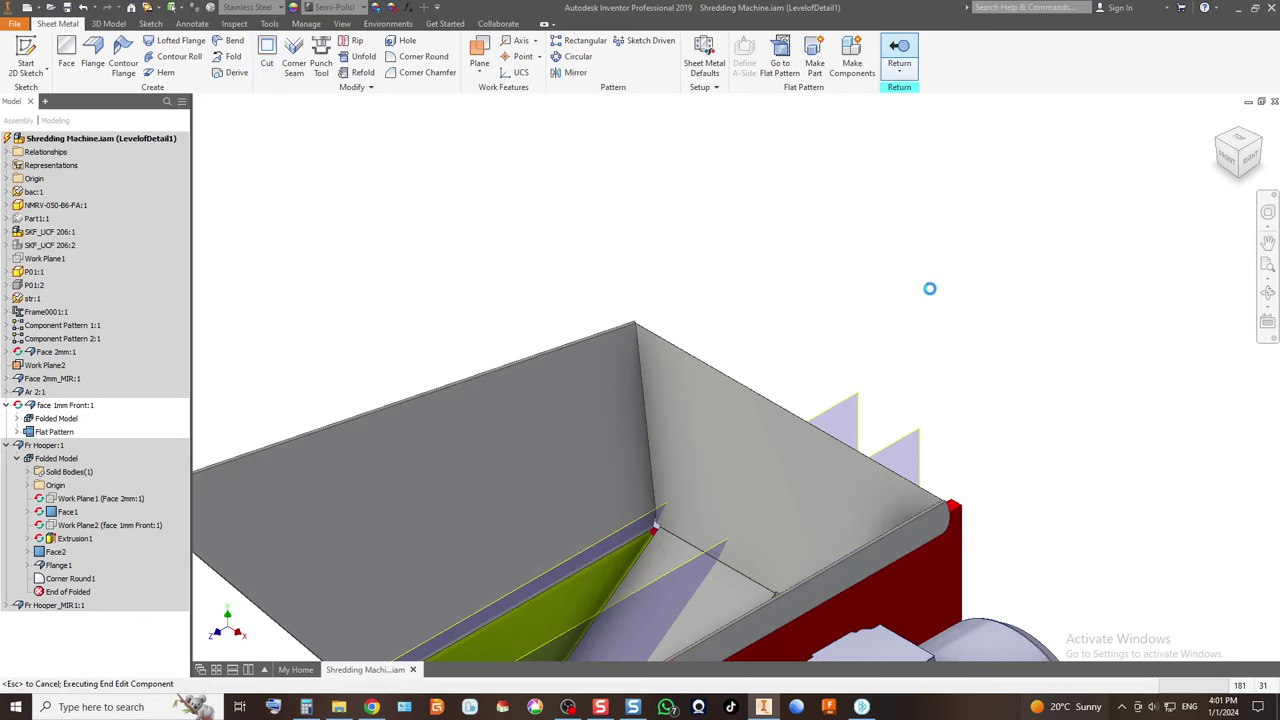
# Open the face 1mm Front sheet for in-place editing and add a 20 mm flange at 90 degrees along its upper edge.
pyautogui.scroll(-5, 1100, 200)
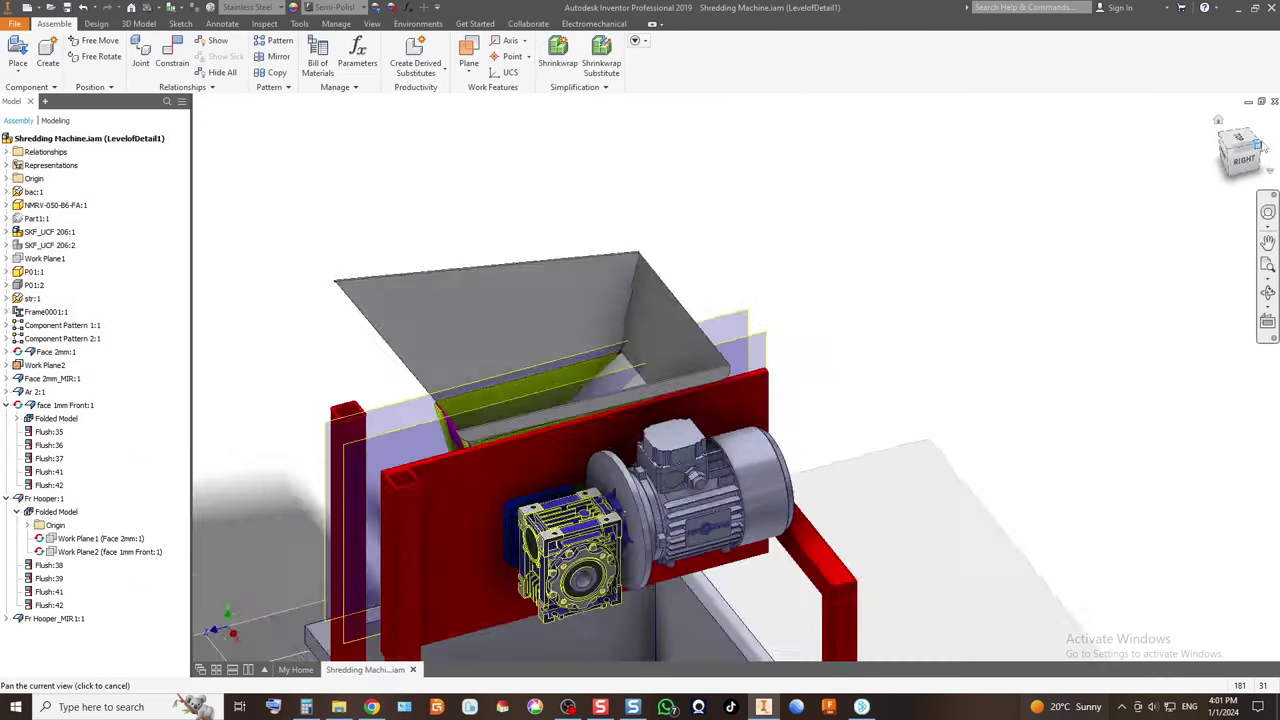
pyautogui.scroll(8, 627, 317)
pyautogui.scroll(-2, 627, 312)
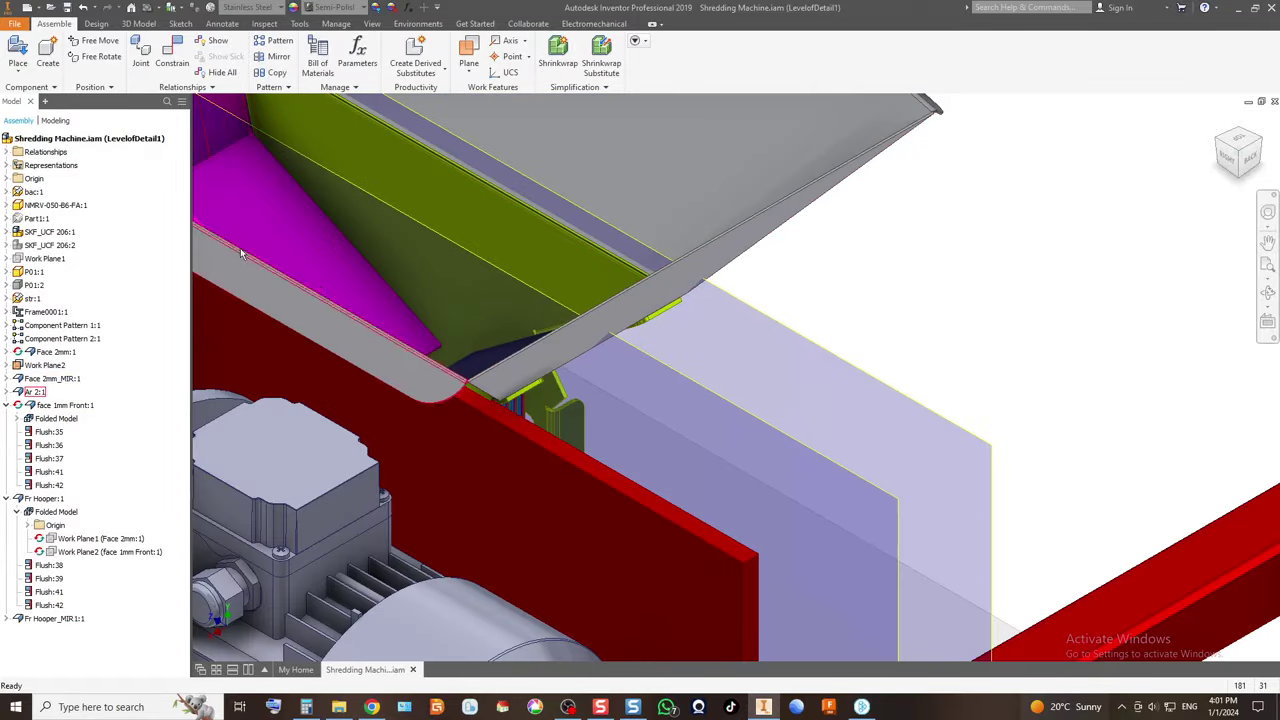
pyautogui.doubleClick(652, 280)
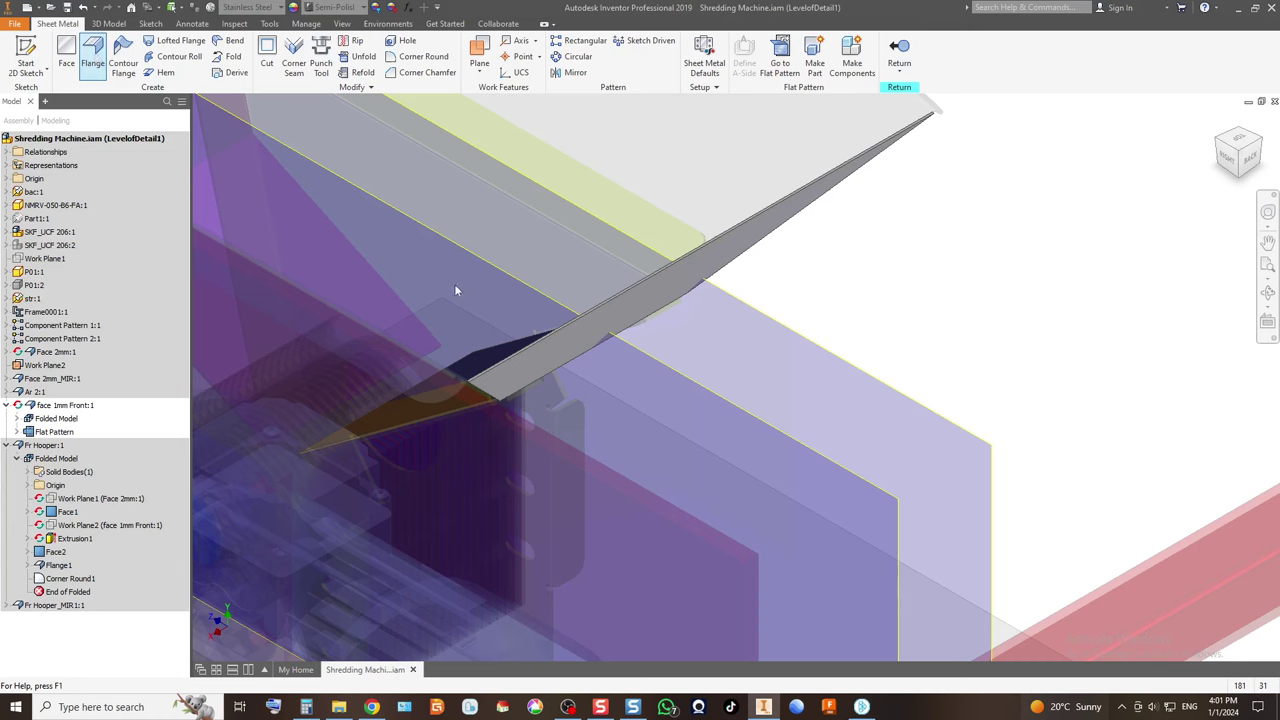
pyautogui.click(630, 322)
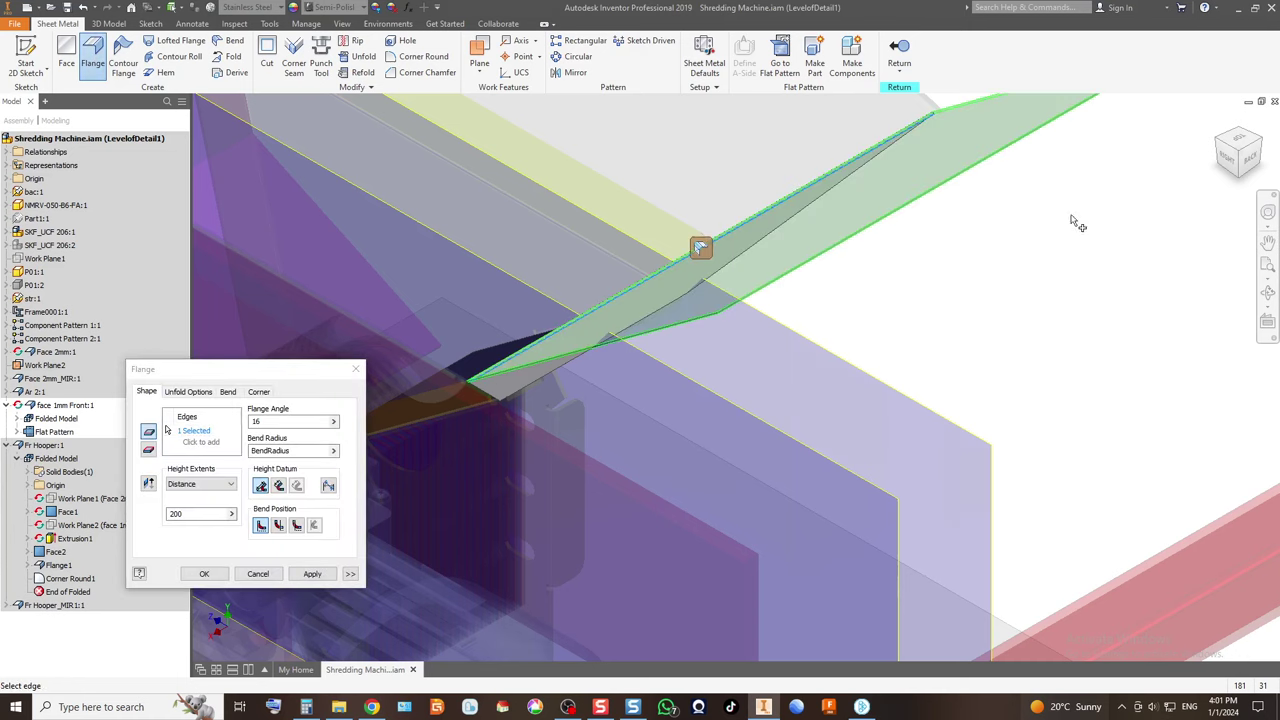
pyautogui.doubleClick(266, 421)
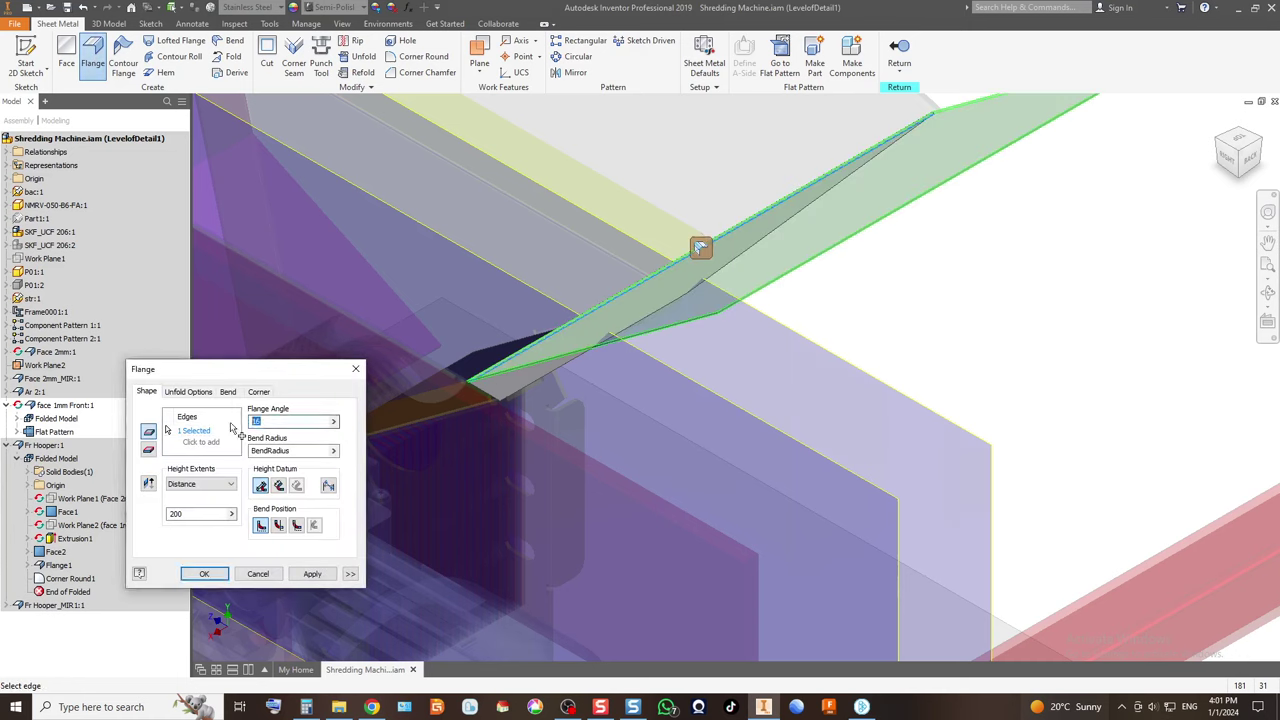
pyautogui.write('90')
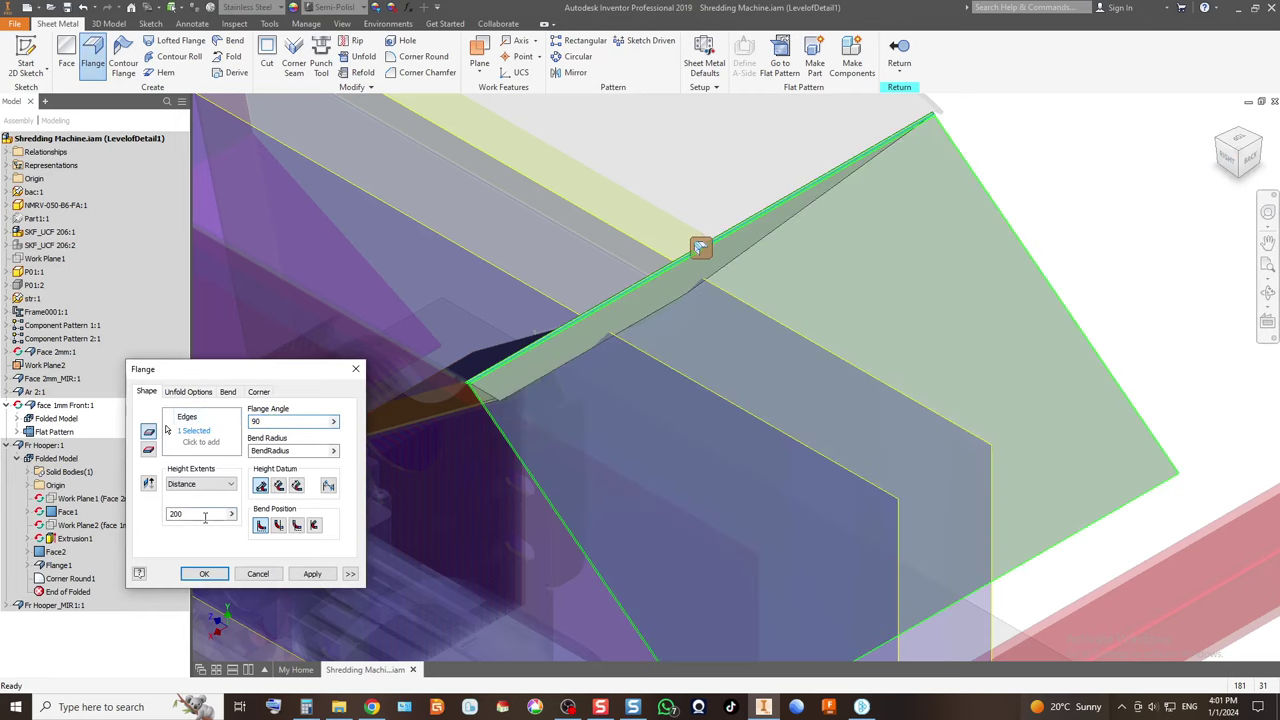
pyautogui.write('20')
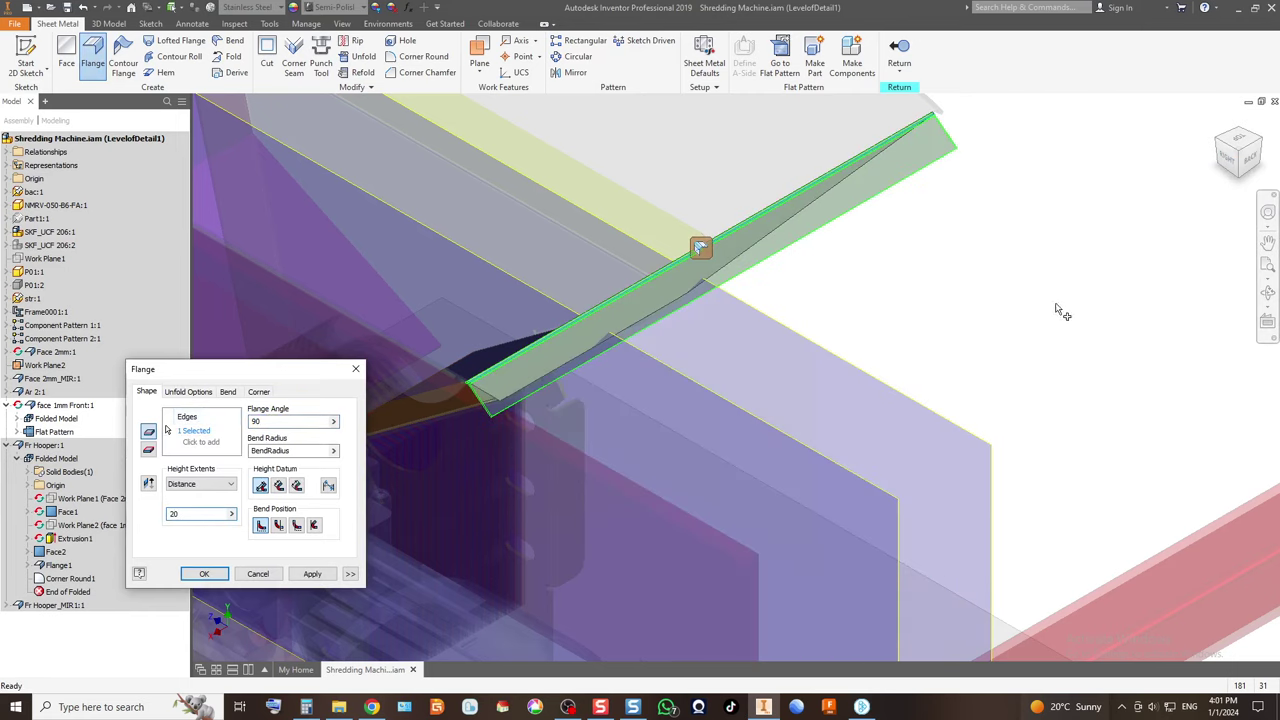
pyautogui.click(204, 574)
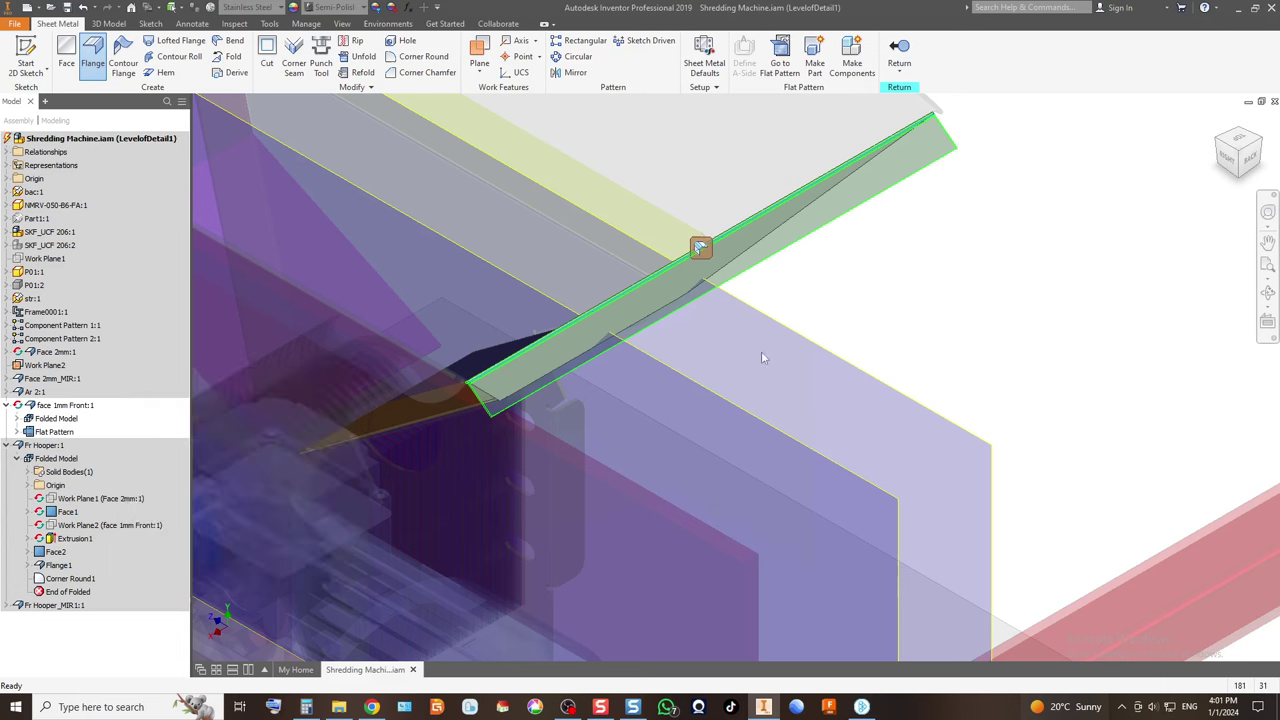
# Round both outer corners of the front sheet's new flange with a 20 mm radius and return to the assembly.
pyautogui.click(423, 56)
pyautogui.scroll(-5, 566, 446)
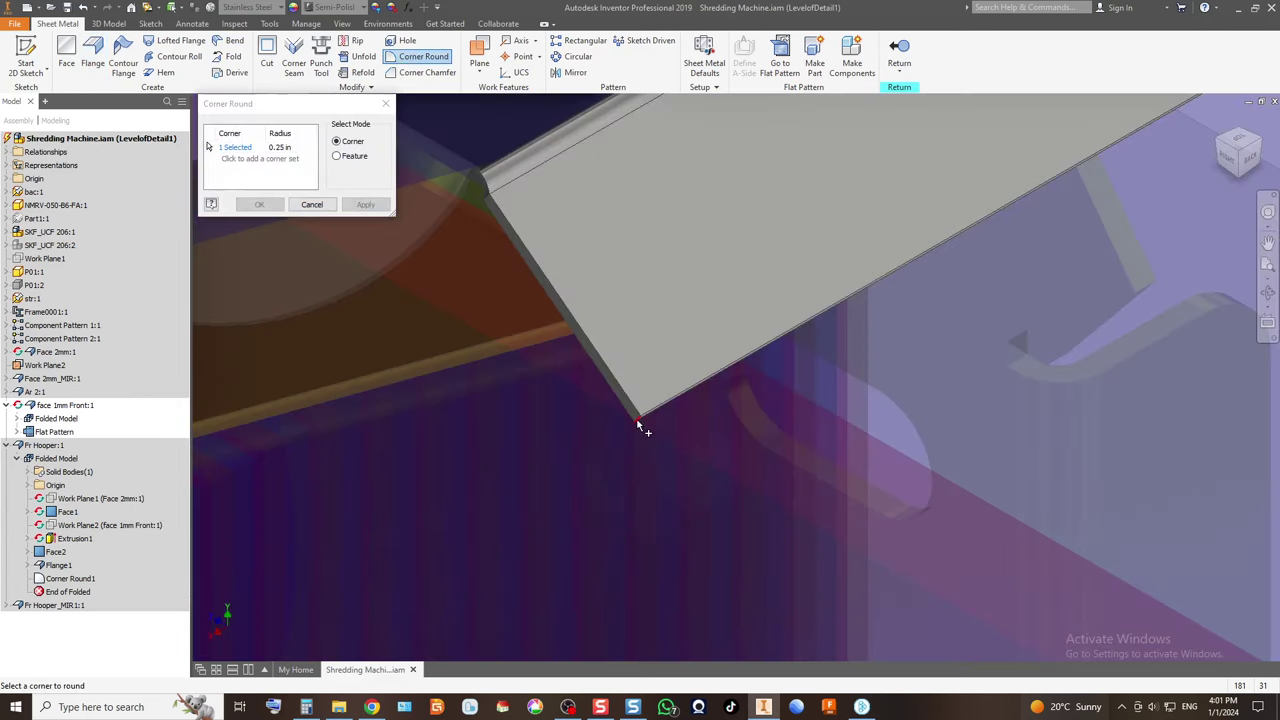
pyautogui.click(638, 425)
pyautogui.scroll(5, 520, 425)
pyautogui.scroll(-5, 905, 210)
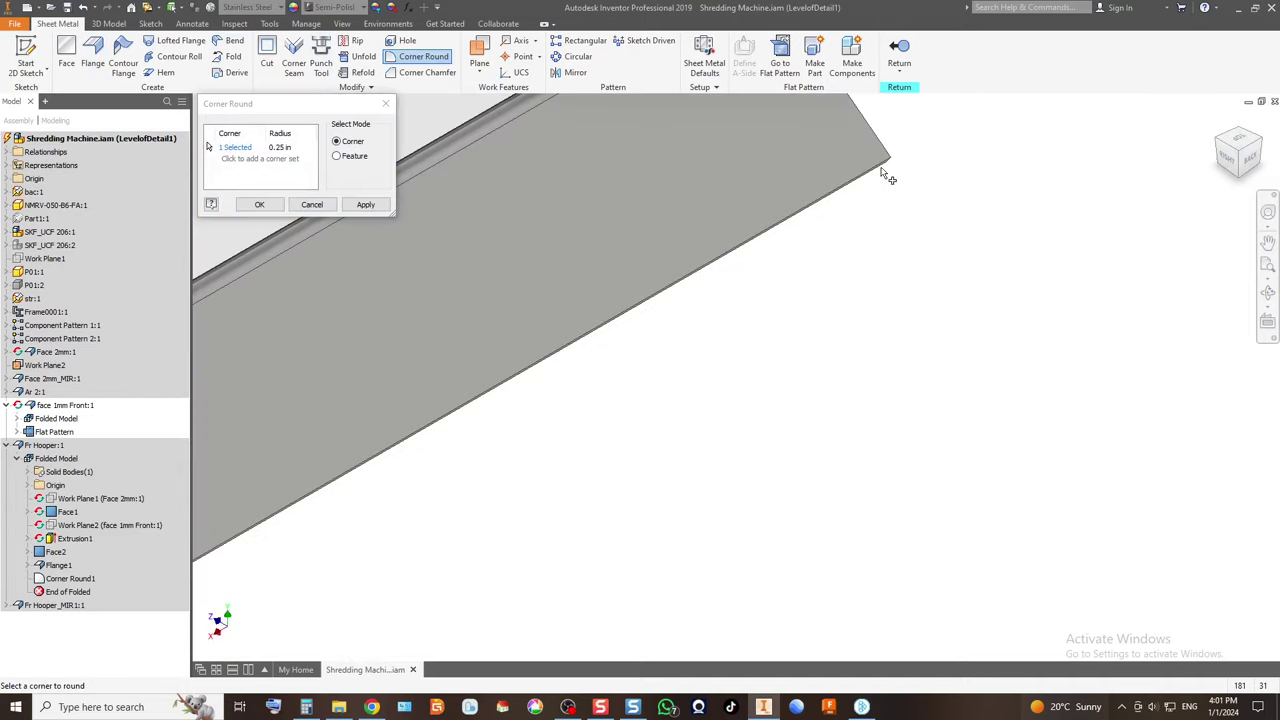
pyautogui.click(888, 164)
pyautogui.click(286, 147)
pyautogui.write('20')
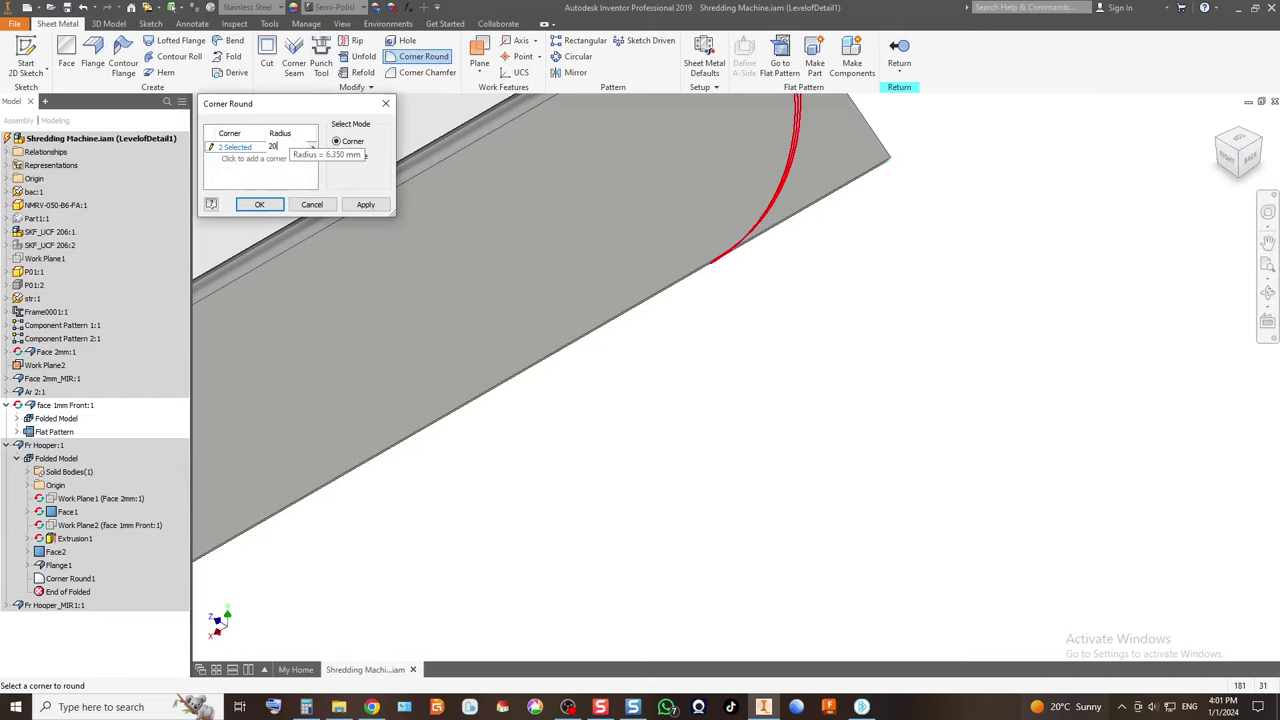
pyautogui.click(259, 204)
pyautogui.scroll(5, 752, 428)
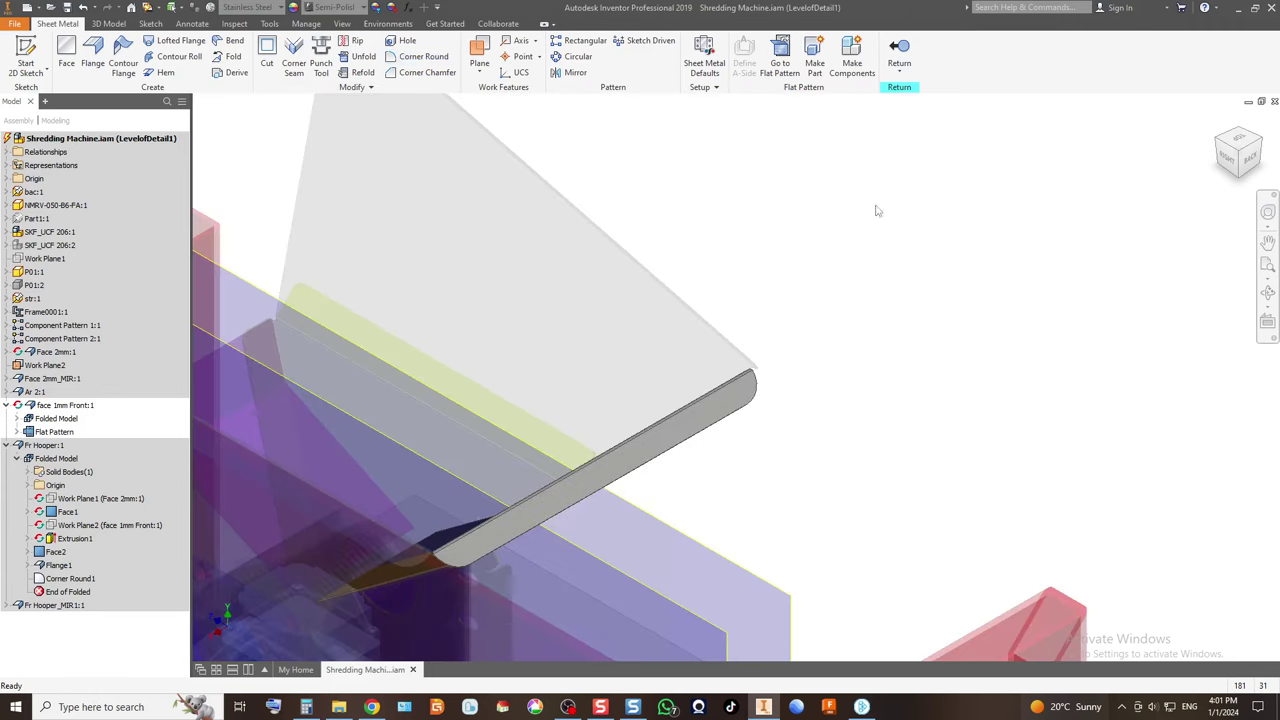
pyautogui.click(910, 48)
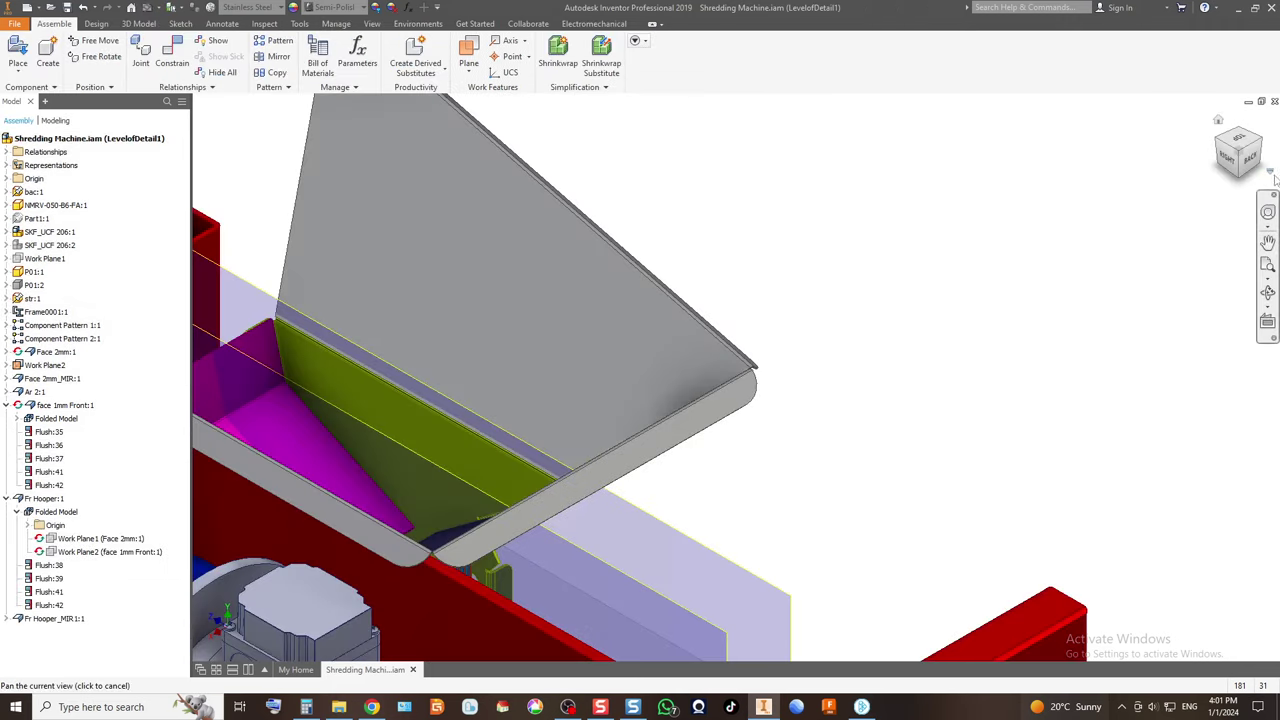
# Examine the hopper from the side, corner and front views, checking how the rounded flanges and the inner sheet corners meet.
pyautogui.click(1230, 166)
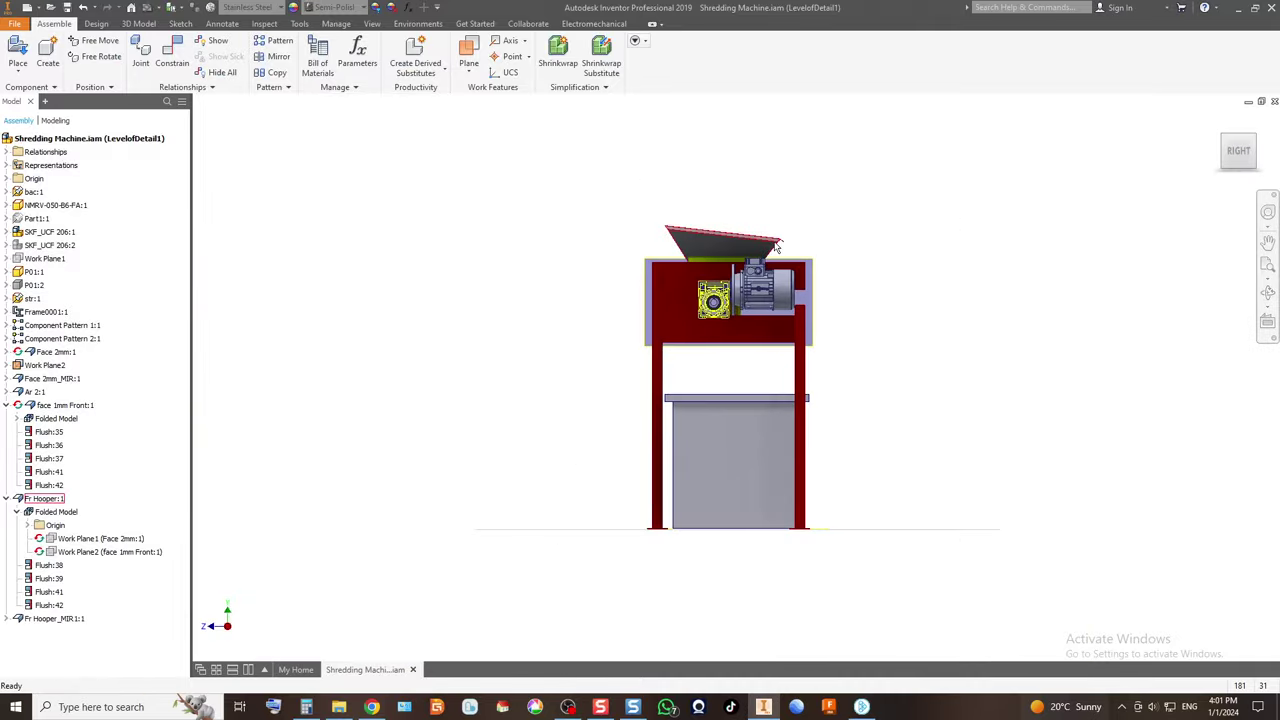
pyautogui.scroll(3, 1060, 234)
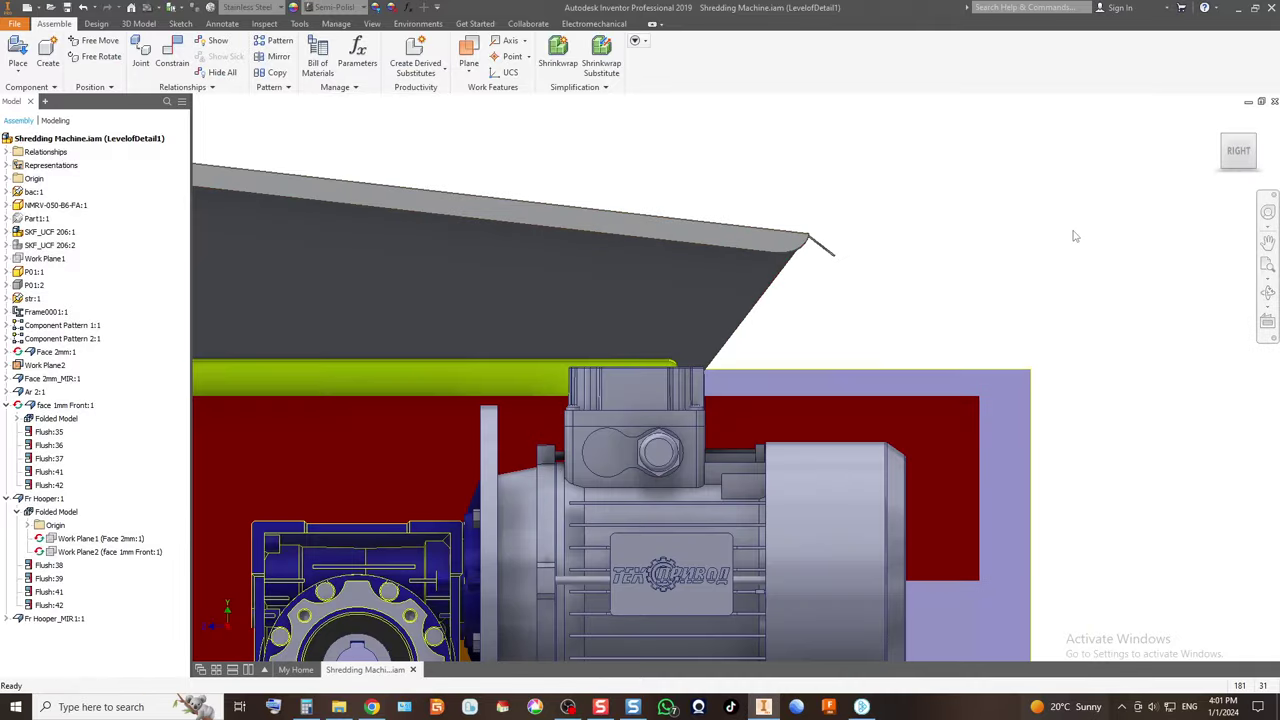
pyautogui.click(1255, 140)
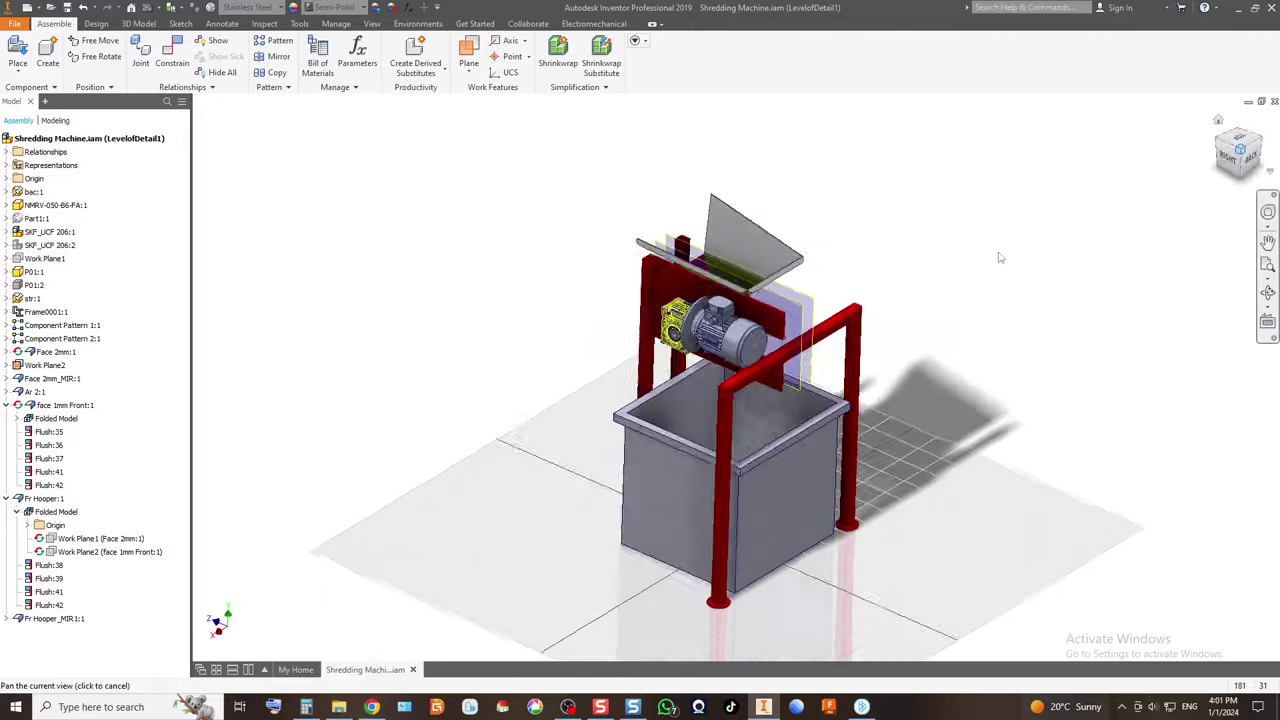
pyautogui.scroll(5, 780, 287)
pyautogui.scroll(6, 437, 350)
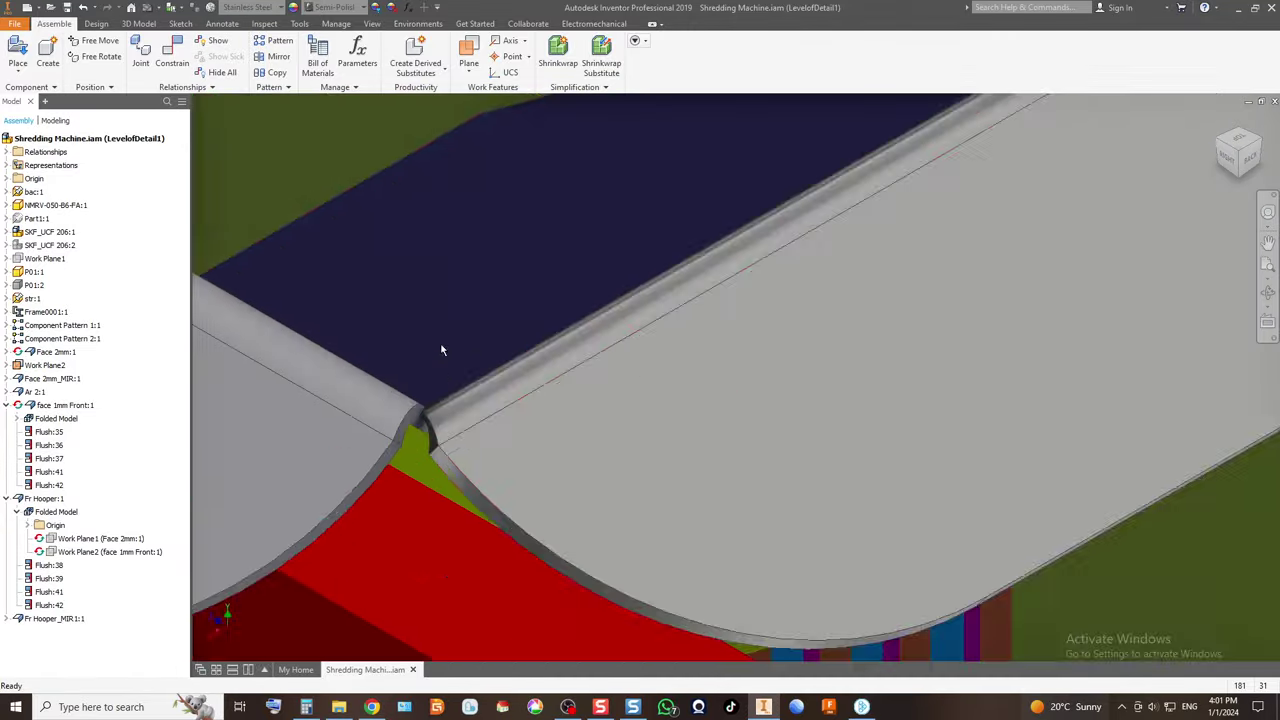
pyautogui.scroll(-4, 408, 458)
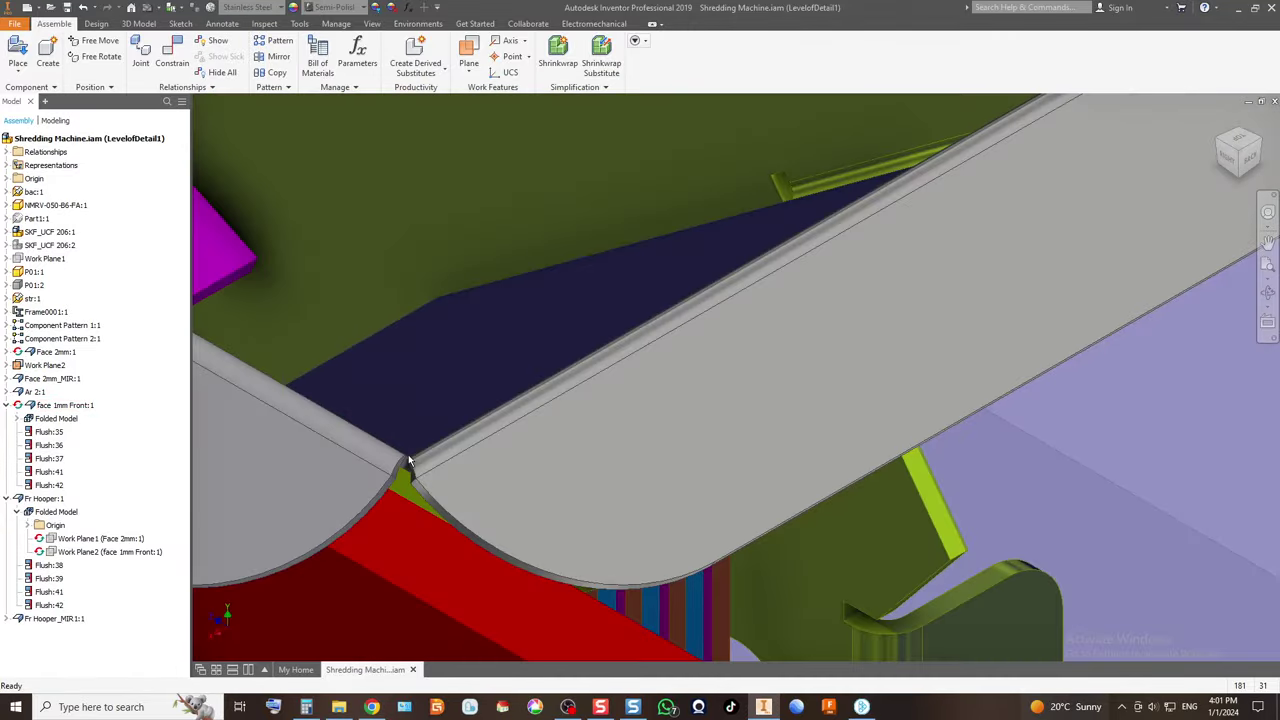
pyautogui.click(1219, 122)
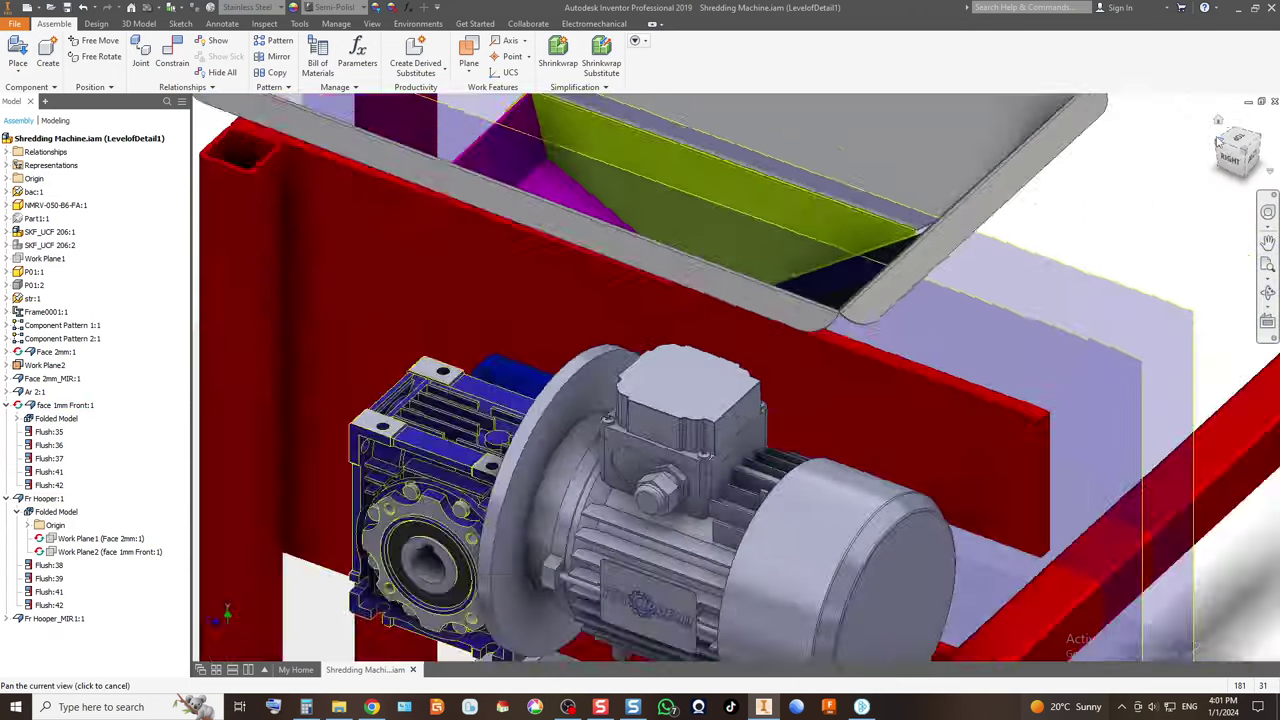
pyautogui.scroll(6, 716, 246)
pyautogui.scroll(-4, 620, 374)
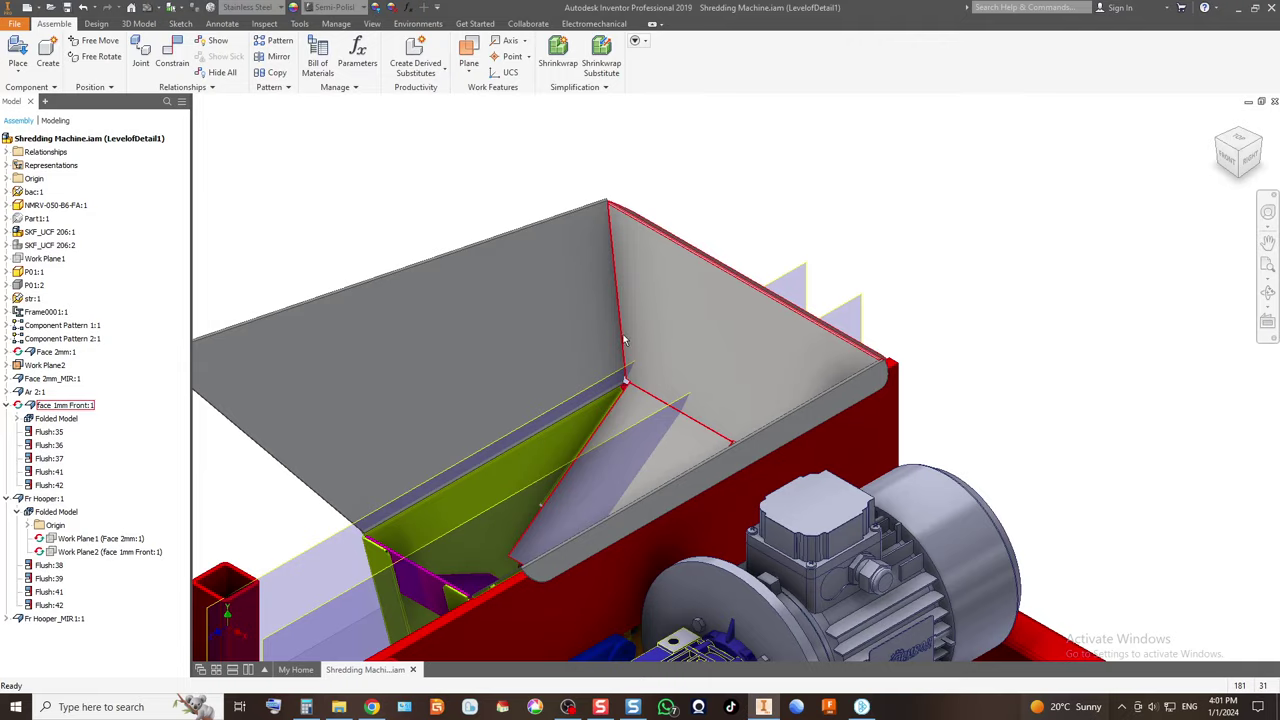
pyautogui.scroll(5, 600, 386)
pyautogui.scroll(-3, 617, 429)
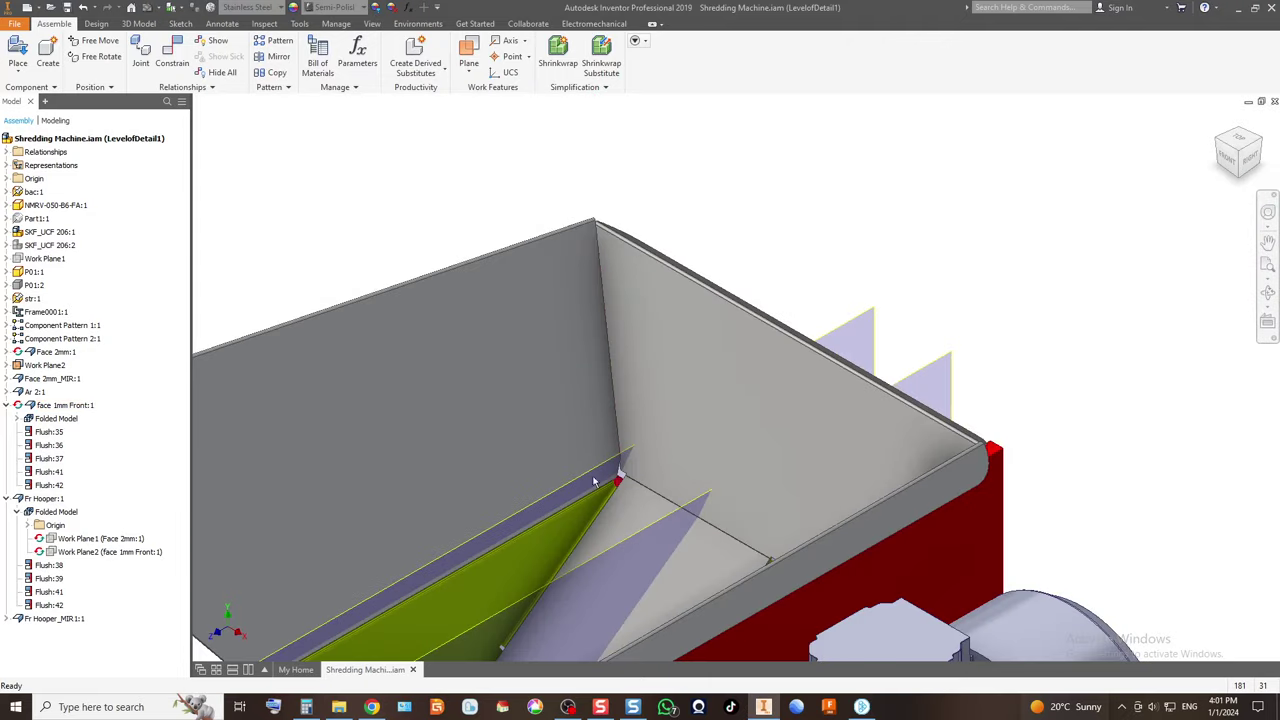
pyautogui.scroll(4, 602, 490)
pyautogui.scroll(-4, 810, 305)
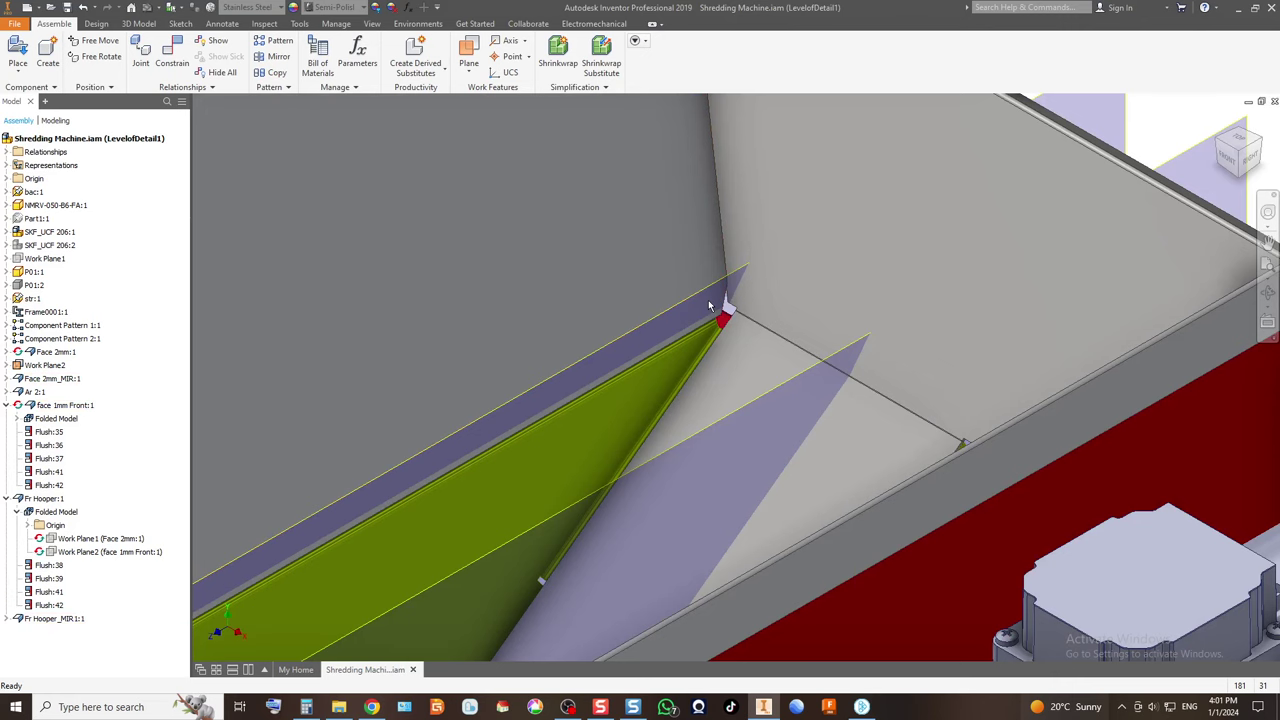
pyautogui.scroll(-5, 729, 323)
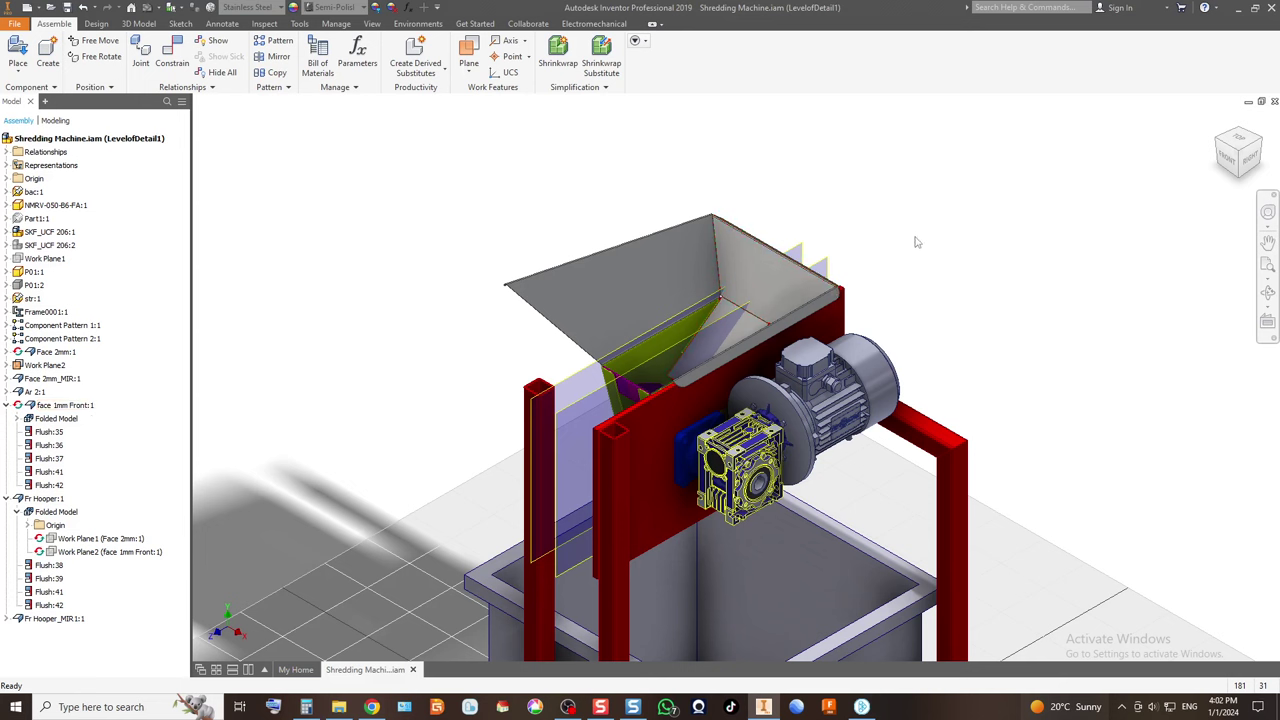
pyautogui.click(1229, 162)
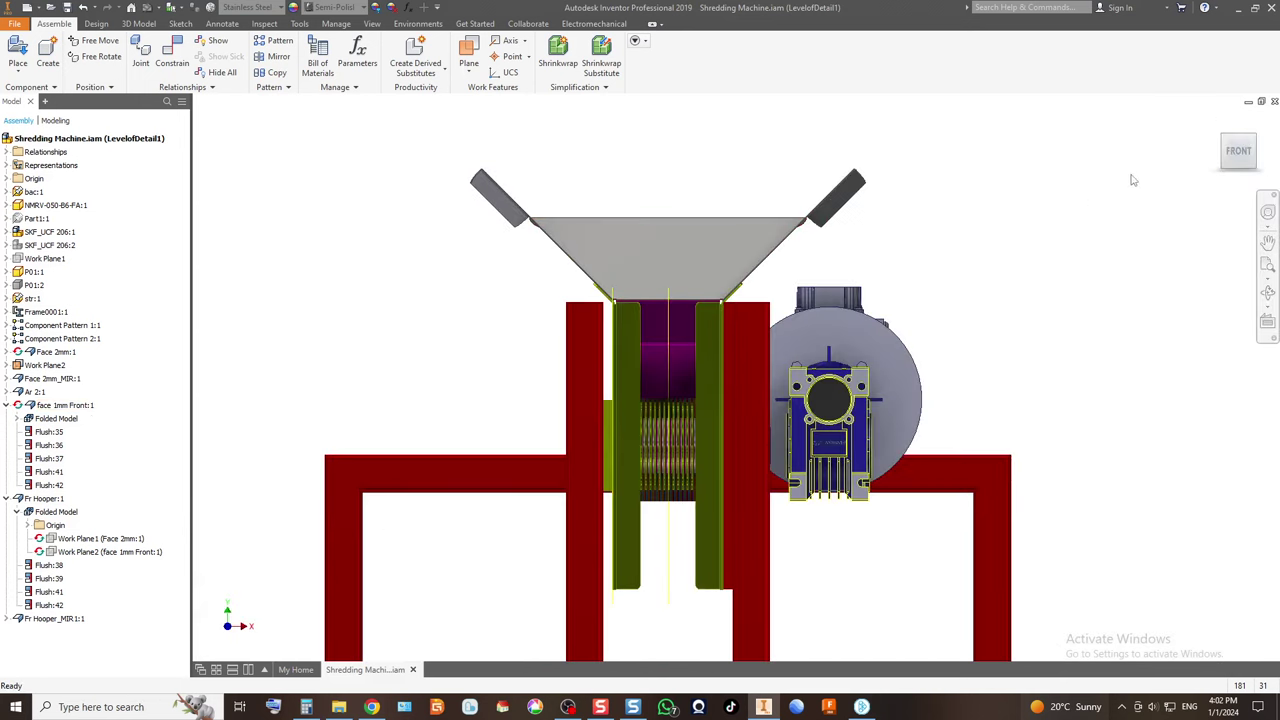
# Examine the finished hopper from the front and rear isometric views, checking its inner seams, flanges and rounded corners up close.
pyautogui.click(1256, 142)
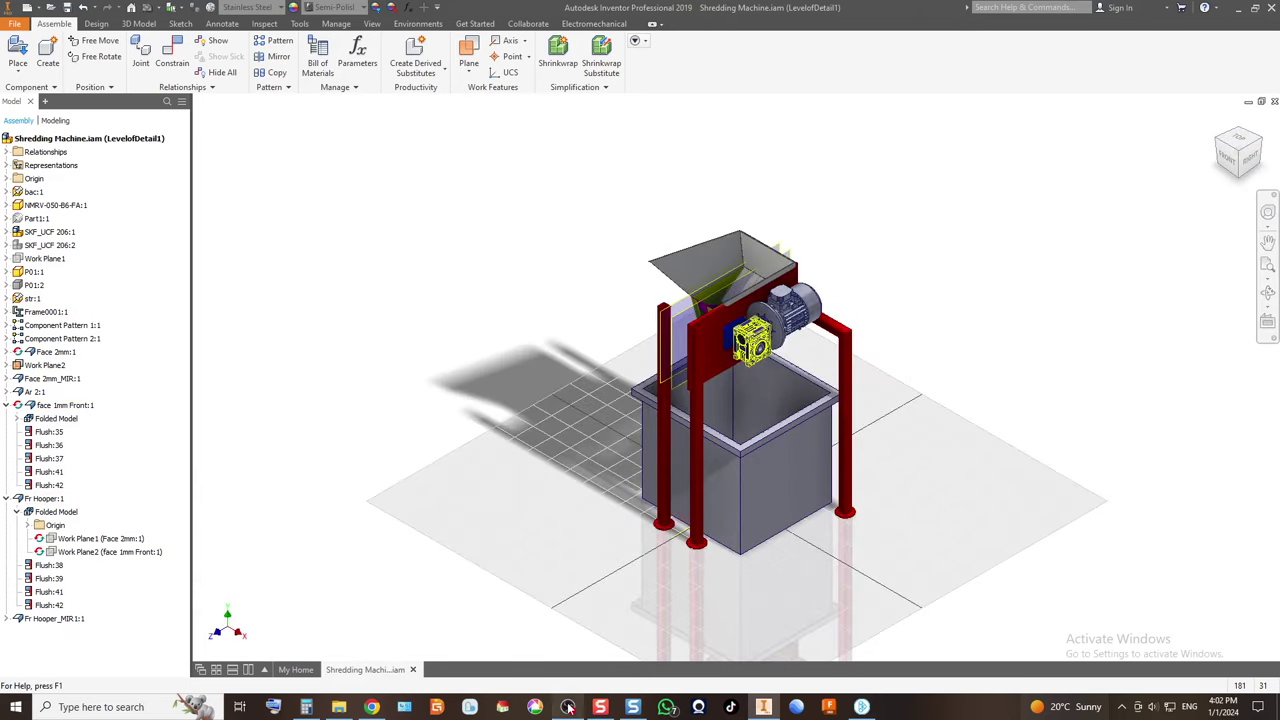
pyautogui.click(567, 707)
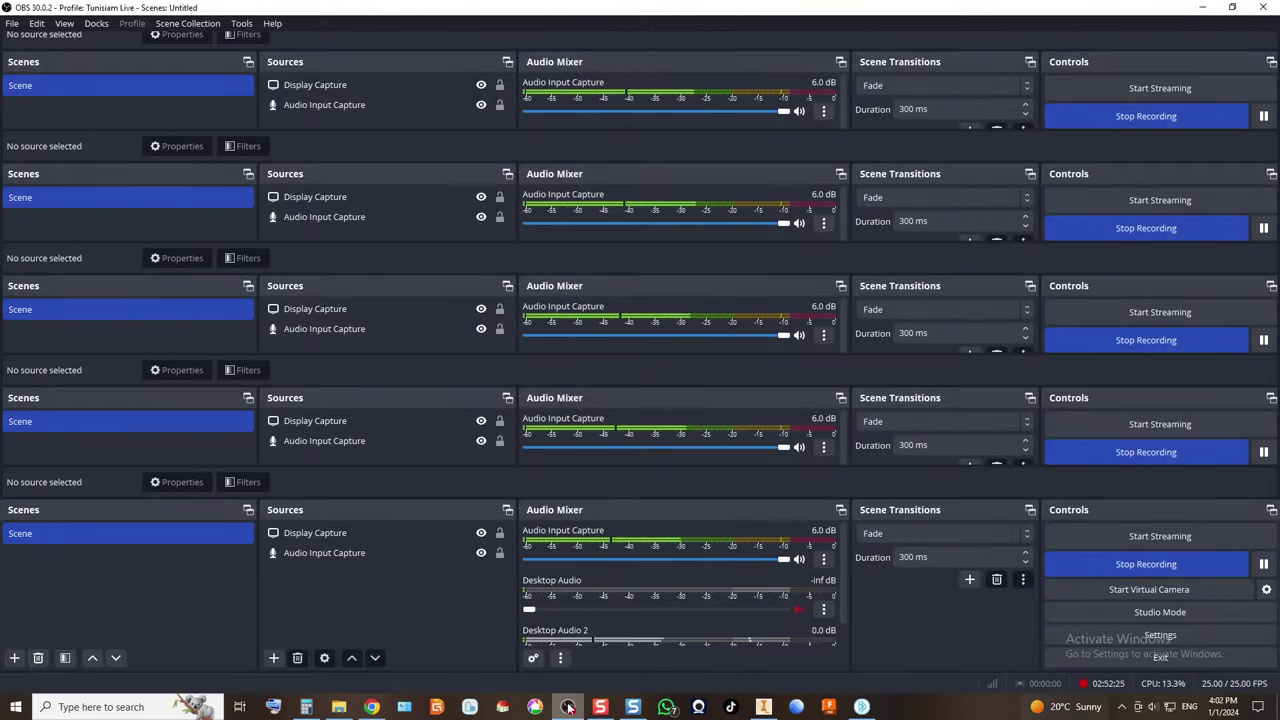
pyautogui.click(567, 707)
pyautogui.scroll(-10, 742, 297)
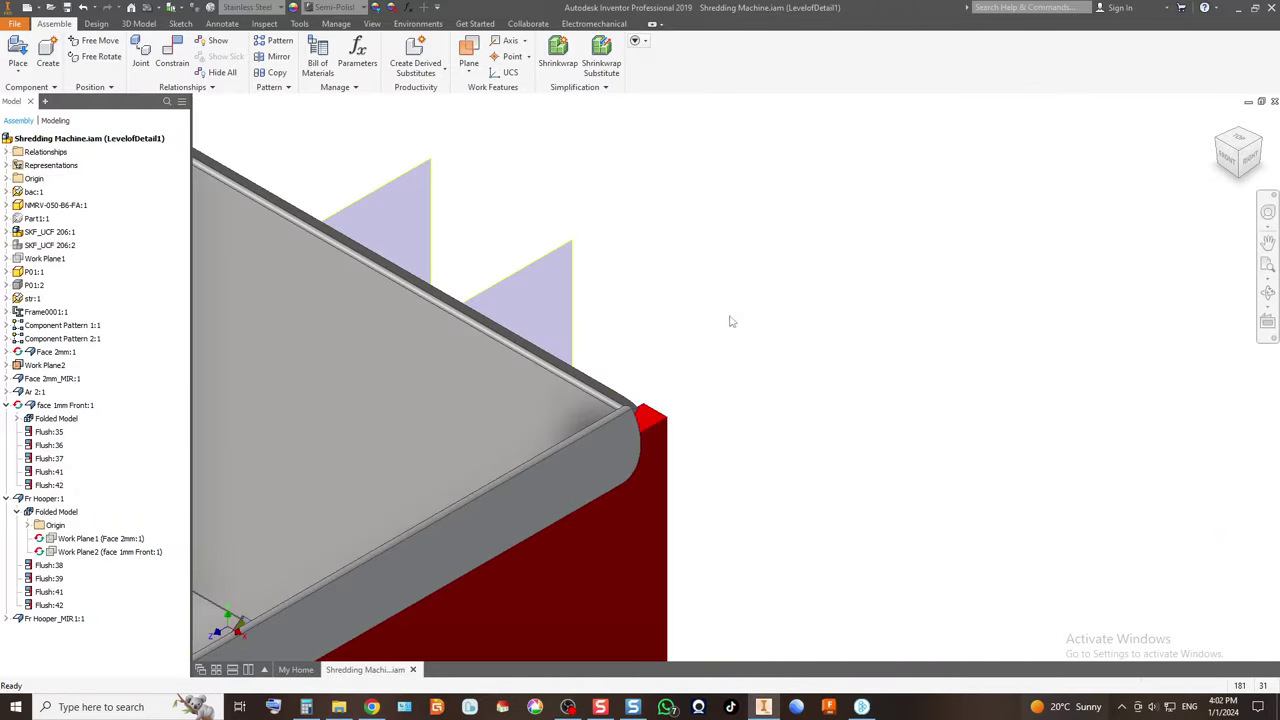
pyautogui.scroll(5, 623, 427)
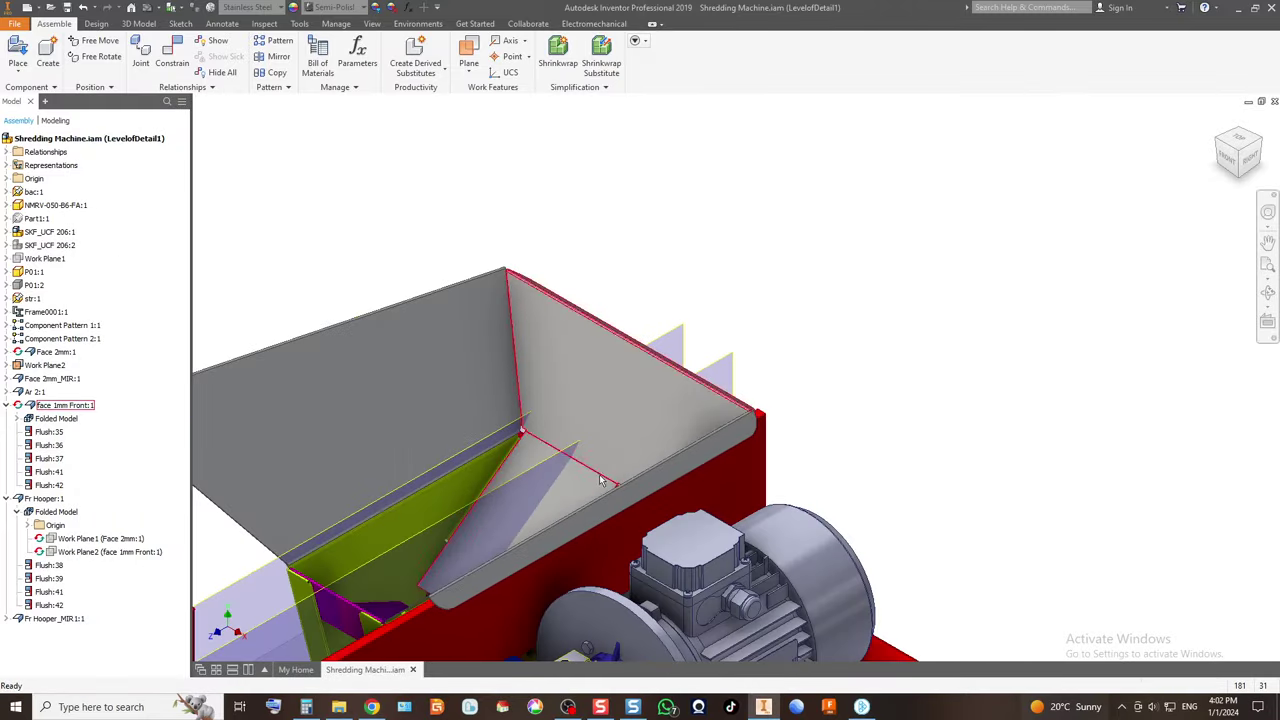
pyautogui.scroll(-5, 522, 430)
pyautogui.scroll(3, 577, 415)
pyautogui.moveTo(577, 415); pyautogui.dragTo(862, 282, button='middle')
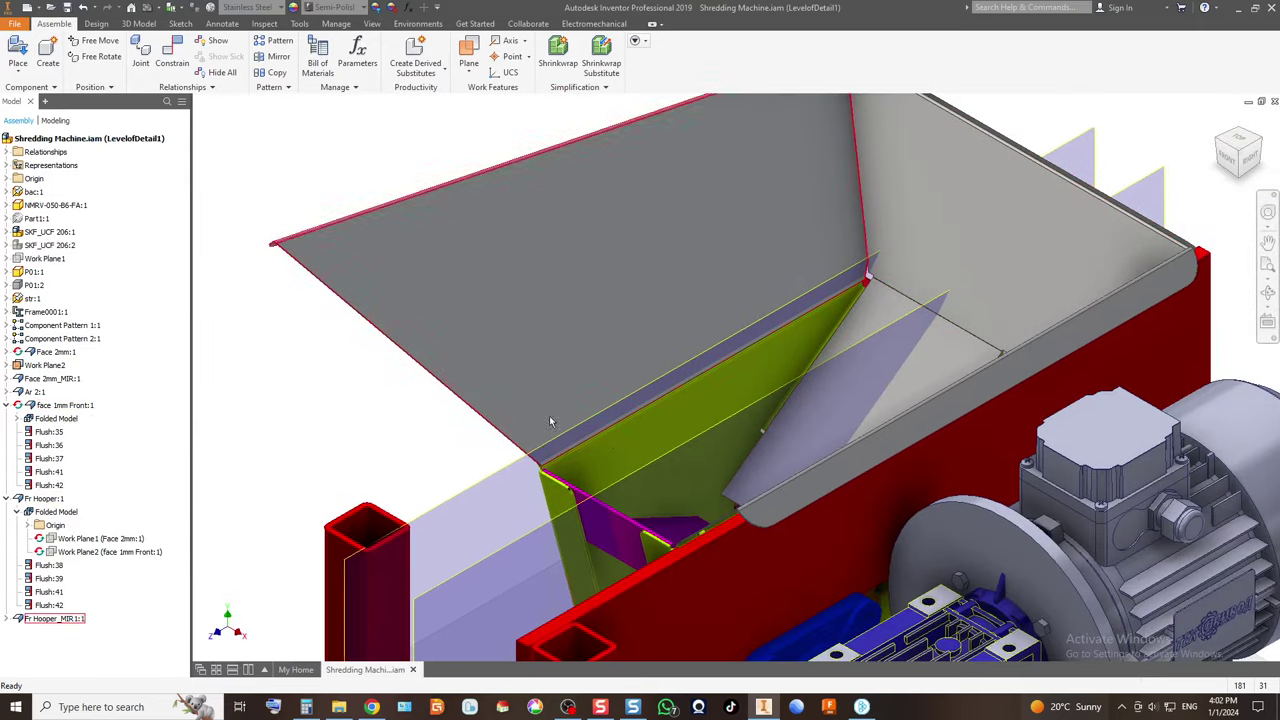
pyautogui.click(1270, 148)
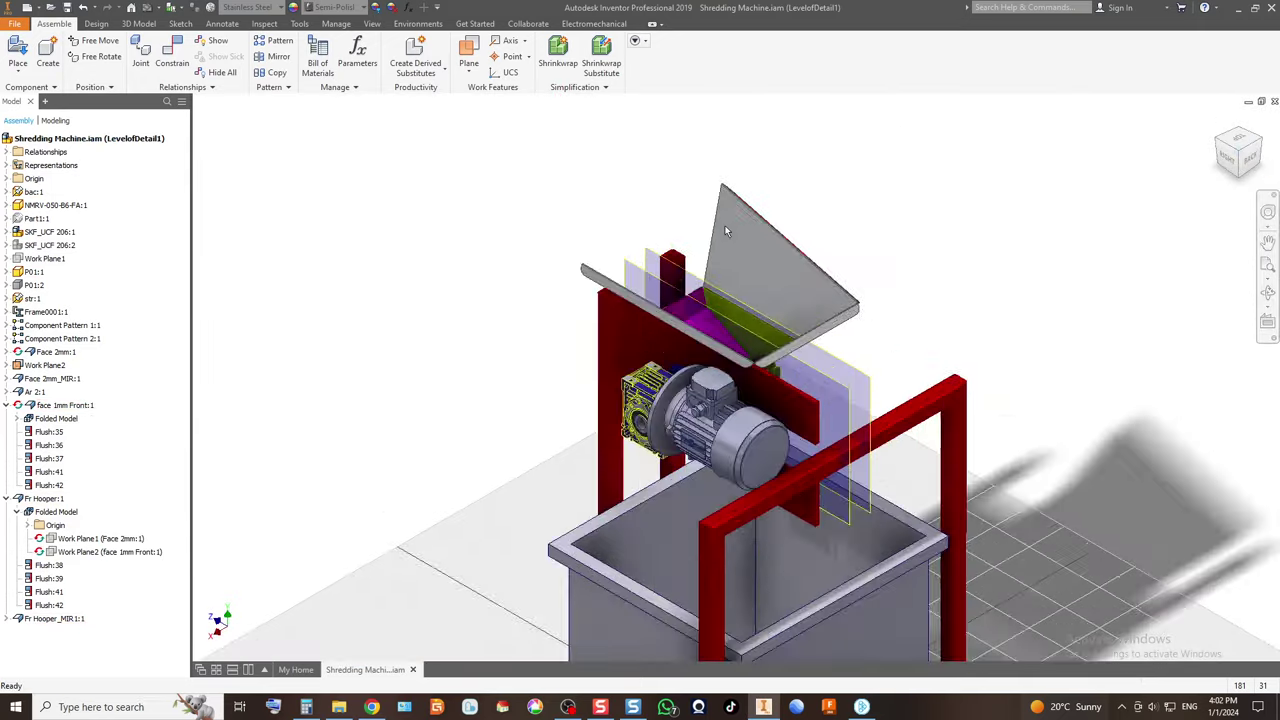
pyautogui.scroll(-4, 725, 225)
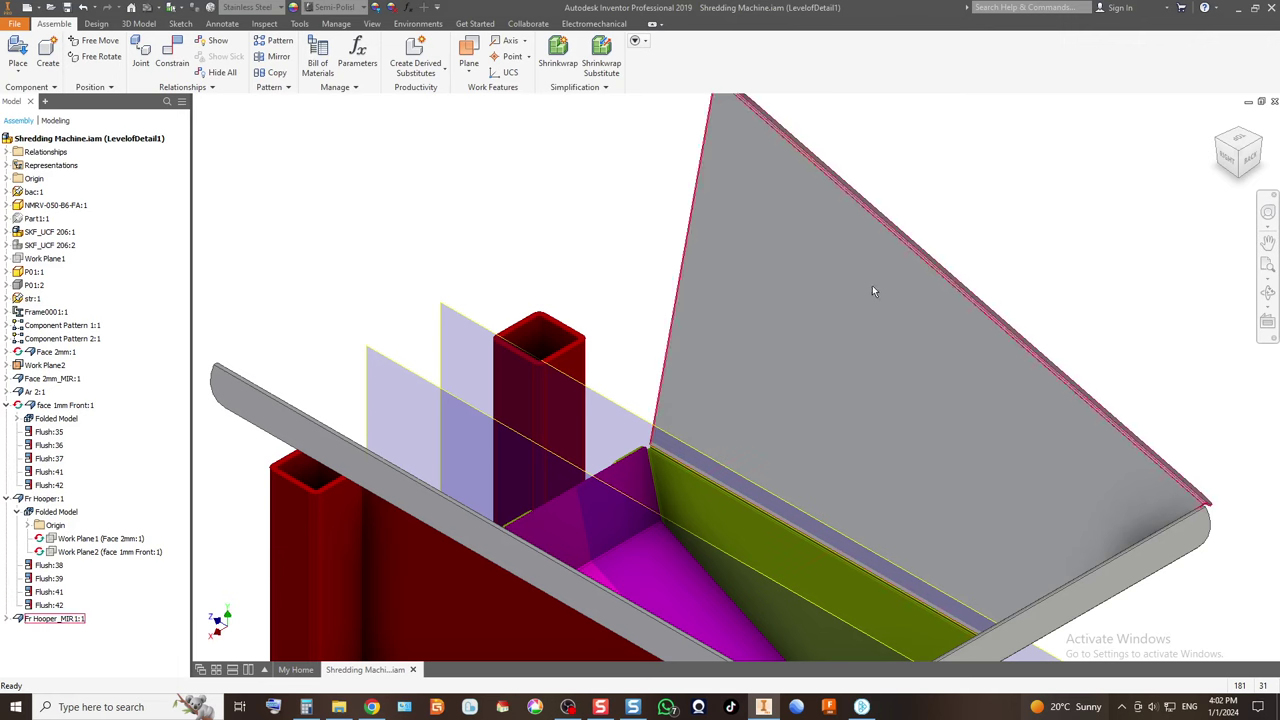
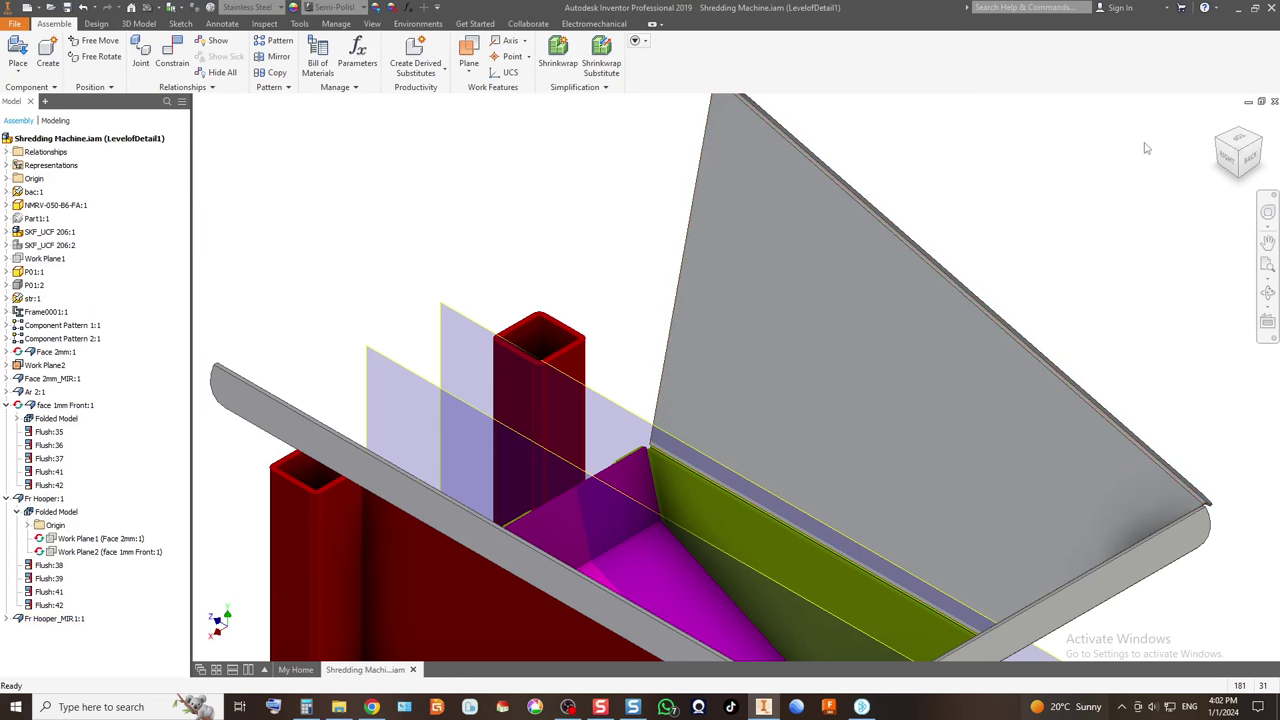
pyautogui.moveTo(1238, 143); pyautogui.dragTo(1218, 142)
pyautogui.click(1218, 119)
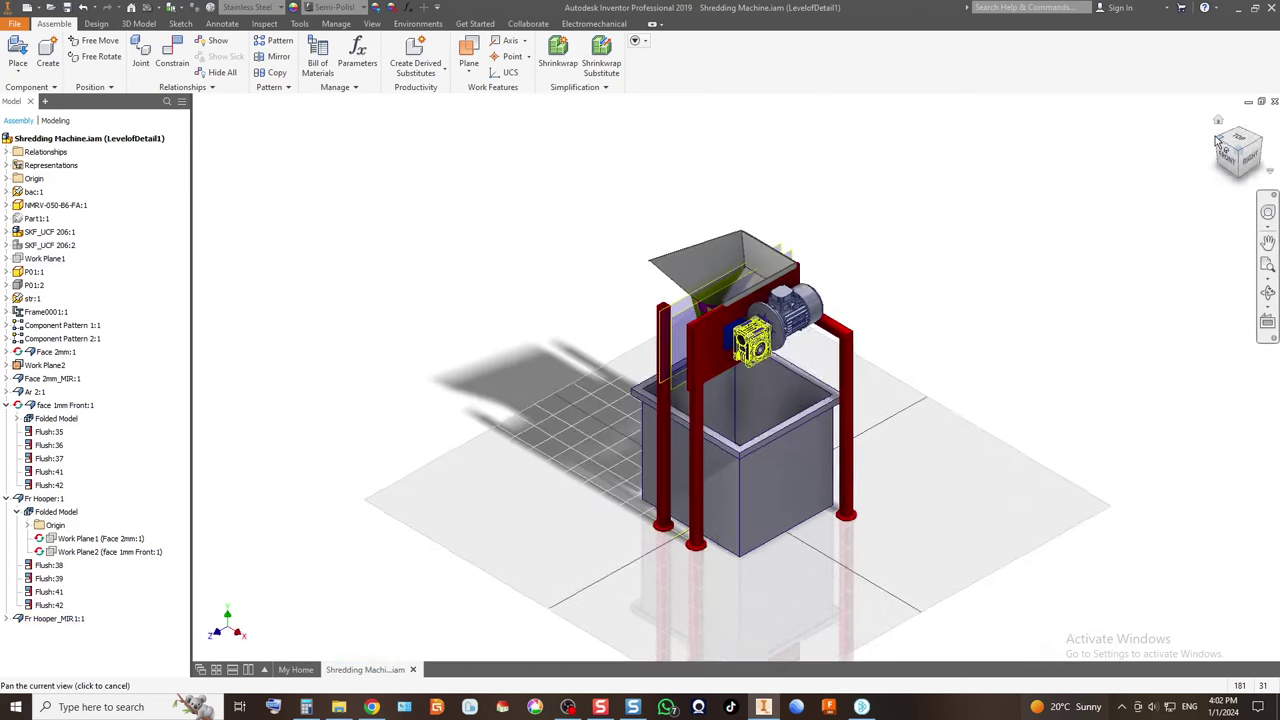
# Recolour the face 1mm Front sheet blue, RGB 0, 149, 255, using an adjusted copy of an existing part's appearance.
pyautogui.scroll(5, 746, 257)
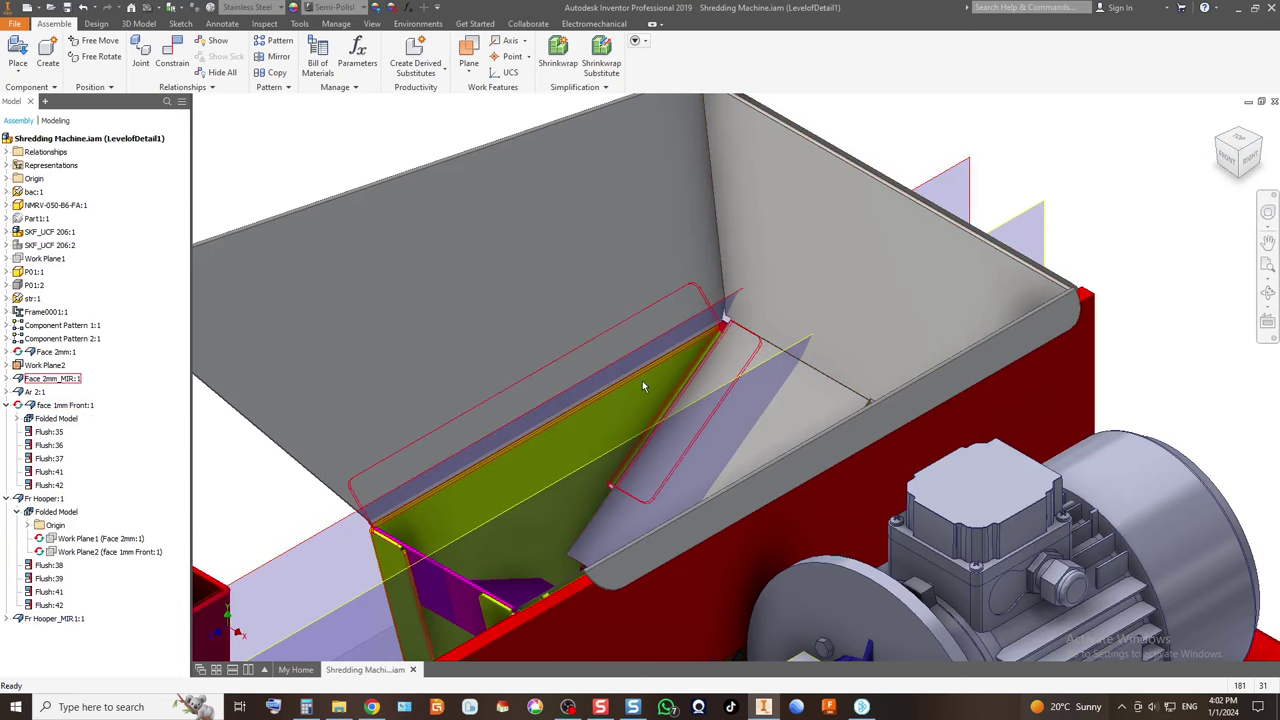
pyautogui.click(374, 8)
pyautogui.click(621, 453)
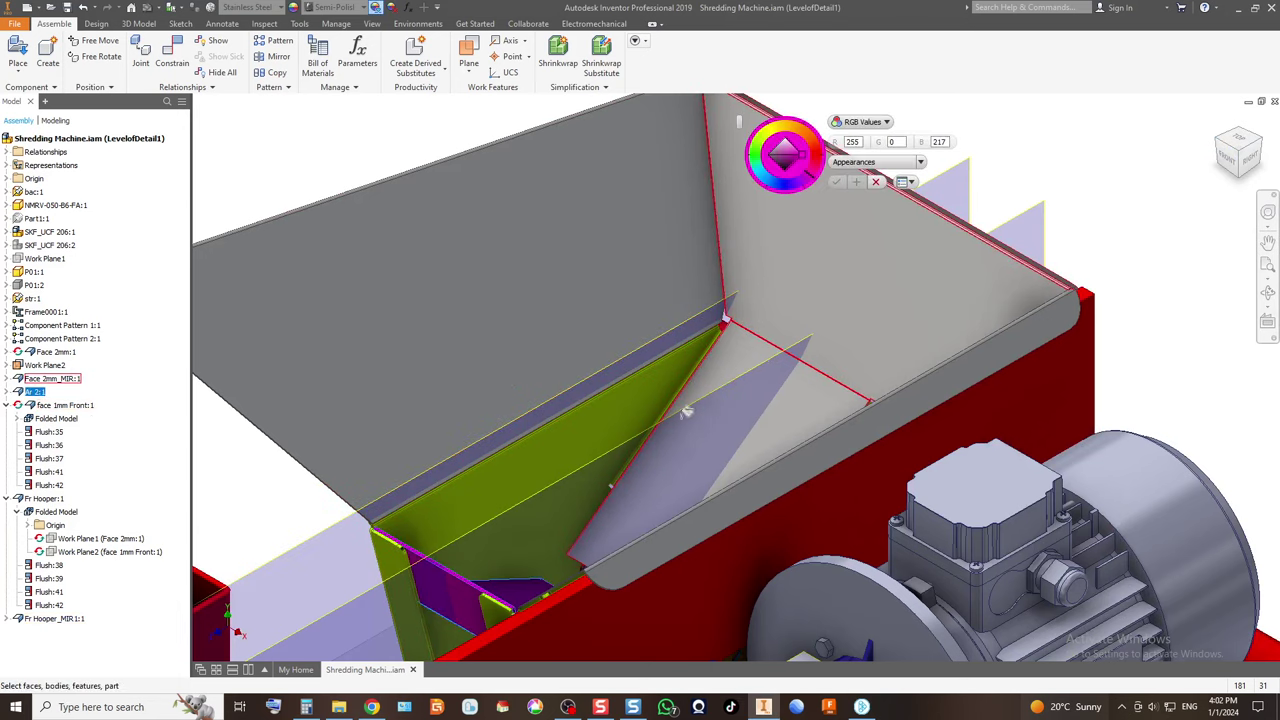
pyautogui.click(625, 450)
pyautogui.click(806, 182)
pyautogui.click(765, 189)
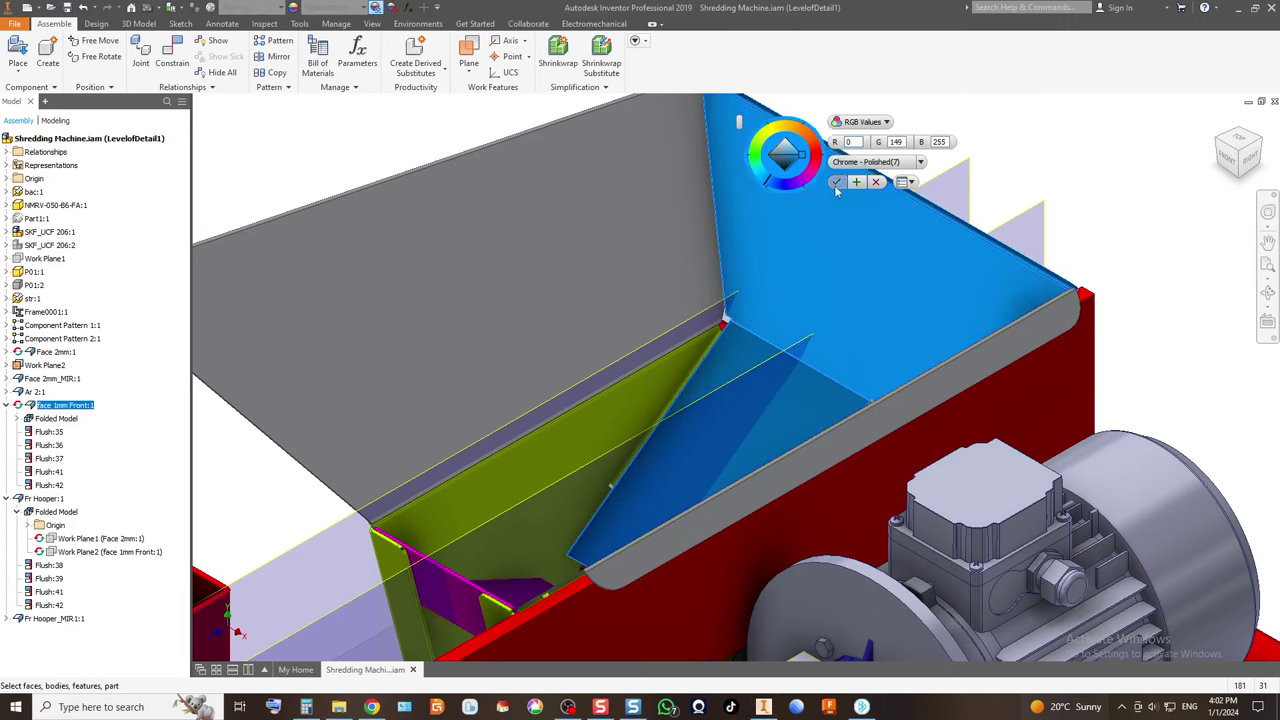
pyautogui.click(836, 182)
# Adjust the blue sheet's appearance to yellow-green, RGB 200, 255, 0, and assign it to the Fr Hooper side sheet.
pyautogui.click(374, 8)
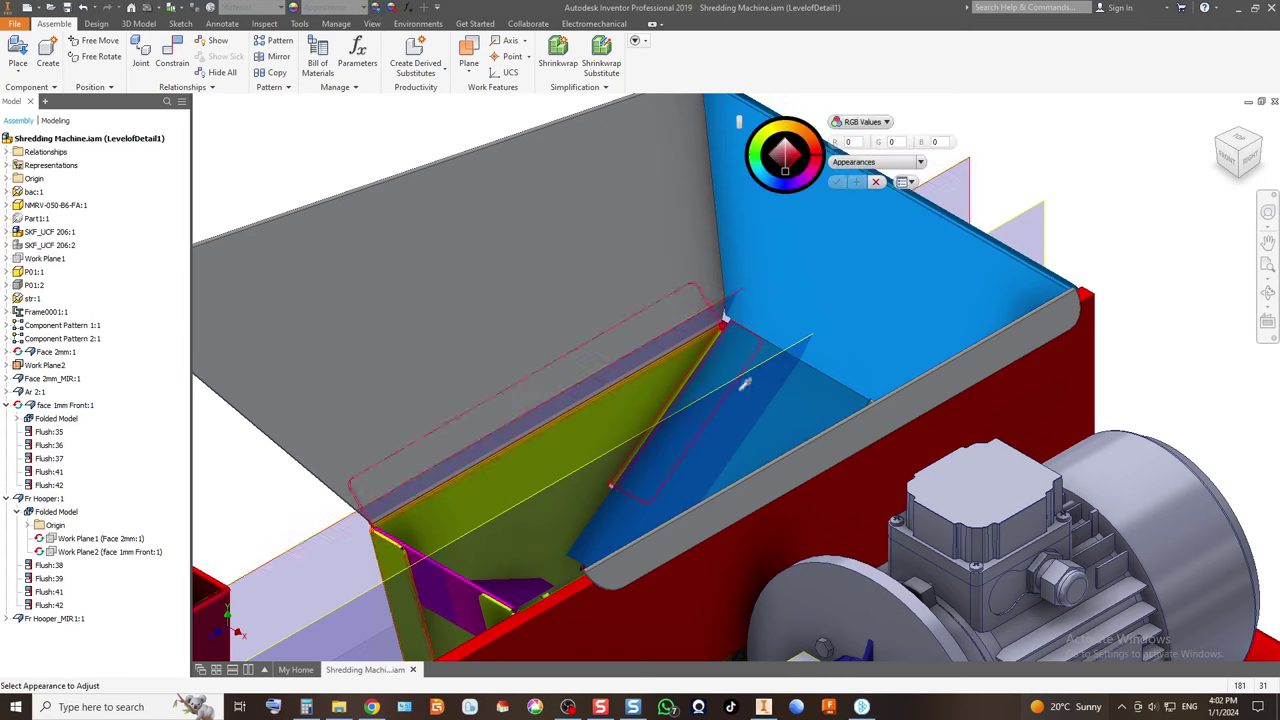
pyautogui.click(818, 313)
pyautogui.click(563, 249)
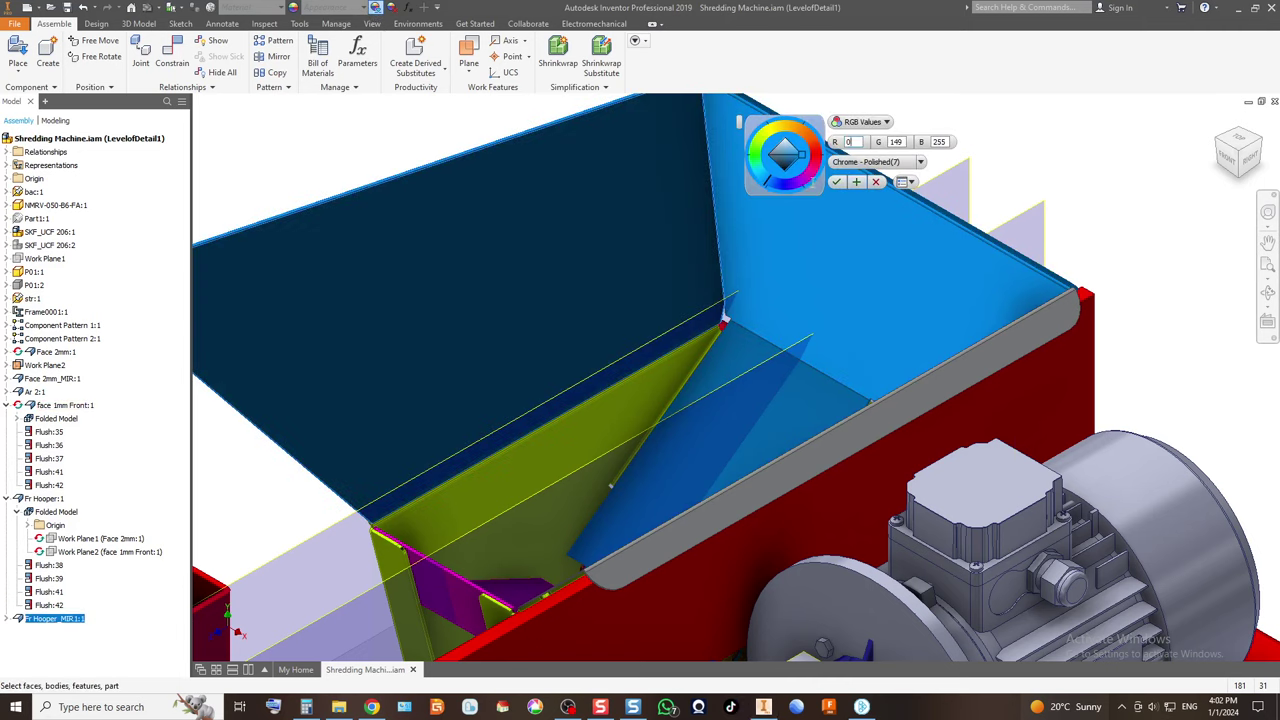
pyautogui.moveTo(812, 166)
pyautogui.mouseDown()
pyautogui.moveTo(800, 124)
pyautogui.moveTo(760, 132)
pyautogui.mouseUp()
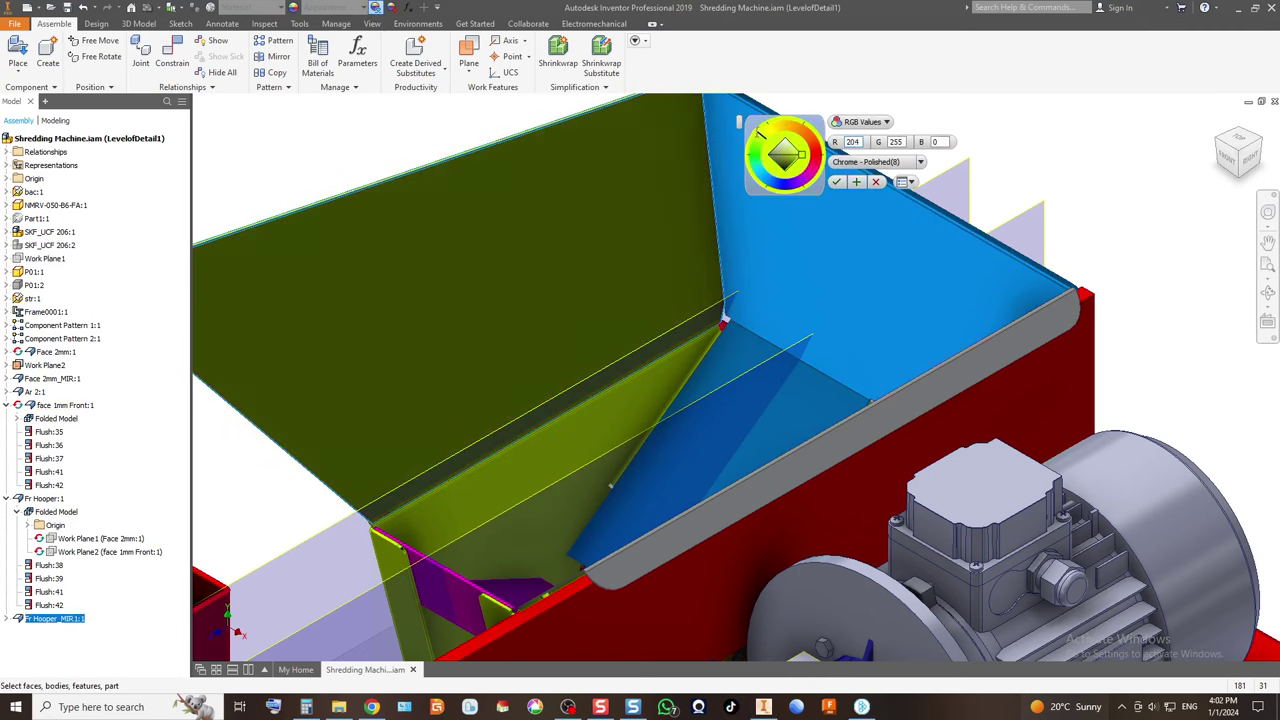
pyautogui.click(840, 430)
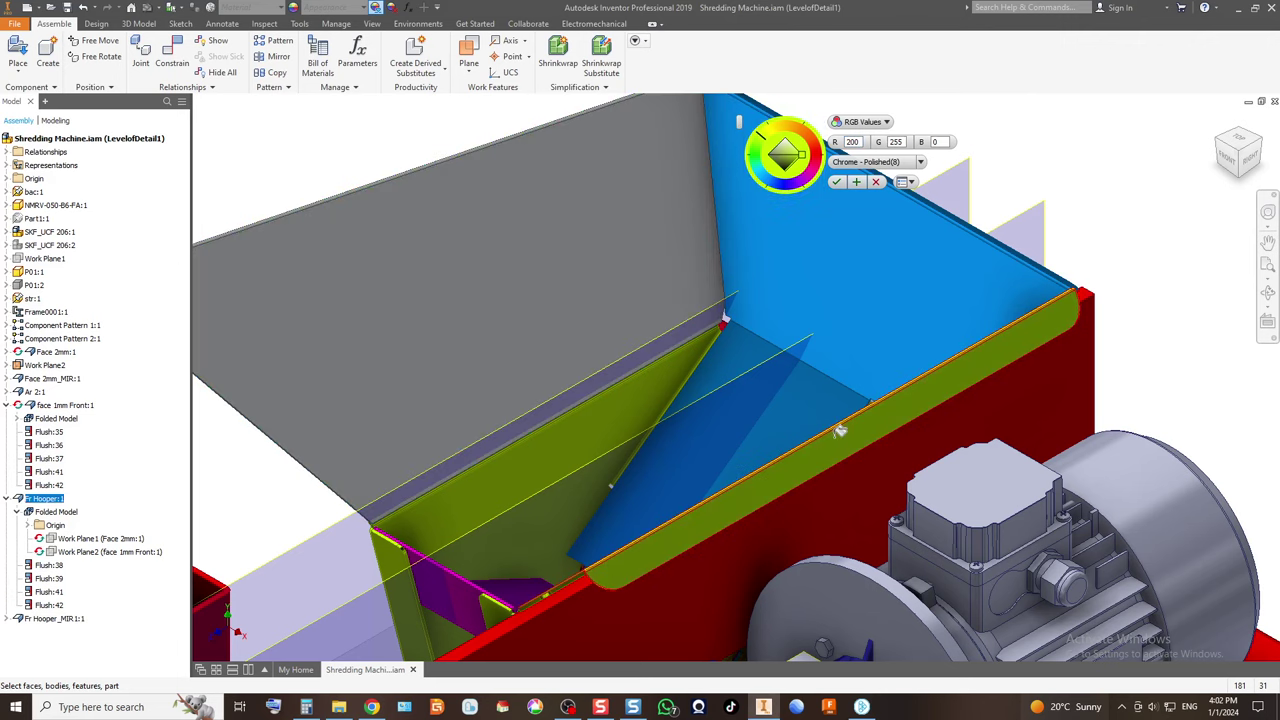
# Tint the Fr Hooper panel and its mirrored copy green with RGB 112, 255, 141.
pyautogui.click(523, 229)
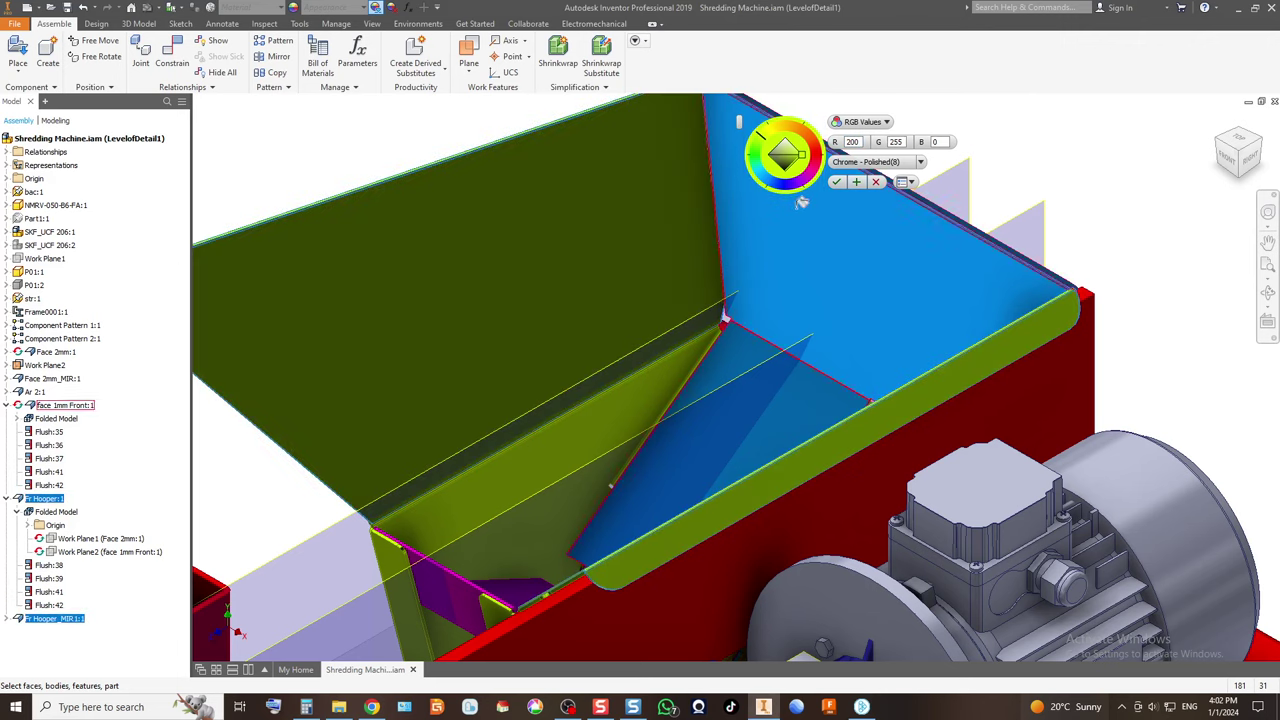
pyautogui.moveTo(776, 183)
pyautogui.mouseDown()
pyautogui.moveTo(740, 156)
pyautogui.moveTo(797, 170)
pyautogui.moveTo(810, 143)
pyautogui.mouseUp()
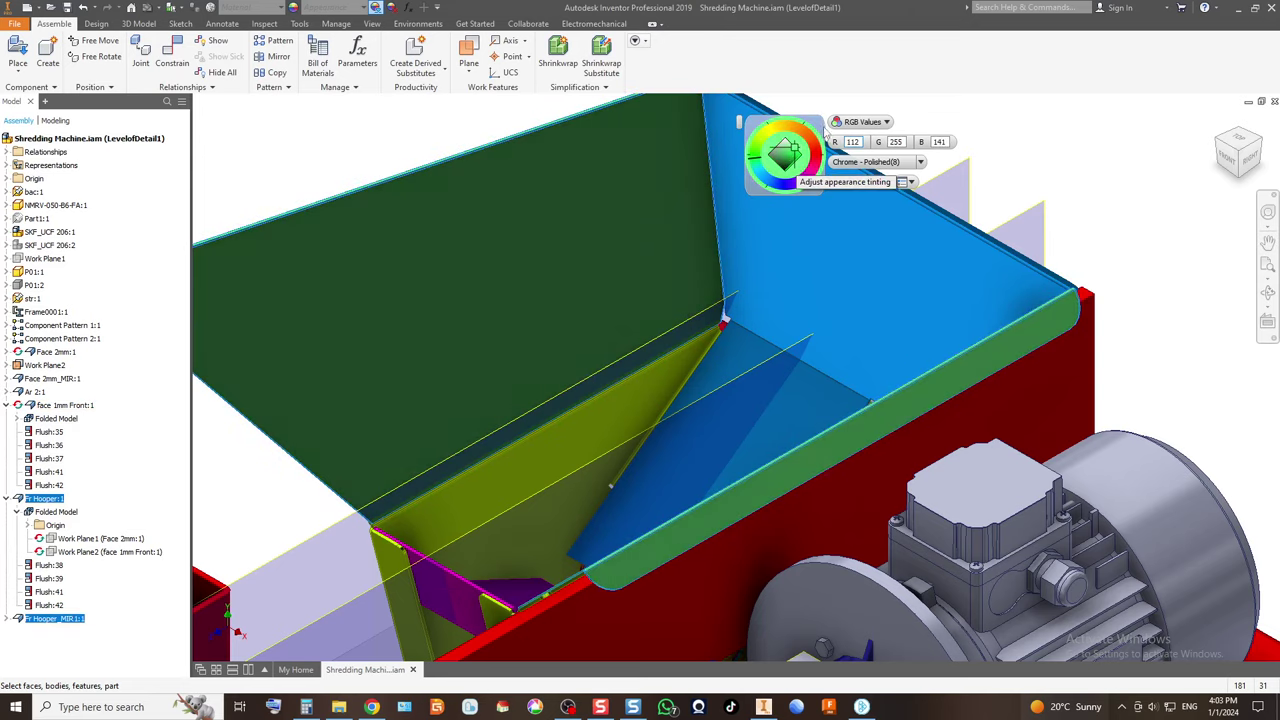
pyautogui.click(838, 182)
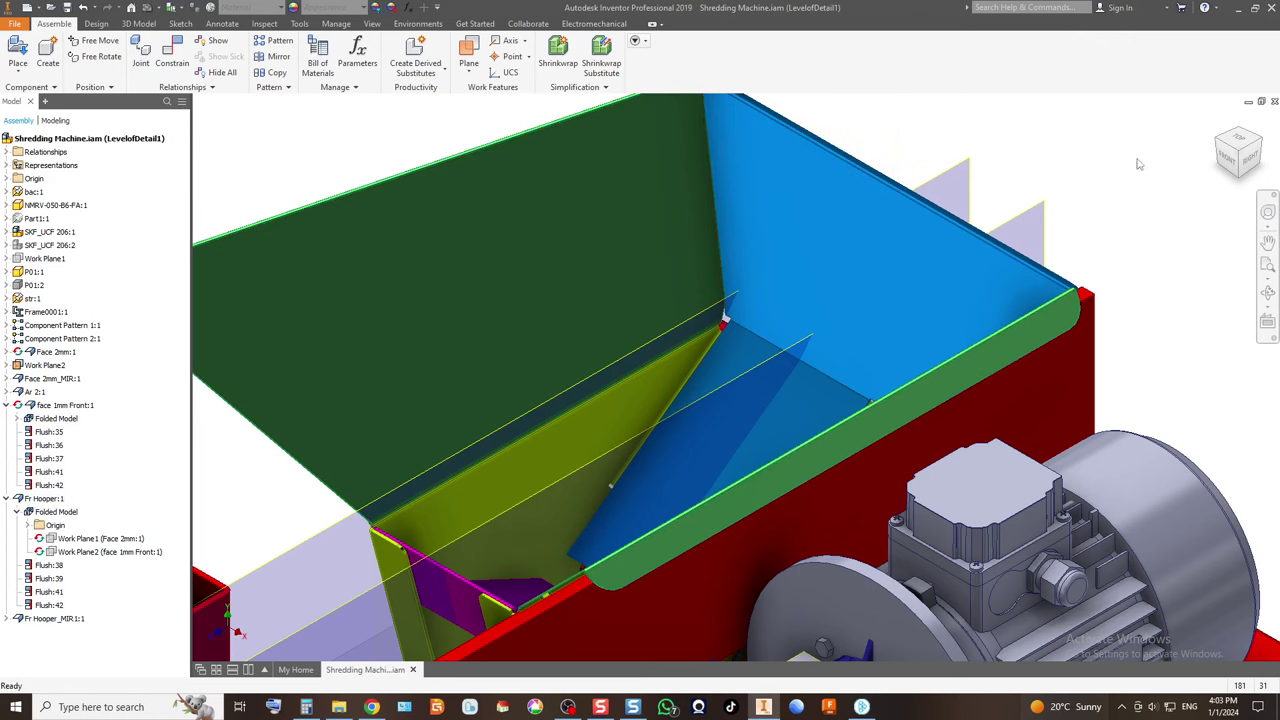
# Inspect the hopper from the front and examine the corner seam between the green and blue panels.
pyautogui.click(1222, 166)
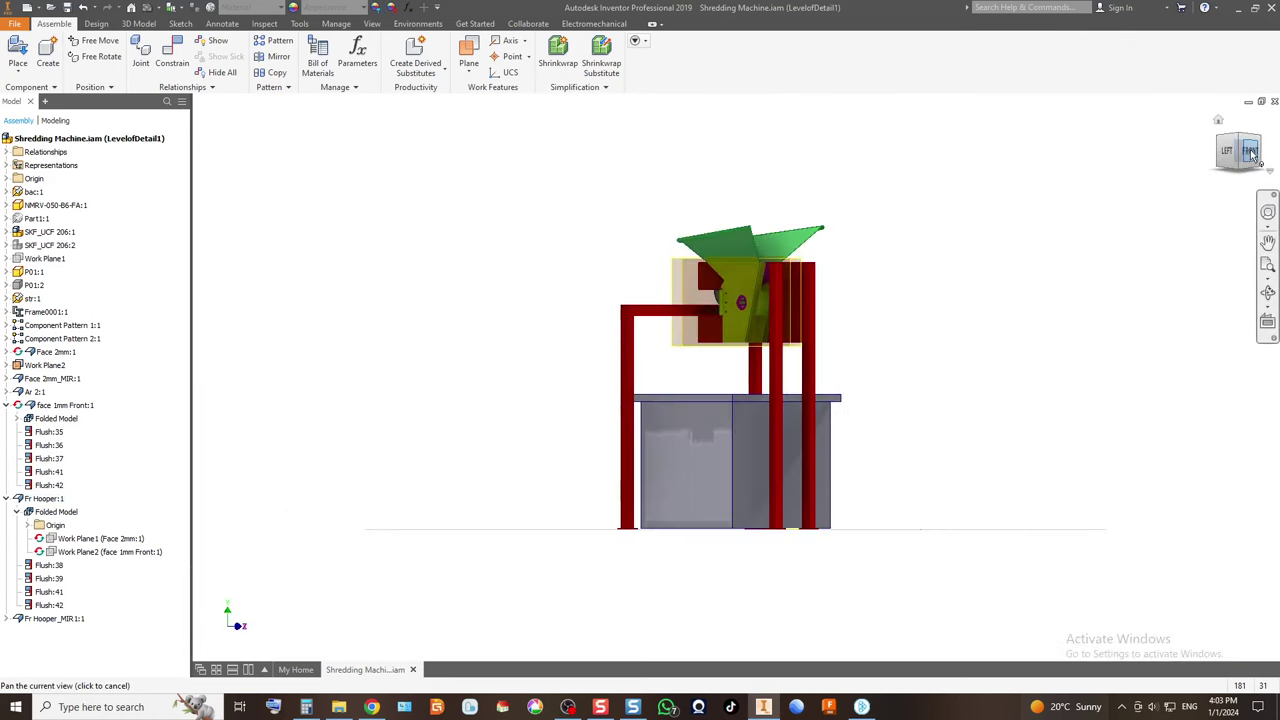
pyautogui.scroll(5, 847, 232)
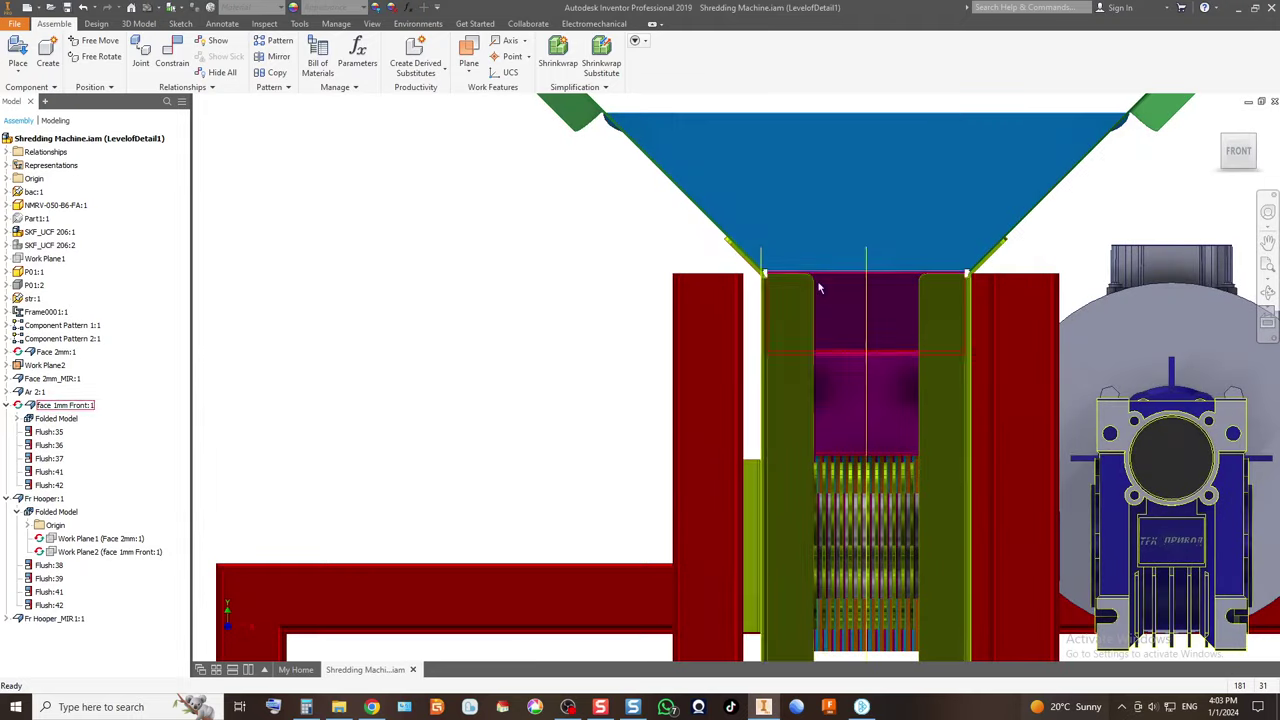
pyautogui.click(1252, 140)
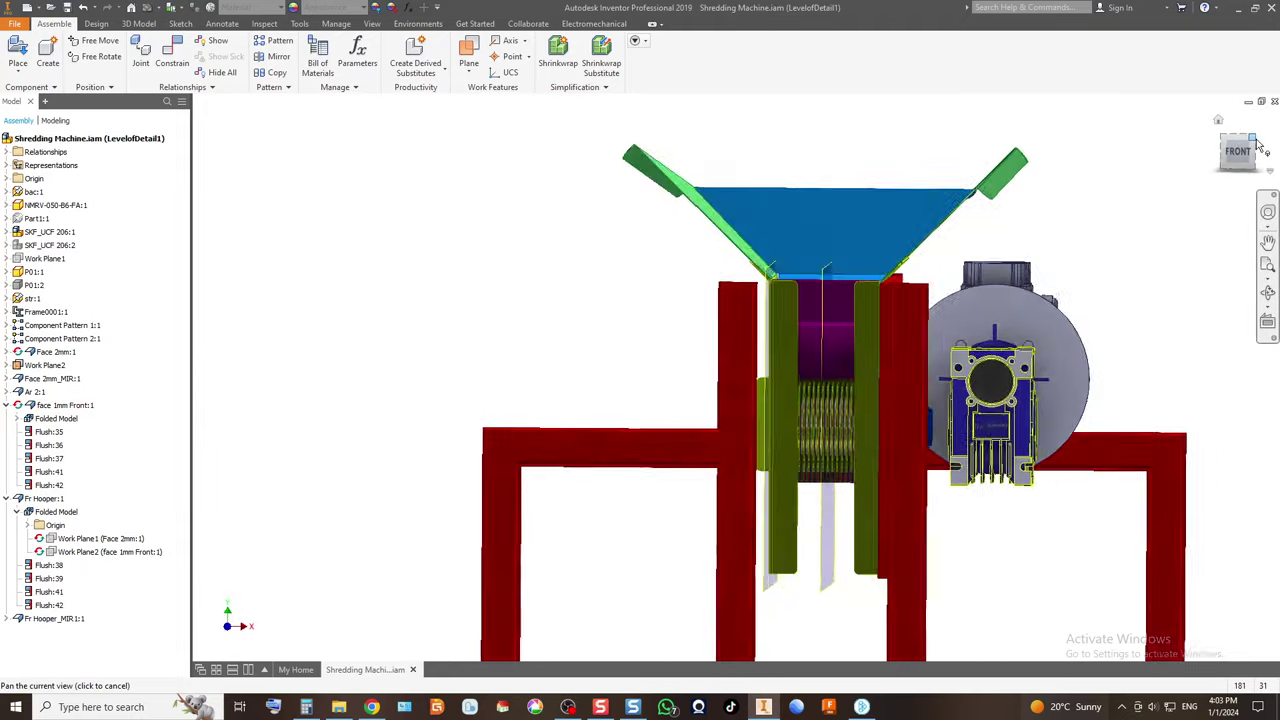
pyautogui.scroll(3, 768, 285)
pyautogui.scroll(-2, 768, 285)
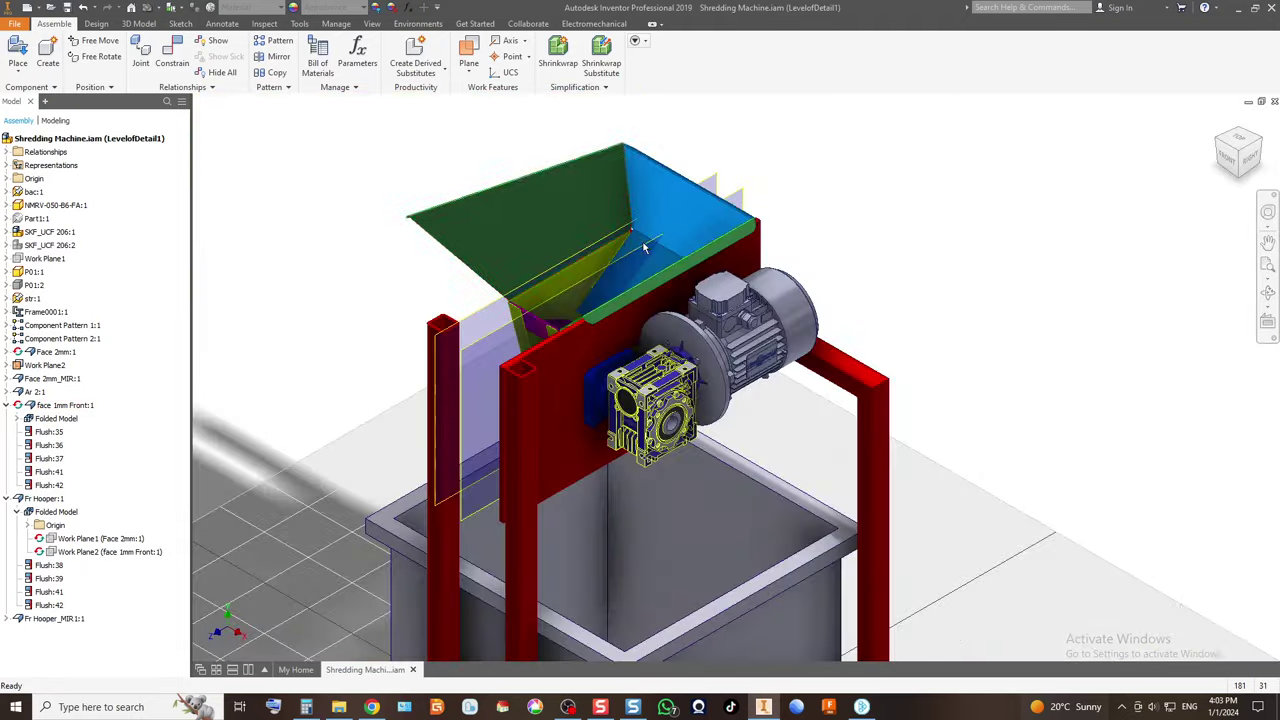
pyautogui.scroll(4, 528, 253)
pyautogui.scroll(5, 528, 253)
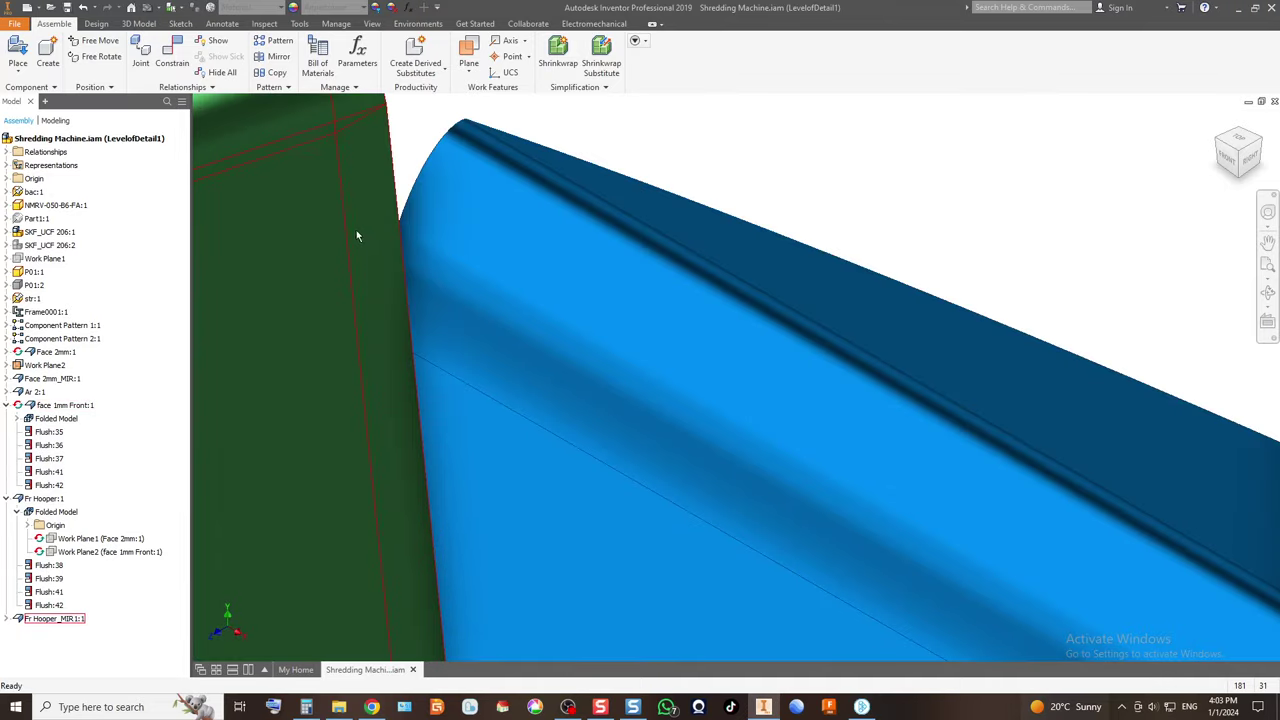
pyautogui.scroll(-5, 478, 260)
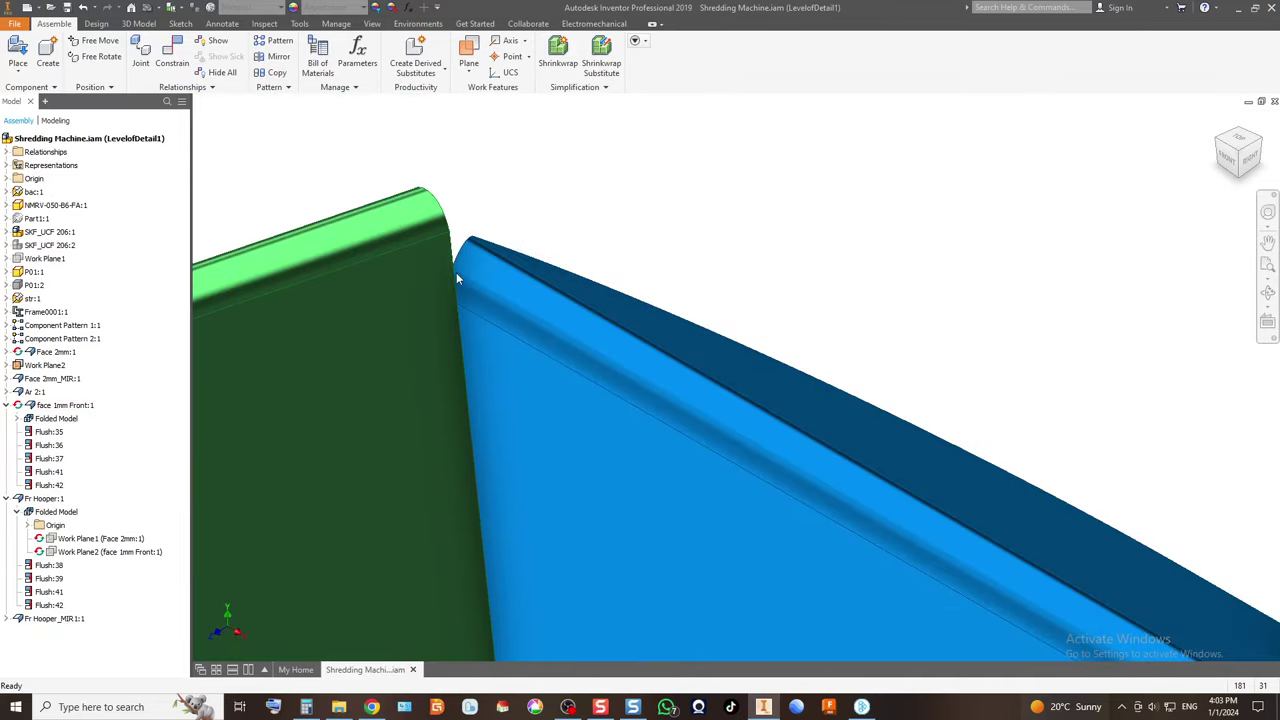
pyautogui.scroll(-5, 460, 300)
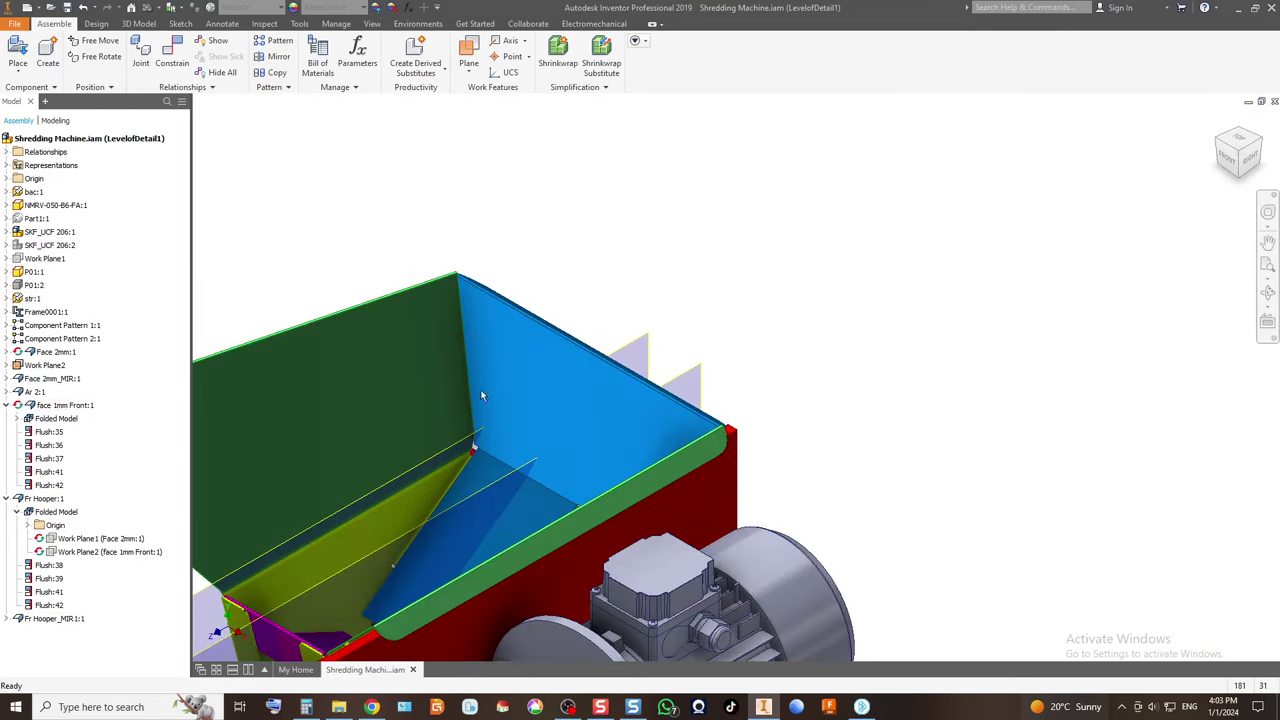
pyautogui.scroll(6, 490, 428)
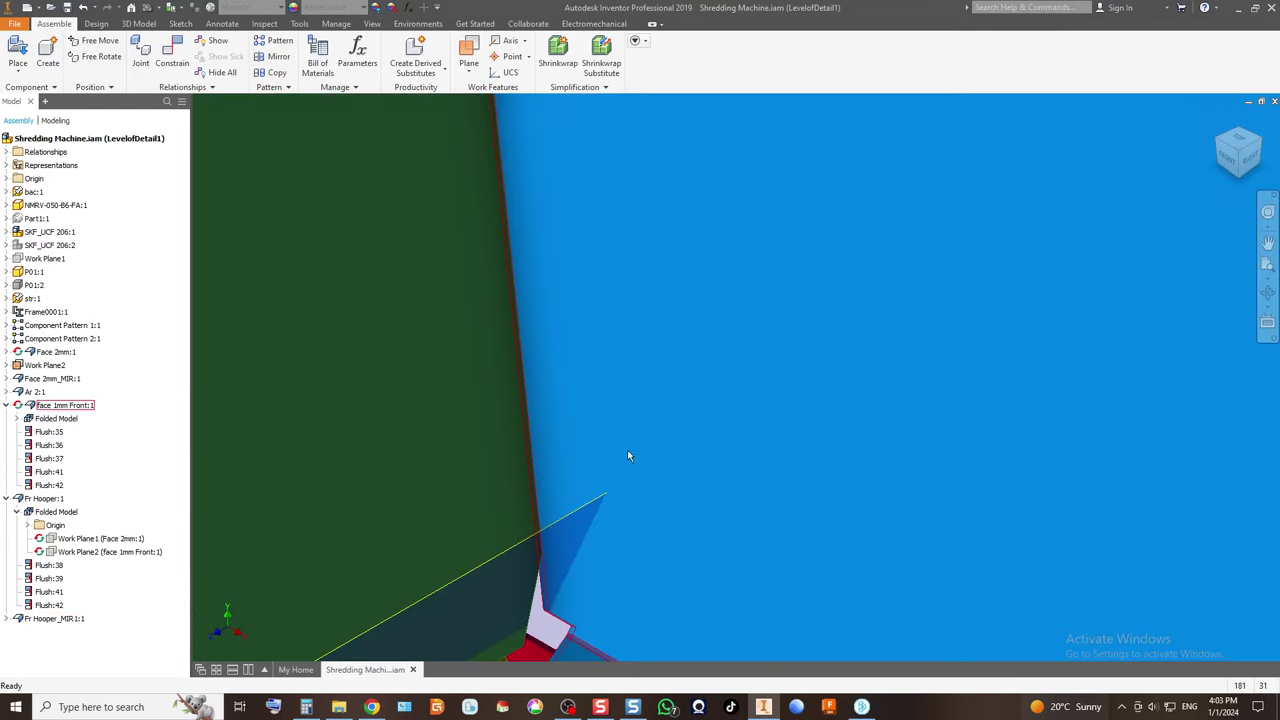
pyautogui.scroll(-4, 539, 355)
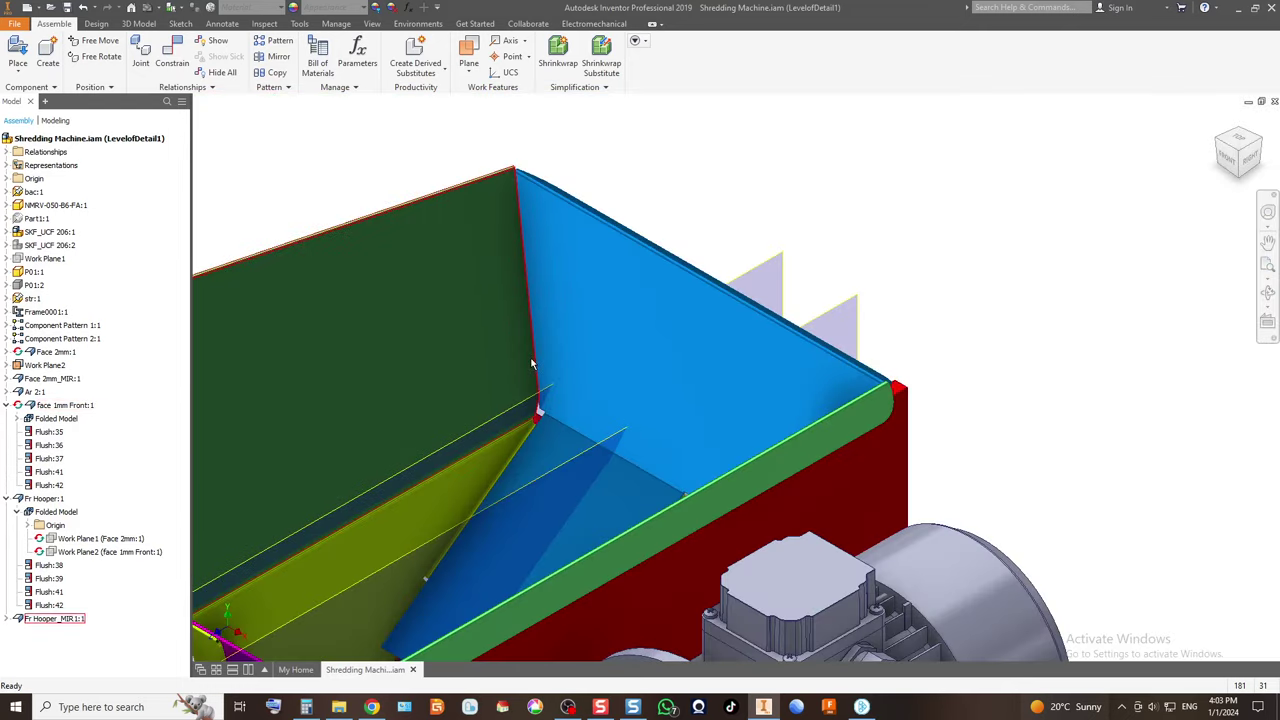
pyautogui.scroll(4, 522, 178)
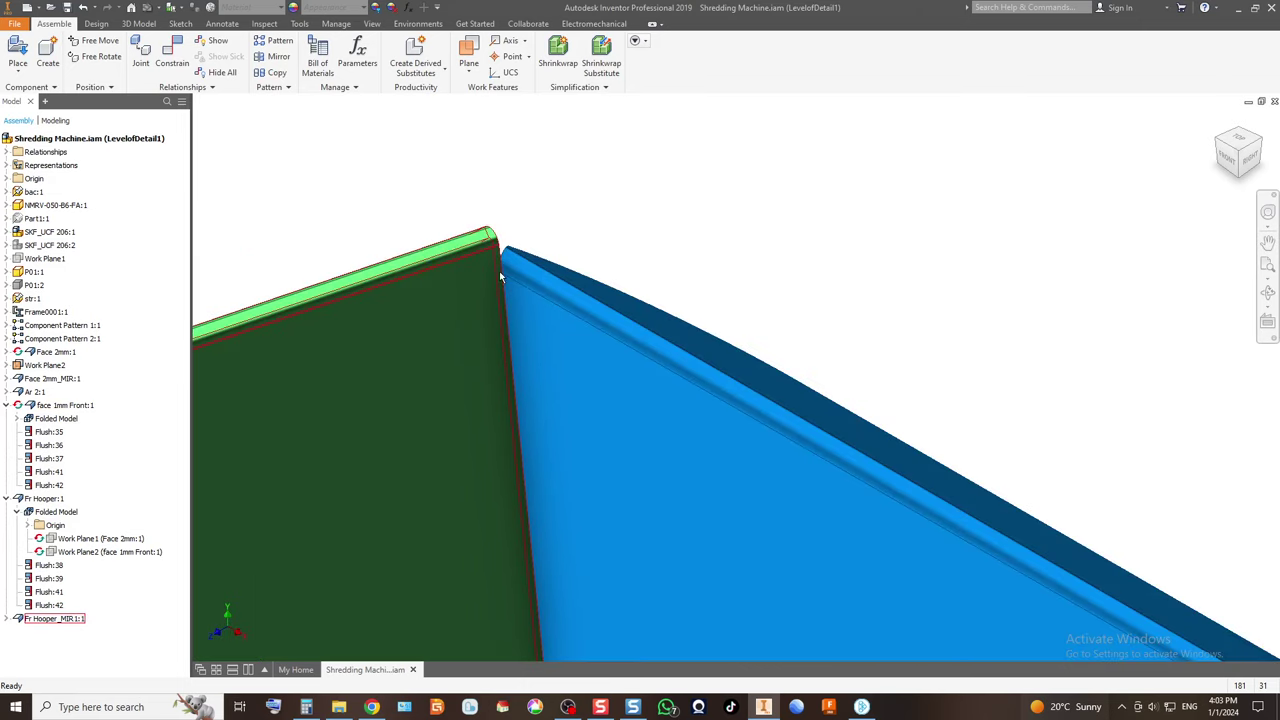
pyautogui.scroll(-5, 517, 243)
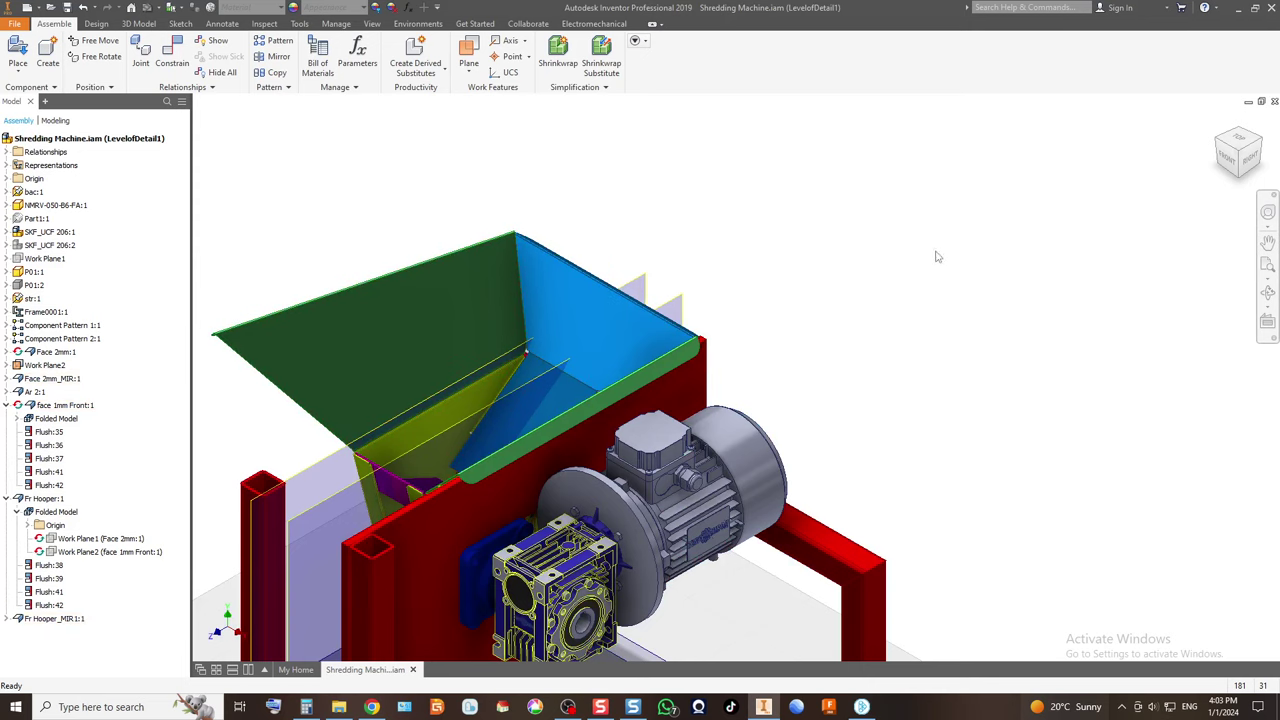
# Examine the open side of the hopper and the flanged free end of the green side panel.
pyautogui.moveTo(1216, 143)
pyautogui.press('F2')
pyautogui.click(1218, 147)
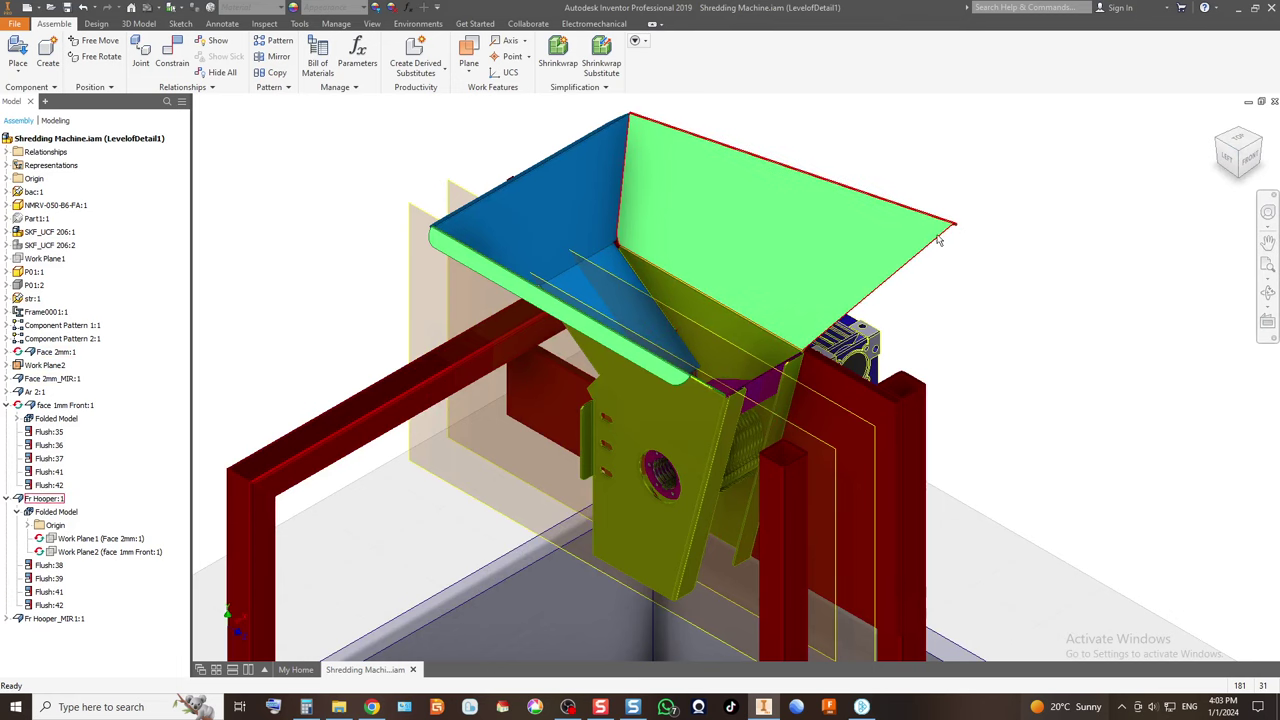
pyautogui.scroll(5, 954, 229)
pyautogui.scroll(2, 958, 297)
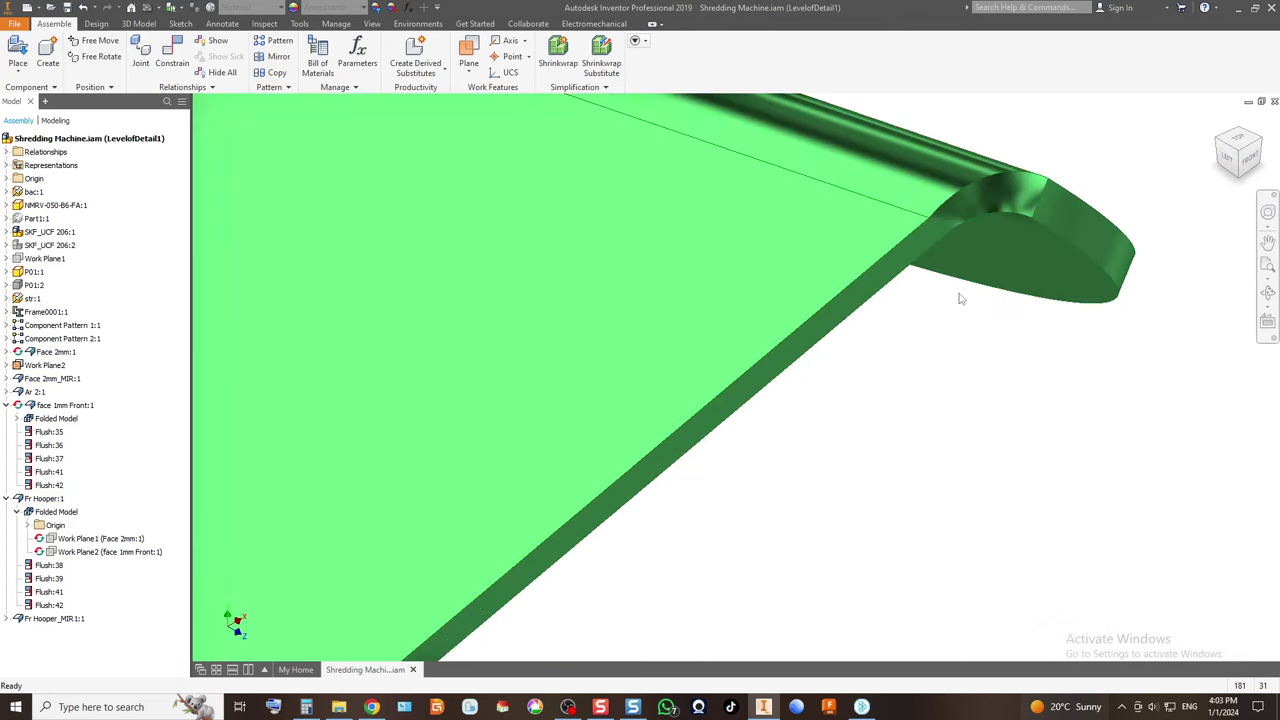
pyautogui.scroll(-4, 958, 297)
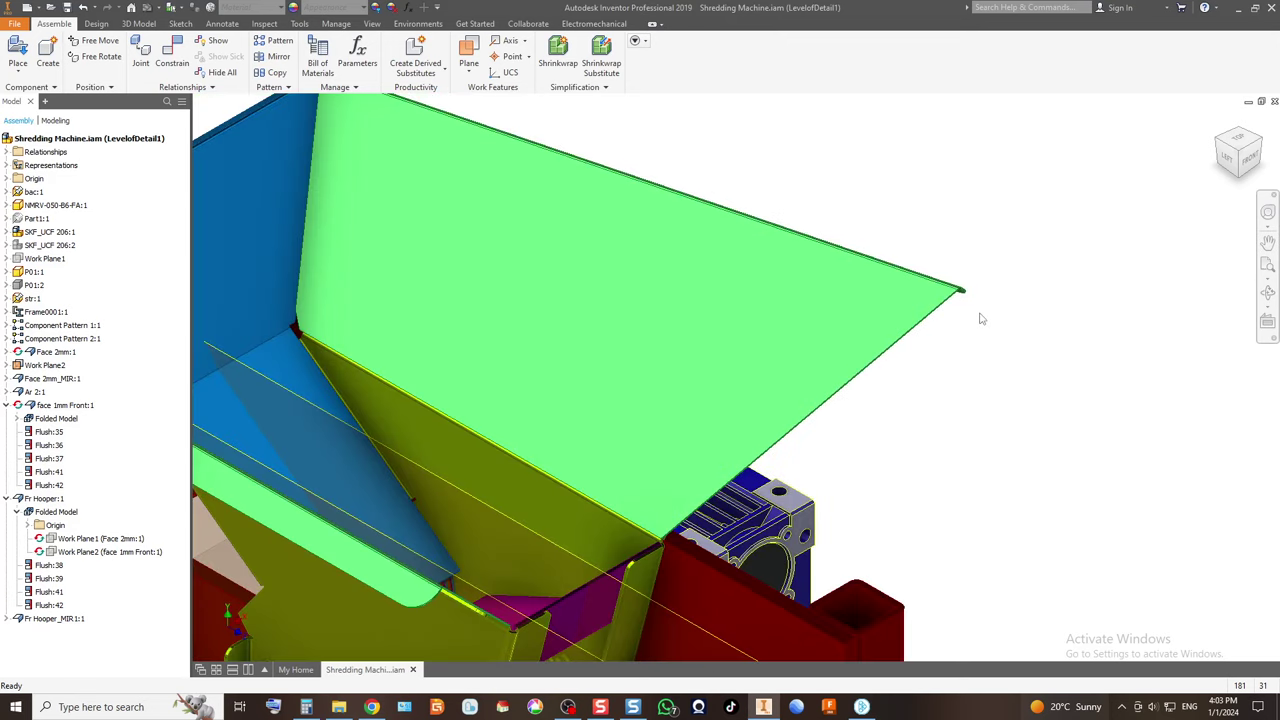
pyautogui.click(1249, 160)
pyautogui.scroll(5, 752, 254)
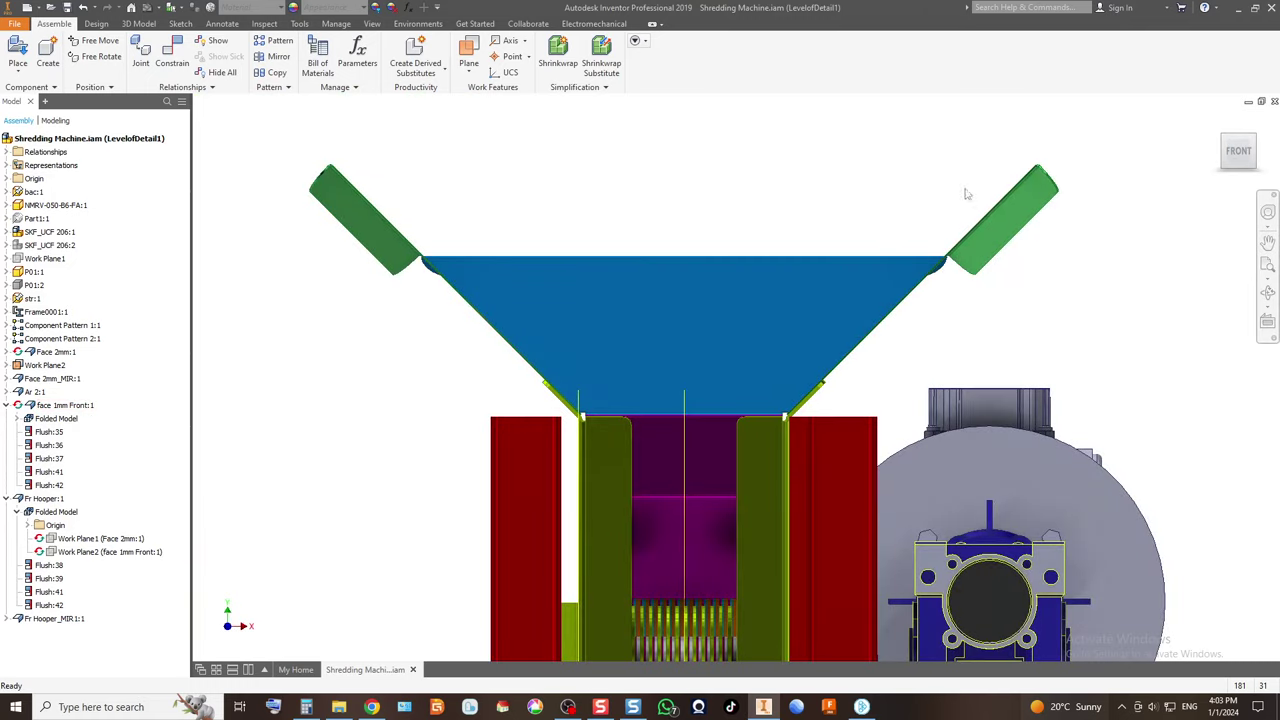
pyautogui.click(1257, 136)
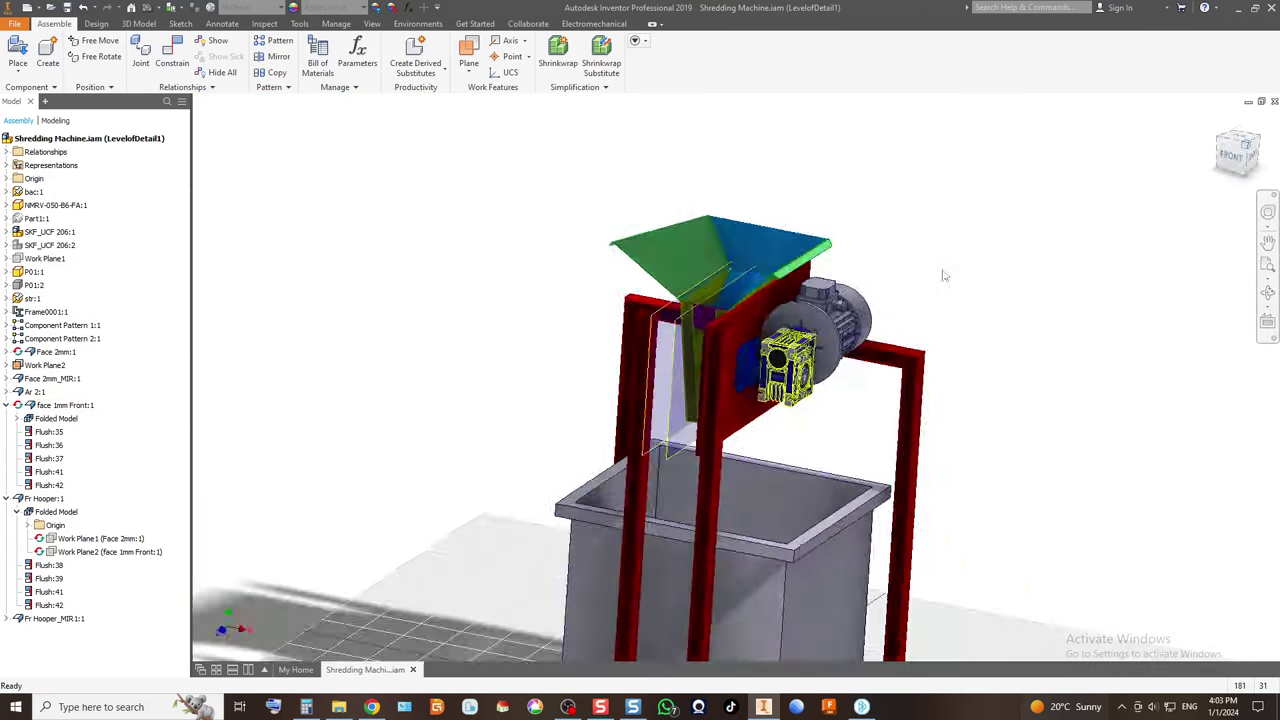
pyautogui.scroll(5, 613, 333)
pyautogui.scroll(-2, 592, 332)
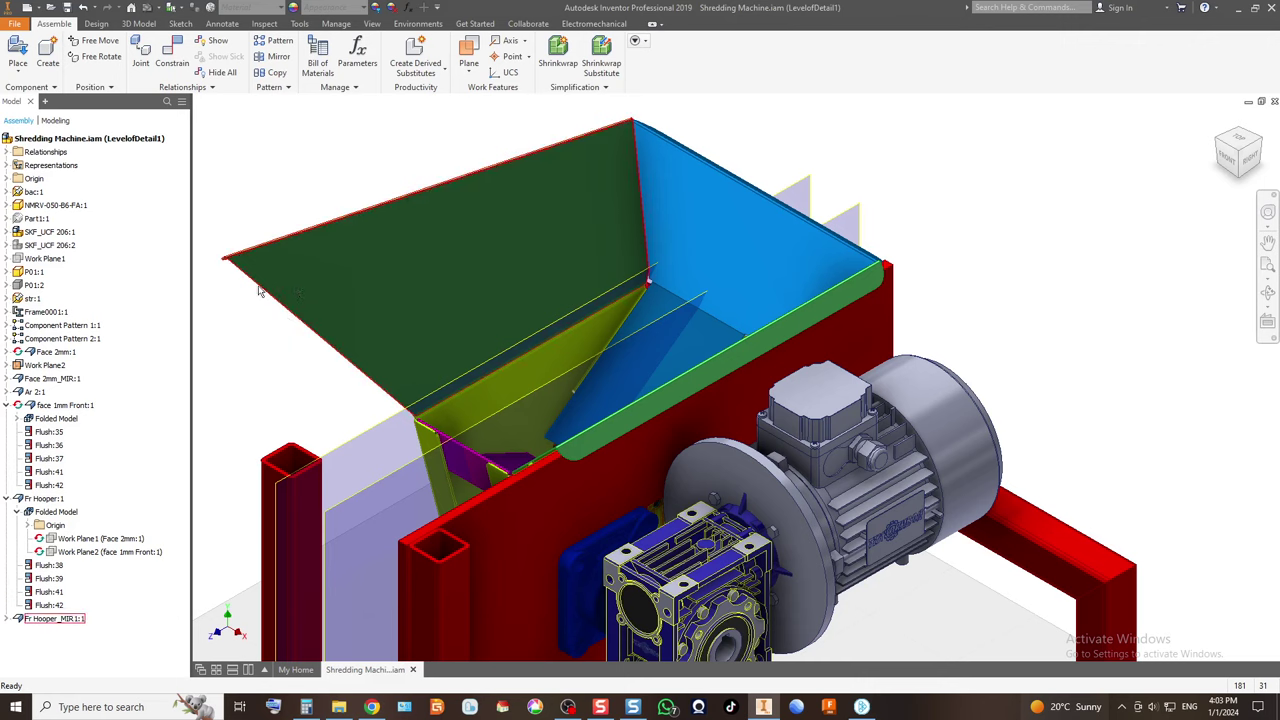
# Create a work plane through two coplanar edges, using the free sloping edges of the two green hopper panels.
pyautogui.click(468, 66)
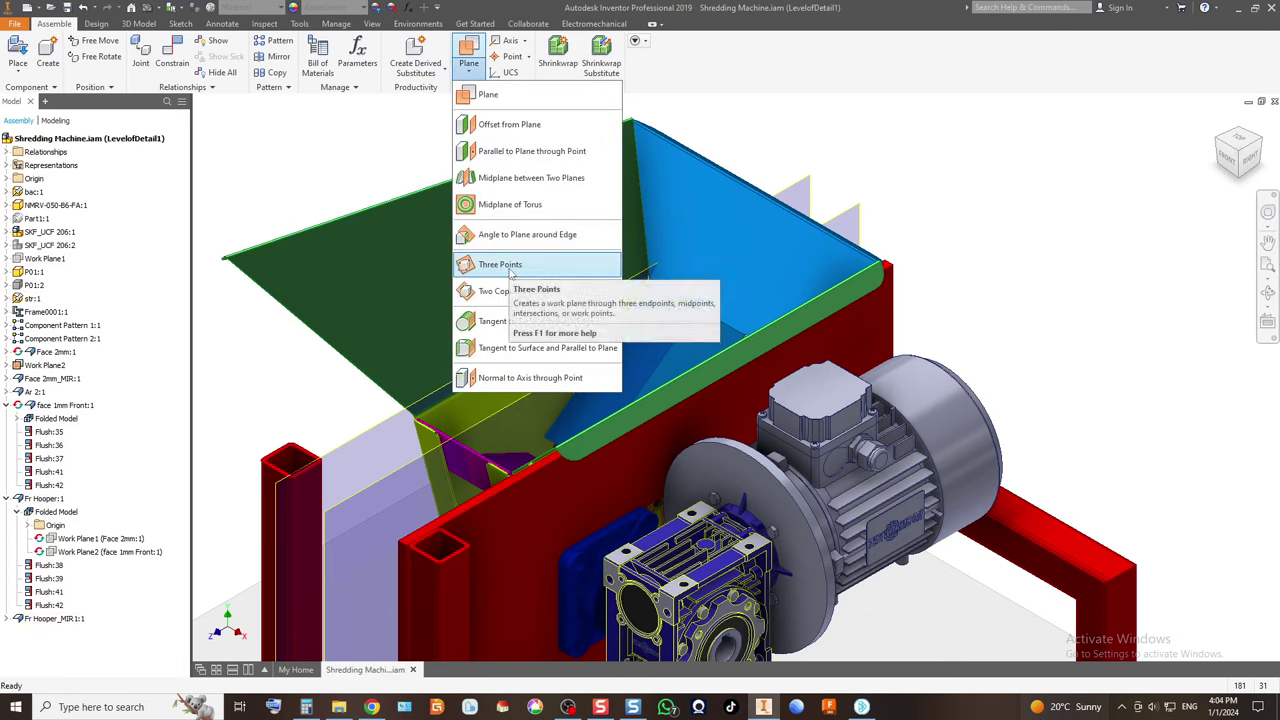
pyautogui.click(500, 291)
pyautogui.scroll(-5, 242, 297)
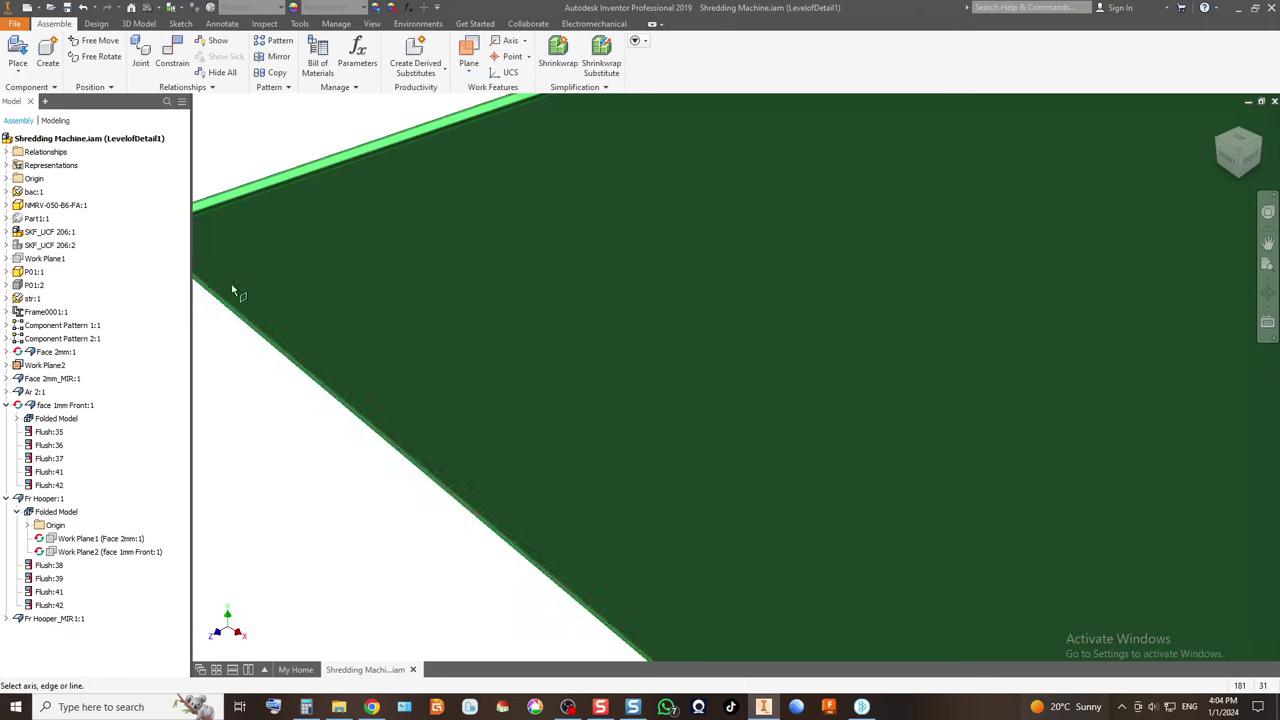
pyautogui.scroll(5, 407, 262)
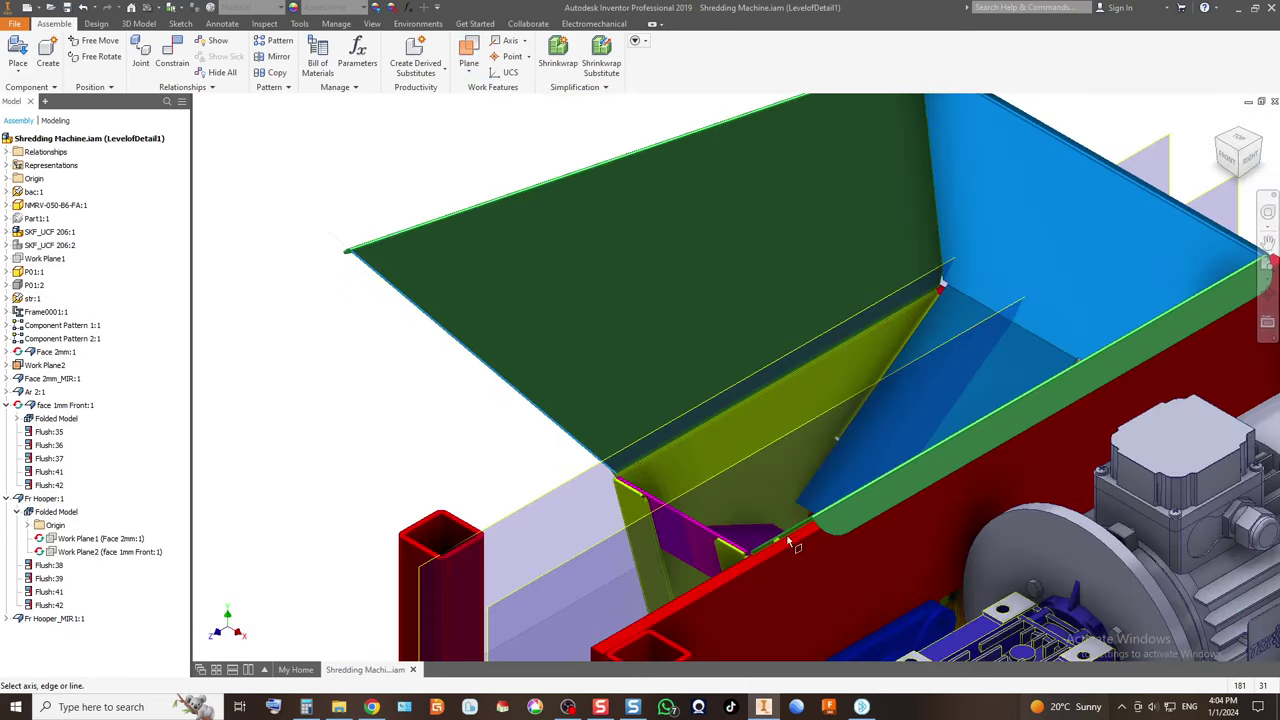
pyautogui.scroll(-4, 797, 541)
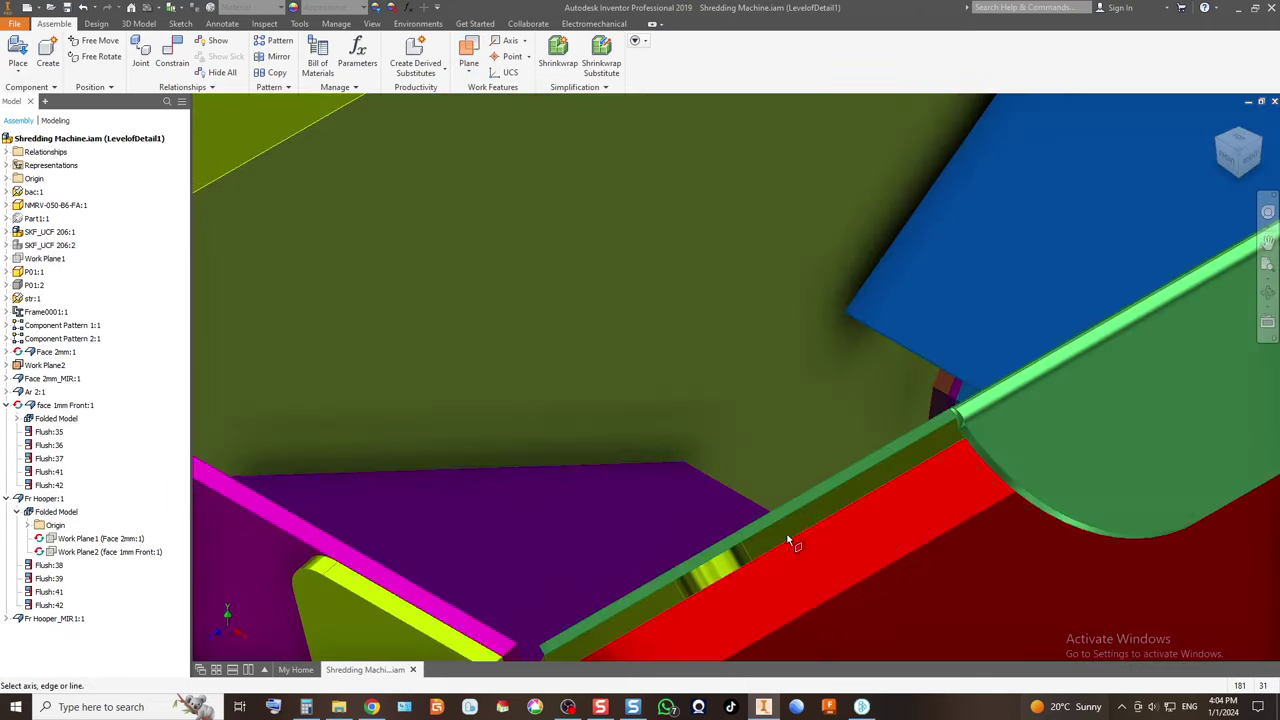
pyautogui.click(843, 463)
pyautogui.scroll(4, 837, 456)
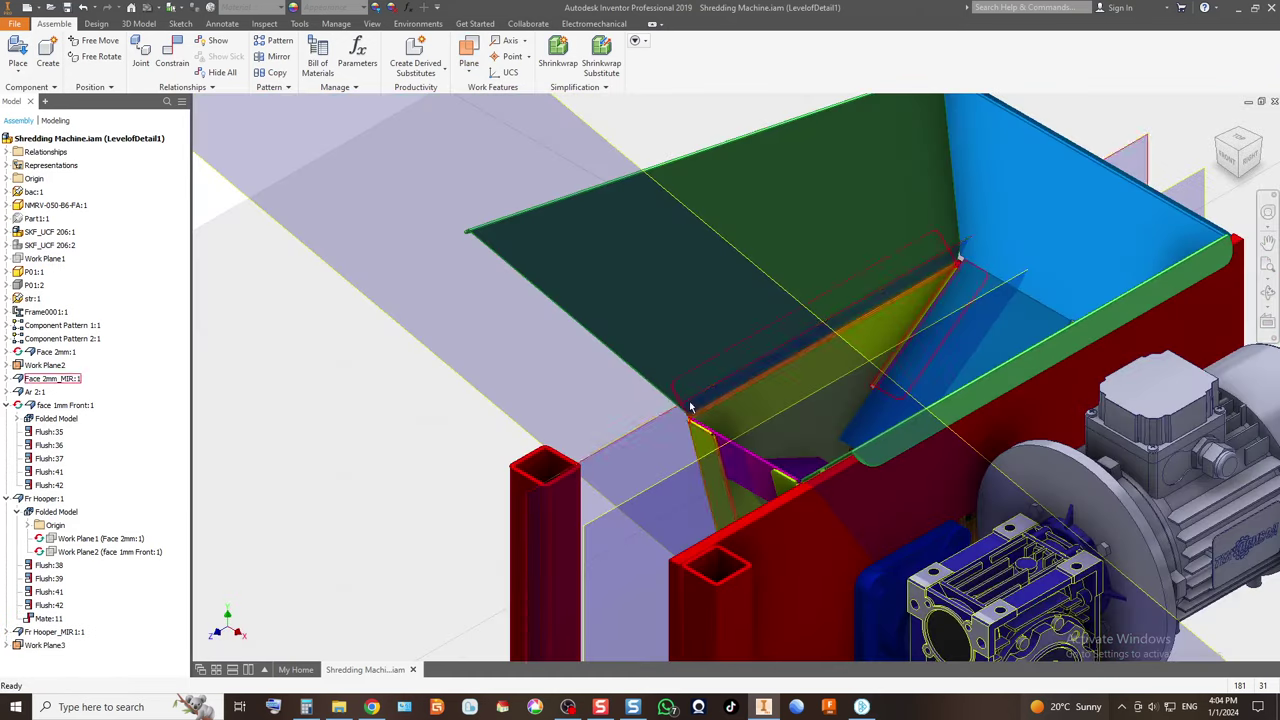
# Create an in-place part named F rear hooper from the Standard.ipt template, constrained to the new work plane across the hopper opening.
pyautogui.click(50, 52)
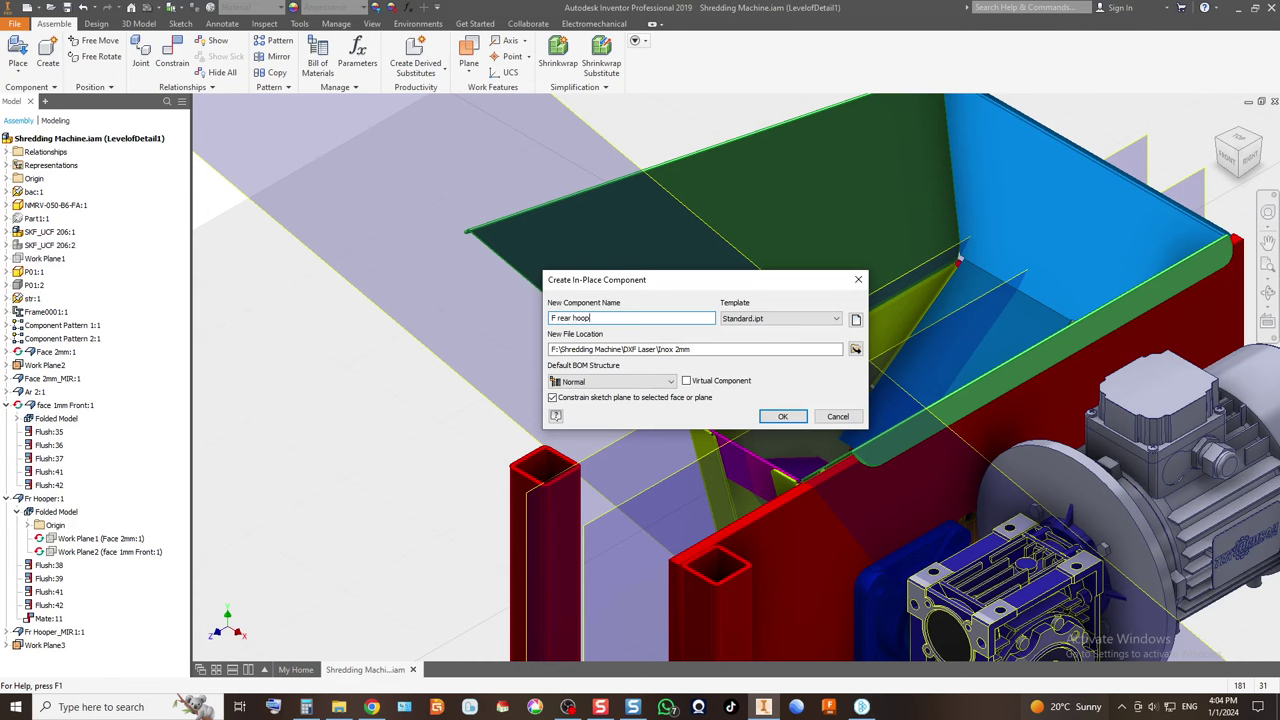
pyautogui.press('Return')
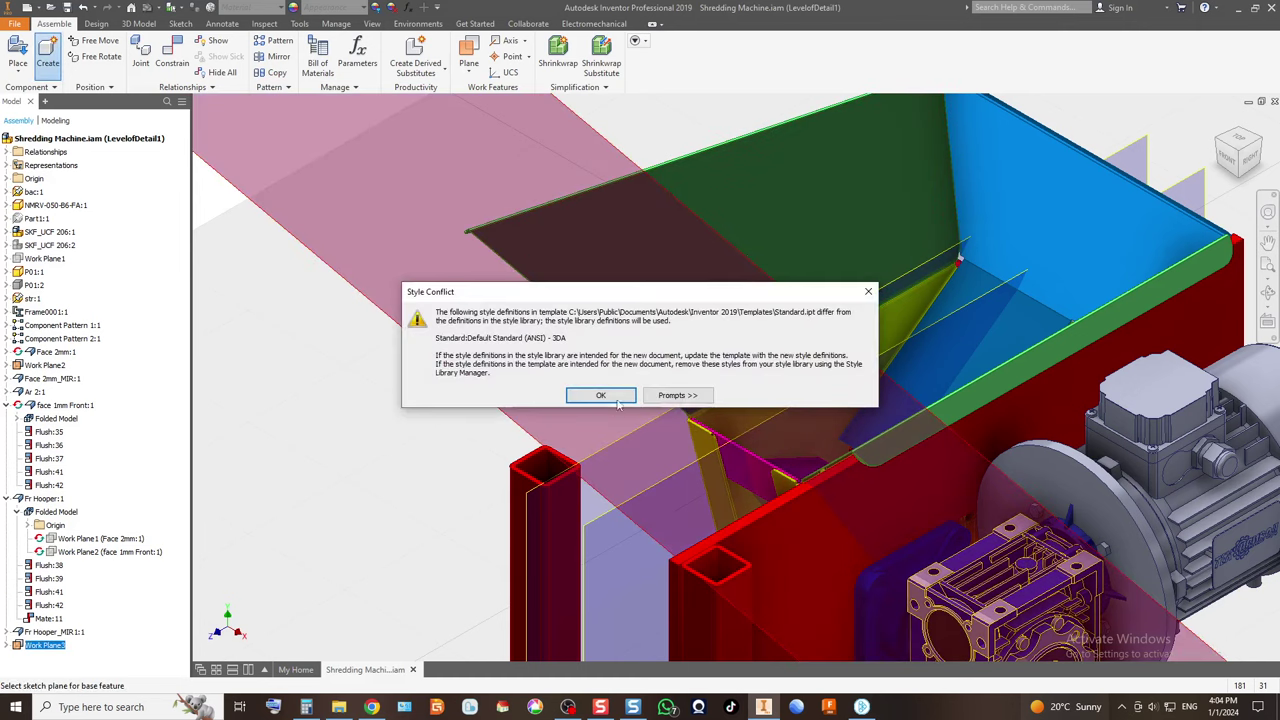
pyautogui.click(610, 397)
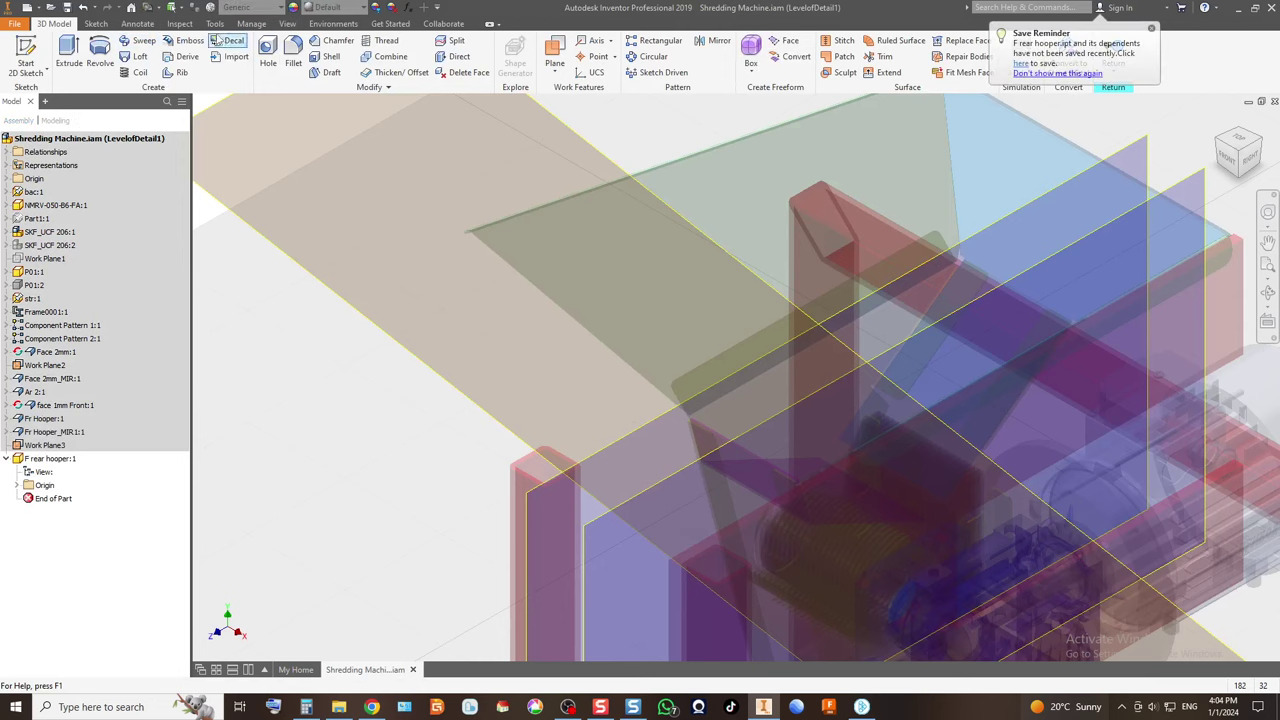
# Set the new part's length unit to millimetres and change its mass unit in the document settings.
pyautogui.click(252, 24)
pyautogui.click(215, 24)
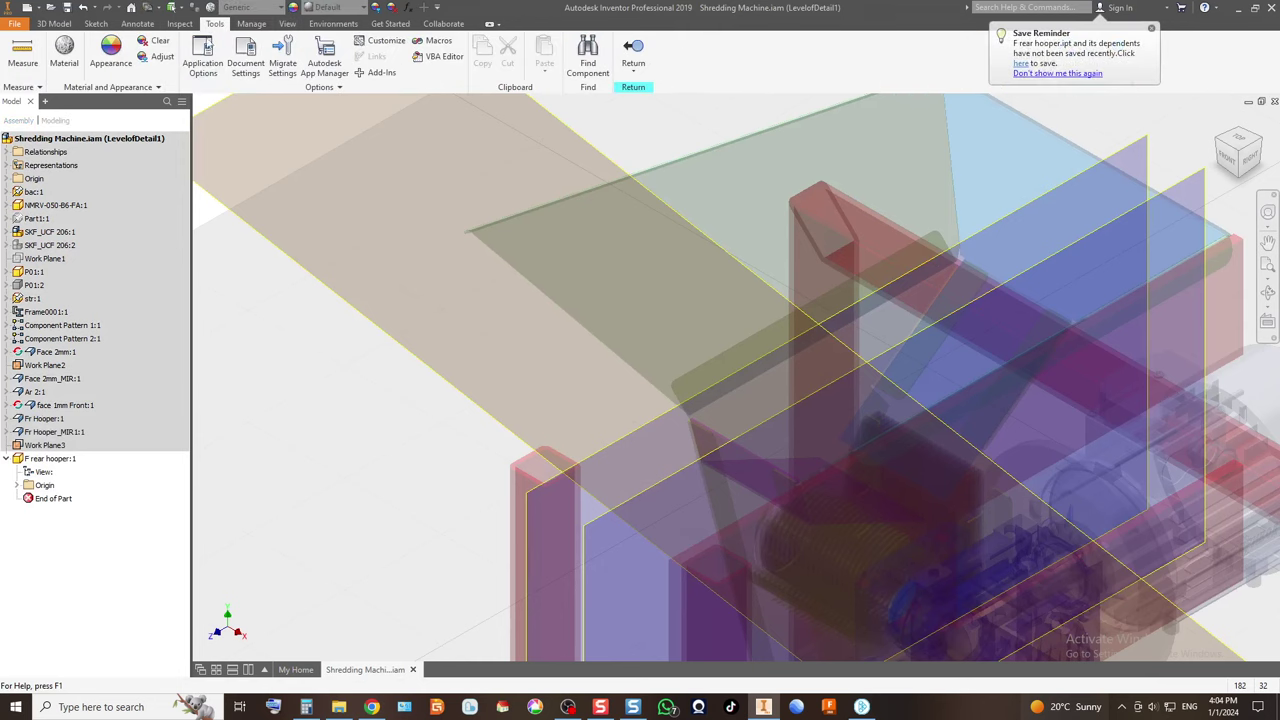
pyautogui.click(246, 66)
pyautogui.click(522, 177)
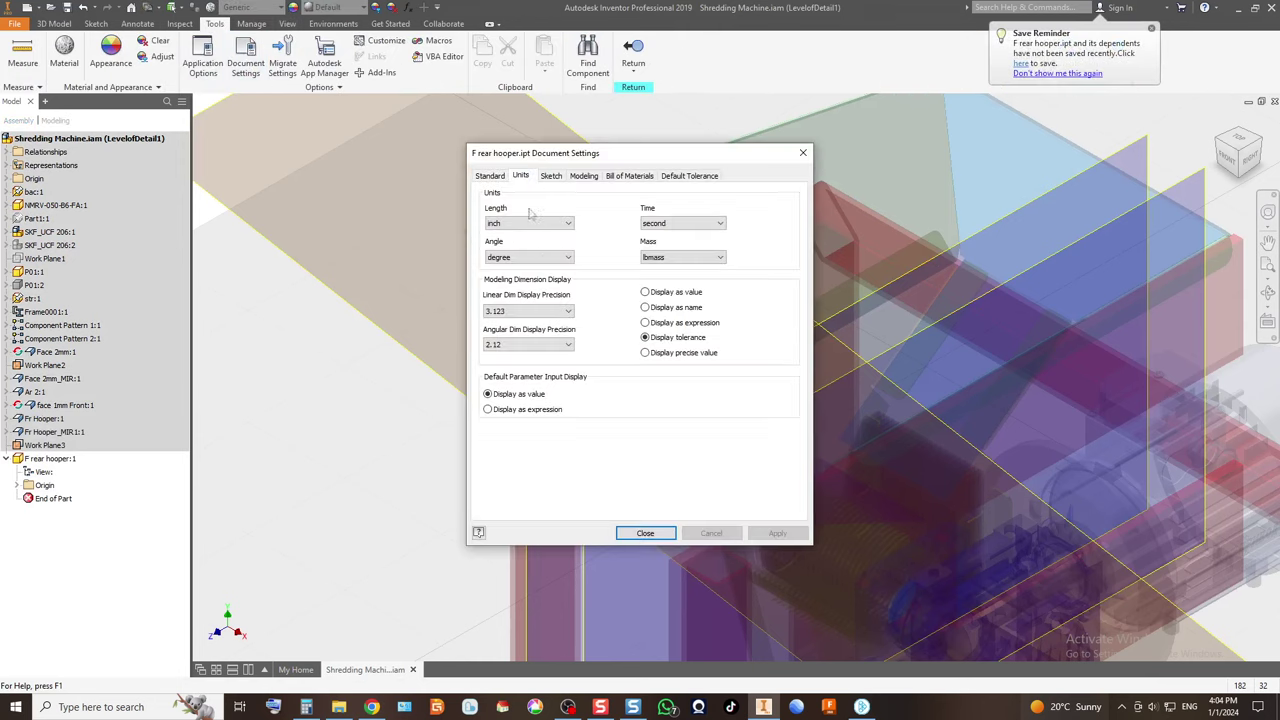
pyautogui.click(528, 223)
pyautogui.click(512, 252)
pyautogui.click(712, 257)
pyautogui.click(659, 296)
pyautogui.click(646, 533)
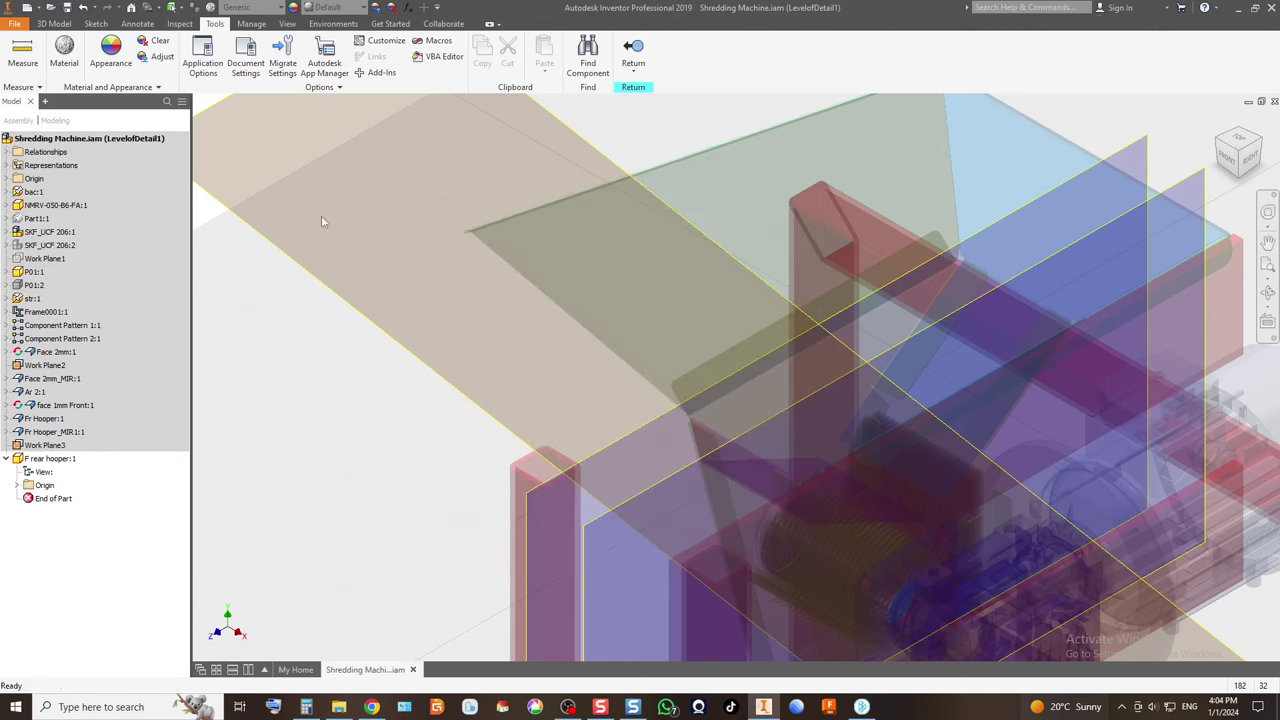
# Convert the F rear hooper part to sheet metal with a custom 1 mm thickness and Stainless Steel as its material.
pyautogui.click(54, 23)
pyautogui.click(1077, 66)
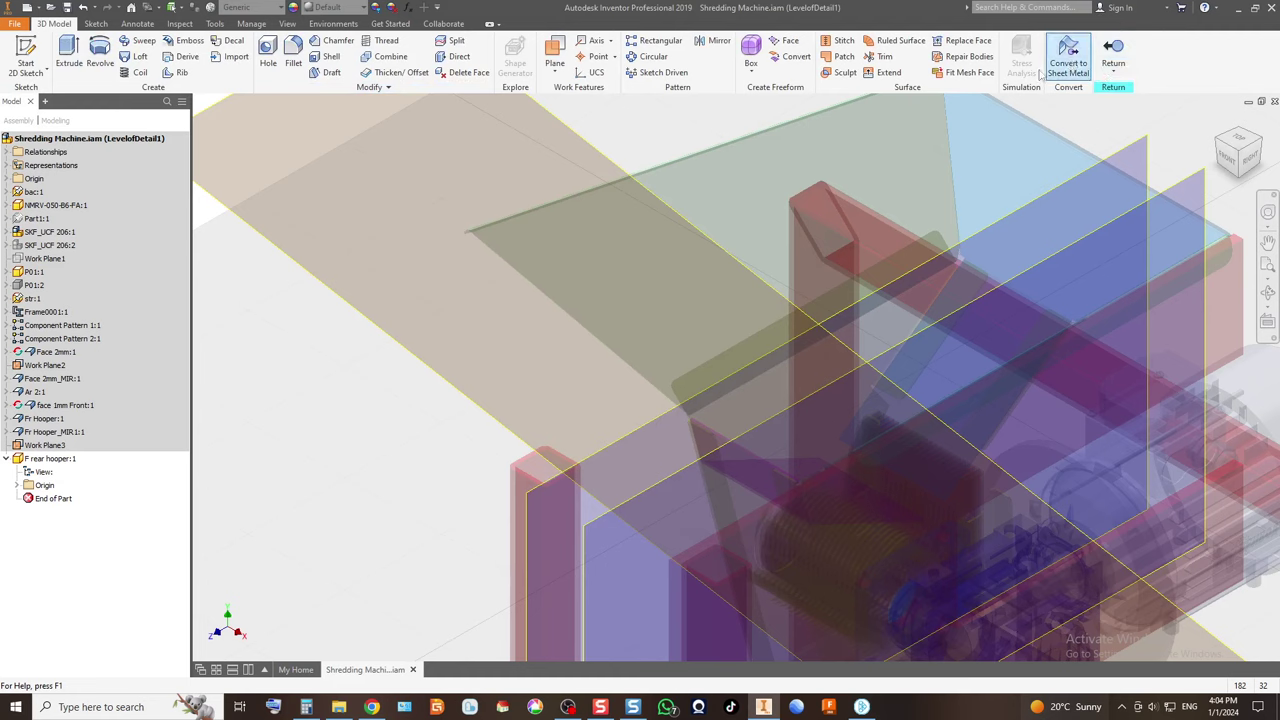
pyautogui.click(705, 62)
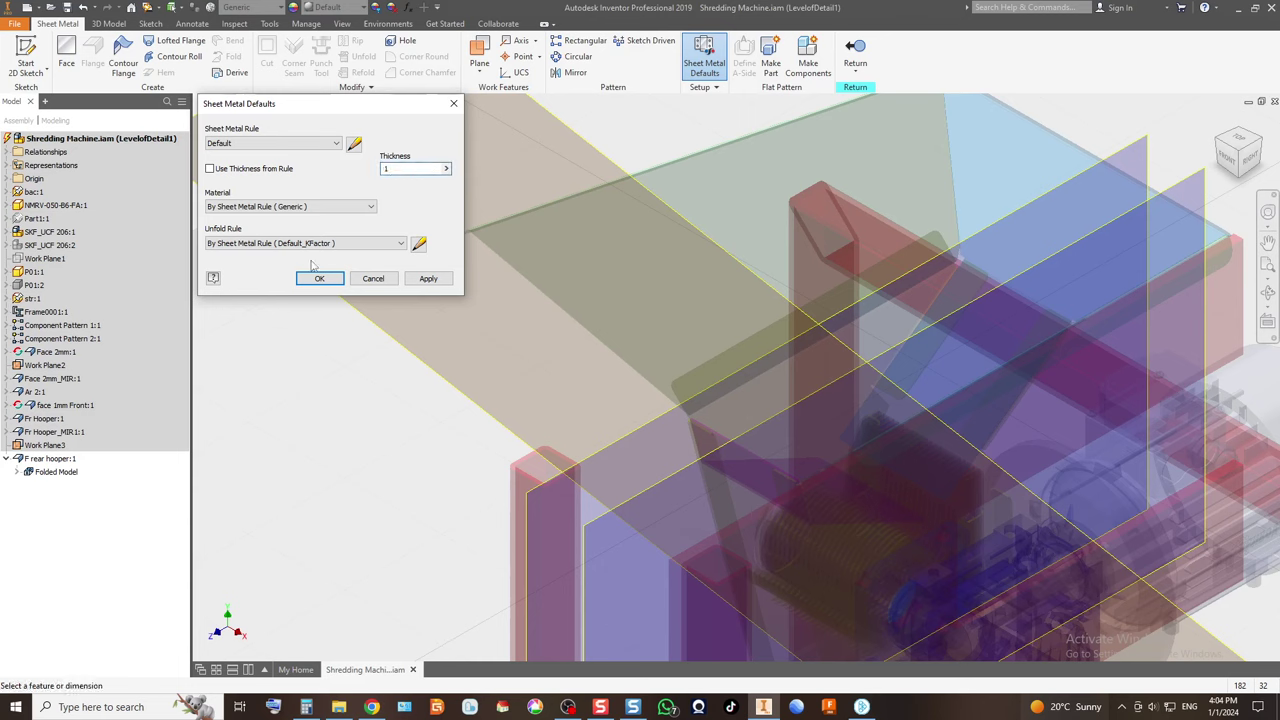
pyautogui.click(374, 246)
pyautogui.click(348, 208)
pyautogui.click(348, 207)
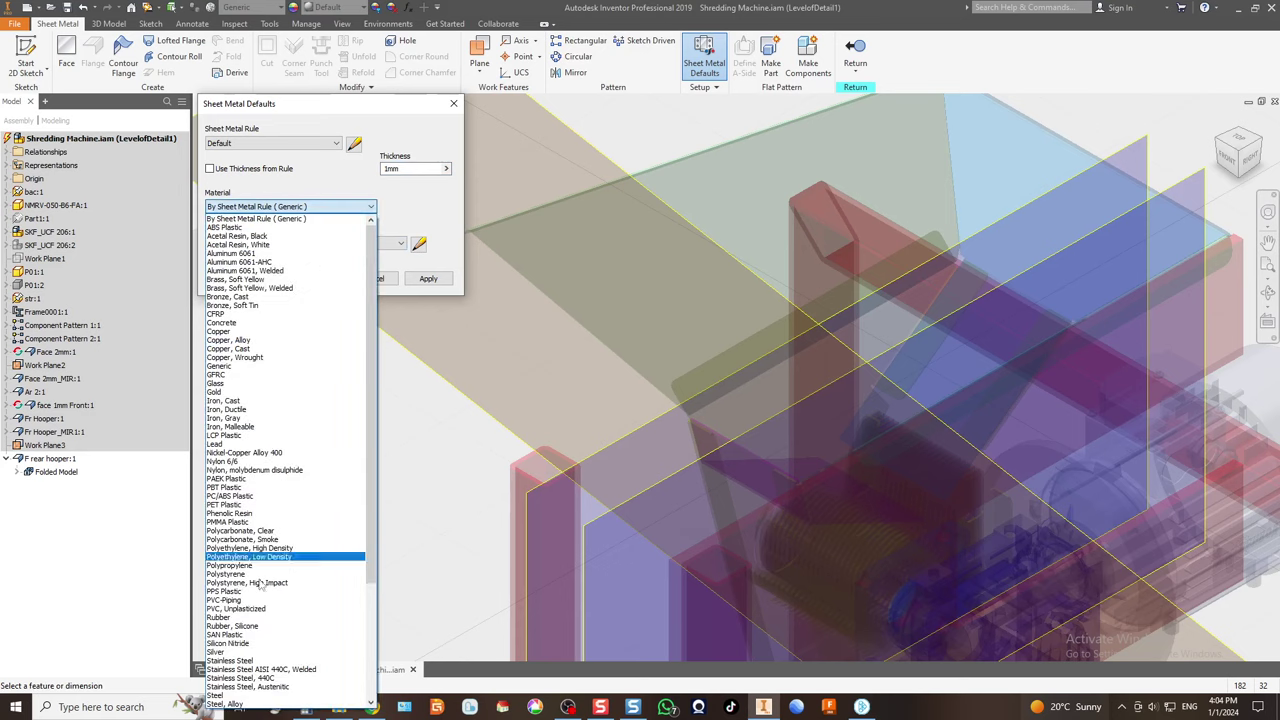
pyautogui.click(235, 661)
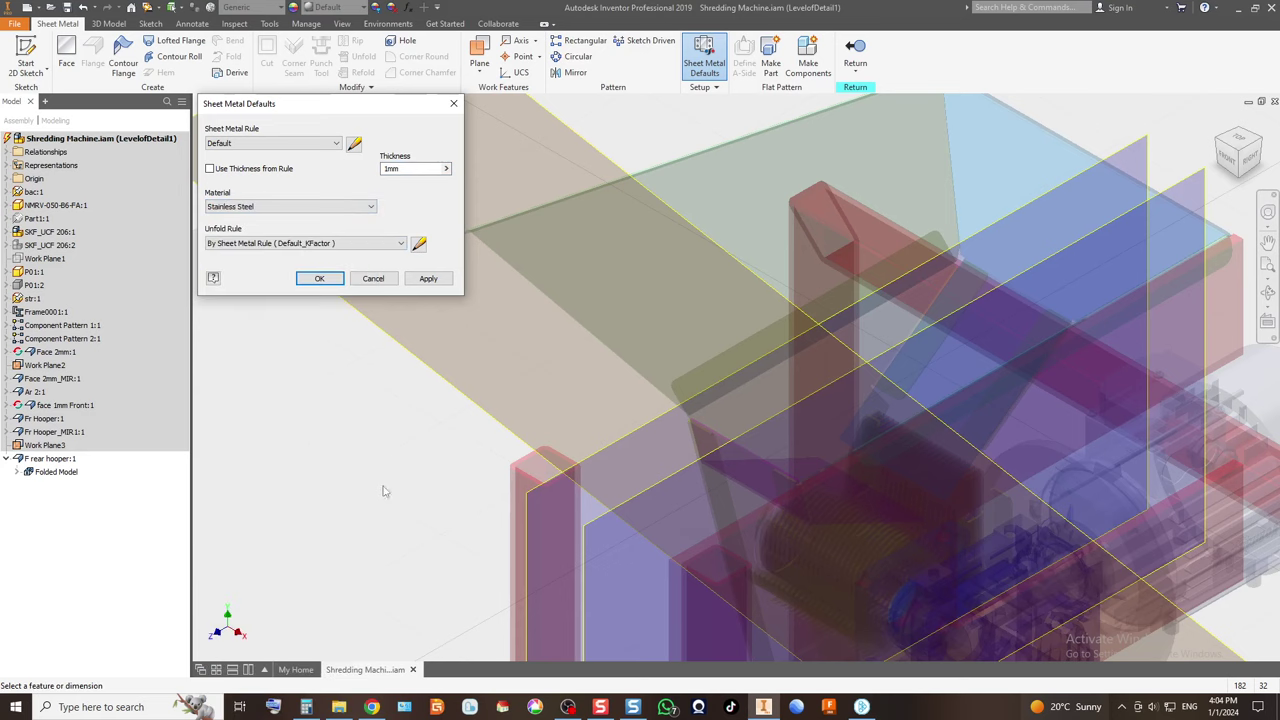
pyautogui.click(326, 282)
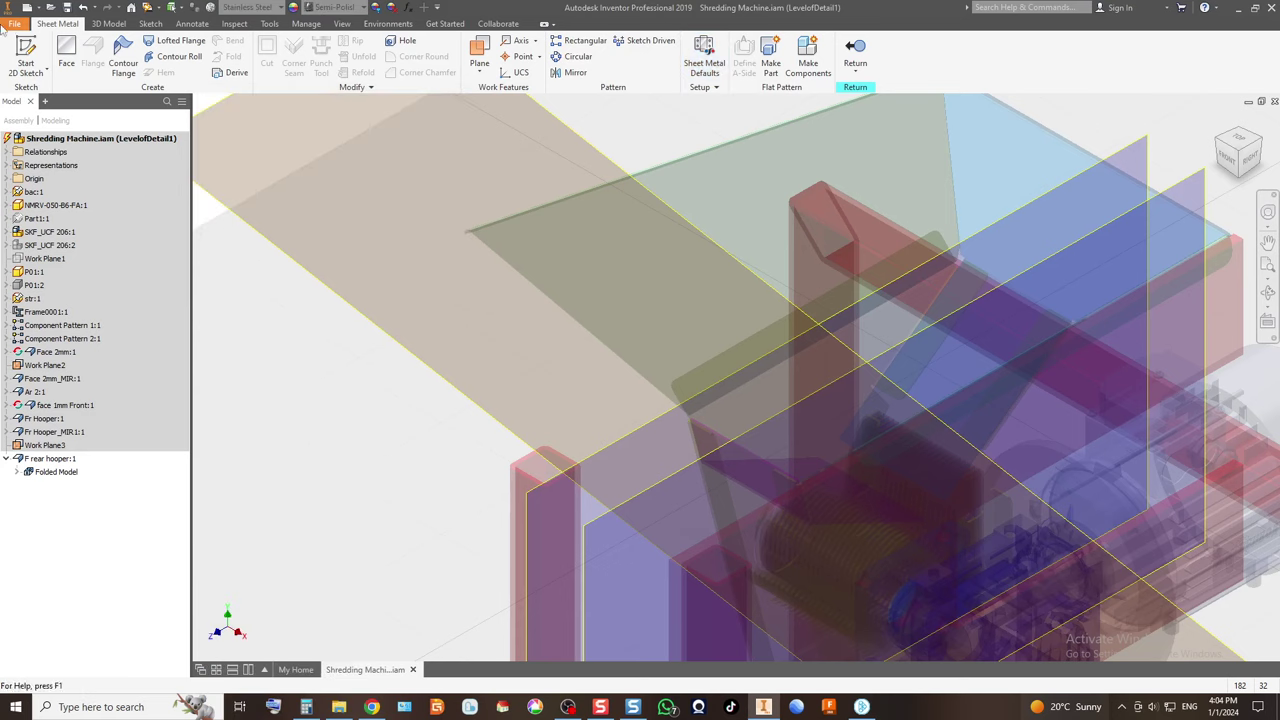
# Start a sketch on the work plane across the hopper opening and project the free sloping edges of both green panels.
pyautogui.click(26, 52)
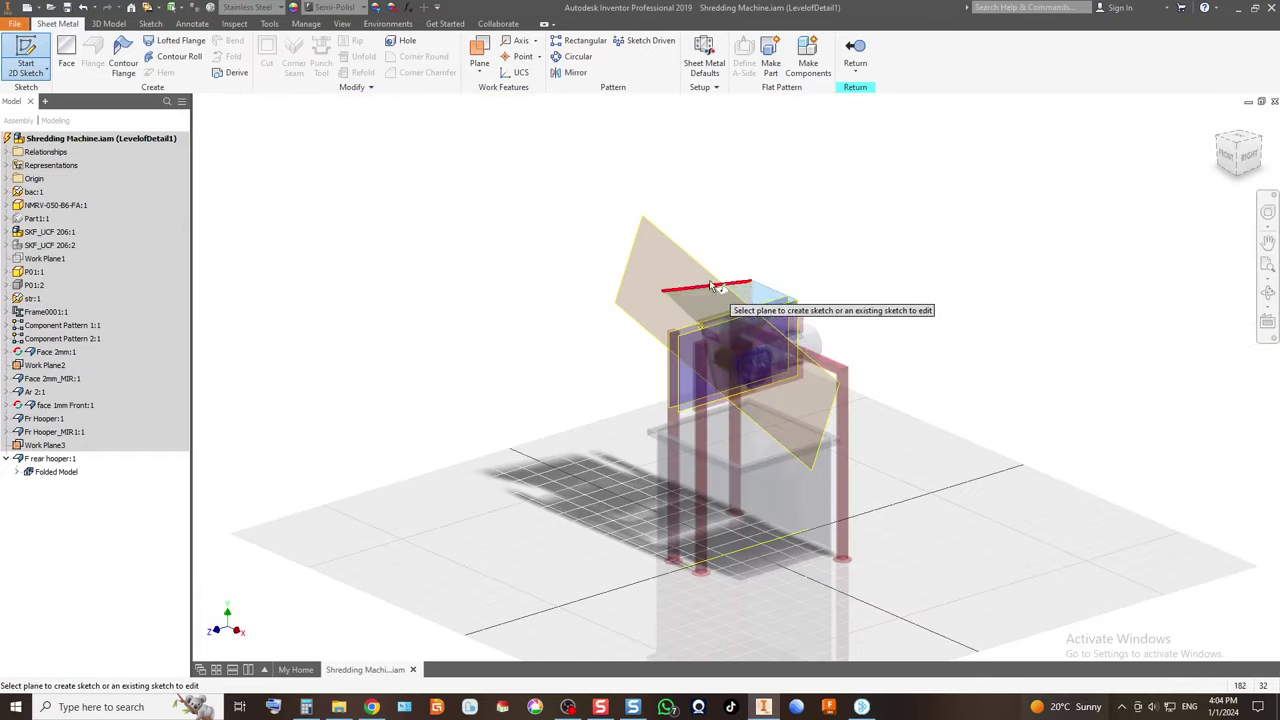
pyautogui.click(650, 245)
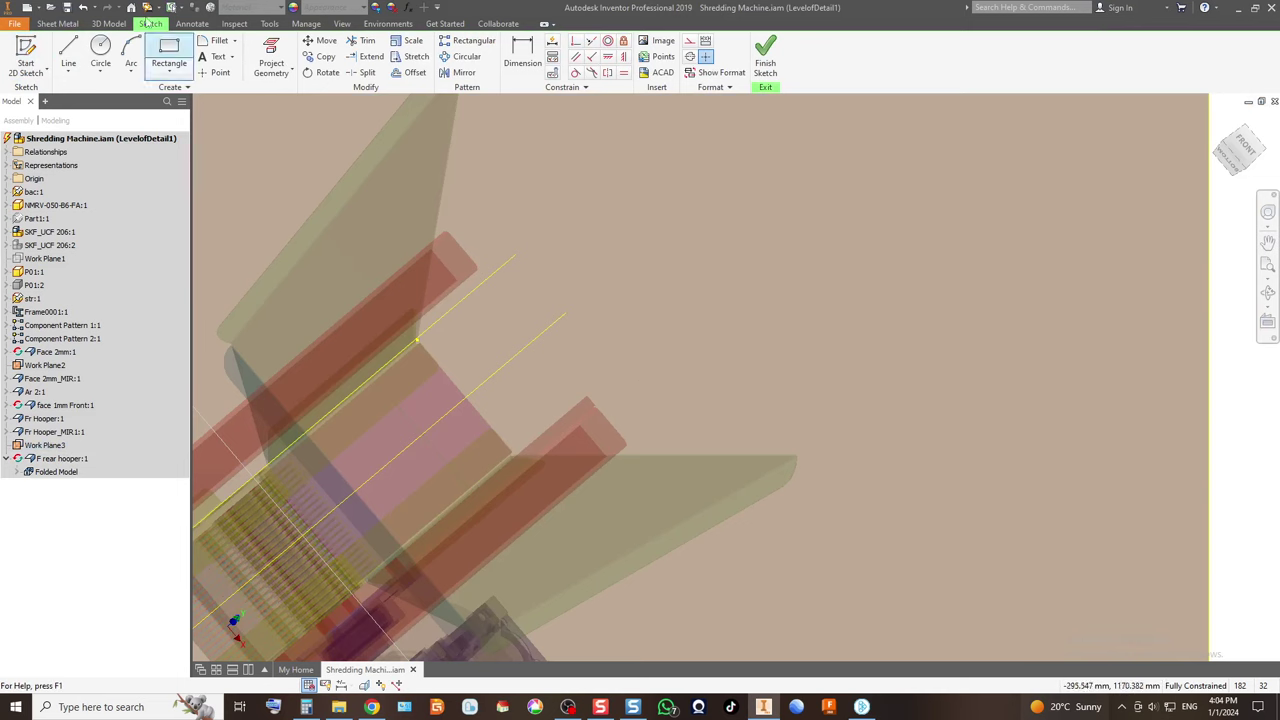
pyautogui.click(271, 55)
pyautogui.scroll(-2, 715, 420)
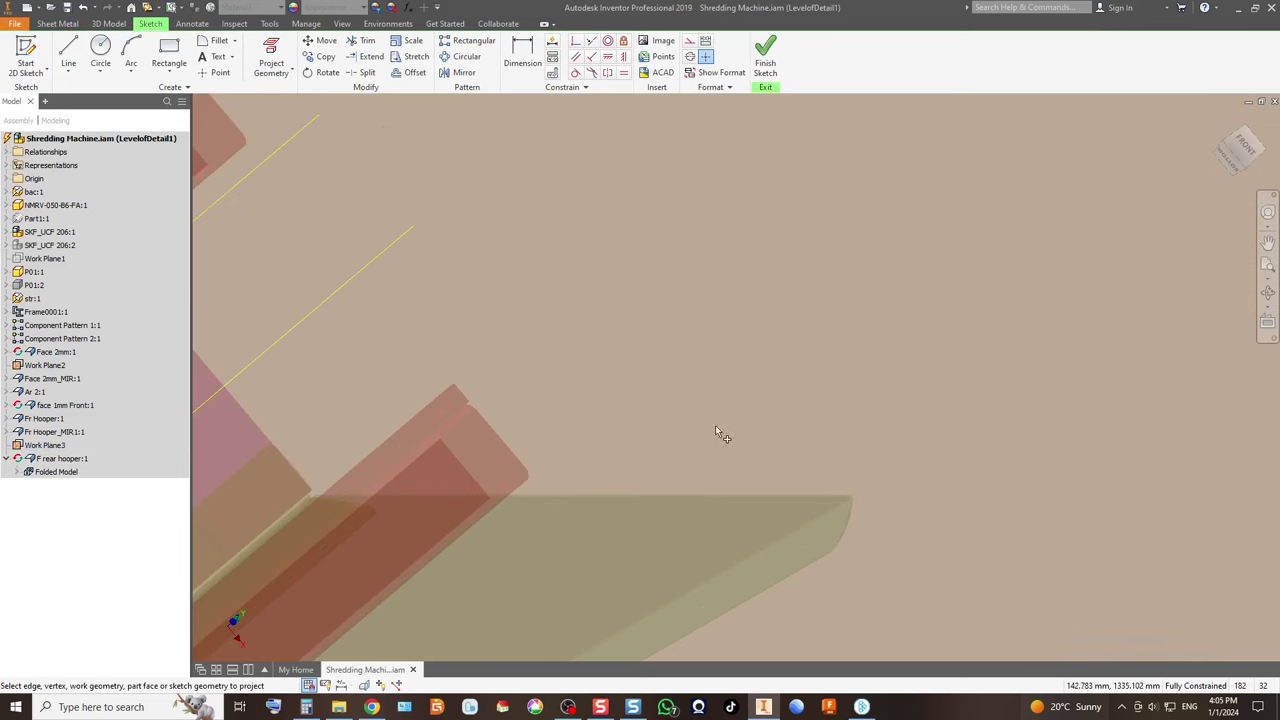
pyautogui.click(687, 491)
pyautogui.scroll(3, 559, 346)
pyautogui.scroll(-3, 589, 335)
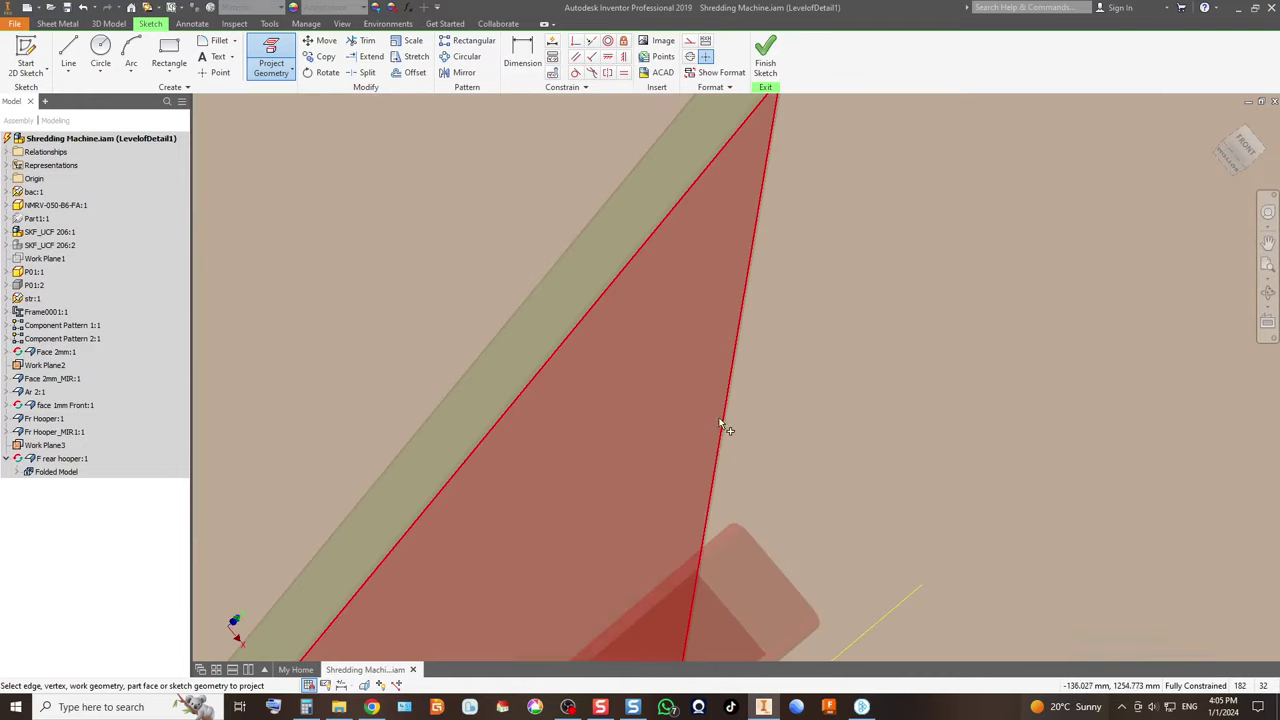
pyautogui.click(731, 428)
pyautogui.scroll(3, 575, 333)
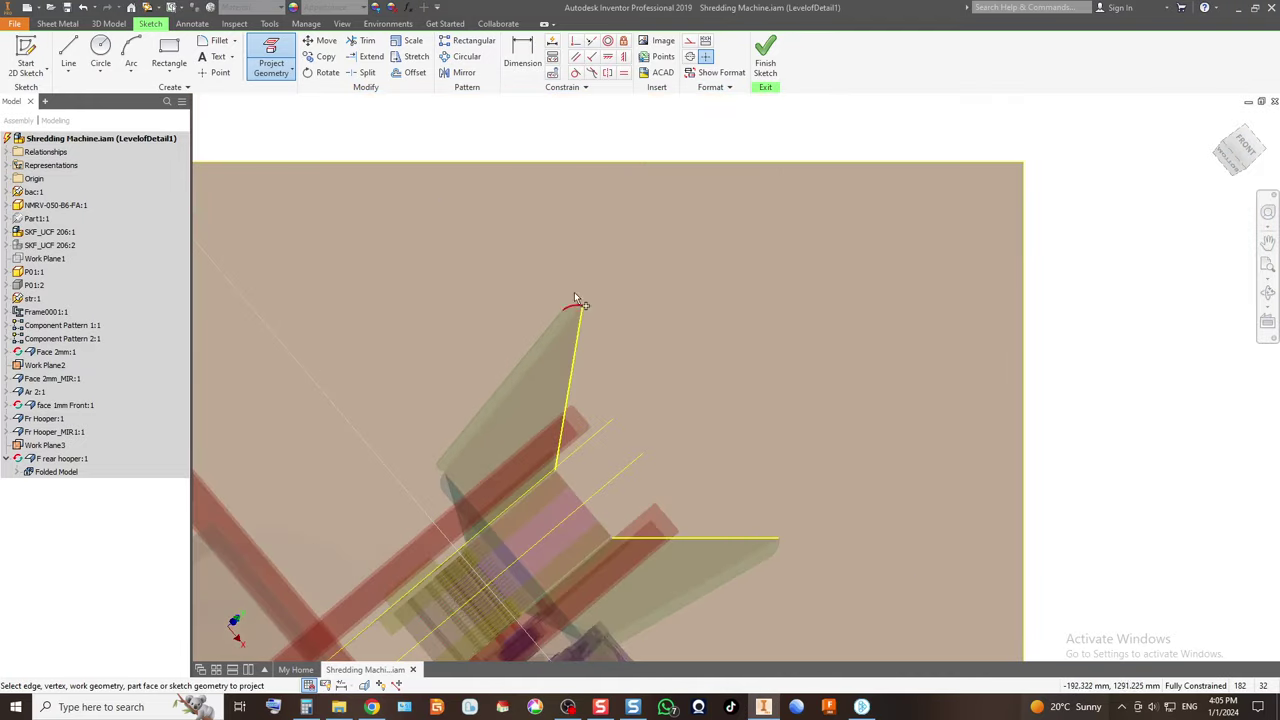
# Draw a line joining the upper outer ends of the two projected edges.
pyautogui.click(68, 50)
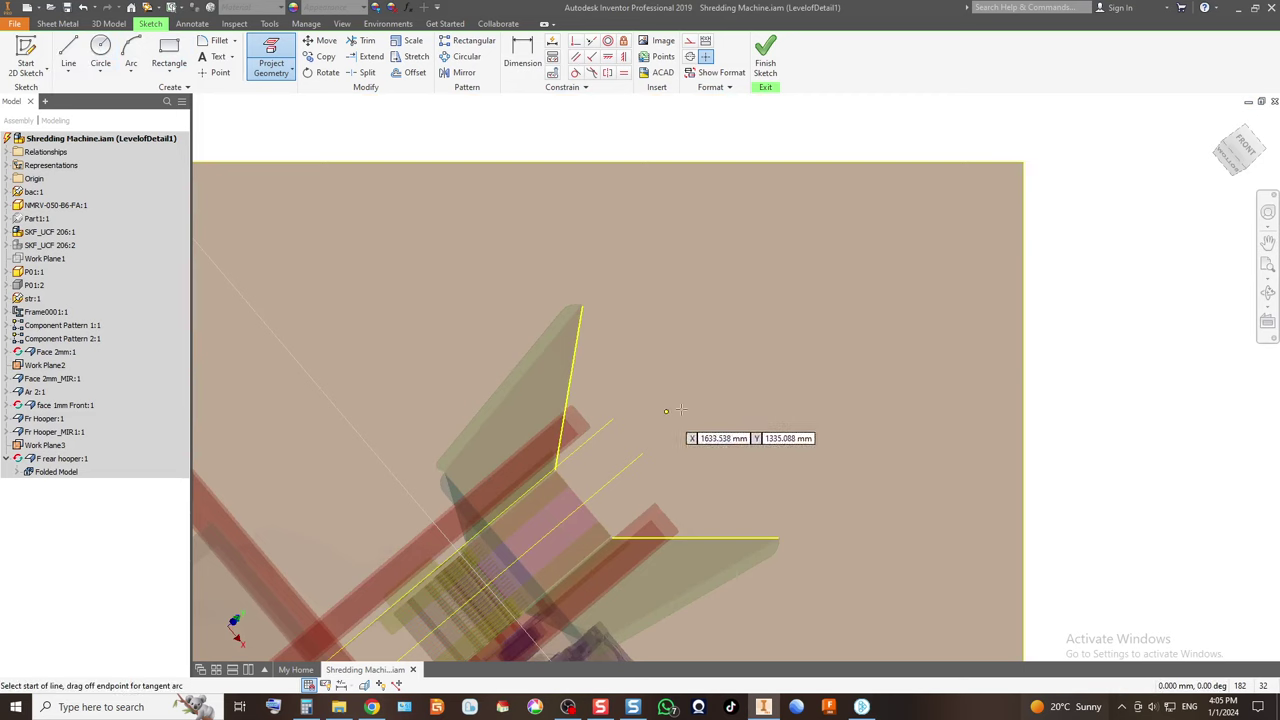
pyautogui.click(581, 306)
pyautogui.scroll(-3, 690, 480)
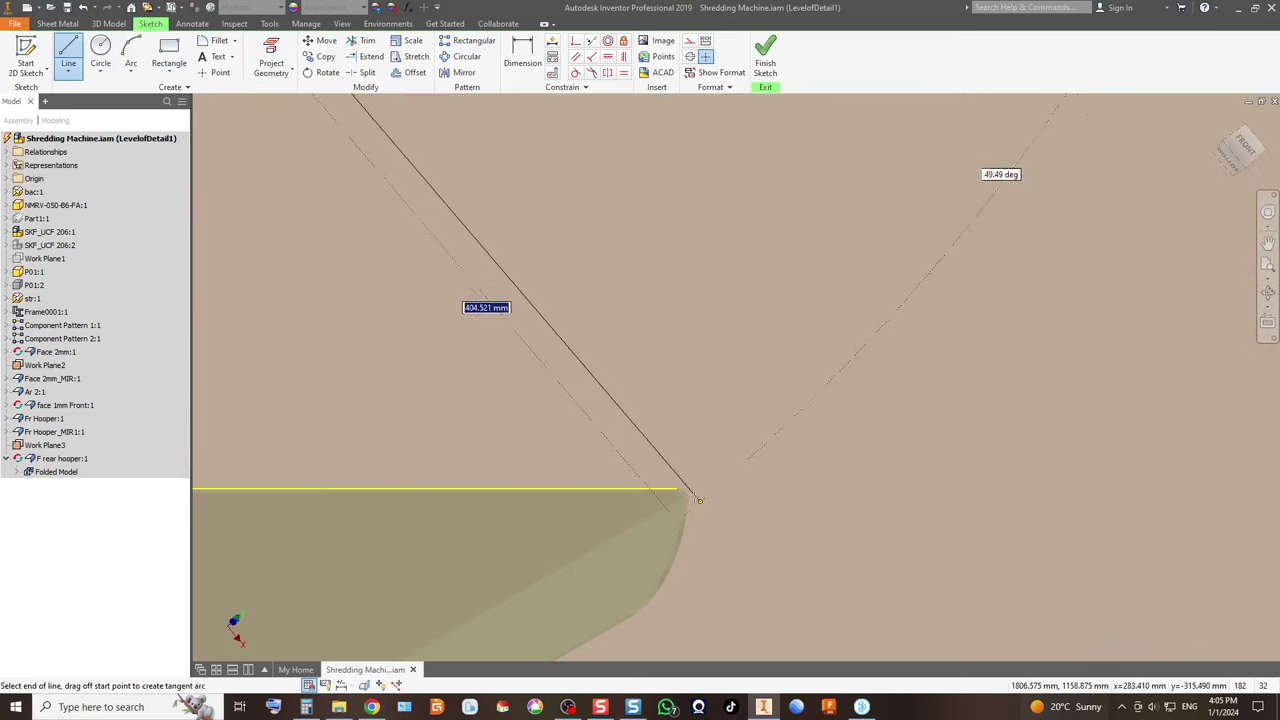
pyautogui.click(677, 488)
pyautogui.scroll(2, 764, 350)
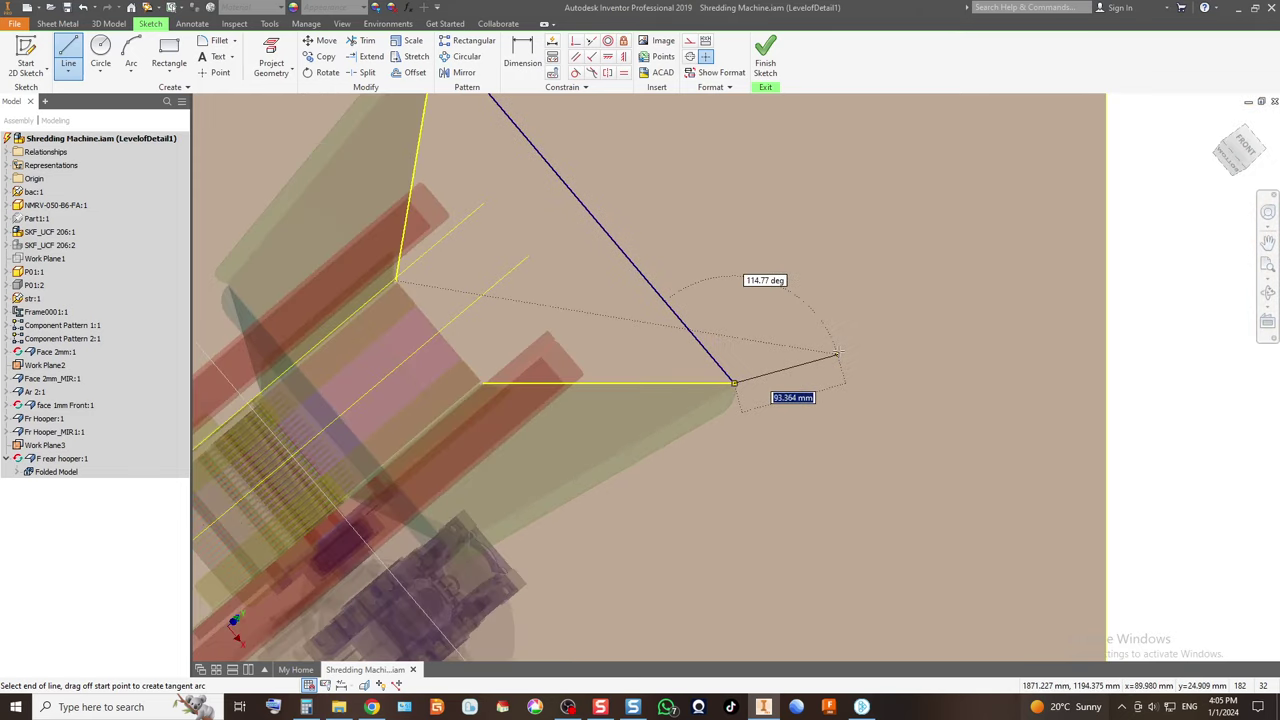
pyautogui.press('Escape')
# Close the panel profile with a line joining the lower inner ends of the projected edges, and finish the sketch.
pyautogui.scroll(-4, 397, 296)
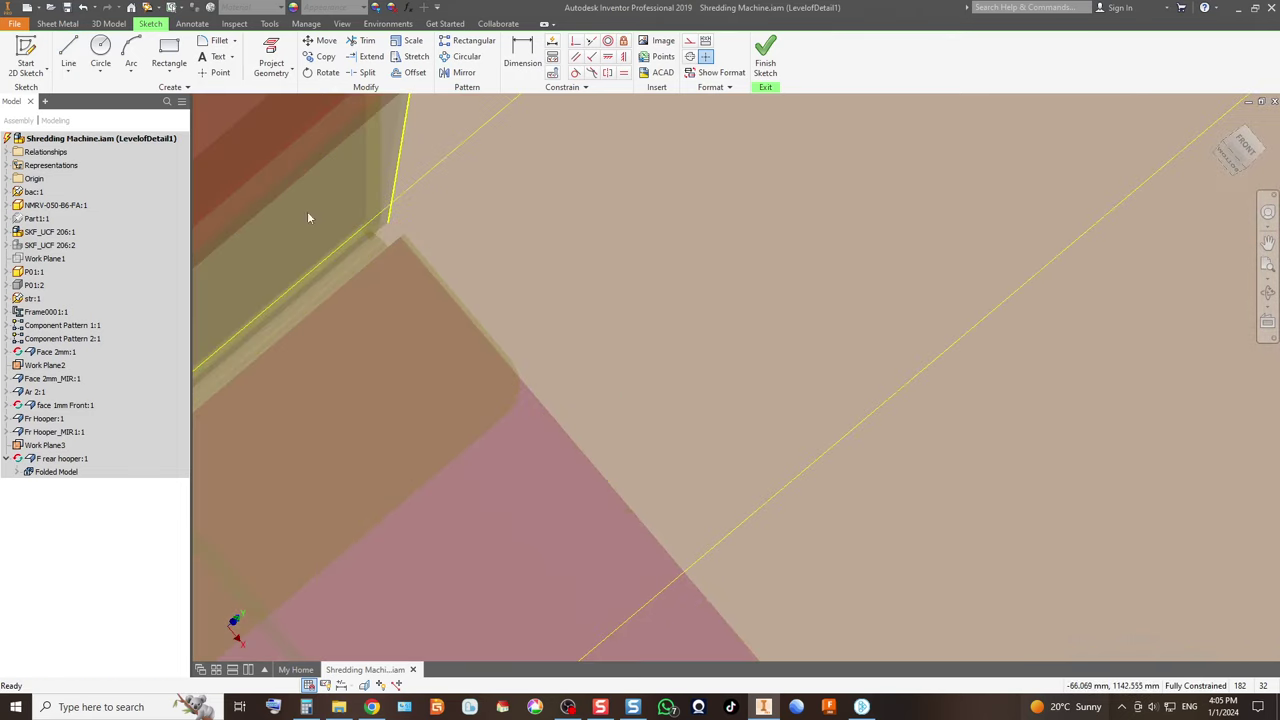
pyautogui.click(68, 52)
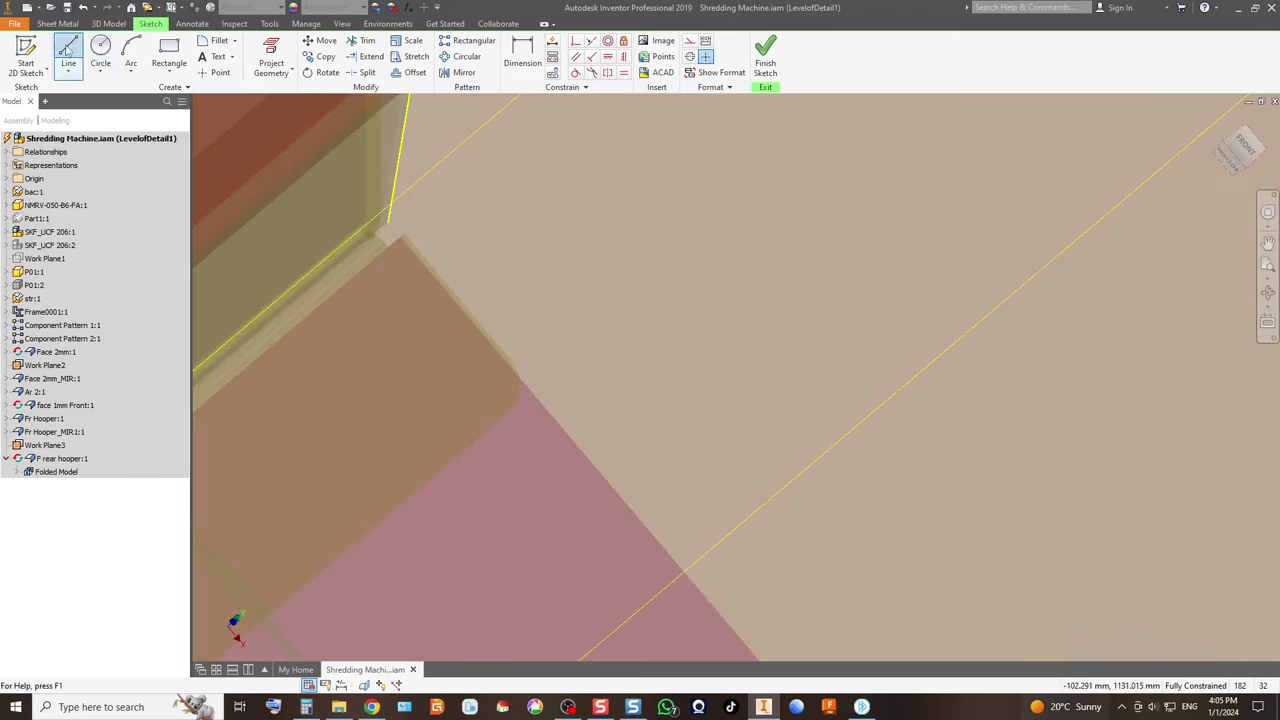
pyautogui.click(389, 221)
pyautogui.scroll(2, 405, 255)
pyautogui.scroll(-3, 500, 427)
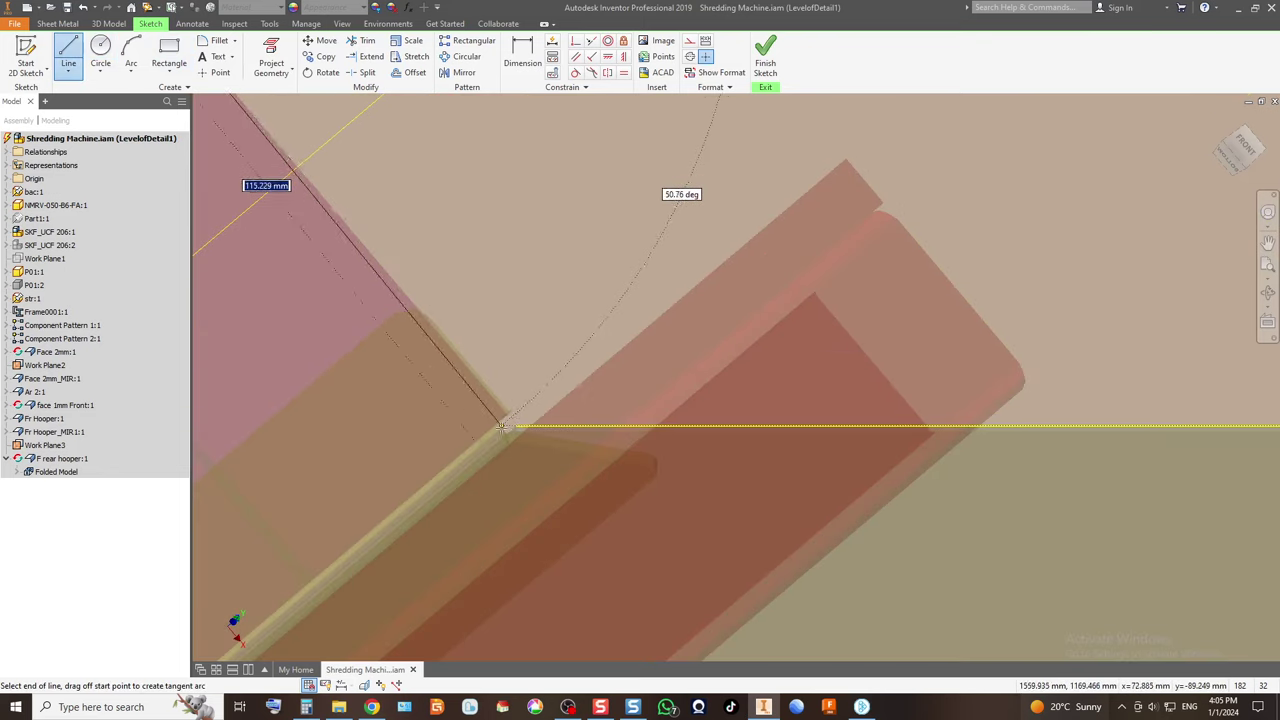
pyautogui.click(516, 426)
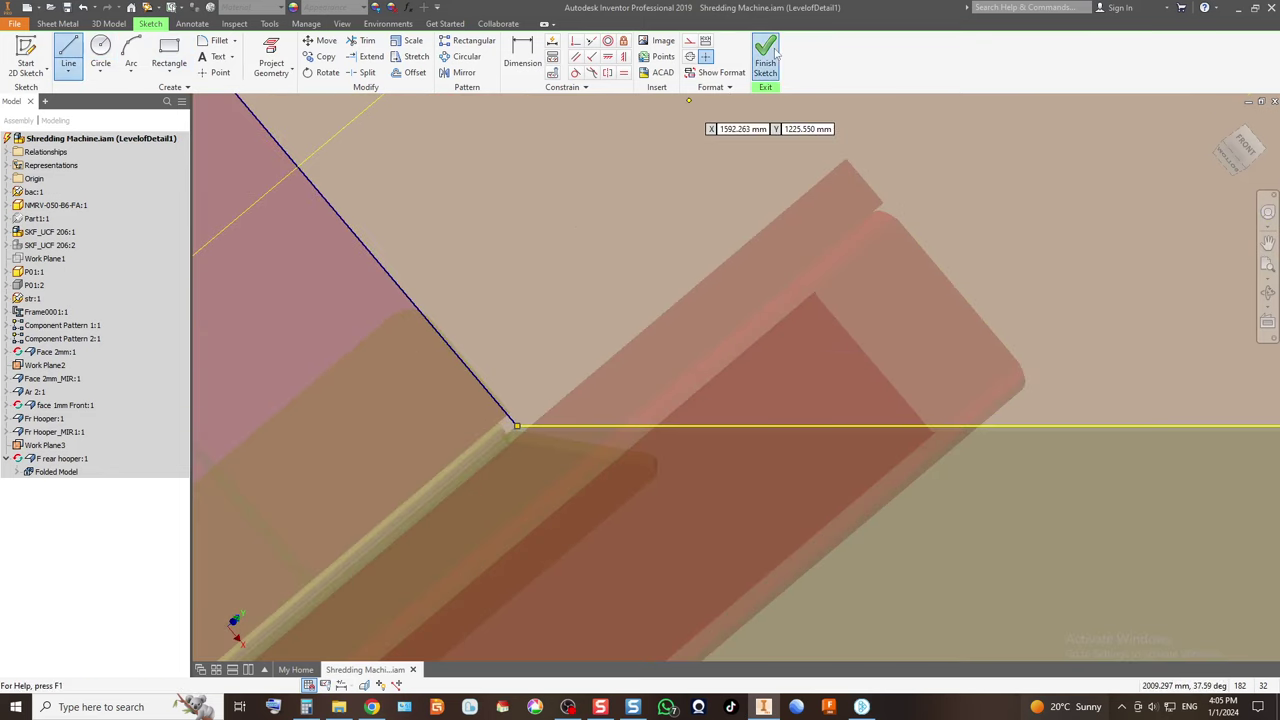
pyautogui.click(766, 55)
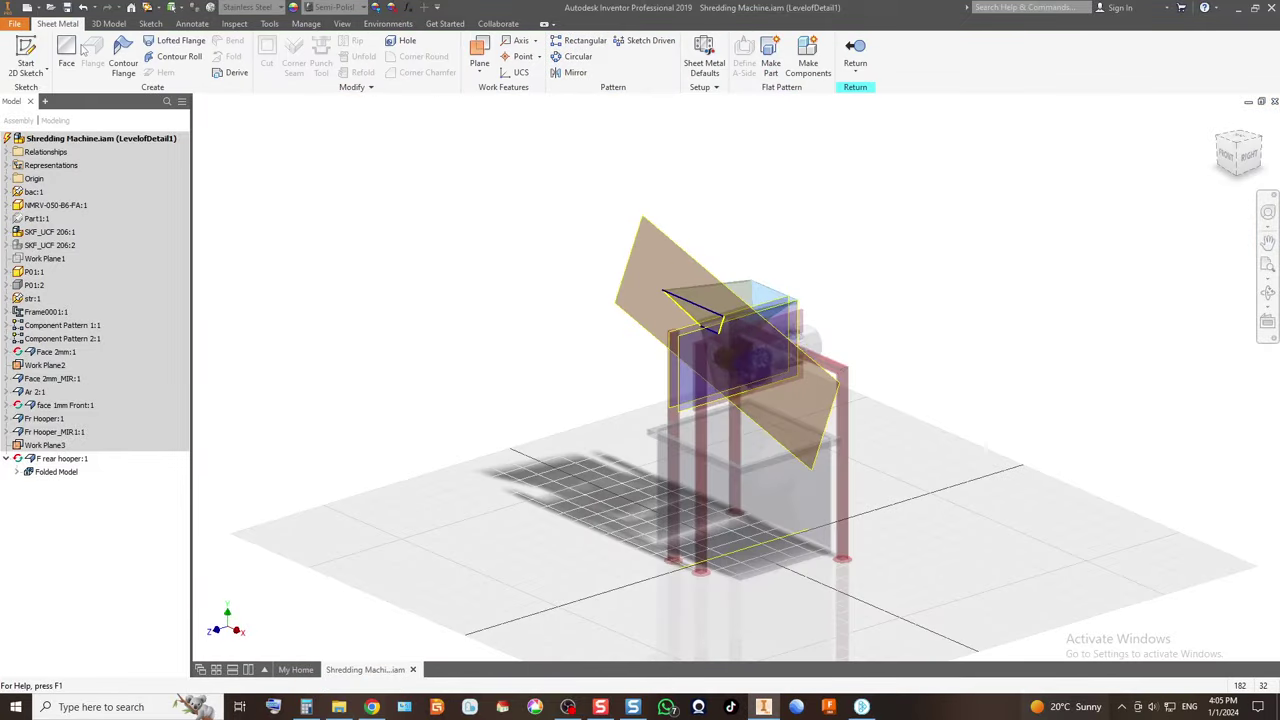
# Create a sheet metal Face from the closed four-sided profile, following the default sheet metal rule.
pyautogui.click(66, 52)
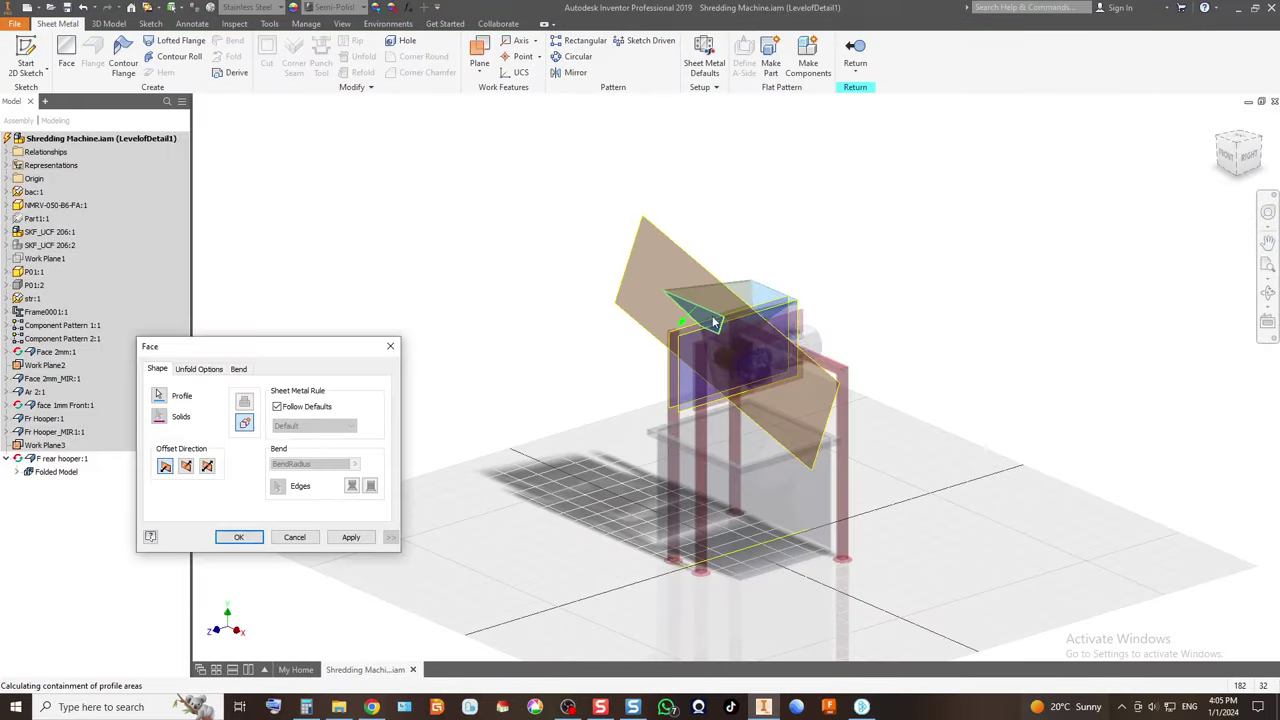
pyautogui.click(239, 537)
pyautogui.scroll(8, 710, 300)
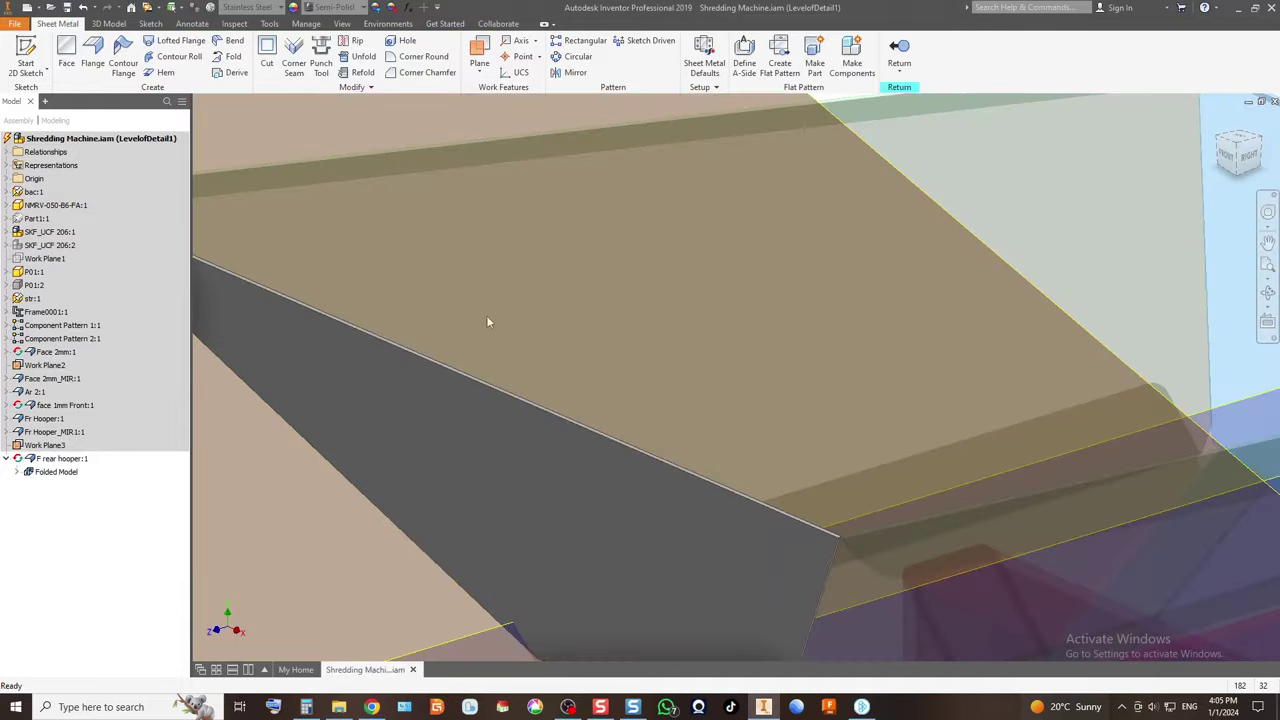
# Add a 20 mm high, 90-degree flange along the upper edge of the new rear panel.
pyautogui.scroll(-3, 348, 262)
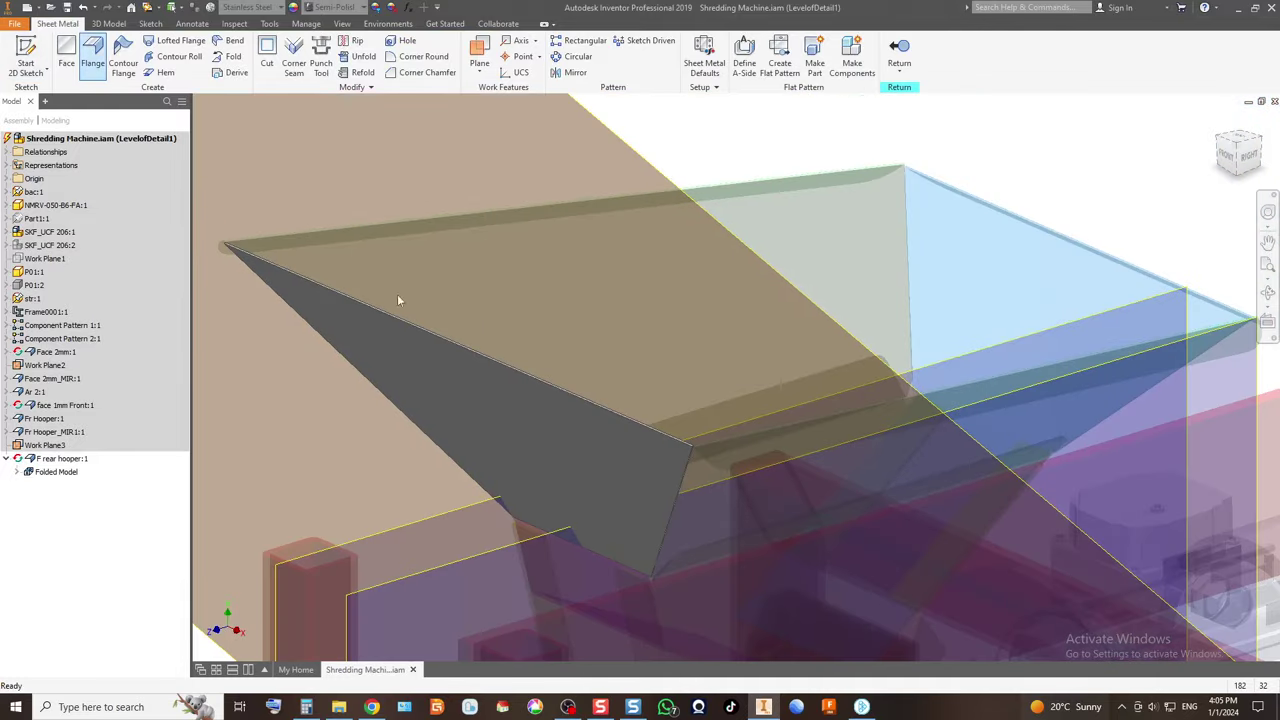
pyautogui.click(522, 374)
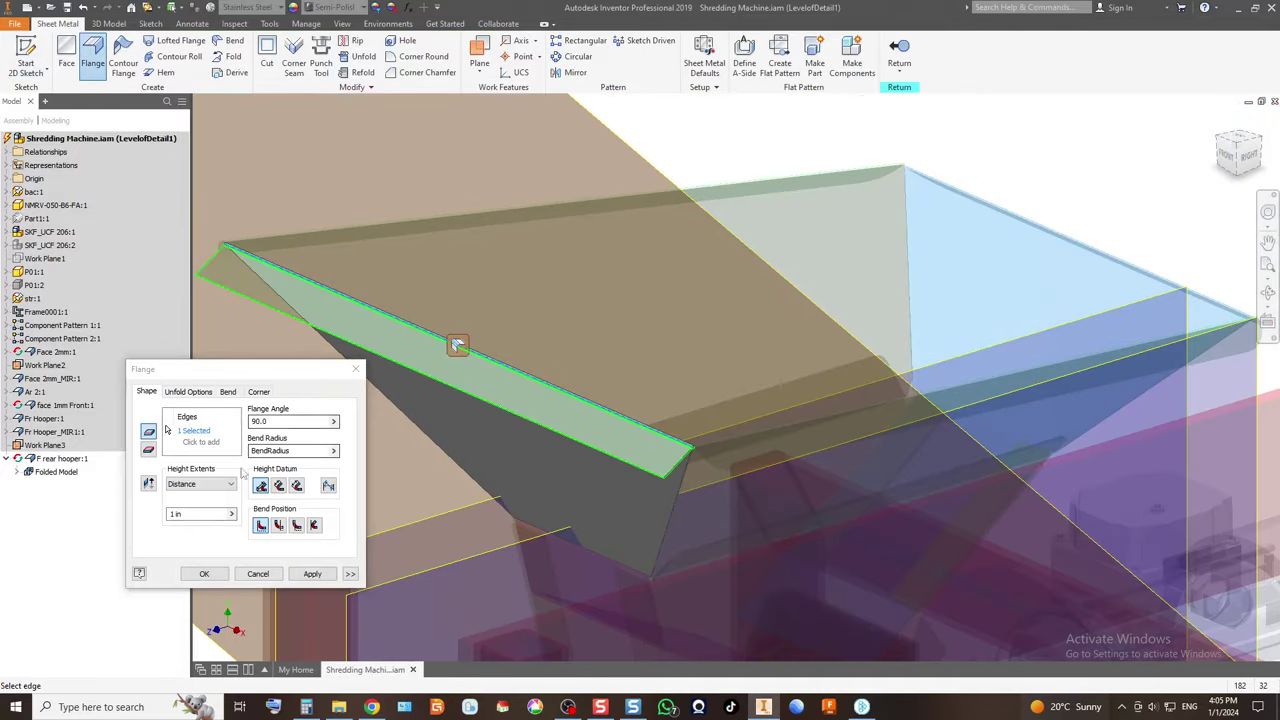
pyautogui.click(172, 514)
pyautogui.write('20')
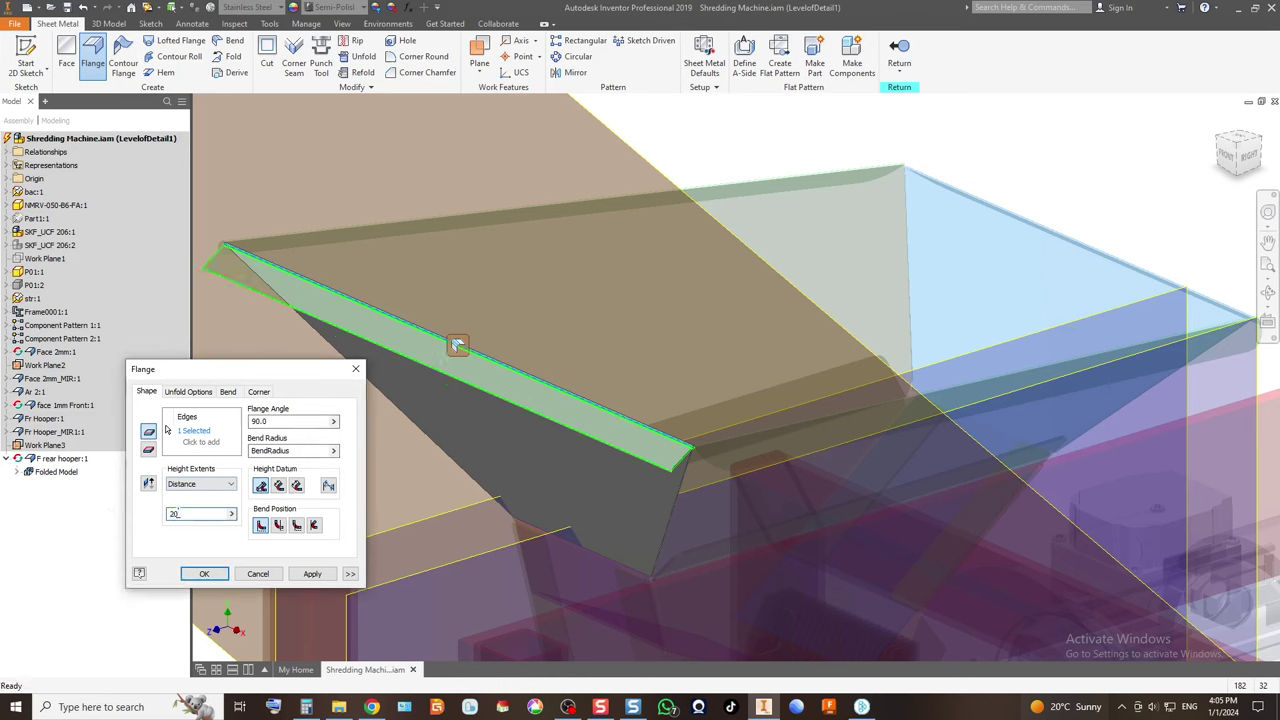
pyautogui.click(203, 574)
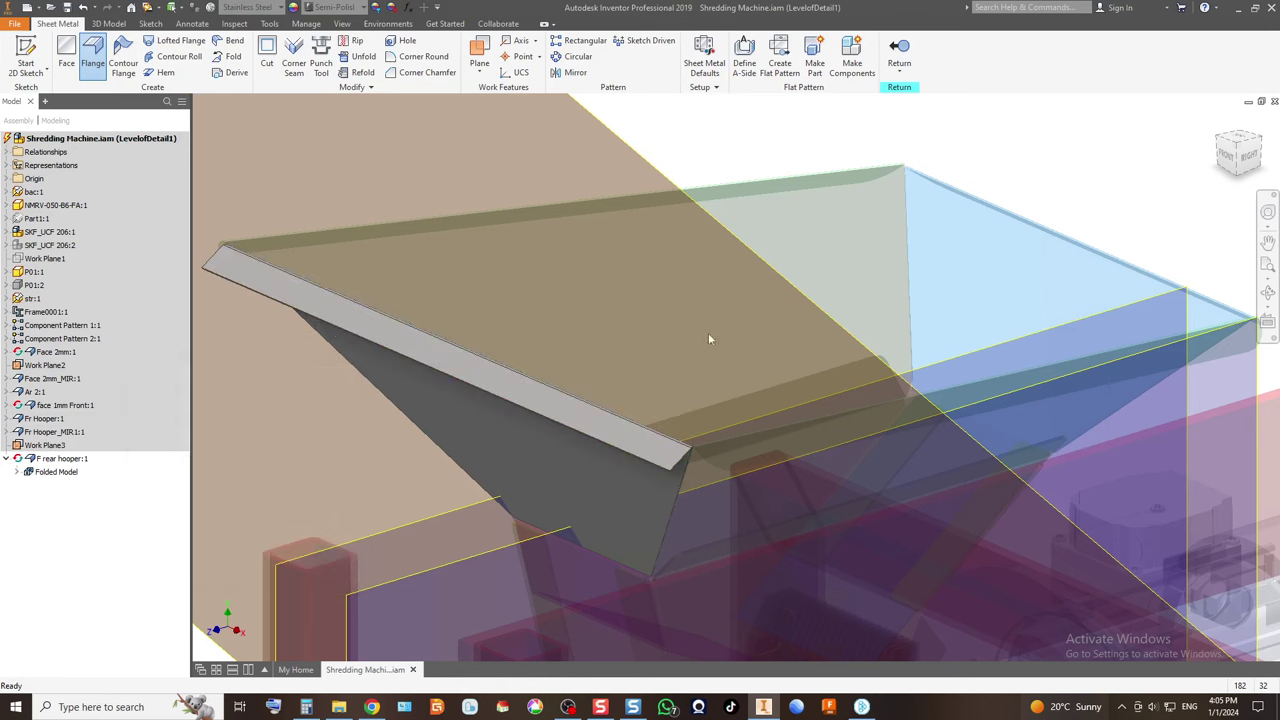
# Round both outer corners of the rear panel's flange with a 20 mm radius.
pyautogui.click(435, 65)
pyautogui.click(670, 469)
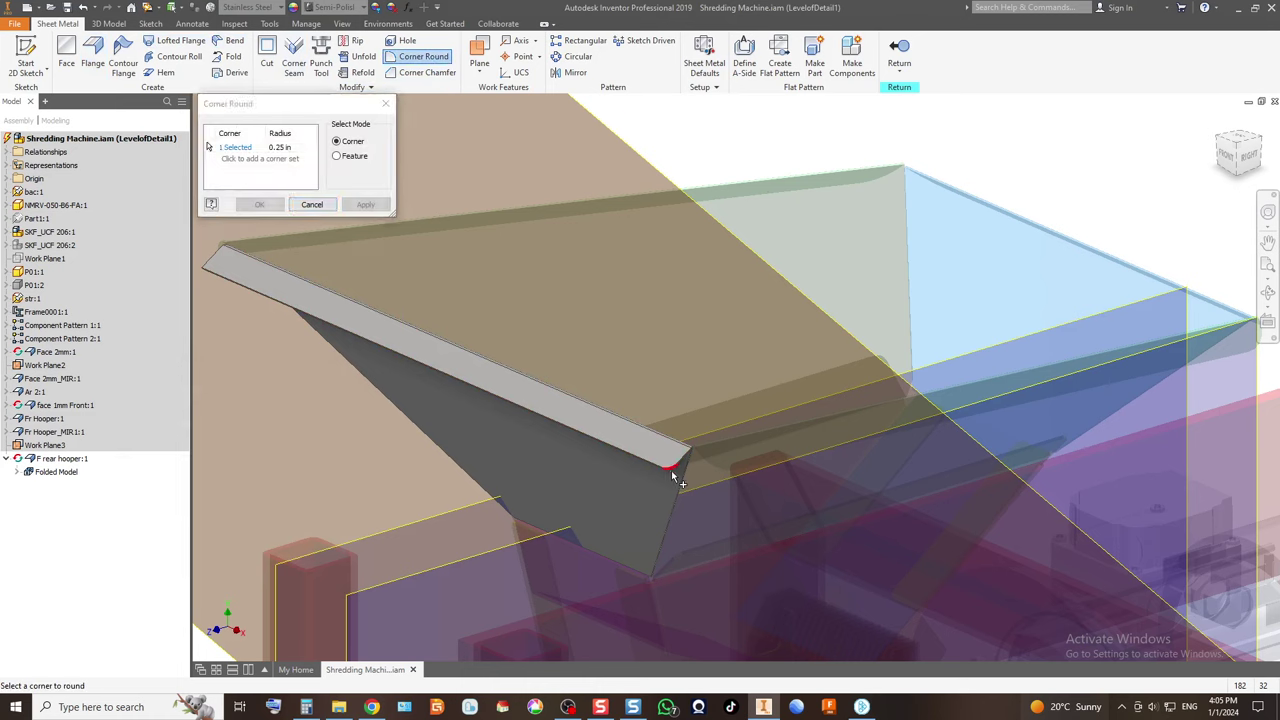
pyautogui.click(293, 146)
pyautogui.write('20')
pyautogui.click(254, 206)
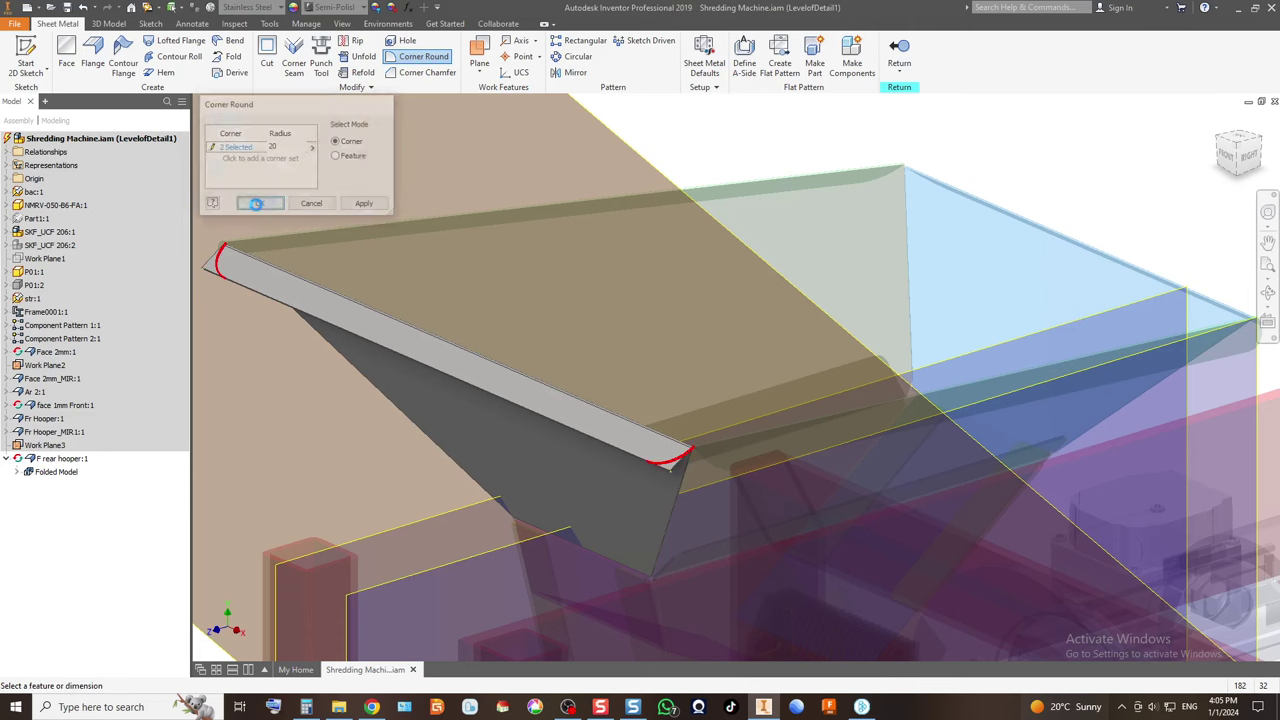
# Return to the assembly and hide Work Plane3 and the work plane inside the F rear hooper part.
pyautogui.click(900, 52)
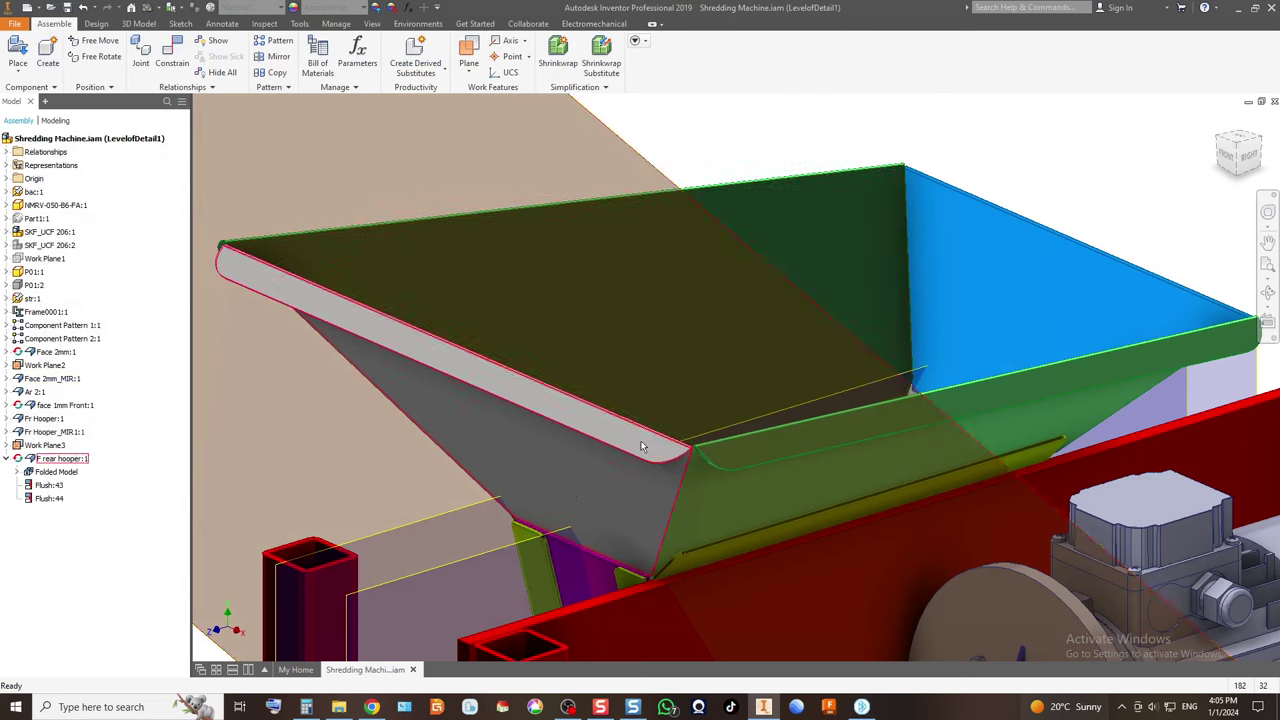
pyautogui.click(45, 445)
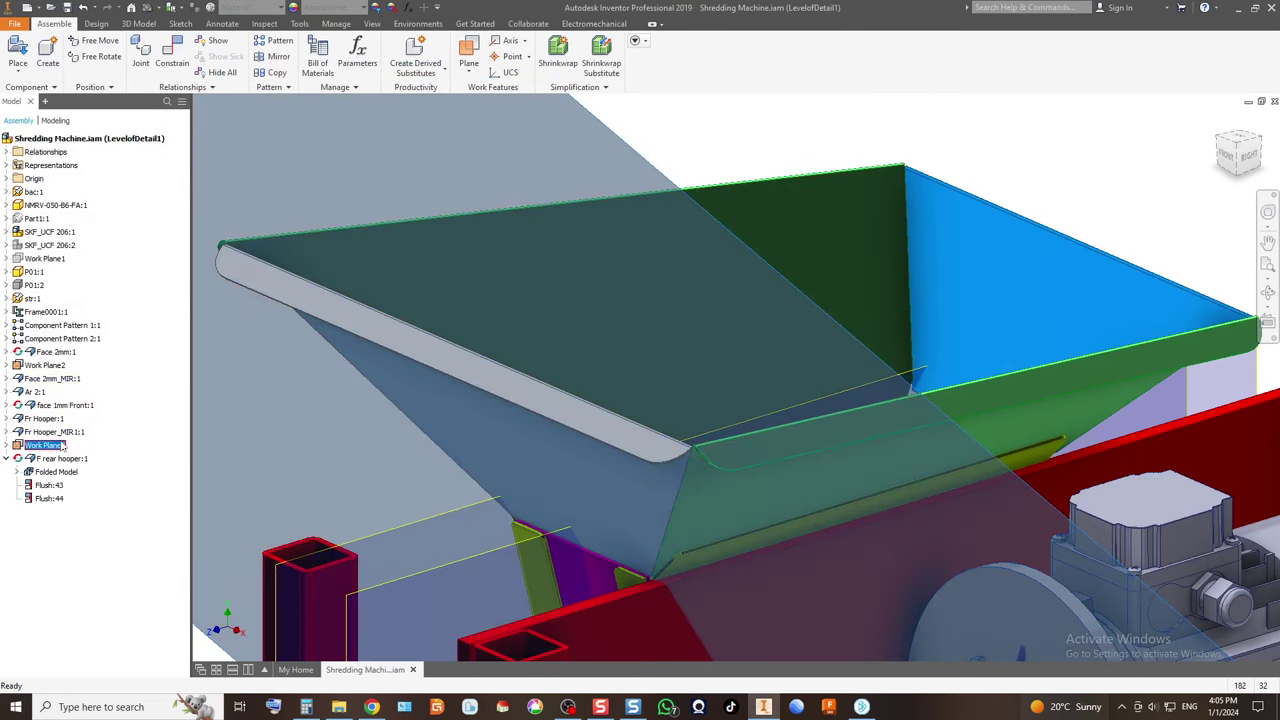
pyautogui.rightClick(45, 445)
pyautogui.click(101, 622)
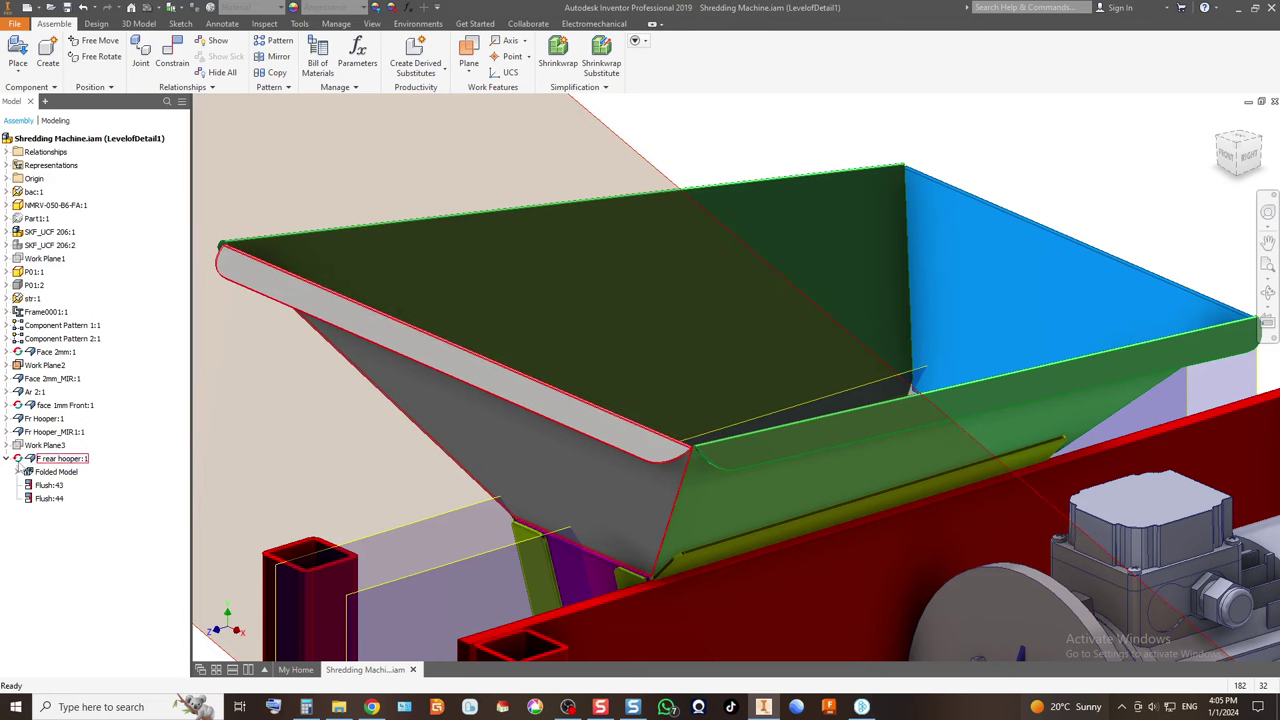
pyautogui.click(18, 471)
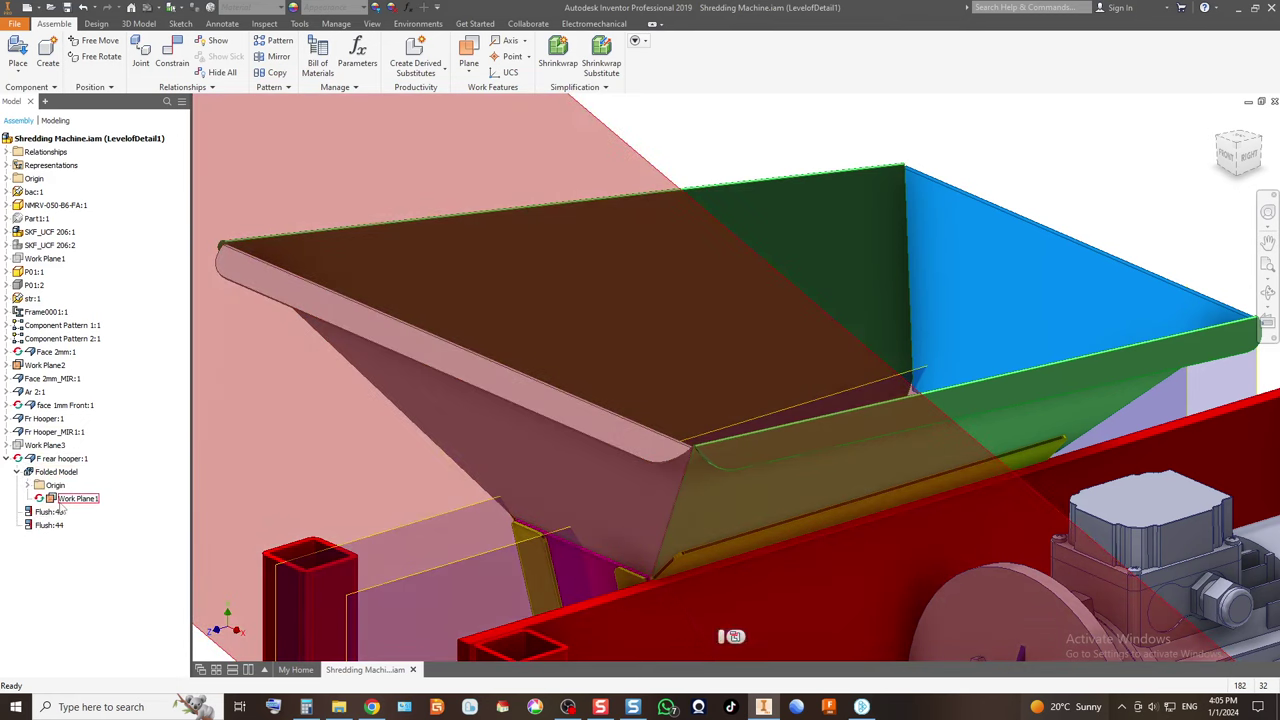
pyautogui.rightClick(62, 502)
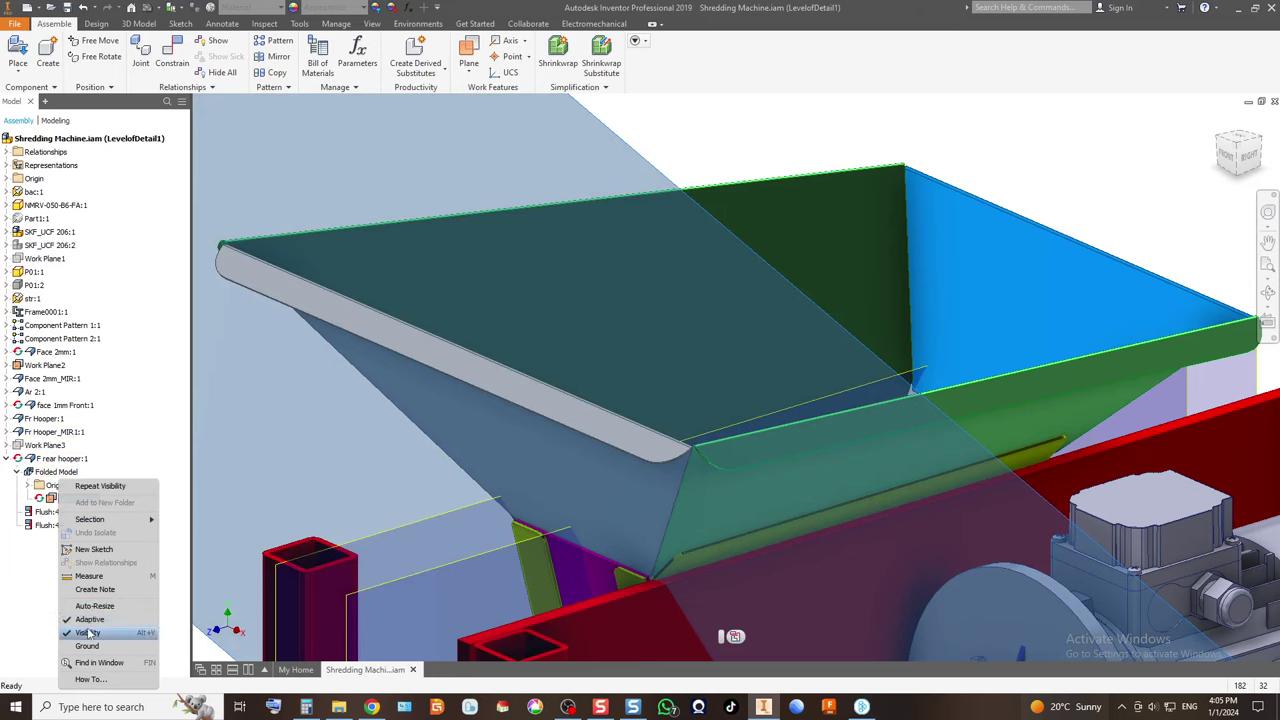
pyautogui.click(88, 633)
# Turn off adaptivity for the F rear hooper part.
pyautogui.rightClick(60, 458)
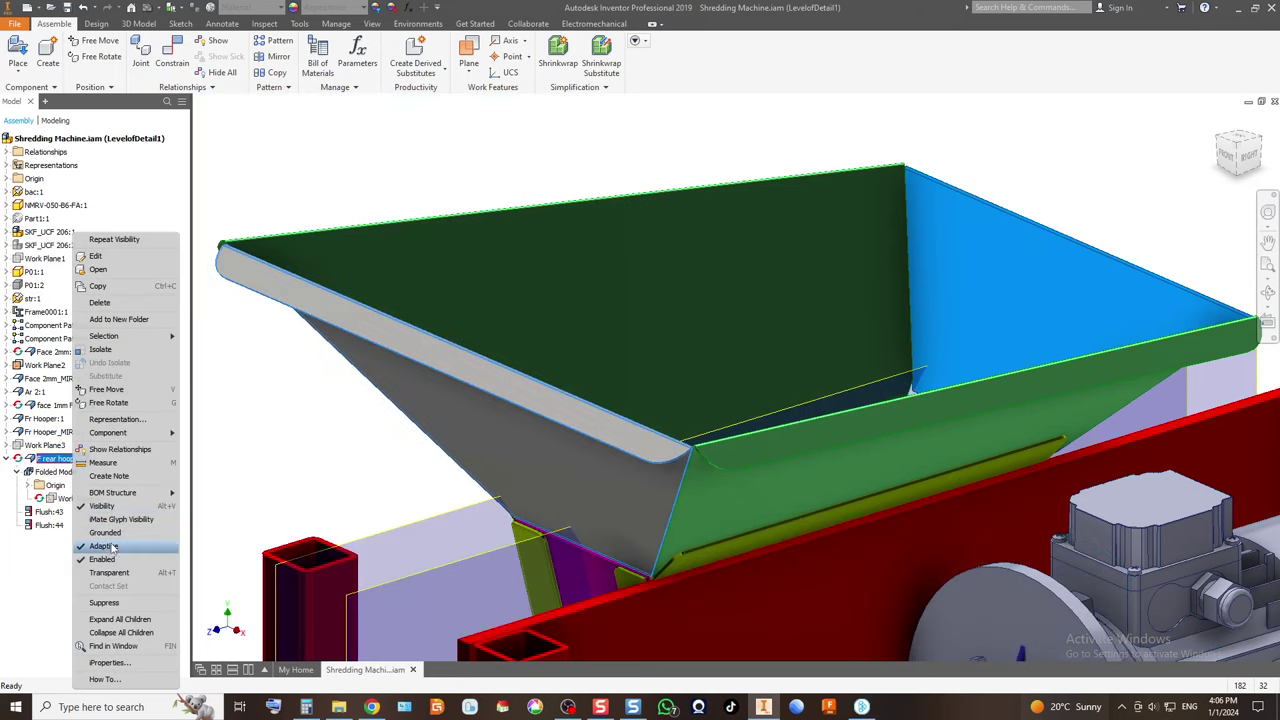
pyautogui.click(151, 517)
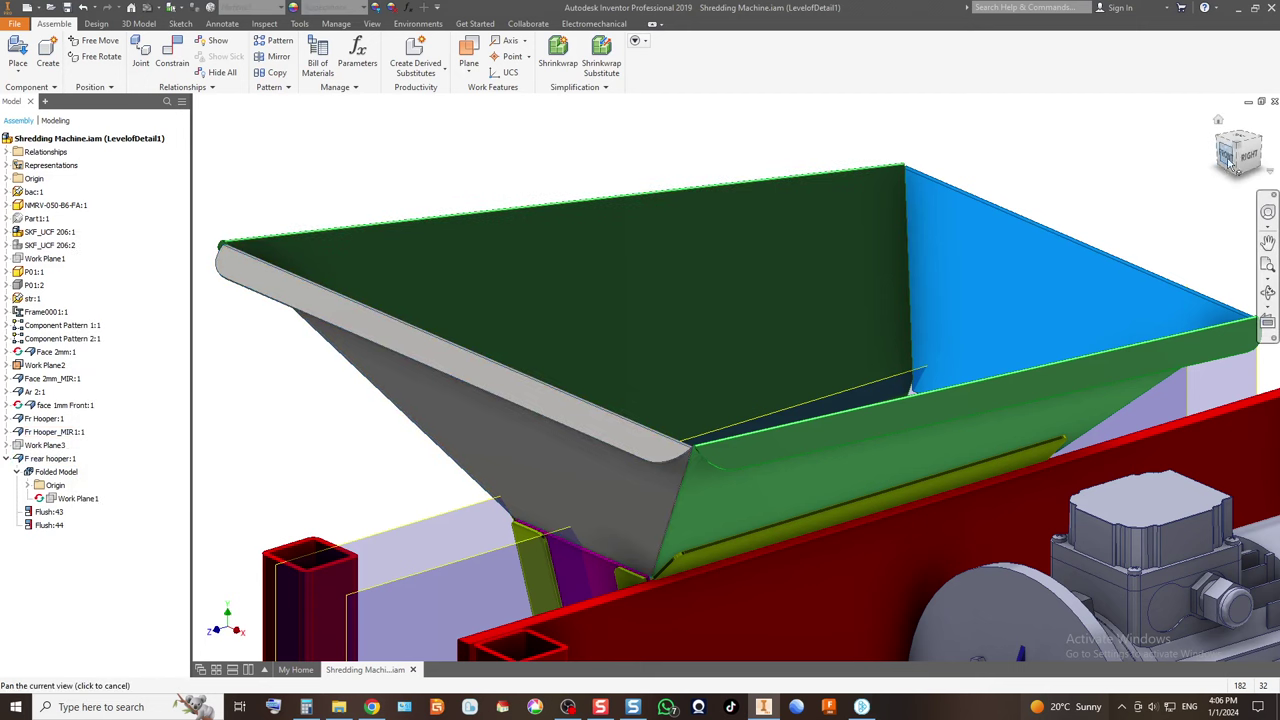
pyautogui.click(1265, 145)
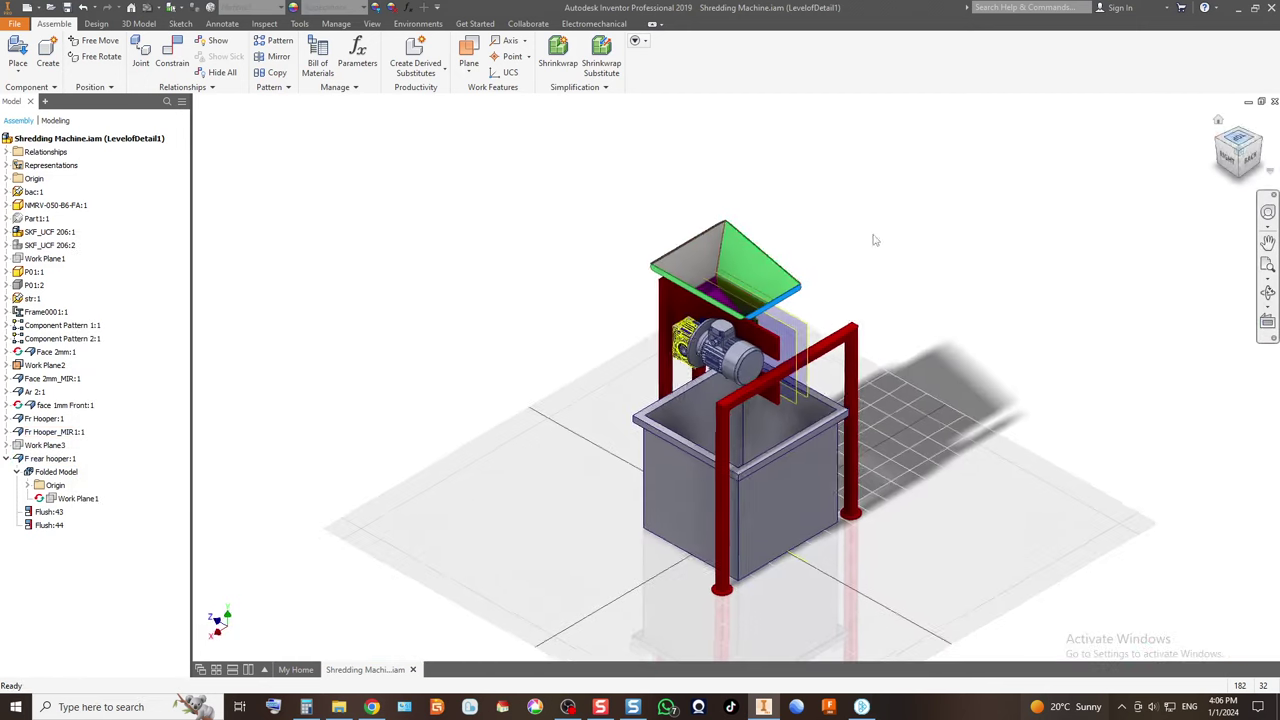
pyautogui.scroll(5, 631, 309)
pyautogui.scroll(-3, 631, 310)
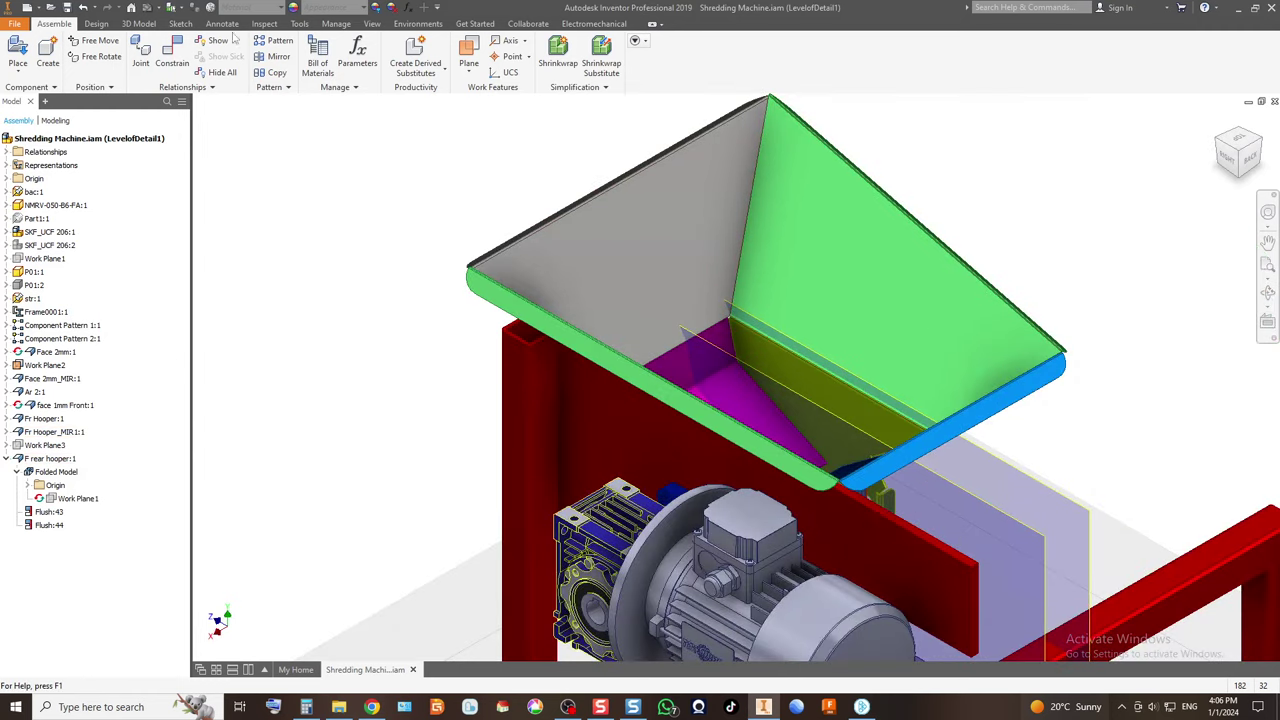
# Copy the blue Chrome - Polished(7) appearance from the face 1mm Front panel onto the F rear hooper panel.
pyautogui.click(376, 8)
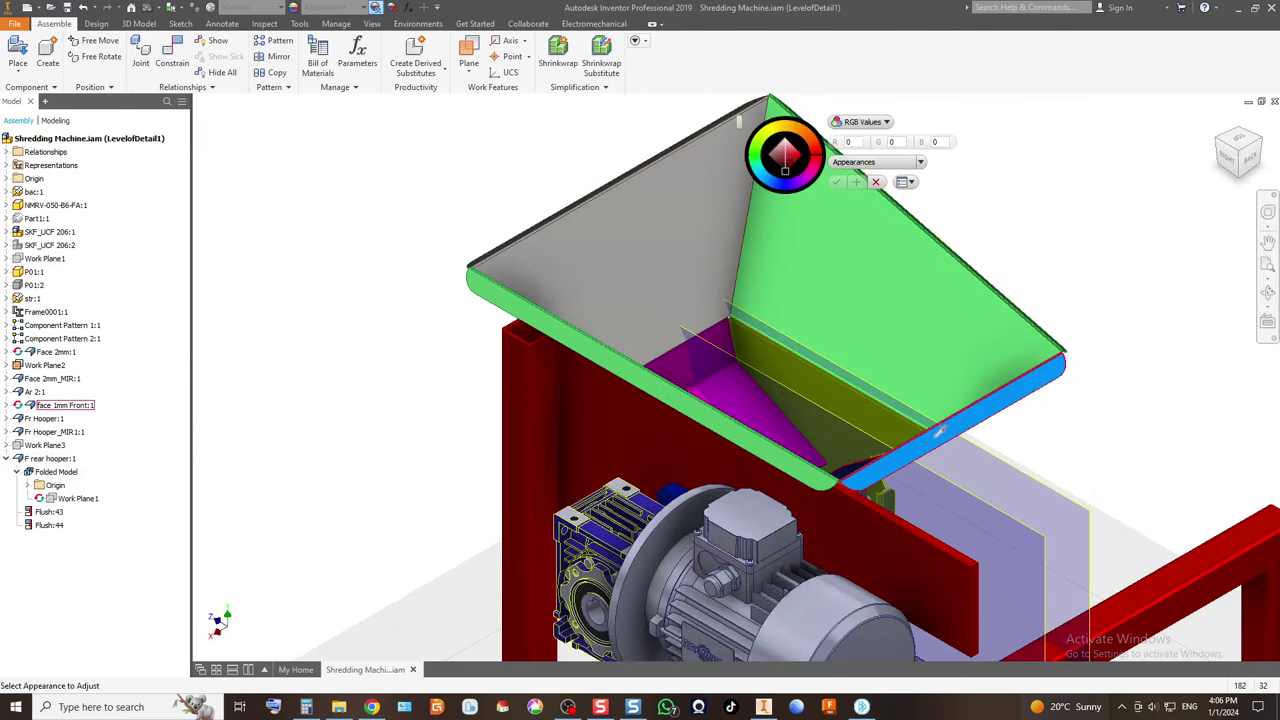
pyautogui.click(938, 425)
pyautogui.click(651, 271)
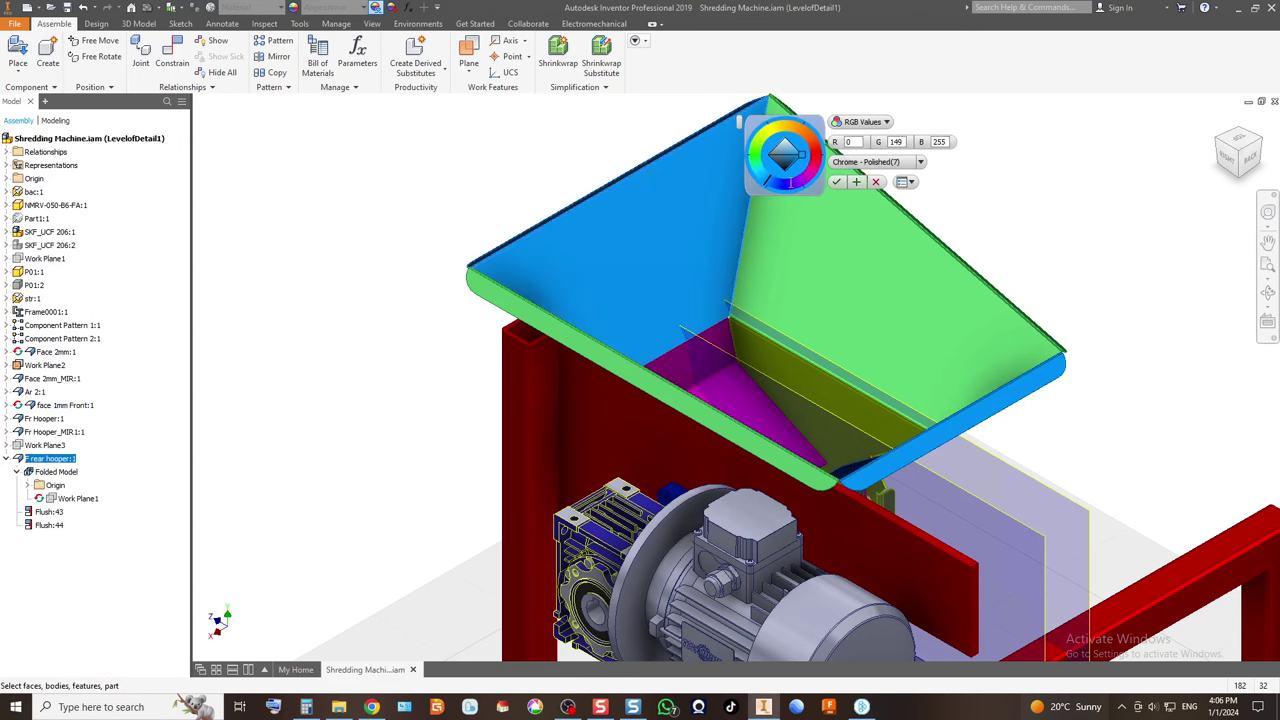
pyautogui.click(837, 183)
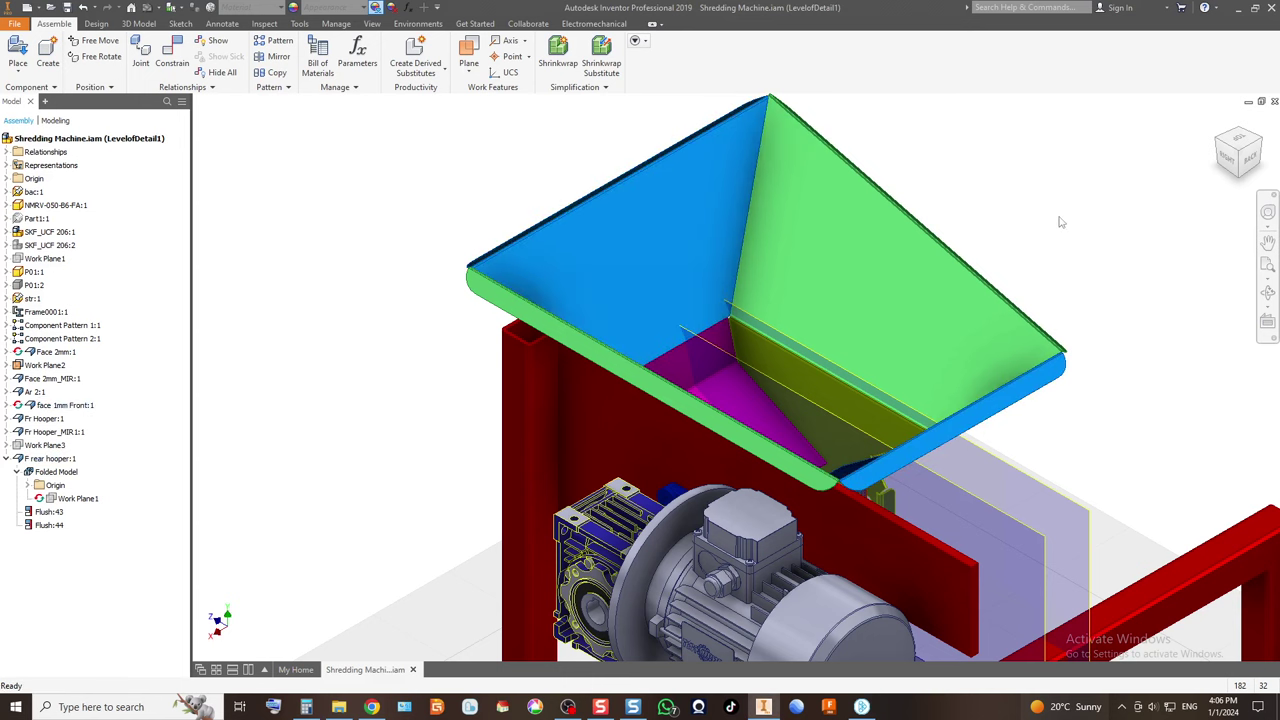
# Examine the hopper's panel edges and the lower inner corner where the side and rear panels meet the housing.
pyautogui.click(1253, 160)
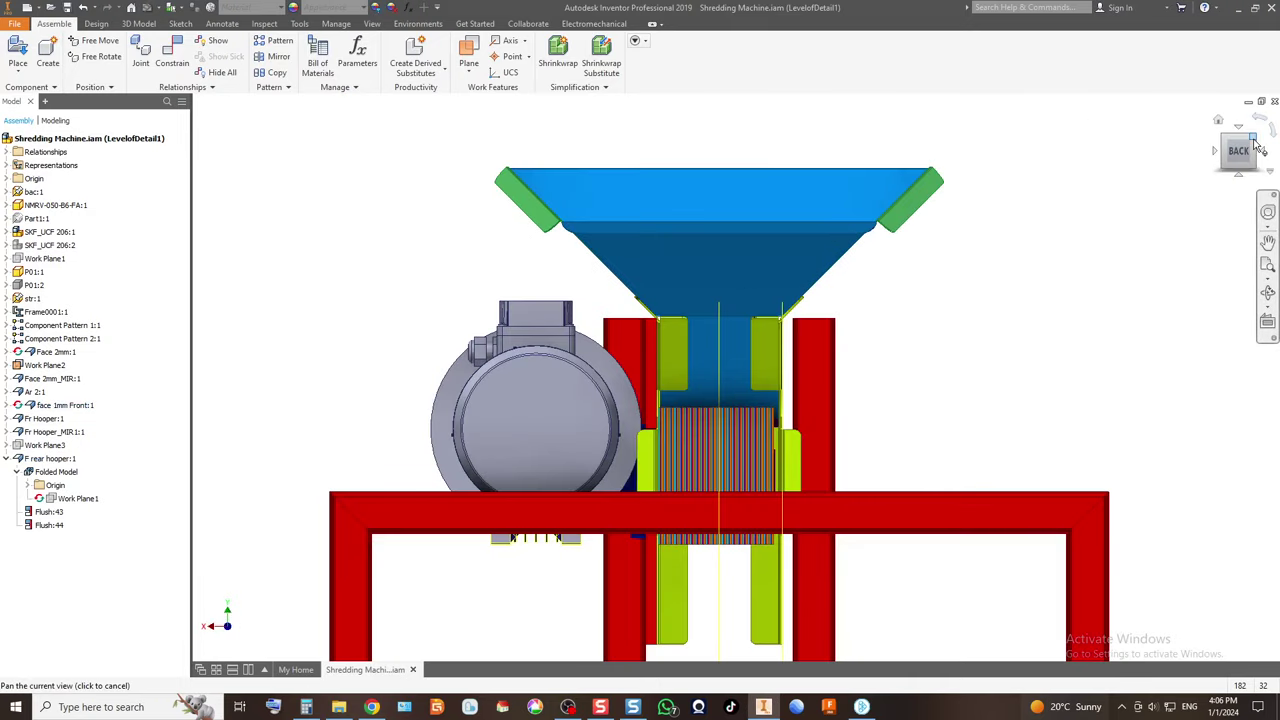
pyautogui.click(1257, 143)
pyautogui.scroll(5, 751, 277)
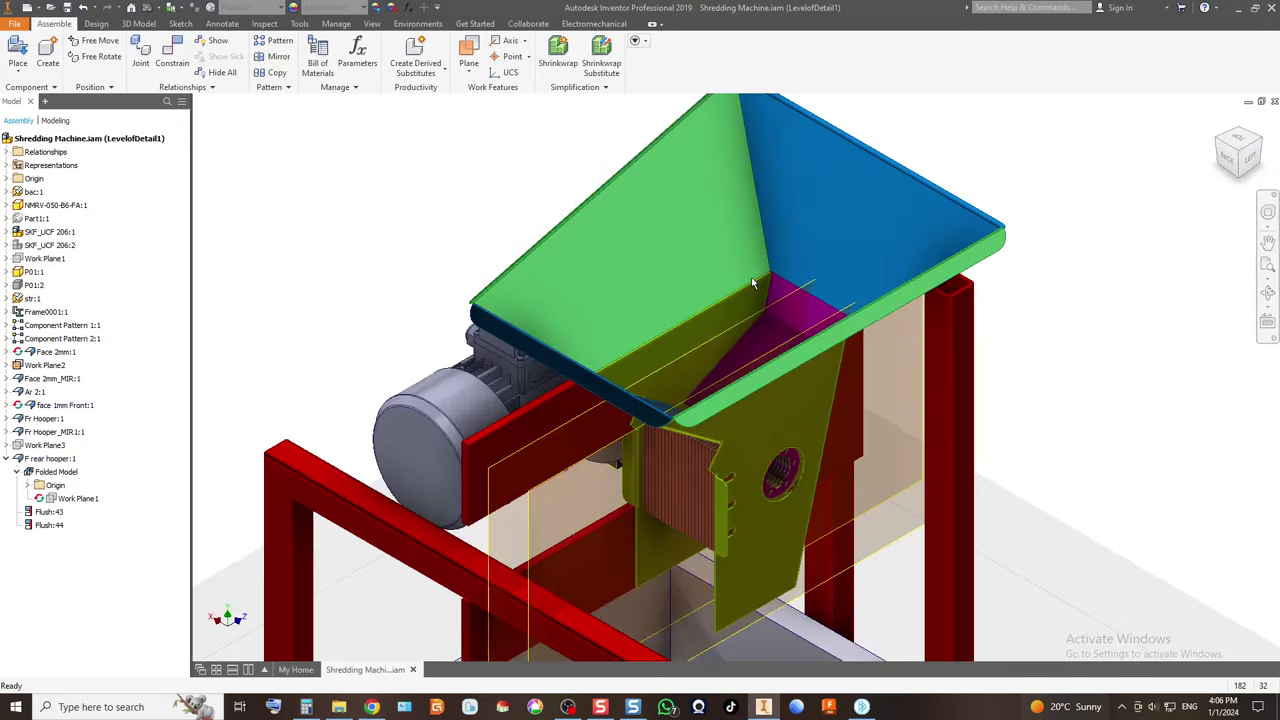
pyautogui.scroll(3, 751, 277)
pyautogui.scroll(2, 726, 262)
pyautogui.scroll(2, 663, 324)
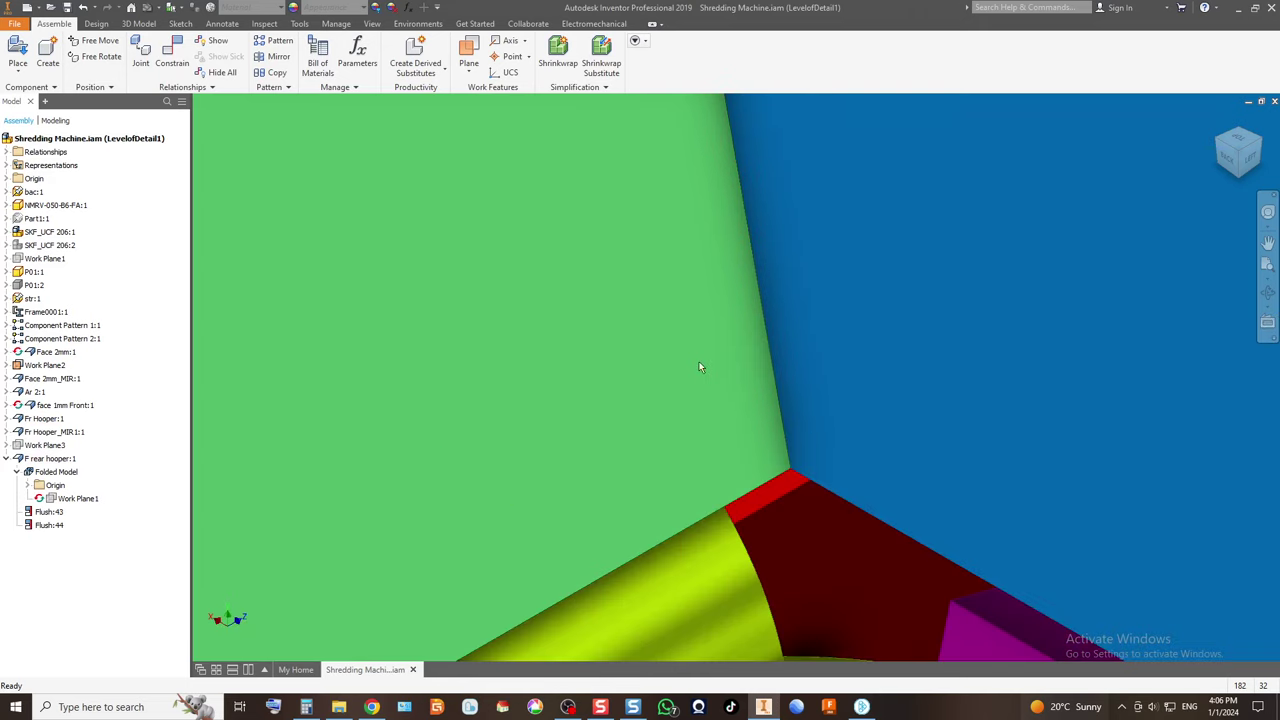
pyautogui.scroll(-6, 757, 357)
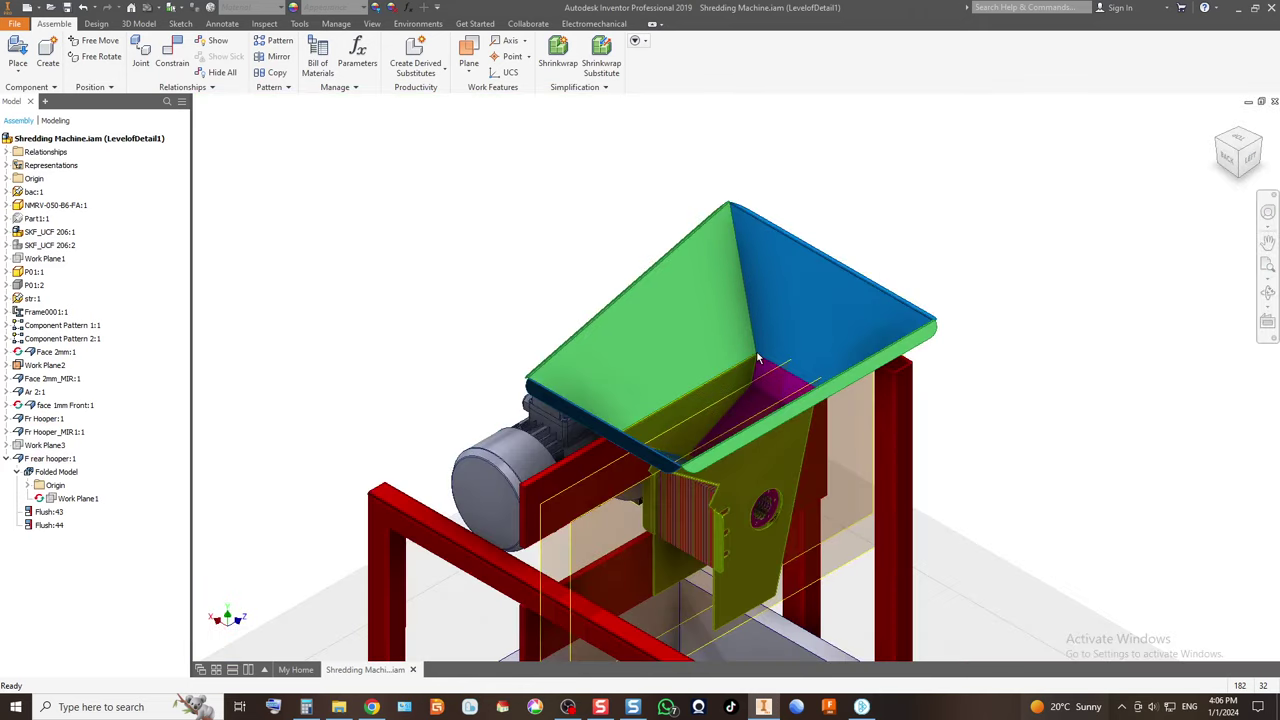
pyautogui.click(1248, 157)
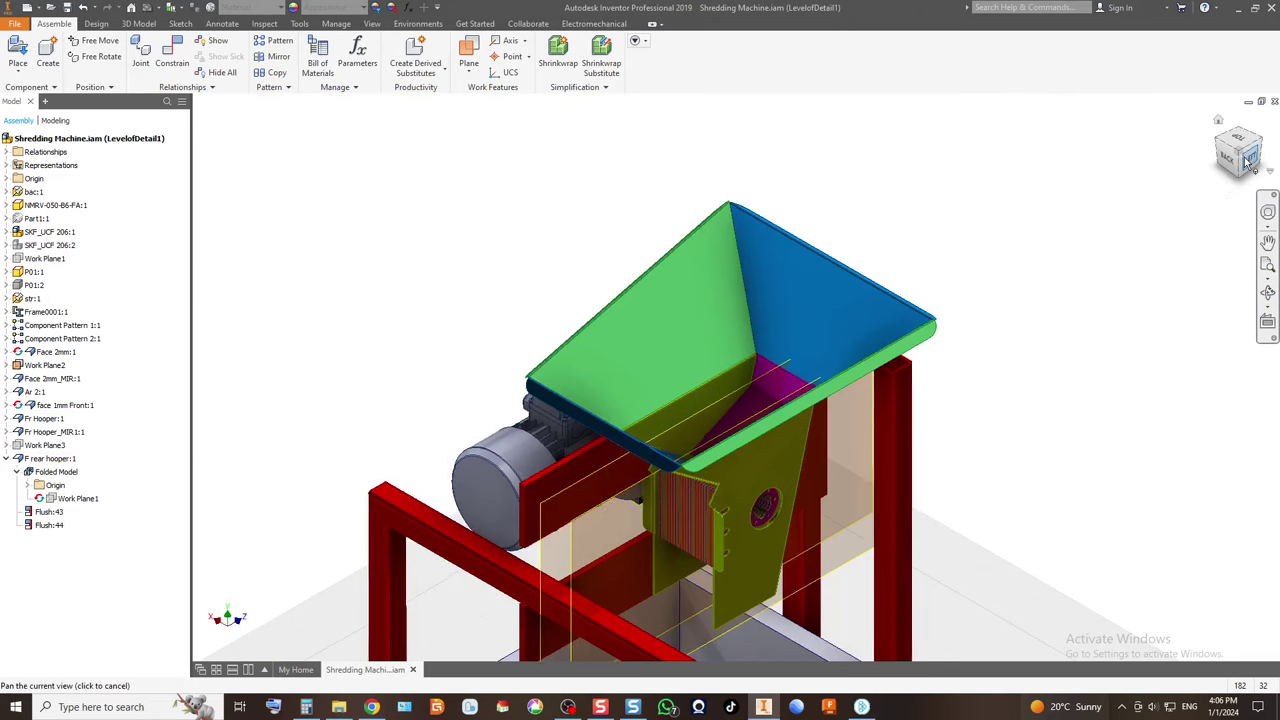
pyautogui.scroll(5, 784, 291)
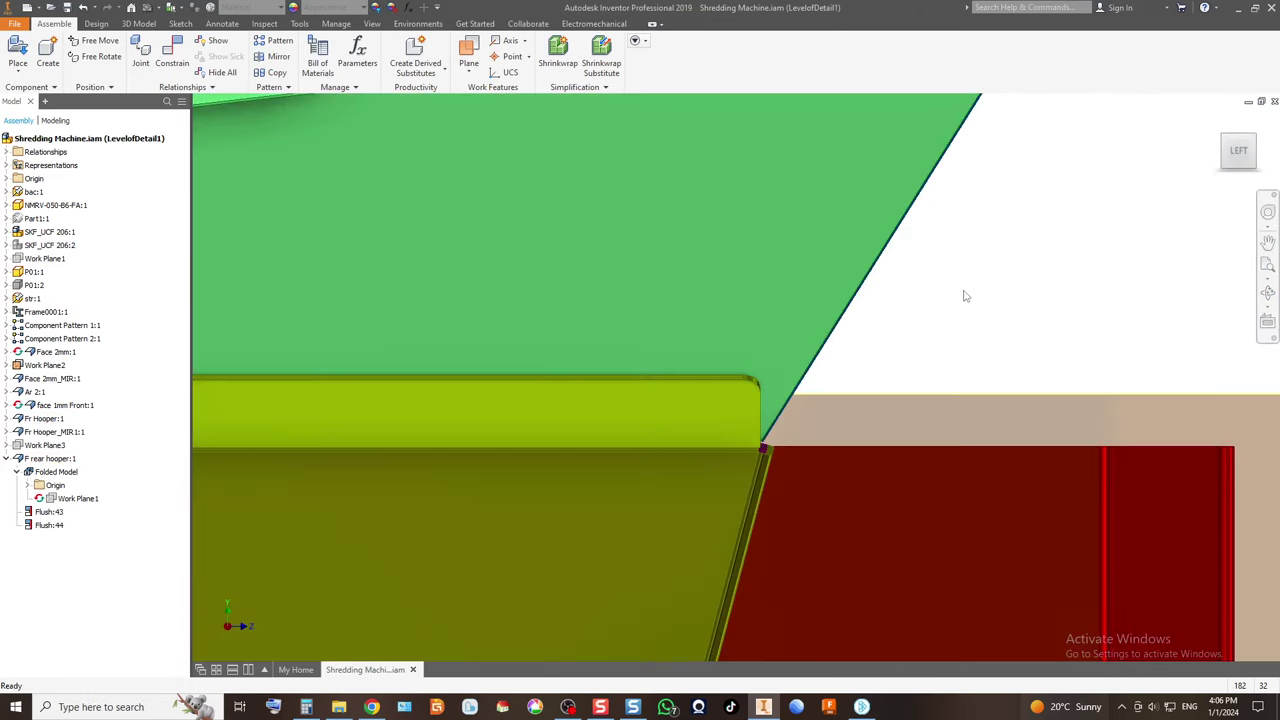
pyautogui.scroll(-5, 965, 297)
pyautogui.scroll(5, 519, 295)
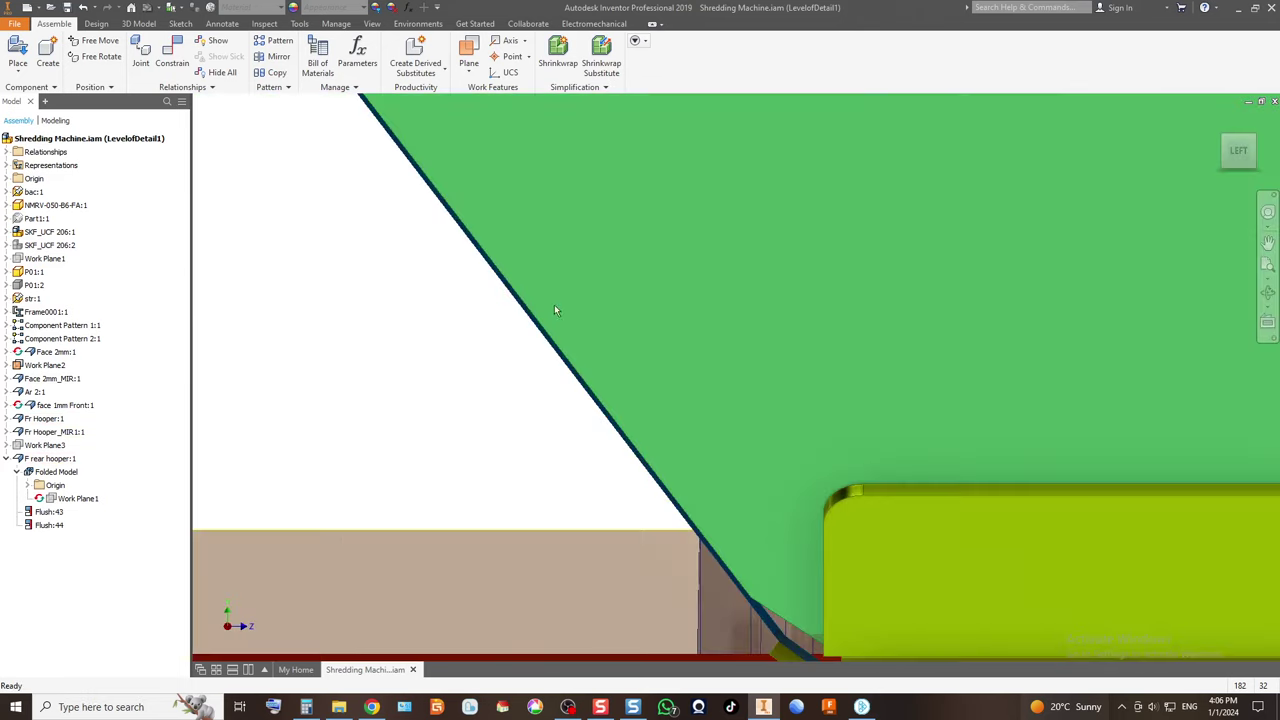
pyautogui.click(1226, 138)
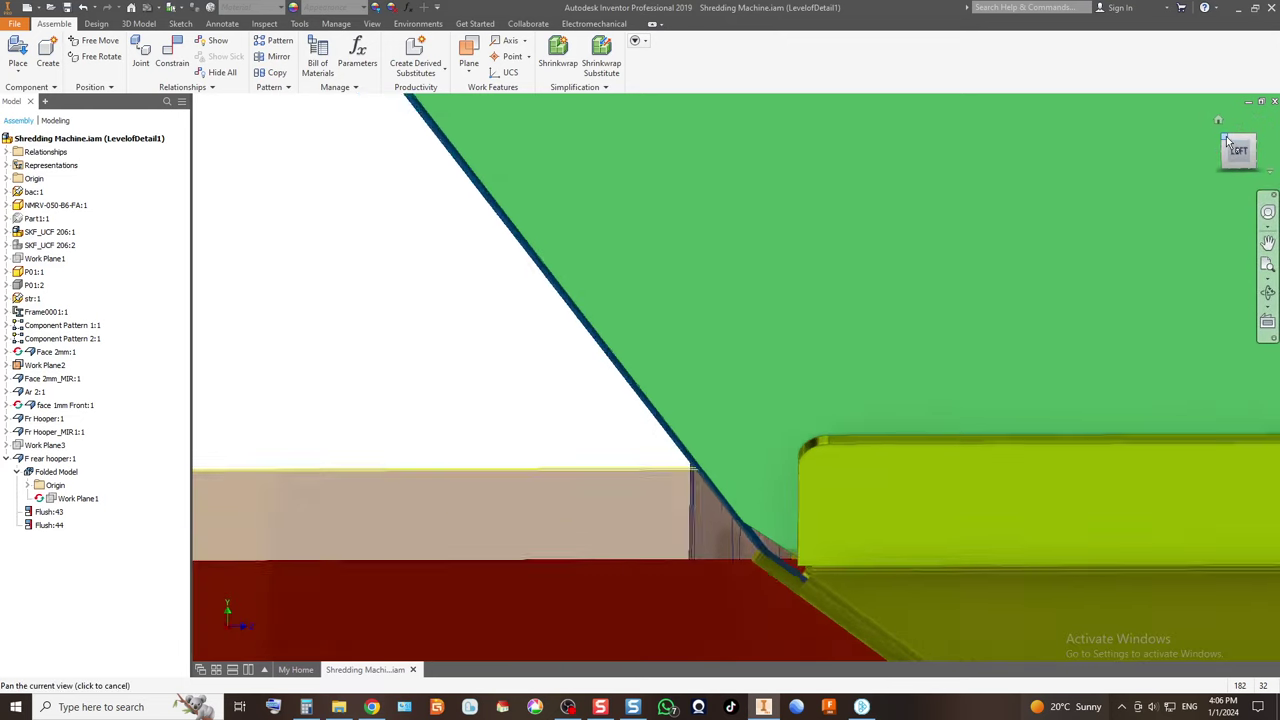
pyautogui.scroll(5, 718, 320)
pyautogui.scroll(-4, 718, 320)
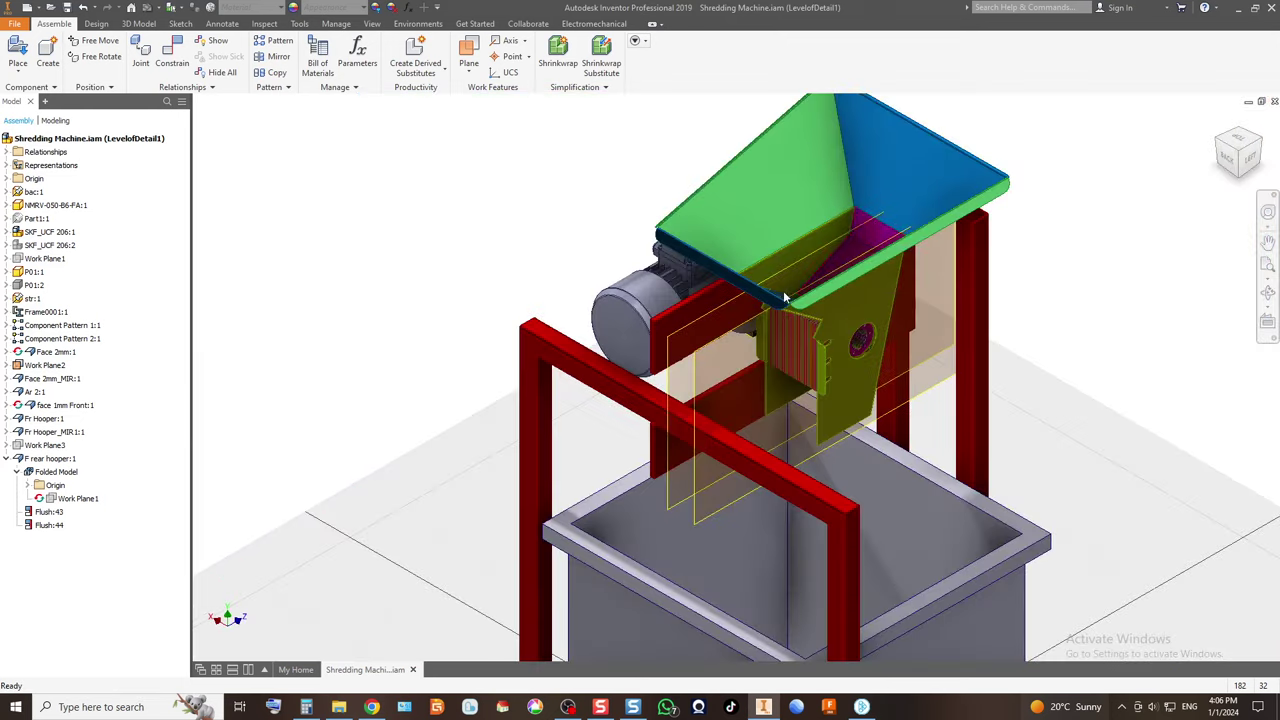
pyautogui.scroll(5, 880, 218)
pyautogui.scroll(-2, 713, 316)
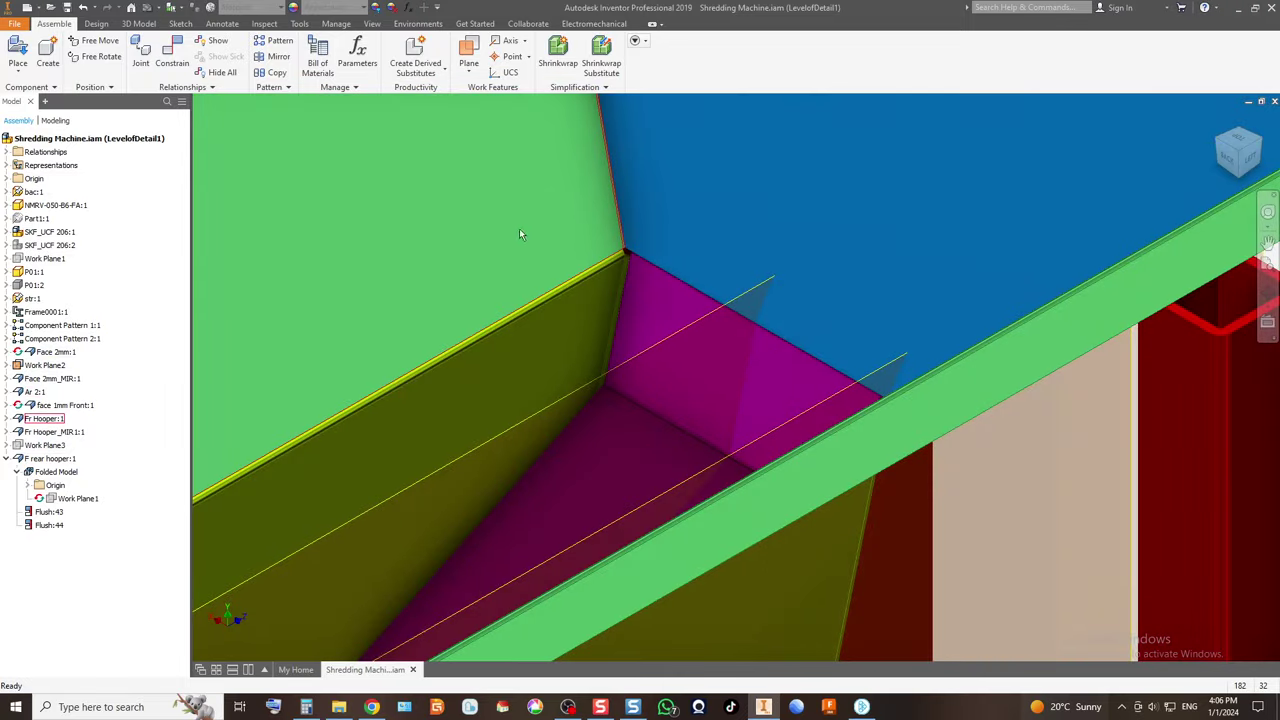
pyautogui.scroll(3, 609, 233)
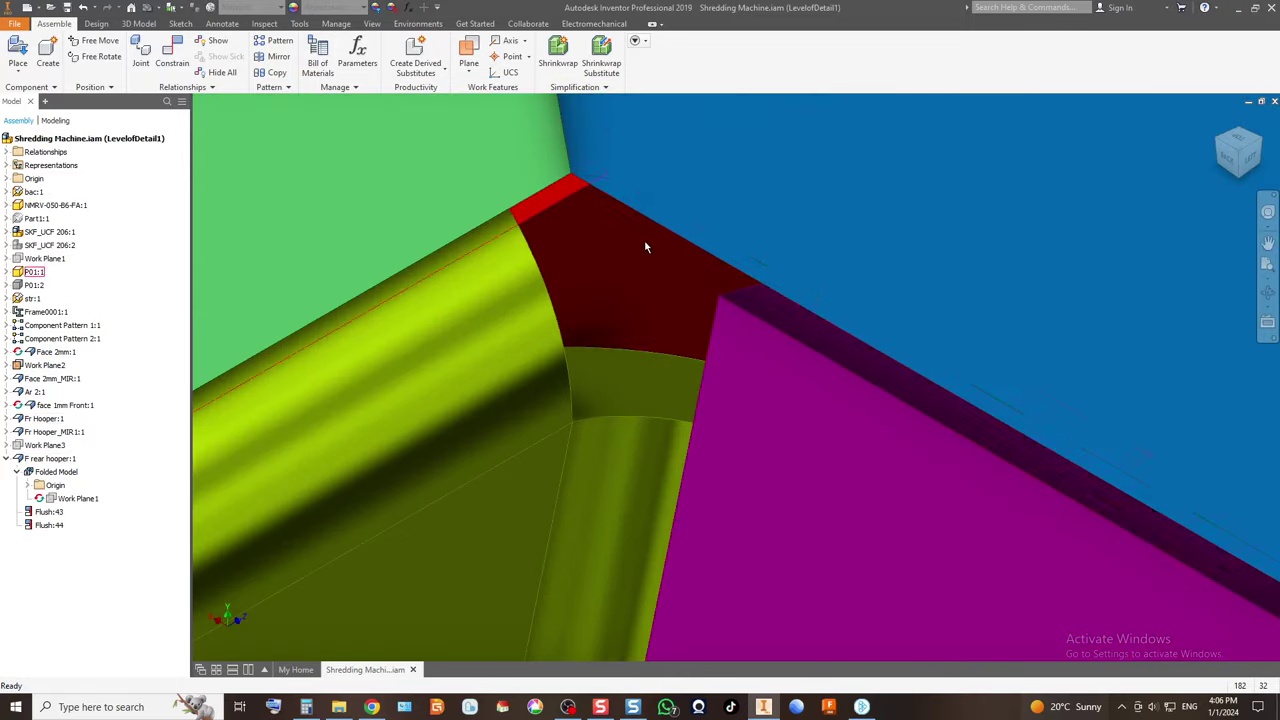
pyautogui.scroll(-10, 637, 232)
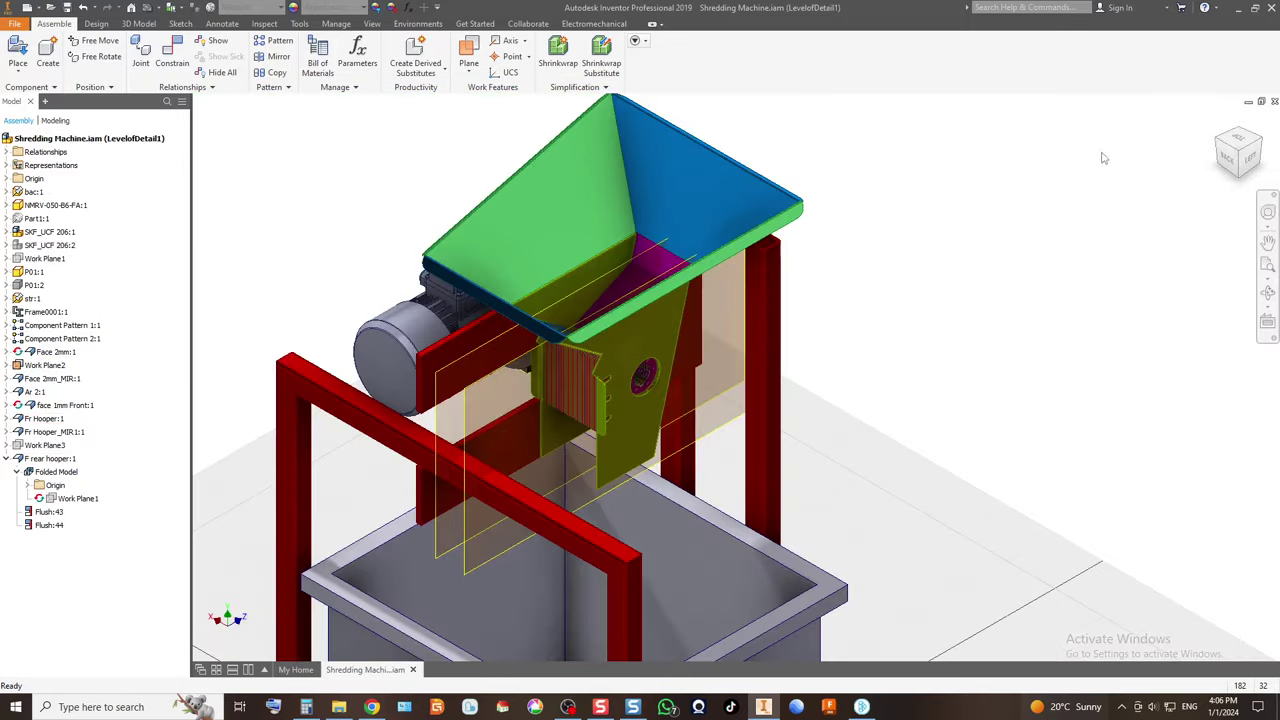
# Examine the shredder housing, its rear opening and the frame from the back and from the side.
pyautogui.click(1228, 165)
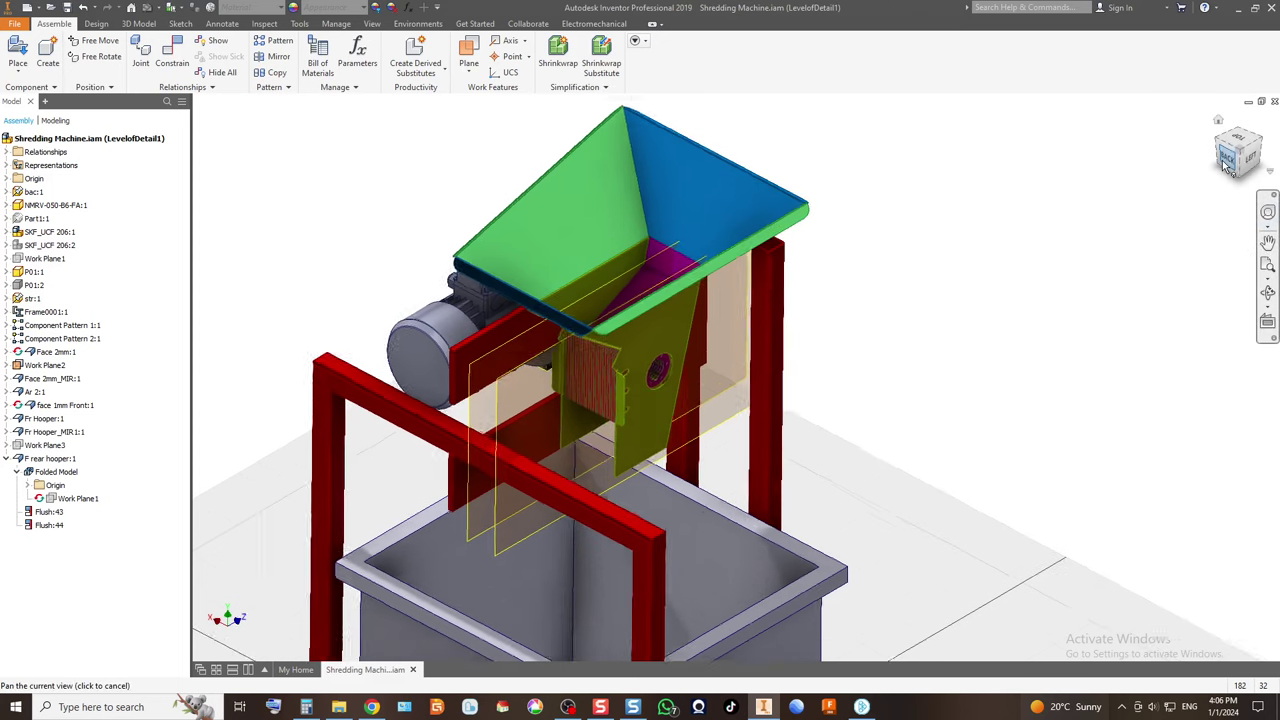
pyautogui.scroll(5, 921, 280)
pyautogui.scroll(-5, 921, 280)
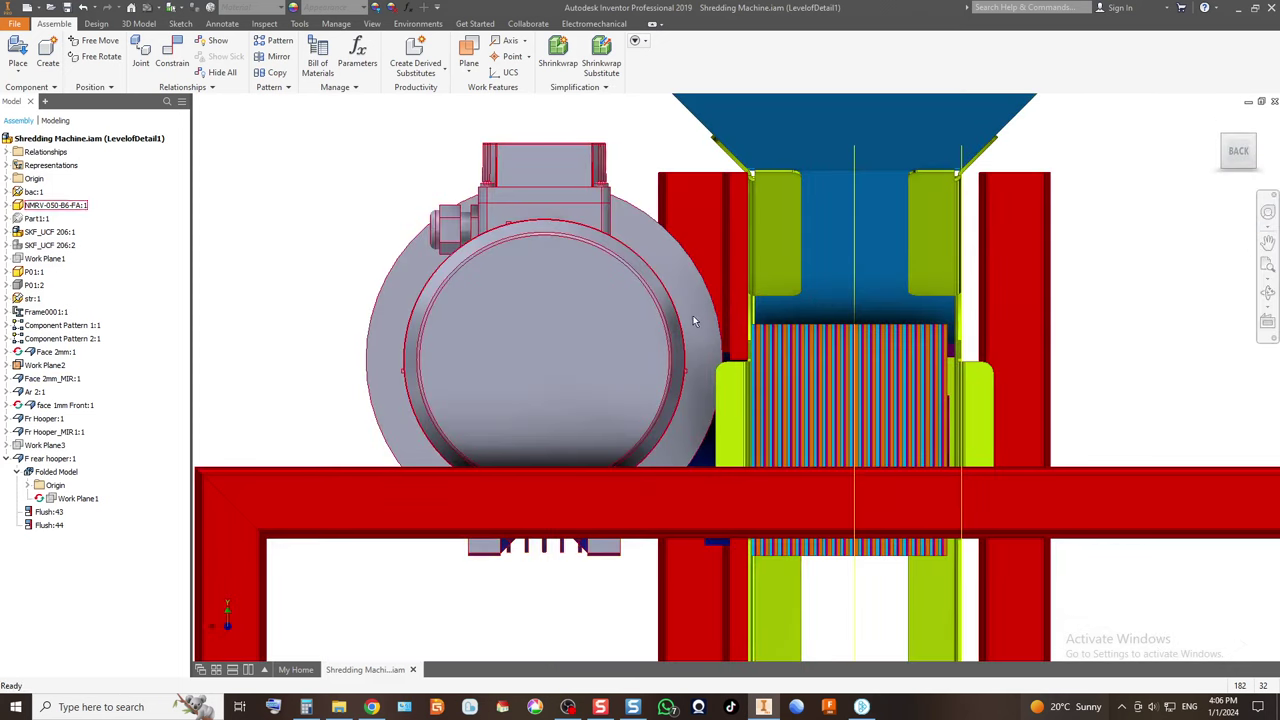
pyautogui.moveTo(1250, 142)
pyautogui.mouseDown()
pyautogui.moveTo(1242, 165)
pyautogui.moveTo(1218, 150)
pyautogui.moveTo(1237, 151)
pyautogui.mouseUp()
pyautogui.scroll(5, 832, 403)
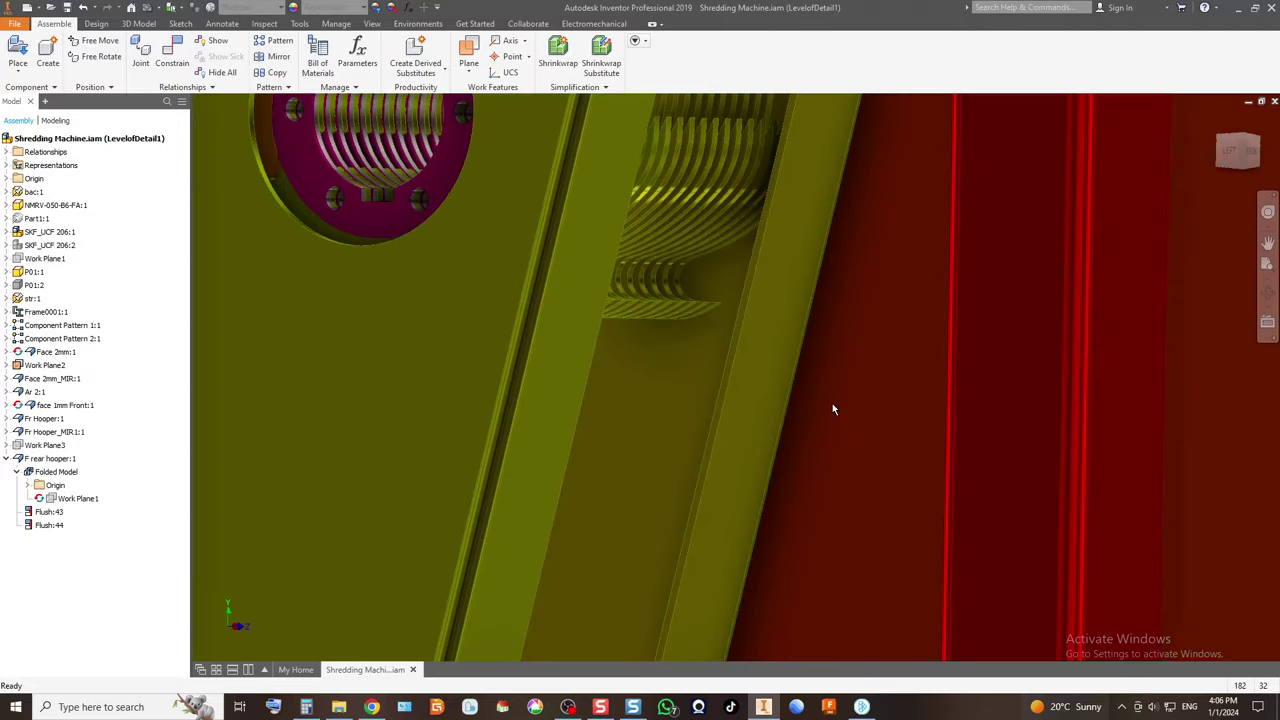
pyautogui.scroll(-3, 670, 395)
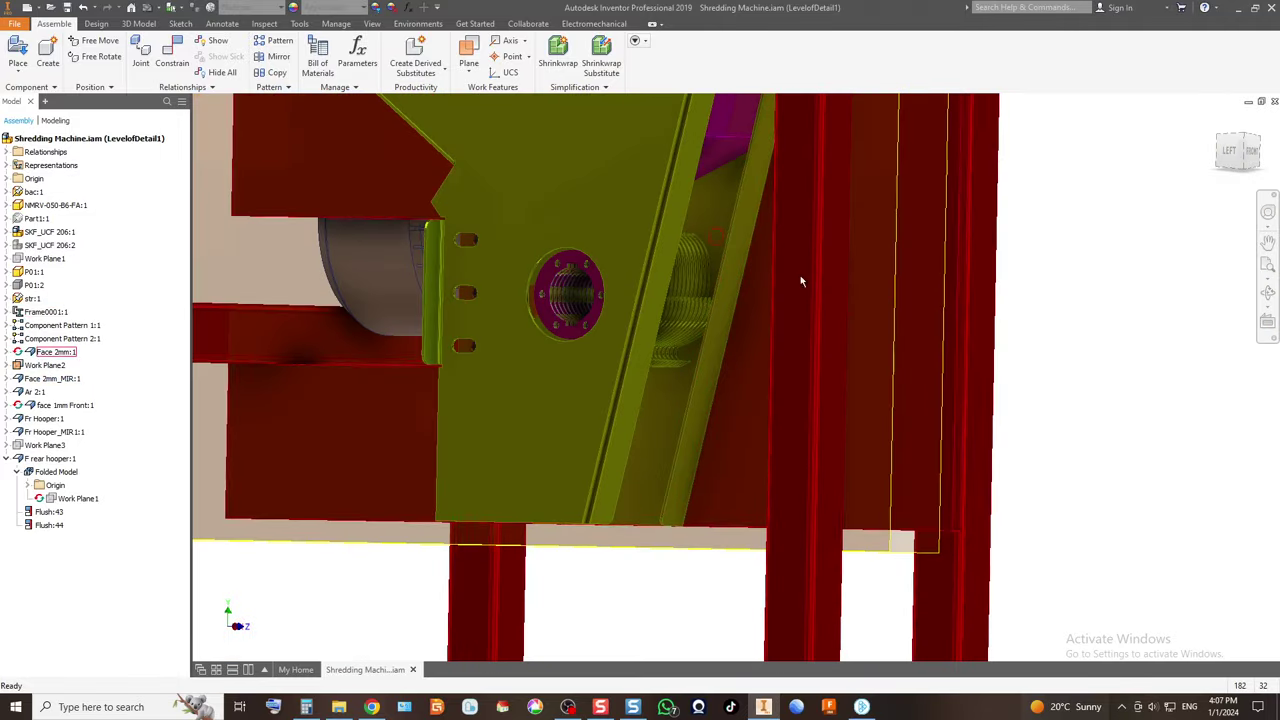
pyautogui.scroll(-3, 714, 346)
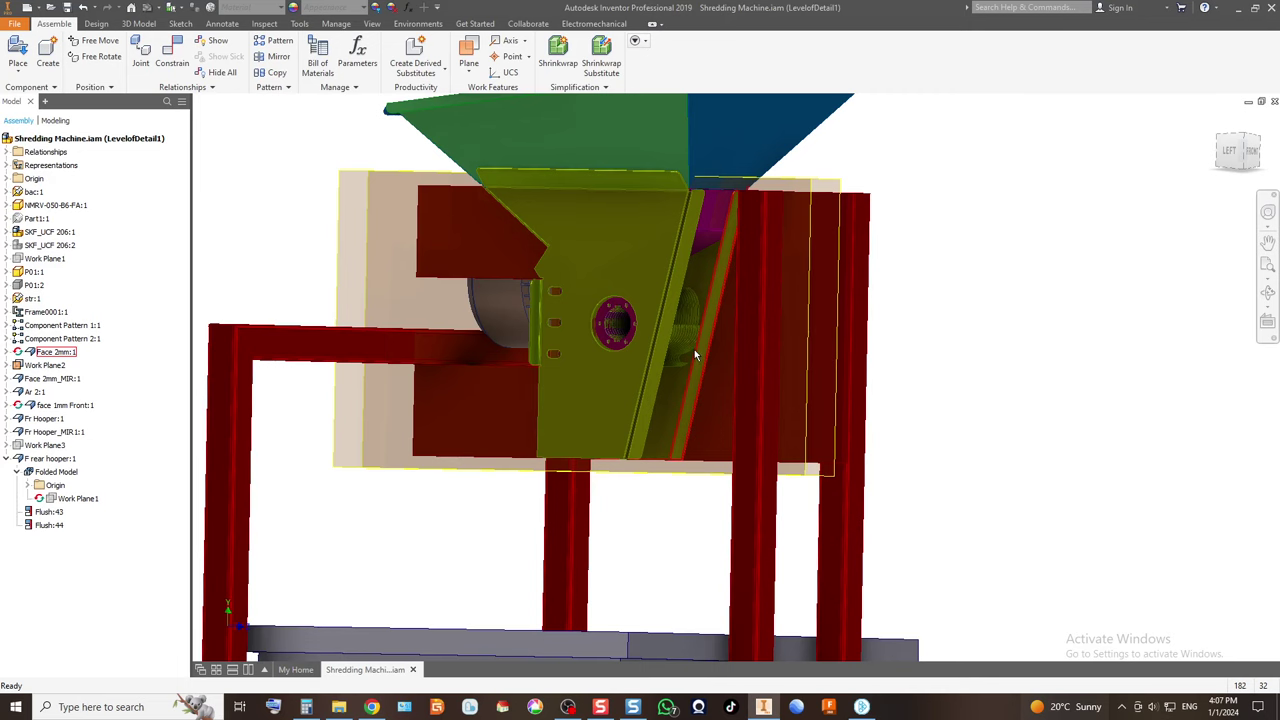
pyautogui.scroll(-3, 694, 352)
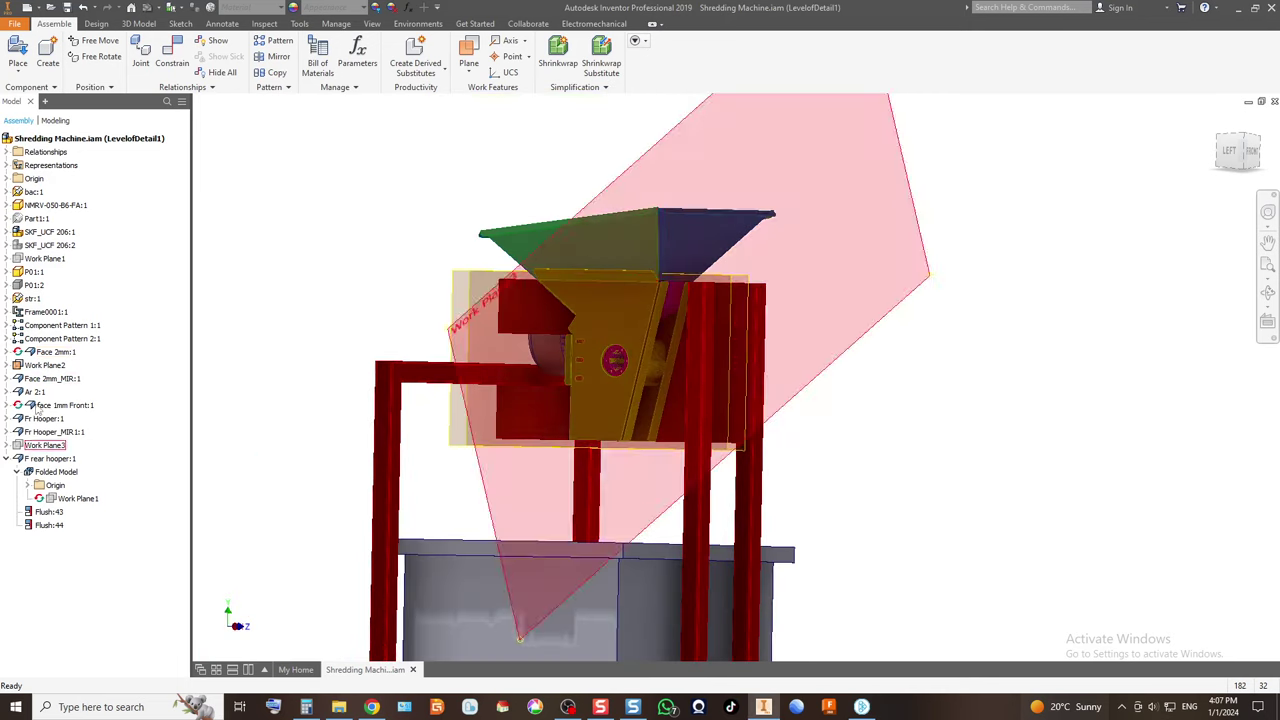
# Turn off adaptivity for the face 1mm Front part.
pyautogui.rightClick(42, 368)
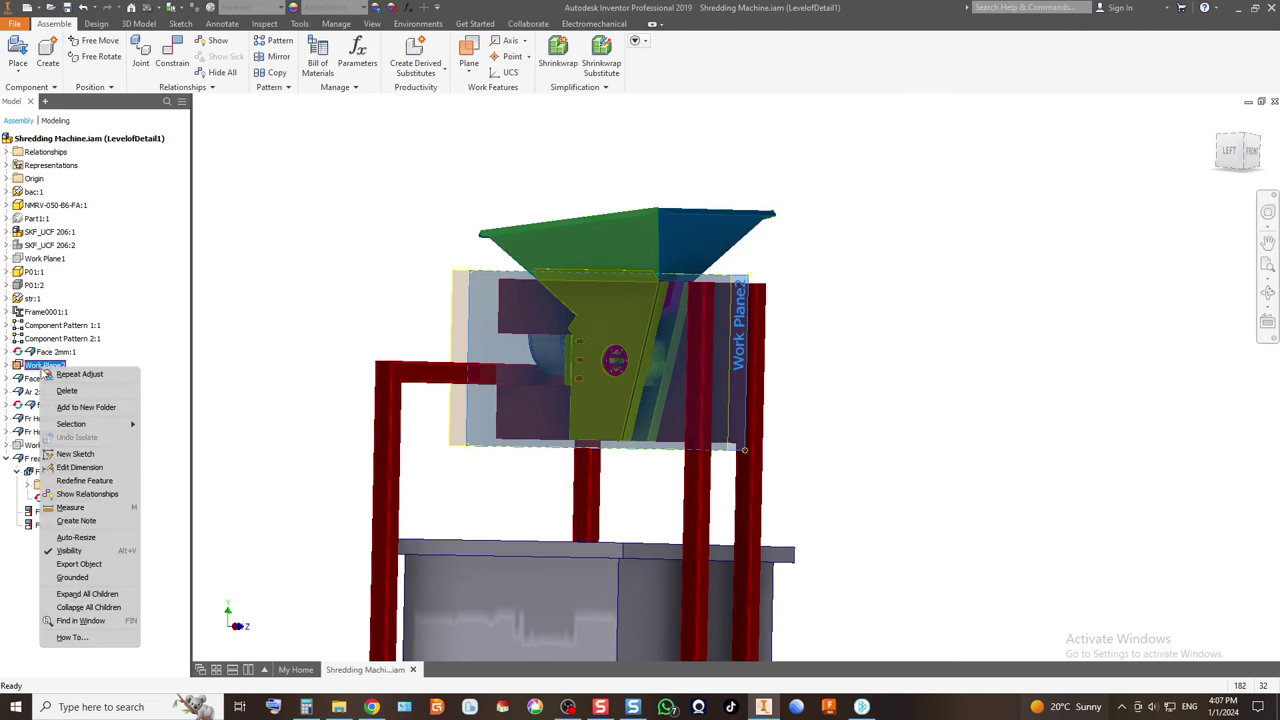
pyautogui.click(148, 305)
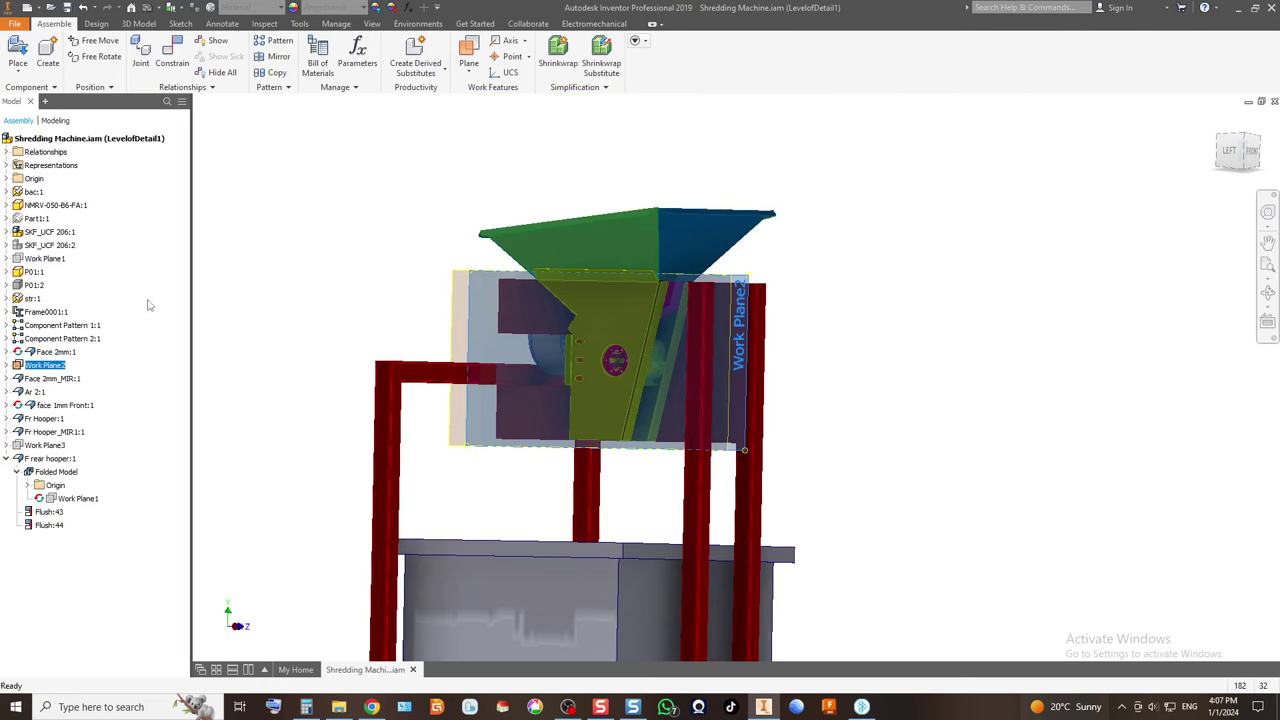
pyautogui.click(7, 459)
pyautogui.click(35, 405)
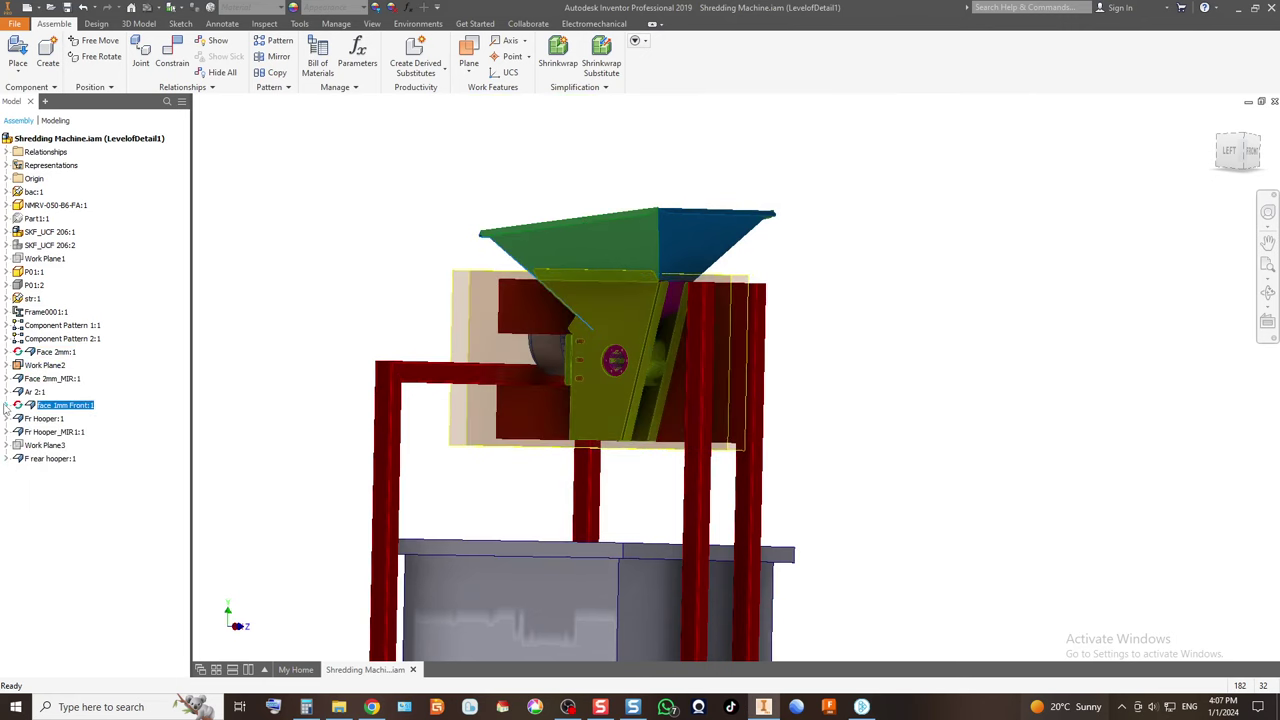
pyautogui.click(6, 405)
pyautogui.click(18, 419)
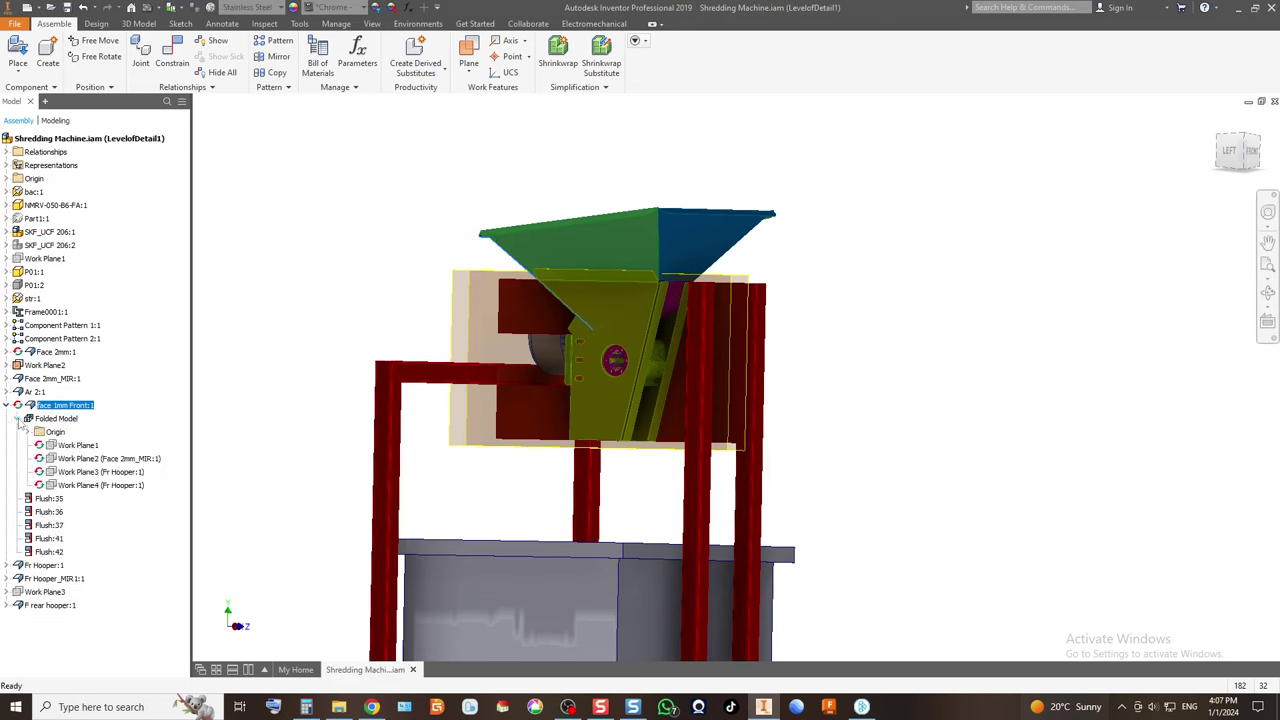
pyautogui.click(7, 405)
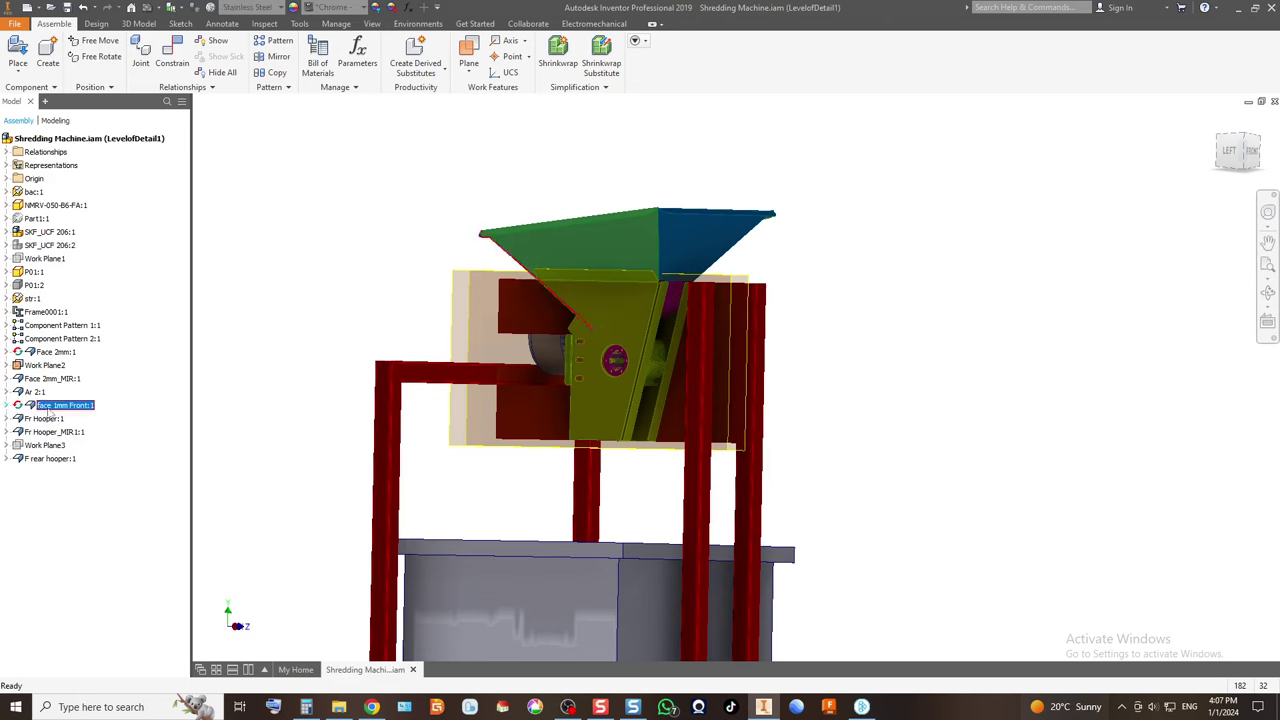
pyautogui.rightClick(45, 405)
pyautogui.click(79, 547)
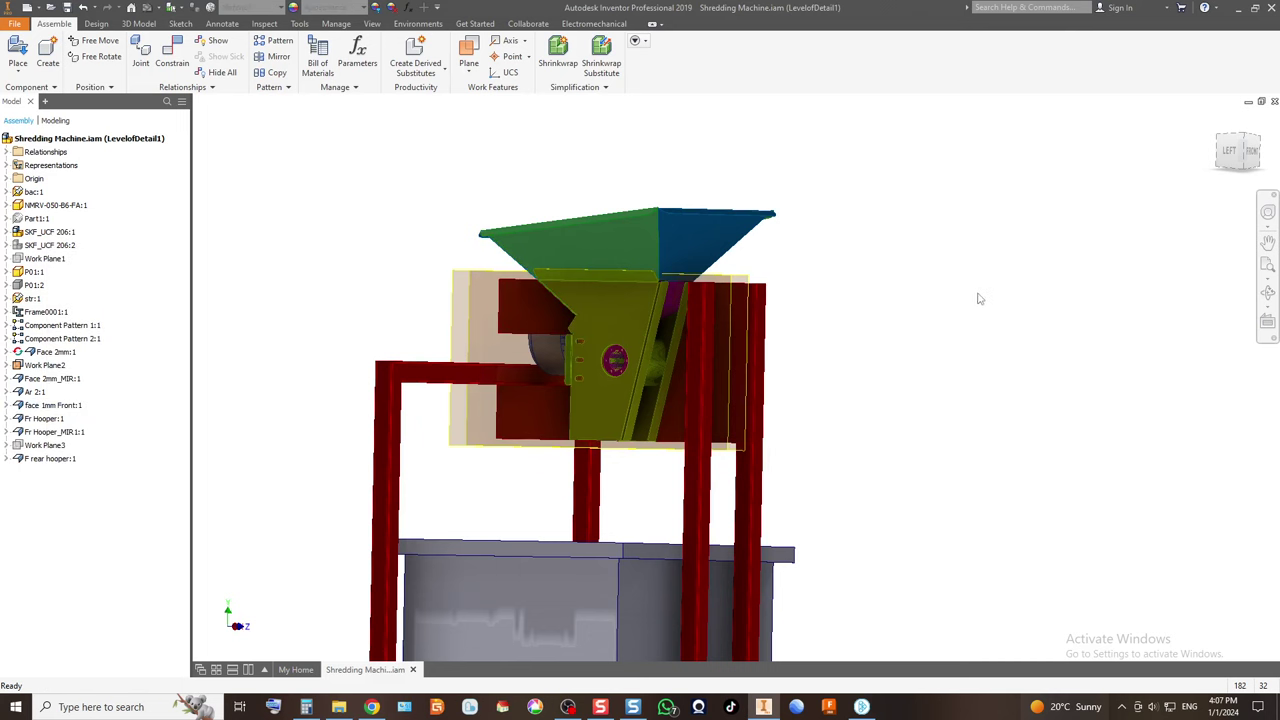
# Make the hidden P01:2 plate and the SKF_UCF 206:2 bearing unit visible again in the assembly.
pyautogui.click(1222, 141)
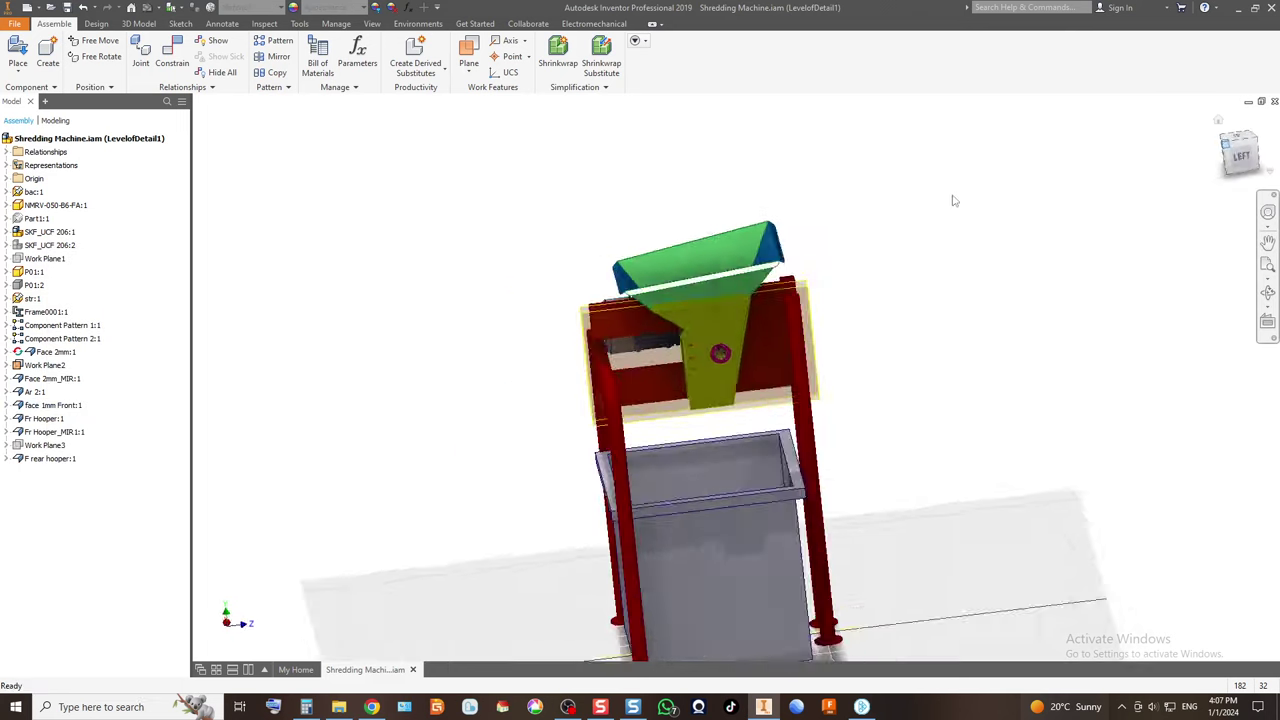
pyautogui.scroll(4, 788, 294)
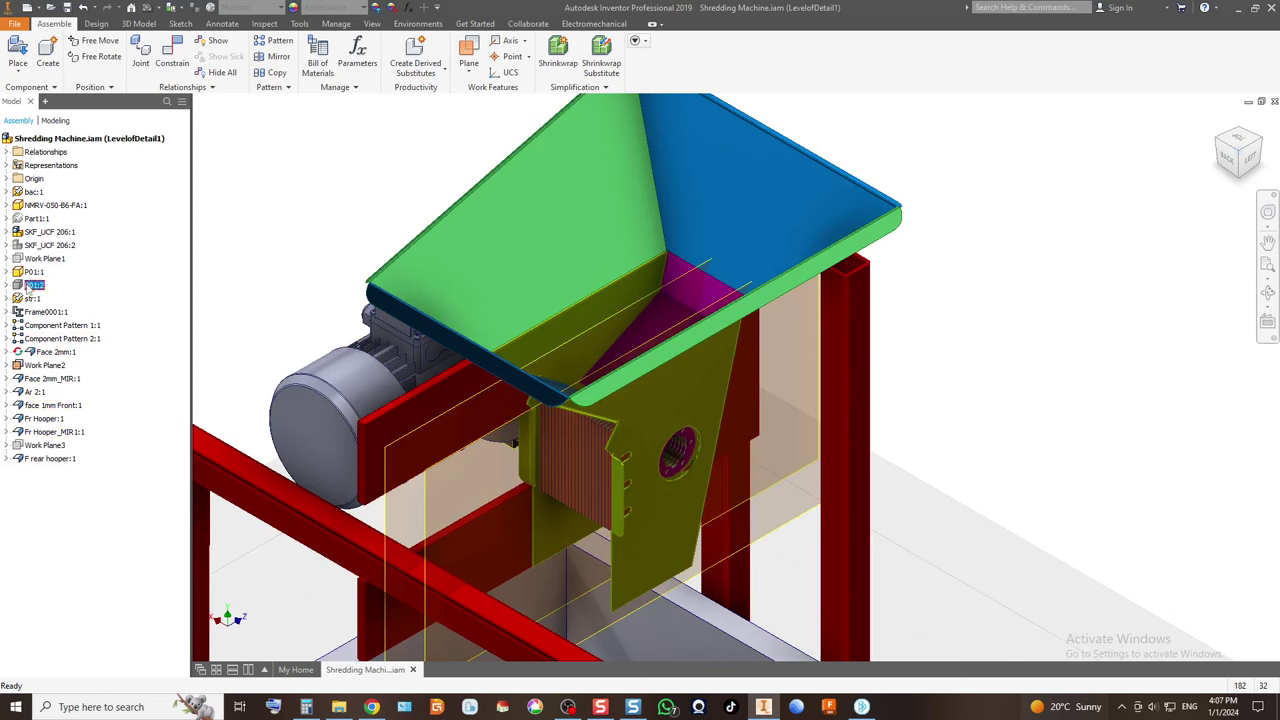
pyautogui.rightClick(28, 288)
pyautogui.click(61, 480)
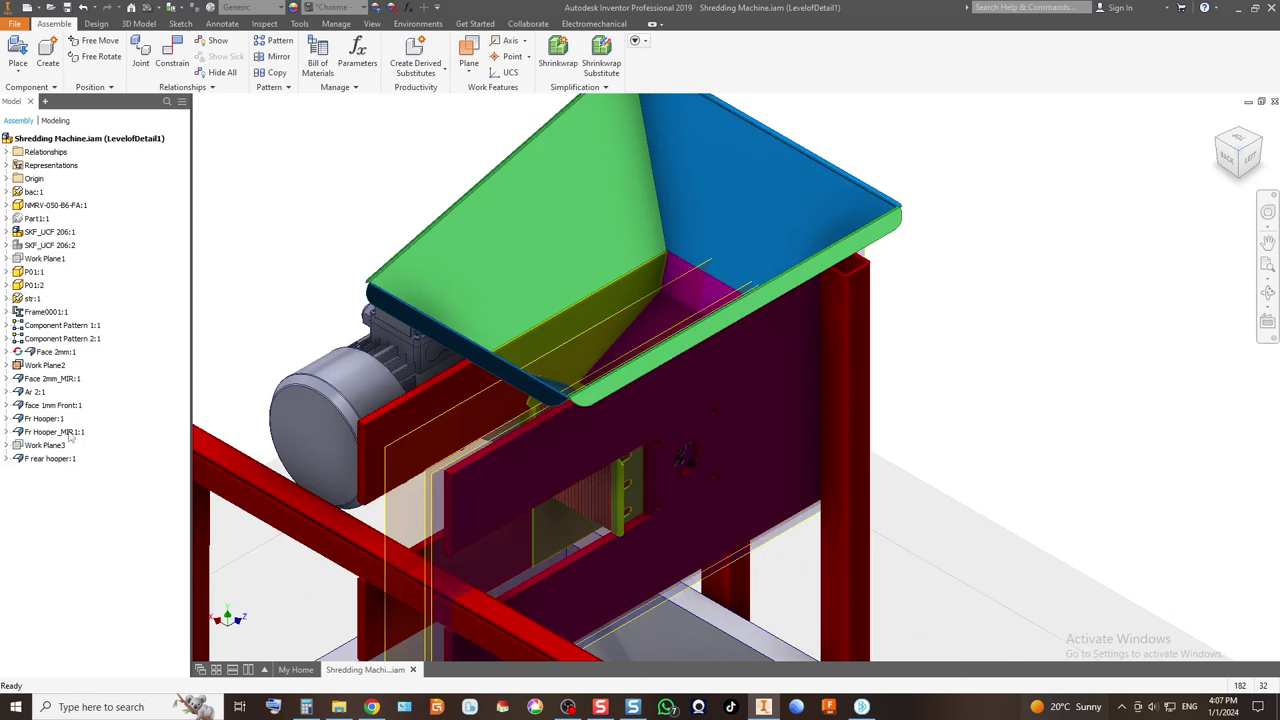
pyautogui.rightClick(42, 249)
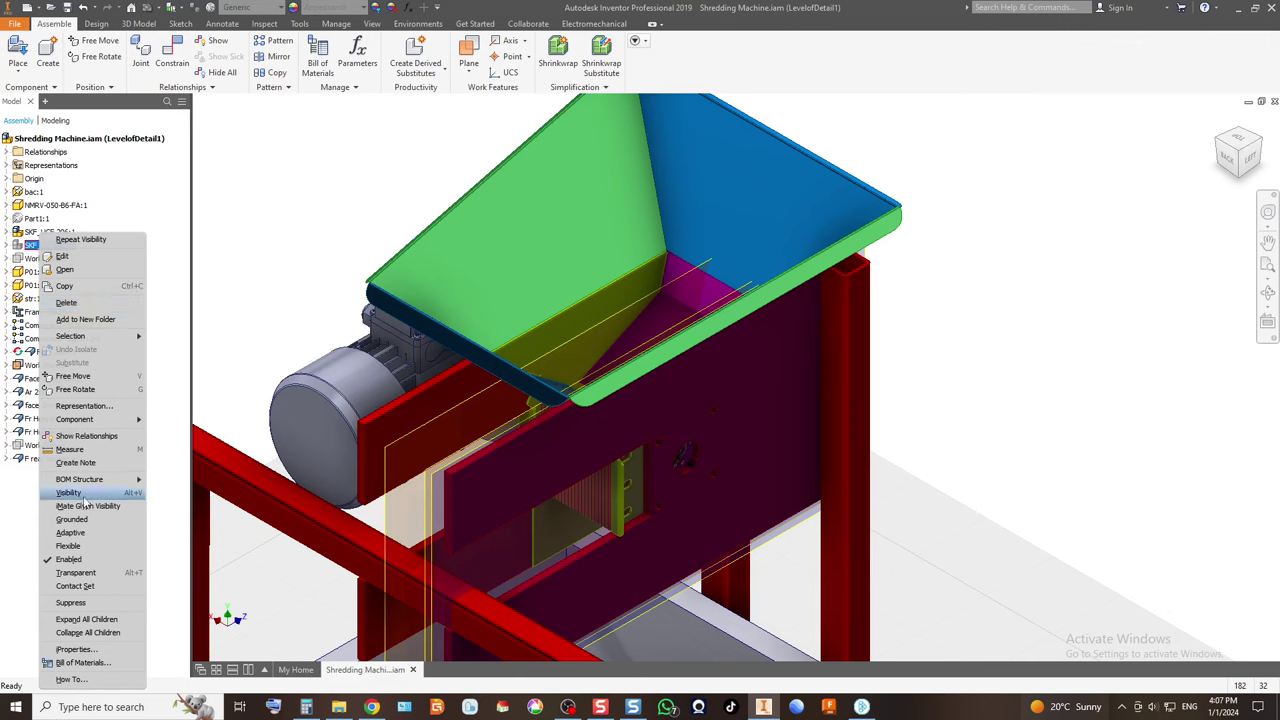
pyautogui.click(68, 493)
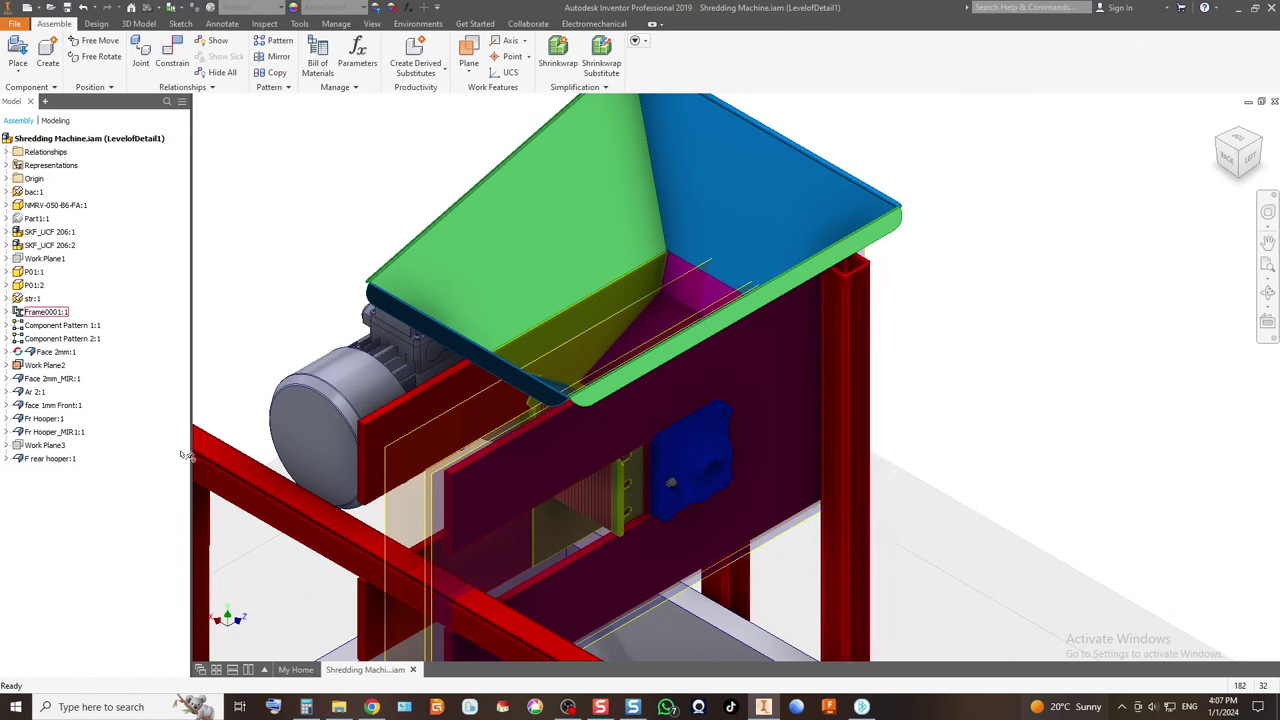
# Hide Work Plane1 inside the P01:2 plate.
pyautogui.click(7, 286)
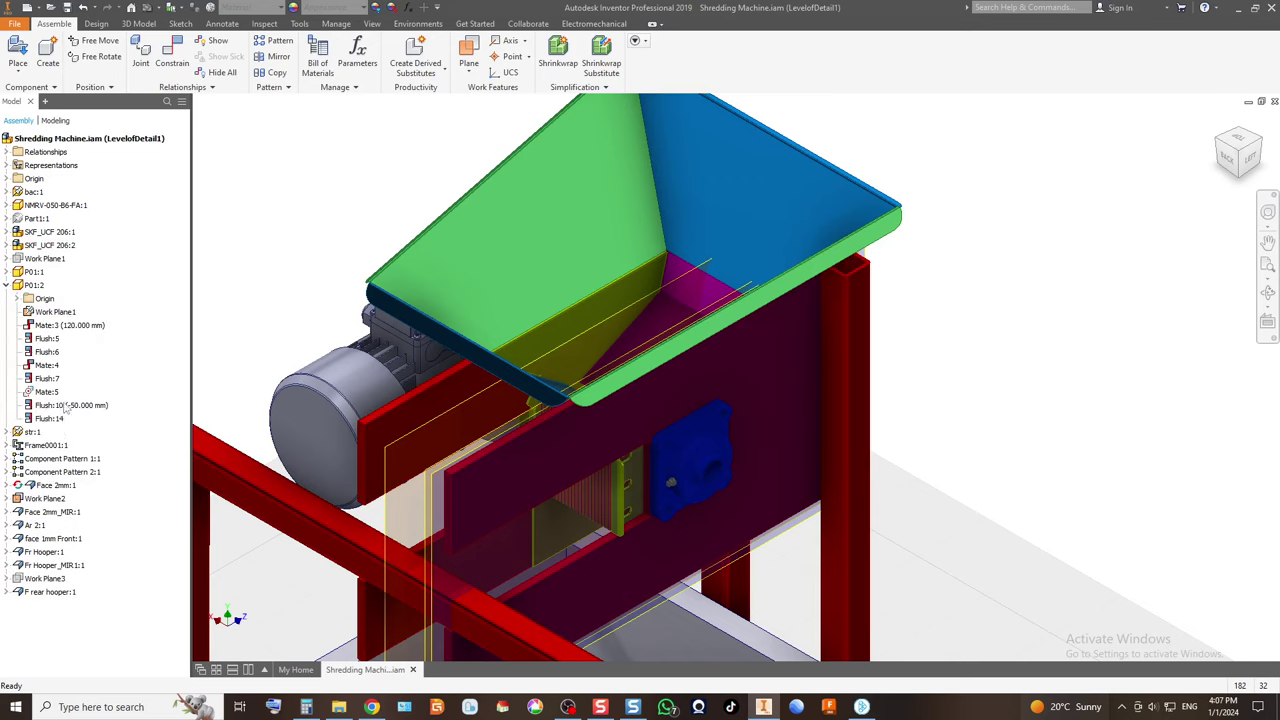
pyautogui.rightClick(30, 313)
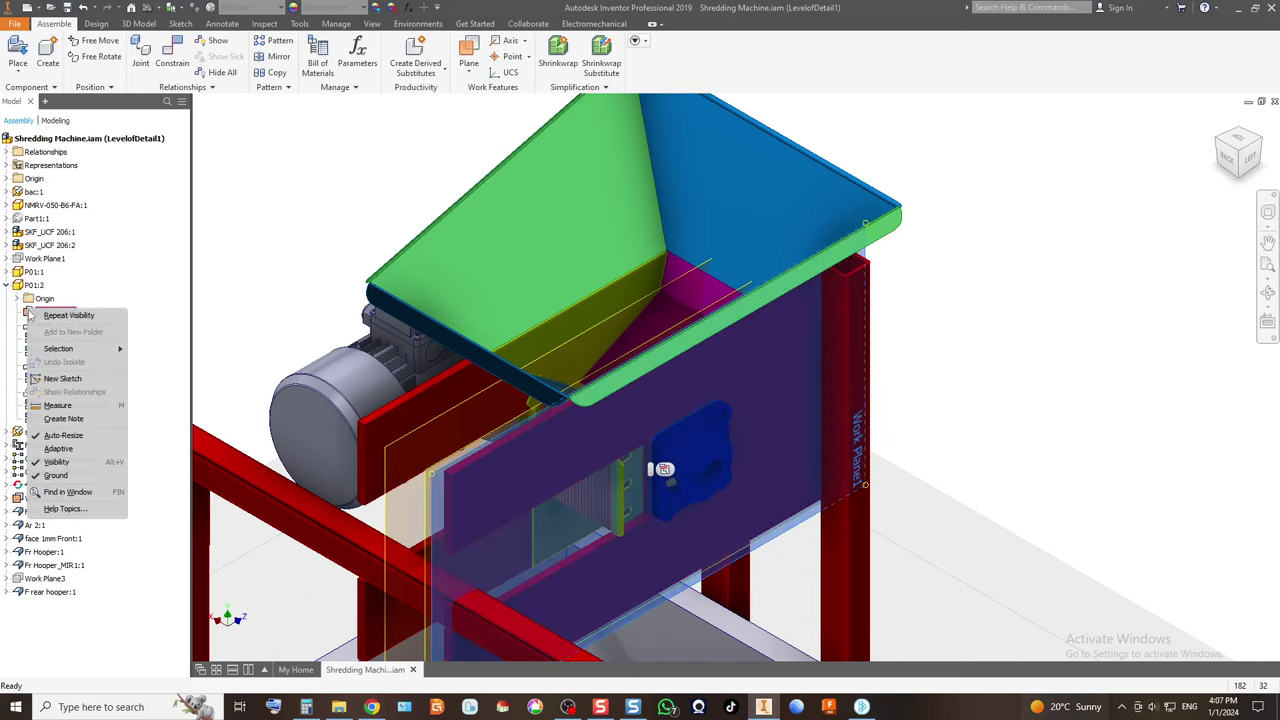
pyautogui.click(57, 462)
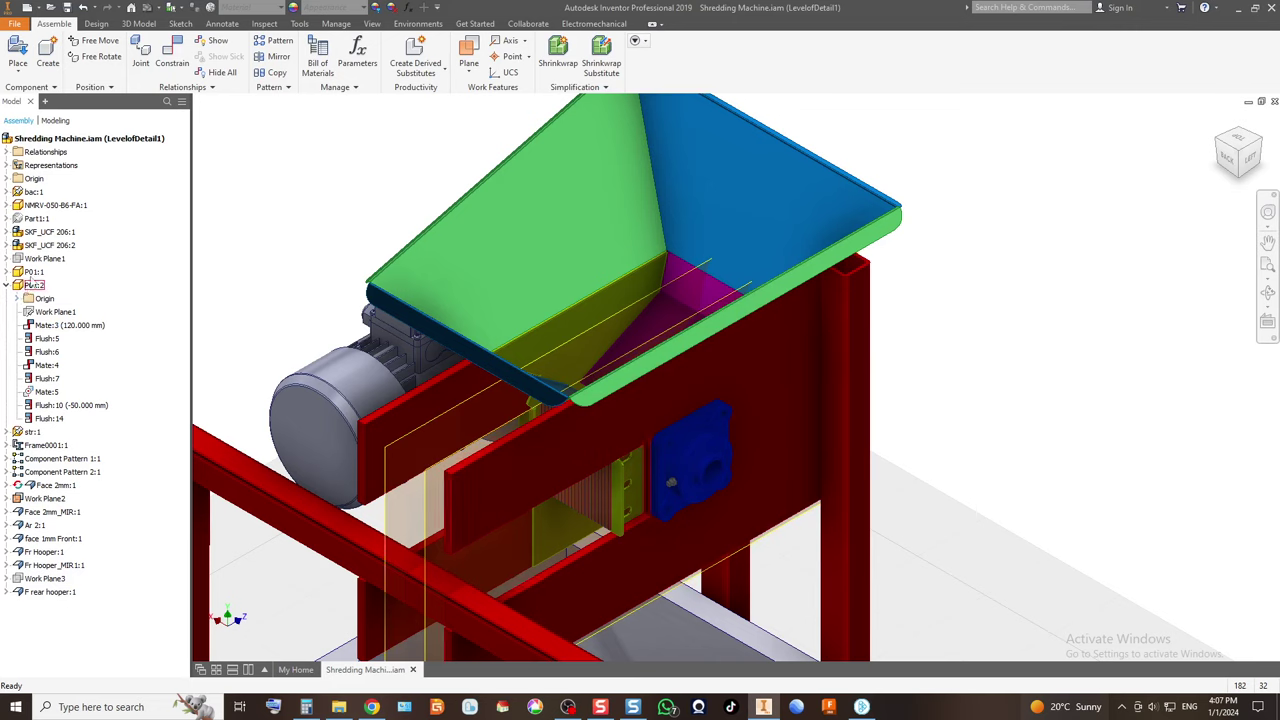
# Look through the contents of the SKF_UCF 206:2 bearing unit and examine the whole shredder from the back and side.
pyautogui.click(6, 245)
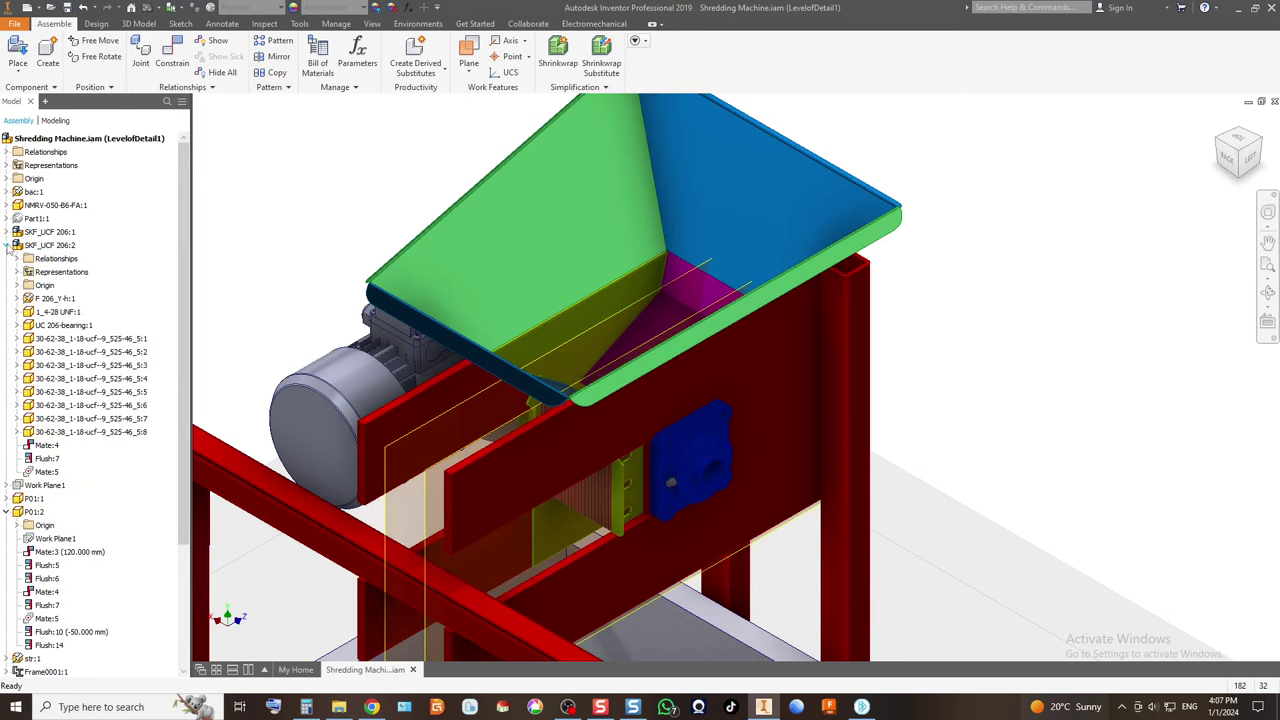
pyautogui.click(6, 245)
pyautogui.scroll(2, 773, 408)
pyautogui.scroll(-5, 803, 425)
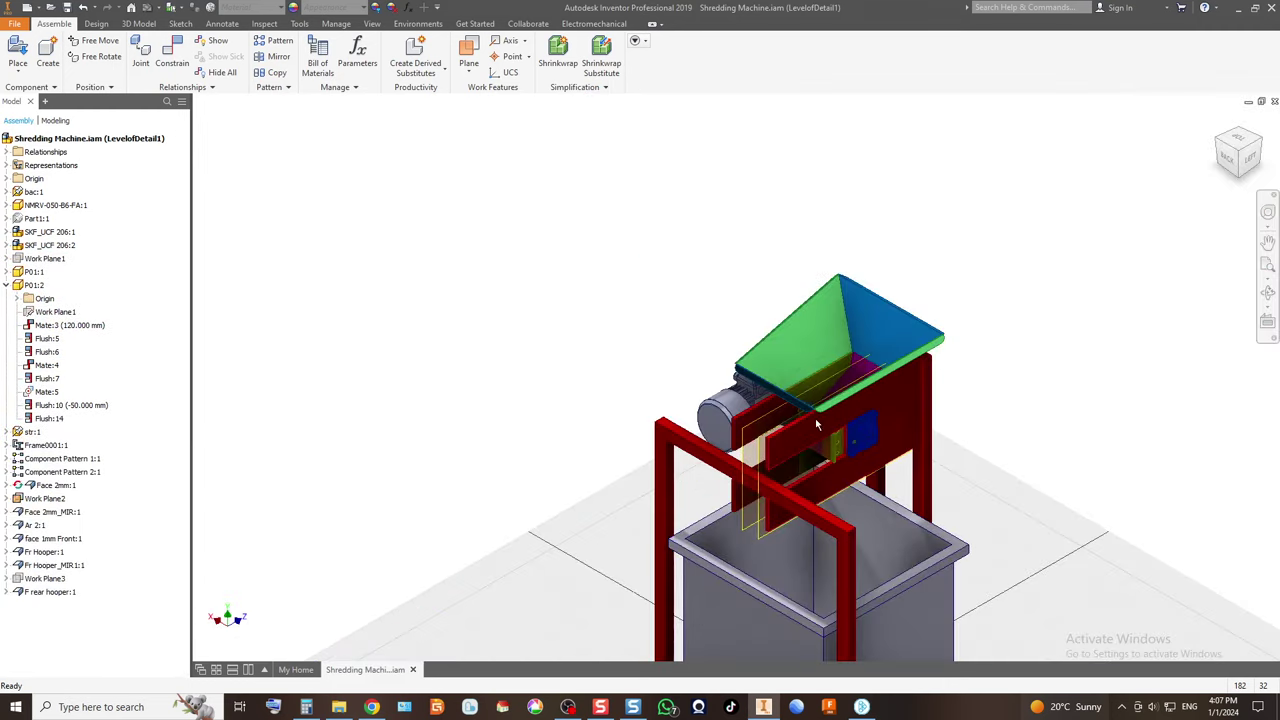
pyautogui.click(1230, 160)
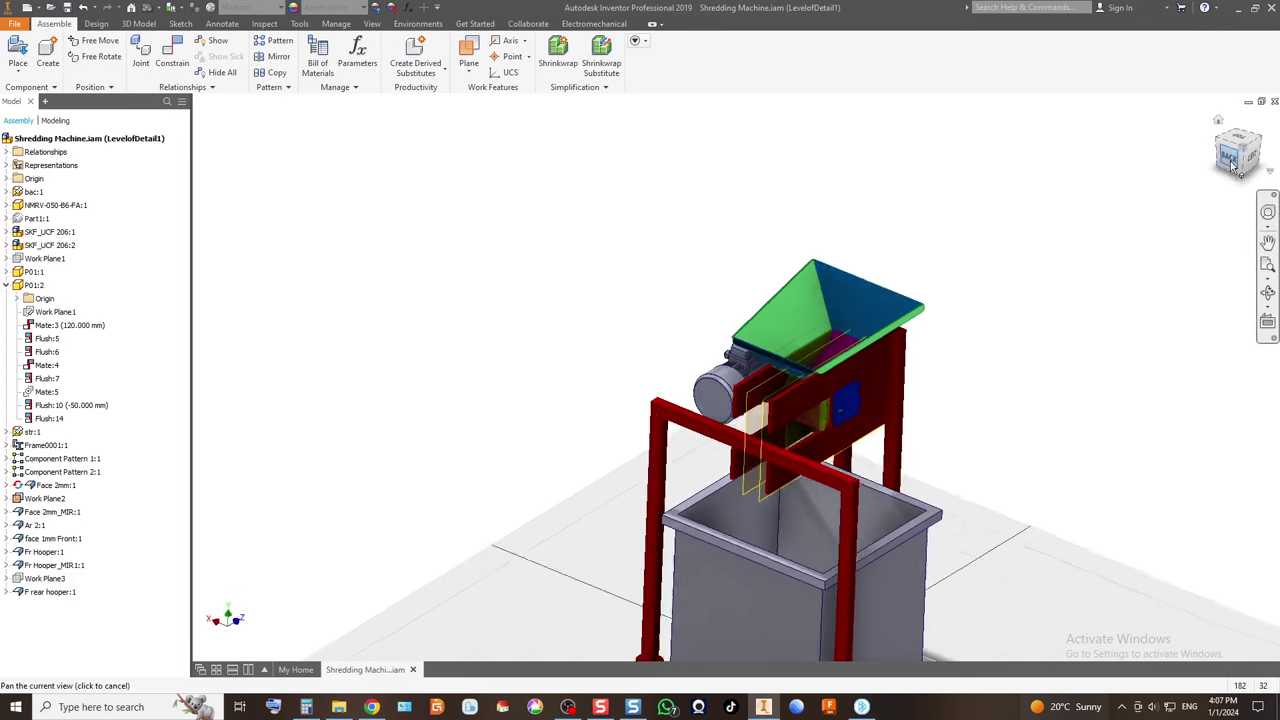
pyautogui.scroll(3, 755, 313)
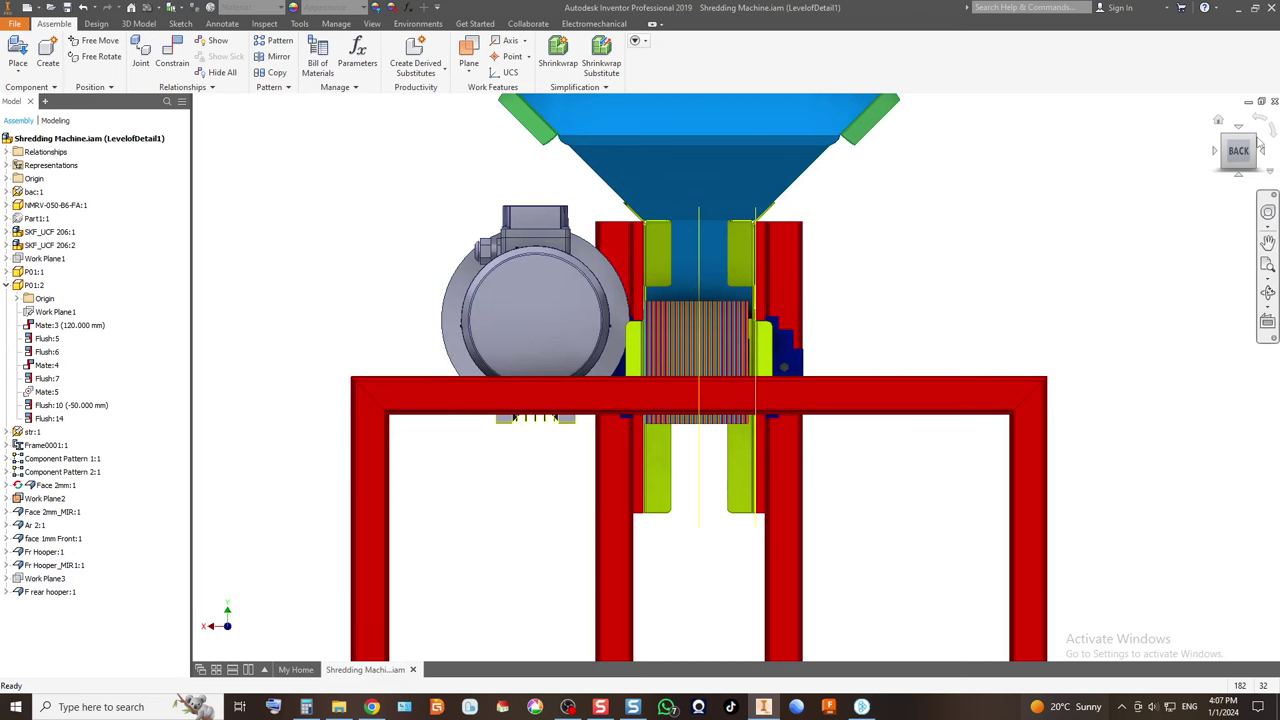
pyautogui.click(1260, 145)
pyautogui.scroll(5, 770, 300)
pyautogui.scroll(-5, 770, 300)
pyautogui.click(1273, 142)
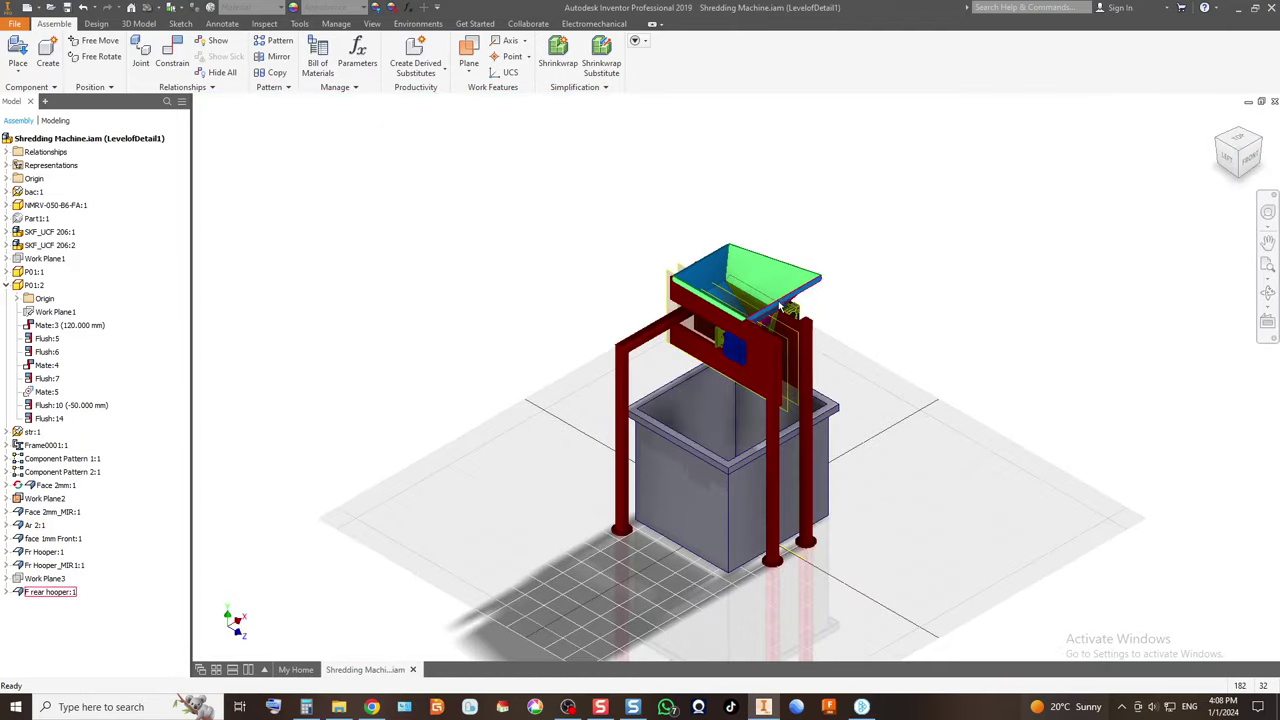
# Examine the hopper's upper corner joint between its side and end walls up close, and the hopper's profile from the front.
pyautogui.scroll(5, 778, 302)
pyautogui.scroll(-2, 534, 272)
pyautogui.moveTo(522, 253); pyautogui.dragTo(545, 258, button='middle')
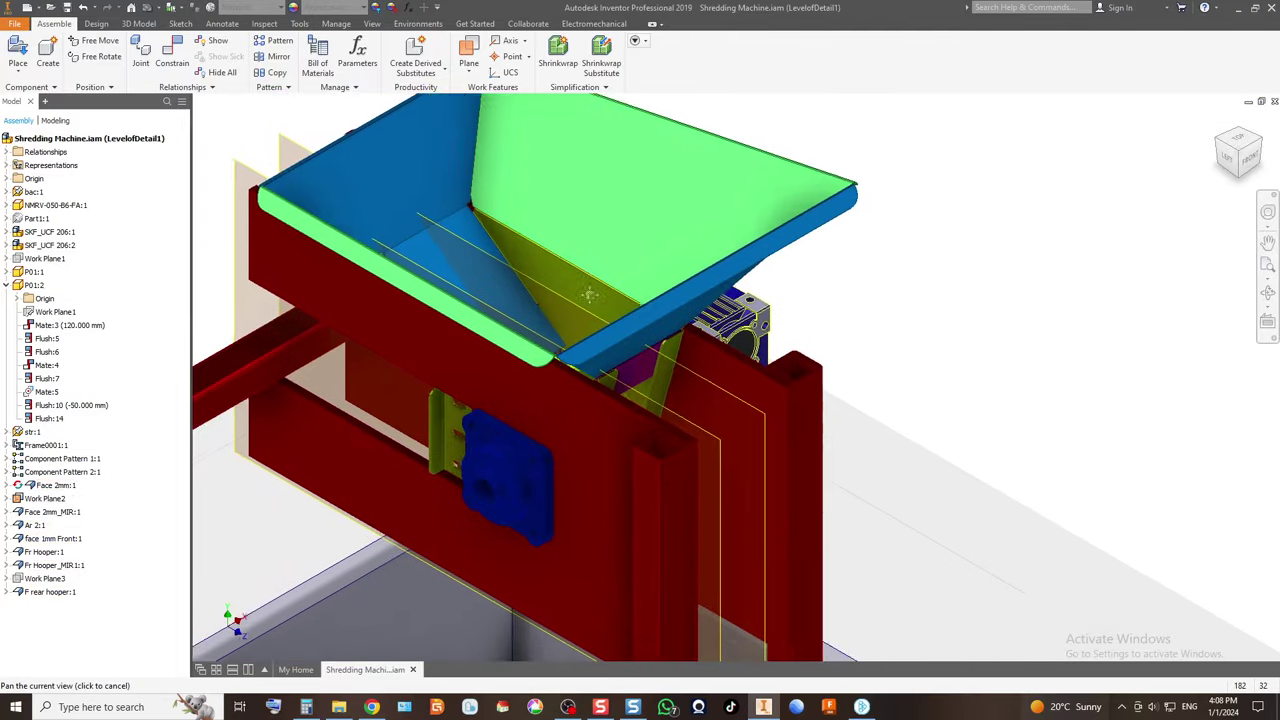
pyautogui.scroll(-3, 545, 258)
pyautogui.scroll(5, 714, 329)
pyautogui.scroll(2, 714, 240)
pyautogui.scroll(-5, 692, 290)
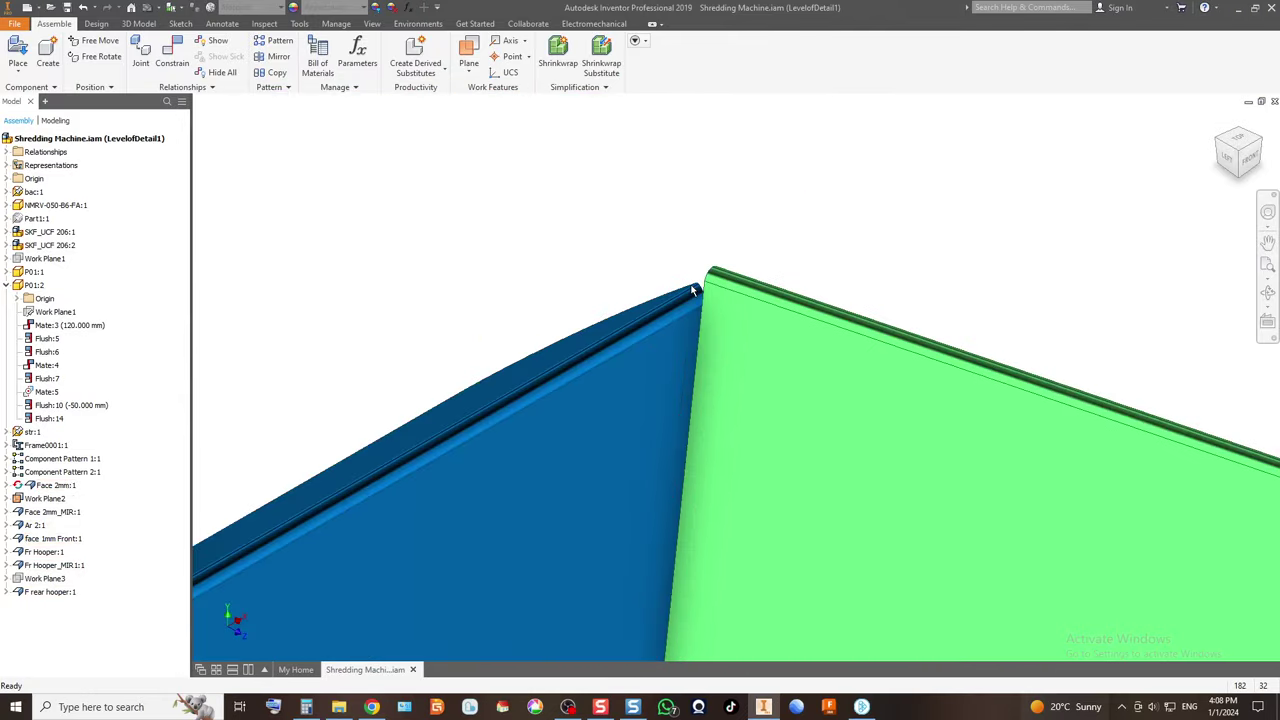
pyautogui.moveTo(650, 478); pyautogui.dragTo(504, 356, button='middle')
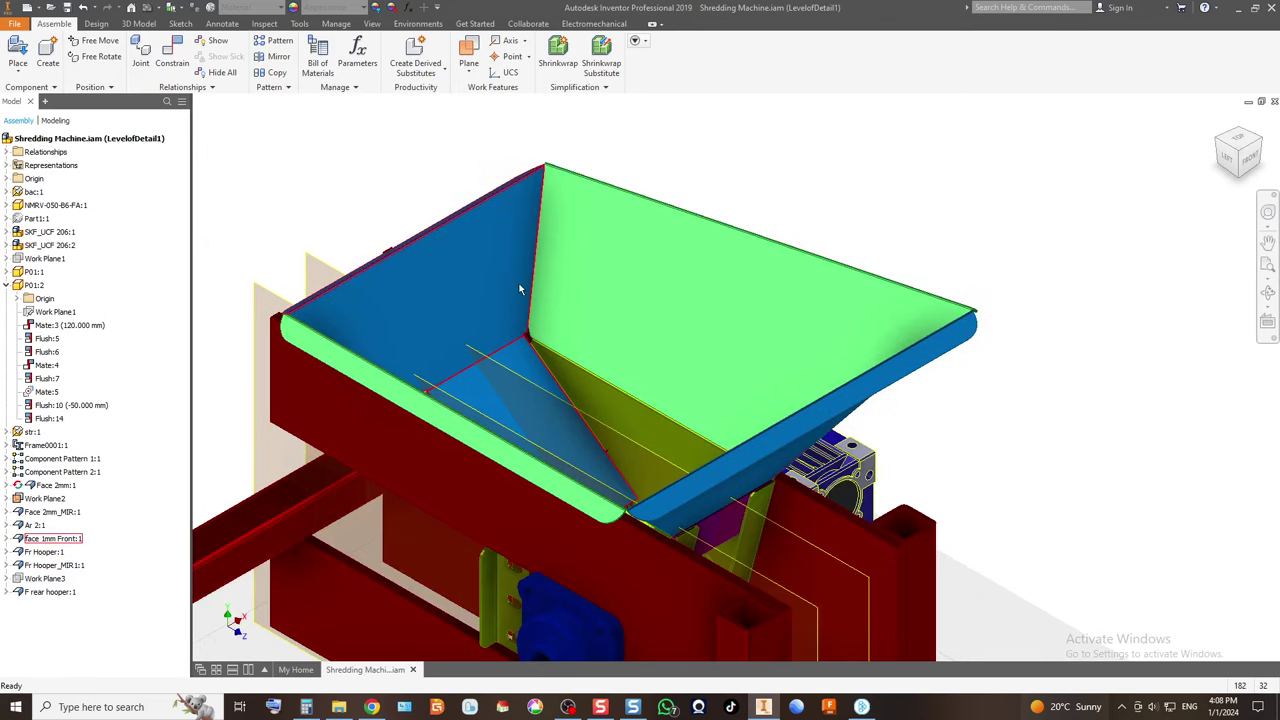
pyautogui.scroll(5, 541, 175)
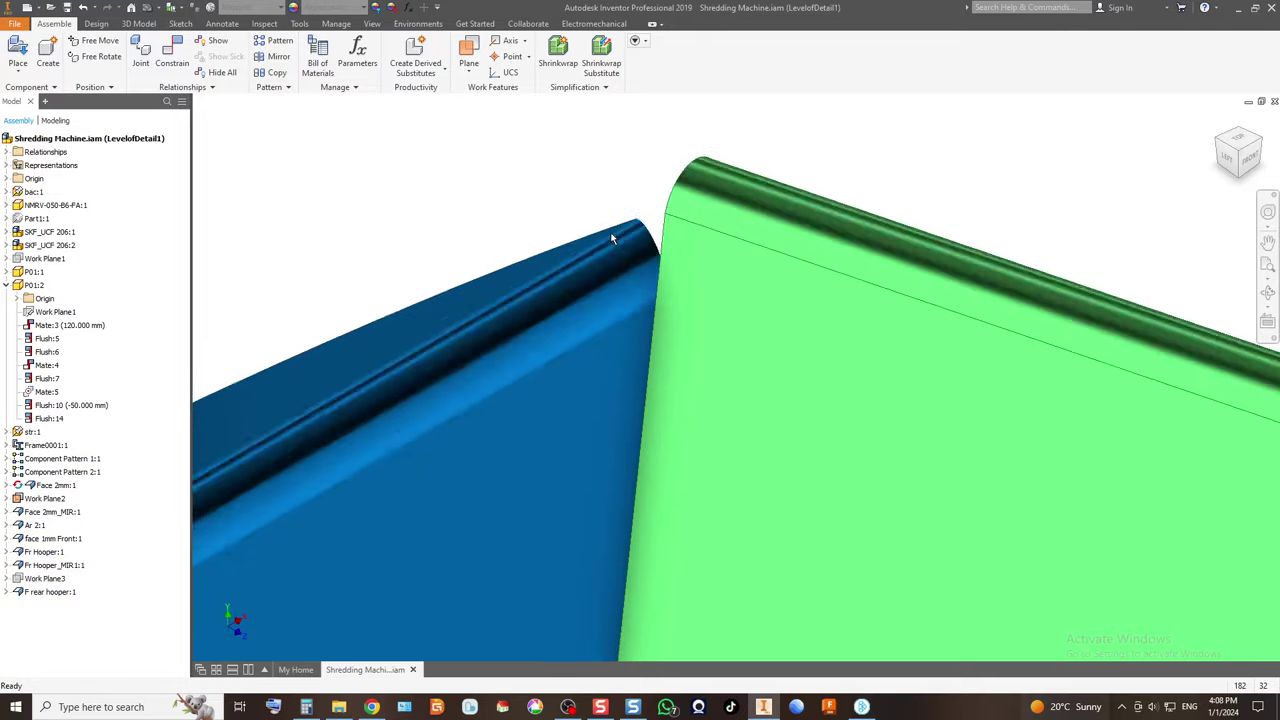
pyautogui.scroll(-4, 613, 237)
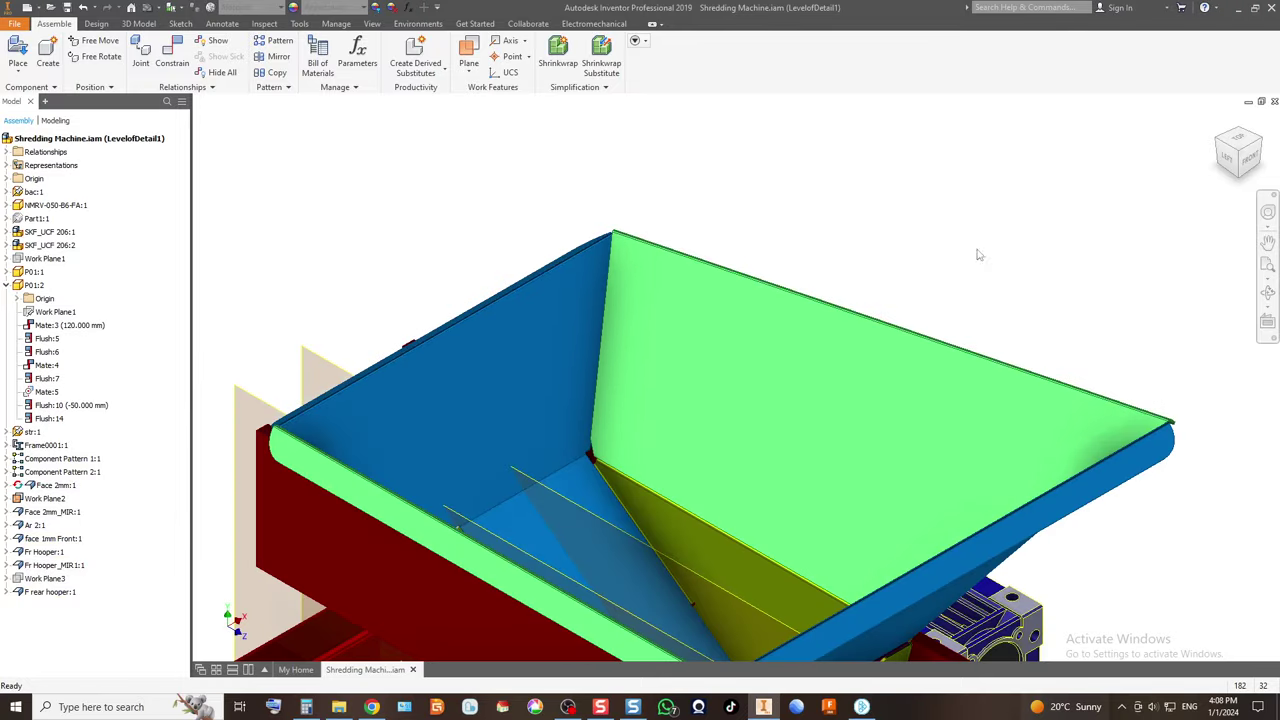
pyautogui.click(1249, 160)
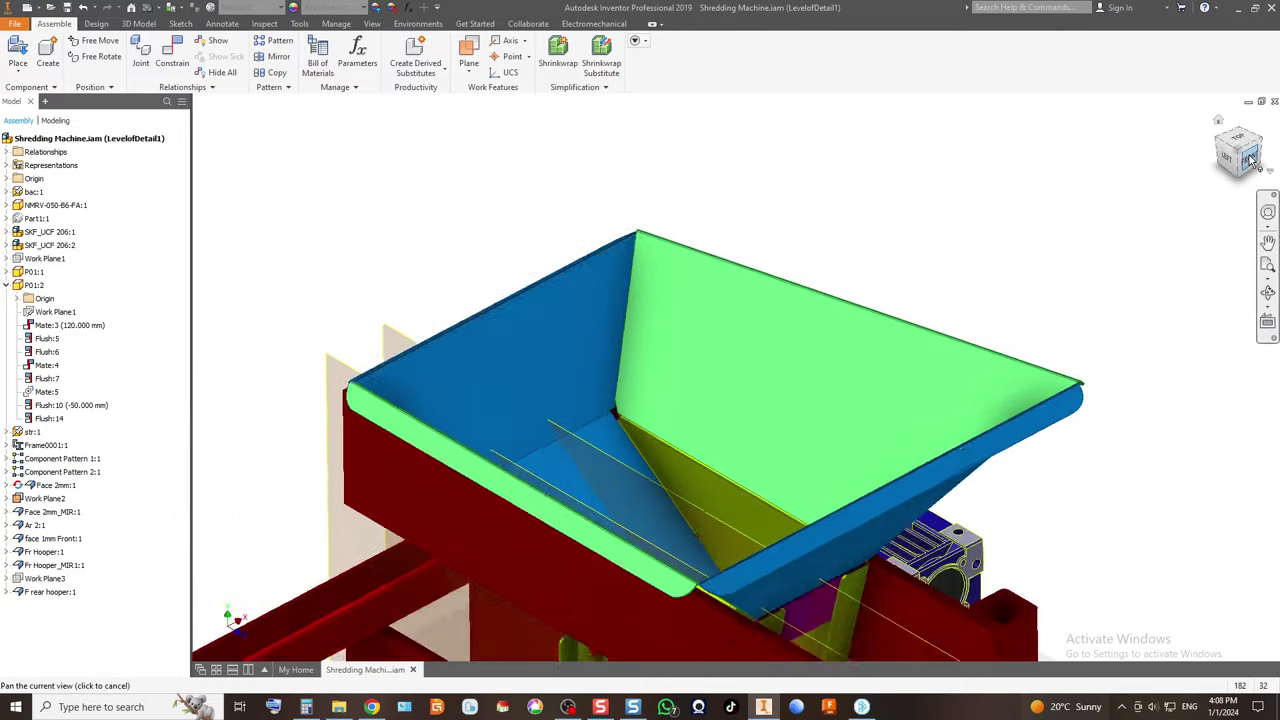
pyautogui.scroll(5, 766, 263)
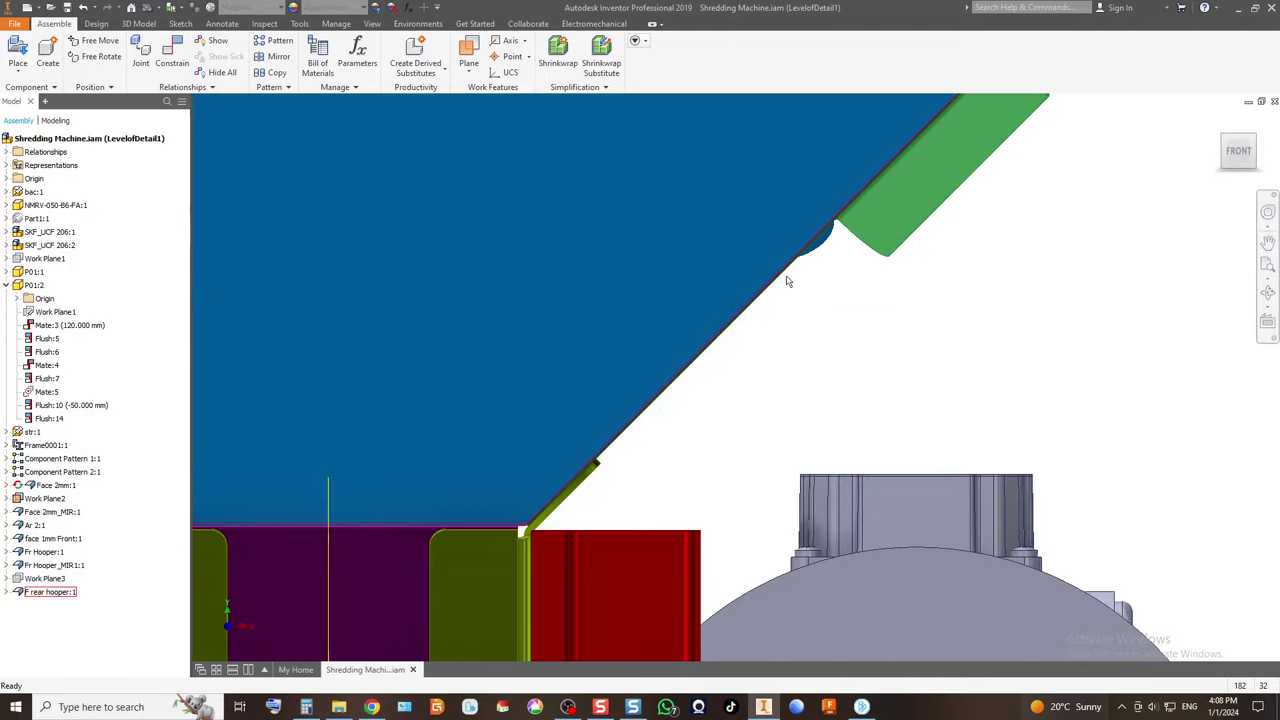
pyautogui.scroll(-5, 834, 306)
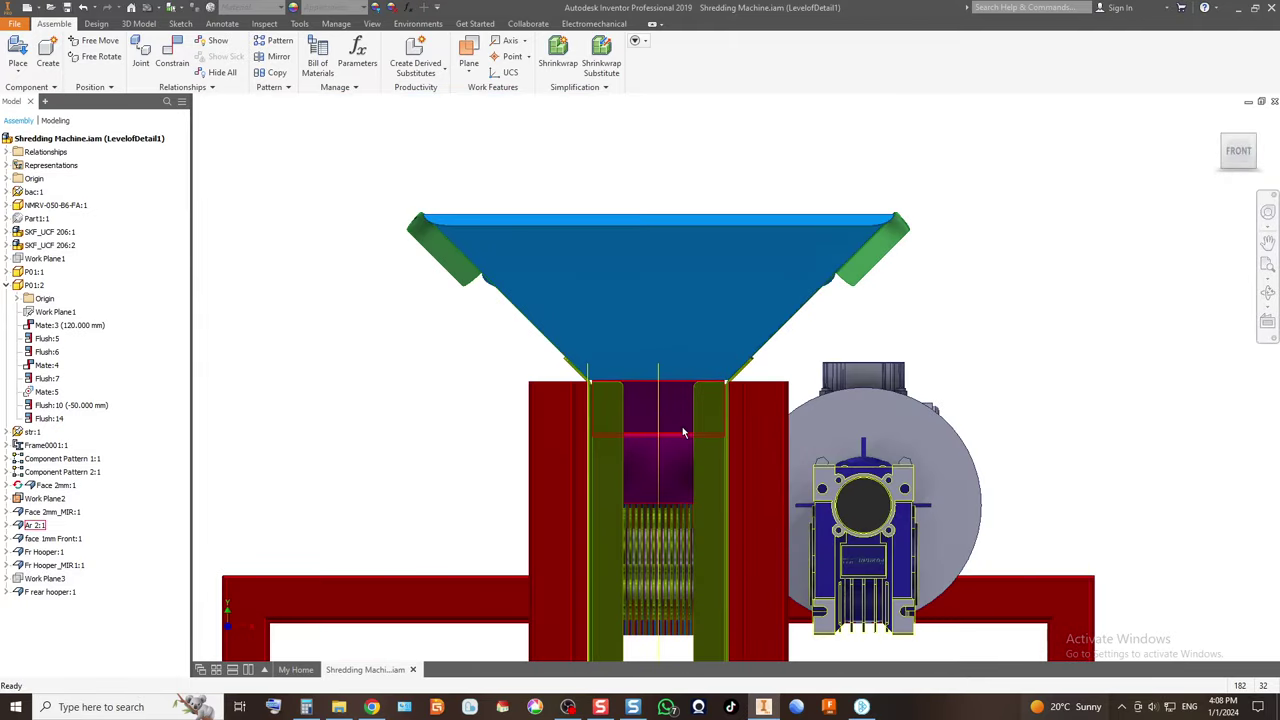
pyautogui.scroll(-3, 684, 432)
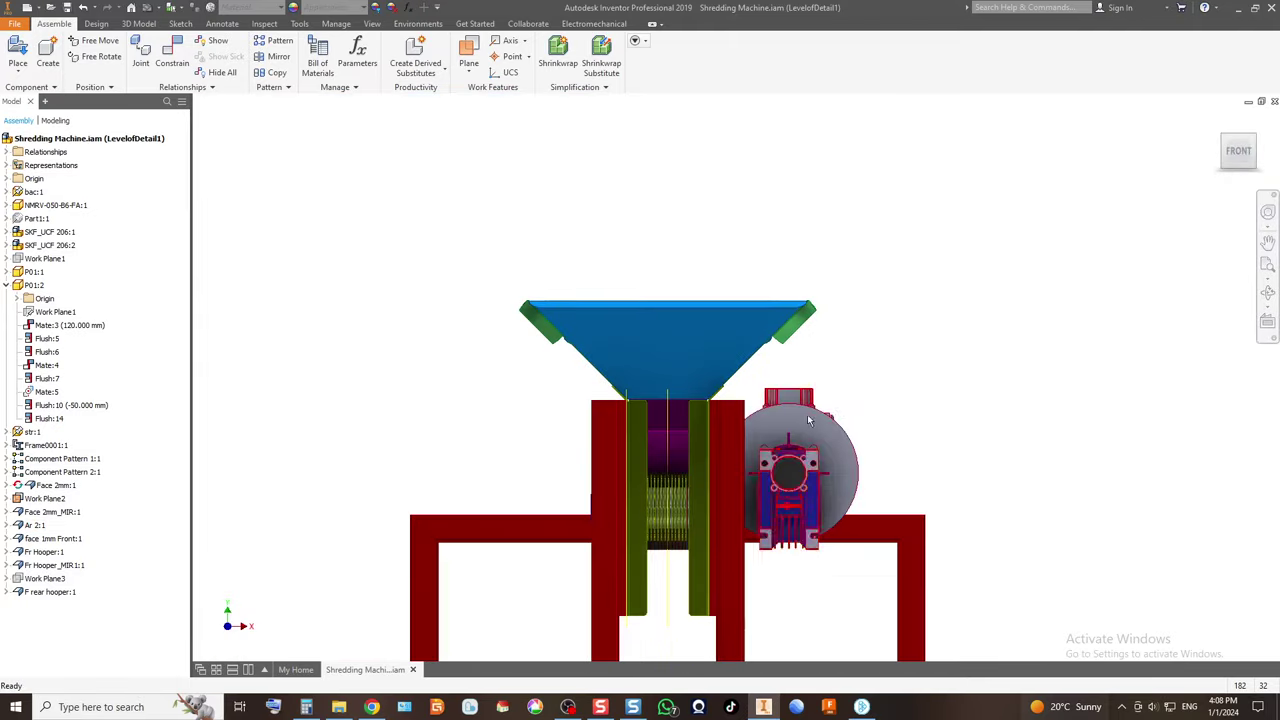
# Save the Shredding Machine assembly together with all of its dependent files.
pyautogui.click(1253, 141)
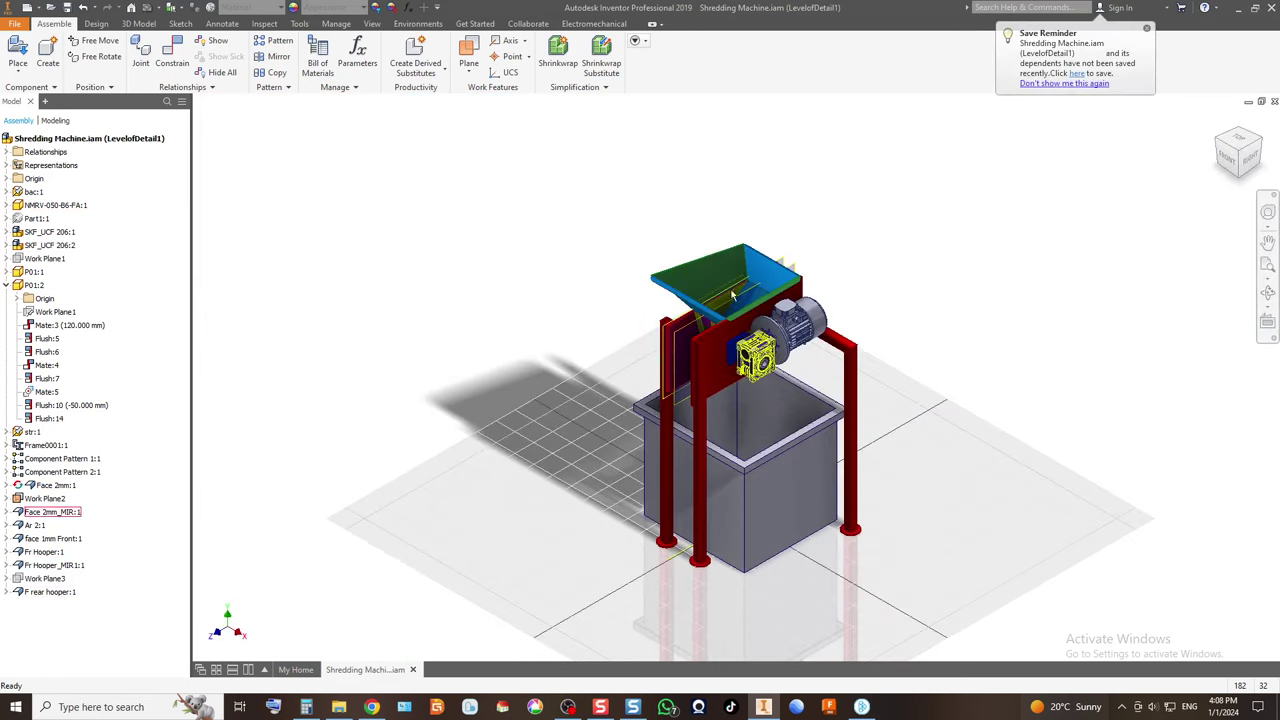
pyautogui.scroll(5, 742, 287)
pyautogui.scroll(-3, 437, 217)
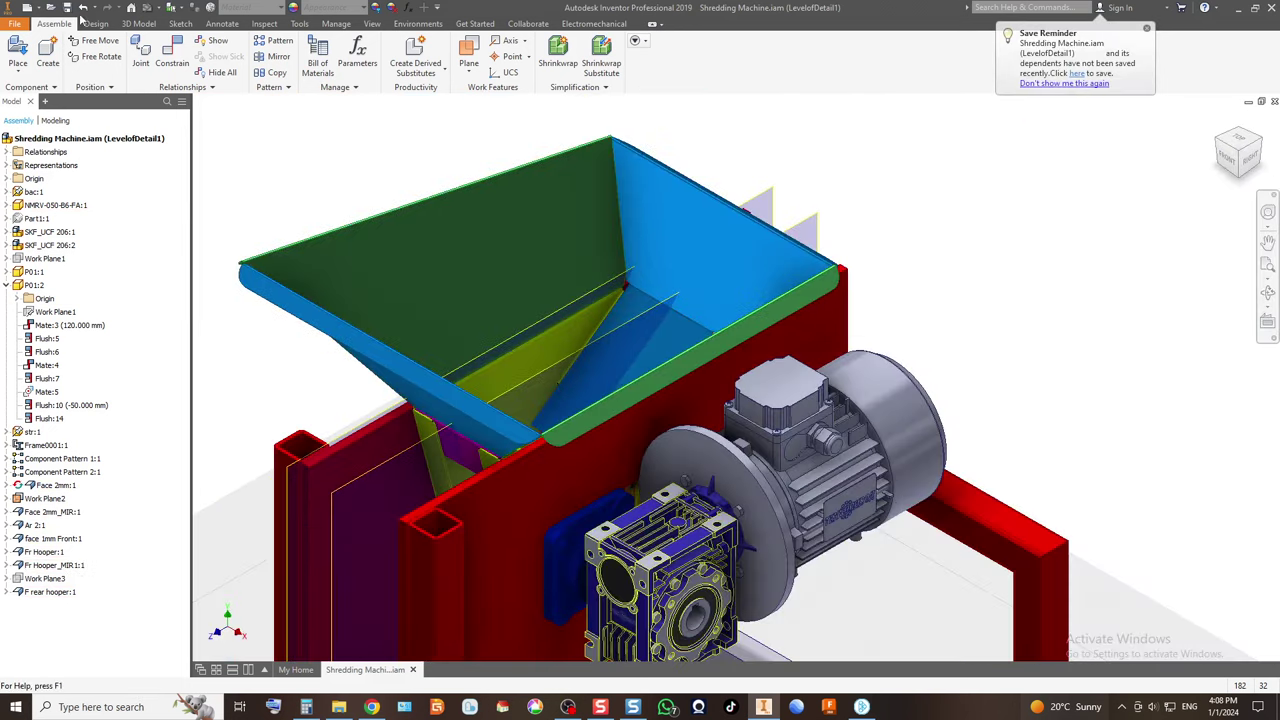
pyautogui.hotkey('ctrl', 's')
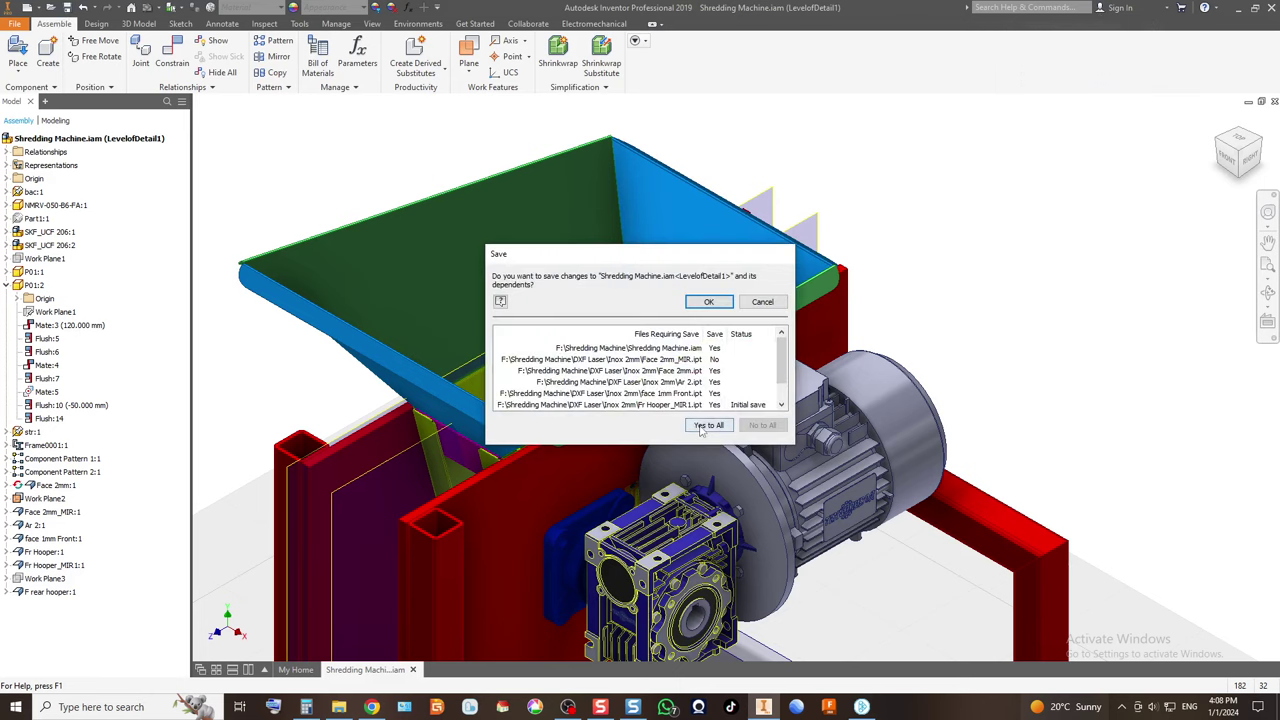
pyautogui.click(708, 425)
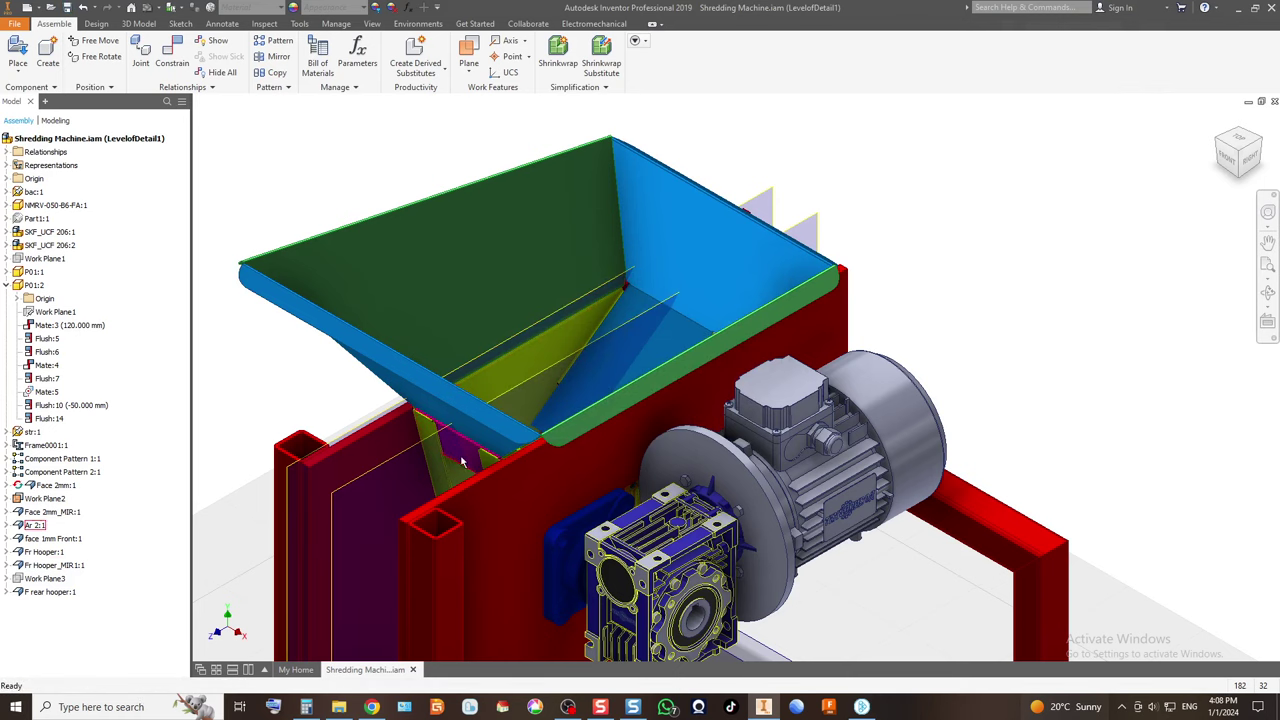
# Open the Face 2mm and Ar 2 sheet metal parts from the assembly in their own windows.
pyautogui.click(491, 460)
pyautogui.rightClick(491, 460)
pyautogui.click(494, 420)
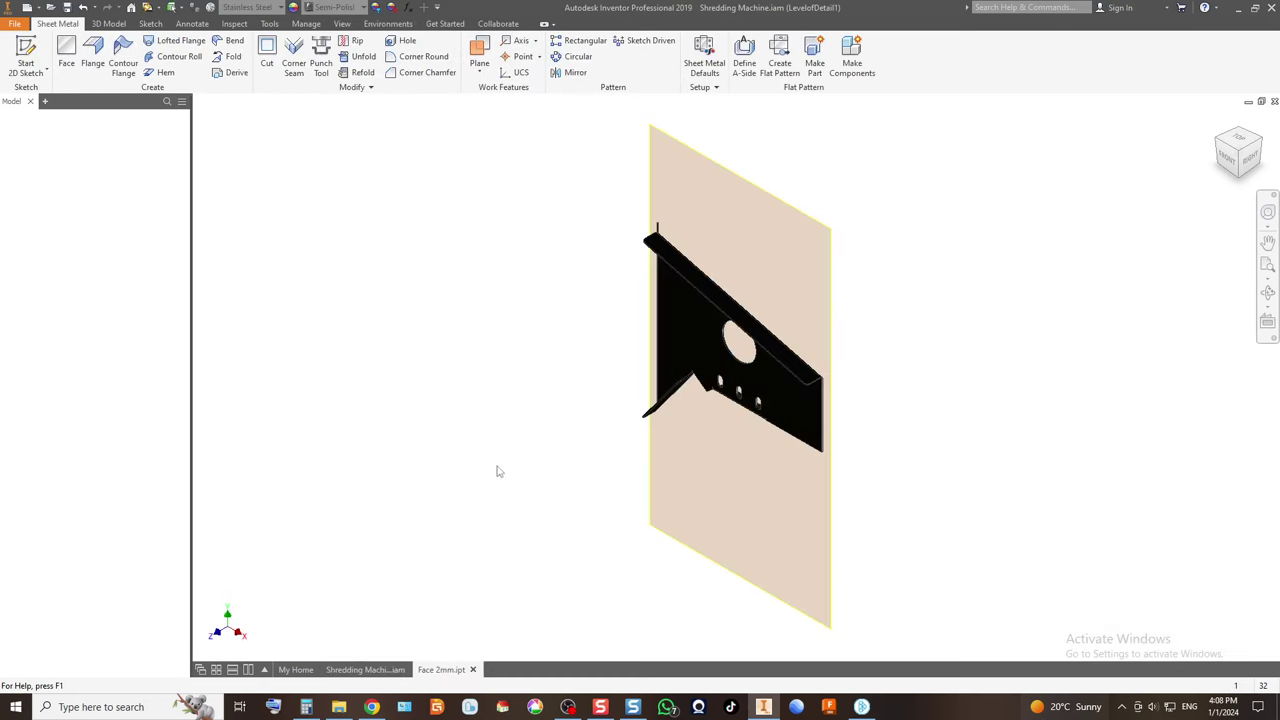
pyautogui.click(365, 669)
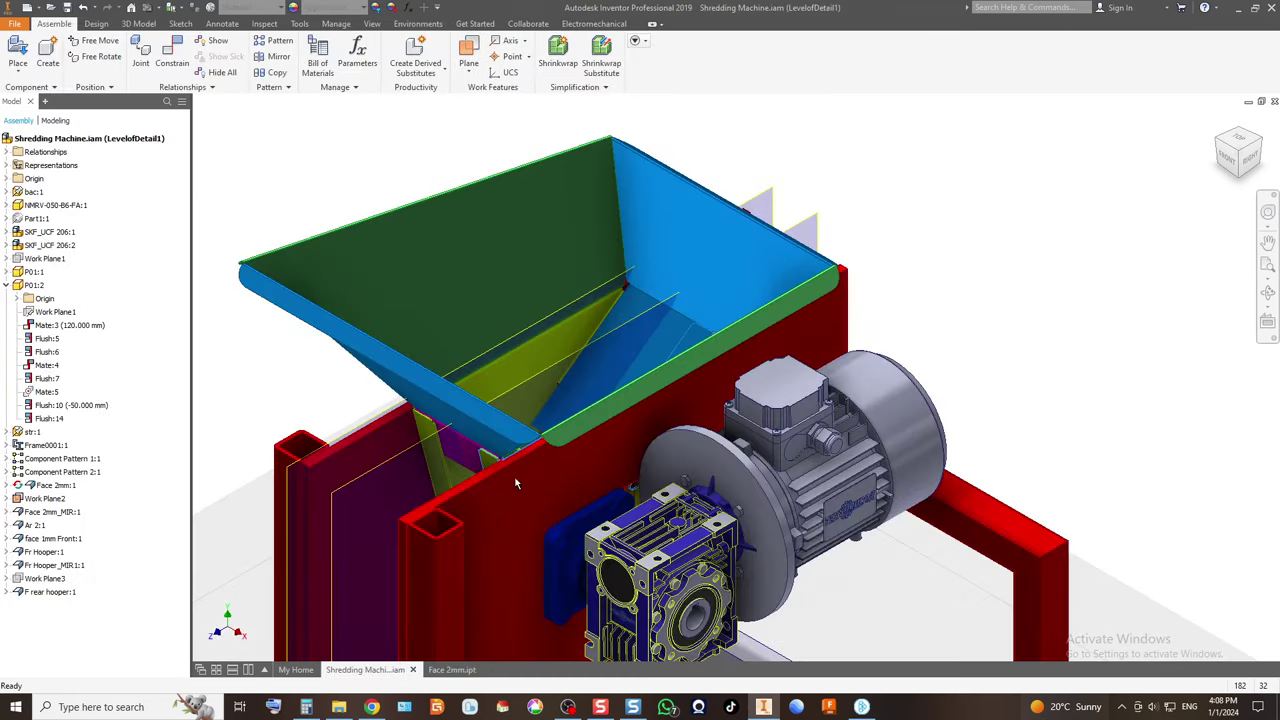
pyautogui.click(460, 455)
pyautogui.rightClick(460, 452)
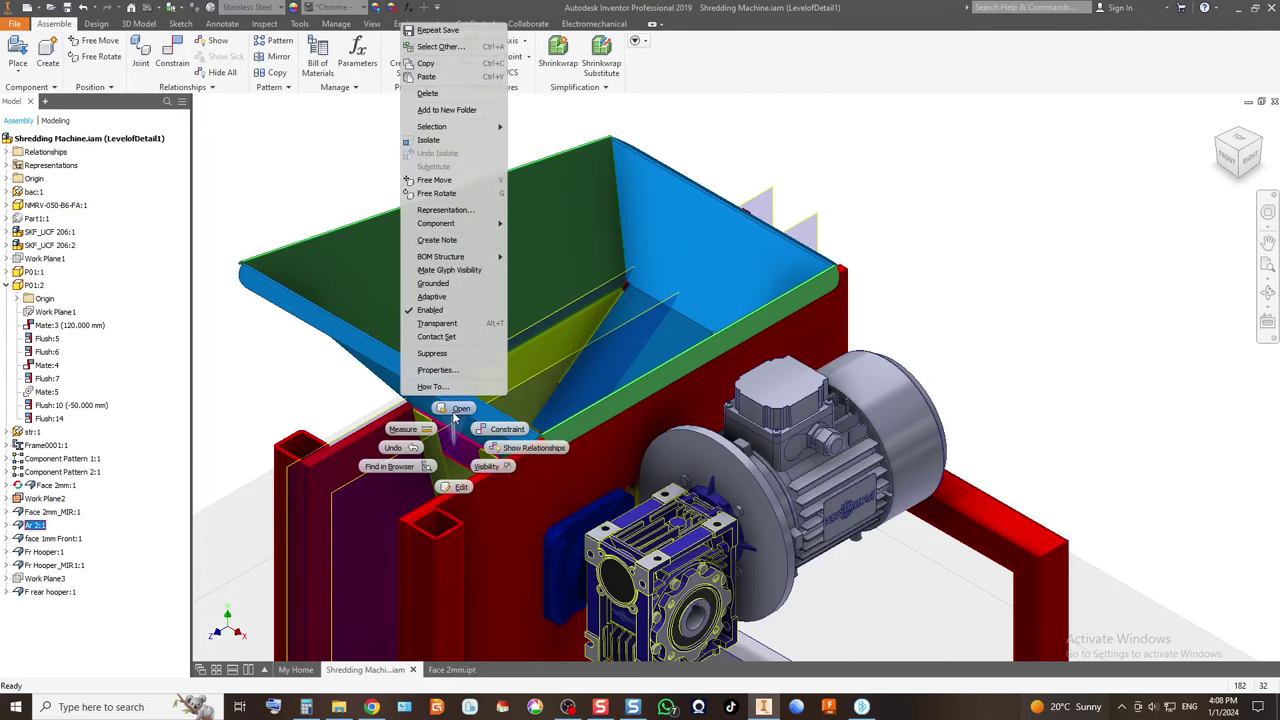
pyautogui.click(494, 422)
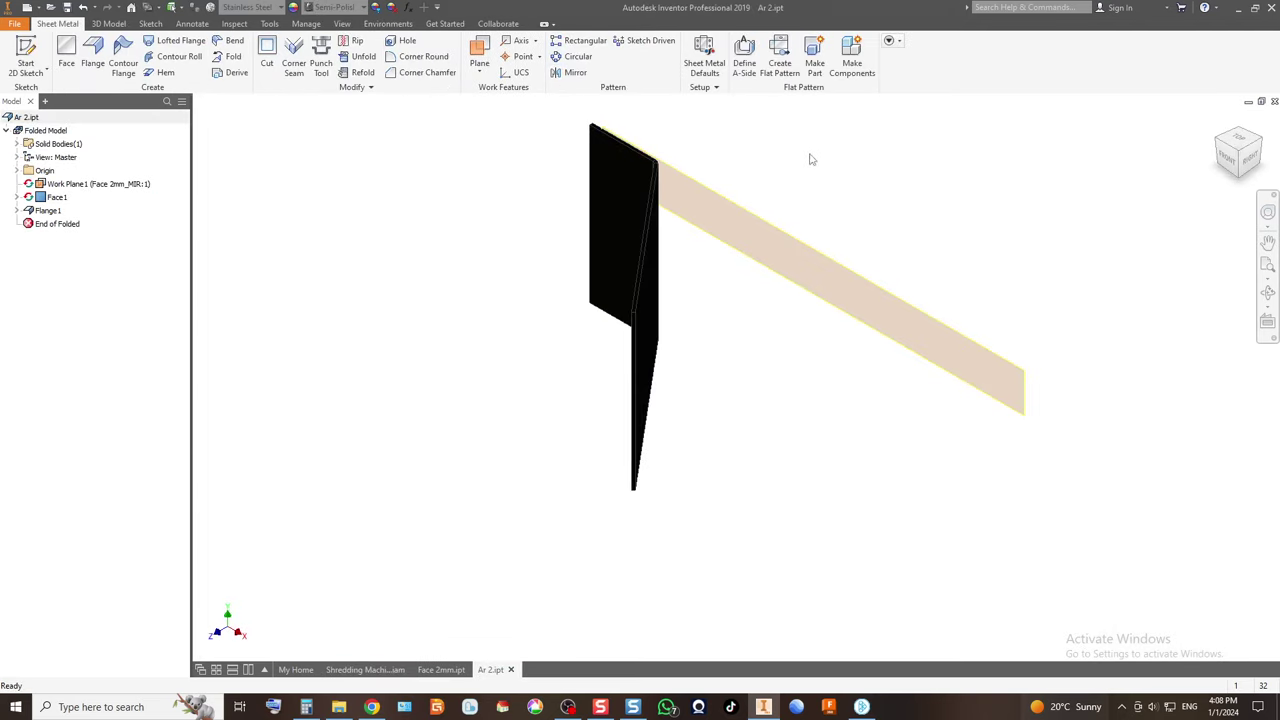
# Create the flat pattern of the Ar 2 part and export its face as the DXF file Ar 2 in the Inox 2mm folder.
pyautogui.click(781, 66)
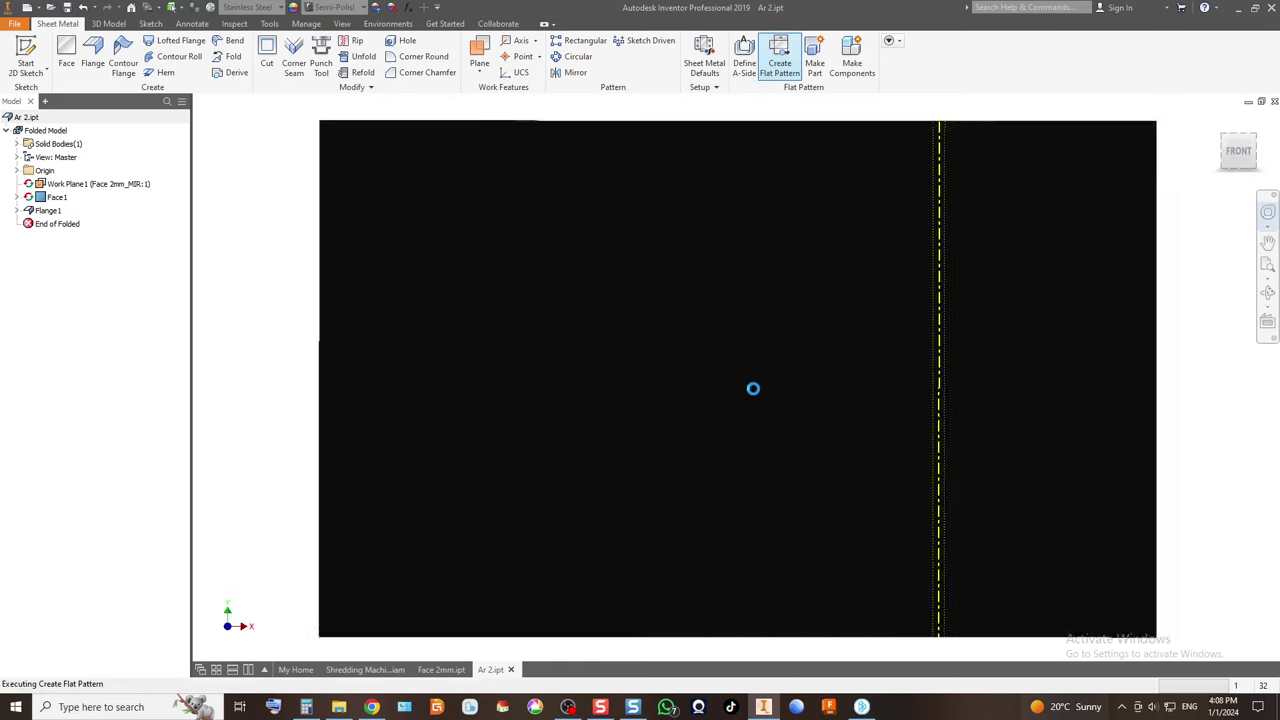
pyautogui.rightClick(709, 331)
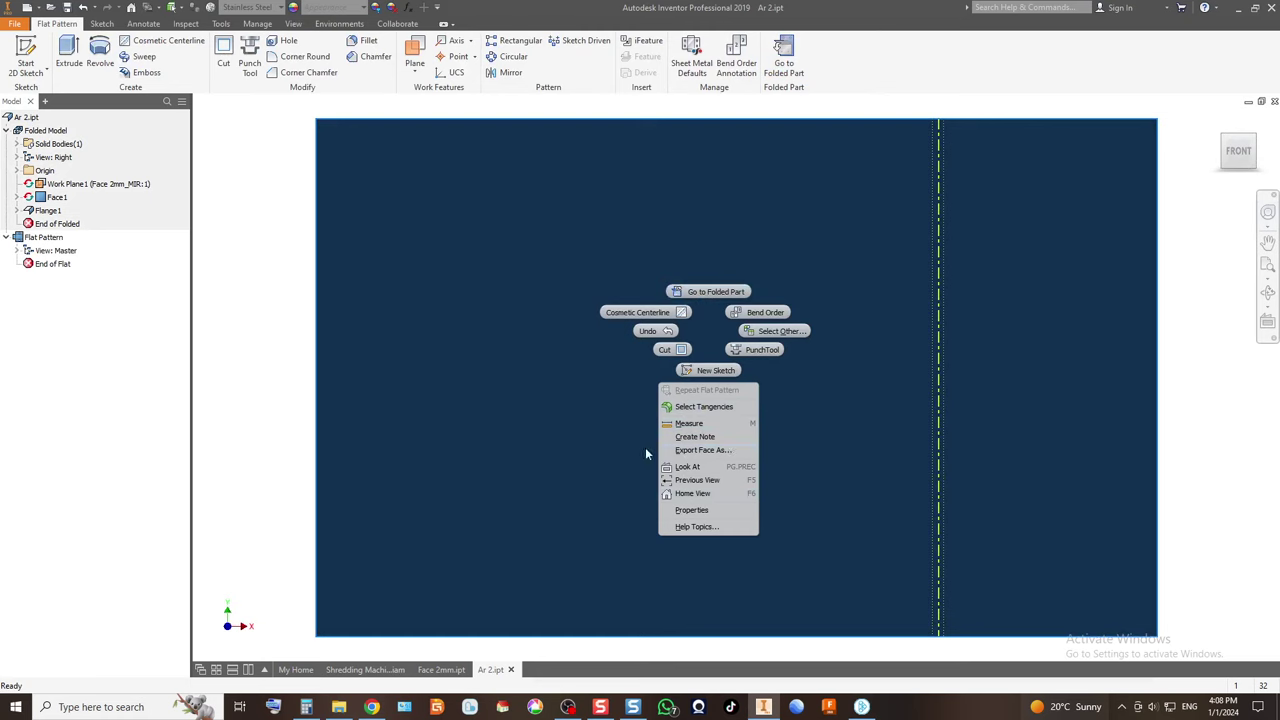
pyautogui.click(704, 451)
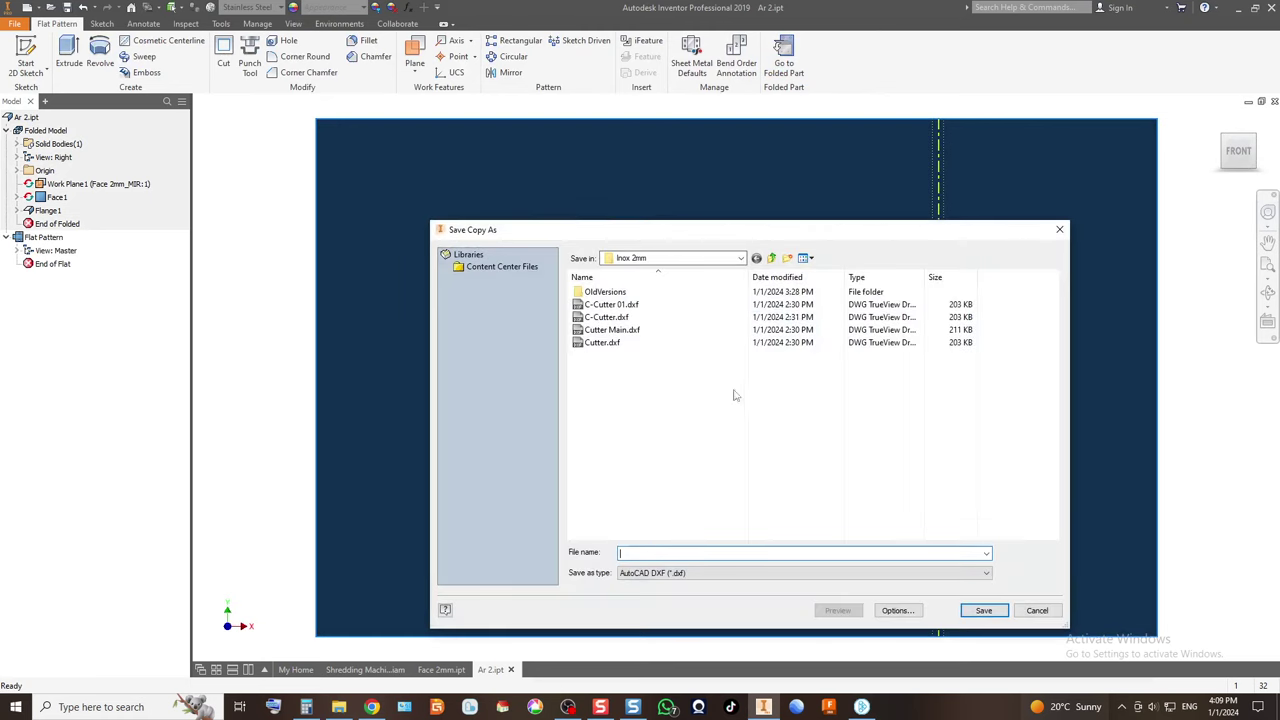
pyautogui.click(676, 552)
pyautogui.write('Ar')
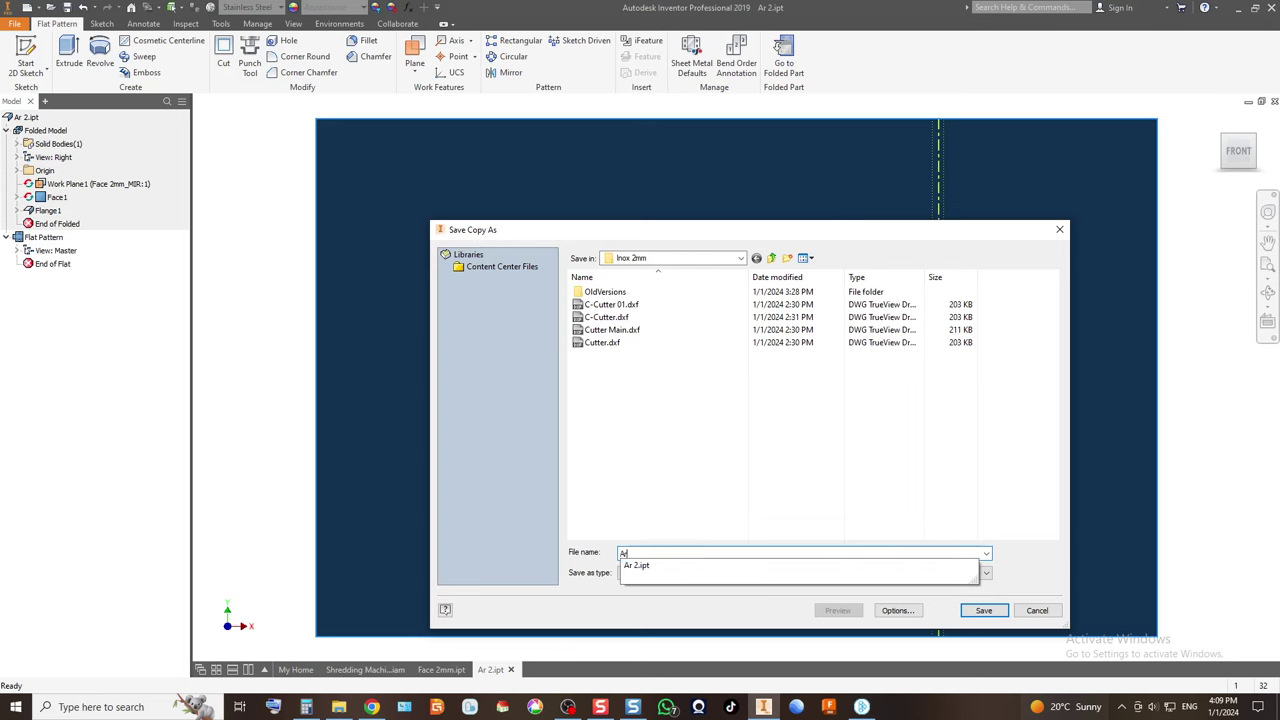
pyautogui.press('Return')
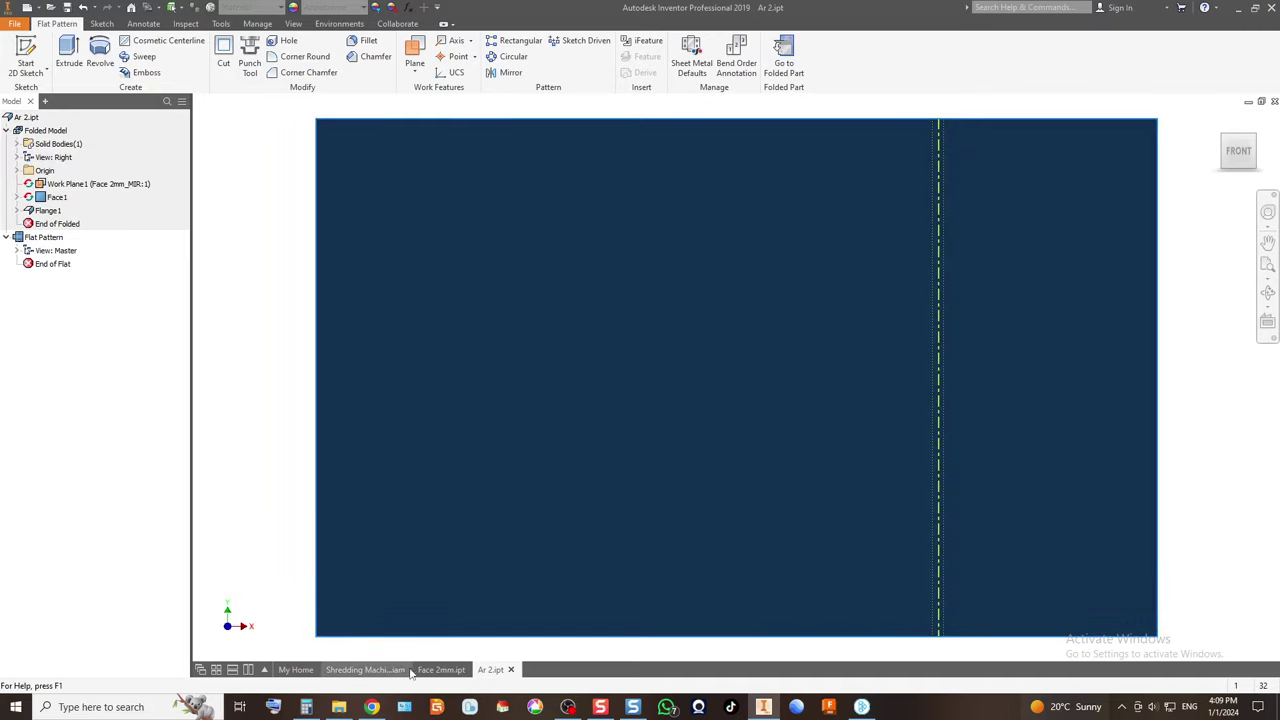
# Switch to the Face 2mm part and show its flat pattern.
pyautogui.click(420, 672)
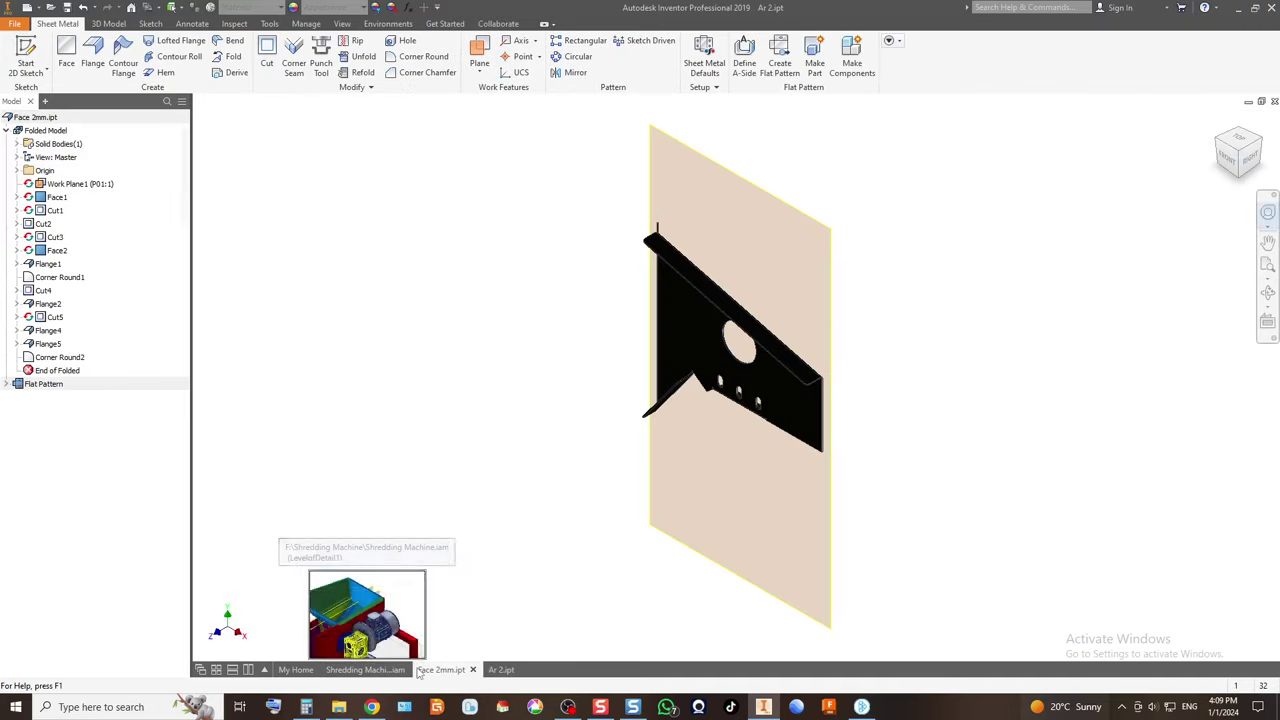
pyautogui.click(695, 310)
pyautogui.click(777, 70)
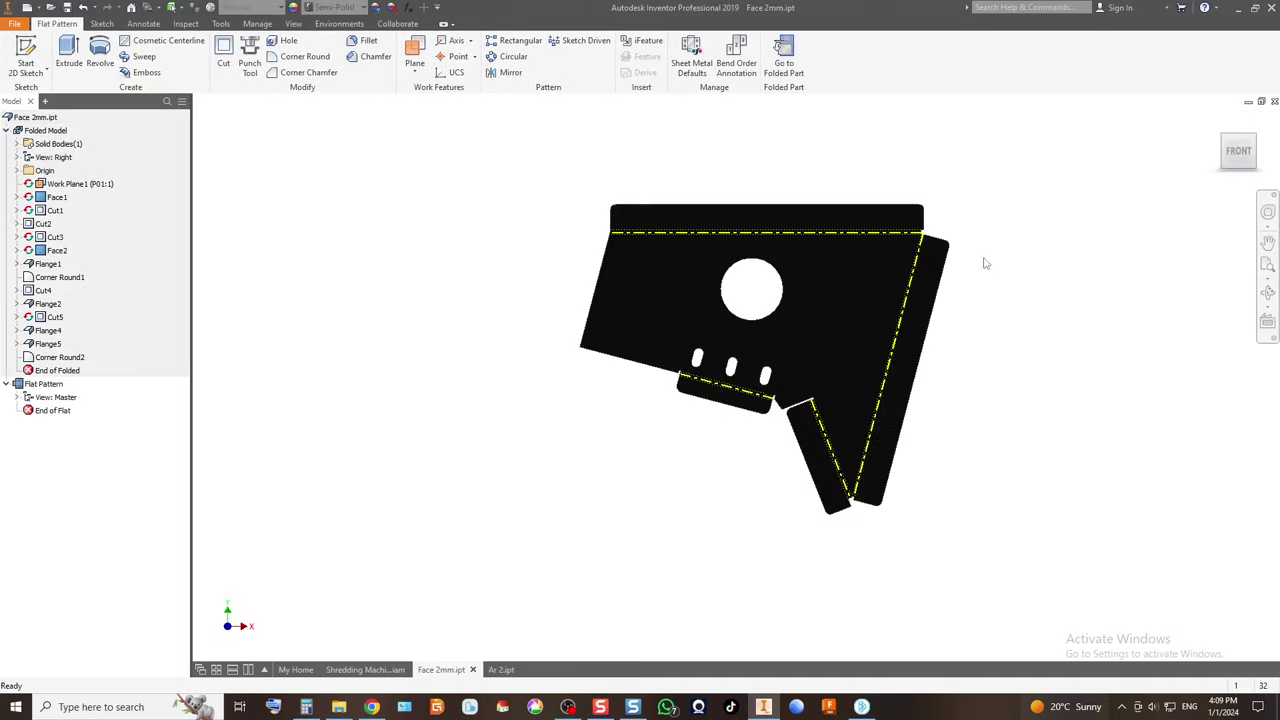
# Export the flat pattern face of Face 2mm as an AutoCAD DXF named Face LR in the Inox 2mm folder.
pyautogui.rightClick(830, 340)
pyautogui.click(818, 458)
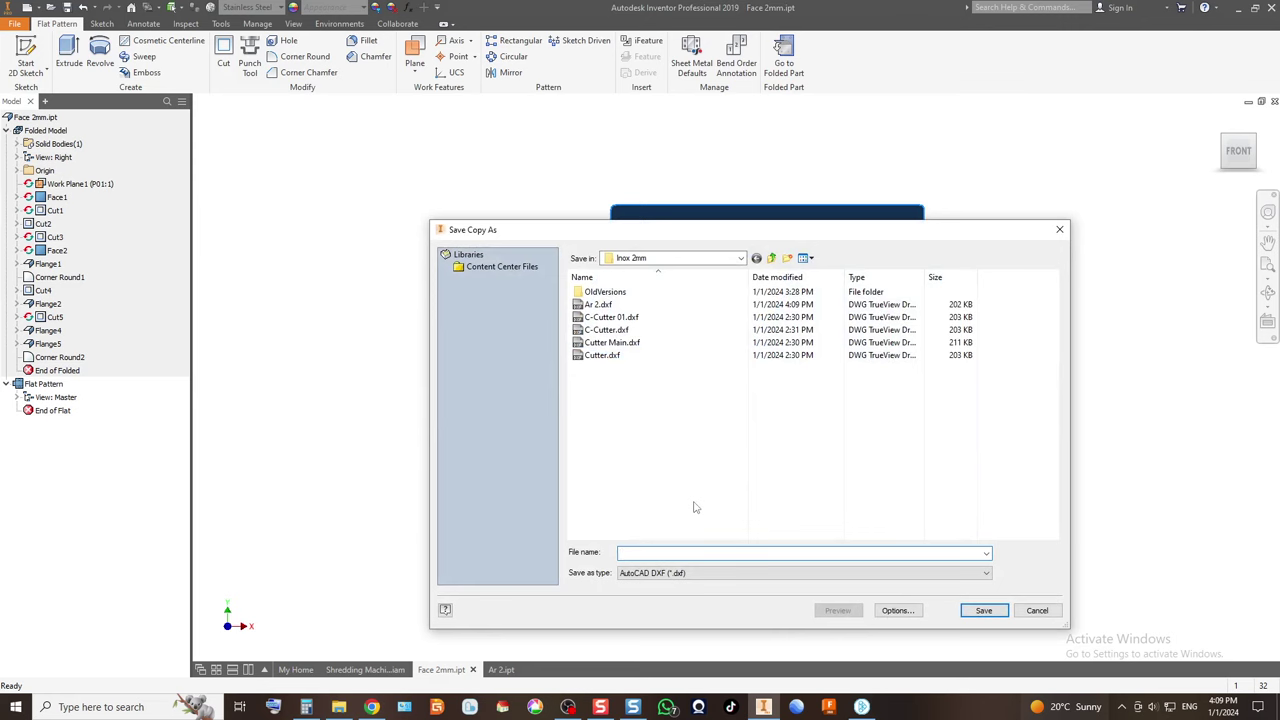
pyautogui.write('FAce')
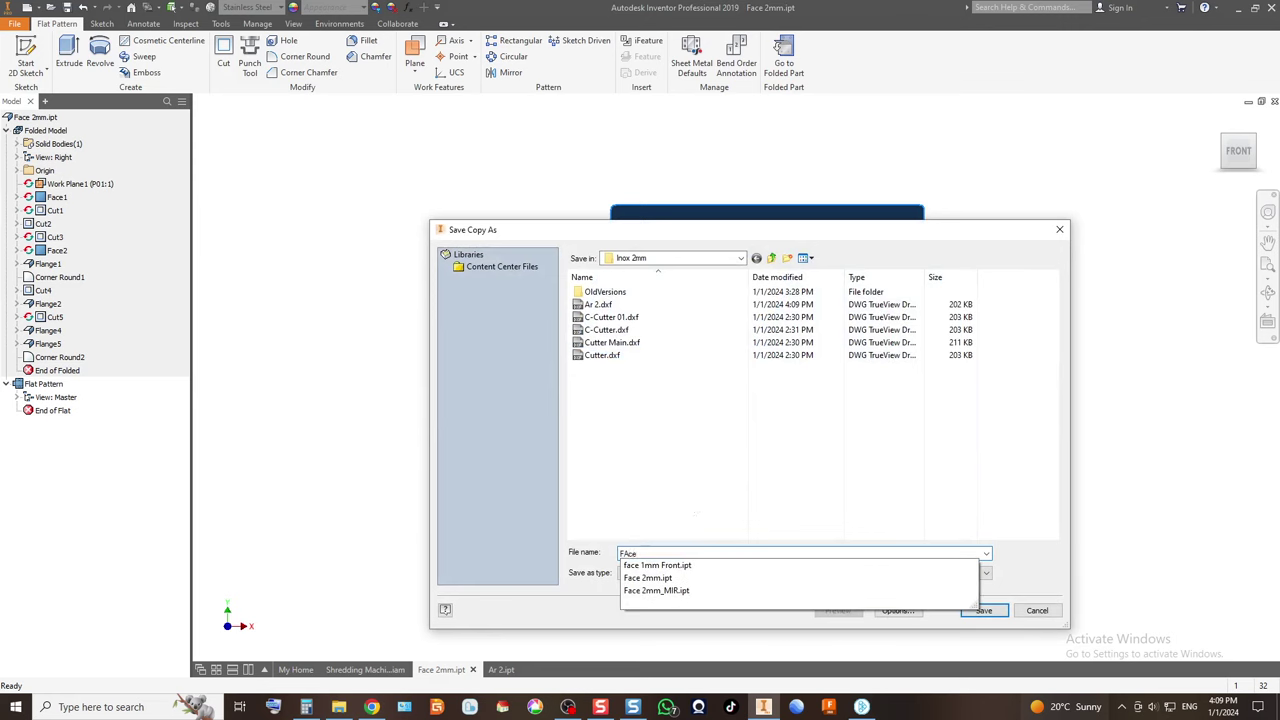
pyautogui.write('r')
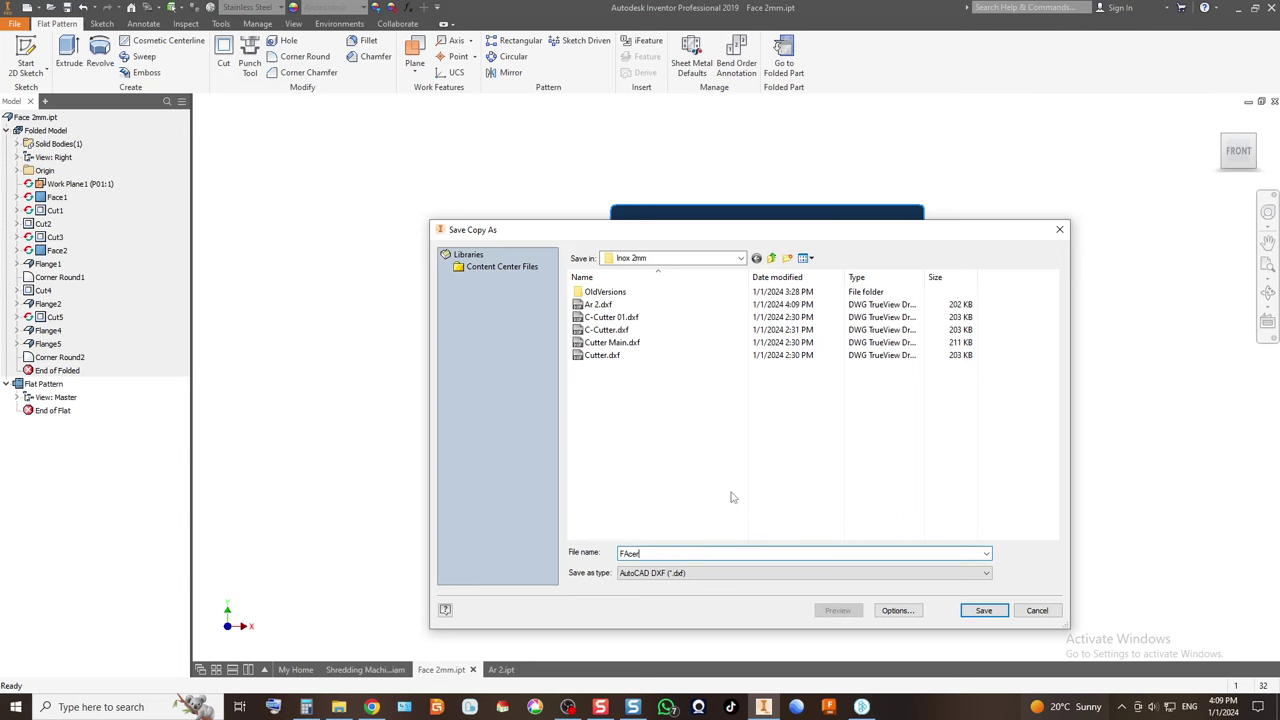
pyautogui.press('BackSpace')
pyautogui.press('BackSpace')
pyautogui.press('BackSpace')
pyautogui.press('BackSpace')
pyautogui.write('a')
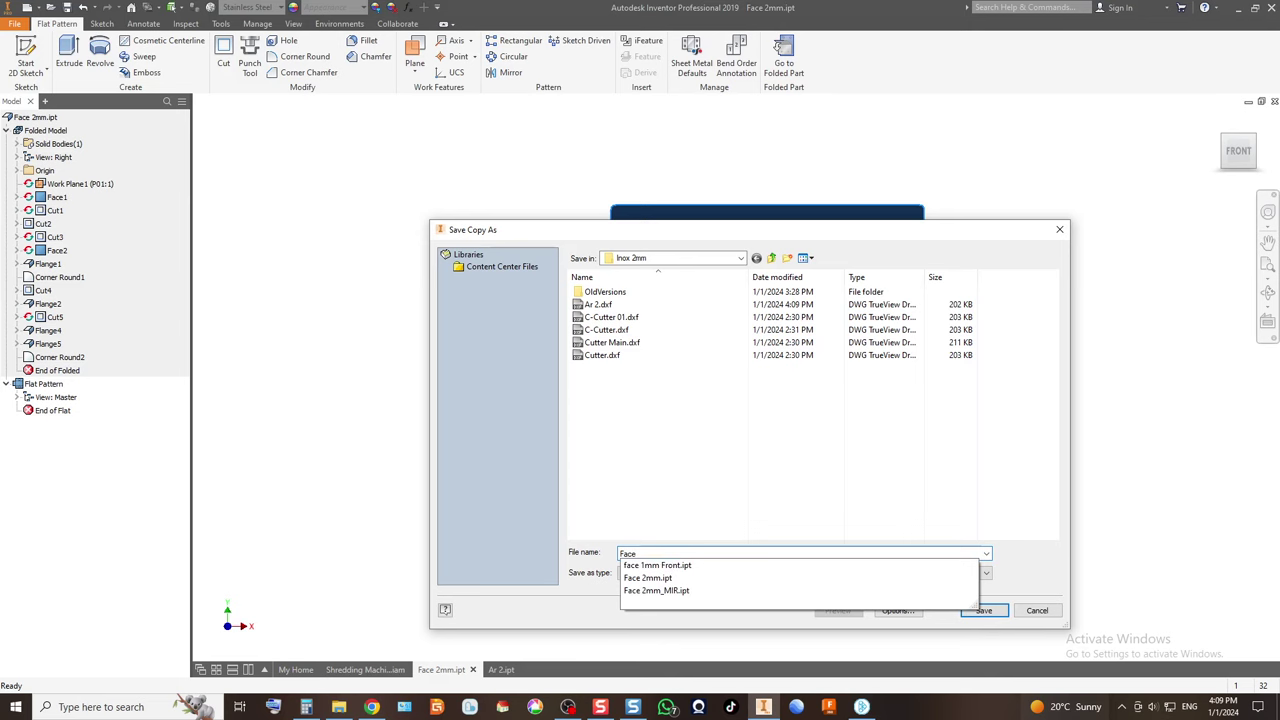
pyautogui.write('ce LR')
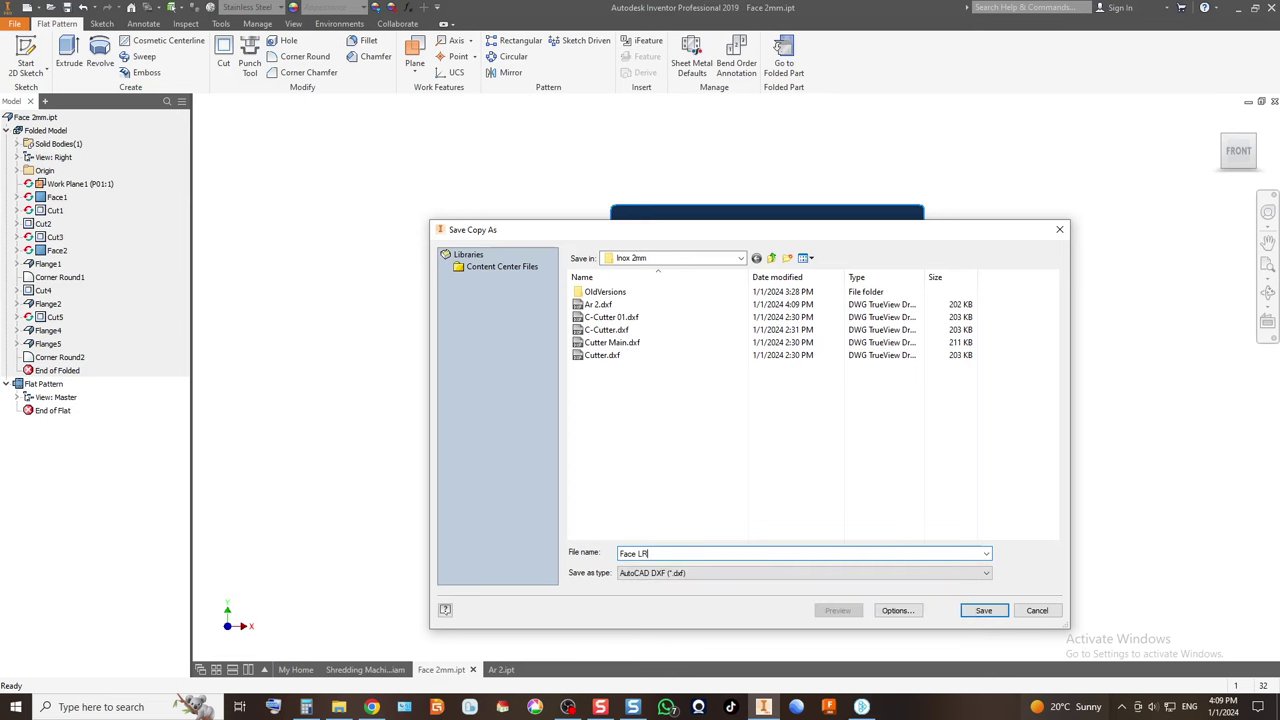
pyautogui.click(983, 611)
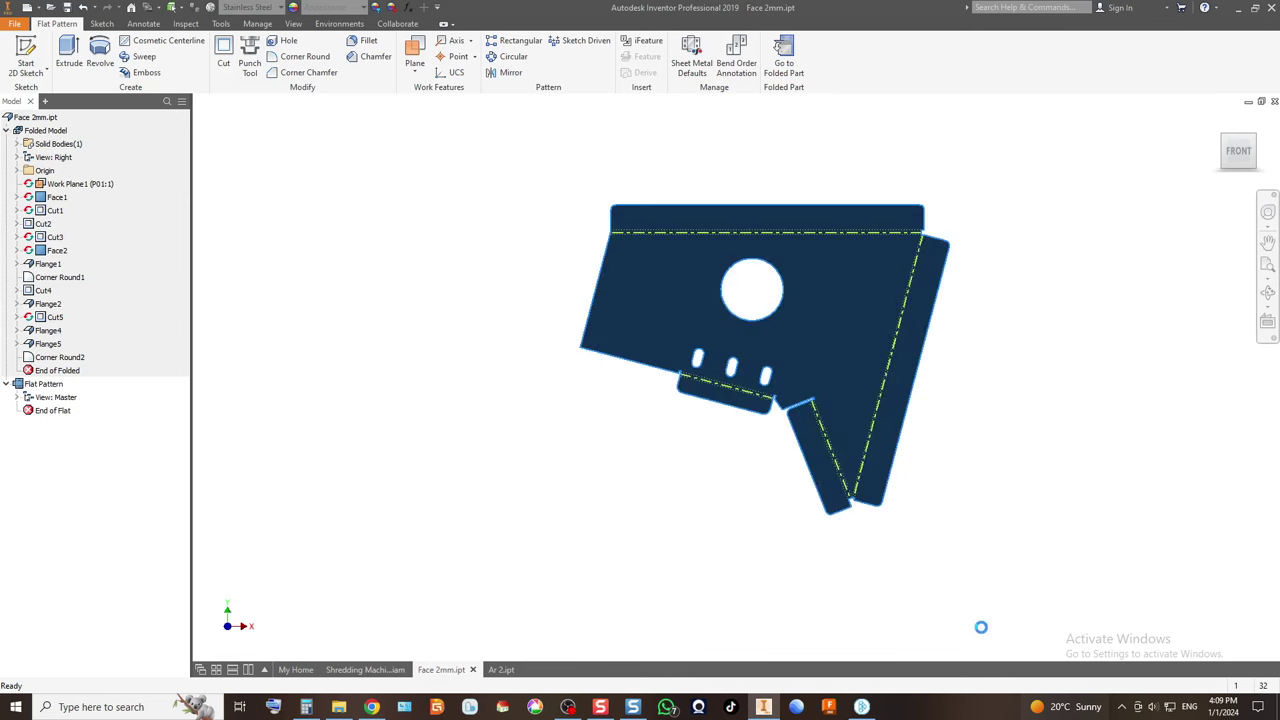
# Switch to Deepnest, where the cutter DXF files are loaded for nesting.
pyautogui.click(861, 706)
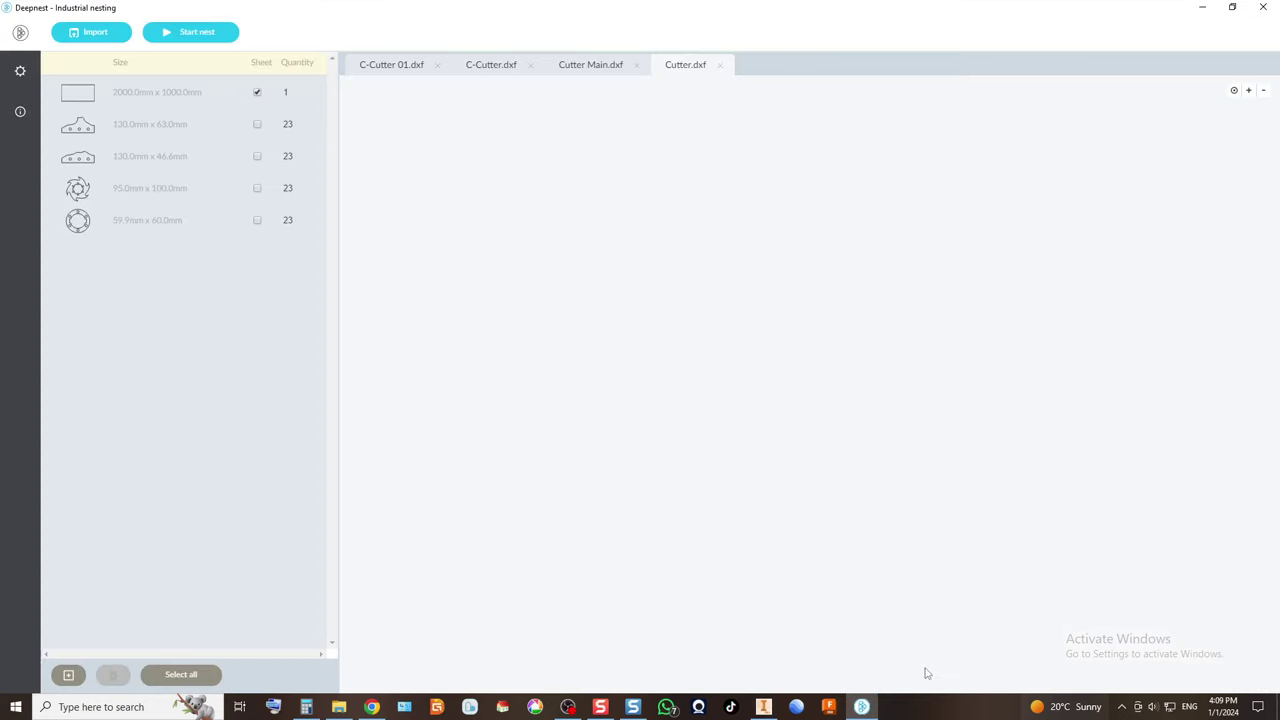
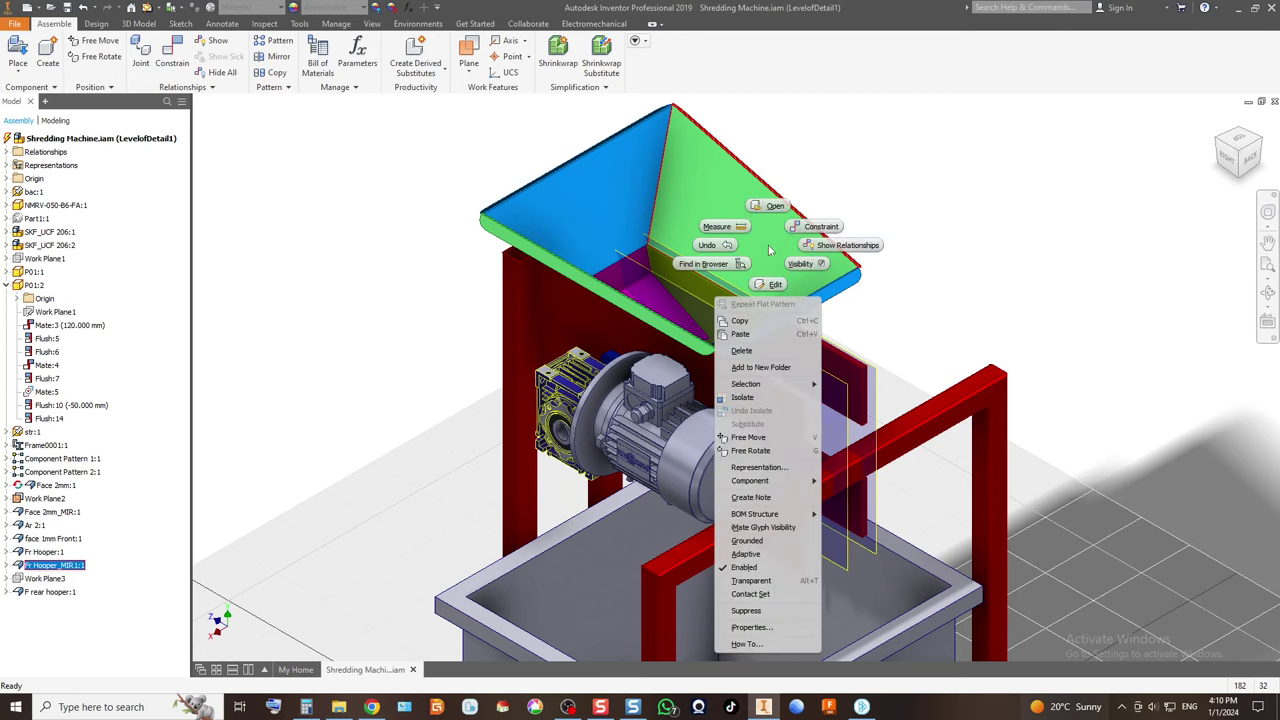
# Open the mirrored hopper part Fr Hooper_MIR1 from the assembly, try to create its flat pattern, and close the part.
pyautogui.click(762, 207)
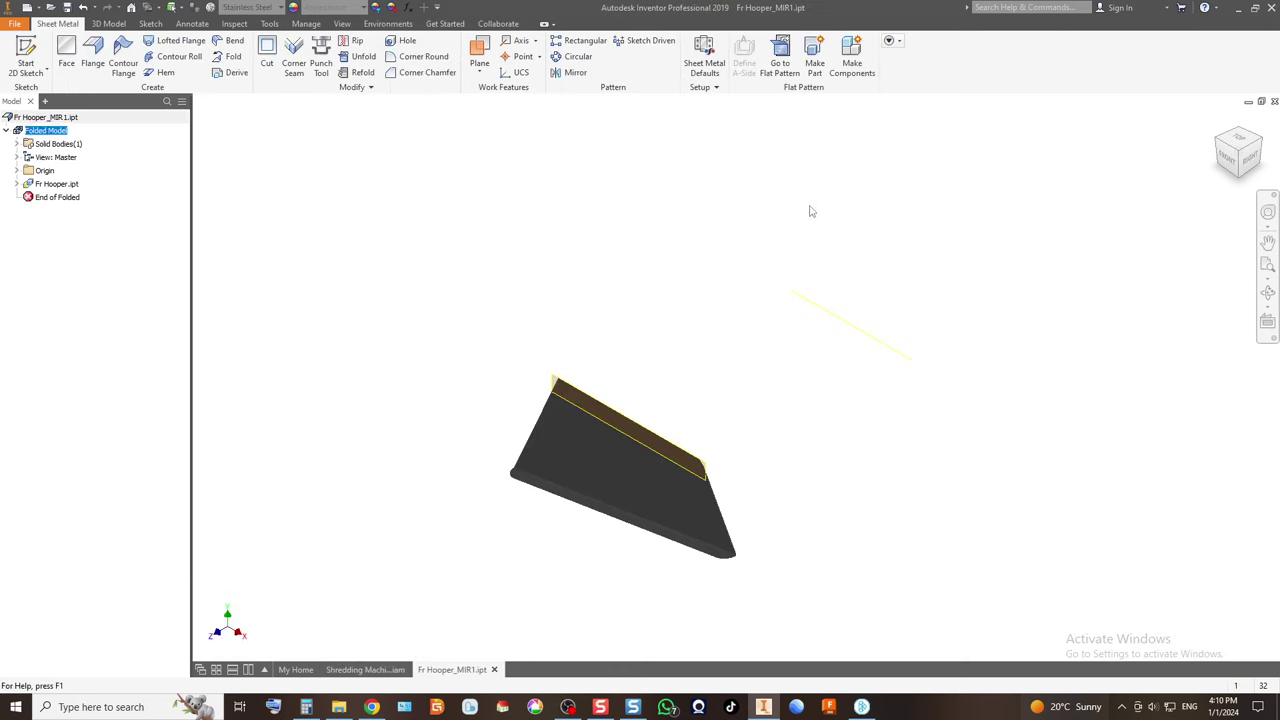
pyautogui.click(704, 55)
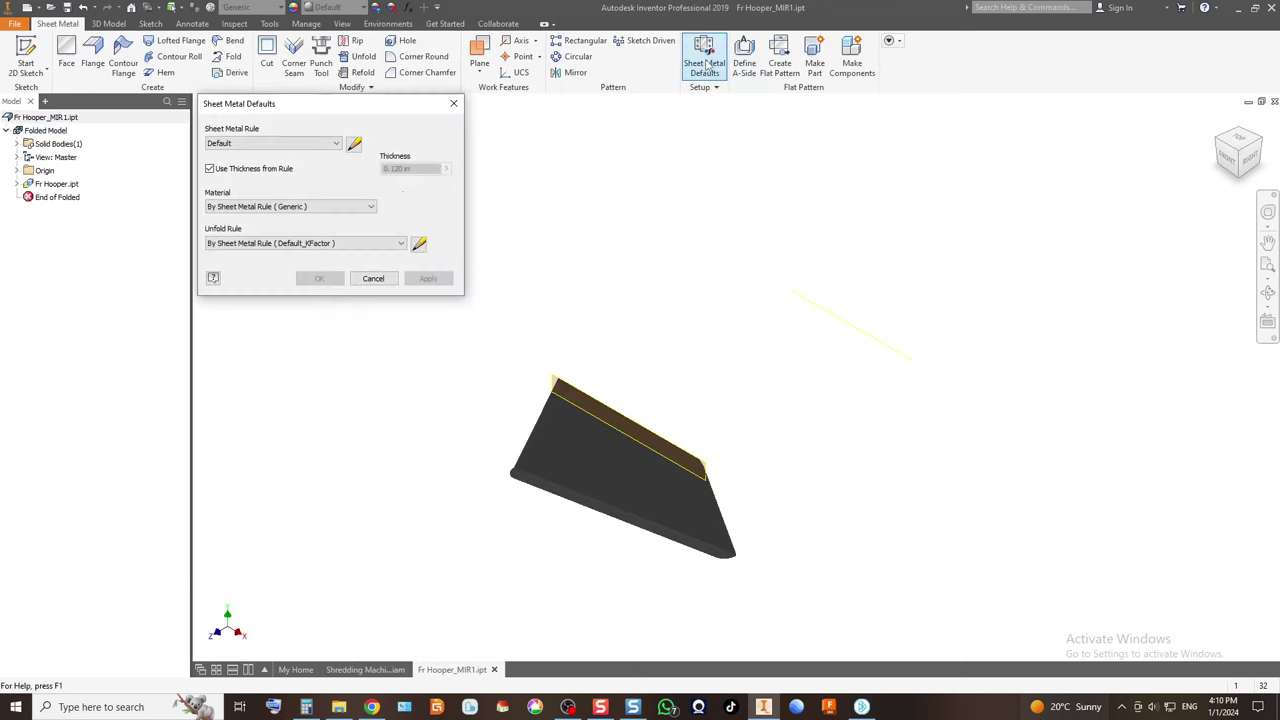
pyautogui.click(452, 105)
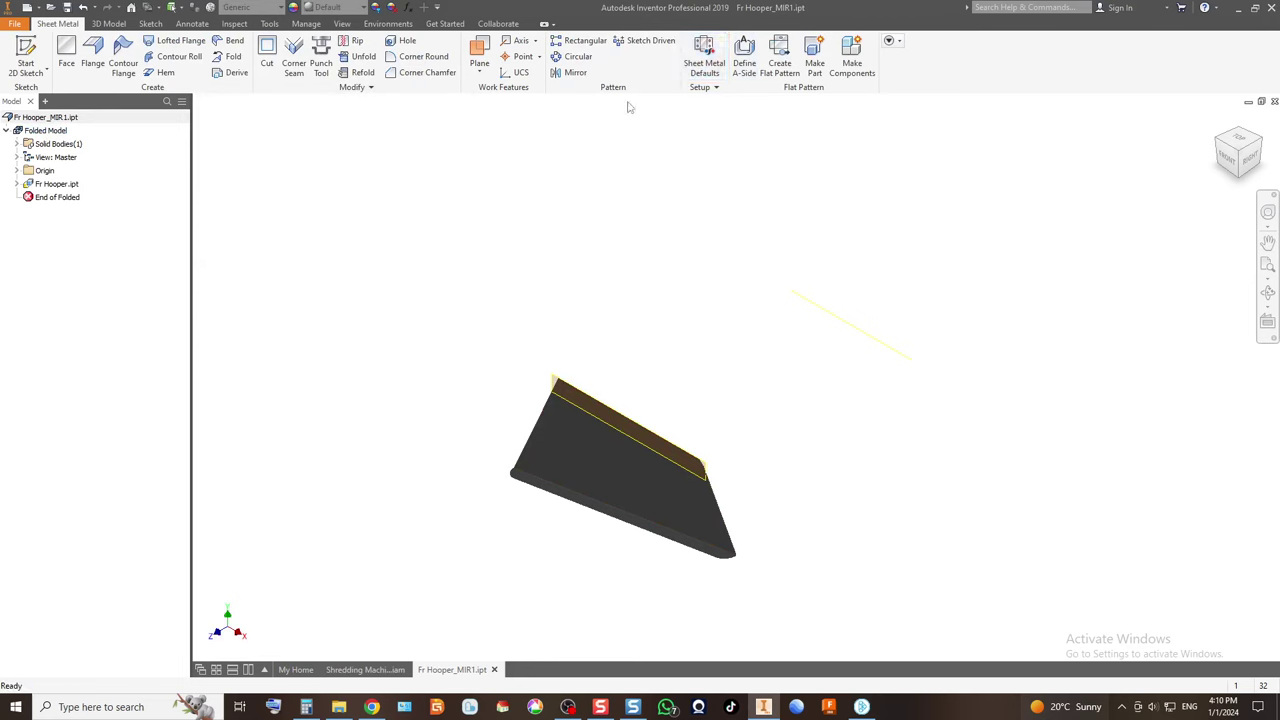
pyautogui.click(779, 55)
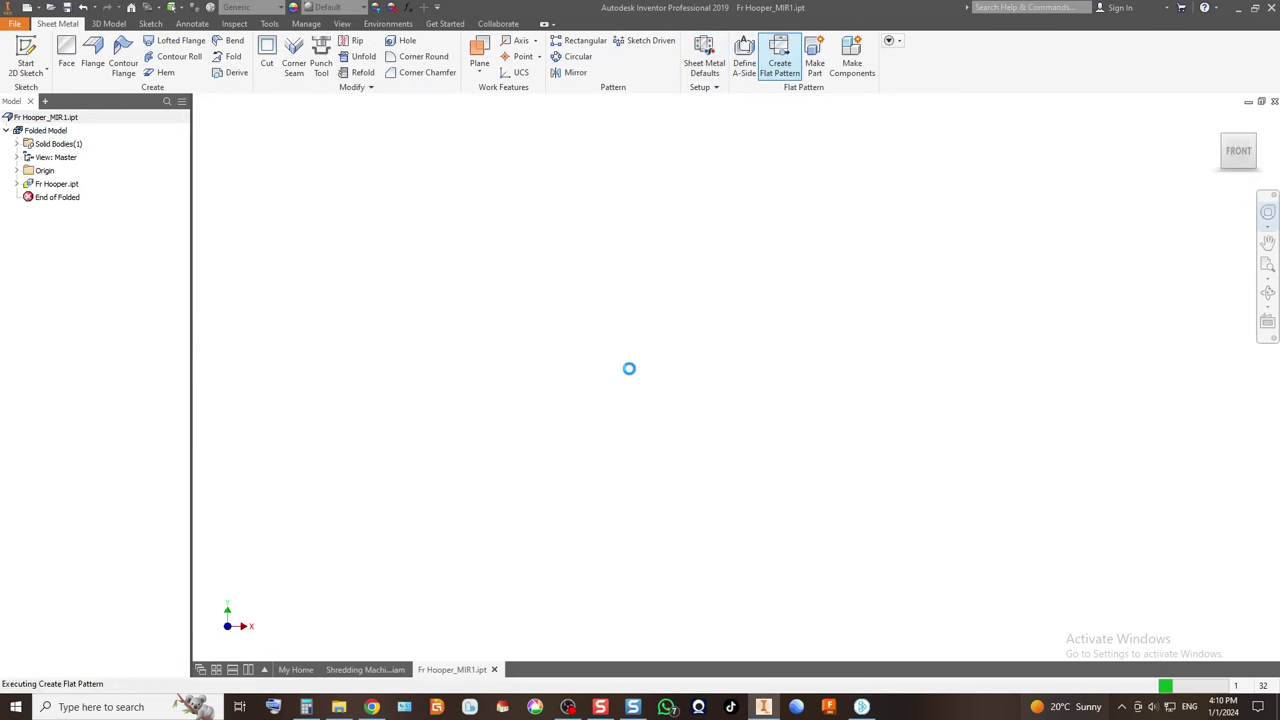
pyautogui.click(295, 126)
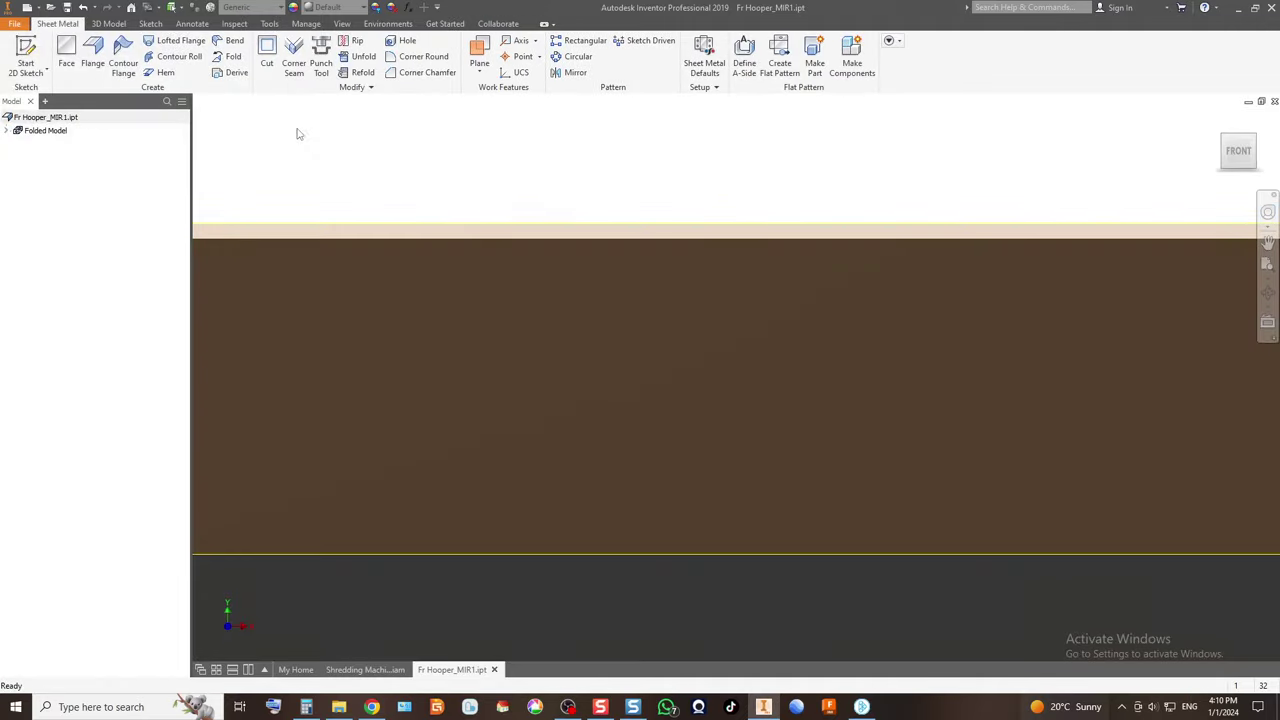
pyautogui.scroll(-4, 625, 289)
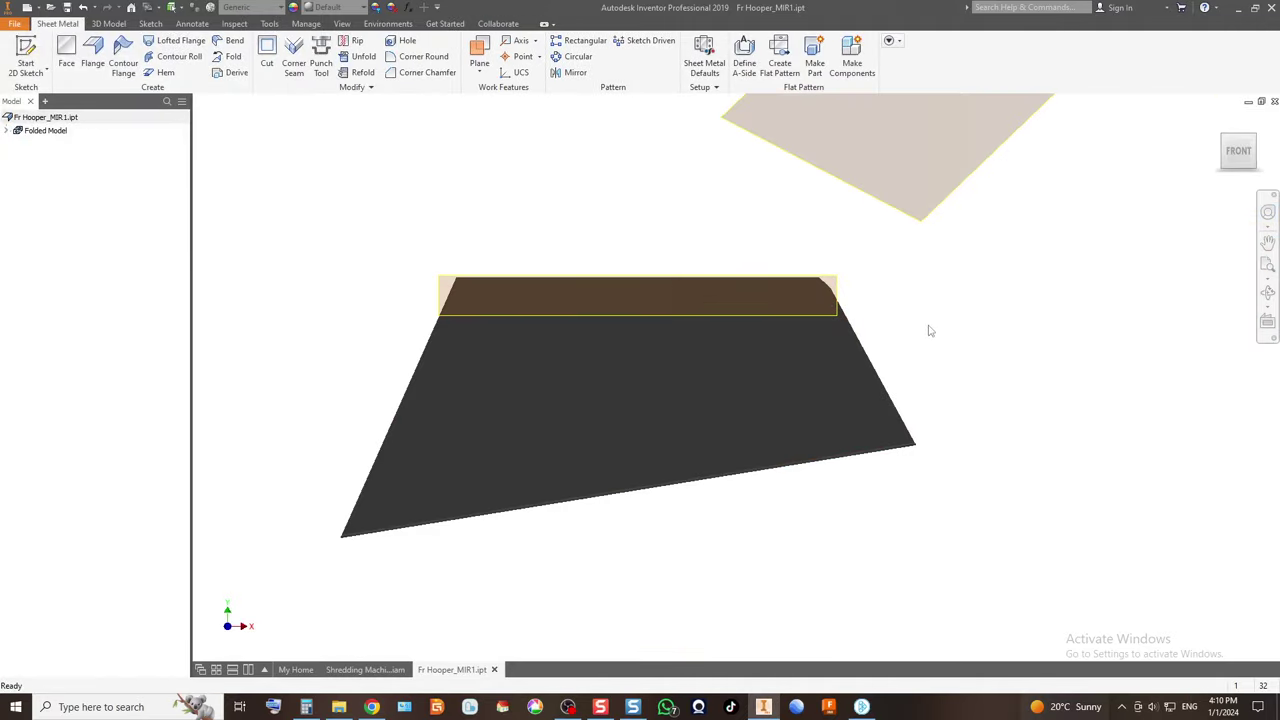
pyautogui.click(1240, 177)
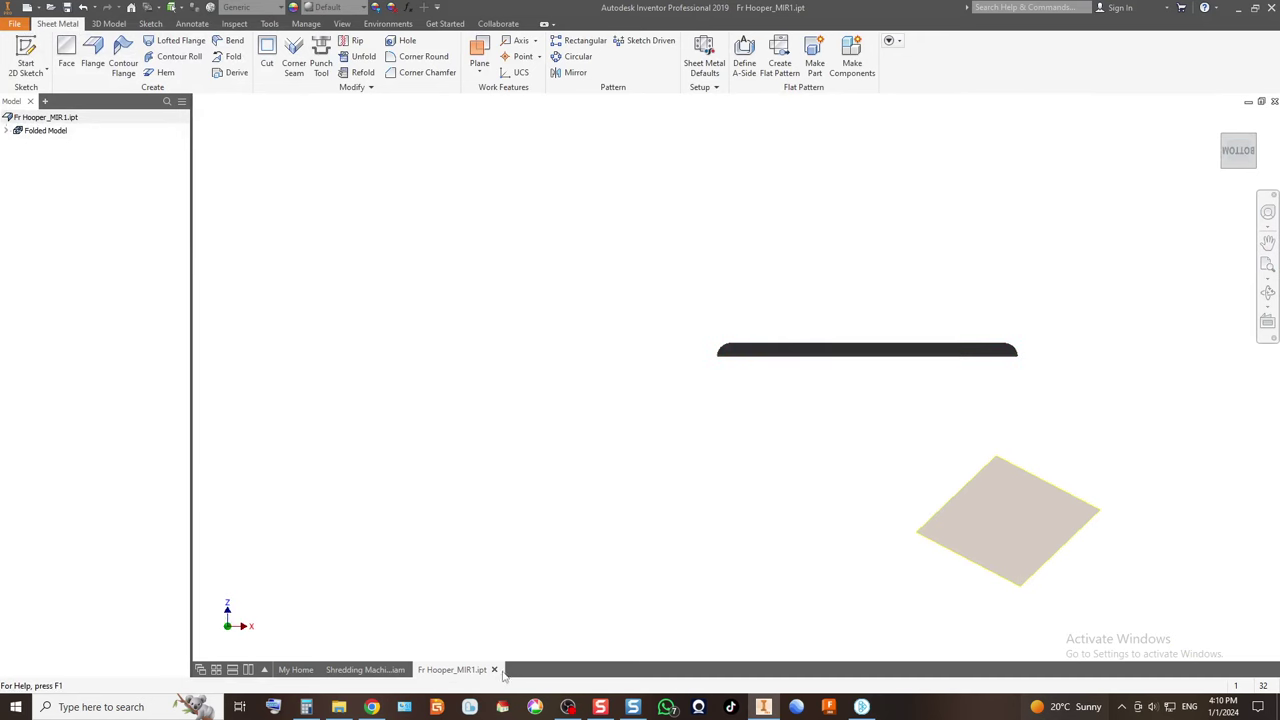
pyautogui.click(497, 669)
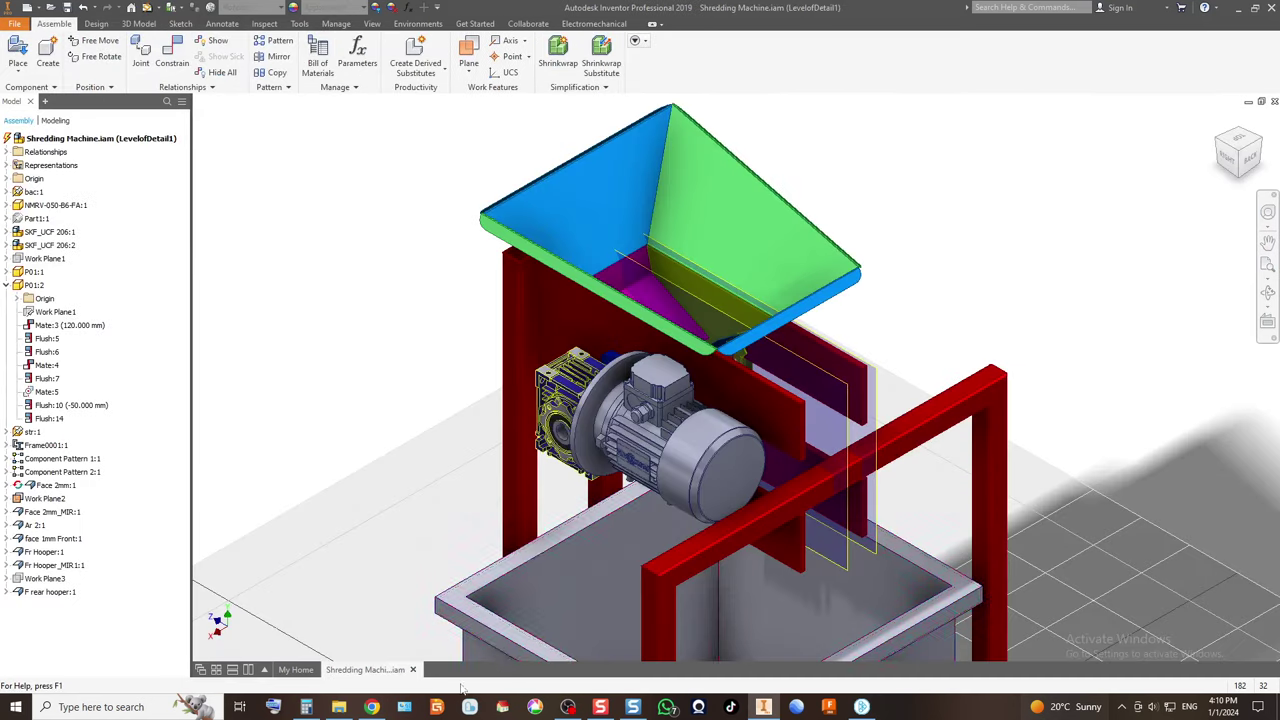
# Open the Fr Hooper part from the assembly in its own window and create its flat pattern.
pyautogui.rightClick(645, 320)
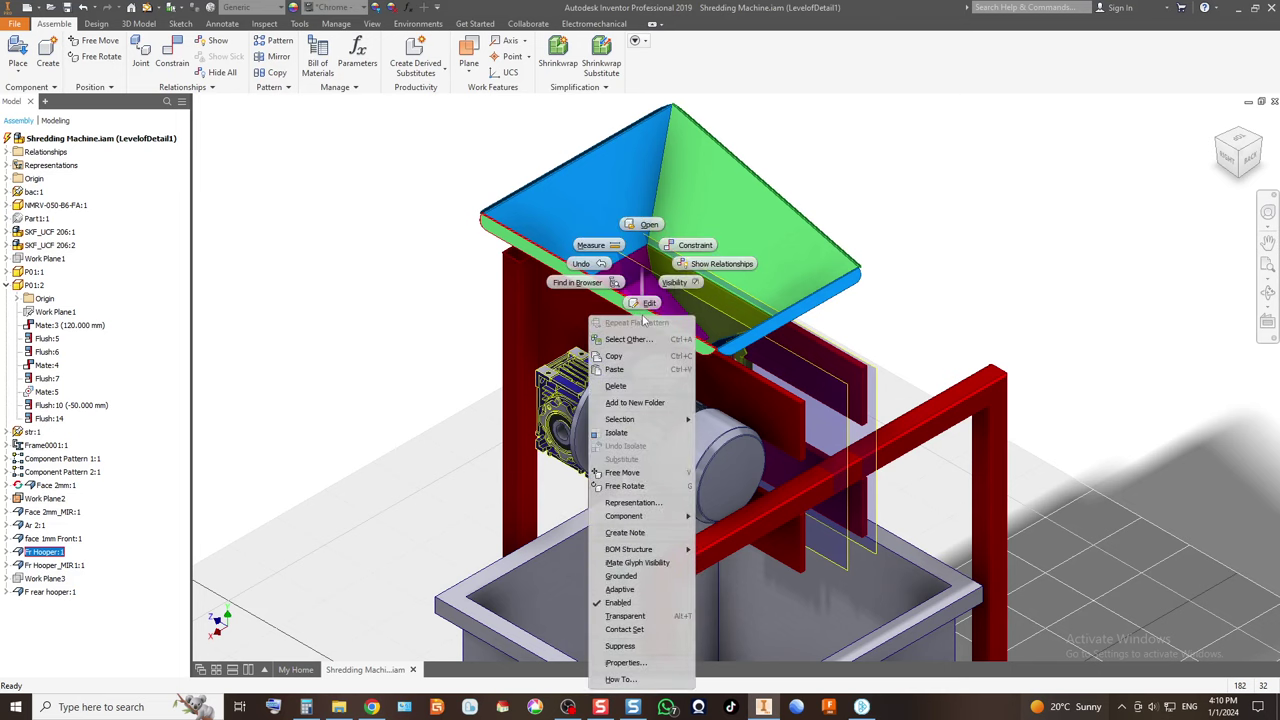
pyautogui.click(700, 289)
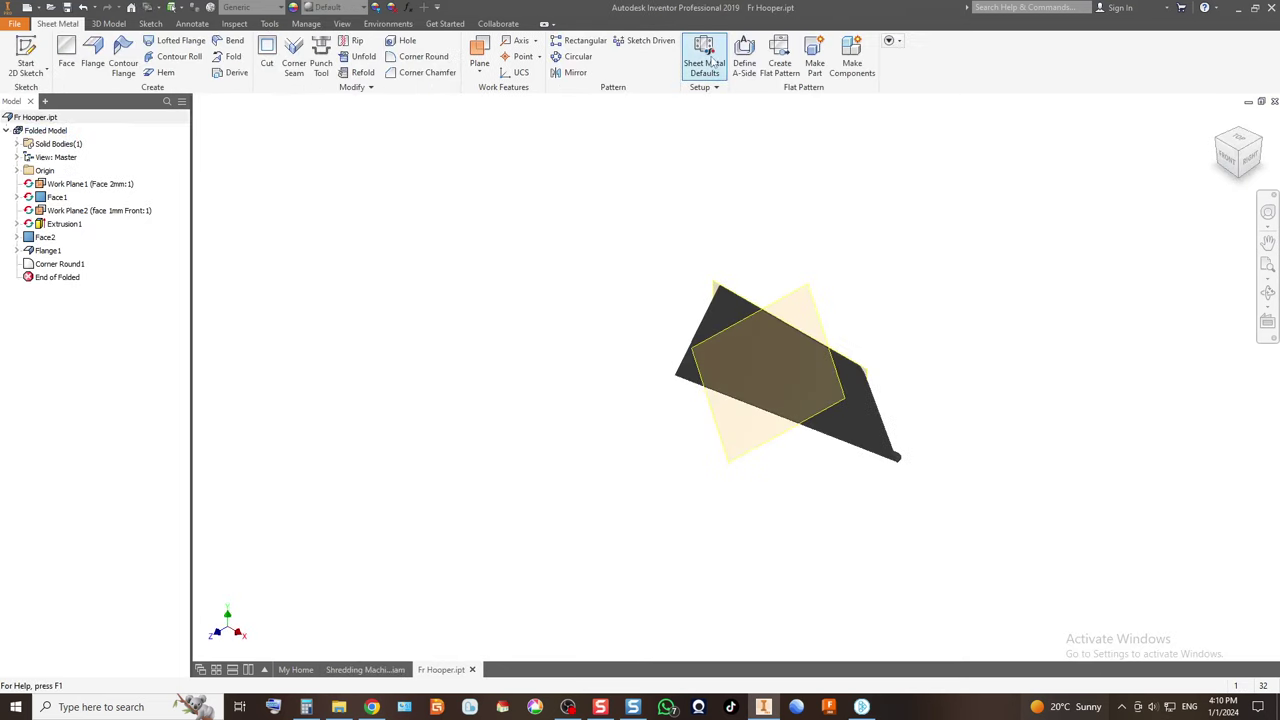
pyautogui.click(780, 60)
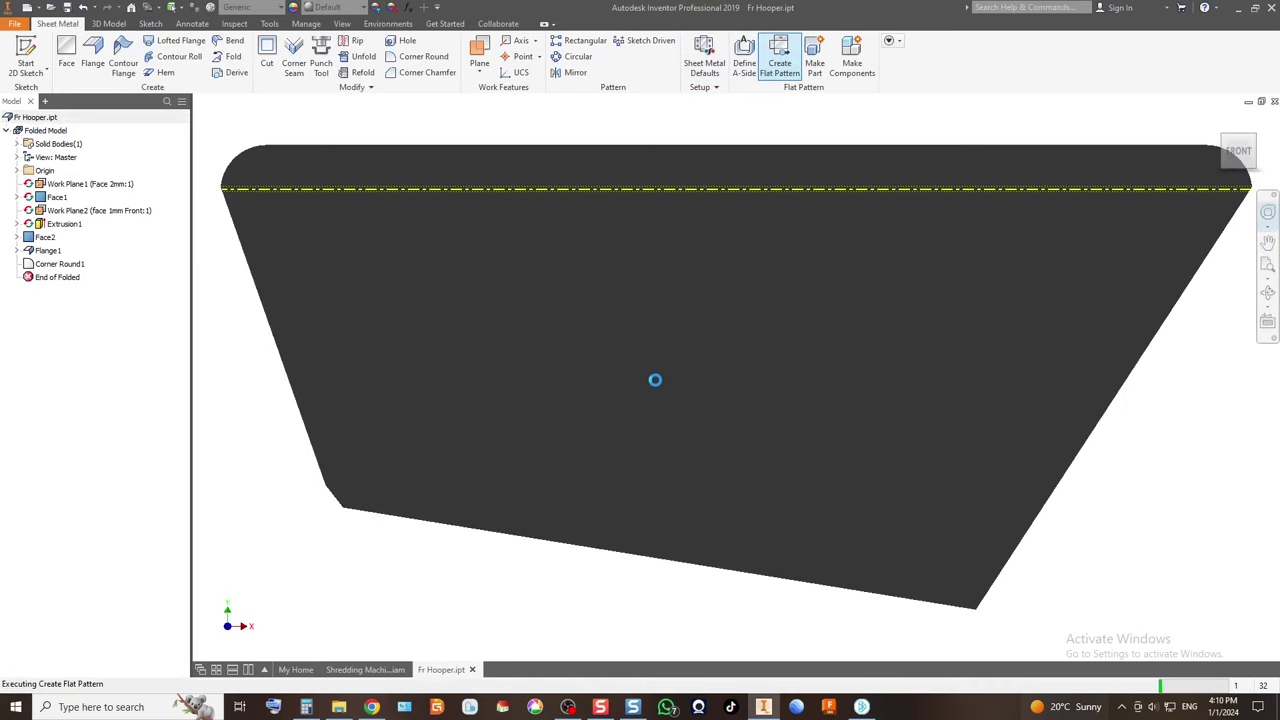
# Export the flat pattern face of Fr Hooper as the AutoCAD DXF file Fr Hooper in the Inox 1mm folder.
pyautogui.rightClick(565, 320)
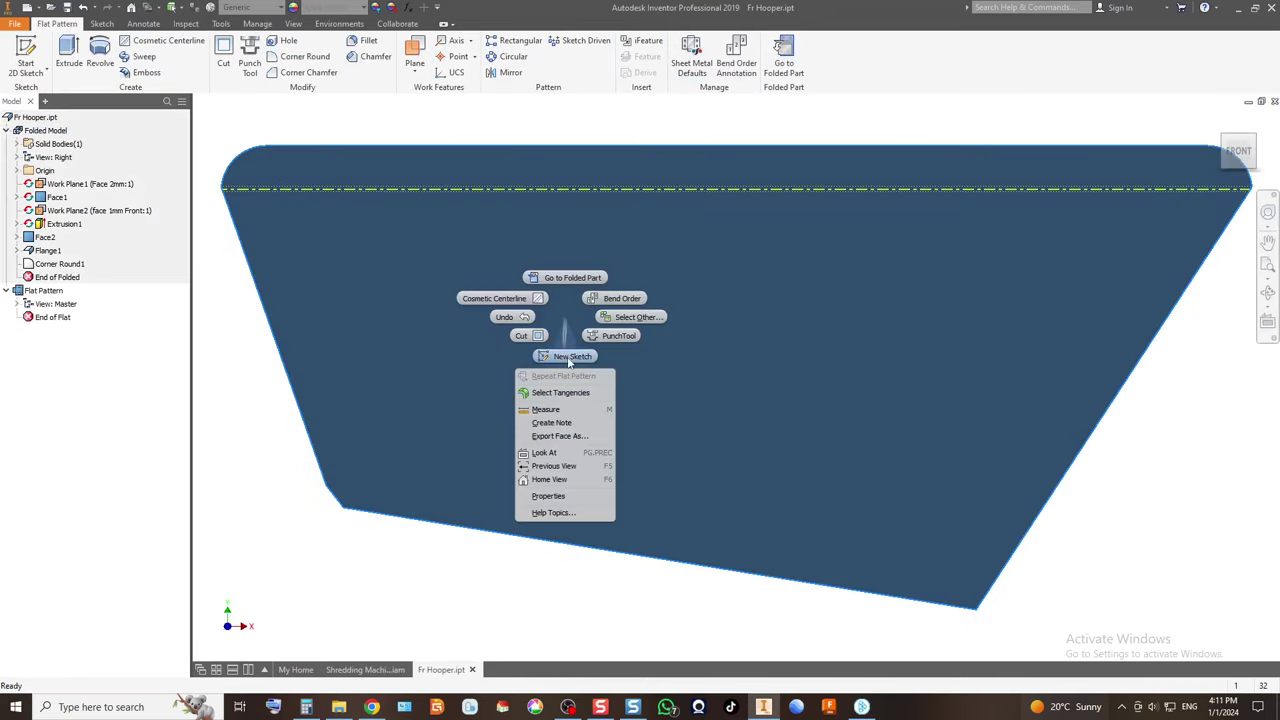
pyautogui.click(559, 436)
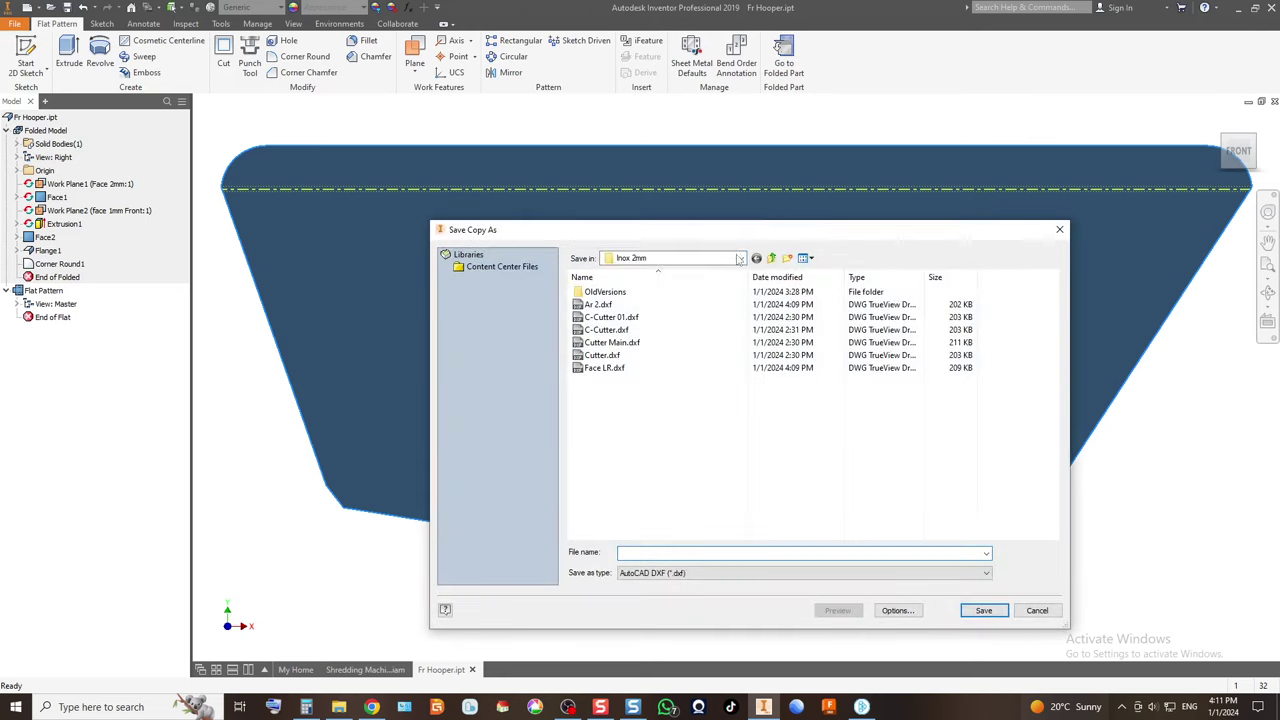
pyautogui.click(771, 258)
pyautogui.doubleClick(603, 291)
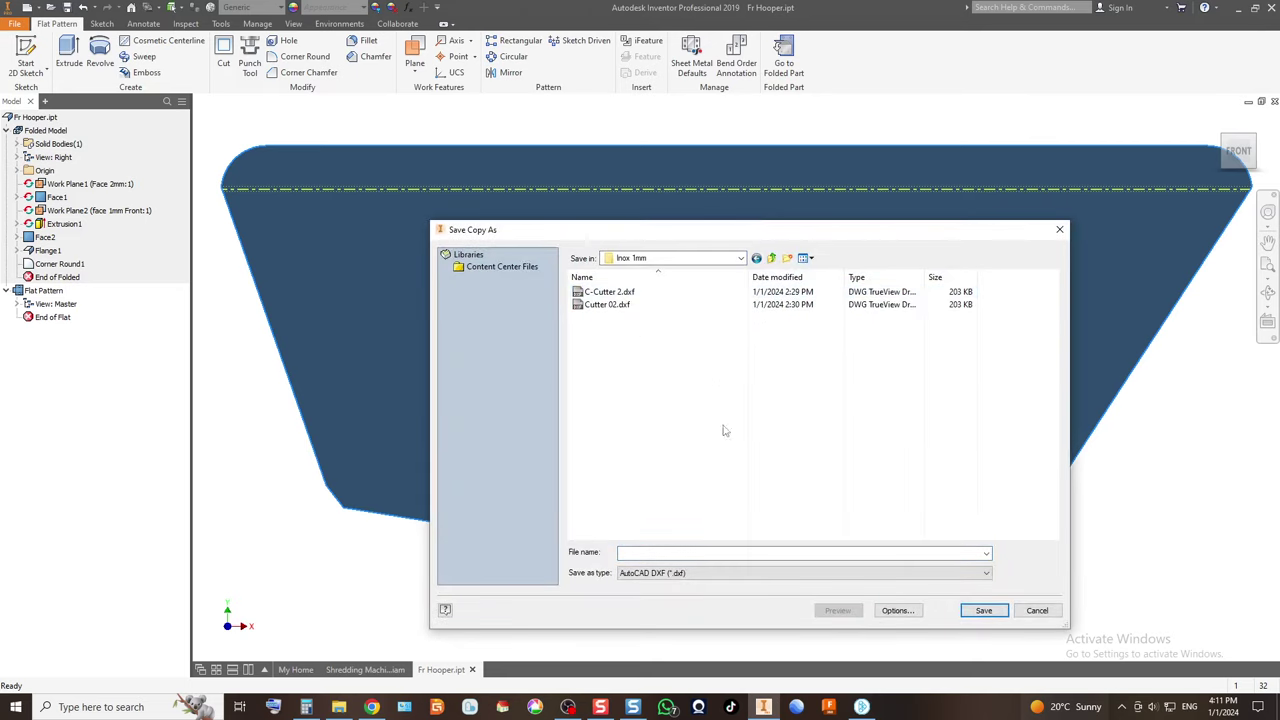
pyautogui.click(674, 553)
pyautogui.press('Return')
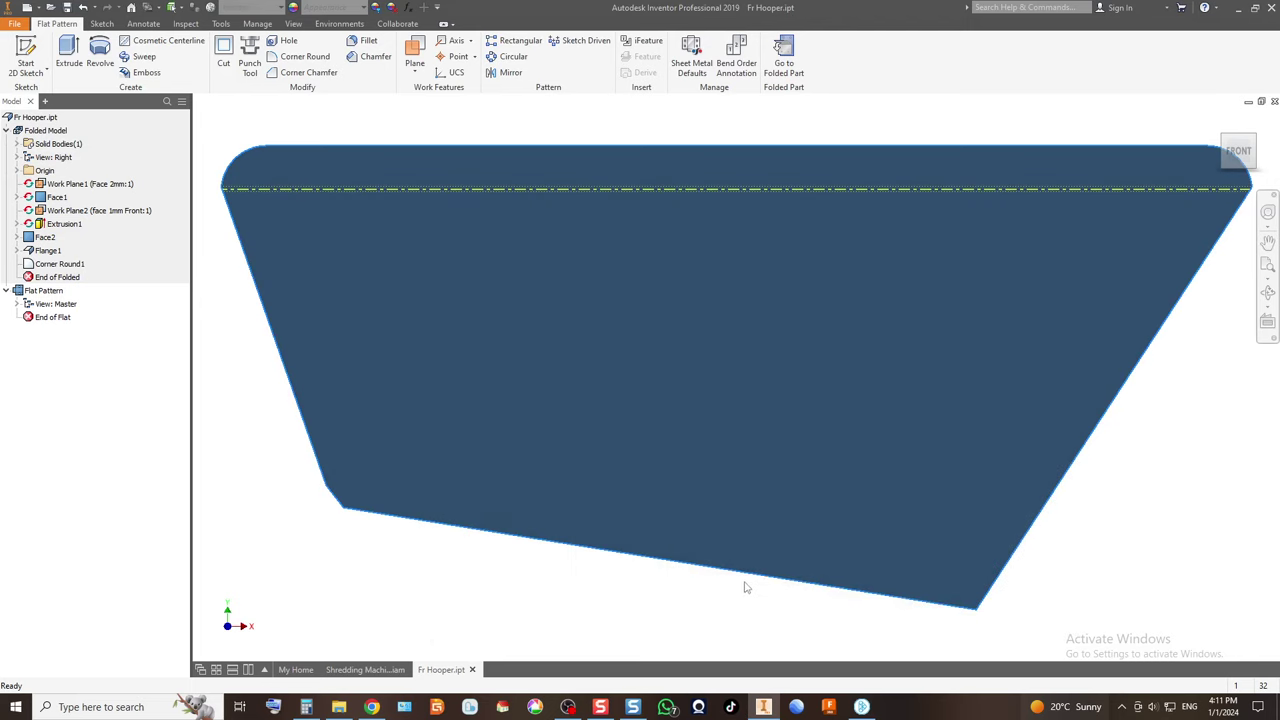
# Switch to Deepnest and import Fr Hooper.dxf from the Inox 1mm folder under DXF Laser.
pyautogui.click(861, 706)
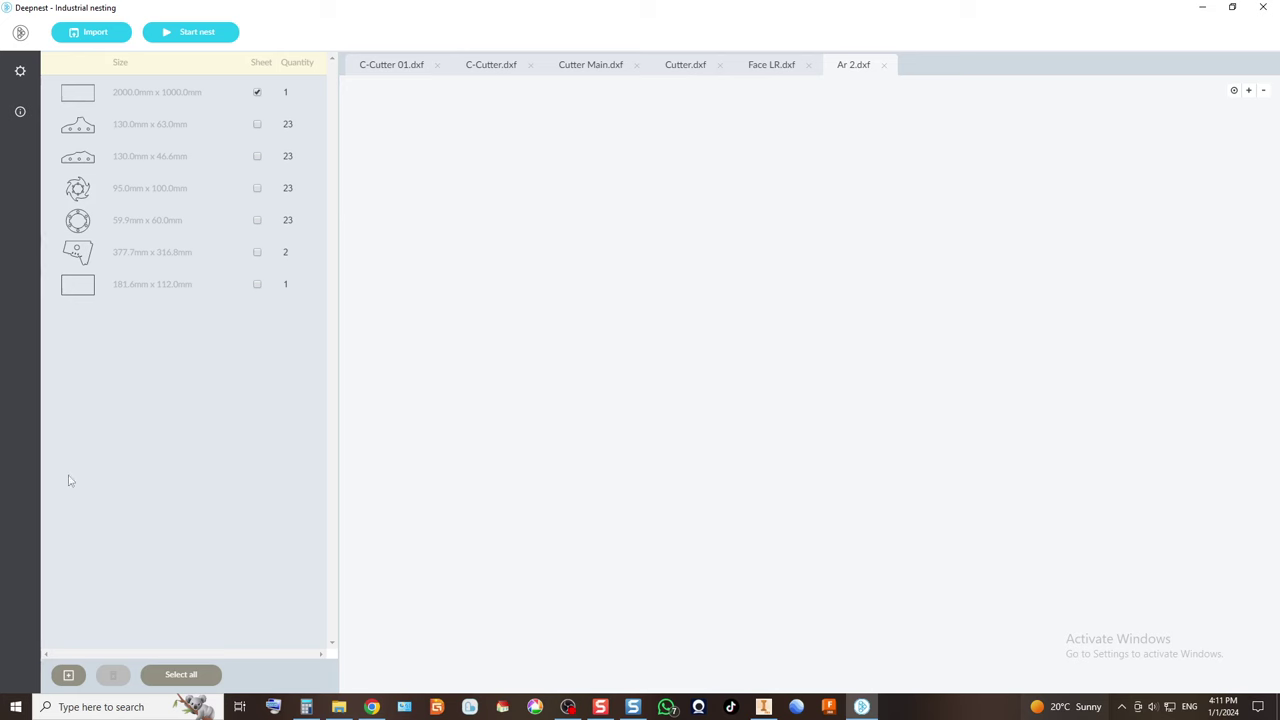
pyautogui.click(91, 32)
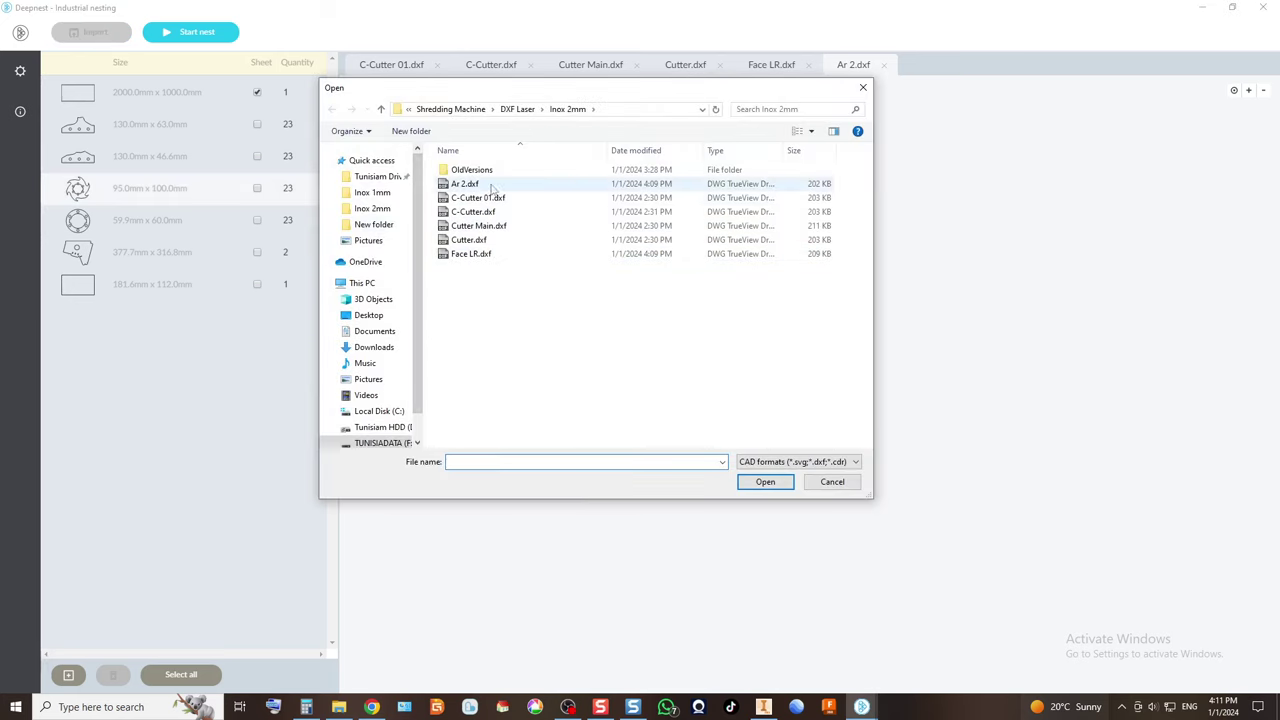
pyautogui.click(520, 110)
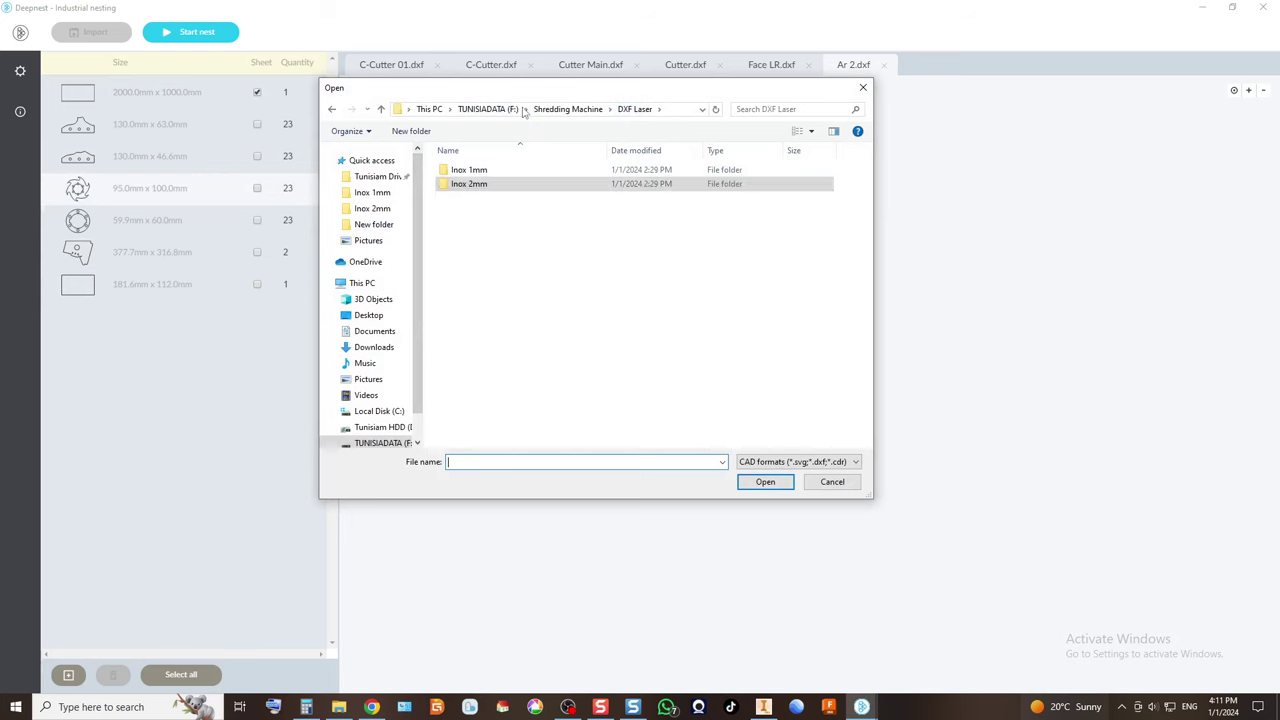
pyautogui.doubleClick(482, 172)
pyautogui.doubleClick(488, 203)
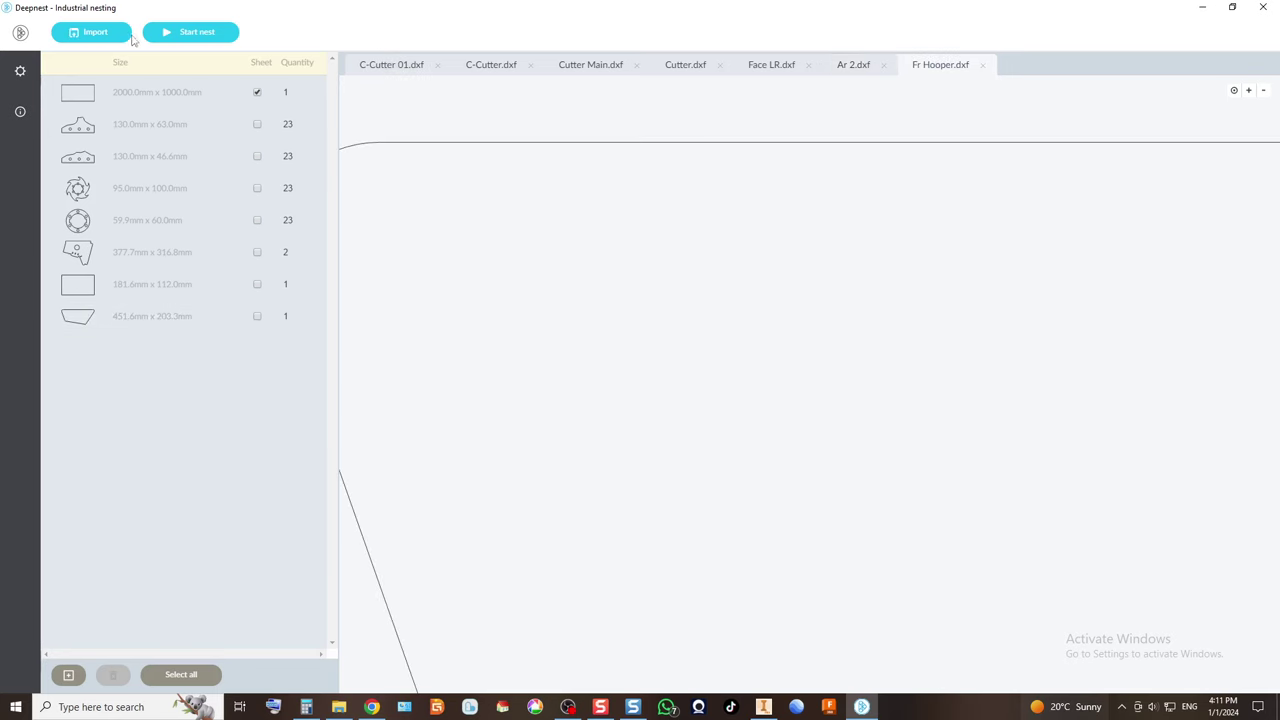
# Run a trial nest of the imported parts on the 2000 x 1000 mm sheet, stop it, and return to the parts list.
pyautogui.click(190, 31)
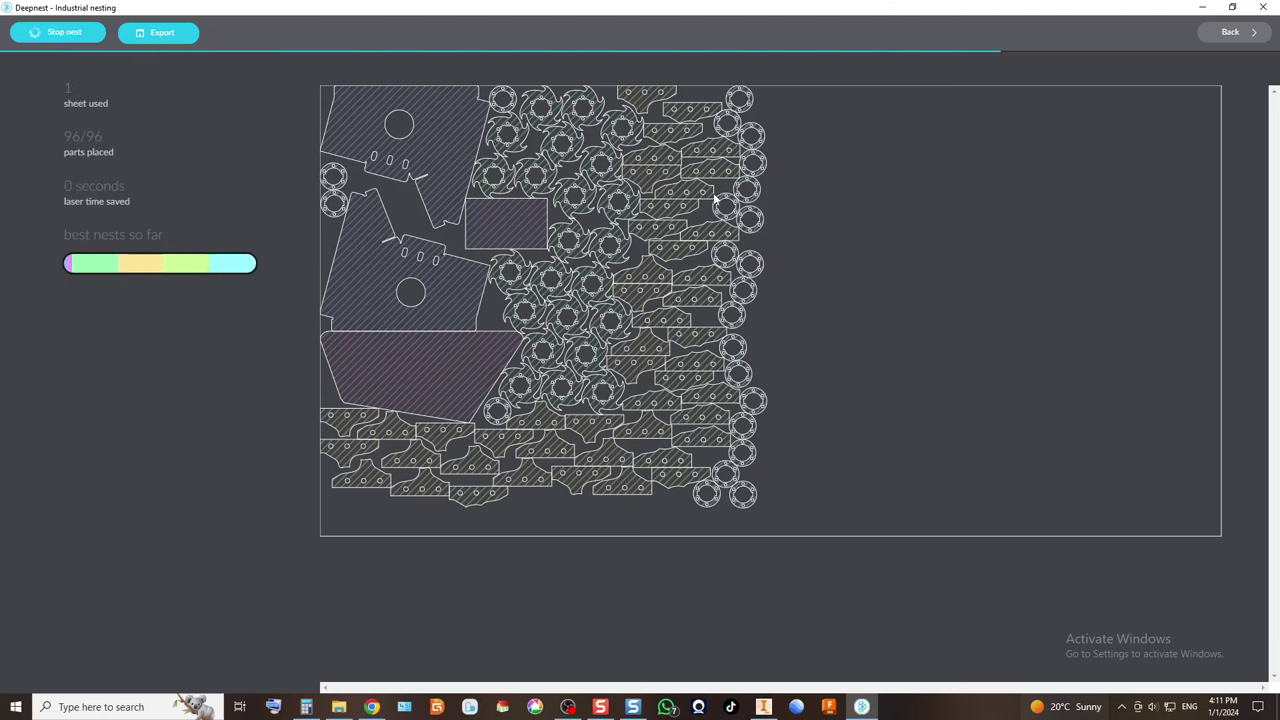
pyautogui.click(76, 36)
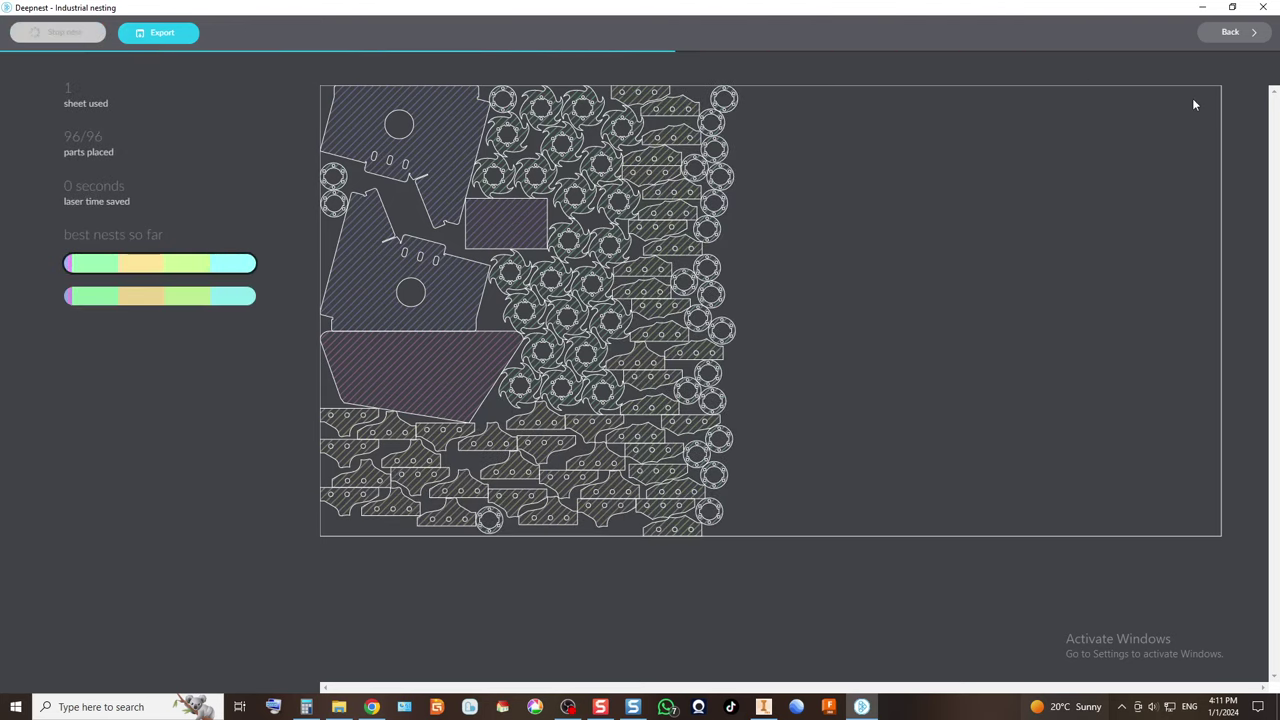
pyautogui.click(1255, 32)
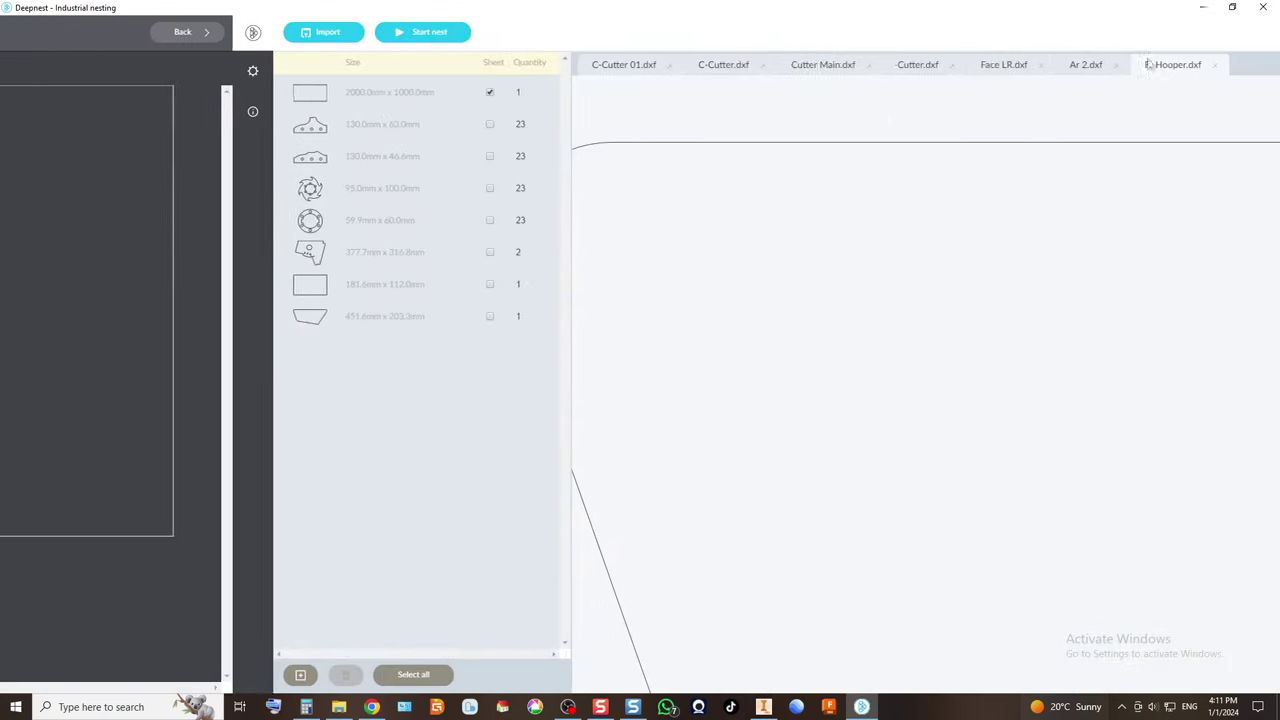
# Return to Inventor and close the Fr Hooper part to get back to the Shredding Machine assembly.
pyautogui.click(1203, 8)
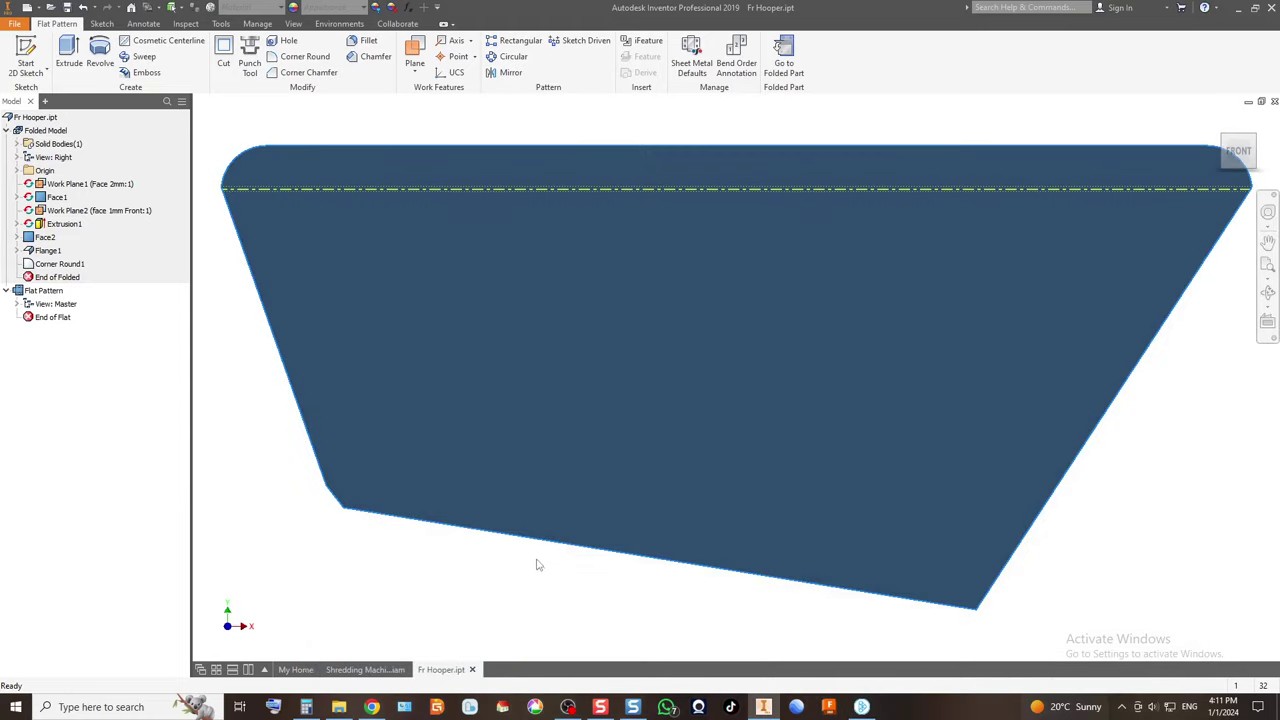
pyautogui.click(469, 670)
pyautogui.click(574, 387)
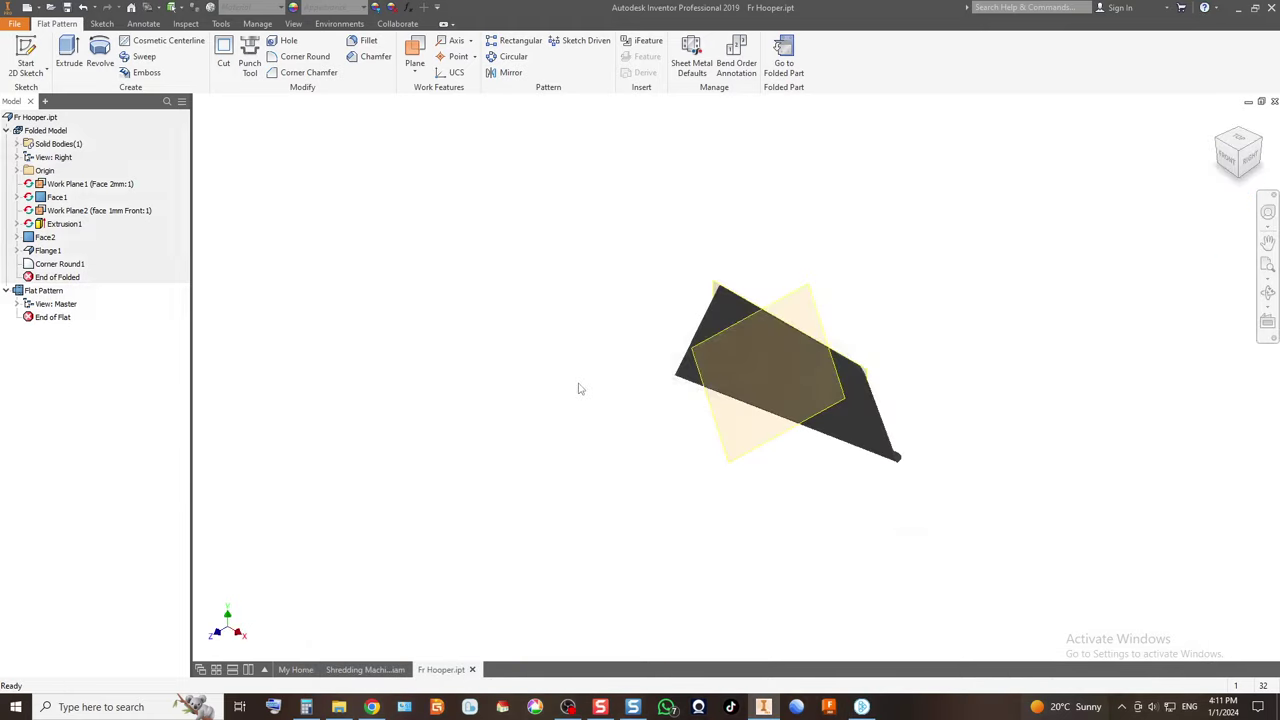
pyautogui.click(549, 381)
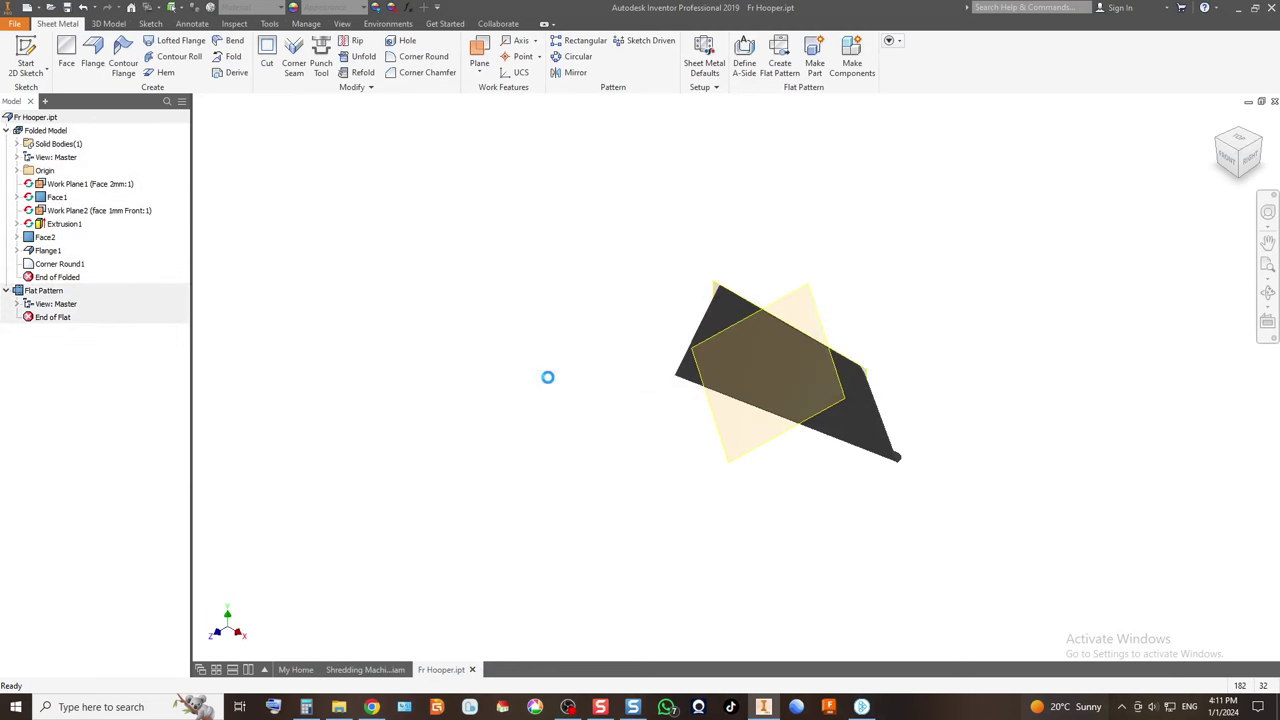
# Measure the length of the upper edge of the blue hopper panel in the assembly.
pyautogui.click(1251, 157)
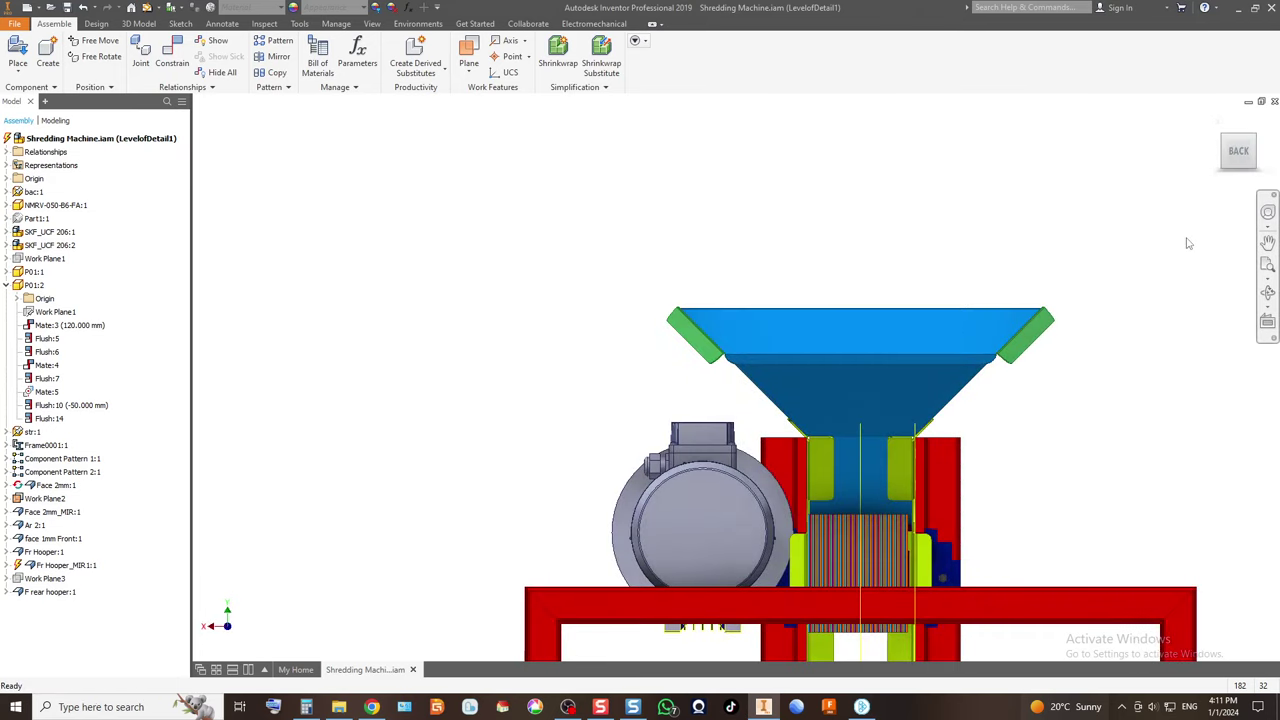
pyautogui.click(1253, 140)
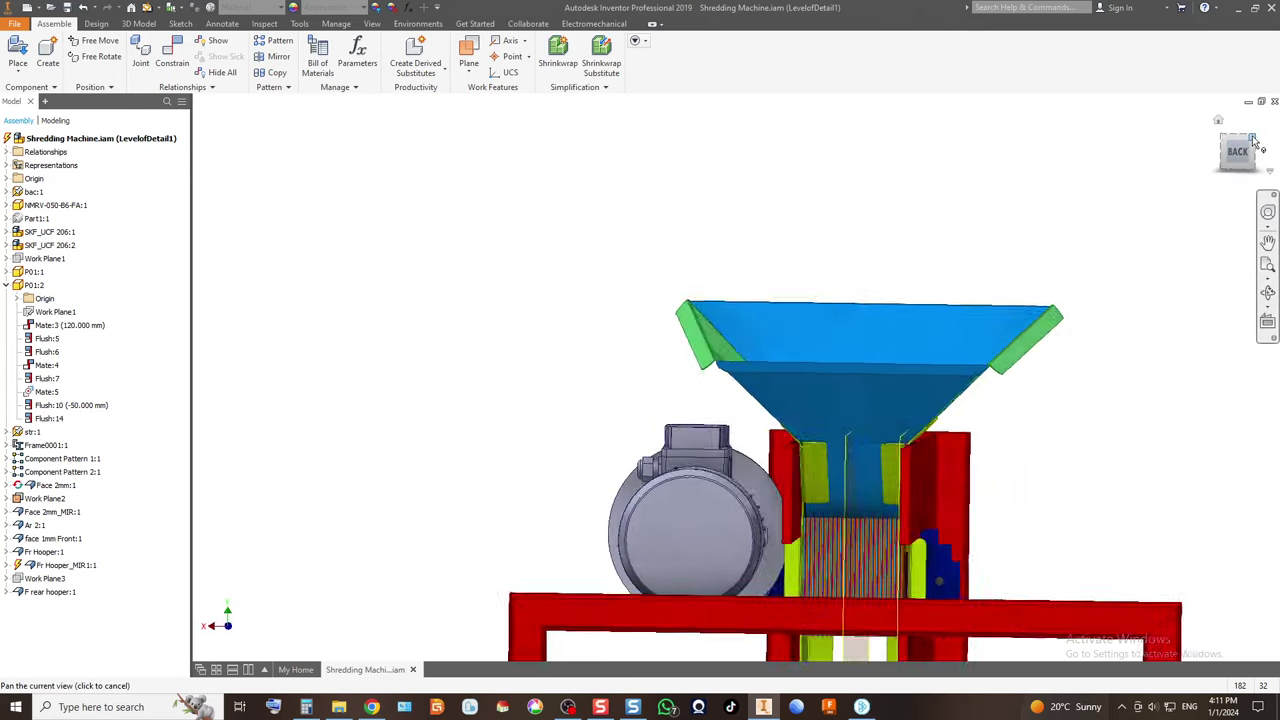
pyautogui.scroll(5, 815, 408)
pyautogui.scroll(-5, 818, 400)
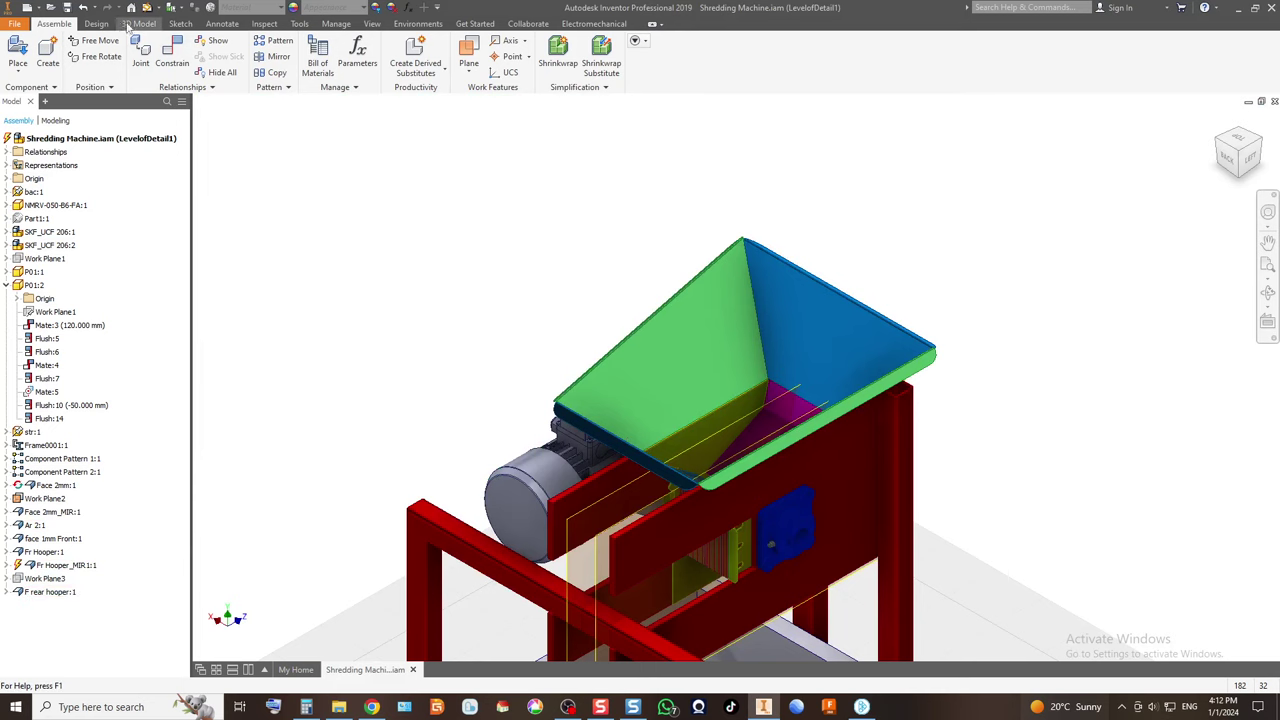
pyautogui.click(264, 23)
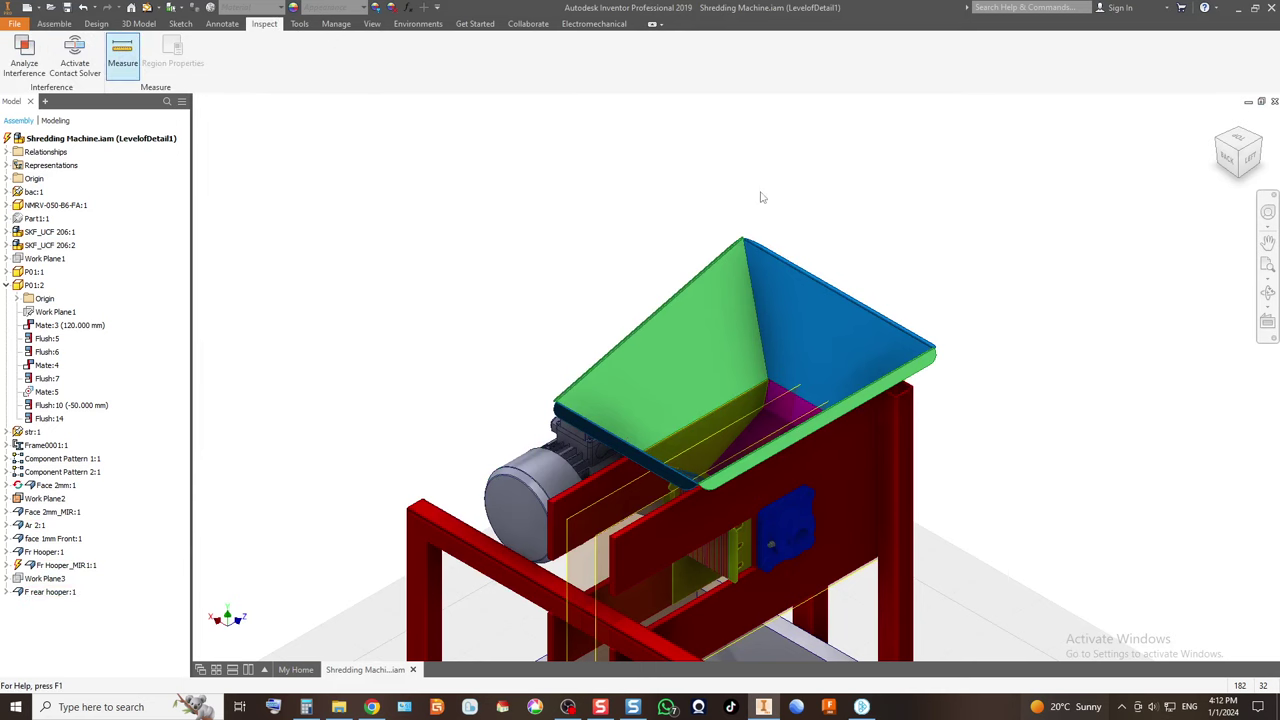
pyautogui.scroll(5, 750, 250)
pyautogui.click(701, 315)
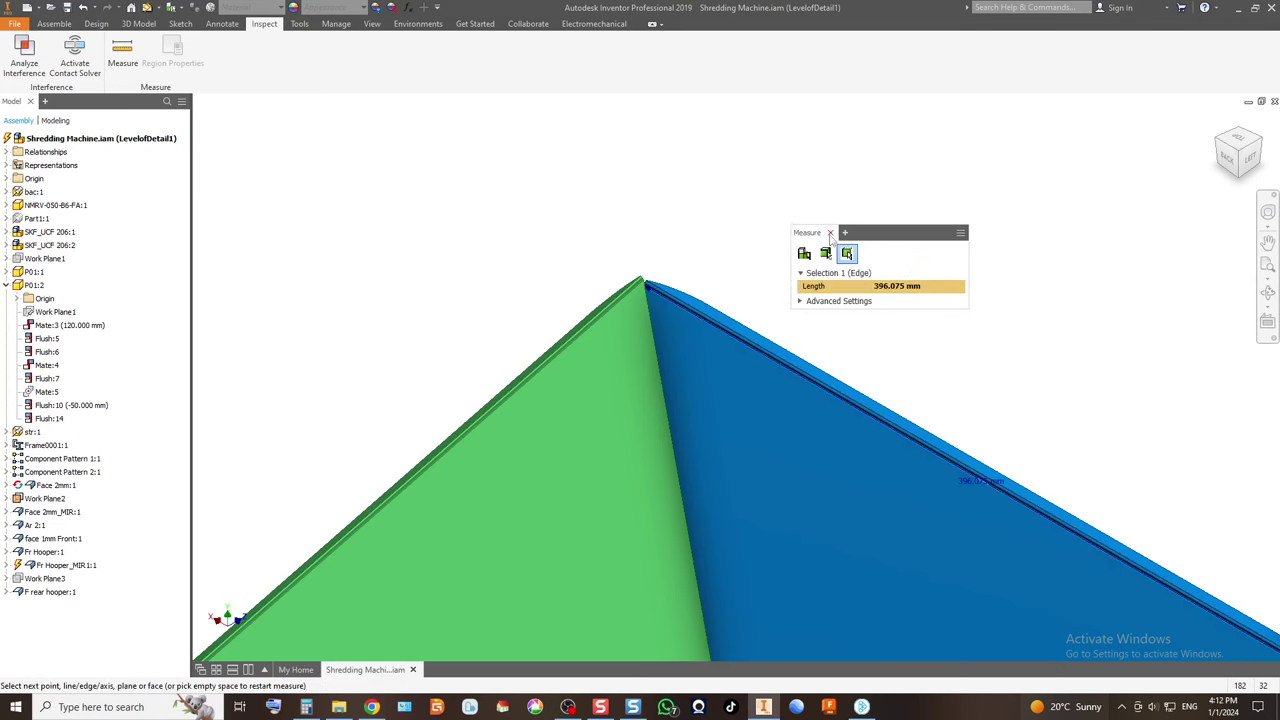
pyautogui.click(830, 233)
# Measure the length of the upper edge of the green hopper side panel.
pyautogui.click(122, 55)
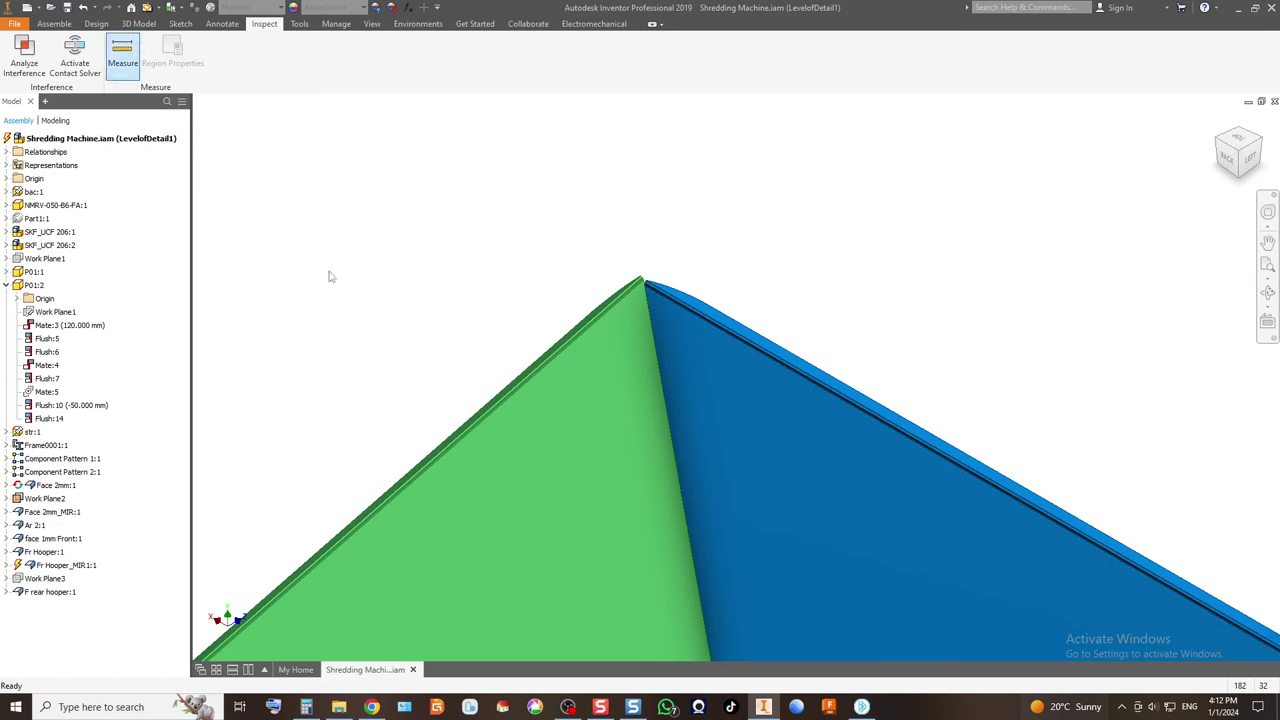
pyautogui.click(481, 424)
pyautogui.scroll(-3, 611, 274)
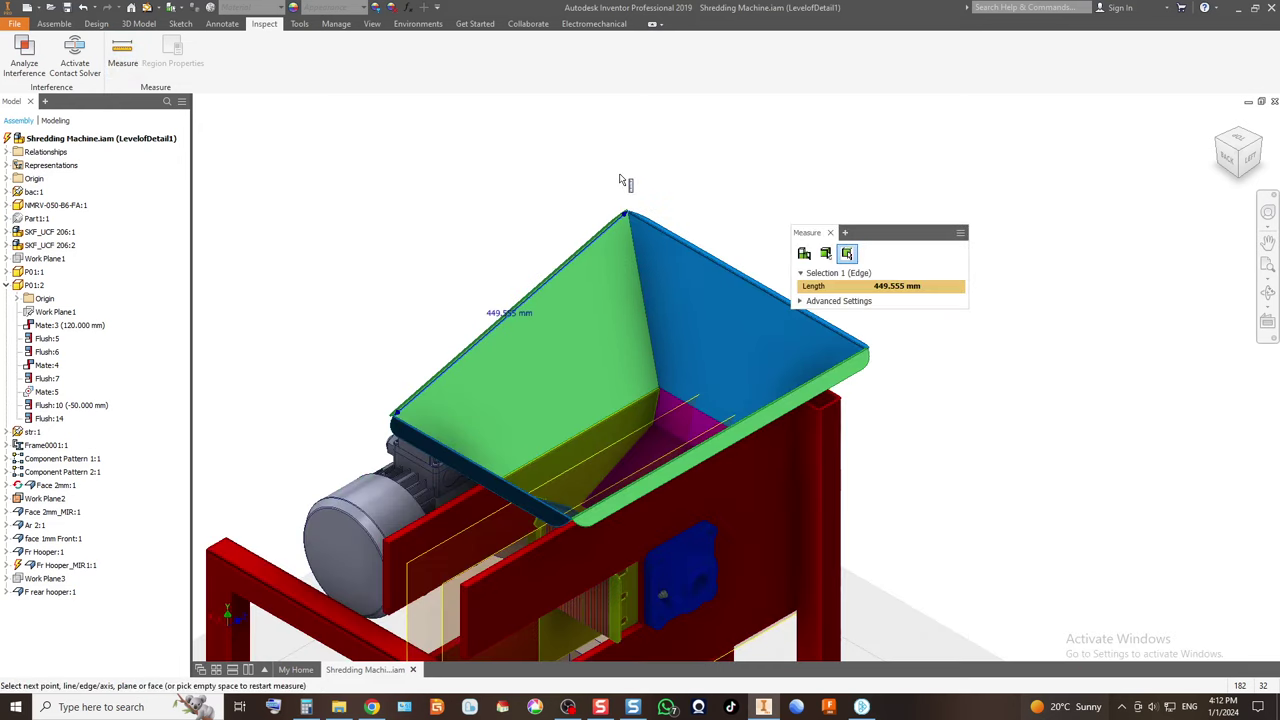
pyautogui.click(830, 233)
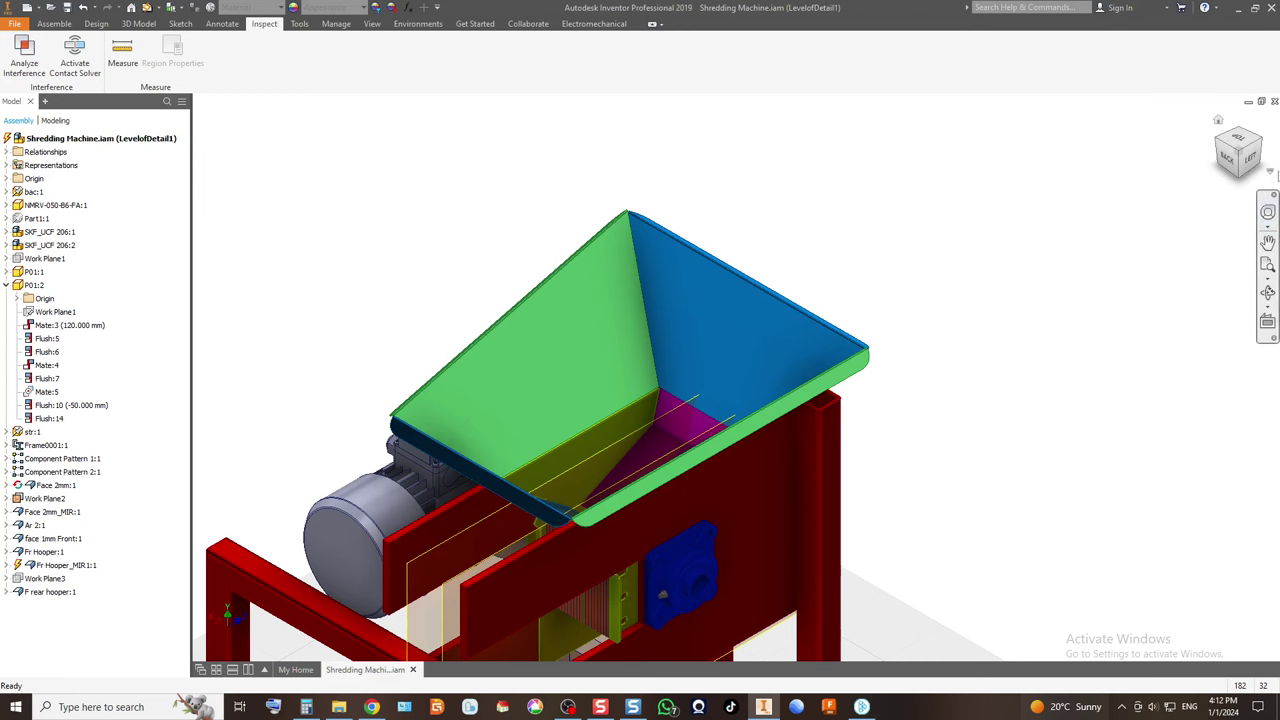
# Examine the shredding machine assembly from the side, the back and opposite corners, around the hopper, side plates and frame.
pyautogui.click(1252, 159)
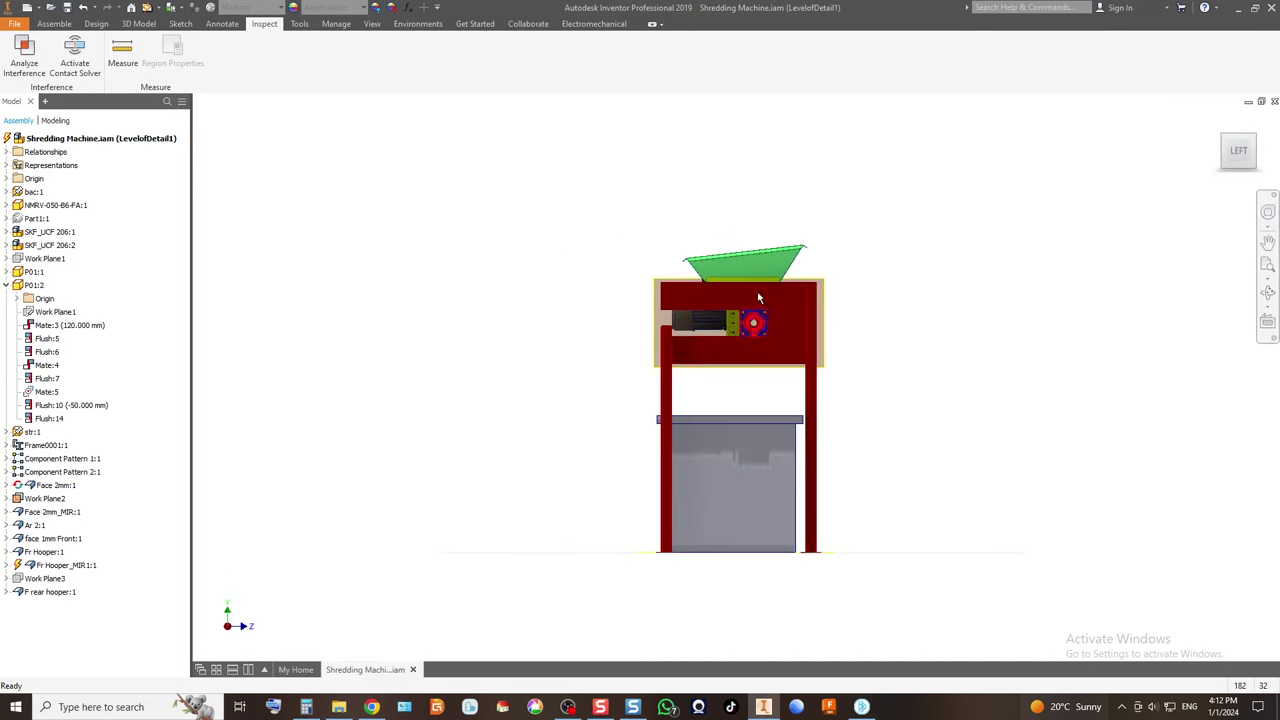
pyautogui.click(1231, 143)
pyautogui.scroll(5, 682, 348)
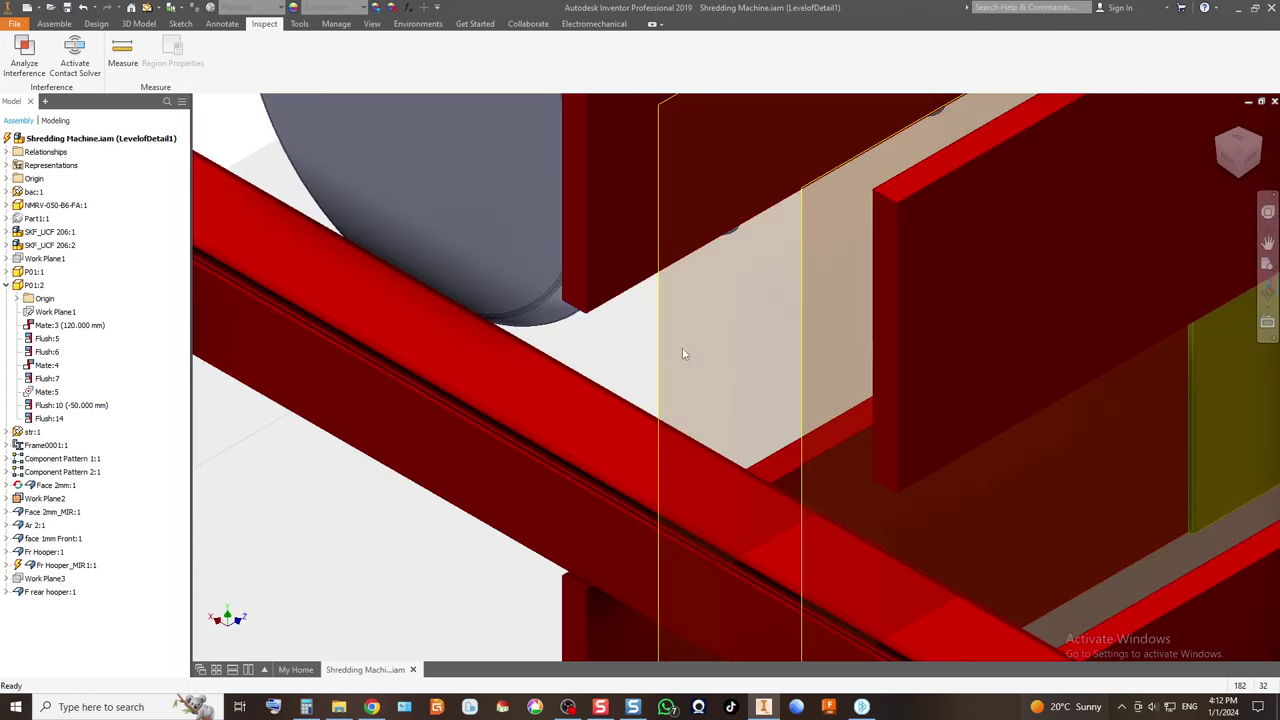
pyautogui.scroll(-2, 730, 342)
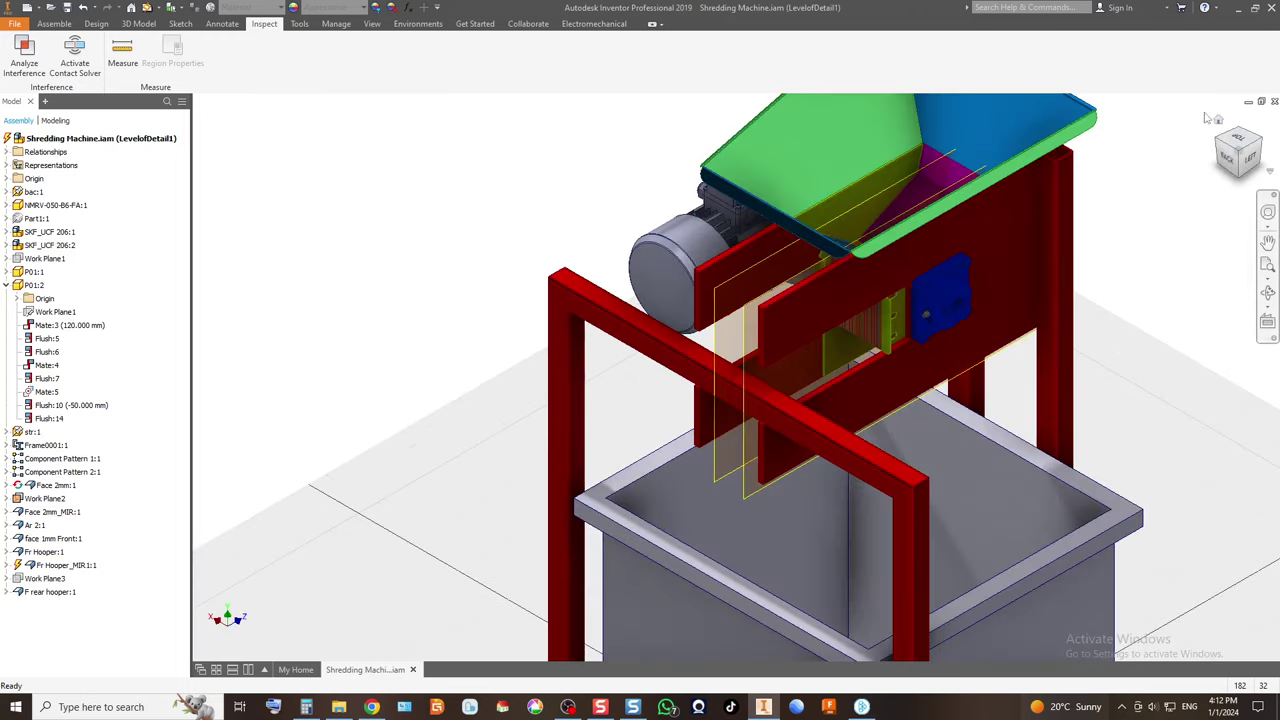
pyautogui.click(1233, 160)
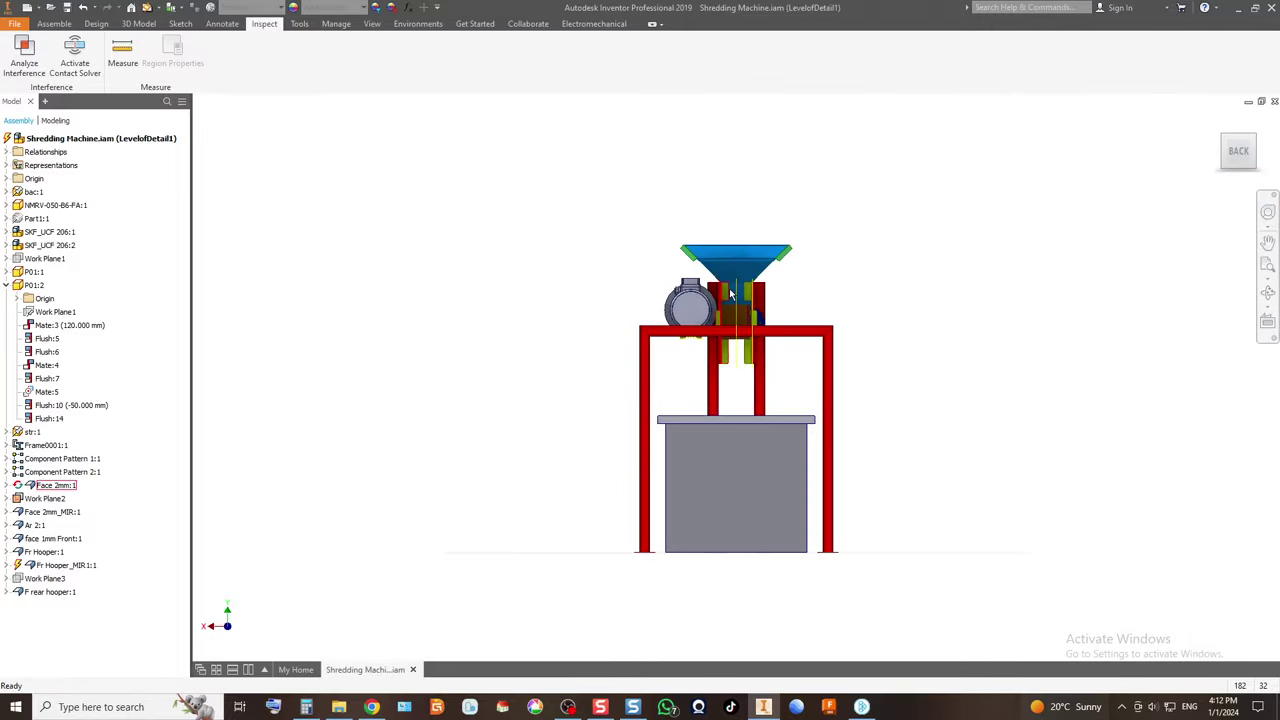
pyautogui.scroll(5, 793, 270)
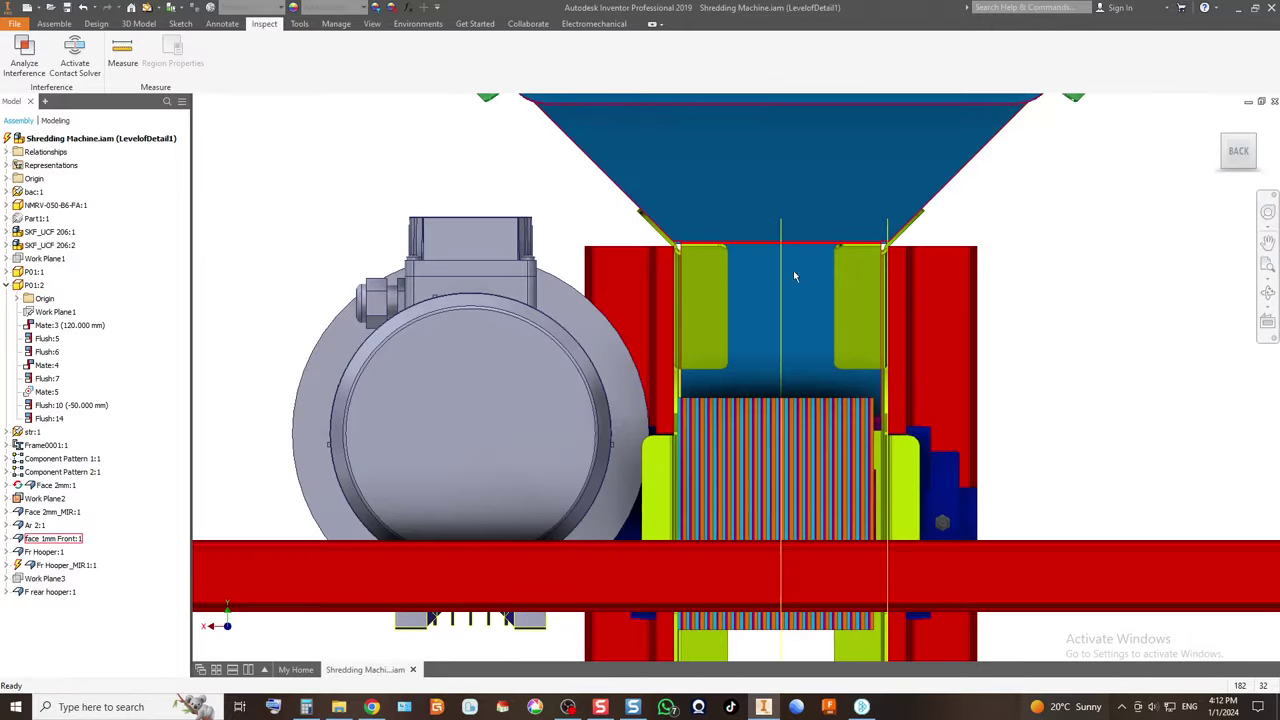
pyautogui.click(1258, 142)
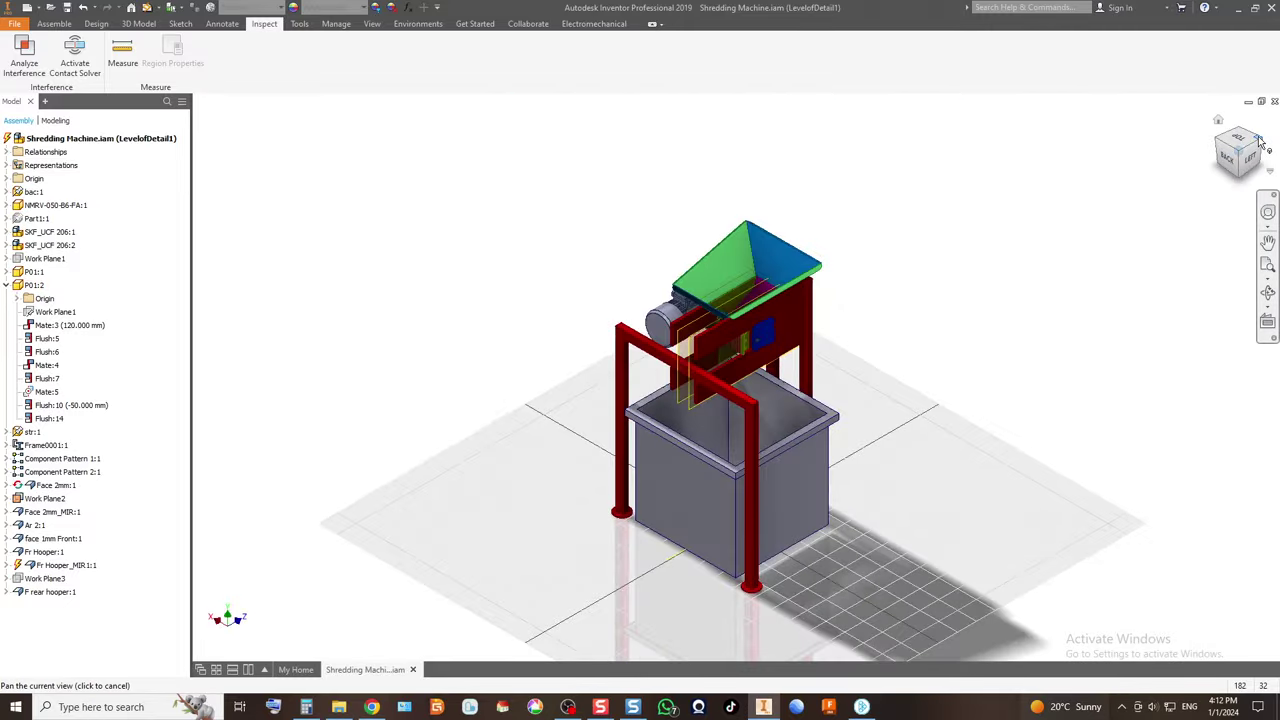
pyautogui.click(1260, 143)
pyautogui.scroll(5, 797, 334)
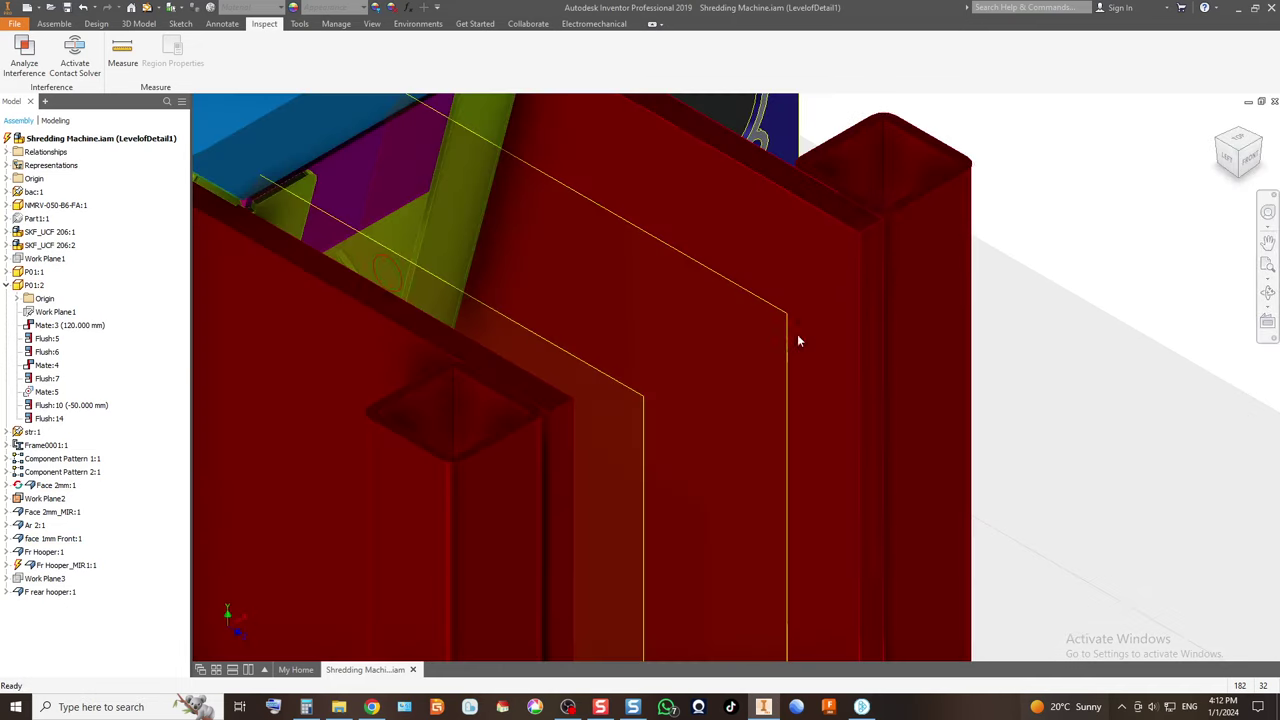
pyautogui.scroll(-3, 577, 310)
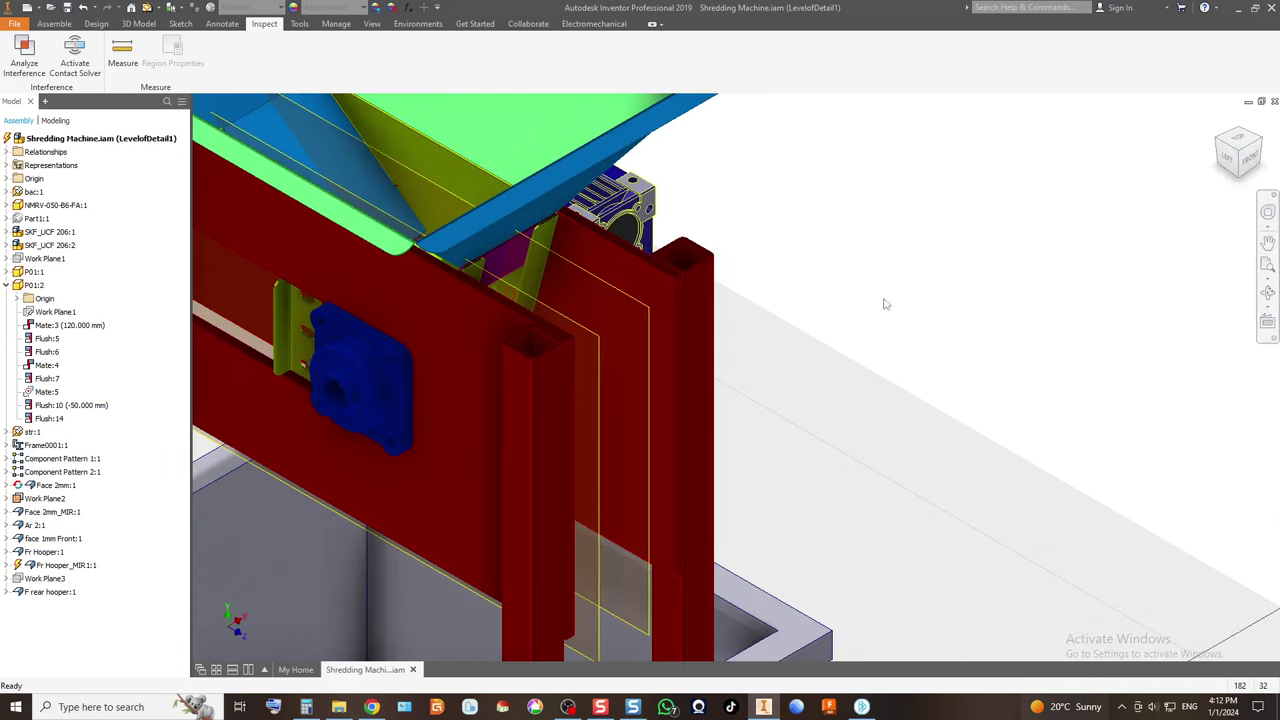
pyautogui.click(1218, 145)
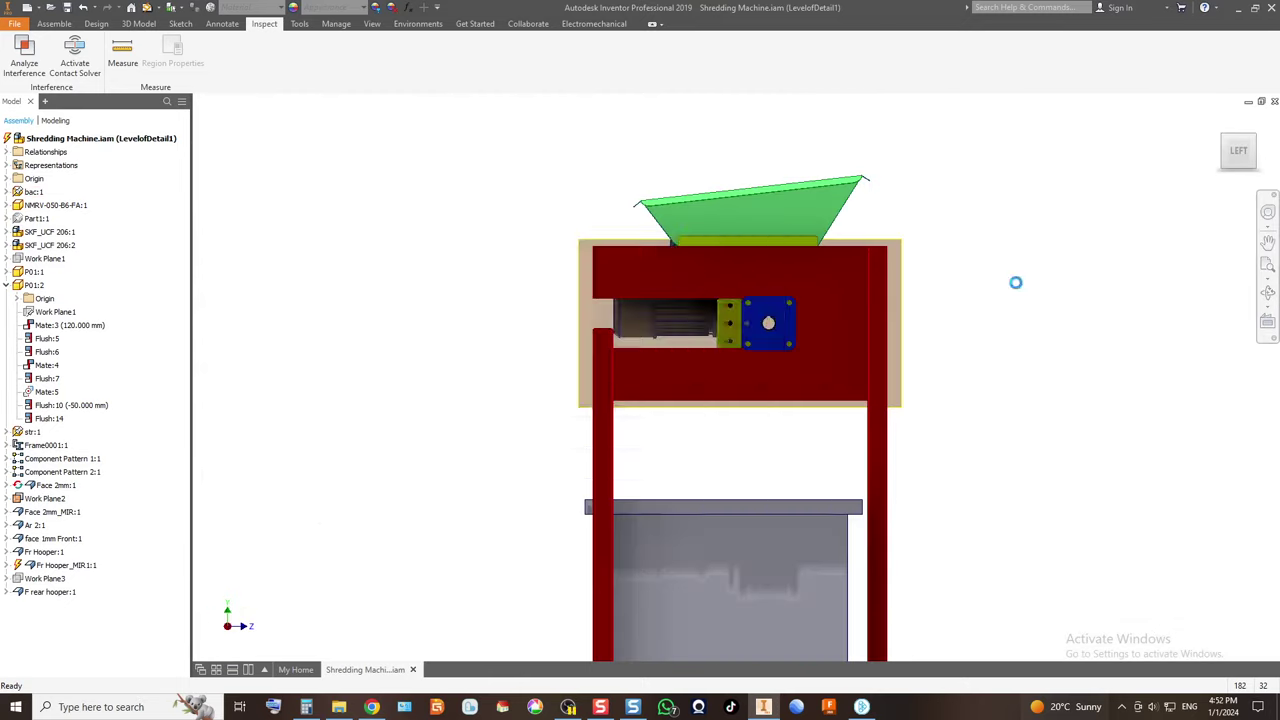
pyautogui.hotkey('ctrl', 'p')
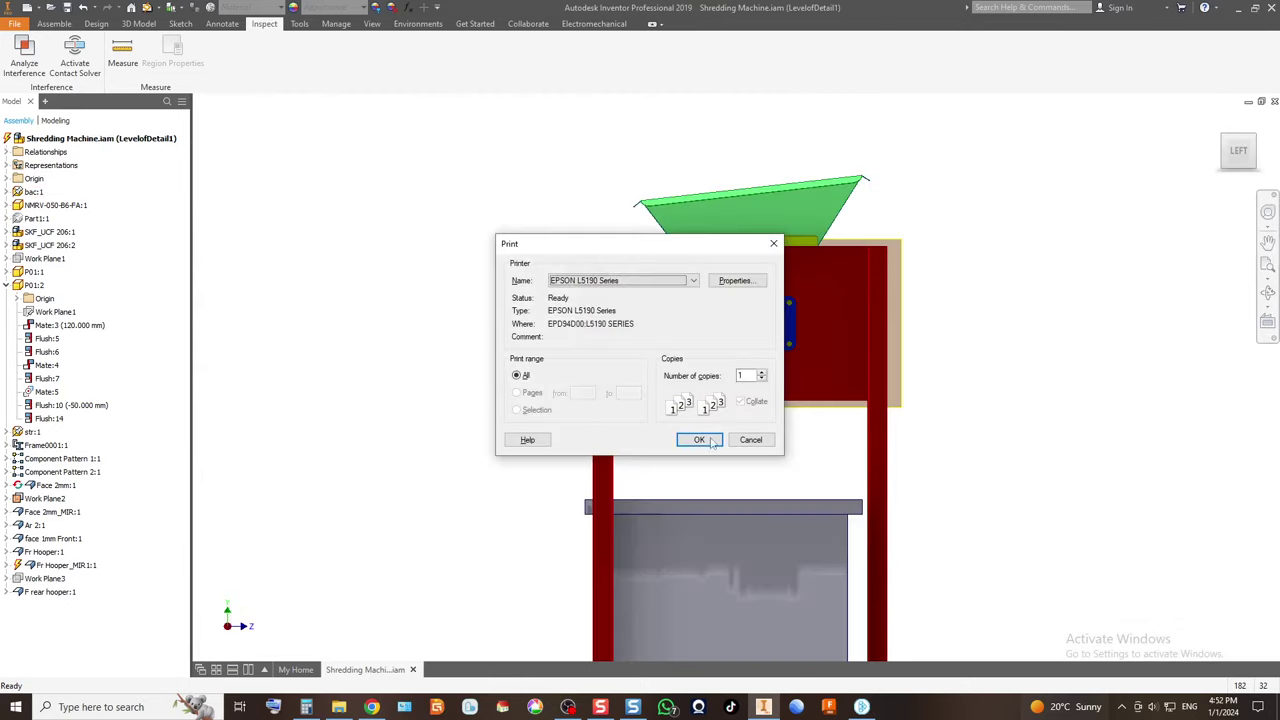
pyautogui.click(750, 440)
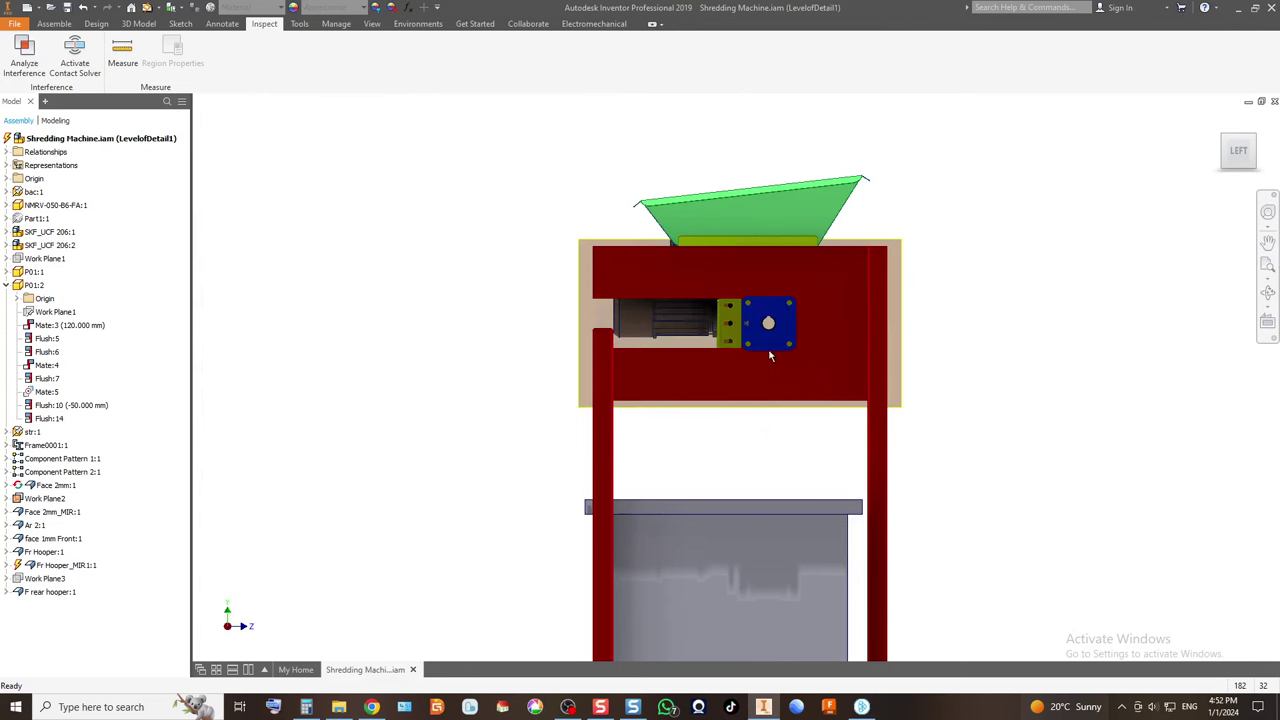
# Create an in-place part named arret from the Standard.ipt template, with its sketch plane on the outer face of the frame's rear crossbar.
pyautogui.click(1224, 136)
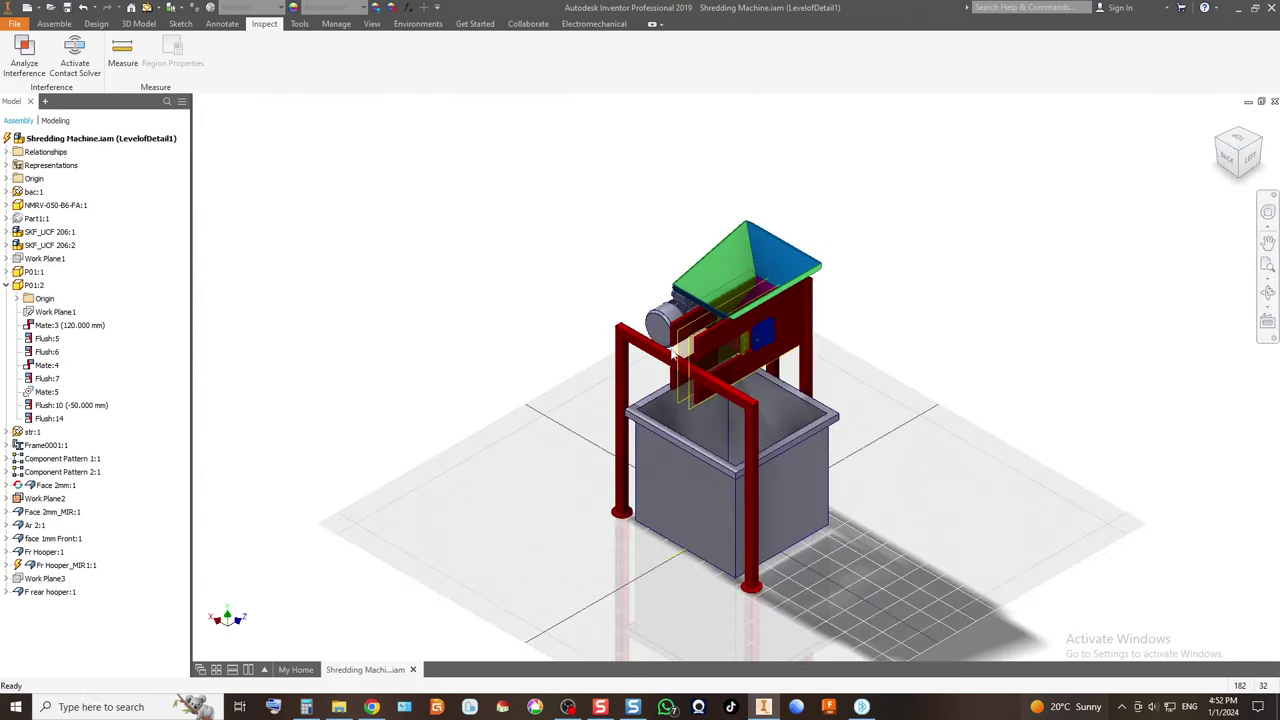
pyautogui.scroll(6, 751, 378)
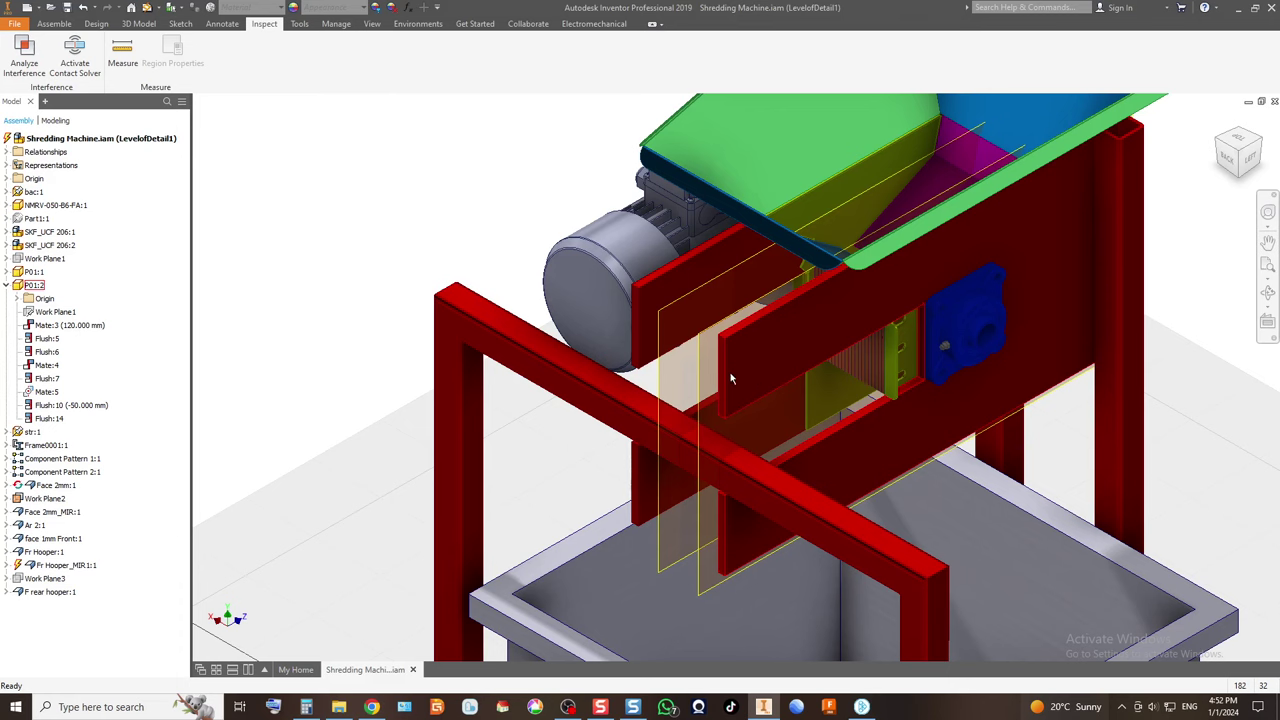
pyautogui.moveTo(687, 428); pyautogui.dragTo(547, 368, button='middle')
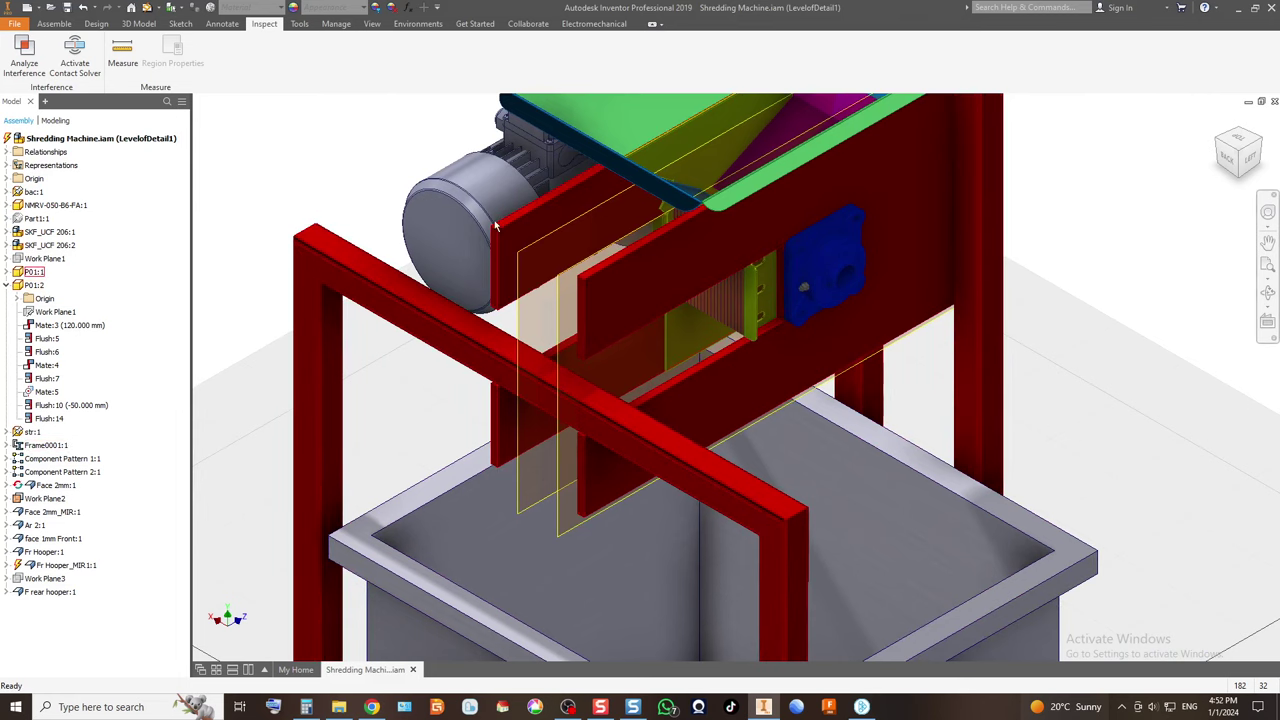
pyautogui.click(53, 24)
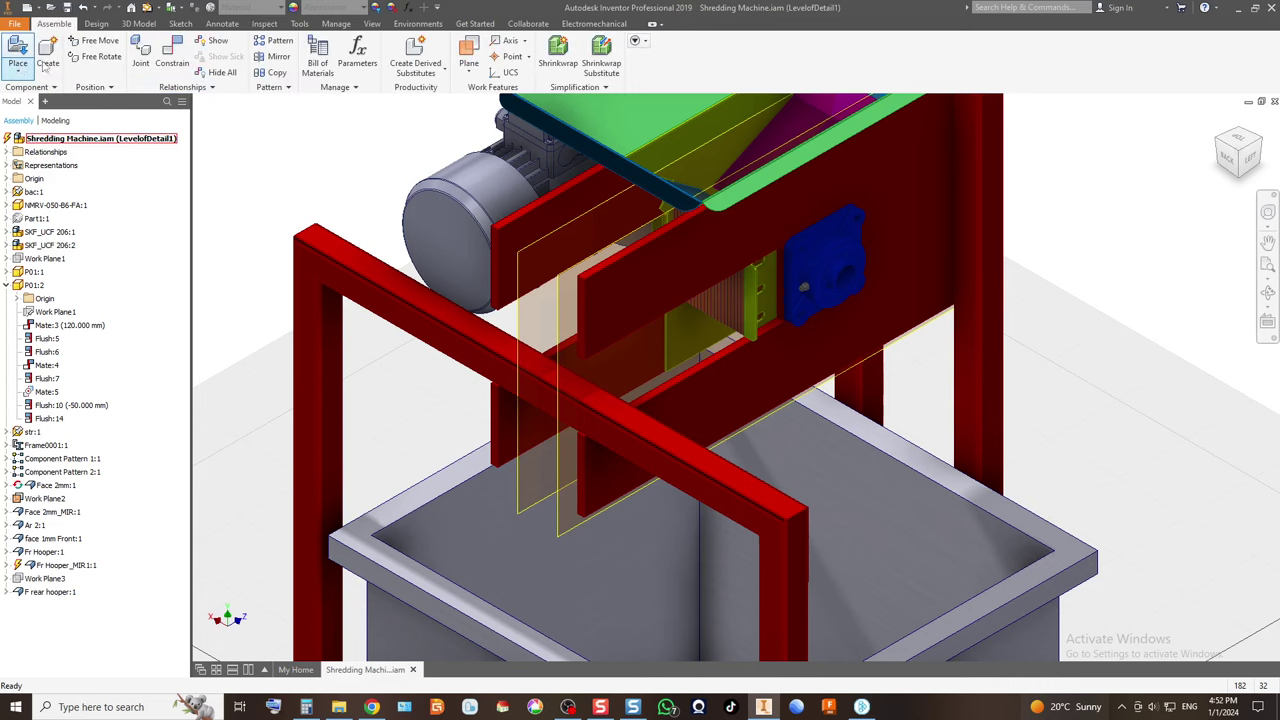
pyautogui.click(47, 52)
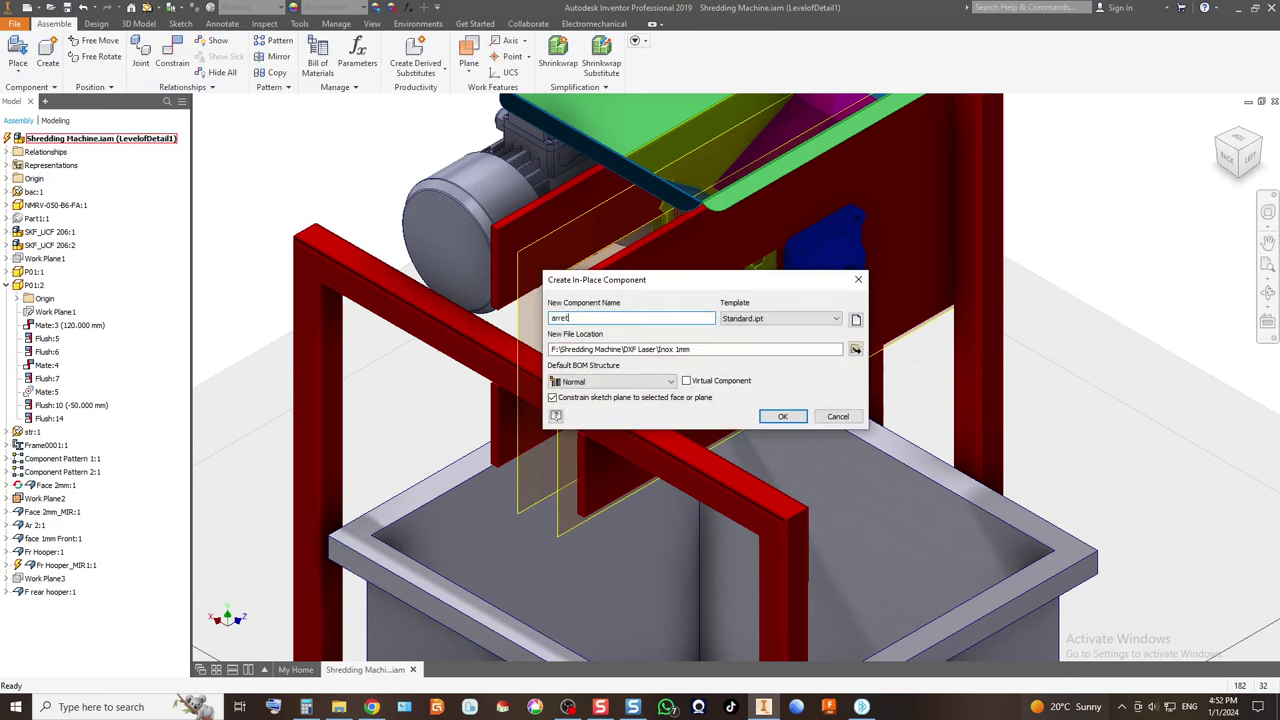
pyautogui.click(781, 416)
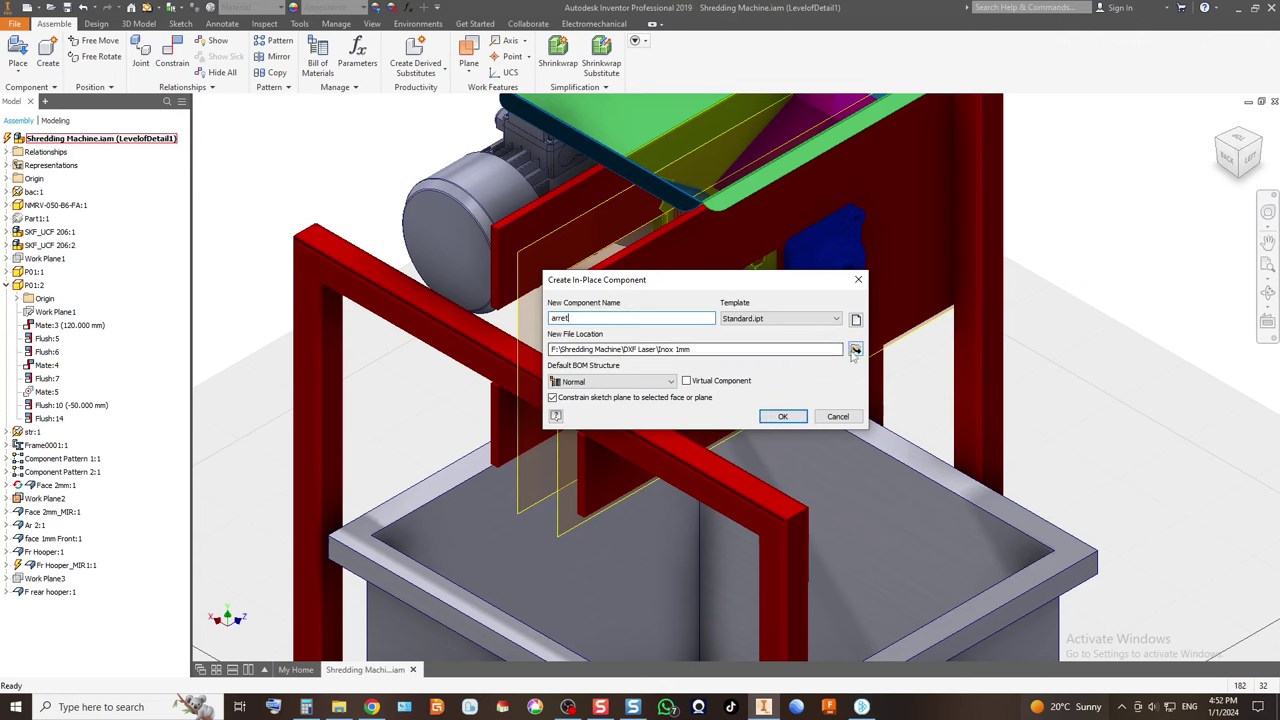
pyautogui.moveTo(624, 349); pyautogui.dragTo(846, 362)
pyautogui.click(772, 420)
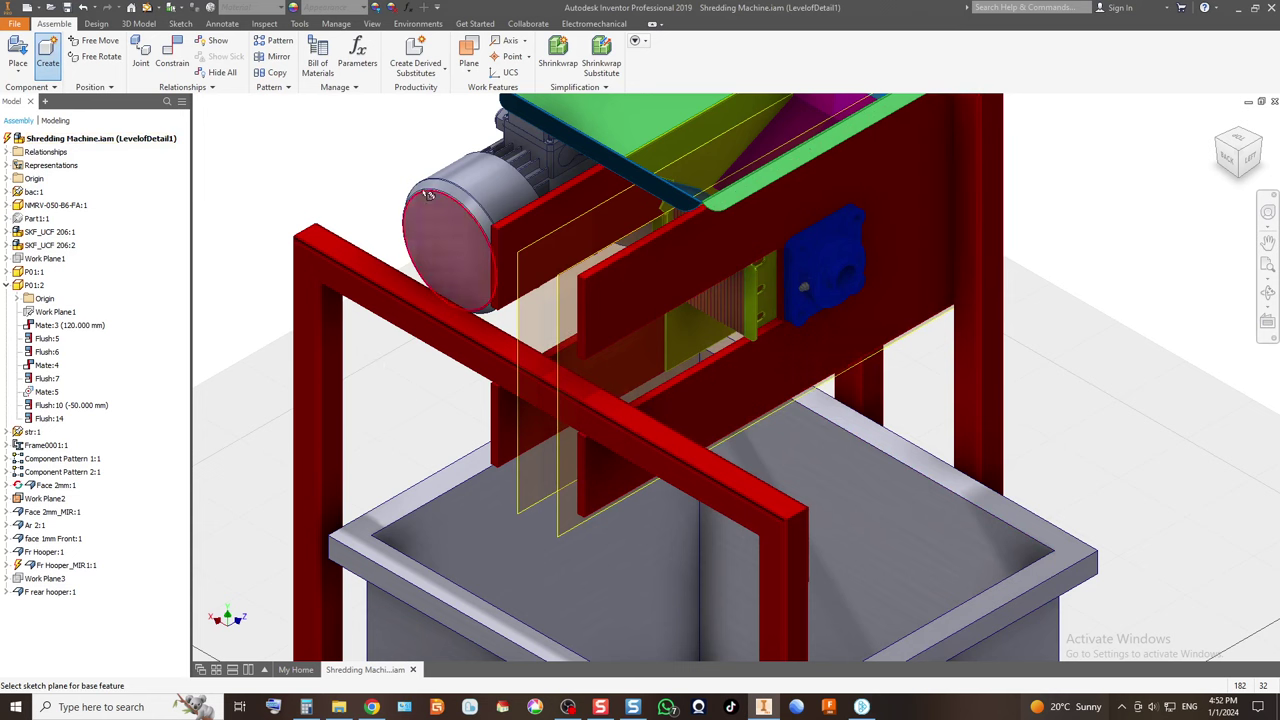
pyautogui.click(485, 366)
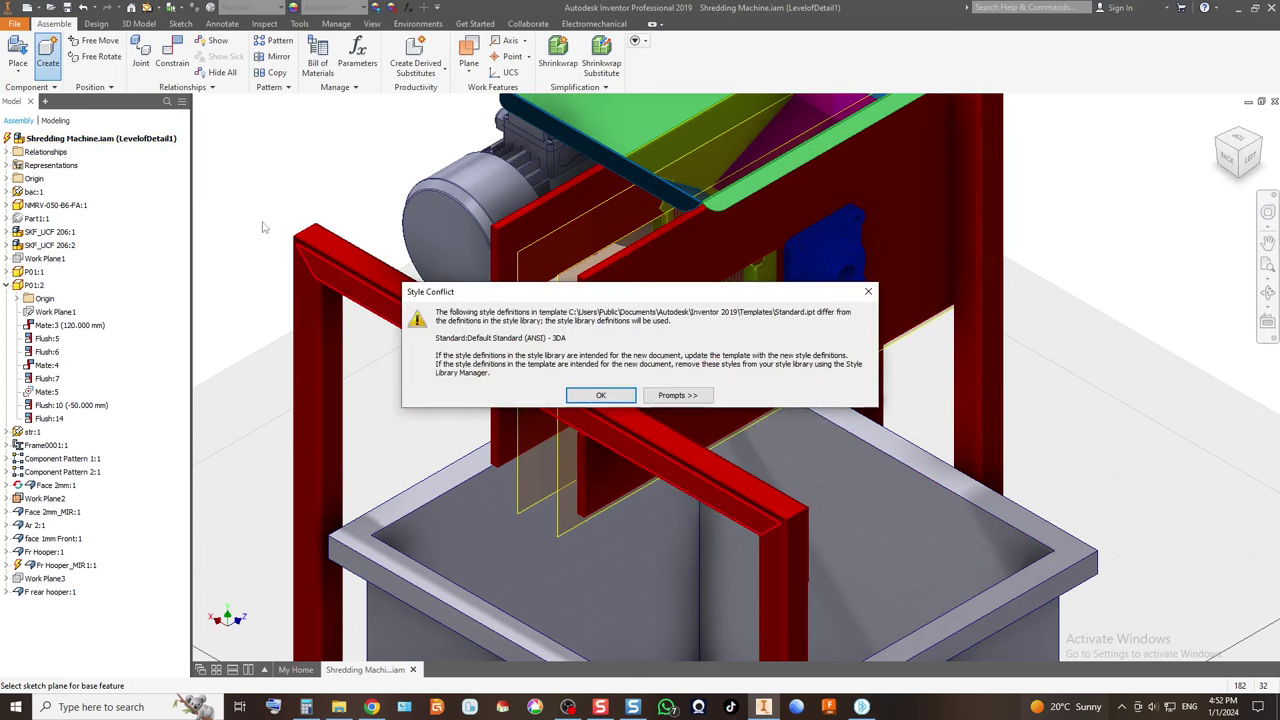
pyautogui.click(606, 398)
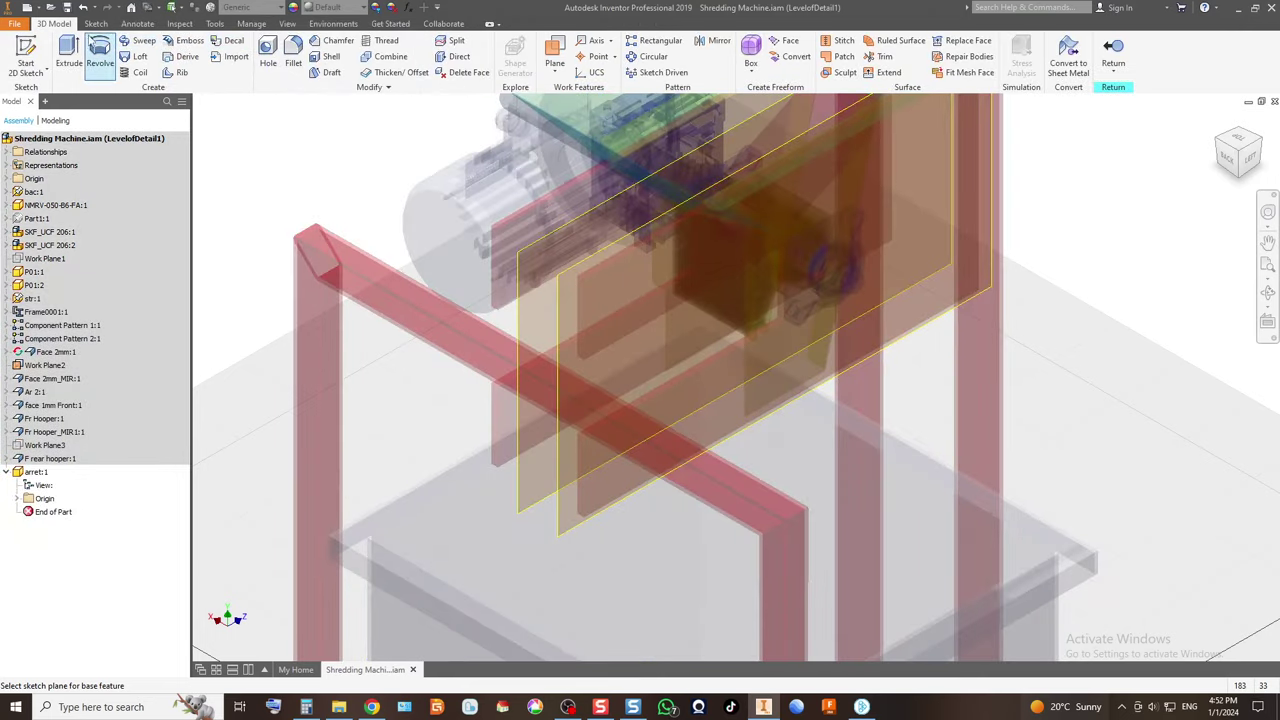
# Adjust the document settings of the new arret part.
pyautogui.click(218, 25)
pyautogui.click(245, 57)
pyautogui.click(521, 176)
pyautogui.click(541, 225)
pyautogui.click(539, 266)
pyautogui.click(690, 257)
pyautogui.click(653, 297)
pyautogui.click(645, 533)
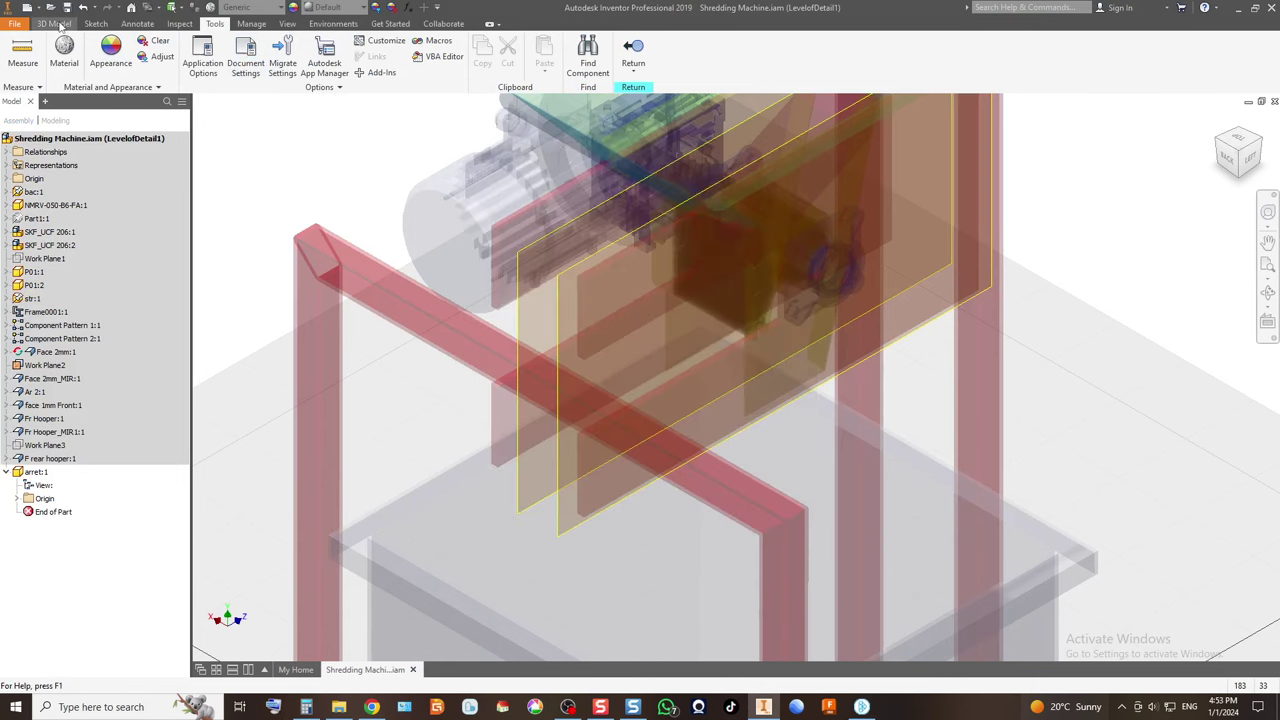
# Convert the arret part to sheet metal and override the rule's thickness with 2 mm.
pyautogui.click(56, 24)
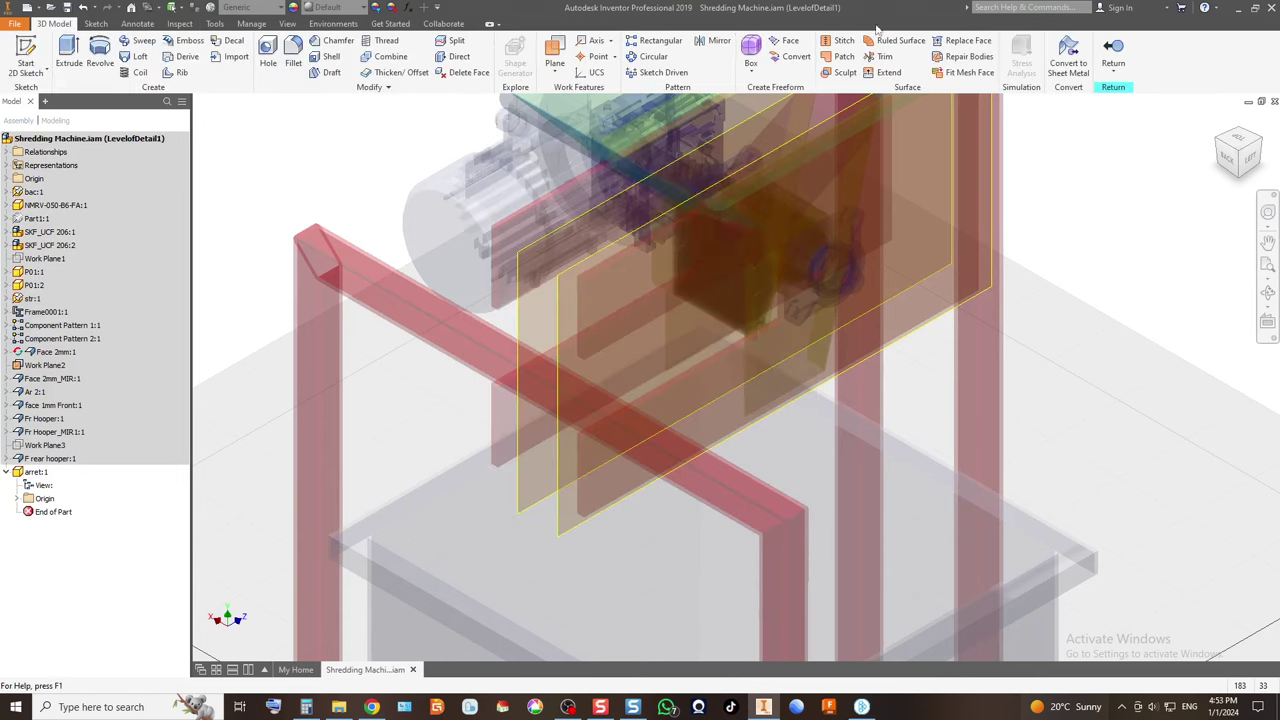
pyautogui.click(1069, 60)
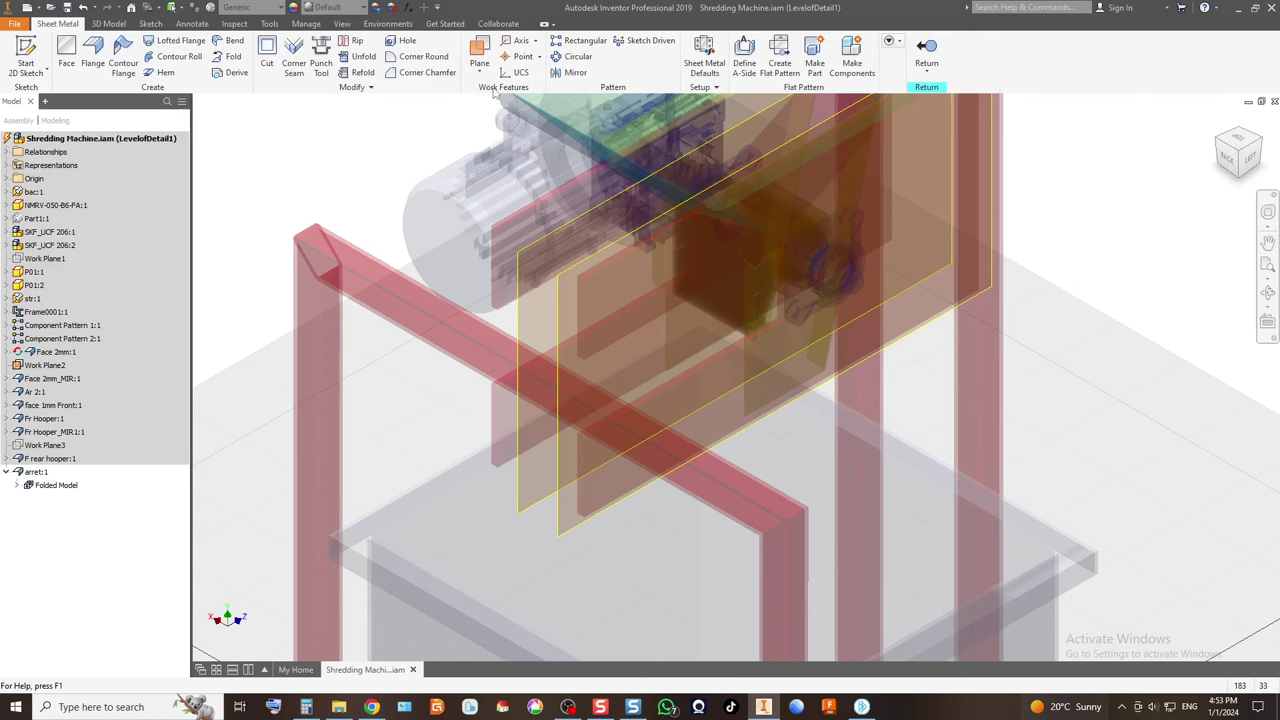
pyautogui.click(704, 55)
pyautogui.click(250, 143)
pyautogui.click(257, 149)
pyautogui.click(249, 169)
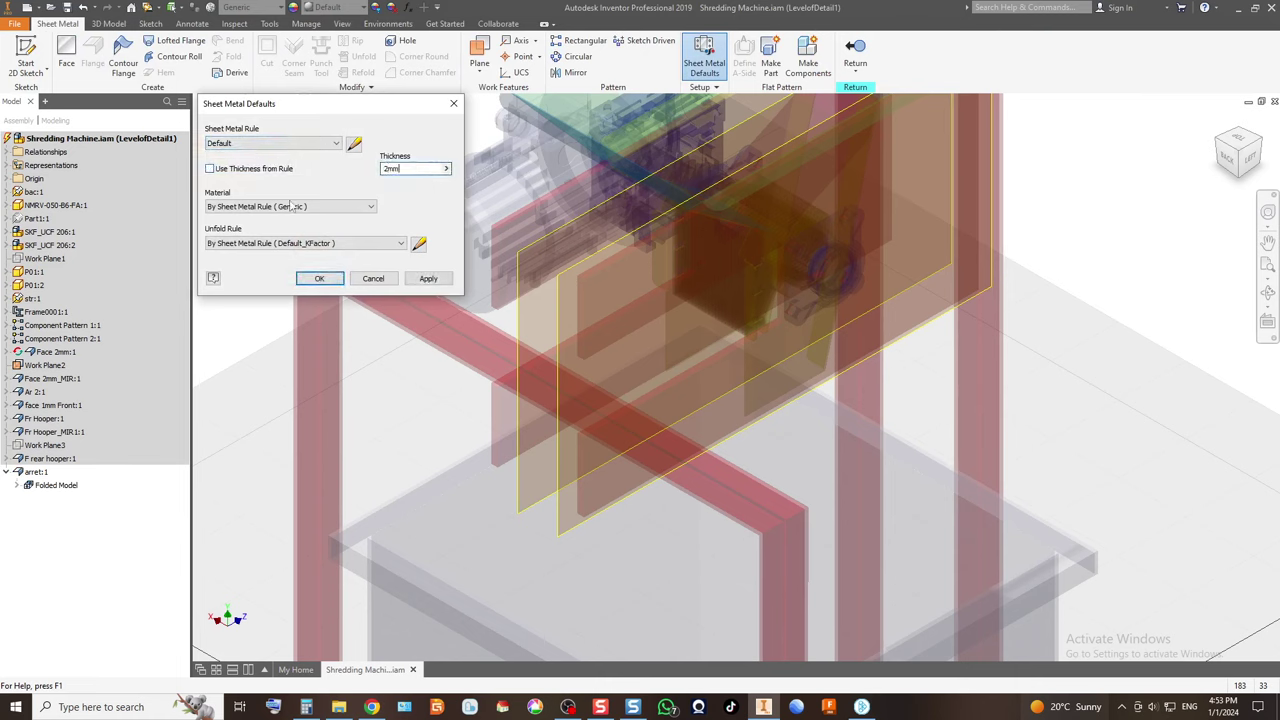
pyautogui.click(300, 279)
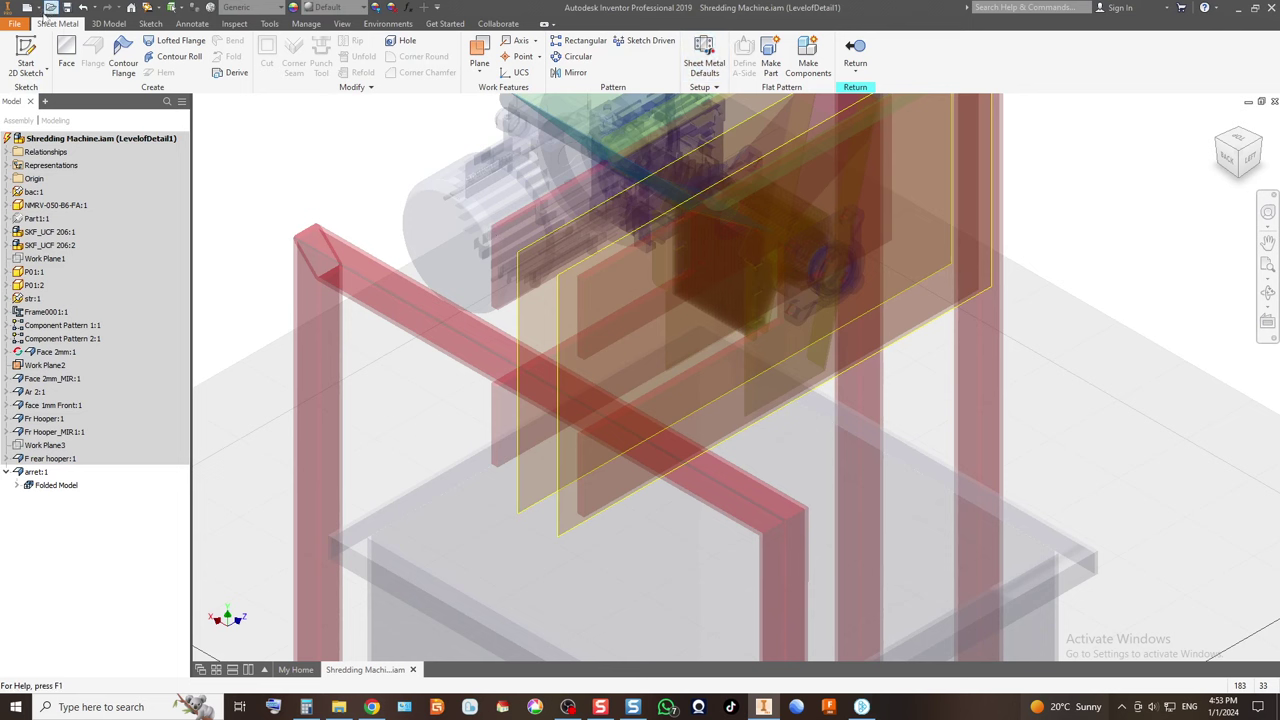
# Start a 2D sketch for the arret part on the narrow rear end face of a side plate's lower arm.
pyautogui.click(26, 55)
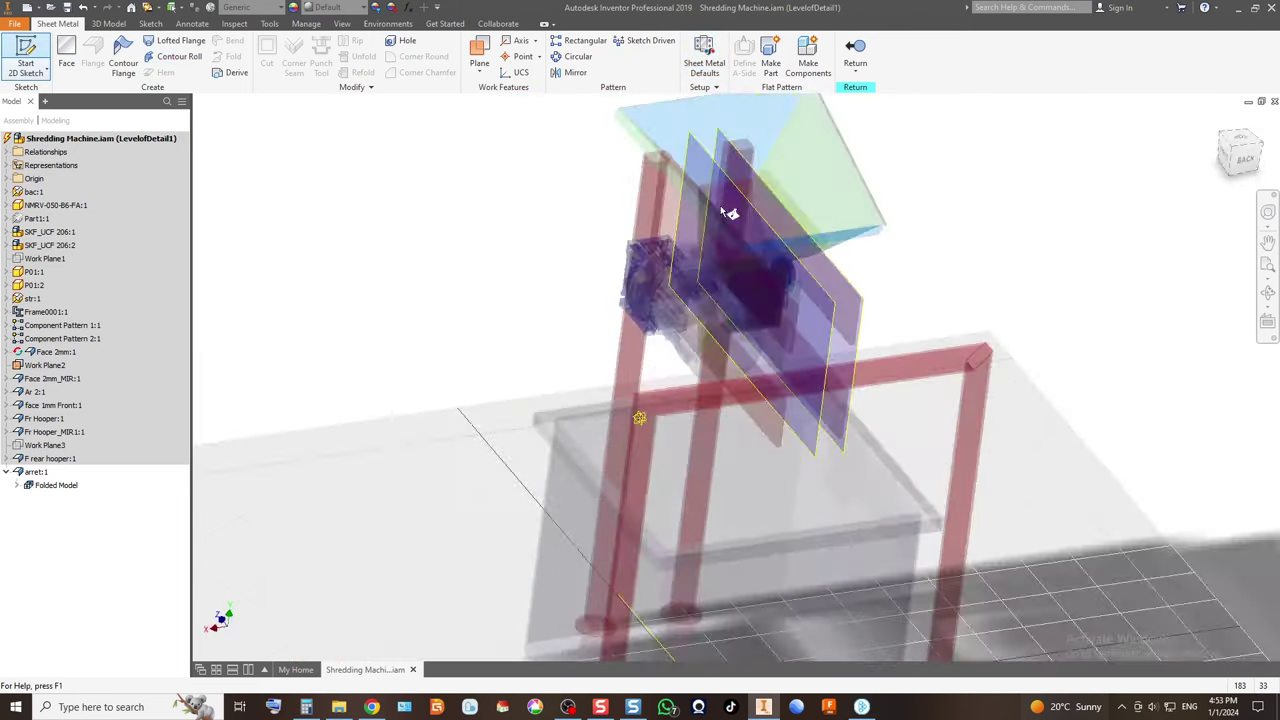
pyautogui.click(1258, 142)
pyautogui.scroll(-5, 810, 316)
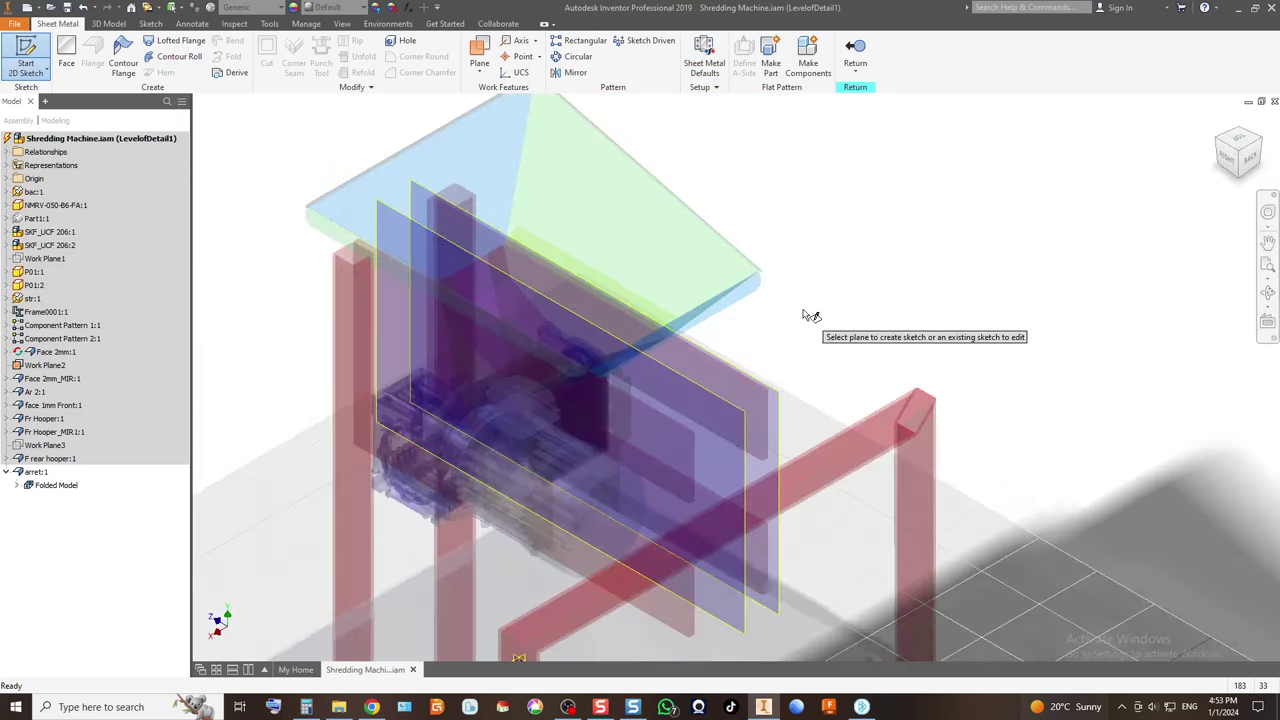
pyautogui.scroll(-2, 810, 316)
pyautogui.scroll(2, 526, 400)
pyautogui.scroll(-1, 578, 466)
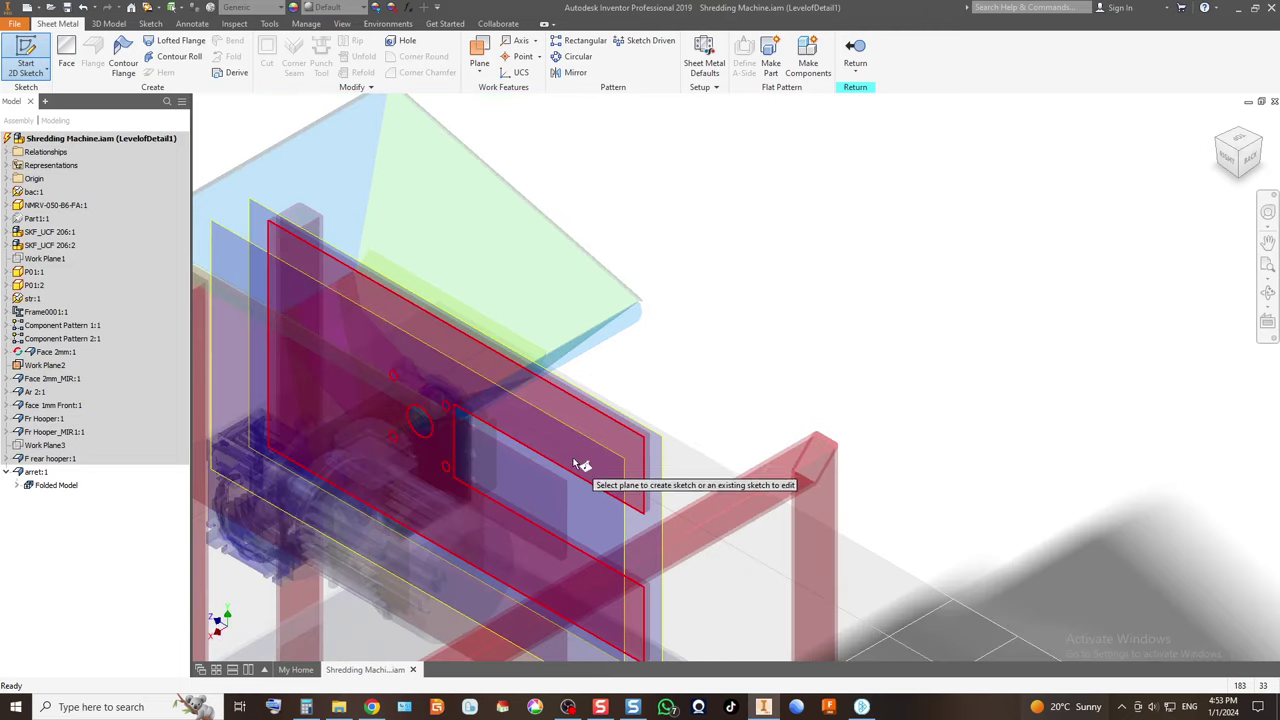
pyautogui.scroll(-2, 590, 455)
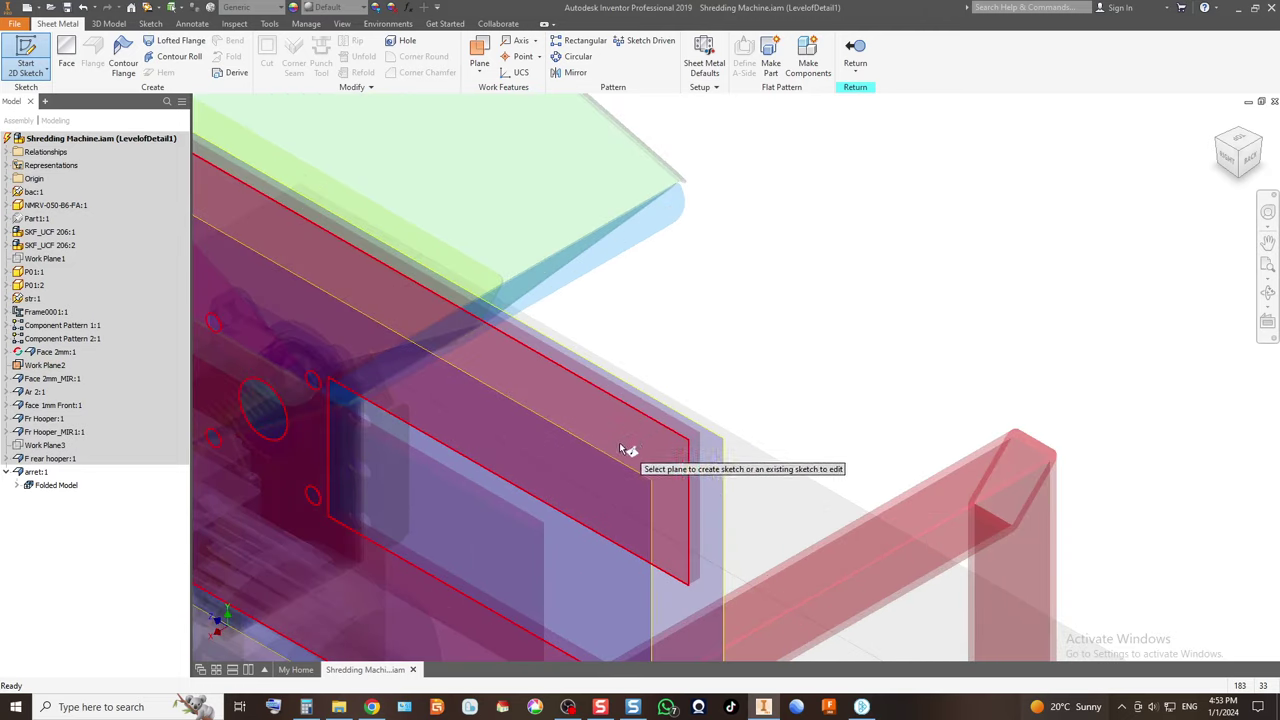
pyautogui.scroll(2, 630, 452)
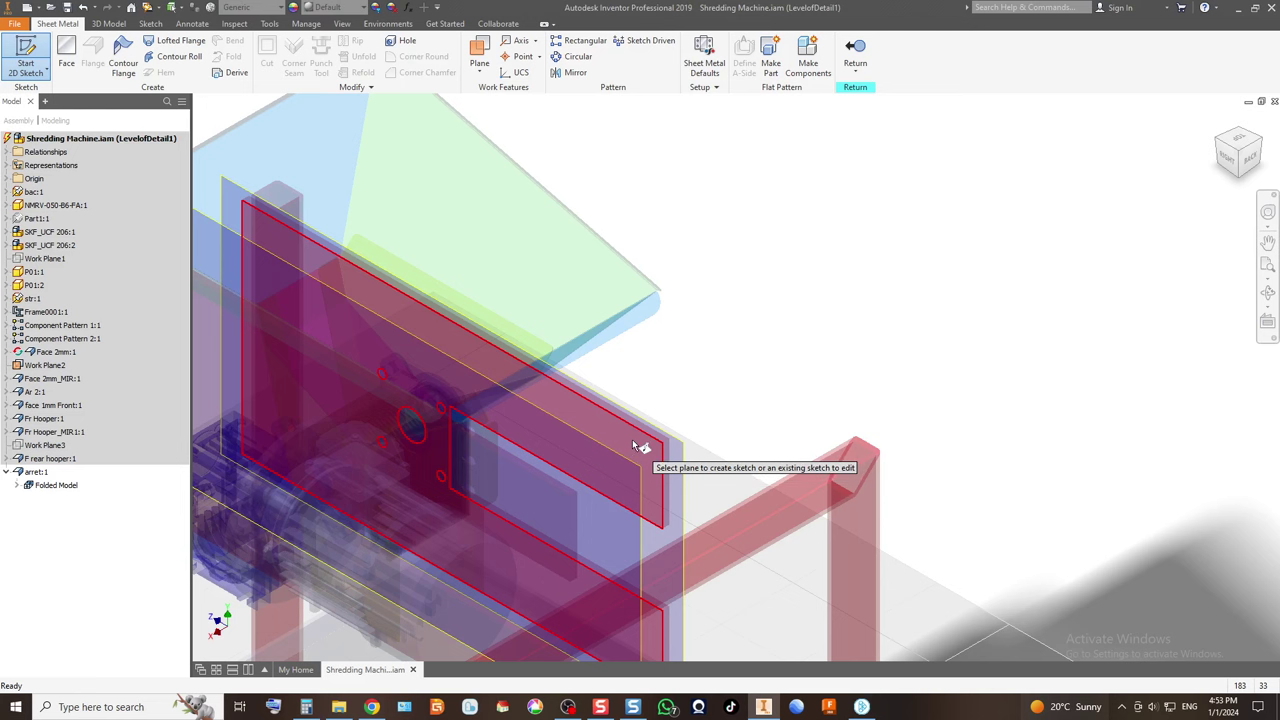
pyautogui.scroll(5, 632, 439)
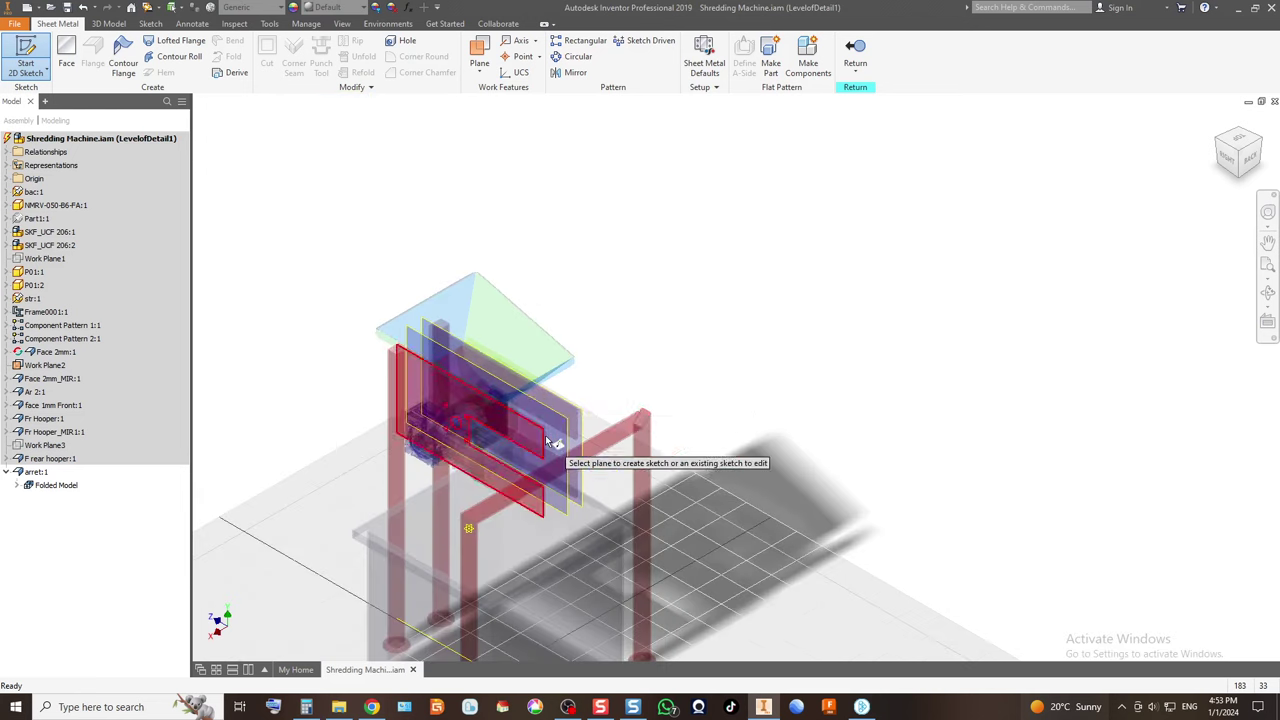
pyautogui.scroll(-5, 549, 441)
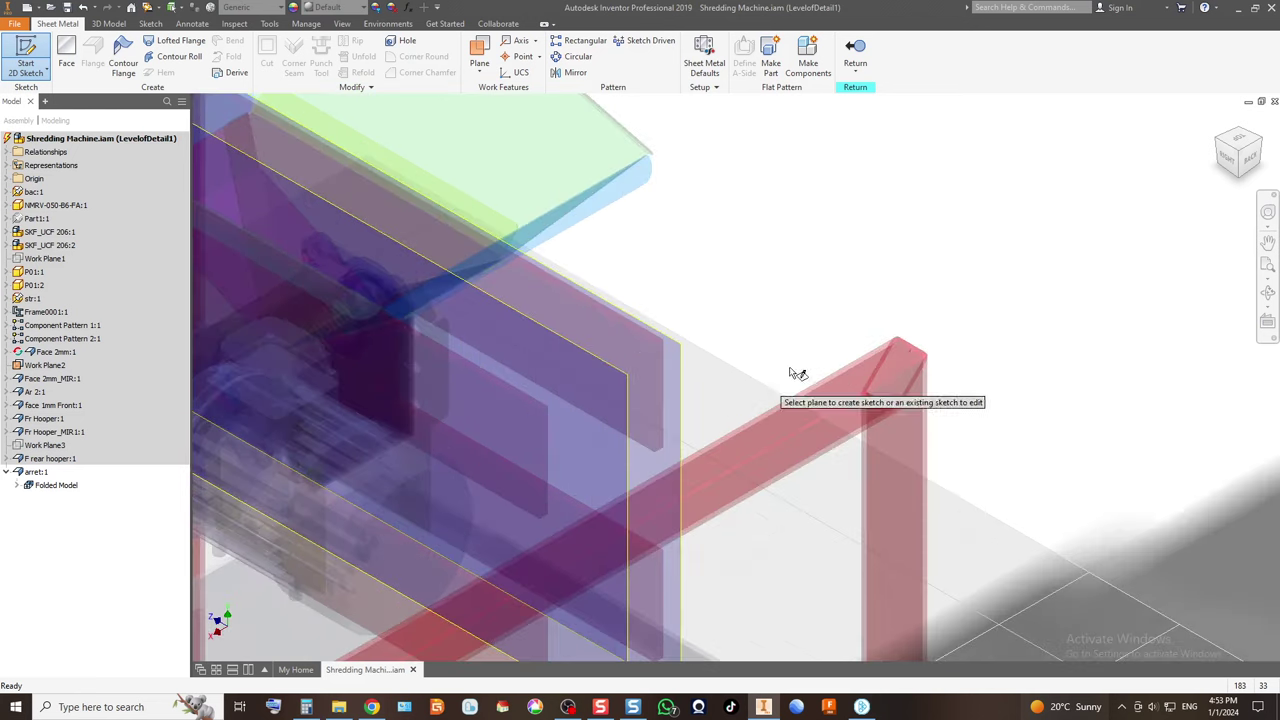
pyautogui.click(1262, 145)
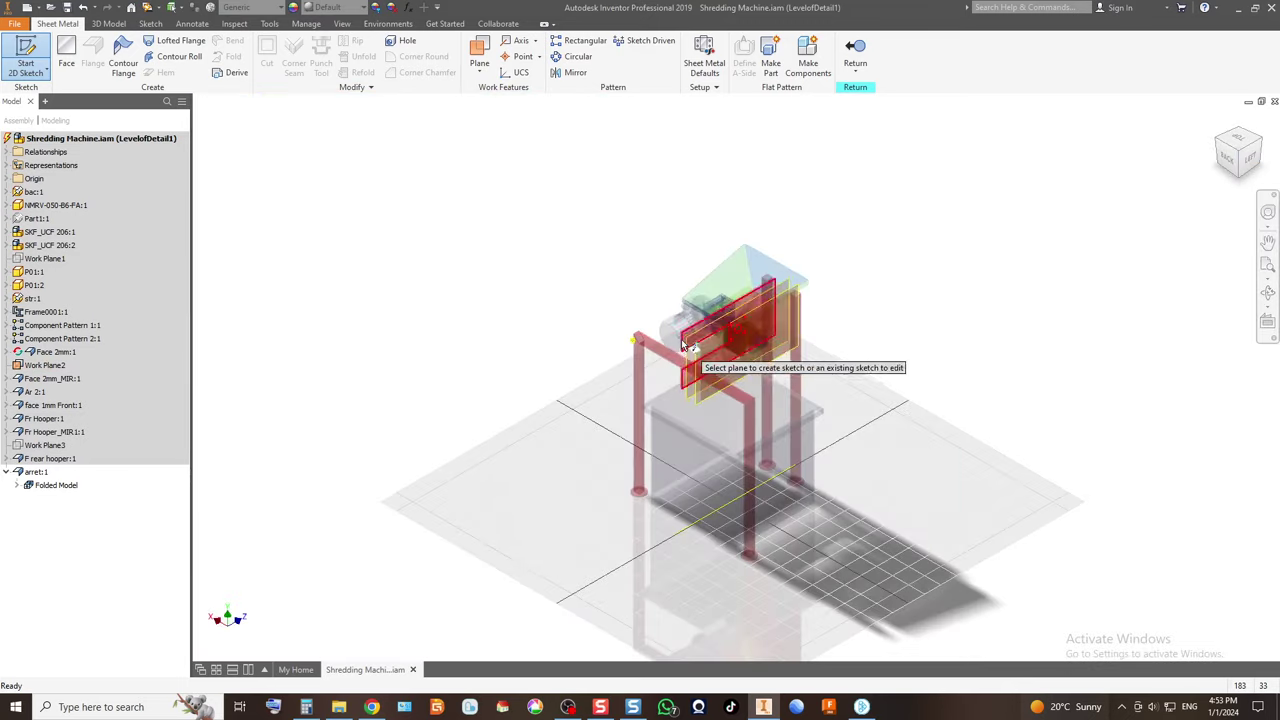
pyautogui.scroll(-5, 700, 365)
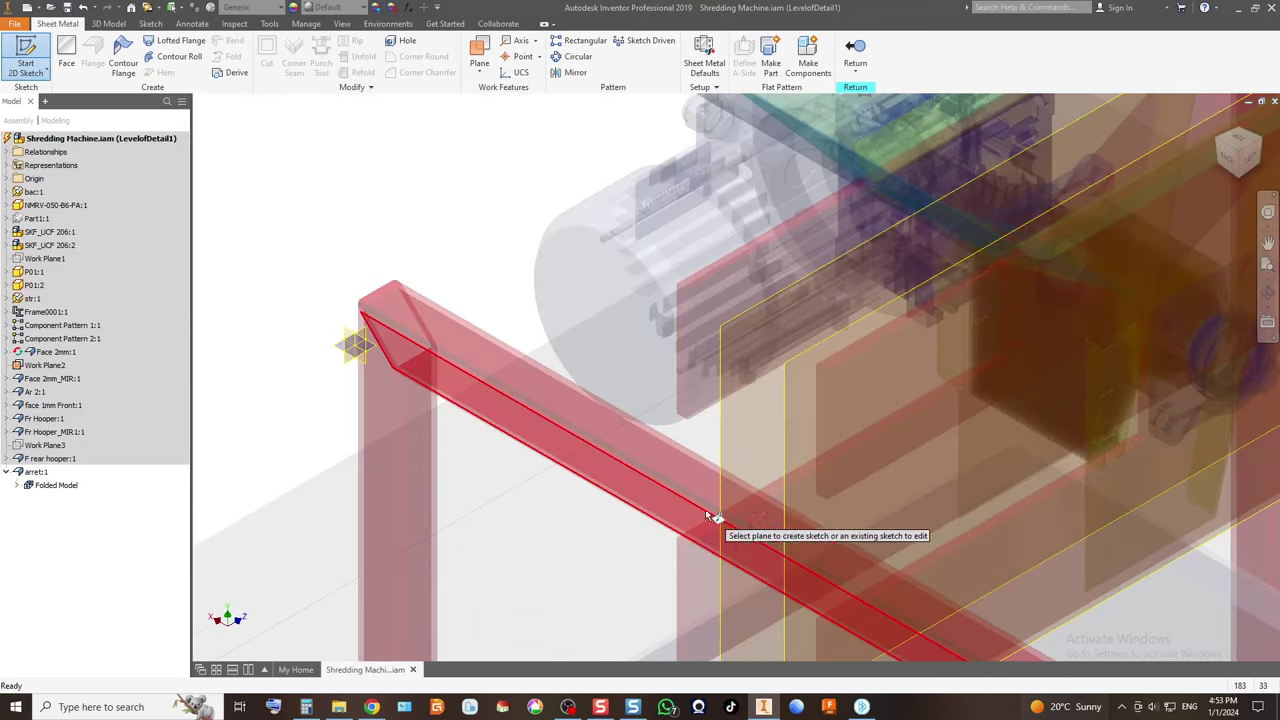
pyautogui.scroll(3, 696, 515)
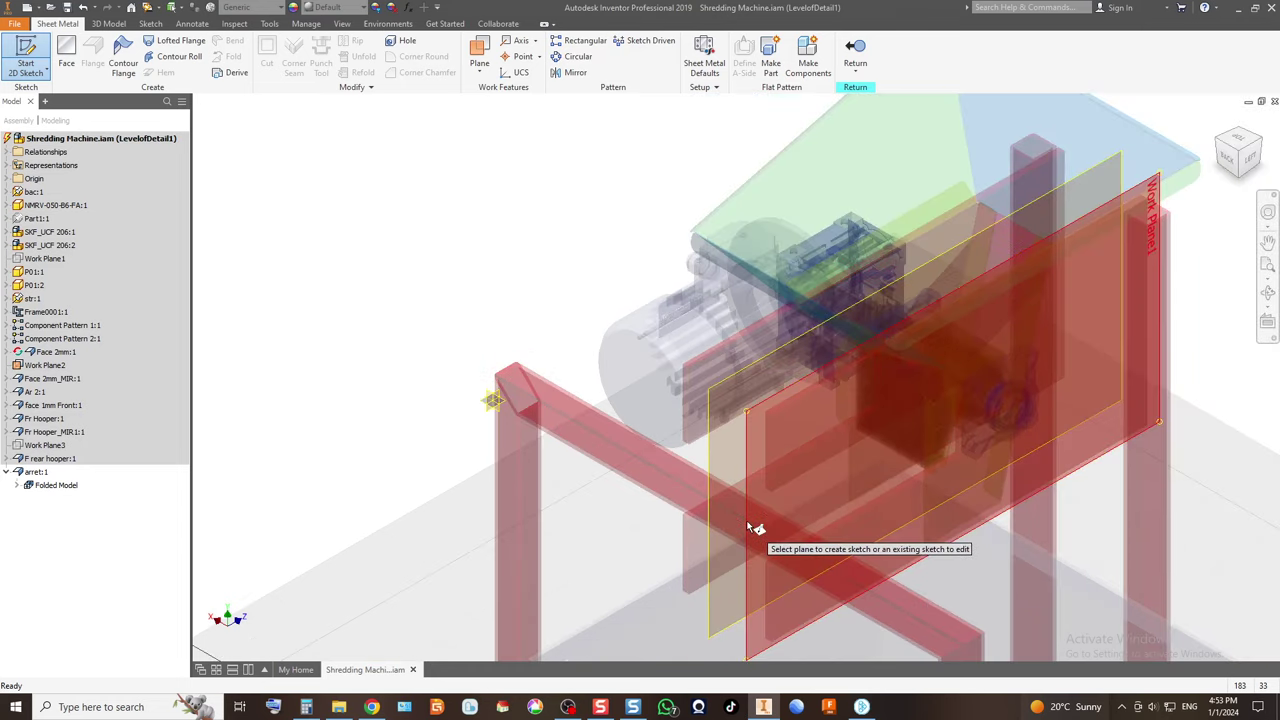
pyautogui.scroll(2, 748, 527)
pyautogui.scroll(-5, 748, 527)
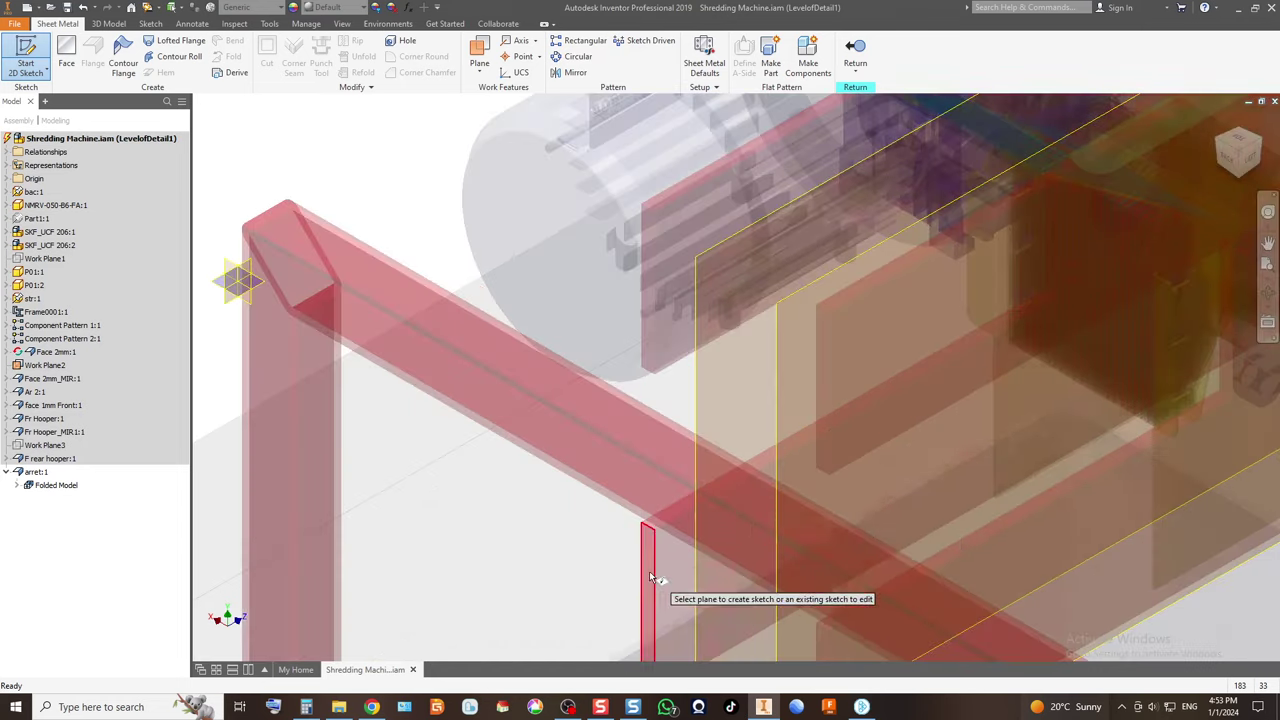
pyautogui.click(649, 578)
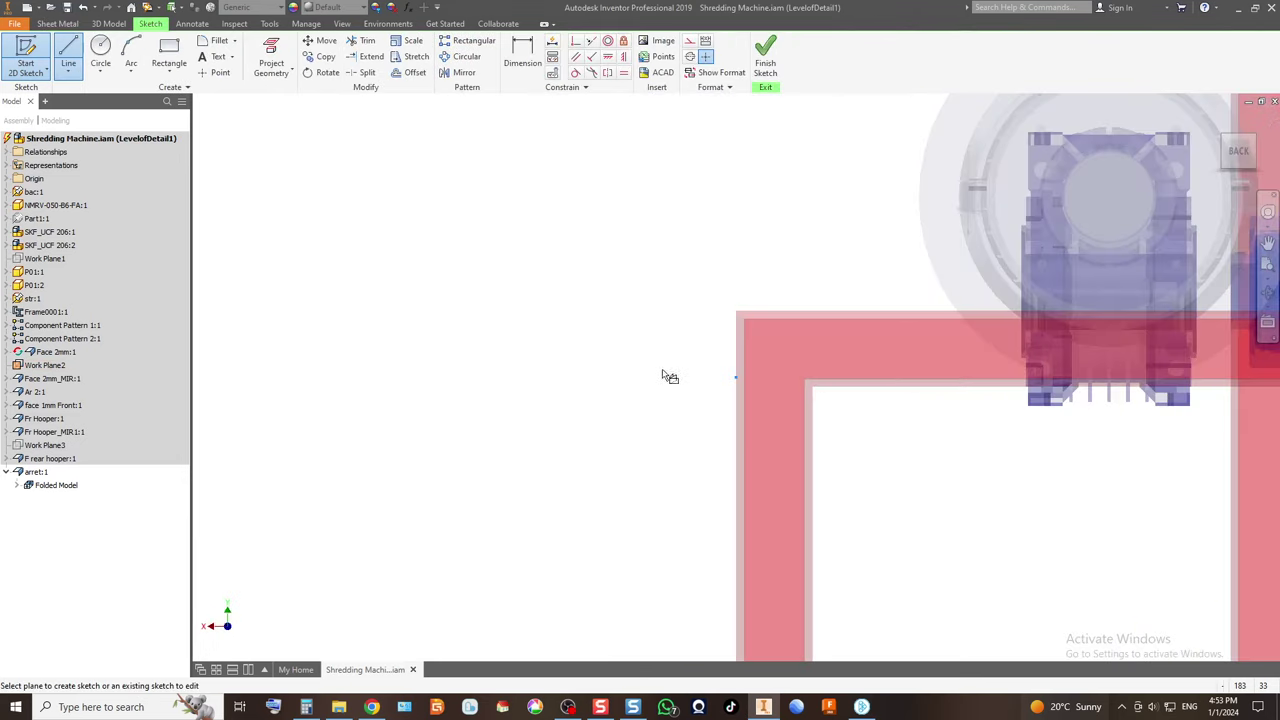
pyautogui.press('Escape')
# Project the rear end faces of both side plates' upper and lower arms into the arret sketch.
pyautogui.scroll(-5, 675, 338)
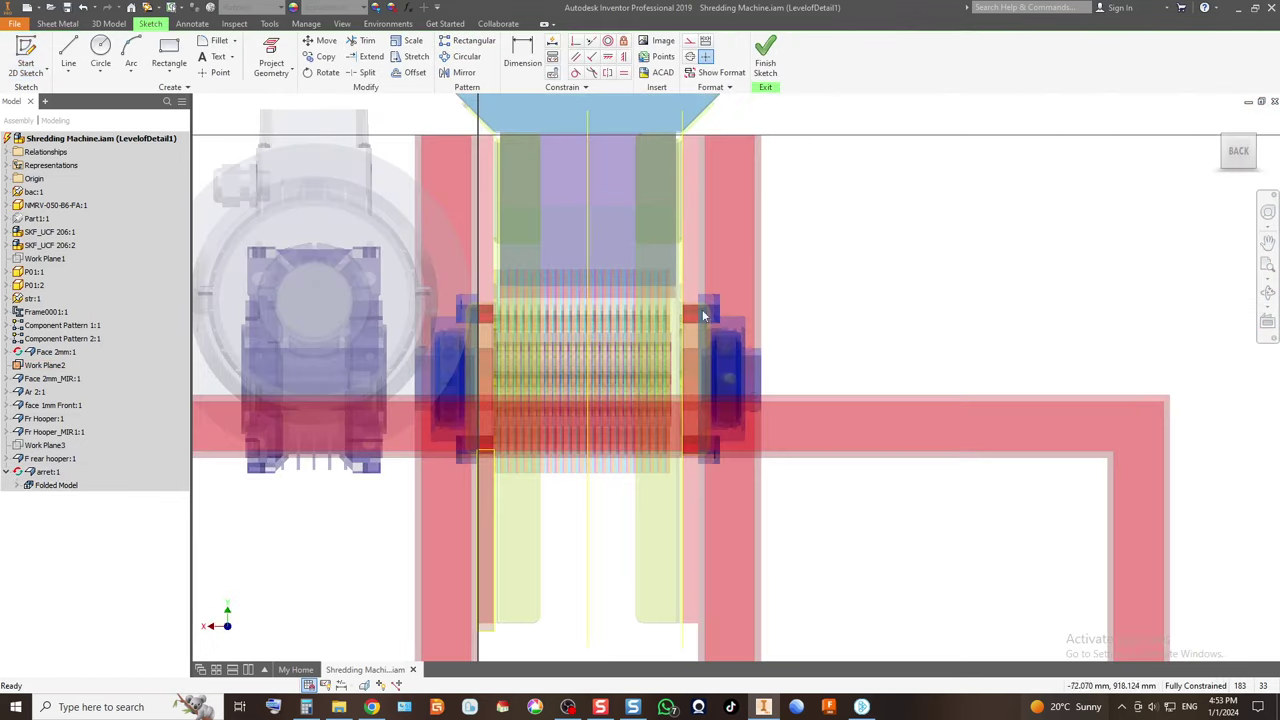
pyautogui.click(271, 58)
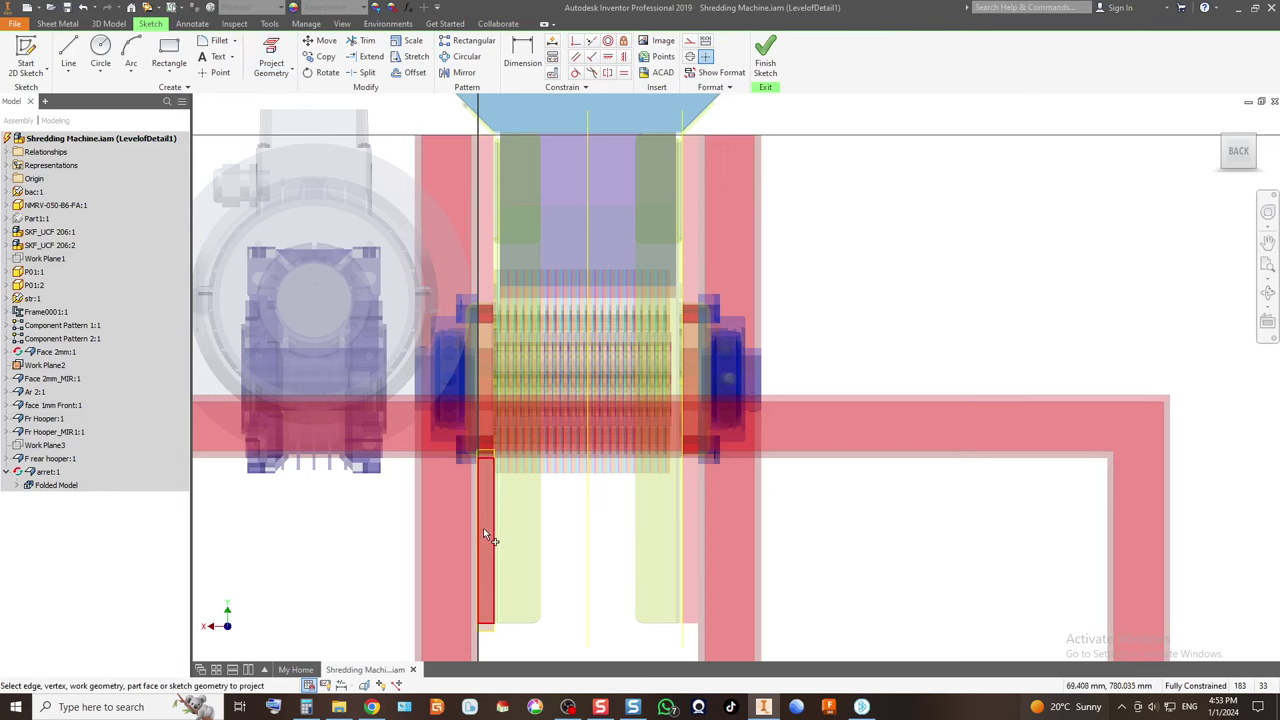
pyautogui.click(485, 535)
pyautogui.click(690, 515)
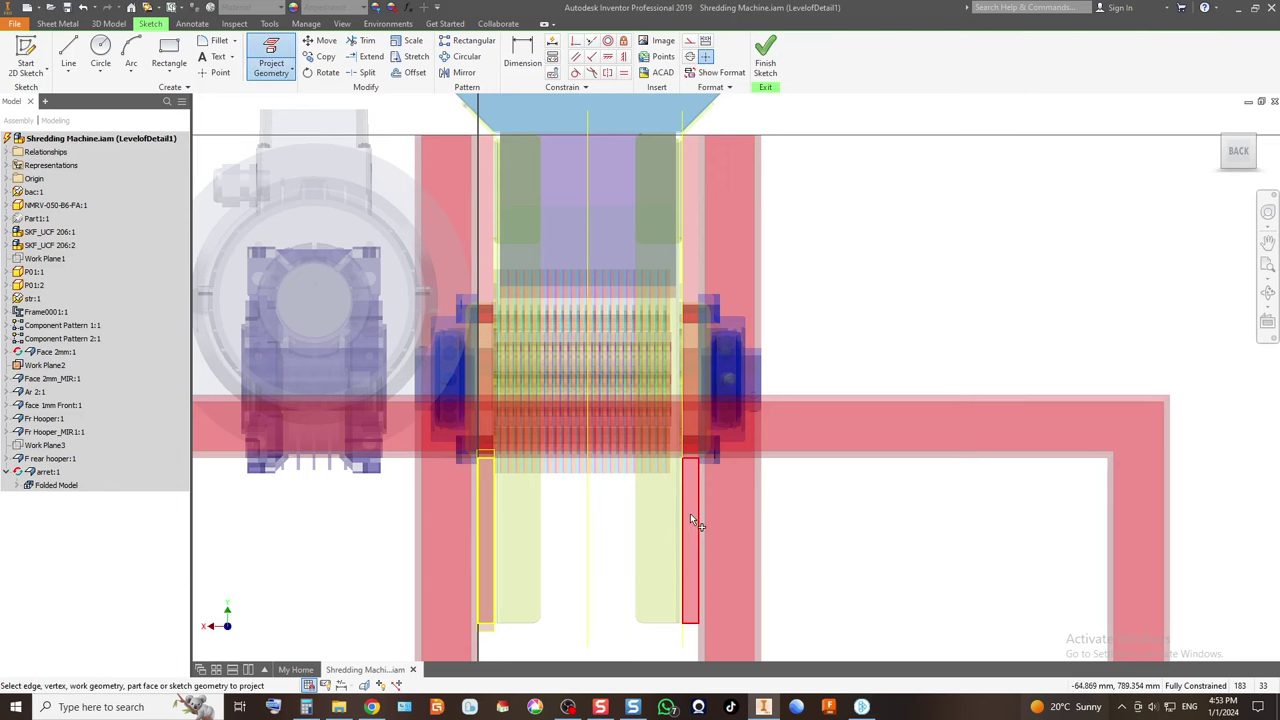
pyautogui.click(693, 255)
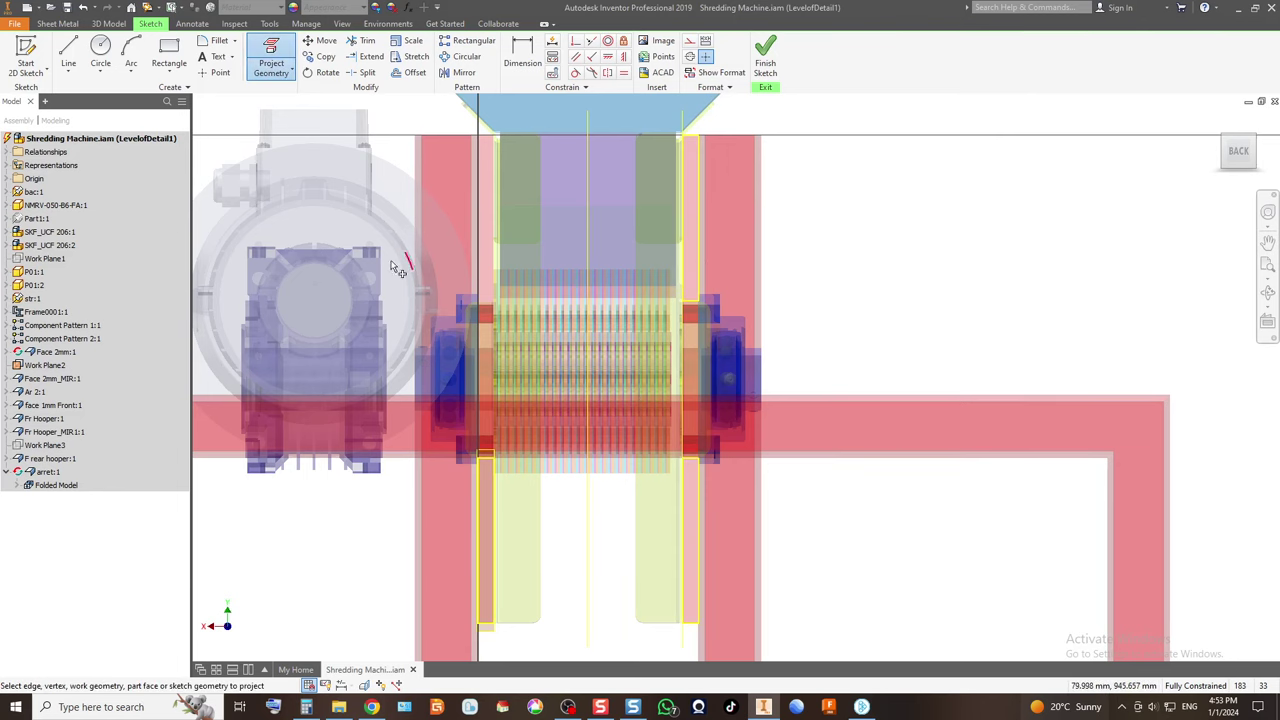
pyautogui.click(482, 234)
pyautogui.scroll(2, 495, 320)
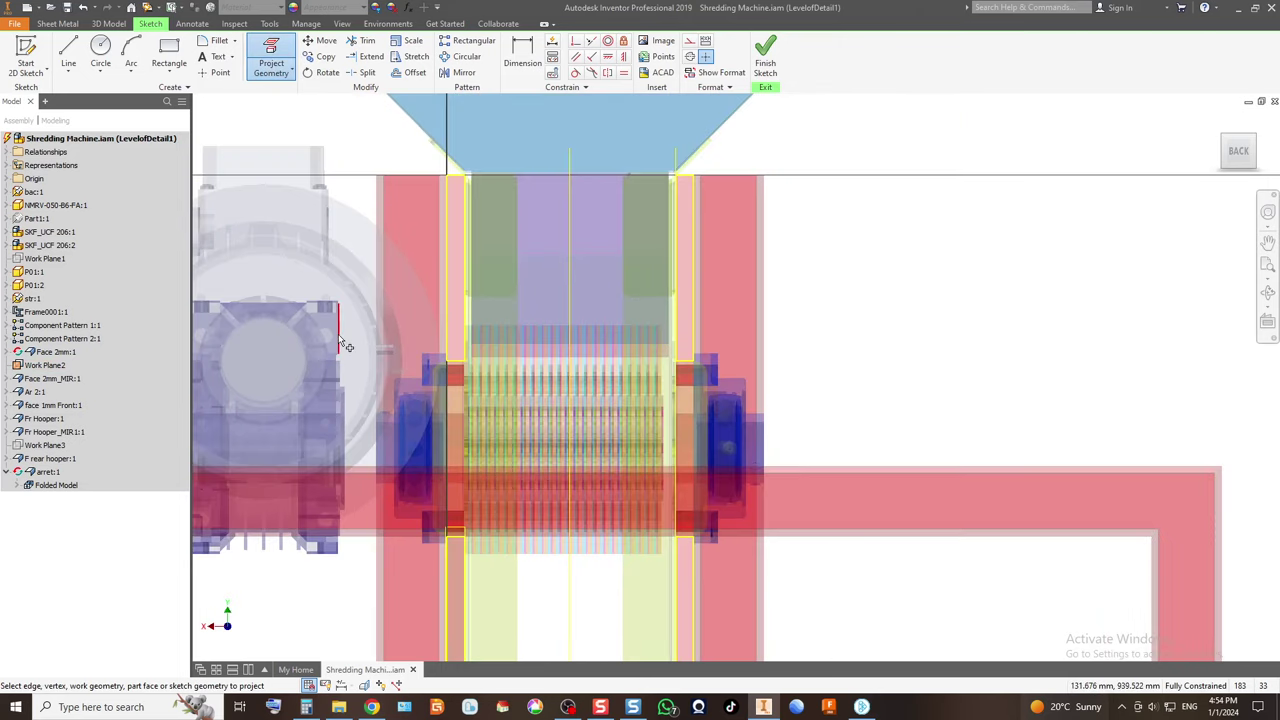
# Draw a rectangle from one lower arm's bottom outer corner to the opposite upper arm's lower outer corner, and finish the sketch.
pyautogui.click(168, 52)
pyautogui.scroll(-3, 334, 286)
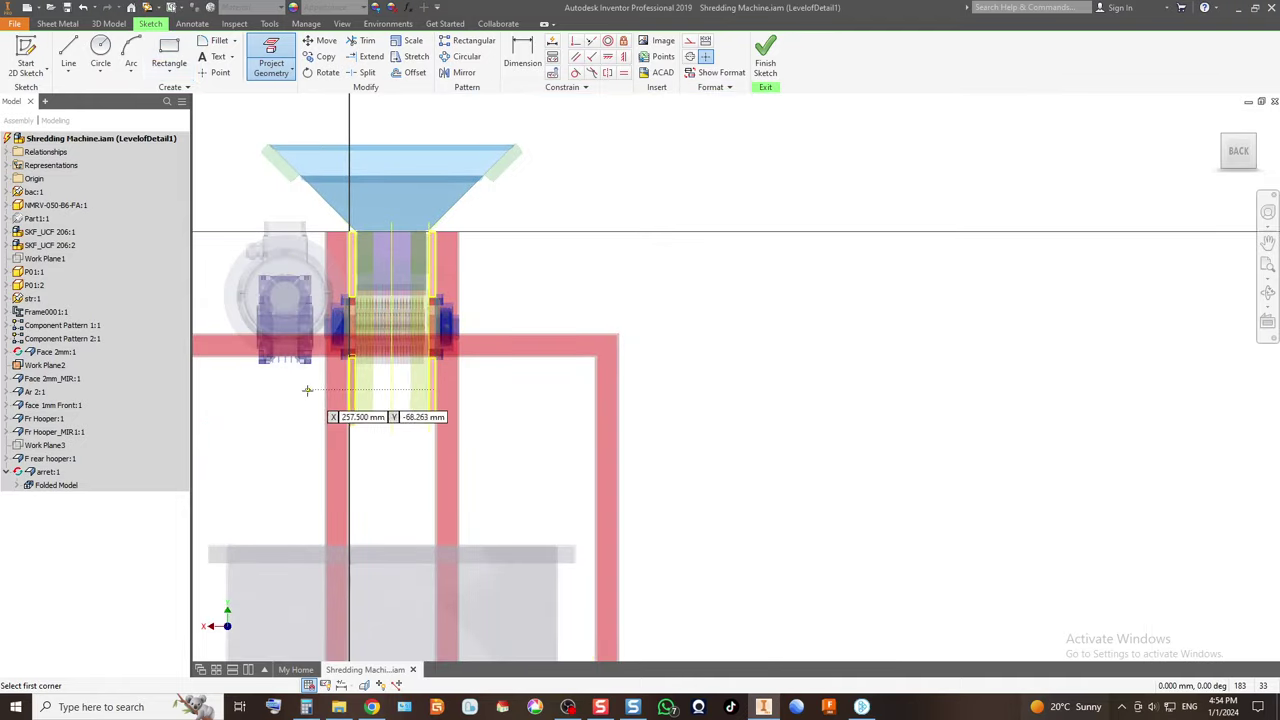
pyautogui.scroll(3, 457, 467)
pyautogui.click(459, 501)
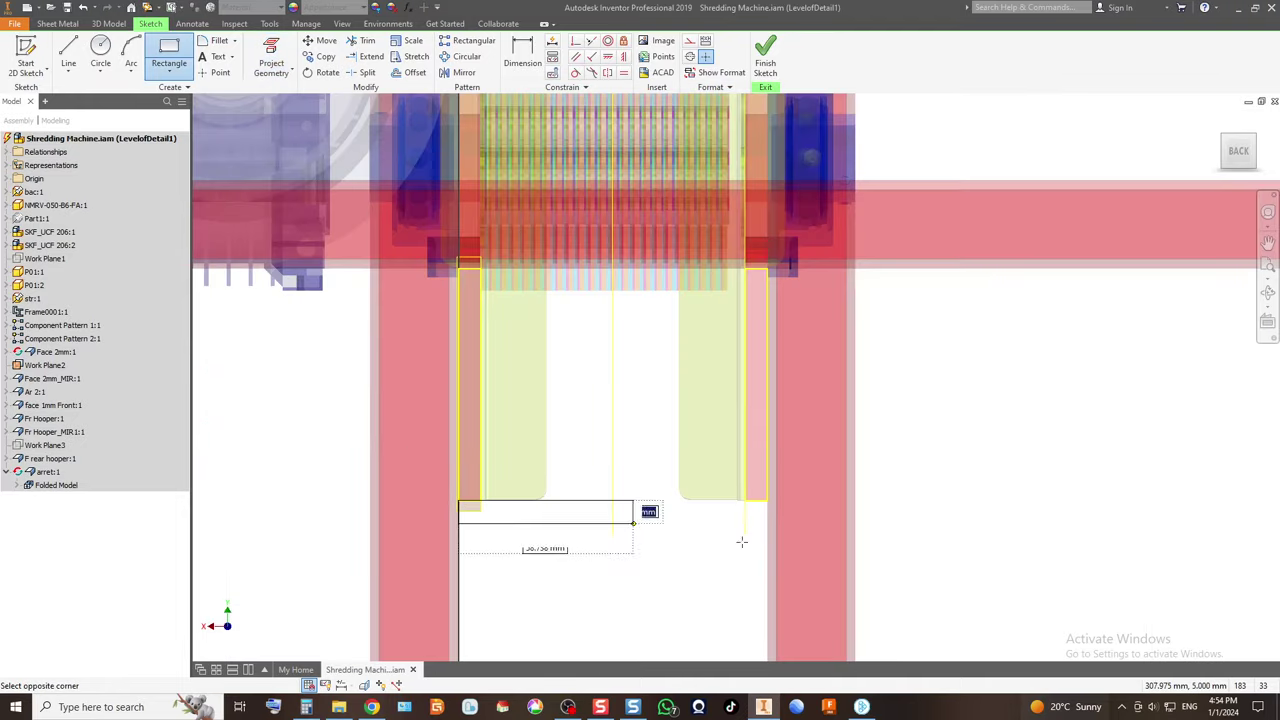
pyautogui.moveTo(744, 312); pyautogui.dragTo(710, 490, button='middle')
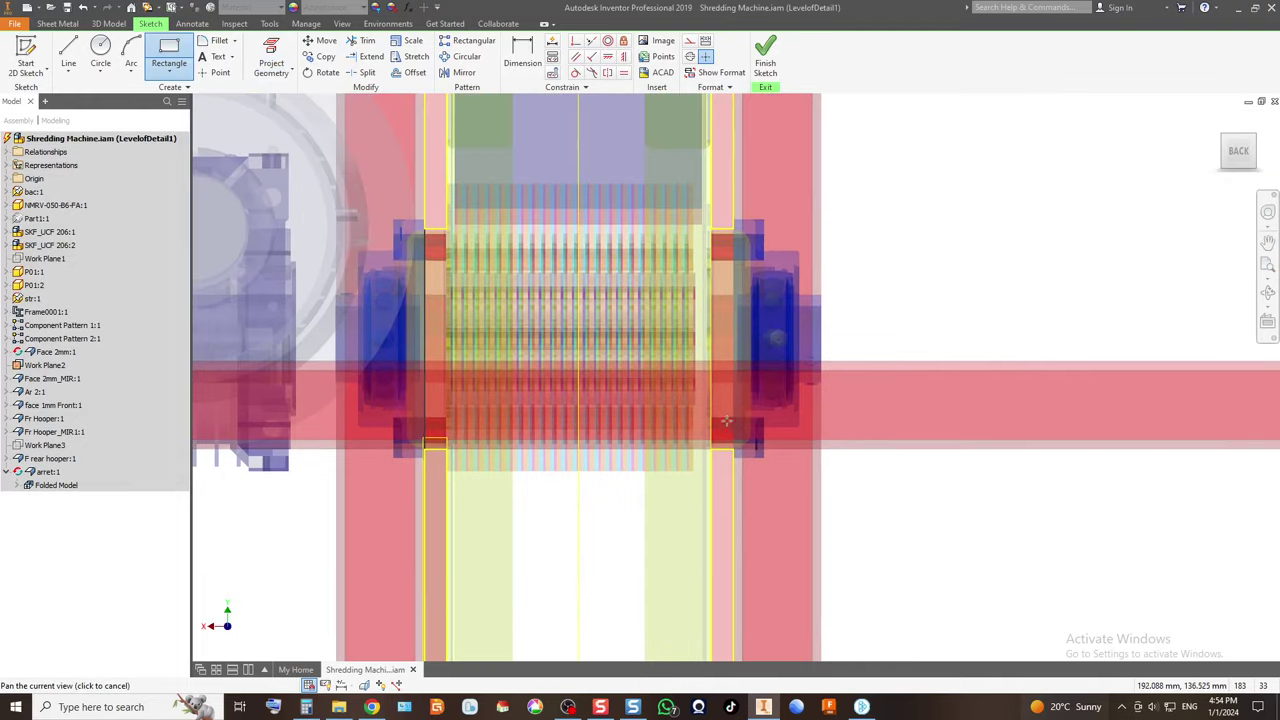
pyautogui.click(760, 255)
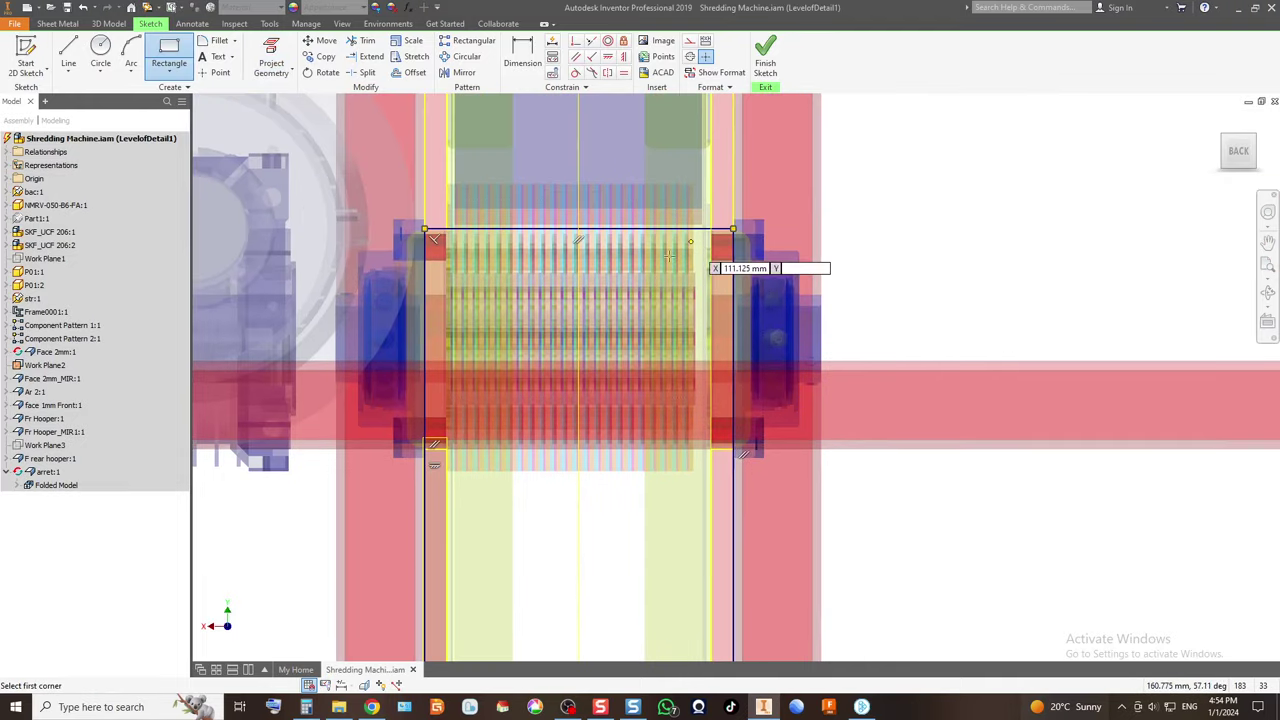
pyautogui.click(765, 60)
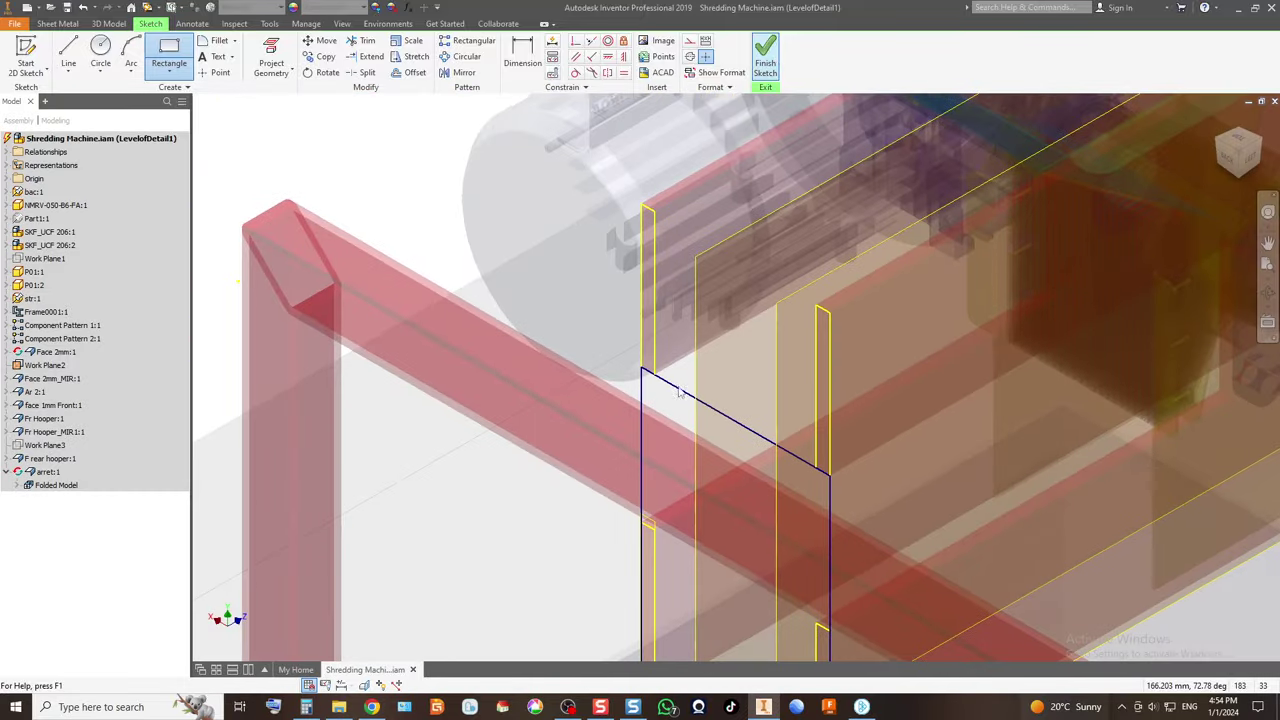
# Create a sheet metal face from the rectangle's main region, following the default sheet metal rule.
pyautogui.click(66, 60)
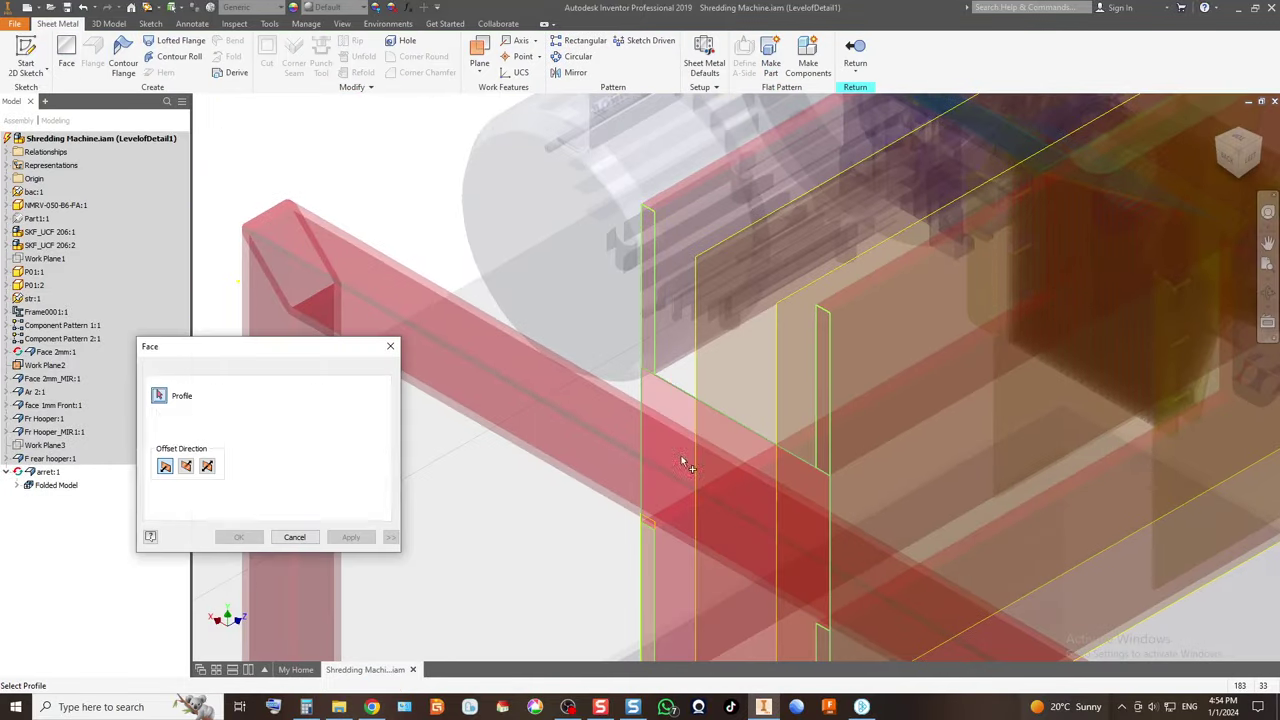
pyautogui.click(739, 472)
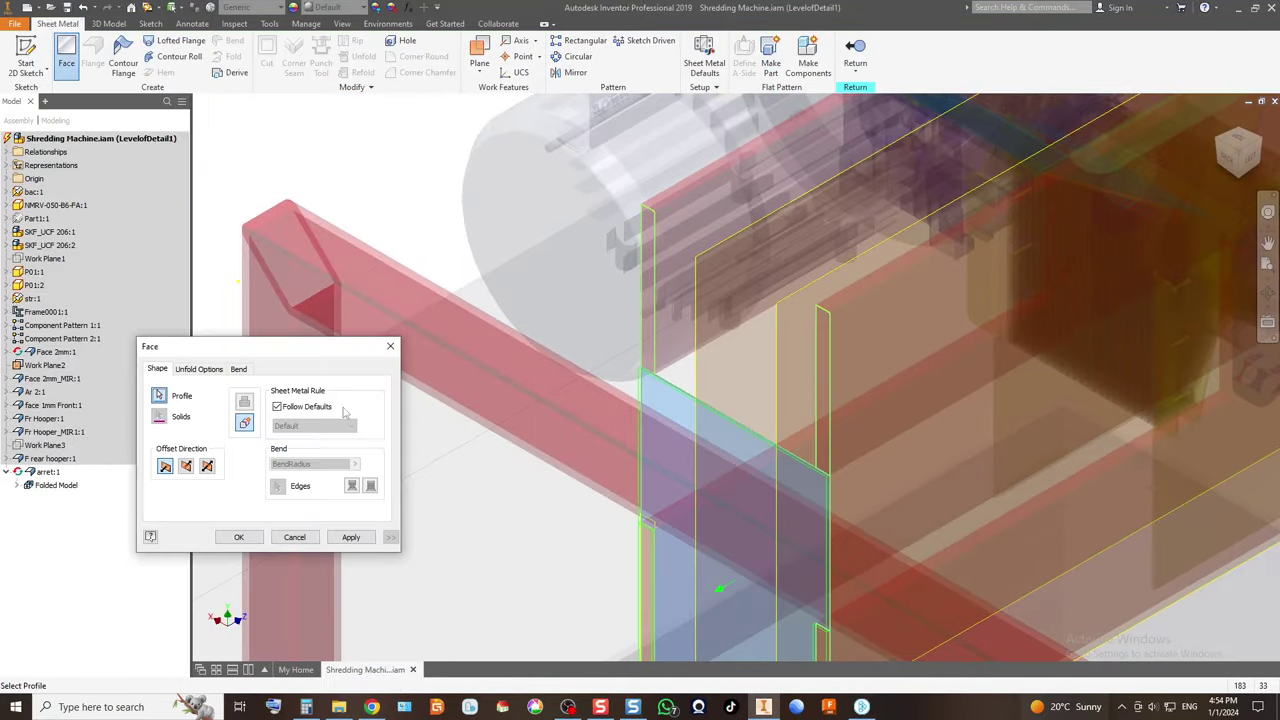
pyautogui.click(240, 537)
pyautogui.scroll(-3, 835, 383)
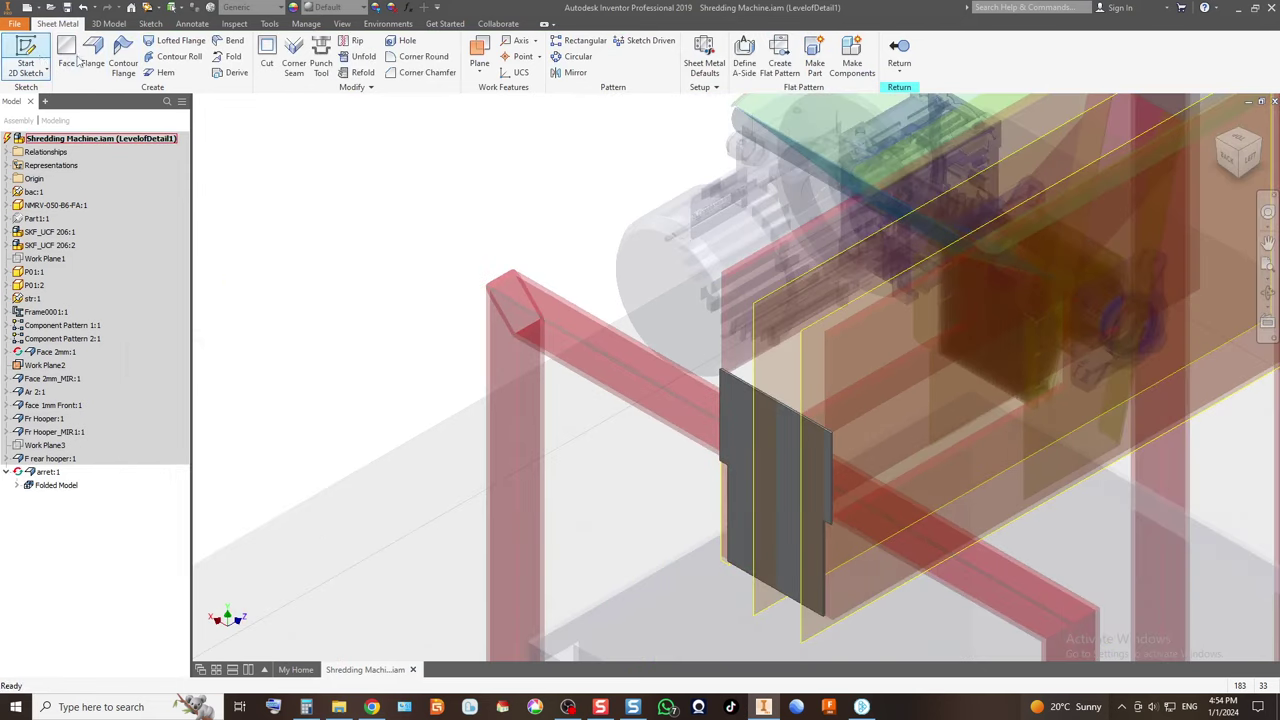
# Edit the arret face so its profile also includes the strips over the side plates' lower arms.
pyautogui.click(17, 485)
pyautogui.click(770, 490)
pyautogui.click(786, 480)
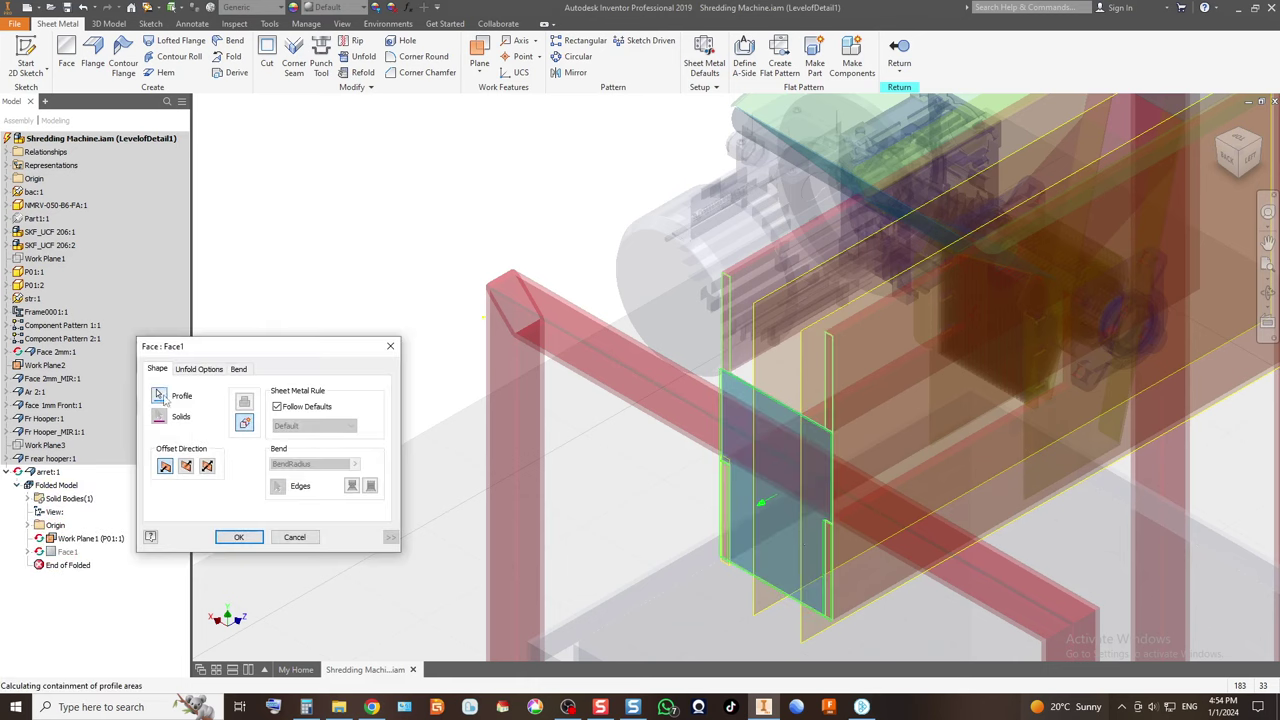
pyautogui.click(831, 564)
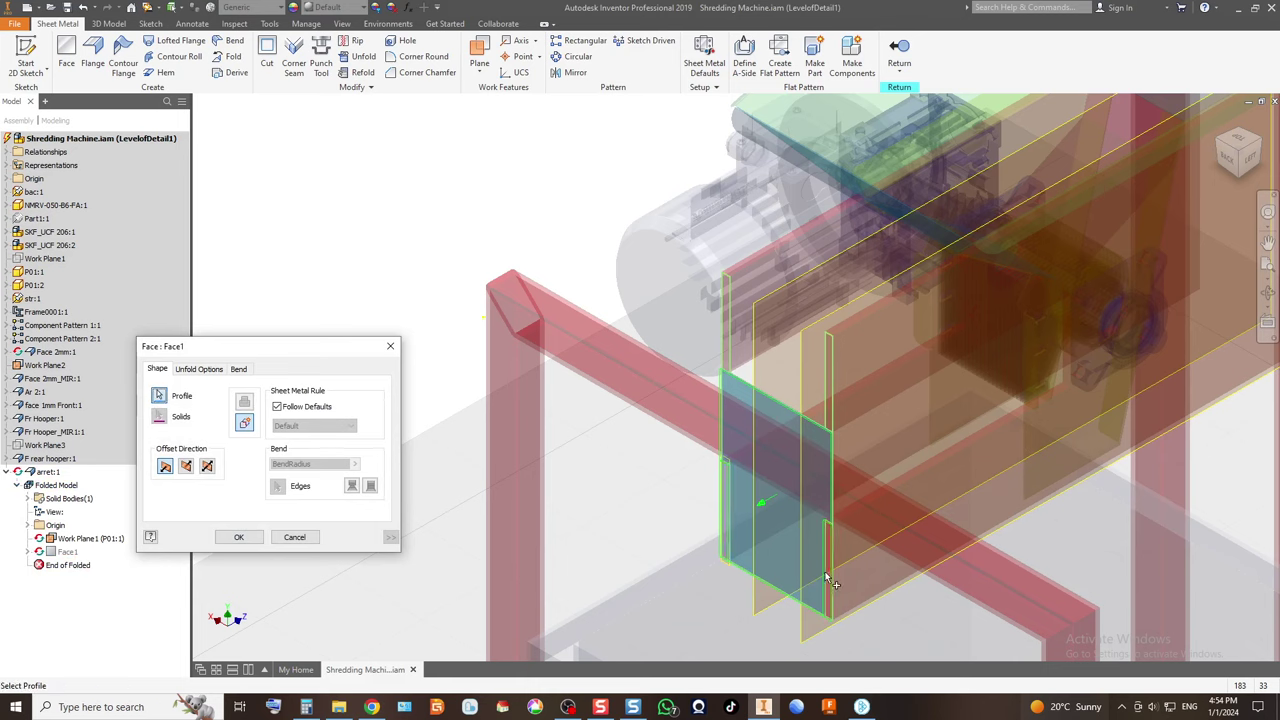
pyautogui.click(258, 537)
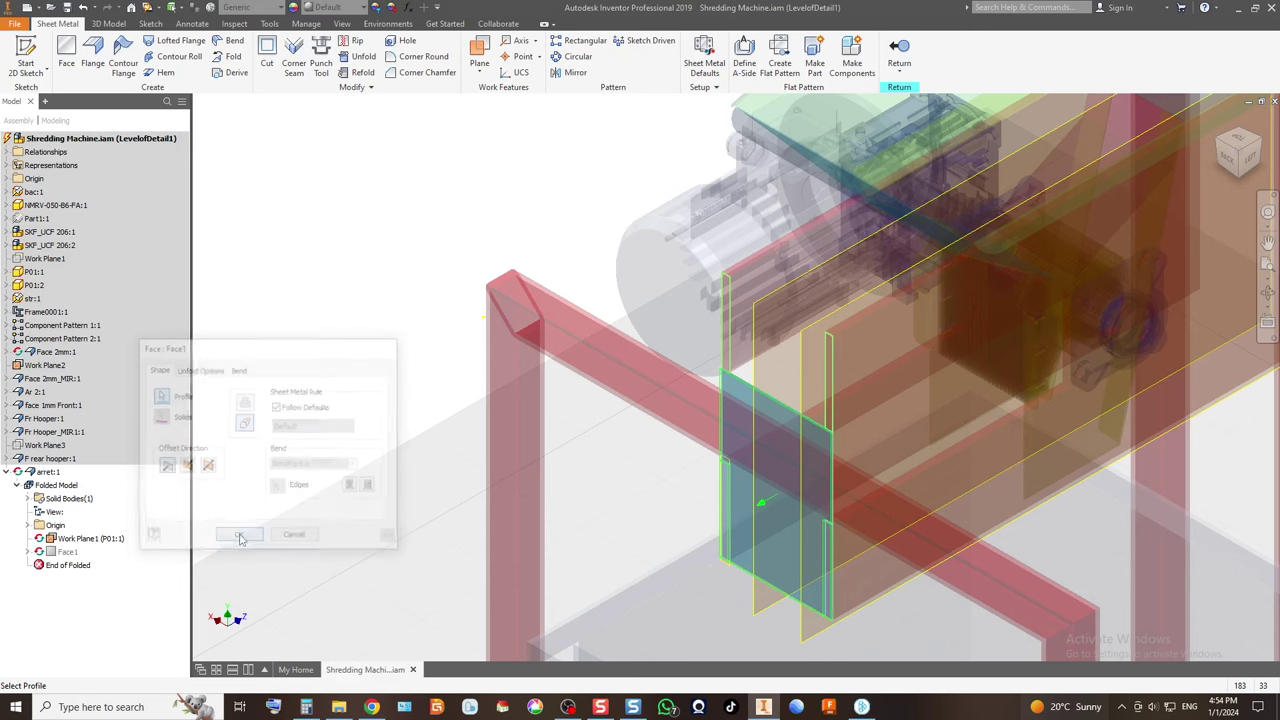
# Start a sketch on the arret plate's outer face and project the rear end faces of both side plates' upper arms.
pyautogui.scroll(-3, 752, 388)
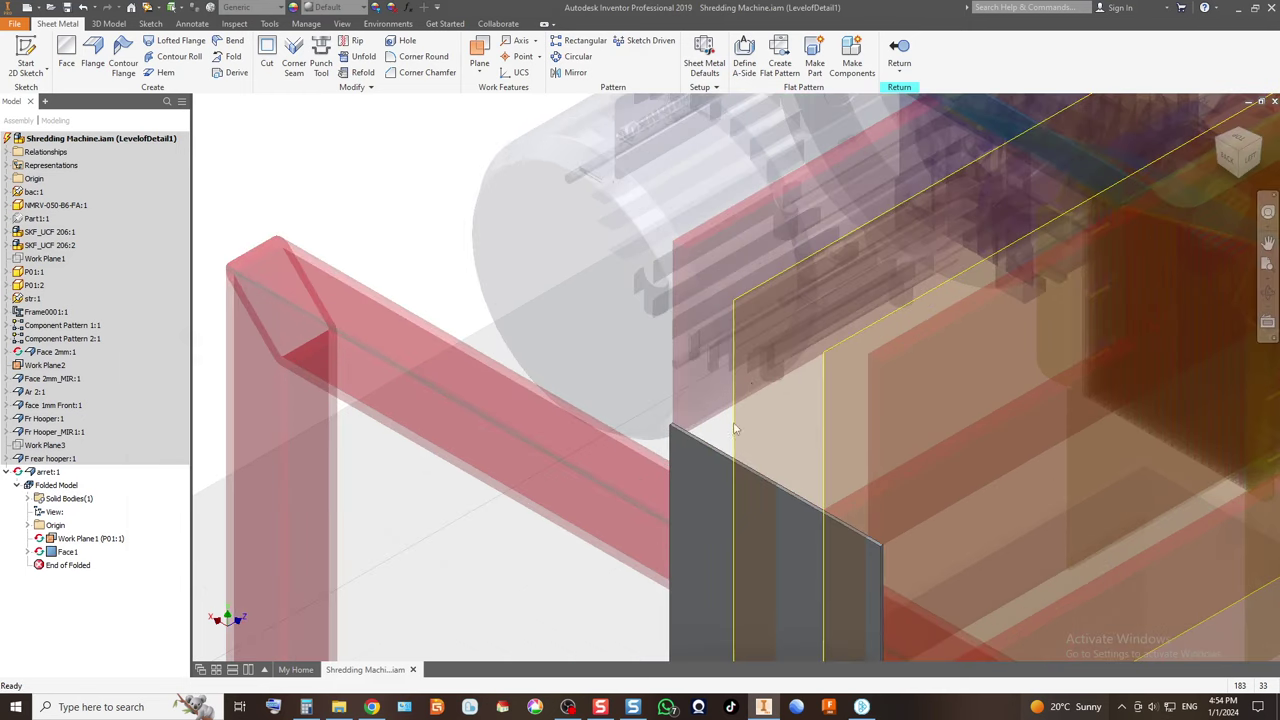
pyautogui.scroll(-2, 645, 425)
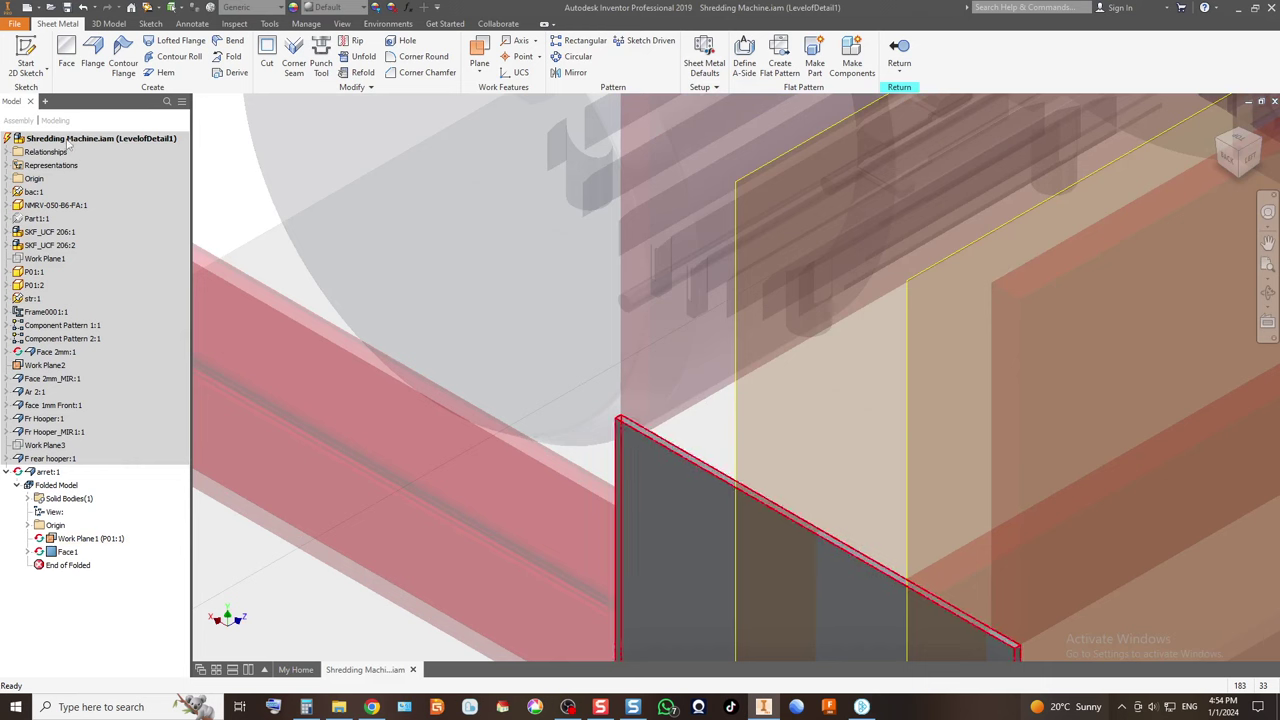
pyautogui.click(26, 55)
pyautogui.click(789, 495)
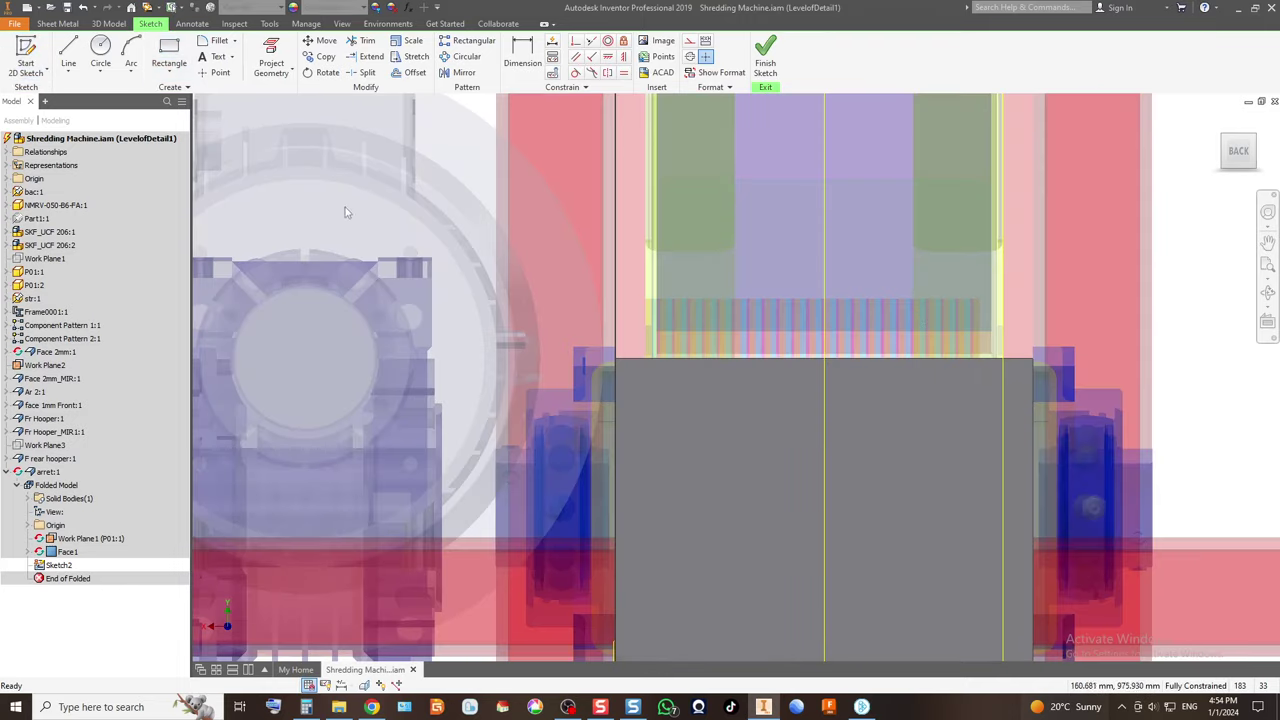
pyautogui.click(271, 56)
pyautogui.click(650, 306)
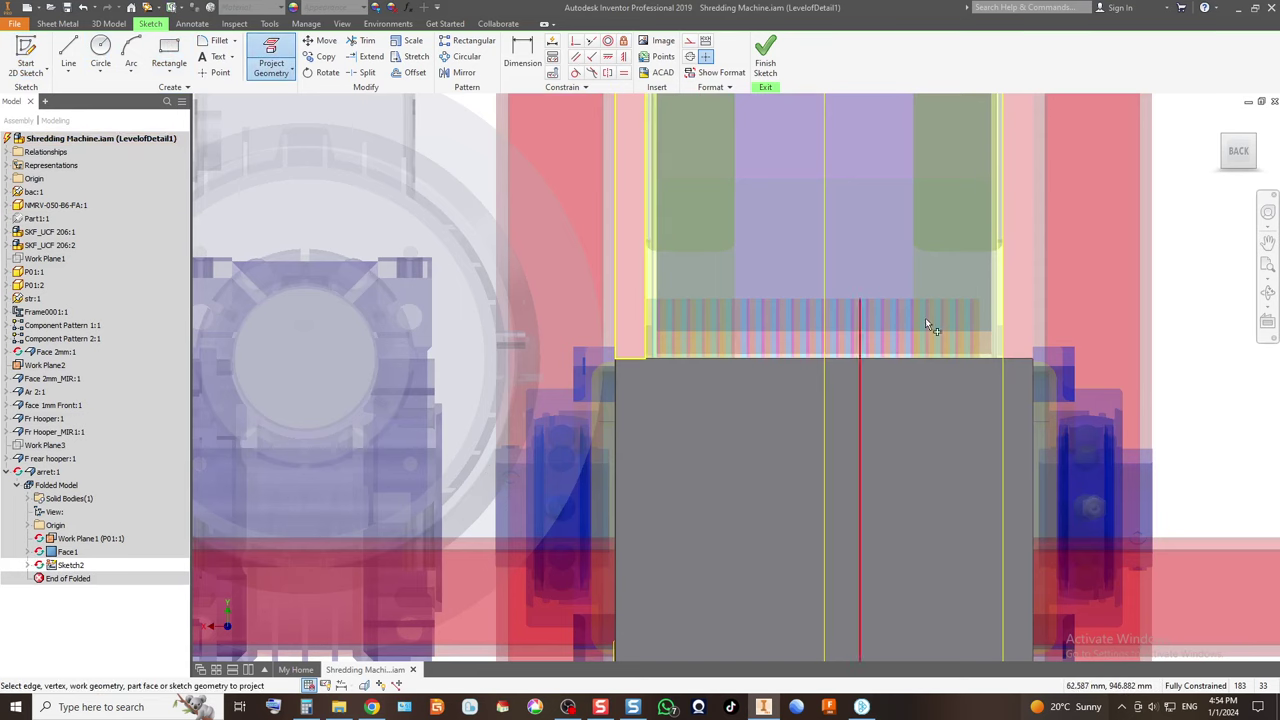
pyautogui.click(1016, 309)
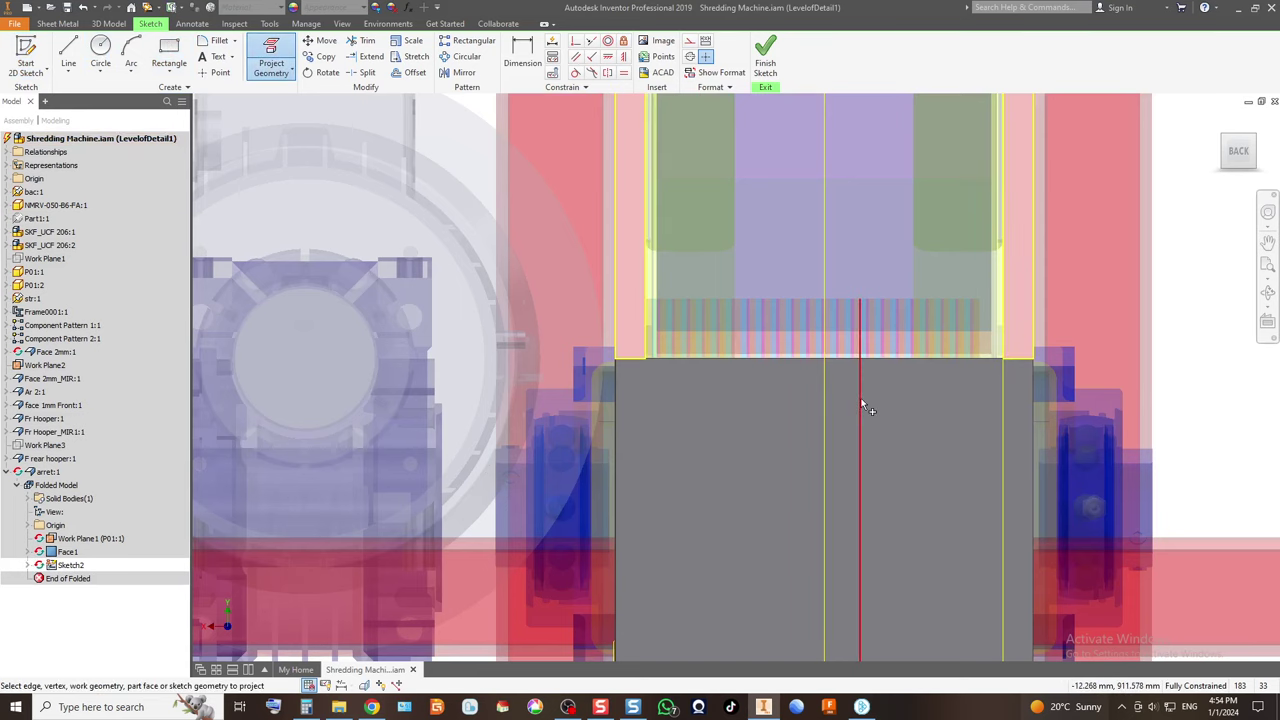
# Draw a rectangle across the arret plate's full width, rising from its upper edge, and set its height to 30 mm.
pyautogui.click(169, 56)
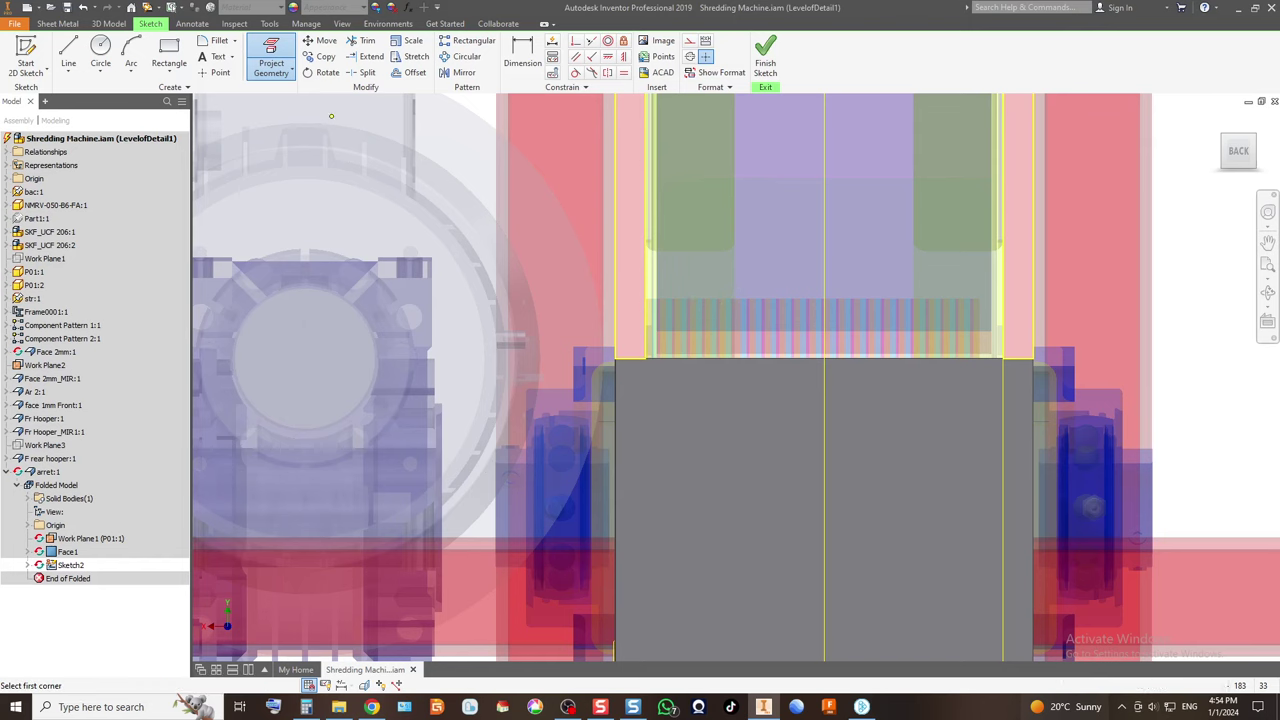
pyautogui.click(614, 357)
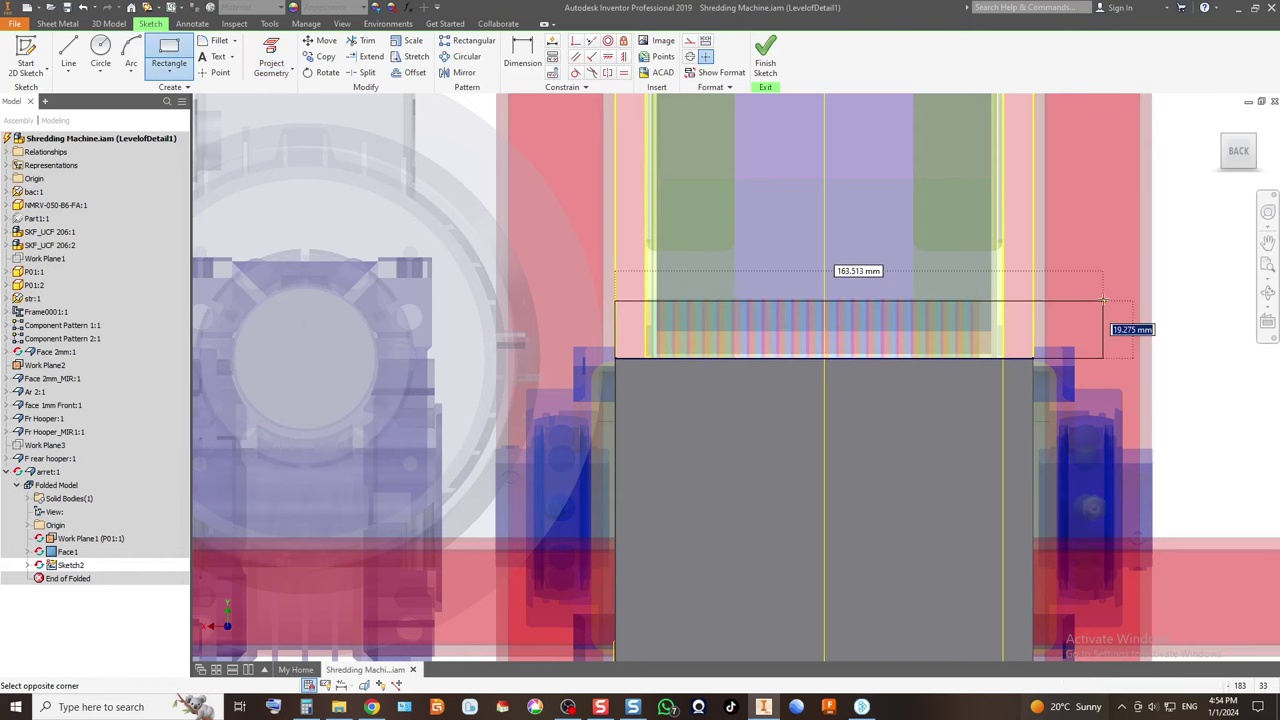
pyautogui.click(1033, 268)
pyautogui.click(522, 55)
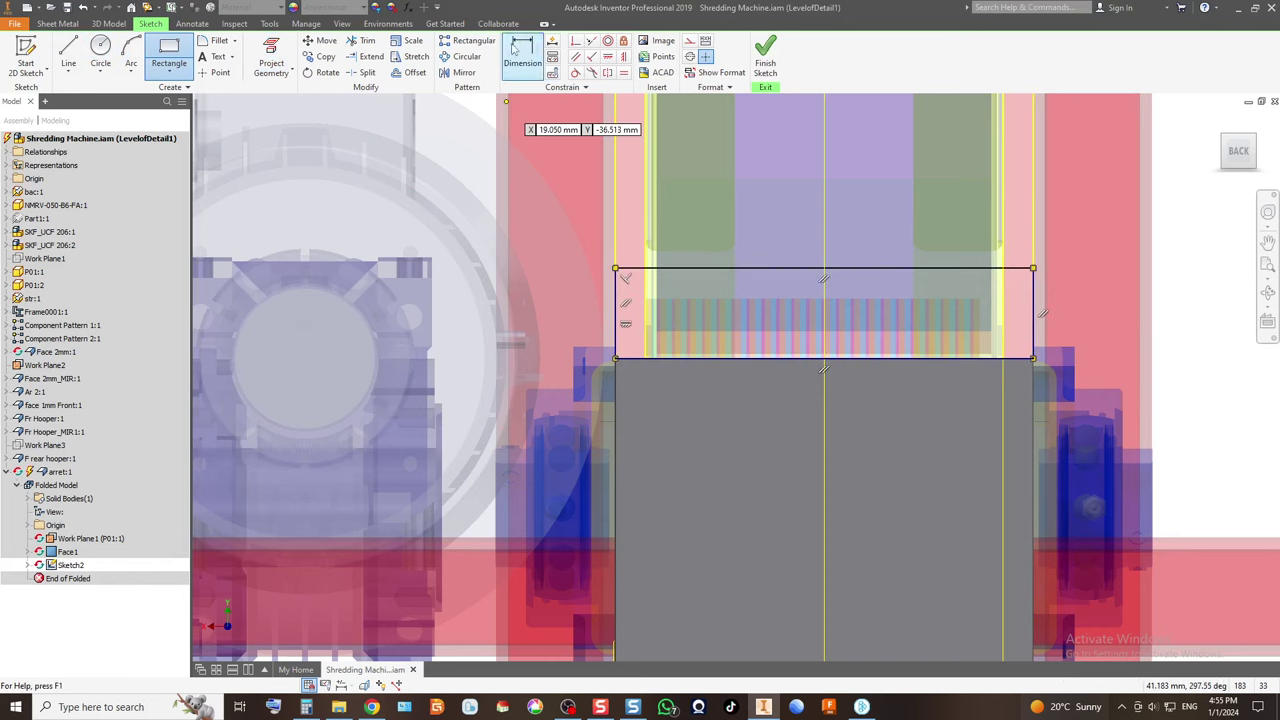
pyautogui.click(800, 269)
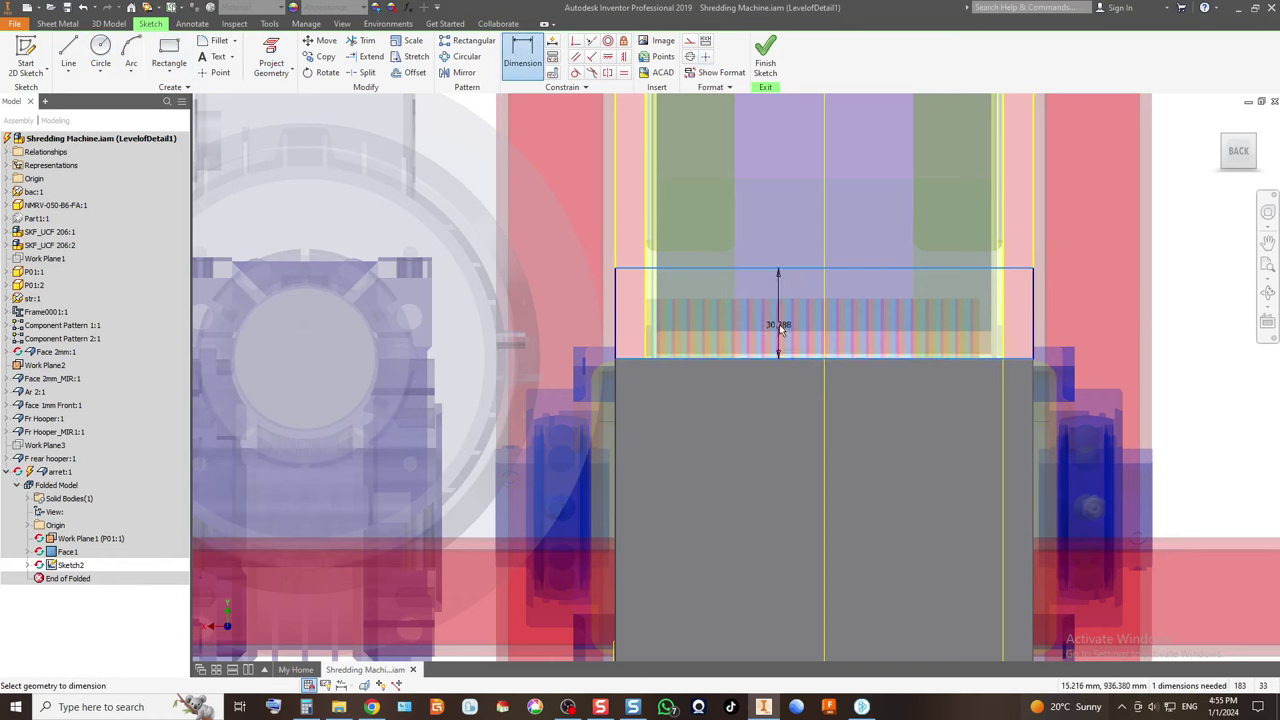
pyautogui.click(781, 330)
pyautogui.write('30')
pyautogui.press('Return')
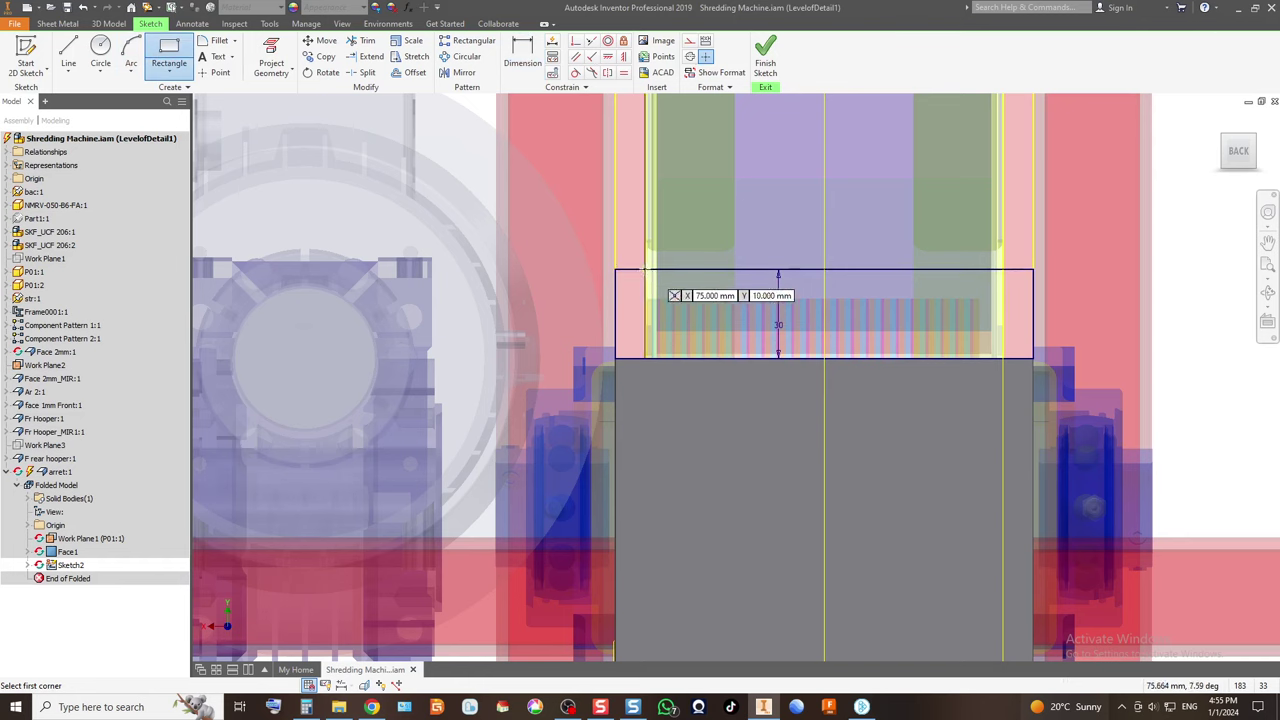
# Draw a second rectangle on top of the first, from one side plate's inner edge to the opposite outer edge, 5 mm high.
pyautogui.click(644, 270)
pyautogui.click(1033, 235)
pyautogui.press('d')
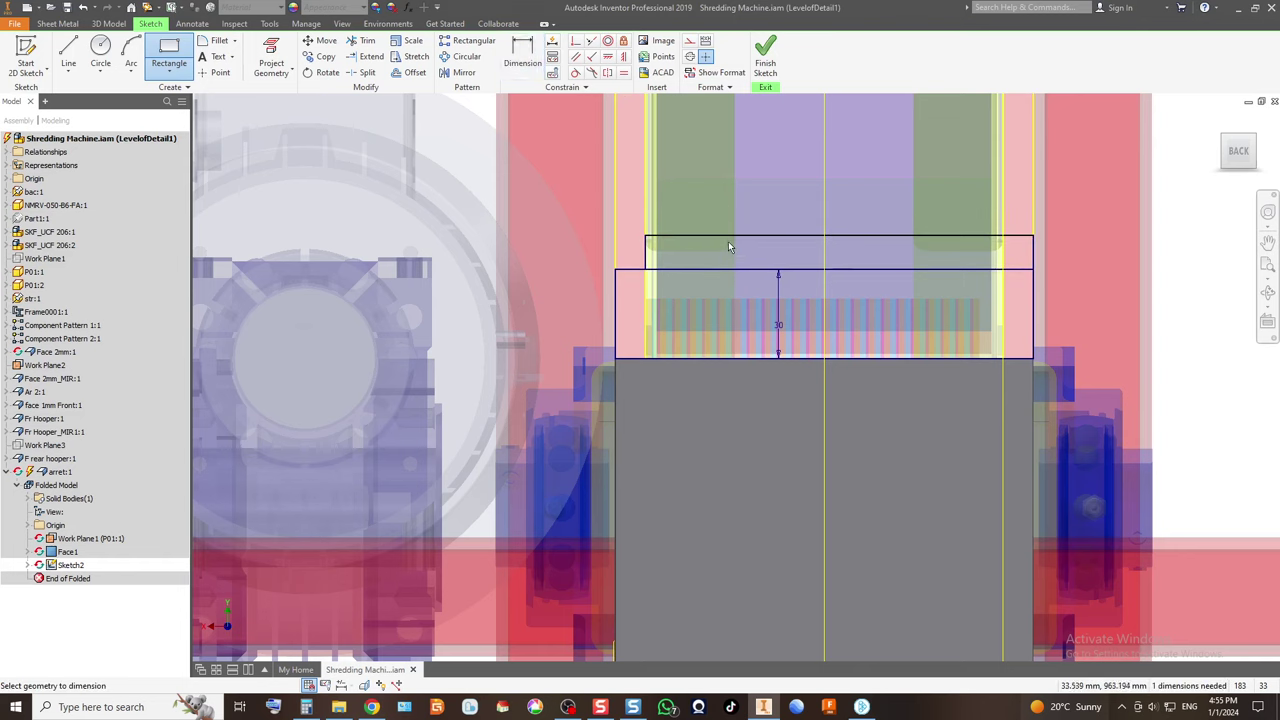
pyautogui.click(731, 237)
pyautogui.click(709, 270)
pyautogui.click(717, 258)
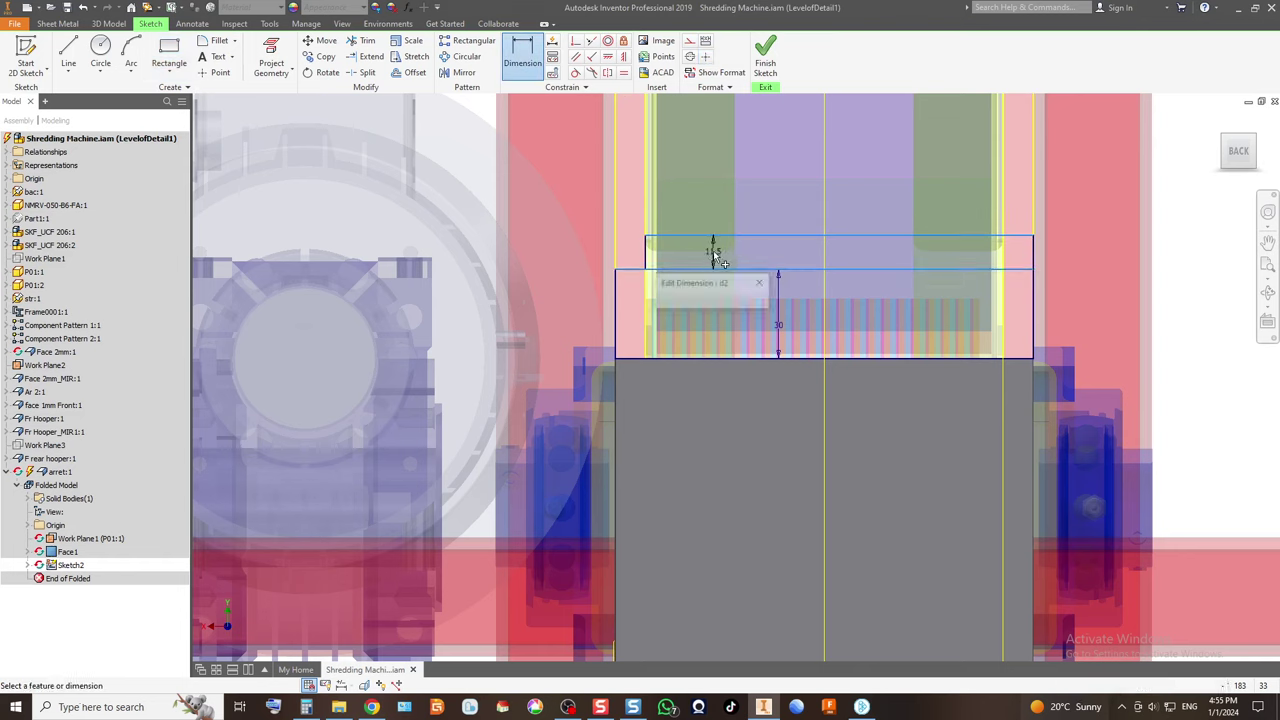
pyautogui.write('5')
pyautogui.press('Return')
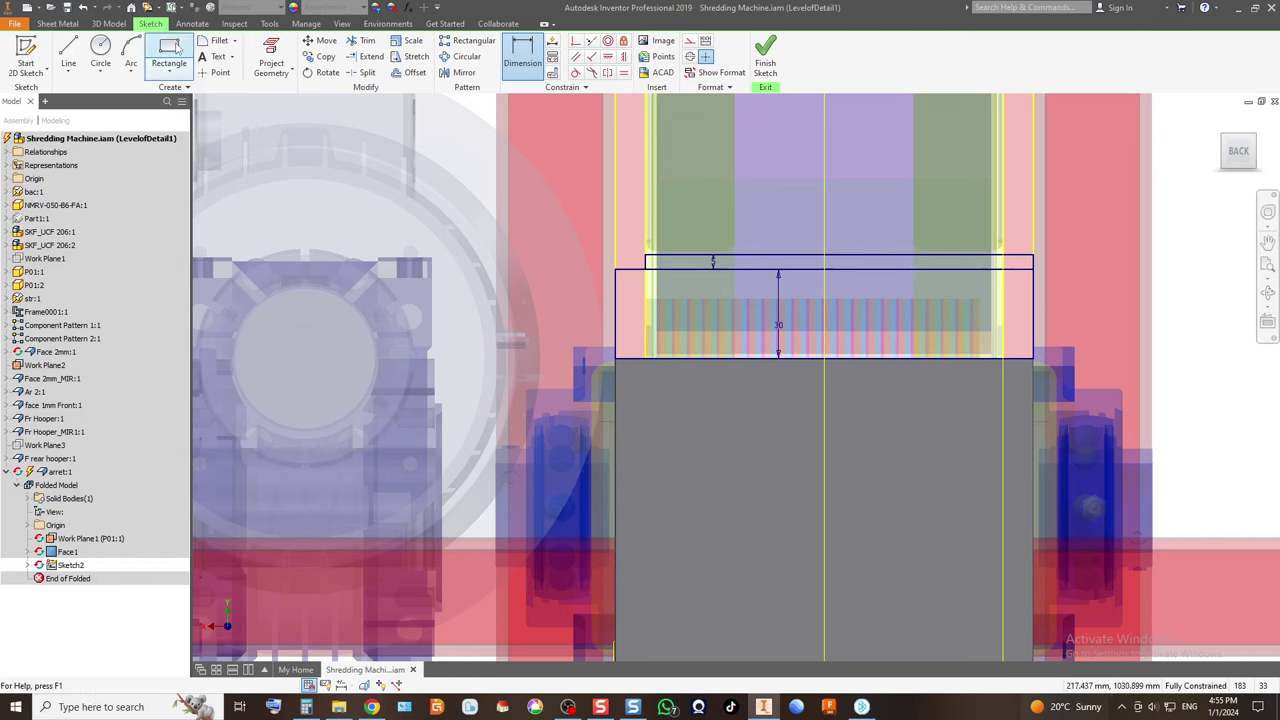
# Add a 10 by 5 mm rectangle at the upper strip's overhanging end, trim the overhang back to the side plate's inner edge, and finish the sketch.
pyautogui.click(203, 44)
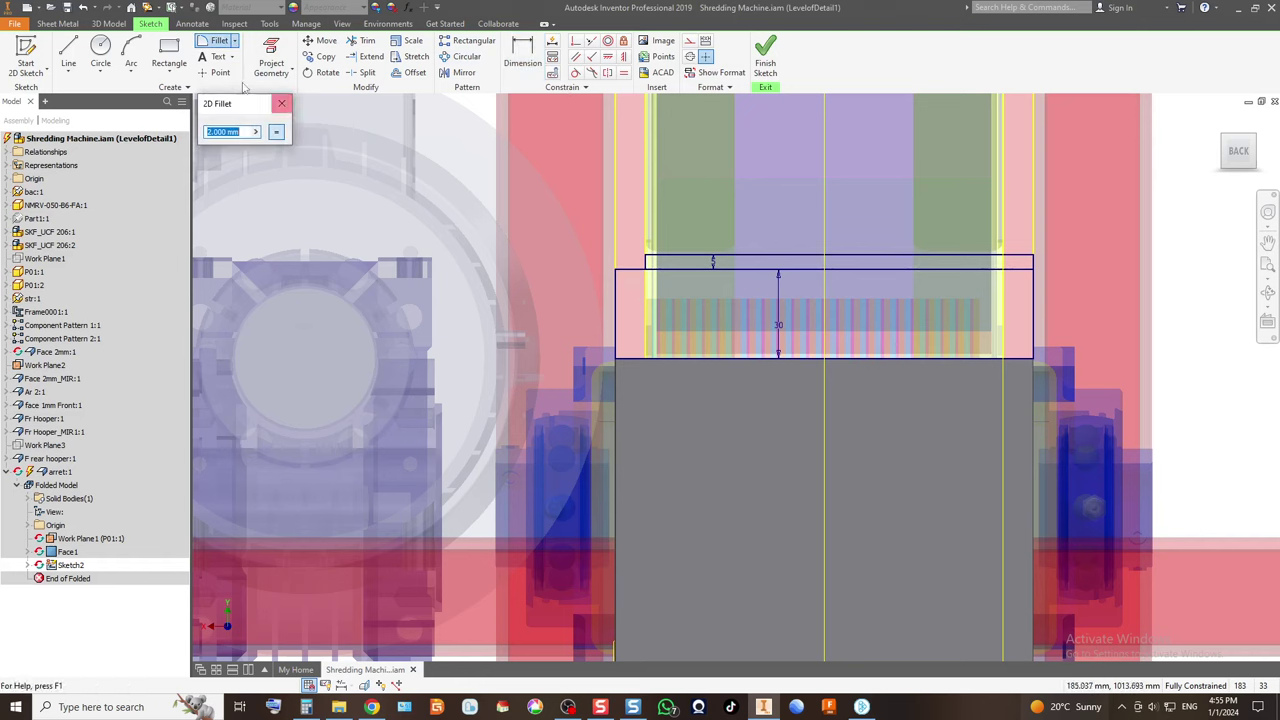
pyautogui.click(281, 104)
pyautogui.click(169, 55)
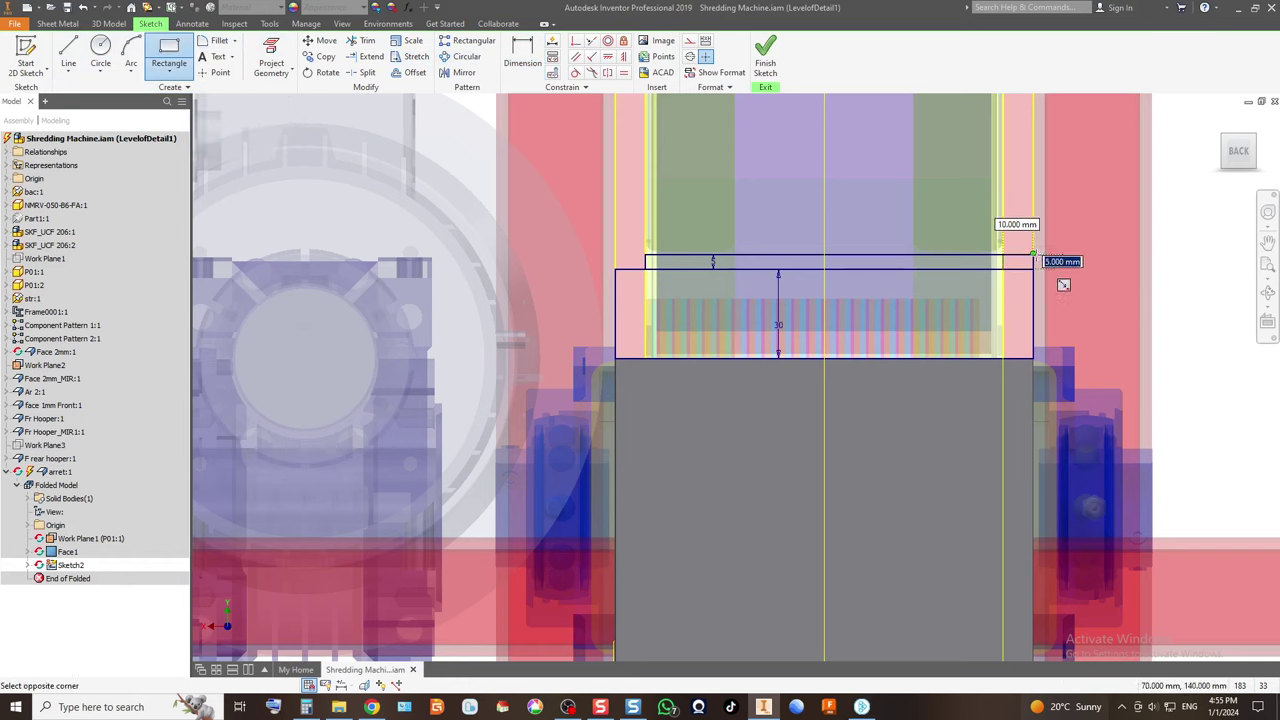
pyautogui.click(362, 42)
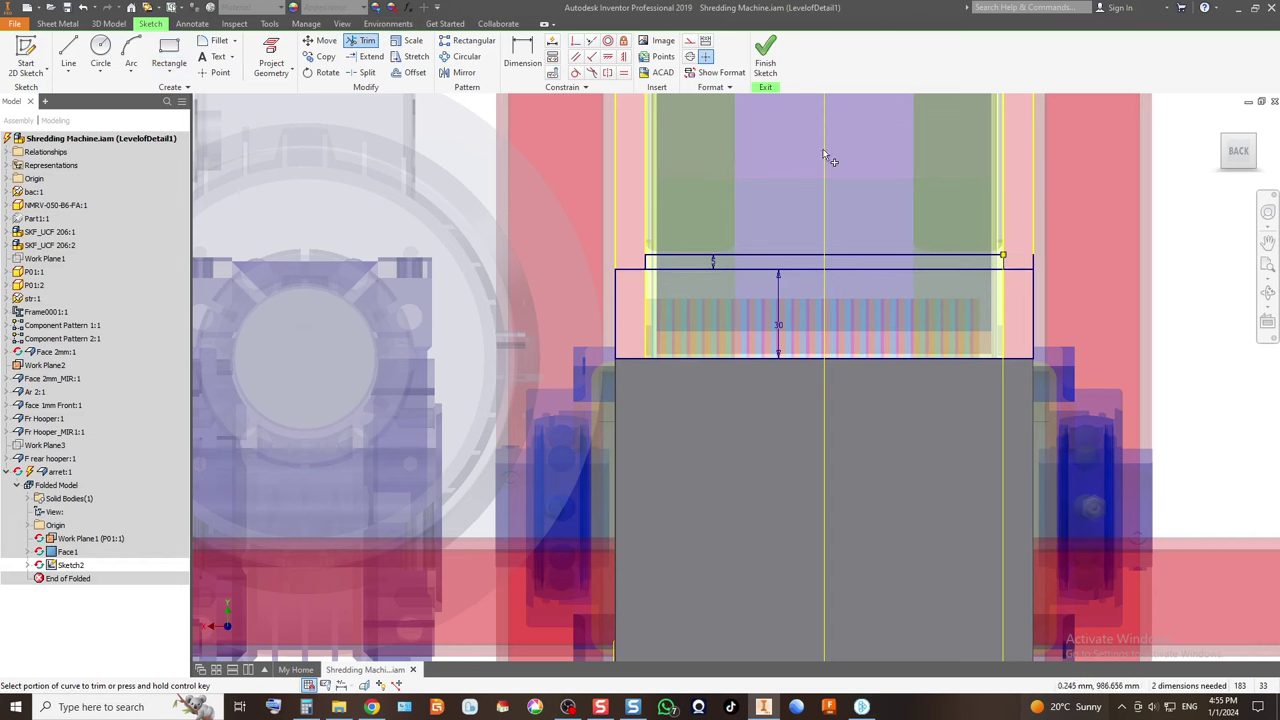
pyautogui.click(764, 55)
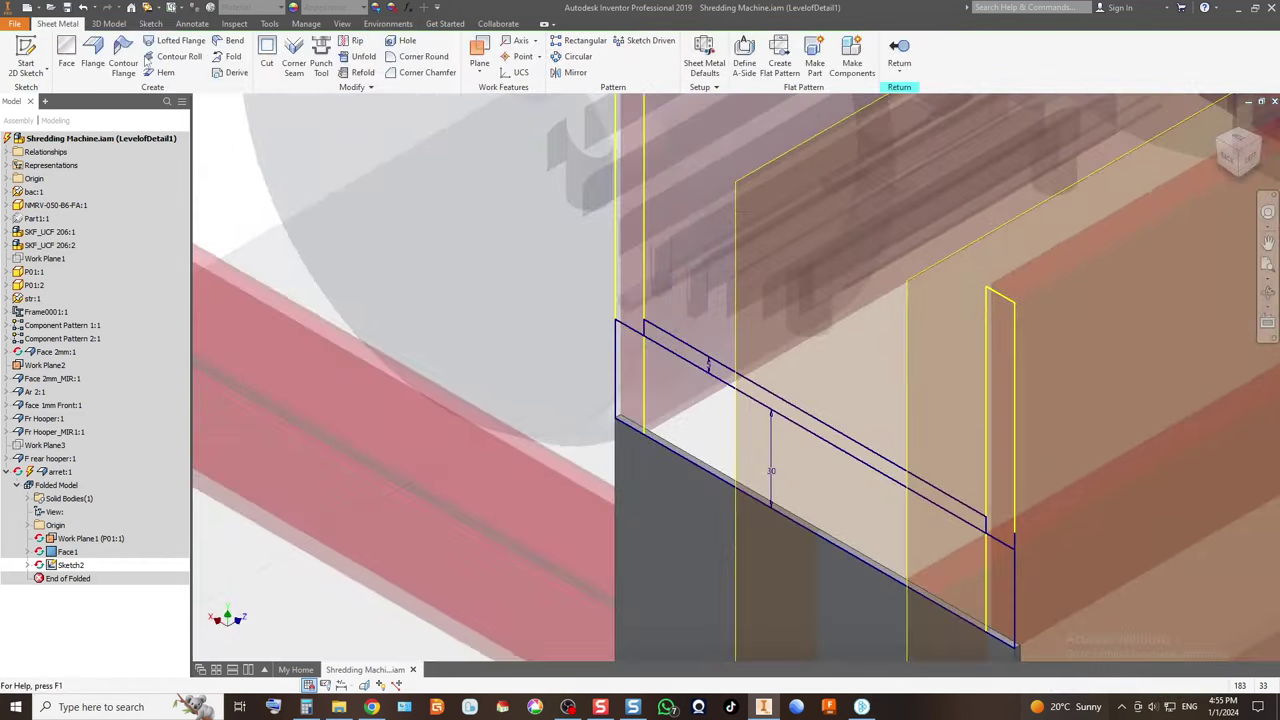
# Try to create a sheet metal face from the sketched regions above the arret plate, and undo it.
pyautogui.click(66, 55)
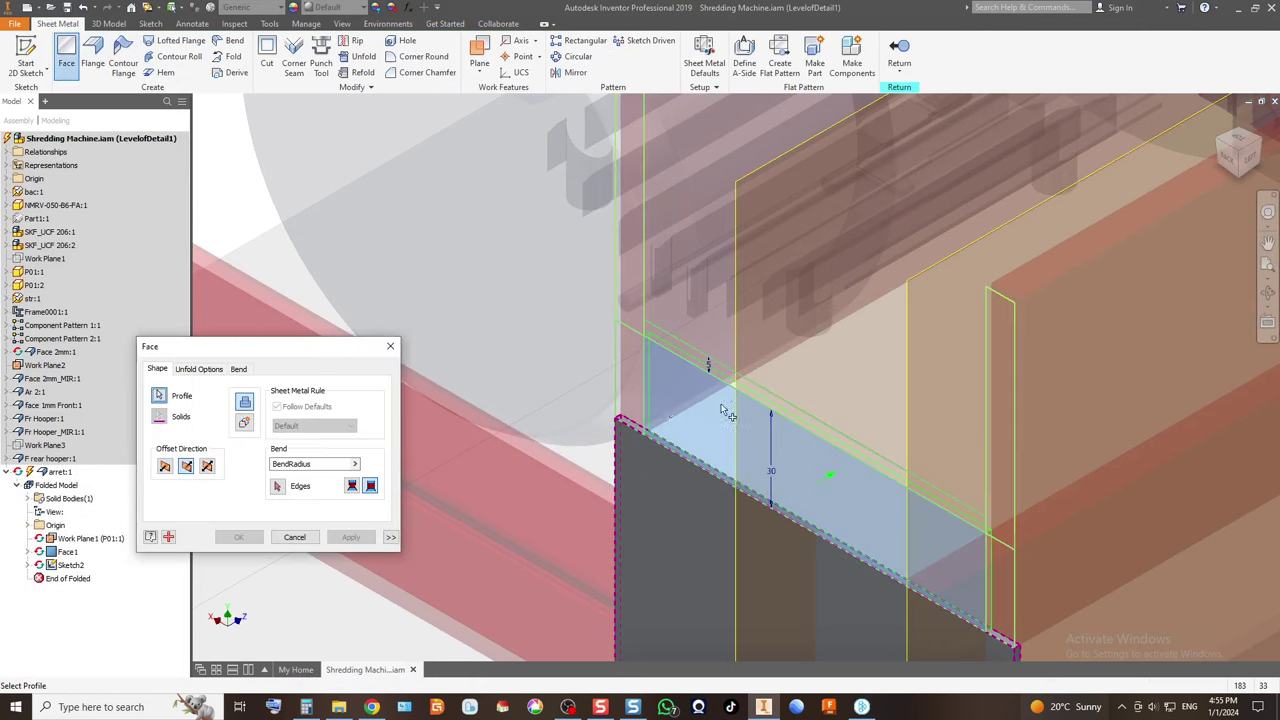
pyautogui.click(982, 532)
pyautogui.click(239, 537)
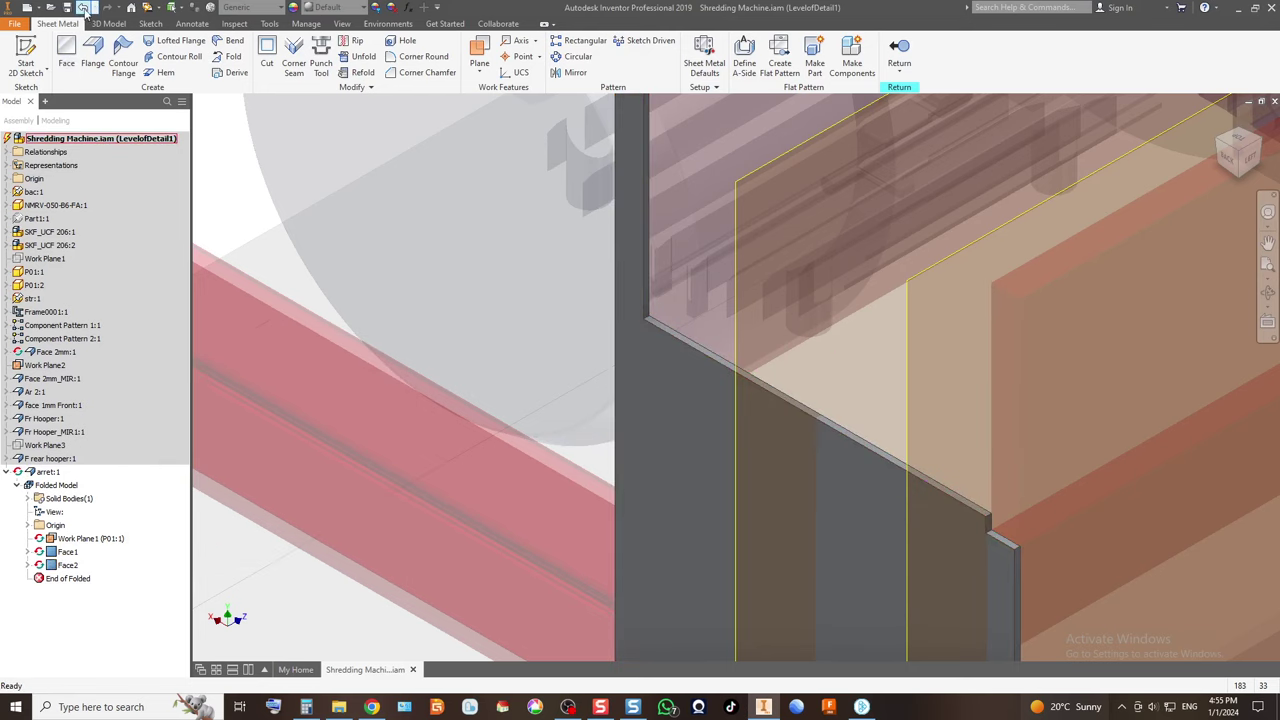
pyautogui.click(85, 8)
# Create a sheet metal face from the main region, the 5 mm upper strip and the end strip beside the motor.
pyautogui.click(66, 52)
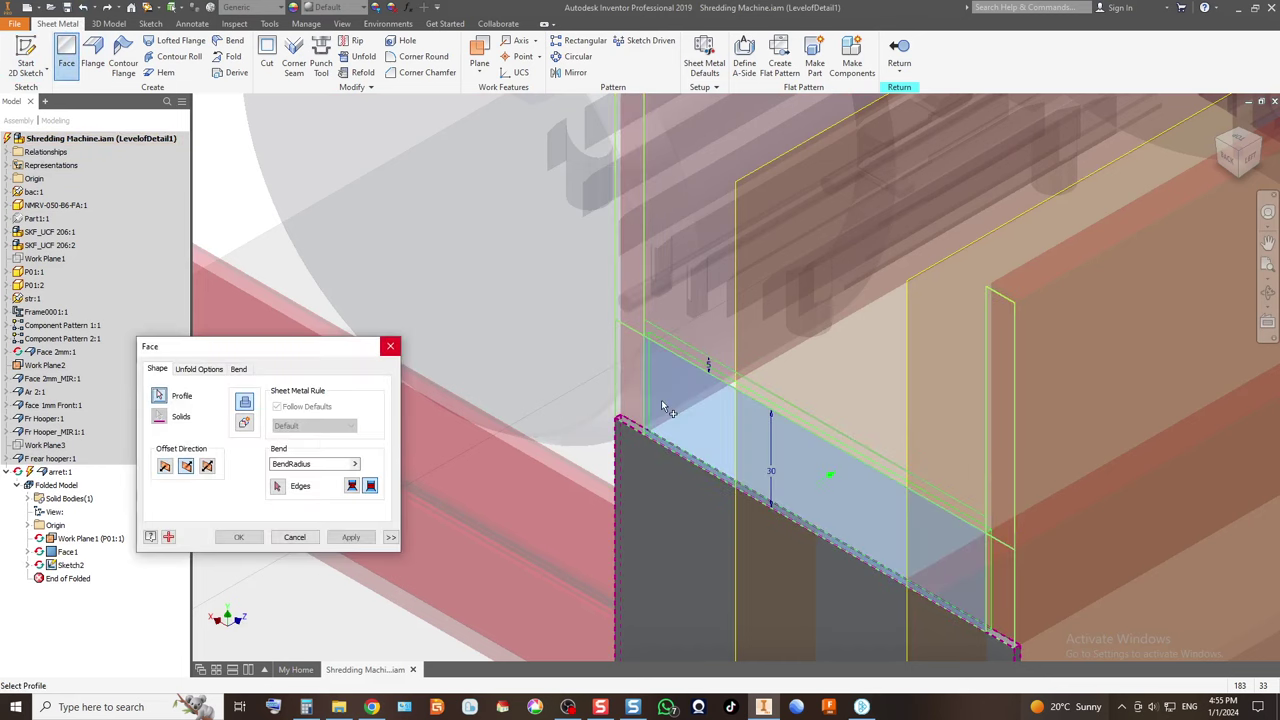
pyautogui.click(688, 372)
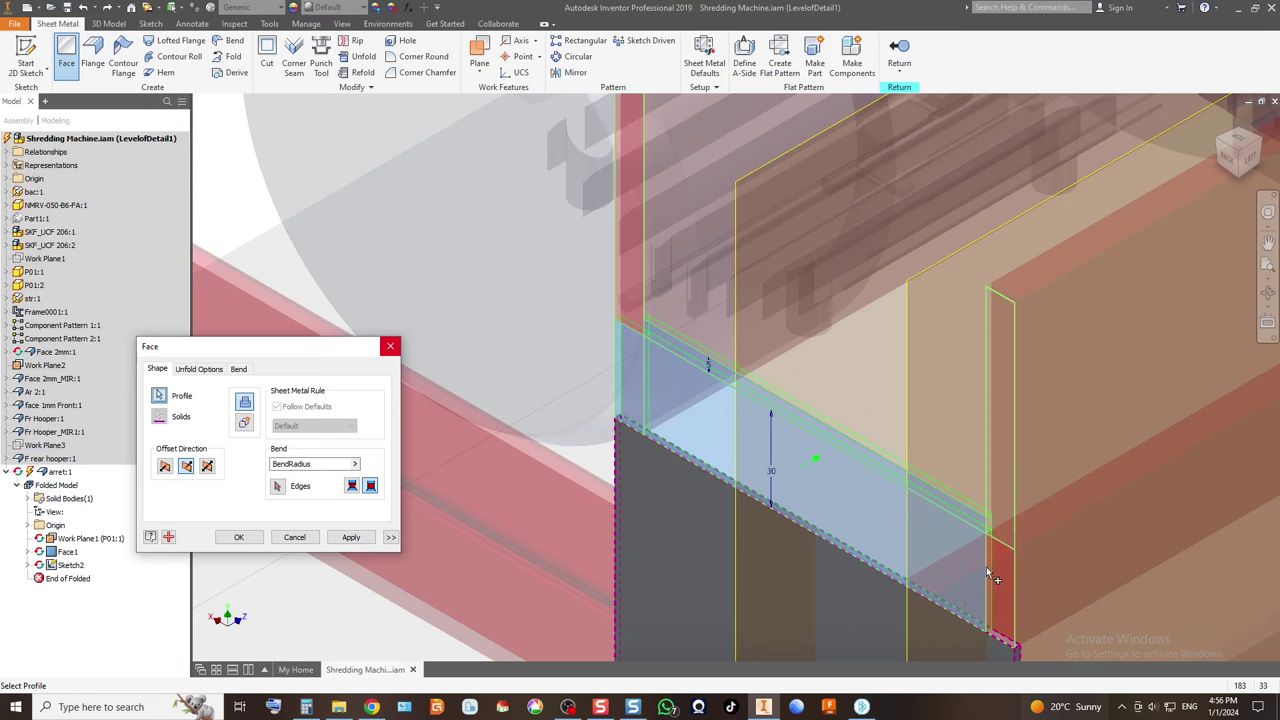
pyautogui.click(241, 538)
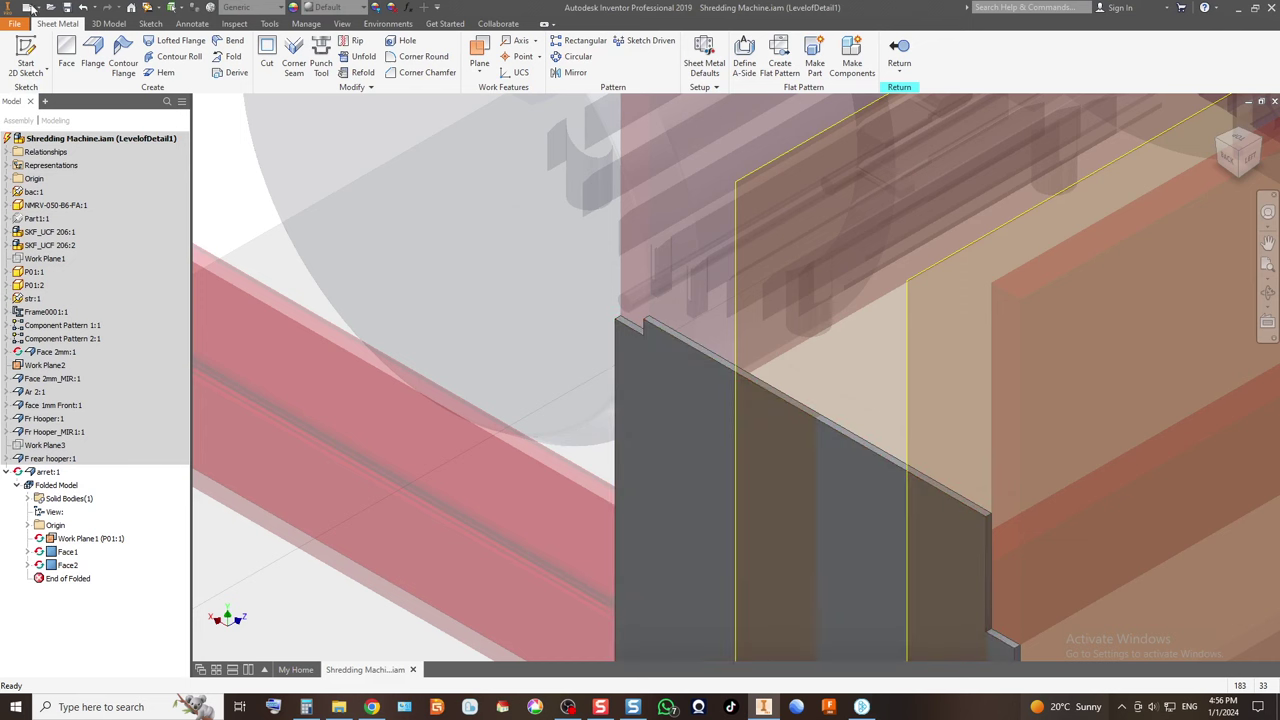
# Start a sketch on the arret plate's outer face and project the side plate end above the missing corner.
pyautogui.click(26, 52)
pyautogui.click(768, 512)
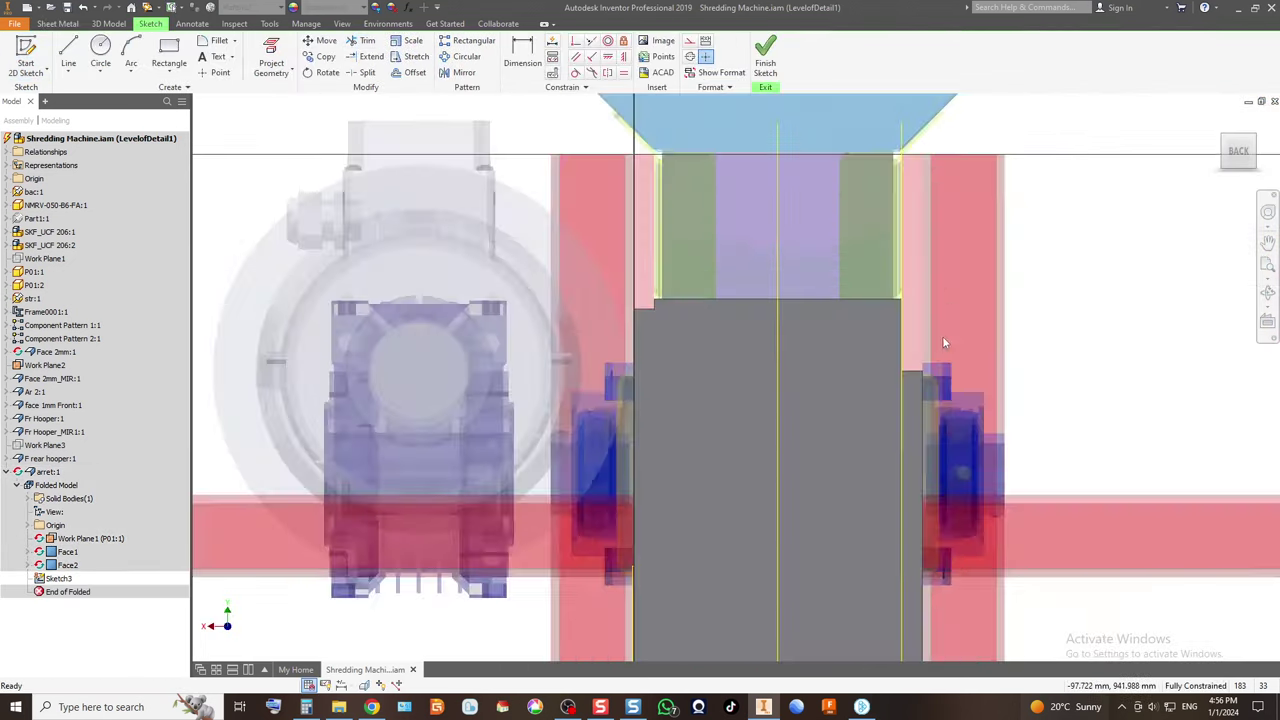
pyautogui.scroll(3, 943, 343)
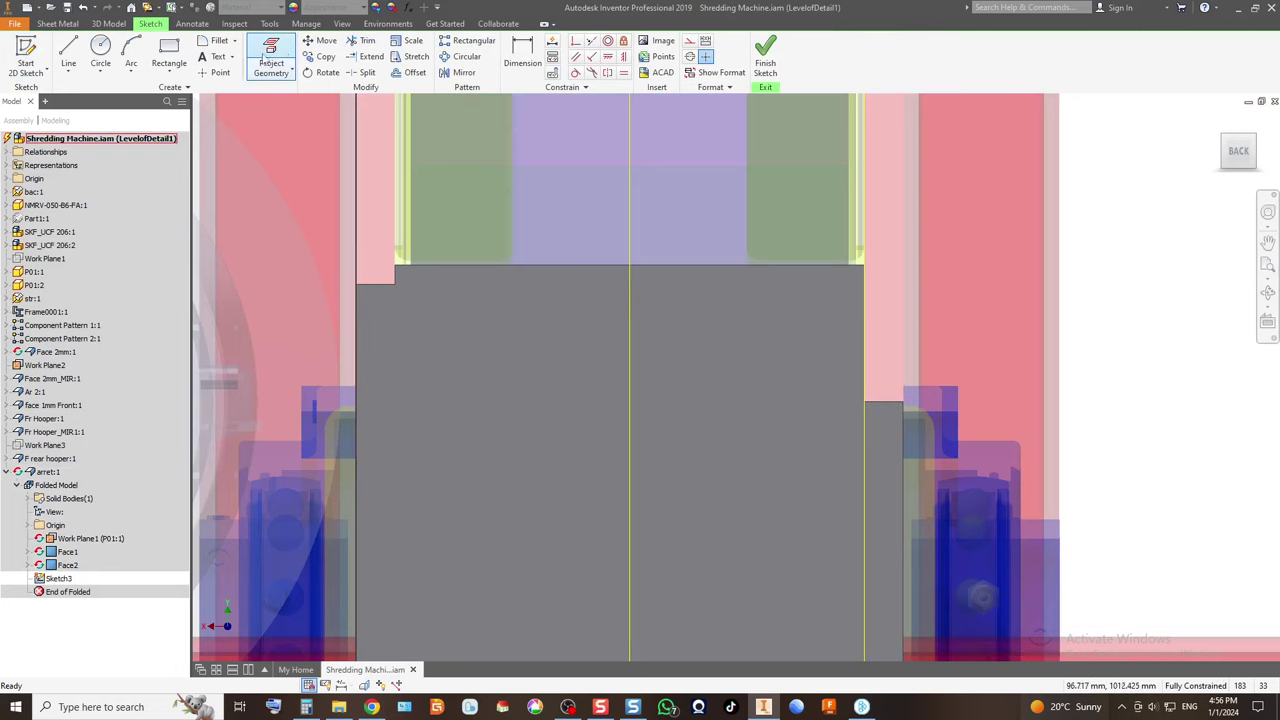
pyautogui.click(890, 337)
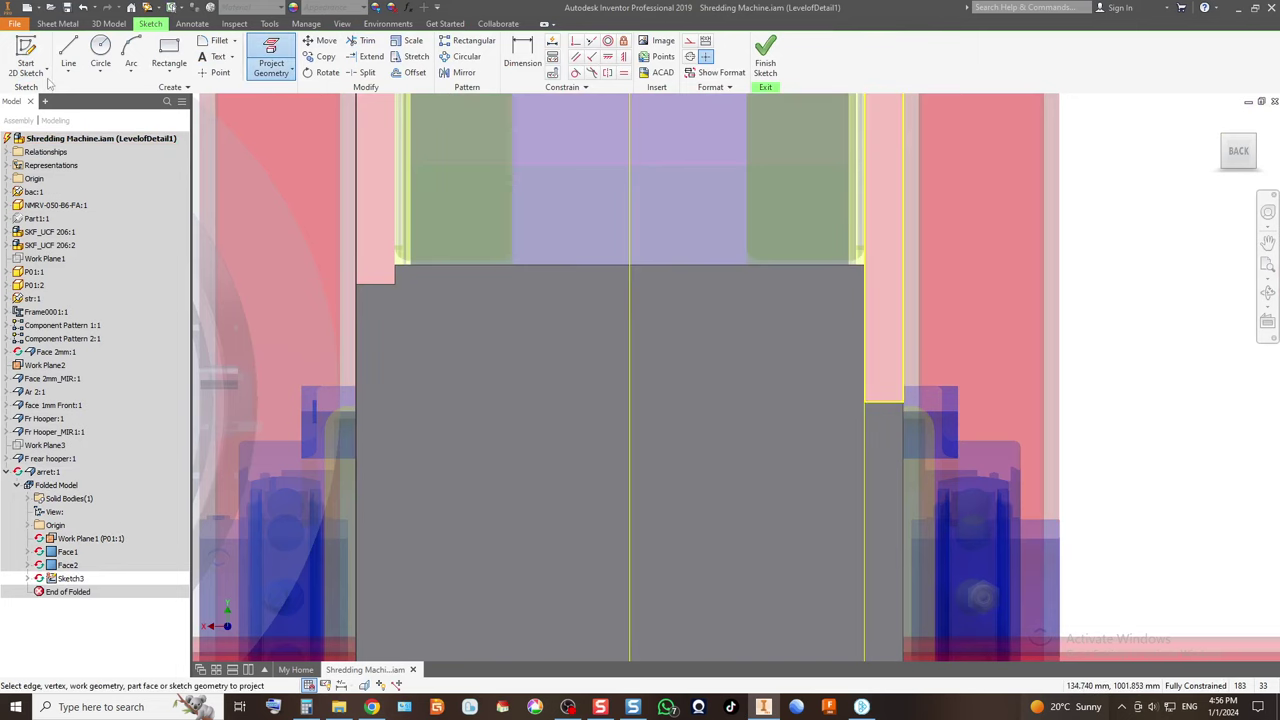
# Draw a 10 mm wide rectangle filling the missing corner strip, with its top 5 mm below the plate's upper edge.
pyautogui.click(168, 52)
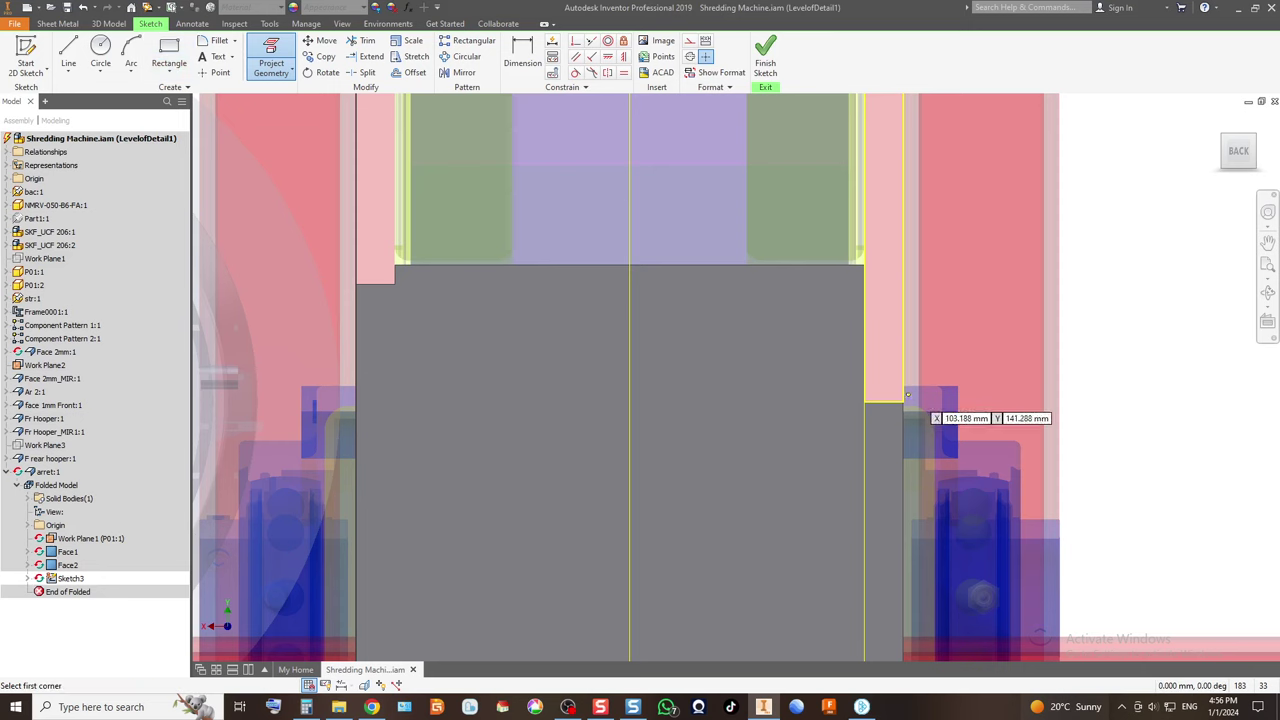
pyautogui.click(902, 402)
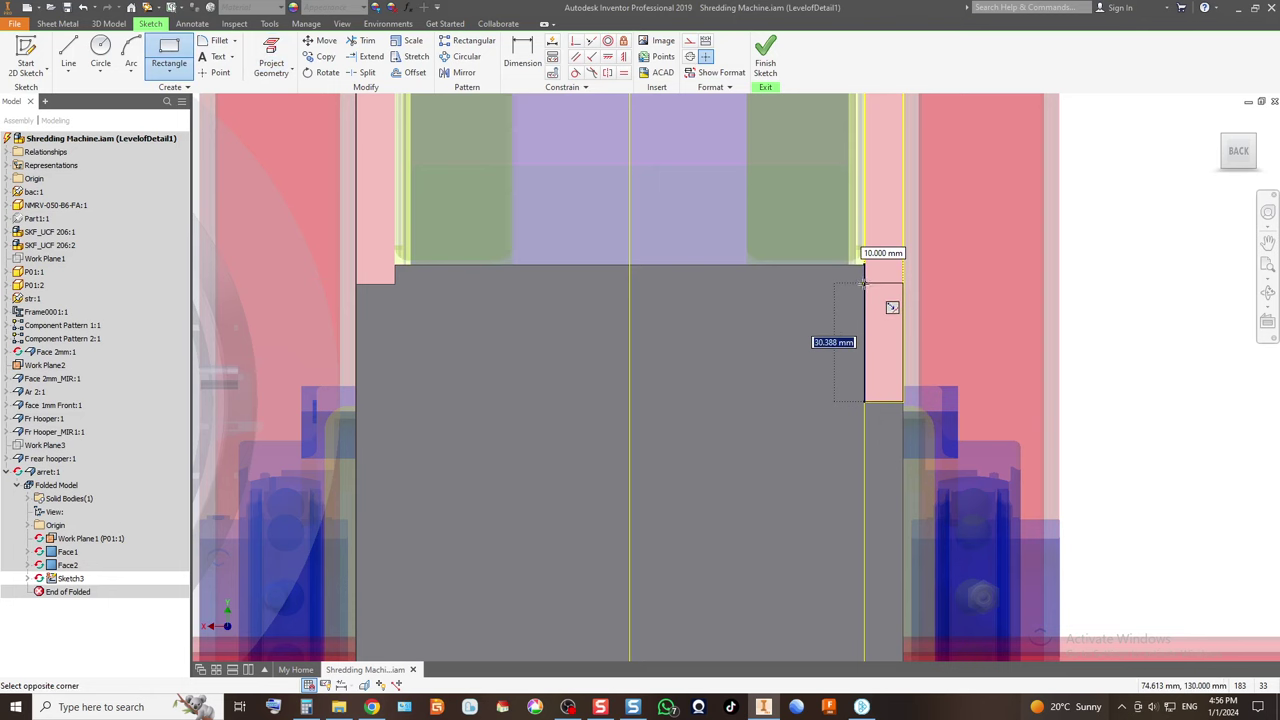
pyautogui.press('Return')
pyautogui.press('d')
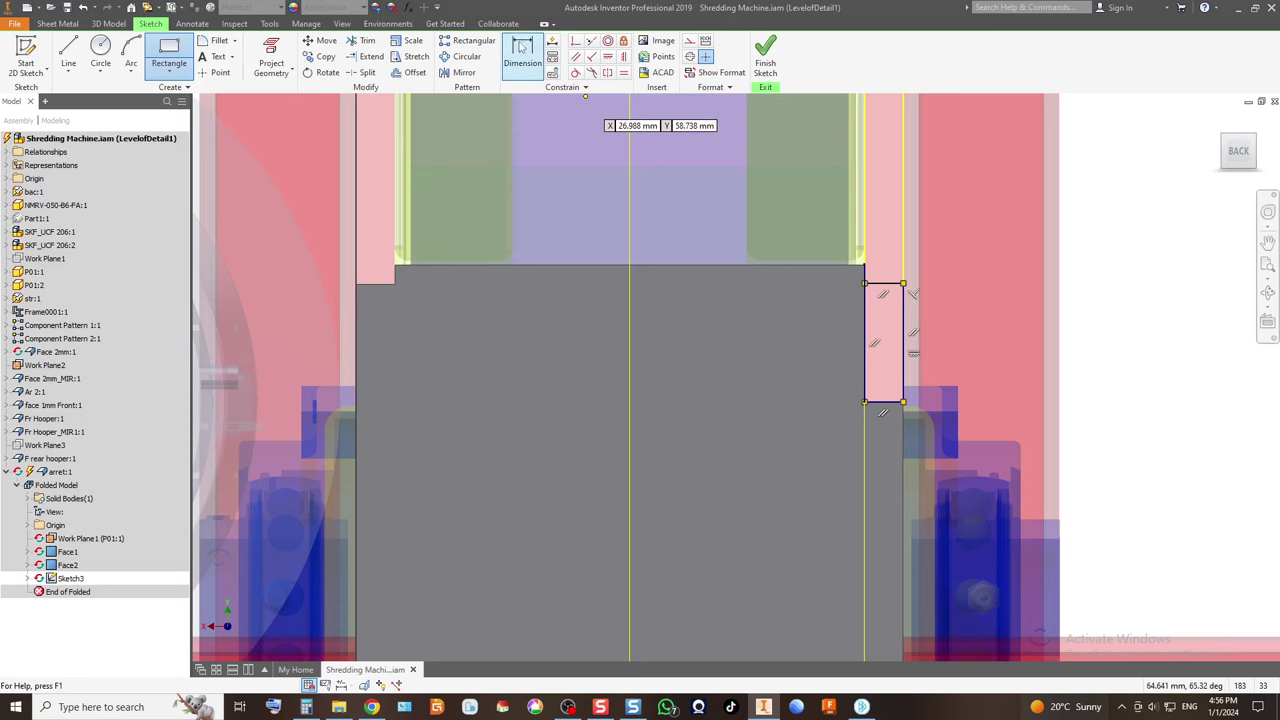
pyautogui.click(892, 258)
pyautogui.write('5')
pyautogui.press('Return')
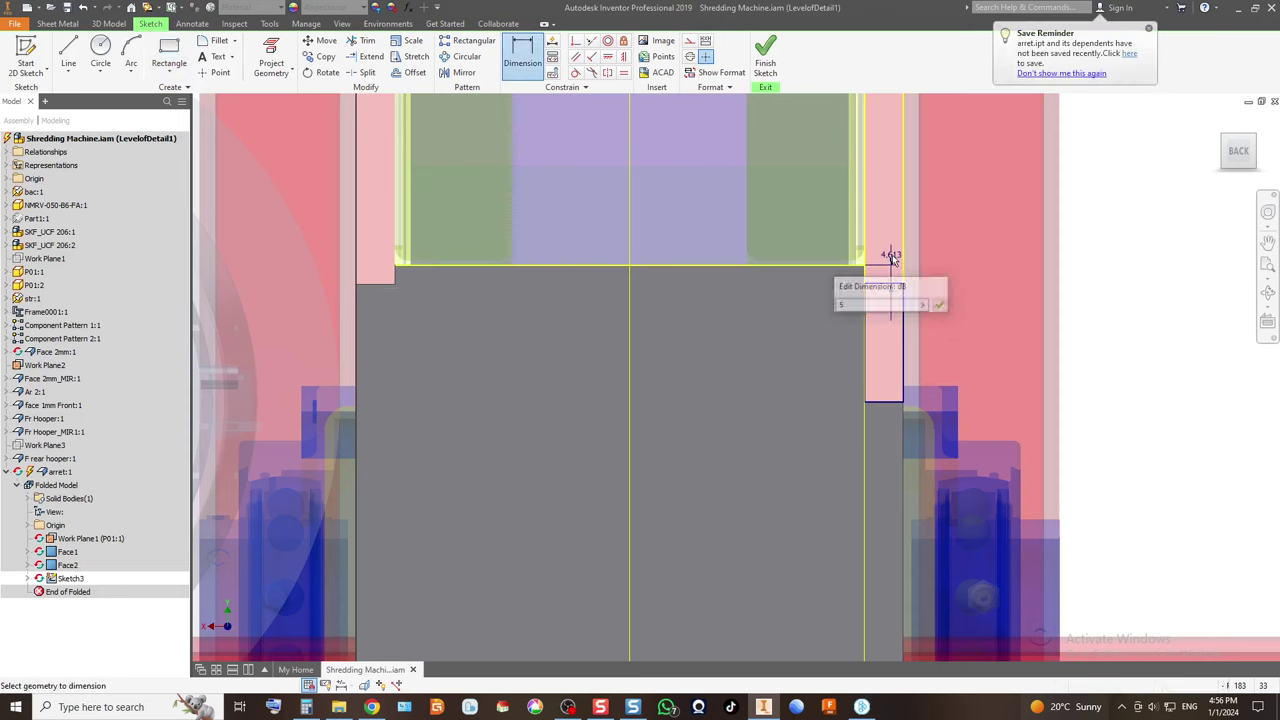
# Finish the sketch and create a sheet metal face from the corner strip rectangle.
pyautogui.click(765, 56)
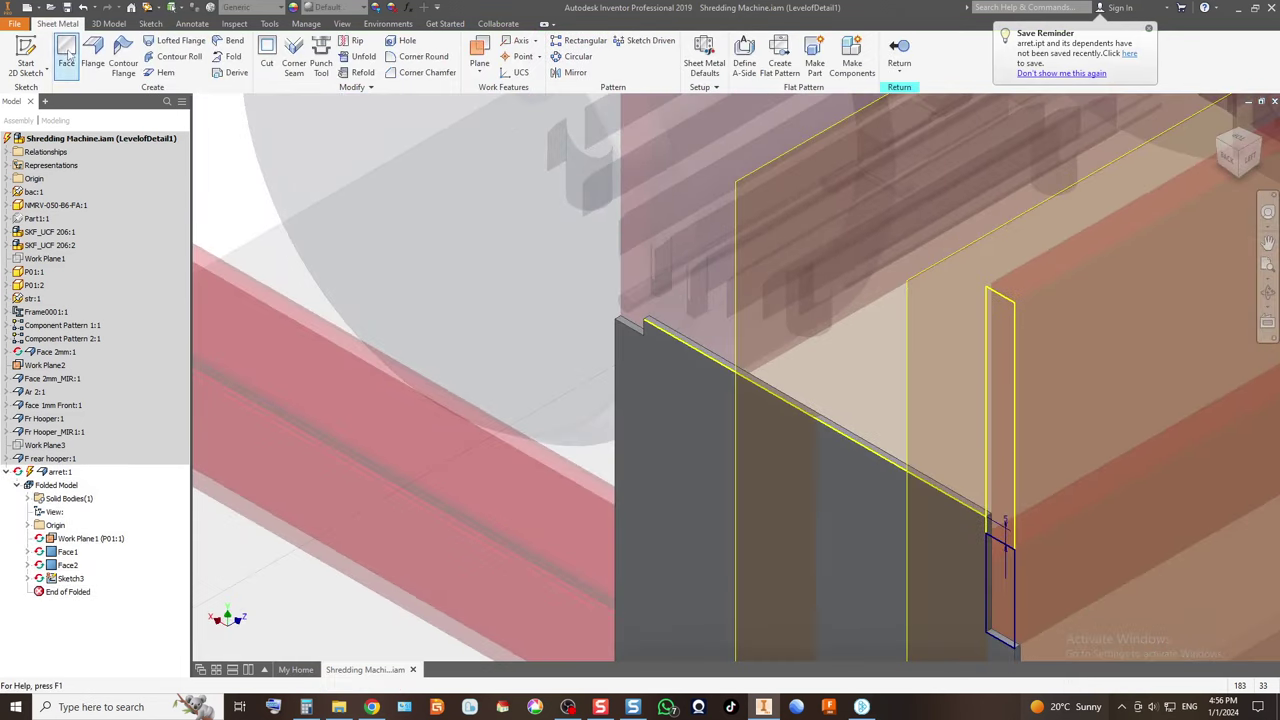
pyautogui.click(66, 55)
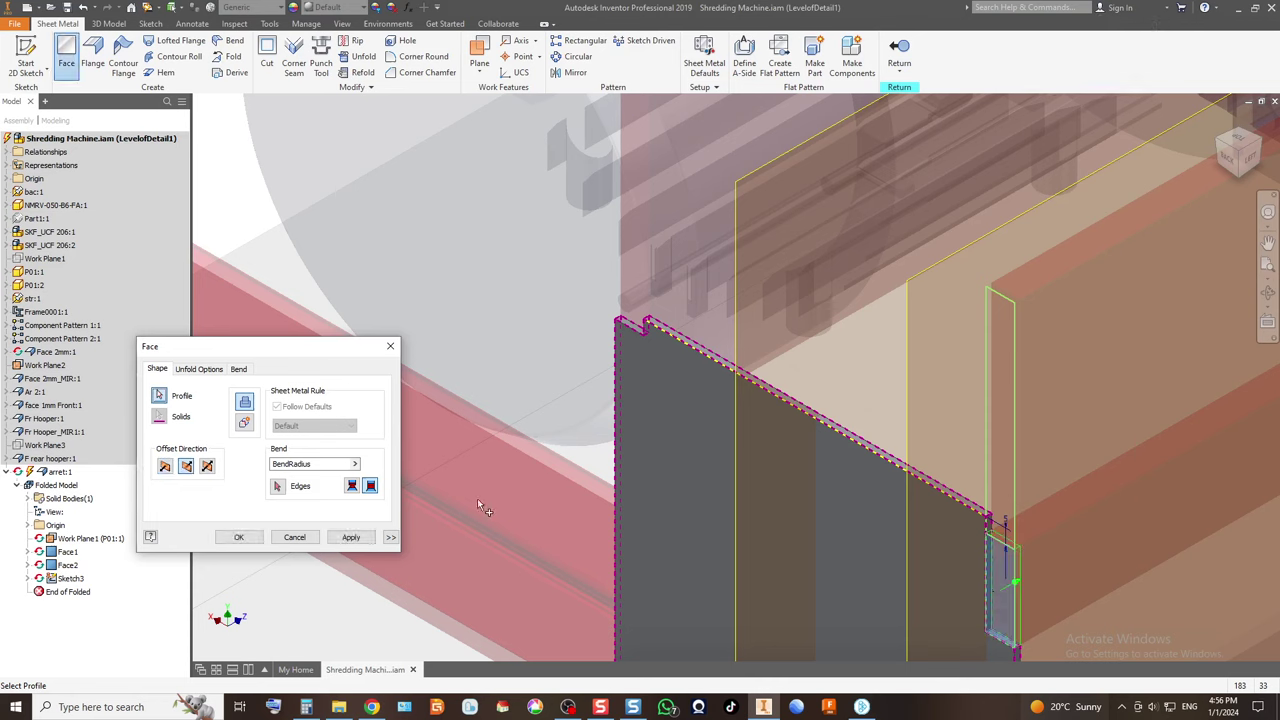
pyautogui.click(239, 538)
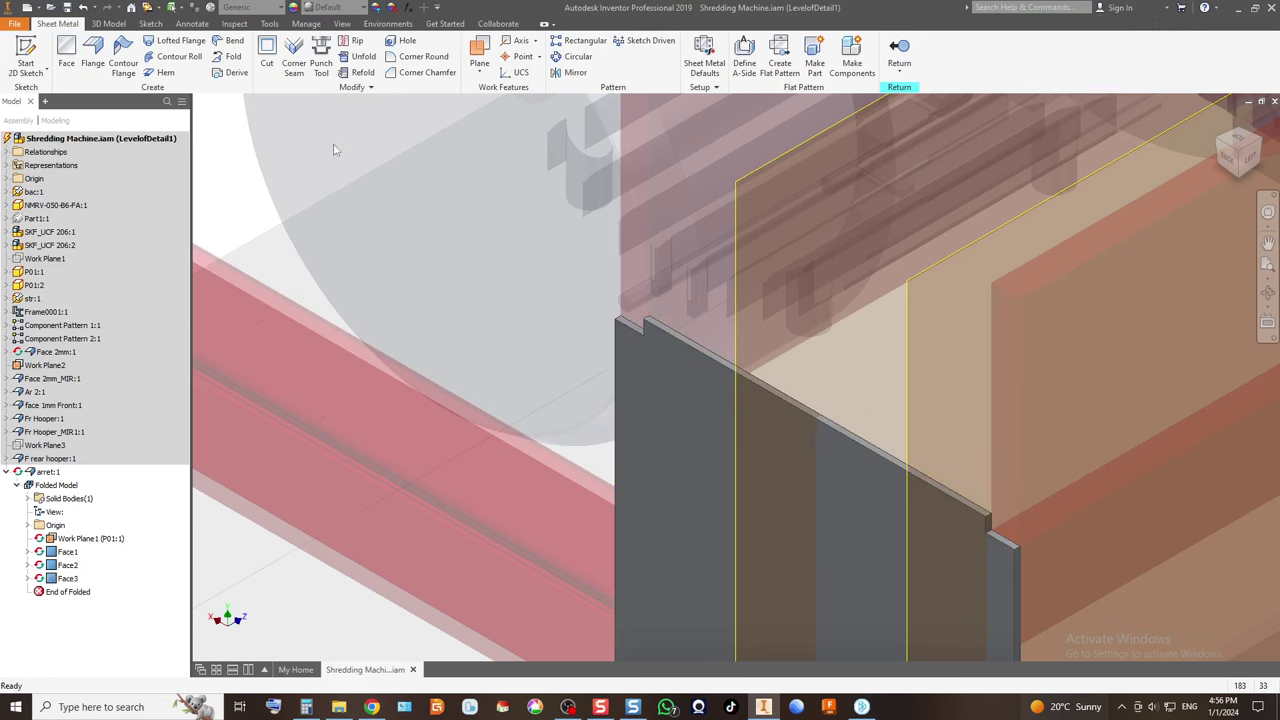
# Start a flange on the raised upper edge of the arret plate, angled at 60 degrees.
pyautogui.click(92, 56)
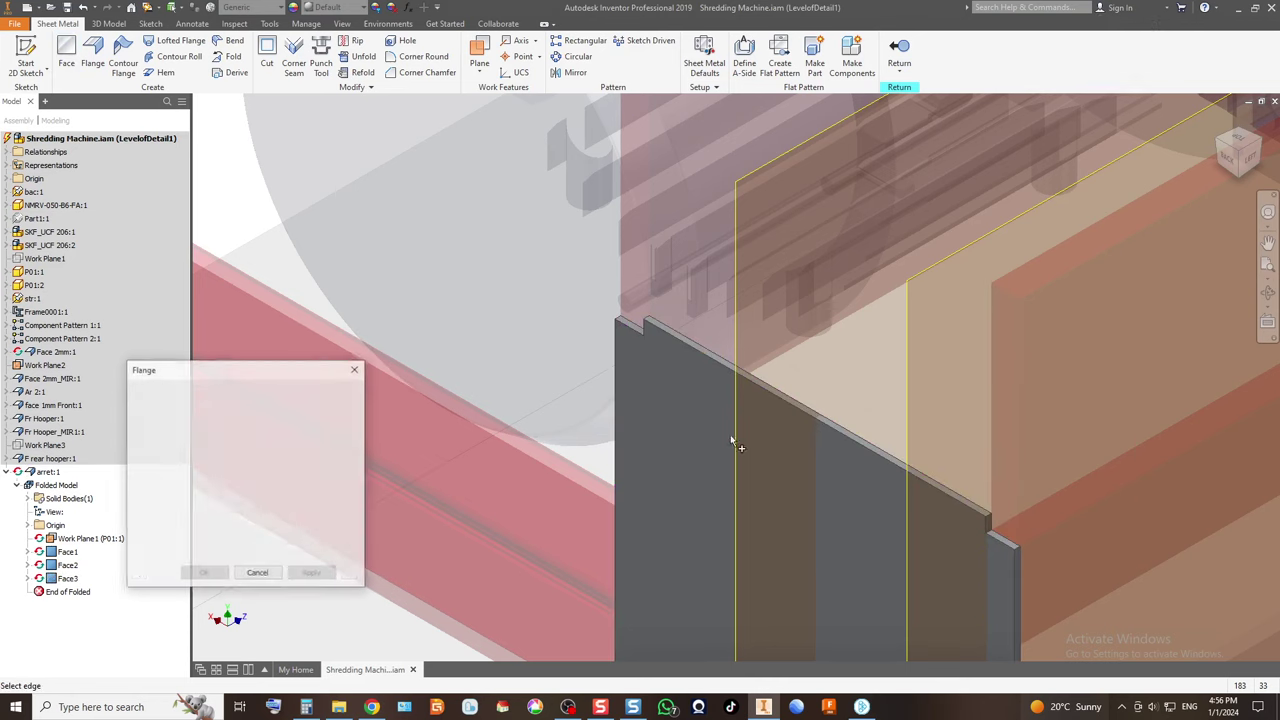
pyautogui.click(797, 404)
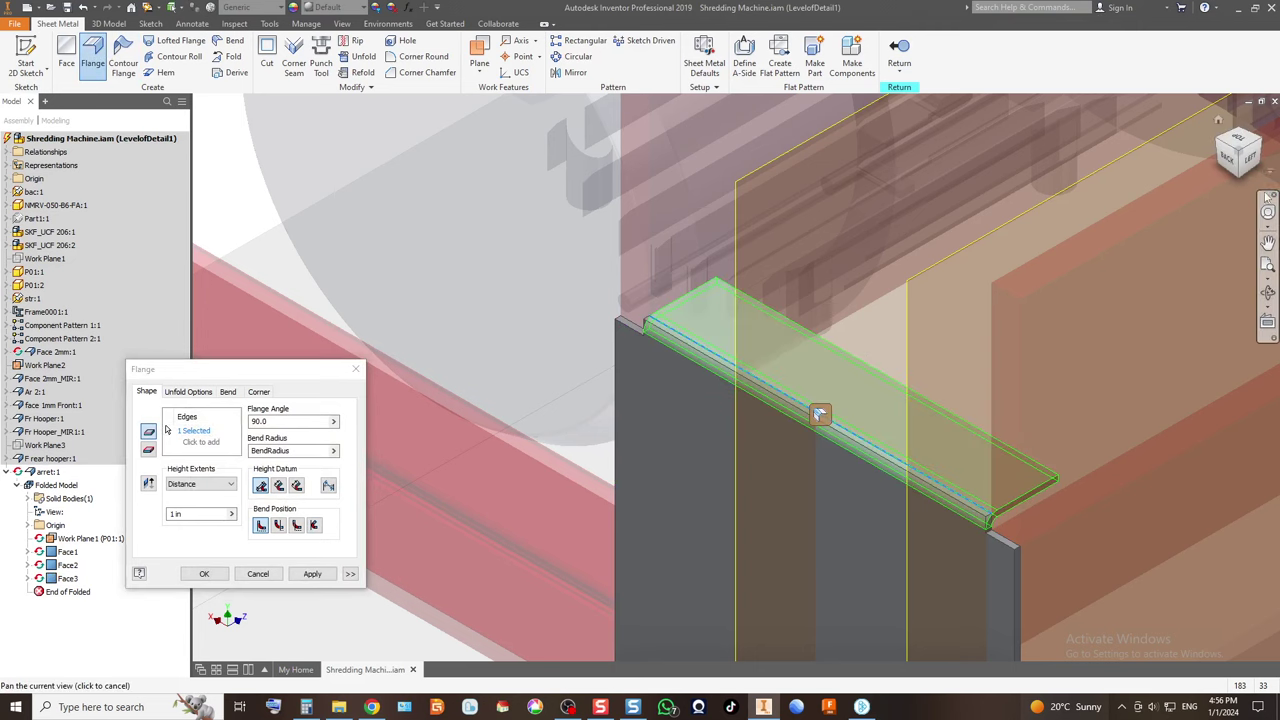
pyautogui.click(1249, 160)
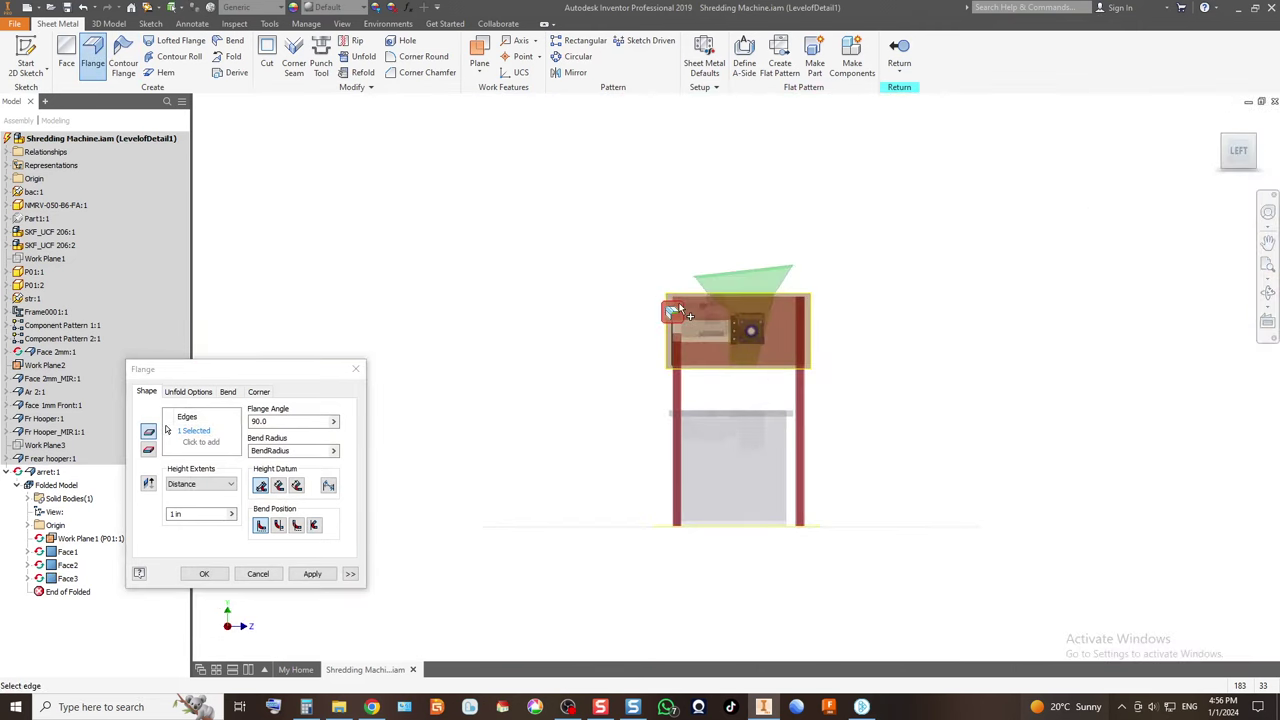
pyautogui.scroll(-5, 731, 342)
pyautogui.click(1224, 143)
pyautogui.scroll(-6, 764, 402)
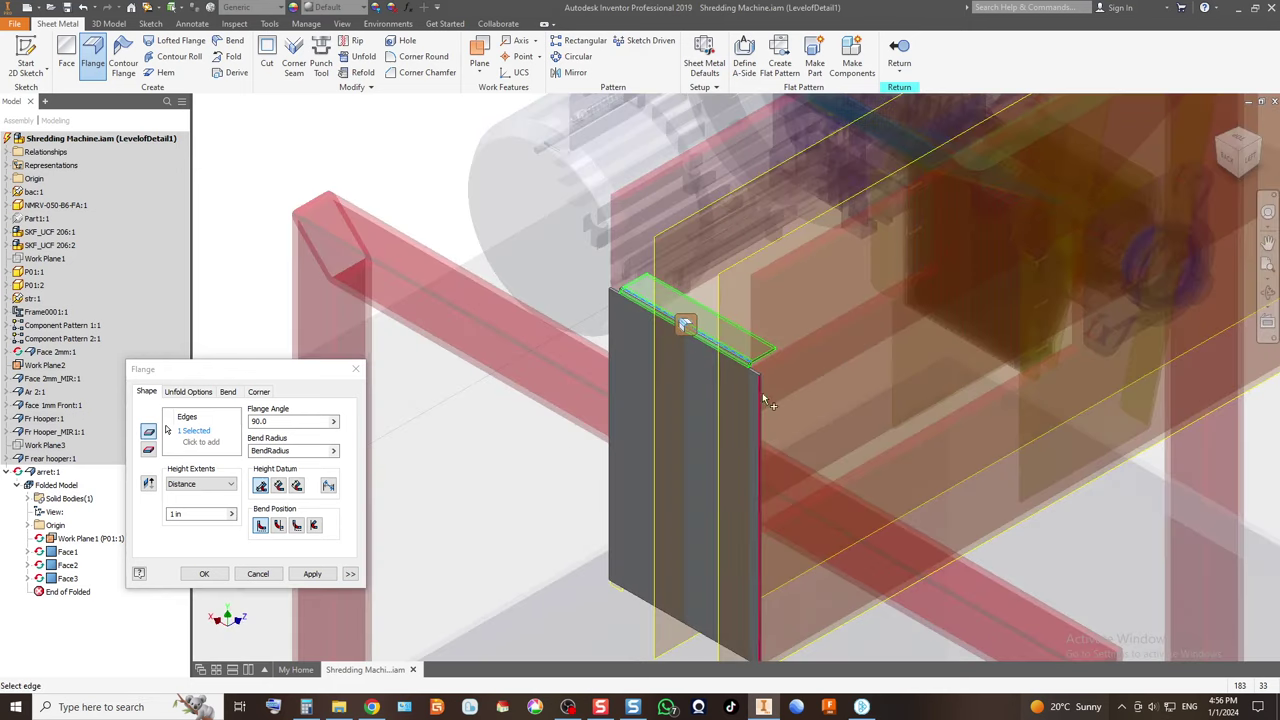
pyautogui.click(290, 437)
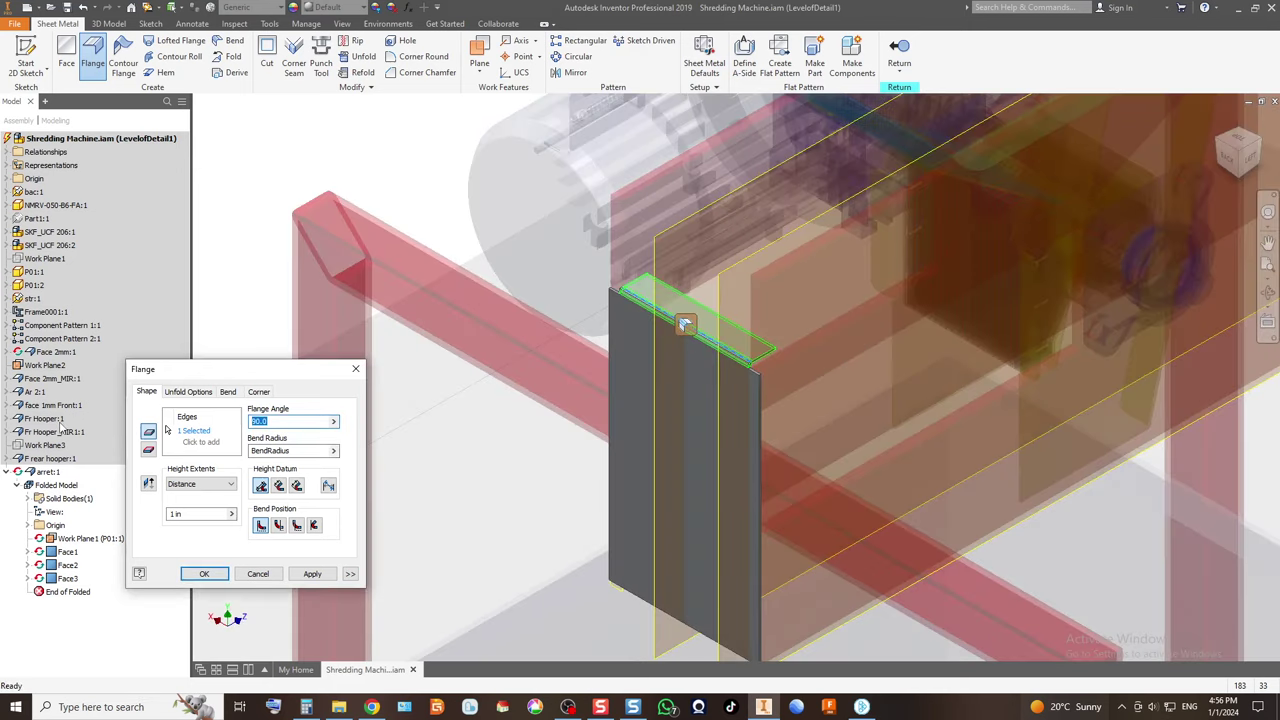
pyautogui.write('60')
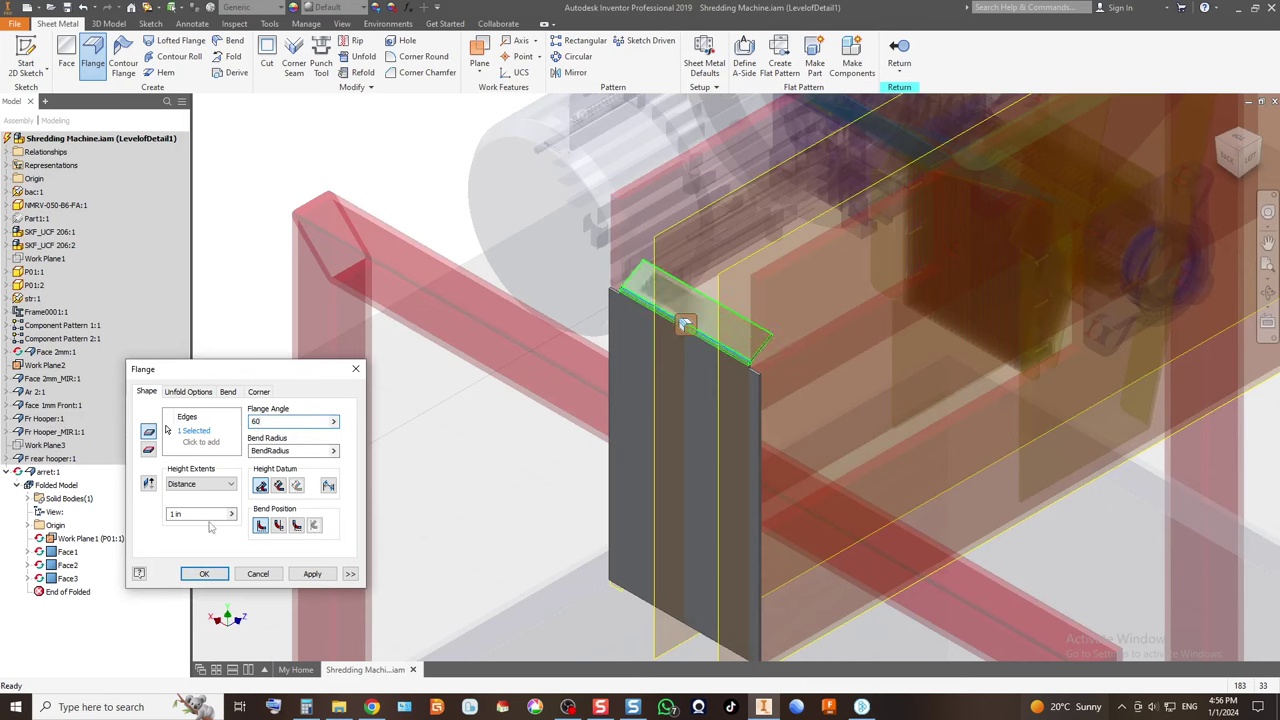
# Try flange heights of 30 and 80, checking the slope's reach against the side plate from the left side.
pyautogui.write('30')
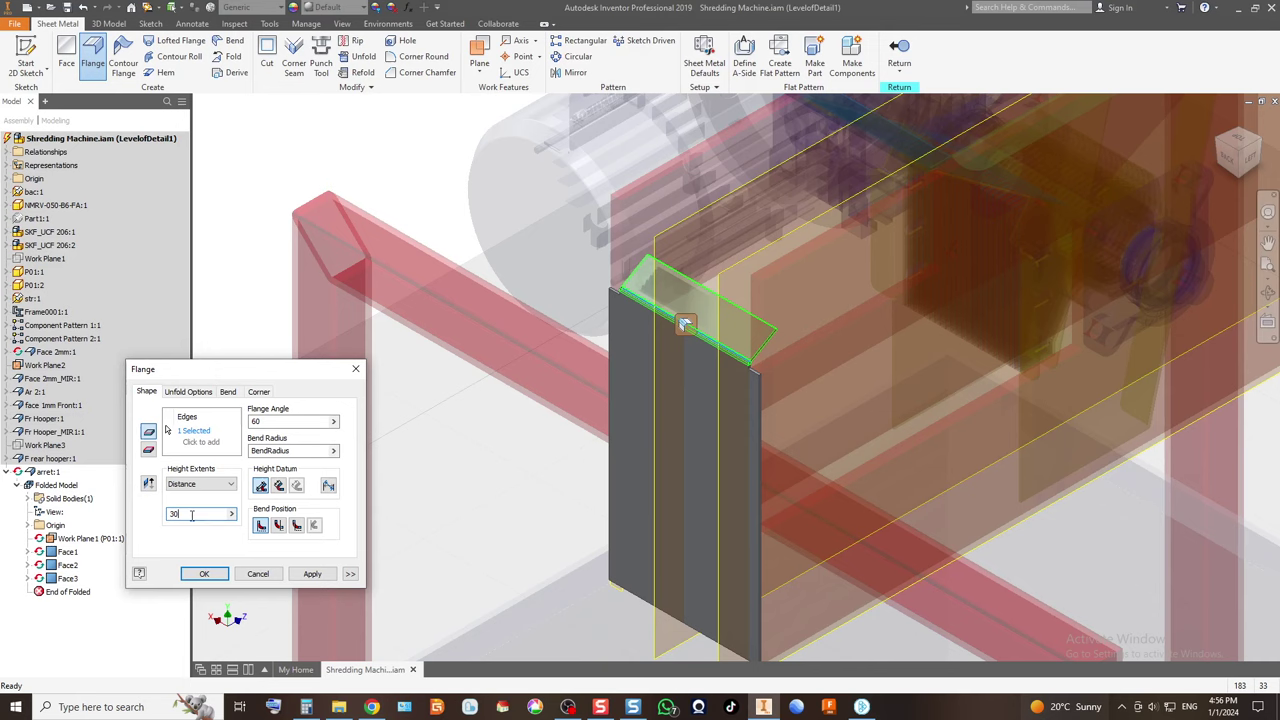
pyautogui.write('0')
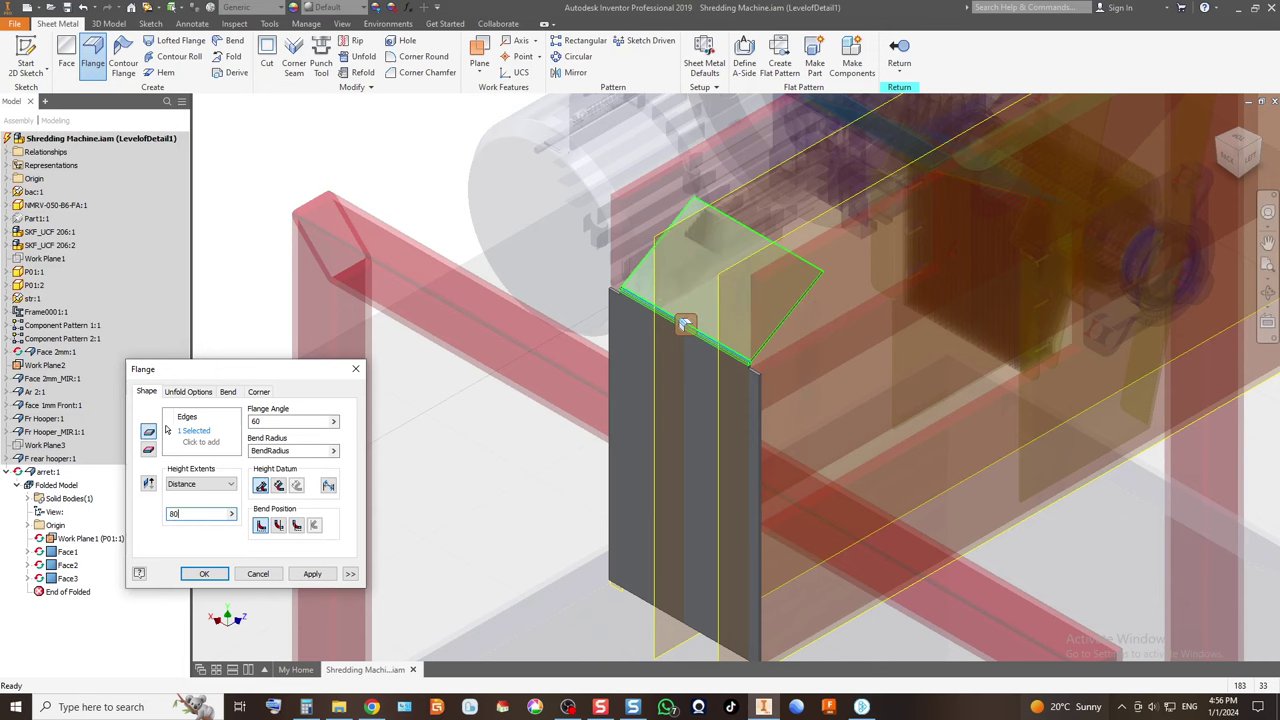
pyautogui.click(1249, 156)
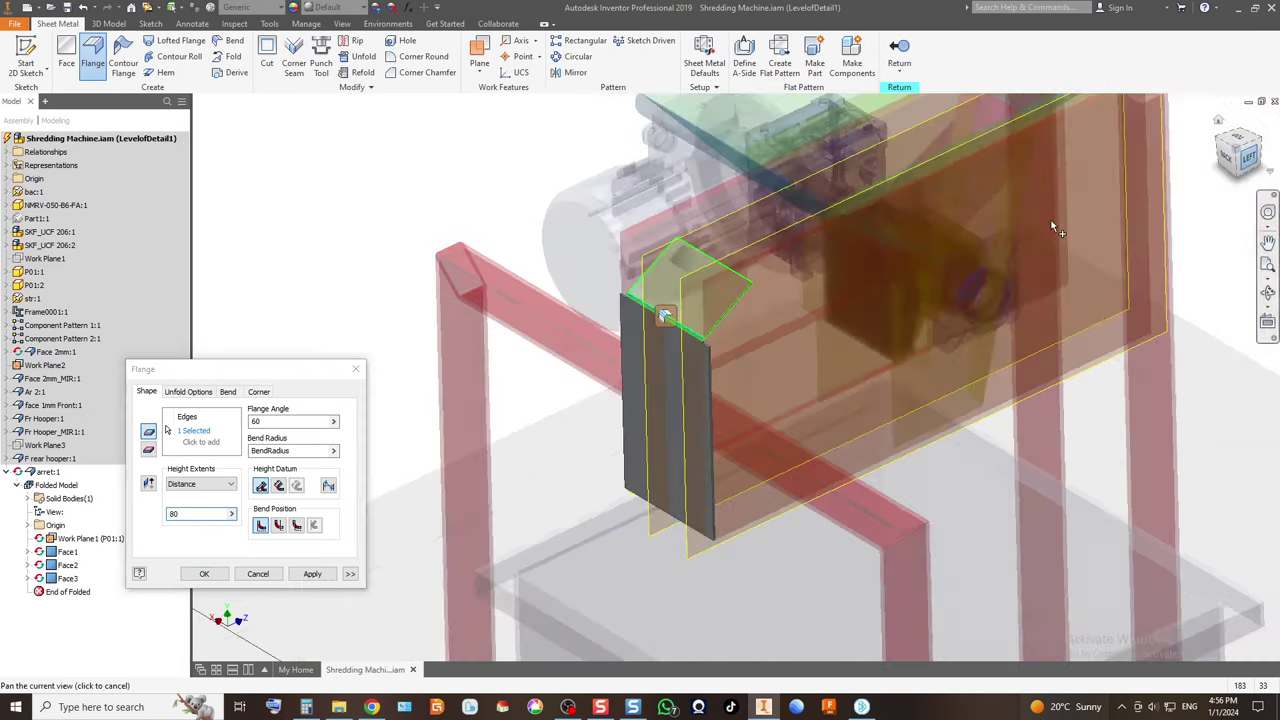
pyautogui.scroll(-5, 698, 303)
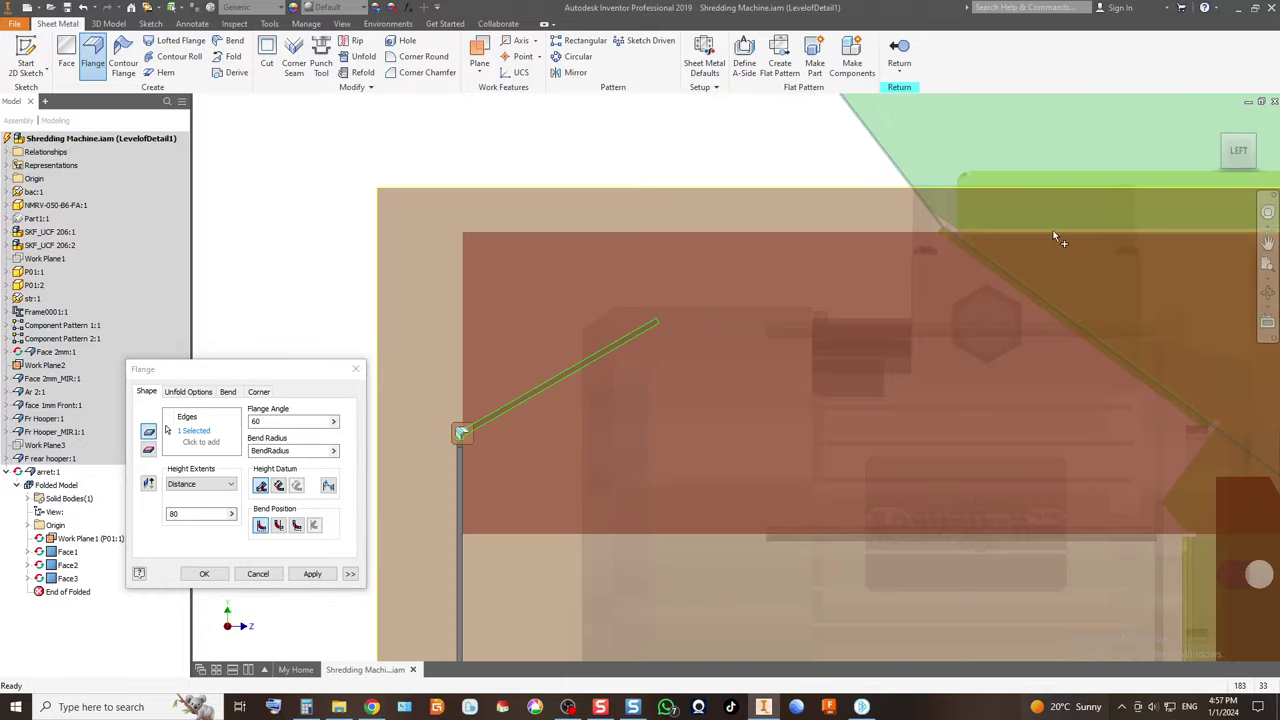
pyautogui.click(1208, 146)
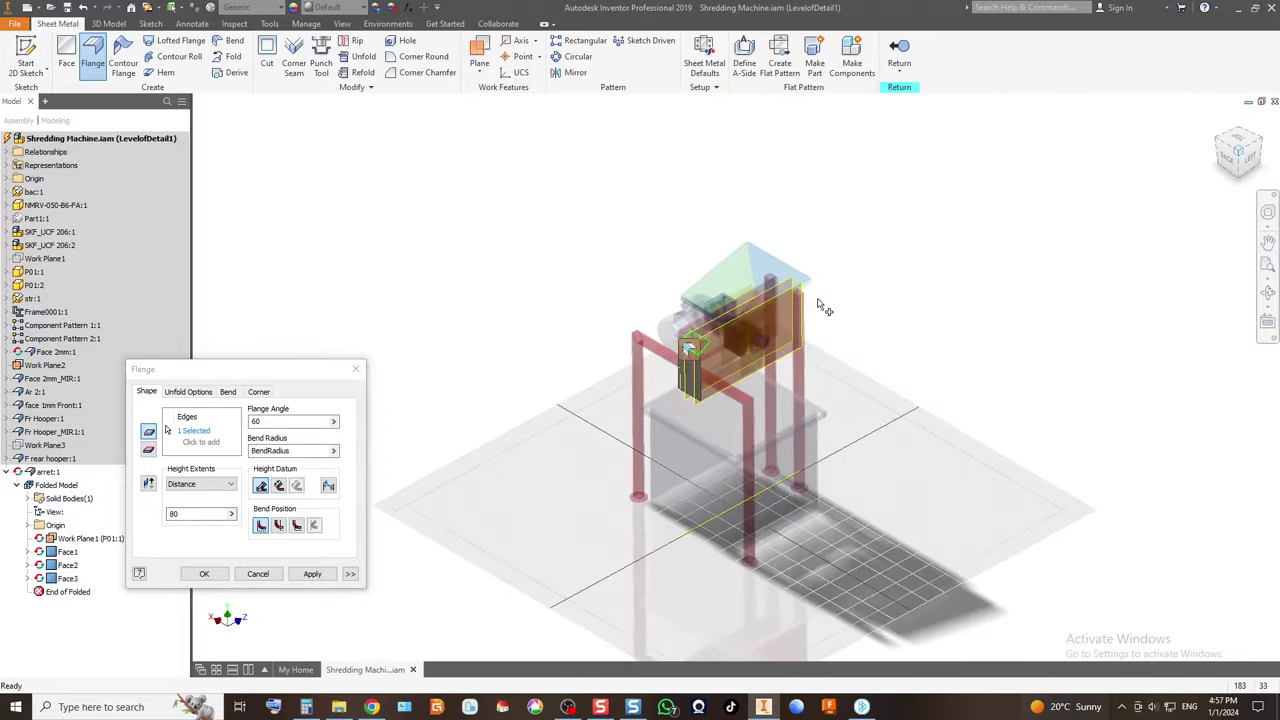
pyautogui.scroll(-6, 700, 345)
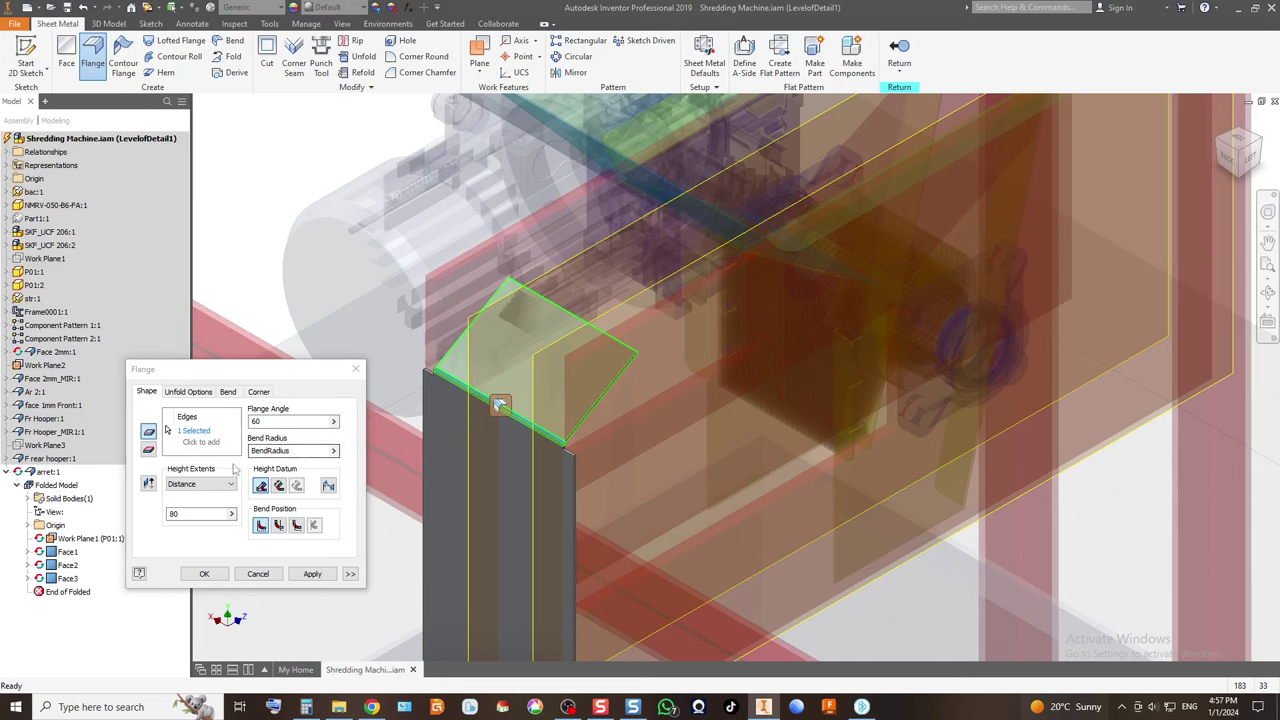
# Set the sloped flange's height to 140, check its corner against the side plate's upper edge, and apply it.
pyautogui.click(203, 513)
pyautogui.write('120')
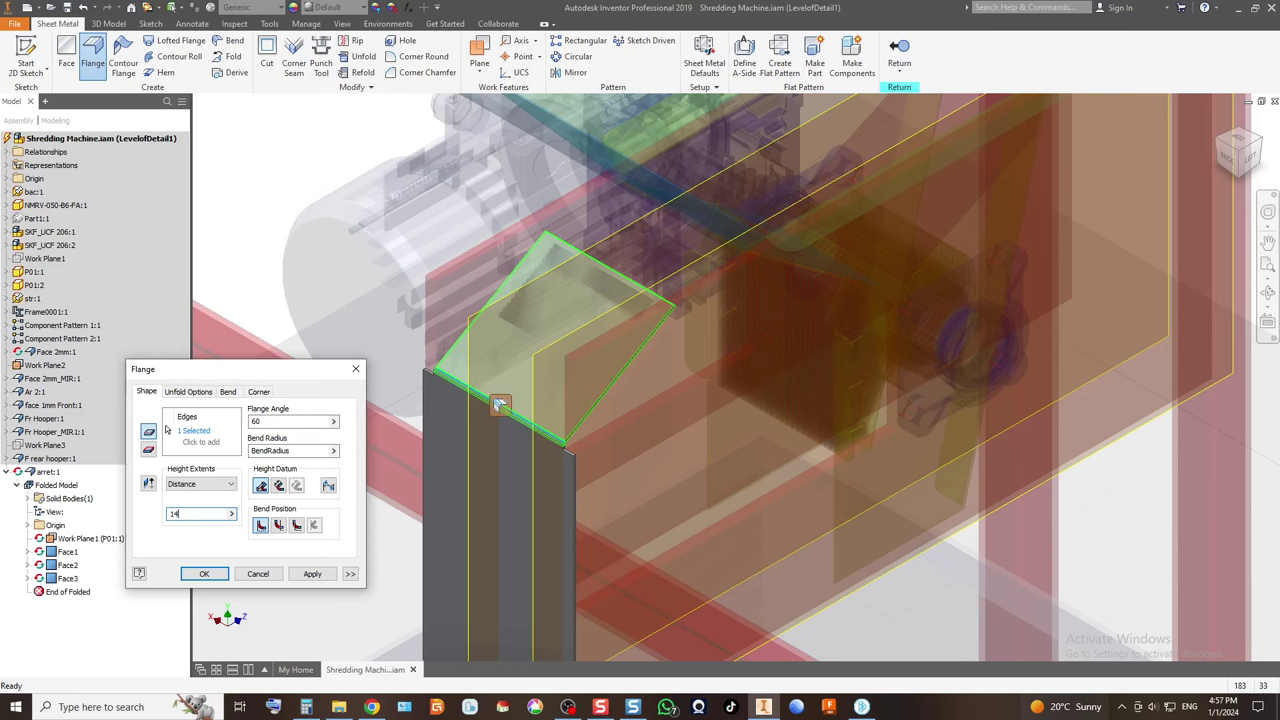
pyautogui.write('0')
pyautogui.scroll(-5, 577, 212)
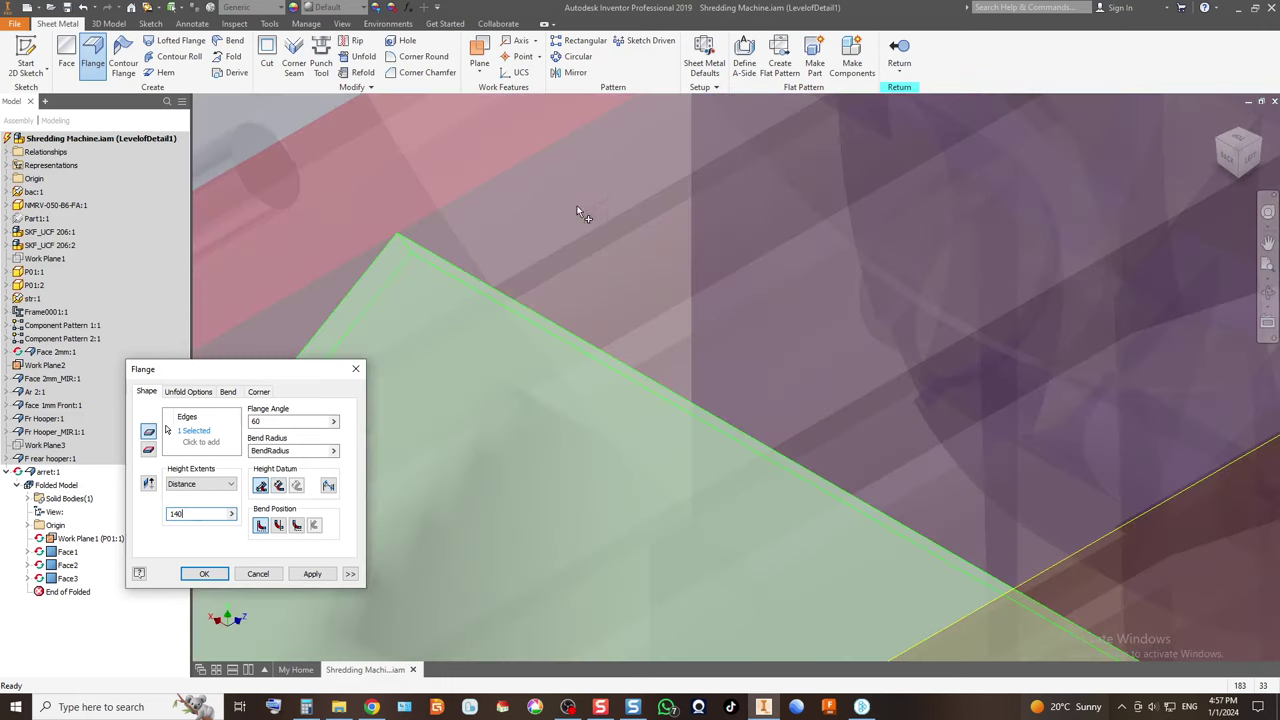
pyautogui.scroll(-5, 432, 217)
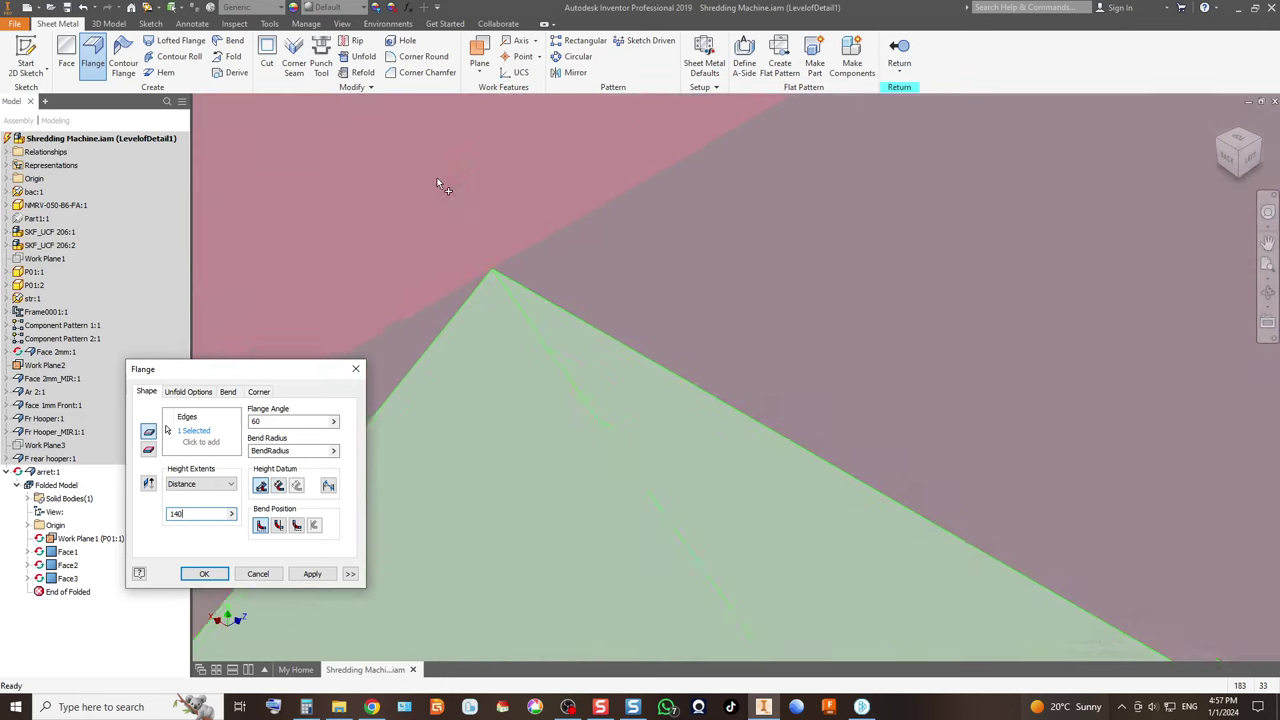
pyautogui.scroll(2, 496, 289)
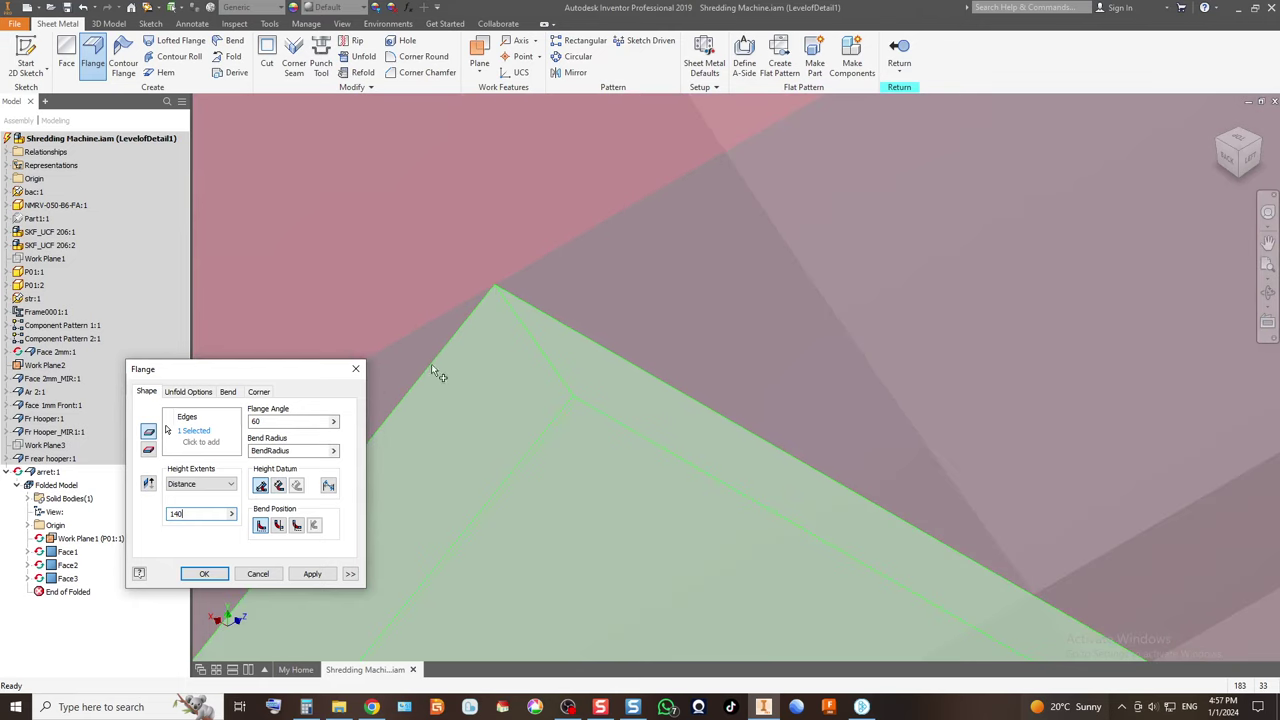
pyautogui.click(313, 574)
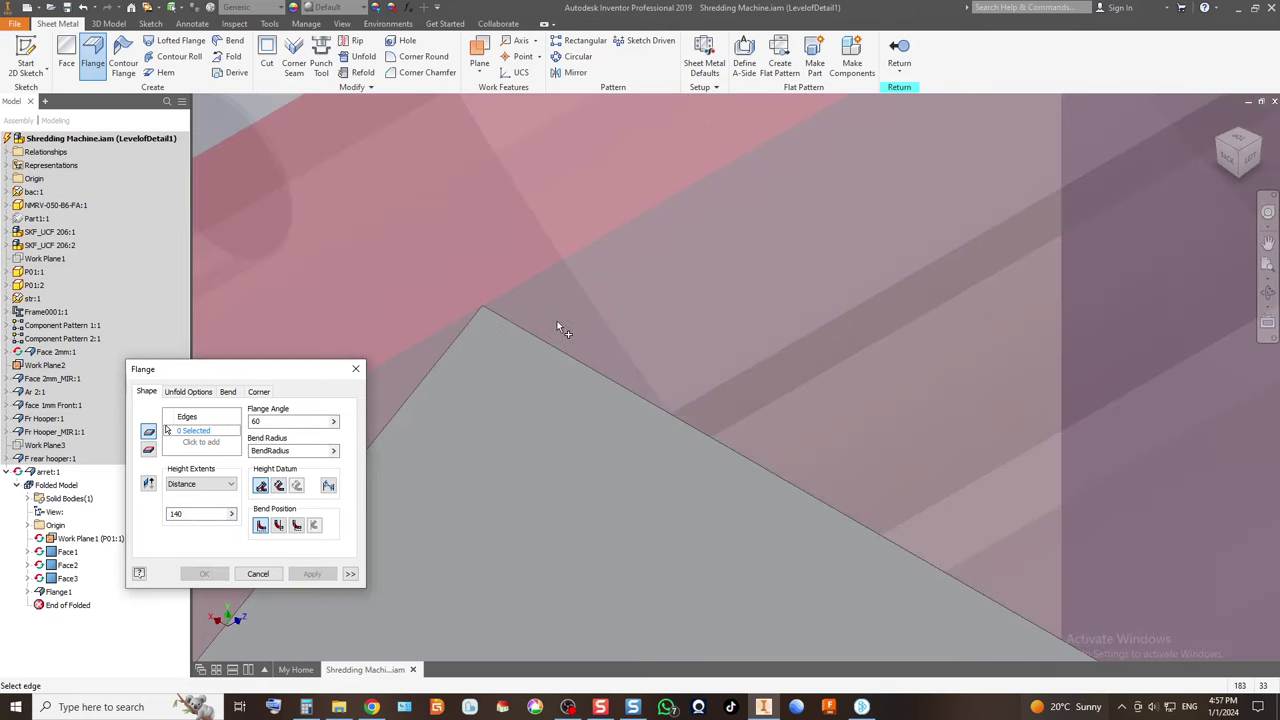
# Define flanges on both side edges of the sloped flange with a 90 degree angle and a height of 30.
pyautogui.scroll(2, 600, 322)
pyautogui.scroll(2, 648, 317)
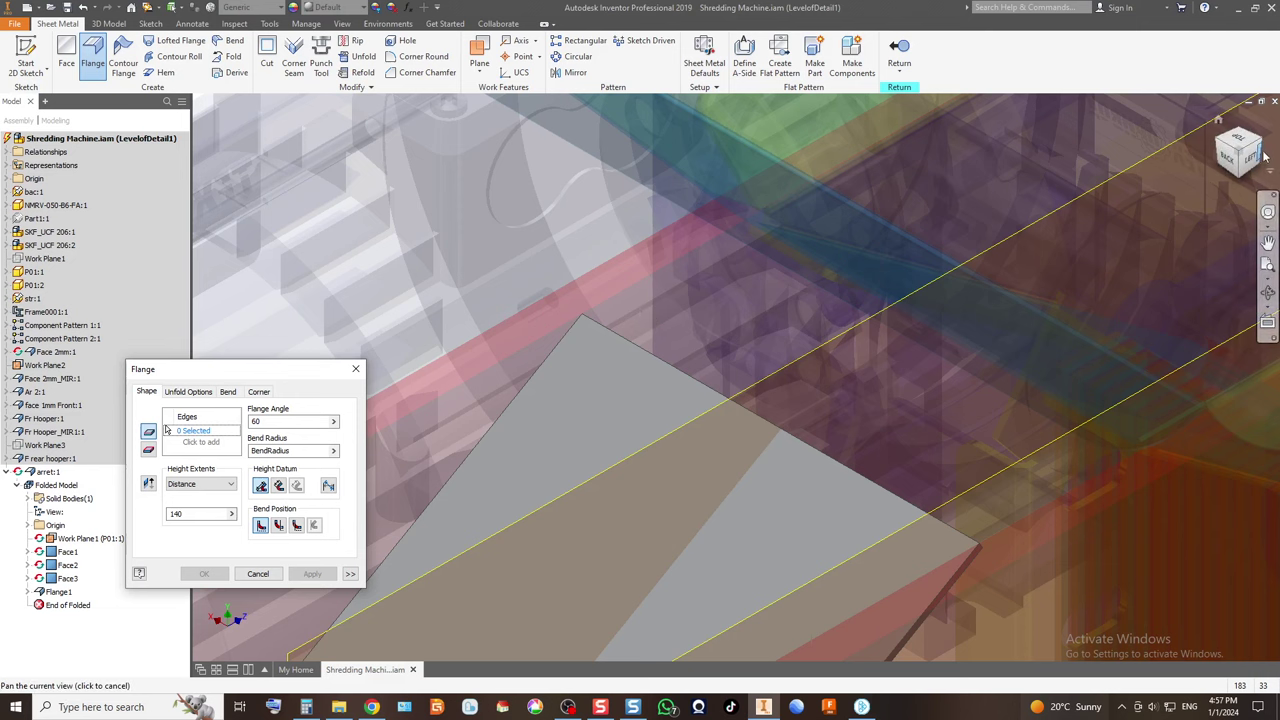
pyautogui.click(1262, 155)
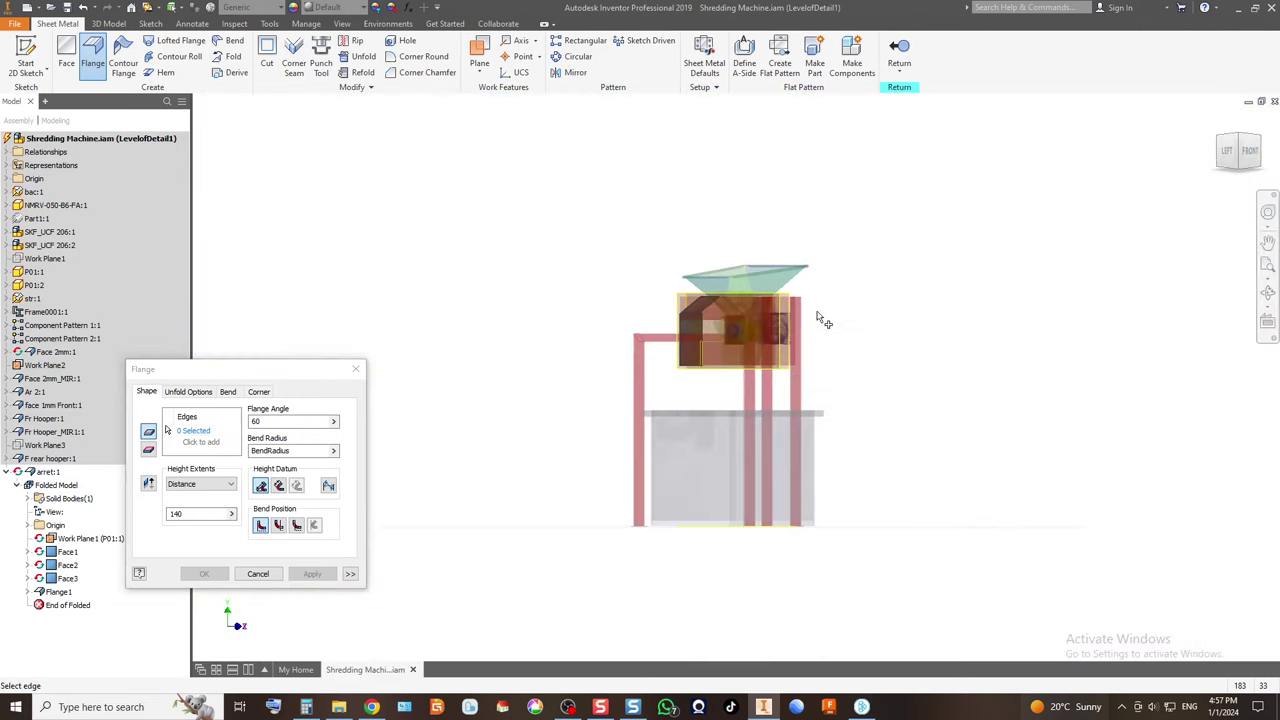
pyautogui.scroll(-5, 663, 295)
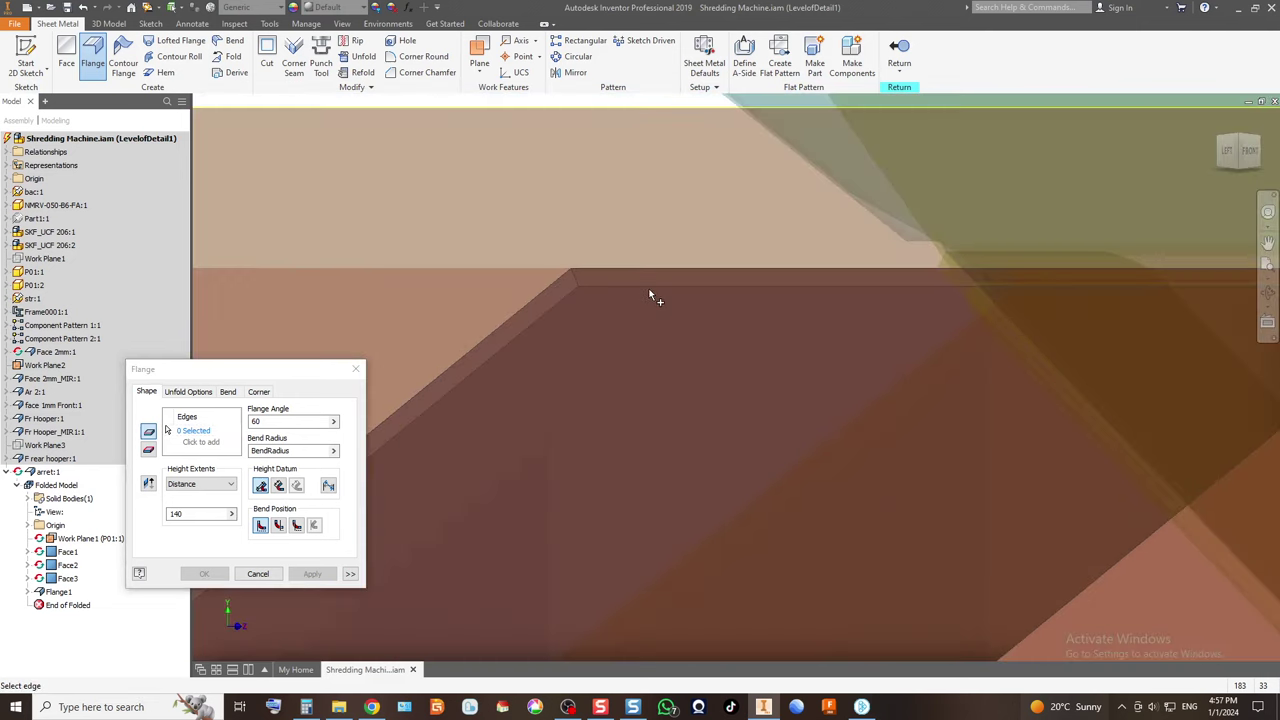
pyautogui.click(521, 340)
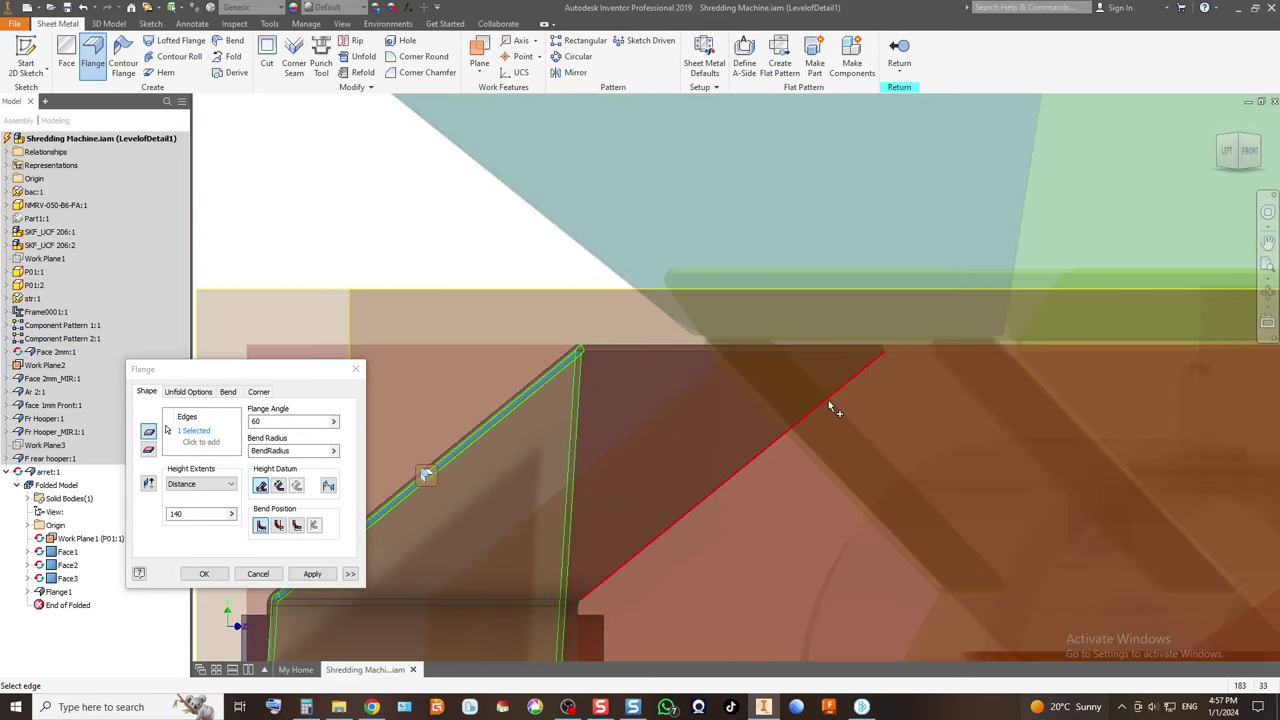
pyautogui.click(829, 406)
pyautogui.click(292, 420)
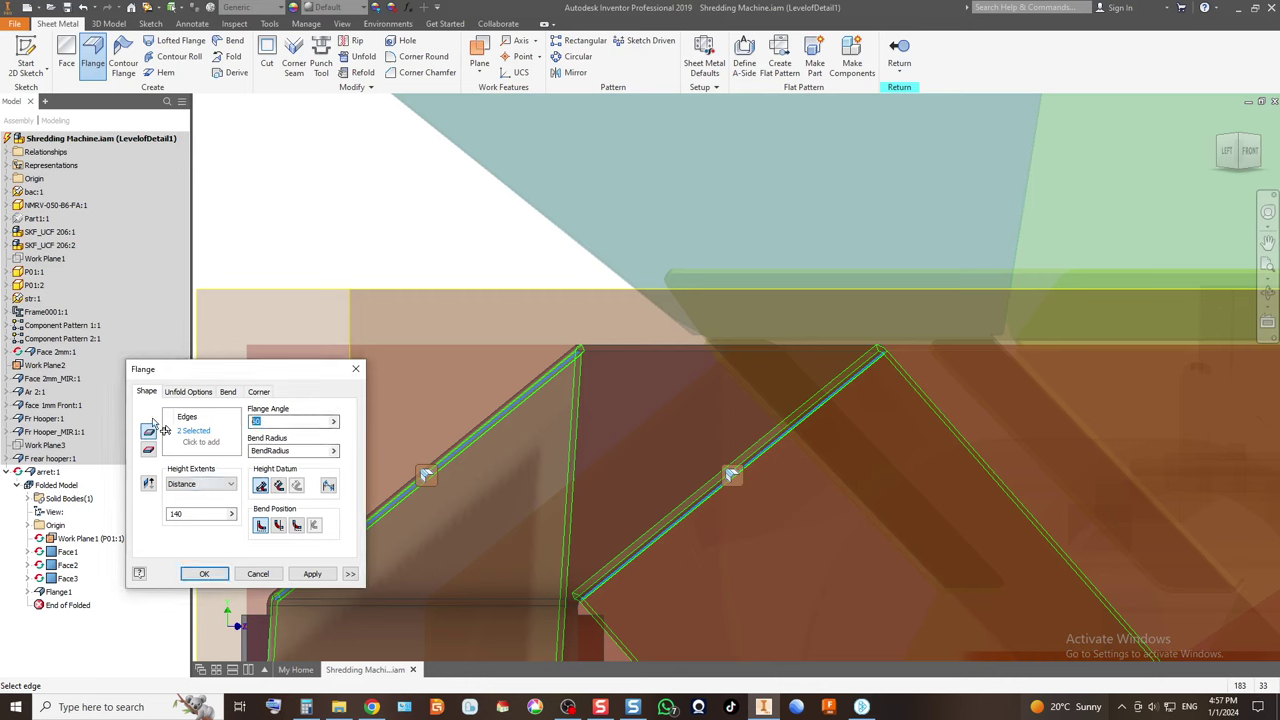
pyautogui.write('90')
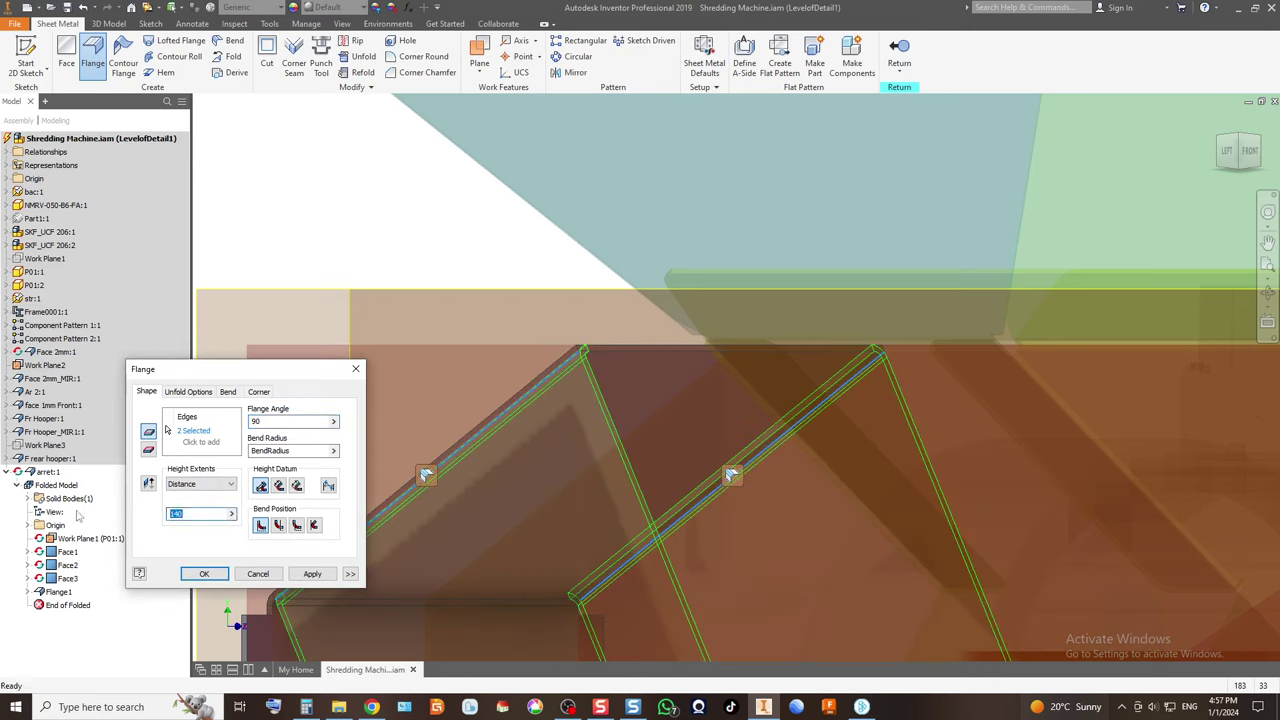
pyautogui.write('30')
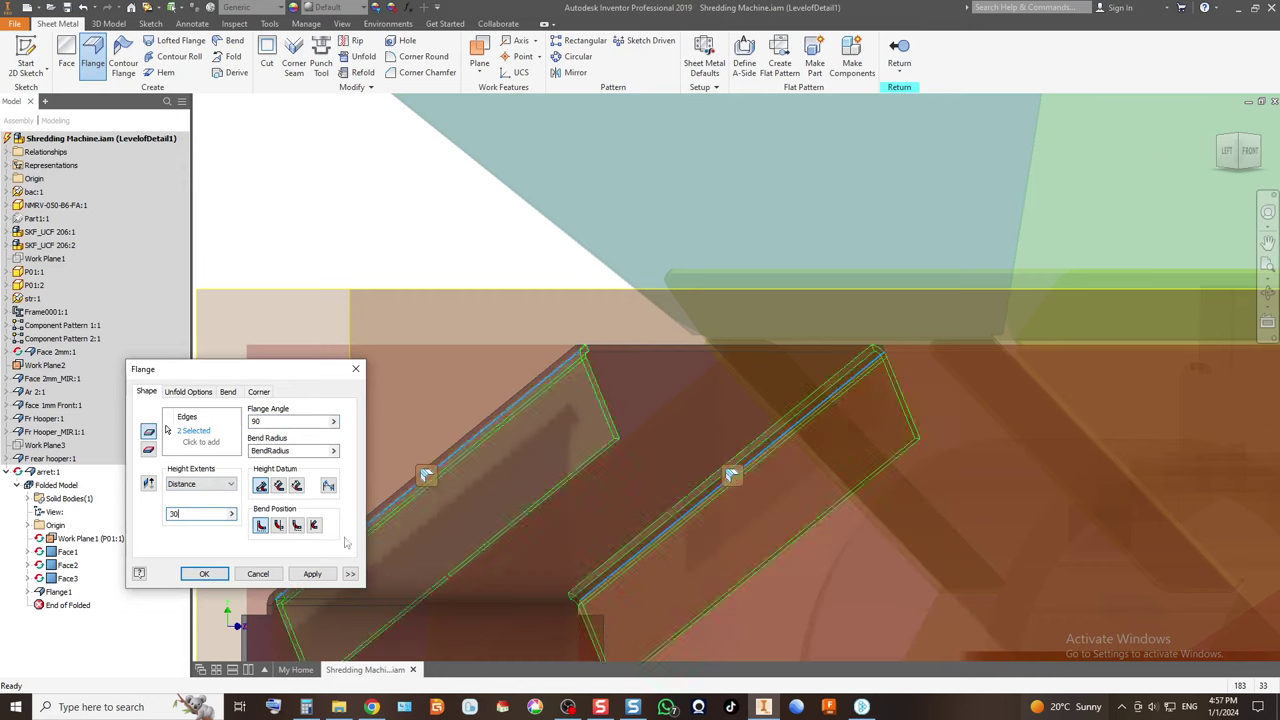
# Check the fit of both side flanges from the left and back of the machine, and create them.
pyautogui.scroll(3, 618, 556)
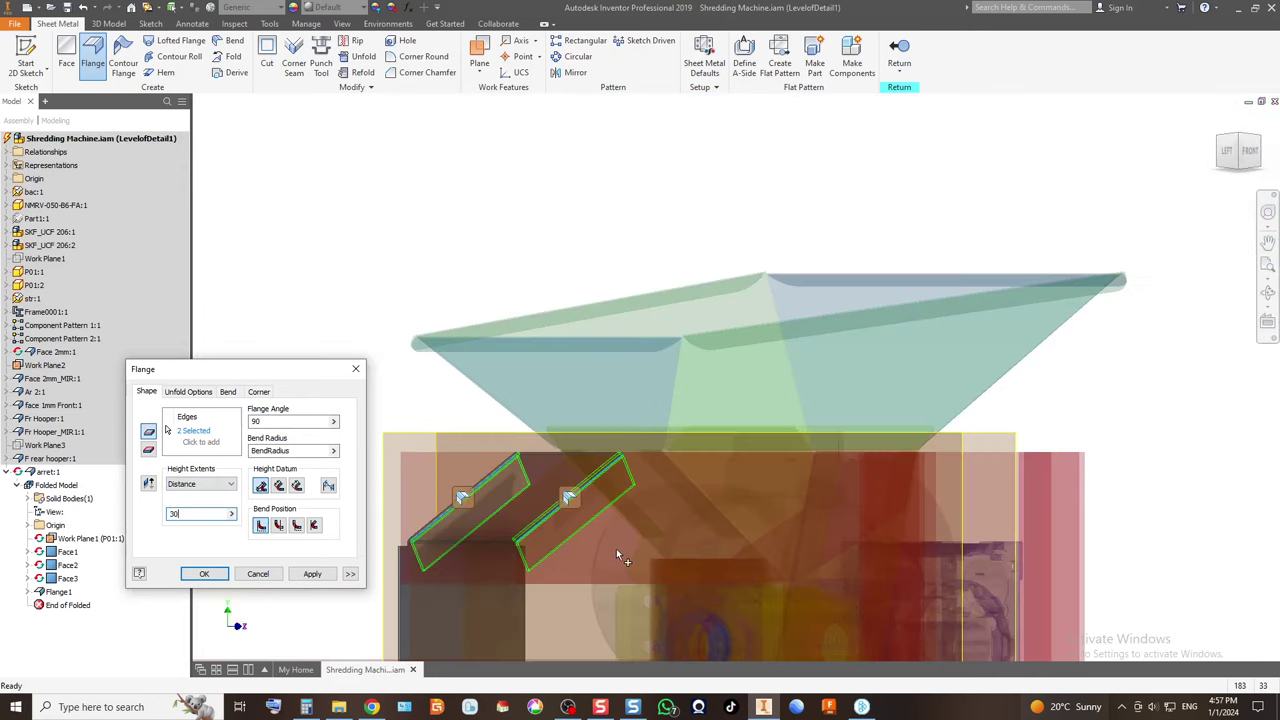
pyautogui.click(1227, 151)
pyautogui.scroll(-5, 713, 350)
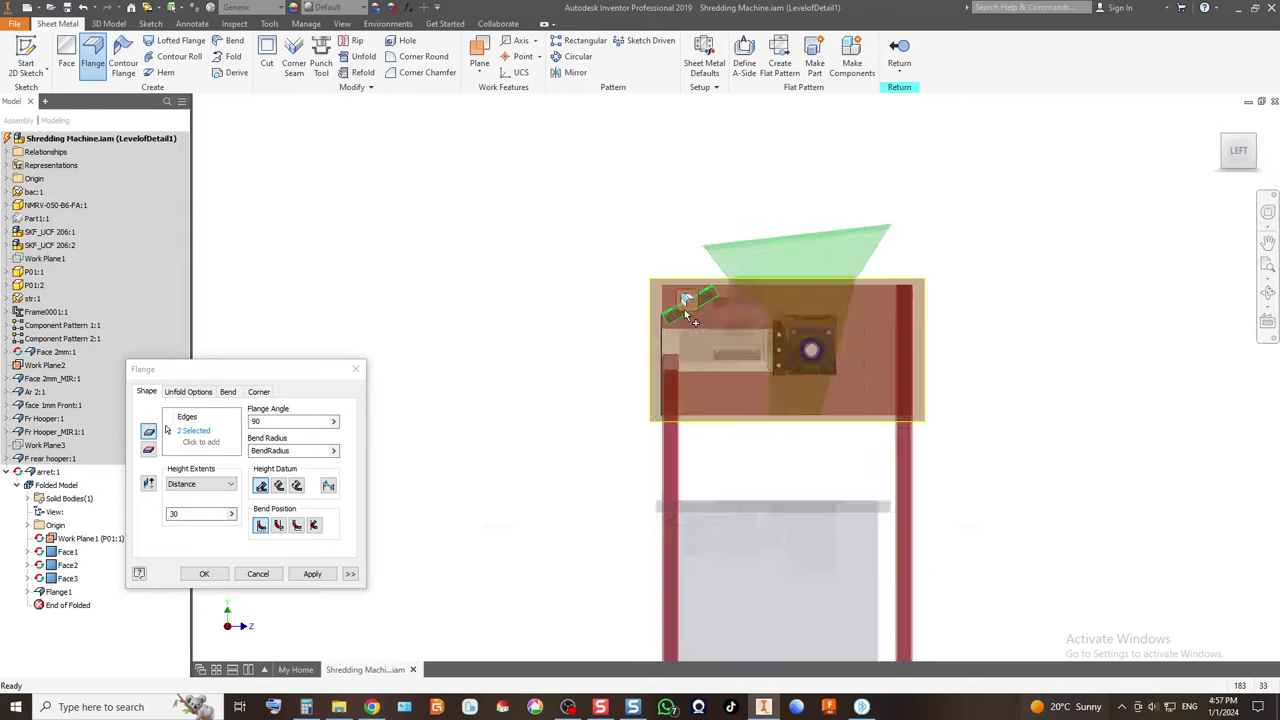
pyautogui.scroll(-3, 580, 345)
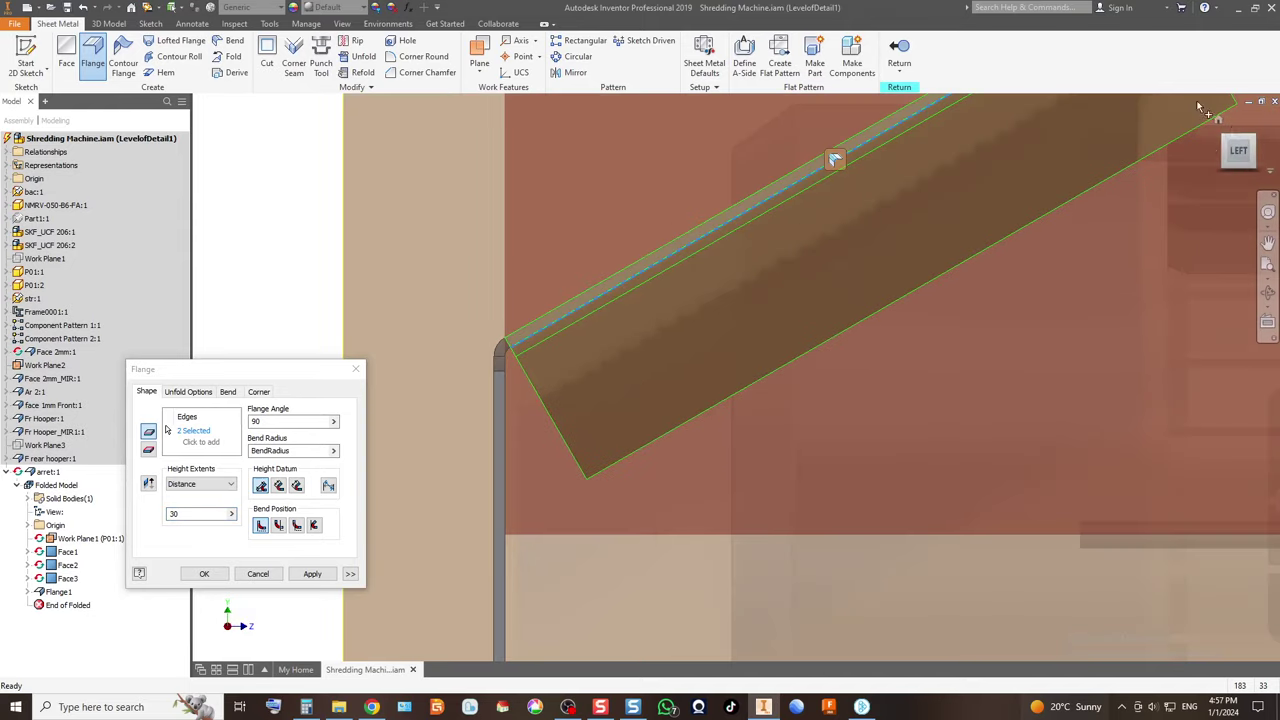
pyautogui.click(1215, 155)
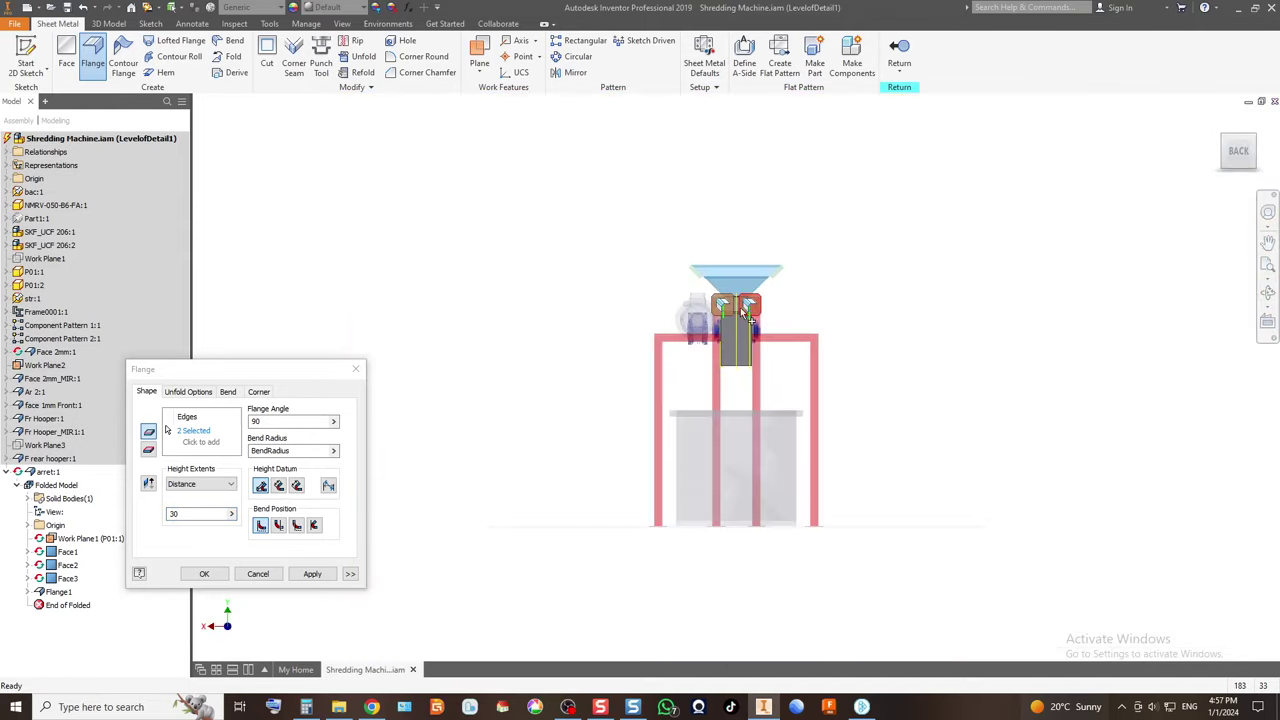
pyautogui.scroll(-5, 962, 397)
pyautogui.scroll(4, 960, 362)
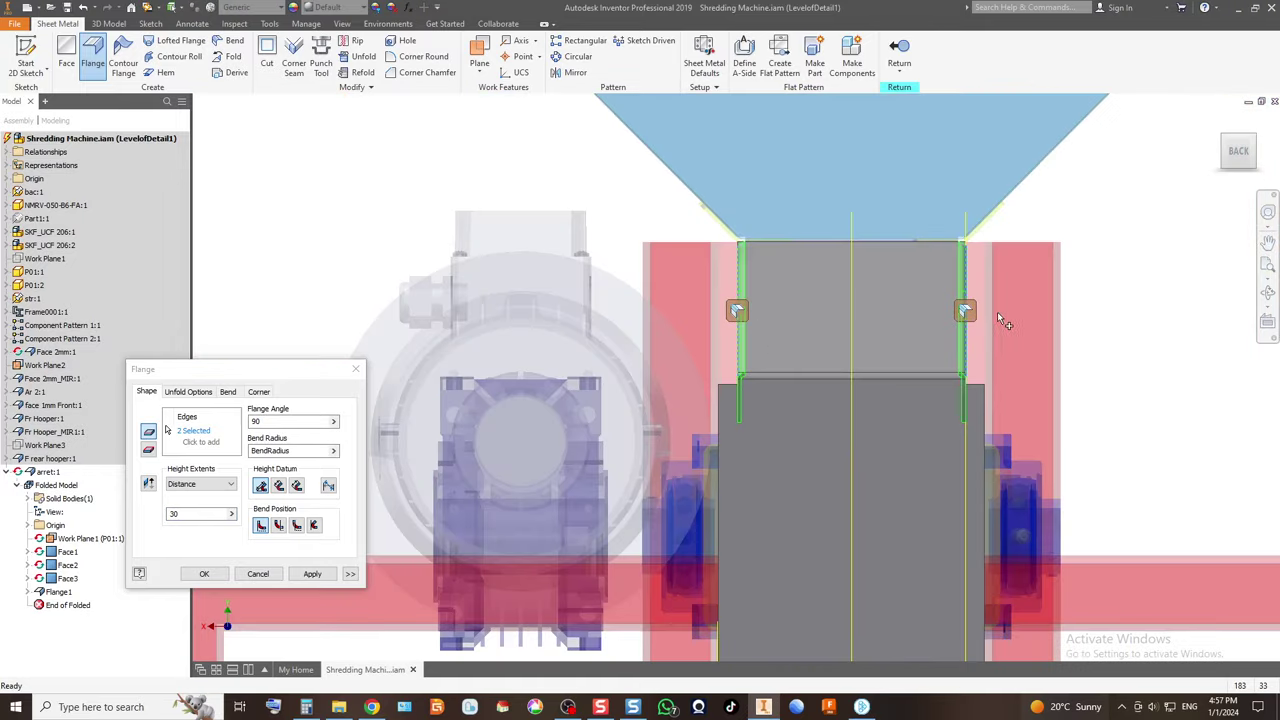
pyautogui.scroll(-4, 748, 248)
pyautogui.scroll(-3, 748, 220)
pyautogui.scroll(3, 722, 318)
pyautogui.scroll(3, 722, 318)
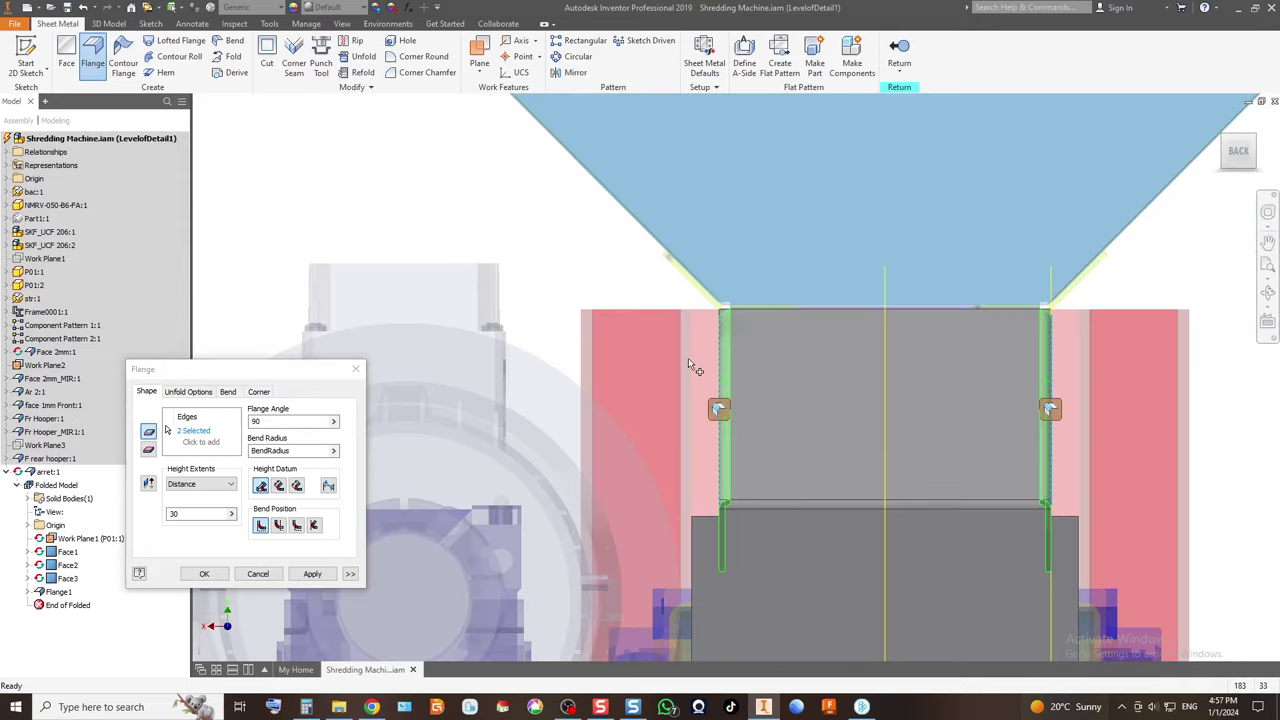
pyautogui.click(203, 574)
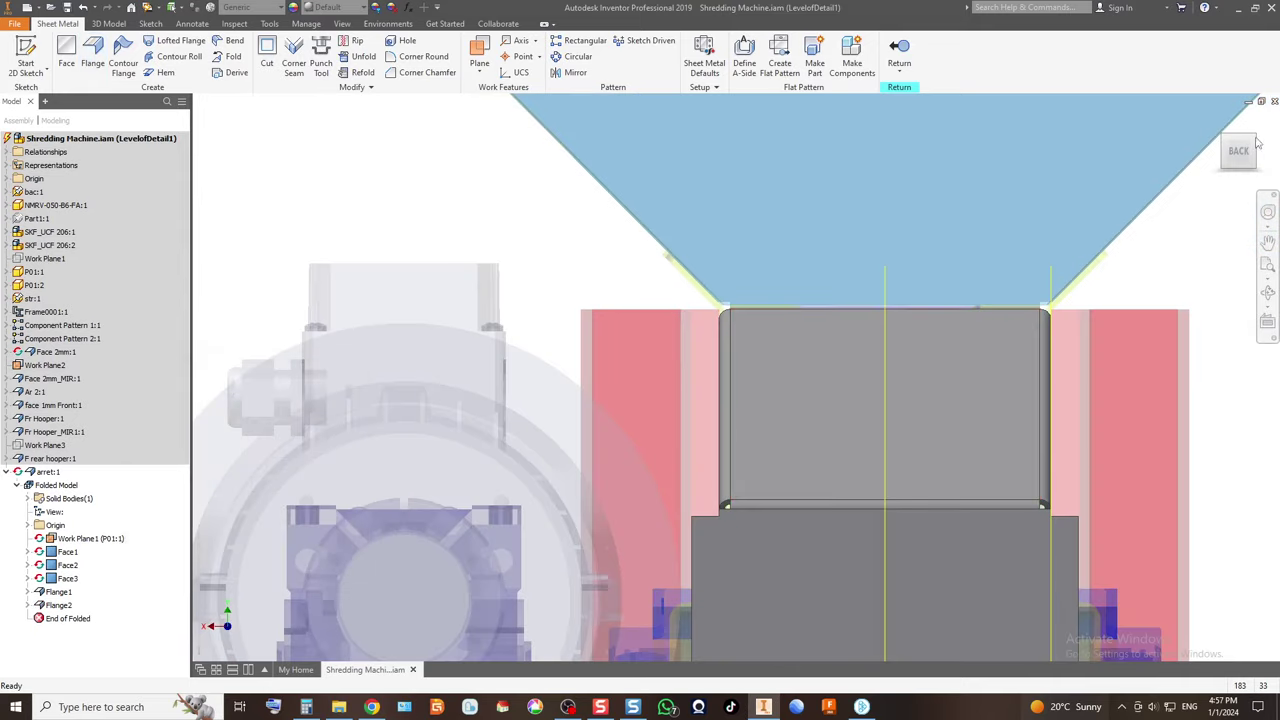
pyautogui.click(911, 428)
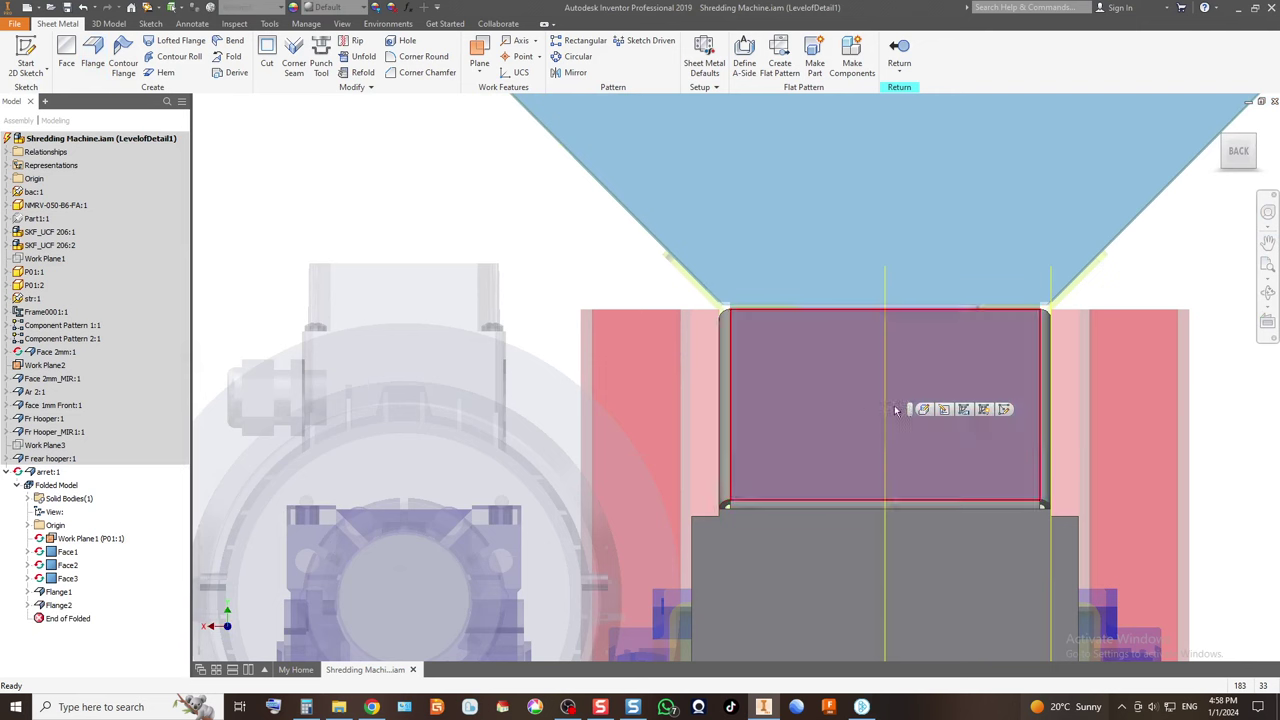
pyautogui.click(1238, 150)
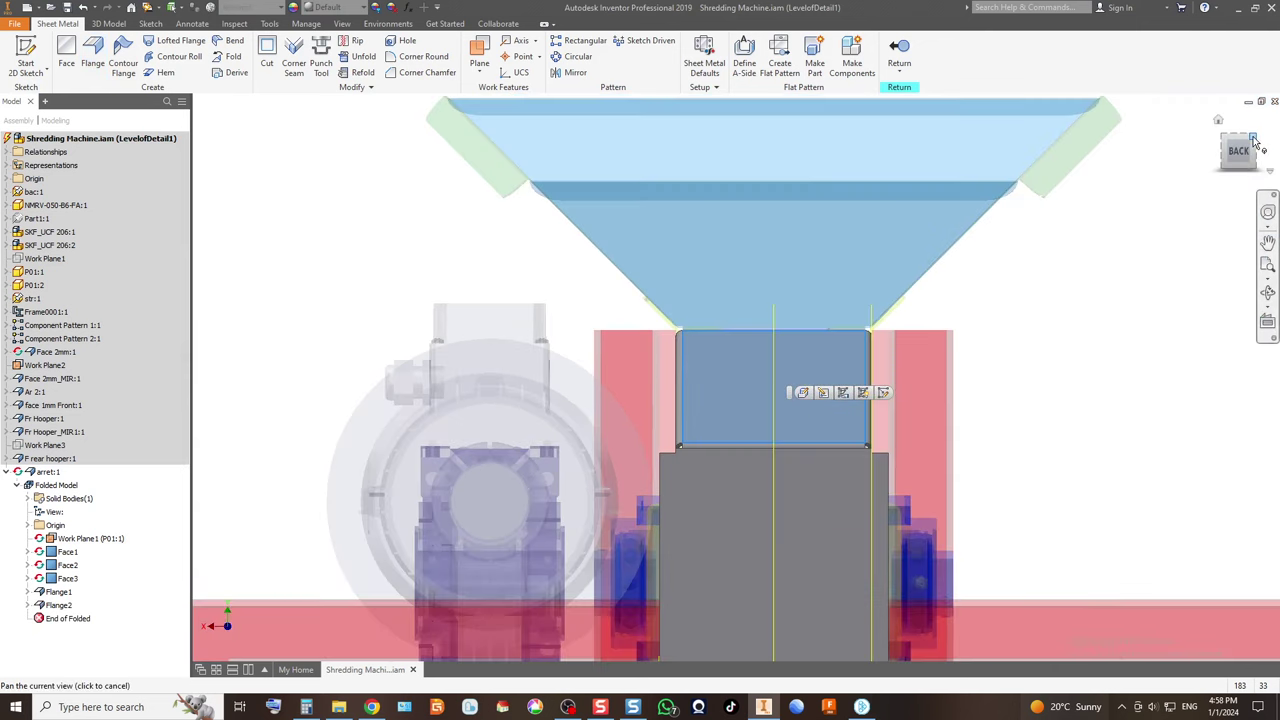
pyautogui.click(1255, 140)
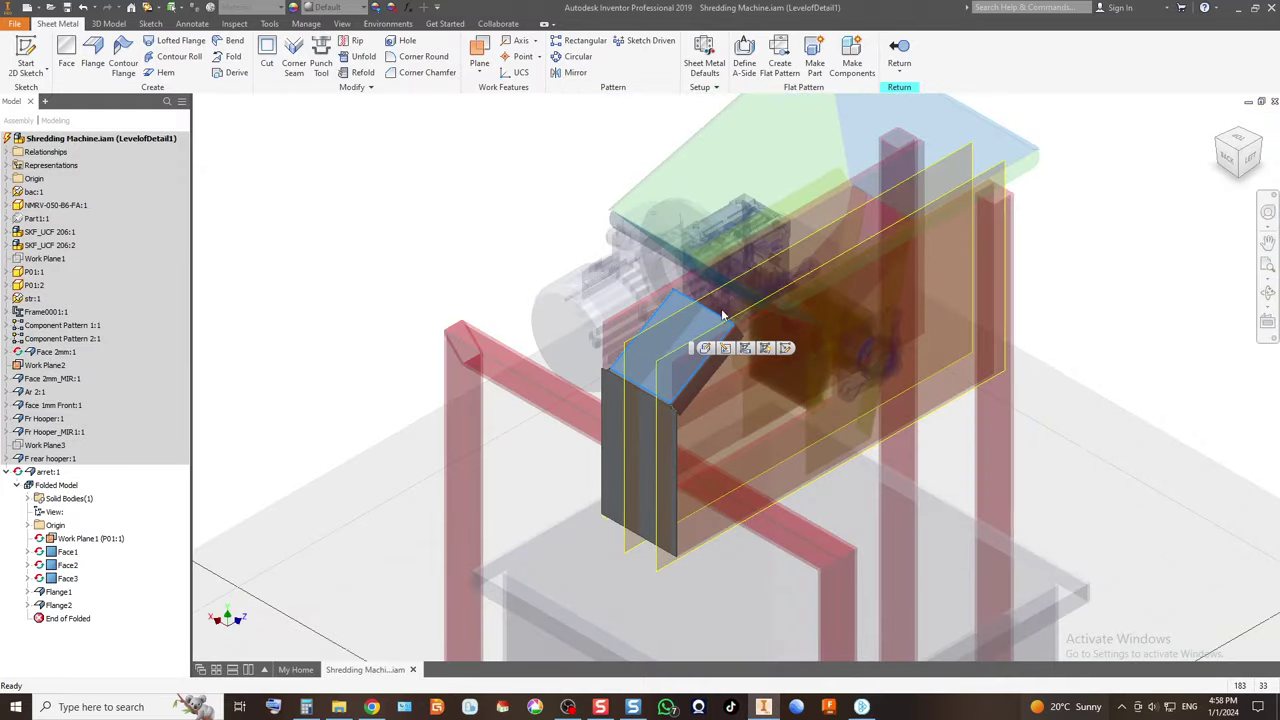
pyautogui.scroll(5, 760, 360)
pyautogui.scroll(-4, 786, 380)
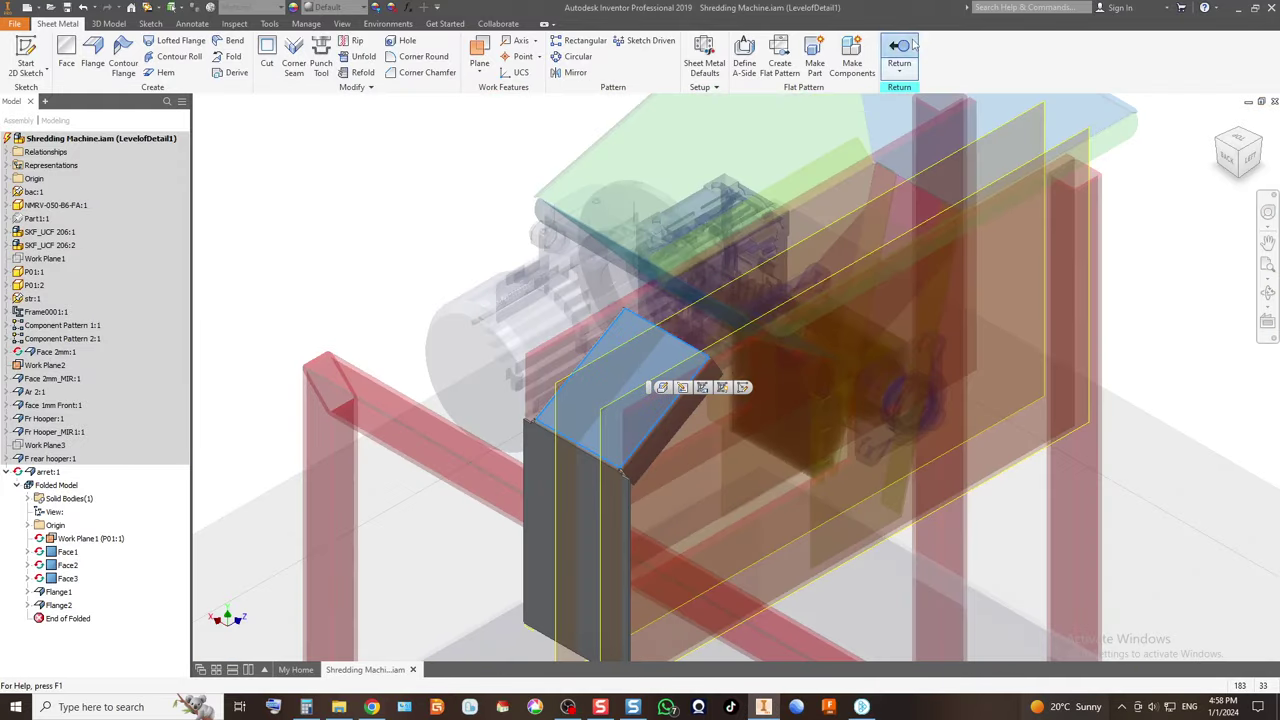
# Return to the full assembly and check the arret plate's fit between the side plates from the back.
pyautogui.click(899, 55)
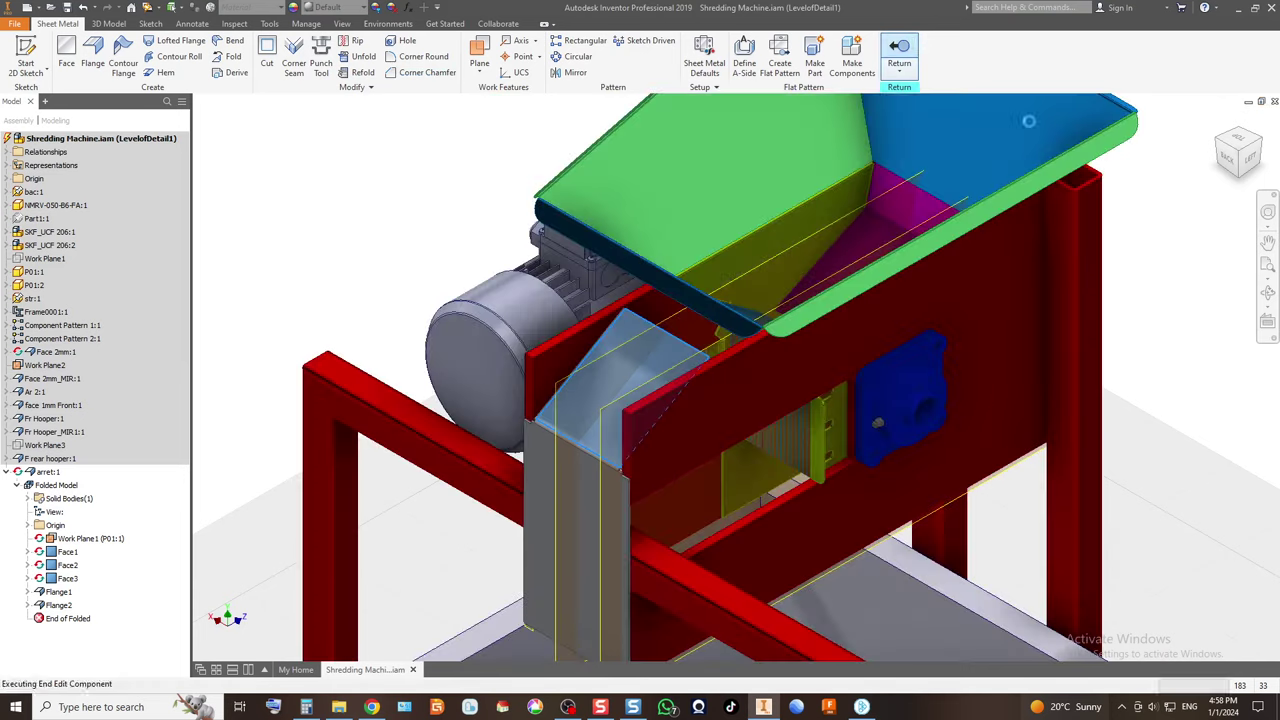
pyautogui.click(1237, 163)
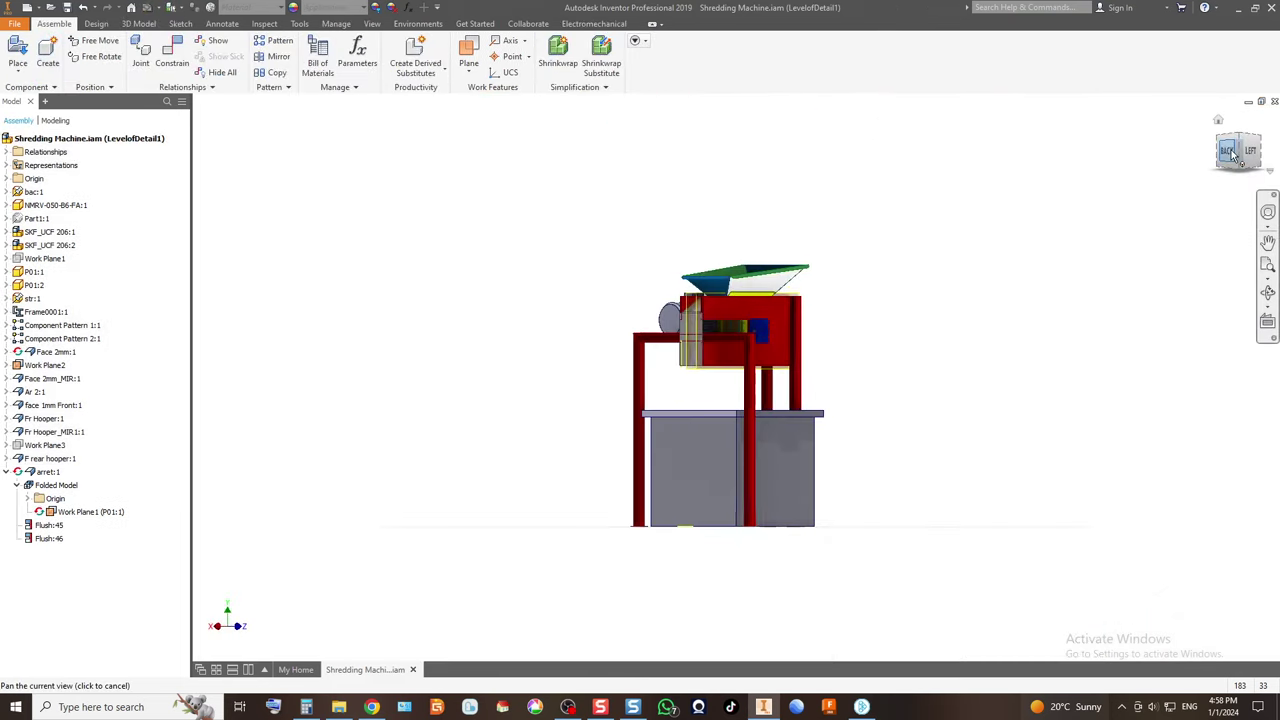
pyautogui.scroll(5, 734, 323)
pyautogui.scroll(-3, 674, 331)
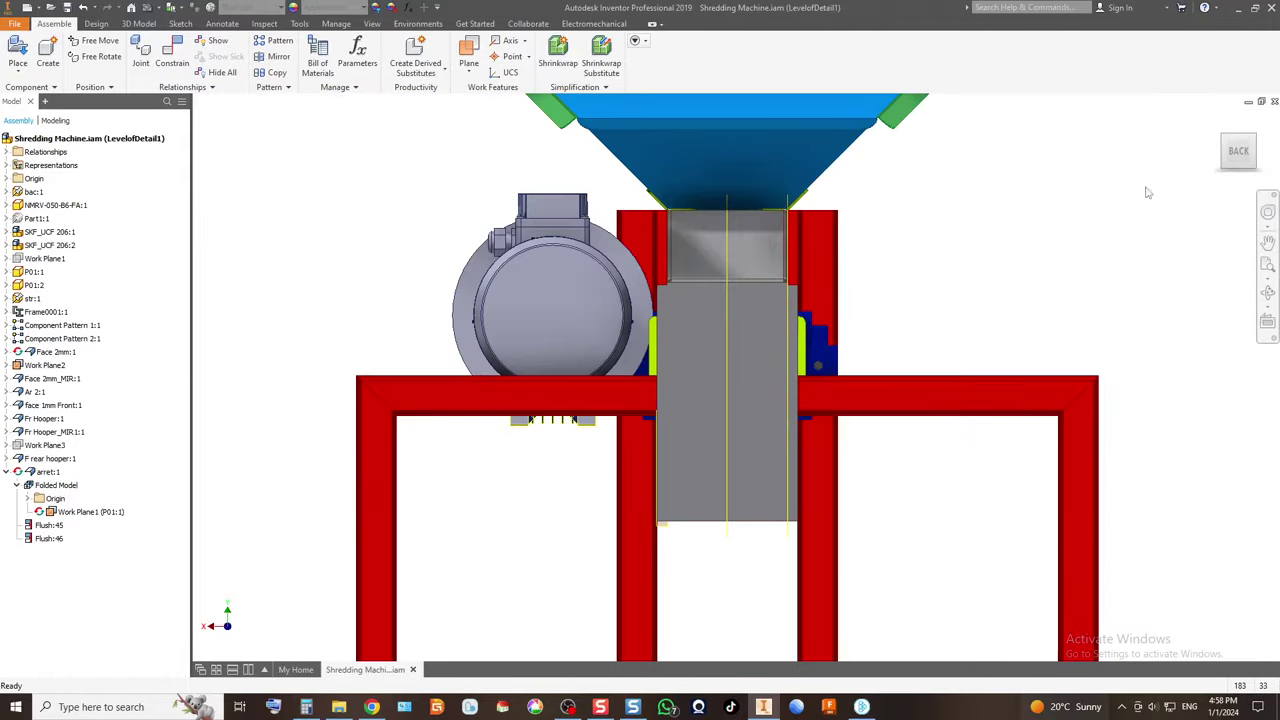
# Examine the arret plate's lower corner against the side plate and the machine's underside from the back left.
pyautogui.moveTo(1263, 147)
pyautogui.mouseDown()
pyautogui.moveTo(1238, 122)
pyautogui.moveTo(1238, 153)
pyautogui.mouseUp()
pyautogui.scroll(5, 600, 495)
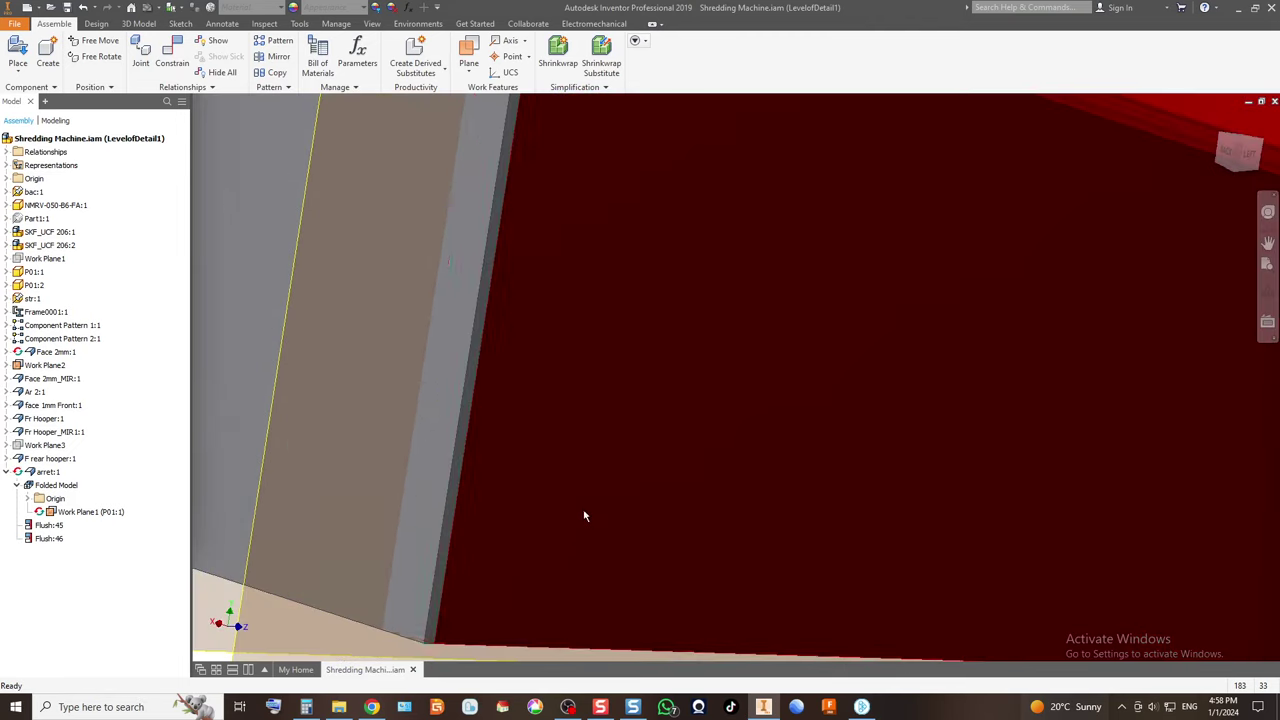
pyautogui.scroll(-3, 520, 380)
pyautogui.scroll(-5, 525, 320)
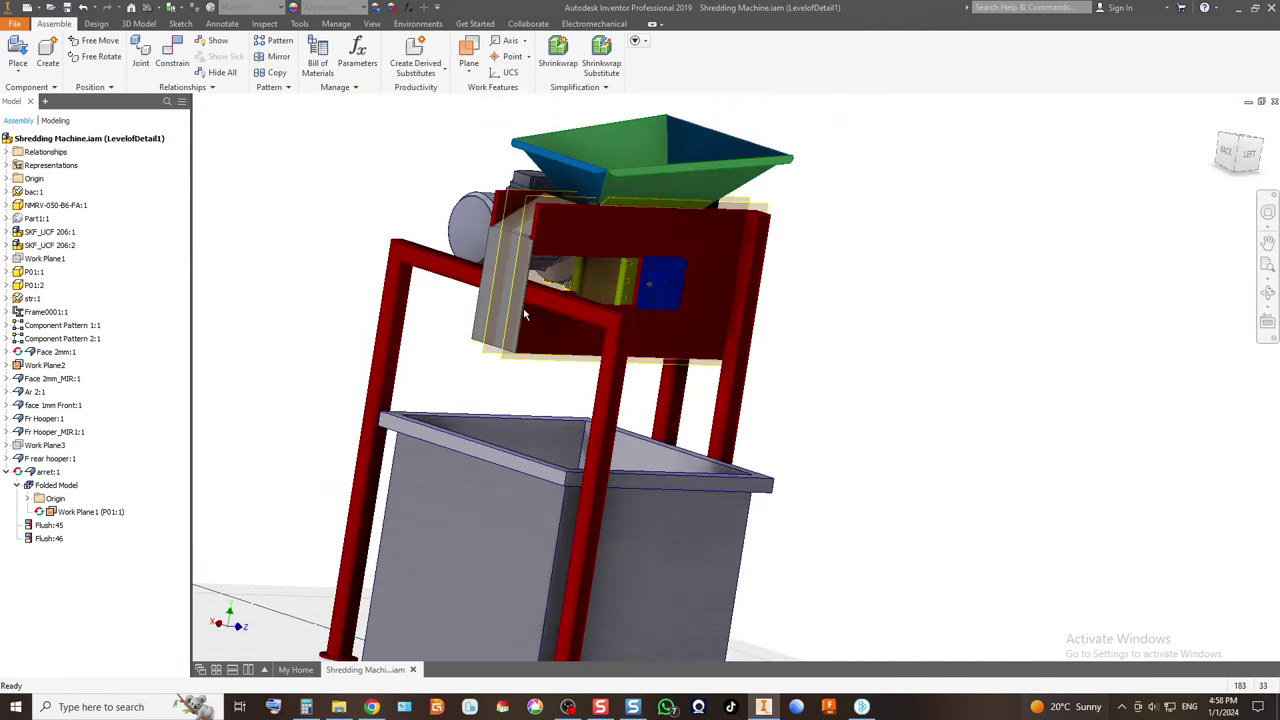
pyautogui.scroll(4, 515, 320)
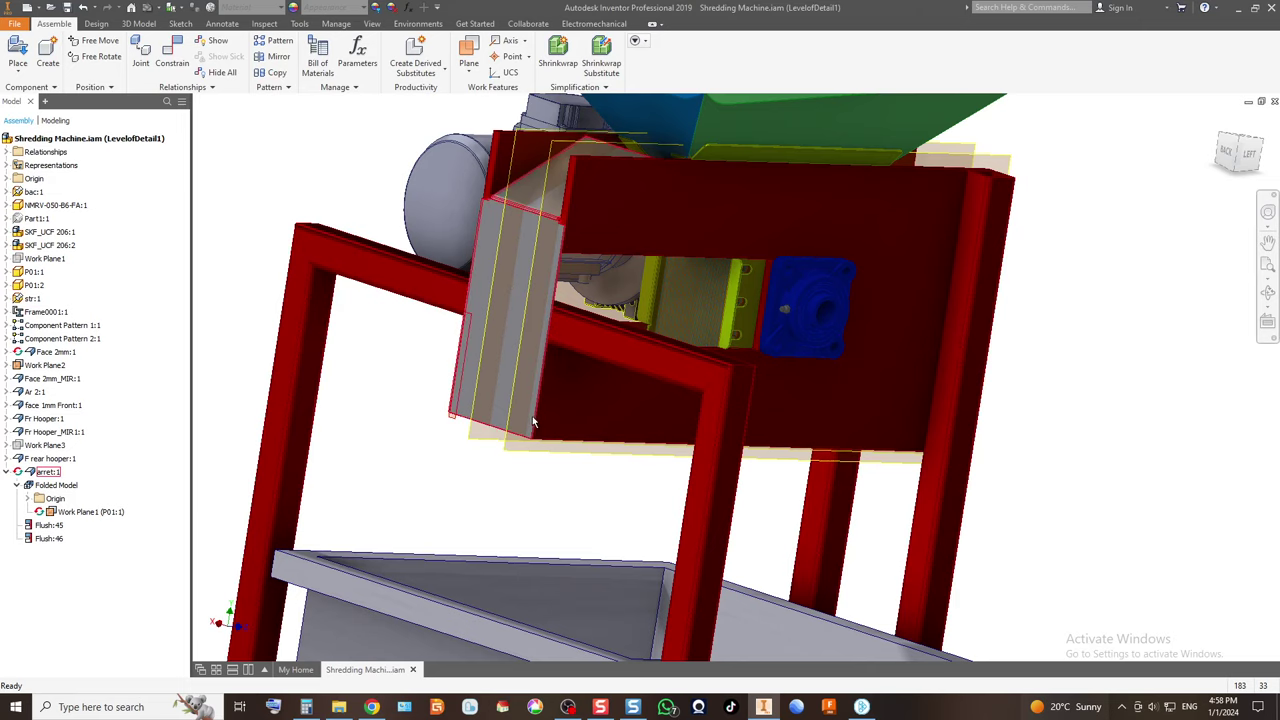
pyautogui.scroll(2, 535, 422)
pyautogui.scroll(-2, 540, 415)
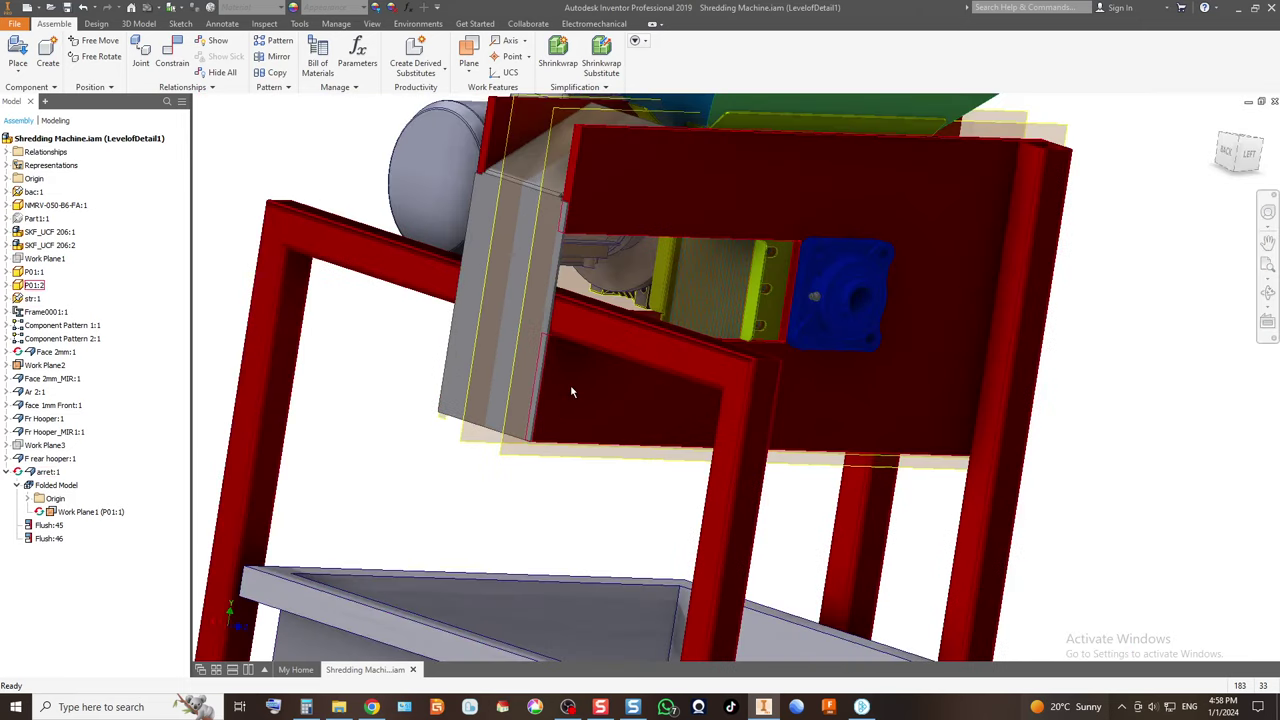
pyautogui.scroll(-2, 557, 404)
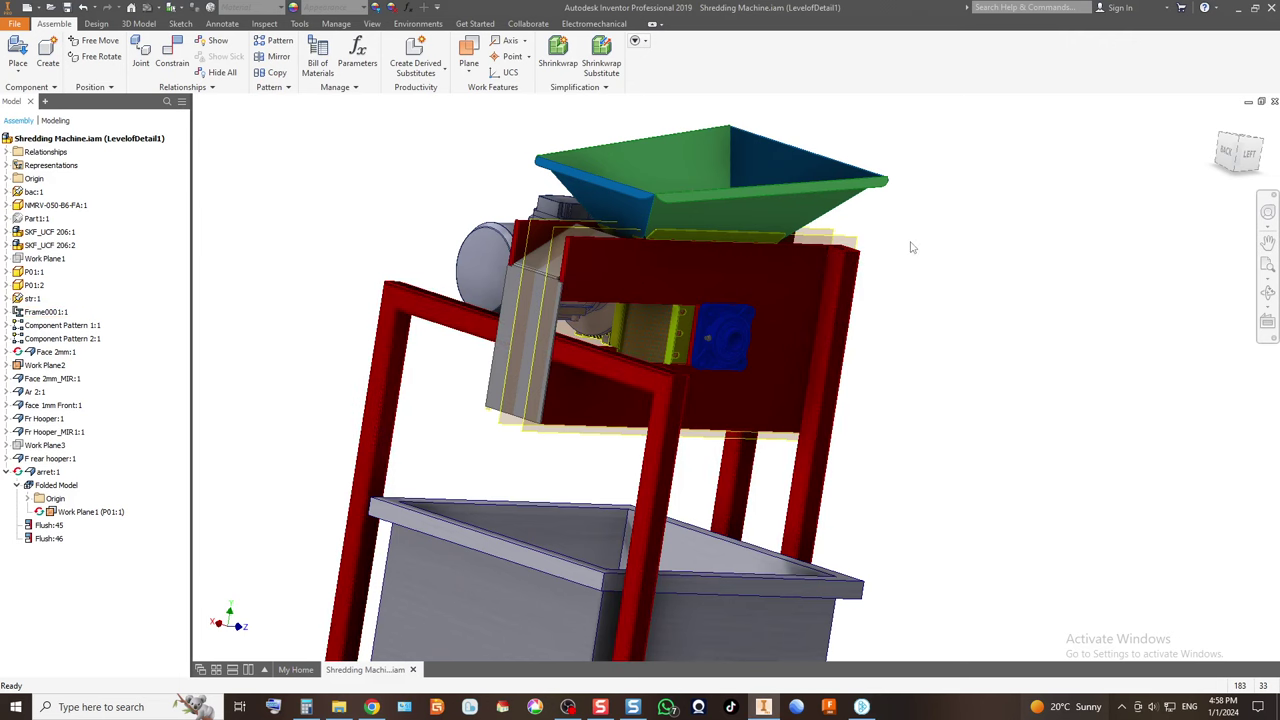
pyautogui.click(1236, 175)
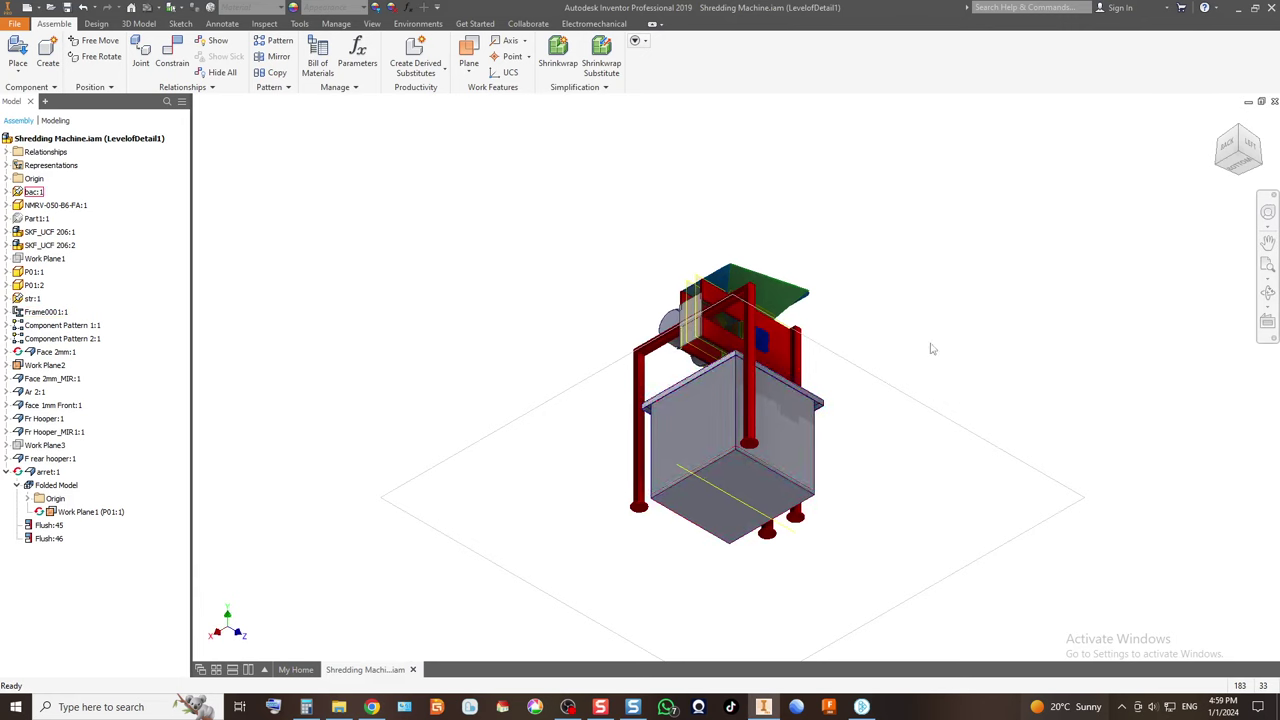
pyautogui.moveTo(1243, 150); pyautogui.dragTo(1232, 161)
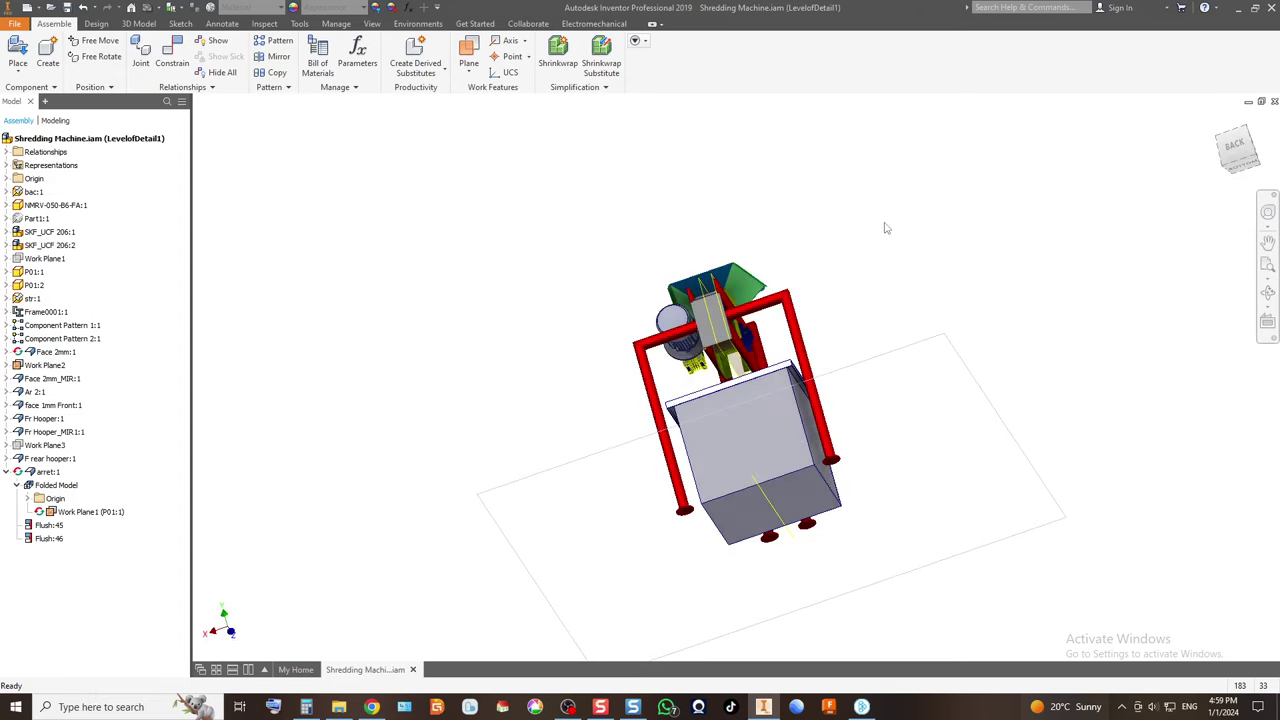
# Create an in-place component from the Standard.ipt template, constraining its sketch plane to the face of a green side plate's flange.
pyautogui.scroll(-5, 674, 421)
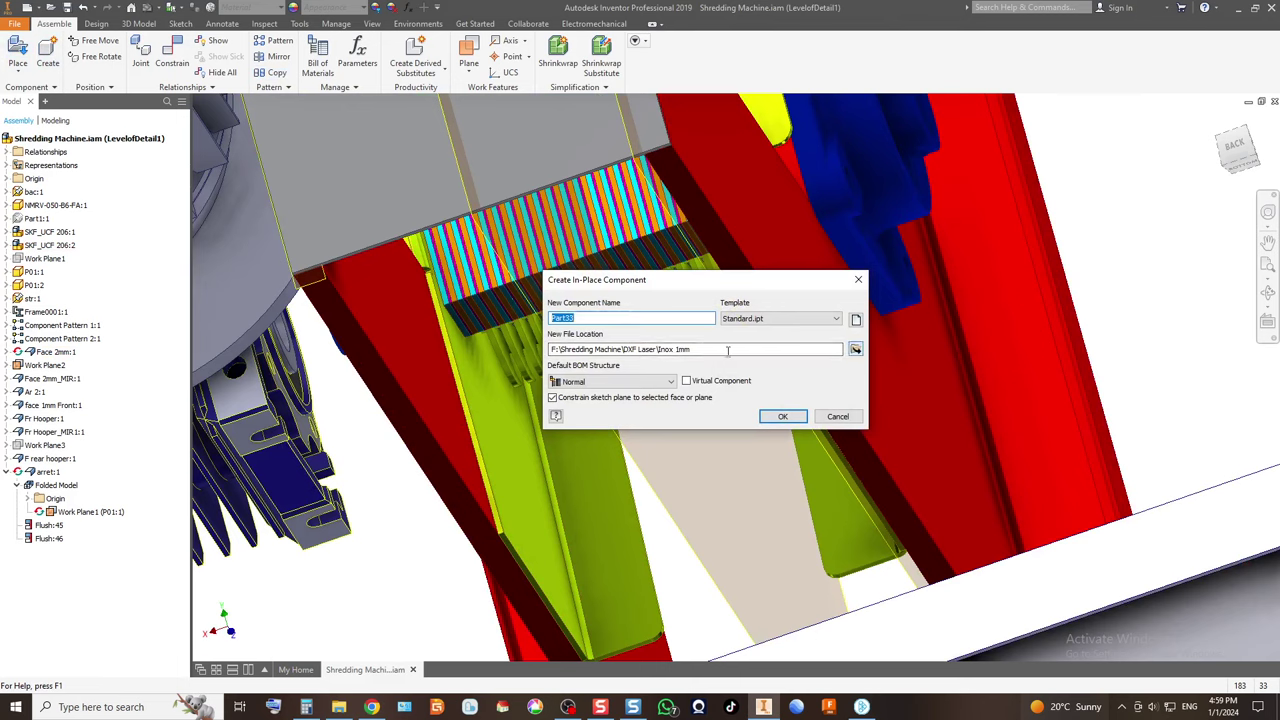
pyautogui.moveTo(624, 350); pyautogui.dragTo(840, 364)
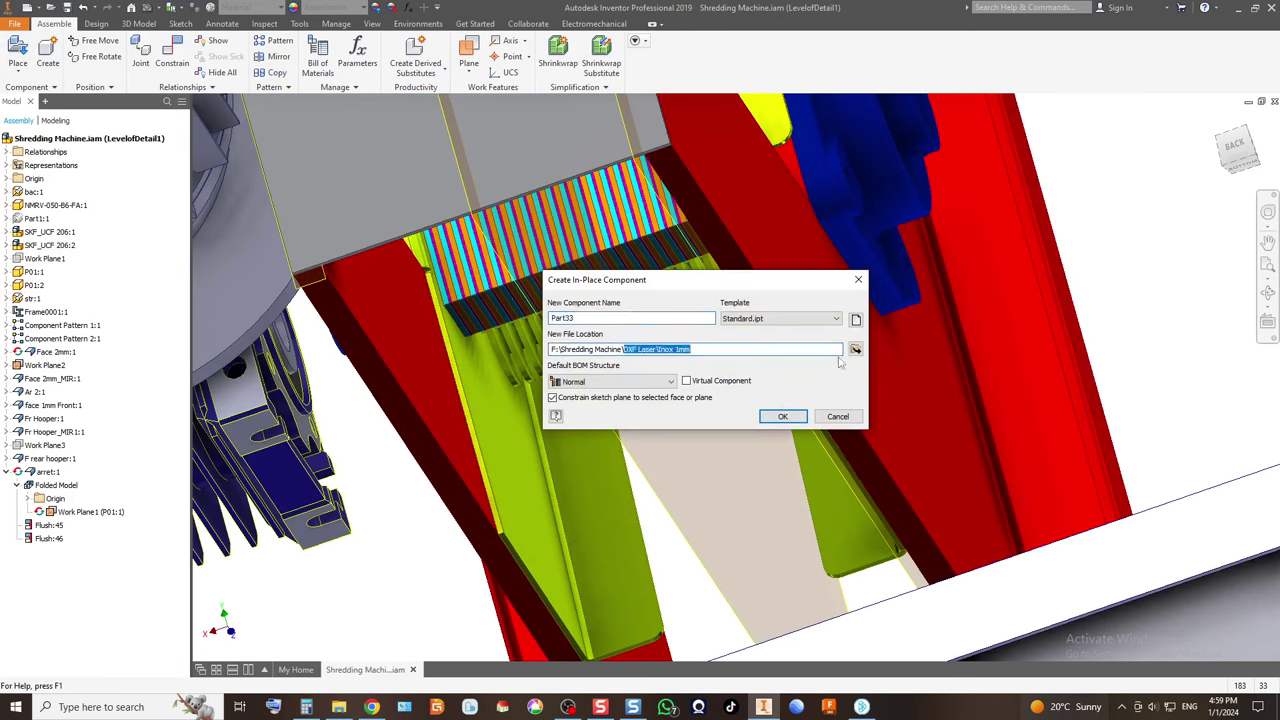
pyautogui.click(783, 416)
pyautogui.click(606, 523)
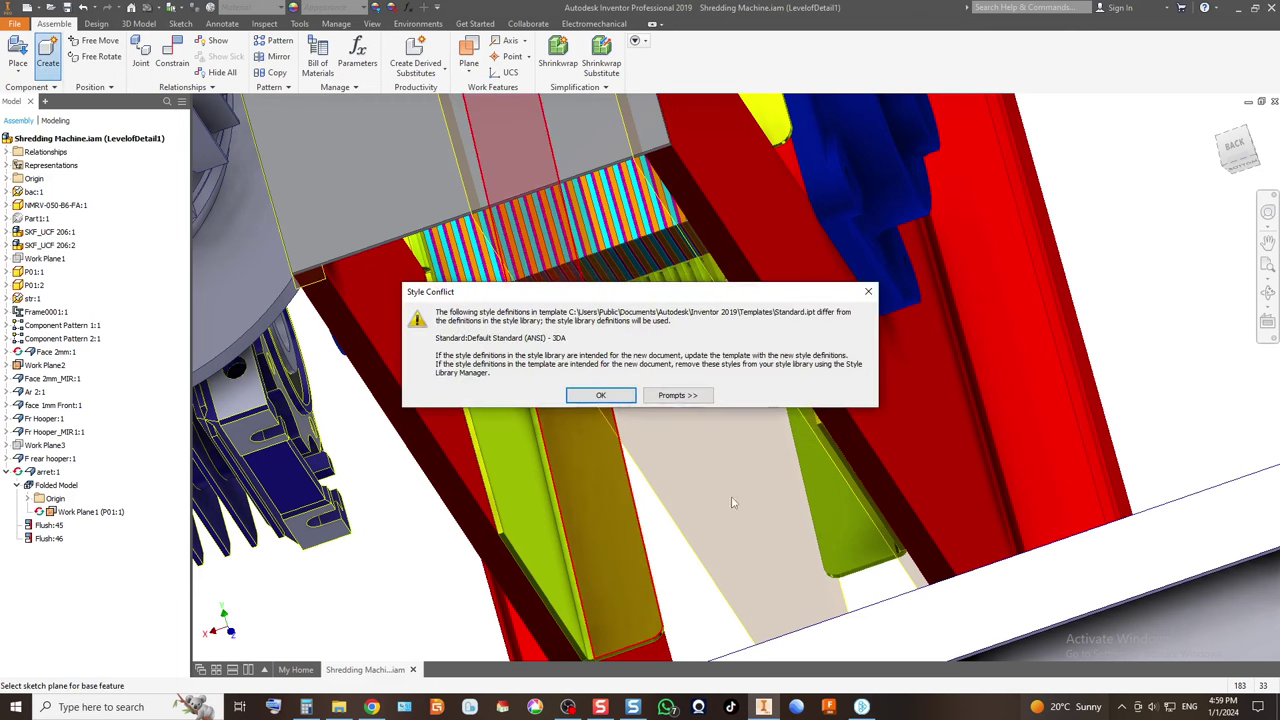
pyautogui.click(603, 398)
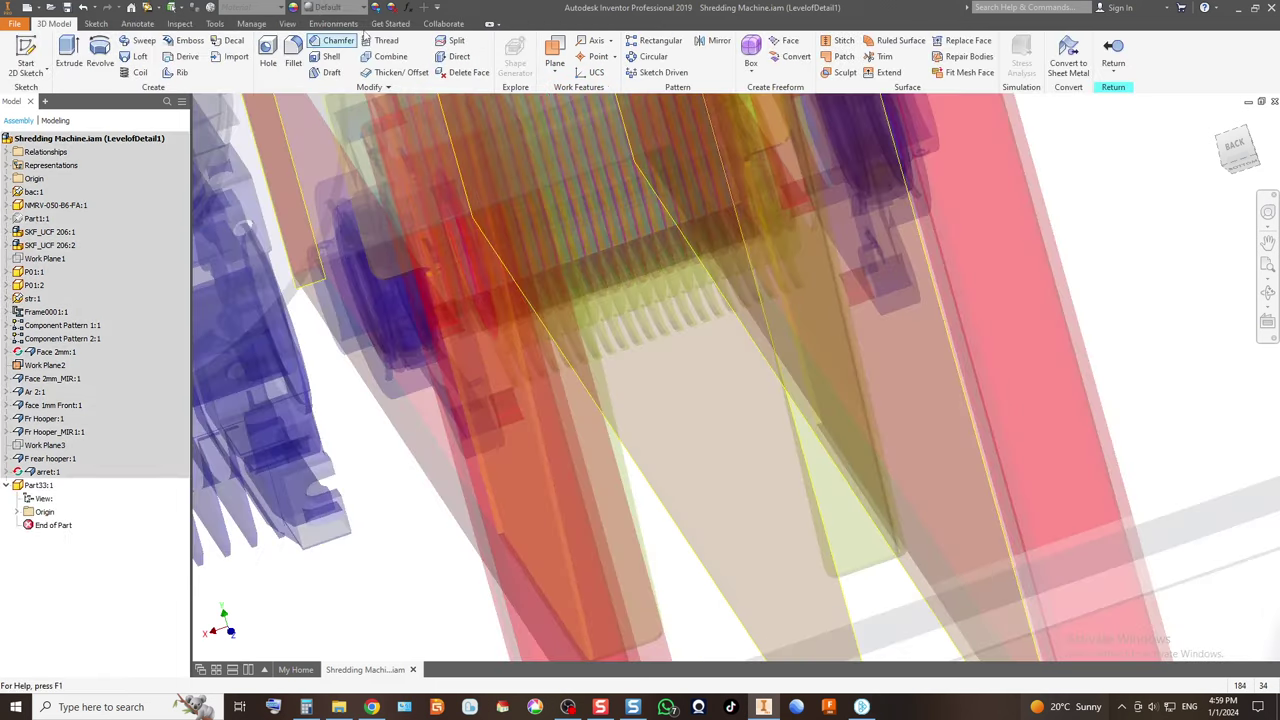
# Set the new part's length unit to millimeter and change its mass unit from lbmass.
pyautogui.click(215, 23)
pyautogui.click(244, 60)
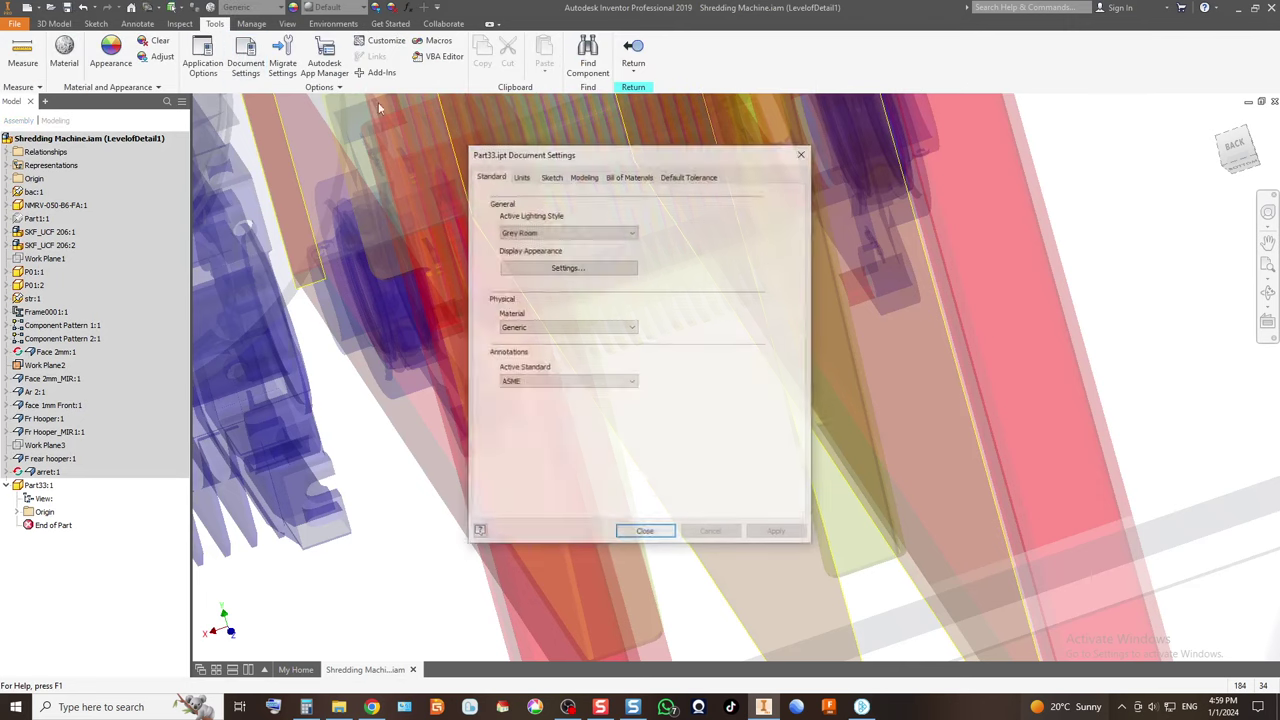
pyautogui.click(522, 176)
pyautogui.click(533, 224)
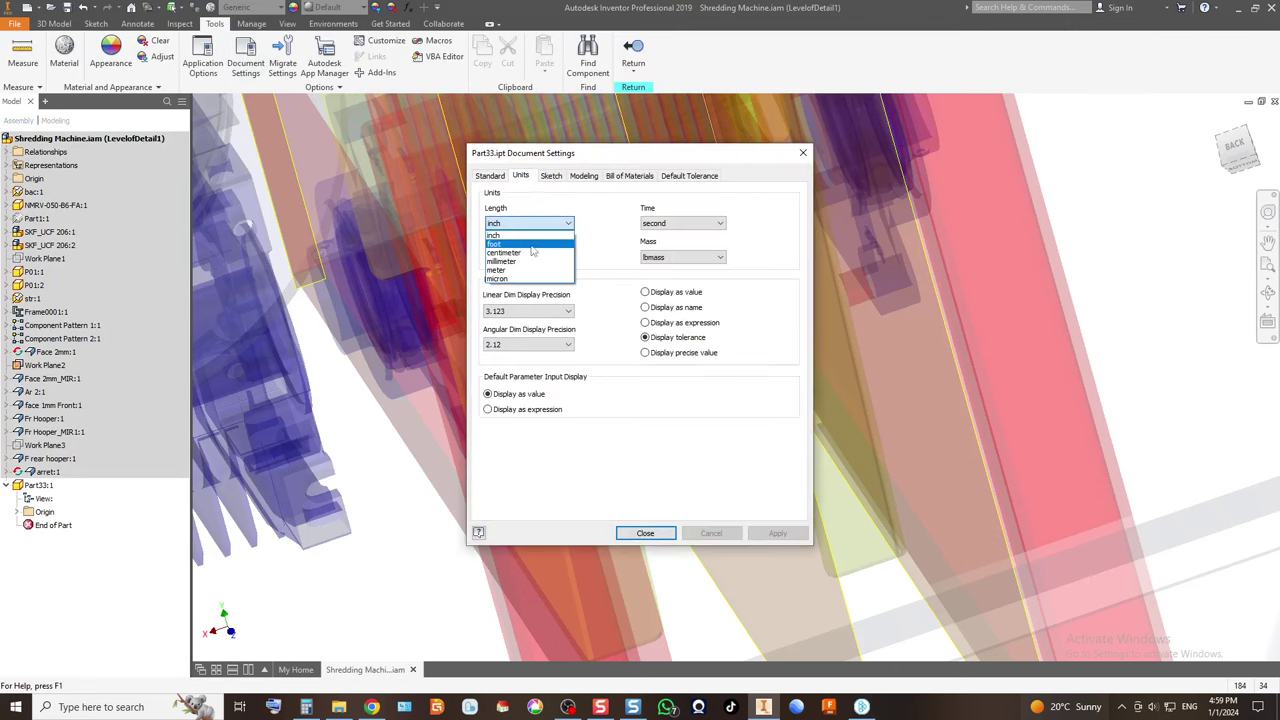
pyautogui.click(520, 262)
pyautogui.click(690, 258)
pyautogui.click(656, 295)
pyautogui.click(646, 533)
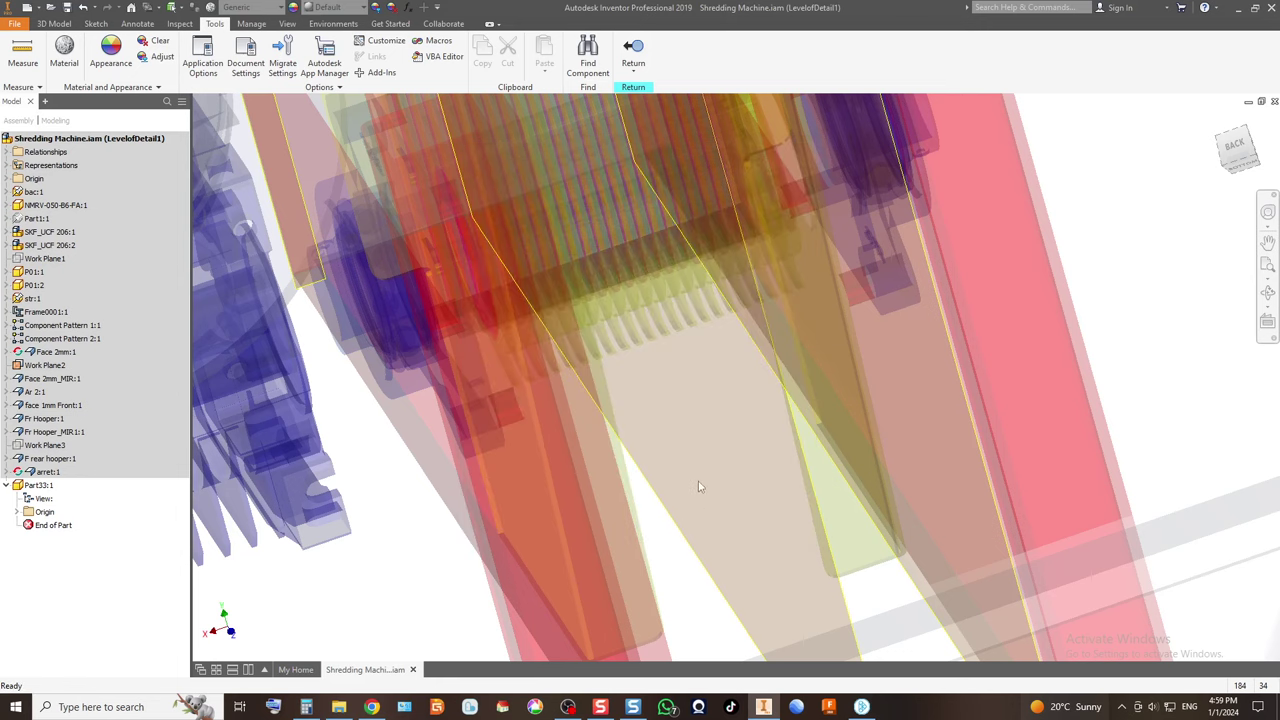
# Convert the new part to sheet metal and turn off using the thickness from the sheet metal rule.
pyautogui.click(54, 23)
pyautogui.click(1067, 58)
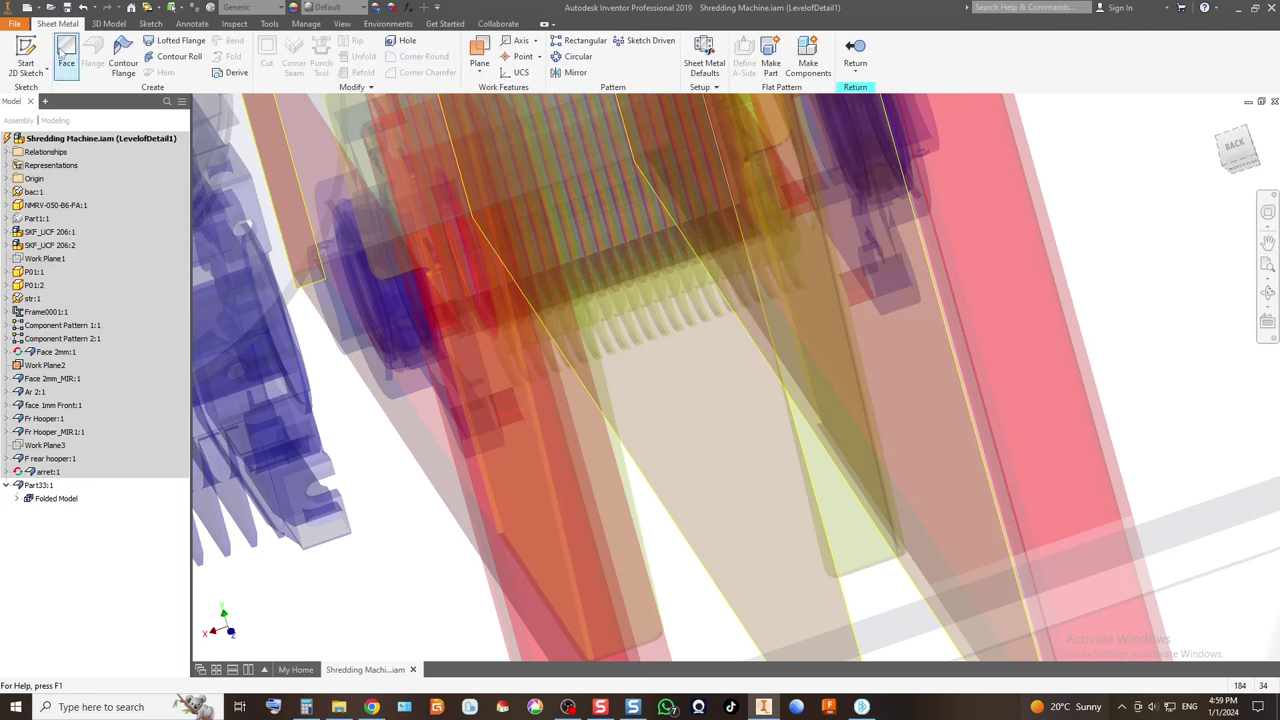
pyautogui.click(704, 58)
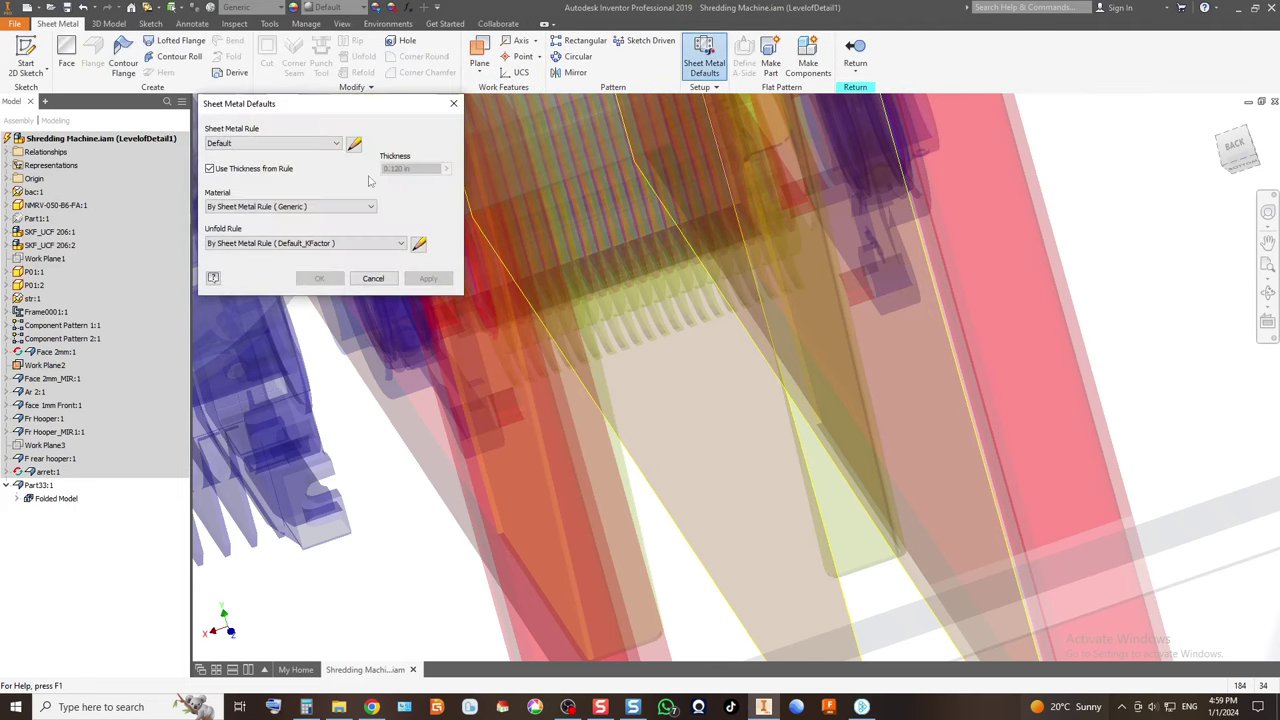
pyautogui.click(268, 170)
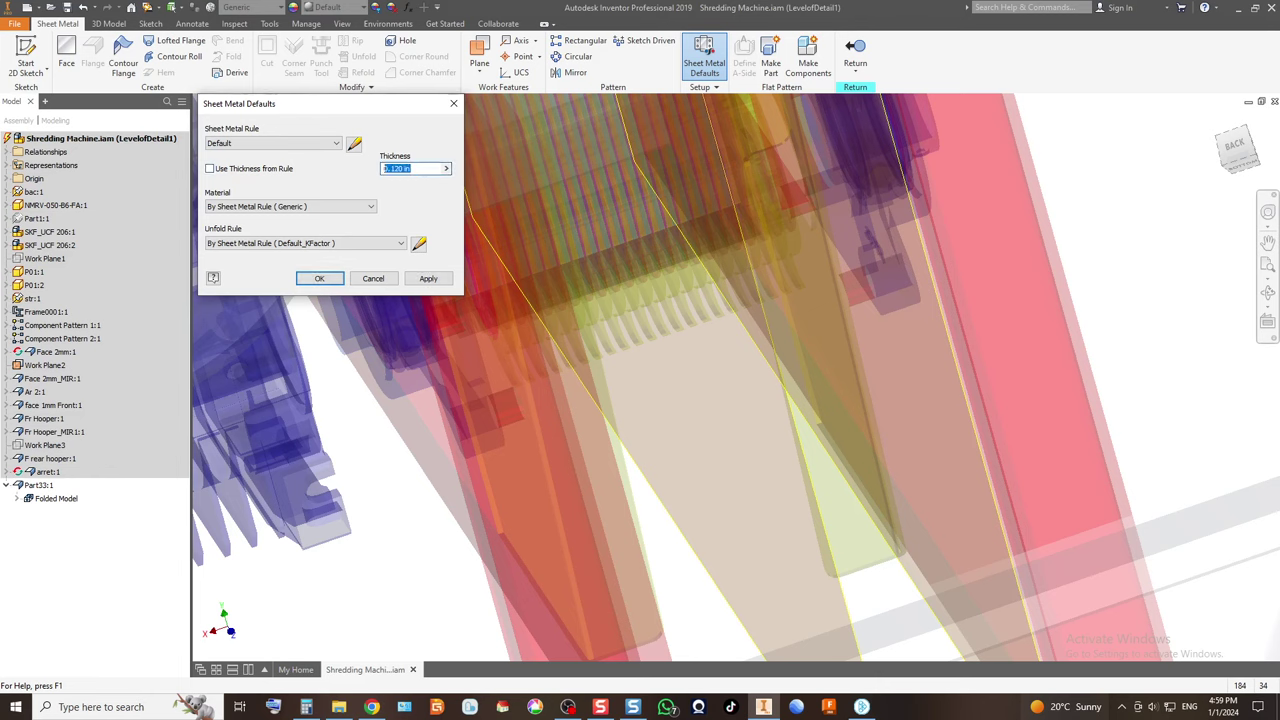
pyautogui.click(319, 279)
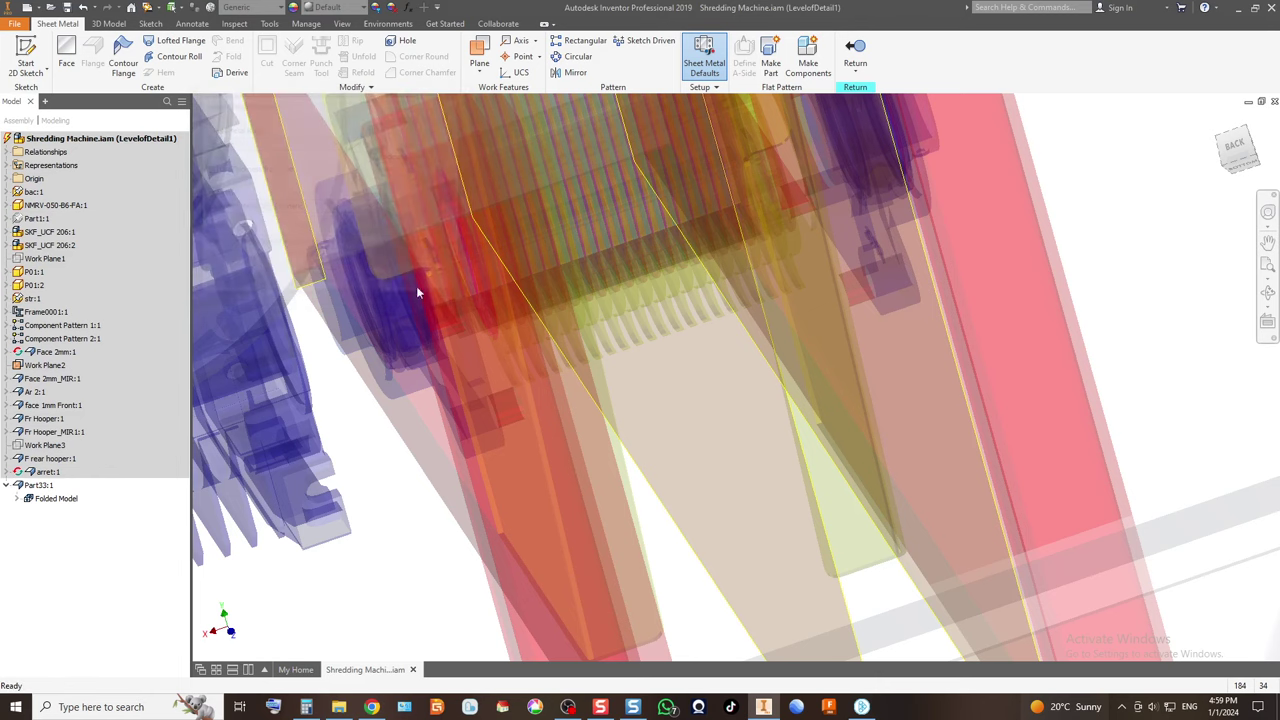
pyautogui.click(26, 55)
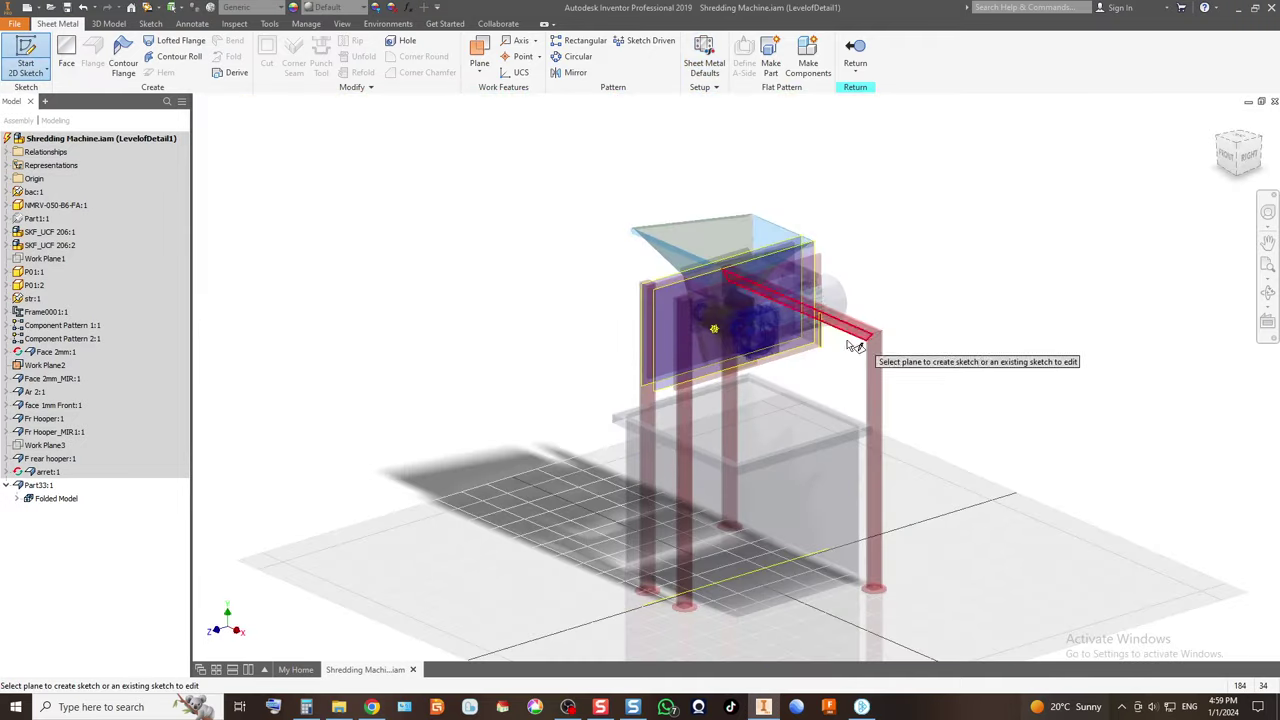
pyautogui.scroll(5, 930, 302)
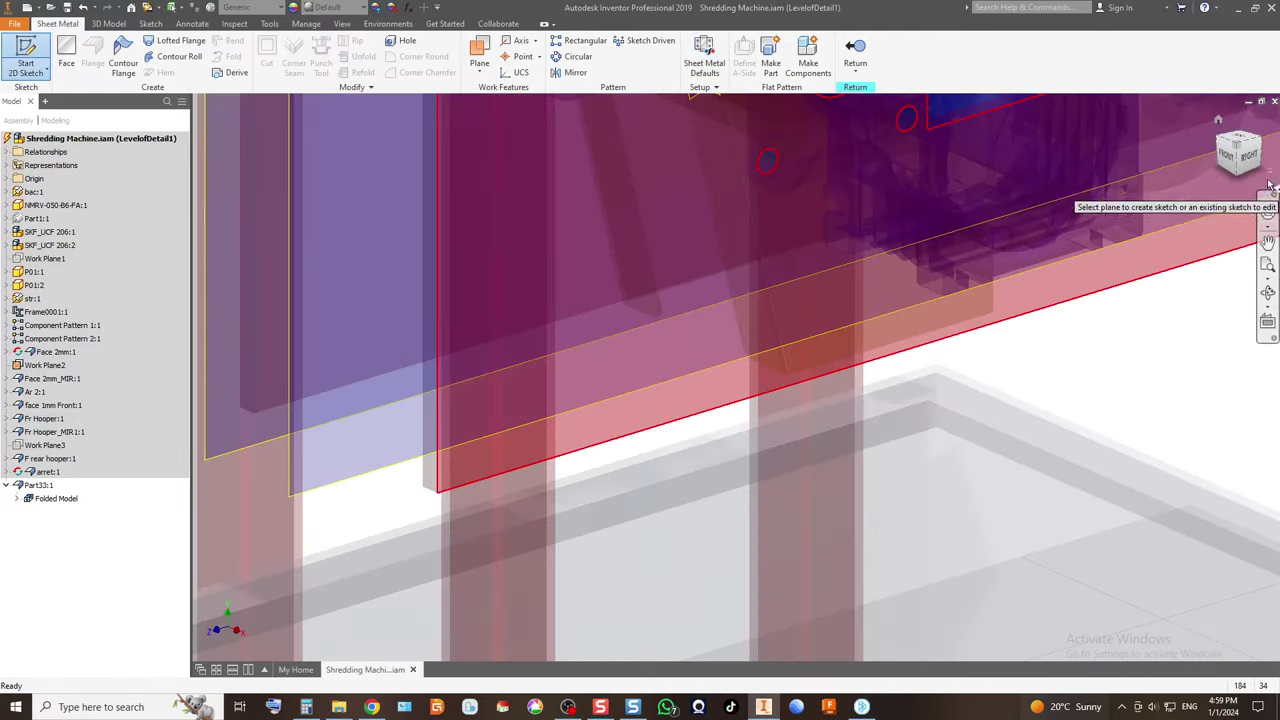
pyautogui.moveTo(1245, 175); pyautogui.dragTo(1190, 165)
pyautogui.click(887, 232)
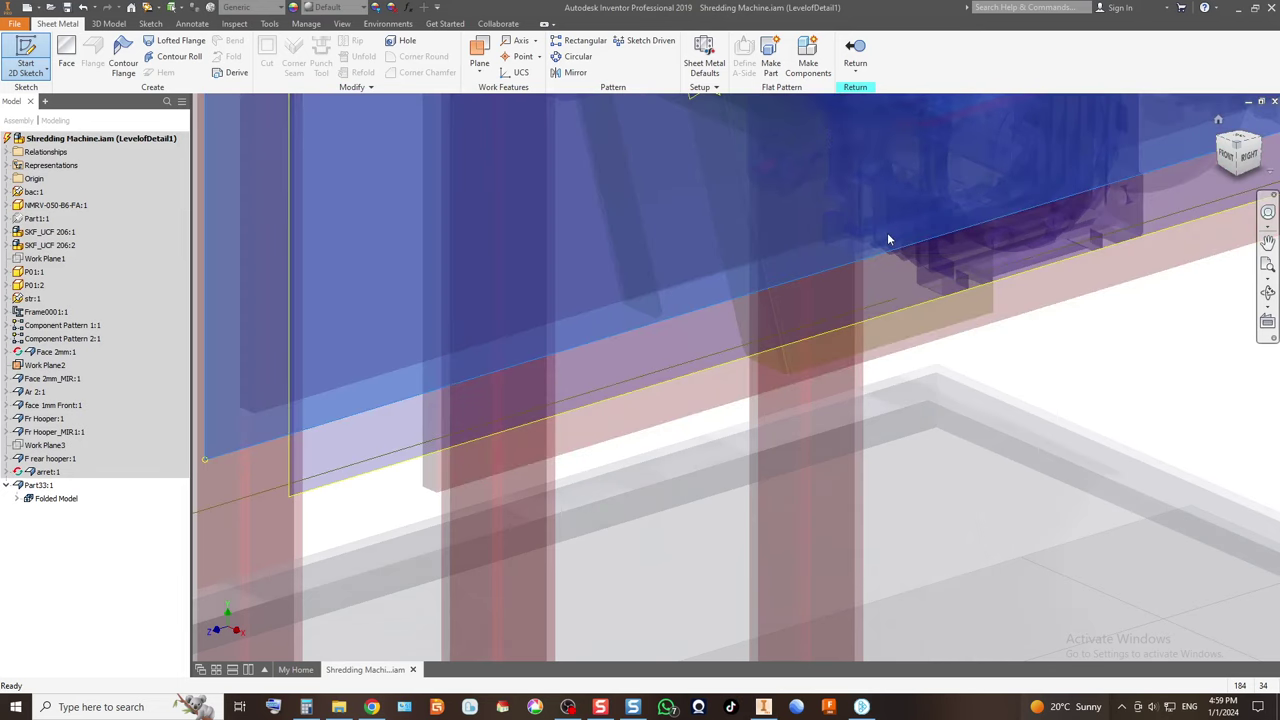
pyautogui.scroll(-5, 1045, 248)
pyautogui.press('F2')
pyautogui.scroll(-5, 1160, 206)
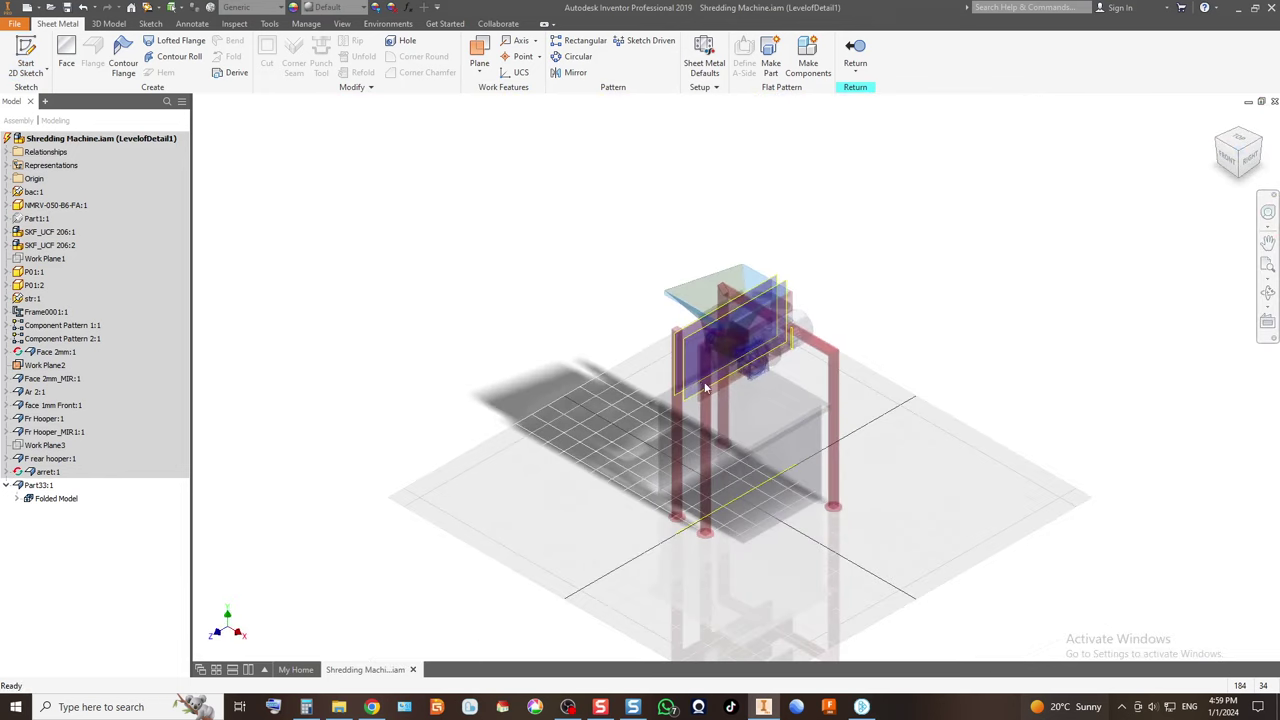
pyautogui.scroll(8, 808, 349)
pyautogui.click(1230, 160)
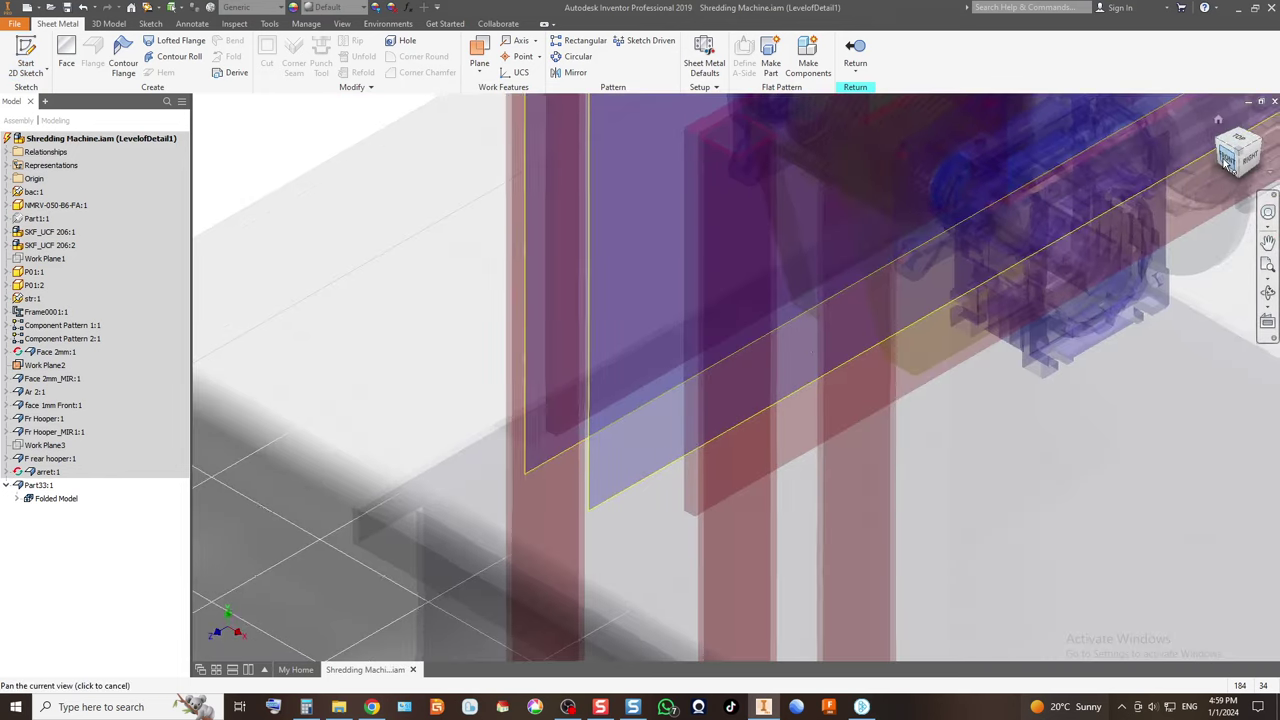
pyautogui.scroll(5, 766, 346)
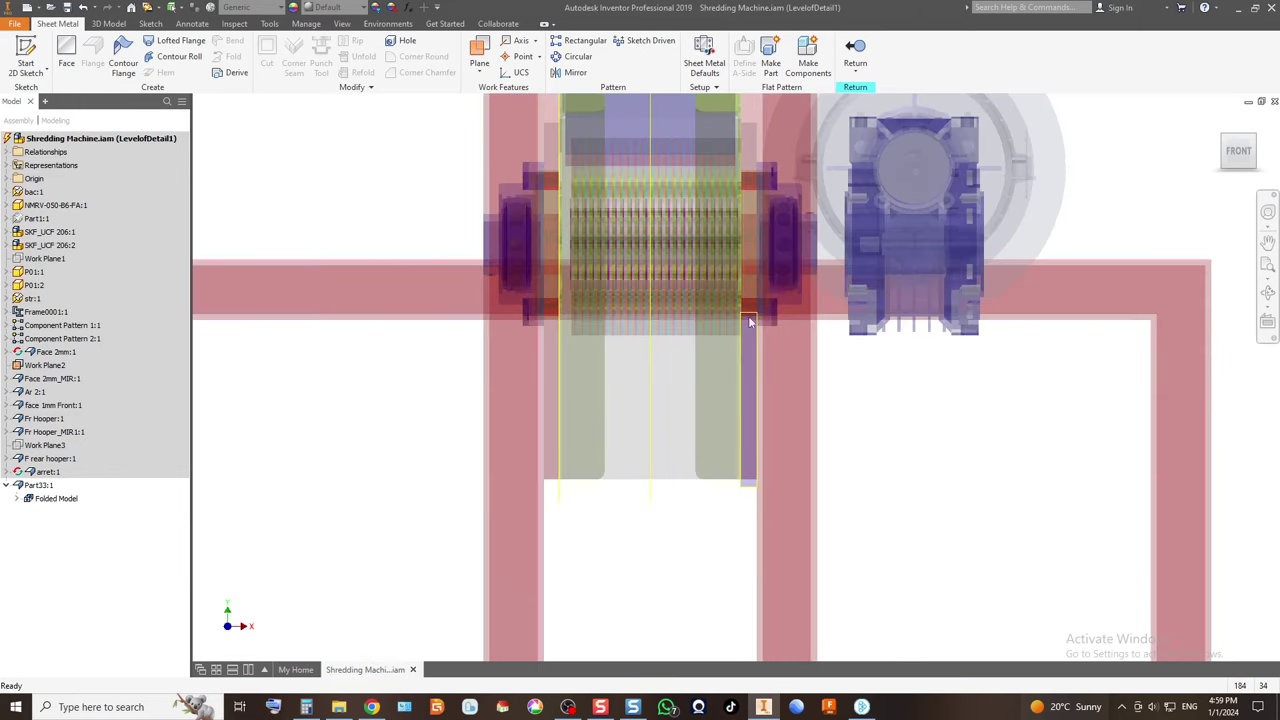
# Start a 2D sketch on the front flange face of the green side plate nearest the motor.
pyautogui.click(26, 55)
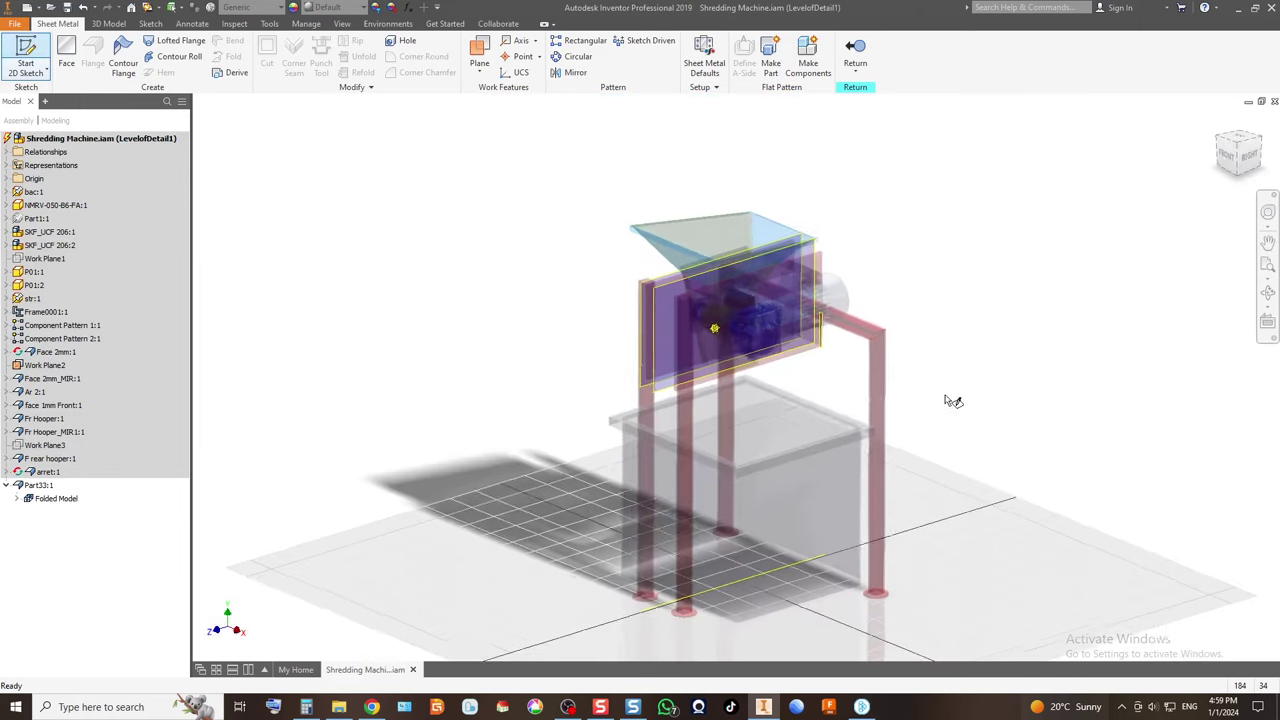
pyautogui.click(1248, 162)
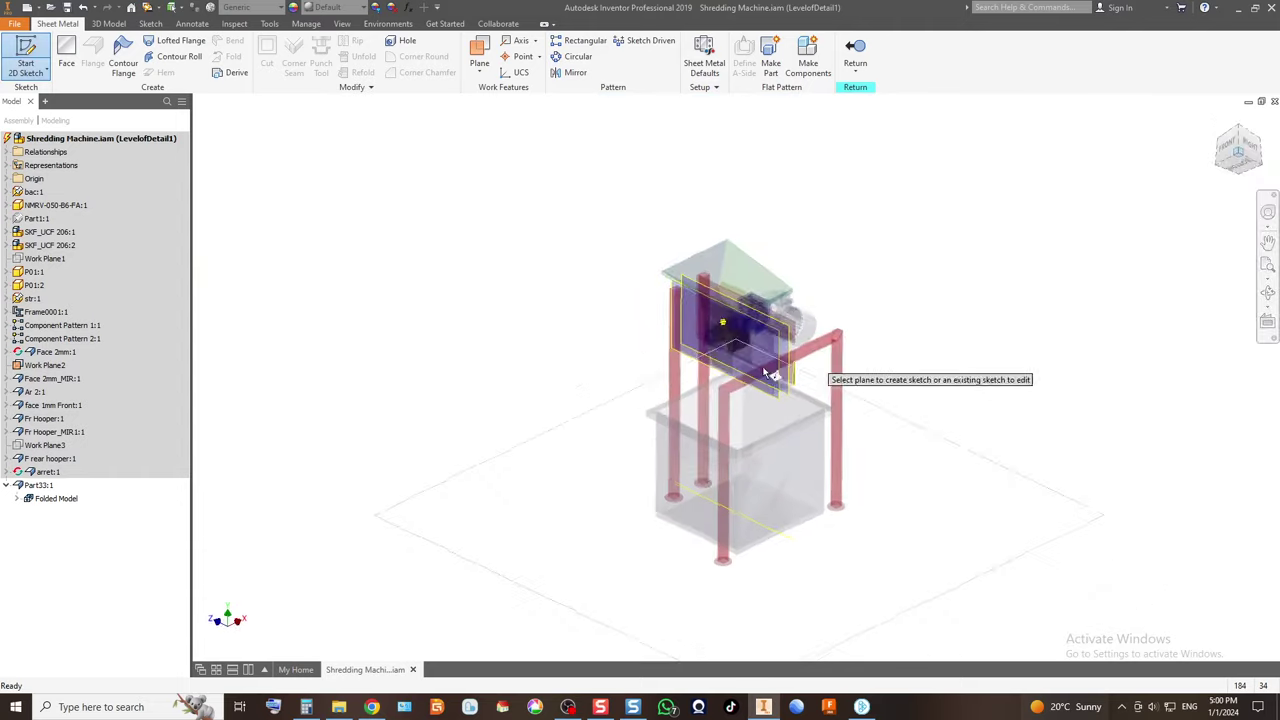
pyautogui.click(1240, 155)
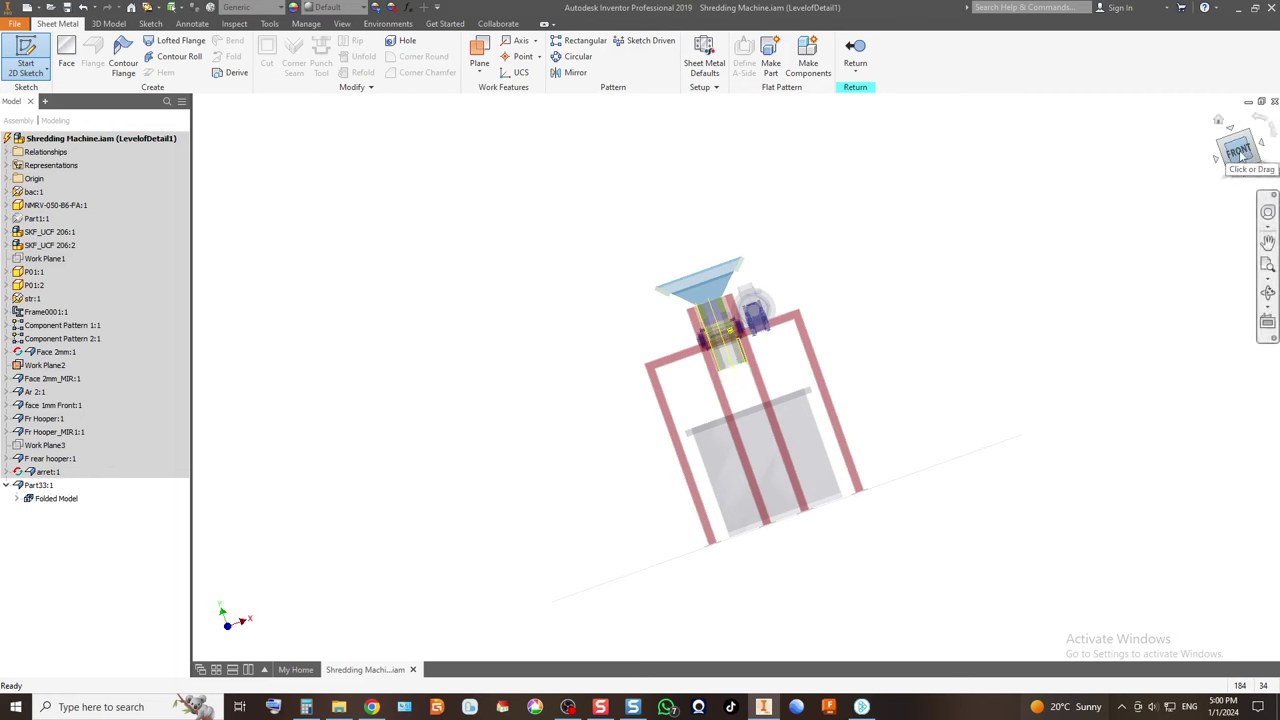
pyautogui.scroll(5, 765, 360)
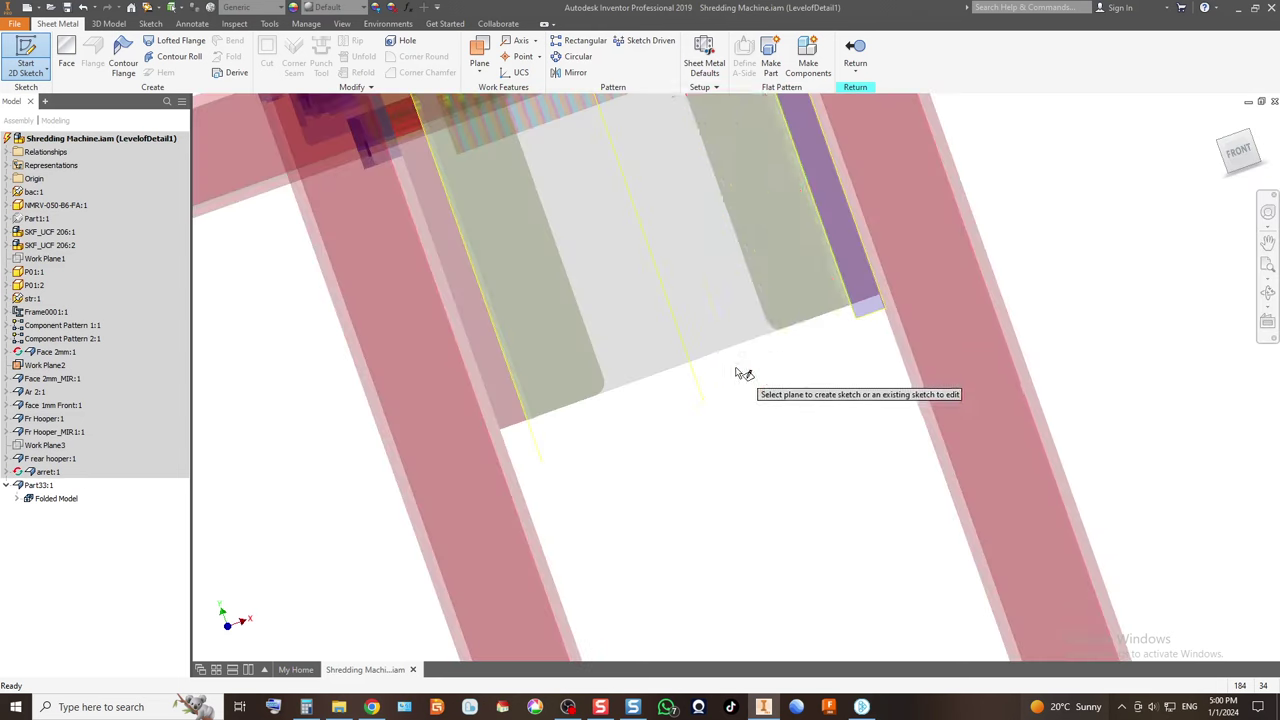
pyautogui.click(777, 295)
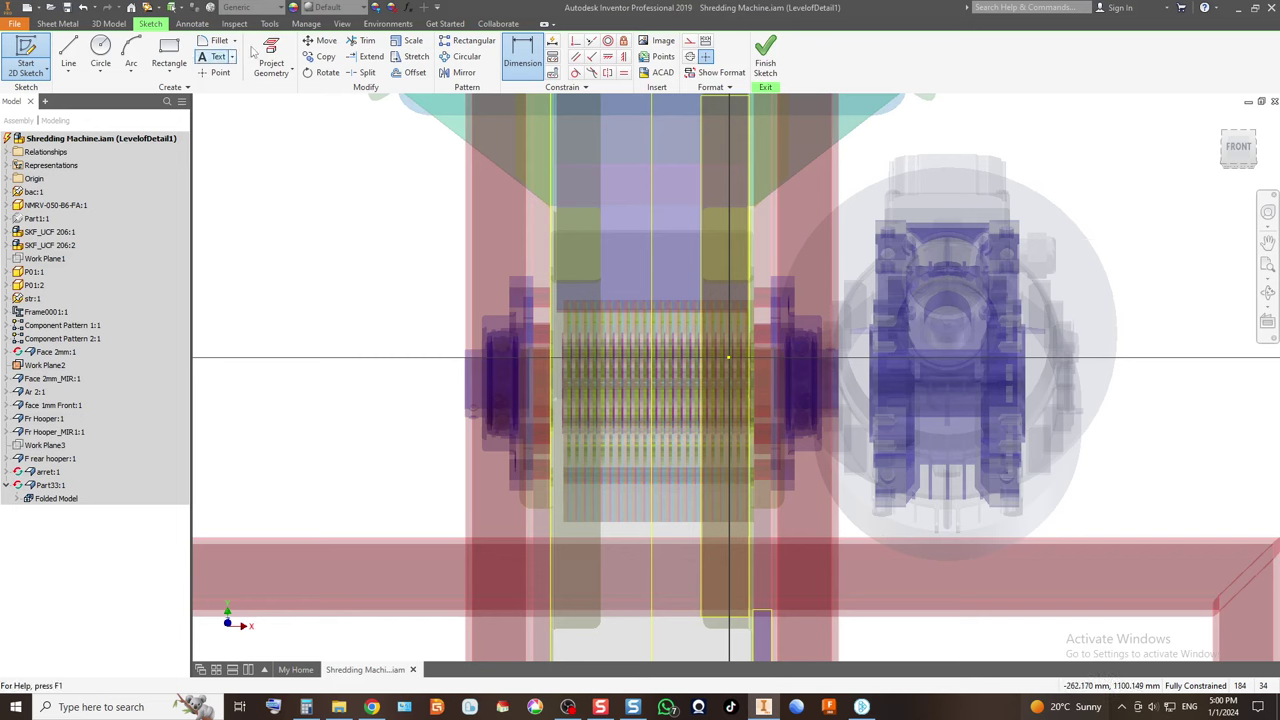
# Project the outlines of both green side plates' front flanges into the sketch.
pyautogui.click(271, 60)
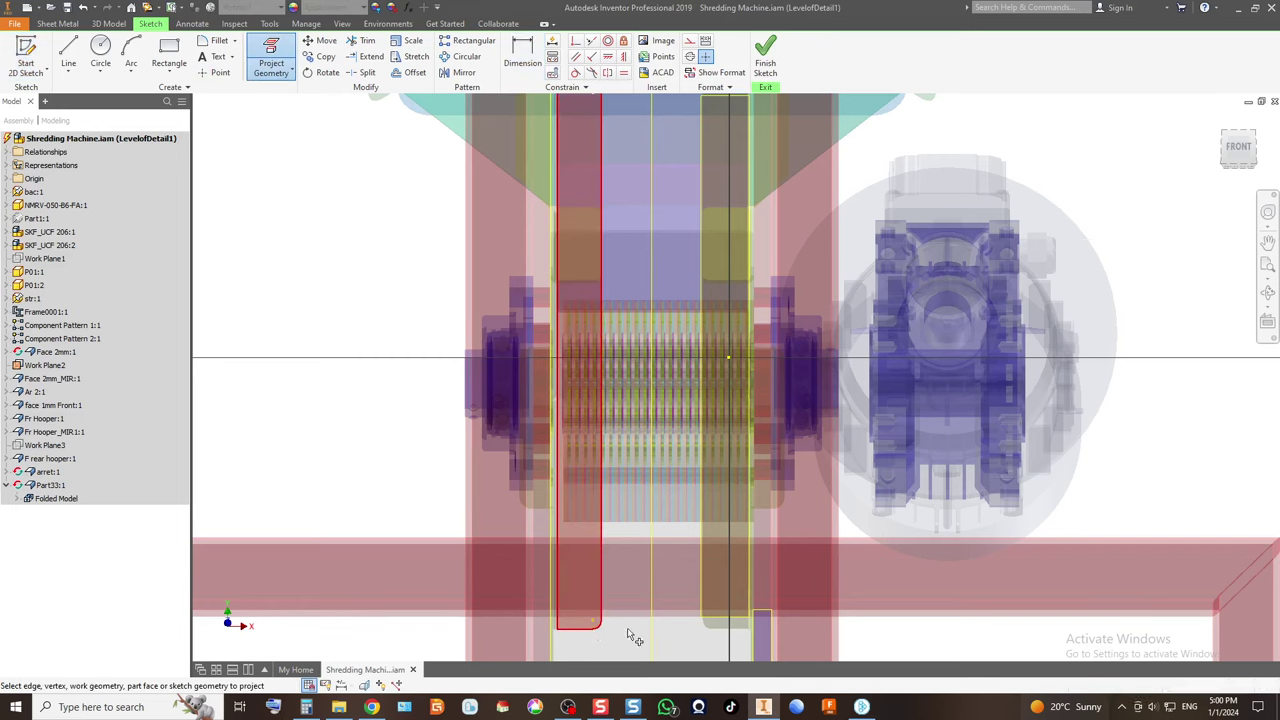
pyautogui.click(590, 630)
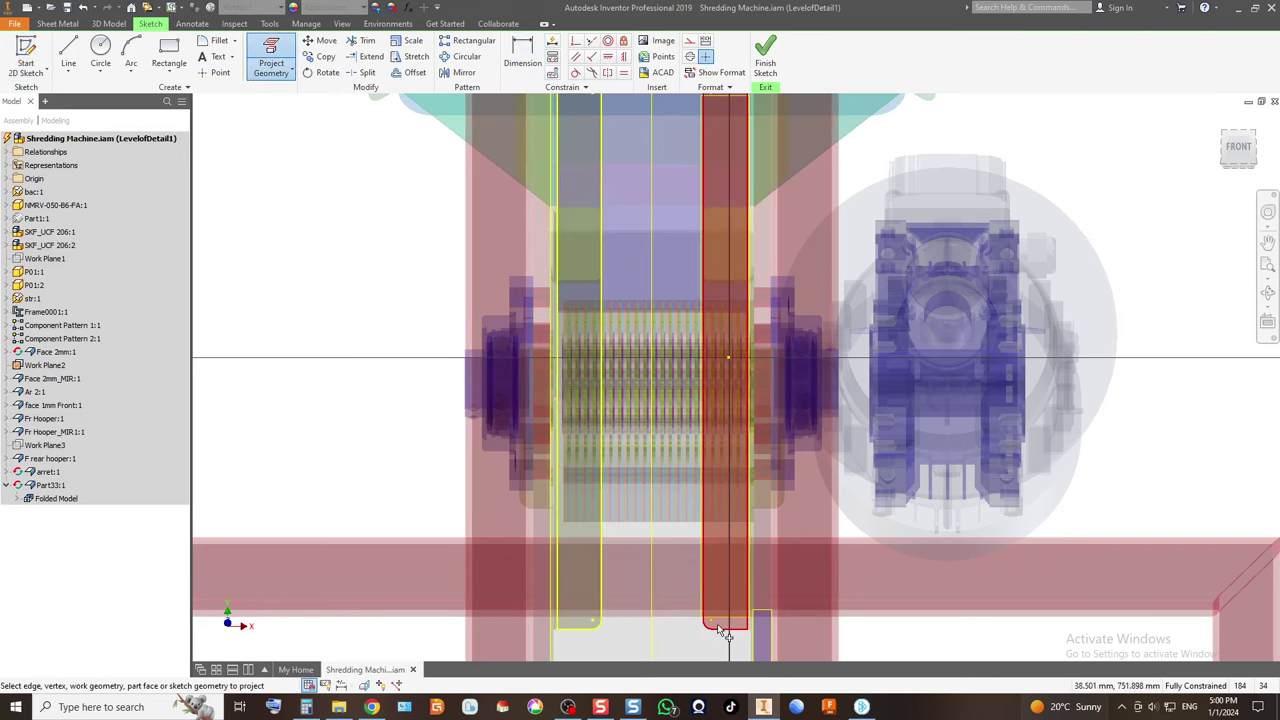
pyautogui.click(722, 630)
pyautogui.scroll(5, 610, 418)
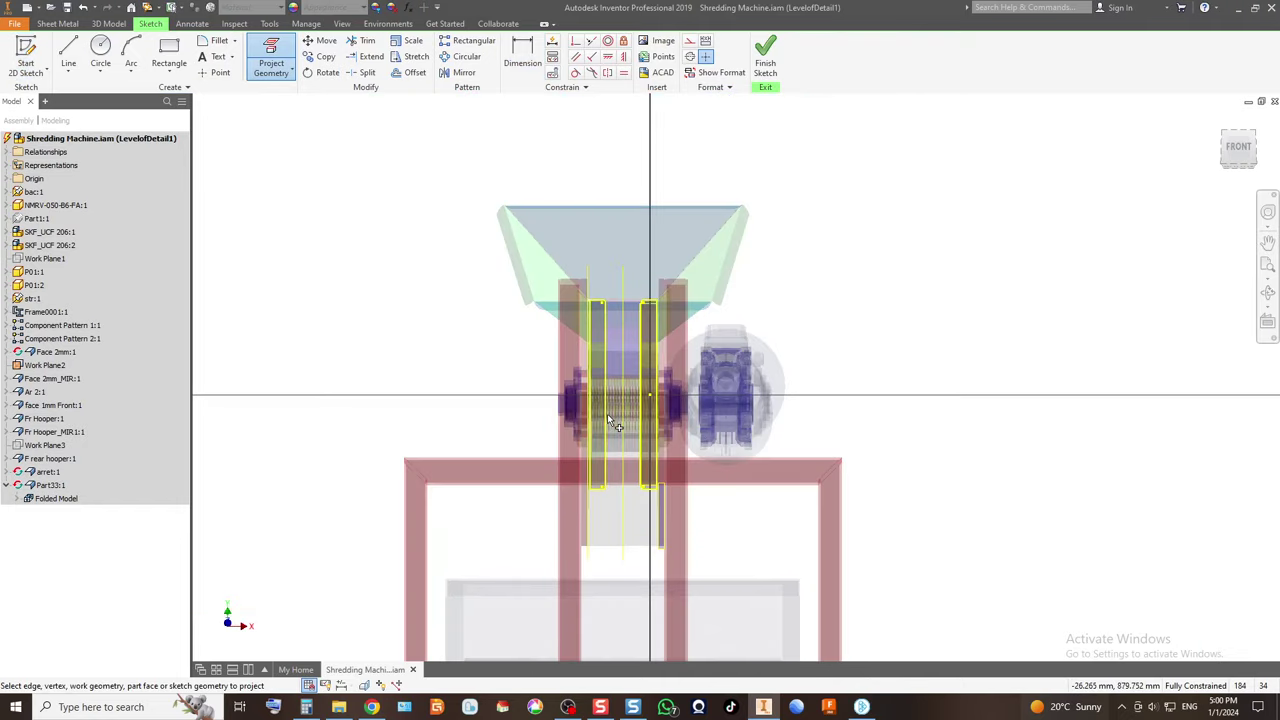
# Draw a two-point rectangle spanning both side plates' projected front flanges, 112 mm wide and about 317.8 mm tall.
pyautogui.scroll(-3, 619, 376)
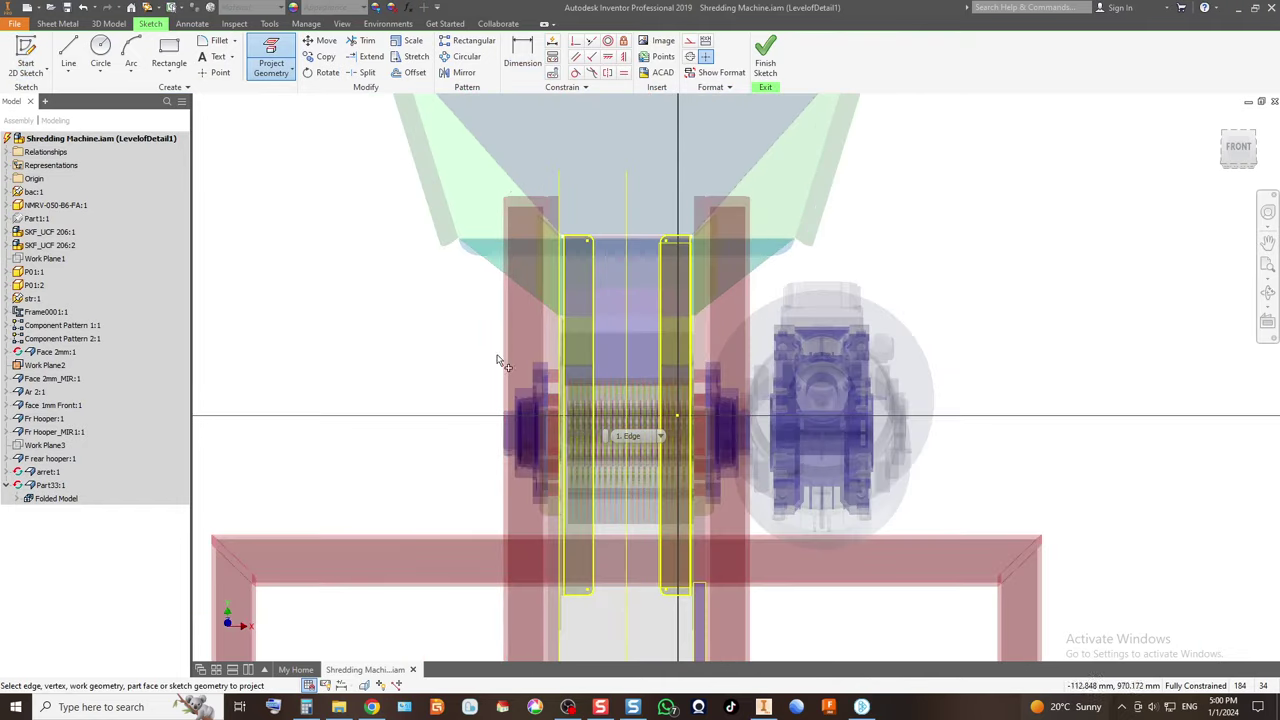
pyautogui.click(169, 60)
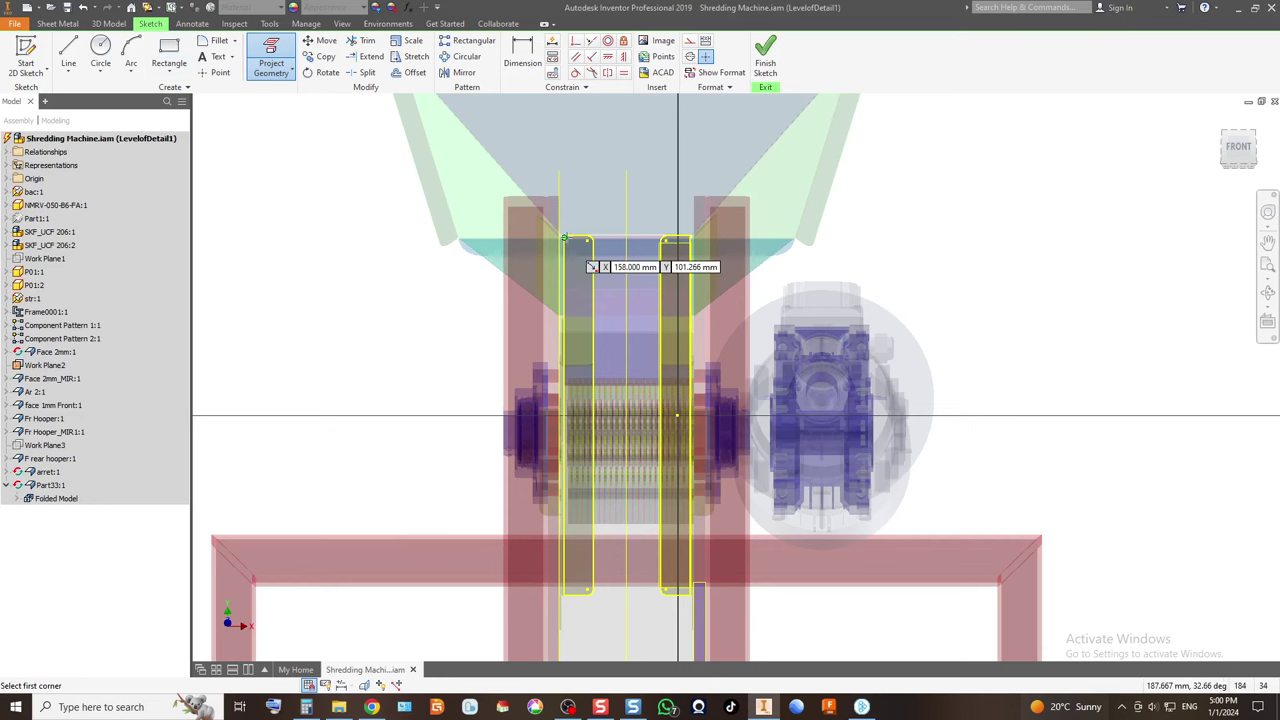
pyautogui.click(564, 238)
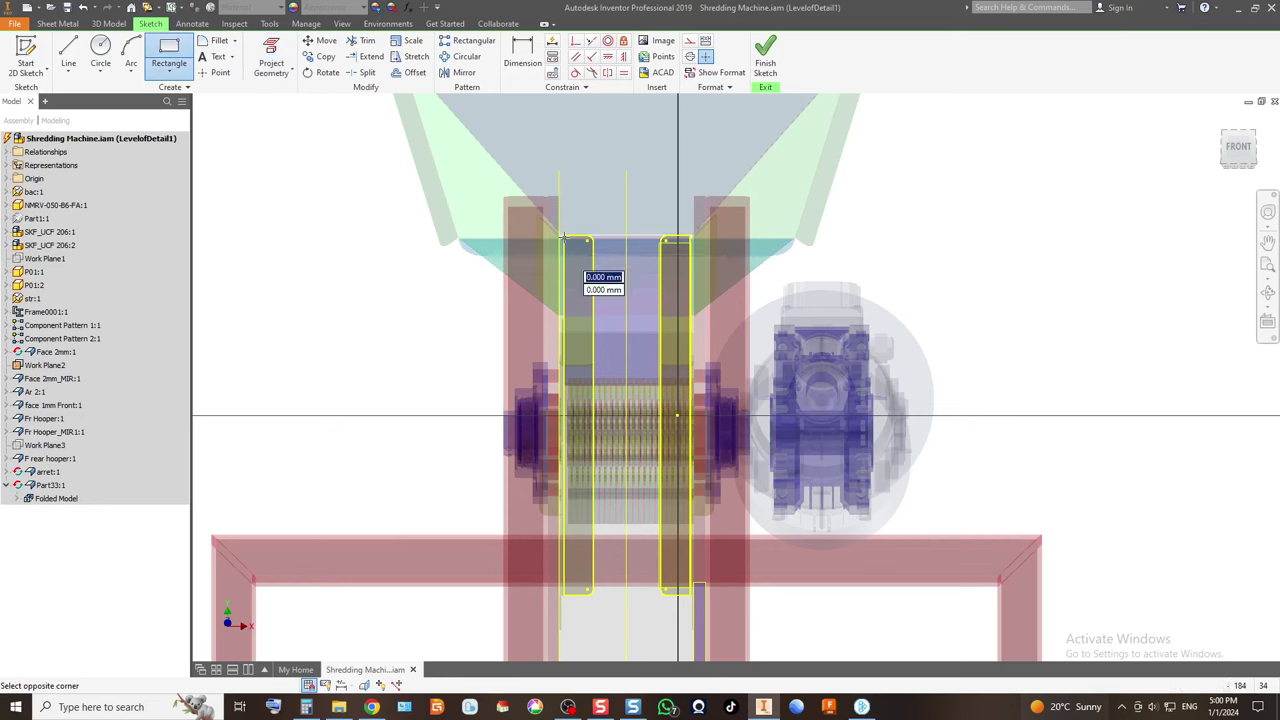
pyautogui.scroll(-5, 700, 593)
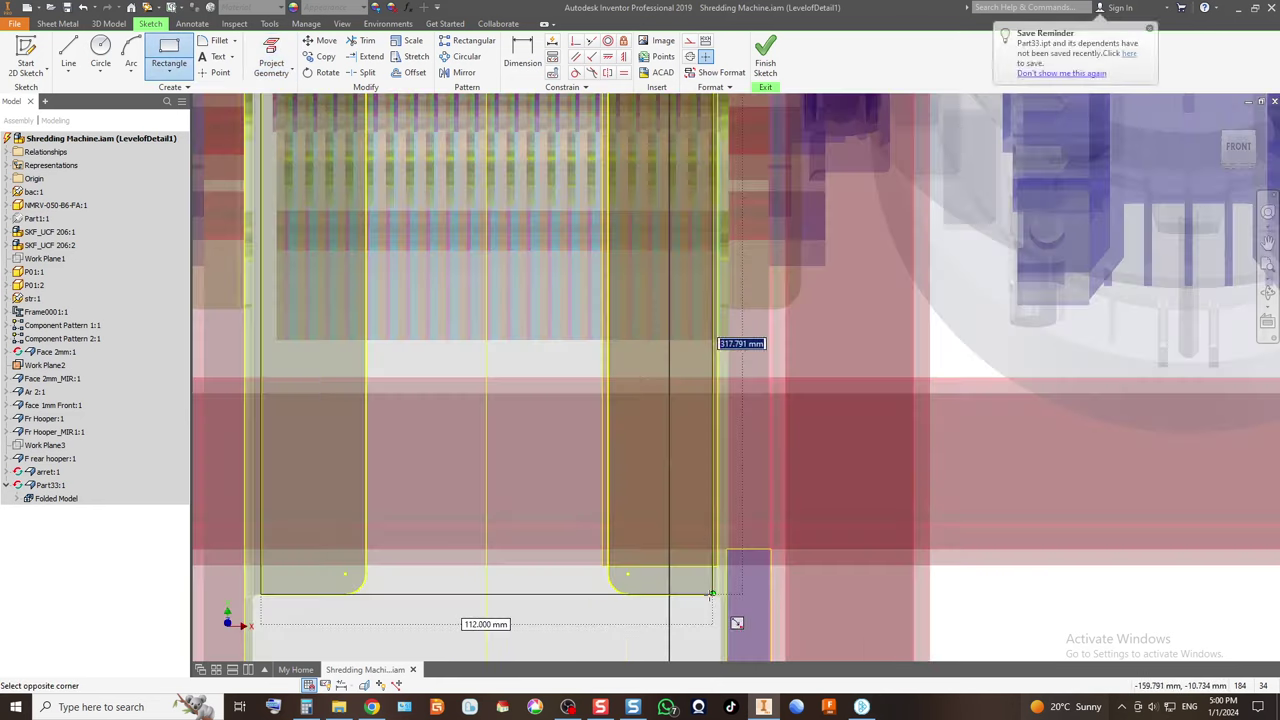
pyautogui.click(711, 593)
pyautogui.scroll(5, 560, 320)
pyautogui.scroll(-6, 570, 222)
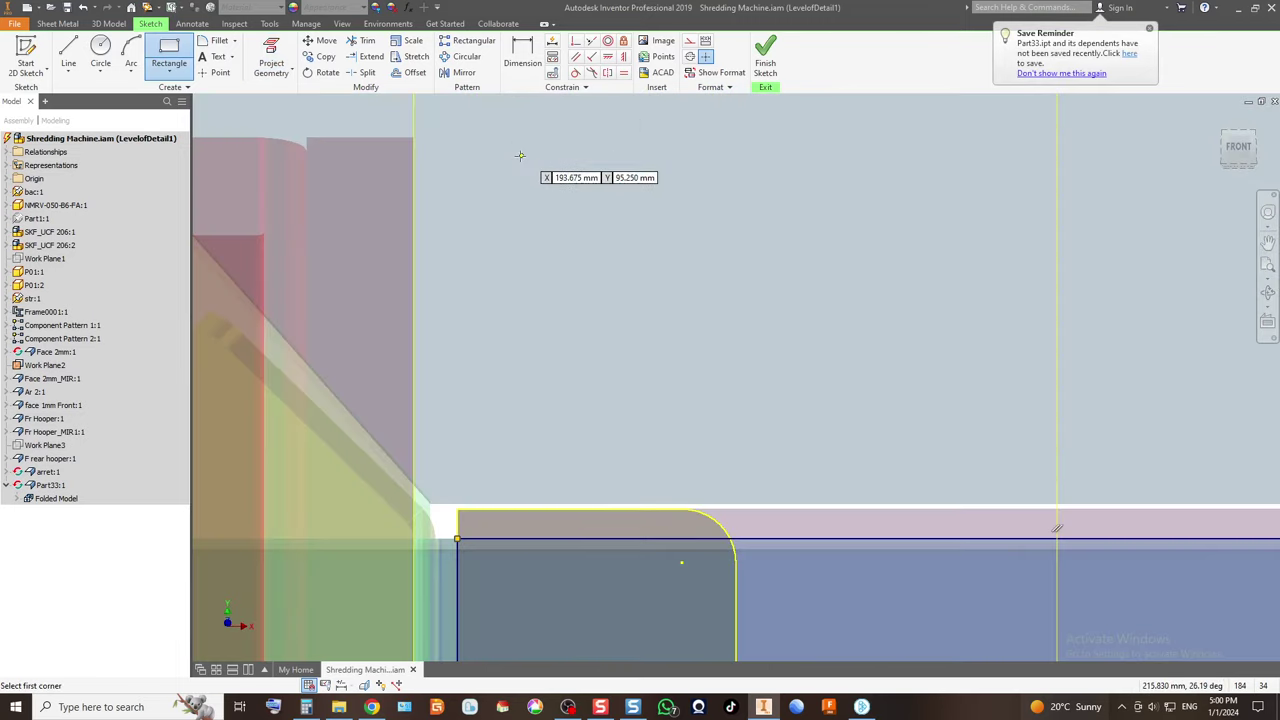
pyautogui.scroll(5, 520, 156)
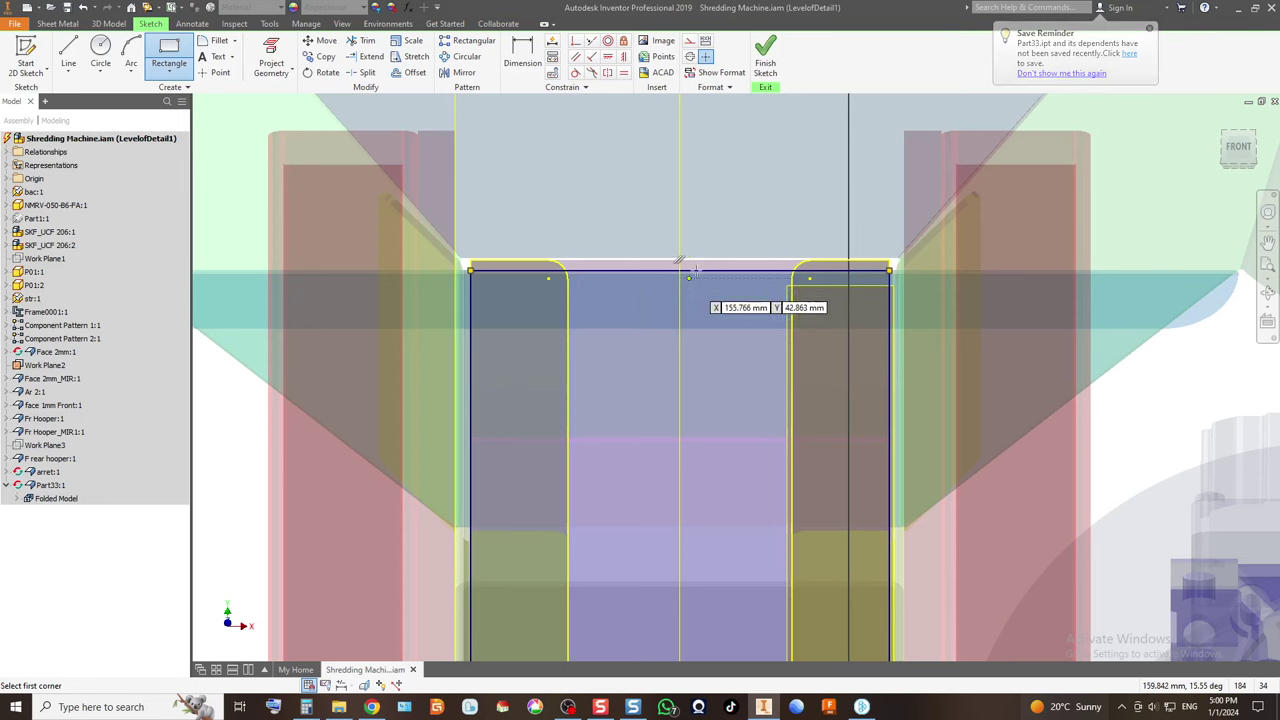
# Try to make the rectangle's top edge coincident with the projected flange's upper corner.
pyautogui.click(576, 41)
pyautogui.click(491, 268)
pyautogui.click(472, 261)
pyautogui.click(291, 124)
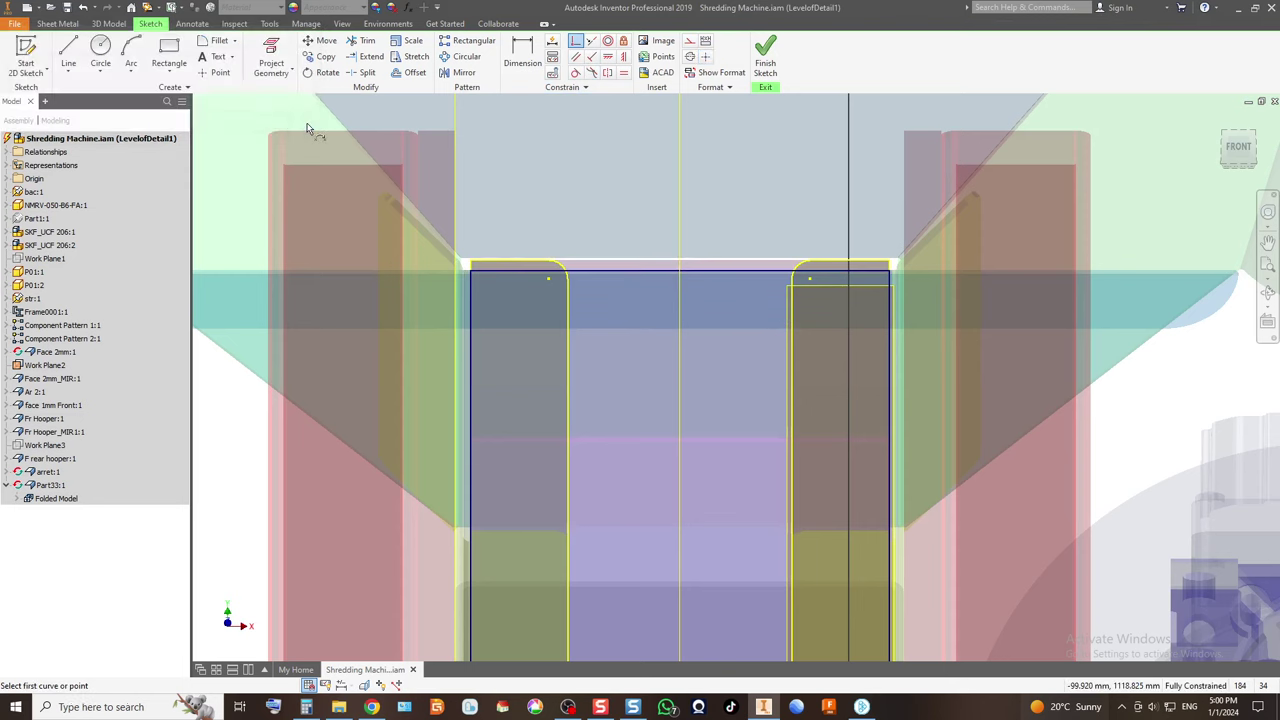
pyautogui.press('Escape')
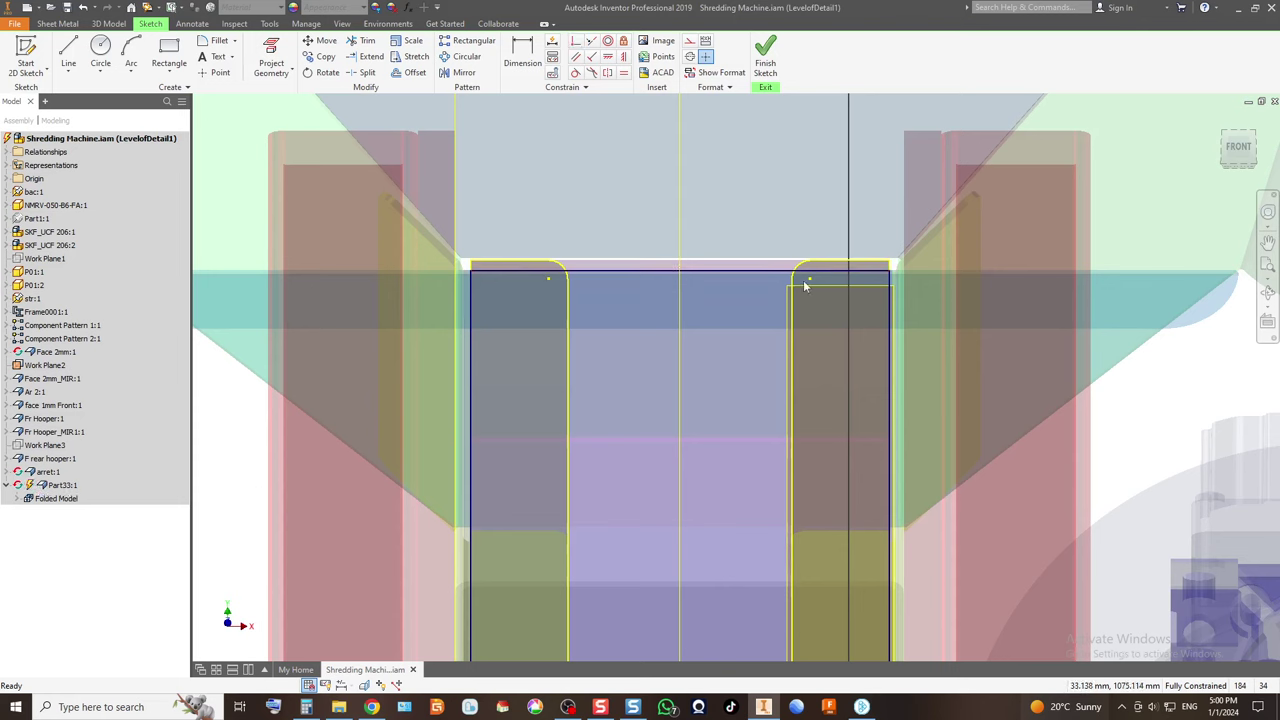
pyautogui.moveTo(814, 277); pyautogui.dragTo(824, 256)
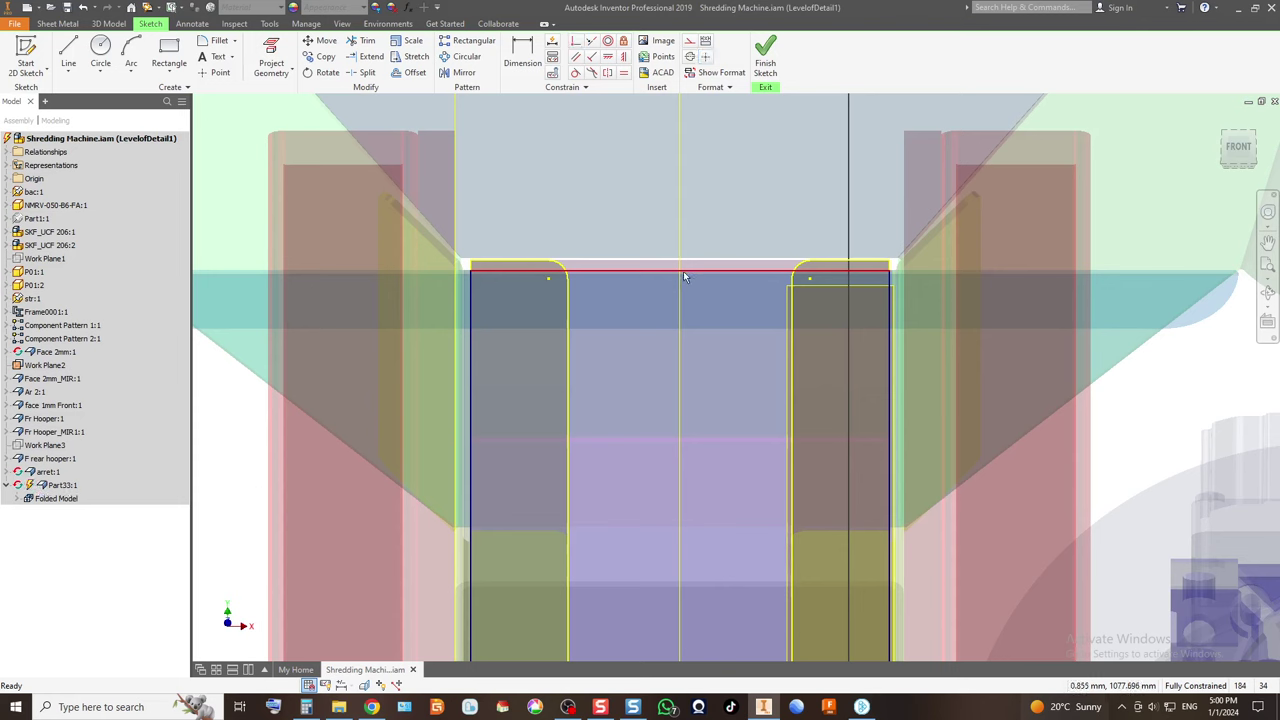
pyautogui.moveTo(683, 272); pyautogui.dragTo(686, 262)
# Try to dimension the gap between the rectangle's top edge and the projected flange's top edge.
pyautogui.click(520, 55)
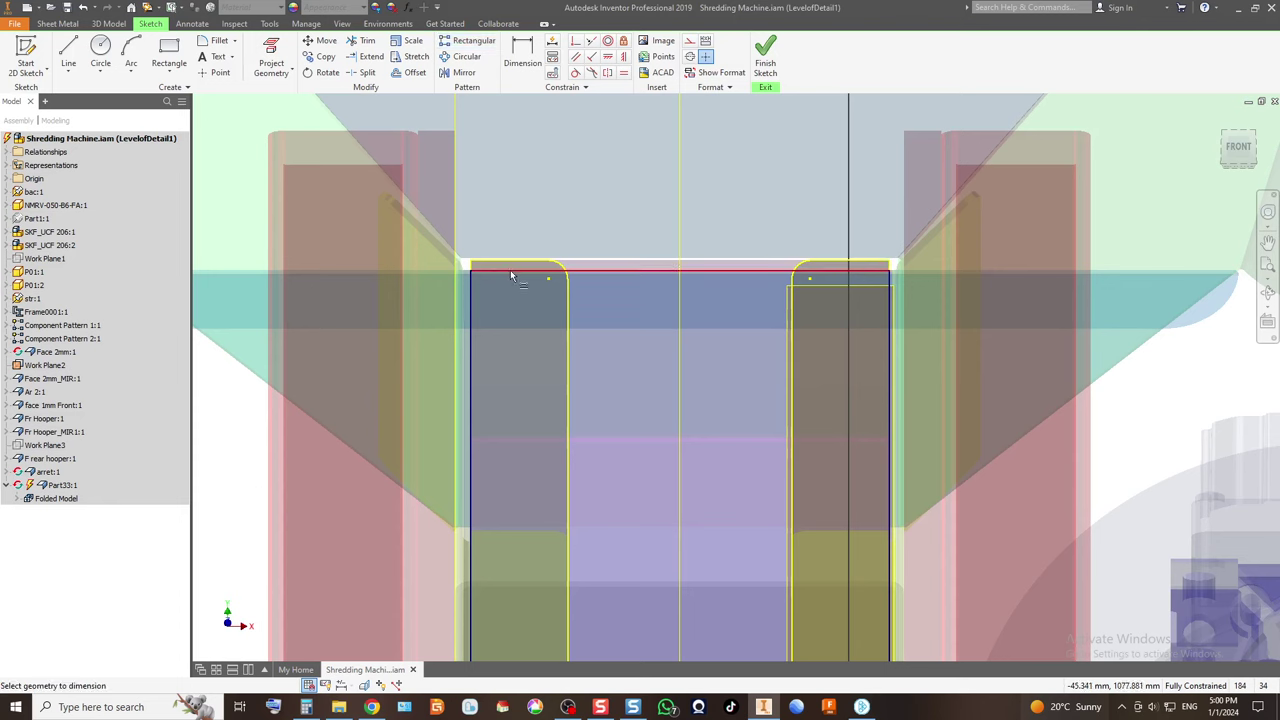
pyautogui.click(520, 308)
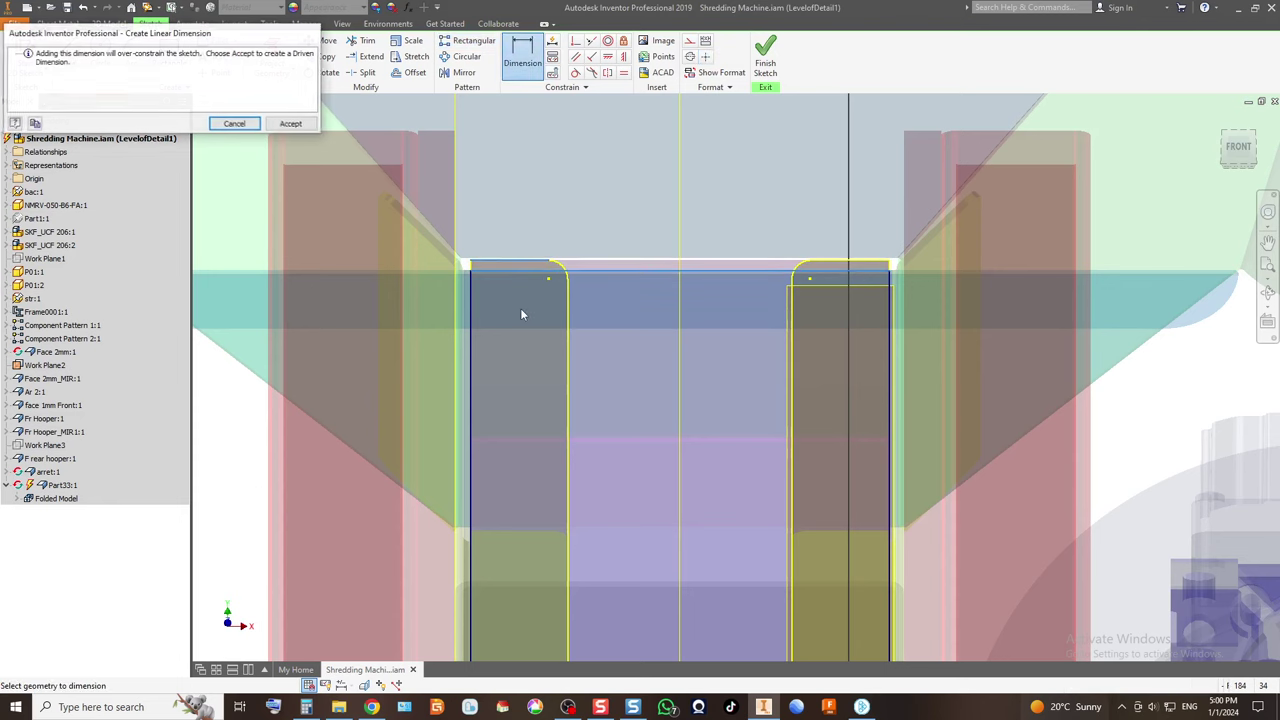
pyautogui.click(270, 126)
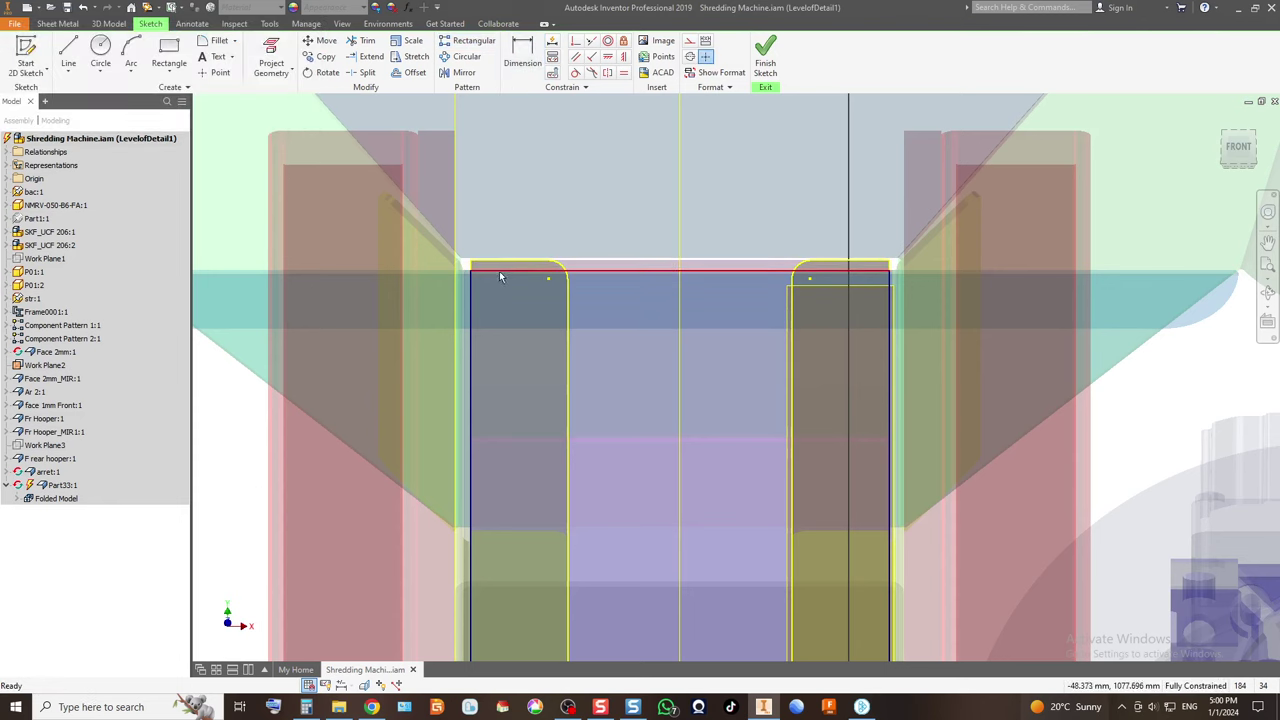
pyautogui.click(528, 269)
pyautogui.scroll(-5, 621, 270)
pyautogui.scroll(5, 603, 507)
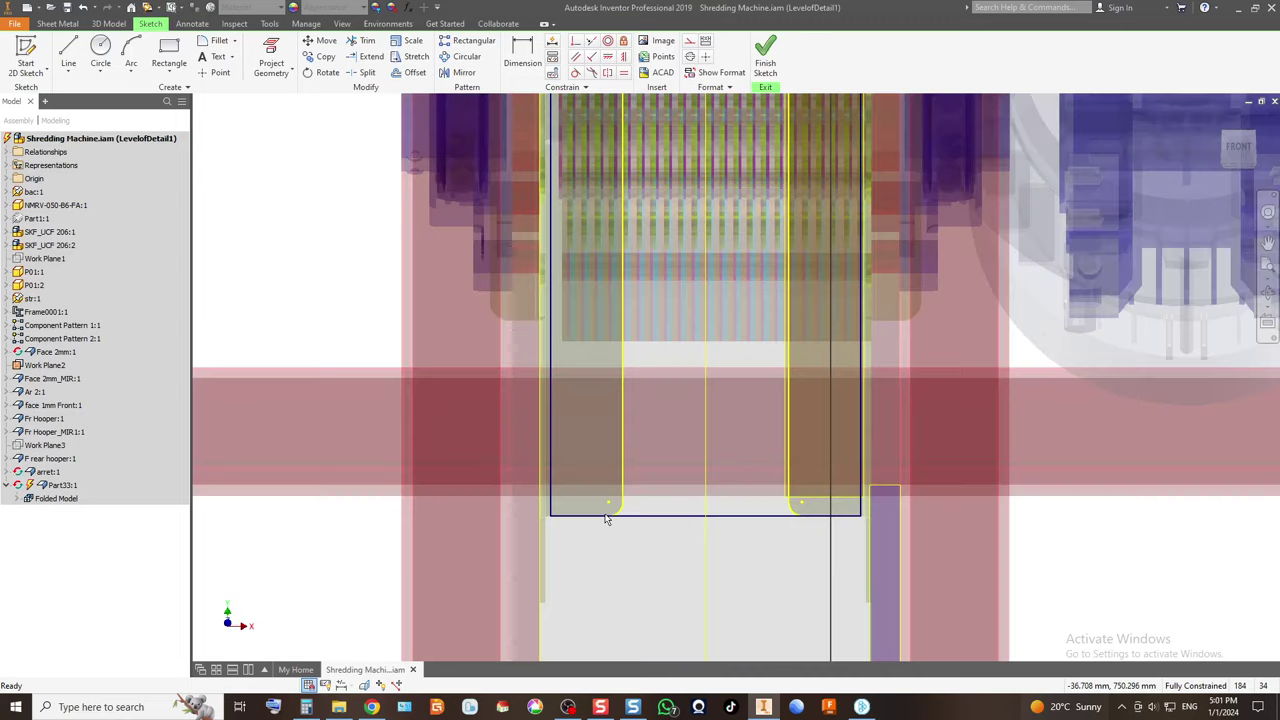
pyautogui.scroll(-5, 605, 518)
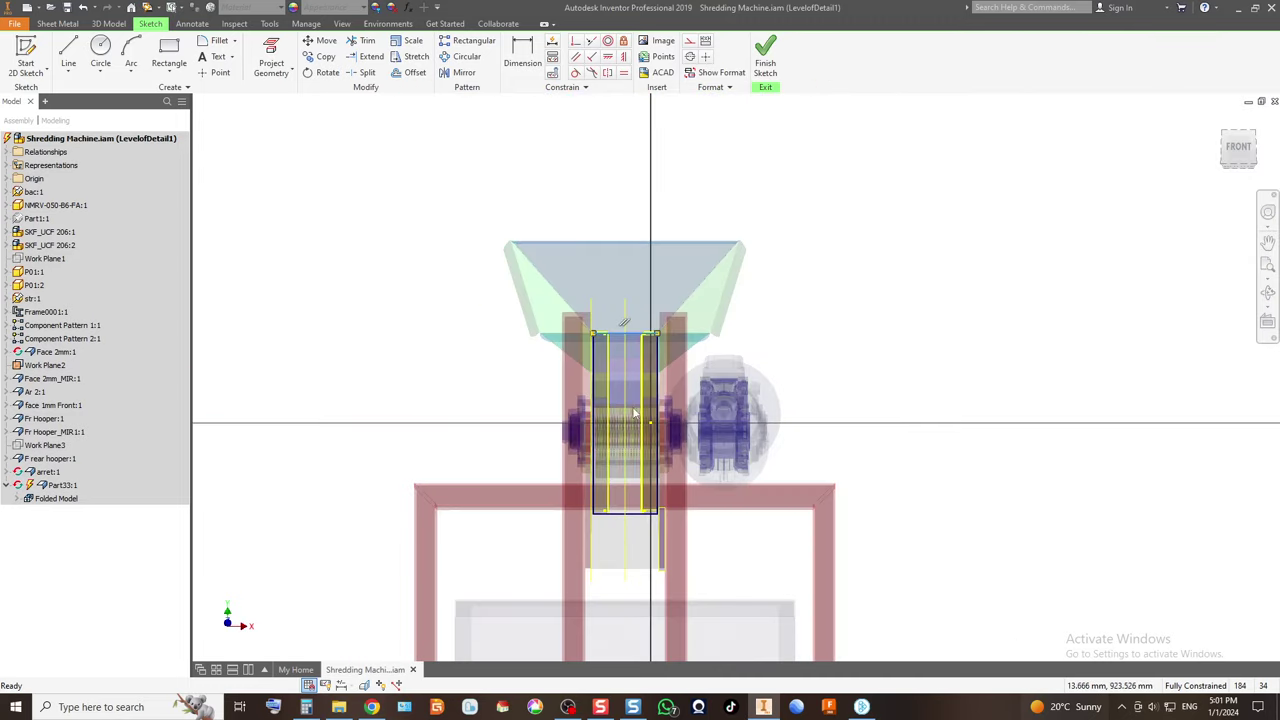
pyautogui.scroll(5, 633, 323)
pyautogui.click(522, 58)
pyautogui.click(410, 389)
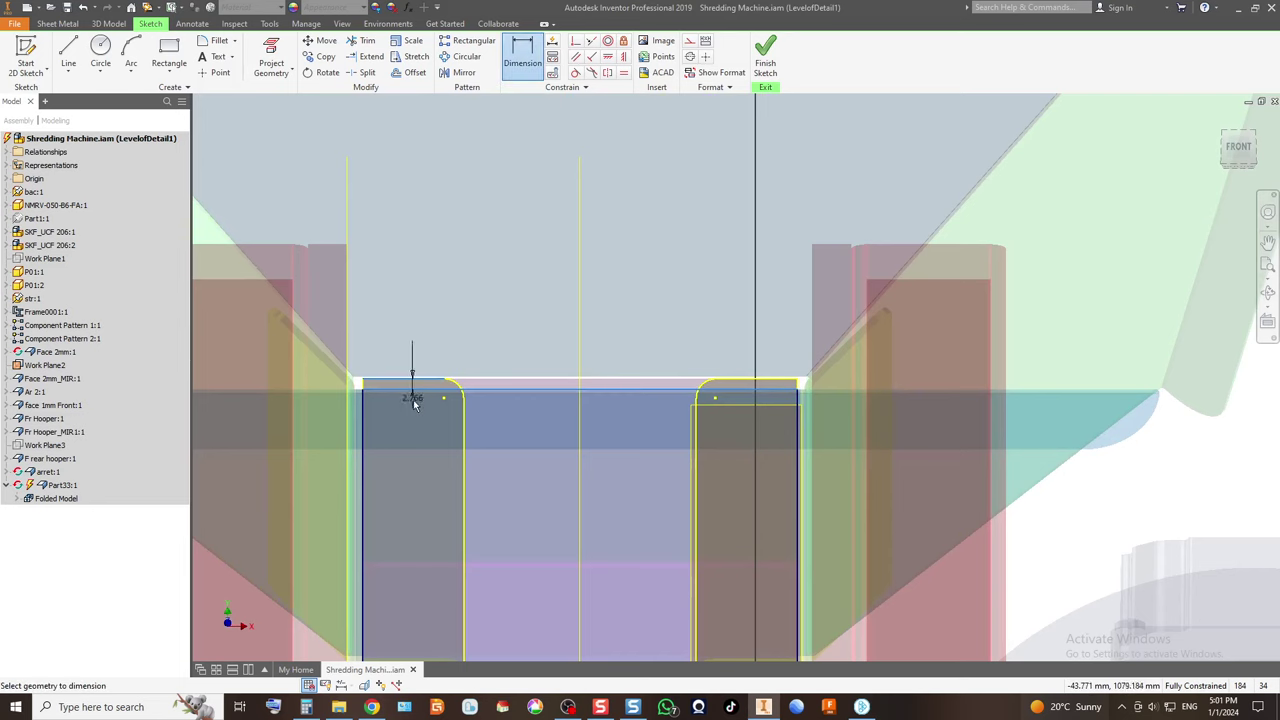
pyautogui.press('Escape')
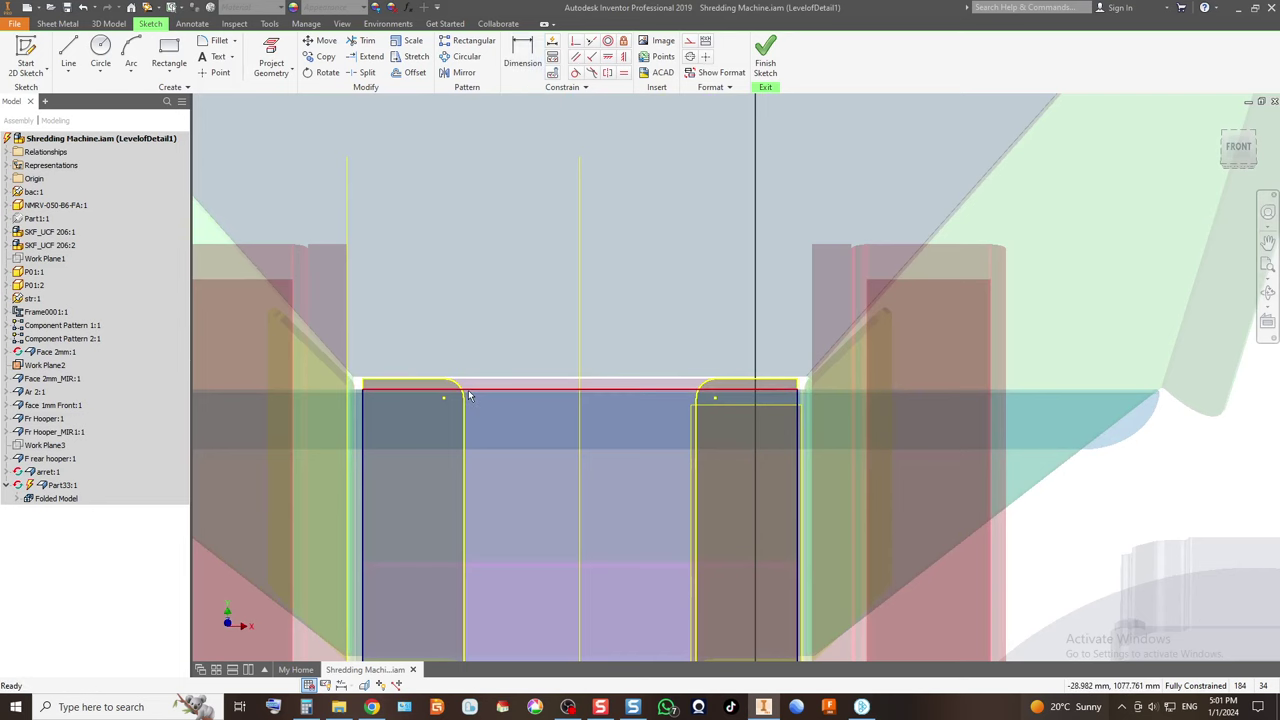
pyautogui.scroll(-3, 490, 391)
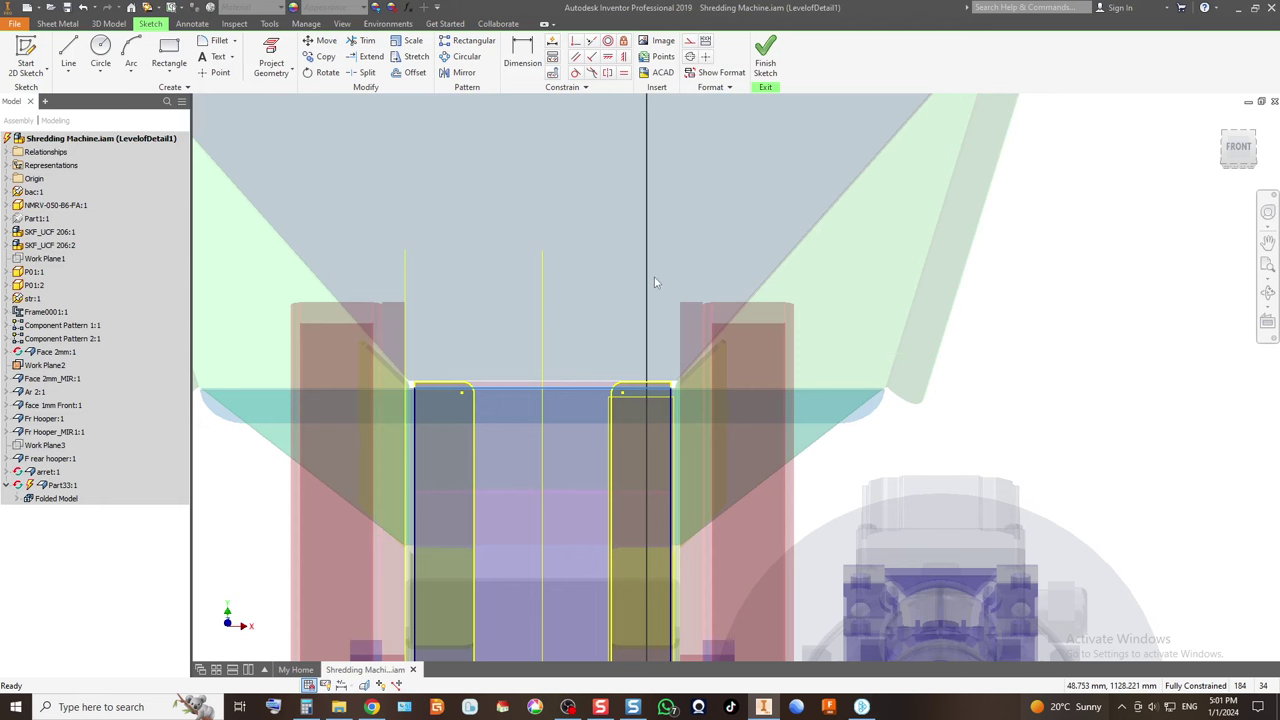
# Finish the sketch, create a sheet metal face from the rectangle with the default rule, and return to the assembly.
pyautogui.click(767, 70)
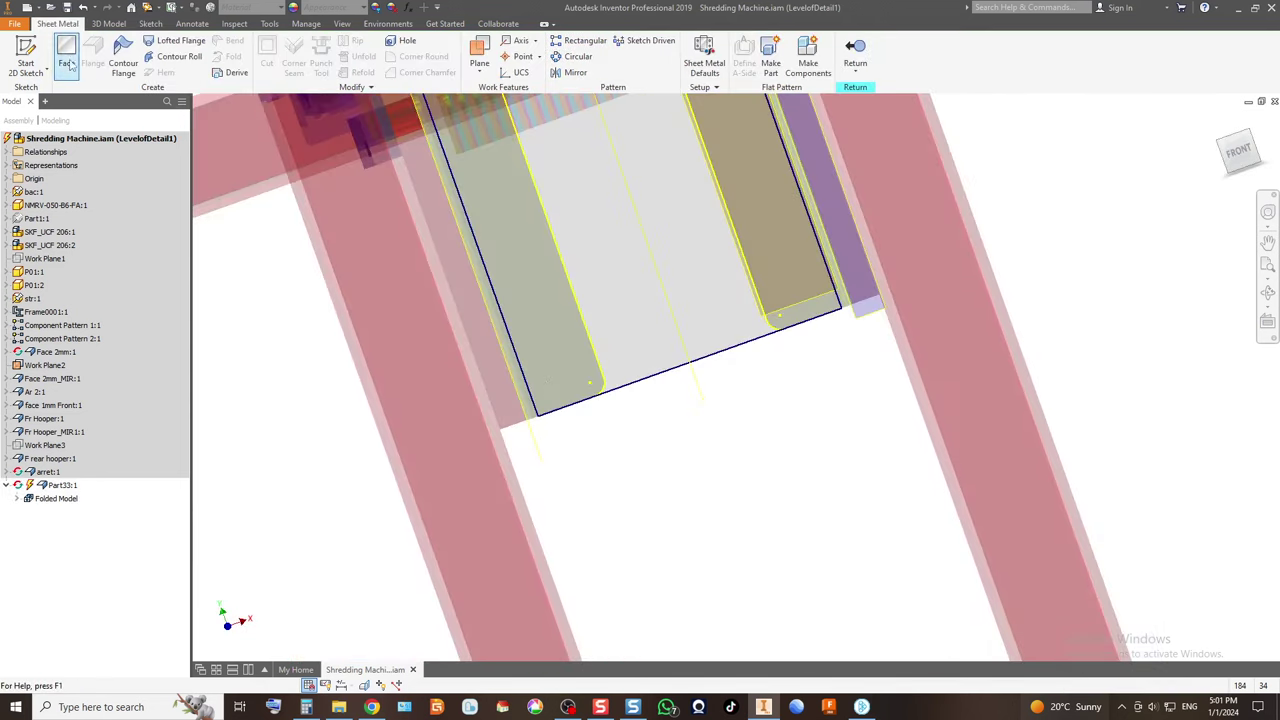
pyautogui.click(66, 60)
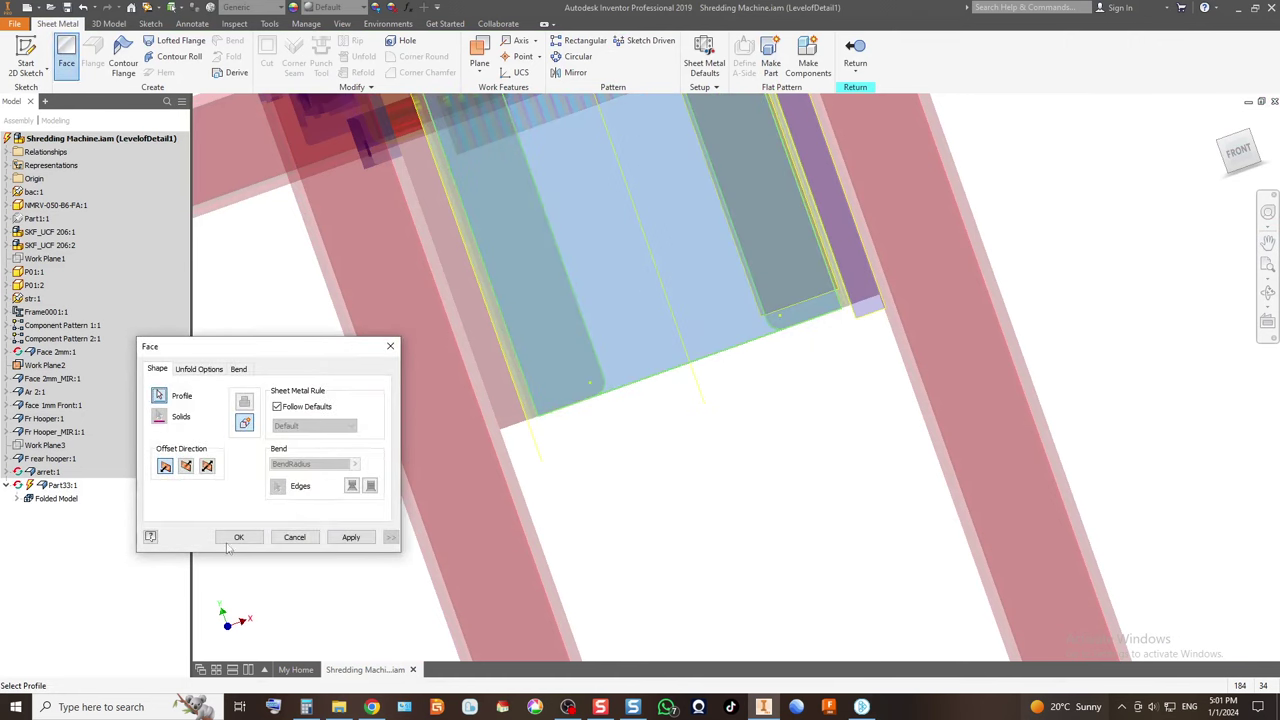
pyautogui.click(238, 537)
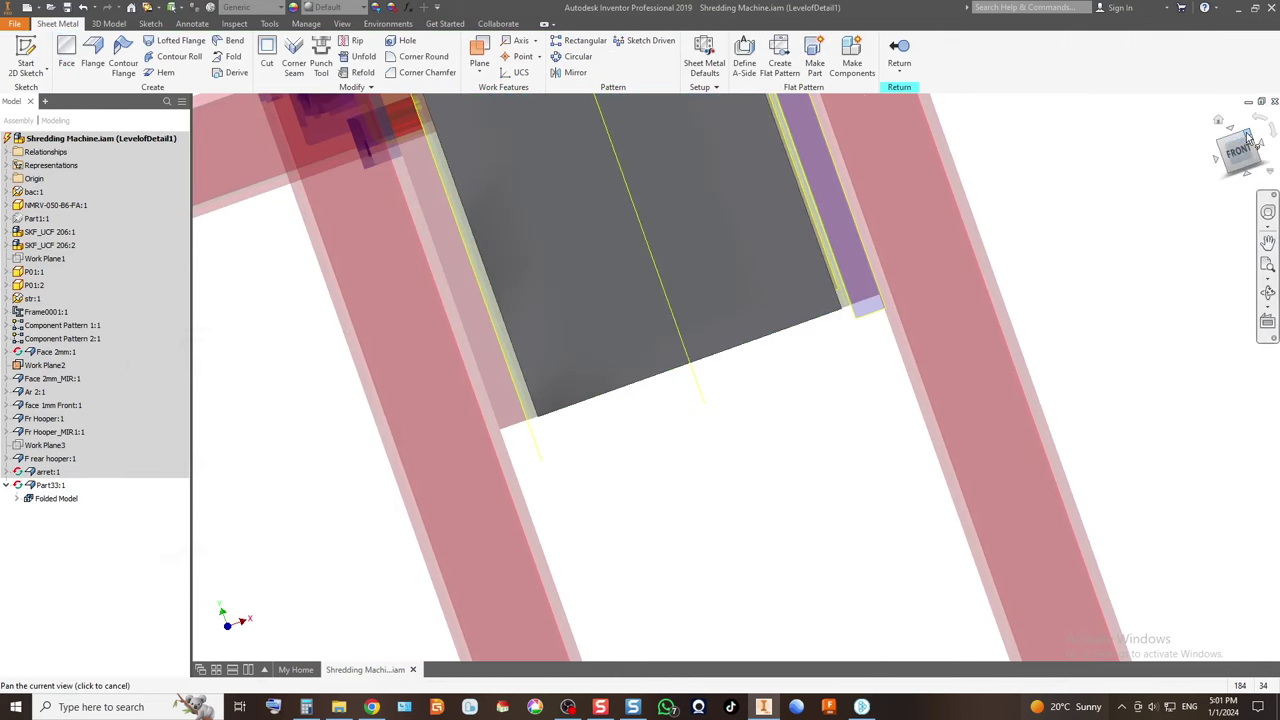
pyautogui.click(1218, 120)
pyautogui.scroll(5, 717, 335)
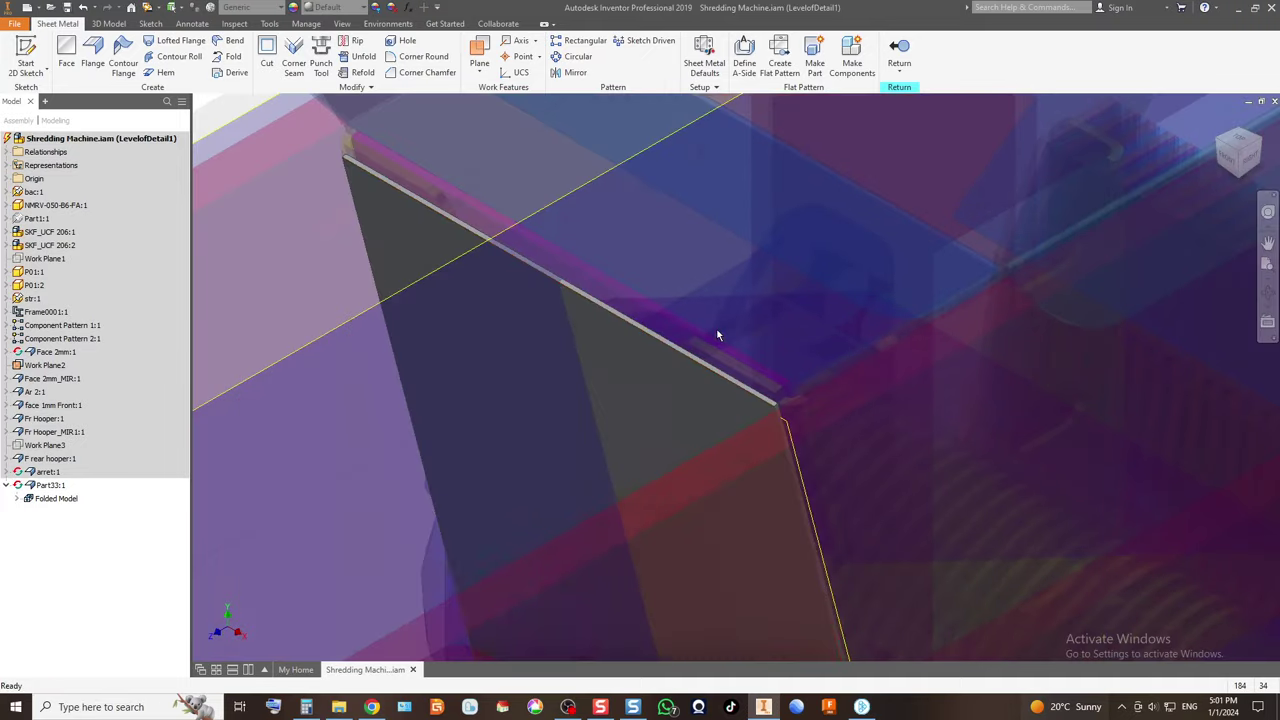
pyautogui.scroll(-5, 551, 337)
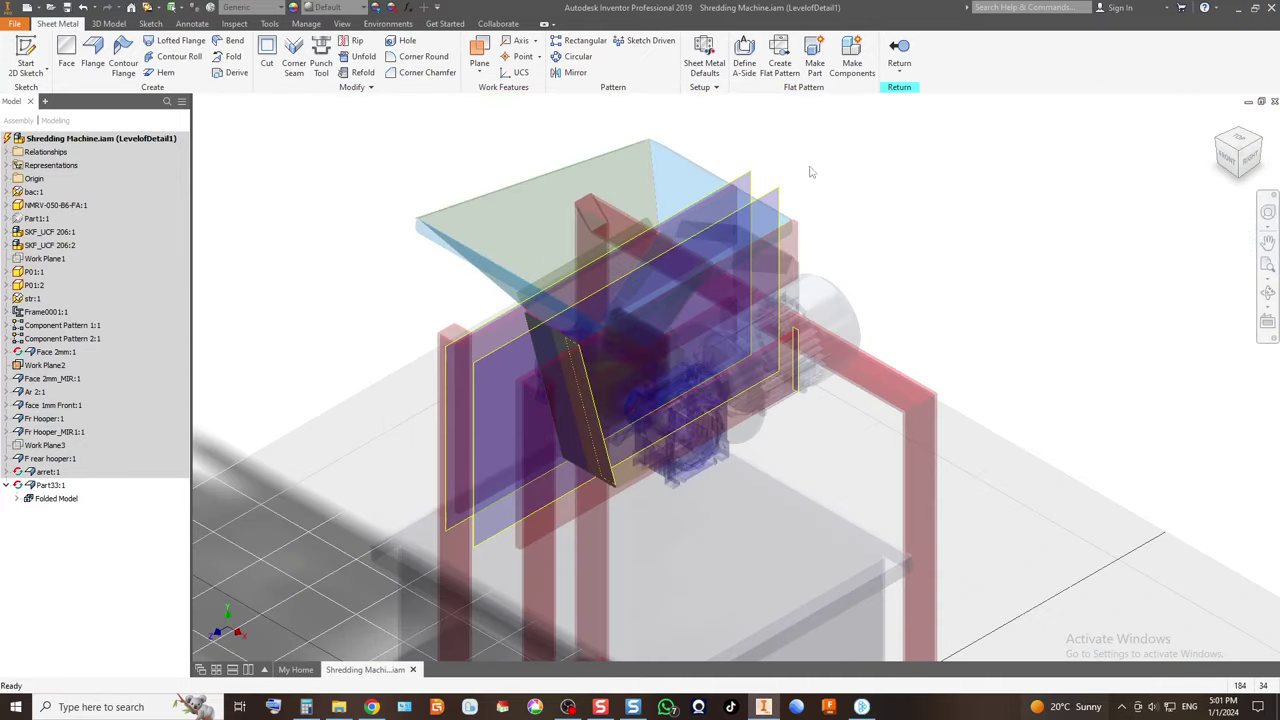
pyautogui.click(899, 55)
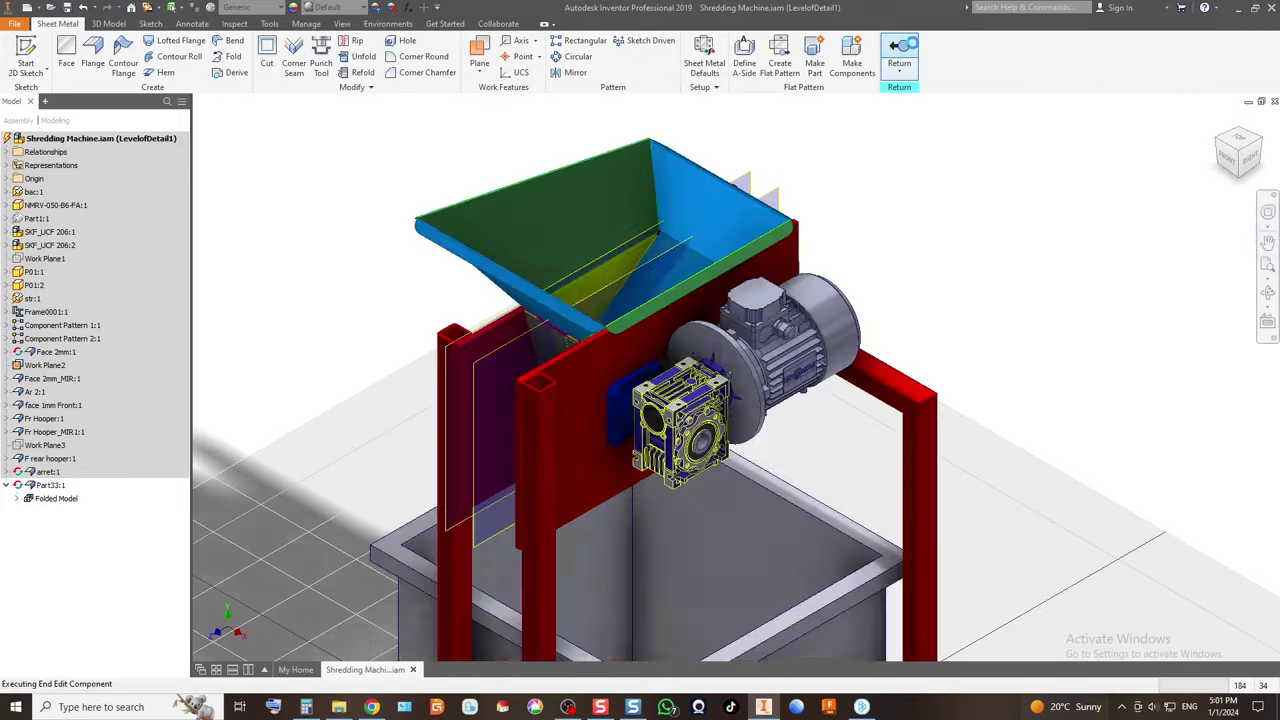
# Examine the machine from the left, rear and underside around the inner side plates and shredding blades.
pyautogui.click(1220, 145)
pyautogui.scroll(5, 1101, 169)
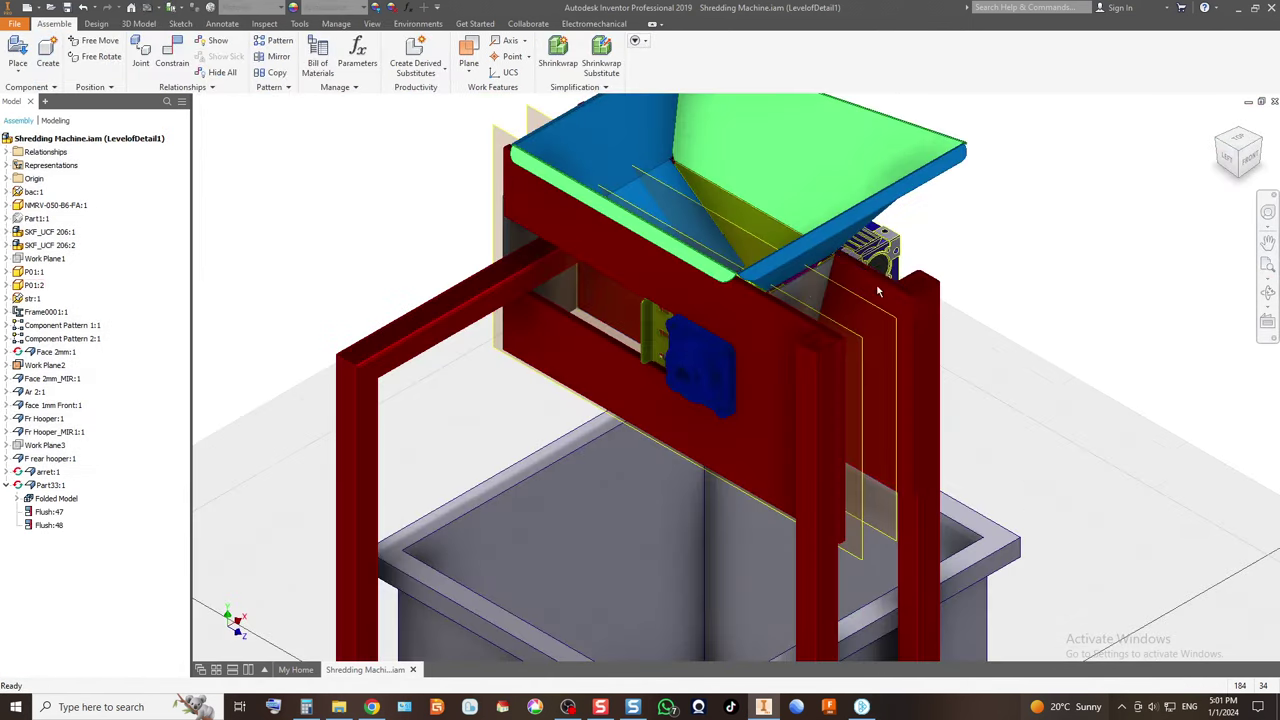
pyautogui.click(1220, 145)
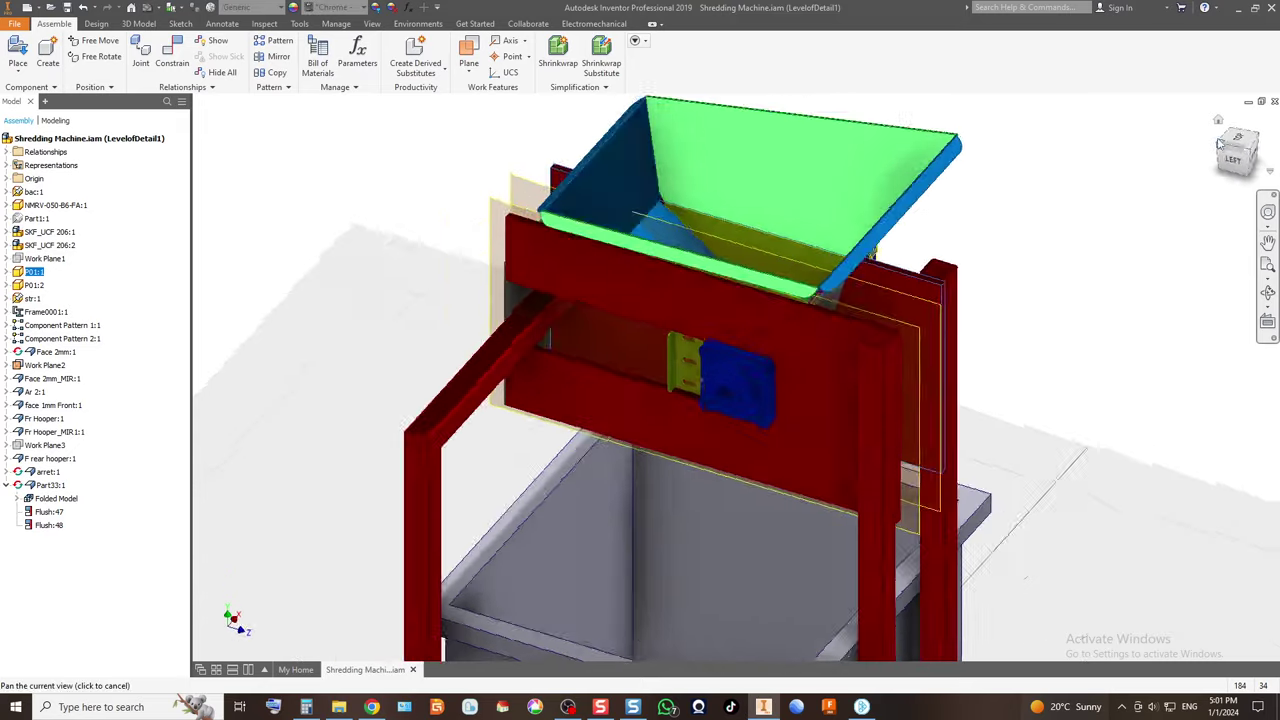
pyautogui.scroll(5, 677, 430)
pyautogui.scroll(-6, 626, 425)
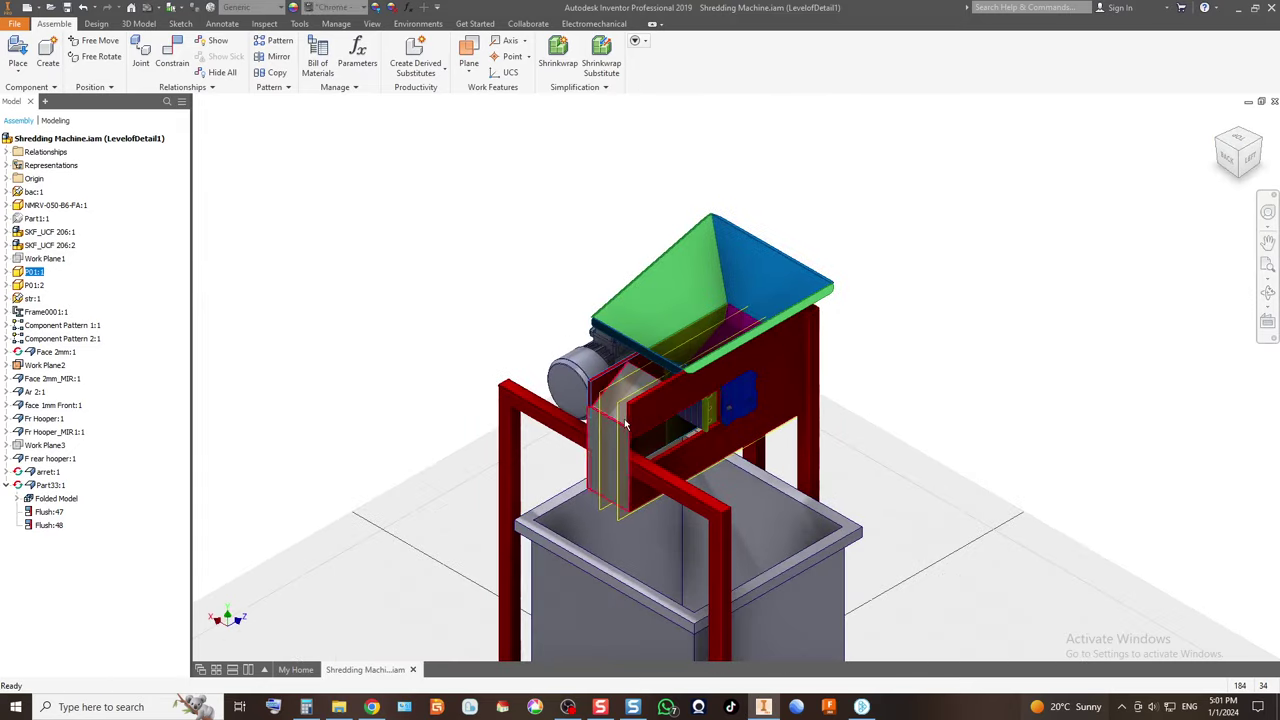
pyautogui.click(1265, 145)
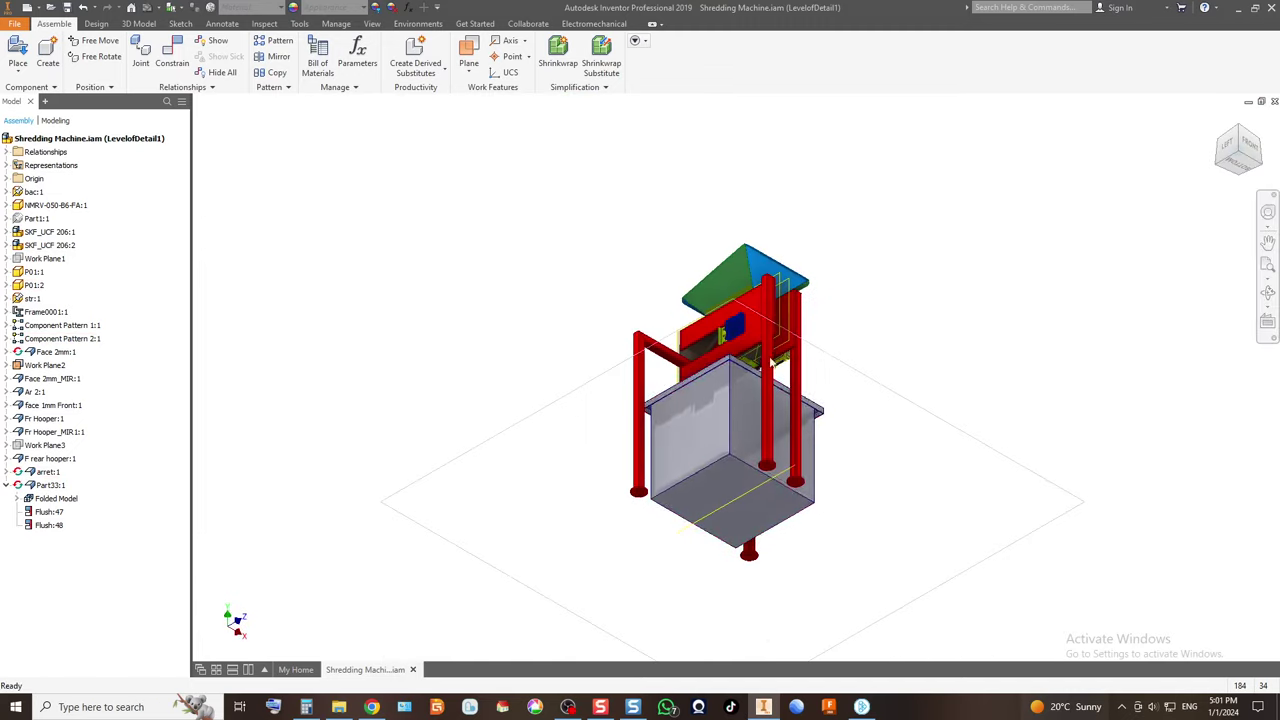
pyautogui.scroll(5, 750, 361)
pyautogui.scroll(-3, 750, 361)
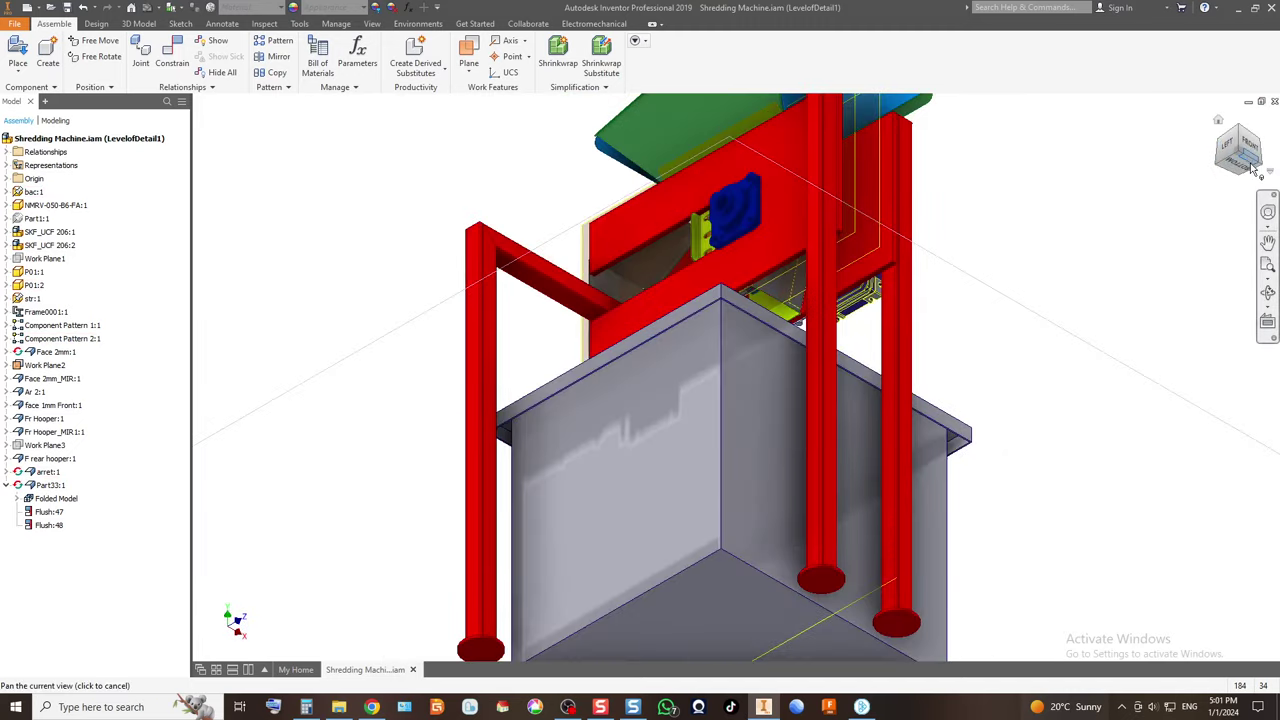
pyautogui.moveTo(1265, 170); pyautogui.dragTo(1180, 147)
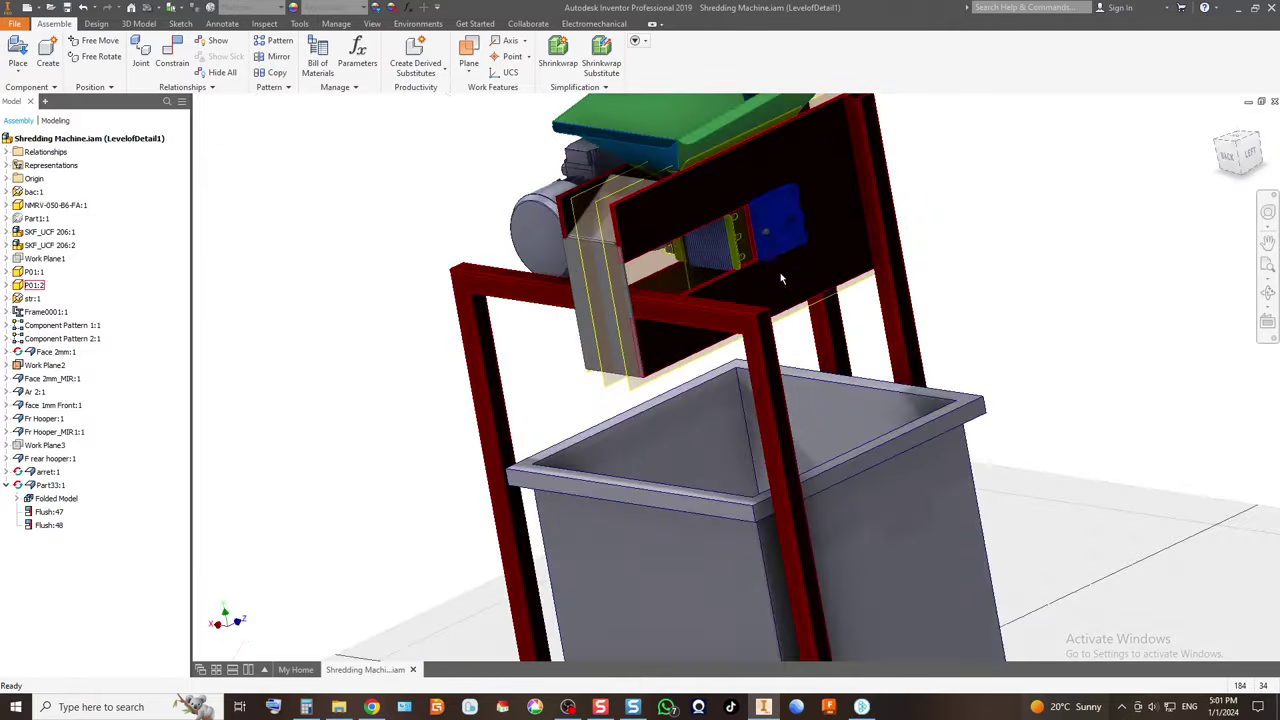
pyautogui.scroll(5, 732, 263)
pyautogui.scroll(-2, 535, 277)
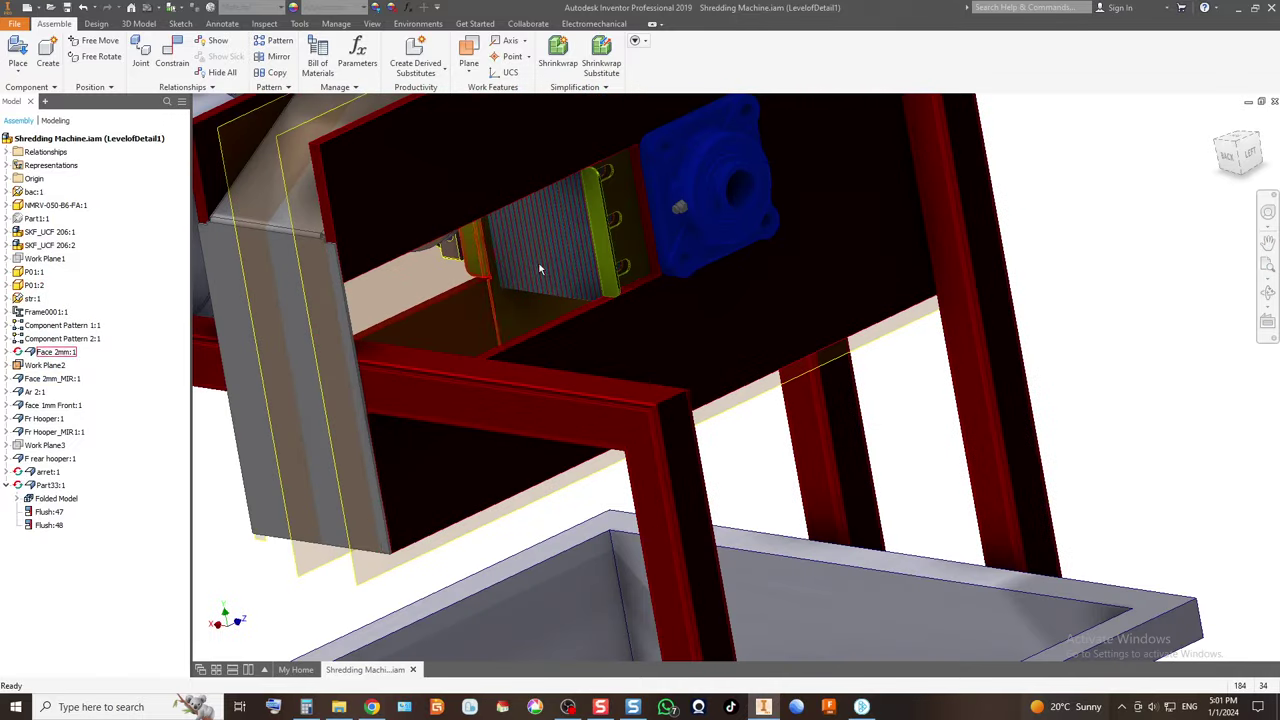
# Create an in-place Standard.ipt component named "Part cent" in F:\Shredding Machine\, based on the rear flange face of the inner side plate nearest the motor.
pyautogui.click(47, 55)
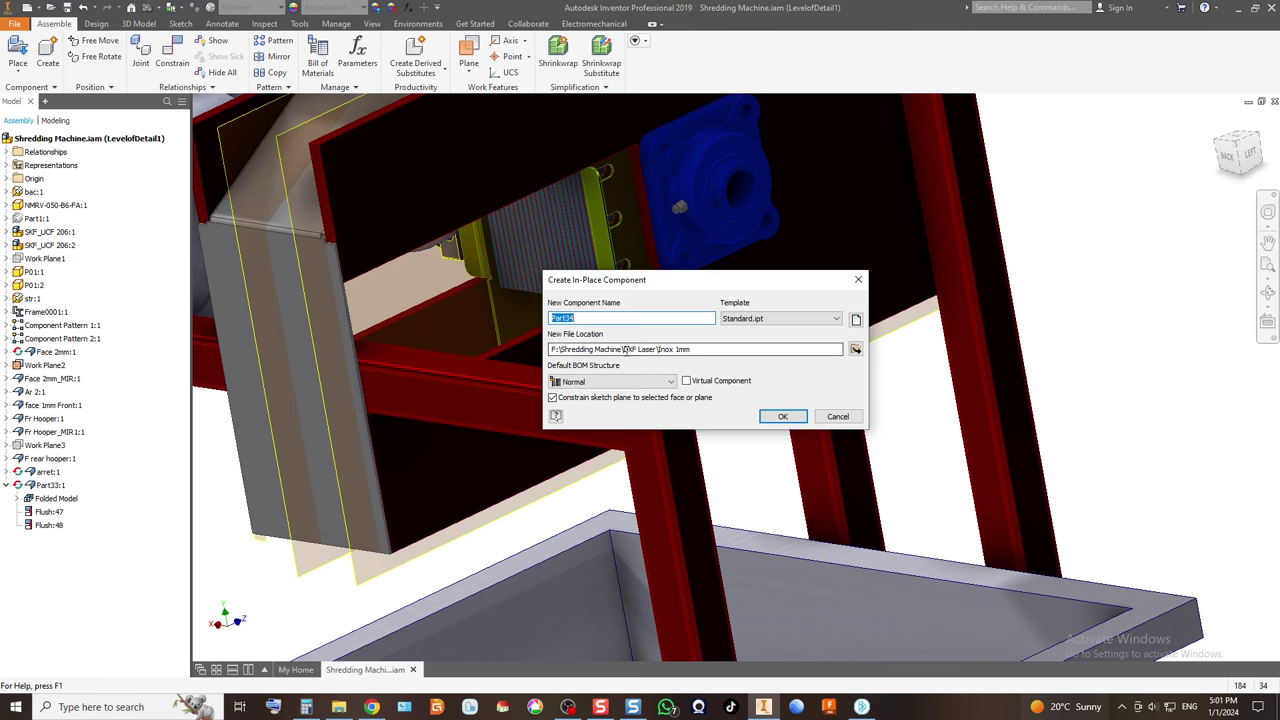
pyautogui.moveTo(625, 349); pyautogui.dragTo(747, 350)
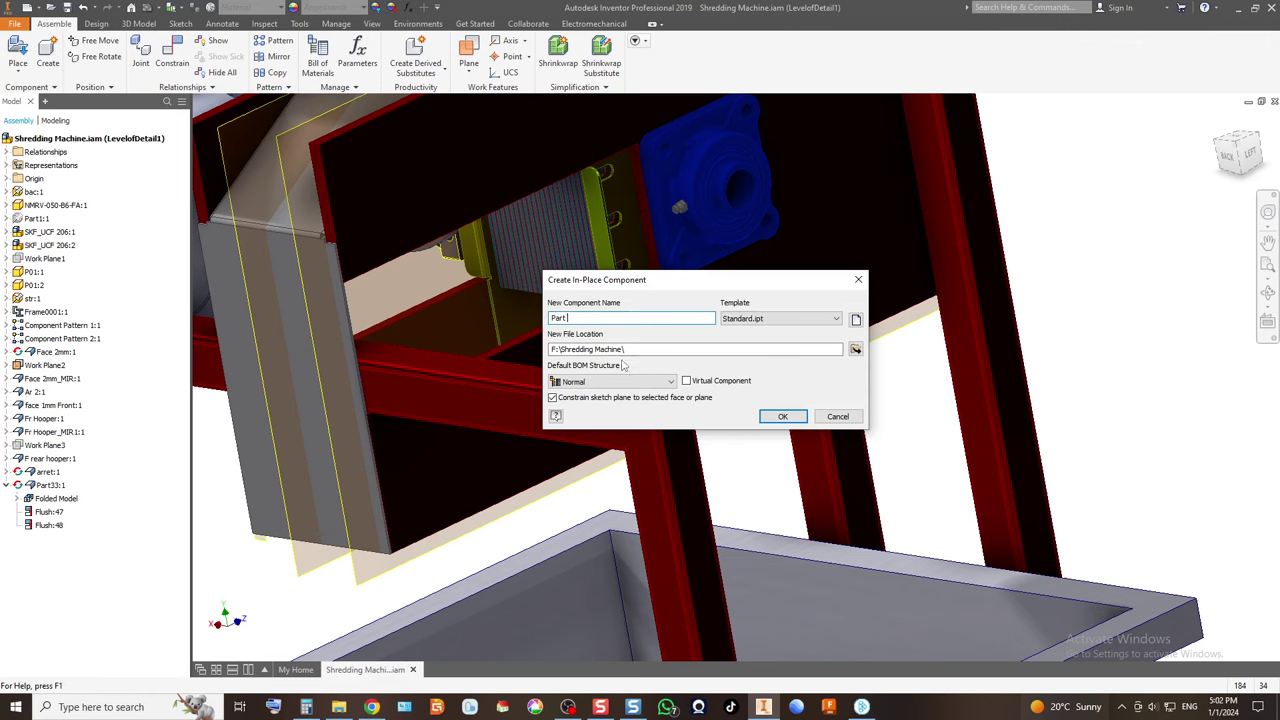
pyautogui.click(783, 417)
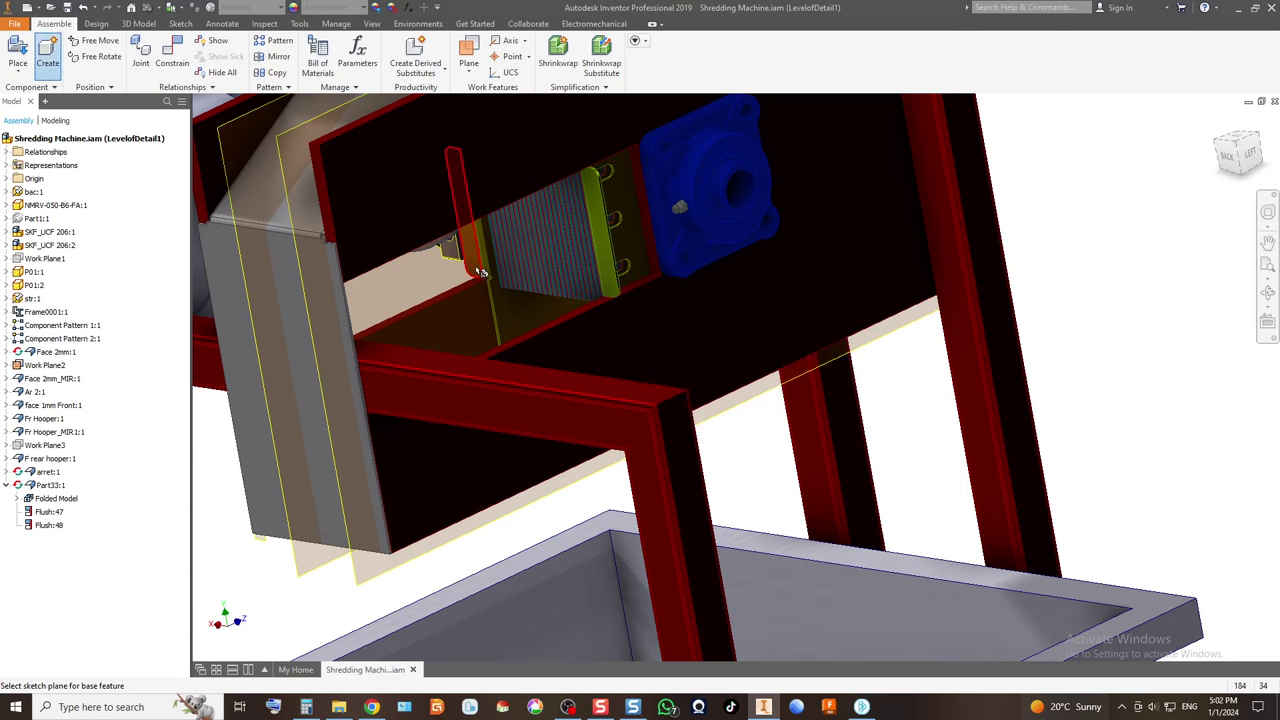
pyautogui.click(477, 271)
pyautogui.click(600, 395)
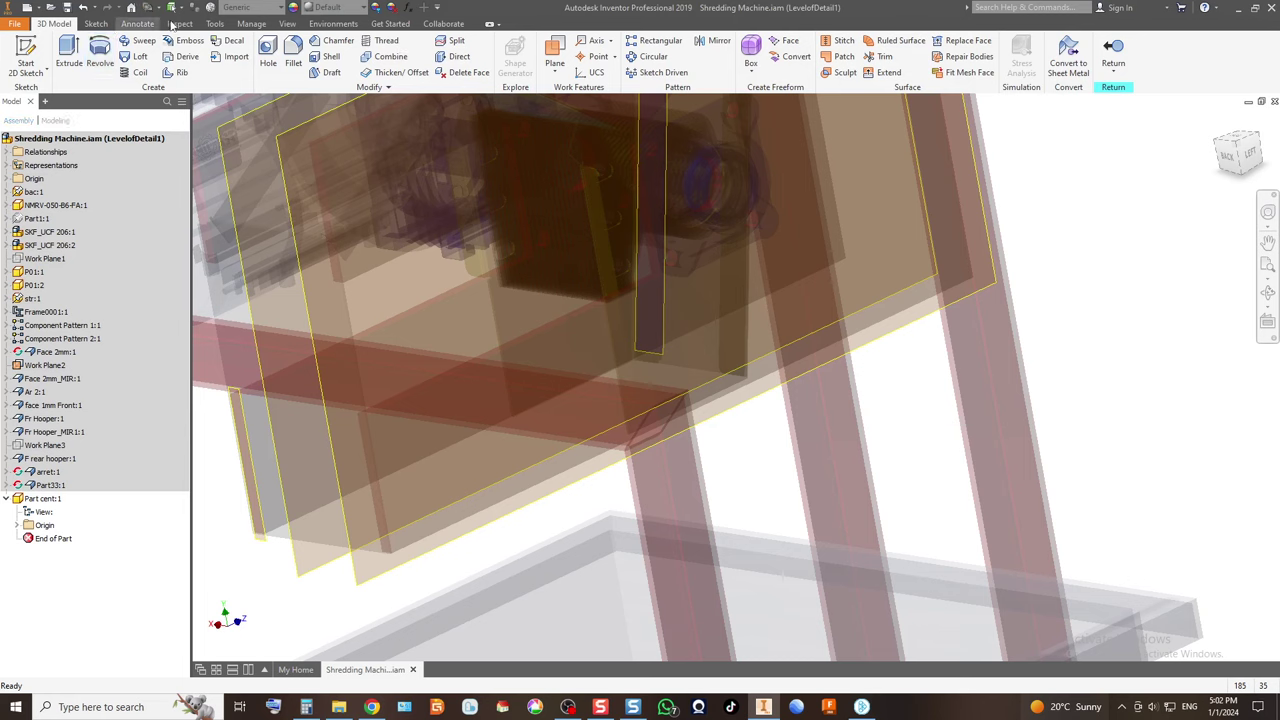
# Set the Part cent document's units to millimeter for length and kilogram for mass.
pyautogui.click(252, 24)
pyautogui.click(215, 24)
pyautogui.click(245, 63)
pyautogui.click(521, 177)
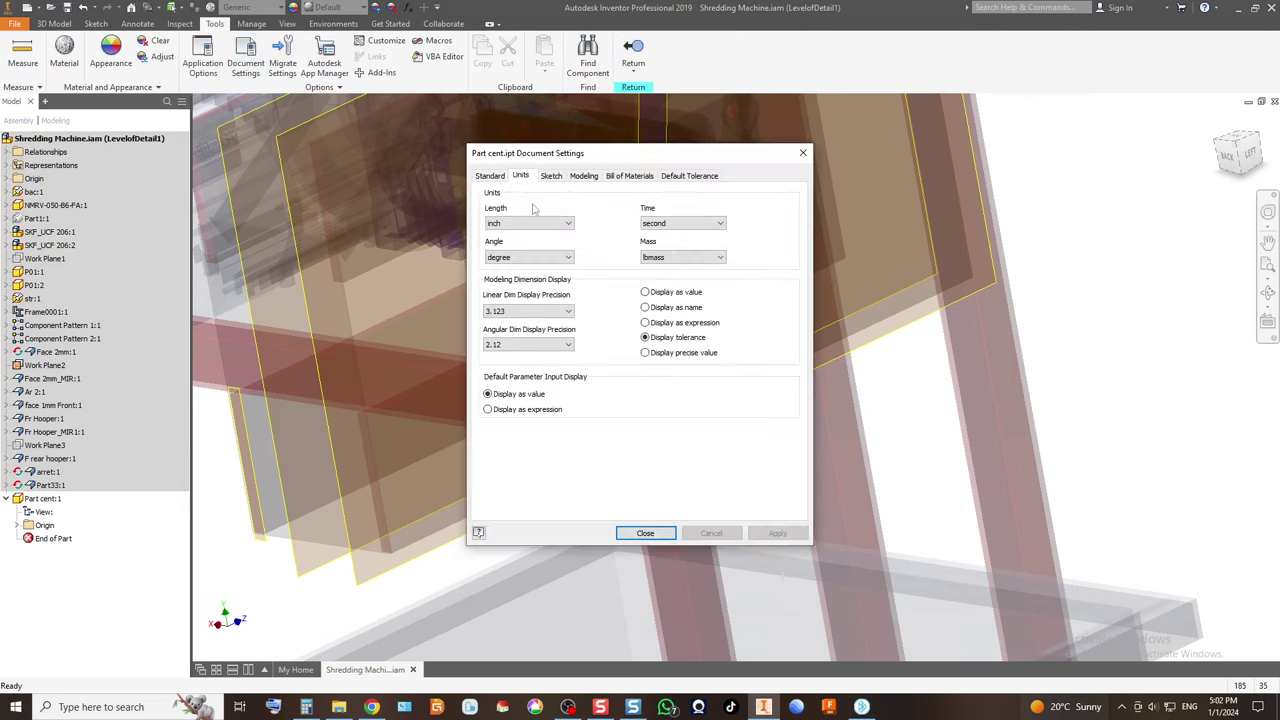
pyautogui.click(528, 223)
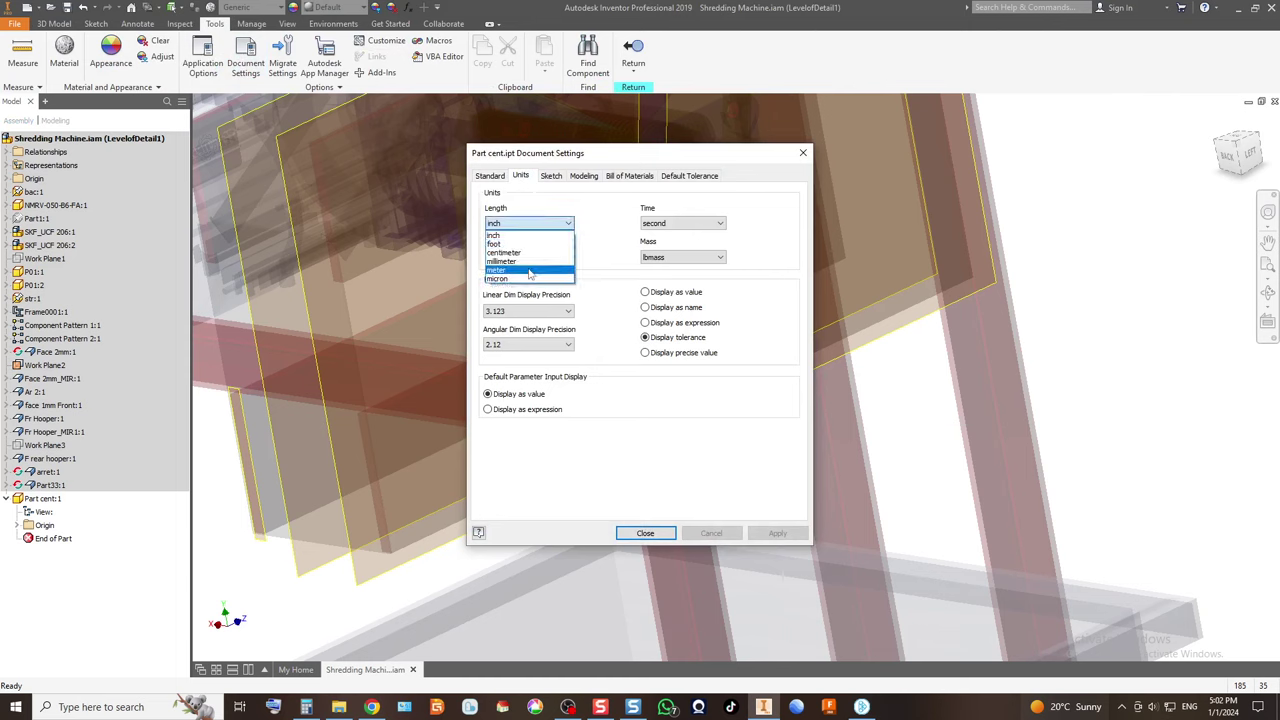
pyautogui.click(520, 270)
pyautogui.click(676, 258)
pyautogui.click(665, 292)
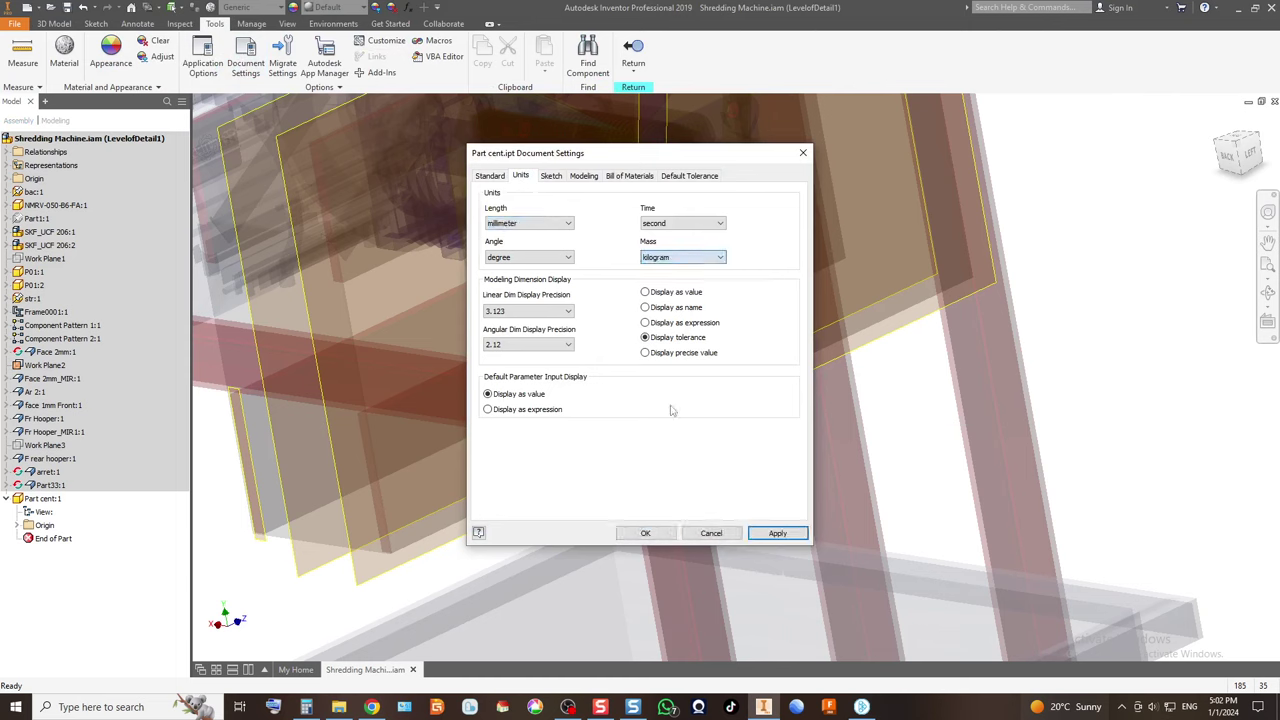
pyautogui.click(646, 534)
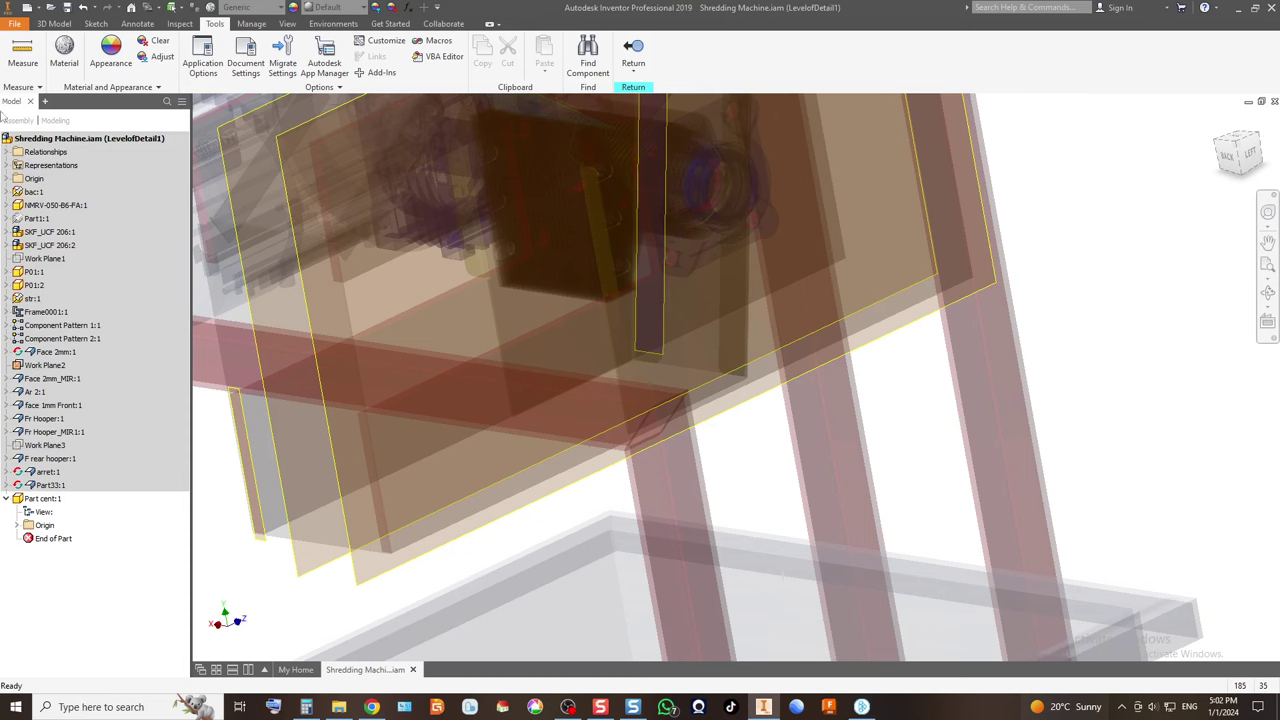
# Convert Part cent to sheet metal and override the rule's thickness with 2 mm in the sheet metal defaults.
pyautogui.click(72, 23)
pyautogui.click(1068, 52)
pyautogui.click(704, 60)
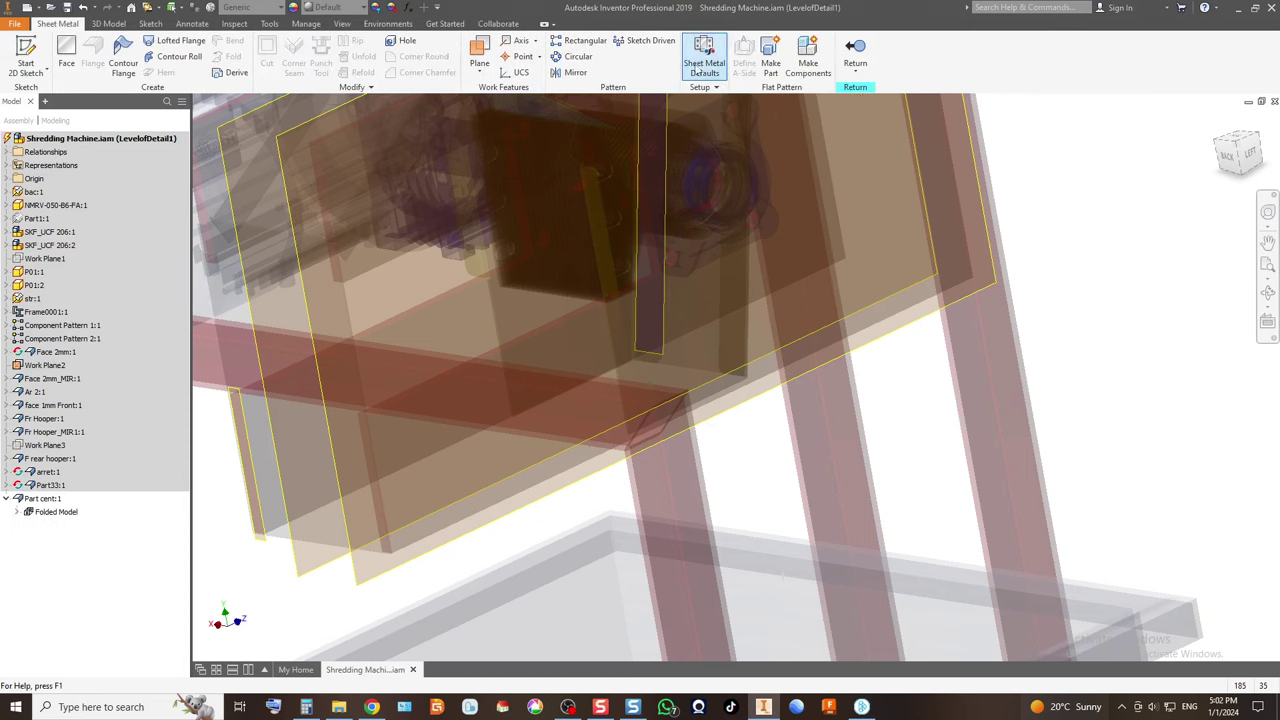
pyautogui.click(257, 145)
pyautogui.click(284, 155)
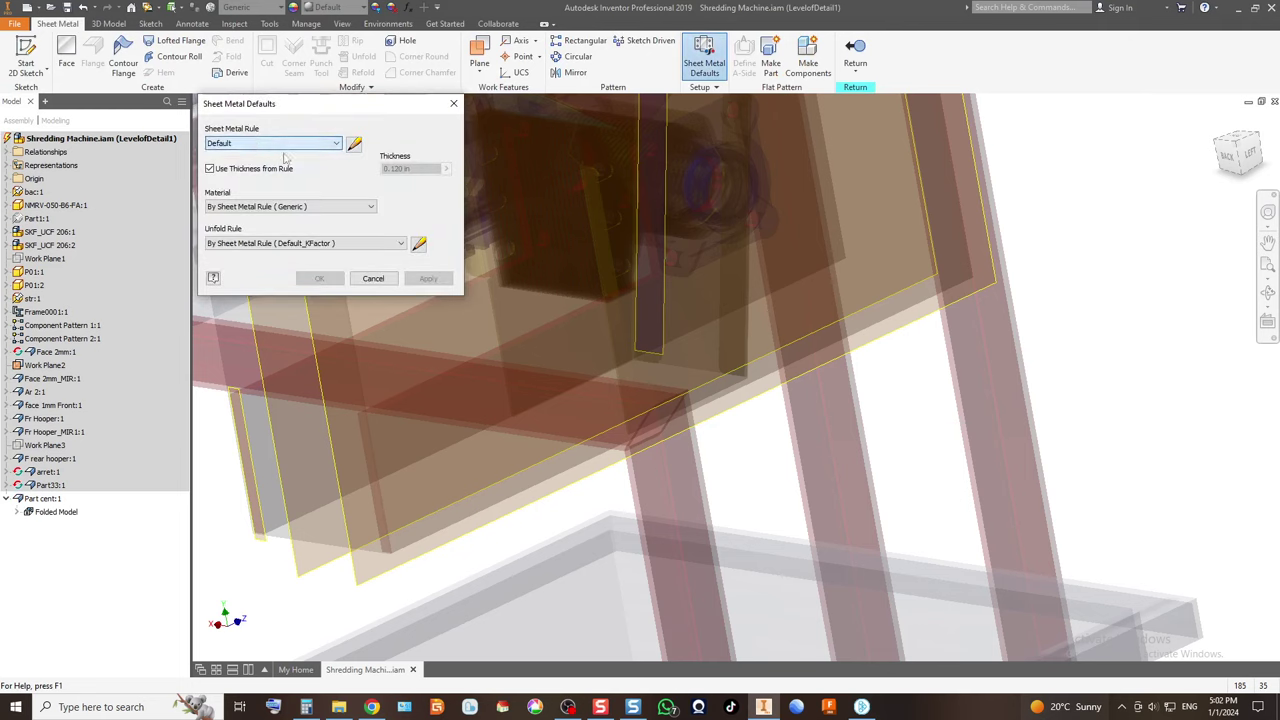
pyautogui.click(266, 170)
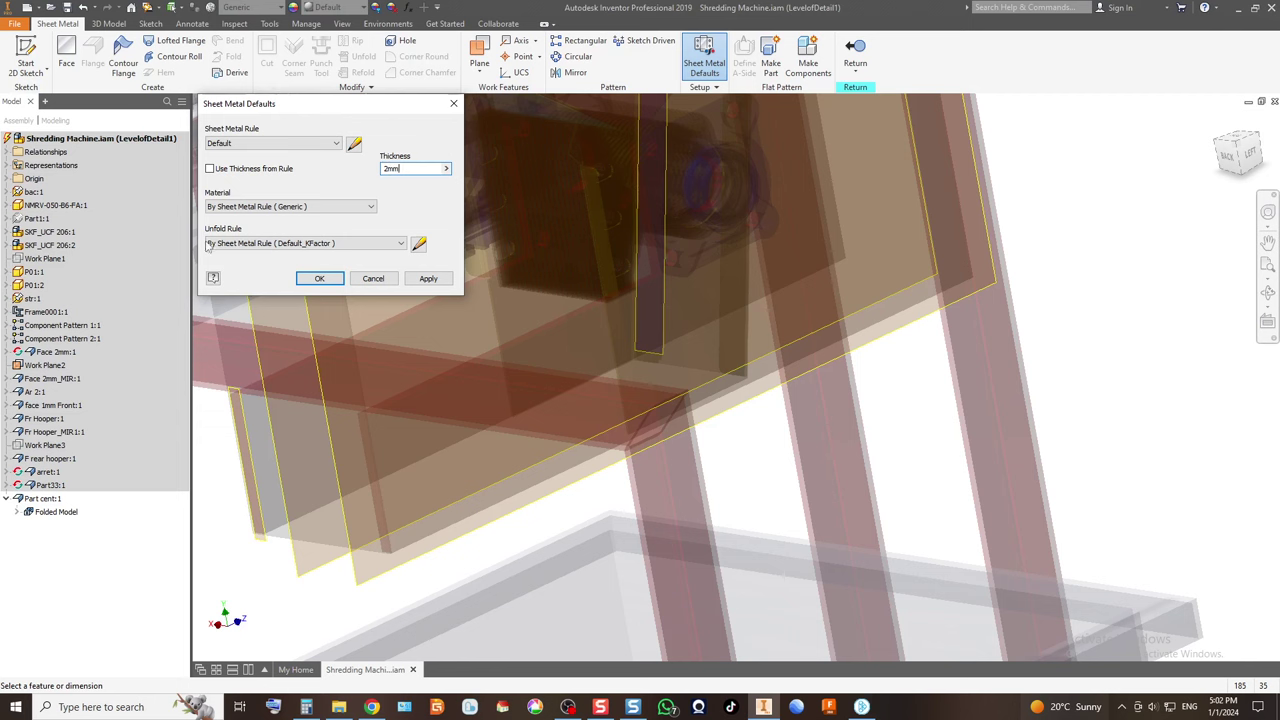
pyautogui.click(313, 278)
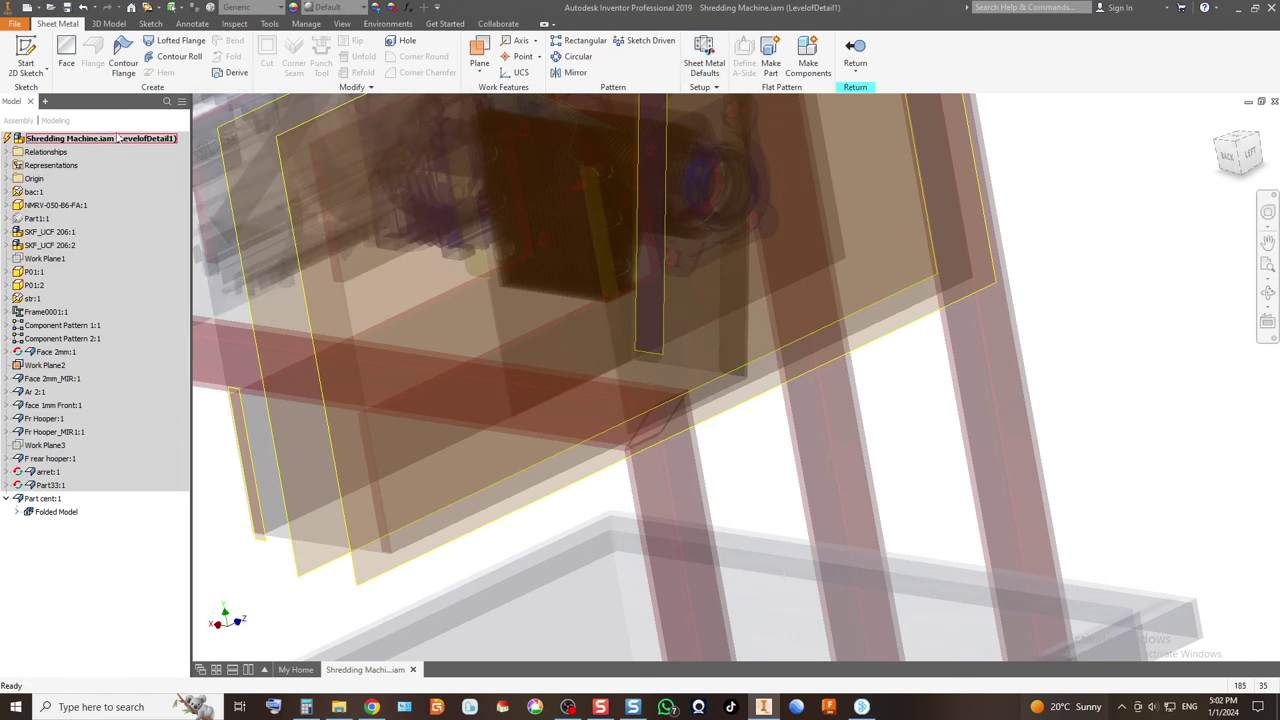
# Start a sketch on the inner side plate's rear flange face and project the rear flange outlines of both inner side plates.
pyautogui.click(26, 52)
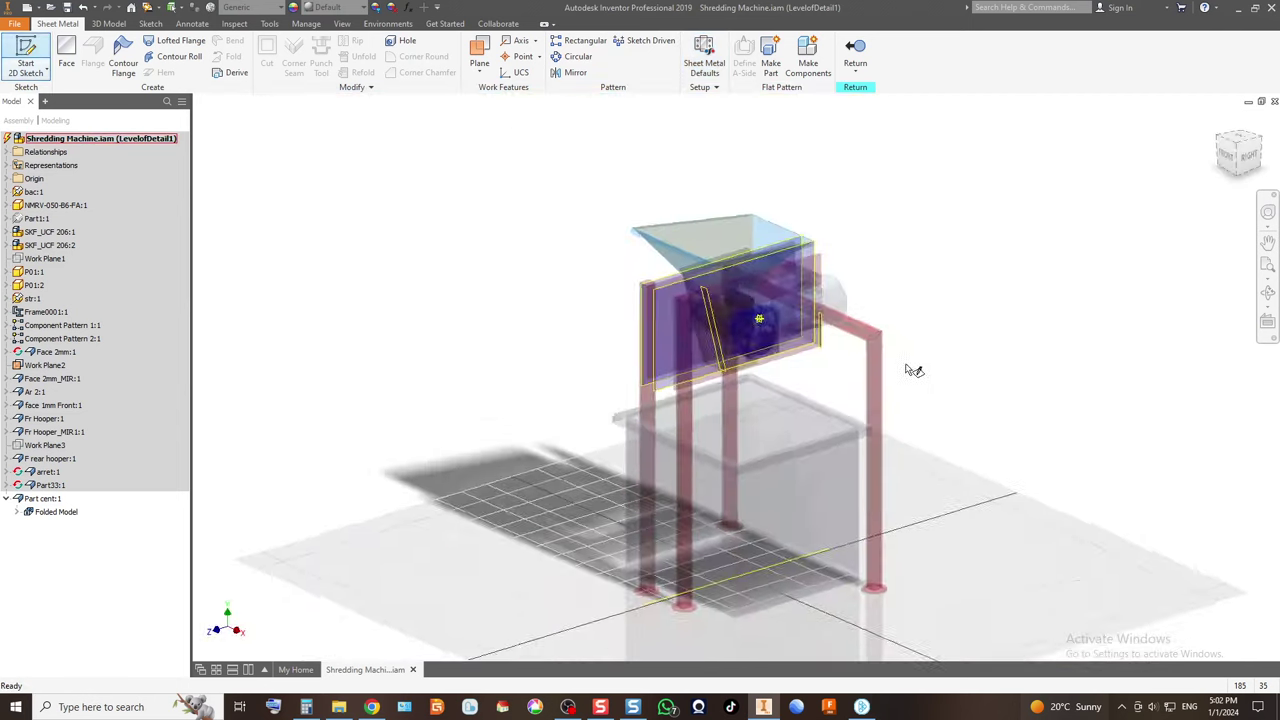
pyautogui.click(1262, 142)
pyautogui.scroll(5, 757, 383)
pyautogui.scroll(5, 640, 290)
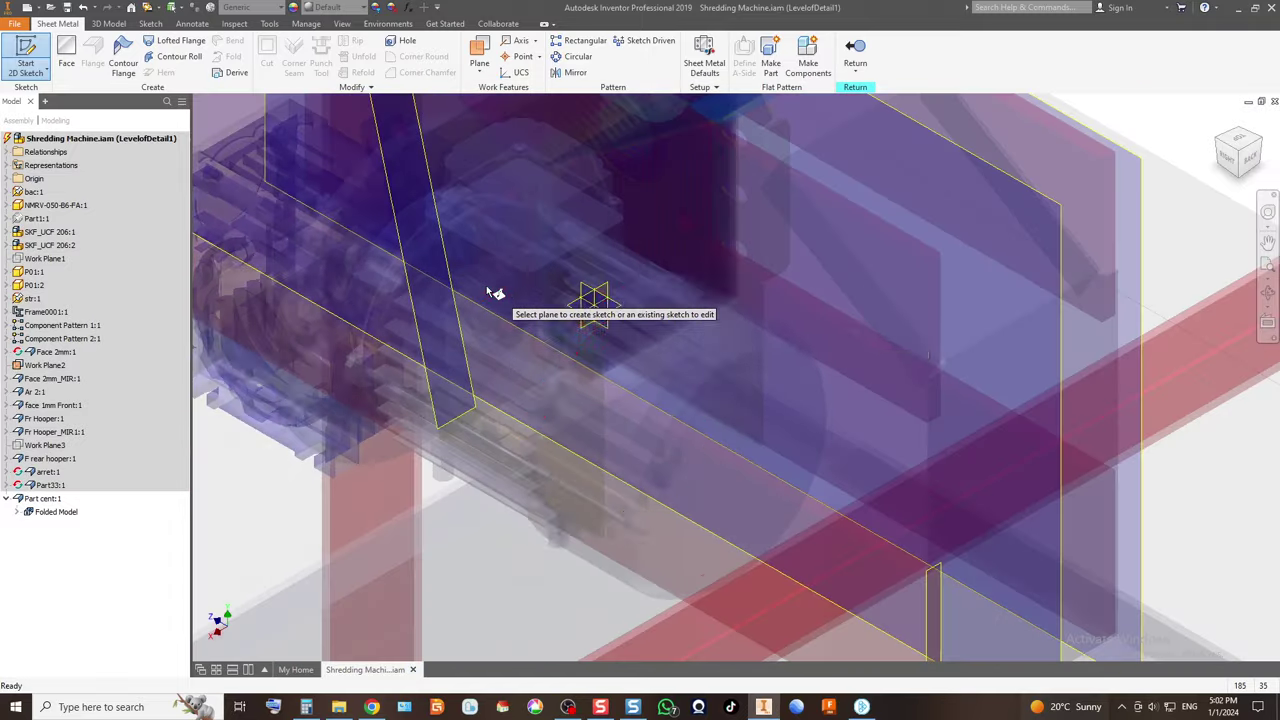
pyautogui.click(1264, 146)
pyautogui.scroll(10, 737, 354)
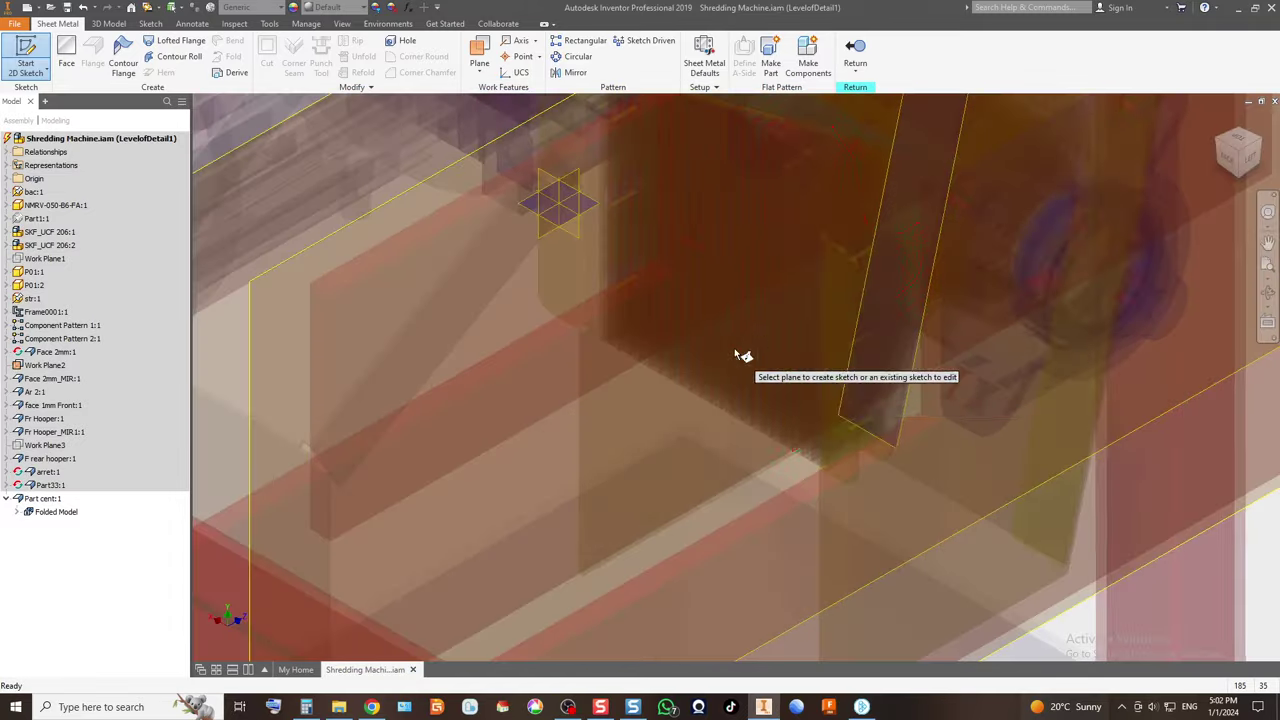
pyautogui.click(840, 372)
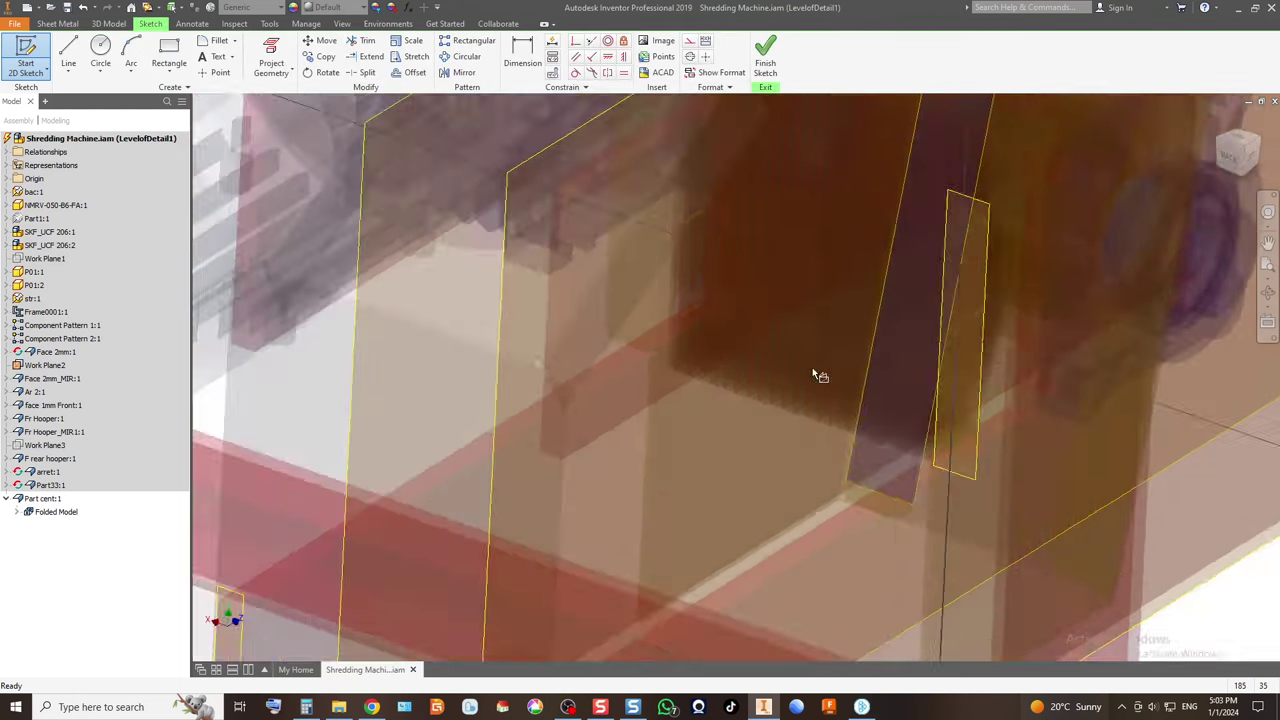
pyautogui.click(270, 60)
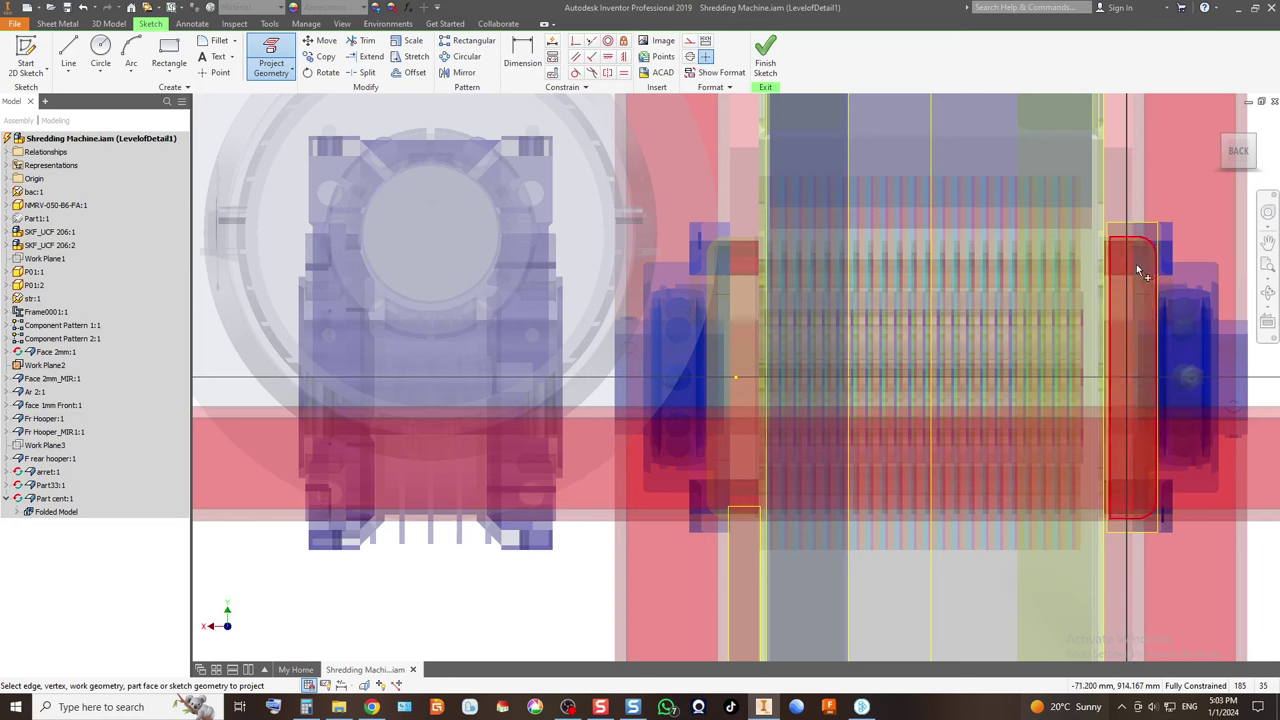
pyautogui.click(1055, 292)
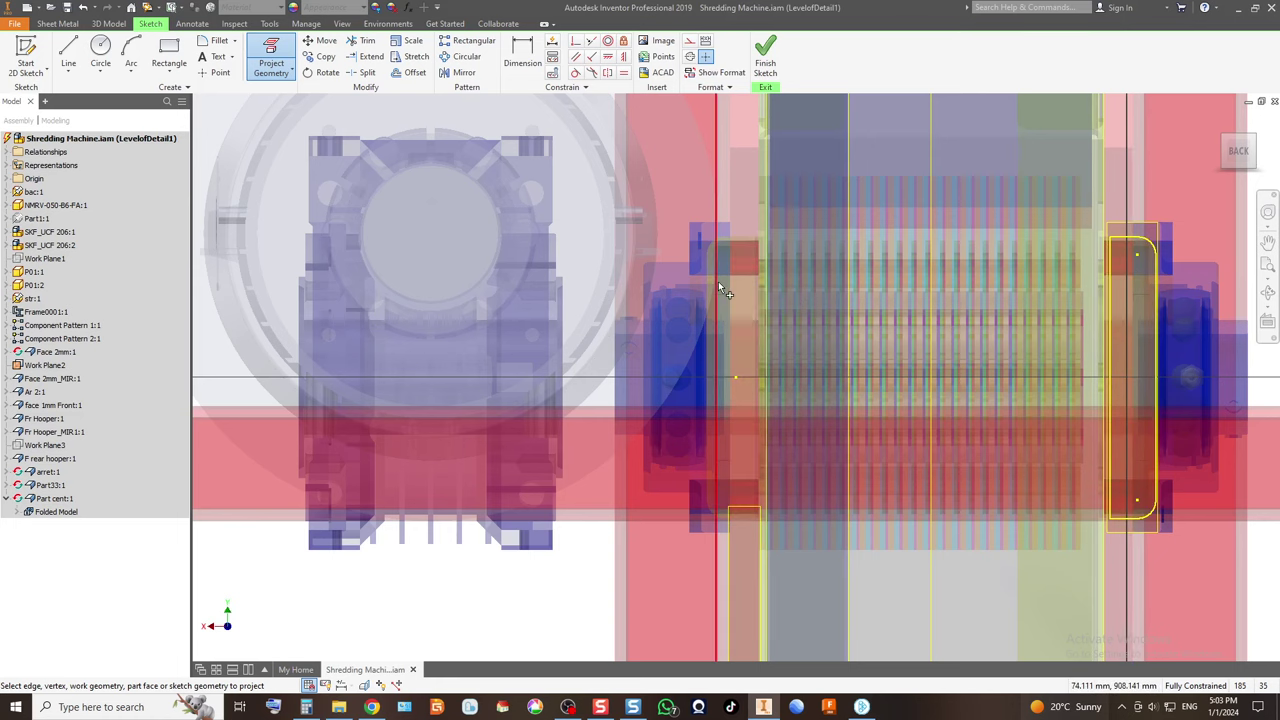
pyautogui.click(728, 291)
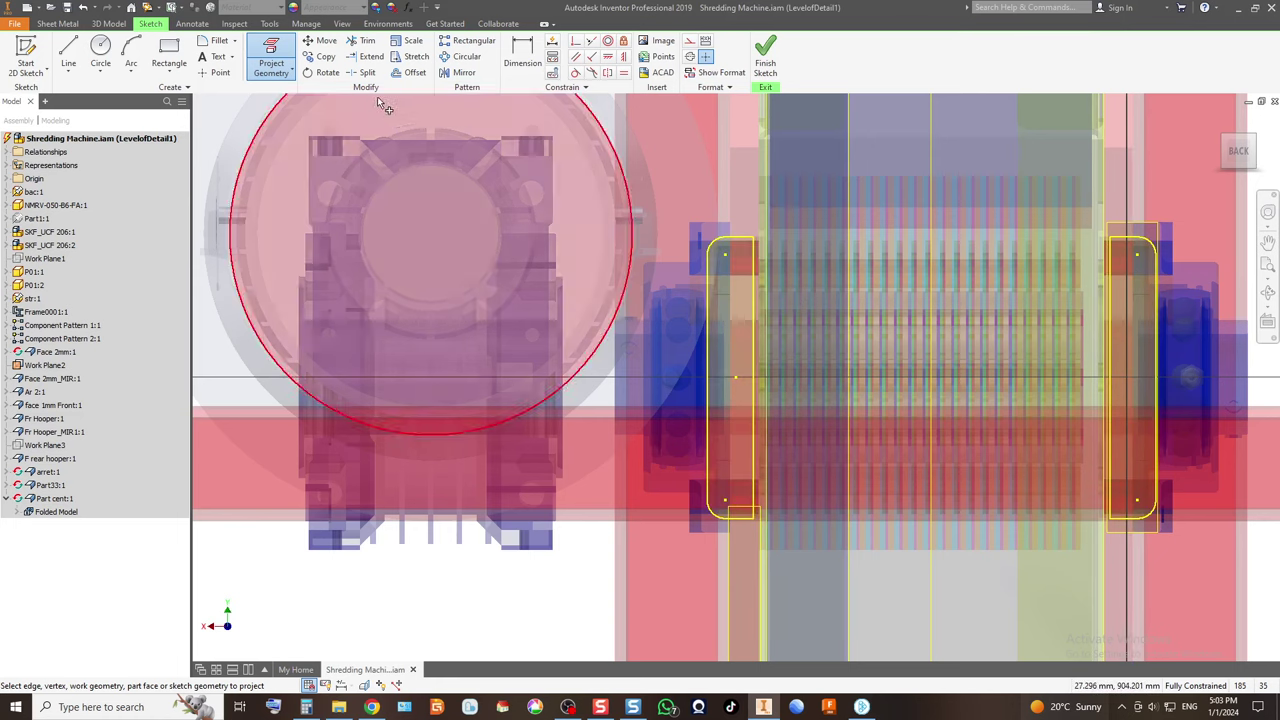
# Draw a rectangle bridging the two projected flange outlines over their full height and finish the sketch.
pyautogui.click(169, 55)
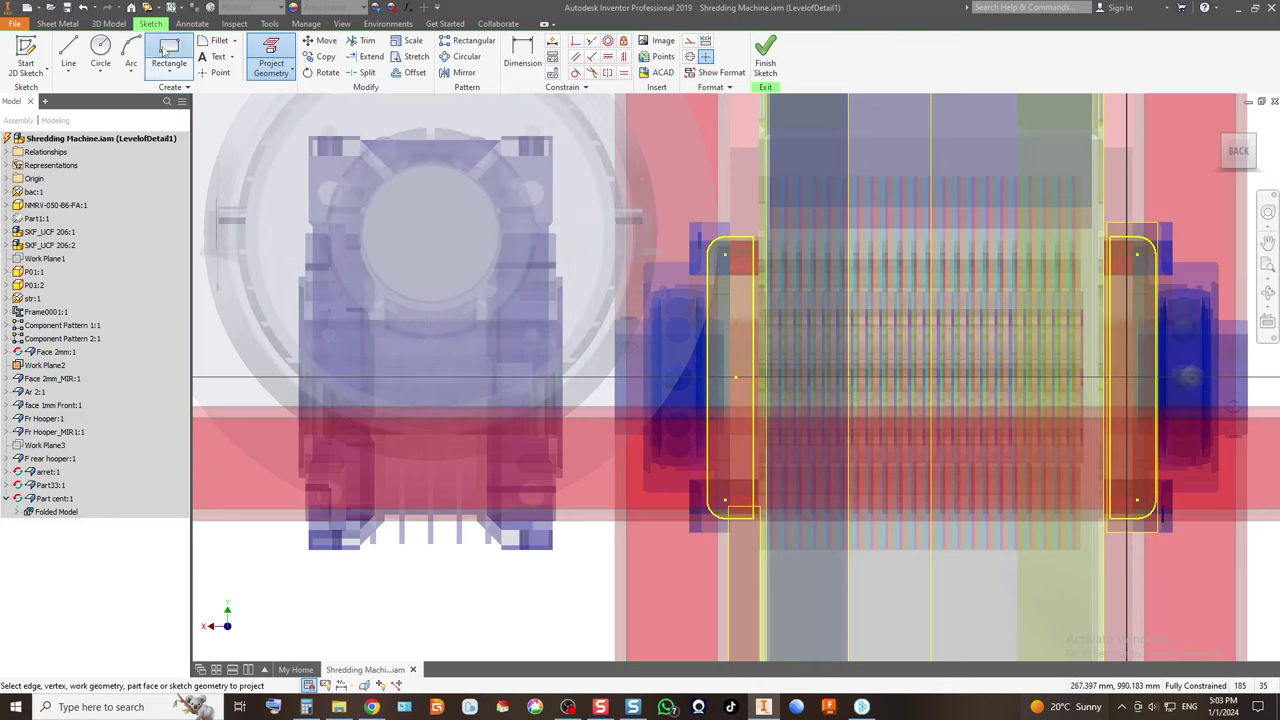
pyautogui.click(752, 237)
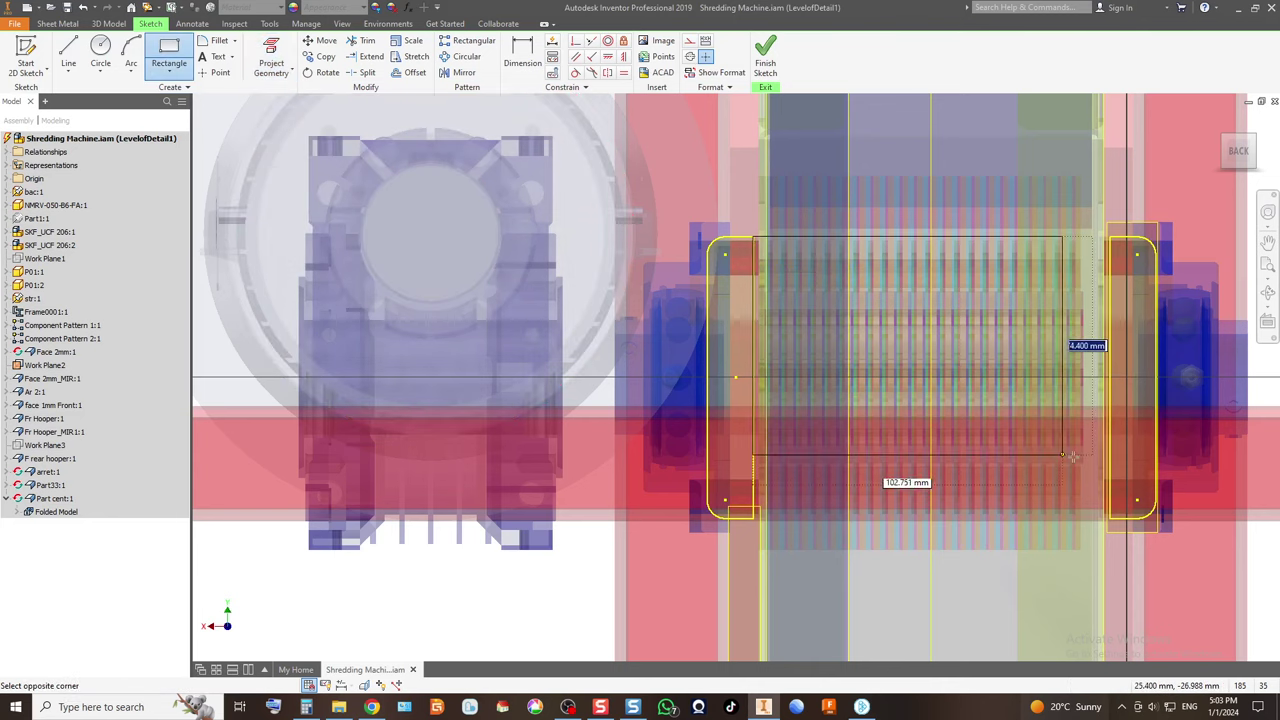
pyautogui.click(1134, 538)
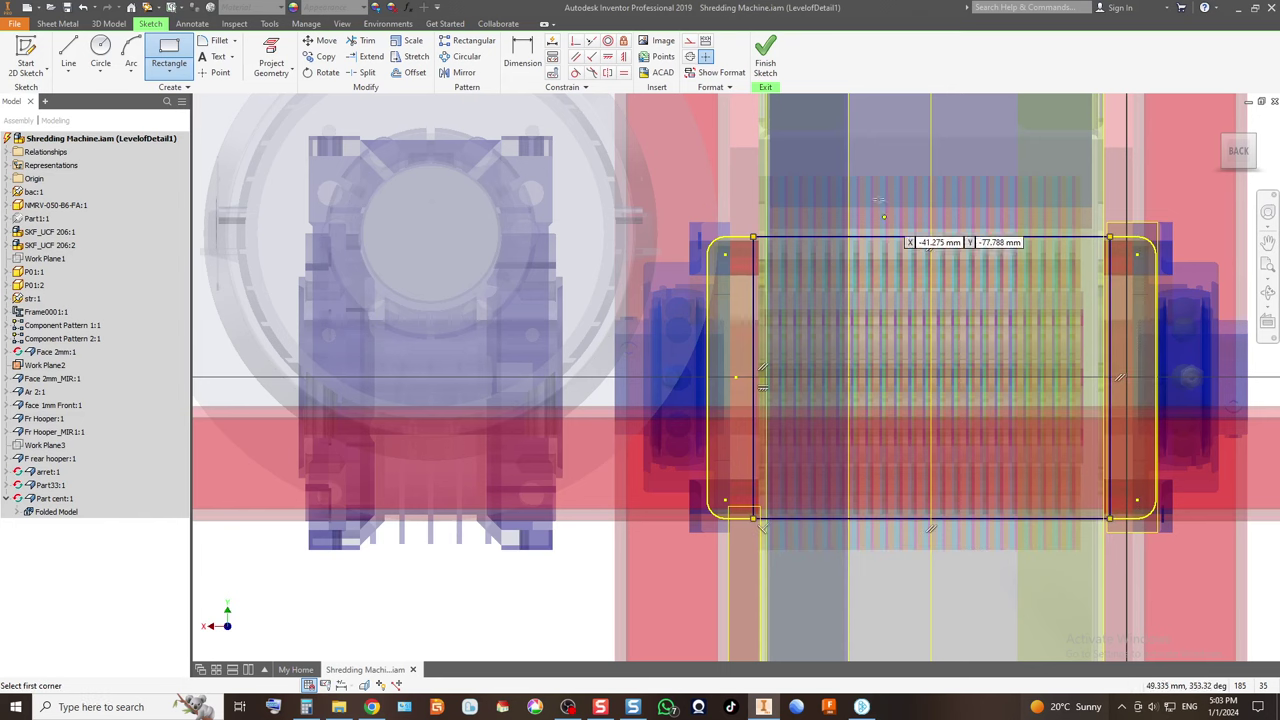
pyautogui.click(764, 56)
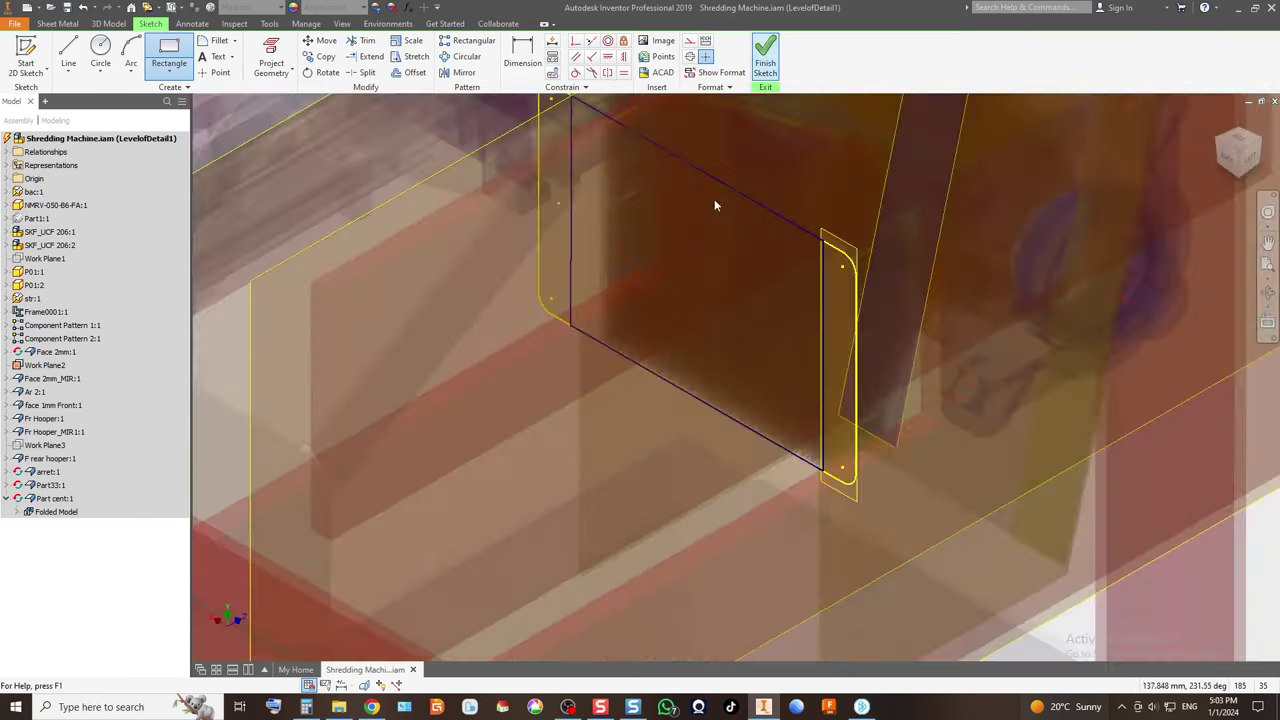
# Create a sheet metal face from the rectangle and both projected flange profiles using the default rule, and return to the assembly.
pyautogui.click(70, 62)
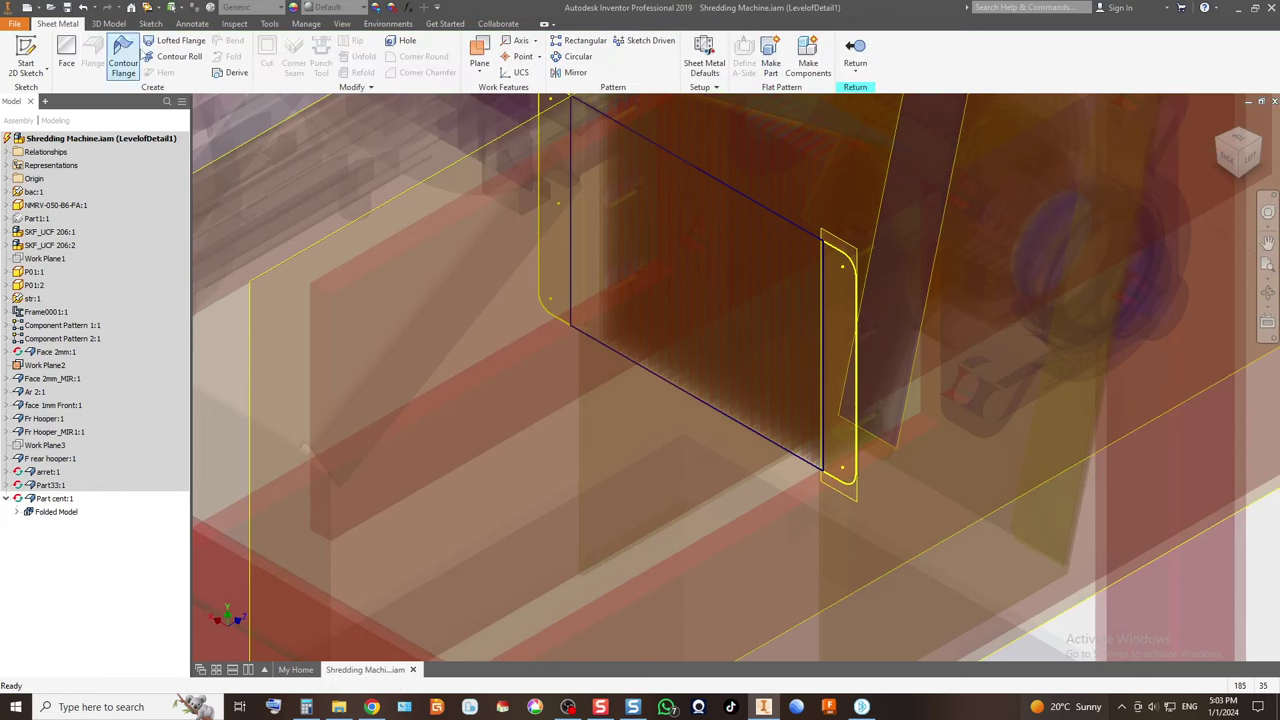
pyautogui.click(635, 325)
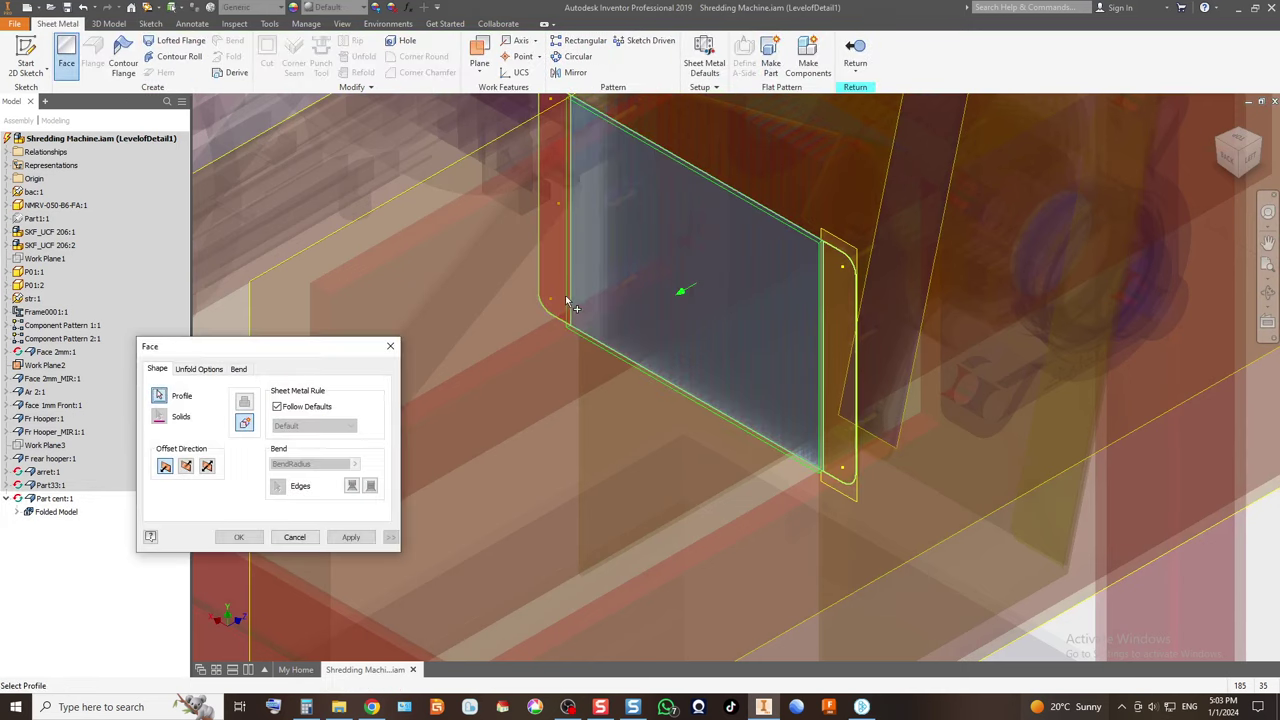
pyautogui.click(828, 380)
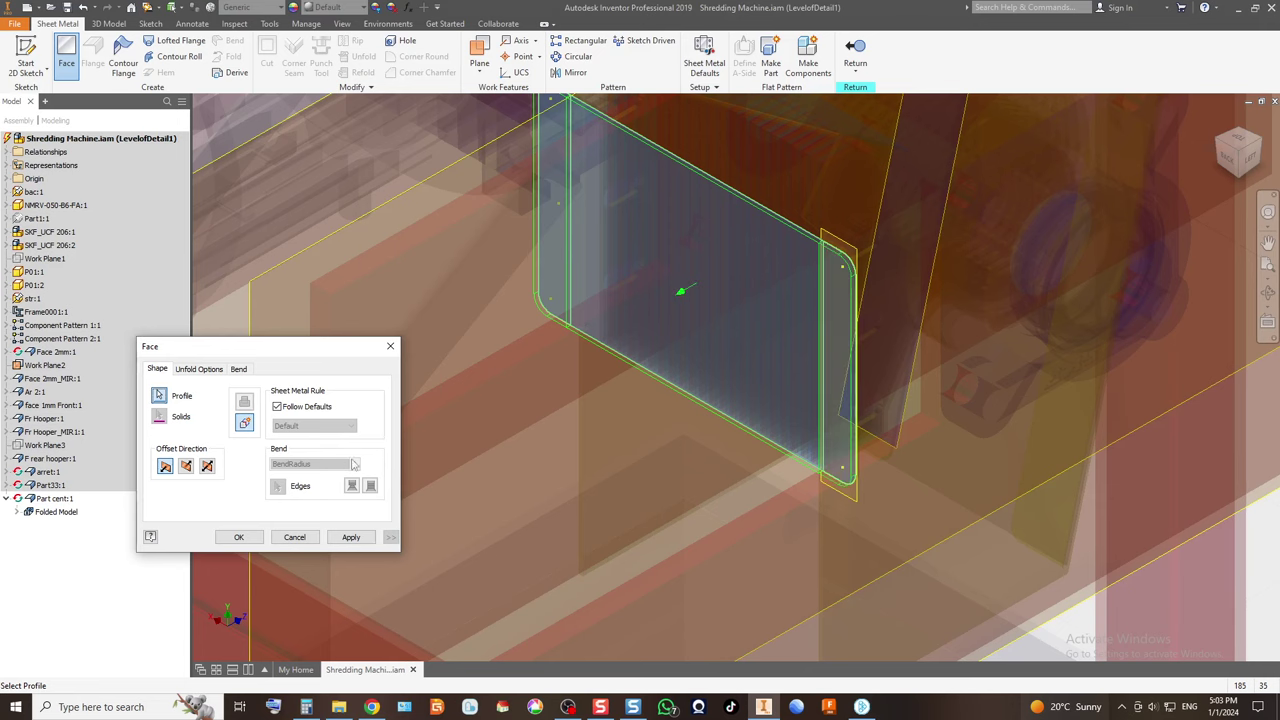
pyautogui.click(239, 537)
pyautogui.scroll(-5, 544, 350)
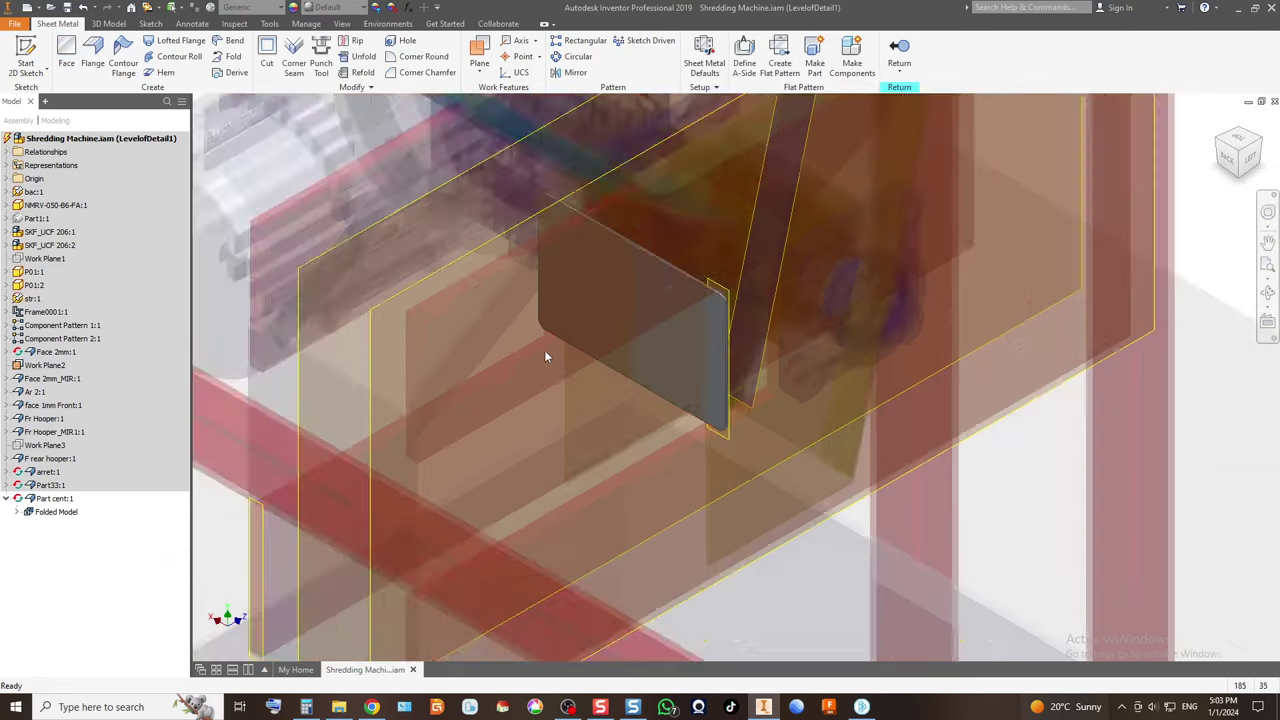
pyautogui.click(899, 52)
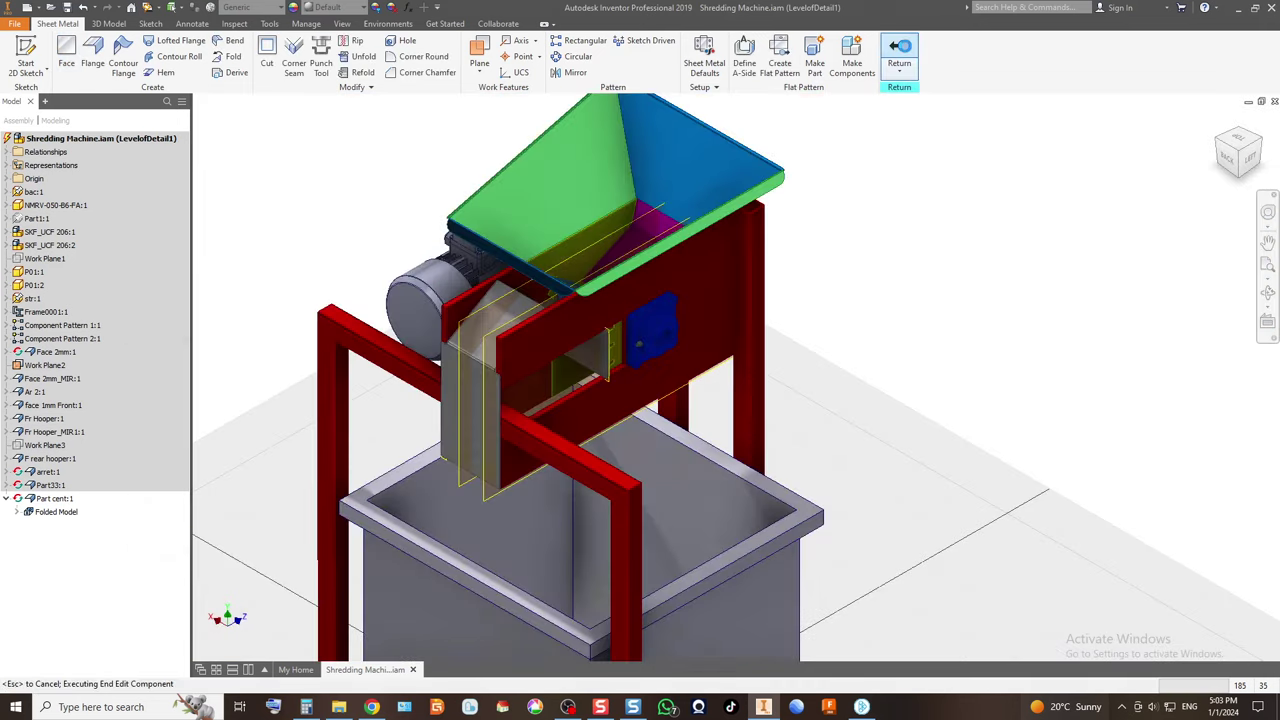
pyautogui.click(1263, 148)
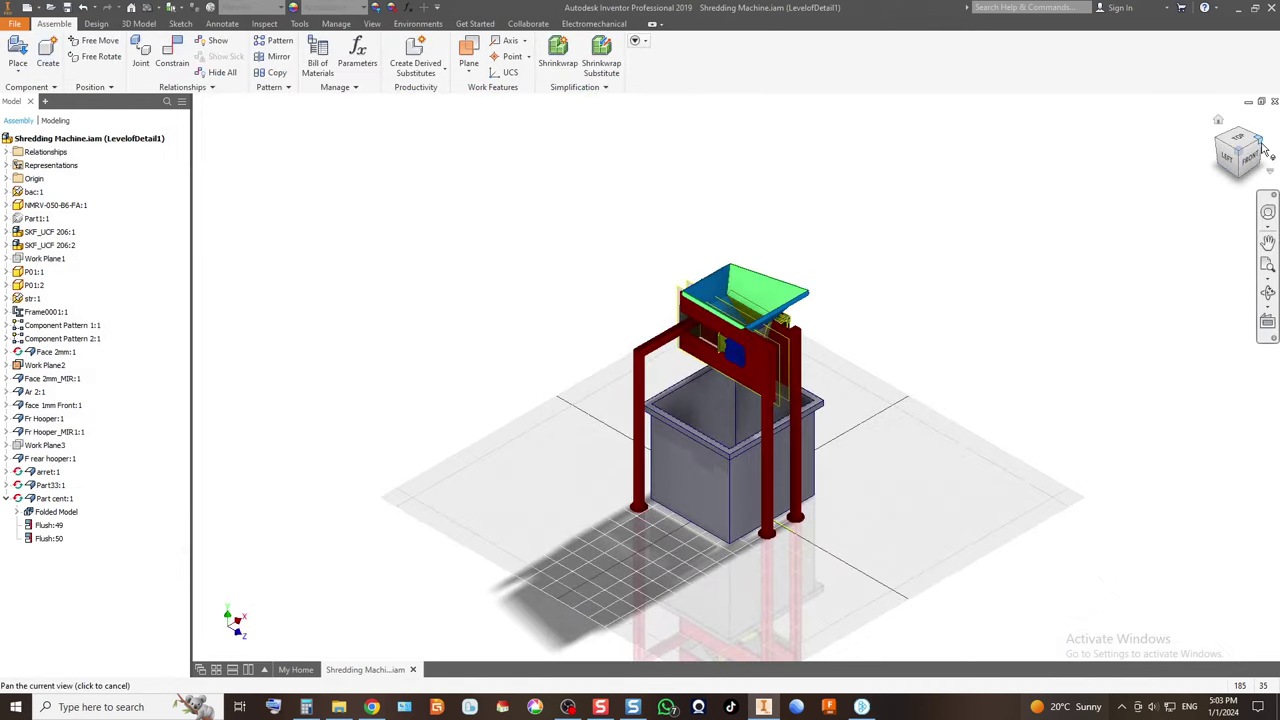